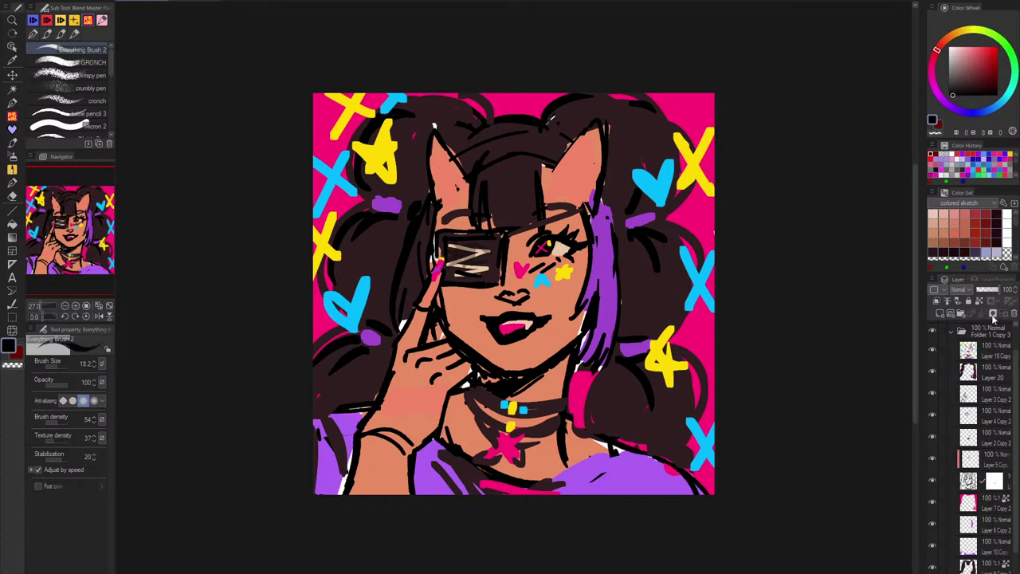
Step: Collapse the Folder 1 Copy 3 group, then create a new folder above the existing folders with a blank layer inside it
{"action": "scroll", "coordinate": [784, 289], "scroll_direction": "down", "scroll_amount": 1}
{"action": "scroll", "coordinate": [947, 353], "scroll_direction": "down", "scroll_amount": 1}
{"action": "scroll", "coordinate": [947, 353], "scroll_direction": "up", "scroll_amount": 1}
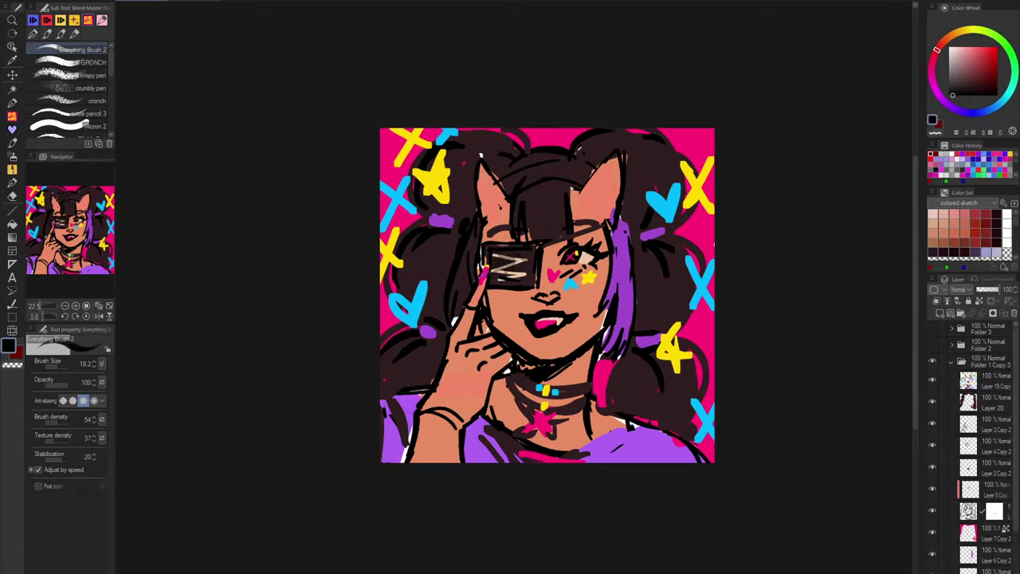
{"action": "left_click", "coordinate": [951, 361]}
{"action": "left_click", "coordinate": [933, 359]}
{"action": "left_click", "coordinate": [933, 360]}
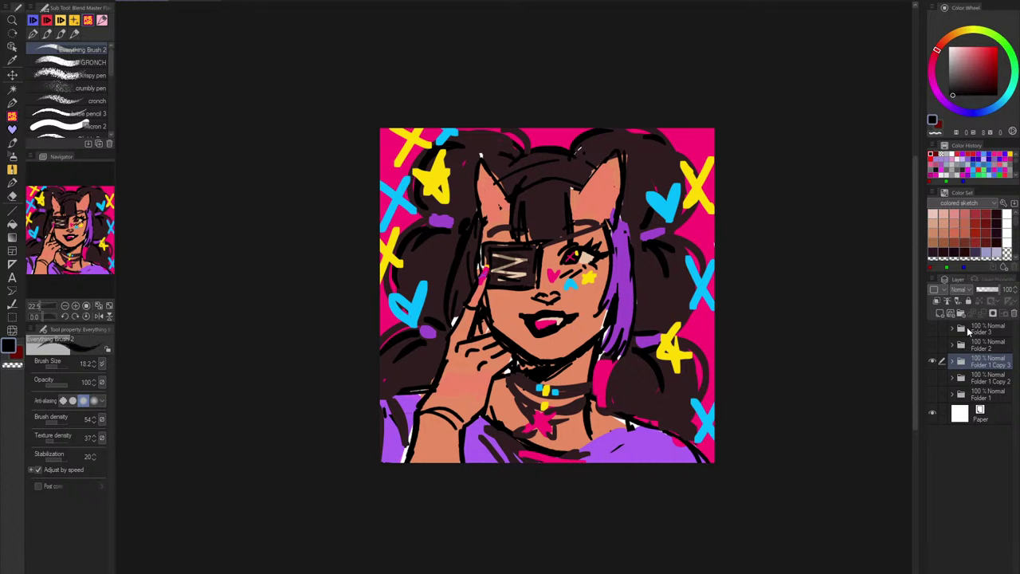
{"action": "left_click", "coordinate": [960, 313]}
{"action": "left_click", "coordinate": [940, 313]}
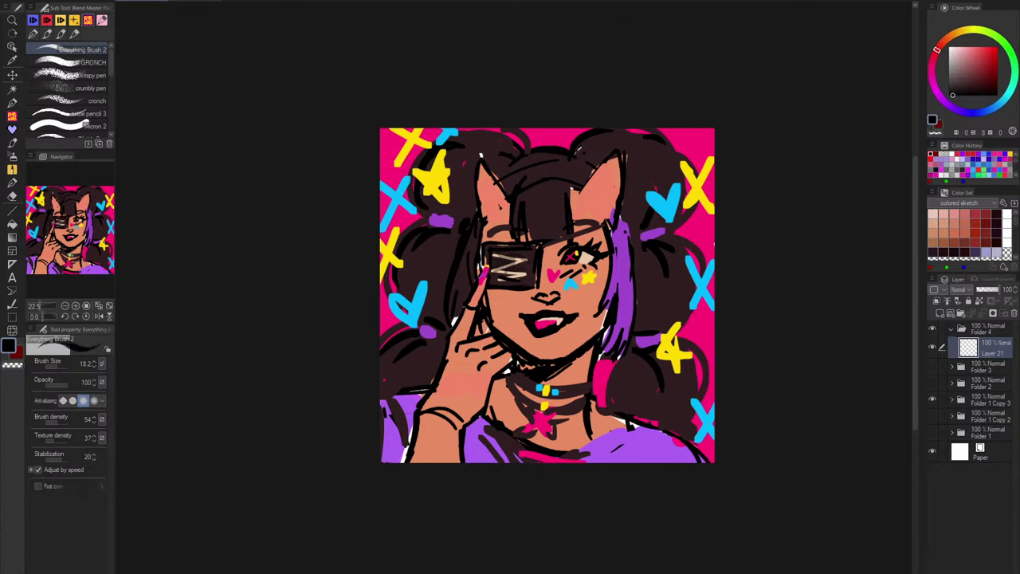
Step: In the bald head sketch document, ink the ear and the lower back of the head
{"action": "left_click", "coordinate": [196, 8]}
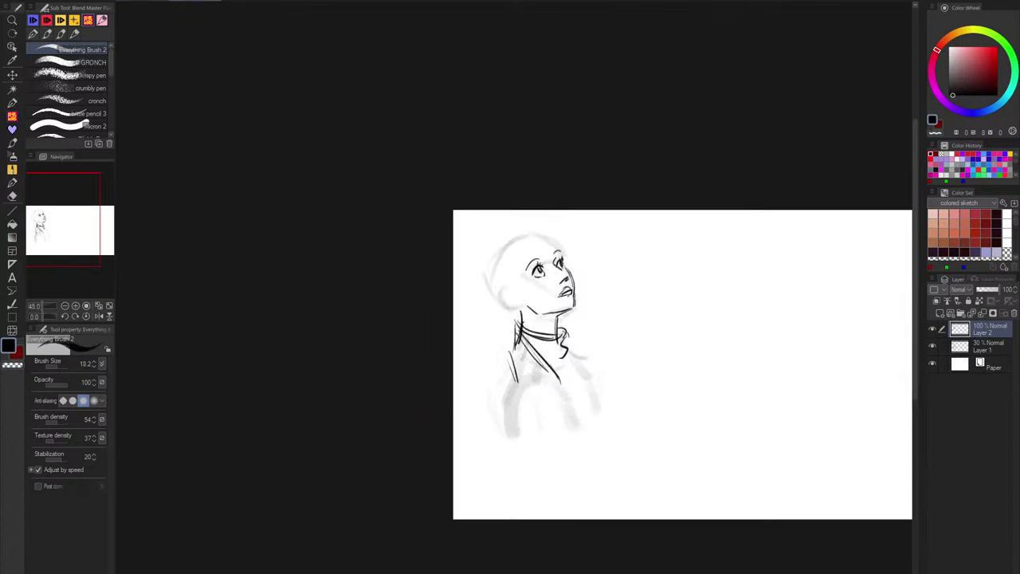
{"action": "scroll", "coordinate": [503, 283], "scroll_direction": "up", "scroll_amount": 5}
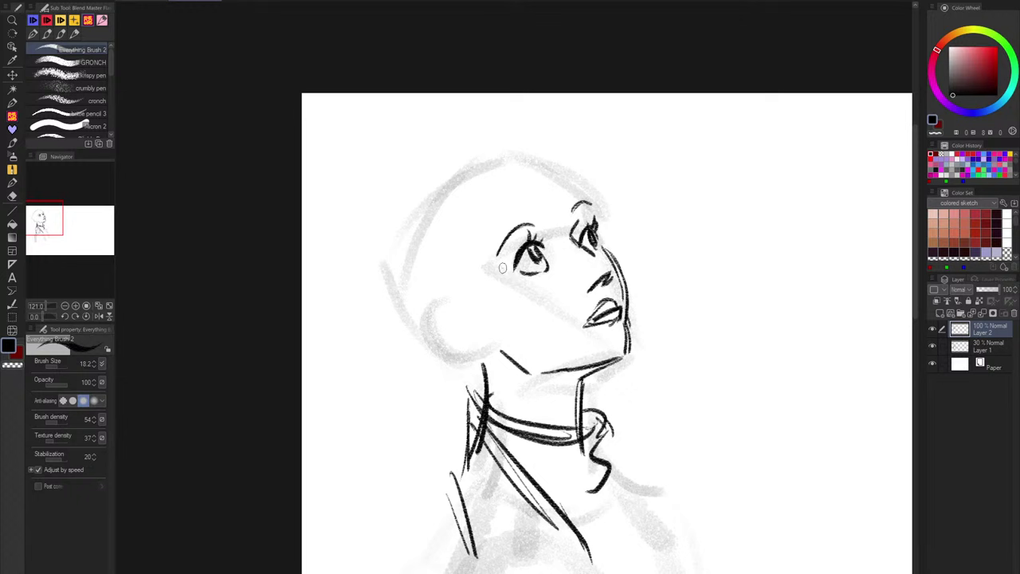
{"action": "mouse_move", "coordinate": [465, 306]}
{"action": "left_mouse_down"}
{"action": "mouse_move", "coordinate": [458, 352]}
{"action": "mouse_move", "coordinate": [483, 349]}
{"action": "left_mouse_up"}
{"action": "mouse_move", "coordinate": [406, 284]}
{"action": "left_mouse_down"}
{"action": "mouse_move", "coordinate": [435, 306]}
{"action": "mouse_move", "coordinate": [436, 330]}
{"action": "left_mouse_up"}
{"action": "key", "text": "ctrl+z"}
{"action": "mouse_move", "coordinate": [416, 236]}
{"action": "left_mouse_down"}
{"action": "mouse_move", "coordinate": [402, 281]}
{"action": "mouse_move", "coordinate": [430, 219]}
{"action": "left_mouse_up"}
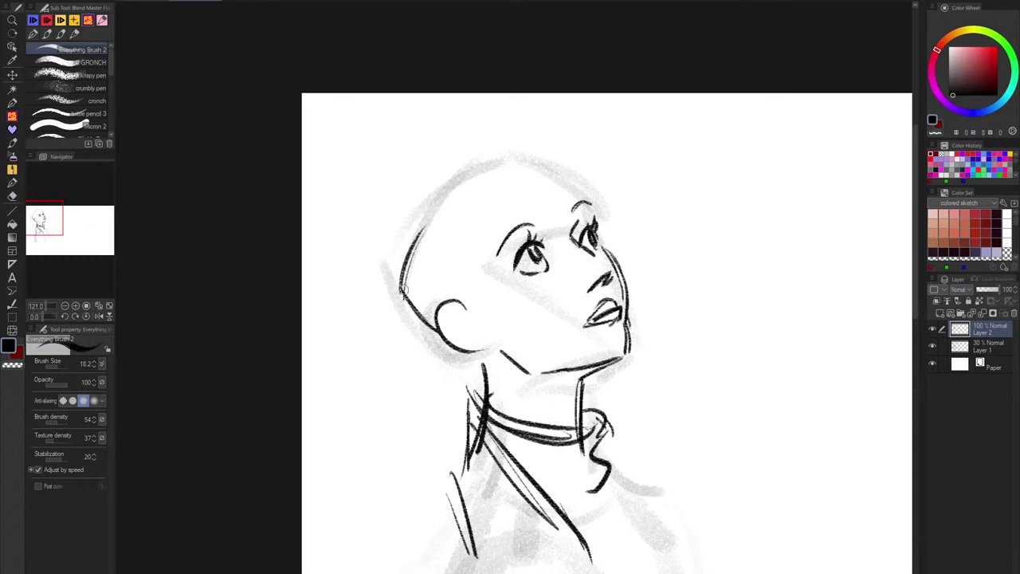
Step: Ink the crown and forehead contour of the head over the grey rough, and check the drawing mirrored
{"action": "mouse_move", "coordinate": [403, 295]}
{"action": "left_mouse_down"}
{"action": "mouse_move", "coordinate": [450, 200]}
{"action": "mouse_move", "coordinate": [495, 165]}
{"action": "left_mouse_up"}
{"action": "left_click_drag", "start_coordinate": [402, 275], "coordinate": [522, 158]}
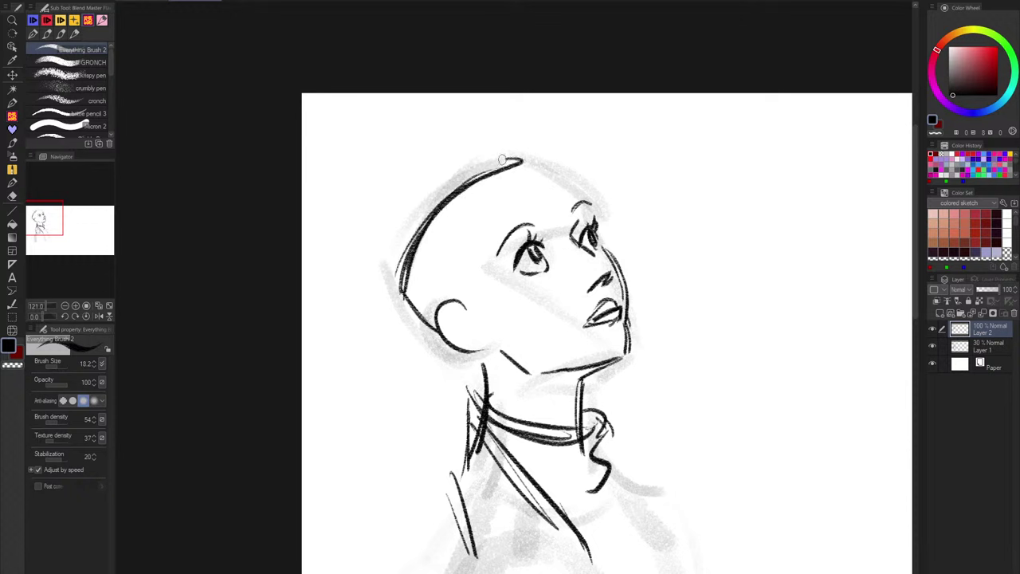
{"action": "mouse_move", "coordinate": [447, 199]}
{"action": "left_mouse_down"}
{"action": "mouse_move", "coordinate": [506, 159]}
{"action": "mouse_move", "coordinate": [588, 209]}
{"action": "left_mouse_up"}
{"action": "key", "text": "ctrl+z"}
{"action": "key", "text": "ctrl+z"}
{"action": "left_click_drag", "start_coordinate": [522, 163], "coordinate": [588, 207]}
{"action": "mouse_move", "coordinate": [519, 163]}
{"action": "left_mouse_down"}
{"action": "mouse_move", "coordinate": [586, 197]}
{"action": "mouse_move", "coordinate": [594, 223]}
{"action": "left_mouse_up"}
{"action": "key", "text": "ctrl+z"}
{"action": "key", "text": "ctrl+z"}
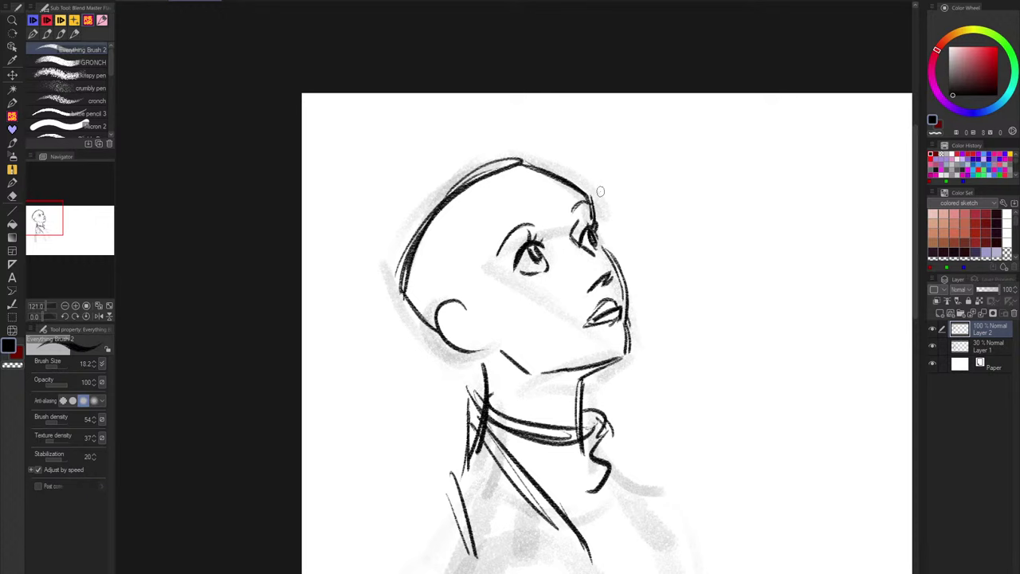
{"action": "key", "text": "h"}
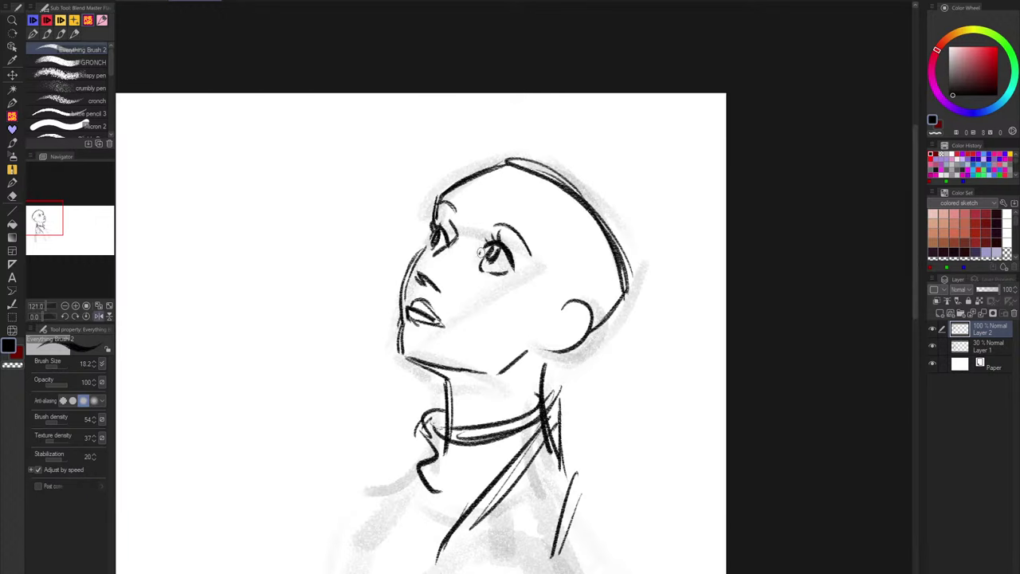
{"action": "key", "text": "h"}
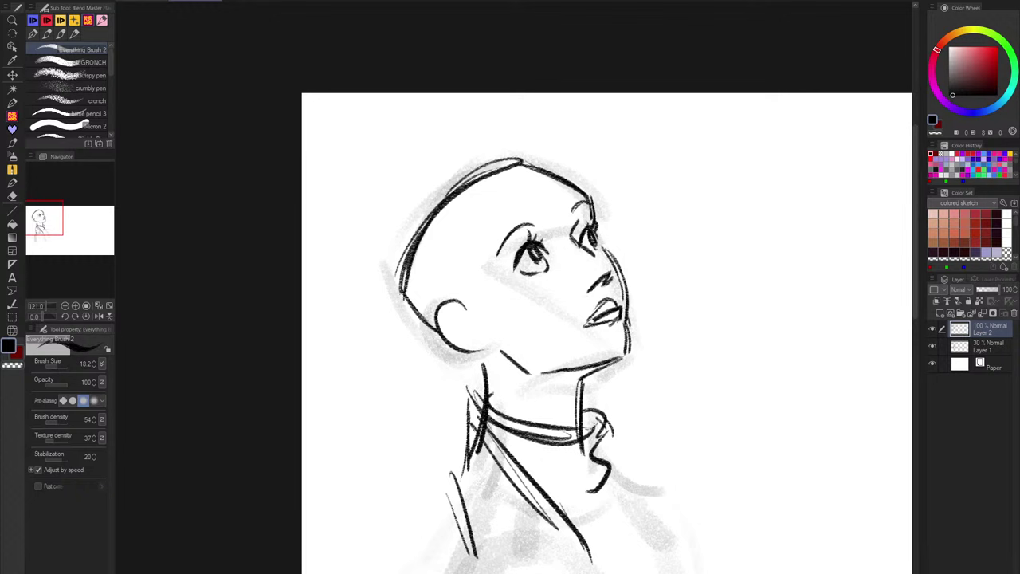
Step: In the colored horned-girl portrait, lower the Folder 1 Copy 3 opacity to 44% and make the blank layer active
{"action": "left_click", "coordinate": [135, 5]}
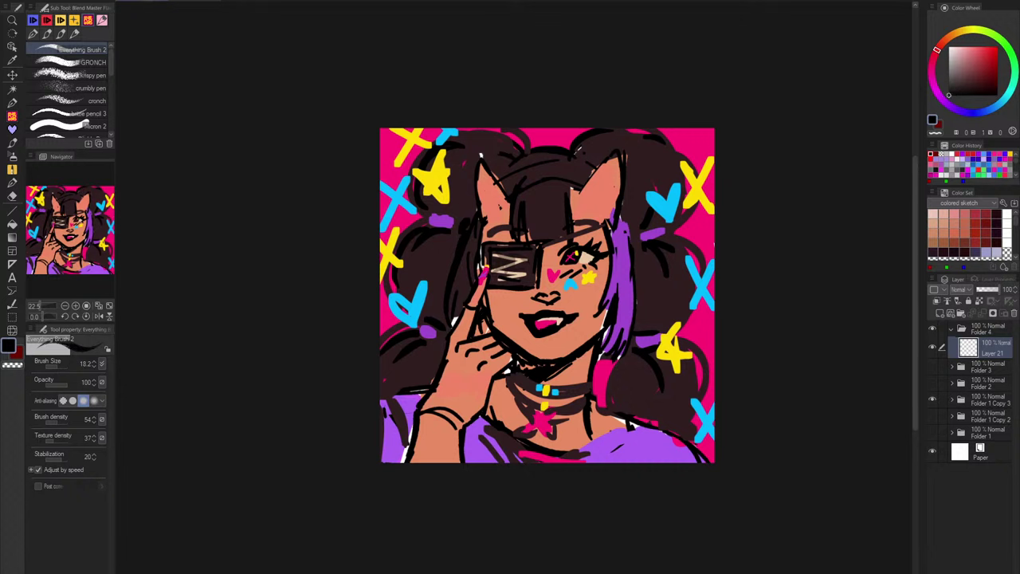
{"action": "left_click", "coordinate": [988, 401]}
{"action": "left_click_drag", "start_coordinate": [993, 291], "coordinate": [987, 290]}
{"action": "left_click", "coordinate": [996, 349]}
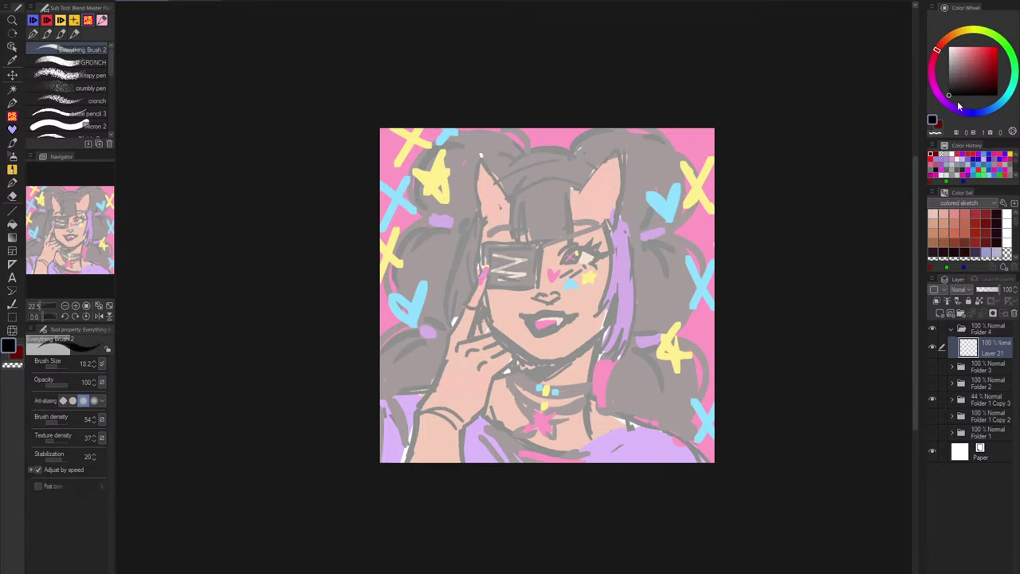
{"action": "scroll", "coordinate": [542, 319], "scroll_direction": "up", "scroll_amount": 2}
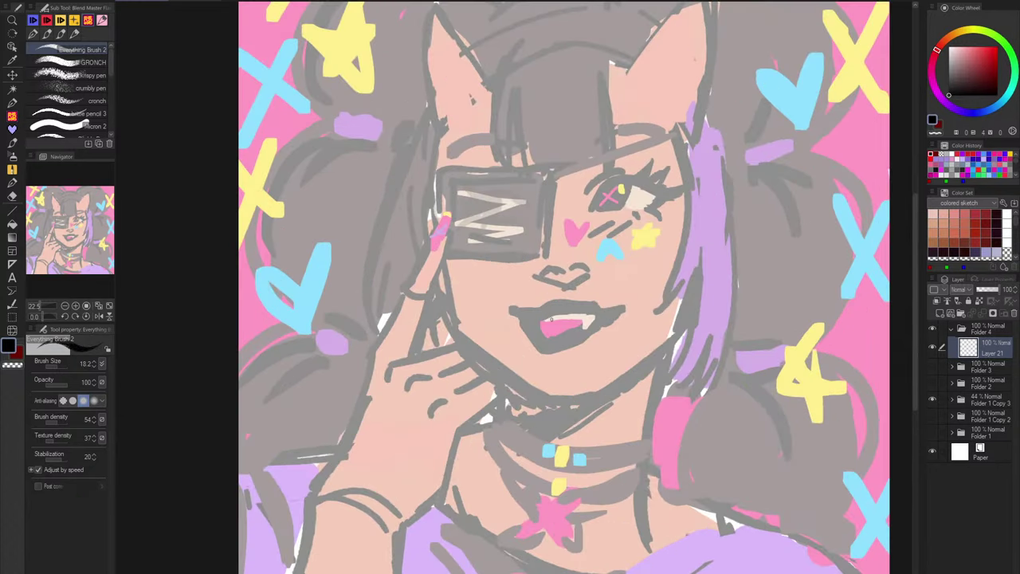
{"action": "left_click_drag", "start_coordinate": [656, 301], "coordinate": [625, 321]}
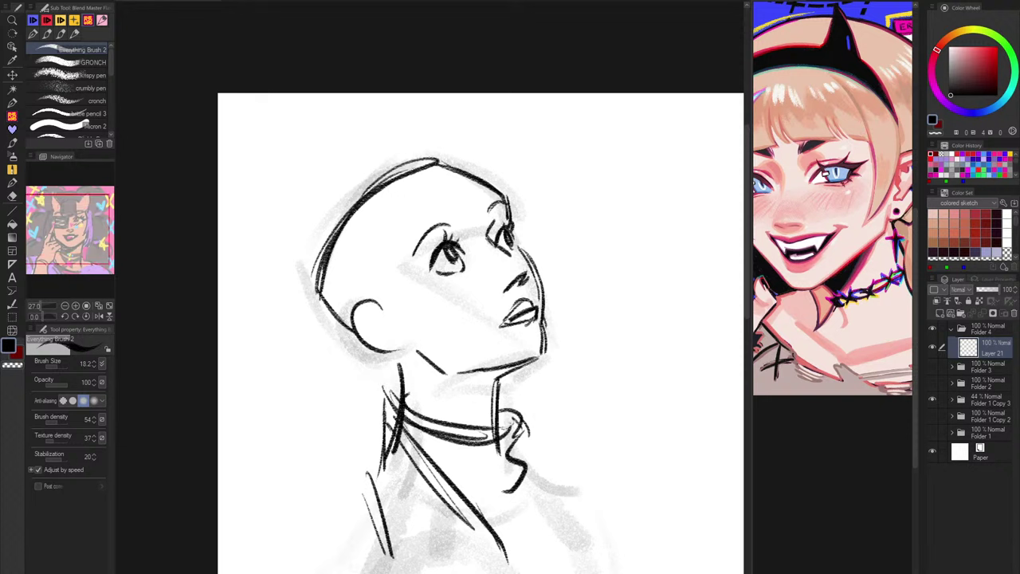
Step: In the blonde devil-horn reference illustration, hide the finished color folders and show only the Folder 2 line art over the Paper layer
{"action": "left_click", "coordinate": [109, 306]}
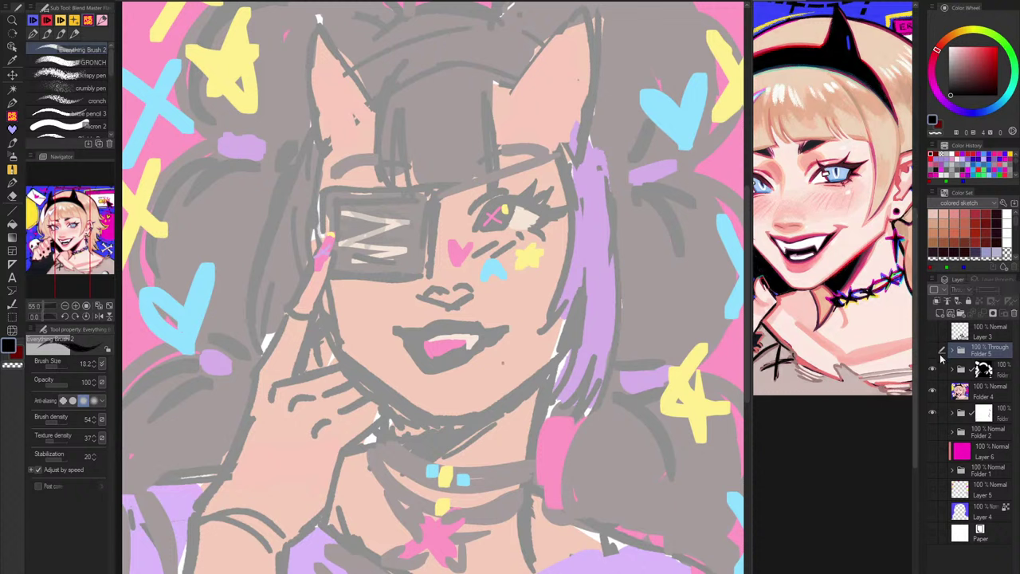
{"action": "left_click", "coordinate": [933, 368]}
{"action": "left_click", "coordinate": [932, 391]}
{"action": "left_click", "coordinate": [932, 412]}
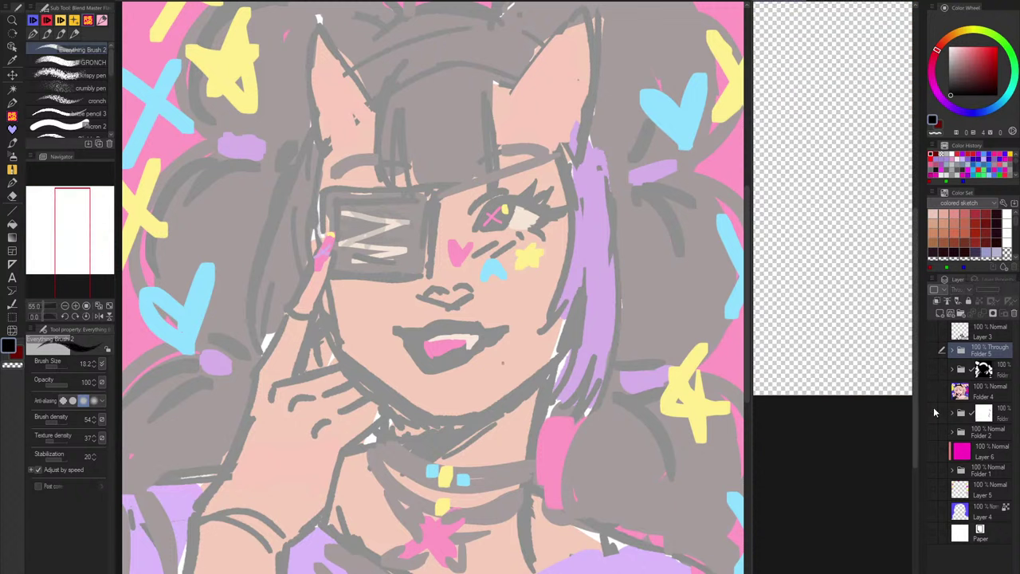
{"action": "left_click", "coordinate": [933, 412]}
{"action": "left_click", "coordinate": [932, 534]}
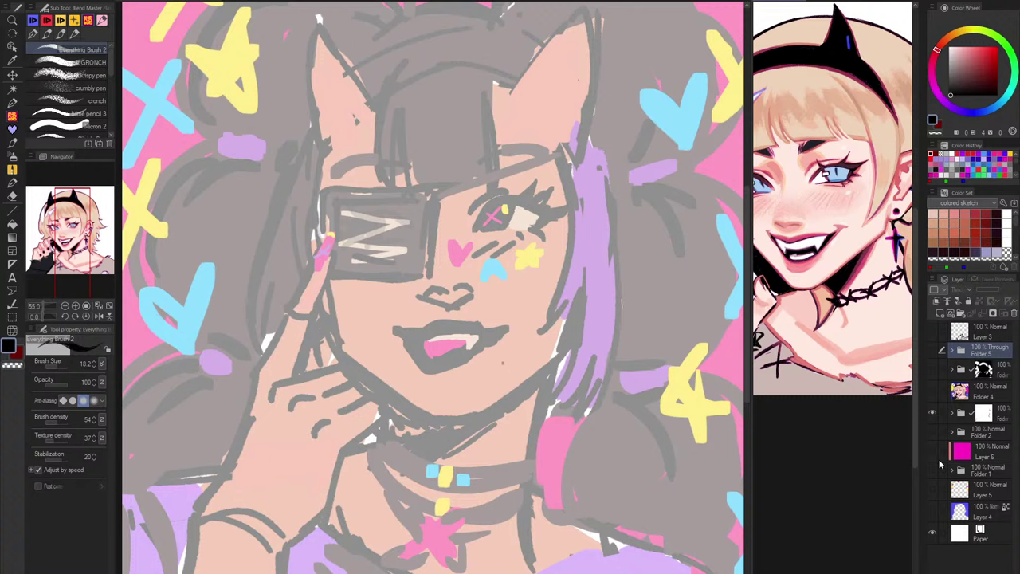
{"action": "left_click", "coordinate": [932, 412]}
{"action": "left_click", "coordinate": [932, 432]}
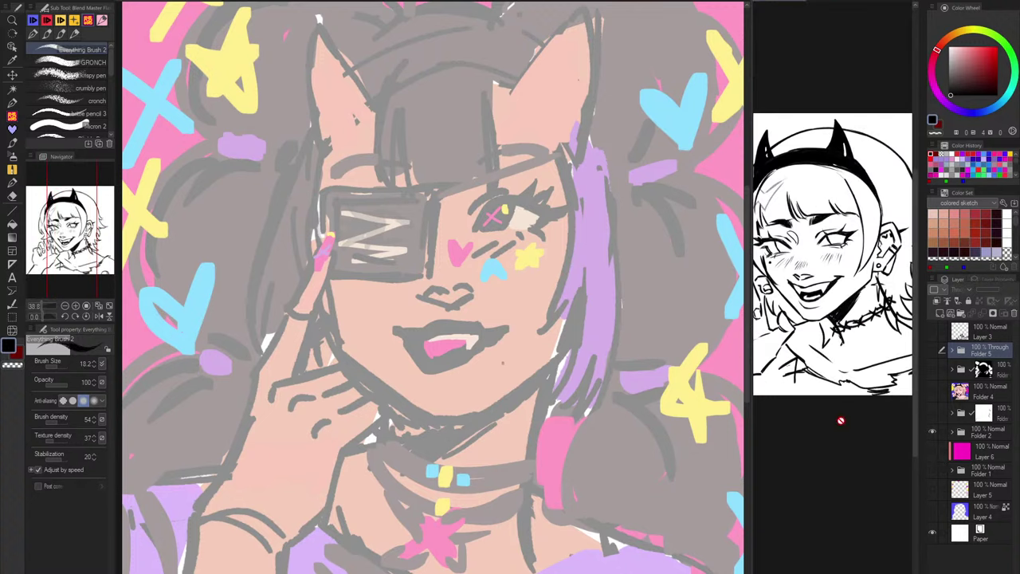
{"action": "left_click_drag", "start_coordinate": [797, 382], "coordinate": [783, 393]}
{"action": "left_click_drag", "start_coordinate": [864, 348], "coordinate": [843, 354]}
{"action": "left_click_drag", "start_coordinate": [843, 354], "coordinate": [865, 329]}
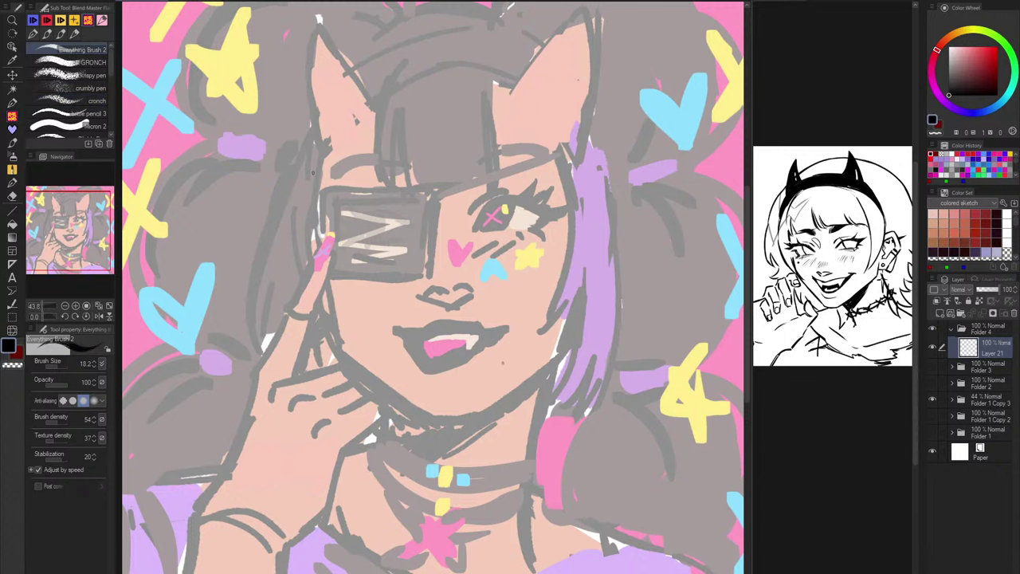
{"action": "left_click_drag", "start_coordinate": [406, 203], "coordinate": [403, 292]}
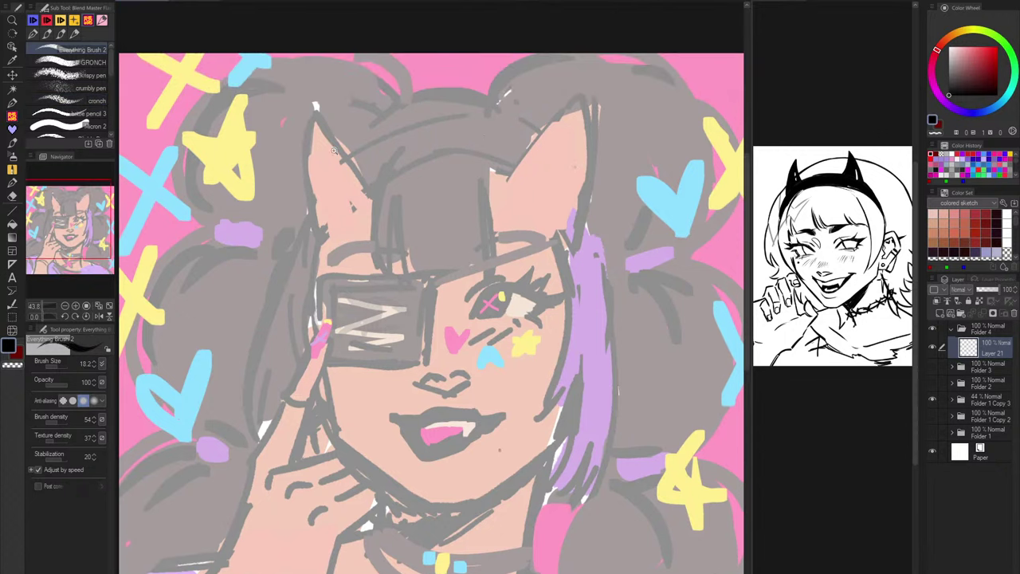
{"action": "left_click_drag", "start_coordinate": [334, 151], "coordinate": [339, 144]}
{"action": "scroll", "coordinate": [338, 144], "scroll_direction": "up", "scroll_amount": 3}
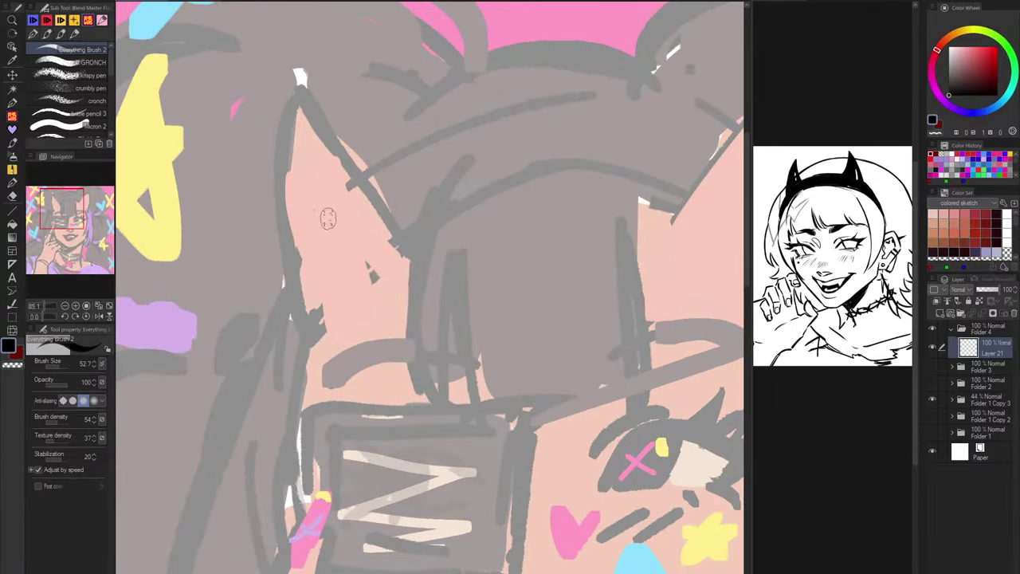
{"action": "left_click_drag", "start_coordinate": [312, 320], "coordinate": [294, 151]}
{"action": "left_click_drag", "start_coordinate": [298, 105], "coordinate": [301, 297]}
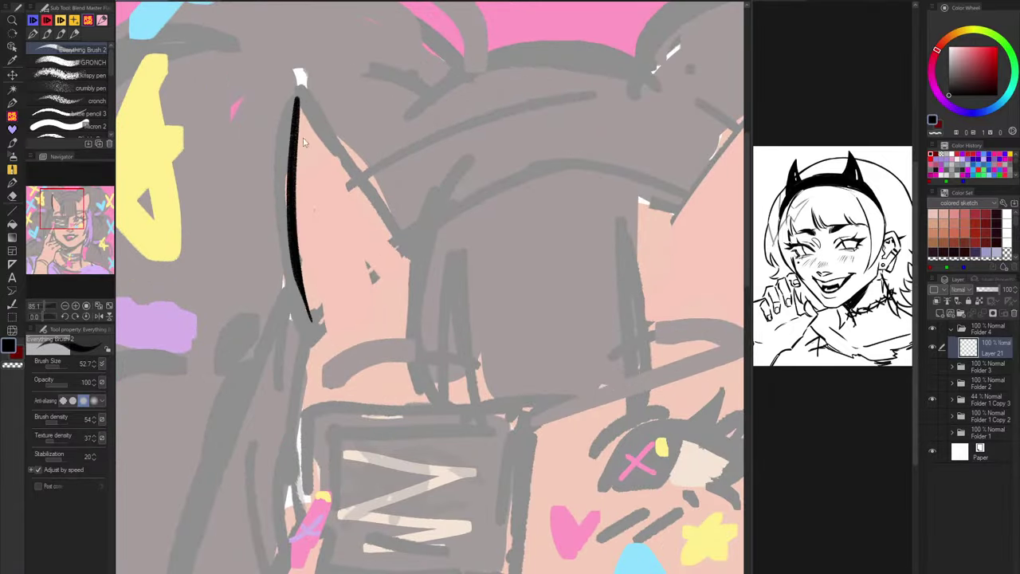
{"action": "key", "text": "ctrl+z"}
{"action": "key", "text": "ctrl+z"}
{"action": "left_click_drag", "start_coordinate": [297, 83], "coordinate": [292, 301]}
{"action": "key", "text": "ctrl+z"}
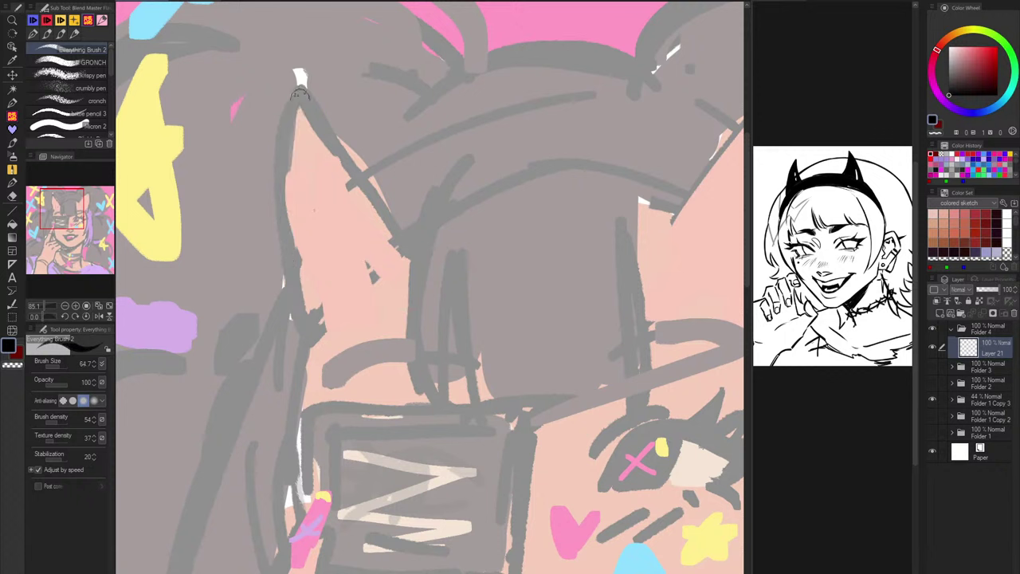
Step: Ink both edges of the pointed ear on the eyepatch side, thickening the line at its tip and base
{"action": "mouse_move", "coordinate": [299, 86]}
{"action": "left_mouse_down"}
{"action": "mouse_move", "coordinate": [291, 142]}
{"action": "mouse_move", "coordinate": [307, 334]}
{"action": "left_mouse_up"}
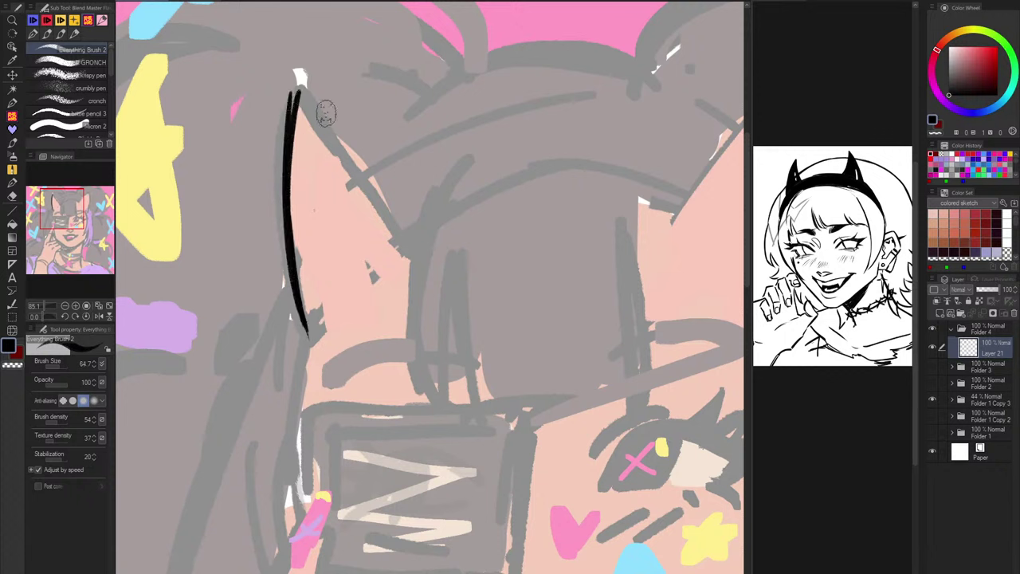
{"action": "mouse_move", "coordinate": [299, 88]}
{"action": "left_mouse_down"}
{"action": "mouse_move", "coordinate": [408, 241]}
{"action": "mouse_move", "coordinate": [372, 201]}
{"action": "left_mouse_up"}
{"action": "left_click_drag", "start_coordinate": [323, 124], "coordinate": [401, 238]}
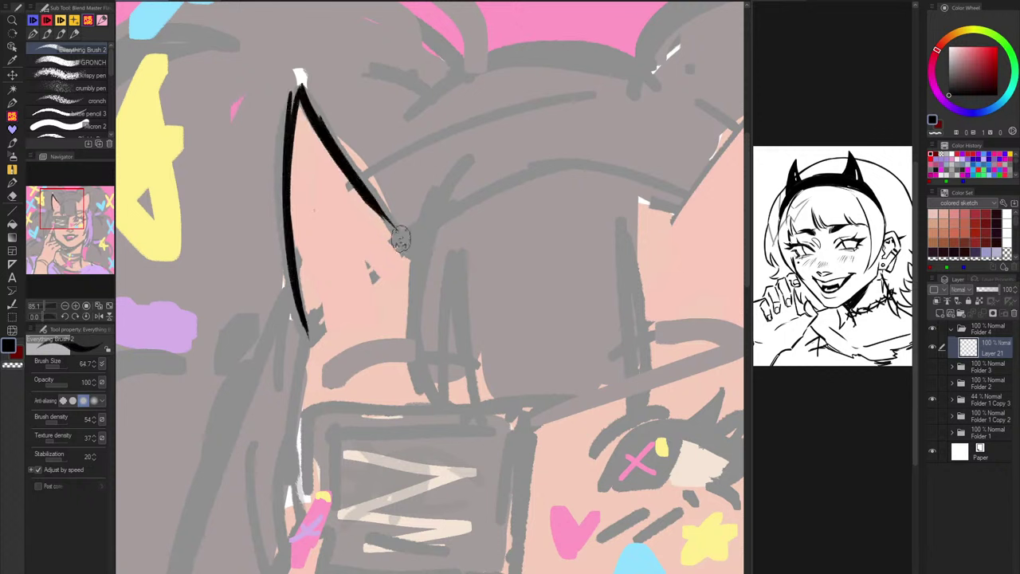
{"action": "left_click_drag", "start_coordinate": [297, 87], "coordinate": [290, 141]}
{"action": "left_click_drag", "start_coordinate": [286, 98], "coordinate": [282, 137]}
{"action": "key", "text": "ctrl+z"}
{"action": "left_click_drag", "start_coordinate": [294, 253], "coordinate": [309, 333]}
{"action": "left_click_drag", "start_coordinate": [296, 277], "coordinate": [309, 333]}
{"action": "scroll", "coordinate": [503, 148], "scroll_direction": "down", "scroll_amount": 4}
{"action": "left_click_drag", "start_coordinate": [478, 356], "coordinate": [431, 363]}
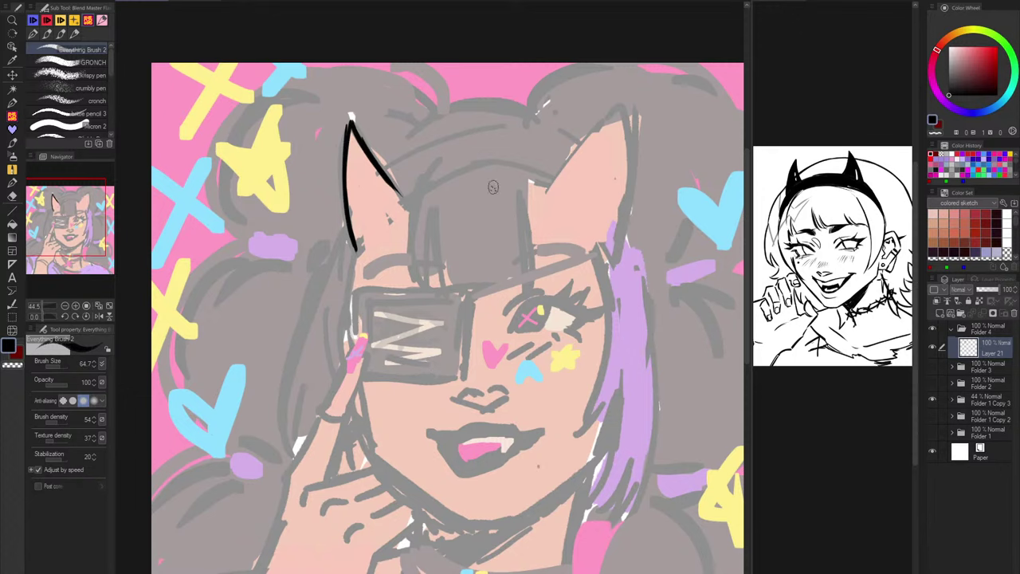
Step: Undo the strokes outlining the pointed ear
{"action": "key", "text": "ctrl+z"}
{"action": "key", "text": "ctrl+z"}
{"action": "key", "text": "ctrl+z"}
{"action": "key", "text": "ctrl+z"}
{"action": "key", "text": "ctrl+z"}
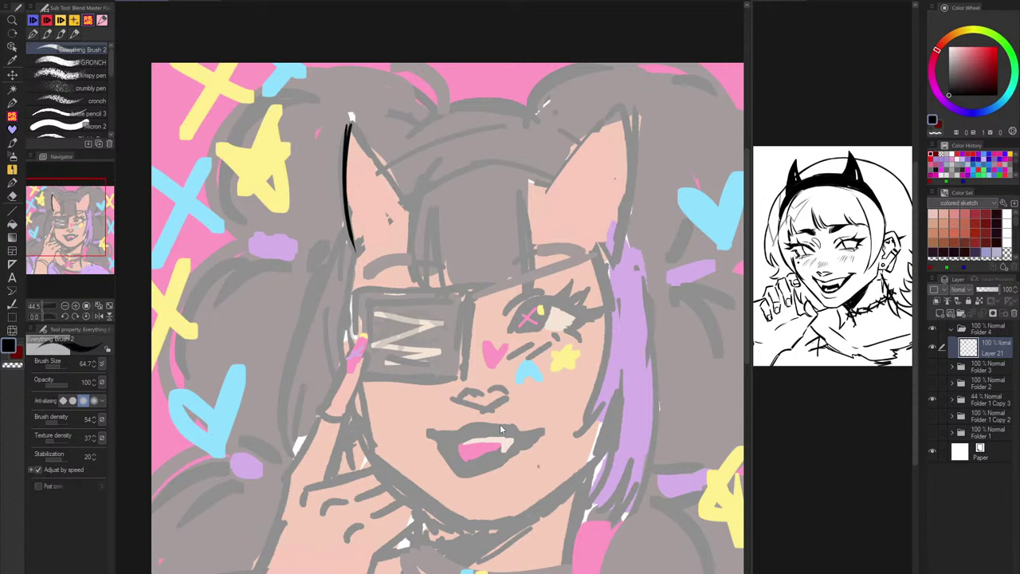
Step: Ink the curved upper lid line of the uncovered eye from the outer corner to the inner corner
{"action": "scroll", "coordinate": [571, 320], "scroll_direction": "up", "scroll_amount": 5}
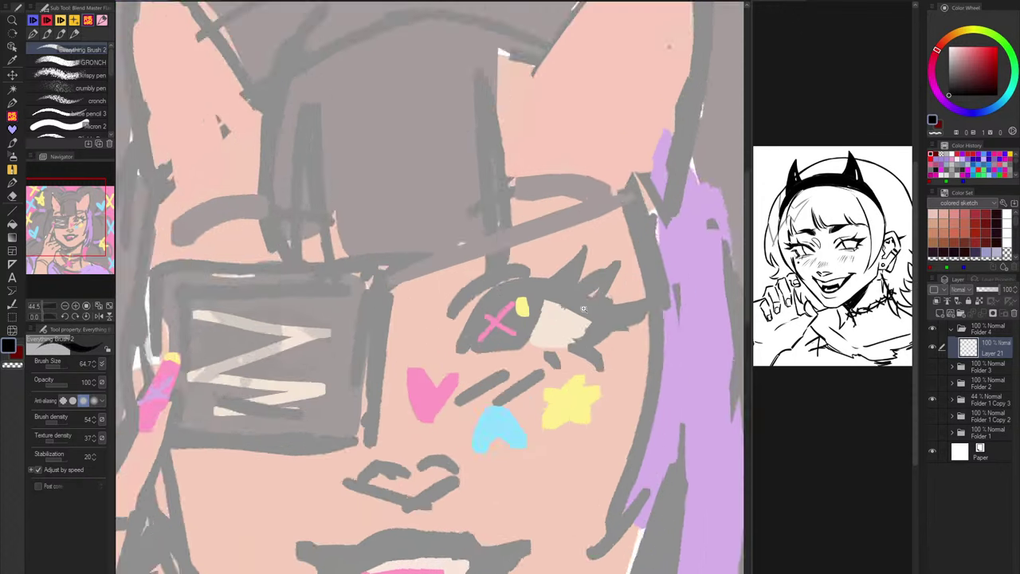
{"action": "left_click_drag", "start_coordinate": [627, 330], "coordinate": [461, 301]}
{"action": "key", "text": "ctrl+z"}
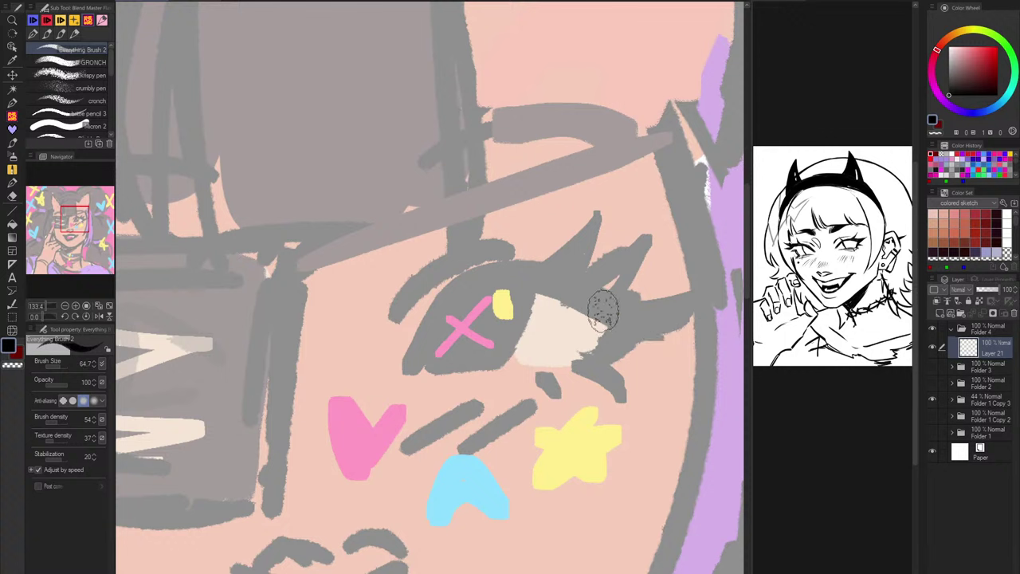
{"action": "left_click_drag", "start_coordinate": [619, 327], "coordinate": [431, 316]}
{"action": "mouse_move", "coordinate": [477, 284]}
{"action": "left_mouse_down"}
{"action": "mouse_move", "coordinate": [413, 358]}
{"action": "mouse_move", "coordinate": [440, 302]}
{"action": "mouse_move", "coordinate": [459, 285]}
{"action": "mouse_move", "coordinate": [408, 368]}
{"action": "left_mouse_up"}
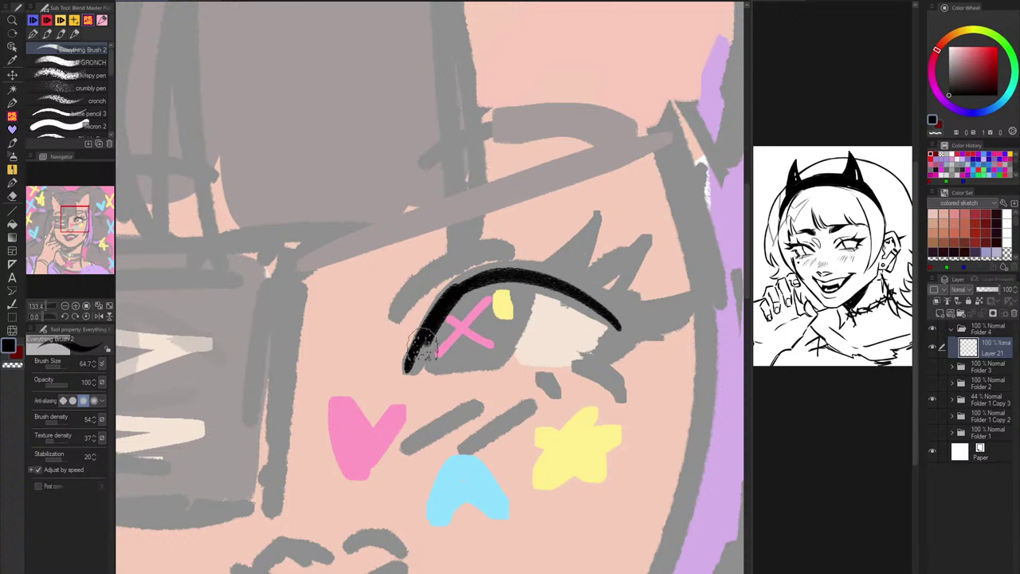
{"action": "key", "text": "ctrl+z"}
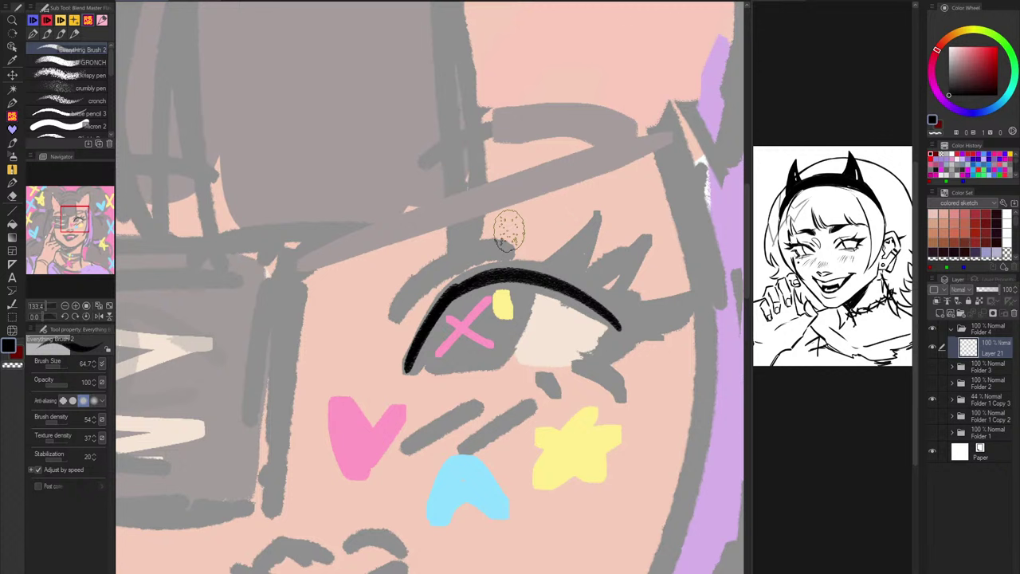
Step: Thicken the inner-corner section of the upper lid line using a brush size of 44.1
{"action": "key", "text": "["}
{"action": "left_click_drag", "start_coordinate": [460, 290], "coordinate": [418, 354]}
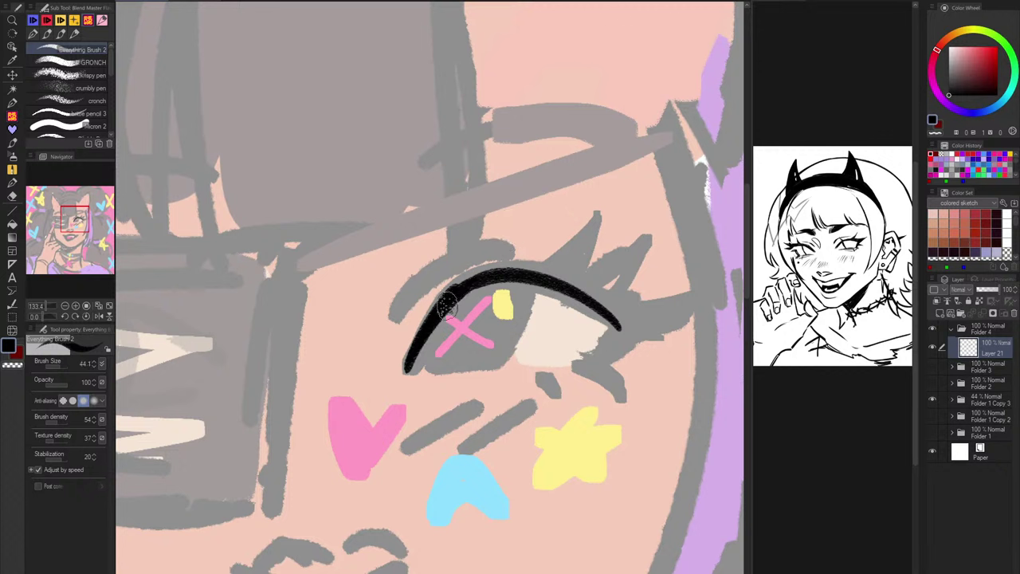
{"action": "mouse_move", "coordinate": [448, 306]}
{"action": "left_mouse_down"}
{"action": "mouse_move", "coordinate": [414, 357]}
{"action": "mouse_move", "coordinate": [427, 354]}
{"action": "left_mouse_up"}
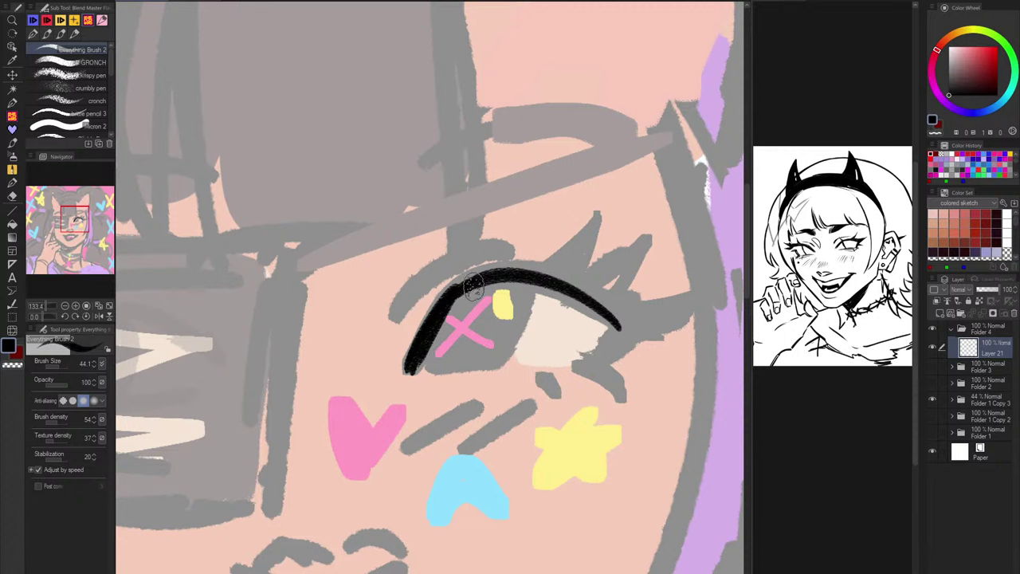
{"action": "mouse_move", "coordinate": [456, 287]}
{"action": "left_mouse_down"}
{"action": "mouse_move", "coordinate": [518, 265]}
{"action": "mouse_move", "coordinate": [484, 271]}
{"action": "mouse_move", "coordinate": [429, 321]}
{"action": "left_mouse_up"}
Step: Thicken the upper lid line across its arch and out to the outer corner with overlapping strokes
{"action": "mouse_move", "coordinate": [480, 274]}
{"action": "left_mouse_down"}
{"action": "mouse_move", "coordinate": [589, 295]}
{"action": "mouse_move", "coordinate": [503, 263]}
{"action": "mouse_move", "coordinate": [591, 298]}
{"action": "left_mouse_up"}
{"action": "key", "text": "ctrl+z"}
{"action": "mouse_move", "coordinate": [522, 271]}
{"action": "left_mouse_down"}
{"action": "mouse_move", "coordinate": [576, 279]}
{"action": "mouse_move", "coordinate": [507, 266]}
{"action": "mouse_move", "coordinate": [632, 324]}
{"action": "left_mouse_up"}
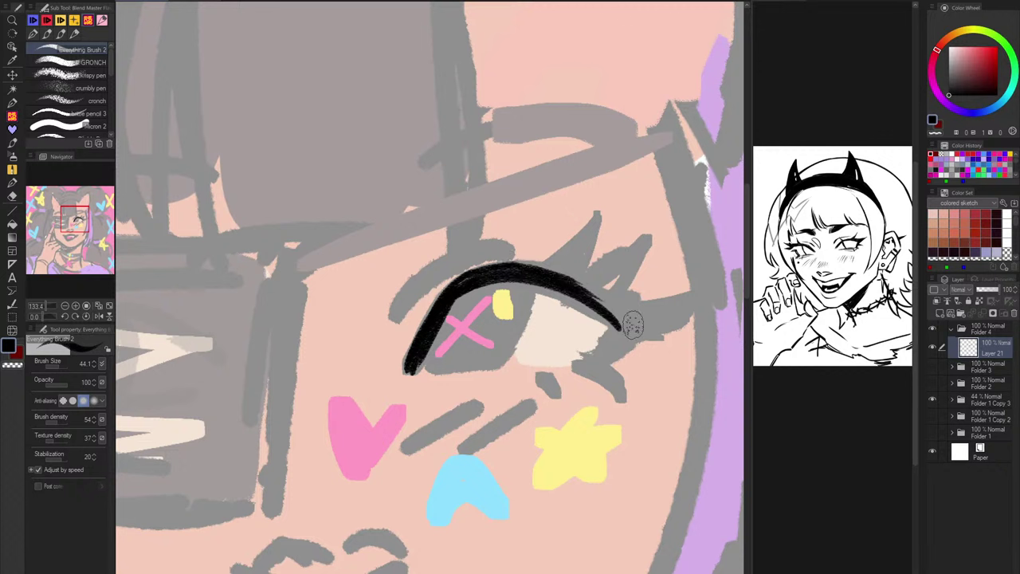
{"action": "mouse_move", "coordinate": [457, 300]}
{"action": "left_mouse_down"}
{"action": "mouse_move", "coordinate": [520, 289]}
{"action": "mouse_move", "coordinate": [510, 297]}
{"action": "mouse_move", "coordinate": [533, 279]}
{"action": "left_mouse_up"}
{"action": "key", "text": "ctrl+z"}
{"action": "mouse_move", "coordinate": [437, 320]}
{"action": "left_mouse_down"}
{"action": "mouse_move", "coordinate": [523, 285]}
{"action": "mouse_move", "coordinate": [593, 275]}
{"action": "left_mouse_up"}
{"action": "left_click_drag", "start_coordinate": [530, 268], "coordinate": [618, 312]}
{"action": "left_click_drag", "start_coordinate": [562, 274], "coordinate": [627, 320]}
{"action": "left_click_drag", "start_coordinate": [524, 259], "coordinate": [614, 326]}
{"action": "key", "text": "ctrl+z"}
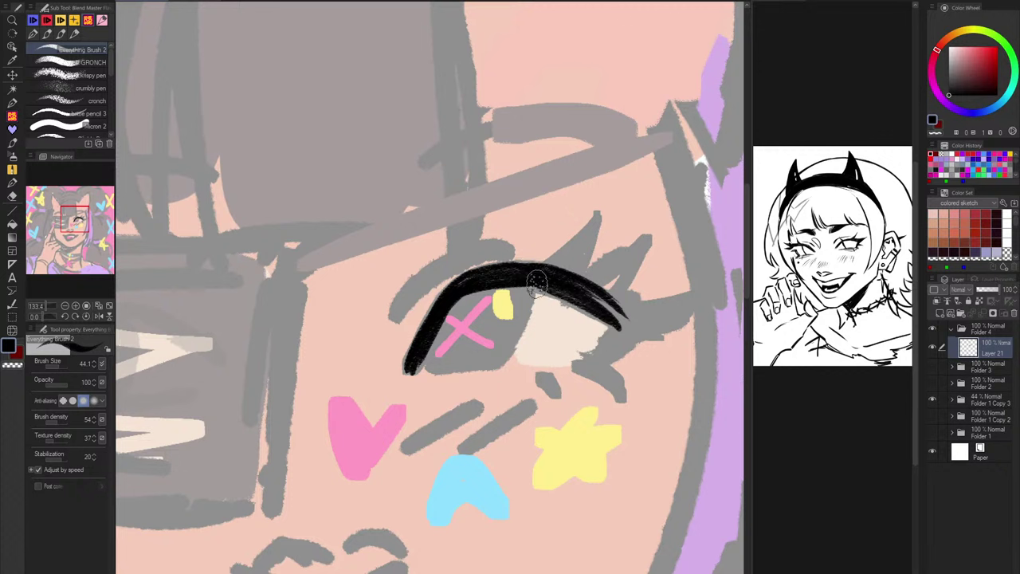
Step: Outline a pointed eyeliner wing at the eye's outer corner and connect it down to the lower lid
{"action": "left_click_drag", "start_coordinate": [542, 278], "coordinate": [615, 331]}
{"action": "key", "text": "ctrl+z"}
{"action": "mouse_move", "coordinate": [581, 288]}
{"action": "left_mouse_down"}
{"action": "mouse_move", "coordinate": [627, 327]}
{"action": "mouse_move", "coordinate": [683, 293]}
{"action": "left_mouse_up"}
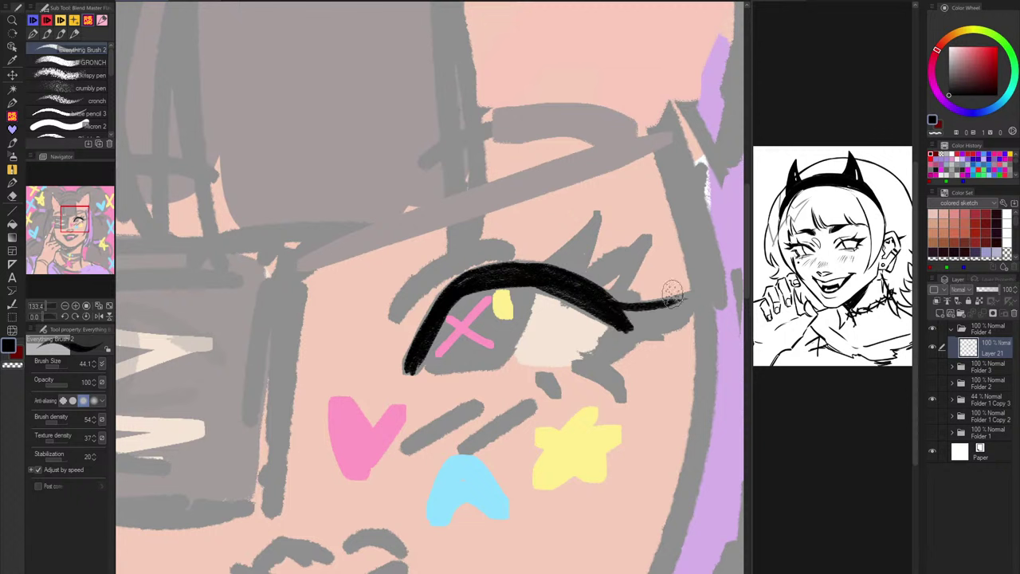
{"action": "left_click_drag", "start_coordinate": [632, 314], "coordinate": [695, 297]}
{"action": "mouse_move", "coordinate": [641, 345]}
{"action": "left_mouse_down"}
{"action": "mouse_move", "coordinate": [712, 292]}
{"action": "mouse_move", "coordinate": [628, 347]}
{"action": "left_mouse_up"}
{"action": "key", "text": "ctrl+z"}
{"action": "key", "text": "ctrl+z"}
{"action": "key", "text": "ctrl+z"}
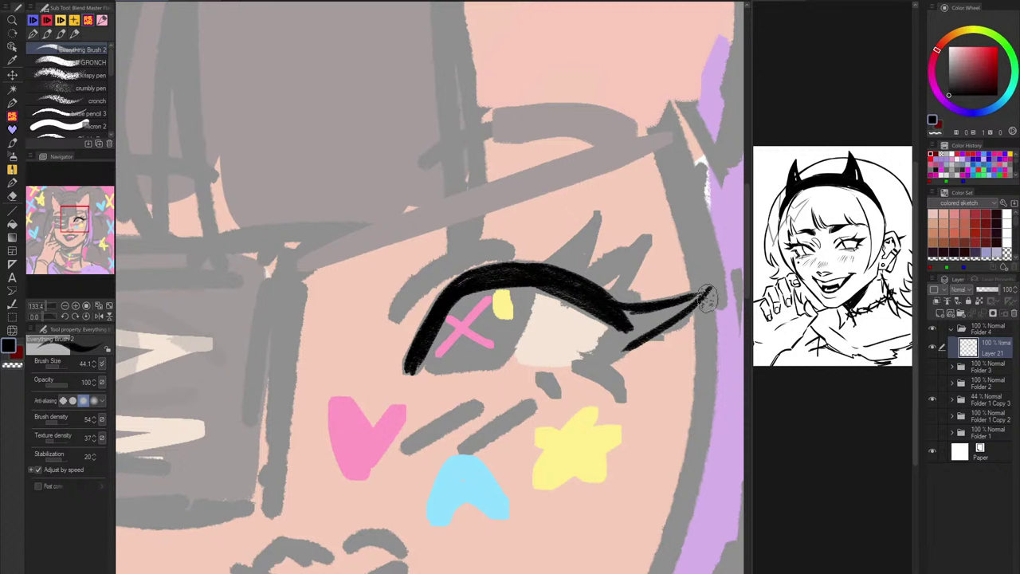
{"action": "mouse_move", "coordinate": [707, 298]}
{"action": "left_mouse_down"}
{"action": "mouse_move", "coordinate": [639, 341]}
{"action": "mouse_move", "coordinate": [606, 347]}
{"action": "mouse_move", "coordinate": [614, 330]}
{"action": "mouse_move", "coordinate": [591, 356]}
{"action": "left_mouse_up"}
{"action": "mouse_move", "coordinate": [617, 324]}
{"action": "left_mouse_down"}
{"action": "mouse_move", "coordinate": [596, 364]}
{"action": "mouse_move", "coordinate": [582, 363]}
{"action": "mouse_move", "coordinate": [609, 363]}
{"action": "left_mouse_up"}
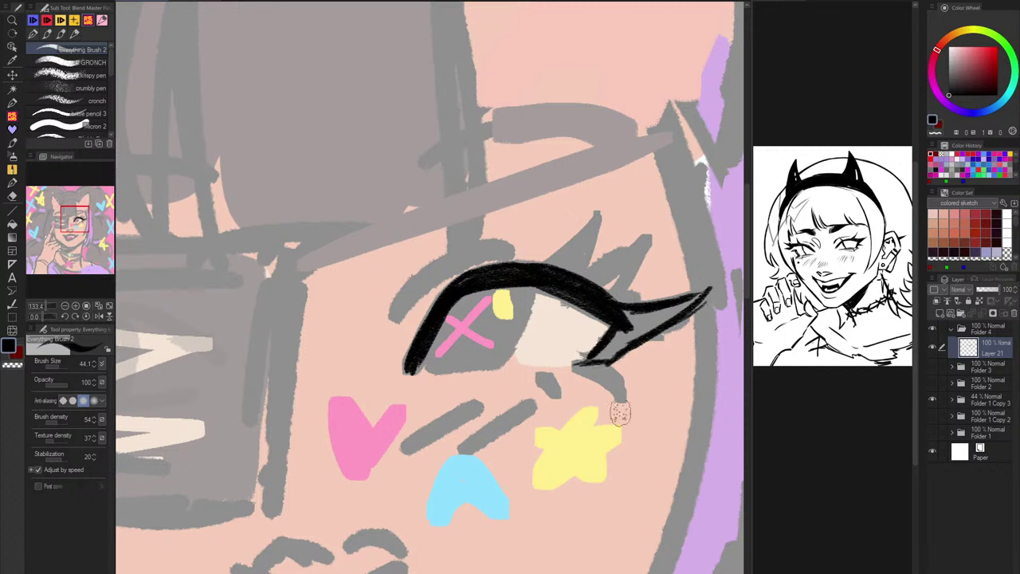
Step: Mirror the canvas view, ink two short lower lashes below the outer corner and trim the outer one with transparent color
{"action": "key", "text": "h"}
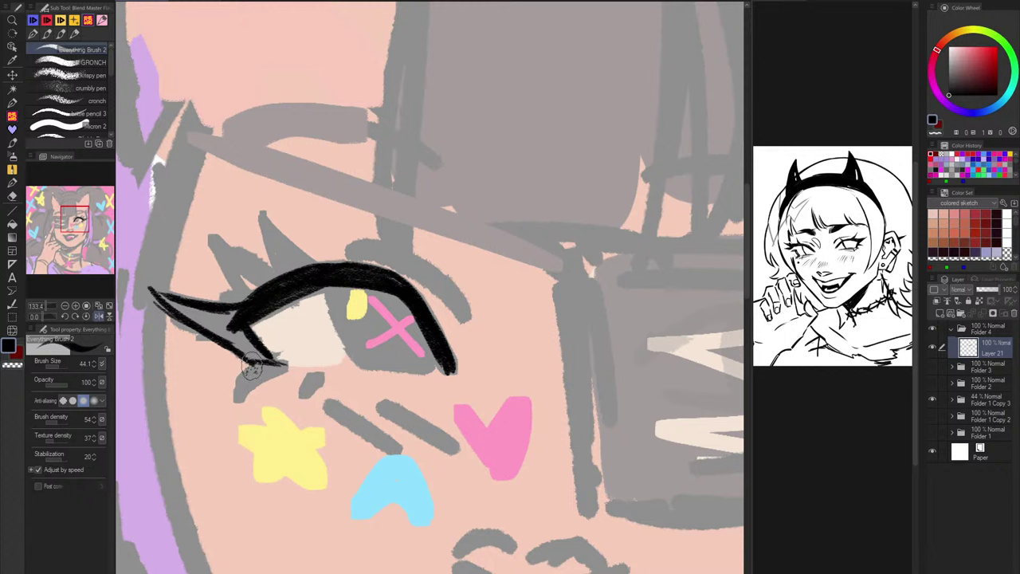
{"action": "left_click_drag", "start_coordinate": [242, 387], "coordinate": [279, 363]}
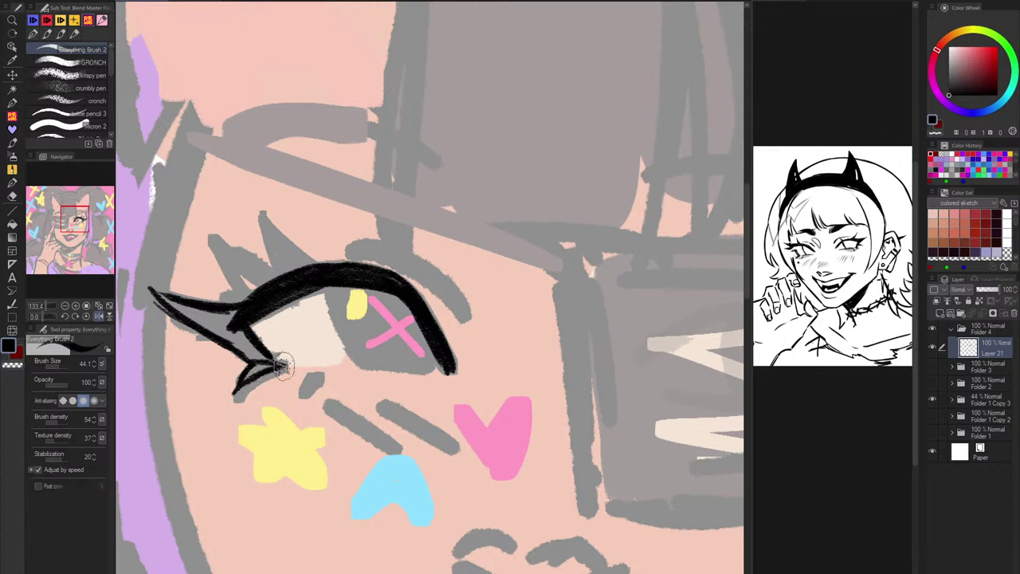
{"action": "left_click_drag", "start_coordinate": [284, 366], "coordinate": [320, 369]}
{"action": "key", "text": "ctrl+z"}
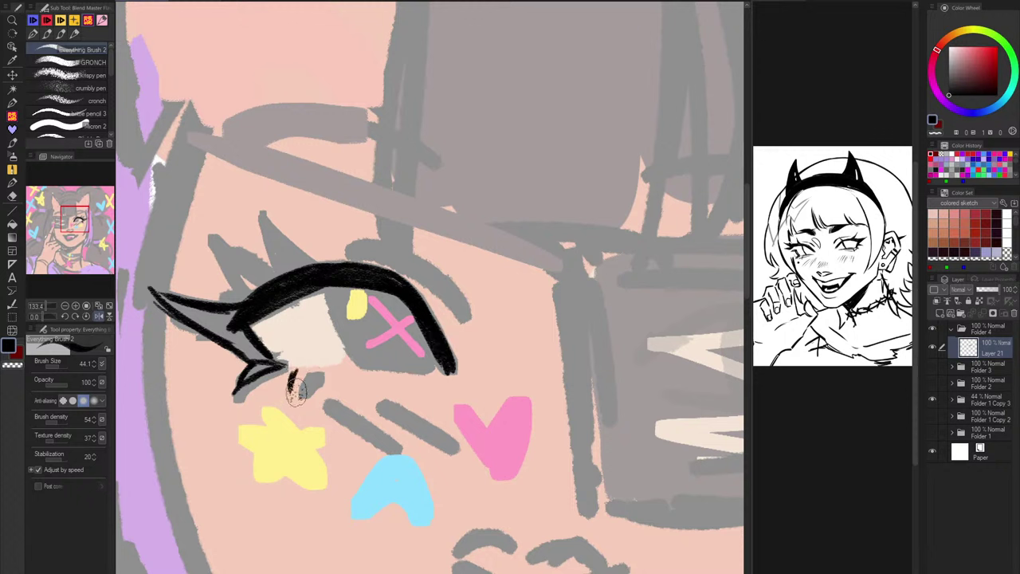
{"action": "mouse_move", "coordinate": [291, 393]}
{"action": "left_mouse_down"}
{"action": "mouse_move", "coordinate": [315, 375]}
{"action": "mouse_move", "coordinate": [236, 391]}
{"action": "left_mouse_up"}
{"action": "key", "text": "c"}
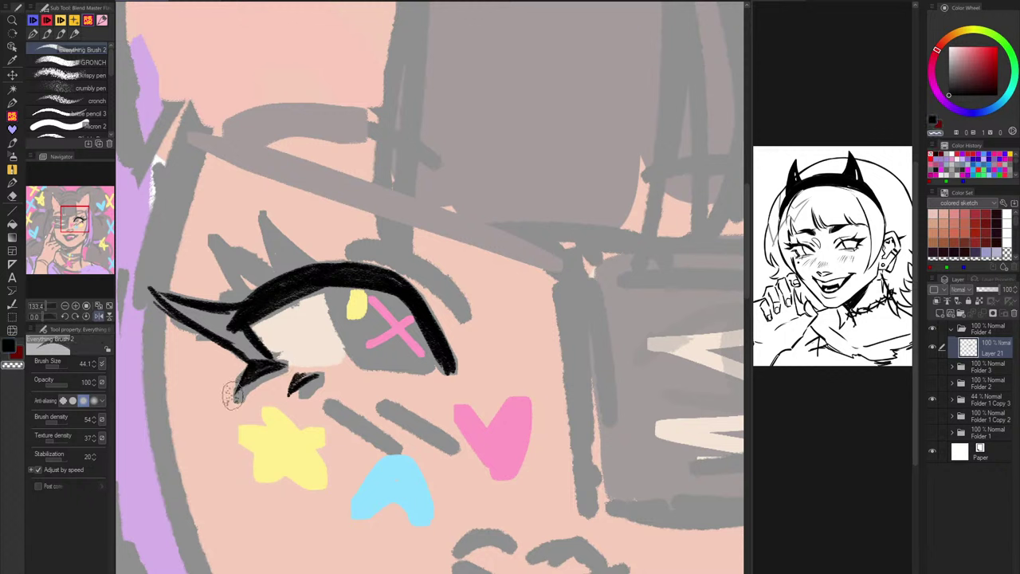
{"action": "key", "text": "c"}
{"action": "mouse_move", "coordinate": [252, 366]}
{"action": "left_mouse_down"}
{"action": "mouse_move", "coordinate": [235, 394]}
{"action": "mouse_move", "coordinate": [279, 367]}
{"action": "mouse_move", "coordinate": [242, 398]}
{"action": "left_mouse_up"}
{"action": "key", "text": "c"}
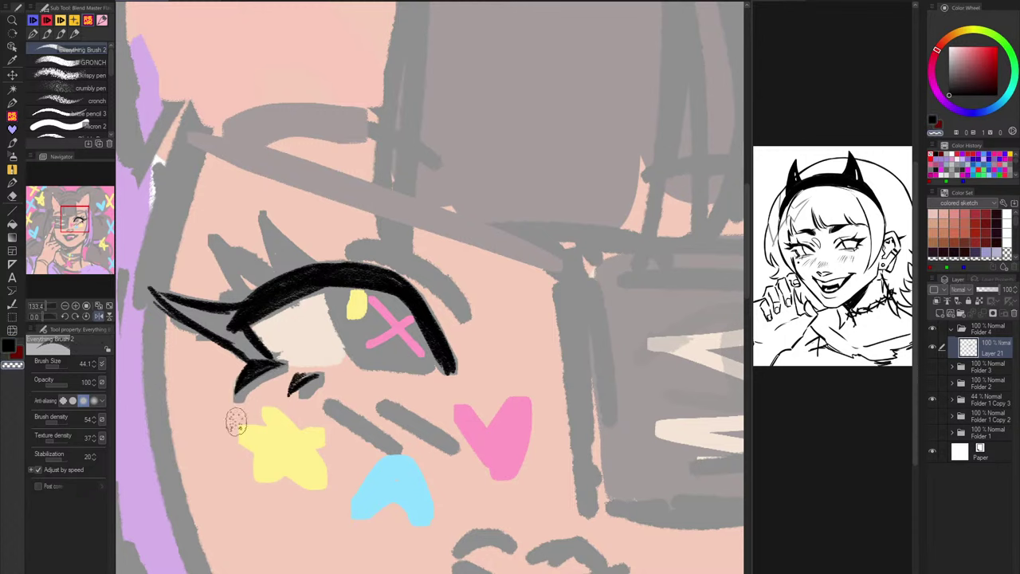
Step: Thicken the line at the eye's outer corner between the upper lid and the lower lash, using the enlarged reference eye
{"action": "left_click", "coordinate": [864, 238]}
{"action": "left_click_drag", "start_coordinate": [864, 238], "coordinate": [883, 243]}
{"action": "scroll", "coordinate": [883, 242], "scroll_direction": "up", "scroll_amount": 5}
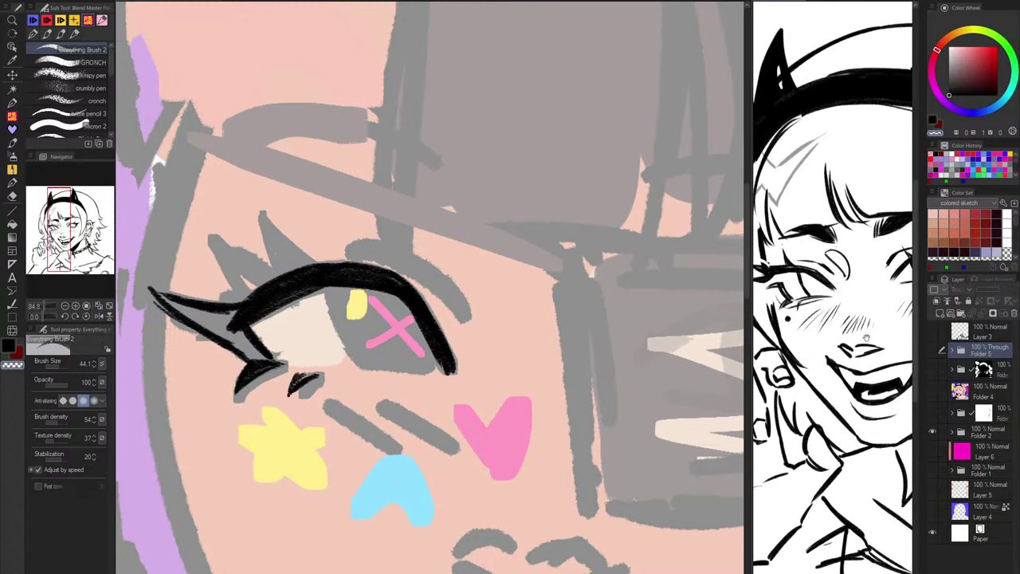
{"action": "left_click", "coordinate": [267, 361]}
{"action": "mouse_move", "coordinate": [266, 341]}
{"action": "left_mouse_down"}
{"action": "mouse_move", "coordinate": [257, 320]}
{"action": "mouse_move", "coordinate": [274, 354]}
{"action": "mouse_move", "coordinate": [256, 347]}
{"action": "mouse_move", "coordinate": [266, 335]}
{"action": "left_mouse_up"}
{"action": "key", "text": "c"}
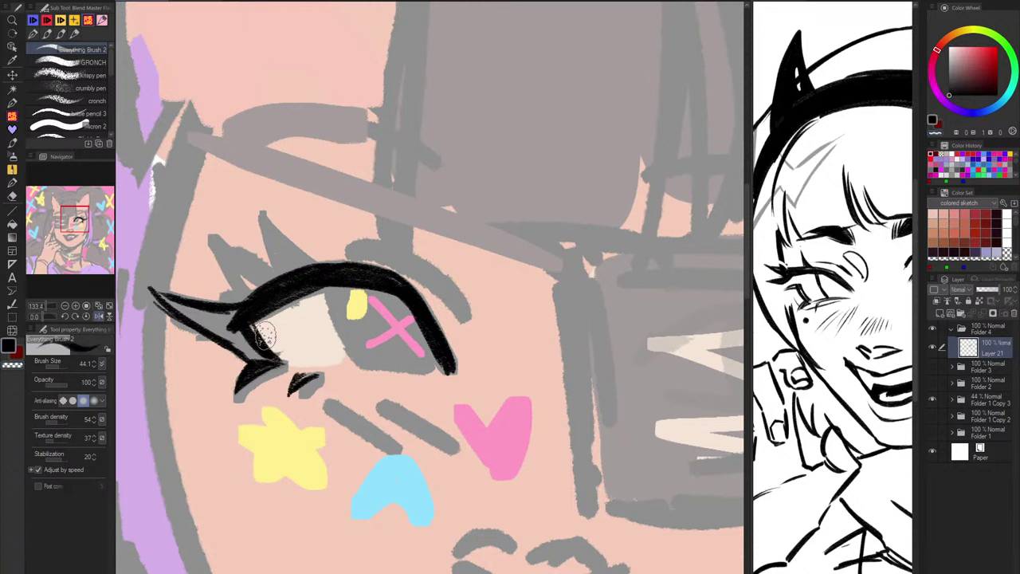
{"action": "mouse_move", "coordinate": [256, 328]}
{"action": "left_mouse_down"}
{"action": "mouse_move", "coordinate": [270, 367]}
{"action": "mouse_move", "coordinate": [270, 357]}
{"action": "left_mouse_up"}
{"action": "left_click_drag", "start_coordinate": [233, 327], "coordinate": [254, 350]}
{"action": "left_click_drag", "start_coordinate": [228, 325], "coordinate": [244, 343]}
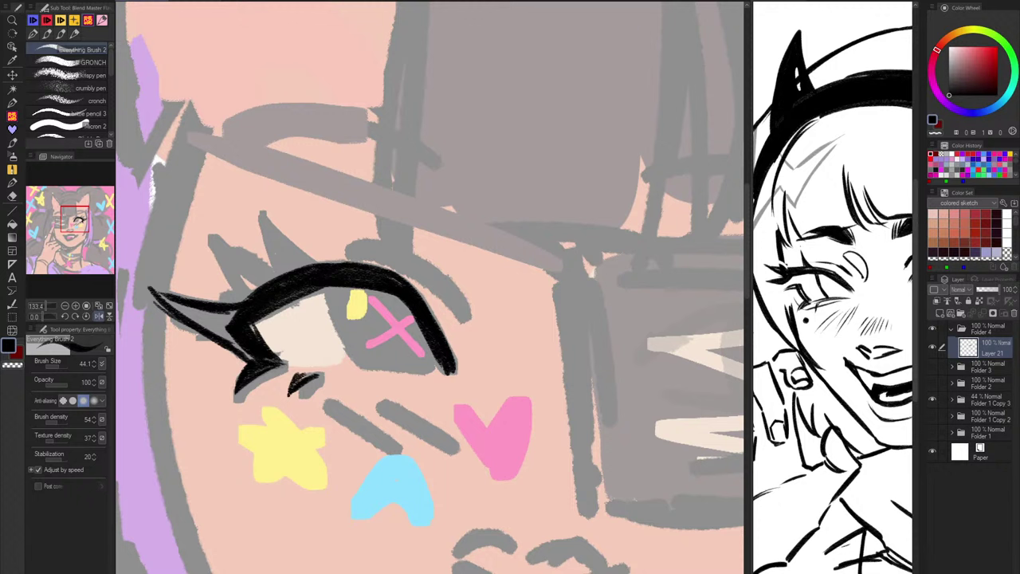
Step: Fill the eyeliner wing solid black and trim its upper edge with transparent color
{"action": "mouse_move", "coordinate": [239, 320]}
{"action": "left_mouse_down"}
{"action": "mouse_move", "coordinate": [165, 301]}
{"action": "mouse_move", "coordinate": [241, 301]}
{"action": "mouse_move", "coordinate": [180, 320]}
{"action": "mouse_move", "coordinate": [237, 338]}
{"action": "mouse_move", "coordinate": [216, 331]}
{"action": "mouse_move", "coordinate": [230, 336]}
{"action": "mouse_move", "coordinate": [224, 314]}
{"action": "mouse_move", "coordinate": [236, 342]}
{"action": "left_mouse_up"}
{"action": "key", "text": "c"}
{"action": "mouse_move", "coordinate": [196, 292]}
{"action": "left_mouse_down"}
{"action": "mouse_move", "coordinate": [127, 258]}
{"action": "mouse_move", "coordinate": [211, 352]}
{"action": "mouse_move", "coordinate": [223, 340]}
{"action": "mouse_move", "coordinate": [201, 318]}
{"action": "mouse_move", "coordinate": [251, 290]}
{"action": "left_mouse_up"}
{"action": "key", "text": "c"}
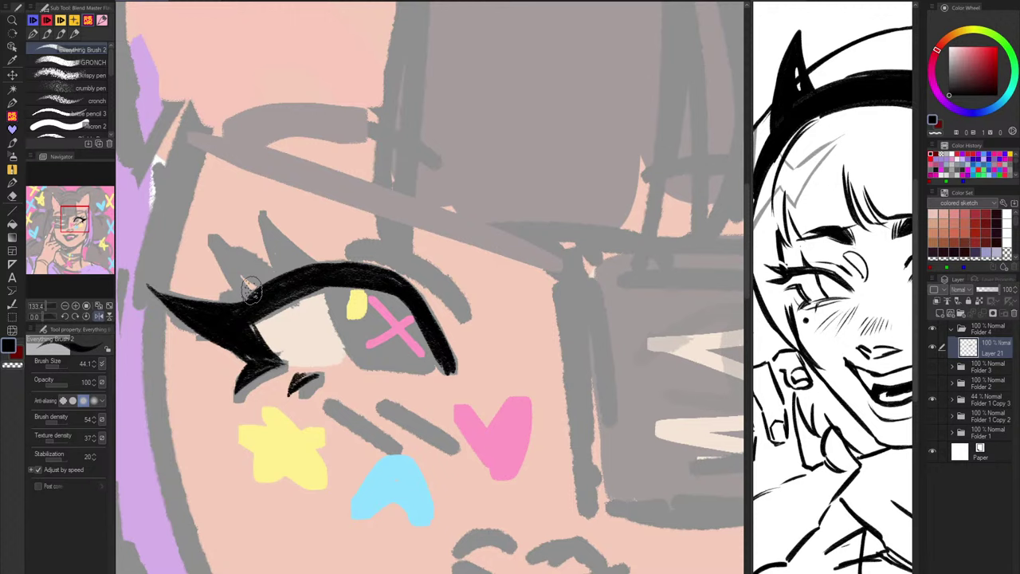
Step: Restore the unmirrored view and ink three pointed, curved lashes along the top of the upper lid
{"action": "key", "text": "h"}
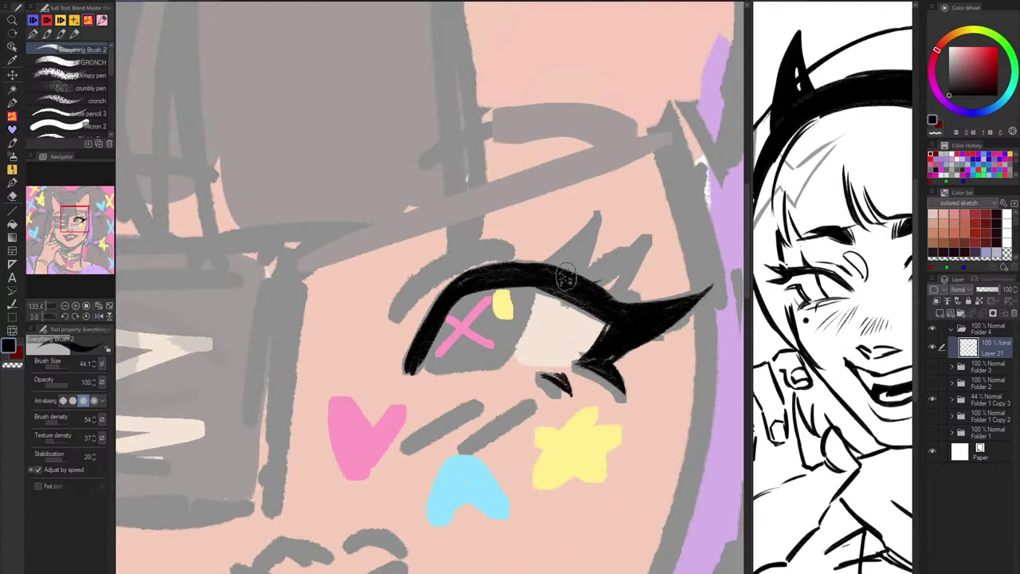
{"action": "mouse_move", "coordinate": [566, 276]}
{"action": "left_mouse_down"}
{"action": "mouse_move", "coordinate": [617, 269]}
{"action": "mouse_move", "coordinate": [630, 238]}
{"action": "mouse_move", "coordinate": [612, 276]}
{"action": "left_mouse_up"}
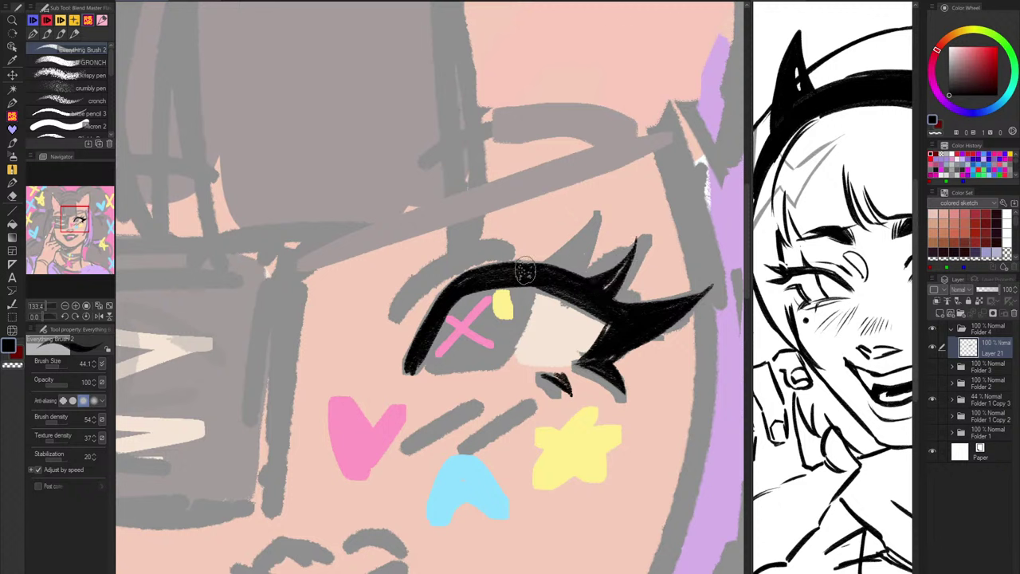
{"action": "mouse_move", "coordinate": [528, 270]}
{"action": "left_mouse_down"}
{"action": "mouse_move", "coordinate": [579, 218]}
{"action": "mouse_move", "coordinate": [513, 271]}
{"action": "mouse_move", "coordinate": [590, 220]}
{"action": "mouse_move", "coordinate": [524, 271]}
{"action": "mouse_move", "coordinate": [592, 204]}
{"action": "mouse_move", "coordinate": [562, 277]}
{"action": "mouse_move", "coordinate": [579, 223]}
{"action": "mouse_move", "coordinate": [561, 265]}
{"action": "mouse_move", "coordinate": [580, 215]}
{"action": "left_mouse_up"}
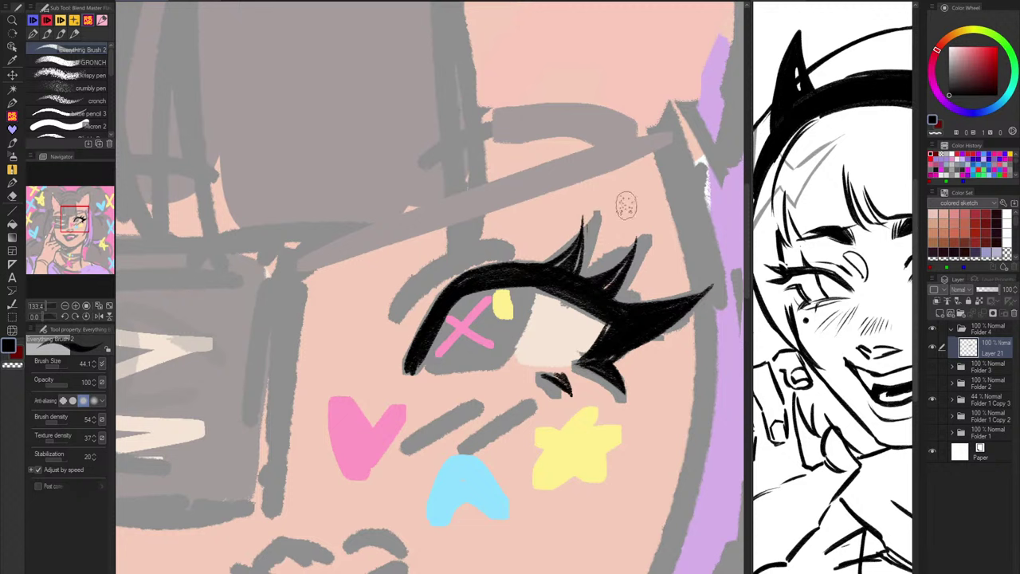
{"action": "scroll", "coordinate": [629, 223], "scroll_direction": "down", "scroll_amount": 5}
{"action": "scroll", "coordinate": [596, 297], "scroll_direction": "up", "scroll_amount": 6}
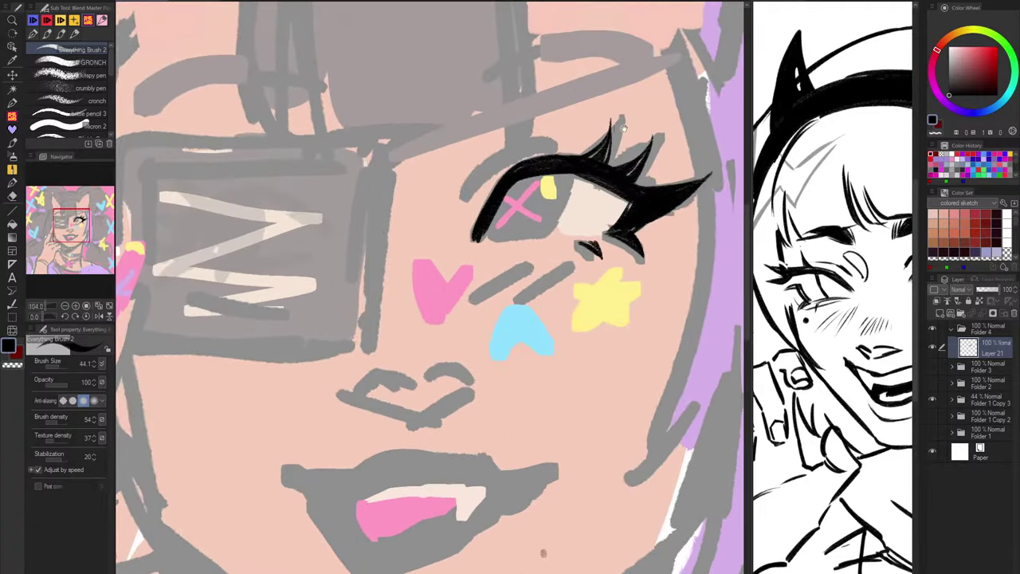
{"action": "scroll", "coordinate": [617, 162], "scroll_direction": "up", "scroll_amount": 1}
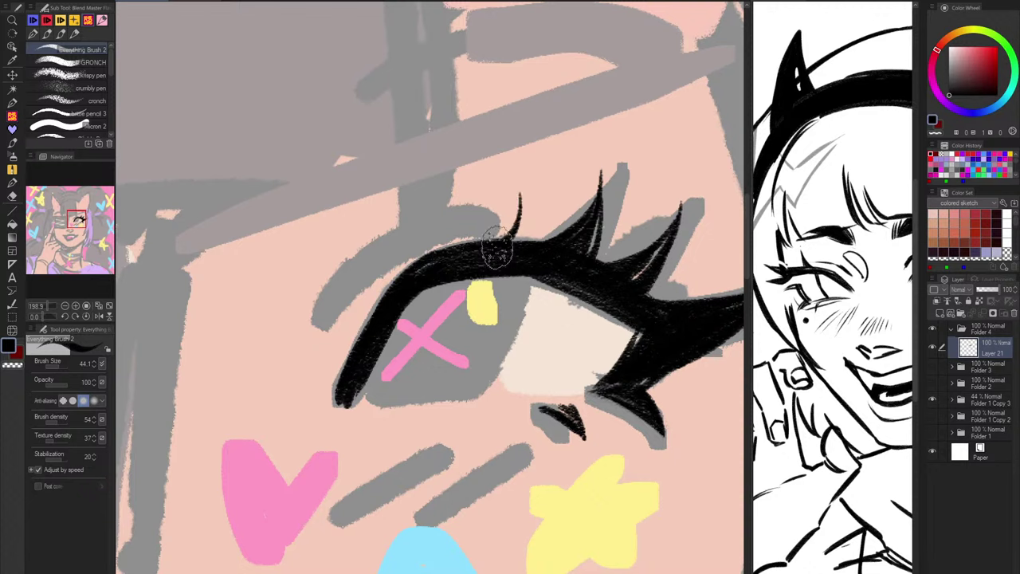
{"action": "left_click_drag", "start_coordinate": [504, 237], "coordinate": [521, 196]}
{"action": "left_click_drag", "start_coordinate": [617, 273], "coordinate": [589, 424]}
Step: Hide the line art in Folder 4 and set the colored sketch folder Folder 1 Copy 3 to 100% opacity
{"action": "scroll", "coordinate": [588, 424], "scroll_direction": "down", "scroll_amount": 1}
{"action": "left_click", "coordinate": [932, 400]}
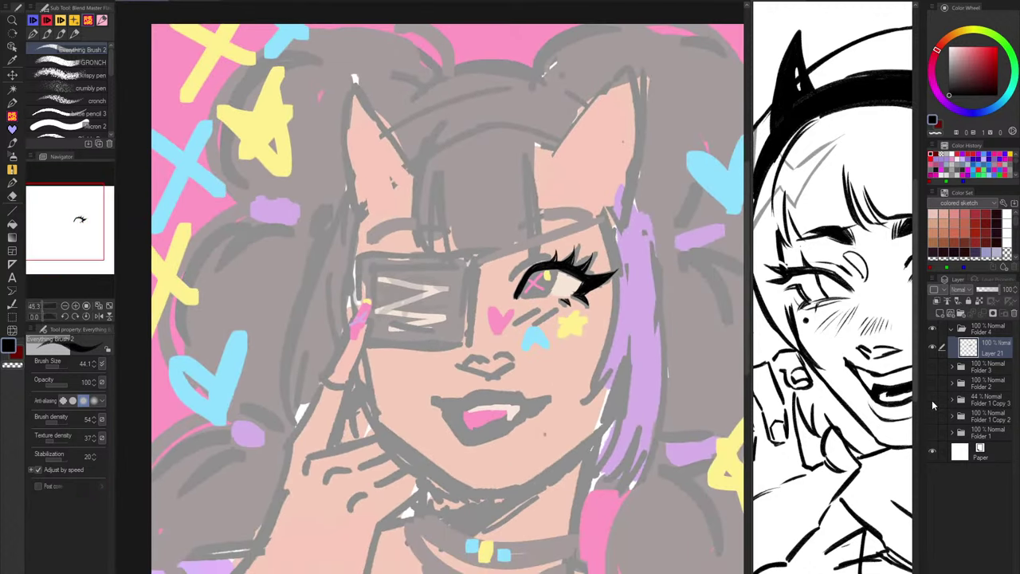
{"action": "left_click", "coordinate": [933, 401]}
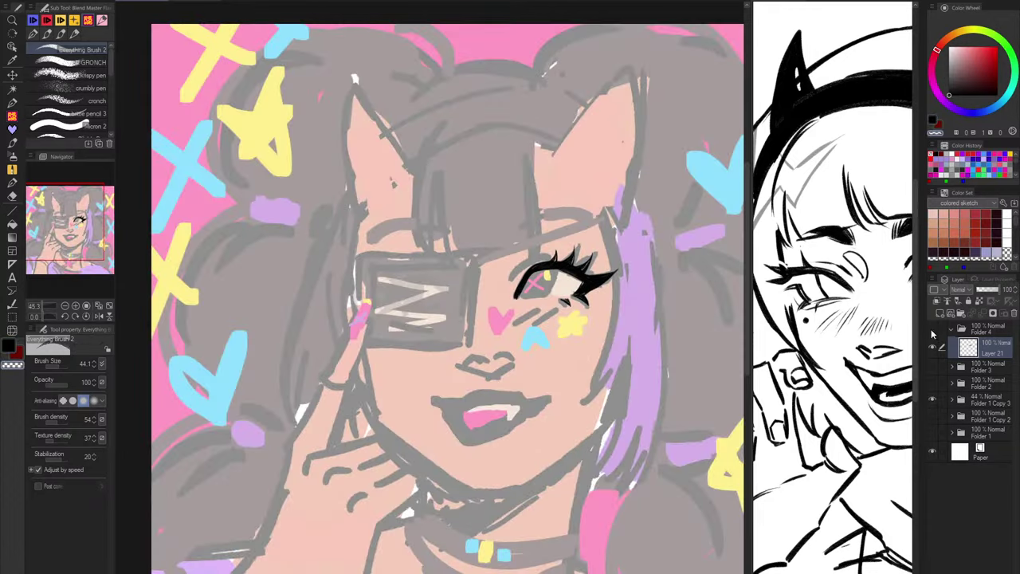
{"action": "left_click", "coordinate": [933, 346]}
{"action": "left_click", "coordinate": [932, 400]}
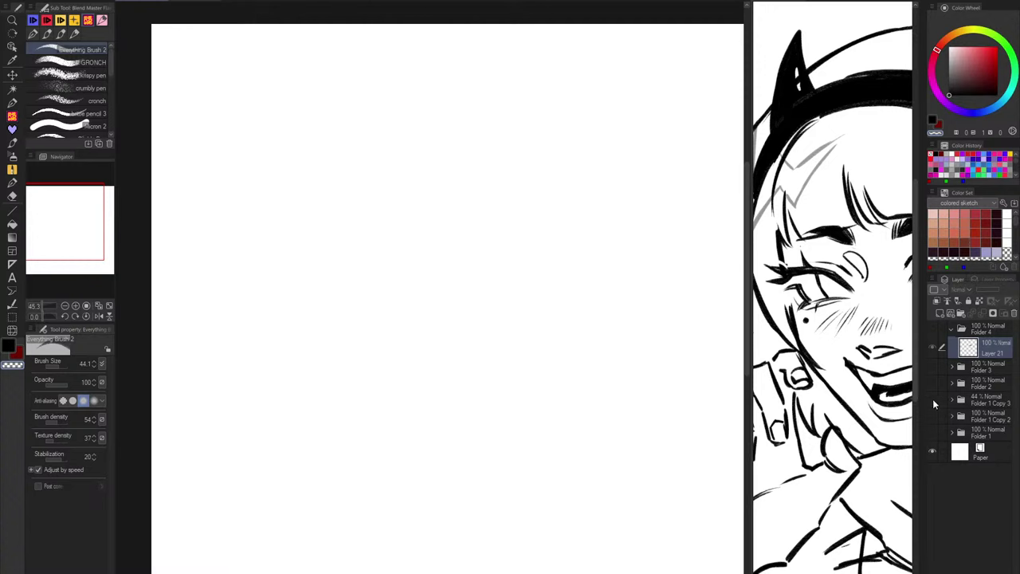
{"action": "left_click", "coordinate": [933, 400]}
{"action": "left_click", "coordinate": [976, 405]}
{"action": "left_click_drag", "start_coordinate": [990, 289], "coordinate": [1006, 291]}
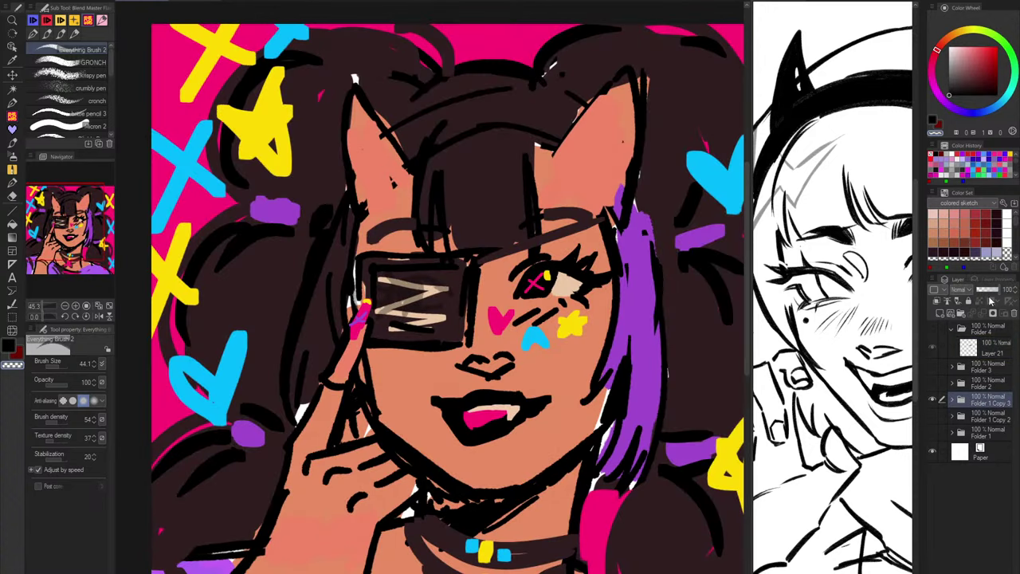
{"action": "scroll", "coordinate": [469, 287], "scroll_direction": "down", "scroll_amount": 5}
{"action": "scroll", "coordinate": [652, 437], "scroll_direction": "up", "scroll_amount": 2}
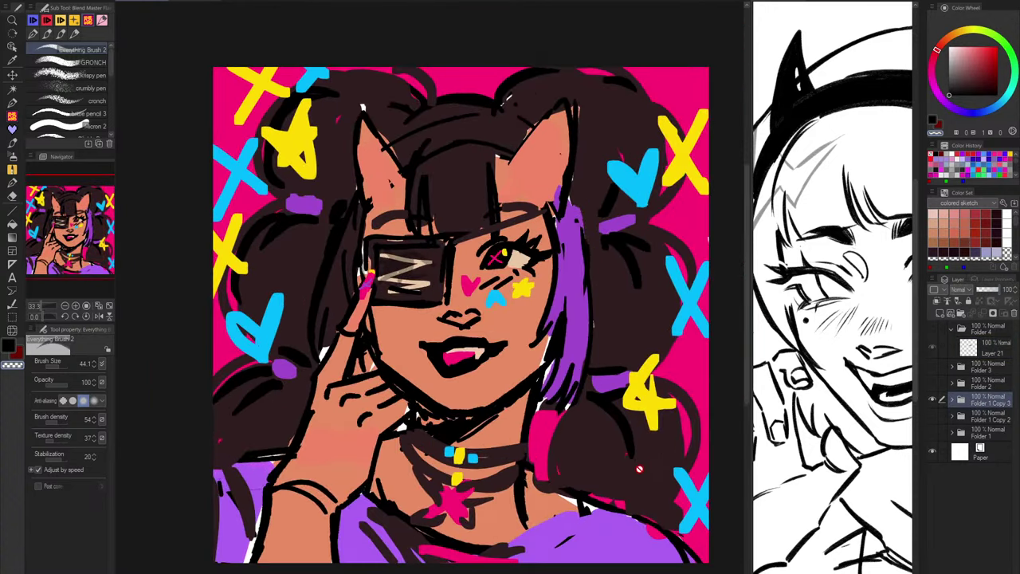
Step: View the earlier sketch versions one at a time: Folder 1 Copy 2, Folder 1, Folder 2 and Folder 3
{"action": "left_click", "coordinate": [933, 400]}
{"action": "left_click", "coordinate": [932, 417]}
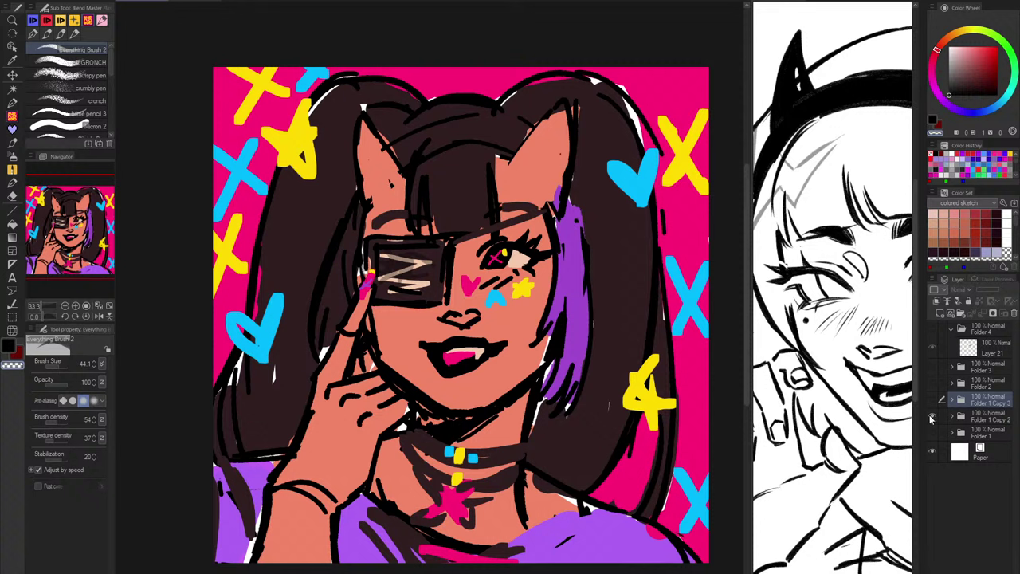
{"action": "left_click", "coordinate": [933, 415]}
{"action": "left_click", "coordinate": [932, 431]}
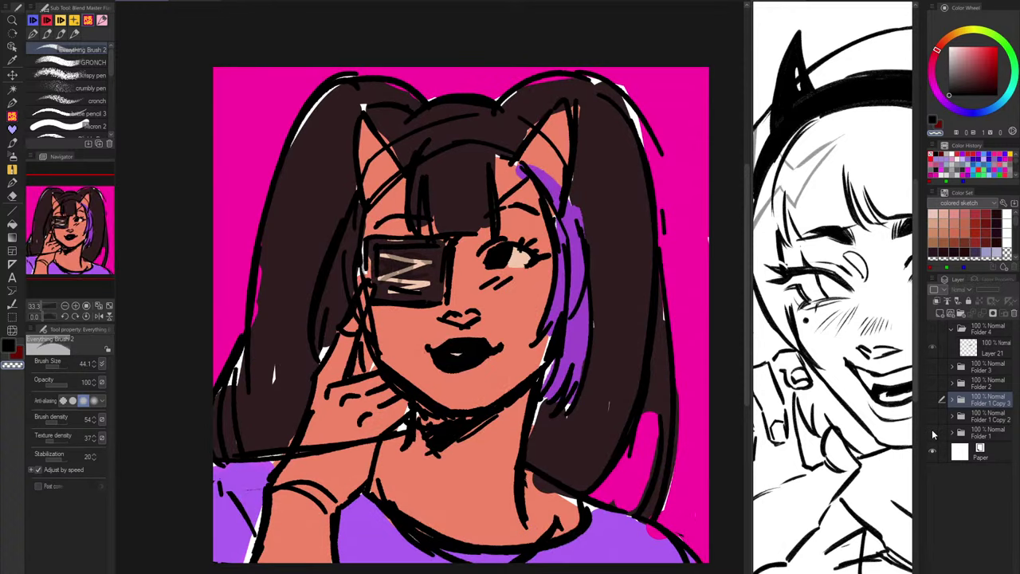
{"action": "left_click", "coordinate": [933, 432]}
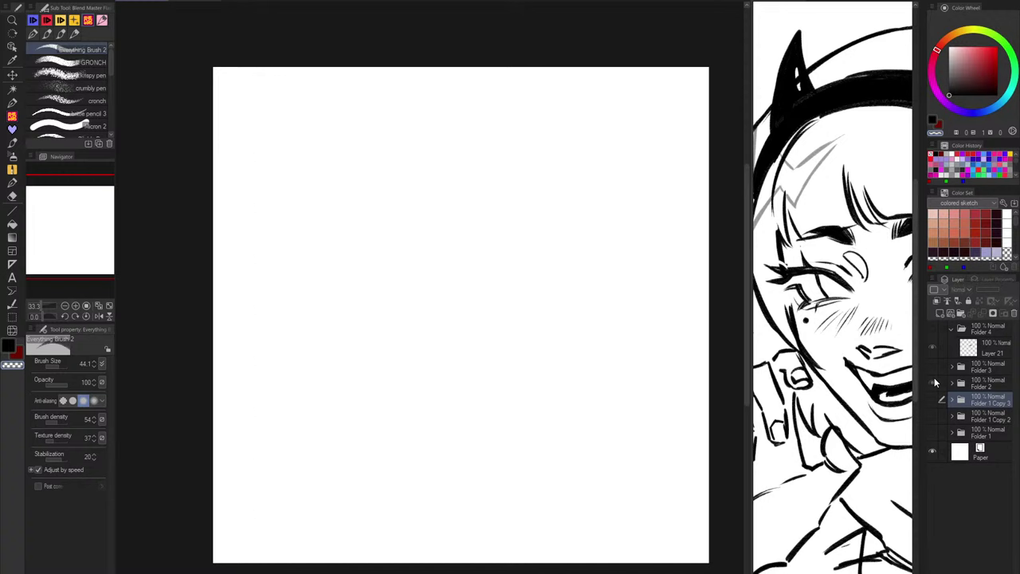
{"action": "left_click", "coordinate": [933, 379]}
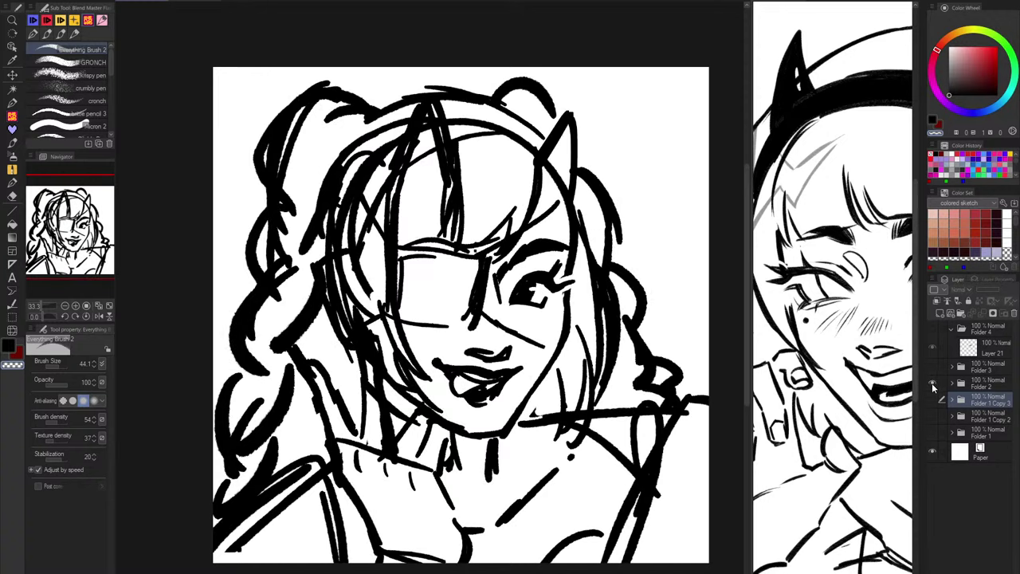
{"action": "left_click", "coordinate": [933, 382]}
{"action": "left_click", "coordinate": [932, 366]}
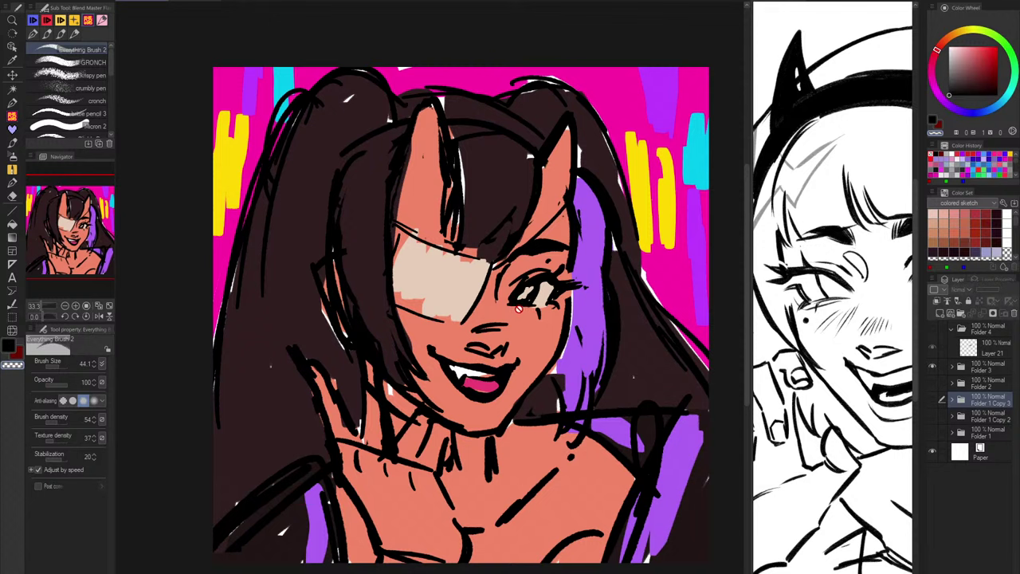
{"action": "left_click", "coordinate": [932, 367]}
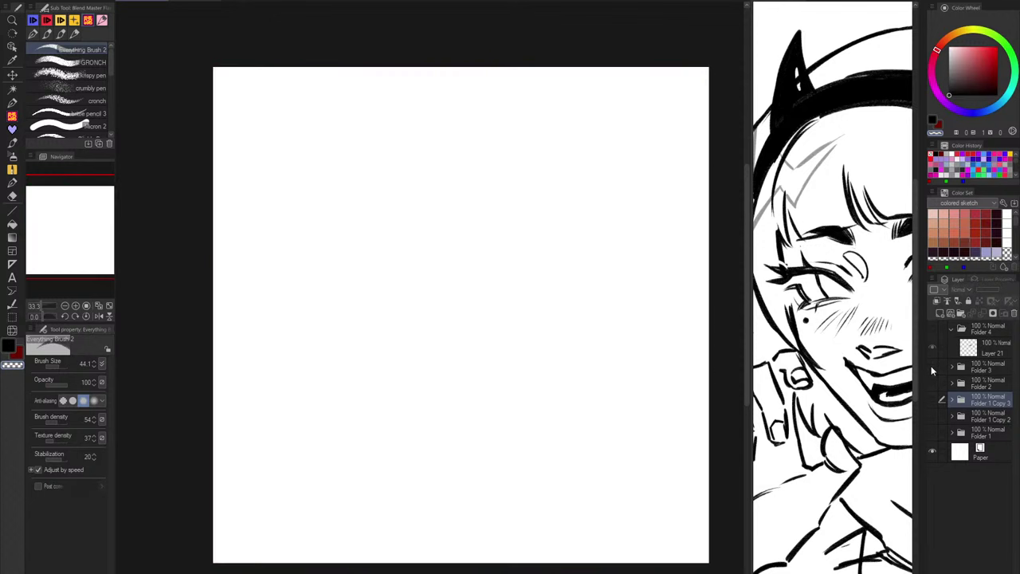
Step: Show Folder 1 Copy 3 and the Folder 4 line art again, and lower Folder 1 Copy 3 to 30% opacity
{"action": "left_click", "coordinate": [933, 398]}
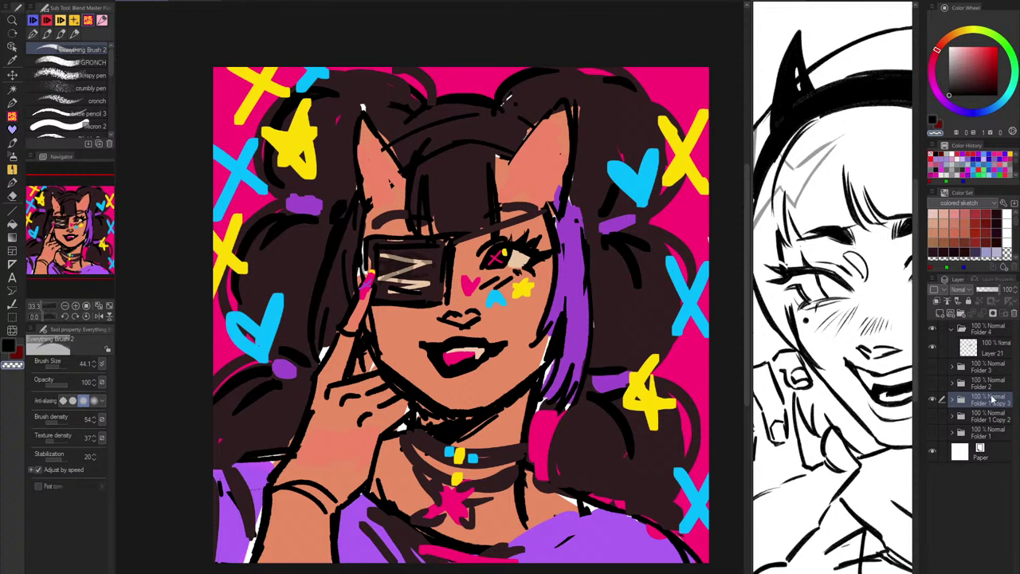
{"action": "left_click", "coordinate": [986, 291]}
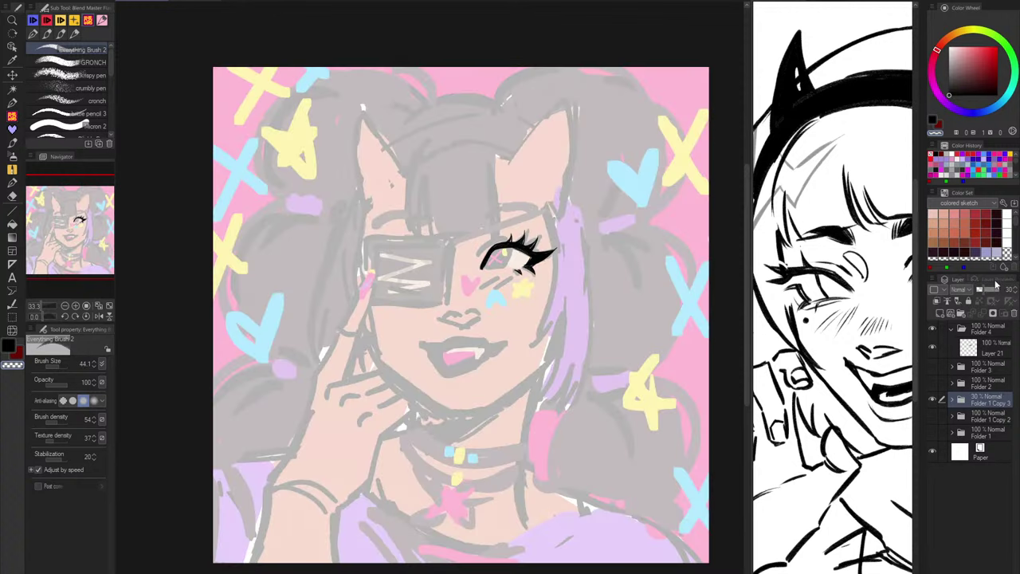
Step: Try the layer color effect on Folder 1 Copy 3 and turn it off again
{"action": "left_click", "coordinate": [995, 283]}
{"action": "left_click", "coordinate": [998, 301]}
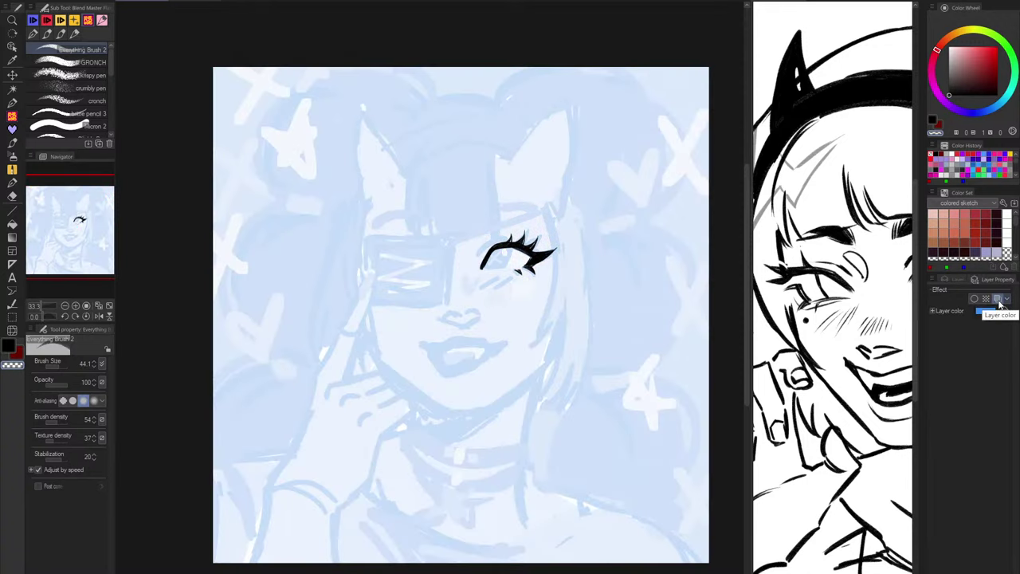
{"action": "left_click", "coordinate": [1001, 303]}
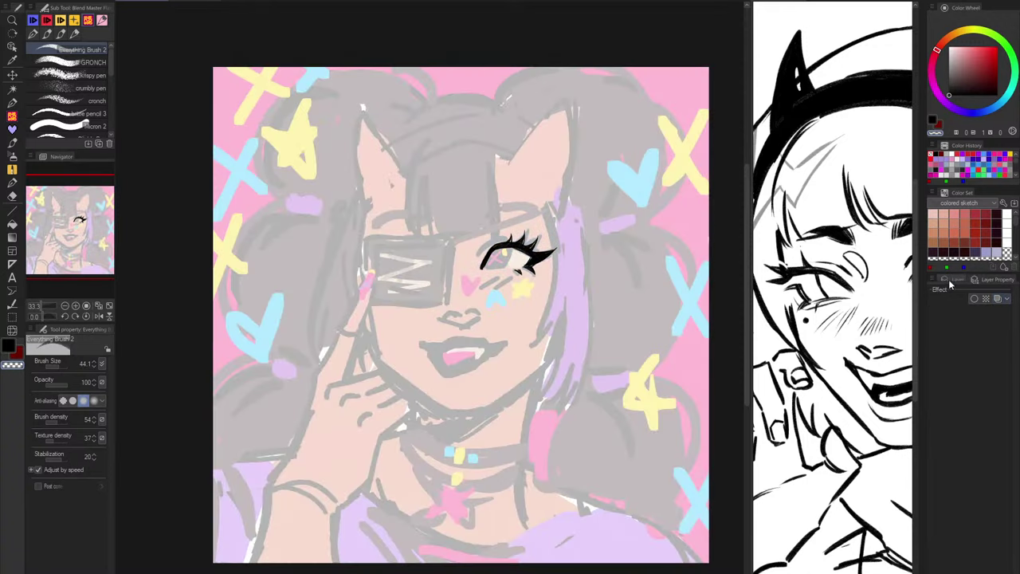
{"action": "left_click", "coordinate": [956, 280]}
Step: Make Layer 21 active again with the near-black drawing color, ready for inking around the eye
{"action": "left_click", "coordinate": [950, 95]}
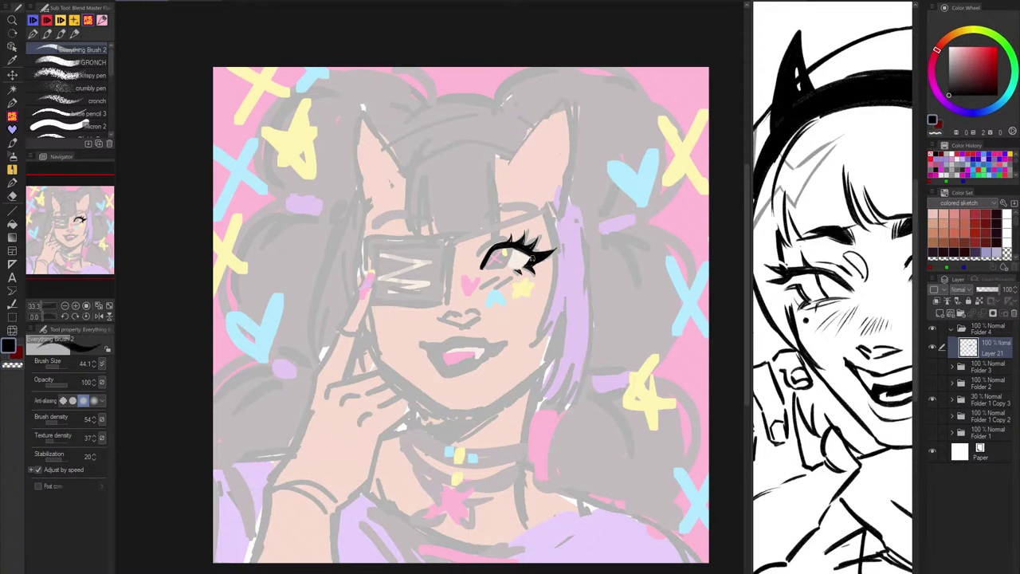
{"action": "scroll", "coordinate": [561, 315], "scroll_direction": "up", "scroll_amount": 3}
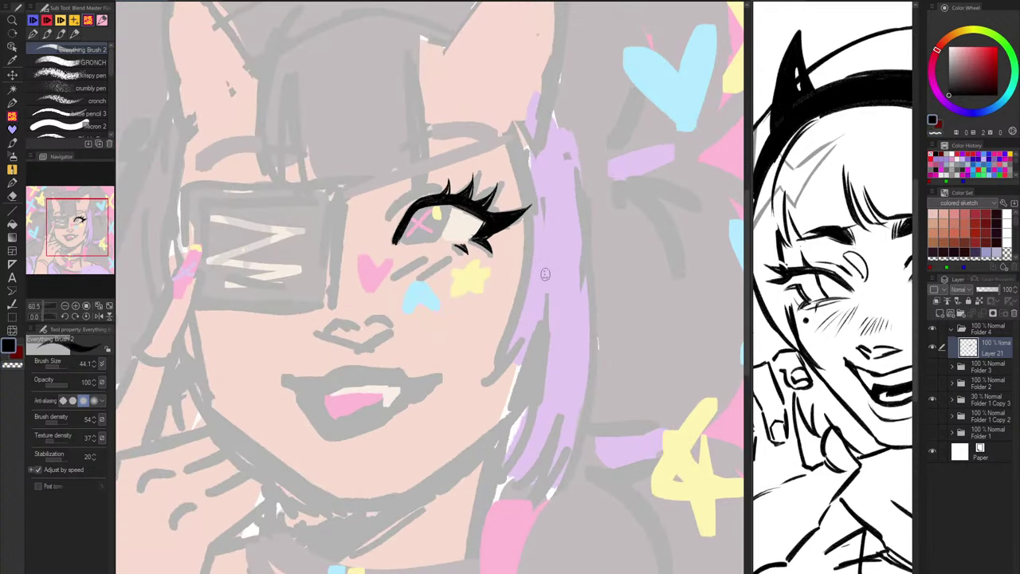
{"action": "scroll", "coordinate": [449, 198], "scroll_direction": "up", "scroll_amount": 5}
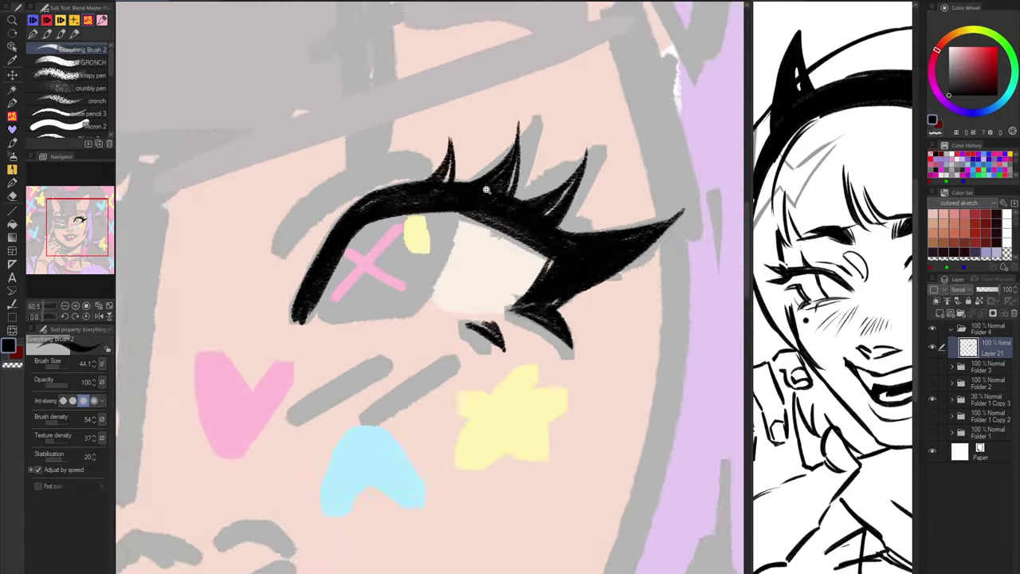
Step: Ink the thick outer curve of the iris from the upper lash line down toward the lower lid
{"action": "left_click_drag", "start_coordinate": [321, 241], "coordinate": [510, 232]}
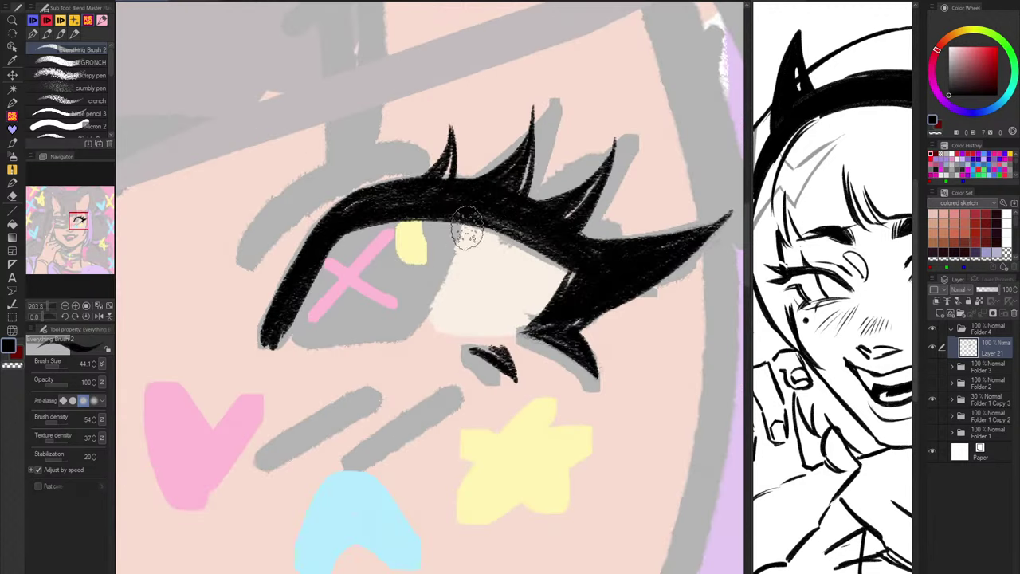
{"action": "key", "text": "ctrl+z"}
{"action": "left_click_drag", "start_coordinate": [350, 218], "coordinate": [307, 291]}
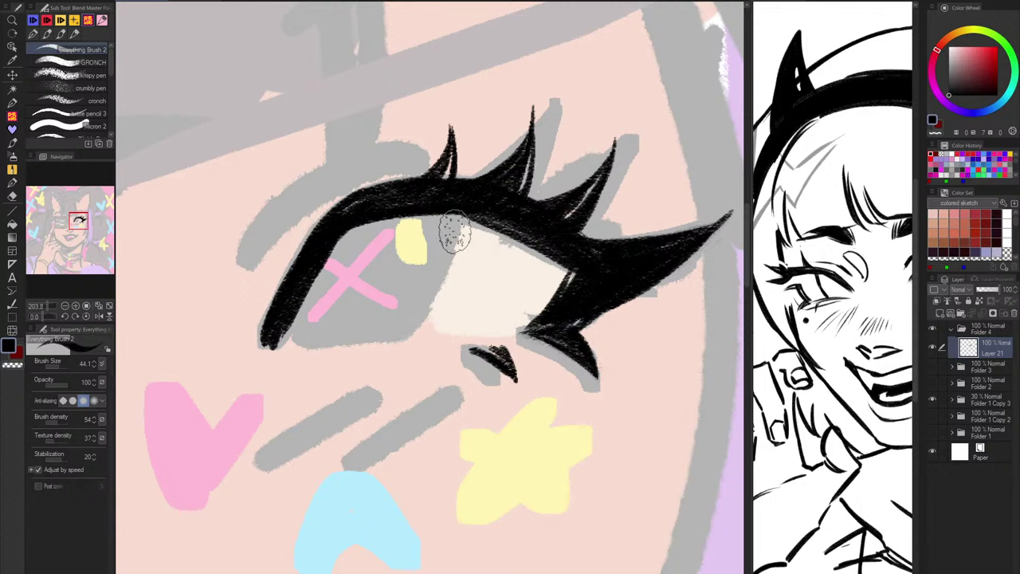
{"action": "left_click_drag", "start_coordinate": [461, 209], "coordinate": [405, 328]}
{"action": "mouse_move", "coordinate": [454, 199]}
{"action": "left_mouse_down"}
{"action": "mouse_move", "coordinate": [402, 330]}
{"action": "mouse_move", "coordinate": [410, 335]}
{"action": "left_mouse_up"}
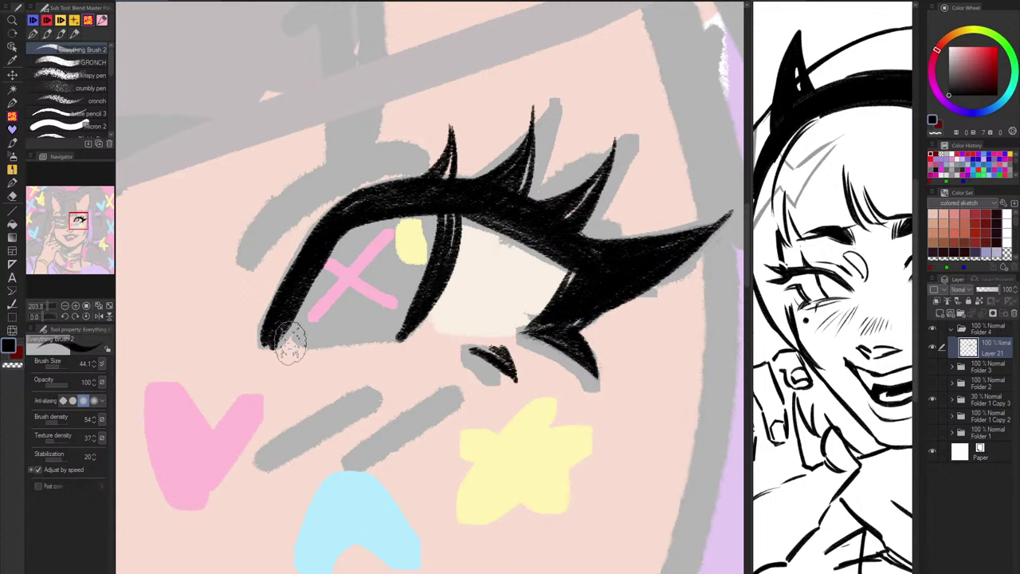
Step: Sharpen the eye's inner corner and ink a thin lower lid line joining it to the iris curve, touching up the outer corner
{"action": "mouse_move", "coordinate": [277, 320]}
{"action": "left_mouse_down"}
{"action": "mouse_move", "coordinate": [262, 352]}
{"action": "mouse_move", "coordinate": [279, 325]}
{"action": "mouse_move", "coordinate": [275, 282]}
{"action": "mouse_move", "coordinate": [249, 374]}
{"action": "mouse_move", "coordinate": [263, 355]}
{"action": "mouse_move", "coordinate": [362, 364]}
{"action": "left_mouse_up"}
{"action": "key", "text": "c"}
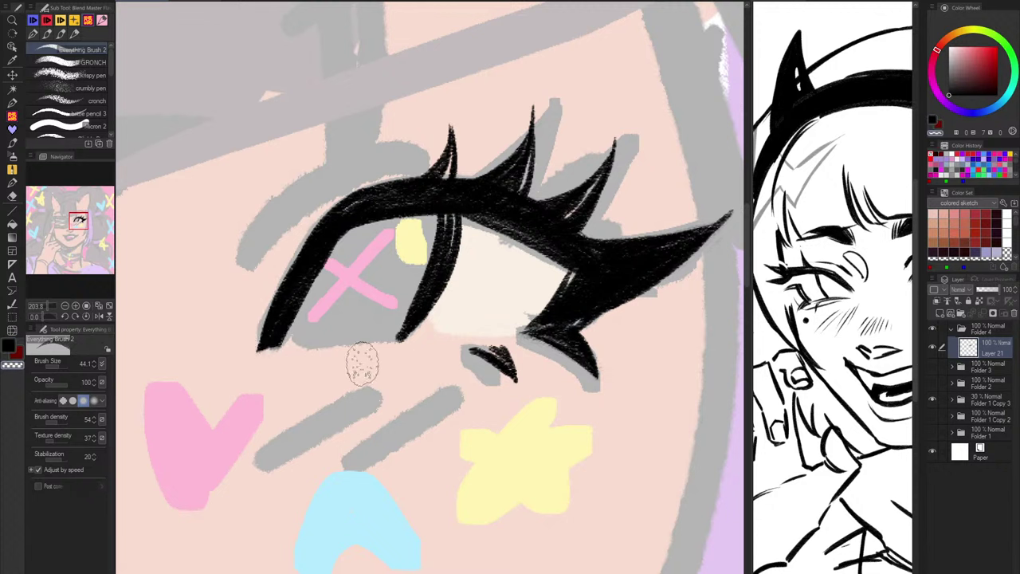
{"action": "key", "text": "c"}
{"action": "mouse_move", "coordinate": [255, 349]}
{"action": "left_mouse_down"}
{"action": "mouse_move", "coordinate": [398, 349]}
{"action": "mouse_move", "coordinate": [378, 342]}
{"action": "left_mouse_up"}
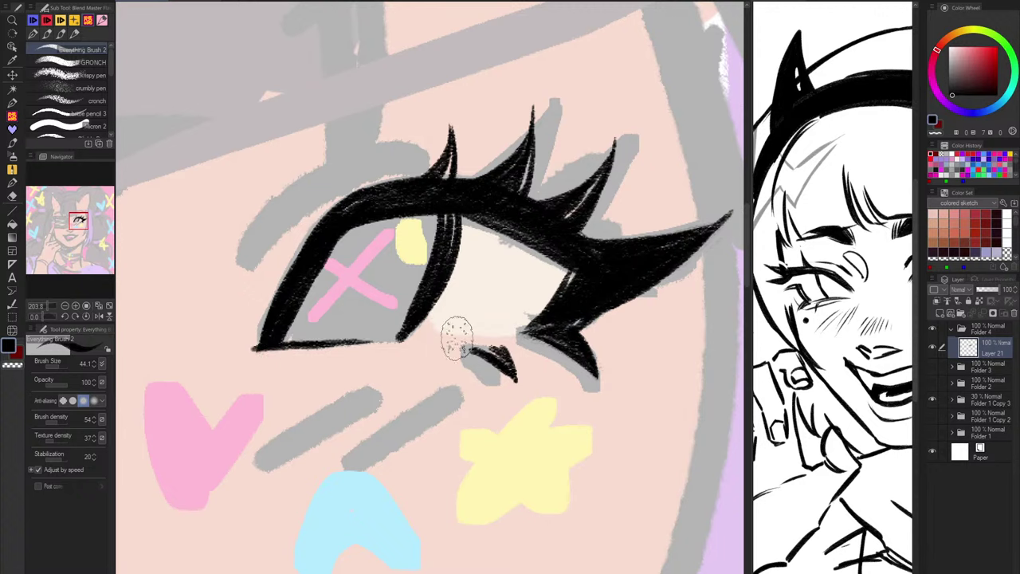
{"action": "key", "text": "ctrl+z"}
{"action": "key", "text": "ctrl+z"}
{"action": "left_click_drag", "start_coordinate": [269, 351], "coordinate": [398, 341]}
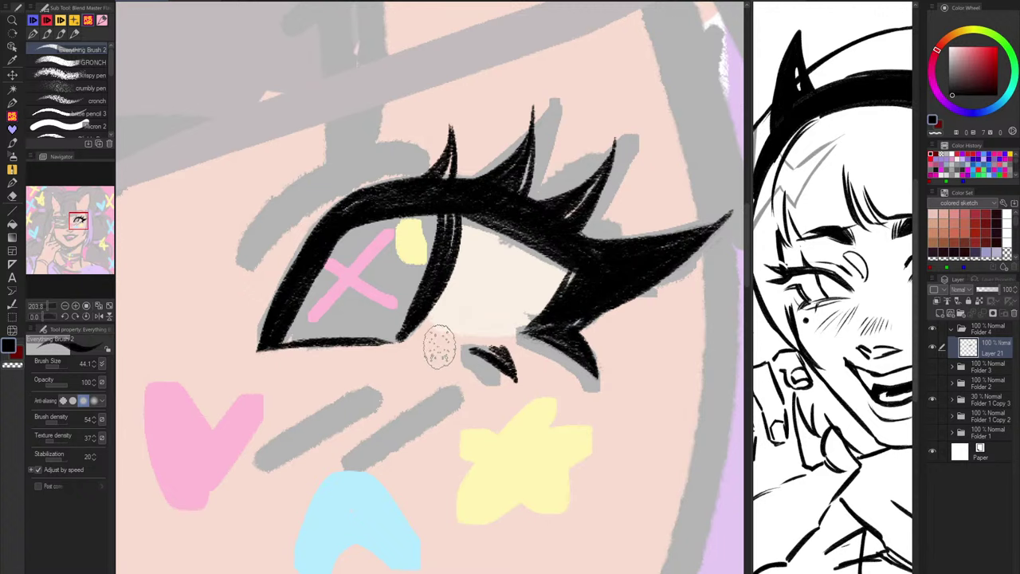
{"action": "scroll", "coordinate": [483, 341], "scroll_direction": "down", "scroll_amount": 5}
{"action": "scroll", "coordinate": [483, 341], "scroll_direction": "up", "scroll_amount": 3}
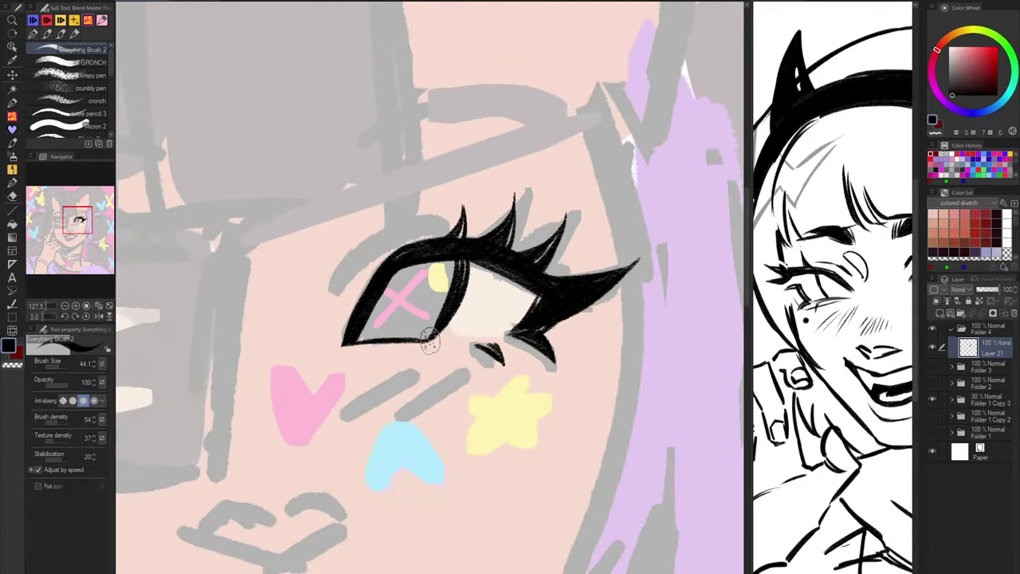
{"action": "left_click_drag", "start_coordinate": [351, 341], "coordinate": [442, 334]}
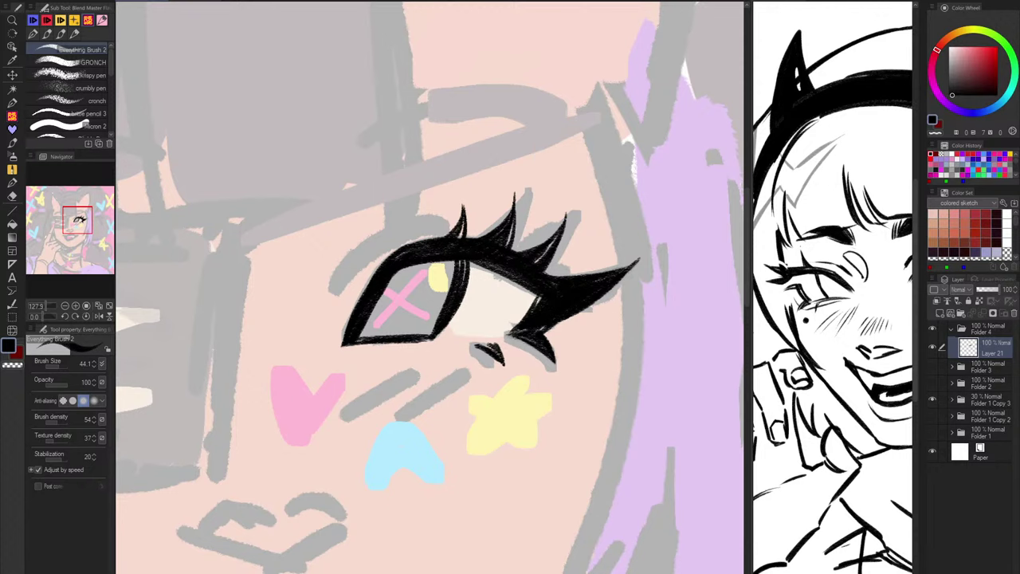
{"action": "left_click_drag", "start_coordinate": [549, 301], "coordinate": [526, 327]}
Step: Check the inked eye alone by hiding the Folder 1 Copy 3 sketch, and show the sketch again
{"action": "scroll", "coordinate": [596, 349], "scroll_direction": "down", "scroll_amount": 5}
{"action": "left_click", "coordinate": [932, 399]}
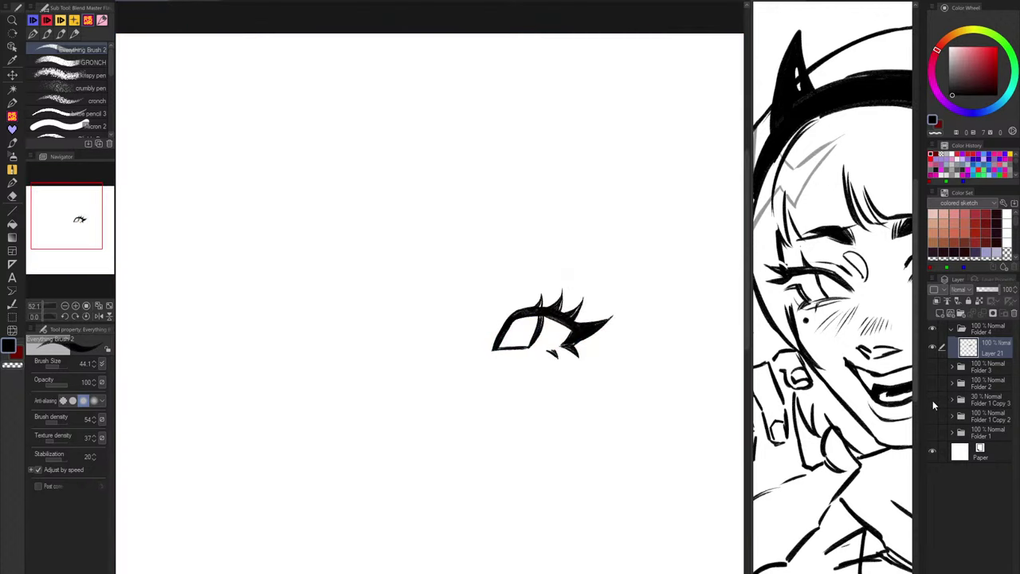
{"action": "left_click", "coordinate": [934, 397]}
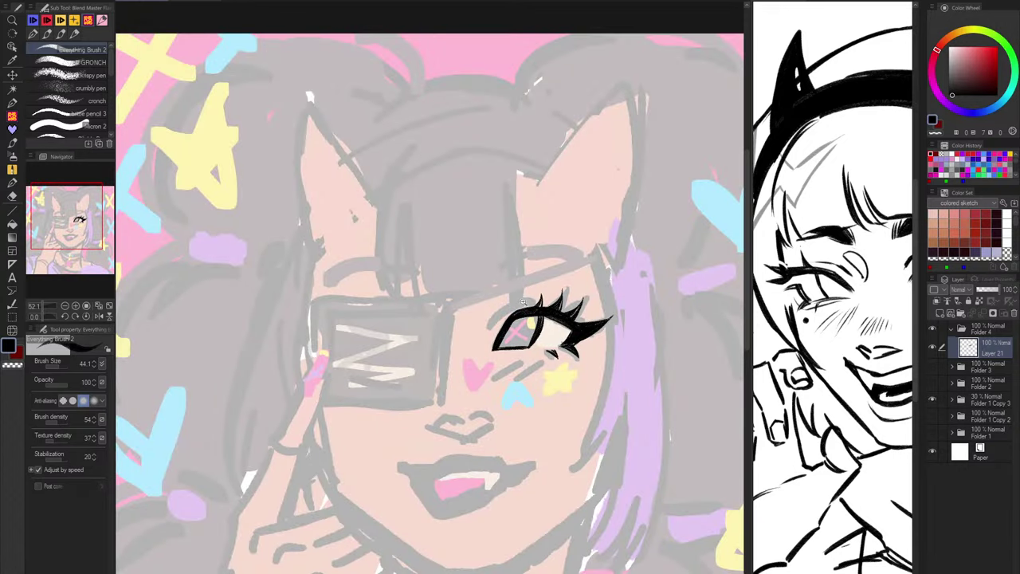
Step: Ink the curved eyelid crease above the inner half of the eye and thicken its inner end
{"action": "scroll", "coordinate": [522, 301], "scroll_direction": "up", "scroll_amount": 5}
{"action": "mouse_move", "coordinate": [554, 296]}
{"action": "left_mouse_down"}
{"action": "mouse_move", "coordinate": [447, 341]}
{"action": "mouse_move", "coordinate": [413, 385]}
{"action": "left_mouse_up"}
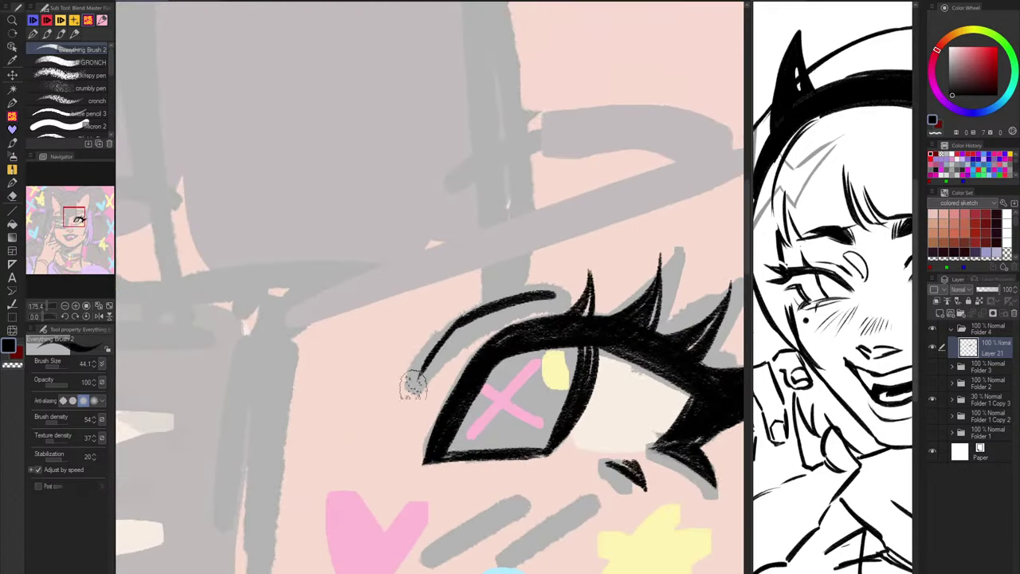
{"action": "mouse_move", "coordinate": [455, 336]}
{"action": "left_mouse_down"}
{"action": "mouse_move", "coordinate": [421, 384]}
{"action": "mouse_move", "coordinate": [431, 371]}
{"action": "left_mouse_up"}
{"action": "mouse_move", "coordinate": [485, 313]}
{"action": "left_mouse_down"}
{"action": "mouse_move", "coordinate": [615, 291]}
{"action": "mouse_move", "coordinate": [582, 407]}
{"action": "left_mouse_up"}
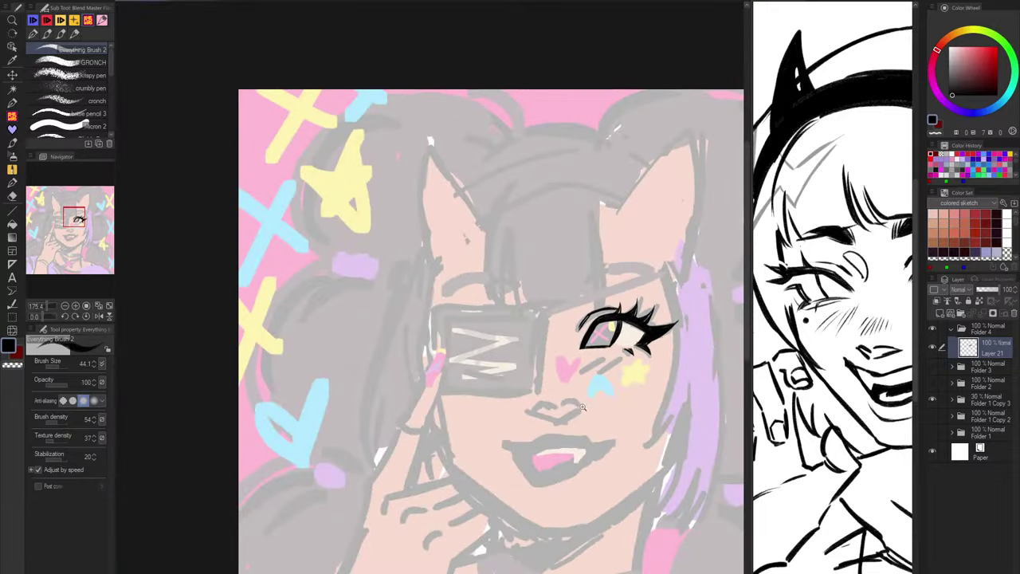
Step: Try outlining the eyebrow above the inked eye with an upper arc, a lower arc and a slanted inner edge
{"action": "scroll", "coordinate": [582, 408], "scroll_direction": "up", "scroll_amount": 5}
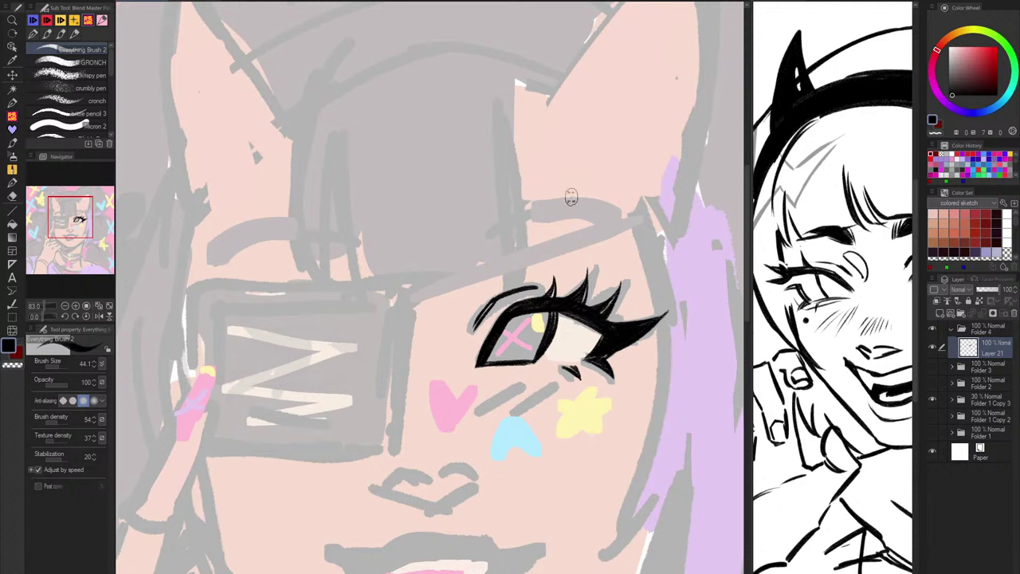
{"action": "left_click_drag", "start_coordinate": [627, 218], "coordinate": [489, 204]}
{"action": "key", "text": "ctrl+z"}
{"action": "mouse_move", "coordinate": [628, 219]}
{"action": "left_mouse_down"}
{"action": "mouse_move", "coordinate": [495, 215]}
{"action": "mouse_move", "coordinate": [489, 243]}
{"action": "left_mouse_up"}
{"action": "mouse_move", "coordinate": [509, 201]}
{"action": "left_mouse_down"}
{"action": "mouse_move", "coordinate": [487, 245]}
{"action": "mouse_move", "coordinate": [600, 221]}
{"action": "mouse_move", "coordinate": [522, 245]}
{"action": "left_mouse_up"}
Step: Examine the eyebrows and eyes in the reference line art
{"action": "left_click_drag", "start_coordinate": [905, 370], "coordinate": [996, 494]}
{"action": "scroll", "coordinate": [884, 303], "scroll_direction": "down", "scroll_amount": 1}
{"action": "scroll", "coordinate": [893, 303], "scroll_direction": "up", "scroll_amount": 5}
{"action": "scroll", "coordinate": [868, 335], "scroll_direction": "down", "scroll_amount": 2}
{"action": "left_click_drag", "start_coordinate": [845, 335], "coordinate": [872, 363]}
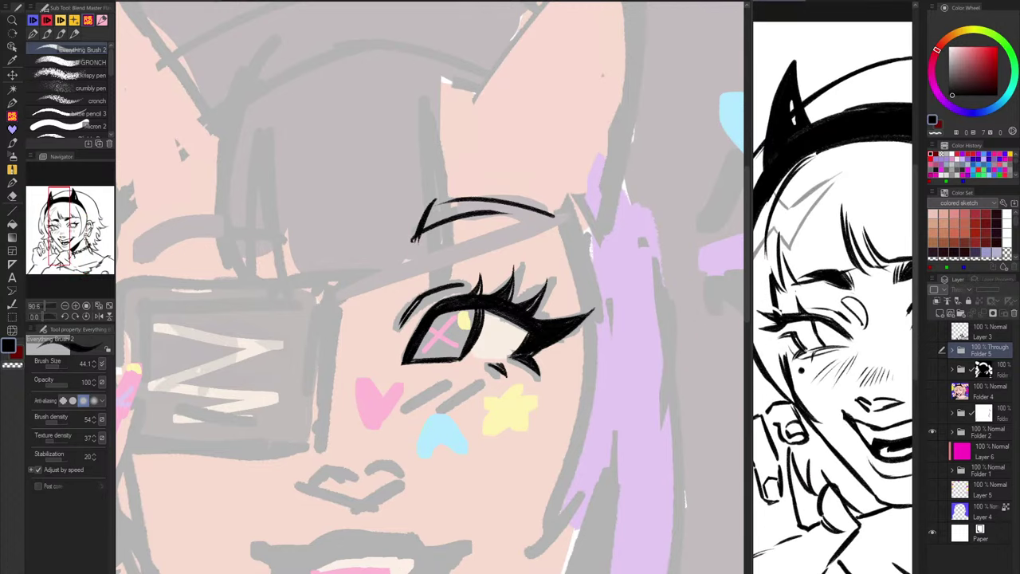
{"action": "left_click", "coordinate": [472, 194]}
Step: Try thickening the eyebrow's lower edge and erasing the excess along its underside and inner tip
{"action": "scroll", "coordinate": [479, 191], "scroll_direction": "up", "scroll_amount": 4}
{"action": "left_click_drag", "start_coordinate": [335, 298], "coordinate": [571, 241]}
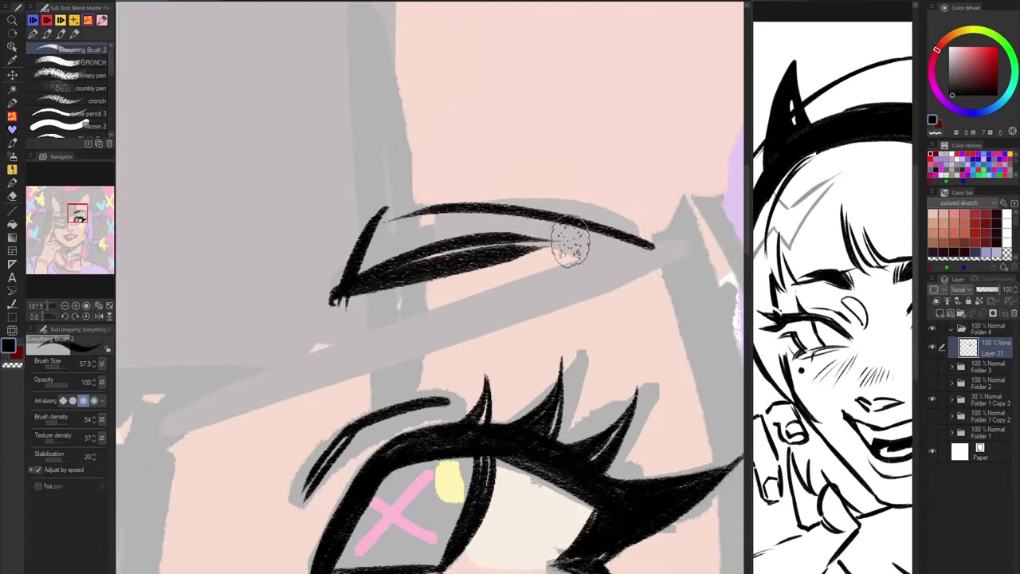
{"action": "mouse_move", "coordinate": [356, 282]}
{"action": "left_mouse_down"}
{"action": "mouse_move", "coordinate": [597, 227]}
{"action": "mouse_move", "coordinate": [348, 312]}
{"action": "left_mouse_up"}
{"action": "key", "text": "c"}
{"action": "left_click_drag", "start_coordinate": [538, 249], "coordinate": [367, 305]}
{"action": "left_click_drag", "start_coordinate": [319, 271], "coordinate": [342, 300]}
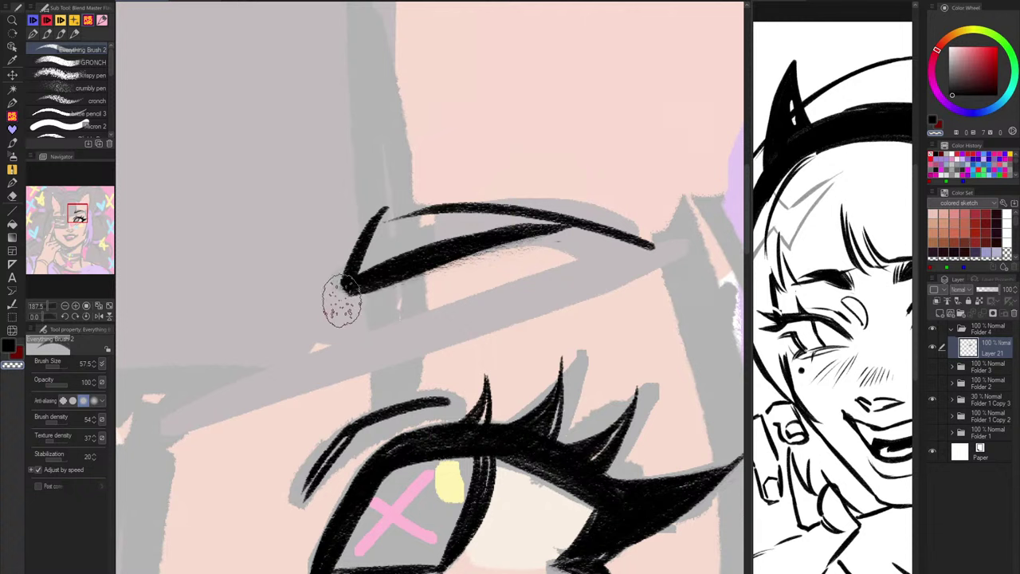
Step: Try filling the eyebrow's upper part with broad strokes, and undo all the eyebrow ink
{"action": "key", "text": "c"}
{"action": "left_click_drag", "start_coordinate": [547, 219], "coordinate": [384, 241]}
{"action": "left_click_drag", "start_coordinate": [504, 218], "coordinate": [357, 273]}
{"action": "left_click_drag", "start_coordinate": [457, 203], "coordinate": [355, 257]}
{"action": "left_click_drag", "start_coordinate": [417, 199], "coordinate": [359, 275]}
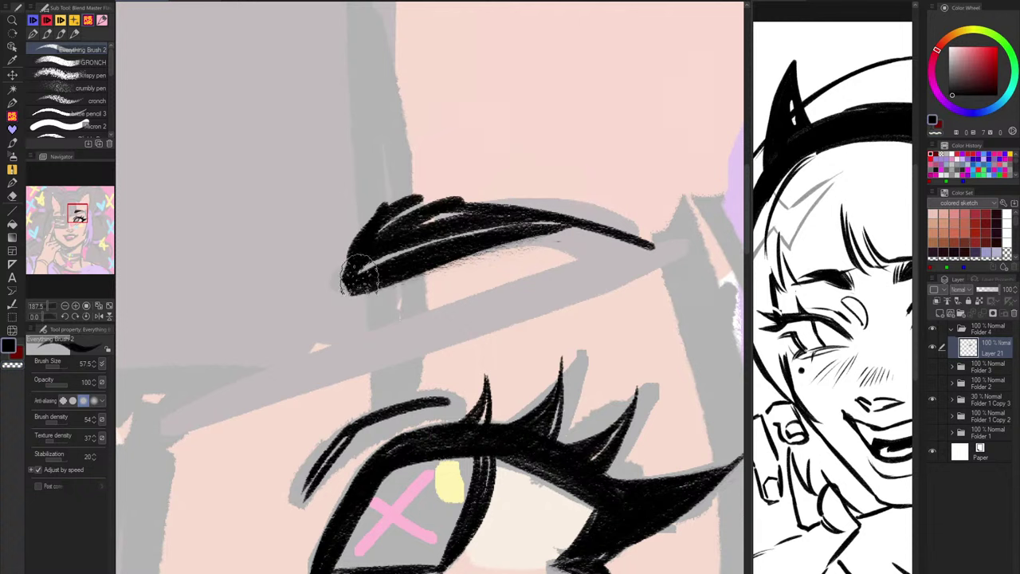
{"action": "key", "text": "ctrl+z"}
{"action": "key", "text": "ctrl+z"}
{"action": "key", "text": "ctrl+z"}
{"action": "key", "text": "ctrl+z"}
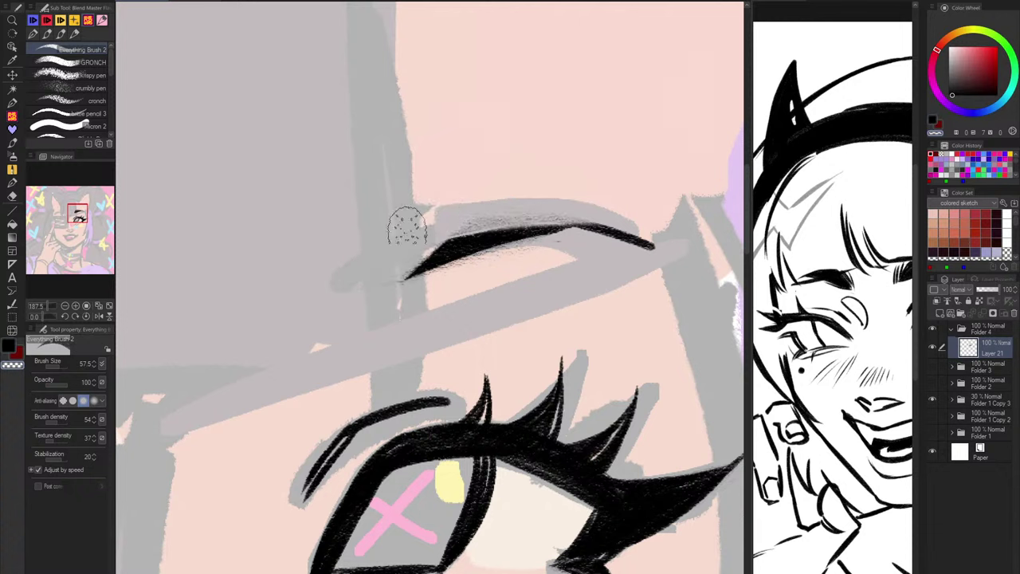
{"action": "key", "text": "ctrl+z"}
{"action": "key", "text": "ctrl+z"}
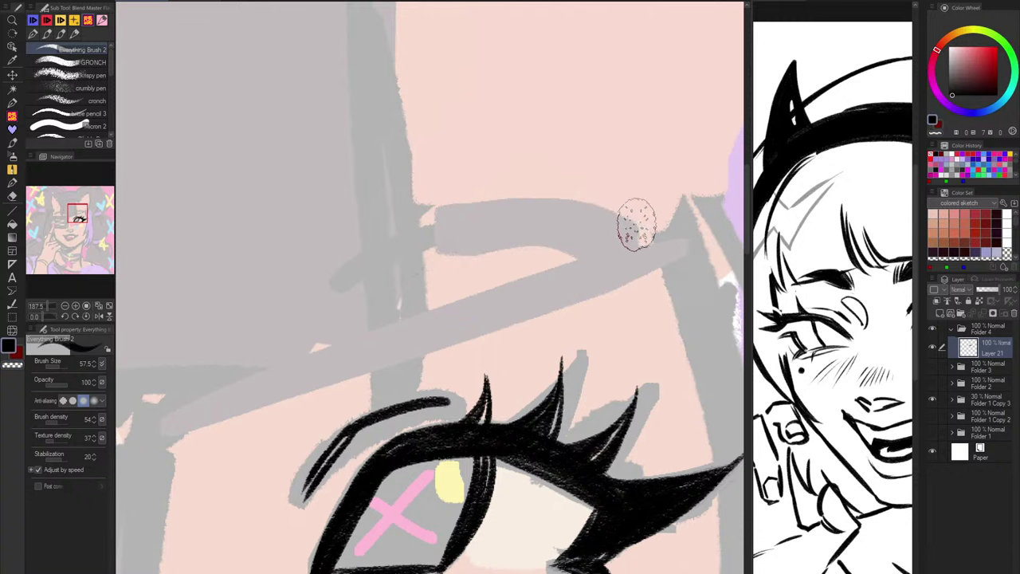
Step: Ink a new solid arched eyebrow over the sketched one, with hair-like strokes at its inner end
{"action": "mouse_move", "coordinate": [636, 225]}
{"action": "left_mouse_down"}
{"action": "mouse_move", "coordinate": [471, 204]}
{"action": "mouse_move", "coordinate": [388, 215]}
{"action": "mouse_move", "coordinate": [365, 295]}
{"action": "mouse_move", "coordinate": [342, 267]}
{"action": "mouse_move", "coordinate": [517, 221]}
{"action": "left_mouse_up"}
{"action": "mouse_move", "coordinate": [344, 289]}
{"action": "left_mouse_down"}
{"action": "mouse_move", "coordinate": [500, 207]}
{"action": "mouse_move", "coordinate": [591, 214]}
{"action": "left_mouse_up"}
{"action": "key", "text": "ctrl+z"}
{"action": "key", "text": "ctrl+z"}
{"action": "mouse_move", "coordinate": [344, 285]}
{"action": "left_mouse_down"}
{"action": "mouse_move", "coordinate": [387, 216]}
{"action": "mouse_move", "coordinate": [359, 259]}
{"action": "mouse_move", "coordinate": [416, 204]}
{"action": "mouse_move", "coordinate": [364, 272]}
{"action": "mouse_move", "coordinate": [493, 195]}
{"action": "mouse_move", "coordinate": [430, 237]}
{"action": "mouse_move", "coordinate": [424, 255]}
{"action": "mouse_move", "coordinate": [590, 217]}
{"action": "mouse_move", "coordinate": [445, 230]}
{"action": "mouse_move", "coordinate": [664, 248]}
{"action": "mouse_move", "coordinate": [526, 225]}
{"action": "mouse_move", "coordinate": [655, 234]}
{"action": "mouse_move", "coordinate": [605, 214]}
{"action": "mouse_move", "coordinate": [627, 226]}
{"action": "mouse_move", "coordinate": [363, 232]}
{"action": "mouse_move", "coordinate": [546, 207]}
{"action": "mouse_move", "coordinate": [427, 219]}
{"action": "mouse_move", "coordinate": [588, 213]}
{"action": "mouse_move", "coordinate": [557, 198]}
{"action": "mouse_move", "coordinate": [422, 220]}
{"action": "mouse_move", "coordinate": [382, 199]}
{"action": "left_mouse_up"}
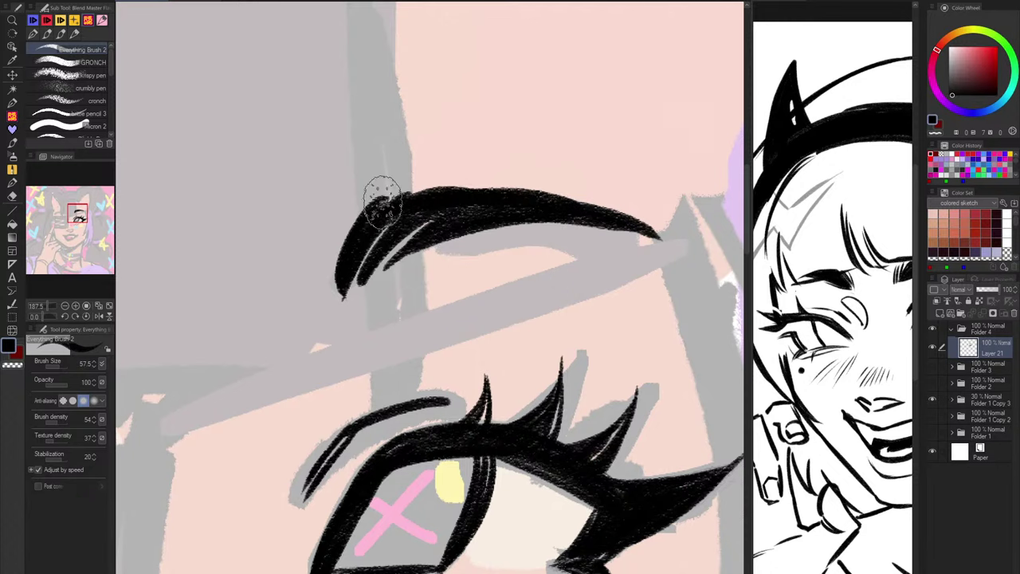
Step: Fill the gaps at the eyebrow's inner end and darken its body toward the tail
{"action": "scroll", "coordinate": [550, 256], "scroll_direction": "down", "scroll_amount": 5}
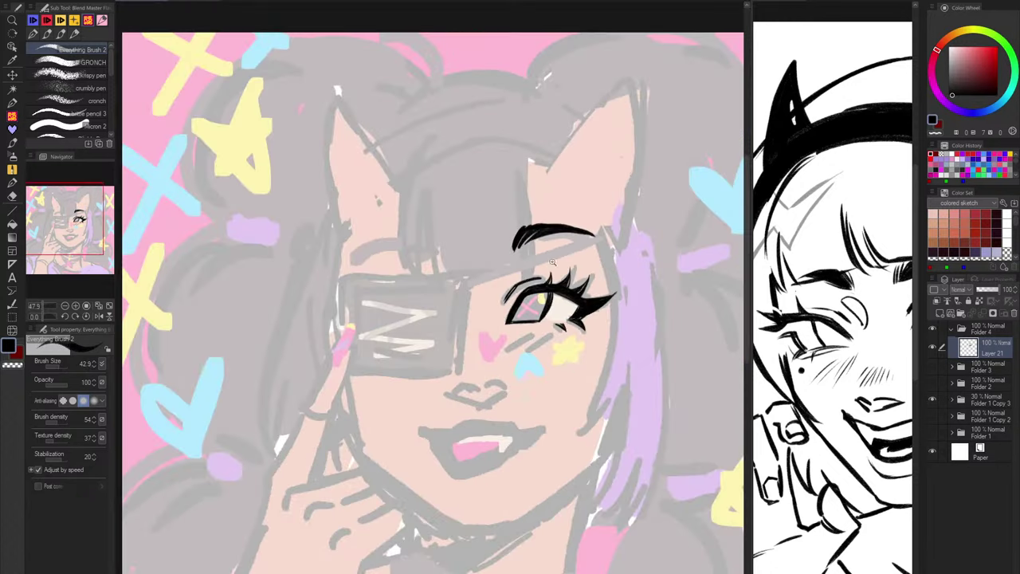
{"action": "scroll", "coordinate": [550, 262], "scroll_direction": "up", "scroll_amount": 4}
{"action": "mouse_move", "coordinate": [558, 209]}
{"action": "left_mouse_down"}
{"action": "mouse_move", "coordinate": [512, 229]}
{"action": "mouse_move", "coordinate": [558, 216]}
{"action": "mouse_move", "coordinate": [505, 256]}
{"action": "mouse_move", "coordinate": [612, 211]}
{"action": "mouse_move", "coordinate": [587, 232]}
{"action": "mouse_move", "coordinate": [660, 213]}
{"action": "left_mouse_up"}
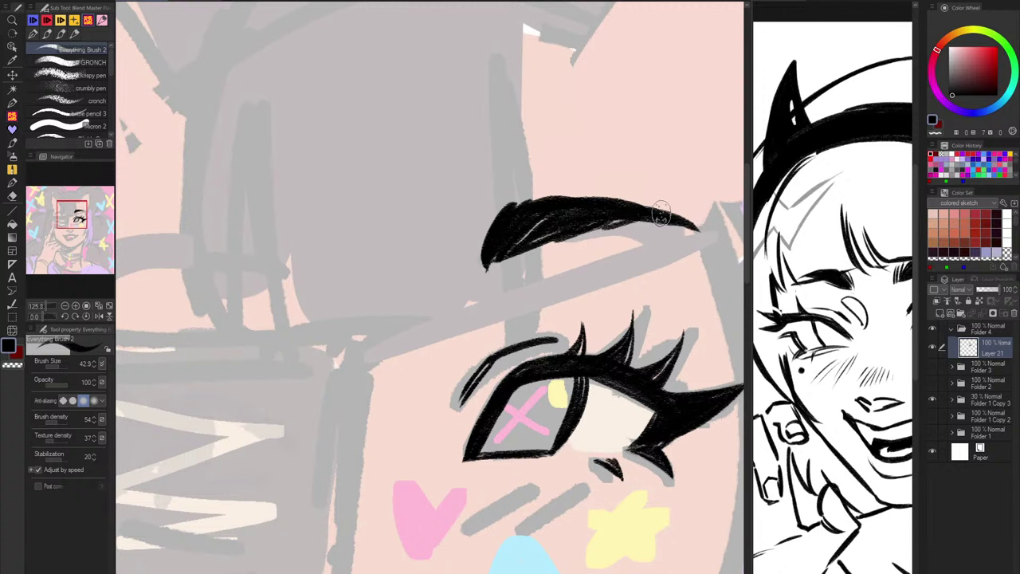
Step: With the canvas mirrored, lengthen and taper the eyebrow's tail, thicken its underside, and restore the normal orientation
{"action": "key", "text": "h"}
{"action": "mouse_move", "coordinate": [313, 212]}
{"action": "left_mouse_down"}
{"action": "mouse_move", "coordinate": [477, 246]}
{"action": "mouse_move", "coordinate": [349, 263]}
{"action": "left_mouse_up"}
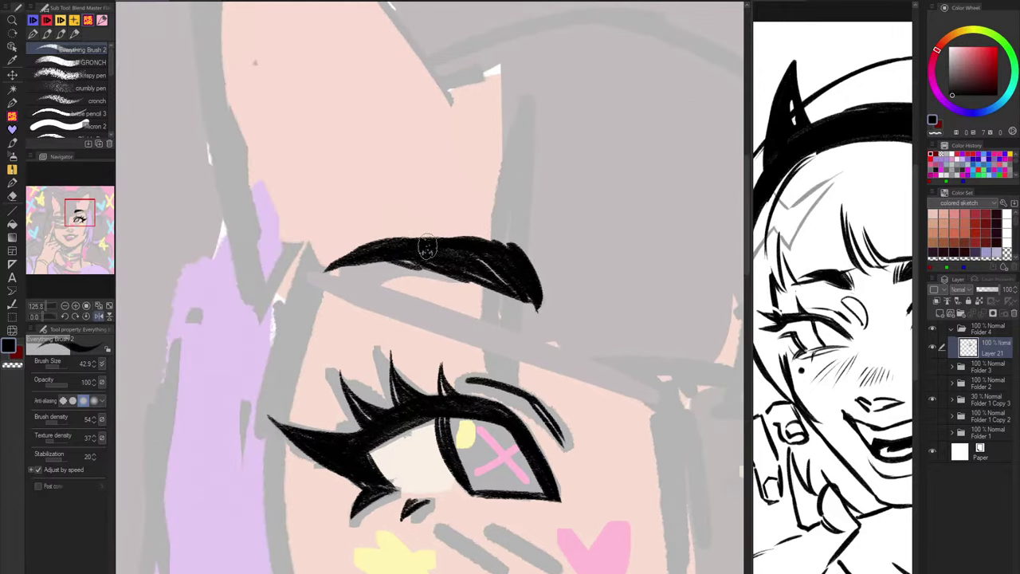
{"action": "mouse_move", "coordinate": [407, 246]}
{"action": "left_mouse_down"}
{"action": "mouse_move", "coordinate": [314, 283]}
{"action": "mouse_move", "coordinate": [347, 261]}
{"action": "mouse_move", "coordinate": [321, 271]}
{"action": "left_mouse_up"}
{"action": "key", "text": "c"}
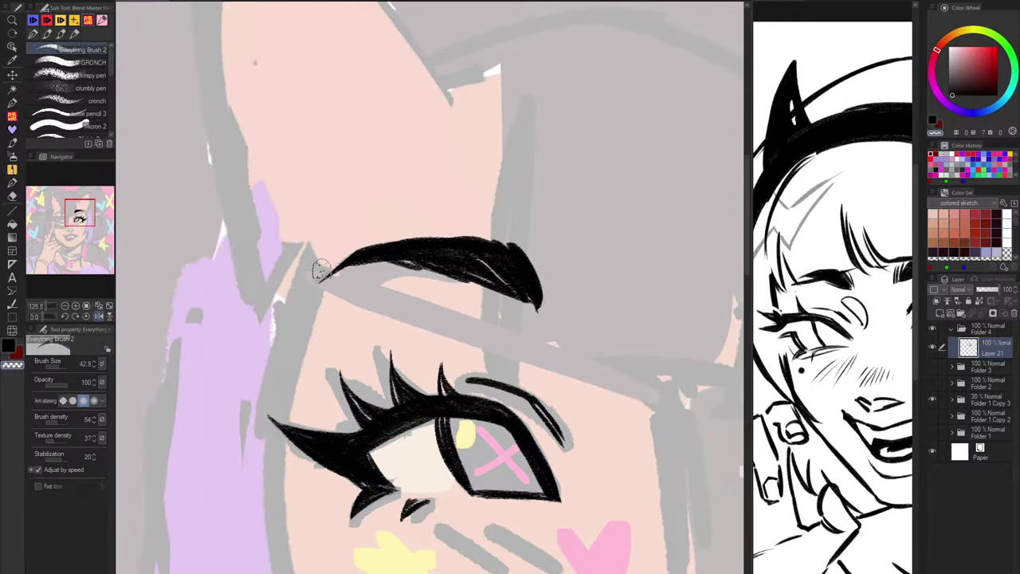
{"action": "key", "text": "c"}
{"action": "mouse_move", "coordinate": [398, 240]}
{"action": "left_mouse_down"}
{"action": "mouse_move", "coordinate": [328, 280]}
{"action": "mouse_move", "coordinate": [409, 256]}
{"action": "mouse_move", "coordinate": [365, 264]}
{"action": "mouse_move", "coordinate": [439, 264]}
{"action": "left_mouse_up"}
{"action": "mouse_move", "coordinate": [375, 253]}
{"action": "left_mouse_down"}
{"action": "mouse_move", "coordinate": [489, 256]}
{"action": "mouse_move", "coordinate": [466, 243]}
{"action": "mouse_move", "coordinate": [373, 247]}
{"action": "mouse_move", "coordinate": [444, 254]}
{"action": "mouse_move", "coordinate": [453, 281]}
{"action": "left_mouse_up"}
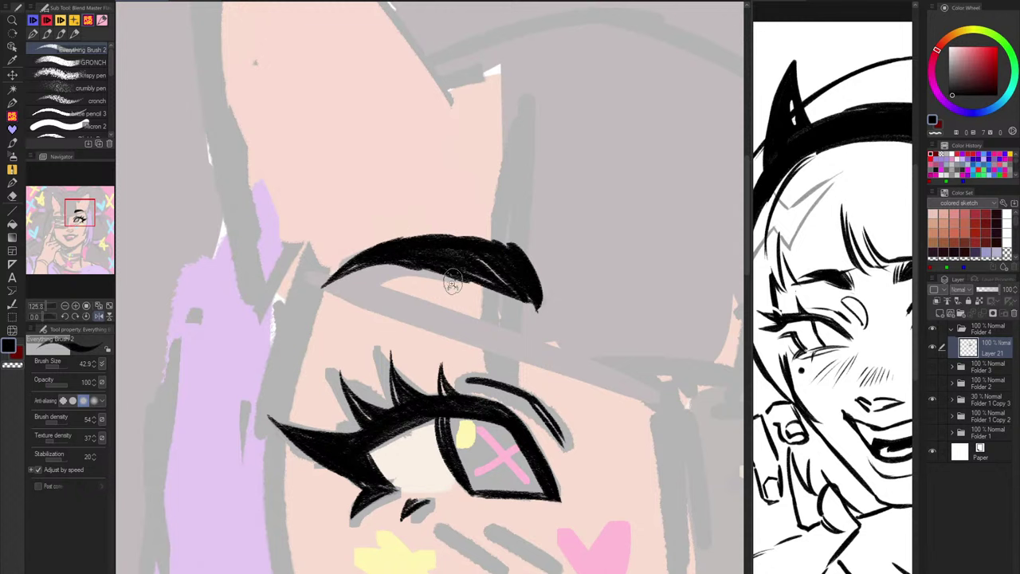
{"action": "scroll", "coordinate": [558, 347], "scroll_direction": "down", "scroll_amount": 3}
{"action": "left_click_drag", "start_coordinate": [526, 473], "coordinate": [445, 380]}
{"action": "scroll", "coordinate": [608, 375], "scroll_direction": "down", "scroll_amount": 1}
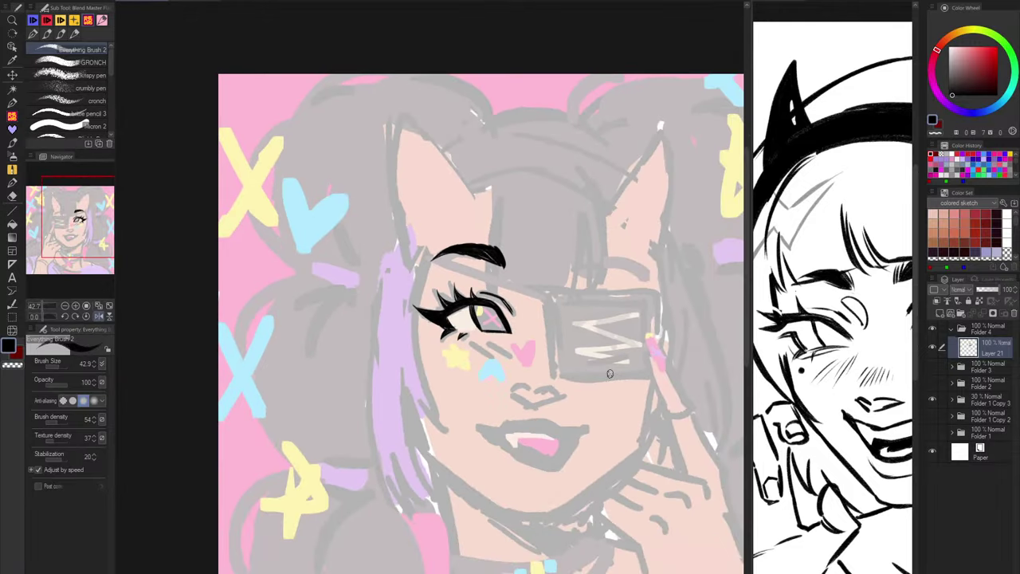
{"action": "key", "text": "h"}
Step: Add a thin hair stroke along the inner end of the eyebrow
{"action": "scroll", "coordinate": [363, 263], "scroll_direction": "up", "scroll_amount": 2}
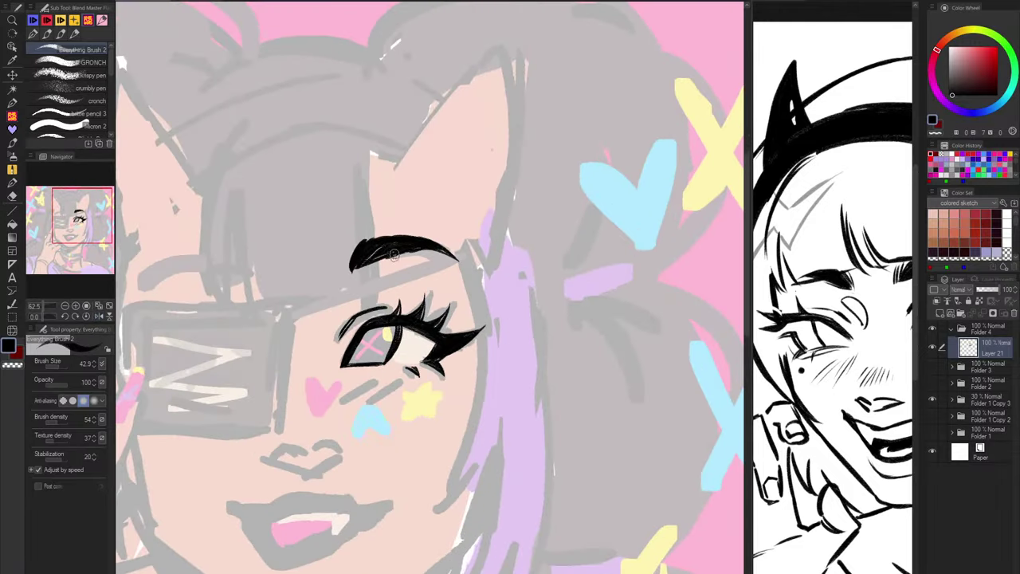
{"action": "left_click_drag", "start_coordinate": [360, 267], "coordinate": [414, 253]}
{"action": "key", "text": "ctrl+z"}
{"action": "left_click_drag", "start_coordinate": [345, 274], "coordinate": [399, 256]}
{"action": "key", "text": "ctrl+z"}
{"action": "mouse_move", "coordinate": [567, 219]}
{"action": "left_mouse_down"}
{"action": "mouse_move", "coordinate": [612, 213]}
{"action": "mouse_move", "coordinate": [606, 259]}
{"action": "left_mouse_up"}
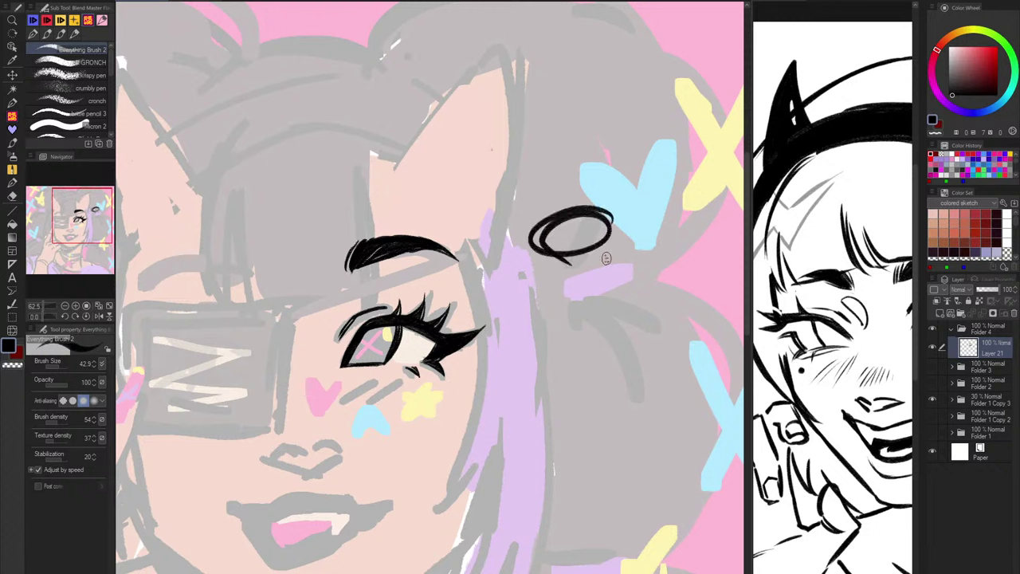
{"action": "key", "text": "ctrl+z"}
{"action": "left_click_drag", "start_coordinate": [666, 233], "coordinate": [668, 233]}
{"action": "mouse_move", "coordinate": [574, 243]}
{"action": "left_mouse_down"}
{"action": "mouse_move", "coordinate": [586, 255]}
{"action": "mouse_move", "coordinate": [648, 244]}
{"action": "mouse_move", "coordinate": [619, 255]}
{"action": "left_mouse_up"}
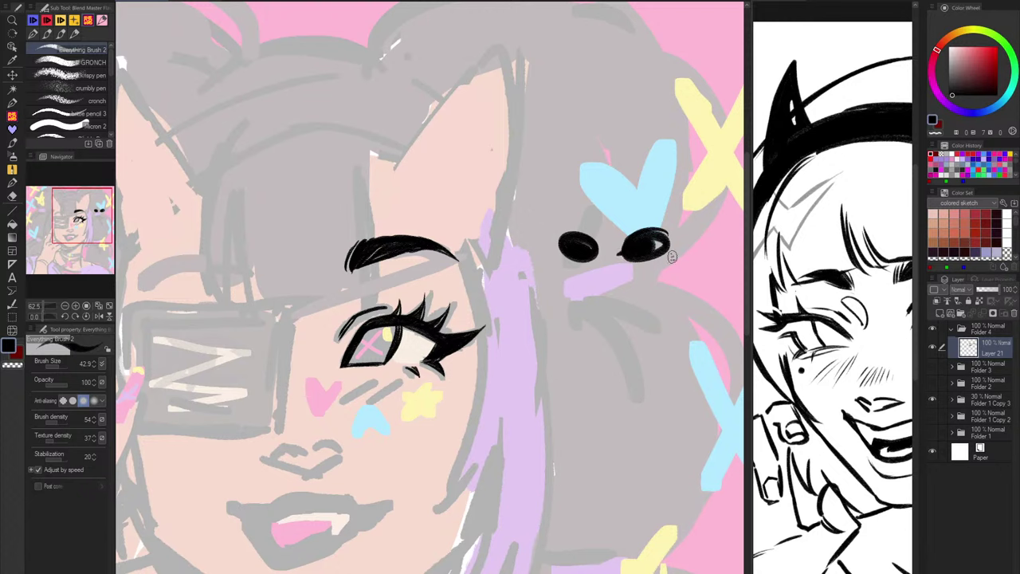
{"action": "key", "text": "ctrl+z"}
{"action": "key", "text": "ctrl+z"}
{"action": "key", "text": "ctrl+z"}
{"action": "key", "text": "ctrl+z"}
{"action": "key", "text": "ctrl+z"}
Step: With the canvas mirrored, outline the second eyebrow above the eyepatch, including its slanted inner edge, and flip the canvas back
{"action": "left_click_drag", "start_coordinate": [402, 259], "coordinate": [545, 254]}
{"action": "left_click_drag", "start_coordinate": [640, 337], "coordinate": [638, 240]}
{"action": "key", "text": "h"}
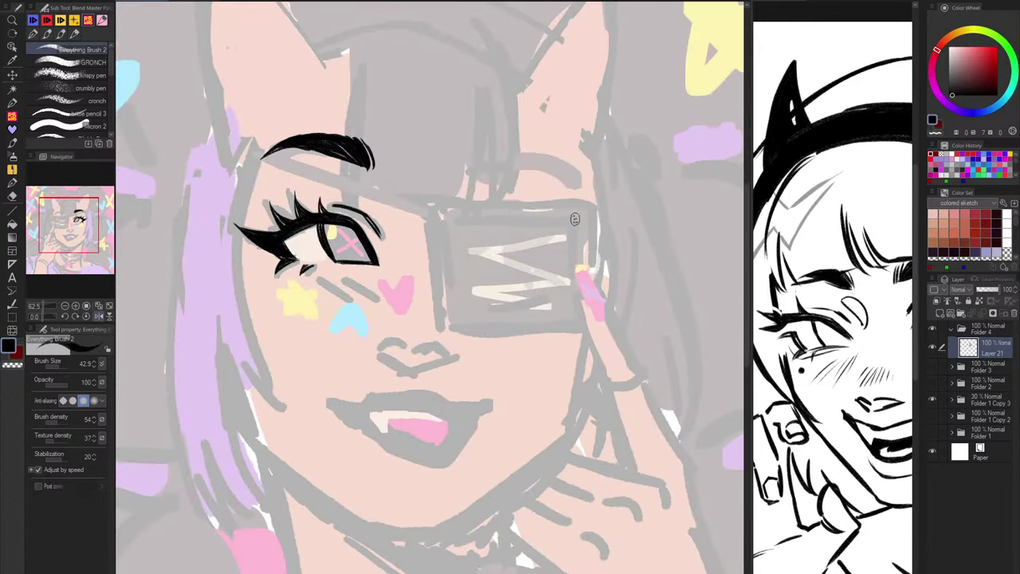
{"action": "scroll", "coordinate": [561, 169], "scroll_direction": "up", "scroll_amount": 3}
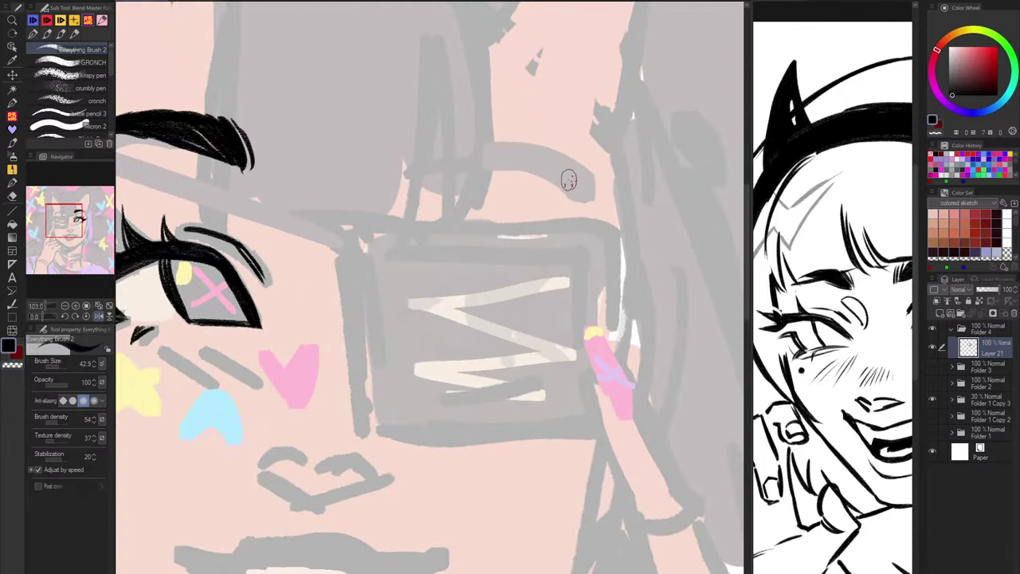
{"action": "mouse_move", "coordinate": [590, 195]}
{"action": "left_mouse_down"}
{"action": "mouse_move", "coordinate": [432, 156]}
{"action": "mouse_move", "coordinate": [424, 188]}
{"action": "left_mouse_up"}
{"action": "left_click_drag", "start_coordinate": [446, 148], "coordinate": [425, 186]}
{"action": "left_click_drag", "start_coordinate": [427, 182], "coordinate": [545, 169]}
{"action": "key", "text": "h"}
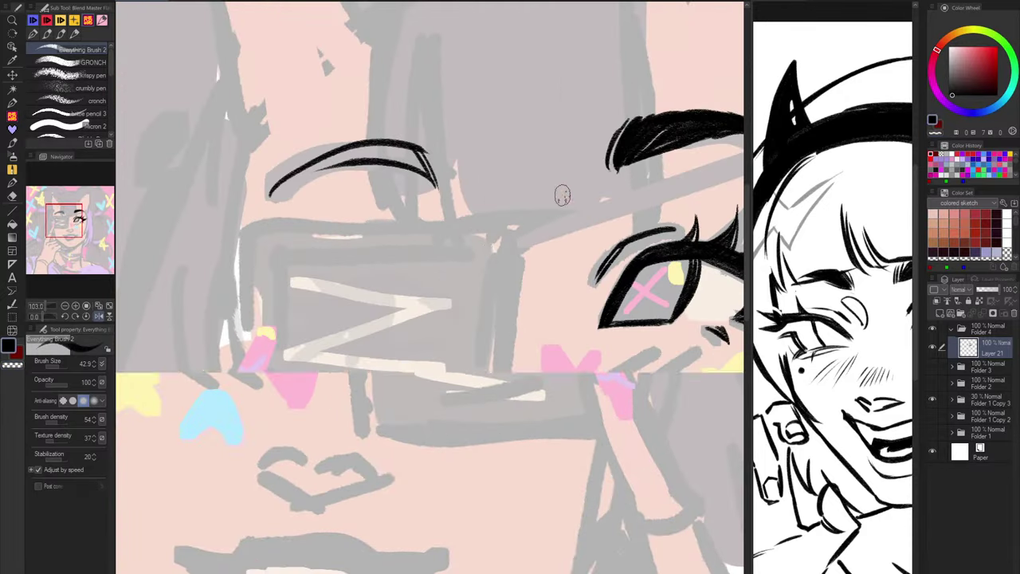
Step: Fill the eyebrow above the eyepatch with solid black and erase the excess along its inner end and underside
{"action": "left_click_drag", "start_coordinate": [544, 244], "coordinate": [595, 265]}
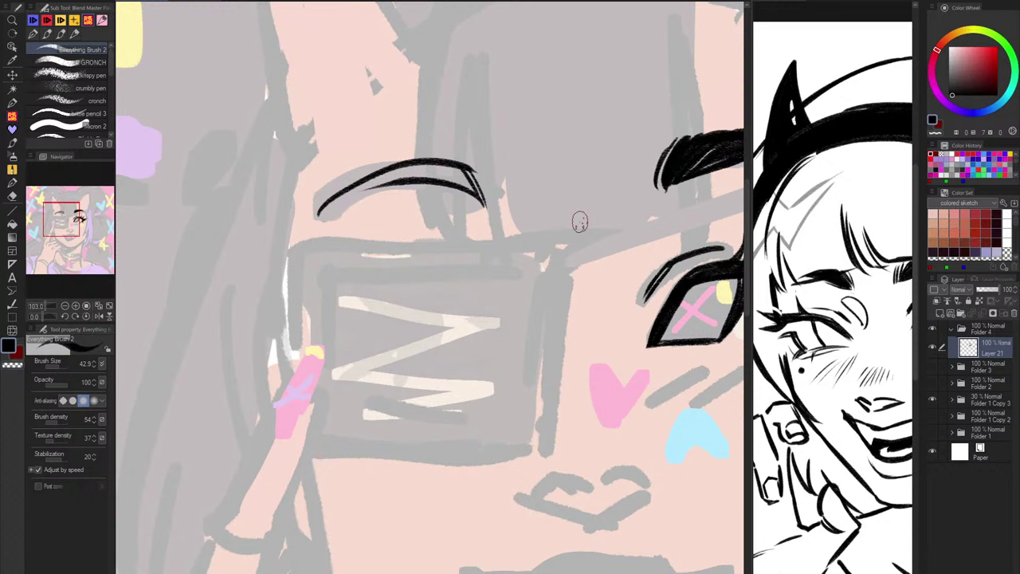
{"action": "mouse_move", "coordinate": [466, 183]}
{"action": "left_mouse_down"}
{"action": "mouse_move", "coordinate": [366, 185]}
{"action": "mouse_move", "coordinate": [384, 173]}
{"action": "mouse_move", "coordinate": [326, 207]}
{"action": "left_mouse_up"}
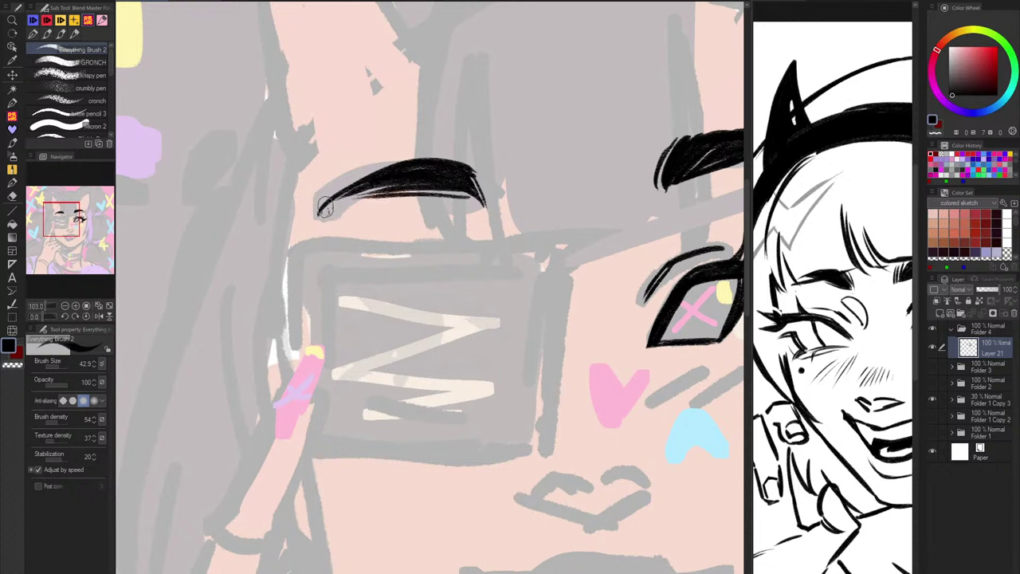
{"action": "key", "text": "c"}
{"action": "left_click_drag", "start_coordinate": [499, 198], "coordinate": [466, 201]}
{"action": "left_click_drag", "start_coordinate": [497, 199], "coordinate": [331, 197]}
Step: Redraw the tail of the eyebrow above the eyepatch and trim it into a thin, sharp taper
{"action": "key", "text": "c"}
{"action": "mouse_move", "coordinate": [392, 170]}
{"action": "left_mouse_down"}
{"action": "mouse_move", "coordinate": [325, 203]}
{"action": "mouse_move", "coordinate": [312, 228]}
{"action": "left_mouse_up"}
{"action": "key", "text": "ctrl+z"}
{"action": "left_click_drag", "start_coordinate": [374, 187], "coordinate": [328, 213]}
{"action": "mouse_move", "coordinate": [352, 181]}
{"action": "left_mouse_down"}
{"action": "mouse_move", "coordinate": [302, 229]}
{"action": "mouse_move", "coordinate": [312, 229]}
{"action": "left_mouse_up"}
{"action": "key", "text": "c"}
{"action": "left_click_drag", "start_coordinate": [349, 177], "coordinate": [306, 223]}
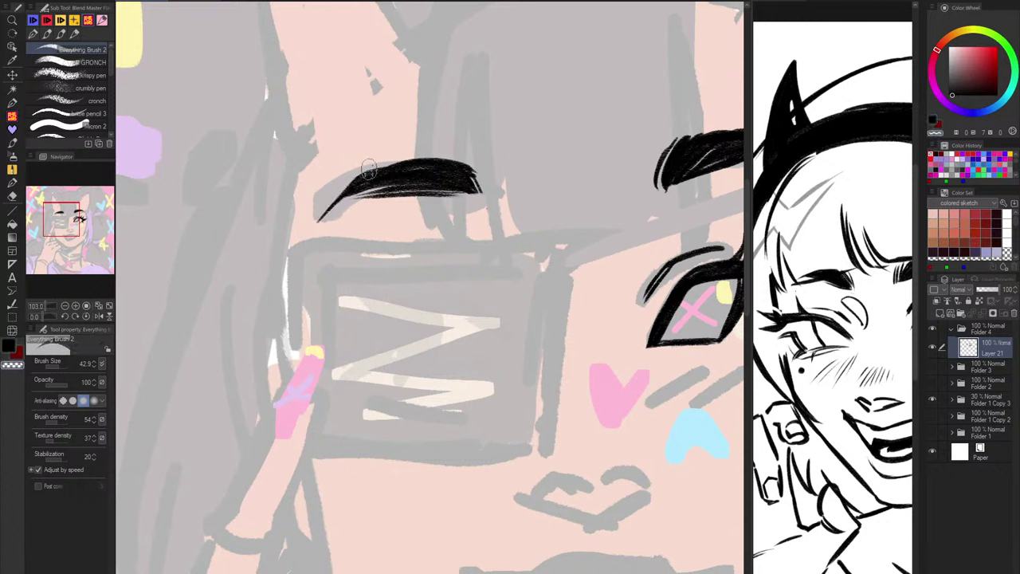
Step: Thicken the upper edge of the eyebrow above the eyepatch and extend its tail to a sharp outer point
{"action": "key", "text": "c"}
{"action": "mouse_move", "coordinate": [381, 169]}
{"action": "left_mouse_down"}
{"action": "mouse_move", "coordinate": [324, 198]}
{"action": "mouse_move", "coordinate": [319, 221]}
{"action": "left_mouse_up"}
{"action": "key", "text": "ctrl+z"}
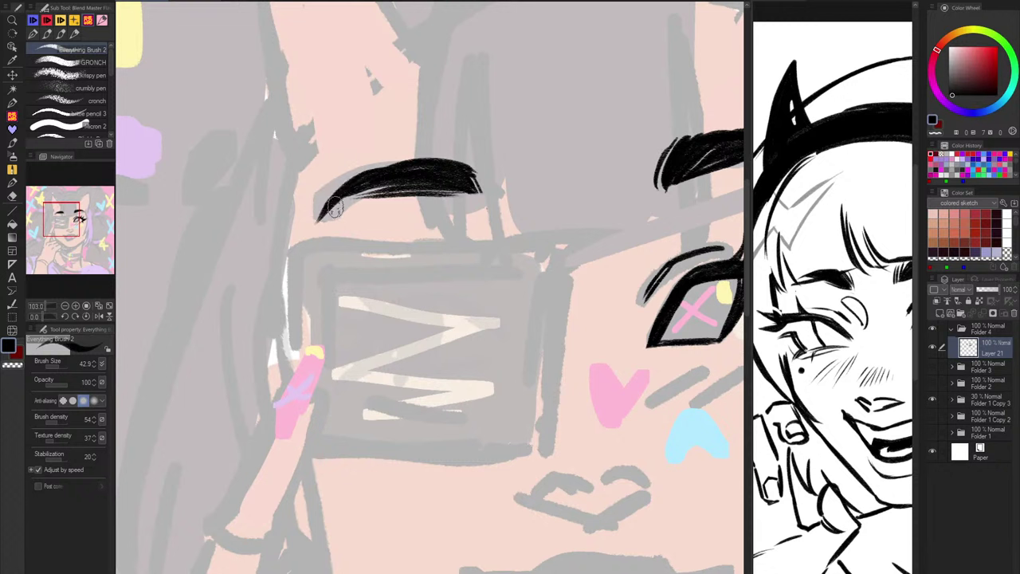
{"action": "left_click_drag", "start_coordinate": [404, 165], "coordinate": [341, 176]}
{"action": "key", "text": "ctrl+z"}
{"action": "left_click_drag", "start_coordinate": [401, 166], "coordinate": [307, 228]}
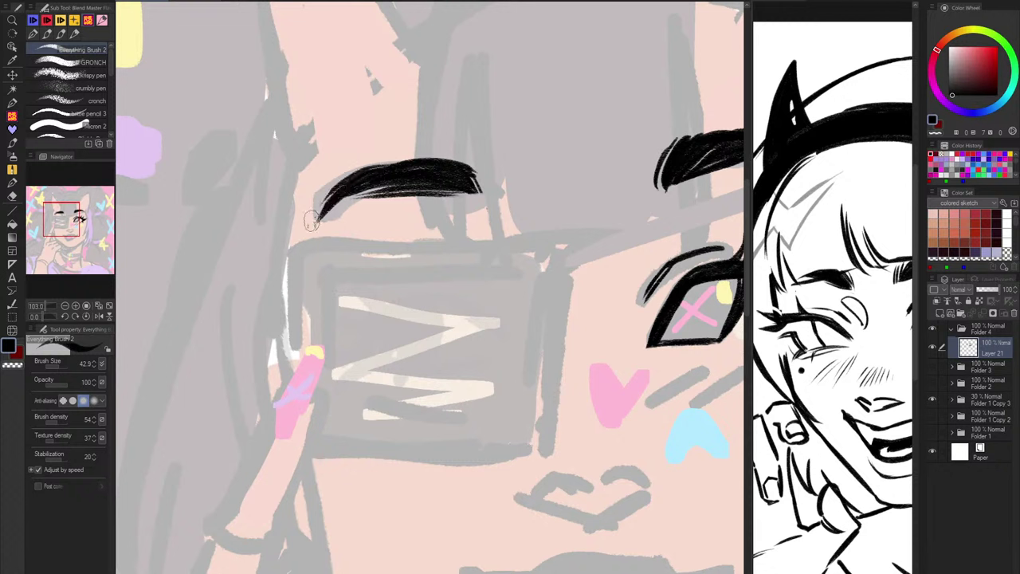
{"action": "left_click_drag", "start_coordinate": [360, 170], "coordinate": [305, 232]}
{"action": "key", "text": "c"}
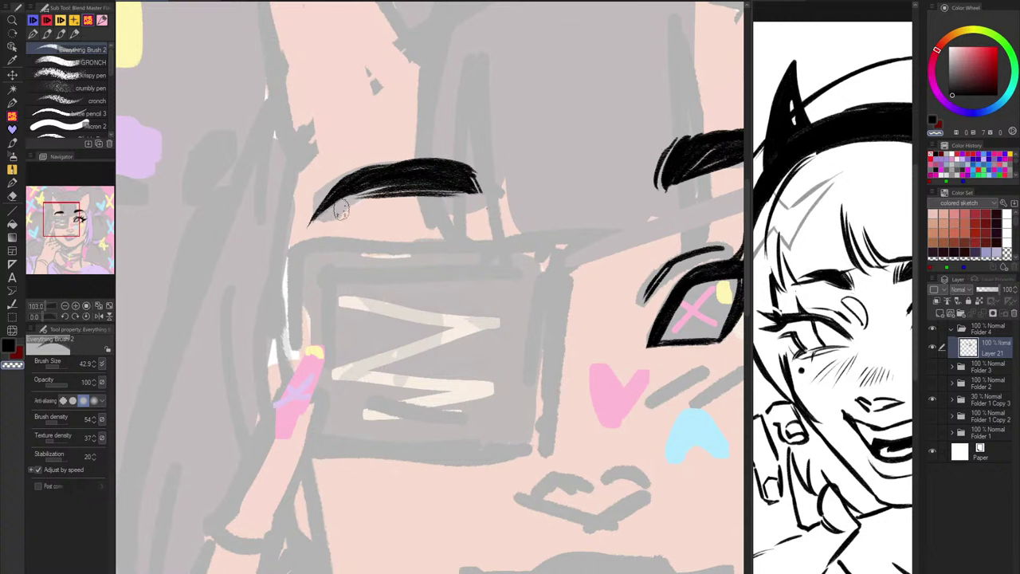
{"action": "key", "text": "c"}
{"action": "key", "text": "c"}
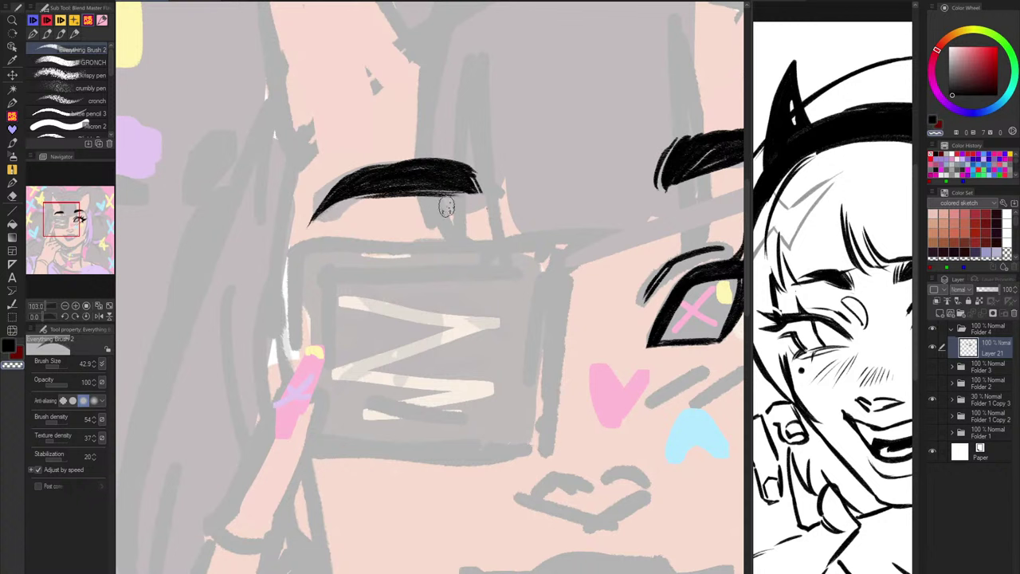
Step: Check the eyebrow above the eyepatch in a mirrored view, then darken its body and extend its inner end with short hair strokes
{"action": "key", "text": "h"}
{"action": "key", "text": "ctrl+z"}
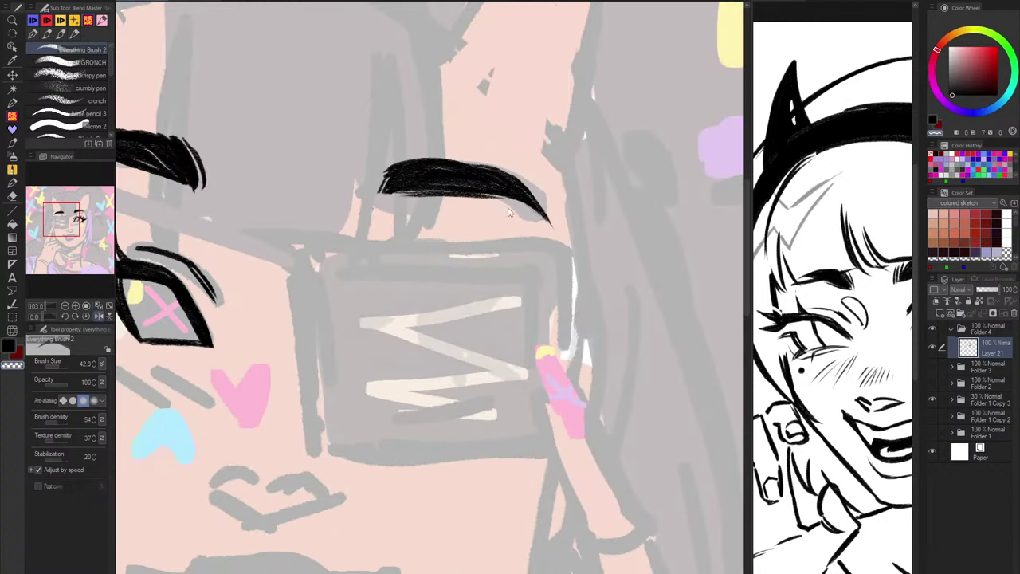
{"action": "key", "text": "h"}
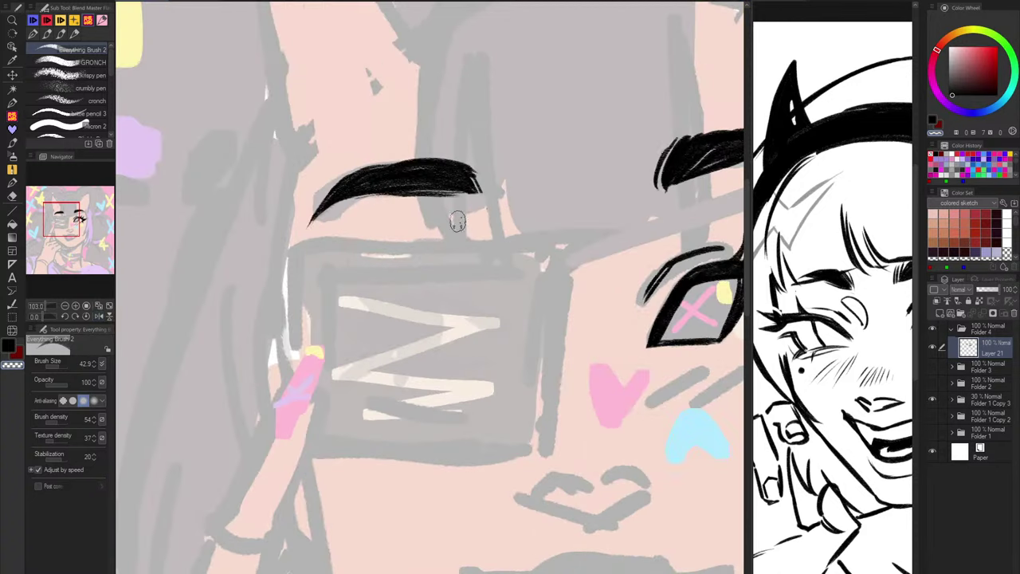
{"action": "key", "text": "c"}
{"action": "left_click_drag", "start_coordinate": [465, 190], "coordinate": [461, 183]}
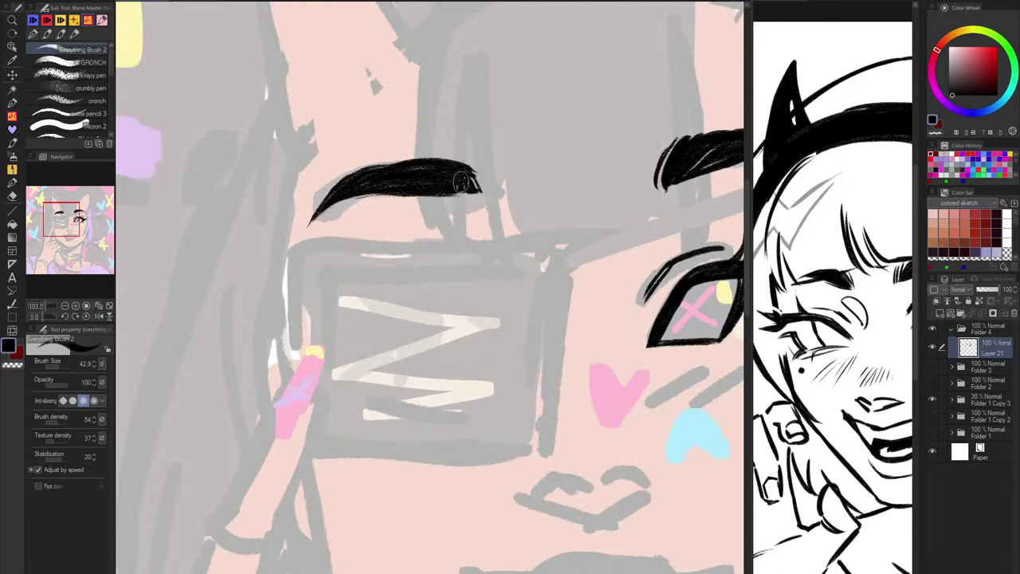
{"action": "key", "text": "c"}
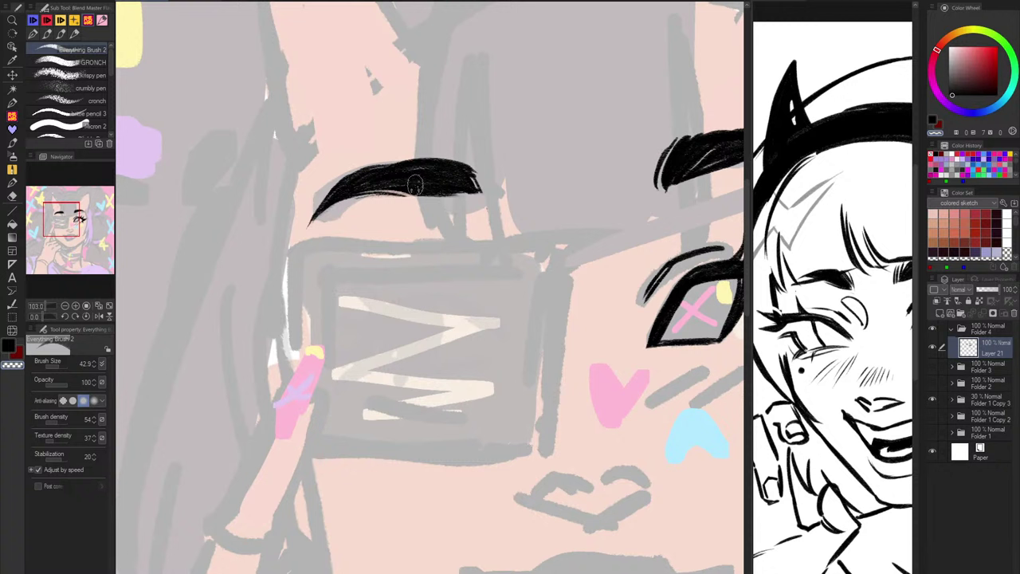
{"action": "mouse_move", "coordinate": [370, 168]}
{"action": "left_mouse_down"}
{"action": "mouse_move", "coordinate": [472, 190]}
{"action": "mouse_move", "coordinate": [371, 162]}
{"action": "mouse_move", "coordinate": [454, 185]}
{"action": "mouse_move", "coordinate": [373, 170]}
{"action": "mouse_move", "coordinate": [436, 189]}
{"action": "mouse_move", "coordinate": [392, 174]}
{"action": "mouse_move", "coordinate": [430, 174]}
{"action": "mouse_move", "coordinate": [385, 168]}
{"action": "mouse_move", "coordinate": [430, 174]}
{"action": "mouse_move", "coordinate": [407, 162]}
{"action": "mouse_move", "coordinate": [455, 177]}
{"action": "mouse_move", "coordinate": [403, 161]}
{"action": "mouse_move", "coordinate": [465, 178]}
{"action": "mouse_move", "coordinate": [454, 164]}
{"action": "mouse_move", "coordinate": [483, 191]}
{"action": "mouse_move", "coordinate": [461, 160]}
{"action": "mouse_move", "coordinate": [489, 193]}
{"action": "left_mouse_up"}
{"action": "key", "text": "c"}
{"action": "key", "text": "c"}
{"action": "left_click_drag", "start_coordinate": [455, 156], "coordinate": [481, 179]}
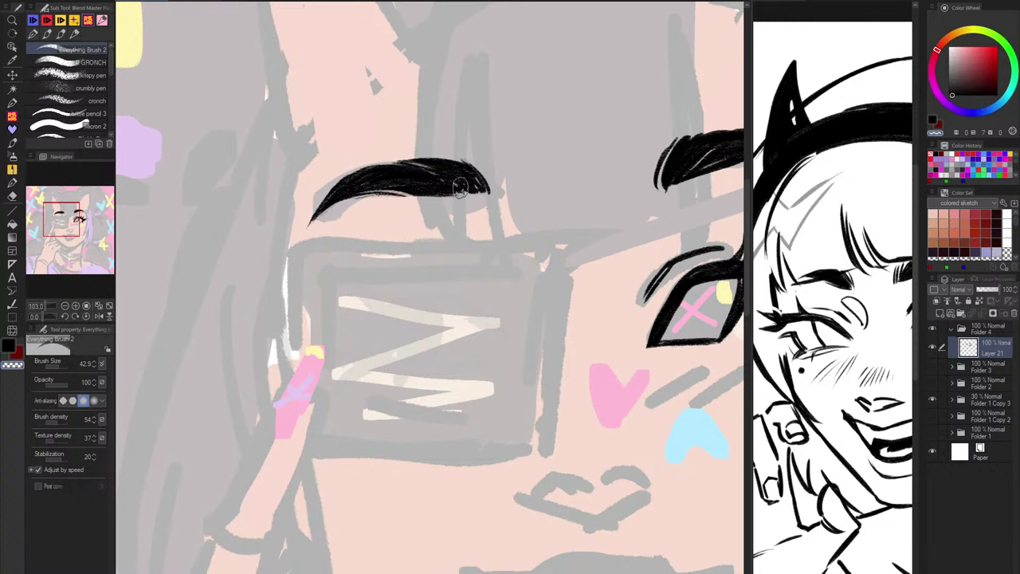
{"action": "key", "text": "c"}
{"action": "mouse_move", "coordinate": [444, 177]}
{"action": "left_mouse_down"}
{"action": "mouse_move", "coordinate": [466, 191]}
{"action": "mouse_move", "coordinate": [459, 188]}
{"action": "left_mouse_up"}
Step: Hide the faded colored sketch to examine the eye and eyebrow line art alone, and show the sketch again
{"action": "scroll", "coordinate": [580, 182], "scroll_direction": "down", "scroll_amount": 5}
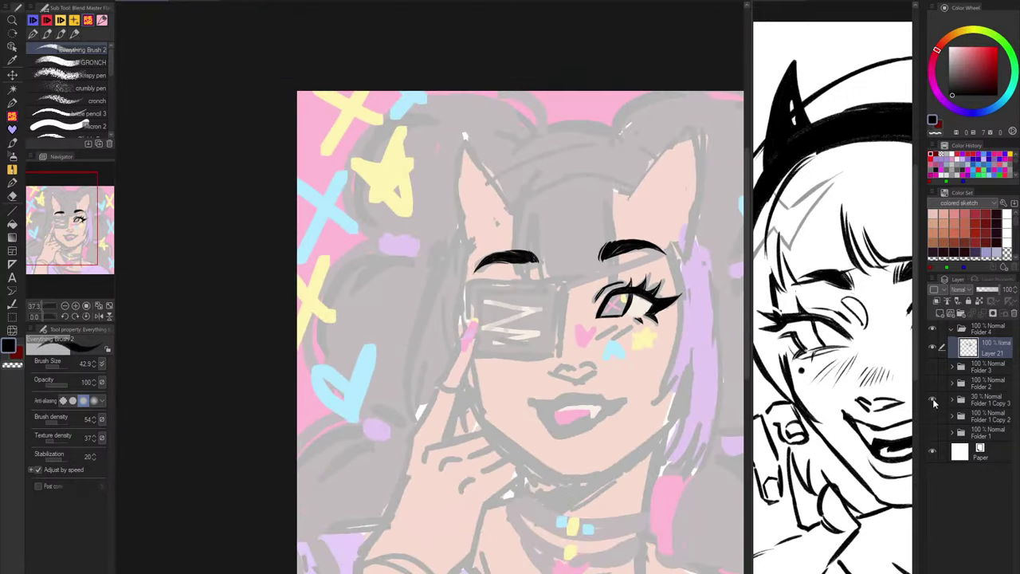
{"action": "left_click", "coordinate": [933, 400]}
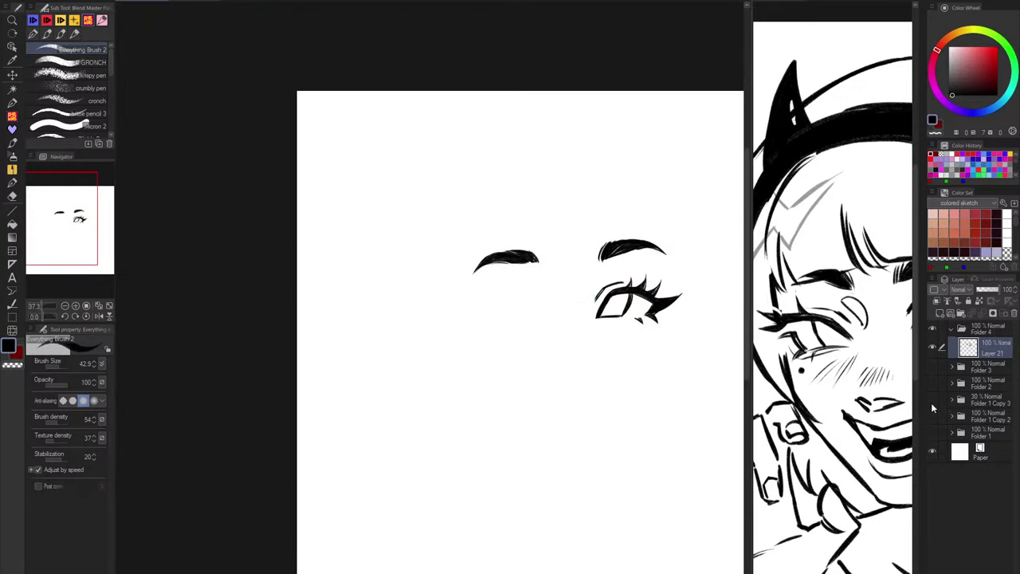
{"action": "left_click", "coordinate": [931, 403]}
Step: Draw thin diagonal blush hatch lines on the cheek below the eye, between the heart and the star
{"action": "scroll", "coordinate": [636, 312], "scroll_direction": "up", "scroll_amount": 5}
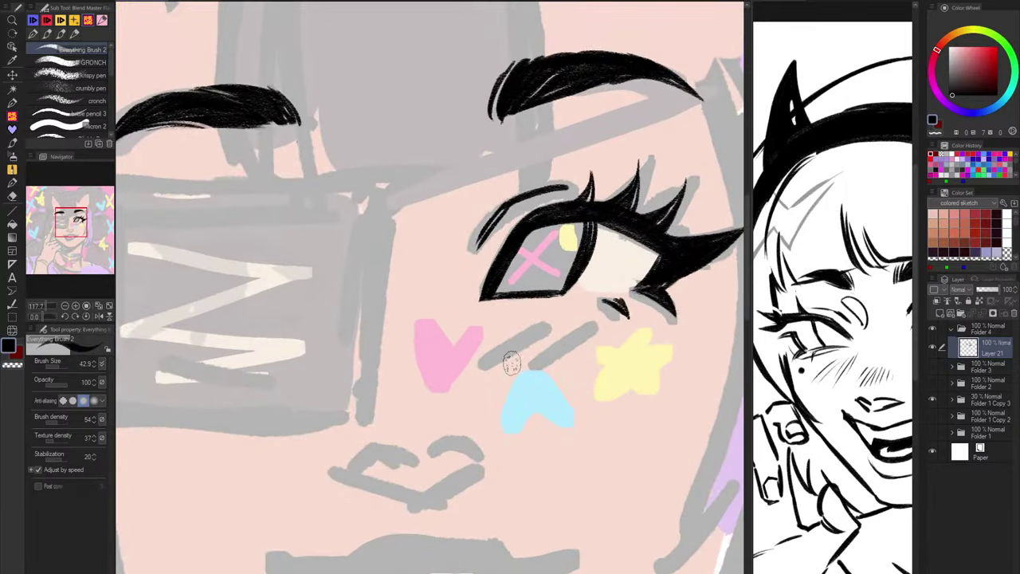
{"action": "mouse_move", "coordinate": [476, 365]}
{"action": "left_mouse_down"}
{"action": "mouse_move", "coordinate": [549, 331]}
{"action": "mouse_move", "coordinate": [486, 376]}
{"action": "left_mouse_up"}
{"action": "left_click_drag", "start_coordinate": [579, 328], "coordinate": [522, 382]}
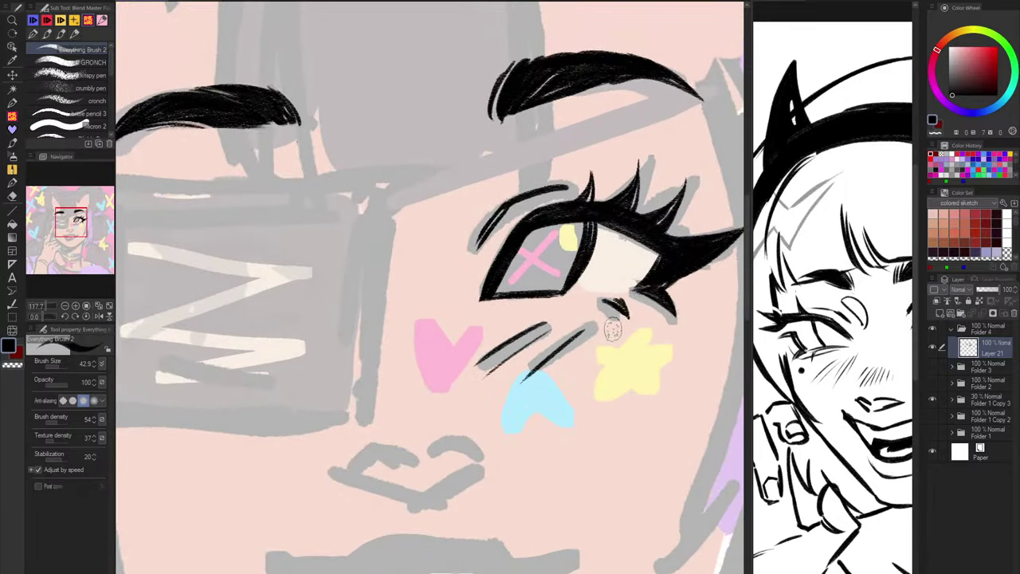
{"action": "left_click_drag", "start_coordinate": [618, 333], "coordinate": [575, 363]}
{"action": "left_click_drag", "start_coordinate": [487, 340], "coordinate": [437, 387]}
{"action": "key", "text": "ctrl+z"}
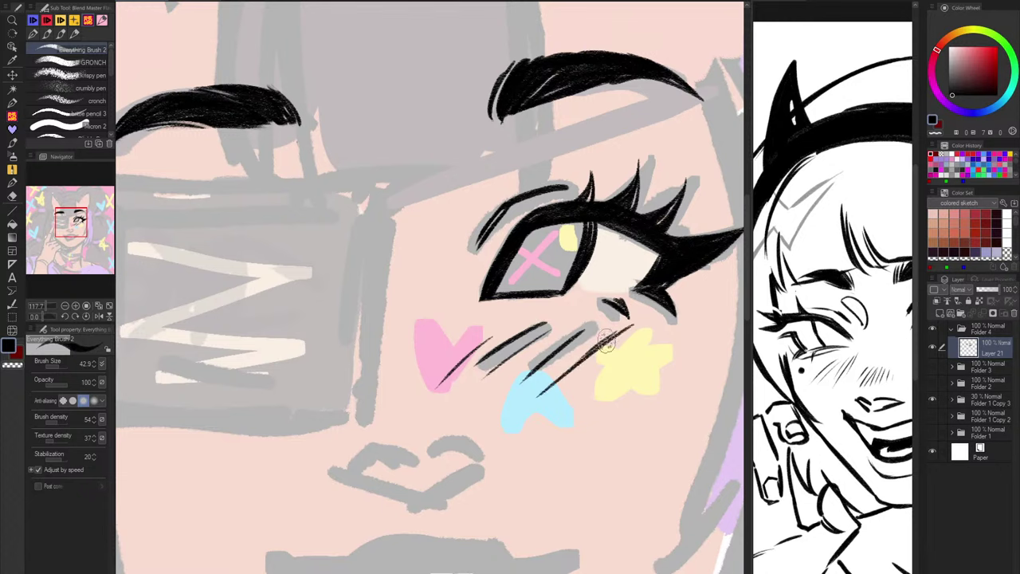
{"action": "left_click_drag", "start_coordinate": [585, 401], "coordinate": [531, 429]}
Step: Ink both nostrils as short, thick black arches over the nose sketch
{"action": "scroll", "coordinate": [483, 319], "scroll_direction": "up", "scroll_amount": 3}
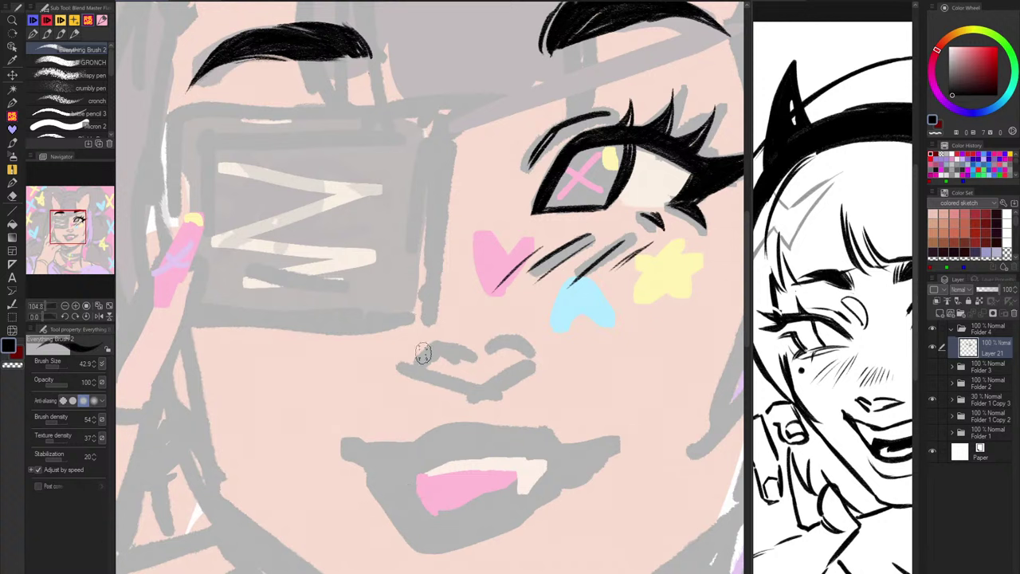
{"action": "left_click_drag", "start_coordinate": [418, 359], "coordinate": [458, 361]}
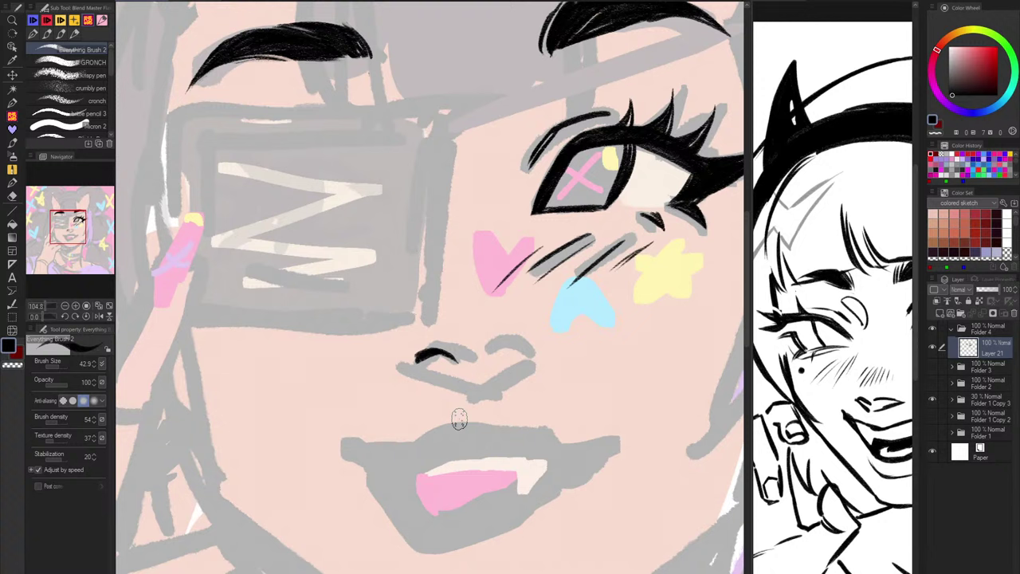
{"action": "left_click_drag", "start_coordinate": [416, 361], "coordinate": [458, 360]}
{"action": "mouse_move", "coordinate": [482, 357]}
{"action": "left_mouse_down"}
{"action": "mouse_move", "coordinate": [498, 347]}
{"action": "mouse_move", "coordinate": [515, 355]}
{"action": "left_mouse_up"}
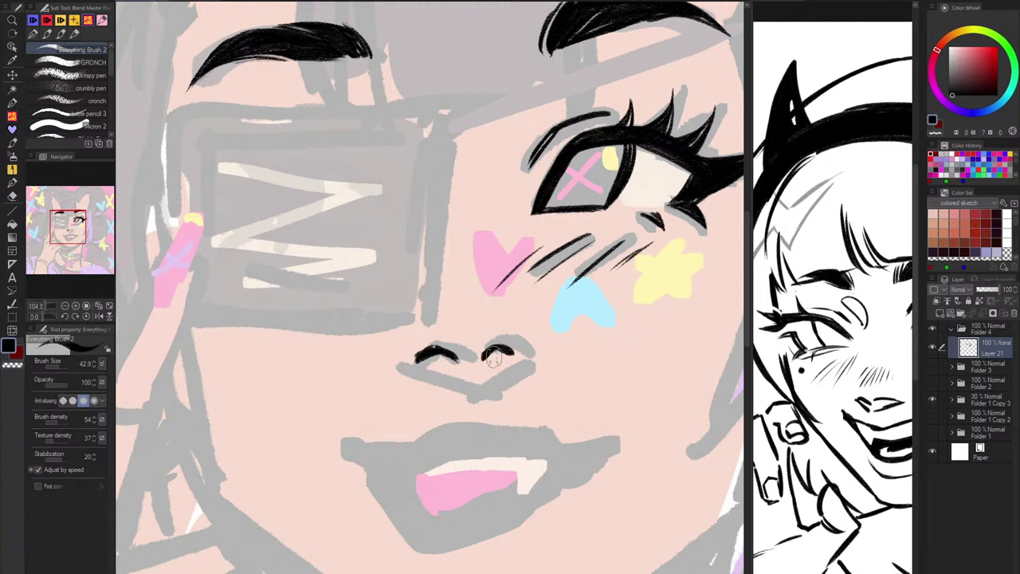
{"action": "left_click_drag", "start_coordinate": [497, 346], "coordinate": [519, 354]}
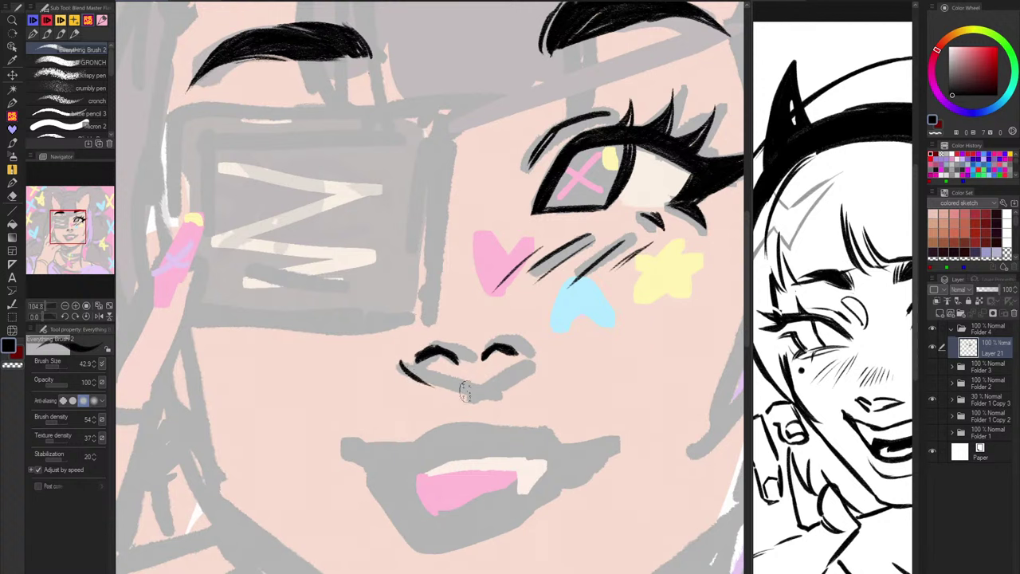
Step: Outline the nose's underside and both wings, and erase the excess line on the wing below the open eye
{"action": "left_click_drag", "start_coordinate": [400, 360], "coordinate": [443, 388]}
{"action": "left_click_drag", "start_coordinate": [532, 358], "coordinate": [532, 357]}
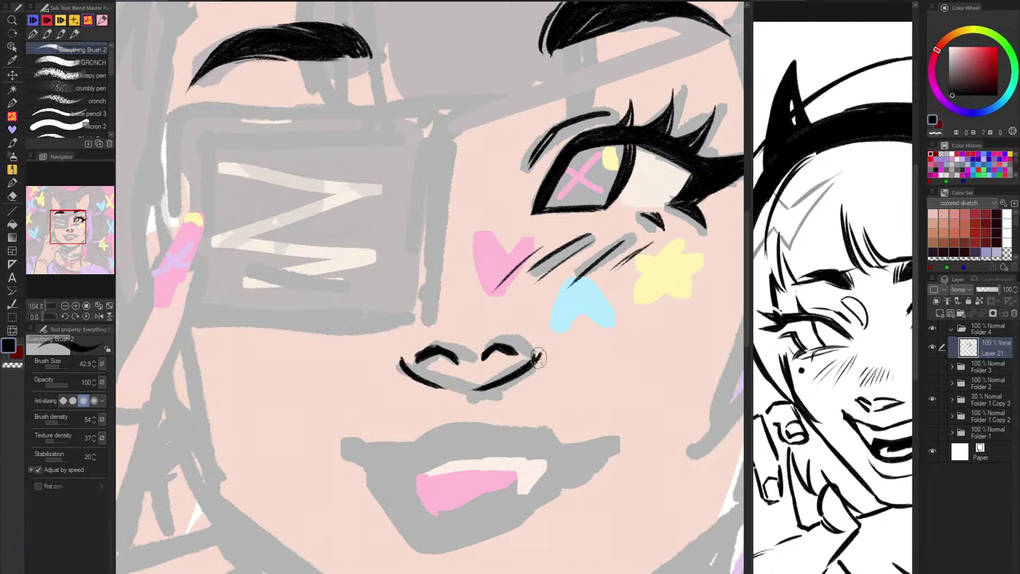
{"action": "mouse_move", "coordinate": [536, 341]}
{"action": "left_mouse_down"}
{"action": "mouse_move", "coordinate": [533, 366]}
{"action": "mouse_move", "coordinate": [535, 347]}
{"action": "mouse_move", "coordinate": [539, 359]}
{"action": "left_mouse_up"}
{"action": "key", "text": "c"}
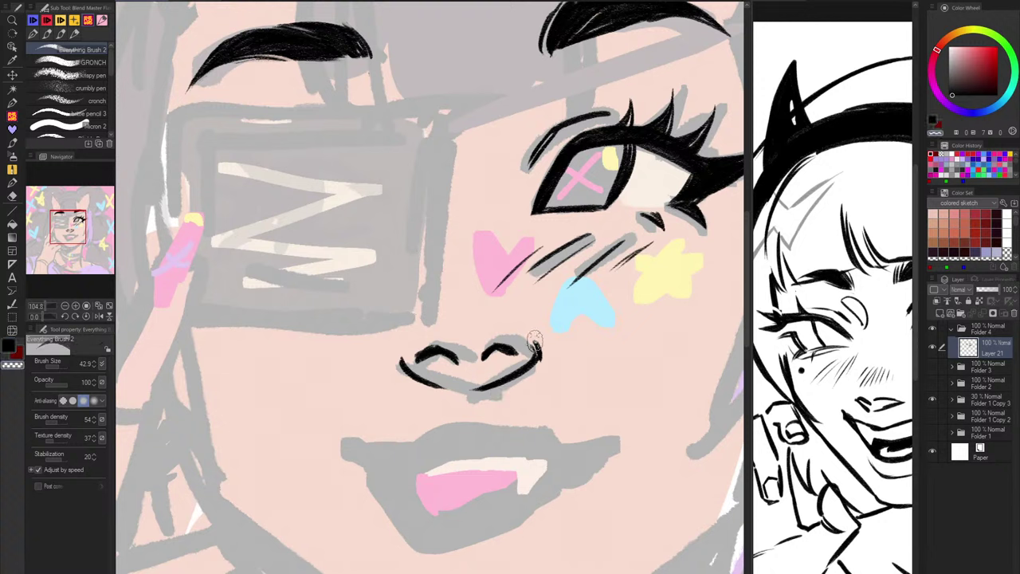
{"action": "mouse_move", "coordinate": [542, 344]}
{"action": "left_mouse_down"}
{"action": "mouse_move", "coordinate": [537, 358]}
{"action": "mouse_move", "coordinate": [480, 389]}
{"action": "left_mouse_up"}
{"action": "mouse_move", "coordinate": [480, 388]}
{"action": "left_mouse_down"}
{"action": "mouse_move", "coordinate": [526, 355]}
{"action": "mouse_move", "coordinate": [533, 364]}
{"action": "left_mouse_up"}
{"action": "key", "text": "c"}
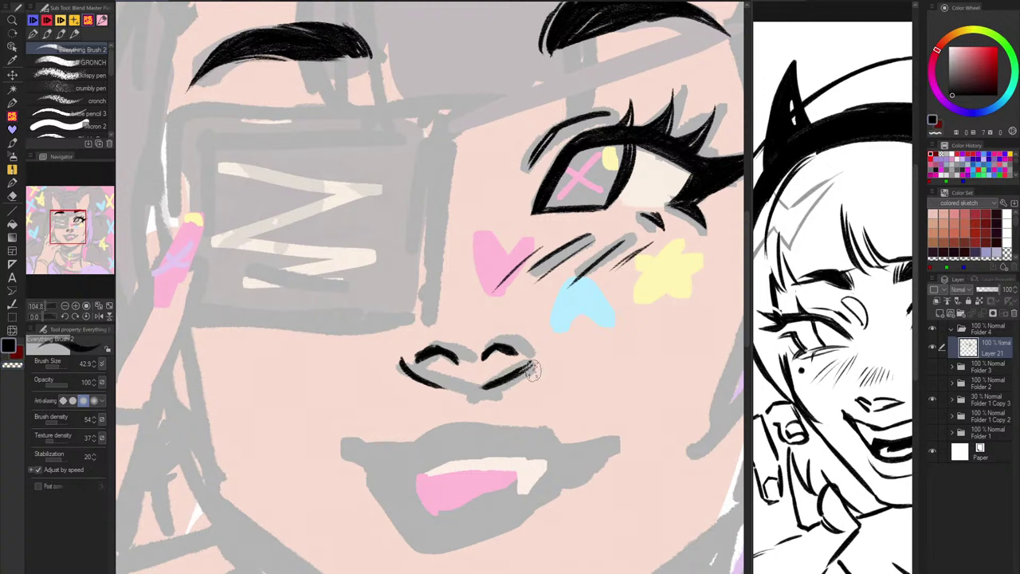
Step: Redraw the nose wing below the open eye and join the underside lines at the nose tip
{"action": "left_click_drag", "start_coordinate": [486, 387], "coordinate": [534, 364]}
{"action": "key", "text": "ctrl+z"}
{"action": "left_click_drag", "start_coordinate": [535, 359], "coordinate": [529, 370]}
{"action": "left_click_drag", "start_coordinate": [534, 363], "coordinate": [472, 389]}
{"action": "key", "text": "ctrl+z"}
{"action": "left_click_drag", "start_coordinate": [400, 361], "coordinate": [490, 393]}
{"action": "key", "text": "ctrl+z"}
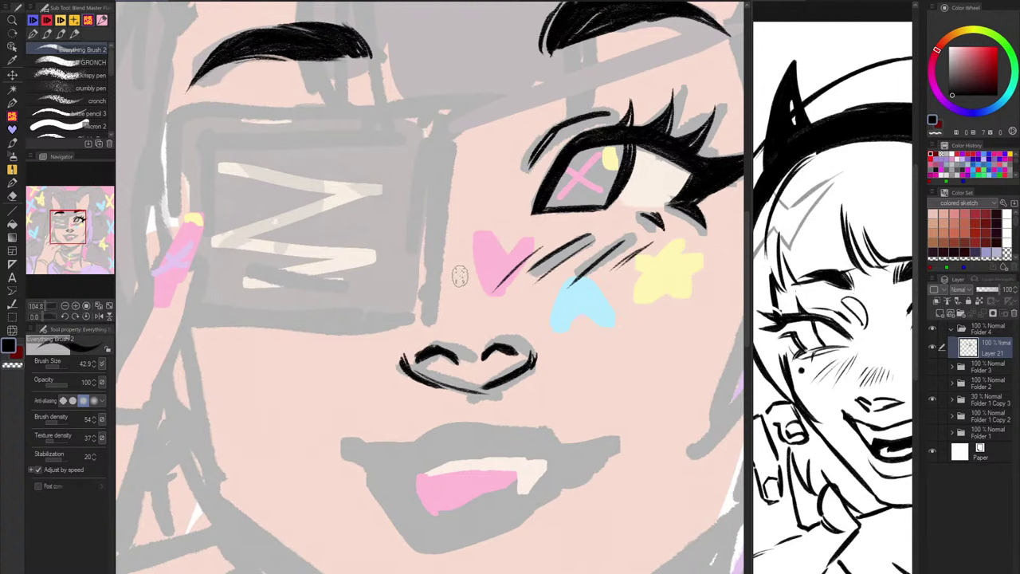
Step: Ink the parting line of the lips from the mouth corner below the eyepatch to the middle of the upper teeth
{"action": "scroll", "coordinate": [494, 527], "scroll_direction": "down", "scroll_amount": 3}
{"action": "scroll", "coordinate": [494, 528], "scroll_direction": "up", "scroll_amount": 3}
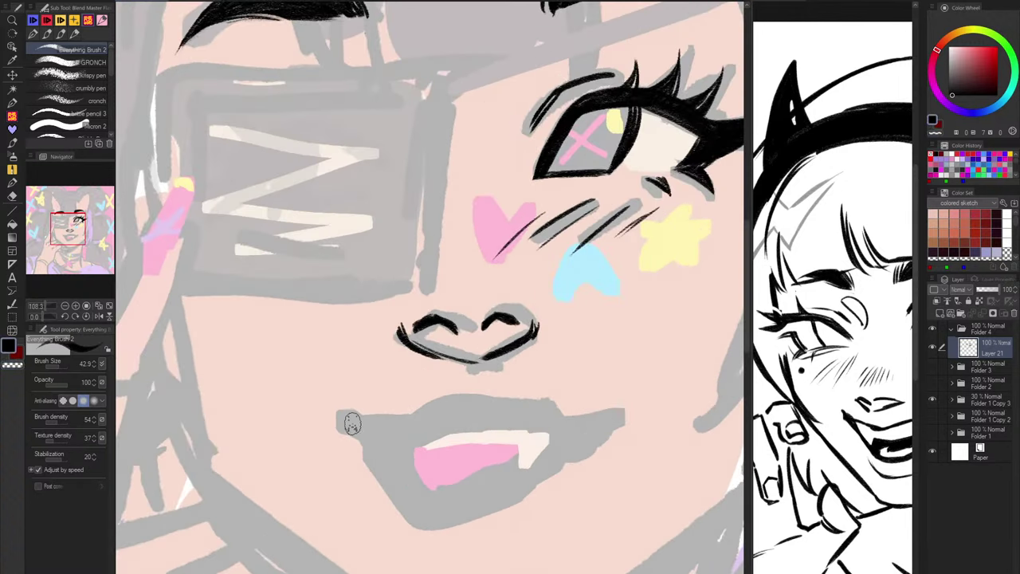
{"action": "mouse_move", "coordinate": [339, 418]}
{"action": "left_mouse_down"}
{"action": "mouse_move", "coordinate": [408, 444]}
{"action": "mouse_move", "coordinate": [356, 424]}
{"action": "mouse_move", "coordinate": [376, 436]}
{"action": "mouse_move", "coordinate": [471, 430]}
{"action": "left_mouse_up"}
{"action": "key", "text": "ctrl+z"}
{"action": "mouse_move", "coordinate": [410, 443]}
{"action": "left_mouse_down"}
{"action": "mouse_move", "coordinate": [559, 450]}
{"action": "mouse_move", "coordinate": [495, 435]}
{"action": "mouse_move", "coordinate": [524, 424]}
{"action": "left_mouse_up"}
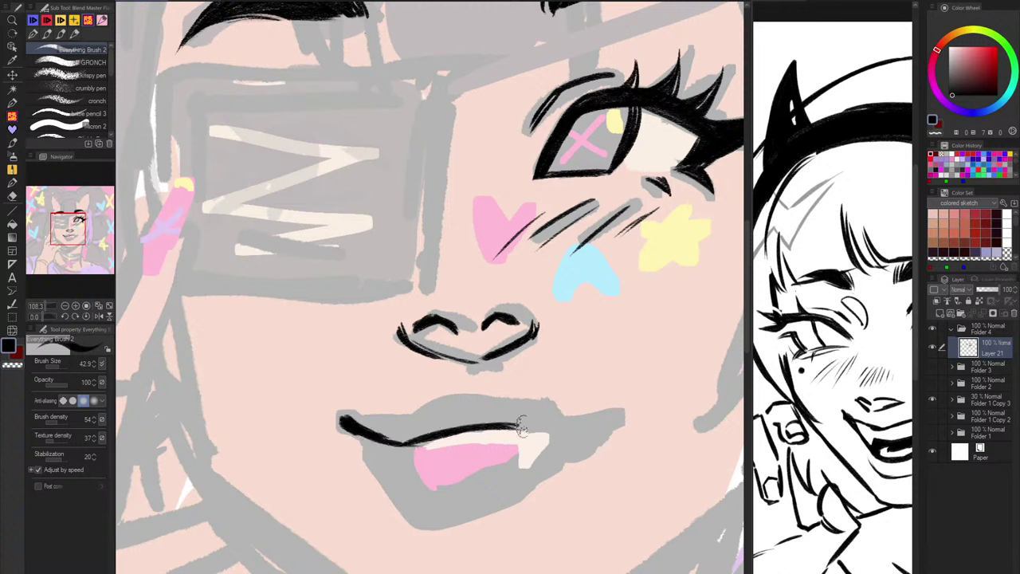
{"action": "key", "text": "ctrl+z"}
{"action": "key", "text": "ctrl+z"}
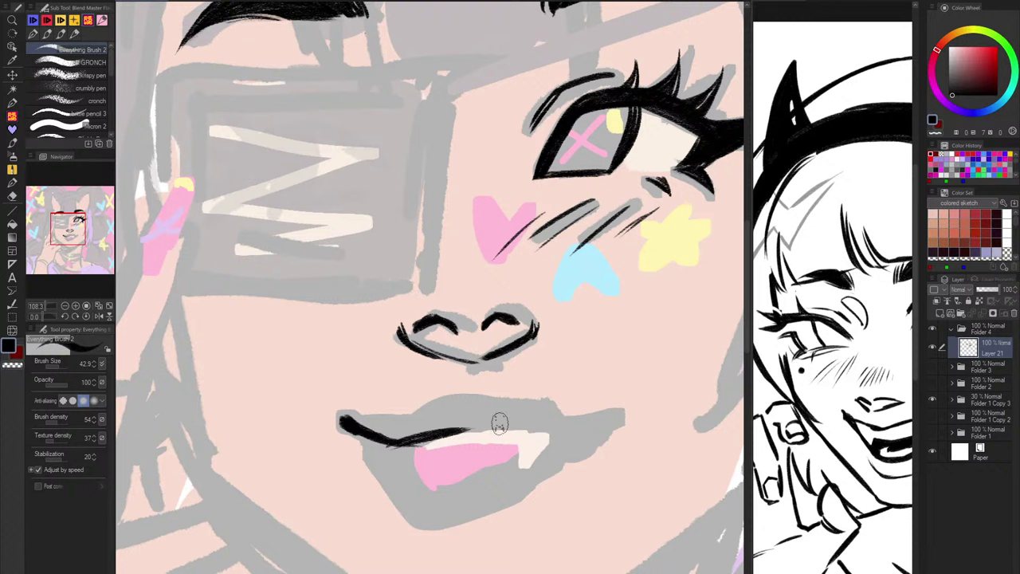
Step: Outline the side and lower edge of the open mouth around the tongue, and add a short line on the tongue
{"action": "mouse_move", "coordinate": [408, 449]}
{"action": "left_mouse_down"}
{"action": "mouse_move", "coordinate": [418, 470]}
{"action": "mouse_move", "coordinate": [447, 487]}
{"action": "mouse_move", "coordinate": [404, 455]}
{"action": "mouse_move", "coordinate": [437, 493]}
{"action": "mouse_move", "coordinate": [514, 456]}
{"action": "left_mouse_up"}
{"action": "key", "text": "ctrl+z"}
{"action": "left_click_drag", "start_coordinate": [436, 463], "coordinate": [472, 445]}
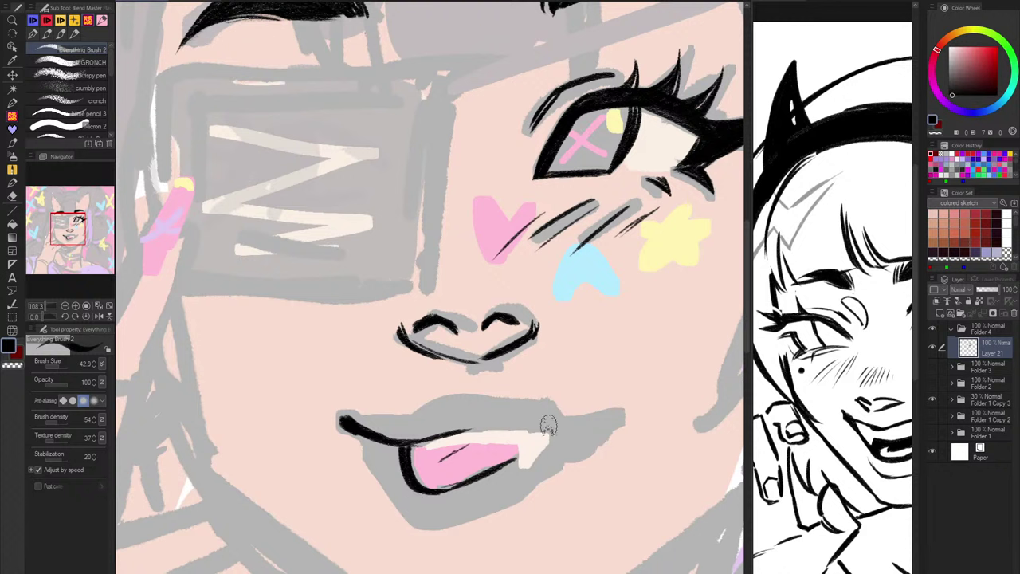
{"action": "left_click_drag", "start_coordinate": [517, 457], "coordinate": [445, 487]}
{"action": "key", "text": "ctrl+z"}
{"action": "mouse_move", "coordinate": [518, 456]}
{"action": "left_mouse_down"}
{"action": "mouse_move", "coordinate": [463, 471]}
{"action": "mouse_move", "coordinate": [508, 470]}
{"action": "left_mouse_up"}
{"action": "key", "text": "c"}
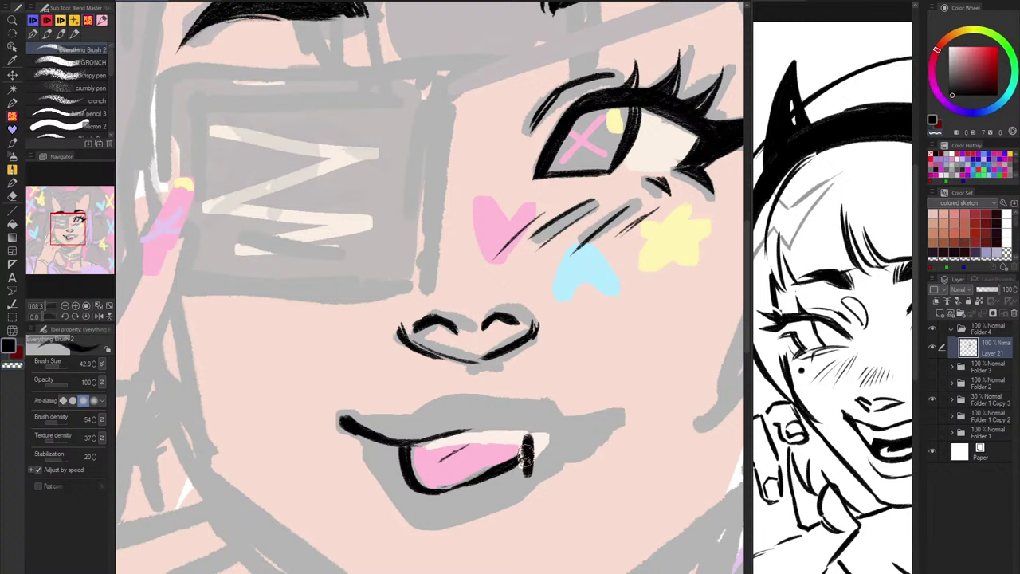
{"action": "key", "text": "c"}
{"action": "mouse_move", "coordinate": [526, 466]}
{"action": "left_mouse_down"}
{"action": "mouse_move", "coordinate": [530, 448]}
{"action": "mouse_move", "coordinate": [519, 480]}
{"action": "left_mouse_up"}
{"action": "mouse_move", "coordinate": [520, 479]}
{"action": "left_mouse_down"}
{"action": "mouse_move", "coordinate": [557, 443]}
{"action": "mouse_move", "coordinate": [521, 448]}
{"action": "mouse_move", "coordinate": [519, 477]}
{"action": "left_mouse_up"}
{"action": "key", "text": "ctrl+z"}
{"action": "key", "text": "ctrl+z"}
{"action": "key", "text": "ctrl+z"}
{"action": "key", "text": "ctrl+z"}
Step: Outline the pointed fang at the end of the mouth opening, moving the reference line art to show its fanged mouth
{"action": "left_click_drag", "start_coordinate": [518, 441], "coordinate": [522, 475]}
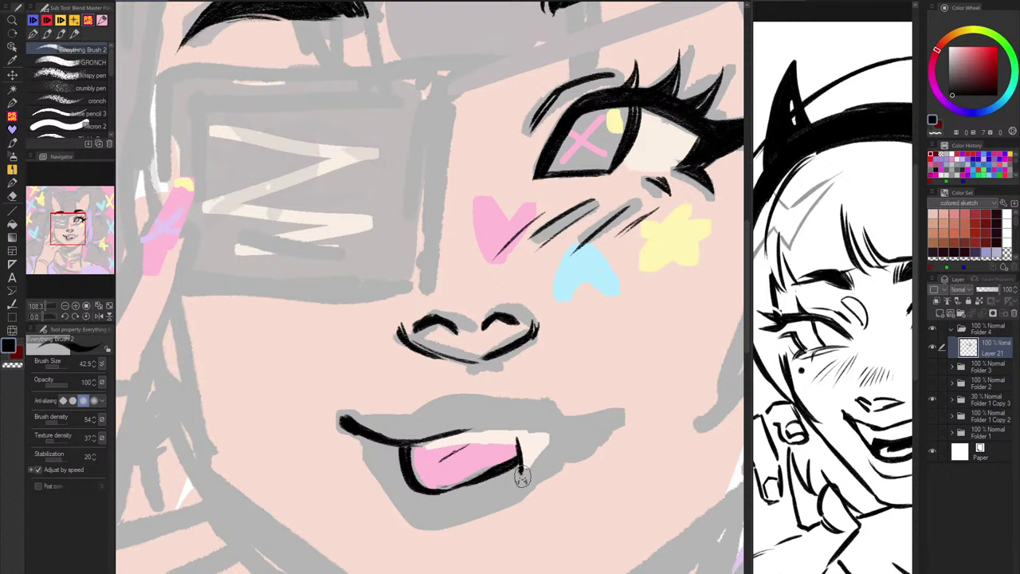
{"action": "left_click", "coordinate": [873, 442]}
{"action": "left_click_drag", "start_coordinate": [885, 453], "coordinate": [813, 454]}
{"action": "left_click", "coordinate": [534, 469]}
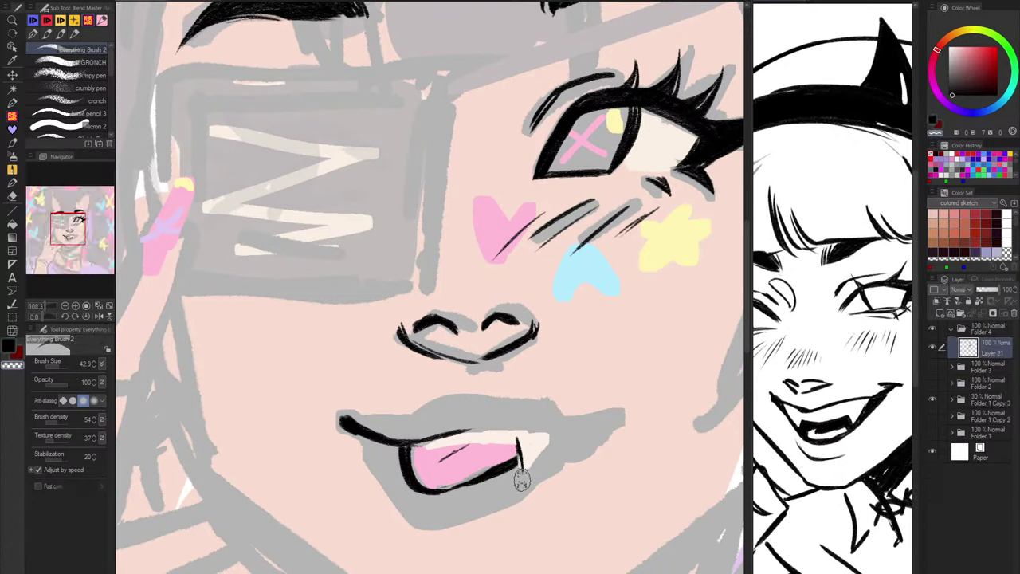
{"action": "left_click_drag", "start_coordinate": [523, 476], "coordinate": [557, 434]}
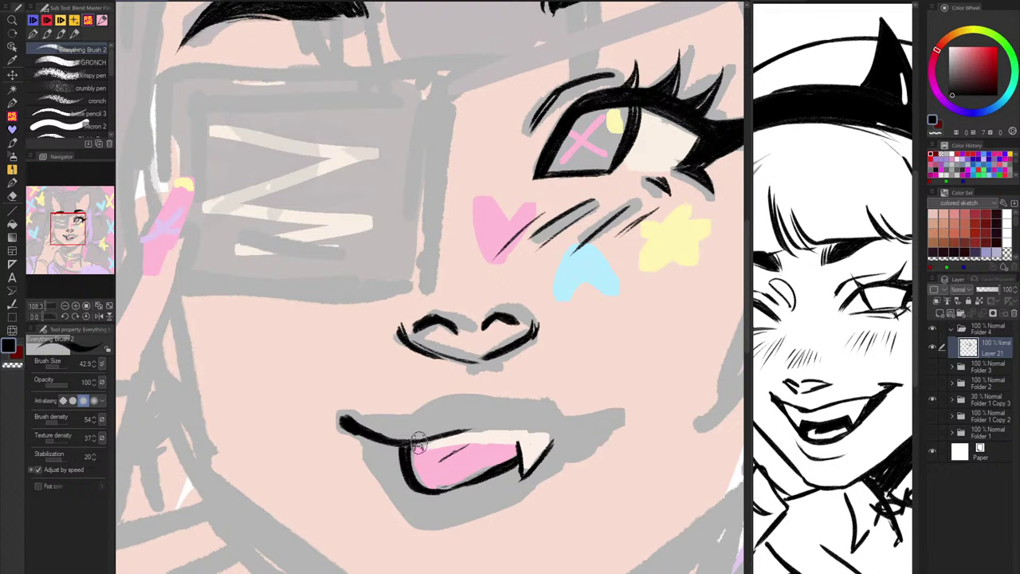
Step: Ink the lower edge of the upper teeth from the side of the mouth opening across to the fang
{"action": "left_click_drag", "start_coordinate": [410, 449], "coordinate": [511, 444]}
{"action": "left_click_drag", "start_coordinate": [445, 446], "coordinate": [514, 444]}
{"action": "key", "text": "ctrl+z"}
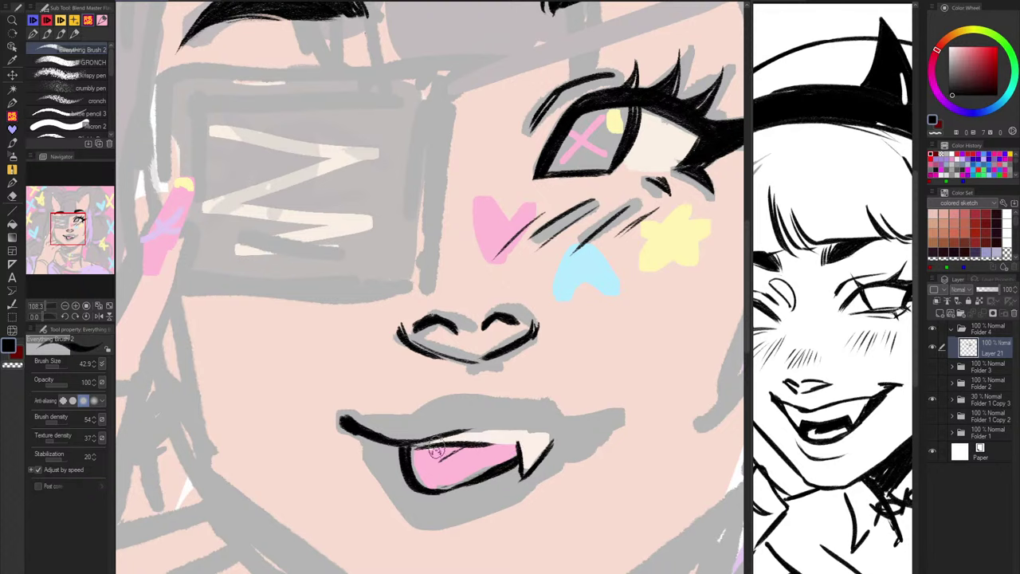
{"action": "left_click_drag", "start_coordinate": [437, 448], "coordinate": [512, 446]}
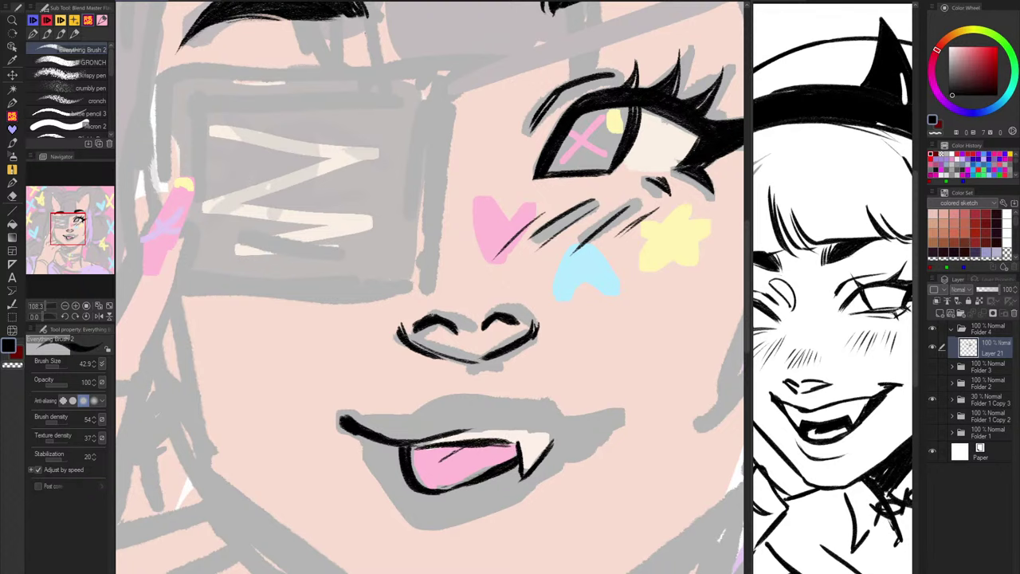
Step: Hide the colored sketch to examine the inked nose and mouth on the whole face, and show it again
{"action": "left_click_drag", "start_coordinate": [555, 518], "coordinate": [478, 518]}
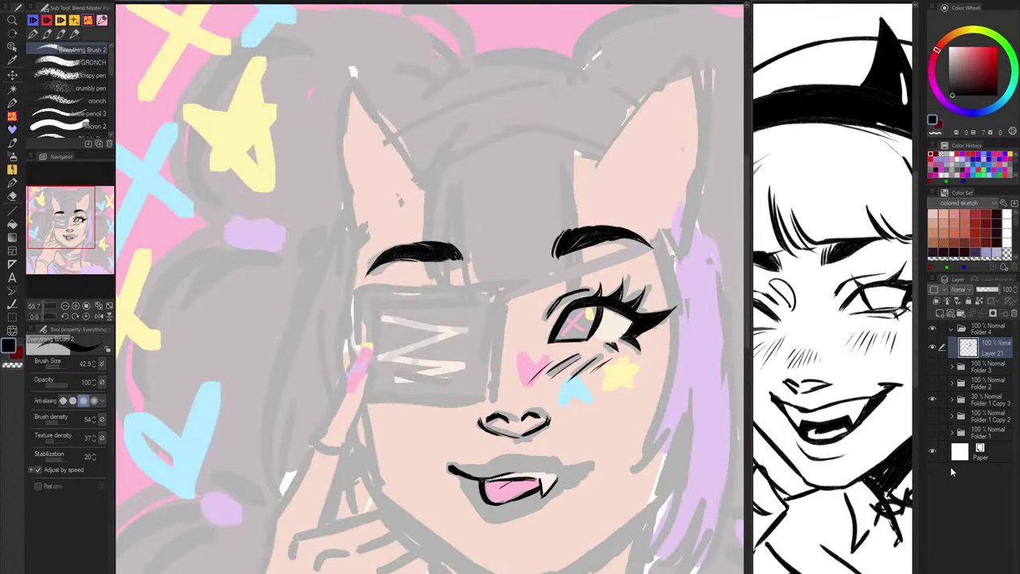
{"action": "left_click", "coordinate": [934, 401]}
{"action": "left_click", "coordinate": [933, 400]}
Step: Extend the lip parting line past the fang to the far mouth corner and thicken the side of the mouth opening
{"action": "scroll", "coordinate": [460, 454], "scroll_direction": "up", "scroll_amount": 2}
{"action": "mouse_move", "coordinate": [451, 472]}
{"action": "left_mouse_down"}
{"action": "mouse_move", "coordinate": [408, 462]}
{"action": "mouse_move", "coordinate": [401, 447]}
{"action": "mouse_move", "coordinate": [449, 465]}
{"action": "mouse_move", "coordinate": [443, 479]}
{"action": "mouse_move", "coordinate": [400, 455]}
{"action": "mouse_move", "coordinate": [446, 473]}
{"action": "mouse_move", "coordinate": [610, 454]}
{"action": "left_mouse_up"}
{"action": "key", "text": "c"}
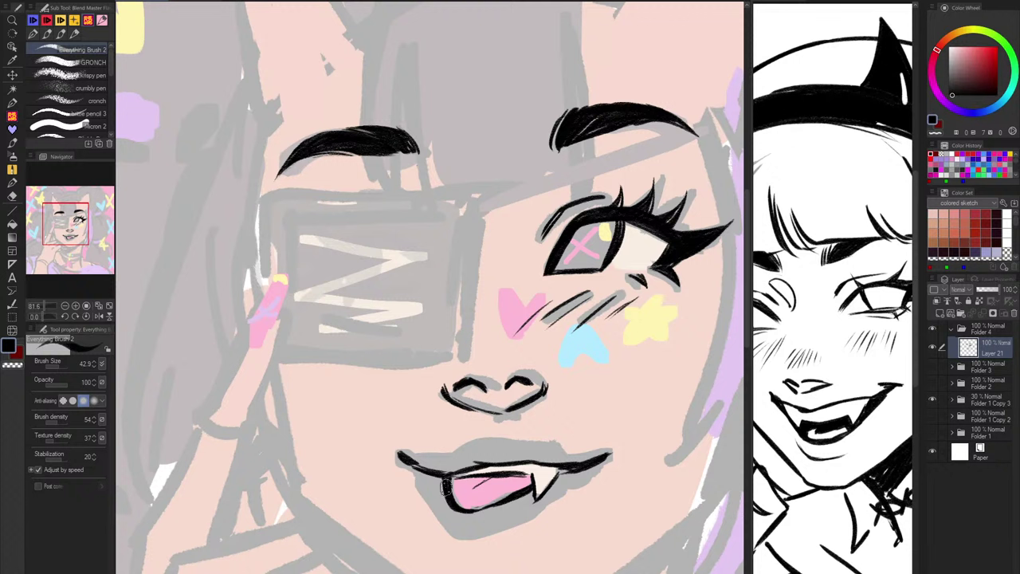
{"action": "mouse_move", "coordinate": [442, 478]}
{"action": "left_mouse_down"}
{"action": "mouse_move", "coordinate": [456, 500]}
{"action": "mouse_move", "coordinate": [446, 499]}
{"action": "left_mouse_up"}
{"action": "left_click_drag", "start_coordinate": [547, 490], "coordinate": [570, 471]}
{"action": "key", "text": "c"}
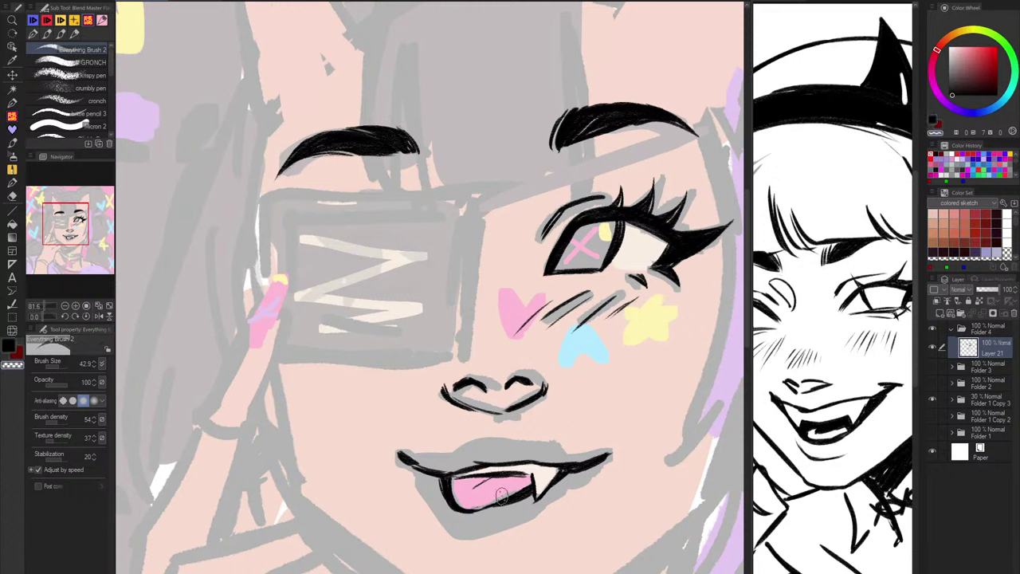
Step: Trim the lower edge of the inked mouth opening with transparent brush strokes
{"action": "key", "text": "c"}
{"action": "left_click_drag", "start_coordinate": [466, 514], "coordinate": [510, 501]}
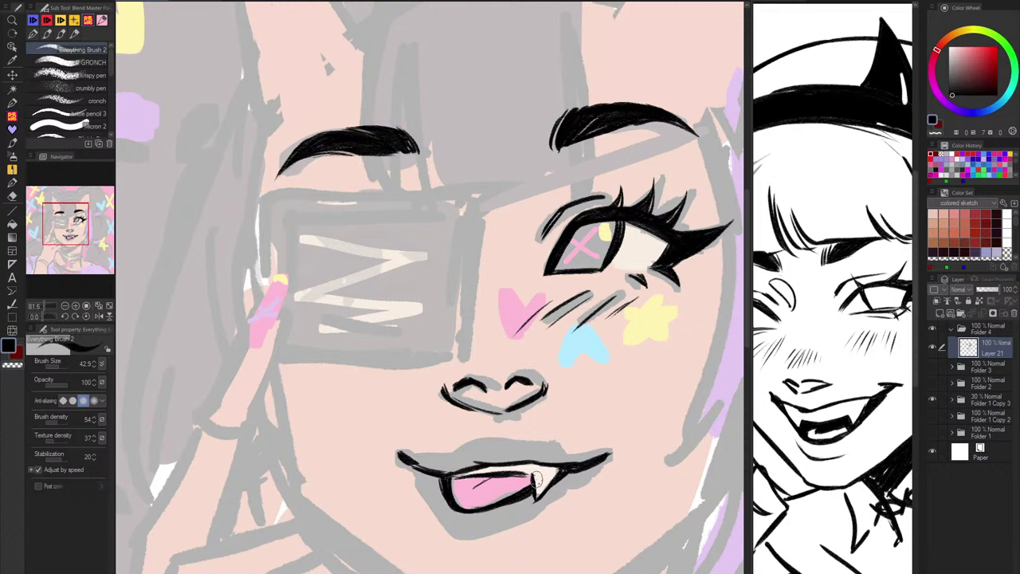
{"action": "mouse_move", "coordinate": [415, 478]}
{"action": "left_mouse_down"}
{"action": "mouse_move", "coordinate": [466, 548]}
{"action": "mouse_move", "coordinate": [520, 527]}
{"action": "left_mouse_up"}
{"action": "key", "text": "ctrl+z"}
{"action": "left_click_drag", "start_coordinate": [440, 534], "coordinate": [530, 527]}
{"action": "key", "text": "ctrl+z"}
{"action": "left_click_drag", "start_coordinate": [443, 535], "coordinate": [516, 536]}
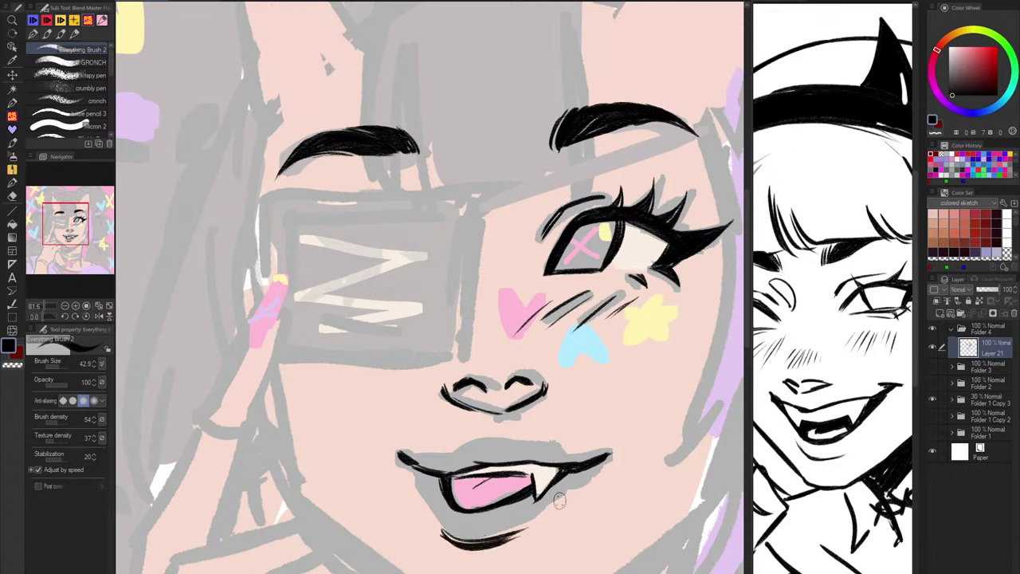
{"action": "left_click_drag", "start_coordinate": [575, 487], "coordinate": [483, 542]}
{"action": "key", "text": "ctrl+z"}
{"action": "key", "text": "ctrl+z"}
{"action": "key", "text": "ctrl+z"}
Step: Ink a short curved line along the side and bottom of the lower lip, below the mouth opening
{"action": "key", "text": "c"}
{"action": "left_click_drag", "start_coordinate": [451, 538], "coordinate": [469, 535]}
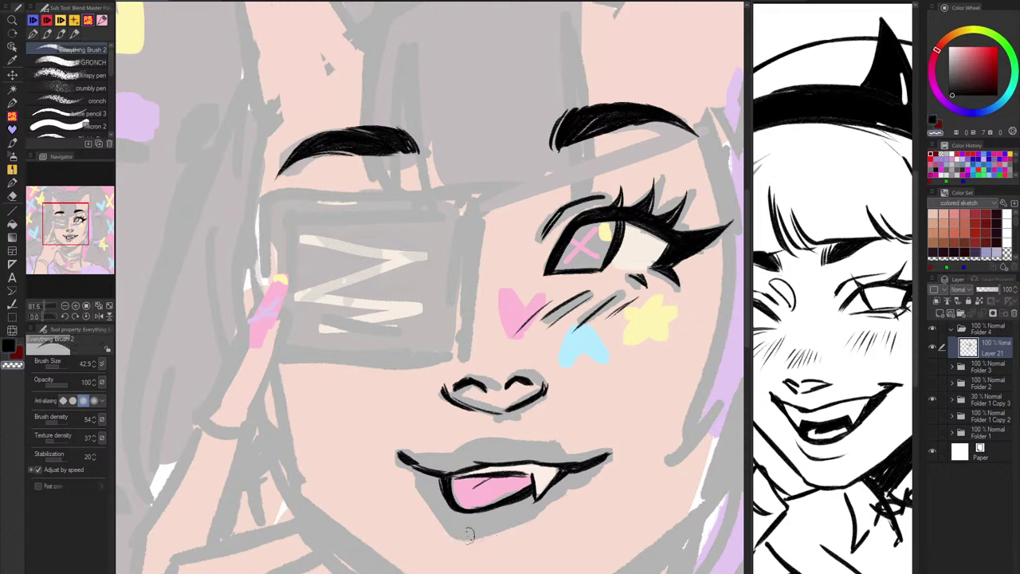
{"action": "key", "text": "c"}
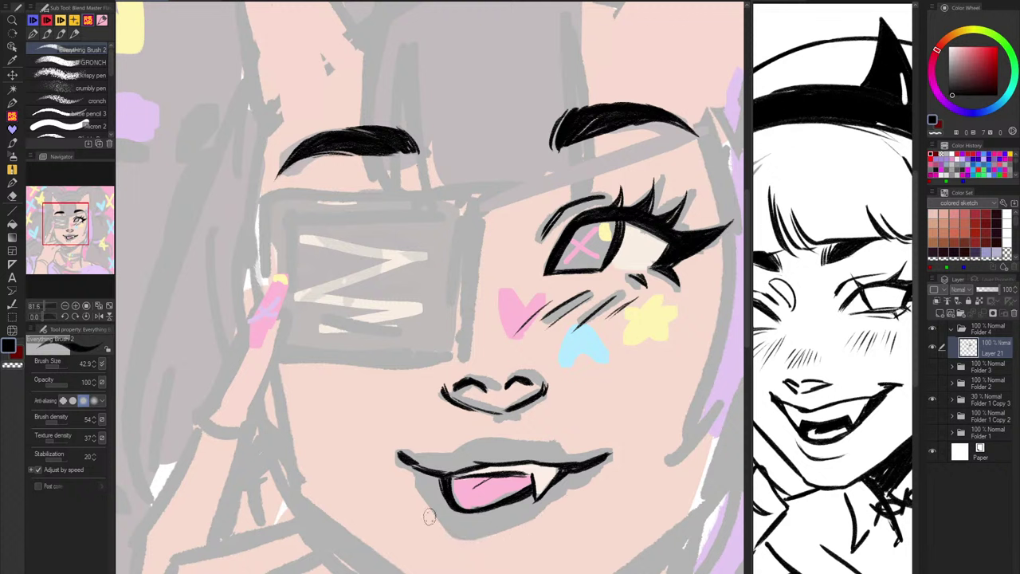
{"action": "left_click_drag", "start_coordinate": [424, 504], "coordinate": [480, 540]}
Step: Hide the colored sketch to examine the inked face, show it again, and toggle the line art layer to compare
{"action": "left_click_drag", "start_coordinate": [532, 522], "coordinate": [648, 535]}
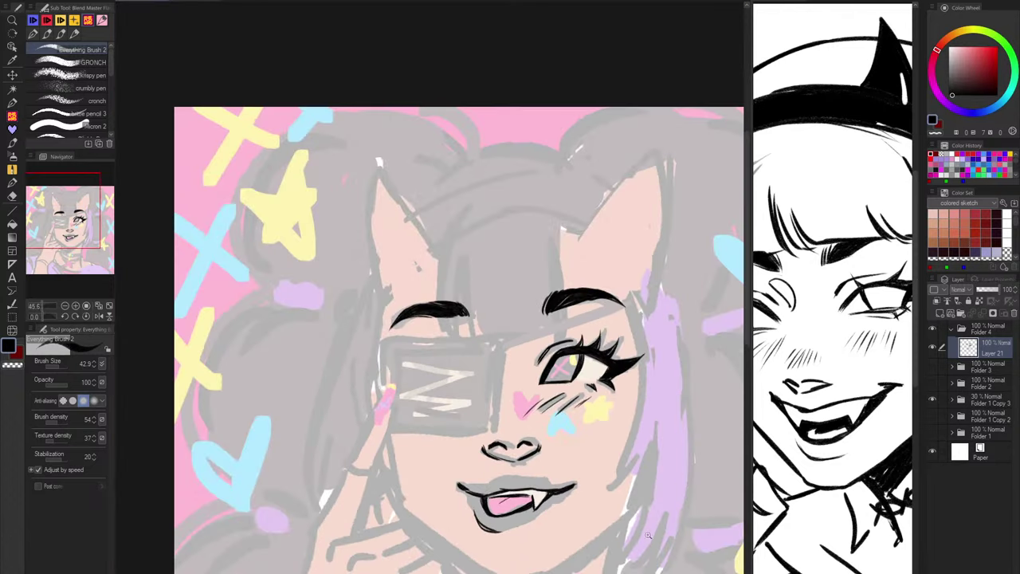
{"action": "left_click", "coordinate": [933, 402]}
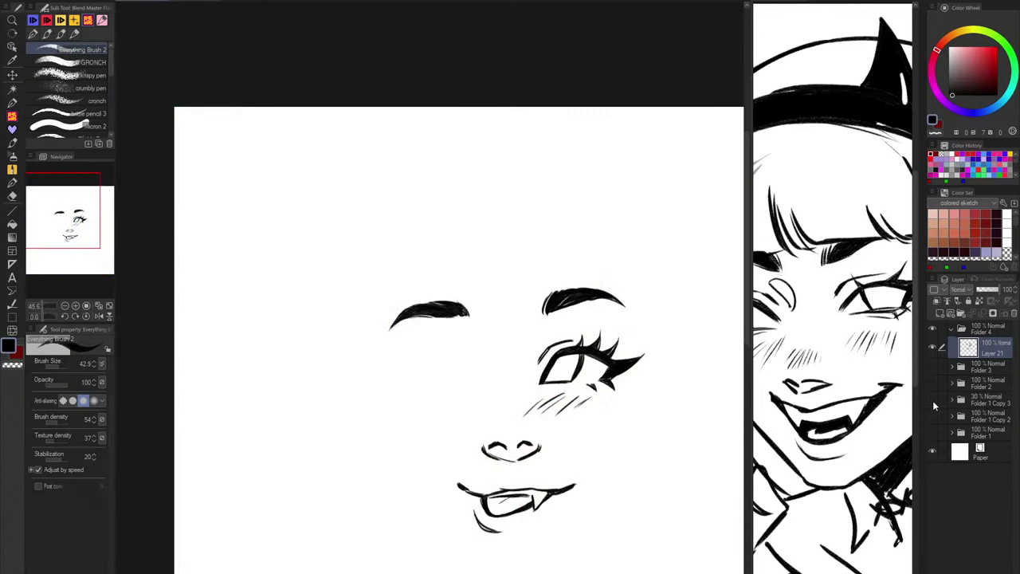
{"action": "left_click", "coordinate": [934, 403]}
{"action": "left_click", "coordinate": [934, 349]}
{"action": "left_click", "coordinate": [934, 349]}
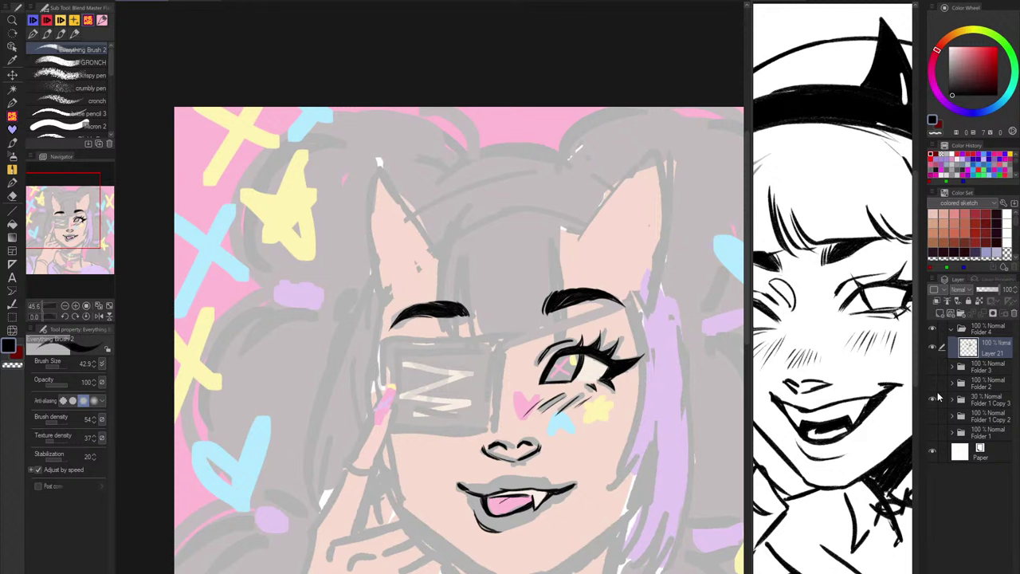
{"action": "left_click", "coordinate": [934, 349]}
{"action": "left_click", "coordinate": [934, 349]}
Step: Move the inked mouth onto its own layer with a rectangular selection, hide that layer and clear the selection
{"action": "left_click", "coordinate": [12, 317]}
{"action": "left_click_drag", "start_coordinate": [429, 475], "coordinate": [602, 573]}
{"action": "key", "text": "ctrl+v"}
{"action": "left_click", "coordinate": [932, 349]}
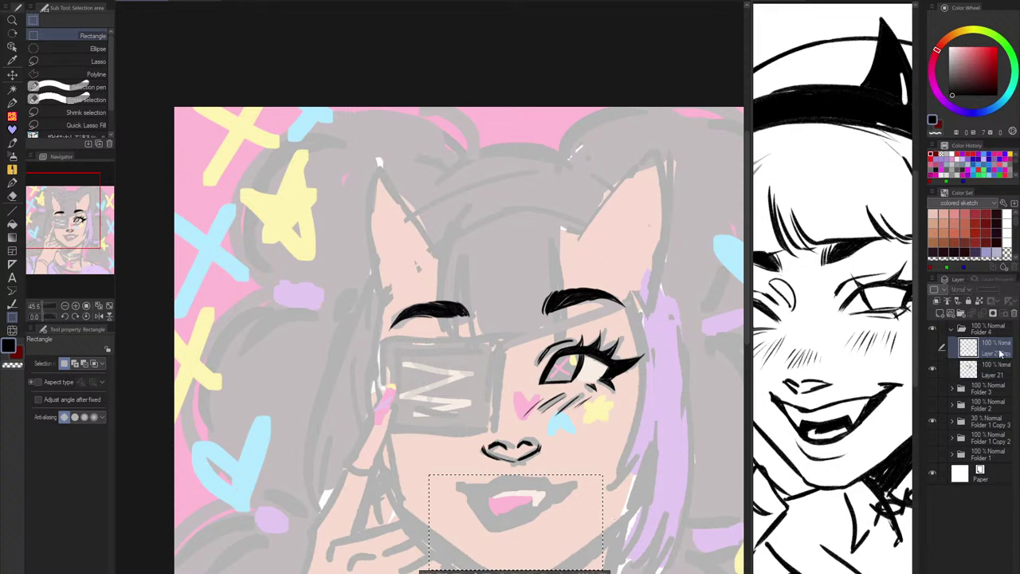
{"action": "left_click", "coordinate": [988, 369]}
{"action": "key", "text": "ctrl+d"}
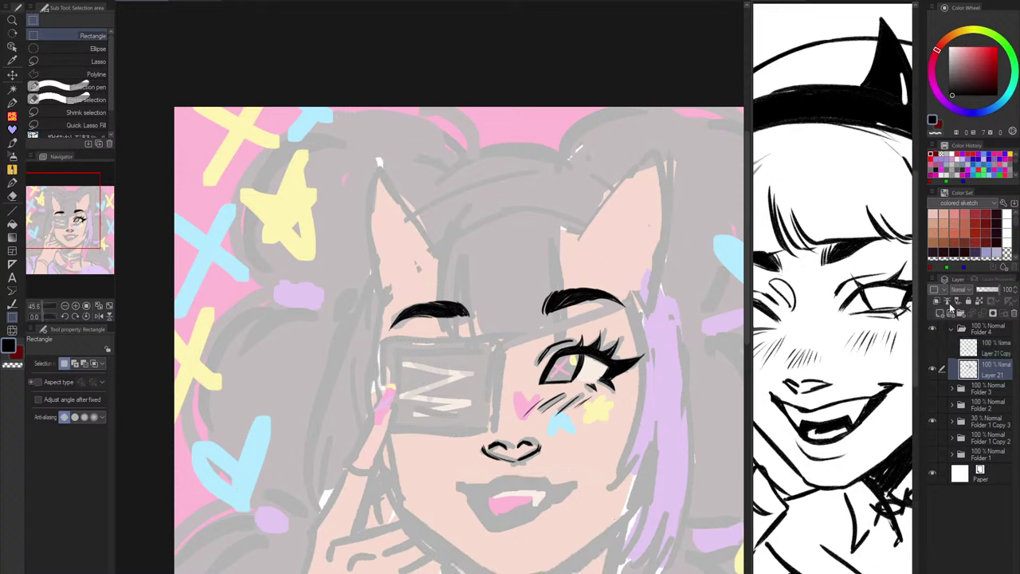
Step: Add a new layer above Layer 21 for an alternative mouth and switch back to the Everything Brush 2
{"action": "left_click", "coordinate": [939, 313]}
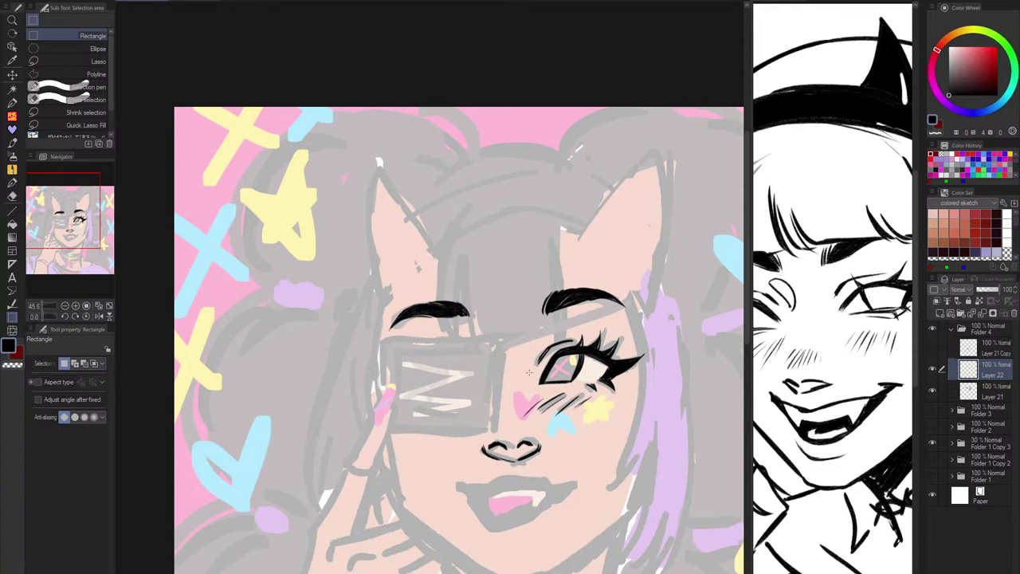
{"action": "scroll", "coordinate": [330, 400], "scroll_direction": "up", "scroll_amount": 5}
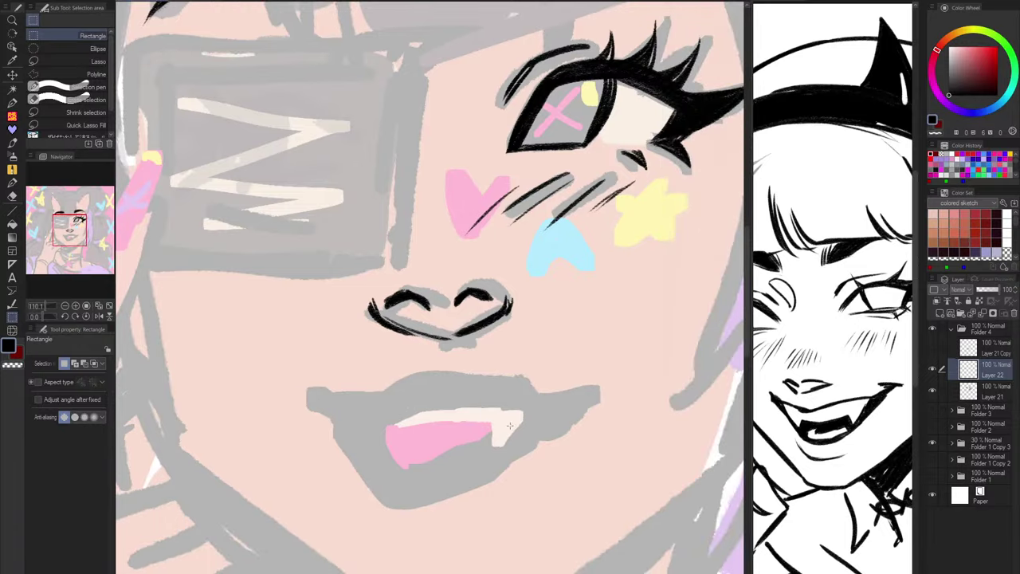
{"action": "left_click", "coordinate": [12, 102]}
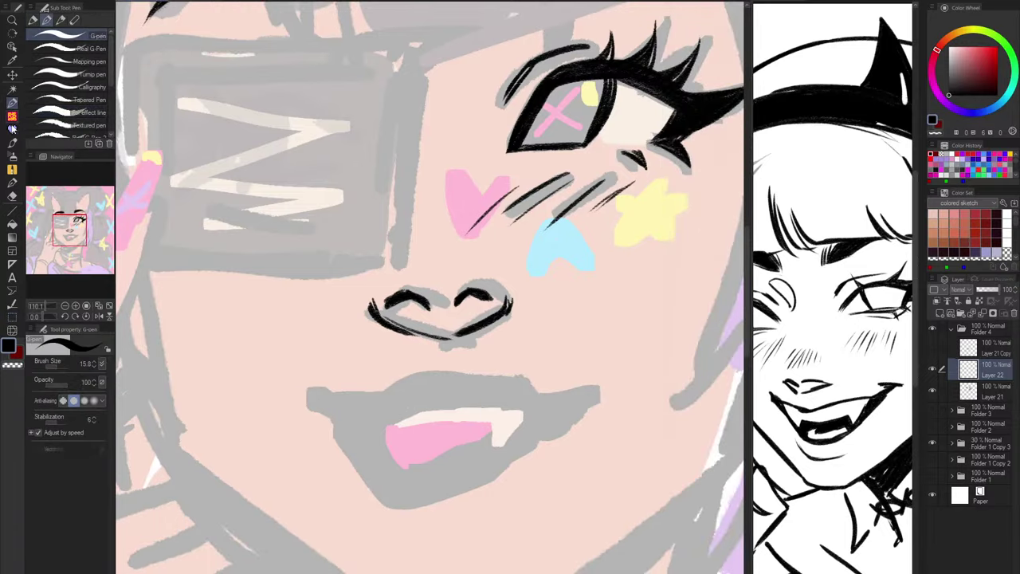
{"action": "left_click", "coordinate": [12, 118]}
{"action": "left_click_drag", "start_coordinate": [316, 390], "coordinate": [359, 417]}
{"action": "left_click_drag", "start_coordinate": [310, 400], "coordinate": [339, 414]}
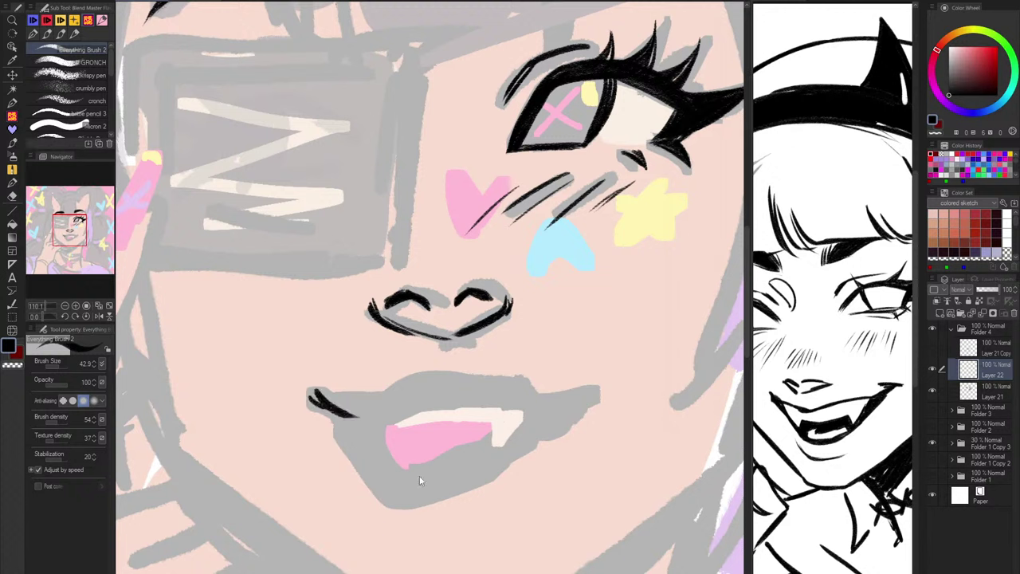
{"action": "key", "text": "ctrl+z"}
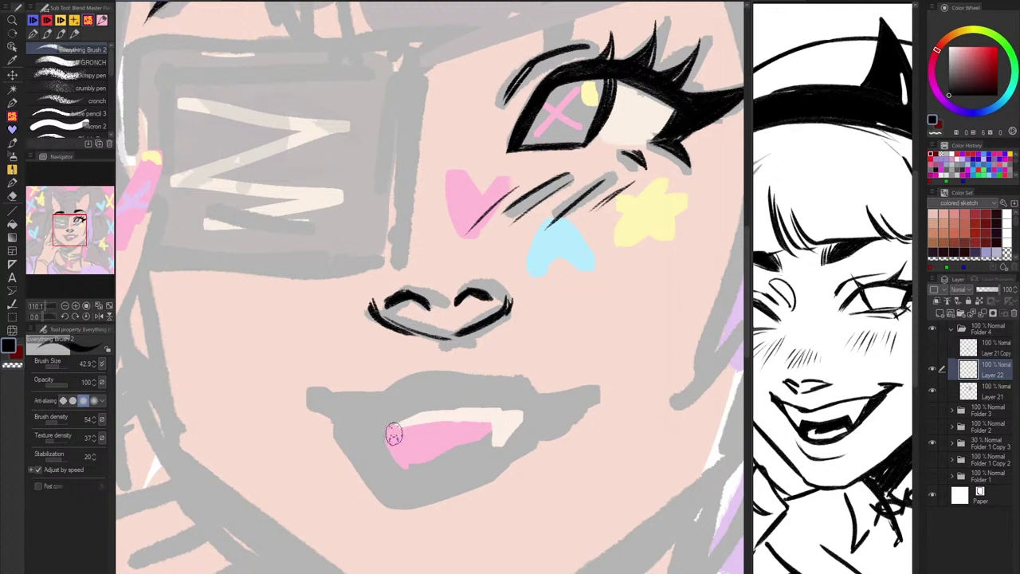
{"action": "mouse_move", "coordinate": [383, 426]}
{"action": "left_mouse_down"}
{"action": "mouse_move", "coordinate": [410, 468]}
{"action": "mouse_move", "coordinate": [466, 452]}
{"action": "left_mouse_up"}
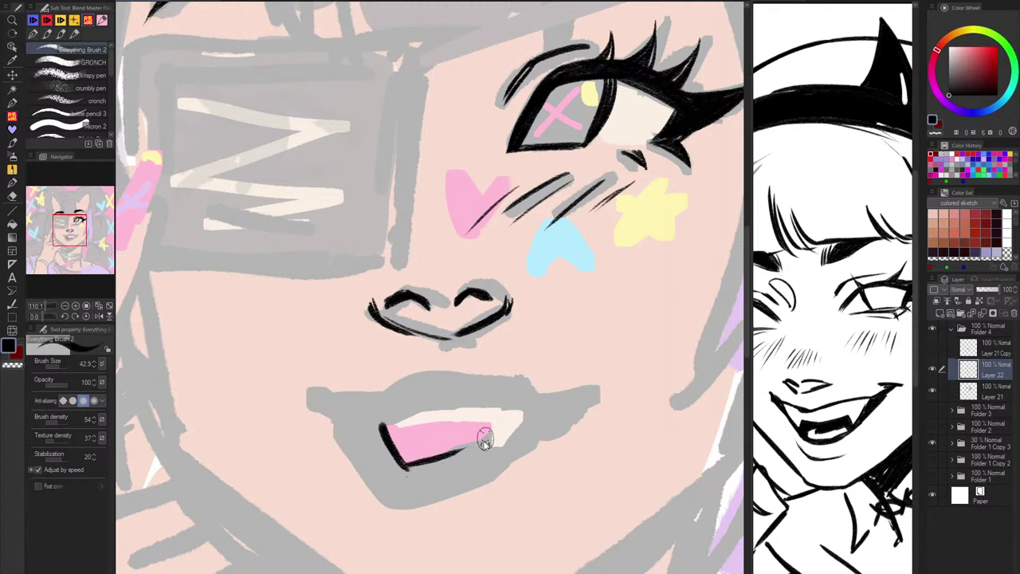
{"action": "key", "text": "ctrl+z"}
{"action": "key", "text": "ctrl+z"}
Step: Ink an alternative mouth on the new layer, with a lip parting line and an opening showing upper teeth and a pointed fang
{"action": "mouse_move", "coordinate": [382, 429]}
{"action": "left_mouse_down"}
{"action": "mouse_move", "coordinate": [400, 461]}
{"action": "mouse_move", "coordinate": [388, 432]}
{"action": "mouse_move", "coordinate": [411, 461]}
{"action": "mouse_move", "coordinate": [429, 460]}
{"action": "mouse_move", "coordinate": [400, 460]}
{"action": "mouse_move", "coordinate": [419, 464]}
{"action": "mouse_move", "coordinate": [493, 435]}
{"action": "left_mouse_up"}
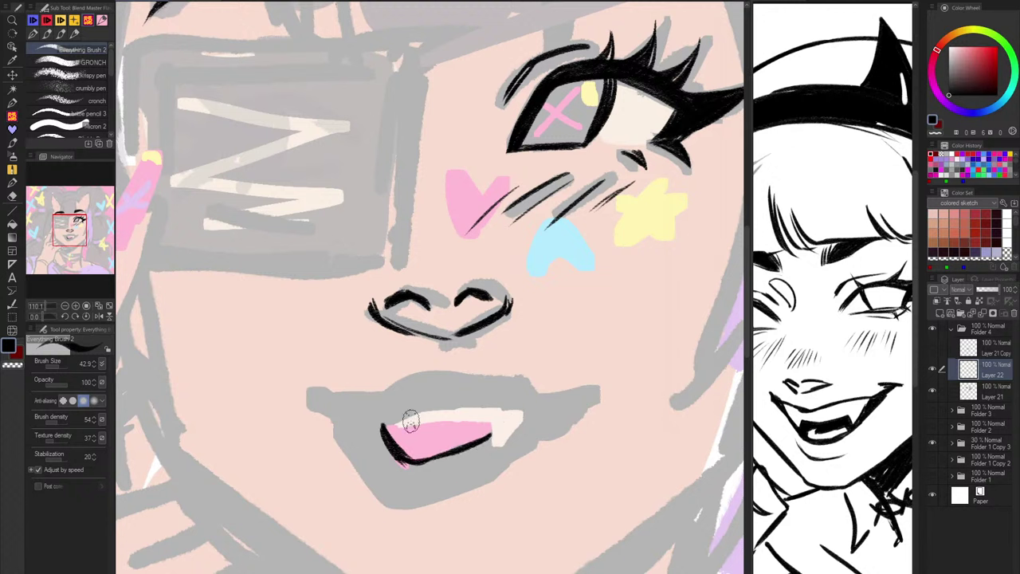
{"action": "mouse_move", "coordinate": [325, 403]}
{"action": "left_mouse_down"}
{"action": "mouse_move", "coordinate": [386, 423]}
{"action": "mouse_move", "coordinate": [417, 408]}
{"action": "mouse_move", "coordinate": [565, 408]}
{"action": "mouse_move", "coordinate": [599, 391]}
{"action": "left_mouse_up"}
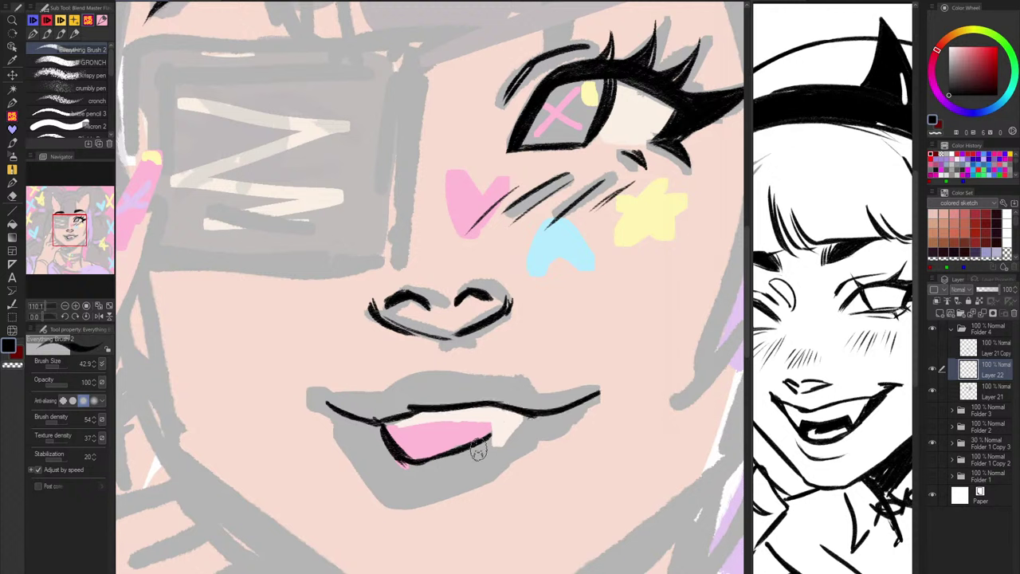
{"action": "mouse_move", "coordinate": [492, 421]}
{"action": "left_mouse_down"}
{"action": "mouse_move", "coordinate": [494, 451]}
{"action": "mouse_move", "coordinate": [391, 429]}
{"action": "mouse_move", "coordinate": [458, 423]}
{"action": "left_mouse_up"}
{"action": "key", "text": "ctrl+z"}
{"action": "key", "text": "ctrl+z"}
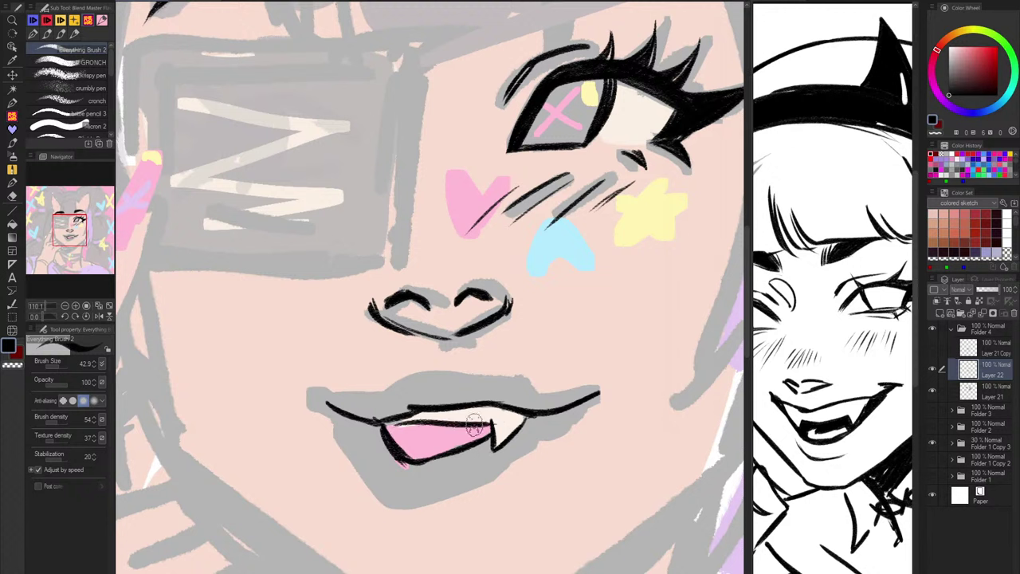
{"action": "mouse_move", "coordinate": [406, 424]}
{"action": "left_mouse_down"}
{"action": "mouse_move", "coordinate": [490, 421]}
{"action": "mouse_move", "coordinate": [494, 452]}
{"action": "left_mouse_up"}
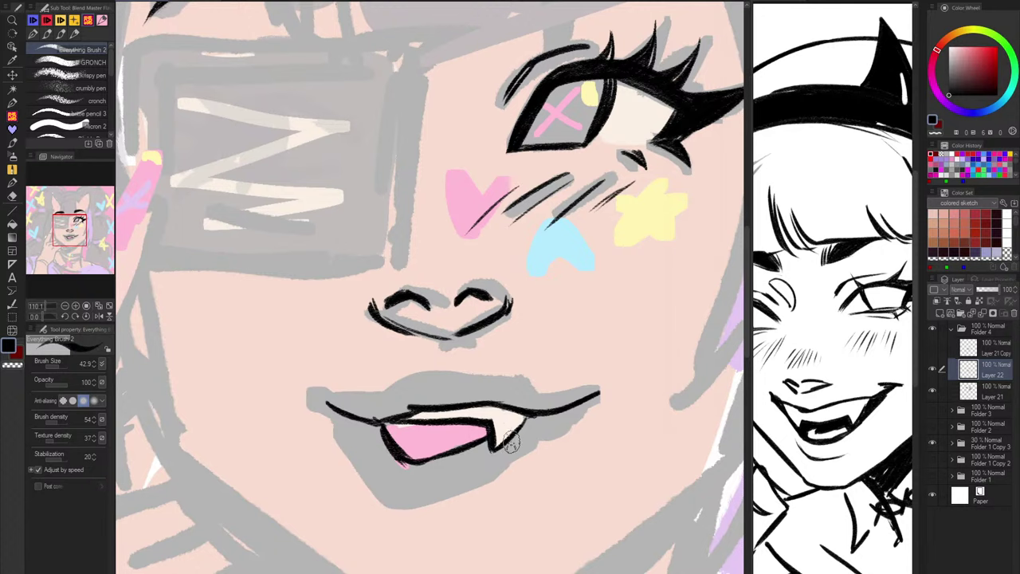
{"action": "left_click_drag", "start_coordinate": [525, 419], "coordinate": [495, 450]}
{"action": "left_click_drag", "start_coordinate": [562, 394], "coordinate": [491, 494]}
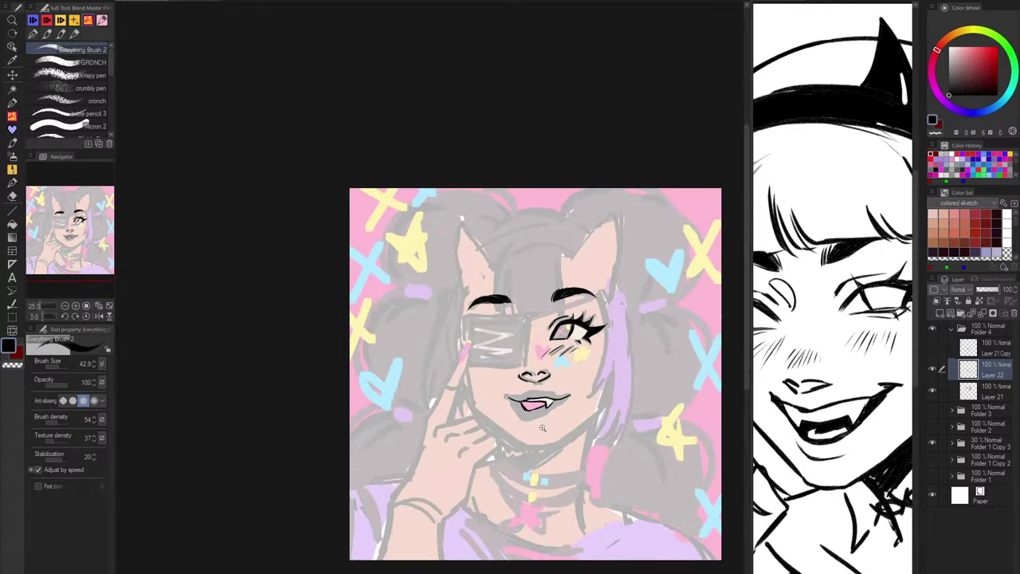
{"action": "scroll", "coordinate": [490, 494], "scroll_direction": "up", "scroll_amount": 5}
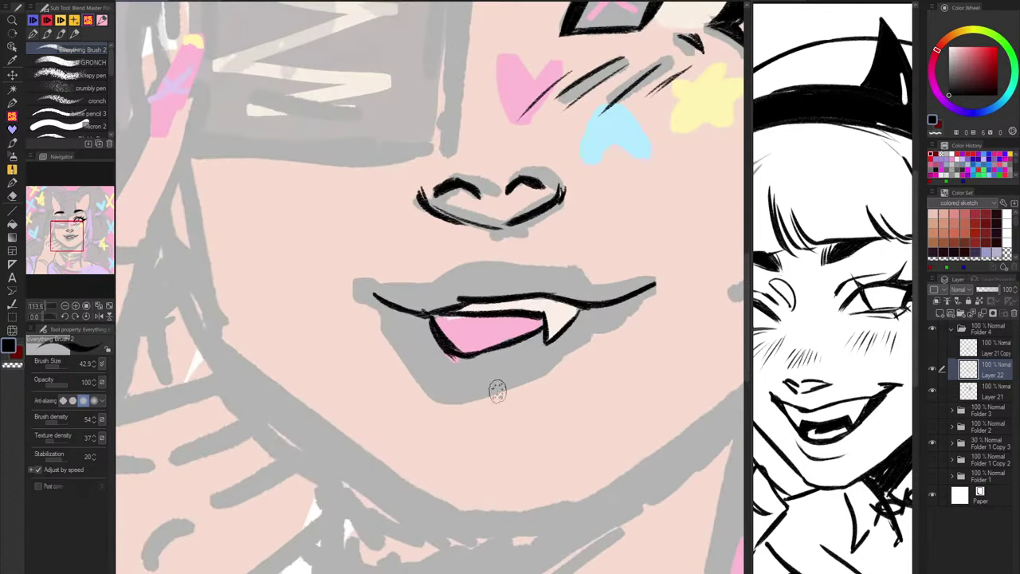
{"action": "key", "text": "ctrl+z"}
{"action": "key", "text": "ctrl+z"}
{"action": "key", "text": "ctrl+z"}
{"action": "key", "text": "ctrl+z"}
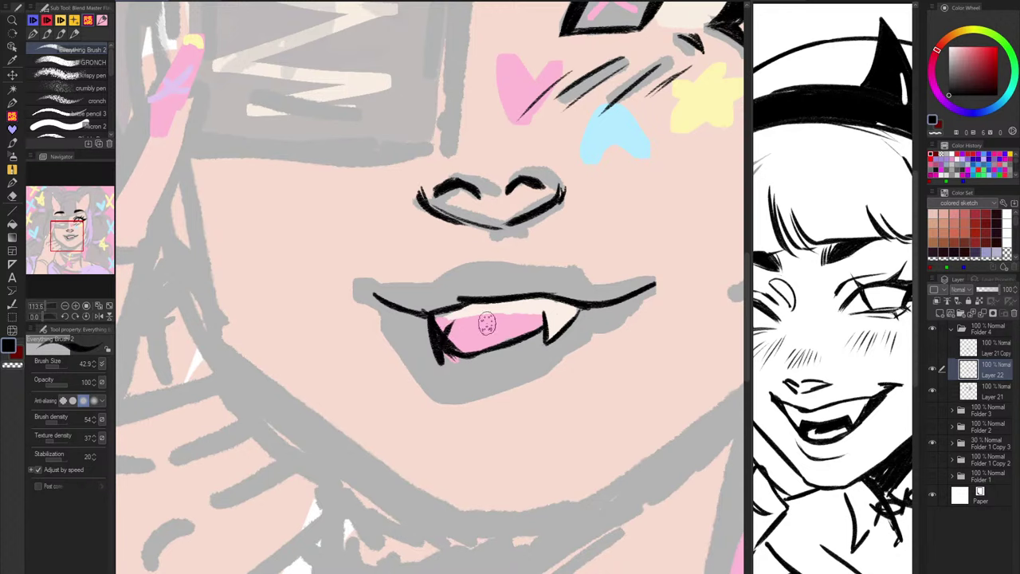
{"action": "left_click_drag", "start_coordinate": [445, 324], "coordinate": [569, 314]}
{"action": "mouse_move", "coordinate": [576, 387]}
{"action": "left_mouse_down"}
{"action": "mouse_move", "coordinate": [502, 410]}
{"action": "mouse_move", "coordinate": [551, 469]}
{"action": "left_mouse_up"}
{"action": "key", "text": "ctrl+z"}
{"action": "key", "text": "ctrl+z"}
{"action": "key", "text": "ctrl+z"}
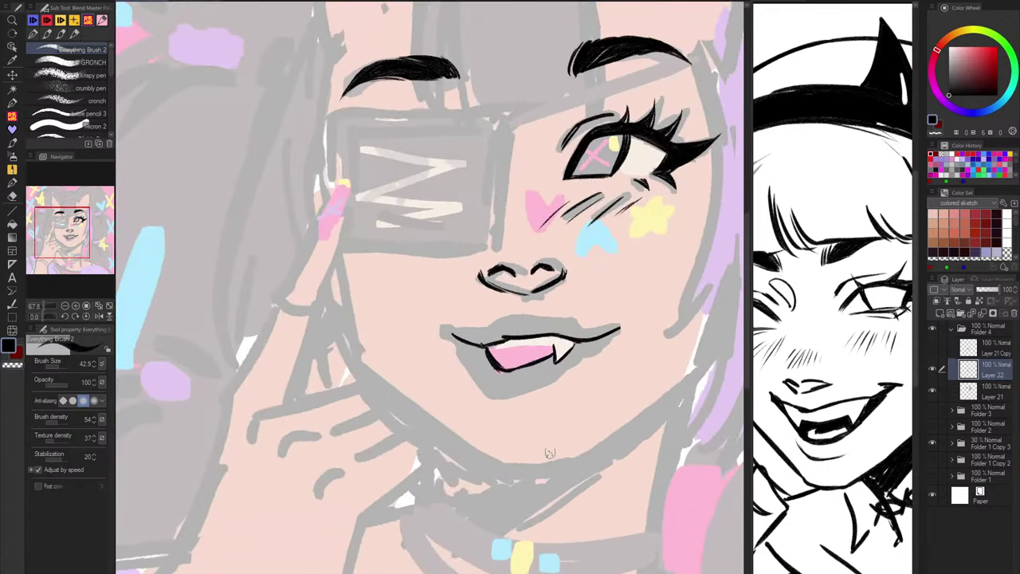
Step: Hide the alternative mouth on Layer 22, then show and select Layer 21 Copy with the first mouth
{"action": "left_click", "coordinate": [933, 370]}
{"action": "left_click", "coordinate": [932, 349]}
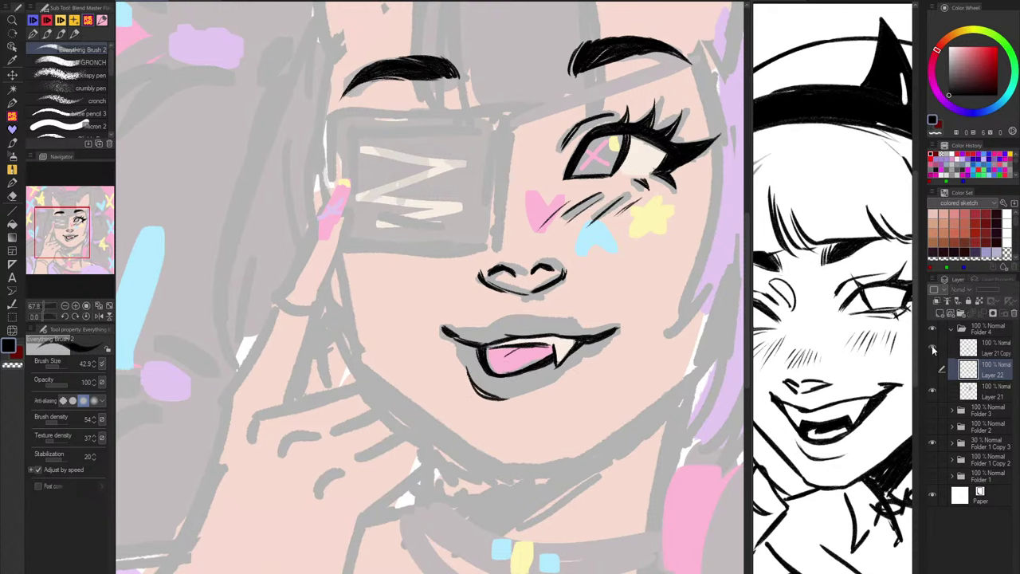
{"action": "left_click", "coordinate": [988, 351]}
Step: Close the gap at the side of the mouth opening and extend the teeth's lower edge to the fang
{"action": "scroll", "coordinate": [504, 356], "scroll_direction": "up", "scroll_amount": 4}
{"action": "left_click_drag", "start_coordinate": [504, 356], "coordinate": [457, 371]}
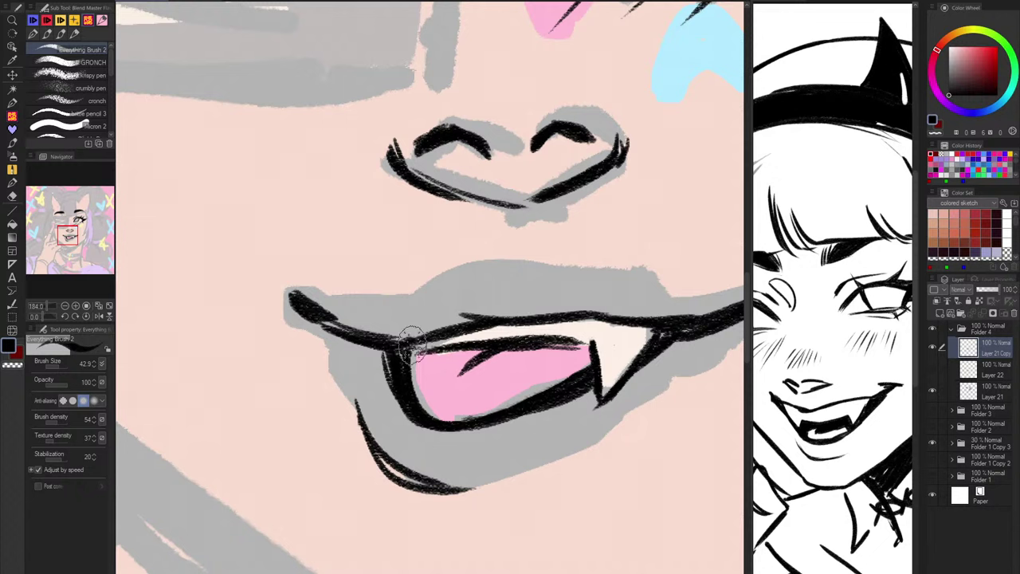
{"action": "left_click_drag", "start_coordinate": [470, 362], "coordinate": [485, 349]}
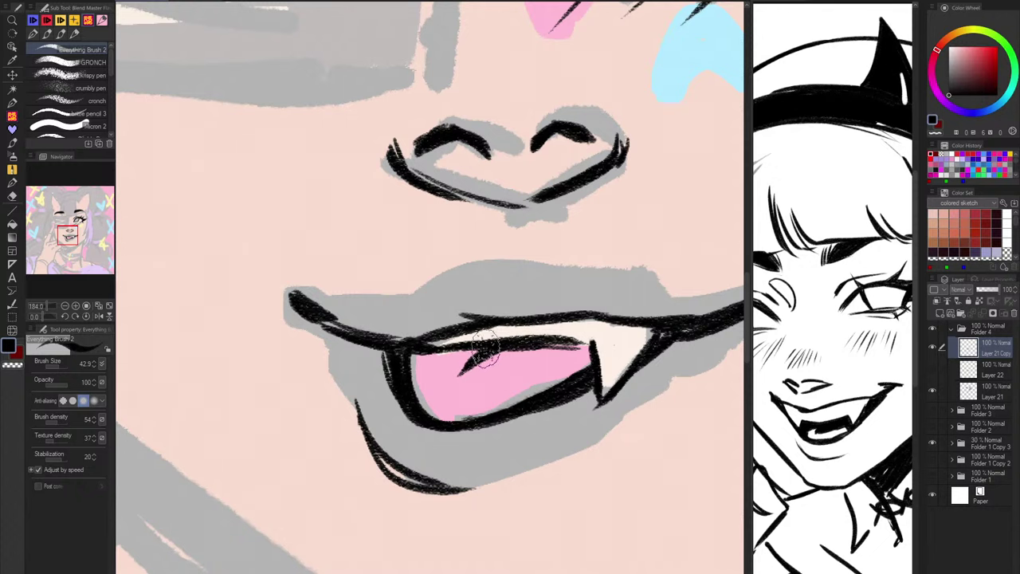
{"action": "left_click_drag", "start_coordinate": [558, 343], "coordinate": [592, 350]}
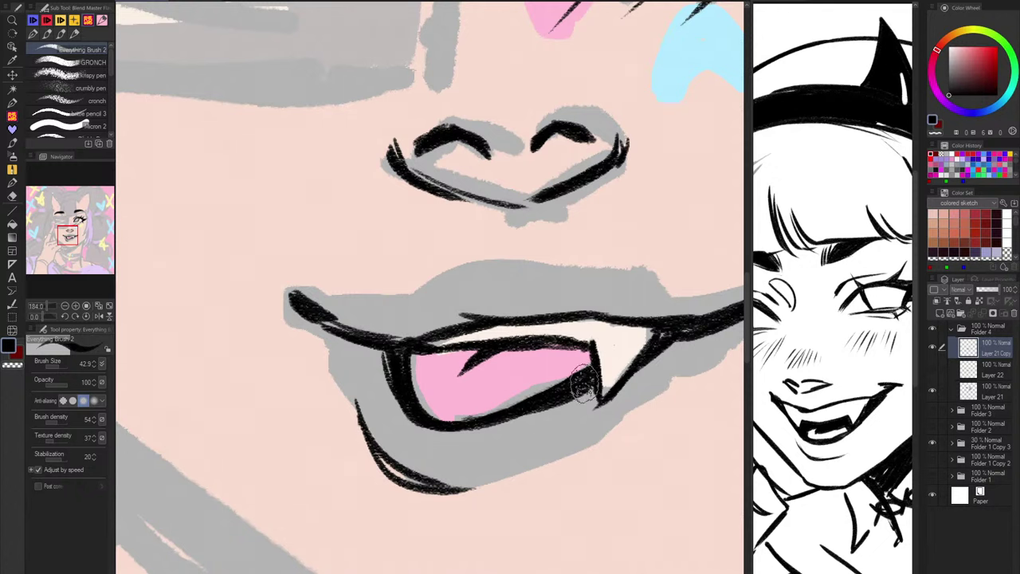
{"action": "mouse_move", "coordinate": [607, 425]}
{"action": "left_mouse_down"}
{"action": "mouse_move", "coordinate": [583, 466]}
{"action": "mouse_move", "coordinate": [471, 467]}
{"action": "left_mouse_up"}
{"action": "scroll", "coordinate": [582, 465], "scroll_direction": "up", "scroll_amount": 2}
{"action": "key", "text": "ctrl+z"}
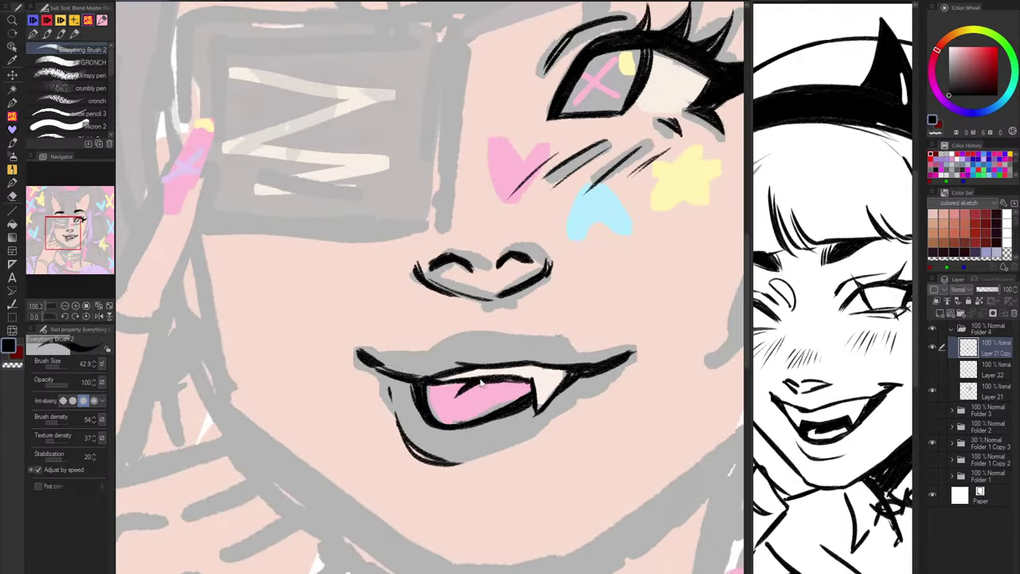
{"action": "scroll", "coordinate": [595, 396], "scroll_direction": "down", "scroll_amount": 1}
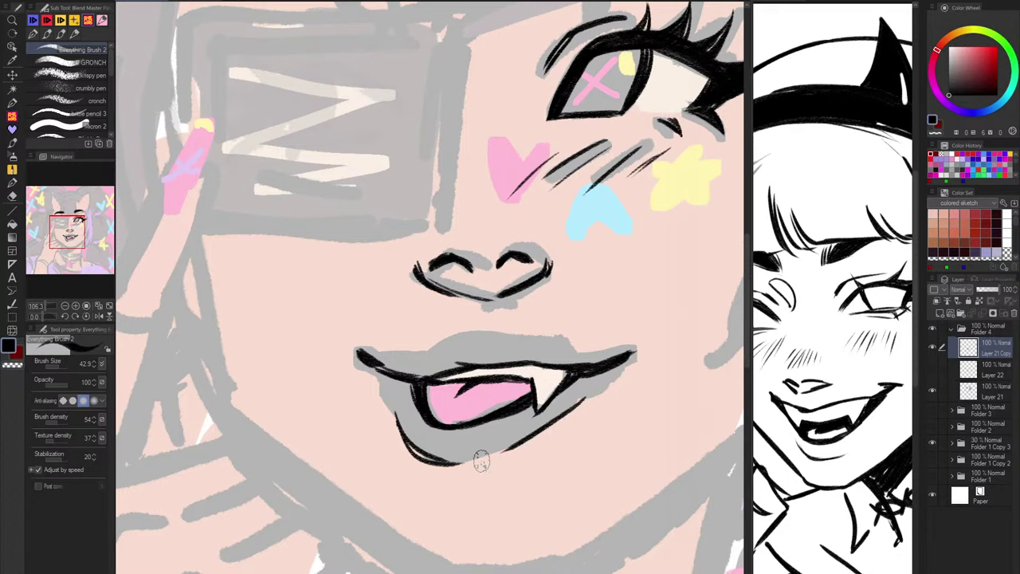
Step: Examine the whole inked face by toggling Layer 21 and hiding and reshowing the colored sketch
{"action": "scroll", "coordinate": [479, 455], "scroll_direction": "down", "scroll_amount": 3}
{"action": "scroll", "coordinate": [499, 484], "scroll_direction": "up", "scroll_amount": 2}
{"action": "scroll", "coordinate": [499, 483], "scroll_direction": "down", "scroll_amount": 2}
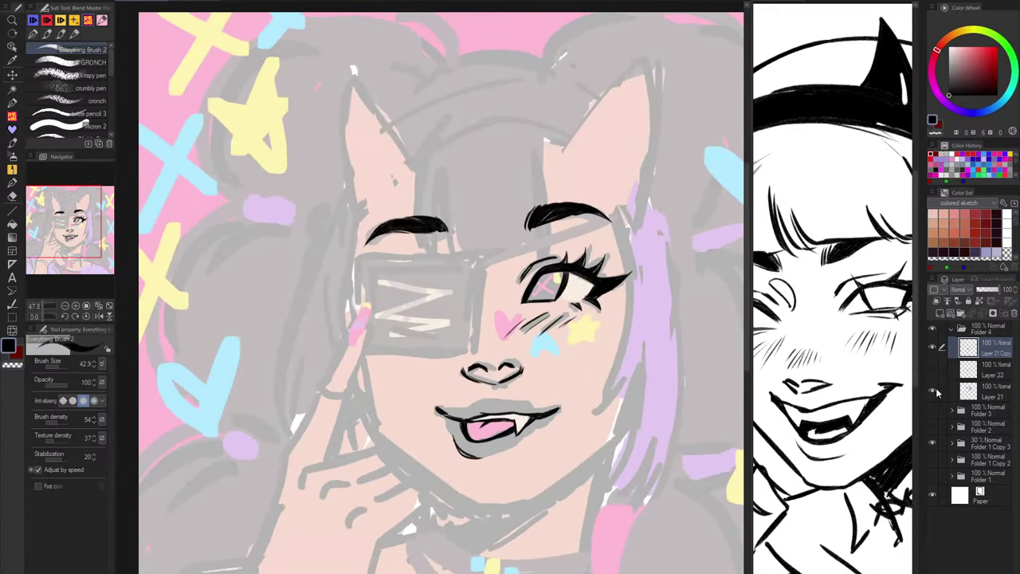
{"action": "left_click", "coordinate": [933, 388]}
{"action": "left_click", "coordinate": [933, 389]}
{"action": "left_click", "coordinate": [933, 443]}
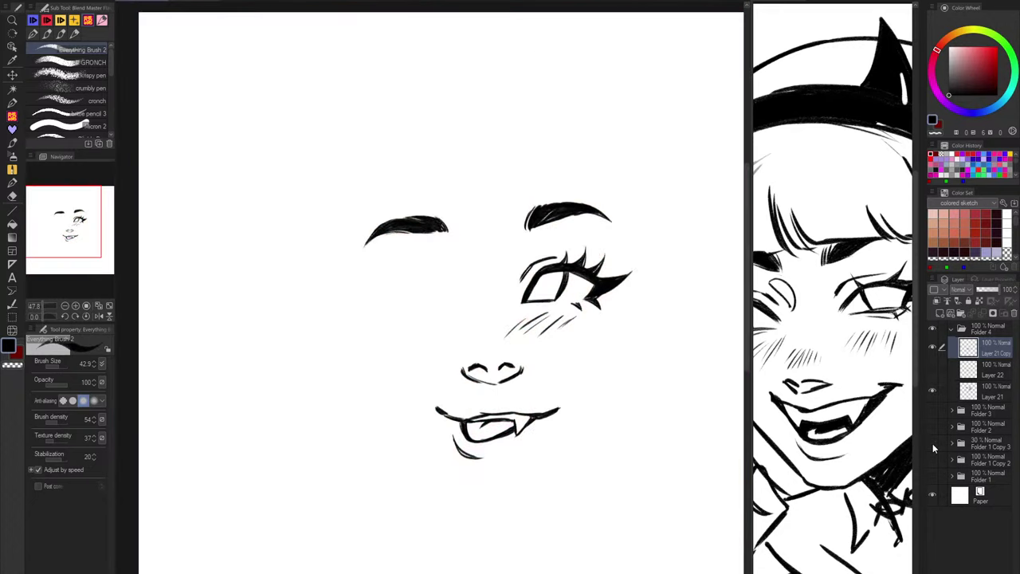
{"action": "left_click", "coordinate": [933, 444]}
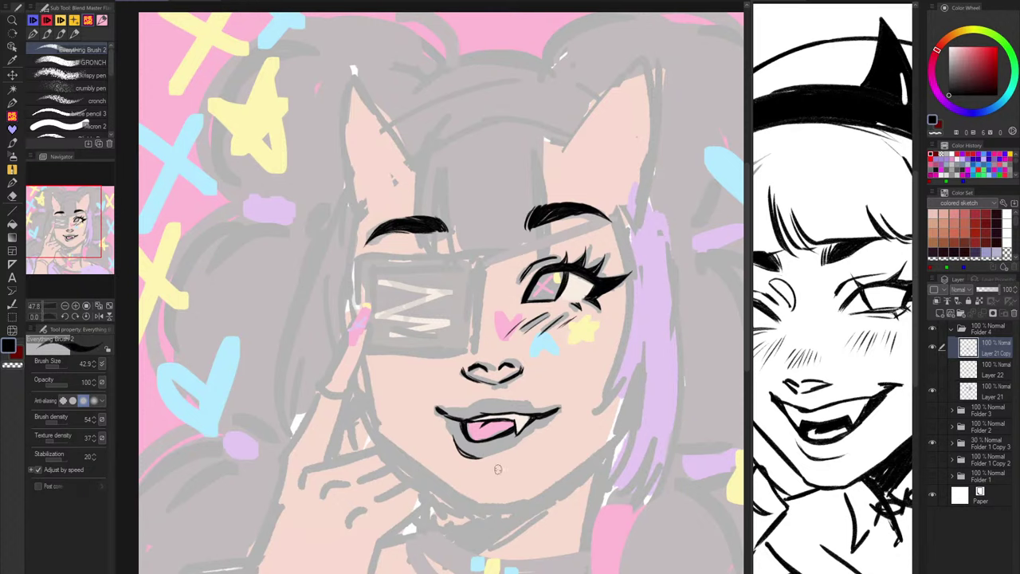
Step: Extend the lower lip line along the bottom of the lip and thicken its curved side
{"action": "scroll", "coordinate": [496, 468], "scroll_direction": "up", "scroll_amount": 3}
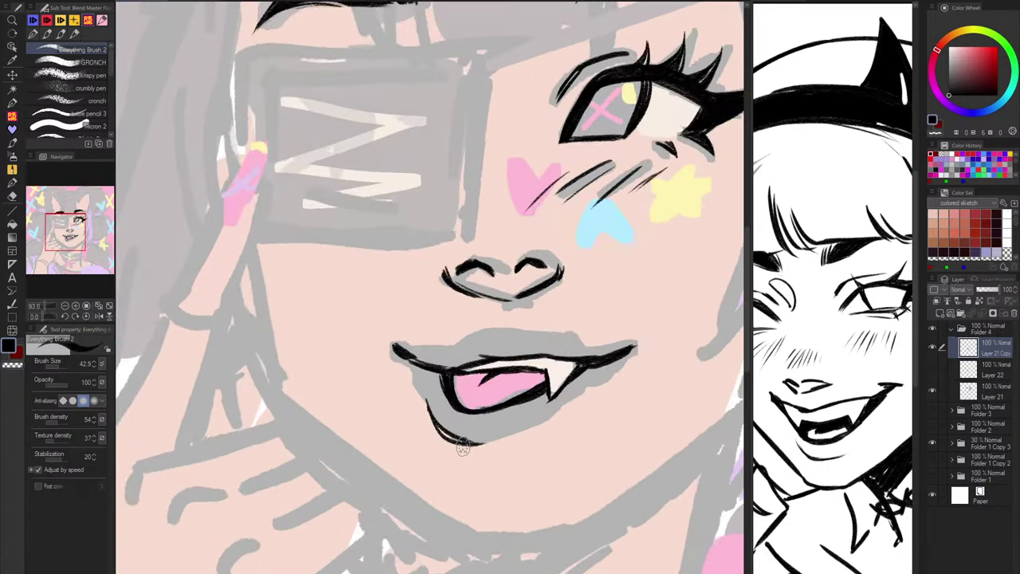
{"action": "left_click_drag", "start_coordinate": [465, 445], "coordinate": [499, 443]}
{"action": "left_click_drag", "start_coordinate": [427, 403], "coordinate": [475, 442]}
Step: Lower the opacity of the colored sketch folder, Folder 1 Copy 3, to 19%
{"action": "left_click", "coordinate": [988, 442]}
{"action": "left_click_drag", "start_coordinate": [987, 295], "coordinate": [982, 295]}
Step: Move Layer 21 Copy below Layer 22 so it sits directly above Layer 21
{"action": "left_click", "coordinate": [993, 355]}
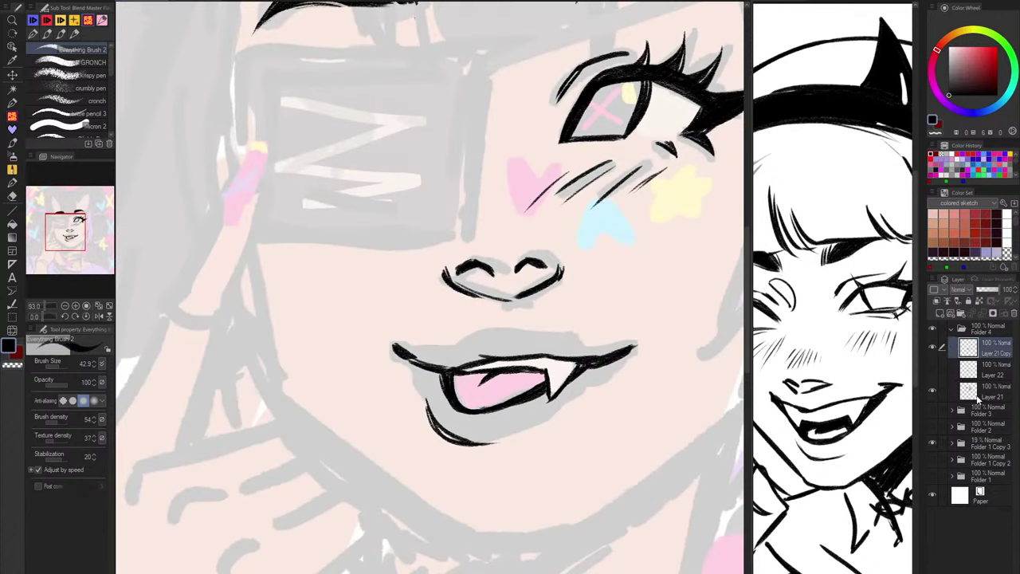
{"action": "left_click", "coordinate": [982, 392]}
{"action": "left_click_drag", "start_coordinate": [990, 349], "coordinate": [993, 380]}
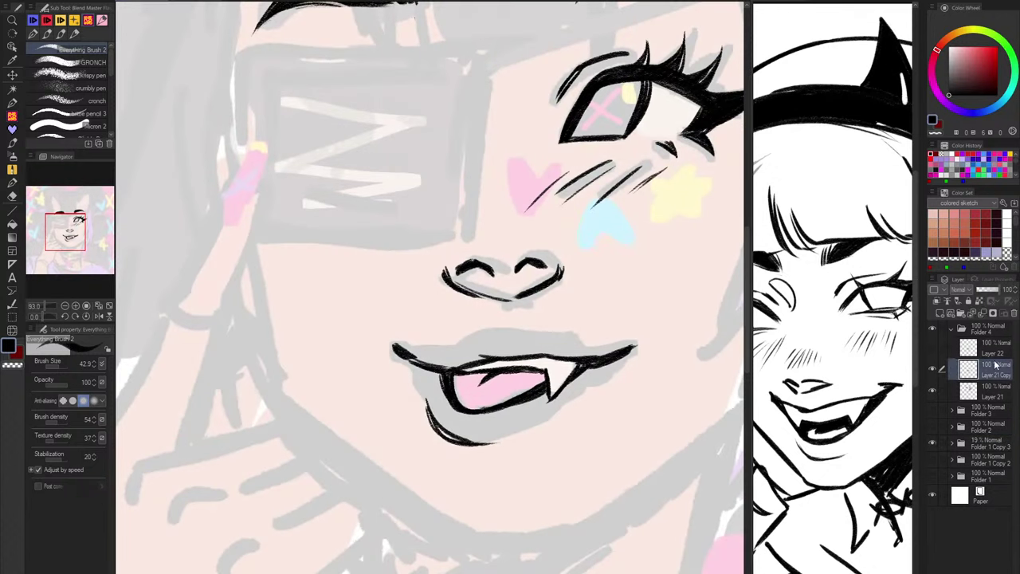
Step: Merge Layer 21 Copy down into Layer 21
{"action": "left_click", "coordinate": [982, 313]}
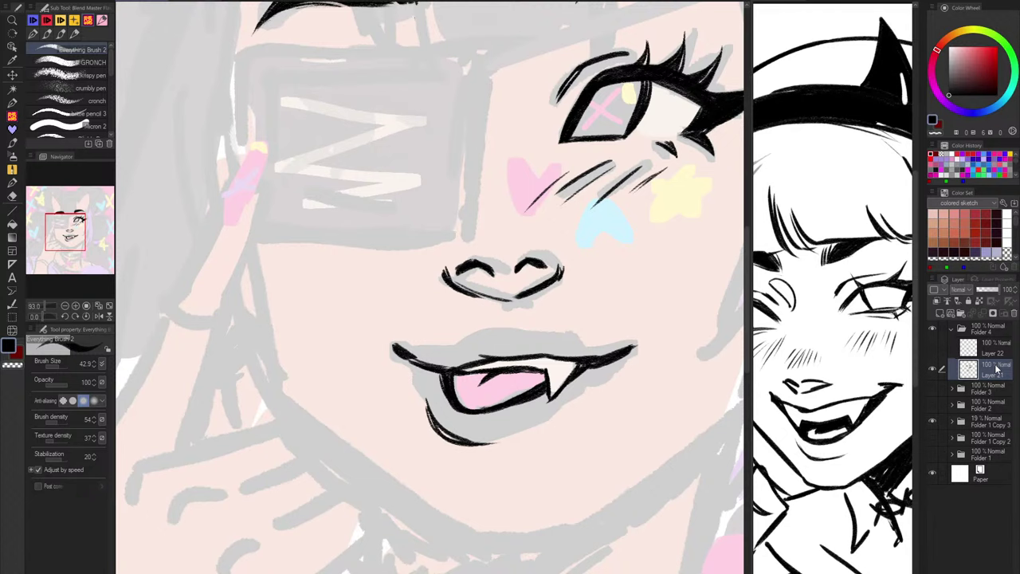
{"action": "scroll", "coordinate": [564, 282], "scroll_direction": "down", "scroll_amount": 3}
{"action": "scroll", "coordinate": [568, 320], "scroll_direction": "up", "scroll_amount": 1}
{"action": "scroll", "coordinate": [568, 320], "scroll_direction": "down", "scroll_amount": 2}
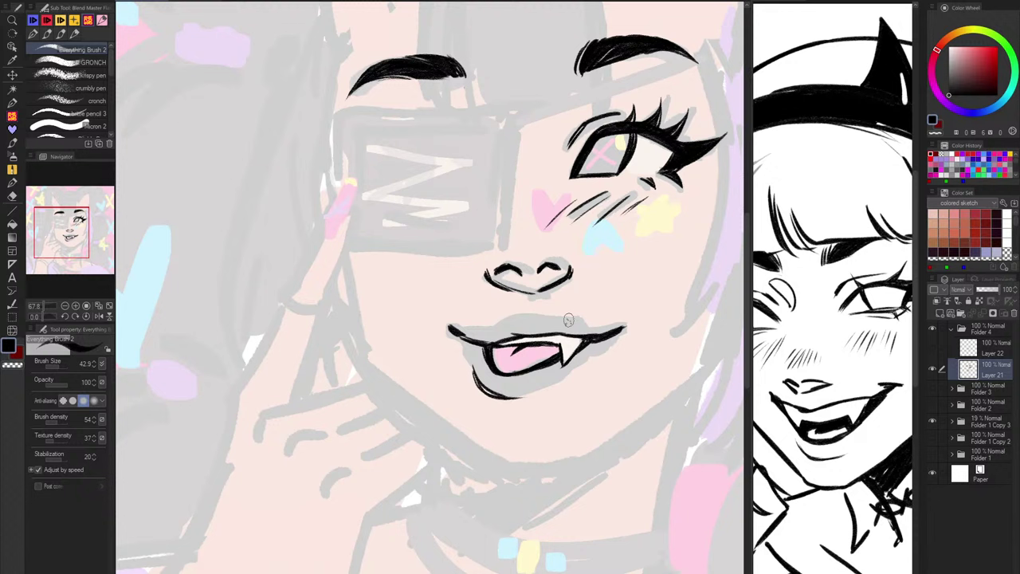
Step: Enlarge the inking brush to 71.5 after testing a thinner jaw stroke on the open-eye side of the face
{"action": "scroll", "coordinate": [578, 331], "scroll_direction": "up", "scroll_amount": 2}
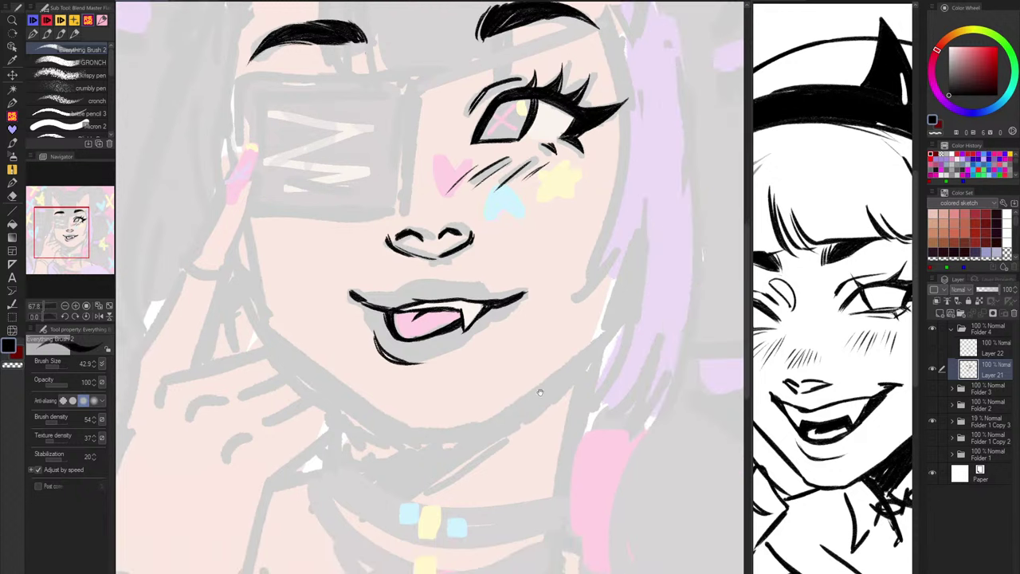
{"action": "scroll", "coordinate": [632, 271], "scroll_direction": "up", "scroll_amount": 1}
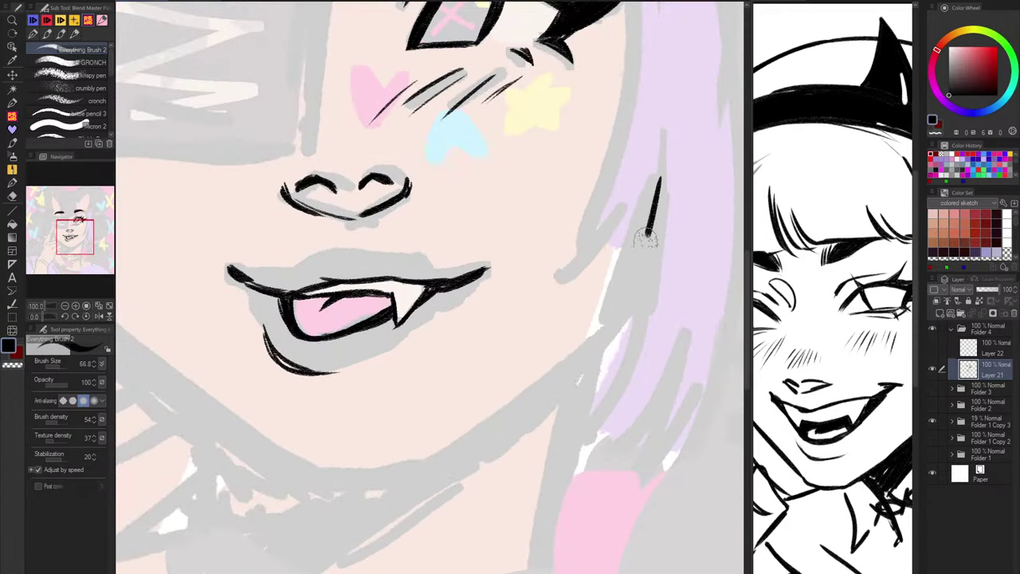
{"action": "left_click_drag", "start_coordinate": [657, 178], "coordinate": [581, 355]}
{"action": "mouse_move", "coordinate": [665, 180]}
{"action": "left_mouse_down"}
{"action": "mouse_move", "coordinate": [615, 318]}
{"action": "mouse_move", "coordinate": [488, 438]}
{"action": "left_mouse_up"}
{"action": "key", "text": "ctrl+z"}
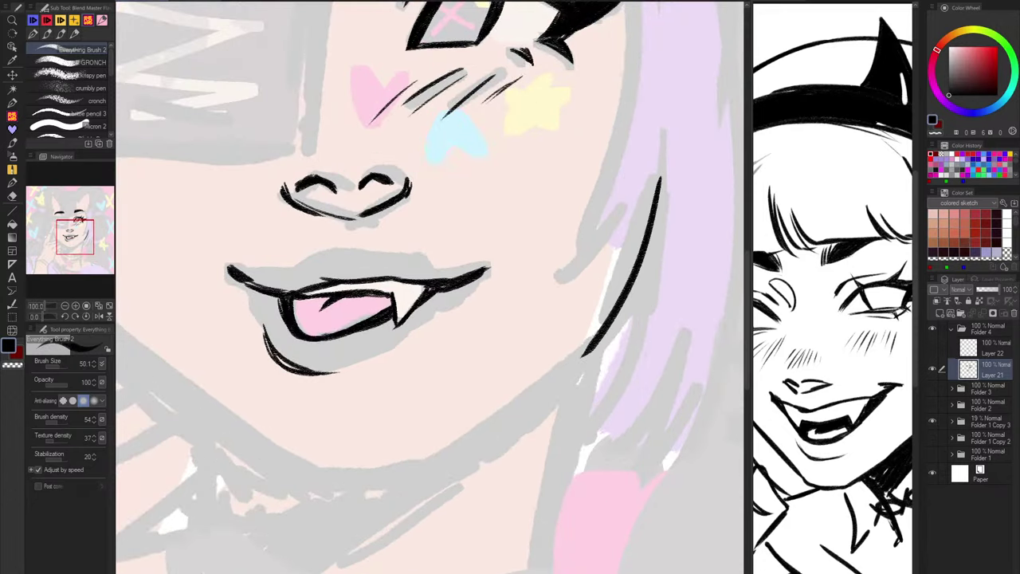
{"action": "scroll", "coordinate": [651, 301], "scroll_direction": "down", "scroll_amount": 5}
{"action": "scroll", "coordinate": [653, 287], "scroll_direction": "up", "scroll_amount": 2}
{"action": "key", "text": "]"}
{"action": "key", "text": "]"}
{"action": "key", "text": "]"}
Step: Try a thick jawline on the open-eye side, running from the cheek down and around the chin
{"action": "mouse_move", "coordinate": [654, 232]}
{"action": "left_mouse_down"}
{"action": "mouse_move", "coordinate": [643, 255]}
{"action": "mouse_move", "coordinate": [648, 237]}
{"action": "mouse_move", "coordinate": [599, 336]}
{"action": "left_mouse_up"}
{"action": "key", "text": "ctrl+z"}
{"action": "key", "text": "ctrl+z"}
{"action": "left_click_drag", "start_coordinate": [652, 229], "coordinate": [577, 357]}
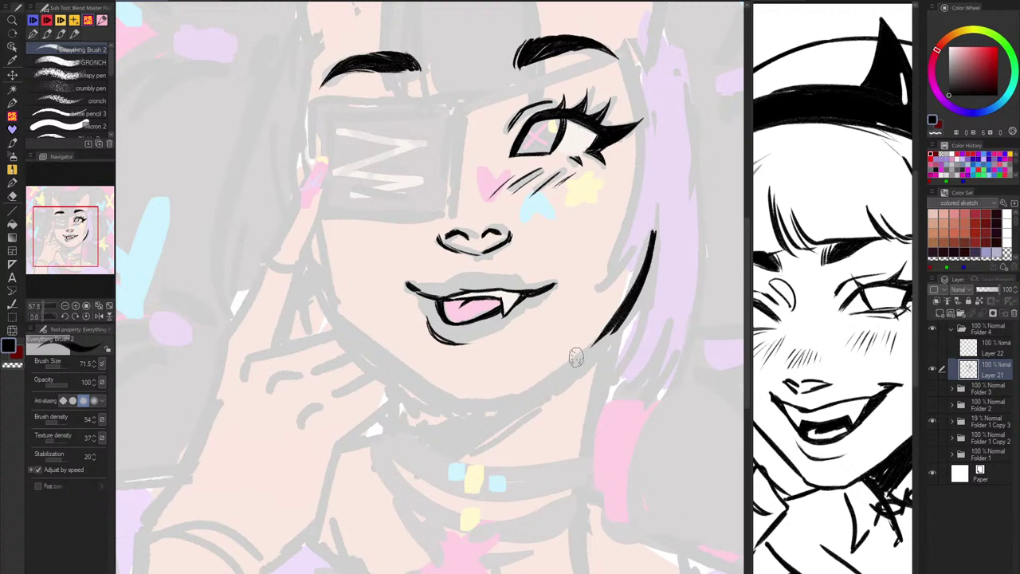
{"action": "left_click_drag", "start_coordinate": [626, 313], "coordinate": [494, 407]}
{"action": "mouse_move", "coordinate": [613, 325]}
{"action": "left_mouse_down"}
{"action": "mouse_move", "coordinate": [478, 418]}
{"action": "mouse_move", "coordinate": [541, 383]}
{"action": "left_mouse_up"}
{"action": "left_click_drag", "start_coordinate": [440, 412], "coordinate": [558, 381]}
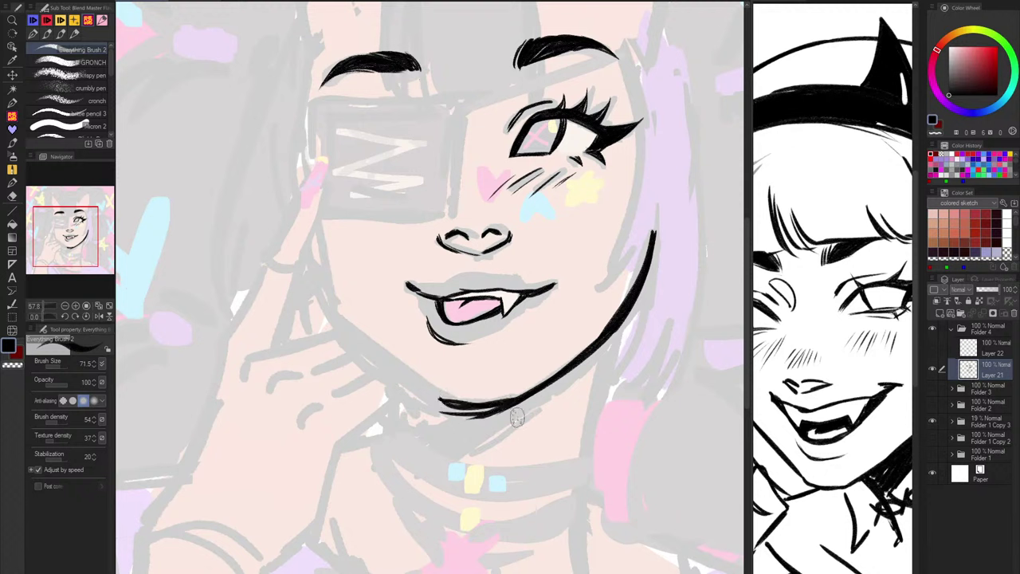
{"action": "mouse_move", "coordinate": [482, 417]}
{"action": "left_mouse_down"}
{"action": "mouse_move", "coordinate": [506, 399]}
{"action": "mouse_move", "coordinate": [454, 423]}
{"action": "mouse_move", "coordinate": [453, 413]}
{"action": "mouse_move", "coordinate": [509, 413]}
{"action": "left_mouse_up"}
{"action": "key", "text": "c"}
{"action": "key", "text": "c"}
{"action": "mouse_move", "coordinate": [441, 402]}
{"action": "left_mouse_down"}
{"action": "mouse_move", "coordinate": [489, 408]}
{"action": "mouse_move", "coordinate": [526, 397]}
{"action": "left_mouse_up"}
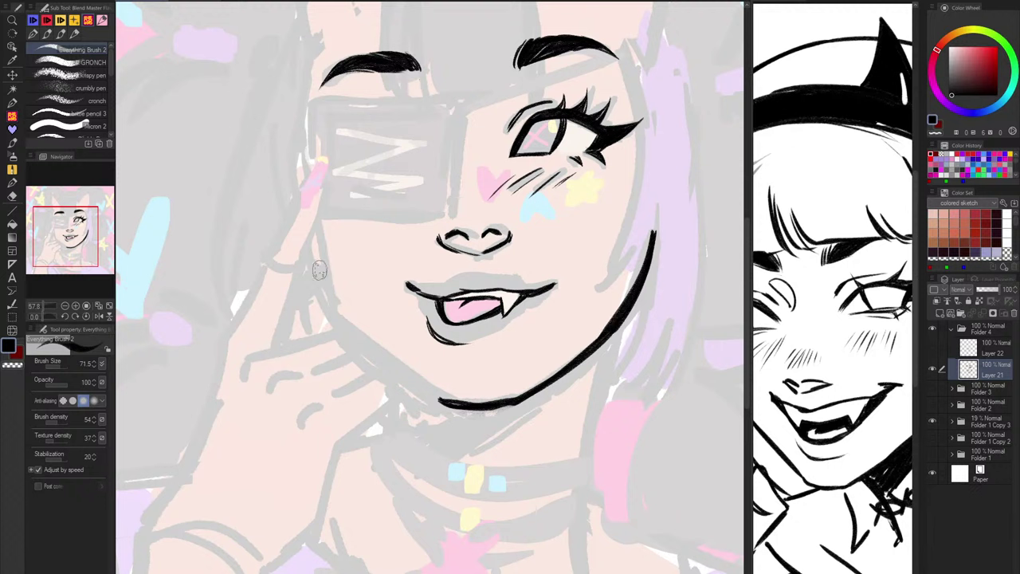
Step: Try inking the eyepatch side of the jaw, from the raised finger down to the chin
{"action": "left_click_drag", "start_coordinate": [309, 245], "coordinate": [330, 314]}
{"action": "mouse_move", "coordinate": [310, 247]}
{"action": "left_mouse_down"}
{"action": "mouse_move", "coordinate": [333, 319]}
{"action": "mouse_move", "coordinate": [351, 336]}
{"action": "left_mouse_up"}
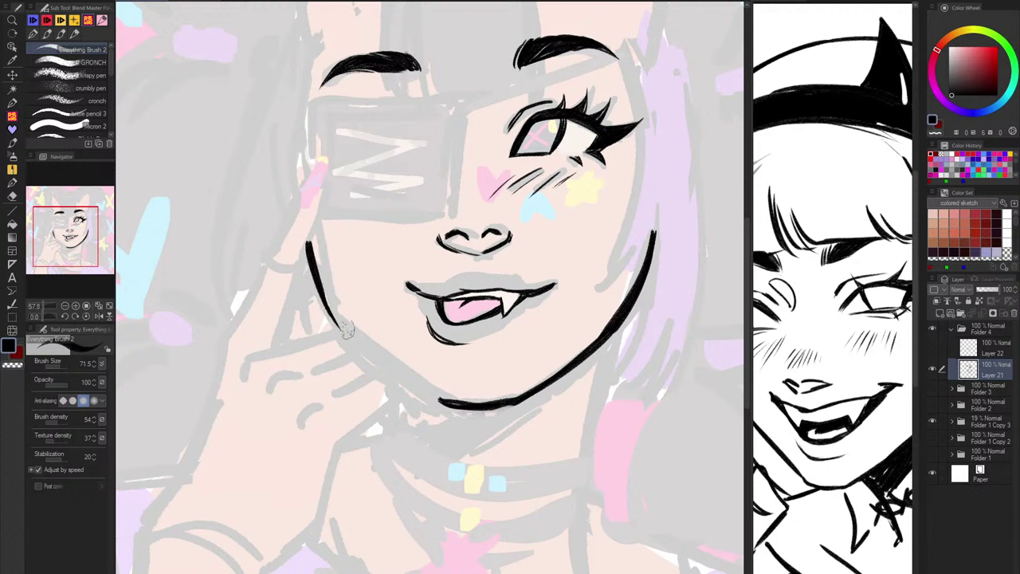
{"action": "mouse_move", "coordinate": [311, 269]}
{"action": "left_mouse_down"}
{"action": "mouse_move", "coordinate": [343, 345]}
{"action": "mouse_move", "coordinate": [368, 352]}
{"action": "left_mouse_up"}
{"action": "left_click_drag", "start_coordinate": [309, 247], "coordinate": [472, 408]}
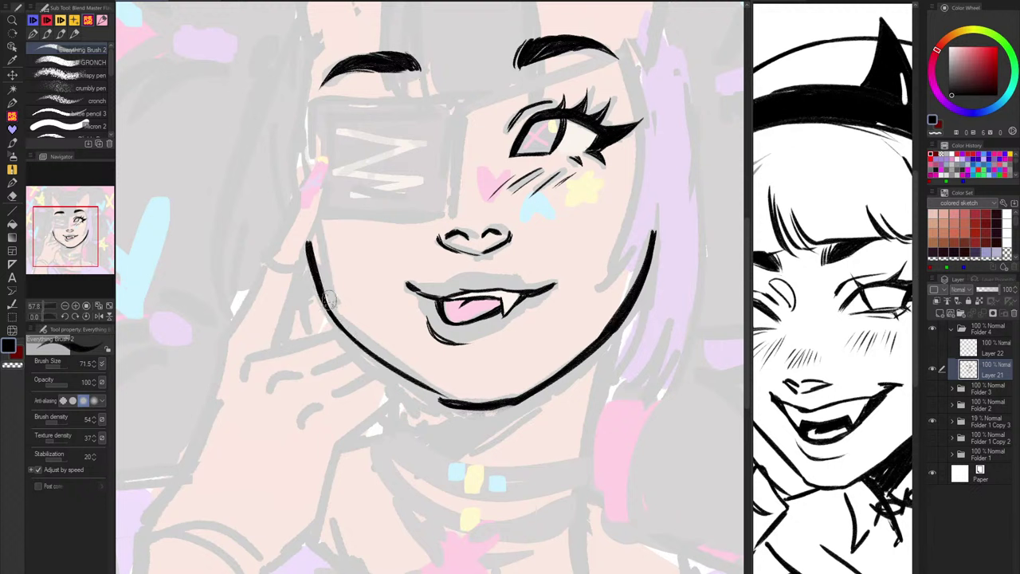
{"action": "key", "text": "ctrl+z"}
{"action": "left_click_drag", "start_coordinate": [327, 304], "coordinate": [373, 352]}
{"action": "left_click_drag", "start_coordinate": [328, 312], "coordinate": [440, 404]}
{"action": "key", "text": "ctrl+z"}
{"action": "key", "text": "ctrl+z"}
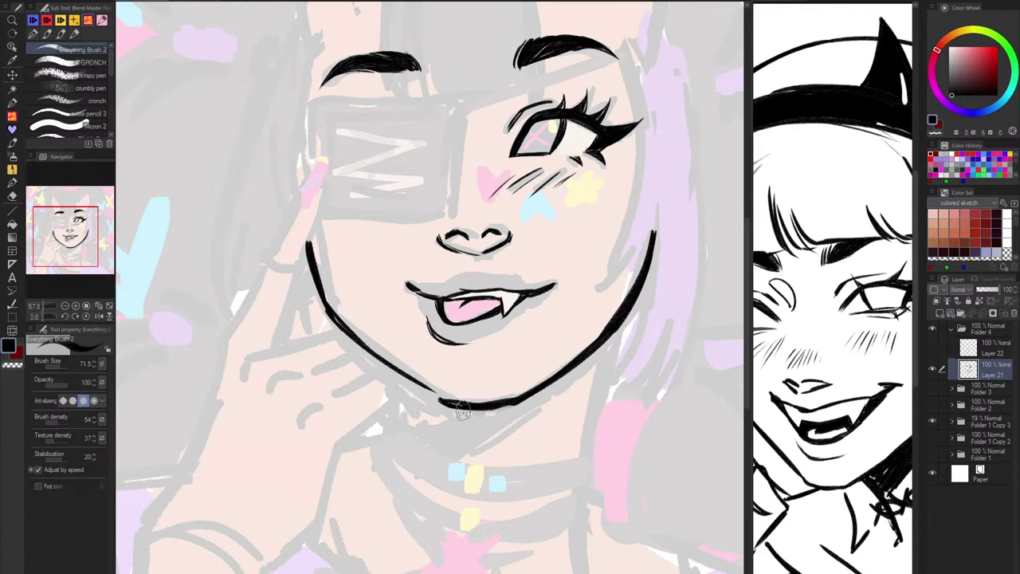
Step: Undo all the jawline and chin strokes back to the bare sketch contour
{"action": "scroll", "coordinate": [611, 373], "scroll_direction": "down", "scroll_amount": 3}
{"action": "scroll", "coordinate": [572, 423], "scroll_direction": "up", "scroll_amount": 3}
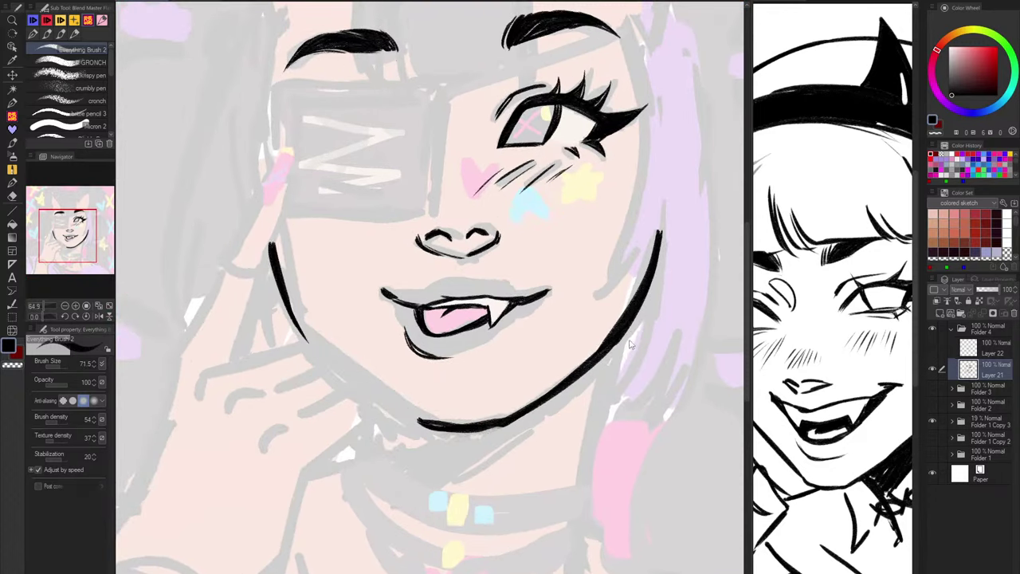
{"action": "key", "text": "ctrl+z"}
{"action": "key", "text": "ctrl+z"}
{"action": "key", "text": "ctrl+z"}
{"action": "key", "text": "ctrl+z"}
{"action": "key", "text": "ctrl+z"}
{"action": "key", "text": "ctrl+z"}
{"action": "key", "text": "ctrl+z"}
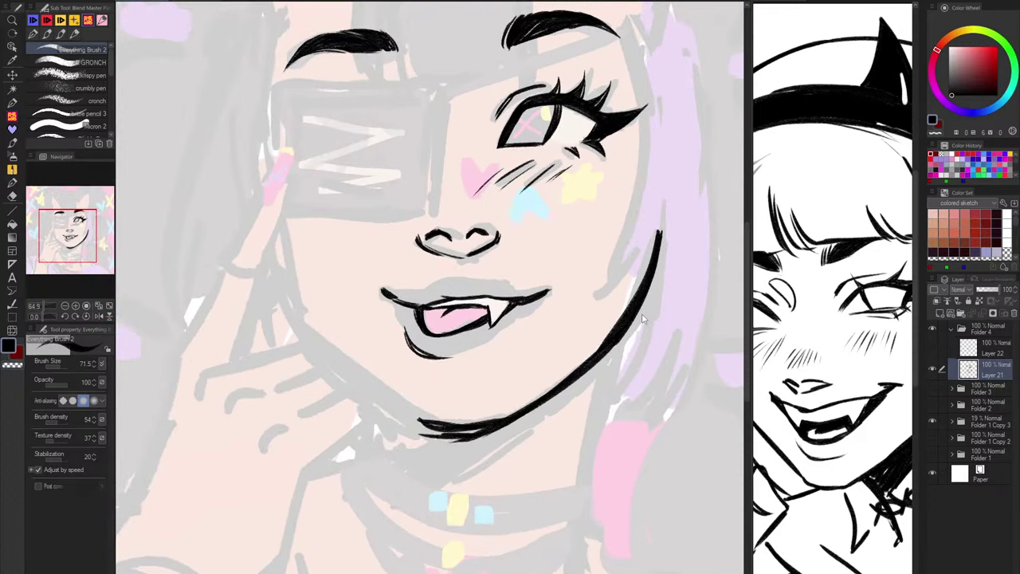
{"action": "key", "text": "ctrl+z"}
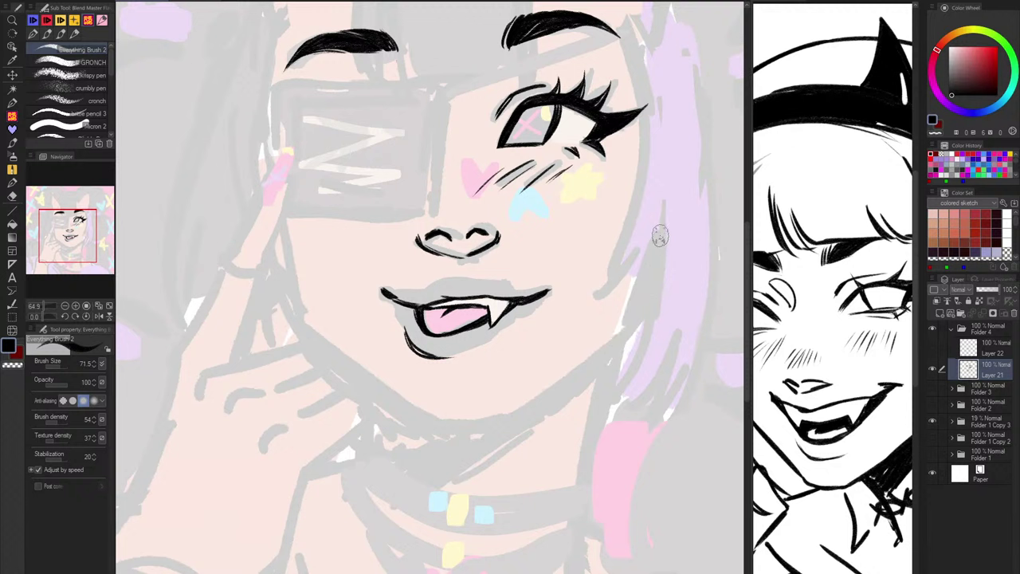
Step: Ink the open-eye side of the jaw in a smooth tapered line from beside the cheek to near the chin
{"action": "left_click_drag", "start_coordinate": [660, 223], "coordinate": [623, 327]}
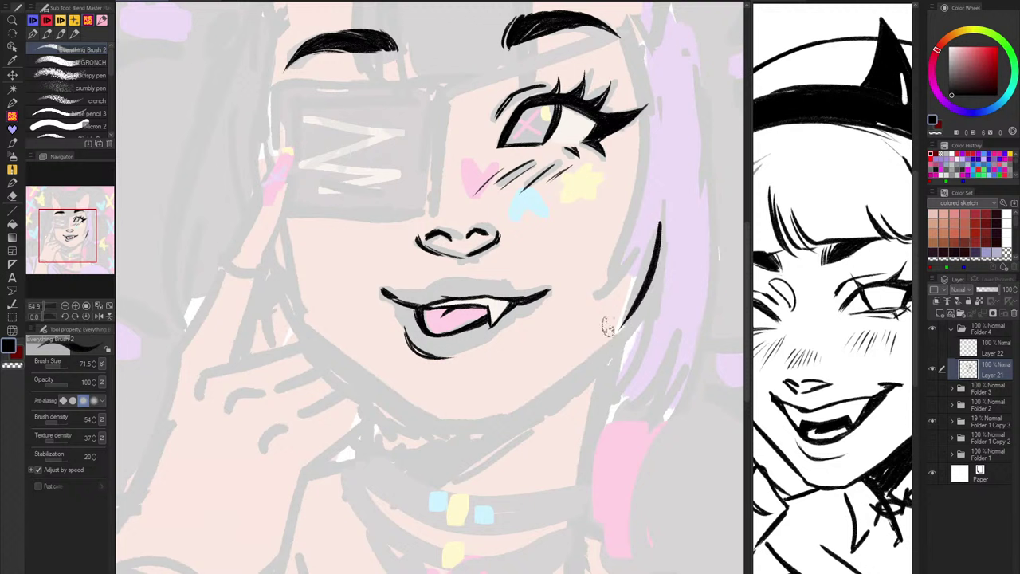
{"action": "left_click_drag", "start_coordinate": [647, 293], "coordinate": [497, 409]}
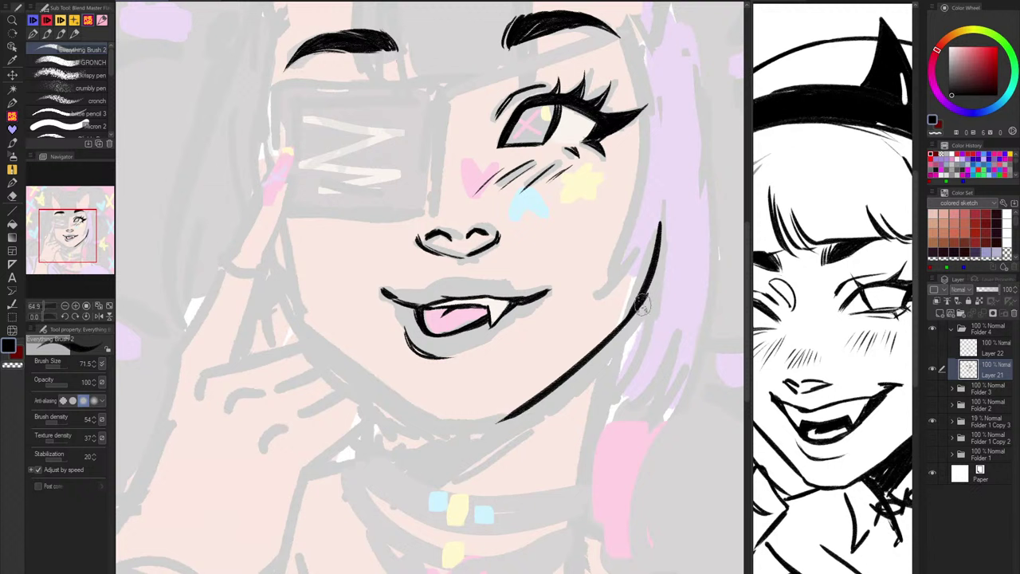
{"action": "key", "text": "ctrl+z"}
{"action": "left_click_drag", "start_coordinate": [645, 299], "coordinate": [502, 419]}
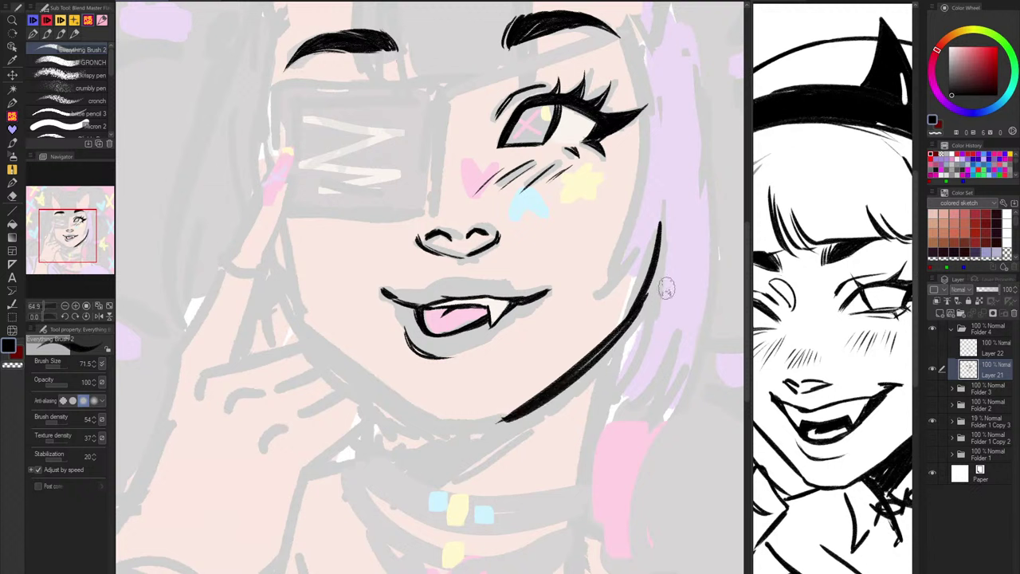
Step: Ink the eyepatch side of the jaw from the raised finger diagonally down toward the chin
{"action": "left_click_drag", "start_coordinate": [268, 246], "coordinate": [306, 335]}
{"action": "key", "text": "ctrl+z"}
{"action": "key", "text": "ctrl+z"}
{"action": "key", "text": "ctrl+z"}
{"action": "left_click_drag", "start_coordinate": [267, 247], "coordinate": [323, 346]}
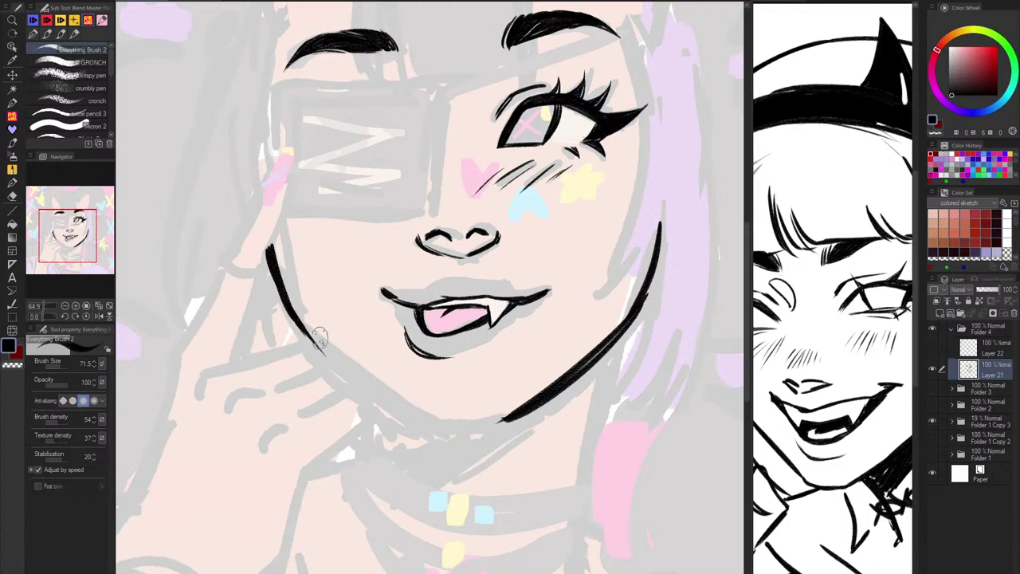
{"action": "key", "text": "ctrl+z"}
{"action": "mouse_move", "coordinate": [293, 314]}
{"action": "left_mouse_down"}
{"action": "mouse_move", "coordinate": [371, 389]}
{"action": "mouse_move", "coordinate": [414, 408]}
{"action": "left_mouse_up"}
{"action": "left_click_drag", "start_coordinate": [349, 369], "coordinate": [427, 419]}
Step: Close the bottom of the chin with a thick curved line joining both sides of the jaw
{"action": "mouse_move", "coordinate": [371, 382]}
{"action": "left_mouse_down"}
{"action": "mouse_move", "coordinate": [493, 426]}
{"action": "mouse_move", "coordinate": [429, 424]}
{"action": "mouse_move", "coordinate": [505, 421]}
{"action": "left_mouse_up"}
{"action": "left_click_drag", "start_coordinate": [428, 423], "coordinate": [503, 420]}
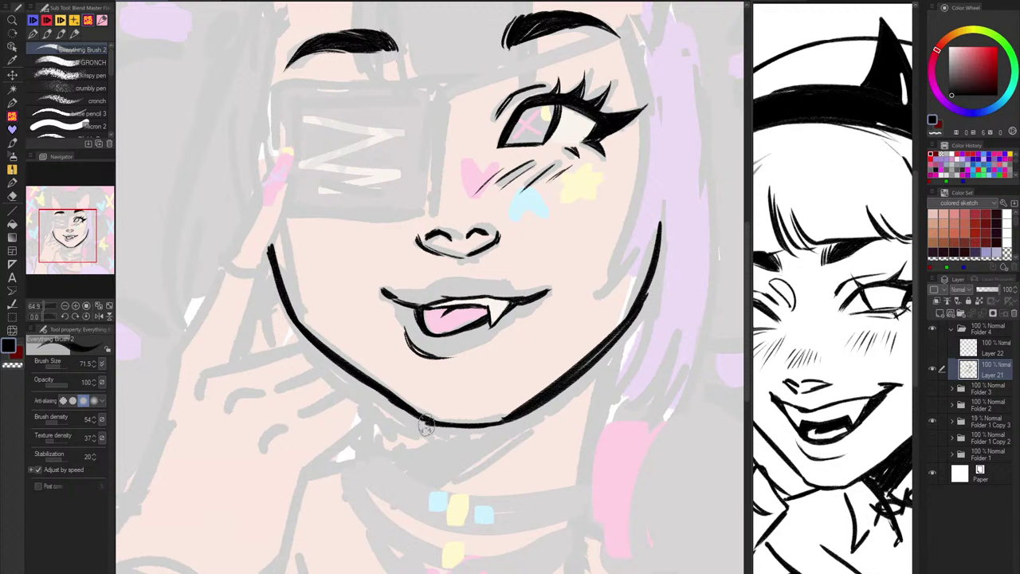
{"action": "left_click_drag", "start_coordinate": [428, 423], "coordinate": [510, 422]}
{"action": "key", "text": "ctrl+z"}
{"action": "mouse_move", "coordinate": [423, 420]}
{"action": "left_mouse_down"}
{"action": "mouse_move", "coordinate": [460, 432]}
{"action": "mouse_move", "coordinate": [475, 418]}
{"action": "mouse_move", "coordinate": [433, 422]}
{"action": "mouse_move", "coordinate": [528, 405]}
{"action": "left_mouse_up"}
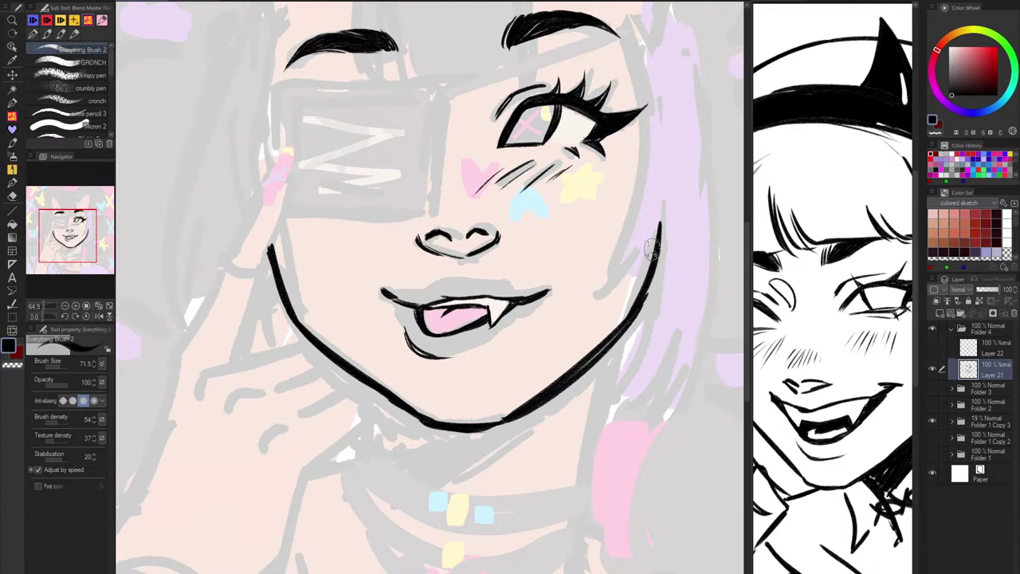
Step: Try thickening the upper end of the jawline on the open-eye side
{"action": "key", "text": "ctrl+z"}
{"action": "left_click_drag", "start_coordinate": [660, 218], "coordinate": [625, 316]}
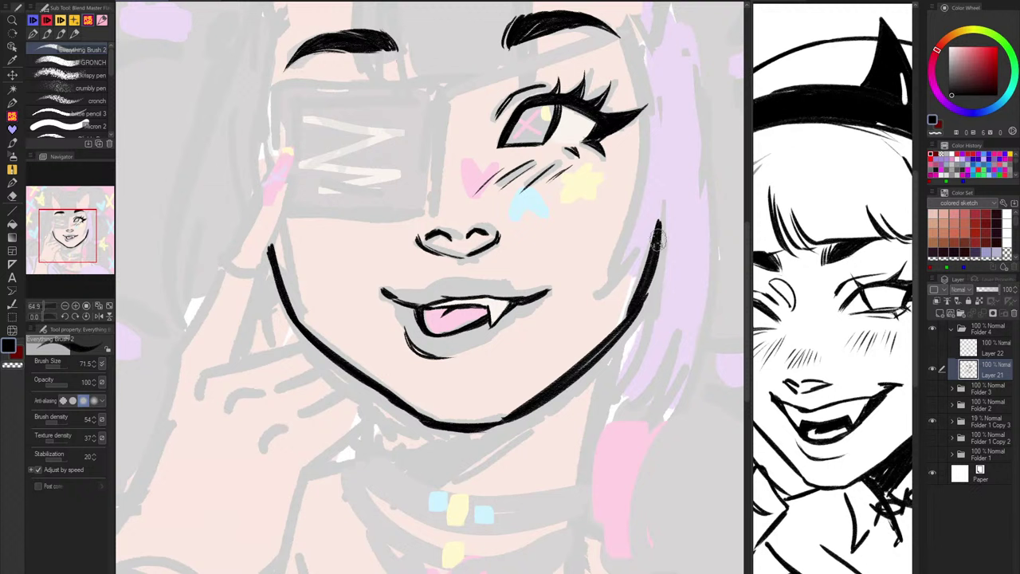
{"action": "key", "text": "ctrl+z"}
{"action": "left_click_drag", "start_coordinate": [658, 214], "coordinate": [621, 320]}
{"action": "key", "text": "ctrl+z"}
{"action": "mouse_move", "coordinate": [660, 217]}
{"action": "left_mouse_down"}
{"action": "mouse_move", "coordinate": [626, 316]}
{"action": "mouse_move", "coordinate": [644, 289]}
{"action": "left_mouse_up"}
{"action": "key", "text": "ctrl+z"}
Step: Trim the outer edge of the open-eye side's jawline with transparent color and redraw its upper end as a tapered tip
{"action": "left_click_drag", "start_coordinate": [657, 239], "coordinate": [640, 296]}
{"action": "key", "text": "c"}
{"action": "left_click_drag", "start_coordinate": [668, 220], "coordinate": [621, 340]}
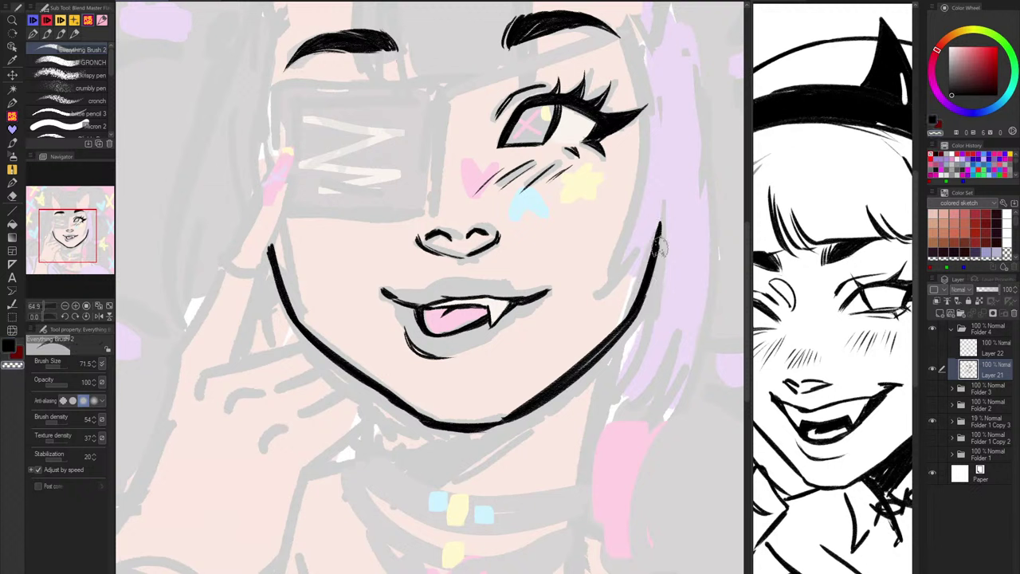
{"action": "key", "text": "c"}
{"action": "left_click_drag", "start_coordinate": [661, 220], "coordinate": [599, 368]}
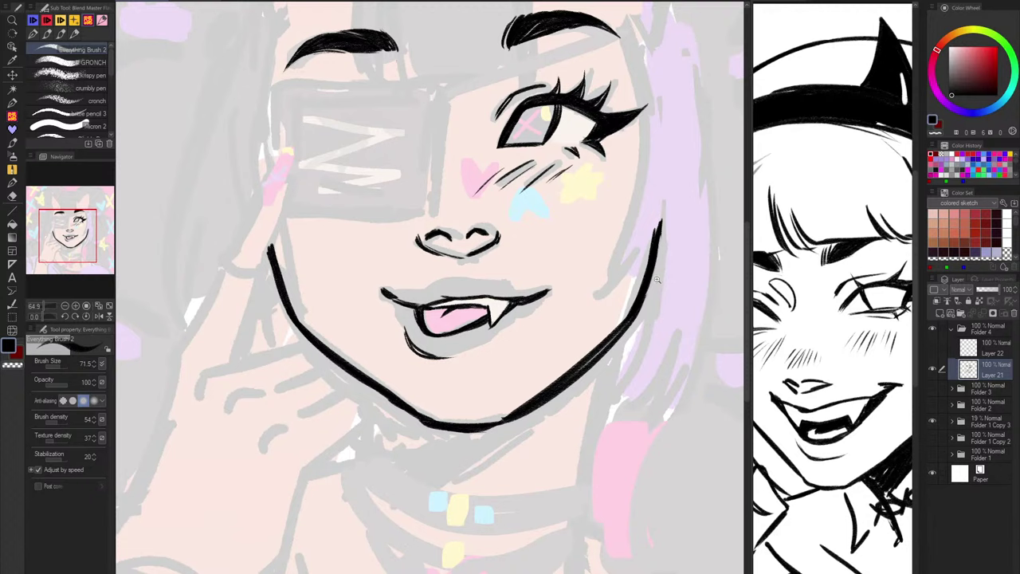
Step: Enlarge the brush to 92.7 and test it on a neck line below the open-eye side of the jaw
{"action": "scroll", "coordinate": [657, 298], "scroll_direction": "down", "scroll_amount": 5}
{"action": "scroll", "coordinate": [658, 298], "scroll_direction": "up", "scroll_amount": 3}
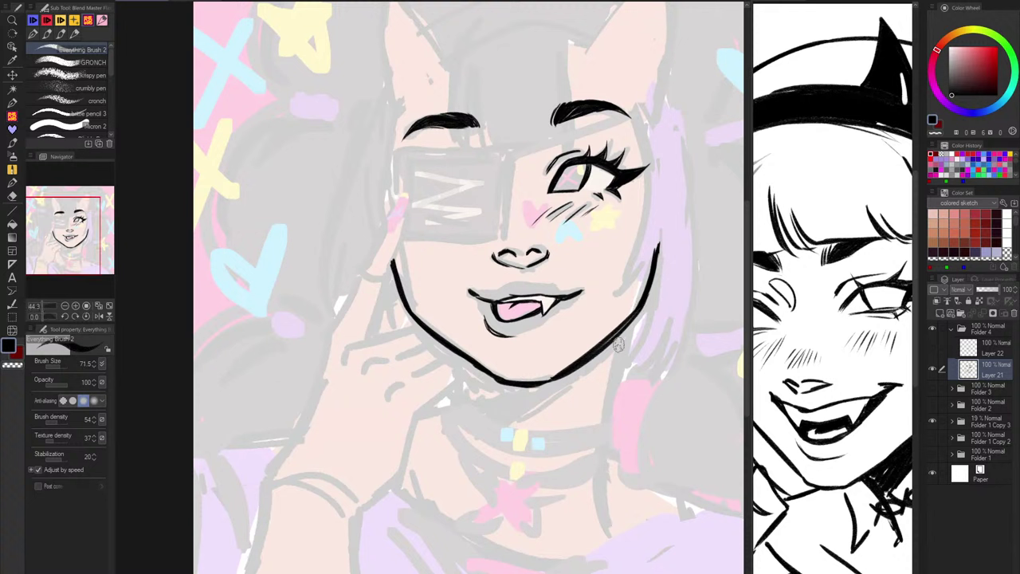
{"action": "mouse_move", "coordinate": [624, 332]}
{"action": "left_mouse_down"}
{"action": "mouse_move", "coordinate": [604, 388]}
{"action": "mouse_move", "coordinate": [601, 441]}
{"action": "left_mouse_up"}
{"action": "key", "text": "bracketright"}
{"action": "key", "text": "ctrl+z"}
Step: Try inking both neck lines below the jaw and undo them
{"action": "mouse_move", "coordinate": [624, 332]}
{"action": "left_mouse_down"}
{"action": "mouse_move", "coordinate": [611, 370]}
{"action": "mouse_move", "coordinate": [629, 327]}
{"action": "mouse_move", "coordinate": [601, 466]}
{"action": "left_mouse_up"}
{"action": "left_click_drag", "start_coordinate": [603, 429], "coordinate": [608, 506]}
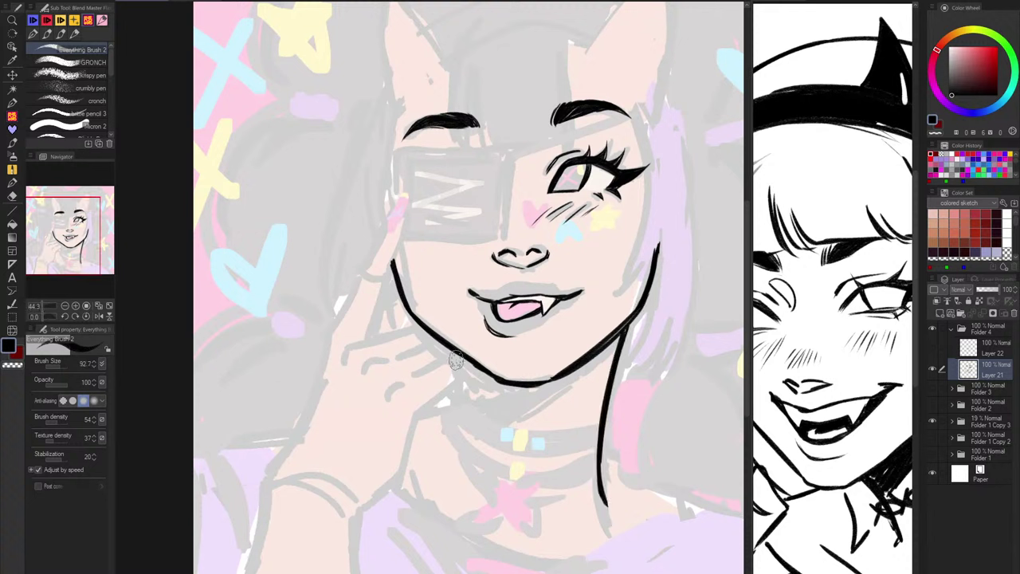
{"action": "left_click_drag", "start_coordinate": [461, 352], "coordinate": [454, 411]}
{"action": "left_click_drag", "start_coordinate": [462, 357], "coordinate": [441, 446]}
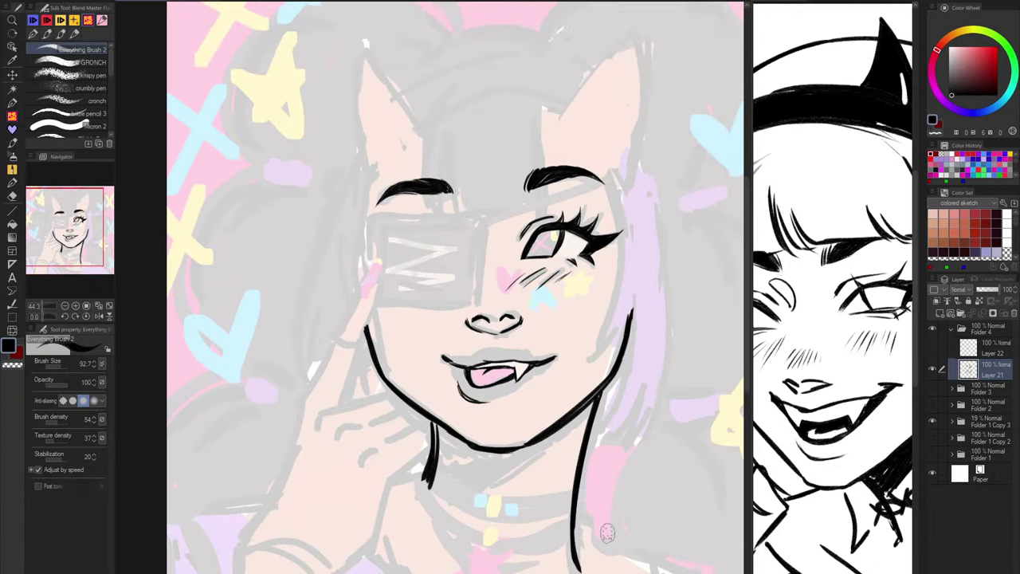
{"action": "scroll", "coordinate": [612, 453], "scroll_direction": "down", "scroll_amount": 2}
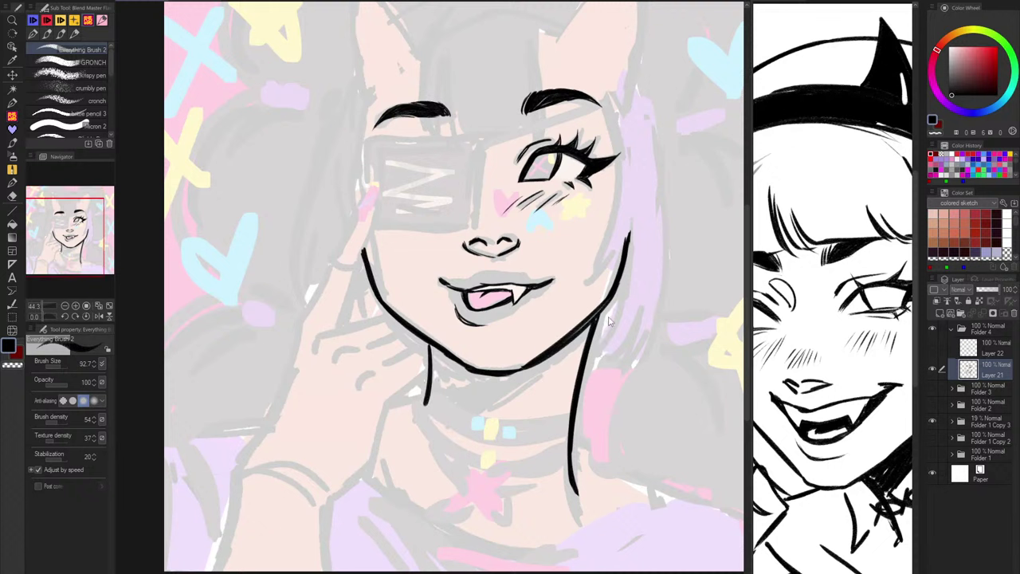
{"action": "key", "text": "ctrl+z"}
{"action": "key", "text": "ctrl+z"}
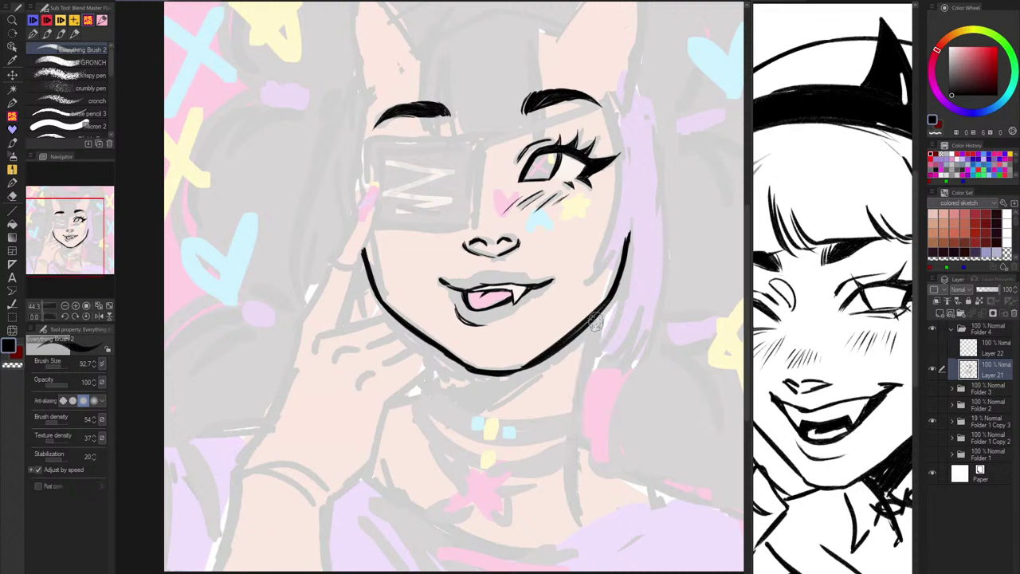
Step: Ink the long neck line below the open-eye side of the jaw and the short one beside the hand
{"action": "left_click_drag", "start_coordinate": [591, 321], "coordinate": [570, 477]}
{"action": "left_click_drag", "start_coordinate": [578, 388], "coordinate": [578, 493]}
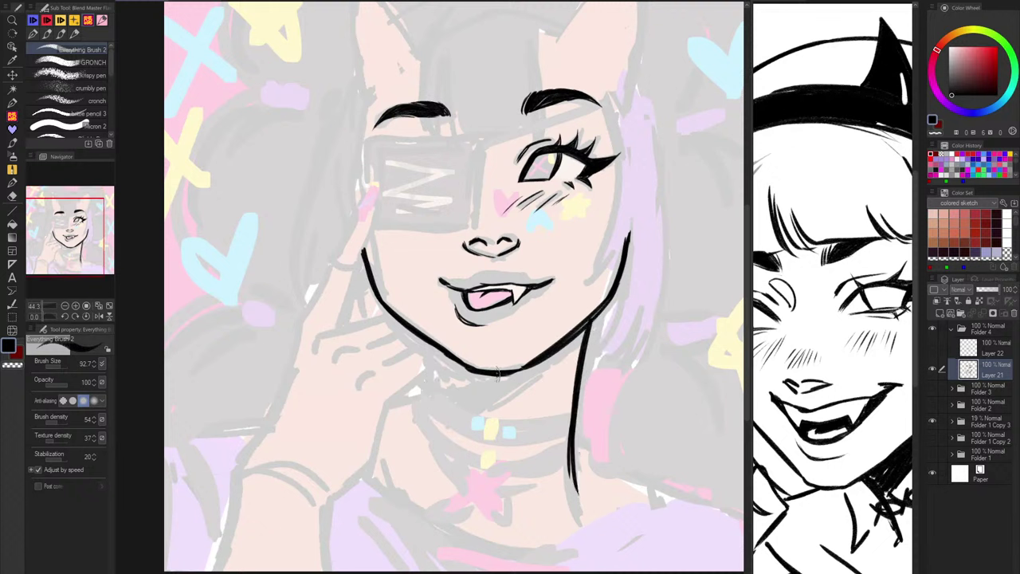
{"action": "left_click_drag", "start_coordinate": [430, 345], "coordinate": [423, 411]}
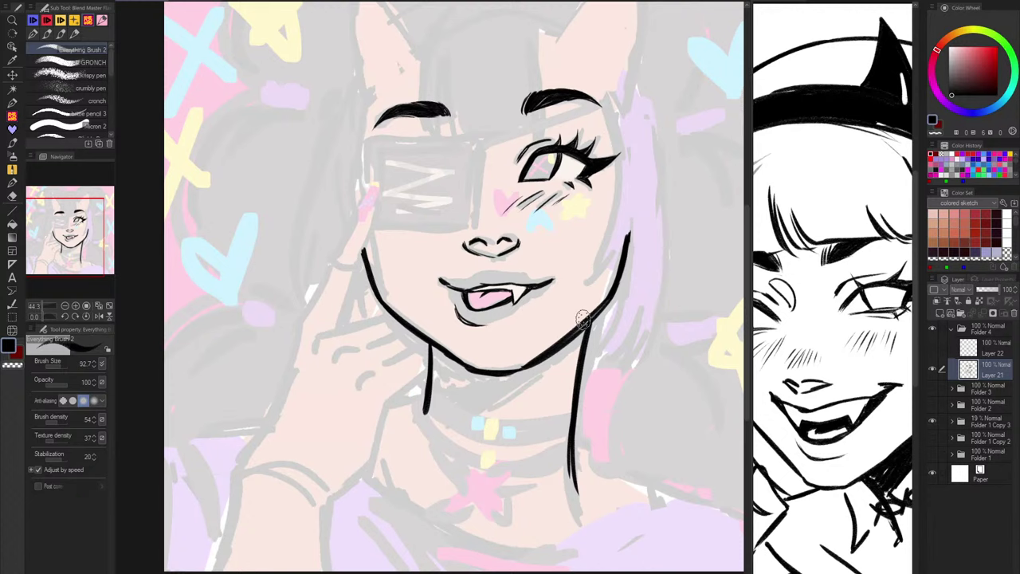
Step: Reduce the brush to 44.2 and refine the short neck line beside the hand so it meets the jaw
{"action": "scroll", "coordinate": [424, 349], "scroll_direction": "up", "scroll_amount": 5}
{"action": "left_click_drag", "start_coordinate": [431, 344], "coordinate": [424, 416]}
{"action": "key", "text": "["}
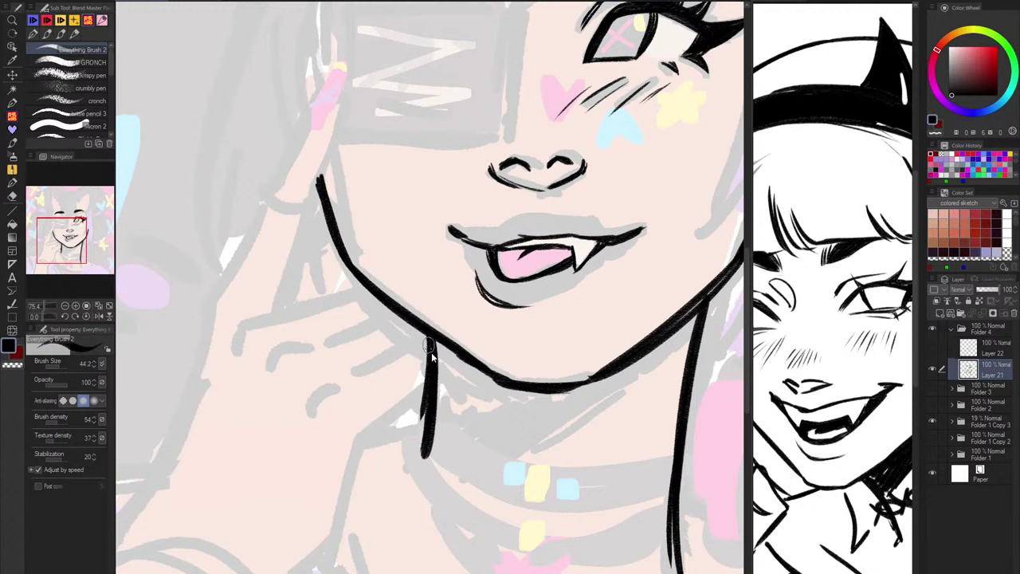
{"action": "key", "text": "ctrl+z"}
{"action": "left_click_drag", "start_coordinate": [430, 340], "coordinate": [423, 435]}
{"action": "key", "text": "ctrl+z"}
{"action": "left_click_drag", "start_coordinate": [431, 340], "coordinate": [428, 422]}
{"action": "key", "text": "ctrl+z"}
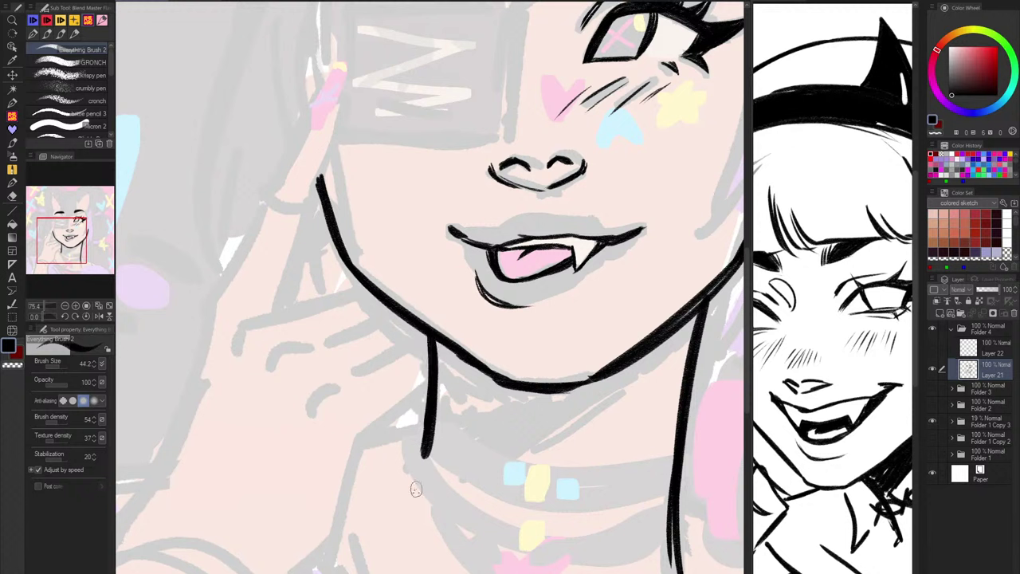
{"action": "key", "text": "ctrl+z"}
{"action": "left_click_drag", "start_coordinate": [430, 340], "coordinate": [424, 441]}
Step: Trim the upper end of the open-eye side's jawline to a finer taper with transparent color
{"action": "left_click_drag", "start_coordinate": [429, 239], "coordinate": [375, 340]}
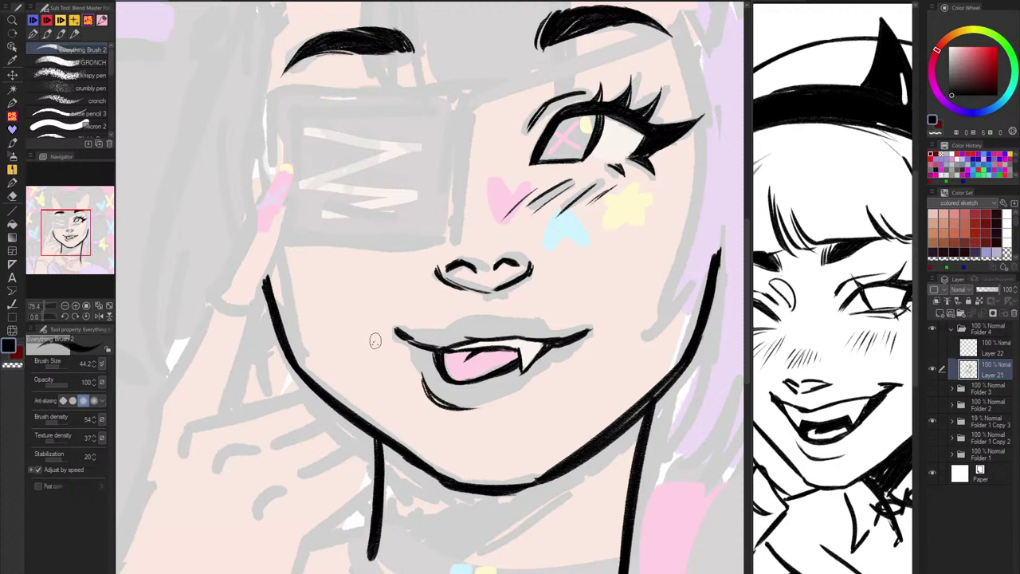
{"action": "left_click_drag", "start_coordinate": [288, 193], "coordinate": [271, 247]}
{"action": "key", "text": "ctrl+z"}
{"action": "key", "text": "c"}
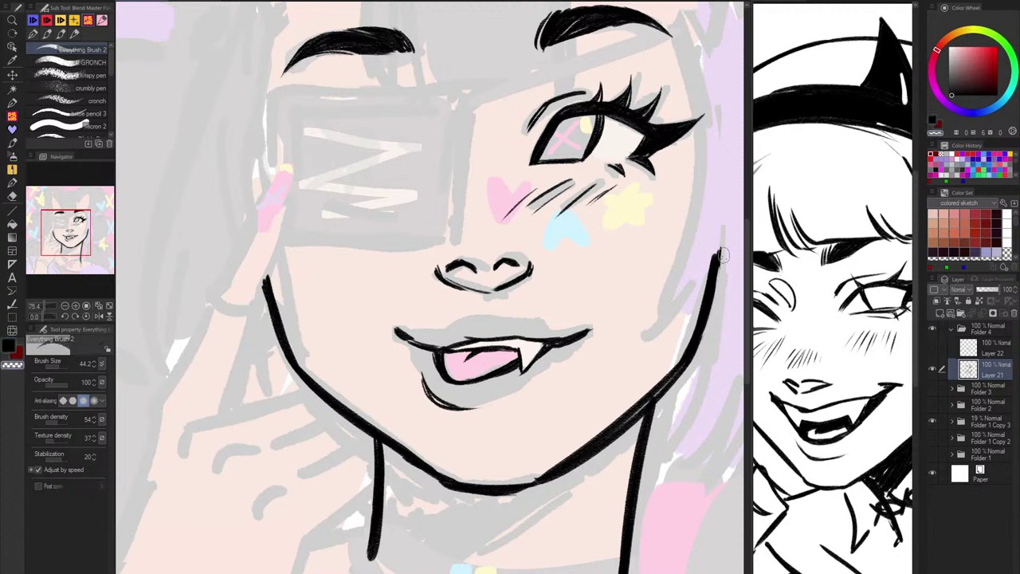
{"action": "left_click_drag", "start_coordinate": [716, 270], "coordinate": [700, 347]}
{"action": "key", "text": "ctrl+z"}
{"action": "left_click_drag", "start_coordinate": [724, 245], "coordinate": [702, 341]}
Step: Ink a thin line from the open-eye side's upper jaw tip, slanting inward and down across the cheek
{"action": "left_click_drag", "start_coordinate": [723, 233], "coordinate": [655, 317]}
{"action": "key", "text": "ctrl+z"}
{"action": "left_click_drag", "start_coordinate": [723, 229], "coordinate": [654, 333]}
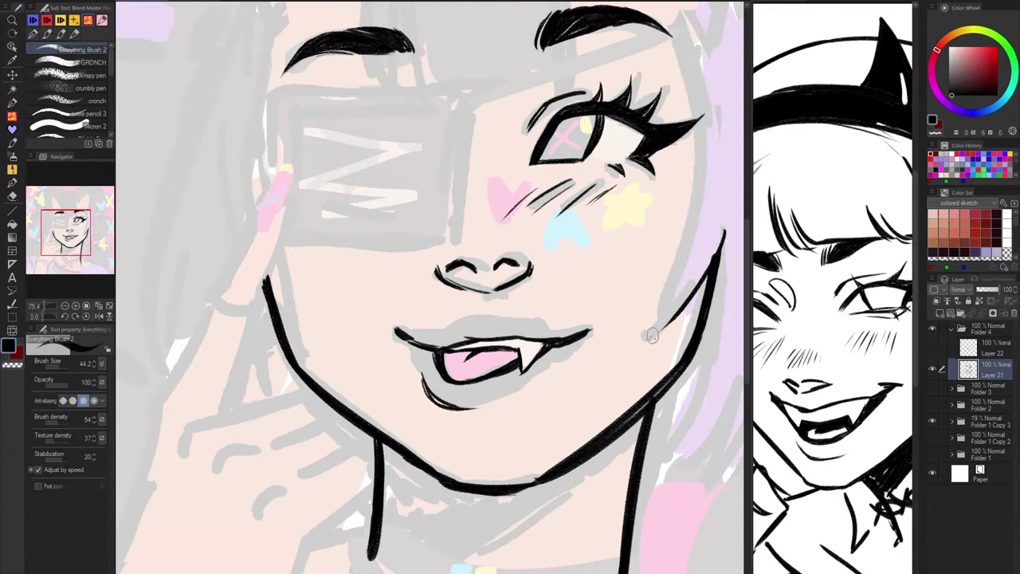
Step: Try to extend the thin cheek line above the open-eye side's jaw tip, and undo the line
{"action": "left_click_drag", "start_coordinate": [715, 253], "coordinate": [656, 329]}
{"action": "left_click_drag", "start_coordinate": [730, 212], "coordinate": [710, 258]}
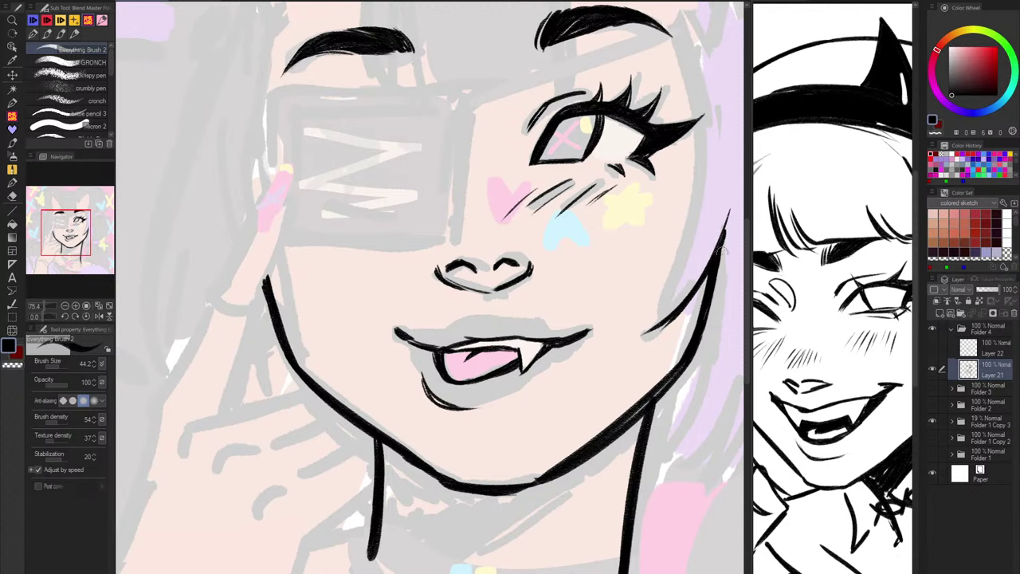
{"action": "left_click_drag", "start_coordinate": [721, 213], "coordinate": [606, 284]}
{"action": "key", "text": "ctrl+z"}
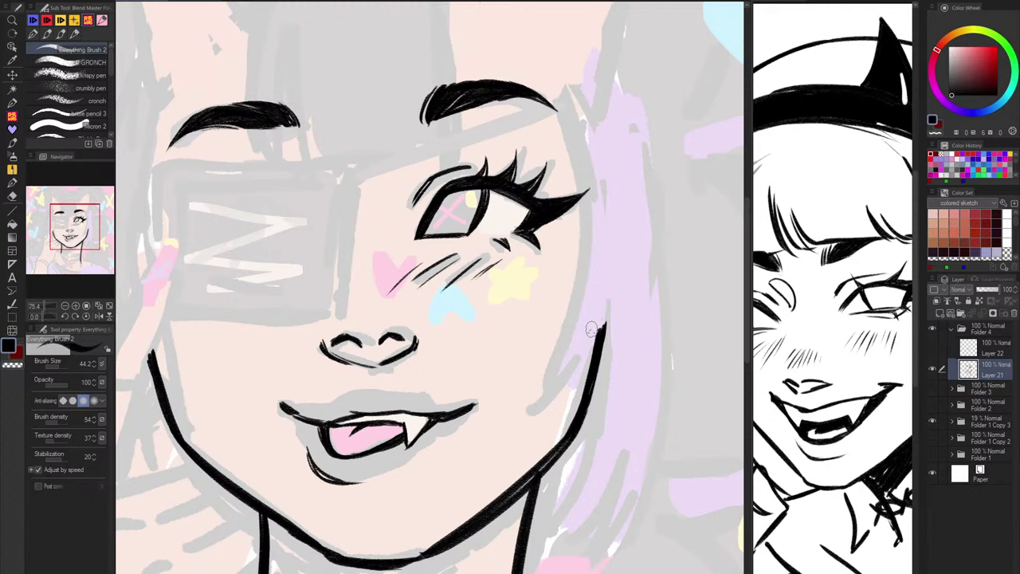
Step: Add a new layer above Layer 21 and, with the brush at 50.5, ink the bangs' long curved outer strand across the patch-side eyebrow
{"action": "left_click_drag", "start_coordinate": [365, 98], "coordinate": [444, 239]}
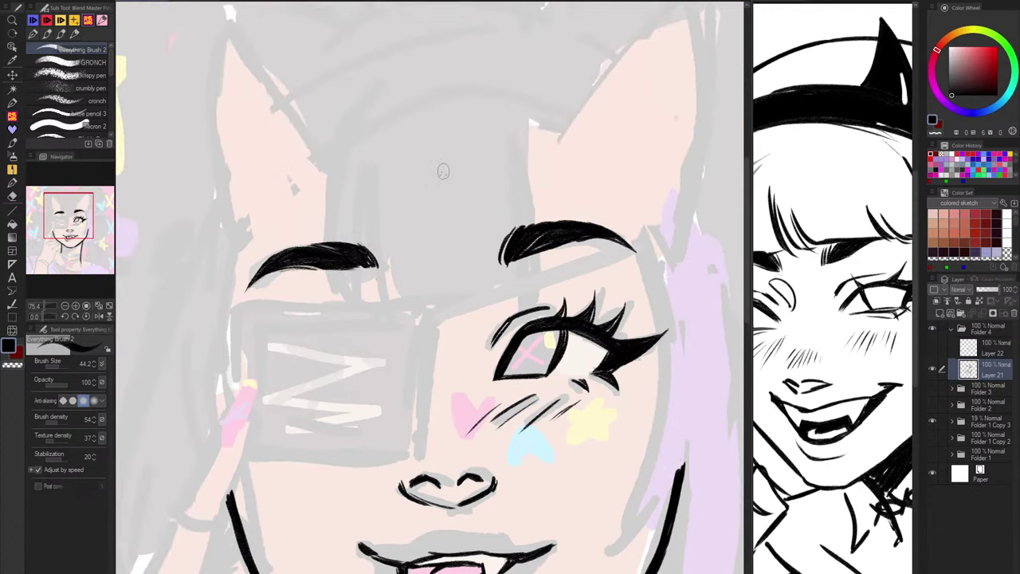
{"action": "left_click", "coordinate": [941, 314]}
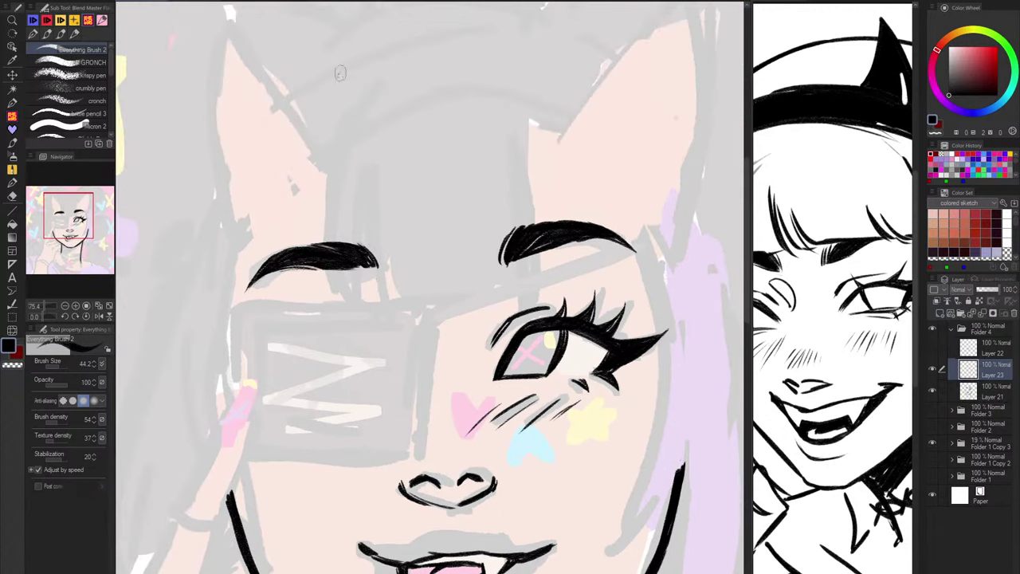
{"action": "key", "text": "bracketright"}
{"action": "key", "text": "bracketright"}
{"action": "key", "text": "bracketright"}
{"action": "mouse_move", "coordinate": [367, 93]}
{"action": "left_mouse_down"}
{"action": "mouse_move", "coordinate": [344, 318]}
{"action": "mouse_move", "coordinate": [357, 102]}
{"action": "mouse_move", "coordinate": [343, 317]}
{"action": "left_mouse_up"}
{"action": "key", "text": "ctrl+z"}
{"action": "left_click_drag", "start_coordinate": [356, 111], "coordinate": [348, 306]}
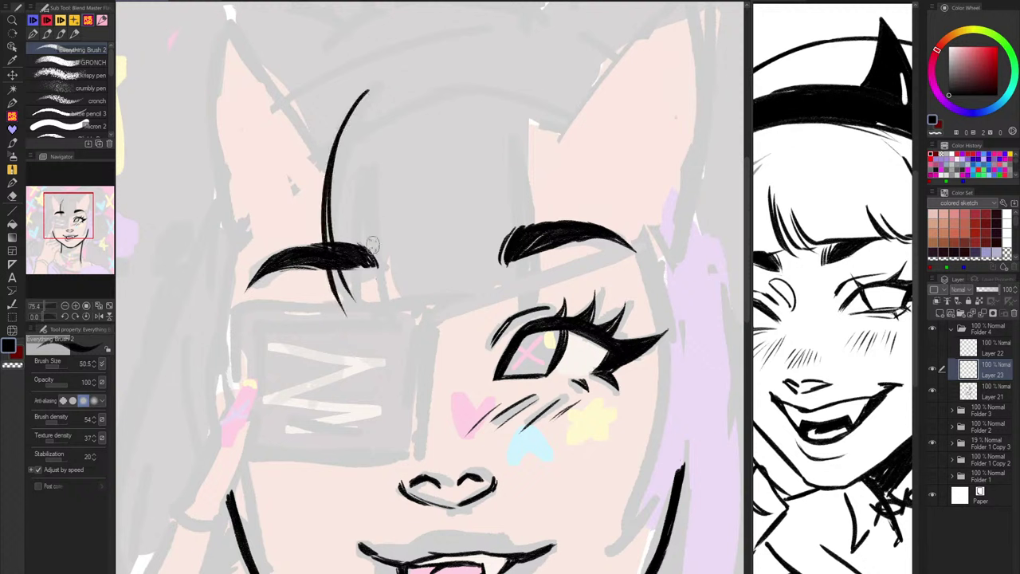
{"action": "key", "text": "ctrl+z"}
{"action": "mouse_move", "coordinate": [363, 96]}
{"action": "left_mouse_down"}
{"action": "mouse_move", "coordinate": [343, 303]}
{"action": "mouse_move", "coordinate": [357, 326]}
{"action": "mouse_move", "coordinate": [355, 174]}
{"action": "mouse_move", "coordinate": [355, 324]}
{"action": "left_mouse_up"}
{"action": "key", "text": "ctrl+z"}
Step: Ink the pointed inner strand beside the patch-side outer curve and the bangs' lower edge running toward the open eye
{"action": "mouse_move", "coordinate": [358, 171]}
{"action": "left_mouse_down"}
{"action": "mouse_move", "coordinate": [346, 242]}
{"action": "mouse_move", "coordinate": [381, 313]}
{"action": "left_mouse_up"}
{"action": "key", "text": "c"}
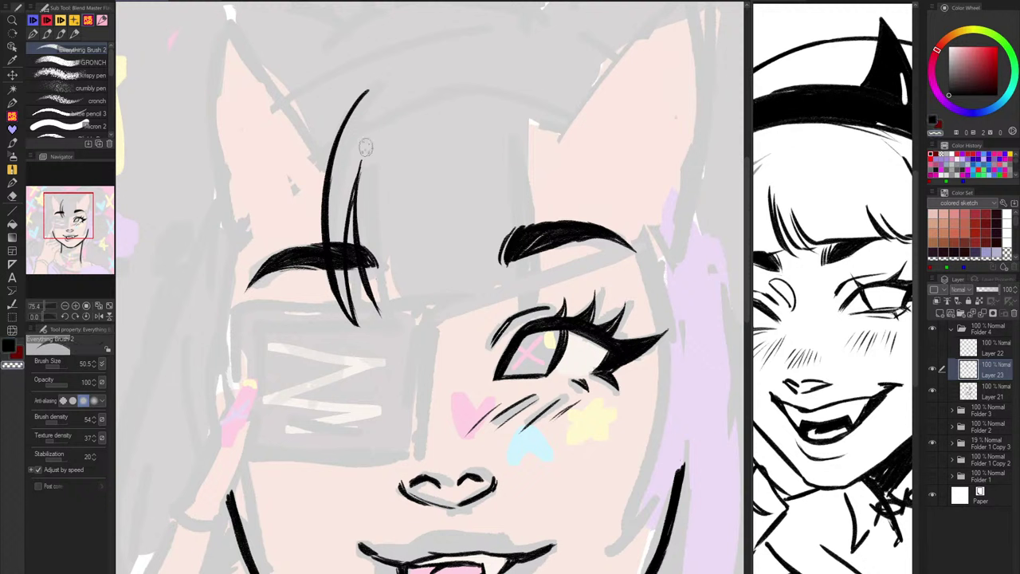
{"action": "key", "text": "c"}
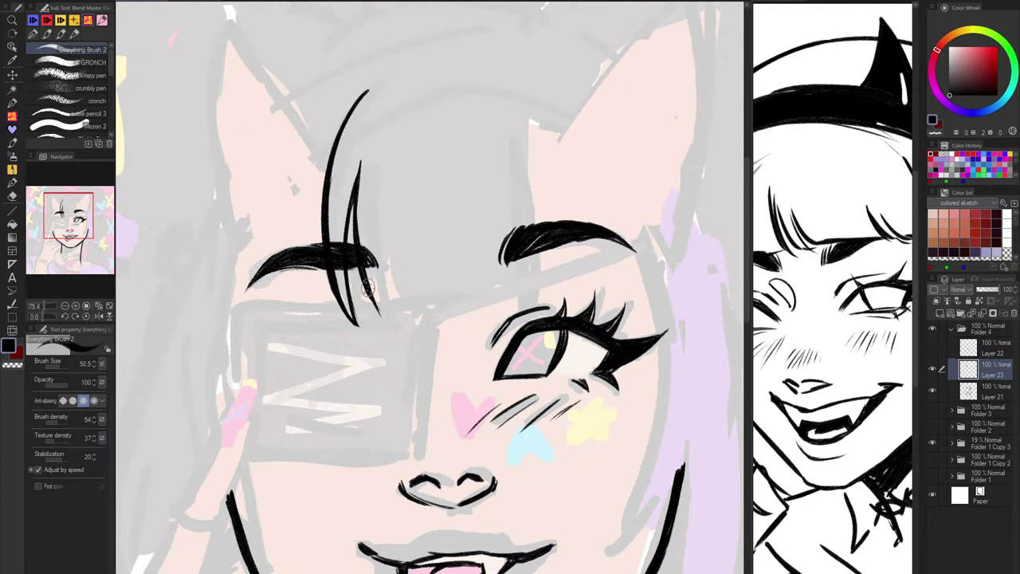
{"action": "left_click_drag", "start_coordinate": [368, 289], "coordinate": [384, 317]}
{"action": "mouse_move", "coordinate": [391, 266]}
{"action": "left_mouse_down"}
{"action": "mouse_move", "coordinate": [408, 314]}
{"action": "mouse_move", "coordinate": [481, 289]}
{"action": "left_mouse_up"}
{"action": "left_click_drag", "start_coordinate": [415, 304], "coordinate": [496, 284]}
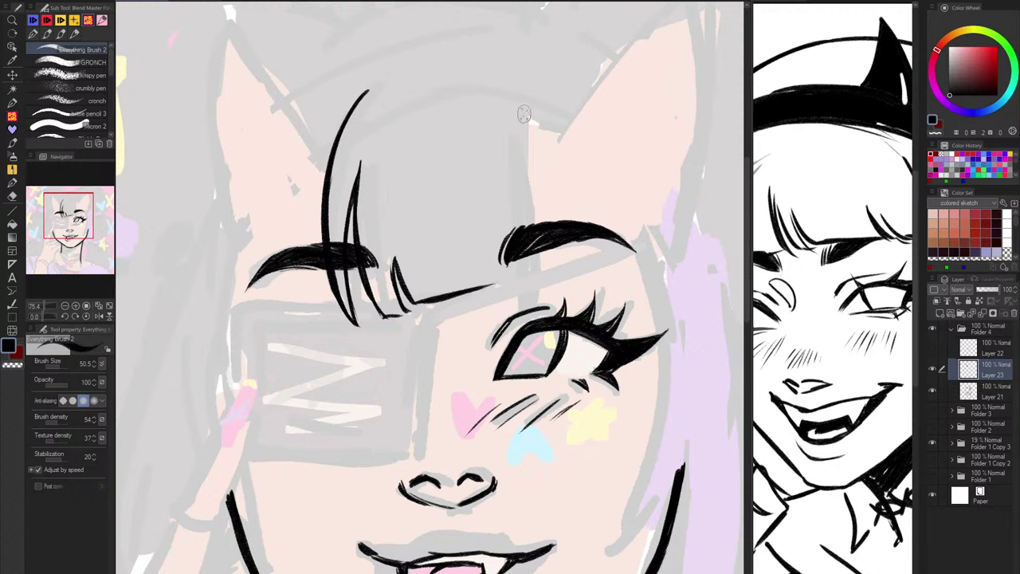
Step: Ink a strand line down across the inner end of the open-eye side's eyebrow and lengthen the short strand tip between the brows
{"action": "left_click_drag", "start_coordinate": [523, 112], "coordinate": [532, 226]}
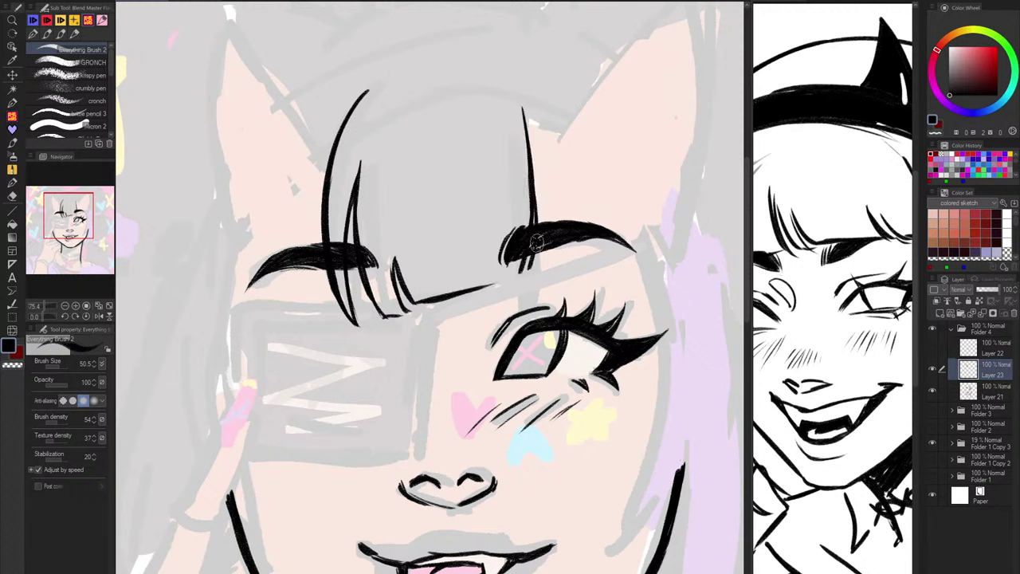
{"action": "key", "text": "c"}
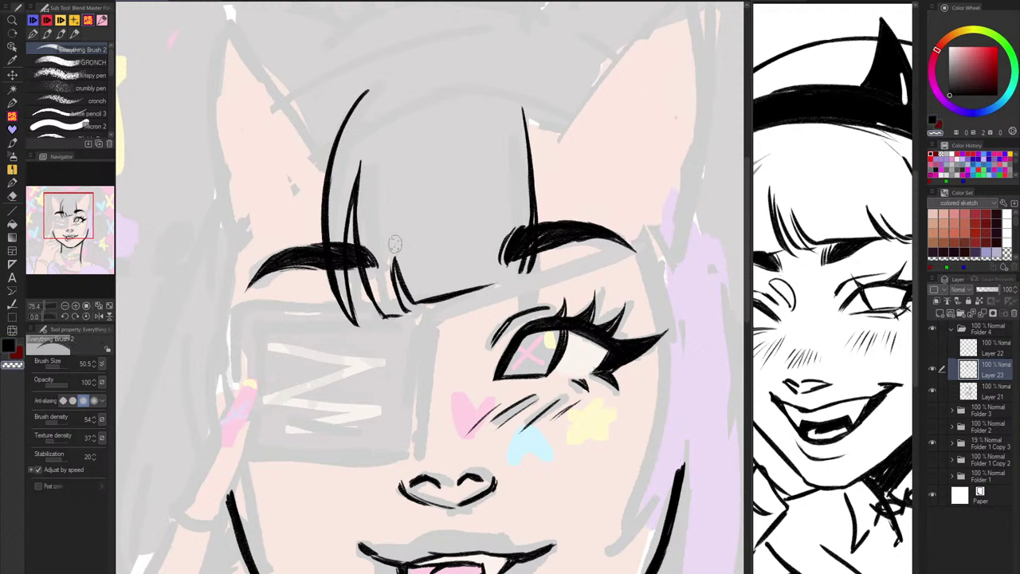
{"action": "mouse_move", "coordinate": [398, 253]}
{"action": "left_mouse_down"}
{"action": "mouse_move", "coordinate": [412, 304]}
{"action": "mouse_move", "coordinate": [405, 284]}
{"action": "mouse_move", "coordinate": [402, 292]}
{"action": "left_mouse_up"}
{"action": "key", "text": "c"}
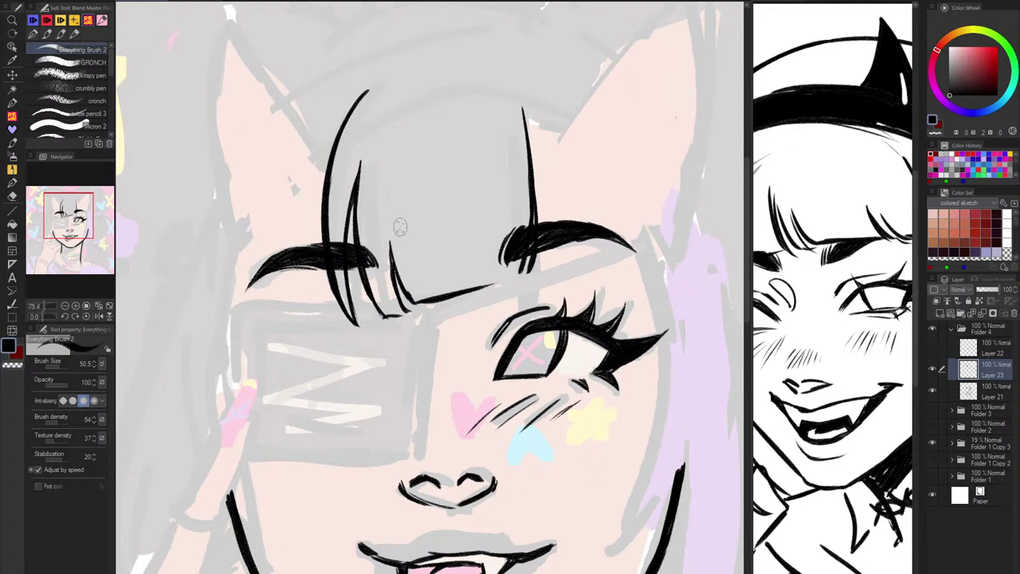
Step: Increase the brush to 61.7 and trim the upper tip of the patch-side inner strand with transparent color
{"action": "key", "text": "c"}
{"action": "key", "text": "bracketright"}
{"action": "left_click_drag", "start_coordinate": [363, 158], "coordinate": [353, 192]}
{"action": "key", "text": "c"}
Step: Extend the patch-side outer strand up toward the hairline and ink a second long line just inside it
{"action": "mouse_move", "coordinate": [396, 76]}
{"action": "left_mouse_down"}
{"action": "mouse_move", "coordinate": [326, 175]}
{"action": "mouse_move", "coordinate": [371, 92]}
{"action": "mouse_move", "coordinate": [330, 154]}
{"action": "mouse_move", "coordinate": [383, 198]}
{"action": "left_mouse_up"}
{"action": "key", "text": "ctrl+z"}
{"action": "key", "text": "ctrl+z"}
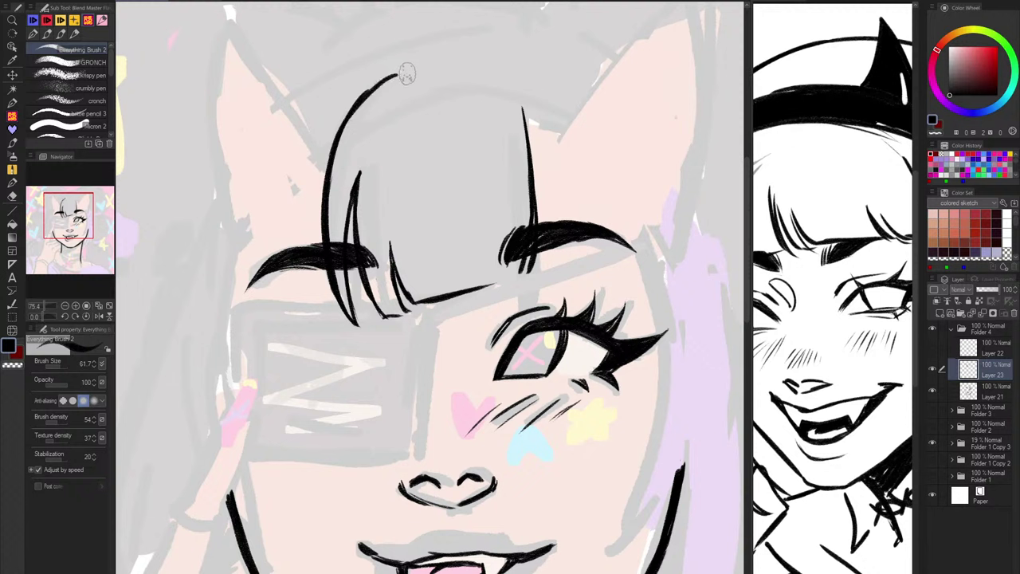
{"action": "left_click_drag", "start_coordinate": [405, 76], "coordinate": [387, 185]}
Step: Try several outer strand lines on the open-eye side of the bangs, undoing each one
{"action": "left_click_drag", "start_coordinate": [523, 91], "coordinate": [530, 142]}
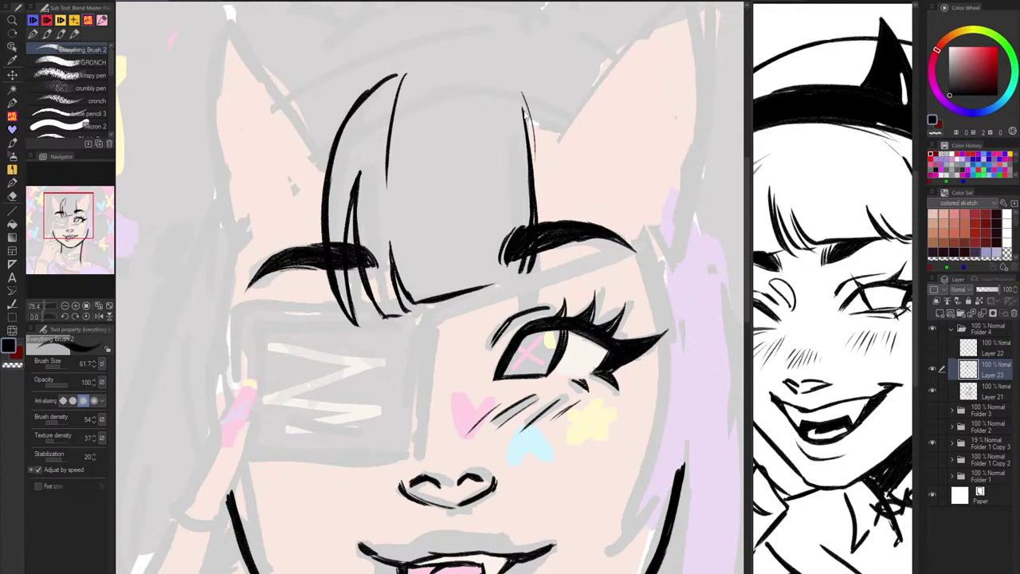
{"action": "key", "text": "ctrl+z"}
{"action": "left_click_drag", "start_coordinate": [523, 89], "coordinate": [535, 174]}
{"action": "key", "text": "ctrl+z"}
{"action": "left_click_drag", "start_coordinate": [522, 80], "coordinate": [535, 209]}
{"action": "key", "text": "ctrl+z"}
{"action": "left_click_drag", "start_coordinate": [524, 83], "coordinate": [530, 188]}
{"action": "left_click_drag", "start_coordinate": [532, 130], "coordinate": [536, 230]}
{"action": "key", "text": "ctrl+z"}
{"action": "key", "text": "ctrl+z"}
{"action": "left_click_drag", "start_coordinate": [523, 78], "coordinate": [550, 214]}
{"action": "left_click_drag", "start_coordinate": [532, 98], "coordinate": [544, 225]}
{"action": "left_click_drag", "start_coordinate": [533, 156], "coordinate": [542, 213]}
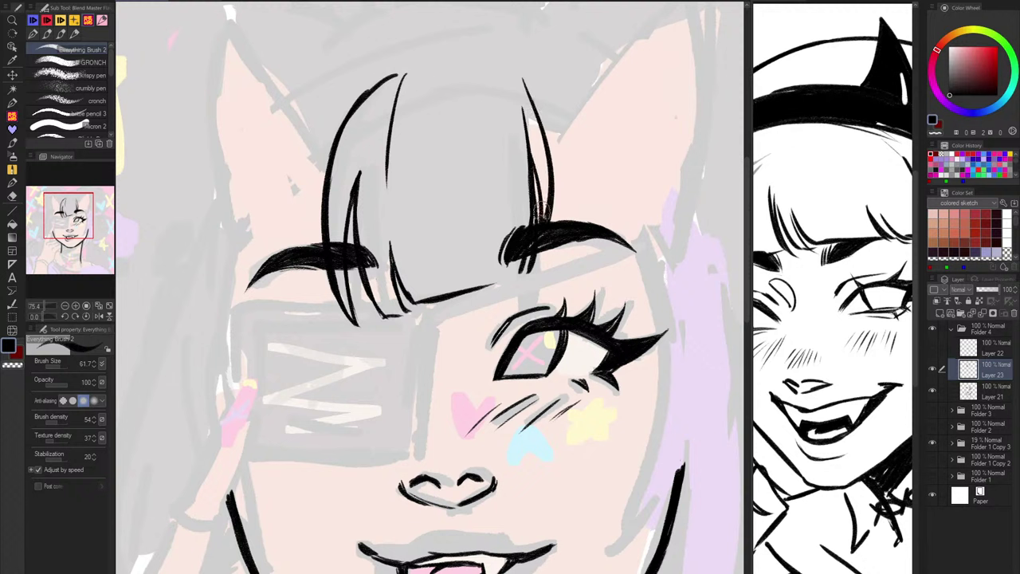
{"action": "key", "text": "ctrl+z"}
{"action": "key", "text": "ctrl+z"}
{"action": "key", "text": "ctrl+z"}
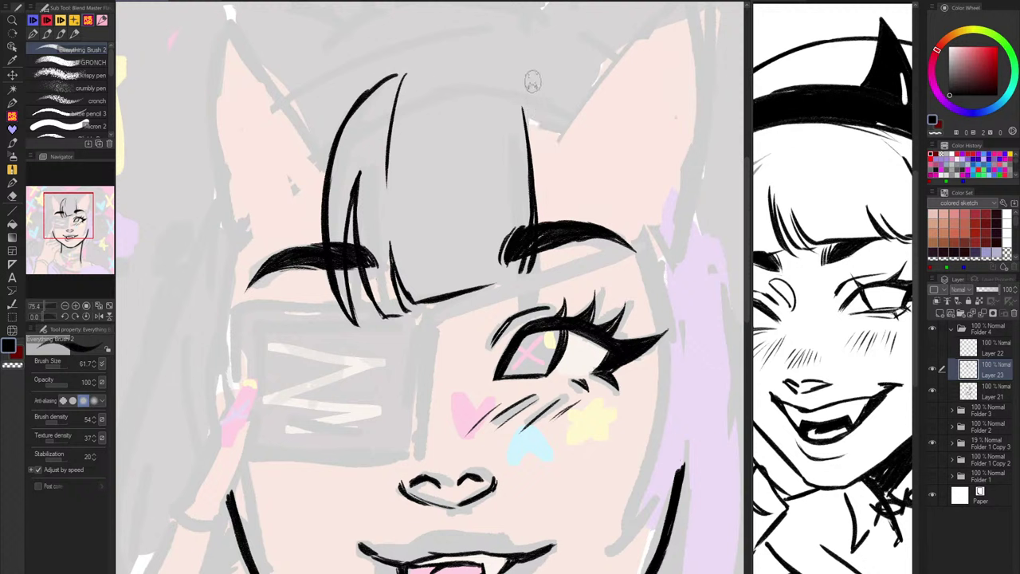
Step: Ink the curved outer strand on the open-eye side of the bangs, running from the hairline down to the eyebrow
{"action": "left_click_drag", "start_coordinate": [529, 74], "coordinate": [551, 222]}
{"action": "key", "text": "ctrl+z"}
{"action": "left_click_drag", "start_coordinate": [546, 124], "coordinate": [551, 221]}
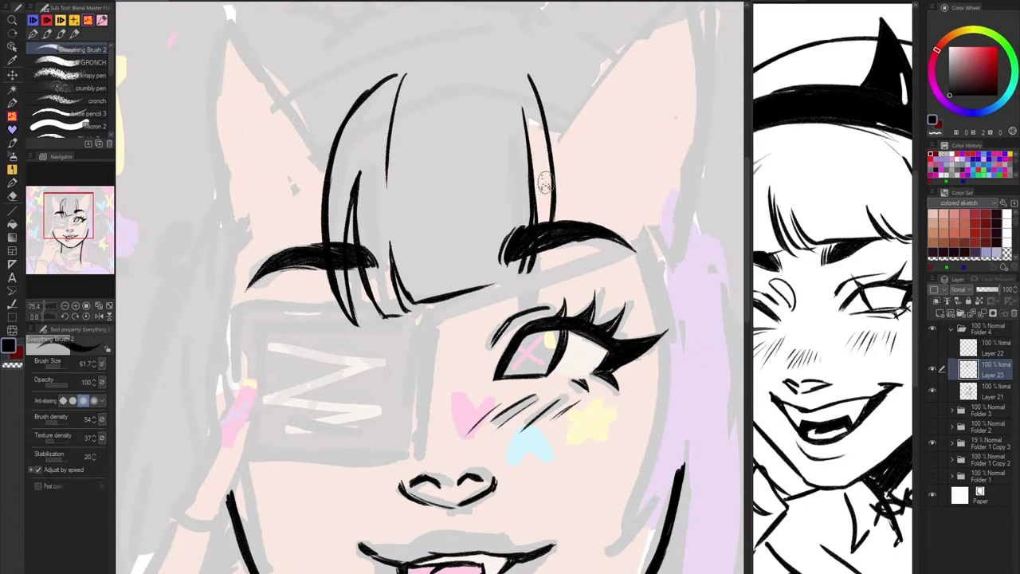
{"action": "key", "text": "ctrl+z"}
{"action": "left_click_drag", "start_coordinate": [544, 107], "coordinate": [557, 223]}
{"action": "key", "text": "ctrl+z"}
{"action": "left_click_drag", "start_coordinate": [549, 131], "coordinate": [542, 261]}
{"action": "key", "text": "ctrl+z"}
{"action": "left_click_drag", "start_coordinate": [548, 124], "coordinate": [549, 260]}
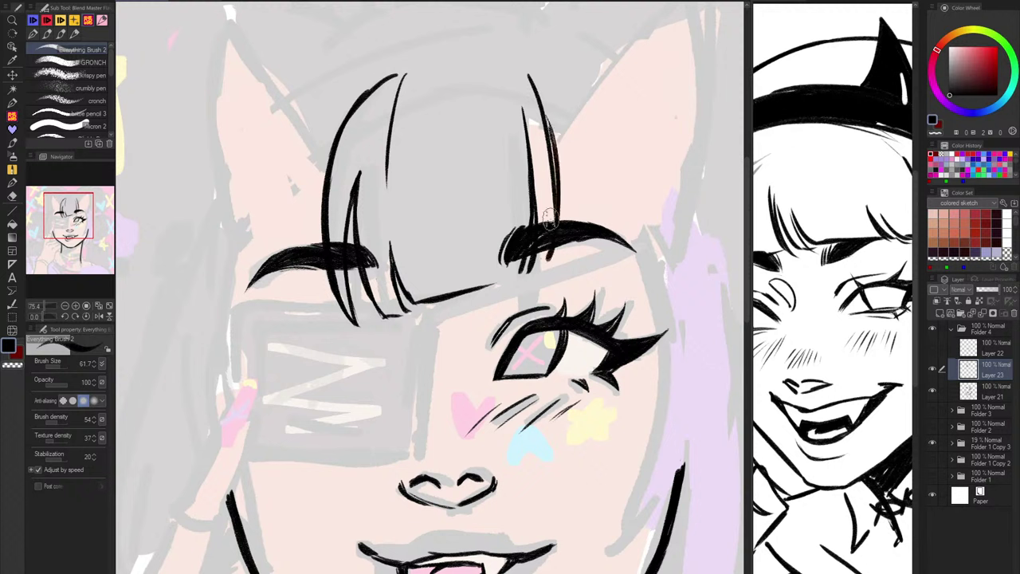
{"action": "key", "text": "ctrl+z"}
Step: Ink thin tapered strand lines in the gap between the two open-eye side bang lines, ending over the eyebrow
{"action": "left_click_drag", "start_coordinate": [532, 120], "coordinate": [550, 225]}
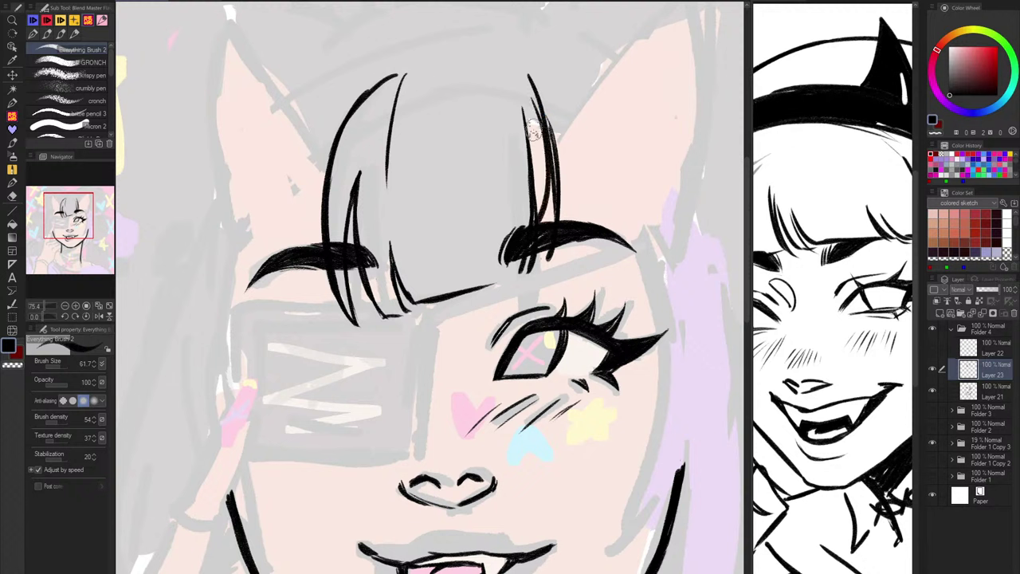
{"action": "key", "text": "ctrl+z"}
{"action": "left_click_drag", "start_coordinate": [535, 129], "coordinate": [540, 256]}
{"action": "key", "text": "ctrl+z"}
{"action": "left_click_drag", "start_coordinate": [536, 148], "coordinate": [544, 276]}
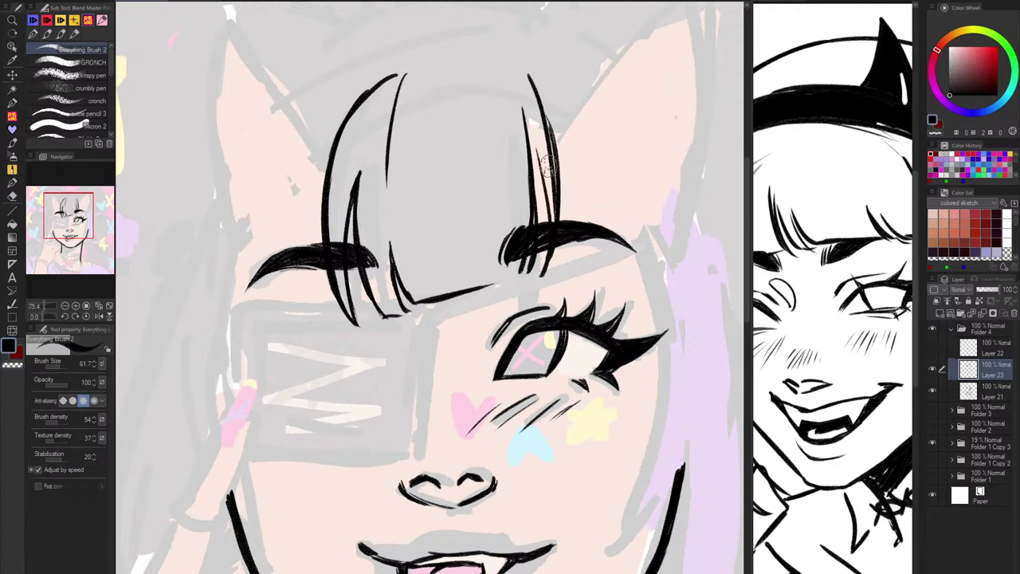
{"action": "key", "text": "ctrl+z"}
{"action": "mouse_move", "coordinate": [527, 127]}
{"action": "left_mouse_down"}
{"action": "mouse_move", "coordinate": [548, 254]}
{"action": "mouse_move", "coordinate": [560, 212]}
{"action": "mouse_move", "coordinate": [549, 275]}
{"action": "left_mouse_up"}
{"action": "key", "text": "c"}
{"action": "key", "text": "ctrl+z"}
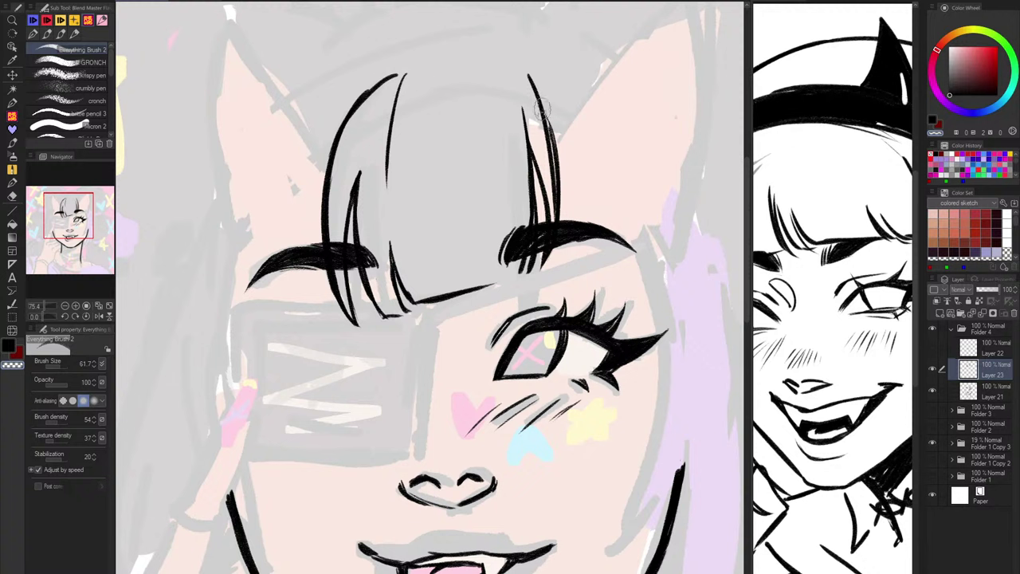
{"action": "key", "text": "c"}
{"action": "left_click_drag", "start_coordinate": [535, 97], "coordinate": [553, 199]}
{"action": "key", "text": "ctrl+z"}
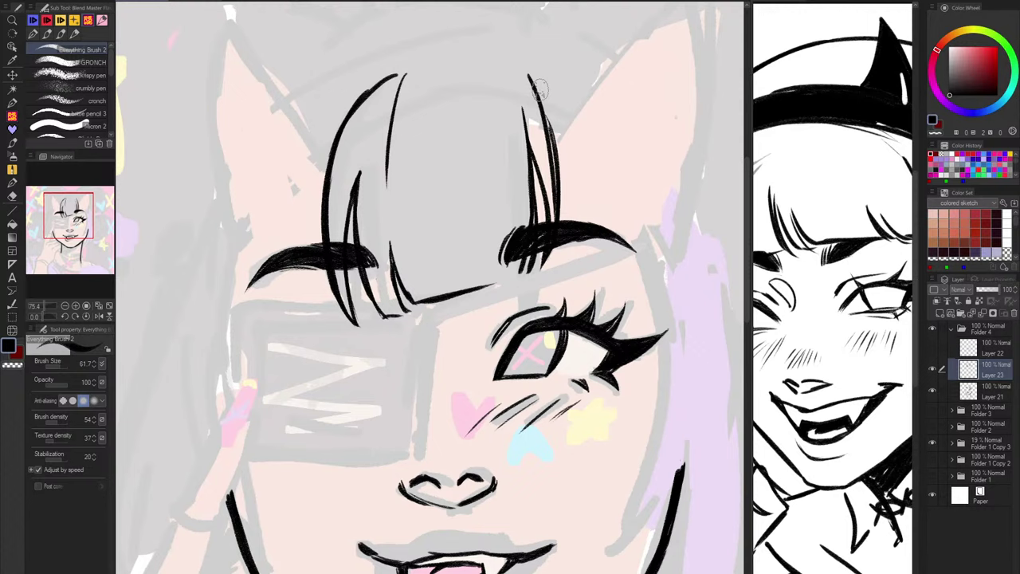
Step: Hide Layer 23 with the bangs and add a new layer directly above Layer 21
{"action": "key", "text": "h"}
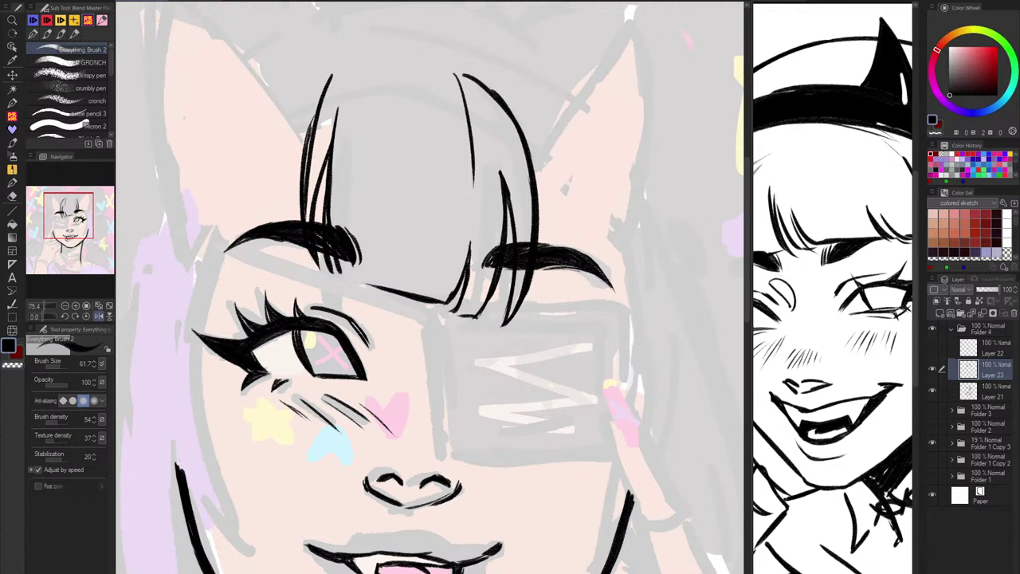
{"action": "scroll", "coordinate": [476, 89], "scroll_direction": "down", "scroll_amount": 3}
{"action": "scroll", "coordinate": [419, 124], "scroll_direction": "down", "scroll_amount": 3}
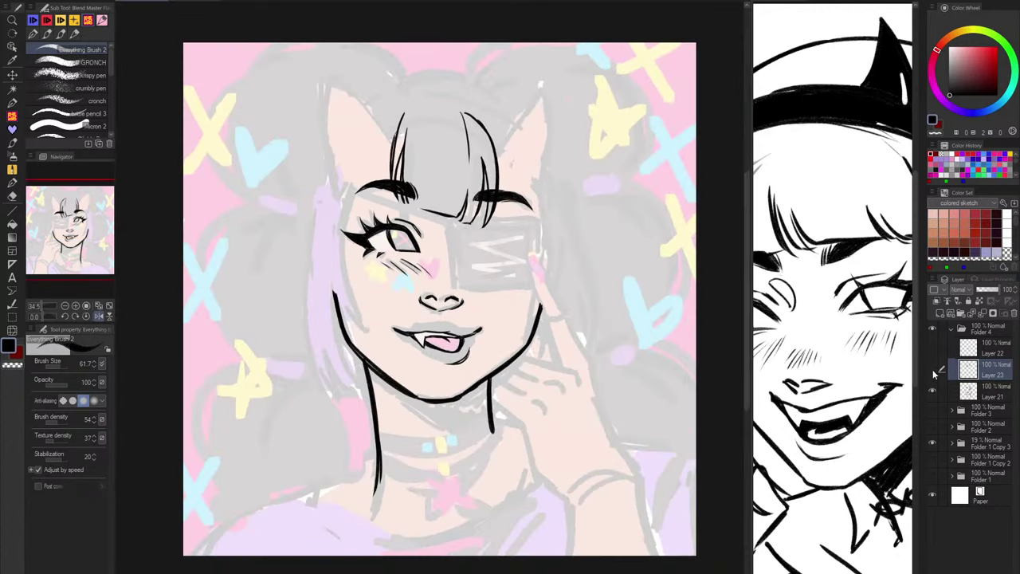
{"action": "left_click", "coordinate": [932, 369]}
{"action": "left_click", "coordinate": [982, 391]}
{"action": "left_click", "coordinate": [941, 313]}
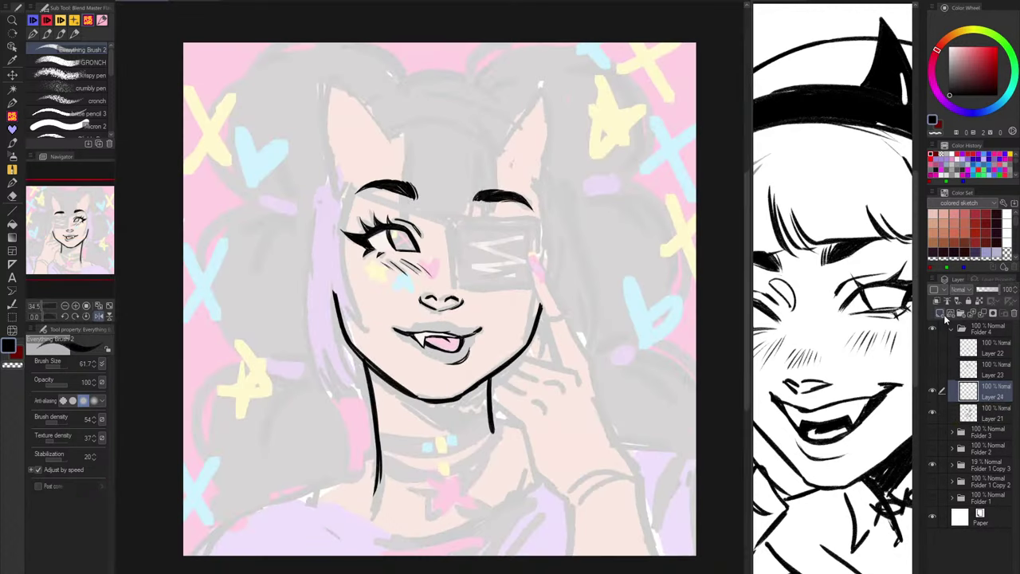
{"action": "key", "text": "h"}
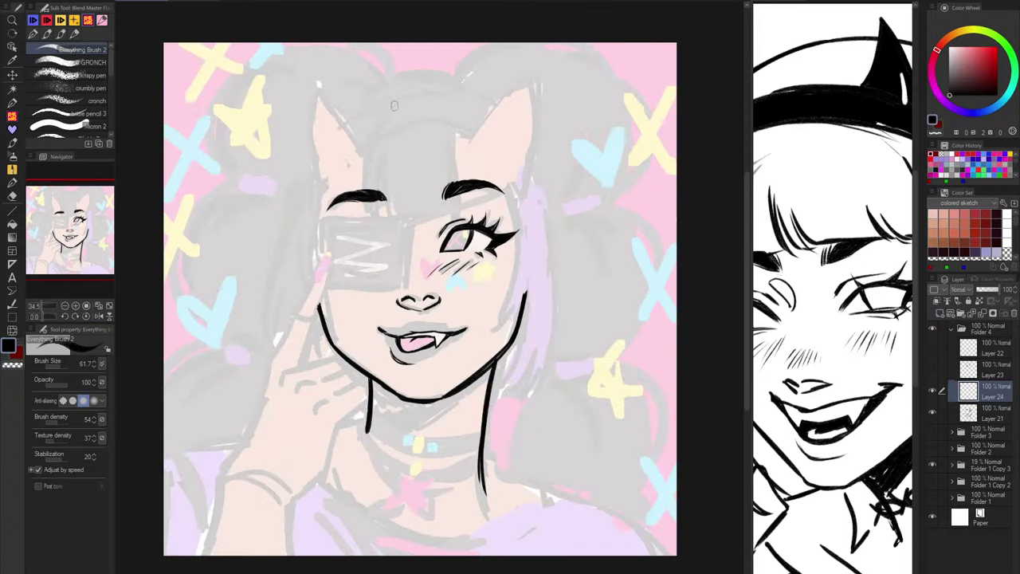
Step: Try a new outer bang curve on the patch side with the brush at 61.7, and undo it
{"action": "scroll", "coordinate": [390, 132], "scroll_direction": "up", "scroll_amount": 4}
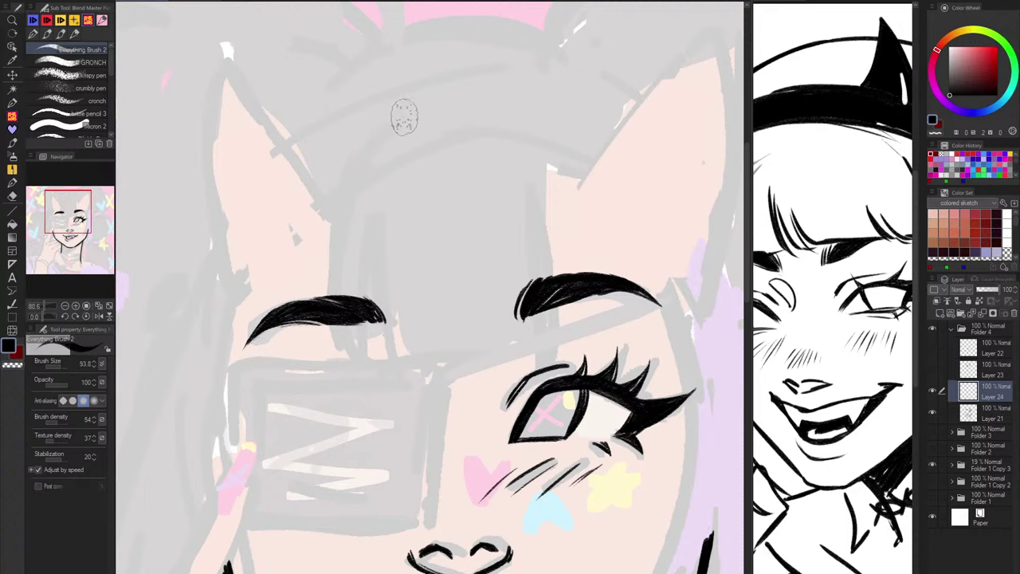
{"action": "left_click_drag", "start_coordinate": [400, 122], "coordinate": [334, 282]}
{"action": "key", "text": "ctrl+z"}
{"action": "key", "text": "bracketleft"}
{"action": "key", "text": "bracketleft"}
{"action": "key", "text": "bracketleft"}
{"action": "left_click_drag", "start_coordinate": [403, 120], "coordinate": [318, 279]}
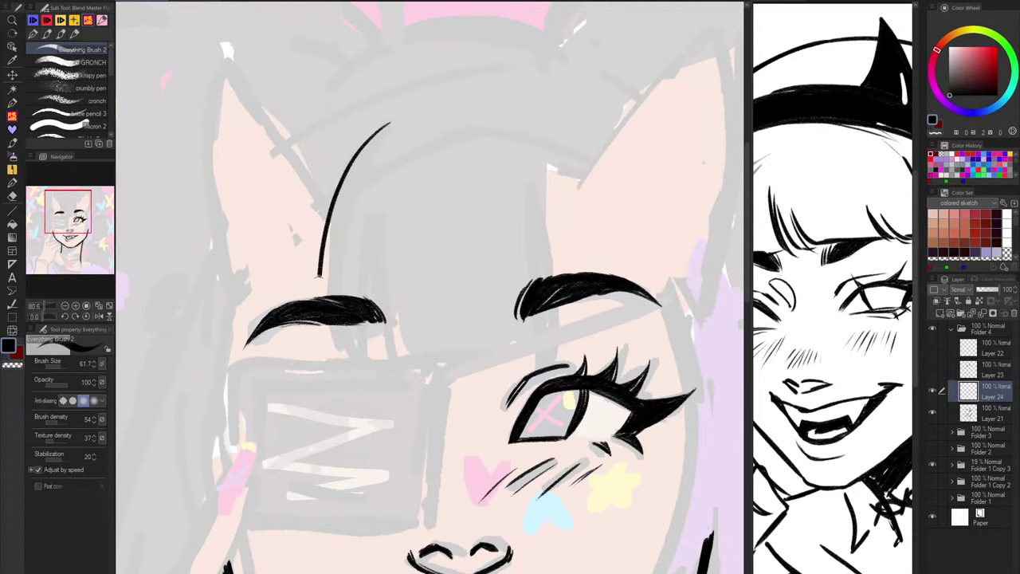
{"action": "scroll", "coordinate": [448, 124], "scroll_direction": "down", "scroll_amount": 4}
{"action": "key", "text": "ctrl+z"}
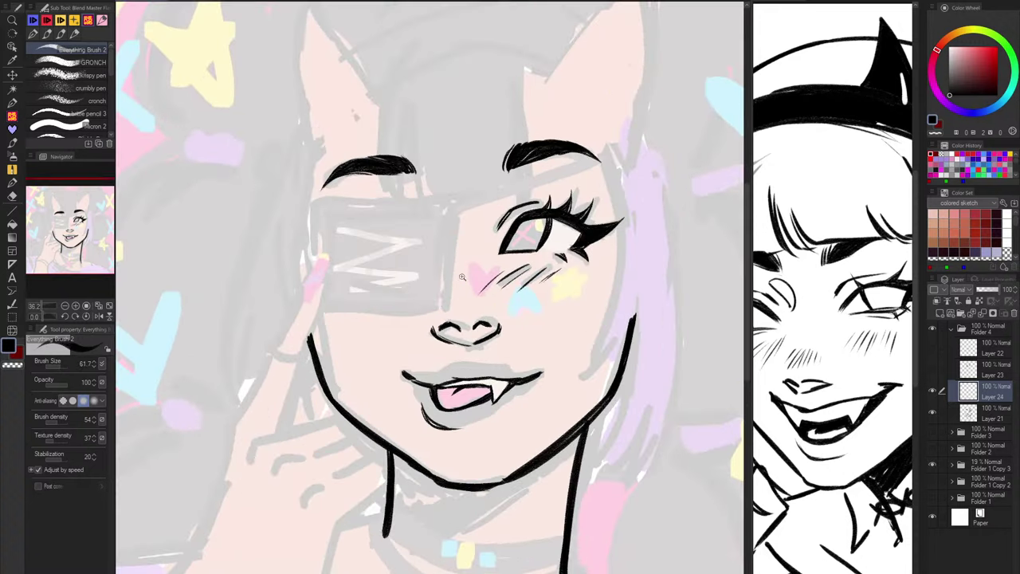
Step: Ink a thick shoulder line with the brush at 95.8, from the base of the hand-side neck line outward across the hand
{"action": "scroll", "coordinate": [425, 306], "scroll_direction": "up", "scroll_amount": 2}
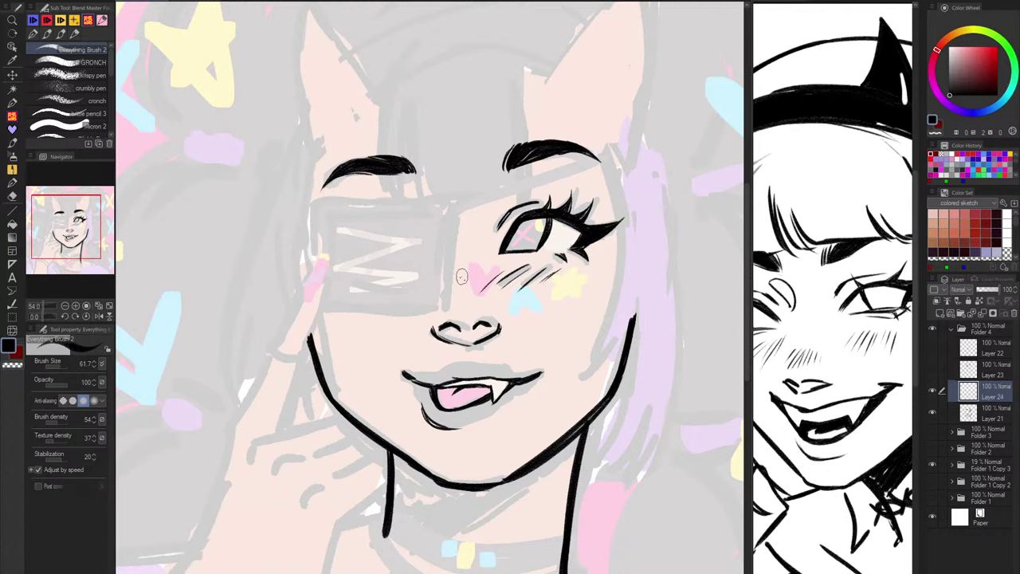
{"action": "mouse_move", "coordinate": [388, 512]}
{"action": "left_mouse_down"}
{"action": "mouse_move", "coordinate": [434, 303]}
{"action": "mouse_move", "coordinate": [387, 316]}
{"action": "left_mouse_up"}
{"action": "key", "text": "ctrl+z"}
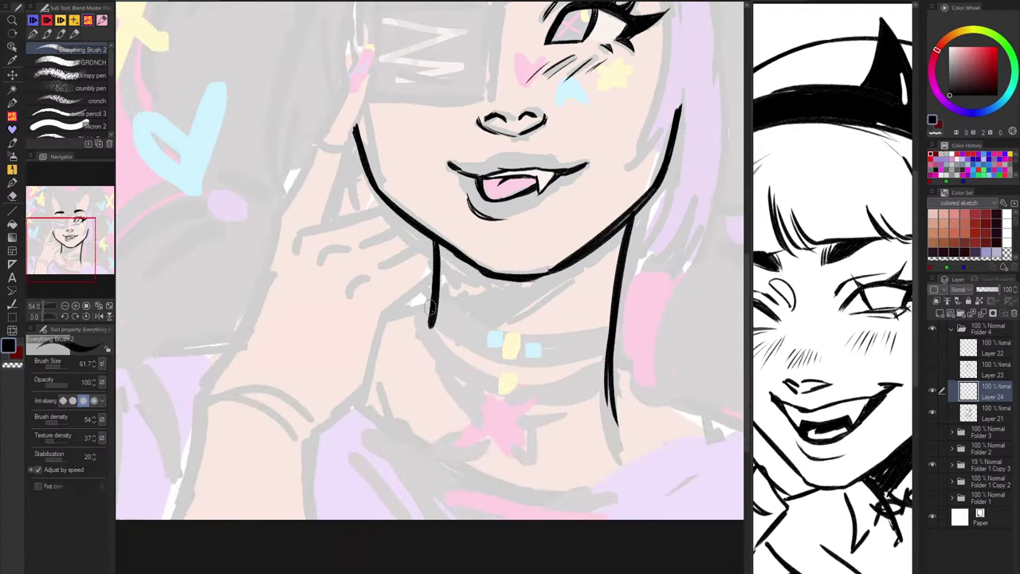
{"action": "scroll", "coordinate": [398, 311], "scroll_direction": "down", "scroll_amount": 2}
{"action": "scroll", "coordinate": [387, 311], "scroll_direction": "up", "scroll_amount": 1}
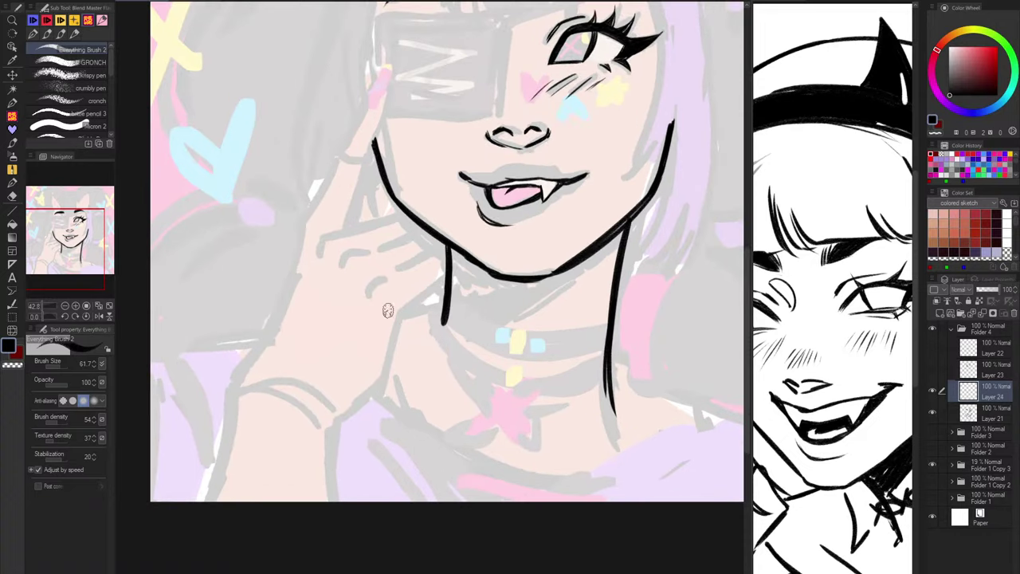
{"action": "mouse_move", "coordinate": [437, 302]}
{"action": "left_mouse_down"}
{"action": "mouse_move", "coordinate": [244, 346]}
{"action": "mouse_move", "coordinate": [450, 301]}
{"action": "left_mouse_up"}
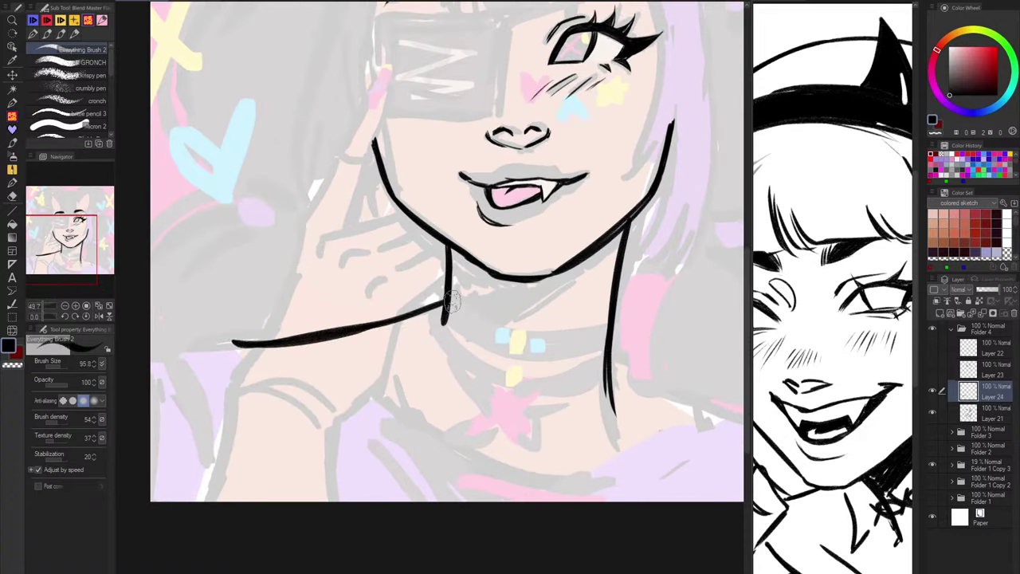
{"action": "key", "text": "ctrl+z"}
{"action": "left_click_drag", "start_coordinate": [235, 345], "coordinate": [442, 303]}
{"action": "left_click_drag", "start_coordinate": [268, 346], "coordinate": [444, 299]}
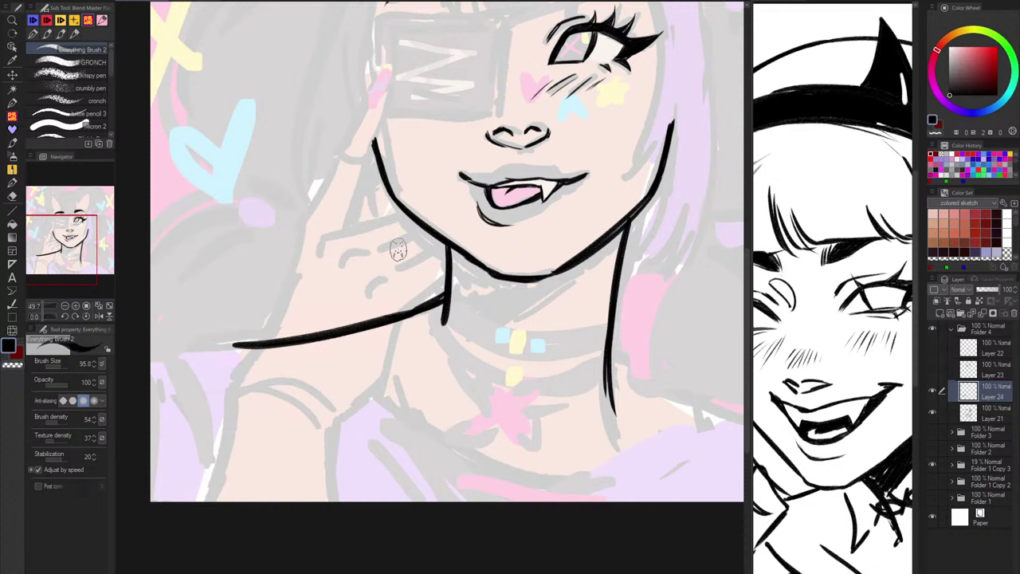
Step: Ink the open-eye side's shoulder from the neck line, sloping outward and curving down to the canvas's lower edge
{"action": "mouse_move", "coordinate": [585, 326]}
{"action": "left_mouse_down"}
{"action": "mouse_move", "coordinate": [406, 299]}
{"action": "mouse_move", "coordinate": [479, 363]}
{"action": "mouse_move", "coordinate": [621, 415]}
{"action": "mouse_move", "coordinate": [679, 470]}
{"action": "left_mouse_up"}
{"action": "key", "text": "ctrl+z"}
{"action": "mouse_move", "coordinate": [625, 411]}
{"action": "left_mouse_down"}
{"action": "mouse_move", "coordinate": [694, 468]}
{"action": "mouse_move", "coordinate": [696, 490]}
{"action": "left_mouse_up"}
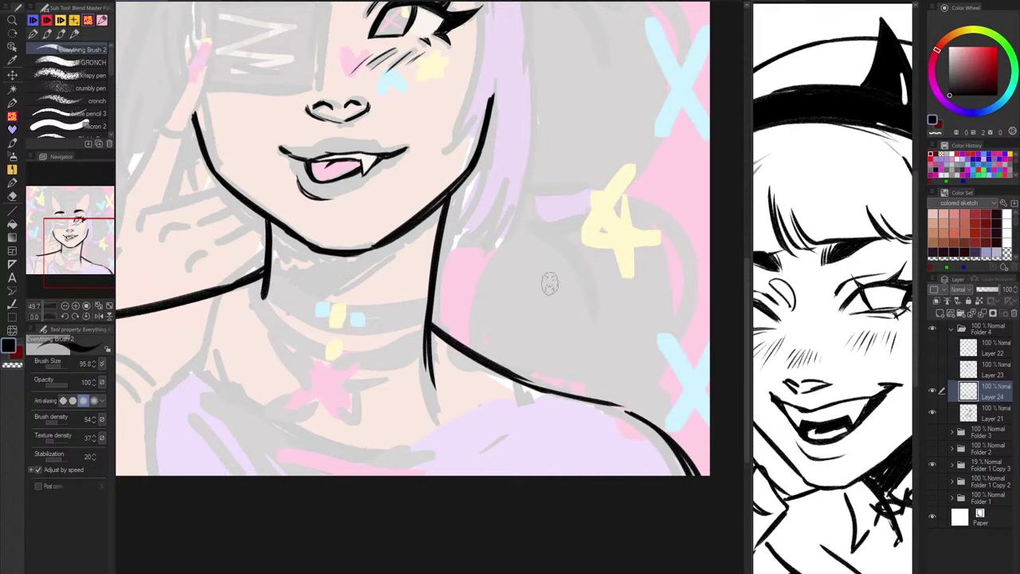
Step: Extend the hand-side shoulder line outward in black ink until it reaches the canvas's side edge
{"action": "left_click_drag", "start_coordinate": [495, 239], "coordinate": [650, 282]}
{"action": "left_click_drag", "start_coordinate": [338, 368], "coordinate": [562, 311]}
{"action": "mouse_move", "coordinate": [353, 310]}
{"action": "left_mouse_down"}
{"action": "mouse_move", "coordinate": [443, 305]}
{"action": "mouse_move", "coordinate": [426, 312]}
{"action": "left_mouse_up"}
{"action": "key", "text": "ctrl+z"}
{"action": "key", "text": "ctrl+z"}
{"action": "left_click_drag", "start_coordinate": [353, 312], "coordinate": [439, 308]}
{"action": "key", "text": "ctrl+z"}
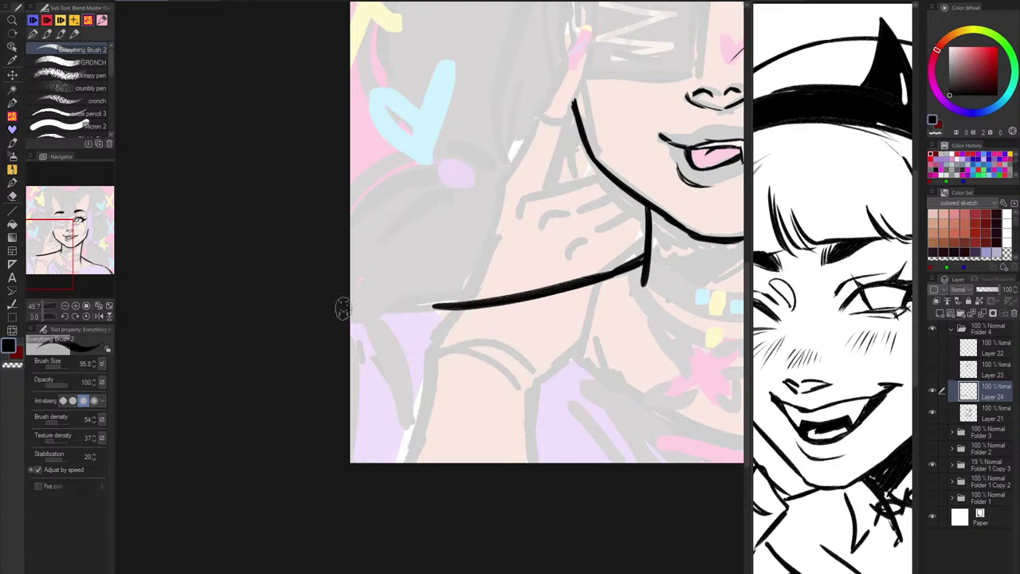
{"action": "mouse_move", "coordinate": [344, 309]}
{"action": "left_mouse_down"}
{"action": "mouse_move", "coordinate": [476, 302]}
{"action": "mouse_move", "coordinate": [441, 305]}
{"action": "left_mouse_up"}
{"action": "left_click_drag", "start_coordinate": [551, 305], "coordinate": [535, 412]}
{"action": "left_click_drag", "start_coordinate": [666, 406], "coordinate": [541, 446]}
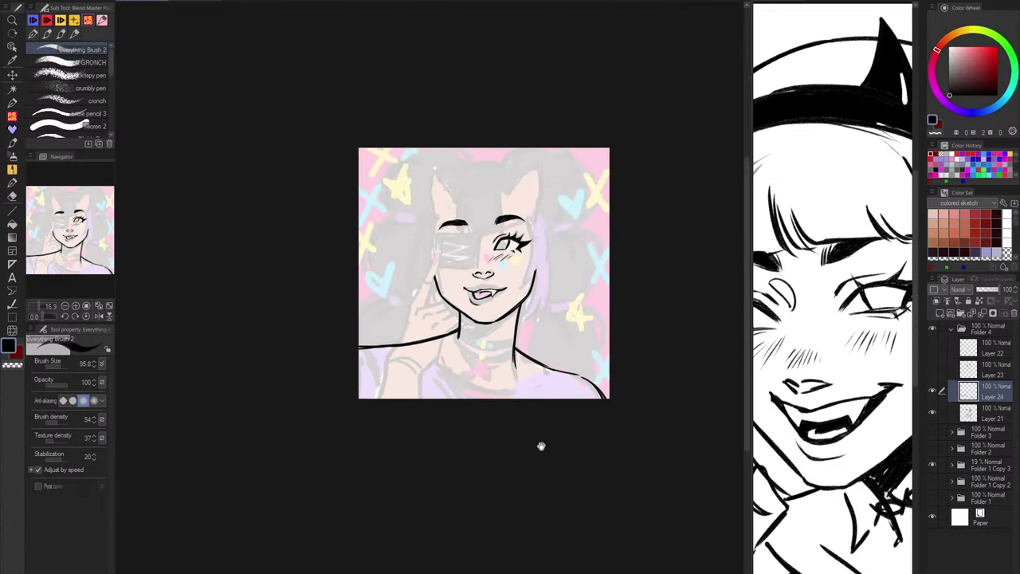
Step: Mirror the canvas view and erase part of the open-eye side's shoulder line with the transparent color
{"action": "key", "text": "h"}
{"action": "left_click_drag", "start_coordinate": [388, 438], "coordinate": [443, 494]}
{"action": "scroll", "coordinate": [398, 410], "scroll_direction": "up", "scroll_amount": 3}
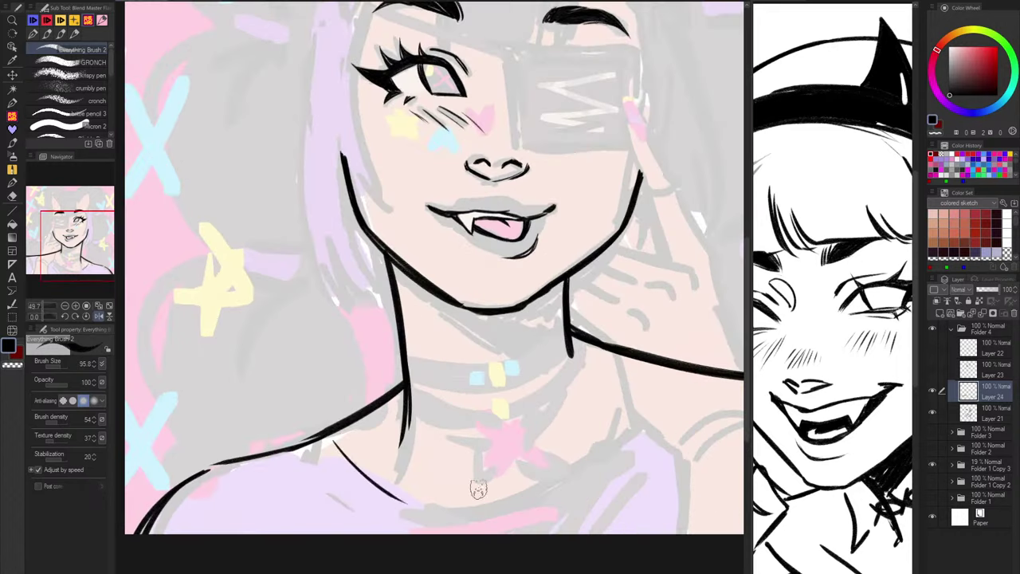
{"action": "key", "text": "c"}
{"action": "left_click_drag", "start_coordinate": [328, 450], "coordinate": [307, 444]}
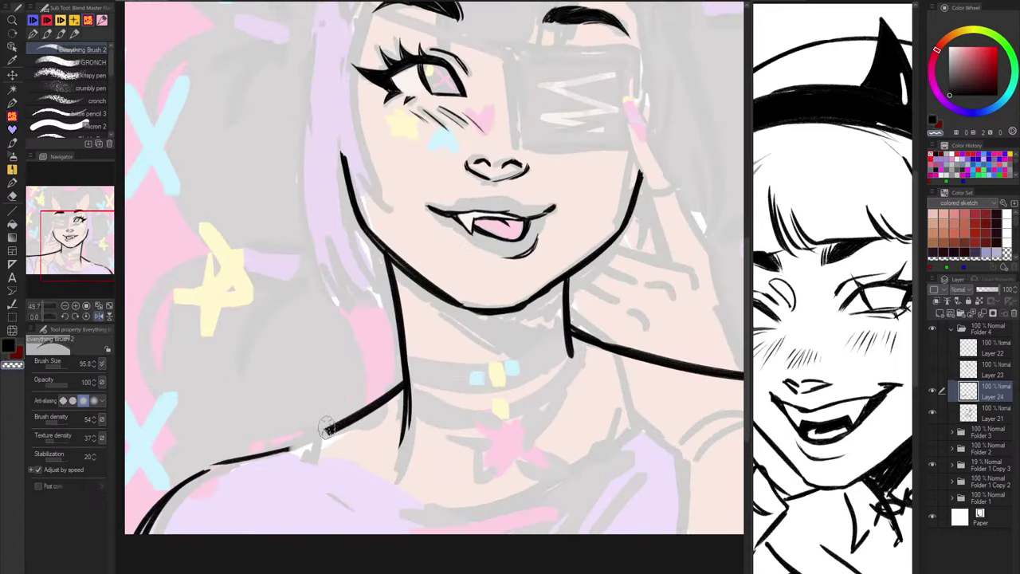
Step: Unmirror the view and review the line art alone by hiding Folder 1 Copy 3, then show the folder again
{"action": "scroll", "coordinate": [563, 525], "scroll_direction": "down", "scroll_amount": 5}
{"action": "key", "text": "h"}
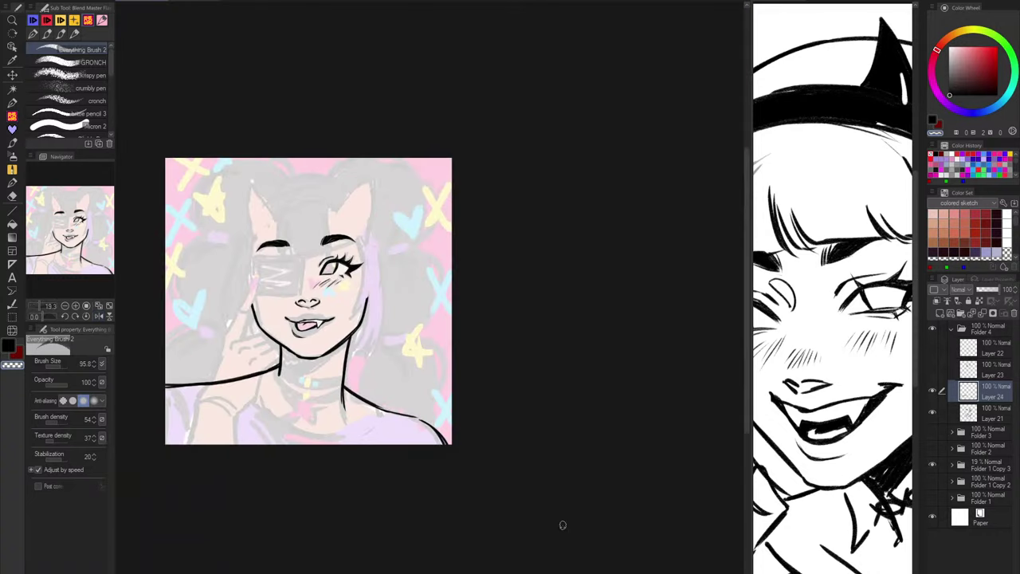
{"action": "left_click_drag", "start_coordinate": [563, 469], "coordinate": [595, 532]}
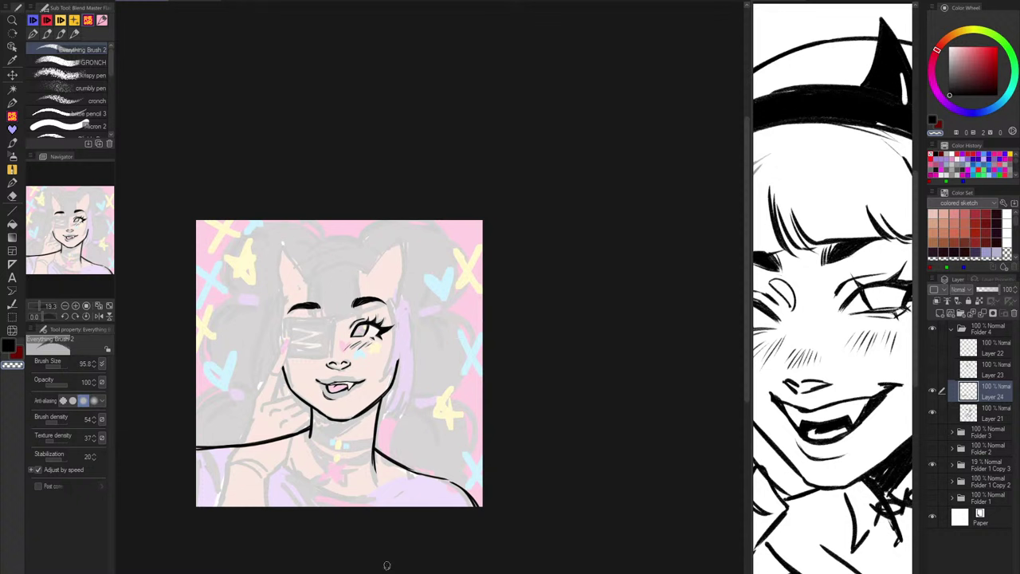
{"action": "left_click", "coordinate": [933, 464]}
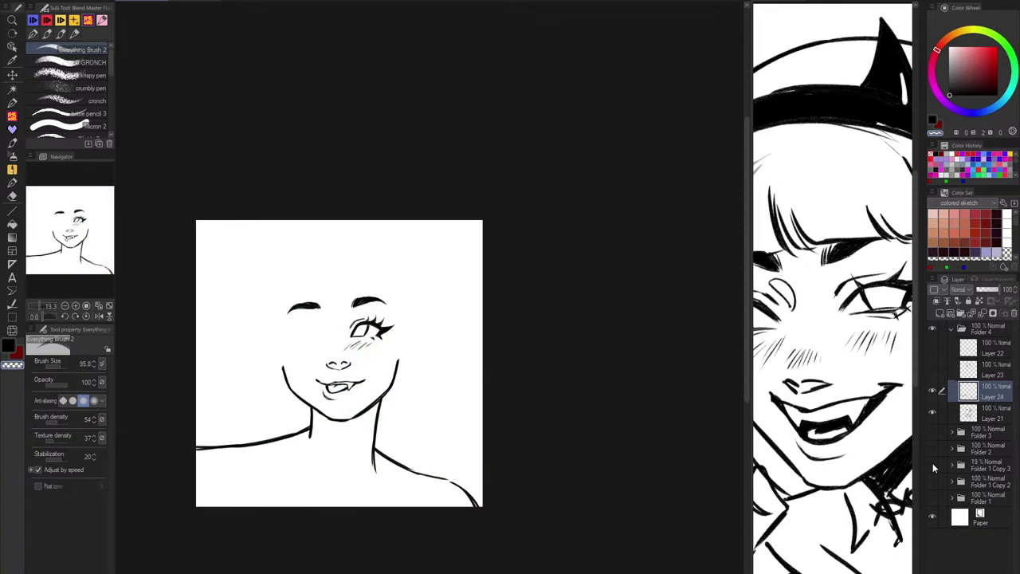
{"action": "left_click", "coordinate": [932, 465]}
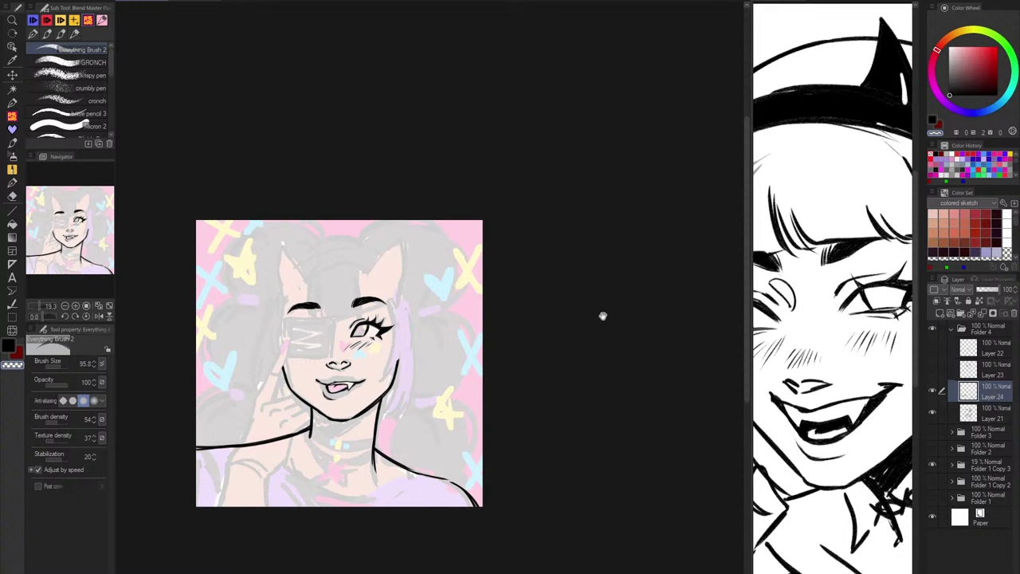
Step: Try inking both edges of the patch-side horn, and undo the strokes
{"action": "left_click_drag", "start_coordinate": [604, 316], "coordinate": [688, 317]}
{"action": "left_click_drag", "start_coordinate": [385, 287], "coordinate": [405, 279]}
{"action": "scroll", "coordinate": [405, 279], "scroll_direction": "up", "scroll_amount": 1}
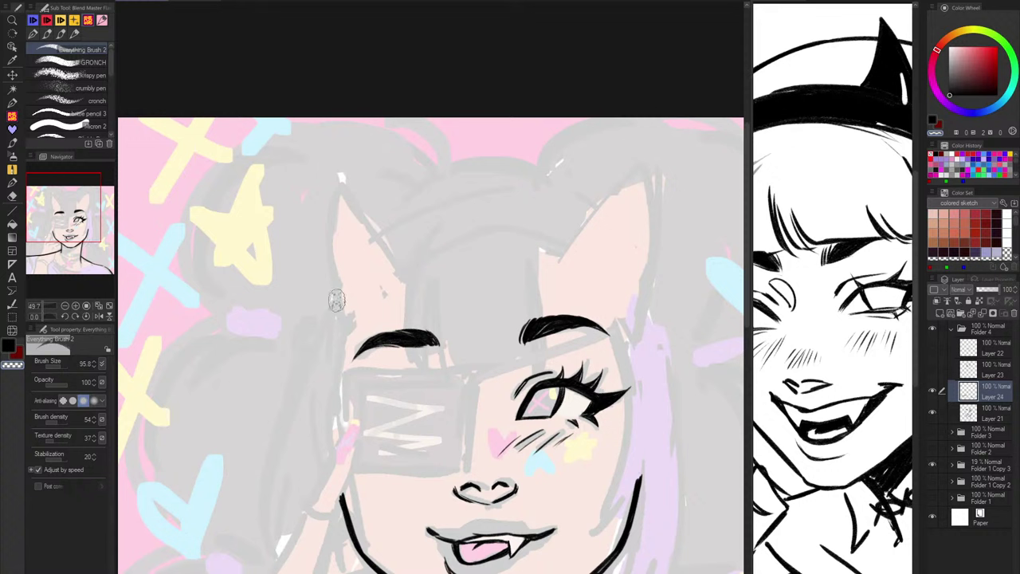
{"action": "left_click_drag", "start_coordinate": [341, 184], "coordinate": [335, 314]}
{"action": "left_click_drag", "start_coordinate": [342, 182], "coordinate": [397, 263]}
{"action": "key", "text": "ctrl+z"}
{"action": "key", "text": "ctrl+z"}
Step: Switch the drawing color back and forth between black and transparent, ending on transparent
{"action": "left_click_drag", "start_coordinate": [479, 325], "coordinate": [460, 168]}
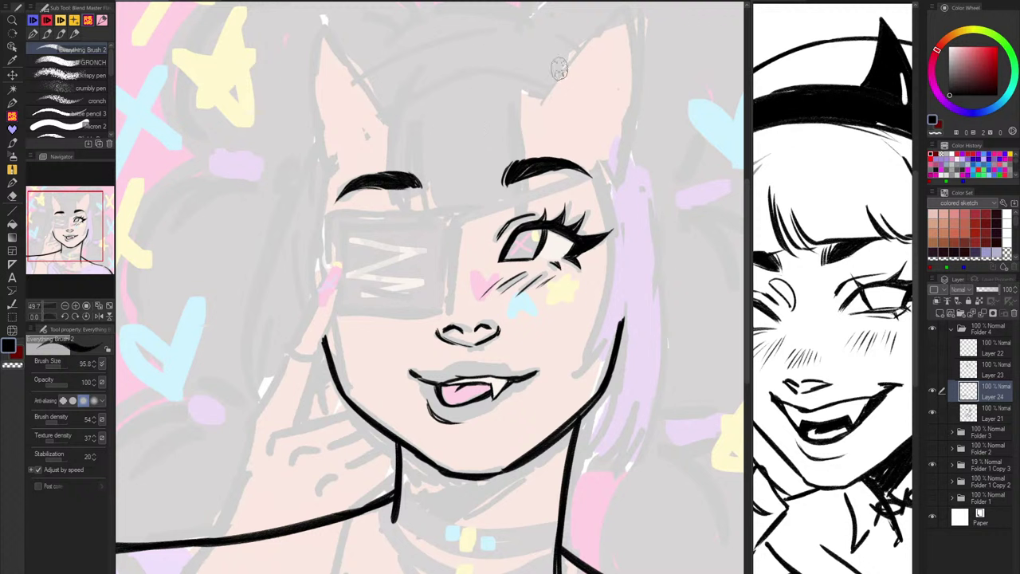
{"action": "key", "text": "c"}
{"action": "key", "text": "c"}
{"action": "key", "text": "c"}
{"action": "left_click", "coordinate": [933, 121]}
{"action": "left_click", "coordinate": [936, 132]}
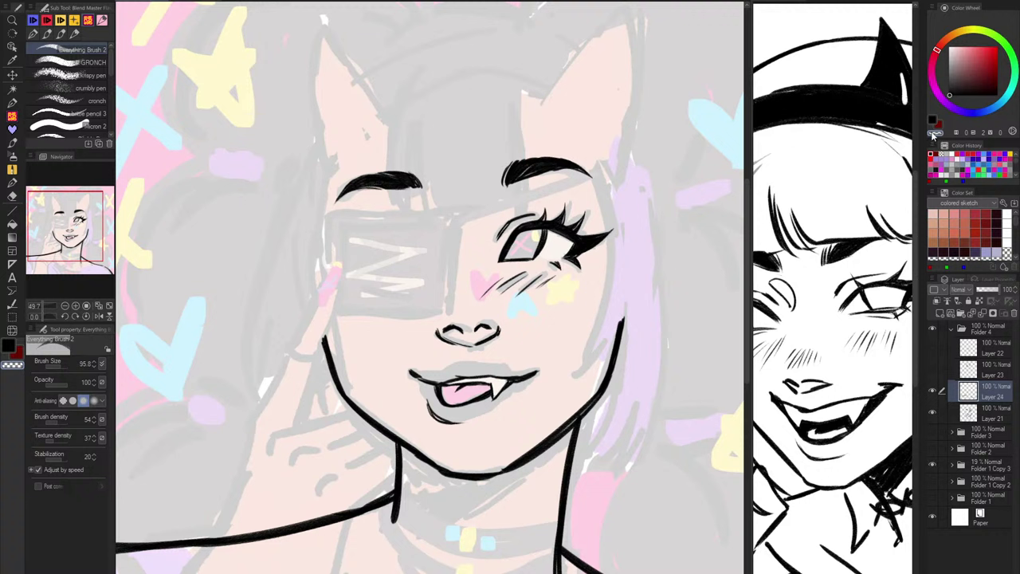
{"action": "left_click", "coordinate": [933, 121]}
{"action": "left_click", "coordinate": [937, 132]}
Step: Examine the command categories and the Options entries in the Shortcut Settings, and close the dialog
{"action": "left_click", "coordinate": [14, 1]}
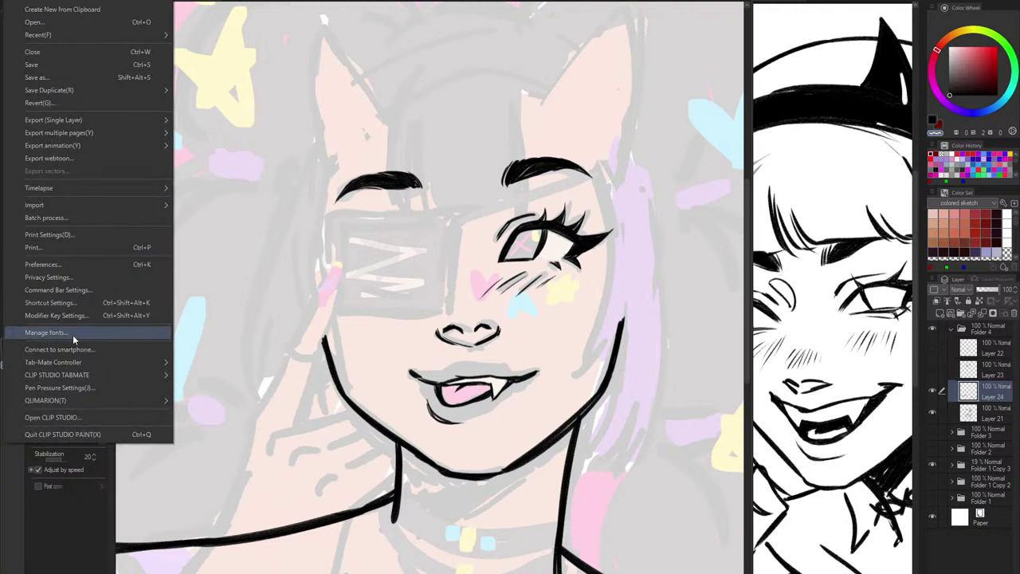
{"action": "mouse_move", "coordinate": [38, 0]}
{"action": "left_click", "coordinate": [88, 303]}
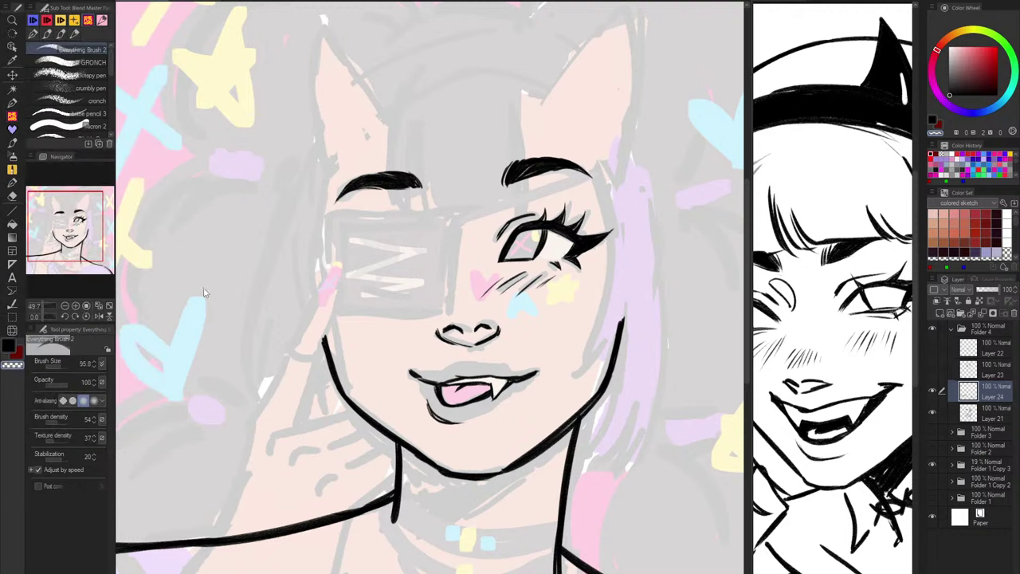
{"action": "left_click", "coordinate": [467, 136]}
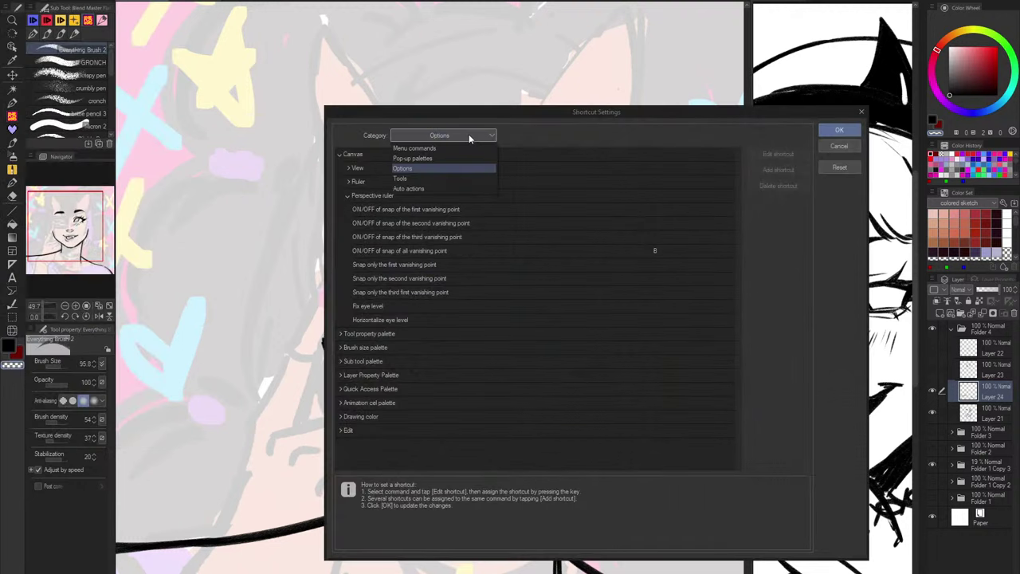
{"action": "left_click", "coordinate": [469, 134]}
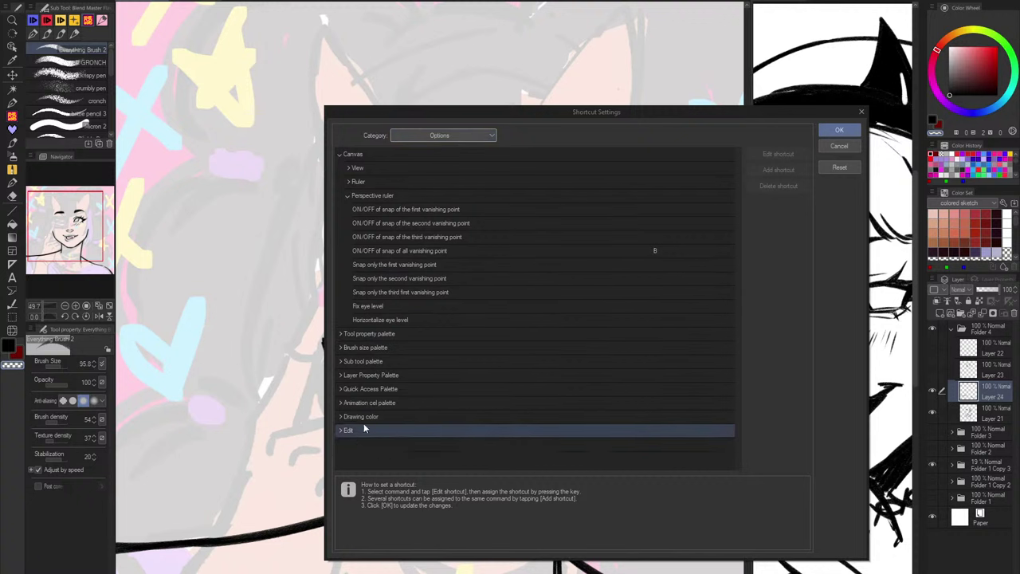
{"action": "left_click", "coordinate": [450, 136]}
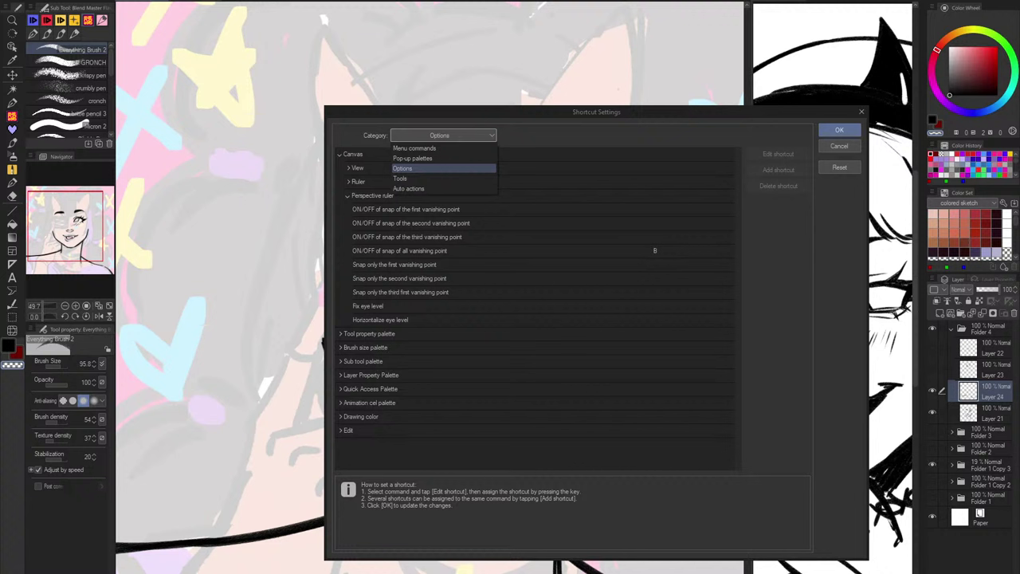
{"action": "key", "text": "Escape"}
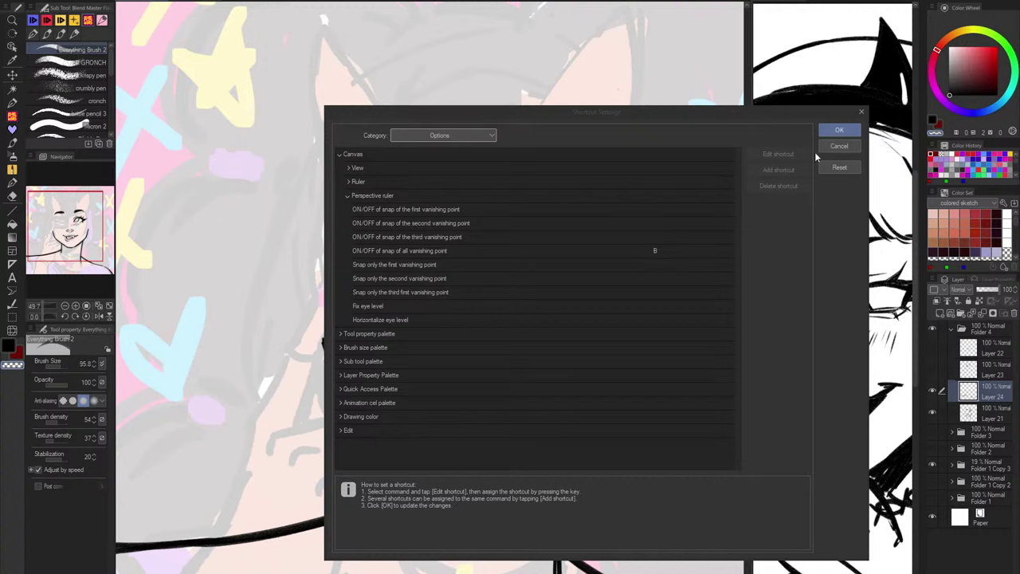
{"action": "left_click", "coordinate": [845, 134]}
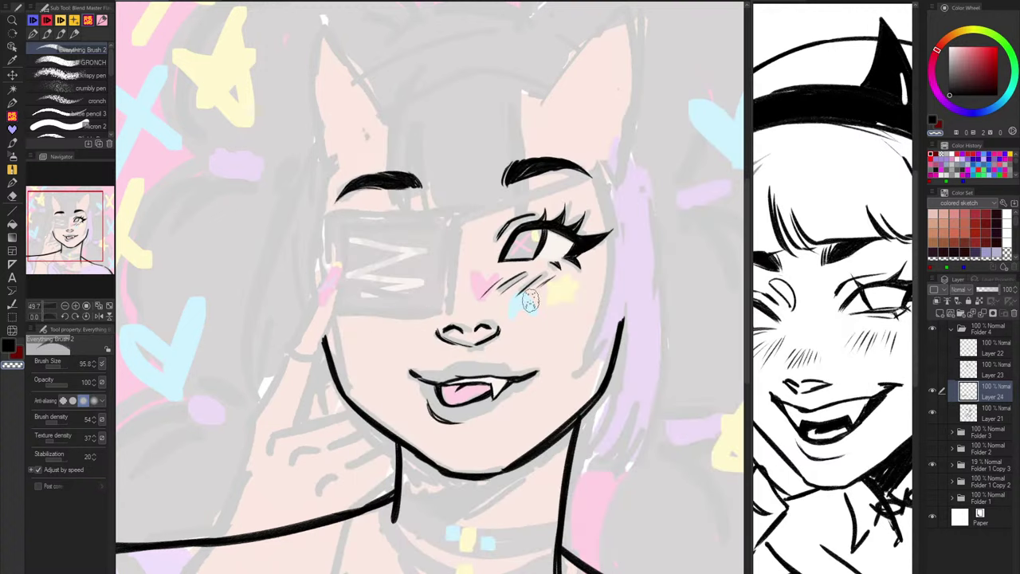
Step: Check which lines are on Layer 24 by toggling its visibility, and merge it down into Layer 21
{"action": "left_click", "coordinate": [932, 391]}
{"action": "left_click", "coordinate": [933, 391]}
{"action": "left_click", "coordinate": [982, 314]}
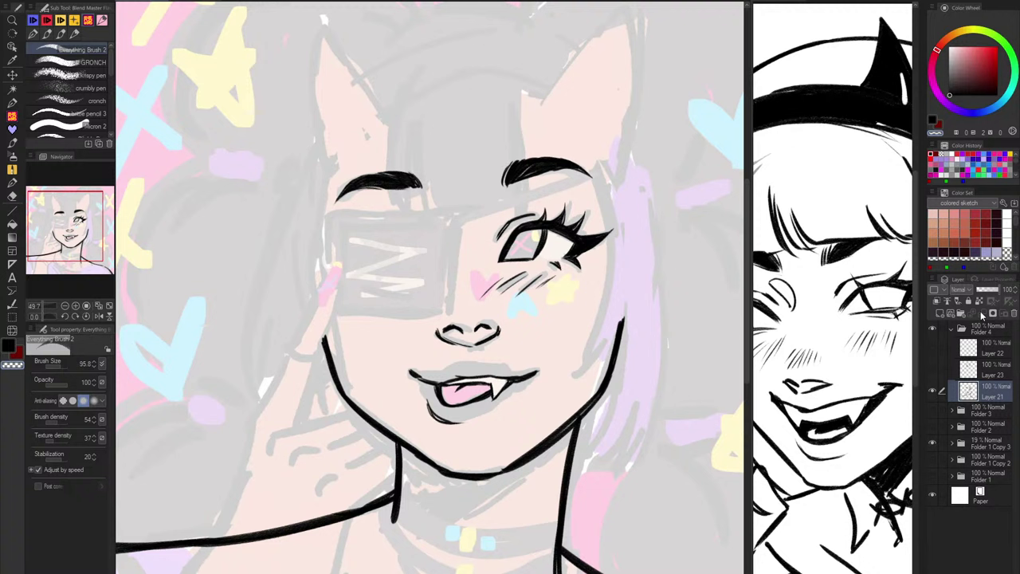
Step: Add a new layer above Layer 21 and ink the eyepatch's upper edge in black with the brush at 62.8
{"action": "left_click", "coordinate": [462, 231]}
{"action": "mouse_move", "coordinate": [486, 219]}
{"action": "left_mouse_down"}
{"action": "mouse_move", "coordinate": [422, 232]}
{"action": "mouse_move", "coordinate": [472, 215]}
{"action": "left_mouse_up"}
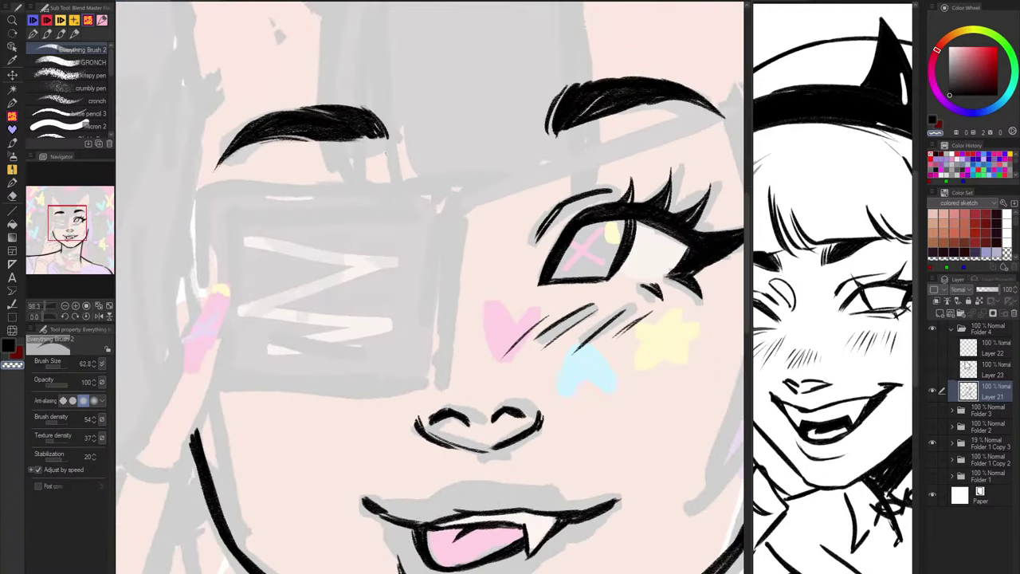
{"action": "left_click", "coordinate": [940, 313]}
{"action": "mouse_move", "coordinate": [446, 196]}
{"action": "left_mouse_down"}
{"action": "mouse_move", "coordinate": [312, 184]}
{"action": "mouse_move", "coordinate": [201, 215]}
{"action": "mouse_move", "coordinate": [206, 335]}
{"action": "left_mouse_up"}
{"action": "key", "text": "ctrl+z"}
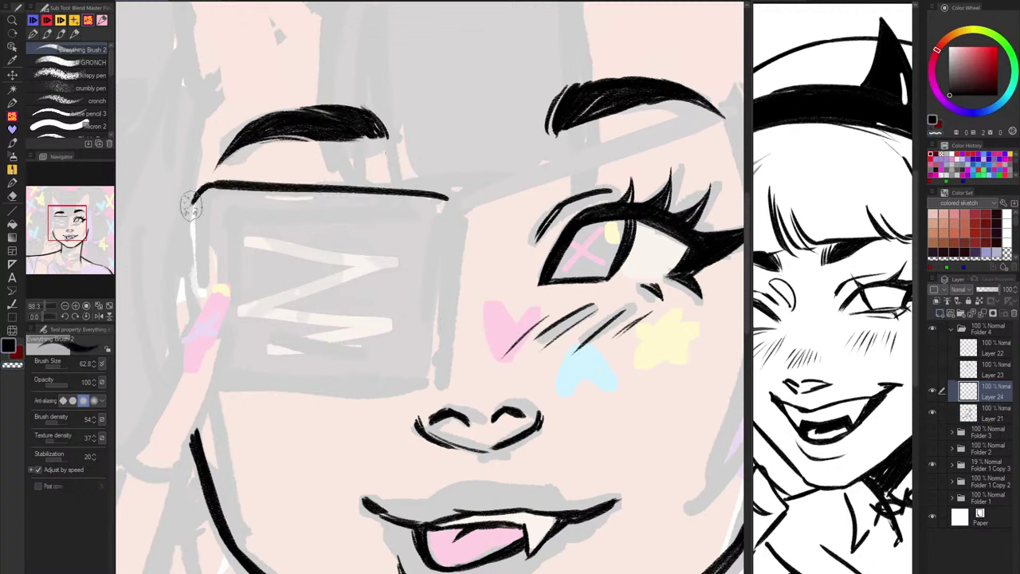
Step: Ink the eyepatch's outer vertical edge from its upper corner down to a cut lower corner
{"action": "mouse_move", "coordinate": [202, 192]}
{"action": "left_mouse_down"}
{"action": "mouse_move", "coordinate": [201, 391]}
{"action": "mouse_move", "coordinate": [413, 408]}
{"action": "mouse_move", "coordinate": [193, 392]}
{"action": "mouse_move", "coordinate": [198, 377]}
{"action": "mouse_move", "coordinate": [221, 406]}
{"action": "mouse_move", "coordinate": [212, 393]}
{"action": "mouse_move", "coordinate": [426, 390]}
{"action": "left_mouse_up"}
{"action": "key", "text": "ctrl+z"}
{"action": "key", "text": "c"}
{"action": "mouse_move", "coordinate": [208, 379]}
{"action": "left_mouse_down"}
{"action": "mouse_move", "coordinate": [185, 377]}
{"action": "mouse_move", "coordinate": [391, 391]}
{"action": "left_mouse_up"}
{"action": "key", "text": "c"}
{"action": "key", "text": "ctrl+z"}
Step: Ink the eyepatch's lower edge, redrawing it until it runs smoothly from the outer corner to the nose-side corner
{"action": "left_click_drag", "start_coordinate": [221, 387], "coordinate": [373, 399]}
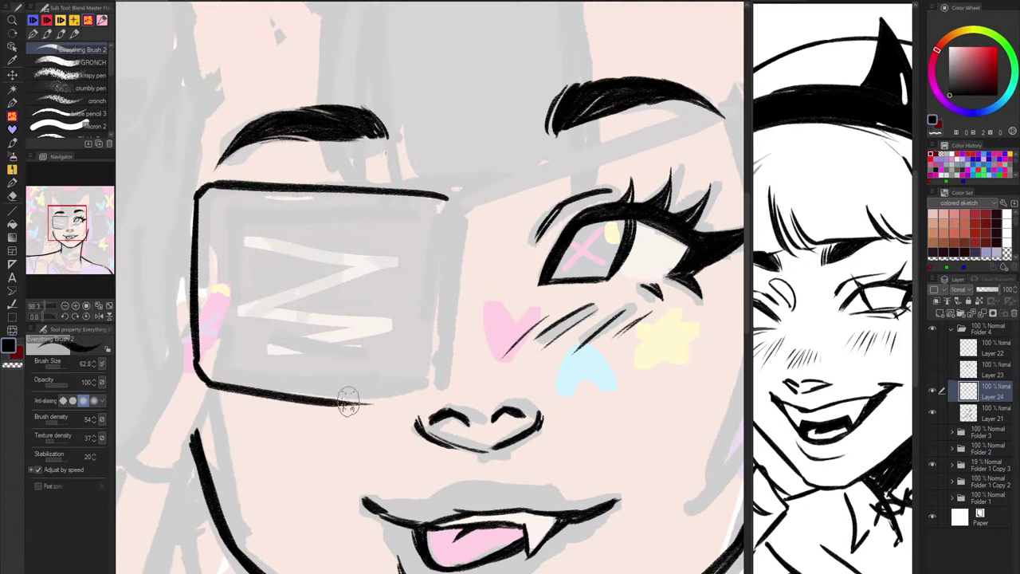
{"action": "key", "text": "ctrl+z"}
{"action": "left_click_drag", "start_coordinate": [201, 381], "coordinate": [386, 401]}
{"action": "key", "text": "ctrl+z"}
{"action": "left_click_drag", "start_coordinate": [206, 381], "coordinate": [329, 397]}
{"action": "key", "text": "ctrl+z"}
{"action": "left_click_drag", "start_coordinate": [206, 381], "coordinate": [378, 395]}
{"action": "key", "text": "ctrl+z"}
{"action": "mouse_move", "coordinate": [295, 393]}
{"action": "left_mouse_down"}
{"action": "mouse_move", "coordinate": [418, 401]}
{"action": "mouse_move", "coordinate": [357, 379]}
{"action": "mouse_move", "coordinate": [409, 392]}
{"action": "mouse_move", "coordinate": [376, 398]}
{"action": "mouse_move", "coordinate": [429, 394]}
{"action": "mouse_move", "coordinate": [386, 395]}
{"action": "mouse_move", "coordinate": [424, 381]}
{"action": "left_mouse_up"}
Step: Trim the end of the eyepatch's upper edge and ink a cut corner and the nose-side vertical edge
{"action": "key", "text": "c"}
{"action": "left_click_drag", "start_coordinate": [433, 177], "coordinate": [449, 227]}
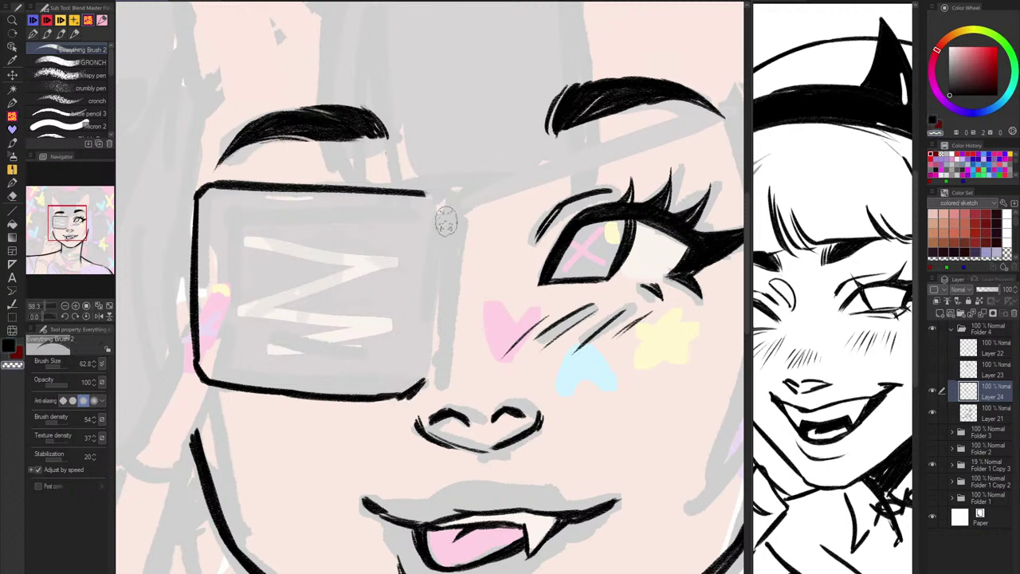
{"action": "key", "text": "c"}
{"action": "mouse_move", "coordinate": [421, 194]}
{"action": "left_mouse_down"}
{"action": "mouse_move", "coordinate": [441, 227]}
{"action": "mouse_move", "coordinate": [425, 372]}
{"action": "left_mouse_up"}
{"action": "key", "text": "ctrl+z"}
{"action": "left_click_drag", "start_coordinate": [438, 217], "coordinate": [429, 366]}
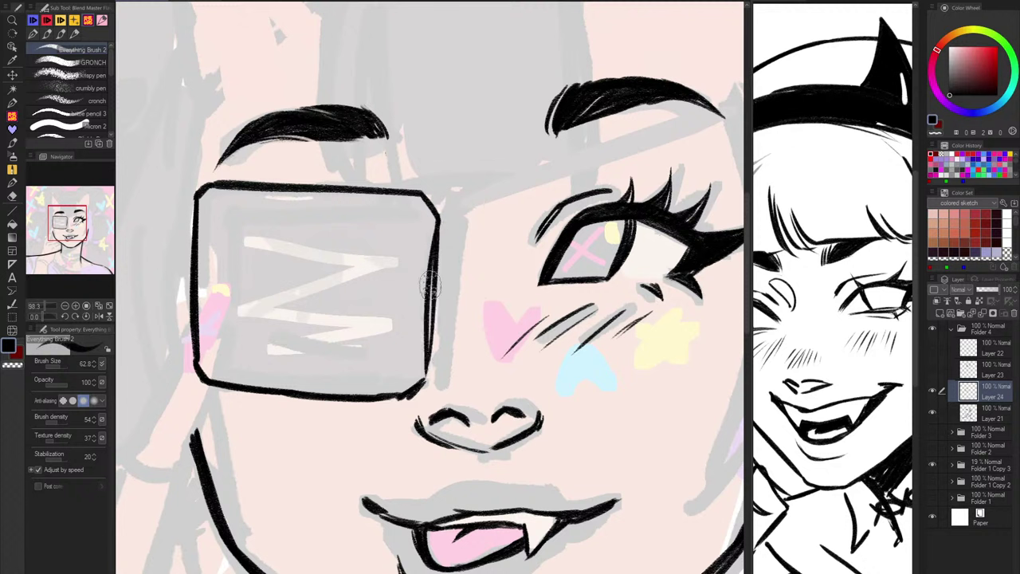
{"action": "left_click_drag", "start_coordinate": [430, 281], "coordinate": [427, 380]}
{"action": "key", "text": "c"}
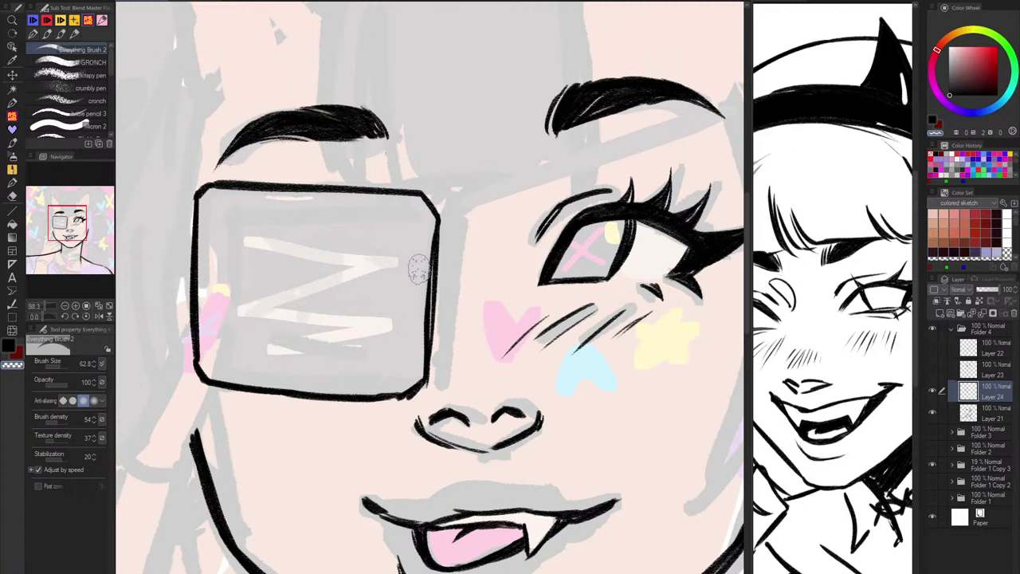
{"action": "key", "text": "c"}
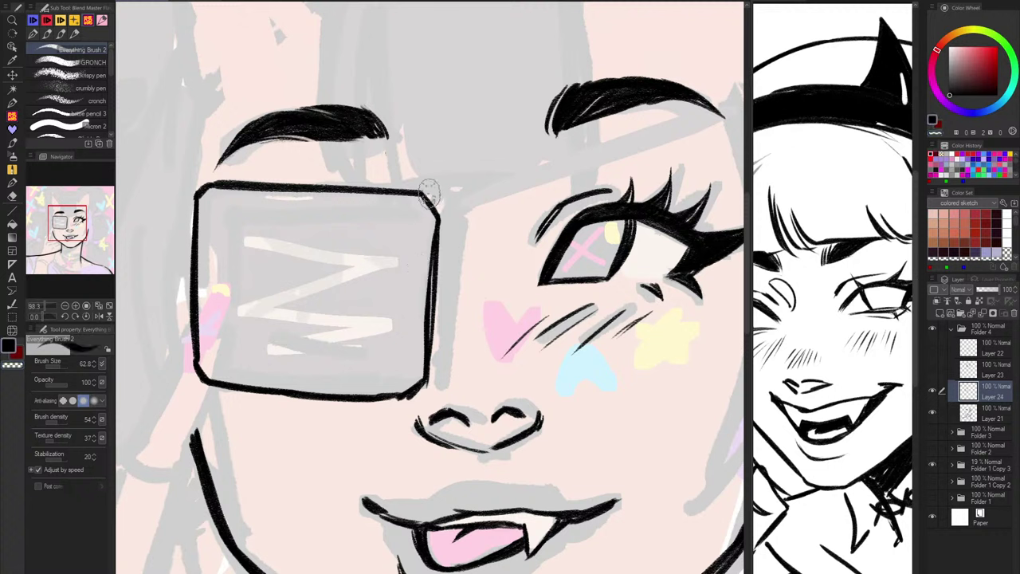
Step: Ink the eyepatch strap's line from the upper nose-side corner diagonally up past the open eye's brow to the temple
{"action": "left_click_drag", "start_coordinate": [428, 193], "coordinate": [459, 194]}
{"action": "key", "text": "ctrl+z"}
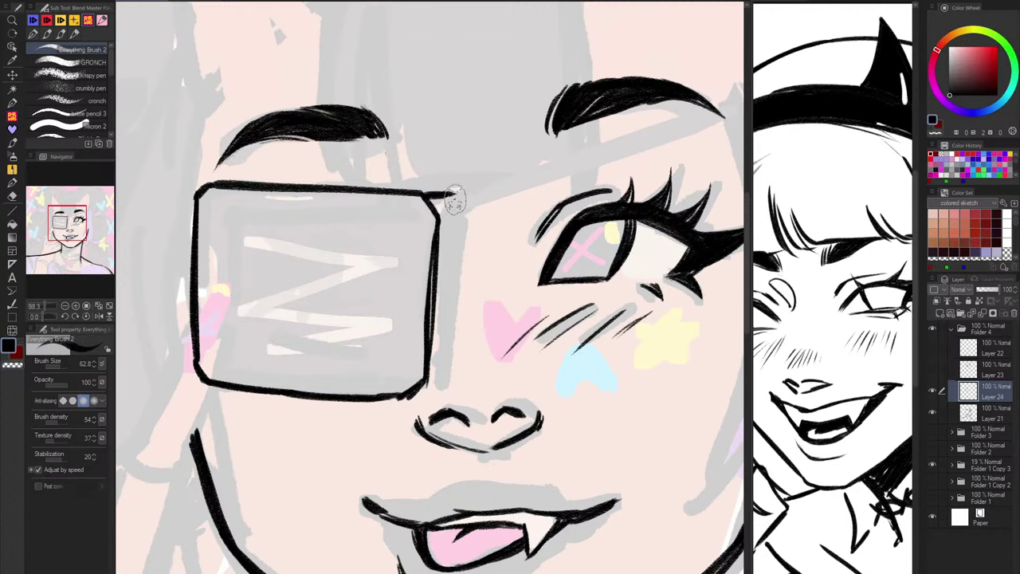
{"action": "scroll", "coordinate": [544, 184], "scroll_direction": "down", "scroll_amount": 3}
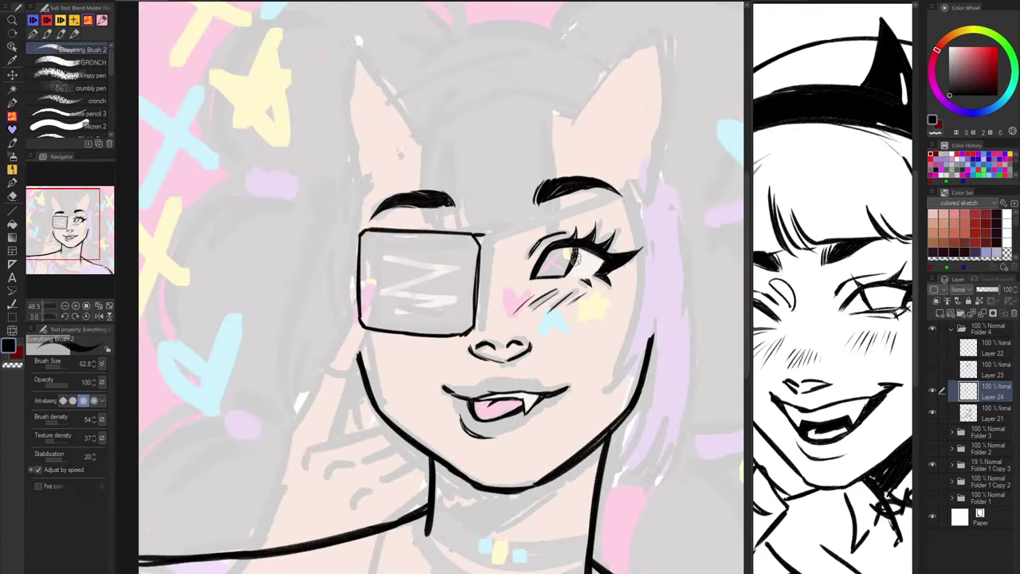
{"action": "scroll", "coordinate": [574, 253], "scroll_direction": "up", "scroll_amount": 3}
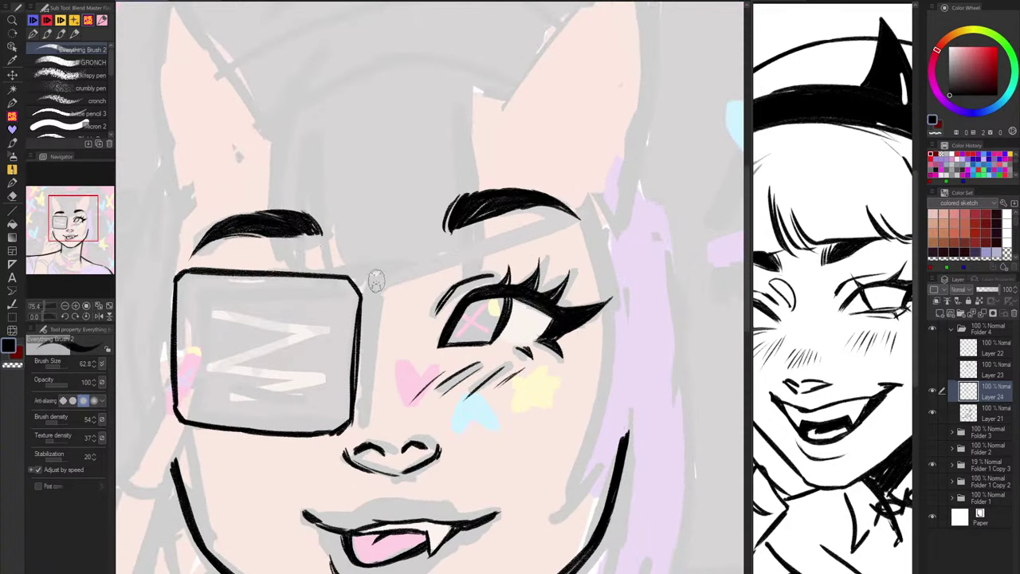
{"action": "left_click_drag", "start_coordinate": [364, 288], "coordinate": [565, 213]}
{"action": "key", "text": "ctrl+z"}
{"action": "left_click_drag", "start_coordinate": [361, 290], "coordinate": [603, 206]}
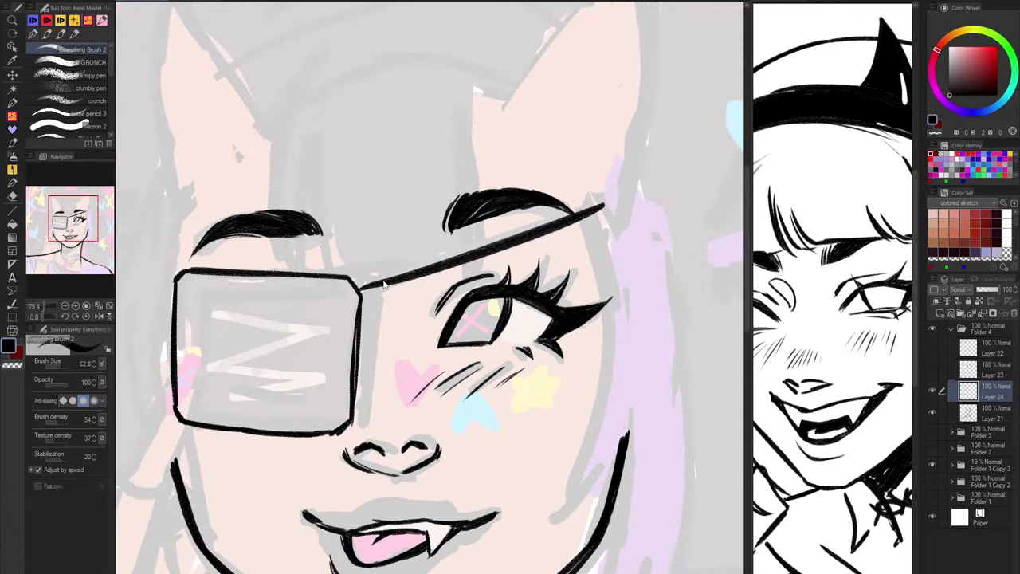
{"action": "key", "text": "ctrl+z"}
{"action": "mouse_move", "coordinate": [366, 286]}
{"action": "left_mouse_down"}
{"action": "mouse_move", "coordinate": [588, 205]}
{"action": "mouse_move", "coordinate": [369, 286]}
{"action": "left_mouse_up"}
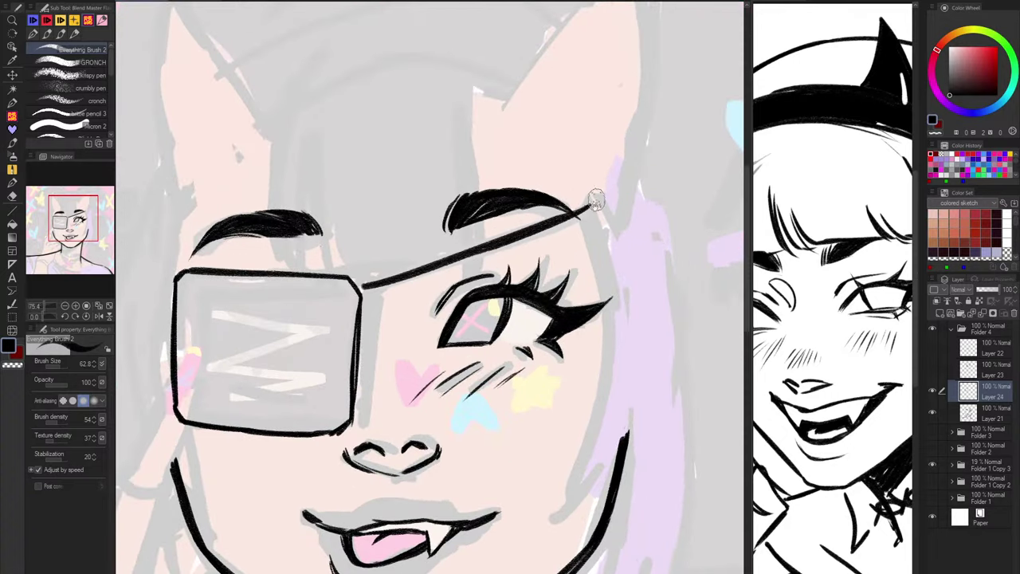
Step: Ink short strap lines extending outward from the eyepatch's upper and lower outer corners
{"action": "scroll", "coordinate": [478, 271], "scroll_direction": "down", "scroll_amount": 3}
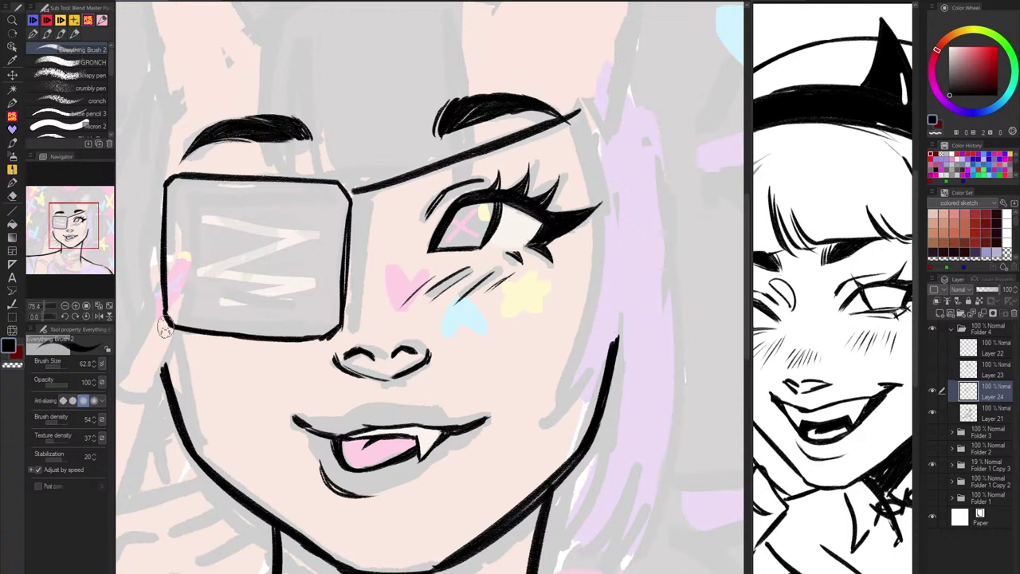
{"action": "left_click_drag", "start_coordinate": [165, 328], "coordinate": [158, 336]}
{"action": "left_click_drag", "start_coordinate": [164, 177], "coordinate": [127, 137]}
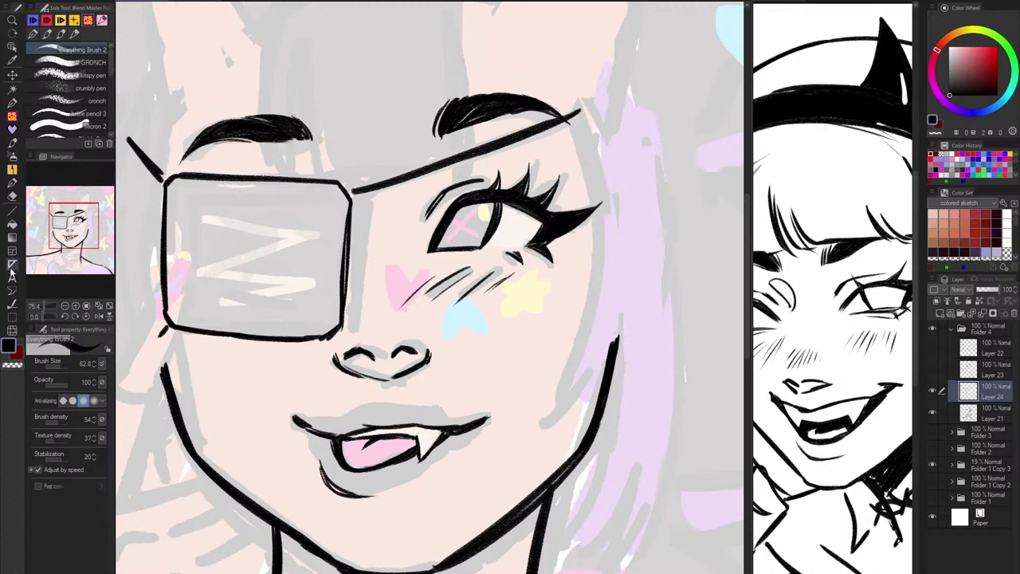
Step: Erase the eyepatch's lower edge and the lower ends of its vertical sides with the transparent brush at 93.7
{"action": "key", "text": "c"}
{"action": "key", "text": "]"}
{"action": "key", "text": "]"}
{"action": "left_click_drag", "start_coordinate": [174, 317], "coordinate": [306, 334]}
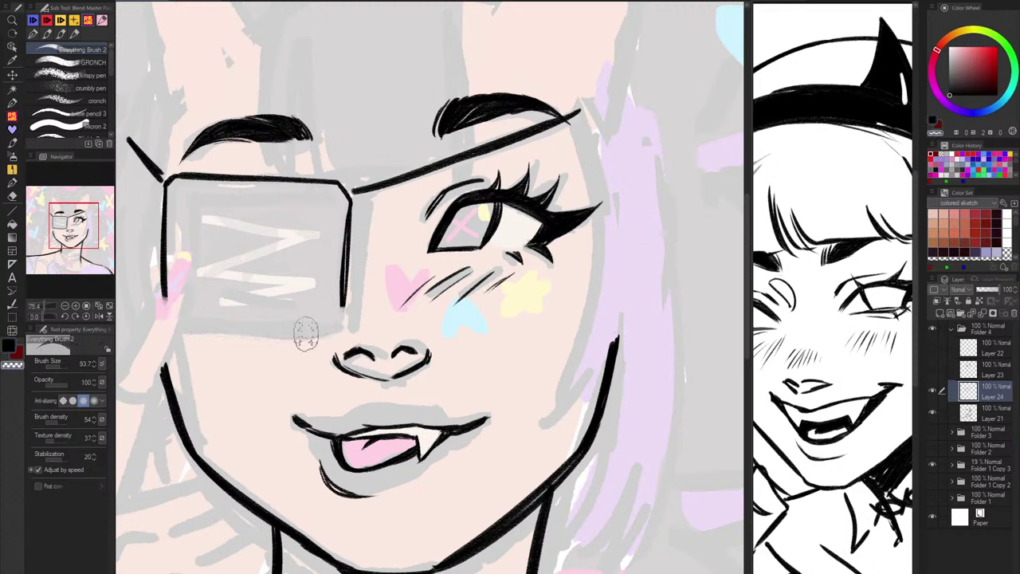
{"action": "left_click_drag", "start_coordinate": [205, 298], "coordinate": [369, 337]}
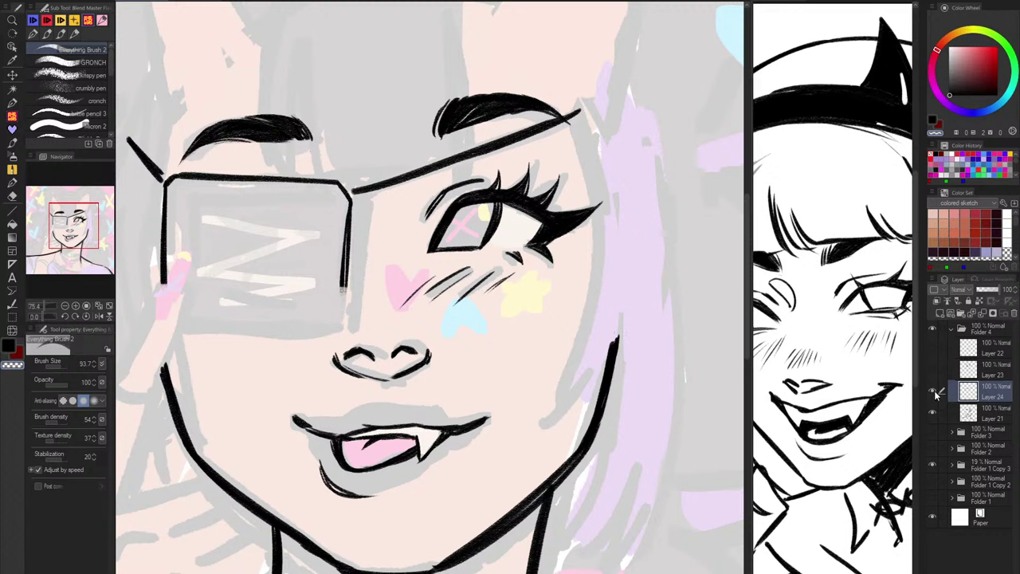
Step: Hide the eyepatch line layer and add a new layer above it
{"action": "left_click", "coordinate": [933, 391]}
{"action": "left_click", "coordinate": [940, 314]}
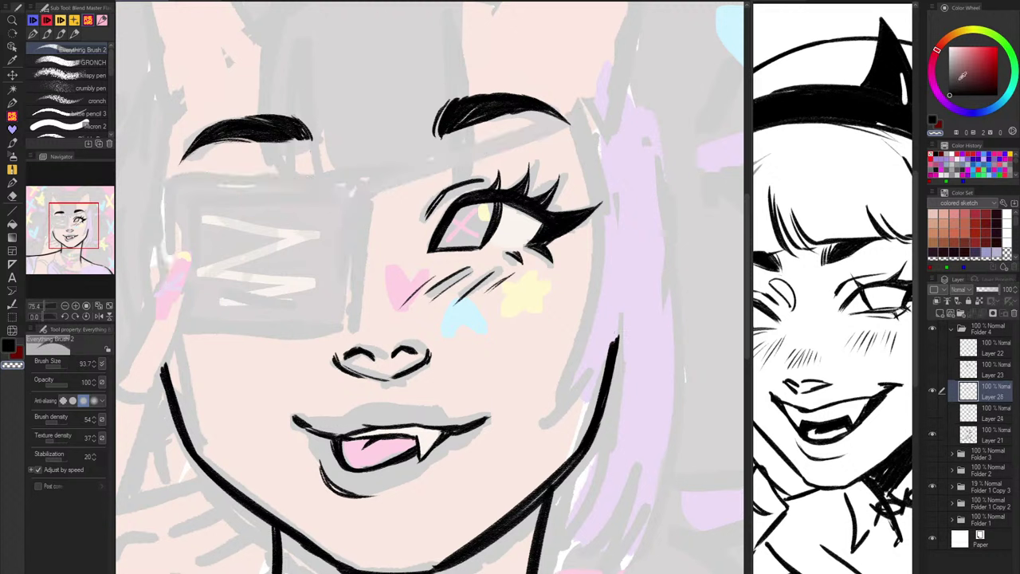
{"action": "key", "text": "c"}
{"action": "left_click", "coordinate": [13, 104]}
{"action": "left_click", "coordinate": [13, 117]}
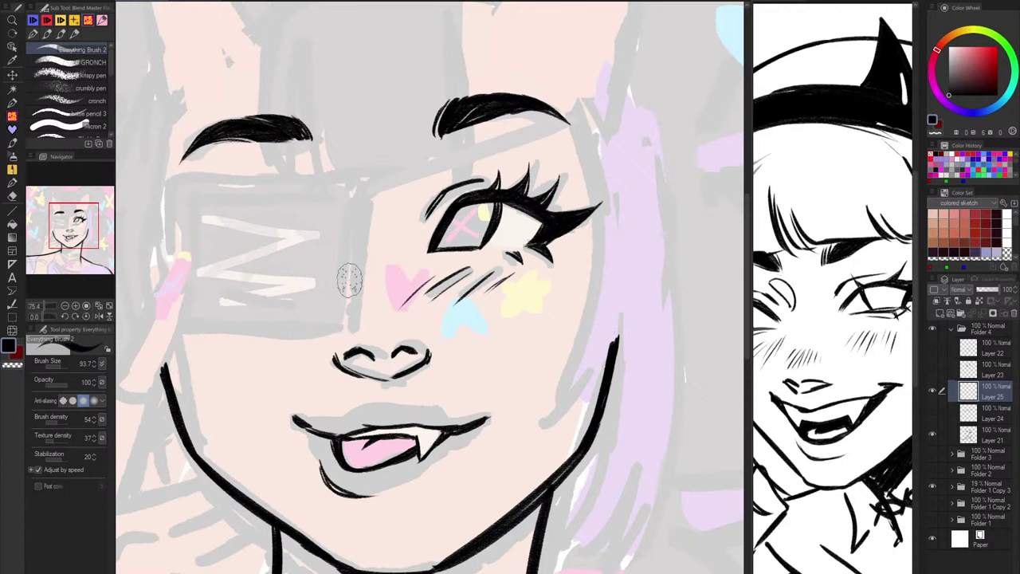
Step: Set the brush size to 56.4 and hide the newly added empty layer
{"action": "left_click", "coordinate": [348, 279]}
{"action": "left_click_drag", "start_coordinate": [547, 228], "coordinate": [546, 222]}
{"action": "left_click", "coordinate": [936, 391]}
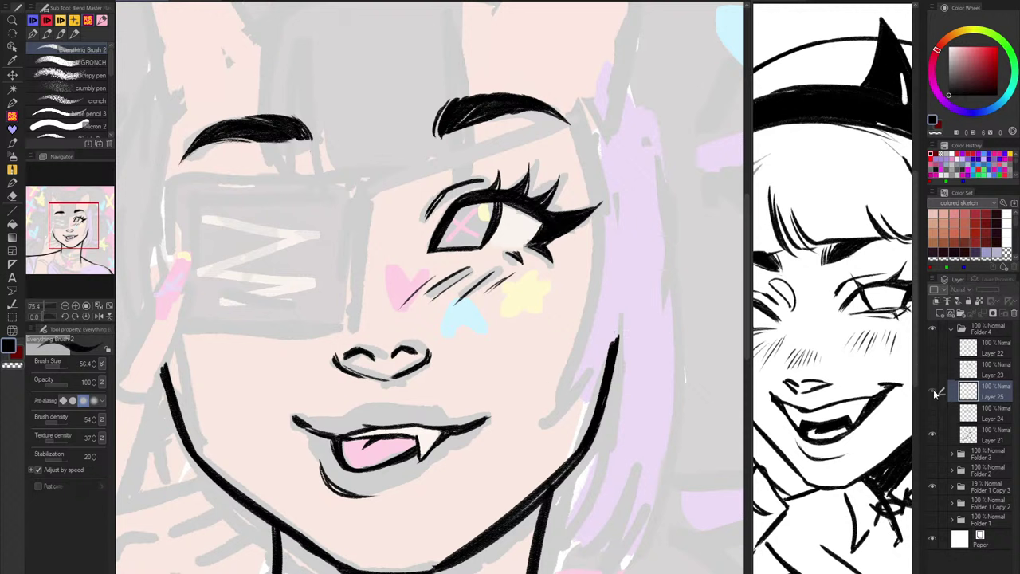
{"action": "left_click", "coordinate": [934, 391]}
{"action": "left_click", "coordinate": [934, 391]}
Step: Add another new layer for the neck area and make the face line-art layer, Layer 21, active again
{"action": "left_click_drag", "start_coordinate": [553, 429], "coordinate": [659, 257]}
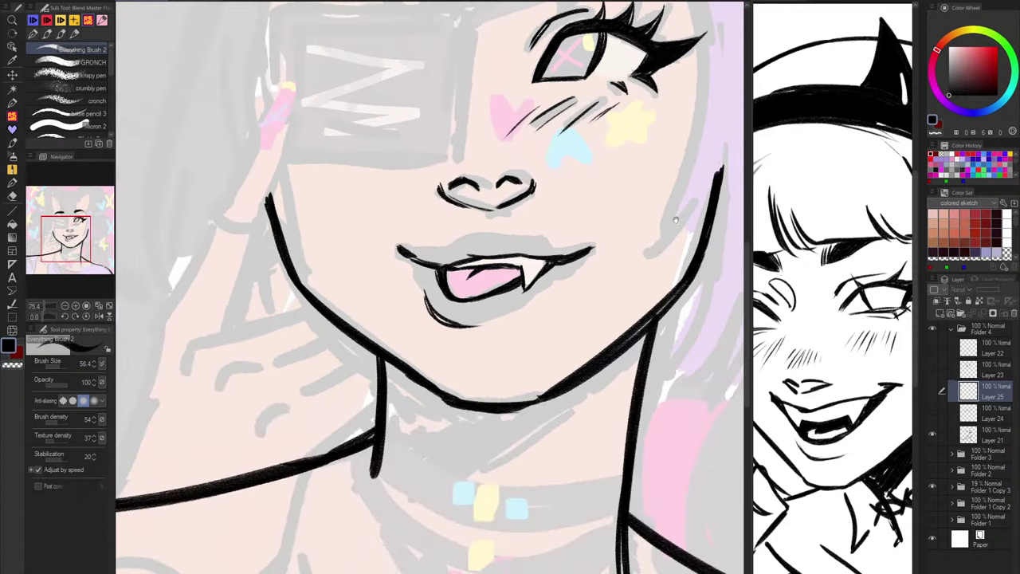
{"action": "mouse_move", "coordinate": [601, 428]}
{"action": "left_mouse_down"}
{"action": "mouse_move", "coordinate": [614, 421]}
{"action": "mouse_move", "coordinate": [643, 271]}
{"action": "mouse_move", "coordinate": [560, 300]}
{"action": "mouse_move", "coordinate": [575, 303]}
{"action": "left_mouse_up"}
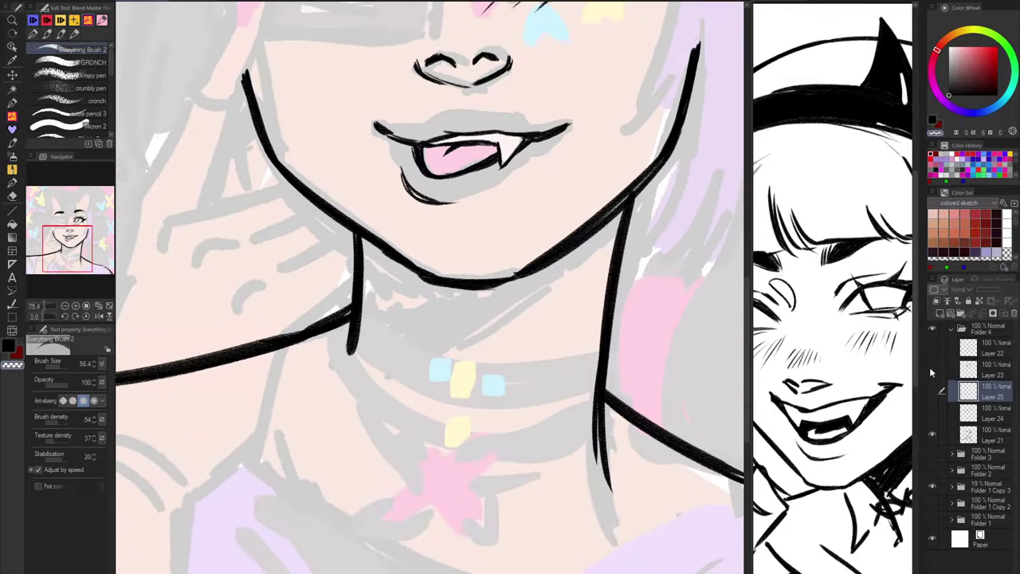
{"action": "left_click", "coordinate": [943, 316]}
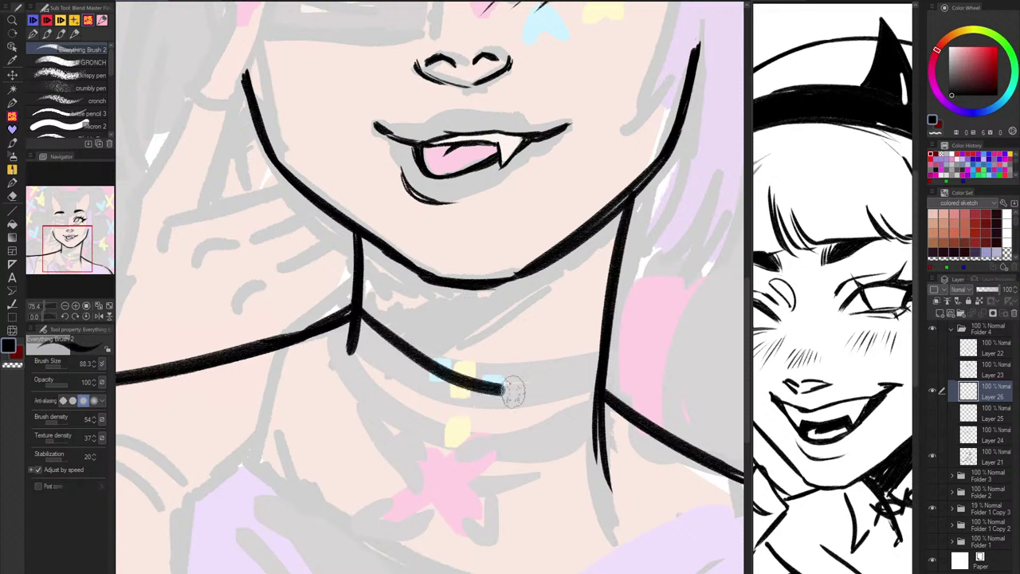
{"action": "left_click", "coordinate": [974, 454]}
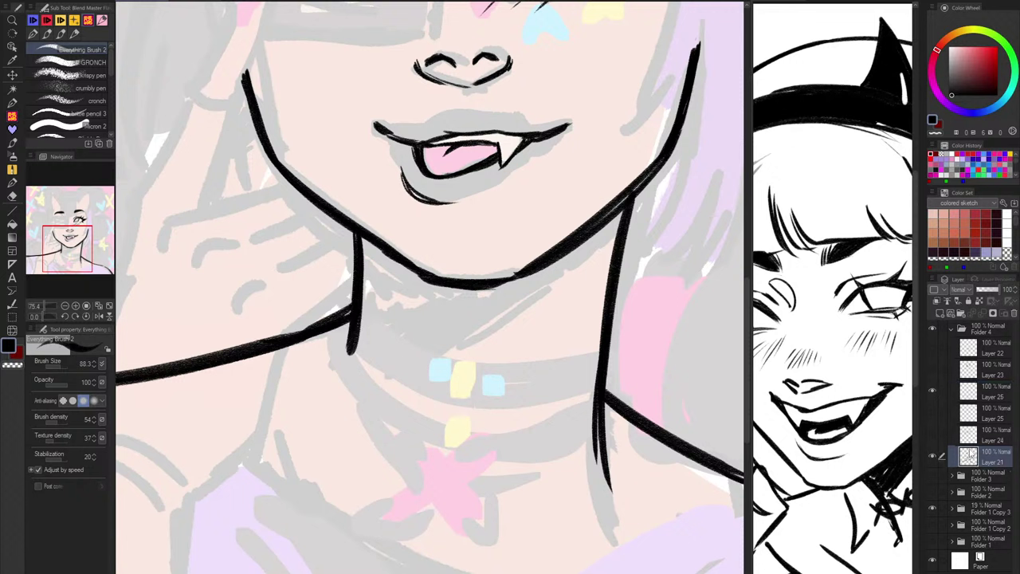
Step: Ink the lower contour of the cast shadow under the chin, from the neck line across to the opposite jaw
{"action": "mouse_move", "coordinate": [361, 287]}
{"action": "left_mouse_down"}
{"action": "mouse_move", "coordinate": [399, 327]}
{"action": "mouse_move", "coordinate": [438, 327]}
{"action": "mouse_move", "coordinate": [510, 302]}
{"action": "left_mouse_up"}
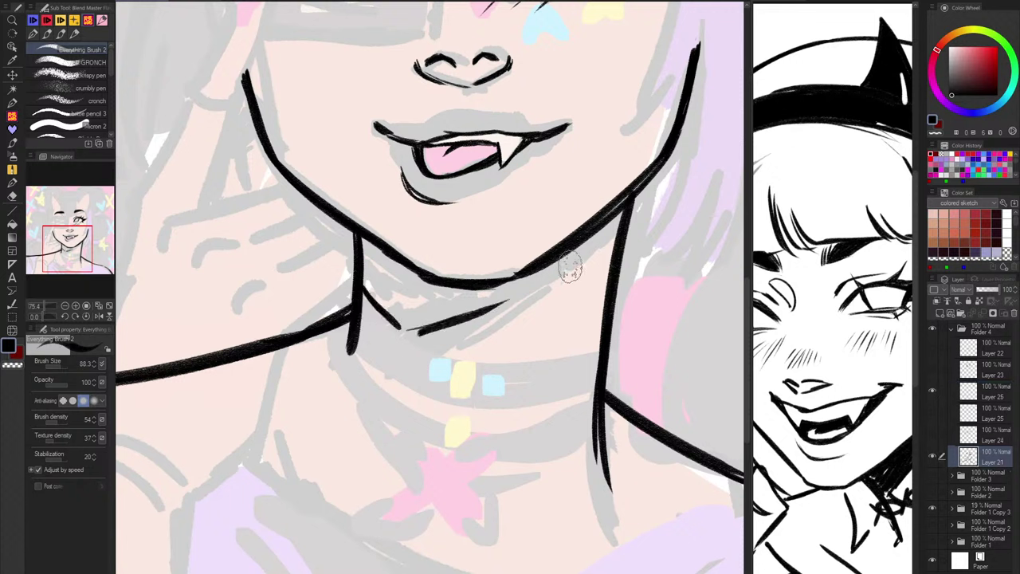
{"action": "mouse_move", "coordinate": [580, 245]}
{"action": "left_mouse_down"}
{"action": "mouse_move", "coordinate": [439, 330]}
{"action": "mouse_move", "coordinate": [592, 238]}
{"action": "mouse_move", "coordinate": [475, 310]}
{"action": "left_mouse_up"}
{"action": "left_click_drag", "start_coordinate": [400, 326], "coordinate": [437, 326]}
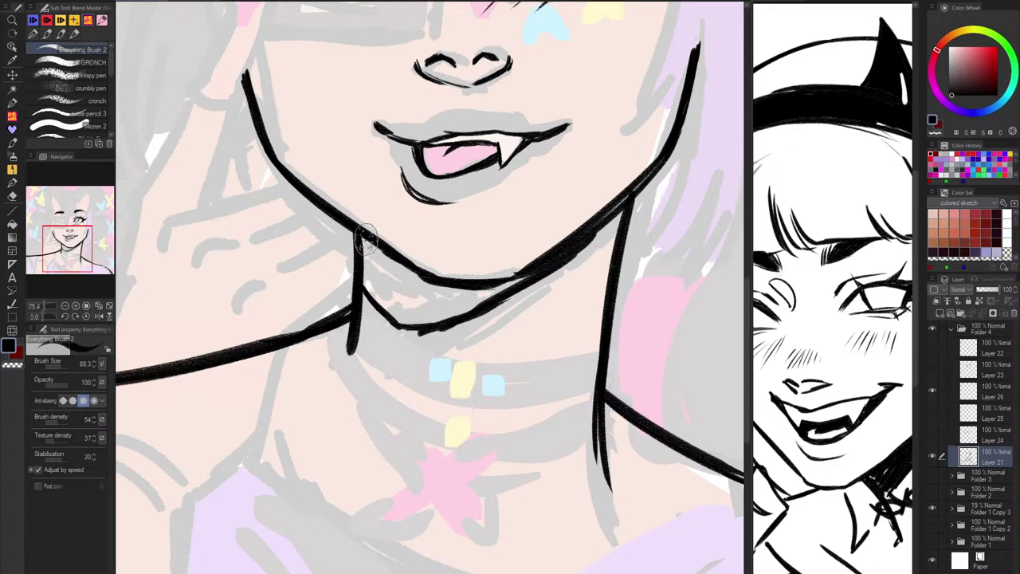
Step: Fill the cast shadow under the chin with solid black and trim its lower edge beside the neck with the transparent brush
{"action": "mouse_move", "coordinate": [367, 237]}
{"action": "left_mouse_down"}
{"action": "mouse_move", "coordinate": [372, 275]}
{"action": "mouse_move", "coordinate": [361, 271]}
{"action": "mouse_move", "coordinate": [373, 248]}
{"action": "mouse_move", "coordinate": [392, 274]}
{"action": "left_mouse_up"}
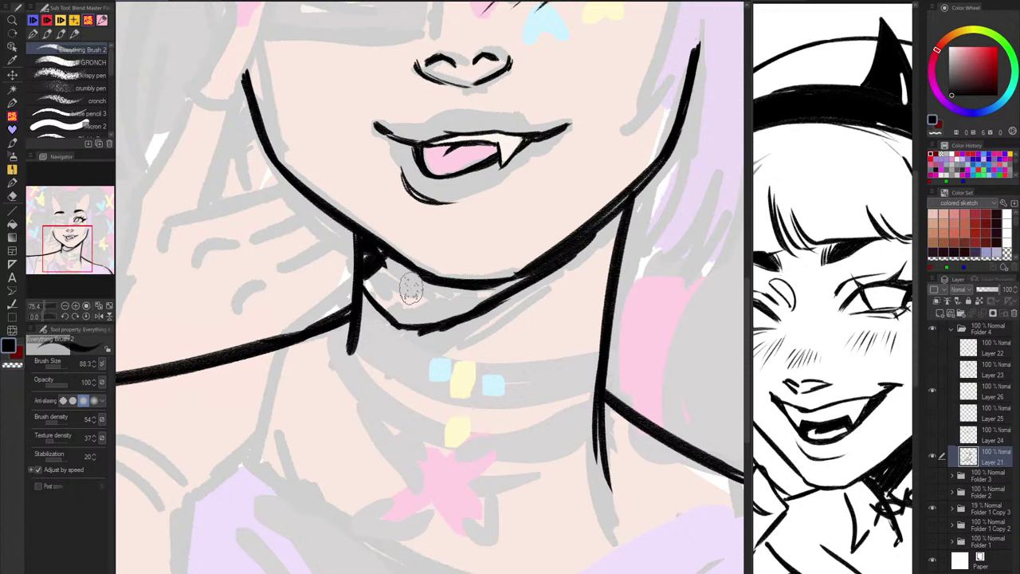
{"action": "mouse_move", "coordinate": [357, 261]}
{"action": "left_mouse_down"}
{"action": "mouse_move", "coordinate": [363, 289]}
{"action": "mouse_move", "coordinate": [381, 303]}
{"action": "mouse_move", "coordinate": [379, 266]}
{"action": "mouse_move", "coordinate": [403, 272]}
{"action": "mouse_move", "coordinate": [394, 261]}
{"action": "mouse_move", "coordinate": [419, 274]}
{"action": "mouse_move", "coordinate": [387, 295]}
{"action": "mouse_move", "coordinate": [403, 270]}
{"action": "mouse_move", "coordinate": [381, 284]}
{"action": "mouse_move", "coordinate": [398, 298]}
{"action": "mouse_move", "coordinate": [388, 302]}
{"action": "mouse_move", "coordinate": [460, 287]}
{"action": "mouse_move", "coordinate": [380, 304]}
{"action": "mouse_move", "coordinate": [424, 308]}
{"action": "mouse_move", "coordinate": [393, 315]}
{"action": "mouse_move", "coordinate": [478, 287]}
{"action": "mouse_move", "coordinate": [407, 321]}
{"action": "mouse_move", "coordinate": [529, 276]}
{"action": "mouse_move", "coordinate": [462, 294]}
{"action": "mouse_move", "coordinate": [374, 283]}
{"action": "mouse_move", "coordinate": [383, 264]}
{"action": "mouse_move", "coordinate": [450, 289]}
{"action": "mouse_move", "coordinate": [437, 302]}
{"action": "mouse_move", "coordinate": [373, 250]}
{"action": "mouse_move", "coordinate": [442, 294]}
{"action": "mouse_move", "coordinate": [397, 316]}
{"action": "mouse_move", "coordinate": [458, 302]}
{"action": "mouse_move", "coordinate": [434, 318]}
{"action": "mouse_move", "coordinate": [404, 317]}
{"action": "mouse_move", "coordinate": [455, 298]}
{"action": "mouse_move", "coordinate": [490, 309]}
{"action": "mouse_move", "coordinate": [627, 238]}
{"action": "mouse_move", "coordinate": [613, 224]}
{"action": "mouse_move", "coordinate": [423, 338]}
{"action": "mouse_move", "coordinate": [589, 259]}
{"action": "mouse_move", "coordinate": [411, 337]}
{"action": "mouse_move", "coordinate": [444, 315]}
{"action": "mouse_move", "coordinate": [418, 321]}
{"action": "mouse_move", "coordinate": [463, 283]}
{"action": "mouse_move", "coordinate": [414, 315]}
{"action": "mouse_move", "coordinate": [451, 312]}
{"action": "mouse_move", "coordinate": [414, 326]}
{"action": "mouse_move", "coordinate": [408, 319]}
{"action": "mouse_move", "coordinate": [430, 318]}
{"action": "mouse_move", "coordinate": [402, 332]}
{"action": "left_mouse_up"}
{"action": "key", "text": "ctrl+z"}
{"action": "key", "text": "ctrl+z"}
{"action": "key", "text": "ctrl+z"}
{"action": "key", "text": "ctrl+z"}
{"action": "key", "text": "c"}
{"action": "mouse_move", "coordinate": [369, 295]}
{"action": "left_mouse_down"}
{"action": "mouse_move", "coordinate": [419, 334]}
{"action": "mouse_move", "coordinate": [386, 315]}
{"action": "left_mouse_up"}
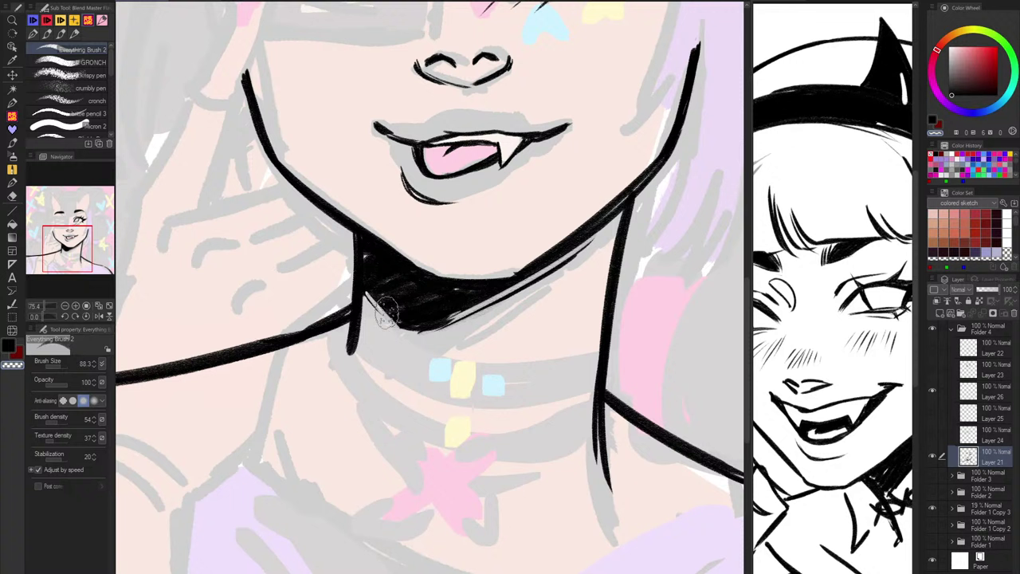
{"action": "key", "text": "c"}
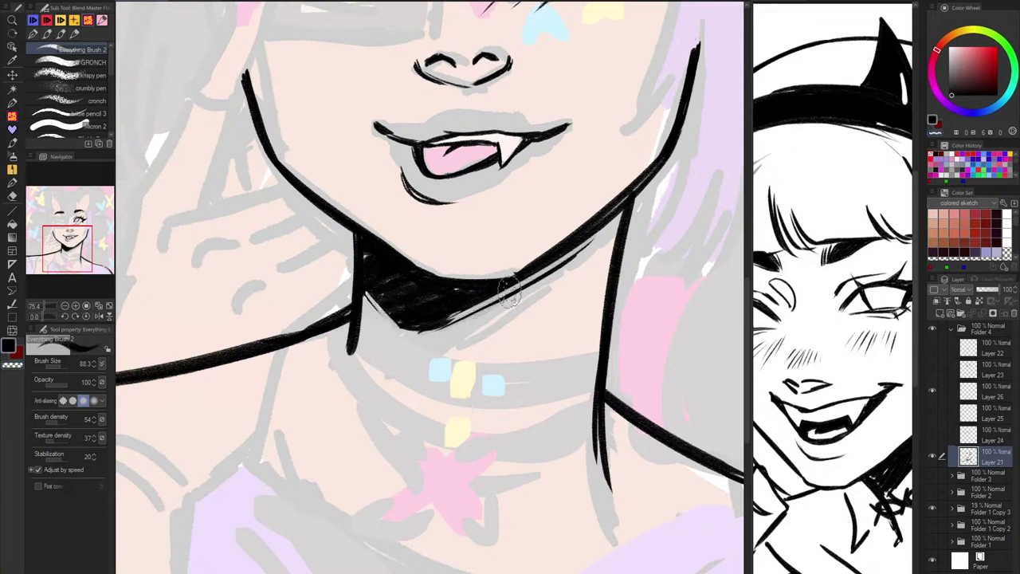
{"action": "key", "text": "c"}
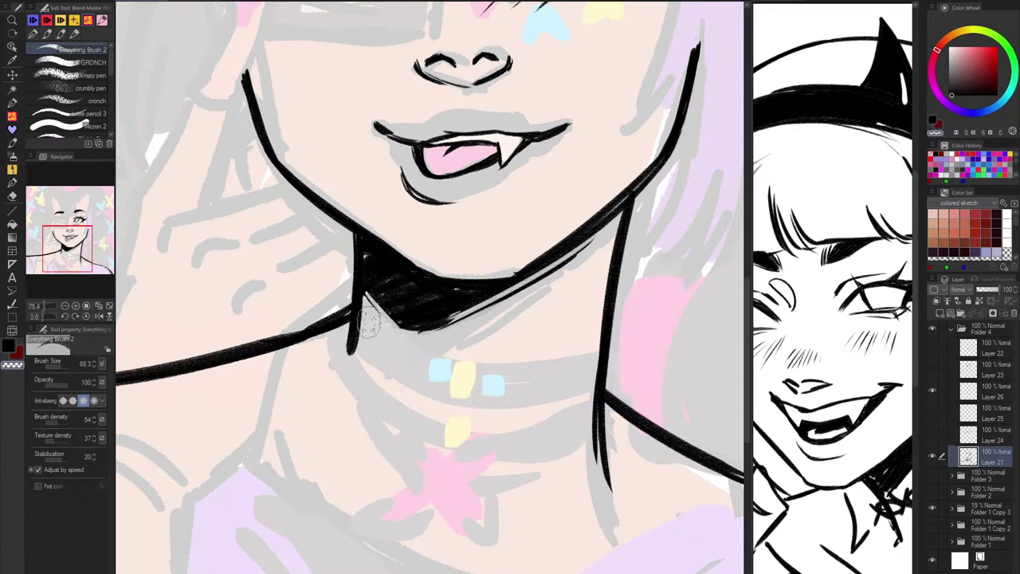
{"action": "mouse_move", "coordinate": [368, 322]}
{"action": "left_mouse_down"}
{"action": "mouse_move", "coordinate": [360, 303]}
{"action": "mouse_move", "coordinate": [511, 382]}
{"action": "mouse_move", "coordinate": [543, 385]}
{"action": "left_mouse_up"}
{"action": "key", "text": "c"}
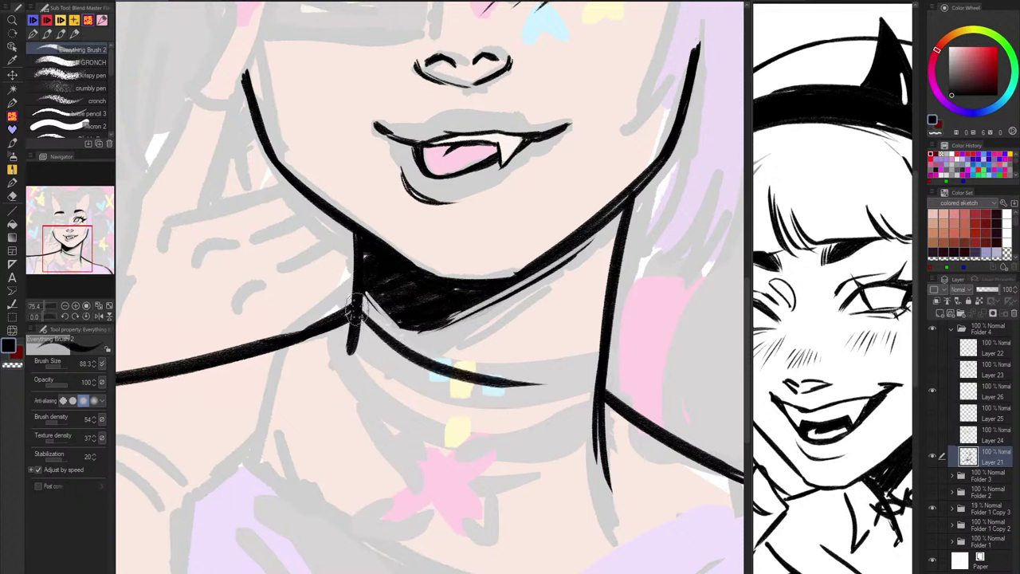
{"action": "key", "text": "ctrl+z"}
Step: Thin the lower end of the neck line where it meets the shoulder line beneath the chin shadow
{"action": "key", "text": "c"}
{"action": "left_click_drag", "start_coordinate": [363, 312], "coordinate": [355, 343]}
{"action": "key", "text": "c"}
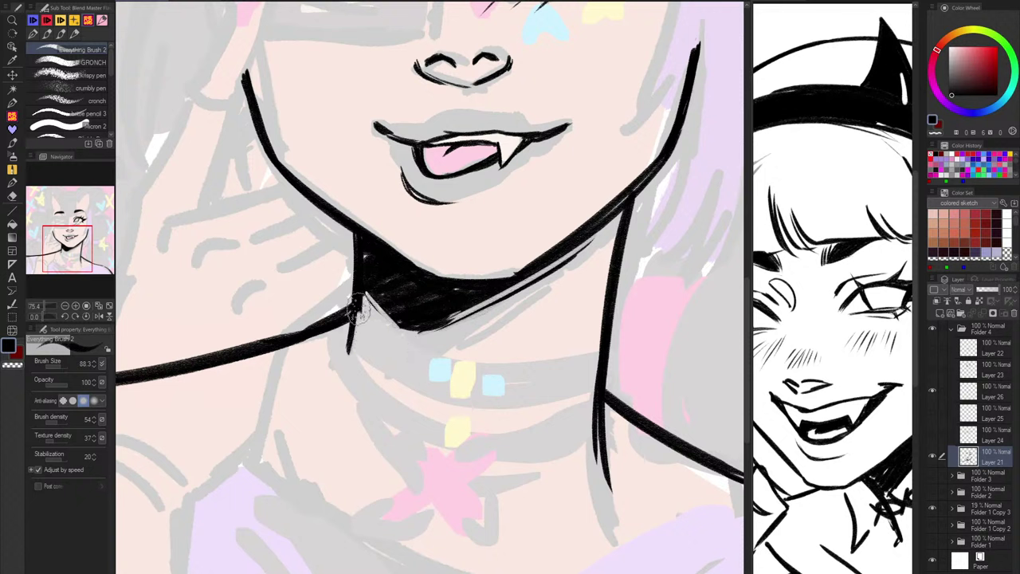
{"action": "left_click_drag", "start_coordinate": [361, 302], "coordinate": [349, 350]}
Step: Ink the choker's upper edge as a curve across the neck between both neck lines, at brush size 68.7
{"action": "left_click_drag", "start_coordinate": [362, 309], "coordinate": [485, 378]}
{"action": "key", "text": "ctrl+z"}
{"action": "mouse_move", "coordinate": [360, 307]}
{"action": "left_mouse_down"}
{"action": "mouse_move", "coordinate": [457, 368]}
{"action": "mouse_move", "coordinate": [522, 370]}
{"action": "left_mouse_up"}
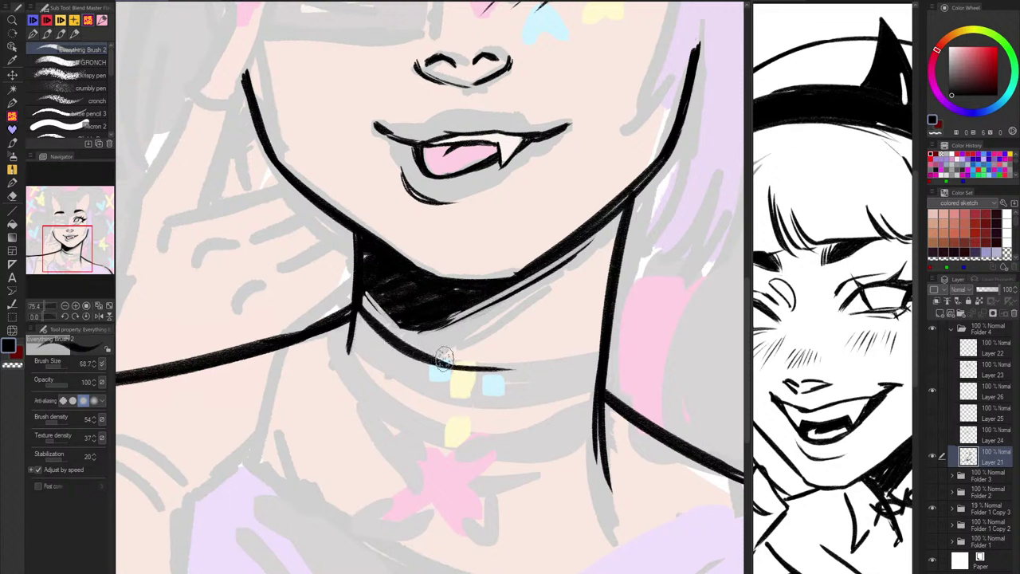
{"action": "key", "text": "bracketleft"}
{"action": "left_click_drag", "start_coordinate": [445, 365], "coordinate": [570, 361]}
{"action": "left_click_drag", "start_coordinate": [483, 375], "coordinate": [581, 355]}
{"action": "key", "text": "ctrl+z"}
{"action": "mouse_move", "coordinate": [507, 369]}
{"action": "left_mouse_down"}
{"action": "mouse_move", "coordinate": [531, 370]}
{"action": "mouse_move", "coordinate": [603, 342]}
{"action": "left_mouse_up"}
Step: Ink the choker's side edge and the outer ends of its lower edge, and clean its inner corner with the transparent brush
{"action": "key", "text": "bracketright"}
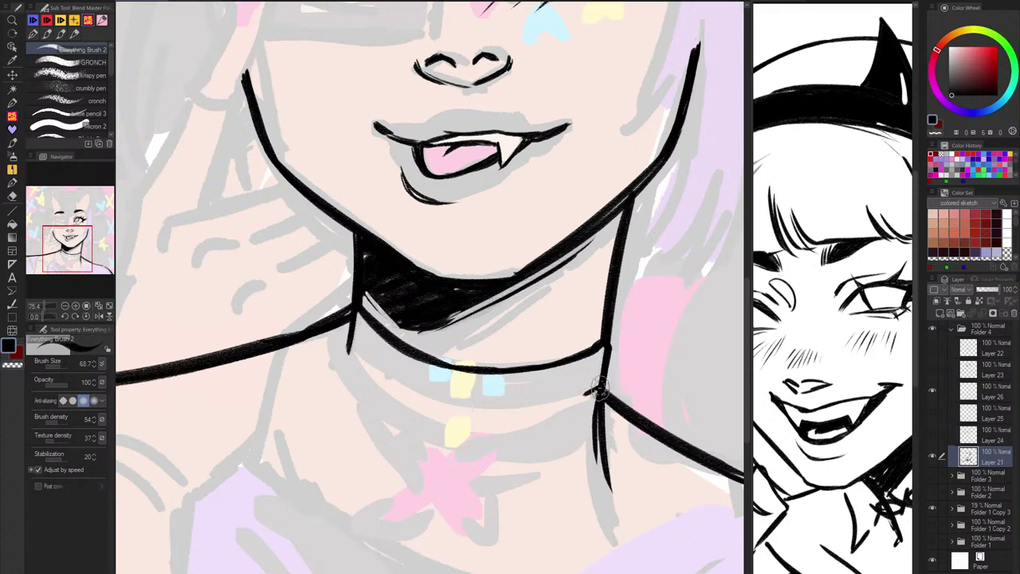
{"action": "left_click_drag", "start_coordinate": [599, 390], "coordinate": [564, 396]}
{"action": "mouse_move", "coordinate": [356, 309]}
{"action": "left_mouse_down"}
{"action": "mouse_move", "coordinate": [349, 334]}
{"action": "mouse_move", "coordinate": [554, 414]}
{"action": "left_mouse_up"}
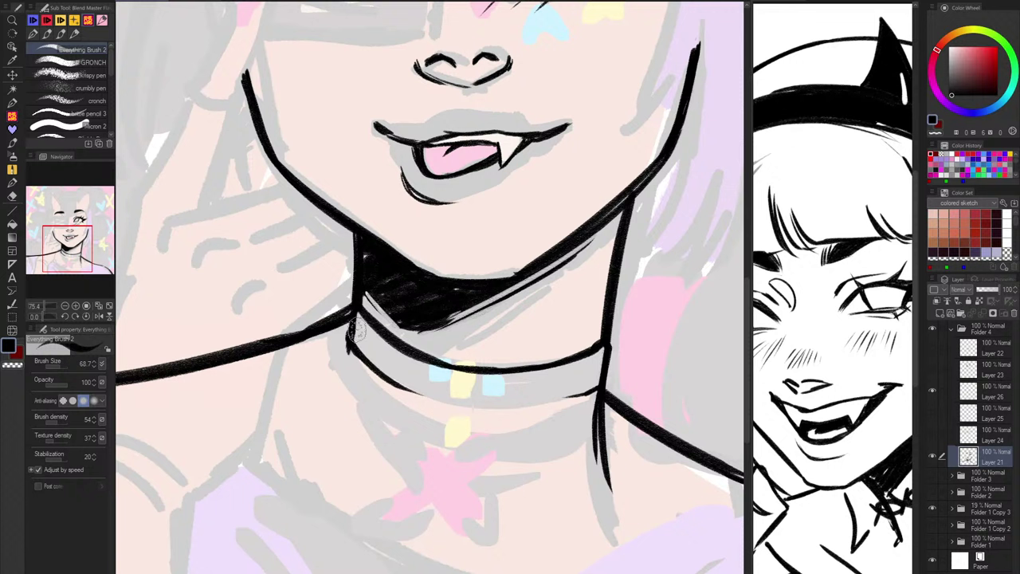
{"action": "key", "text": "c"}
{"action": "left_click_drag", "start_coordinate": [356, 338], "coordinate": [375, 356]}
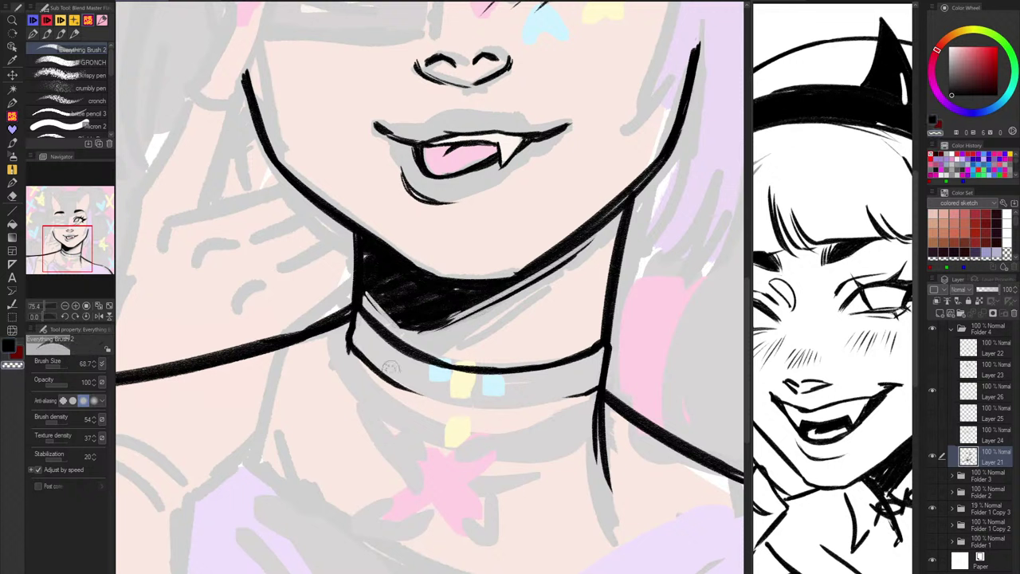
{"action": "key", "text": "c"}
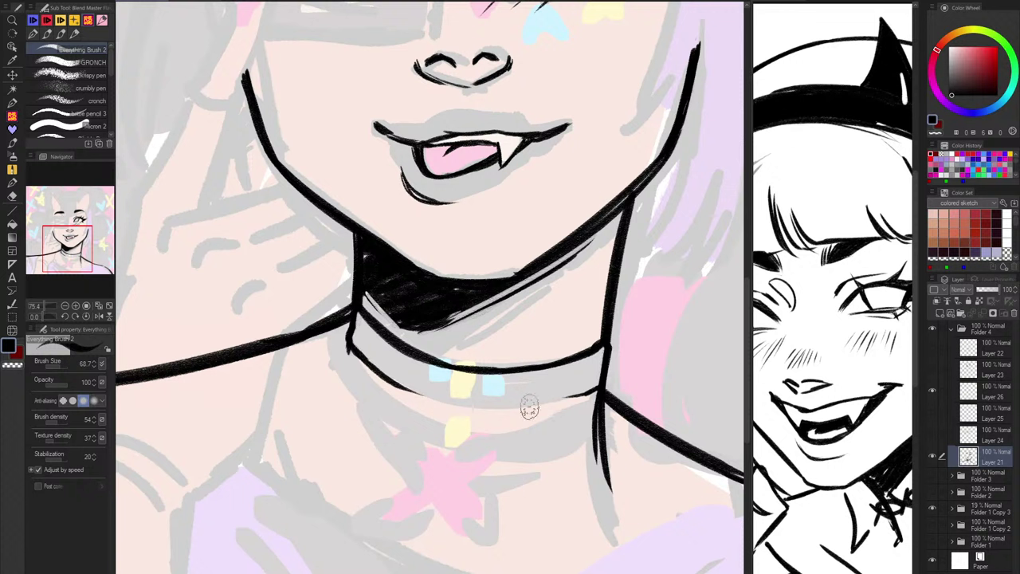
{"action": "left_click_drag", "start_coordinate": [360, 364], "coordinate": [506, 414]}
{"action": "key", "text": "ctrl+z"}
{"action": "left_click_drag", "start_coordinate": [363, 361], "coordinate": [510, 412]}
{"action": "key", "text": "ctrl+z"}
{"action": "mouse_move", "coordinate": [361, 359]}
{"action": "left_mouse_down"}
{"action": "mouse_move", "coordinate": [488, 410]}
{"action": "mouse_move", "coordinate": [406, 388]}
{"action": "mouse_move", "coordinate": [494, 416]}
{"action": "mouse_move", "coordinate": [444, 405]}
{"action": "mouse_move", "coordinate": [496, 415]}
{"action": "mouse_move", "coordinate": [419, 392]}
{"action": "mouse_move", "coordinate": [456, 400]}
{"action": "left_mouse_up"}
{"action": "key", "text": "ctrl+z"}
{"action": "key", "text": "ctrl+z"}
{"action": "key", "text": "ctrl+z"}
{"action": "key", "text": "ctrl+z"}
{"action": "left_click_drag", "start_coordinate": [393, 383], "coordinate": [502, 414]}
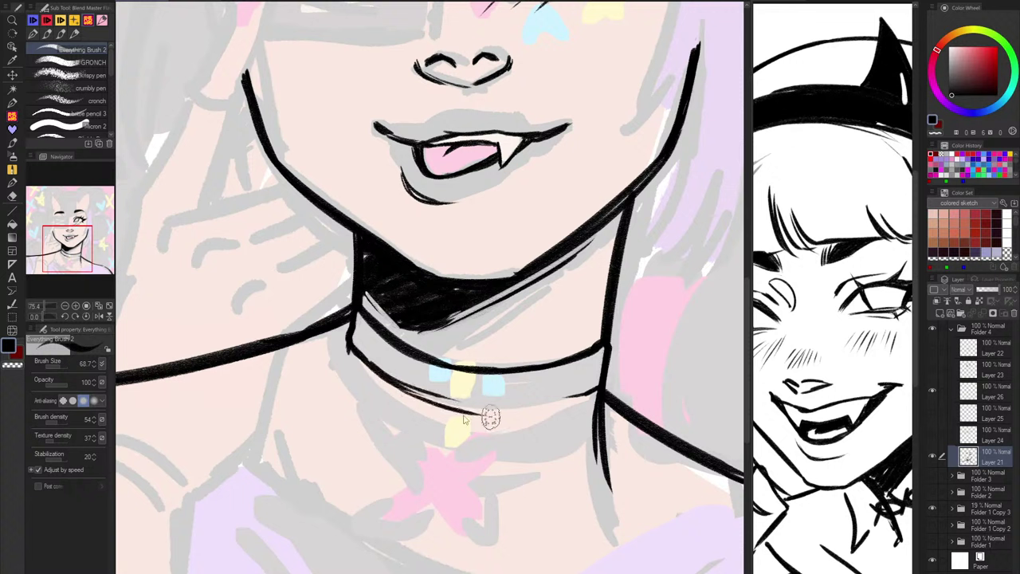
{"action": "key", "text": "ctrl+z"}
Step: Ink the middle of the choker's lower edge to join its two outer ends across the neck
{"action": "mouse_move", "coordinate": [387, 382]}
{"action": "left_mouse_down"}
{"action": "mouse_move", "coordinate": [485, 408]}
{"action": "mouse_move", "coordinate": [468, 409]}
{"action": "mouse_move", "coordinate": [406, 384]}
{"action": "mouse_move", "coordinate": [548, 403]}
{"action": "left_mouse_up"}
{"action": "left_click_drag", "start_coordinate": [456, 406], "coordinate": [579, 396]}
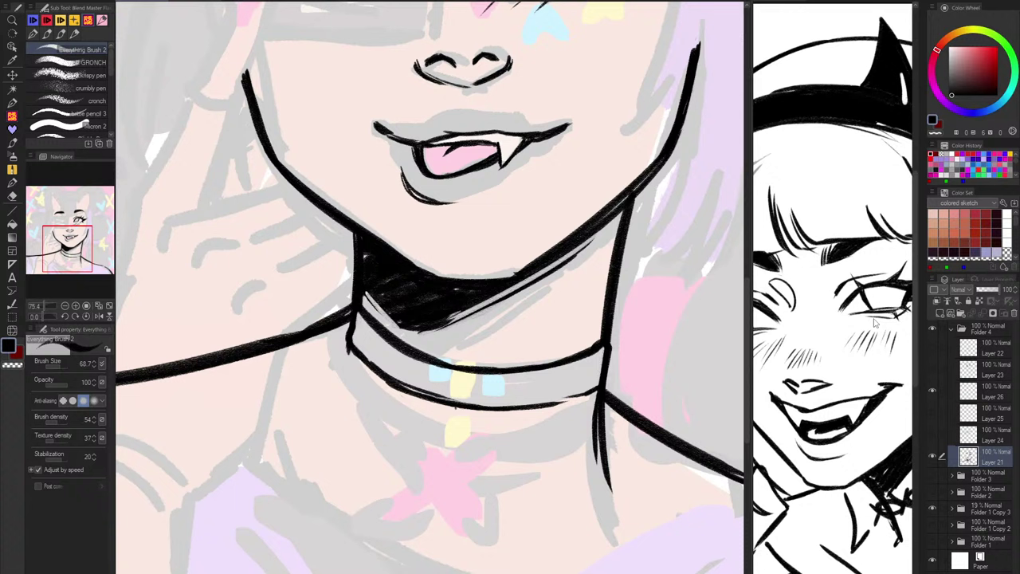
{"action": "left_click_drag", "start_coordinate": [516, 229], "coordinate": [550, 389]}
{"action": "left_click_drag", "start_coordinate": [625, 336], "coordinate": [596, 426]}
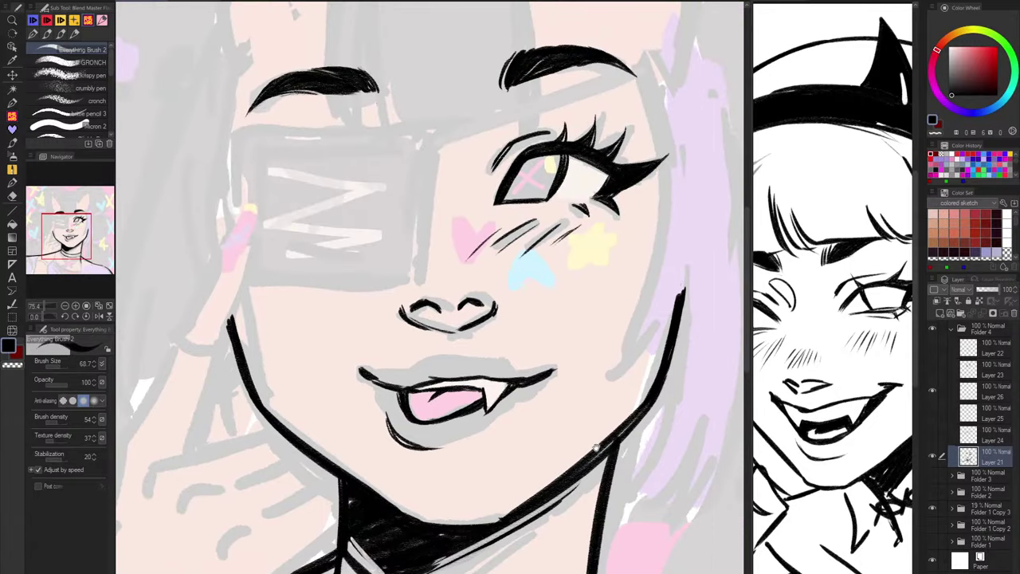
{"action": "left_click_drag", "start_coordinate": [577, 562], "coordinate": [594, 462]}
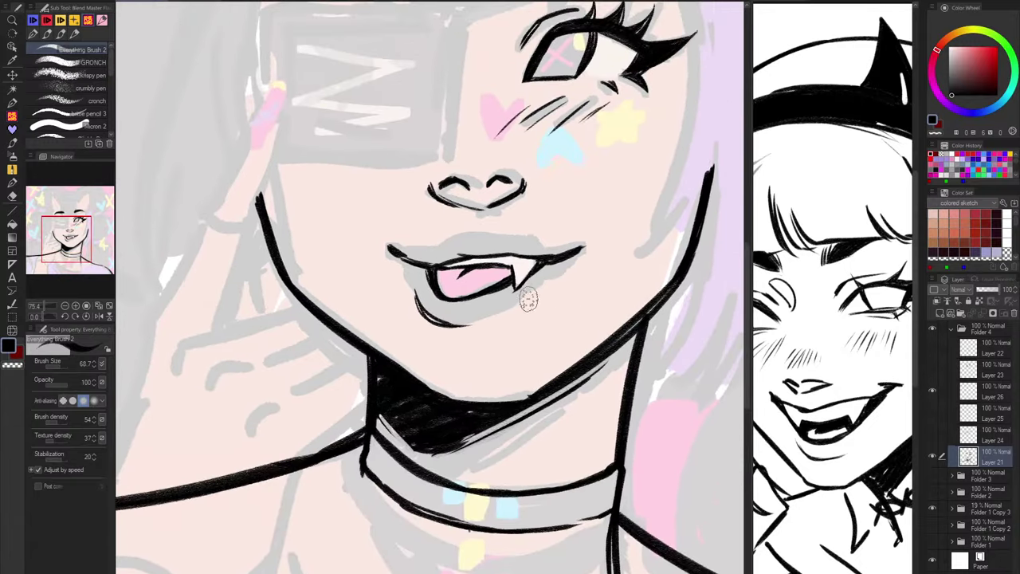
{"action": "left_click_drag", "start_coordinate": [466, 299], "coordinate": [457, 368]}
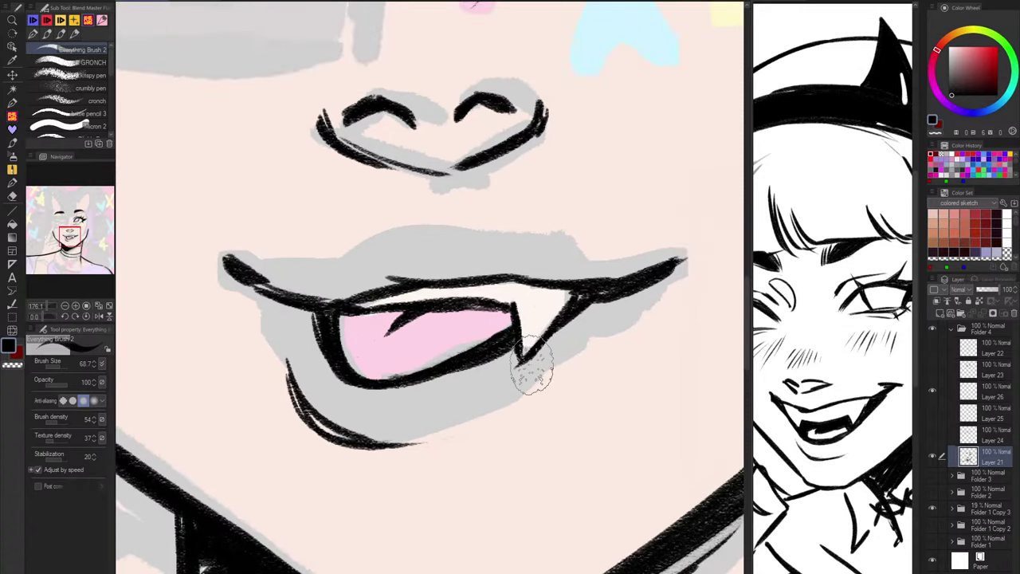
{"action": "mouse_move", "coordinate": [349, 307]}
{"action": "left_mouse_down"}
{"action": "mouse_move", "coordinate": [330, 341]}
{"action": "mouse_move", "coordinate": [331, 314]}
{"action": "mouse_move", "coordinate": [333, 343]}
{"action": "mouse_move", "coordinate": [325, 306]}
{"action": "mouse_move", "coordinate": [330, 343]}
{"action": "mouse_move", "coordinate": [328, 325]}
{"action": "mouse_move", "coordinate": [317, 323]}
{"action": "mouse_move", "coordinate": [362, 391]}
{"action": "left_mouse_up"}
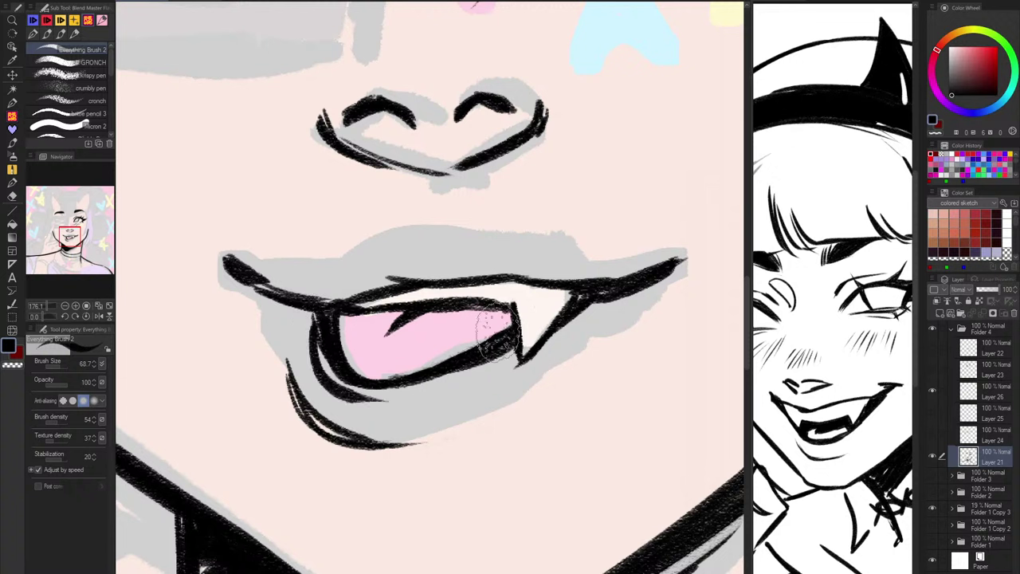
{"action": "key", "text": "ctrl+z"}
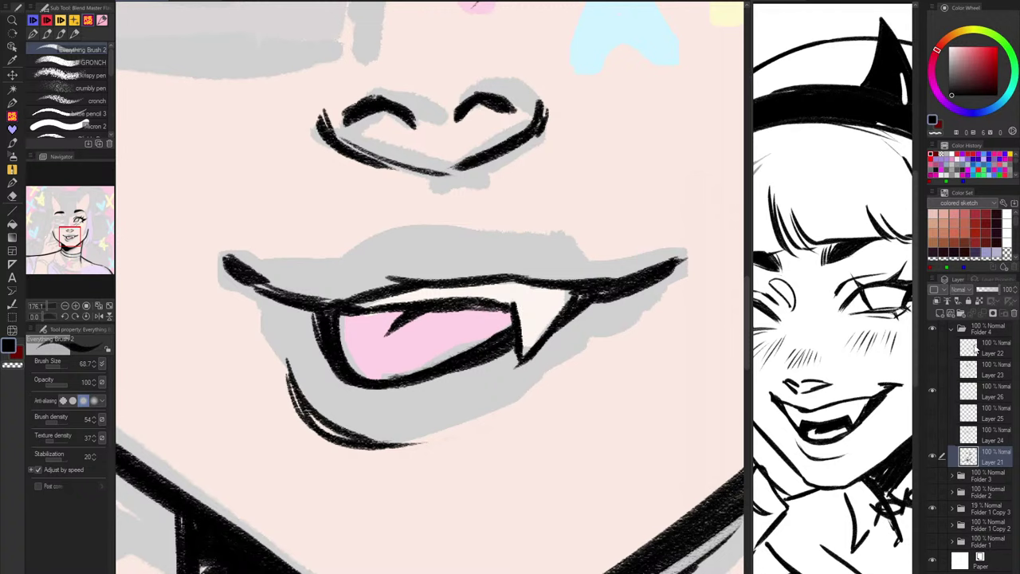
Step: Sharpen the lower contour of the chin shadow with the transparent brush, using size 34.6 for the edge beside the neck
{"action": "scroll", "coordinate": [532, 327], "scroll_direction": "down", "scroll_amount": 4}
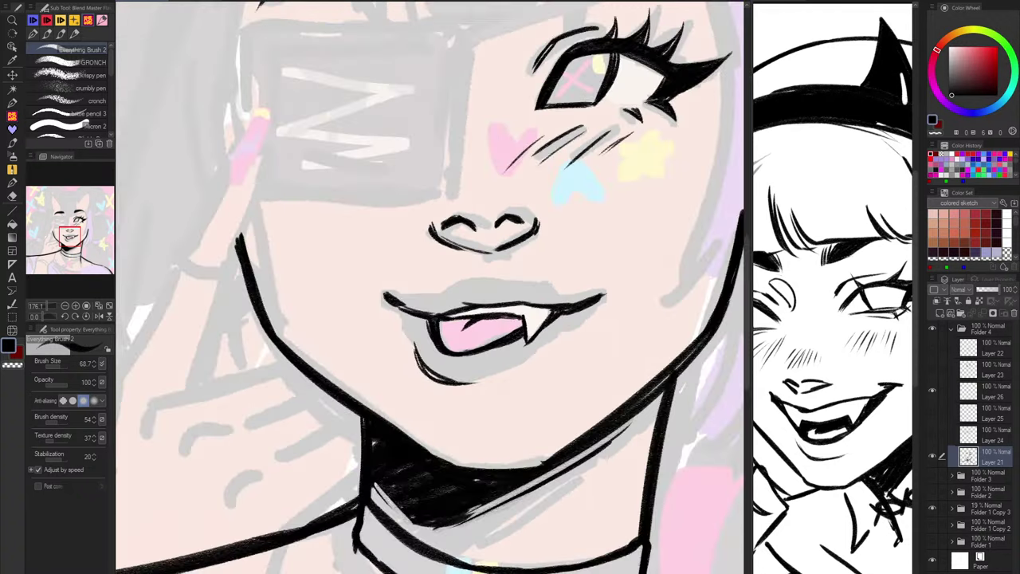
{"action": "left_click_drag", "start_coordinate": [580, 364], "coordinate": [610, 174]}
{"action": "mouse_move", "coordinate": [522, 303]}
{"action": "left_mouse_down"}
{"action": "mouse_move", "coordinate": [471, 335]}
{"action": "mouse_move", "coordinate": [564, 287]}
{"action": "mouse_move", "coordinate": [510, 319]}
{"action": "mouse_move", "coordinate": [465, 325]}
{"action": "left_mouse_up"}
{"action": "key", "text": "c"}
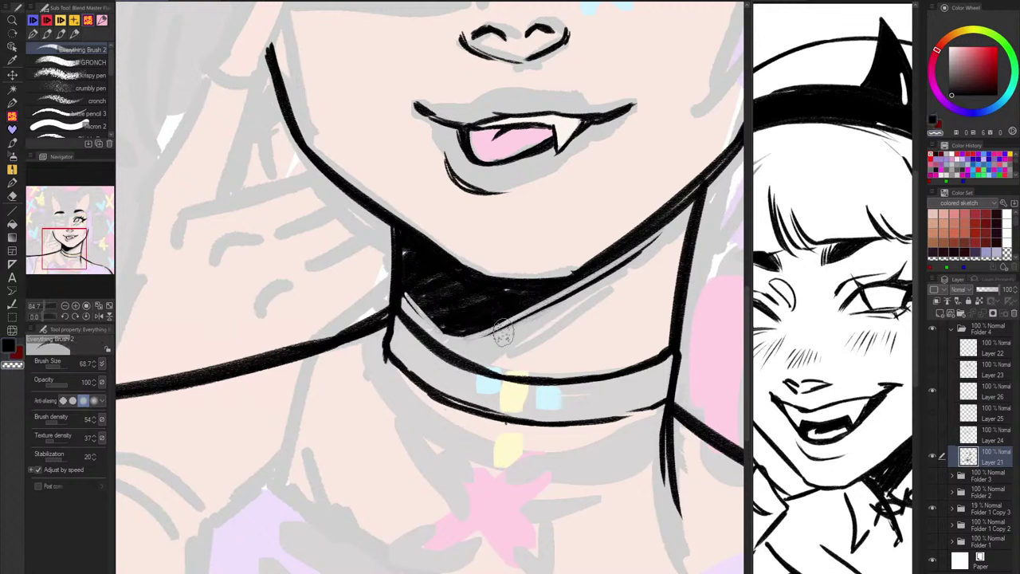
{"action": "left_click_drag", "start_coordinate": [542, 301], "coordinate": [450, 326]}
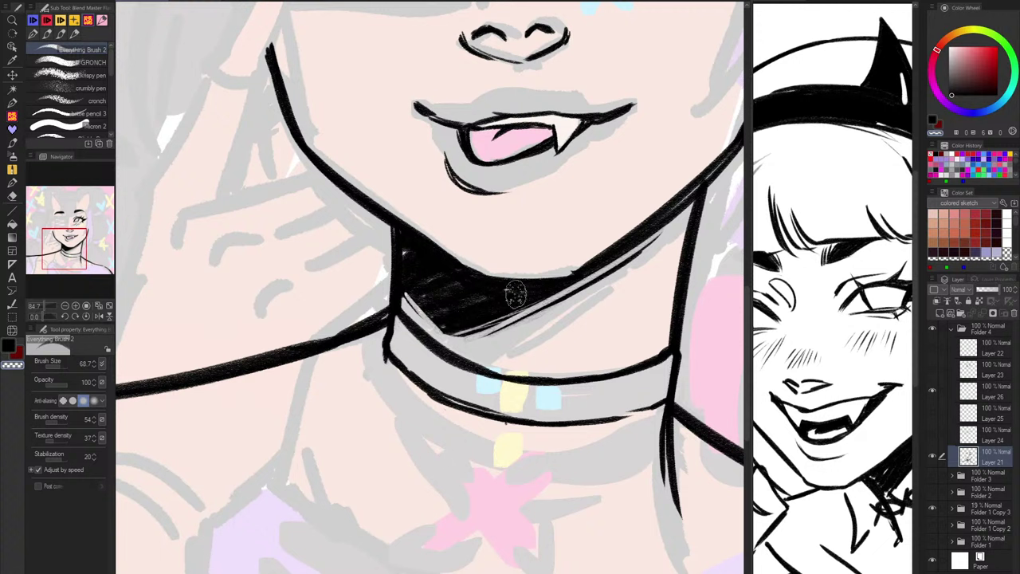
{"action": "mouse_move", "coordinate": [528, 329]}
{"action": "left_mouse_down"}
{"action": "mouse_move", "coordinate": [558, 313]}
{"action": "mouse_move", "coordinate": [571, 281]}
{"action": "mouse_move", "coordinate": [435, 329]}
{"action": "left_mouse_up"}
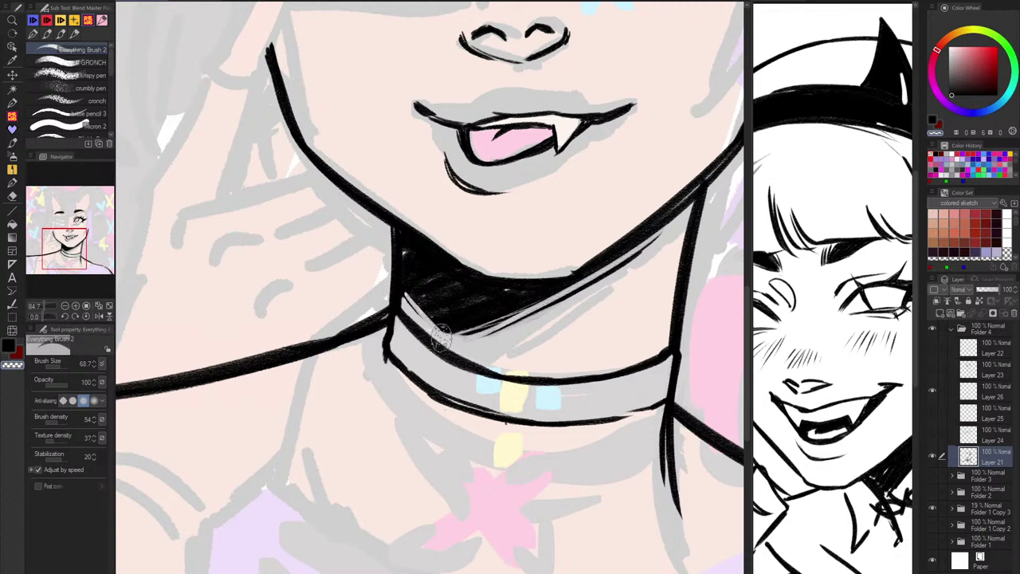
{"action": "left_click_drag", "start_coordinate": [408, 293], "coordinate": [459, 342]}
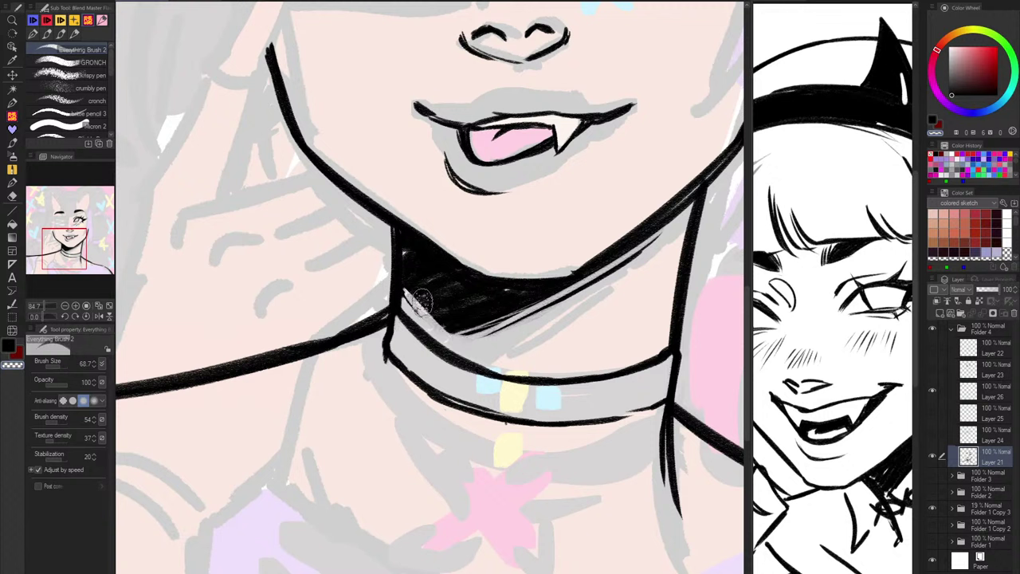
{"action": "key", "text": "ctrl+z"}
{"action": "key", "text": "bracketleft"}
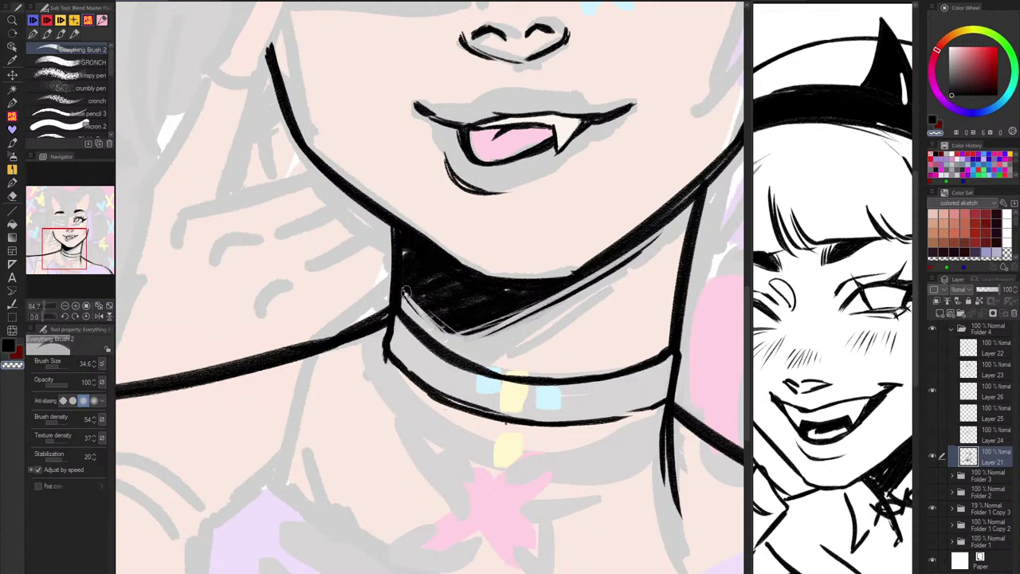
{"action": "left_click_drag", "start_coordinate": [406, 292], "coordinate": [455, 335]}
Step: Erase the stray bump below the choker's lower edge with the transparent brush at size 43.5
{"action": "key", "text": "c"}
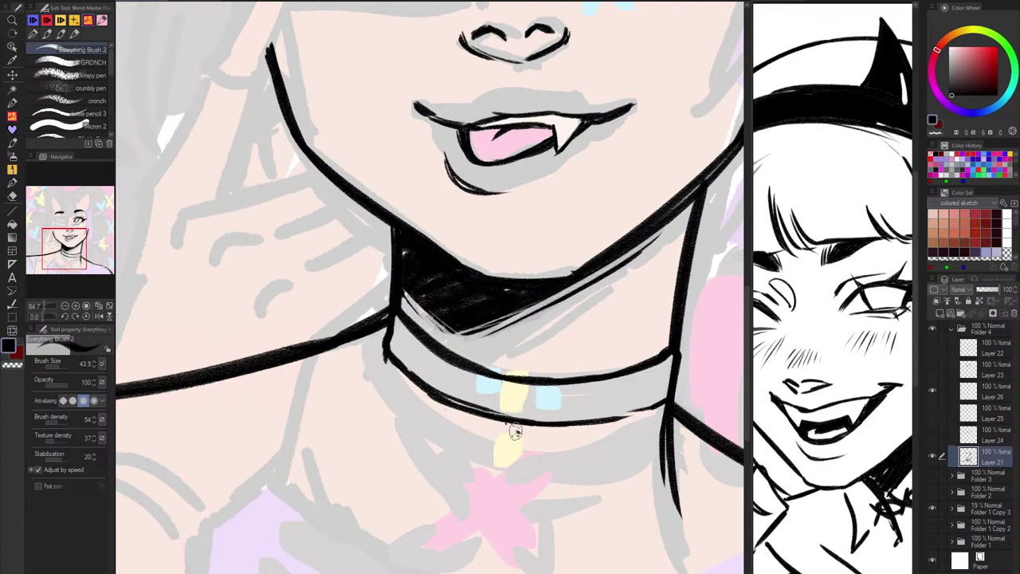
{"action": "key", "text": "c"}
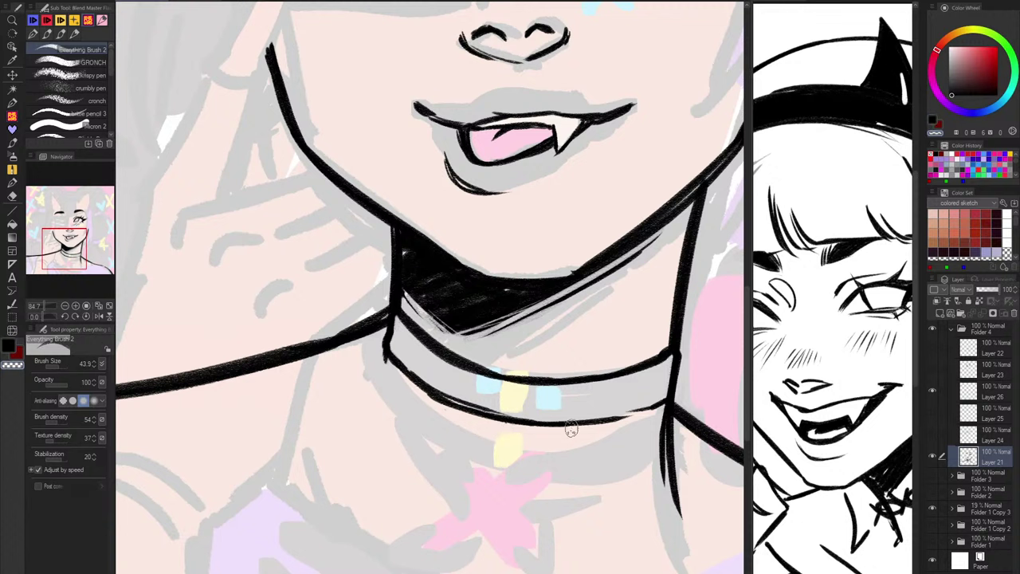
{"action": "left_click_drag", "start_coordinate": [550, 437], "coordinate": [506, 384]}
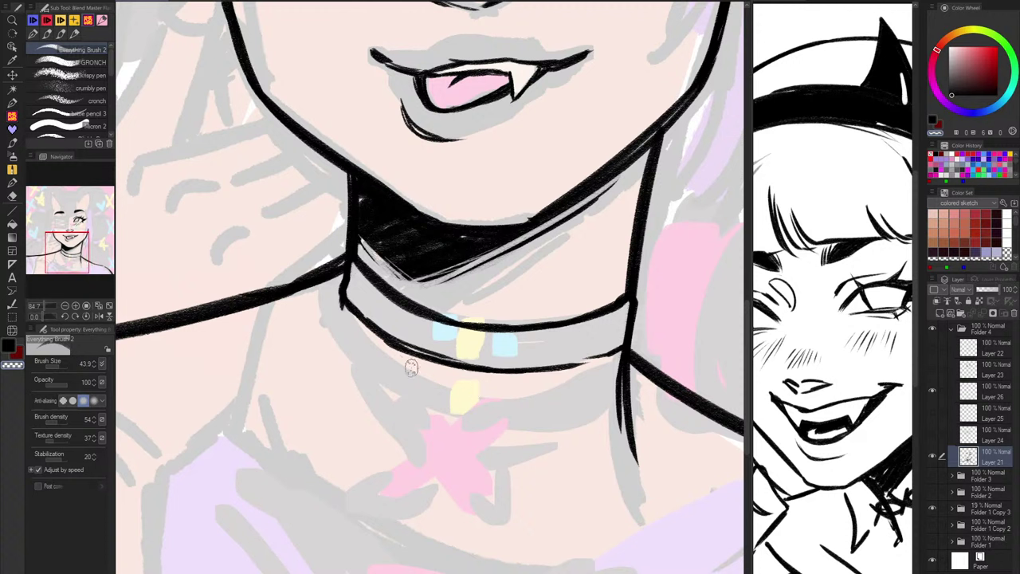
{"action": "key", "text": "c"}
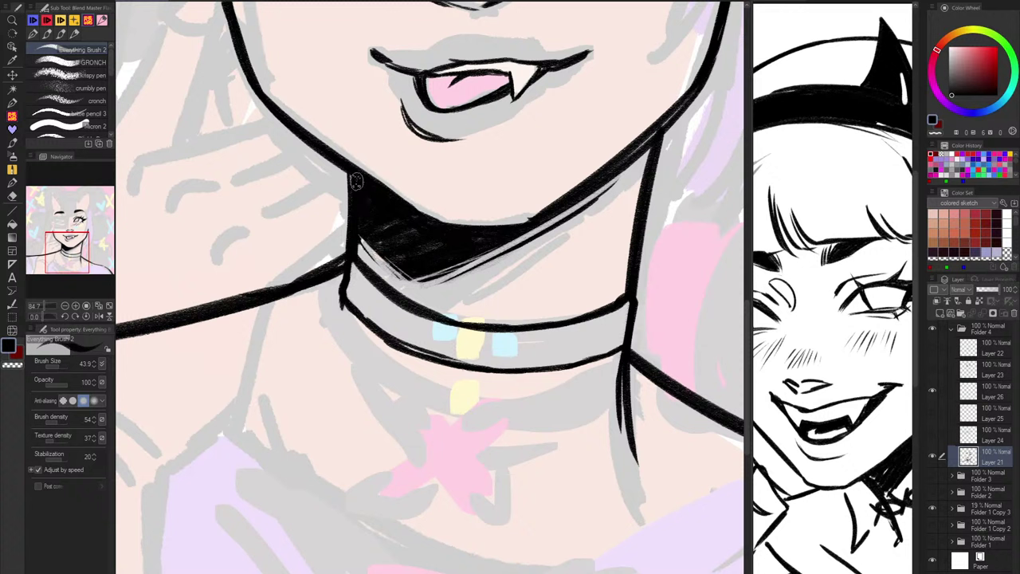
{"action": "key", "text": "c"}
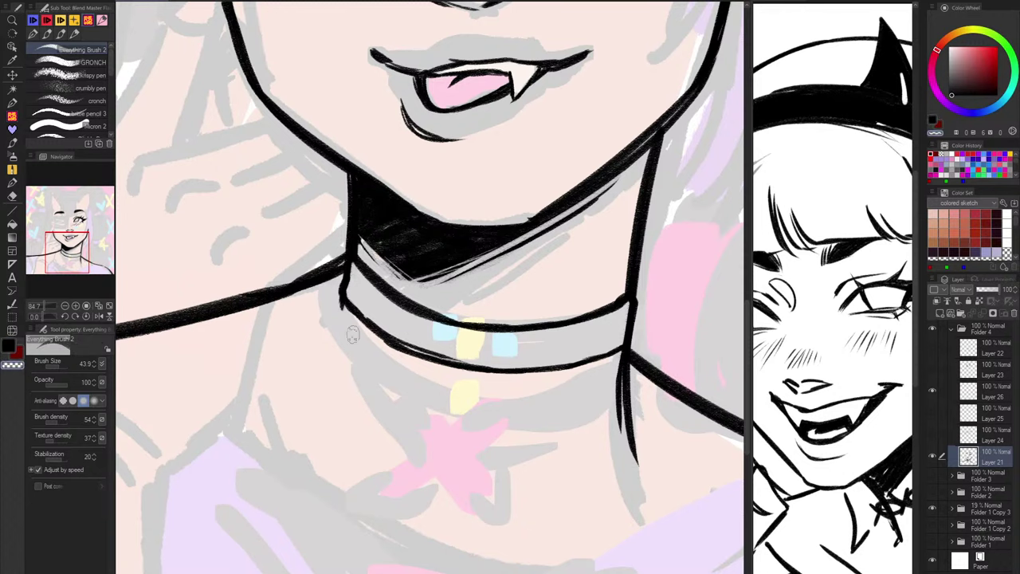
{"action": "key", "text": "bracketright"}
{"action": "left_click_drag", "start_coordinate": [343, 290], "coordinate": [342, 309]}
{"action": "key", "text": "ctrl+z"}
Step: Try to ink a curved line sweeping from the choker's outer corner across the neck below it, with brush size 86.9
{"action": "mouse_move", "coordinate": [566, 343]}
{"action": "left_mouse_down"}
{"action": "mouse_move", "coordinate": [536, 358]}
{"action": "mouse_move", "coordinate": [517, 449]}
{"action": "mouse_move", "coordinate": [554, 275]}
{"action": "left_mouse_up"}
{"action": "key", "text": "c"}
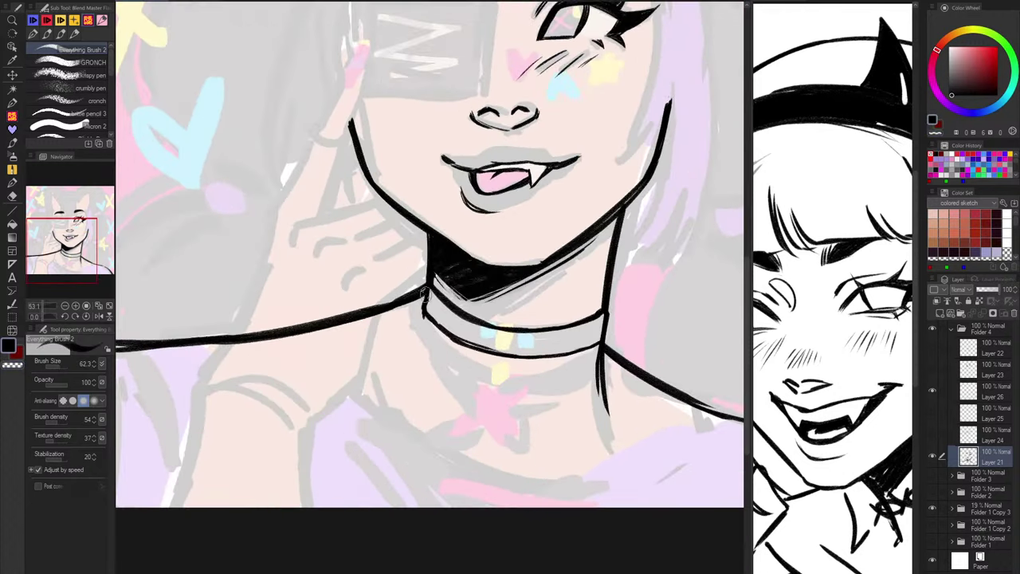
{"action": "left_click_drag", "start_coordinate": [425, 293], "coordinate": [454, 368]}
{"action": "key", "text": "ctrl+z"}
{"action": "mouse_move", "coordinate": [424, 298]}
{"action": "left_mouse_down"}
{"action": "mouse_move", "coordinate": [463, 385]}
{"action": "mouse_move", "coordinate": [484, 391]}
{"action": "left_mouse_up"}
{"action": "key", "text": "ctrl+z"}
{"action": "left_click_drag", "start_coordinate": [421, 307], "coordinate": [454, 368]}
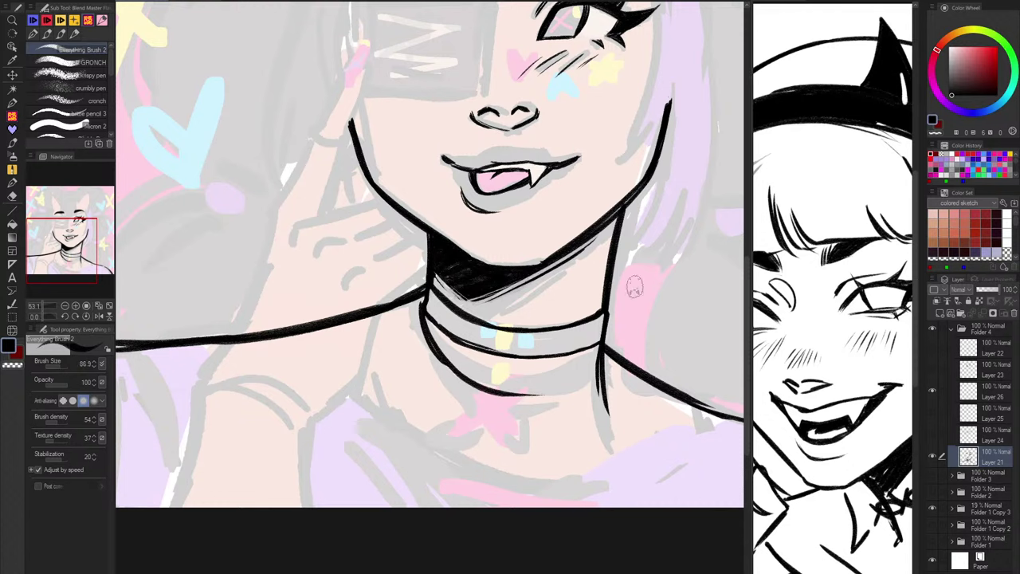
Step: Try to ink a short side edge running down from the choker's outer corner as the start of a second band
{"action": "scroll", "coordinate": [530, 389], "scroll_direction": "up", "scroll_amount": 2}
{"action": "left_click_drag", "start_coordinate": [376, 254], "coordinate": [443, 379]}
{"action": "key", "text": "ctrl+z"}
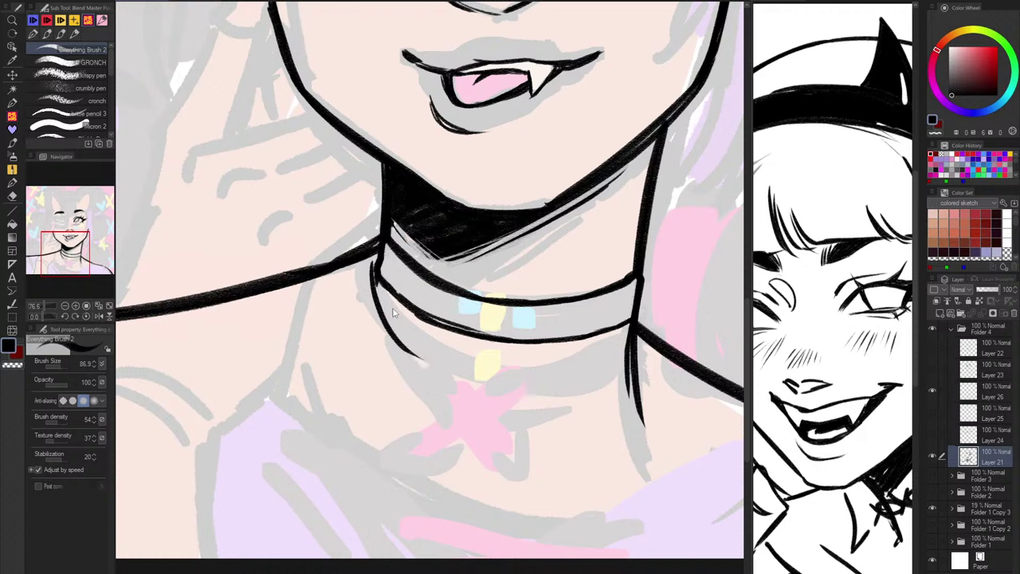
{"action": "mouse_move", "coordinate": [376, 257]}
{"action": "left_mouse_down"}
{"action": "mouse_move", "coordinate": [407, 331]}
{"action": "mouse_move", "coordinate": [381, 266]}
{"action": "mouse_move", "coordinate": [460, 380]}
{"action": "mouse_move", "coordinate": [402, 294]}
{"action": "mouse_move", "coordinate": [409, 342]}
{"action": "mouse_move", "coordinate": [391, 316]}
{"action": "left_mouse_up"}
{"action": "key", "text": "c"}
{"action": "key", "text": "c"}
Step: Try to ink the second band's upper edge as a curve just below the choker, with brush size 63.2
{"action": "mouse_move", "coordinate": [379, 274]}
{"action": "left_mouse_down"}
{"action": "mouse_move", "coordinate": [409, 333]}
{"action": "mouse_move", "coordinate": [516, 382]}
{"action": "left_mouse_up"}
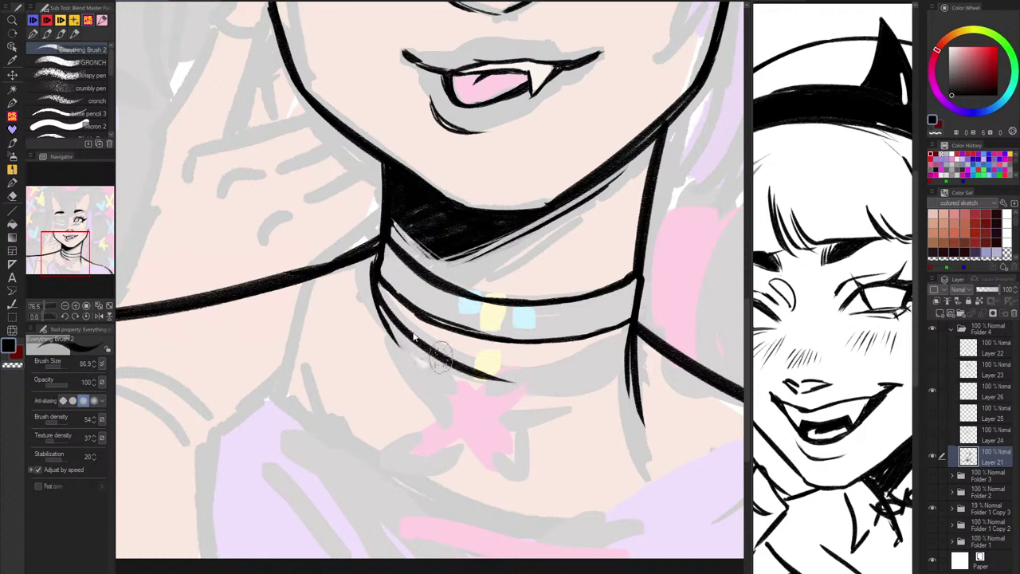
{"action": "key", "text": "ctrl+z"}
{"action": "key", "text": "bracketleft"}
{"action": "left_click_drag", "start_coordinate": [379, 285], "coordinate": [543, 389]}
{"action": "key", "text": "ctrl+z"}
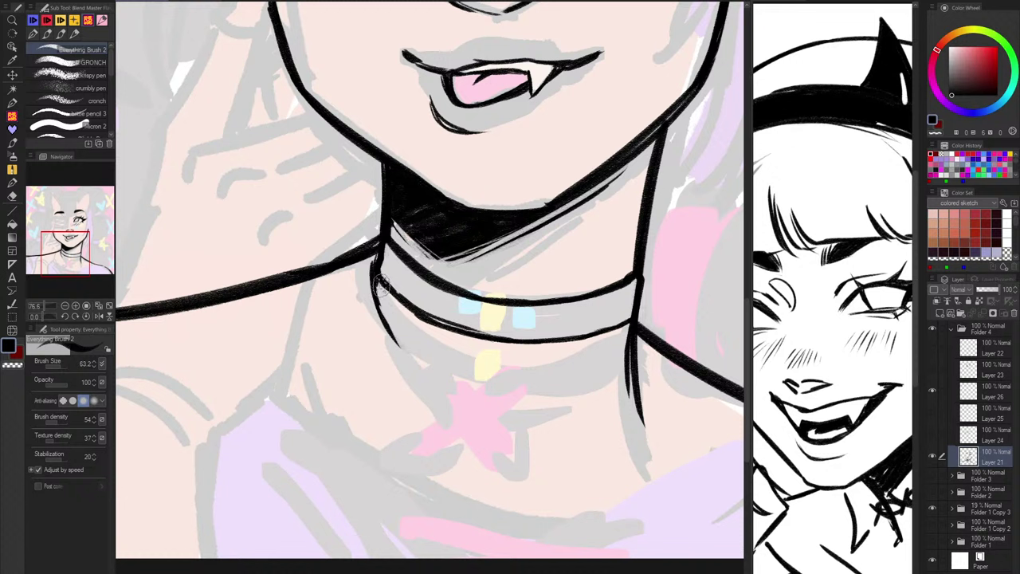
{"action": "left_click_drag", "start_coordinate": [371, 275], "coordinate": [491, 384]}
{"action": "key", "text": "ctrl+z"}
{"action": "left_click_drag", "start_coordinate": [373, 274], "coordinate": [524, 379]}
{"action": "key", "text": "ctrl+z"}
{"action": "mouse_move", "coordinate": [373, 275]}
{"action": "left_mouse_down"}
{"action": "mouse_move", "coordinate": [399, 330]}
{"action": "mouse_move", "coordinate": [558, 377]}
{"action": "left_mouse_up"}
{"action": "key", "text": "ctrl+z"}
{"action": "left_click_drag", "start_coordinate": [373, 275], "coordinate": [542, 376]}
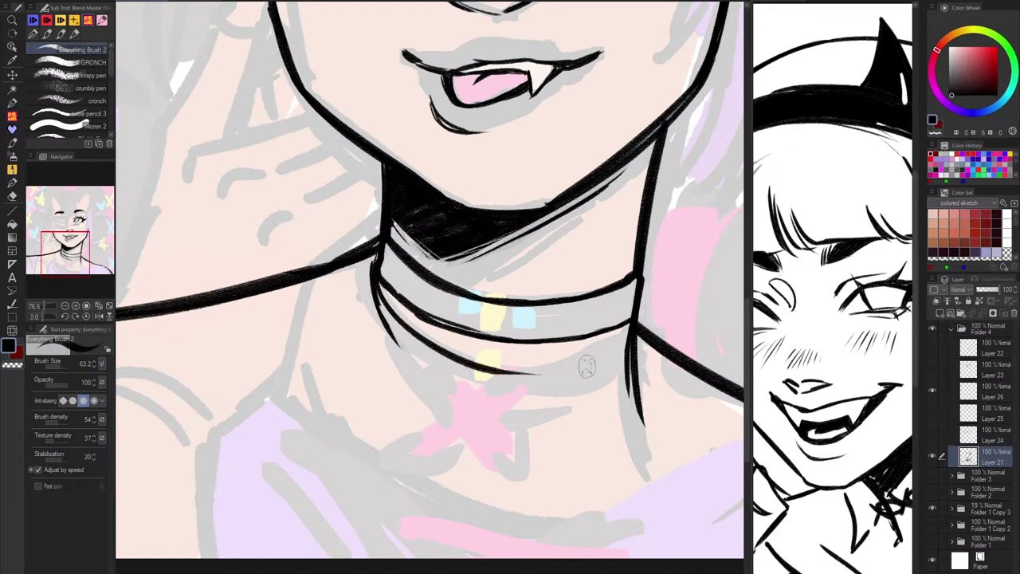
{"action": "key", "text": "ctrl+z"}
{"action": "mouse_move", "coordinate": [373, 275]}
{"action": "left_mouse_down"}
{"action": "mouse_move", "coordinate": [408, 332]}
{"action": "mouse_move", "coordinate": [510, 381]}
{"action": "left_mouse_up"}
{"action": "key", "text": "ctrl+z"}
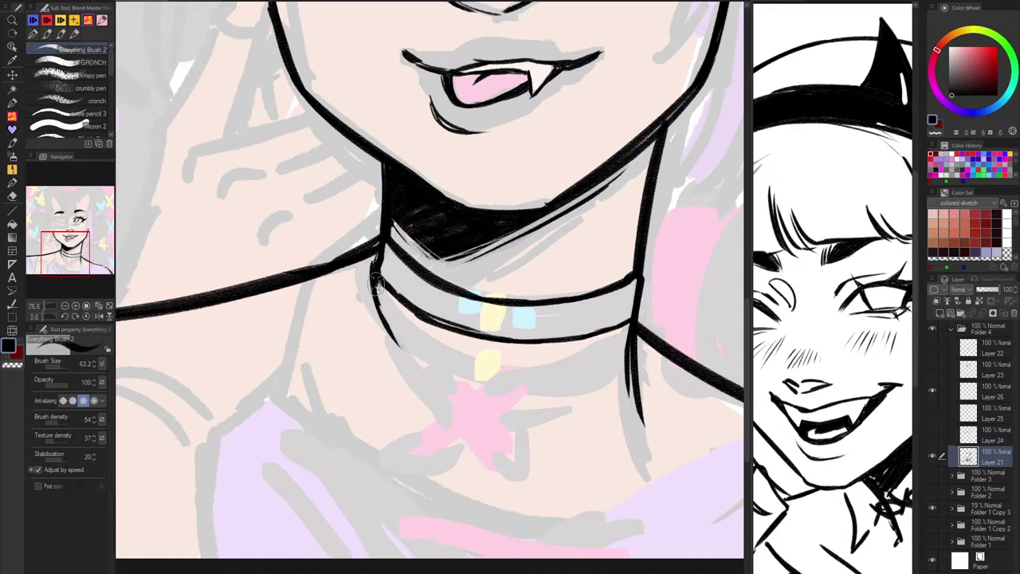
{"action": "left_click_drag", "start_coordinate": [373, 275], "coordinate": [590, 384]}
{"action": "key", "text": "ctrl+z"}
{"action": "mouse_move", "coordinate": [373, 274]}
{"action": "left_mouse_down"}
{"action": "mouse_move", "coordinate": [447, 351]}
{"action": "mouse_move", "coordinate": [559, 371]}
{"action": "mouse_move", "coordinate": [414, 335]}
{"action": "mouse_move", "coordinate": [534, 372]}
{"action": "mouse_move", "coordinate": [609, 355]}
{"action": "mouse_move", "coordinate": [518, 372]}
{"action": "mouse_move", "coordinate": [586, 362]}
{"action": "mouse_move", "coordinate": [556, 384]}
{"action": "left_mouse_up"}
{"action": "key", "text": "ctrl+z"}
{"action": "key", "text": "ctrl+z"}
{"action": "key", "text": "ctrl+z"}
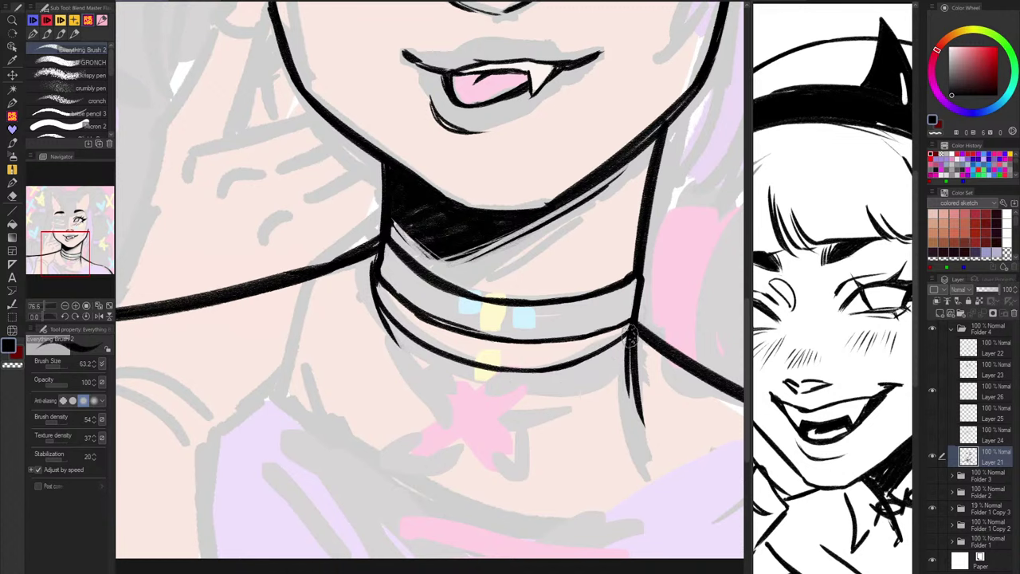
Step: Try to ink the second band's lower edge from both sides of the neck
{"action": "mouse_move", "coordinate": [629, 341]}
{"action": "left_mouse_down"}
{"action": "mouse_move", "coordinate": [611, 362]}
{"action": "mouse_move", "coordinate": [526, 390]}
{"action": "left_mouse_up"}
{"action": "mouse_move", "coordinate": [365, 291]}
{"action": "left_mouse_down"}
{"action": "mouse_move", "coordinate": [402, 350]}
{"action": "mouse_move", "coordinate": [502, 392]}
{"action": "left_mouse_up"}
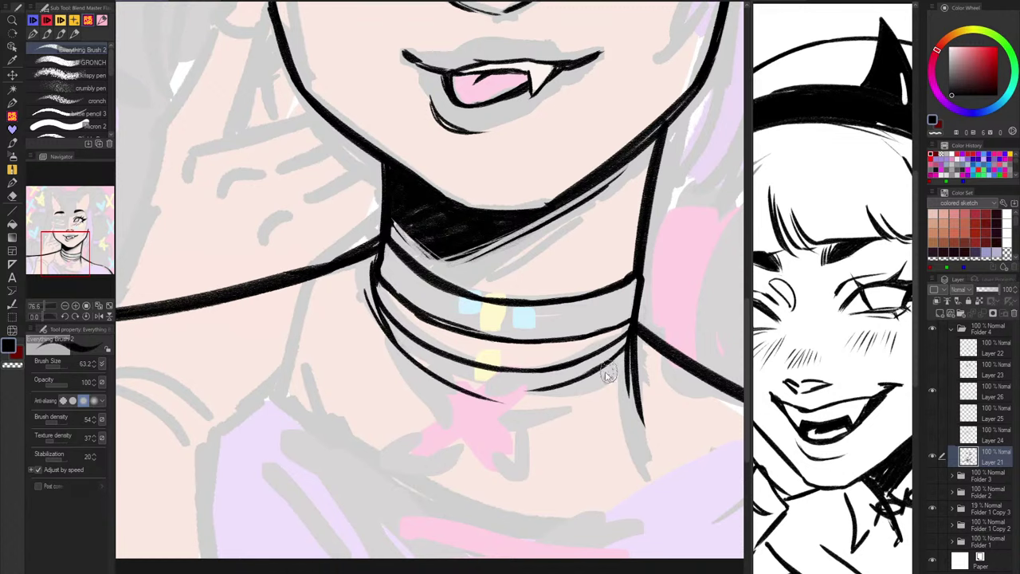
{"action": "key", "text": "ctrl+z"}
Step: Mirror the canvas view and erase the stray side stroke below the choker's outer corner with the transparent brush
{"action": "key", "text": "h"}
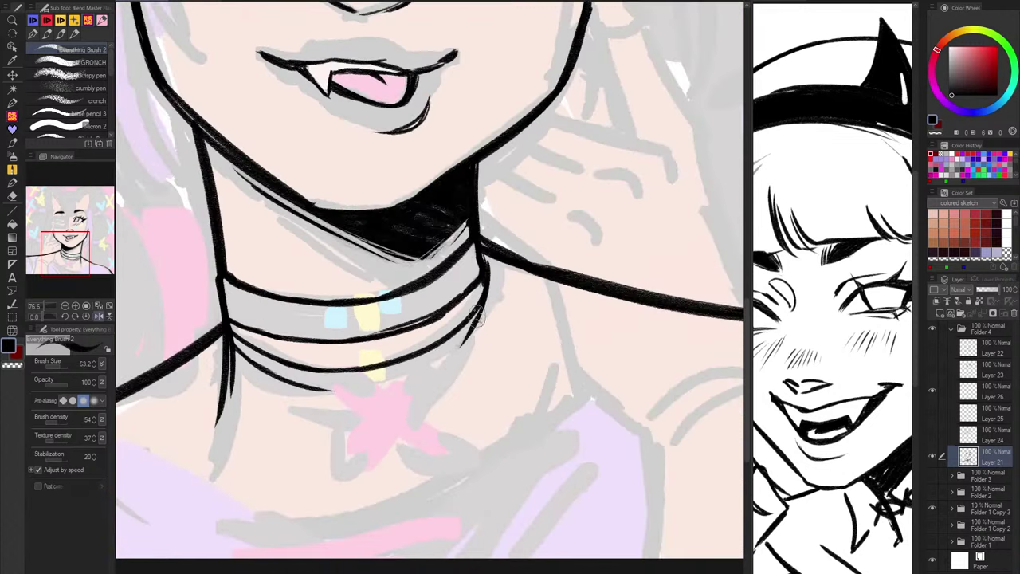
{"action": "key", "text": "c"}
{"action": "left_click_drag", "start_coordinate": [481, 307], "coordinate": [470, 330]}
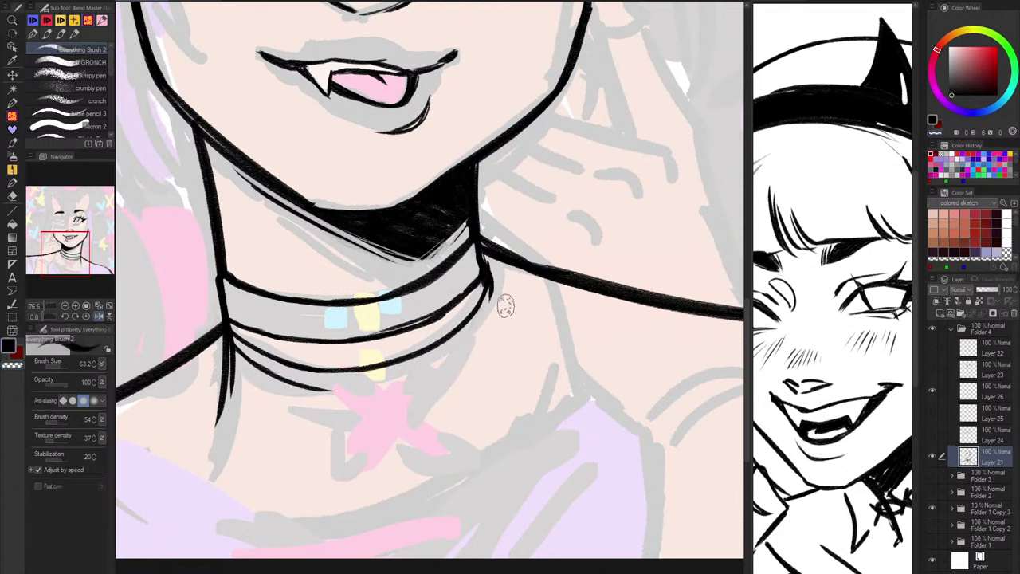
{"action": "left_click_drag", "start_coordinate": [488, 275], "coordinate": [481, 318]}
{"action": "scroll", "coordinate": [488, 335], "scroll_direction": "down", "scroll_amount": 5}
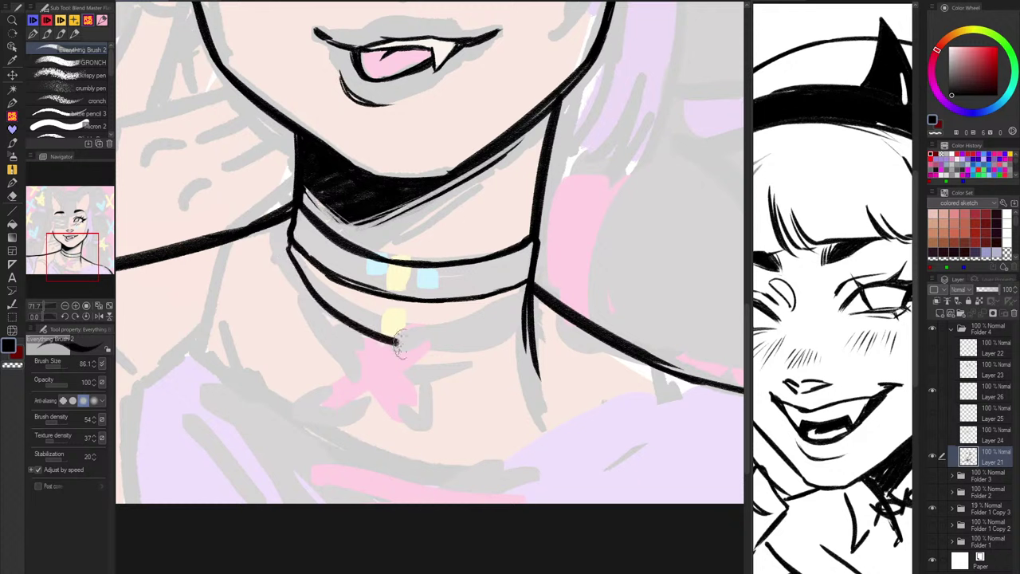
Step: Try to ink a heavier single curve below the choker from side to side with brush size 86.1, and undo it
{"action": "left_click_drag", "start_coordinate": [288, 241], "coordinate": [474, 344]}
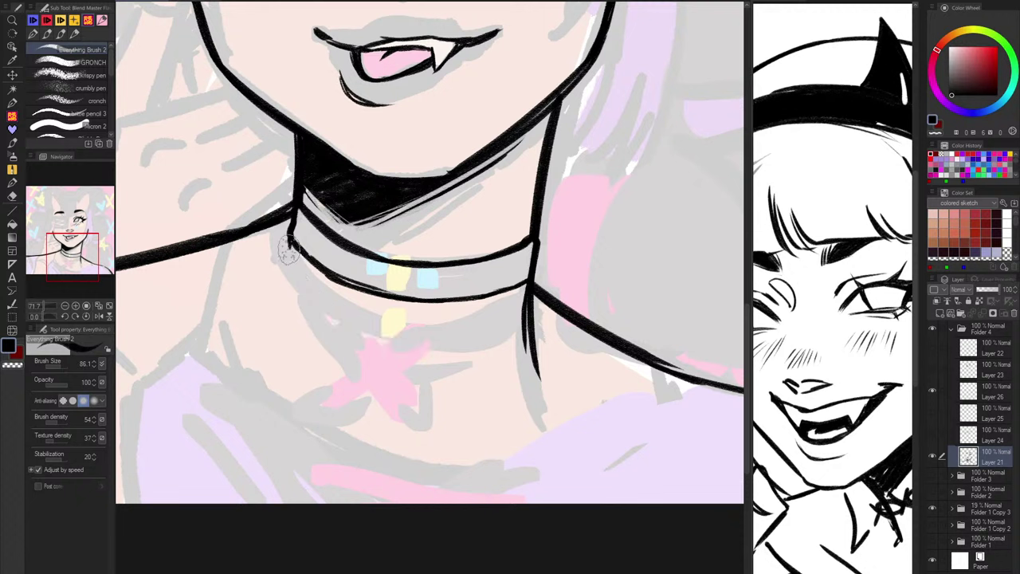
{"action": "left_click_drag", "start_coordinate": [475, 345], "coordinate": [526, 302]}
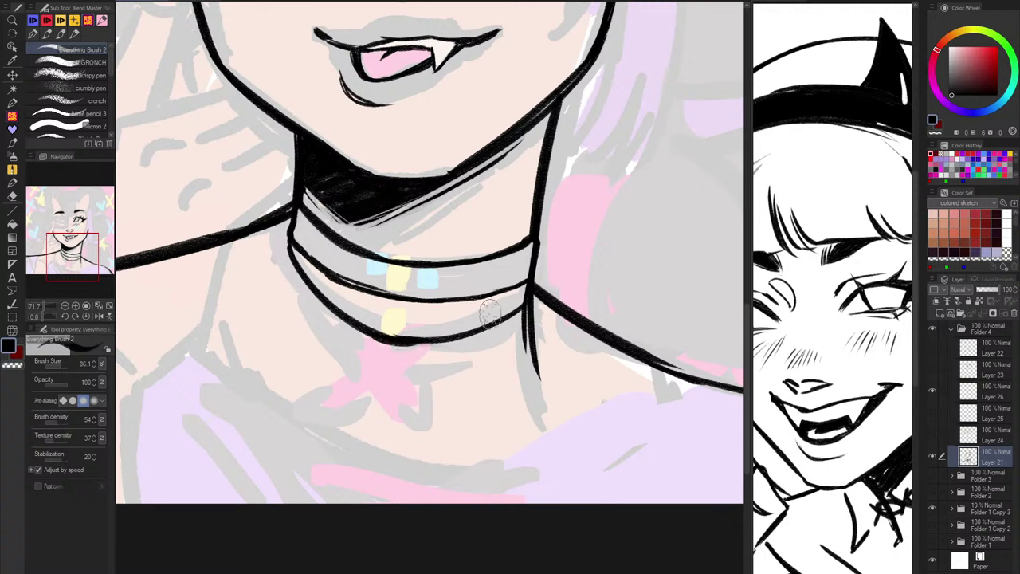
{"action": "left_click_drag", "start_coordinate": [478, 357], "coordinate": [468, 363]}
{"action": "key", "text": "ctrl+z"}
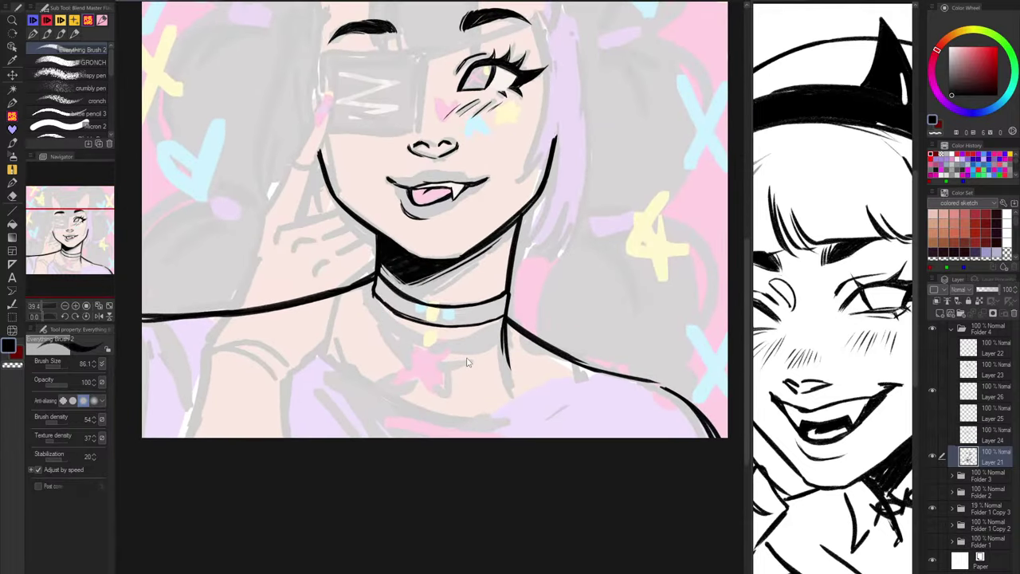
Step: Ink the outer and inner edges of the horn above the covered eye, meeting in a pointed tip, with brush size 70.2
{"action": "left_click_drag", "start_coordinate": [535, 390], "coordinate": [541, 551]}
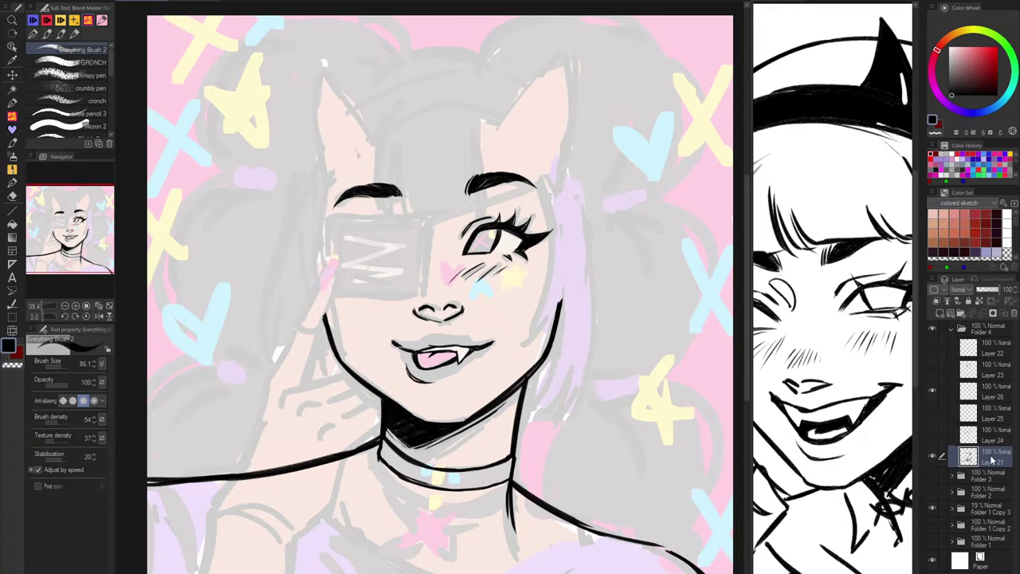
{"action": "scroll", "coordinate": [325, 81], "scroll_direction": "up", "scroll_amount": 3}
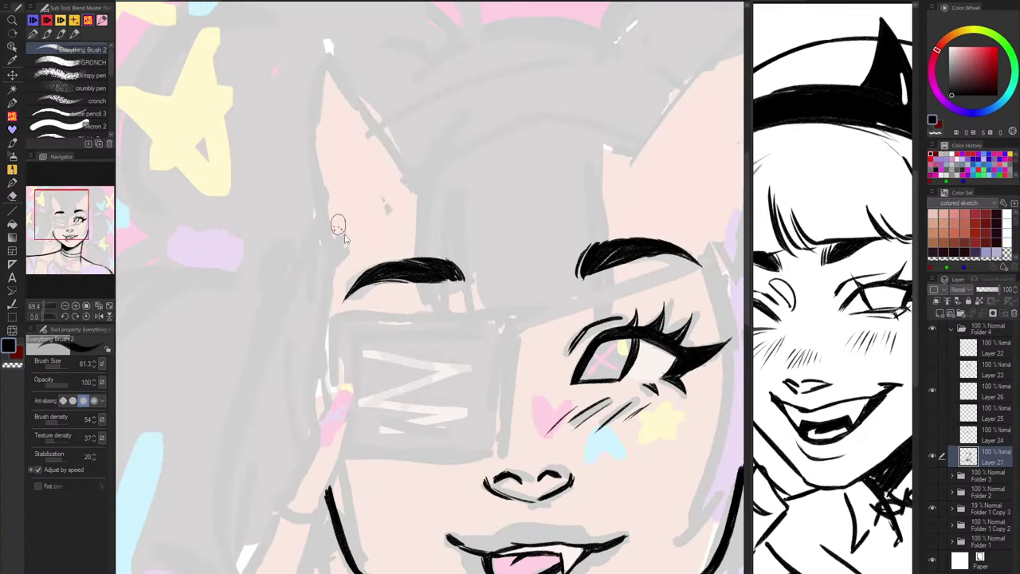
{"action": "left_click_drag", "start_coordinate": [330, 244], "coordinate": [329, 63]}
{"action": "left_click_drag", "start_coordinate": [329, 62], "coordinate": [331, 236]}
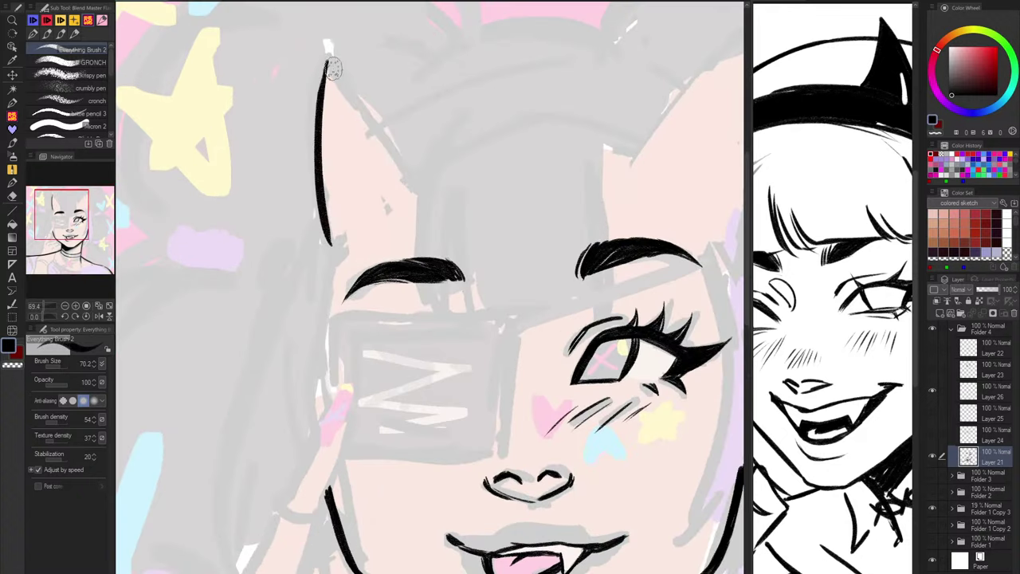
{"action": "left_click_drag", "start_coordinate": [330, 62], "coordinate": [392, 161]}
{"action": "key", "text": "ctrl+z"}
{"action": "left_click_drag", "start_coordinate": [331, 60], "coordinate": [413, 181]}
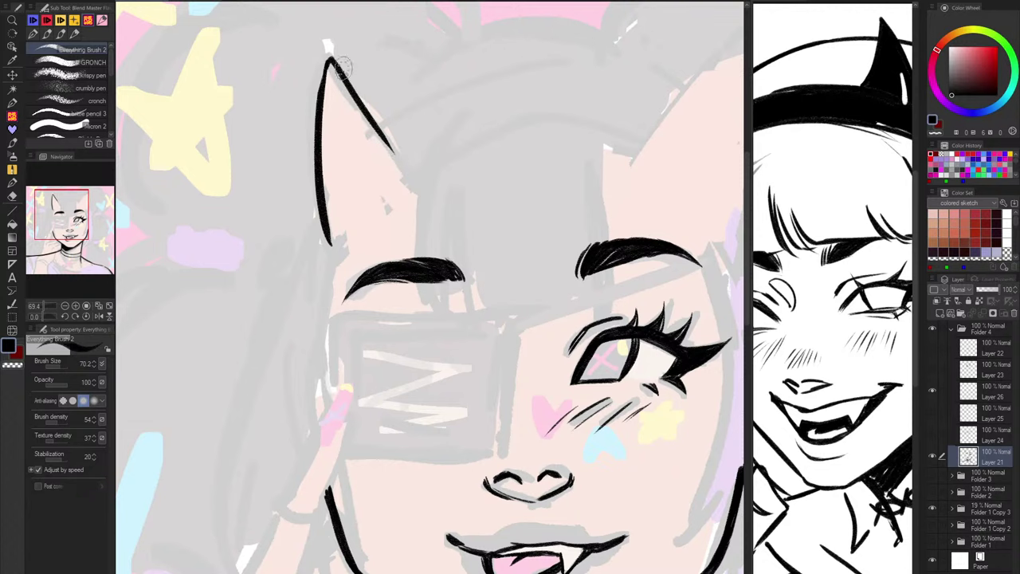
{"action": "left_click_drag", "start_coordinate": [337, 60], "coordinate": [414, 181]}
{"action": "left_click_drag", "start_coordinate": [328, 200], "coordinate": [331, 245]}
Step: Examine the horns on the reference portrait for comparison with the newly inked horn
{"action": "scroll", "coordinate": [398, 195], "scroll_direction": "down", "scroll_amount": 5}
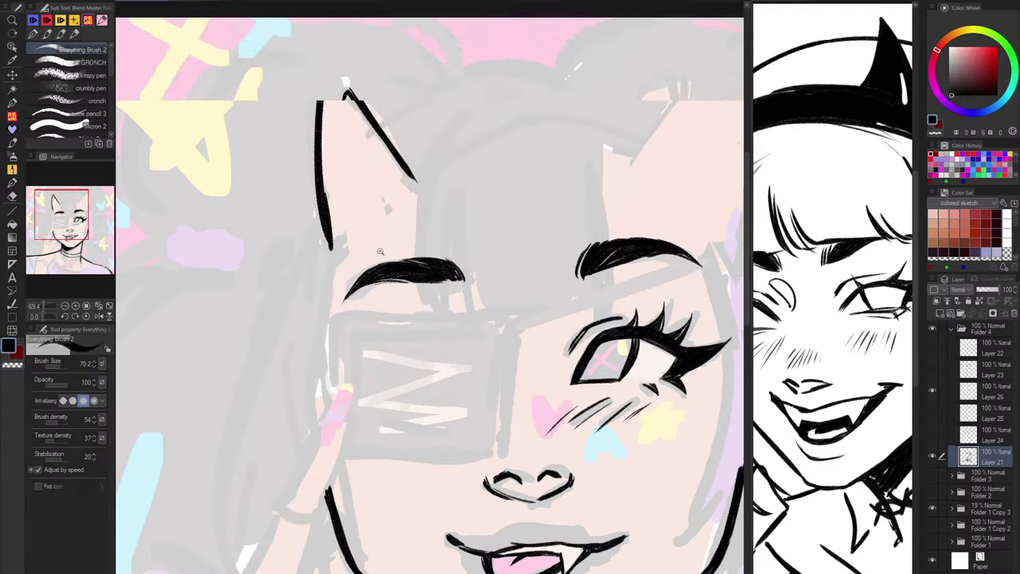
{"action": "left_click", "coordinate": [833, 358]}
{"action": "scroll", "coordinate": [835, 358], "scroll_direction": "down", "scroll_amount": 1}
{"action": "scroll", "coordinate": [834, 359], "scroll_direction": "down", "scroll_amount": 2}
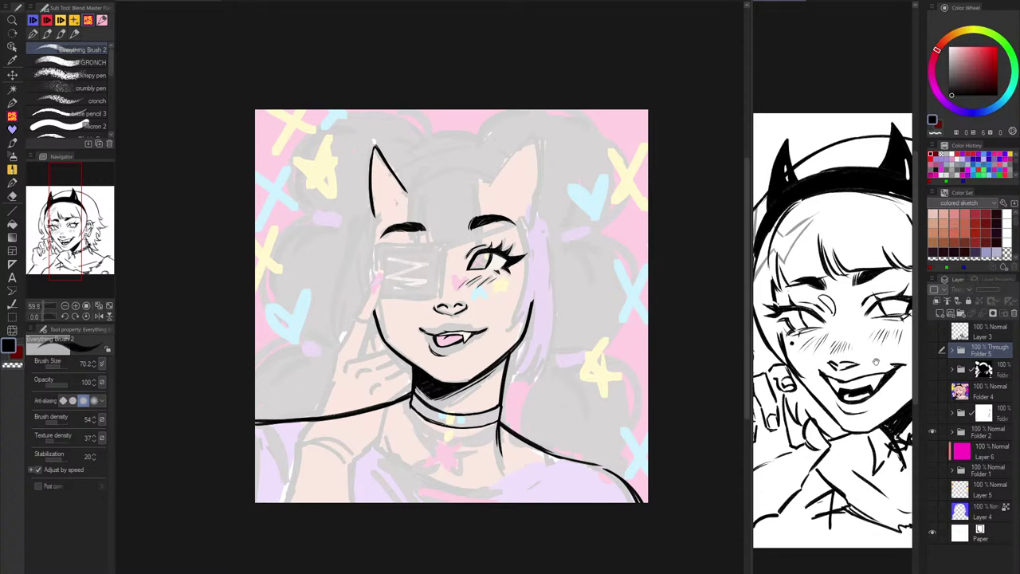
{"action": "left_click", "coordinate": [570, 269]}
{"action": "scroll", "coordinate": [513, 144], "scroll_direction": "up", "scroll_amount": 3}
Step: Try to thicken the outer edge of the horn above the covered eye from tip to base, and undo it
{"action": "left_click_drag", "start_coordinate": [219, 147], "coordinate": [214, 169]}
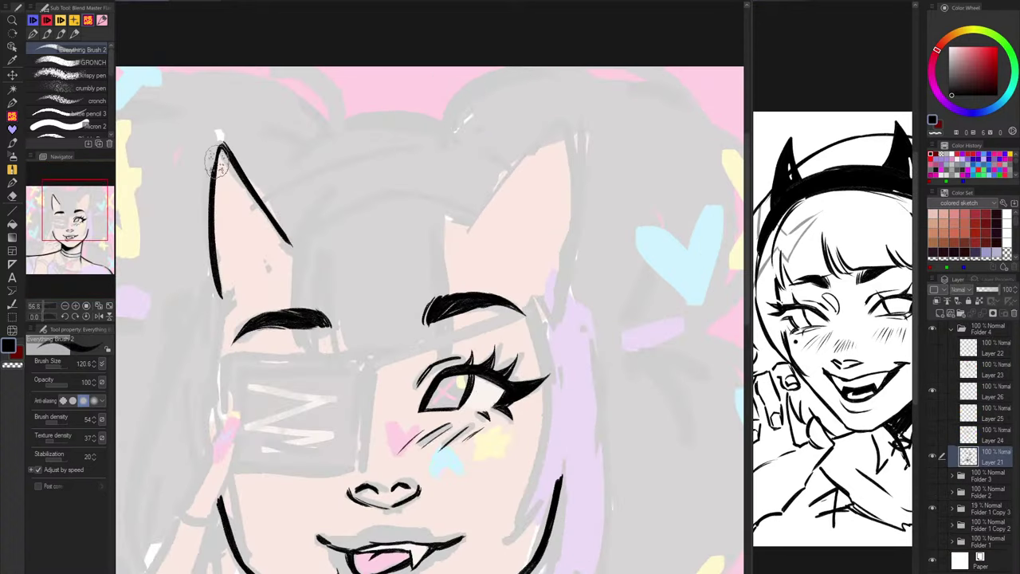
{"action": "key", "text": "]"}
{"action": "left_click_drag", "start_coordinate": [223, 215], "coordinate": [215, 208]}
{"action": "left_click_drag", "start_coordinate": [221, 146], "coordinate": [222, 293]}
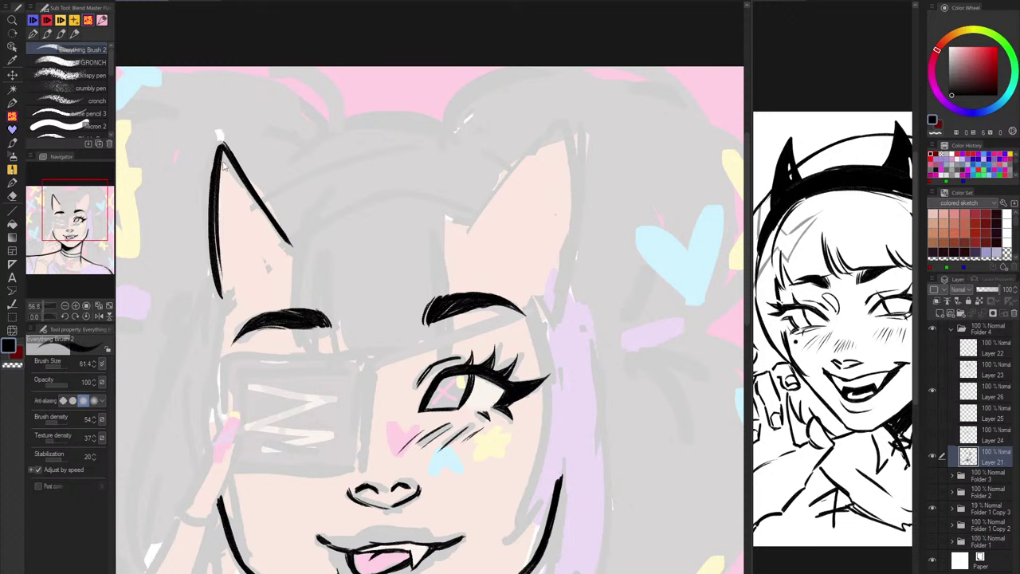
{"action": "key", "text": "ctrl+z"}
{"action": "left_click_drag", "start_coordinate": [221, 146], "coordinate": [226, 286]}
{"action": "key", "text": "ctrl+z"}
Step: Refine the tip and base of the horn above the covered eye and thicken its inner edge with brush size 61.4
{"action": "left_click_drag", "start_coordinate": [222, 145], "coordinate": [216, 162]}
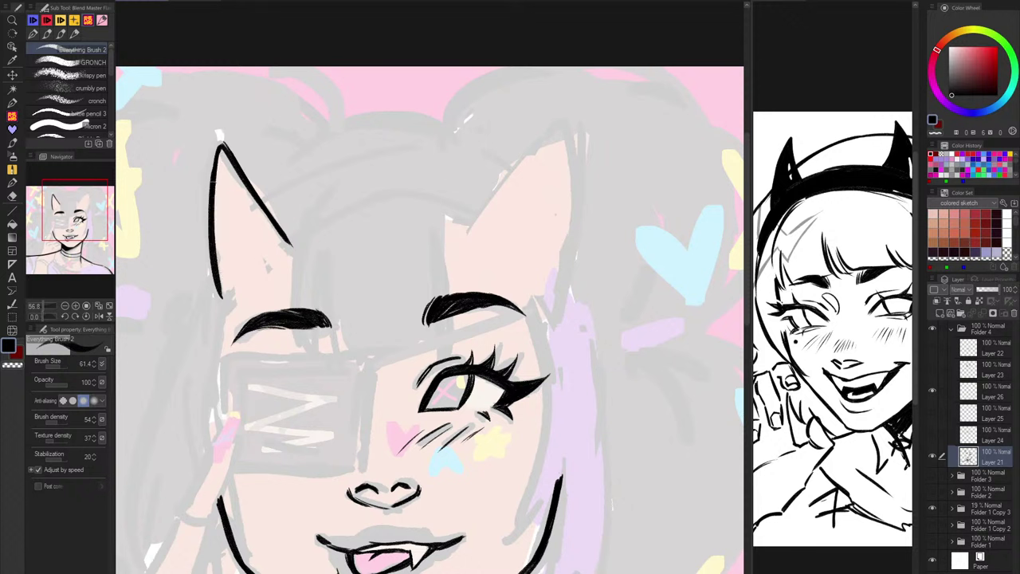
{"action": "left_click_drag", "start_coordinate": [212, 254], "coordinate": [213, 305]}
{"action": "mouse_move", "coordinate": [269, 201]}
{"action": "left_mouse_down"}
{"action": "mouse_move", "coordinate": [290, 239]}
{"action": "mouse_move", "coordinate": [284, 230]}
{"action": "left_mouse_up"}
{"action": "key", "text": "ctrl+z"}
{"action": "key", "text": "ctrl+z"}
{"action": "left_click_drag", "start_coordinate": [247, 175], "coordinate": [300, 246]}
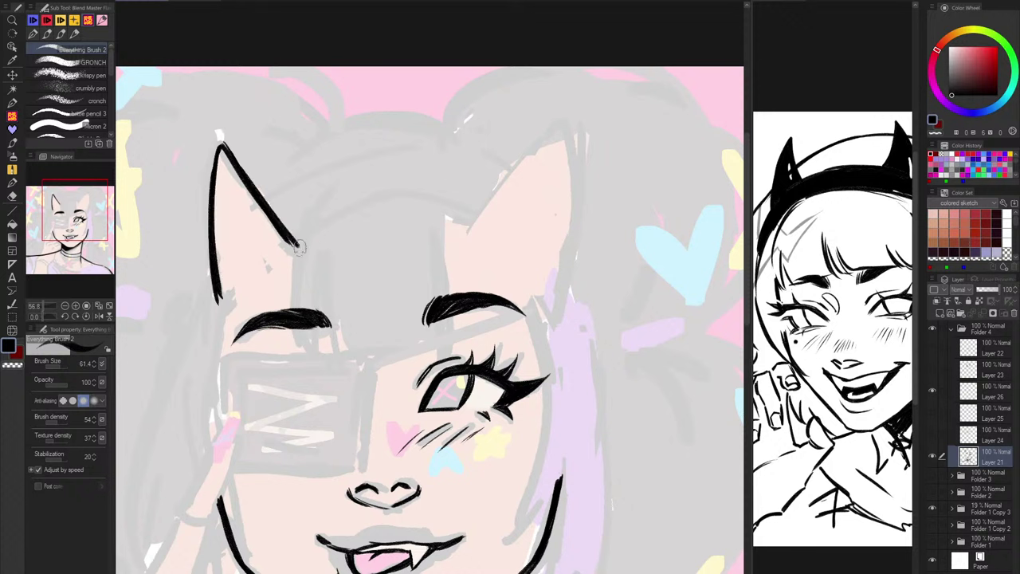
{"action": "key", "text": "ctrl+z"}
{"action": "left_click_drag", "start_coordinate": [236, 157], "coordinate": [281, 230]}
{"action": "key", "text": "c"}
{"action": "key", "text": "c"}
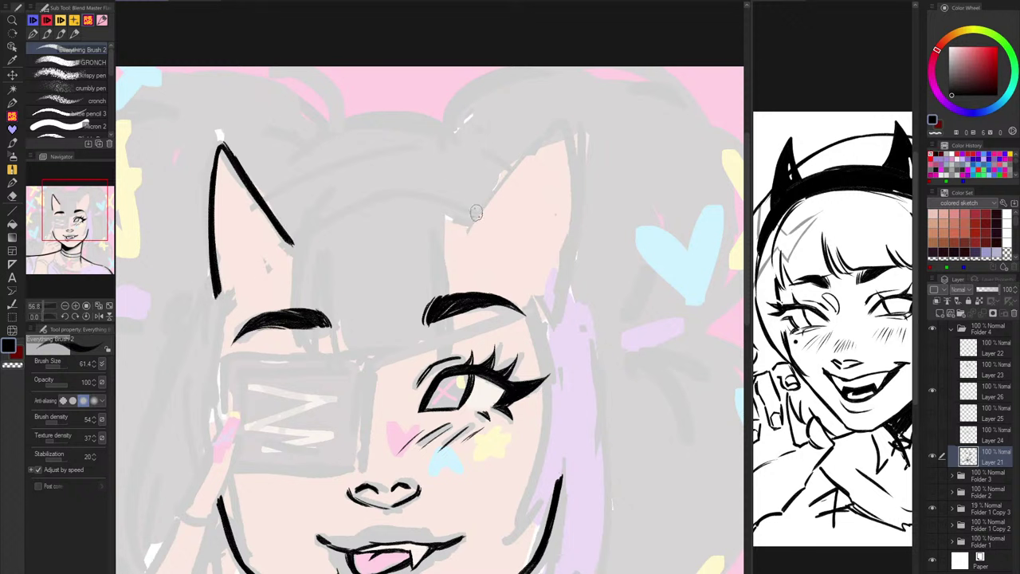
Step: Mirror the canvas view and ink the pointed outline of the second horn, above the open eye, with brush size 61.4
{"action": "left_click_drag", "start_coordinate": [462, 228], "coordinate": [529, 152]}
{"action": "key", "text": "ctrl+z"}
{"action": "key", "text": "h"}
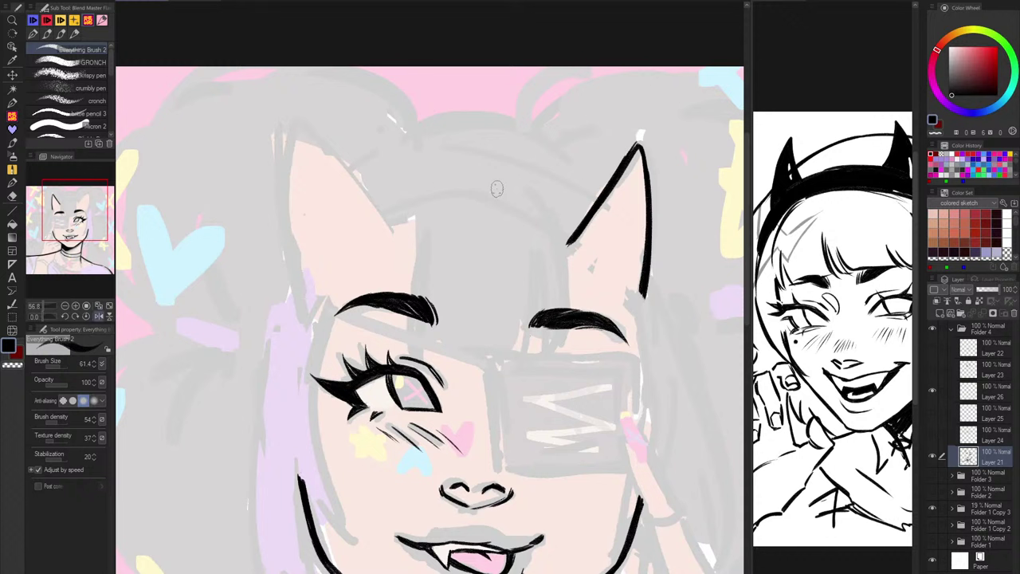
{"action": "left_click_drag", "start_coordinate": [320, 266], "coordinate": [316, 147]}
{"action": "key", "text": "ctrl+z"}
{"action": "mouse_move", "coordinate": [321, 279]}
{"action": "left_mouse_down"}
{"action": "mouse_move", "coordinate": [320, 131]}
{"action": "mouse_move", "coordinate": [322, 279]}
{"action": "left_mouse_up"}
{"action": "key", "text": "ctrl+z"}
{"action": "key", "text": "ctrl+z"}
{"action": "left_click_drag", "start_coordinate": [326, 135], "coordinate": [321, 276]}
{"action": "mouse_move", "coordinate": [332, 141]}
{"action": "left_mouse_down"}
{"action": "mouse_move", "coordinate": [403, 224]}
{"action": "mouse_move", "coordinate": [329, 135]}
{"action": "mouse_move", "coordinate": [394, 224]}
{"action": "left_mouse_up"}
{"action": "key", "text": "ctrl+z"}
{"action": "left_click_drag", "start_coordinate": [312, 175], "coordinate": [322, 291]}
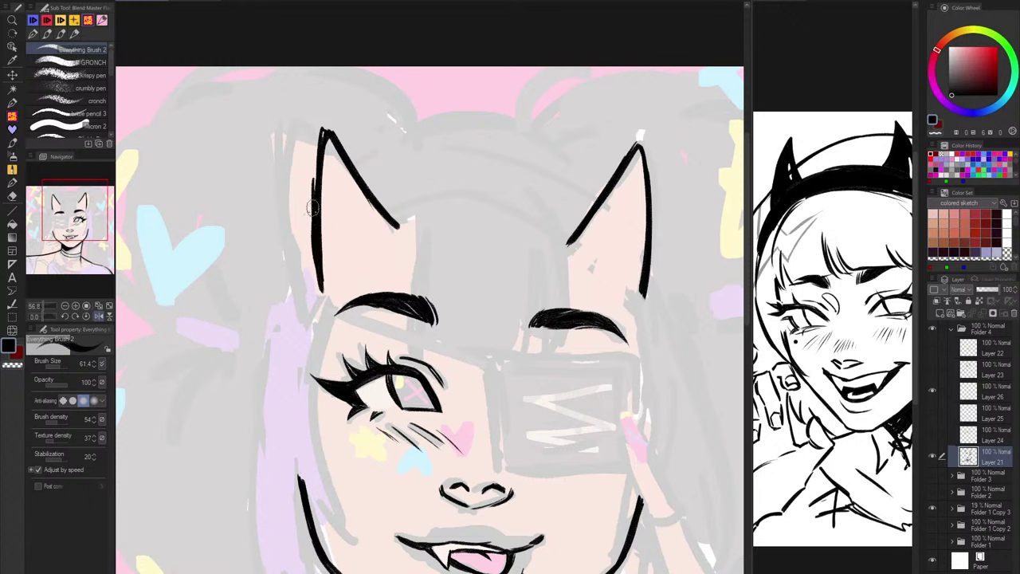
Step: Smooth the outer side of the second horn's outer edge with the transparent brush, and restore the canvas view's orientation
{"action": "key", "text": "c"}
{"action": "left_click_drag", "start_coordinate": [319, 132], "coordinate": [310, 263]}
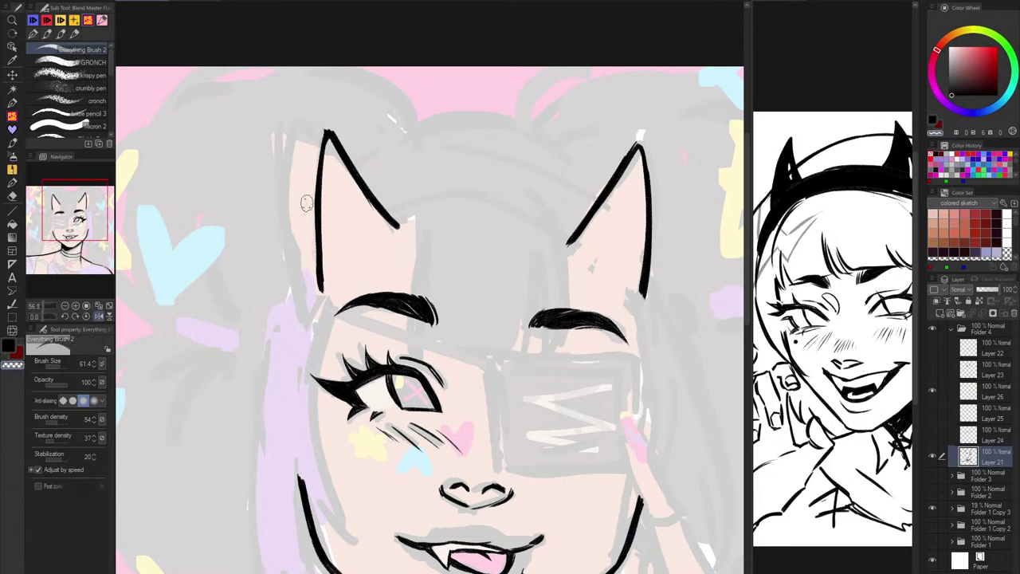
{"action": "key", "text": "h"}
Step: Ink extra strokes along the second horn's outer edge to give it a rounder, heavier curve
{"action": "key", "text": "c"}
{"action": "left_click_drag", "start_coordinate": [537, 155], "coordinate": [534, 282]}
{"action": "key", "text": "ctrl+z"}
{"action": "key", "text": "ctrl+z"}
{"action": "left_click_drag", "start_coordinate": [543, 164], "coordinate": [542, 287]}
{"action": "left_click_drag", "start_coordinate": [540, 144], "coordinate": [546, 267]}
Step: Thin the second horn's outer edge along its inner side with the transparent brush at size 61.4
{"action": "key", "text": "c"}
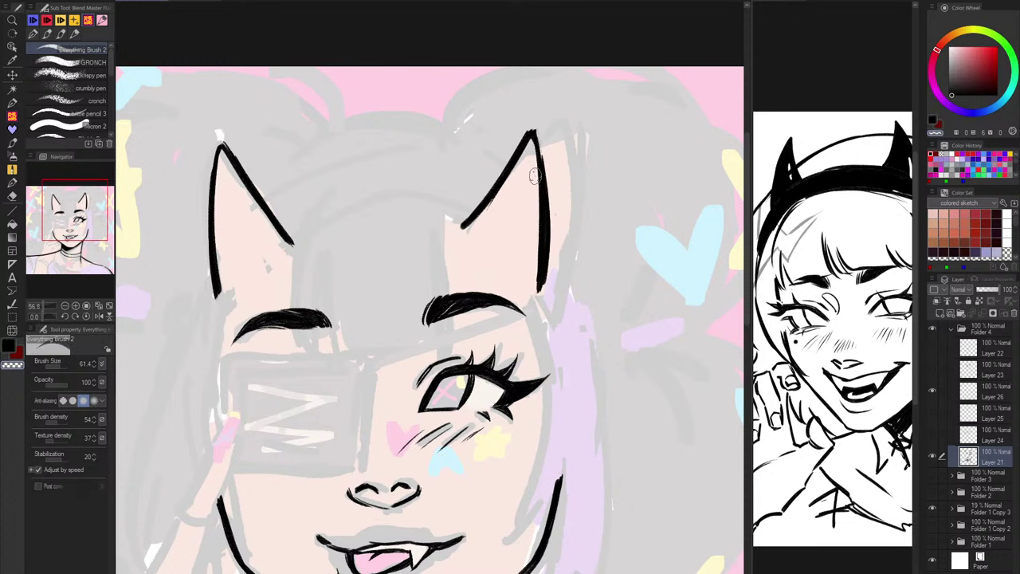
{"action": "mouse_move", "coordinate": [536, 177]}
{"action": "left_mouse_down"}
{"action": "mouse_move", "coordinate": [537, 279]}
{"action": "mouse_move", "coordinate": [536, 263]}
{"action": "left_mouse_up"}
{"action": "key", "text": "ctrl+z"}
{"action": "left_click_drag", "start_coordinate": [533, 160], "coordinate": [532, 289]}
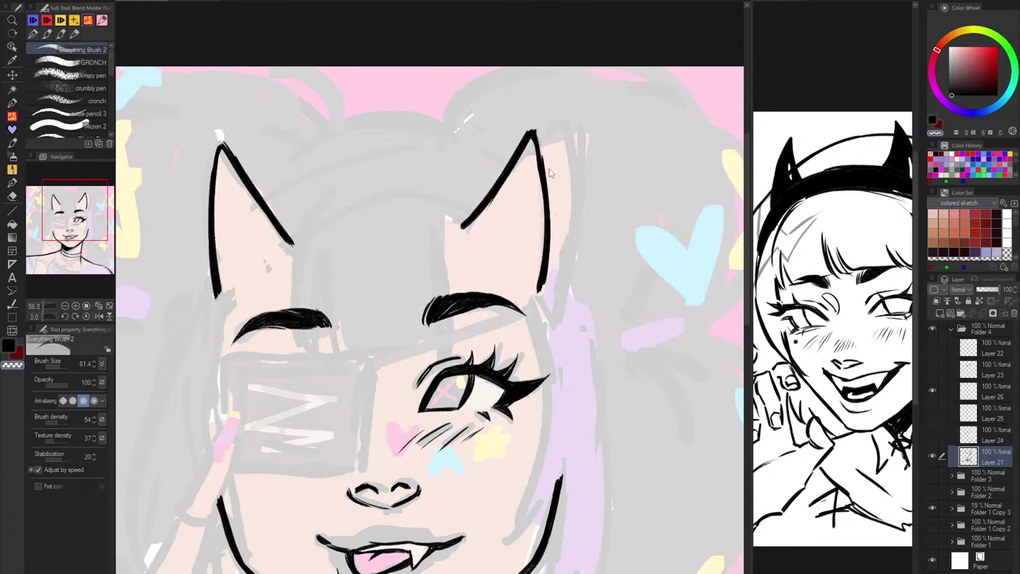
{"action": "key", "text": "ctrl+z"}
{"action": "left_click_drag", "start_coordinate": [536, 148], "coordinate": [540, 228]}
{"action": "left_click_drag", "start_coordinate": [534, 192], "coordinate": [533, 279]}
{"action": "left_click_drag", "start_coordinate": [564, 245], "coordinate": [566, 441]}
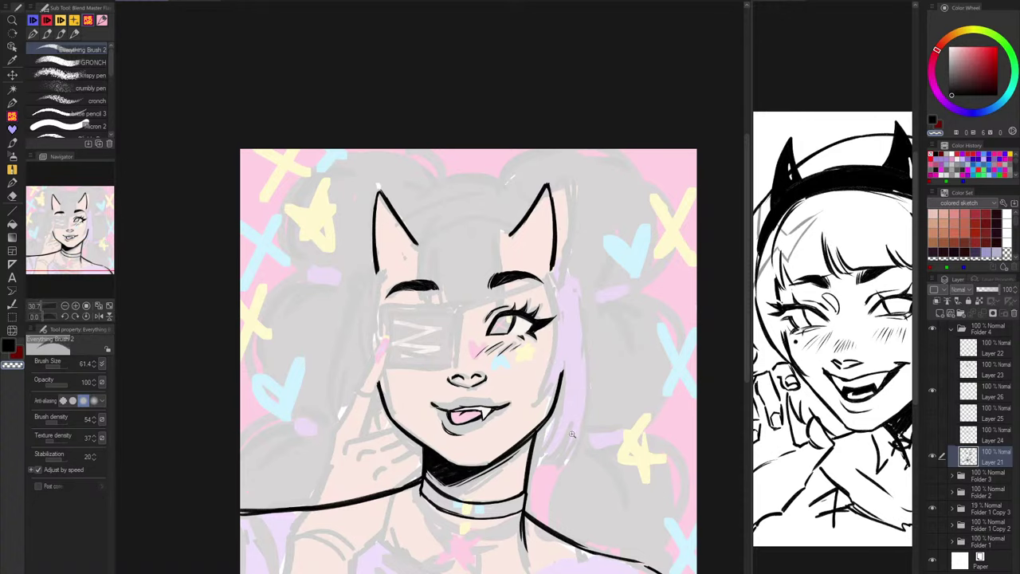
{"action": "scroll", "coordinate": [571, 435], "scroll_direction": "up", "scroll_amount": 1}
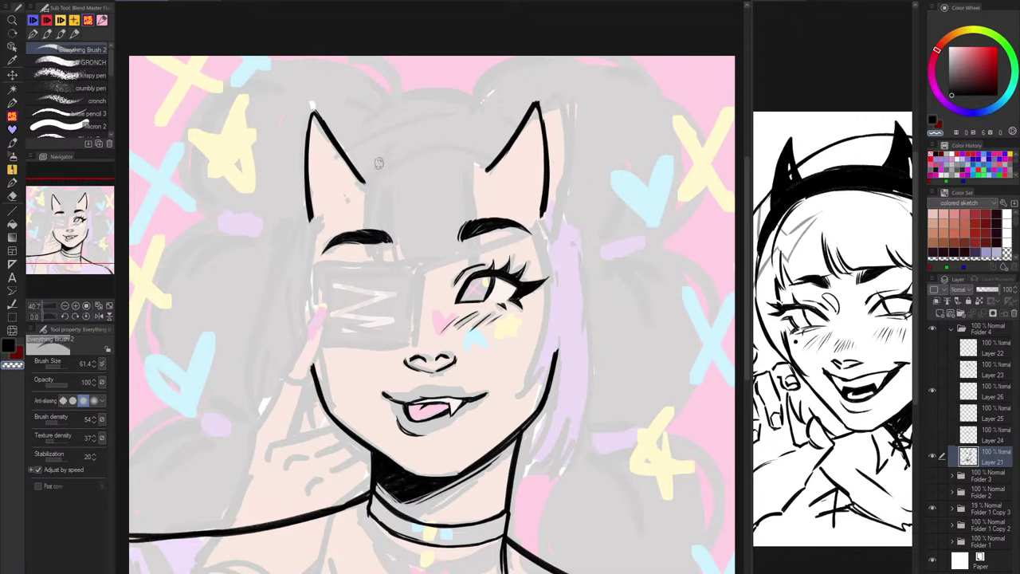
{"action": "scroll", "coordinate": [373, 169], "scroll_direction": "up", "scroll_amount": 5}
{"action": "key", "text": "c"}
{"action": "mouse_move", "coordinate": [358, 201]}
{"action": "left_mouse_down"}
{"action": "mouse_move", "coordinate": [381, 194]}
{"action": "mouse_move", "coordinate": [351, 205]}
{"action": "left_mouse_up"}
{"action": "key", "text": "ctrl+z"}
{"action": "key", "text": "c"}
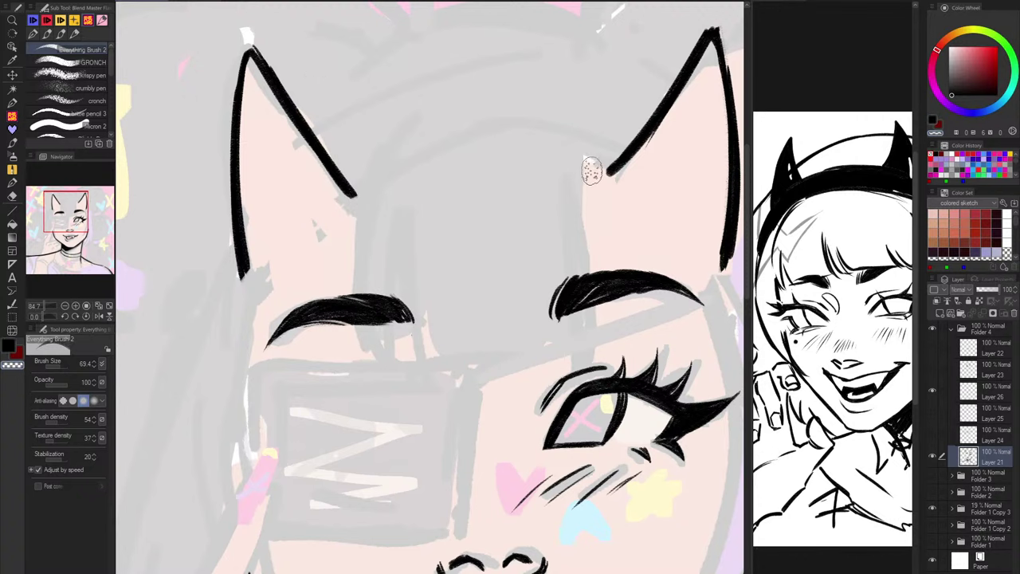
Step: Ink the lower end of the second horn's outer edge longer and more tapered with brush size 69.4
{"action": "scroll", "coordinate": [617, 171], "scroll_direction": "down", "scroll_amount": 2}
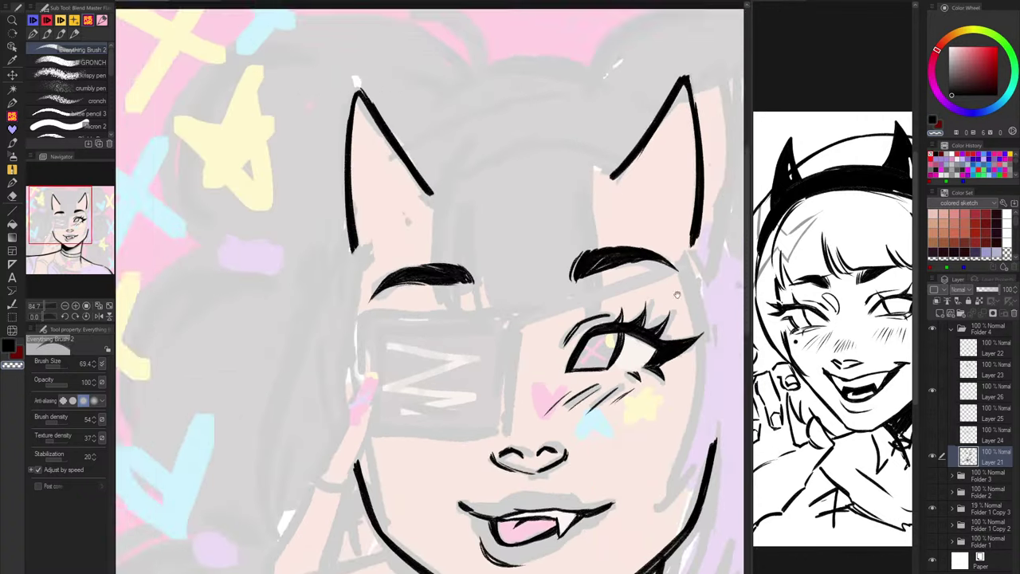
{"action": "scroll", "coordinate": [479, 159], "scroll_direction": "up", "scroll_amount": 3}
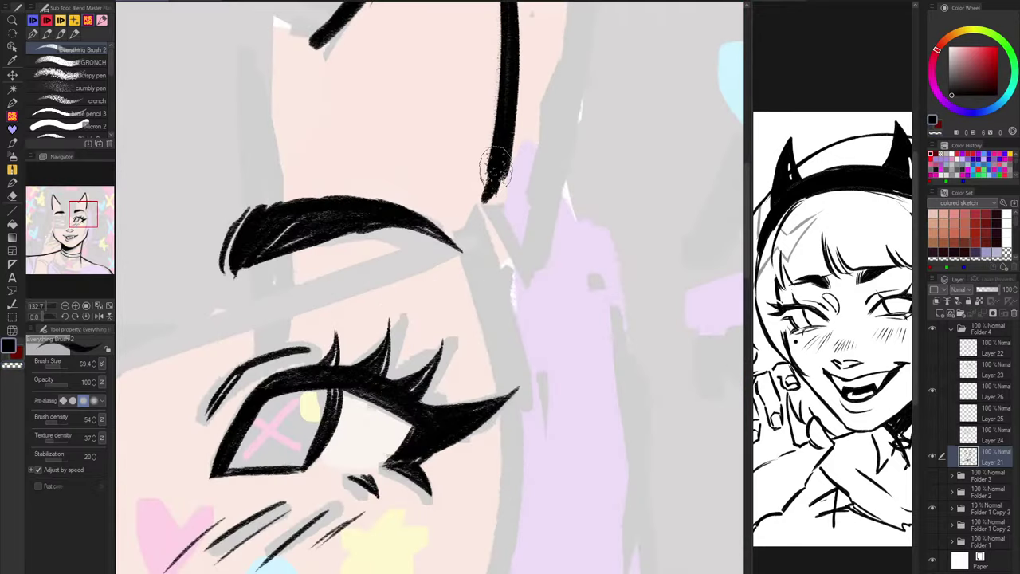
{"action": "left_click_drag", "start_coordinate": [506, 159], "coordinate": [494, 226]}
{"action": "scroll", "coordinate": [502, 219], "scroll_direction": "down", "scroll_amount": 3}
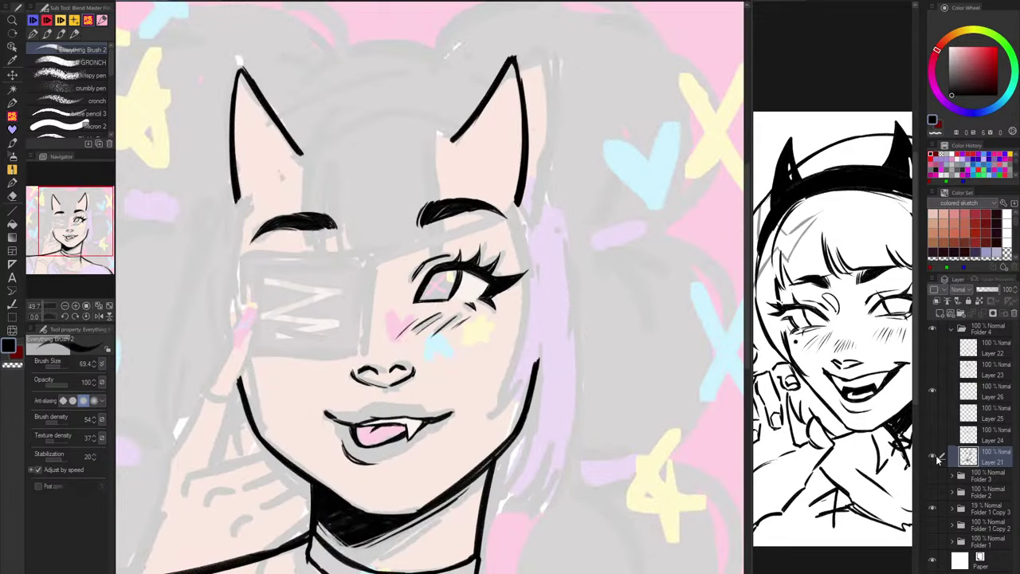
Step: Toggle the line art layer's visibility off and on, and add a new layer above it
{"action": "left_click", "coordinate": [934, 457]}
{"action": "left_click", "coordinate": [934, 457]}
{"action": "left_click", "coordinate": [948, 316]}
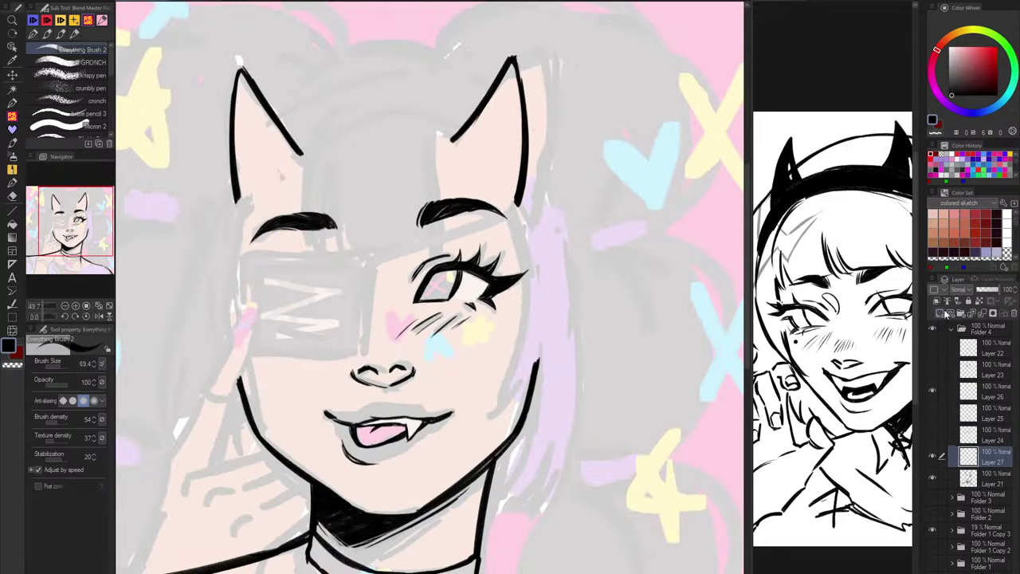
{"action": "scroll", "coordinate": [305, 125], "scroll_direction": "up", "scroll_amount": 2}
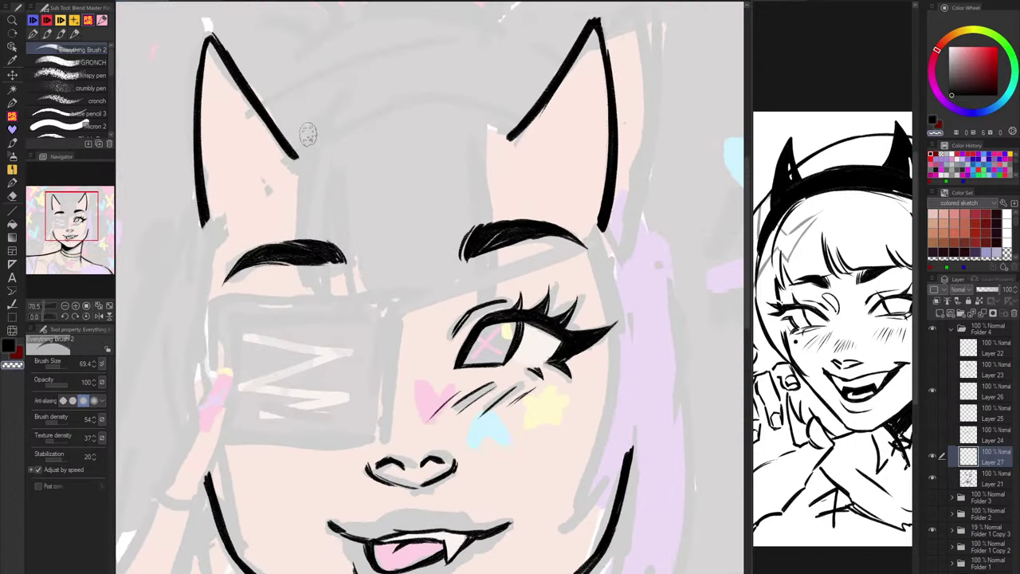
{"action": "key", "text": "c"}
{"action": "mouse_move", "coordinate": [321, 115]}
{"action": "left_mouse_down"}
{"action": "mouse_move", "coordinate": [297, 188]}
{"action": "mouse_move", "coordinate": [296, 238]}
{"action": "left_mouse_up"}
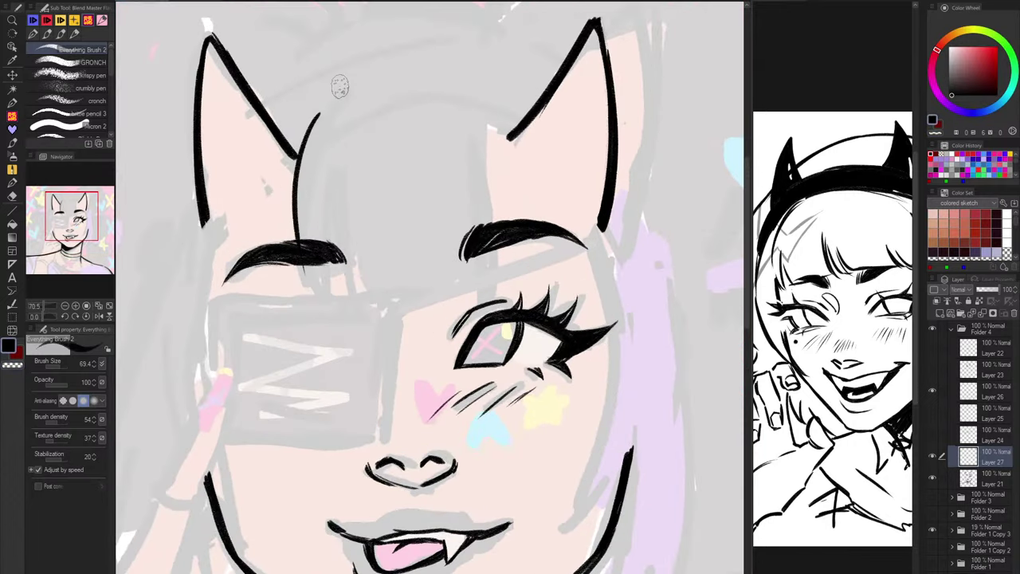
{"action": "key", "text": "ctrl+z"}
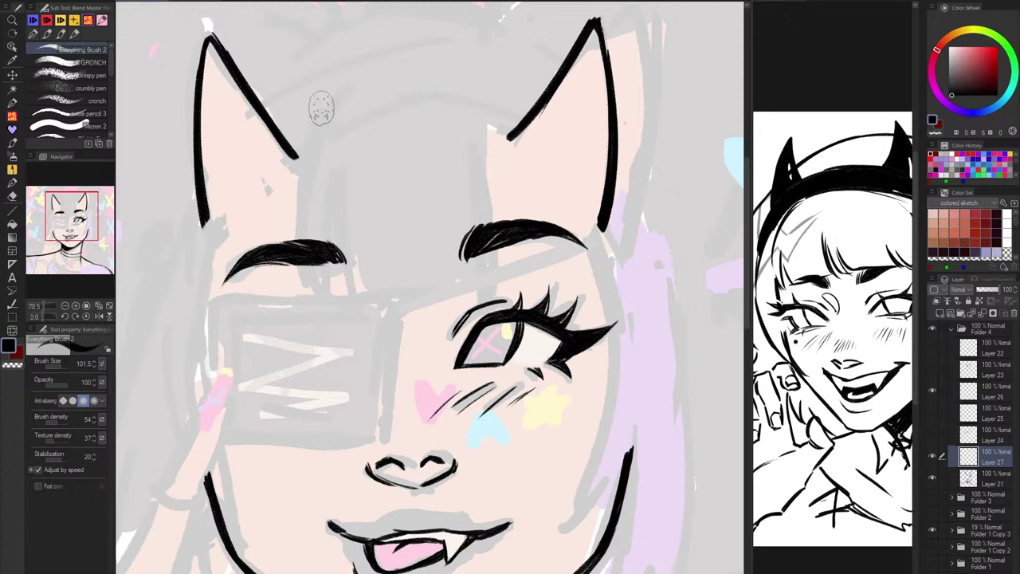
{"action": "left_click_drag", "start_coordinate": [316, 116], "coordinate": [321, 293]}
{"action": "key", "text": "ctrl+z"}
{"action": "left_click_drag", "start_coordinate": [315, 116], "coordinate": [328, 307]}
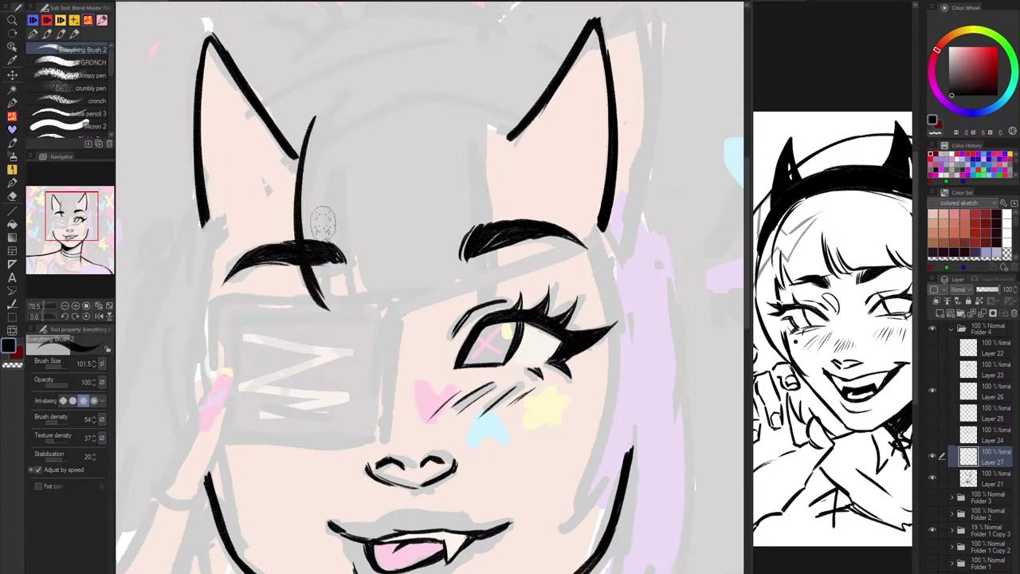
{"action": "left_click_drag", "start_coordinate": [314, 201], "coordinate": [314, 239]}
{"action": "key", "text": "ctrl+z"}
{"action": "key", "text": "ctrl+z"}
{"action": "key", "text": "ctrl+z"}
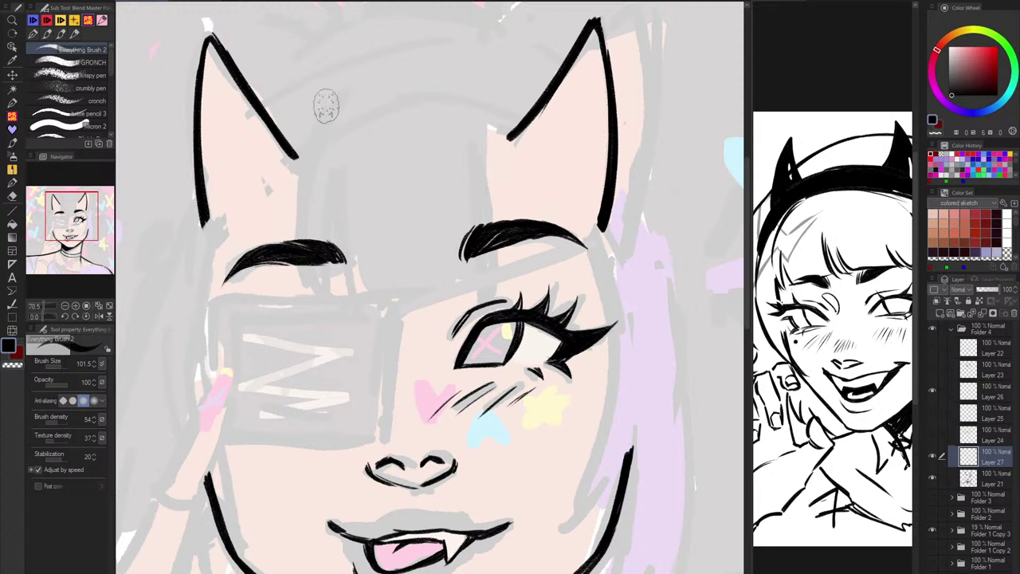
Step: Ink the first long bang strand from beside the first horn down over the eyebrow, add a parallel stroke, and refine its lower part with the transparent brush
{"action": "mouse_move", "coordinate": [325, 102]}
{"action": "left_mouse_down"}
{"action": "mouse_move", "coordinate": [309, 303]}
{"action": "mouse_move", "coordinate": [309, 137]}
{"action": "mouse_move", "coordinate": [328, 295]}
{"action": "left_mouse_up"}
{"action": "key", "text": "ctrl+z"}
{"action": "key", "text": "ctrl+z"}
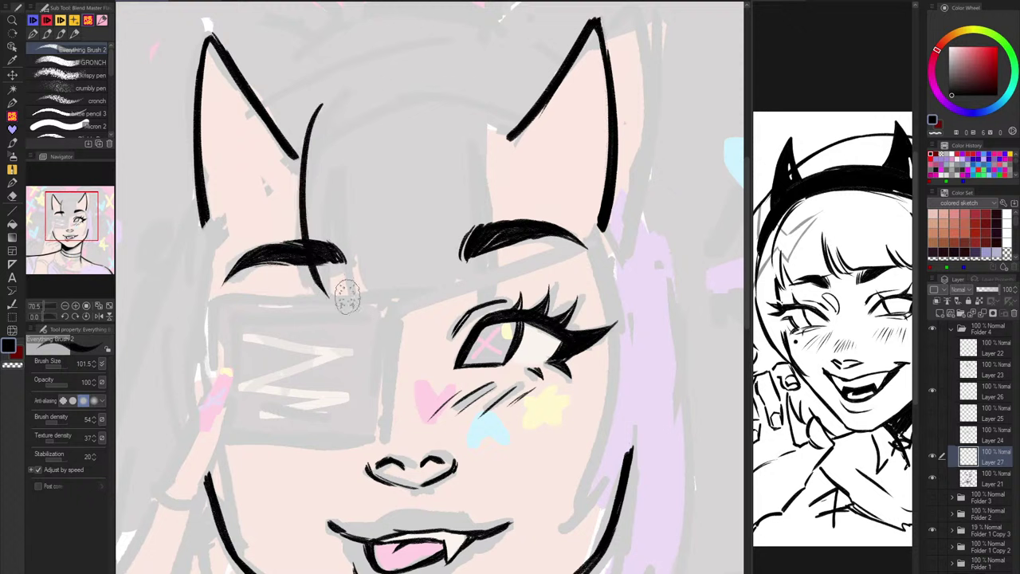
{"action": "mouse_move", "coordinate": [311, 127]}
{"action": "left_mouse_down"}
{"action": "mouse_move", "coordinate": [295, 209]}
{"action": "mouse_move", "coordinate": [301, 241]}
{"action": "left_mouse_up"}
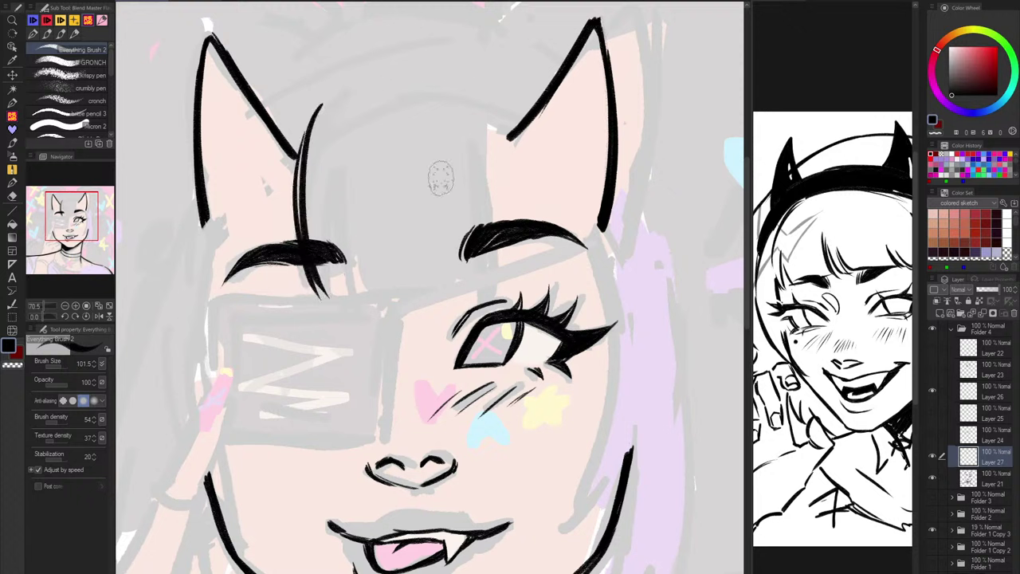
{"action": "key", "text": "c"}
{"action": "left_click_drag", "start_coordinate": [312, 222], "coordinate": [342, 313]}
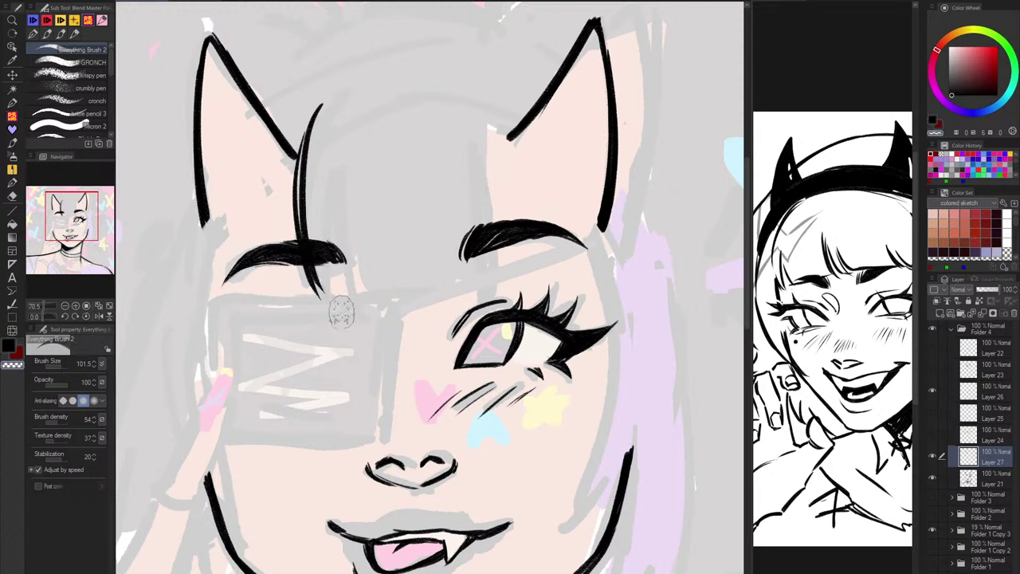
{"action": "left_click_drag", "start_coordinate": [310, 202], "coordinate": [351, 315]}
Step: Ink two shorter tapered bang strands beside the first one, curving down over the inner end of the eyebrow above the eyepatch
{"action": "key", "text": "c"}
{"action": "left_click_drag", "start_coordinate": [323, 171], "coordinate": [339, 303]}
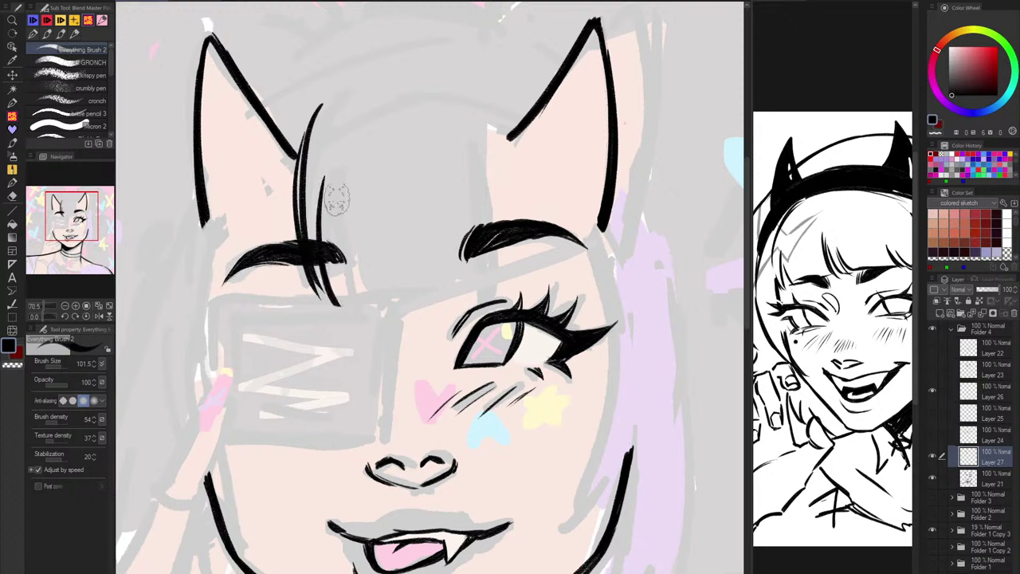
{"action": "mouse_move", "coordinate": [332, 169]}
{"action": "left_mouse_down"}
{"action": "mouse_move", "coordinate": [336, 239]}
{"action": "mouse_move", "coordinate": [360, 306]}
{"action": "left_mouse_up"}
{"action": "key", "text": "ctrl+z"}
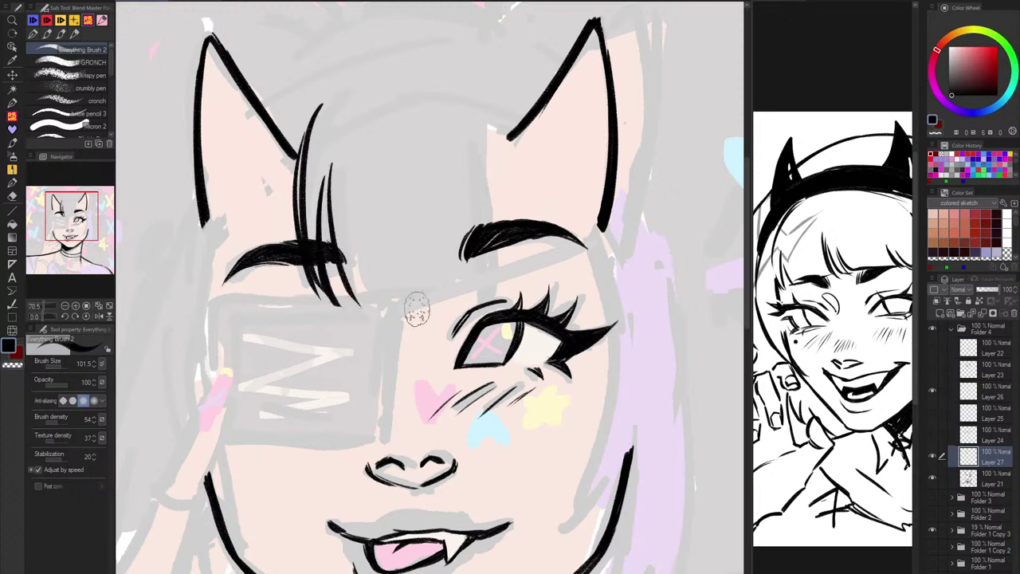
Step: Move the reference drawing out of its side pane so the portrait canvas fills the workspace
{"action": "left_click_drag", "start_coordinate": [782, 2], "coordinate": [599, 0]}
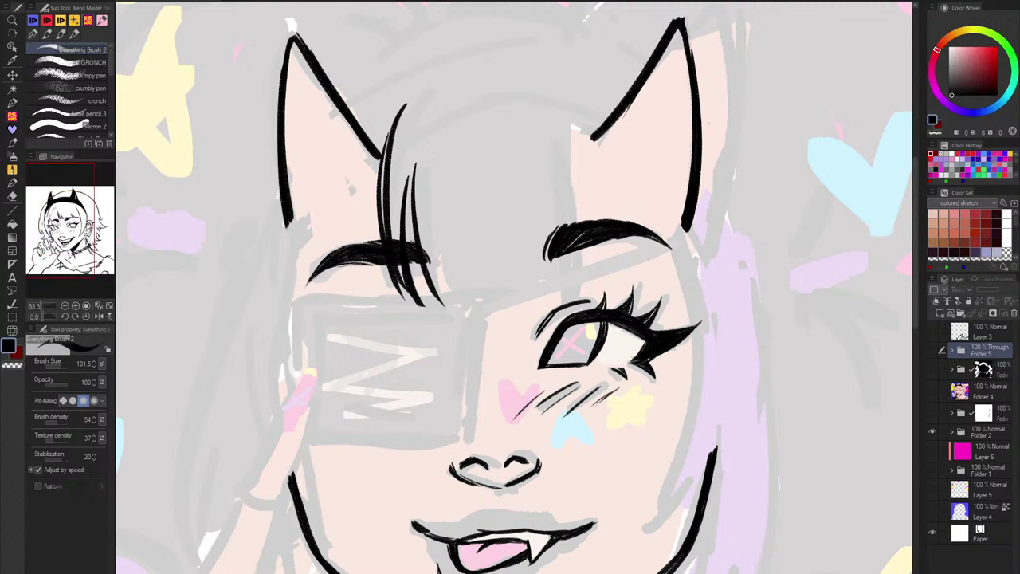
Step: Erase the tips of the fringe strands over the eyebrow above the eye patch and redraw them on Layer 27
{"action": "scroll", "coordinate": [514, 287], "scroll_direction": "down", "scroll_amount": 2}
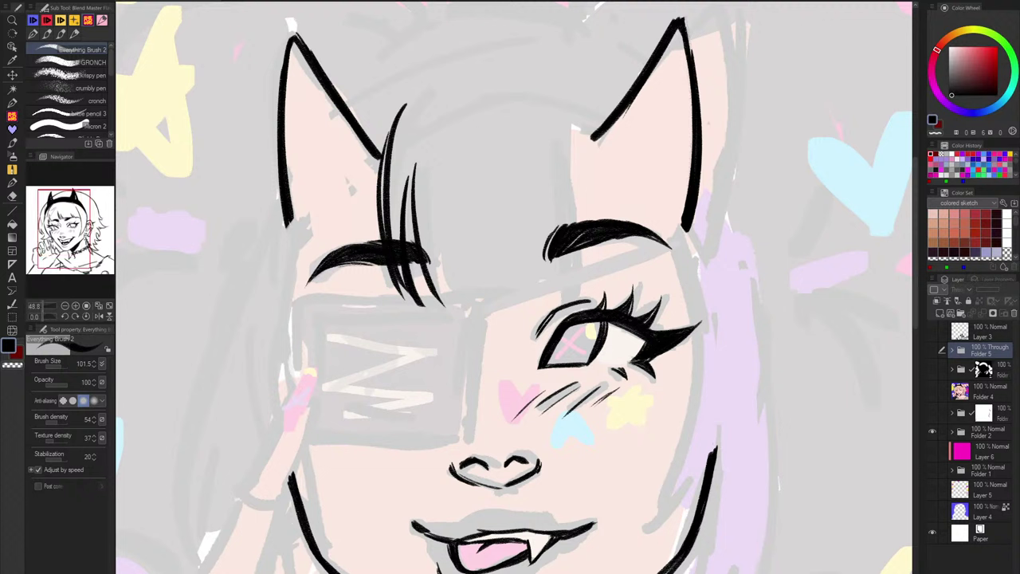
{"action": "left_click", "coordinate": [415, 265]}
{"action": "key", "text": "c"}
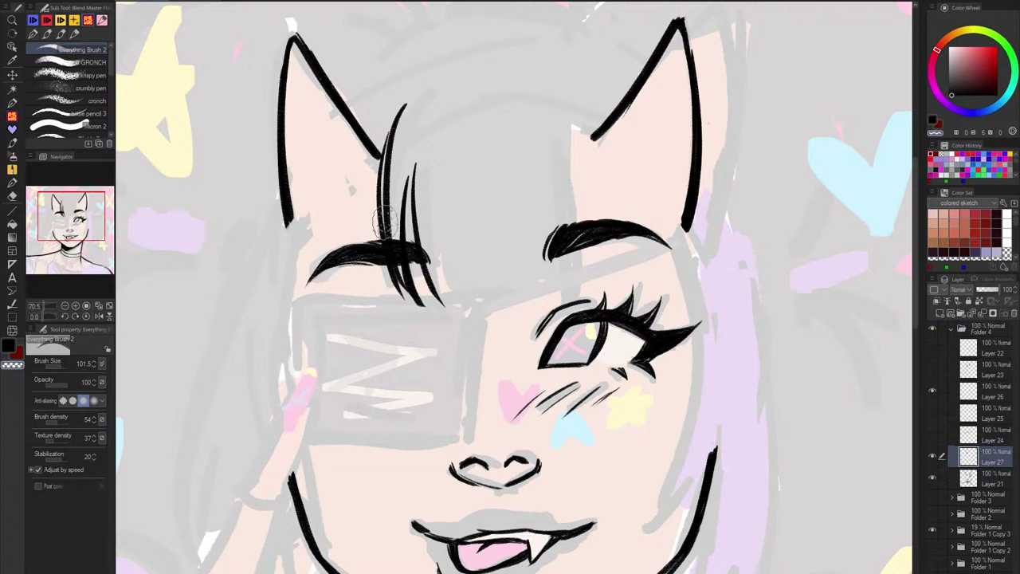
{"action": "mouse_move", "coordinate": [387, 239]}
{"action": "left_mouse_down"}
{"action": "mouse_move", "coordinate": [405, 294]}
{"action": "mouse_move", "coordinate": [421, 303]}
{"action": "left_mouse_up"}
{"action": "left_click_drag", "start_coordinate": [403, 269], "coordinate": [413, 298]}
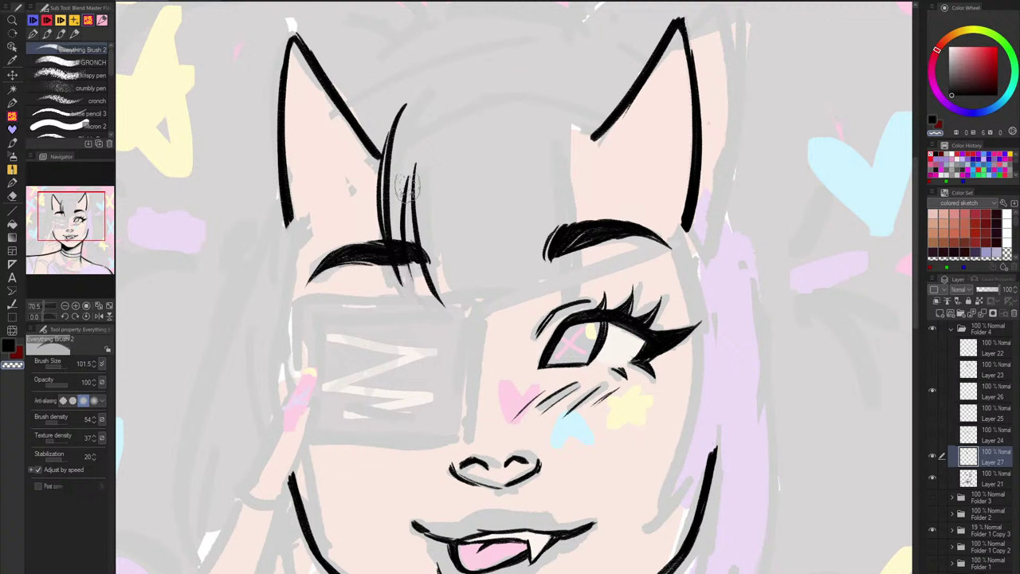
{"action": "key", "text": "c"}
{"action": "left_click_drag", "start_coordinate": [404, 213], "coordinate": [422, 305]}
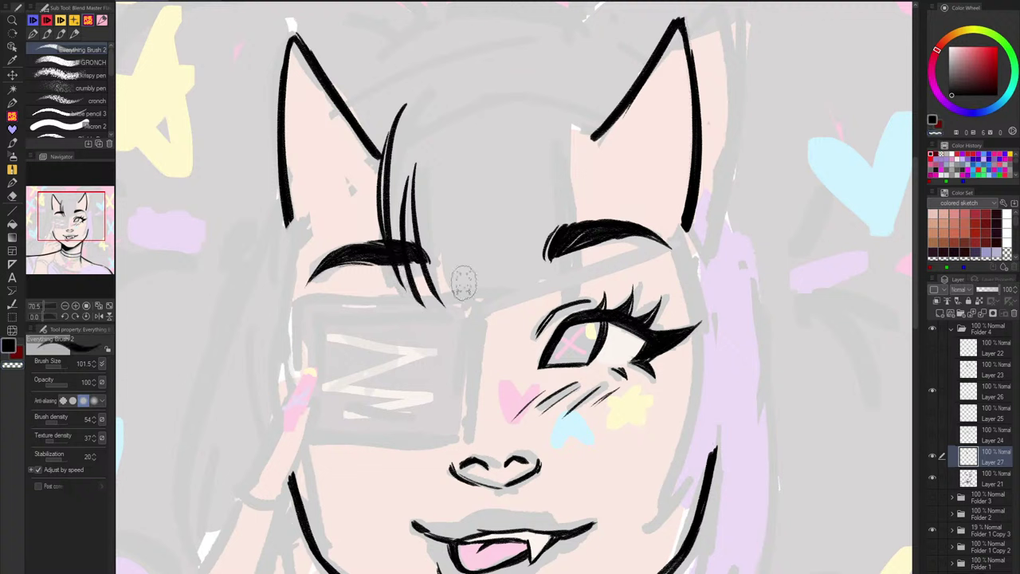
Step: Ink a short pointed strand beside the eye-patch-side bangs and the fringe's nearly straight lower edge across the forehead
{"action": "left_click_drag", "start_coordinate": [431, 263], "coordinate": [449, 301]}
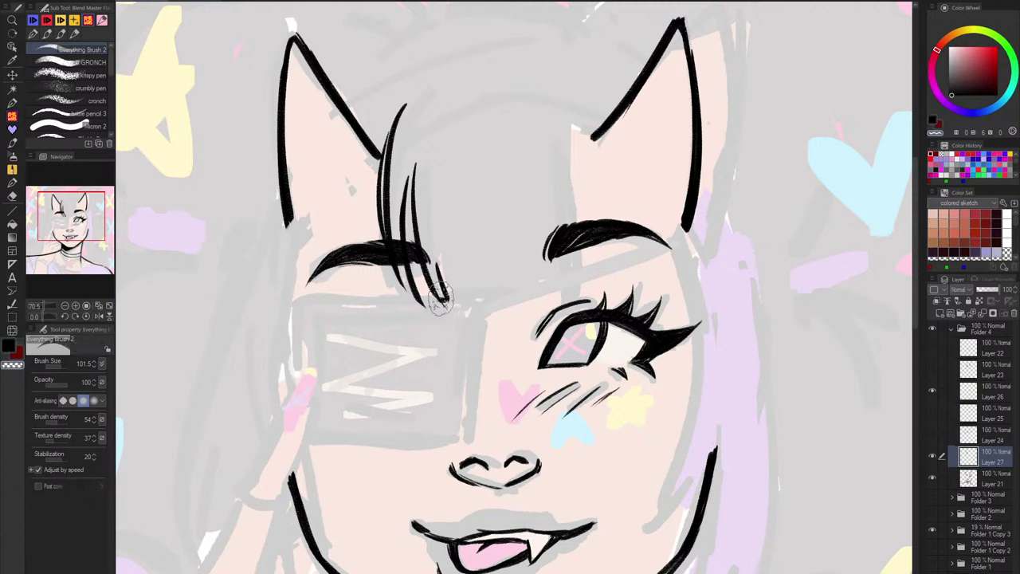
{"action": "mouse_move", "coordinate": [437, 255]}
{"action": "left_mouse_down"}
{"action": "mouse_move", "coordinate": [467, 297]}
{"action": "mouse_move", "coordinate": [556, 275]}
{"action": "left_mouse_up"}
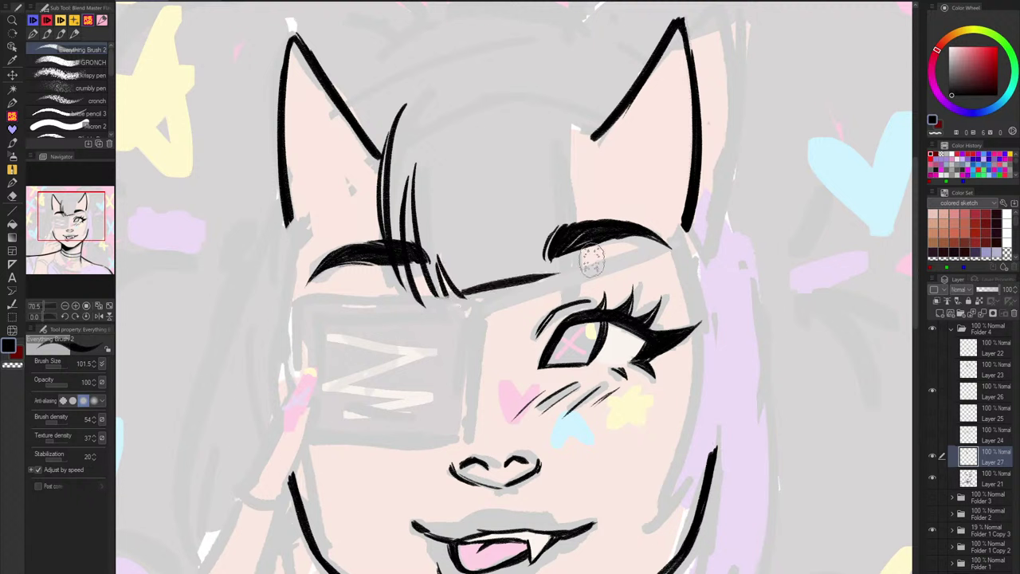
{"action": "key", "text": "ctrl+z"}
{"action": "left_click_drag", "start_coordinate": [463, 295], "coordinate": [553, 280]}
Step: Ink tapered fringe strands crossing the eyebrow above the open eye, including the long outer strand
{"action": "left_click_drag", "start_coordinate": [566, 176], "coordinate": [572, 288]}
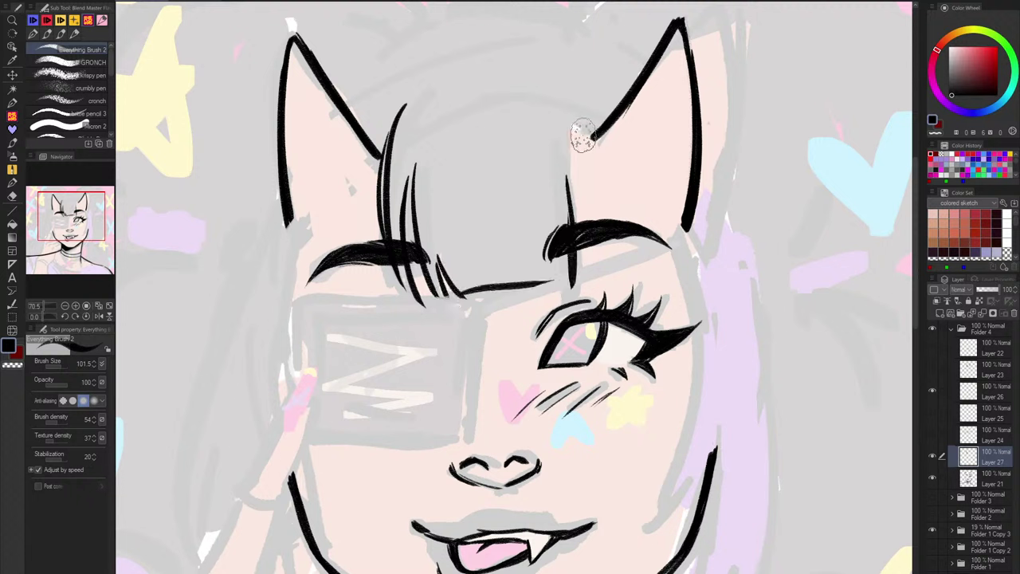
{"action": "left_click_drag", "start_coordinate": [568, 105], "coordinate": [590, 273]}
{"action": "left_click_drag", "start_coordinate": [575, 160], "coordinate": [585, 276]}
{"action": "left_click_drag", "start_coordinate": [571, 185], "coordinate": [576, 234]}
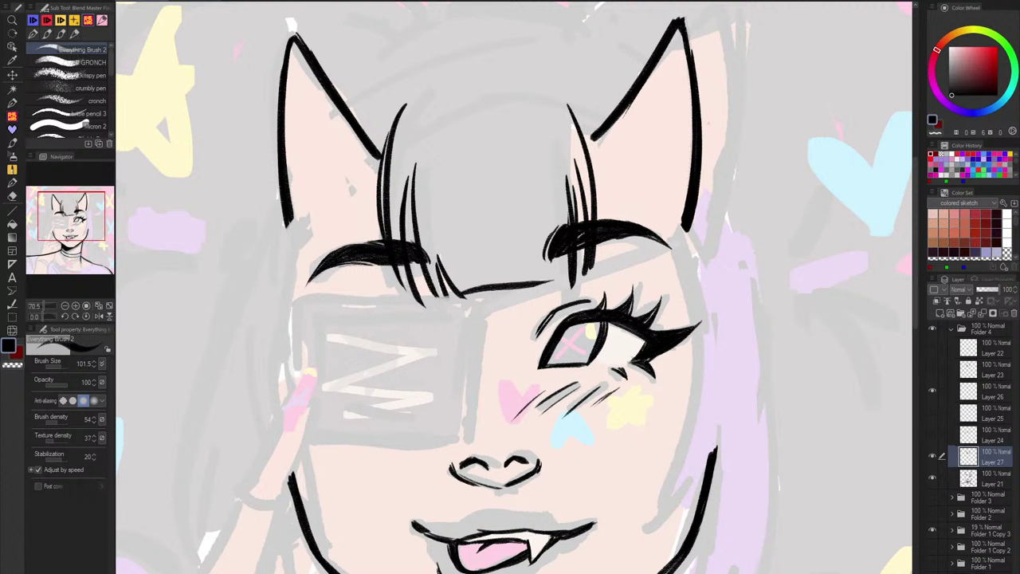
Step: Reduce the brush size to about 57 and extend the outer fringe strands with thin curves toward the top of the head
{"action": "left_click_drag", "start_coordinate": [425, 90], "coordinate": [383, 158]}
{"action": "key", "text": "ctrl+z"}
{"action": "left_click_drag", "start_coordinate": [425, 89], "coordinate": [374, 193]}
{"action": "key", "text": "ctrl+z"}
{"action": "key", "text": "bracketleft"}
{"action": "key", "text": "bracketleft"}
{"action": "left_click_drag", "start_coordinate": [424, 92], "coordinate": [387, 142]}
{"action": "key", "text": "ctrl+z"}
{"action": "left_click_drag", "start_coordinate": [571, 106], "coordinate": [590, 164]}
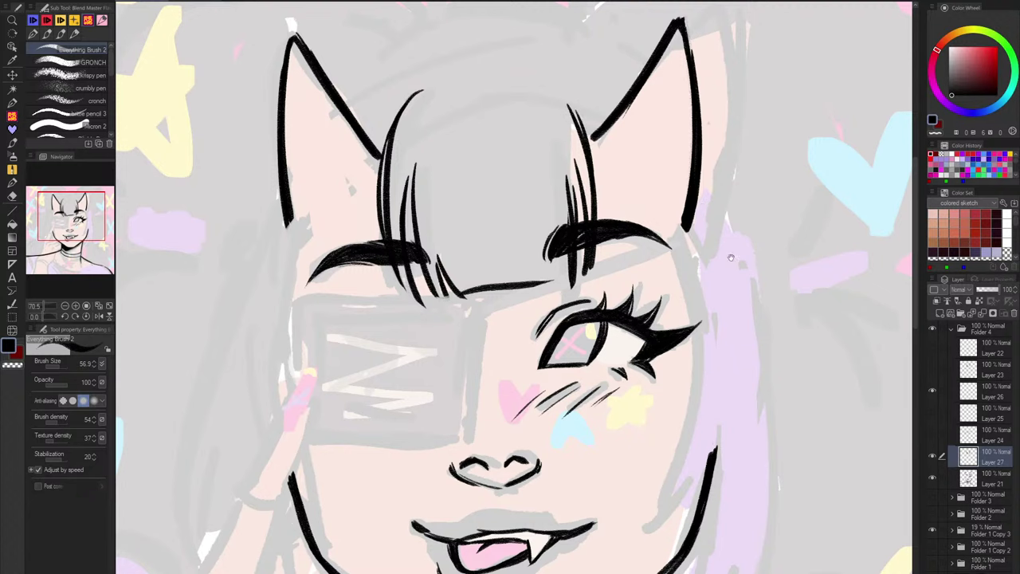
Step: Try to ink the inner hair line from the base of the ear on the open-eye side down past the cheek
{"action": "left_click_drag", "start_coordinate": [730, 257], "coordinate": [664, 156]}
{"action": "left_click_drag", "start_coordinate": [622, 125], "coordinate": [608, 381]}
{"action": "key", "text": "ctrl+z"}
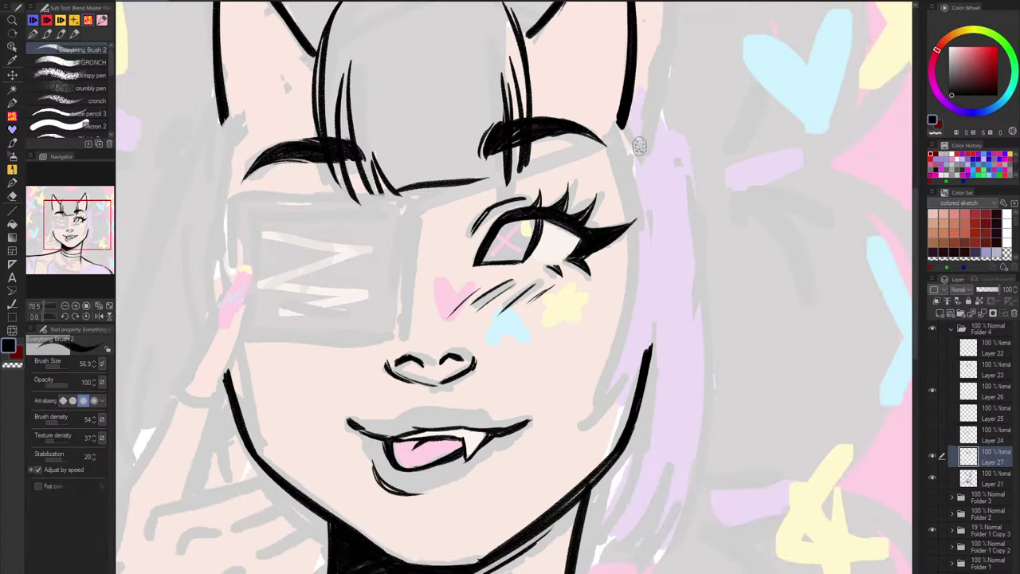
{"action": "left_click_drag", "start_coordinate": [622, 121], "coordinate": [562, 431]}
{"action": "scroll", "coordinate": [654, 339], "scroll_direction": "down", "scroll_amount": 4}
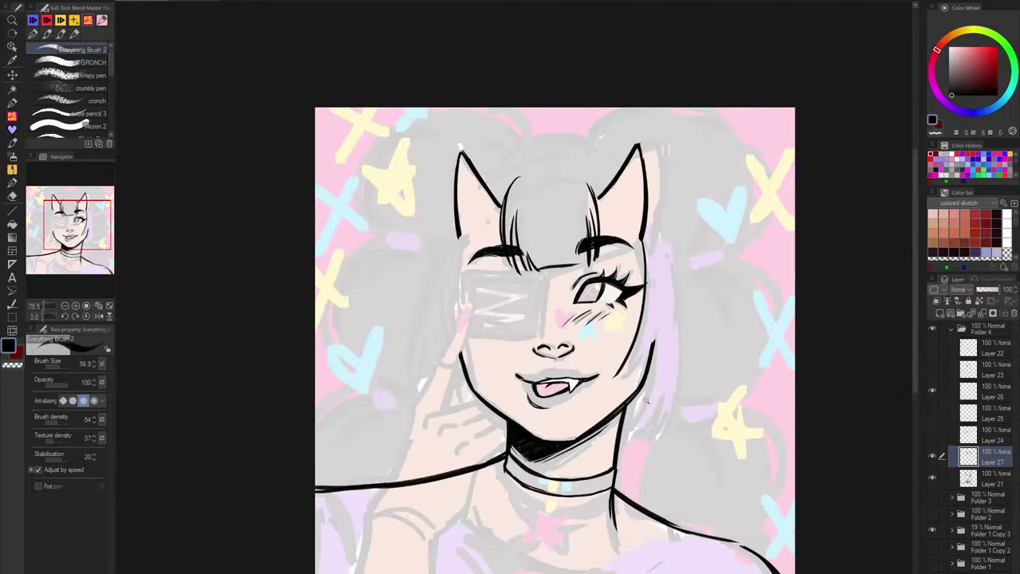
{"action": "scroll", "coordinate": [658, 363], "scroll_direction": "up", "scroll_amount": 3}
{"action": "key", "text": "ctrl+z"}
{"action": "left_click_drag", "start_coordinate": [629, 117], "coordinate": [607, 377]}
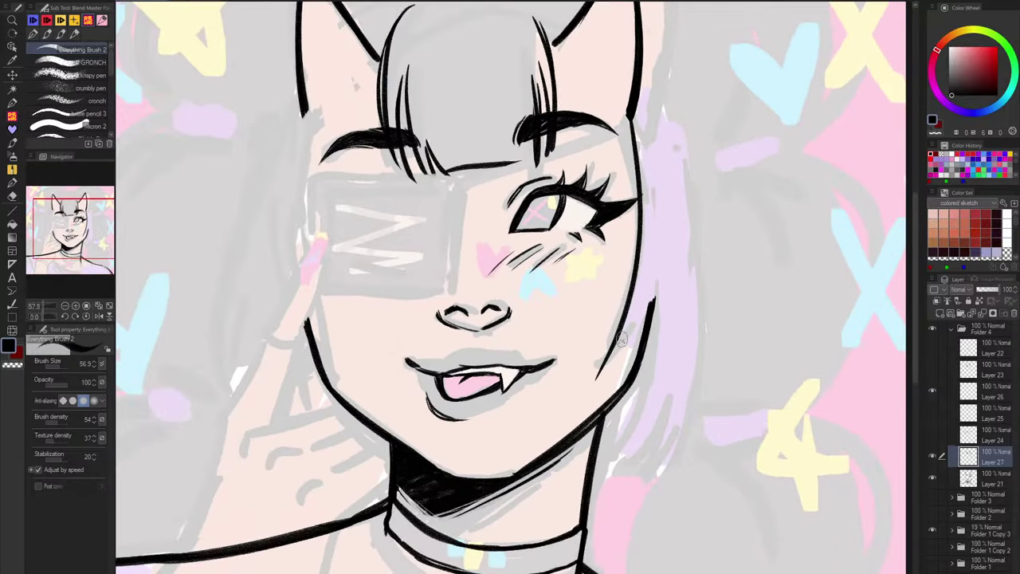
{"action": "key", "text": "ctrl+z"}
{"action": "left_click", "coordinate": [933, 456]}
{"action": "key", "text": "ctrl+y"}
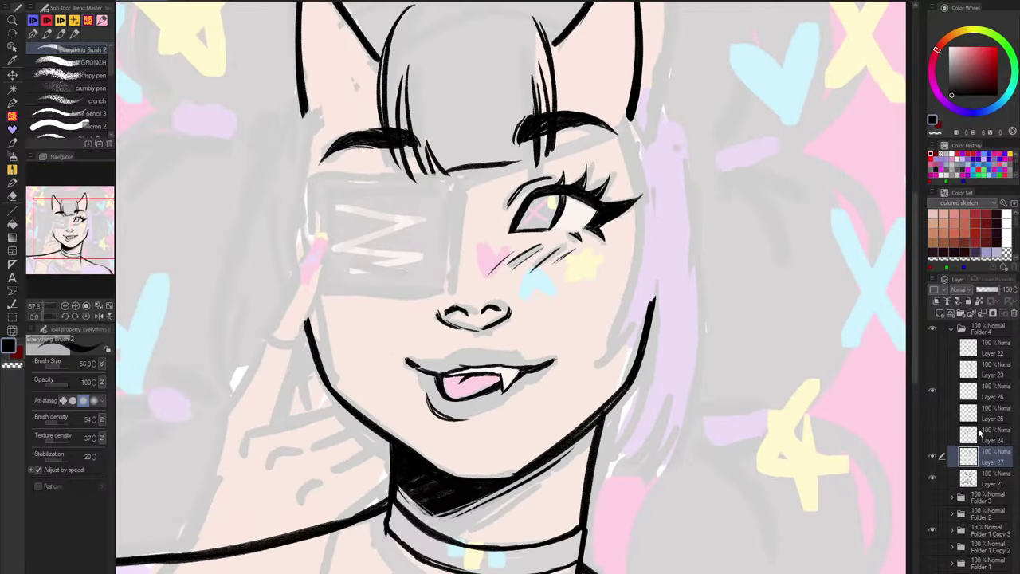
{"action": "left_click_drag", "start_coordinate": [630, 117], "coordinate": [593, 379]}
{"action": "key", "text": "ctrl+z"}
Step: Set the brush size to 80.5 and ink the inner hair line from the ear base down beside the open eye to the cheek
{"action": "mouse_move", "coordinate": [630, 118]}
{"action": "left_mouse_down"}
{"action": "mouse_move", "coordinate": [639, 192]}
{"action": "mouse_move", "coordinate": [607, 365]}
{"action": "mouse_move", "coordinate": [636, 145]}
{"action": "mouse_move", "coordinate": [619, 305]}
{"action": "left_mouse_up"}
{"action": "key", "text": "ctrl+z"}
{"action": "key", "text": "]"}
{"action": "key", "text": "]"}
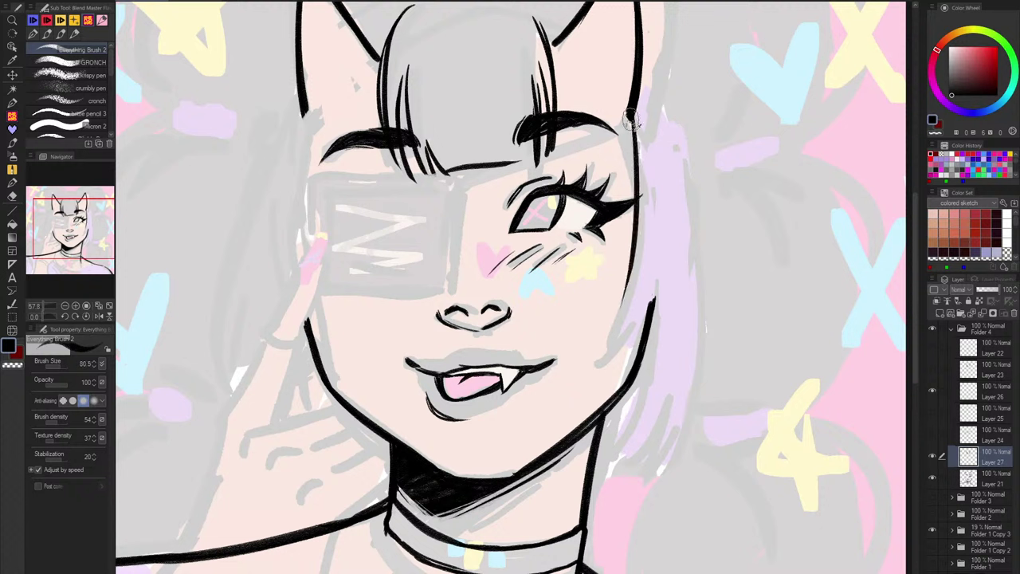
{"action": "mouse_move", "coordinate": [634, 110]}
{"action": "left_mouse_down"}
{"action": "mouse_move", "coordinate": [623, 269]}
{"action": "mouse_move", "coordinate": [636, 99]}
{"action": "mouse_move", "coordinate": [609, 338]}
{"action": "left_mouse_up"}
{"action": "key", "text": "ctrl+z"}
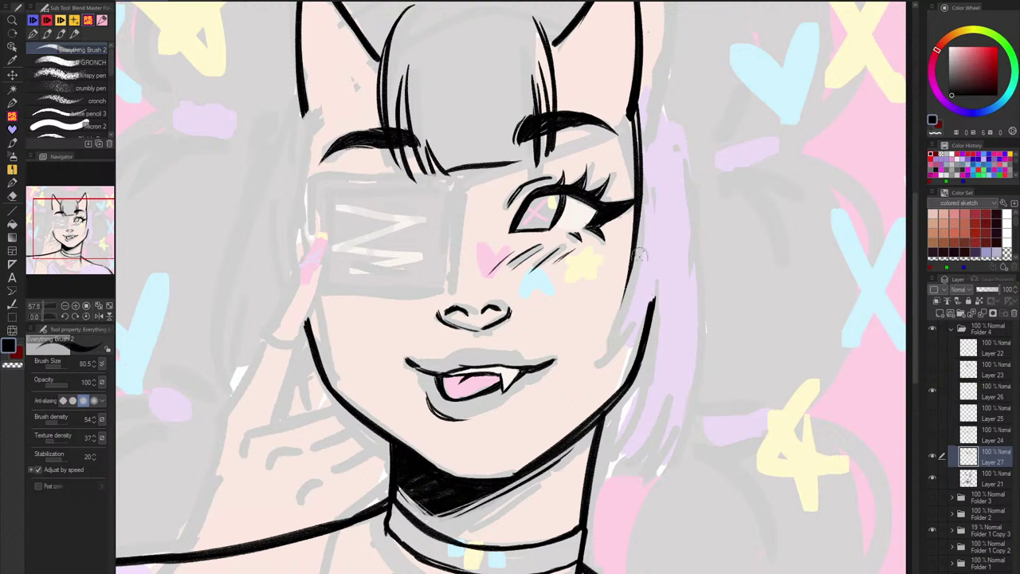
{"action": "key", "text": "ctrl+z"}
{"action": "mouse_move", "coordinate": [639, 255]}
{"action": "left_mouse_down"}
{"action": "mouse_move", "coordinate": [589, 360]}
{"action": "mouse_move", "coordinate": [634, 242]}
{"action": "mouse_move", "coordinate": [596, 370]}
{"action": "mouse_move", "coordinate": [628, 347]}
{"action": "mouse_move", "coordinate": [656, 295]}
{"action": "mouse_move", "coordinate": [592, 376]}
{"action": "left_mouse_up"}
{"action": "key", "text": "ctrl+z"}
{"action": "key", "text": "ctrl+z"}
Step: Ink the pointed tip of the side lock where it overlaps the cheek and jawline
{"action": "mouse_move", "coordinate": [655, 280]}
{"action": "left_mouse_down"}
{"action": "mouse_move", "coordinate": [641, 327]}
{"action": "mouse_move", "coordinate": [597, 376]}
{"action": "left_mouse_up"}
{"action": "left_click_drag", "start_coordinate": [651, 312], "coordinate": [619, 427]}
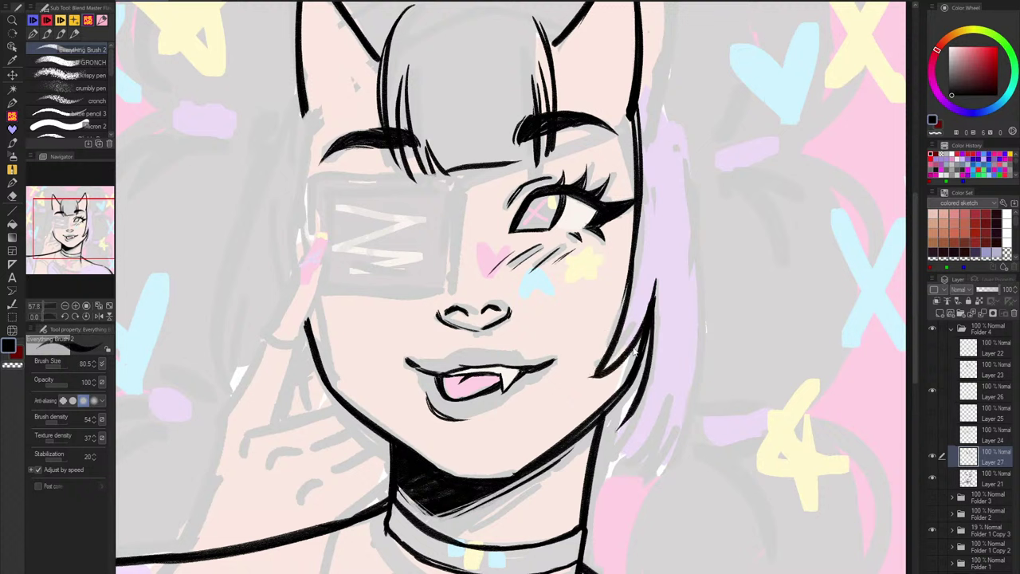
{"action": "key", "text": "ctrl+z"}
{"action": "key", "text": "ctrl+z"}
{"action": "mouse_move", "coordinate": [597, 373]}
{"action": "left_mouse_down"}
{"action": "mouse_move", "coordinate": [655, 279]}
{"action": "mouse_move", "coordinate": [602, 448]}
{"action": "left_mouse_up"}
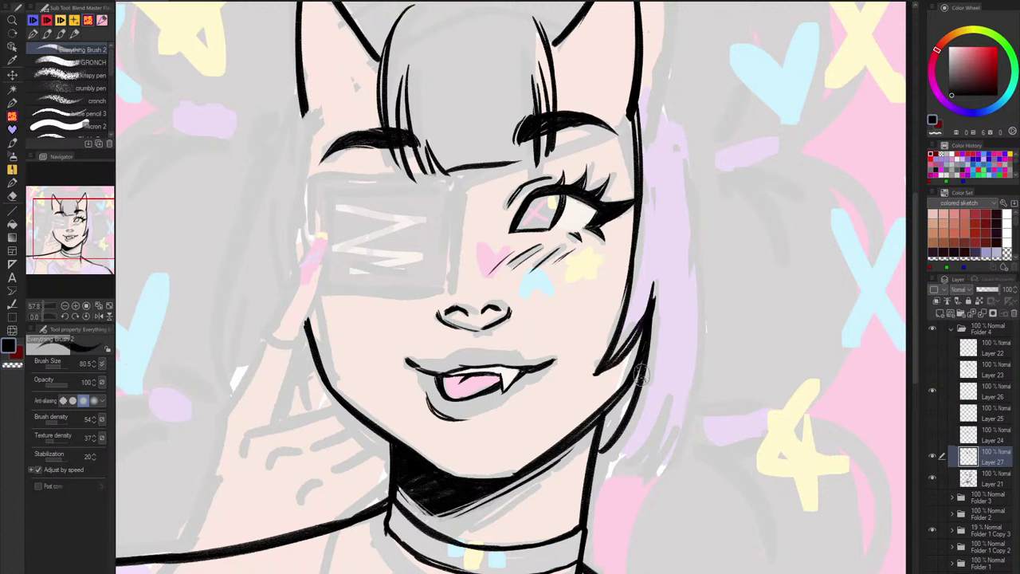
{"action": "key", "text": "ctrl+z"}
{"action": "left_click", "coordinate": [643, 341], "text": "ctrl+shift"}
{"action": "key", "text": "ctrl+z"}
{"action": "mouse_move", "coordinate": [655, 291]}
{"action": "left_mouse_down"}
{"action": "mouse_move", "coordinate": [642, 331]}
{"action": "mouse_move", "coordinate": [594, 374]}
{"action": "mouse_move", "coordinate": [612, 365]}
{"action": "mouse_move", "coordinate": [628, 408]}
{"action": "left_mouse_up"}
{"action": "key", "text": "ctrl+z"}
{"action": "key", "text": "ctrl+z"}
{"action": "key", "text": "ctrl+z"}
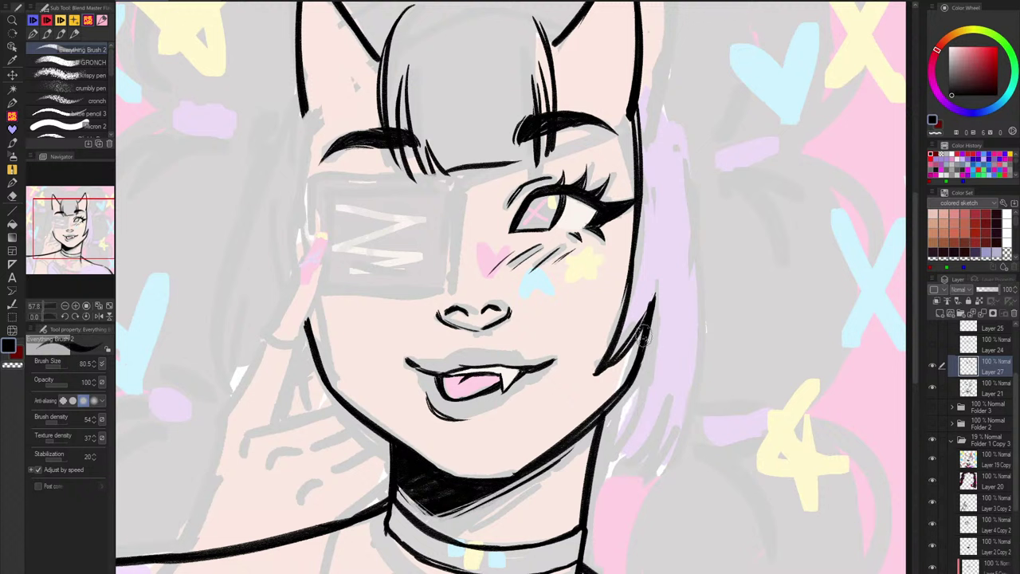
Step: Ink the purple side lock's inner edge from the jaw downward and add pointed strands along its lower end
{"action": "left_click_drag", "start_coordinate": [647, 324], "coordinate": [604, 473]}
{"action": "key", "text": "ctrl+z"}
{"action": "mouse_move", "coordinate": [625, 422]}
{"action": "left_mouse_down"}
{"action": "mouse_move", "coordinate": [630, 398]}
{"action": "mouse_move", "coordinate": [608, 462]}
{"action": "left_mouse_up"}
{"action": "key", "text": "ctrl+z"}
{"action": "mouse_move", "coordinate": [608, 463]}
{"action": "left_mouse_down"}
{"action": "mouse_move", "coordinate": [669, 402]}
{"action": "mouse_move", "coordinate": [612, 469]}
{"action": "mouse_move", "coordinate": [666, 404]}
{"action": "mouse_move", "coordinate": [641, 456]}
{"action": "mouse_move", "coordinate": [662, 424]}
{"action": "left_mouse_up"}
{"action": "left_click_drag", "start_coordinate": [644, 465], "coordinate": [675, 432]}
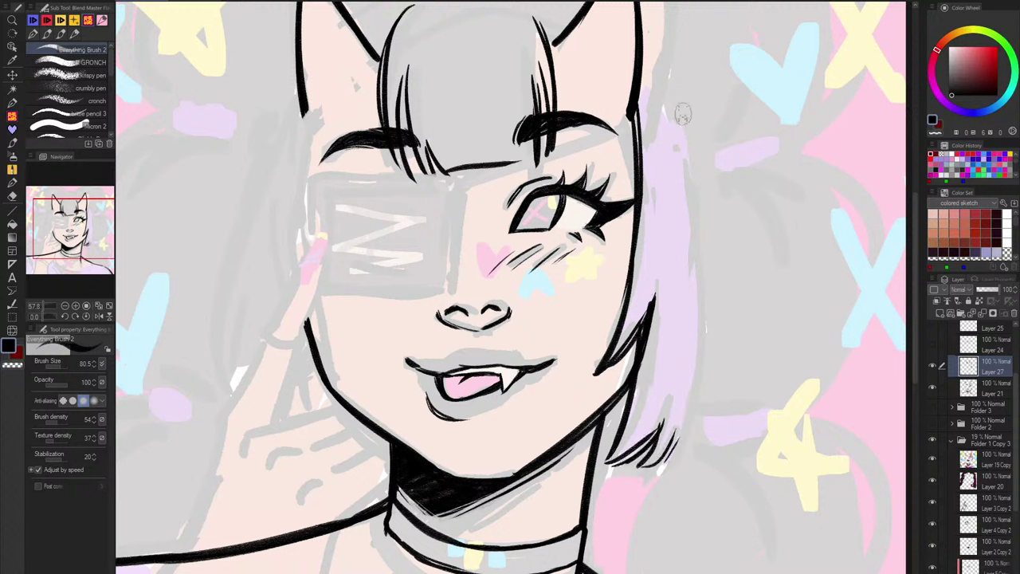
Step: Try to ink the outer edge of the purple side lock, flipping the canvas horizontally to judge the curve
{"action": "left_click_drag", "start_coordinate": [674, 100], "coordinate": [682, 406]}
{"action": "key", "text": "h"}
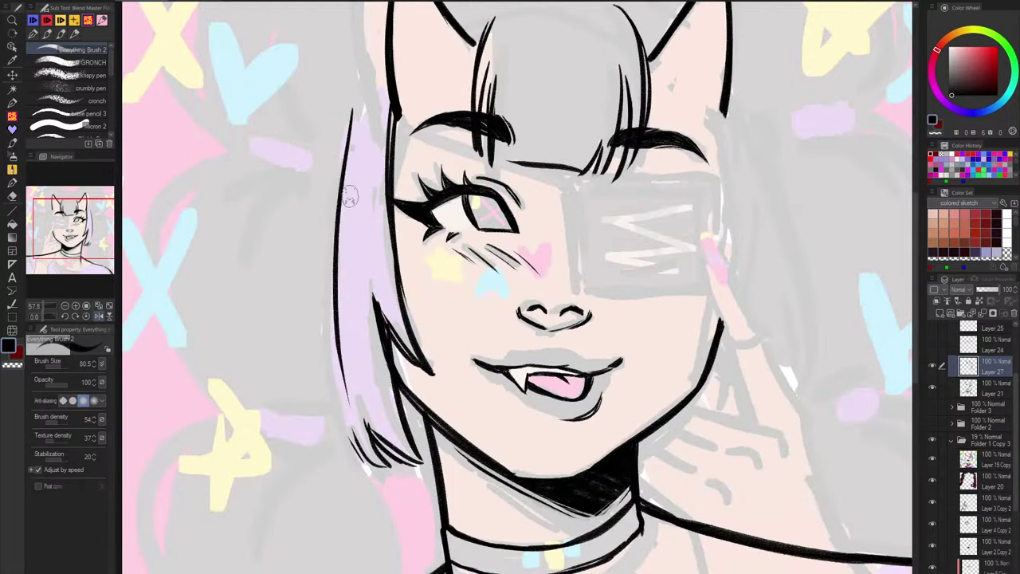
{"action": "key", "text": "c"}
{"action": "left_click_drag", "start_coordinate": [341, 199], "coordinate": [342, 370]}
{"action": "key", "text": "c"}
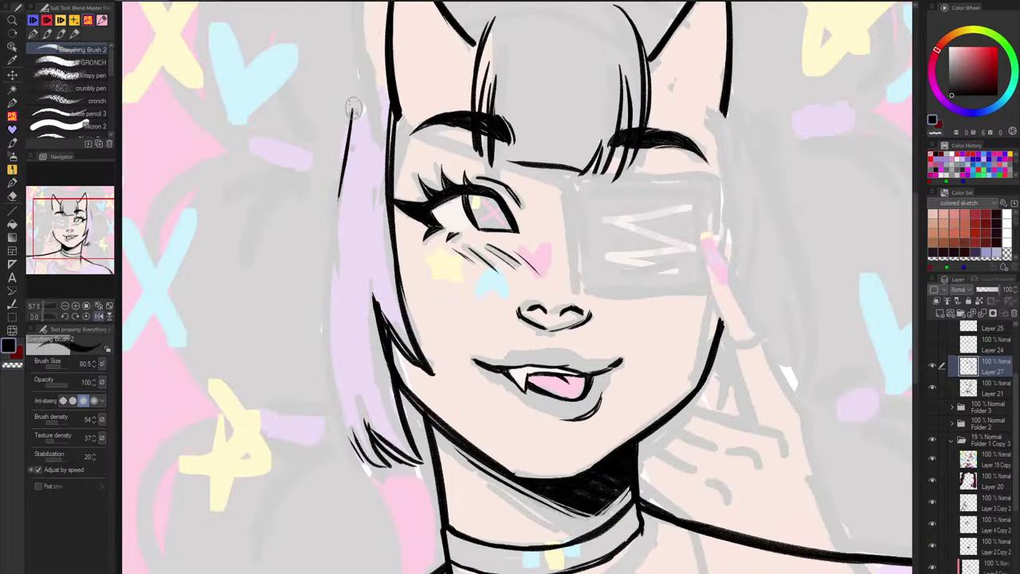
{"action": "left_click_drag", "start_coordinate": [354, 109], "coordinate": [338, 369]}
{"action": "key", "text": "ctrl+z"}
{"action": "key", "text": "c"}
{"action": "left_click_drag", "start_coordinate": [352, 115], "coordinate": [348, 136]}
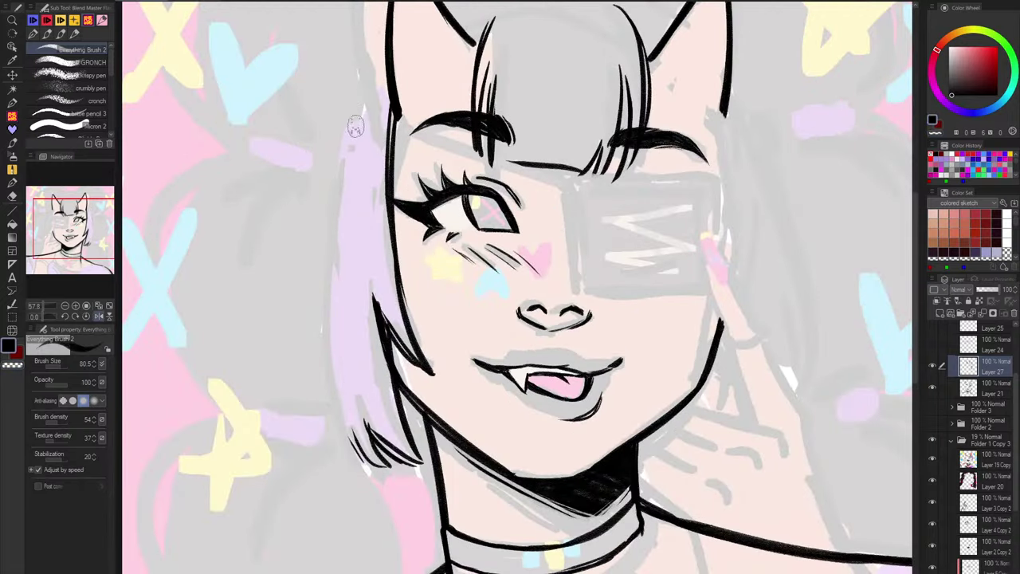
{"action": "mouse_move", "coordinate": [351, 99]}
{"action": "left_mouse_down"}
{"action": "mouse_move", "coordinate": [335, 375]}
{"action": "mouse_move", "coordinate": [341, 422]}
{"action": "mouse_move", "coordinate": [354, 439]}
{"action": "left_mouse_up"}
{"action": "key", "text": "ctrl+z"}
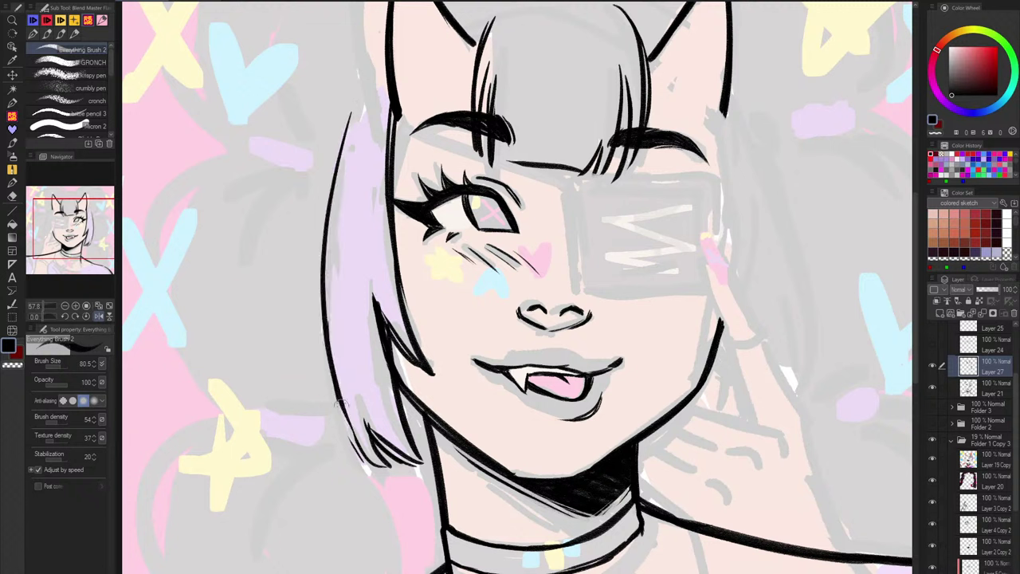
{"action": "key", "text": "ctrl+z"}
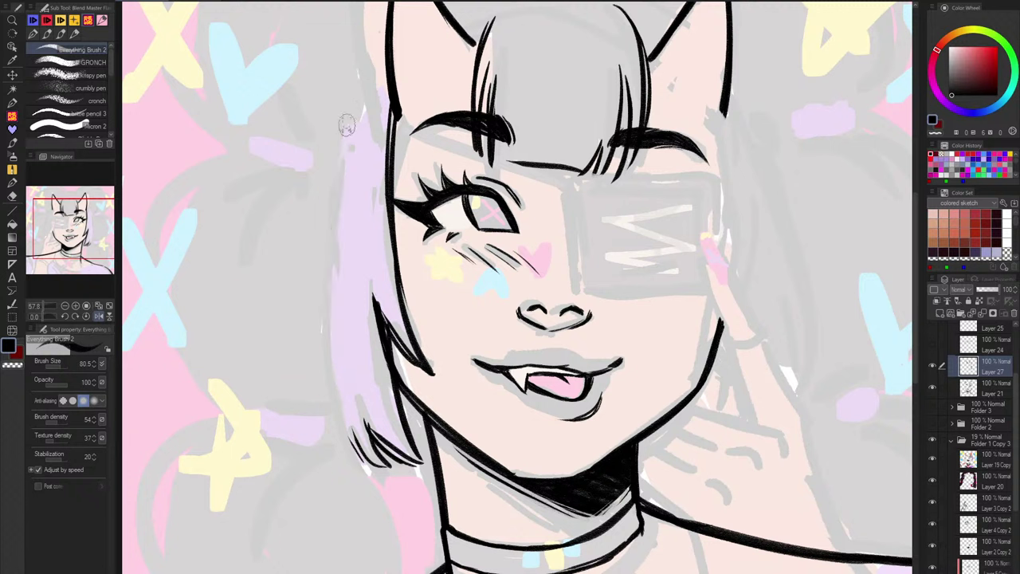
Step: Ink the outer edge of the purple side lock down to its pointed ends and flip the canvas back
{"action": "left_click_drag", "start_coordinate": [349, 111], "coordinate": [343, 454]}
{"action": "key", "text": "ctrl+z"}
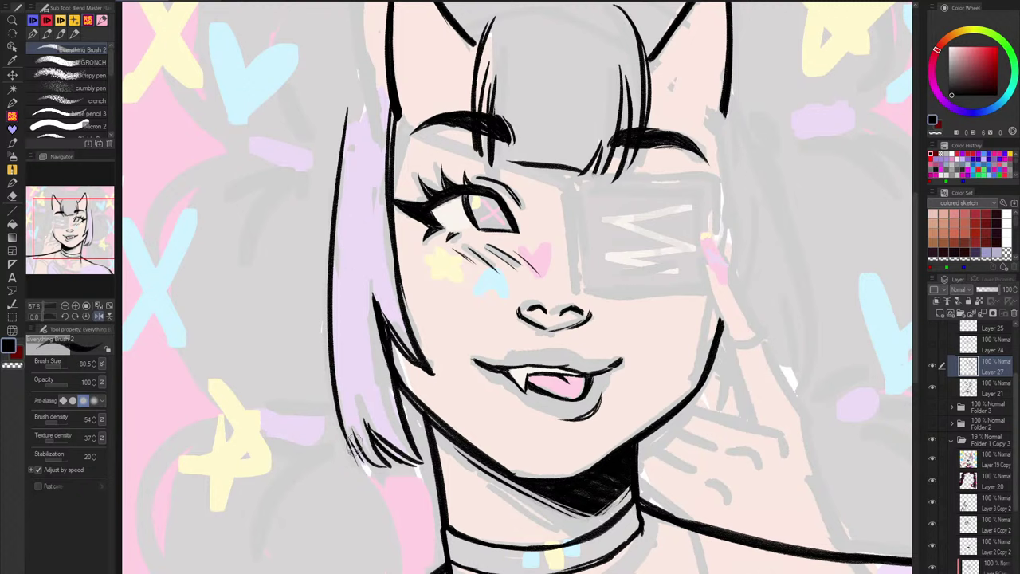
{"action": "left_click_drag", "start_coordinate": [331, 283], "coordinate": [349, 441]}
{"action": "key", "text": "ctrl+z"}
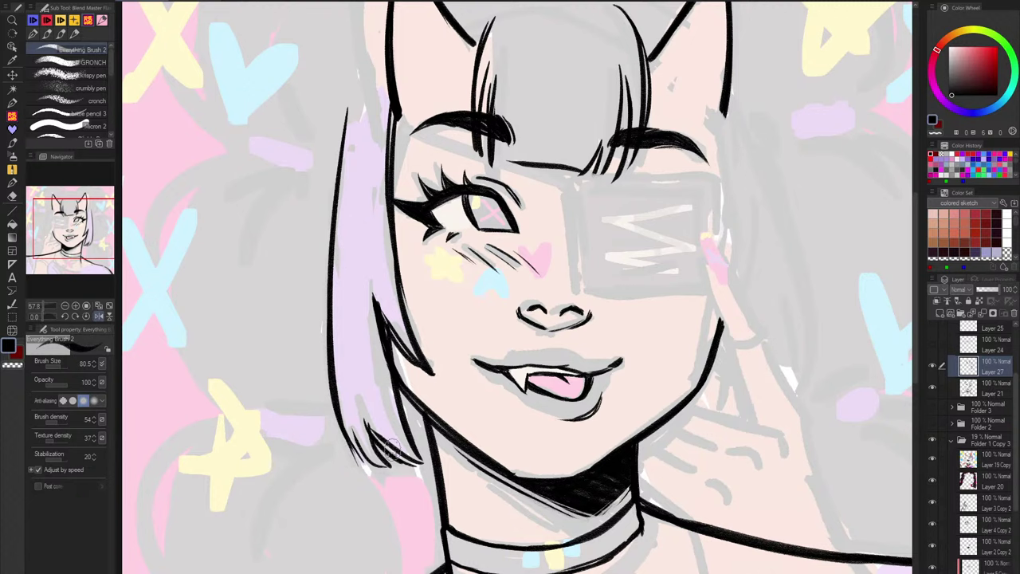
{"action": "key", "text": "h"}
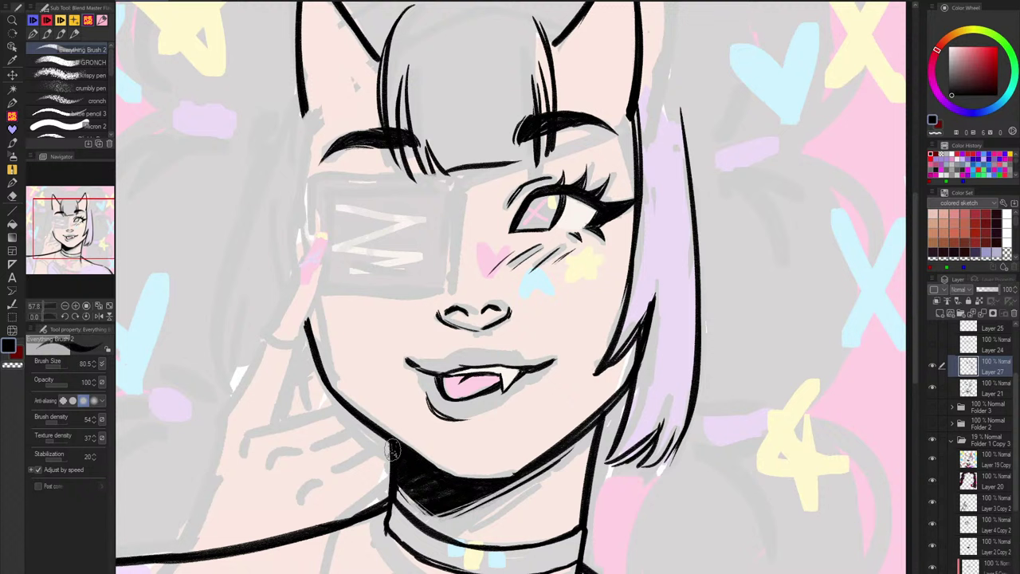
Step: Ink the hair line from the base of the ear on the eye-patch side down to the raised fingertip
{"action": "left_click_drag", "start_coordinate": [634, 111], "coordinate": [643, 227]}
{"action": "key", "text": "c"}
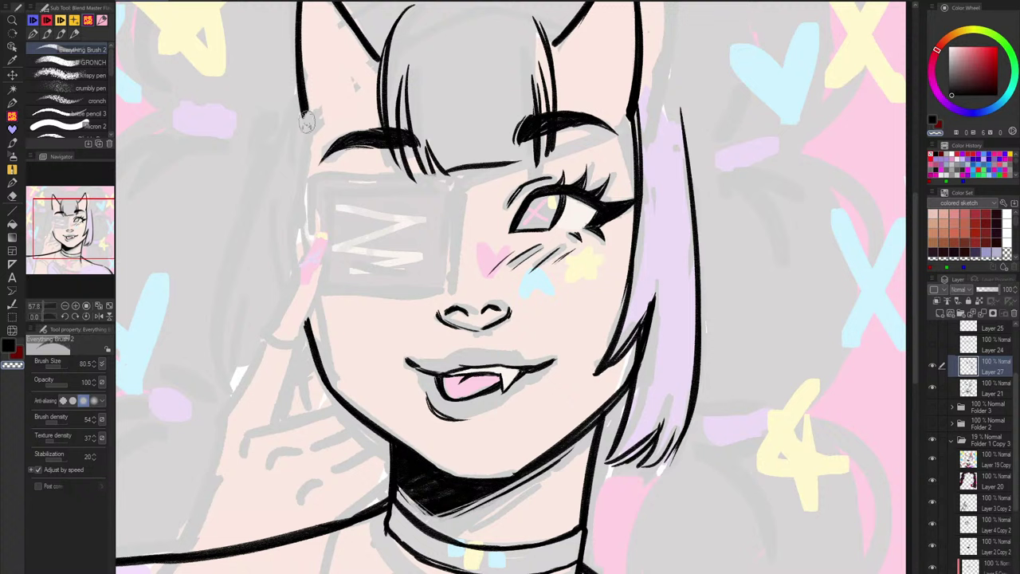
{"action": "key", "text": "c"}
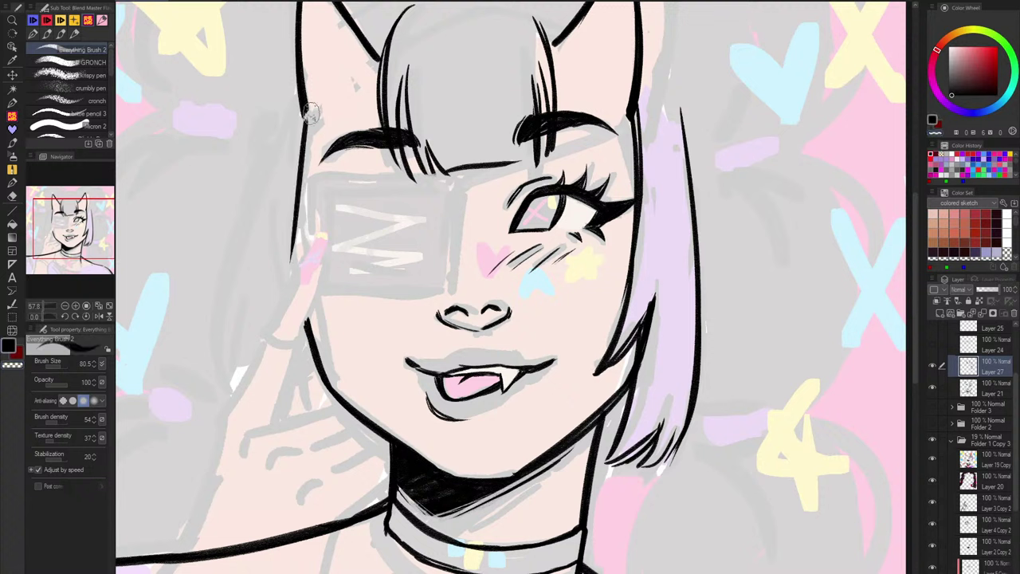
{"action": "left_click_drag", "start_coordinate": [305, 115], "coordinate": [292, 253]}
{"action": "key", "text": "ctrl+z"}
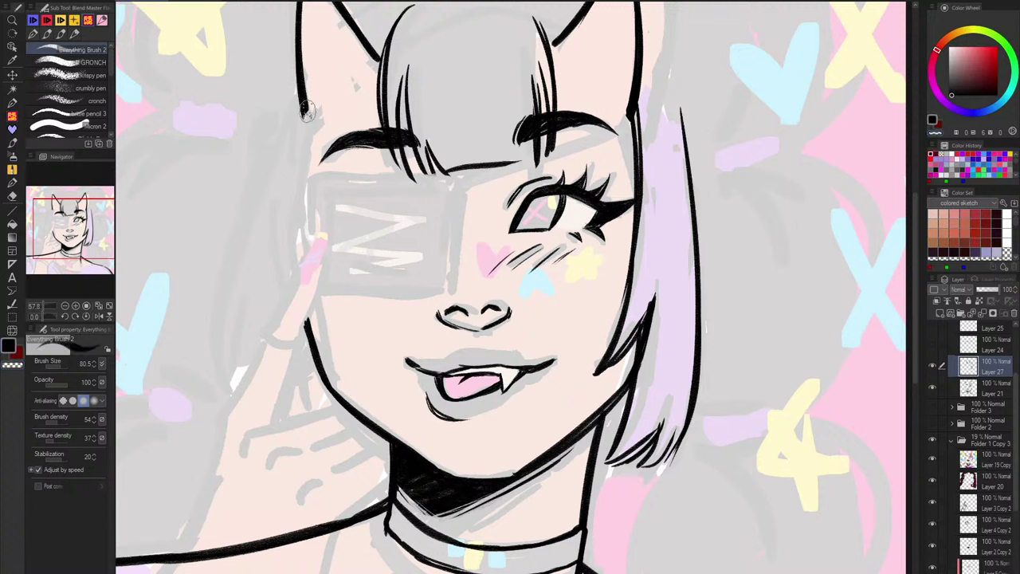
{"action": "mouse_move", "coordinate": [306, 110]}
{"action": "left_mouse_down"}
{"action": "mouse_move", "coordinate": [291, 257]}
{"action": "mouse_move", "coordinate": [294, 243]}
{"action": "left_mouse_up"}
{"action": "key", "text": "ctrl+z"}
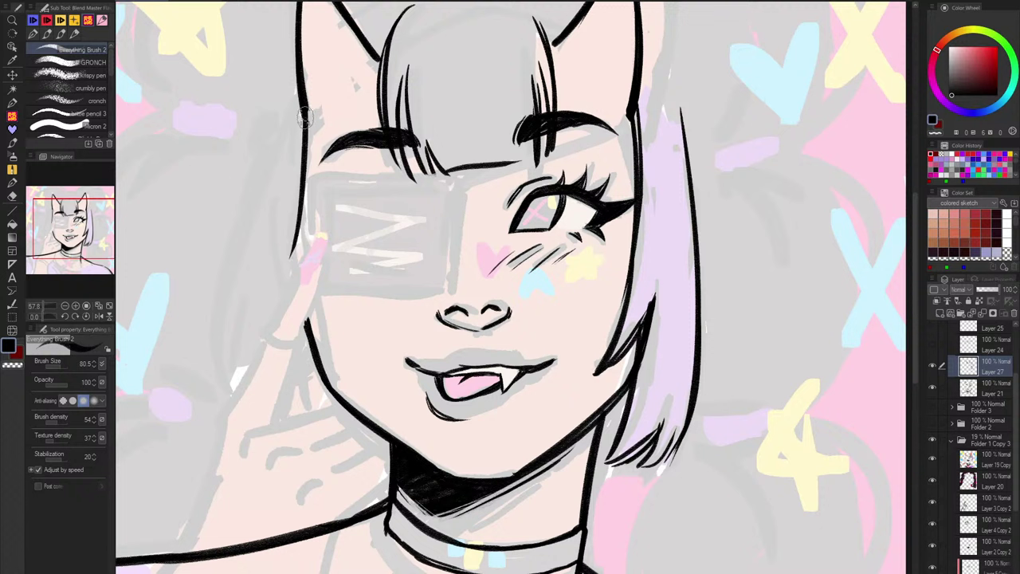
{"action": "left_click_drag", "start_coordinate": [304, 119], "coordinate": [301, 166]}
Step: Try to extend the eye-patch-side hair line from the fingertip down past the jaw
{"action": "left_click_drag", "start_coordinate": [293, 223], "coordinate": [285, 312]}
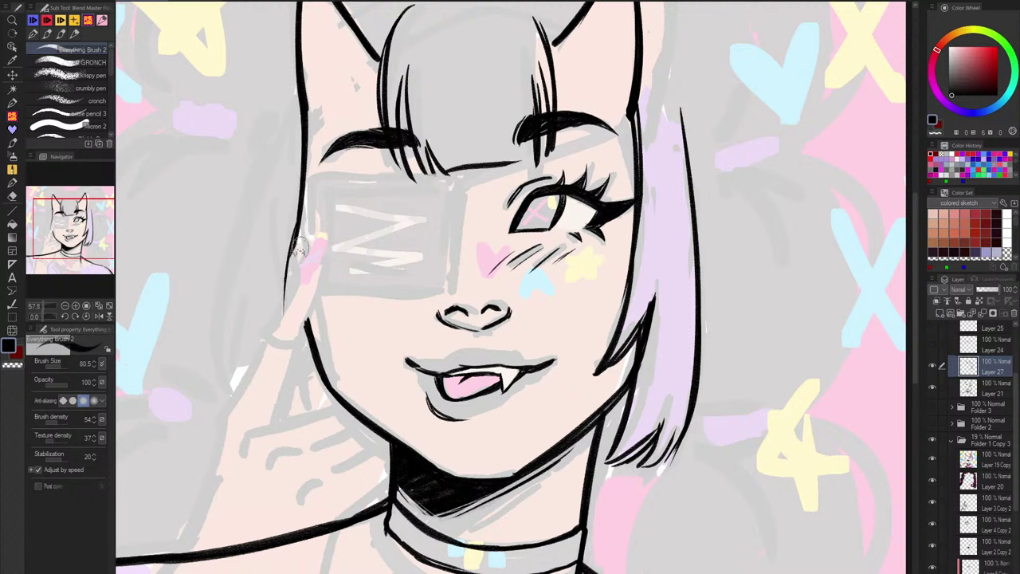
{"action": "key", "text": "ctrl+z"}
{"action": "left_click_drag", "start_coordinate": [293, 240], "coordinate": [285, 312]}
{"action": "key", "text": "ctrl+z"}
{"action": "left_click_drag", "start_coordinate": [295, 237], "coordinate": [332, 434]}
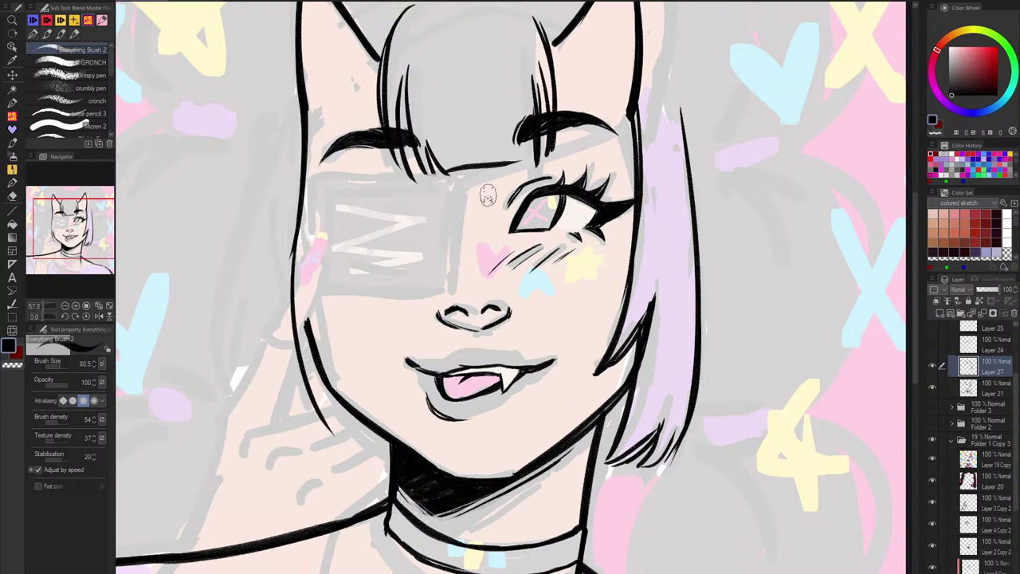
{"action": "key", "text": "ctrl+z"}
{"action": "left_click_drag", "start_coordinate": [299, 226], "coordinate": [285, 410]}
{"action": "key", "text": "ctrl+z"}
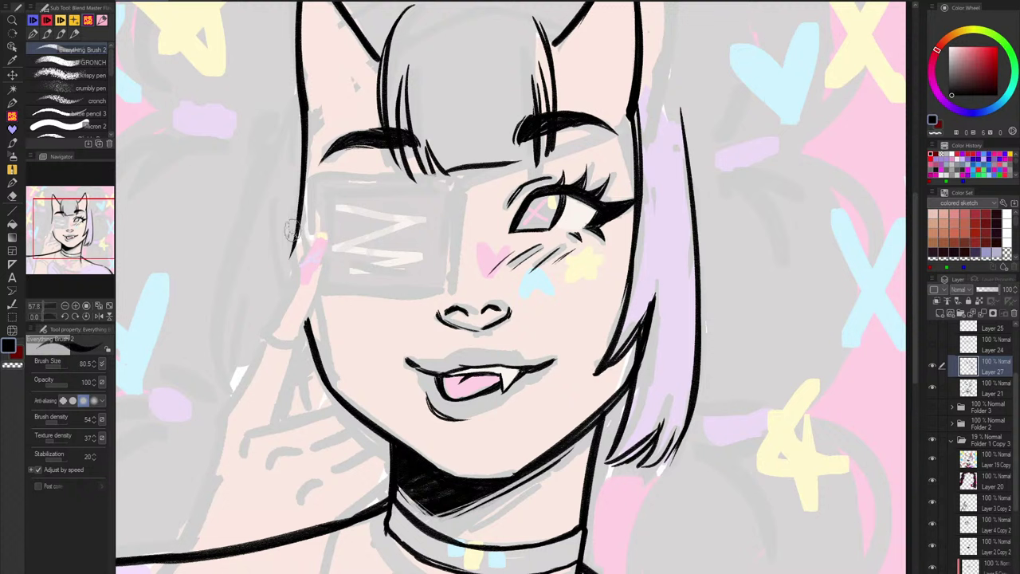
Step: Extend the eye-patch-side hair line down past the finger to a tapered end beside the jaw and thicken its middle
{"action": "left_click_drag", "start_coordinate": [300, 222], "coordinate": [282, 443]}
{"action": "key", "text": "ctrl+z"}
{"action": "left_click_drag", "start_coordinate": [299, 214], "coordinate": [303, 416]}
{"action": "left_click_drag", "start_coordinate": [295, 245], "coordinate": [288, 344]}
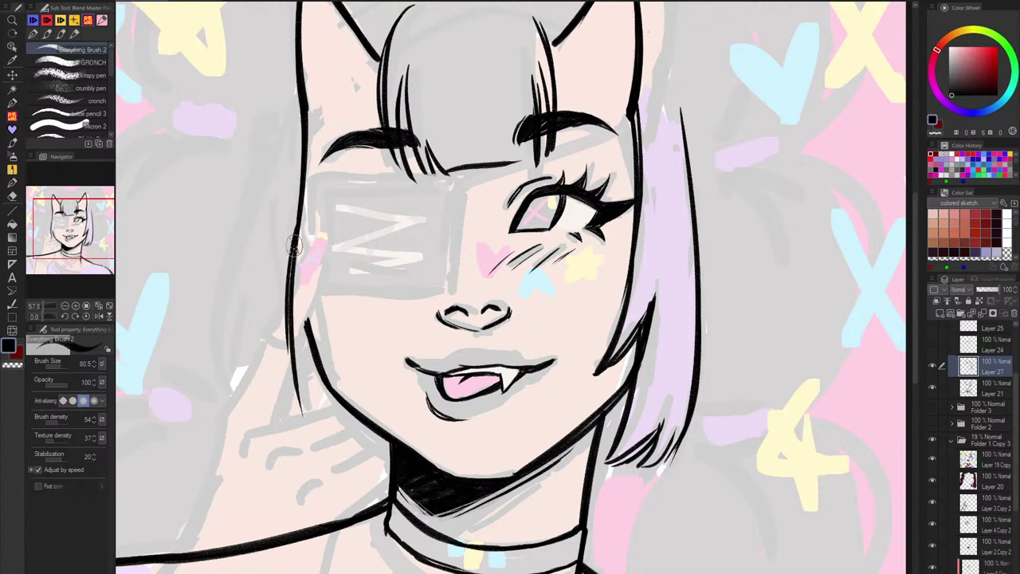
Step: Redraw the lower part of the eye-patch-side inner hair line down to a tapered tip beside the jaw
{"action": "key", "text": "ctrl+z"}
{"action": "left_click_drag", "start_coordinate": [293, 247], "coordinate": [293, 381]}
{"action": "left_click_drag", "start_coordinate": [300, 328], "coordinate": [314, 432]}
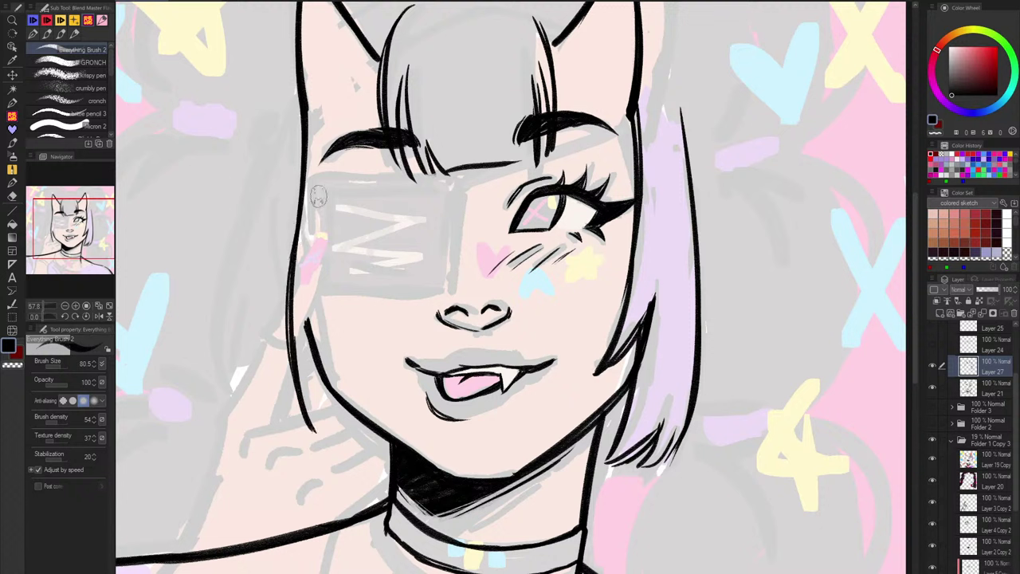
Step: Ink short curved strands running into the tip at the lower end of the eye-patch-side hair lock
{"action": "left_click_drag", "start_coordinate": [240, 330], "coordinate": [275, 417]}
{"action": "key", "text": "ctrl+z"}
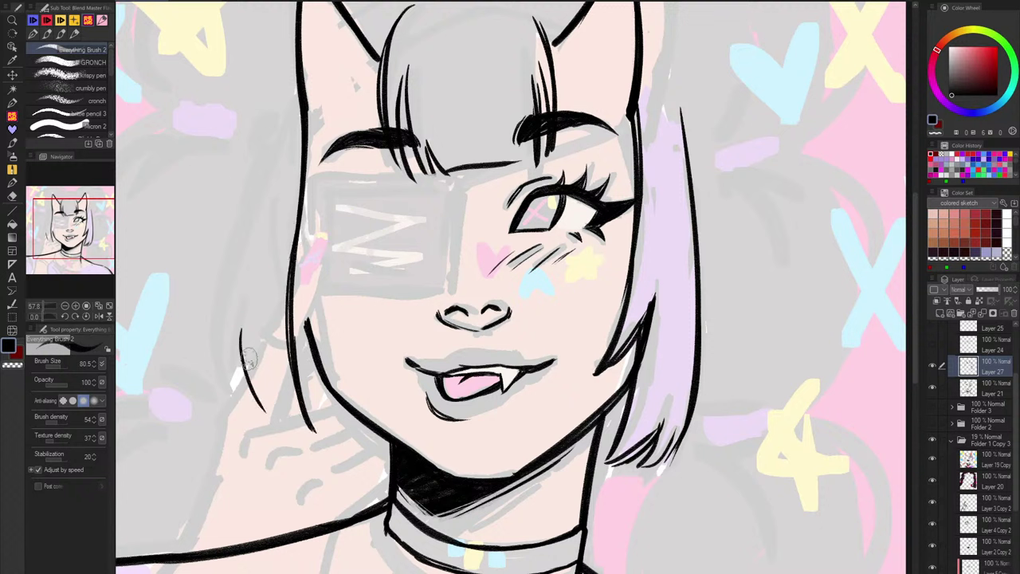
{"action": "key", "text": "ctrl+z"}
{"action": "left_click_drag", "start_coordinate": [240, 336], "coordinate": [271, 418]}
{"action": "left_click_drag", "start_coordinate": [249, 362], "coordinate": [275, 416]}
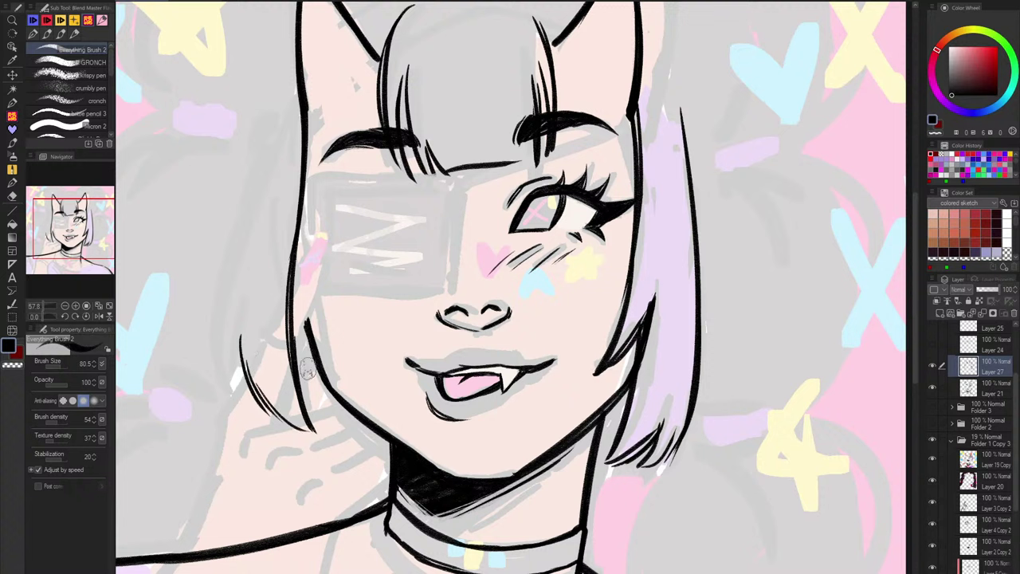
{"action": "key", "text": "ctrl+z"}
Step: Ink the outer edge of the eye-patch-side hair lock from beside the ear down to its ends
{"action": "left_click_drag", "start_coordinate": [276, 94], "coordinate": [218, 346]}
{"action": "left_click_drag", "start_coordinate": [245, 191], "coordinate": [251, 421]}
{"action": "key", "text": "ctrl+z"}
{"action": "left_click_drag", "start_coordinate": [231, 270], "coordinate": [258, 401]}
{"action": "left_click_drag", "start_coordinate": [233, 348], "coordinate": [261, 399]}
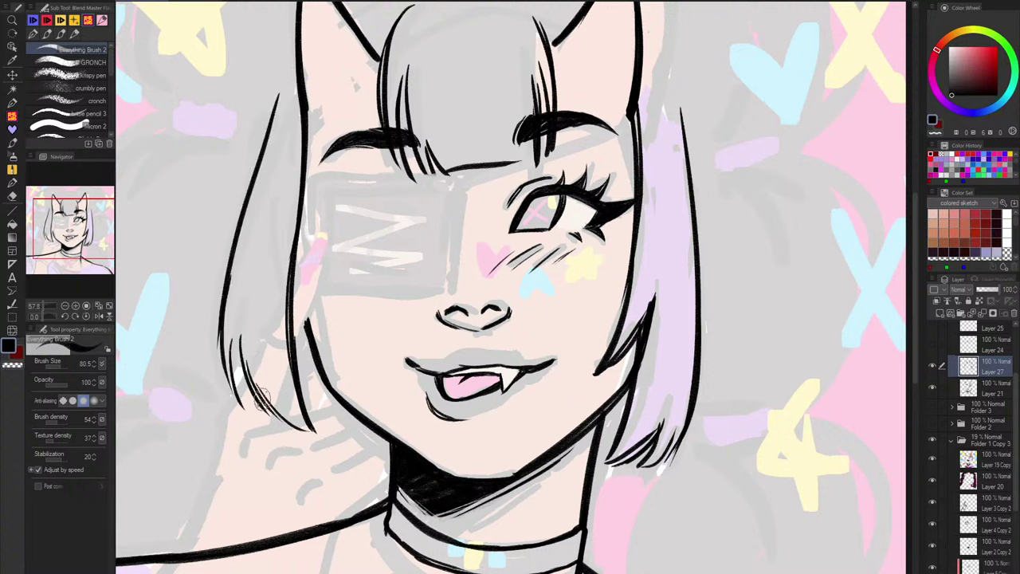
Step: Rework the lower end of the eye-patch-side lock's outer edge into a second pointed tip
{"action": "key", "text": "ctrl+z"}
{"action": "key", "text": "ctrl+z"}
{"action": "left_click_drag", "start_coordinate": [238, 327], "coordinate": [259, 429]}
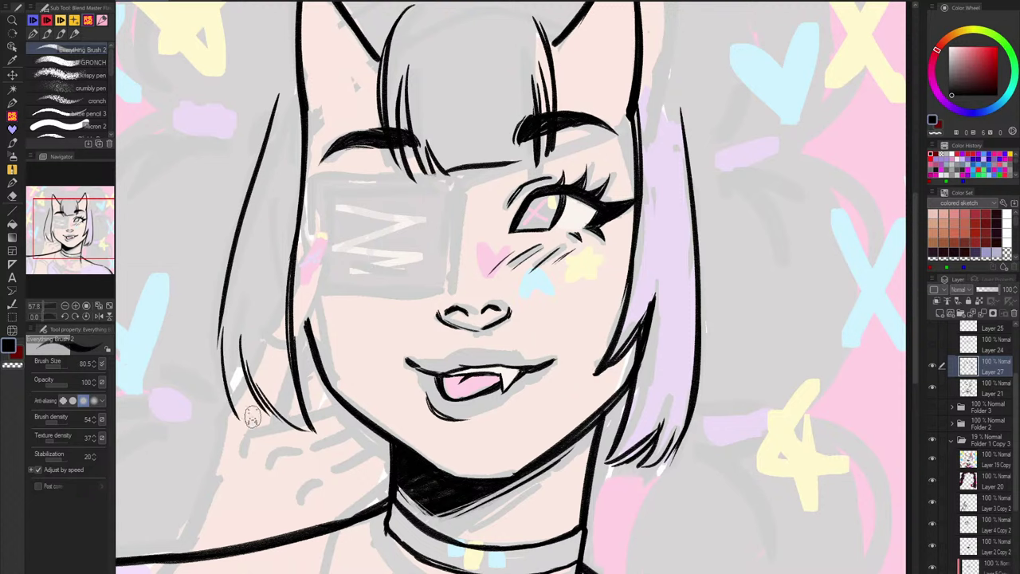
{"action": "key", "text": "ctrl+z"}
{"action": "left_click_drag", "start_coordinate": [214, 315], "coordinate": [260, 434]}
{"action": "key", "text": "ctrl+z"}
{"action": "left_click_drag", "start_coordinate": [231, 343], "coordinate": [259, 443]}
{"action": "key", "text": "ctrl+z"}
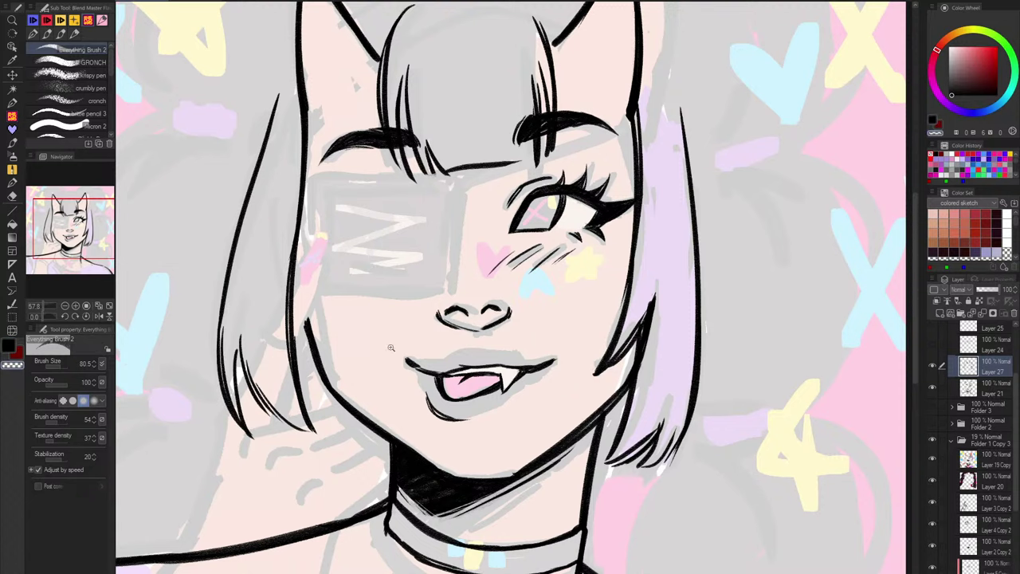
Step: Check the drawing mirrored, nudge the eye-patch-side hair and jaw area on Layer 21 with Liquify, and return to unmirrored Layer 27
{"action": "key", "text": "ctrl+0"}
{"action": "scroll", "coordinate": [694, 323], "scroll_direction": "up", "scroll_amount": 3}
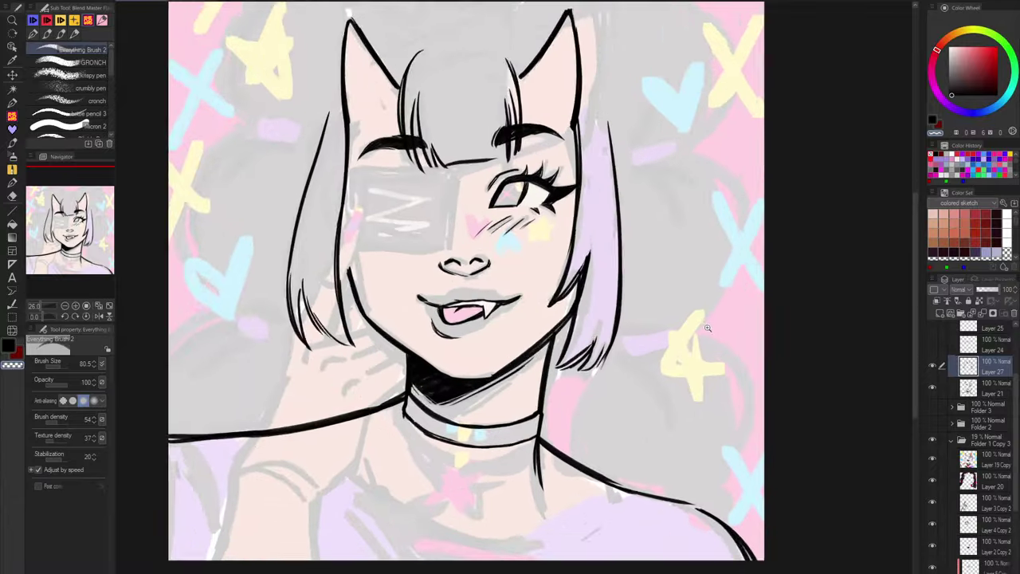
{"action": "left_click_drag", "start_coordinate": [659, 316], "coordinate": [668, 380]}
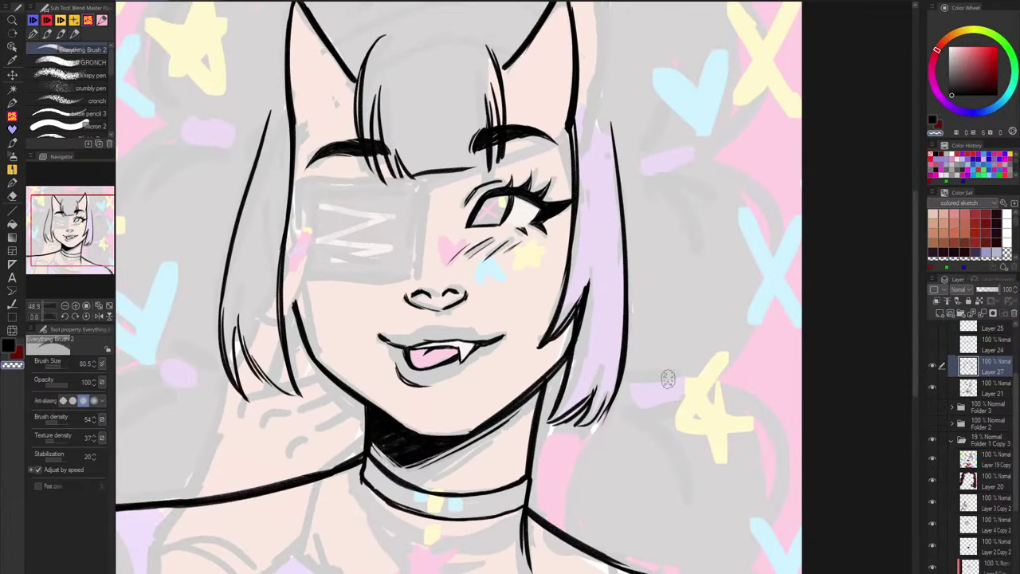
{"action": "key", "text": "h"}
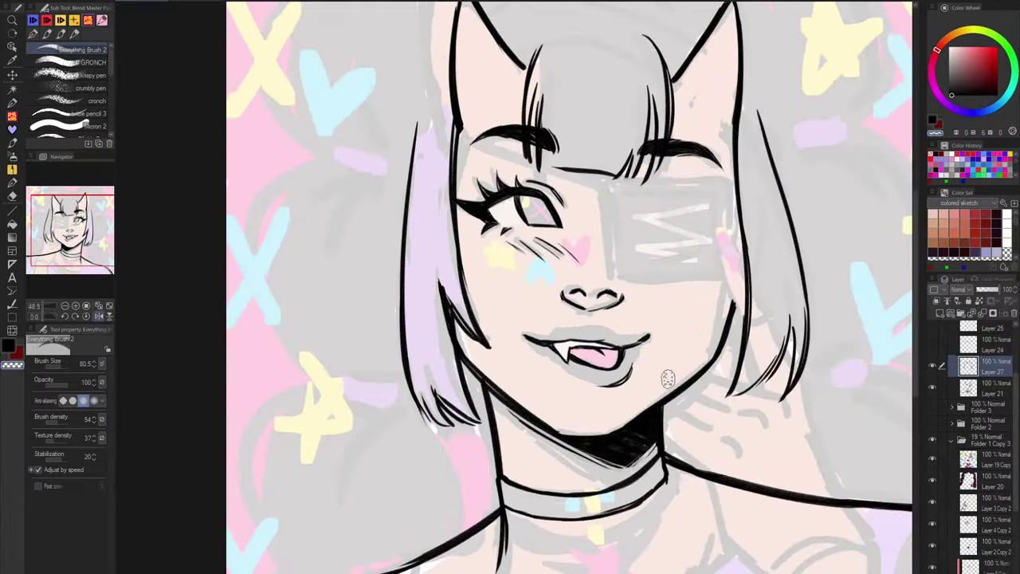
{"action": "left_click", "coordinate": [971, 389]}
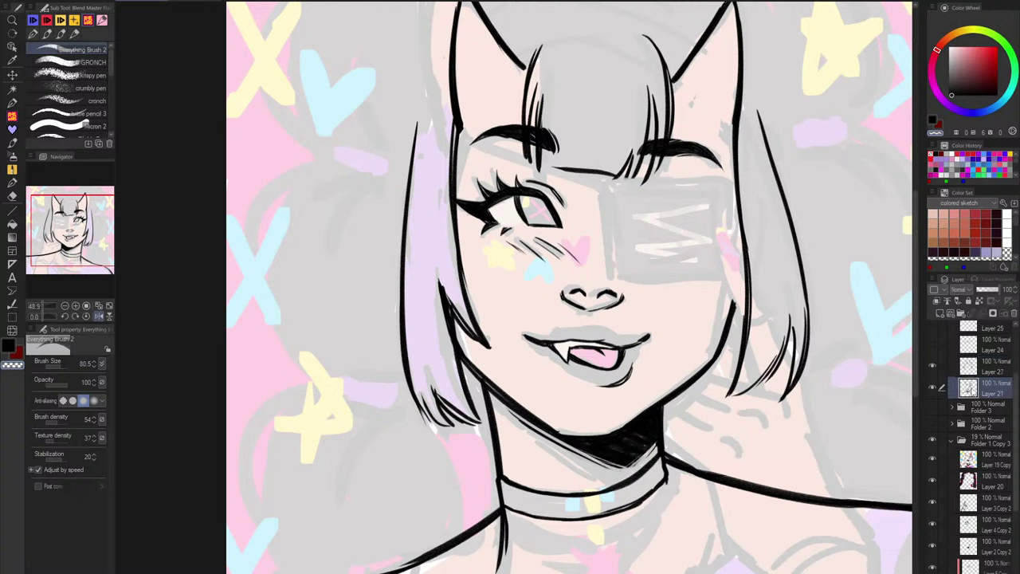
{"action": "left_click", "coordinate": [12, 330]}
{"action": "mouse_move", "coordinate": [746, 330]}
{"action": "left_mouse_down"}
{"action": "mouse_move", "coordinate": [799, 373]}
{"action": "mouse_move", "coordinate": [709, 342]}
{"action": "mouse_move", "coordinate": [773, 311]}
{"action": "left_mouse_up"}
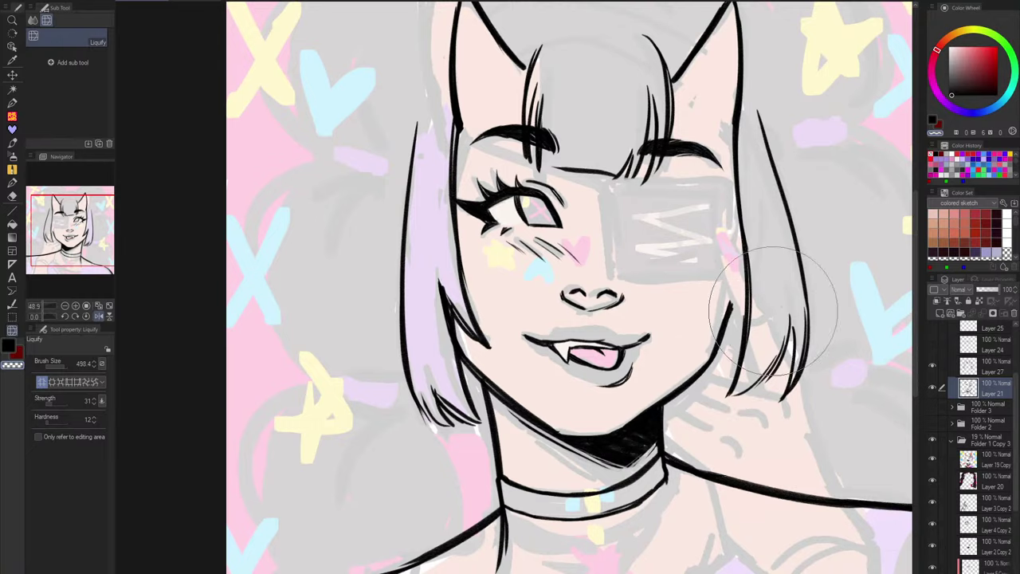
{"action": "key", "text": "h"}
{"action": "left_click", "coordinate": [993, 368]}
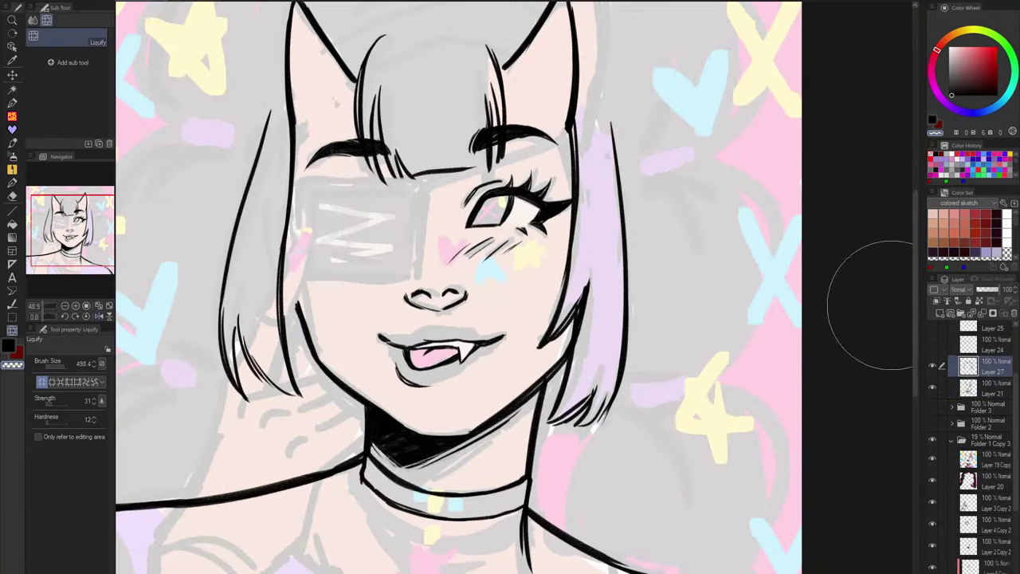
Step: With Everything Brush 2 at size 61.6, erase the upper end of the eye-patch-side outer hair line and redraw it tapered
{"action": "left_click", "coordinate": [14, 103]}
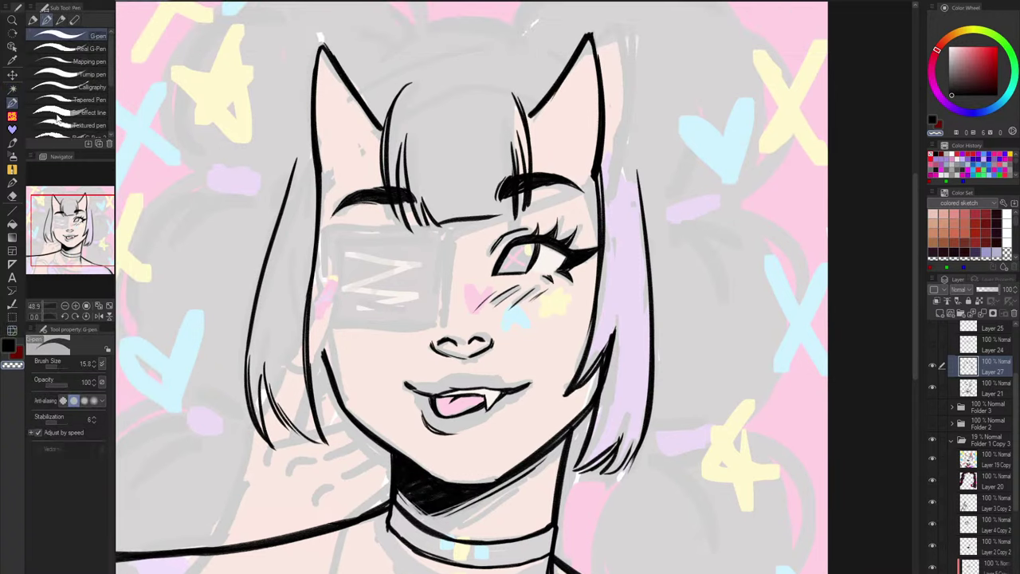
{"action": "left_click", "coordinate": [13, 116]}
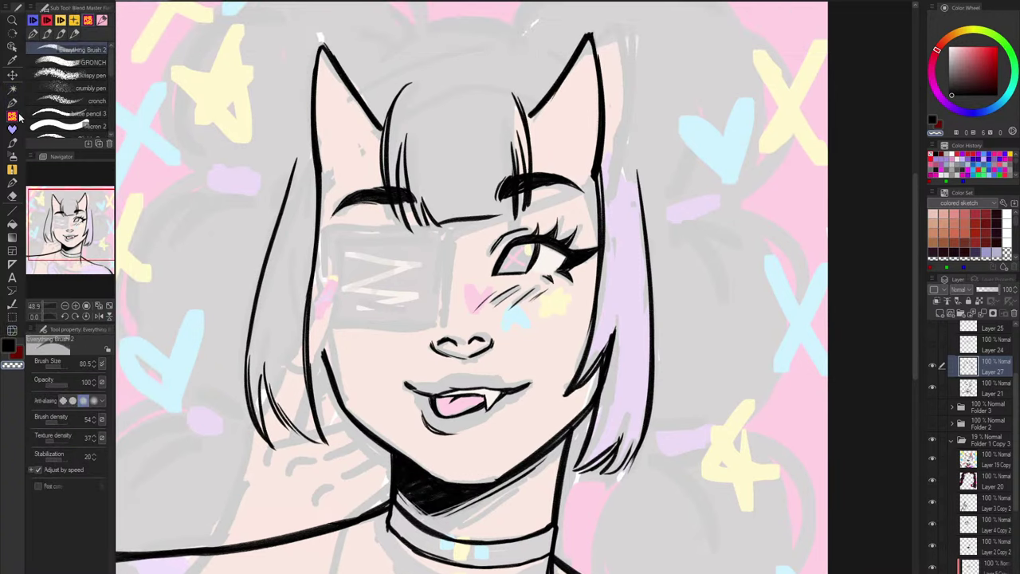
{"action": "scroll", "coordinate": [267, 397], "scroll_direction": "up", "scroll_amount": 8}
{"action": "scroll", "coordinate": [267, 397], "scroll_direction": "down", "scroll_amount": 8}
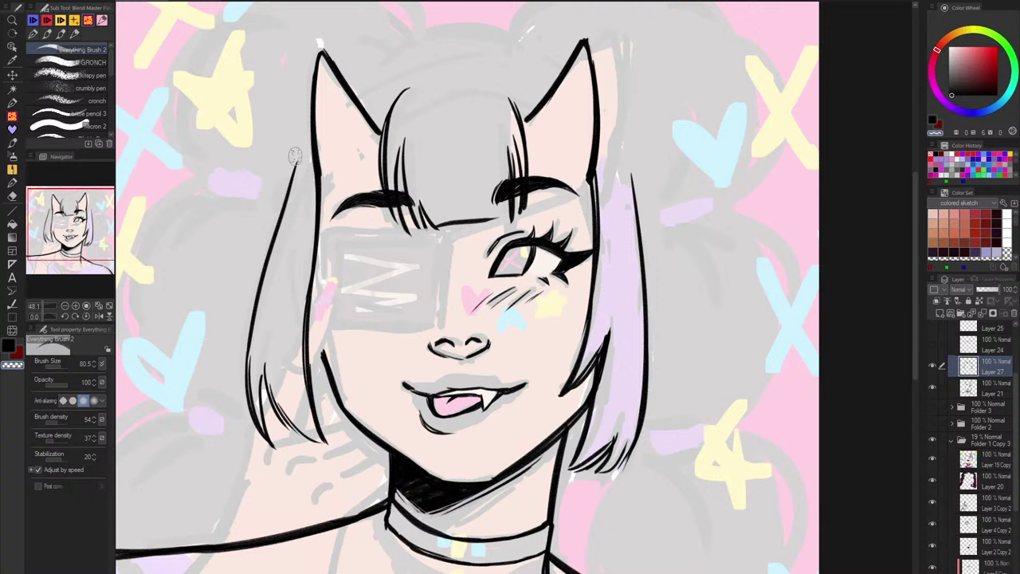
{"action": "key", "text": "c"}
{"action": "key", "text": "c"}
{"action": "key", "text": "bracketleft"}
{"action": "key", "text": "bracketleft"}
{"action": "left_click_drag", "start_coordinate": [296, 164], "coordinate": [277, 239]}
{"action": "key", "text": "c"}
{"action": "left_click_drag", "start_coordinate": [288, 182], "coordinate": [265, 263]}
{"action": "key", "text": "ctrl+z"}
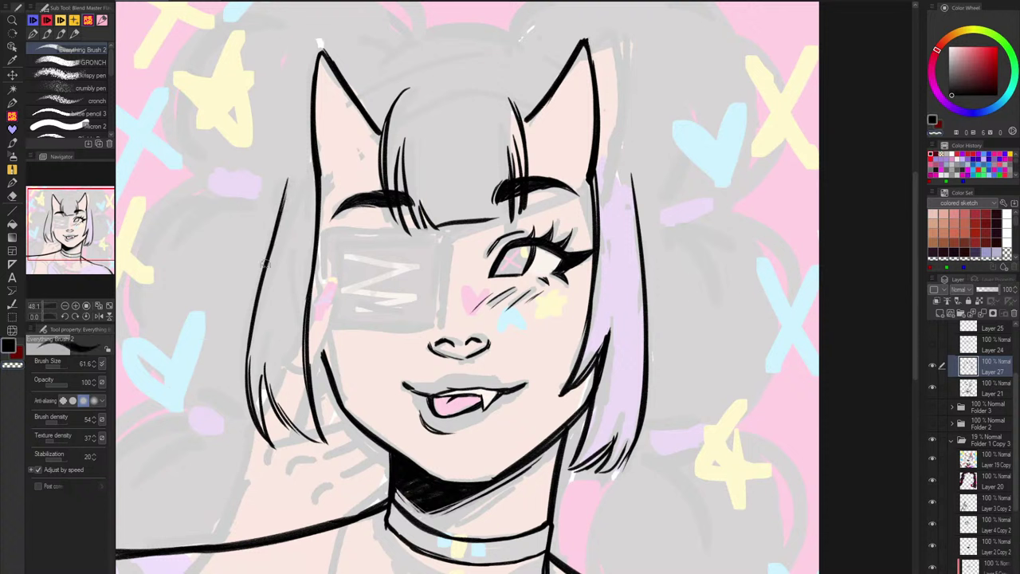
{"action": "key", "text": "ctrl+z"}
{"action": "left_click_drag", "start_coordinate": [287, 176], "coordinate": [267, 254]}
Step: Thicken the upper part of the purple side lock's outer edge with a second stroke
{"action": "left_click_drag", "start_coordinate": [636, 183], "coordinate": [641, 232]}
{"action": "key", "text": "ctrl+z"}
{"action": "left_click_drag", "start_coordinate": [634, 175], "coordinate": [646, 292]}
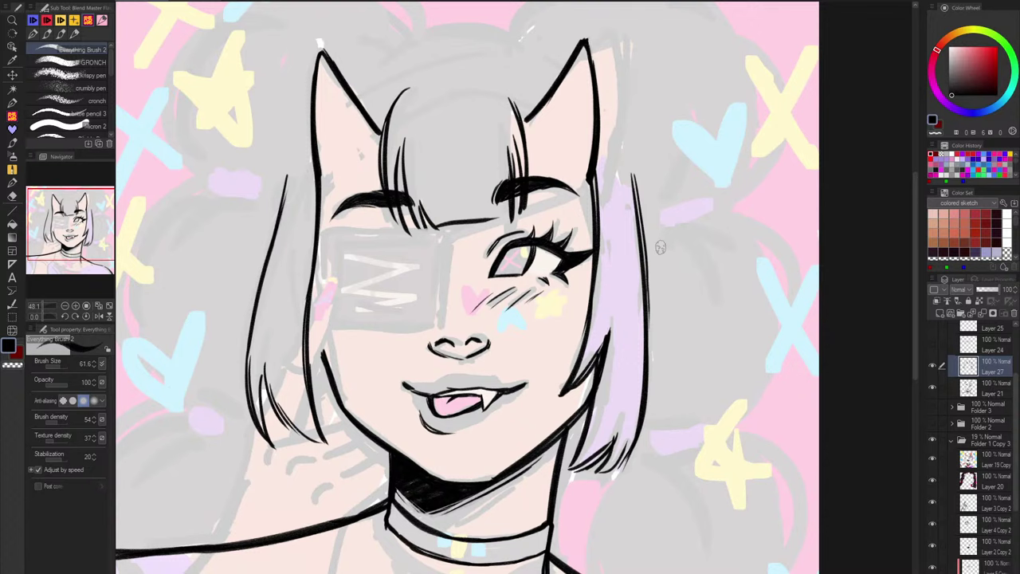
Step: Thicken the middle and lower stretch of the eye-patch-side outer hair line with overlapping strokes
{"action": "scroll", "coordinate": [256, 292], "scroll_direction": "up", "scroll_amount": 5}
{"action": "left_click_drag", "start_coordinate": [288, 191], "coordinate": [227, 447]}
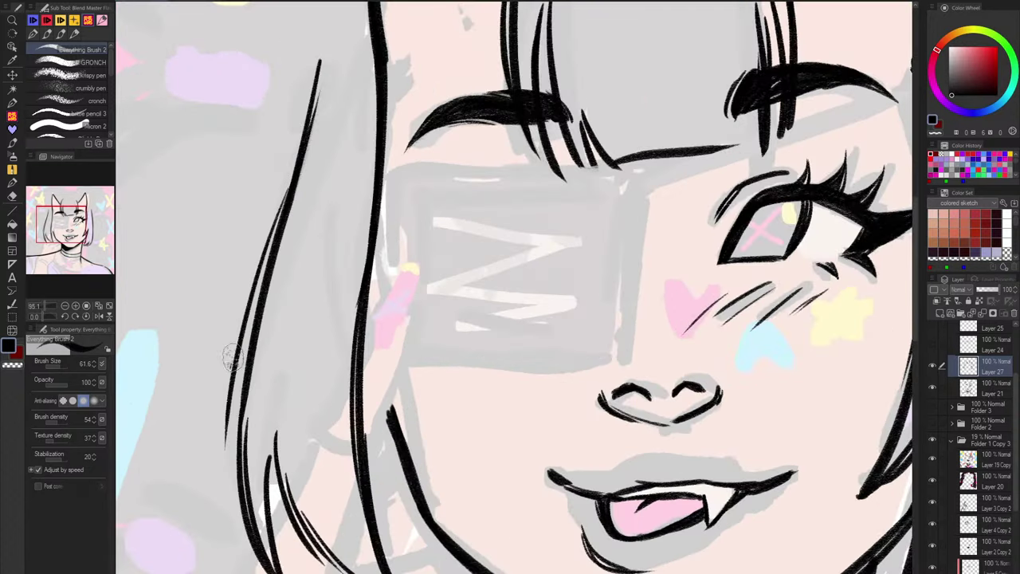
{"action": "key", "text": "ctrl+z"}
{"action": "key", "text": "ctrl+z"}
{"action": "mouse_move", "coordinate": [290, 187]}
{"action": "left_mouse_down"}
{"action": "mouse_move", "coordinate": [229, 464]}
{"action": "mouse_move", "coordinate": [241, 355]}
{"action": "mouse_move", "coordinate": [233, 476]}
{"action": "left_mouse_up"}
{"action": "key", "text": "ctrl+z"}
{"action": "key", "text": "ctrl+z"}
{"action": "left_click_drag", "start_coordinate": [279, 213], "coordinate": [229, 484]}
{"action": "key", "text": "ctrl+z"}
{"action": "left_click_drag", "start_coordinate": [271, 231], "coordinate": [232, 474]}
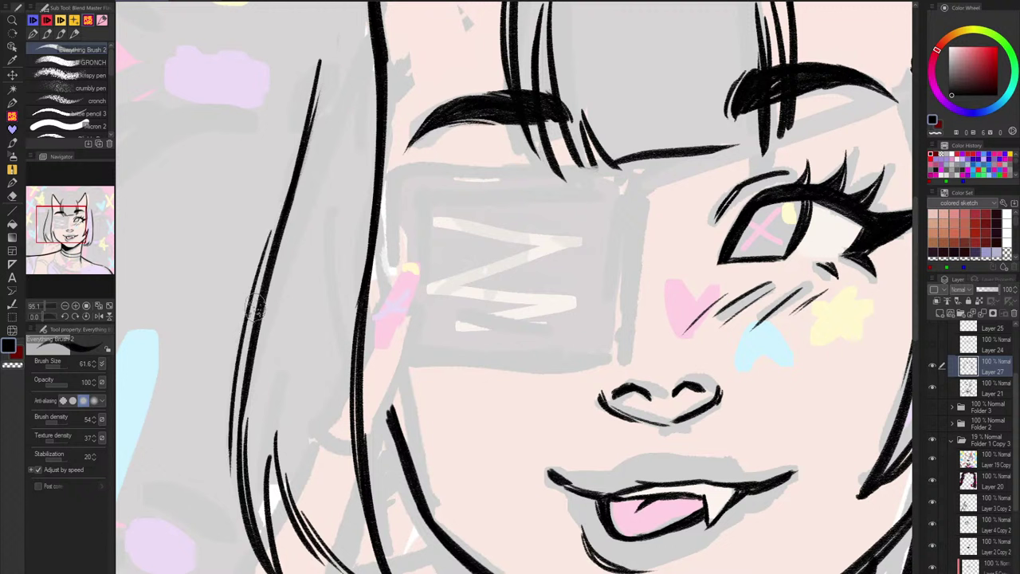
{"action": "key", "text": "ctrl+z"}
{"action": "left_click_drag", "start_coordinate": [279, 223], "coordinate": [233, 472]}
{"action": "left_click_drag", "start_coordinate": [268, 263], "coordinate": [245, 384]}
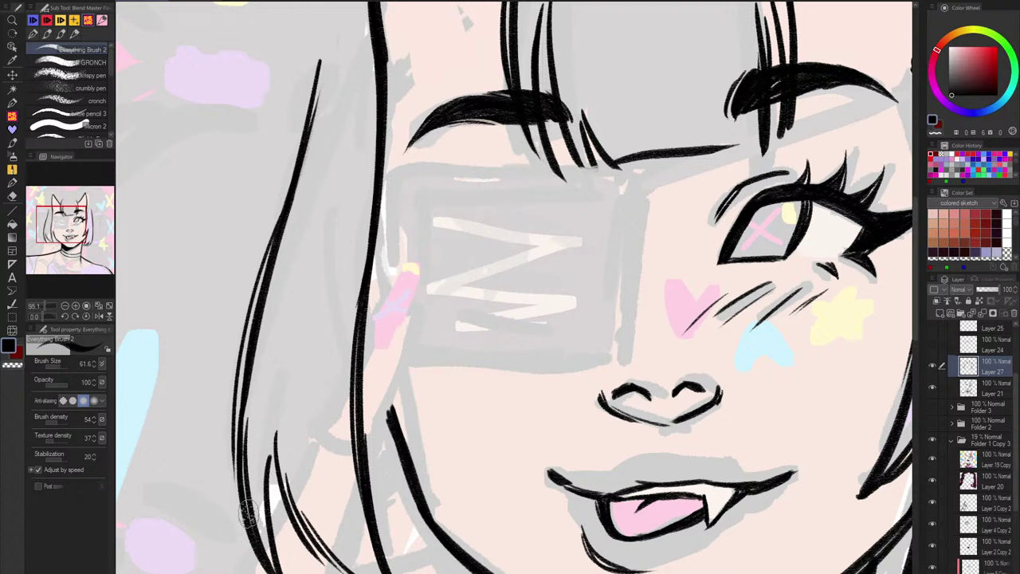
Step: Choose the Crinkly Pen from the custom brushes and bring the area beside the eye-patch-side ear into view
{"action": "left_click", "coordinate": [12, 102]}
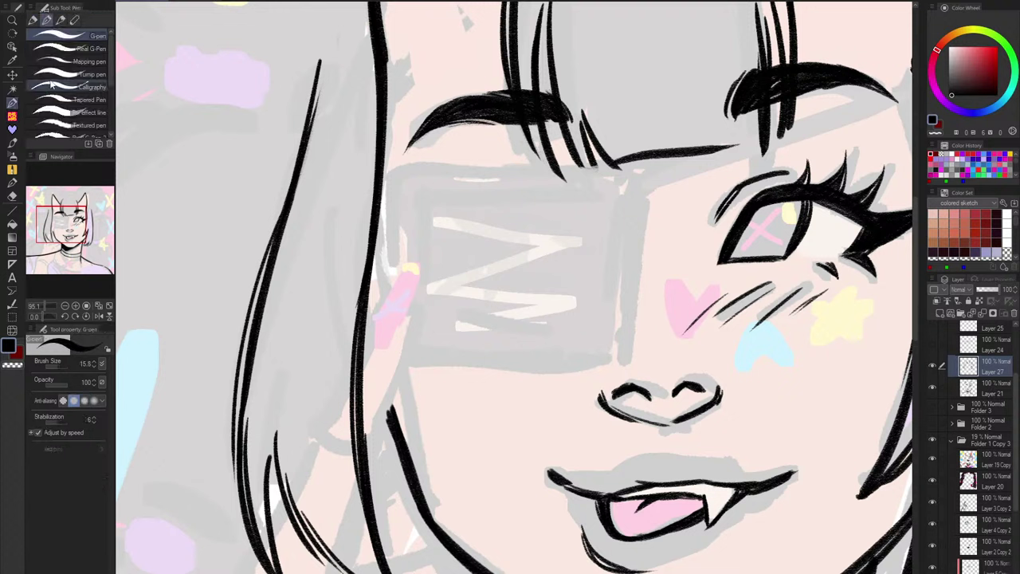
{"action": "left_click", "coordinate": [14, 91]}
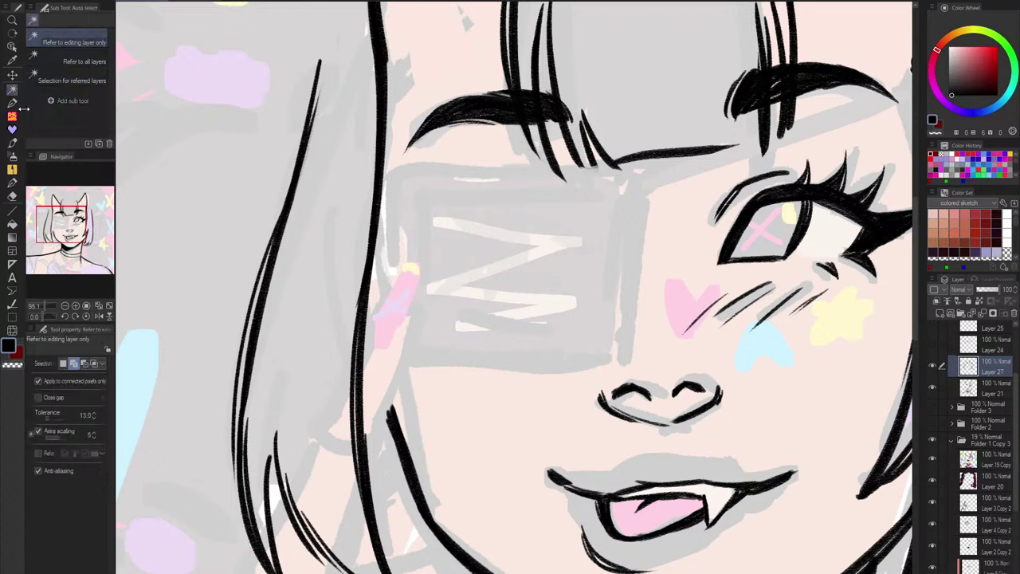
{"action": "left_click", "coordinate": [13, 116]}
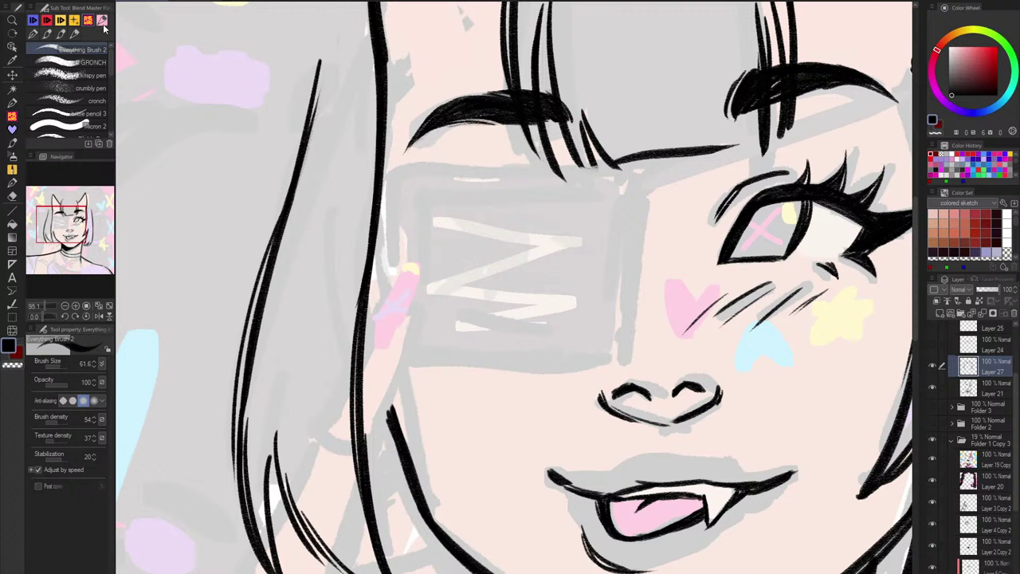
{"action": "scroll", "coordinate": [103, 80], "scroll_direction": "down", "scroll_amount": 4}
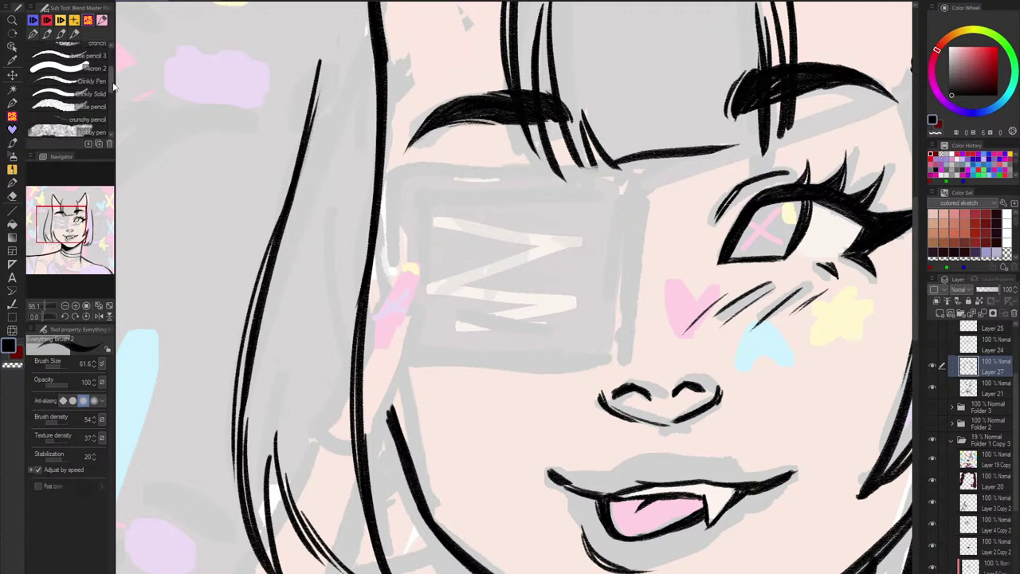
{"action": "left_click", "coordinate": [102, 86]}
{"action": "scroll", "coordinate": [343, 199], "scroll_direction": "down", "scroll_amount": 3}
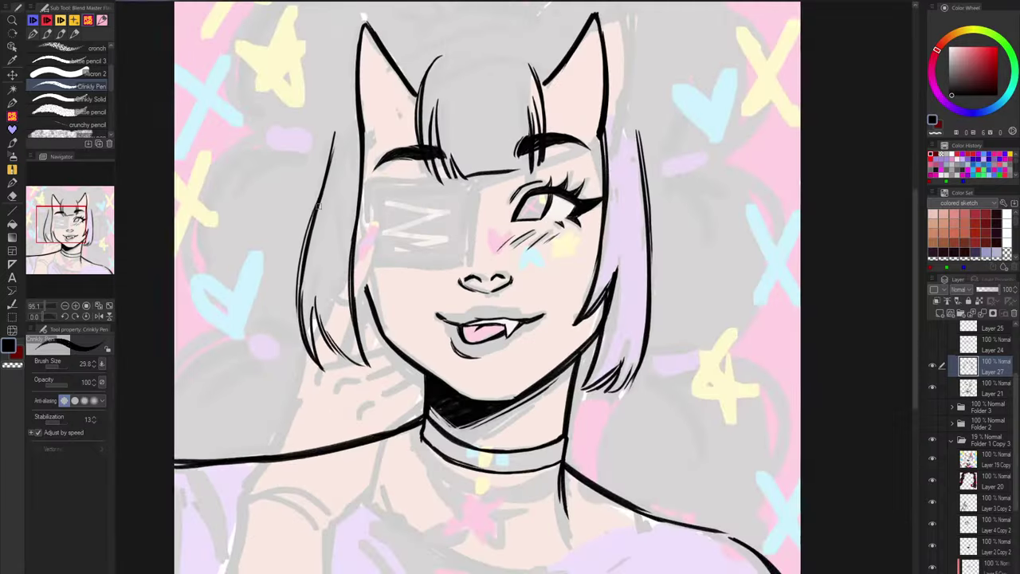
{"action": "left_click_drag", "start_coordinate": [341, 208], "coordinate": [357, 237]}
{"action": "scroll", "coordinate": [273, 138], "scroll_direction": "up", "scroll_amount": 4}
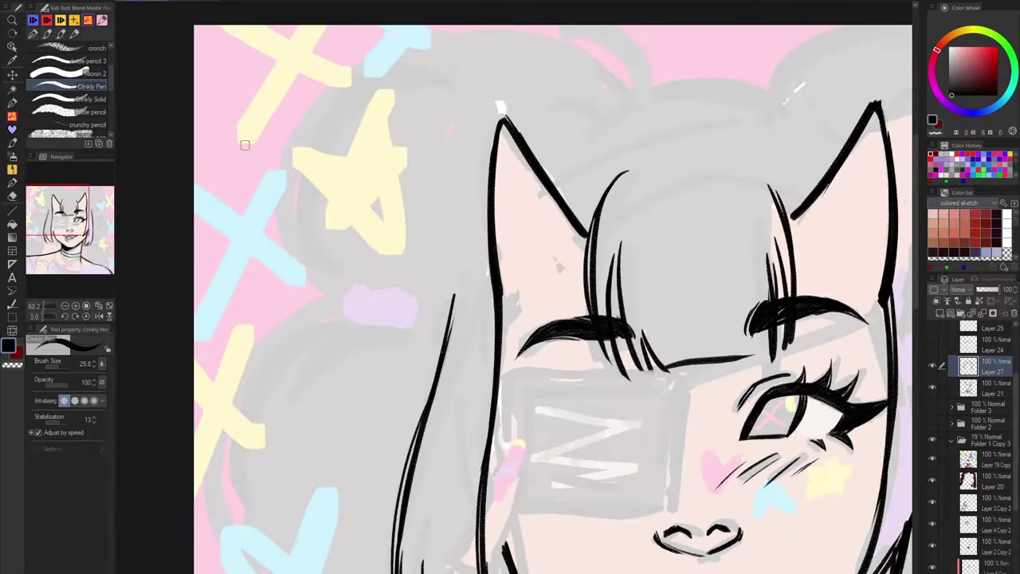
Step: Test the Crinkly Pen at size 52.1 with thick overlapping strokes and a zigzag over the yellow star
{"action": "left_click_drag", "start_coordinate": [246, 145], "coordinate": [373, 89]}
{"action": "left_click_drag", "start_coordinate": [281, 125], "coordinate": [393, 83]}
{"action": "scroll", "coordinate": [438, 70], "scroll_direction": "up", "scroll_amount": 4}
{"action": "key", "text": "ctrl+z"}
{"action": "left_click_drag", "start_coordinate": [243, 131], "coordinate": [310, 157]}
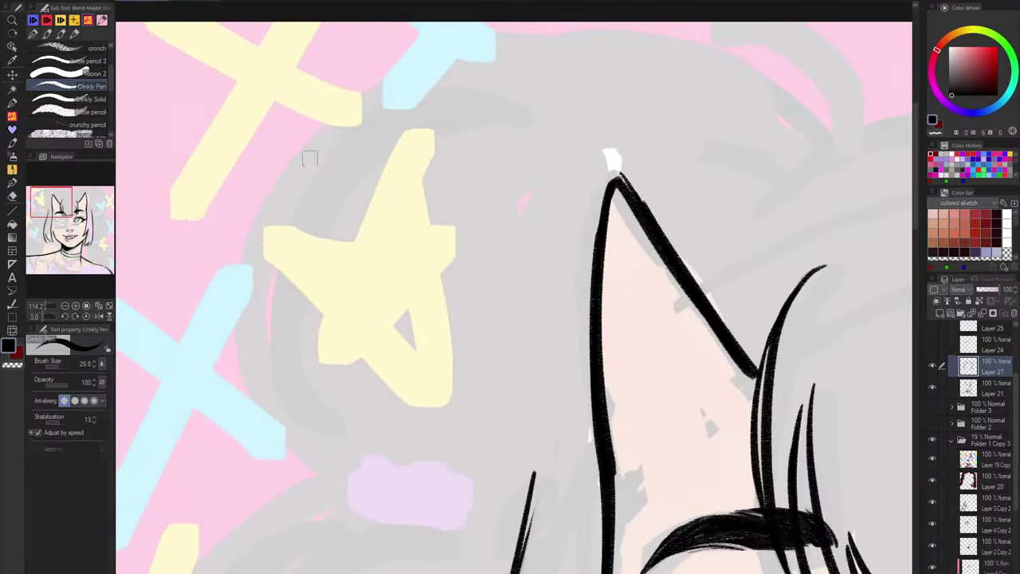
{"action": "left_click_drag", "start_coordinate": [194, 197], "coordinate": [210, 199]}
{"action": "left_click_drag", "start_coordinate": [149, 228], "coordinate": [467, 86]}
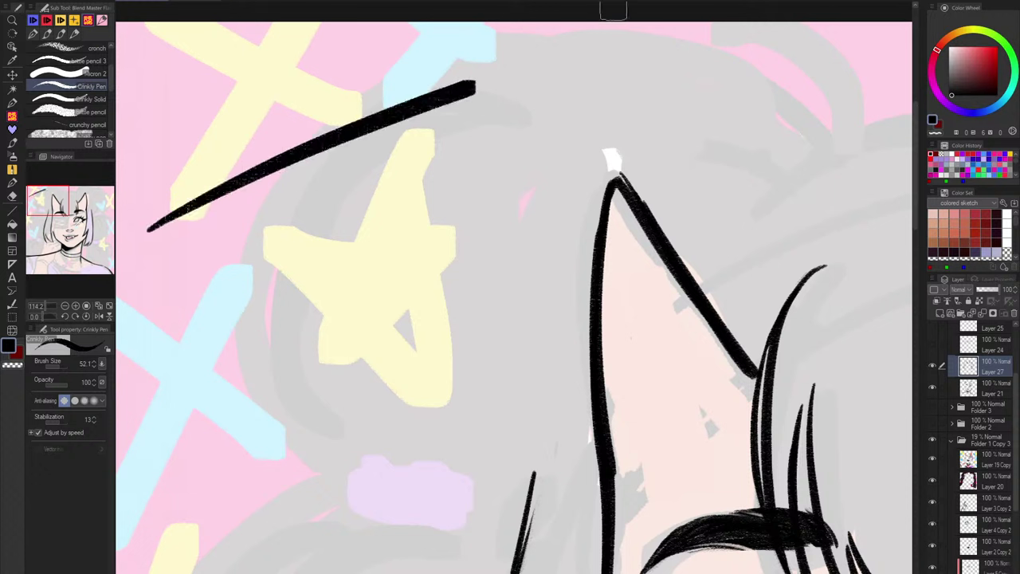
{"action": "key", "text": "ctrl+z"}
{"action": "mouse_move", "coordinate": [170, 143]}
{"action": "left_mouse_down"}
{"action": "mouse_move", "coordinate": [614, 116]}
{"action": "mouse_move", "coordinate": [319, 119]}
{"action": "mouse_move", "coordinate": [200, 143]}
{"action": "mouse_move", "coordinate": [554, 96]}
{"action": "mouse_move", "coordinate": [649, 63]}
{"action": "left_mouse_up"}
{"action": "mouse_move", "coordinate": [279, 217]}
{"action": "left_mouse_down"}
{"action": "mouse_move", "coordinate": [260, 215]}
{"action": "mouse_move", "coordinate": [404, 167]}
{"action": "mouse_move", "coordinate": [268, 347]}
{"action": "mouse_move", "coordinate": [247, 435]}
{"action": "left_mouse_up"}
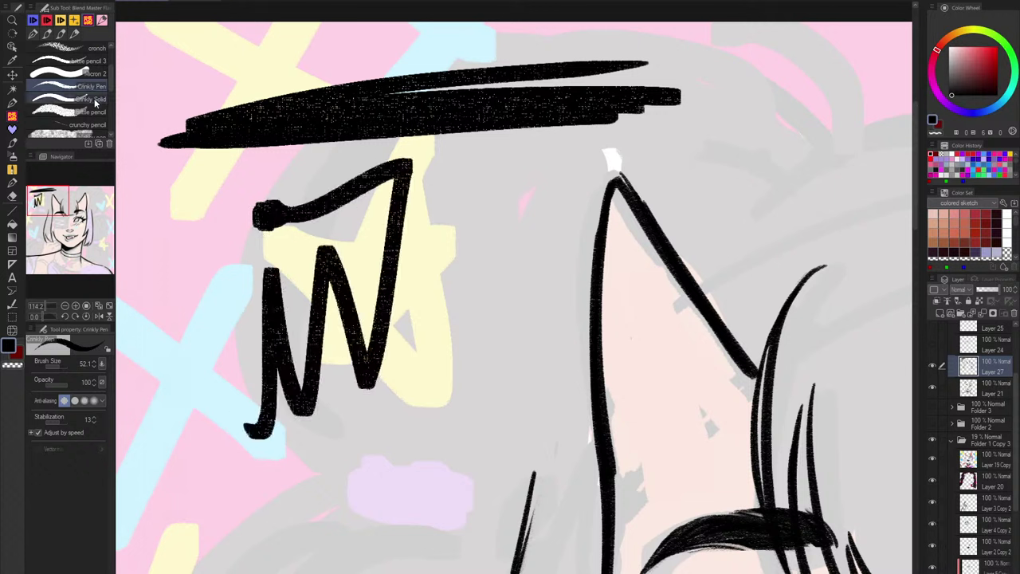
Step: Switch to the Crinkly Solid brush at size 42.7 and draw a test zigzag beside the Crinkly Pen marks
{"action": "left_click", "coordinate": [68, 99]}
{"action": "mouse_move", "coordinate": [459, 207]}
{"action": "left_mouse_down"}
{"action": "mouse_move", "coordinate": [467, 347]}
{"action": "mouse_move", "coordinate": [454, 301]}
{"action": "mouse_move", "coordinate": [415, 321]}
{"action": "mouse_move", "coordinate": [423, 248]}
{"action": "left_mouse_up"}
{"action": "key", "text": "ctrl+z"}
{"action": "left_click_drag", "start_coordinate": [446, 190], "coordinate": [441, 415]}
{"action": "key", "text": "ctrl+z"}
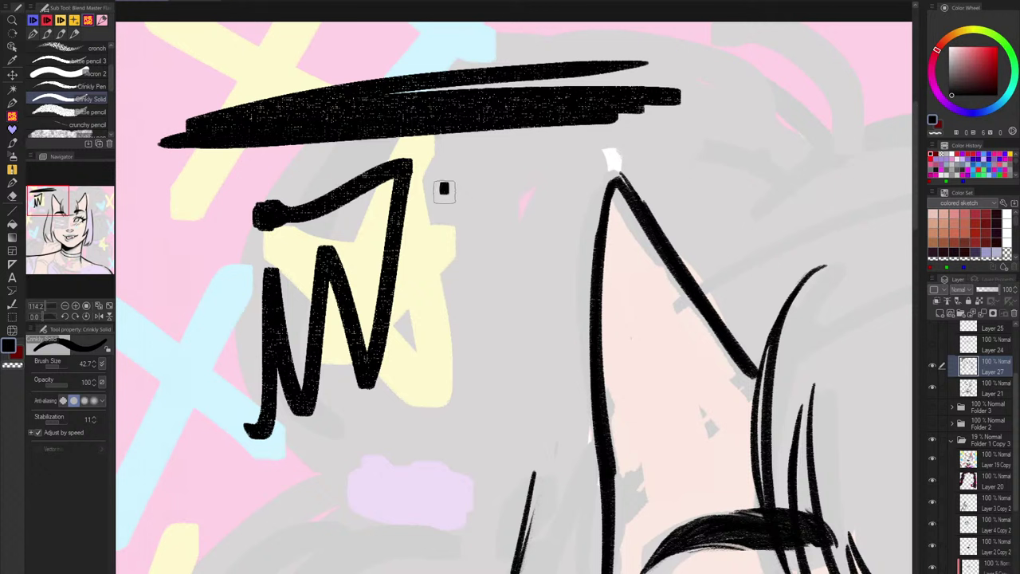
{"action": "mouse_move", "coordinate": [444, 185]}
{"action": "left_mouse_down"}
{"action": "mouse_move", "coordinate": [443, 466]}
{"action": "mouse_move", "coordinate": [449, 188]}
{"action": "mouse_move", "coordinate": [483, 396]}
{"action": "mouse_move", "coordinate": [475, 361]}
{"action": "mouse_move", "coordinate": [496, 182]}
{"action": "mouse_move", "coordinate": [504, 440]}
{"action": "left_mouse_up"}
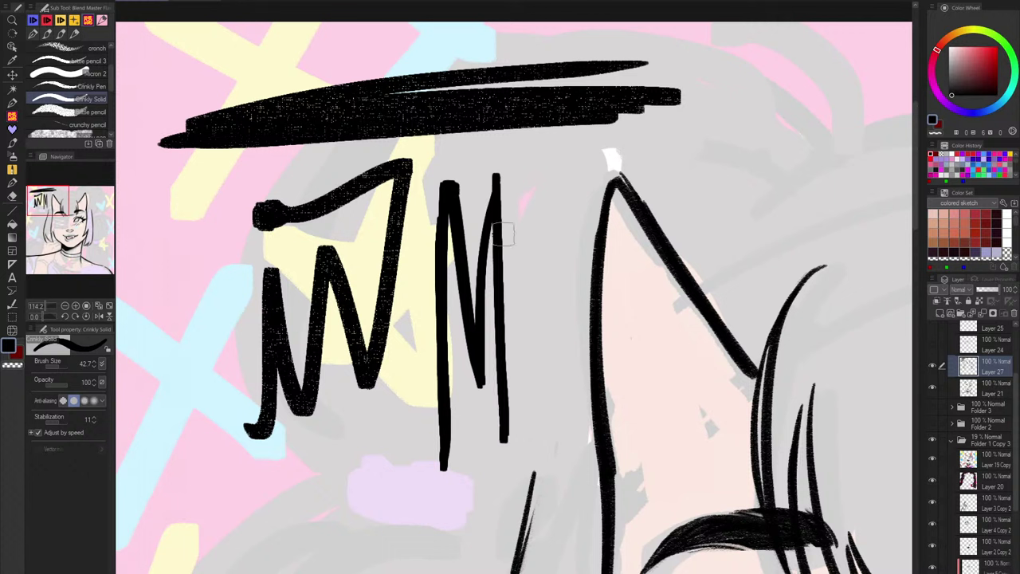
Step: Test Crinkly Solid at size 11.2 with thin vertical strokes between the large zigzag and the ear
{"action": "left_click_drag", "start_coordinate": [526, 277], "coordinate": [513, 277]}
{"action": "mouse_move", "coordinate": [529, 232]}
{"action": "left_mouse_down"}
{"action": "mouse_move", "coordinate": [521, 289]}
{"action": "mouse_move", "coordinate": [534, 322]}
{"action": "mouse_move", "coordinate": [550, 306]}
{"action": "left_mouse_up"}
{"action": "key", "text": "ctrl+z"}
{"action": "key", "text": "ctrl+z"}
{"action": "key", "text": "ctrl+z"}
{"action": "mouse_move", "coordinate": [525, 233]}
{"action": "left_mouse_down"}
{"action": "mouse_move", "coordinate": [539, 324]}
{"action": "mouse_move", "coordinate": [552, 221]}
{"action": "left_mouse_up"}
{"action": "scroll", "coordinate": [558, 271], "scroll_direction": "up", "scroll_amount": 6}
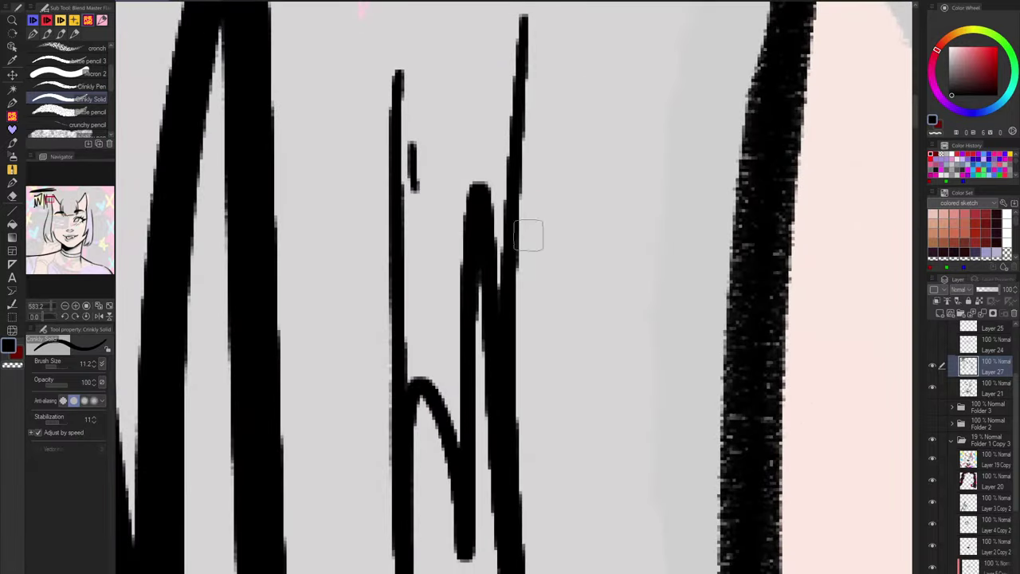
{"action": "mouse_move", "coordinate": [572, 119]}
{"action": "left_mouse_down"}
{"action": "mouse_move", "coordinate": [558, 486]}
{"action": "mouse_move", "coordinate": [568, 496]}
{"action": "left_mouse_up"}
{"action": "scroll", "coordinate": [581, 111], "scroll_direction": "down", "scroll_amount": 5}
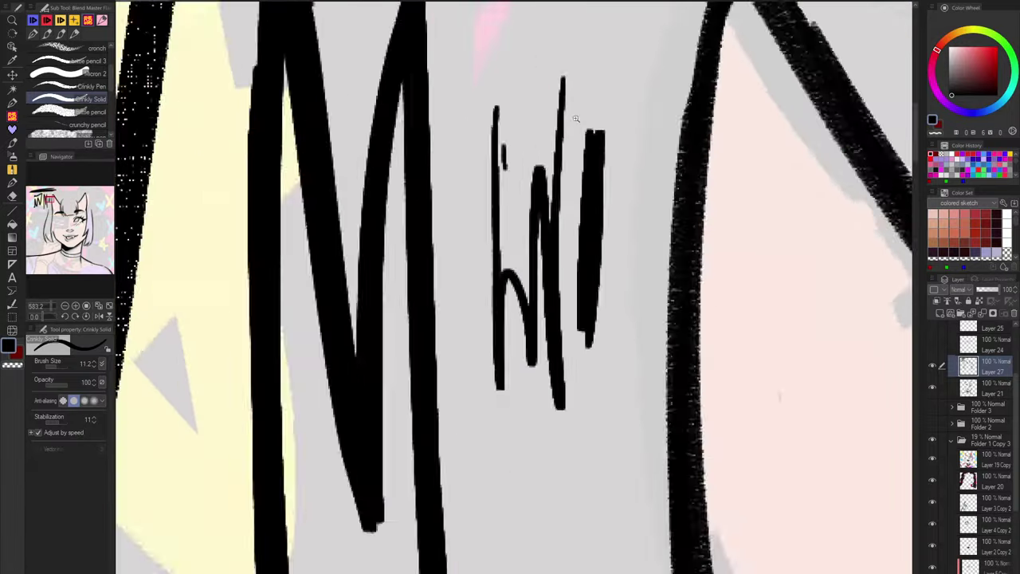
Step: Turn off anti-aliasing for Crinkly Solid and draw another group of thin test strokes below the previous ones
{"action": "left_click", "coordinate": [64, 401]}
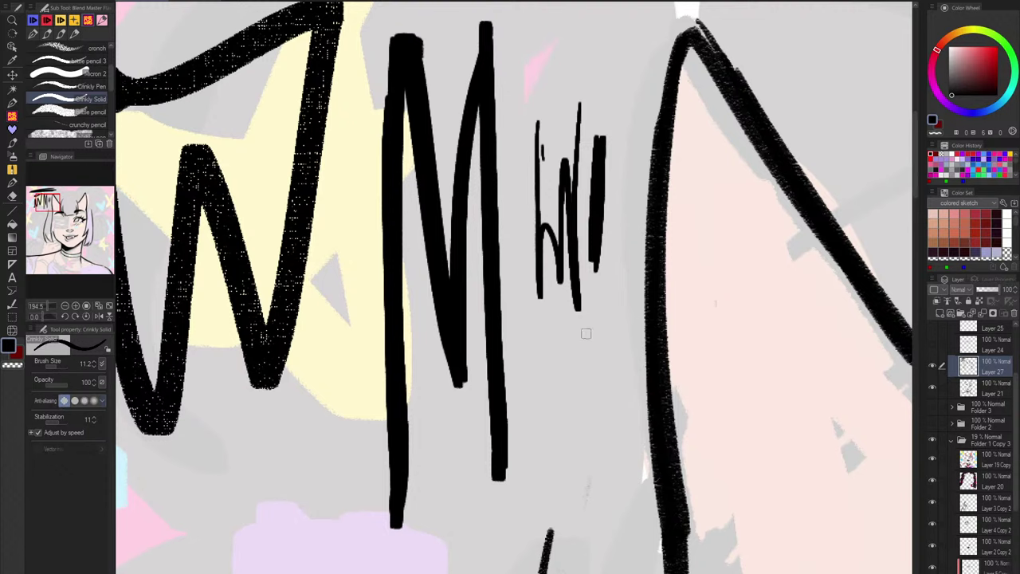
{"action": "mouse_move", "coordinate": [559, 338]}
{"action": "left_mouse_down"}
{"action": "mouse_move", "coordinate": [563, 450]}
{"action": "mouse_move", "coordinate": [574, 454]}
{"action": "left_mouse_up"}
{"action": "scroll", "coordinate": [595, 406], "scroll_direction": "up", "scroll_amount": 4}
{"action": "left_click_drag", "start_coordinate": [562, 245], "coordinate": [606, 439]}
{"action": "left_click_drag", "start_coordinate": [632, 222], "coordinate": [635, 448]}
{"action": "left_click_drag", "start_coordinate": [634, 267], "coordinate": [636, 477]}
{"action": "scroll", "coordinate": [642, 162], "scroll_direction": "down", "scroll_amount": 4}
{"action": "left_click_drag", "start_coordinate": [642, 162], "coordinate": [624, 338]}
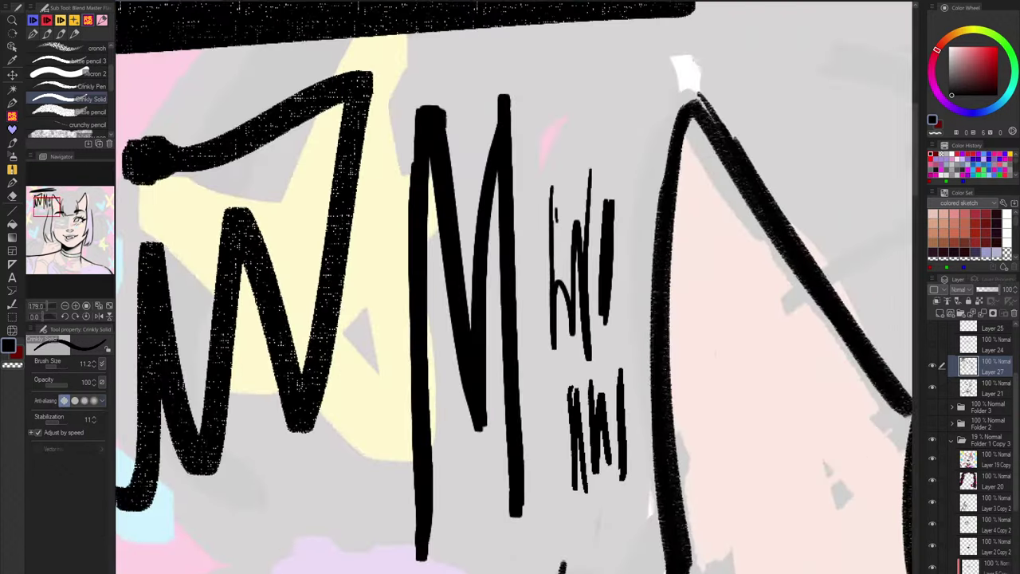
Step: Undo all the brush test marks over the yellow star and beside the ear
{"action": "scroll", "coordinate": [514, 287], "scroll_direction": "down", "scroll_amount": 3}
{"action": "scroll", "coordinate": [514, 287], "scroll_direction": "up", "scroll_amount": 1}
{"action": "key", "text": "ctrl+z"}
{"action": "key", "text": "ctrl+z"}
{"action": "key", "text": "ctrl+z"}
{"action": "key", "text": "ctrl+z"}
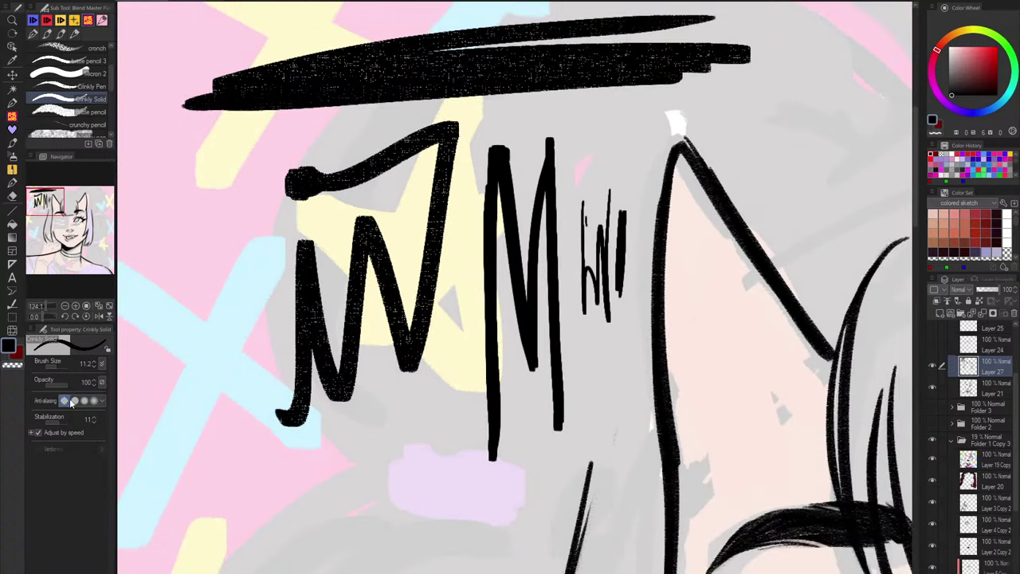
{"action": "scroll", "coordinate": [672, 228], "scroll_direction": "down", "scroll_amount": 3}
{"action": "key", "text": "ctrl+z"}
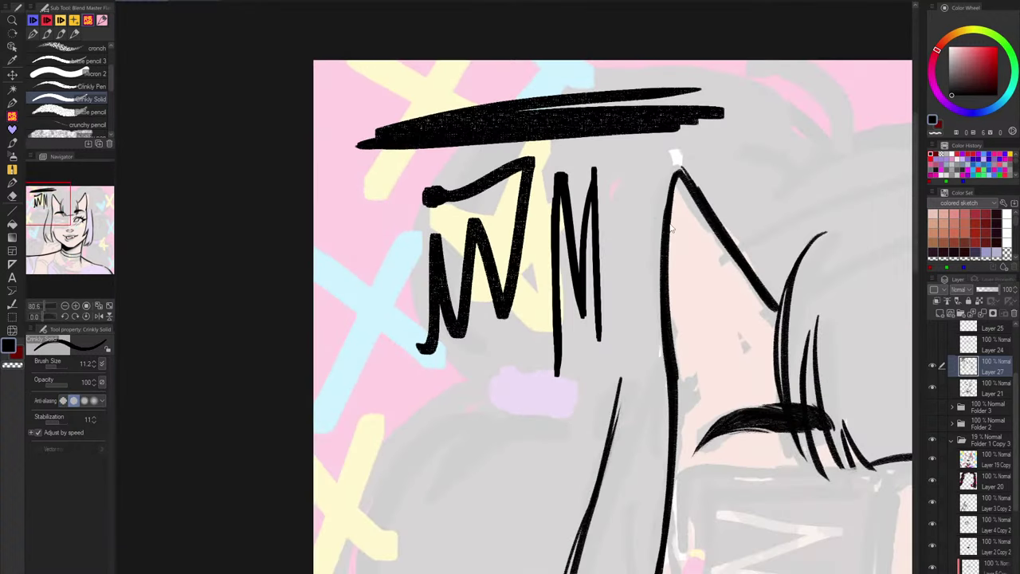
{"action": "key", "text": "ctrl+z"}
{"action": "key", "text": "ctrl+z"}
{"action": "key", "text": "ctrl+z"}
{"action": "key", "text": "ctrl+z"}
{"action": "key", "text": "ctrl+z"}
{"action": "key", "text": "ctrl+z"}
{"action": "key", "text": "ctrl+z"}
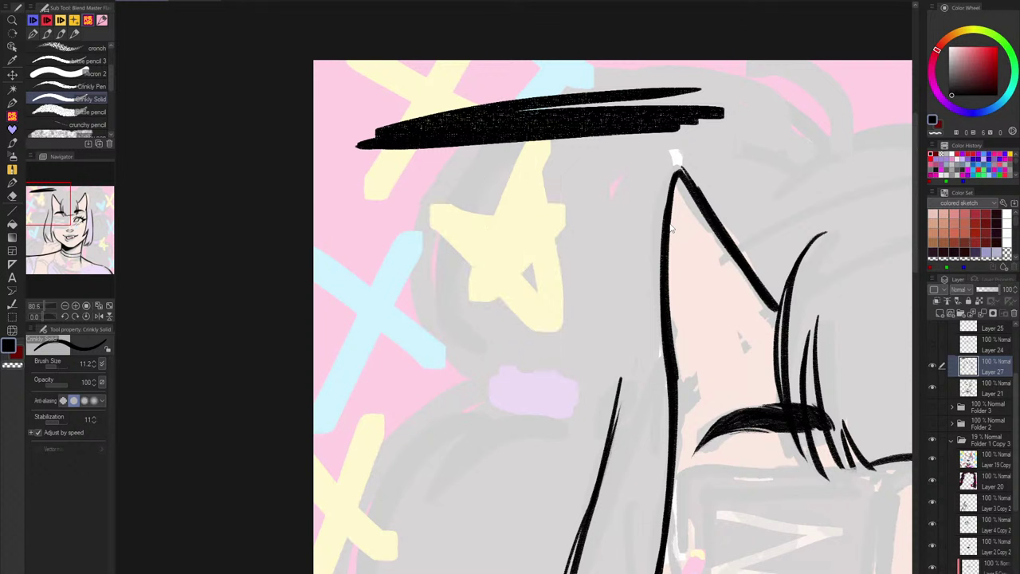
{"action": "key", "text": "ctrl+z"}
{"action": "key", "text": "ctrl+z"}
{"action": "key", "text": "ctrl+z"}
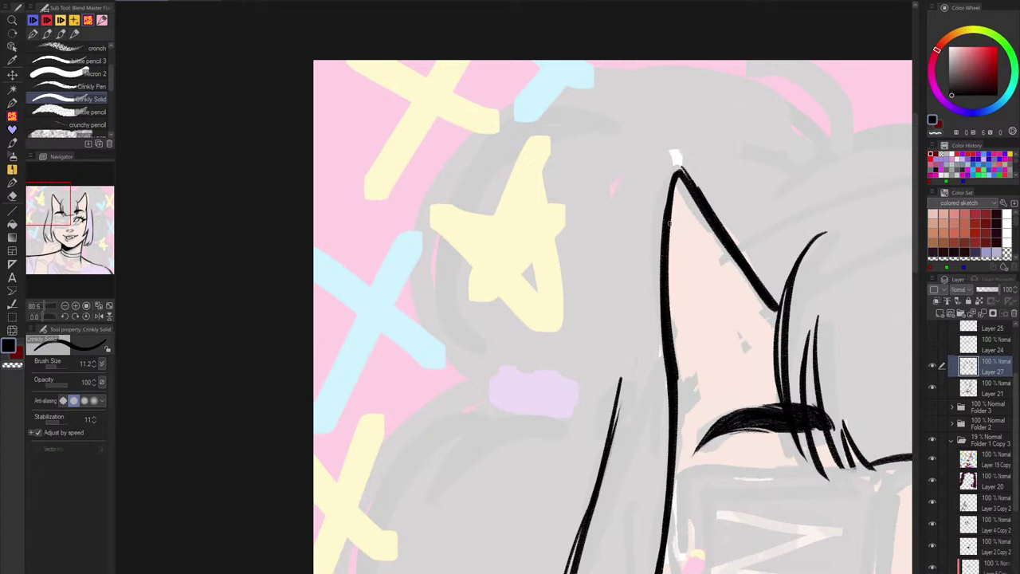
Step: Select Layer 21 and toggle its visibility to check which line art it holds
{"action": "left_click", "coordinate": [989, 390]}
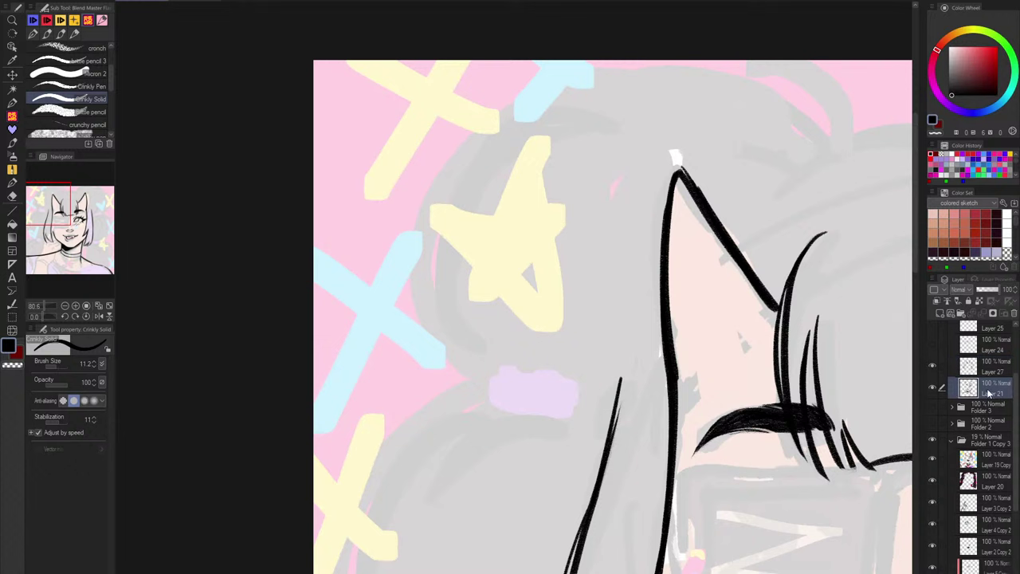
{"action": "left_click", "coordinate": [934, 389]}
{"action": "left_click", "coordinate": [934, 389]}
{"action": "scroll", "coordinate": [719, 254], "scroll_direction": "down", "scroll_amount": 5}
{"action": "left_click_drag", "start_coordinate": [719, 253], "coordinate": [504, 233]}
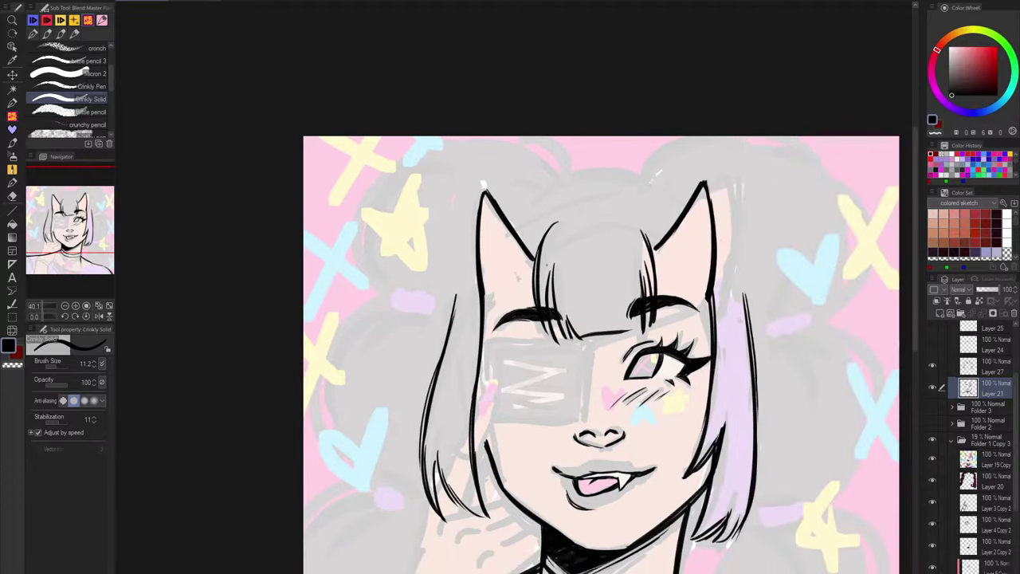
Step: Switch to Everything Brush 2 and make Layer 27 the active layer after checking its contents
{"action": "left_click", "coordinate": [12, 104]}
{"action": "left_click", "coordinate": [12, 116]}
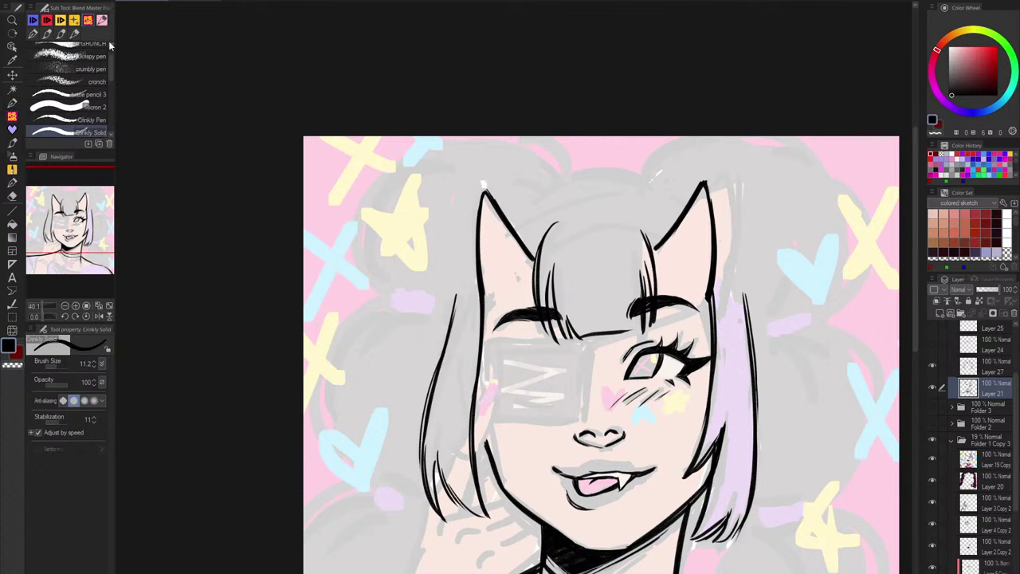
{"action": "left_click", "coordinate": [80, 49]}
{"action": "scroll", "coordinate": [498, 329], "scroll_direction": "up", "scroll_amount": 3}
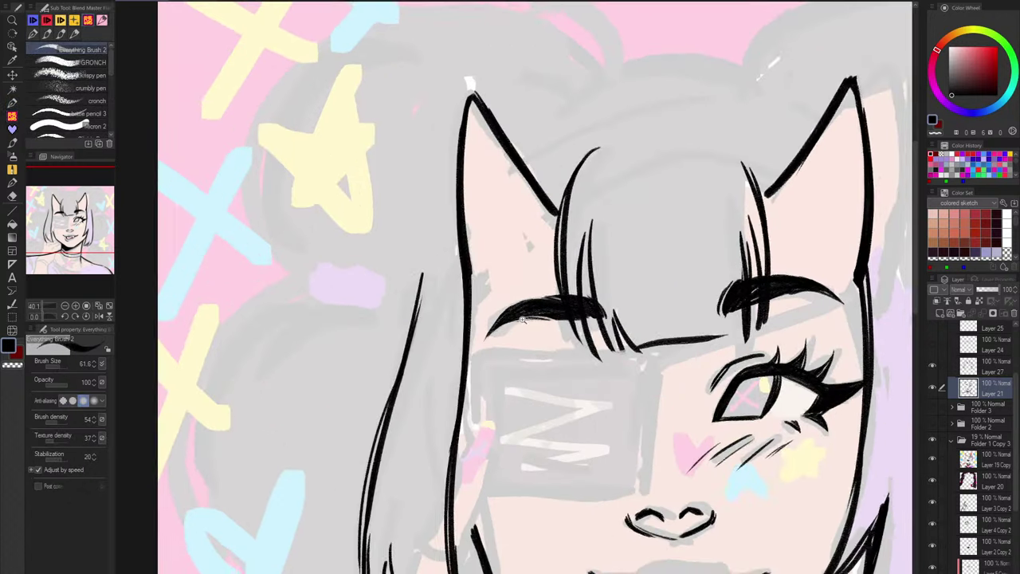
{"action": "left_click", "coordinate": [931, 366]}
{"action": "left_click", "coordinate": [932, 367]}
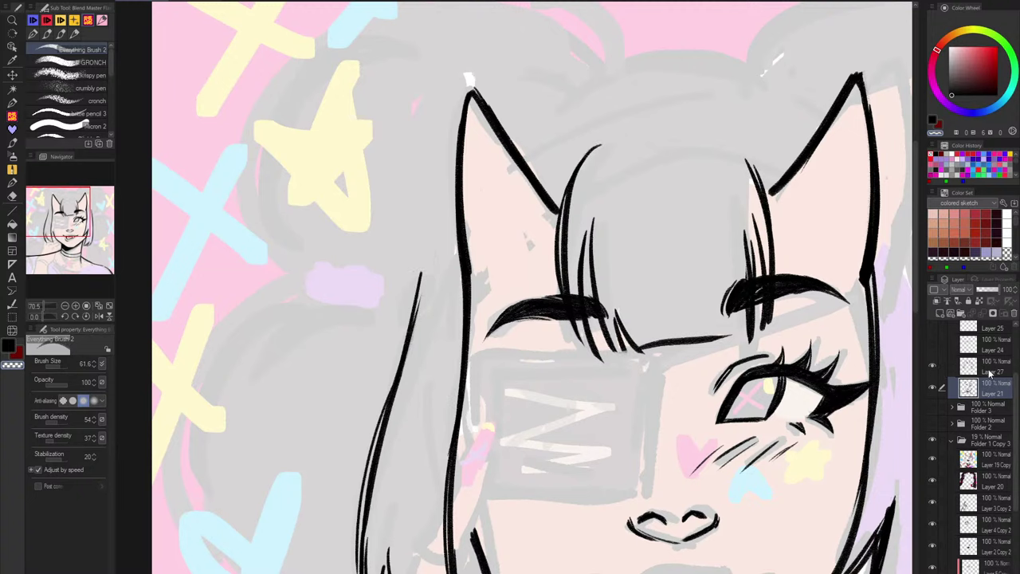
{"action": "left_click", "coordinate": [989, 369]}
{"action": "left_click_drag", "start_coordinate": [467, 273], "coordinate": [457, 432]}
{"action": "key", "text": "ctrl+z"}
{"action": "scroll", "coordinate": [624, 298], "scroll_direction": "down", "scroll_amount": 7}
{"action": "left_click_drag", "start_coordinate": [762, 378], "coordinate": [752, 380]}
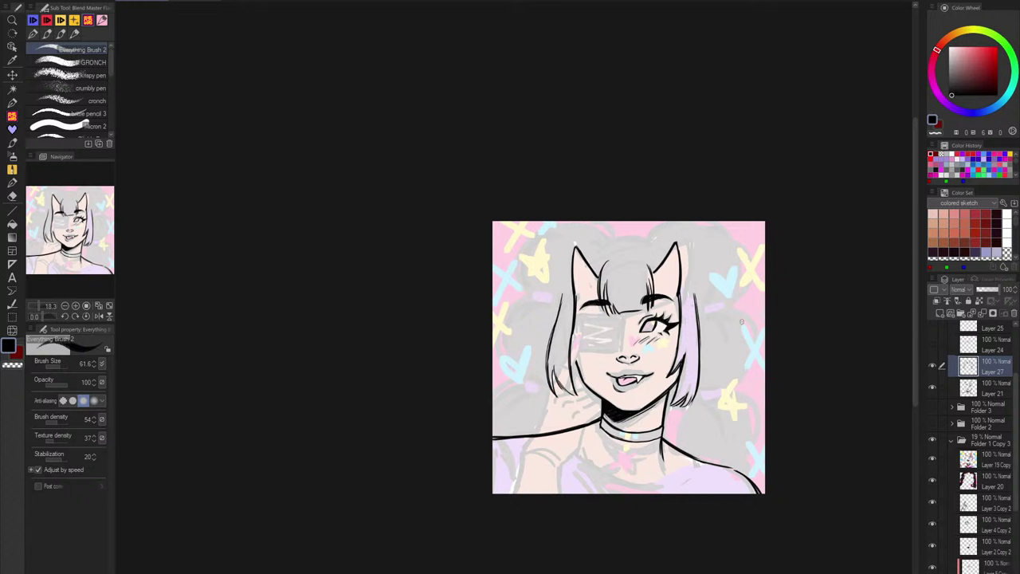
{"action": "scroll", "coordinate": [580, 316], "scroll_direction": "up", "scroll_amount": 5}
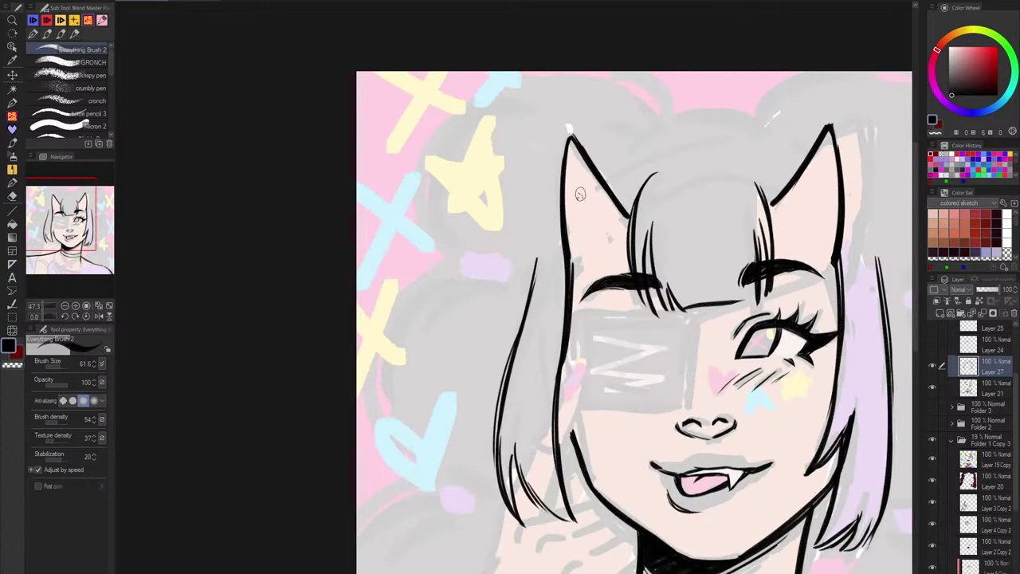
{"action": "left_click_drag", "start_coordinate": [531, 277], "coordinate": [491, 438]}
{"action": "key", "text": "ctrl+z"}
{"action": "left_click_drag", "start_coordinate": [746, 324], "coordinate": [704, 311]}
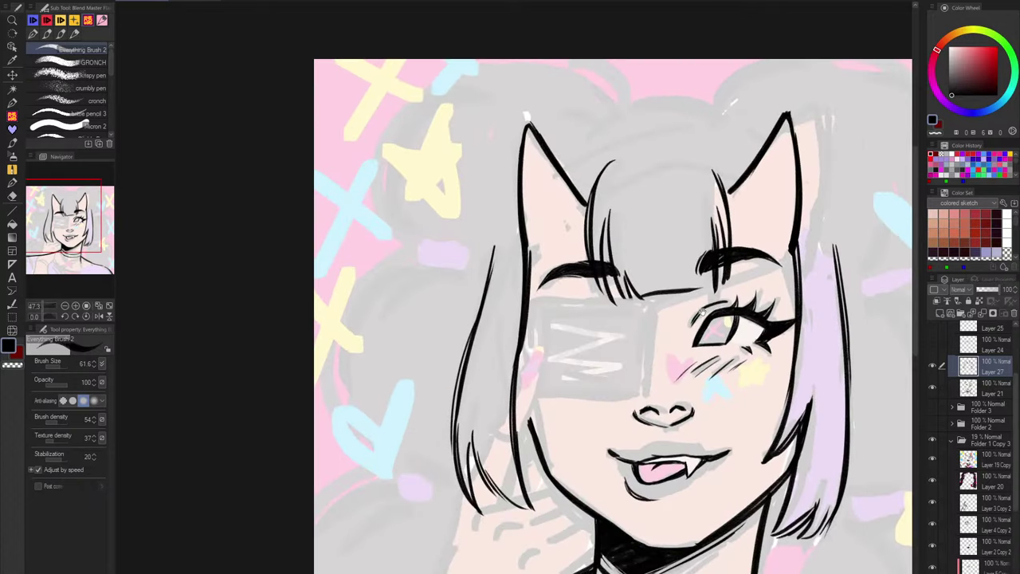
{"action": "left_click_drag", "start_coordinate": [522, 346], "coordinate": [518, 432]}
{"action": "key", "text": "ctrl+z"}
Step: Reinforce the inner hair line beside the eye patch and extend the outer hair lock's line upward toward the ear
{"action": "left_click_drag", "start_coordinate": [522, 347], "coordinate": [522, 483]}
{"action": "left_click_drag", "start_coordinate": [546, 306], "coordinate": [463, 290]}
{"action": "scroll", "coordinate": [421, 208], "scroll_direction": "up", "scroll_amount": 2}
{"action": "left_click_drag", "start_coordinate": [424, 184], "coordinate": [387, 324]}
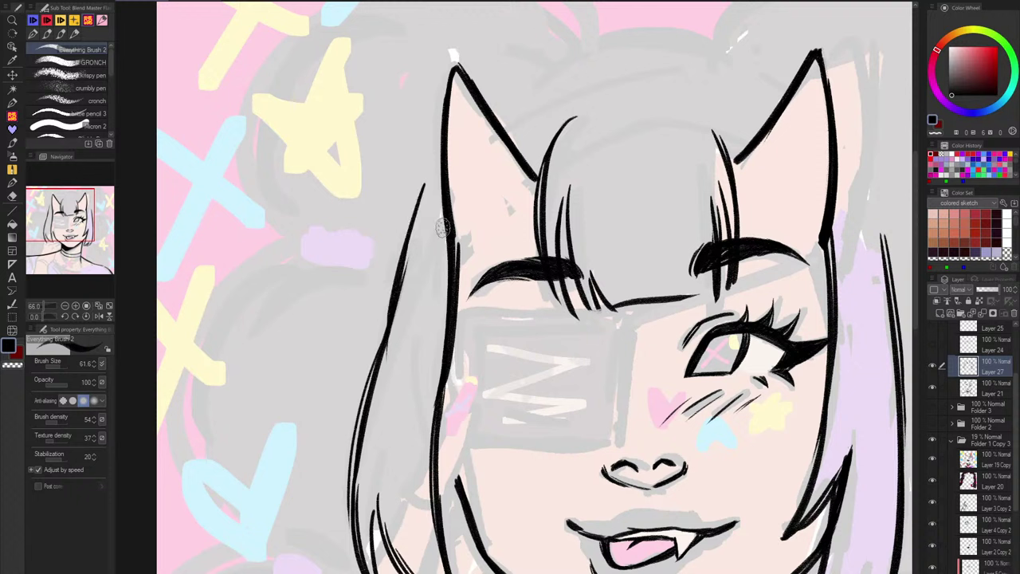
{"action": "key", "text": "ctrl+z"}
{"action": "left_click_drag", "start_coordinate": [431, 177], "coordinate": [388, 345]}
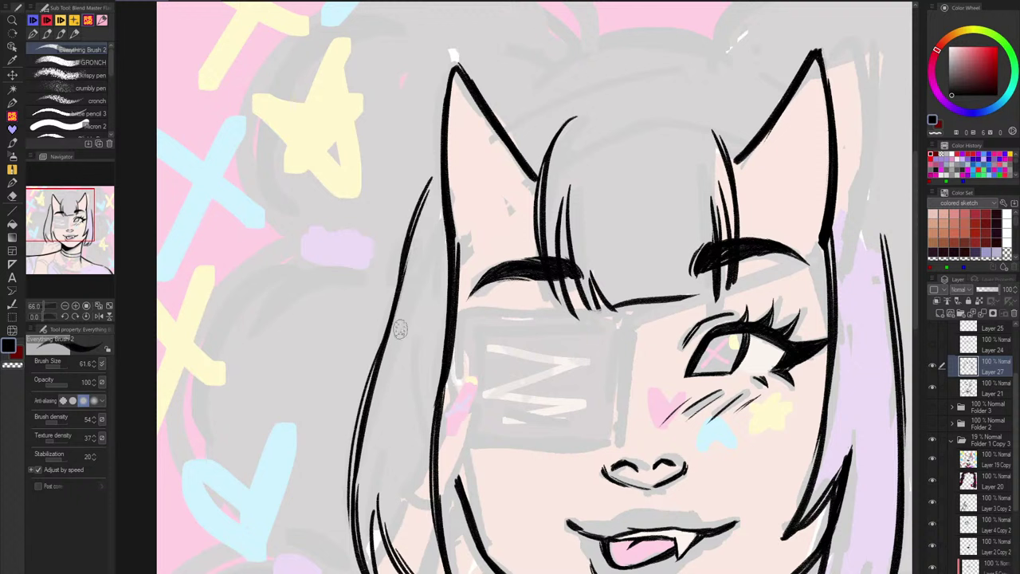
Step: Set the Folder 1 Copy 3 sketch to 42% opacity and turn on its layer color effect
{"action": "left_click", "coordinate": [952, 440]}
{"action": "left_click", "coordinate": [995, 436]}
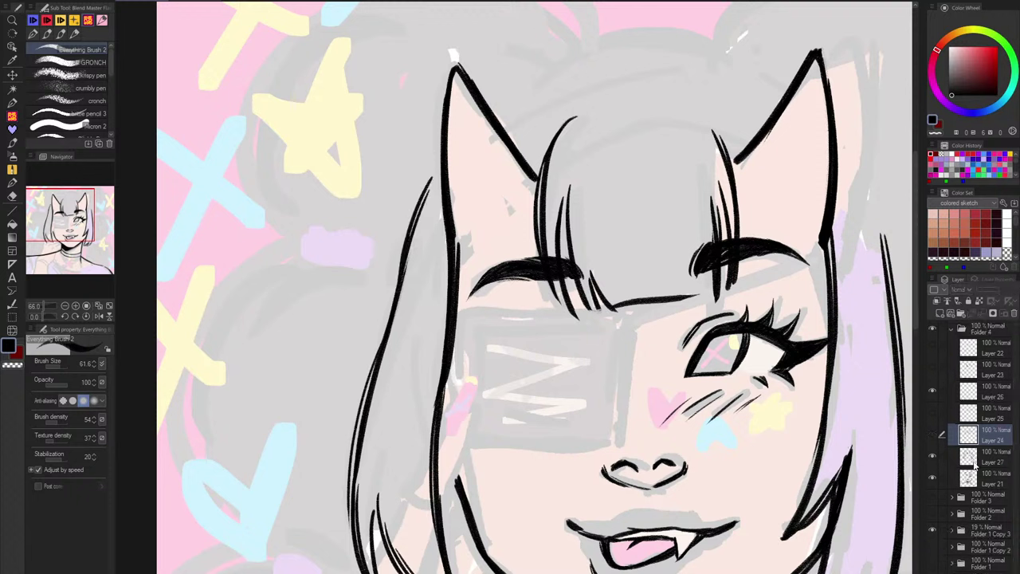
{"action": "left_click", "coordinate": [981, 528]}
{"action": "left_click", "coordinate": [990, 291]}
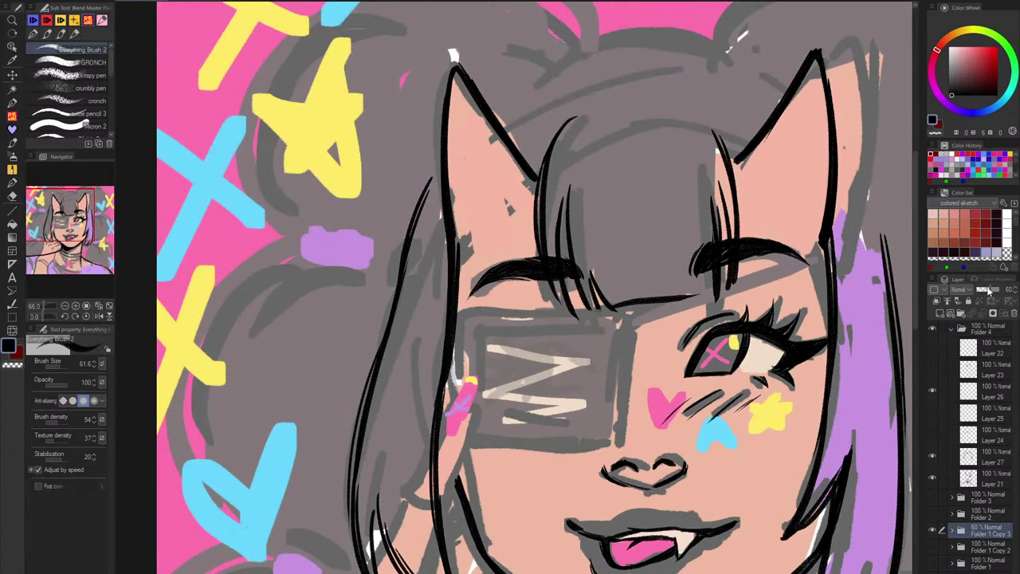
{"action": "left_click", "coordinate": [988, 292]}
{"action": "left_click", "coordinate": [995, 279]}
{"action": "left_click", "coordinate": [999, 299]}
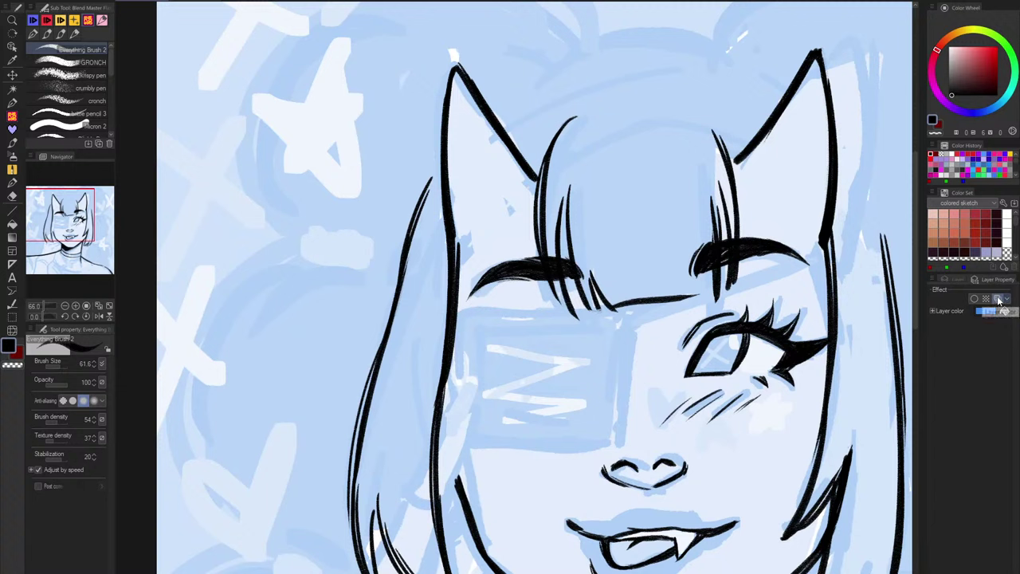
{"action": "left_click", "coordinate": [956, 279]}
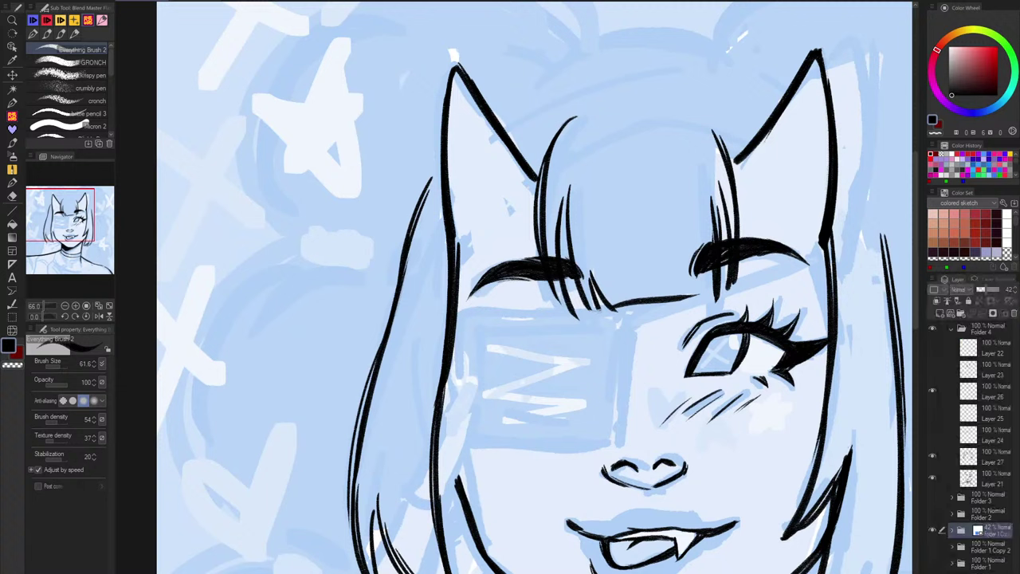
{"action": "left_click", "coordinate": [954, 538]}
{"action": "scroll", "coordinate": [980, 510], "scroll_direction": "down", "scroll_amount": 5}
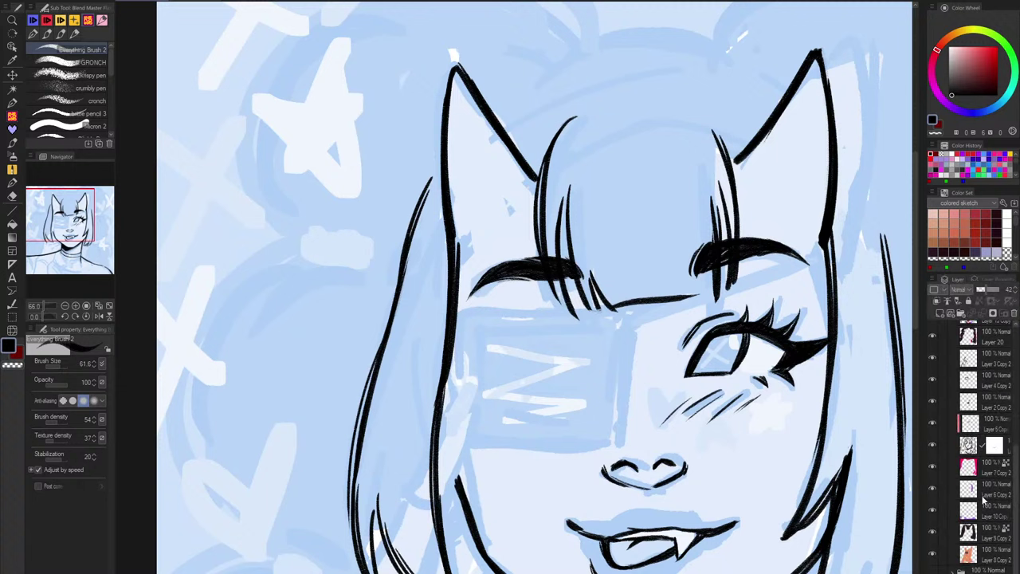
{"action": "scroll", "coordinate": [961, 480], "scroll_direction": "up", "scroll_amount": 3}
{"action": "left_click", "coordinate": [953, 381]}
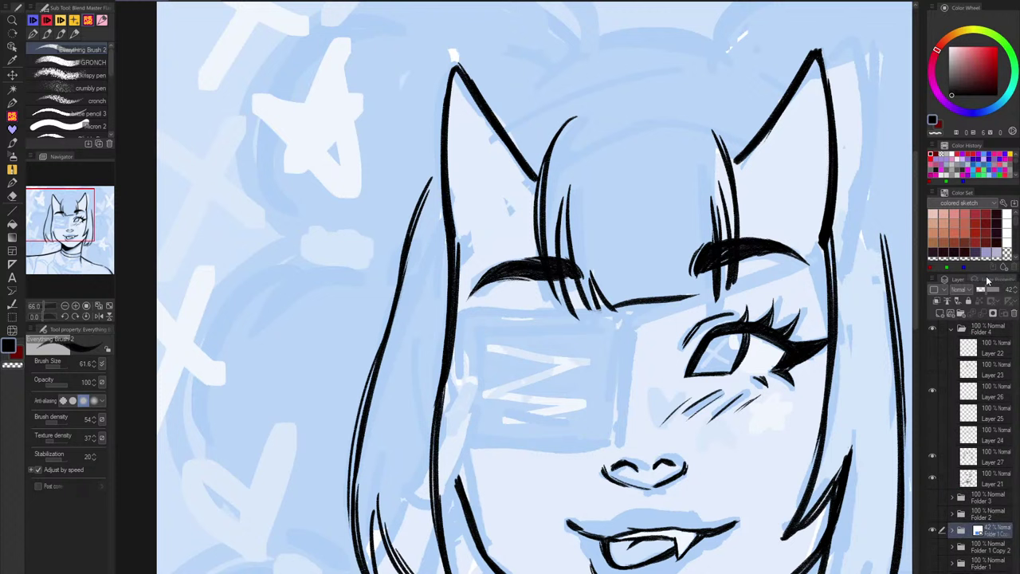
Step: Change the sketch folder's layer color to black at 16% opacity and return to Layer 27
{"action": "left_click", "coordinate": [988, 283]}
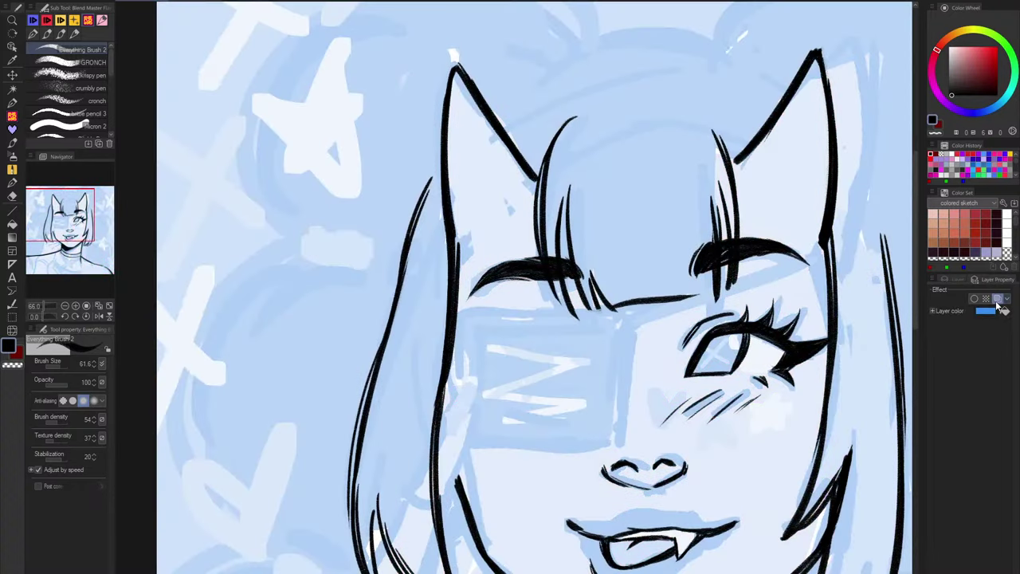
{"action": "left_click", "coordinate": [986, 311]}
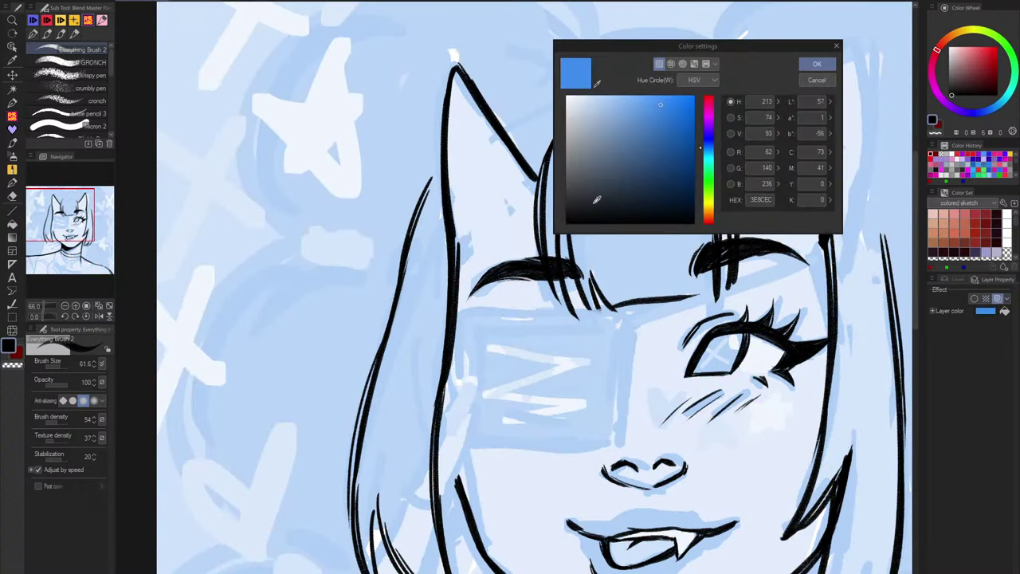
{"action": "left_click", "coordinate": [638, 181]}
{"action": "left_click", "coordinate": [814, 65]}
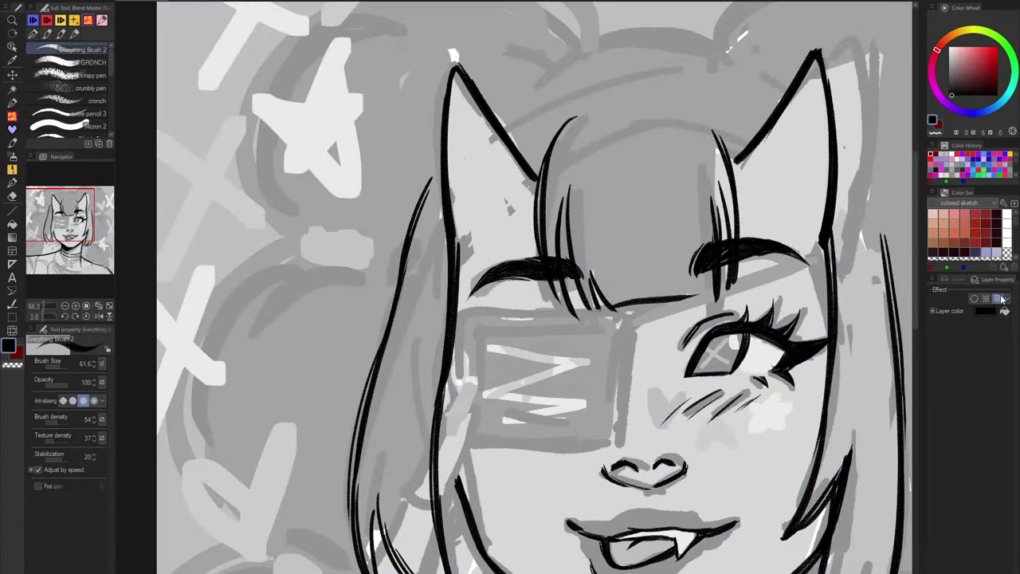
{"action": "left_click", "coordinate": [960, 279]}
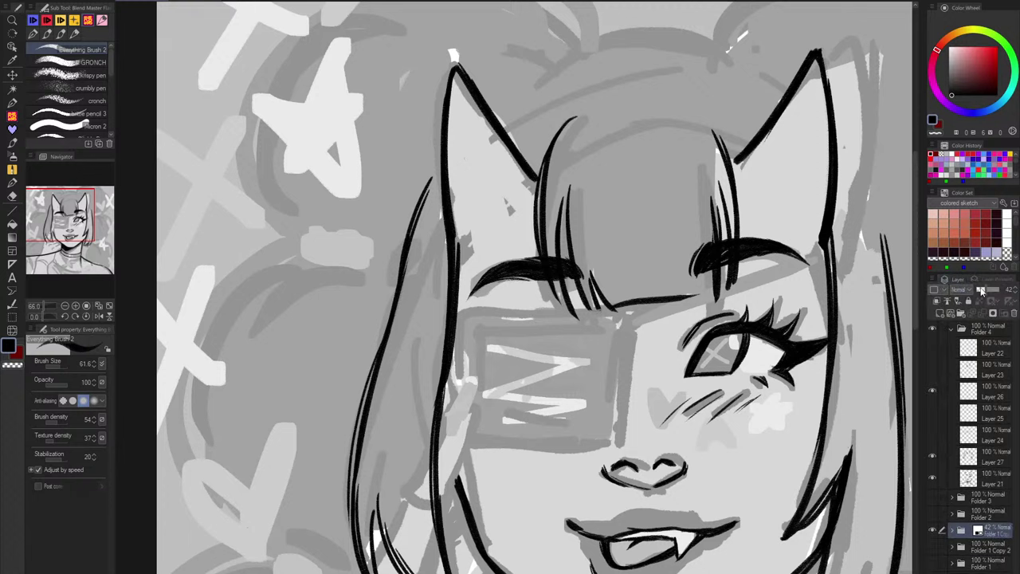
{"action": "left_click", "coordinate": [982, 293]}
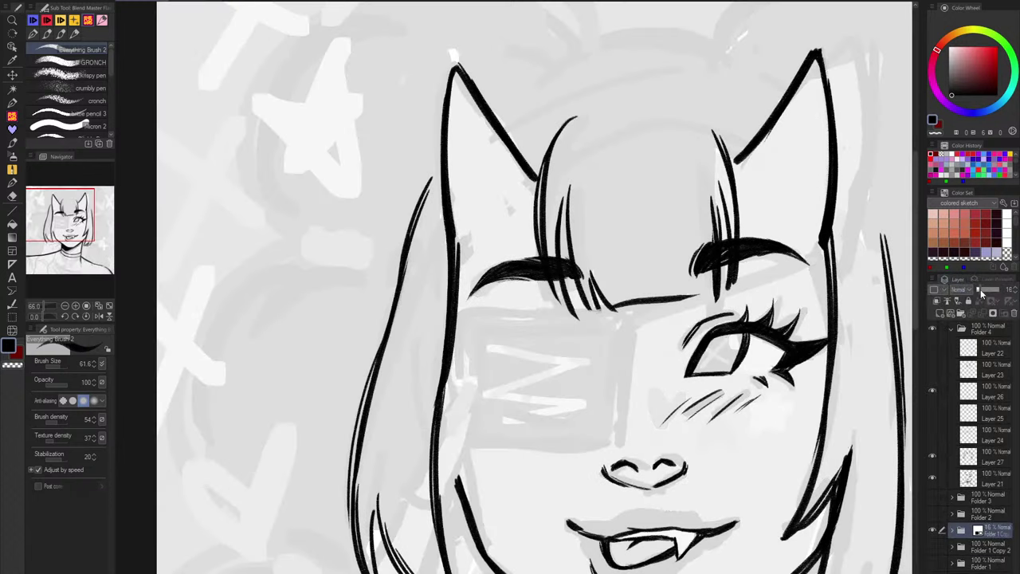
{"action": "left_click", "coordinate": [986, 397]}
{"action": "left_click", "coordinate": [986, 458]}
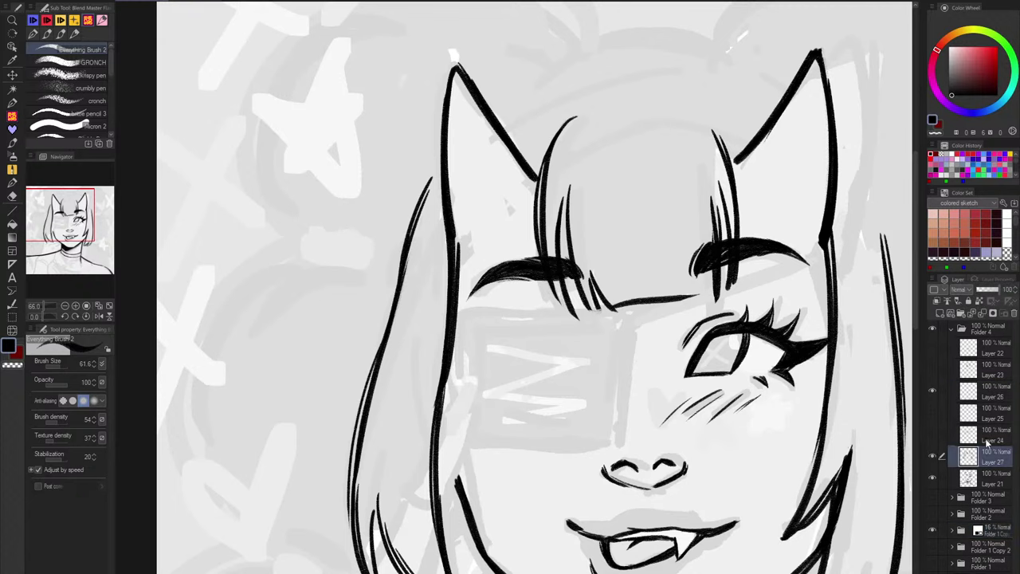
Step: Check the line art by mirroring the canvas and toggling Layer 27's visibility, ending in the original orientation
{"action": "scroll", "coordinate": [404, 270], "scroll_direction": "down", "scroll_amount": 4}
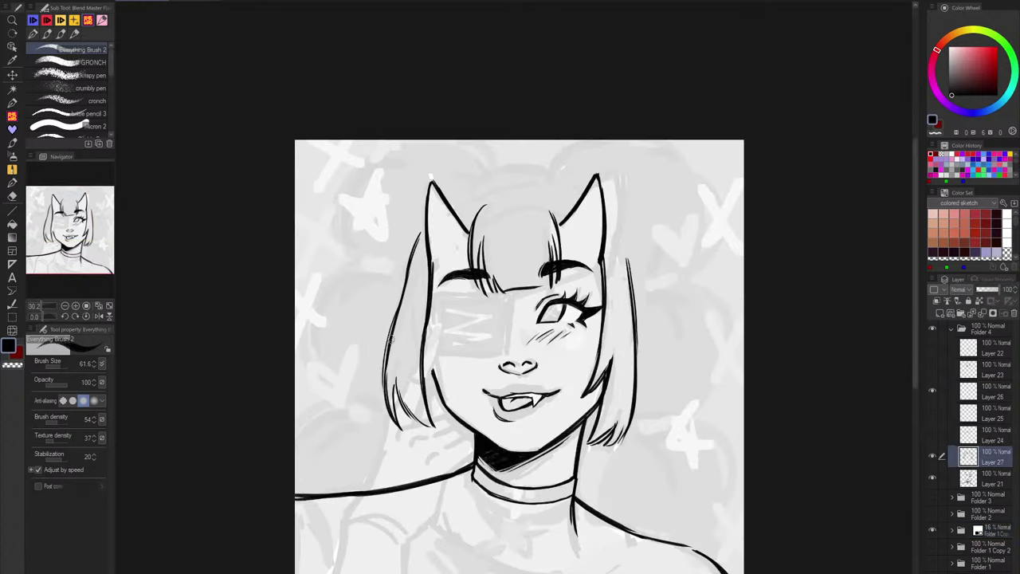
{"action": "key", "text": "h"}
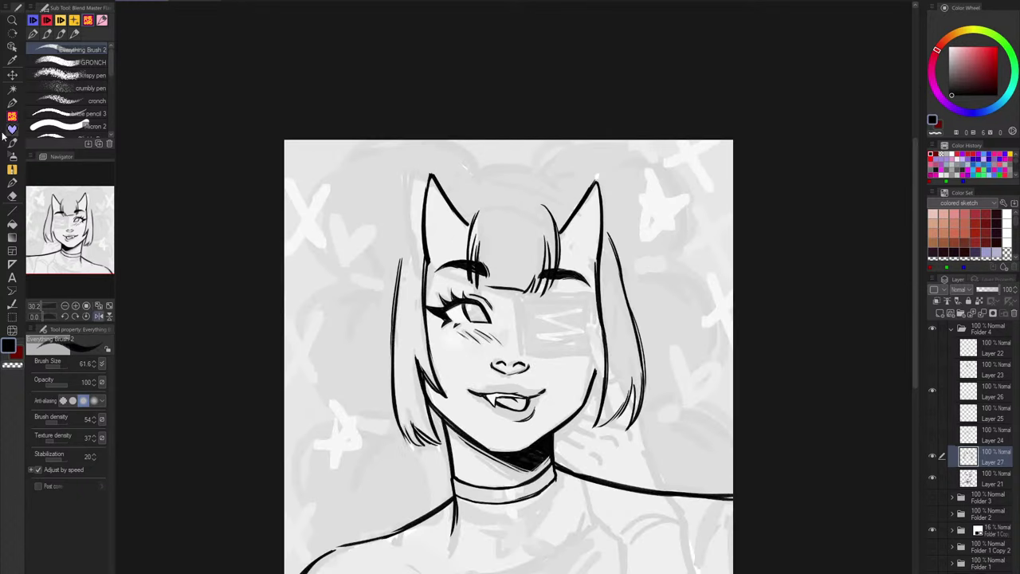
{"action": "left_click_drag", "start_coordinate": [410, 287], "coordinate": [434, 294]}
{"action": "left_click_drag", "start_coordinate": [653, 226], "coordinate": [630, 246]}
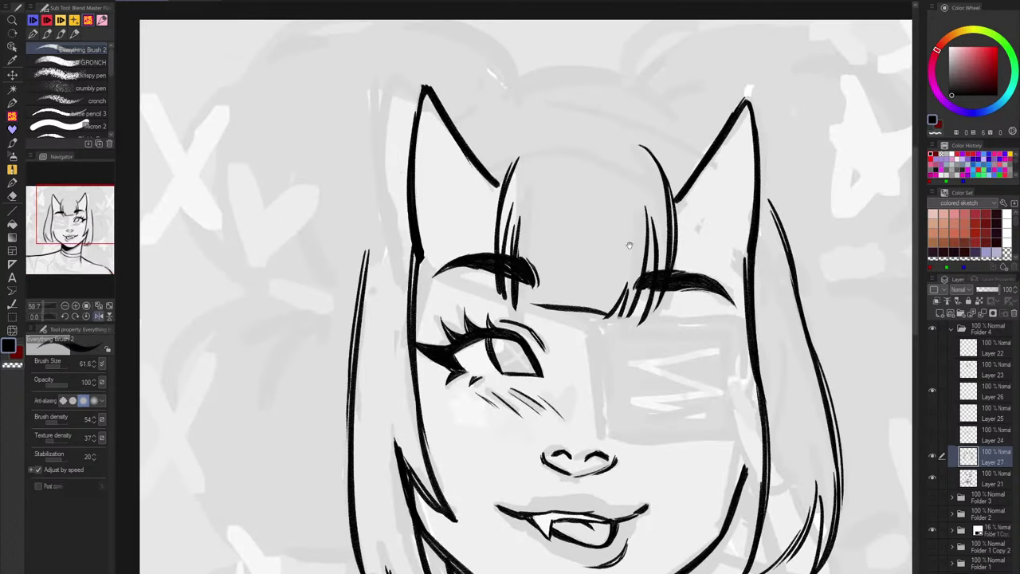
{"action": "left_click", "coordinate": [933, 456]}
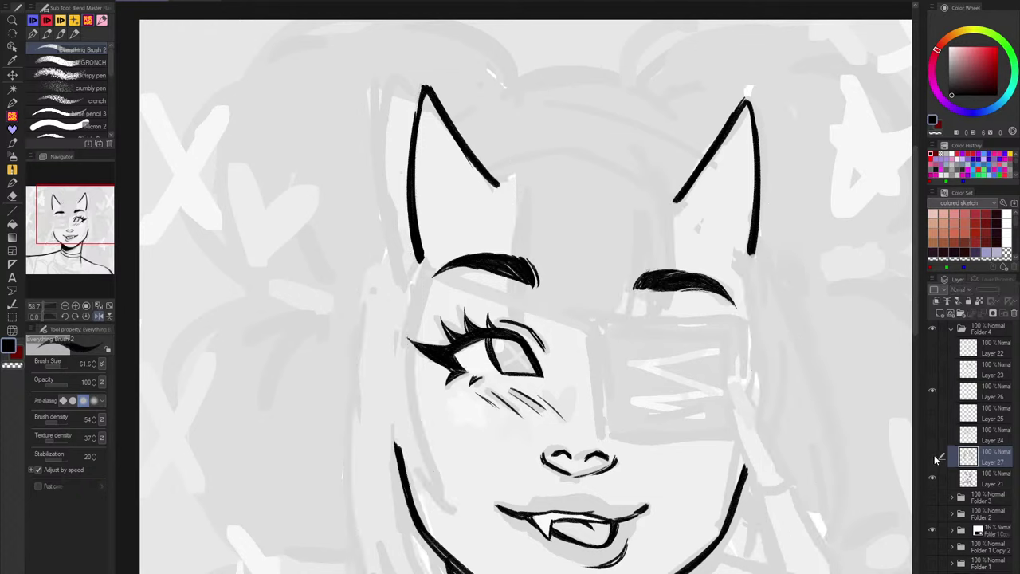
{"action": "left_click", "coordinate": [935, 454]}
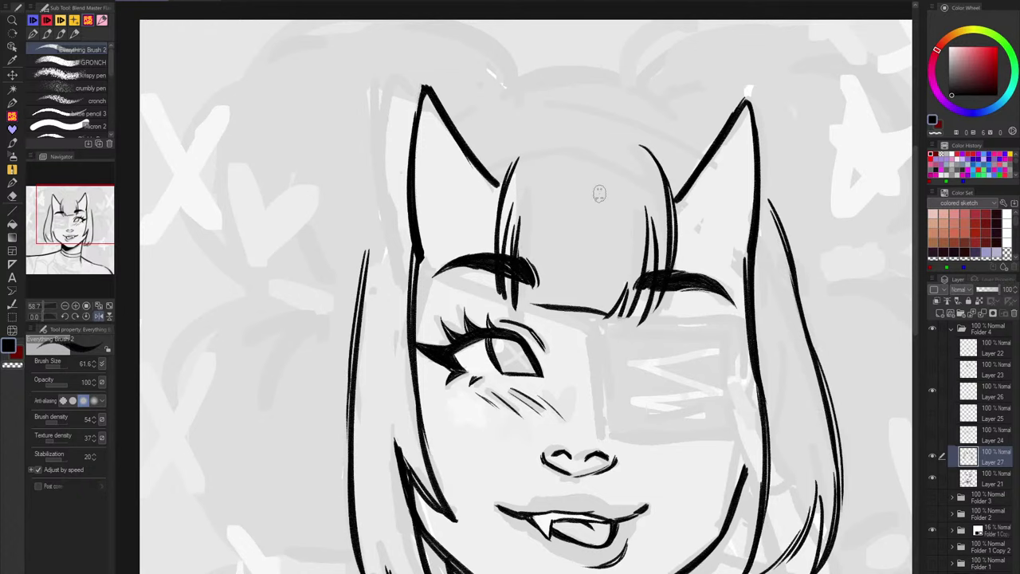
{"action": "key", "text": "h"}
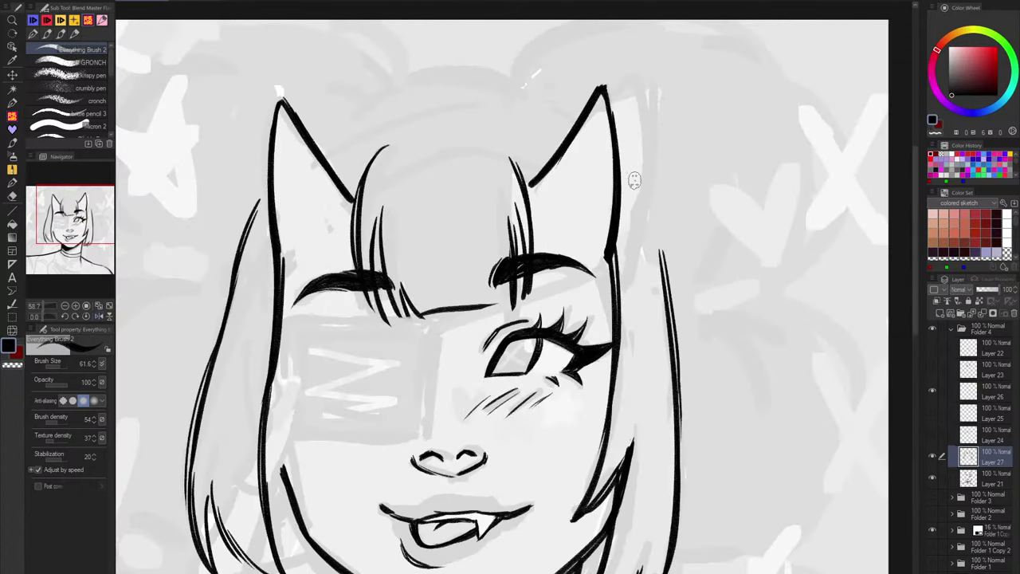
Step: Extend the outer hair line upward on the side opposite the eye patch
{"action": "left_click_drag", "start_coordinate": [635, 180], "coordinate": [666, 275]}
{"action": "key", "text": "ctrl+z"}
{"action": "left_click_drag", "start_coordinate": [659, 232], "coordinate": [674, 322]}
Step: Draw a curved hair strand down the bangs with Everything Brush 2 at size 54.8 and thicken it
{"action": "mouse_move", "coordinate": [447, 121]}
{"action": "left_mouse_down"}
{"action": "mouse_move", "coordinate": [473, 185]}
{"action": "mouse_move", "coordinate": [404, 321]}
{"action": "left_mouse_up"}
{"action": "scroll", "coordinate": [474, 183], "scroll_direction": "up", "scroll_amount": 3}
{"action": "key", "text": "]"}
{"action": "key", "text": "ctrl+z"}
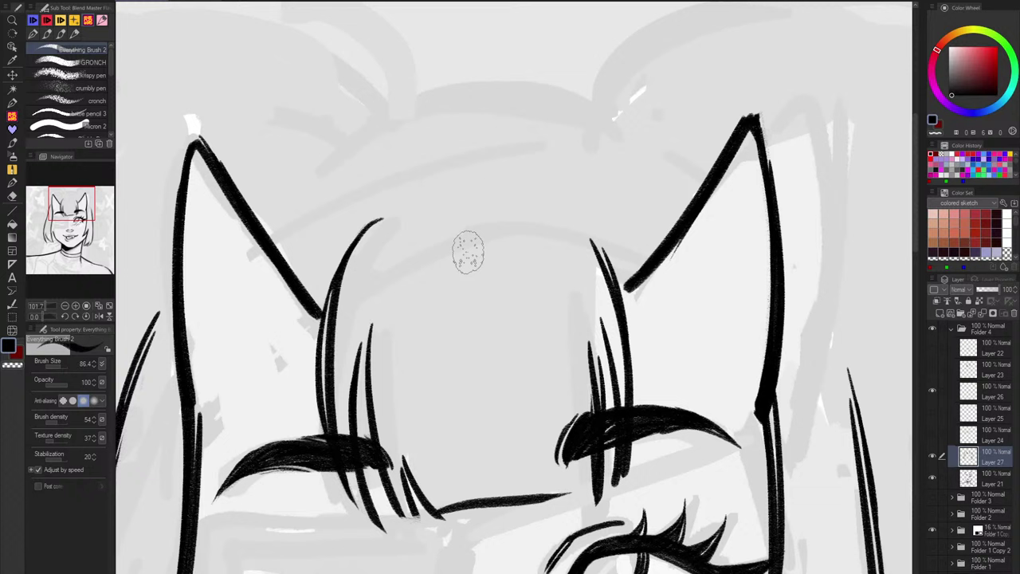
{"action": "left_click_drag", "start_coordinate": [442, 197], "coordinate": [403, 375]}
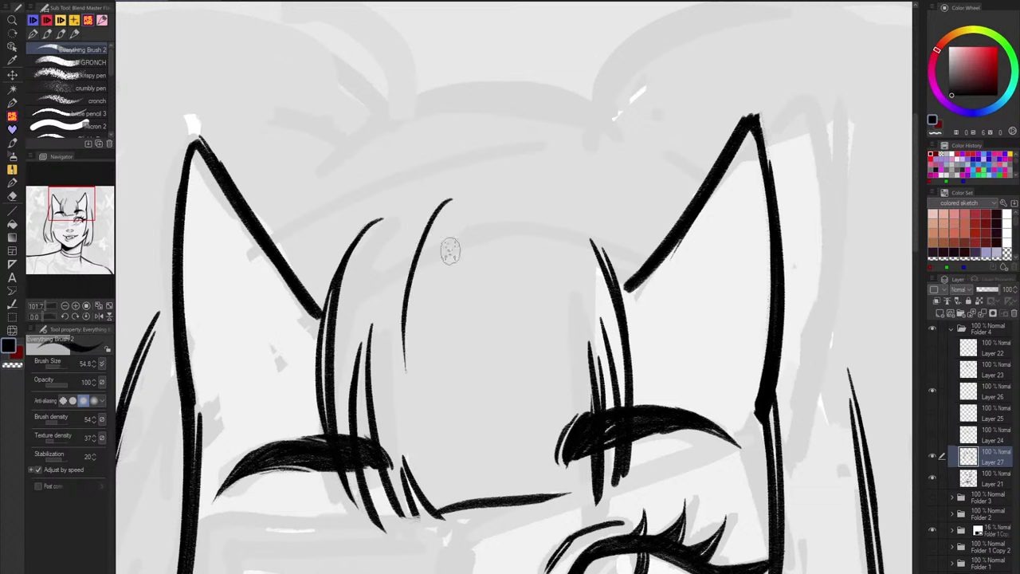
{"action": "key", "text": "ctrl+z"}
{"action": "key", "text": "bracketleft"}
{"action": "left_click_drag", "start_coordinate": [443, 194], "coordinate": [403, 381]}
{"action": "mouse_move", "coordinate": [418, 252]}
{"action": "left_mouse_down"}
{"action": "mouse_move", "coordinate": [416, 432]}
{"action": "mouse_move", "coordinate": [409, 370]}
{"action": "left_mouse_up"}
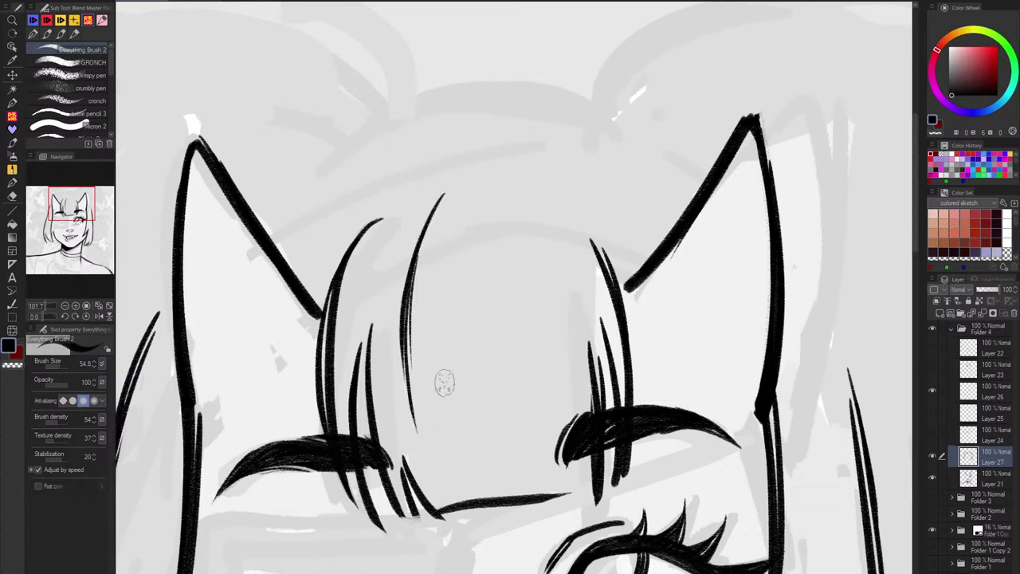
Step: Extend the upper end of the long curved bang strand and add a short parallel strand beside it
{"action": "left_click_drag", "start_coordinate": [462, 188], "coordinate": [413, 276]}
{"action": "key", "text": "ctrl+z"}
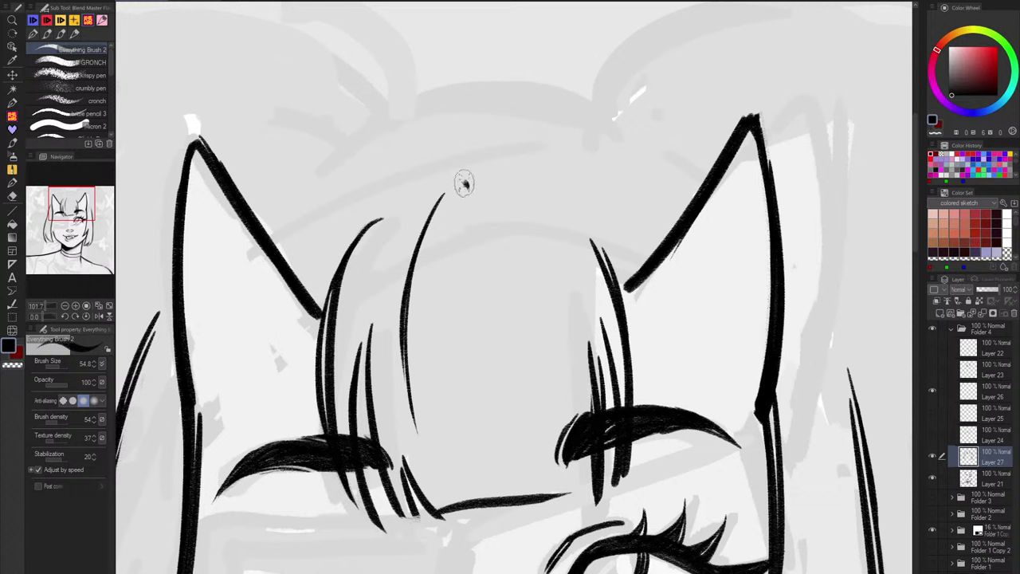
{"action": "mouse_move", "coordinate": [467, 186]}
{"action": "left_mouse_down"}
{"action": "mouse_move", "coordinate": [412, 274]}
{"action": "mouse_move", "coordinate": [409, 235]}
{"action": "mouse_move", "coordinate": [402, 273]}
{"action": "left_mouse_up"}
{"action": "key", "text": "ctrl+z"}
{"action": "key", "text": "ctrl+z"}
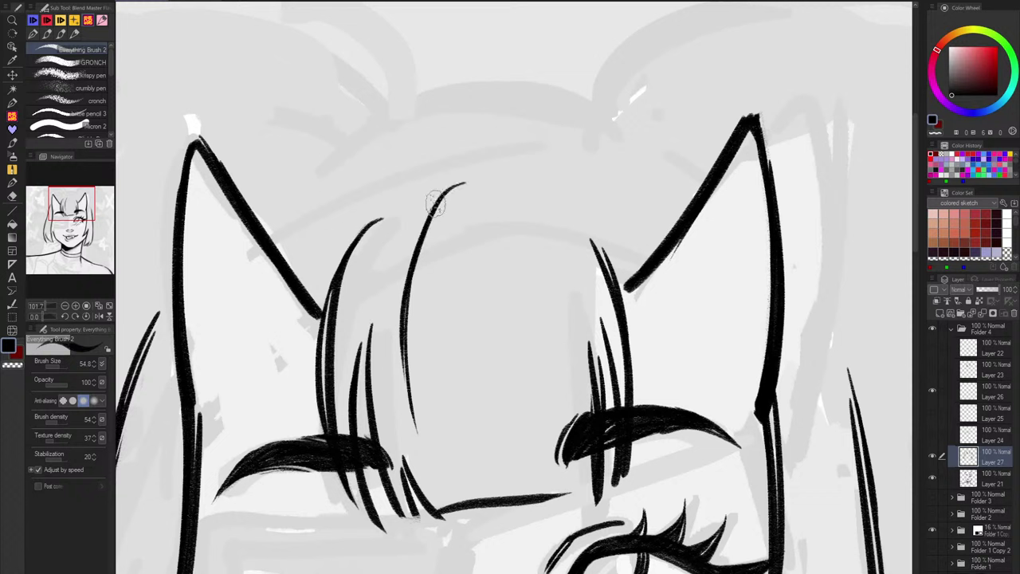
{"action": "left_click_drag", "start_coordinate": [436, 196], "coordinate": [392, 294]}
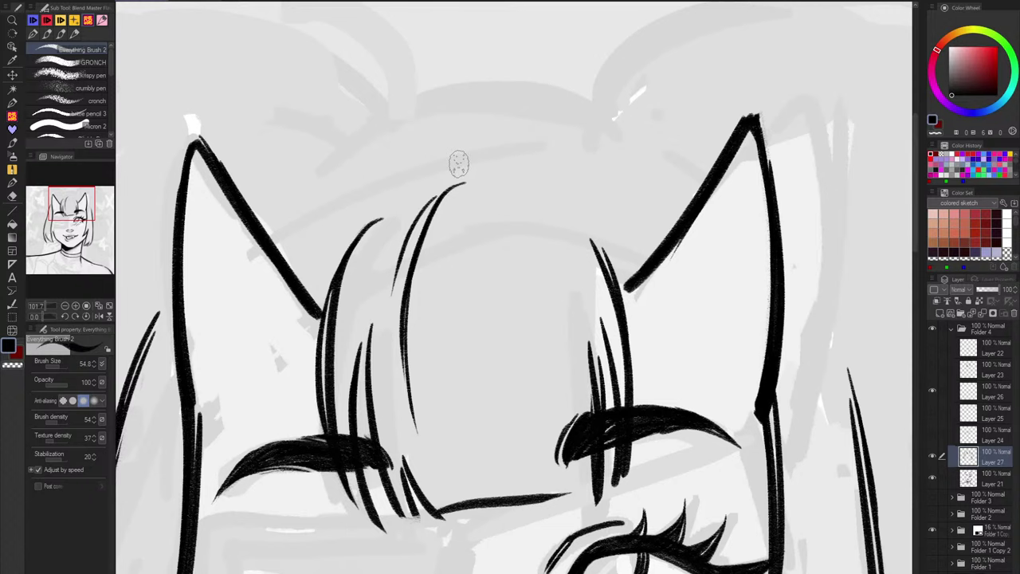
{"action": "mouse_move", "coordinate": [433, 188]}
{"action": "left_mouse_down"}
{"action": "mouse_move", "coordinate": [383, 252]}
{"action": "mouse_move", "coordinate": [407, 239]}
{"action": "left_mouse_up"}
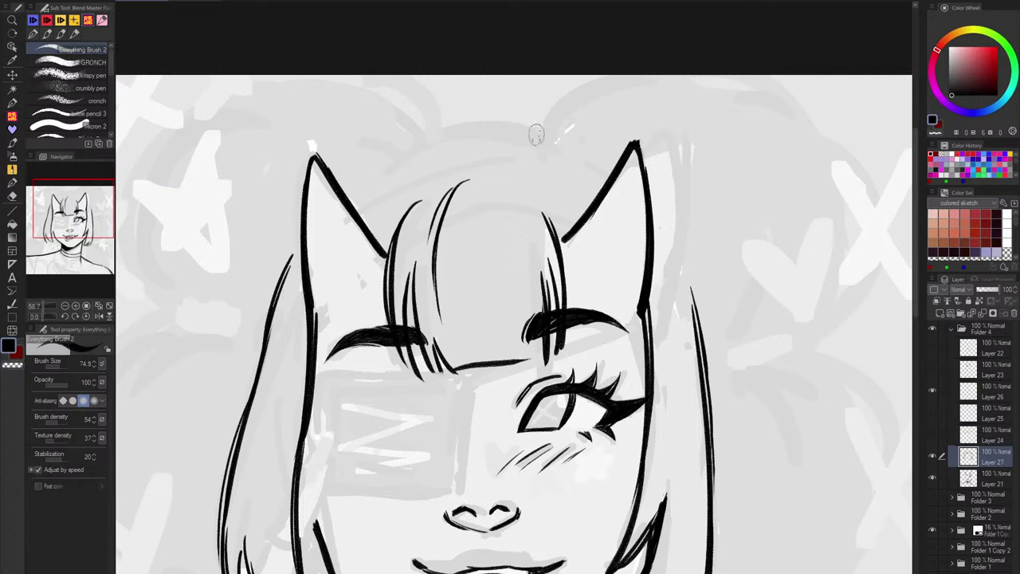
Step: Draw the head's top contour between the ears with Everything Brush 2 at size 74.5, adding short segments beside each ear
{"action": "left_click_drag", "start_coordinate": [487, 133], "coordinate": [435, 143]}
{"action": "key", "text": "ctrl+z"}
{"action": "left_click_drag", "start_coordinate": [525, 130], "coordinate": [401, 153]}
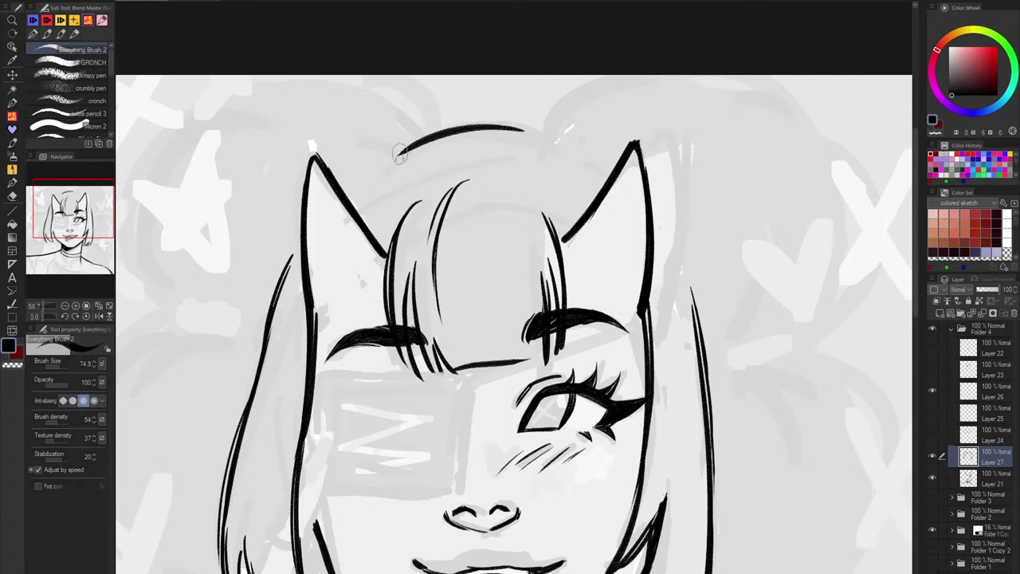
{"action": "left_click_drag", "start_coordinate": [455, 131], "coordinate": [390, 159]}
{"action": "left_click_drag", "start_coordinate": [351, 197], "coordinate": [372, 173]}
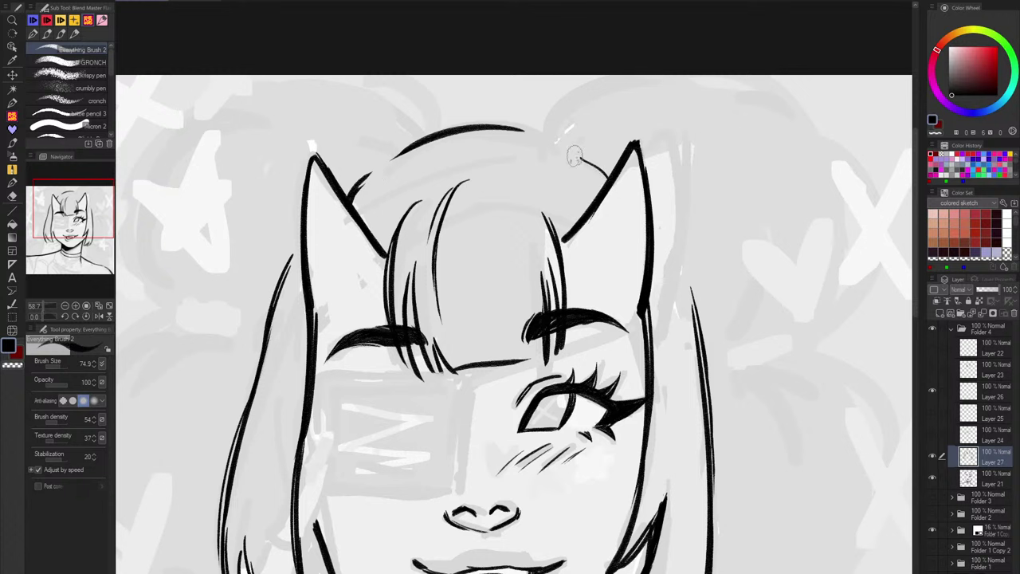
{"action": "left_click_drag", "start_coordinate": [710, 214], "coordinate": [654, 227]}
{"action": "left_click_drag", "start_coordinate": [801, 366], "coordinate": [814, 344]}
{"action": "left_click_drag", "start_coordinate": [456, 81], "coordinate": [476, 89]}
{"action": "scroll", "coordinate": [475, 89], "scroll_direction": "up", "scroll_amount": 1}
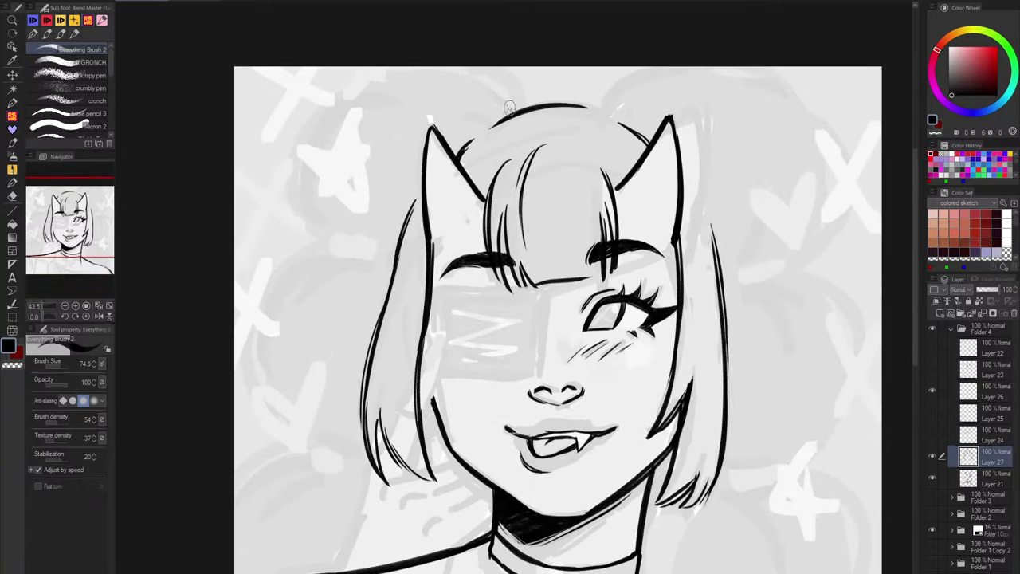
Step: Draw a short curve rising from the crown line at brush size 116.6 to start the upper hair puff on the eye-patch side
{"action": "scroll", "coordinate": [510, 96], "scroll_direction": "up", "scroll_amount": 2}
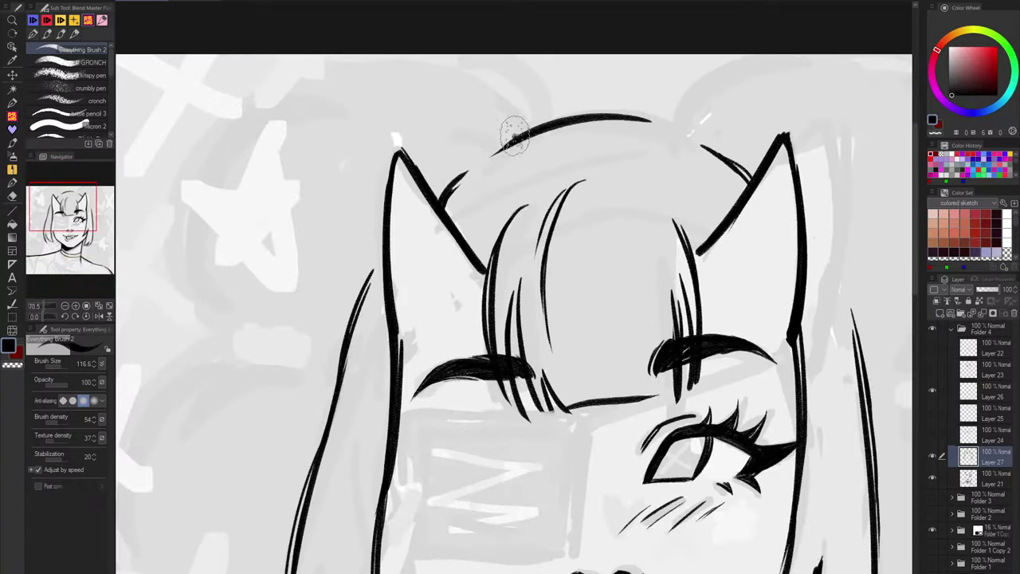
{"action": "left_click_drag", "start_coordinate": [514, 135], "coordinate": [408, 57]}
{"action": "key", "text": "ctrl+z"}
{"action": "left_click_drag", "start_coordinate": [518, 134], "coordinate": [457, 82]}
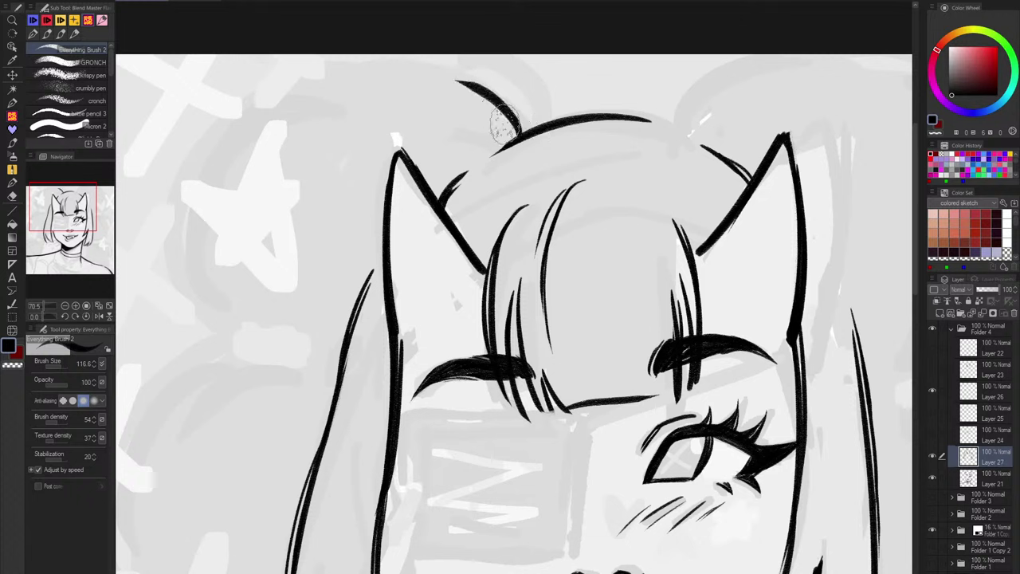
{"action": "key", "text": "ctrl+z"}
{"action": "left_click_drag", "start_coordinate": [518, 134], "coordinate": [458, 85]}
{"action": "key", "text": "ctrl+z"}
{"action": "left_click_drag", "start_coordinate": [517, 128], "coordinate": [473, 91]}
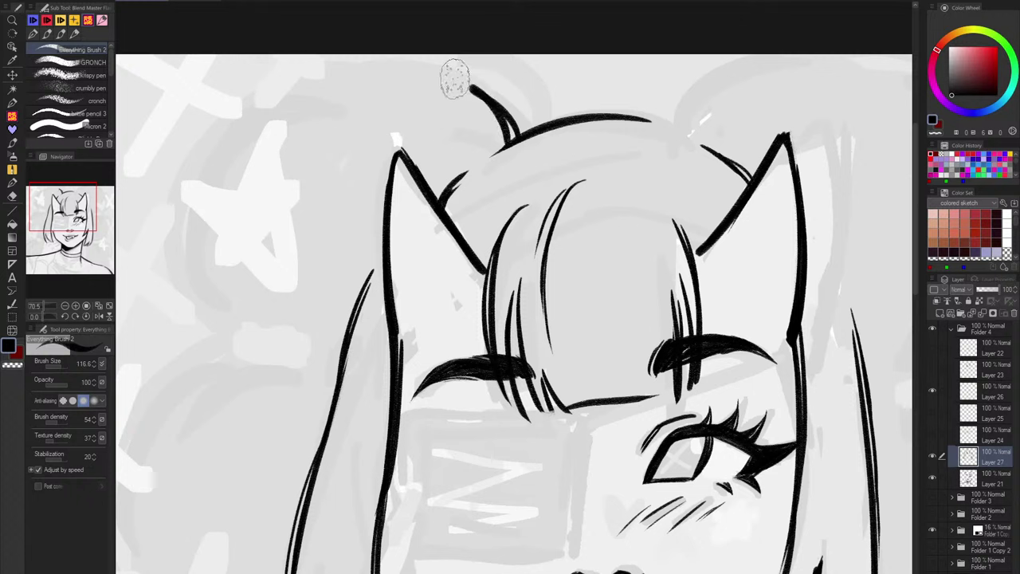
Step: Draw the top arc of the upper hair puff, running from its base curve to the canvas's upper edge
{"action": "mouse_move", "coordinate": [479, 93]}
{"action": "left_mouse_down"}
{"action": "mouse_move", "coordinate": [412, 62]}
{"action": "mouse_move", "coordinate": [287, 84]}
{"action": "left_mouse_up"}
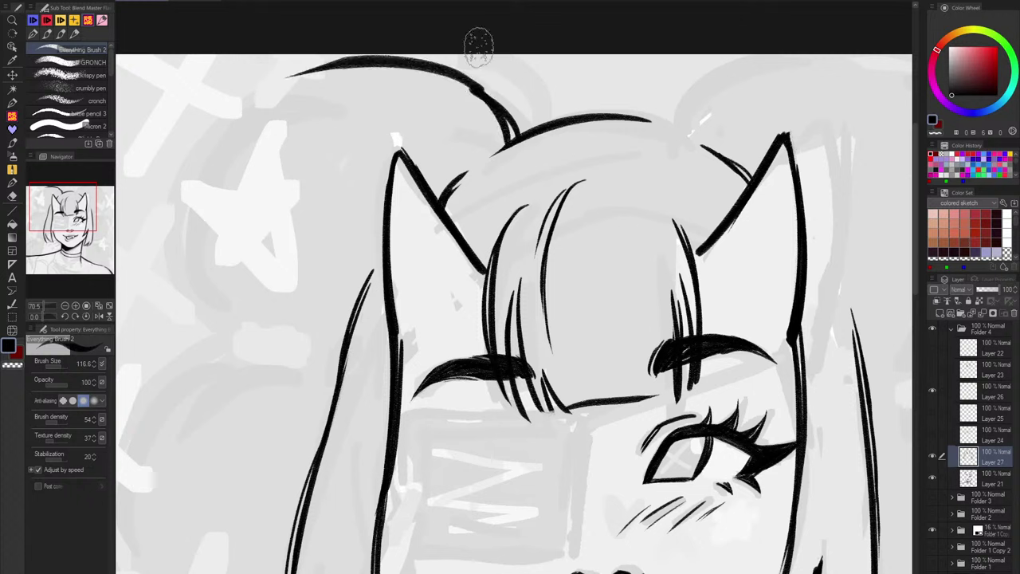
{"action": "key", "text": "ctrl+z"}
{"action": "mouse_move", "coordinate": [470, 80]}
{"action": "left_mouse_down"}
{"action": "mouse_move", "coordinate": [369, 50]}
{"action": "mouse_move", "coordinate": [448, 74]}
{"action": "mouse_move", "coordinate": [491, 102]}
{"action": "mouse_move", "coordinate": [448, 76]}
{"action": "mouse_move", "coordinate": [480, 94]}
{"action": "left_mouse_up"}
{"action": "key", "text": "ctrl+z"}
{"action": "key", "text": "ctrl+z"}
{"action": "left_click_drag", "start_coordinate": [342, 53], "coordinate": [482, 97]}
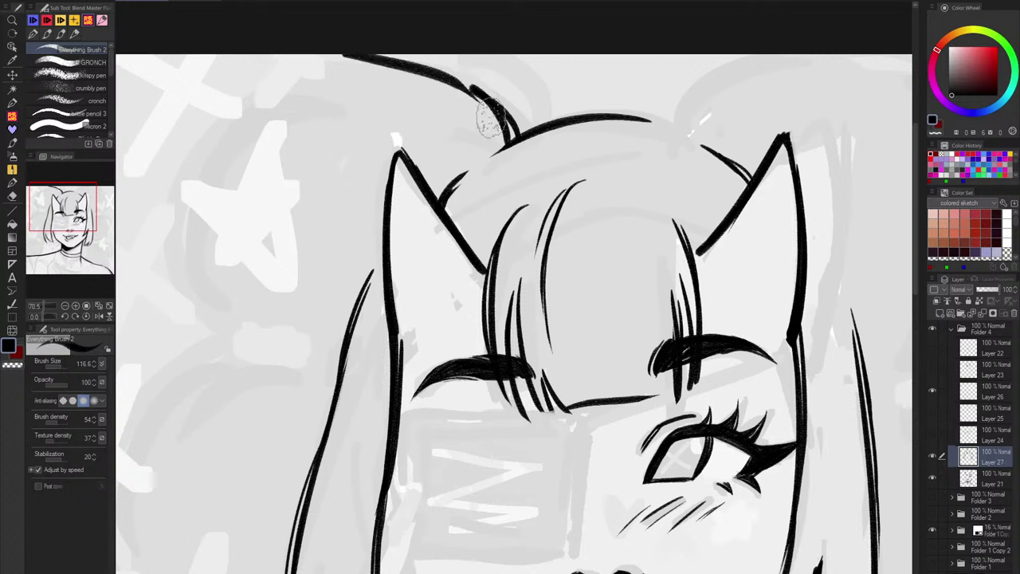
{"action": "key", "text": "ctrl+z"}
{"action": "mouse_move", "coordinate": [368, 54]}
{"action": "left_mouse_down"}
{"action": "mouse_move", "coordinate": [479, 94]}
{"action": "mouse_move", "coordinate": [351, 56]}
{"action": "mouse_move", "coordinate": [210, 134]}
{"action": "mouse_move", "coordinate": [189, 189]}
{"action": "left_mouse_up"}
{"action": "key", "text": "c"}
{"action": "left_click_drag", "start_coordinate": [226, 118], "coordinate": [191, 319]}
{"action": "key", "text": "ctrl+z"}
{"action": "key", "text": "ctrl+z"}
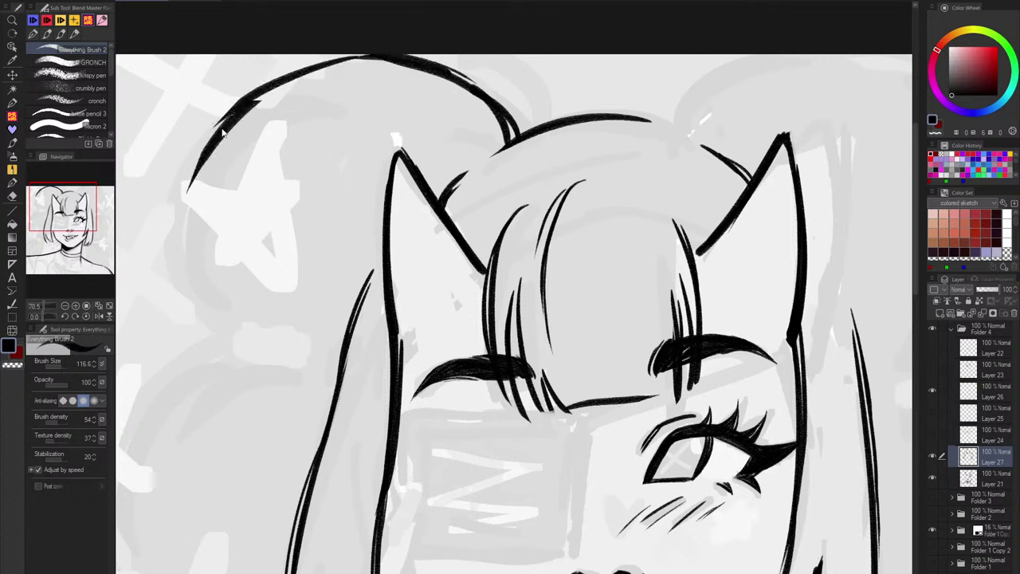
{"action": "key", "text": "ctrl+z"}
{"action": "key", "text": "ctrl+z"}
Step: Draw the outer curve of the upper hair puff on the eye-patch side, from its top arc down to its lower tip
{"action": "mouse_move", "coordinate": [365, 58]}
{"action": "left_mouse_down"}
{"action": "mouse_move", "coordinate": [257, 100]}
{"action": "mouse_move", "coordinate": [182, 236]}
{"action": "left_mouse_up"}
{"action": "left_click_drag", "start_coordinate": [244, 97], "coordinate": [167, 298]}
{"action": "key", "text": "ctrl+z"}
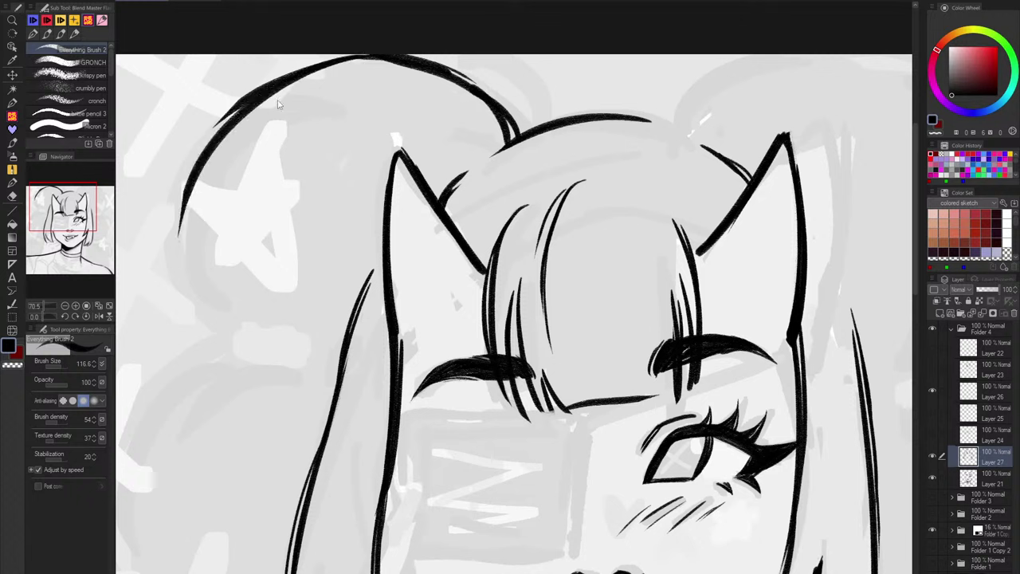
{"action": "key", "text": "ctrl+z"}
{"action": "left_click_drag", "start_coordinate": [276, 85], "coordinate": [195, 318]}
{"action": "left_click_drag", "start_coordinate": [169, 222], "coordinate": [218, 321]}
{"action": "key", "text": "ctrl+z"}
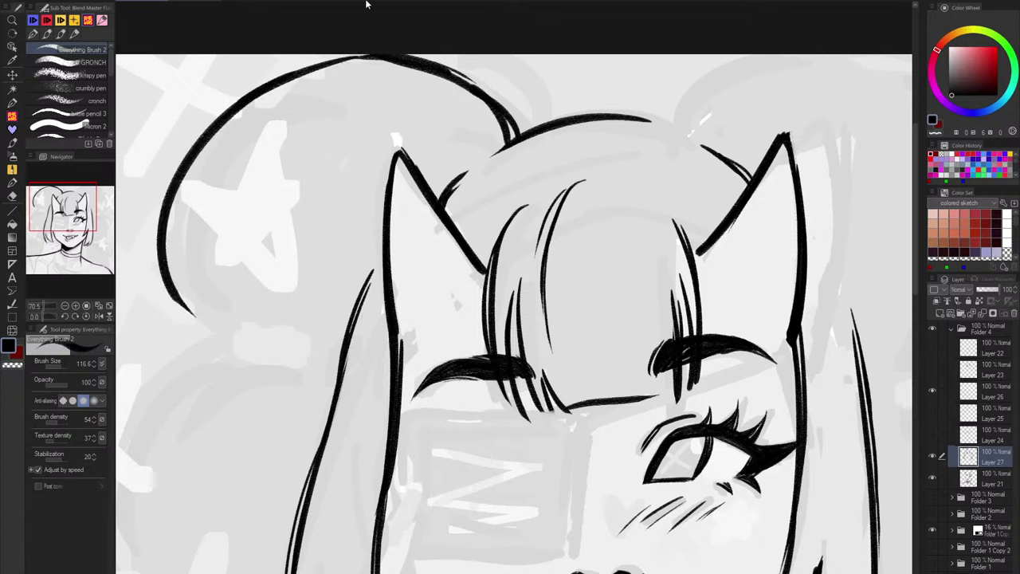
{"action": "key", "text": "ctrl+z"}
{"action": "mouse_move", "coordinate": [258, 89]}
{"action": "left_mouse_down"}
{"action": "mouse_move", "coordinate": [176, 244]}
{"action": "mouse_move", "coordinate": [196, 302]}
{"action": "left_mouse_up"}
{"action": "left_click_drag", "start_coordinate": [187, 257], "coordinate": [239, 320]}
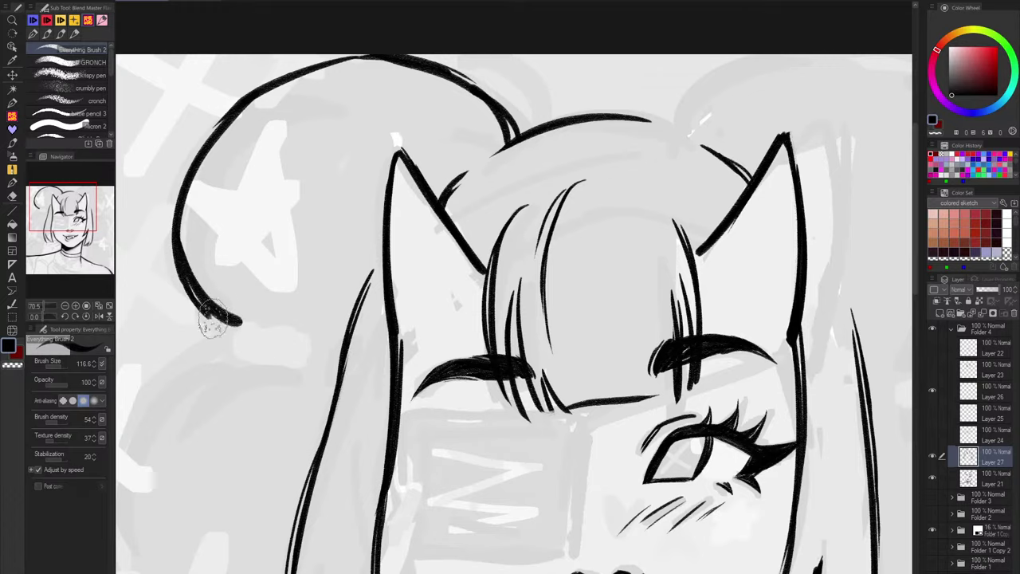
Step: Draw the outer curve of the second hair puff beneath the first one on the eye-patch side
{"action": "scroll", "coordinate": [378, 203], "scroll_direction": "down", "scroll_amount": 5}
{"action": "left_click_drag", "start_coordinate": [501, 259], "coordinate": [513, 233]}
{"action": "scroll", "coordinate": [513, 234], "scroll_direction": "up", "scroll_amount": 2}
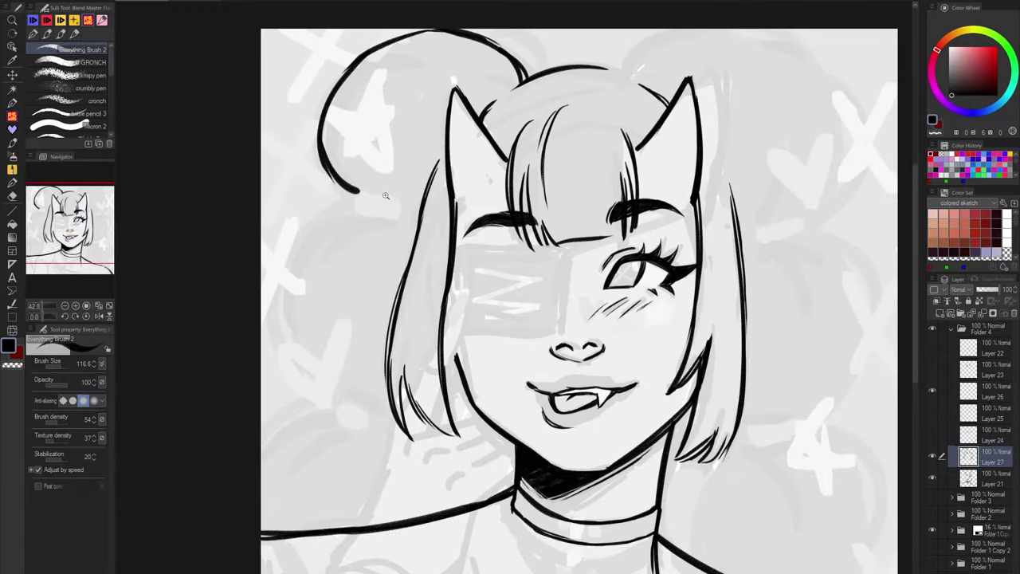
{"action": "scroll", "coordinate": [387, 196], "scroll_direction": "up", "scroll_amount": 2}
{"action": "mouse_move", "coordinate": [362, 206]}
{"action": "left_mouse_down"}
{"action": "mouse_move", "coordinate": [243, 292]}
{"action": "mouse_move", "coordinate": [255, 378]}
{"action": "left_mouse_up"}
{"action": "left_click_drag", "start_coordinate": [237, 327], "coordinate": [279, 451]}
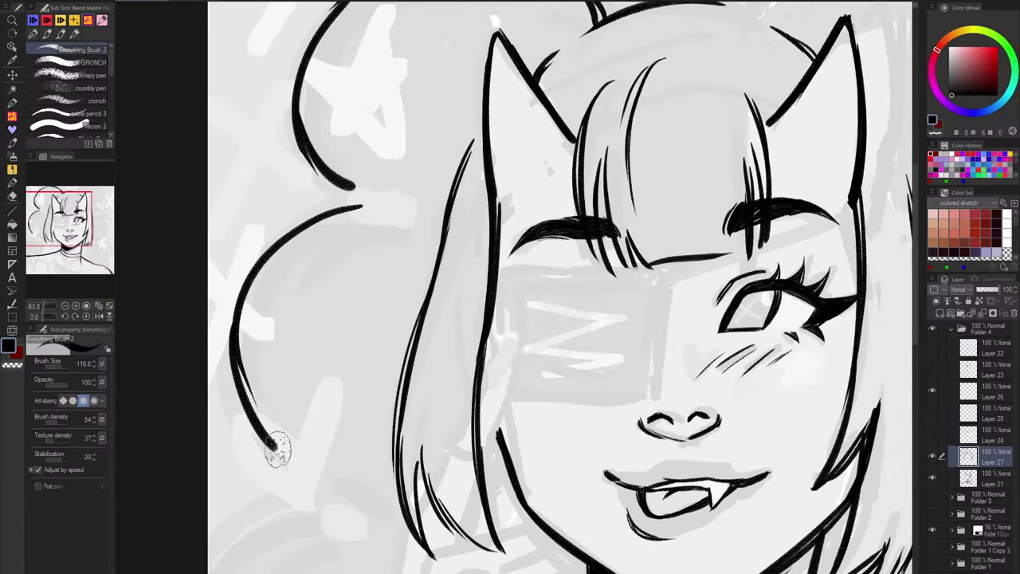
{"action": "left_click_drag", "start_coordinate": [240, 355], "coordinate": [273, 437]}
Step: Redo the second puff's outer curve down to its lower tip and add a short accent line inside its top
{"action": "left_click_drag", "start_coordinate": [483, 289], "coordinate": [521, 129]}
{"action": "key", "text": "ctrl+z"}
{"action": "key", "text": "ctrl+z"}
{"action": "key", "text": "ctrl+z"}
{"action": "mouse_move", "coordinate": [383, 86]}
{"action": "left_mouse_down"}
{"action": "mouse_move", "coordinate": [365, 196]}
{"action": "mouse_move", "coordinate": [366, 165]}
{"action": "mouse_move", "coordinate": [268, 324]}
{"action": "mouse_move", "coordinate": [316, 412]}
{"action": "left_mouse_up"}
{"action": "left_click_drag", "start_coordinate": [270, 264], "coordinate": [331, 432]}
{"action": "key", "text": "ctrl+z"}
{"action": "left_click_drag", "start_coordinate": [413, 176], "coordinate": [350, 207]}
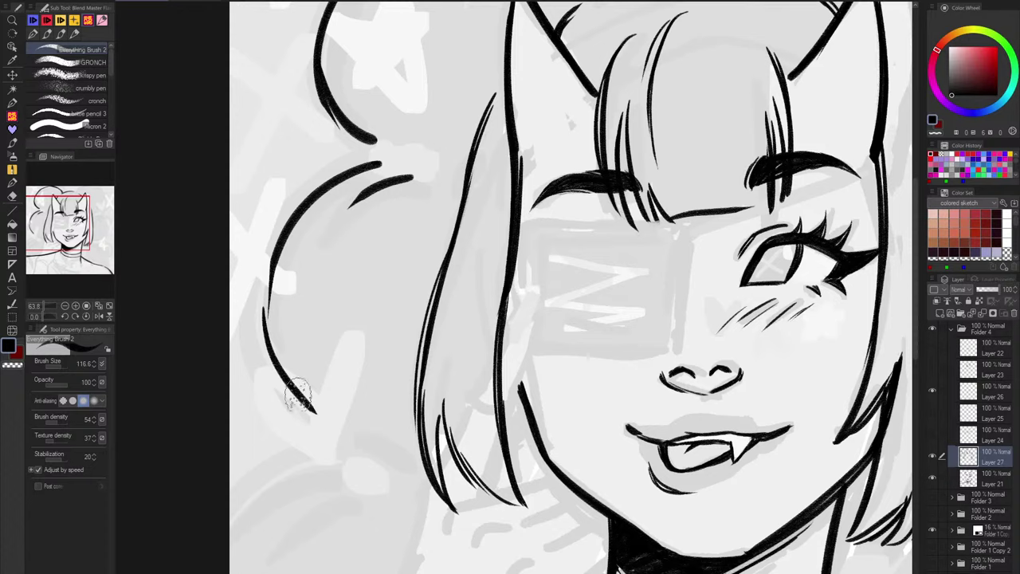
{"action": "left_click_drag", "start_coordinate": [297, 391], "coordinate": [342, 424]}
{"action": "left_click_drag", "start_coordinate": [305, 385], "coordinate": [330, 419]}
Step: Draw the top curve of the third hair puff above the shoulder, with a short accent line beneath it
{"action": "left_click_drag", "start_coordinate": [359, 382], "coordinate": [404, 241]}
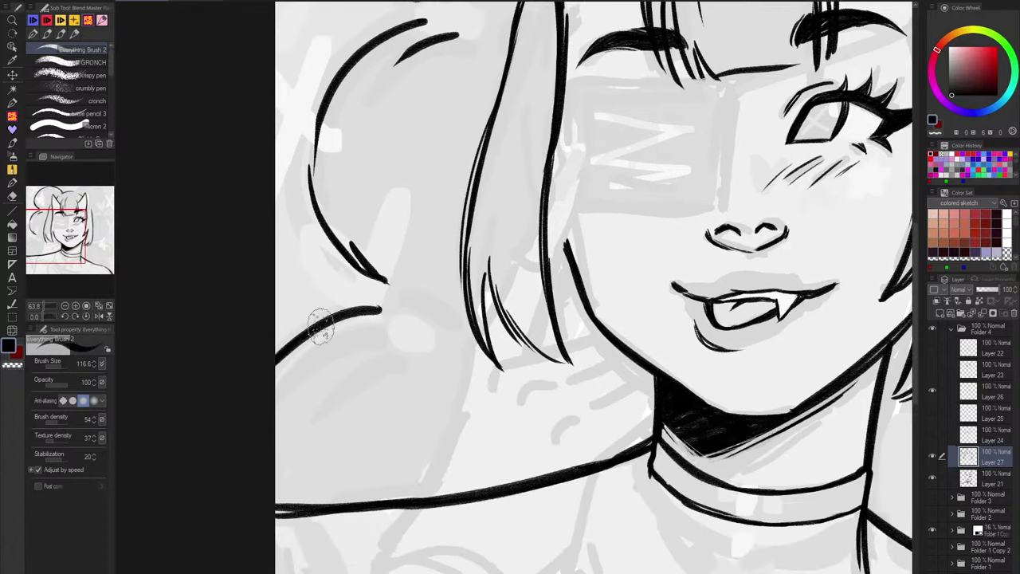
{"action": "mouse_move", "coordinate": [389, 331]}
{"action": "left_mouse_down"}
{"action": "mouse_move", "coordinate": [292, 350]}
{"action": "mouse_move", "coordinate": [330, 372]}
{"action": "left_mouse_up"}
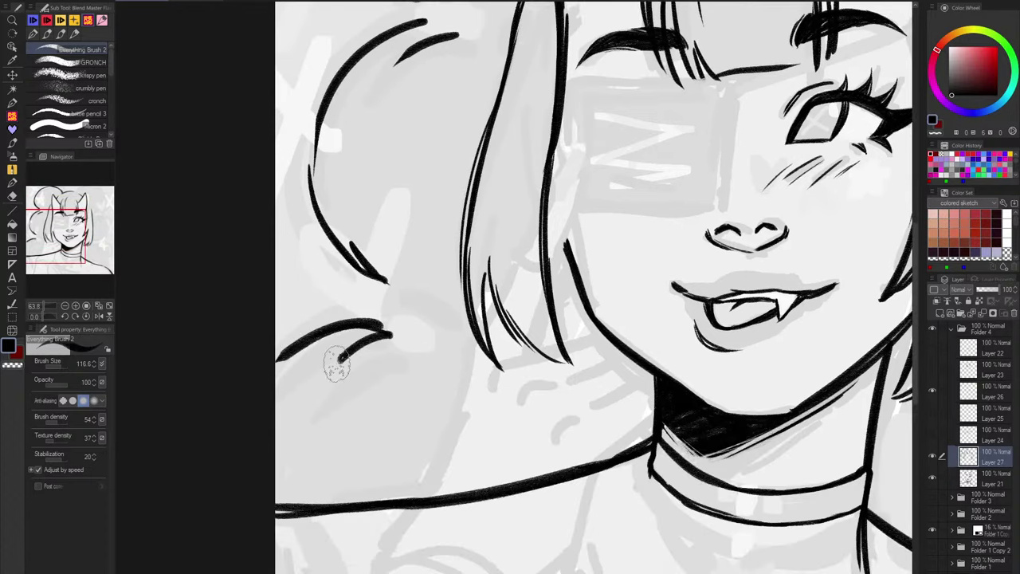
{"action": "left_click_drag", "start_coordinate": [681, 402], "coordinate": [747, 503]}
Step: Mirror the canvas, try a hair tie below the second puff, and rework that puff's lower tip
{"action": "key", "text": "h"}
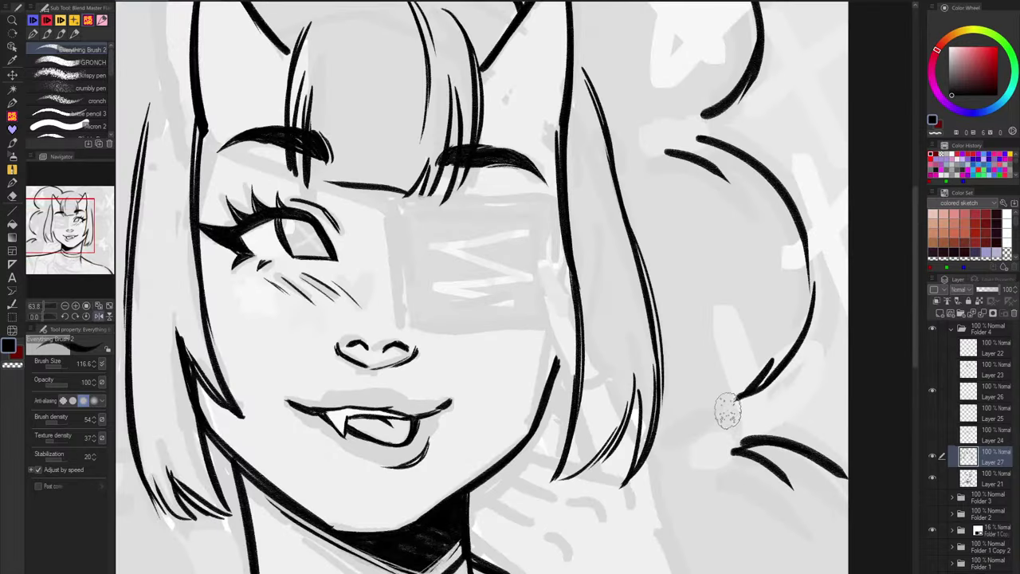
{"action": "left_click_drag", "start_coordinate": [737, 397], "coordinate": [690, 460]}
{"action": "scroll", "coordinate": [781, 413], "scroll_direction": "down", "scroll_amount": 2}
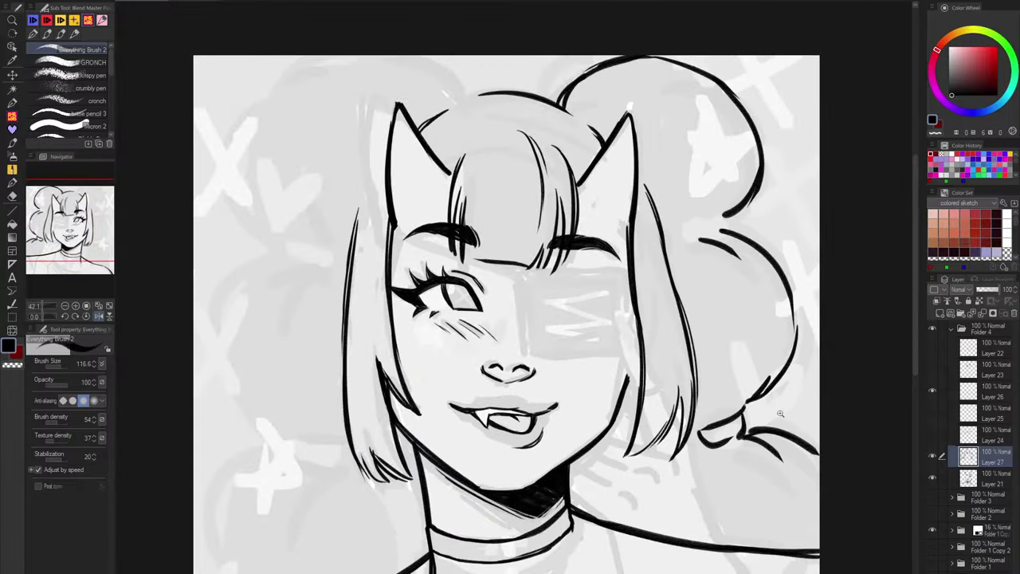
{"action": "key", "text": "ctrl+z"}
{"action": "key", "text": "ctrl+z"}
{"action": "key", "text": "c"}
{"action": "mouse_move", "coordinate": [780, 366]}
{"action": "left_mouse_down"}
{"action": "mouse_move", "coordinate": [734, 417]}
{"action": "mouse_move", "coordinate": [794, 351]}
{"action": "mouse_move", "coordinate": [745, 421]}
{"action": "left_mouse_up"}
{"action": "key", "text": "c"}
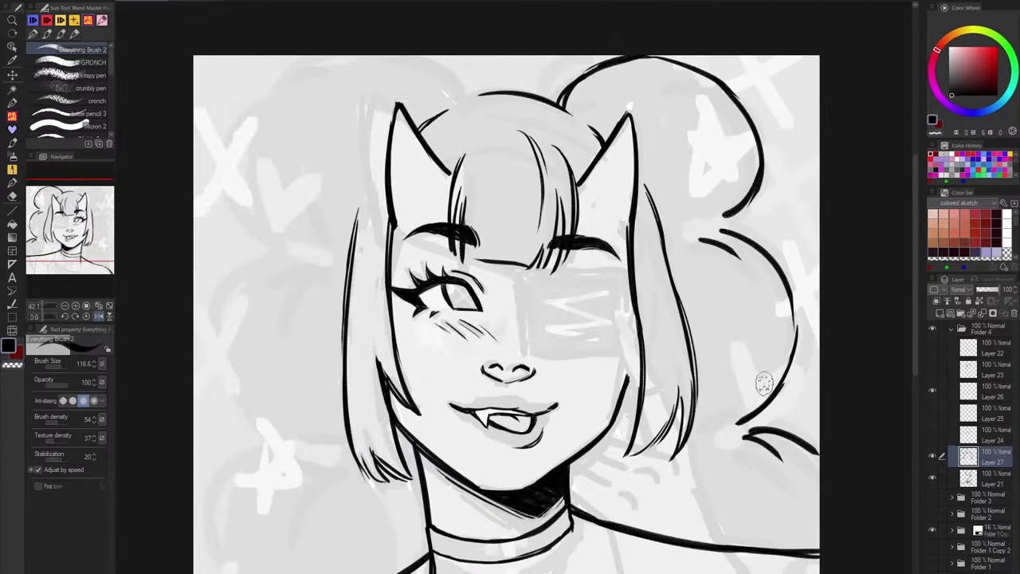
Step: Draw the small hair ties above and below the second puff, then flip the canvas back to its original orientation
{"action": "mouse_move", "coordinate": [764, 384]}
{"action": "left_mouse_down"}
{"action": "mouse_move", "coordinate": [733, 426]}
{"action": "mouse_move", "coordinate": [701, 437]}
{"action": "mouse_move", "coordinate": [743, 429]}
{"action": "mouse_move", "coordinate": [732, 441]}
{"action": "left_mouse_up"}
{"action": "left_click_drag", "start_coordinate": [715, 217], "coordinate": [668, 232]}
{"action": "left_click_drag", "start_coordinate": [673, 233], "coordinate": [715, 226]}
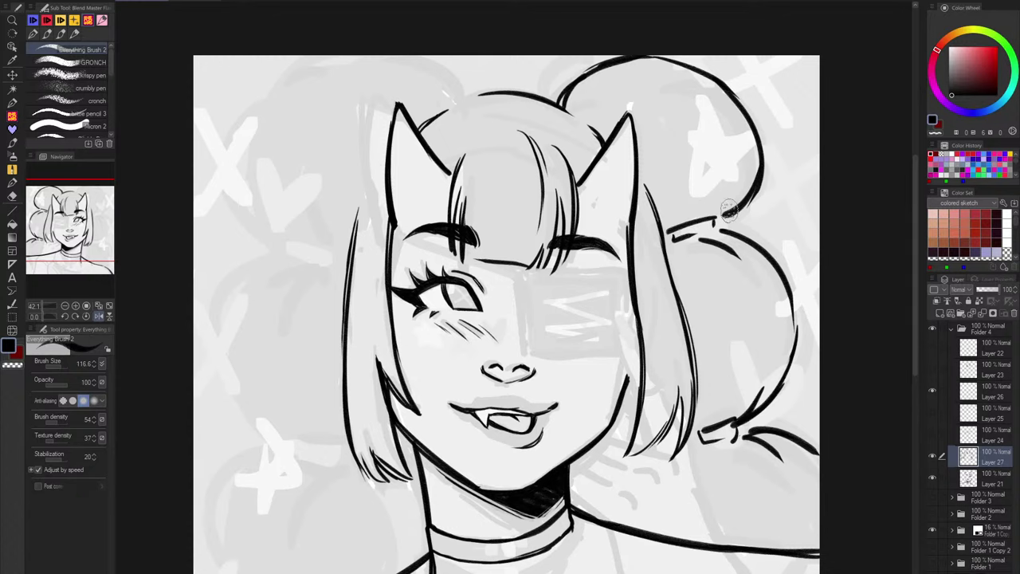
{"action": "key", "text": "h"}
Step: Refine the short head contour beside the ear on the visible-eye side, trimming it with the transparent color
{"action": "left_click_drag", "start_coordinate": [731, 305], "coordinate": [684, 324]}
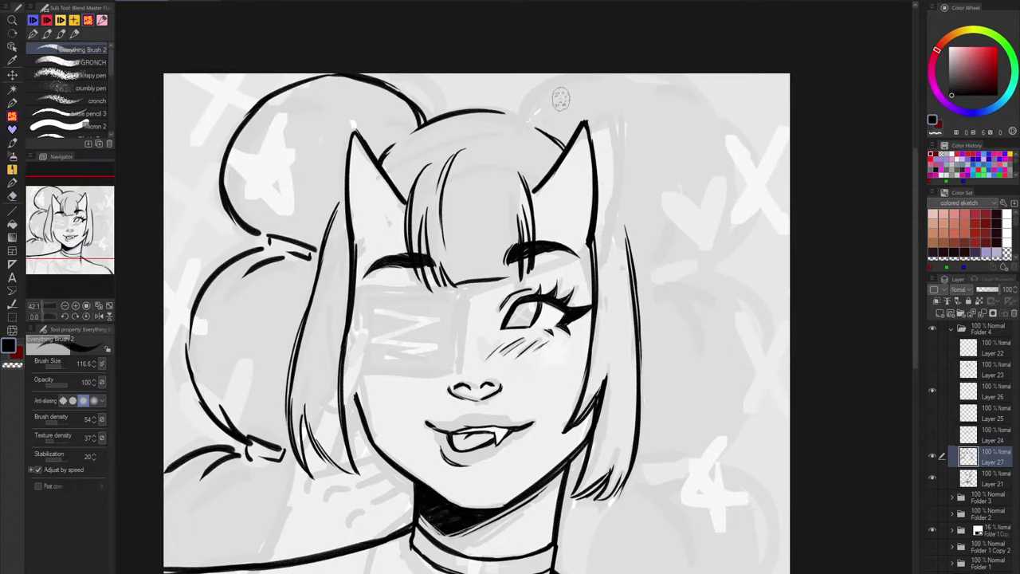
{"action": "mouse_move", "coordinate": [532, 117]}
{"action": "left_mouse_down"}
{"action": "mouse_move", "coordinate": [563, 132]}
{"action": "mouse_move", "coordinate": [567, 153]}
{"action": "left_mouse_up"}
{"action": "key", "text": "ctrl+z"}
{"action": "key", "text": "ctrl+z"}
{"action": "key", "text": "c"}
{"action": "left_click_drag", "start_coordinate": [535, 124], "coordinate": [571, 144]}
{"action": "key", "text": "c"}
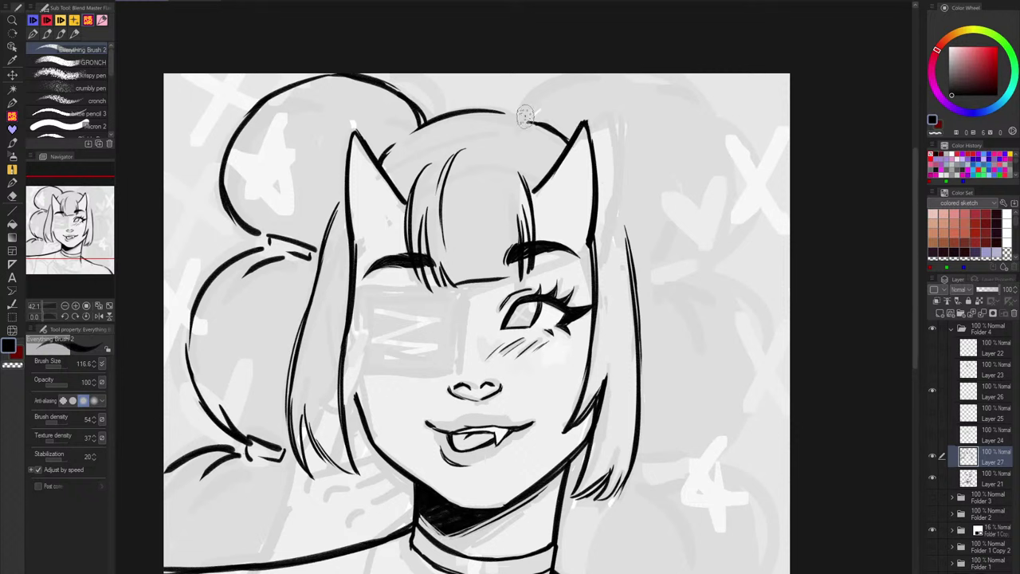
Step: Draw the base curve and outer contour of the upper hair puff on the visible-eye side
{"action": "left_click_drag", "start_coordinate": [561, 74], "coordinate": [524, 112]}
{"action": "mouse_move", "coordinate": [682, 76]}
{"action": "left_mouse_down"}
{"action": "mouse_move", "coordinate": [723, 110]}
{"action": "mouse_move", "coordinate": [717, 267]}
{"action": "left_mouse_up"}
{"action": "key", "text": "ctrl+z"}
{"action": "key", "text": "ctrl+z"}
{"action": "mouse_move", "coordinate": [672, 74]}
{"action": "left_mouse_down"}
{"action": "mouse_move", "coordinate": [719, 134]}
{"action": "mouse_move", "coordinate": [699, 239]}
{"action": "left_mouse_up"}
{"action": "mouse_move", "coordinate": [717, 129]}
{"action": "left_mouse_down"}
{"action": "mouse_move", "coordinate": [751, 176]}
{"action": "mouse_move", "coordinate": [693, 255]}
{"action": "left_mouse_up"}
{"action": "key", "text": "ctrl+z"}
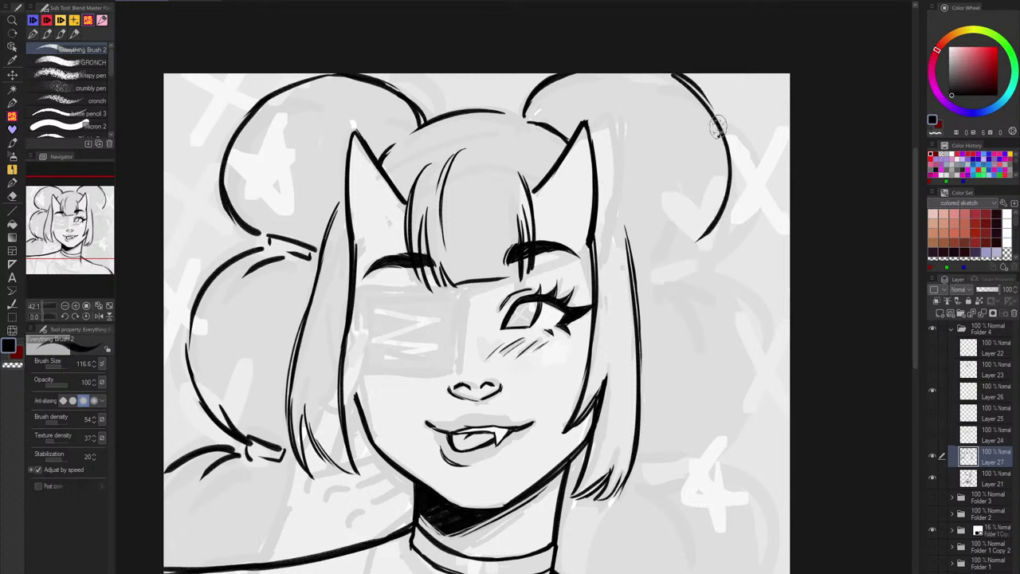
{"action": "mouse_move", "coordinate": [720, 130]}
{"action": "left_mouse_down"}
{"action": "mouse_move", "coordinate": [693, 254]}
{"action": "mouse_move", "coordinate": [721, 144]}
{"action": "left_mouse_up"}
{"action": "key", "text": "c"}
{"action": "key", "text": "c"}
Step: Draw the hair tie under the upper puff and the top curve of the second puff on the visible-eye side
{"action": "mouse_move", "coordinate": [698, 252]}
{"action": "left_mouse_down"}
{"action": "mouse_move", "coordinate": [637, 267]}
{"action": "mouse_move", "coordinate": [692, 257]}
{"action": "mouse_move", "coordinate": [669, 281]}
{"action": "mouse_move", "coordinate": [691, 261]}
{"action": "mouse_move", "coordinate": [762, 312]}
{"action": "left_mouse_up"}
{"action": "key", "text": "ctrl+z"}
{"action": "key", "text": "ctrl+z"}
{"action": "mouse_move", "coordinate": [644, 270]}
{"action": "left_mouse_down"}
{"action": "mouse_move", "coordinate": [683, 255]}
{"action": "mouse_move", "coordinate": [768, 344]}
{"action": "left_mouse_up"}
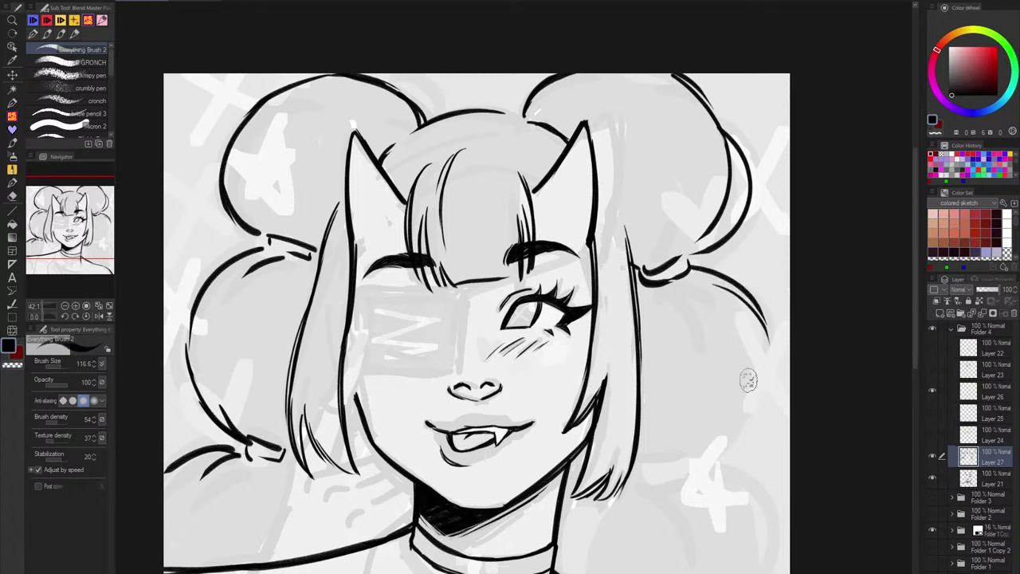
Step: Draw the second puff's outer curve down to its lower tip and add a short line beside the hair ends
{"action": "mouse_move", "coordinate": [696, 270]}
{"action": "left_mouse_down"}
{"action": "mouse_move", "coordinate": [767, 328]}
{"action": "mouse_move", "coordinate": [729, 430]}
{"action": "left_mouse_up"}
{"action": "key", "text": "ctrl+z"}
{"action": "left_click_drag", "start_coordinate": [728, 288], "coordinate": [767, 333]}
{"action": "mouse_move", "coordinate": [761, 342]}
{"action": "left_mouse_down"}
{"action": "mouse_move", "coordinate": [738, 408]}
{"action": "mouse_move", "coordinate": [697, 451]}
{"action": "mouse_move", "coordinate": [712, 443]}
{"action": "mouse_move", "coordinate": [689, 454]}
{"action": "left_mouse_up"}
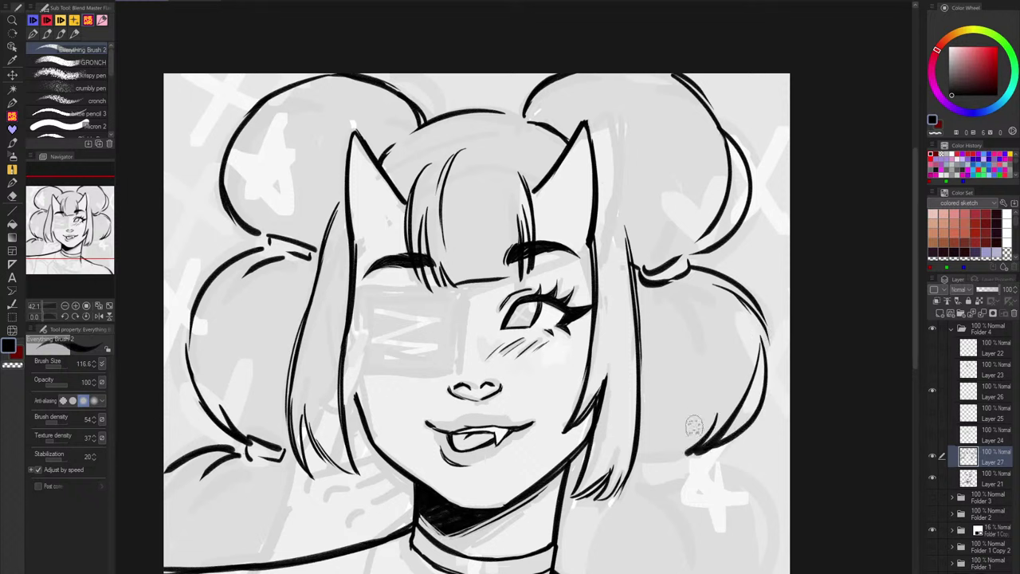
{"action": "left_click_drag", "start_coordinate": [678, 420], "coordinate": [659, 447]}
Step: Expand the sketch folder and toggle Layer 19 Copy's visibility to compare the sketch with and without it
{"action": "left_click", "coordinate": [953, 530]}
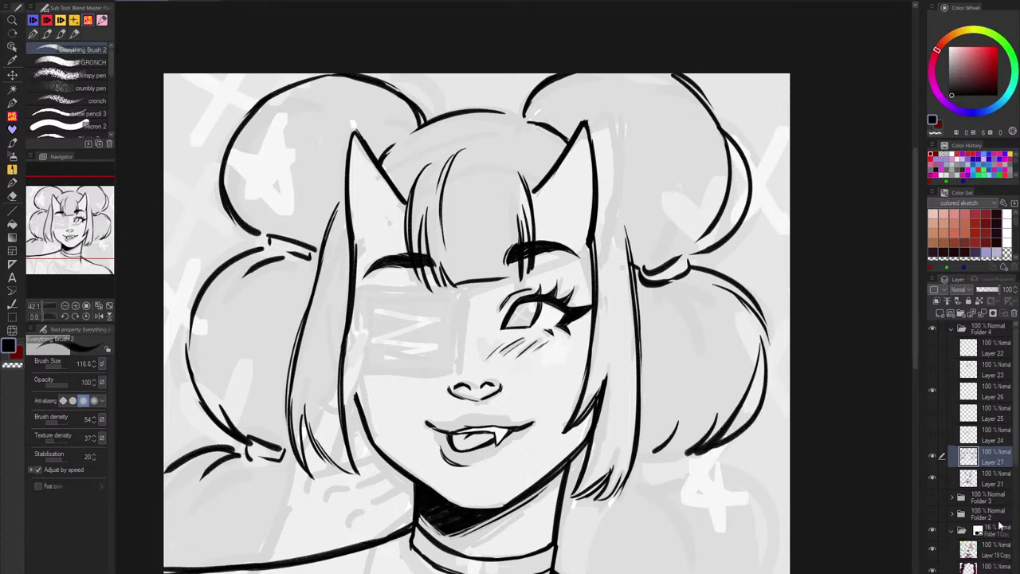
{"action": "left_click_drag", "start_coordinate": [1017, 459], "coordinate": [1016, 510]}
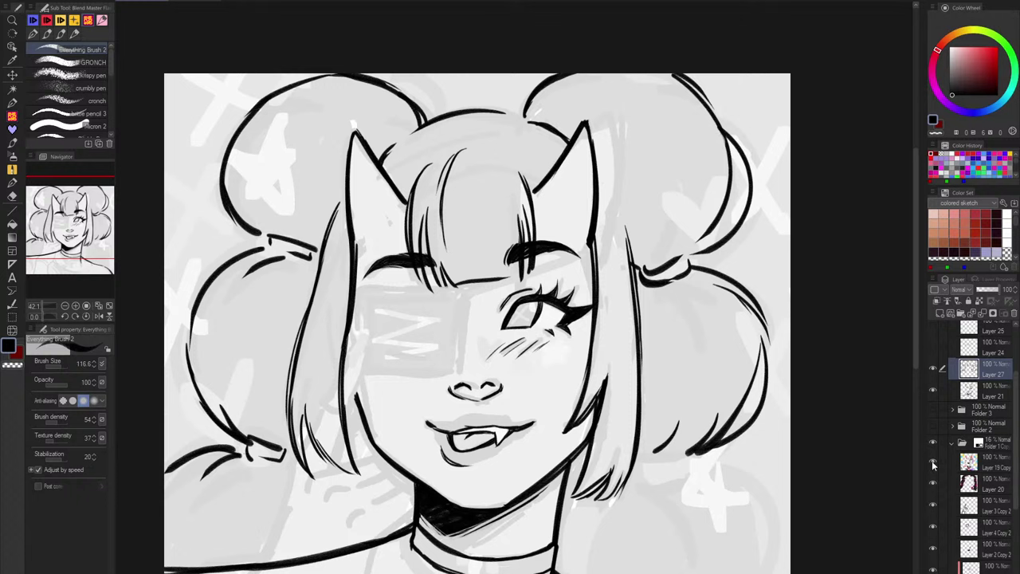
{"action": "left_click", "coordinate": [933, 463]}
{"action": "left_click", "coordinate": [933, 463]}
{"action": "left_click", "coordinate": [935, 463]}
{"action": "left_click", "coordinate": [937, 462]}
{"action": "left_click", "coordinate": [934, 463]}
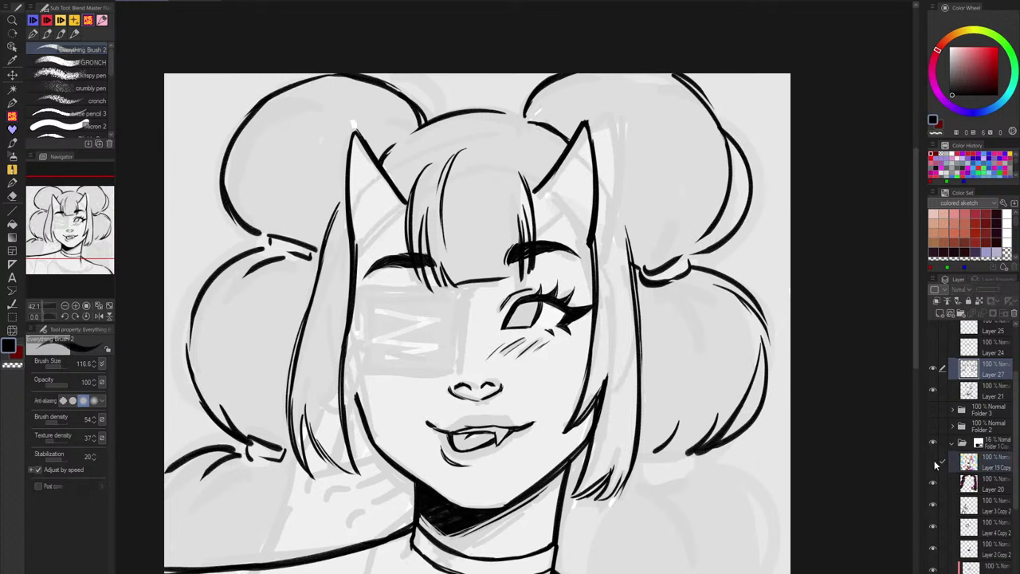
{"action": "left_click", "coordinate": [937, 462]}
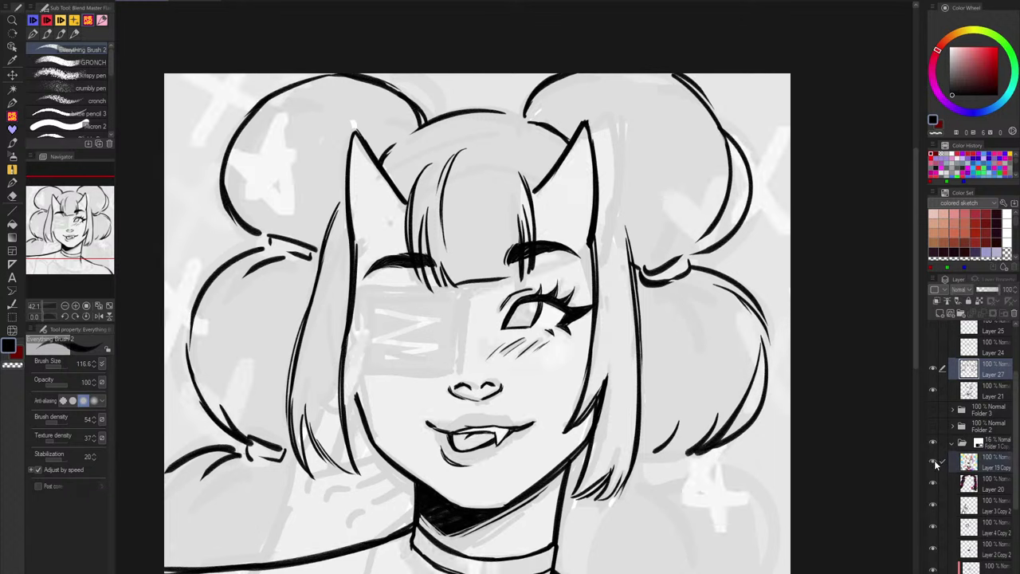
Step: Select the sketch folder, Folder 1 Copy, and set its opacity to 56%
{"action": "left_click", "coordinate": [1007, 443]}
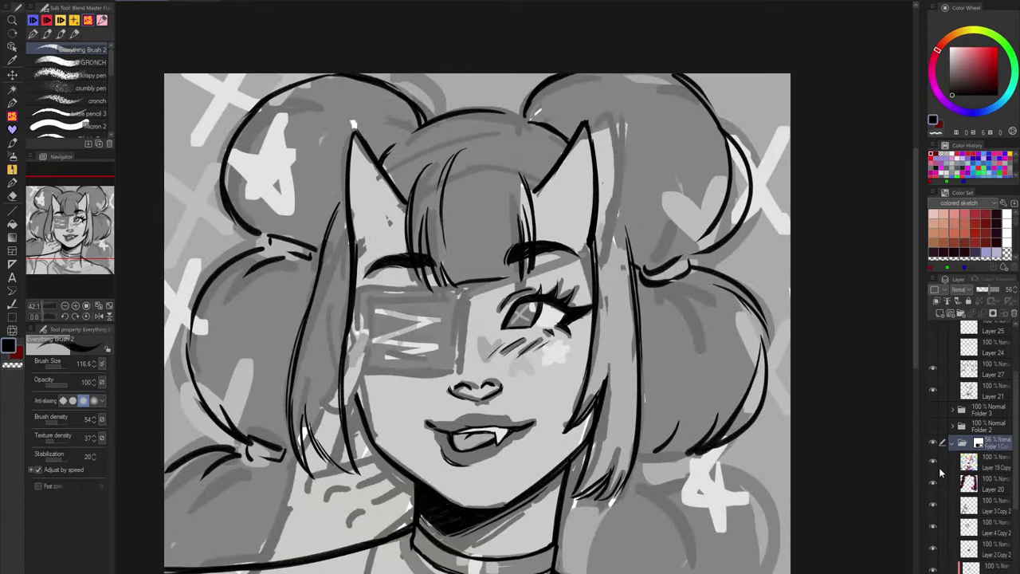
Step: Switch Layer 19 Copy off and on again to check its details against the inked lines
{"action": "left_click", "coordinate": [935, 462]}
{"action": "left_click", "coordinate": [936, 463]}
{"action": "left_click", "coordinate": [937, 463]}
{"action": "left_click", "coordinate": [939, 462]}
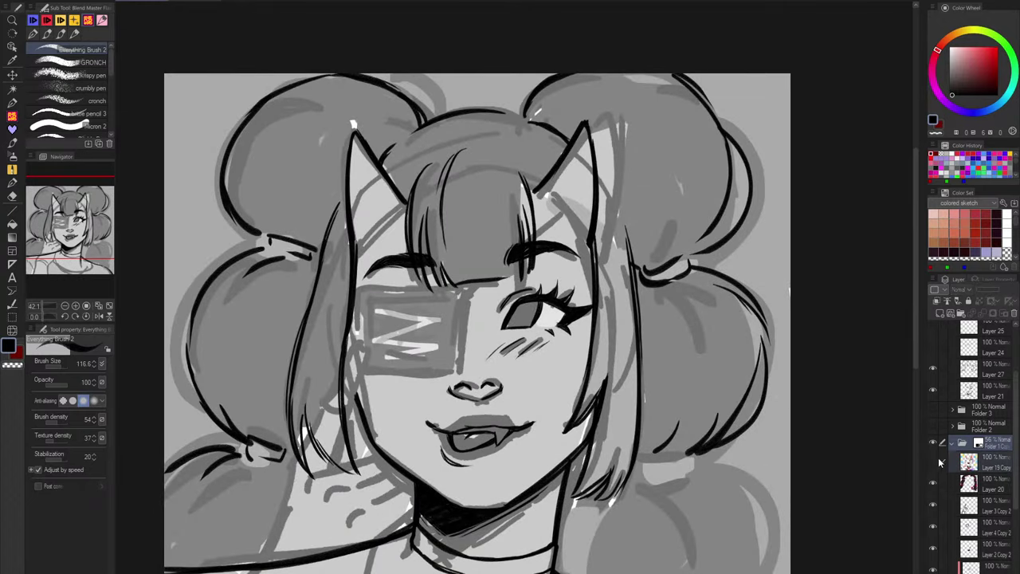
{"action": "left_click", "coordinate": [936, 463]}
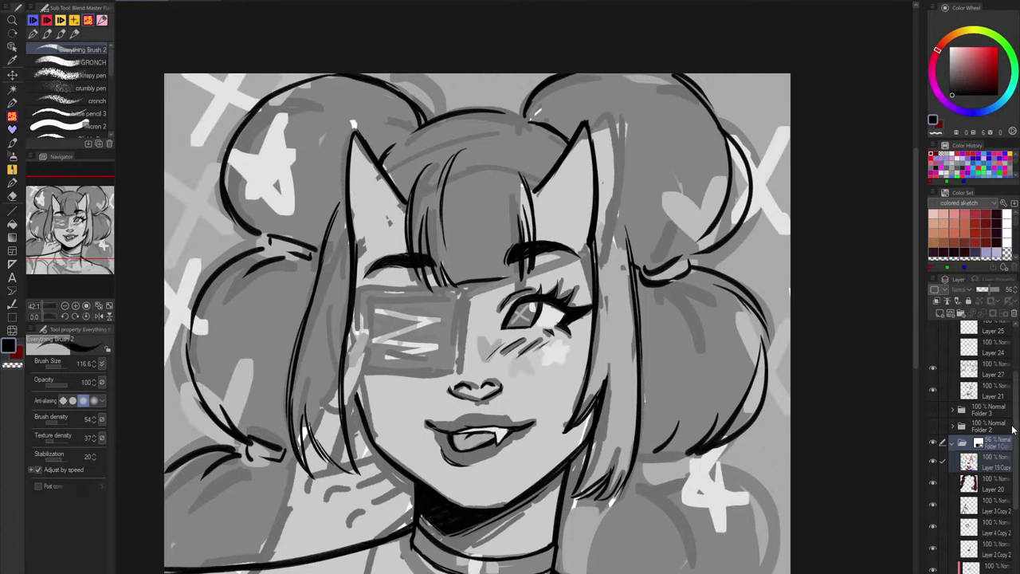
Step: Lower the sketch folder's opacity to 26% and make Layer 27 the active layer
{"action": "left_click", "coordinate": [983, 292]}
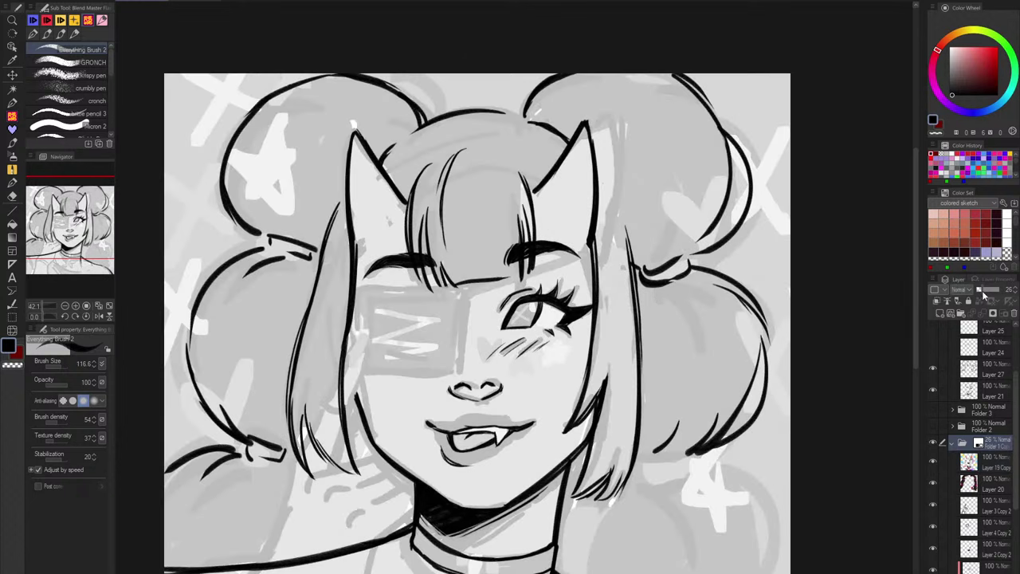
{"action": "scroll", "coordinate": [988, 399], "scroll_direction": "up", "scroll_amount": 2}
{"action": "left_click", "coordinate": [993, 413]}
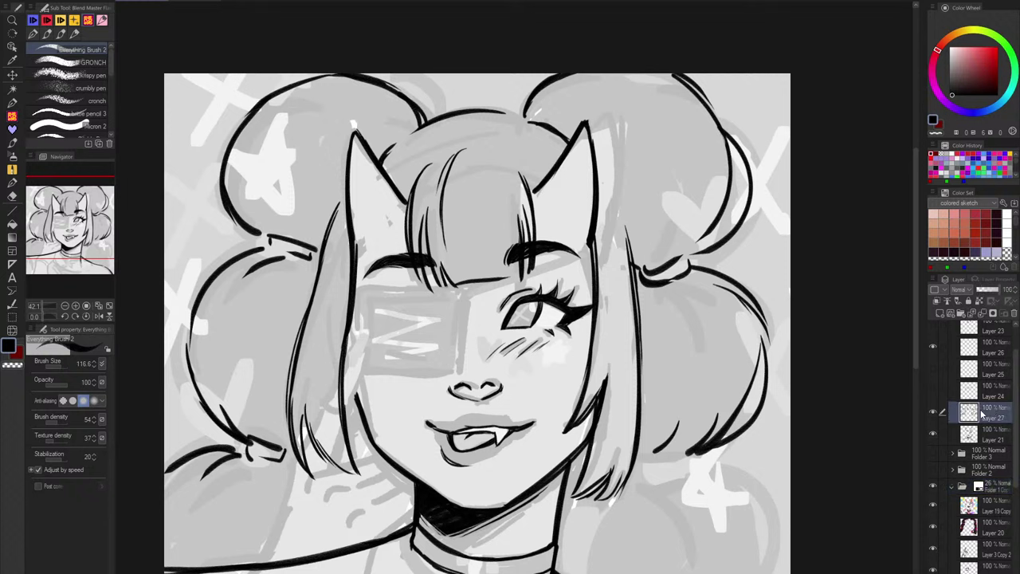
Step: Ink the bottom edge of the second puff on the visible-eye side and the hair tie beneath it
{"action": "left_click_drag", "start_coordinate": [724, 439], "coordinate": [673, 359]}
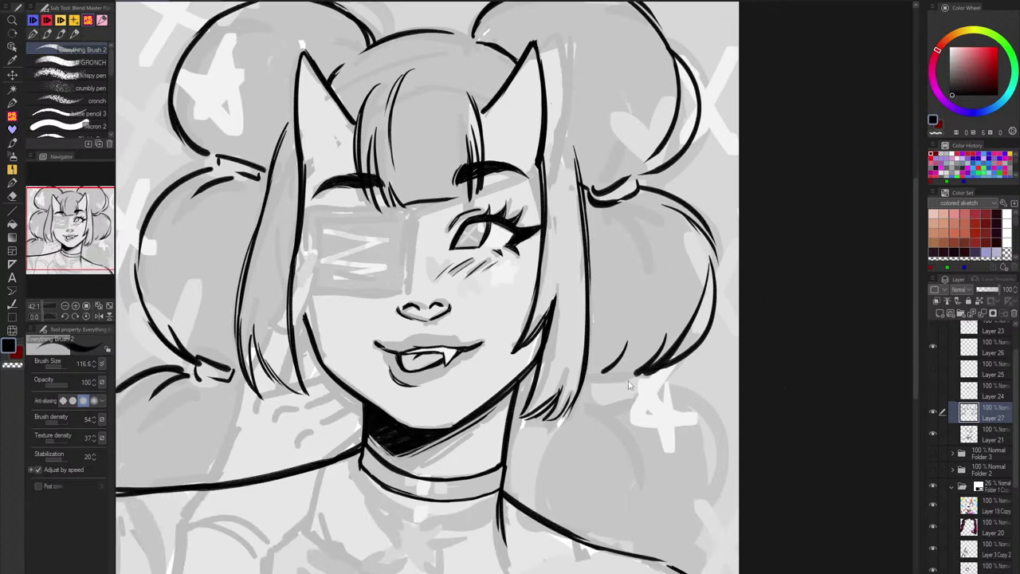
{"action": "mouse_move", "coordinate": [588, 374]}
{"action": "left_mouse_down"}
{"action": "mouse_move", "coordinate": [654, 357]}
{"action": "mouse_move", "coordinate": [588, 406]}
{"action": "mouse_move", "coordinate": [641, 391]}
{"action": "left_mouse_up"}
{"action": "key", "text": "ctrl+z"}
{"action": "key", "text": "ctrl+z"}
{"action": "key", "text": "ctrl+z"}
{"action": "key", "text": "ctrl+z"}
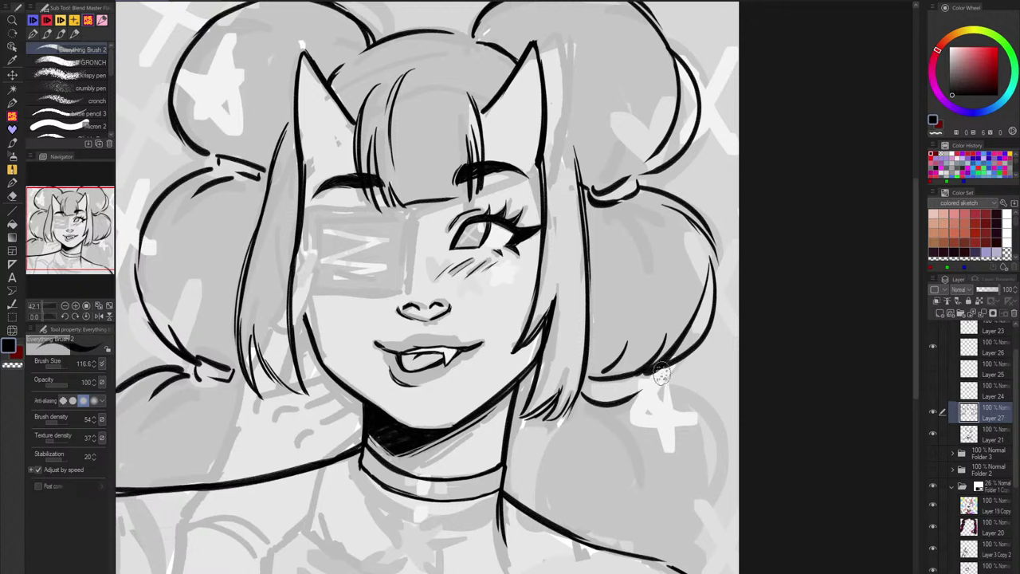
{"action": "left_click_drag", "start_coordinate": [721, 361], "coordinate": [654, 298]}
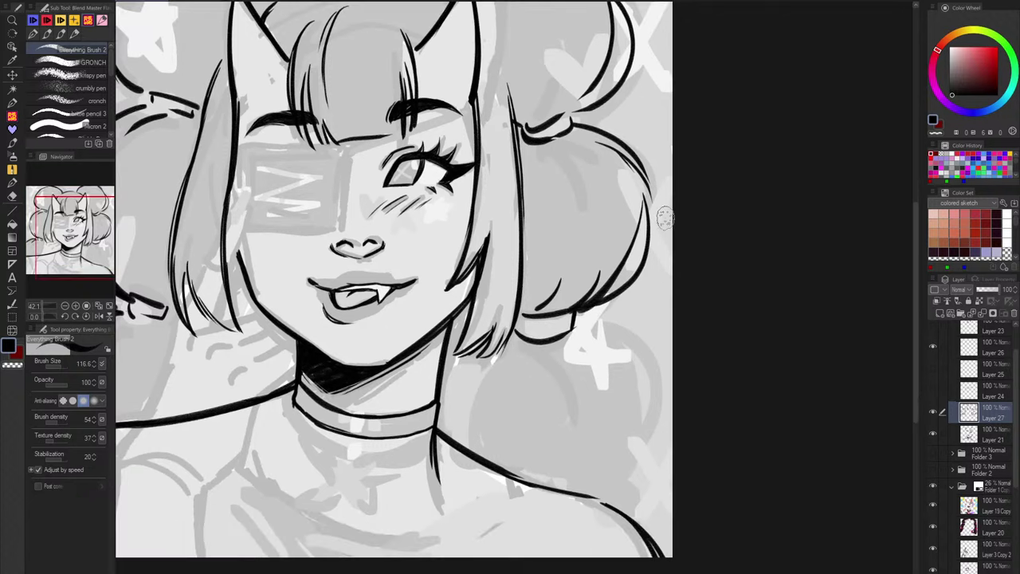
Step: Flip the canvas view horizontally and draw a curved crease from the hair tie down into the third puff
{"action": "key", "text": "h"}
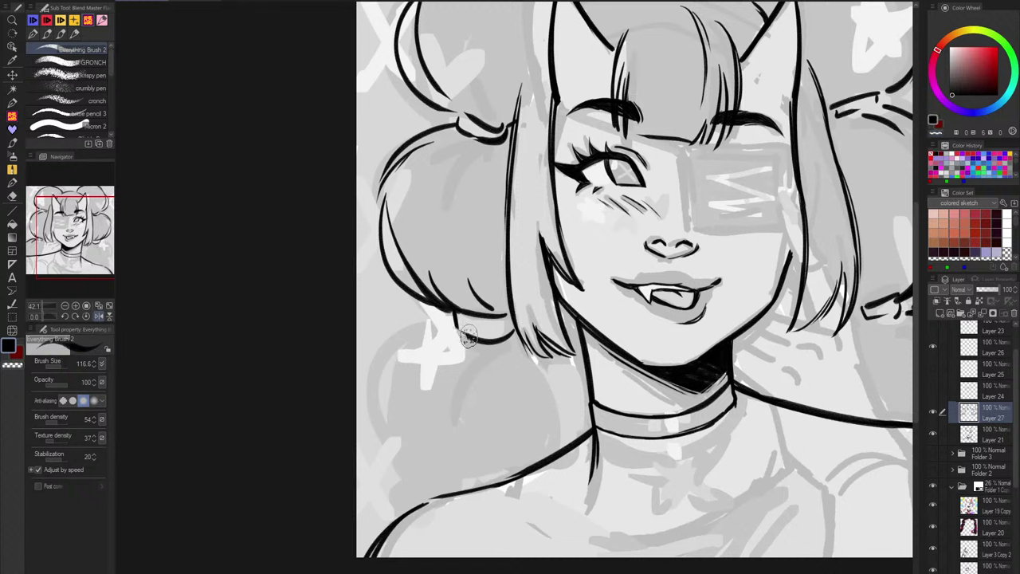
{"action": "left_click_drag", "start_coordinate": [459, 333], "coordinate": [429, 377]}
{"action": "key", "text": "ctrl+z"}
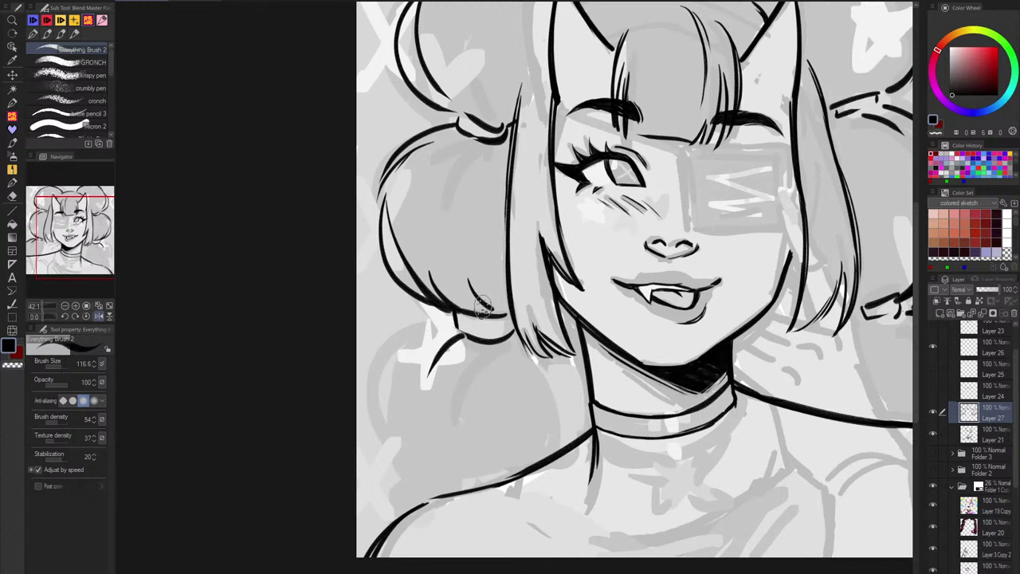
{"action": "left_click_drag", "start_coordinate": [461, 334], "coordinate": [433, 430]}
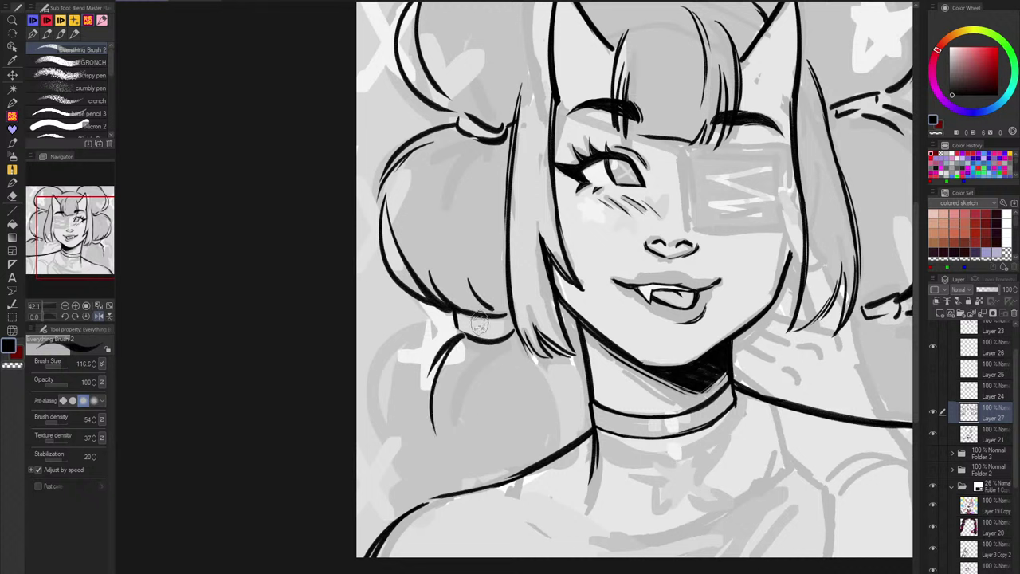
Step: Draw the third puff's upper outer curve from the hair tie around toward the canvas edge
{"action": "mouse_move", "coordinate": [452, 334]}
{"action": "left_mouse_down"}
{"action": "mouse_move", "coordinate": [424, 330]}
{"action": "mouse_move", "coordinate": [365, 390]}
{"action": "left_mouse_up"}
{"action": "key", "text": "ctrl+z"}
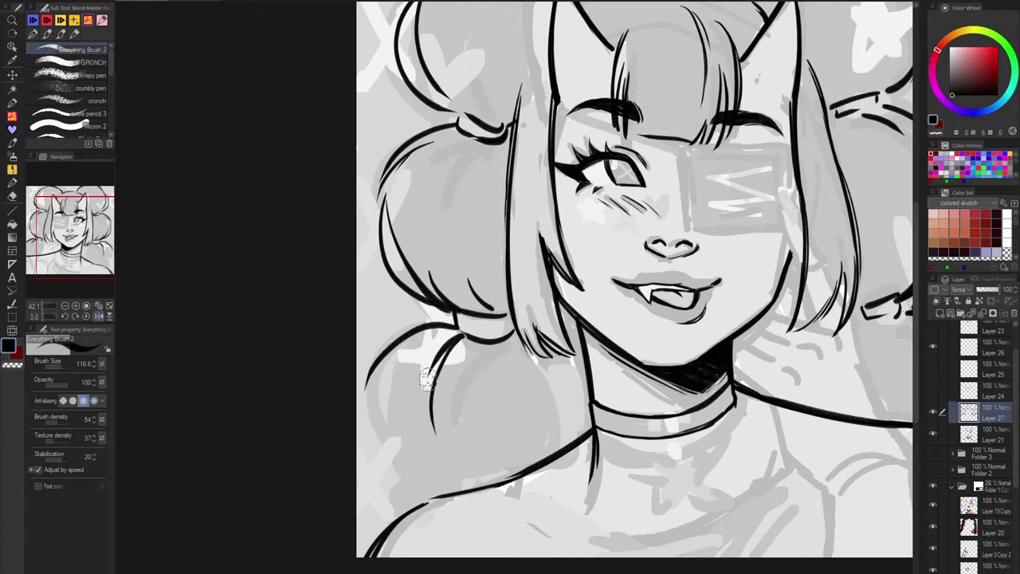
{"action": "key", "text": "ctrl+z"}
{"action": "left_click_drag", "start_coordinate": [456, 328], "coordinate": [370, 407]}
{"action": "mouse_move", "coordinate": [393, 365]}
{"action": "left_mouse_down"}
{"action": "mouse_move", "coordinate": [374, 434]}
{"action": "mouse_move", "coordinate": [404, 480]}
{"action": "mouse_move", "coordinate": [375, 394]}
{"action": "mouse_move", "coordinate": [383, 449]}
{"action": "mouse_move", "coordinate": [410, 478]}
{"action": "left_mouse_up"}
{"action": "key", "text": "ctrl+z"}
{"action": "key", "text": "ctrl+z"}
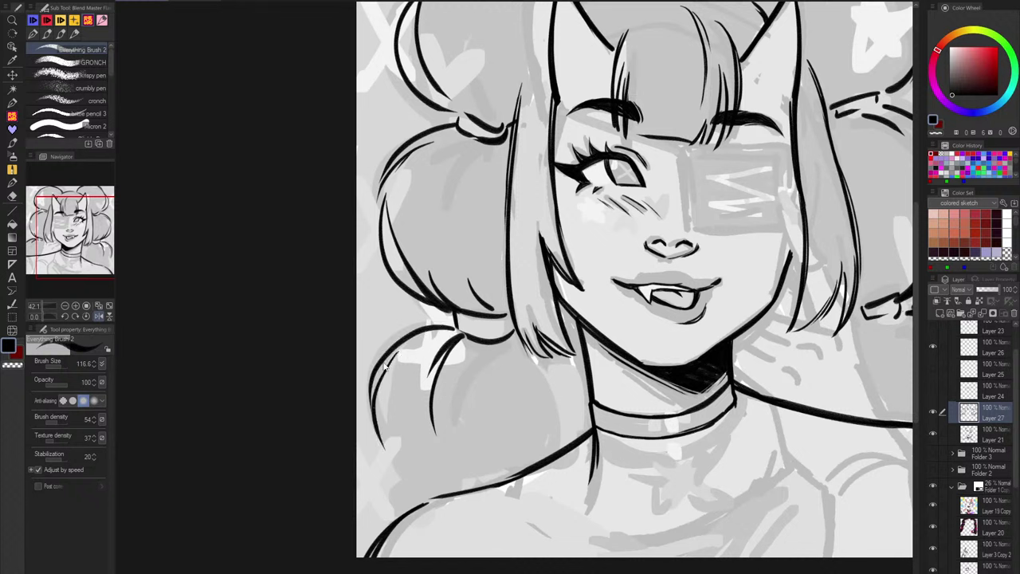
Step: Try to draw the third puff's lower outer curve down to the shoulder line
{"action": "key", "text": "ctrl+z"}
{"action": "mouse_move", "coordinate": [377, 375]}
{"action": "left_mouse_down"}
{"action": "mouse_move", "coordinate": [440, 490]}
{"action": "mouse_move", "coordinate": [389, 451]}
{"action": "mouse_move", "coordinate": [423, 480]}
{"action": "left_mouse_up"}
{"action": "key", "text": "ctrl+z"}
{"action": "mouse_move", "coordinate": [392, 392]}
{"action": "left_mouse_down"}
{"action": "mouse_move", "coordinate": [437, 485]}
{"action": "mouse_move", "coordinate": [387, 445]}
{"action": "mouse_move", "coordinate": [430, 496]}
{"action": "left_mouse_up"}
{"action": "key", "text": "ctrl+z"}
{"action": "key", "text": "ctrl+z"}
{"action": "mouse_move", "coordinate": [389, 408]}
{"action": "left_mouse_down"}
{"action": "mouse_move", "coordinate": [400, 446]}
{"action": "mouse_move", "coordinate": [437, 497]}
{"action": "left_mouse_up"}
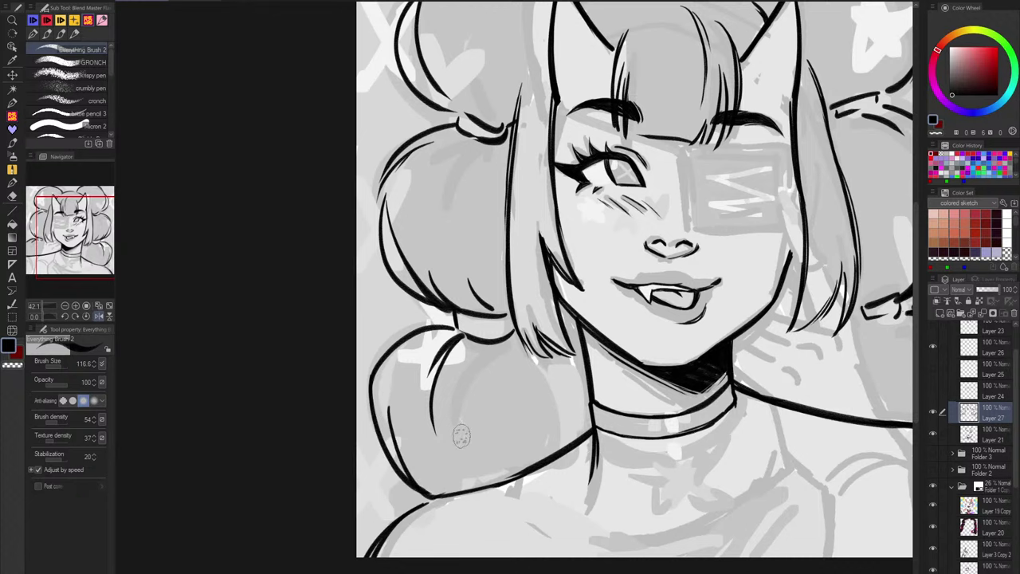
Step: Flip the canvas view back and redraw the third puff's lower outer curve down to the shoulder
{"action": "key", "text": "h"}
{"action": "key", "text": "ctrl+z"}
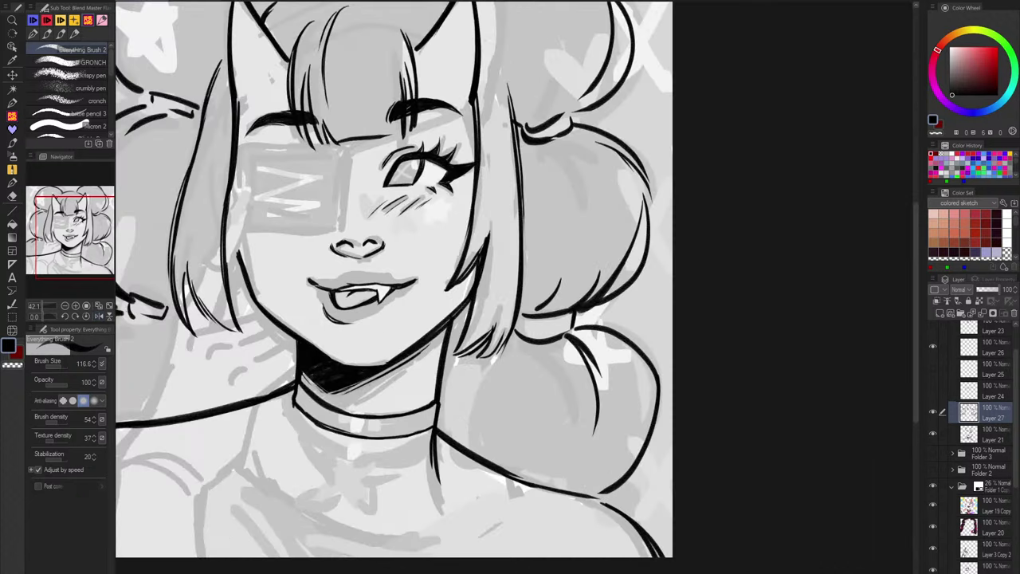
{"action": "left_click_drag", "start_coordinate": [645, 402], "coordinate": [612, 494]}
{"action": "key", "text": "ctrl+z"}
{"action": "key", "text": "ctrl+z"}
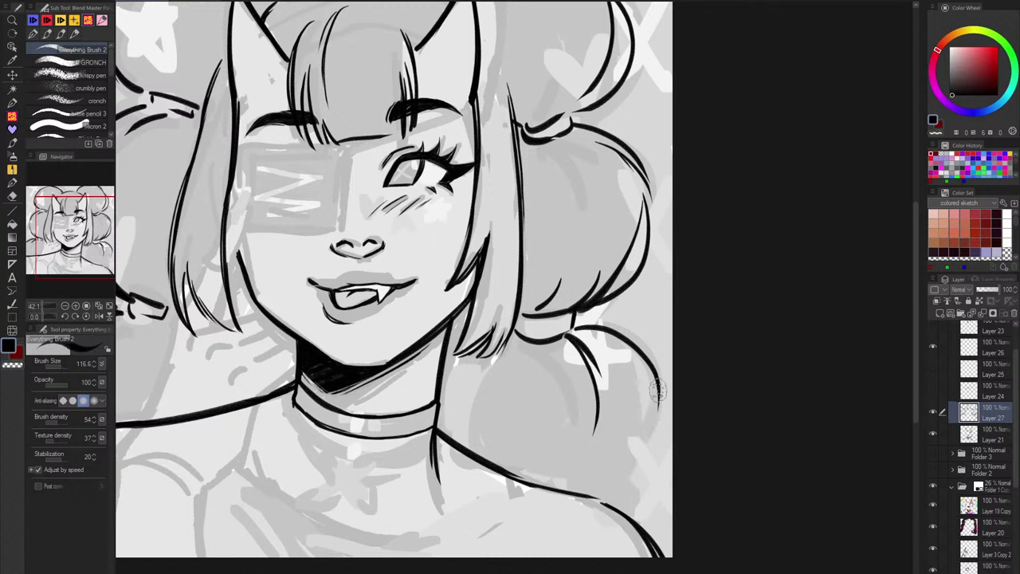
{"action": "left_click_drag", "start_coordinate": [658, 391], "coordinate": [623, 499]}
Step: Try inner contour strokes along the third puff's lower outer edge
{"action": "left_click_drag", "start_coordinate": [644, 426], "coordinate": [616, 504]}
{"action": "key", "text": "ctrl+z"}
{"action": "left_click_drag", "start_coordinate": [644, 401], "coordinate": [616, 493]}
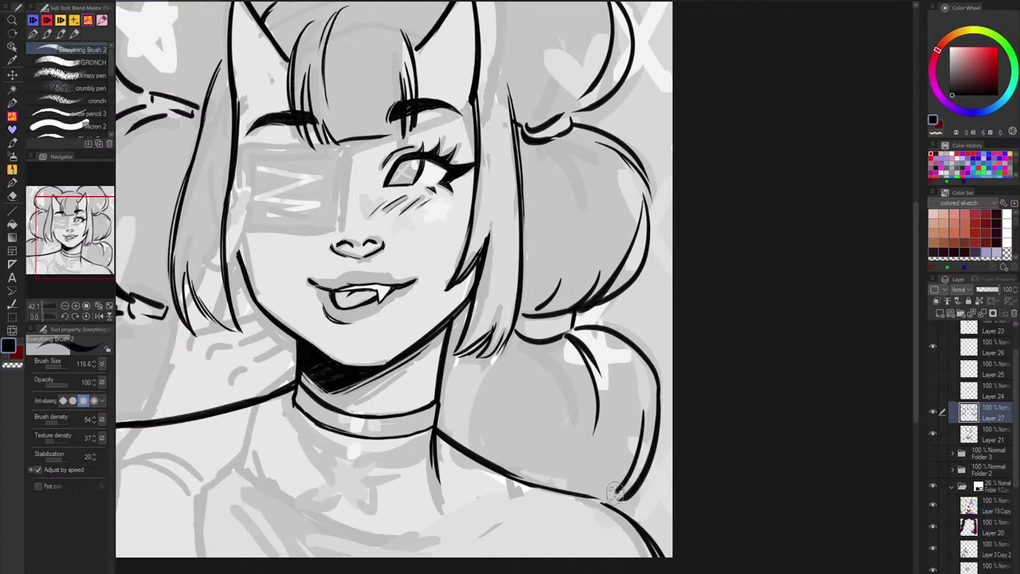
{"action": "key", "text": "ctrl+z"}
{"action": "left_click_drag", "start_coordinate": [639, 415], "coordinate": [603, 501]}
{"action": "key", "text": "ctrl+z"}
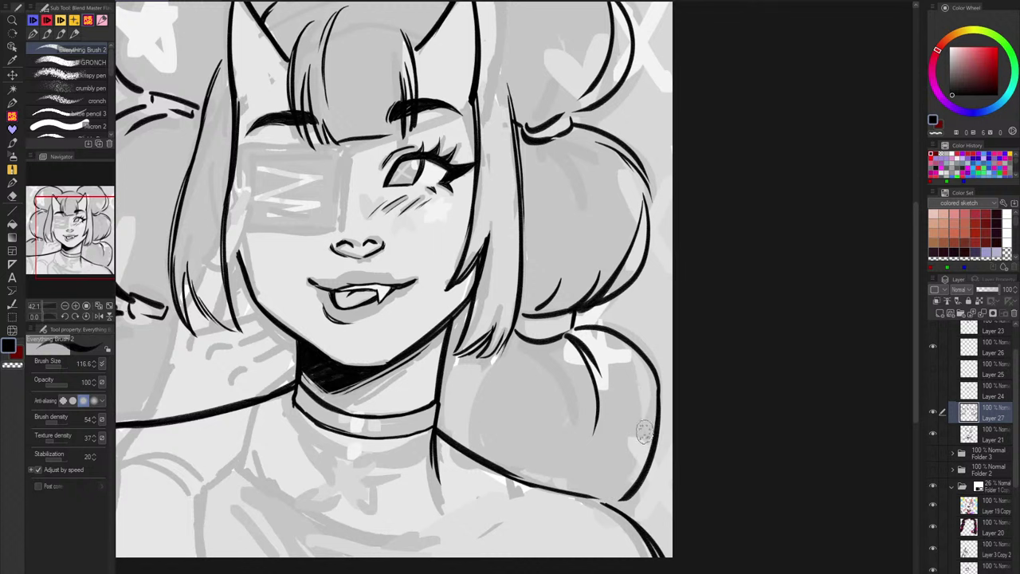
Step: Thicken the third puff's lower outer edge with inner strokes that curve into the shoulder line
{"action": "mouse_move", "coordinate": [646, 422]}
{"action": "left_mouse_down"}
{"action": "mouse_move", "coordinate": [644, 452]}
{"action": "mouse_move", "coordinate": [618, 496]}
{"action": "mouse_move", "coordinate": [588, 503]}
{"action": "left_mouse_up"}
{"action": "key", "text": "ctrl+z"}
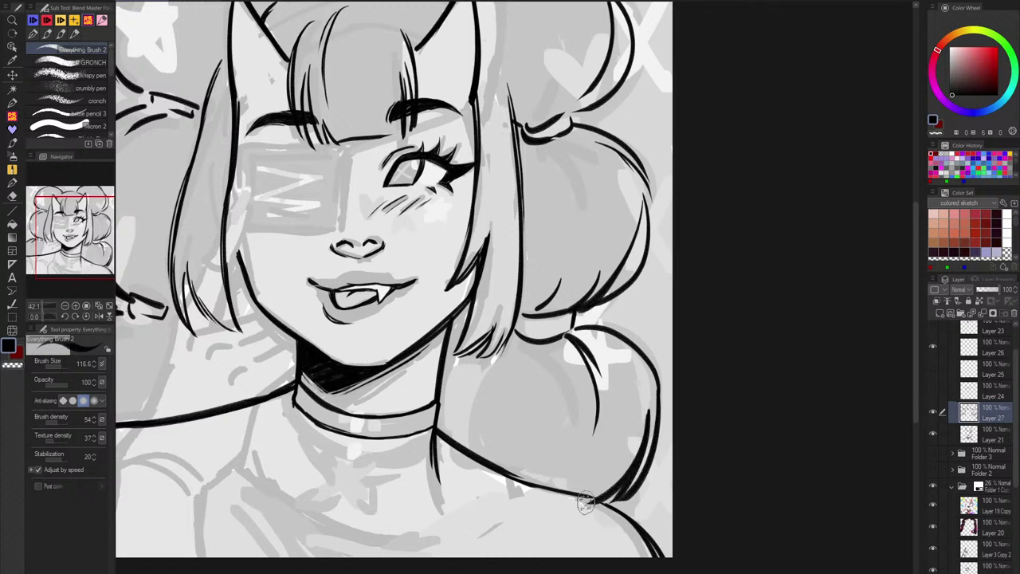
{"action": "key", "text": "ctrl+z"}
{"action": "key", "text": "ctrl+z"}
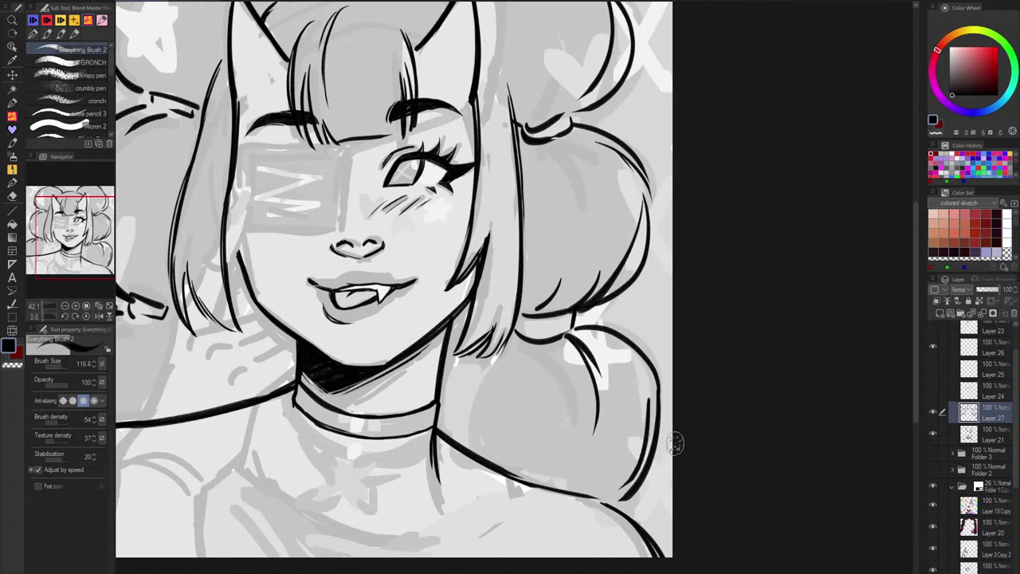
{"action": "left_click_drag", "start_coordinate": [647, 404], "coordinate": [621, 484]}
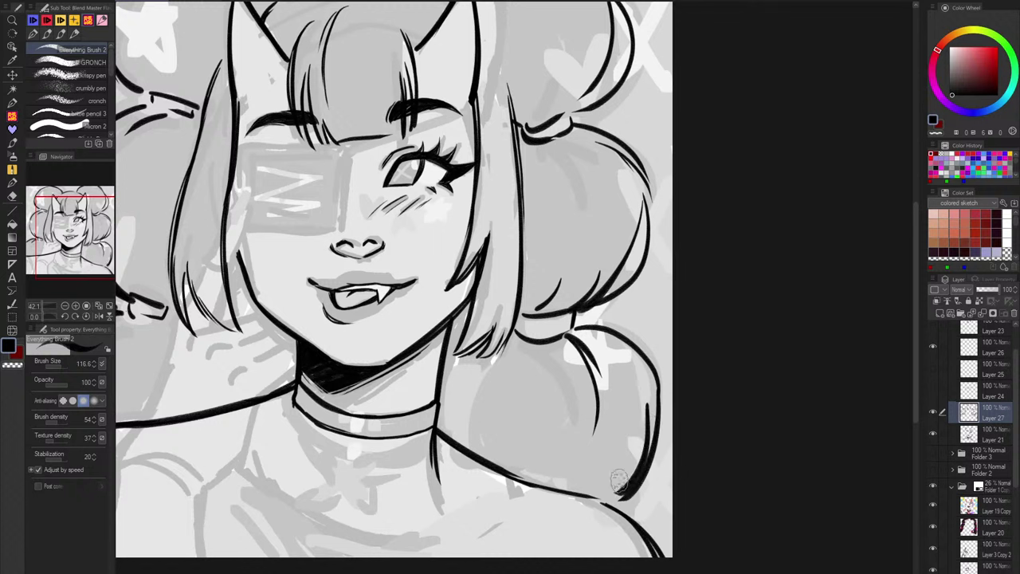
{"action": "key", "text": "ctrl+z"}
{"action": "left_click_drag", "start_coordinate": [652, 432], "coordinate": [614, 499]}
{"action": "left_click_drag", "start_coordinate": [647, 410], "coordinate": [587, 493]}
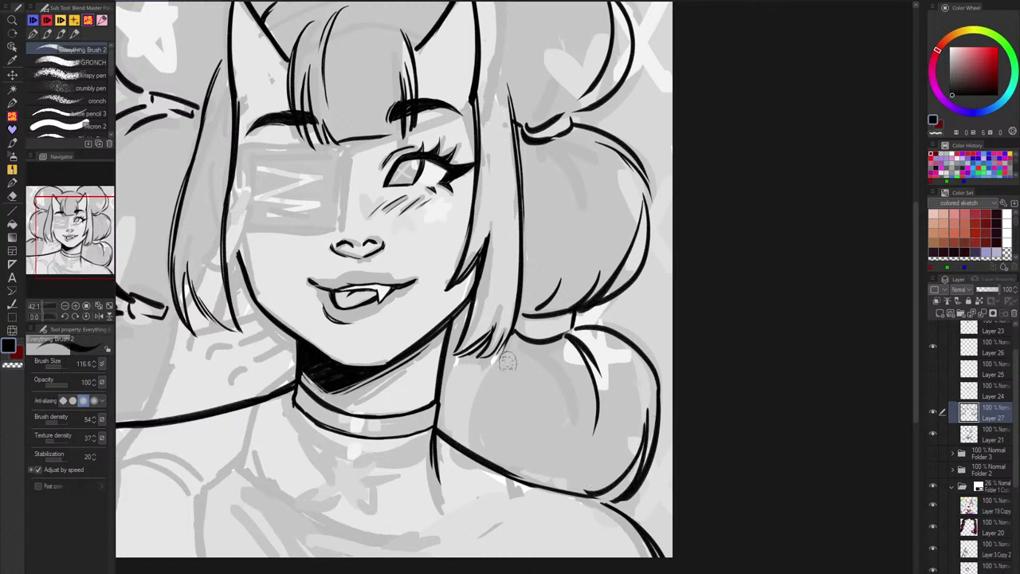
Step: Draw the third puff's inner curve from the hair ends to the shoulder, and a stroke from its base toward the canvas edge
{"action": "left_click_drag", "start_coordinate": [495, 356], "coordinate": [470, 448]}
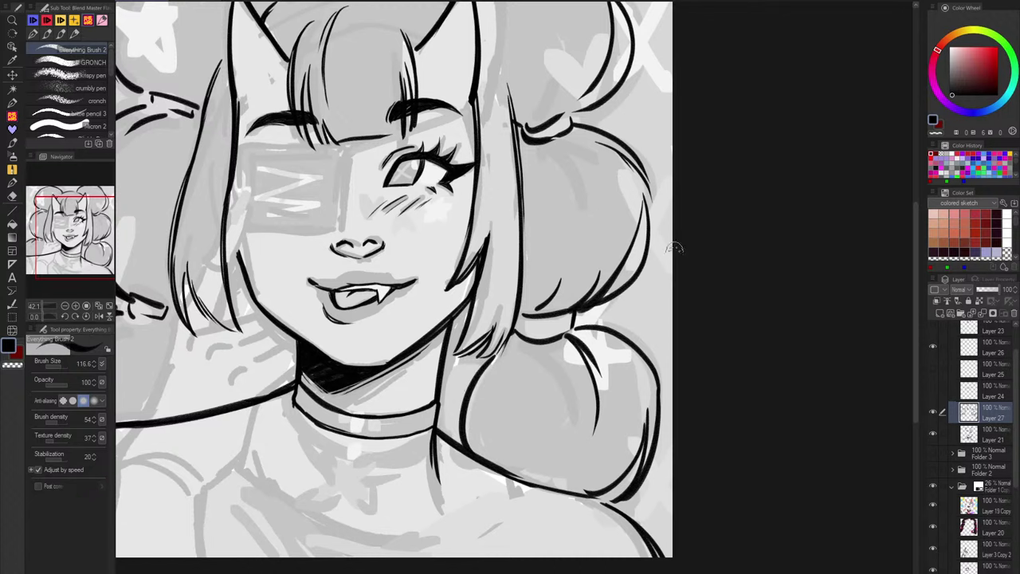
{"action": "left_click_drag", "start_coordinate": [485, 361], "coordinate": [467, 446]}
{"action": "left_click_drag", "start_coordinate": [571, 361], "coordinate": [534, 455]}
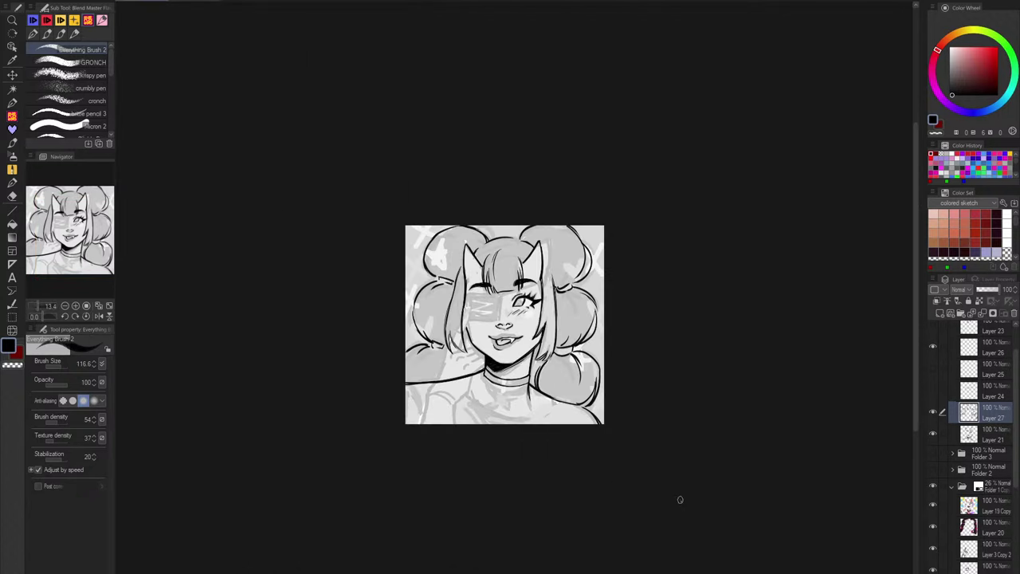
{"action": "scroll", "coordinate": [596, 469], "scroll_direction": "up", "scroll_amount": 5}
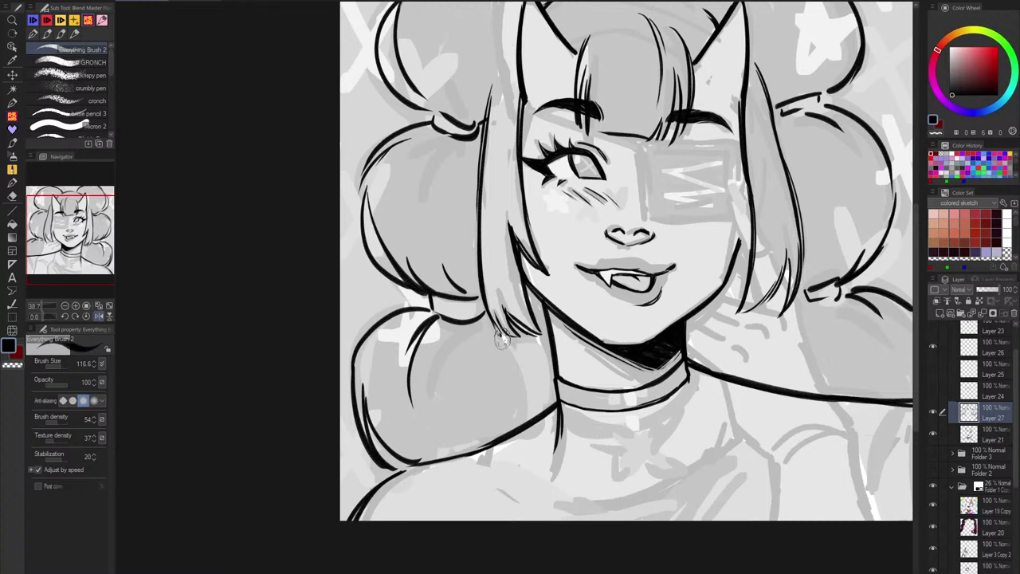
{"action": "left_click_drag", "start_coordinate": [502, 340], "coordinate": [491, 448]}
{"action": "left_click_drag", "start_coordinate": [387, 467], "coordinate": [342, 489]}
{"action": "left_click_drag", "start_coordinate": [702, 460], "coordinate": [655, 509]}
{"action": "left_click_drag", "start_coordinate": [888, 491], "coordinate": [791, 511]}
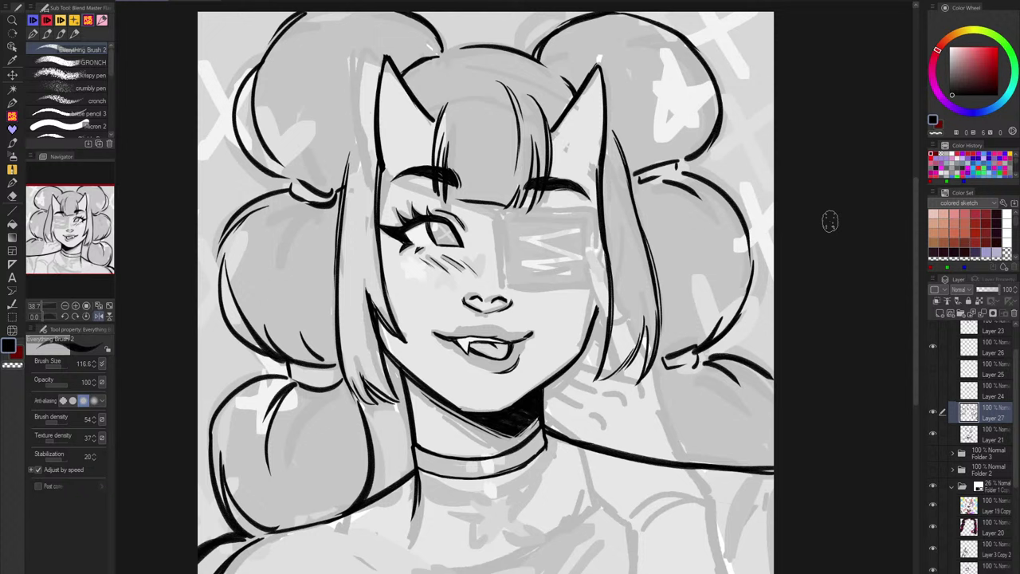
Step: Collapse the sketch folder and toggle its visibility and Layer 27's to review the line art, with the canvas unflipped
{"action": "left_click", "coordinate": [953, 487]}
{"action": "left_click", "coordinate": [933, 530]}
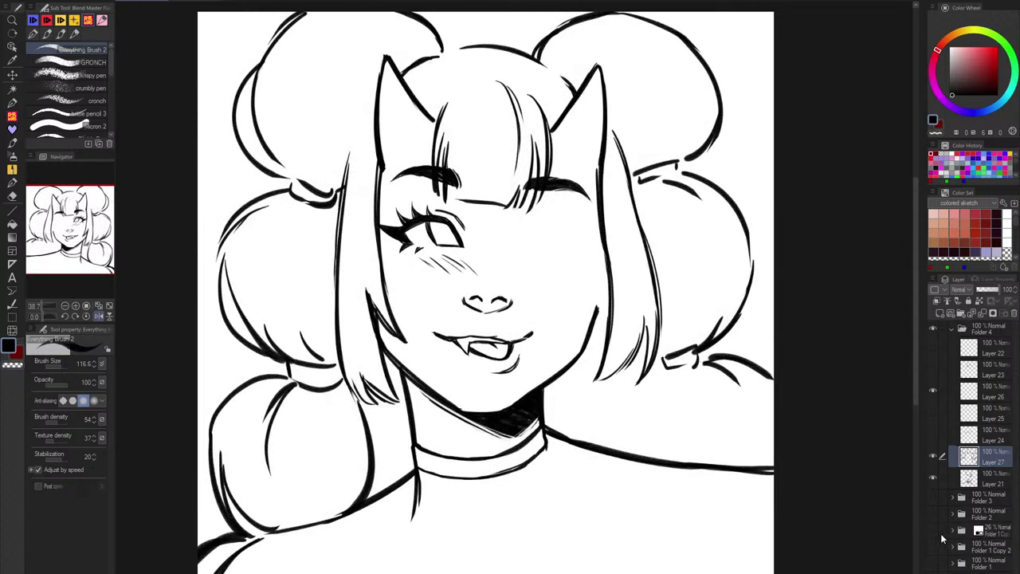
{"action": "left_click", "coordinate": [934, 531]}
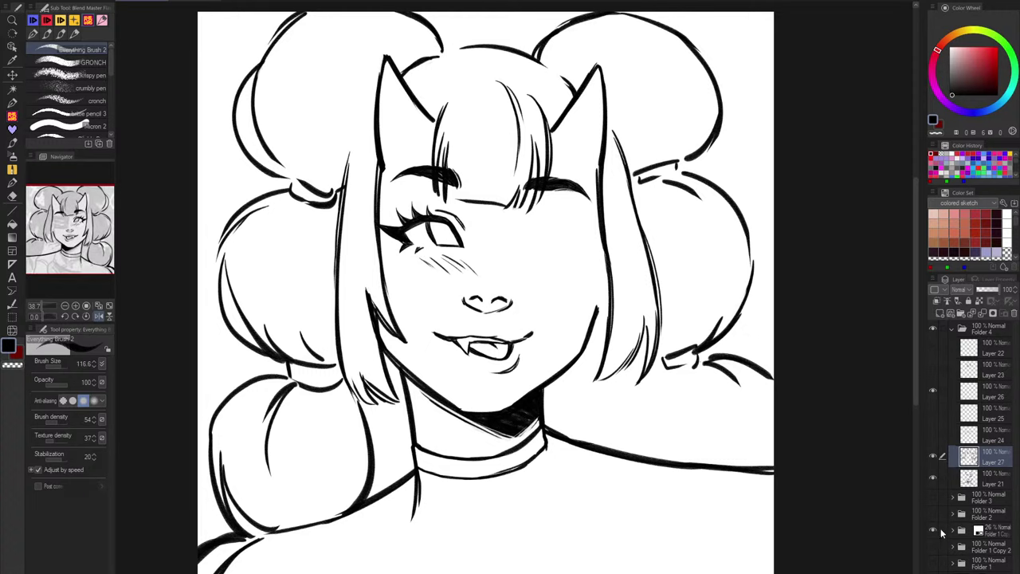
{"action": "key", "text": "h"}
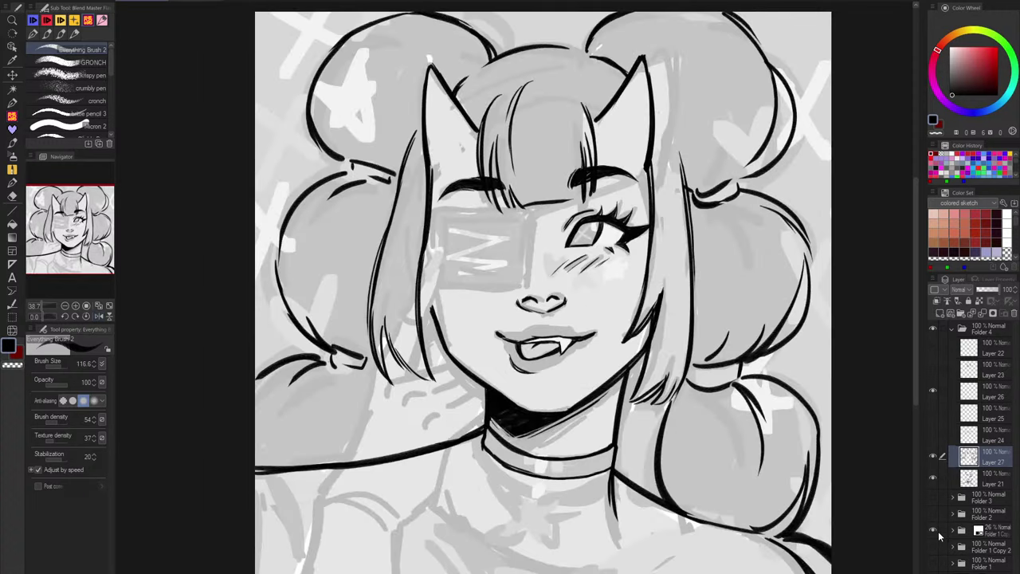
{"action": "left_click", "coordinate": [934, 456]}
{"action": "left_click", "coordinate": [934, 457]}
Step: Create a new layer, choose a dark grey colour, and move the layer beneath Layer 21
{"action": "left_click", "coordinate": [961, 315]}
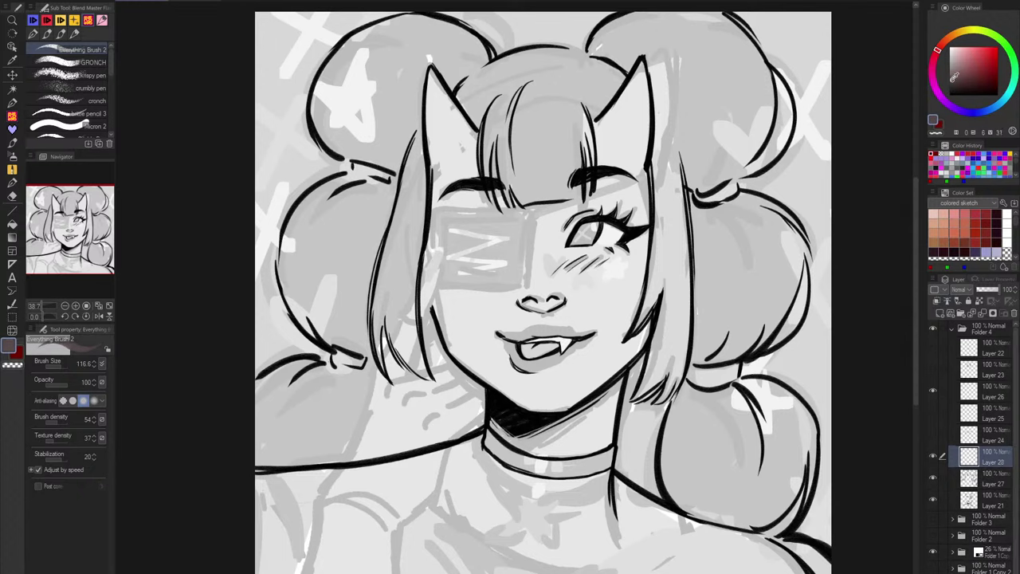
{"action": "scroll", "coordinate": [501, 341], "scroll_direction": "up", "scroll_amount": 3}
{"action": "scroll", "coordinate": [528, 335], "scroll_direction": "up", "scroll_amount": 1}
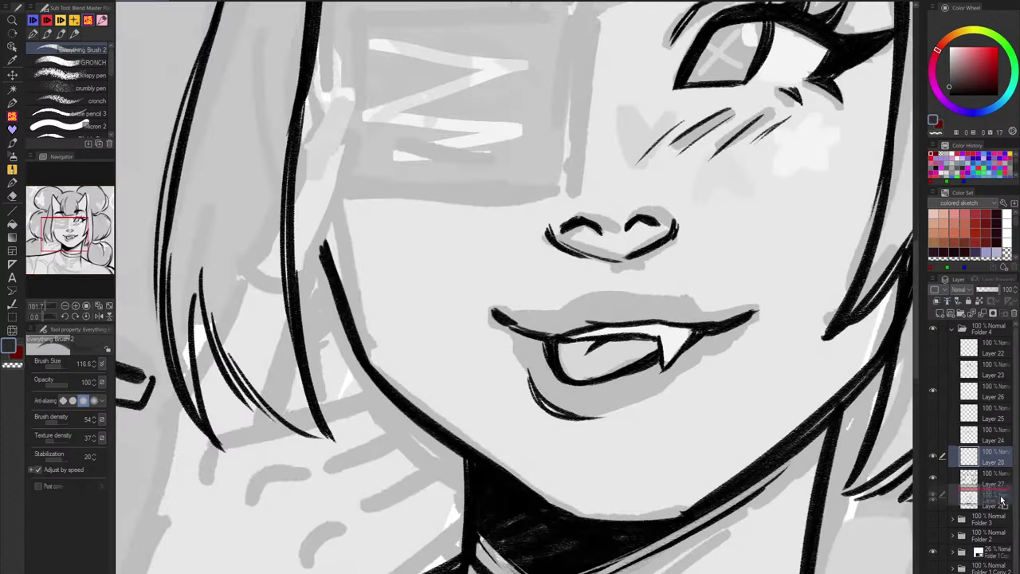
{"action": "left_click_drag", "start_coordinate": [988, 456], "coordinate": [994, 507]}
Step: Reduce the brush size to 36.6 and fill the upper lip with dark grey, following its outline
{"action": "left_click_drag", "start_coordinate": [518, 324], "coordinate": [582, 326]}
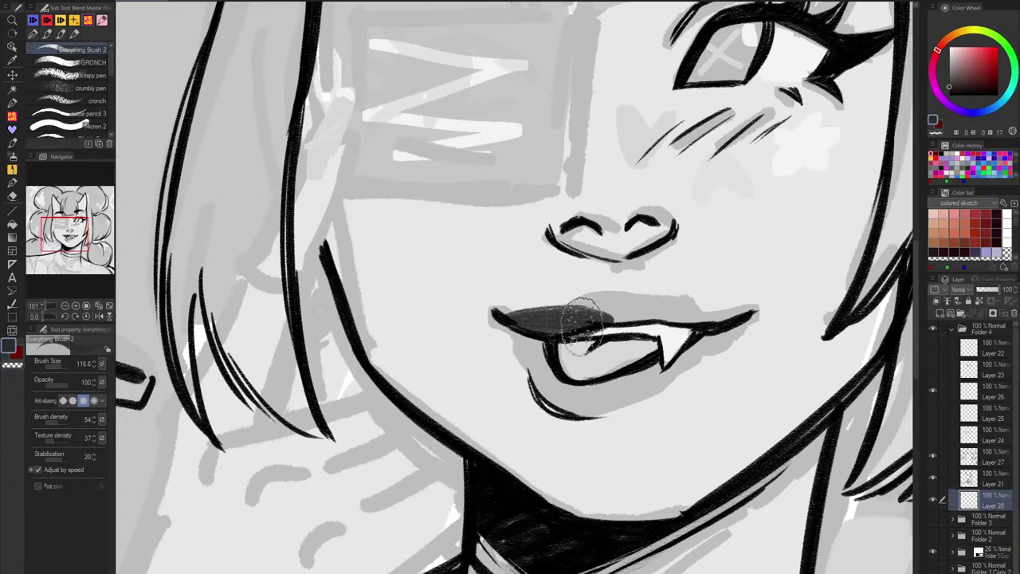
{"action": "key", "text": "bracketleft"}
{"action": "key", "text": "bracketleft"}
{"action": "key", "text": "bracketleft"}
{"action": "key", "text": "bracketleft"}
{"action": "key", "text": "ctrl+z"}
{"action": "left_click_drag", "start_coordinate": [504, 317], "coordinate": [644, 300]}
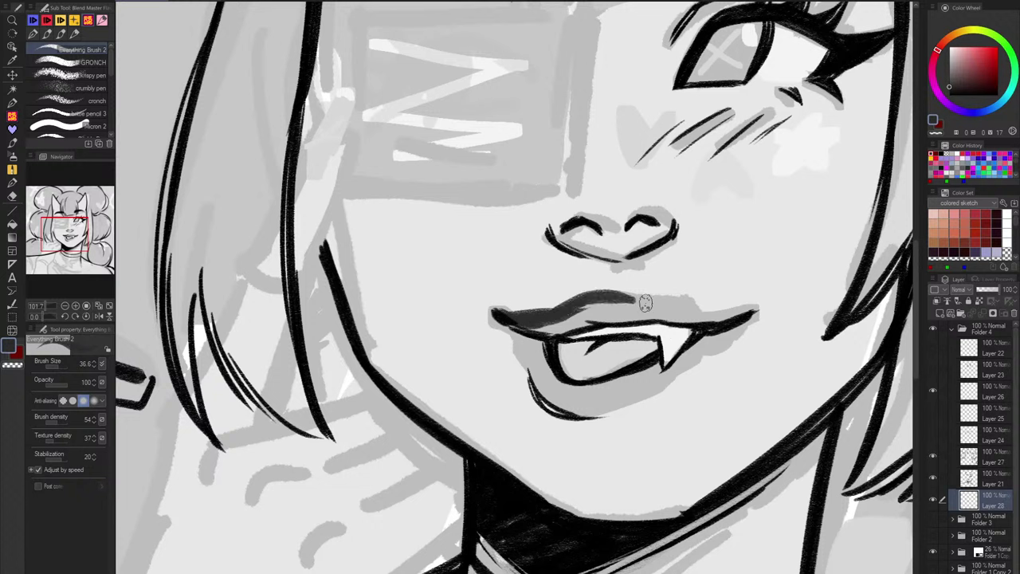
{"action": "key", "text": "ctrl+z"}
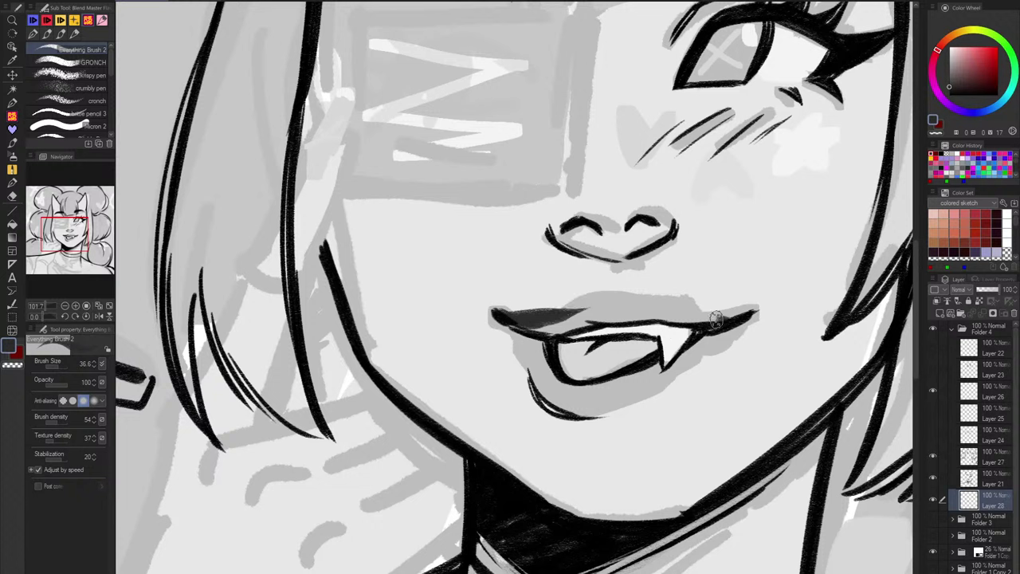
{"action": "left_click_drag", "start_coordinate": [700, 312], "coordinate": [622, 300]}
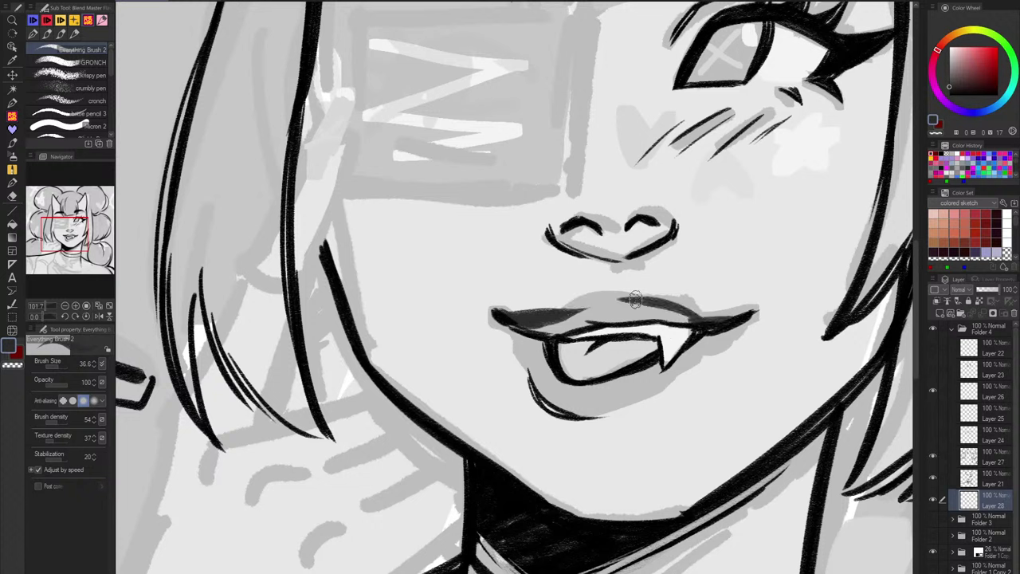
{"action": "mouse_move", "coordinate": [684, 309]}
{"action": "left_mouse_down"}
{"action": "mouse_move", "coordinate": [590, 297]}
{"action": "mouse_move", "coordinate": [559, 306]}
{"action": "mouse_move", "coordinate": [591, 302]}
{"action": "mouse_move", "coordinate": [592, 314]}
{"action": "mouse_move", "coordinate": [555, 323]}
{"action": "mouse_move", "coordinate": [595, 306]}
{"action": "mouse_move", "coordinate": [684, 317]}
{"action": "left_mouse_up"}
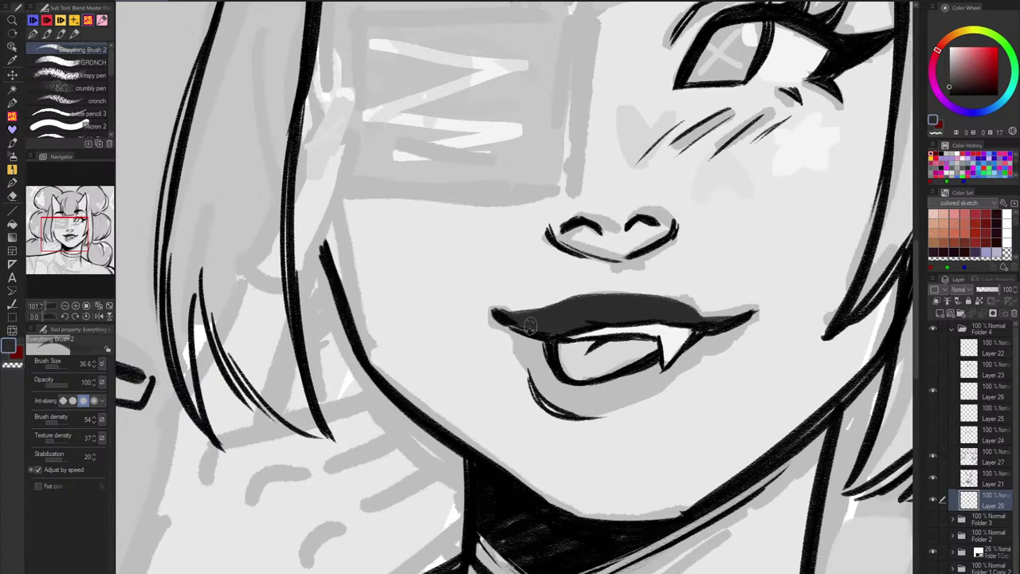
Step: Fill the lower lip's outer side and the corner below the fang with dark grey, trimming the outer edge with the transparent colour
{"action": "mouse_move", "coordinate": [531, 324]}
{"action": "left_mouse_down"}
{"action": "mouse_move", "coordinate": [554, 395]}
{"action": "mouse_move", "coordinate": [532, 375]}
{"action": "mouse_move", "coordinate": [536, 350]}
{"action": "left_mouse_up"}
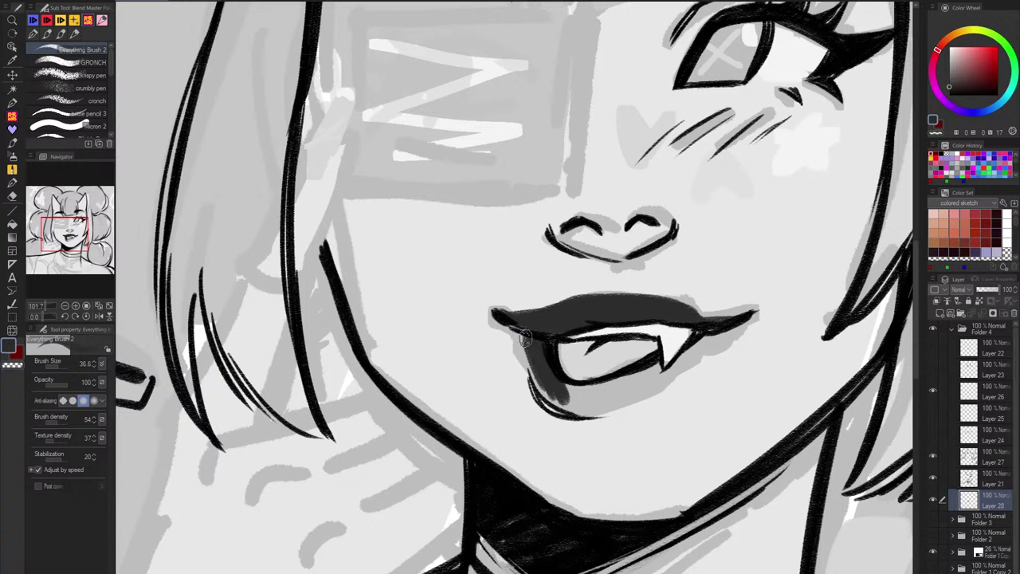
{"action": "mouse_move", "coordinate": [526, 338]}
{"action": "left_mouse_down"}
{"action": "mouse_move", "coordinate": [542, 386]}
{"action": "mouse_move", "coordinate": [523, 348]}
{"action": "mouse_move", "coordinate": [569, 348]}
{"action": "mouse_move", "coordinate": [528, 352]}
{"action": "mouse_move", "coordinate": [518, 335]}
{"action": "mouse_move", "coordinate": [551, 398]}
{"action": "mouse_move", "coordinate": [515, 338]}
{"action": "mouse_move", "coordinate": [534, 388]}
{"action": "left_mouse_up"}
{"action": "key", "text": "ctrl+z"}
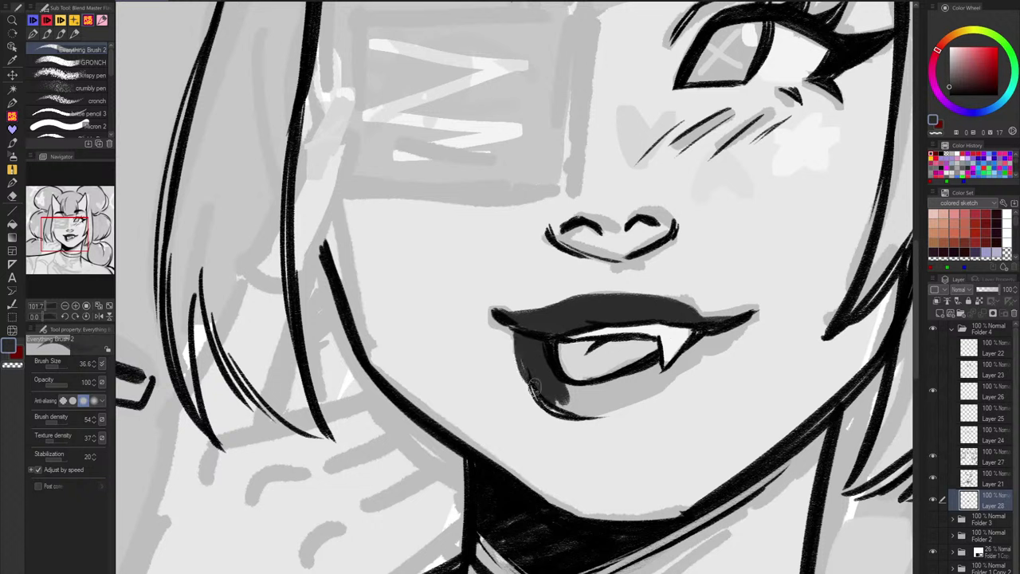
{"action": "key", "text": "c"}
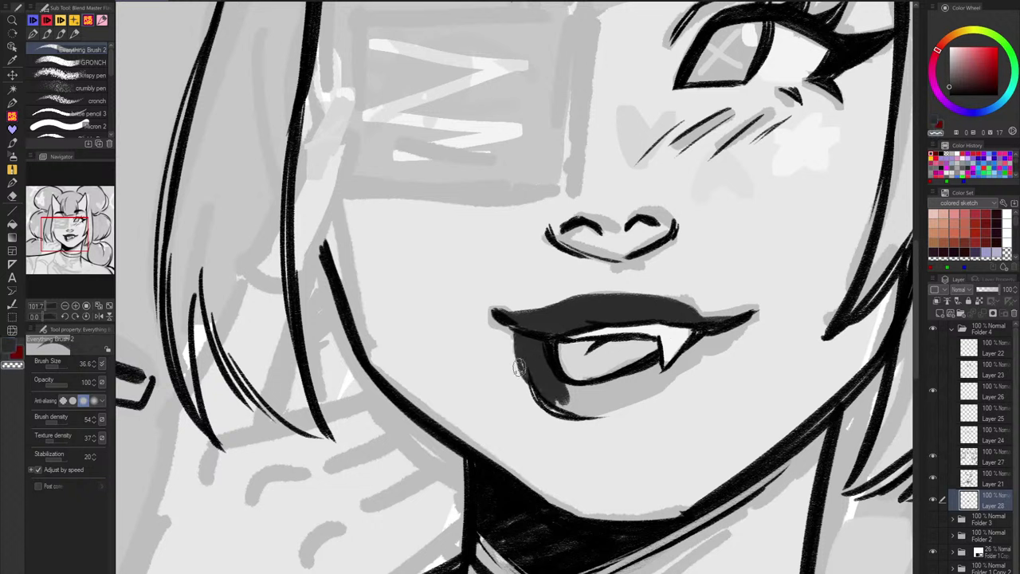
{"action": "mouse_move", "coordinate": [512, 344]}
{"action": "left_mouse_down"}
{"action": "mouse_move", "coordinate": [537, 402]}
{"action": "mouse_move", "coordinate": [509, 336]}
{"action": "mouse_move", "coordinate": [535, 411]}
{"action": "mouse_move", "coordinate": [520, 332]}
{"action": "mouse_move", "coordinate": [620, 381]}
{"action": "mouse_move", "coordinate": [524, 352]}
{"action": "mouse_move", "coordinate": [667, 353]}
{"action": "mouse_move", "coordinate": [677, 339]}
{"action": "mouse_move", "coordinate": [569, 382]}
{"action": "mouse_move", "coordinate": [591, 390]}
{"action": "mouse_move", "coordinate": [566, 391]}
{"action": "mouse_move", "coordinate": [568, 382]}
{"action": "mouse_move", "coordinate": [624, 381]}
{"action": "mouse_move", "coordinate": [557, 383]}
{"action": "mouse_move", "coordinate": [657, 362]}
{"action": "mouse_move", "coordinate": [546, 395]}
{"action": "mouse_move", "coordinate": [629, 401]}
{"action": "mouse_move", "coordinate": [562, 400]}
{"action": "mouse_move", "coordinate": [656, 361]}
{"action": "mouse_move", "coordinate": [588, 394]}
{"action": "mouse_move", "coordinate": [533, 383]}
{"action": "mouse_move", "coordinate": [600, 398]}
{"action": "mouse_move", "coordinate": [567, 406]}
{"action": "mouse_move", "coordinate": [630, 391]}
{"action": "mouse_move", "coordinate": [624, 405]}
{"action": "mouse_move", "coordinate": [660, 372]}
{"action": "mouse_move", "coordinate": [630, 374]}
{"action": "mouse_move", "coordinate": [648, 370]}
{"action": "mouse_move", "coordinate": [605, 412]}
{"action": "mouse_move", "coordinate": [685, 374]}
{"action": "mouse_move", "coordinate": [657, 387]}
{"action": "mouse_move", "coordinate": [736, 327]}
{"action": "mouse_move", "coordinate": [617, 401]}
{"action": "left_mouse_up"}
{"action": "key", "text": "c"}
{"action": "mouse_move", "coordinate": [692, 365]}
{"action": "left_mouse_down"}
{"action": "mouse_move", "coordinate": [696, 348]}
{"action": "mouse_move", "coordinate": [661, 378]}
{"action": "left_mouse_up"}
{"action": "left_click_drag", "start_coordinate": [733, 376], "coordinate": [698, 419]}
Step: Fill the remaining lower lip beneath the fang with dark grey, shaping a smooth edge up to the mouth corner
{"action": "scroll", "coordinate": [698, 418], "scroll_direction": "up", "scroll_amount": 6}
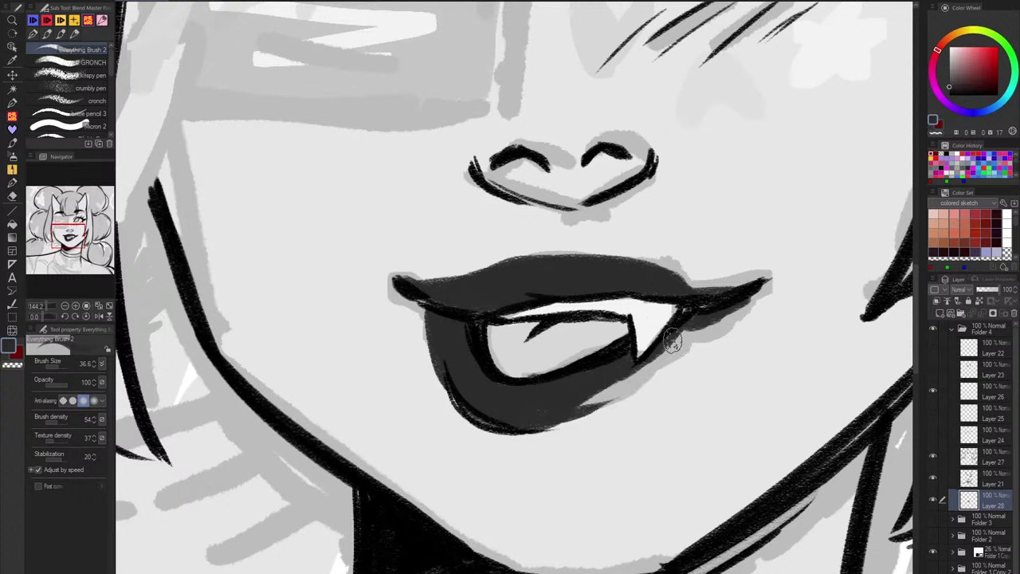
{"action": "left_click_drag", "start_coordinate": [674, 340], "coordinate": [538, 423]}
{"action": "mouse_move", "coordinate": [603, 409]}
{"action": "left_mouse_down"}
{"action": "mouse_move", "coordinate": [528, 424]}
{"action": "mouse_move", "coordinate": [640, 383]}
{"action": "left_mouse_up"}
{"action": "left_click_drag", "start_coordinate": [627, 388], "coordinate": [583, 414]}
{"action": "key", "text": "ctrl+z"}
{"action": "key", "text": "ctrl+z"}
{"action": "key", "text": "ctrl+z"}
{"action": "key", "text": "ctrl+y"}
{"action": "mouse_move", "coordinate": [634, 387]}
{"action": "left_mouse_down"}
{"action": "mouse_move", "coordinate": [540, 432]}
{"action": "mouse_move", "coordinate": [643, 379]}
{"action": "mouse_move", "coordinate": [635, 387]}
{"action": "mouse_move", "coordinate": [593, 401]}
{"action": "mouse_move", "coordinate": [639, 367]}
{"action": "mouse_move", "coordinate": [545, 419]}
{"action": "mouse_move", "coordinate": [623, 390]}
{"action": "mouse_move", "coordinate": [688, 325]}
{"action": "mouse_move", "coordinate": [611, 392]}
{"action": "left_mouse_up"}
{"action": "left_click_drag", "start_coordinate": [546, 424], "coordinate": [620, 398]}
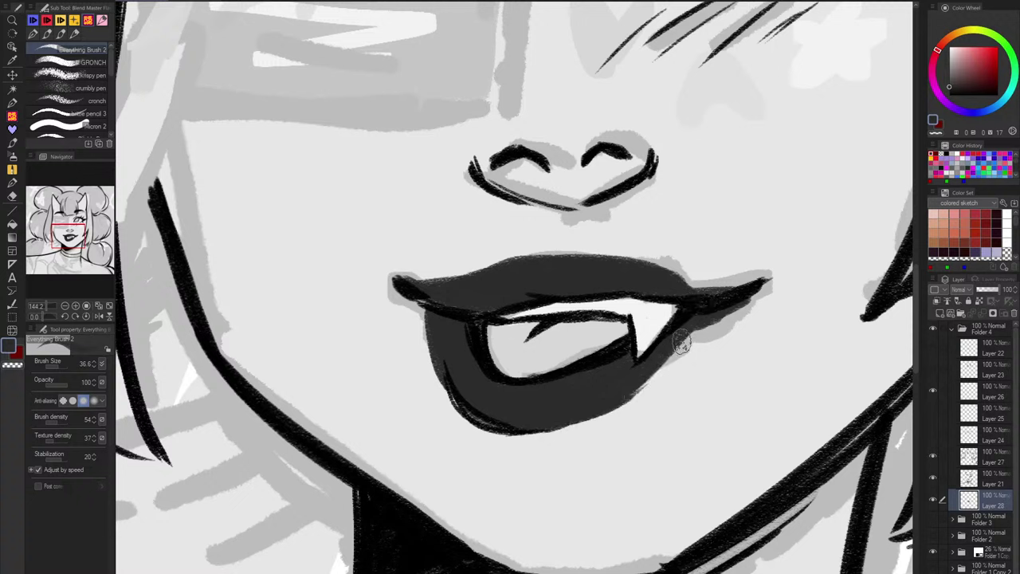
{"action": "left_click_drag", "start_coordinate": [681, 343], "coordinate": [631, 391]}
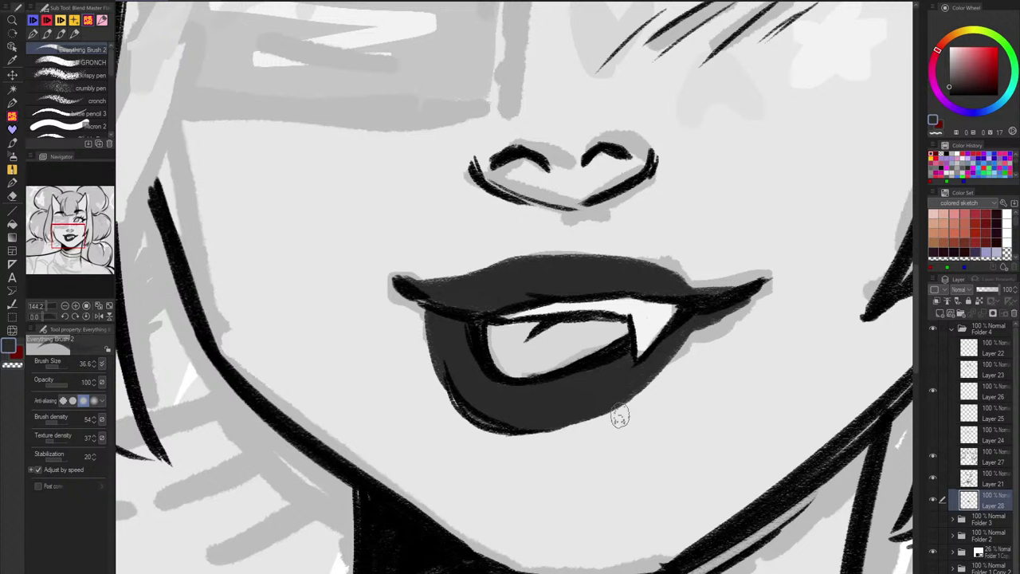
Step: Trim the lower lip's side edge opposite the fang with the transparent colour and touch it up with dark grey
{"action": "key", "text": "c"}
{"action": "left_click_drag", "start_coordinate": [426, 317], "coordinate": [437, 379]}
{"action": "key", "text": "c"}
{"action": "mouse_move", "coordinate": [428, 315]}
{"action": "left_mouse_down"}
{"action": "mouse_move", "coordinate": [456, 403]}
{"action": "mouse_move", "coordinate": [427, 316]}
{"action": "mouse_move", "coordinate": [443, 335]}
{"action": "left_mouse_up"}
{"action": "scroll", "coordinate": [649, 348], "scroll_direction": "down", "scroll_amount": 5}
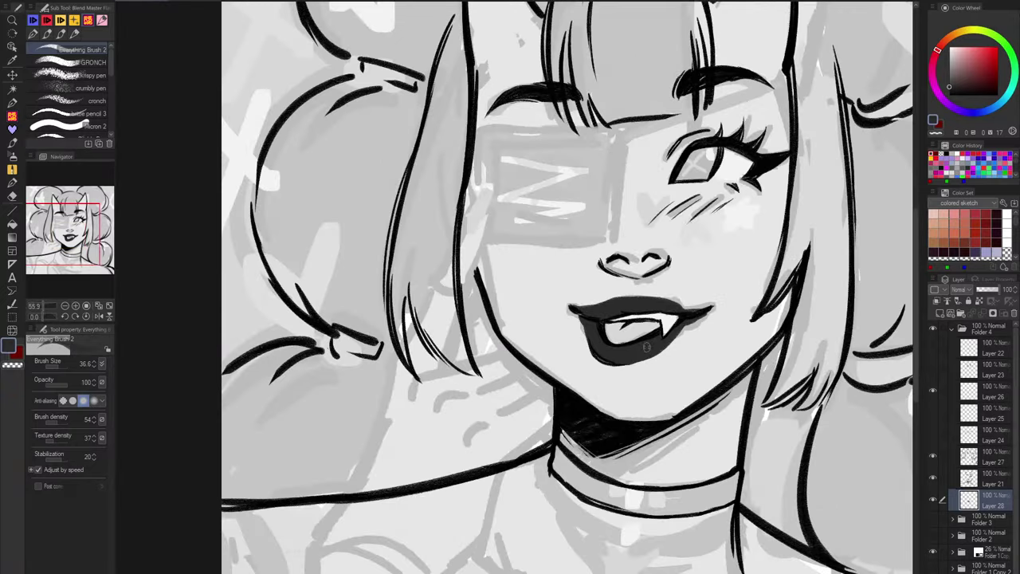
Step: Switch to the bald portrait sketch and paint a vertical loc beside the face with the Butterfly Loc Texture 2 brush
{"action": "left_click", "coordinate": [62, 34]}
{"action": "left_click", "coordinate": [48, 34]}
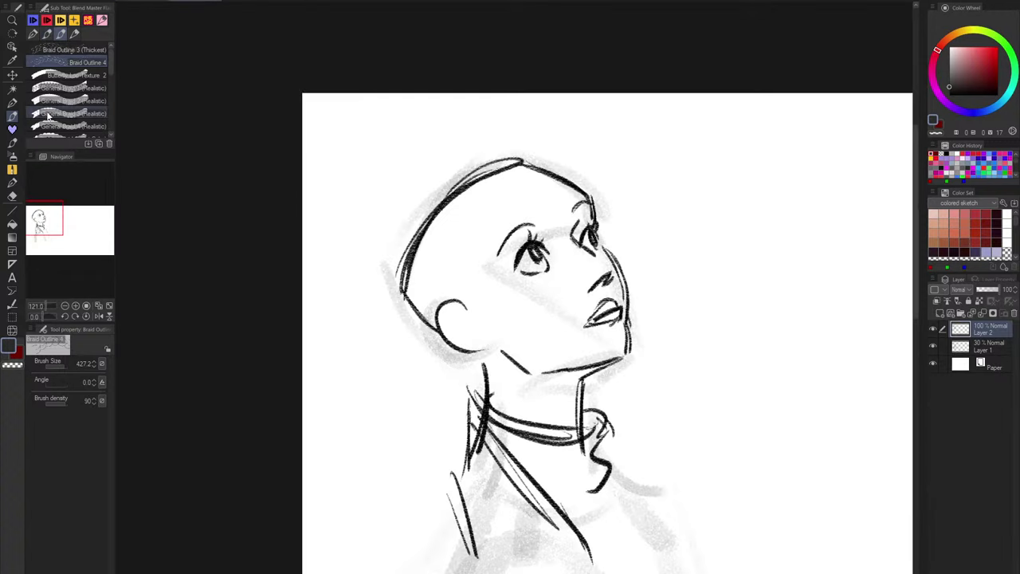
{"action": "left_click", "coordinate": [60, 75]}
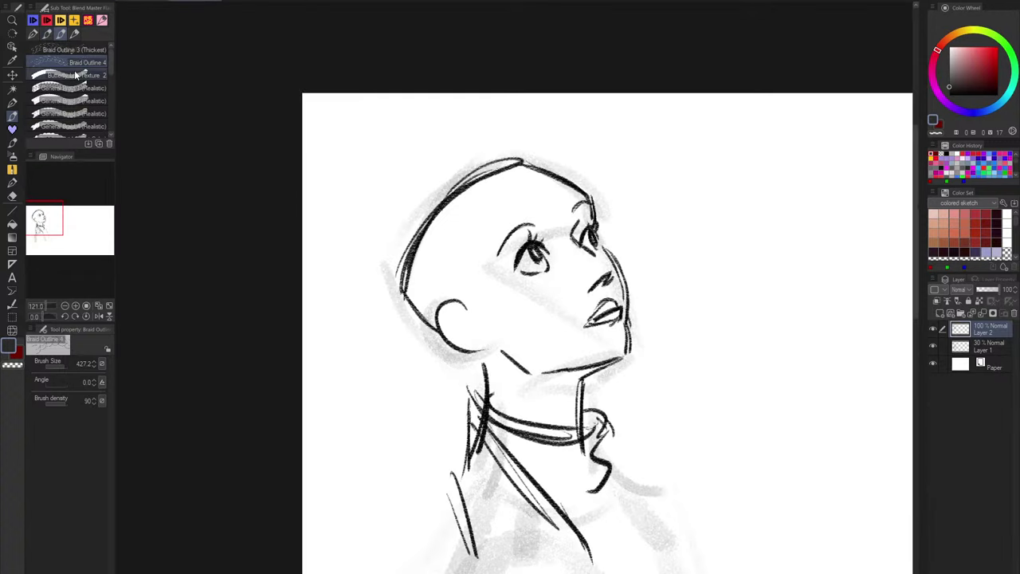
{"action": "mouse_move", "coordinate": [724, 213]}
{"action": "left_mouse_down"}
{"action": "mouse_move", "coordinate": [714, 319]}
{"action": "mouse_move", "coordinate": [767, 368]}
{"action": "mouse_move", "coordinate": [831, 311]}
{"action": "left_mouse_up"}
{"action": "left_click_drag", "start_coordinate": [832, 207], "coordinate": [688, 190]}
{"action": "key", "text": "ctrl+z"}
{"action": "left_click_drag", "start_coordinate": [590, 164], "coordinate": [599, 430]}
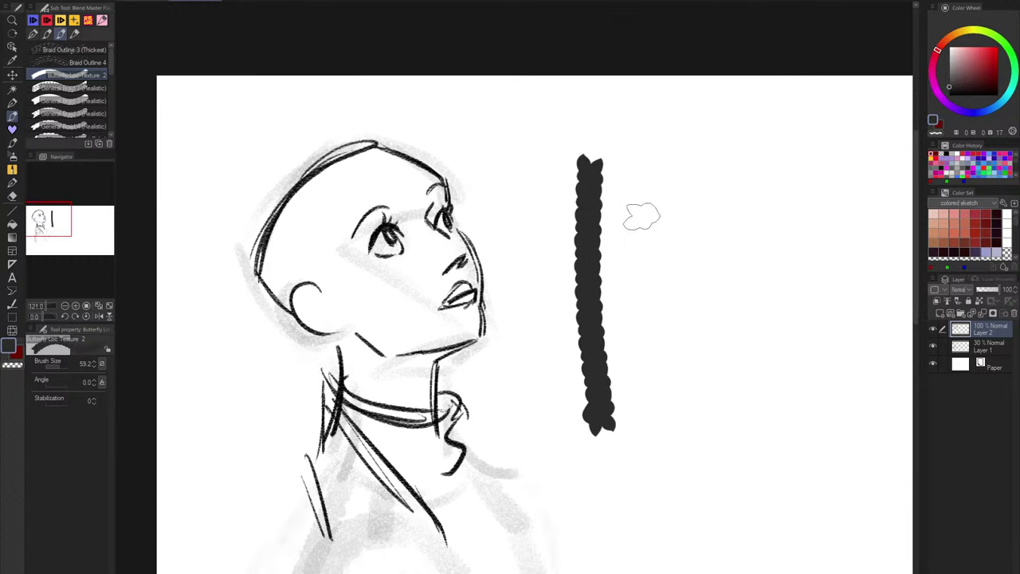
Step: Select the Cartoony Curl 5 brush and enlarge it to 125.1
{"action": "left_click", "coordinate": [47, 33]}
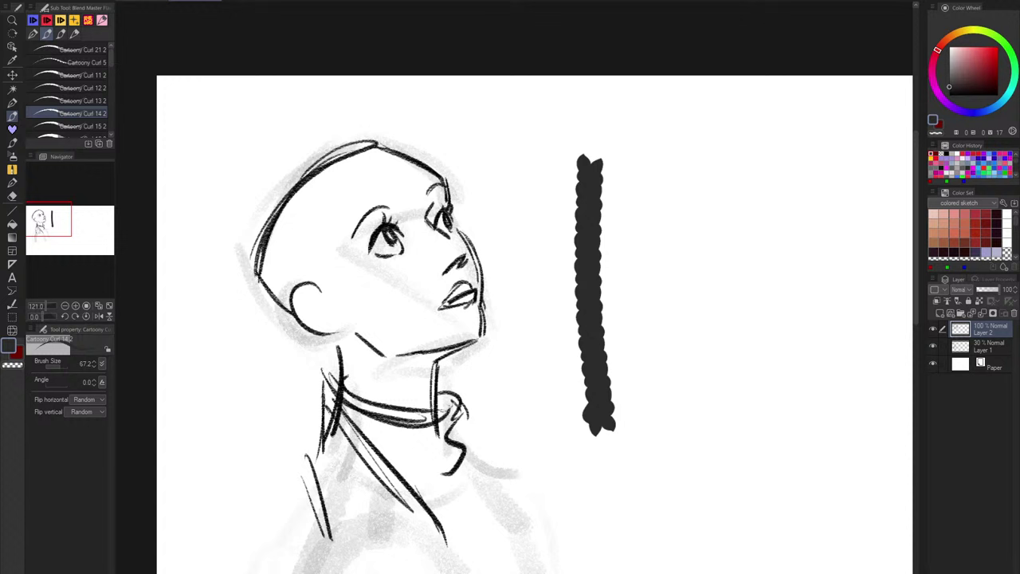
{"action": "left_click", "coordinate": [86, 62]}
{"action": "left_click_drag", "start_coordinate": [667, 184], "coordinate": [678, 419]}
{"action": "key", "text": "ctrl+z"}
{"action": "key", "text": "bracketright"}
{"action": "left_click_drag", "start_coordinate": [657, 169], "coordinate": [657, 413]}
{"action": "mouse_move", "coordinate": [654, 172]}
{"action": "left_mouse_down"}
{"action": "mouse_move", "coordinate": [653, 362]}
{"action": "mouse_move", "coordinate": [684, 373]}
{"action": "left_mouse_up"}
{"action": "left_click_drag", "start_coordinate": [672, 177], "coordinate": [679, 425]}
{"action": "key", "text": "ctrl+z"}
{"action": "left_click_drag", "start_coordinate": [714, 227], "coordinate": [714, 280]}
{"action": "key", "text": "ctrl+z"}
{"action": "key", "text": "ctrl+z"}
{"action": "key", "text": "ctrl+z"}
{"action": "key", "text": "ctrl+z"}
{"action": "key", "text": "ctrl+z"}
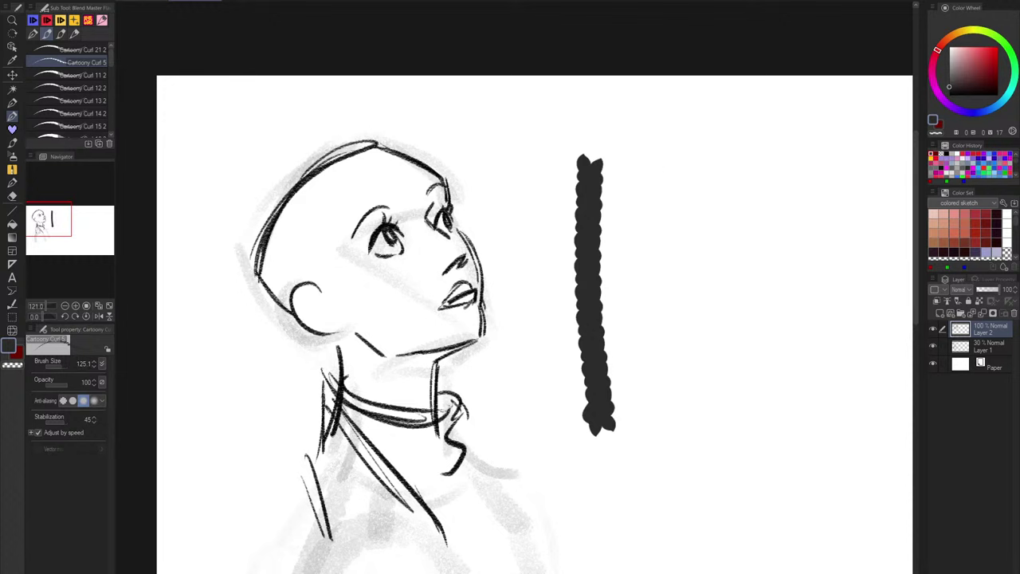
Step: Draw two overlapping thin curly strands beside the loc, and two thick ones next to them with the Cartoony Curl 11 2 brush
{"action": "mouse_move", "coordinate": [716, 172]}
{"action": "left_mouse_down"}
{"action": "mouse_move", "coordinate": [700, 199]}
{"action": "mouse_move", "coordinate": [656, 359]}
{"action": "mouse_move", "coordinate": [676, 489]}
{"action": "left_mouse_up"}
{"action": "left_click_drag", "start_coordinate": [669, 385], "coordinate": [716, 495]}
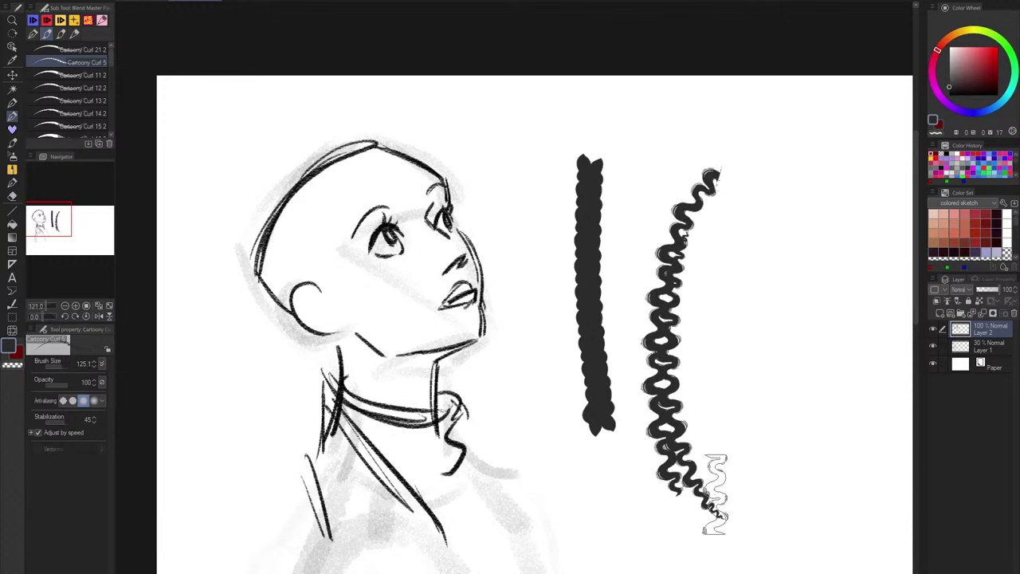
{"action": "left_click", "coordinate": [84, 75]}
{"action": "left_click_drag", "start_coordinate": [721, 199], "coordinate": [749, 430]}
{"action": "mouse_move", "coordinate": [740, 223]}
{"action": "left_mouse_down"}
{"action": "mouse_move", "coordinate": [737, 283]}
{"action": "mouse_move", "coordinate": [797, 466]}
{"action": "left_mouse_up"}
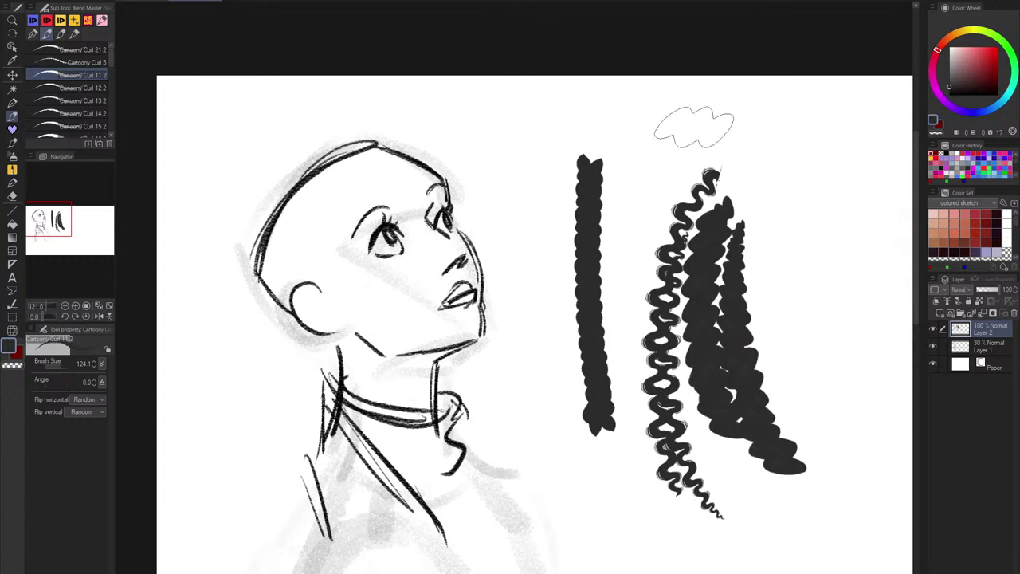
Step: Paint two tightly curled strands beyond the thick ones with the Cartoony Curl 12 2 brush at size 165.8
{"action": "left_click", "coordinate": [80, 88]}
{"action": "left_click_drag", "start_coordinate": [777, 179], "coordinate": [857, 283]}
{"action": "key", "text": "ctrl+z"}
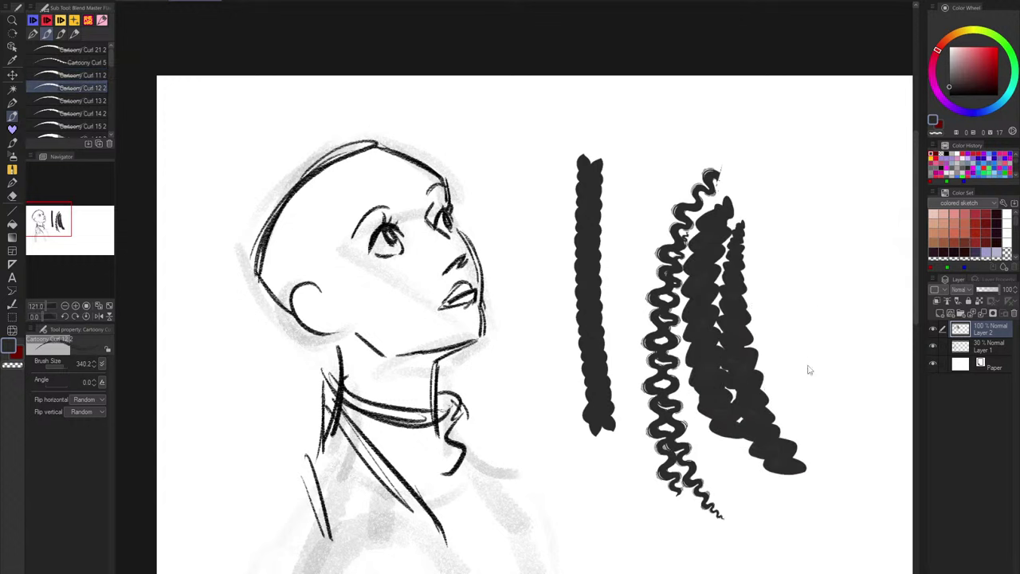
{"action": "left_click_drag", "start_coordinate": [793, 164], "coordinate": [841, 399]}
{"action": "left_click_drag", "start_coordinate": [833, 267], "coordinate": [852, 411]}
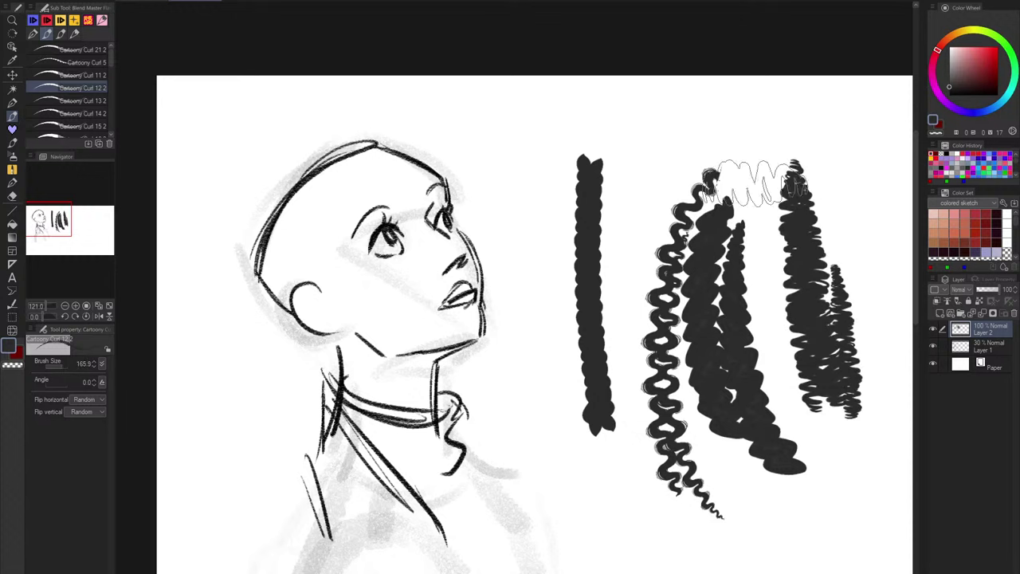
Step: Build a dense mass of curls over the loc with overlapping strokes of the Cartoony Curl 13 2 brush
{"action": "left_click", "coordinate": [80, 100]}
{"action": "left_click_drag", "start_coordinate": [542, 213], "coordinate": [553, 493]}
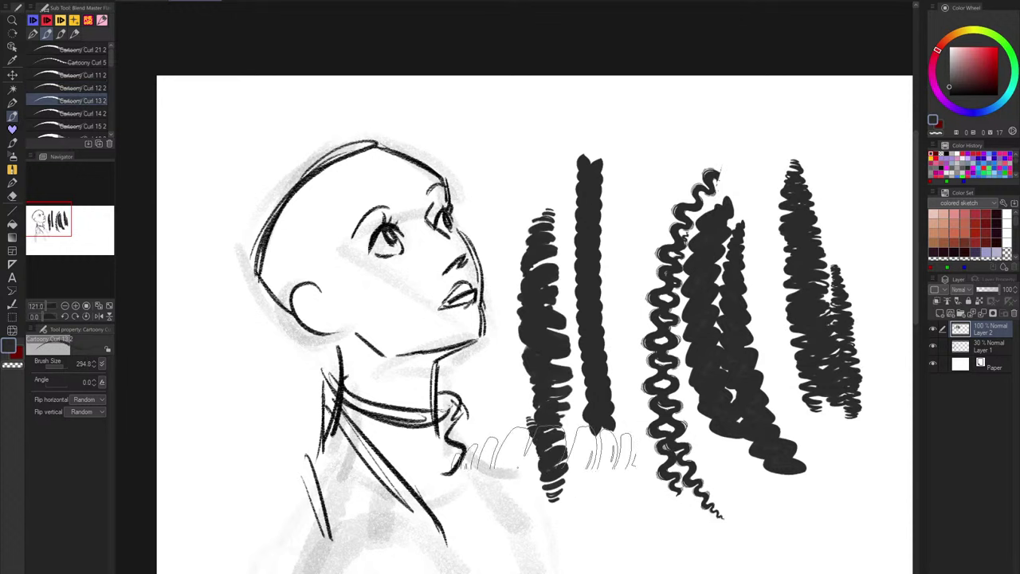
{"action": "mouse_move", "coordinate": [543, 431]}
{"action": "left_mouse_down"}
{"action": "mouse_move", "coordinate": [621, 558]}
{"action": "mouse_move", "coordinate": [625, 547]}
{"action": "left_mouse_up"}
{"action": "mouse_move", "coordinate": [656, 107]}
{"action": "left_mouse_down"}
{"action": "mouse_move", "coordinate": [644, 230]}
{"action": "mouse_move", "coordinate": [717, 570]}
{"action": "left_mouse_up"}
{"action": "mouse_move", "coordinate": [599, 163]}
{"action": "left_mouse_down"}
{"action": "mouse_move", "coordinate": [602, 510]}
{"action": "mouse_move", "coordinate": [549, 308]}
{"action": "left_mouse_up"}
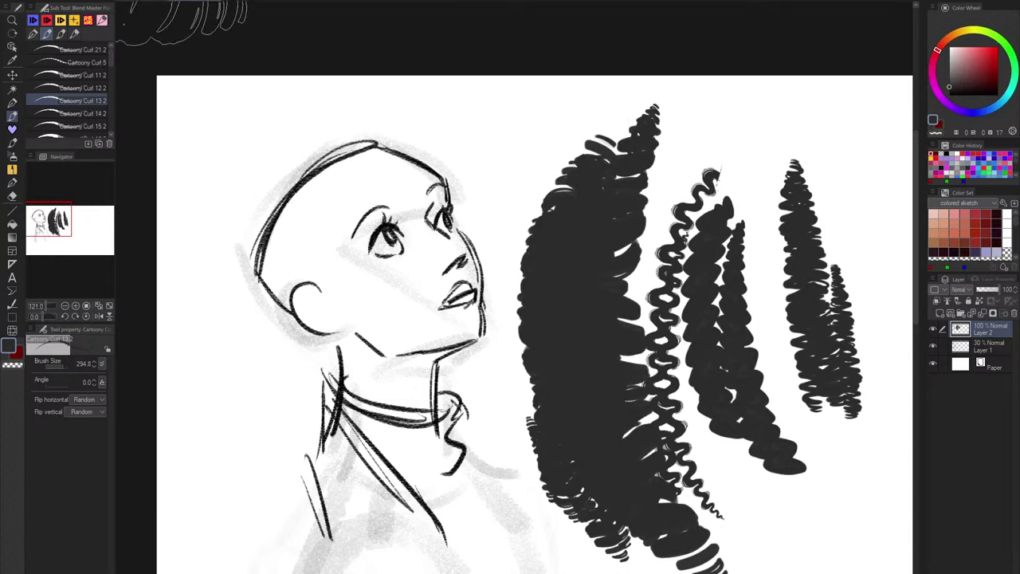
Step: Switch to the cat-eared girl illustration to view its line art
{"action": "left_click", "coordinate": [127, 2]}
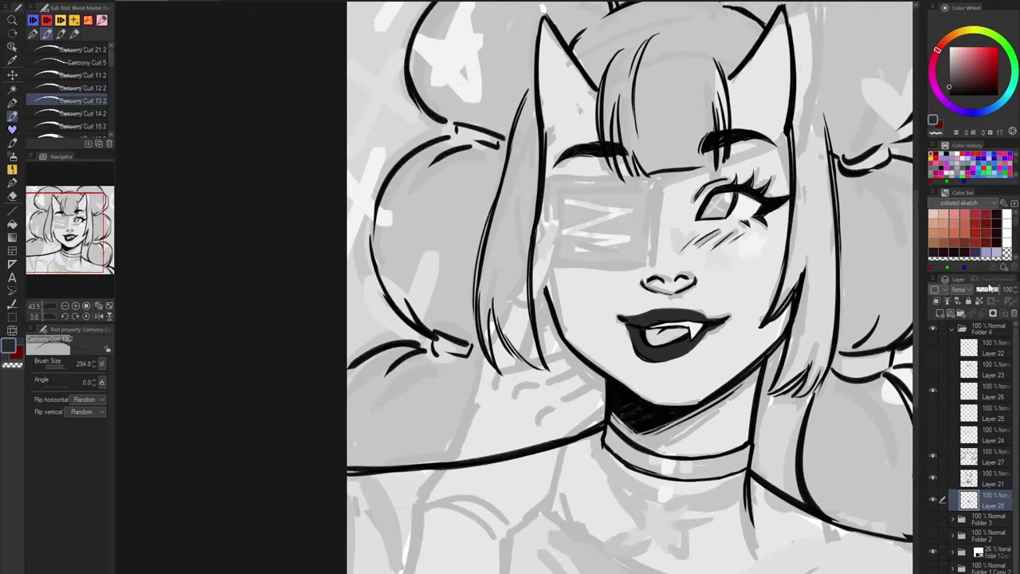
{"action": "left_click", "coordinate": [989, 288]}
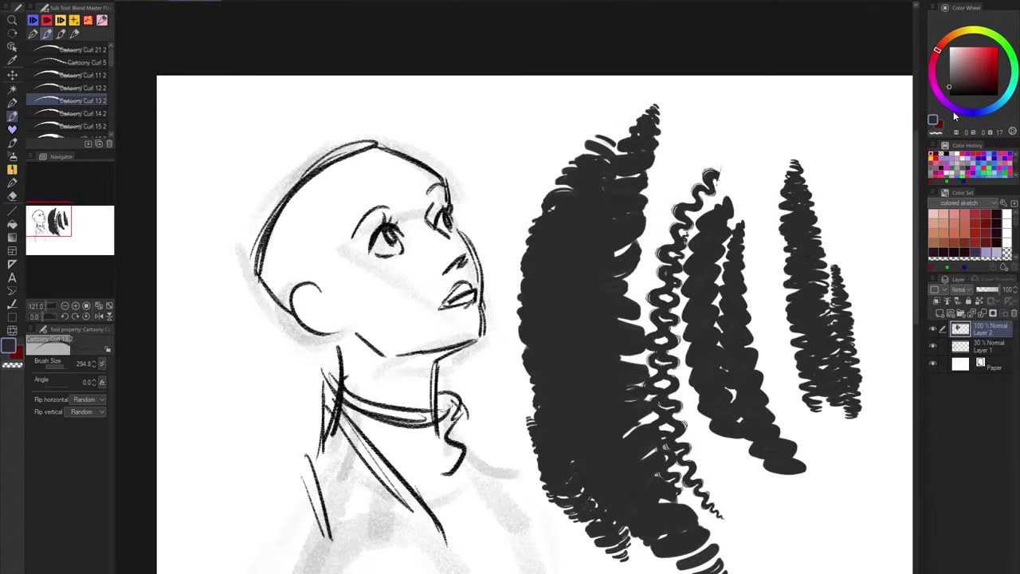
Step: Use black with Everything Brush 2 at size 85.1 to draw a wavy strand and a coiled strand below the curl samples
{"action": "left_click", "coordinate": [12, 89]}
{"action": "left_click", "coordinate": [12, 116]}
{"action": "left_click", "coordinate": [89, 21]}
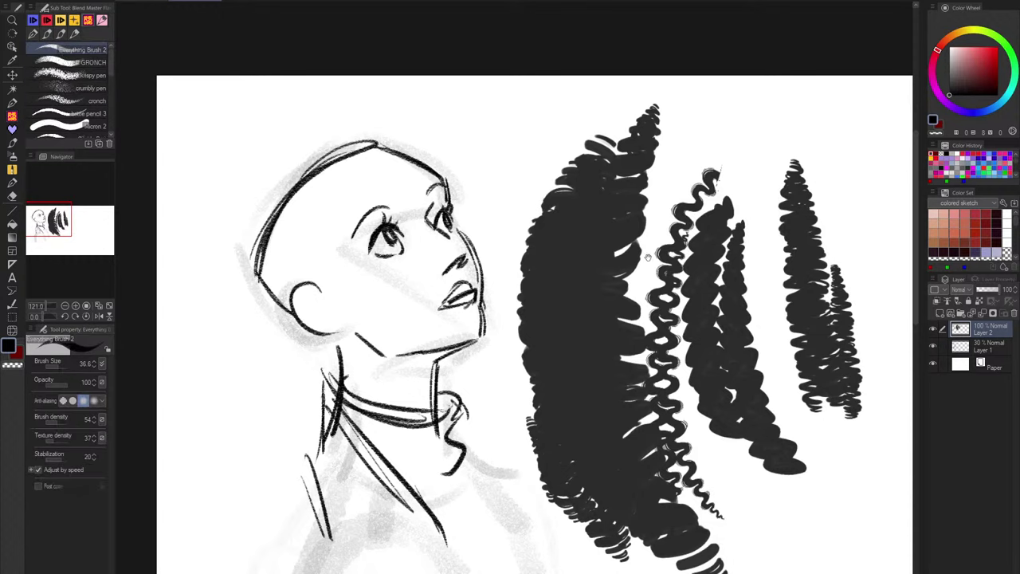
{"action": "left_click_drag", "start_coordinate": [648, 257], "coordinate": [737, 49]}
{"action": "mouse_move", "coordinate": [631, 406]}
{"action": "left_mouse_down"}
{"action": "mouse_move", "coordinate": [610, 257]}
{"action": "mouse_move", "coordinate": [516, 229]}
{"action": "left_mouse_up"}
{"action": "key", "text": "bracketright"}
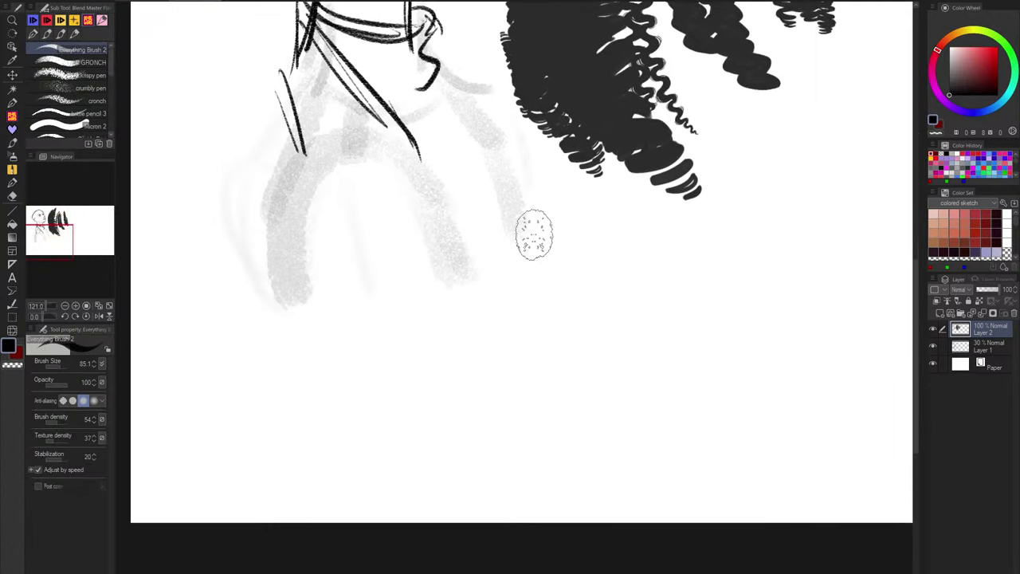
{"action": "mouse_move", "coordinate": [514, 182]}
{"action": "left_mouse_down"}
{"action": "mouse_move", "coordinate": [467, 289]}
{"action": "mouse_move", "coordinate": [483, 488]}
{"action": "mouse_move", "coordinate": [472, 275]}
{"action": "mouse_move", "coordinate": [485, 478]}
{"action": "mouse_move", "coordinate": [452, 501]}
{"action": "left_mouse_up"}
{"action": "key", "text": "ctrl+z"}
{"action": "mouse_move", "coordinate": [643, 236]}
{"action": "left_mouse_down"}
{"action": "mouse_move", "coordinate": [645, 394]}
{"action": "mouse_move", "coordinate": [625, 488]}
{"action": "mouse_move", "coordinate": [710, 507]}
{"action": "left_mouse_up"}
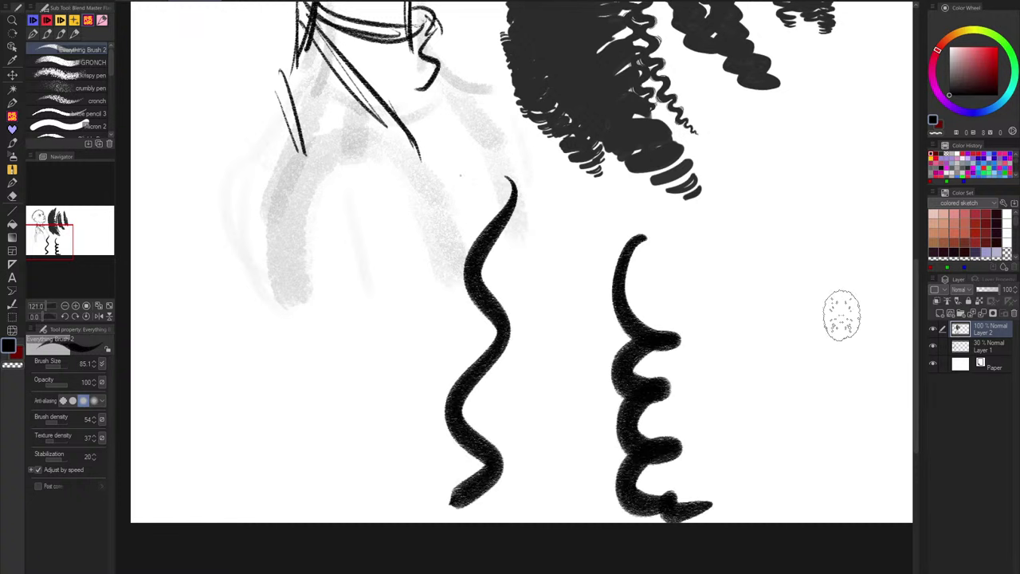
Step: Reduce the brush size to 53.1 and draw a simple smiling round head with two shoulder lines beside the coiled strand
{"action": "left_click_drag", "start_coordinate": [842, 316], "coordinate": [643, 369]}
{"action": "key", "text": "["}
{"action": "key", "text": "["}
{"action": "key", "text": "["}
{"action": "key", "text": "["}
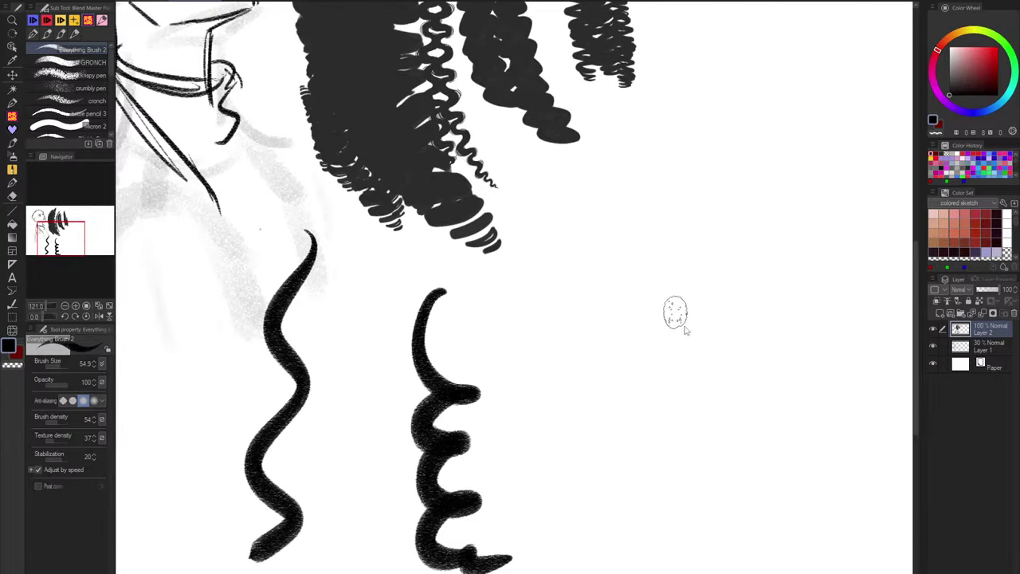
{"action": "mouse_move", "coordinate": [704, 264]}
{"action": "left_mouse_down"}
{"action": "mouse_move", "coordinate": [677, 344]}
{"action": "mouse_move", "coordinate": [696, 268]}
{"action": "left_mouse_up"}
{"action": "mouse_move", "coordinate": [708, 314]}
{"action": "left_mouse_down"}
{"action": "mouse_move", "coordinate": [709, 325]}
{"action": "mouse_move", "coordinate": [741, 324]}
{"action": "mouse_move", "coordinate": [745, 349]}
{"action": "left_mouse_up"}
{"action": "mouse_move", "coordinate": [721, 398]}
{"action": "left_mouse_down"}
{"action": "mouse_move", "coordinate": [619, 474]}
{"action": "mouse_move", "coordinate": [862, 441]}
{"action": "left_mouse_up"}
{"action": "mouse_move", "coordinate": [730, 259]}
{"action": "left_mouse_down"}
{"action": "mouse_move", "coordinate": [656, 296]}
{"action": "mouse_move", "coordinate": [631, 440]}
{"action": "mouse_move", "coordinate": [591, 484]}
{"action": "left_mouse_up"}
{"action": "mouse_move", "coordinate": [755, 275]}
{"action": "left_mouse_down"}
{"action": "mouse_move", "coordinate": [790, 274]}
{"action": "mouse_move", "coordinate": [833, 382]}
{"action": "mouse_move", "coordinate": [837, 450]}
{"action": "left_mouse_up"}
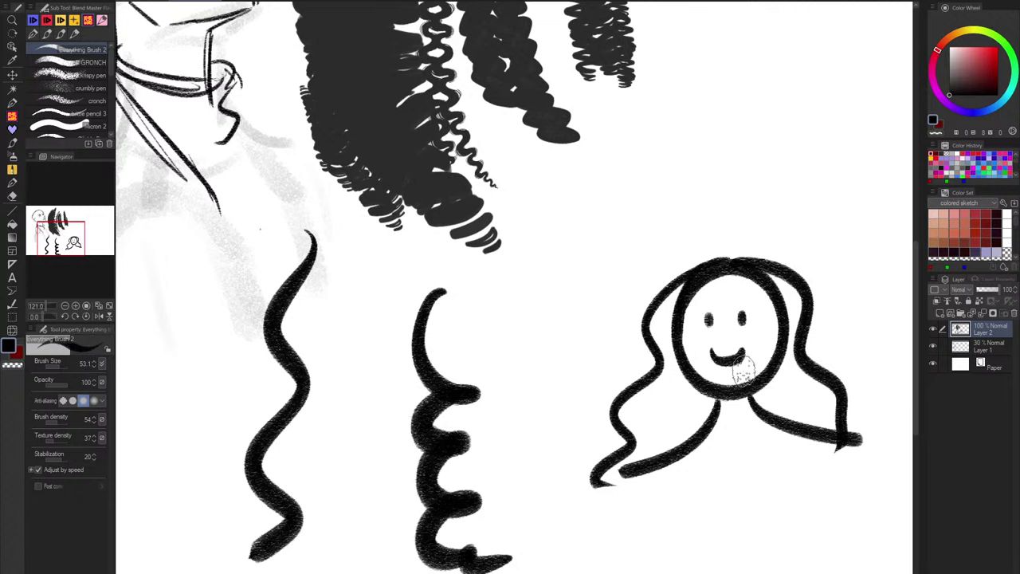
{"action": "key", "text": "ctrl+z"}
{"action": "key", "text": "ctrl+z"}
{"action": "mouse_move", "coordinate": [709, 267]}
{"action": "left_mouse_down"}
{"action": "mouse_move", "coordinate": [661, 319]}
{"action": "mouse_move", "coordinate": [653, 440]}
{"action": "left_mouse_up"}
{"action": "left_click_drag", "start_coordinate": [667, 307], "coordinate": [705, 490]}
{"action": "left_click_drag", "start_coordinate": [668, 355], "coordinate": [719, 464]}
{"action": "left_click_drag", "start_coordinate": [677, 381], "coordinate": [709, 444]}
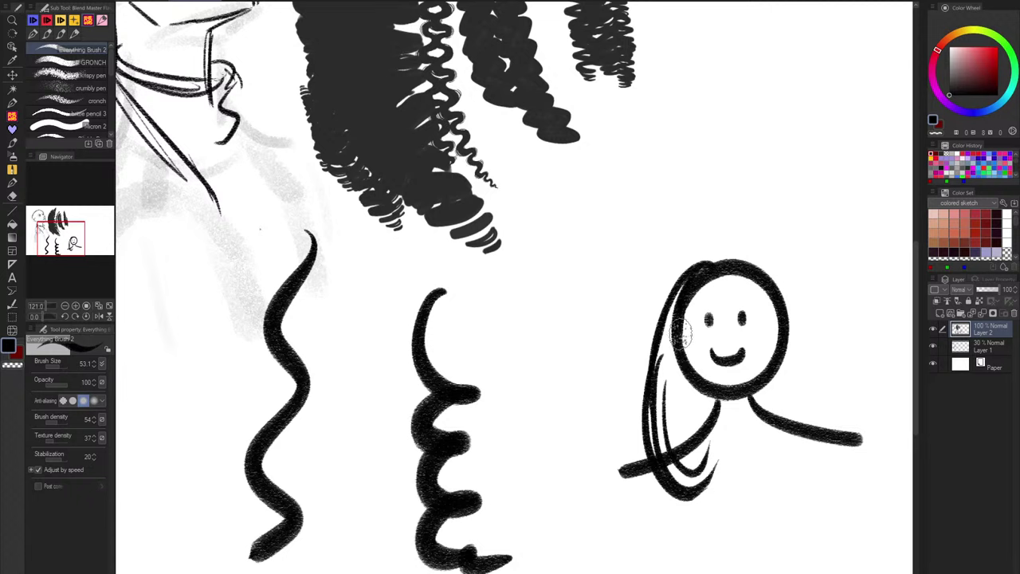
{"action": "key", "text": "ctrl+z"}
{"action": "key", "text": "ctrl+z"}
{"action": "key", "text": "ctrl+z"}
{"action": "key", "text": "ctrl+z"}
{"action": "mouse_move", "coordinate": [694, 268]}
{"action": "left_mouse_down"}
{"action": "mouse_move", "coordinate": [646, 376]}
{"action": "mouse_move", "coordinate": [652, 477]}
{"action": "left_mouse_up"}
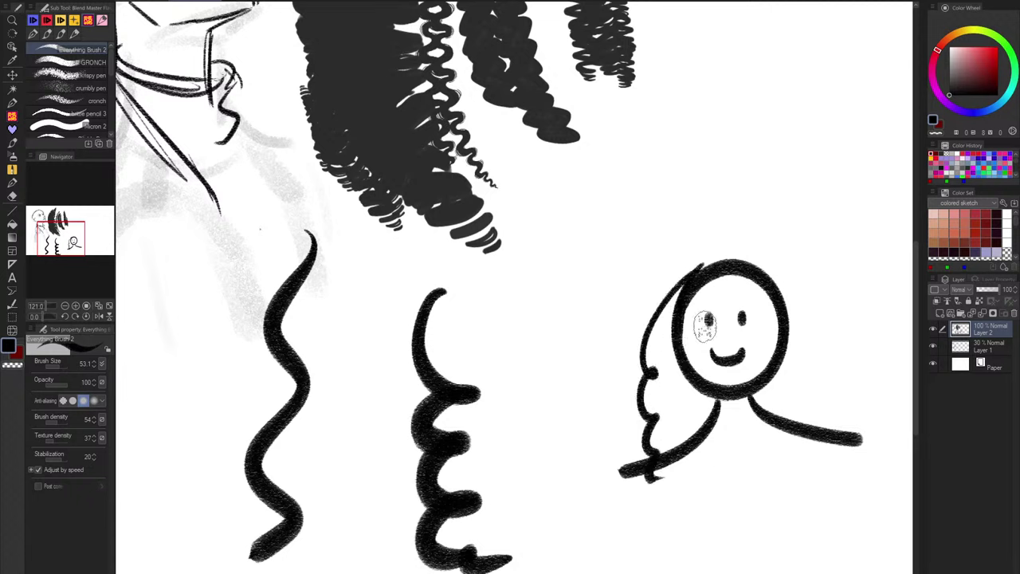
{"action": "key", "text": "ctrl+z"}
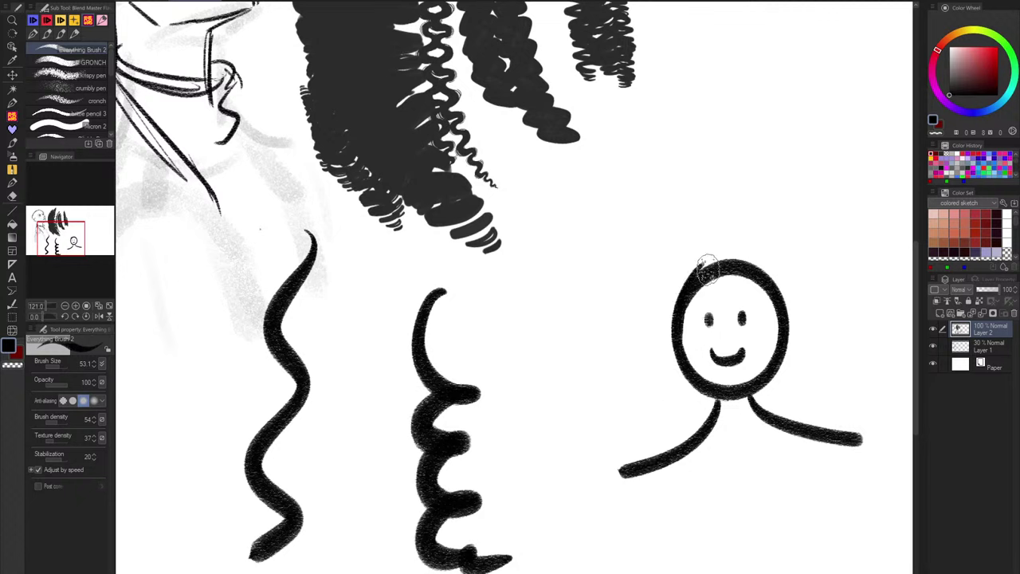
Step: Draw a wavy lock from the smiling head's crown down past one shoulder, ending in hooked curls
{"action": "mouse_move", "coordinate": [706, 266]}
{"action": "left_mouse_down"}
{"action": "mouse_move", "coordinate": [632, 370]}
{"action": "mouse_move", "coordinate": [636, 394]}
{"action": "left_mouse_up"}
{"action": "left_click_drag", "start_coordinate": [665, 315], "coordinate": [621, 433]}
{"action": "left_click_drag", "start_coordinate": [652, 401], "coordinate": [650, 452]}
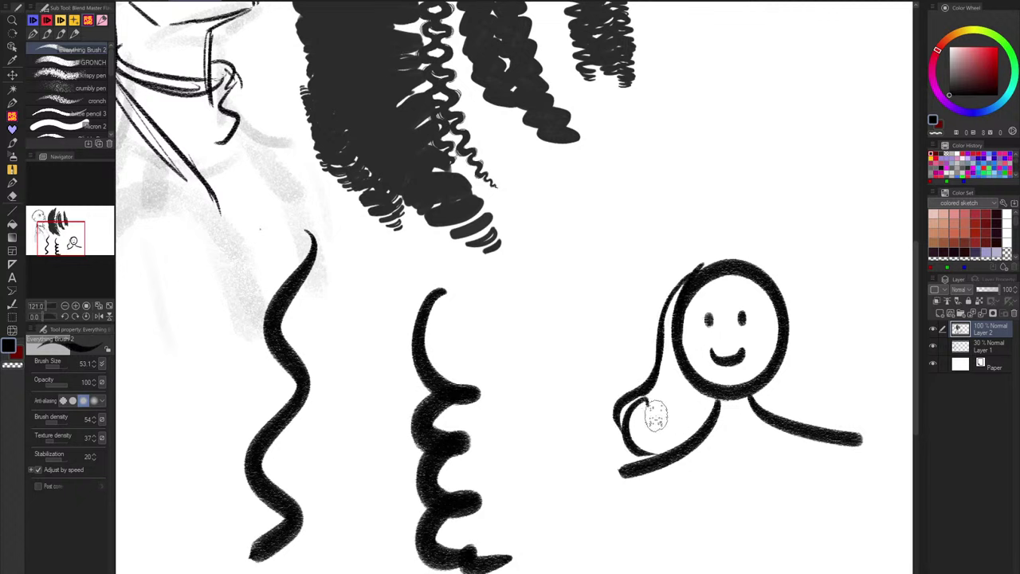
{"action": "key", "text": "ctrl+z"}
{"action": "mouse_move", "coordinate": [643, 404]}
{"action": "left_mouse_down"}
{"action": "mouse_move", "coordinate": [656, 458]}
{"action": "mouse_move", "coordinate": [648, 429]}
{"action": "mouse_move", "coordinate": [607, 456]}
{"action": "mouse_move", "coordinate": [626, 455]}
{"action": "mouse_move", "coordinate": [595, 500]}
{"action": "mouse_move", "coordinate": [594, 485]}
{"action": "mouse_move", "coordinate": [617, 522]}
{"action": "left_mouse_up"}
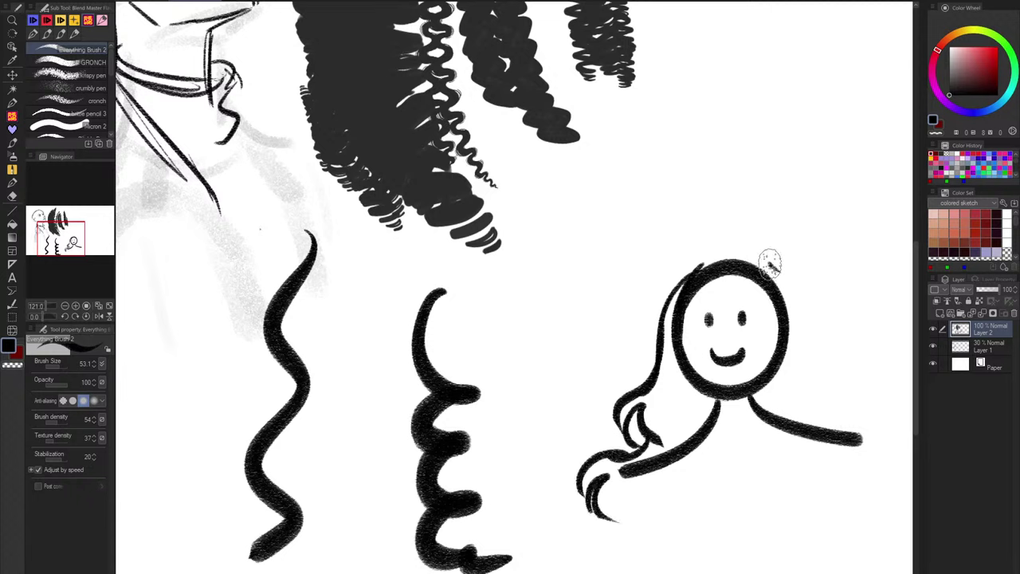
Step: Draw a matching wavy lock on the head's other side, with overlapping curled ends falling below the shoulder
{"action": "mouse_move", "coordinate": [770, 264]}
{"action": "left_mouse_down"}
{"action": "mouse_move", "coordinate": [805, 369]}
{"action": "mouse_move", "coordinate": [836, 397]}
{"action": "left_mouse_up"}
{"action": "mouse_move", "coordinate": [821, 351]}
{"action": "left_mouse_down"}
{"action": "mouse_move", "coordinate": [833, 387]}
{"action": "mouse_move", "coordinate": [787, 442]}
{"action": "mouse_move", "coordinate": [792, 401]}
{"action": "mouse_move", "coordinate": [799, 461]}
{"action": "mouse_move", "coordinate": [829, 468]}
{"action": "left_mouse_up"}
{"action": "left_click_drag", "start_coordinate": [798, 435], "coordinate": [848, 481]}
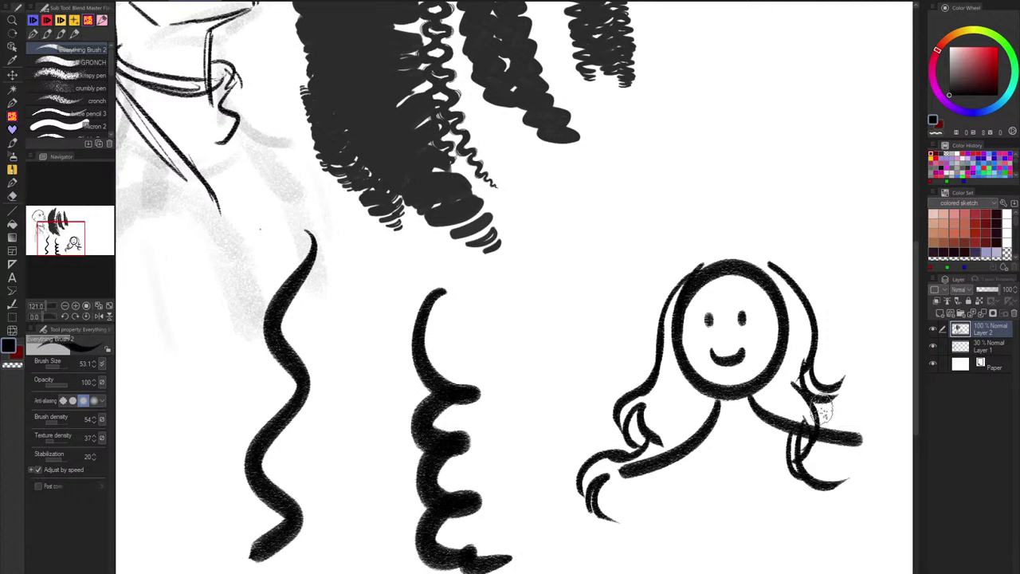
{"action": "mouse_move", "coordinate": [821, 410]}
{"action": "left_mouse_down"}
{"action": "mouse_move", "coordinate": [848, 470]}
{"action": "mouse_move", "coordinate": [853, 460]}
{"action": "mouse_move", "coordinate": [855, 487]}
{"action": "mouse_move", "coordinate": [864, 478]}
{"action": "mouse_move", "coordinate": [862, 538]}
{"action": "left_mouse_up"}
{"action": "left_click_drag", "start_coordinate": [829, 488], "coordinate": [847, 541]}
Step: Draw the outer and inner curves of a large wavy lock's upper bend in the empty area beside the curl samples
{"action": "scroll", "coordinate": [677, 319], "scroll_direction": "up", "scroll_amount": 10}
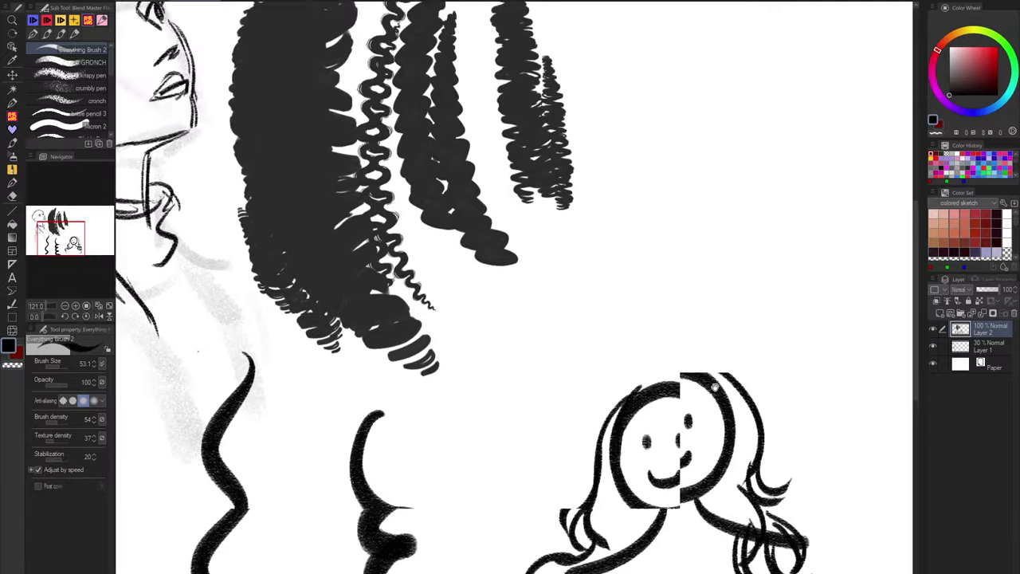
{"action": "mouse_move", "coordinate": [713, 142]}
{"action": "left_mouse_down"}
{"action": "mouse_move", "coordinate": [592, 239]}
{"action": "mouse_move", "coordinate": [647, 290]}
{"action": "left_mouse_up"}
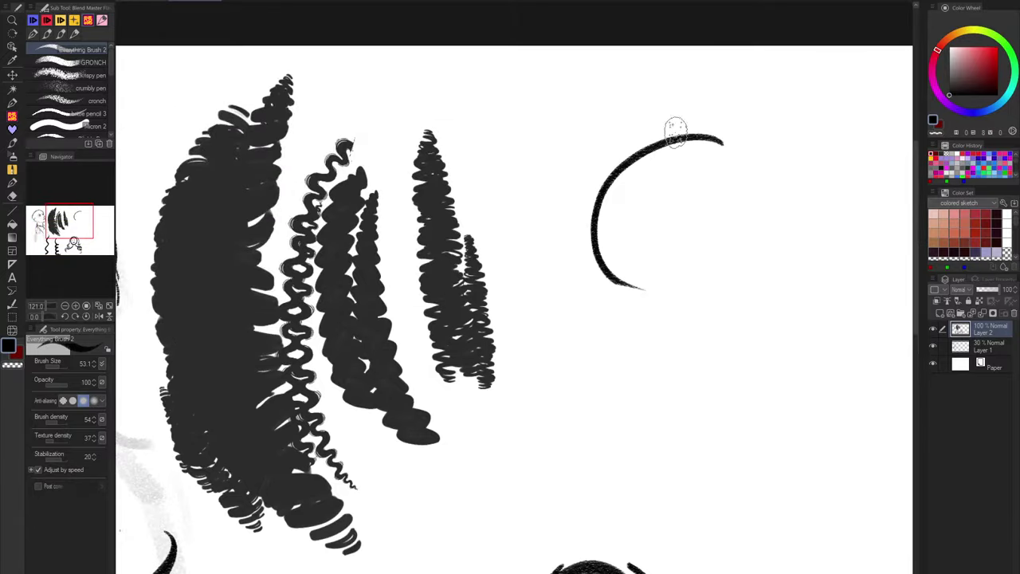
{"action": "key", "text": "ctrl+z"}
{"action": "left_click_drag", "start_coordinate": [712, 141], "coordinate": [601, 320]}
{"action": "mouse_move", "coordinate": [665, 195]}
{"action": "left_mouse_down"}
{"action": "mouse_move", "coordinate": [606, 292]}
{"action": "mouse_move", "coordinate": [630, 333]}
{"action": "left_mouse_up"}
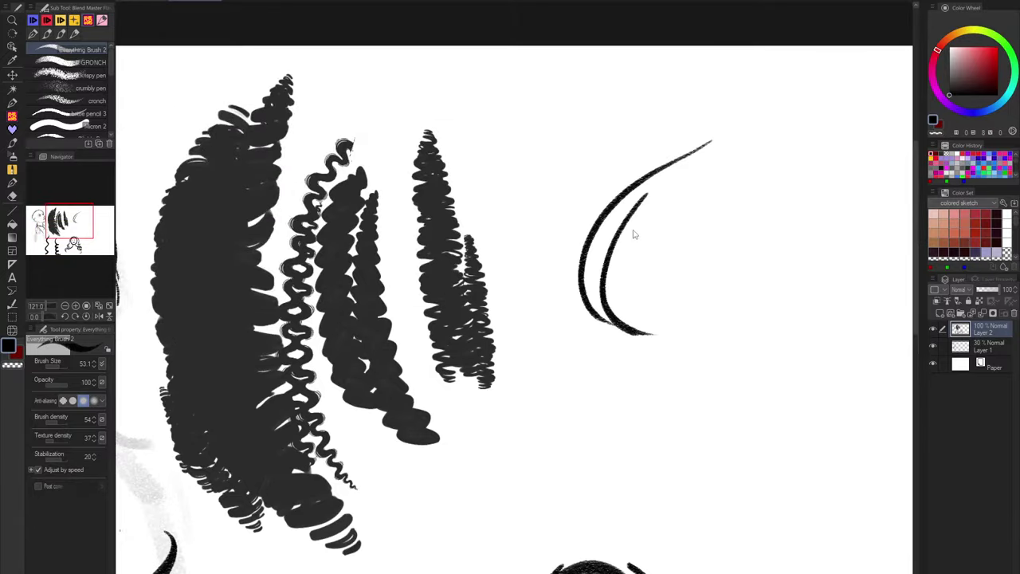
{"action": "key", "text": "ctrl+z"}
{"action": "mouse_move", "coordinate": [665, 194]}
{"action": "left_mouse_down"}
{"action": "mouse_move", "coordinate": [613, 326]}
{"action": "mouse_move", "coordinate": [651, 344]}
{"action": "left_mouse_up"}
Step: Add inner strands through the large wavy lock's upper bend and sweep several tapered strands into its lower bend
{"action": "mouse_move", "coordinate": [644, 207]}
{"action": "left_mouse_down"}
{"action": "mouse_move", "coordinate": [663, 432]}
{"action": "mouse_move", "coordinate": [627, 462]}
{"action": "left_mouse_up"}
{"action": "mouse_move", "coordinate": [655, 322]}
{"action": "left_mouse_down"}
{"action": "mouse_move", "coordinate": [665, 369]}
{"action": "mouse_move", "coordinate": [557, 483]}
{"action": "mouse_move", "coordinate": [525, 483]}
{"action": "left_mouse_up"}
{"action": "left_click_drag", "start_coordinate": [663, 297], "coordinate": [671, 384]}
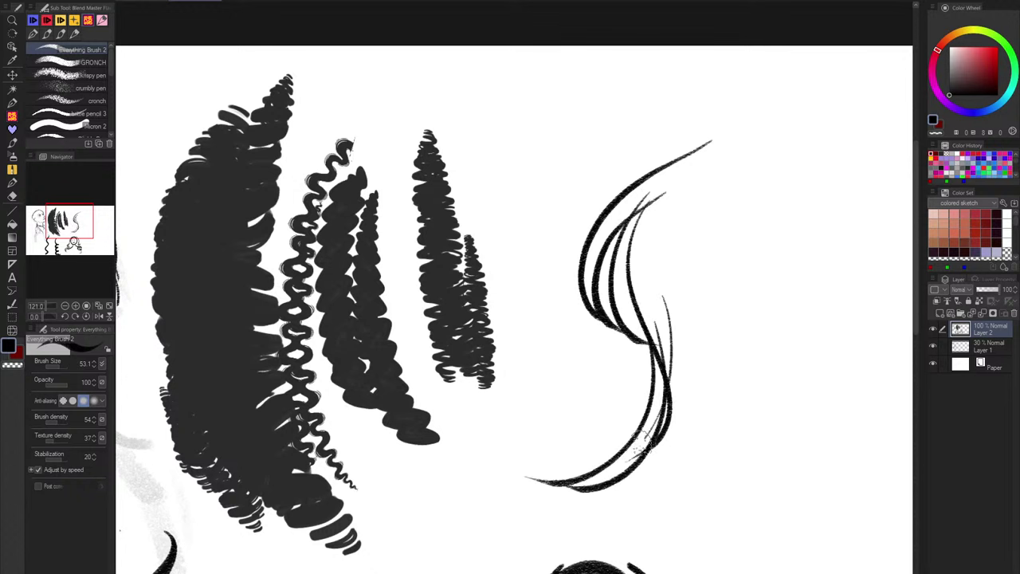
{"action": "left_click_drag", "start_coordinate": [648, 435], "coordinate": [461, 399]}
{"action": "left_click_drag", "start_coordinate": [651, 389], "coordinate": [538, 495]}
Step: Undo the last four strokes and redraw the lock's lower bend with tapered, overlapping strands
{"action": "key", "text": "ctrl+z"}
{"action": "key", "text": "ctrl+z"}
{"action": "key", "text": "ctrl+z"}
{"action": "key", "text": "ctrl+z"}
{"action": "mouse_move", "coordinate": [649, 335]}
{"action": "left_mouse_down"}
{"action": "mouse_move", "coordinate": [620, 450]}
{"action": "mouse_move", "coordinate": [543, 471]}
{"action": "left_mouse_up"}
{"action": "mouse_move", "coordinate": [655, 333]}
{"action": "left_mouse_down"}
{"action": "mouse_move", "coordinate": [642, 428]}
{"action": "mouse_move", "coordinate": [607, 462]}
{"action": "left_mouse_up"}
Step: Draw the wavy lock's opposite edge as a long doubled S-curve, with an inner strand in its lower bend
{"action": "mouse_move", "coordinate": [707, 173]}
{"action": "left_mouse_down"}
{"action": "mouse_move", "coordinate": [669, 136]}
{"action": "mouse_move", "coordinate": [663, 276]}
{"action": "left_mouse_up"}
{"action": "left_click_drag", "start_coordinate": [770, 154], "coordinate": [773, 162]}
{"action": "left_click_drag", "start_coordinate": [684, 138], "coordinate": [660, 416]}
{"action": "left_click_drag", "start_coordinate": [664, 257], "coordinate": [614, 462]}
{"action": "left_click_drag", "start_coordinate": [663, 310], "coordinate": [601, 459]}
Step: Draw a trailing tail of curved strands below the wavy lock and close the tip of its lower bend
{"action": "mouse_move", "coordinate": [650, 387]}
{"action": "left_mouse_down"}
{"action": "mouse_move", "coordinate": [621, 514]}
{"action": "mouse_move", "coordinate": [643, 539]}
{"action": "left_mouse_up"}
{"action": "mouse_move", "coordinate": [628, 424]}
{"action": "left_mouse_down"}
{"action": "mouse_move", "coordinate": [630, 492]}
{"action": "mouse_move", "coordinate": [737, 545]}
{"action": "left_mouse_up"}
{"action": "mouse_move", "coordinate": [592, 442]}
{"action": "left_mouse_down"}
{"action": "mouse_move", "coordinate": [633, 546]}
{"action": "mouse_move", "coordinate": [544, 469]}
{"action": "mouse_move", "coordinate": [483, 433]}
{"action": "left_mouse_up"}
{"action": "left_click_drag", "start_coordinate": [500, 439], "coordinate": [588, 447]}
{"action": "left_click_drag", "start_coordinate": [718, 326], "coordinate": [726, 343]}
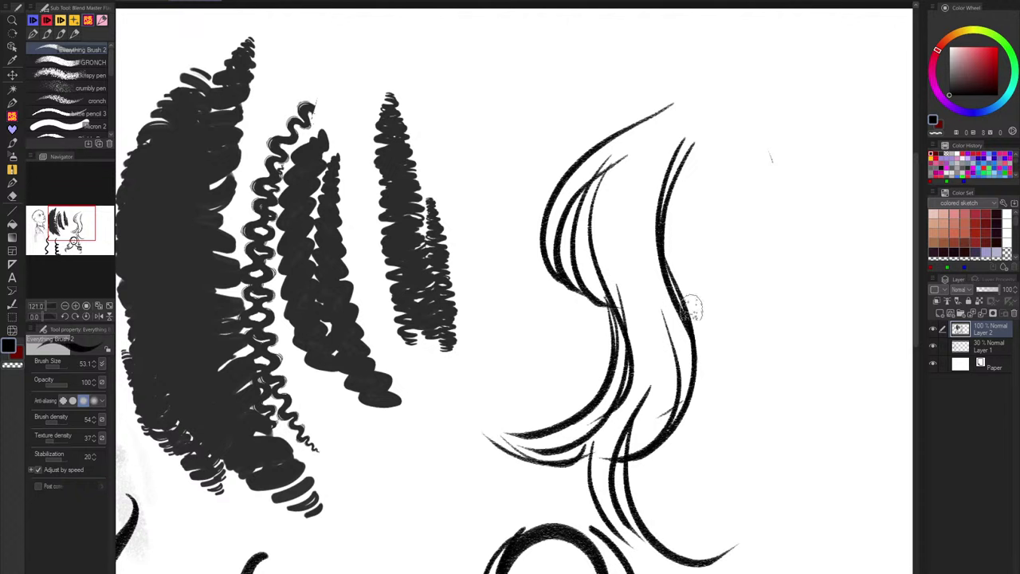
Step: Try to draw another lock from two long S-curves with a trailing tail in the empty area beside the first
{"action": "left_click_drag", "start_coordinate": [773, 203], "coordinate": [680, 193]}
{"action": "mouse_move", "coordinate": [683, 121]}
{"action": "left_mouse_down"}
{"action": "mouse_move", "coordinate": [725, 250]}
{"action": "mouse_move", "coordinate": [745, 504]}
{"action": "left_mouse_up"}
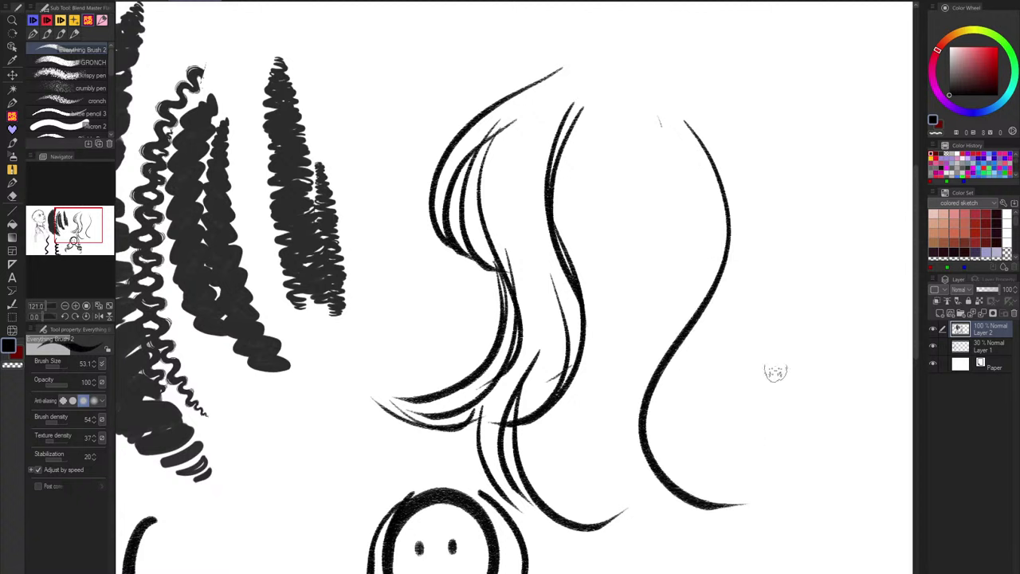
{"action": "mouse_move", "coordinate": [635, 94]}
{"action": "left_mouse_down"}
{"action": "mouse_move", "coordinate": [605, 409]}
{"action": "mouse_move", "coordinate": [618, 480]}
{"action": "mouse_move", "coordinate": [640, 266]}
{"action": "mouse_move", "coordinate": [622, 477]}
{"action": "left_mouse_up"}
{"action": "key", "text": "ctrl+z"}
{"action": "mouse_move", "coordinate": [603, 351]}
{"action": "left_mouse_down"}
{"action": "mouse_move", "coordinate": [683, 526]}
{"action": "mouse_move", "coordinate": [663, 572]}
{"action": "left_mouse_up"}
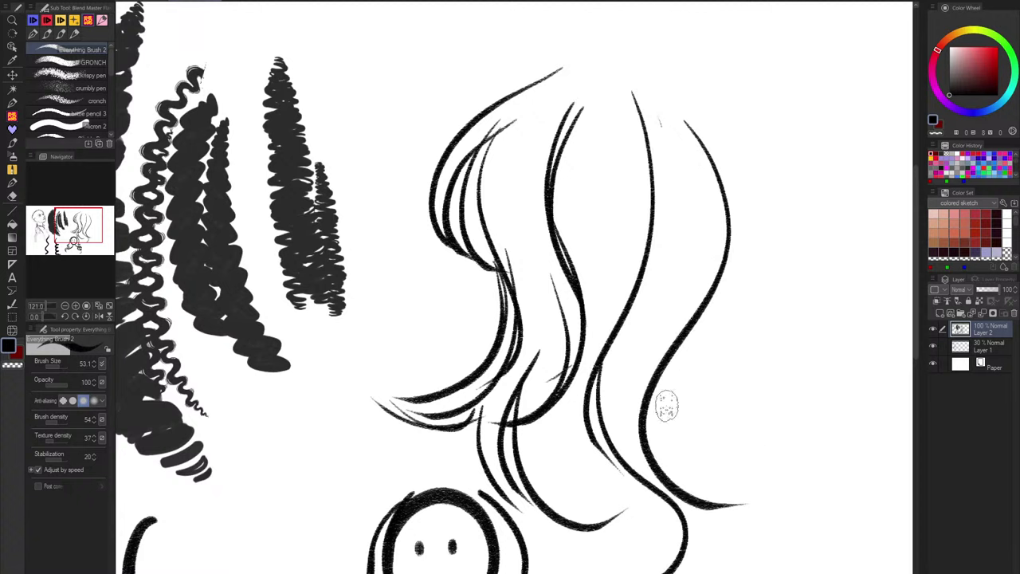
{"action": "key", "text": "ctrl+z"}
{"action": "mouse_move", "coordinate": [717, 321]}
{"action": "left_mouse_down"}
{"action": "mouse_move", "coordinate": [706, 193]}
{"action": "mouse_move", "coordinate": [715, 201]}
{"action": "left_mouse_up"}
{"action": "key", "text": "ctrl+z"}
{"action": "scroll", "coordinate": [699, 375], "scroll_direction": "down", "scroll_amount": 1}
{"action": "key", "text": "ctrl+z"}
{"action": "key", "text": "ctrl+z"}
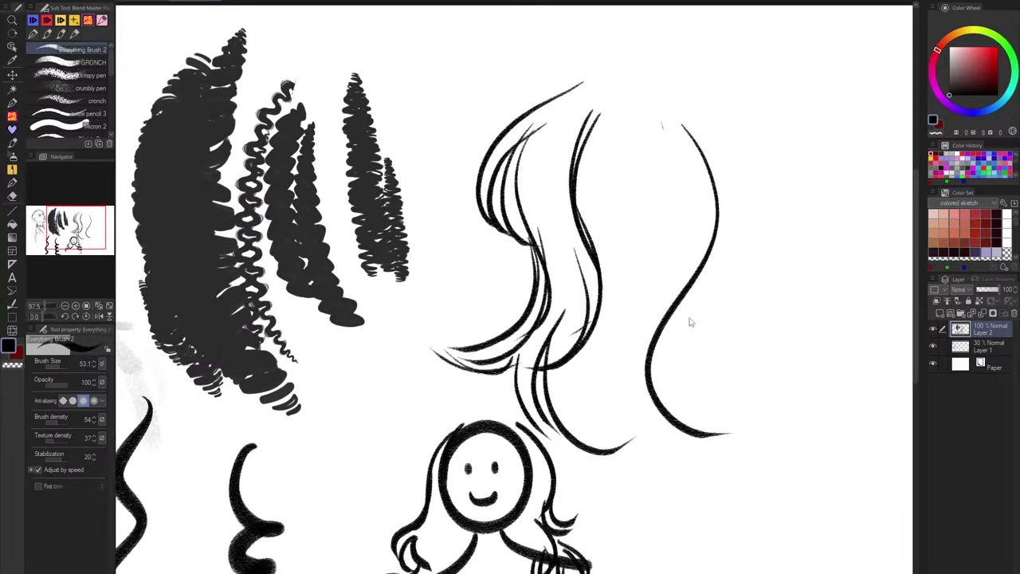
Step: Add inner strands and a bulging outer curl to the wavy lock's lower half
{"action": "mouse_move", "coordinate": [572, 243]}
{"action": "left_mouse_down"}
{"action": "mouse_move", "coordinate": [542, 355]}
{"action": "mouse_move", "coordinate": [560, 343]}
{"action": "left_mouse_up"}
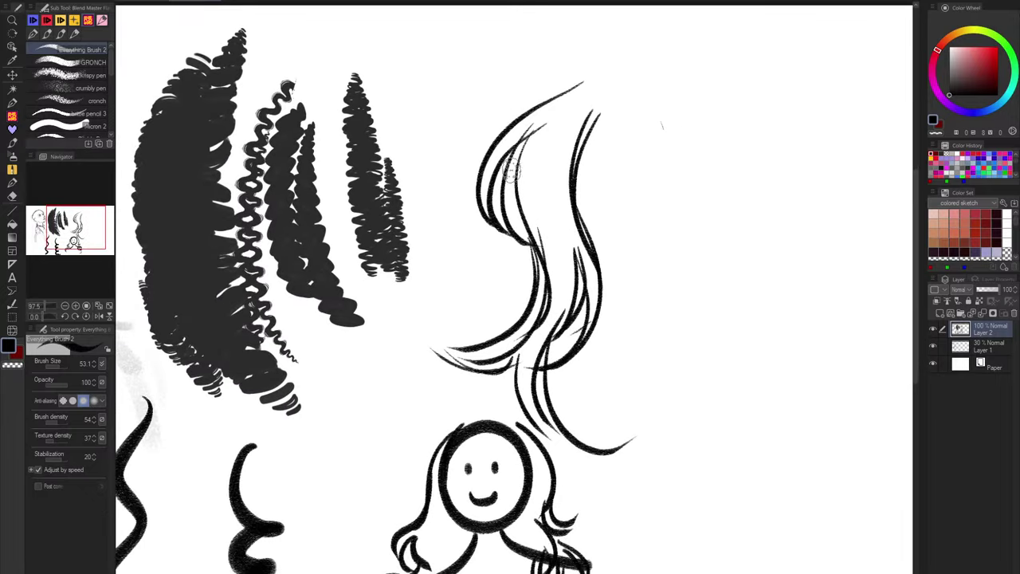
{"action": "left_click_drag", "start_coordinate": [590, 227], "coordinate": [599, 360]}
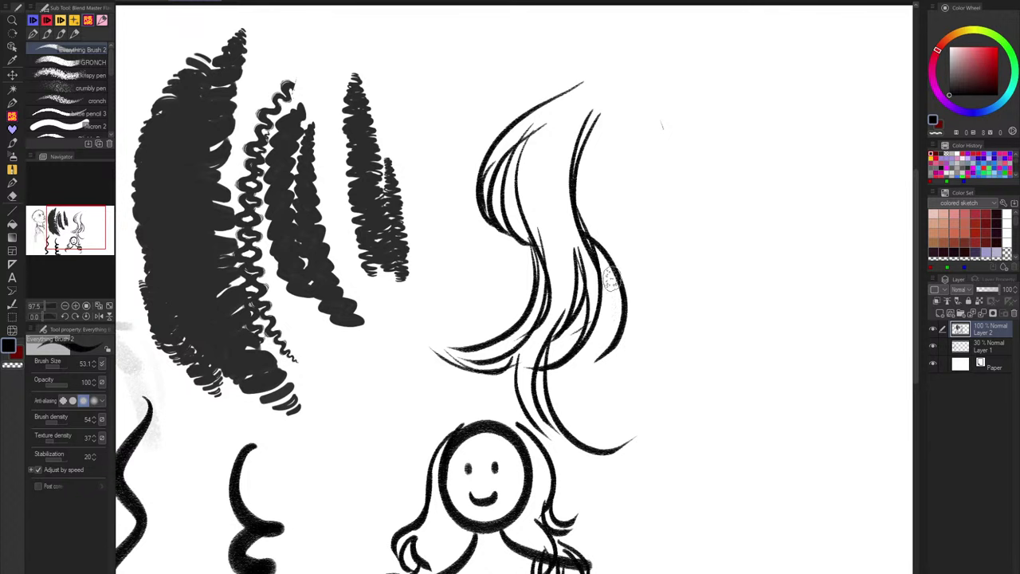
{"action": "left_click_drag", "start_coordinate": [514, 350], "coordinate": [432, 306]}
{"action": "key", "text": "ctrl+z"}
{"action": "left_click_drag", "start_coordinate": [786, 273], "coordinate": [671, 235]}
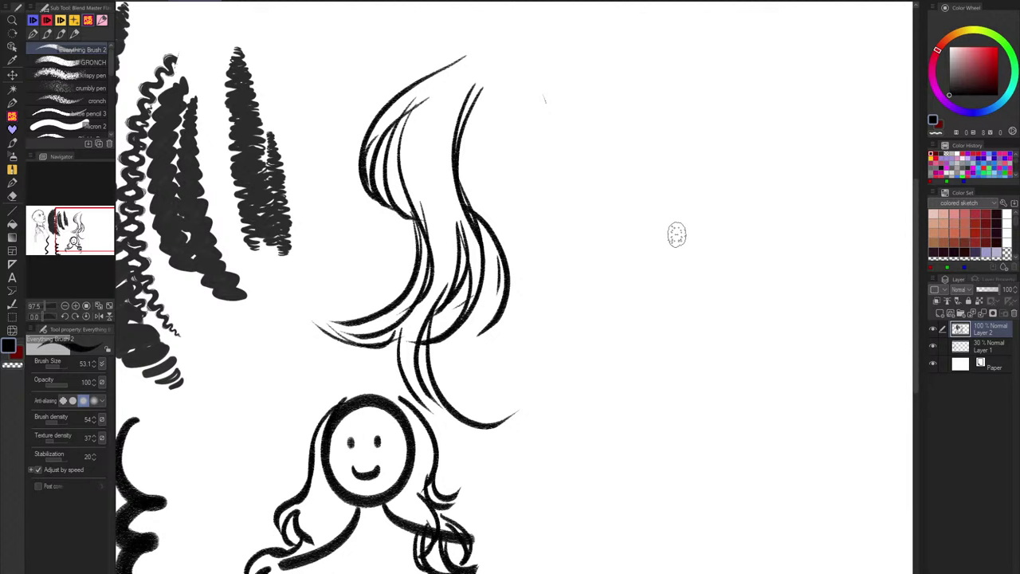
Step: Return to the cat-eared girl illustration and toggle the visibility of Layers 23 and 22 to check their contents
{"action": "left_click", "coordinate": [143, 2]}
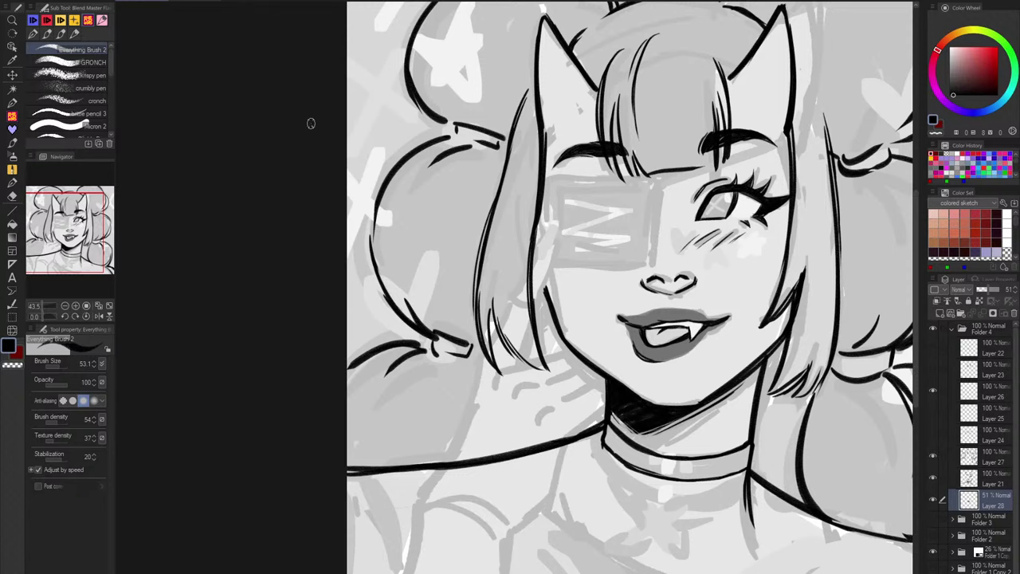
{"action": "scroll", "coordinate": [523, 89], "scroll_direction": "down", "scroll_amount": 2}
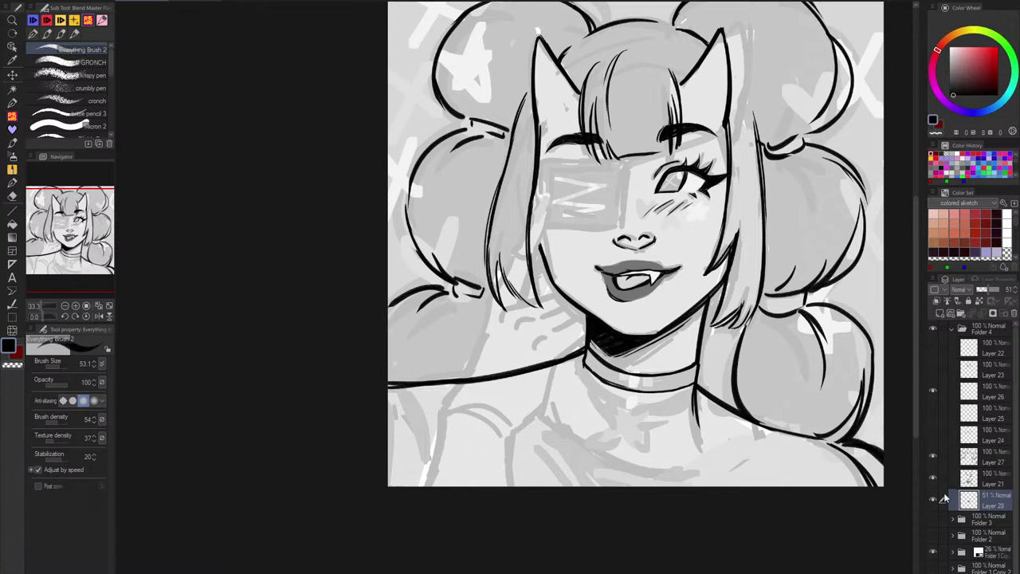
{"action": "left_click_drag", "start_coordinate": [721, 243], "coordinate": [645, 330]}
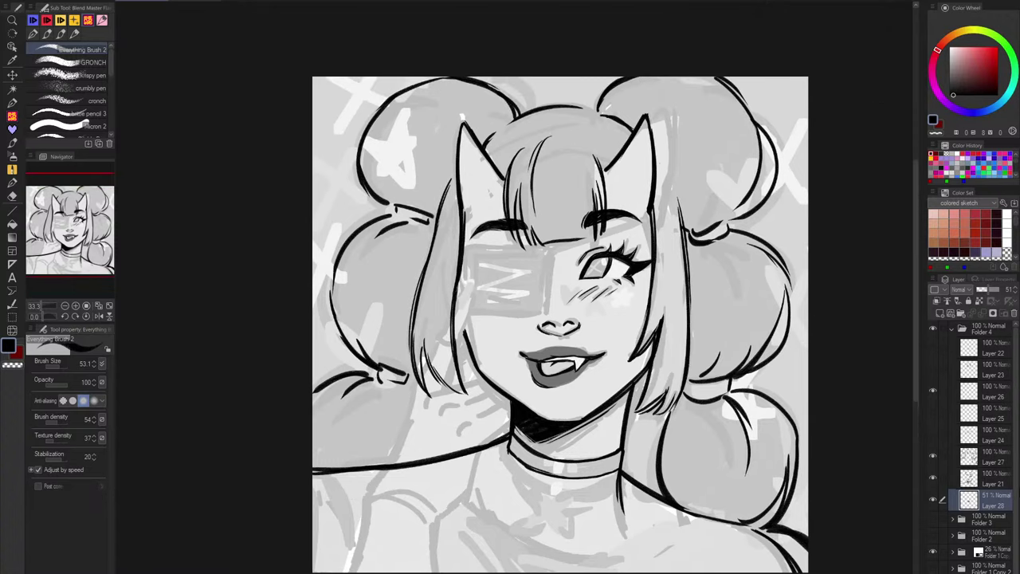
{"action": "left_click", "coordinate": [933, 369]}
{"action": "left_click", "coordinate": [933, 369]}
{"action": "left_click", "coordinate": [934, 346]}
{"action": "left_click", "coordinate": [933, 346]}
{"action": "left_click", "coordinate": [933, 346]}
{"action": "left_click", "coordinate": [933, 346]}
Step: Try to draw a curved neckline across the girl's chest on Layer 28
{"action": "mouse_move", "coordinate": [424, 472]}
{"action": "left_mouse_down"}
{"action": "mouse_move", "coordinate": [705, 532]}
{"action": "mouse_move", "coordinate": [717, 526]}
{"action": "mouse_move", "coordinate": [455, 499]}
{"action": "mouse_move", "coordinate": [437, 472]}
{"action": "left_mouse_up"}
{"action": "key", "text": "ctrl+z"}
{"action": "left_click_drag", "start_coordinate": [482, 516], "coordinate": [510, 529]}
{"action": "key", "text": "ctrl+z"}
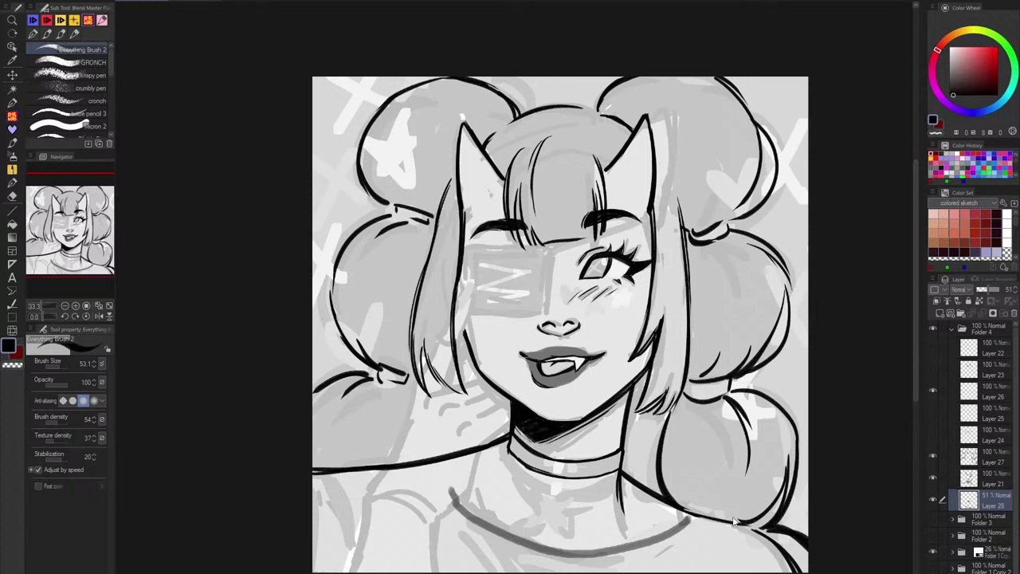
{"action": "key", "text": "ctrl+z"}
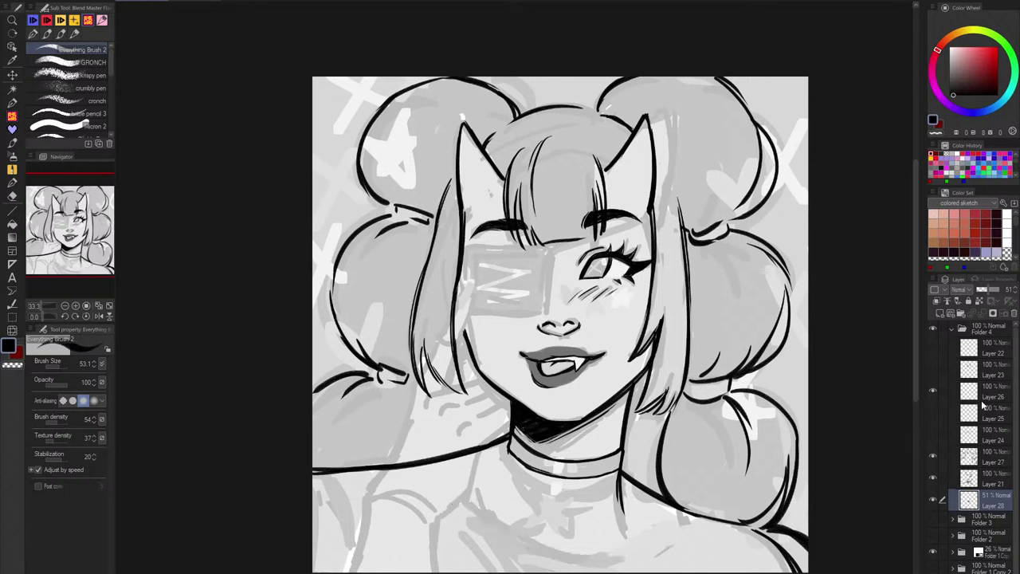
Step: Check Layers 26 and 21 and toggle Folder 4's visibility to compare the line art with the sketch
{"action": "left_click", "coordinate": [968, 392]}
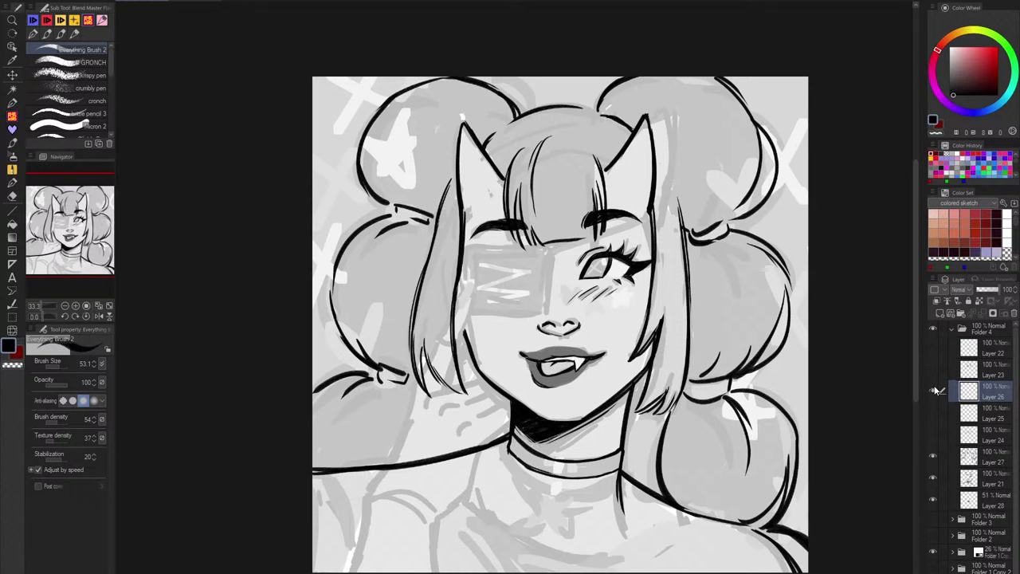
{"action": "left_click", "coordinate": [935, 392]}
{"action": "left_click", "coordinate": [932, 329]}
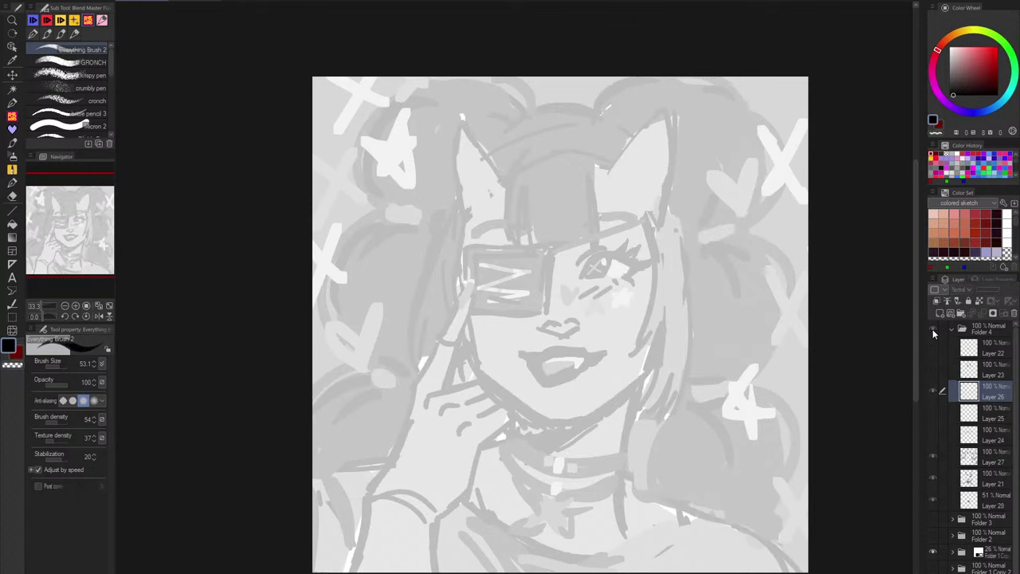
{"action": "left_click", "coordinate": [932, 329]}
{"action": "left_click", "coordinate": [933, 329]}
{"action": "left_click", "coordinate": [934, 329]}
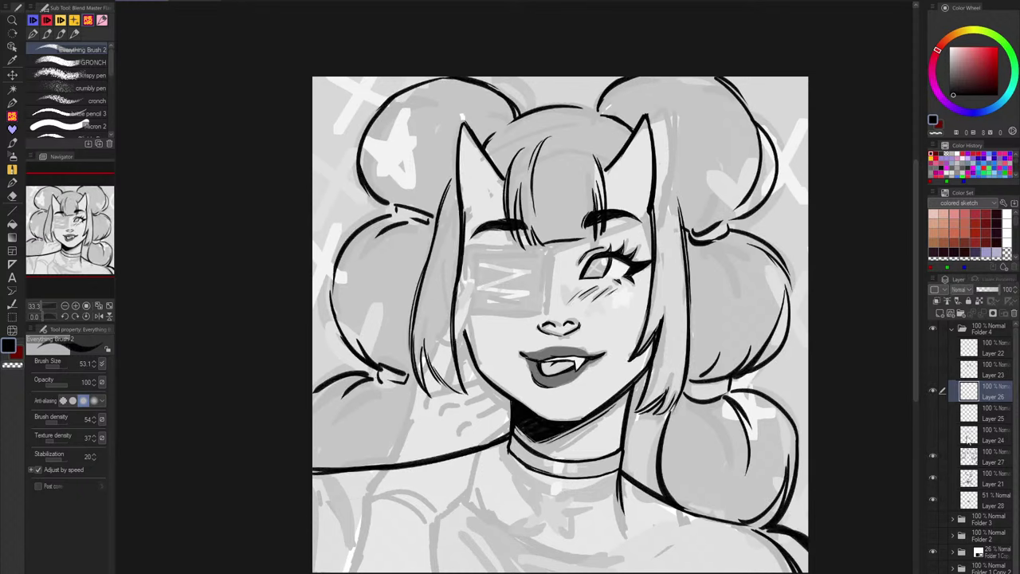
{"action": "left_click", "coordinate": [1001, 483]}
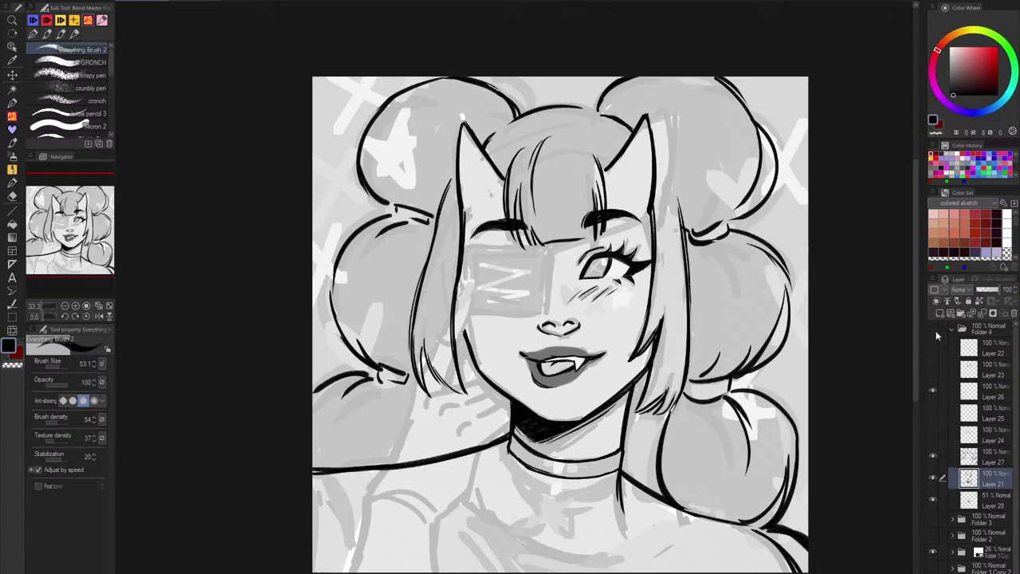
{"action": "left_click", "coordinate": [934, 329]}
{"action": "left_click", "coordinate": [934, 329]}
{"action": "left_click", "coordinate": [934, 330]}
{"action": "left_click", "coordinate": [934, 329]}
Step: Raise Layer 28's opacity to 100% and check the darker lip fill against the sketch
{"action": "left_click", "coordinate": [988, 502]}
{"action": "scroll", "coordinate": [593, 353], "scroll_direction": "up", "scroll_amount": 5}
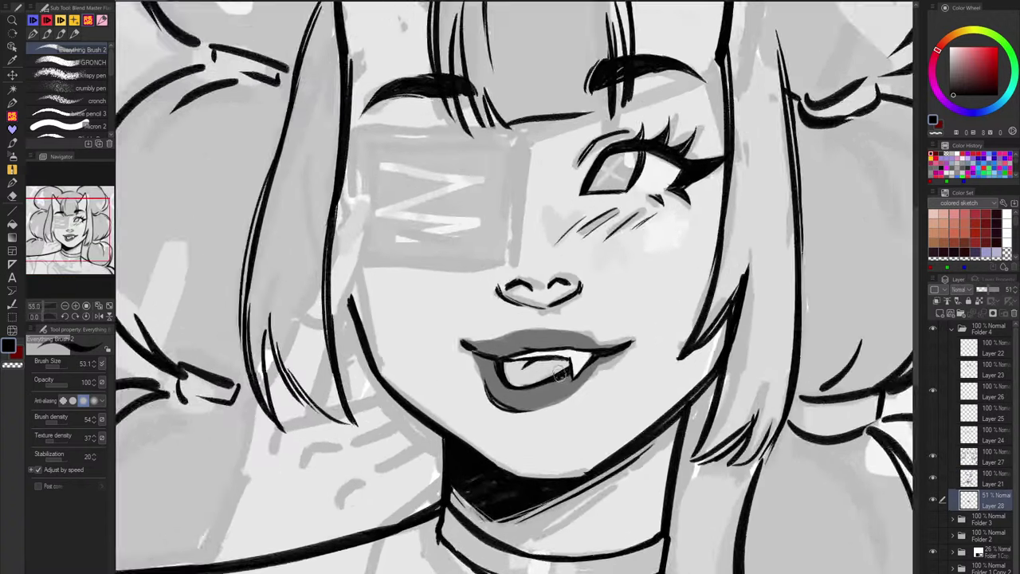
{"action": "left_click_drag", "start_coordinate": [995, 295], "coordinate": [1005, 292]}
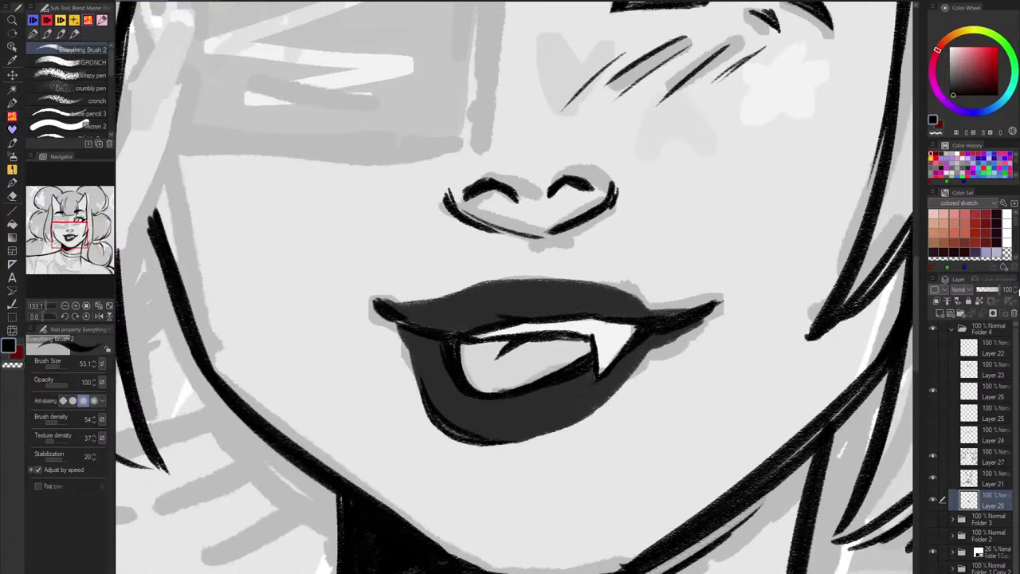
{"action": "key", "text": "c"}
{"action": "key", "text": "ctrl+0"}
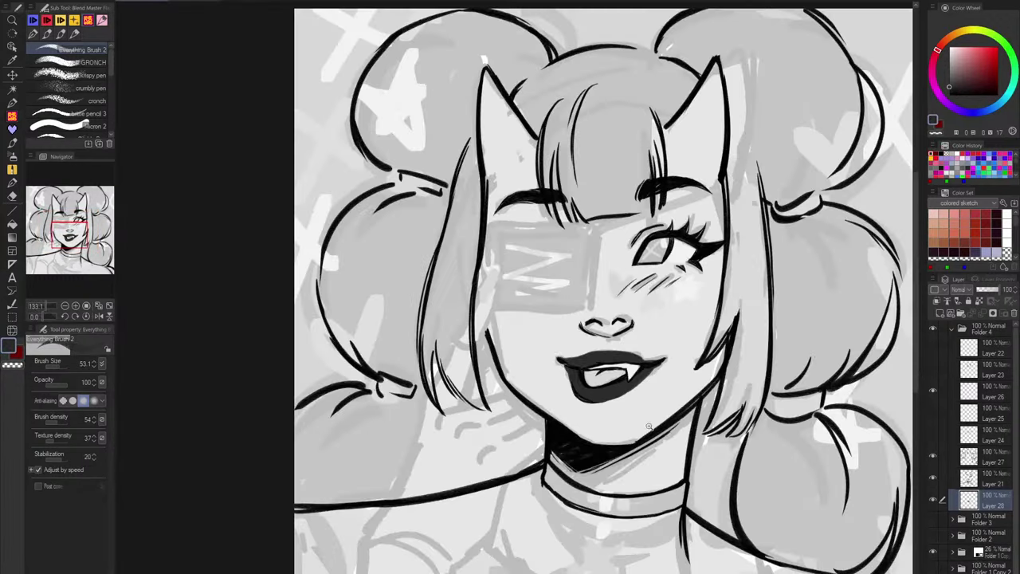
{"action": "left_click", "coordinate": [934, 329]}
{"action": "left_click", "coordinate": [936, 330]}
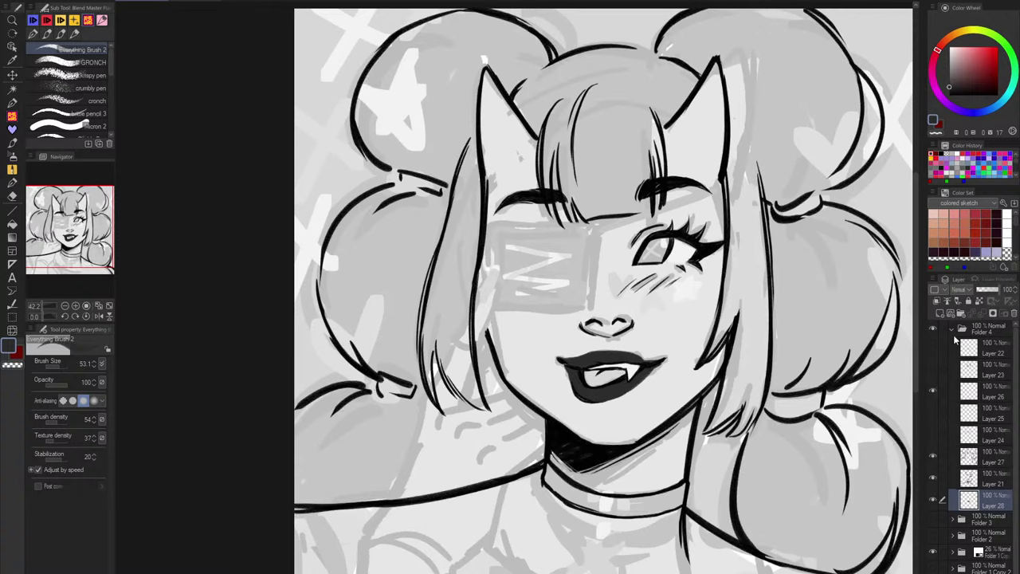
Step: Trim the lower lip's fill on Layer 28 and erase the lip's outer outline on Layer 21 with transparent colour
{"action": "key", "text": "c"}
{"action": "left_click_drag", "start_coordinate": [571, 373], "coordinate": [590, 410]}
{"action": "scroll", "coordinate": [590, 409], "scroll_direction": "up", "scroll_amount": 3}
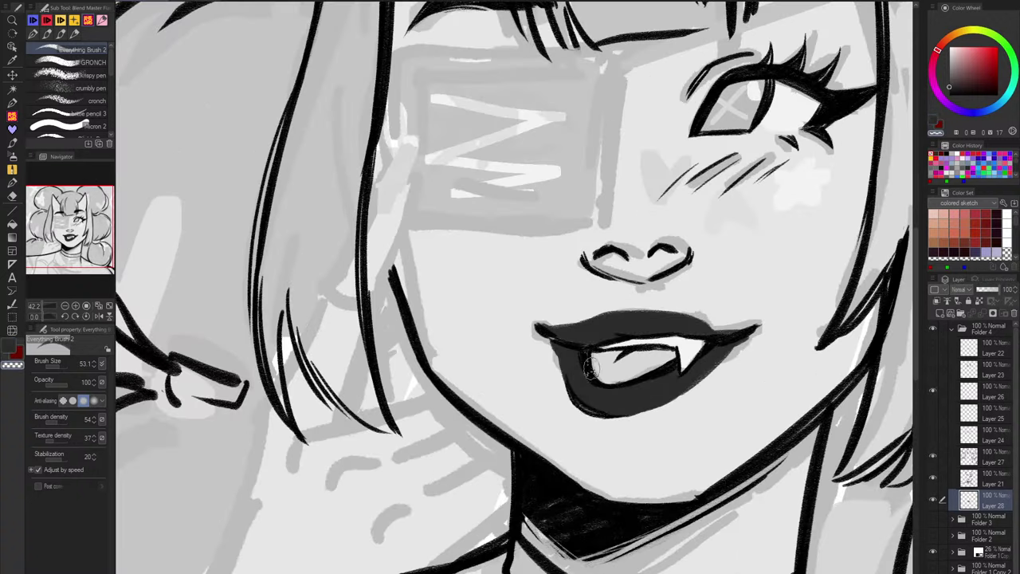
{"action": "left_click", "coordinate": [992, 485]}
{"action": "key", "text": "c"}
{"action": "left_click_drag", "start_coordinate": [551, 368], "coordinate": [640, 418]}
{"action": "key", "text": "ctrl+z"}
{"action": "key", "text": "c"}
{"action": "left_click_drag", "start_coordinate": [561, 400], "coordinate": [588, 412]}
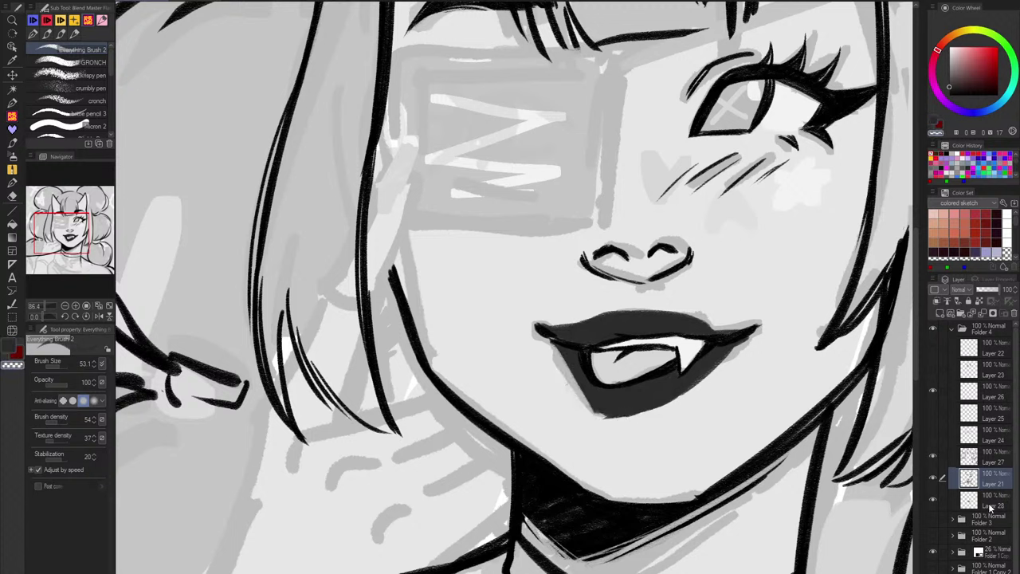
Step: Repaint and trim the lower lip's bottom edge on Layer 28, and compare the line art with the sketch
{"action": "left_click", "coordinate": [992, 505]}
{"action": "key", "text": "c"}
{"action": "mouse_move", "coordinate": [555, 344]}
{"action": "left_mouse_down"}
{"action": "mouse_move", "coordinate": [582, 389]}
{"action": "mouse_move", "coordinate": [547, 337]}
{"action": "left_mouse_up"}
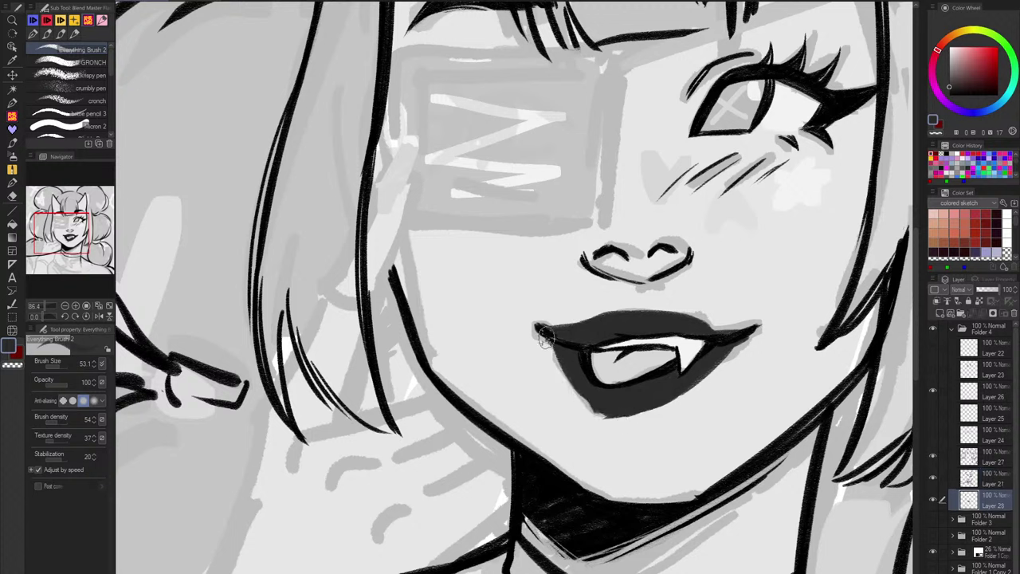
{"action": "key", "text": "c"}
{"action": "left_click_drag", "start_coordinate": [588, 405], "coordinate": [666, 414]}
{"action": "key", "text": "c"}
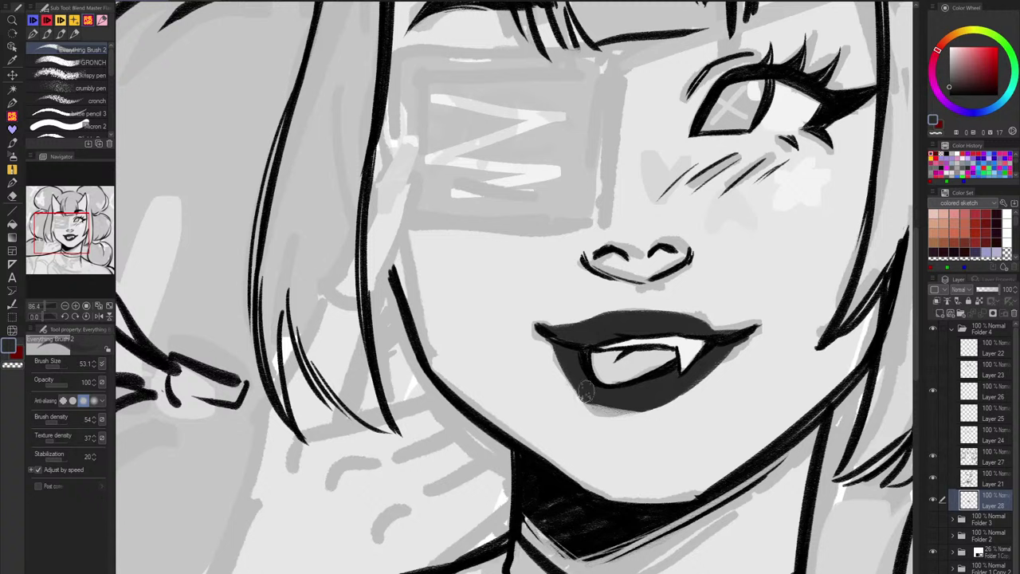
{"action": "key", "text": "c"}
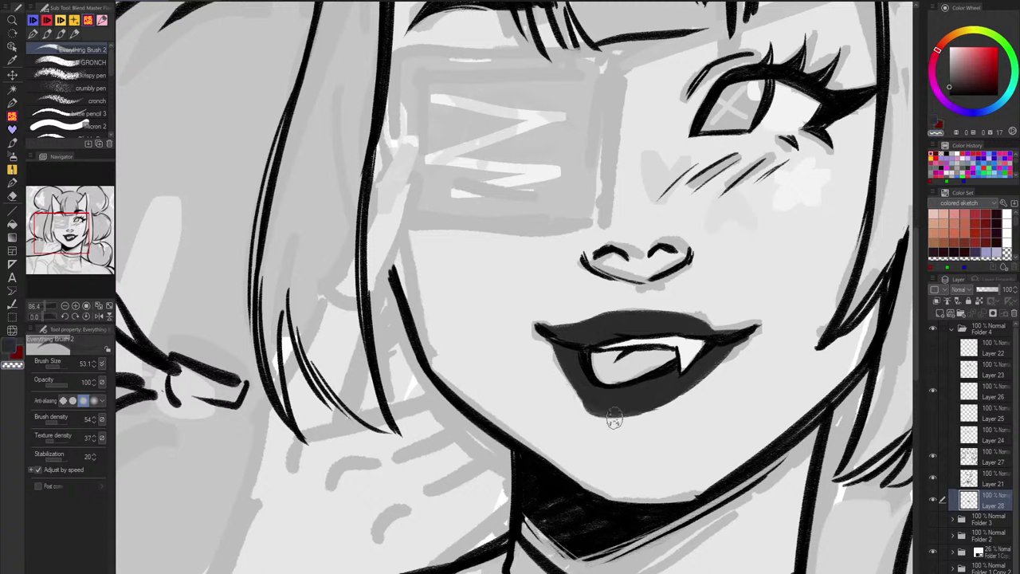
{"action": "key", "text": "c"}
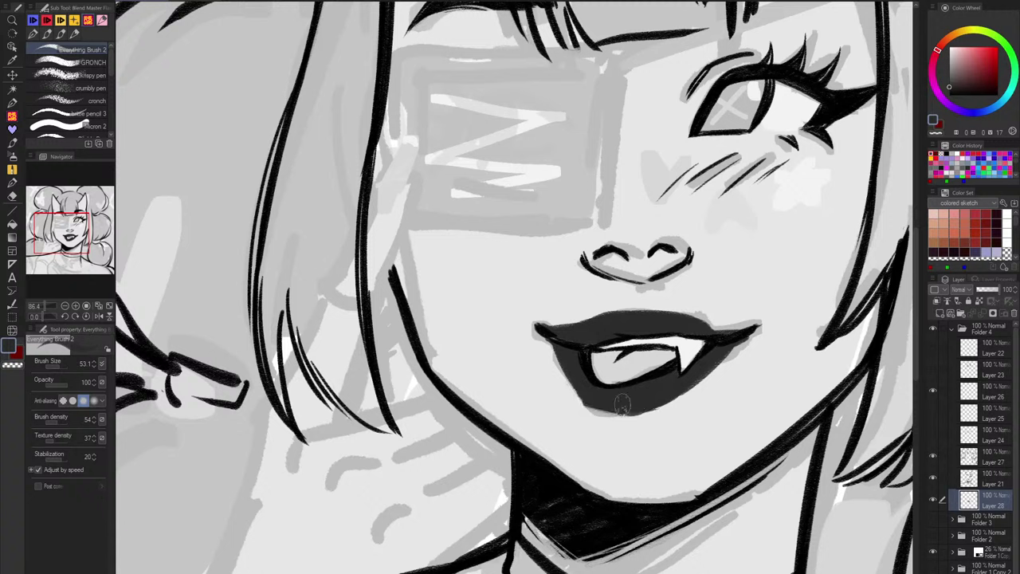
{"action": "key", "text": "c"}
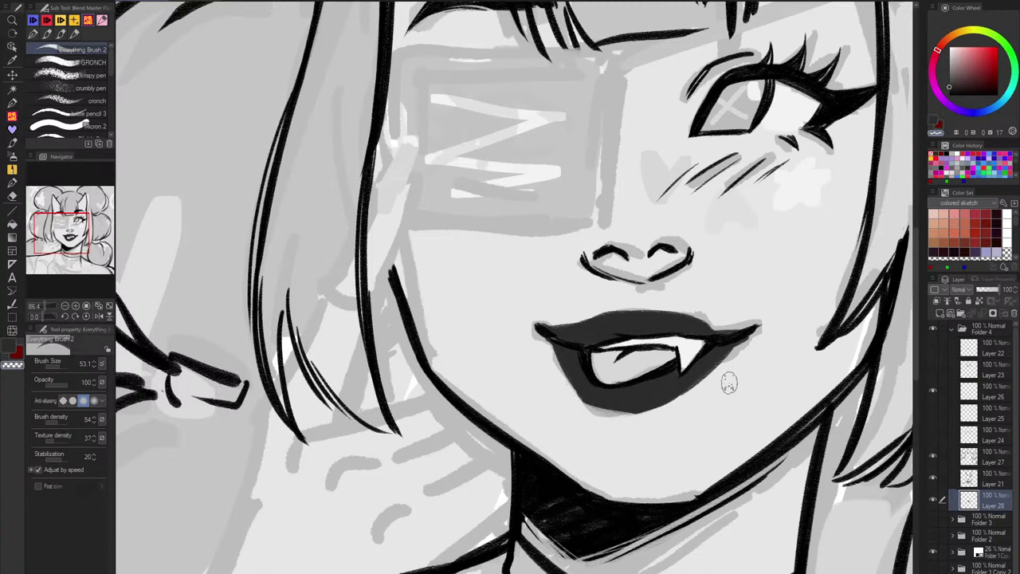
{"action": "key", "text": "c"}
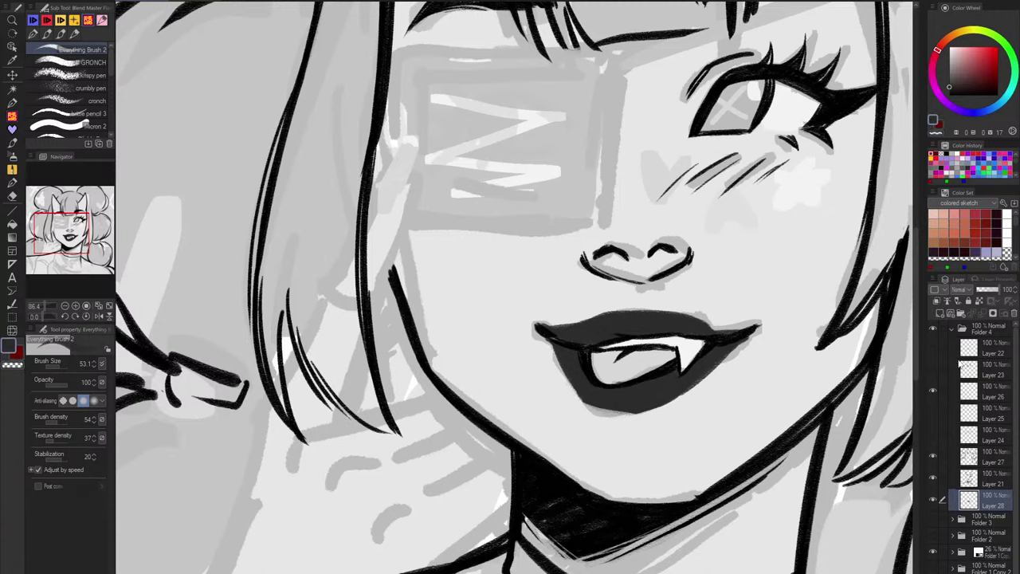
{"action": "scroll", "coordinate": [753, 386], "scroll_direction": "down", "scroll_amount": 5}
{"action": "left_click", "coordinate": [937, 330]}
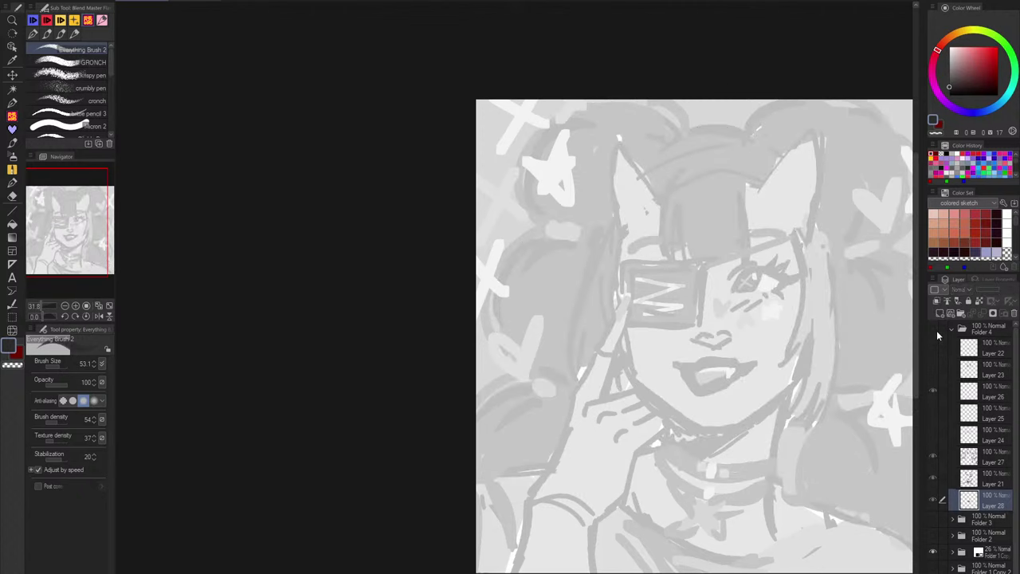
{"action": "left_click", "coordinate": [936, 330]}
Step: Erase excess fill beneath the fang and repaint the lower lip's outer edge into a smoother curve
{"action": "scroll", "coordinate": [711, 388], "scroll_direction": "up", "scroll_amount": 5}
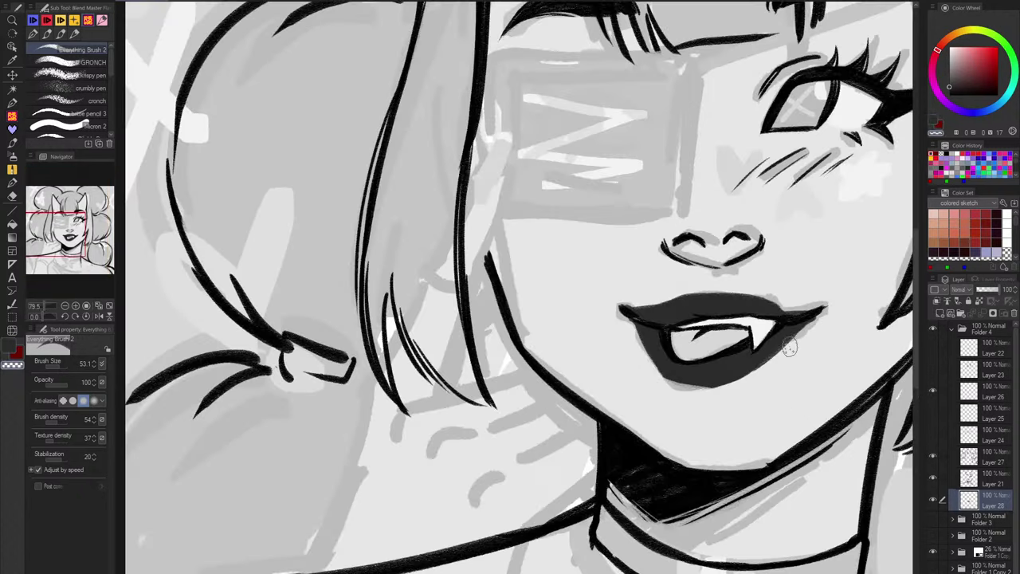
{"action": "key", "text": "c"}
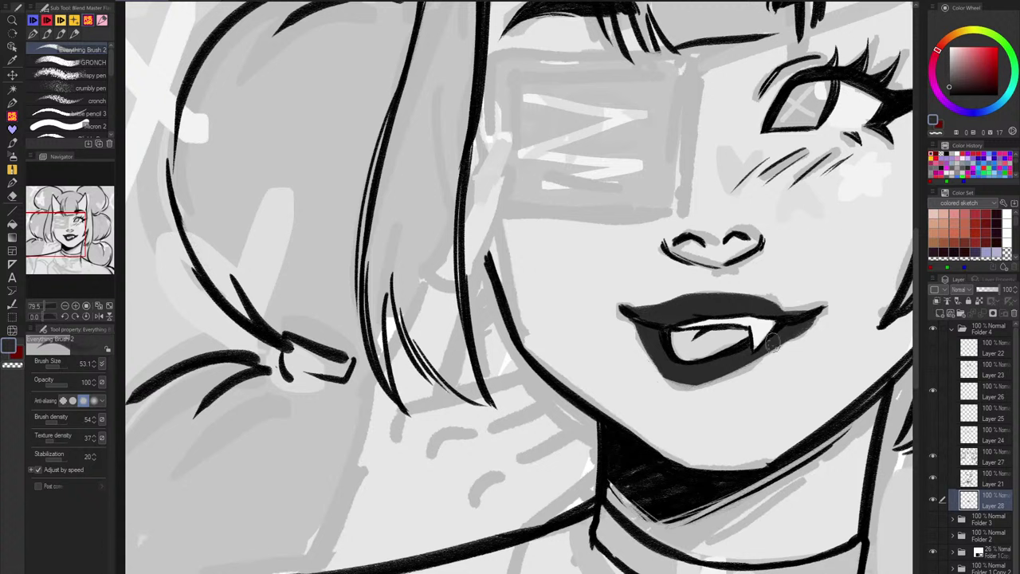
{"action": "left_click_drag", "start_coordinate": [773, 342], "coordinate": [706, 375]}
{"action": "key", "text": "ctrl+z"}
{"action": "left_click_drag", "start_coordinate": [773, 345], "coordinate": [714, 381]}
{"action": "key", "text": "ctrl+z"}
{"action": "mouse_move", "coordinate": [770, 351]}
{"action": "left_mouse_down"}
{"action": "mouse_move", "coordinate": [699, 382]}
{"action": "mouse_move", "coordinate": [734, 372]}
{"action": "left_mouse_up"}
{"action": "key", "text": "ctrl+z"}
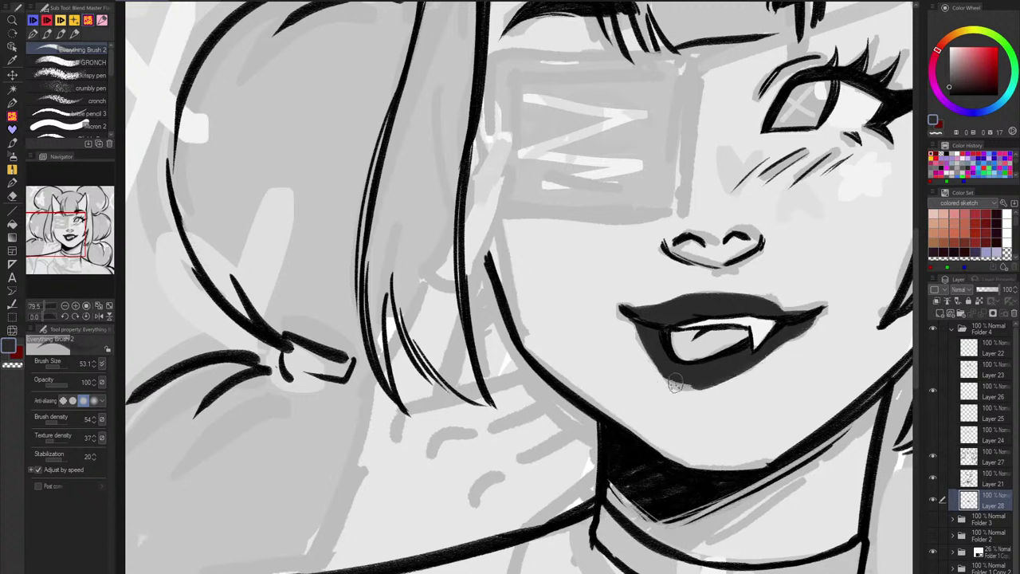
{"action": "mouse_move", "coordinate": [669, 373]}
{"action": "left_mouse_down"}
{"action": "mouse_move", "coordinate": [714, 373]}
{"action": "mouse_move", "coordinate": [705, 376]}
{"action": "left_mouse_up"}
Step: Compare the line art with the sketch once more, select Folder 4 and hide the 26% sketch folder
{"action": "scroll", "coordinate": [796, 391], "scroll_direction": "down", "scroll_amount": 3}
{"action": "left_click", "coordinate": [933, 330]}
{"action": "left_click", "coordinate": [935, 329]}
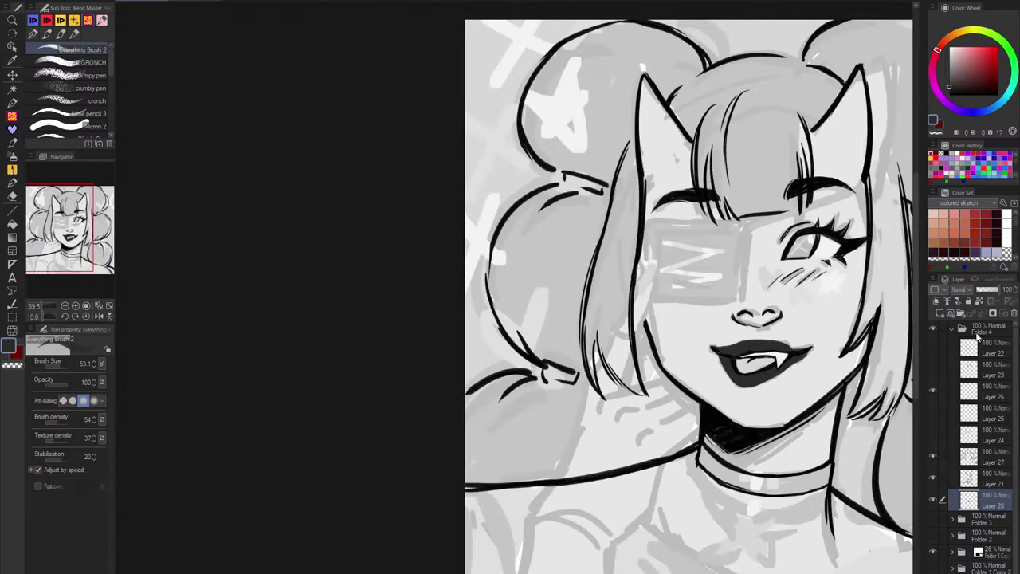
{"action": "left_click", "coordinate": [992, 331]}
{"action": "left_click", "coordinate": [935, 556]}
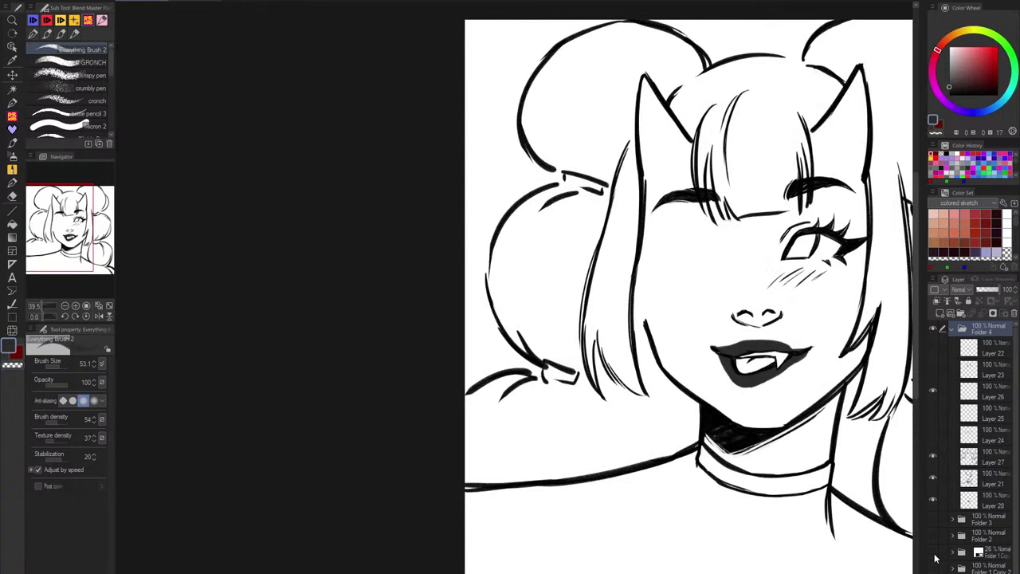
Step: Show the 26% sketch folder again and toggle Folder 4's visibility to compare the line art with the sketch
{"action": "left_click", "coordinate": [936, 556]}
{"action": "left_click", "coordinate": [933, 330]}
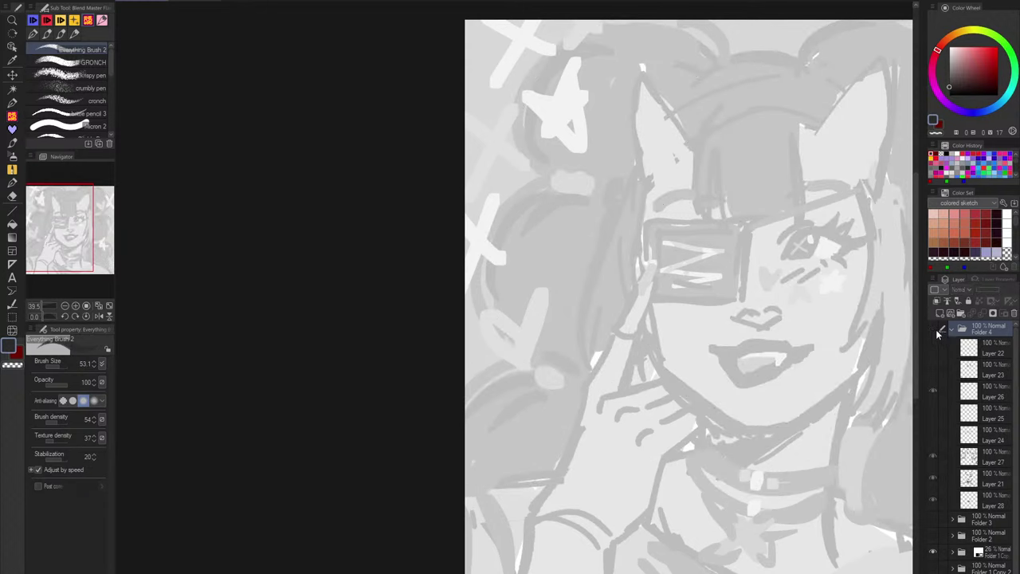
{"action": "left_click", "coordinate": [935, 330]}
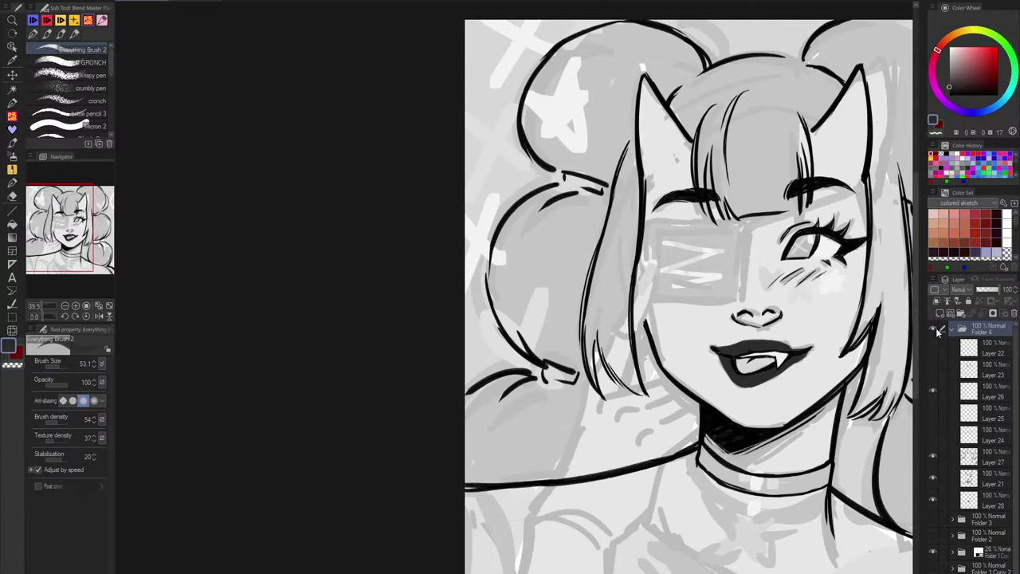
{"action": "left_click", "coordinate": [935, 330]}
{"action": "left_click", "coordinate": [936, 330]}
{"action": "left_click", "coordinate": [934, 330]}
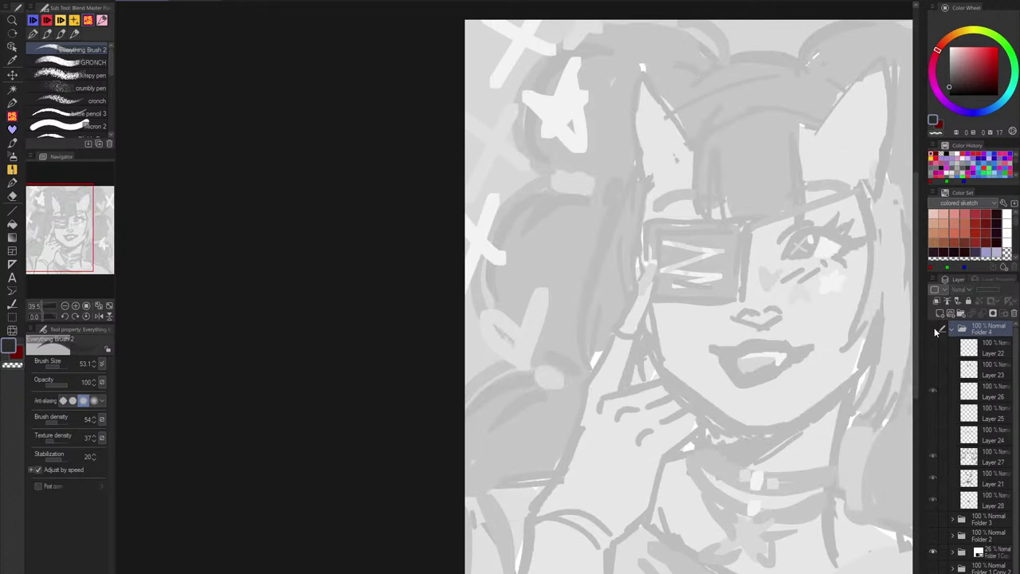
{"action": "left_click", "coordinate": [934, 329]}
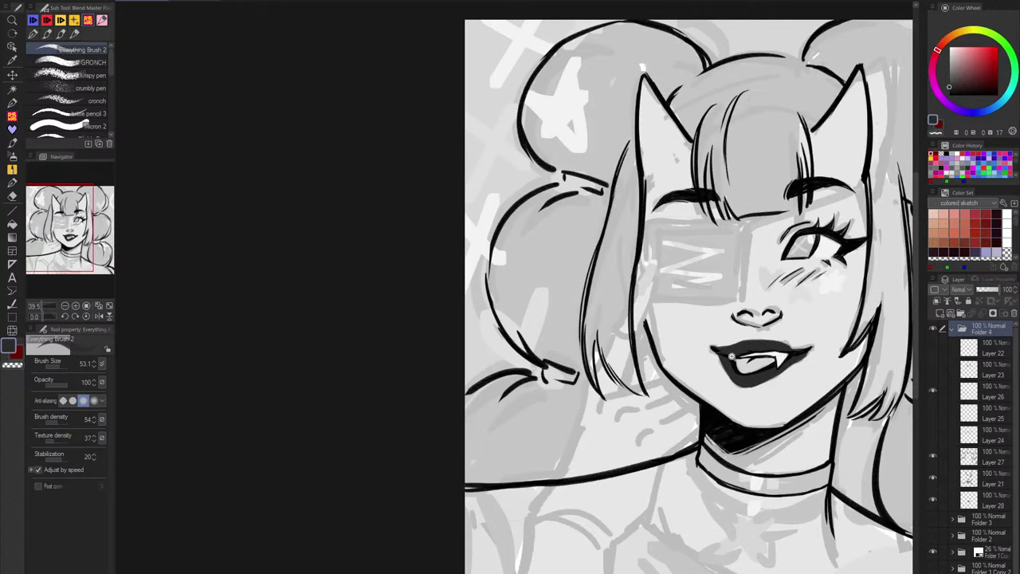
Step: Select Layer 28, try a correction on the upper lip's fill, and toggle the layer to compare the lips with the sketch
{"action": "scroll", "coordinate": [748, 351], "scroll_direction": "up", "scroll_amount": 5}
{"action": "left_click", "coordinate": [993, 503]}
{"action": "mouse_move", "coordinate": [679, 338]}
{"action": "left_mouse_down"}
{"action": "mouse_move", "coordinate": [512, 351]}
{"action": "mouse_move", "coordinate": [486, 341]}
{"action": "mouse_move", "coordinate": [520, 345]}
{"action": "mouse_move", "coordinate": [580, 323]}
{"action": "mouse_move", "coordinate": [656, 318]}
{"action": "left_mouse_up"}
{"action": "key", "text": "c"}
{"action": "key", "text": "ctrl+z"}
{"action": "key", "text": "c"}
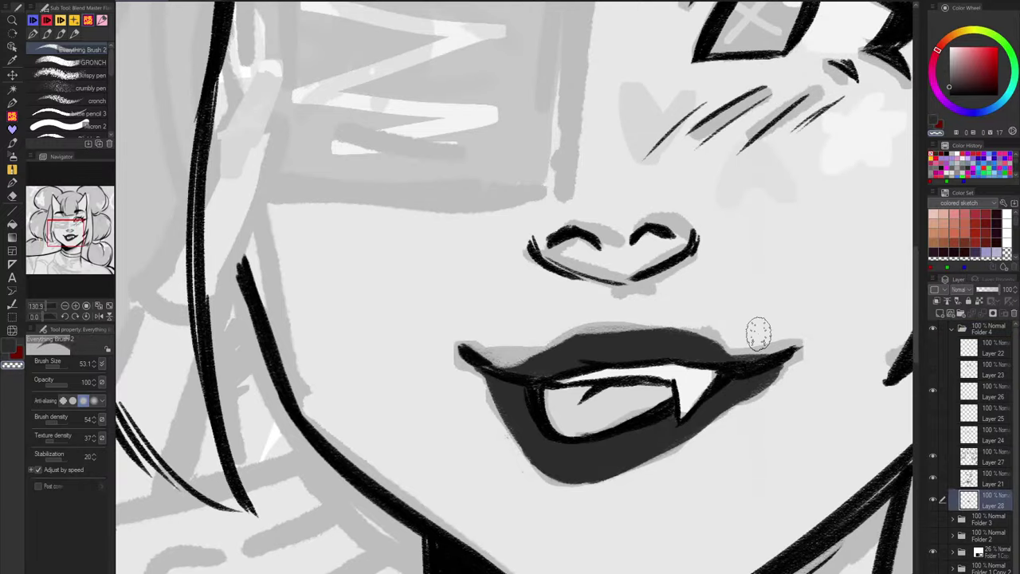
{"action": "left_click", "coordinate": [934, 500]}
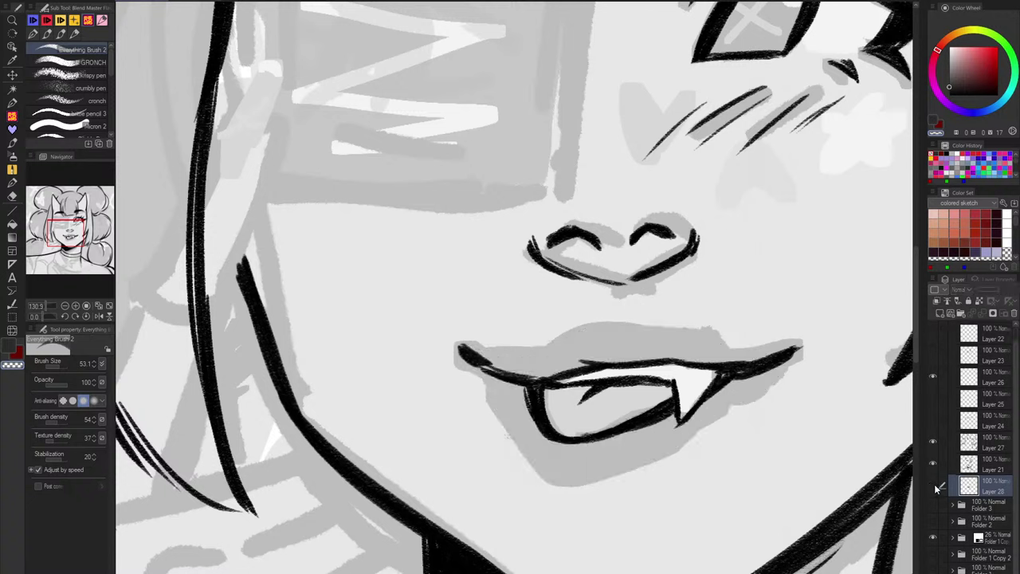
{"action": "left_click", "coordinate": [934, 487]}
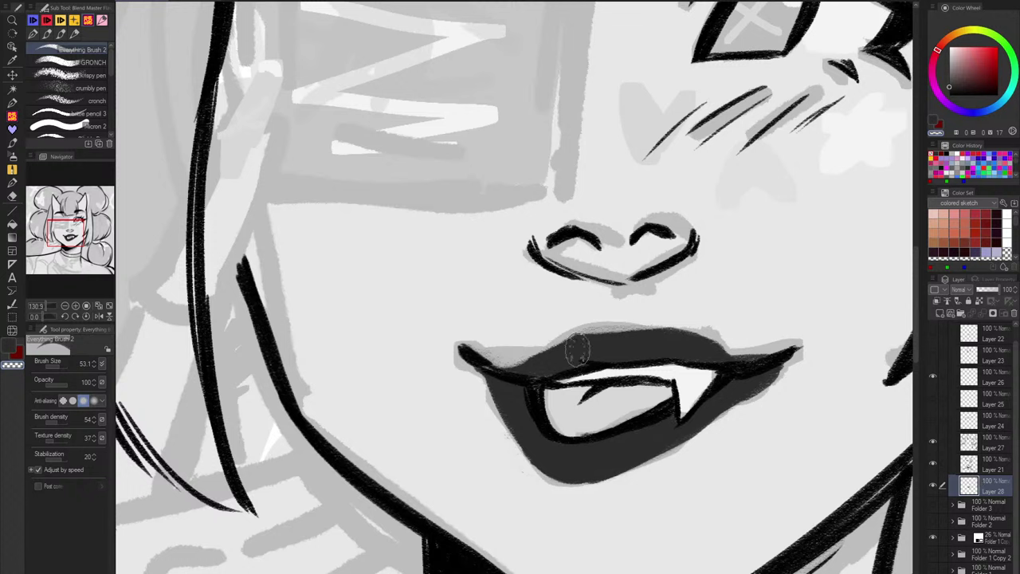
Step: Extend the upper lip's fill on Layer 28 along its top edge toward both mouth corners and clean up its contour
{"action": "key", "text": "c"}
{"action": "mouse_move", "coordinate": [490, 359]}
{"action": "left_mouse_down"}
{"action": "mouse_move", "coordinate": [535, 360]}
{"action": "mouse_move", "coordinate": [523, 362]}
{"action": "mouse_move", "coordinate": [578, 335]}
{"action": "mouse_move", "coordinate": [570, 338]}
{"action": "mouse_move", "coordinate": [661, 331]}
{"action": "left_mouse_up"}
{"action": "key", "text": "c"}
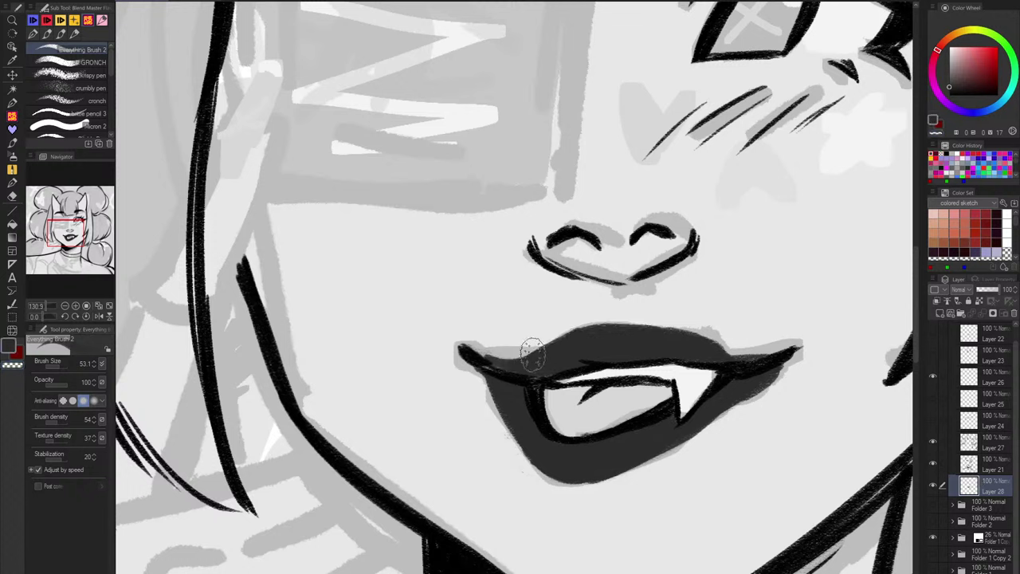
{"action": "left_click_drag", "start_coordinate": [531, 354], "coordinate": [476, 351]}
{"action": "mouse_move", "coordinate": [677, 333]}
{"action": "left_mouse_down"}
{"action": "mouse_move", "coordinate": [708, 340]}
{"action": "mouse_move", "coordinate": [640, 334]}
{"action": "mouse_move", "coordinate": [717, 340]}
{"action": "mouse_move", "coordinate": [706, 329]}
{"action": "mouse_move", "coordinate": [737, 364]}
{"action": "mouse_move", "coordinate": [645, 328]}
{"action": "mouse_move", "coordinate": [723, 342]}
{"action": "left_mouse_up"}
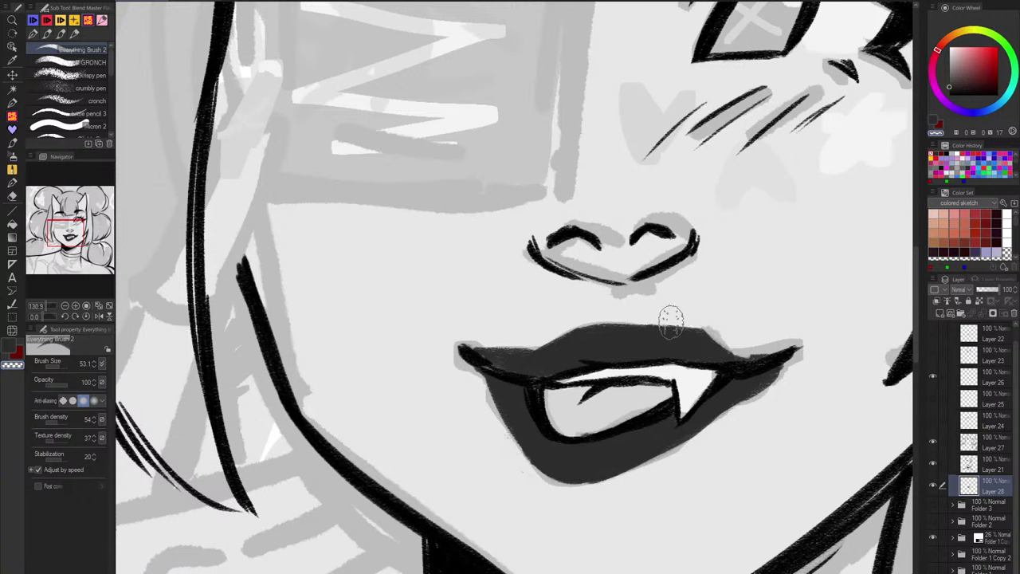
{"action": "key", "text": "c"}
{"action": "mouse_move", "coordinate": [670, 321]}
{"action": "left_mouse_down"}
{"action": "mouse_move", "coordinate": [742, 342]}
{"action": "mouse_move", "coordinate": [648, 333]}
{"action": "mouse_move", "coordinate": [709, 338]}
{"action": "mouse_move", "coordinate": [742, 366]}
{"action": "left_mouse_up"}
{"action": "key", "text": "c"}
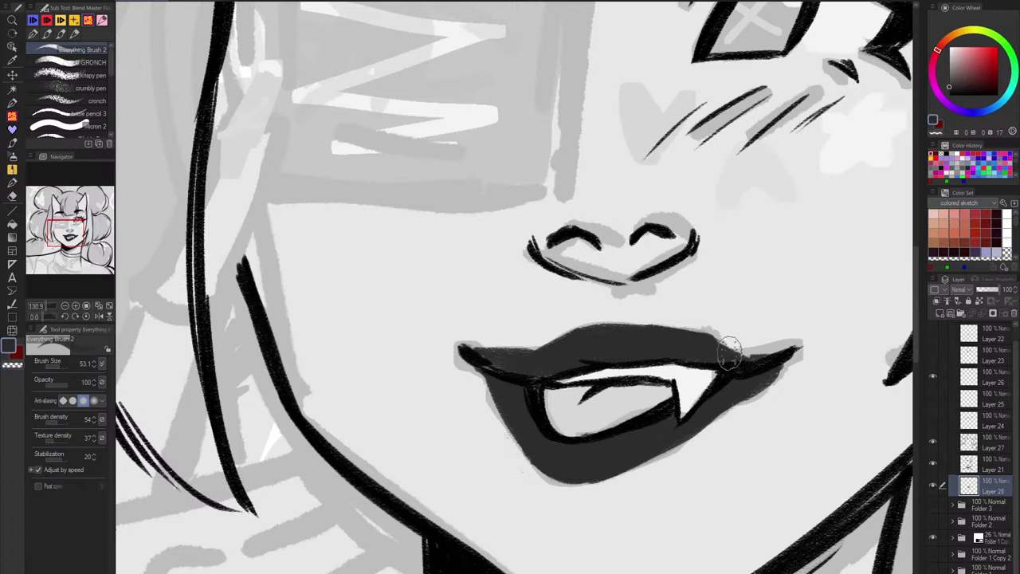
Step: Touch up the lower lip's edge below the fang, check the fill by toggling it, and set Layer 28's opacity to 40%
{"action": "scroll", "coordinate": [793, 374], "scroll_direction": "down", "scroll_amount": 5}
{"action": "scroll", "coordinate": [777, 375], "scroll_direction": "down", "scroll_amount": 1}
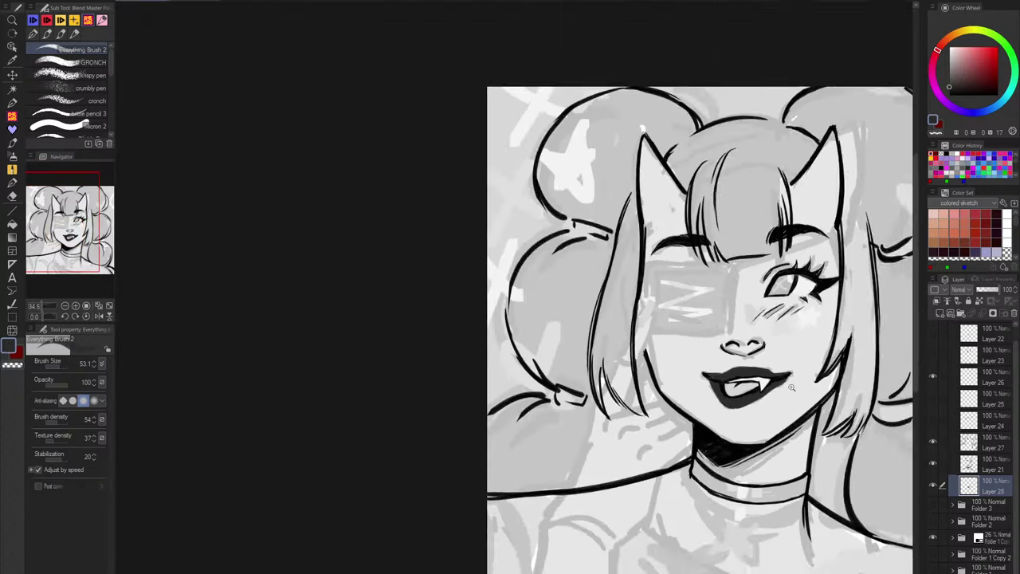
{"action": "scroll", "coordinate": [774, 371], "scroll_direction": "up", "scroll_amount": 6}
{"action": "mouse_move", "coordinate": [781, 359]}
{"action": "left_mouse_down"}
{"action": "mouse_move", "coordinate": [724, 384]}
{"action": "mouse_move", "coordinate": [684, 428]}
{"action": "mouse_move", "coordinate": [739, 380]}
{"action": "mouse_move", "coordinate": [624, 455]}
{"action": "left_mouse_up"}
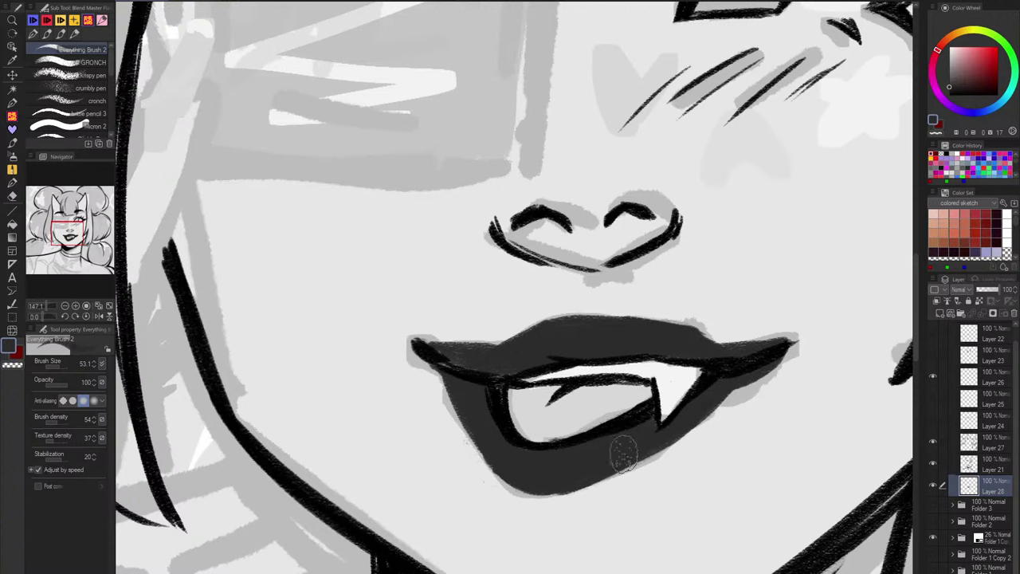
{"action": "scroll", "coordinate": [676, 527], "scroll_direction": "down", "scroll_amount": 5}
{"action": "left_click", "coordinate": [934, 488]}
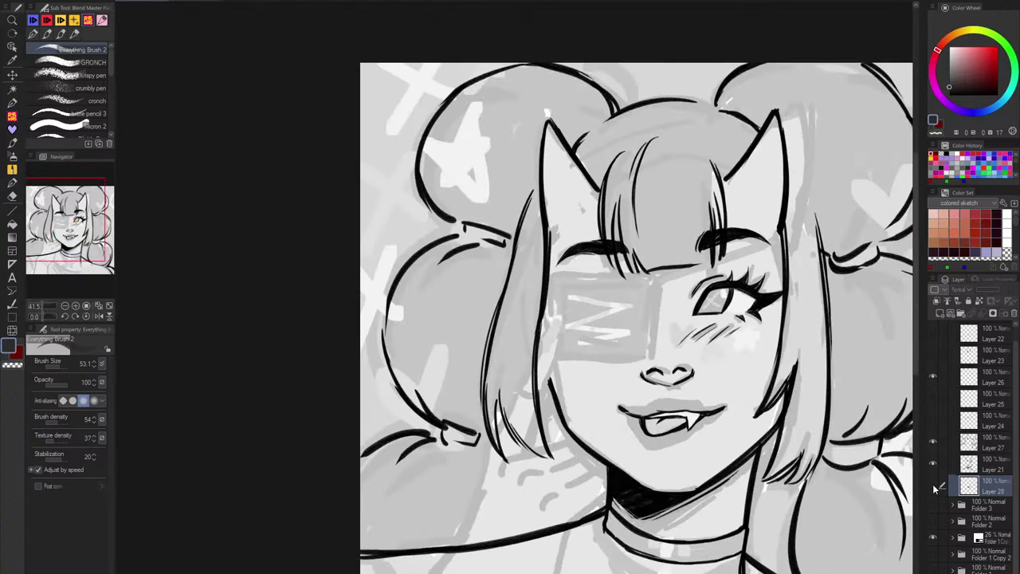
{"action": "left_click", "coordinate": [934, 487]}
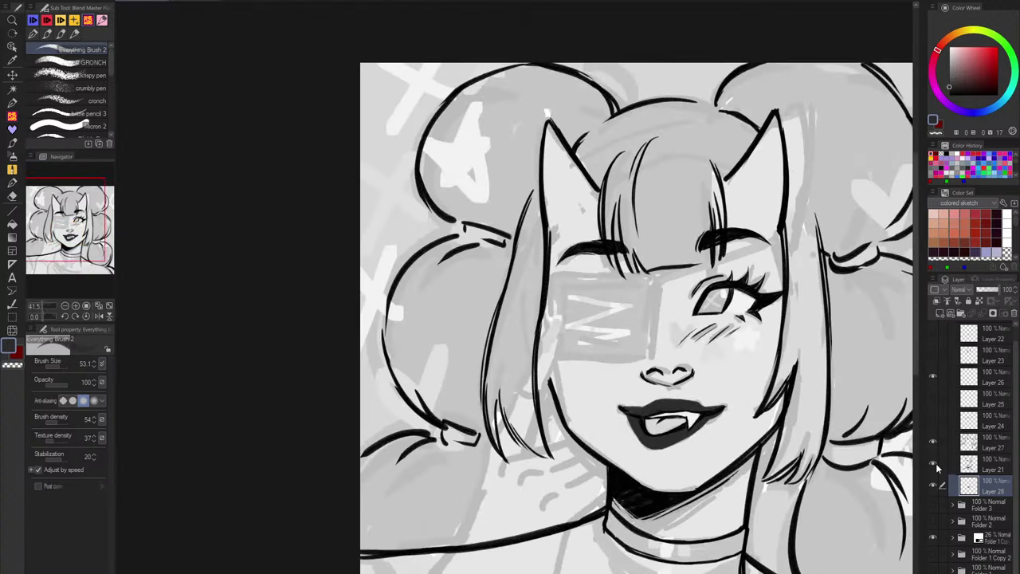
{"action": "left_click", "coordinate": [987, 293]}
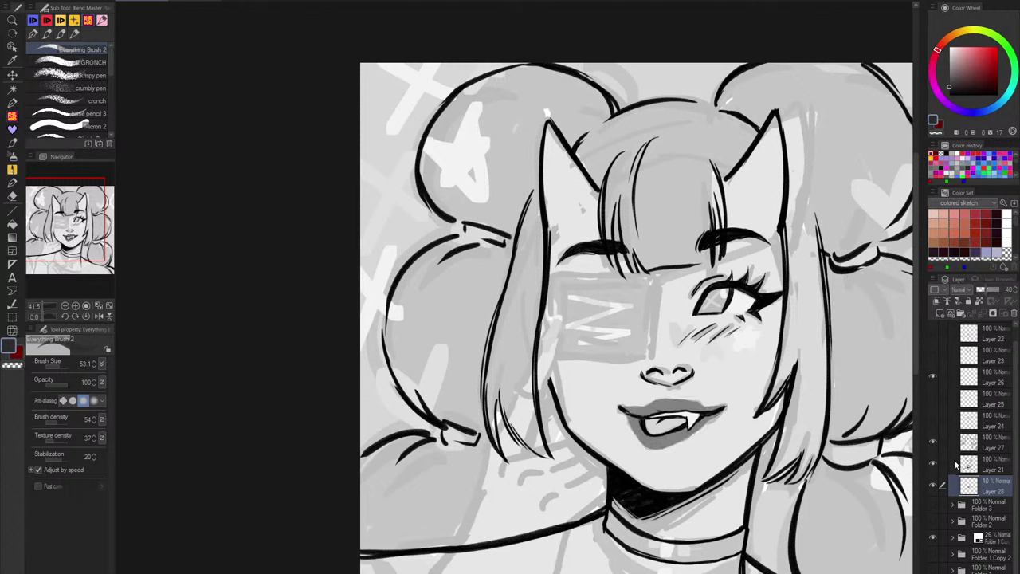
Step: Hide Layers 28, 21 and 27, select Layer 26 and choose a near-black drawing colour
{"action": "scroll", "coordinate": [968, 405], "scroll_direction": "up", "scroll_amount": 1}
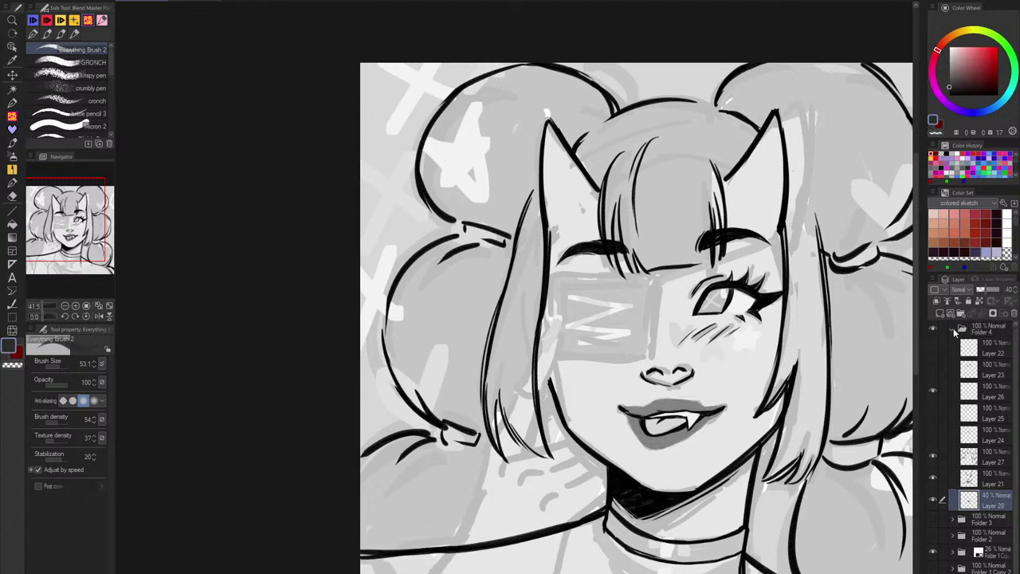
{"action": "left_click_drag", "start_coordinate": [937, 502], "coordinate": [937, 461]}
{"action": "left_click", "coordinate": [965, 399]}
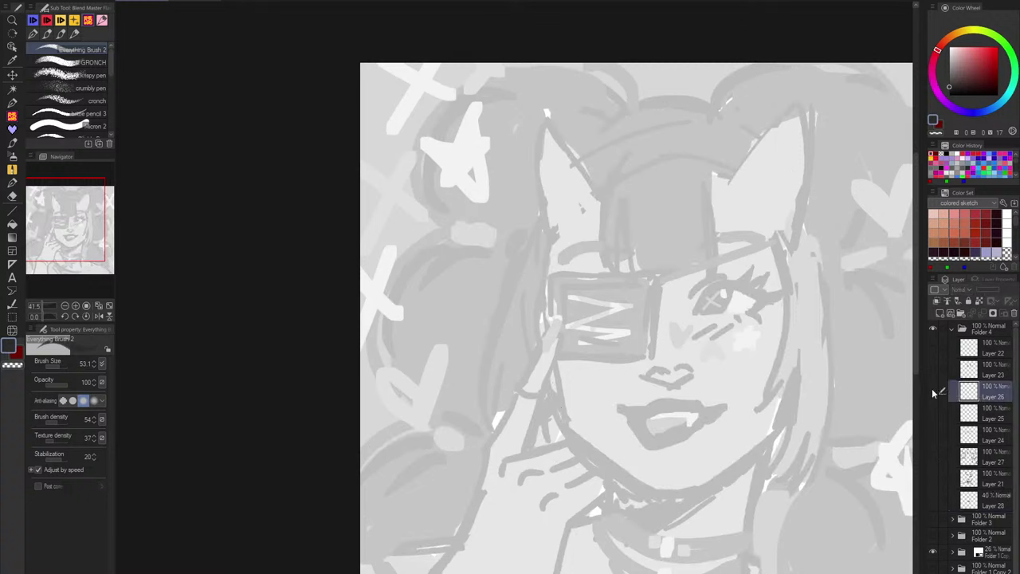
{"action": "left_click_drag", "start_coordinate": [982, 80], "coordinate": [948, 94]}
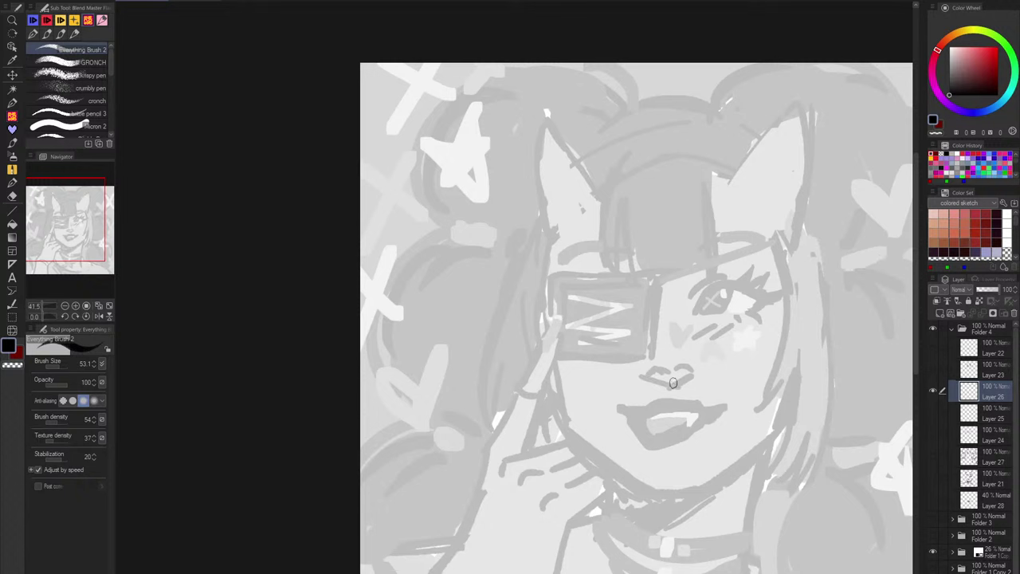
Step: Enlarge the brush to 86.4 and ink a short curved line across the raised finger's lower joint on Layer 26
{"action": "scroll", "coordinate": [534, 422], "scroll_direction": "down", "scroll_amount": 3}
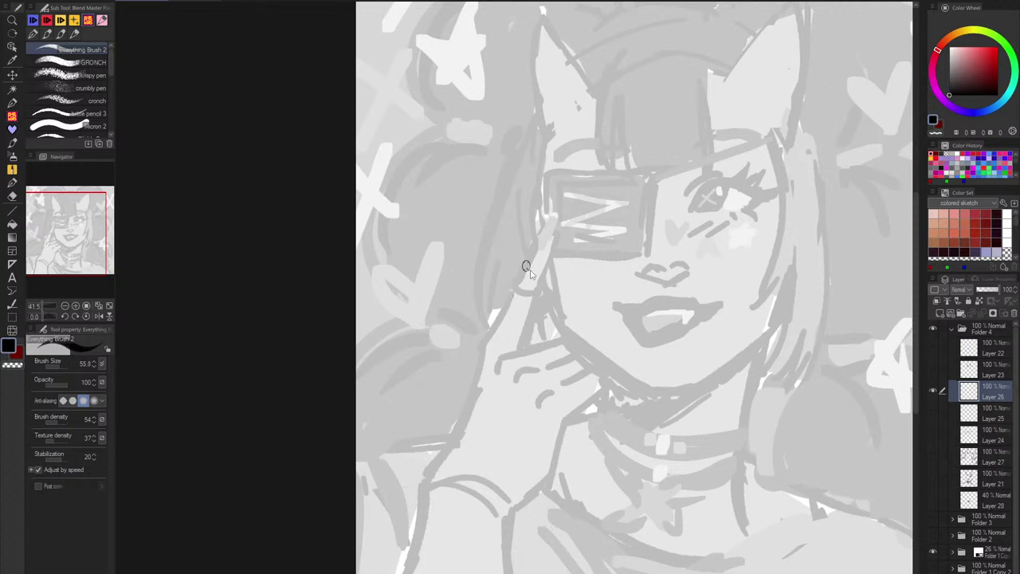
{"action": "key", "text": "]"}
{"action": "key", "text": "ctrl+Tab"}
{"action": "mouse_move", "coordinate": [558, 305]}
{"action": "left_mouse_down"}
{"action": "mouse_move", "coordinate": [590, 304]}
{"action": "mouse_move", "coordinate": [525, 209]}
{"action": "left_mouse_up"}
{"action": "key", "text": "c"}
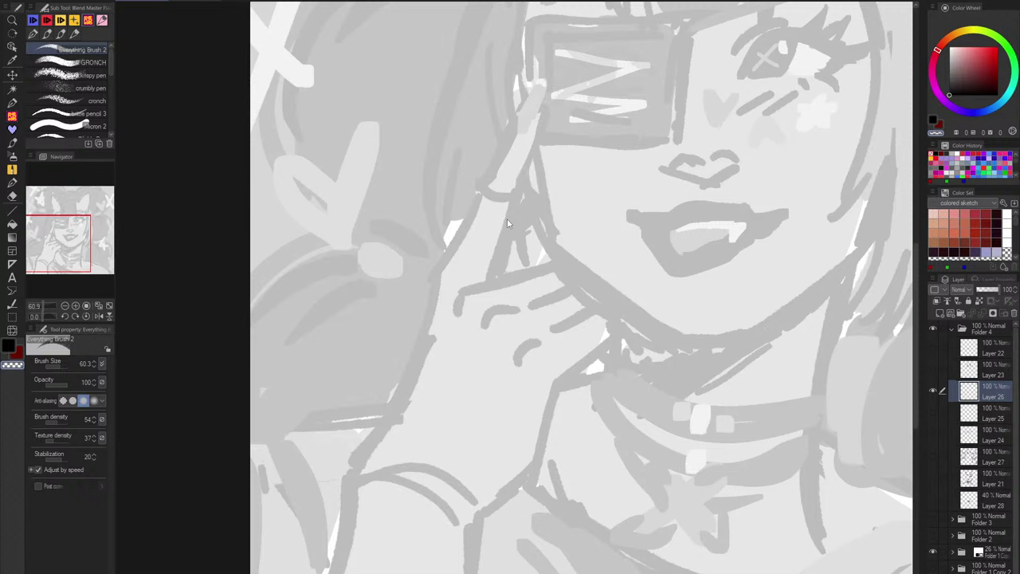
{"action": "left_click_drag", "start_coordinate": [473, 290], "coordinate": [477, 289]}
{"action": "key", "text": "c"}
{"action": "left_click_drag", "start_coordinate": [484, 190], "coordinate": [518, 192]}
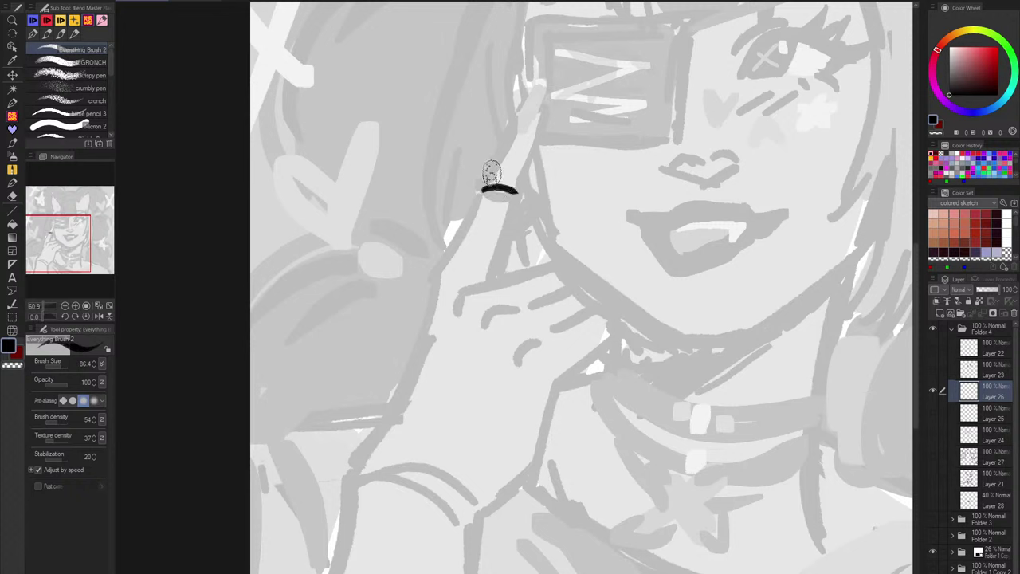
Step: Ink both sides of the raised finger above the joint line, redrawing the side nearest the face until it fits
{"action": "left_click_drag", "start_coordinate": [480, 177], "coordinate": [508, 130]}
{"action": "left_click_drag", "start_coordinate": [520, 195], "coordinate": [534, 143]}
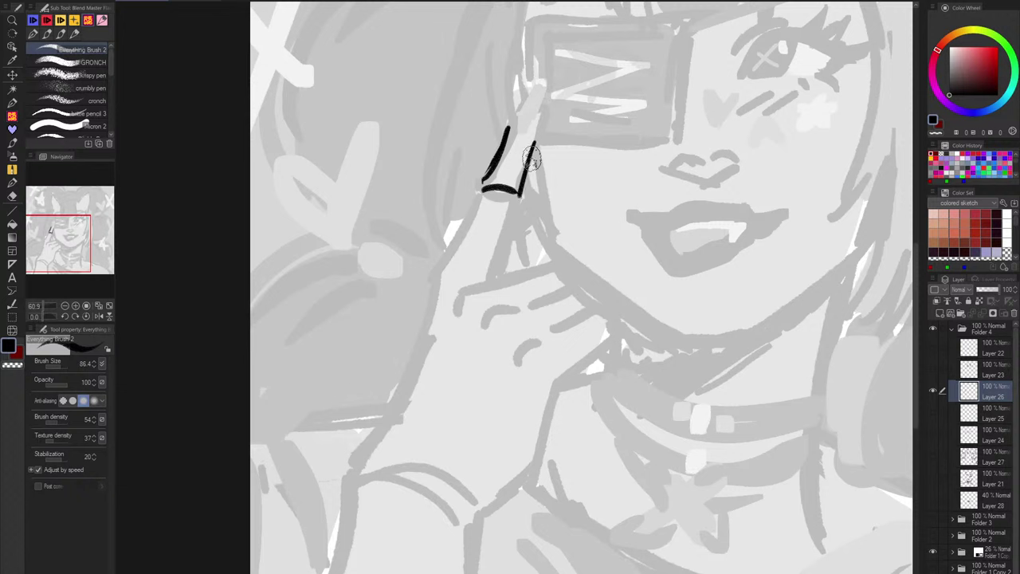
{"action": "key", "text": "ctrl+z"}
{"action": "left_click_drag", "start_coordinate": [523, 183], "coordinate": [537, 142]}
{"action": "key", "text": "ctrl+z"}
{"action": "left_click_drag", "start_coordinate": [520, 195], "coordinate": [539, 143]}
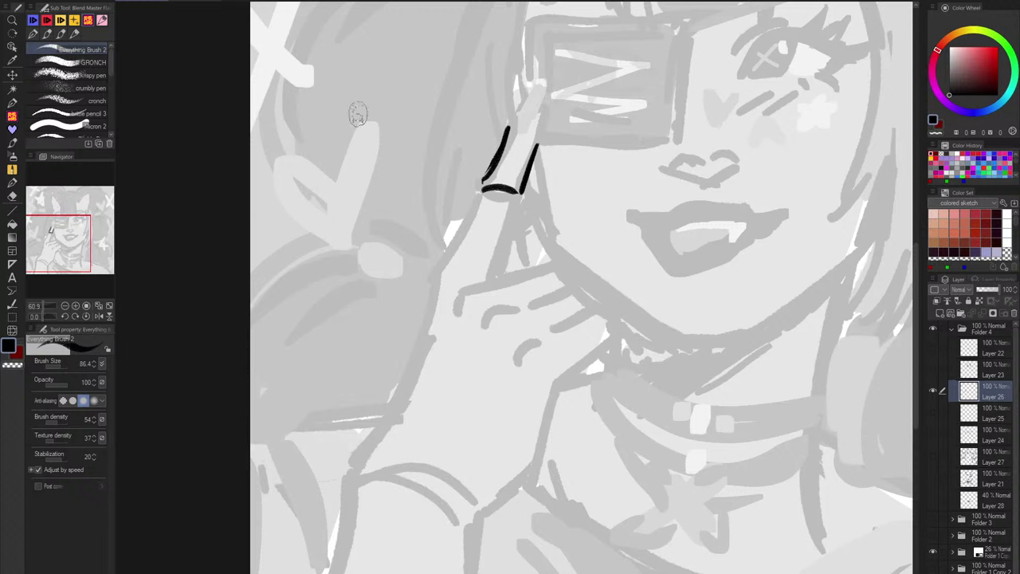
Step: Try to ink a long, blunt fingernail on the raised finger and join its edges to the finger's sides
{"action": "mouse_move", "coordinate": [516, 122]}
{"action": "left_mouse_down"}
{"action": "mouse_move", "coordinate": [540, 107]}
{"action": "mouse_move", "coordinate": [517, 116]}
{"action": "mouse_move", "coordinate": [549, 67]}
{"action": "mouse_move", "coordinate": [540, 120]}
{"action": "mouse_move", "coordinate": [562, 74]}
{"action": "mouse_move", "coordinate": [550, 77]}
{"action": "mouse_move", "coordinate": [539, 128]}
{"action": "left_mouse_up"}
{"action": "key", "text": "ctrl+z"}
{"action": "key", "text": "ctrl+z"}
{"action": "key", "text": "ctrl+z"}
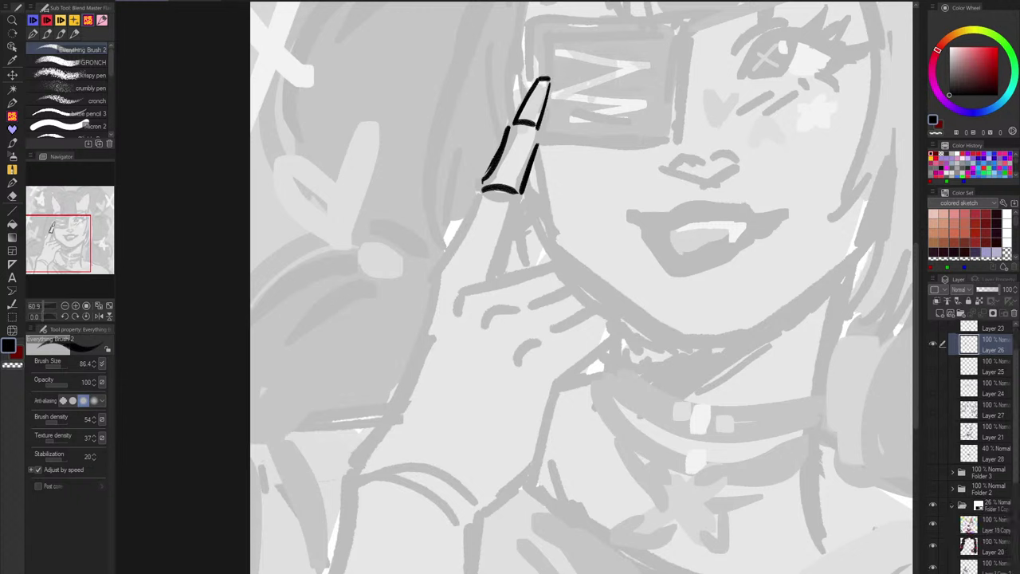
{"action": "left_click_drag", "start_coordinate": [548, 82], "coordinate": [540, 127]}
{"action": "left_click_drag", "start_coordinate": [515, 104], "coordinate": [504, 142]}
{"action": "key", "text": "c"}
{"action": "left_click_drag", "start_coordinate": [526, 105], "coordinate": [516, 120]}
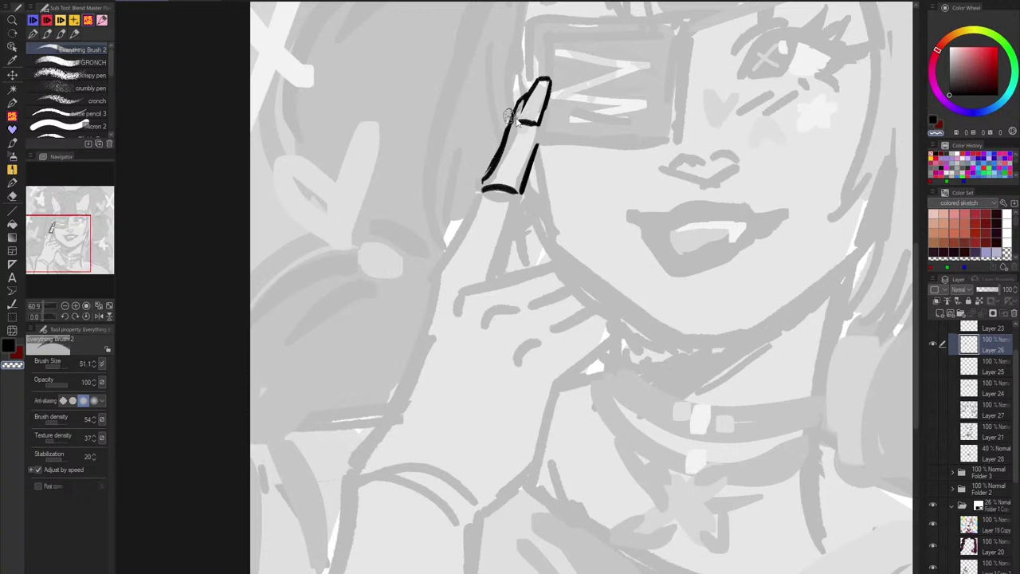
{"action": "key", "text": "c"}
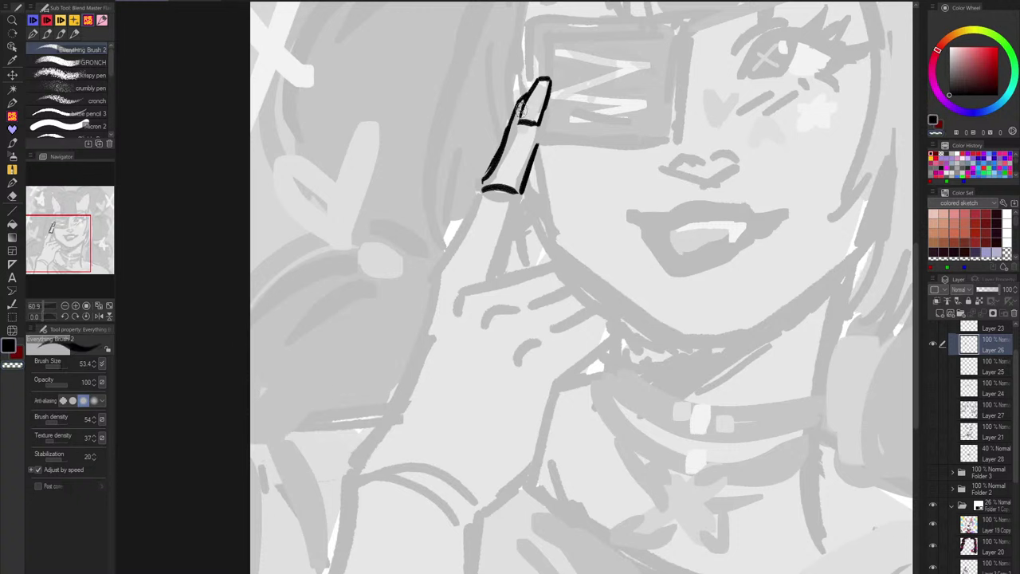
{"action": "key", "text": "c"}
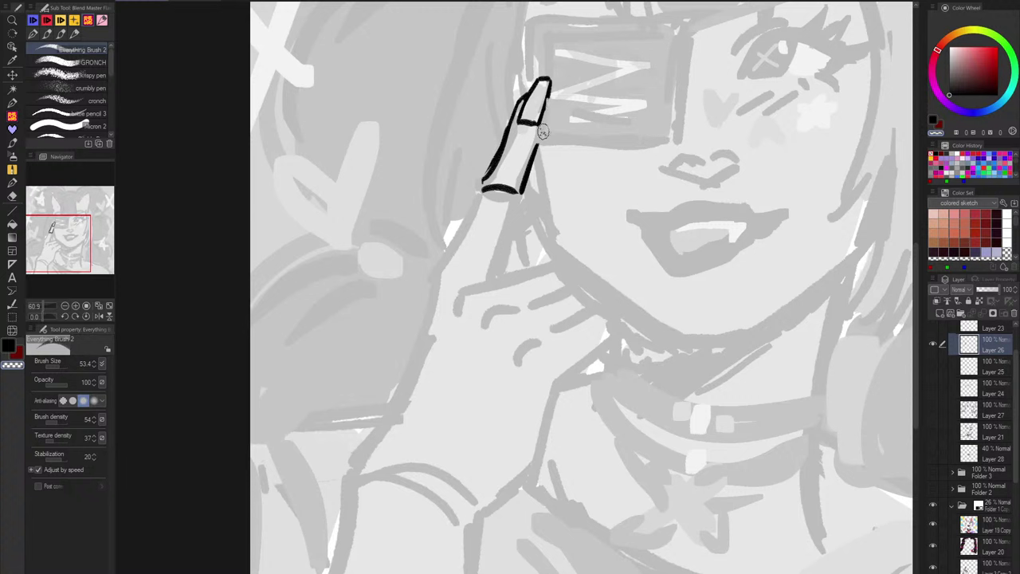
{"action": "key", "text": "c"}
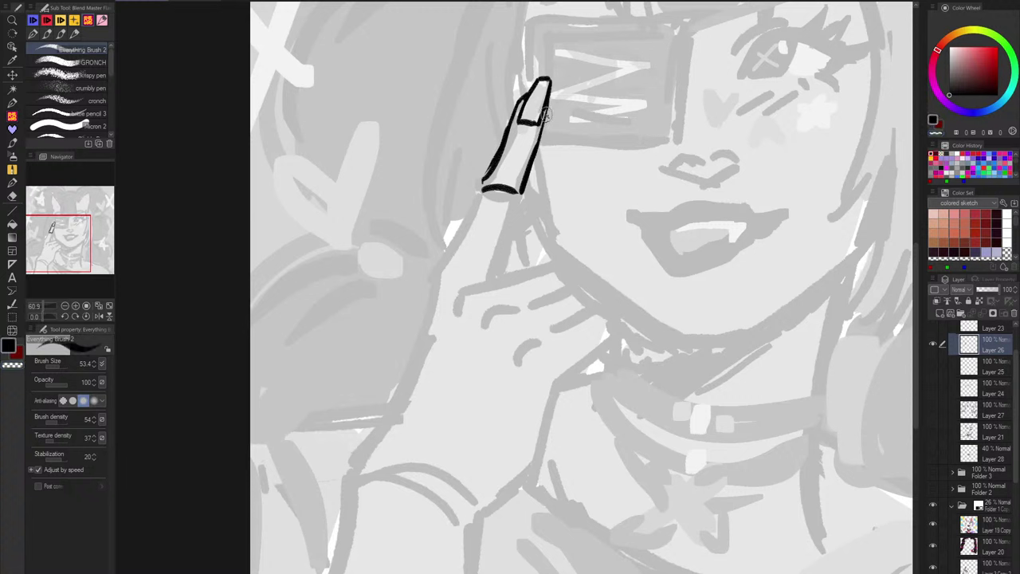
Step: Rework the finger's outer side and undo the blunt fingernail's strokes
{"action": "left_click_drag", "start_coordinate": [601, 269], "coordinate": [537, 436]}
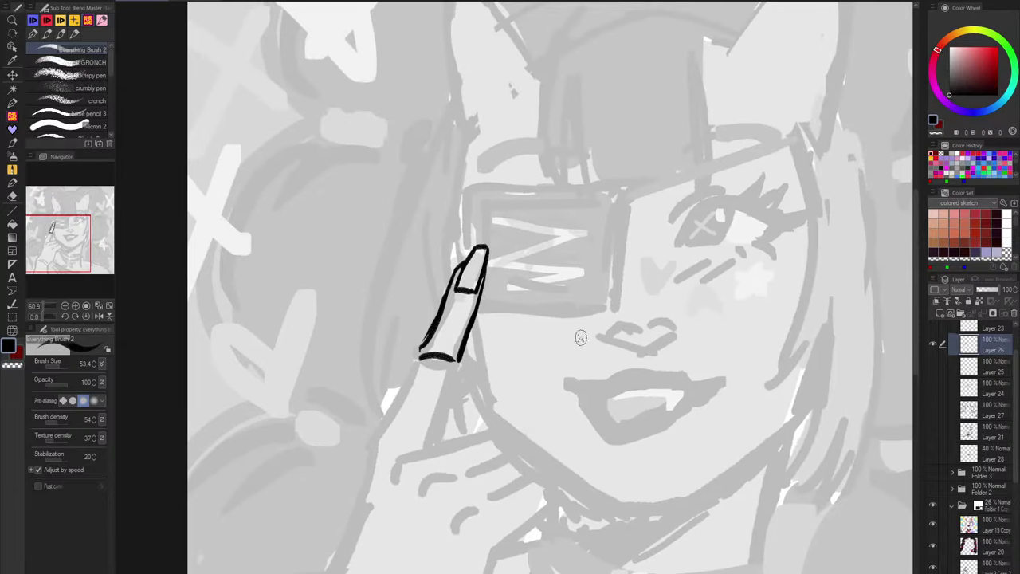
{"action": "mouse_move", "coordinate": [472, 265]}
{"action": "left_mouse_down"}
{"action": "mouse_move", "coordinate": [513, 222]}
{"action": "mouse_move", "coordinate": [472, 240]}
{"action": "mouse_move", "coordinate": [420, 330]}
{"action": "left_mouse_up"}
{"action": "key", "text": "c"}
{"action": "key", "text": "ctrl+z"}
{"action": "key", "text": "ctrl+z"}
{"action": "key", "text": "ctrl+z"}
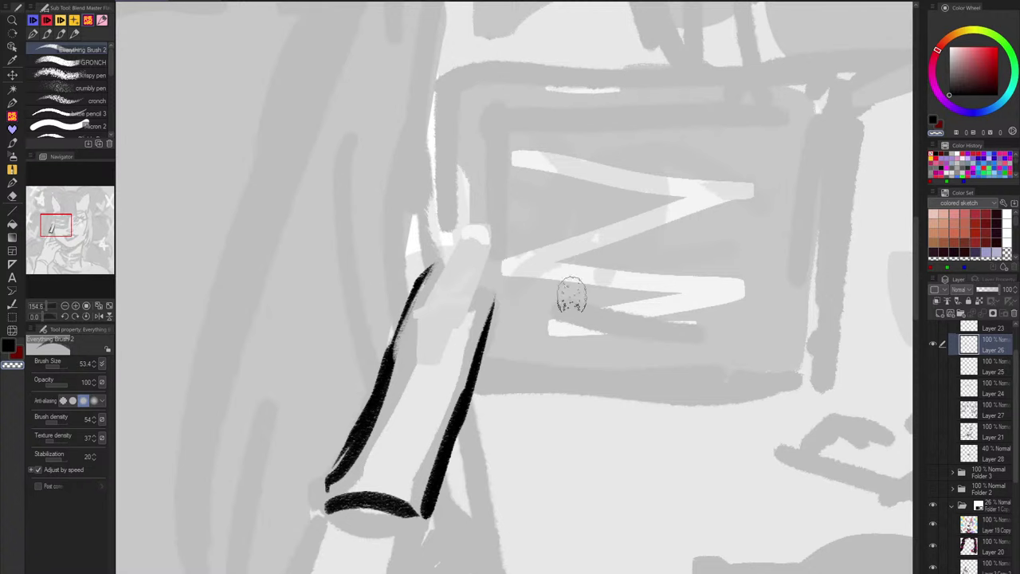
Step: Ink the finger's upper side nearest the eyepatch as an outward curve and close the fingertip with a short flat line
{"action": "scroll", "coordinate": [510, 327], "scroll_direction": "down", "scroll_amount": 3}
{"action": "left_click_drag", "start_coordinate": [510, 327], "coordinate": [512, 263]}
{"action": "key", "text": "c"}
{"action": "mouse_move", "coordinate": [496, 309]}
{"action": "left_mouse_down"}
{"action": "mouse_move", "coordinate": [516, 217]}
{"action": "mouse_move", "coordinate": [449, 250]}
{"action": "mouse_move", "coordinate": [461, 250]}
{"action": "mouse_move", "coordinate": [473, 218]}
{"action": "mouse_move", "coordinate": [495, 273]}
{"action": "left_mouse_up"}
{"action": "key", "text": "ctrl+z"}
{"action": "key", "text": "c"}
{"action": "key", "text": "c"}
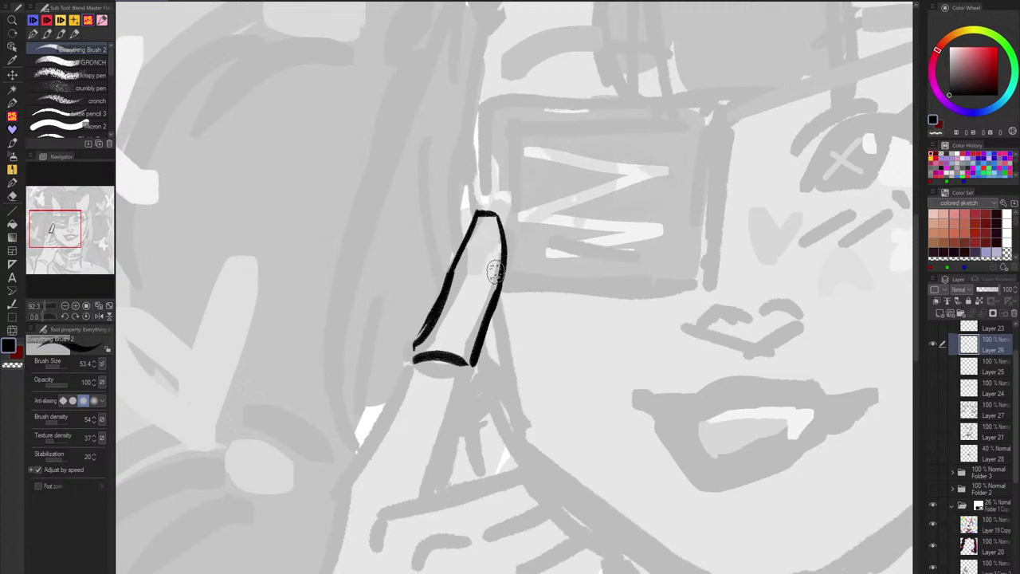
{"action": "key", "text": "ctrl+z"}
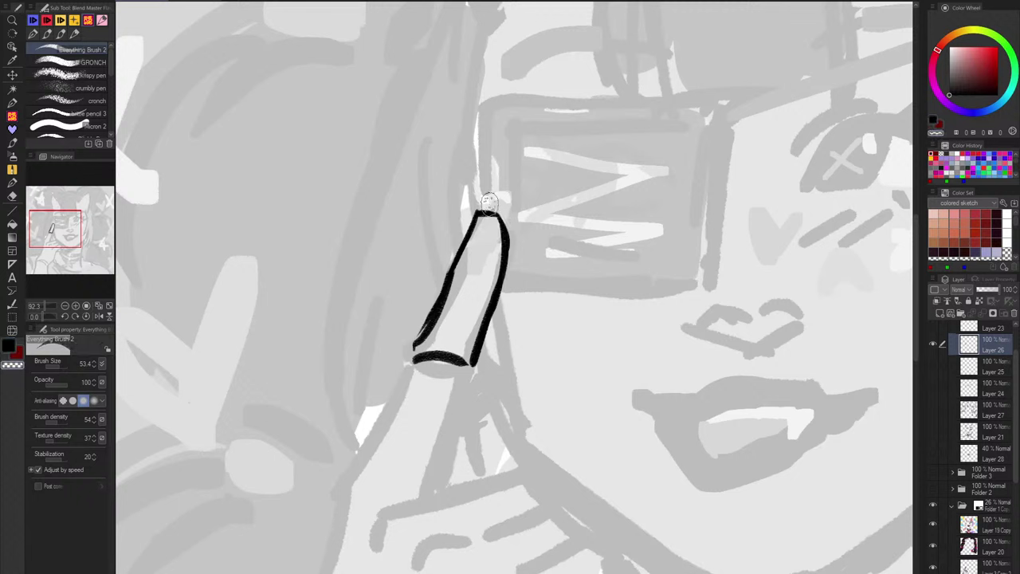
Step: Remove the flat fingertip line and ink a long pointed nail with a short curved base at the finger's end
{"action": "key", "text": "c"}
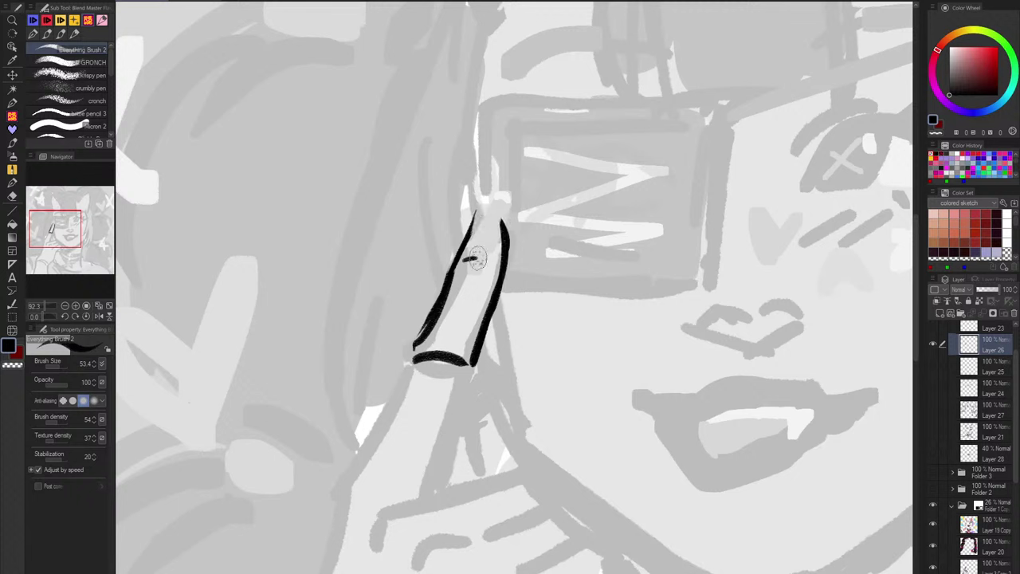
{"action": "mouse_move", "coordinate": [454, 267]}
{"action": "left_mouse_down"}
{"action": "mouse_move", "coordinate": [491, 246]}
{"action": "mouse_move", "coordinate": [477, 236]}
{"action": "mouse_move", "coordinate": [461, 255]}
{"action": "mouse_move", "coordinate": [489, 199]}
{"action": "mouse_move", "coordinate": [473, 217]}
{"action": "mouse_move", "coordinate": [486, 207]}
{"action": "mouse_move", "coordinate": [471, 248]}
{"action": "mouse_move", "coordinate": [487, 199]}
{"action": "left_mouse_up"}
{"action": "key", "text": "c"}
{"action": "key", "text": "c"}
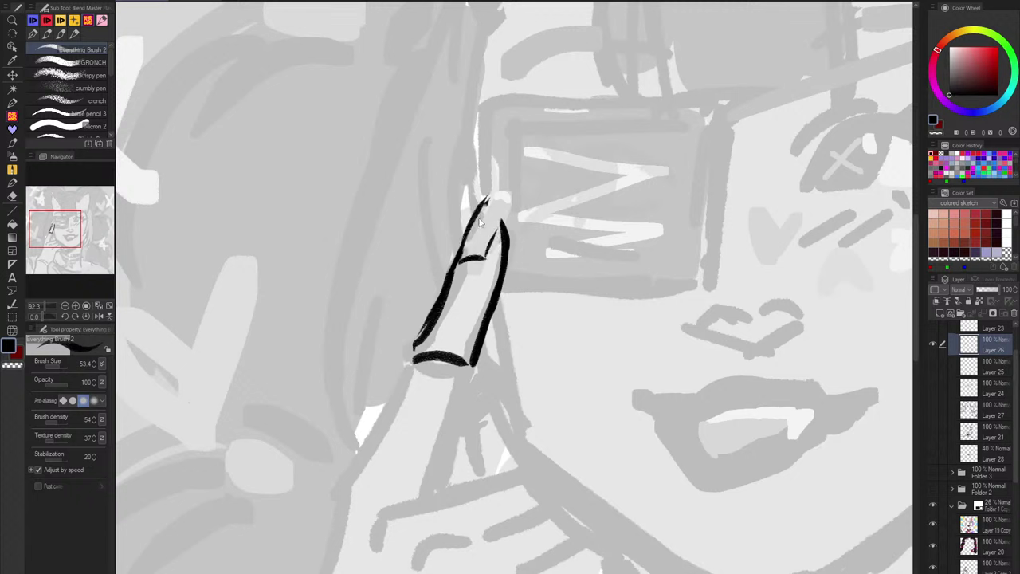
{"action": "key", "text": "ctrl+z"}
{"action": "mouse_move", "coordinate": [459, 250]}
{"action": "left_mouse_down"}
{"action": "mouse_move", "coordinate": [504, 183]}
{"action": "mouse_move", "coordinate": [481, 209]}
{"action": "mouse_move", "coordinate": [509, 189]}
{"action": "mouse_move", "coordinate": [485, 249]}
{"action": "mouse_move", "coordinate": [499, 211]}
{"action": "mouse_move", "coordinate": [460, 254]}
{"action": "left_mouse_up"}
{"action": "key", "text": "ctrl+z"}
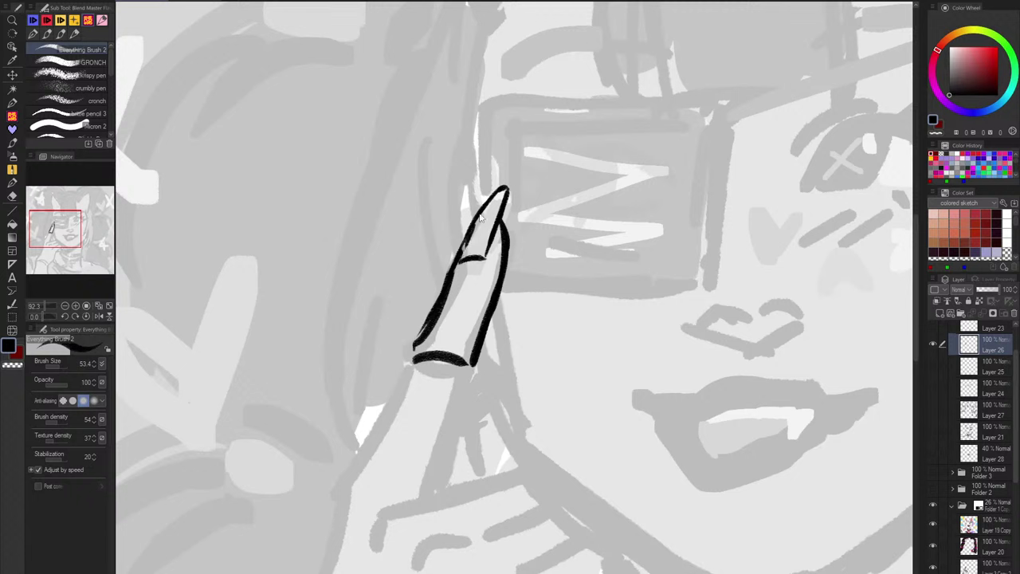
Step: Refine the raised finger's pointed nail and thin the outer line of its end segment down to the joint
{"action": "key", "text": "bracketleft"}
{"action": "key", "text": "bracketleft"}
{"action": "key", "text": "bracketleft"}
{"action": "left_click_drag", "start_coordinate": [458, 238], "coordinate": [460, 242]}
{"action": "scroll", "coordinate": [558, 270], "scroll_direction": "down", "scroll_amount": 3}
{"action": "left_click_drag", "start_coordinate": [511, 311], "coordinate": [529, 216]}
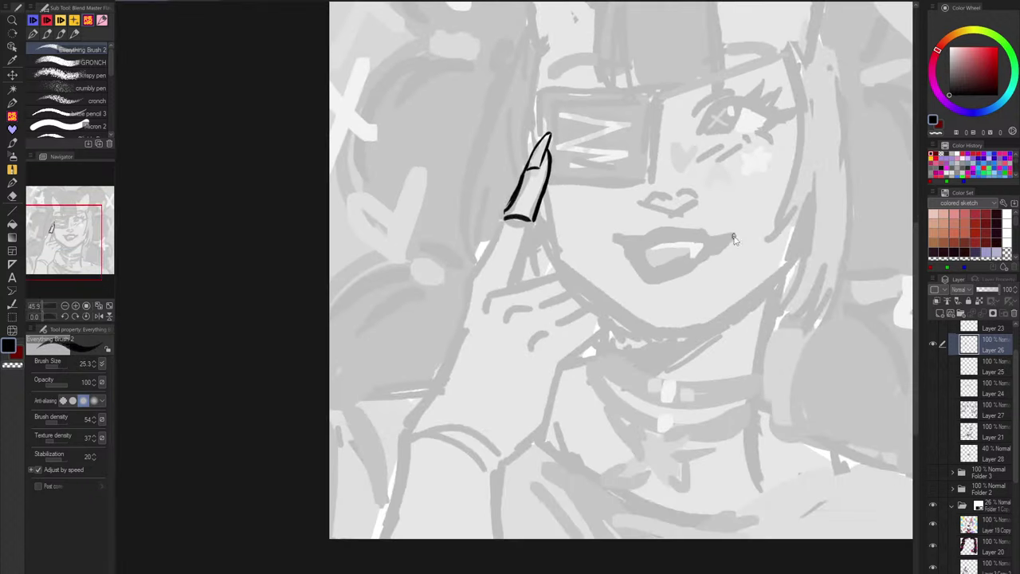
{"action": "scroll", "coordinate": [529, 216], "scroll_direction": "up", "scroll_amount": 3}
{"action": "key", "text": "c"}
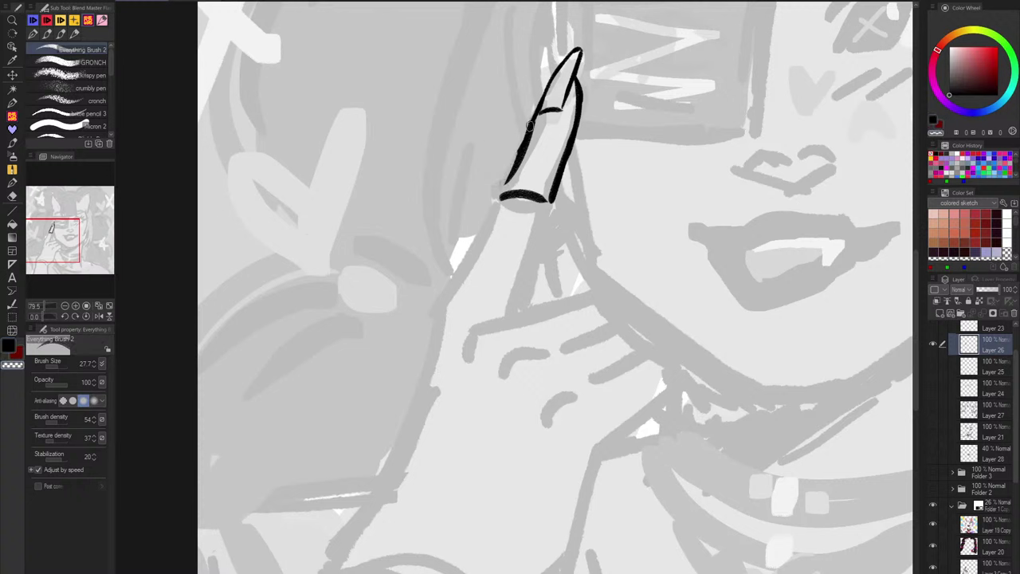
{"action": "key", "text": "c"}
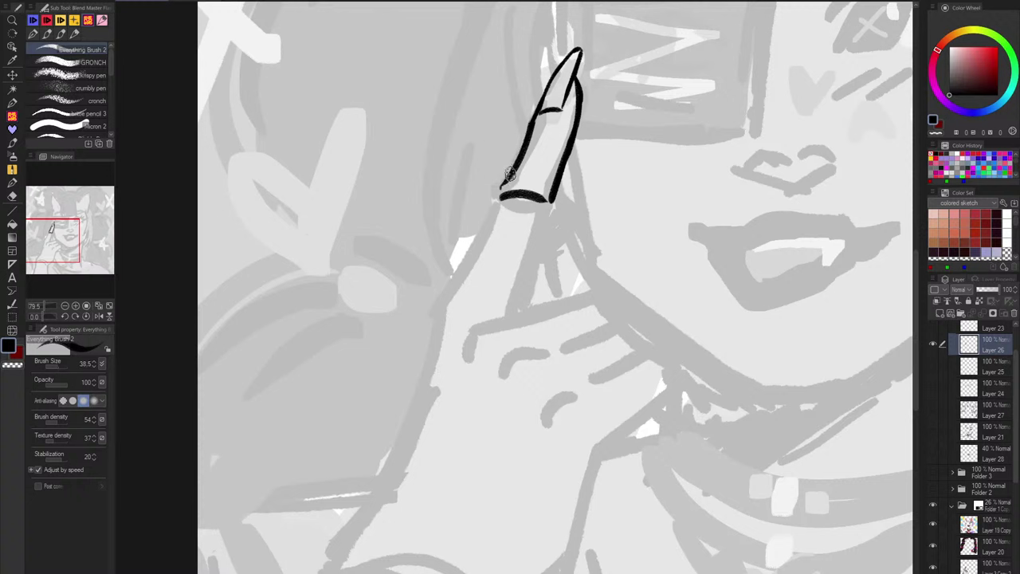
{"action": "key", "text": "bracketright"}
Step: Ink the outer side of the raised finger's second segment from the joint line down to its base knuckle
{"action": "left_click_drag", "start_coordinate": [494, 188], "coordinate": [473, 249]}
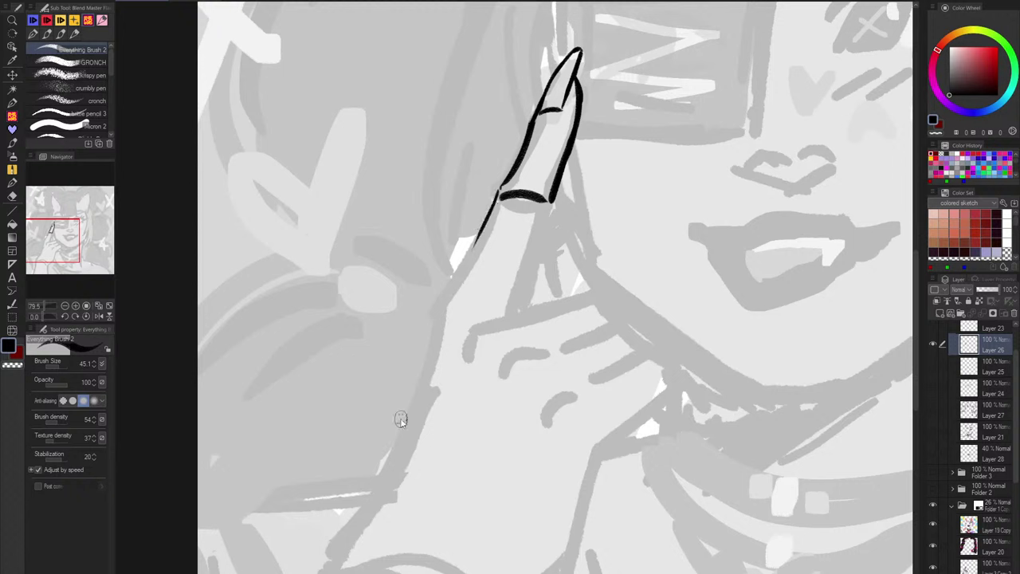
{"action": "key", "text": "ctrl+z"}
{"action": "left_click_drag", "start_coordinate": [498, 199], "coordinate": [440, 299]}
{"action": "key", "text": "ctrl+z"}
{"action": "mouse_move", "coordinate": [498, 200]}
{"action": "left_mouse_down"}
{"action": "mouse_move", "coordinate": [440, 305]}
{"action": "mouse_move", "coordinate": [491, 210]}
{"action": "mouse_move", "coordinate": [454, 301]}
{"action": "left_mouse_up"}
{"action": "key", "text": "ctrl+z"}
{"action": "key", "text": "ctrl+z"}
{"action": "left_click_drag", "start_coordinate": [498, 196], "coordinate": [444, 302]}
Step: Ink the inner side of the raised finger's second segment, thickening the line toward the folded fingers
{"action": "left_click_drag", "start_coordinate": [553, 201], "coordinate": [523, 285]}
{"action": "key", "text": "ctrl+z"}
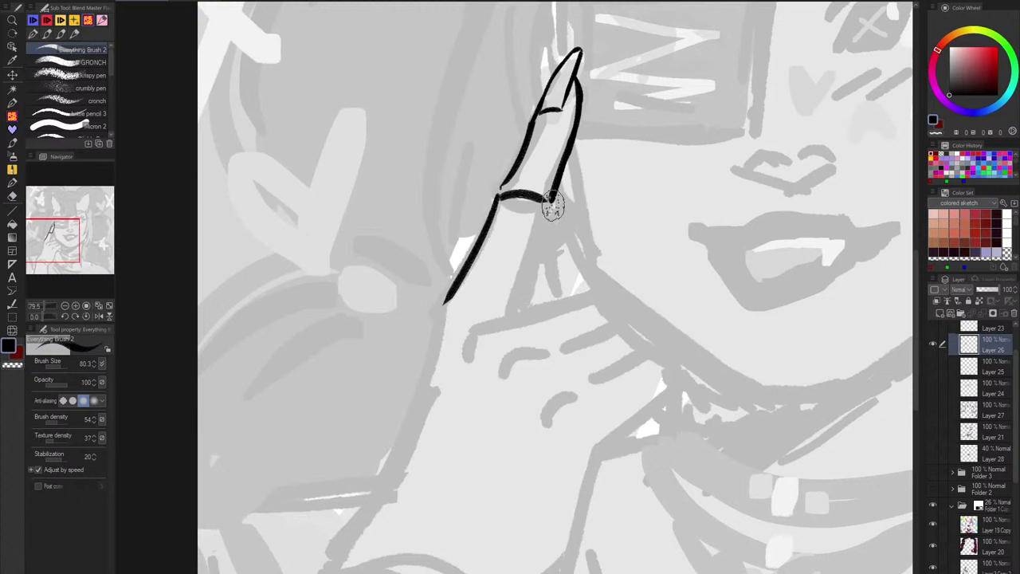
{"action": "left_click_drag", "start_coordinate": [551, 208], "coordinate": [521, 299]}
{"action": "left_click_drag", "start_coordinate": [538, 238], "coordinate": [515, 308]}
{"action": "key", "text": "ctrl+z"}
{"action": "key", "text": "ctrl+z"}
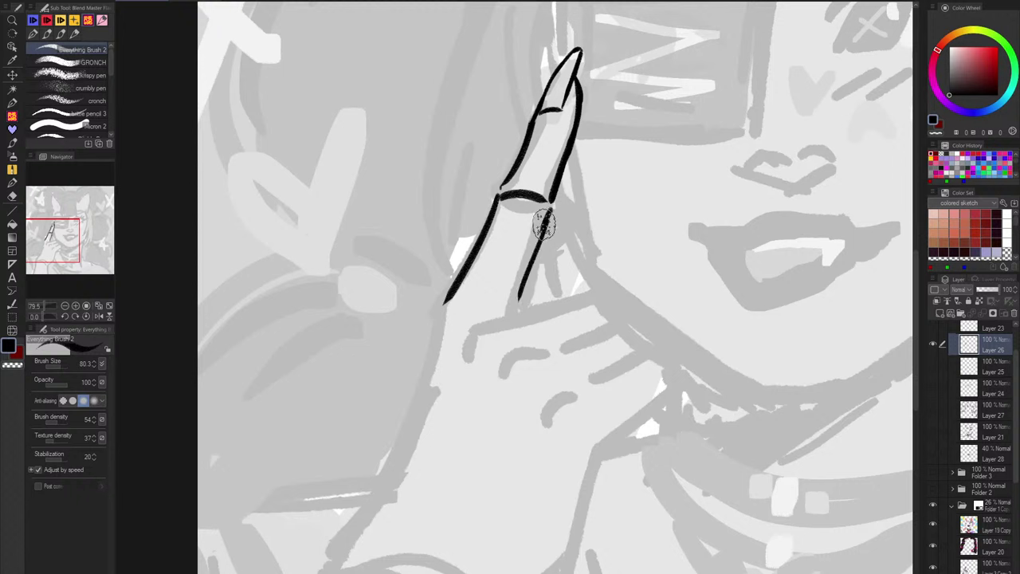
{"action": "key", "text": "ctrl+z"}
{"action": "left_click_drag", "start_coordinate": [547, 215], "coordinate": [517, 309]}
{"action": "left_click_drag", "start_coordinate": [531, 255], "coordinate": [517, 303]}
{"action": "left_click_drag", "start_coordinate": [538, 238], "coordinate": [515, 309]}
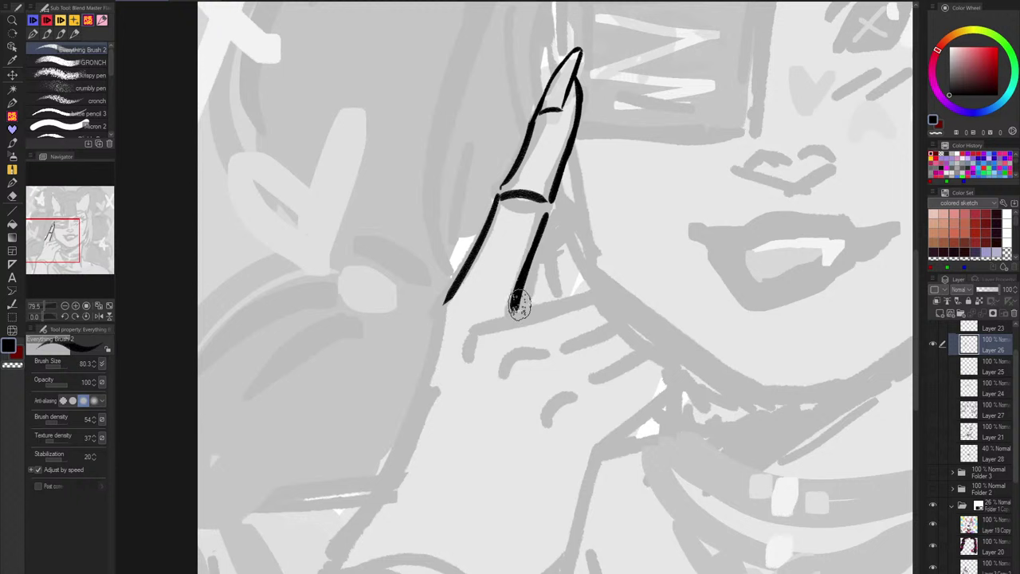
Step: Shave the second segment's inner line thinner with the transparent brush and rebuild its tapered weight near the base
{"action": "key", "text": "c"}
{"action": "left_click_drag", "start_coordinate": [532, 276], "coordinate": [519, 321]}
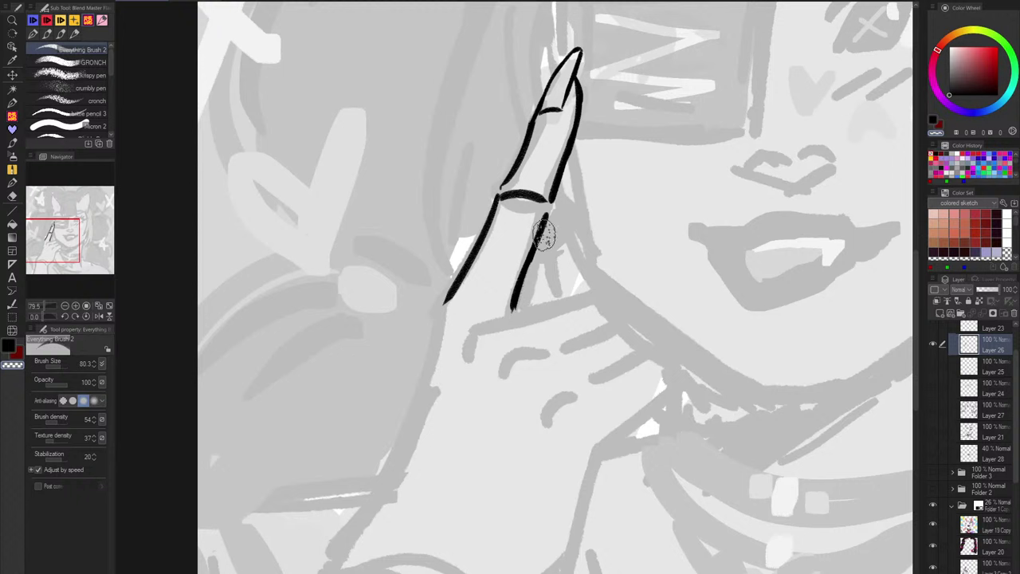
{"action": "left_click_drag", "start_coordinate": [547, 237], "coordinate": [522, 304]}
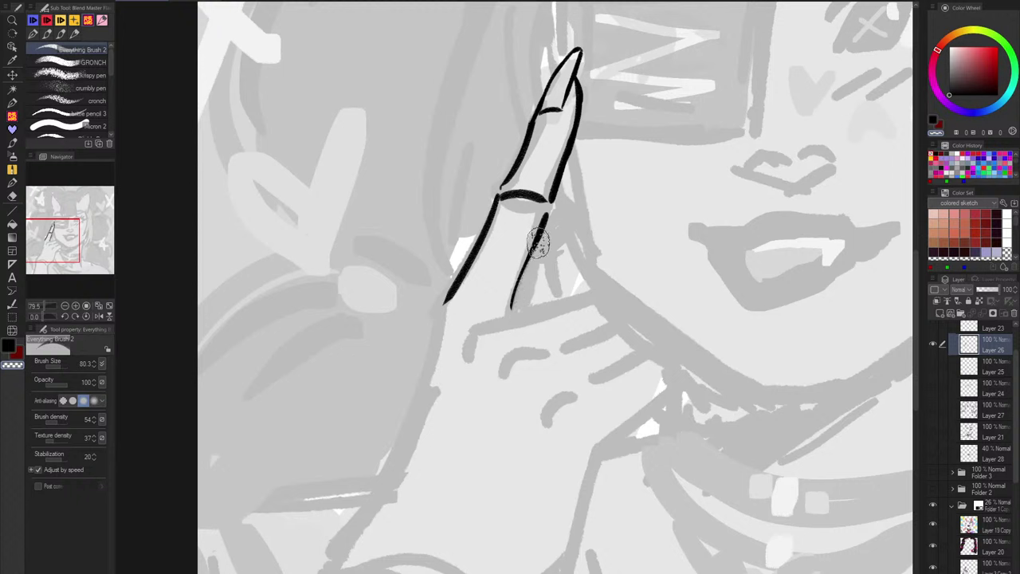
{"action": "key", "text": "c"}
{"action": "left_click_drag", "start_coordinate": [532, 260], "coordinate": [514, 303]}
{"action": "left_click_drag", "start_coordinate": [536, 244], "coordinate": [516, 302]}
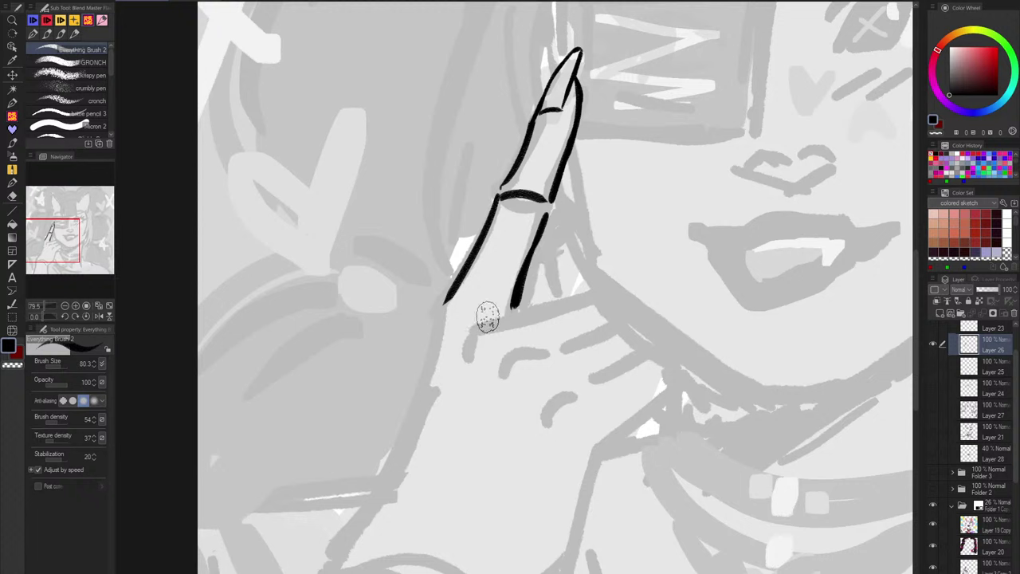
Step: Ink the first folded finger's upper edge as a slightly rising line across the raised finger's base toward the jaw
{"action": "mouse_move", "coordinate": [477, 316]}
{"action": "left_mouse_down"}
{"action": "mouse_move", "coordinate": [557, 298]}
{"action": "mouse_move", "coordinate": [473, 315]}
{"action": "mouse_move", "coordinate": [590, 283]}
{"action": "mouse_move", "coordinate": [474, 317]}
{"action": "mouse_move", "coordinate": [511, 318]}
{"action": "mouse_move", "coordinate": [601, 282]}
{"action": "left_mouse_up"}
{"action": "key", "text": "ctrl+z"}
{"action": "key", "text": "ctrl+z"}
{"action": "mouse_move", "coordinate": [467, 316]}
{"action": "left_mouse_down"}
{"action": "mouse_move", "coordinate": [535, 311]}
{"action": "mouse_move", "coordinate": [582, 282]}
{"action": "mouse_move", "coordinate": [484, 316]}
{"action": "mouse_move", "coordinate": [580, 292]}
{"action": "left_mouse_up"}
{"action": "key", "text": "ctrl+z"}
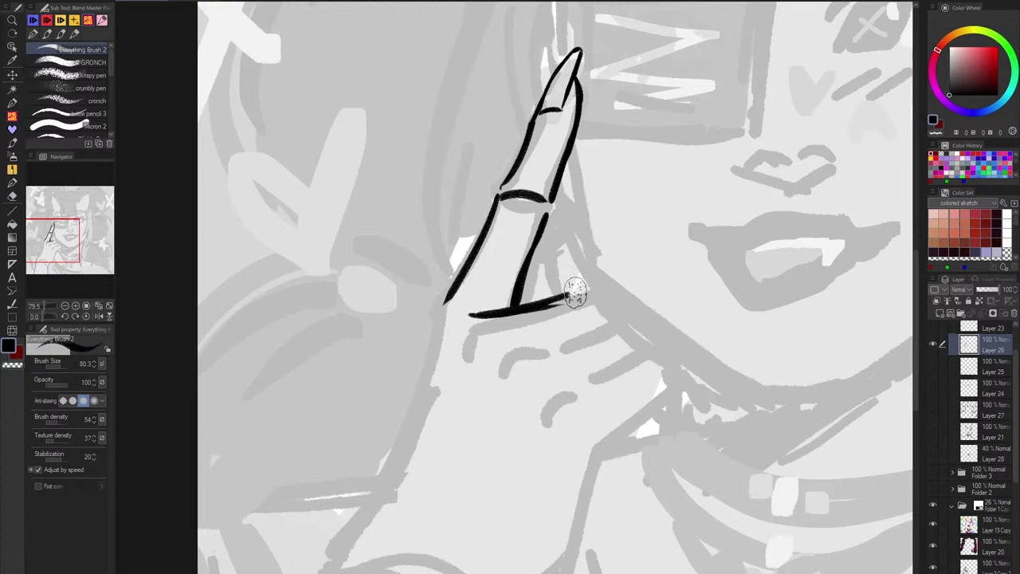
{"action": "left_click_drag", "start_coordinate": [519, 307], "coordinate": [605, 290]}
{"action": "key", "text": "ctrl+z"}
{"action": "left_click_drag", "start_coordinate": [535, 308], "coordinate": [603, 286]}
Step: Ink a short curve bending down from the outer end of the folded finger's edge to form its knuckle
{"action": "left_click_drag", "start_coordinate": [471, 317], "coordinate": [464, 351]}
{"action": "key", "text": "ctrl+z"}
{"action": "key", "text": "ctrl+z"}
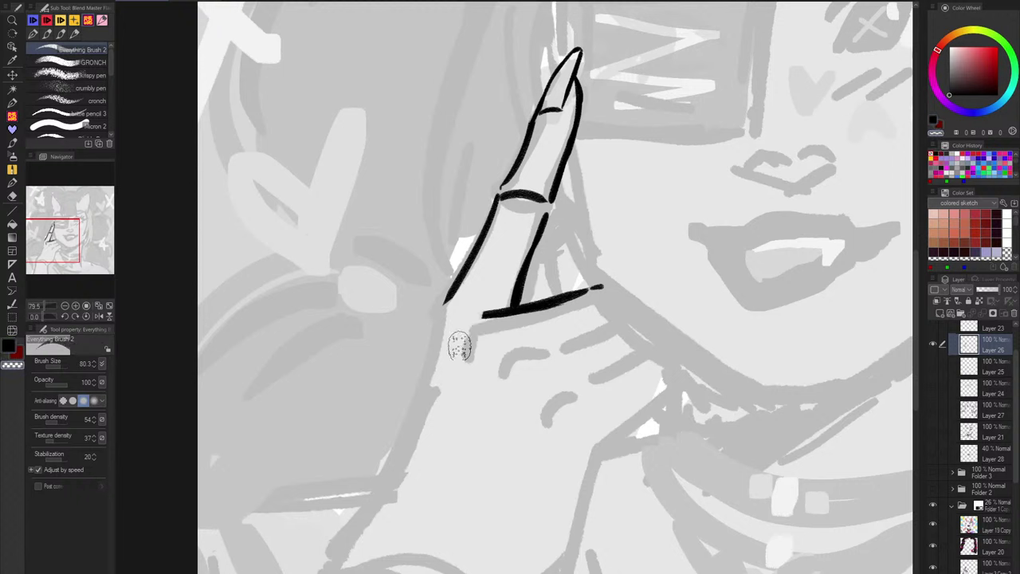
{"action": "left_click_drag", "start_coordinate": [476, 317], "coordinate": [465, 347]}
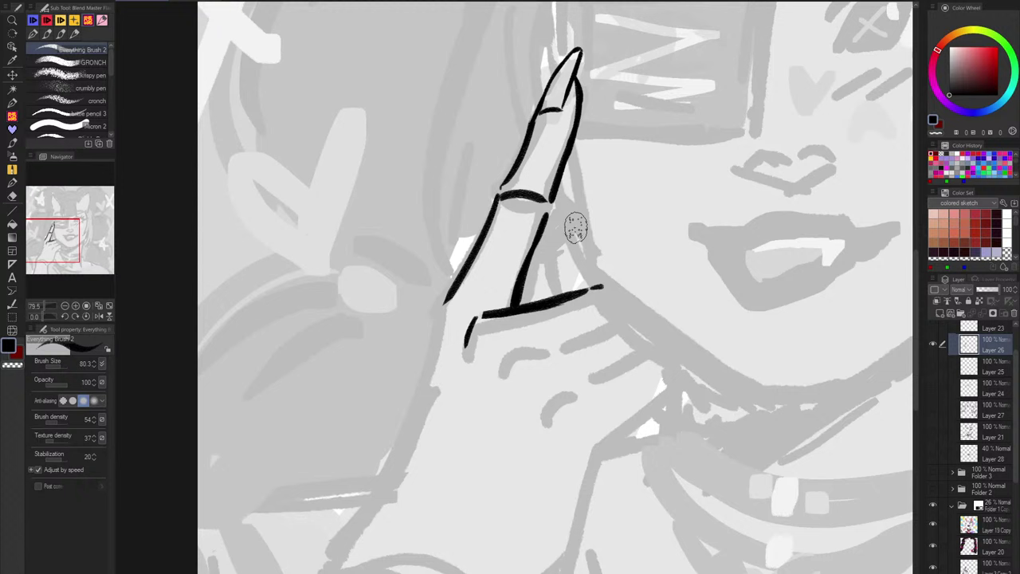
{"action": "key", "text": "ctrl+z"}
{"action": "left_click_drag", "start_coordinate": [481, 316], "coordinate": [465, 350]}
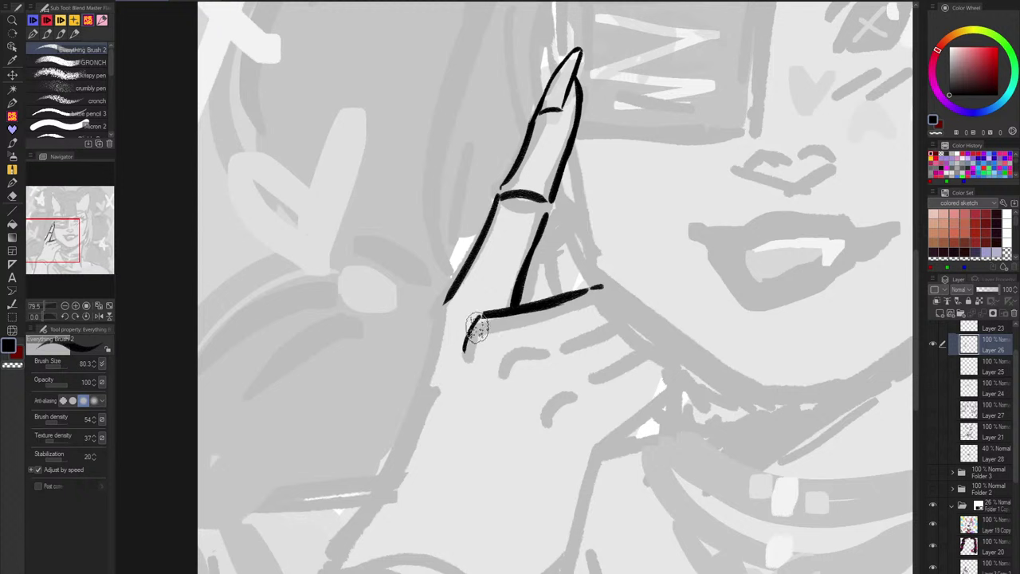
Step: Ink the outer side of the hand as one long curve from the raised finger's base down to the wrist
{"action": "left_click_drag", "start_coordinate": [434, 463], "coordinate": [447, 378]}
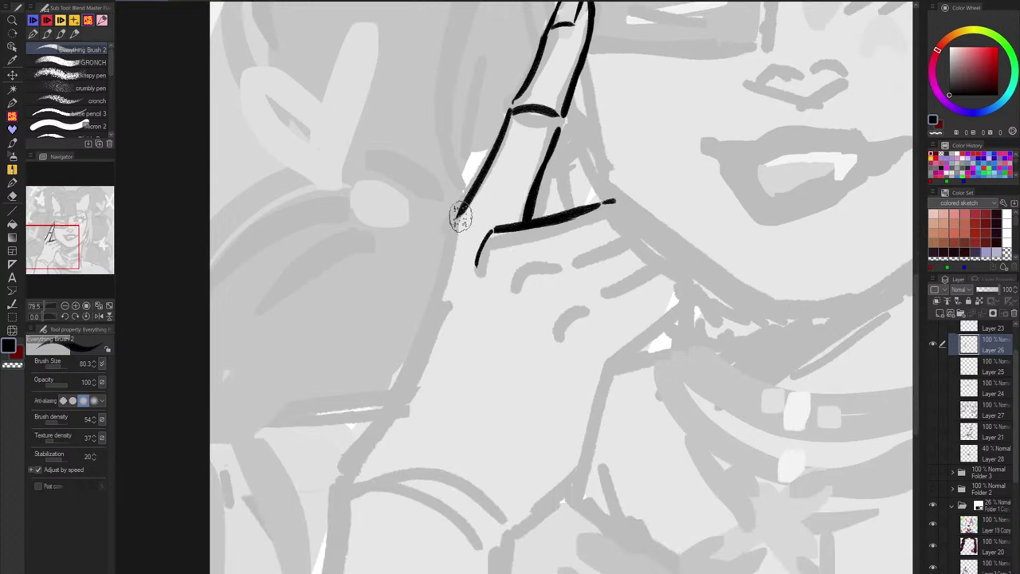
{"action": "left_click_drag", "start_coordinate": [461, 212], "coordinate": [429, 322]}
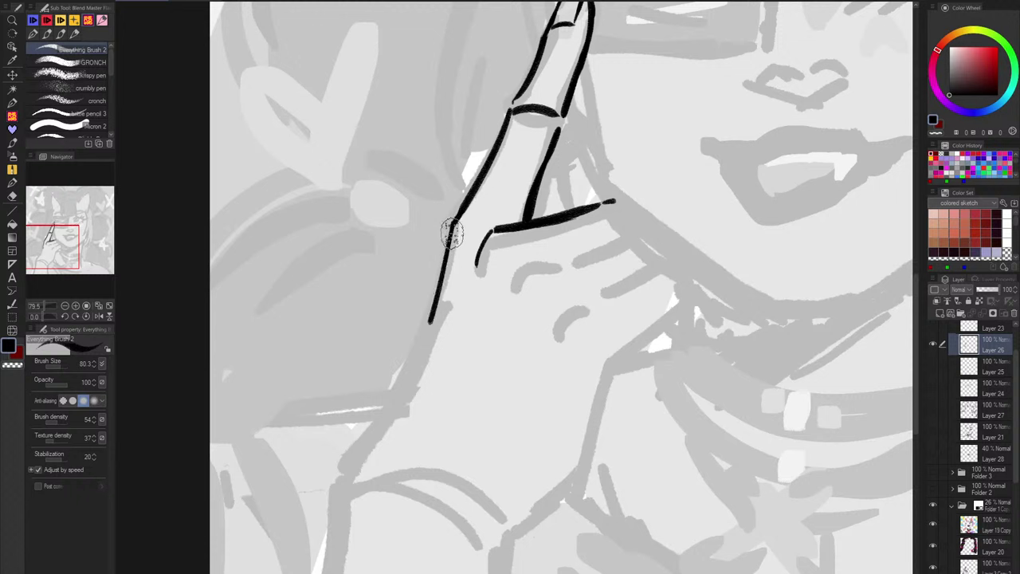
{"action": "key", "text": "ctrl+z"}
{"action": "left_click_drag", "start_coordinate": [457, 214], "coordinate": [421, 354]}
{"action": "key", "text": "ctrl+z"}
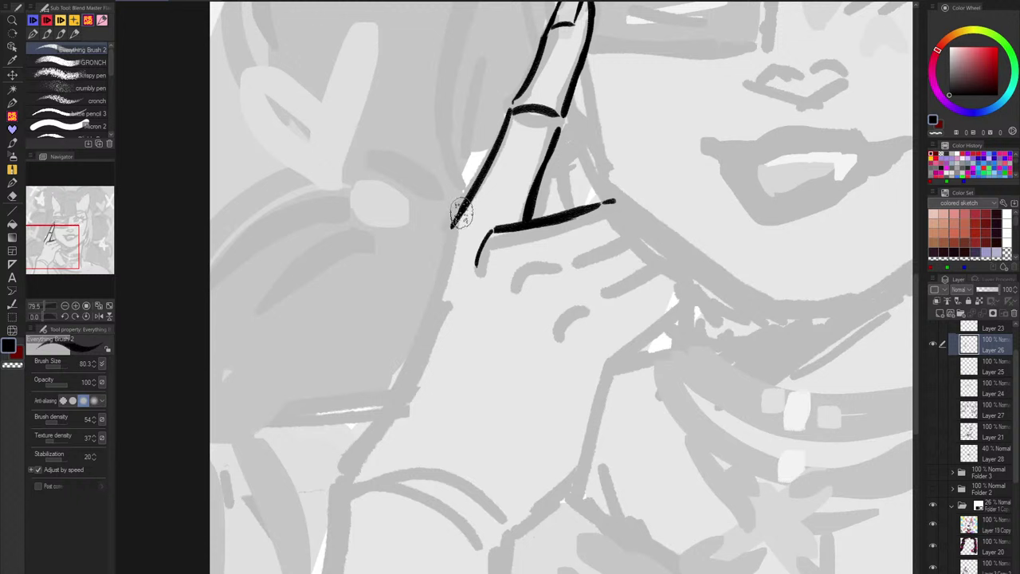
{"action": "left_click_drag", "start_coordinate": [450, 225], "coordinate": [422, 327]}
{"action": "key", "text": "ctrl+z"}
{"action": "mouse_move", "coordinate": [450, 226]}
{"action": "left_mouse_down"}
{"action": "mouse_move", "coordinate": [426, 320]}
{"action": "mouse_move", "coordinate": [380, 426]}
{"action": "left_mouse_up"}
{"action": "key", "text": "ctrl+z"}
{"action": "key", "text": "ctrl+z"}
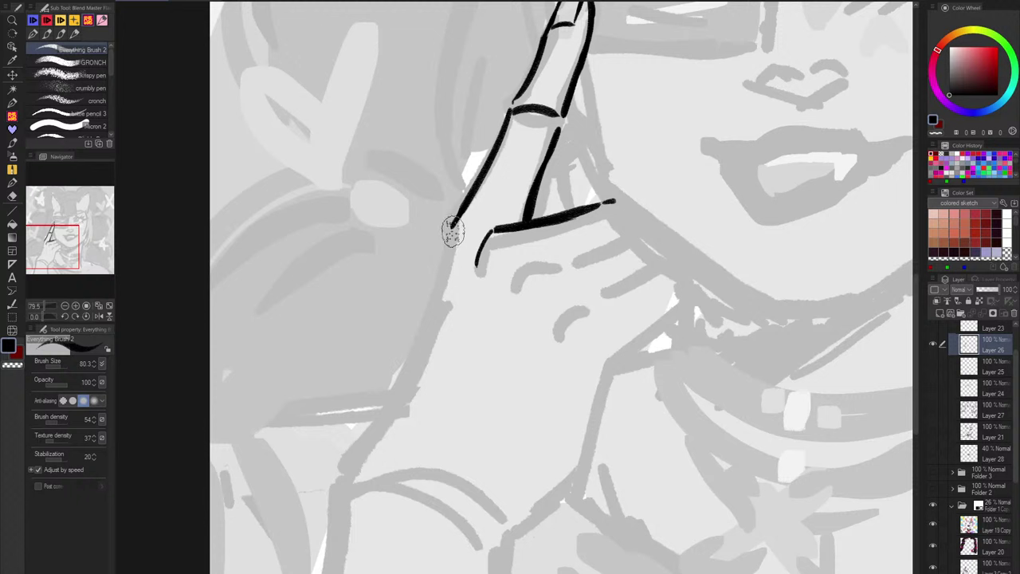
{"action": "left_click_drag", "start_coordinate": [451, 229], "coordinate": [363, 429]}
{"action": "left_click_drag", "start_coordinate": [392, 391], "coordinate": [348, 472]}
Step: Check the hand in mirrored view, nudge the raised finger's outer contour using Liquify at brush size 145.7, and return to the inking brush
{"action": "left_click_drag", "start_coordinate": [486, 339], "coordinate": [427, 343]}
{"action": "mouse_move", "coordinate": [507, 425]}
{"action": "left_mouse_down"}
{"action": "mouse_move", "coordinate": [526, 407]}
{"action": "mouse_move", "coordinate": [557, 540]}
{"action": "left_mouse_up"}
{"action": "key", "text": "h"}
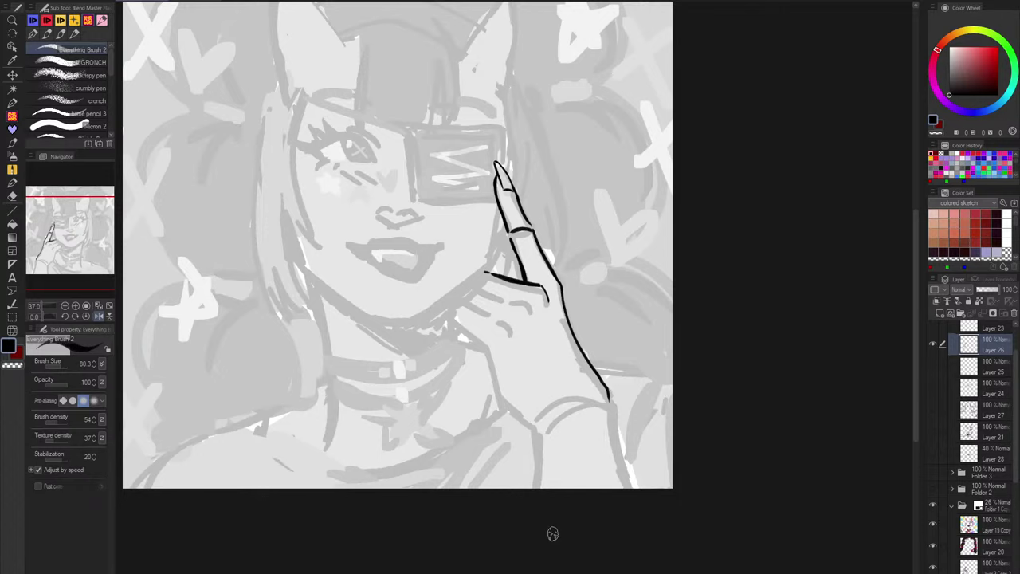
{"action": "key", "text": "h"}
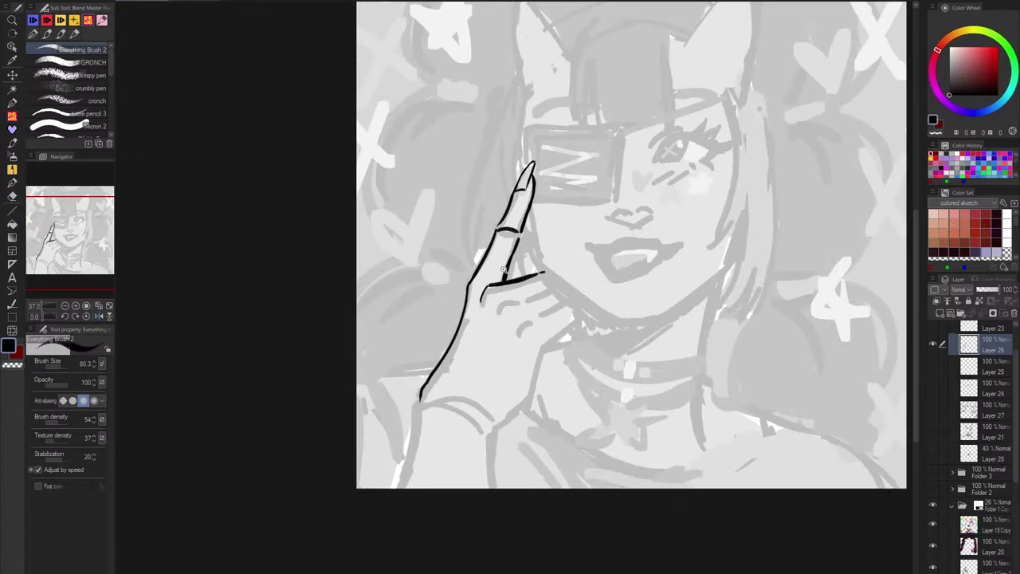
{"action": "scroll", "coordinate": [503, 270], "scroll_direction": "up", "scroll_amount": 3}
{"action": "left_click", "coordinate": [12, 328]}
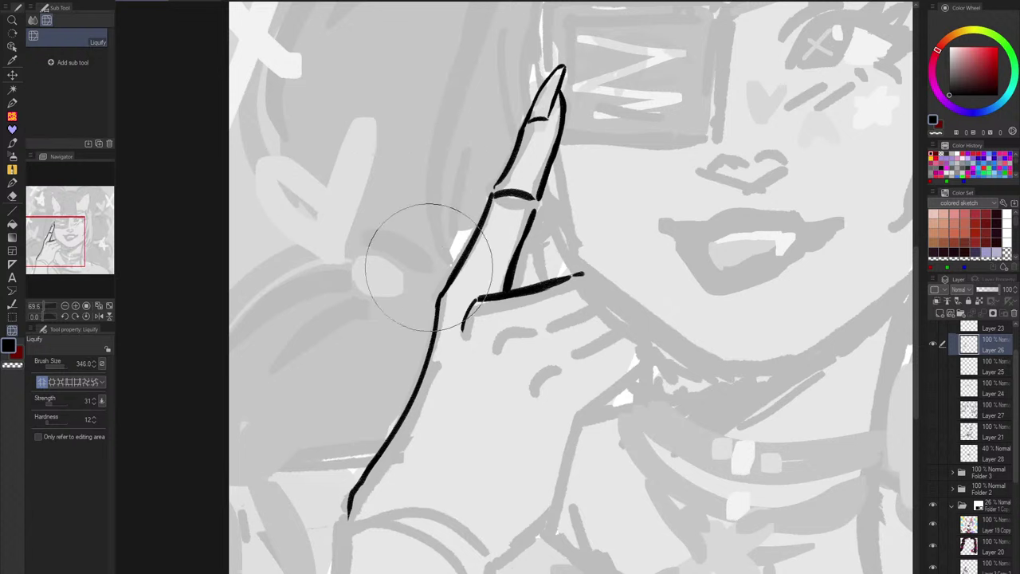
{"action": "key", "text": "bracketleft"}
{"action": "key", "text": "bracketleft"}
{"action": "key", "text": "bracketleft"}
{"action": "key", "text": "bracketleft"}
{"action": "key", "text": "bracketleft"}
{"action": "mouse_move", "coordinate": [412, 271]}
{"action": "left_mouse_down"}
{"action": "mouse_move", "coordinate": [452, 280]}
{"action": "mouse_move", "coordinate": [482, 220]}
{"action": "left_mouse_up"}
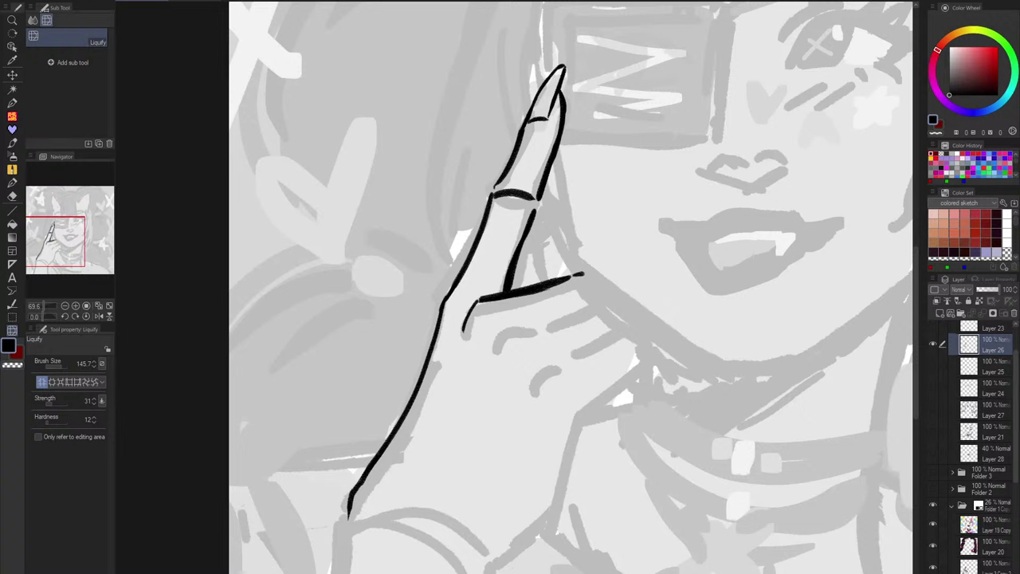
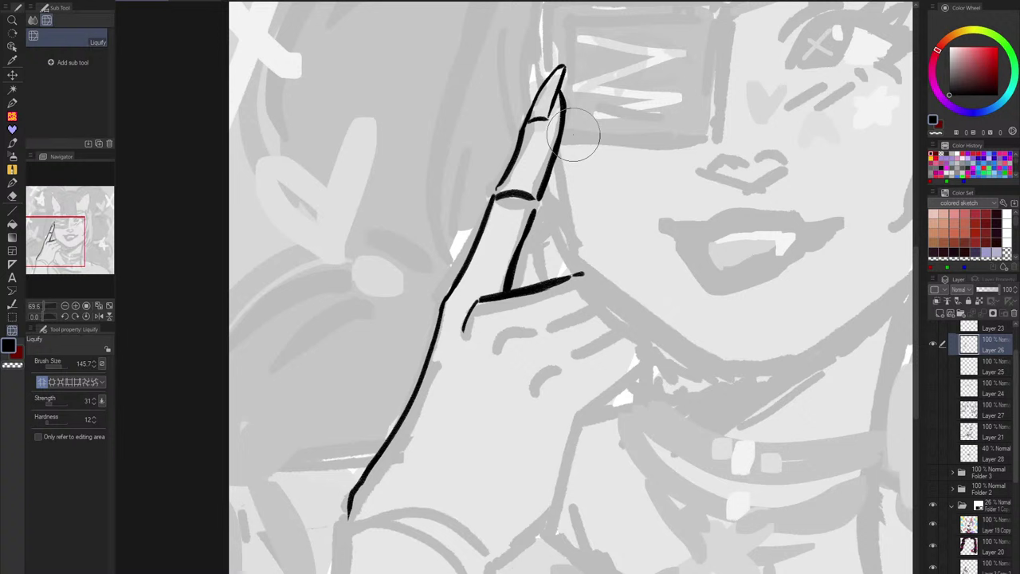
{"action": "left_click", "coordinate": [12, 116]}
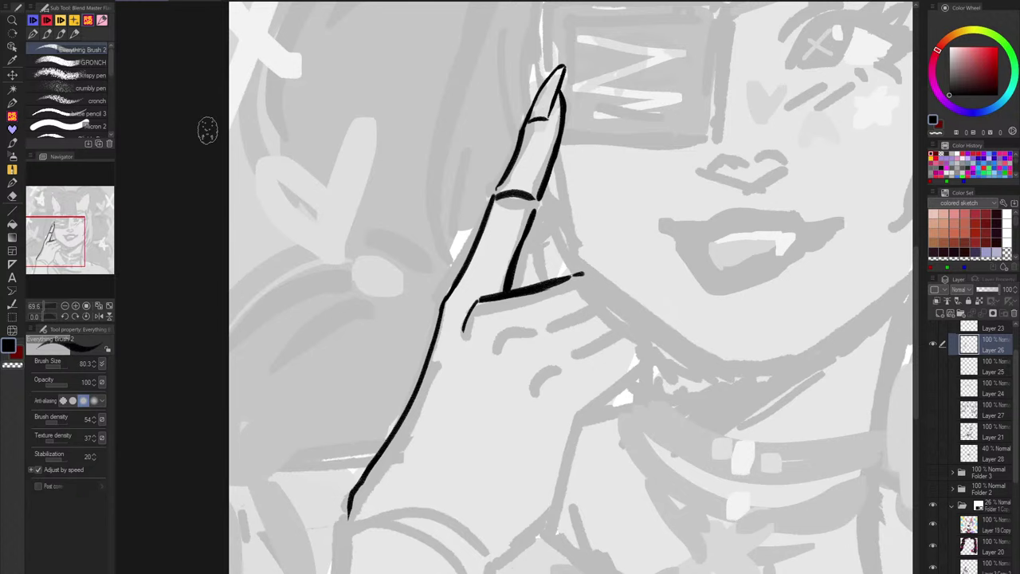
Step: Try to ink the forearm's outer edge running down from the wrist
{"action": "left_click_drag", "start_coordinate": [512, 410], "coordinate": [540, 293]}
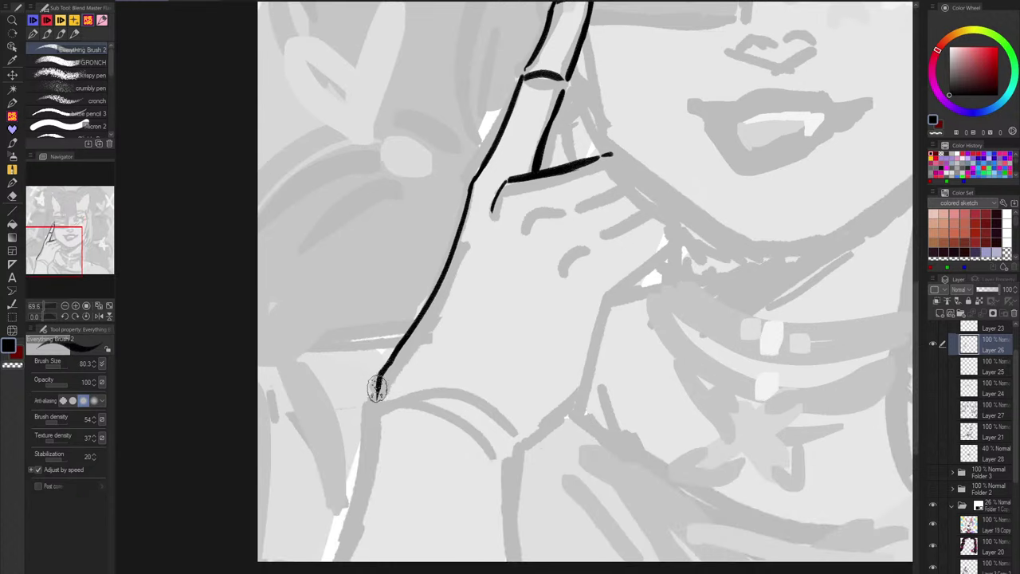
{"action": "left_click_drag", "start_coordinate": [377, 388], "coordinate": [359, 561]}
{"action": "key", "text": "ctrl+z"}
Step: Ink the first folded finger's rounded end, the line separating it from the second, and the second finger's curved end
{"action": "left_click_drag", "start_coordinate": [695, 184], "coordinate": [672, 237]}
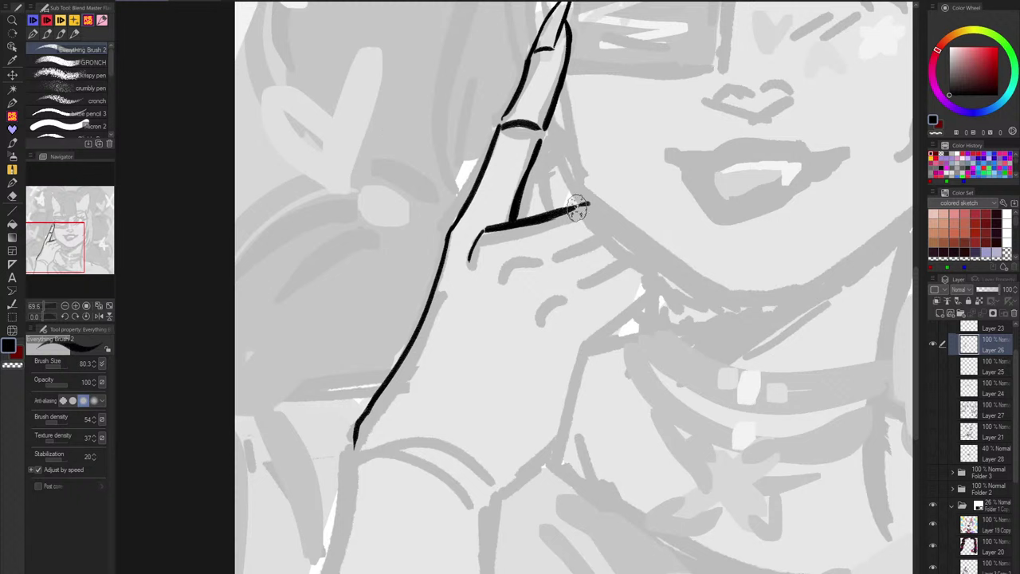
{"action": "left_click_drag", "start_coordinate": [579, 199], "coordinate": [603, 224]}
{"action": "key", "text": "c"}
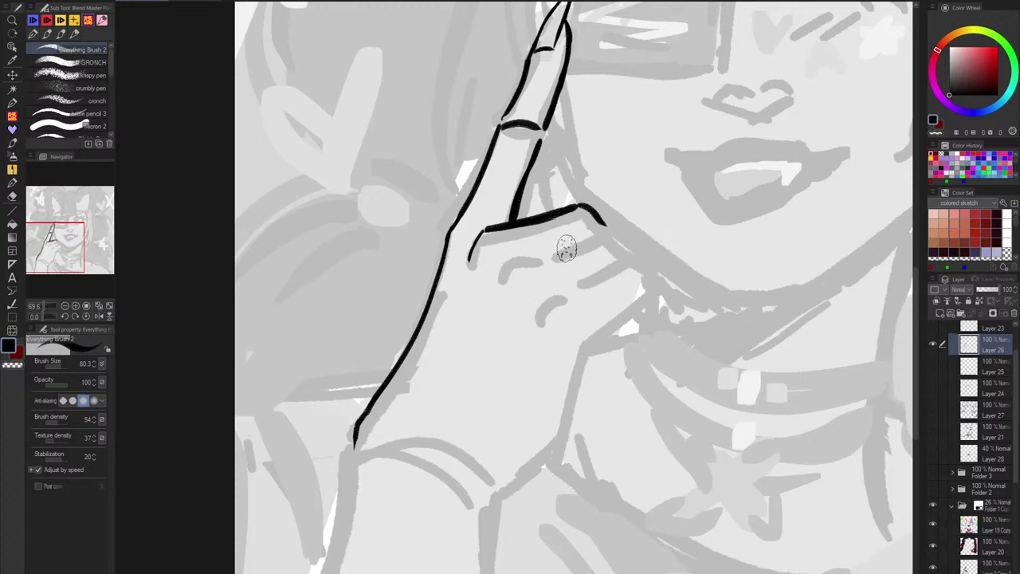
{"action": "mouse_move", "coordinate": [549, 251]}
{"action": "left_mouse_down"}
{"action": "mouse_move", "coordinate": [605, 229]}
{"action": "mouse_move", "coordinate": [630, 248]}
{"action": "left_mouse_up"}
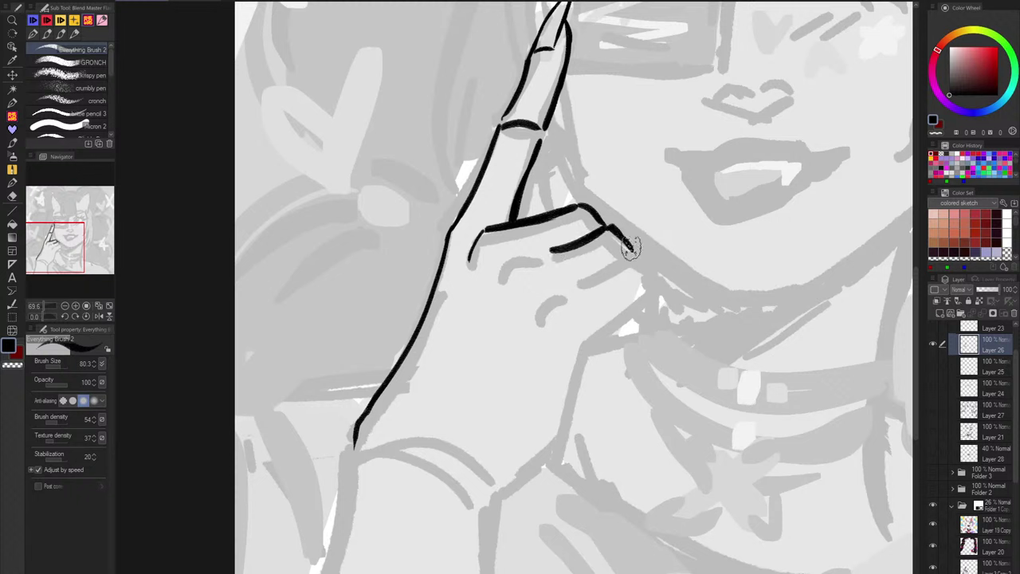
{"action": "key", "text": "ctrl+z"}
{"action": "key", "text": "ctrl+z"}
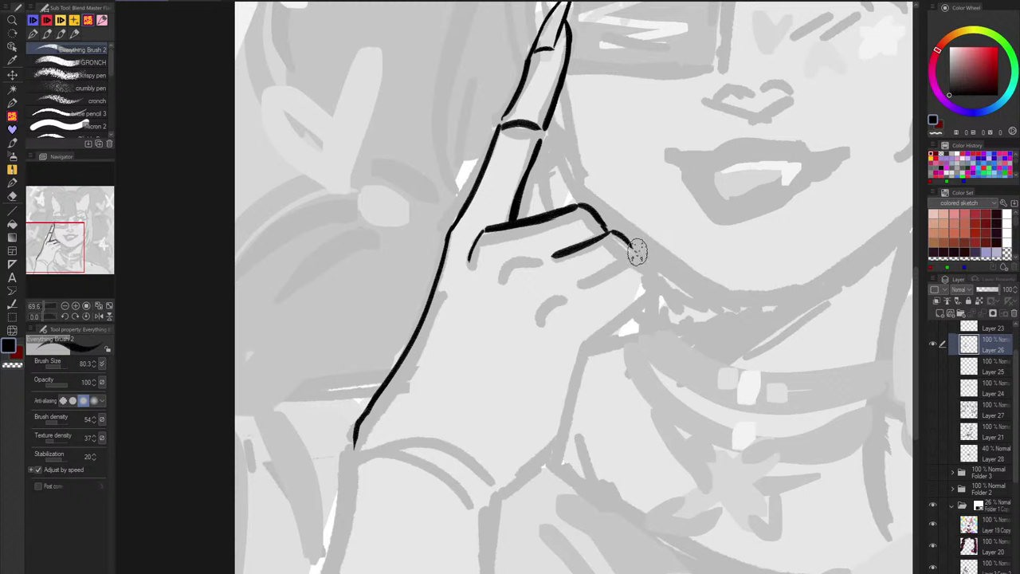
{"action": "left_click_drag", "start_coordinate": [637, 252], "coordinate": [633, 261]}
Step: Ink the line separating the second folded finger from the little finger and curve it down along the jaw
{"action": "left_click_drag", "start_coordinate": [585, 285], "coordinate": [642, 258]}
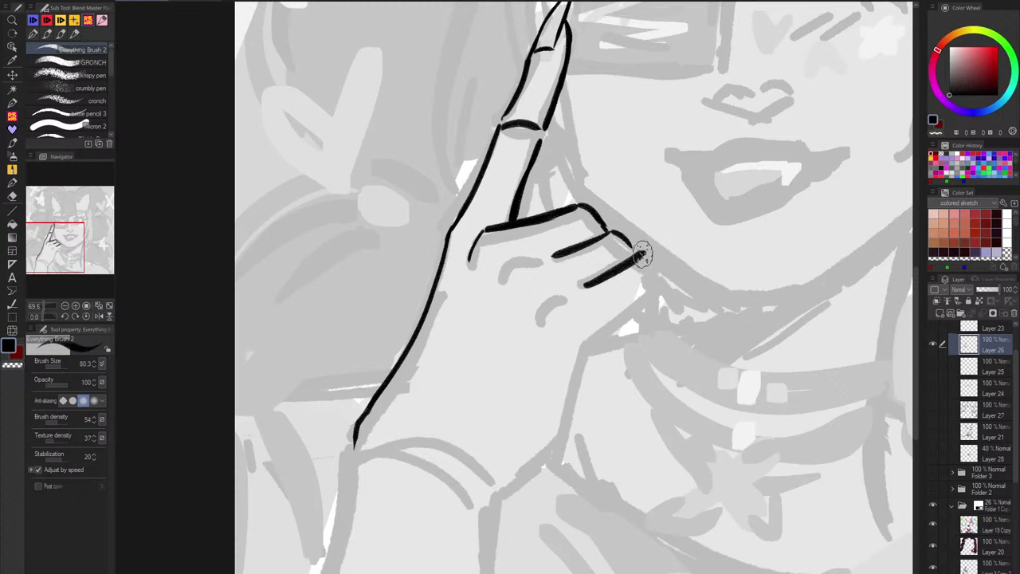
{"action": "left_click_drag", "start_coordinate": [642, 253], "coordinate": [670, 291]}
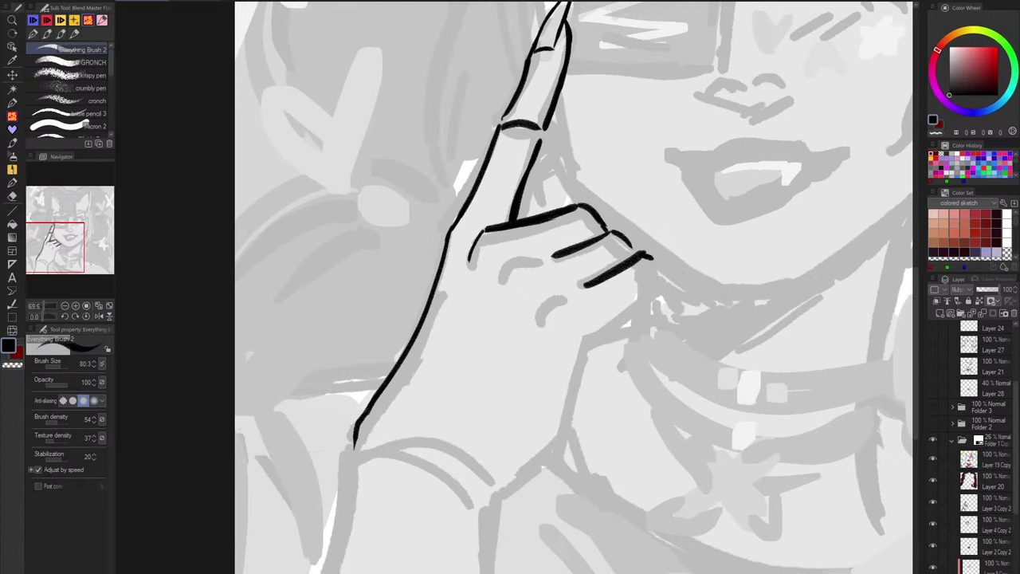
{"action": "key", "text": "ctrl+z"}
{"action": "mouse_move", "coordinate": [663, 272]}
{"action": "left_mouse_down"}
{"action": "mouse_move", "coordinate": [677, 301]}
{"action": "mouse_move", "coordinate": [566, 401]}
{"action": "left_mouse_up"}
{"action": "key", "text": "ctrl+z"}
{"action": "scroll", "coordinate": [733, 292], "scroll_direction": "down", "scroll_amount": 5}
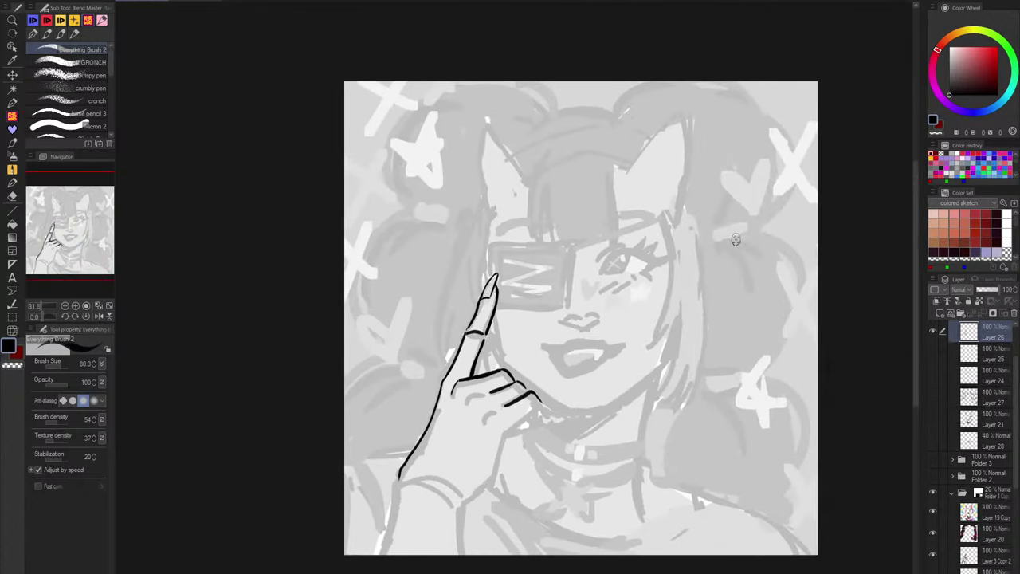
{"action": "scroll", "coordinate": [506, 412], "scroll_direction": "up", "scroll_amount": 6}
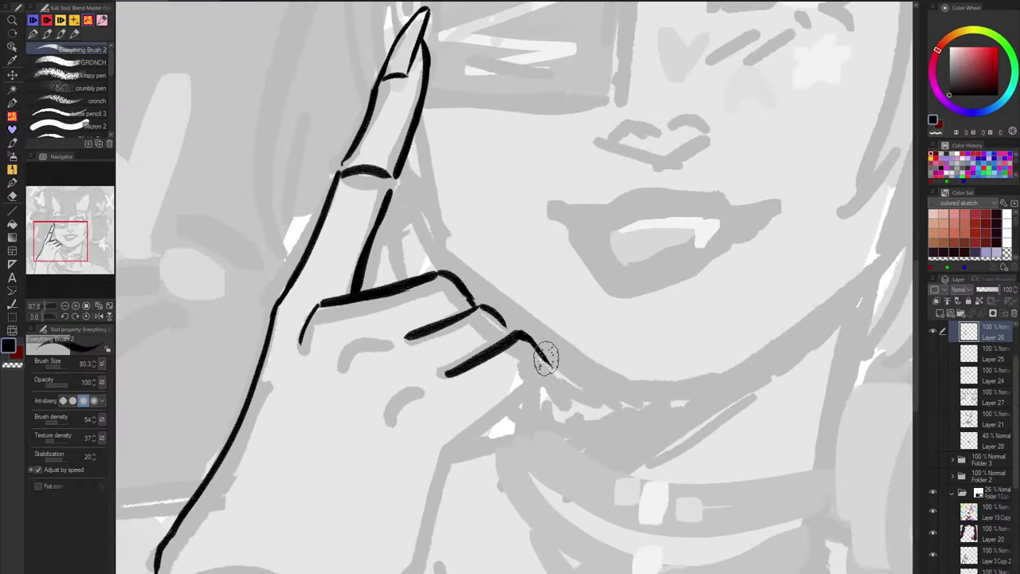
Step: Ink the little finger's rounded tip, curling it under into a small hook below the jaw
{"action": "mouse_move", "coordinate": [555, 383]}
{"action": "left_mouse_down"}
{"action": "mouse_move", "coordinate": [530, 371]}
{"action": "mouse_move", "coordinate": [560, 367]}
{"action": "mouse_move", "coordinate": [525, 414]}
{"action": "left_mouse_up"}
{"action": "key", "text": "ctrl+z"}
{"action": "key", "text": "ctrl+z"}
{"action": "mouse_move", "coordinate": [542, 354]}
{"action": "left_mouse_down"}
{"action": "mouse_move", "coordinate": [550, 368]}
{"action": "mouse_move", "coordinate": [540, 414]}
{"action": "mouse_move", "coordinate": [518, 413]}
{"action": "left_mouse_up"}
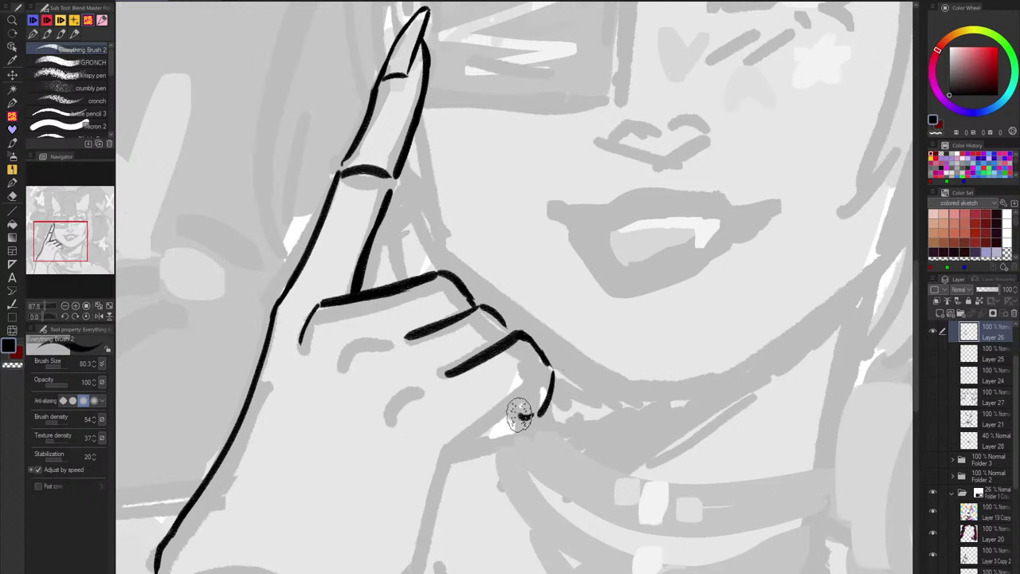
{"action": "mouse_move", "coordinate": [650, 355]}
{"action": "left_mouse_down"}
{"action": "mouse_move", "coordinate": [694, 295]}
{"action": "mouse_move", "coordinate": [646, 346]}
{"action": "left_mouse_up"}
{"action": "key", "text": "ctrl+z"}
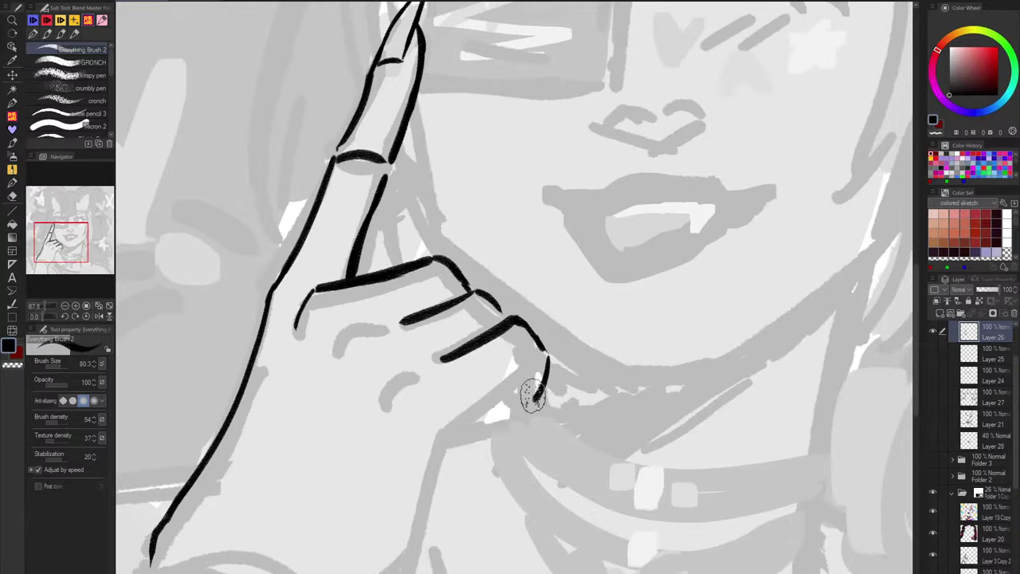
{"action": "mouse_move", "coordinate": [510, 391]}
{"action": "left_mouse_down"}
{"action": "mouse_move", "coordinate": [538, 385]}
{"action": "mouse_move", "coordinate": [518, 394]}
{"action": "mouse_move", "coordinate": [542, 357]}
{"action": "mouse_move", "coordinate": [490, 400]}
{"action": "left_mouse_up"}
{"action": "key", "text": "ctrl+z"}
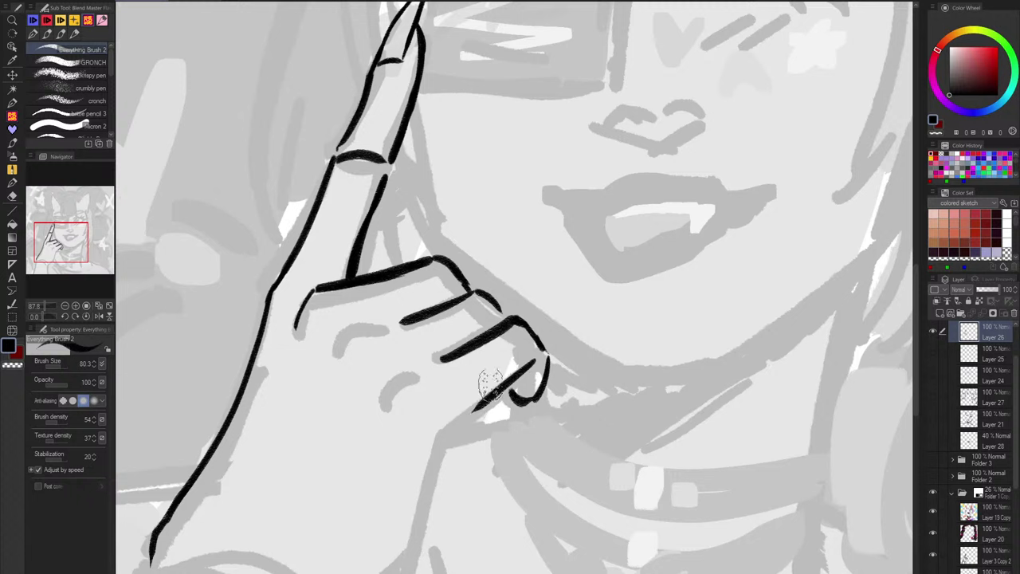
Step: Ink the little finger's lower edge from just inside its tip back to the palm
{"action": "left_click_drag", "start_coordinate": [491, 392], "coordinate": [462, 418]}
{"action": "key", "text": "ctrl+z"}
{"action": "mouse_move", "coordinate": [534, 361]}
{"action": "left_mouse_down"}
{"action": "mouse_move", "coordinate": [458, 419]}
{"action": "mouse_move", "coordinate": [480, 400]}
{"action": "left_mouse_up"}
{"action": "key", "text": "ctrl+z"}
{"action": "key", "text": "ctrl+z"}
{"action": "left_click_drag", "start_coordinate": [533, 361], "coordinate": [460, 413]}
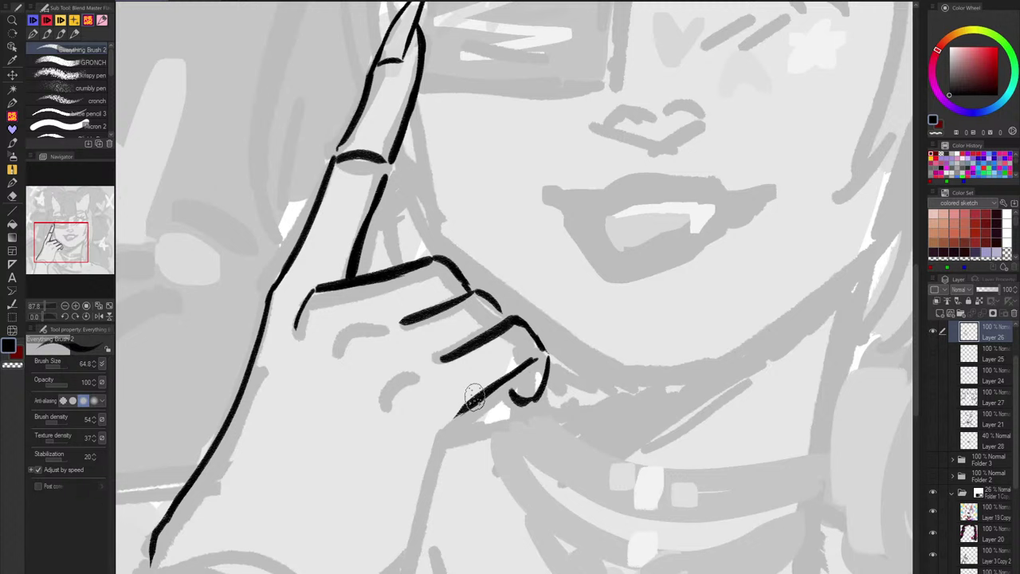
Step: Ink the palm's edge from the base of the little finger down to the wrist, curving it inward along the heel
{"action": "left_click_drag", "start_coordinate": [451, 421], "coordinate": [417, 539]}
{"action": "mouse_move", "coordinate": [494, 417]}
{"action": "left_mouse_down"}
{"action": "mouse_move", "coordinate": [524, 394]}
{"action": "mouse_move", "coordinate": [532, 331]}
{"action": "left_mouse_up"}
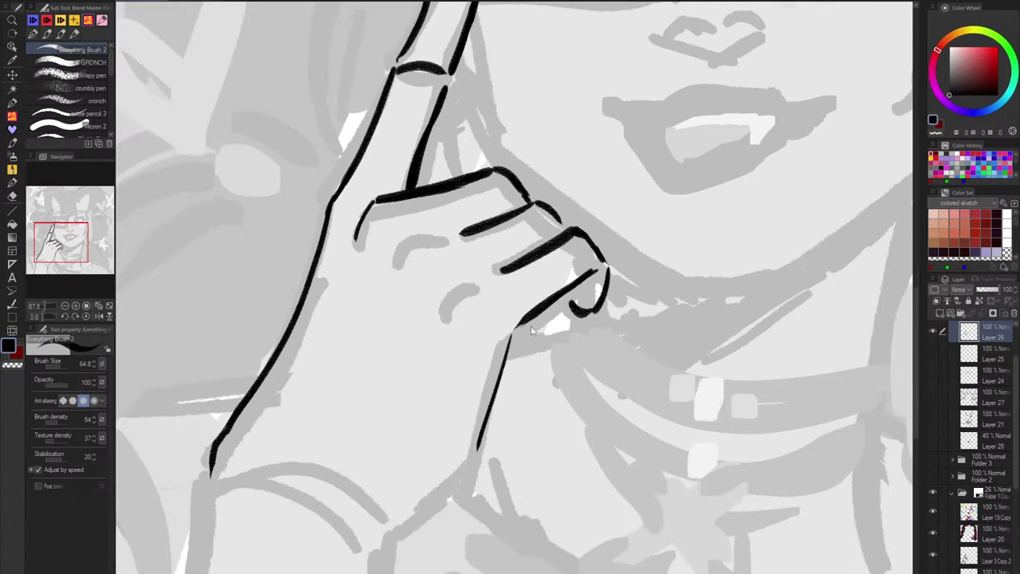
{"action": "key", "text": "ctrl+z"}
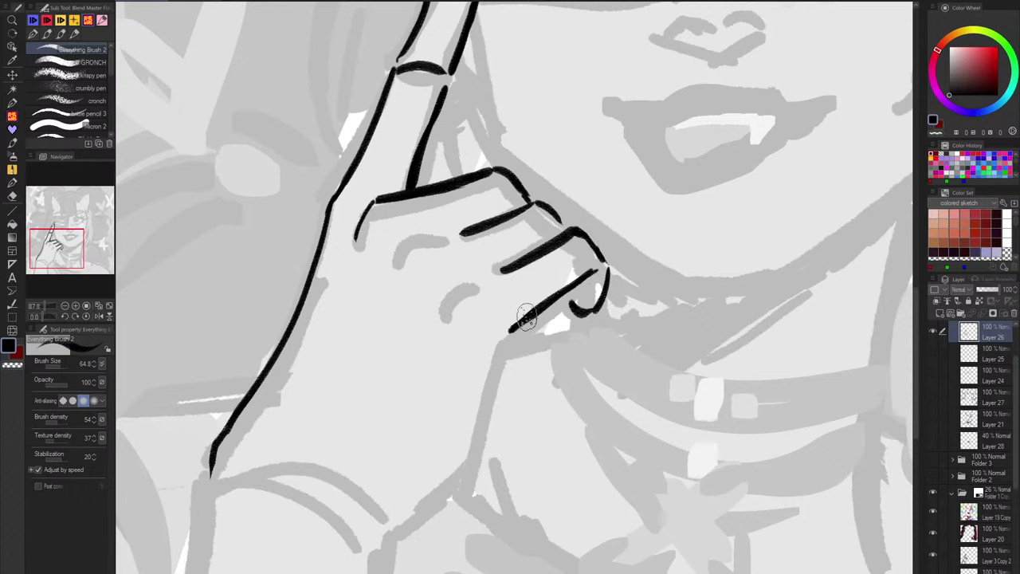
{"action": "left_click_drag", "start_coordinate": [511, 335], "coordinate": [488, 395]}
{"action": "key", "text": "ctrl+z"}
{"action": "left_click_drag", "start_coordinate": [513, 331], "coordinate": [468, 461]}
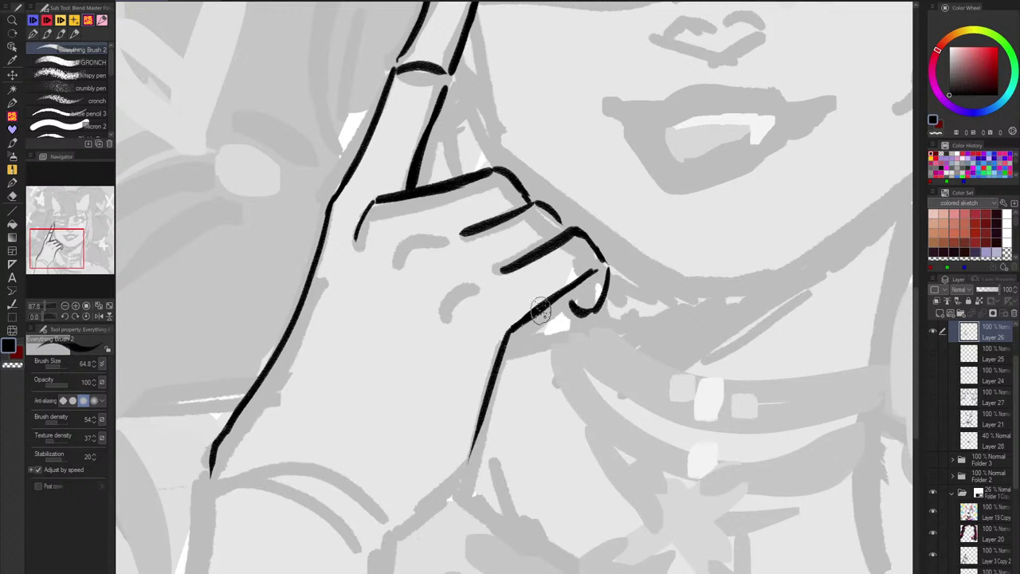
{"action": "key", "text": "ctrl+z"}
{"action": "left_click_drag", "start_coordinate": [511, 332], "coordinate": [443, 479]}
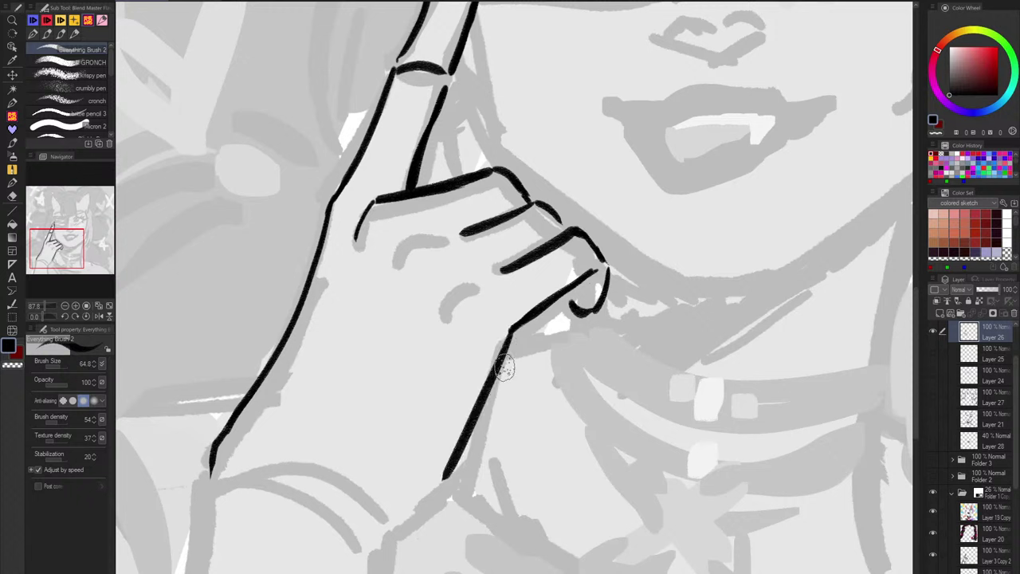
{"action": "key", "text": "ctrl+z"}
{"action": "left_click_drag", "start_coordinate": [507, 338], "coordinate": [458, 488]}
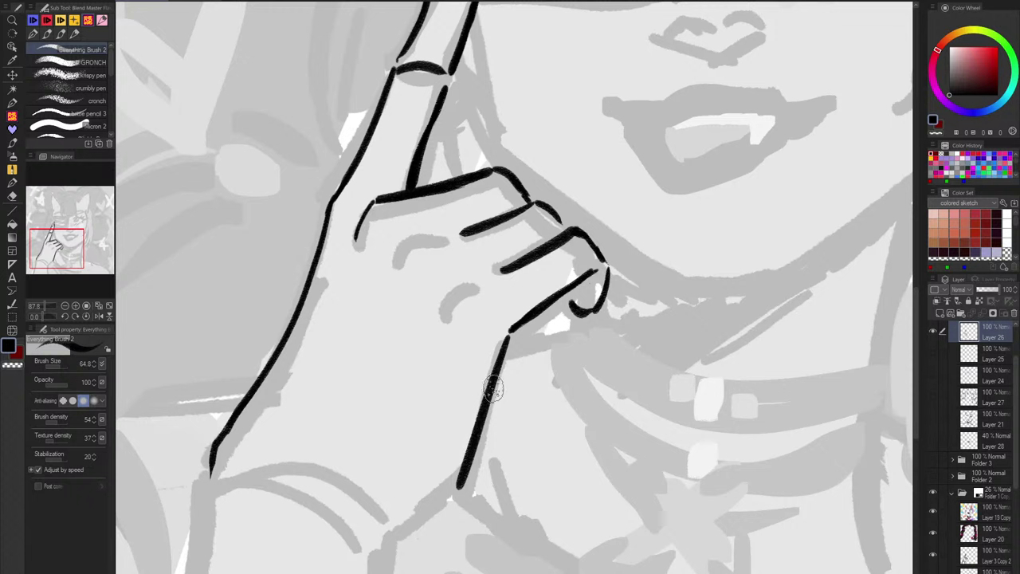
{"action": "key", "text": "ctrl+z"}
{"action": "mouse_move", "coordinate": [510, 335]}
{"action": "left_mouse_down"}
{"action": "mouse_move", "coordinate": [462, 479]}
{"action": "mouse_move", "coordinate": [377, 520]}
{"action": "left_mouse_up"}
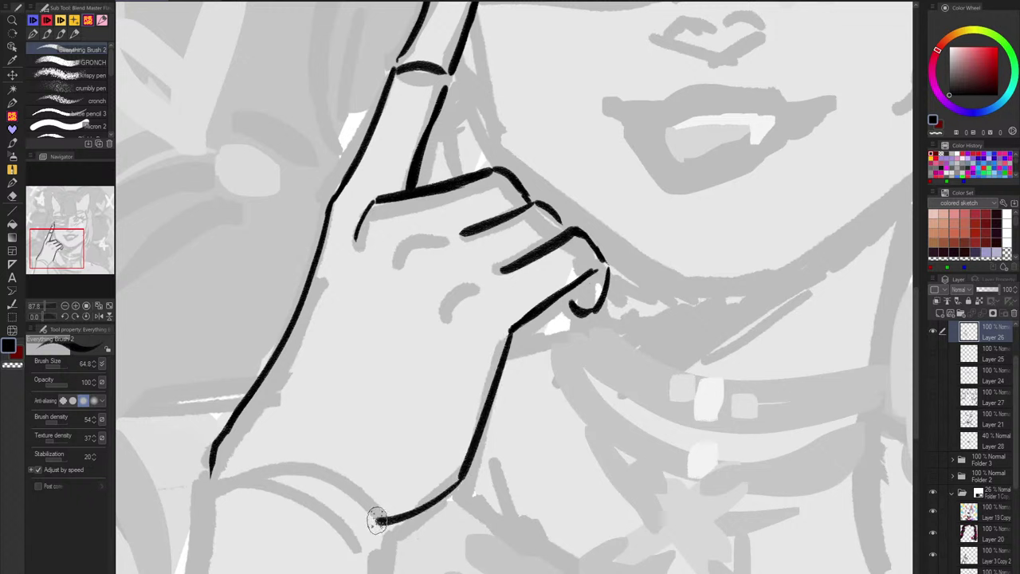
{"action": "key", "text": "ctrl+z"}
{"action": "left_click_drag", "start_coordinate": [464, 479], "coordinate": [386, 517]}
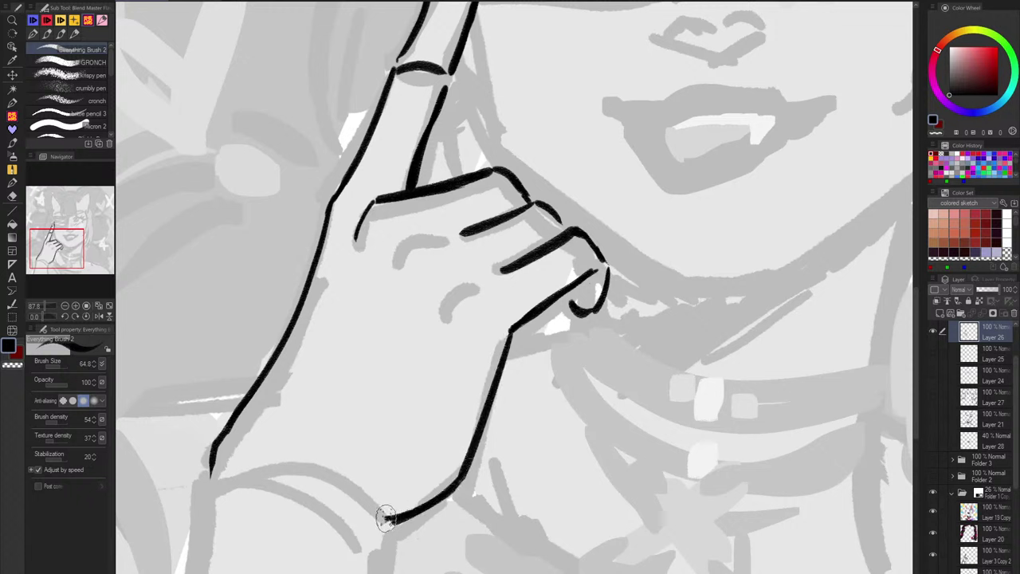
Step: Ink the two bent knuckle marks on the hand below the folded fingers at brush size 77.8
{"action": "scroll", "coordinate": [407, 419], "scroll_direction": "up", "scroll_amount": 2}
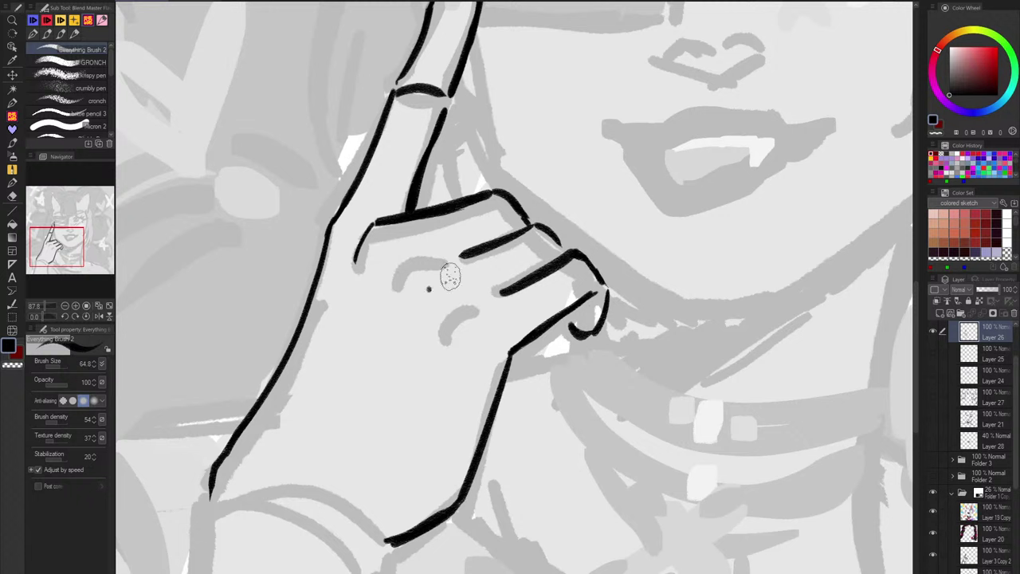
{"action": "left_click_drag", "start_coordinate": [446, 276], "coordinate": [413, 308]}
{"action": "key", "text": "ctrl+z"}
{"action": "key", "text": "]"}
{"action": "mouse_move", "coordinate": [440, 269]}
{"action": "left_mouse_down"}
{"action": "mouse_move", "coordinate": [415, 273]}
{"action": "mouse_move", "coordinate": [400, 299]}
{"action": "left_mouse_up"}
{"action": "mouse_move", "coordinate": [480, 312]}
{"action": "left_mouse_down"}
{"action": "mouse_move", "coordinate": [469, 306]}
{"action": "mouse_move", "coordinate": [443, 338]}
{"action": "left_mouse_up"}
Step: Hide the grey sketch folder, thicken the first folded finger's upper edge and rework the short curve at its base
{"action": "left_click_drag", "start_coordinate": [649, 295], "coordinate": [609, 418]}
{"action": "scroll", "coordinate": [608, 417], "scroll_direction": "up", "scroll_amount": 2}
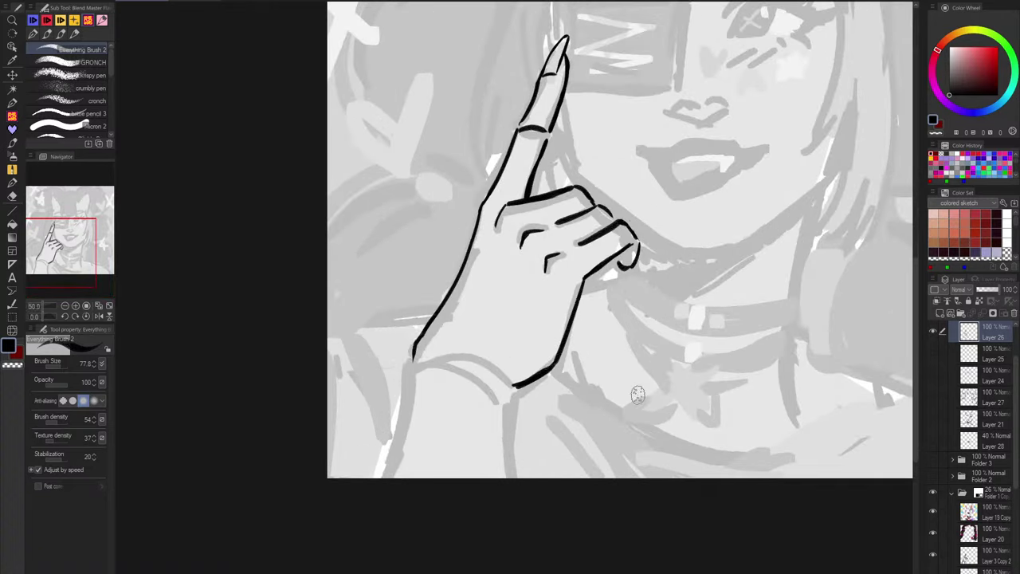
{"action": "left_click", "coordinate": [934, 492]}
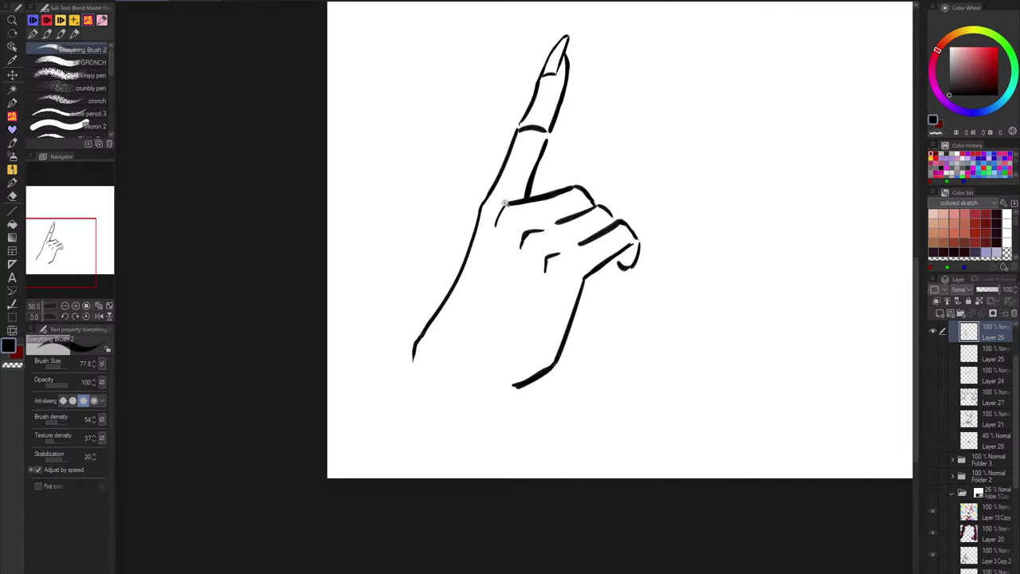
{"action": "scroll", "coordinate": [504, 202], "scroll_direction": "up", "scroll_amount": 3}
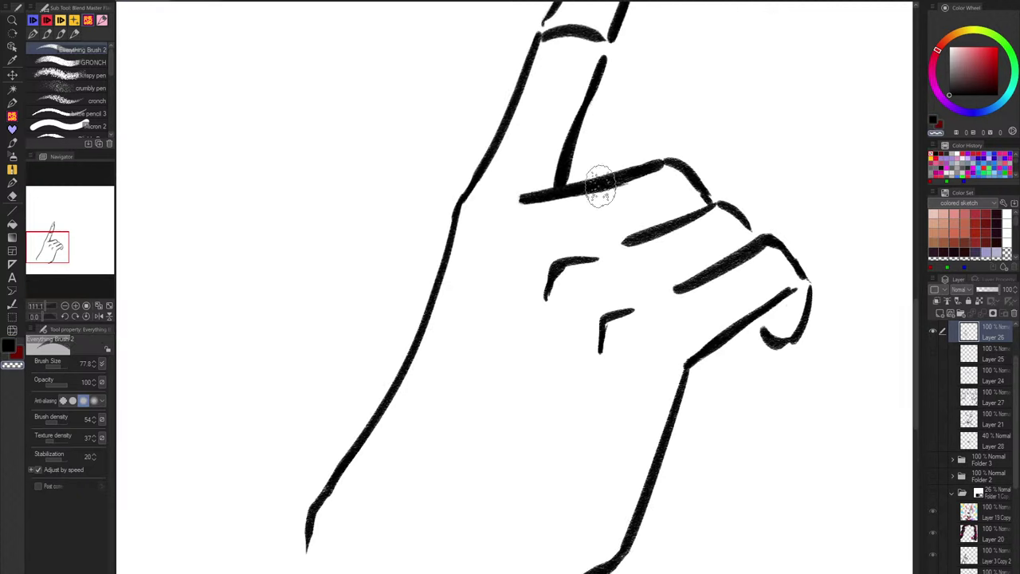
{"action": "key", "text": "c"}
{"action": "mouse_move", "coordinate": [516, 202]}
{"action": "left_mouse_down"}
{"action": "mouse_move", "coordinate": [660, 165]}
{"action": "mouse_move", "coordinate": [526, 209]}
{"action": "mouse_move", "coordinate": [620, 186]}
{"action": "left_mouse_up"}
{"action": "key", "text": "ctrl+z"}
{"action": "key", "text": "ctrl+z"}
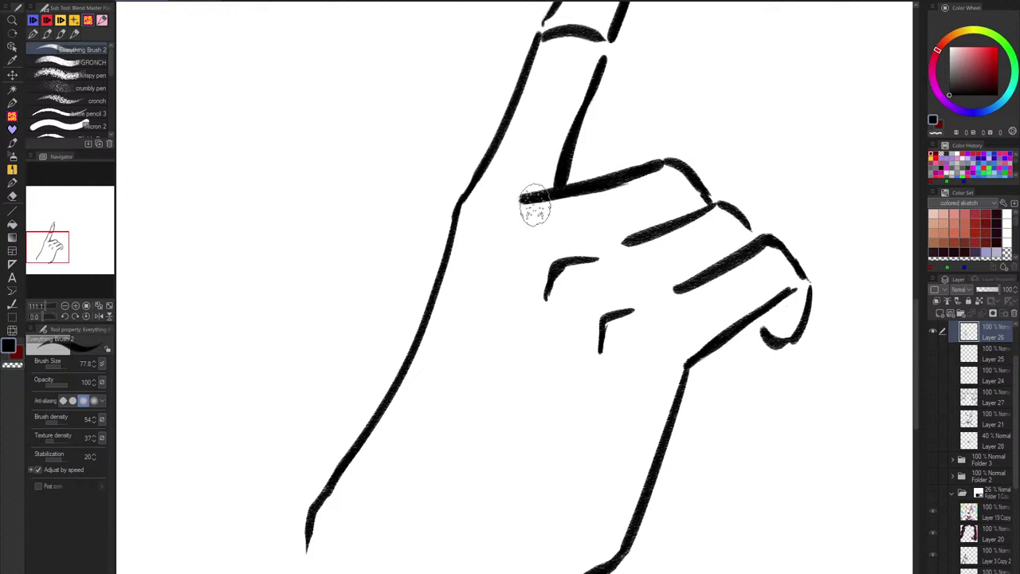
{"action": "left_click_drag", "start_coordinate": [518, 206], "coordinate": [671, 156]}
{"action": "left_click_drag", "start_coordinate": [520, 208], "coordinate": [480, 271]}
{"action": "key", "text": "ctrl+z"}
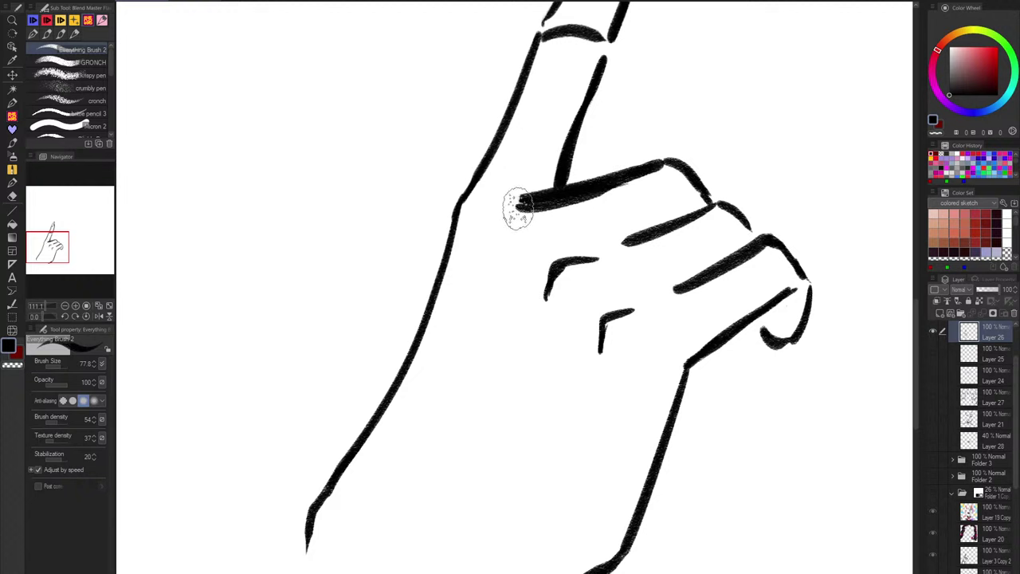
Step: Compare the inked hand with the older versions by briefly showing Folder 3 and Folder 2 in turn
{"action": "scroll", "coordinate": [582, 405], "scroll_direction": "down", "scroll_amount": 4}
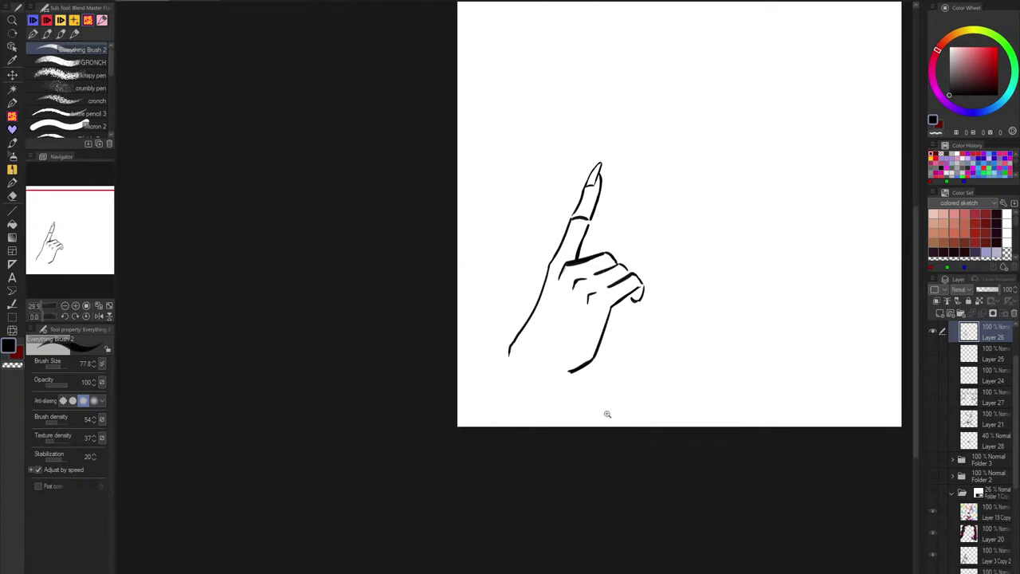
{"action": "scroll", "coordinate": [608, 414], "scroll_direction": "up", "scroll_amount": 1}
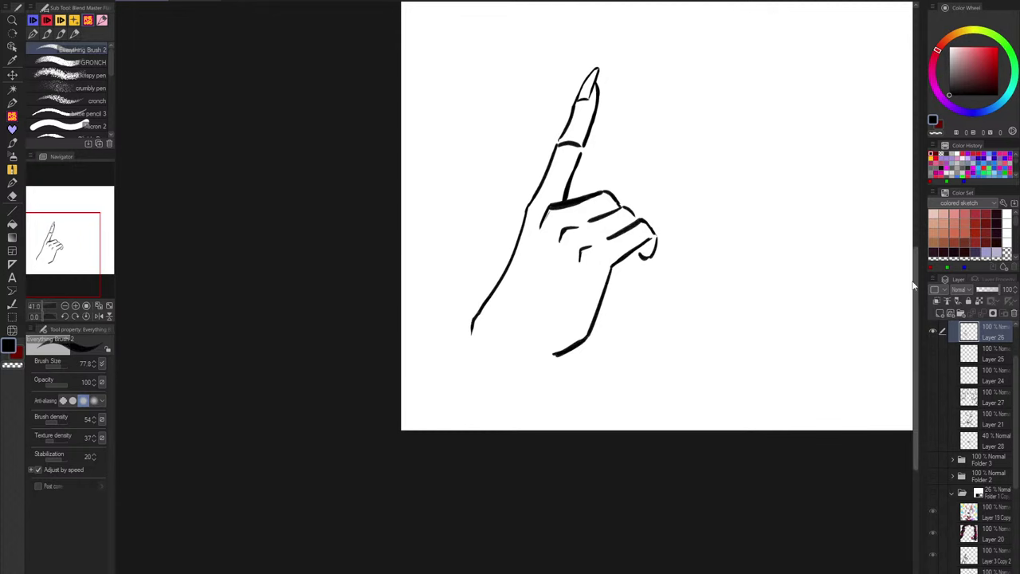
{"action": "left_click", "coordinate": [934, 460]}
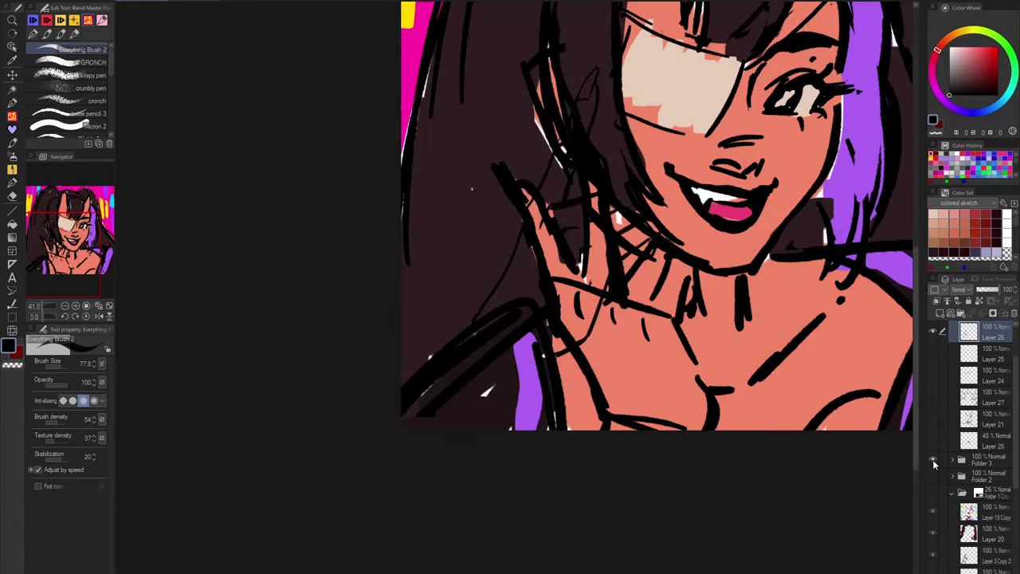
{"action": "left_click", "coordinate": [933, 461]}
{"action": "left_click", "coordinate": [934, 474]}
{"action": "left_click", "coordinate": [933, 474]}
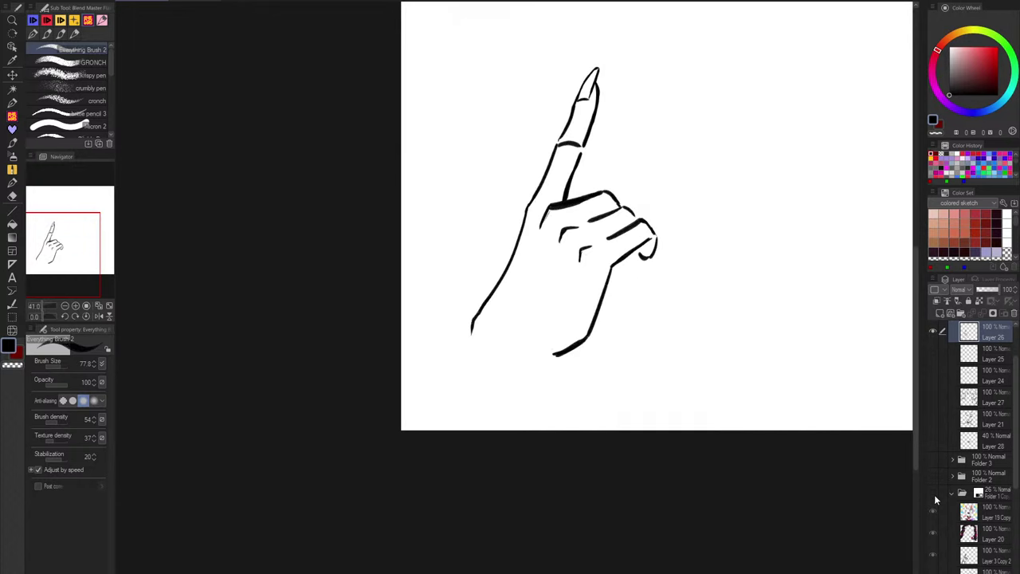
Step: Show the grey sketch folder again, collapse it, and toggle Layer 26 off and on to compare the hand with the sketch
{"action": "left_click", "coordinate": [935, 494]}
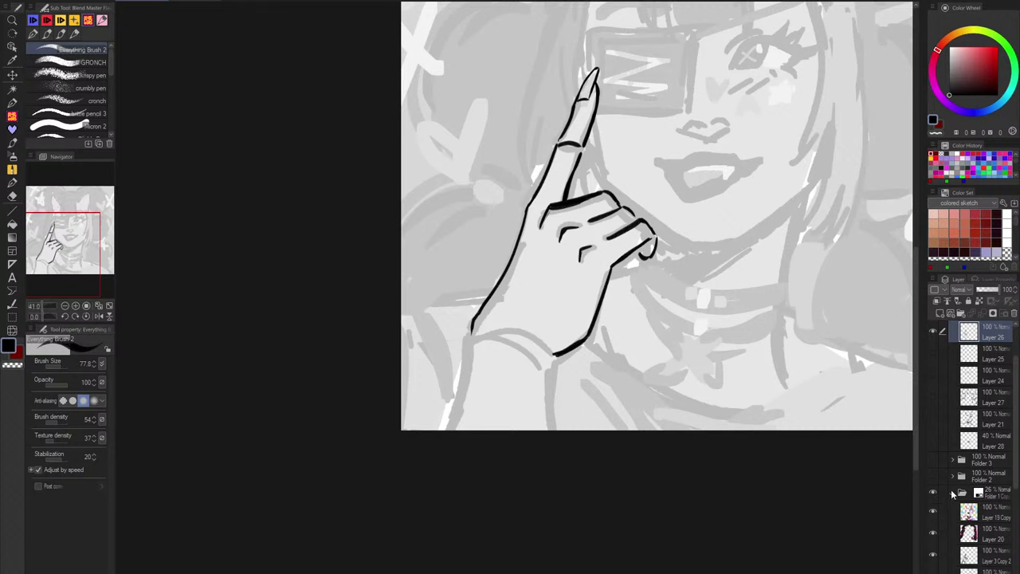
{"action": "scroll", "coordinate": [988, 365], "scroll_direction": "up", "scroll_amount": 2}
{"action": "left_click", "coordinate": [933, 378]}
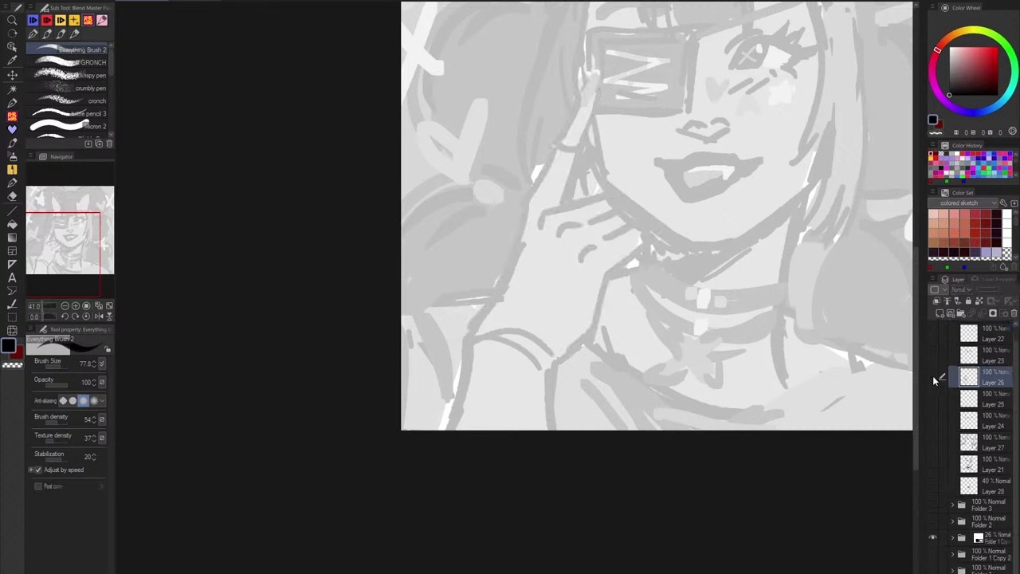
{"action": "left_click", "coordinate": [933, 378]}
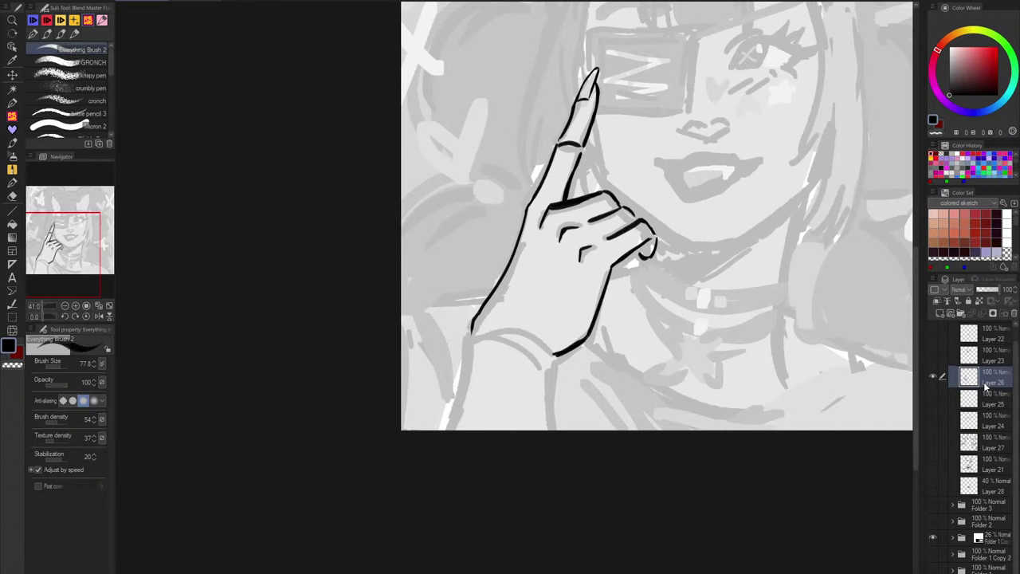
Step: Thicken the hand's outer edge with one smooth tapering stroke from the base of the raised finger down to the wrist
{"action": "scroll", "coordinate": [508, 199], "scroll_direction": "up", "scroll_amount": 3}
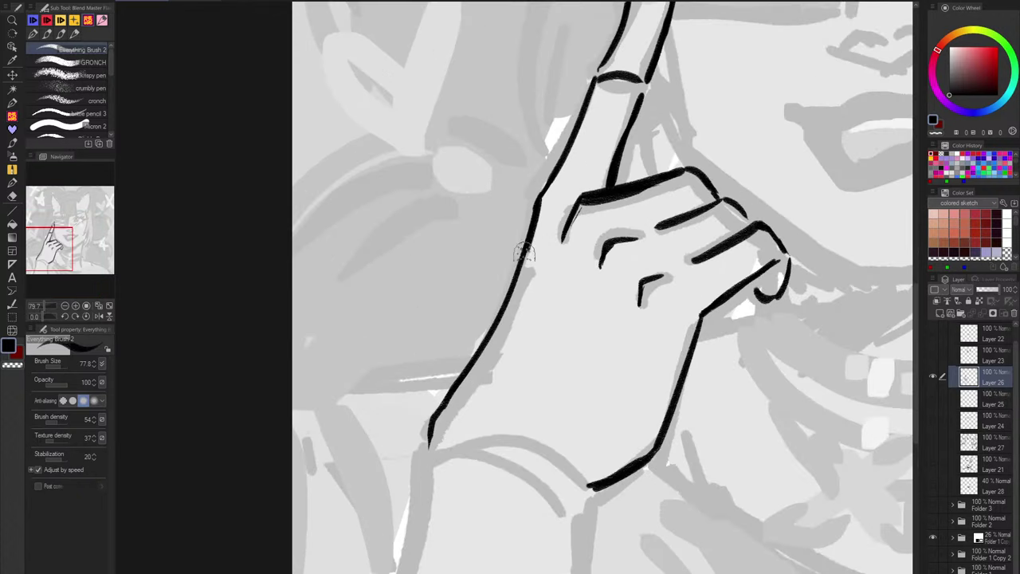
{"action": "left_click_drag", "start_coordinate": [486, 348], "coordinate": [481, 360]}
{"action": "key", "text": "ctrl+z"}
{"action": "left_click_drag", "start_coordinate": [540, 203], "coordinate": [444, 410]}
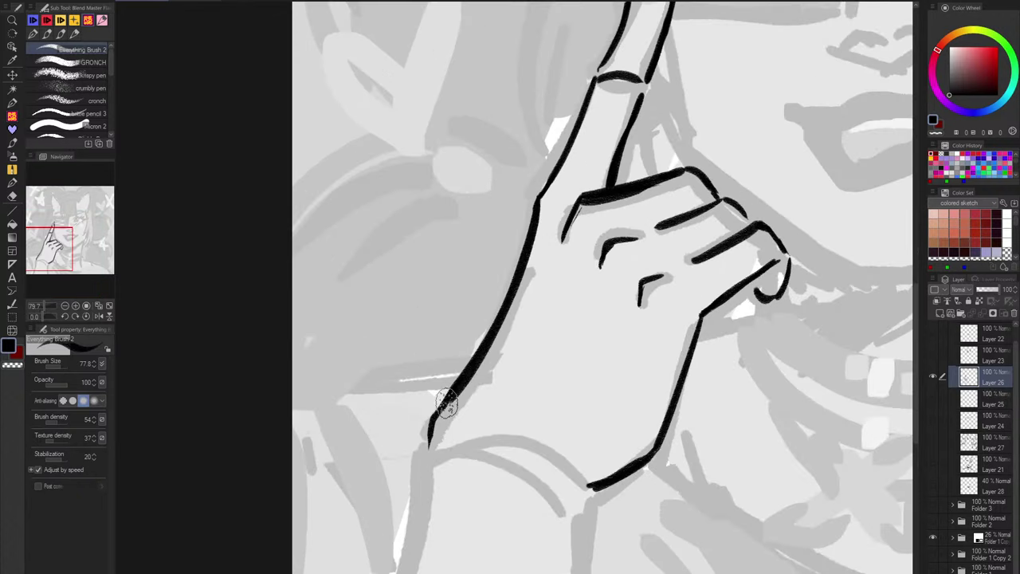
{"action": "key", "text": "ctrl+z"}
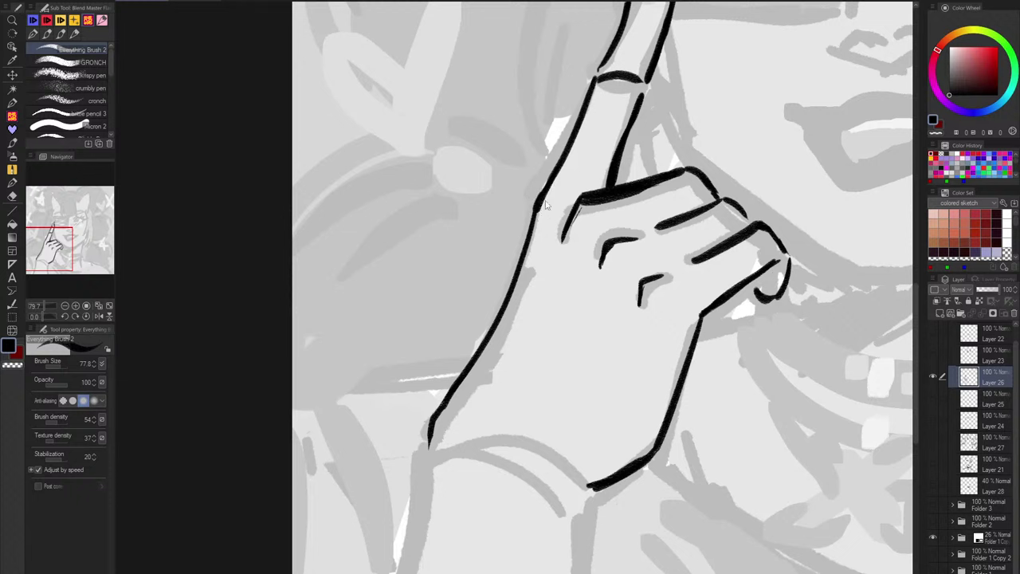
{"action": "left_click_drag", "start_coordinate": [536, 206], "coordinate": [469, 364]}
{"action": "left_click_drag", "start_coordinate": [534, 205], "coordinate": [431, 414]}
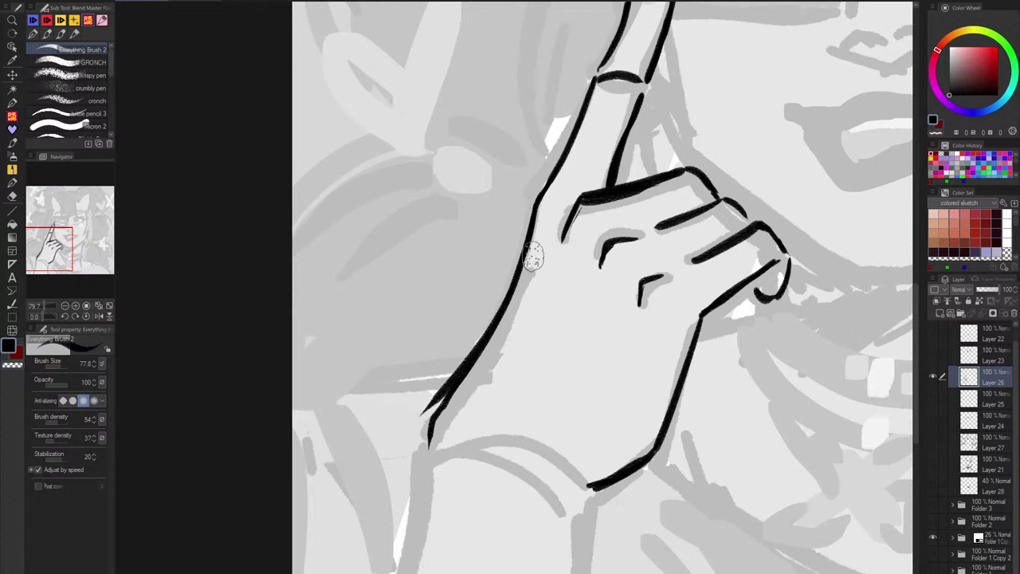
{"action": "key", "text": "ctrl+z"}
{"action": "left_click_drag", "start_coordinate": [536, 245], "coordinate": [438, 406]}
{"action": "key", "text": "ctrl+z"}
{"action": "left_click_drag", "start_coordinate": [536, 205], "coordinate": [448, 404]}
{"action": "key", "text": "ctrl+z"}
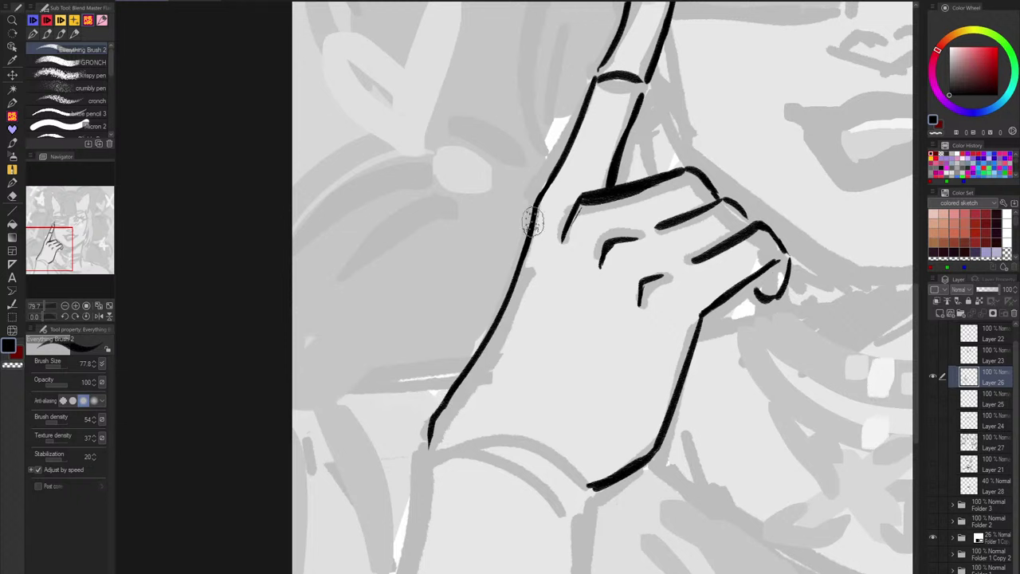
{"action": "left_click_drag", "start_coordinate": [536, 208], "coordinate": [442, 409]}
{"action": "key", "text": "ctrl+z"}
{"action": "left_click_drag", "start_coordinate": [538, 206], "coordinate": [456, 390]}
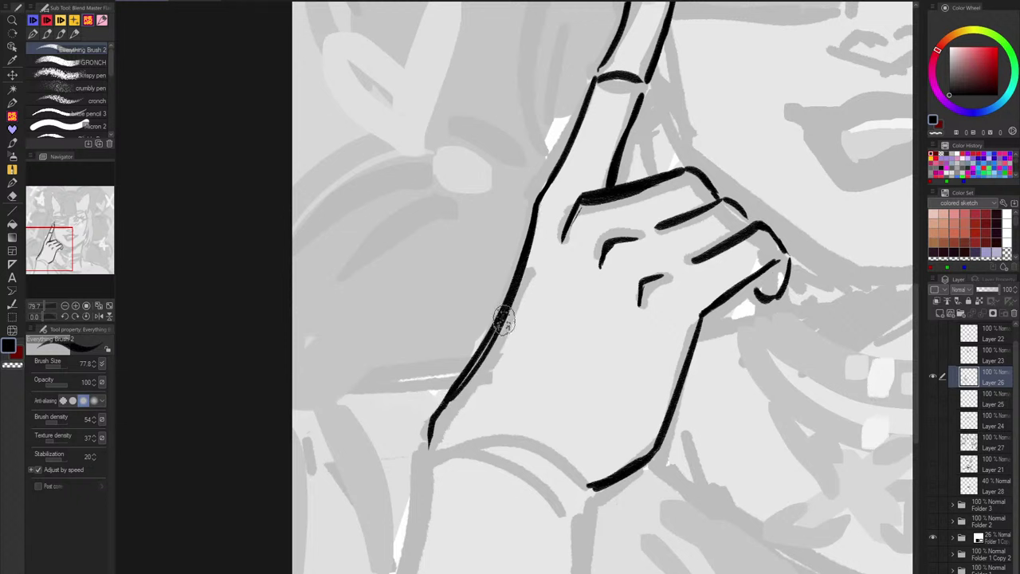
{"action": "key", "text": "ctrl+z"}
{"action": "left_click_drag", "start_coordinate": [540, 200], "coordinate": [450, 404]}
{"action": "key", "text": "ctrl+z"}
{"action": "left_click_drag", "start_coordinate": [536, 209], "coordinate": [439, 419]}
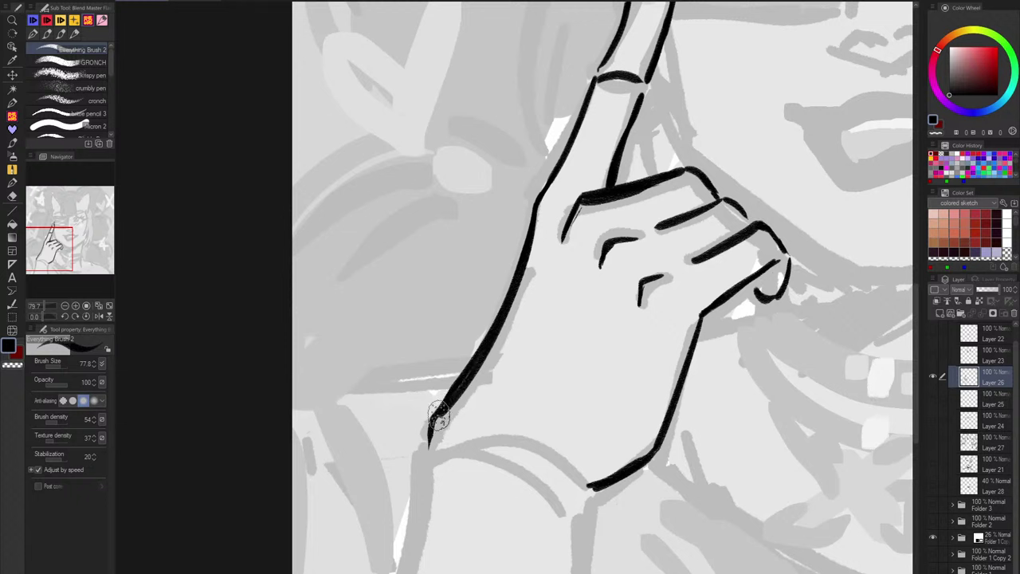
{"action": "key", "text": "ctrl+z"}
{"action": "left_click_drag", "start_coordinate": [535, 224], "coordinate": [431, 411]}
{"action": "key", "text": "ctrl+z"}
{"action": "mouse_move", "coordinate": [538, 207]}
{"action": "left_mouse_down"}
{"action": "mouse_move", "coordinate": [463, 384]}
{"action": "mouse_move", "coordinate": [540, 204]}
{"action": "mouse_move", "coordinate": [440, 400]}
{"action": "left_mouse_up"}
{"action": "key", "text": "ctrl+z"}
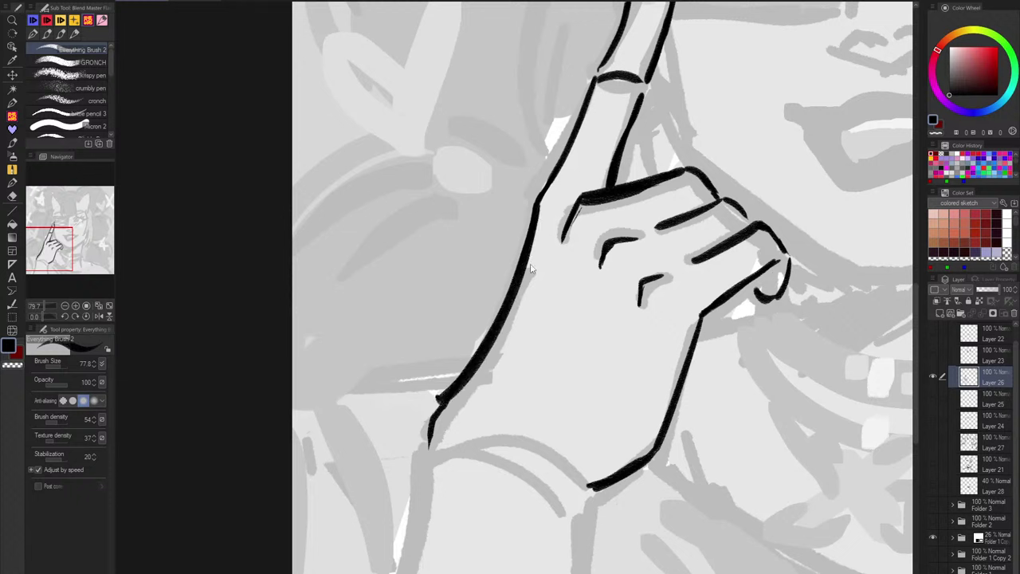
{"action": "key", "text": "ctrl+z"}
{"action": "left_click_drag", "start_coordinate": [537, 228], "coordinate": [448, 414]}
{"action": "key", "text": "ctrl+z"}
{"action": "left_click_drag", "start_coordinate": [525, 269], "coordinate": [445, 412]}
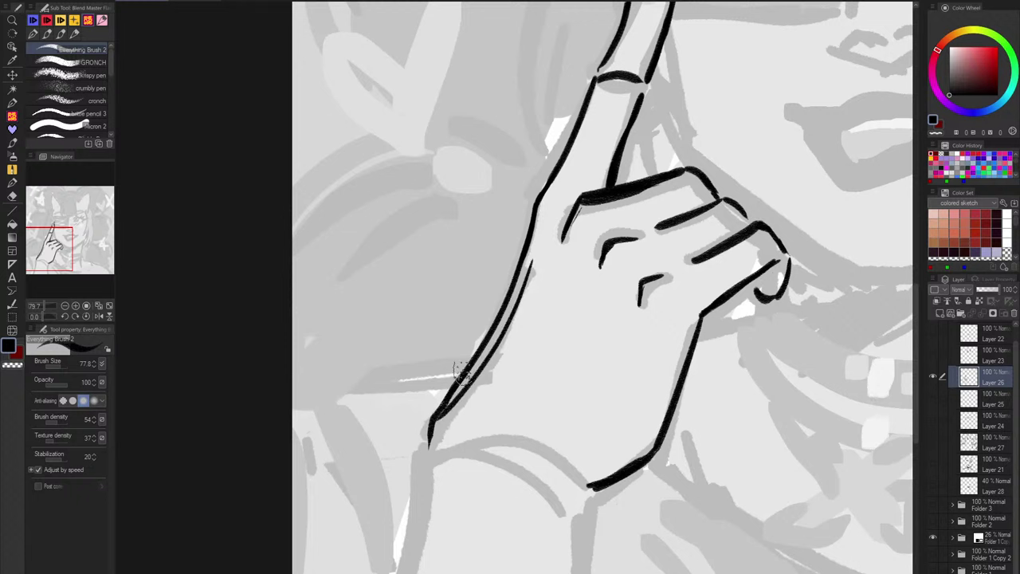
{"action": "key", "text": "ctrl+z"}
{"action": "mouse_move", "coordinate": [523, 261]}
{"action": "left_mouse_down"}
{"action": "mouse_move", "coordinate": [448, 399]}
{"action": "mouse_move", "coordinate": [498, 338]}
{"action": "mouse_move", "coordinate": [448, 406]}
{"action": "left_mouse_up"}
{"action": "key", "text": "ctrl+z"}
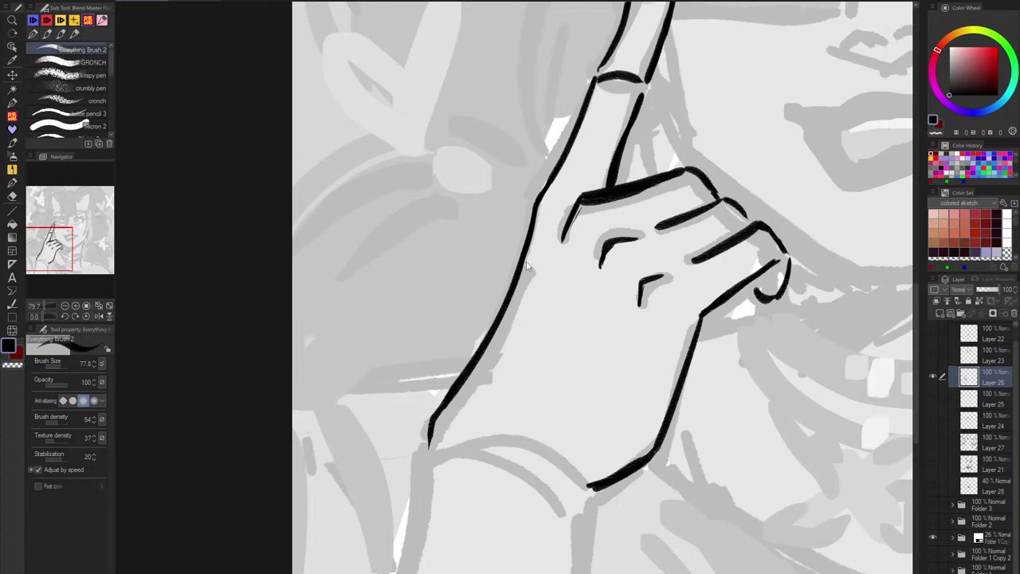
{"action": "left_click_drag", "start_coordinate": [528, 244], "coordinate": [463, 395]}
{"action": "key", "text": "ctrl+z"}
{"action": "left_click_drag", "start_coordinate": [533, 226], "coordinate": [442, 401]}
{"action": "key", "text": "ctrl+z"}
{"action": "left_click_drag", "start_coordinate": [533, 227], "coordinate": [440, 412]}
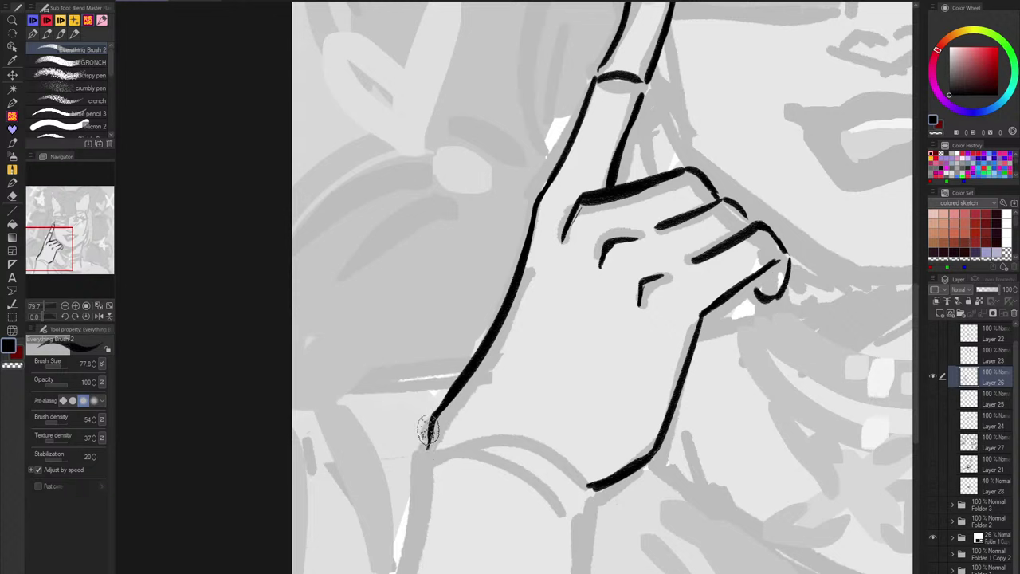
Step: Ink the outer forearm edge from the wrist down to the canvas edge and start the inner edge below the heel of the palm
{"action": "left_click_drag", "start_coordinate": [495, 554], "coordinate": [471, 269]}
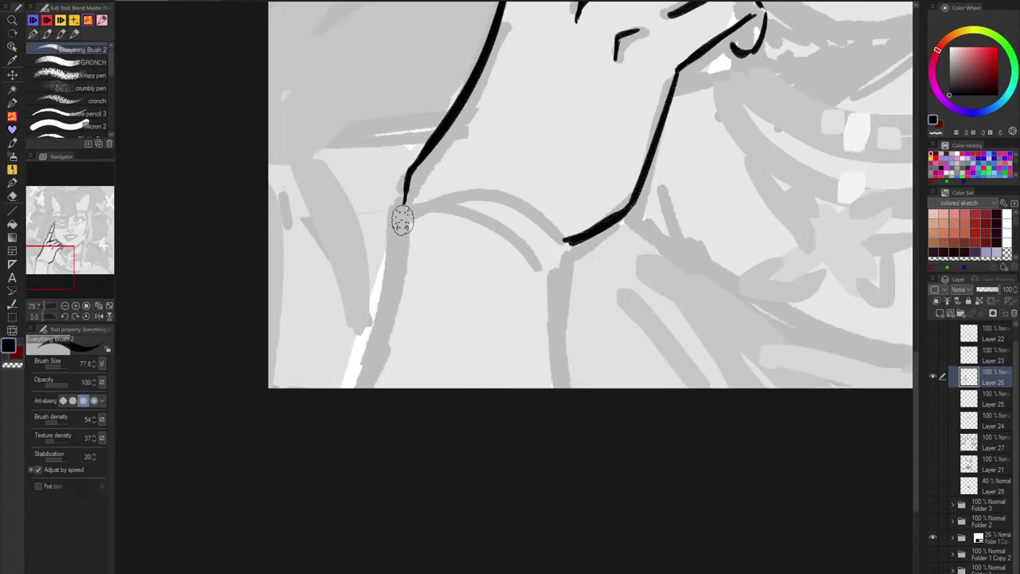
{"action": "mouse_move", "coordinate": [403, 205]}
{"action": "left_mouse_down"}
{"action": "mouse_move", "coordinate": [364, 388]}
{"action": "mouse_move", "coordinate": [392, 311]}
{"action": "mouse_move", "coordinate": [367, 387]}
{"action": "left_mouse_up"}
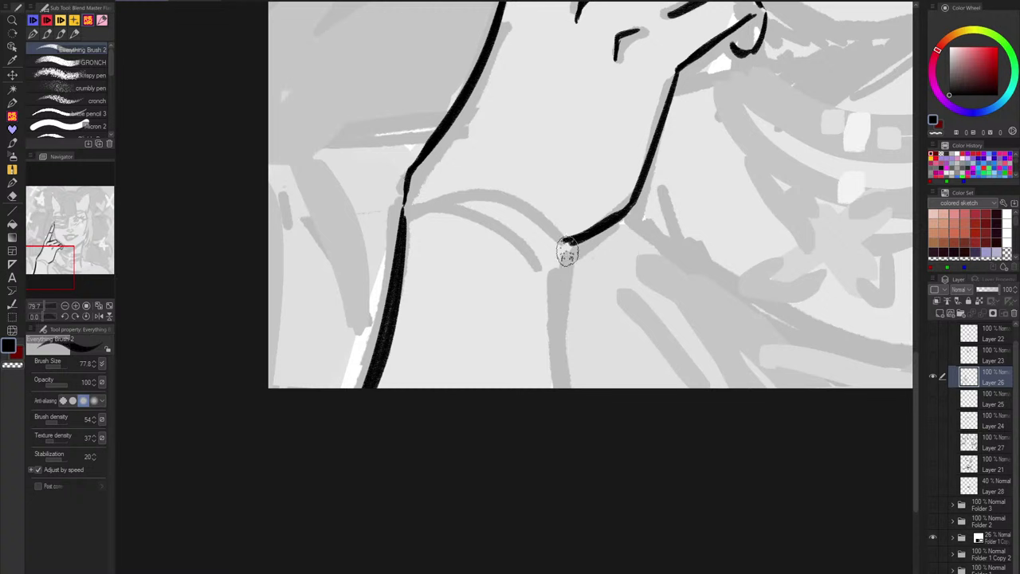
{"action": "left_click_drag", "start_coordinate": [561, 244], "coordinate": [551, 401]}
{"action": "key", "text": "ctrl+z"}
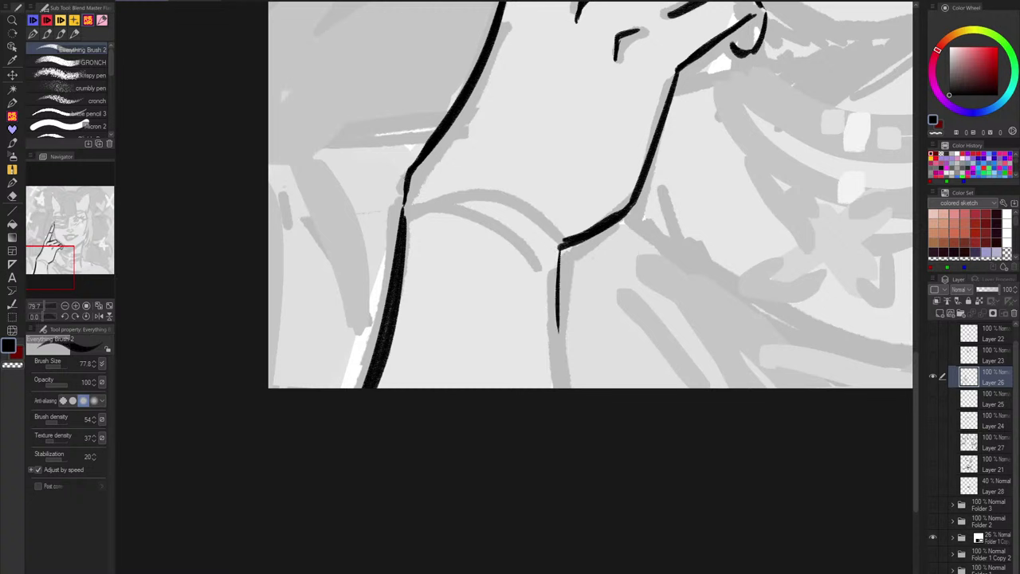
{"action": "left_click_drag", "start_coordinate": [561, 246], "coordinate": [565, 406]}
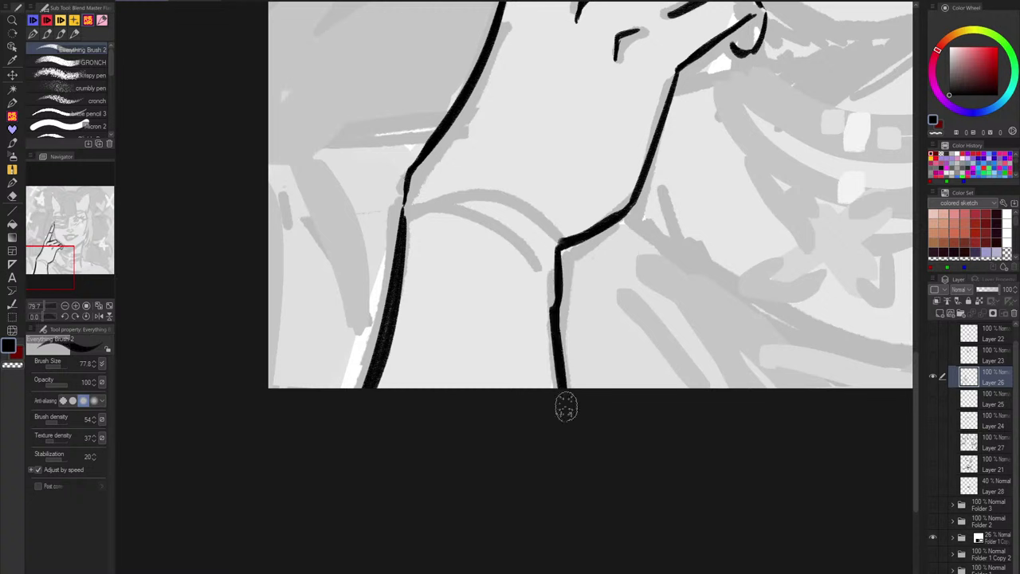
{"action": "key", "text": "ctrl+z"}
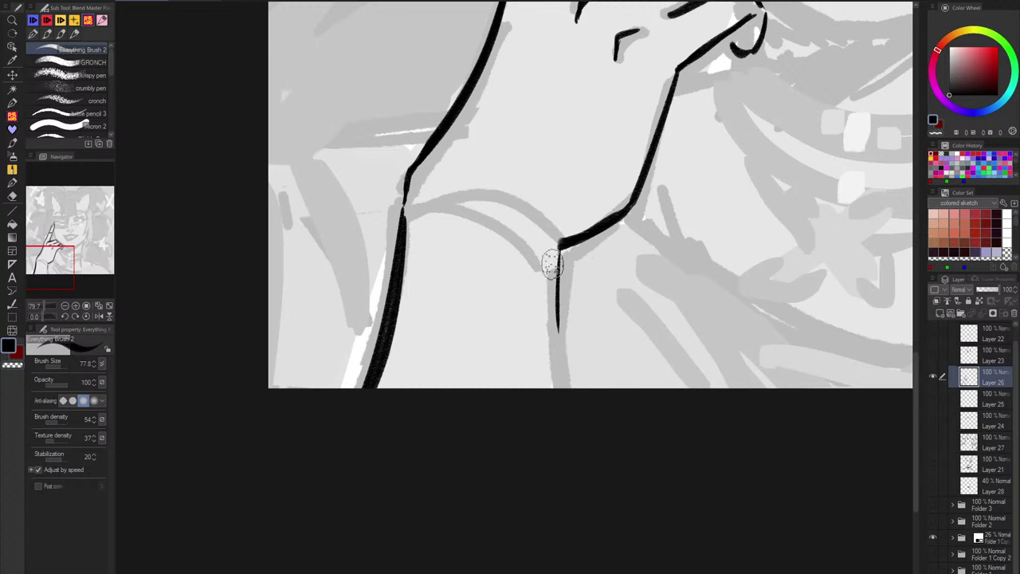
Step: Erase the upper end of the outer forearm line just below the wrist
{"action": "key", "text": "c"}
{"action": "mouse_move", "coordinate": [405, 209]}
{"action": "left_mouse_down"}
{"action": "mouse_move", "coordinate": [412, 253]}
{"action": "mouse_move", "coordinate": [405, 192]}
{"action": "mouse_move", "coordinate": [393, 291]}
{"action": "left_mouse_up"}
{"action": "key", "text": "c"}
{"action": "key", "text": "ctrl+z"}
{"action": "key", "text": "ctrl+z"}
{"action": "key", "text": "ctrl+z"}
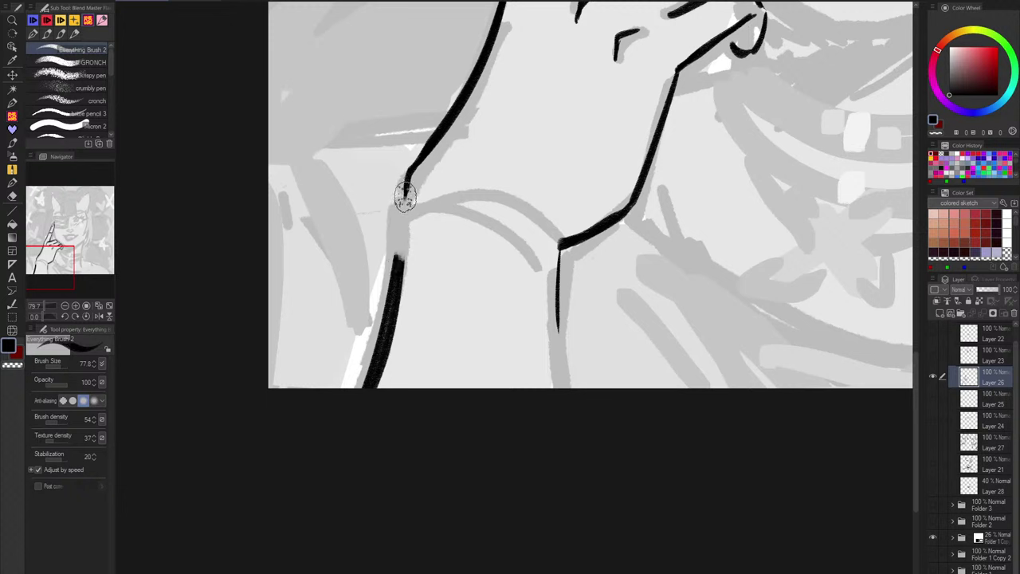
Step: Try to bridge the gap between the wrist and the outer forearm line with short connecting strokes
{"action": "left_click_drag", "start_coordinate": [405, 200], "coordinate": [391, 227]}
{"action": "mouse_move", "coordinate": [410, 182]}
{"action": "left_mouse_down"}
{"action": "mouse_move", "coordinate": [394, 221]}
{"action": "mouse_move", "coordinate": [398, 256]}
{"action": "left_mouse_up"}
{"action": "key", "text": "ctrl+z"}
{"action": "key", "text": "ctrl+z"}
{"action": "left_click_drag", "start_coordinate": [398, 217], "coordinate": [400, 256]}
{"action": "left_click_drag", "start_coordinate": [617, 276], "coordinate": [583, 396]}
{"action": "left_click_drag", "start_coordinate": [525, 456], "coordinate": [529, 451]}
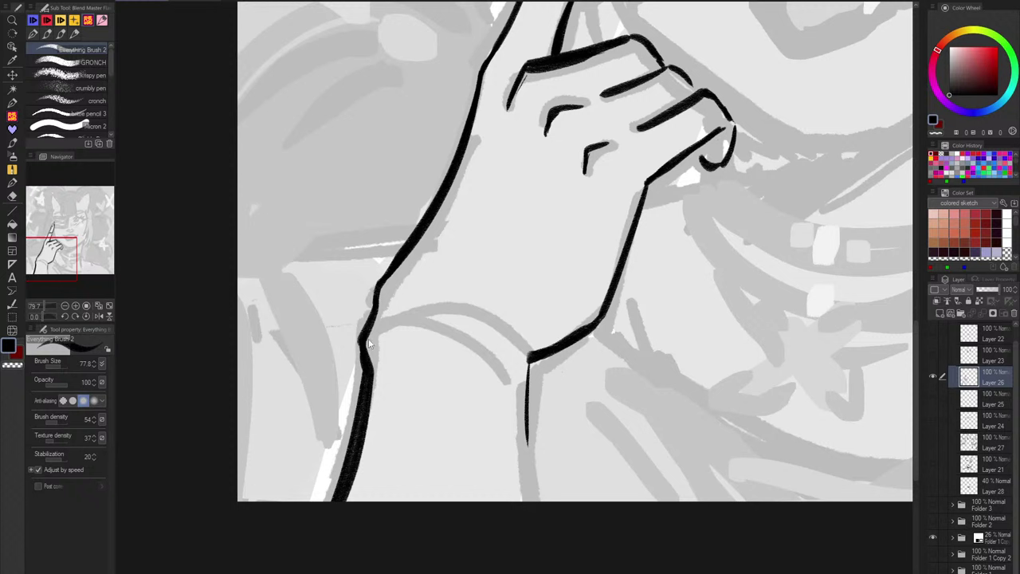
Step: Erase the uneven wrist join and redraw it as one smooth stroke running into the outer forearm line
{"action": "key", "text": "c"}
{"action": "mouse_move", "coordinate": [369, 326]}
{"action": "left_mouse_down"}
{"action": "mouse_move", "coordinate": [359, 358]}
{"action": "mouse_move", "coordinate": [368, 301]}
{"action": "left_mouse_up"}
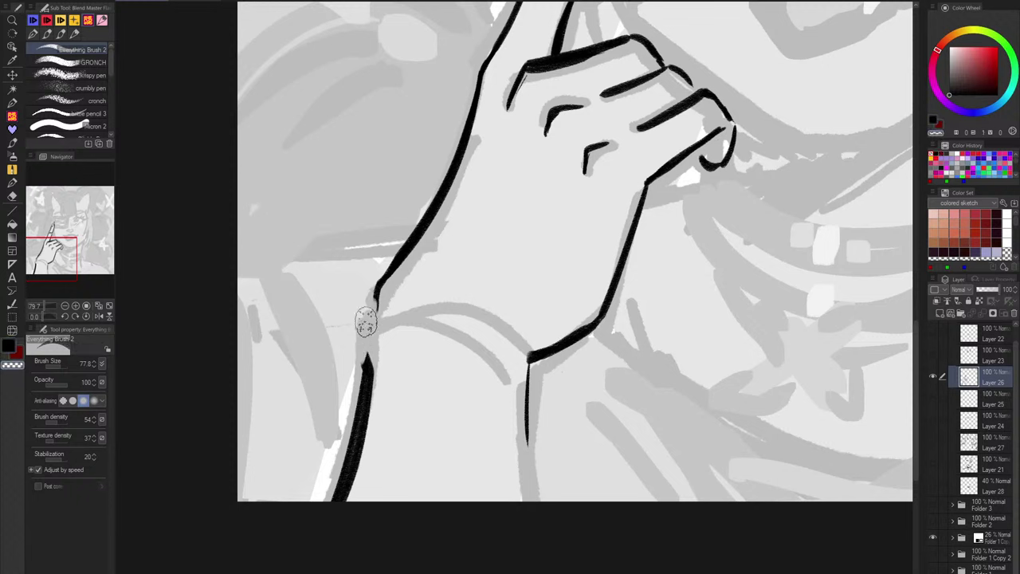
{"action": "key", "text": "c"}
{"action": "left_click_drag", "start_coordinate": [376, 290], "coordinate": [362, 427]}
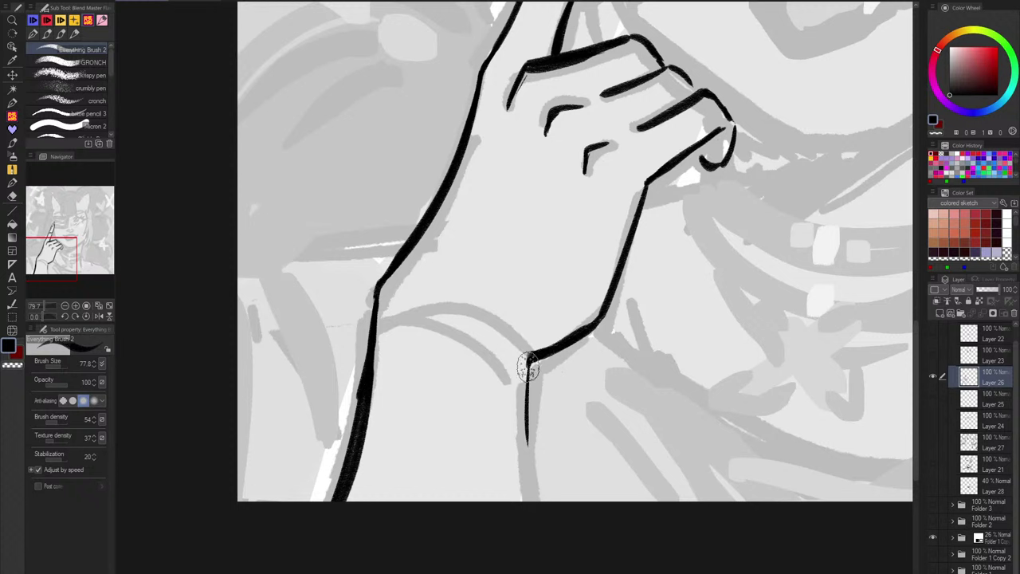
Step: Try inking the inner forearm edge over the sketch from the heel of the palm to the canvas edge, thickening and trimming it
{"action": "left_click_drag", "start_coordinate": [529, 368], "coordinate": [525, 498]}
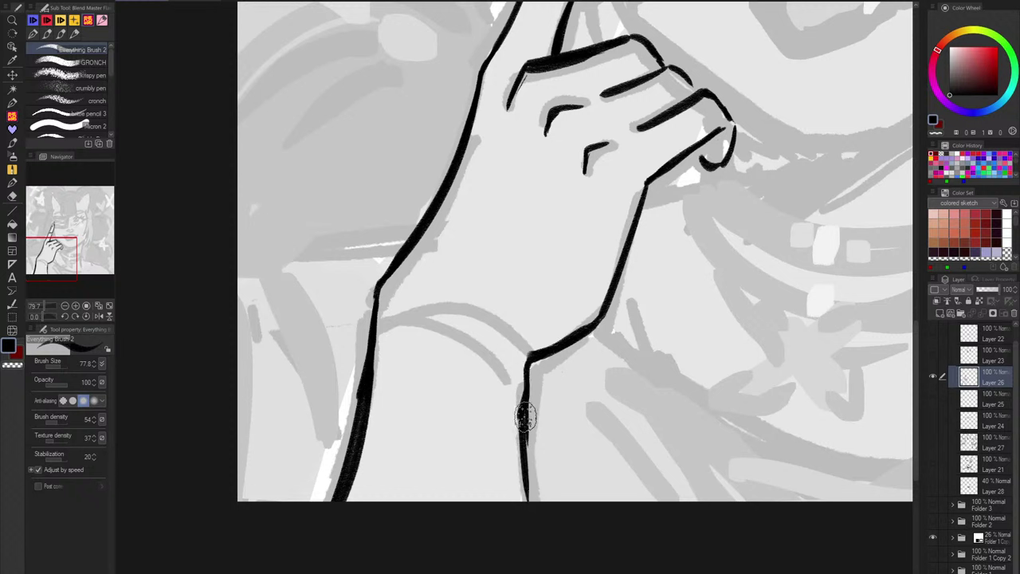
{"action": "left_click_drag", "start_coordinate": [525, 417], "coordinate": [527, 515]}
{"action": "left_click_drag", "start_coordinate": [523, 436], "coordinate": [527, 500]}
{"action": "key", "text": "c"}
{"action": "left_click_drag", "start_coordinate": [534, 399], "coordinate": [532, 509]}
{"action": "key", "text": "c"}
{"action": "left_click_drag", "start_coordinate": [527, 367], "coordinate": [521, 496]}
{"action": "left_click_drag", "start_coordinate": [519, 420], "coordinate": [525, 518]}
{"action": "key", "text": "c"}
{"action": "left_click_drag", "start_coordinate": [530, 424], "coordinate": [533, 519]}
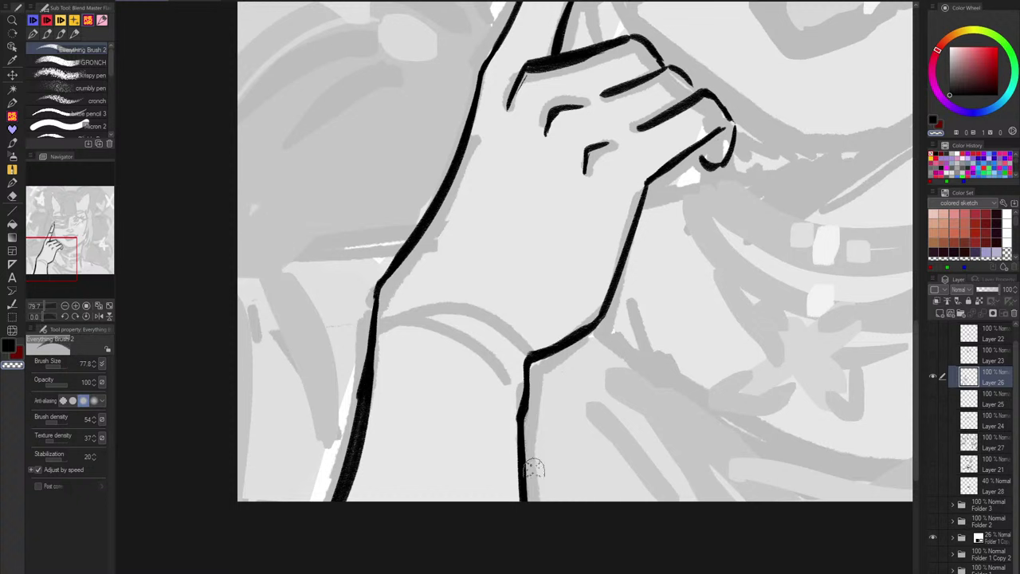
Step: Erase the inner forearm line below the heel of the palm
{"action": "key", "text": "c"}
{"action": "key", "text": "c"}
{"action": "mouse_move", "coordinate": [528, 393]}
{"action": "left_mouse_down"}
{"action": "mouse_move", "coordinate": [523, 420]}
{"action": "mouse_move", "coordinate": [534, 415]}
{"action": "left_mouse_up"}
{"action": "mouse_move", "coordinate": [524, 371]}
{"action": "left_mouse_down"}
{"action": "mouse_move", "coordinate": [522, 447]}
{"action": "mouse_move", "coordinate": [530, 365]}
{"action": "mouse_move", "coordinate": [523, 514]}
{"action": "left_mouse_up"}
{"action": "key", "text": "c"}
Step: Redraw the inner forearm edge slightly inside the sketch line, from the heel of the palm down to the canvas edge, undoing unsatisfactory strokes
{"action": "mouse_move", "coordinate": [529, 358]}
{"action": "left_mouse_down"}
{"action": "mouse_move", "coordinate": [511, 443]}
{"action": "mouse_move", "coordinate": [512, 499]}
{"action": "left_mouse_up"}
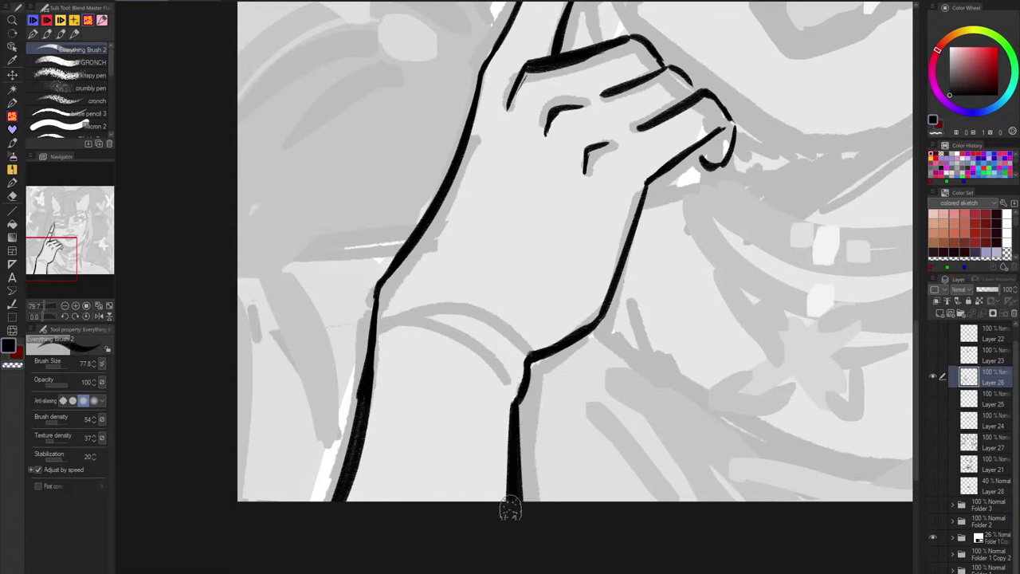
{"action": "key", "text": "ctrl+z"}
{"action": "key", "text": "ctrl+z"}
{"action": "mouse_move", "coordinate": [528, 358]}
{"action": "left_mouse_down"}
{"action": "mouse_move", "coordinate": [517, 369]}
{"action": "mouse_move", "coordinate": [515, 498]}
{"action": "left_mouse_up"}
{"action": "left_click_drag", "start_coordinate": [515, 398], "coordinate": [514, 498]}
{"action": "key", "text": "ctrl+z"}
{"action": "key", "text": "ctrl+z"}
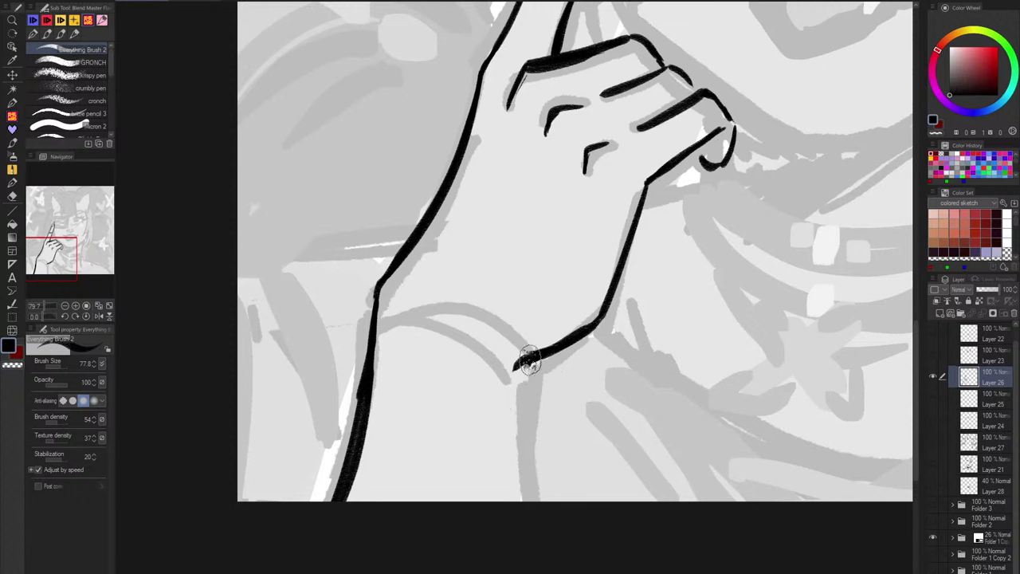
{"action": "mouse_move", "coordinate": [531, 358]}
{"action": "left_mouse_down"}
{"action": "mouse_move", "coordinate": [514, 389]}
{"action": "mouse_move", "coordinate": [505, 523]}
{"action": "left_mouse_up"}
{"action": "key", "text": "ctrl+z"}
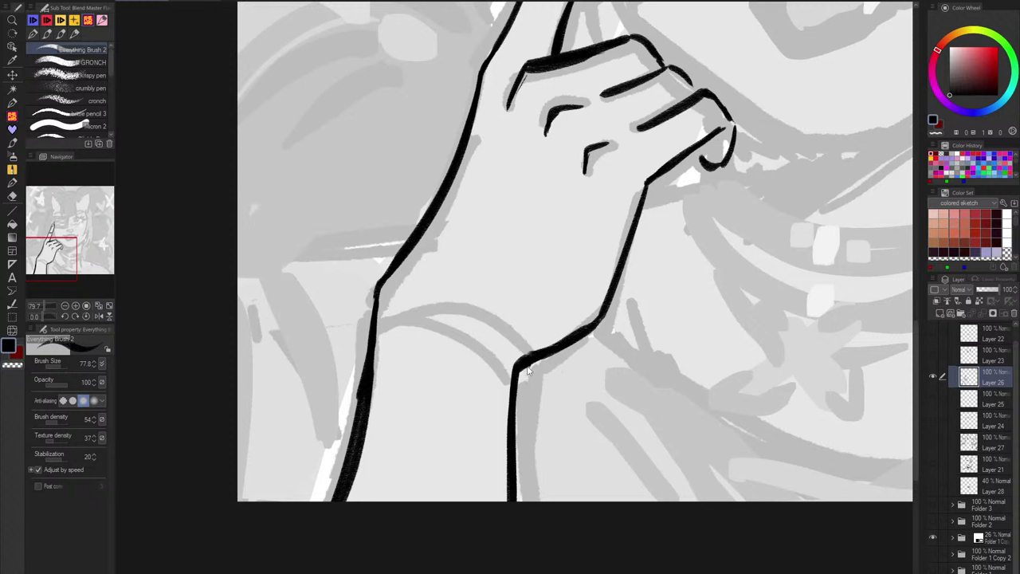
Step: Thin the palm's heel line beside the wrist corner with the transparent brush, then re-ink it cleanly up along the palm
{"action": "key", "text": "c"}
{"action": "left_click_drag", "start_coordinate": [530, 372], "coordinate": [561, 335]}
{"action": "key", "text": "c"}
{"action": "key", "text": "c"}
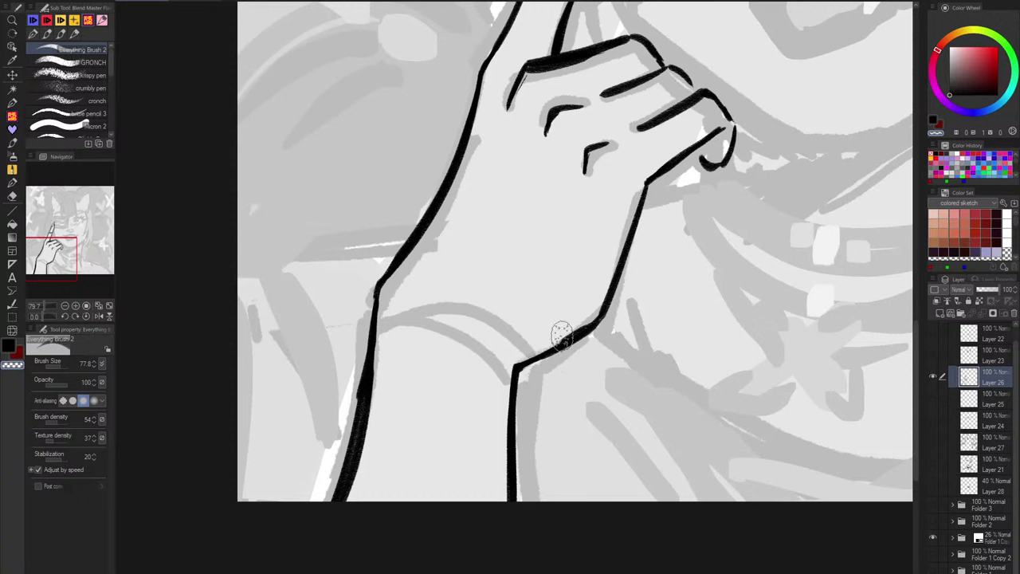
{"action": "key", "text": "c"}
{"action": "left_click_drag", "start_coordinate": [519, 365], "coordinate": [580, 331]}
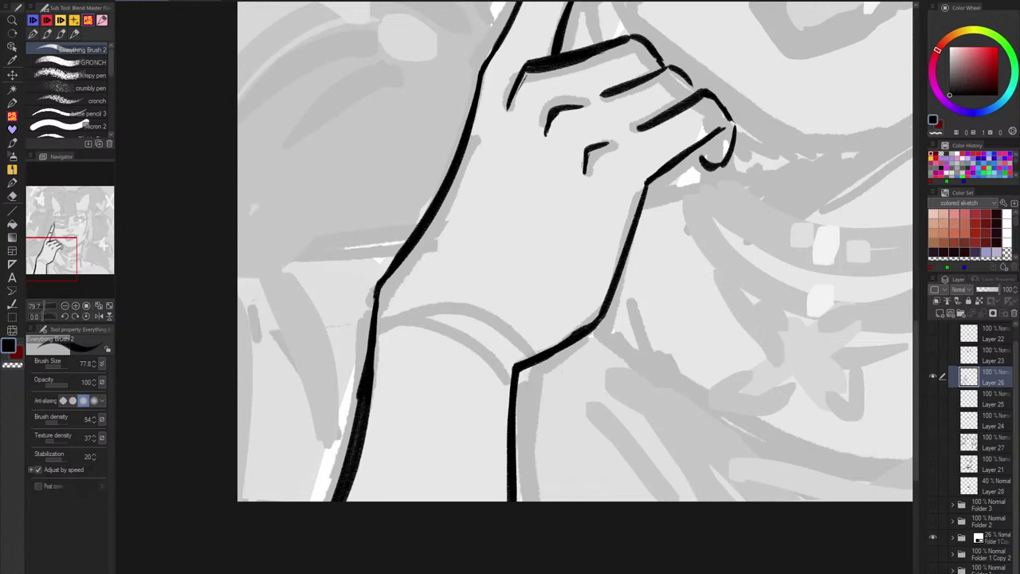
{"action": "scroll", "coordinate": [642, 301], "scroll_direction": "down", "scroll_amount": 3}
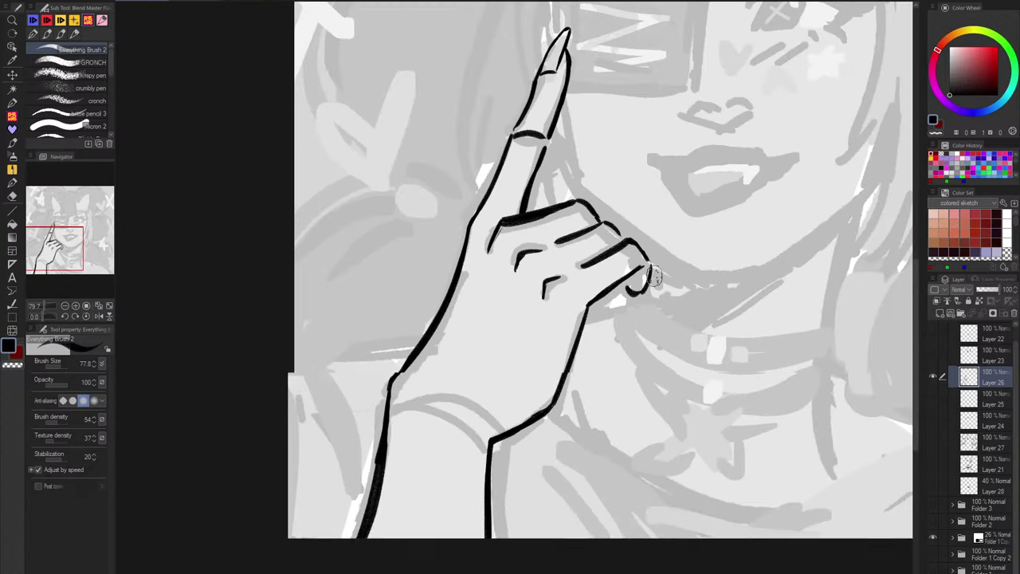
{"action": "left_click_drag", "start_coordinate": [657, 274], "coordinate": [606, 338]}
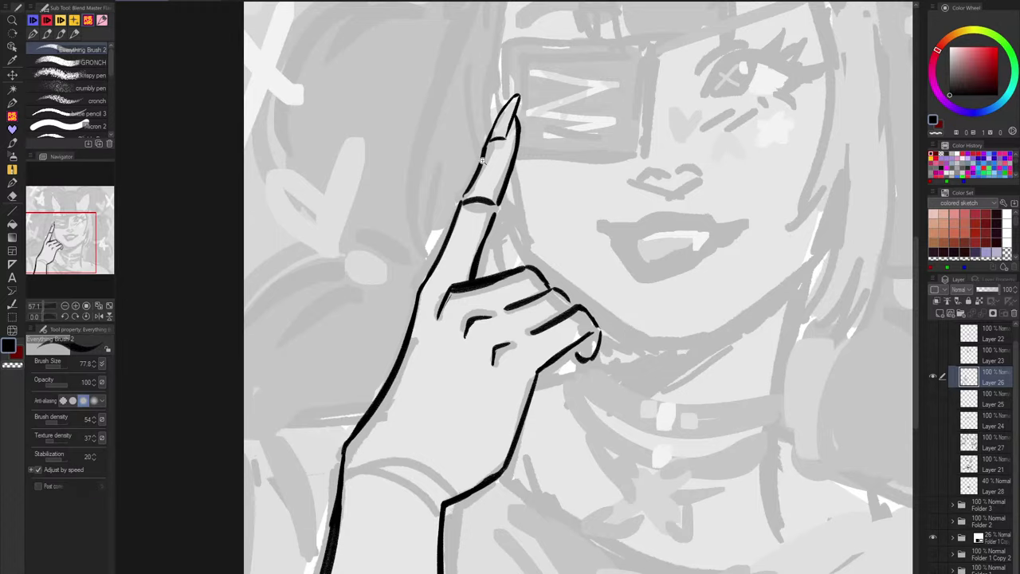
Step: Erase the crease line across the index finger's middle joint on Layer 26
{"action": "scroll", "coordinate": [483, 162], "scroll_direction": "up", "scroll_amount": 3}
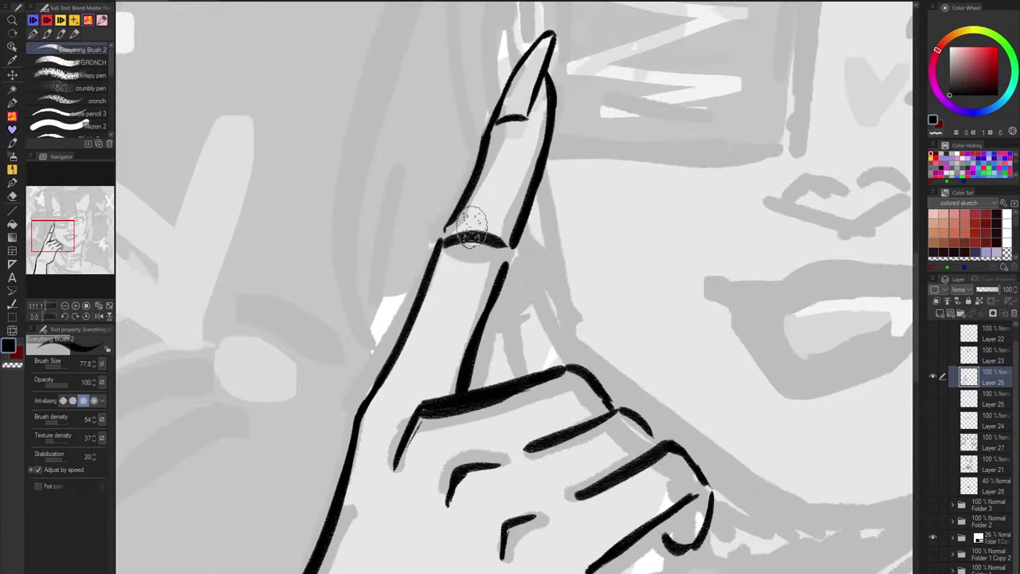
{"action": "key", "text": "c"}
{"action": "left_click_drag", "start_coordinate": [470, 231], "coordinate": [451, 254]}
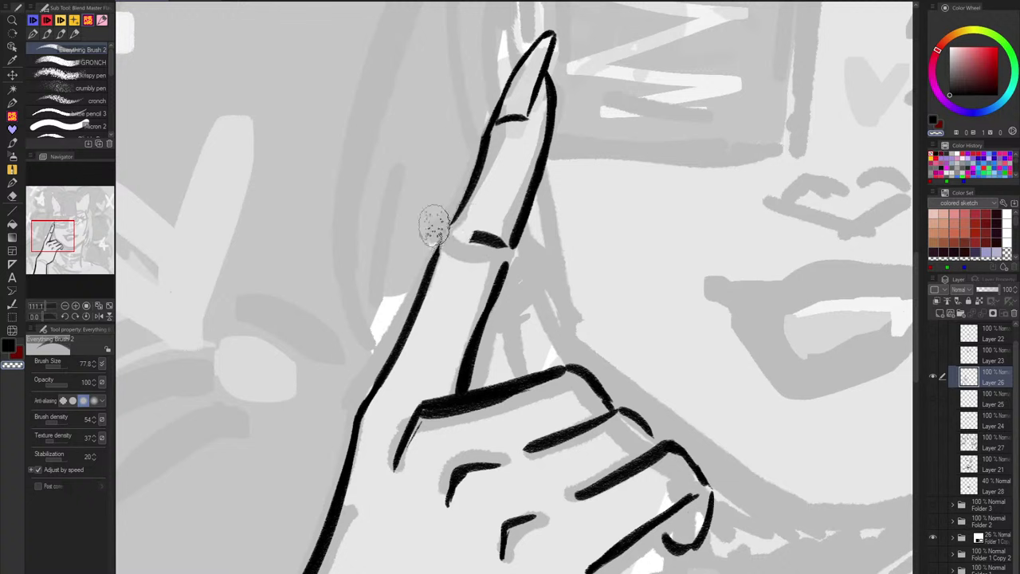
{"action": "left_click_drag", "start_coordinate": [483, 221], "coordinate": [494, 252]}
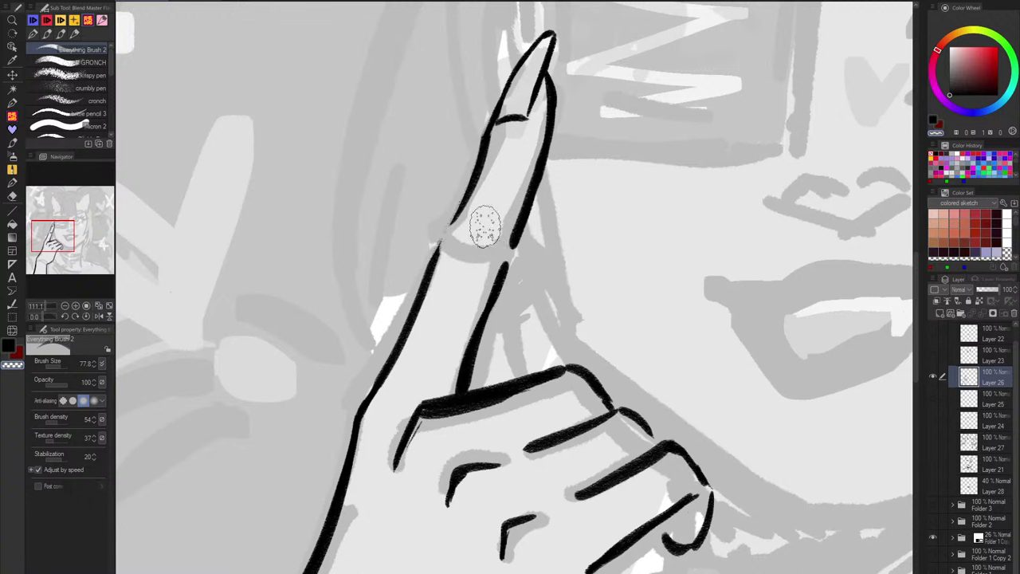
Step: Use Liquify to push the index finger's outlines around the middle joint down toward the hand
{"action": "left_click", "coordinate": [14, 330]}
{"action": "left_click_drag", "start_coordinate": [485, 288], "coordinate": [509, 295]}
{"action": "left_click_drag", "start_coordinate": [479, 224], "coordinate": [455, 304]}
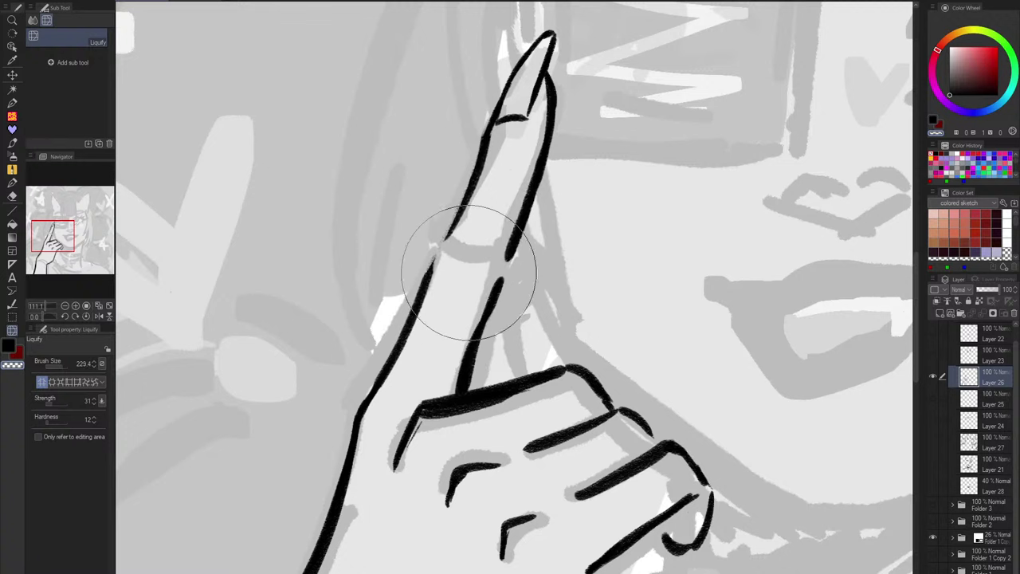
{"action": "left_click", "coordinate": [12, 103]}
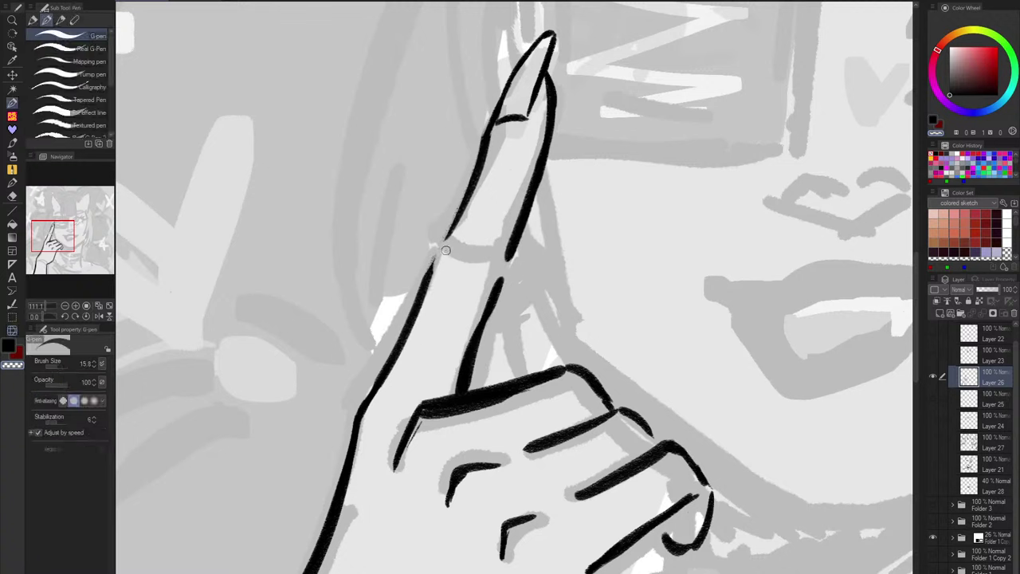
{"action": "key", "text": "c"}
{"action": "left_click_drag", "start_coordinate": [449, 253], "coordinate": [435, 256]}
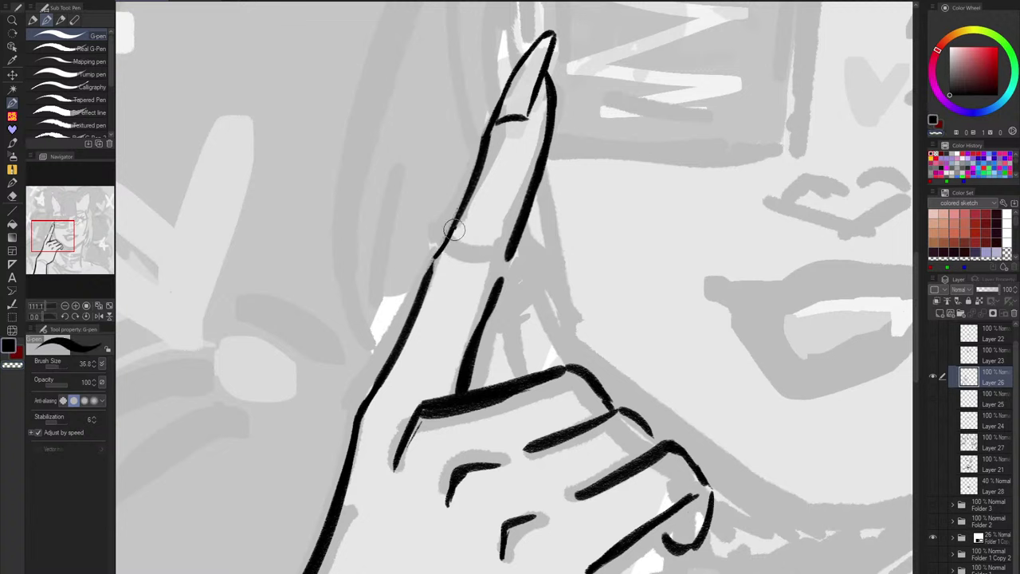
{"action": "key", "text": "ctrl+z"}
Step: Close the outer outline gap at the index finger's middle joint with Everything Brush 2, and draw short creases there and below the nail
{"action": "left_click", "coordinate": [12, 118]}
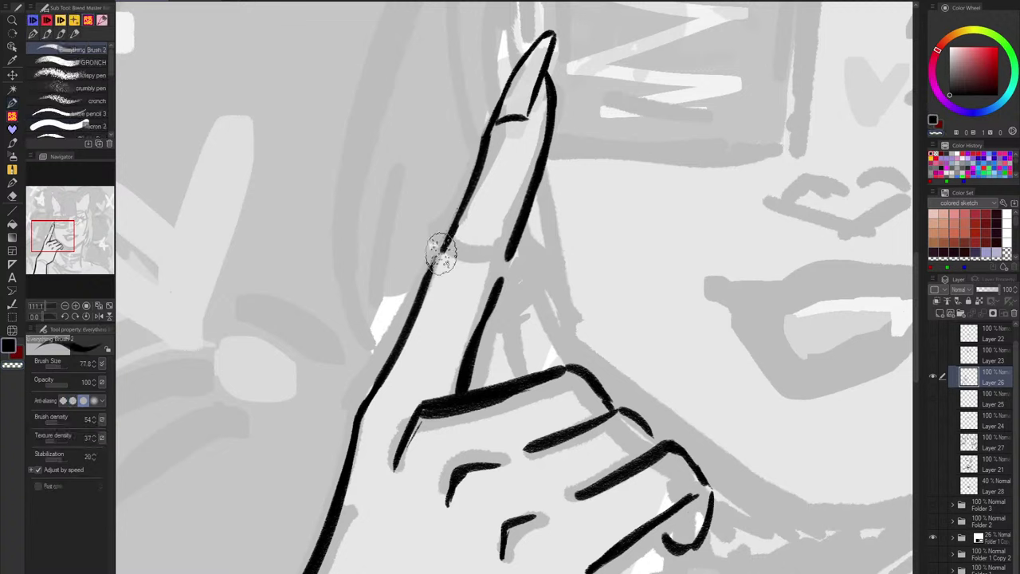
{"action": "mouse_move", "coordinate": [449, 236]}
{"action": "left_mouse_down"}
{"action": "mouse_move", "coordinate": [433, 273]}
{"action": "mouse_move", "coordinate": [446, 255]}
{"action": "mouse_move", "coordinate": [431, 246]}
{"action": "mouse_move", "coordinate": [491, 270]}
{"action": "mouse_move", "coordinate": [457, 256]}
{"action": "mouse_move", "coordinate": [488, 262]}
{"action": "left_mouse_up"}
{"action": "key", "text": "ctrl+z"}
{"action": "key", "text": "ctrl+z"}
{"action": "left_click_drag", "start_coordinate": [445, 257], "coordinate": [488, 262]}
{"action": "key", "text": "ctrl+z"}
{"action": "key", "text": "ctrl+z"}
{"action": "left_click_drag", "start_coordinate": [490, 156], "coordinate": [520, 162]}
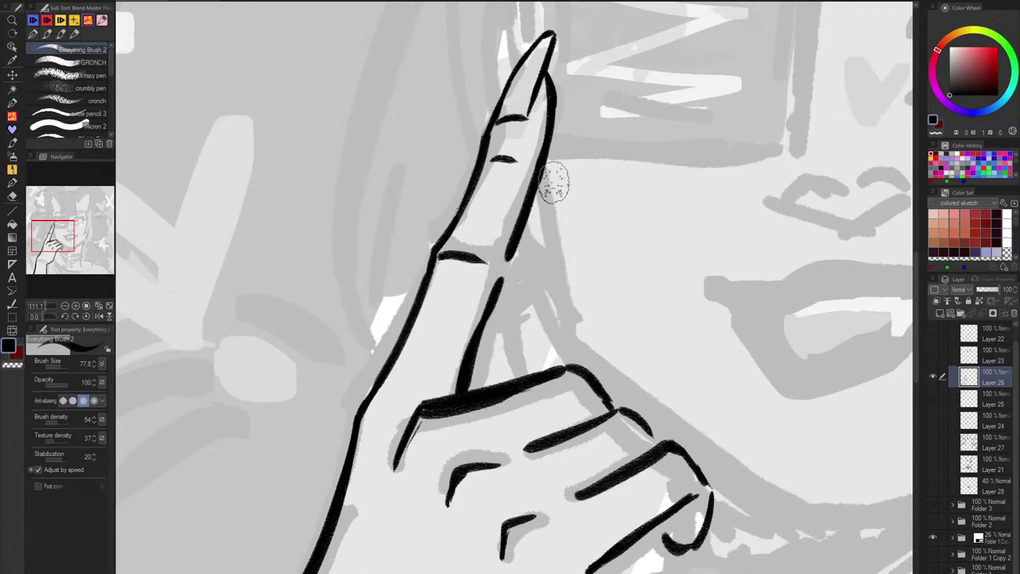
Step: Erase the index finger's face-side outline above the middle joint and redraw it as a continuous line from the fingertip to the lower segment
{"action": "left_click_drag", "start_coordinate": [566, 202], "coordinate": [545, 471]}
{"action": "left_click_drag", "start_coordinate": [584, 507], "coordinate": [540, 523]}
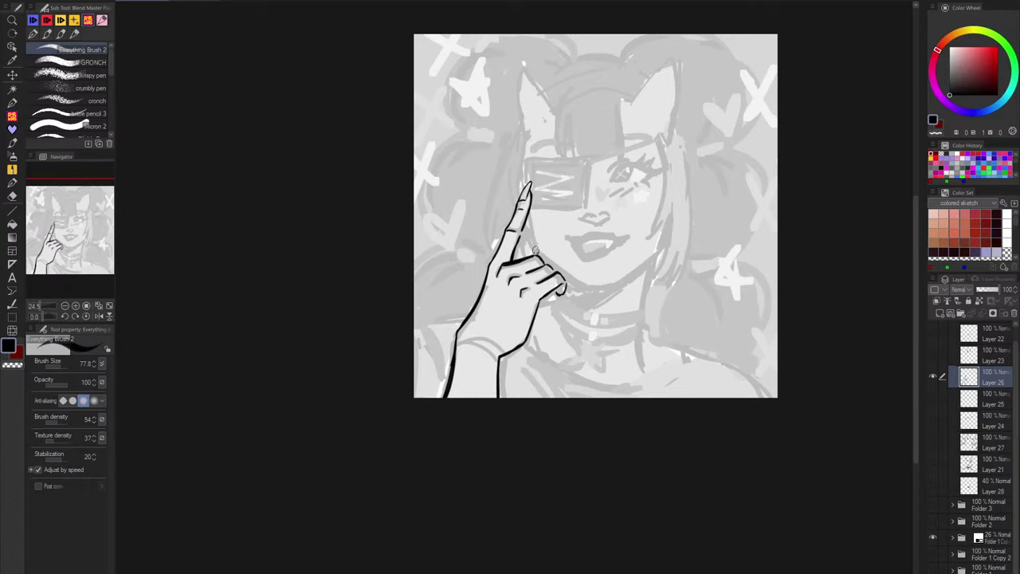
{"action": "scroll", "coordinate": [534, 209], "scroll_direction": "up", "scroll_amount": 4}
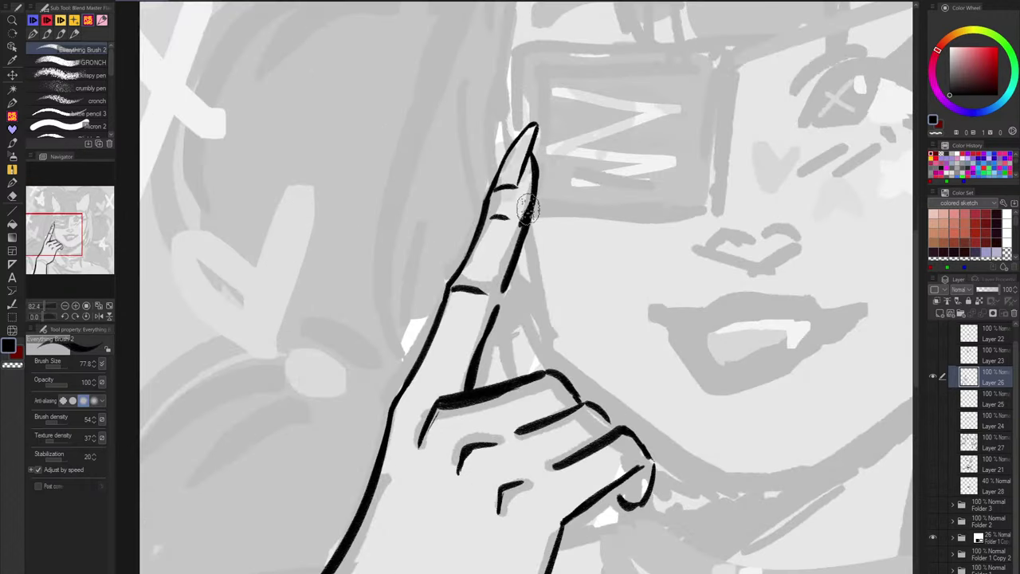
{"action": "key", "text": "c"}
{"action": "mouse_move", "coordinate": [529, 215]}
{"action": "left_mouse_down"}
{"action": "mouse_move", "coordinate": [507, 284]}
{"action": "mouse_move", "coordinate": [538, 213]}
{"action": "mouse_move", "coordinate": [506, 286]}
{"action": "mouse_move", "coordinate": [533, 196]}
{"action": "mouse_move", "coordinate": [501, 287]}
{"action": "left_mouse_up"}
{"action": "key", "text": "c"}
{"action": "left_click_drag", "start_coordinate": [517, 233], "coordinate": [499, 284]}
{"action": "key", "text": "ctrl+z"}
{"action": "key", "text": "ctrl+z"}
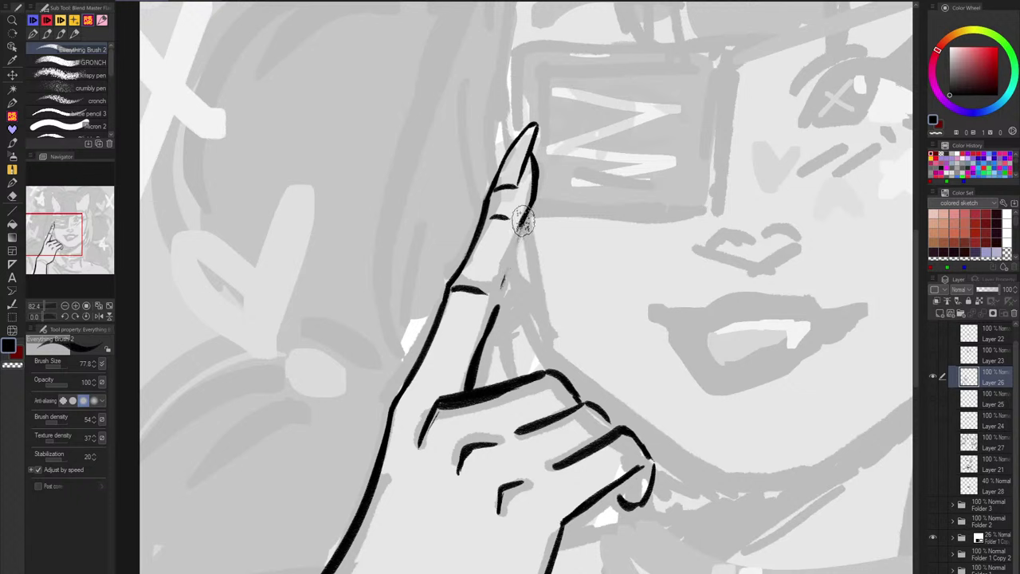
{"action": "left_click_drag", "start_coordinate": [522, 222], "coordinate": [498, 306]}
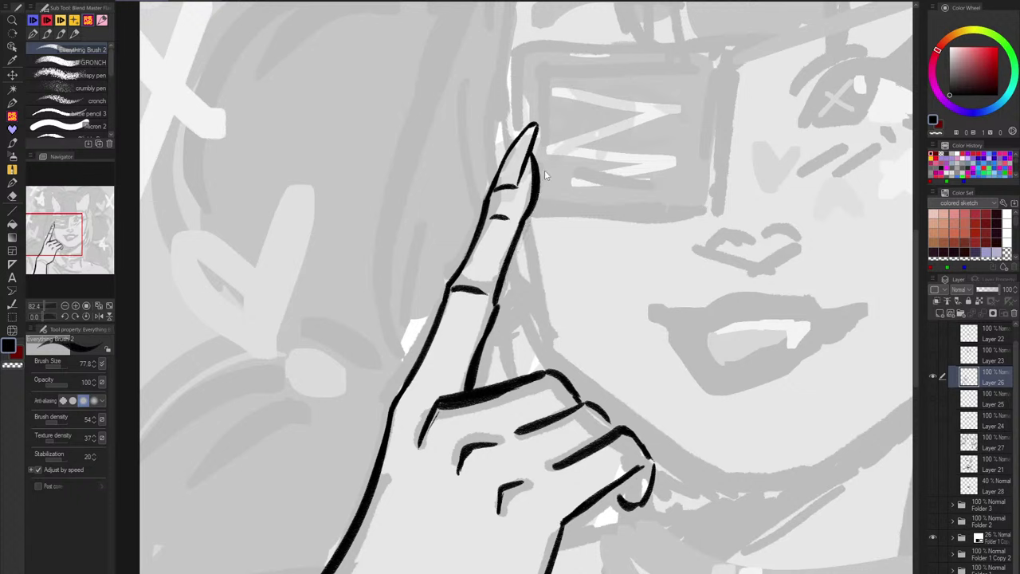
{"action": "left_click_drag", "start_coordinate": [535, 153], "coordinate": [528, 205]}
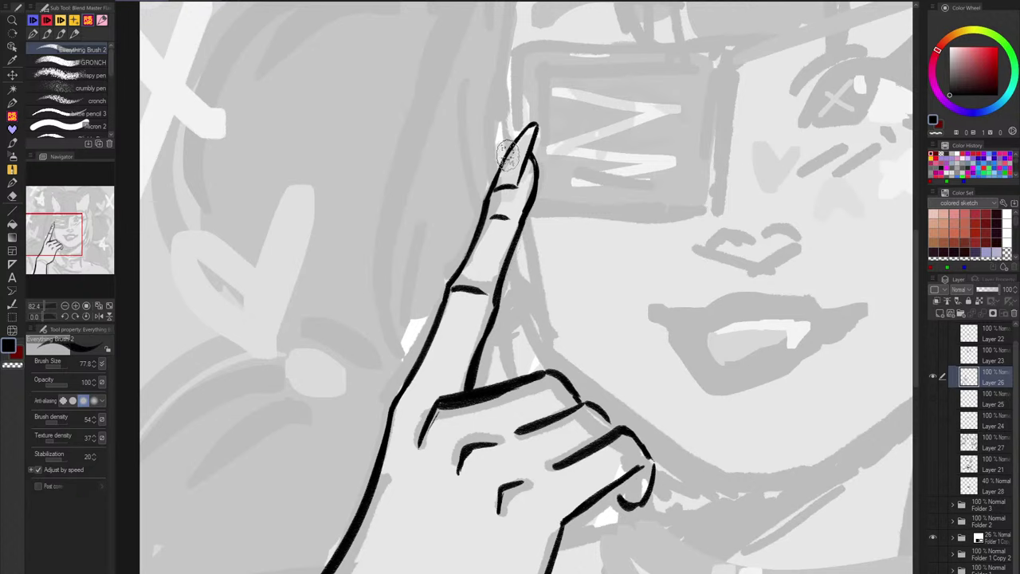
Step: Reduce the brush size to 48.3 and thicken the outer edge of the index fingernail up to its tip
{"action": "scroll", "coordinate": [534, 120], "scroll_direction": "up", "scroll_amount": 2}
{"action": "key", "text": "bracketleft"}
{"action": "key", "text": "bracketleft"}
{"action": "key", "text": "bracketleft"}
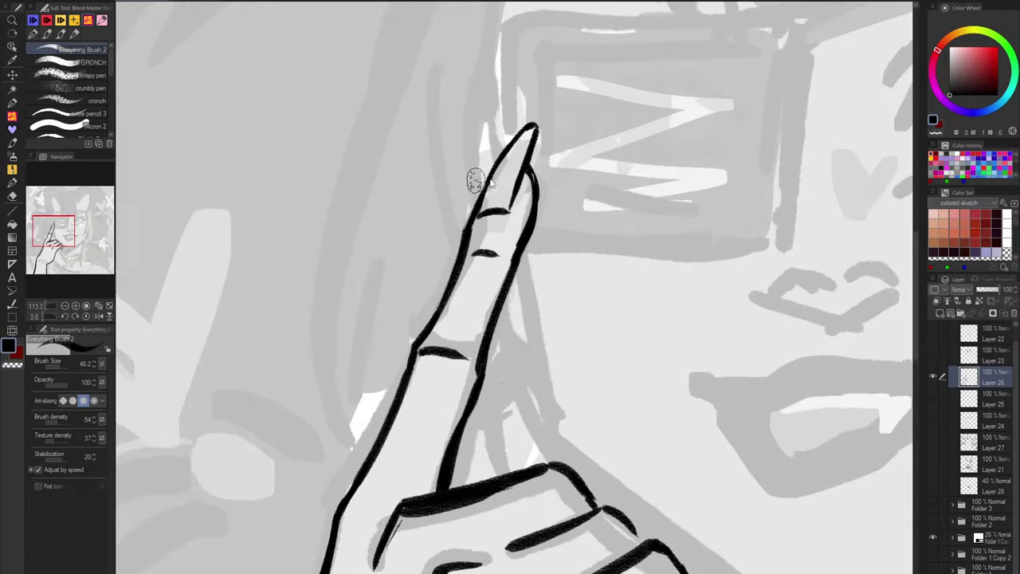
{"action": "mouse_move", "coordinate": [481, 196]}
{"action": "left_mouse_down"}
{"action": "mouse_move", "coordinate": [513, 133]}
{"action": "mouse_move", "coordinate": [480, 199]}
{"action": "mouse_move", "coordinate": [537, 132]}
{"action": "left_mouse_up"}
{"action": "key", "text": "ctrl+z"}
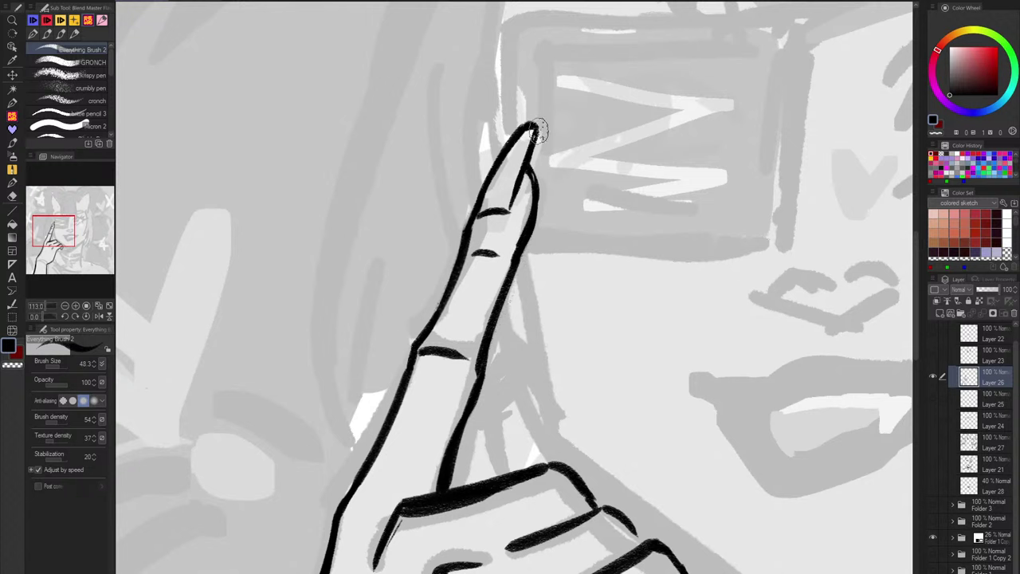
Step: Show the character line art and shading on Layers 28, 21 and 27 together with the hand
{"action": "mouse_move", "coordinate": [631, 240]}
{"action": "left_mouse_down"}
{"action": "mouse_move", "coordinate": [596, 335]}
{"action": "mouse_move", "coordinate": [602, 423]}
{"action": "left_mouse_up"}
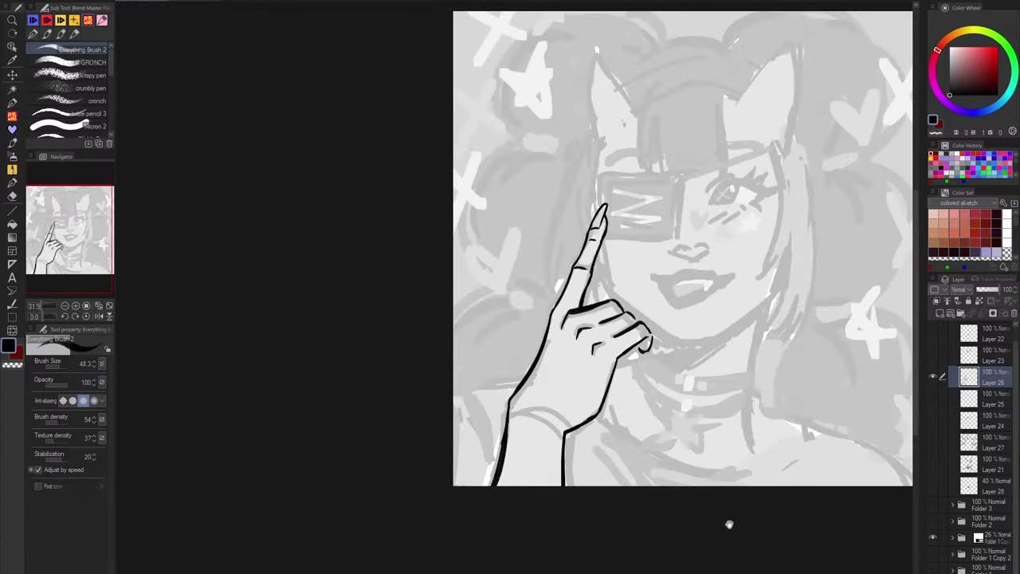
{"action": "left_click_drag", "start_coordinate": [728, 523], "coordinate": [684, 526]}
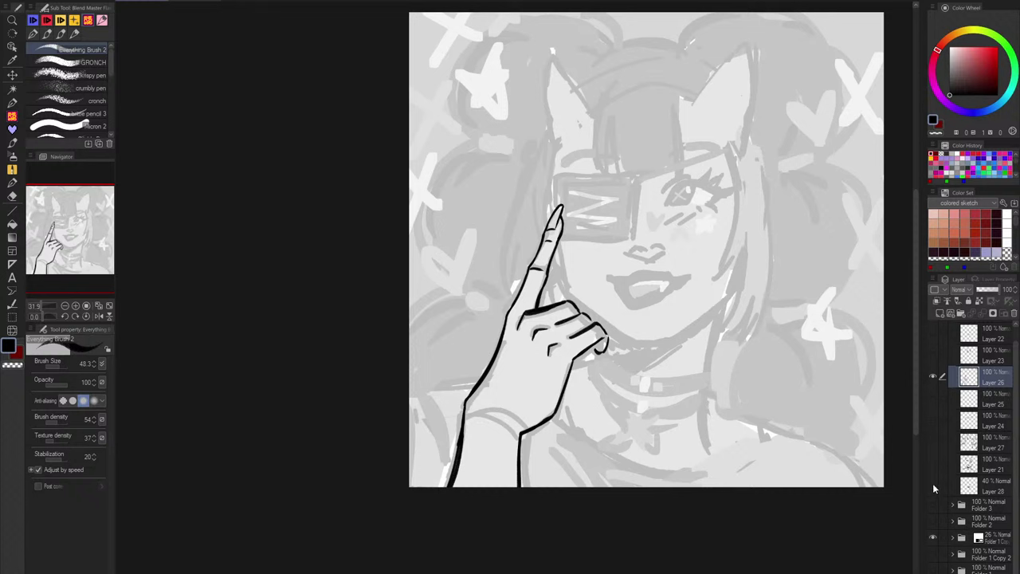
{"action": "left_click_drag", "start_coordinate": [933, 483], "coordinate": [937, 446]}
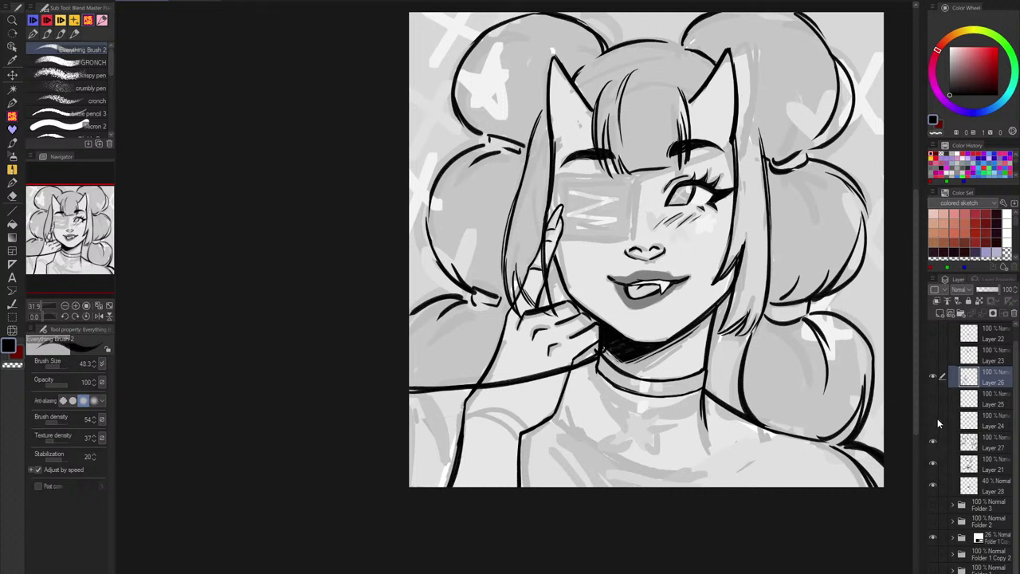
Step: Check and delete Layer 24, and make Layer 25 visible and active for drawing
{"action": "left_click", "coordinate": [934, 420]}
{"action": "left_click", "coordinate": [933, 420]}
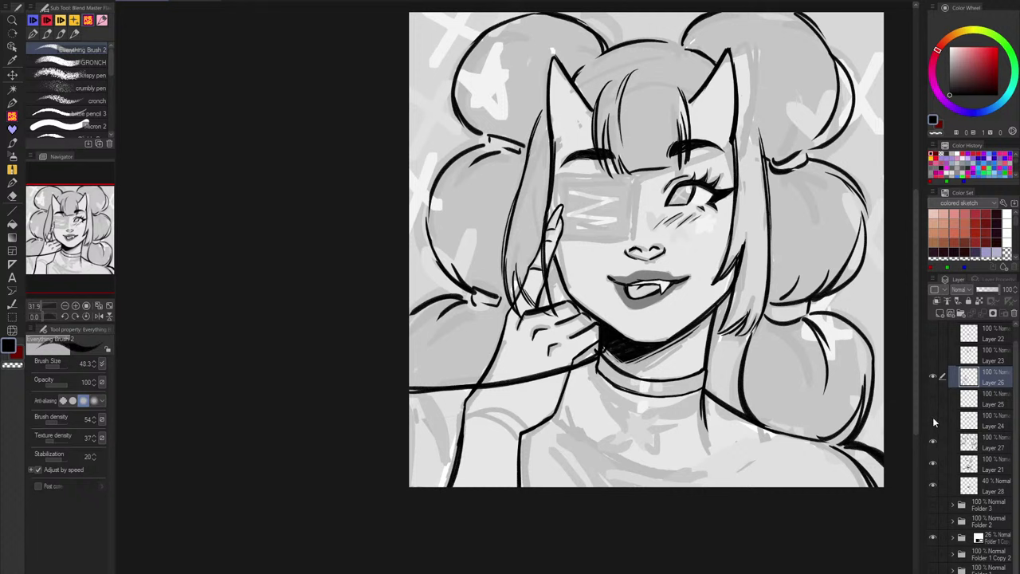
{"action": "left_click", "coordinate": [990, 422]}
{"action": "left_click", "coordinate": [1014, 315]}
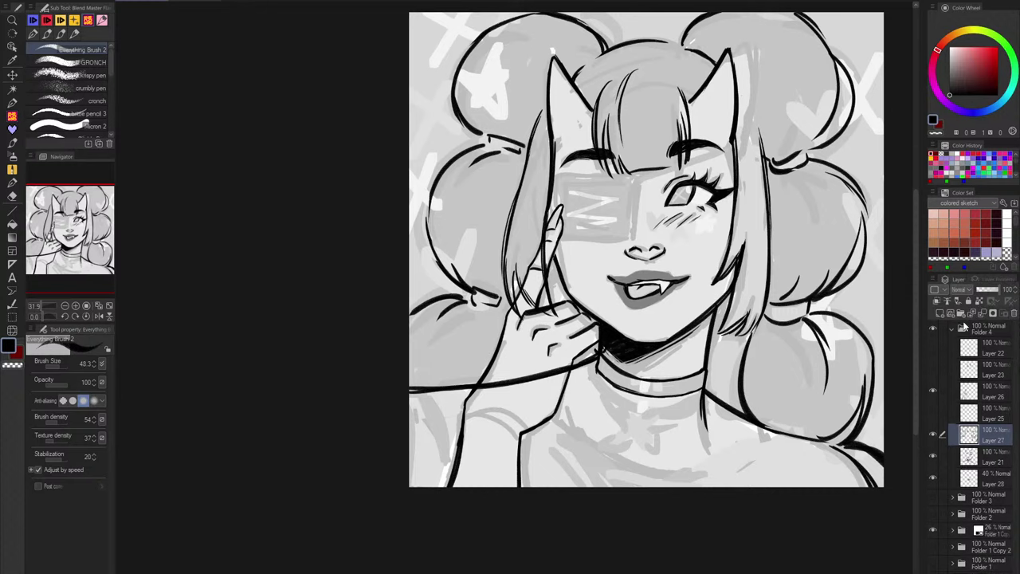
{"action": "left_click", "coordinate": [933, 412]}
{"action": "left_click", "coordinate": [984, 419]}
{"action": "scroll", "coordinate": [625, 231], "scroll_direction": "up", "scroll_amount": 5}
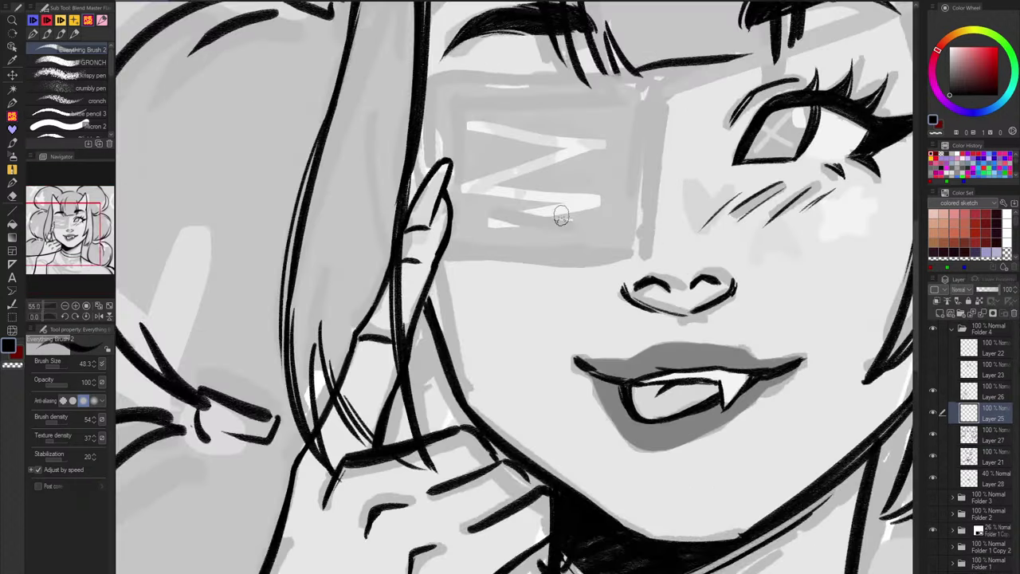
{"action": "left_click_drag", "start_coordinate": [510, 373], "coordinate": [435, 464]}
{"action": "left_click_drag", "start_coordinate": [375, 349], "coordinate": [549, 358]}
{"action": "key", "text": "ctrl+z"}
{"action": "key", "text": "]"}
{"action": "left_click_drag", "start_coordinate": [365, 346], "coordinate": [534, 357]}
{"action": "key", "text": "ctrl+z"}
{"action": "key", "text": "ctrl+z"}
{"action": "key", "text": "ctrl+z"}
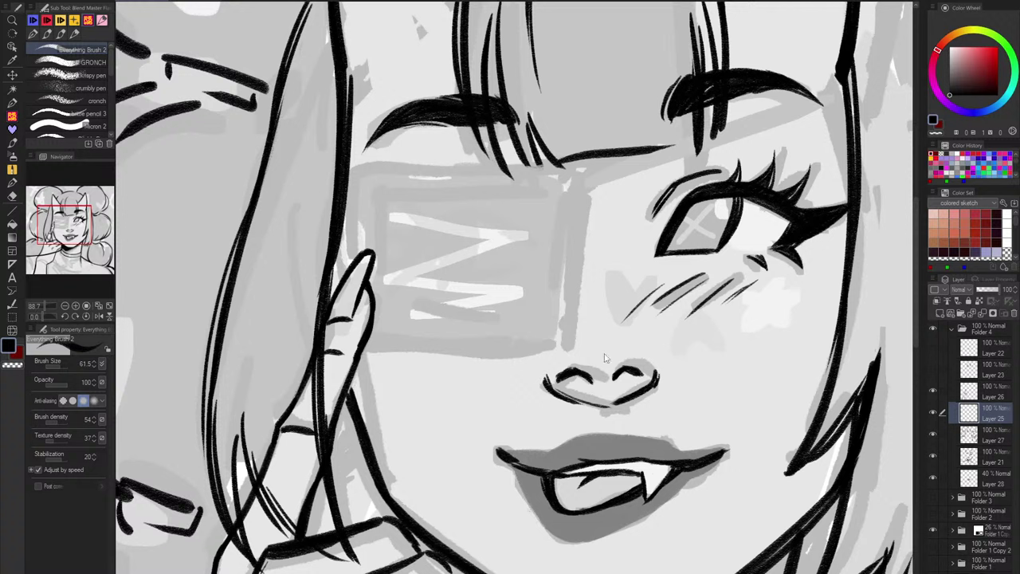
{"action": "left_click_drag", "start_coordinate": [569, 344], "coordinate": [821, 421]}
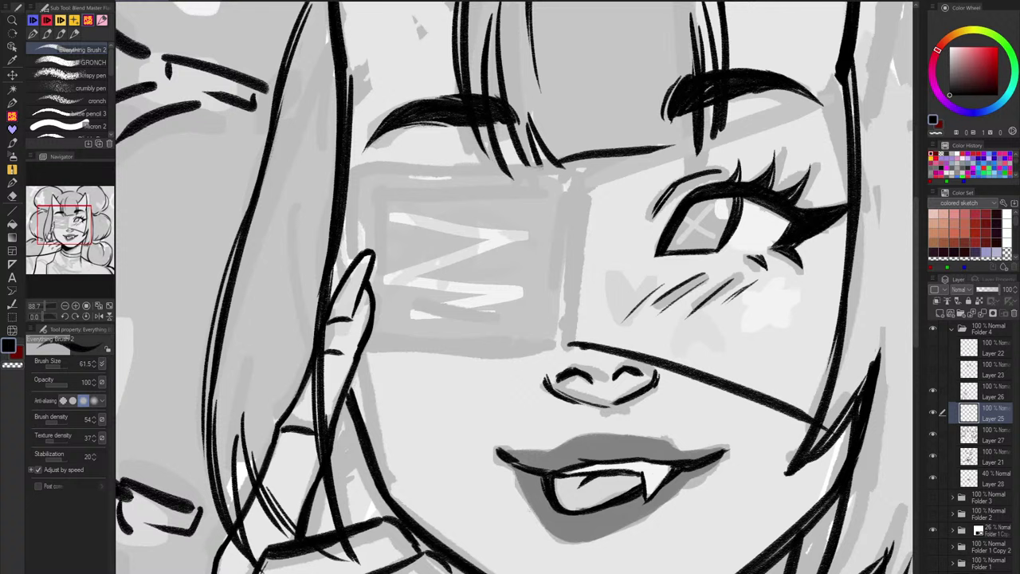
Step: Place the purple-haired character reference sheet beside the drawing in a narrow split view, framed on the full-body figure's eyepatch and upper body
{"action": "left_click", "coordinate": [8, 2]}
{"action": "left_click", "coordinate": [48, 23]}
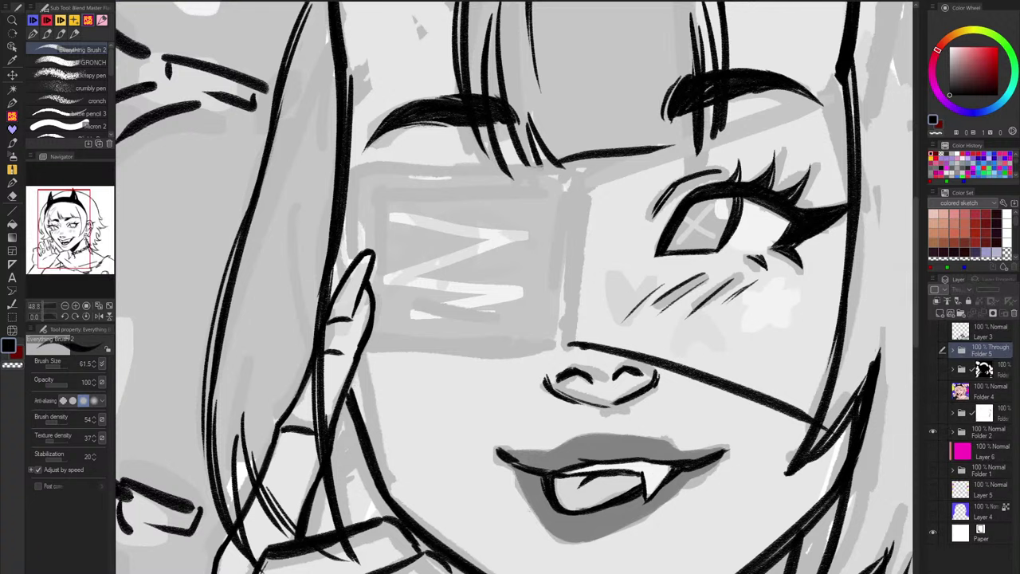
{"action": "left_click", "coordinate": [8, 1]}
{"action": "left_click", "coordinate": [37, 10]}
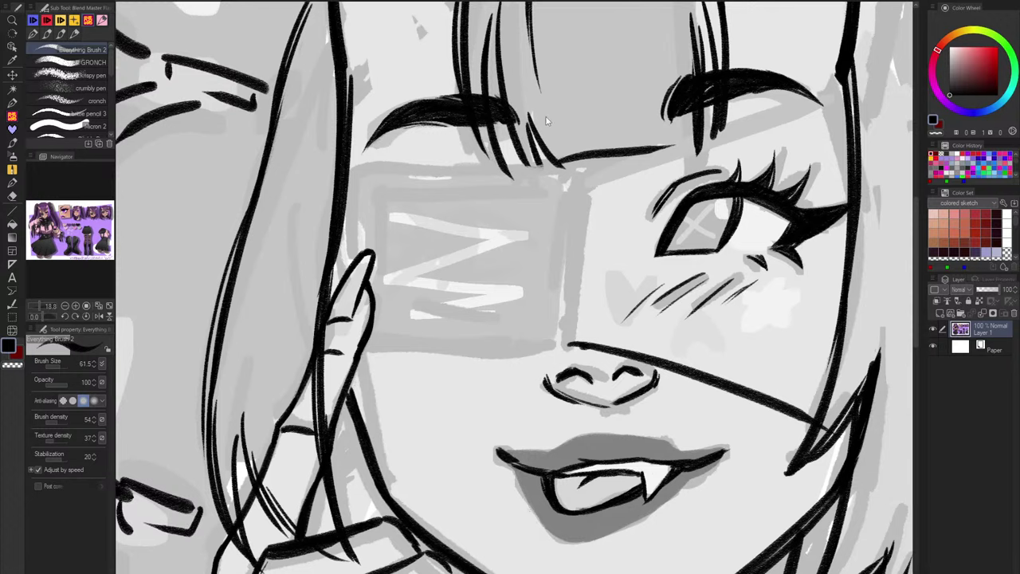
{"action": "left_click_drag", "start_coordinate": [351, 2], "coordinate": [917, 41]}
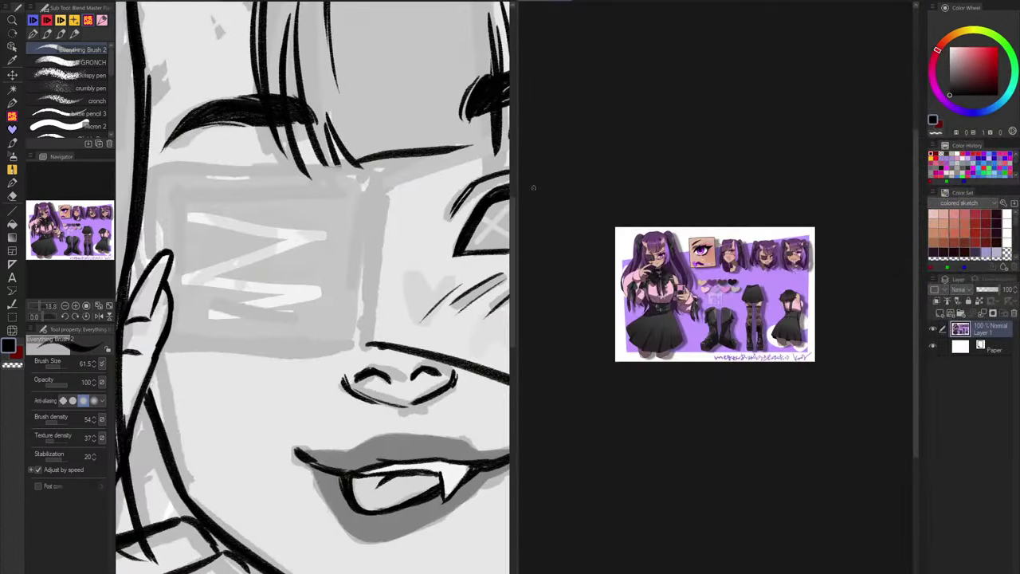
{"action": "scroll", "coordinate": [829, 311], "scroll_direction": "up", "scroll_amount": 8}
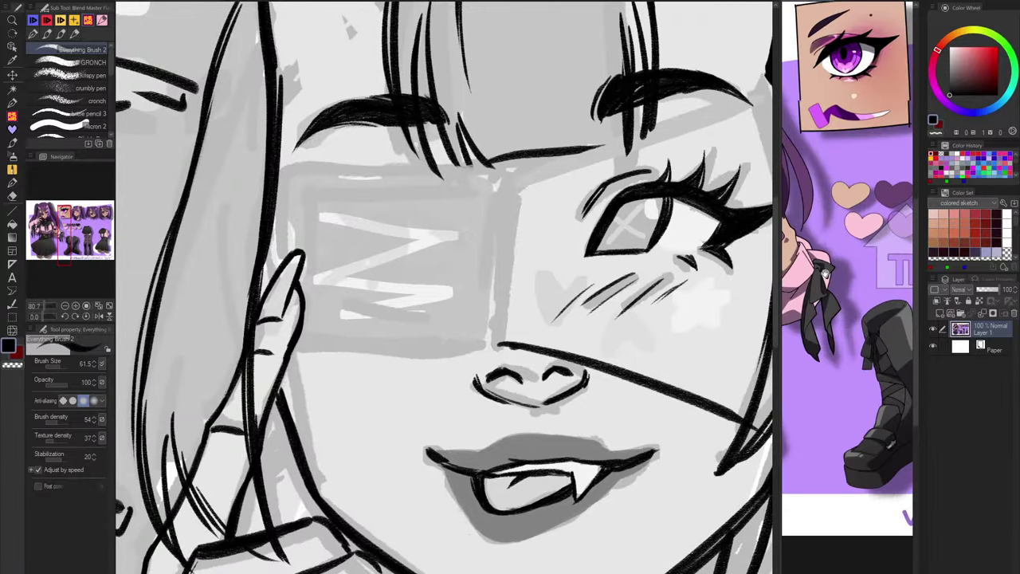
{"action": "left_click_drag", "start_coordinate": [789, 148], "coordinate": [909, 247]}
{"action": "left_click_drag", "start_coordinate": [811, 201], "coordinate": [880, 236]}
{"action": "scroll", "coordinate": [859, 231], "scroll_direction": "up", "scroll_amount": 3}
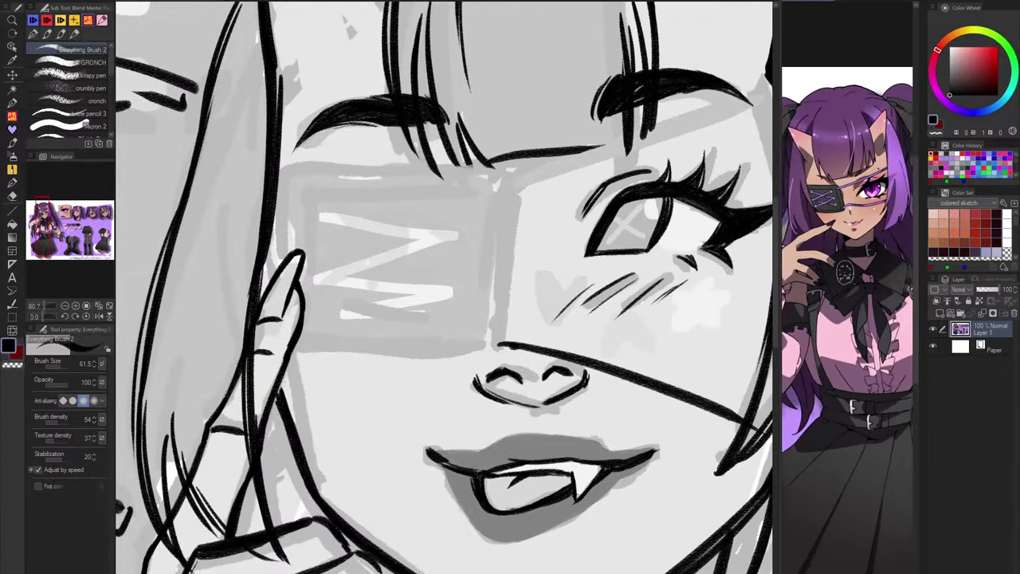
{"action": "scroll", "coordinate": [467, 236], "scroll_direction": "down", "scroll_amount": 6}
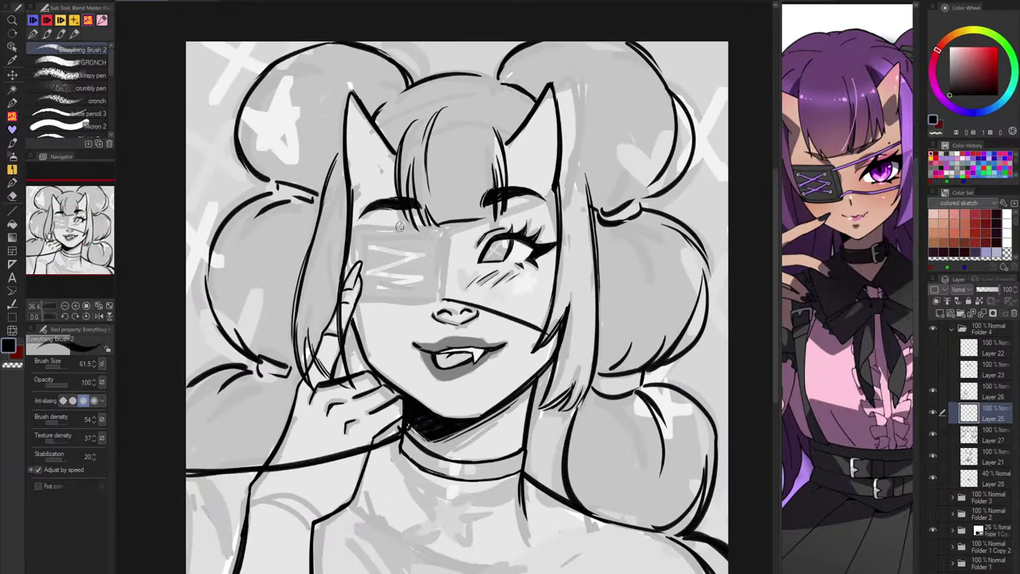
{"action": "scroll", "coordinate": [406, 208], "scroll_direction": "up", "scroll_amount": 3}
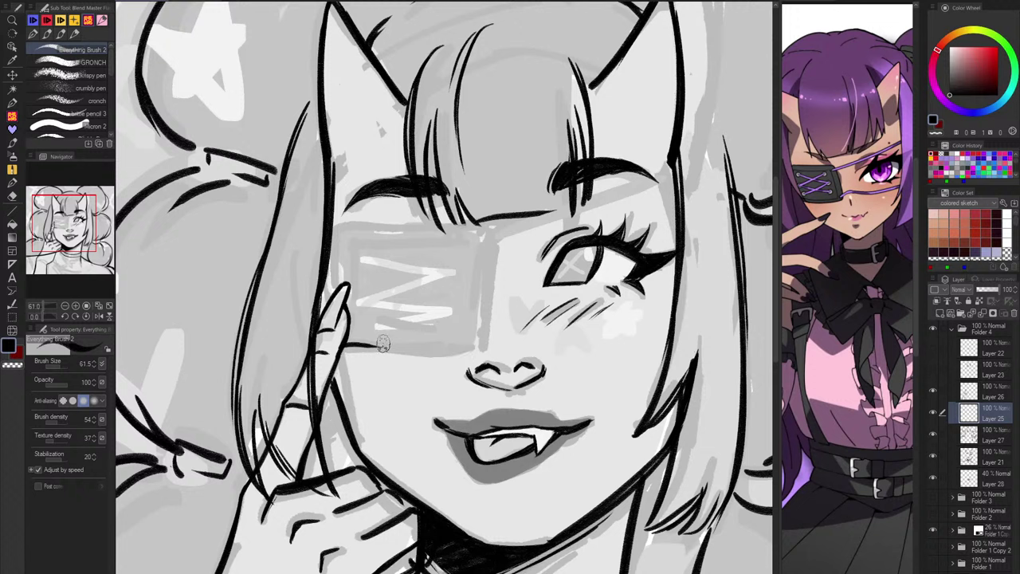
{"action": "mouse_move", "coordinate": [348, 343]}
{"action": "left_mouse_down"}
{"action": "mouse_move", "coordinate": [475, 351]}
{"action": "mouse_move", "coordinate": [487, 321]}
{"action": "mouse_move", "coordinate": [478, 337]}
{"action": "mouse_move", "coordinate": [478, 302]}
{"action": "mouse_move", "coordinate": [501, 303]}
{"action": "mouse_move", "coordinate": [469, 377]}
{"action": "mouse_move", "coordinate": [506, 257]}
{"action": "mouse_move", "coordinate": [473, 223]}
{"action": "mouse_move", "coordinate": [487, 241]}
{"action": "mouse_move", "coordinate": [351, 227]}
{"action": "left_mouse_up"}
{"action": "key", "text": "ctrl+z"}
{"action": "key", "text": "ctrl+z"}
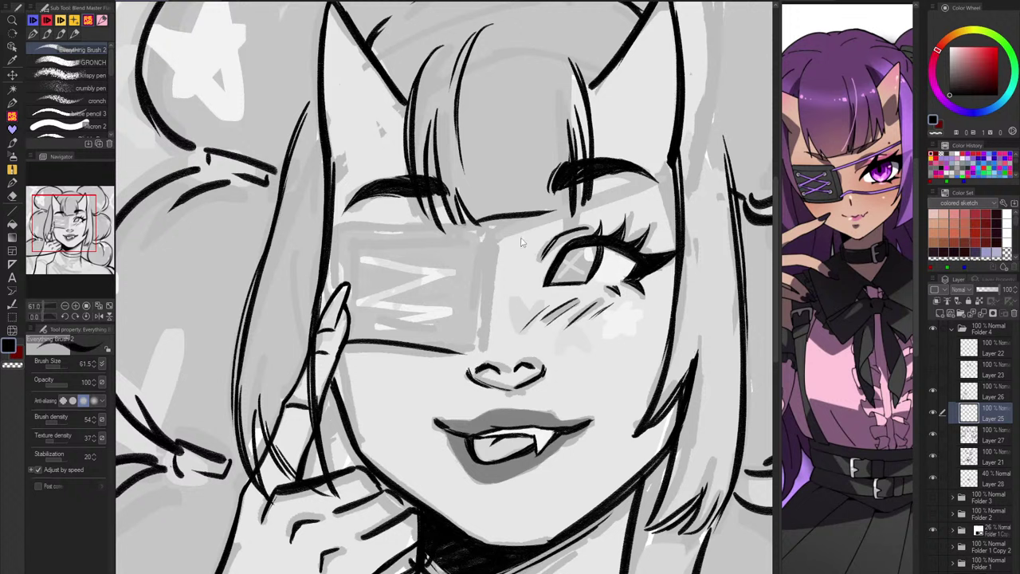
{"action": "key", "text": "ctrl+z"}
{"action": "left_click_drag", "start_coordinate": [495, 237], "coordinate": [335, 226]}
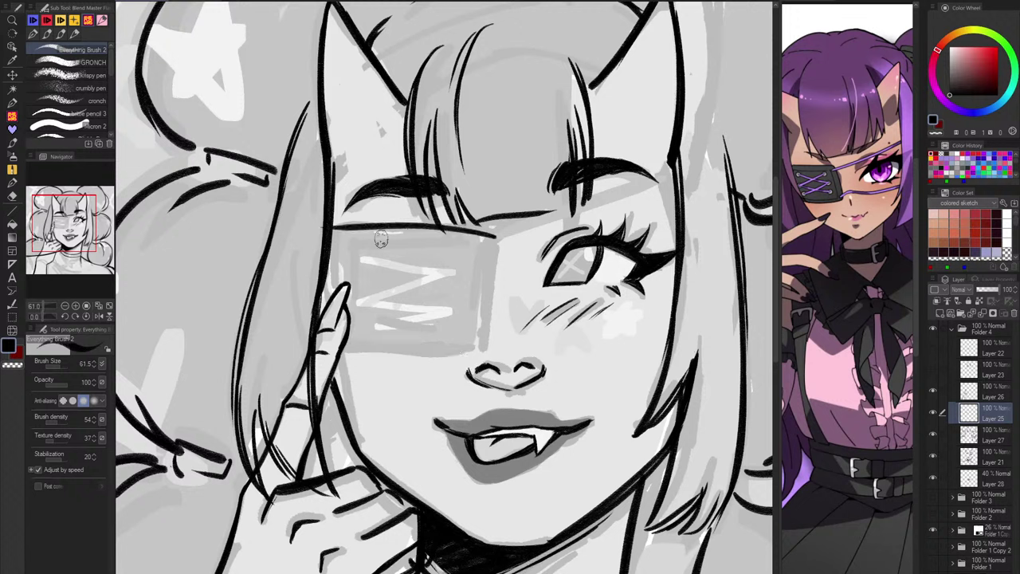
{"action": "key", "text": "ctrl+z"}
{"action": "mouse_move", "coordinate": [496, 236]}
{"action": "left_mouse_down"}
{"action": "mouse_move", "coordinate": [372, 218]}
{"action": "mouse_move", "coordinate": [348, 231]}
{"action": "mouse_move", "coordinate": [346, 220]}
{"action": "mouse_move", "coordinate": [337, 278]}
{"action": "left_mouse_up"}
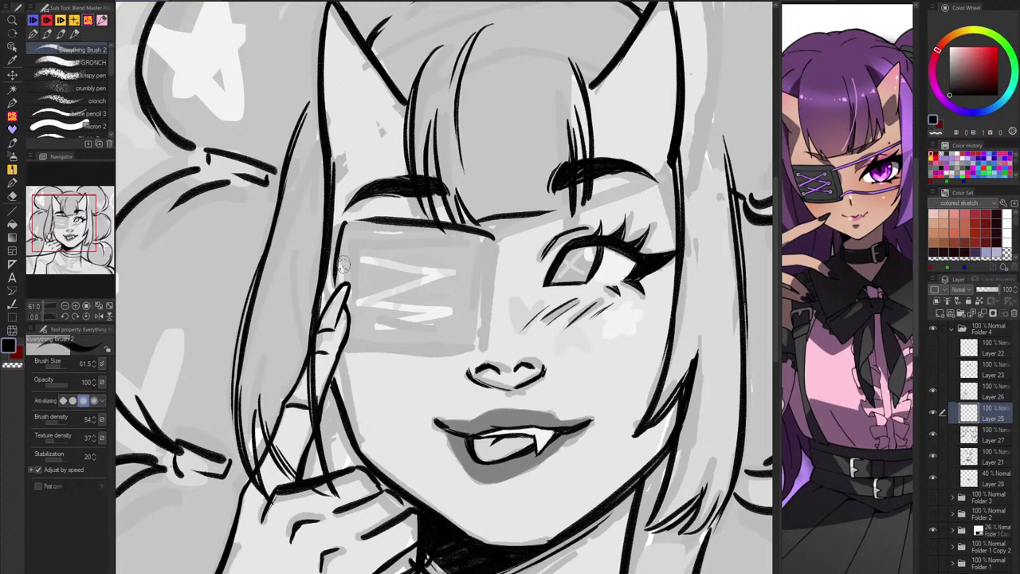
{"action": "left_click_drag", "start_coordinate": [367, 222], "coordinate": [345, 225]}
{"action": "key", "text": "ctrl+z"}
{"action": "key", "text": "ctrl+z"}
{"action": "key", "text": "ctrl+z"}
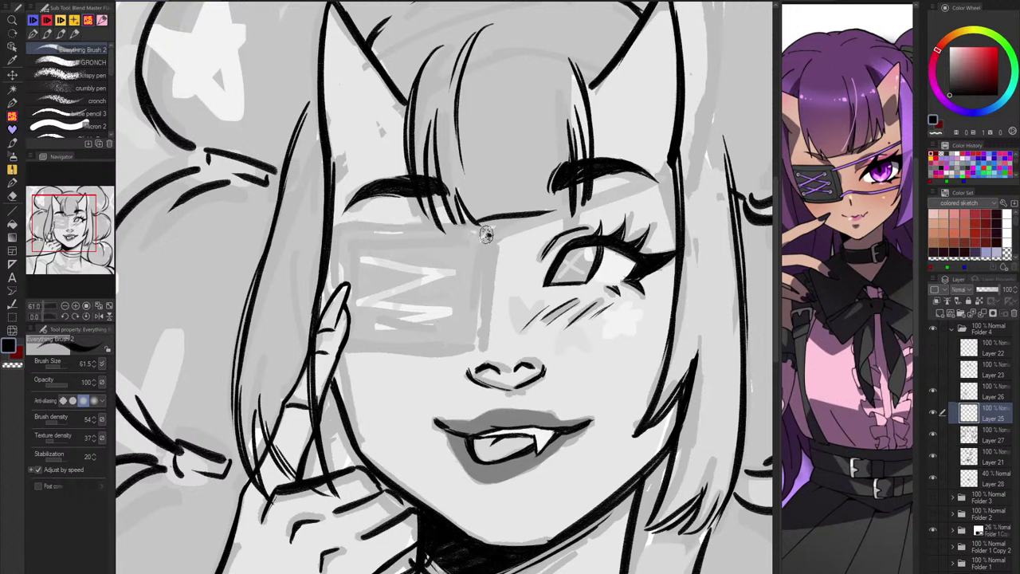
{"action": "mouse_move", "coordinate": [491, 235]}
{"action": "left_mouse_down"}
{"action": "mouse_move", "coordinate": [350, 217]}
{"action": "mouse_move", "coordinate": [341, 226]}
{"action": "mouse_move", "coordinate": [482, 236]}
{"action": "left_mouse_up"}
{"action": "key", "text": "ctrl+z"}
{"action": "key", "text": "ctrl+z"}
Step: Outline the eyepatch's top edge, nose-side edge and bottom edge on Layer 25, following the grey sketch
{"action": "mouse_move", "coordinate": [323, 220]}
{"action": "left_mouse_down"}
{"action": "mouse_move", "coordinate": [432, 225]}
{"action": "mouse_move", "coordinate": [521, 256]}
{"action": "mouse_move", "coordinate": [490, 238]}
{"action": "left_mouse_up"}
{"action": "left_click_drag", "start_coordinate": [490, 238], "coordinate": [476, 331]}
{"action": "left_click_drag", "start_coordinate": [351, 336], "coordinate": [471, 354]}
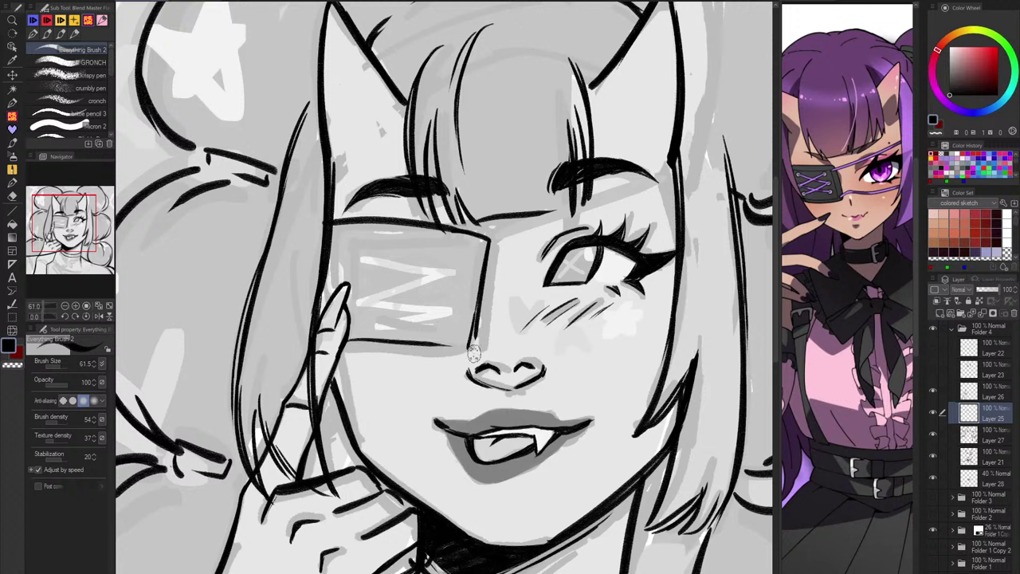
Step: Redraw the eyepatch's bottom edge, add inner seam lines along its top and nose side, and ink a short line by the hair
{"action": "key", "text": "ctrl+z"}
{"action": "mouse_move", "coordinate": [347, 349]}
{"action": "left_mouse_down"}
{"action": "mouse_move", "coordinate": [462, 358]}
{"action": "mouse_move", "coordinate": [473, 334]}
{"action": "left_mouse_up"}
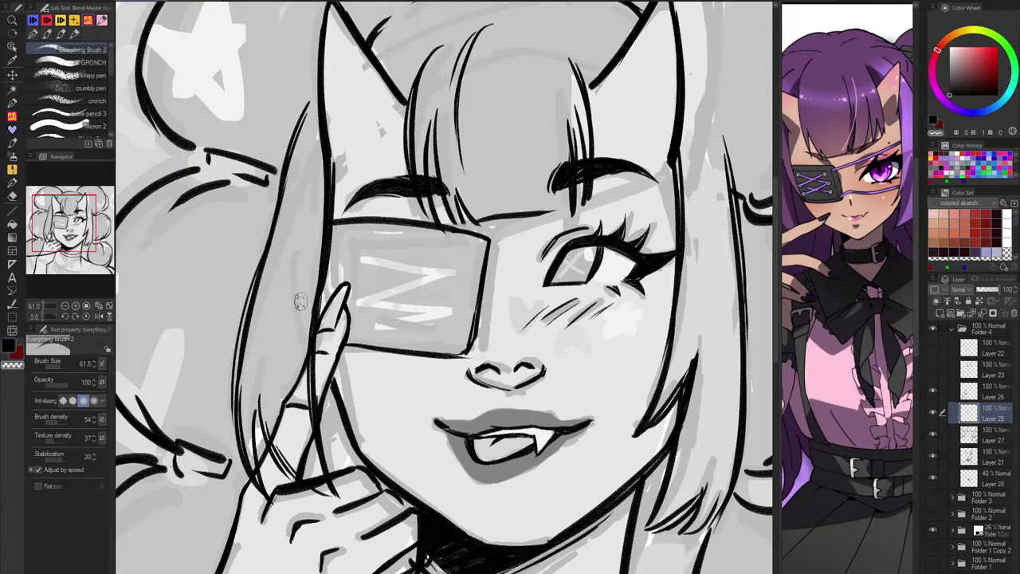
{"action": "left_click_drag", "start_coordinate": [338, 238], "coordinate": [383, 234]}
{"action": "mouse_move", "coordinate": [444, 243]}
{"action": "left_mouse_down"}
{"action": "mouse_move", "coordinate": [470, 251]}
{"action": "mouse_move", "coordinate": [467, 305]}
{"action": "mouse_move", "coordinate": [458, 340]}
{"action": "mouse_move", "coordinate": [436, 344]}
{"action": "left_mouse_up"}
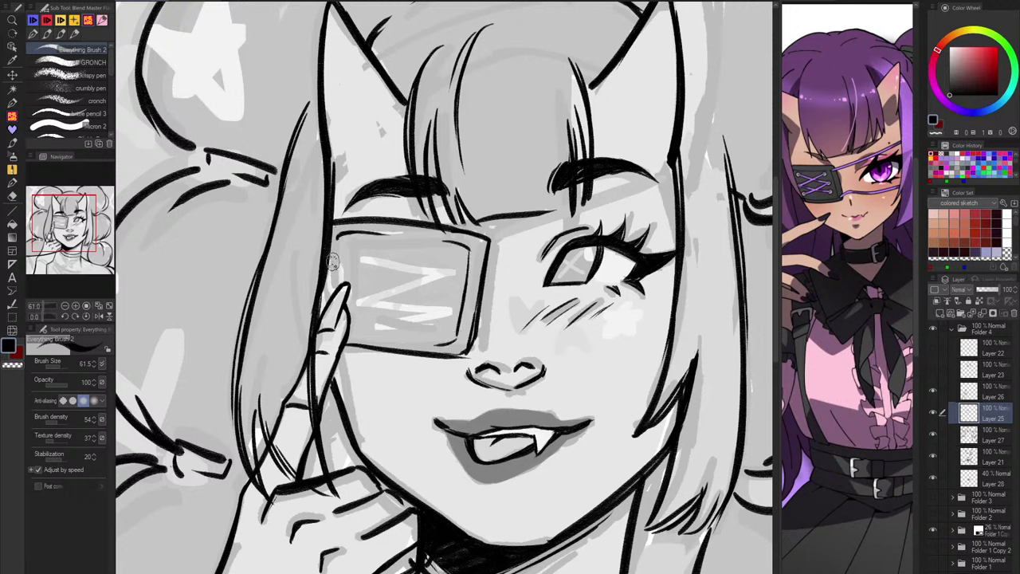
{"action": "left_click_drag", "start_coordinate": [333, 255], "coordinate": [334, 306]}
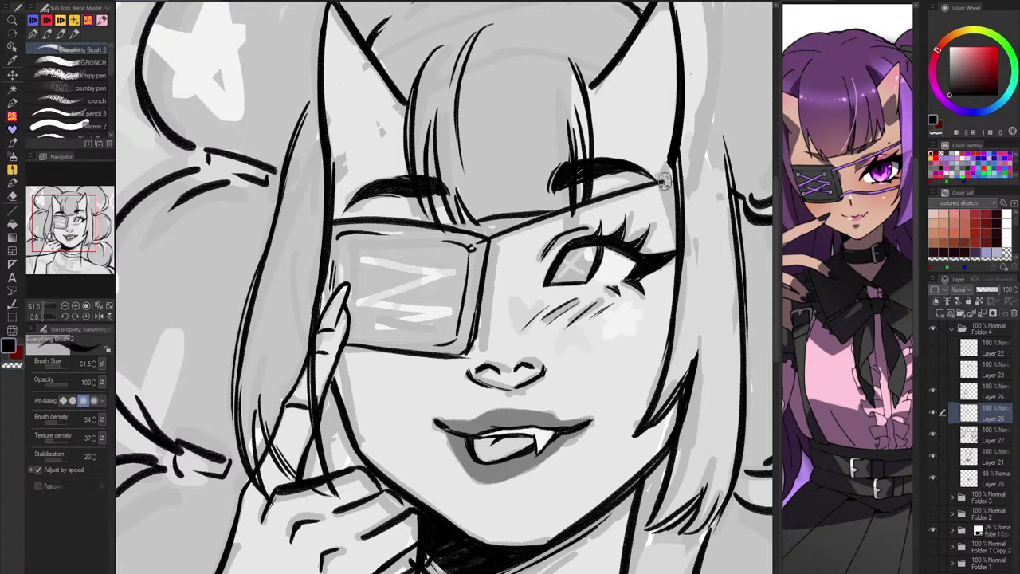
{"action": "left_click", "coordinate": [967, 301]}
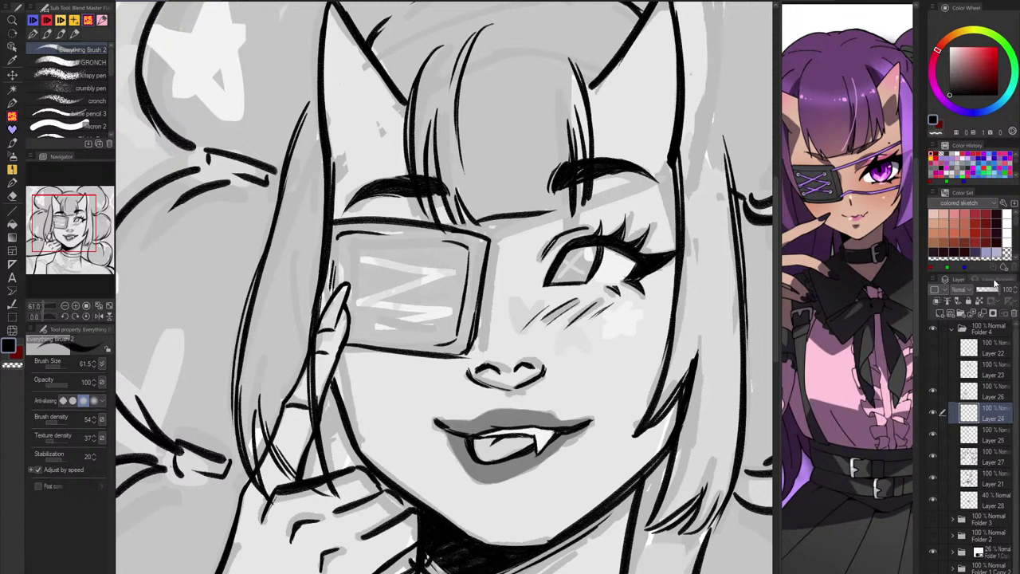
{"action": "key", "text": "ctrl+z"}
{"action": "key", "text": "c"}
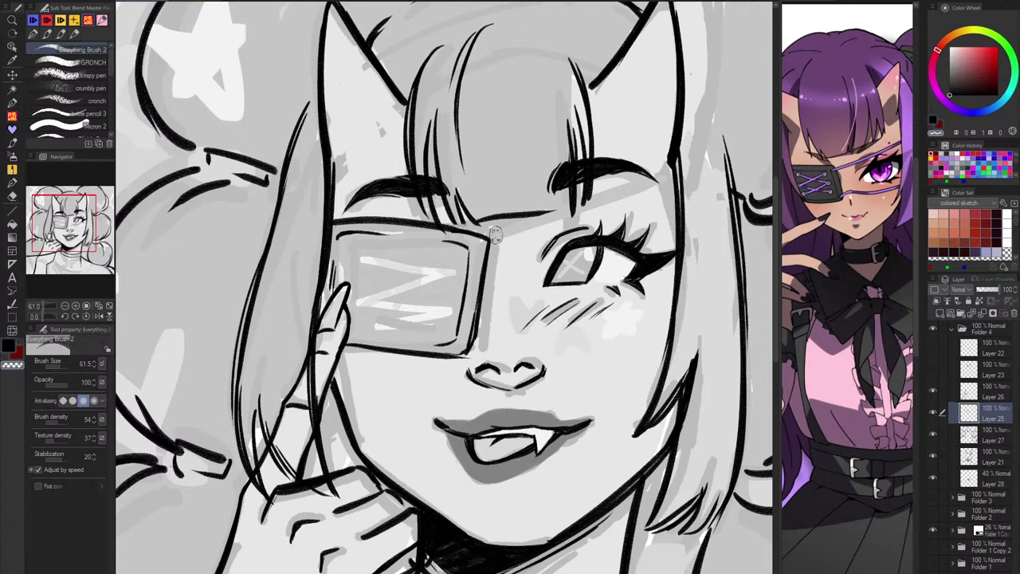
{"action": "key", "text": "c"}
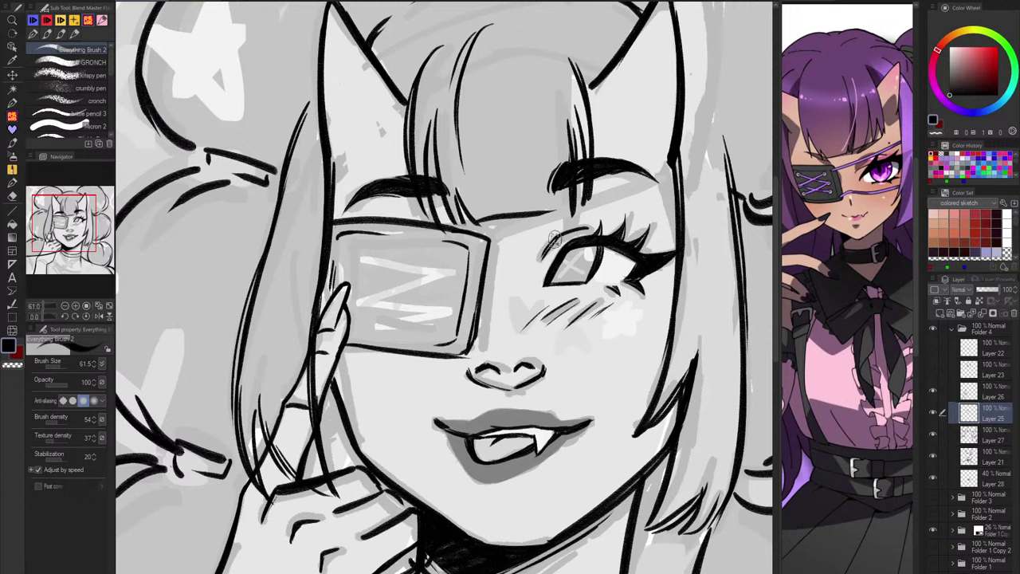
Step: Dot a small beauty mark above the open eye on Layer 21, and make Layer 25 active again
{"action": "left_click", "coordinate": [992, 456]}
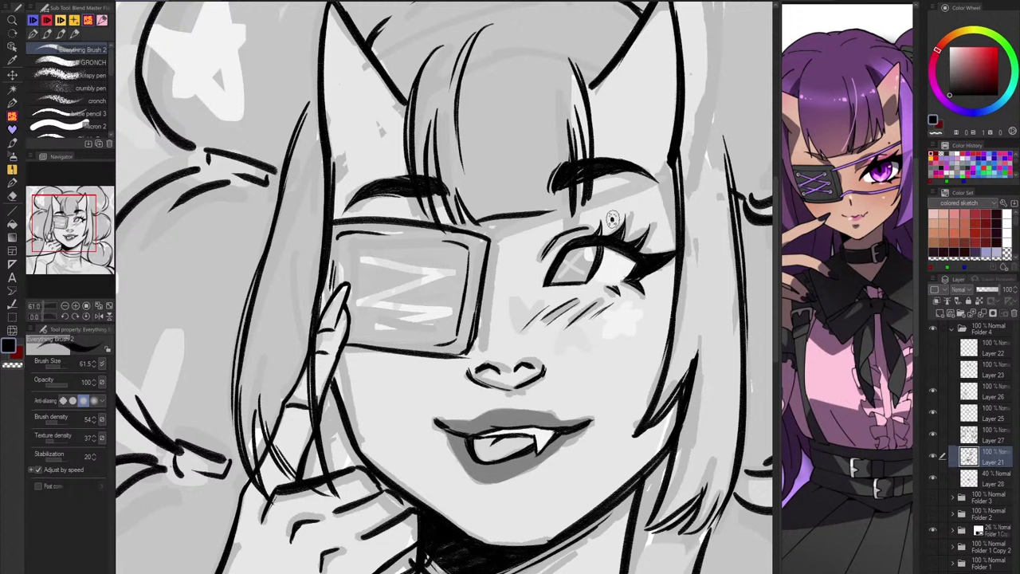
{"action": "left_click", "coordinate": [612, 220]}
{"action": "left_click", "coordinate": [996, 437]}
{"action": "left_click", "coordinate": [1005, 415]}
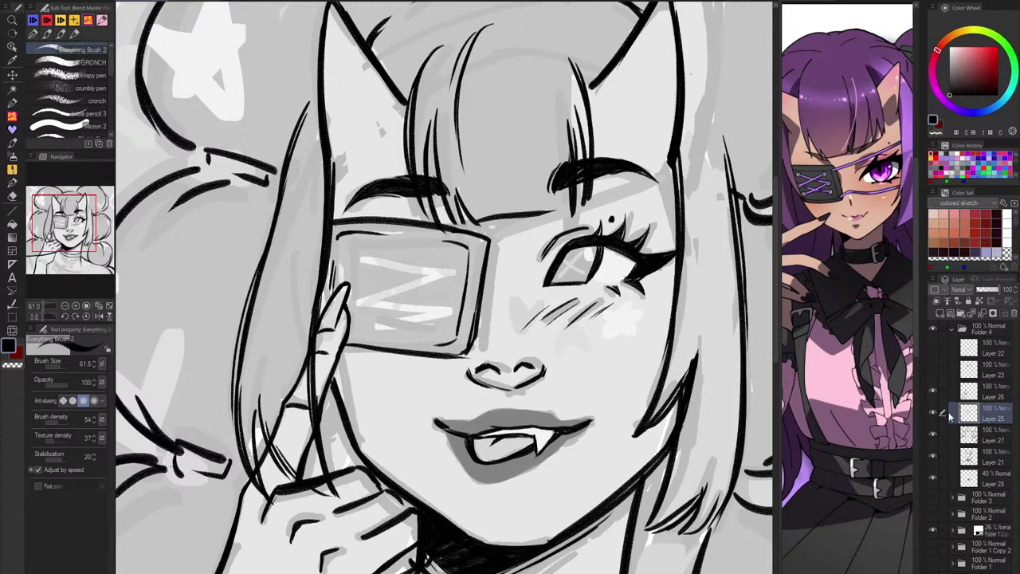
{"action": "left_click", "coordinate": [933, 412]}
{"action": "left_click", "coordinate": [933, 413]}
{"action": "left_click", "coordinate": [942, 313]}
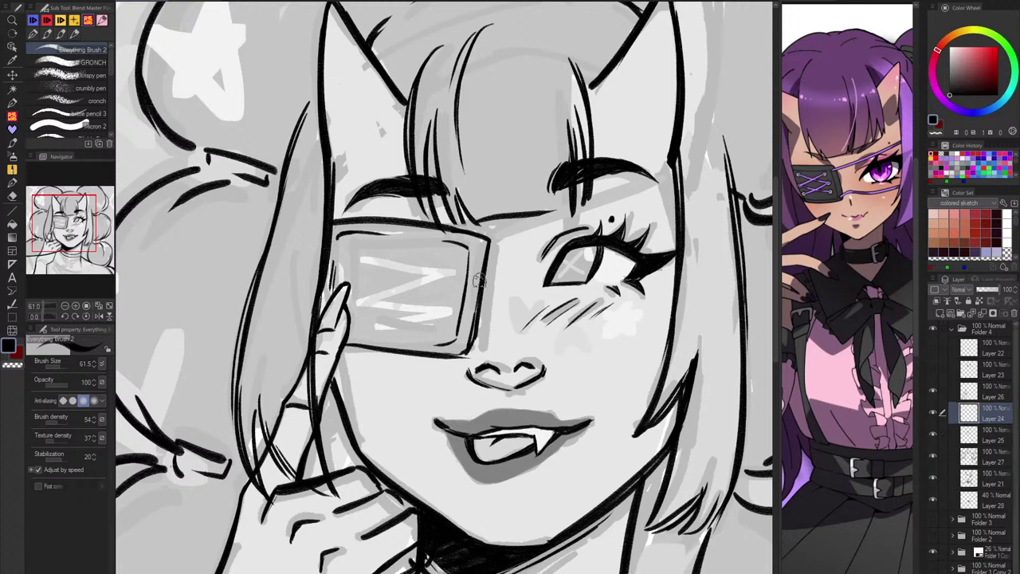
{"action": "key", "text": "ctrl+z"}
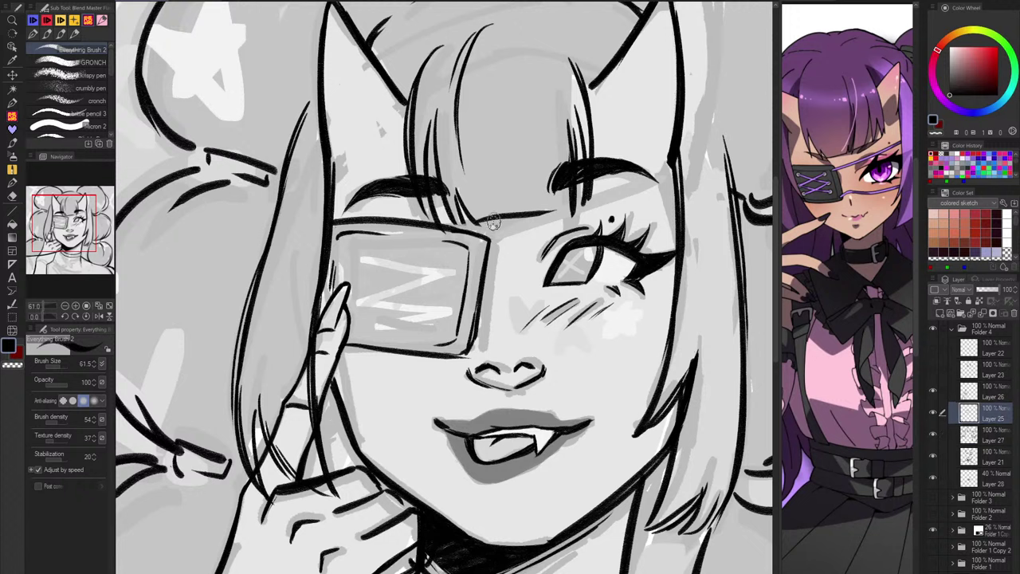
Step: Ink the eyepatch's upper strap from its nose-side corner, passing between the eyebrow and open eye to the side hair
{"action": "left_click_drag", "start_coordinate": [490, 231], "coordinate": [668, 188]}
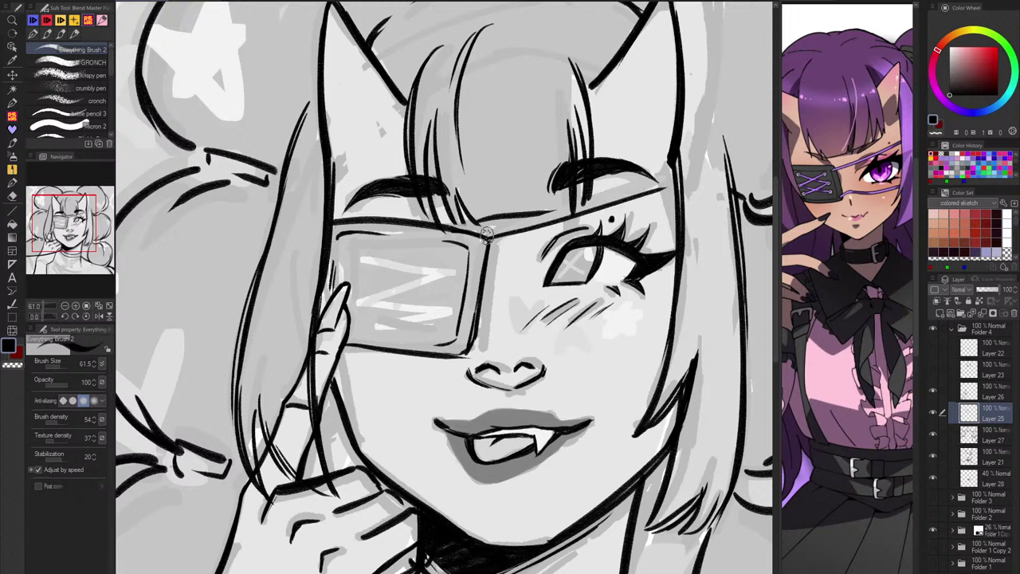
{"action": "left_click_drag", "start_coordinate": [489, 232], "coordinate": [671, 182]}
{"action": "key", "text": "ctrl+z"}
{"action": "key", "text": "ctrl+z"}
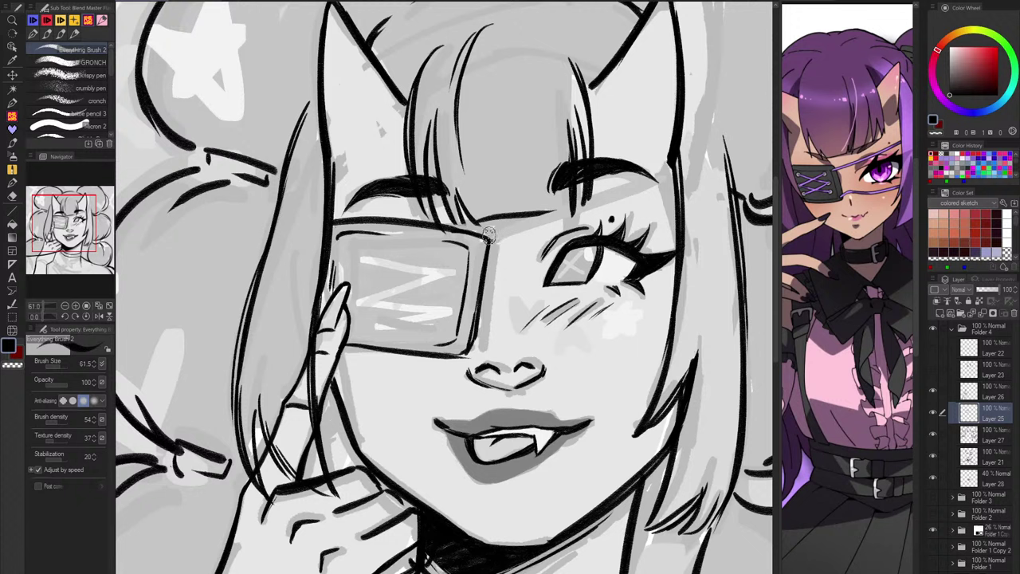
{"action": "mouse_move", "coordinate": [491, 235]}
{"action": "left_mouse_down"}
{"action": "mouse_move", "coordinate": [666, 178]}
{"action": "mouse_move", "coordinate": [512, 235]}
{"action": "mouse_move", "coordinate": [495, 237]}
{"action": "mouse_move", "coordinate": [671, 181]}
{"action": "left_mouse_up"}
{"action": "key", "text": "ctrl+z"}
{"action": "key", "text": "ctrl+z"}
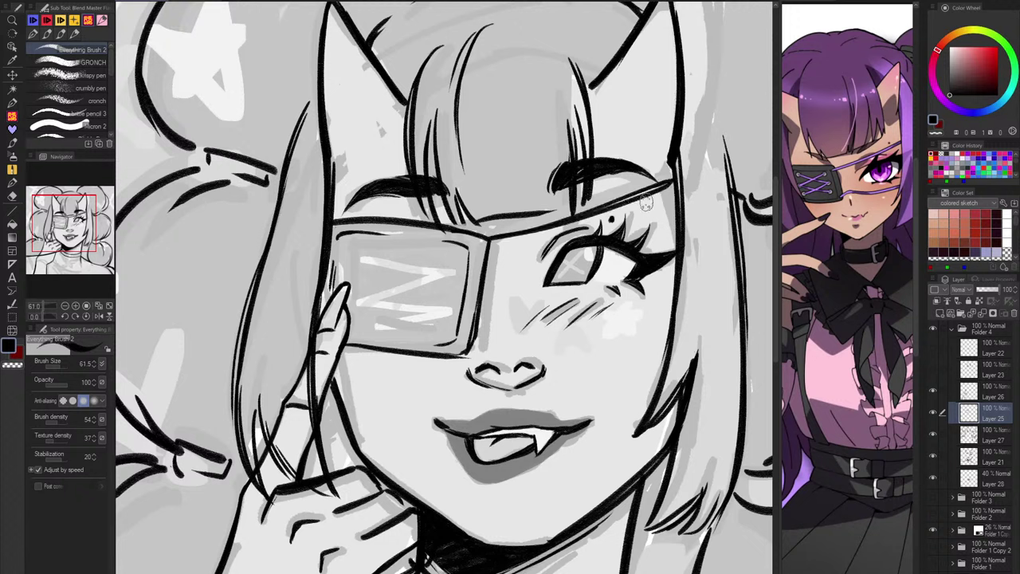
Step: Trim the upper strap's far end with the transparent brush and redraw it cleanly up to the side hair
{"action": "key", "text": "c"}
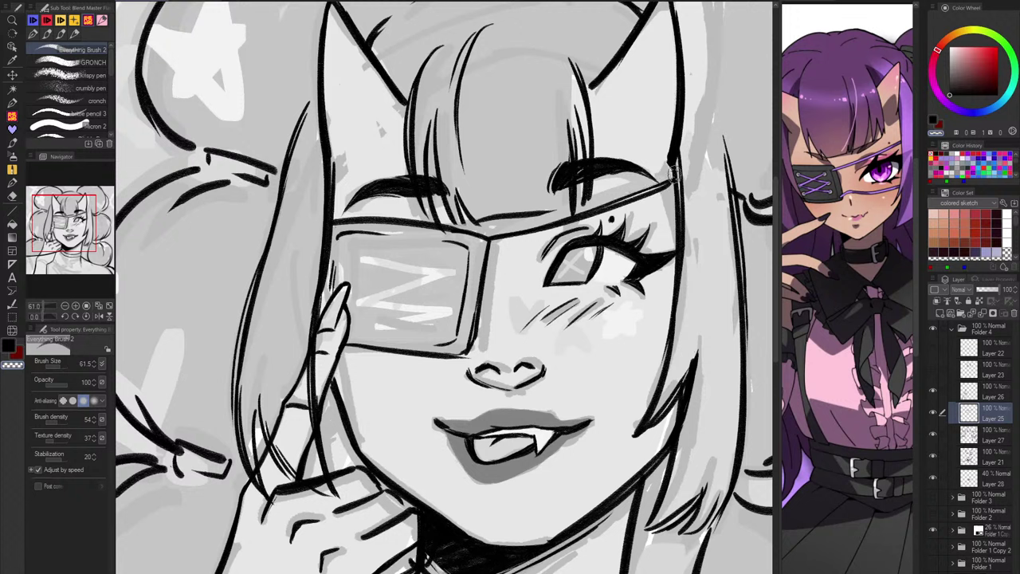
{"action": "left_click_drag", "start_coordinate": [675, 174], "coordinate": [563, 216]}
{"action": "key", "text": "c"}
{"action": "left_click_drag", "start_coordinate": [676, 180], "coordinate": [588, 214]}
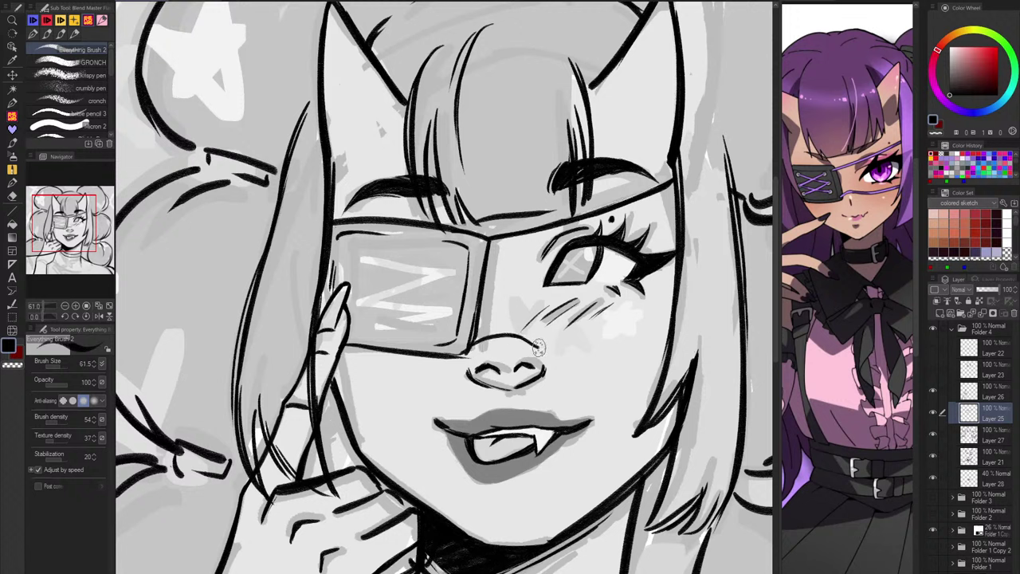
Step: Ink the eyepatch's lower strap as an arch over the nose and a curved line across the cheek to the side hair
{"action": "left_click_drag", "start_coordinate": [486, 339], "coordinate": [631, 364]}
{"action": "key", "text": "c"}
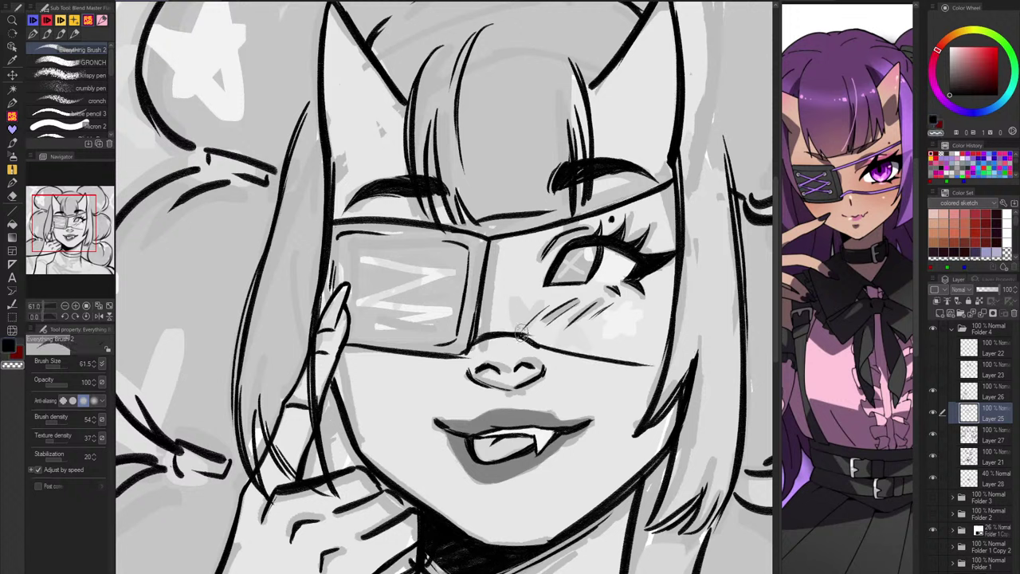
{"action": "key", "text": "c"}
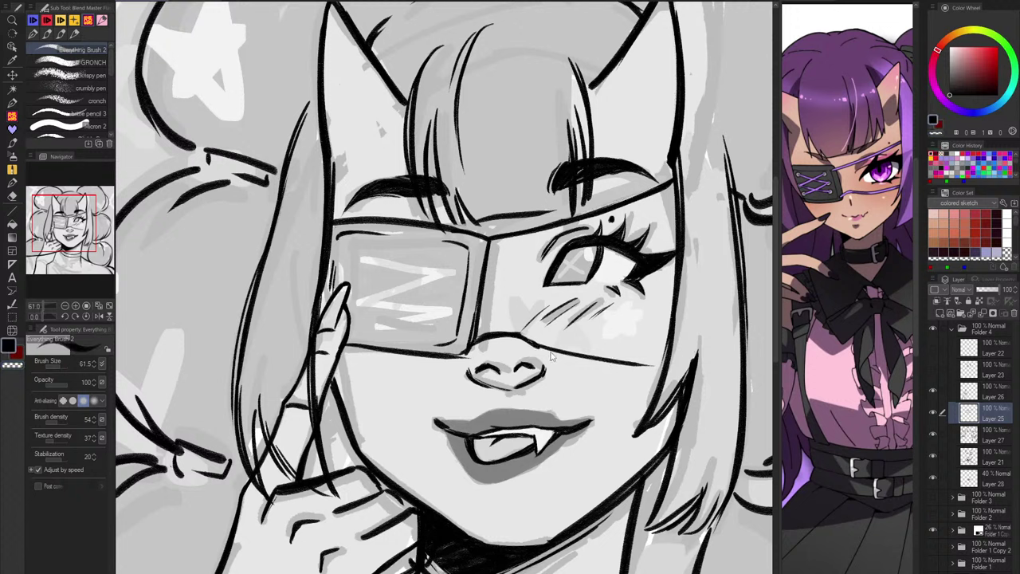
{"action": "key", "text": "ctrl+z"}
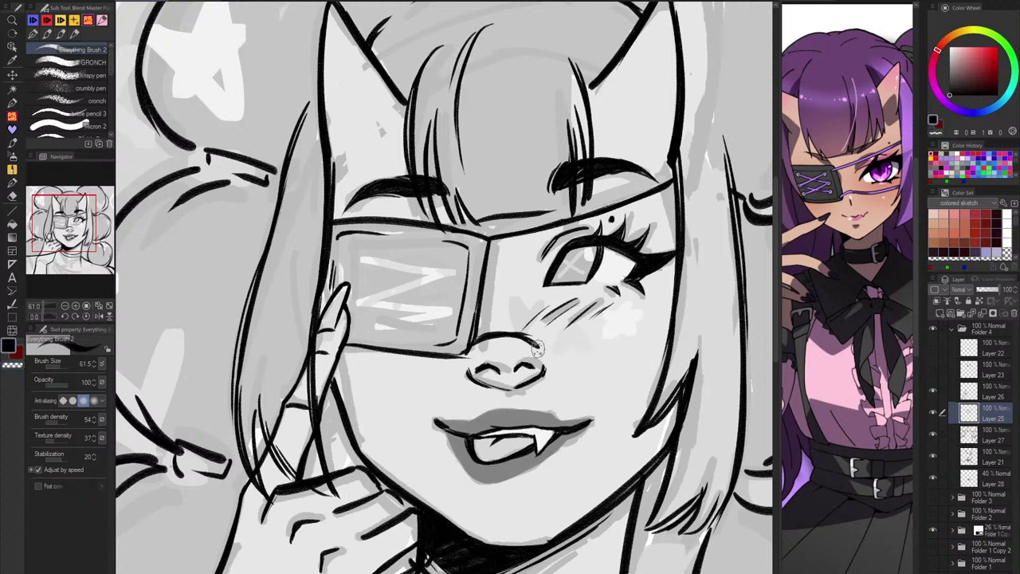
{"action": "left_click_drag", "start_coordinate": [543, 344], "coordinate": [659, 372]}
{"action": "key", "text": "ctrl+z"}
{"action": "key", "text": "c"}
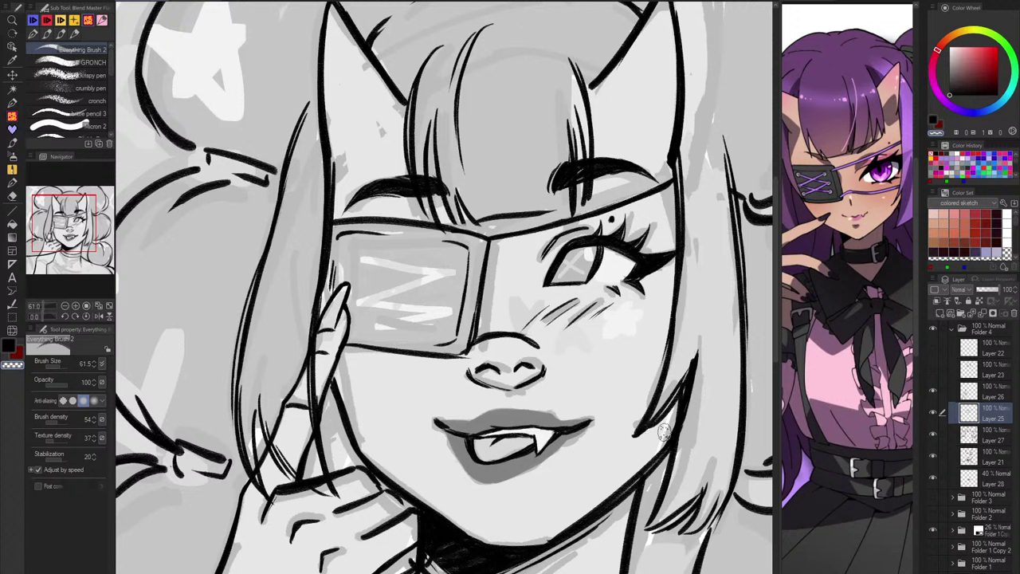
{"action": "key", "text": "c"}
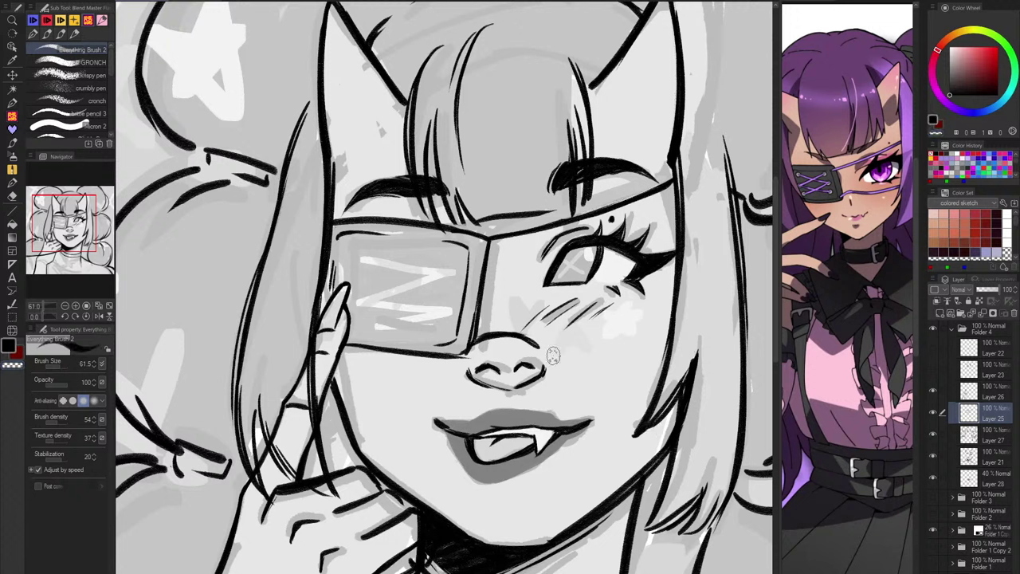
{"action": "left_click_drag", "start_coordinate": [540, 348], "coordinate": [646, 373]}
{"action": "key", "text": "ctrl+z"}
{"action": "mouse_move", "coordinate": [543, 348]}
{"action": "left_mouse_down"}
{"action": "mouse_move", "coordinate": [672, 376]}
{"action": "mouse_move", "coordinate": [557, 354]}
{"action": "mouse_move", "coordinate": [669, 379]}
{"action": "mouse_move", "coordinate": [655, 376]}
{"action": "left_mouse_up"}
{"action": "left_click_drag", "start_coordinate": [609, 369], "coordinate": [656, 376]}
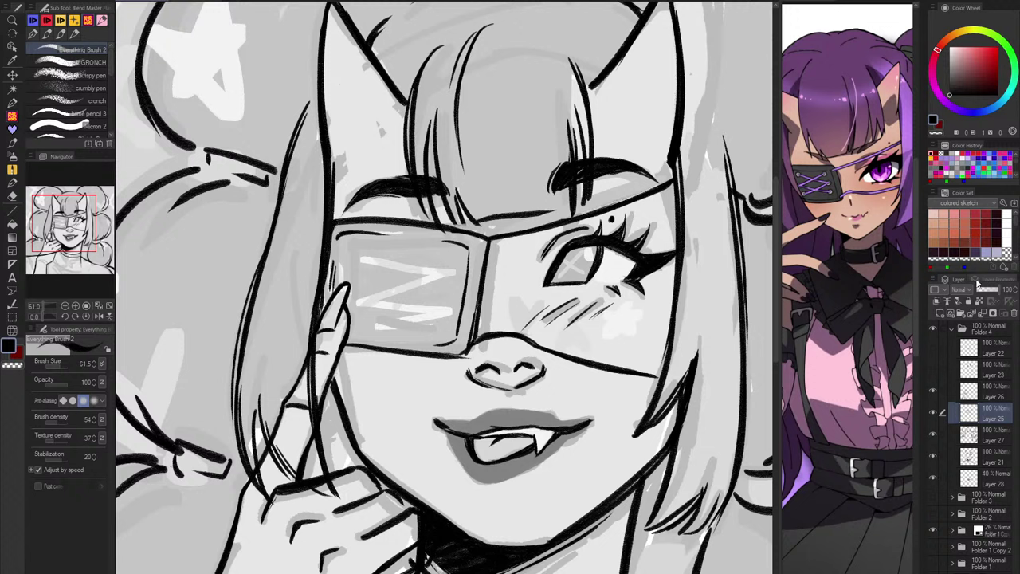
Step: Add Layer 24 above Layer 25 with a black border effect of thickness 5.0, and switch the drawing colour to white
{"action": "left_click", "coordinate": [996, 281]}
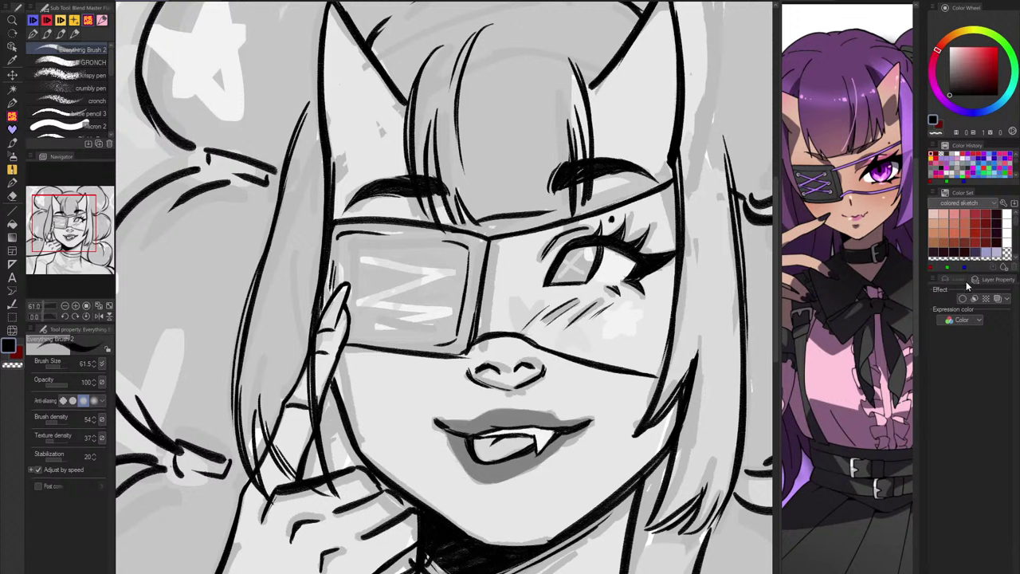
{"action": "left_click", "coordinate": [965, 282]}
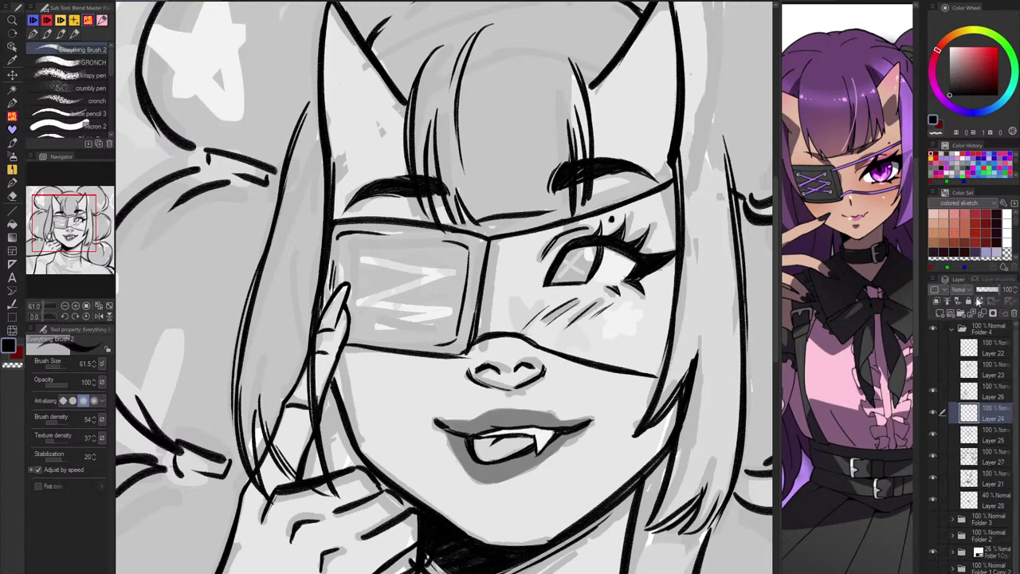
{"action": "left_click", "coordinate": [992, 282]}
{"action": "left_click", "coordinate": [962, 298]}
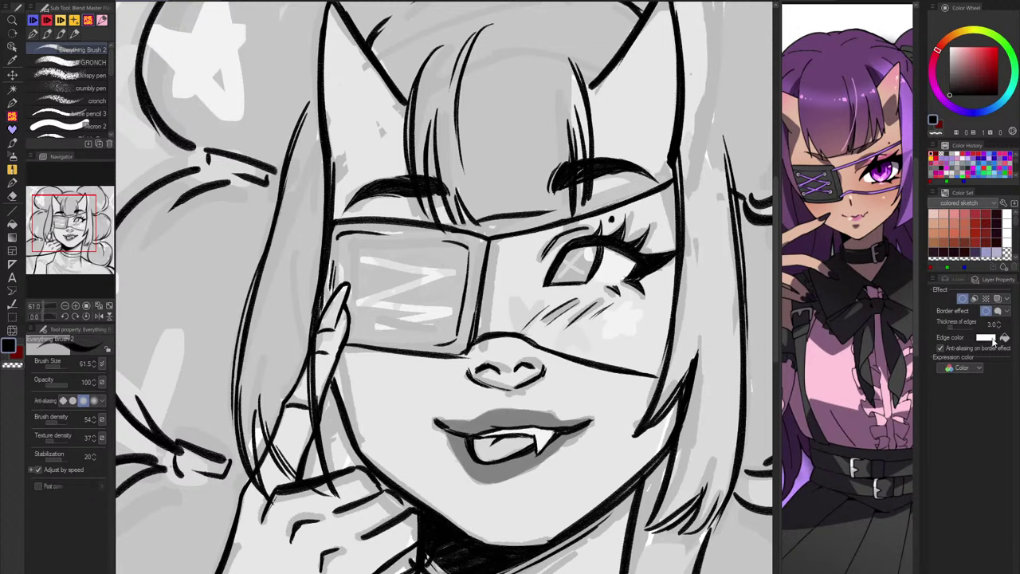
{"action": "left_click", "coordinate": [992, 341]}
{"action": "left_click", "coordinate": [823, 74]}
{"action": "key", "text": "x"}
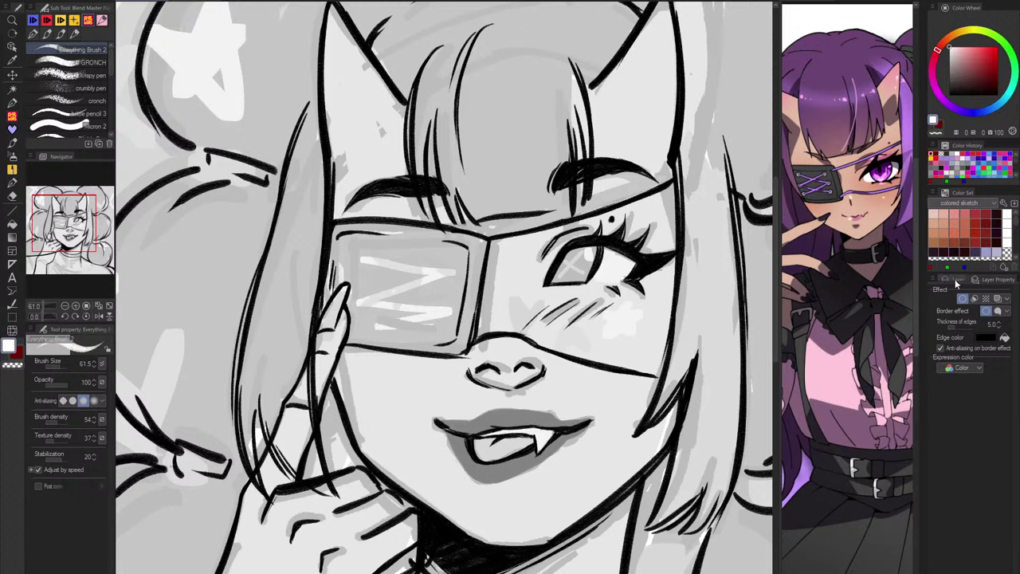
{"action": "left_click", "coordinate": [956, 280]}
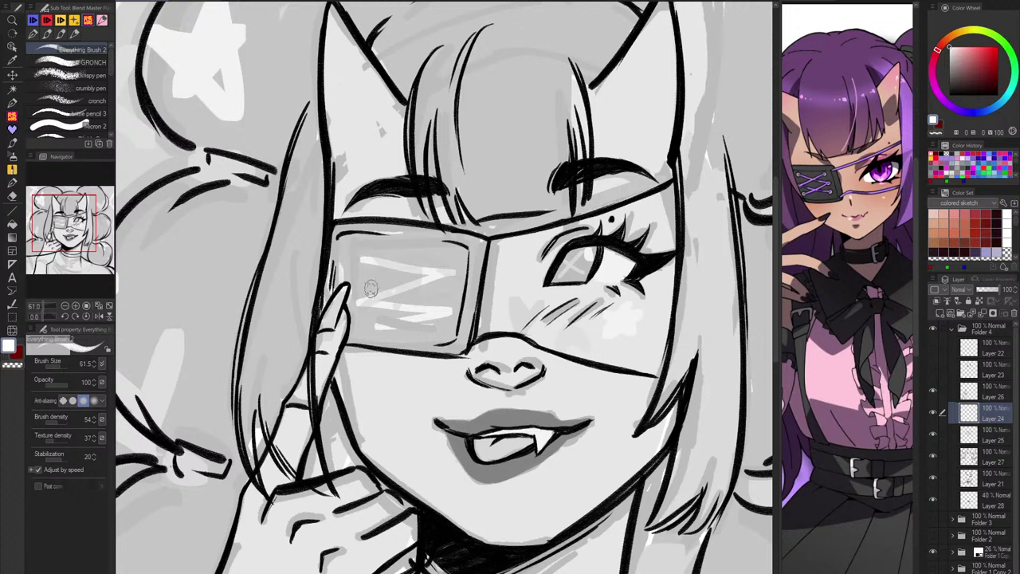
{"action": "left_click_drag", "start_coordinate": [359, 295], "coordinate": [453, 260]}
{"action": "key", "text": "ctrl+z"}
{"action": "left_click_drag", "start_coordinate": [365, 290], "coordinate": [450, 262]}
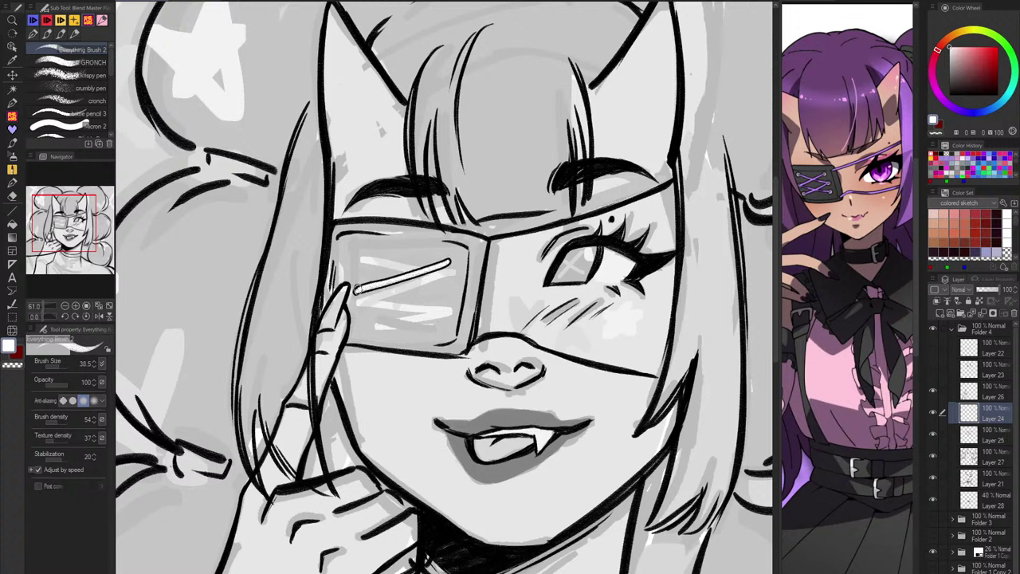
{"action": "left_click_drag", "start_coordinate": [362, 322], "coordinate": [445, 301]}
{"action": "key", "text": "ctrl+z"}
{"action": "key", "text": "ctrl+z"}
{"action": "left_click_drag", "start_coordinate": [357, 277], "coordinate": [453, 259]}
{"action": "key", "text": "ctrl+z"}
{"action": "key", "text": "ctrl+z"}
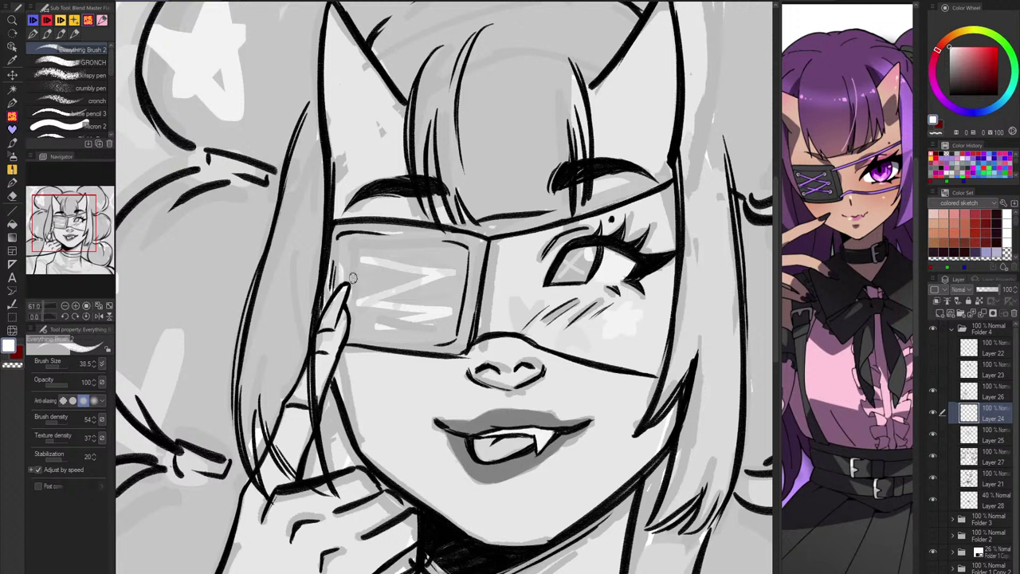
Step: Draw two parallel slanted white laces across the eyepatch at brush size 38.5, then clean the lower lace's edge and extend its end
{"action": "left_click_drag", "start_coordinate": [348, 276], "coordinate": [448, 258]}
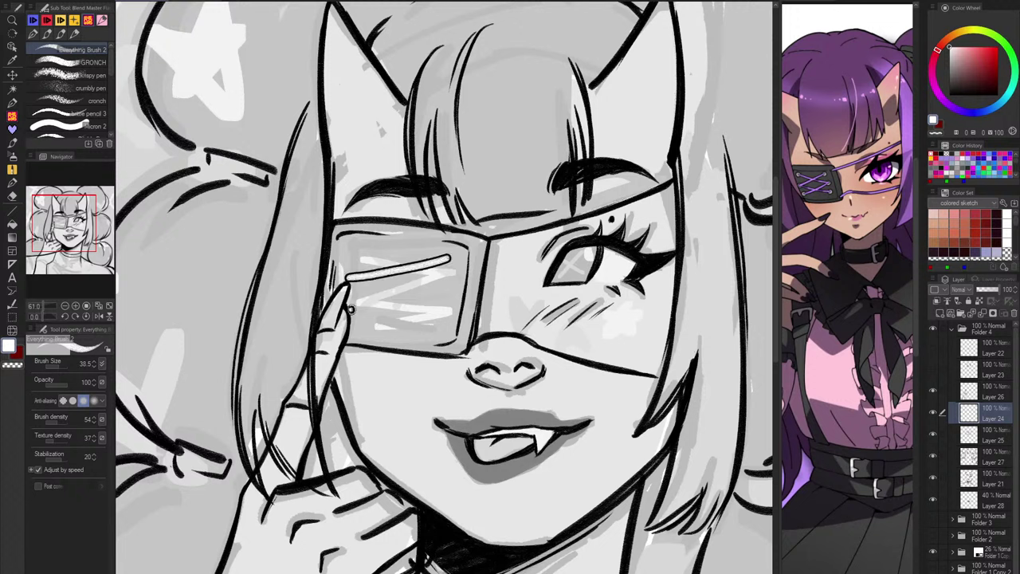
{"action": "left_click_drag", "start_coordinate": [350, 309], "coordinate": [446, 288]}
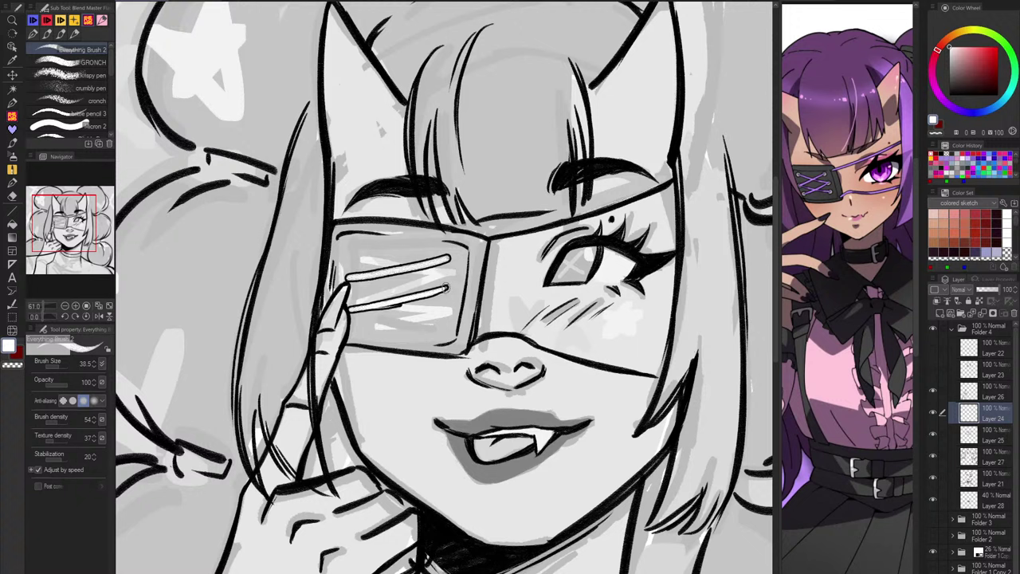
{"action": "key", "text": "c"}
{"action": "left_click_drag", "start_coordinate": [379, 312], "coordinate": [394, 310]}
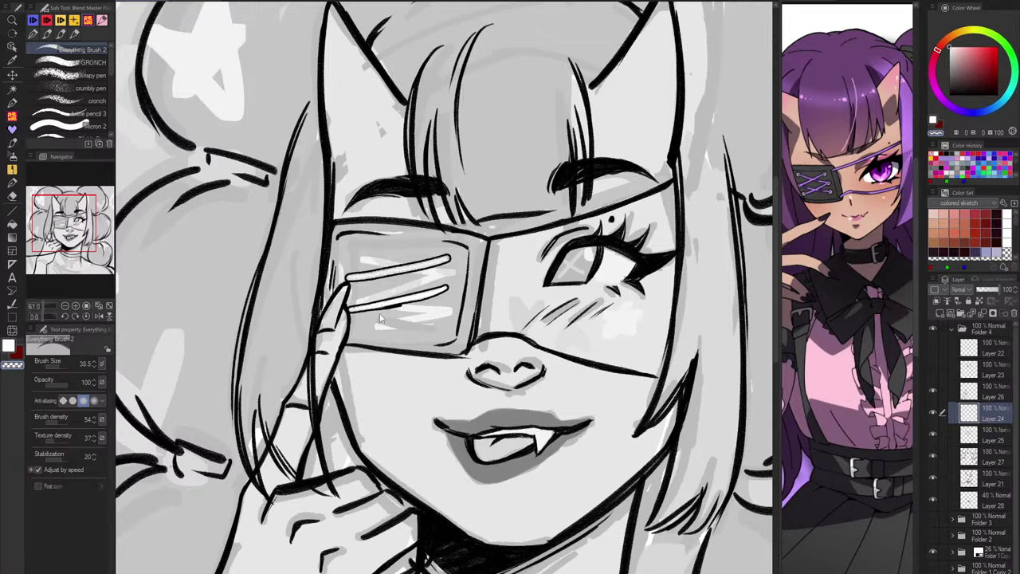
{"action": "scroll", "coordinate": [381, 319], "scroll_direction": "up", "scroll_amount": 5}
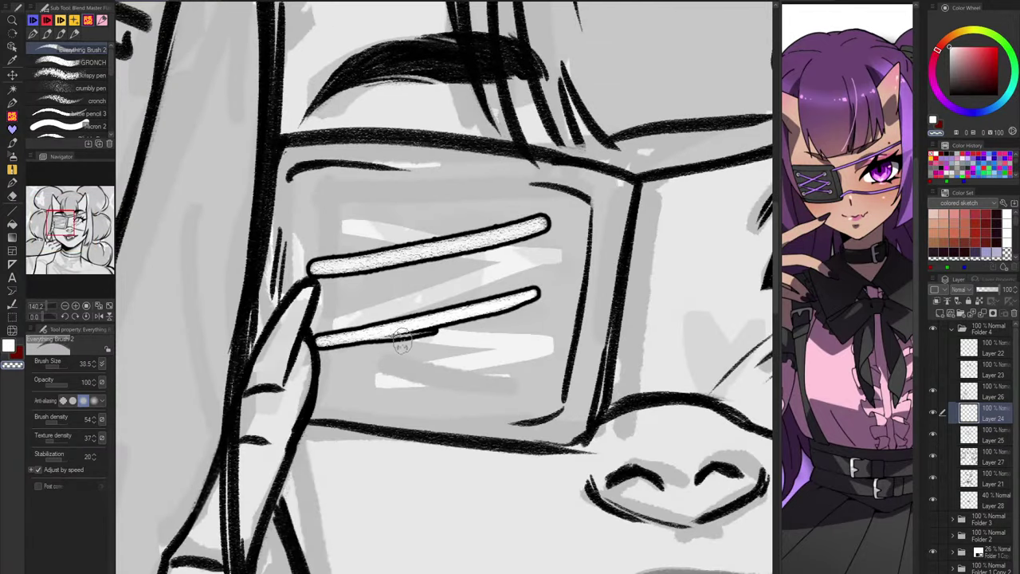
{"action": "left_click_drag", "start_coordinate": [403, 341], "coordinate": [435, 336]}
{"action": "key", "text": "c"}
{"action": "left_click_drag", "start_coordinate": [510, 301], "coordinate": [543, 288]}
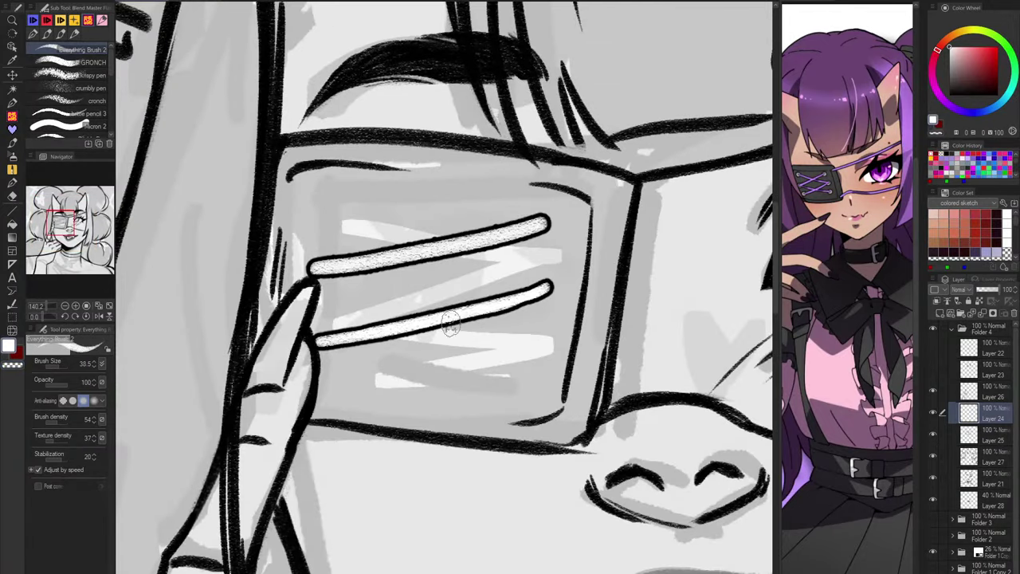
Step: Draw a shorter white lace slanting down from the middle of the lower lace toward the eyepatch's nose side
{"action": "left_click_drag", "start_coordinate": [415, 340], "coordinate": [522, 382]}
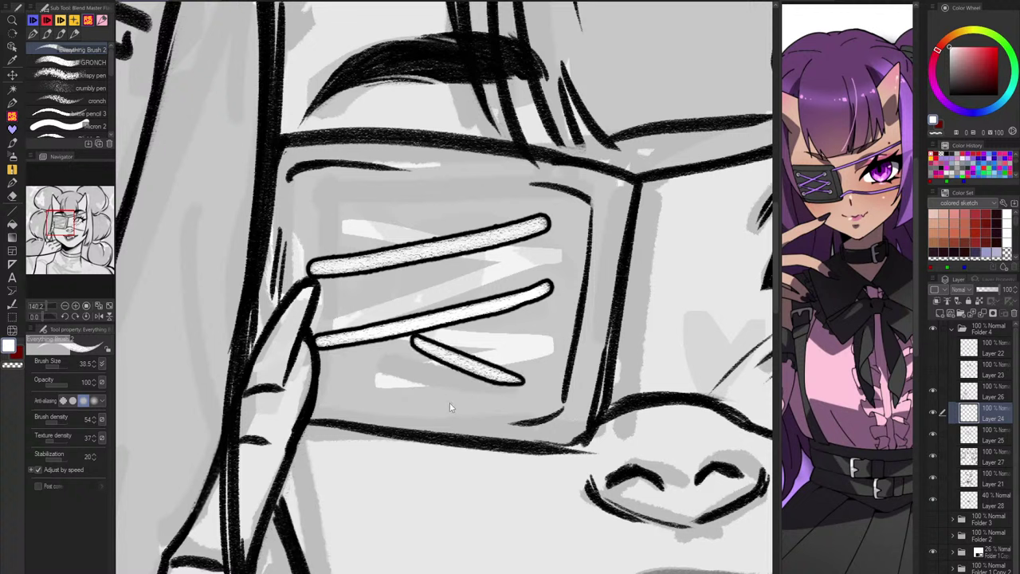
{"action": "key", "text": "ctrl+z"}
{"action": "left_click_drag", "start_coordinate": [408, 333], "coordinate": [510, 362]}
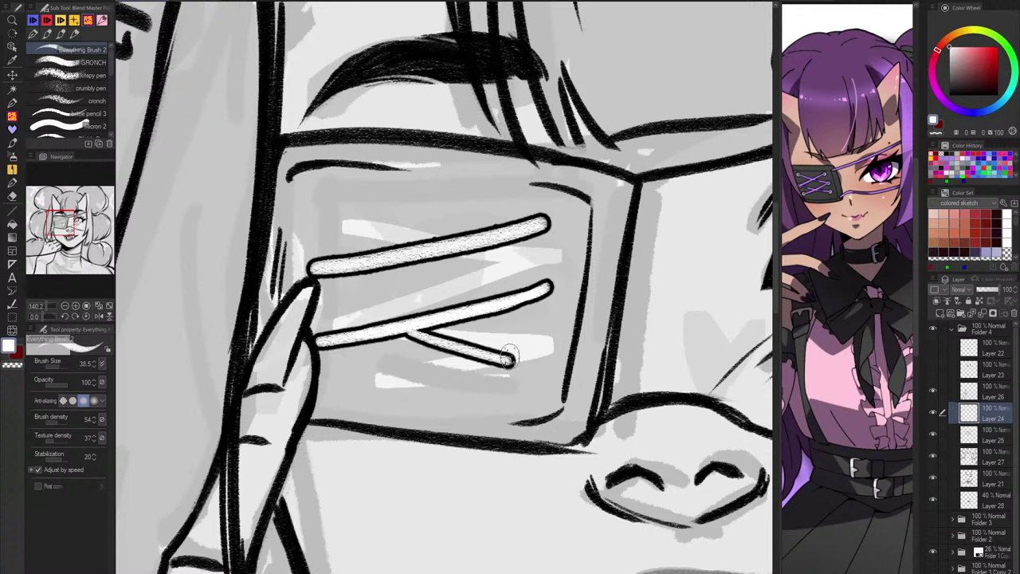
Step: Redraw the short lower lace slightly longer, add a white lace crossing the upper one, and curve white eyelets around the lace ends
{"action": "key", "text": "ctrl+z"}
{"action": "left_click_drag", "start_coordinate": [407, 335], "coordinate": [533, 366]}
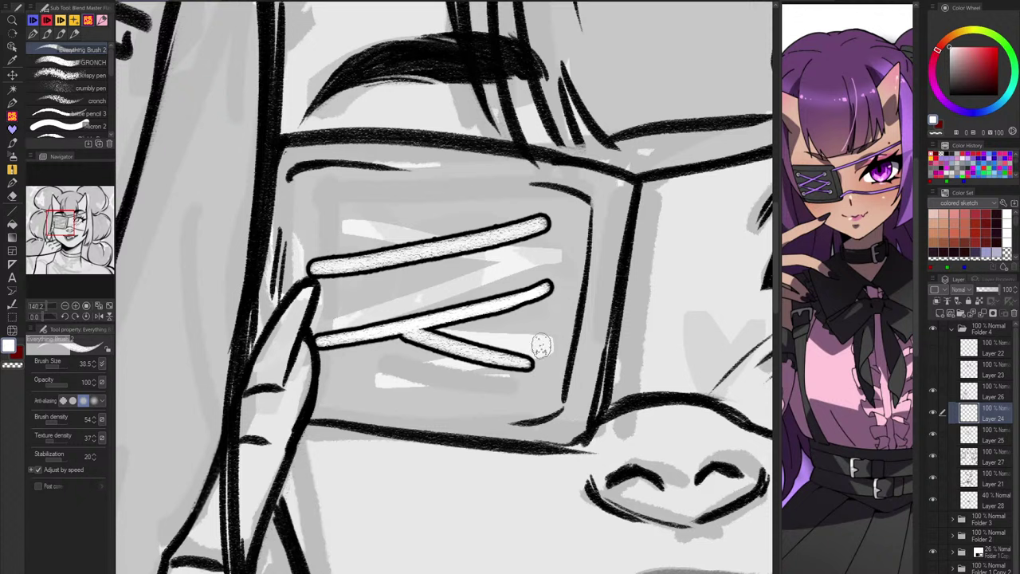
{"action": "mouse_move", "coordinate": [549, 285]}
{"action": "left_mouse_down"}
{"action": "mouse_move", "coordinate": [363, 231]}
{"action": "mouse_move", "coordinate": [328, 199]}
{"action": "mouse_move", "coordinate": [317, 223]}
{"action": "left_mouse_up"}
{"action": "mouse_move", "coordinate": [532, 216]}
{"action": "left_mouse_down"}
{"action": "mouse_move", "coordinate": [562, 283]}
{"action": "mouse_move", "coordinate": [548, 302]}
{"action": "left_mouse_up"}
{"action": "mouse_move", "coordinate": [323, 253]}
{"action": "left_mouse_down"}
{"action": "mouse_move", "coordinate": [299, 263]}
{"action": "mouse_move", "coordinate": [315, 279]}
{"action": "left_mouse_up"}
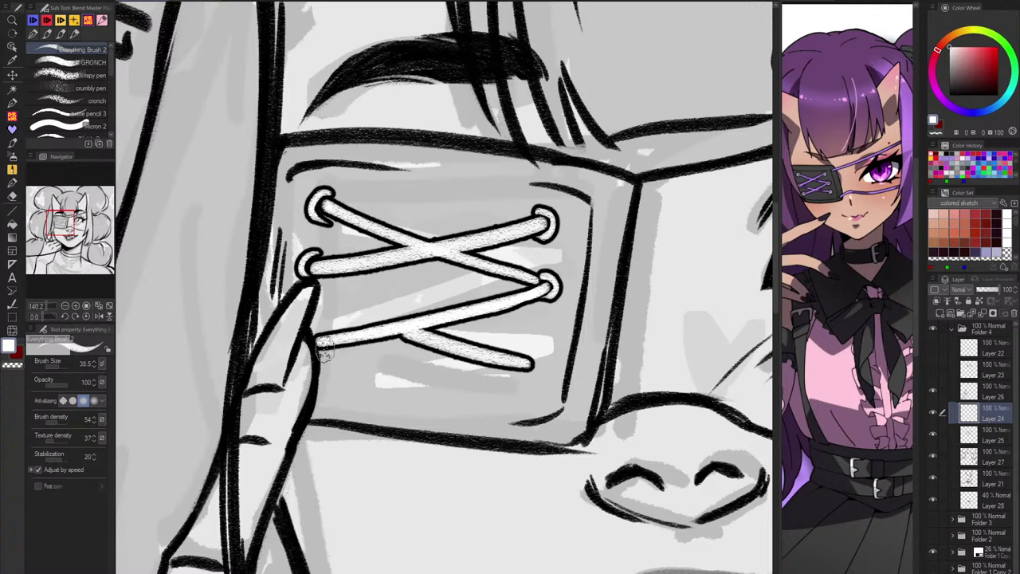
Step: Draw a white lace from the eyelet at the fingertip down across the lower lace, merging it with the short lace
{"action": "scroll", "coordinate": [545, 366], "scroll_direction": "down", "scroll_amount": 5}
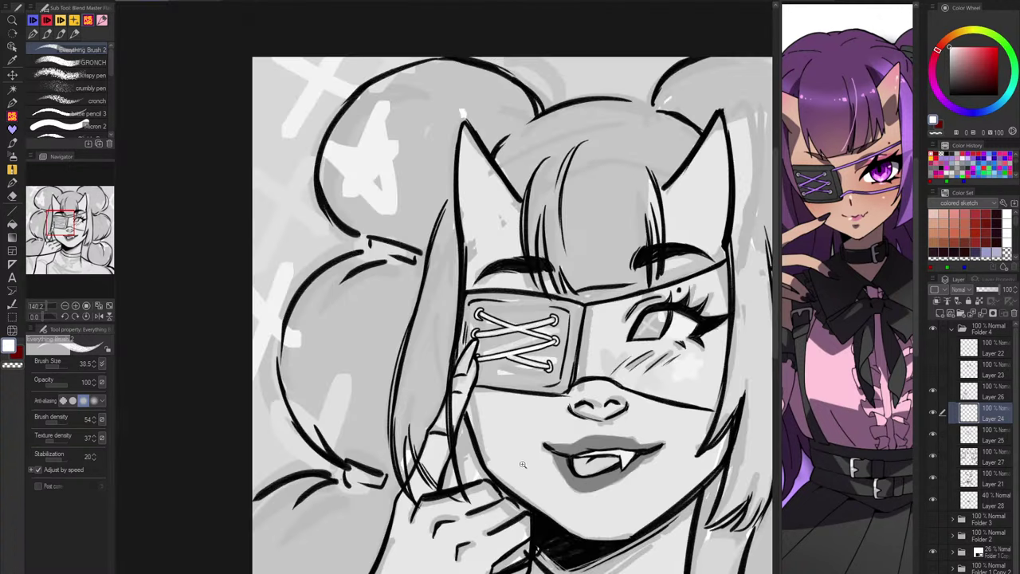
{"action": "scroll", "coordinate": [523, 464], "scroll_direction": "down", "scroll_amount": 2}
{"action": "left_click_drag", "start_coordinate": [523, 464], "coordinate": [467, 458]}
{"action": "scroll", "coordinate": [470, 385], "scroll_direction": "up", "scroll_amount": 6}
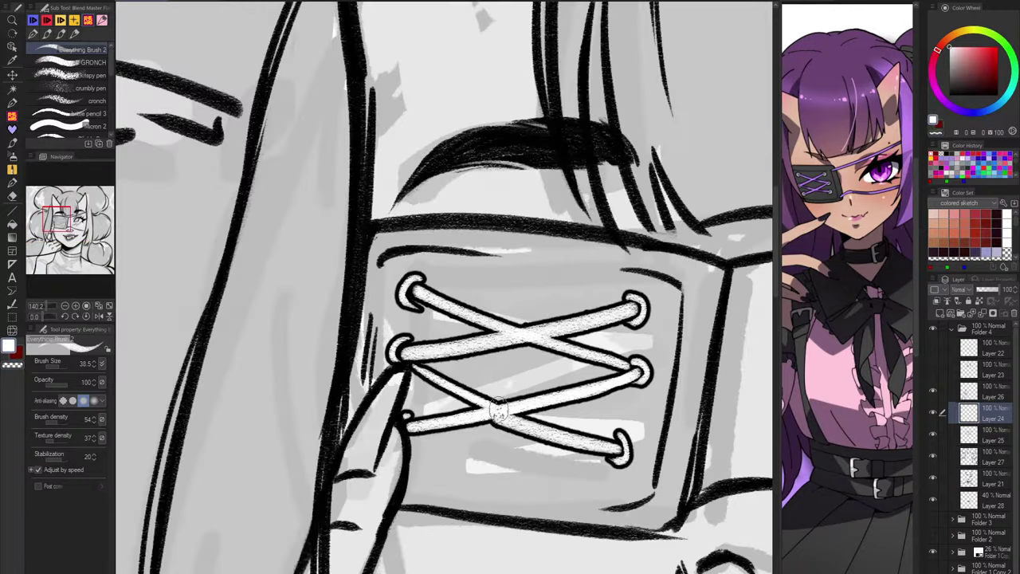
{"action": "mouse_move", "coordinate": [418, 369]}
{"action": "left_mouse_down"}
{"action": "mouse_move", "coordinate": [510, 423]}
{"action": "mouse_move", "coordinate": [582, 439]}
{"action": "left_mouse_up"}
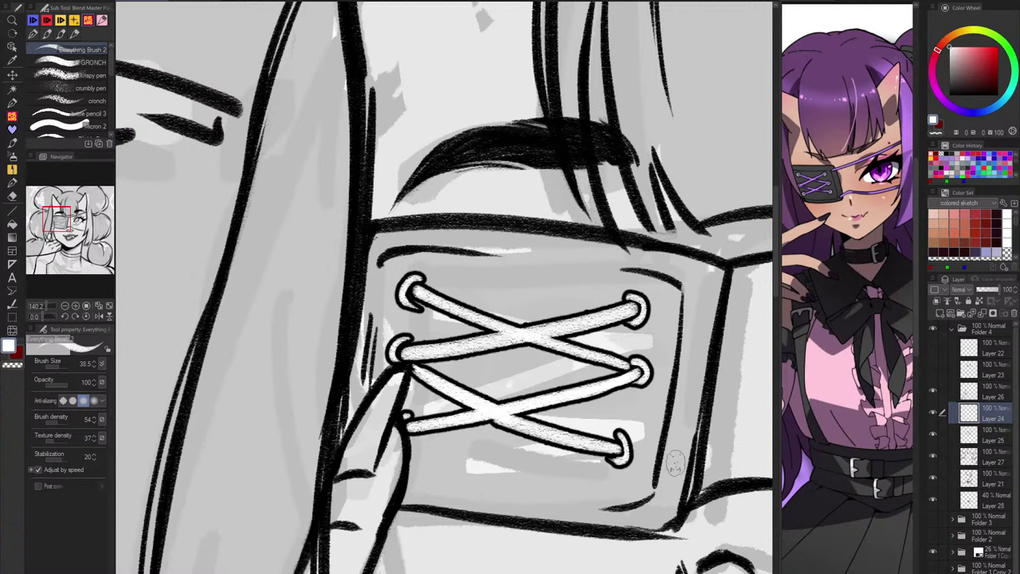
Step: Compare the eyepatch with and without the white lacing on Layer 24
{"action": "scroll", "coordinate": [550, 365], "scroll_direction": "down", "scroll_amount": 3}
{"action": "scroll", "coordinate": [541, 369], "scroll_direction": "down", "scroll_amount": 3}
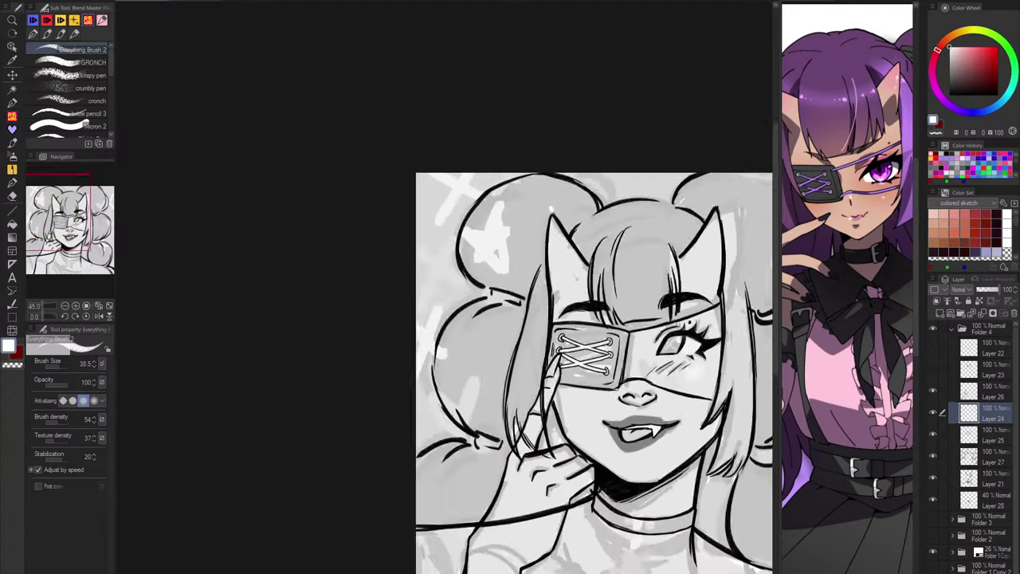
{"action": "scroll", "coordinate": [581, 359], "scroll_direction": "up", "scroll_amount": 2}
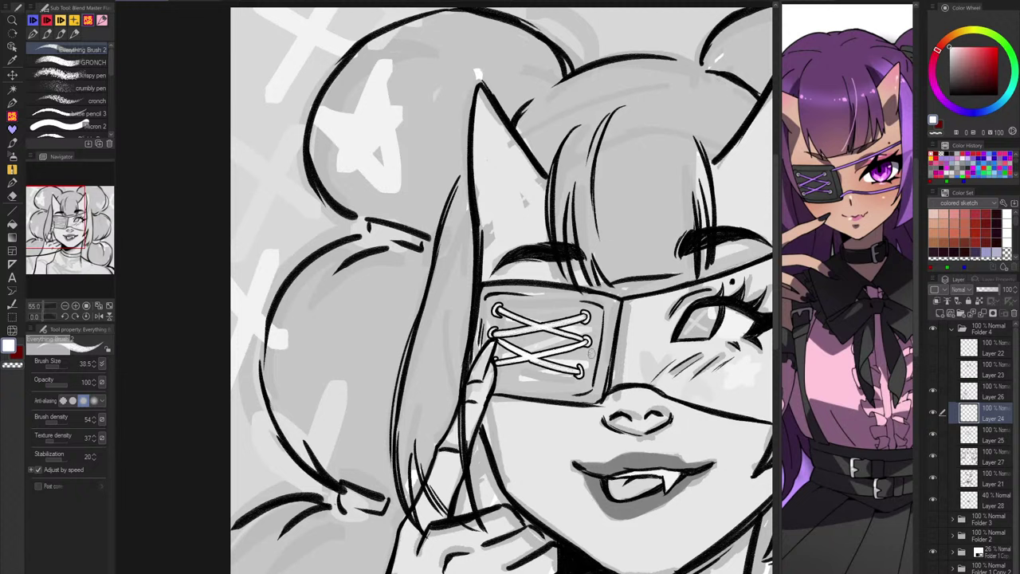
{"action": "scroll", "coordinate": [590, 328], "scroll_direction": "up", "scroll_amount": 1}
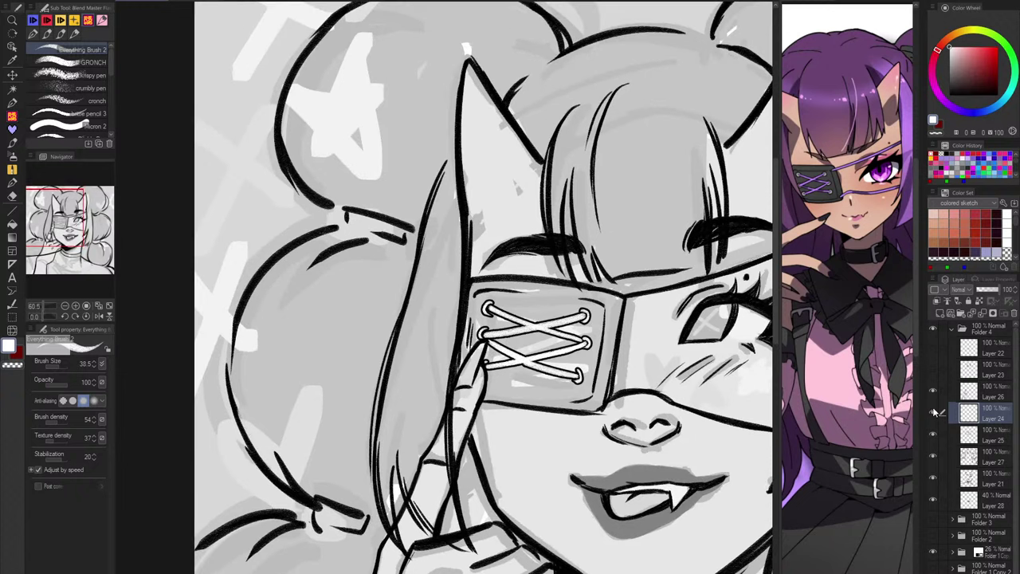
{"action": "left_click", "coordinate": [935, 412]}
{"action": "left_click", "coordinate": [934, 412]}
{"action": "left_click", "coordinate": [935, 412]}
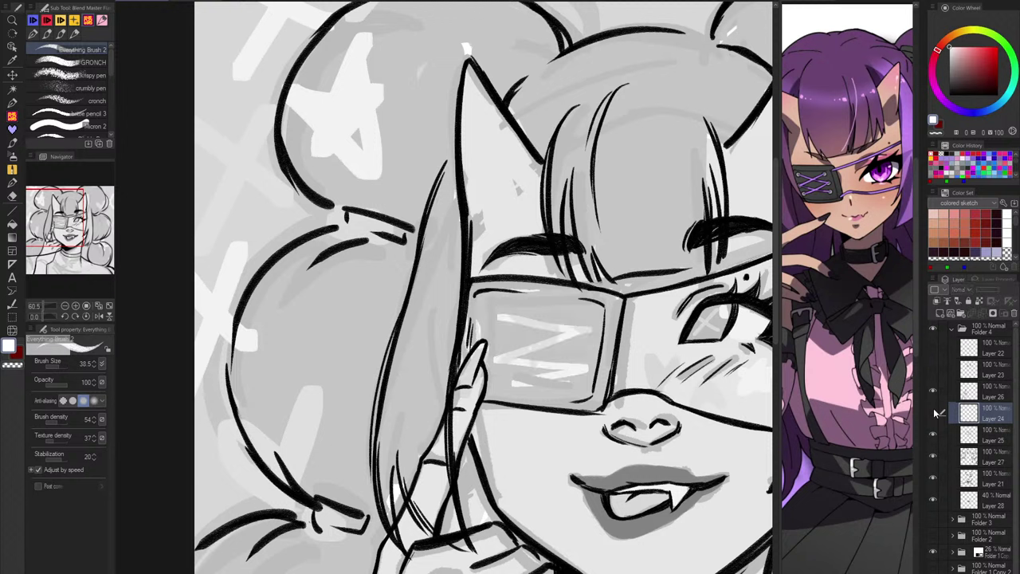
{"action": "left_click", "coordinate": [934, 412]}
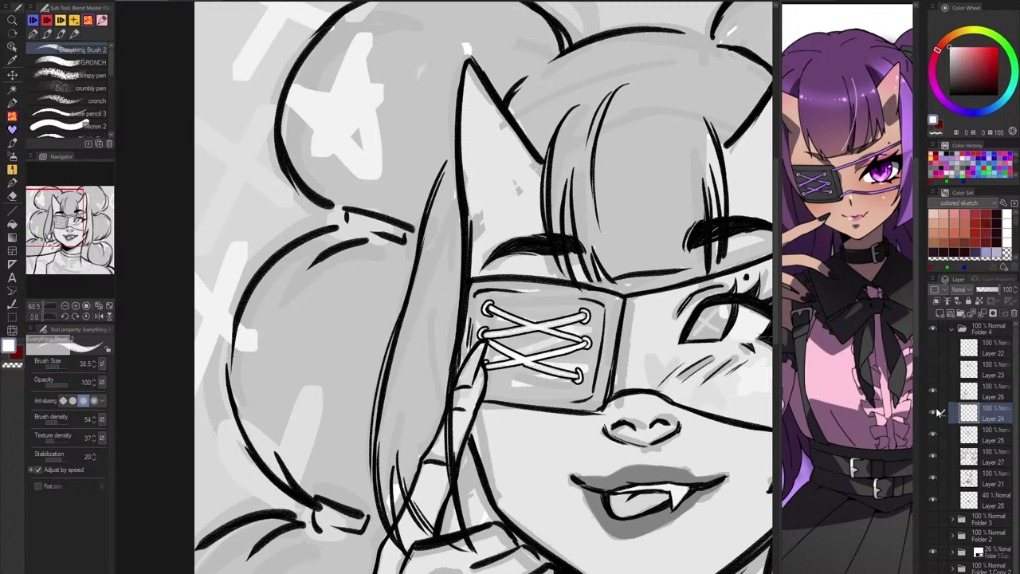
Step: Hide Layers 24 and 25 temporarily, add a new raster layer above Layer 24, and show both layers again
{"action": "left_click", "coordinate": [997, 435]}
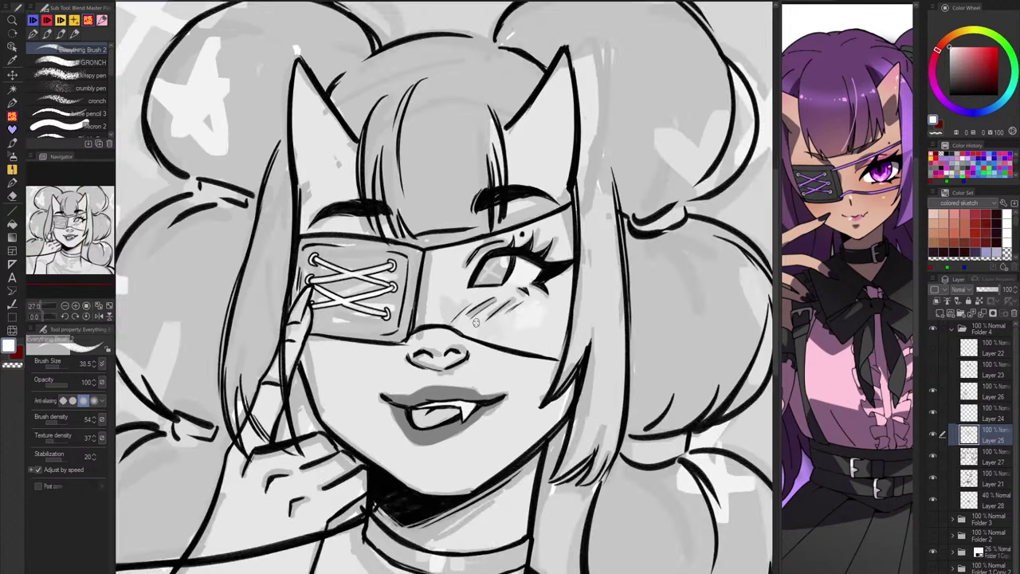
{"action": "left_click", "coordinate": [934, 435]}
{"action": "left_click", "coordinate": [934, 413]}
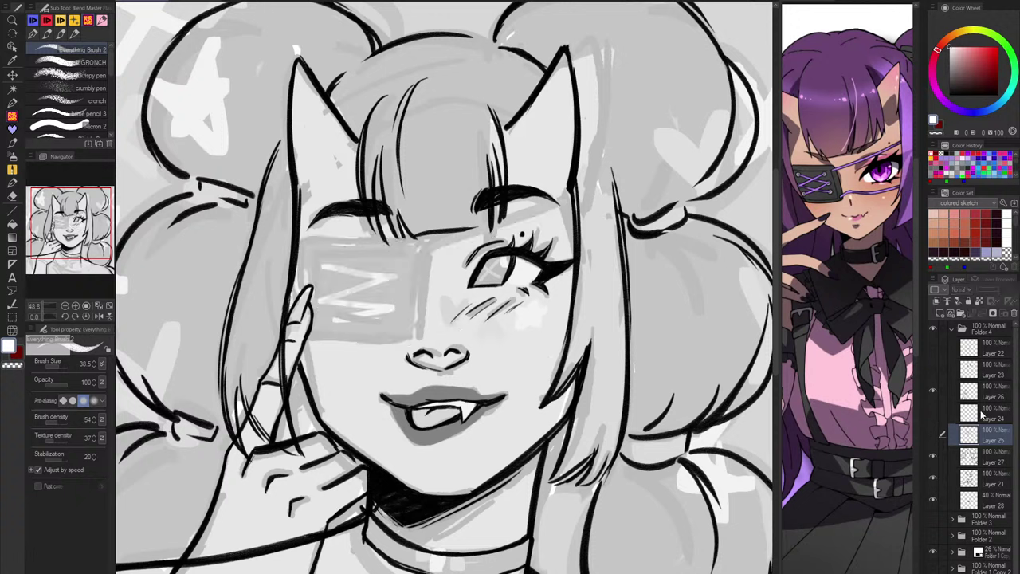
{"action": "left_click", "coordinate": [941, 313]}
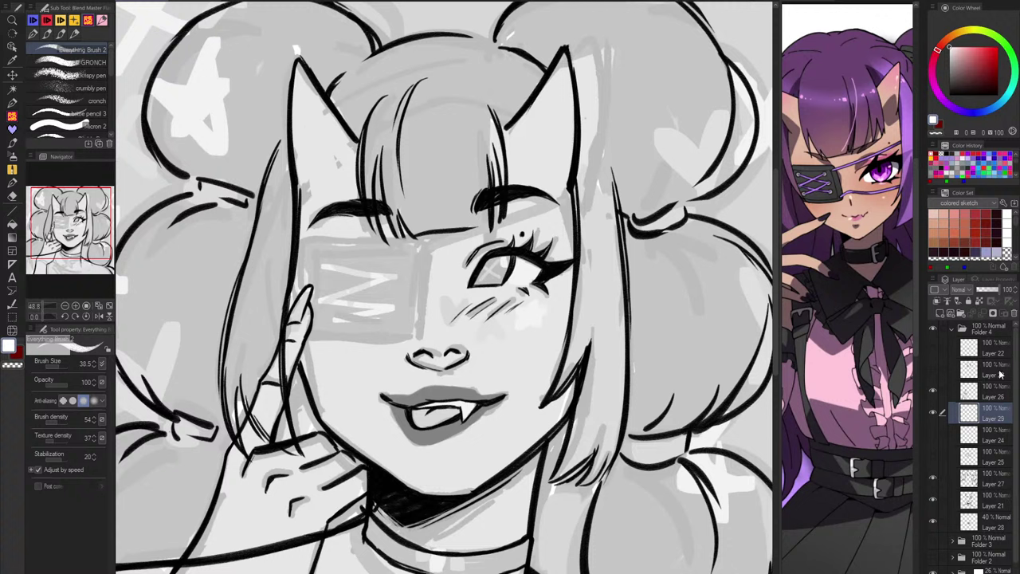
{"action": "left_click", "coordinate": [932, 435]}
{"action": "left_click", "coordinate": [932, 456]}
Step: Examine the line art without the grey sketch and over the coloured sketch in Folder 1 Copy 2
{"action": "key", "text": "ctrl+minus"}
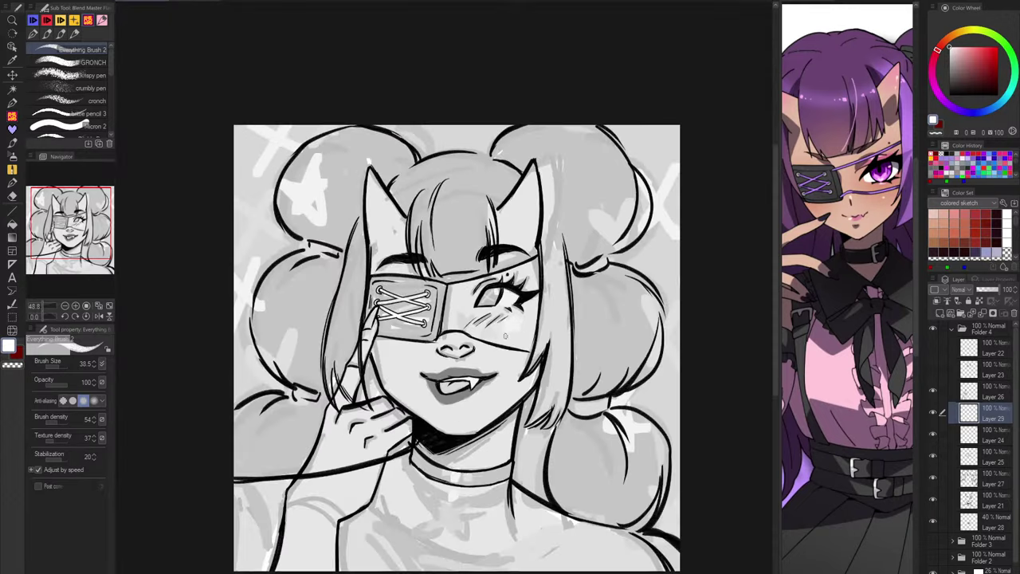
{"action": "left_click", "coordinate": [932, 571]}
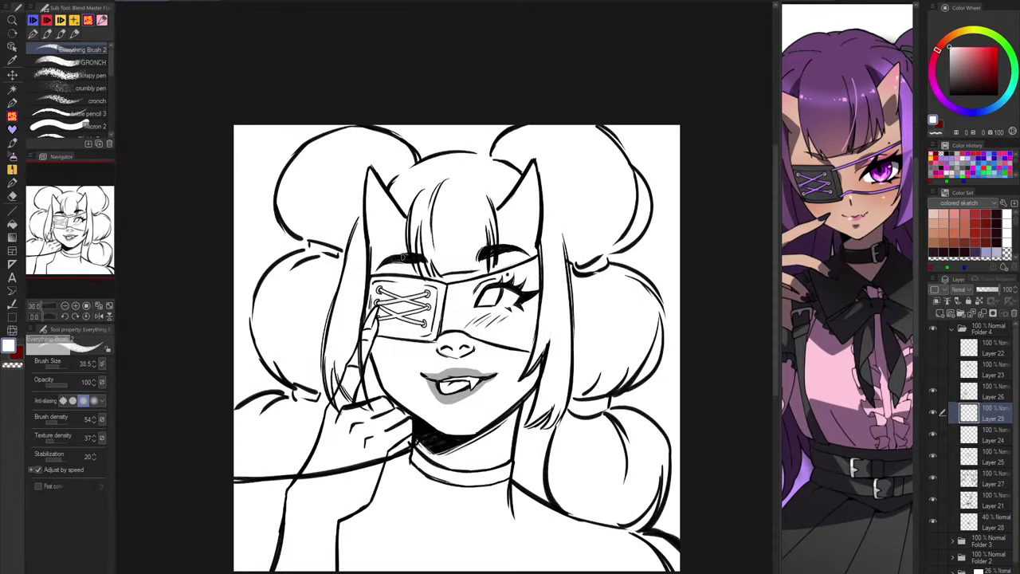
{"action": "scroll", "coordinate": [434, 261], "scroll_direction": "down", "scroll_amount": 4}
{"action": "key", "text": "ctrl+plus"}
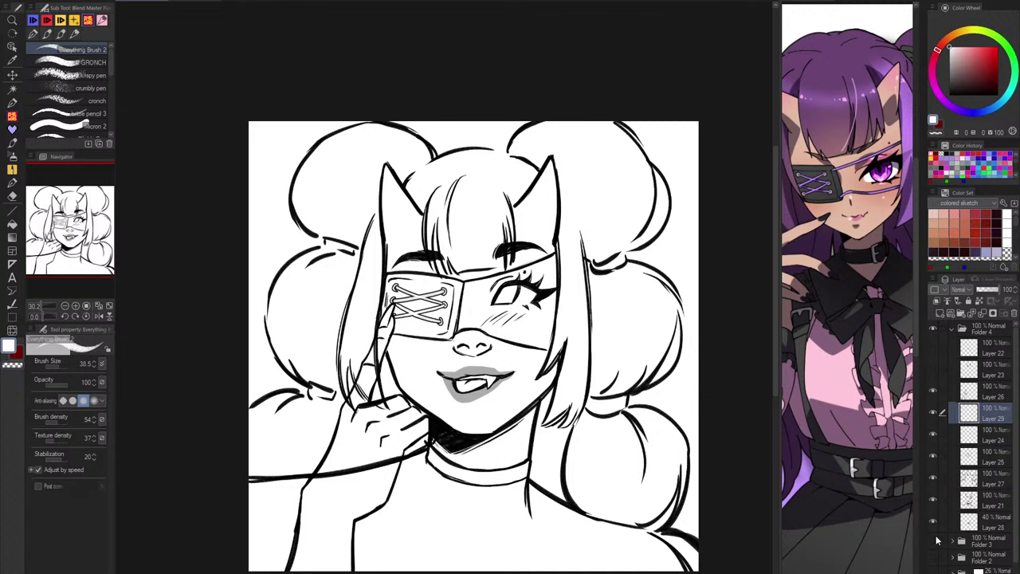
{"action": "left_click", "coordinate": [933, 543]}
{"action": "left_click", "coordinate": [933, 542]}
{"action": "scroll", "coordinate": [950, 569], "scroll_direction": "down", "scroll_amount": 2}
{"action": "left_click", "coordinate": [934, 556]}
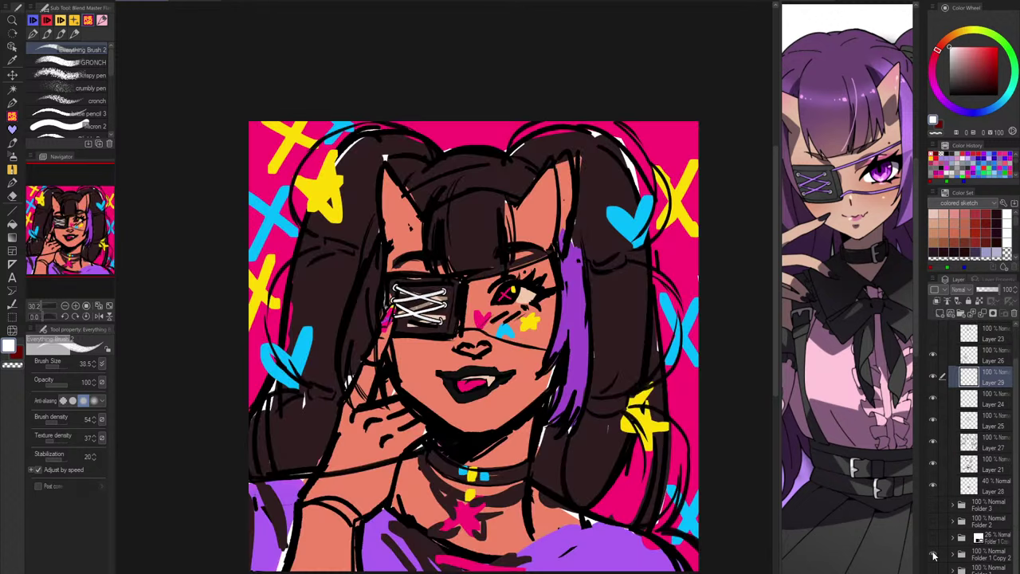
{"action": "left_click", "coordinate": [934, 555]}
Step: Show the grey sketch folder at 26% opacity again and move it directly below Folder 4
{"action": "left_click", "coordinate": [934, 538]}
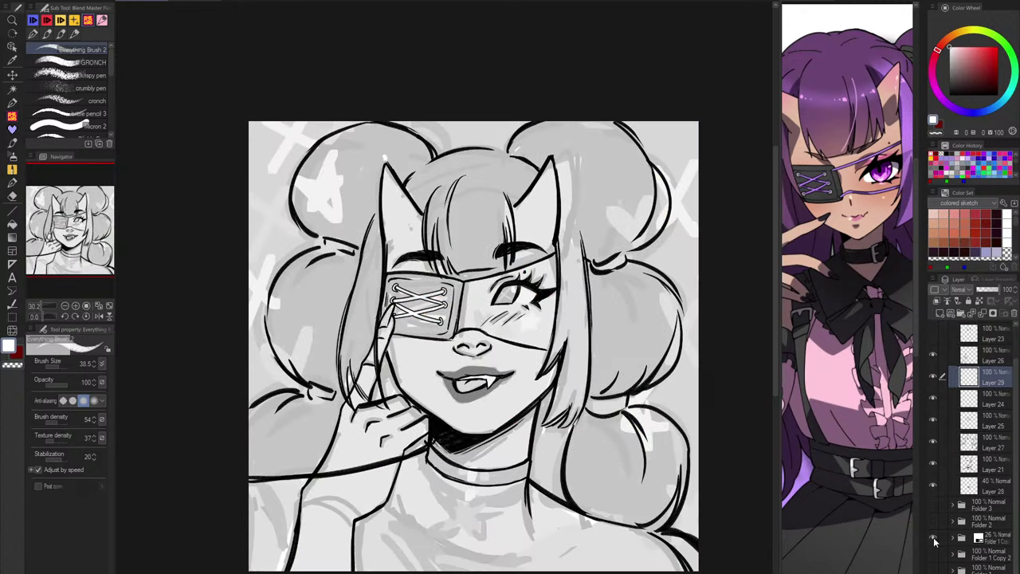
{"action": "left_click_drag", "start_coordinate": [999, 539], "coordinate": [1001, 509]}
{"action": "left_click", "coordinate": [990, 491]}
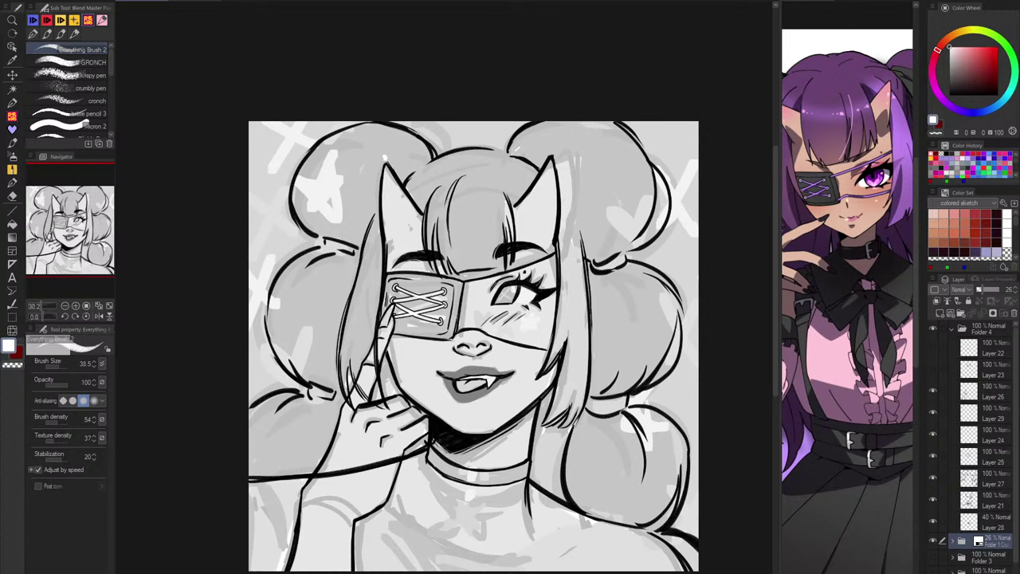
Step: Switch the reference to the purple full-body character illustration and sample its light purple, undoing any stray marks
{"action": "left_click", "coordinate": [797, 66]}
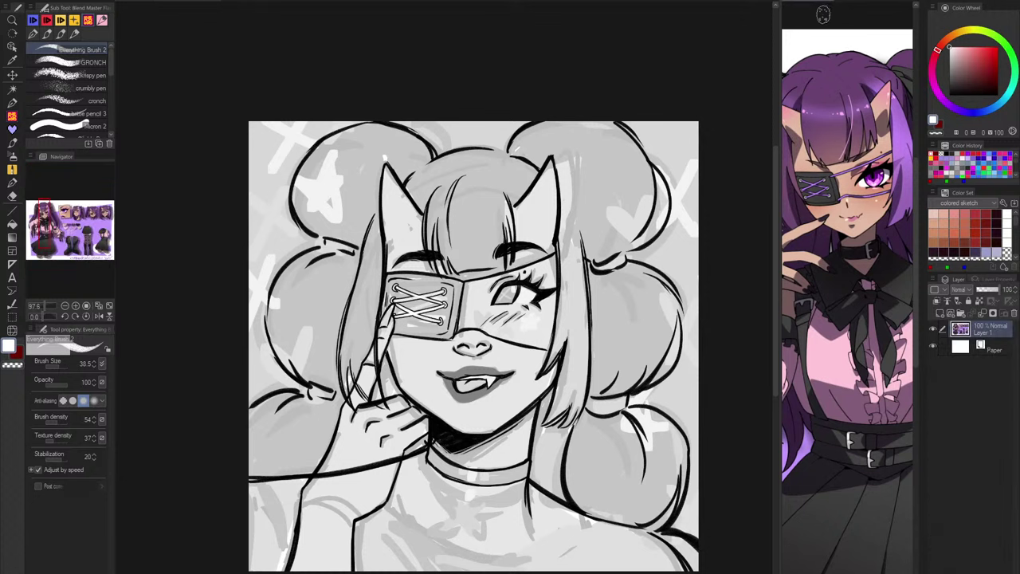
{"action": "left_click", "coordinate": [11, 2]}
{"action": "left_click", "coordinate": [61, 12]}
{"action": "scroll", "coordinate": [851, 259], "scroll_direction": "up", "scroll_amount": 8}
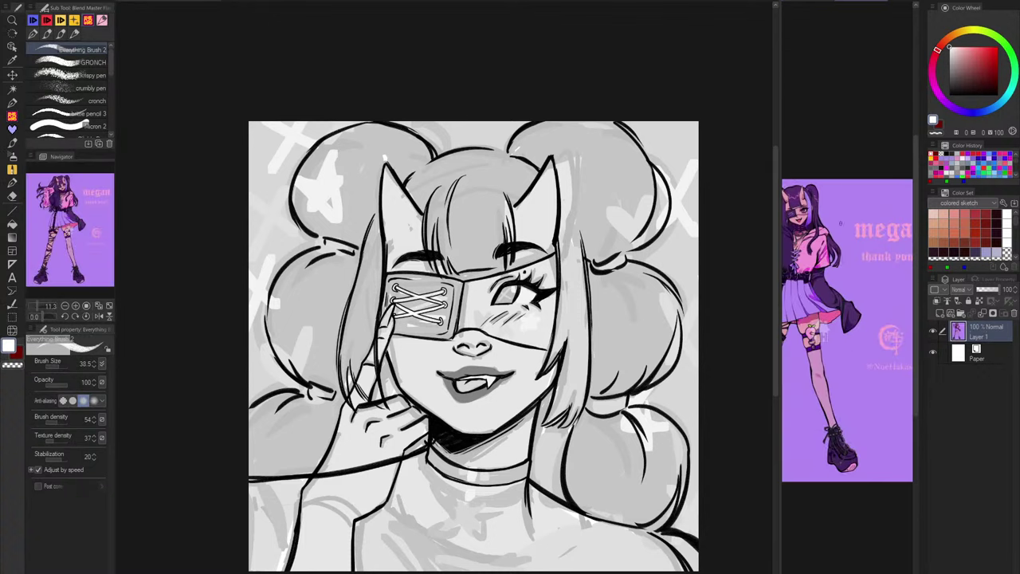
{"action": "mouse_move", "coordinate": [803, 276]}
{"action": "left_mouse_down"}
{"action": "mouse_move", "coordinate": [889, 271]}
{"action": "mouse_move", "coordinate": [869, 278]}
{"action": "mouse_move", "coordinate": [871, 302]}
{"action": "mouse_move", "coordinate": [882, 306]}
{"action": "mouse_move", "coordinate": [883, 282]}
{"action": "mouse_move", "coordinate": [874, 300]}
{"action": "mouse_move", "coordinate": [870, 289]}
{"action": "mouse_move", "coordinate": [898, 265]}
{"action": "left_mouse_up"}
{"action": "left_click", "coordinate": [879, 293], "text": "alt"}
{"action": "key", "text": "ctrl+z"}
{"action": "left_click", "coordinate": [899, 183], "text": "alt"}
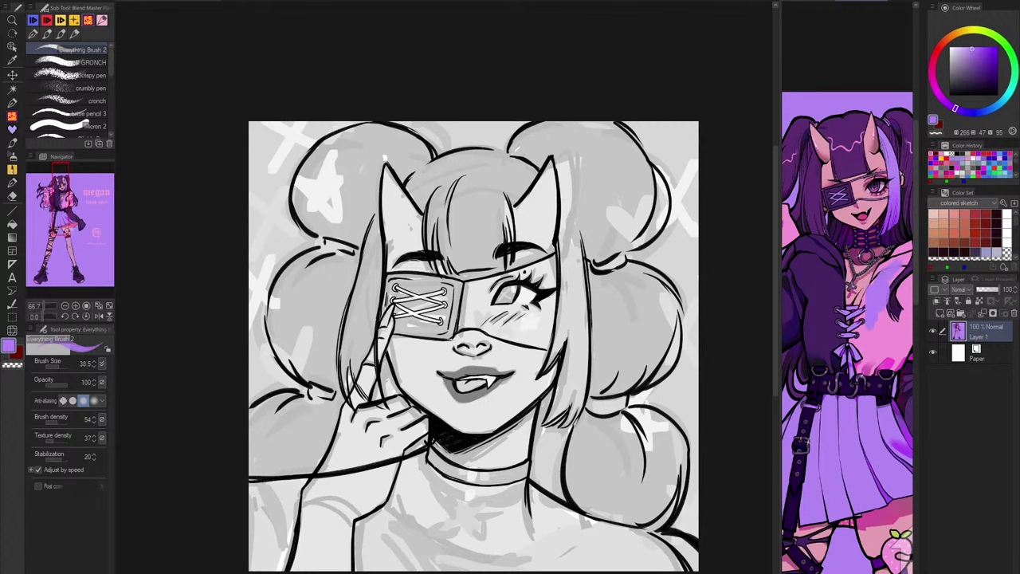
{"action": "key", "text": "ctrl+z"}
Step: Collapse and hide the Folder 4 line art, and raise the opacity of Folder 1 Copy 3 to 100
{"action": "left_click", "coordinate": [731, 298]}
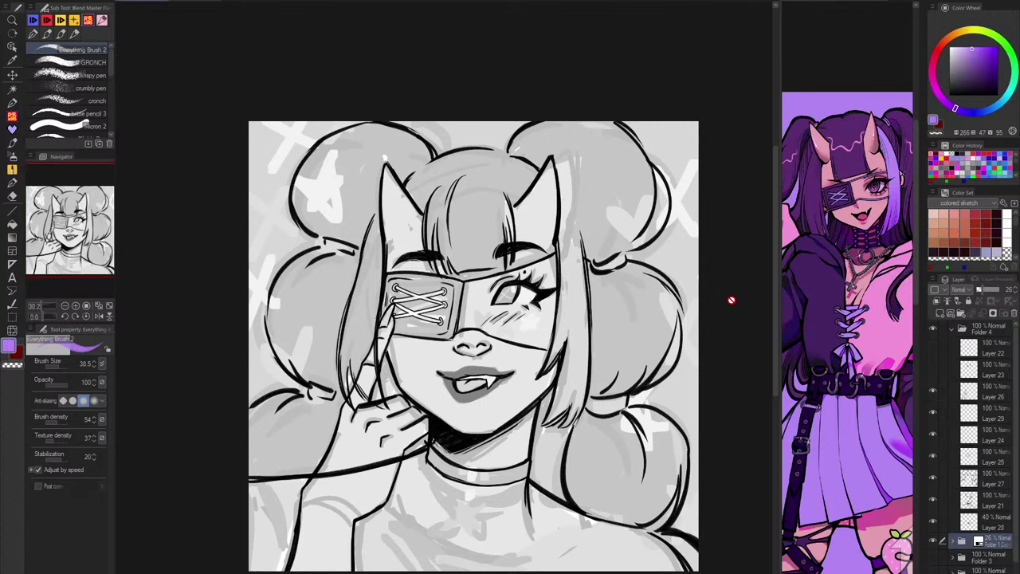
{"action": "scroll", "coordinate": [699, 306], "scroll_direction": "down", "scroll_amount": 5}
{"action": "left_click_drag", "start_coordinate": [622, 306], "coordinate": [459, 285]}
{"action": "scroll", "coordinate": [475, 300], "scroll_direction": "up", "scroll_amount": 6}
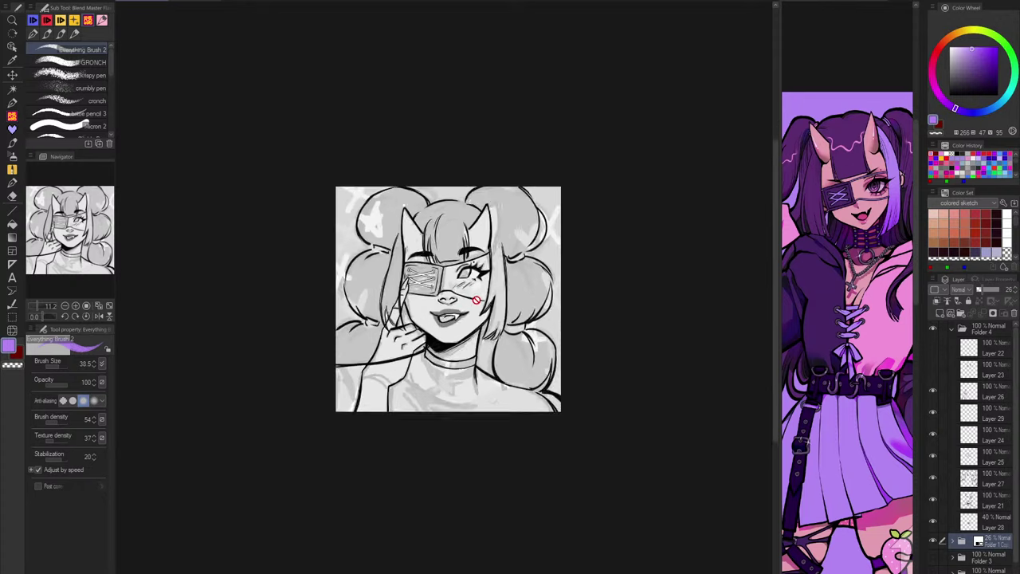
{"action": "left_click", "coordinate": [952, 328]}
{"action": "left_click", "coordinate": [930, 328]}
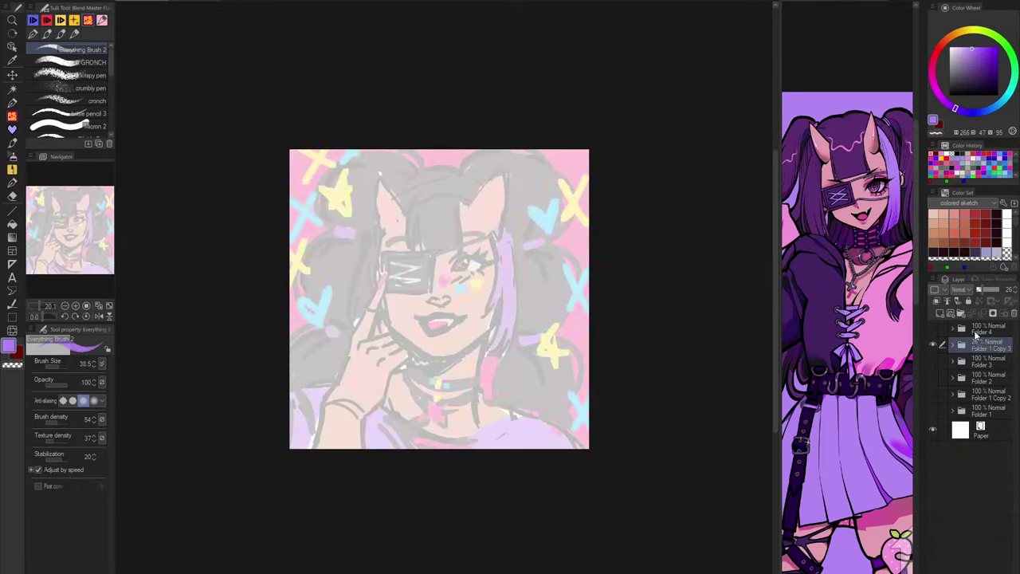
{"action": "left_click_drag", "start_coordinate": [984, 293], "coordinate": [1012, 290]}
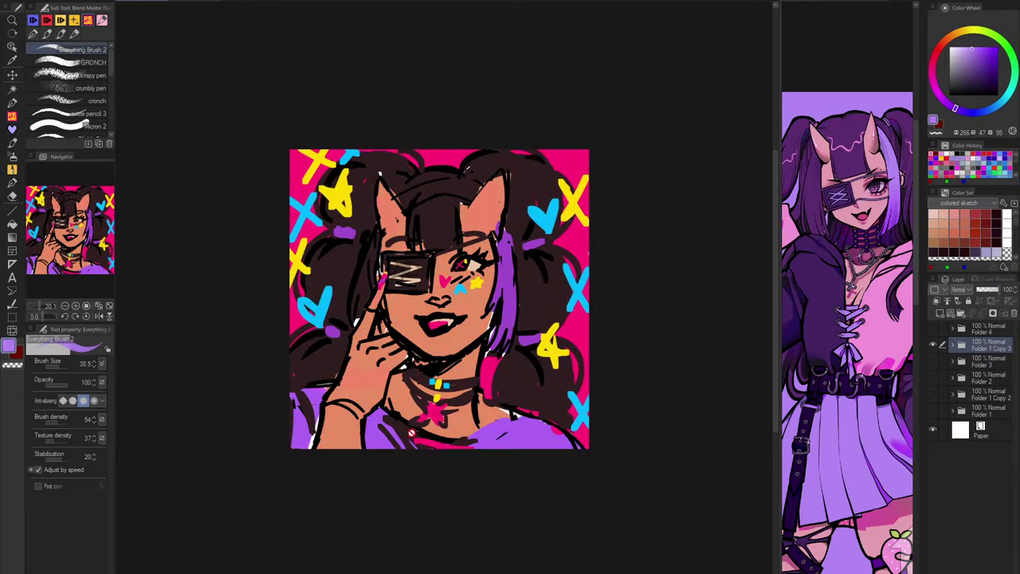
Step: Sample the sketch's dark brown, the reference jacket's dark purple, and finally the yellow of the background X
{"action": "left_click", "coordinate": [399, 427], "text": "alt"}
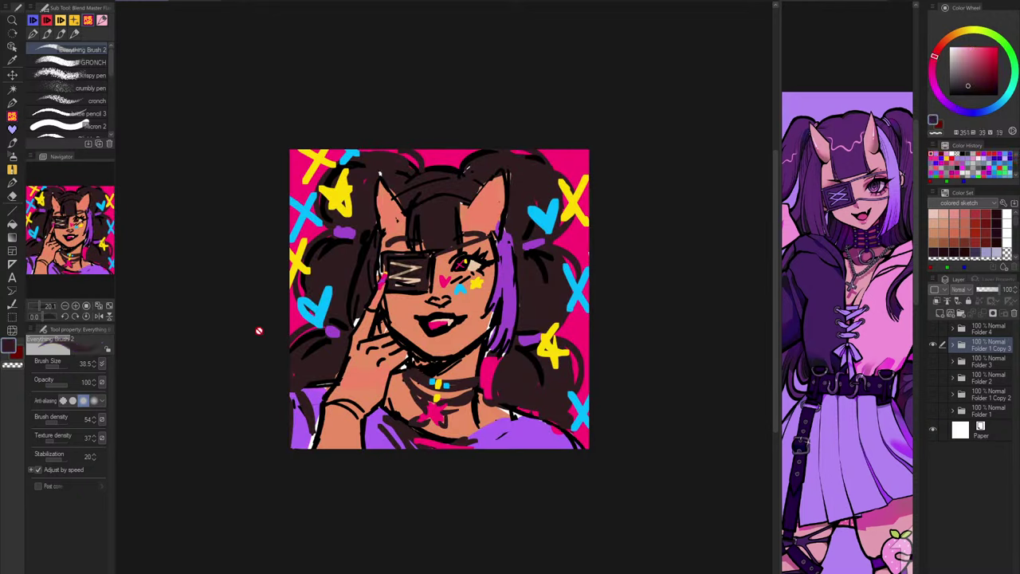
{"action": "left_click", "coordinate": [823, 286]}
{"action": "left_click", "coordinate": [822, 277], "text": "alt"}
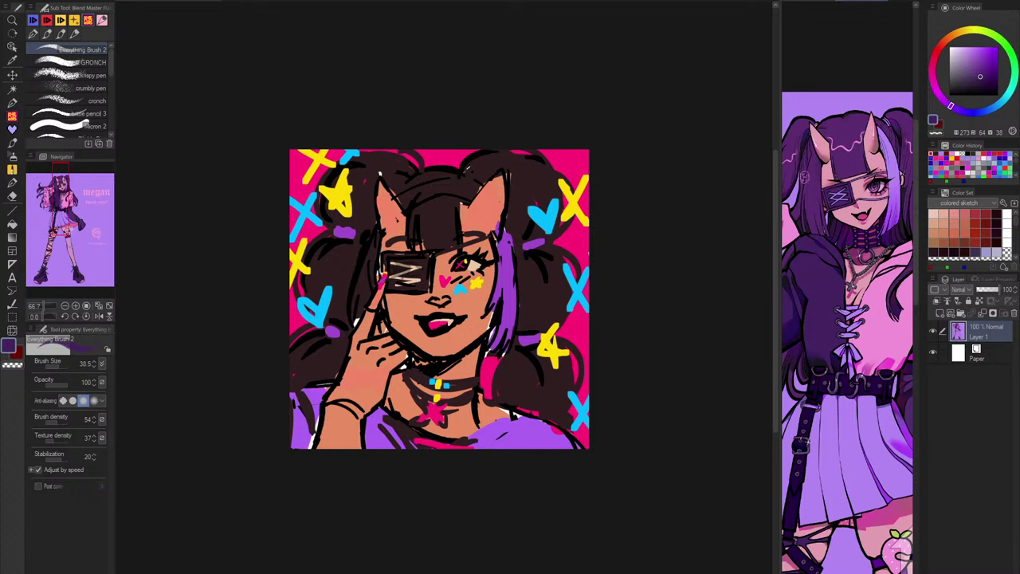
{"action": "left_click", "coordinate": [327, 354]}
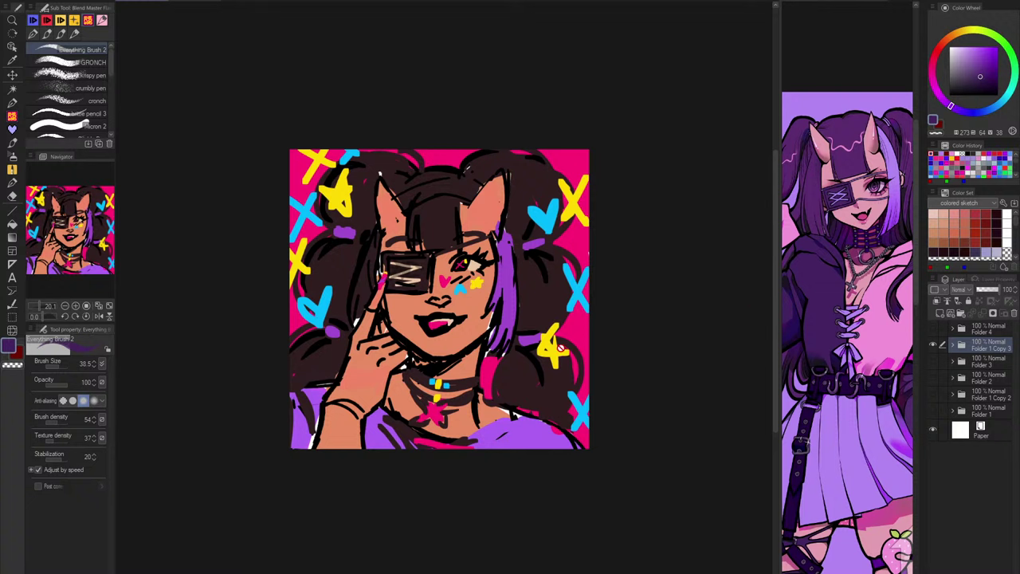
{"action": "left_click", "coordinate": [580, 201], "text": "alt"}
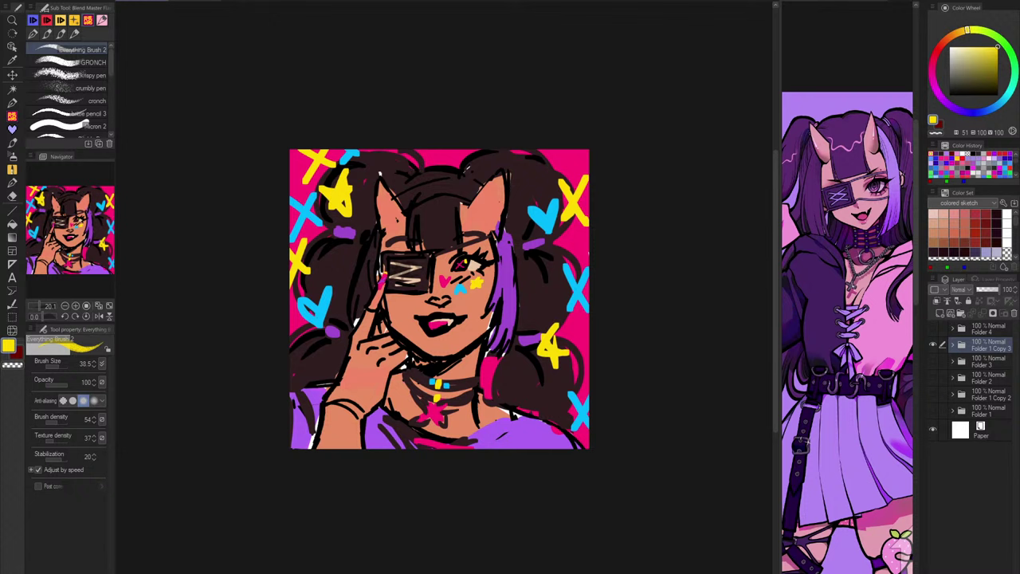
Step: Show the Folder 4 line art with the coloured sketch in Folder 1 Copy 3 hidden, and select Layer 26
{"action": "left_click", "coordinate": [933, 344]}
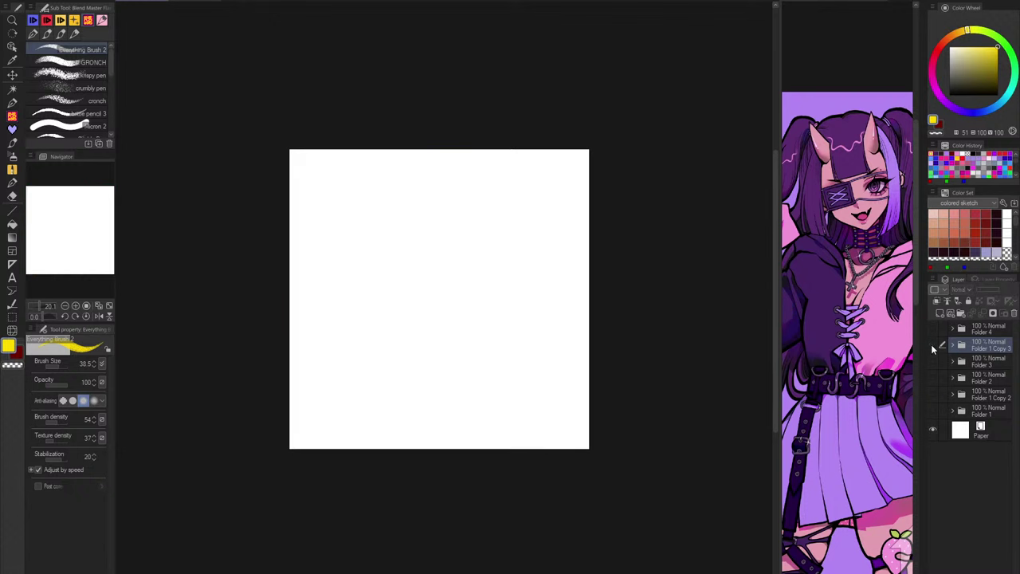
{"action": "left_click", "coordinate": [933, 344]}
{"action": "left_click", "coordinate": [933, 328]}
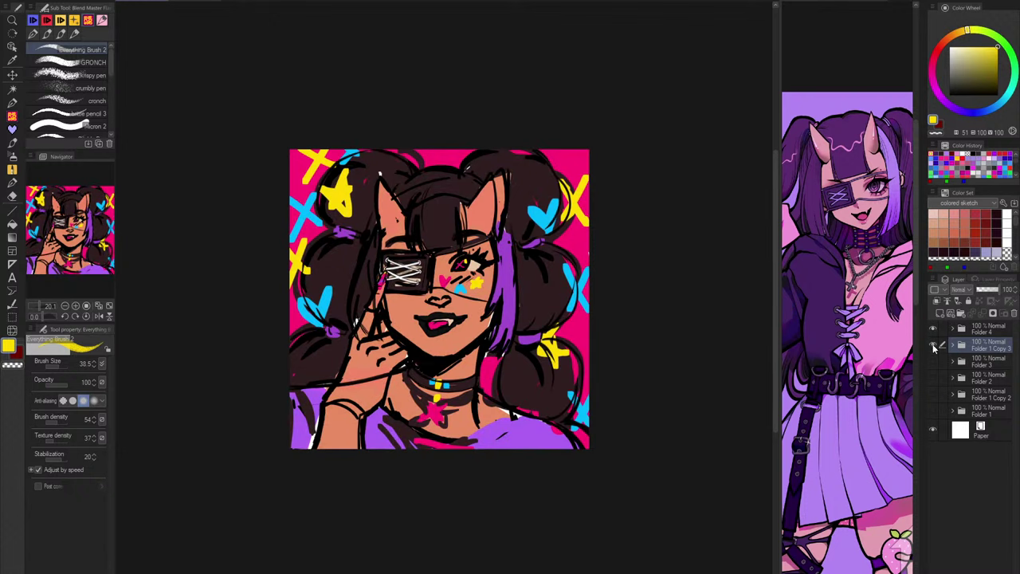
{"action": "left_click", "coordinate": [933, 345]}
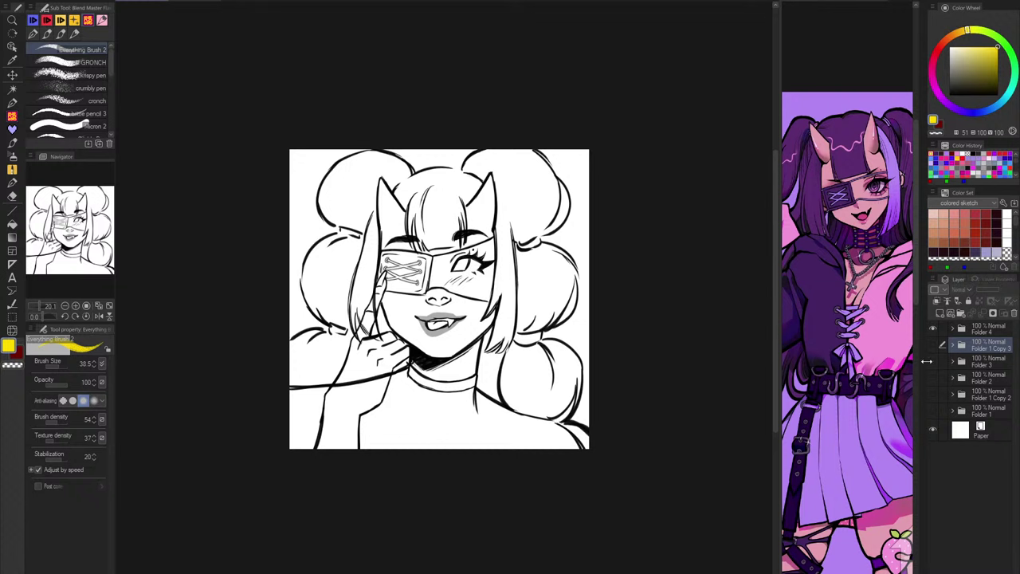
{"action": "left_click", "coordinate": [953, 329]}
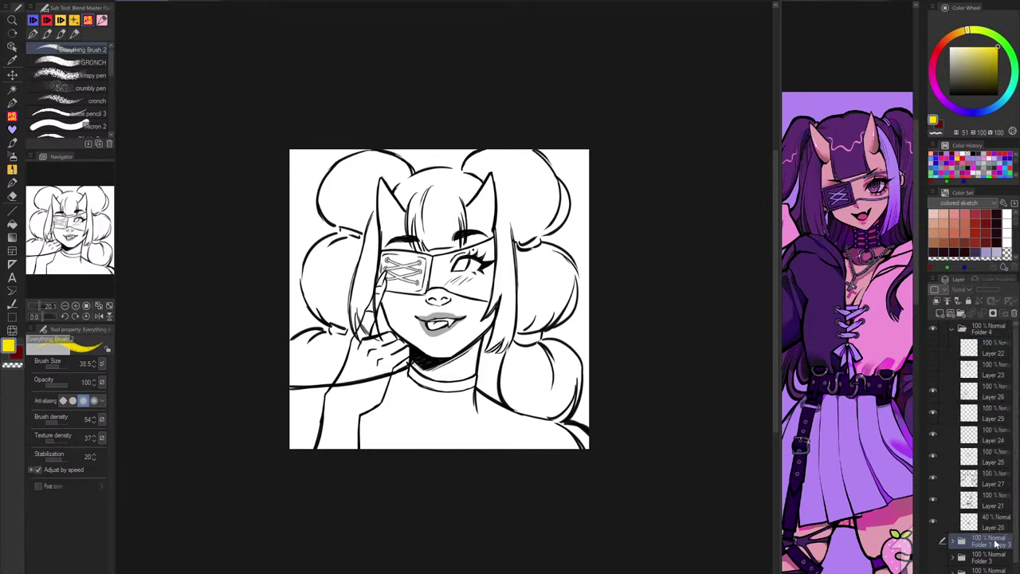
{"action": "left_click", "coordinate": [933, 395]}
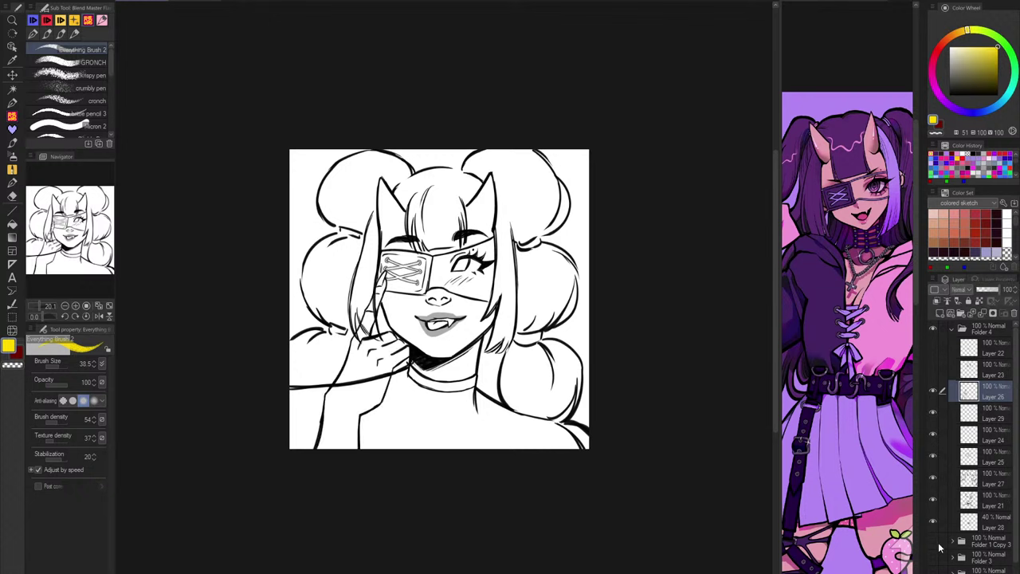
Step: Show the coloured sketch in Folder 1 Copy 3, lower its opacity to about 35, and add a new layer at the top of Folder 4
{"action": "left_click", "coordinate": [936, 545]}
{"action": "left_click", "coordinate": [981, 539]}
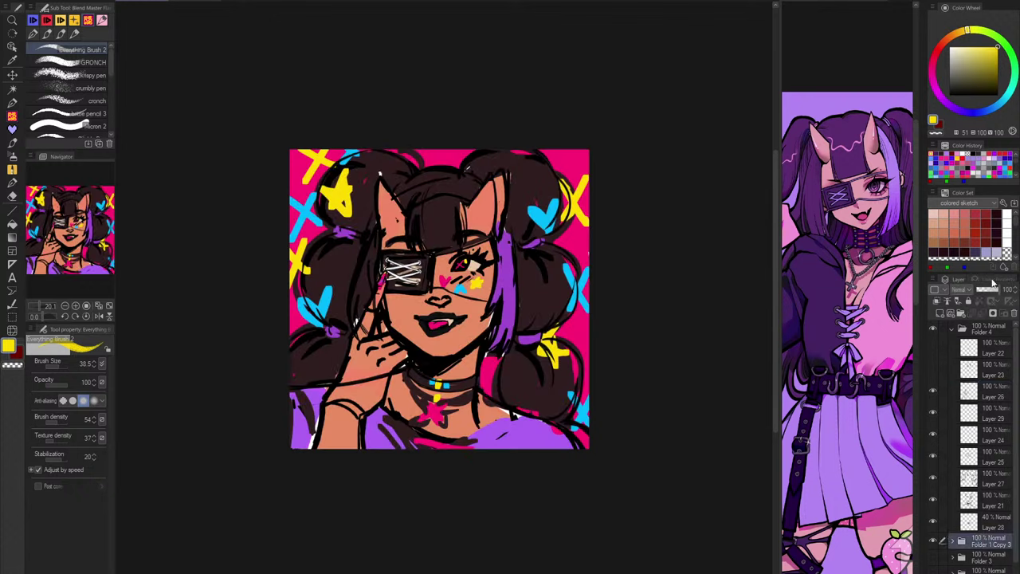
{"action": "left_click", "coordinate": [985, 290]}
{"action": "left_click", "coordinate": [991, 351]}
{"action": "left_click", "coordinate": [948, 313]}
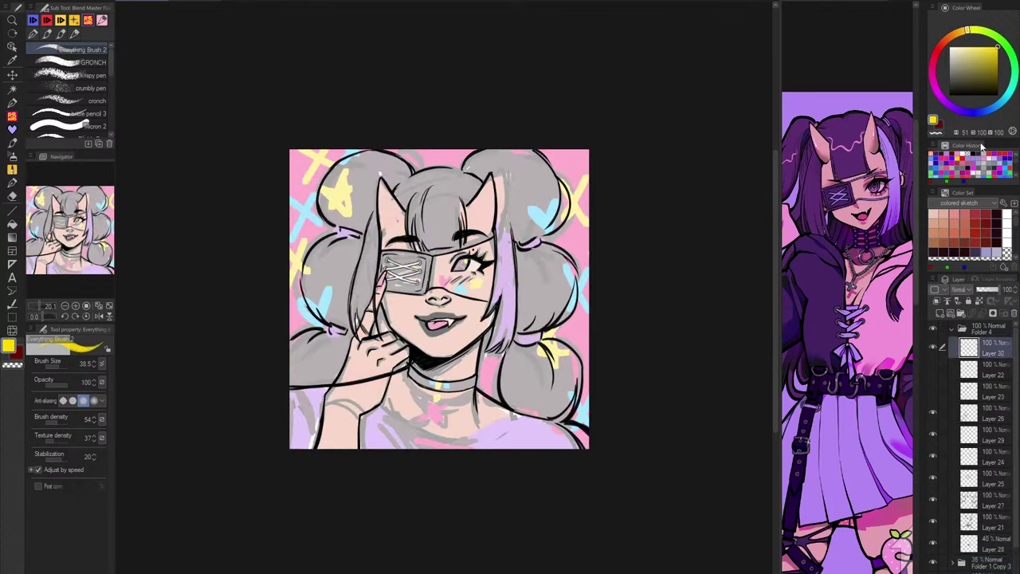
Step: Set the brush size to 99.8 and ink a black neckline stroke from the lower hair bun to the canvas's bottom edge, undoing rejected attempts
{"action": "scroll", "coordinate": [437, 416], "scroll_direction": "up", "scroll_amount": 5}
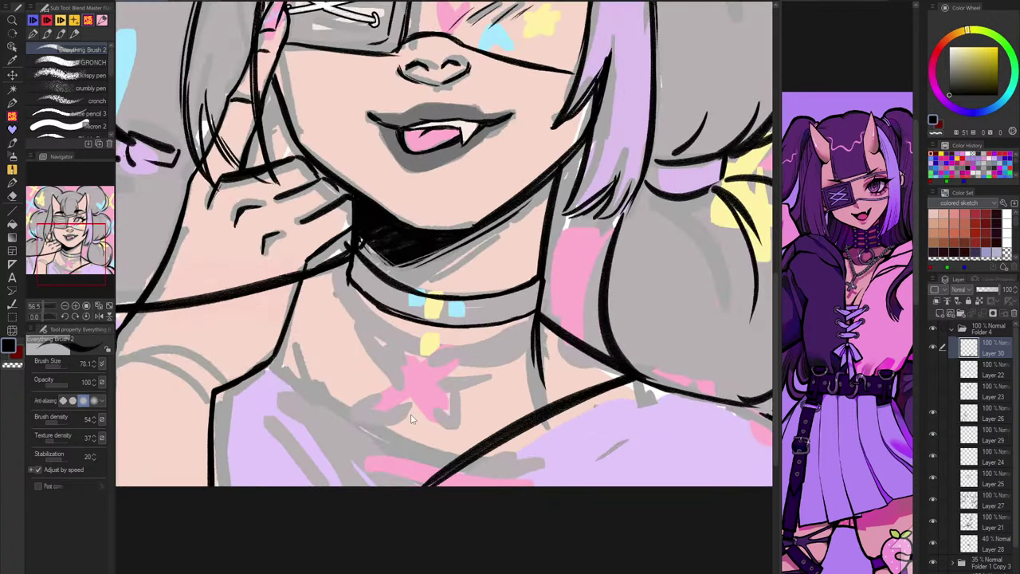
{"action": "key", "text": "ctrl+z"}
{"action": "mouse_move", "coordinate": [430, 494]}
{"action": "left_mouse_down"}
{"action": "mouse_move", "coordinate": [499, 444]}
{"action": "mouse_move", "coordinate": [644, 374]}
{"action": "mouse_move", "coordinate": [435, 490]}
{"action": "left_mouse_up"}
{"action": "key", "text": "ctrl+z"}
{"action": "key", "text": "ctrl+z"}
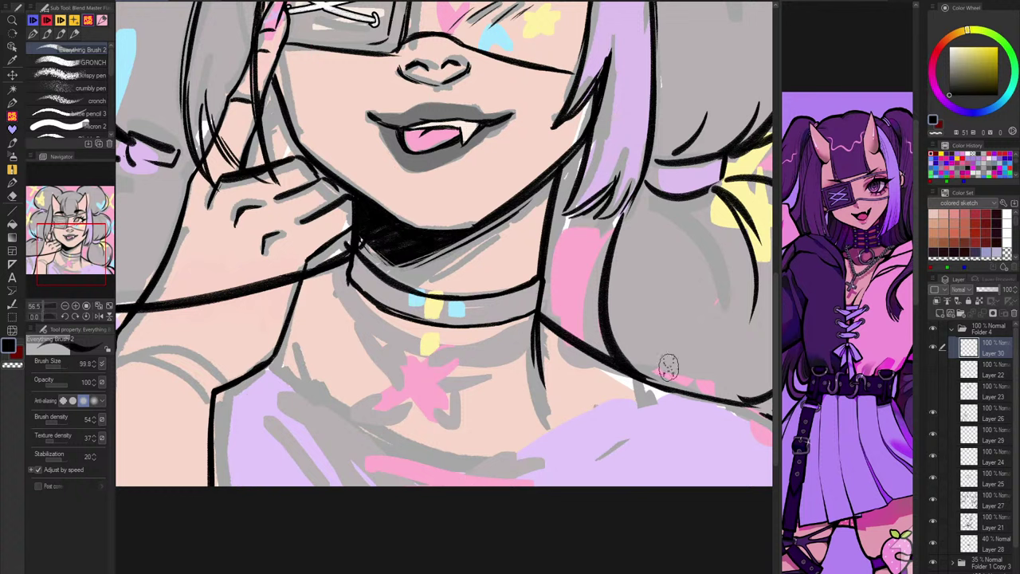
{"action": "mouse_move", "coordinate": [690, 368]}
{"action": "left_mouse_down"}
{"action": "mouse_move", "coordinate": [646, 365]}
{"action": "mouse_move", "coordinate": [555, 417]}
{"action": "mouse_move", "coordinate": [585, 397]}
{"action": "mouse_move", "coordinate": [440, 490]}
{"action": "left_mouse_up"}
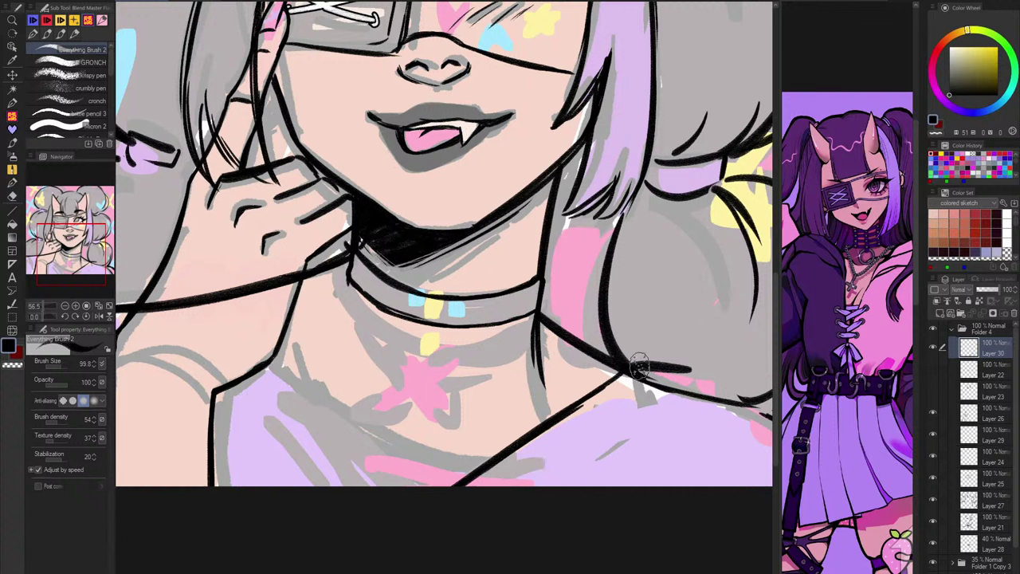
{"action": "key", "text": "ctrl+z"}
{"action": "key", "text": "ctrl+z"}
{"action": "key", "text": "ctrl+z"}
{"action": "mouse_move", "coordinate": [677, 364]}
{"action": "left_mouse_down"}
{"action": "mouse_move", "coordinate": [633, 356]}
{"action": "mouse_move", "coordinate": [479, 446]}
{"action": "mouse_move", "coordinate": [433, 486]}
{"action": "left_mouse_up"}
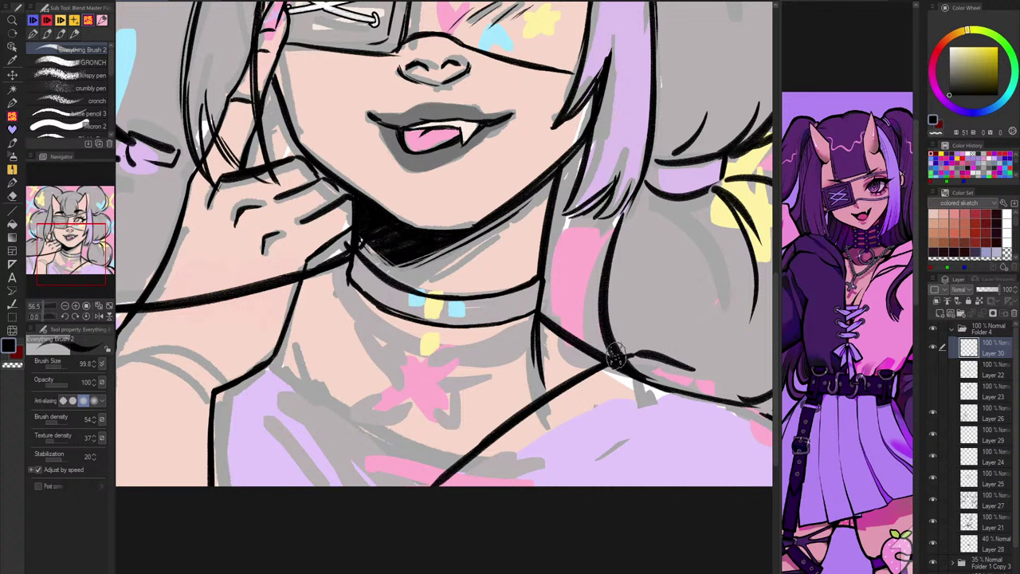
Step: Rework the thickness of the neckline stroke below the hair bun, undoing the unwanted passes
{"action": "left_click_drag", "start_coordinate": [617, 356], "coordinate": [496, 430]}
{"action": "key", "text": "ctrl+z"}
{"action": "key", "text": "ctrl+z"}
{"action": "key", "text": "c"}
{"action": "mouse_move", "coordinate": [604, 374]}
{"action": "left_mouse_down"}
{"action": "mouse_move", "coordinate": [530, 413]}
{"action": "mouse_move", "coordinate": [437, 486]}
{"action": "left_mouse_up"}
{"action": "key", "text": "ctrl+z"}
{"action": "key", "text": "c"}
{"action": "mouse_move", "coordinate": [557, 384]}
{"action": "left_mouse_down"}
{"action": "mouse_move", "coordinate": [428, 486]}
{"action": "mouse_move", "coordinate": [438, 483]}
{"action": "left_mouse_up"}
{"action": "key", "text": "ctrl+z"}
{"action": "key", "text": "ctrl+z"}
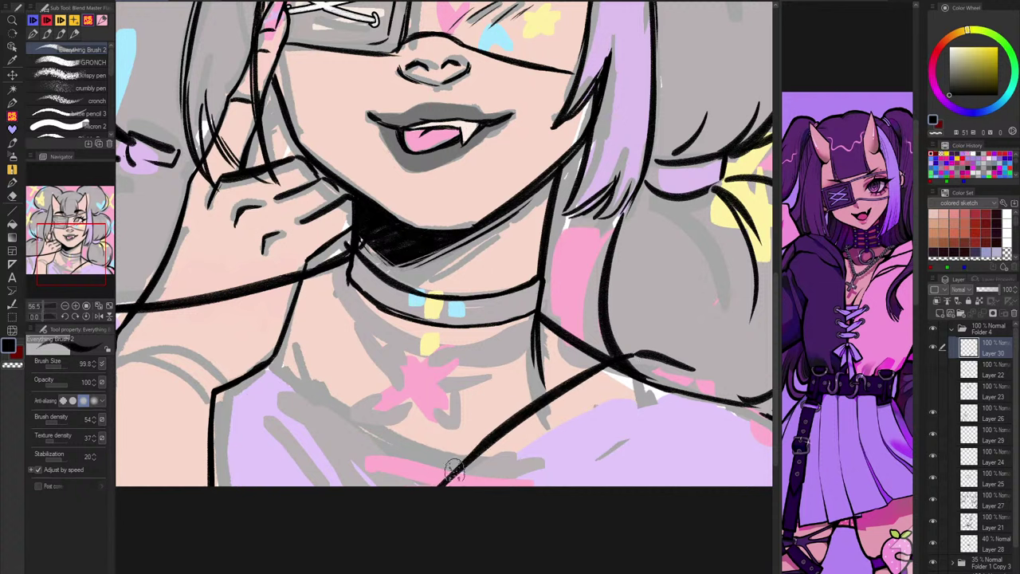
Step: Thin the lower end of the neckline stroke by erasing along its edge with the transparent colour
{"action": "left_click_drag", "start_coordinate": [470, 449], "coordinate": [451, 481]}
{"action": "key", "text": "c"}
{"action": "left_click_drag", "start_coordinate": [494, 427], "coordinate": [436, 483]}
{"action": "mouse_move", "coordinate": [512, 419]}
{"action": "left_mouse_down"}
{"action": "mouse_move", "coordinate": [440, 475]}
{"action": "mouse_move", "coordinate": [420, 515]}
{"action": "left_mouse_up"}
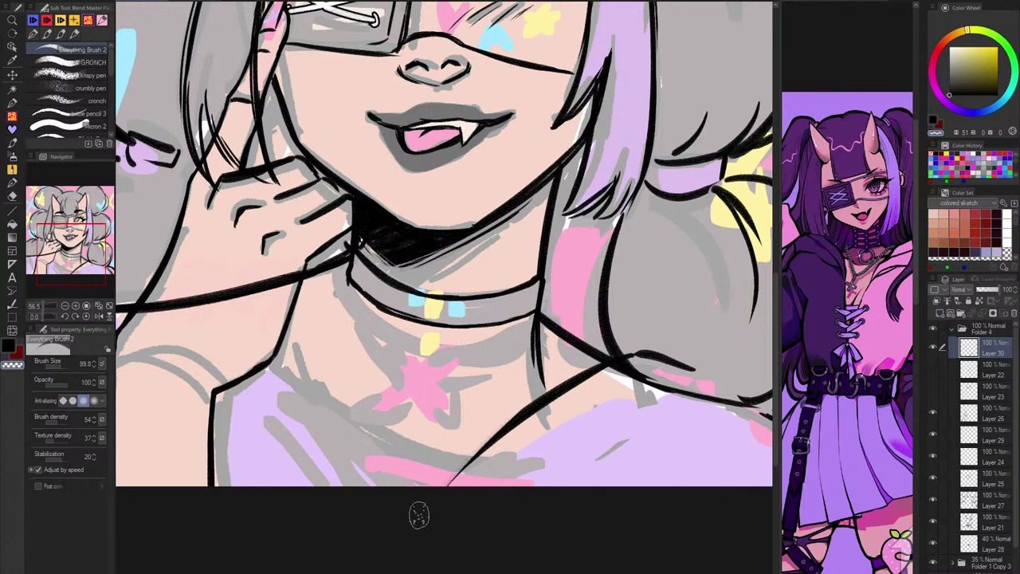
{"action": "left_click_drag", "start_coordinate": [482, 443], "coordinate": [448, 483]}
Step: Re-ink the neckline's lower end in black and draw a second curved garment line over the shoulder beneath it
{"action": "key", "text": "c"}
{"action": "mouse_move", "coordinate": [500, 421]}
{"action": "left_mouse_down"}
{"action": "mouse_move", "coordinate": [433, 499]}
{"action": "mouse_move", "coordinate": [509, 420]}
{"action": "mouse_move", "coordinate": [487, 441]}
{"action": "mouse_move", "coordinate": [552, 411]}
{"action": "mouse_move", "coordinate": [493, 481]}
{"action": "mouse_move", "coordinate": [594, 412]}
{"action": "mouse_move", "coordinate": [479, 478]}
{"action": "mouse_move", "coordinate": [562, 426]}
{"action": "left_mouse_up"}
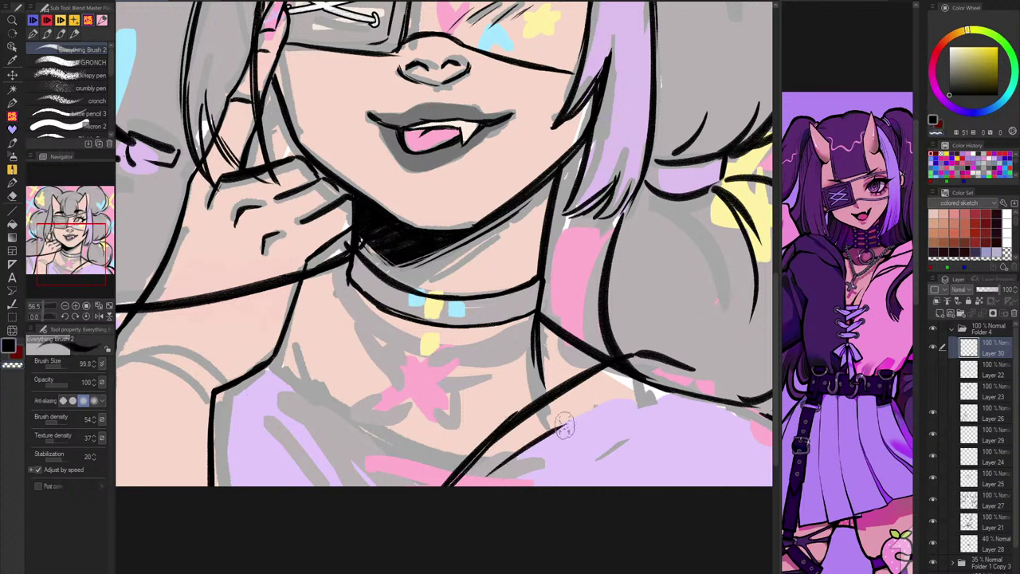
{"action": "left_click_drag", "start_coordinate": [507, 457], "coordinate": [693, 406]}
{"action": "key", "text": "ctrl+z"}
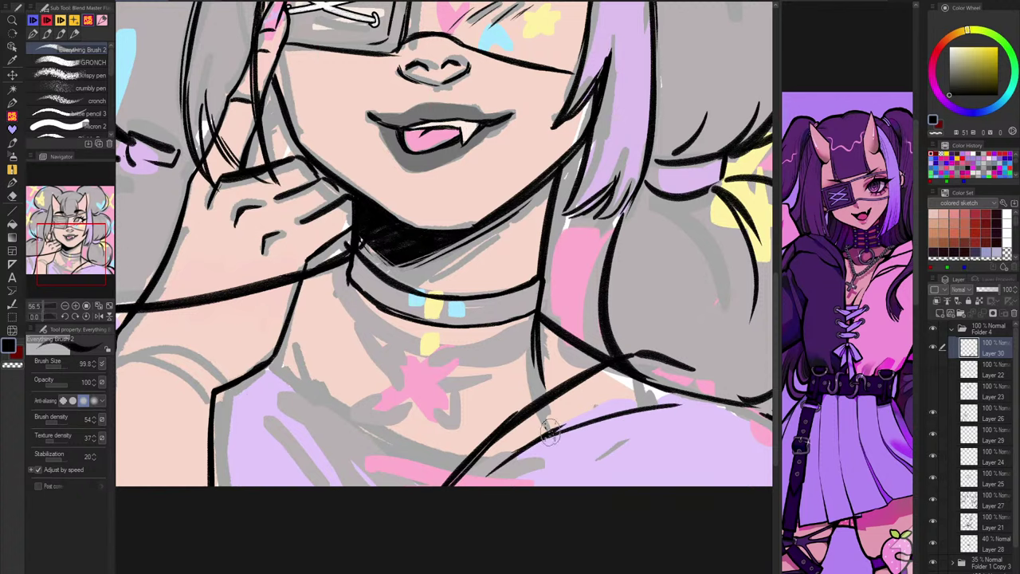
{"action": "left_click_drag", "start_coordinate": [551, 432], "coordinate": [683, 404]}
{"action": "left_click_drag", "start_coordinate": [555, 470], "coordinate": [492, 490]}
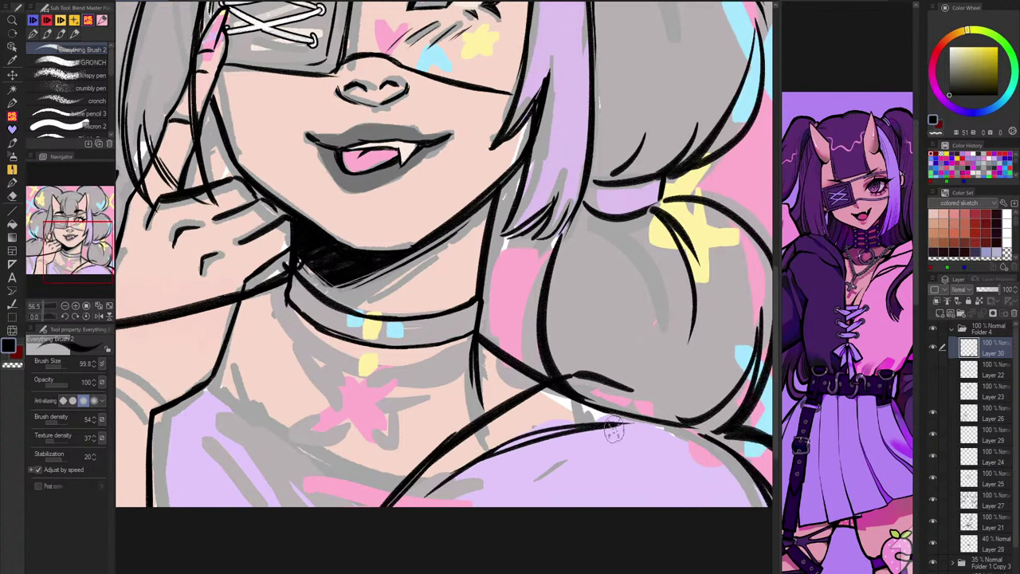
Step: Examine the jacket and sleeves in the purple reference illustration and compare them with the whole drawing
{"action": "left_click", "coordinate": [855, 353]}
{"action": "scroll", "coordinate": [866, 348], "scroll_direction": "down", "scroll_amount": 3}
{"action": "left_click_drag", "start_coordinate": [866, 348], "coordinate": [820, 325]}
{"action": "scroll", "coordinate": [829, 319], "scroll_direction": "up", "scroll_amount": 1}
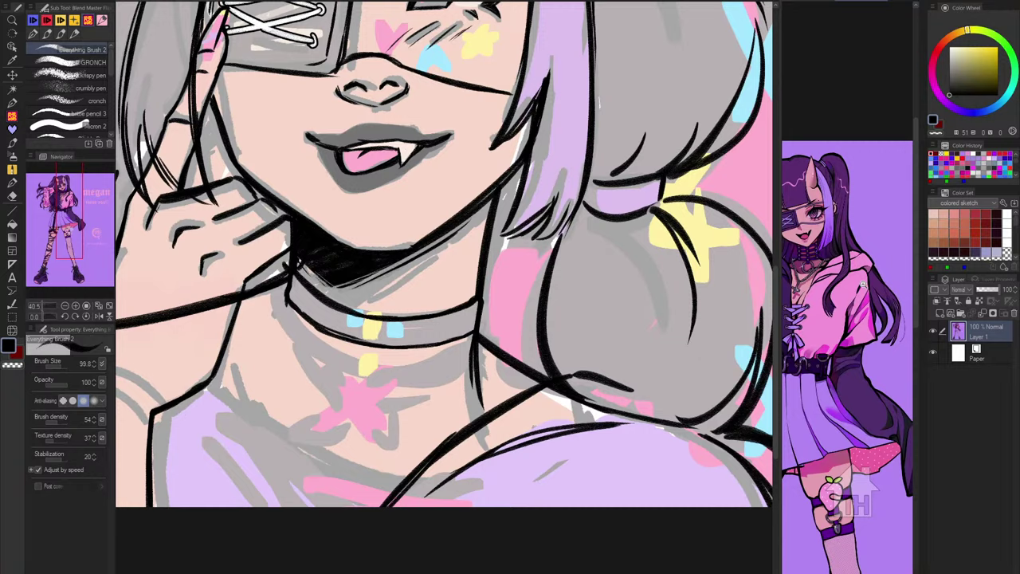
{"action": "left_click", "coordinate": [638, 408]}
{"action": "left_click_drag", "start_coordinate": [639, 409], "coordinate": [546, 386]}
{"action": "scroll", "coordinate": [618, 430], "scroll_direction": "down", "scroll_amount": 4}
{"action": "left_click_drag", "start_coordinate": [601, 466], "coordinate": [603, 474]}
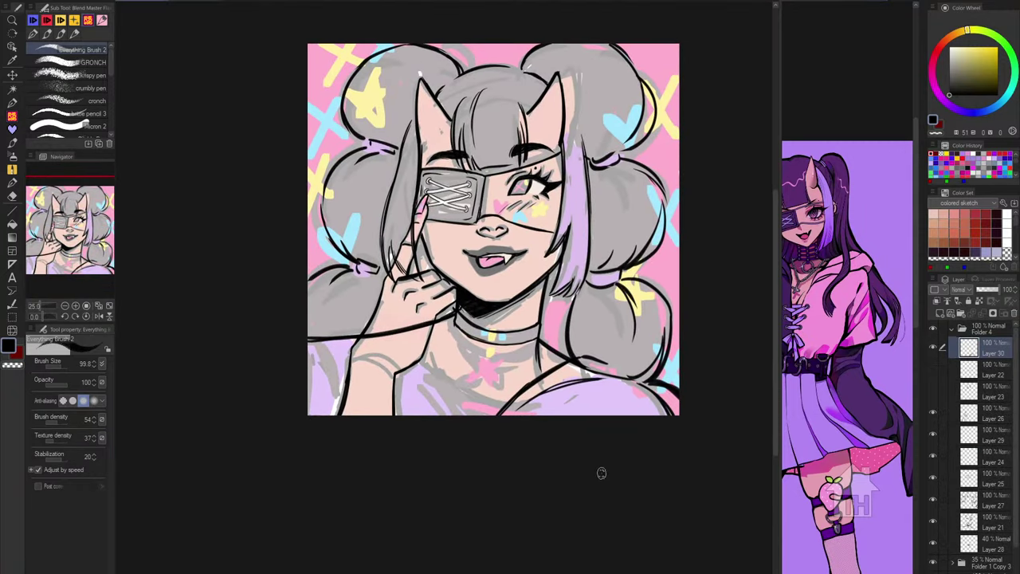
Step: Hide the coloured sketch in Folder 1 Copy 3 and the garment strokes on Layer 30, toggling Layer 30 to compare
{"action": "left_click", "coordinate": [933, 349]}
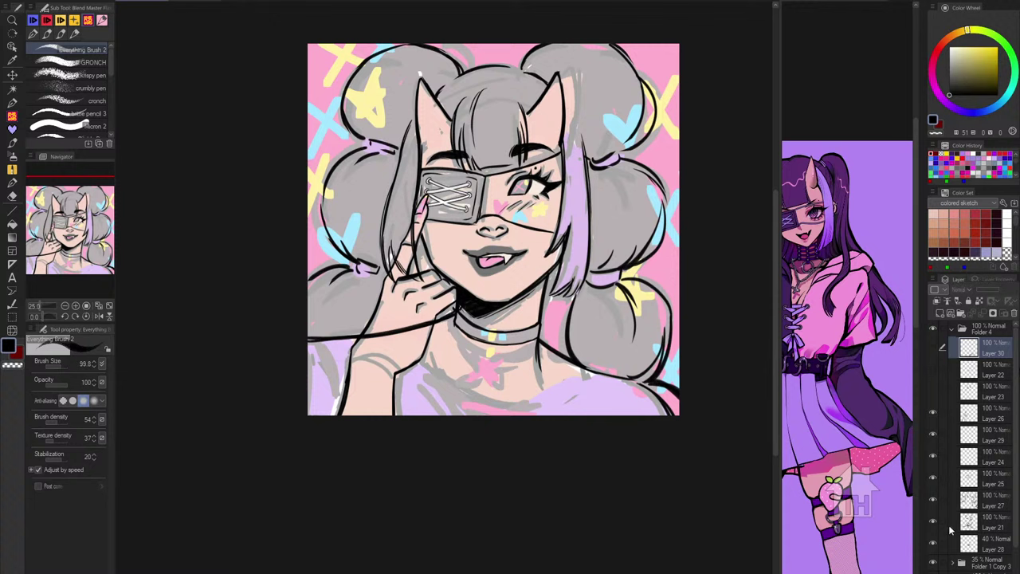
{"action": "left_click", "coordinate": [932, 564]}
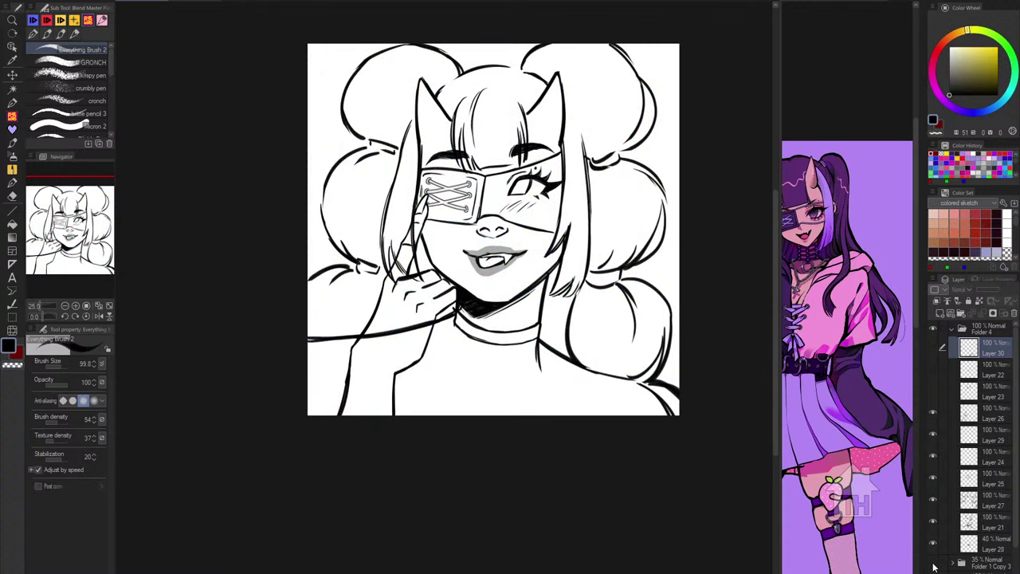
{"action": "left_click", "coordinate": [940, 522]}
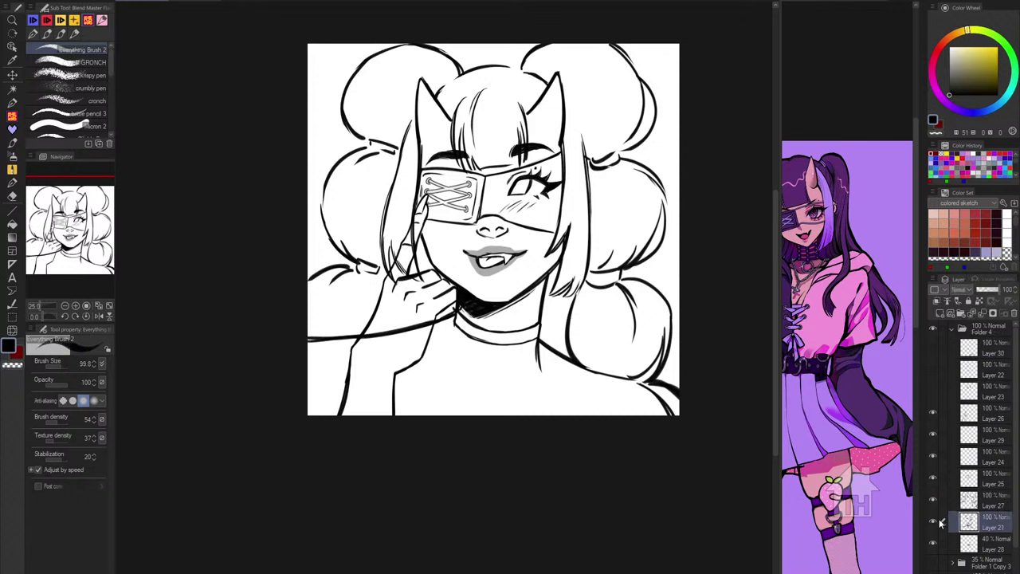
{"action": "left_click", "coordinate": [956, 352]}
{"action": "left_click", "coordinate": [934, 348]}
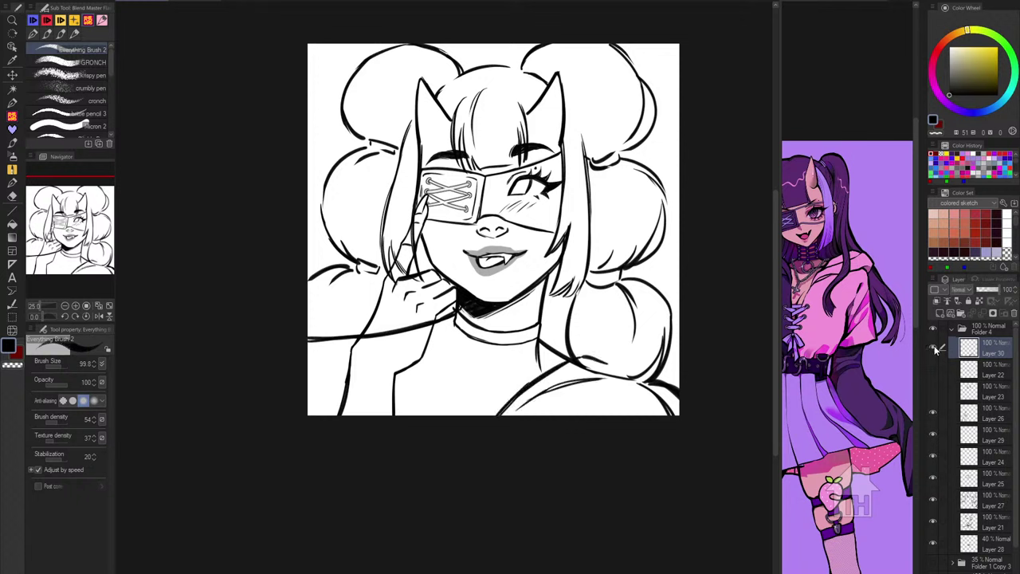
{"action": "left_click", "coordinate": [934, 348]}
Step: Collapse Folder 4, lower its opacity to 51, and create a new layer above it
{"action": "left_click", "coordinate": [952, 330]}
{"action": "left_click", "coordinate": [986, 329]}
{"action": "left_click", "coordinate": [983, 291]}
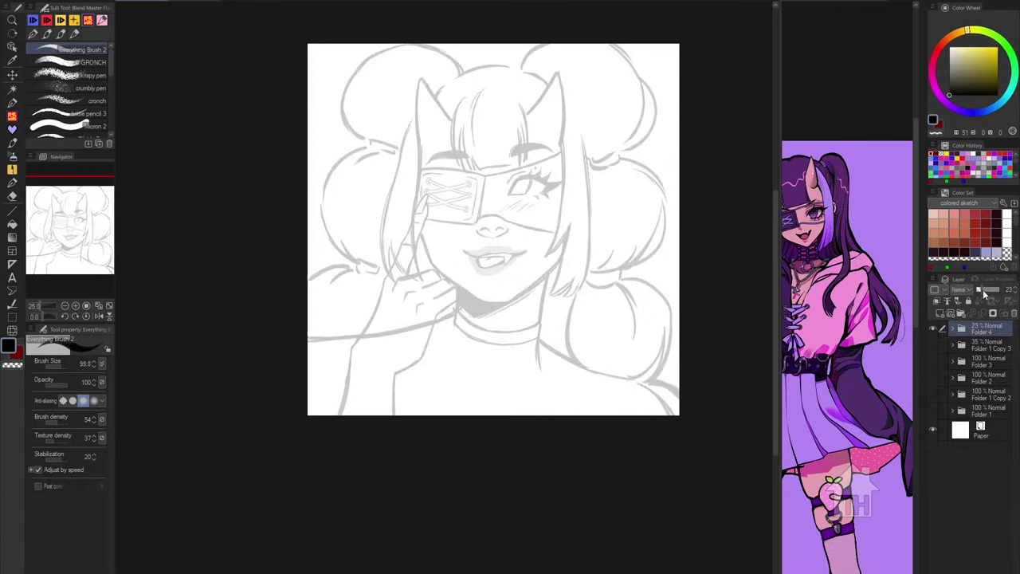
{"action": "left_click_drag", "start_coordinate": [982, 289], "coordinate": [991, 292]}
{"action": "left_click", "coordinate": [941, 313]}
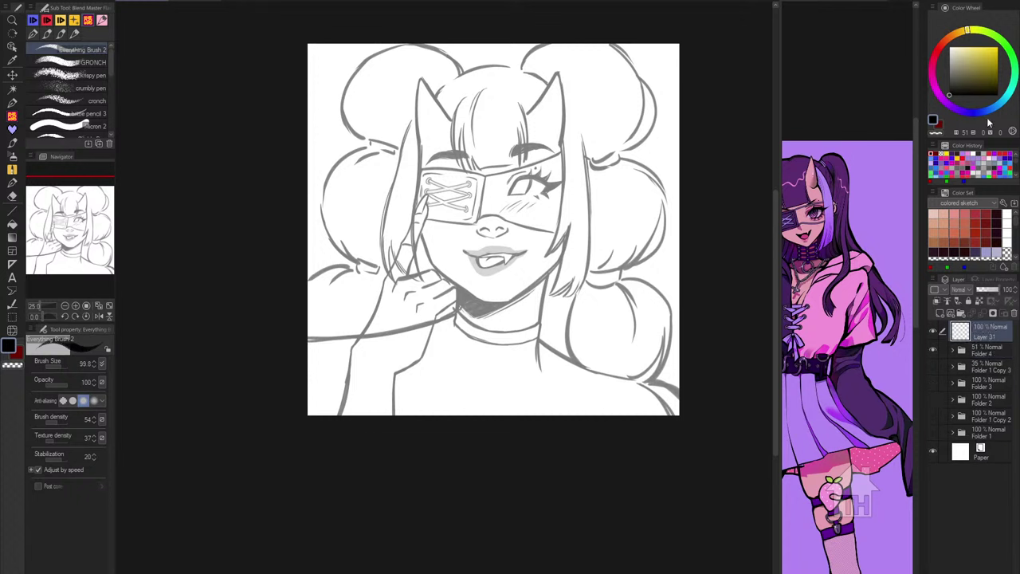
Step: Apply the blue layer colour to Folder 4, set its opacity to 70, and select Layer 31
{"action": "left_click", "coordinate": [982, 351]}
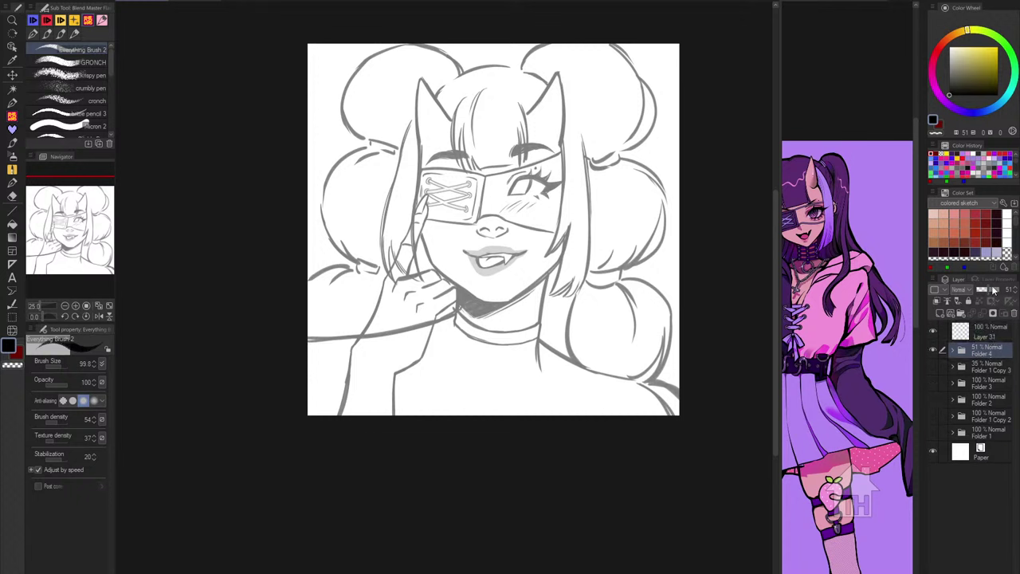
{"action": "left_click", "coordinate": [996, 280]}
{"action": "left_click", "coordinate": [998, 299]}
{"action": "left_click", "coordinate": [960, 277]}
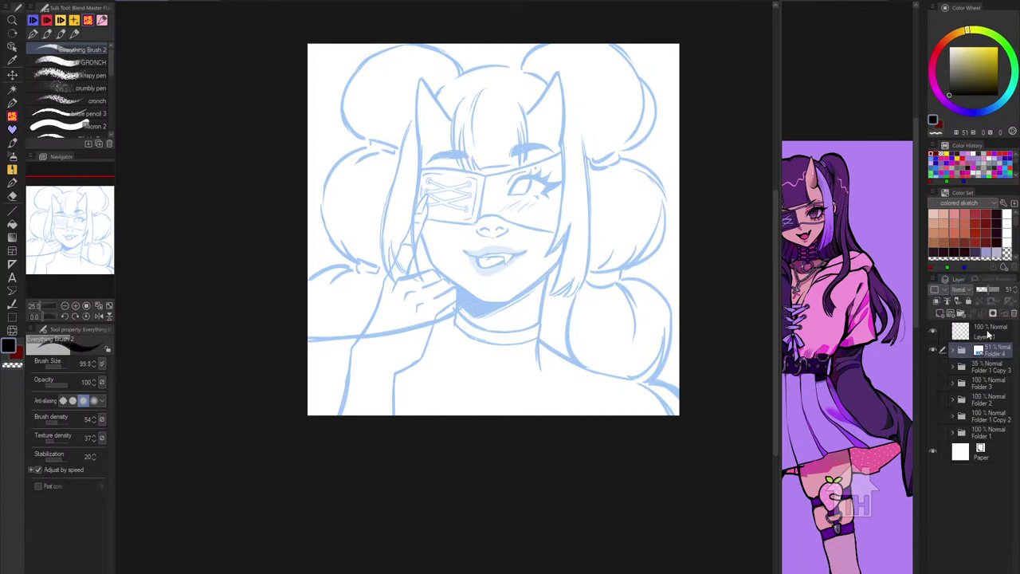
{"action": "left_click", "coordinate": [993, 332]}
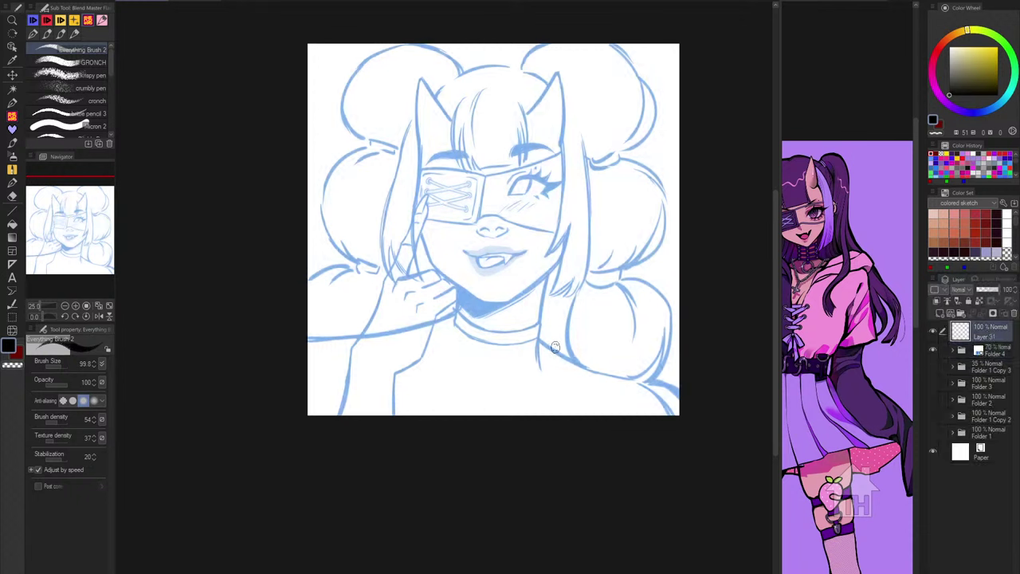
Step: Try inking a thick diagonal garment edge from the lower hair bun to the canvas's bottom edge
{"action": "scroll", "coordinate": [576, 370], "scroll_direction": "up", "scroll_amount": 2}
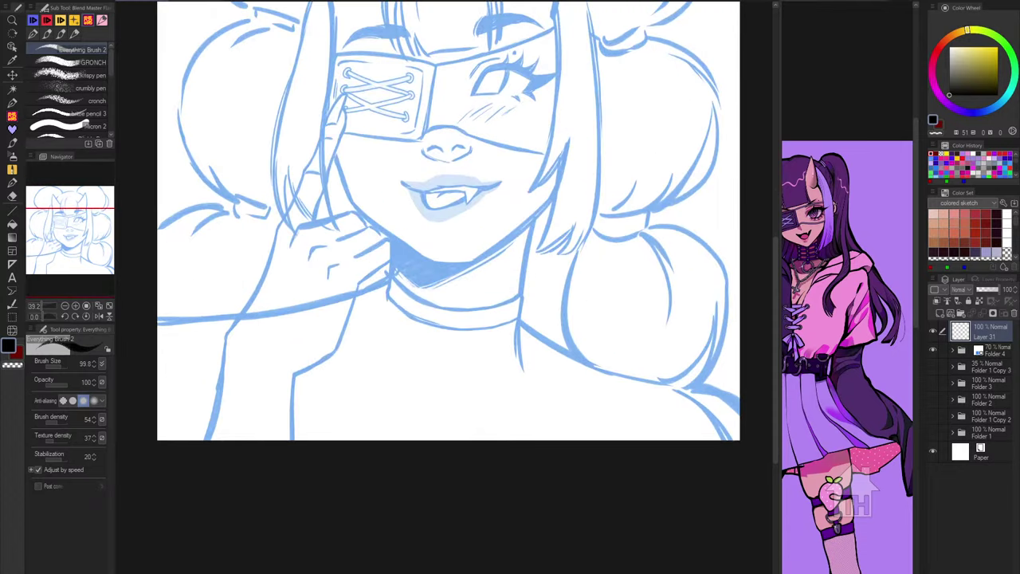
{"action": "left_click_drag", "start_coordinate": [628, 345], "coordinate": [483, 440]}
{"action": "left_click_drag", "start_coordinate": [611, 346], "coordinate": [482, 441]}
{"action": "left_click_drag", "start_coordinate": [472, 398], "coordinate": [417, 344]}
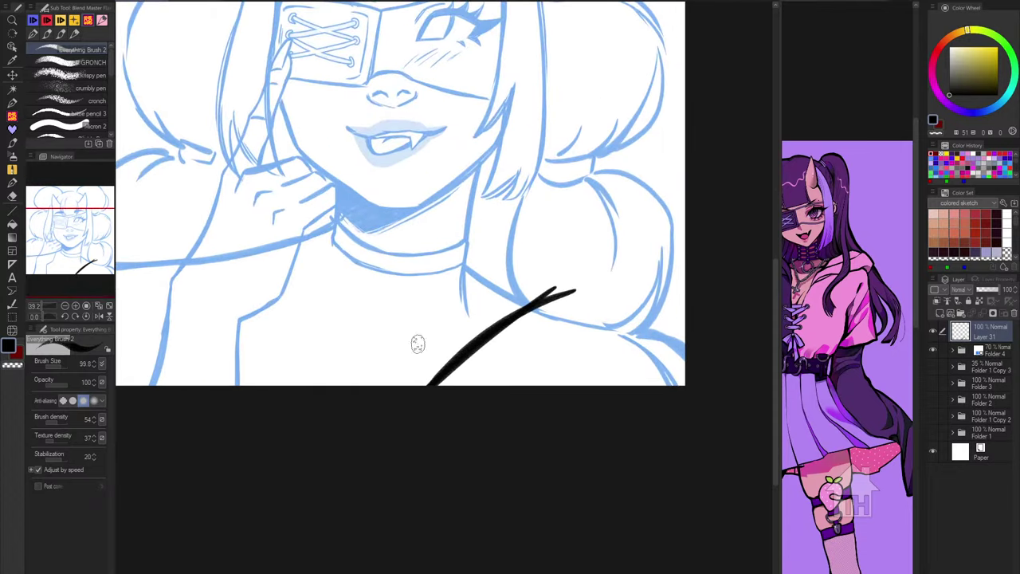
{"action": "key", "text": "ctrl+z"}
{"action": "key", "text": "ctrl+z"}
Step: Try inking an off-shoulder collar edge that rises to a point over the lower bun and drops toward the shoulder
{"action": "left_click_drag", "start_coordinate": [414, 426], "coordinate": [514, 337]}
{"action": "mouse_move", "coordinate": [435, 386]}
{"action": "left_mouse_down"}
{"action": "mouse_move", "coordinate": [576, 305]}
{"action": "mouse_move", "coordinate": [638, 341]}
{"action": "mouse_move", "coordinate": [586, 296]}
{"action": "mouse_move", "coordinate": [606, 290]}
{"action": "left_mouse_up"}
{"action": "key", "text": "ctrl+z"}
{"action": "left_click_drag", "start_coordinate": [614, 292], "coordinate": [695, 374]}
{"action": "key", "text": "ctrl+z"}
{"action": "key", "text": "ctrl+z"}
{"action": "mouse_move", "coordinate": [608, 291]}
{"action": "left_mouse_down"}
{"action": "mouse_move", "coordinate": [642, 308]}
{"action": "mouse_move", "coordinate": [697, 367]}
{"action": "mouse_move", "coordinate": [521, 393]}
{"action": "mouse_move", "coordinate": [637, 359]}
{"action": "mouse_move", "coordinate": [658, 430]}
{"action": "mouse_move", "coordinate": [632, 408]}
{"action": "mouse_move", "coordinate": [718, 400]}
{"action": "mouse_move", "coordinate": [676, 384]}
{"action": "mouse_move", "coordinate": [717, 411]}
{"action": "left_mouse_up"}
{"action": "key", "text": "ctrl+z"}
{"action": "key", "text": "ctrl+z"}
Step: Add inner fold lines to the pointed collar and check the drawing in a mirrored view
{"action": "key", "text": "c"}
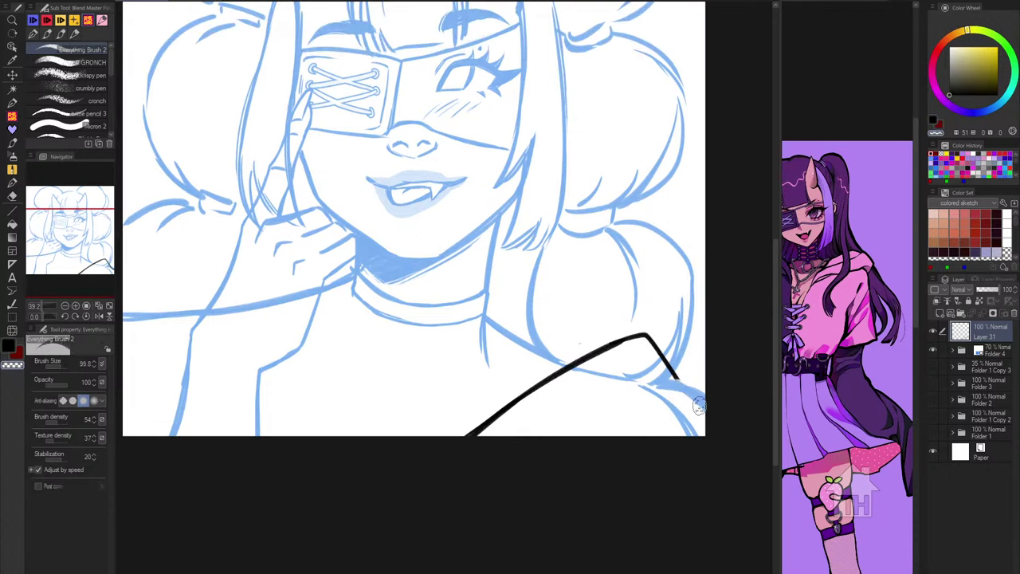
{"action": "key", "text": "c"}
{"action": "mouse_move", "coordinate": [671, 369]}
{"action": "left_mouse_down"}
{"action": "mouse_move", "coordinate": [699, 396]}
{"action": "mouse_move", "coordinate": [705, 428]}
{"action": "mouse_move", "coordinate": [700, 406]}
{"action": "mouse_move", "coordinate": [700, 422]}
{"action": "mouse_move", "coordinate": [659, 404]}
{"action": "mouse_move", "coordinate": [579, 453]}
{"action": "left_mouse_up"}
{"action": "mouse_move", "coordinate": [642, 375]}
{"action": "left_mouse_down"}
{"action": "mouse_move", "coordinate": [478, 450]}
{"action": "mouse_move", "coordinate": [607, 397]}
{"action": "left_mouse_up"}
{"action": "left_click_drag", "start_coordinate": [544, 453], "coordinate": [566, 468]}
{"action": "key", "text": "h"}
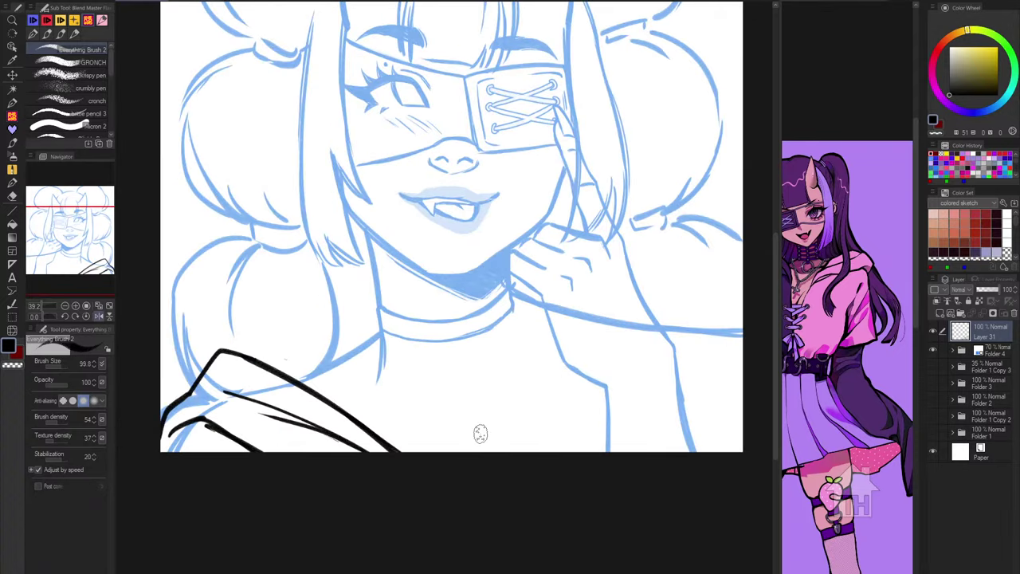
{"action": "scroll", "coordinate": [569, 470], "scroll_direction": "down", "scroll_amount": 2}
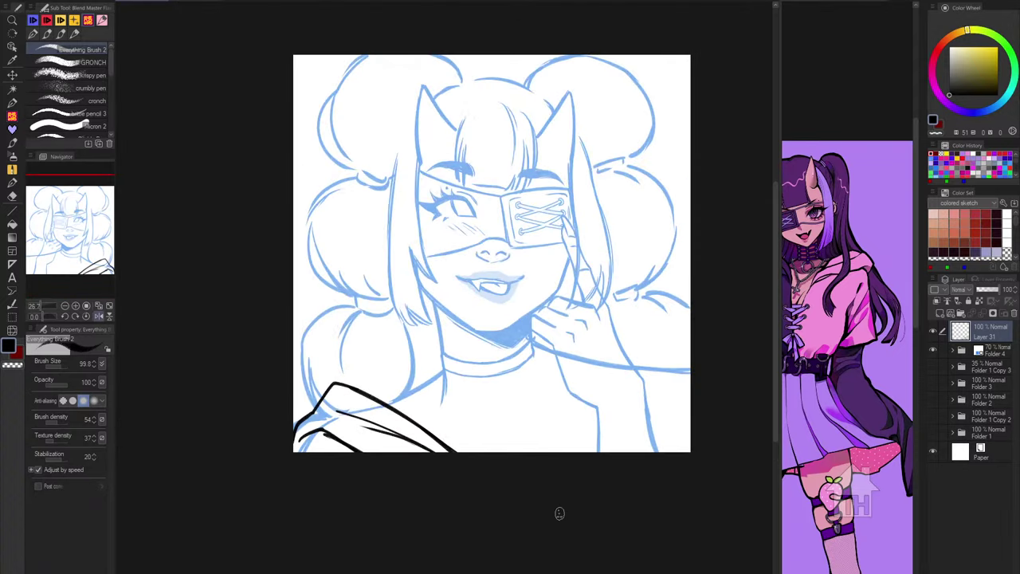
{"action": "key", "text": "h"}
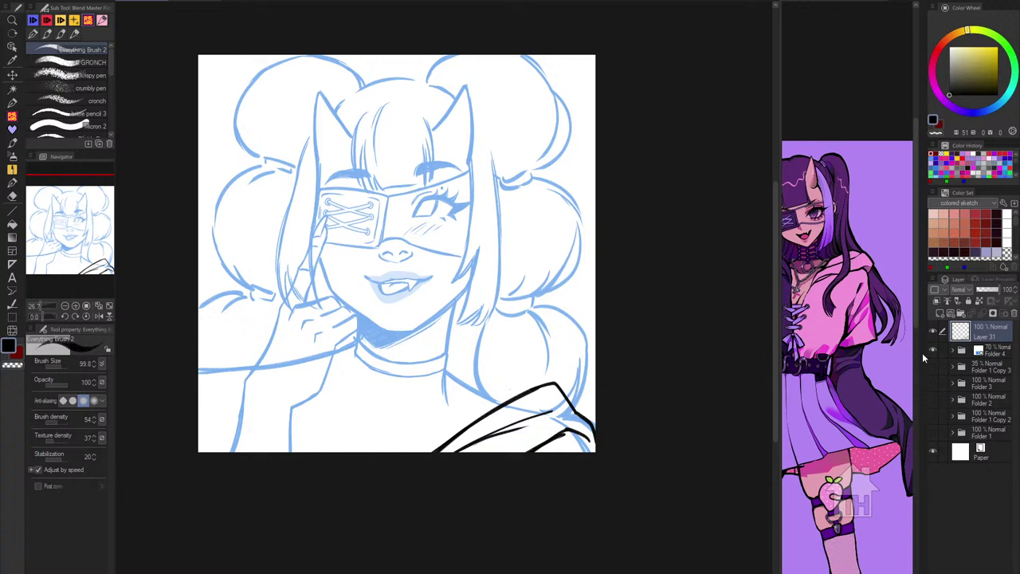
Step: Delete the layer holding the collar strokes and create a fresh layer above Folder 4
{"action": "left_click", "coordinate": [933, 331]}
{"action": "left_click", "coordinate": [1014, 314]}
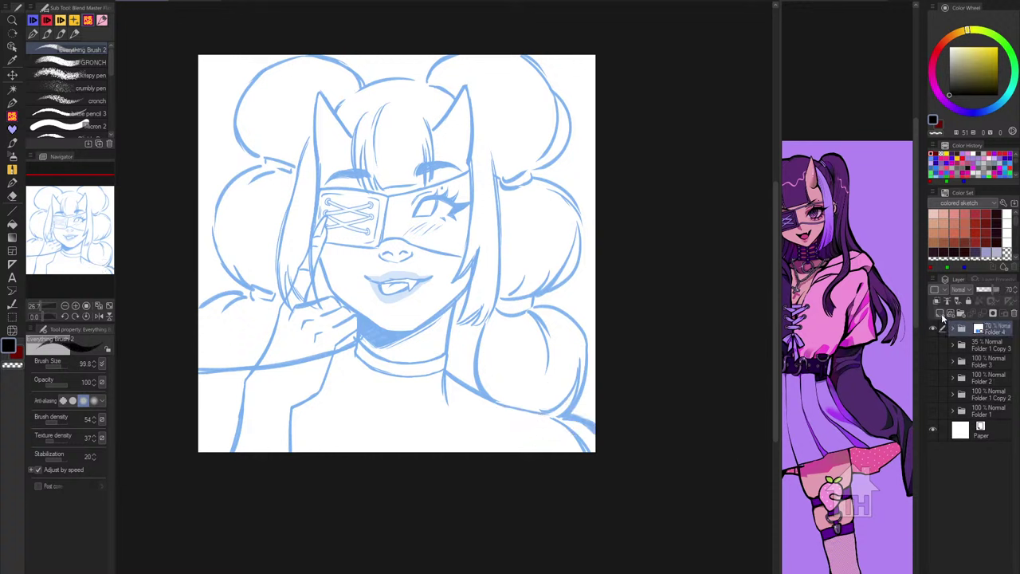
{"action": "left_click", "coordinate": [940, 314]}
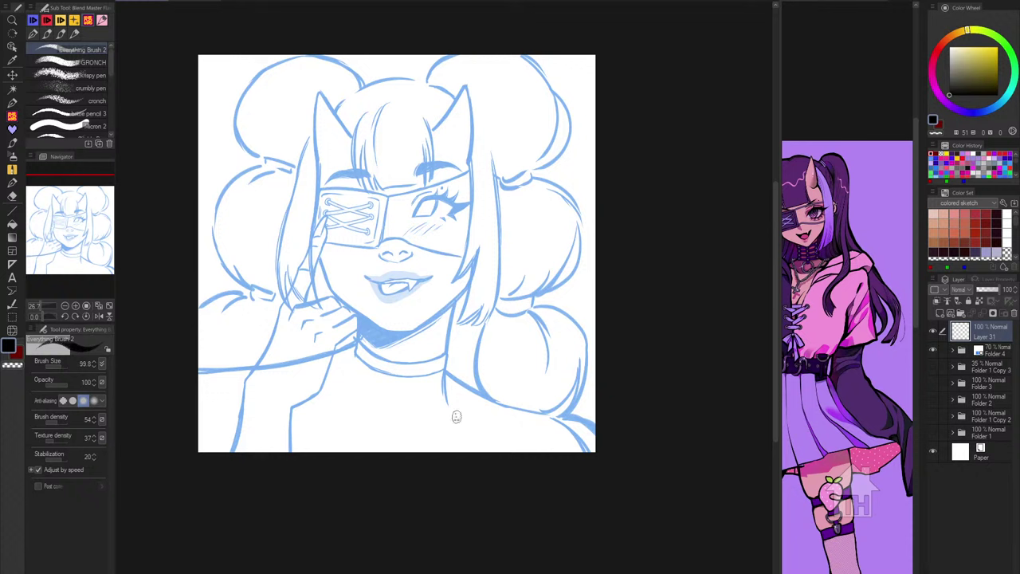
Step: Try two long diagonal neckline strokes from the lower hair bun across the chest
{"action": "left_click_drag", "start_coordinate": [494, 400], "coordinate": [314, 450]}
{"action": "left_click_drag", "start_coordinate": [487, 402], "coordinate": [360, 454]}
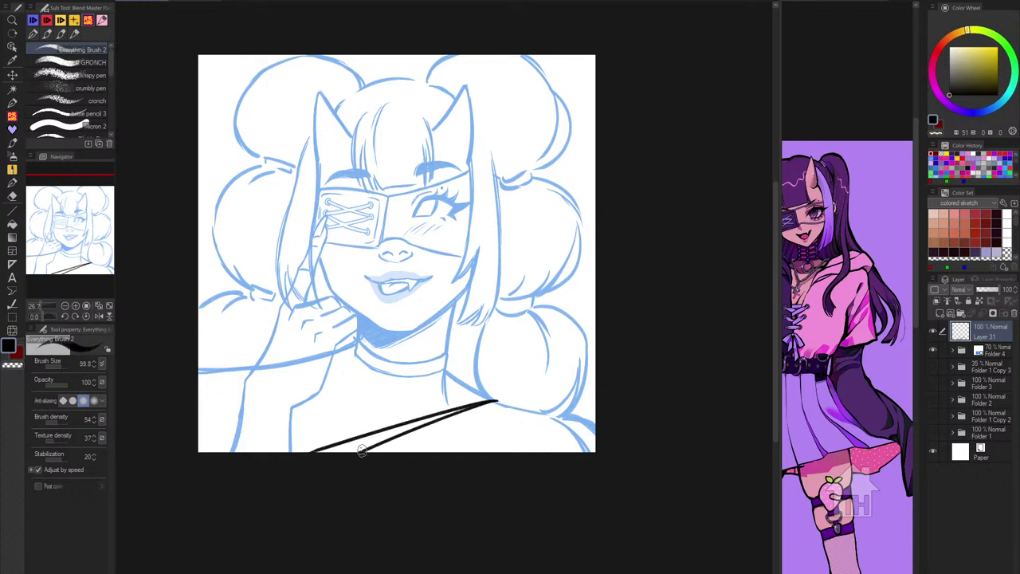
{"action": "key", "text": "ctrl+z"}
{"action": "key", "text": "ctrl+z"}
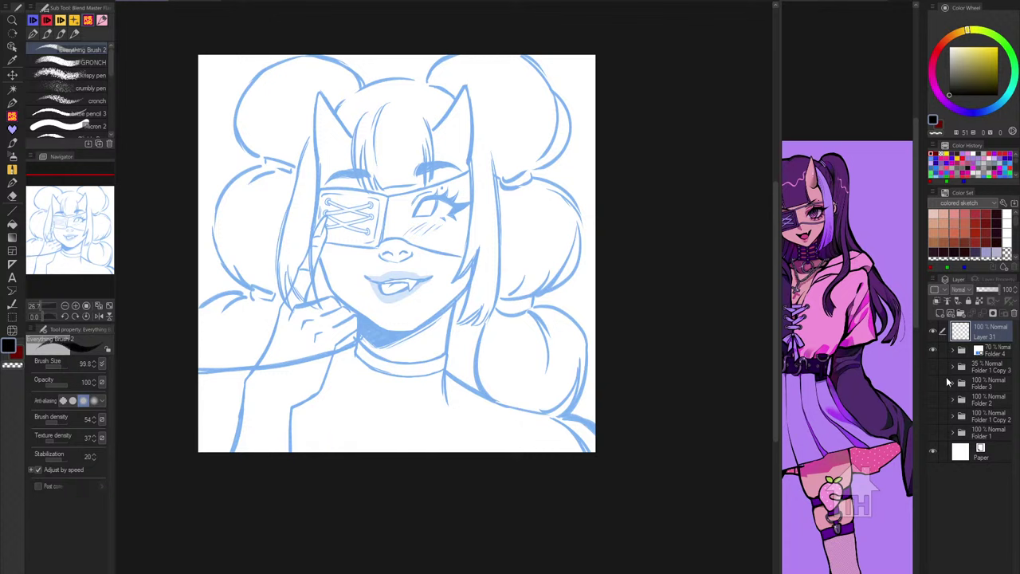
Step: Show the coloured sketch in Folder 1 Copy 3 beneath the blue line art
{"action": "left_click", "coordinate": [933, 367]}
{"action": "left_click", "coordinate": [933, 366]}
{"action": "left_click", "coordinate": [933, 366]}
{"action": "left_click_drag", "start_coordinate": [521, 398], "coordinate": [428, 438]}
{"action": "key", "text": "ctrl+z"}
{"action": "left_click_drag", "start_coordinate": [515, 403], "coordinate": [422, 439]}
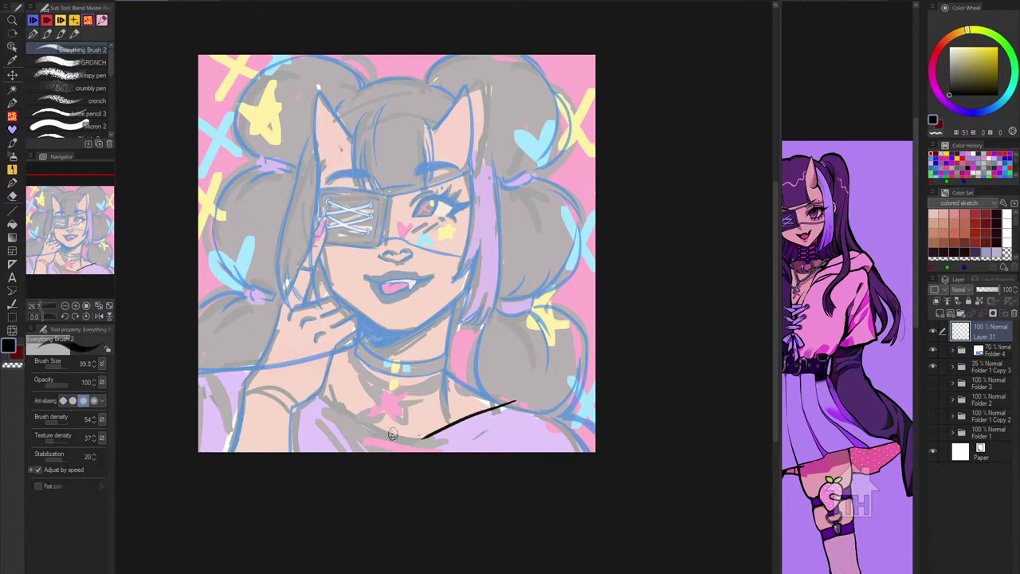
{"action": "left_click_drag", "start_coordinate": [319, 405], "coordinate": [428, 438]}
{"action": "key", "text": "ctrl+z"}
{"action": "left_click_drag", "start_coordinate": [523, 400], "coordinate": [406, 443]}
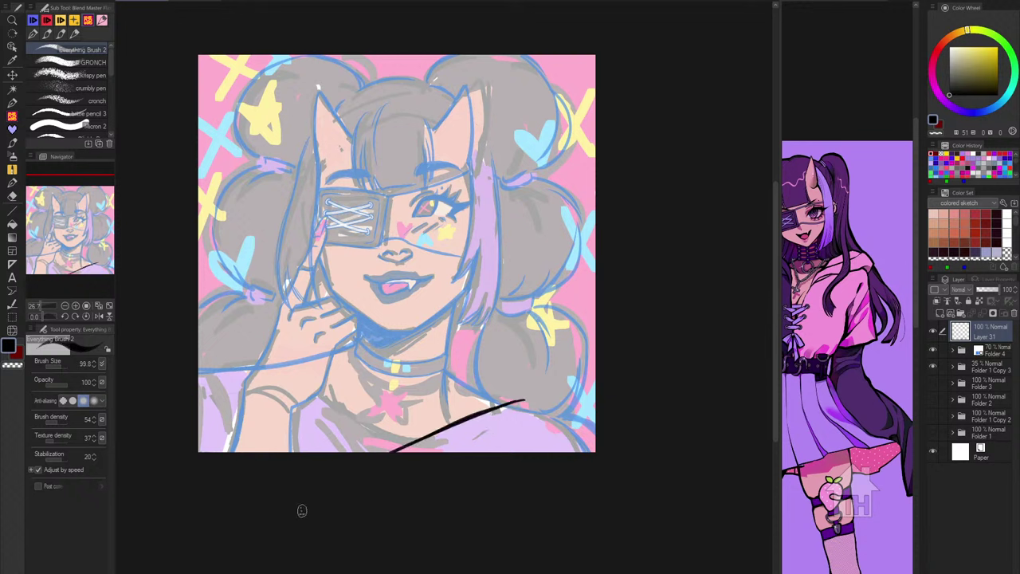
{"action": "key", "text": "ctrl+z"}
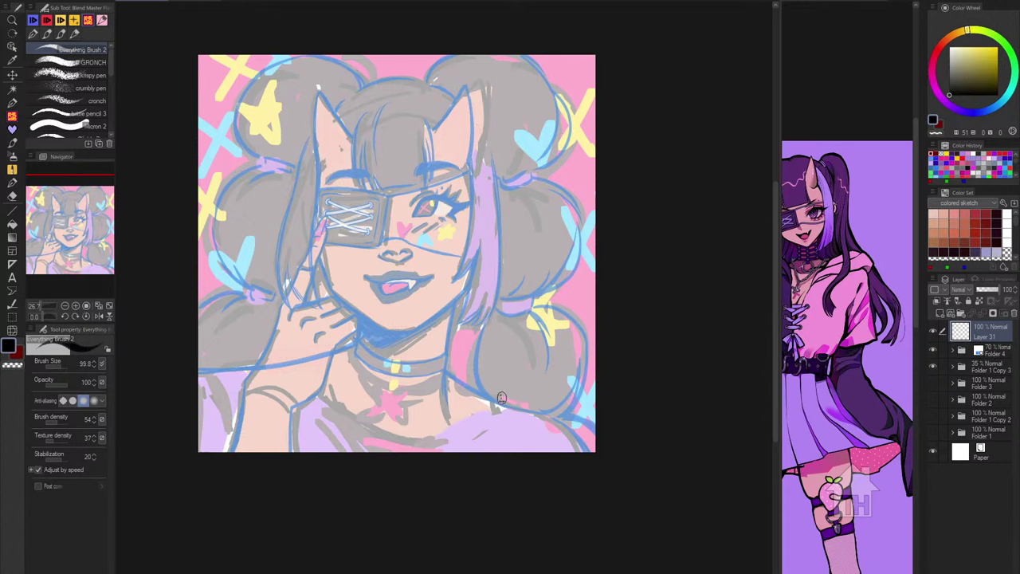
Step: Draw a wide rounded neckline across the chest over the coloured sketch, with a short turned end at the shoulder
{"action": "mouse_move", "coordinate": [504, 396]}
{"action": "left_mouse_down"}
{"action": "mouse_move", "coordinate": [418, 438]}
{"action": "mouse_move", "coordinate": [321, 413]}
{"action": "left_mouse_up"}
{"action": "scroll", "coordinate": [364, 446], "scroll_direction": "up", "scroll_amount": 5}
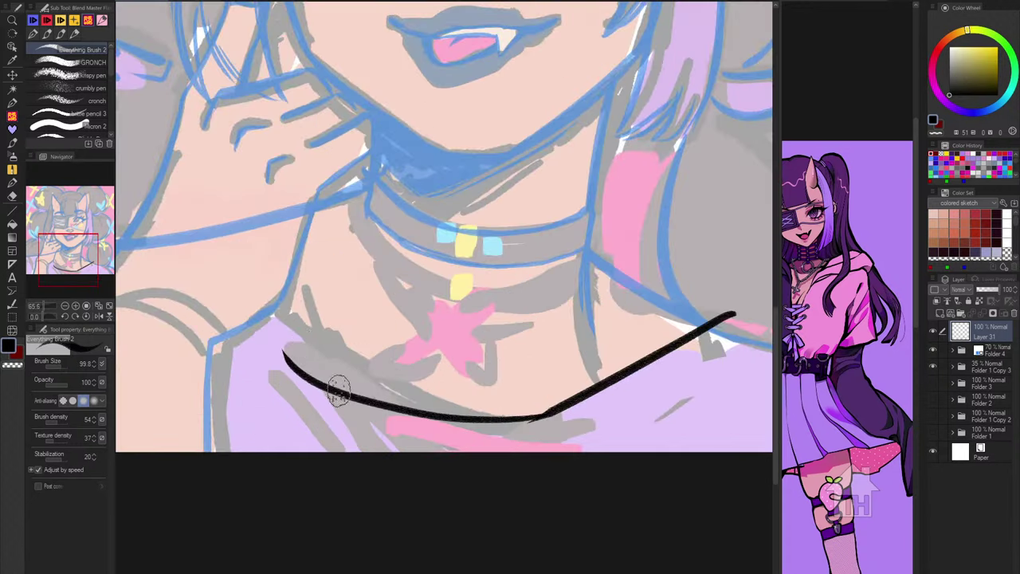
{"action": "left_click_drag", "start_coordinate": [282, 314], "coordinate": [500, 418]}
{"action": "key", "text": "ctrl+z"}
{"action": "mouse_move", "coordinate": [293, 320]}
{"action": "left_mouse_down"}
{"action": "mouse_move", "coordinate": [451, 417]}
{"action": "mouse_move", "coordinate": [558, 405]}
{"action": "left_mouse_up"}
{"action": "scroll", "coordinate": [572, 394], "scroll_direction": "down", "scroll_amount": 2}
{"action": "key", "text": "ctrl+z"}
{"action": "left_click_drag", "start_coordinate": [669, 378], "coordinate": [569, 417]}
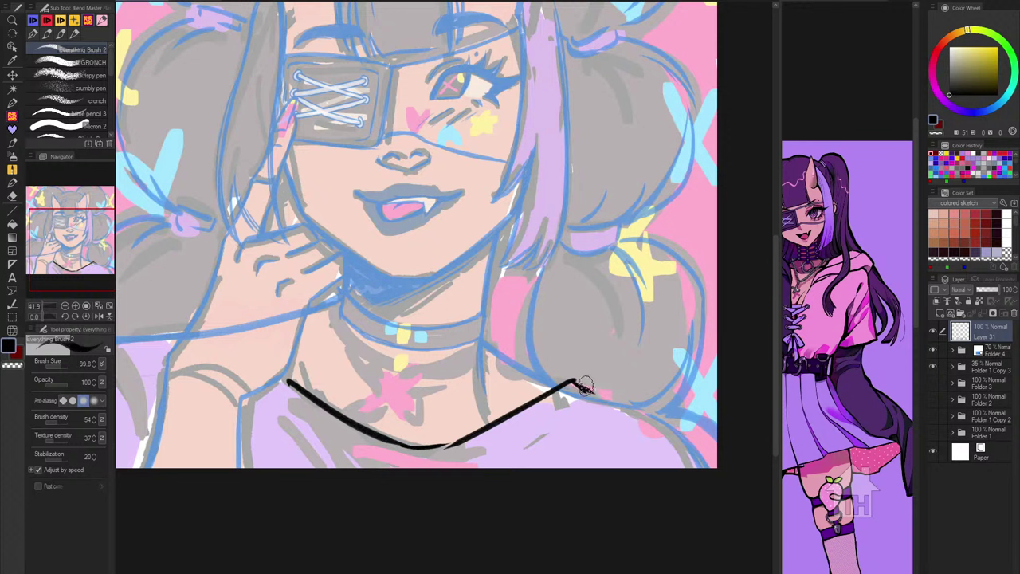
Step: Add a second line parallel to and below the neckline on both sides to suggest the collar band
{"action": "mouse_move", "coordinate": [573, 383]}
{"action": "left_mouse_down"}
{"action": "mouse_move", "coordinate": [591, 401]}
{"action": "mouse_move", "coordinate": [480, 459]}
{"action": "left_mouse_up"}
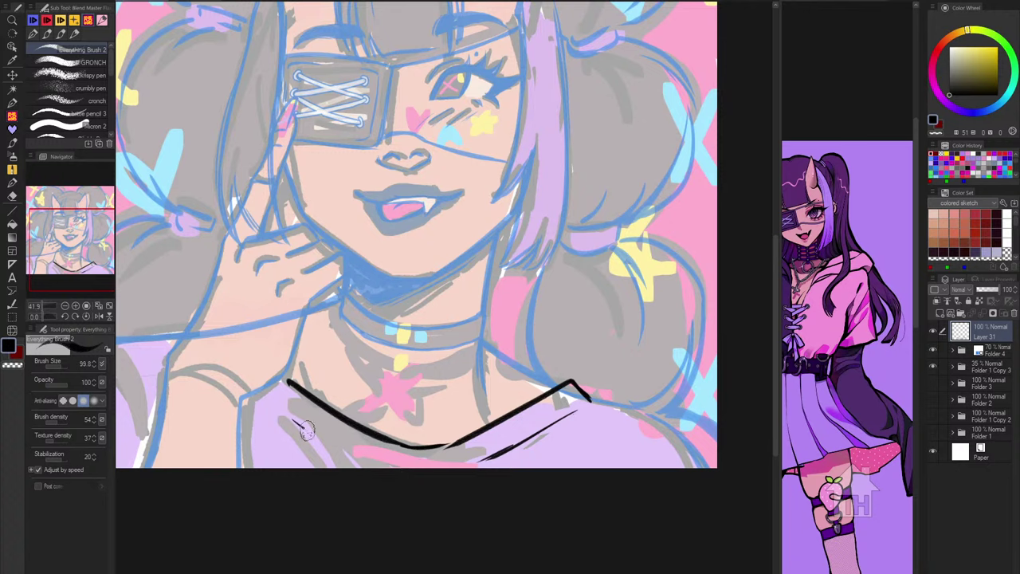
{"action": "mouse_move", "coordinate": [296, 421]}
{"action": "left_mouse_down"}
{"action": "mouse_move", "coordinate": [503, 470]}
{"action": "mouse_move", "coordinate": [330, 442]}
{"action": "left_mouse_up"}
{"action": "left_click_drag", "start_coordinate": [511, 446], "coordinate": [658, 437]}
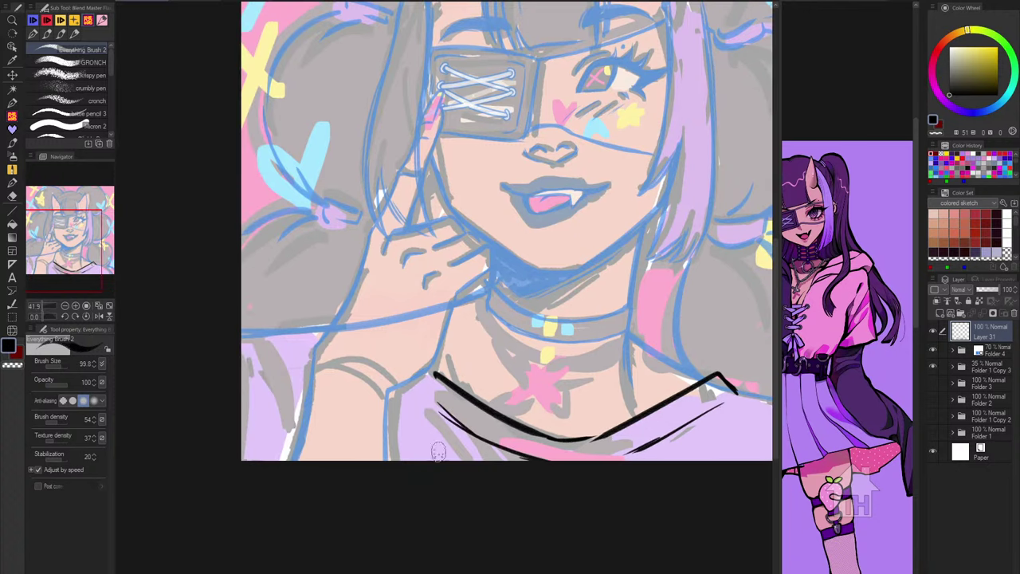
{"action": "mouse_move", "coordinate": [720, 373]}
{"action": "left_mouse_down"}
{"action": "mouse_move", "coordinate": [582, 363]}
{"action": "mouse_move", "coordinate": [642, 386]}
{"action": "mouse_move", "coordinate": [677, 417]}
{"action": "left_mouse_up"}
{"action": "scroll", "coordinate": [655, 449], "scroll_direction": "down", "scroll_amount": 2}
{"action": "key", "text": "ctrl+z"}
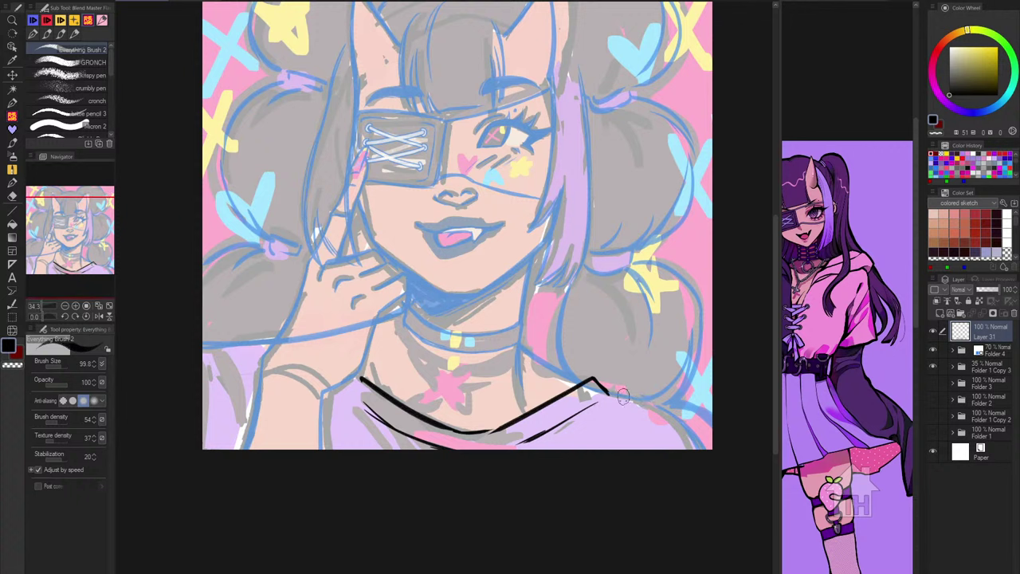
{"action": "left_click_drag", "start_coordinate": [610, 393], "coordinate": [716, 419]}
Step: Hide the coloured sketch in Folder 1 Copy 3, then erase and redraw the shoulder side of the neckline in a mirrored view
{"action": "left_click", "coordinate": [934, 366]}
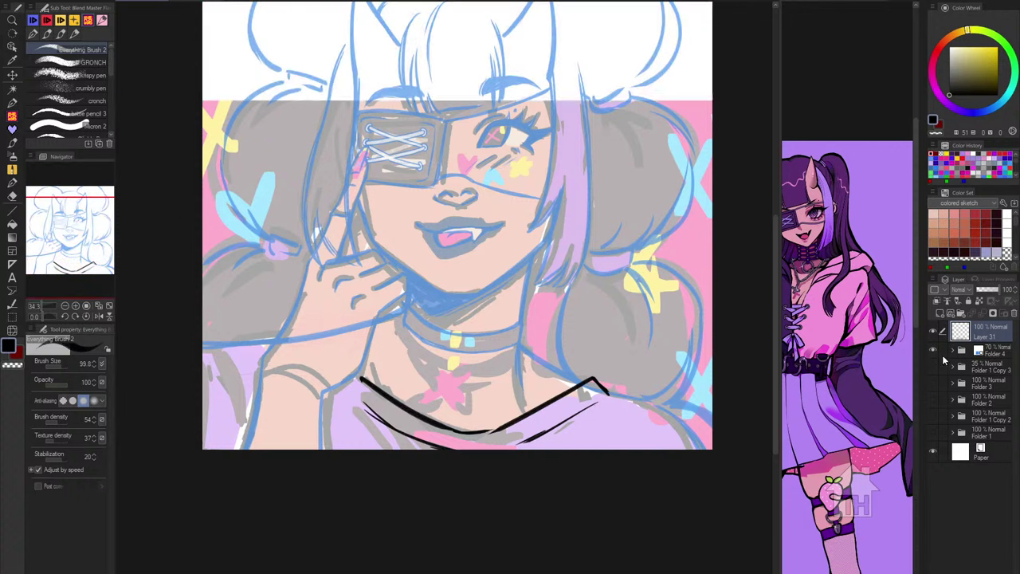
{"action": "key", "text": "h"}
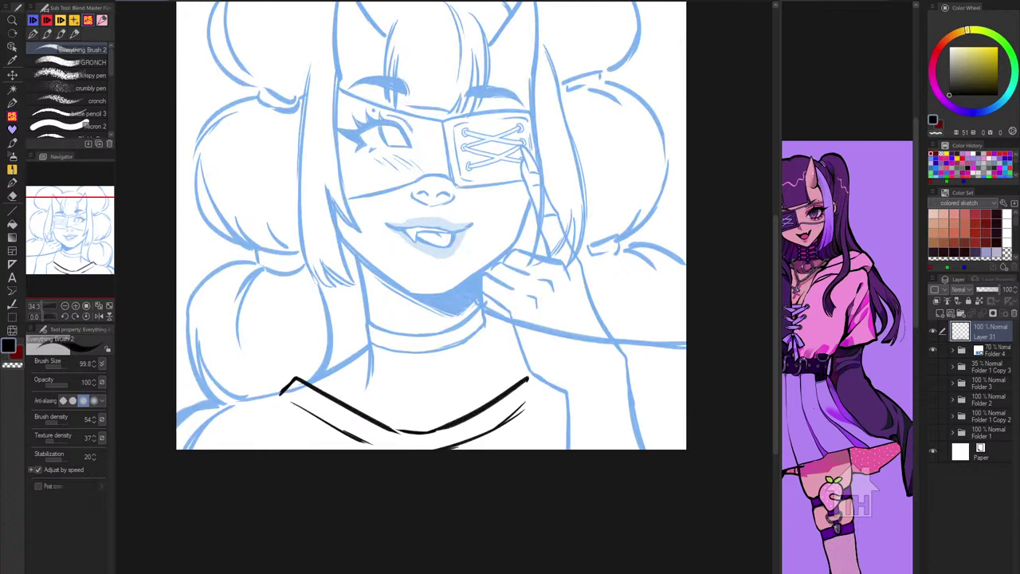
{"action": "left_click_drag", "start_coordinate": [391, 476], "coordinate": [442, 546]}
{"action": "scroll", "coordinate": [341, 469], "scroll_direction": "up", "scroll_amount": 3}
{"action": "key", "text": "c"}
{"action": "left_click_drag", "start_coordinate": [345, 436], "coordinate": [443, 500]}
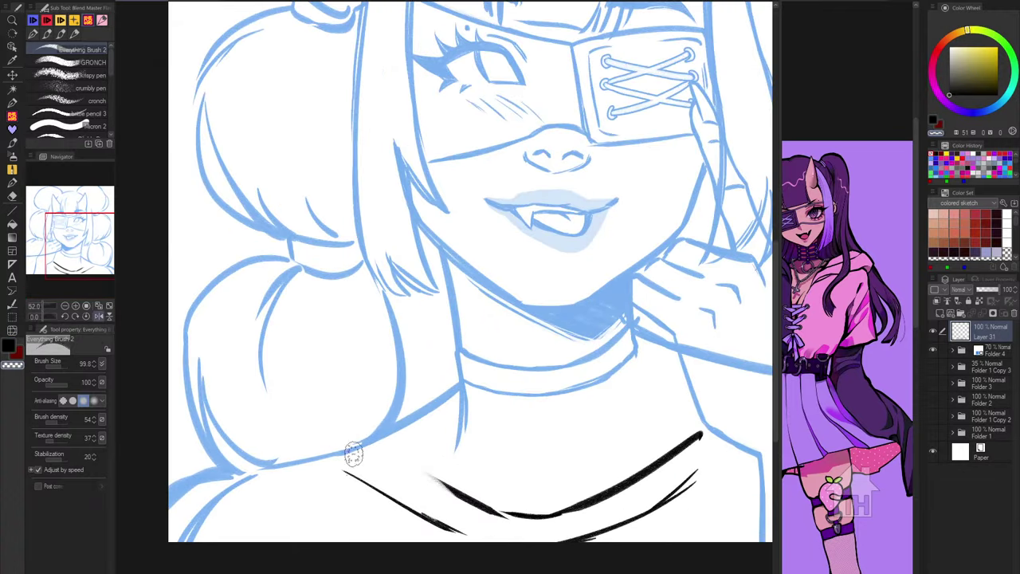
{"action": "left_click_drag", "start_coordinate": [348, 470], "coordinate": [456, 529]}
{"action": "key", "text": "c"}
{"action": "mouse_move", "coordinate": [386, 436]}
{"action": "left_mouse_down"}
{"action": "mouse_move", "coordinate": [476, 507]}
{"action": "mouse_move", "coordinate": [455, 488]}
{"action": "left_mouse_up"}
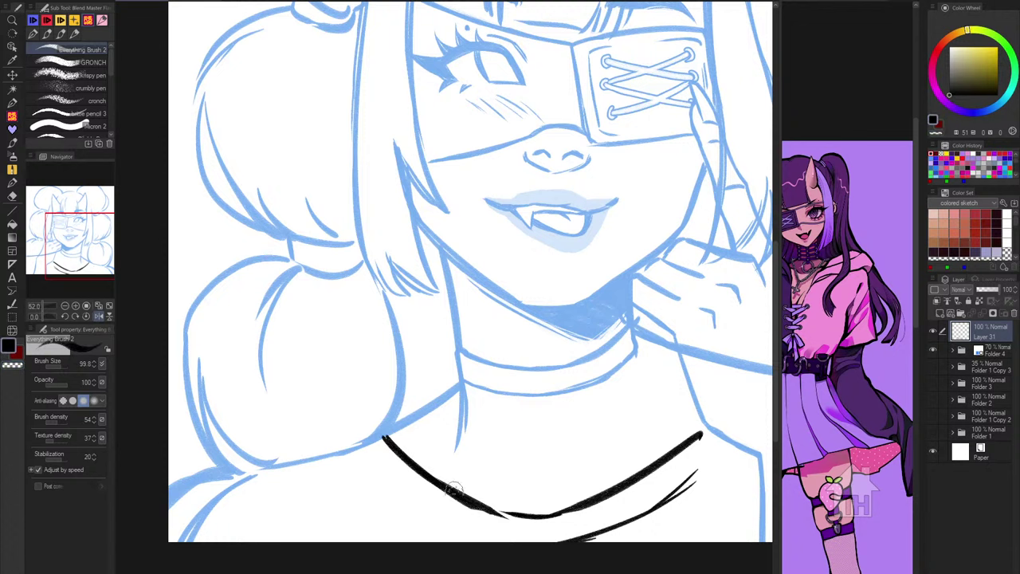
Step: Rework the collar band's shoulder end and redraw its lower edge, checking the unmirrored view
{"action": "mouse_move", "coordinate": [387, 428]}
{"action": "left_mouse_down"}
{"action": "mouse_move", "coordinate": [343, 449]}
{"action": "mouse_move", "coordinate": [438, 530]}
{"action": "left_mouse_up"}
{"action": "left_click_drag", "start_coordinate": [352, 457], "coordinate": [462, 537]}
{"action": "left_click_drag", "start_coordinate": [586, 500], "coordinate": [549, 548]}
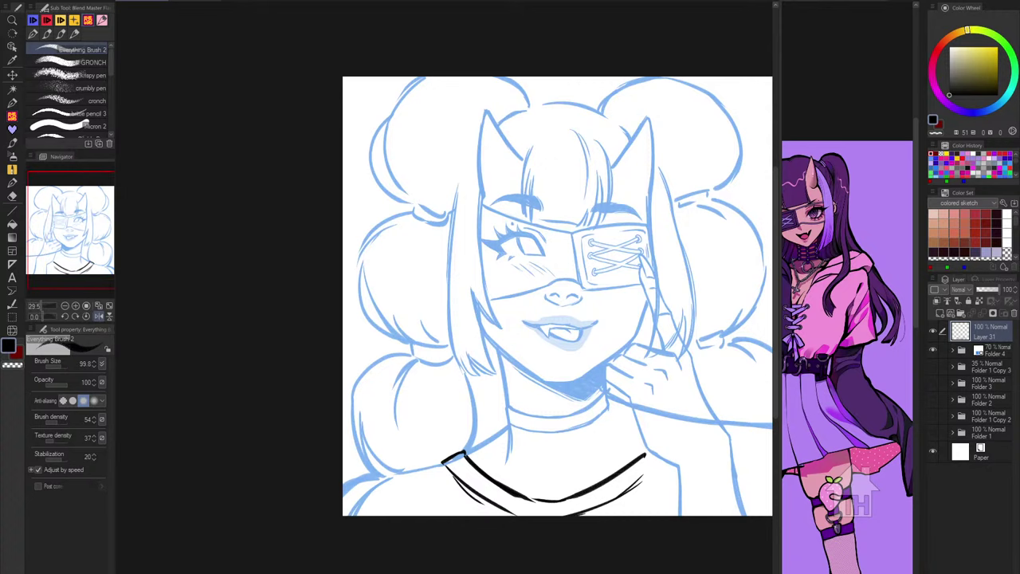
{"action": "key", "text": "h"}
{"action": "key", "text": "ctrl+z"}
{"action": "key", "text": "ctrl+z"}
{"action": "scroll", "coordinate": [432, 494], "scroll_direction": "up", "scroll_amount": 4}
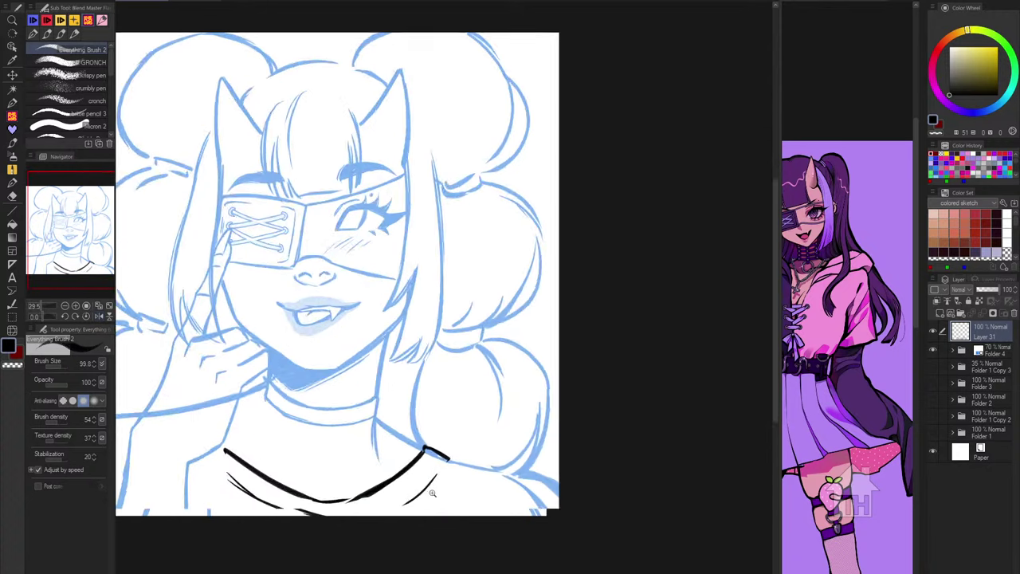
{"action": "mouse_move", "coordinate": [398, 508]}
{"action": "left_mouse_down"}
{"action": "mouse_move", "coordinate": [446, 457]}
{"action": "mouse_move", "coordinate": [384, 510]}
{"action": "left_mouse_up"}
{"action": "key", "text": "ctrl+z"}
{"action": "left_click_drag", "start_coordinate": [443, 466], "coordinate": [377, 520]}
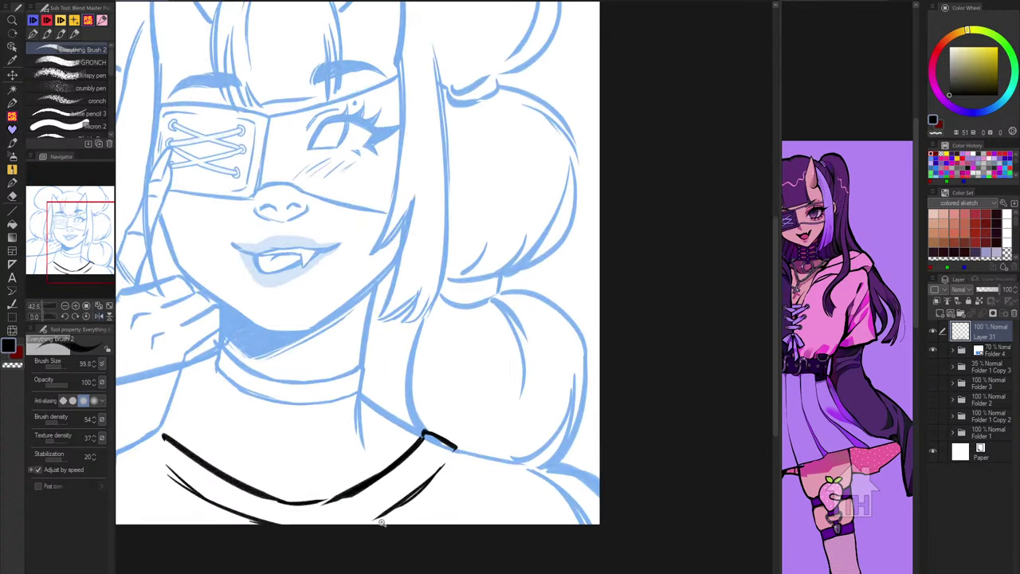
Step: Extend the neckline's end toward the raised arm in a mirrored view
{"action": "scroll", "coordinate": [383, 521], "scroll_direction": "down", "scroll_amount": 3}
{"action": "key", "text": "h"}
{"action": "scroll", "coordinate": [635, 461], "scroll_direction": "up", "scroll_amount": 2}
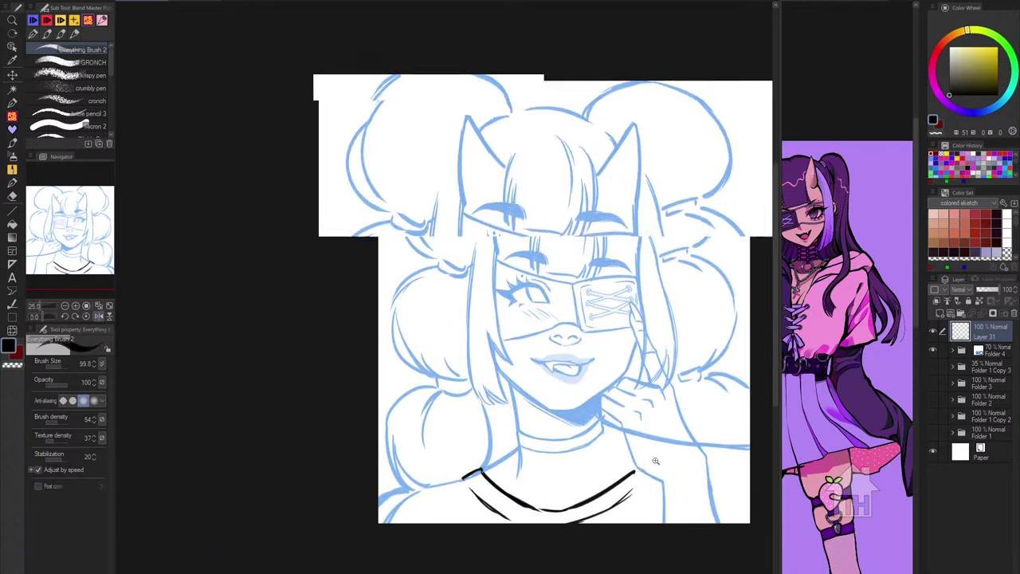
{"action": "left_click_drag", "start_coordinate": [637, 457], "coordinate": [584, 510]}
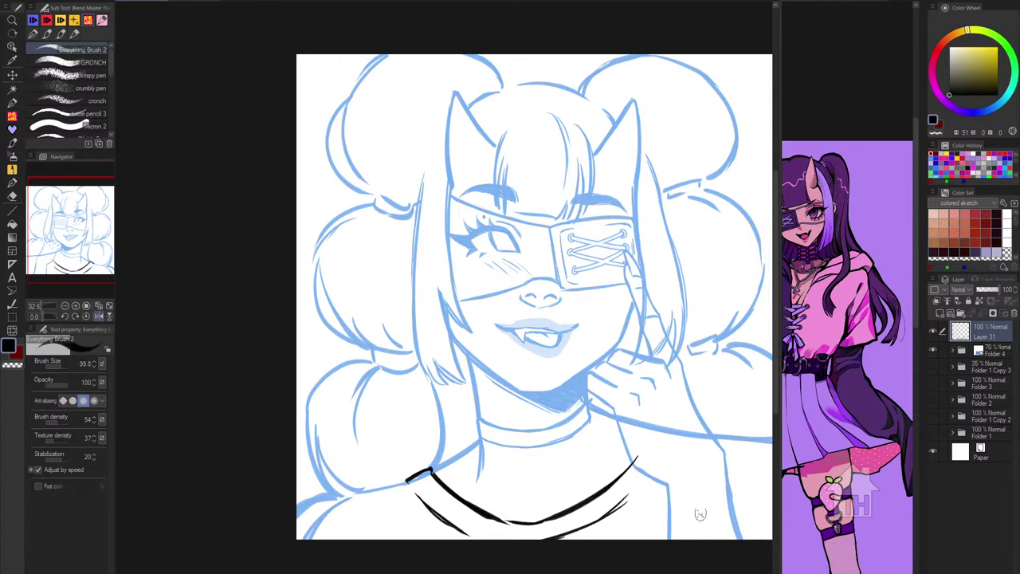
{"action": "left_click_drag", "start_coordinate": [720, 531], "coordinate": [528, 474]}
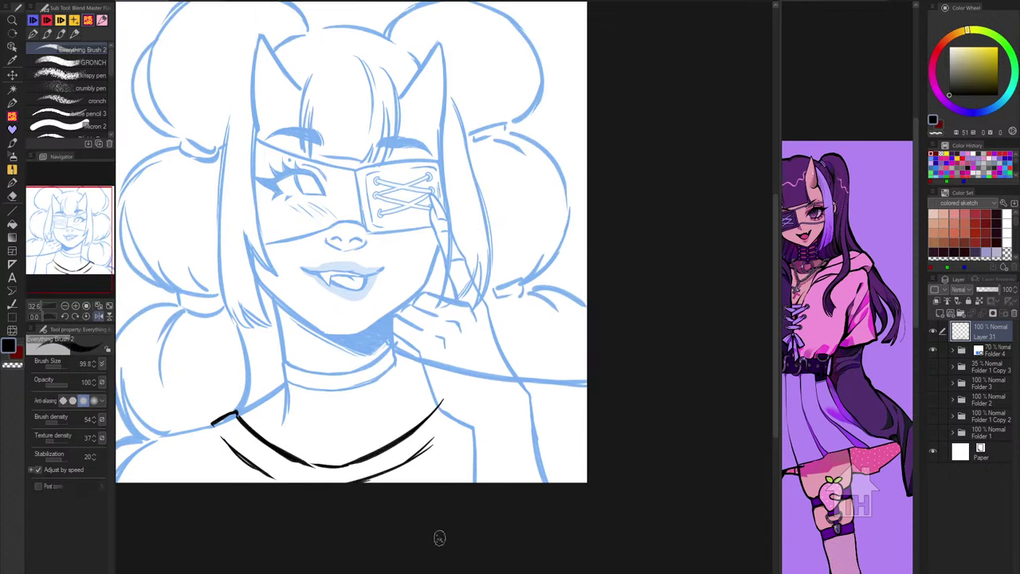
Step: Draw a short diagonal sleeve line from the canvas edge to the raised forearm
{"action": "left_click_drag", "start_coordinate": [591, 360], "coordinate": [466, 483]}
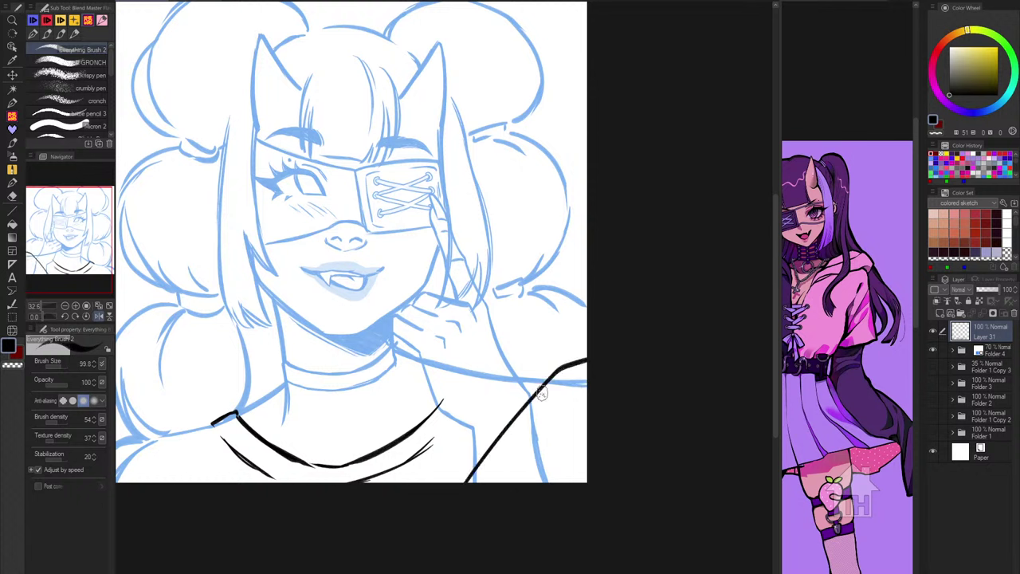
{"action": "key", "text": "ctrl+z"}
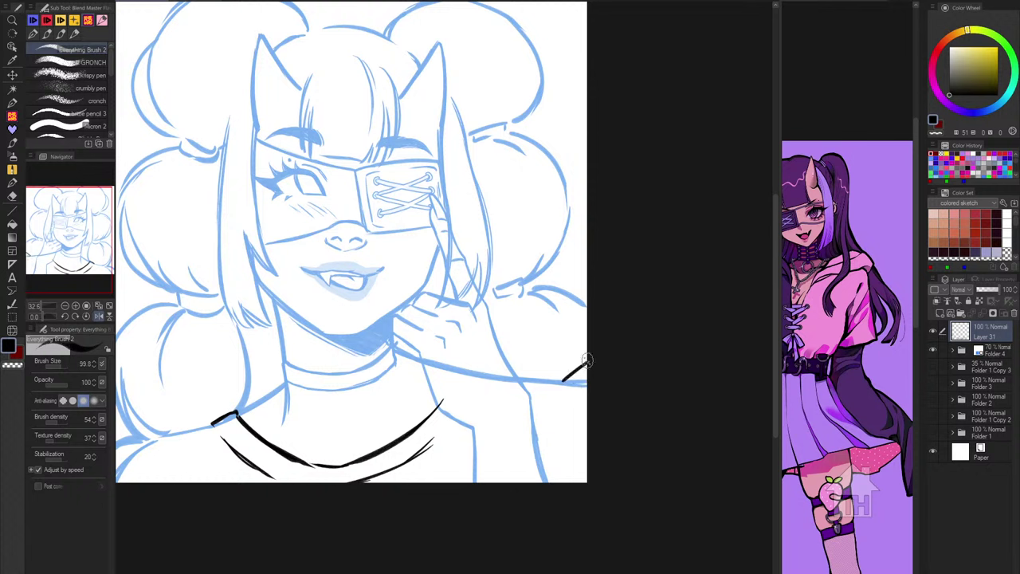
{"action": "left_click_drag", "start_coordinate": [590, 360], "coordinate": [527, 422]}
{"action": "mouse_move", "coordinate": [591, 361]}
{"action": "left_mouse_down"}
{"action": "mouse_move", "coordinate": [532, 414]}
{"action": "mouse_move", "coordinate": [608, 390]}
{"action": "left_mouse_up"}
{"action": "key", "text": "ctrl+z"}
{"action": "mouse_move", "coordinate": [479, 451]}
{"action": "left_mouse_down"}
{"action": "mouse_move", "coordinate": [447, 504]}
{"action": "mouse_move", "coordinate": [485, 449]}
{"action": "mouse_move", "coordinate": [450, 499]}
{"action": "left_mouse_up"}
{"action": "left_click_drag", "start_coordinate": [546, 442], "coordinate": [621, 385]}
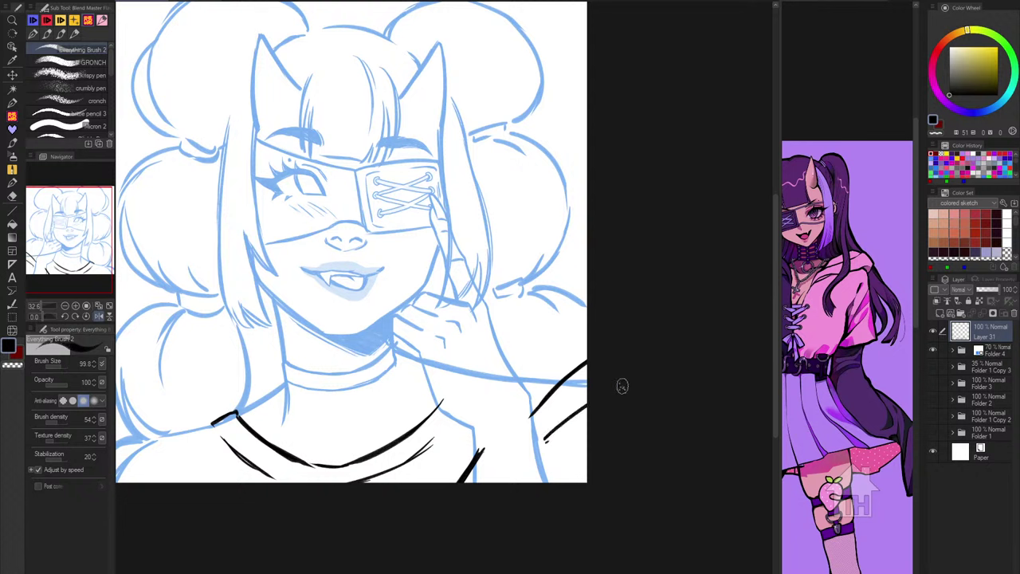
{"action": "key", "text": "ctrl+z"}
{"action": "key", "text": "ctrl+z"}
{"action": "key", "text": "ctrl+z"}
{"action": "key", "text": "ctrl+z"}
{"action": "key", "text": "ctrl+z"}
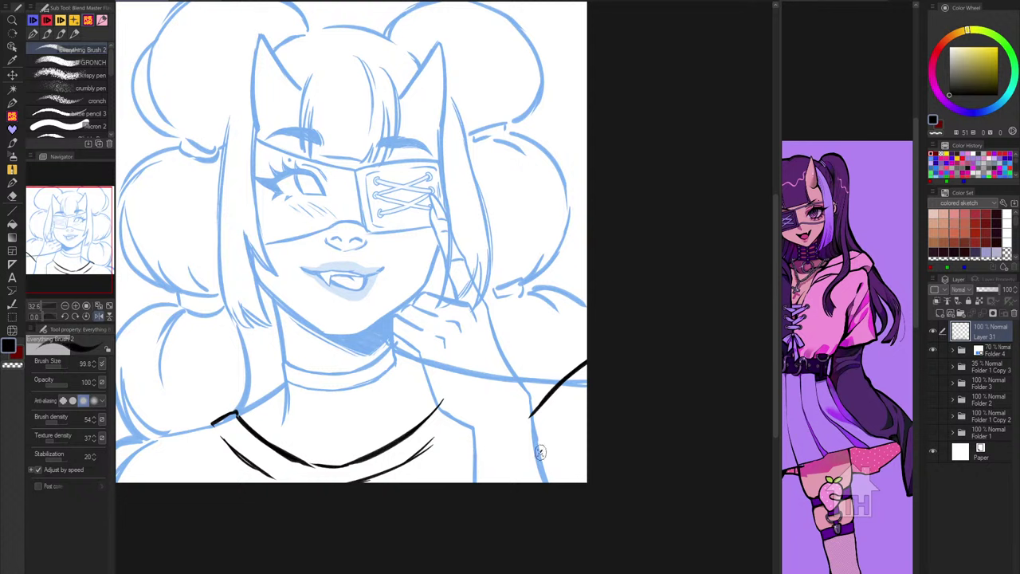
Step: Add a second diagonal sleeve line below the first beside the raised forearm
{"action": "mouse_move", "coordinate": [540, 452]}
{"action": "left_mouse_down"}
{"action": "mouse_move", "coordinate": [601, 410]}
{"action": "mouse_move", "coordinate": [549, 436]}
{"action": "mouse_move", "coordinate": [569, 441]}
{"action": "mouse_move", "coordinate": [573, 414]}
{"action": "left_mouse_up"}
{"action": "key", "text": "ctrl+z"}
{"action": "left_click_drag", "start_coordinate": [519, 471], "coordinate": [603, 483]}
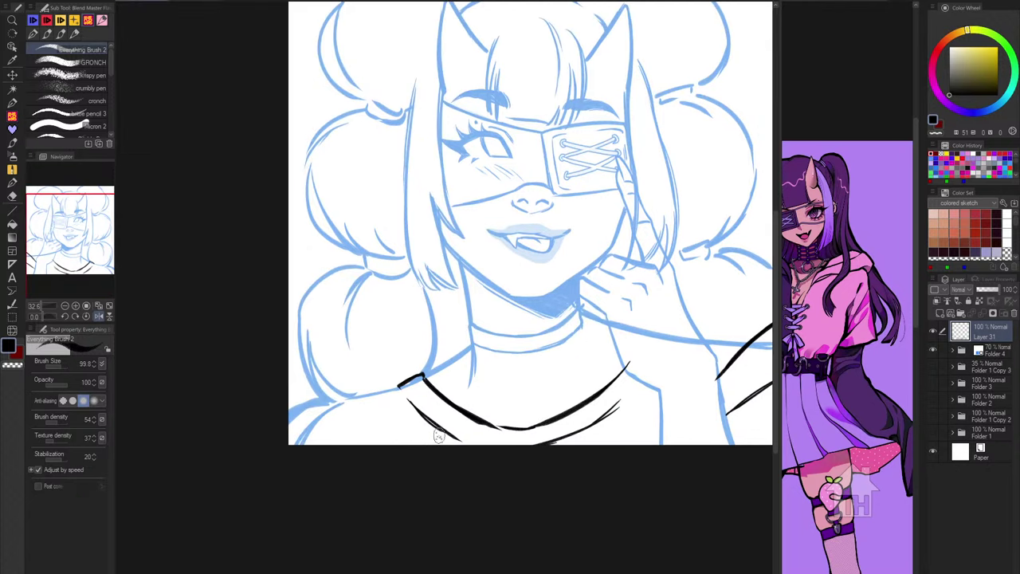
Step: Draw the shoulder line from the collar's outer end to the canvas edge and check it in both view orientations
{"action": "mouse_move", "coordinate": [392, 388]}
{"action": "left_mouse_down"}
{"action": "mouse_move", "coordinate": [299, 416]}
{"action": "mouse_move", "coordinate": [255, 484]}
{"action": "left_mouse_up"}
{"action": "key", "text": "h"}
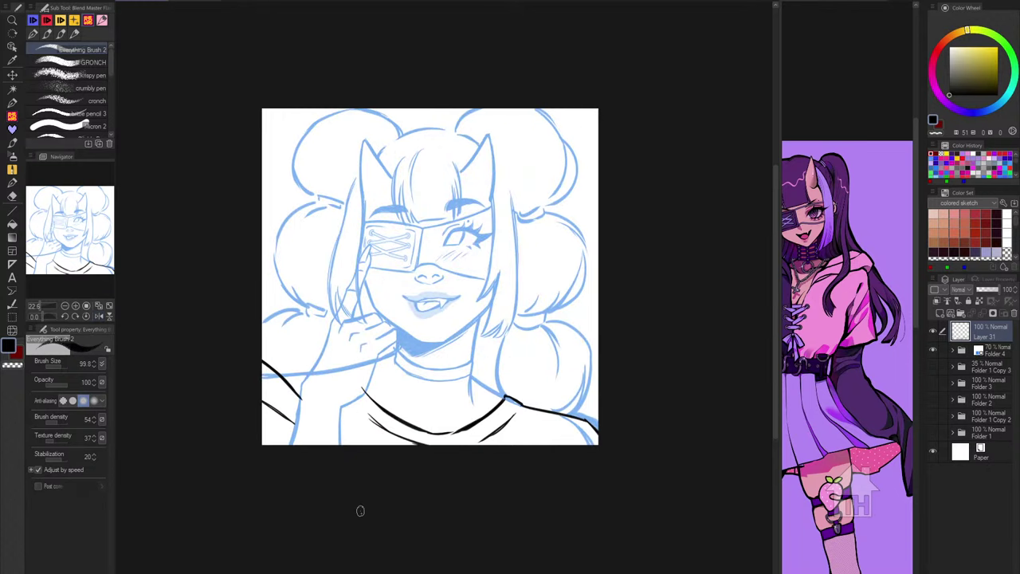
{"action": "scroll", "coordinate": [606, 441], "scroll_direction": "up", "scroll_amount": 3}
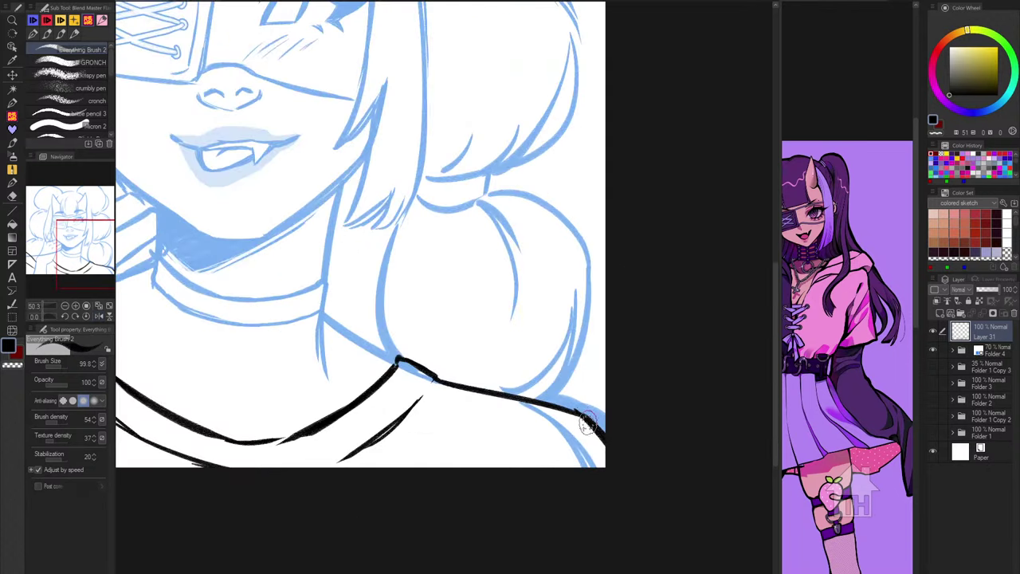
{"action": "scroll", "coordinate": [619, 421], "scroll_direction": "down", "scroll_amount": 2}
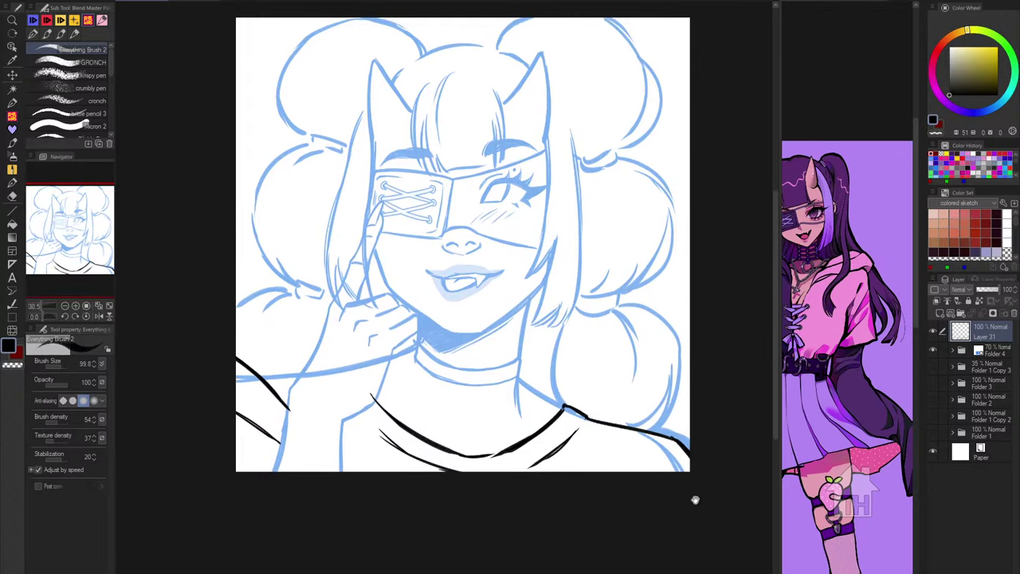
{"action": "key", "text": "h"}
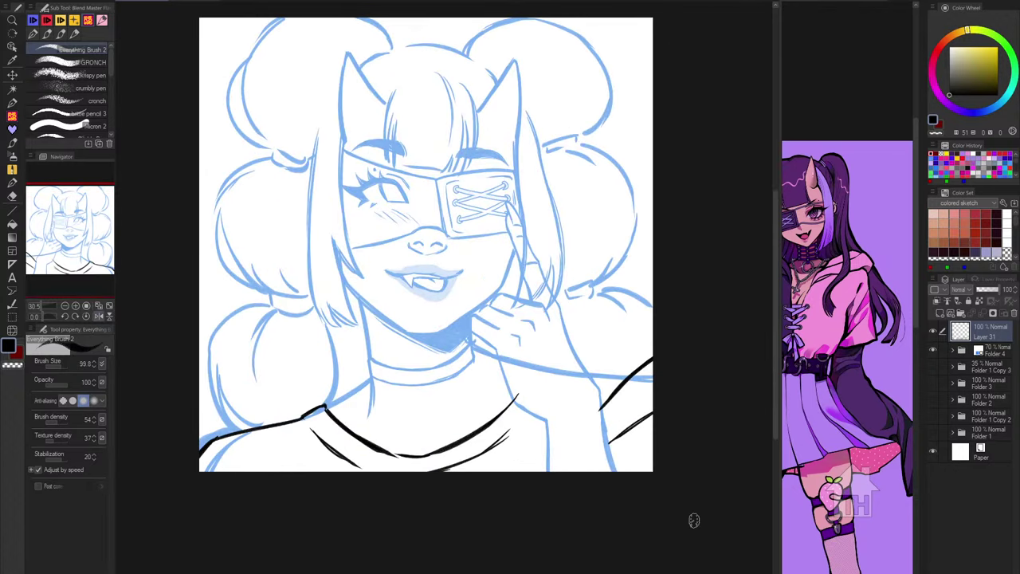
Step: Show the coloured sketch in Folder 1 Copy 3 and draw a curved necklace line below the choker
{"action": "left_click", "coordinate": [934, 367]}
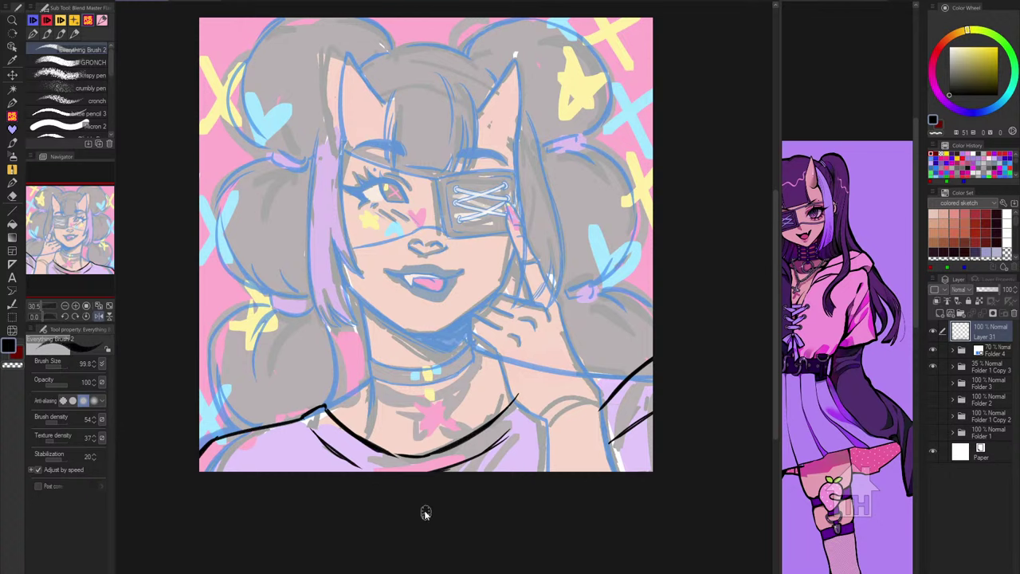
{"action": "left_click_drag", "start_coordinate": [418, 523], "coordinate": [436, 494]}
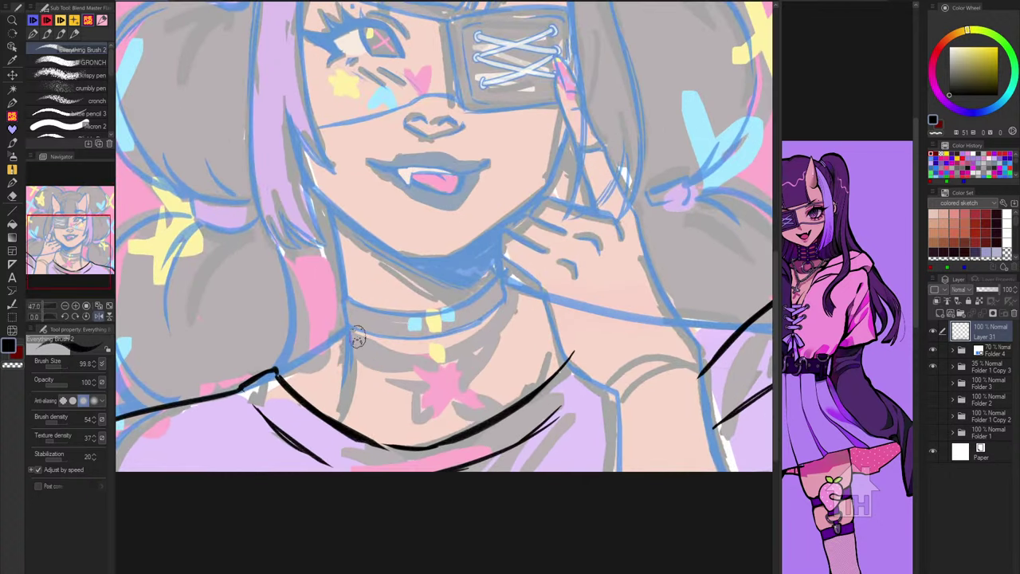
{"action": "mouse_move", "coordinate": [350, 327]}
{"action": "left_mouse_down"}
{"action": "mouse_move", "coordinate": [388, 350]}
{"action": "mouse_move", "coordinate": [461, 351]}
{"action": "left_mouse_up"}
{"action": "left_click_drag", "start_coordinate": [511, 293], "coordinate": [470, 345]}
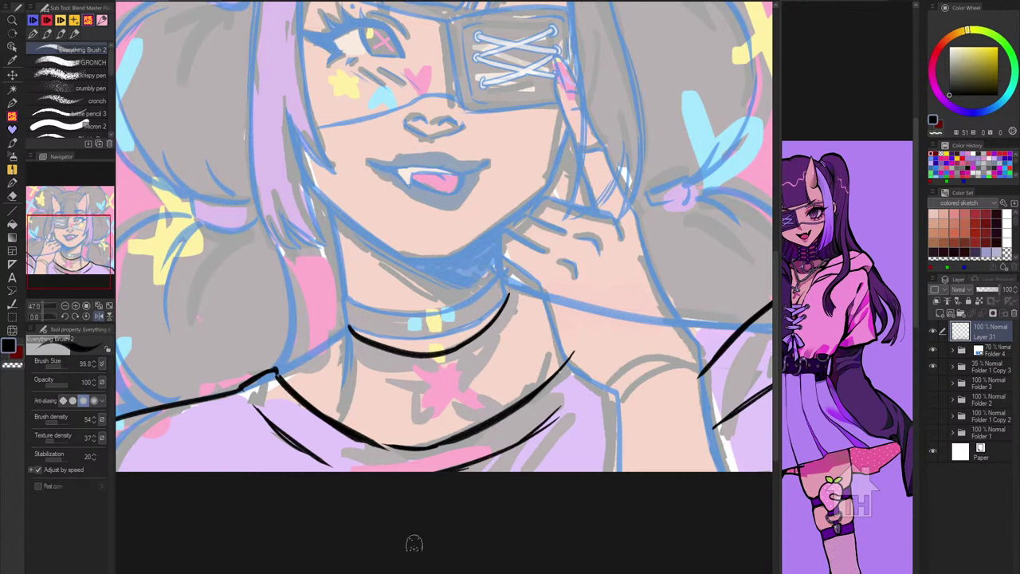
{"action": "scroll", "coordinate": [456, 383], "scroll_direction": "up", "scroll_amount": 3}
{"action": "mouse_move", "coordinate": [481, 338]}
{"action": "left_mouse_down"}
{"action": "mouse_move", "coordinate": [410, 437]}
{"action": "mouse_move", "coordinate": [430, 437]}
{"action": "left_mouse_up"}
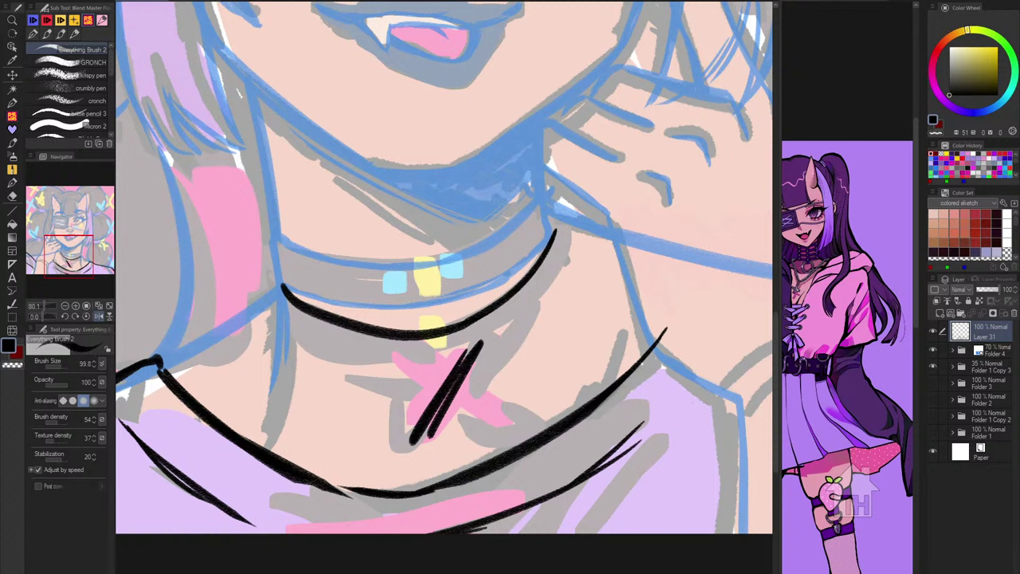
{"action": "key", "text": "ctrl+z"}
{"action": "key", "text": "ctrl+z"}
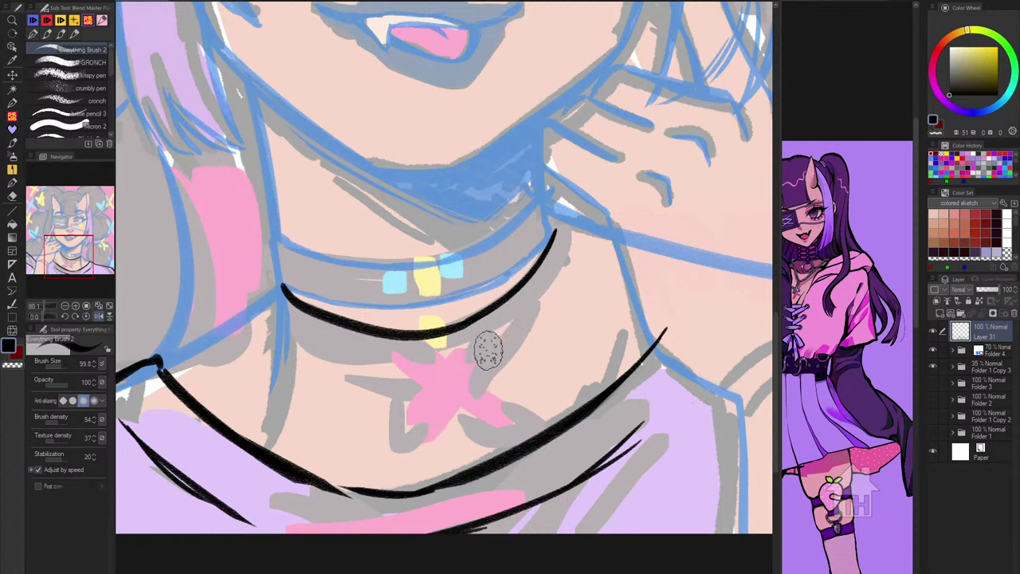
{"action": "left_click_drag", "start_coordinate": [484, 346], "coordinate": [427, 405]}
{"action": "key", "text": "ctrl+z"}
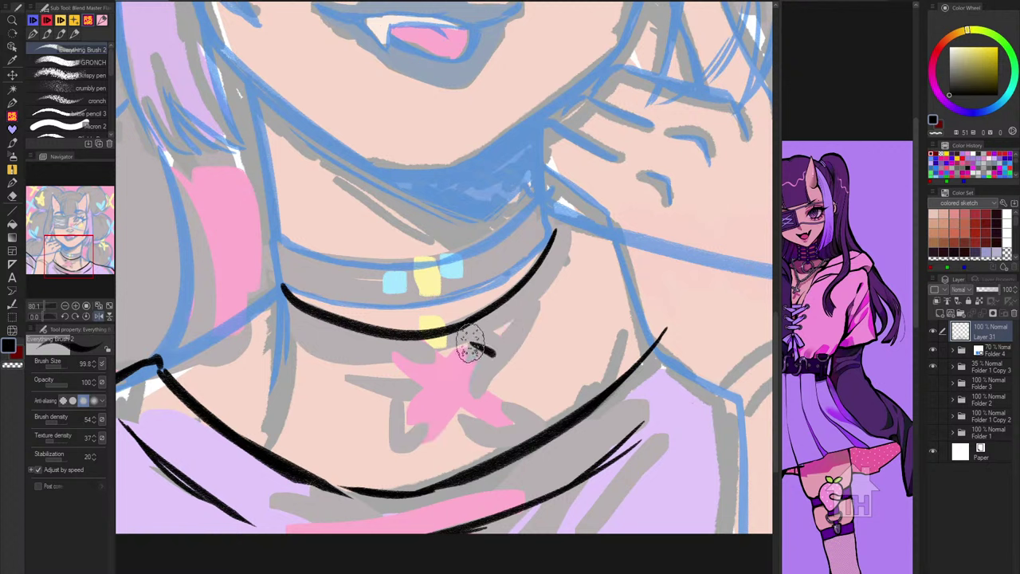
{"action": "mouse_move", "coordinate": [470, 344]}
{"action": "left_mouse_down"}
{"action": "mouse_move", "coordinate": [404, 434]}
{"action": "mouse_move", "coordinate": [420, 450]}
{"action": "mouse_move", "coordinate": [483, 368]}
{"action": "left_mouse_up"}
{"action": "key", "text": "ctrl+z"}
{"action": "key", "text": "ctrl+z"}
{"action": "key", "text": "ctrl+z"}
Step: Outline the first slanted bar of the crossed pendant over the pink shape below the necklace line
{"action": "mouse_move", "coordinate": [468, 346]}
{"action": "left_mouse_down"}
{"action": "mouse_move", "coordinate": [412, 416]}
{"action": "mouse_move", "coordinate": [423, 438]}
{"action": "left_mouse_up"}
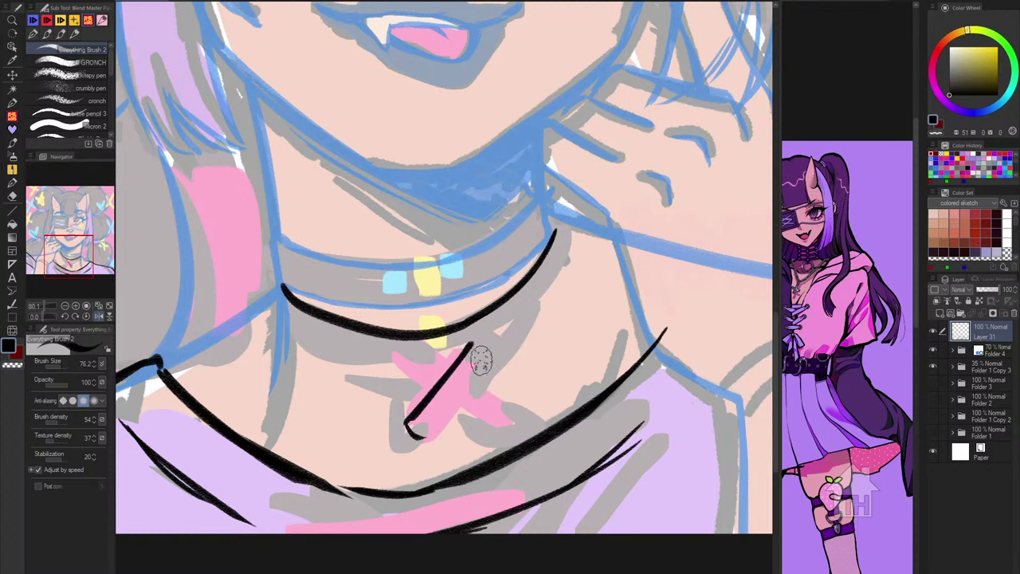
{"action": "mouse_move", "coordinate": [473, 344]}
{"action": "left_mouse_down"}
{"action": "mouse_move", "coordinate": [490, 348]}
{"action": "mouse_move", "coordinate": [428, 439]}
{"action": "left_mouse_up"}
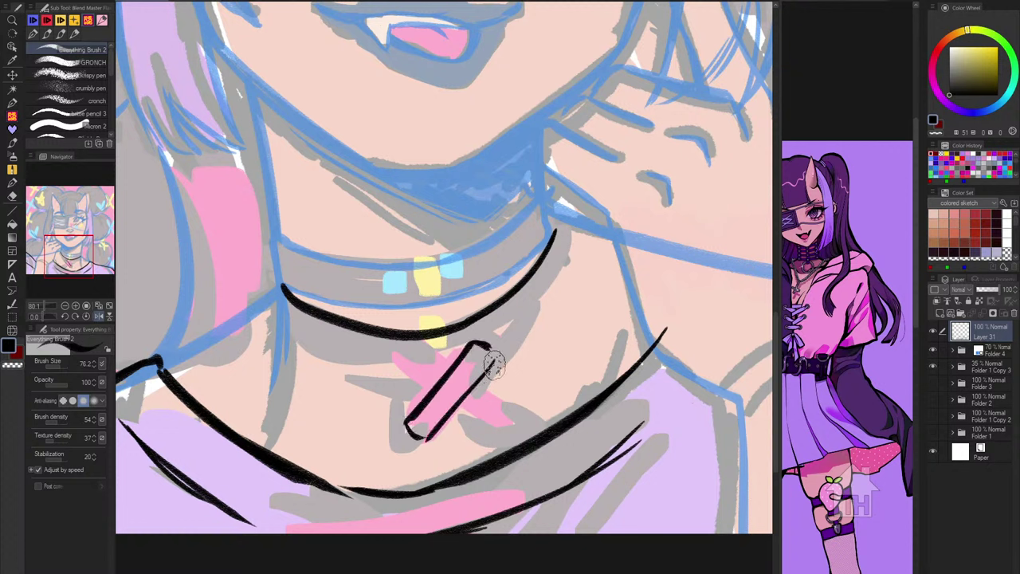
{"action": "left_click_drag", "start_coordinate": [465, 401], "coordinate": [431, 437]}
Step: Outline the second slanted bar crossing behind the first to form an X-shaped pendant, redoing its edges and closing its ends
{"action": "left_click_drag", "start_coordinate": [394, 358], "coordinate": [429, 388]}
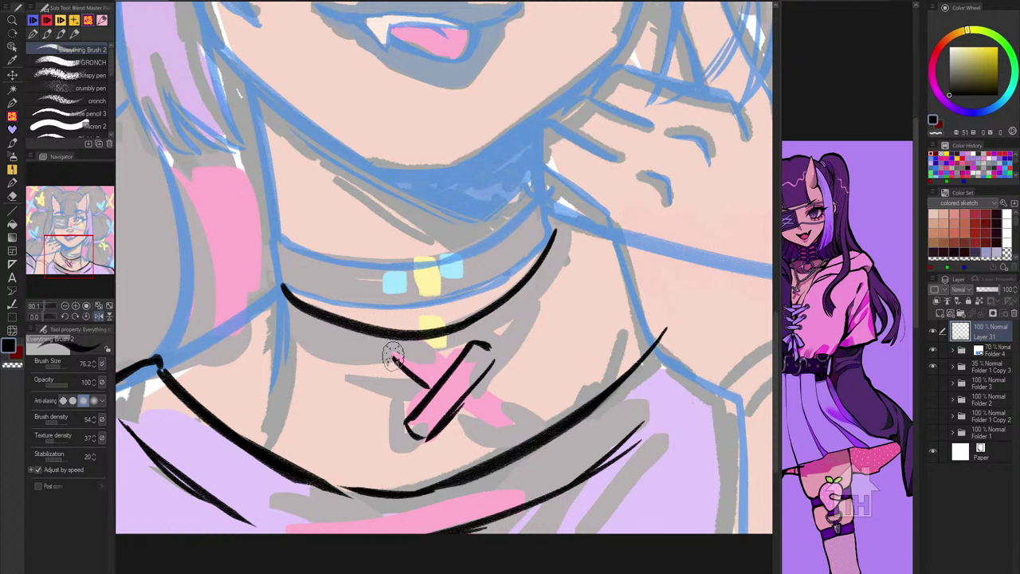
{"action": "mouse_move", "coordinate": [394, 357]}
{"action": "left_mouse_down"}
{"action": "mouse_move", "coordinate": [407, 344]}
{"action": "mouse_move", "coordinate": [445, 363]}
{"action": "mouse_move", "coordinate": [434, 390]}
{"action": "mouse_move", "coordinate": [488, 424]}
{"action": "left_mouse_up"}
{"action": "key", "text": "ctrl+z"}
{"action": "key", "text": "ctrl+z"}
{"action": "key", "text": "ctrl+z"}
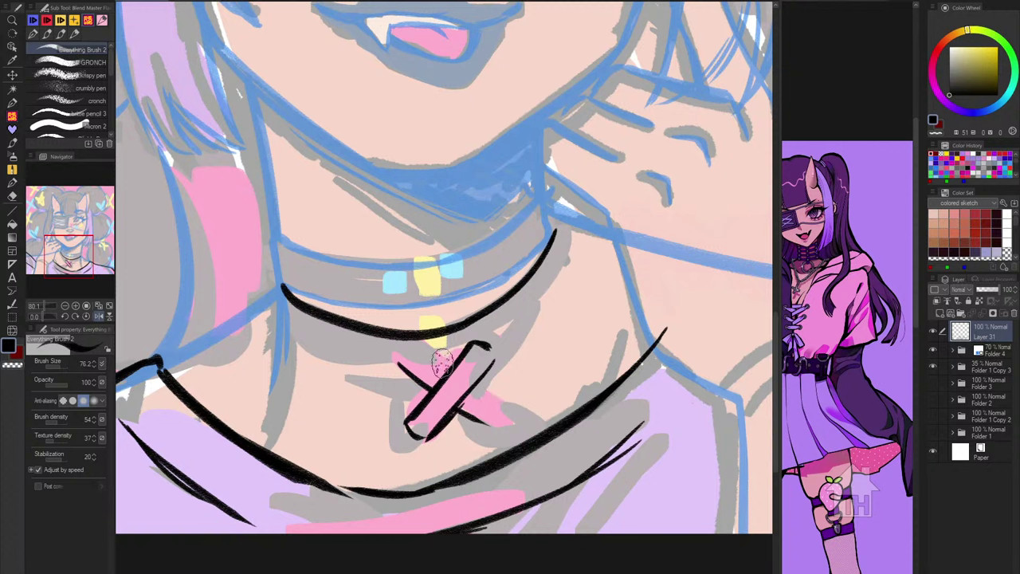
{"action": "left_click_drag", "start_coordinate": [423, 349], "coordinate": [504, 404]}
{"action": "mouse_move", "coordinate": [402, 367]}
{"action": "left_mouse_down"}
{"action": "mouse_move", "coordinate": [423, 349]}
{"action": "mouse_move", "coordinate": [403, 382]}
{"action": "mouse_move", "coordinate": [404, 359]}
{"action": "left_mouse_up"}
{"action": "key", "text": "c"}
{"action": "key", "text": "c"}
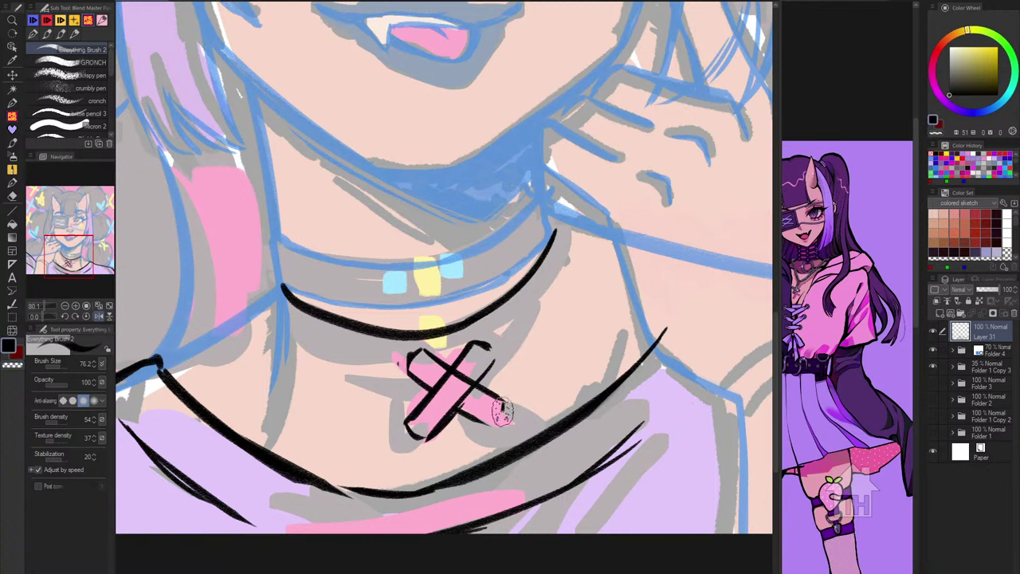
{"action": "mouse_move", "coordinate": [503, 404]}
{"action": "left_mouse_down"}
{"action": "mouse_move", "coordinate": [483, 426]}
{"action": "mouse_move", "coordinate": [491, 416]}
{"action": "mouse_move", "coordinate": [469, 431]}
{"action": "mouse_move", "coordinate": [487, 422]}
{"action": "mouse_move", "coordinate": [458, 432]}
{"action": "left_mouse_up"}
Step: Erase the overlapping lines inside the crossed pendant, close the front bar's end and add inner detail, checking it in mirrored view
{"action": "key", "text": "h"}
{"action": "key", "text": "c"}
{"action": "key", "text": "c"}
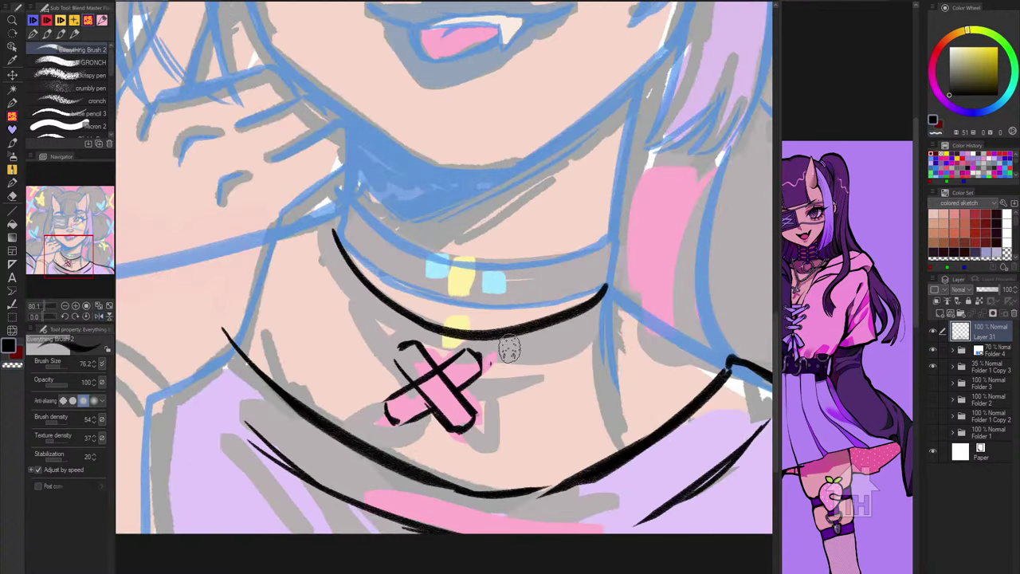
{"action": "key", "text": "c"}
{"action": "mouse_move", "coordinate": [434, 383]}
{"action": "left_mouse_down"}
{"action": "mouse_move", "coordinate": [427, 367]}
{"action": "mouse_move", "coordinate": [430, 377]}
{"action": "left_mouse_up"}
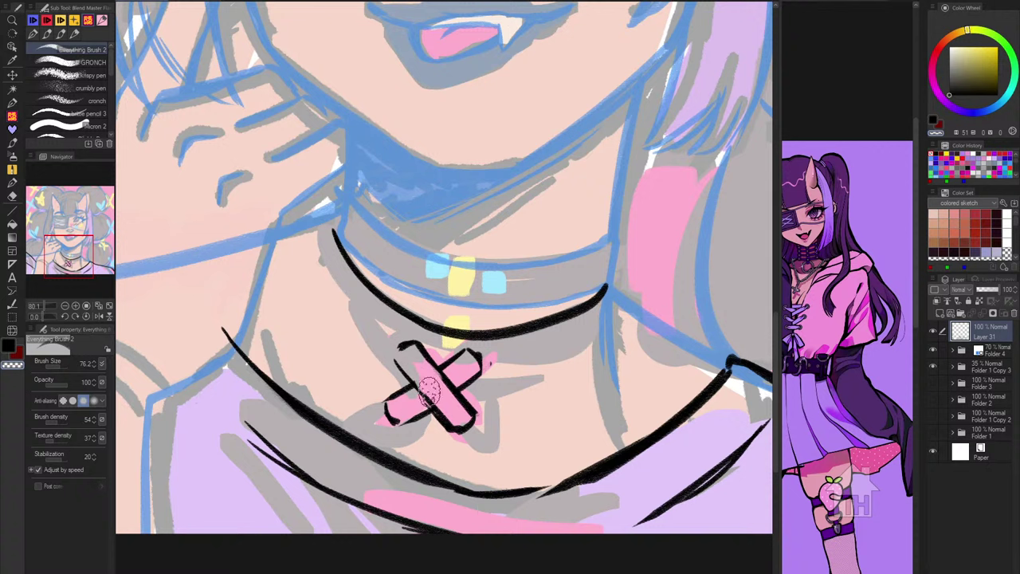
{"action": "key", "text": "c"}
{"action": "key", "text": "h"}
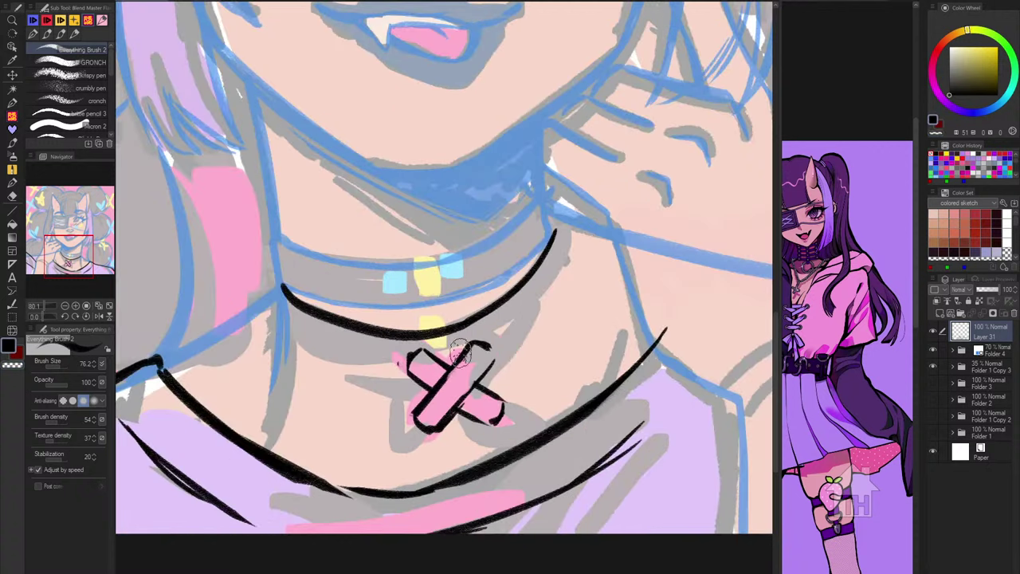
{"action": "key", "text": "c"}
{"action": "mouse_move", "coordinate": [448, 373]}
{"action": "left_mouse_down"}
{"action": "mouse_move", "coordinate": [490, 345]}
{"action": "mouse_move", "coordinate": [495, 361]}
{"action": "mouse_move", "coordinate": [469, 384]}
{"action": "left_mouse_up"}
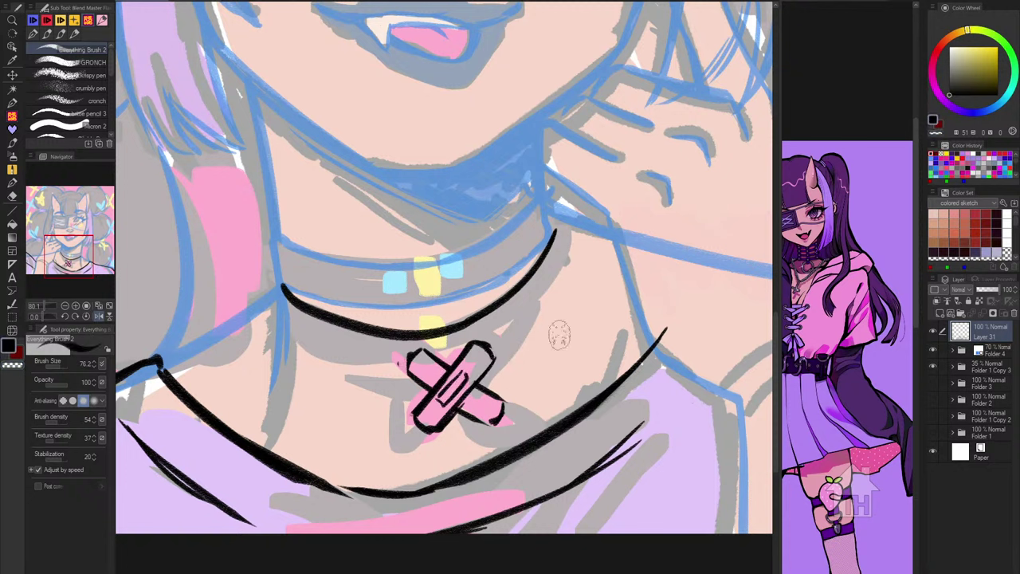
{"action": "scroll", "coordinate": [561, 429], "scroll_direction": "down", "scroll_amount": 5}
{"action": "scroll", "coordinate": [561, 429], "scroll_direction": "down", "scroll_amount": 1}
{"action": "scroll", "coordinate": [570, 417], "scroll_direction": "up", "scroll_amount": 5}
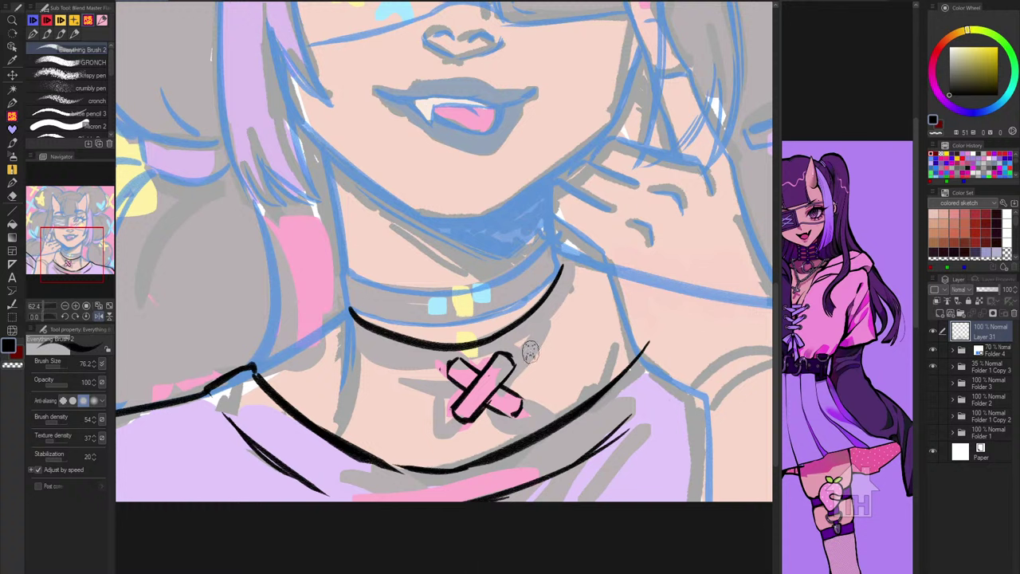
{"action": "mouse_move", "coordinate": [562, 296]}
{"action": "left_mouse_down"}
{"action": "mouse_move", "coordinate": [514, 385]}
{"action": "mouse_move", "coordinate": [532, 416]}
{"action": "left_mouse_up"}
{"action": "key", "text": "ctrl+z"}
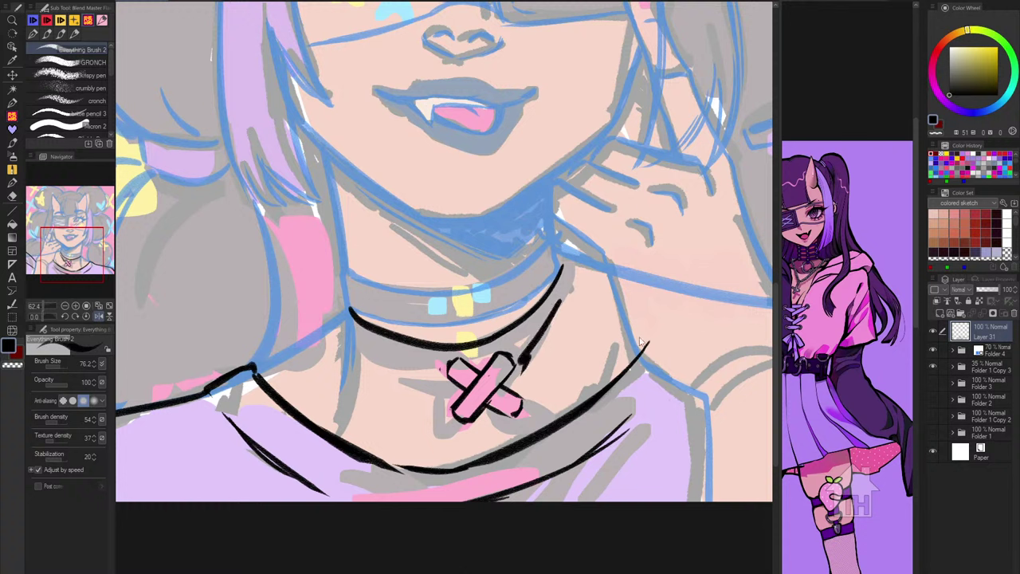
{"action": "key", "text": "ctrl+z"}
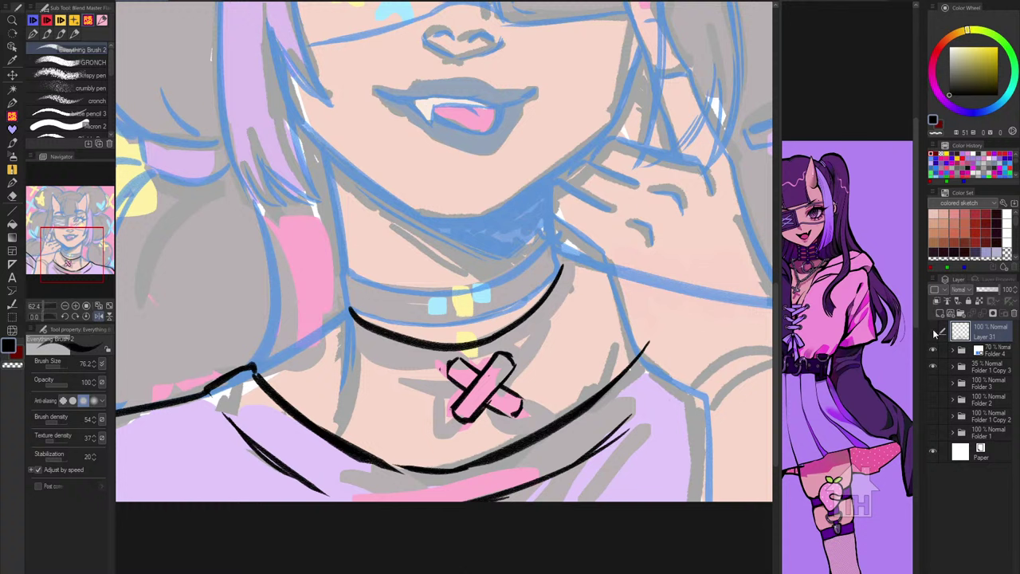
Step: Compare with the coloured sketch alone, restore Folder 4 and Layer 31, and draw a small connector between necklace and pendant
{"action": "left_click", "coordinate": [934, 333]}
{"action": "left_click", "coordinate": [935, 350]}
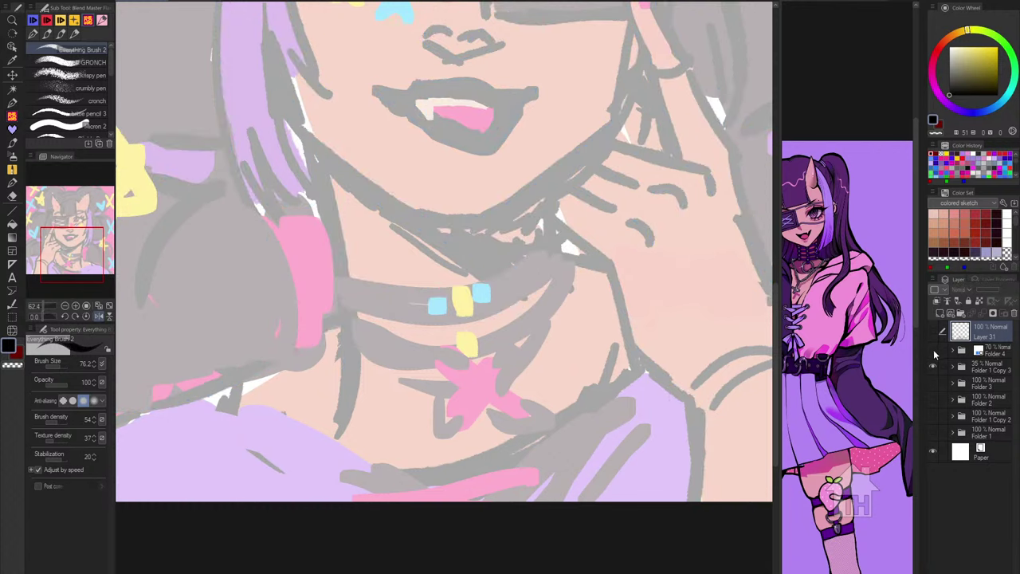
{"action": "left_click", "coordinate": [934, 350]}
{"action": "left_click", "coordinate": [934, 334]}
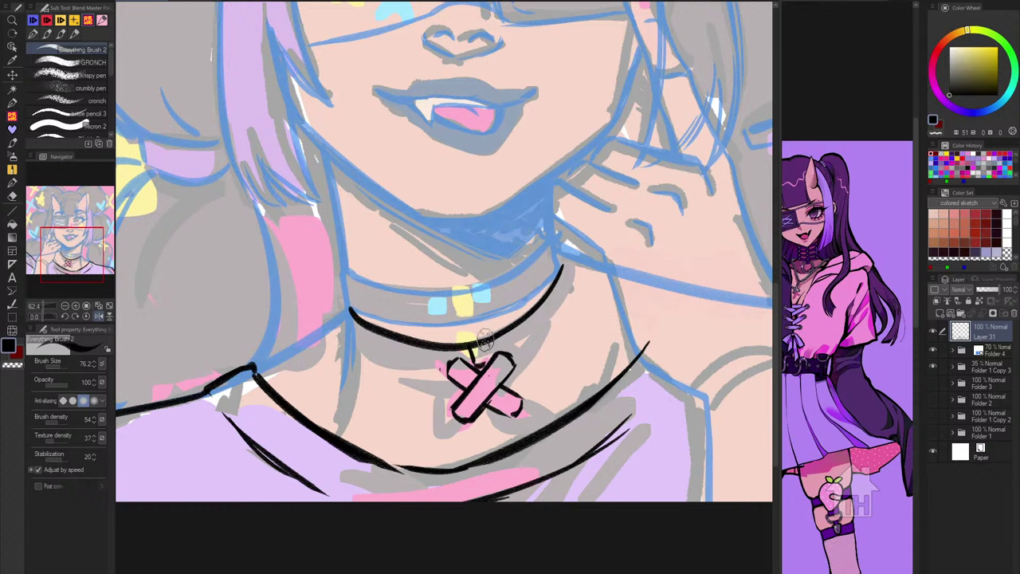
{"action": "key", "text": "c"}
{"action": "mouse_move", "coordinate": [480, 347]}
{"action": "left_mouse_down"}
{"action": "mouse_move", "coordinate": [469, 348]}
{"action": "mouse_move", "coordinate": [485, 344]}
{"action": "mouse_move", "coordinate": [476, 360]}
{"action": "left_mouse_up"}
{"action": "key", "text": "c"}
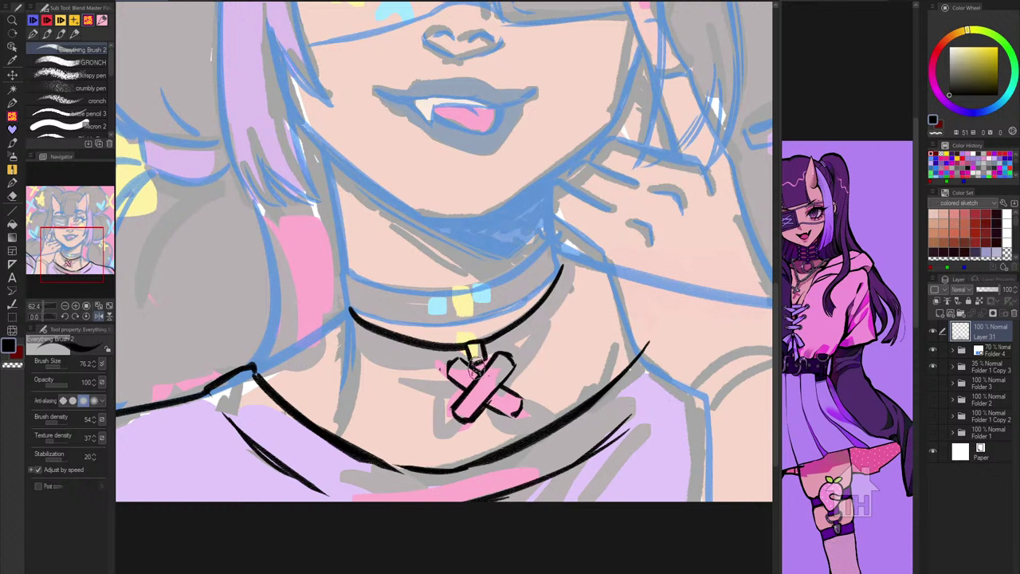
{"action": "key", "text": "ctrl+x"}
{"action": "key", "text": "Escape"}
{"action": "key", "text": "ctrl+z"}
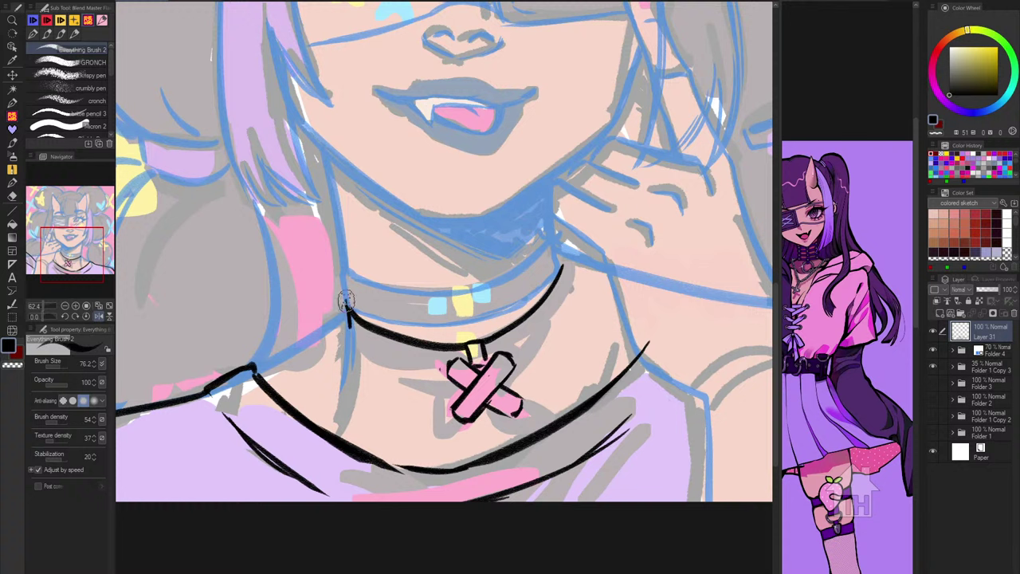
Step: Draw the lower edge of the necklace band below its first line on both sides of the pendant and join its outer ends
{"action": "mouse_move", "coordinate": [346, 300]}
{"action": "left_mouse_down"}
{"action": "mouse_move", "coordinate": [351, 325]}
{"action": "mouse_move", "coordinate": [437, 367]}
{"action": "left_mouse_up"}
{"action": "left_click_drag", "start_coordinate": [350, 326], "coordinate": [388, 354]}
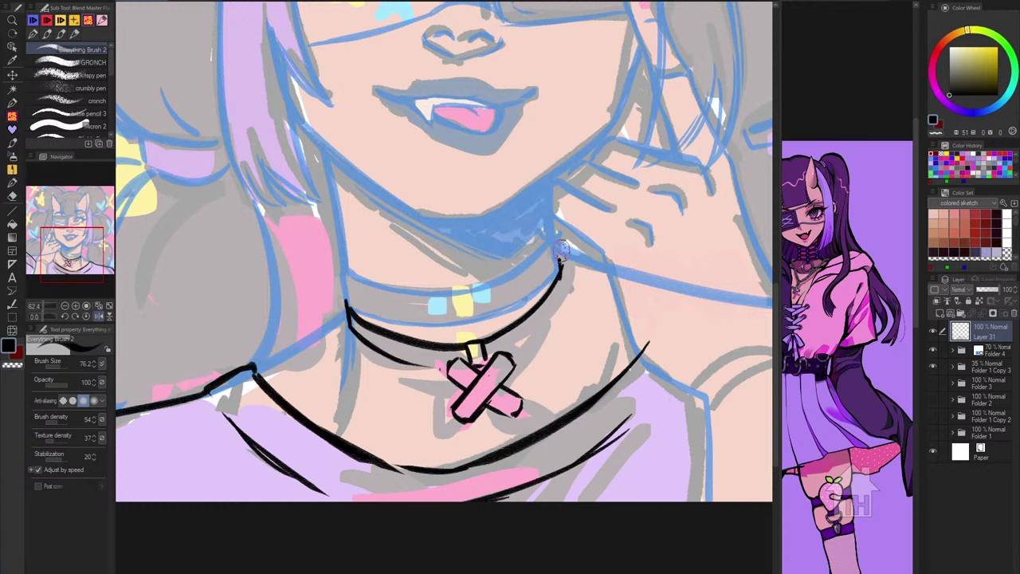
{"action": "left_click_drag", "start_coordinate": [560, 249], "coordinate": [528, 343]}
{"action": "key", "text": "c"}
{"action": "key", "text": "c"}
{"action": "key", "text": "ctrl+z"}
{"action": "left_click_drag", "start_coordinate": [565, 267], "coordinate": [508, 347]}
{"action": "left_click_drag", "start_coordinate": [564, 273], "coordinate": [522, 343]}
{"action": "key", "text": "ctrl+z"}
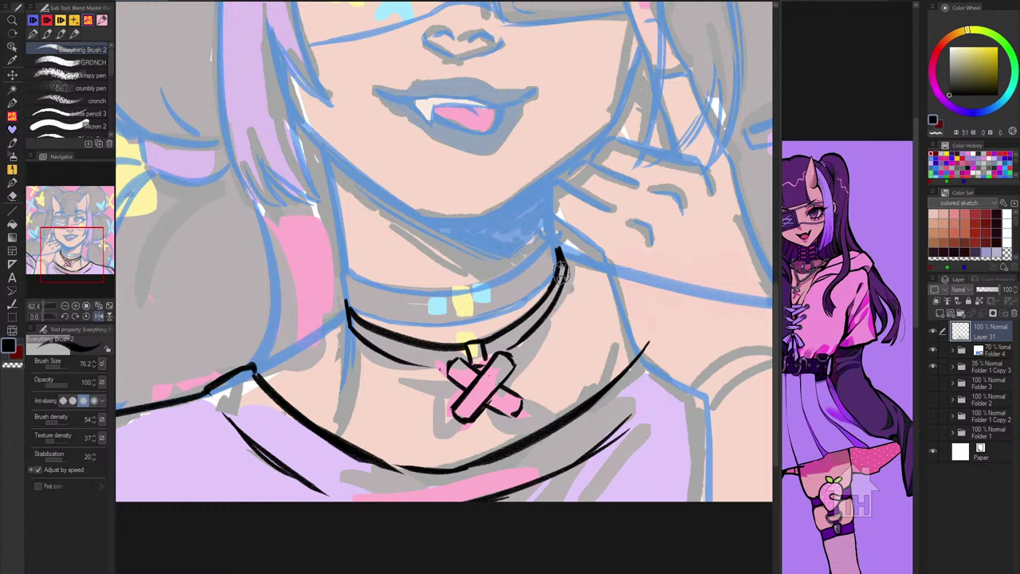
{"action": "key", "text": "c"}
{"action": "mouse_move", "coordinate": [562, 271]}
{"action": "left_mouse_down"}
{"action": "mouse_move", "coordinate": [540, 326]}
{"action": "mouse_move", "coordinate": [512, 351]}
{"action": "left_mouse_up"}
{"action": "key", "text": "c"}
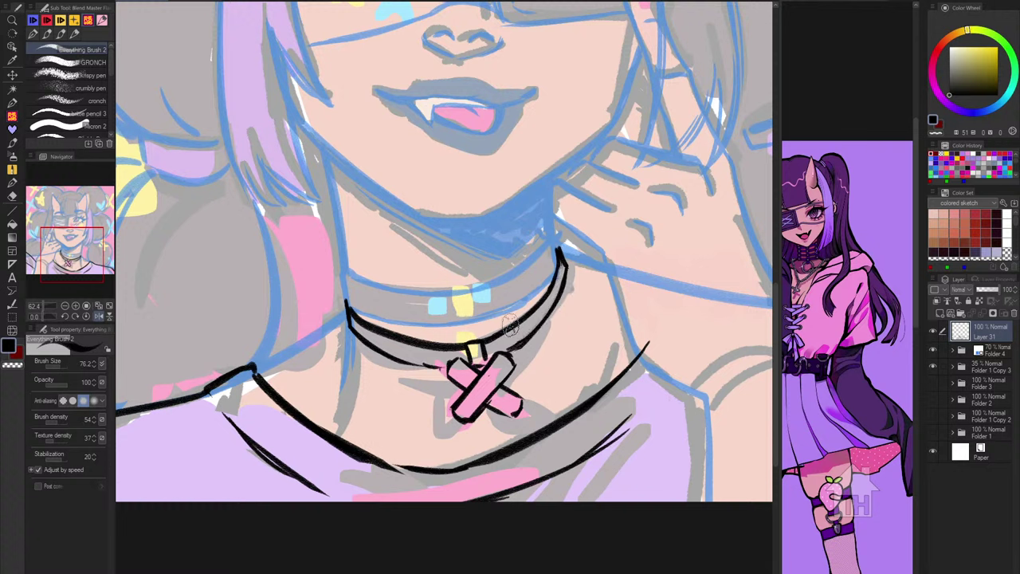
Step: Reduce the brush size to 53.1 and draw a rectangular choker buckle with an X on either side and a link below
{"action": "left_click_drag", "start_coordinate": [472, 337], "coordinate": [476, 334]}
{"action": "key", "text": "["}
{"action": "key", "text": "["}
{"action": "key", "text": "["}
{"action": "key", "text": "["}
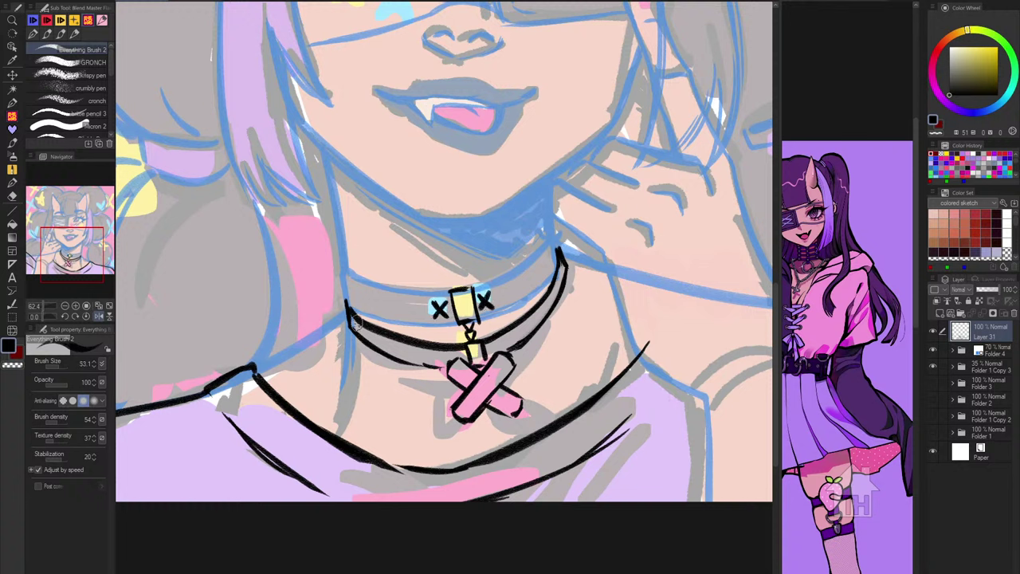
Step: Hide Folder 1 Copy 3 and extend the necklace band's lower edge to the pendant on Layer 31
{"action": "left_click", "coordinate": [996, 355]}
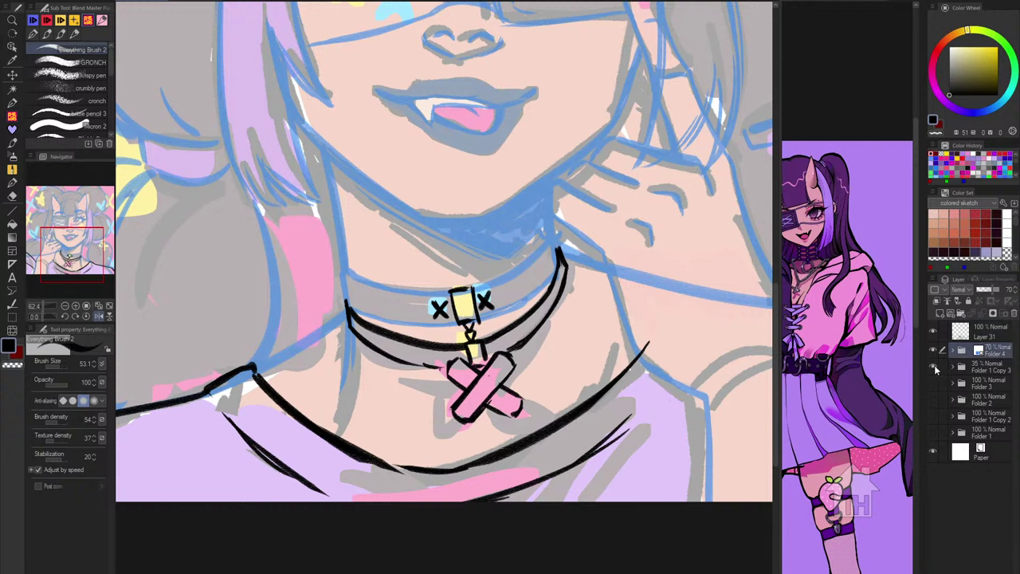
{"action": "left_click", "coordinate": [933, 367]}
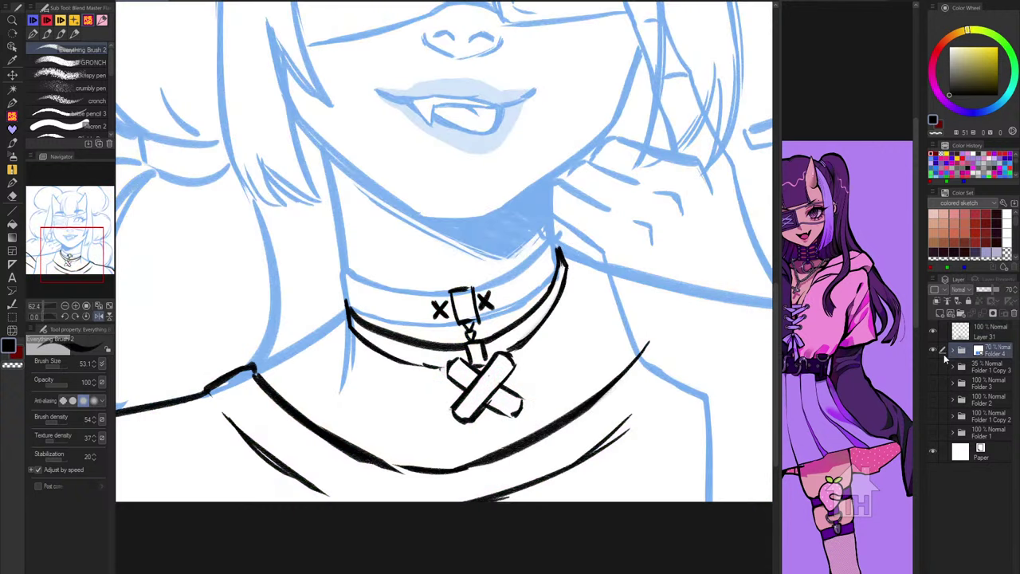
{"action": "left_click", "coordinate": [987, 333]}
{"action": "left_click_drag", "start_coordinate": [413, 364], "coordinate": [449, 368]}
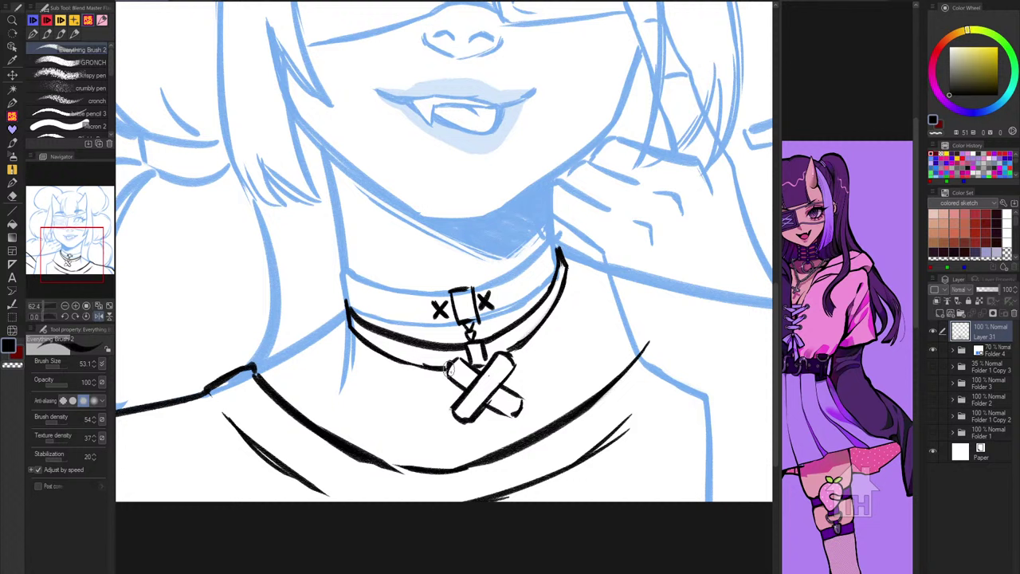
{"action": "key", "text": "c"}
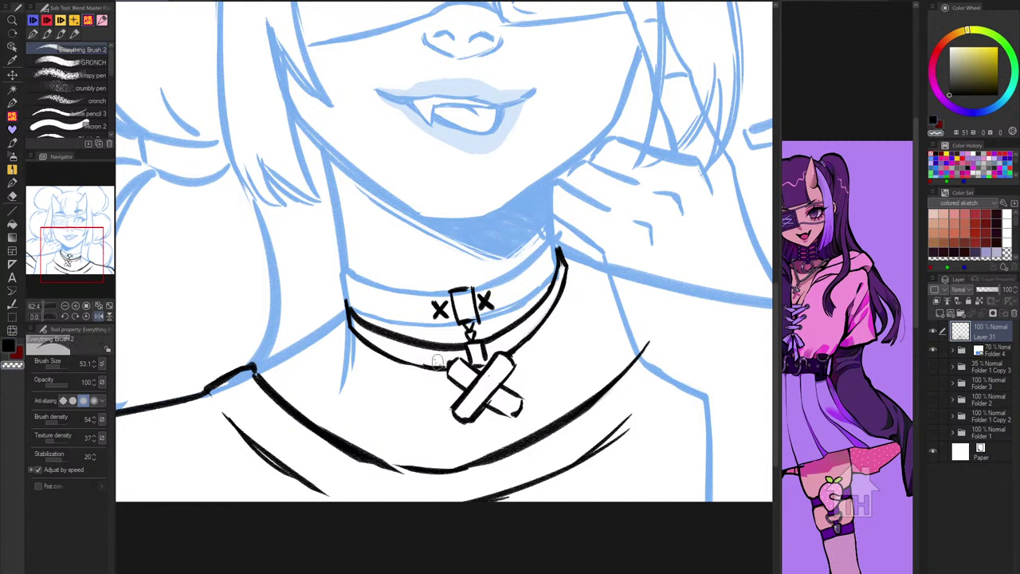
{"action": "key", "text": "c"}
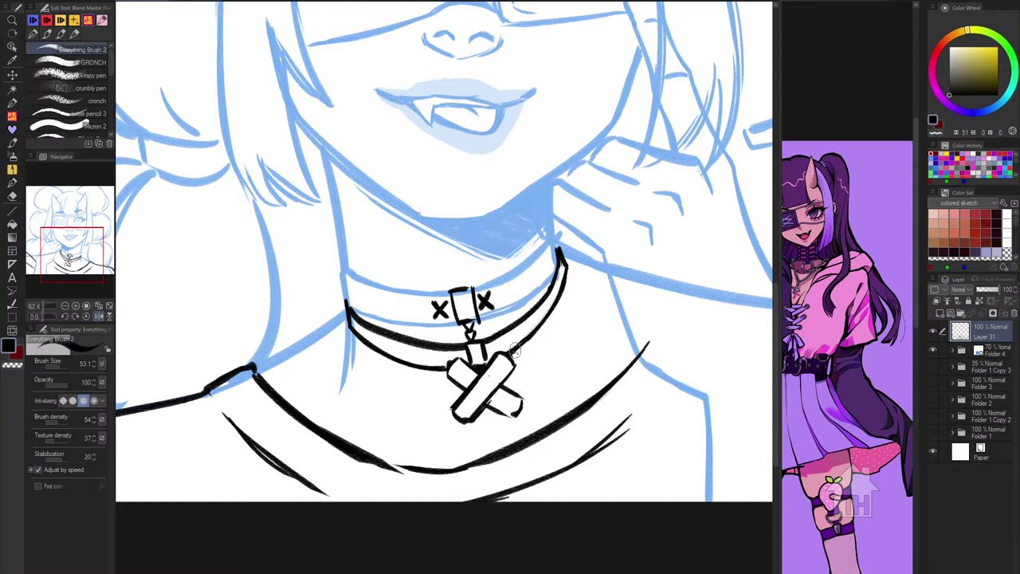
Step: Close the end of the pendant's rear bar and tidy the lines where the band meets the pendant
{"action": "mouse_move", "coordinate": [514, 366]}
{"action": "left_mouse_down"}
{"action": "mouse_move", "coordinate": [500, 386]}
{"action": "mouse_move", "coordinate": [512, 417]}
{"action": "left_mouse_up"}
{"action": "key", "text": "c"}
{"action": "key", "text": "c"}
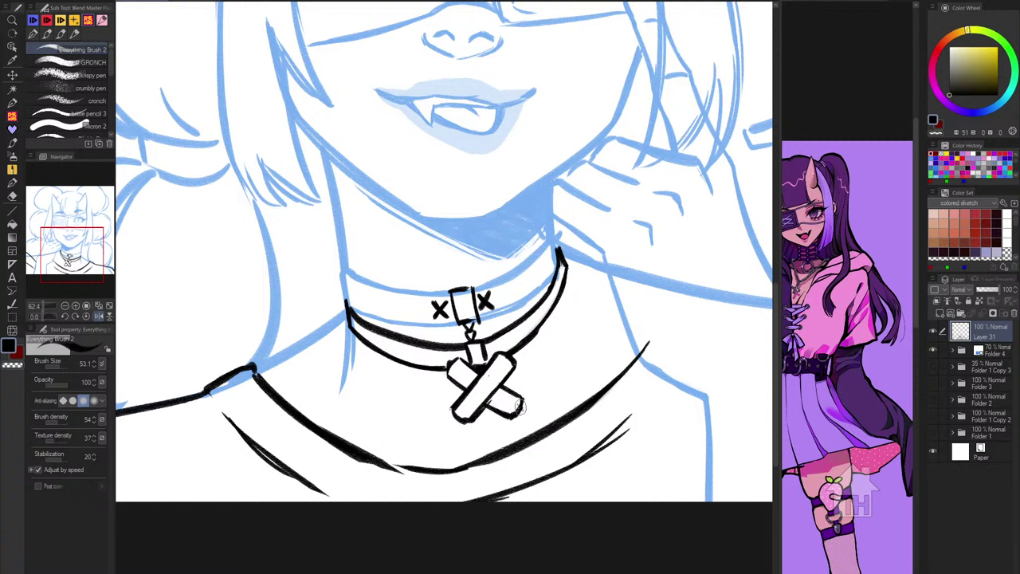
{"action": "key", "text": "c"}
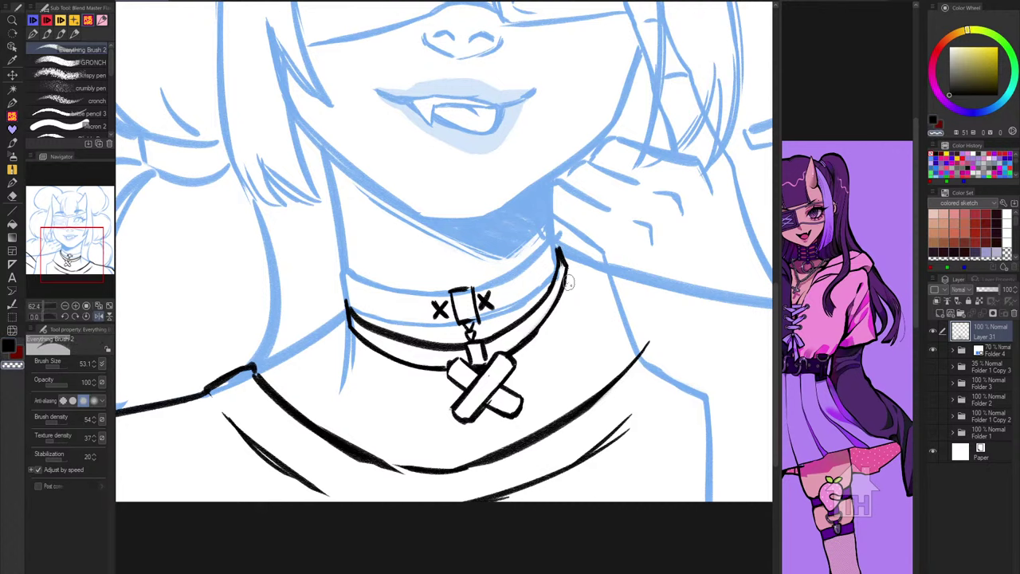
{"action": "key", "text": "c"}
Step: Check the whole drawing in mirrored view and erase the crossed pendant below the necklace band
{"action": "scroll", "coordinate": [544, 312], "scroll_direction": "down", "scroll_amount": 3}
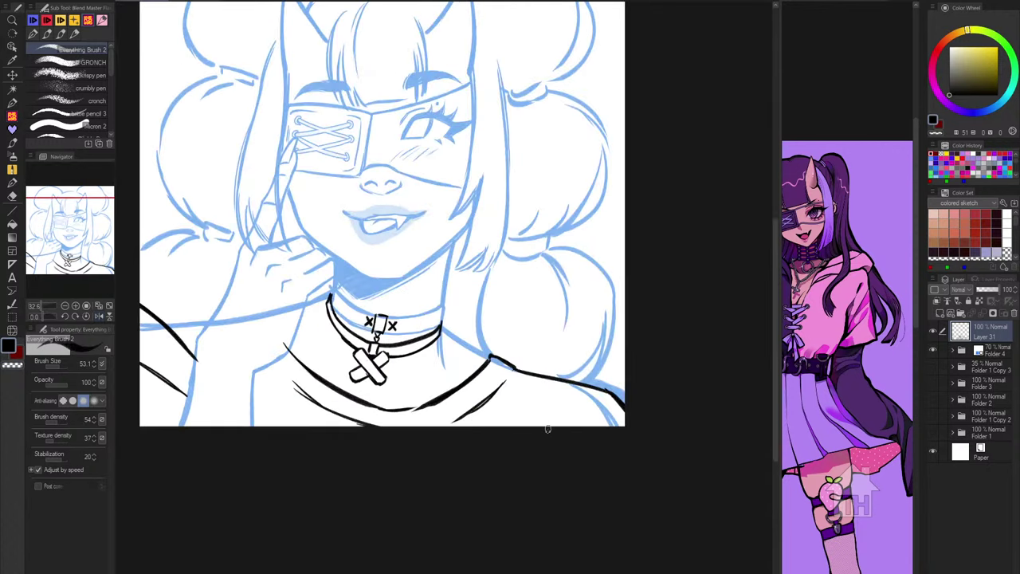
{"action": "key", "text": "h"}
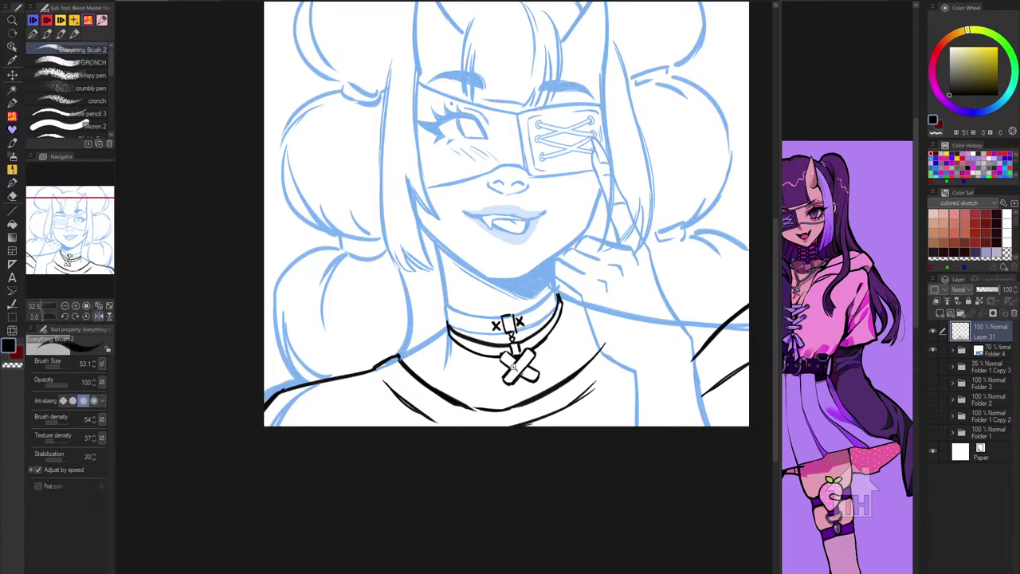
{"action": "left_click_drag", "start_coordinate": [514, 366], "coordinate": [566, 365]}
{"action": "key", "text": "c"}
{"action": "mouse_move", "coordinate": [480, 337]}
{"action": "left_mouse_down"}
{"action": "mouse_move", "coordinate": [510, 333]}
{"action": "mouse_move", "coordinate": [482, 359]}
{"action": "mouse_move", "coordinate": [589, 345]}
{"action": "mouse_move", "coordinate": [470, 357]}
{"action": "mouse_move", "coordinate": [547, 354]}
{"action": "mouse_move", "coordinate": [595, 365]}
{"action": "mouse_move", "coordinate": [598, 377]}
{"action": "mouse_move", "coordinate": [533, 409]}
{"action": "mouse_move", "coordinate": [494, 375]}
{"action": "left_mouse_up"}
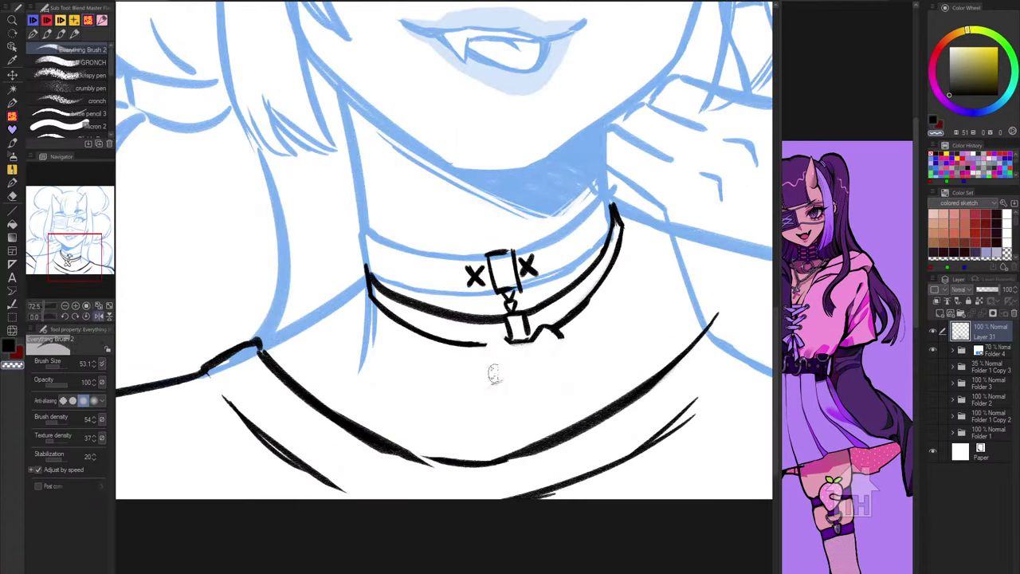
Step: Show Folder 1 Copy 3 again and erase the small connector and stray curved line where the pendant hung
{"action": "left_click", "coordinate": [933, 366]}
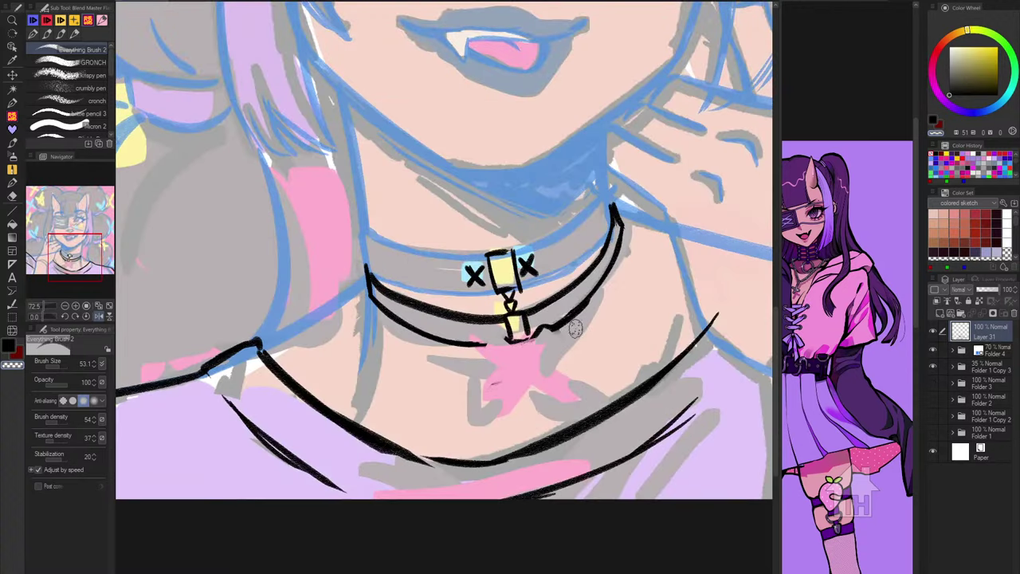
{"action": "mouse_move", "coordinate": [499, 372]}
{"action": "left_mouse_down"}
{"action": "mouse_move", "coordinate": [541, 331]}
{"action": "mouse_move", "coordinate": [504, 333]}
{"action": "mouse_move", "coordinate": [563, 309]}
{"action": "left_mouse_up"}
{"action": "key", "text": "c"}
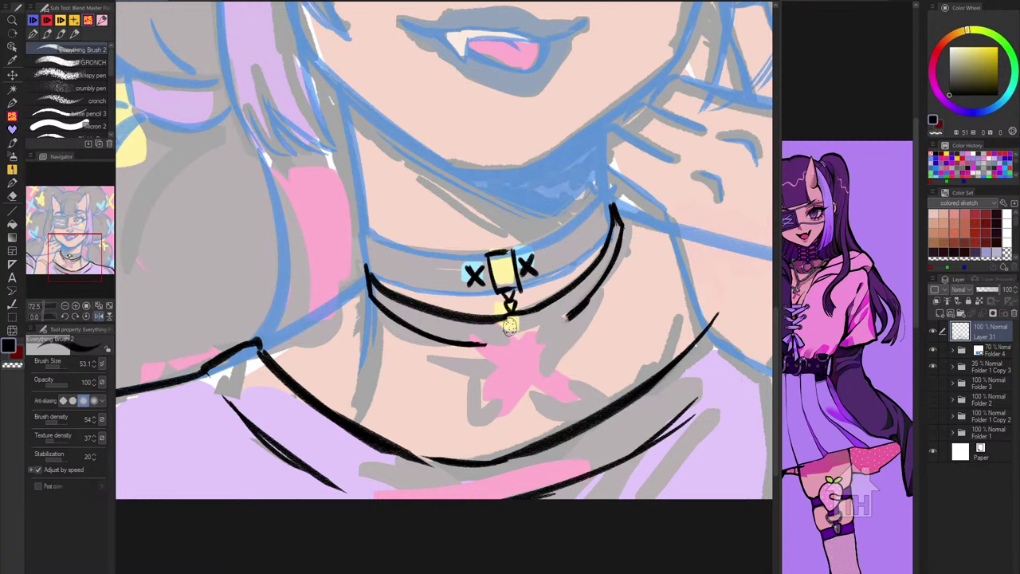
Step: Redraw the rectangular connector over the yellow shape and extend the necklace band's lower edge towards it
{"action": "mouse_move", "coordinate": [503, 320]}
{"action": "left_mouse_down"}
{"action": "mouse_move", "coordinate": [505, 347]}
{"action": "mouse_move", "coordinate": [536, 338]}
{"action": "left_mouse_up"}
{"action": "scroll", "coordinate": [502, 320], "scroll_direction": "down", "scroll_amount": 8}
{"action": "scroll", "coordinate": [508, 424], "scroll_direction": "up", "scroll_amount": 7}
{"action": "left_click_drag", "start_coordinate": [542, 323], "coordinate": [531, 343]}
{"action": "left_click_drag", "start_coordinate": [572, 327], "coordinate": [549, 337]}
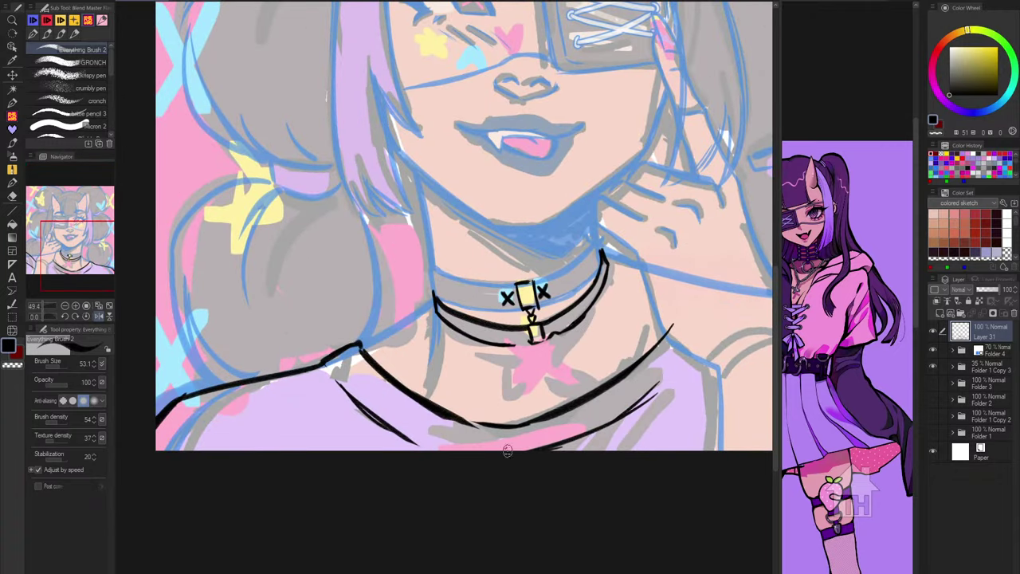
Step: Erase the choker buckle, its X marks, the link and connector, leaving a gap in the centre of the necklace band
{"action": "key", "text": "c"}
{"action": "mouse_move", "coordinate": [535, 283]}
{"action": "left_mouse_down"}
{"action": "mouse_move", "coordinate": [498, 296]}
{"action": "mouse_move", "coordinate": [537, 303]}
{"action": "mouse_move", "coordinate": [539, 349]}
{"action": "left_mouse_up"}
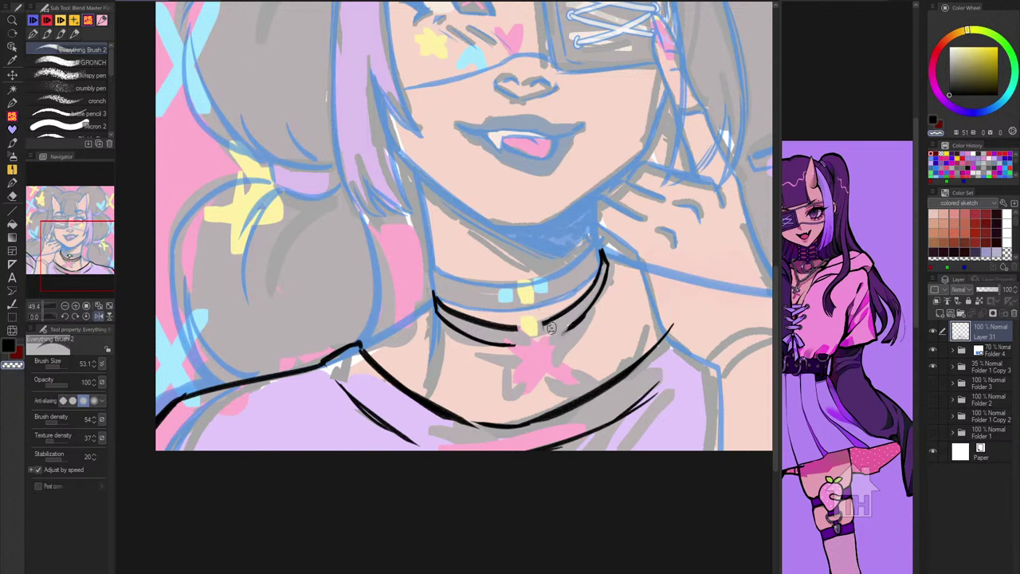
{"action": "scroll", "coordinate": [541, 343], "scroll_direction": "up", "scroll_amount": 5}
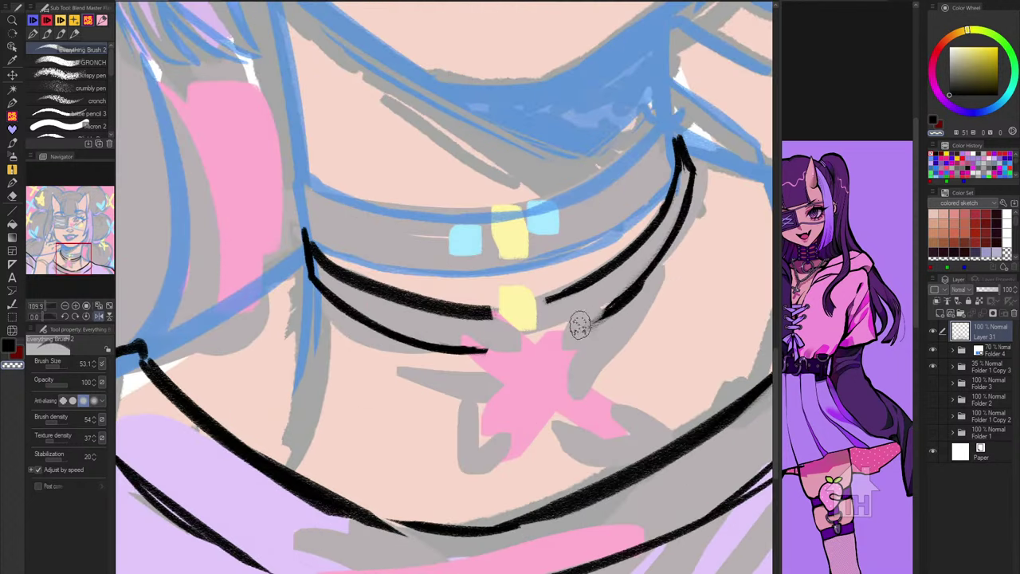
Step: Redraw both edges of the necklace band across the gap in its centre
{"action": "key", "text": "c"}
{"action": "left_click_drag", "start_coordinate": [461, 311], "coordinate": [567, 301]}
{"action": "mouse_move", "coordinate": [462, 315]}
{"action": "left_mouse_down"}
{"action": "mouse_move", "coordinate": [540, 305]}
{"action": "mouse_move", "coordinate": [590, 284]}
{"action": "mouse_move", "coordinate": [497, 312]}
{"action": "mouse_move", "coordinate": [532, 308]}
{"action": "left_mouse_up"}
{"action": "key", "text": "ctrl+z"}
{"action": "key", "text": "ctrl+z"}
{"action": "left_click_drag", "start_coordinate": [444, 351], "coordinate": [597, 313]}
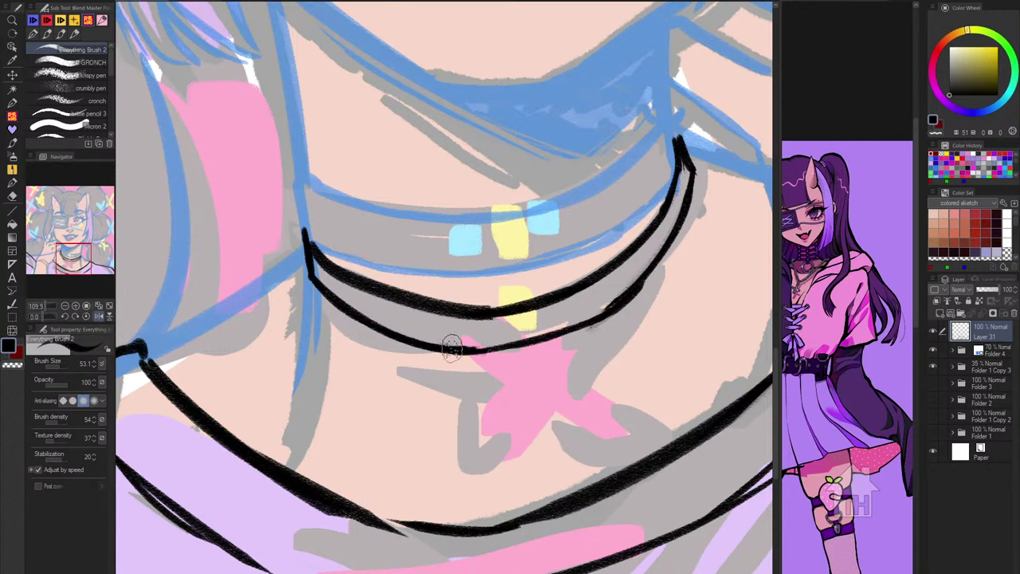
Step: Erase the black necklace band from the neck and the black sleeve lines beside the raised arm
{"action": "scroll", "coordinate": [452, 351], "scroll_direction": "down", "scroll_amount": 5}
{"action": "scroll", "coordinate": [523, 365], "scroll_direction": "up", "scroll_amount": 4}
{"action": "key", "text": "c"}
{"action": "mouse_move", "coordinate": [373, 307]}
{"action": "left_mouse_down"}
{"action": "mouse_move", "coordinate": [412, 355]}
{"action": "mouse_move", "coordinate": [393, 288]}
{"action": "mouse_move", "coordinate": [494, 308]}
{"action": "mouse_move", "coordinate": [358, 317]}
{"action": "mouse_move", "coordinate": [625, 218]}
{"action": "mouse_move", "coordinate": [607, 219]}
{"action": "mouse_move", "coordinate": [560, 282]}
{"action": "mouse_move", "coordinate": [573, 296]}
{"action": "mouse_move", "coordinate": [541, 318]}
{"action": "mouse_move", "coordinate": [505, 333]}
{"action": "mouse_move", "coordinate": [379, 337]}
{"action": "mouse_move", "coordinate": [410, 333]}
{"action": "left_mouse_up"}
{"action": "scroll", "coordinate": [409, 333], "scroll_direction": "down", "scroll_amount": 5}
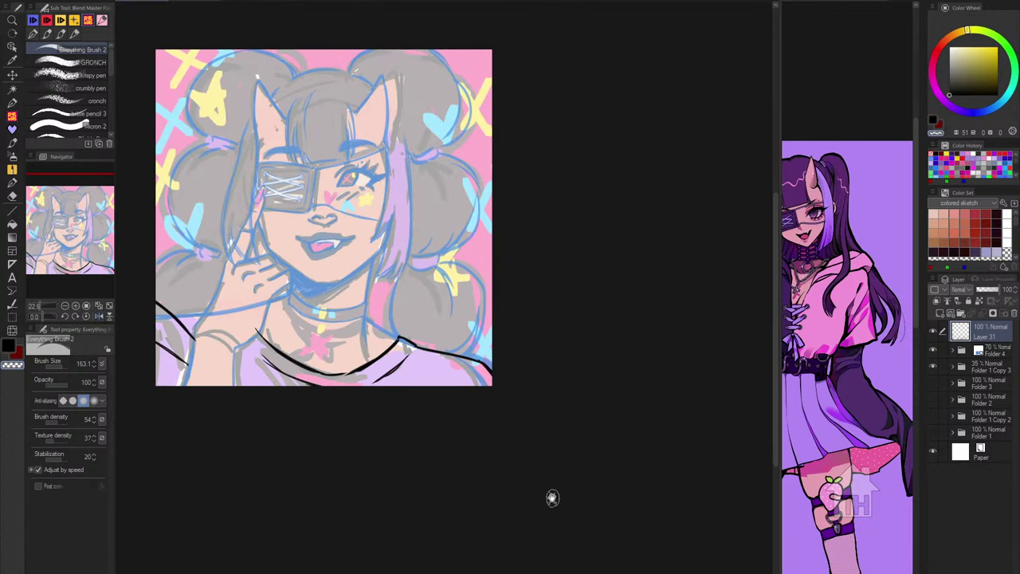
{"action": "left_click_drag", "start_coordinate": [552, 498], "coordinate": [661, 542]}
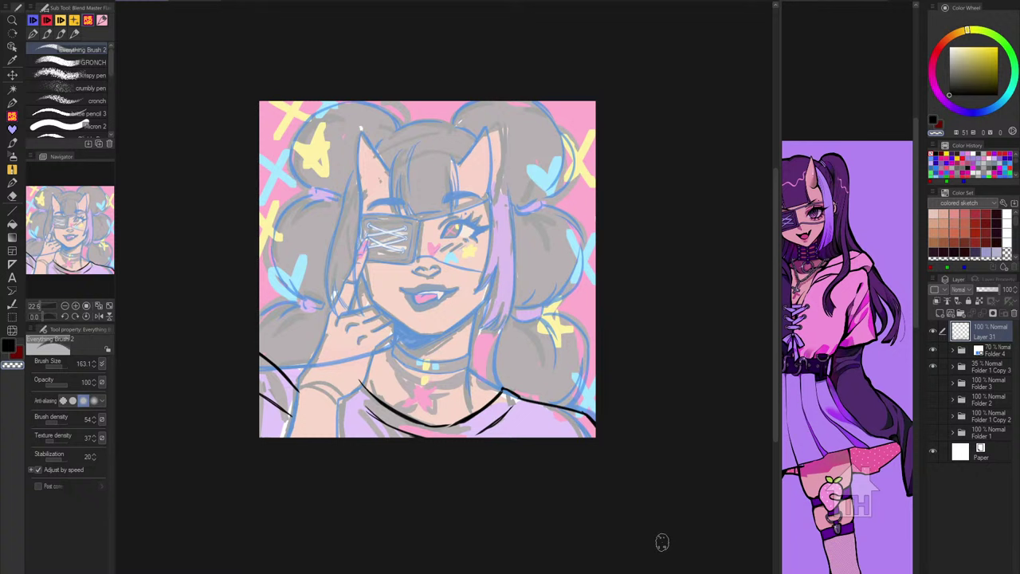
{"action": "left_click_drag", "start_coordinate": [282, 406], "coordinate": [295, 369]}
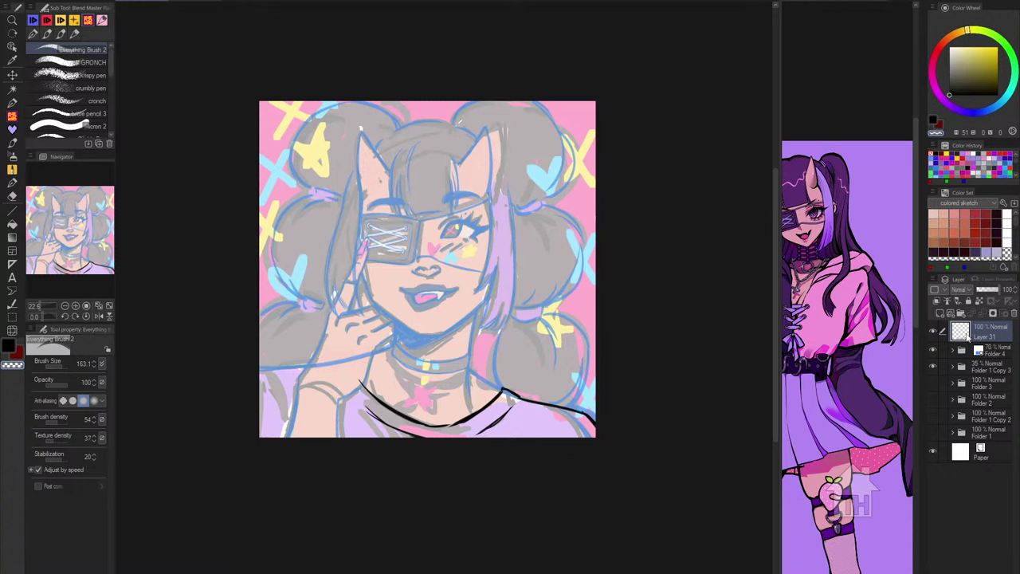
Step: Mirror the view and hide Folder 1 Copy 3 so only the line art shows
{"action": "key", "text": "h"}
{"action": "left_click", "coordinate": [934, 365]}
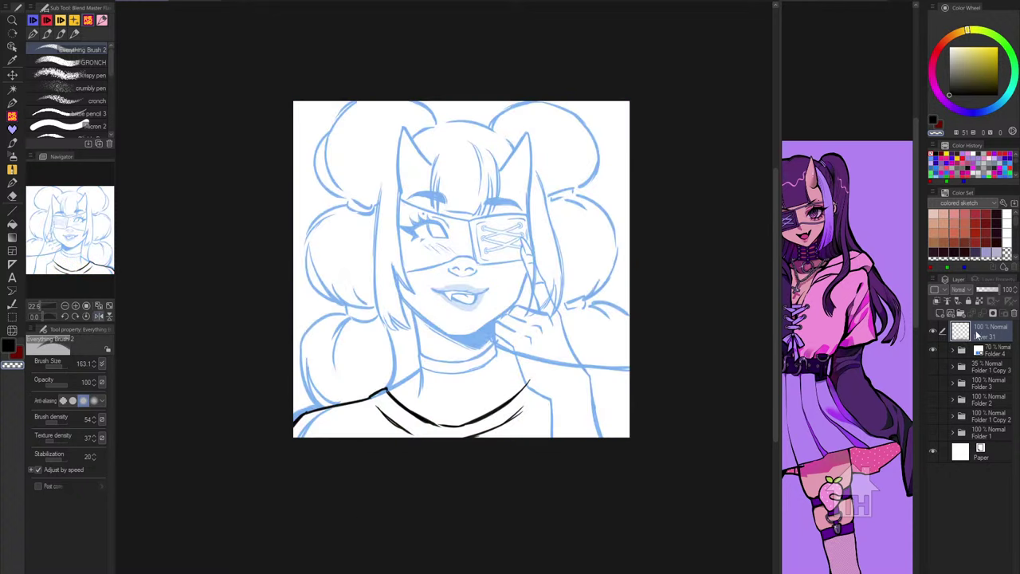
{"action": "left_click", "coordinate": [565, 391]}
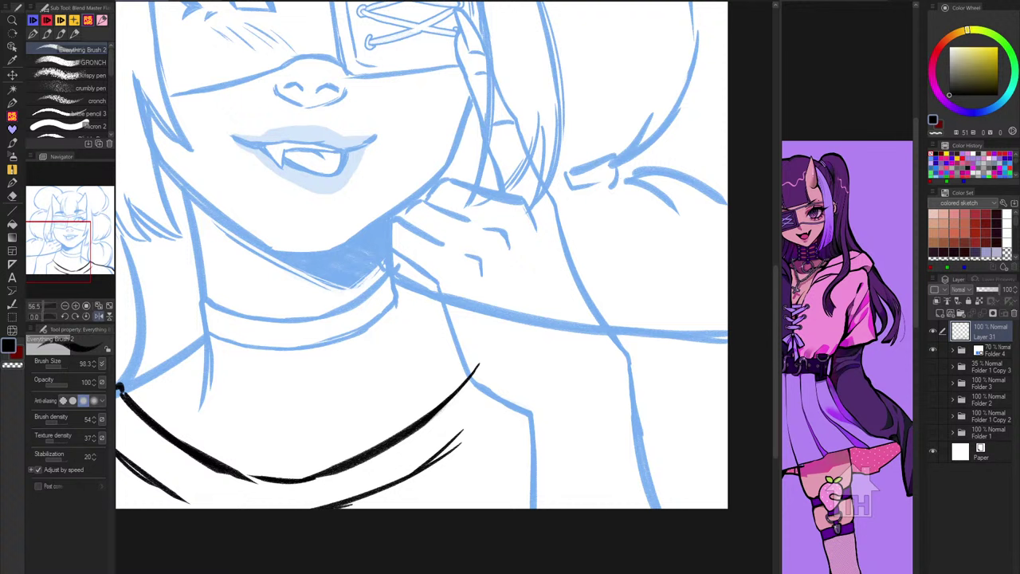
Step: Try to draw an upward-arching sleeve cuff over the raised forearm with short side edges
{"action": "left_click_drag", "start_coordinate": [648, 401], "coordinate": [500, 444]}
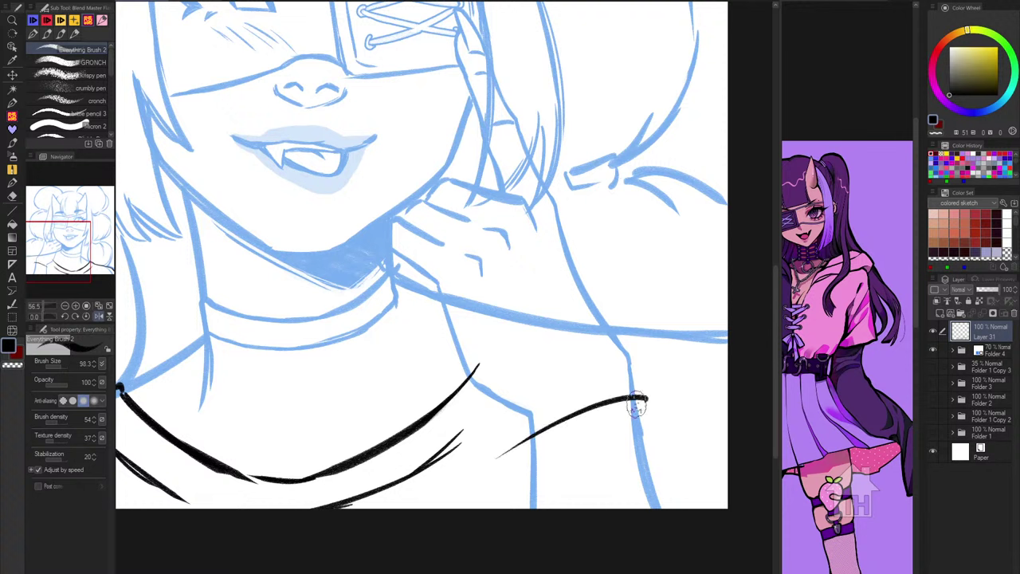
{"action": "key", "text": "ctrl+z"}
{"action": "left_click_drag", "start_coordinate": [647, 404], "coordinate": [528, 439]}
{"action": "key", "text": "ctrl+z"}
{"action": "mouse_move", "coordinate": [645, 407]}
{"action": "left_mouse_down"}
{"action": "mouse_move", "coordinate": [512, 454]}
{"action": "mouse_move", "coordinate": [537, 428]}
{"action": "left_mouse_up"}
{"action": "key", "text": "ctrl+z"}
{"action": "left_click_drag", "start_coordinate": [649, 409], "coordinate": [513, 467]}
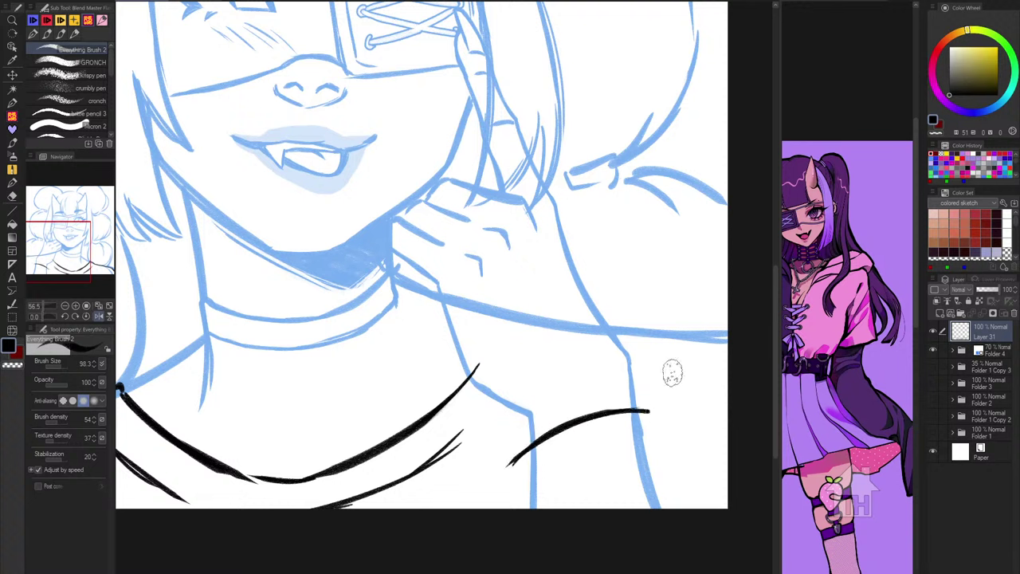
{"action": "left_click_drag", "start_coordinate": [648, 411], "coordinate": [660, 509]}
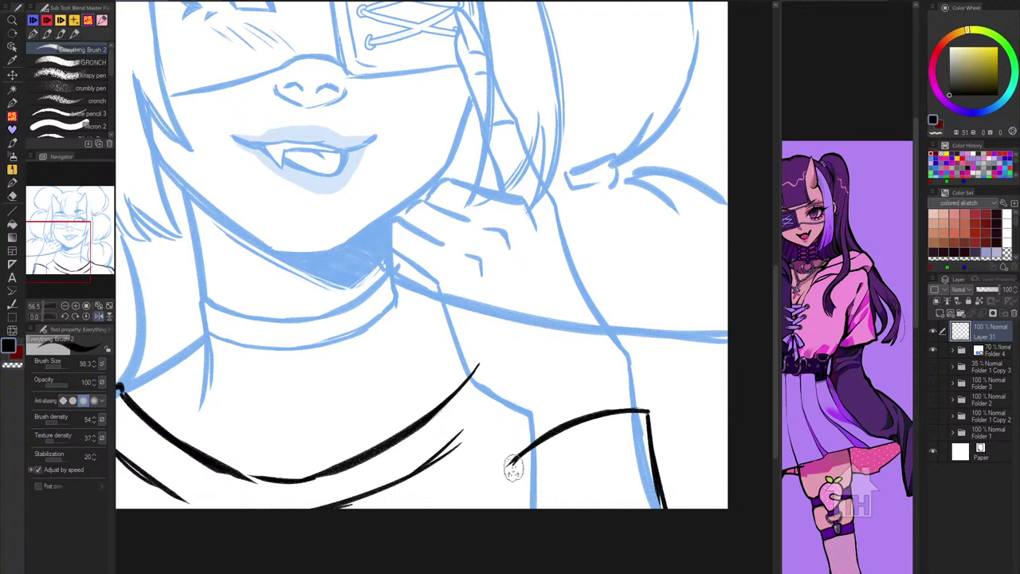
{"action": "left_click_drag", "start_coordinate": [512, 464], "coordinate": [518, 509]}
{"action": "key", "text": "ctrl+z"}
{"action": "left_click_drag", "start_coordinate": [511, 465], "coordinate": [516, 494]}
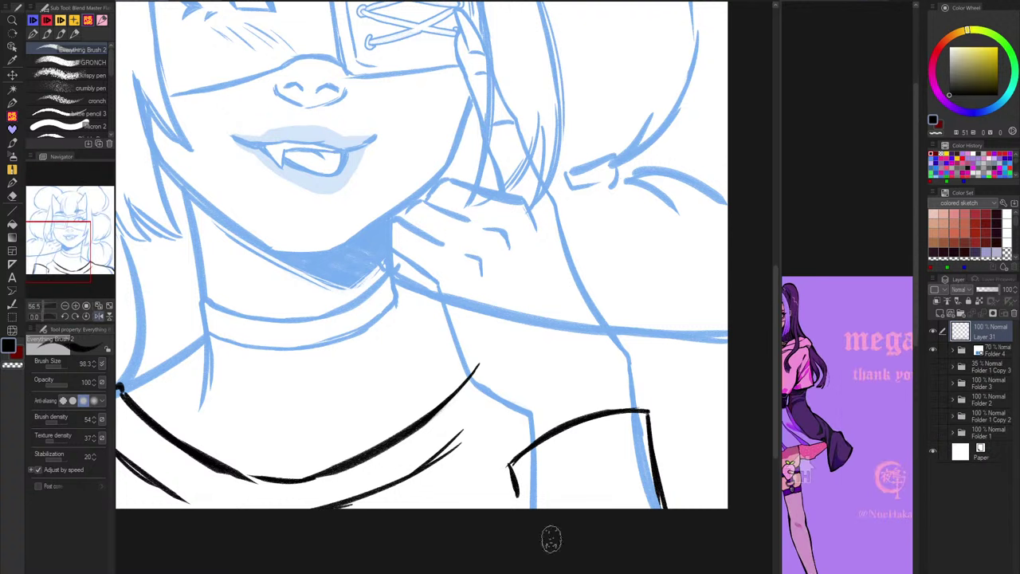
{"action": "key", "text": "ctrl+z"}
{"action": "key", "text": "ctrl+z"}
{"action": "key", "text": "ctrl+z"}
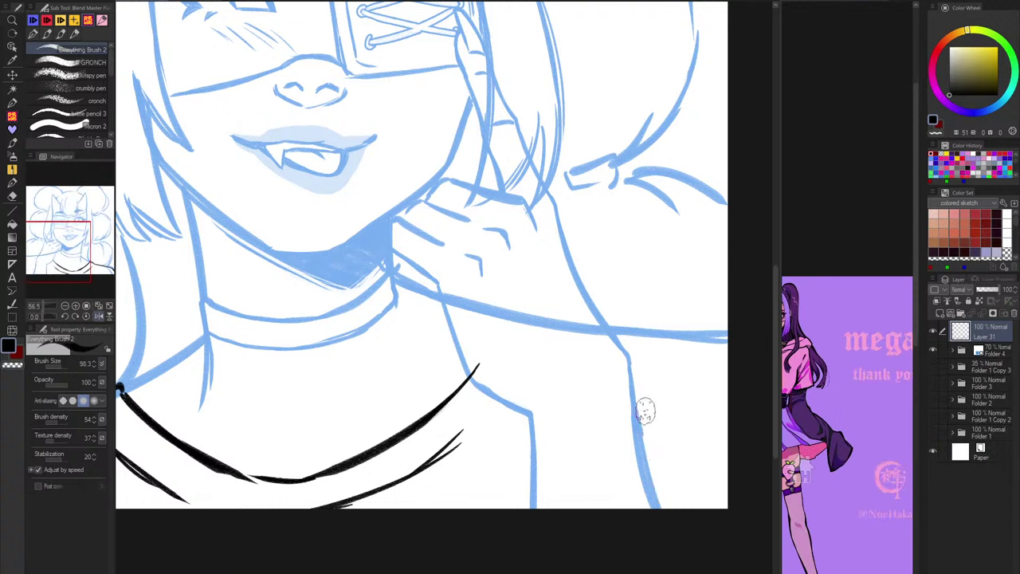
Step: Draw the sleeve cuff as a downward-bowed curve across the raised forearm, with an outer side edge and a folded inner corner
{"action": "mouse_move", "coordinate": [646, 411]}
{"action": "left_mouse_down"}
{"action": "mouse_move", "coordinate": [499, 494]}
{"action": "mouse_move", "coordinate": [644, 416]}
{"action": "mouse_move", "coordinate": [671, 529]}
{"action": "left_mouse_up"}
{"action": "key", "text": "ctrl+z"}
{"action": "key", "text": "ctrl+z"}
{"action": "mouse_move", "coordinate": [643, 455]}
{"action": "left_mouse_down"}
{"action": "mouse_move", "coordinate": [648, 433]}
{"action": "mouse_move", "coordinate": [680, 551]}
{"action": "left_mouse_up"}
{"action": "key", "text": "ctrl+z"}
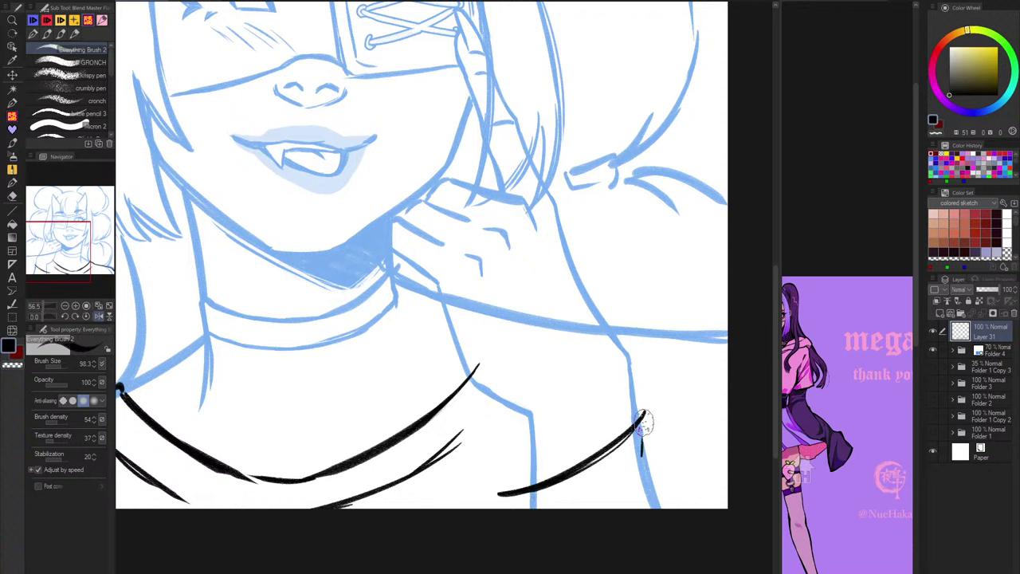
{"action": "left_click_drag", "start_coordinate": [644, 418], "coordinate": [664, 514]}
{"action": "key", "text": "ctrl+z"}
{"action": "key", "text": "ctrl+z"}
{"action": "mouse_move", "coordinate": [644, 414]}
{"action": "left_mouse_down"}
{"action": "mouse_move", "coordinate": [678, 537]}
{"action": "mouse_move", "coordinate": [643, 412]}
{"action": "left_mouse_up"}
{"action": "mouse_move", "coordinate": [536, 464]}
{"action": "left_mouse_down"}
{"action": "mouse_move", "coordinate": [488, 496]}
{"action": "mouse_move", "coordinate": [526, 487]}
{"action": "mouse_move", "coordinate": [499, 568]}
{"action": "left_mouse_up"}
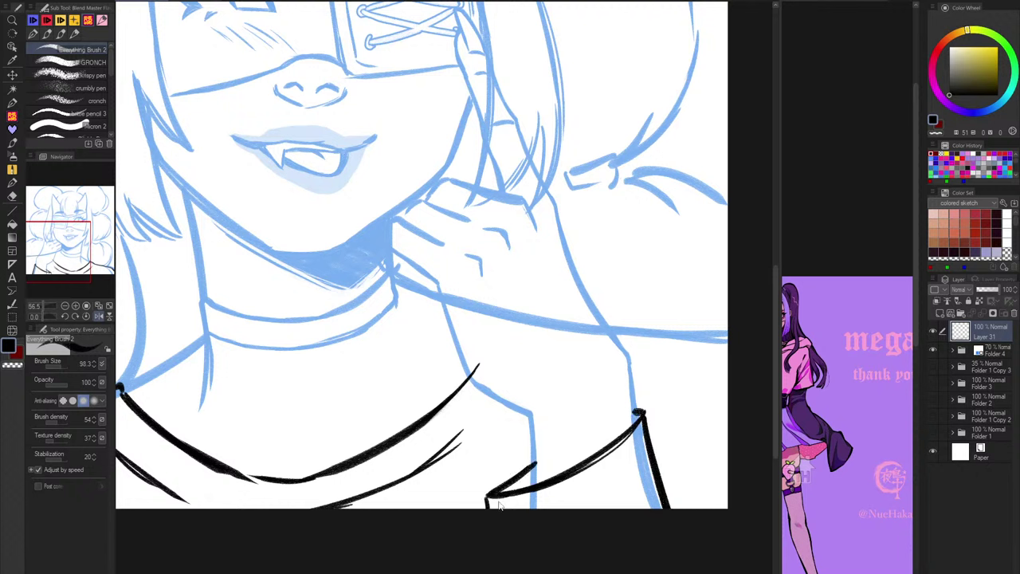
Step: Examine the whole drawing in unmirrored view and compare the new sleeve with the colour sketch in Folder 1 Copy 3
{"action": "key", "text": "ctrl+0"}
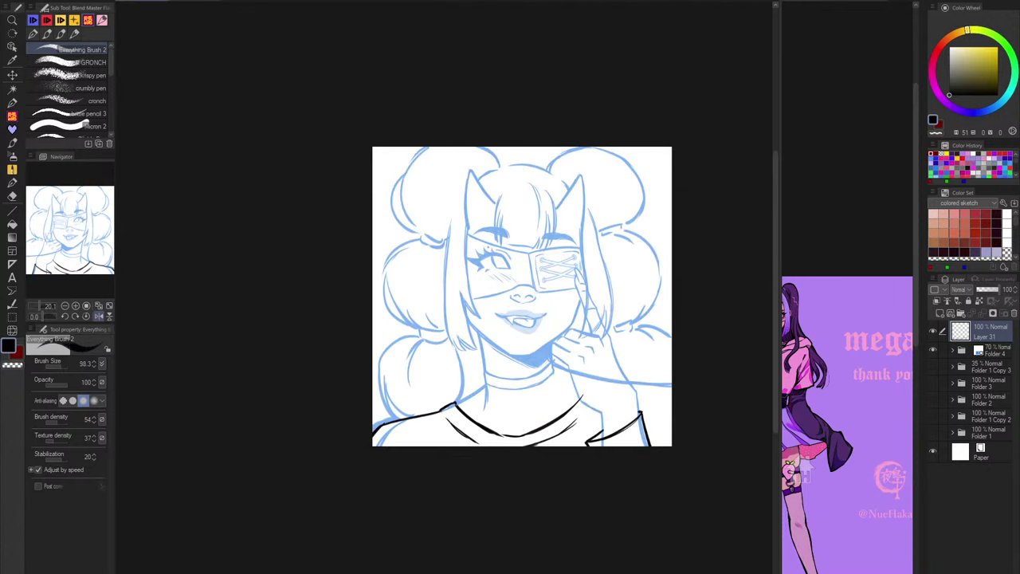
{"action": "key", "text": "h"}
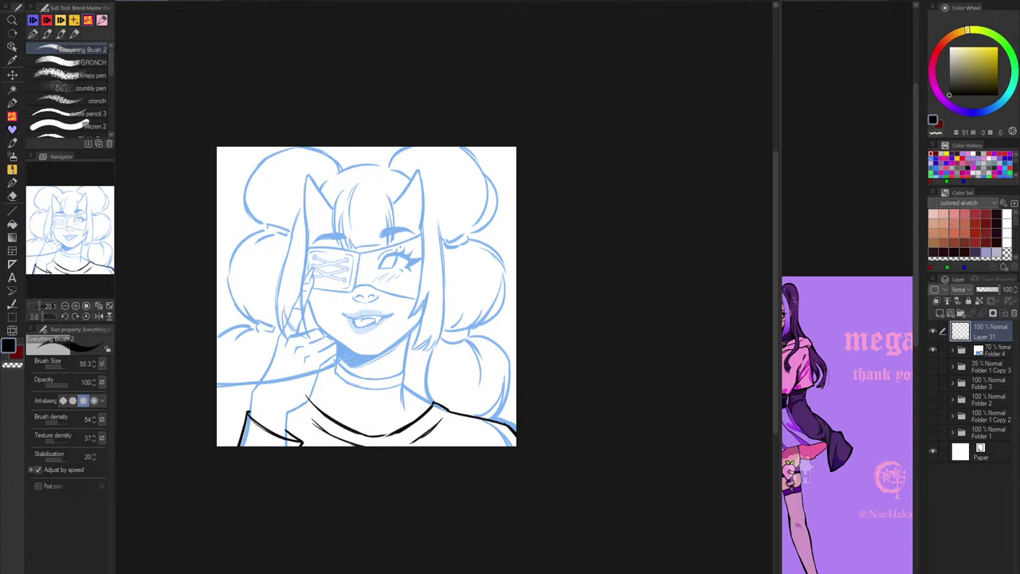
{"action": "left_click", "coordinate": [932, 431]}
{"action": "left_click", "coordinate": [935, 430]}
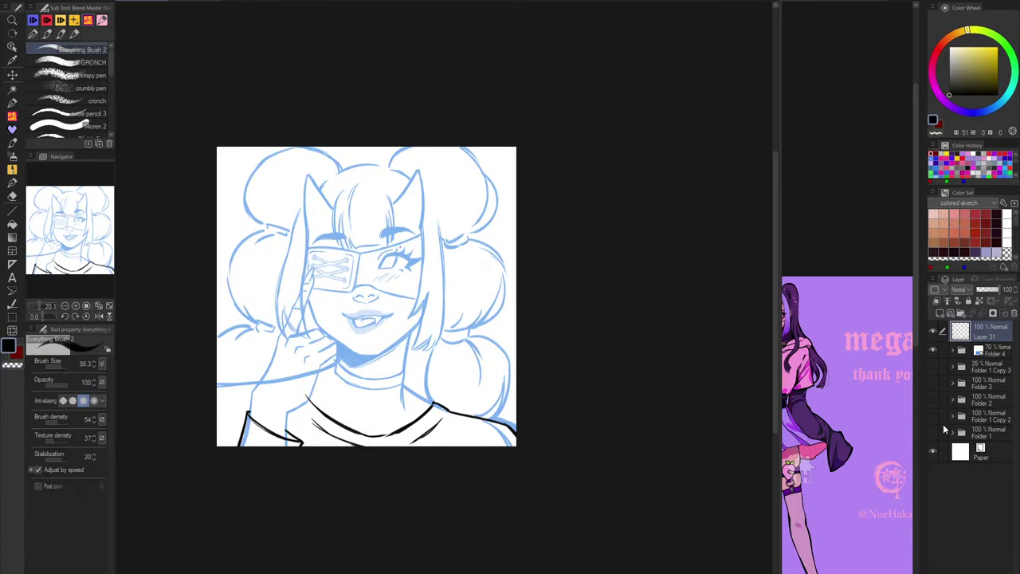
{"action": "left_click", "coordinate": [932, 366]}
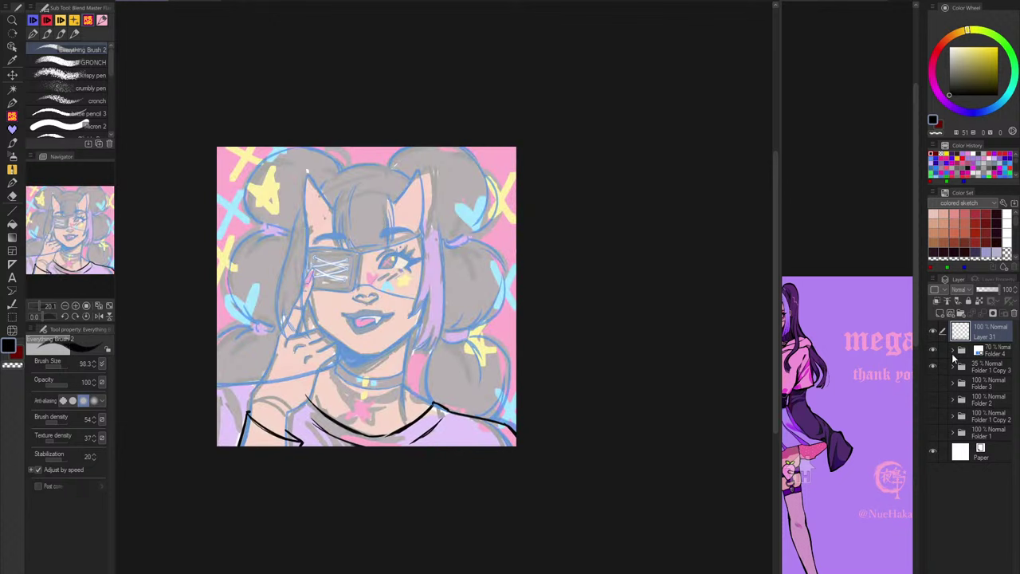
{"action": "left_click", "coordinate": [932, 367]}
{"action": "left_click", "coordinate": [932, 367]}
Step: Add a new layer at the top of the stack and move Layer 31 into Folder 4
{"action": "left_click", "coordinate": [940, 315]}
{"action": "left_click", "coordinate": [958, 370]}
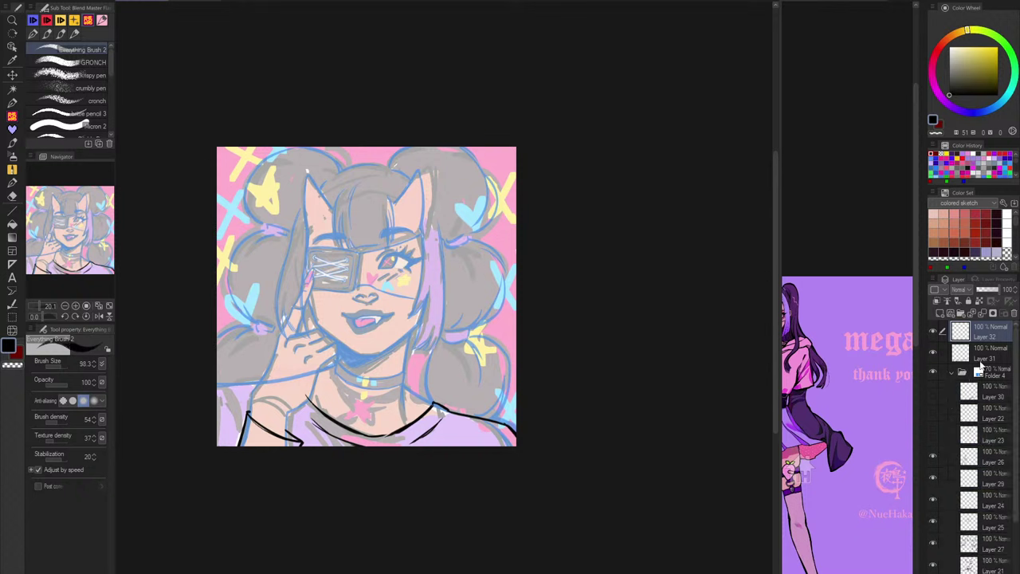
{"action": "left_click_drag", "start_coordinate": [988, 353], "coordinate": [993, 383]}
{"action": "left_click", "coordinate": [981, 332]}
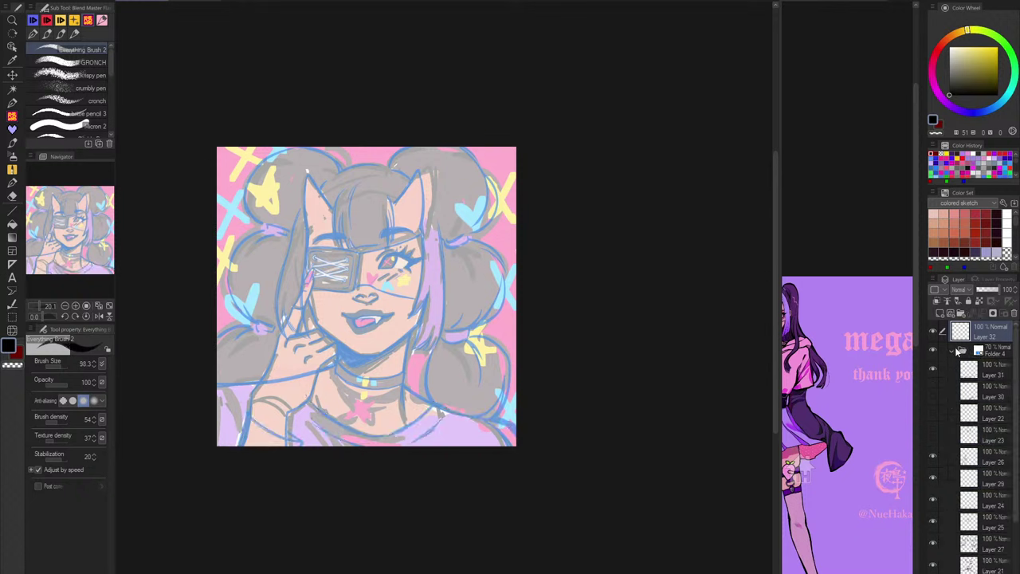
{"action": "left_click", "coordinate": [953, 350]}
{"action": "left_click", "coordinate": [931, 351]}
{"action": "left_click", "coordinate": [932, 350]}
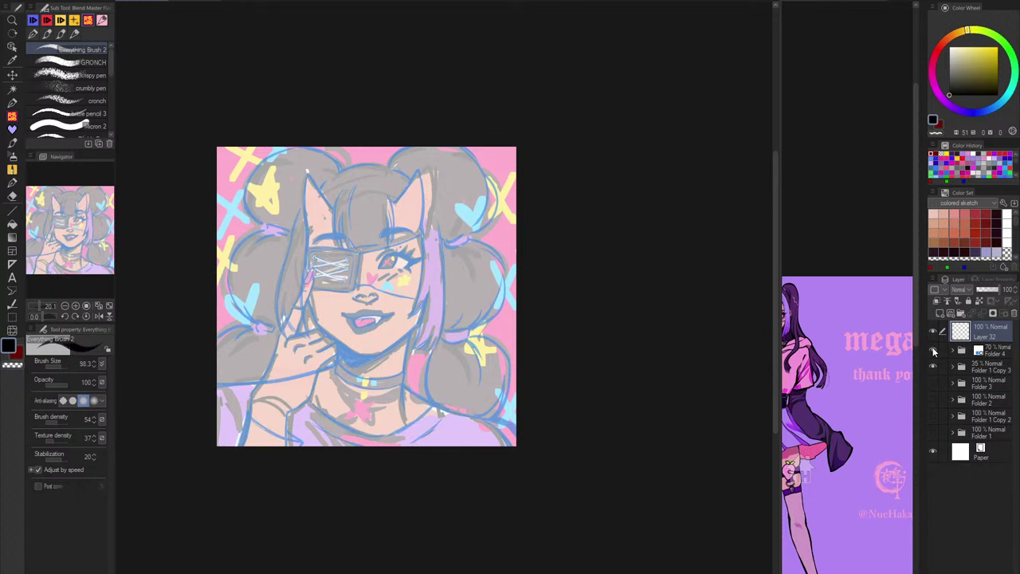
Step: Hide Folder 1 Copy 3 and turn Folder 4 black by setting its opacity to 100 and switching off its blue layer colour
{"action": "left_click", "coordinate": [933, 366]}
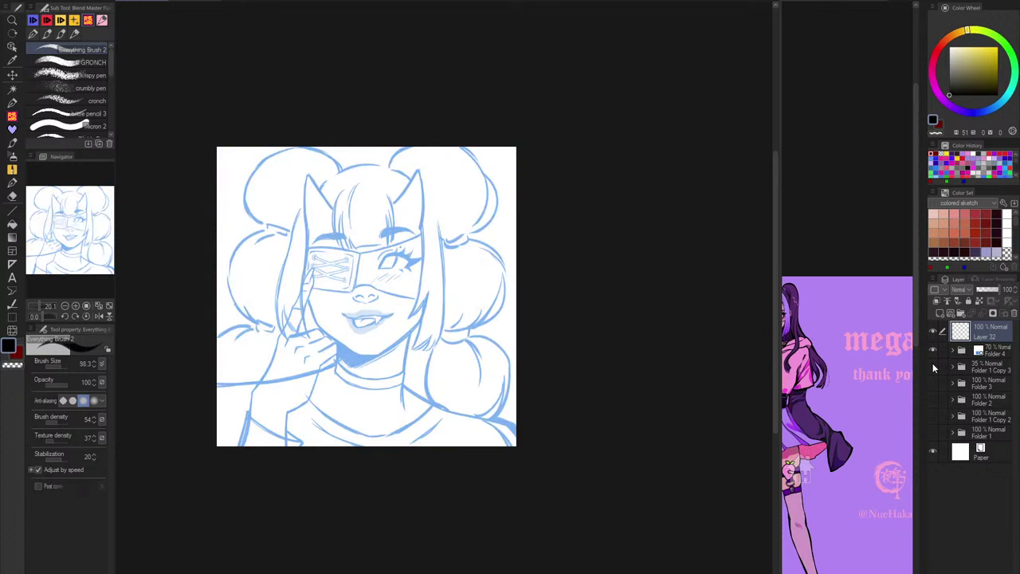
{"action": "left_click", "coordinate": [991, 352]}
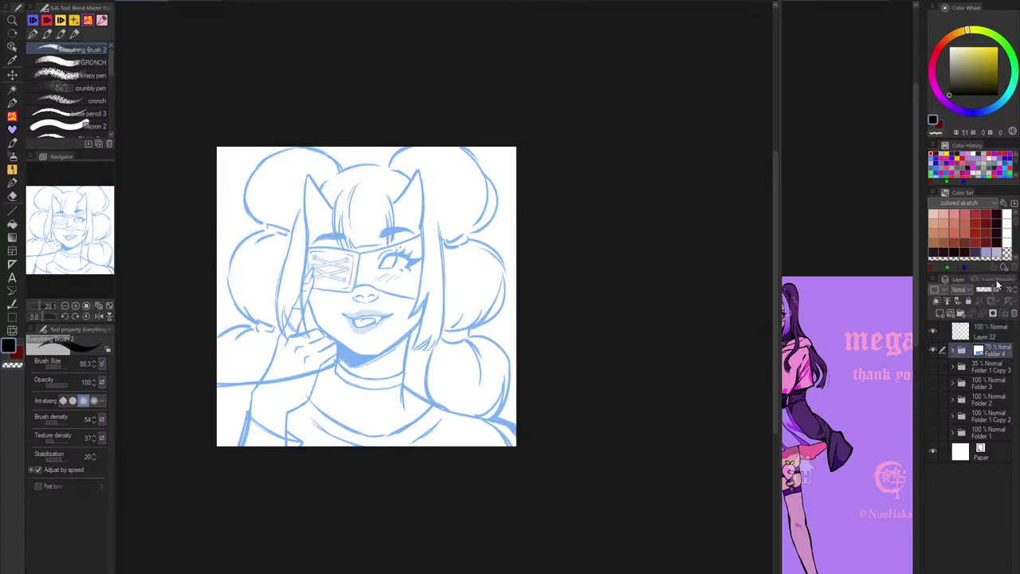
{"action": "left_click", "coordinate": [998, 290]}
{"action": "left_click", "coordinate": [1001, 280]}
{"action": "left_click", "coordinate": [998, 302]}
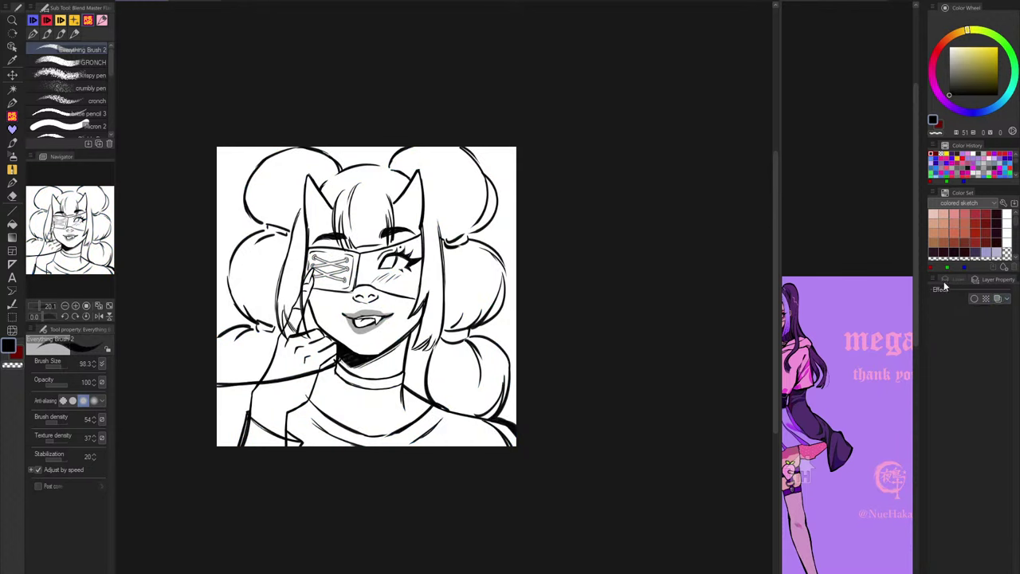
{"action": "left_click", "coordinate": [950, 281]}
Step: On Layer 21 in Folder 4, erase the thick shoulder line crossing the hand and wrist using the Micron 2 brush with transparent colour
{"action": "left_click", "coordinate": [953, 351]}
{"action": "scroll", "coordinate": [933, 484], "scroll_direction": "down", "scroll_amount": 2}
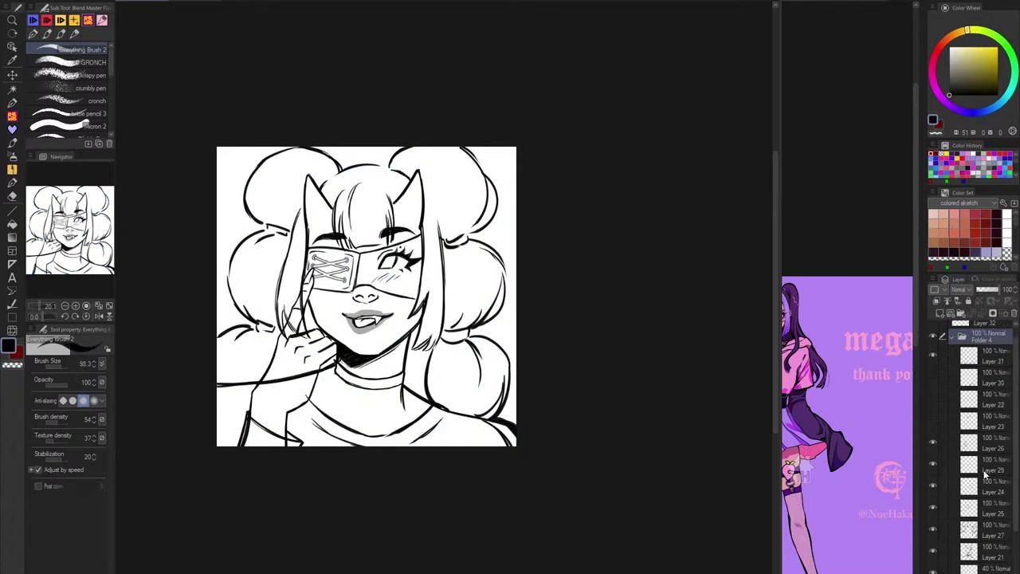
{"action": "left_click", "coordinate": [933, 483]}
{"action": "left_click", "coordinate": [933, 483]}
{"action": "left_click", "coordinate": [991, 486]}
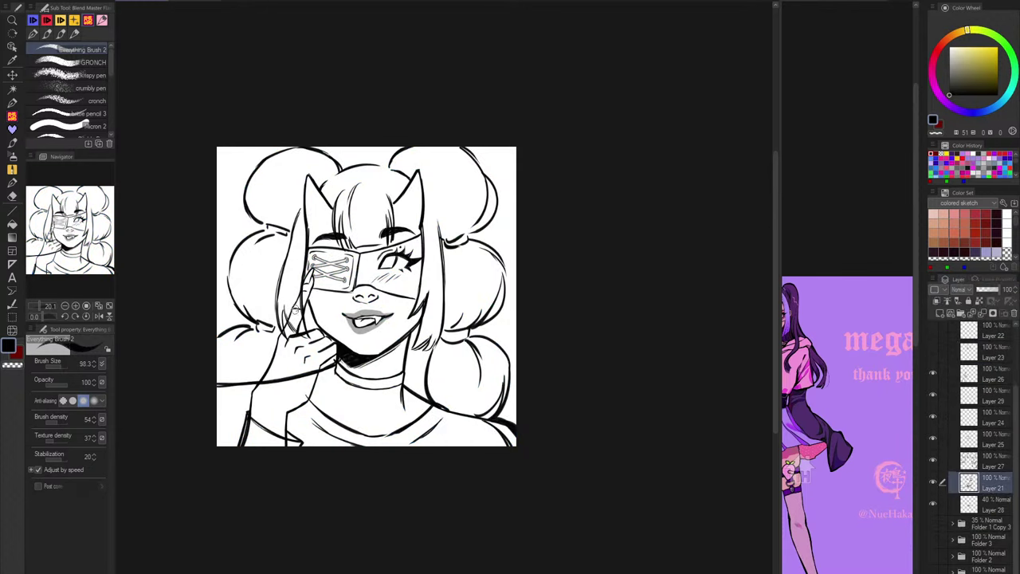
{"action": "scroll", "coordinate": [239, 332], "scroll_direction": "up", "scroll_amount": 7}
{"action": "scroll", "coordinate": [304, 383], "scroll_direction": "up", "scroll_amount": 2}
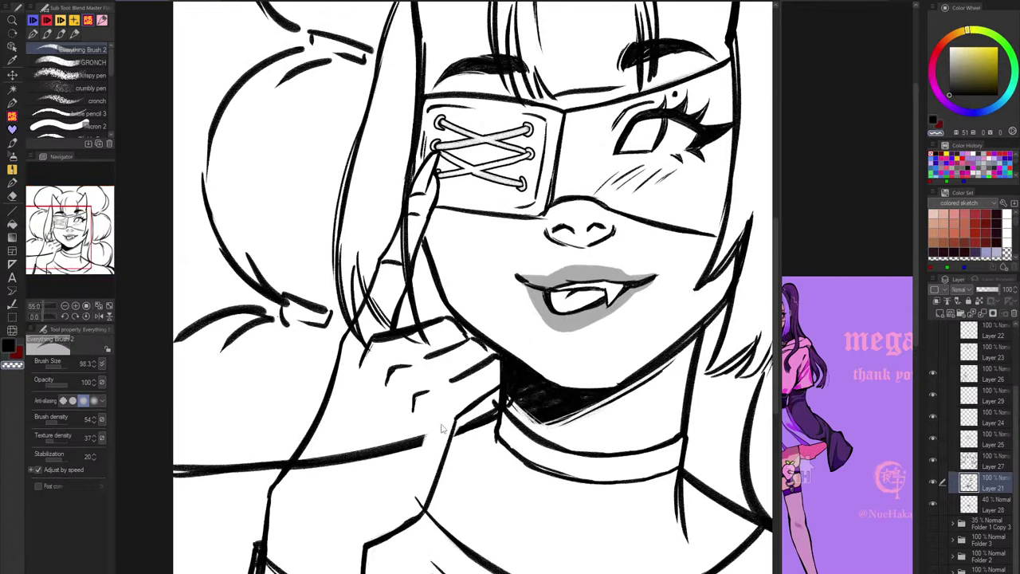
{"action": "left_click", "coordinate": [70, 125]}
{"action": "key", "text": "bracketleft"}
{"action": "key", "text": "bracketleft"}
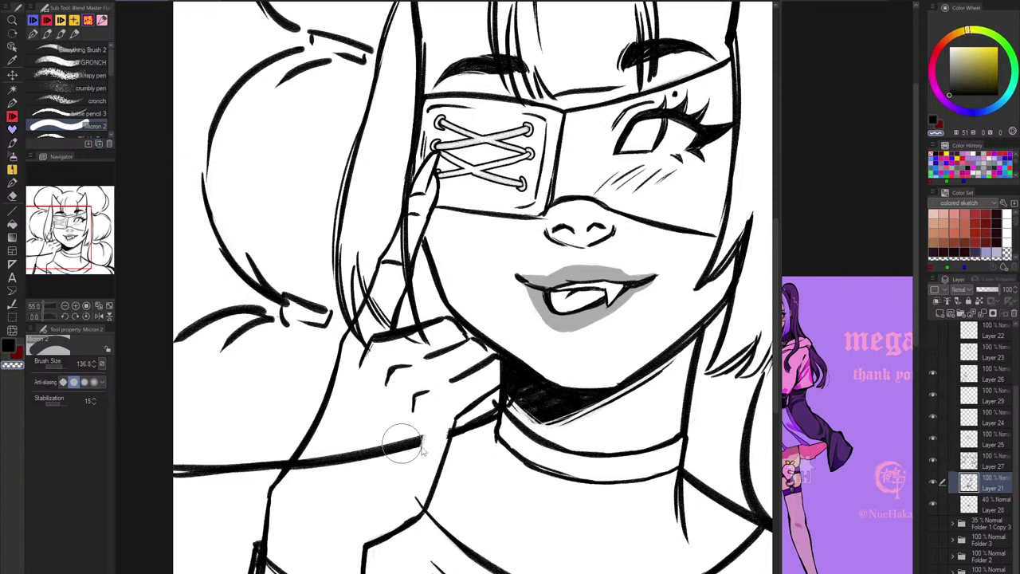
{"action": "mouse_move", "coordinate": [422, 413]}
{"action": "left_mouse_down"}
{"action": "mouse_move", "coordinate": [417, 429]}
{"action": "mouse_move", "coordinate": [430, 428]}
{"action": "mouse_move", "coordinate": [430, 442]}
{"action": "mouse_move", "coordinate": [415, 462]}
{"action": "mouse_move", "coordinate": [330, 473]}
{"action": "mouse_move", "coordinate": [321, 455]}
{"action": "mouse_move", "coordinate": [308, 486]}
{"action": "left_mouse_up"}
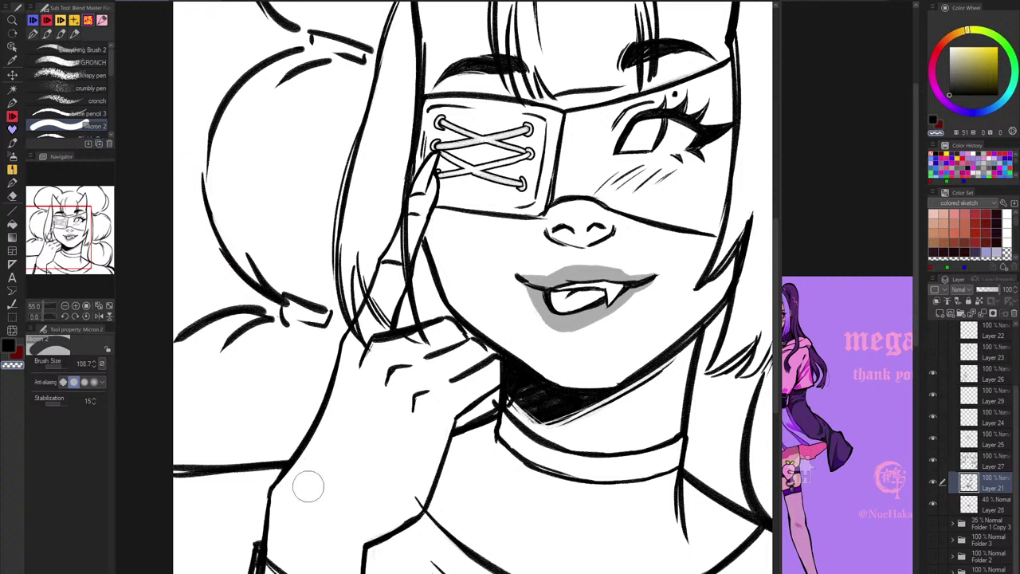
Step: On Layer 27, erase the hair strand lines that cross the raised finger and knuckles
{"action": "left_click", "coordinate": [994, 467]}
{"action": "left_click", "coordinate": [934, 459]}
{"action": "left_click", "coordinate": [933, 460]}
{"action": "scroll", "coordinate": [541, 369], "scroll_direction": "down", "scroll_amount": 2}
{"action": "left_click_drag", "start_coordinate": [541, 369], "coordinate": [511, 393]}
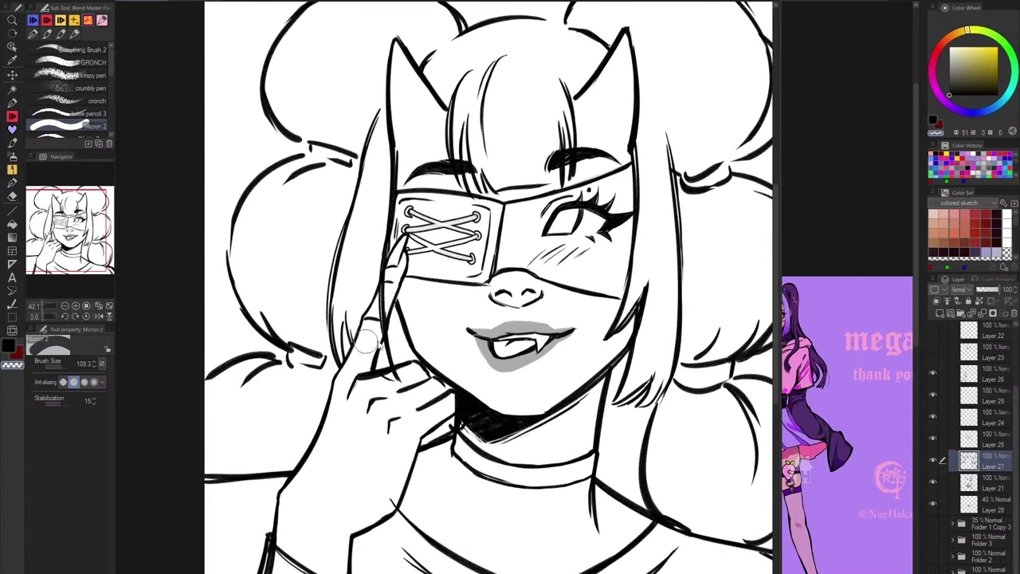
{"action": "mouse_move", "coordinate": [366, 342]}
{"action": "left_mouse_down"}
{"action": "mouse_move", "coordinate": [392, 283]}
{"action": "mouse_move", "coordinate": [377, 318]}
{"action": "left_mouse_up"}
{"action": "left_click_drag", "start_coordinate": [392, 384], "coordinate": [389, 383]}
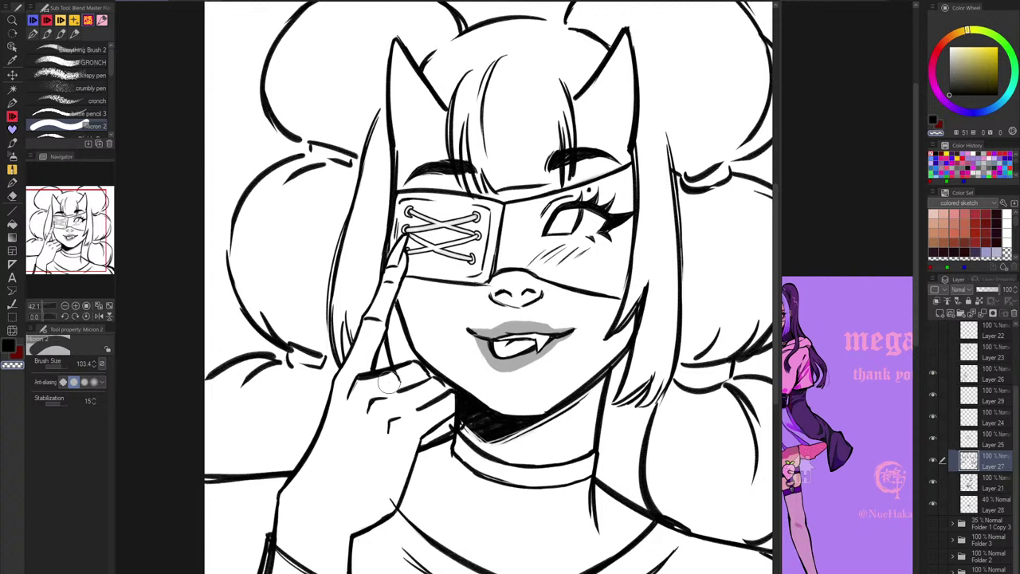
Step: Identify the layer with the leftover sleeve lines, add a mask to Layer 26, and erase the stray lines around the sleeve cuff
{"action": "left_click_drag", "start_coordinate": [519, 383], "coordinate": [487, 384]}
{"action": "left_click_drag", "start_coordinate": [746, 524], "coordinate": [710, 494]}
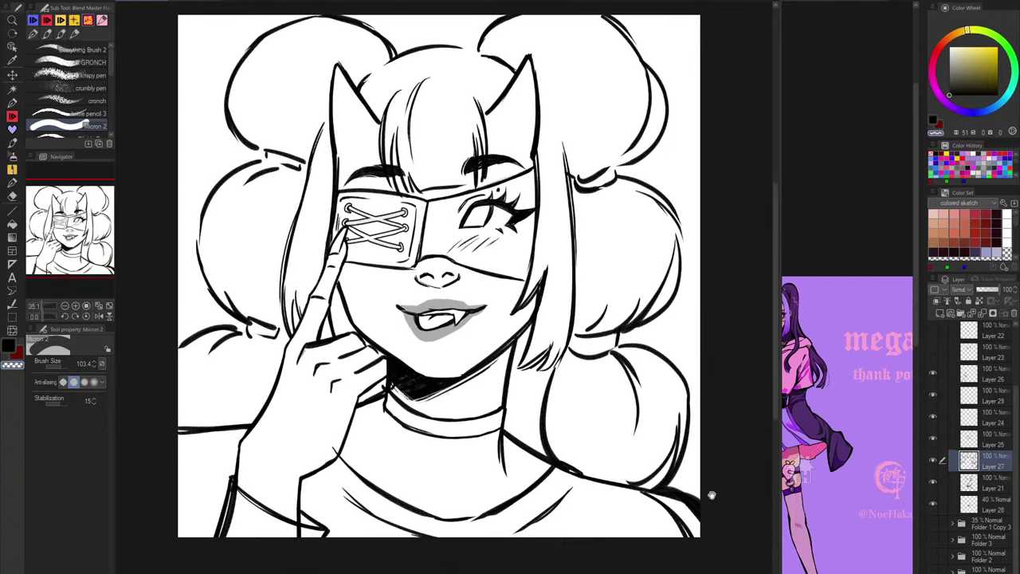
{"action": "left_click", "coordinate": [933, 460]}
{"action": "left_click", "coordinate": [933, 460]}
{"action": "left_click", "coordinate": [934, 438]}
{"action": "left_click", "coordinate": [934, 438]}
{"action": "left_click", "coordinate": [934, 416]}
{"action": "left_click", "coordinate": [934, 416]}
{"action": "left_click", "coordinate": [933, 374]}
{"action": "left_click", "coordinate": [933, 375]}
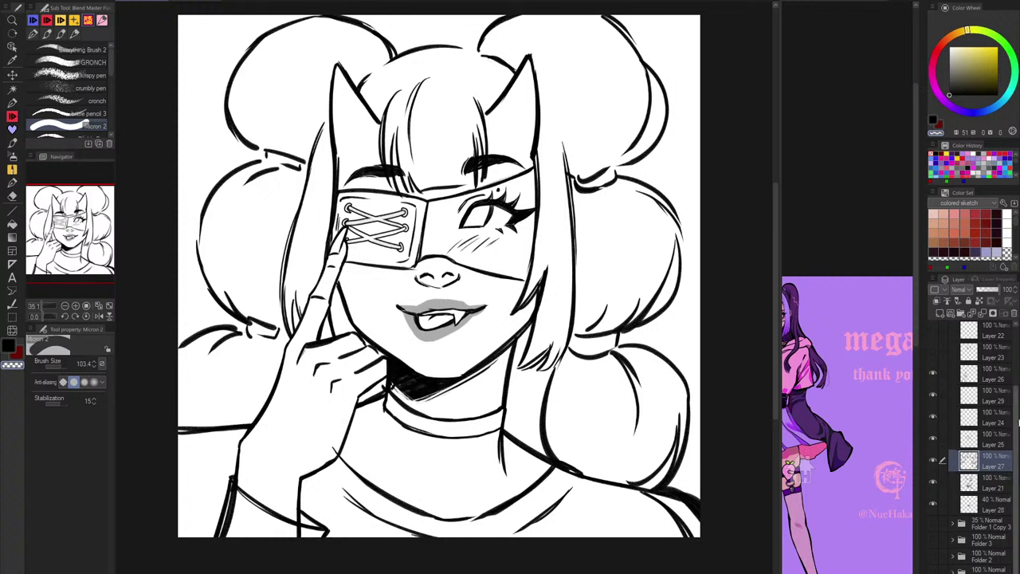
{"action": "left_click", "coordinate": [988, 384]}
{"action": "left_click_drag", "start_coordinate": [229, 492], "coordinate": [219, 556]}
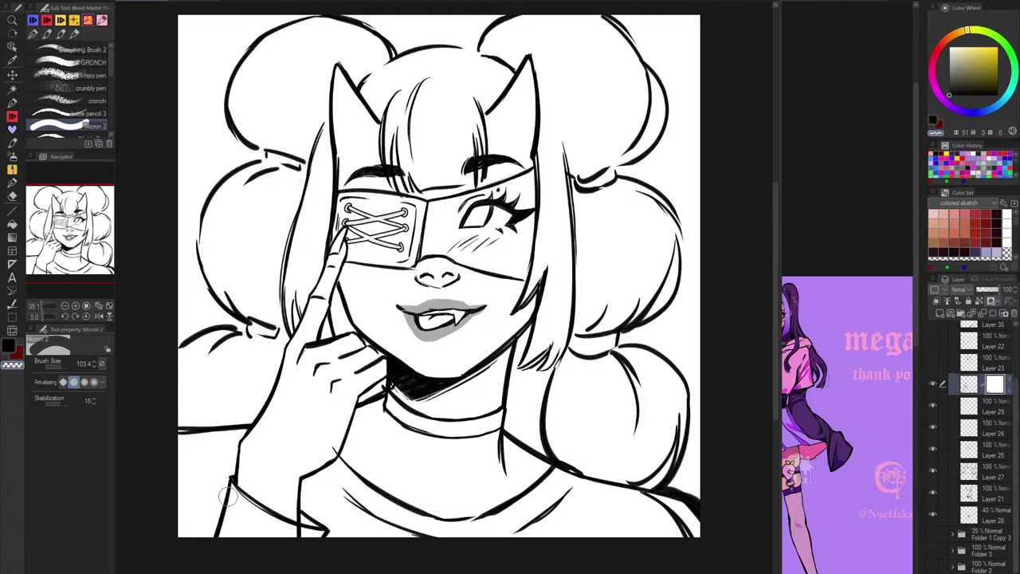
{"action": "left_click_drag", "start_coordinate": [311, 540], "coordinate": [296, 536]}
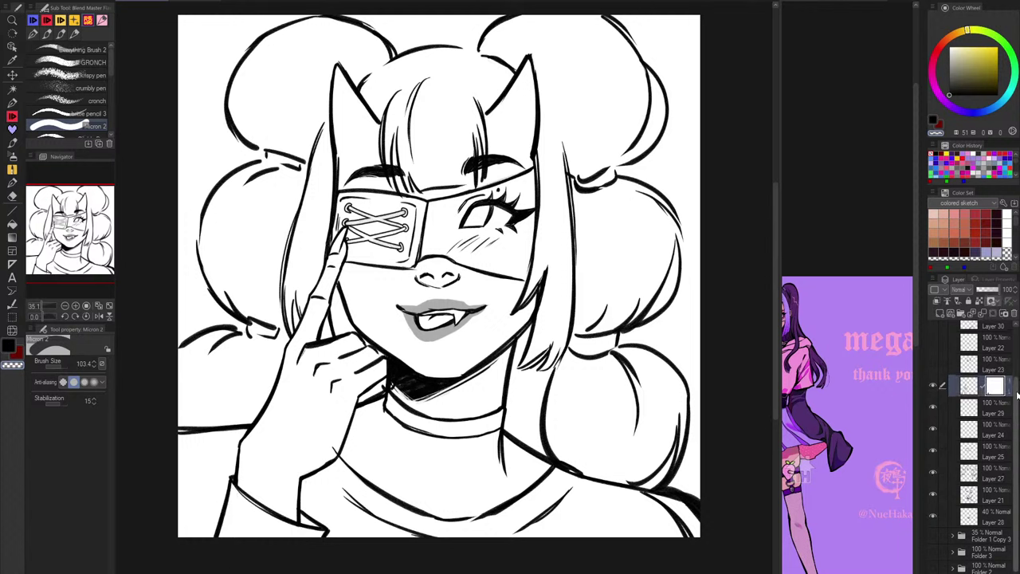
Step: Add a layer mask to Layer 31 in Folder 4 and erase the stray lines beside the raised hand
{"action": "scroll", "coordinate": [981, 382], "scroll_direction": "up", "scroll_amount": 2}
{"action": "left_click", "coordinate": [979, 367]}
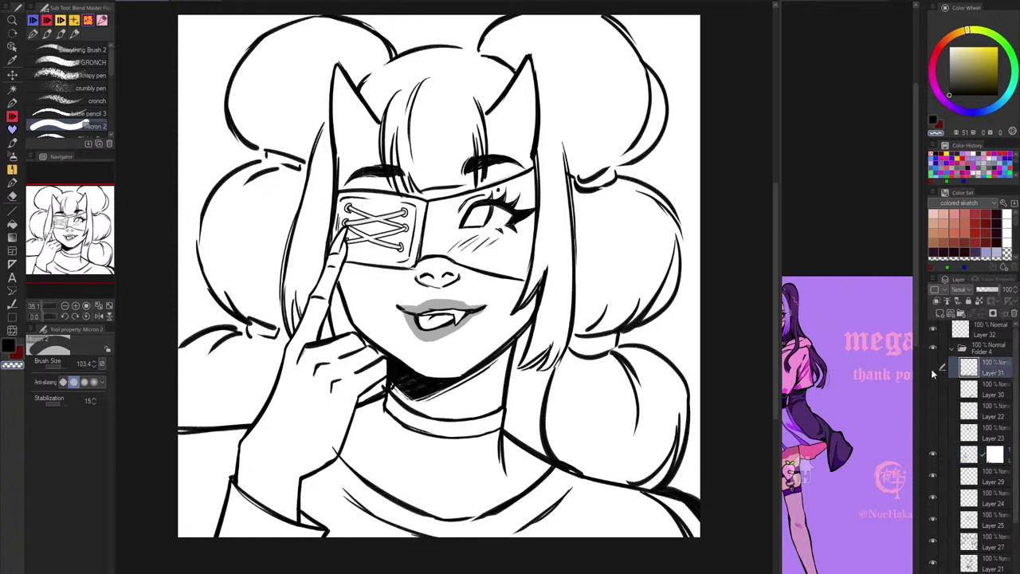
{"action": "left_click", "coordinate": [993, 312]}
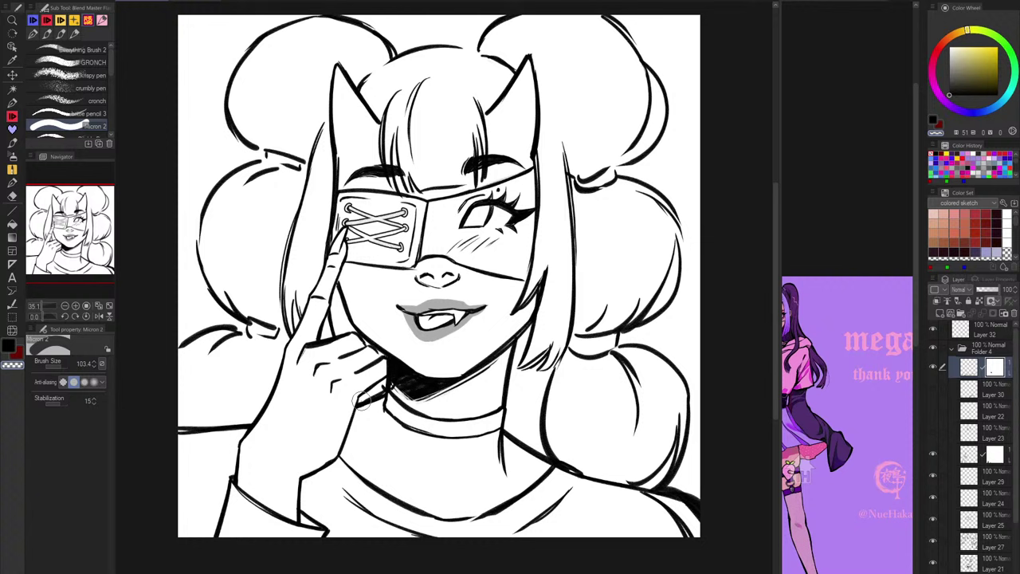
Step: Touch up the mask on Layer 26, and add a mask to Layer 21 to clean the shoulder line beneath the hair
{"action": "scroll", "coordinate": [994, 571], "scroll_direction": "down", "scroll_amount": 3}
{"action": "left_click", "coordinate": [1000, 506]}
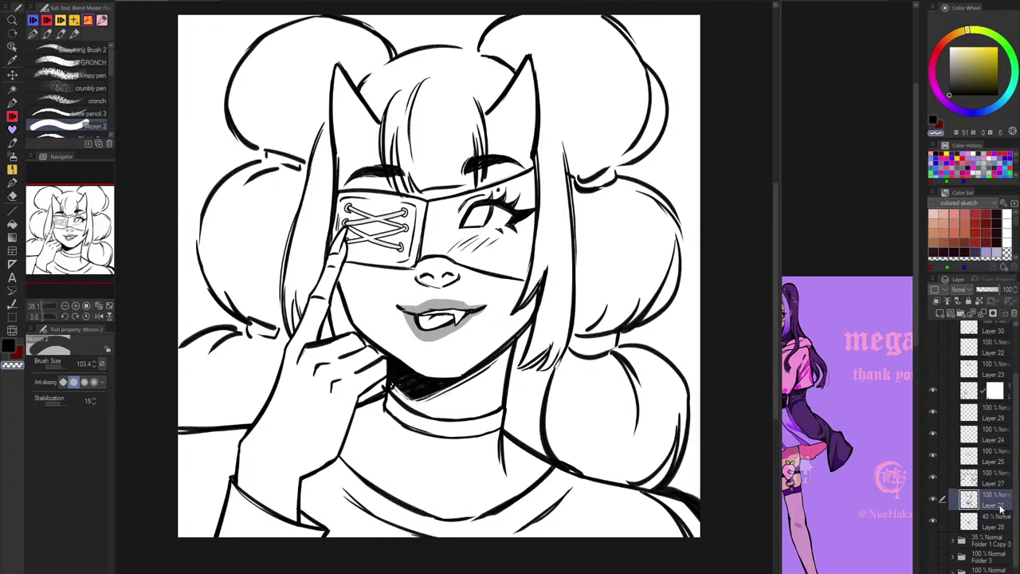
{"action": "left_click", "coordinate": [1002, 397]}
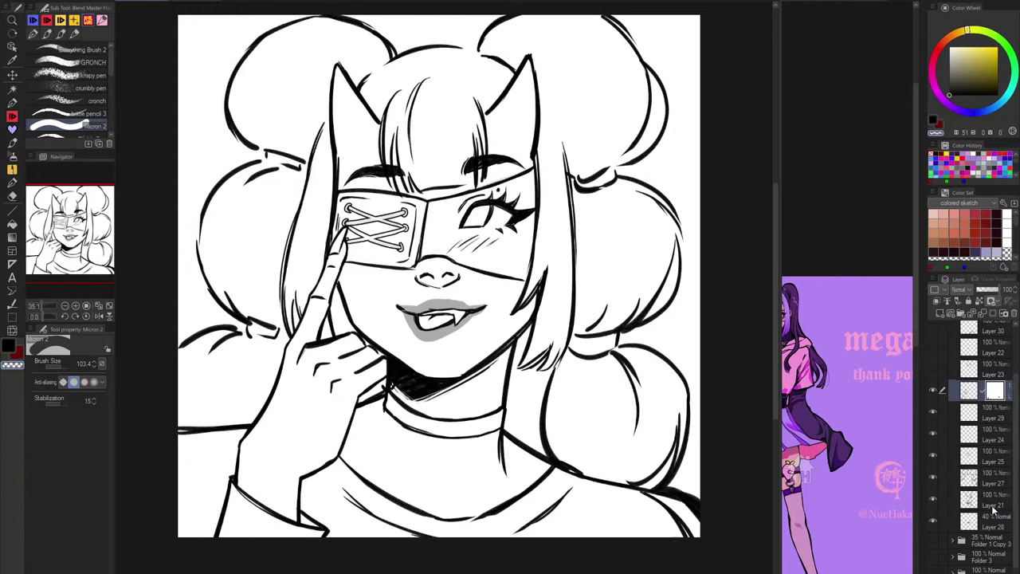
{"action": "left_click", "coordinate": [1003, 503]}
{"action": "left_click", "coordinate": [991, 313]}
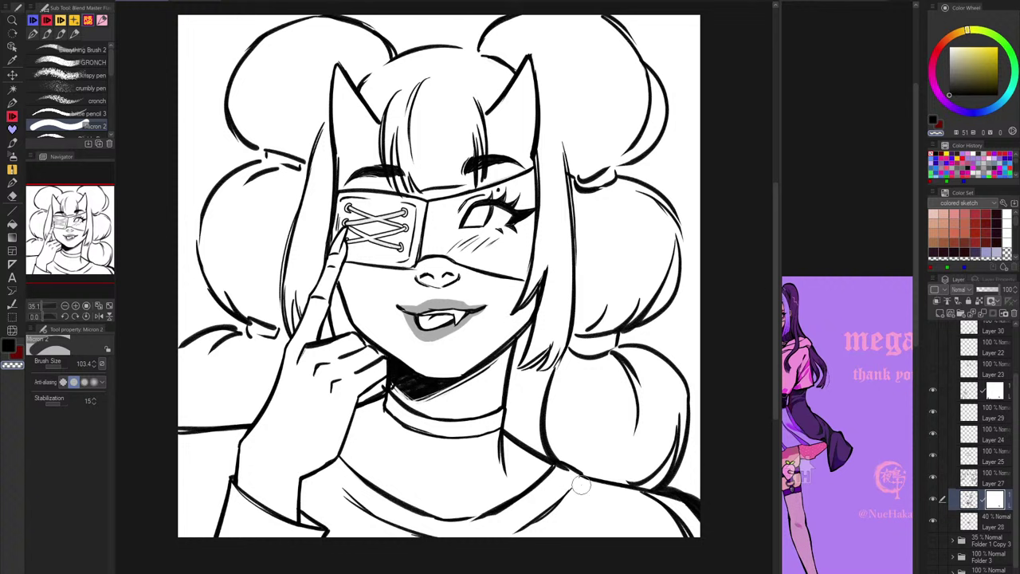
Step: Add a mask to Layer 27 and clean up the lines where the lower hair bun meets the shoulder on Layers 27 and 21
{"action": "left_click", "coordinate": [998, 392]}
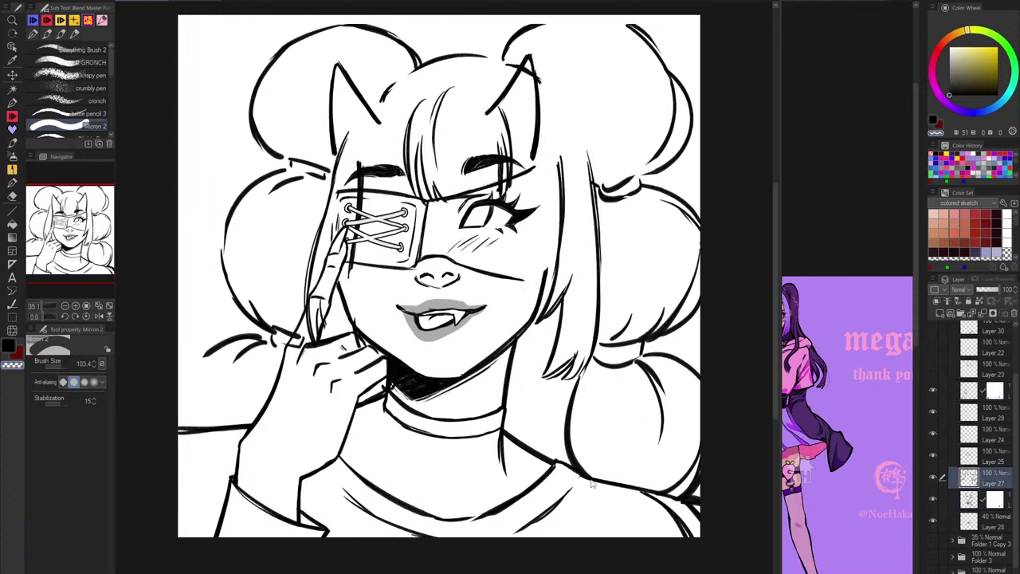
{"action": "left_click", "coordinate": [1000, 477]}
{"action": "left_click", "coordinate": [992, 314]}
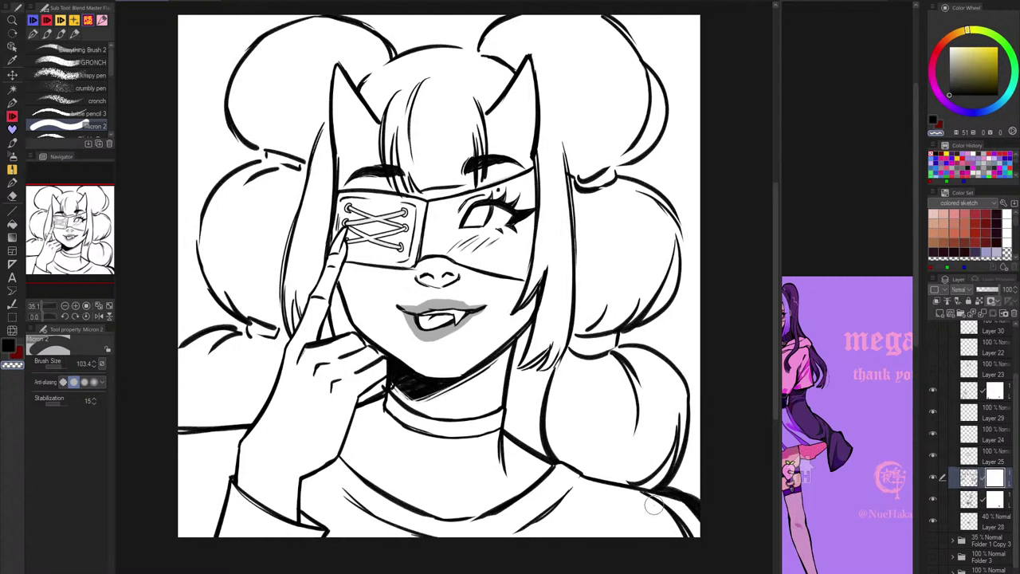
{"action": "left_click", "coordinate": [988, 502]}
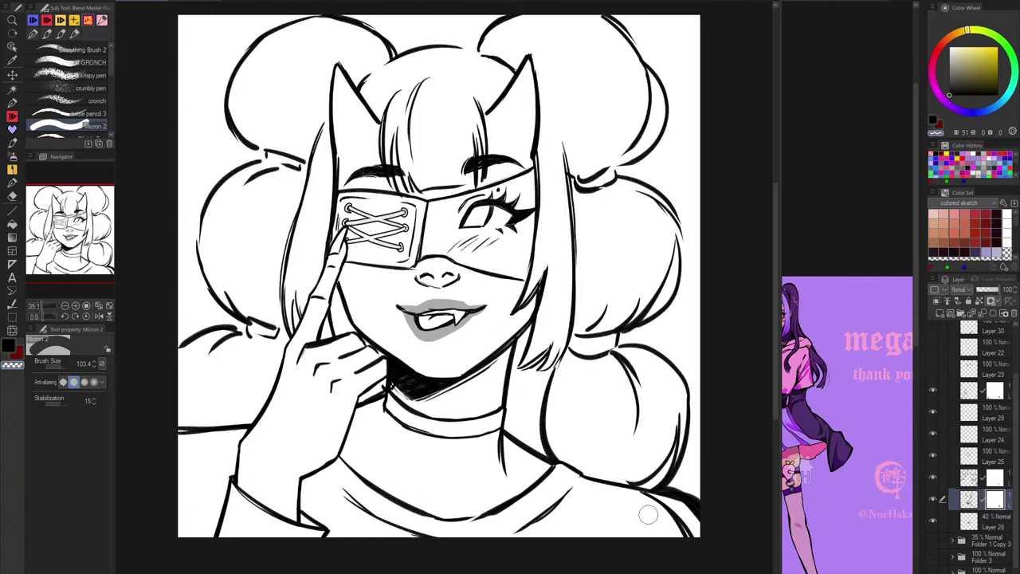
Step: Preview the colour sketch in Folder 1 Copy 3, hide it again, and copy that folder into a new blank canvas
{"action": "scroll", "coordinate": [510, 375], "scroll_direction": "down", "scroll_amount": 3}
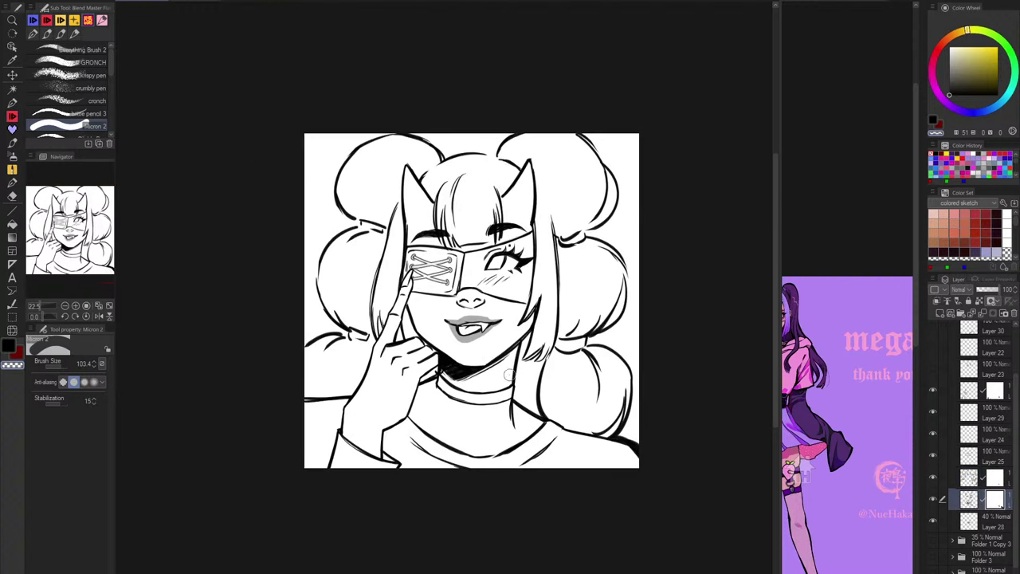
{"action": "left_click_drag", "start_coordinate": [558, 385], "coordinate": [518, 392]}
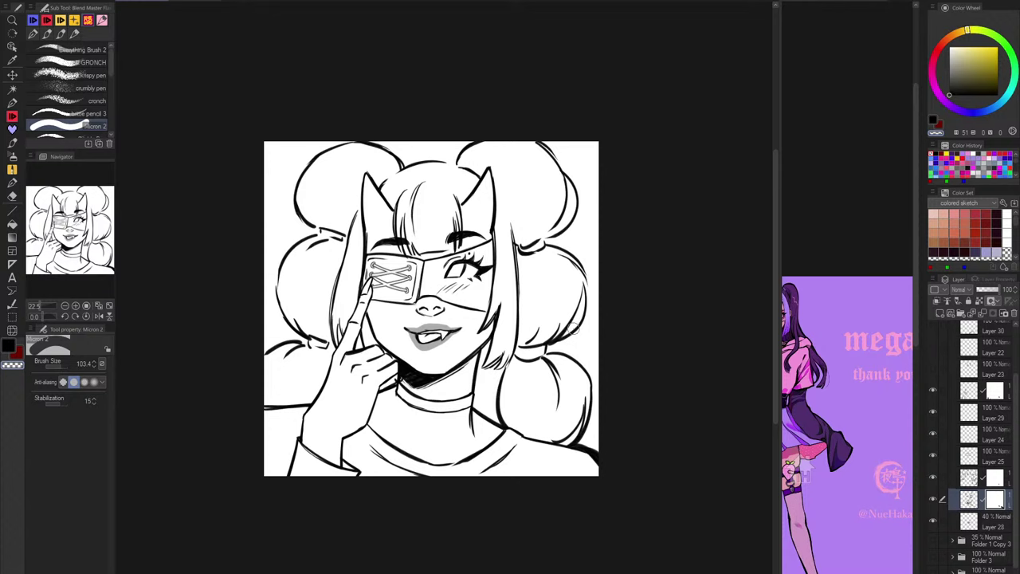
{"action": "scroll", "coordinate": [956, 464], "scroll_direction": "down", "scroll_amount": 2}
{"action": "left_click", "coordinate": [934, 509]}
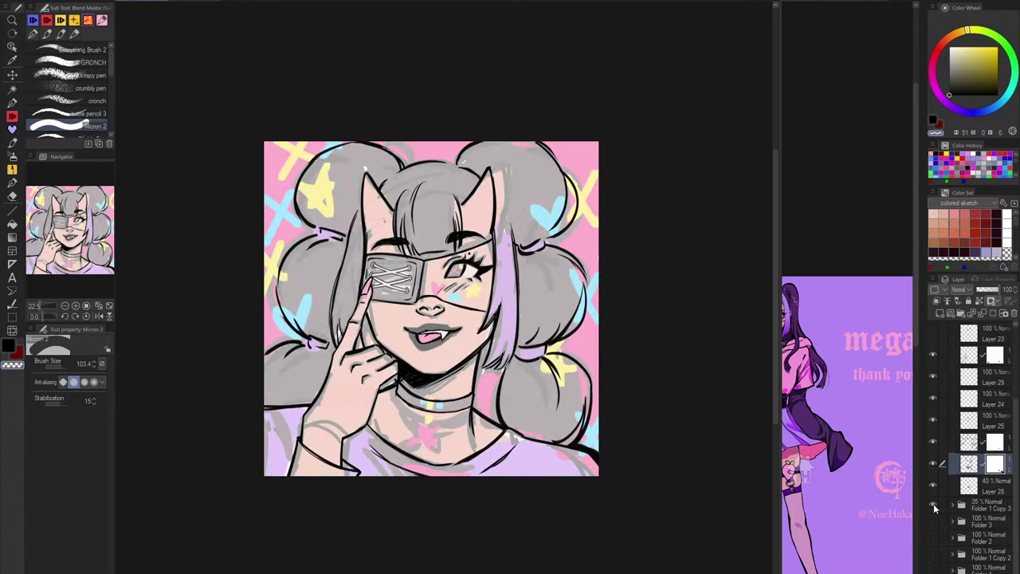
{"action": "left_click", "coordinate": [935, 508]}
{"action": "left_click", "coordinate": [984, 509]}
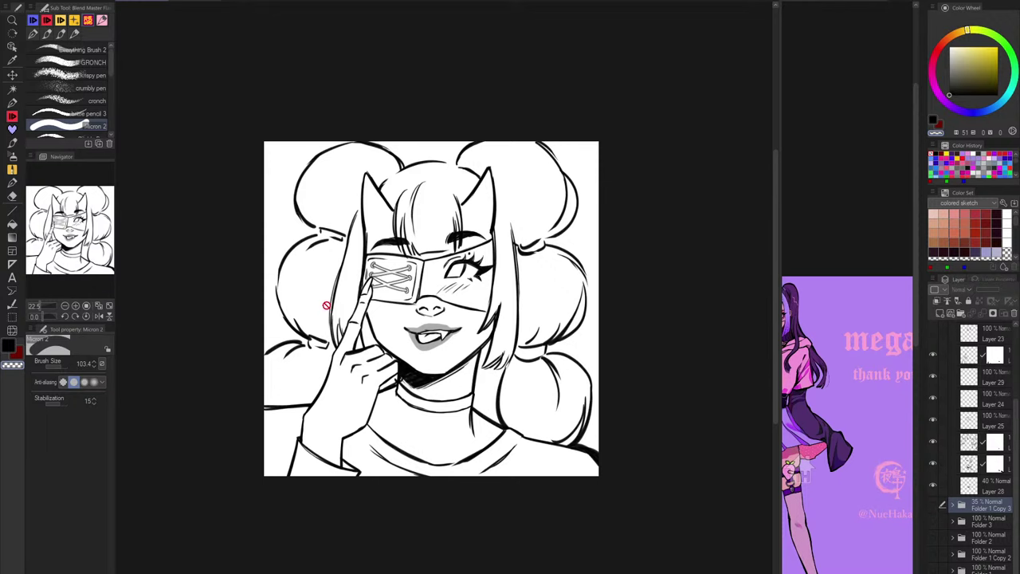
{"action": "left_click", "coordinate": [22, 1]}
{"action": "left_click", "coordinate": [40, 8]}
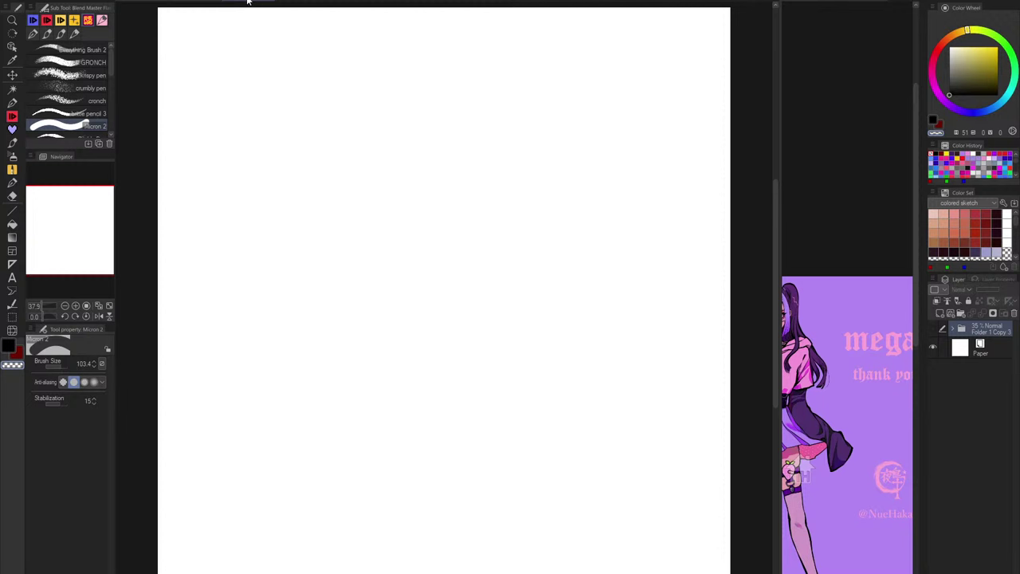
Step: Close the brush-test illustration without saving its changes
{"action": "left_click", "coordinate": [195, 2]}
{"action": "left_click", "coordinate": [242, 3]}
{"action": "left_click", "coordinate": [219, 2]}
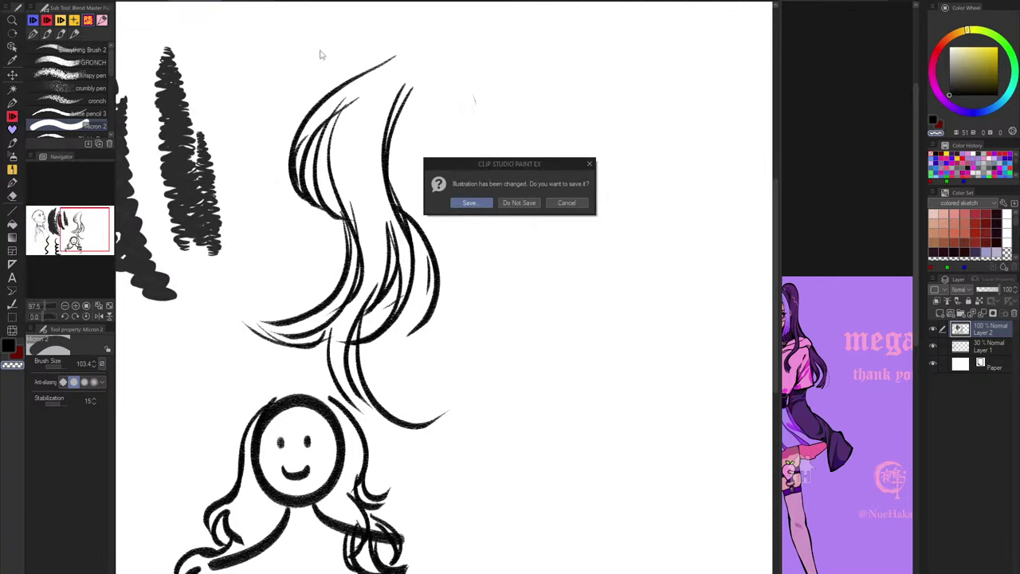
{"action": "left_click", "coordinate": [520, 202]}
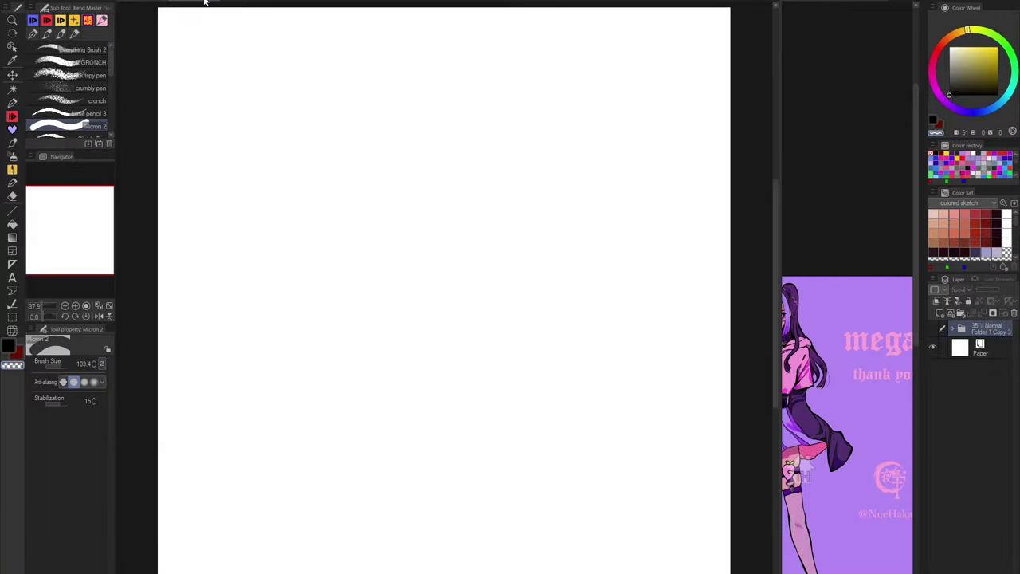
Step: Show Folder 1 Copy 3 at 100% opacity on the new canvas, and dock that canvas beside the line art as a reference
{"action": "left_click", "coordinate": [934, 330]}
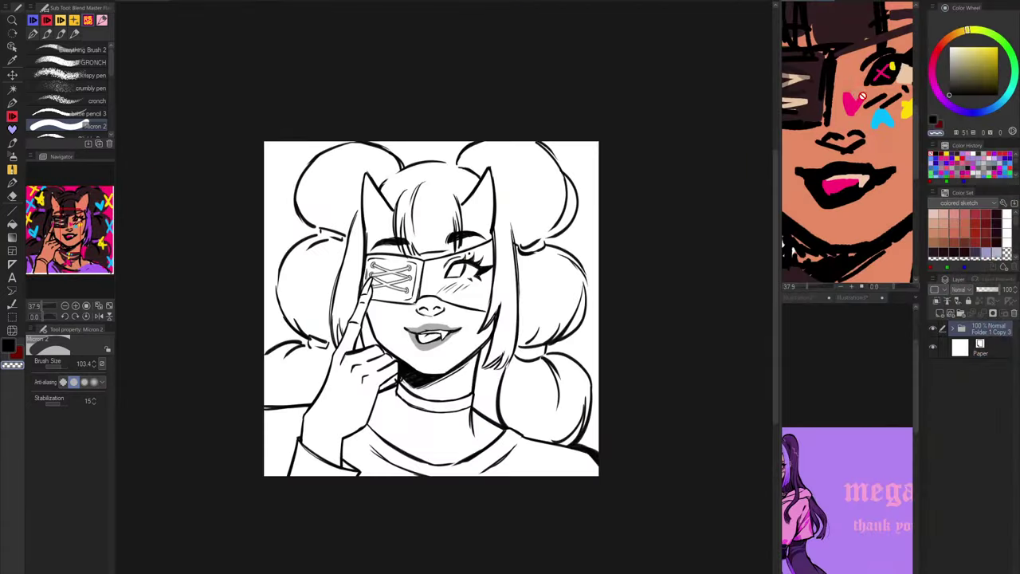
{"action": "scroll", "coordinate": [862, 96], "scroll_direction": "down", "scroll_amount": 5}
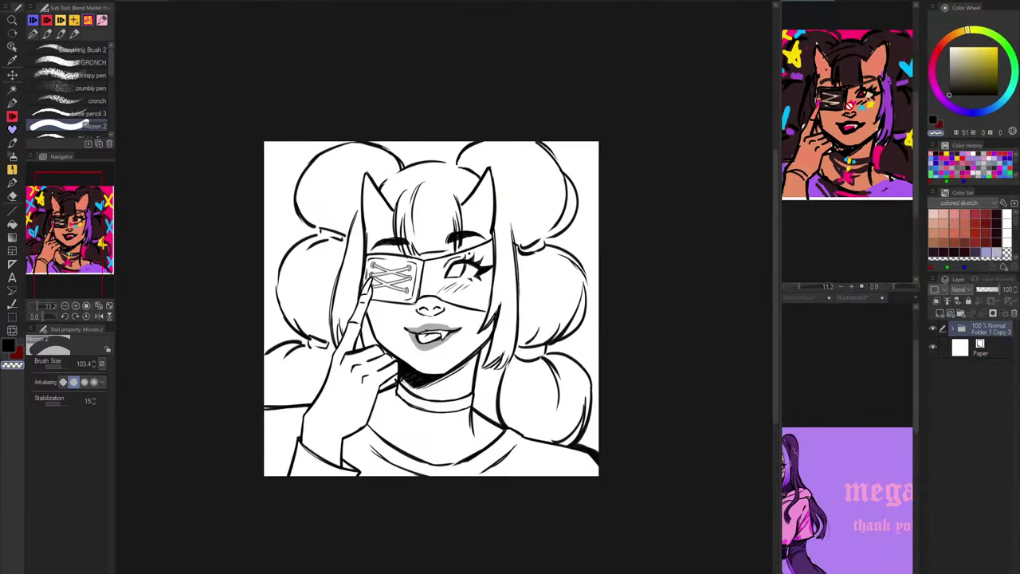
{"action": "scroll", "coordinate": [858, 148], "scroll_direction": "up", "scroll_amount": 4}
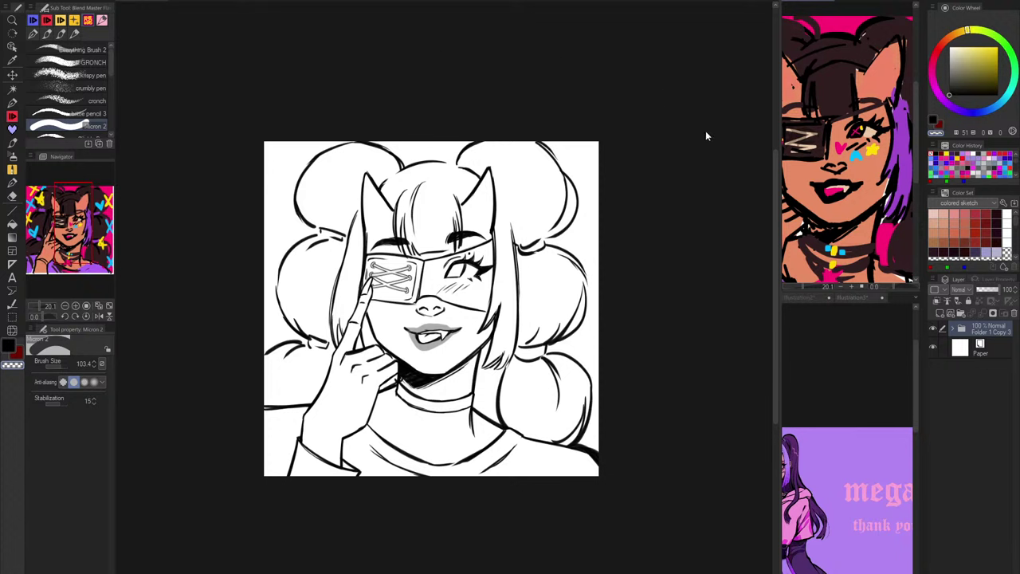
Step: Add a new layer above Folder 1 Copy 3 on the reference canvas, and sample the character's orange skin colour
{"action": "key", "text": "ctrl+shift+n"}
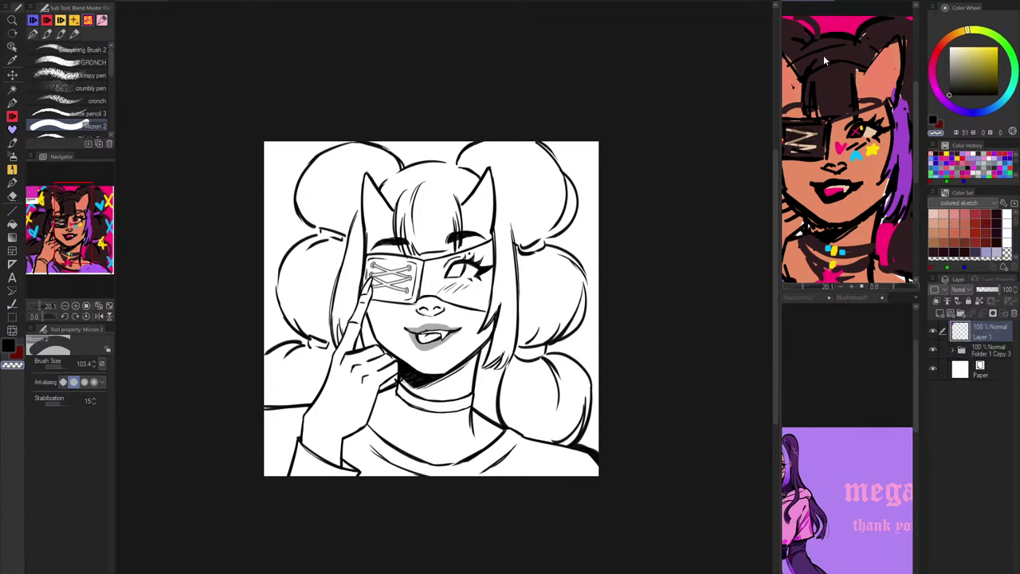
{"action": "scroll", "coordinate": [816, 70], "scroll_direction": "down", "scroll_amount": 4}
{"action": "left_click_drag", "start_coordinate": [804, 61], "coordinate": [859, 82]}
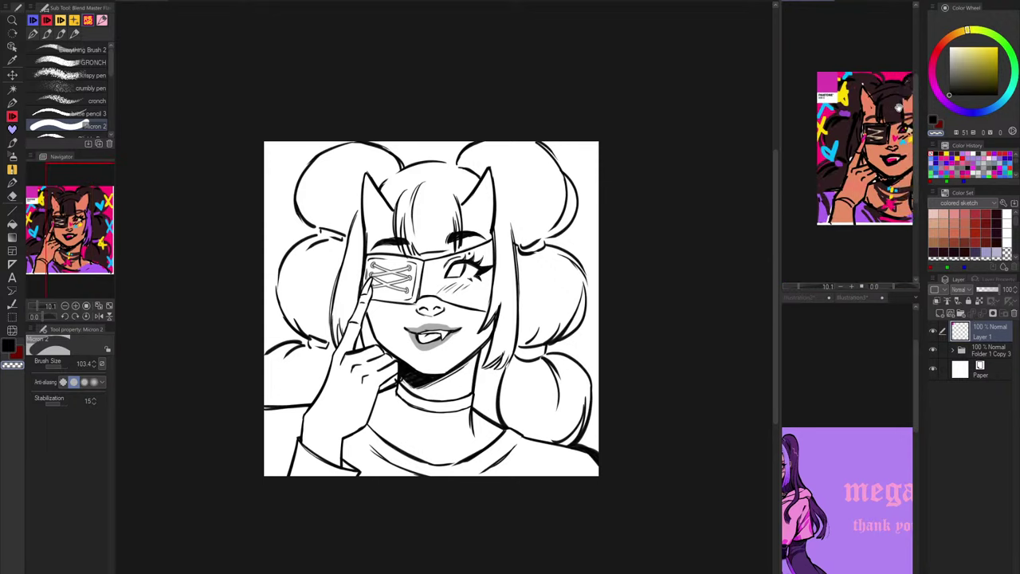
{"action": "scroll", "coordinate": [856, 80], "scroll_direction": "up", "scroll_amount": 6}
{"action": "scroll", "coordinate": [863, 82], "scroll_direction": "down", "scroll_amount": 4}
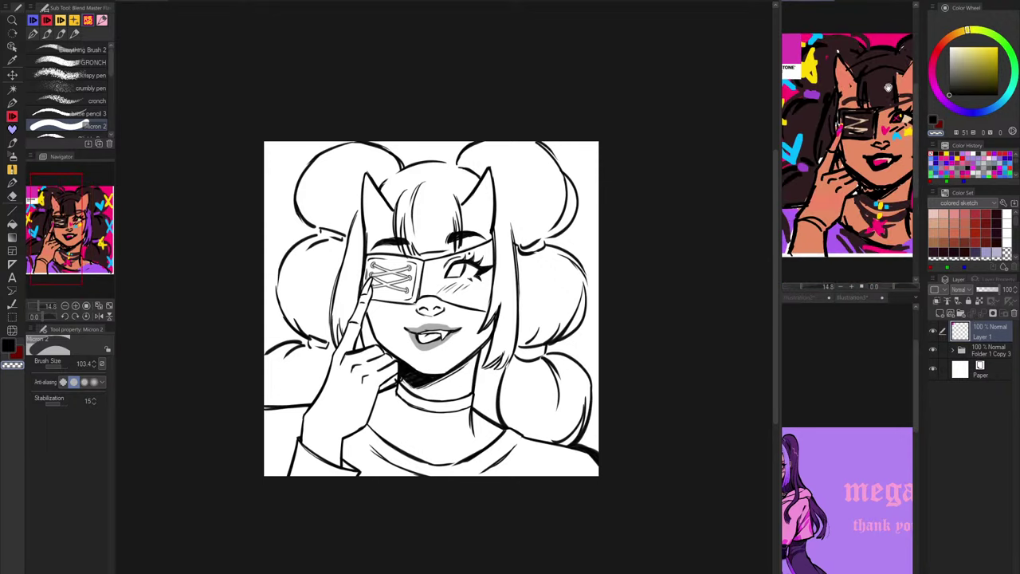
{"action": "mouse_move", "coordinate": [907, 92]}
{"action": "left_mouse_down"}
{"action": "mouse_move", "coordinate": [821, 81]}
{"action": "mouse_move", "coordinate": [922, 86]}
{"action": "left_mouse_up"}
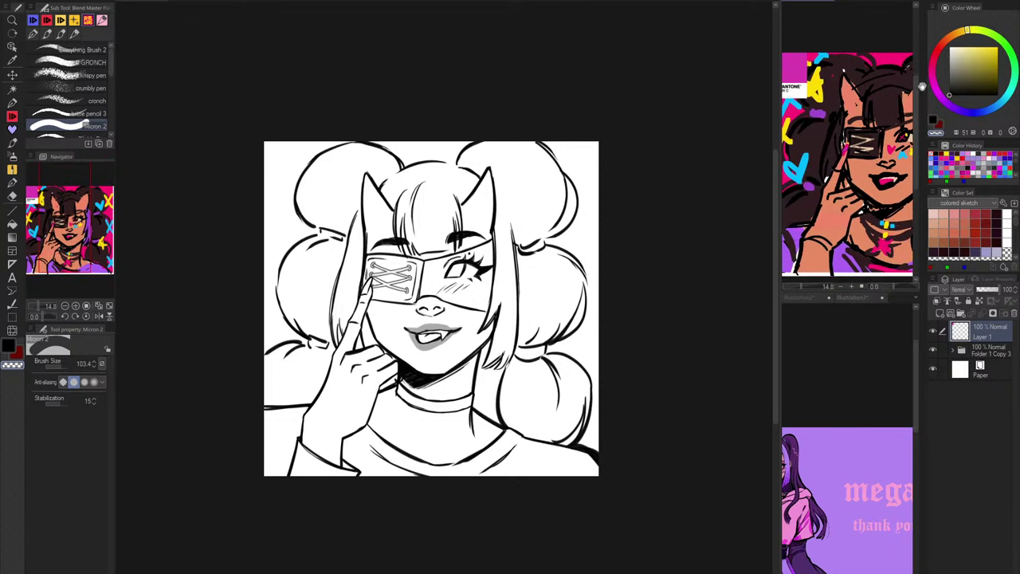
{"action": "left_click", "coordinate": [870, 164]}
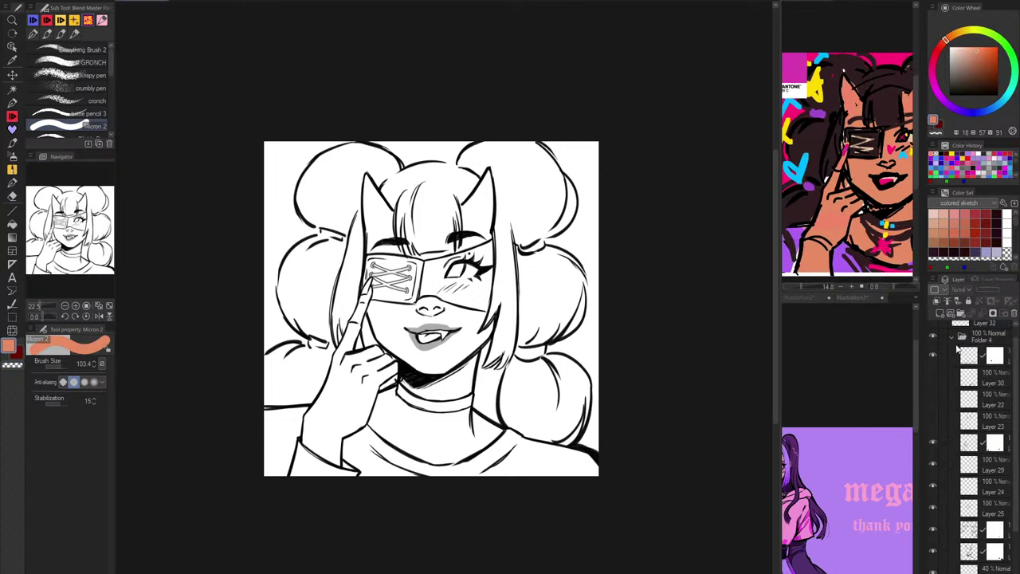
Step: Collapse Folder 4 in the line art document and duplicate the whole folder
{"action": "left_click", "coordinate": [953, 337]}
{"action": "right_click", "coordinate": [986, 371]}
{"action": "left_click", "coordinate": [980, 388]}
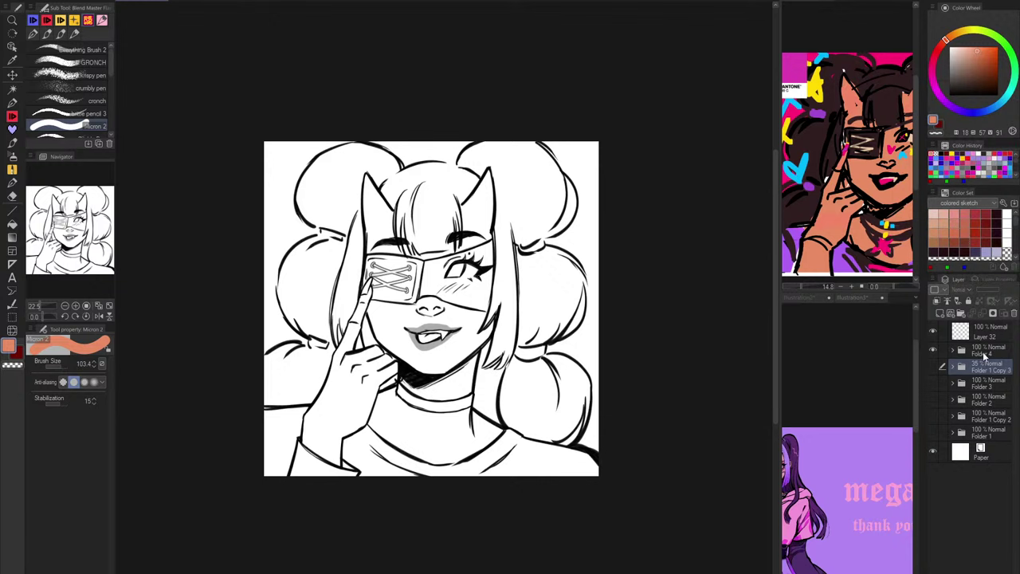
{"action": "right_click", "coordinate": [985, 356]}
{"action": "left_click", "coordinate": [950, 138]}
{"action": "right_click", "coordinate": [985, 351]}
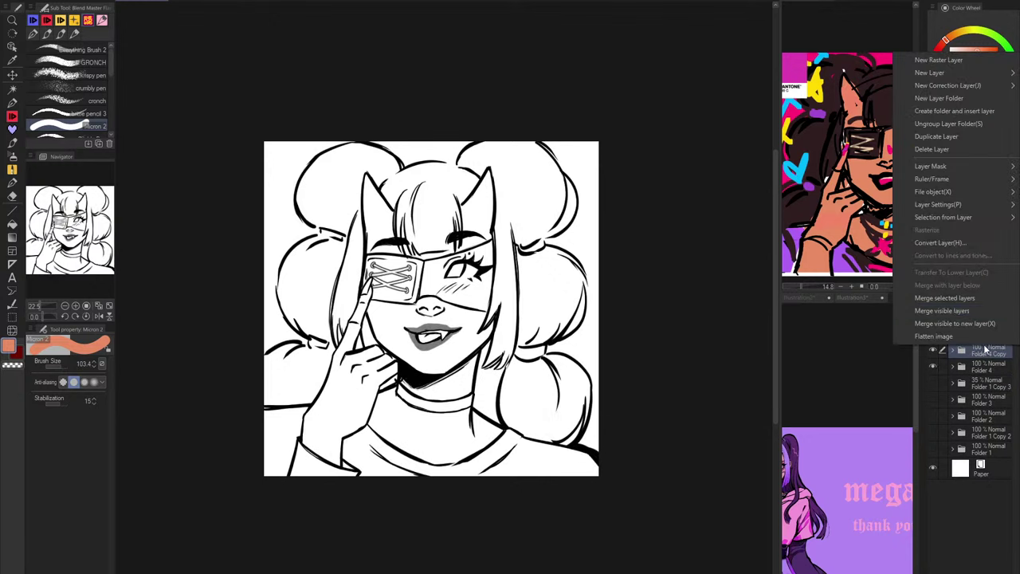
{"action": "left_click", "coordinate": [945, 298]}
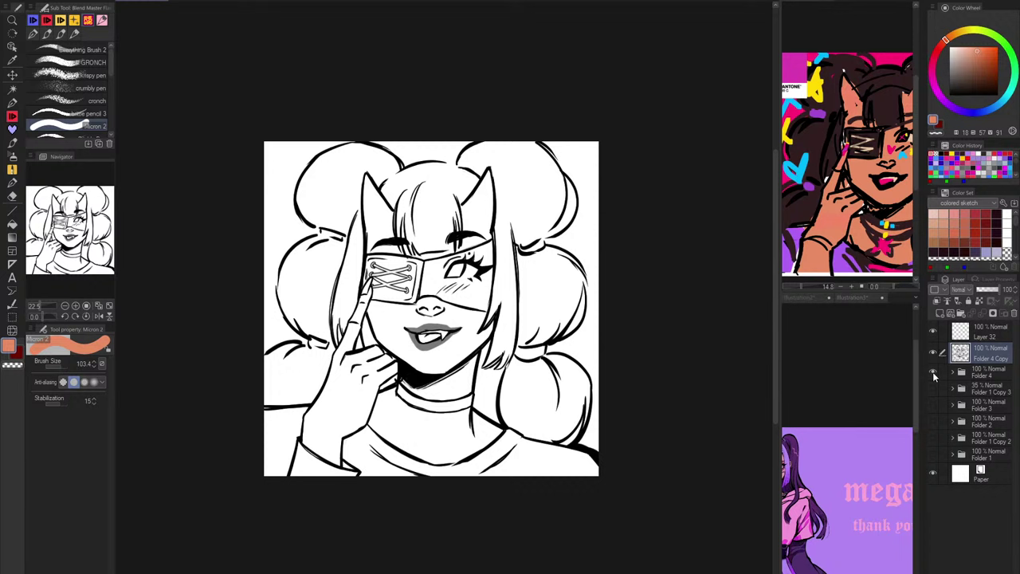
{"action": "key", "text": "ctrl+z"}
Step: Toggle the visibility of the 40% Layer 28 Copy inside Folder 4 Copy, collapse the folder, and hide the original Folder 4
{"action": "left_click", "coordinate": [953, 352]}
{"action": "scroll", "coordinate": [979, 452], "scroll_direction": "down", "scroll_amount": 3}
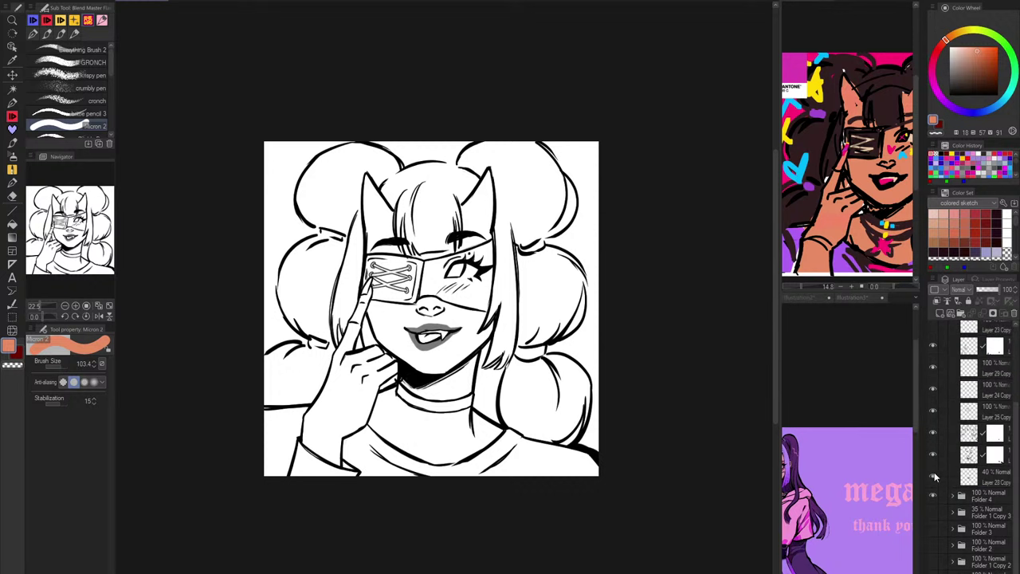
{"action": "scroll", "coordinate": [957, 366], "scroll_direction": "up", "scroll_amount": 3}
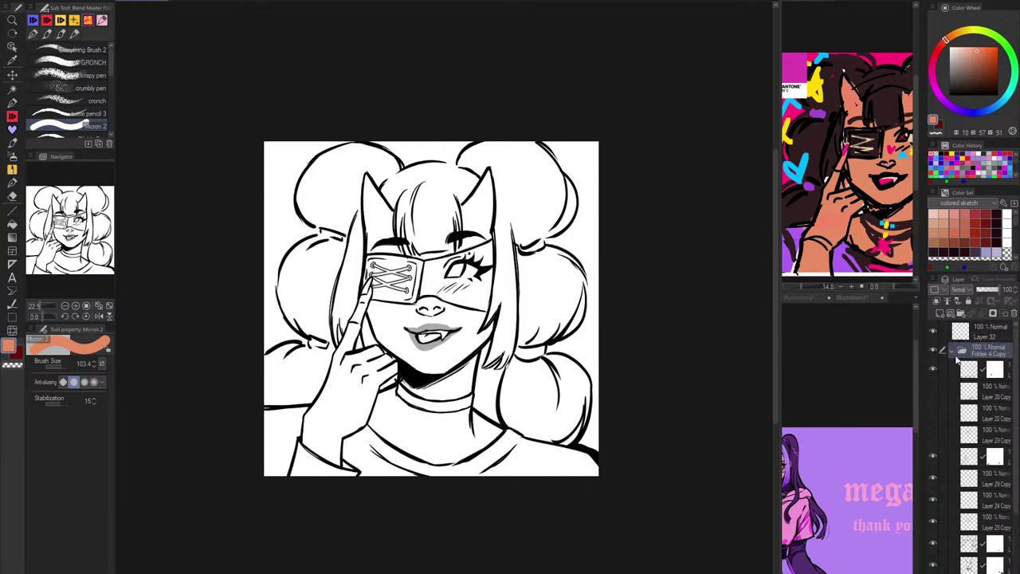
{"action": "scroll", "coordinate": [965, 462], "scroll_direction": "down", "scroll_amount": 3}
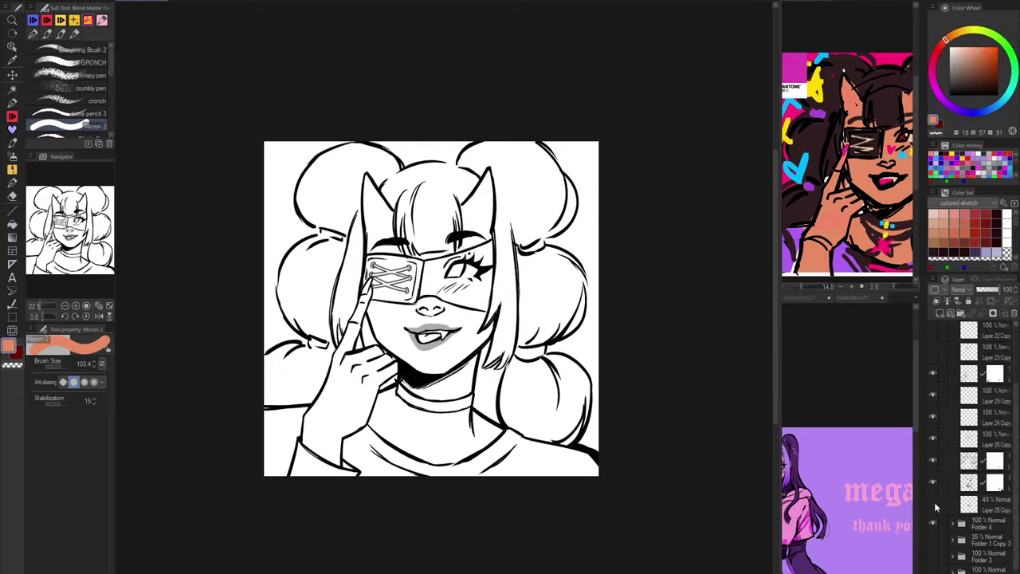
{"action": "scroll", "coordinate": [960, 389], "scroll_direction": "up", "scroll_amount": 3}
{"action": "left_click", "coordinate": [954, 352]}
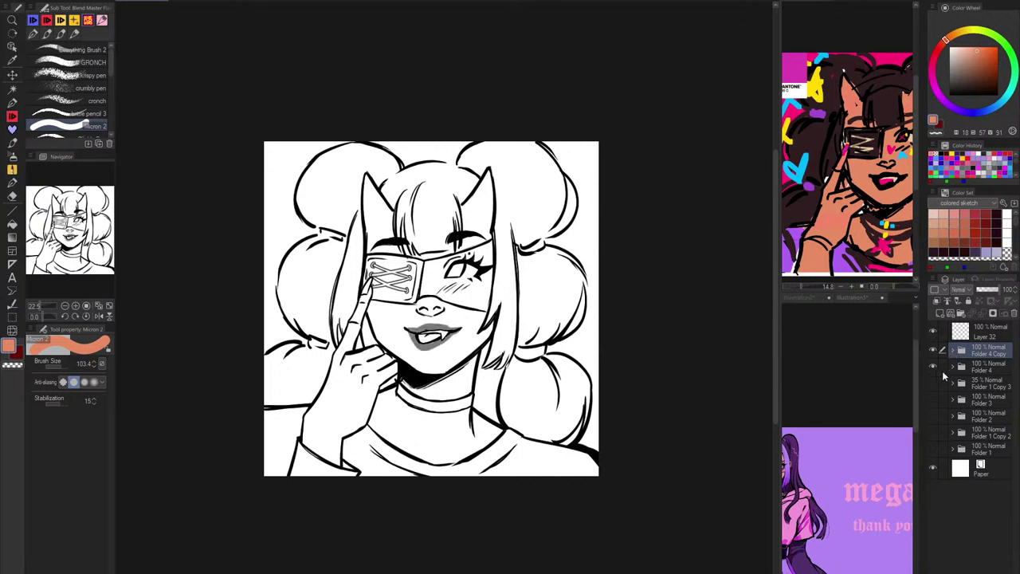
{"action": "right_click", "coordinate": [986, 354]}
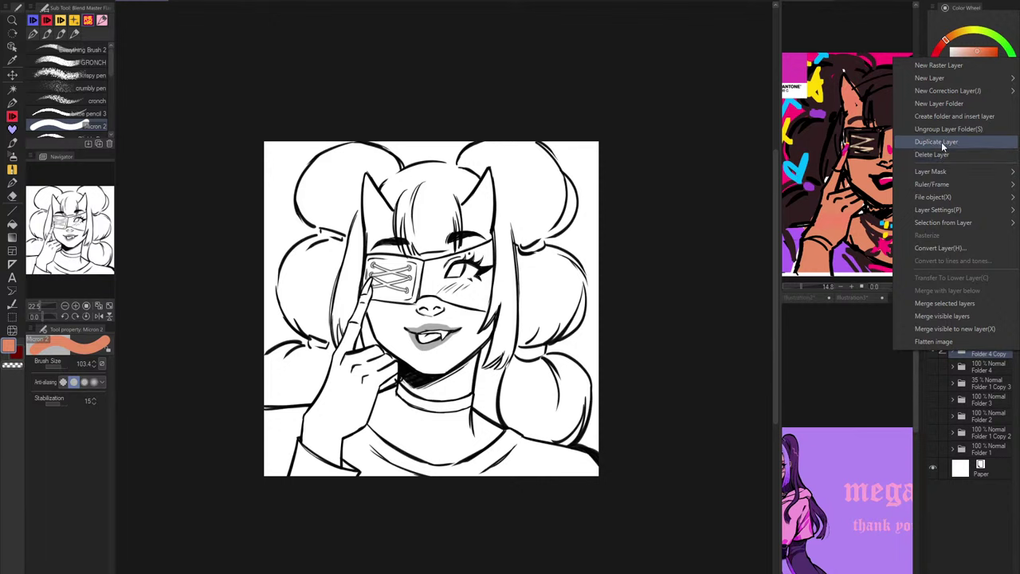
{"action": "left_click", "coordinate": [941, 142]}
{"action": "key", "text": "ctrl+z"}
Step: Merge Folder 4 Copy into a single line art layer and create a new folder above it
{"action": "right_click", "coordinate": [981, 353]}
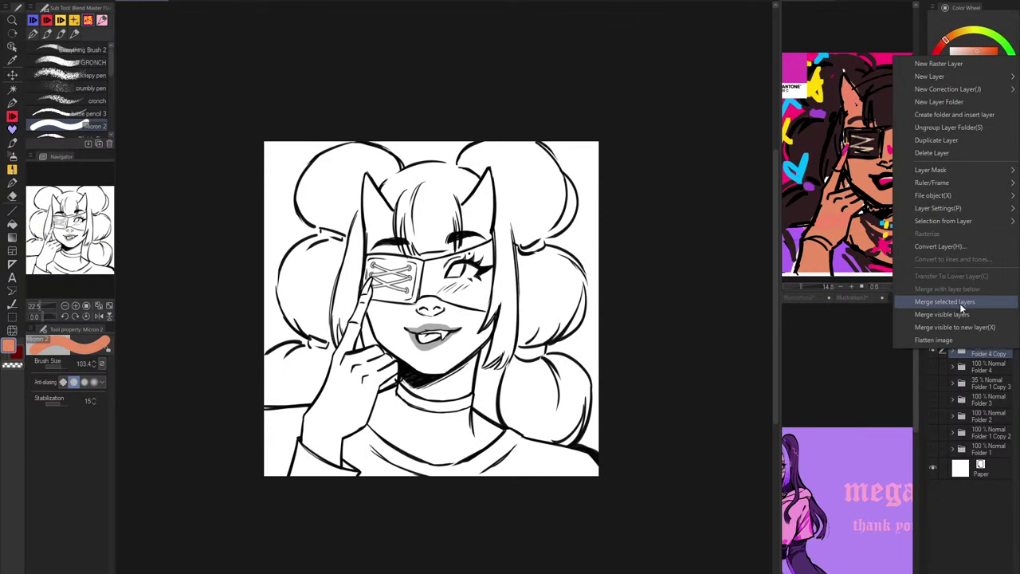
{"action": "left_click", "coordinate": [959, 303]}
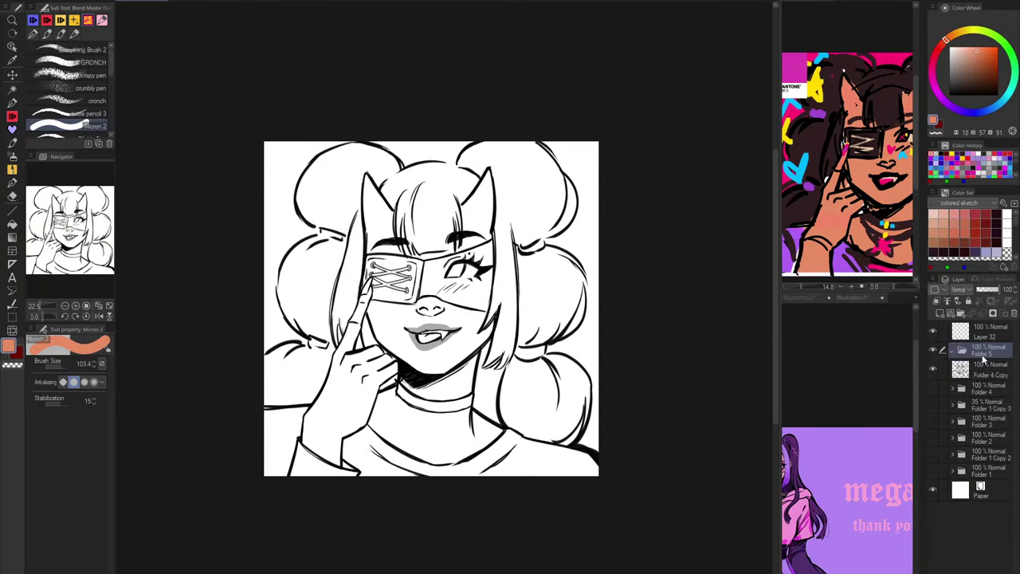
Step: Place the merged line art layer inside Folder 5 and give the folder the custom magenta palette colour DB3EB1 sampled from the reference
{"action": "left_click", "coordinate": [937, 291]}
{"action": "left_click", "coordinate": [960, 383]}
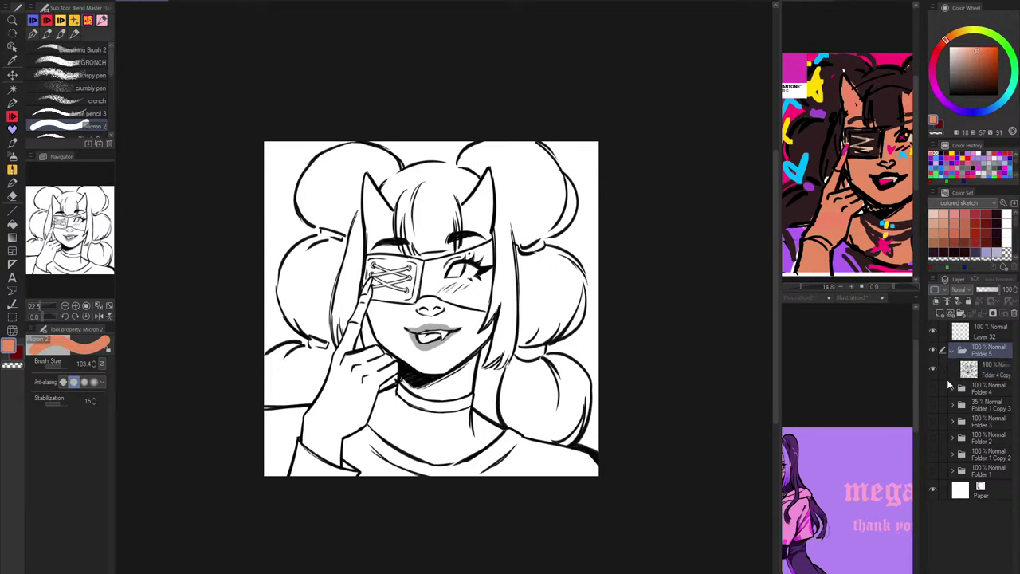
{"action": "left_click", "coordinate": [597, 83]}
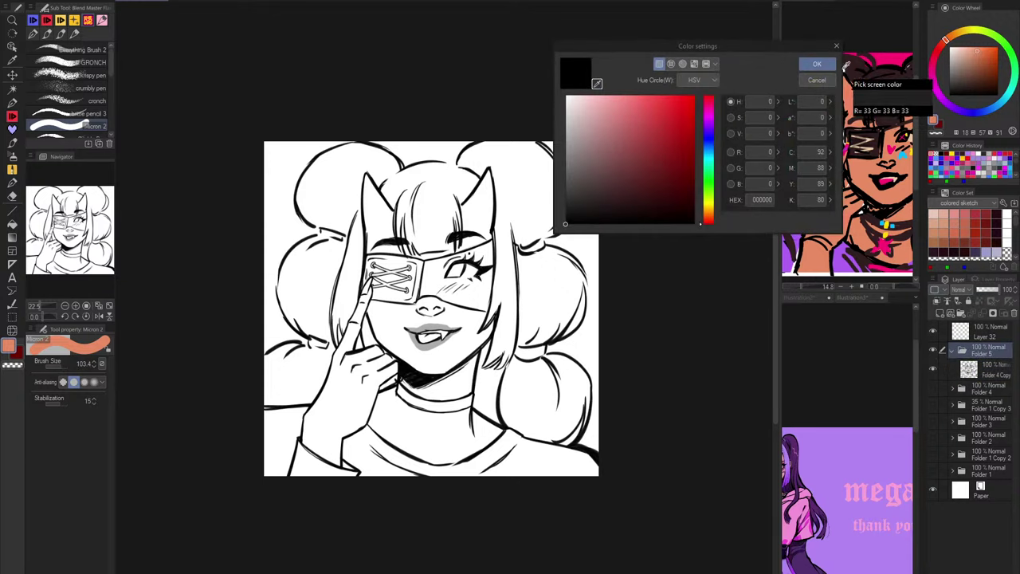
{"action": "left_click_drag", "start_coordinate": [808, 50], "coordinate": [694, 58]}
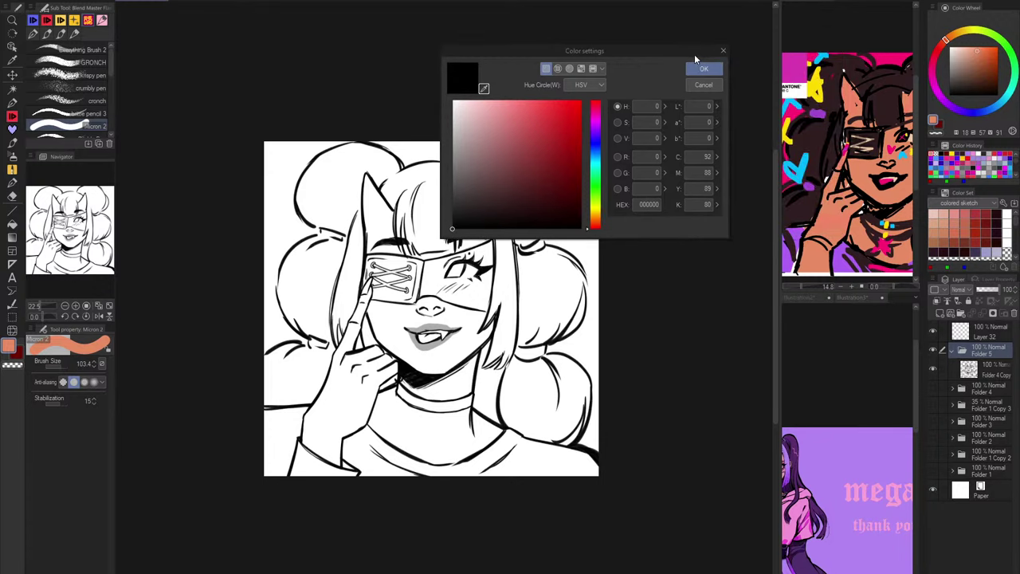
{"action": "left_click", "coordinate": [484, 88]}
{"action": "left_click", "coordinate": [797, 56]}
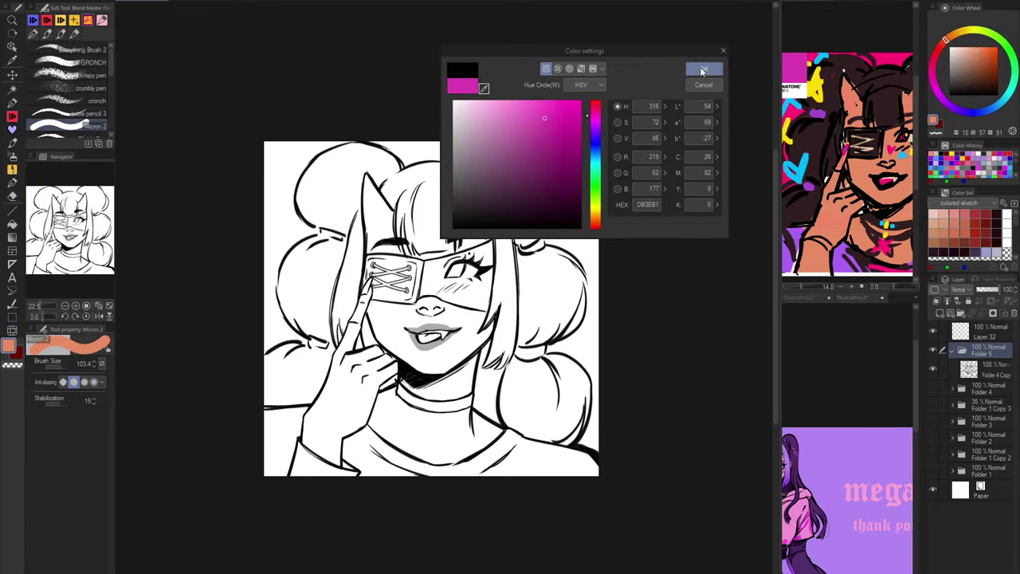
{"action": "left_click", "coordinate": [704, 69]}
Step: Duplicate the line art layer inside Folder 5, lock the lower copy's transparent pixels and change its blending mode
{"action": "left_click", "coordinate": [992, 371]}
{"action": "right_click", "coordinate": [993, 372]}
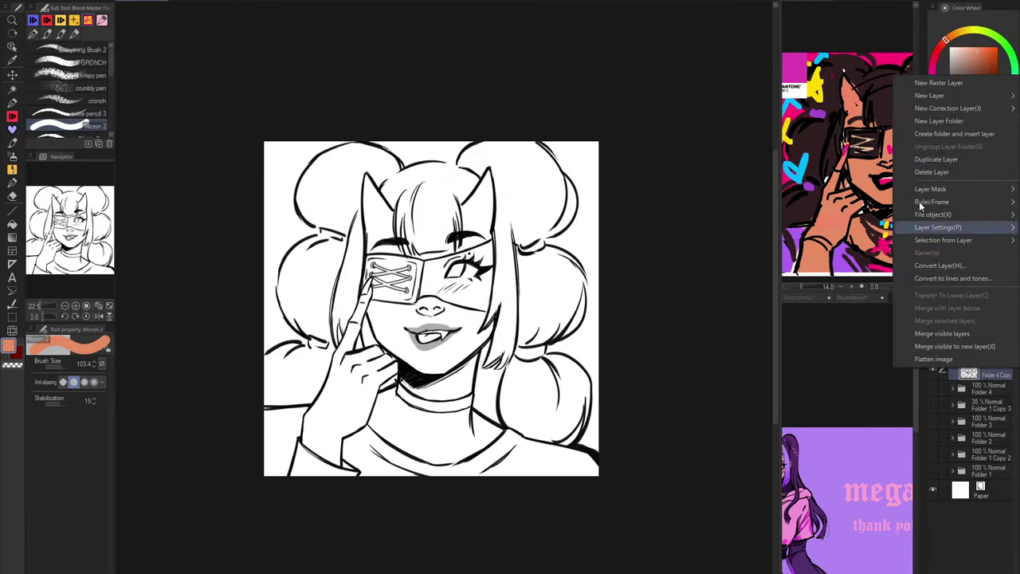
{"action": "left_click", "coordinate": [937, 162]}
{"action": "left_click", "coordinate": [993, 391]}
{"action": "left_click", "coordinate": [964, 289]}
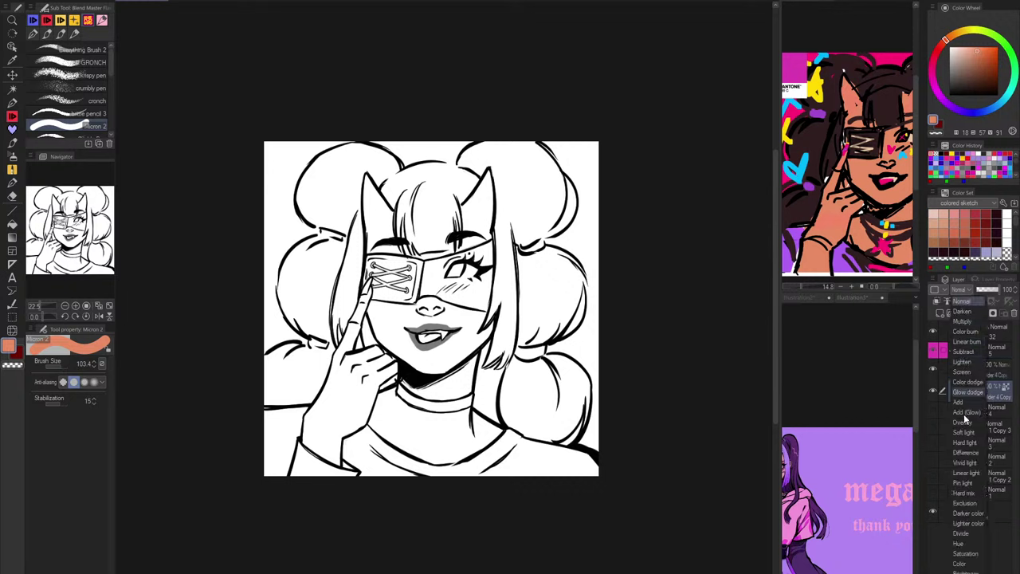
{"action": "left_click", "coordinate": [964, 488]}
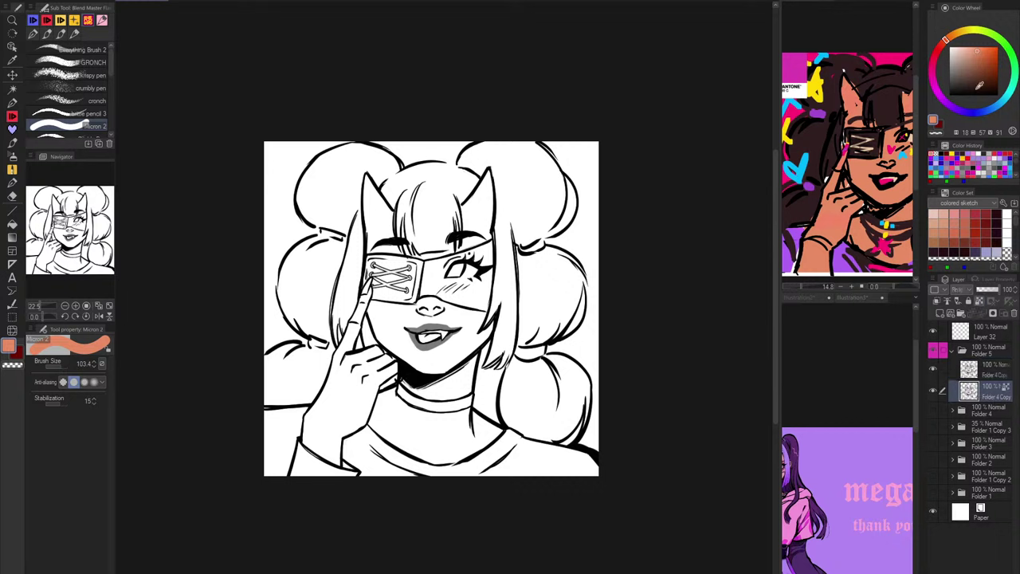
Step: Recolour the lower line art copy crimson pink and clip the upper line art layer to it
{"action": "left_click", "coordinate": [937, 60]}
{"action": "left_click", "coordinate": [988, 53]}
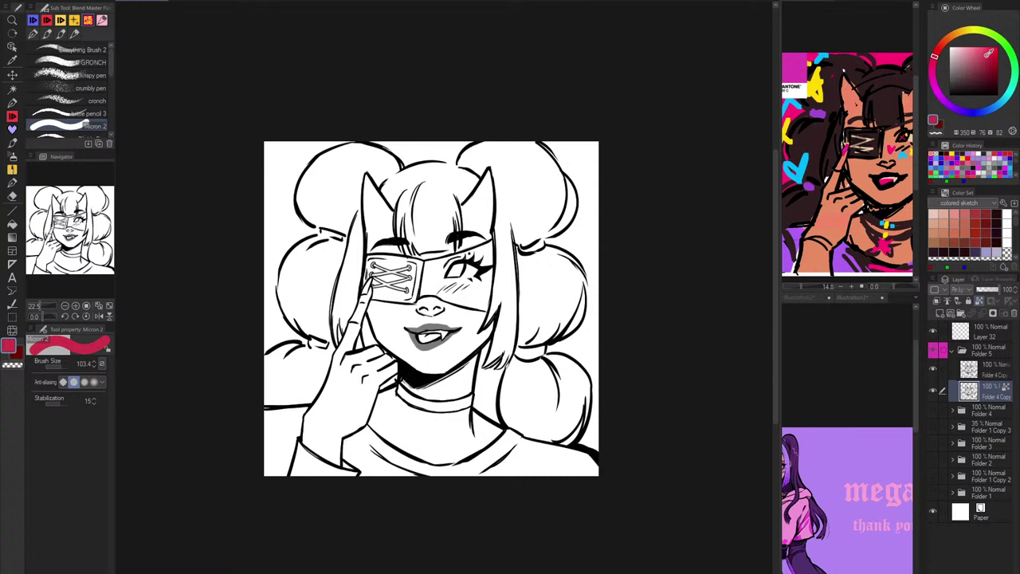
{"action": "left_click", "coordinate": [988, 368]}
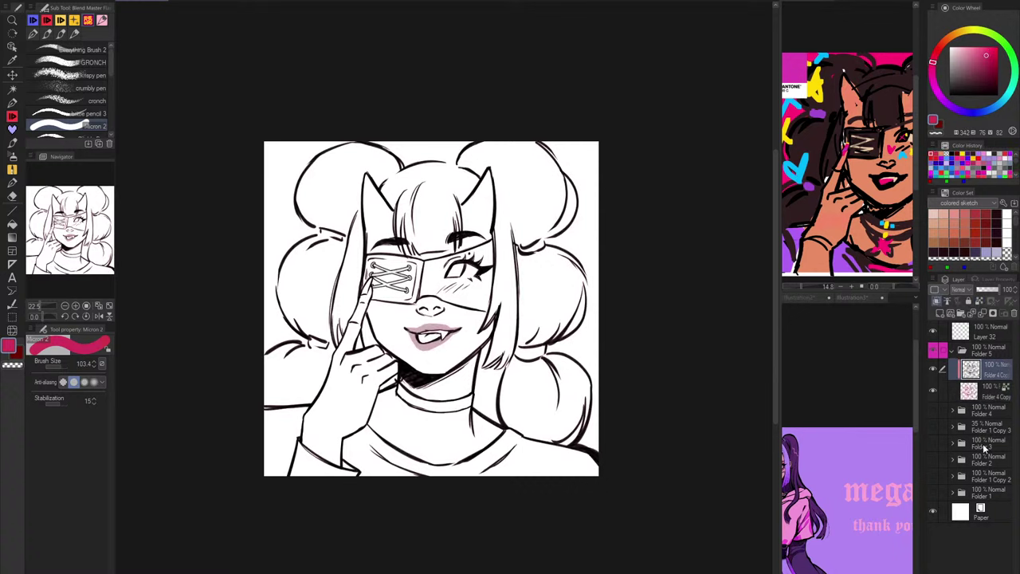
Step: Add a new raster layer beneath both line art layers in Folder 5 and sample the orange skin colour from the reference
{"action": "left_click", "coordinate": [995, 415]}
{"action": "left_click", "coordinate": [939, 313]}
{"action": "left_click_drag", "start_coordinate": [987, 417], "coordinate": [989, 407]}
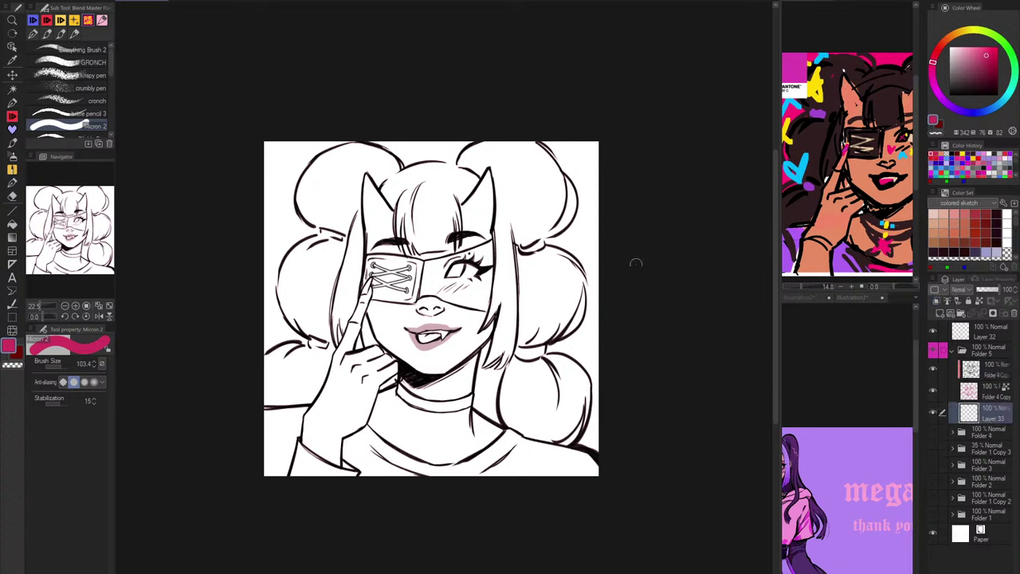
{"action": "left_click", "coordinate": [899, 151]}
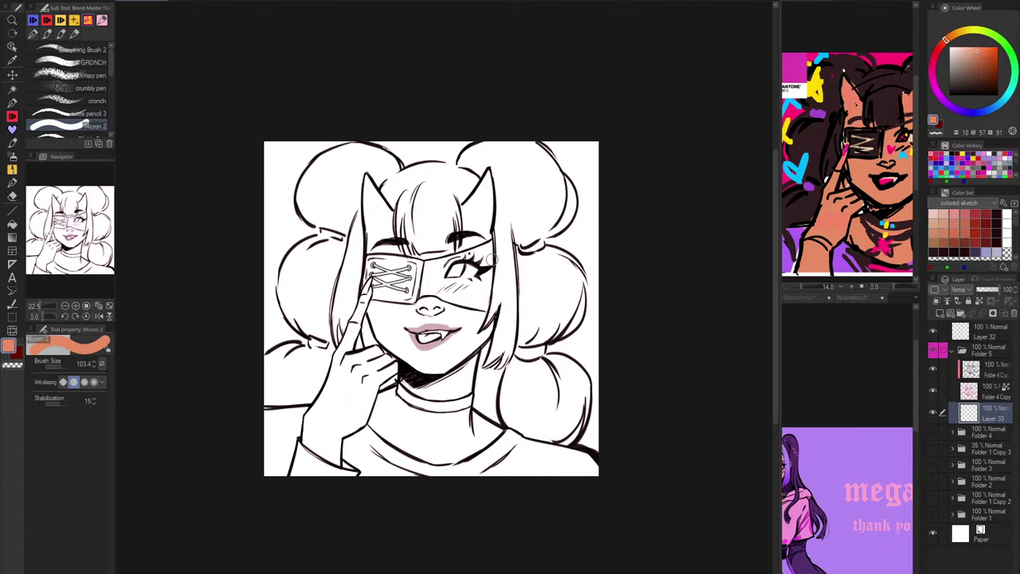
Step: Block in the flat orange skin base over the face, horns, neck and raised hand with a Micron 2 brush about 407 px wide
{"action": "key", "text": "bracketright"}
{"action": "key", "text": "bracketright"}
{"action": "key", "text": "bracketright"}
{"action": "key", "text": "bracketright"}
{"action": "key", "text": "bracketright"}
{"action": "key", "text": "bracketright"}
{"action": "key", "text": "bracketright"}
{"action": "key", "text": "bracketright"}
{"action": "key", "text": "bracketright"}
{"action": "key", "text": "bracketright"}
{"action": "key", "text": "bracketright"}
{"action": "mouse_move", "coordinate": [374, 194]}
{"action": "left_mouse_down"}
{"action": "mouse_move", "coordinate": [450, 342]}
{"action": "mouse_move", "coordinate": [502, 383]}
{"action": "left_mouse_up"}
{"action": "key", "text": "ctrl+z"}
{"action": "key", "text": "bracketleft"}
{"action": "key", "text": "bracketleft"}
{"action": "key", "text": "bracketleft"}
{"action": "key", "text": "bracketleft"}
{"action": "mouse_move", "coordinate": [392, 213]}
{"action": "left_mouse_down"}
{"action": "mouse_move", "coordinate": [388, 330]}
{"action": "mouse_move", "coordinate": [393, 213]}
{"action": "mouse_move", "coordinate": [427, 370]}
{"action": "mouse_move", "coordinate": [466, 205]}
{"action": "mouse_move", "coordinate": [494, 297]}
{"action": "mouse_move", "coordinate": [466, 424]}
{"action": "mouse_move", "coordinate": [496, 414]}
{"action": "mouse_move", "coordinate": [448, 450]}
{"action": "mouse_move", "coordinate": [377, 416]}
{"action": "mouse_move", "coordinate": [372, 384]}
{"action": "mouse_move", "coordinate": [345, 447]}
{"action": "mouse_move", "coordinate": [379, 291]}
{"action": "mouse_move", "coordinate": [307, 458]}
{"action": "left_mouse_up"}
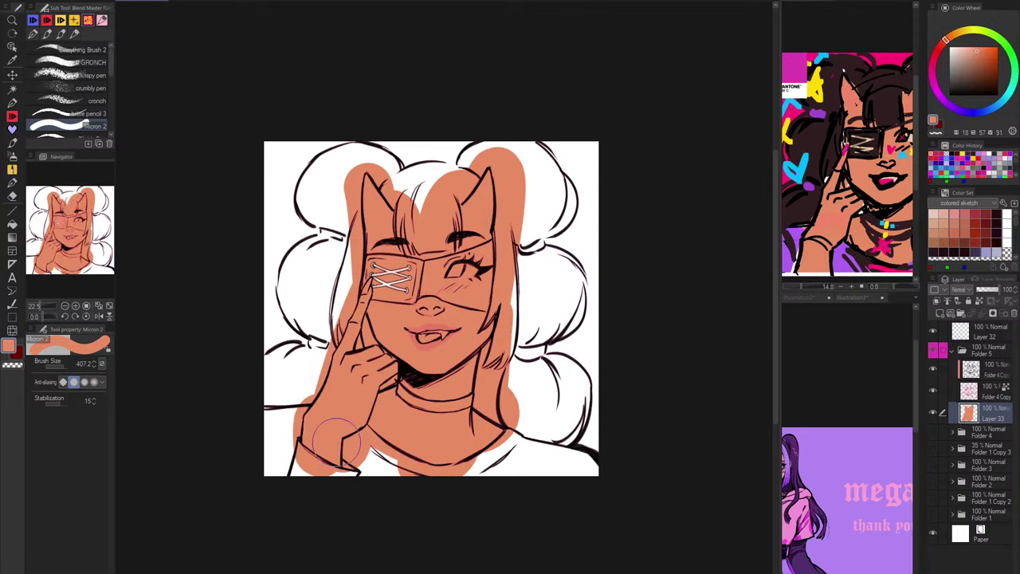
Step: Add a new layer above the skin layer and sample the dark brown hair colour from the reference
{"action": "scroll", "coordinate": [418, 299], "scroll_direction": "up", "scroll_amount": 8}
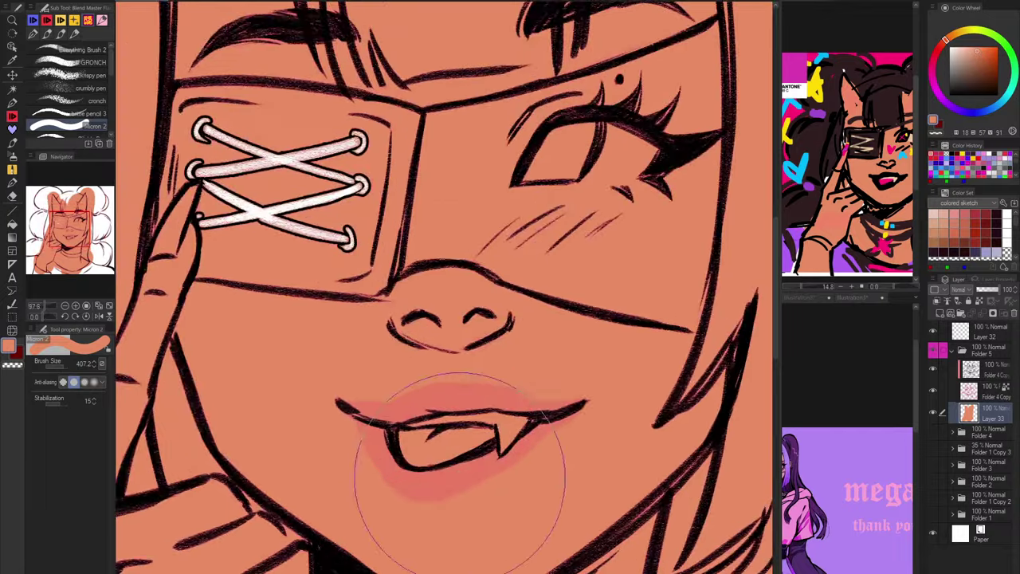
{"action": "scroll", "coordinate": [488, 440], "scroll_direction": "down", "scroll_amount": 4}
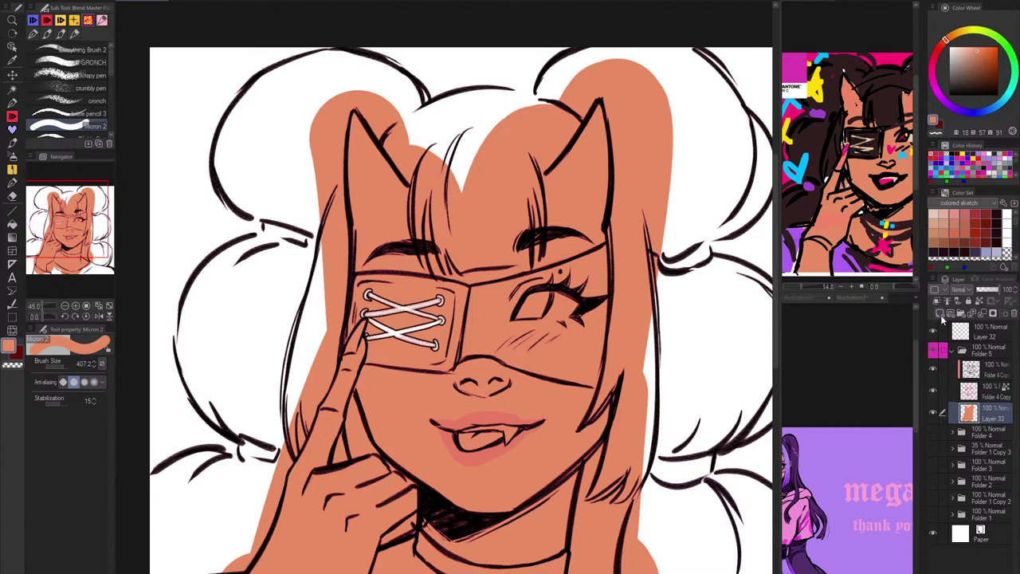
{"action": "left_click", "coordinate": [950, 313]}
{"action": "left_click", "coordinate": [818, 136]}
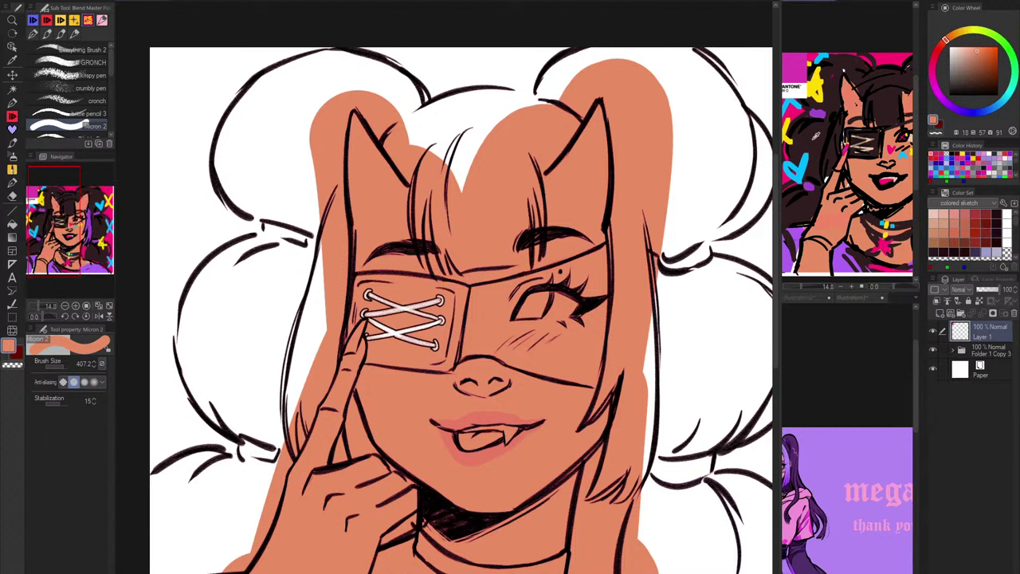
{"action": "left_click", "coordinate": [818, 135], "text": "alt"}
Step: Fill the upper and middle hair buns on the eyepatch side with flat dark brown, cleaning the edges along the line art
{"action": "left_click", "coordinate": [272, 146]}
{"action": "left_click_drag", "start_coordinate": [273, 170], "coordinate": [269, 174]}
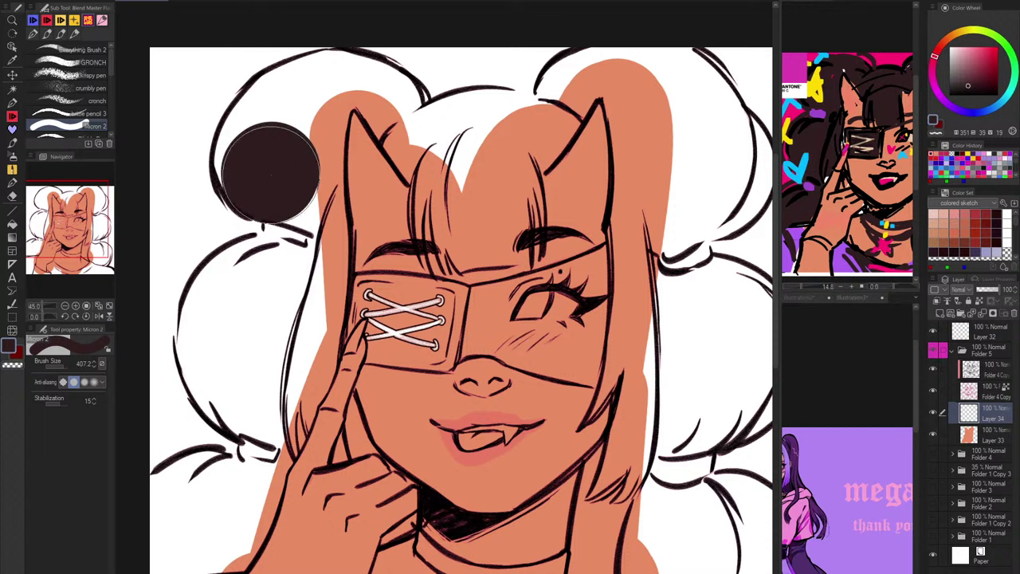
{"action": "left_click_drag", "start_coordinate": [259, 208], "coordinate": [252, 188]}
{"action": "mouse_move", "coordinate": [247, 159]}
{"action": "left_mouse_down"}
{"action": "mouse_move", "coordinate": [240, 169]}
{"action": "mouse_move", "coordinate": [237, 156]}
{"action": "mouse_move", "coordinate": [295, 84]}
{"action": "mouse_move", "coordinate": [312, 82]}
{"action": "left_mouse_up"}
{"action": "key", "text": "["}
{"action": "mouse_move", "coordinate": [290, 121]}
{"action": "left_mouse_down"}
{"action": "mouse_move", "coordinate": [317, 102]}
{"action": "mouse_move", "coordinate": [331, 106]}
{"action": "mouse_move", "coordinate": [330, 169]}
{"action": "mouse_move", "coordinate": [298, 207]}
{"action": "mouse_move", "coordinate": [317, 221]}
{"action": "mouse_move", "coordinate": [323, 185]}
{"action": "mouse_move", "coordinate": [289, 214]}
{"action": "mouse_move", "coordinate": [323, 215]}
{"action": "mouse_move", "coordinate": [326, 164]}
{"action": "mouse_move", "coordinate": [324, 299]}
{"action": "mouse_move", "coordinate": [334, 214]}
{"action": "mouse_move", "coordinate": [317, 337]}
{"action": "mouse_move", "coordinate": [335, 265]}
{"action": "mouse_move", "coordinate": [303, 396]}
{"action": "mouse_move", "coordinate": [322, 355]}
{"action": "mouse_move", "coordinate": [279, 451]}
{"action": "mouse_move", "coordinate": [316, 348]}
{"action": "mouse_move", "coordinate": [270, 462]}
{"action": "mouse_move", "coordinate": [296, 358]}
{"action": "mouse_move", "coordinate": [259, 440]}
{"action": "mouse_move", "coordinate": [204, 369]}
{"action": "mouse_move", "coordinate": [226, 411]}
{"action": "mouse_move", "coordinate": [203, 384]}
{"action": "mouse_move", "coordinate": [201, 303]}
{"action": "mouse_move", "coordinate": [278, 255]}
{"action": "mouse_move", "coordinate": [214, 281]}
{"action": "mouse_move", "coordinate": [200, 322]}
{"action": "mouse_move", "coordinate": [287, 246]}
{"action": "mouse_move", "coordinate": [280, 223]}
{"action": "mouse_move", "coordinate": [295, 251]}
{"action": "mouse_move", "coordinate": [271, 342]}
{"action": "mouse_move", "coordinate": [299, 275]}
{"action": "mouse_move", "coordinate": [284, 344]}
{"action": "left_mouse_up"}
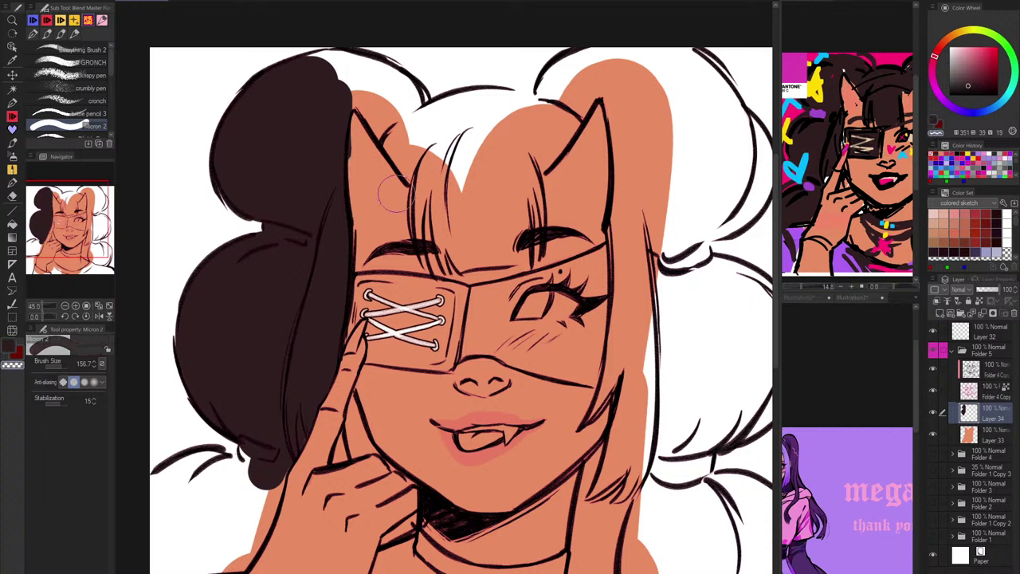
{"action": "key", "text": "c"}
{"action": "mouse_move", "coordinate": [349, 92]}
{"action": "left_mouse_down"}
{"action": "mouse_move", "coordinate": [421, 165]}
{"action": "mouse_move", "coordinate": [411, 111]}
{"action": "mouse_move", "coordinate": [326, 67]}
{"action": "mouse_move", "coordinate": [408, 106]}
{"action": "mouse_move", "coordinate": [366, 77]}
{"action": "mouse_move", "coordinate": [406, 97]}
{"action": "mouse_move", "coordinate": [420, 124]}
{"action": "left_mouse_up"}
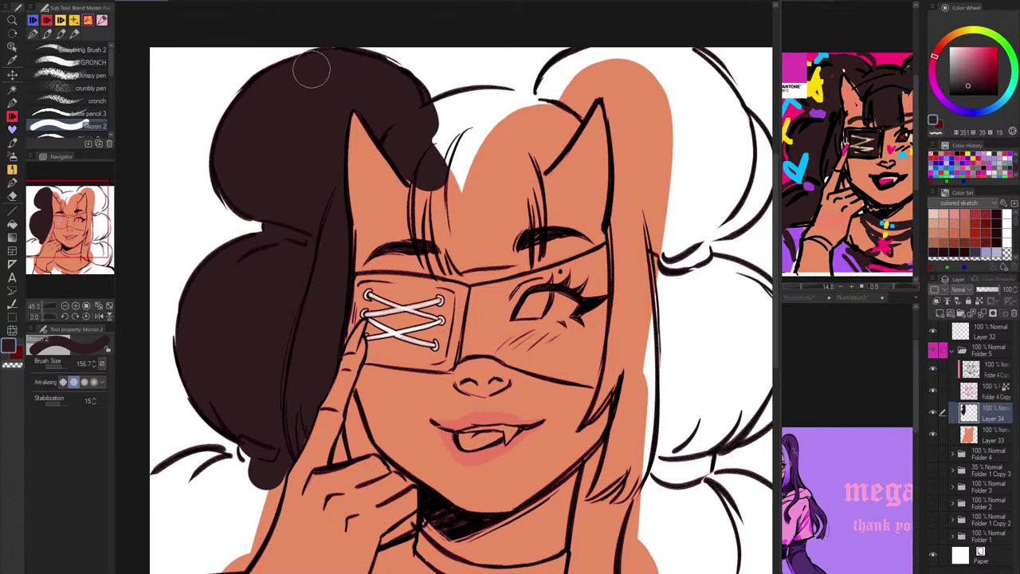
{"action": "key", "text": "c"}
Step: Flip the canvas and fill the crown and centre fringe with dark brown, tidying the colour along the head outline
{"action": "key", "text": "h"}
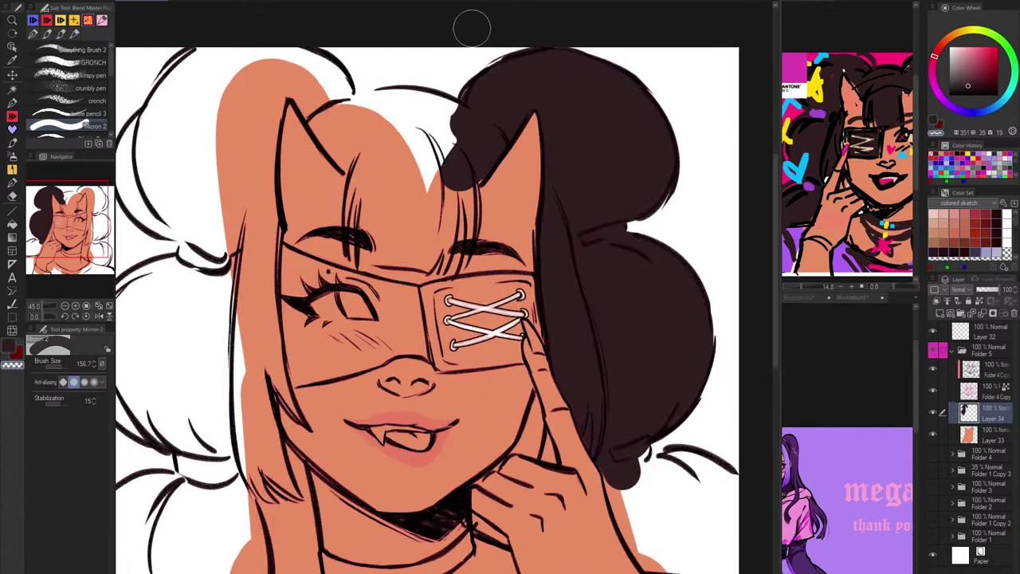
{"action": "key", "text": "c"}
{"action": "mouse_move", "coordinate": [455, 124]}
{"action": "left_mouse_down"}
{"action": "mouse_move", "coordinate": [419, 240]}
{"action": "mouse_move", "coordinate": [384, 245]}
{"action": "mouse_move", "coordinate": [395, 125]}
{"action": "mouse_move", "coordinate": [400, 232]}
{"action": "mouse_move", "coordinate": [411, 131]}
{"action": "mouse_move", "coordinate": [397, 135]}
{"action": "mouse_move", "coordinate": [452, 110]}
{"action": "mouse_move", "coordinate": [335, 114]}
{"action": "mouse_move", "coordinate": [352, 156]}
{"action": "mouse_move", "coordinate": [322, 123]}
{"action": "mouse_move", "coordinate": [396, 104]}
{"action": "left_mouse_up"}
{"action": "left_click", "coordinate": [401, 121], "text": "alt"}
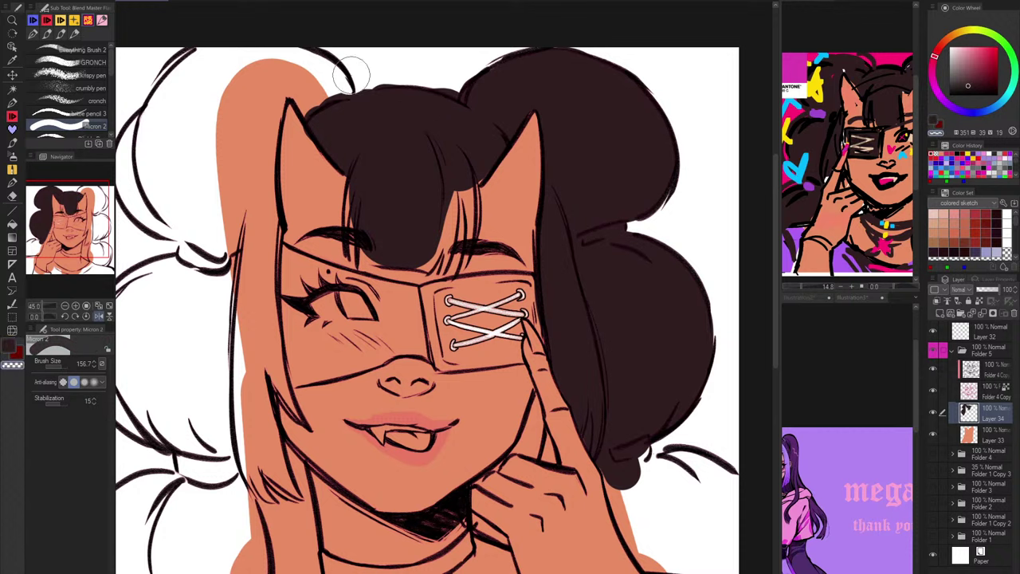
{"action": "left_click_drag", "start_coordinate": [431, 71], "coordinate": [264, 140]}
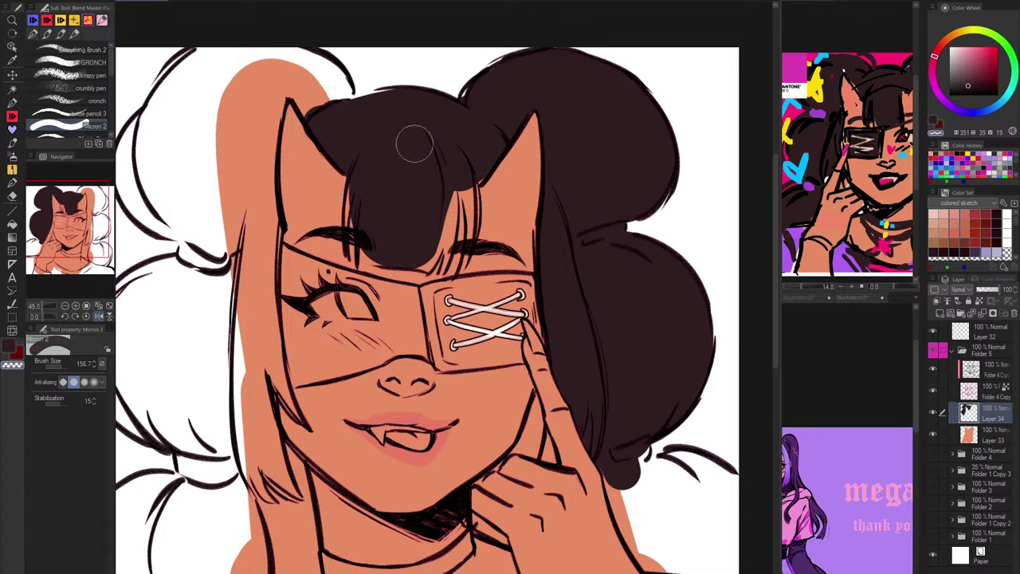
{"action": "key", "text": "c"}
{"action": "mouse_move", "coordinate": [403, 107]}
{"action": "left_mouse_down"}
{"action": "mouse_move", "coordinate": [339, 125]}
{"action": "mouse_move", "coordinate": [367, 107]}
{"action": "left_mouse_up"}
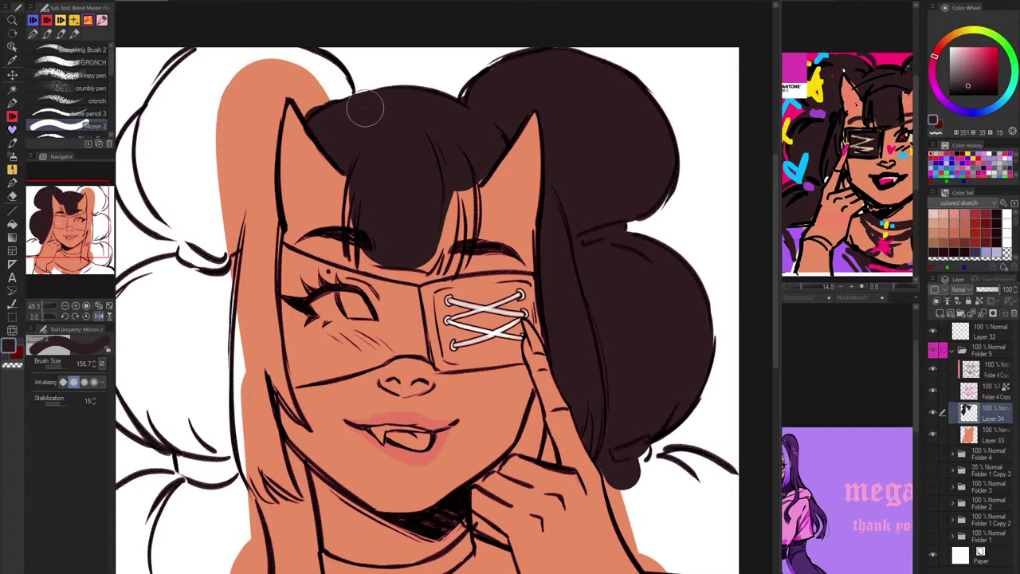
Step: Flip the canvas back and paint dark brown behind the horn on the open-eye side, down along the hair beside the face
{"action": "key", "text": "h"}
{"action": "left_click_drag", "start_coordinate": [656, 153], "coordinate": [569, 203]}
{"action": "mouse_move", "coordinate": [474, 144]}
{"action": "left_mouse_down"}
{"action": "mouse_move", "coordinate": [462, 144]}
{"action": "mouse_move", "coordinate": [539, 105]}
{"action": "mouse_move", "coordinate": [483, 137]}
{"action": "mouse_move", "coordinate": [510, 120]}
{"action": "mouse_move", "coordinate": [530, 163]}
{"action": "mouse_move", "coordinate": [542, 239]}
{"action": "left_mouse_up"}
{"action": "left_click_drag", "start_coordinate": [522, 137], "coordinate": [536, 235]}
{"action": "left_click_drag", "start_coordinate": [542, 182], "coordinate": [548, 298]}
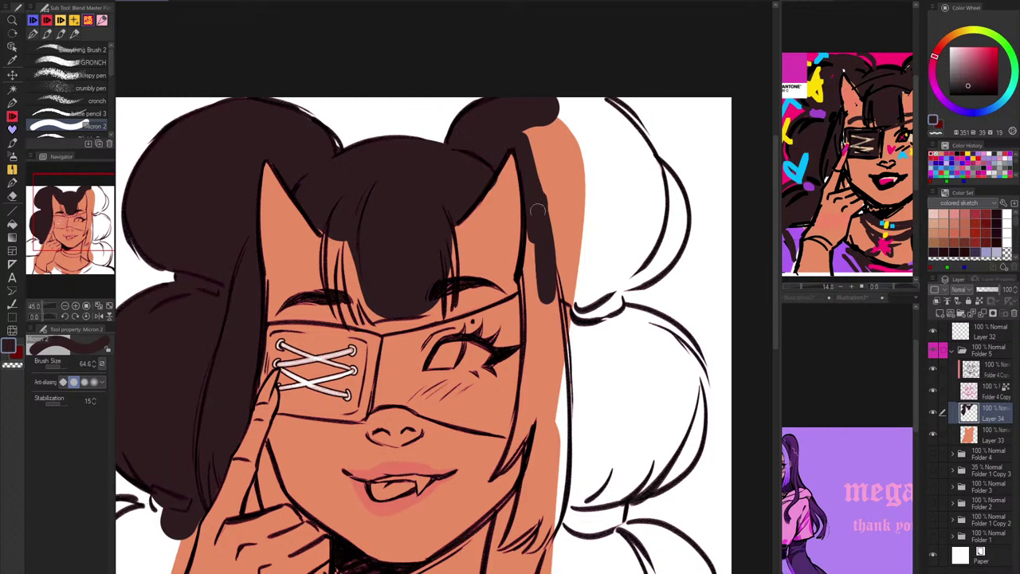
{"action": "left_click_drag", "start_coordinate": [538, 210], "coordinate": [532, 310]}
{"action": "mouse_move", "coordinate": [553, 160]}
{"action": "left_mouse_down"}
{"action": "mouse_move", "coordinate": [538, 194]}
{"action": "mouse_move", "coordinate": [562, 271]}
{"action": "left_mouse_up"}
{"action": "left_click_drag", "start_coordinate": [546, 127], "coordinate": [564, 287]}
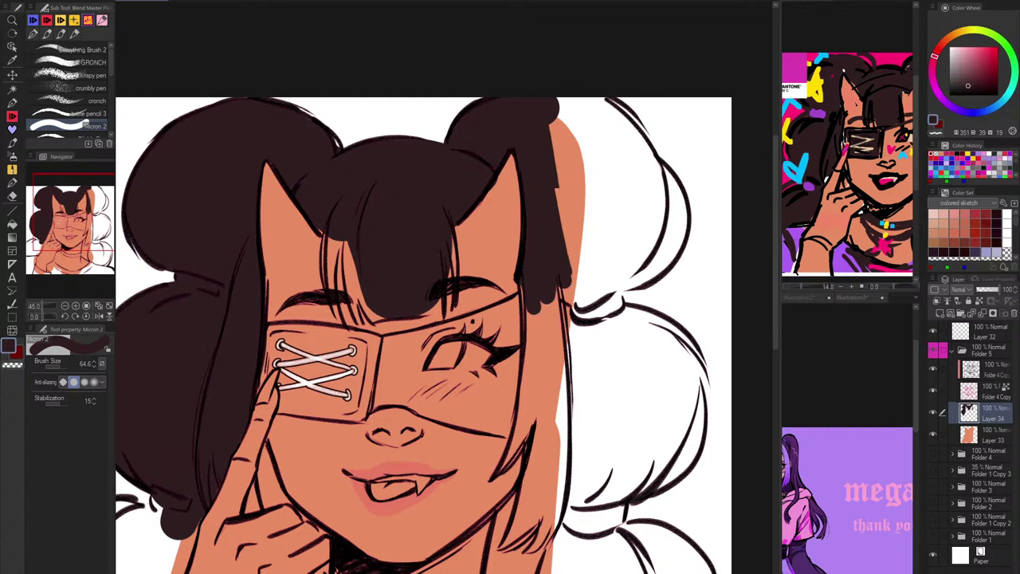
{"action": "left_click_drag", "start_coordinate": [563, 191], "coordinate": [563, 323]}
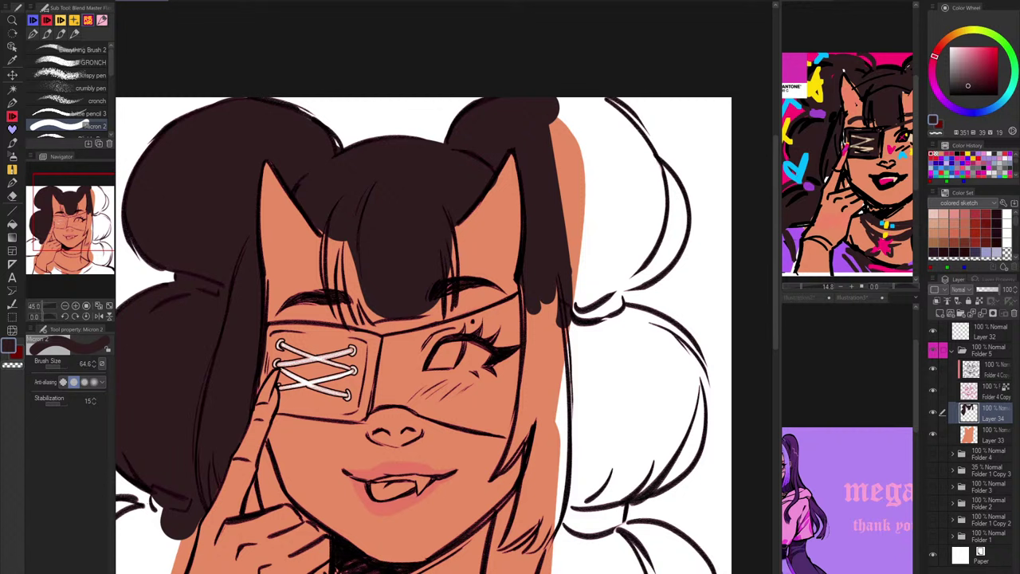
Step: Enlarge the brush and fill the upper hair bun on the open-eye side with dark brown
{"action": "key", "text": "ctrl+Tab"}
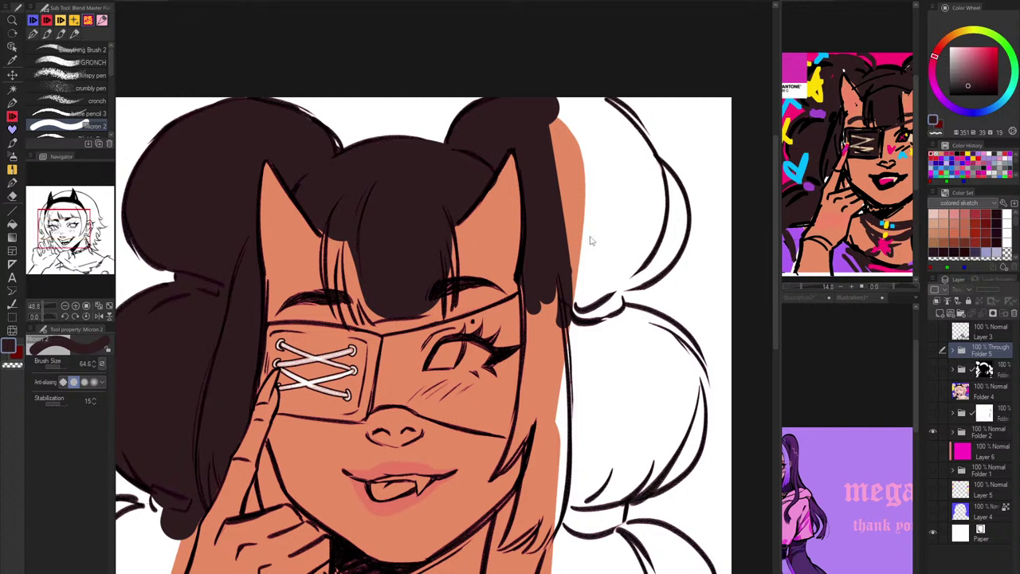
{"action": "left_click", "coordinate": [557, 200]}
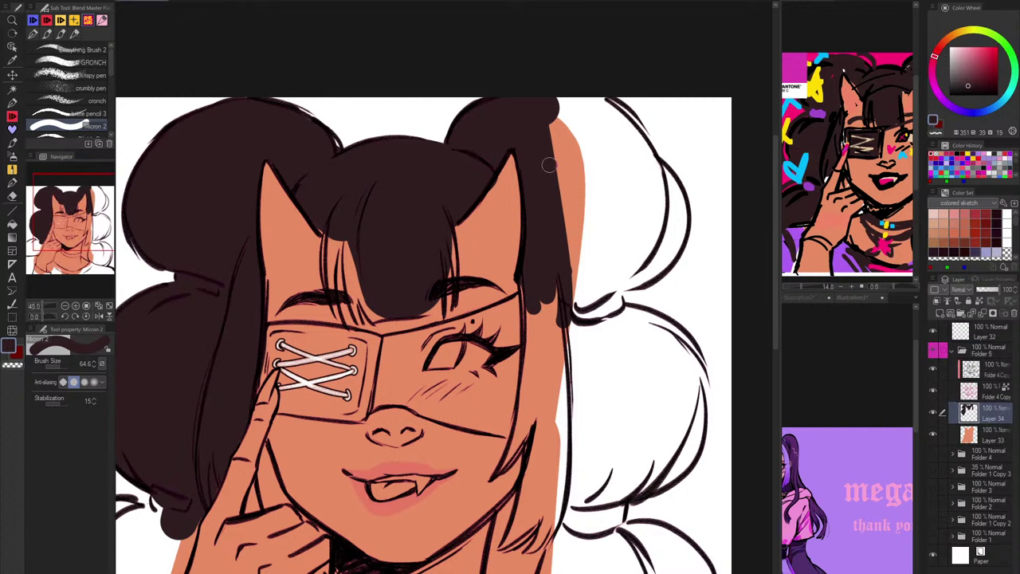
{"action": "key", "text": "]"}
{"action": "mouse_move", "coordinate": [565, 137]}
{"action": "left_mouse_down"}
{"action": "mouse_move", "coordinate": [577, 234]}
{"action": "mouse_move", "coordinate": [583, 174]}
{"action": "mouse_move", "coordinate": [572, 125]}
{"action": "mouse_move", "coordinate": [596, 187]}
{"action": "left_mouse_up"}
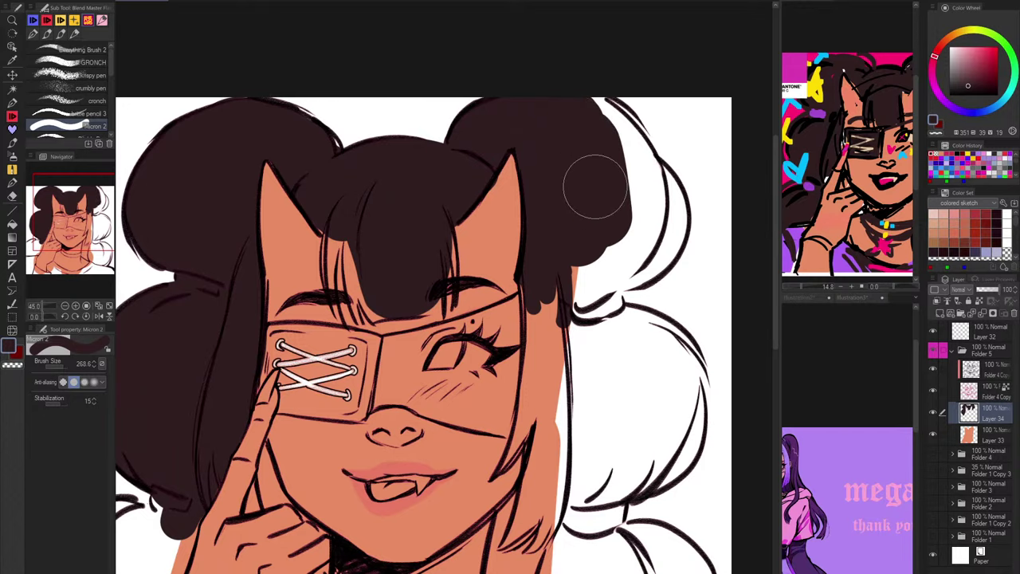
{"action": "key", "text": "h"}
{"action": "mouse_move", "coordinate": [288, 223]}
{"action": "left_mouse_down"}
{"action": "mouse_move", "coordinate": [383, 271]}
{"action": "mouse_move", "coordinate": [405, 327]}
{"action": "mouse_move", "coordinate": [399, 443]}
{"action": "mouse_move", "coordinate": [402, 358]}
{"action": "mouse_move", "coordinate": [376, 349]}
{"action": "mouse_move", "coordinate": [372, 362]}
{"action": "mouse_move", "coordinate": [381, 325]}
{"action": "mouse_move", "coordinate": [371, 312]}
{"action": "mouse_move", "coordinate": [339, 315]}
{"action": "mouse_move", "coordinate": [338, 325]}
{"action": "mouse_move", "coordinate": [311, 275]}
{"action": "mouse_move", "coordinate": [317, 239]}
{"action": "mouse_move", "coordinate": [359, 193]}
{"action": "mouse_move", "coordinate": [344, 200]}
{"action": "mouse_move", "coordinate": [355, 242]}
{"action": "mouse_move", "coordinate": [356, 189]}
{"action": "mouse_move", "coordinate": [392, 41]}
{"action": "left_mouse_up"}
Step: Fill the middle hair bun on the open-eye side and its connecting hair tie with dark brown, using a smaller brush
{"action": "key", "text": "["}
{"action": "key", "text": "["}
{"action": "key", "text": "["}
{"action": "mouse_move", "coordinate": [401, 208]}
{"action": "left_mouse_down"}
{"action": "mouse_move", "coordinate": [390, 230]}
{"action": "mouse_move", "coordinate": [333, 250]}
{"action": "mouse_move", "coordinate": [328, 301]}
{"action": "mouse_move", "coordinate": [328, 251]}
{"action": "mouse_move", "coordinate": [323, 288]}
{"action": "mouse_move", "coordinate": [315, 268]}
{"action": "mouse_move", "coordinate": [338, 361]}
{"action": "mouse_move", "coordinate": [310, 293]}
{"action": "mouse_move", "coordinate": [356, 380]}
{"action": "mouse_move", "coordinate": [312, 338]}
{"action": "mouse_move", "coordinate": [377, 362]}
{"action": "mouse_move", "coordinate": [311, 357]}
{"action": "mouse_move", "coordinate": [379, 382]}
{"action": "mouse_move", "coordinate": [378, 392]}
{"action": "mouse_move", "coordinate": [338, 345]}
{"action": "left_mouse_up"}
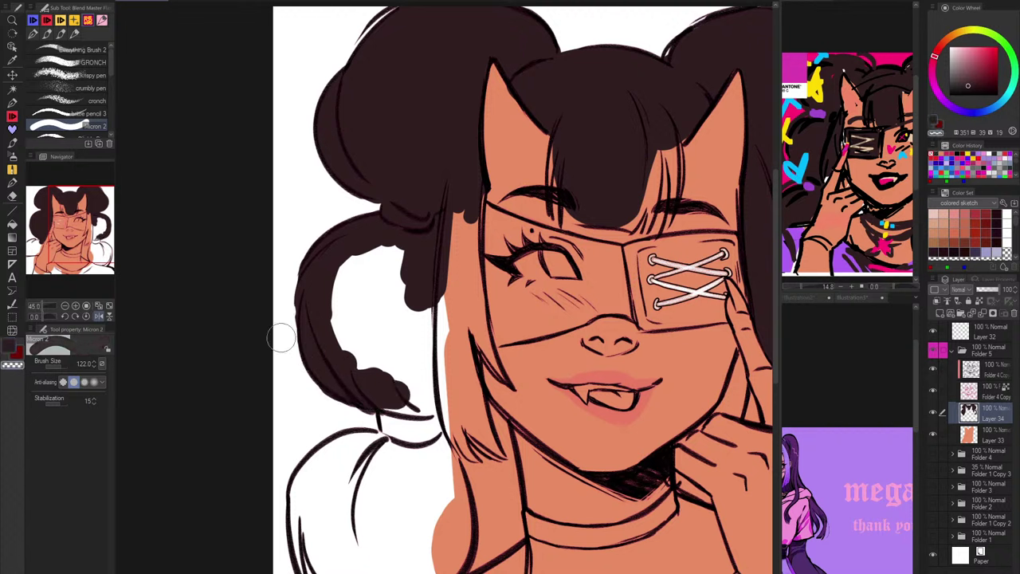
{"action": "mouse_move", "coordinate": [320, 290]}
{"action": "left_mouse_down"}
{"action": "mouse_move", "coordinate": [395, 389]}
{"action": "mouse_move", "coordinate": [353, 273]}
{"action": "mouse_move", "coordinate": [384, 241]}
{"action": "mouse_move", "coordinate": [402, 262]}
{"action": "mouse_move", "coordinate": [408, 337]}
{"action": "mouse_move", "coordinate": [368, 267]}
{"action": "mouse_move", "coordinate": [339, 264]}
{"action": "left_mouse_up"}
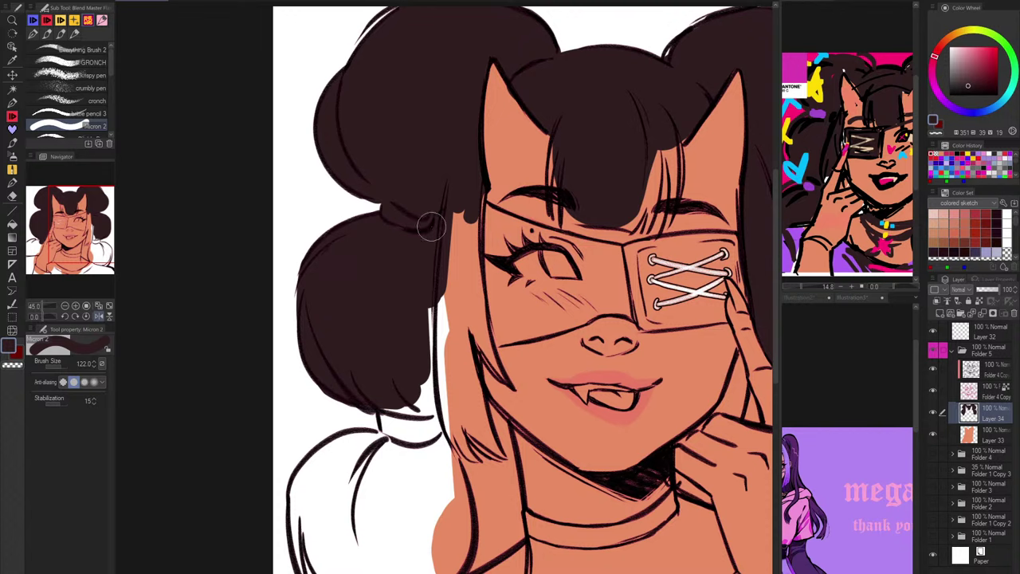
{"action": "mouse_move", "coordinate": [428, 223]}
{"action": "left_mouse_down"}
{"action": "mouse_move", "coordinate": [420, 328]}
{"action": "mouse_move", "coordinate": [433, 401]}
{"action": "mouse_move", "coordinate": [392, 392]}
{"action": "mouse_move", "coordinate": [421, 404]}
{"action": "mouse_move", "coordinate": [385, 402]}
{"action": "mouse_move", "coordinate": [404, 415]}
{"action": "mouse_move", "coordinate": [405, 441]}
{"action": "mouse_move", "coordinate": [435, 456]}
{"action": "left_mouse_up"}
{"action": "left_click_drag", "start_coordinate": [467, 427], "coordinate": [507, 253]}
{"action": "mouse_move", "coordinate": [430, 272]}
{"action": "left_mouse_down"}
{"action": "mouse_move", "coordinate": [397, 270]}
{"action": "mouse_move", "coordinate": [352, 303]}
{"action": "mouse_move", "coordinate": [344, 330]}
{"action": "mouse_move", "coordinate": [344, 354]}
{"action": "left_mouse_up"}
{"action": "mouse_move", "coordinate": [340, 349]}
{"action": "left_mouse_down"}
{"action": "mouse_move", "coordinate": [363, 404]}
{"action": "mouse_move", "coordinate": [348, 369]}
{"action": "mouse_move", "coordinate": [404, 417]}
{"action": "mouse_move", "coordinate": [354, 382]}
{"action": "mouse_move", "coordinate": [432, 414]}
{"action": "left_mouse_up"}
Step: Flip the canvas back and fill the lowest hair bun above the shoulder on the open-eye side with dark brown
{"action": "key", "text": "c"}
{"action": "key", "text": "c"}
{"action": "key", "text": "h"}
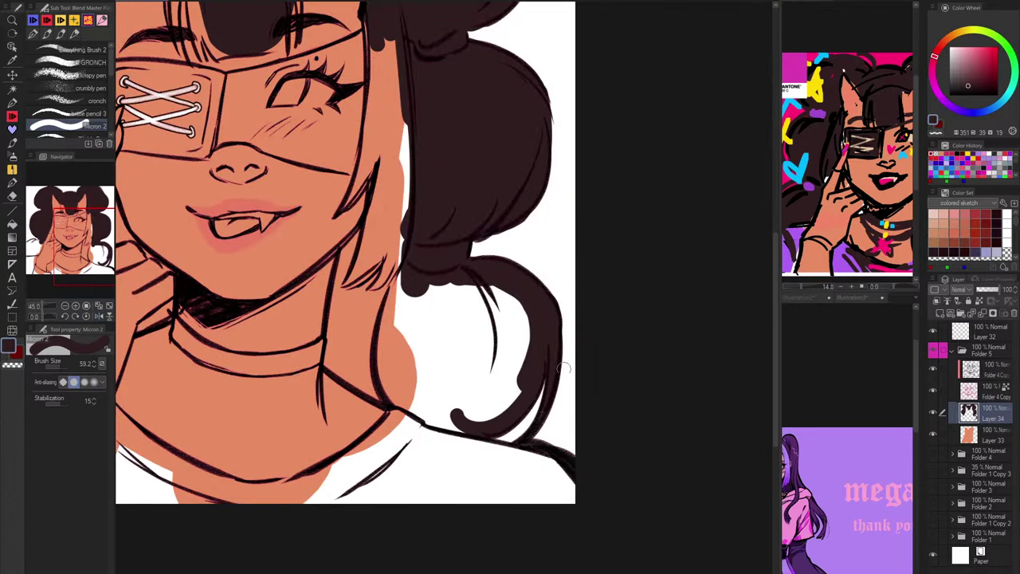
{"action": "key", "text": "]"}
{"action": "key", "text": "]"}
{"action": "key", "text": "]"}
{"action": "key", "text": "]"}
{"action": "key", "text": "]"}
{"action": "key", "text": "]"}
{"action": "key", "text": "]"}
{"action": "mouse_move", "coordinate": [534, 367]}
{"action": "left_mouse_down"}
{"action": "mouse_move", "coordinate": [482, 414]}
{"action": "mouse_move", "coordinate": [443, 416]}
{"action": "mouse_move", "coordinate": [391, 364]}
{"action": "mouse_move", "coordinate": [398, 291]}
{"action": "mouse_move", "coordinate": [465, 359]}
{"action": "mouse_move", "coordinate": [444, 334]}
{"action": "mouse_move", "coordinate": [485, 362]}
{"action": "left_mouse_up"}
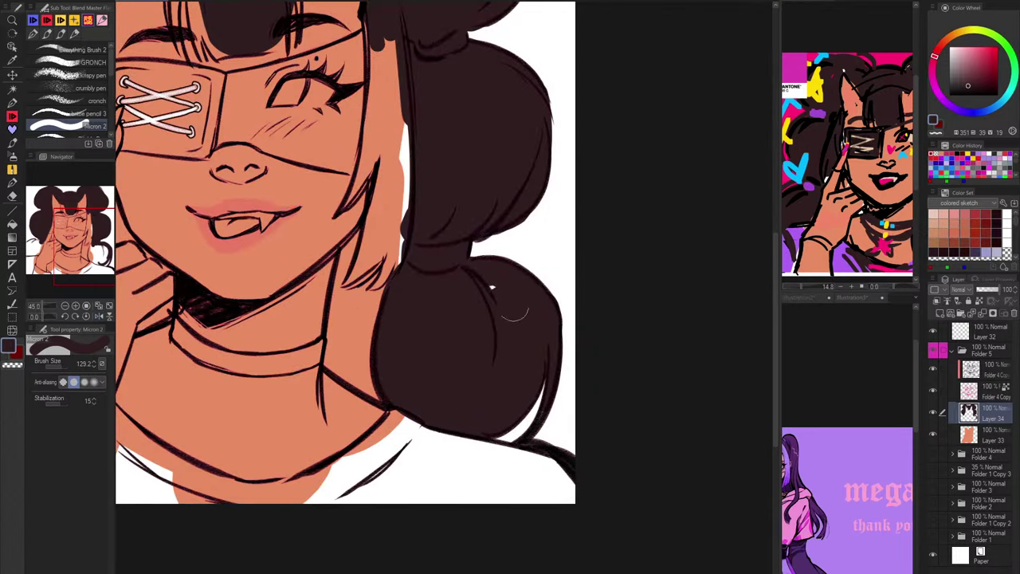
Step: On the skin layer, erase a strip of stray skin colour beside the neck on the open-eye side
{"action": "left_click", "coordinate": [989, 438]}
{"action": "key", "text": "c"}
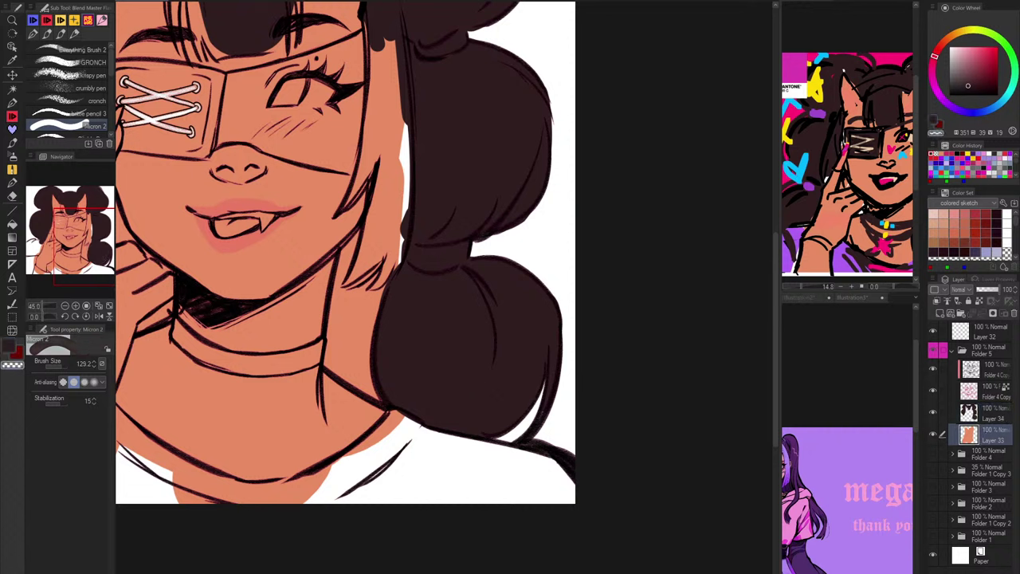
{"action": "left_click_drag", "start_coordinate": [356, 252], "coordinate": [324, 343]}
{"action": "key", "text": "ctrl+z"}
{"action": "mouse_move", "coordinate": [373, 234]}
{"action": "left_mouse_down"}
{"action": "mouse_move", "coordinate": [351, 257]}
{"action": "mouse_move", "coordinate": [343, 335]}
{"action": "left_mouse_up"}
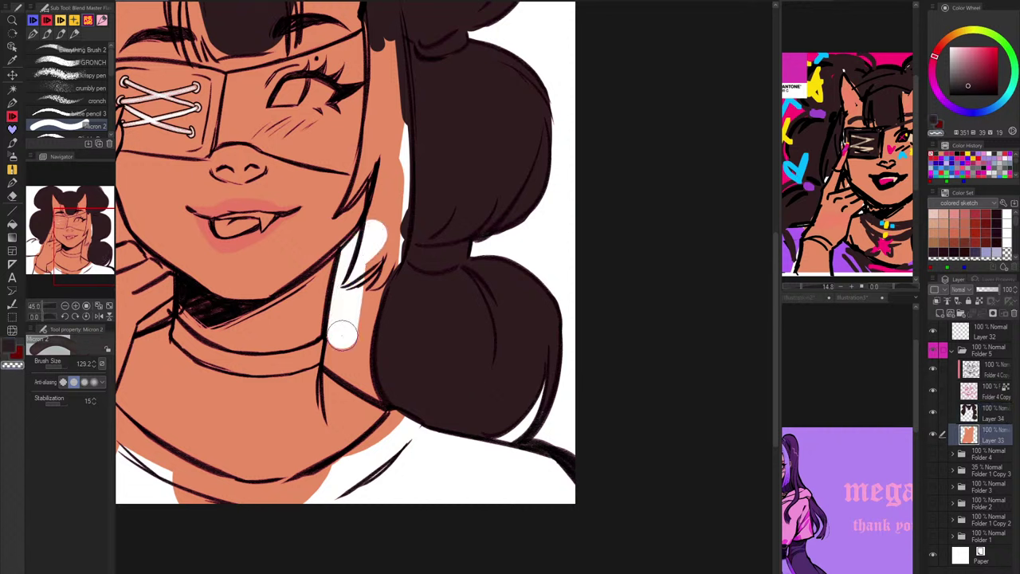
Step: Erase the remaining stray skin colour between the neck and the lowest hair bun on the open-eye side with a smaller brush
{"action": "key", "text": "bracketleft"}
{"action": "key", "text": "bracketleft"}
{"action": "key", "text": "bracketleft"}
{"action": "key", "text": "c"}
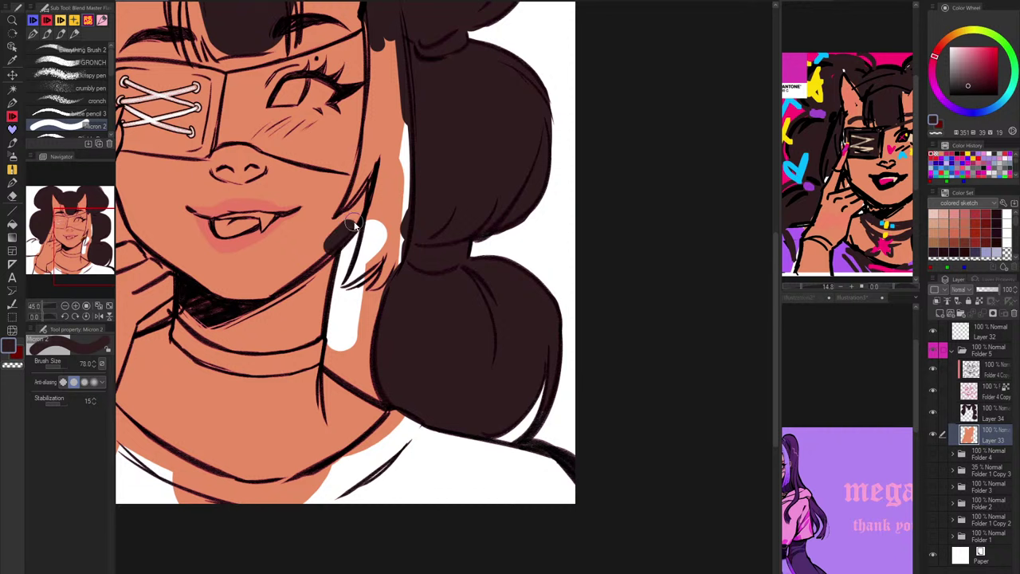
{"action": "left_click", "coordinate": [348, 228], "text": "alt"}
{"action": "key", "text": "c"}
{"action": "mouse_move", "coordinate": [338, 344]}
{"action": "left_mouse_down"}
{"action": "mouse_move", "coordinate": [333, 373]}
{"action": "mouse_move", "coordinate": [351, 288]}
{"action": "mouse_move", "coordinate": [383, 275]}
{"action": "mouse_move", "coordinate": [392, 256]}
{"action": "left_mouse_up"}
{"action": "scroll", "coordinate": [483, 287], "scroll_direction": "down", "scroll_amount": 2}
{"action": "left_click_drag", "start_coordinate": [489, 291], "coordinate": [610, 335]}
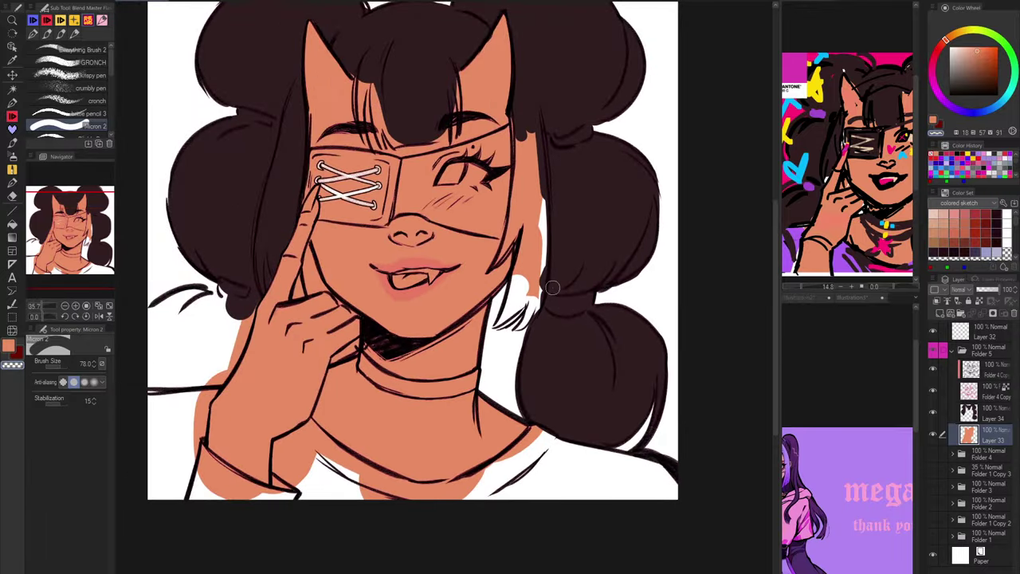
Step: Erase the skin colour from the gaps between the raised finger and cheek and between the knuckles and neck
{"action": "scroll", "coordinate": [290, 276], "scroll_direction": "up", "scroll_amount": 2}
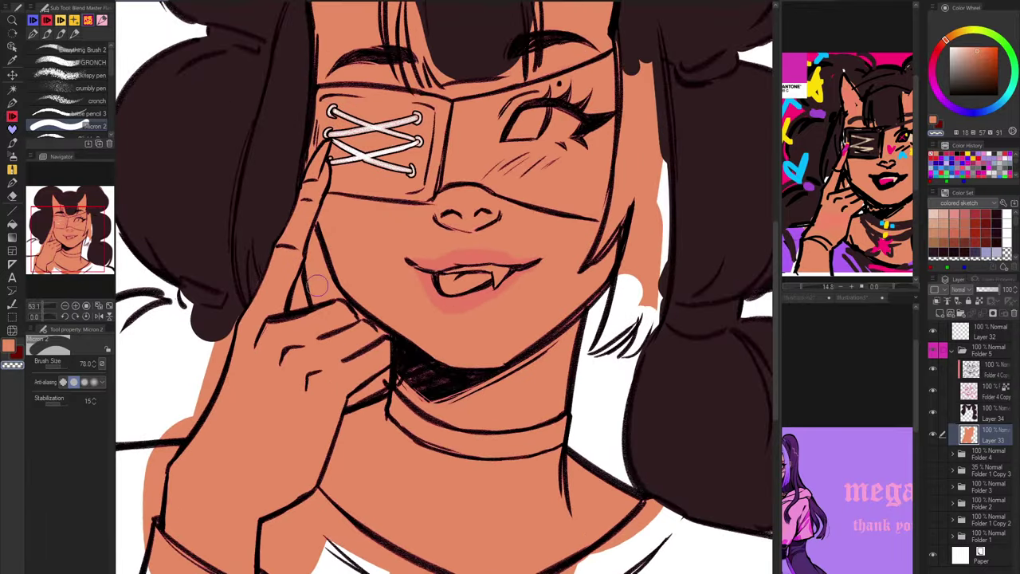
{"action": "mouse_move", "coordinate": [332, 251]}
{"action": "left_mouse_down"}
{"action": "mouse_move", "coordinate": [313, 246]}
{"action": "mouse_move", "coordinate": [310, 269]}
{"action": "mouse_move", "coordinate": [316, 244]}
{"action": "mouse_move", "coordinate": [327, 290]}
{"action": "left_mouse_up"}
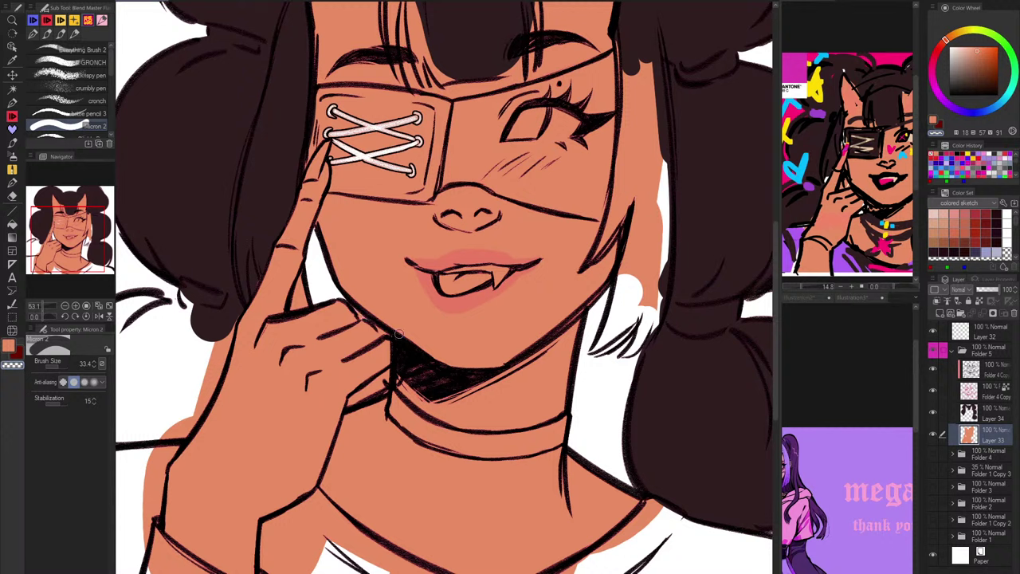
{"action": "left_click_drag", "start_coordinate": [388, 381], "coordinate": [350, 402]}
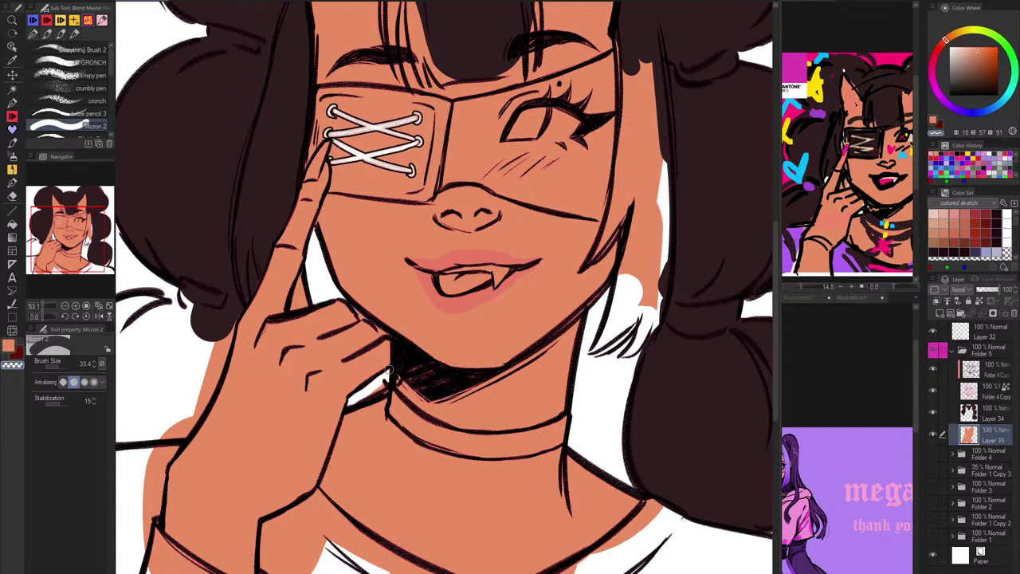
Step: On the hair layer, sample the dark brown and fill the small hair gap behind the raised finger
{"action": "left_click", "coordinate": [996, 418]}
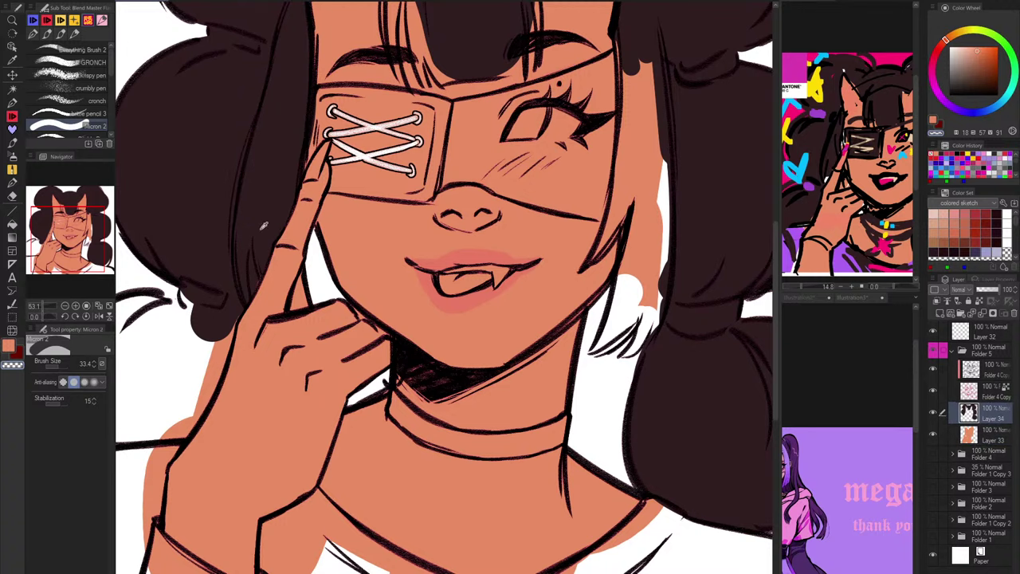
{"action": "left_click", "coordinate": [266, 226], "text": "alt"}
{"action": "left_click_drag", "start_coordinate": [303, 273], "coordinate": [295, 300]}
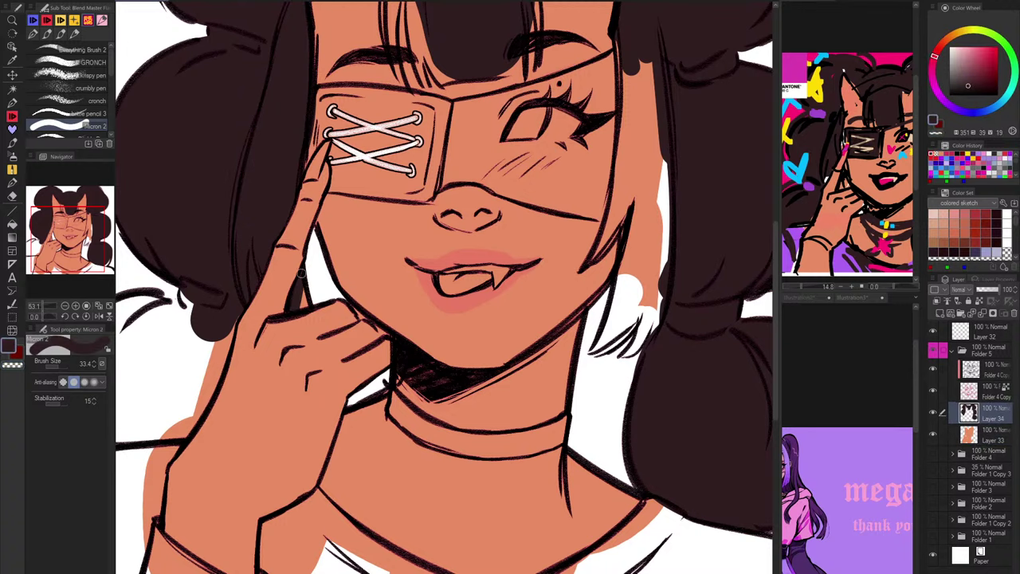
Step: Fill the lowest hair bun and its hair tie behind the raised hand with dark brown, using a larger brush
{"action": "scroll", "coordinate": [357, 307], "scroll_direction": "down", "scroll_amount": 3}
{"action": "scroll", "coordinate": [331, 326], "scroll_direction": "up", "scroll_amount": 2}
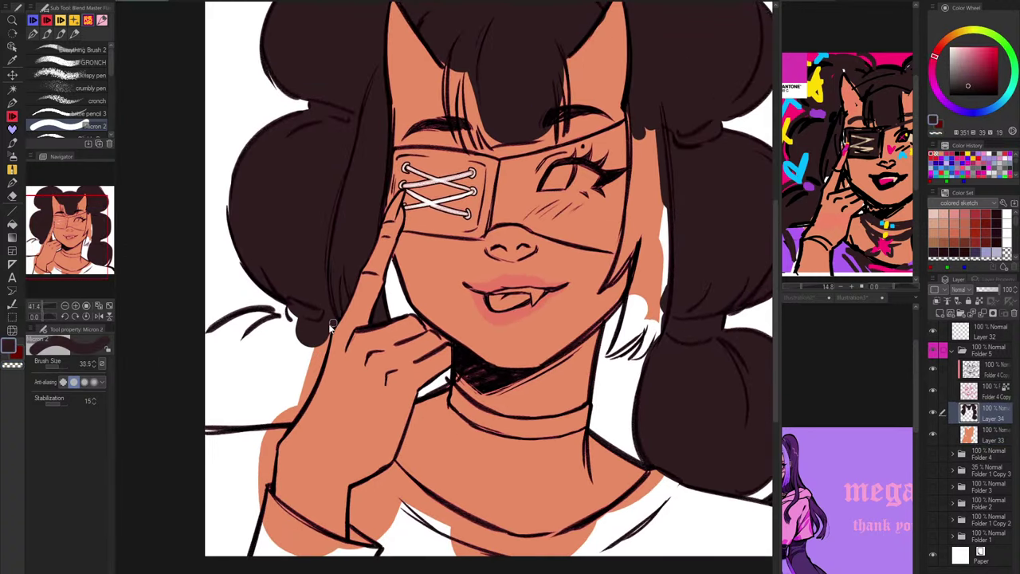
{"action": "left_click_drag", "start_coordinate": [325, 337], "coordinate": [300, 406]}
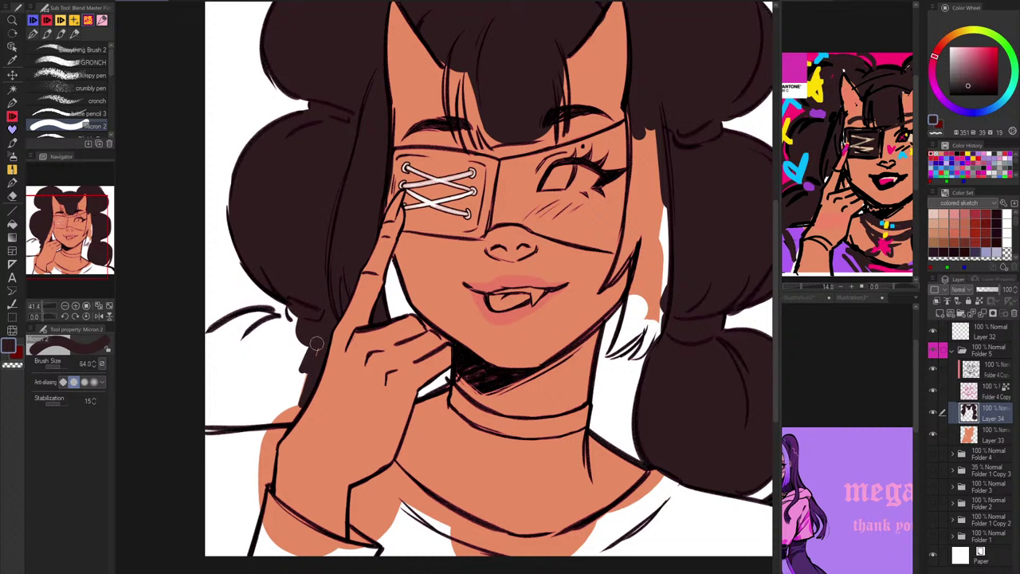
{"action": "mouse_move", "coordinate": [317, 343]}
{"action": "left_mouse_down"}
{"action": "mouse_move", "coordinate": [293, 387]}
{"action": "mouse_move", "coordinate": [271, 351]}
{"action": "mouse_move", "coordinate": [302, 309]}
{"action": "mouse_move", "coordinate": [256, 322]}
{"action": "mouse_move", "coordinate": [231, 346]}
{"action": "mouse_move", "coordinate": [225, 371]}
{"action": "mouse_move", "coordinate": [269, 408]}
{"action": "mouse_move", "coordinate": [300, 395]}
{"action": "mouse_move", "coordinate": [209, 424]}
{"action": "mouse_move", "coordinate": [259, 418]}
{"action": "mouse_move", "coordinate": [268, 402]}
{"action": "mouse_move", "coordinate": [203, 396]}
{"action": "mouse_move", "coordinate": [196, 347]}
{"action": "mouse_move", "coordinate": [233, 322]}
{"action": "mouse_move", "coordinate": [266, 318]}
{"action": "left_mouse_up"}
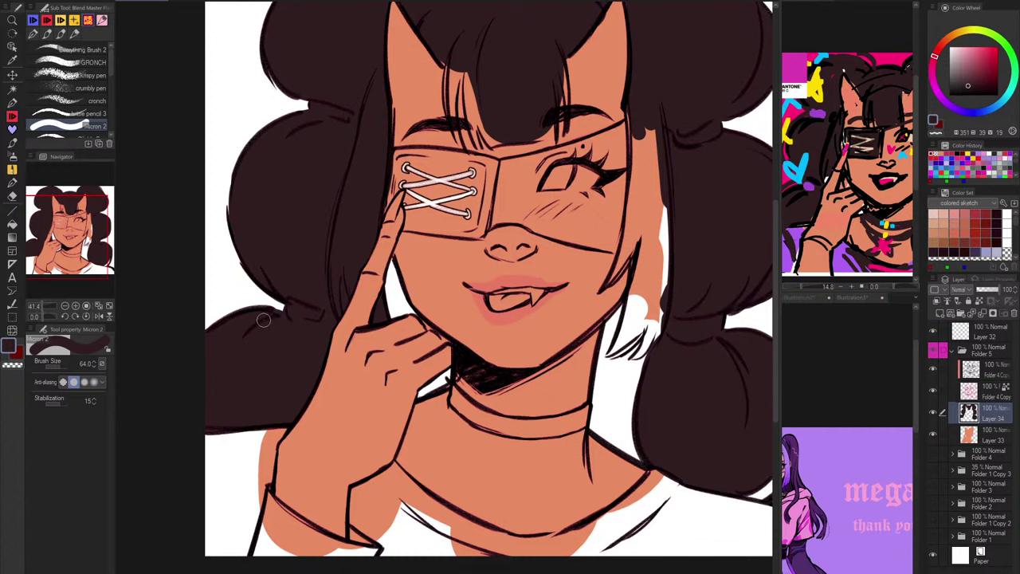
{"action": "scroll", "coordinate": [263, 319], "scroll_direction": "down", "scroll_amount": 4}
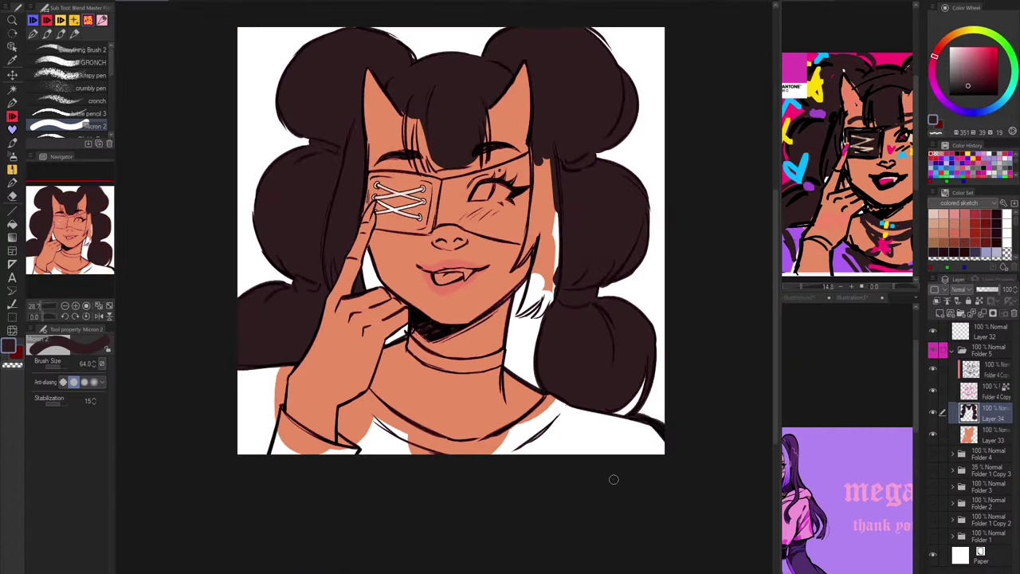
Step: Paint the loose side strand along the open-eye side of the face dark brown, from the horn base down past the jaw
{"action": "scroll", "coordinate": [534, 151], "scroll_direction": "up", "scroll_amount": 3}
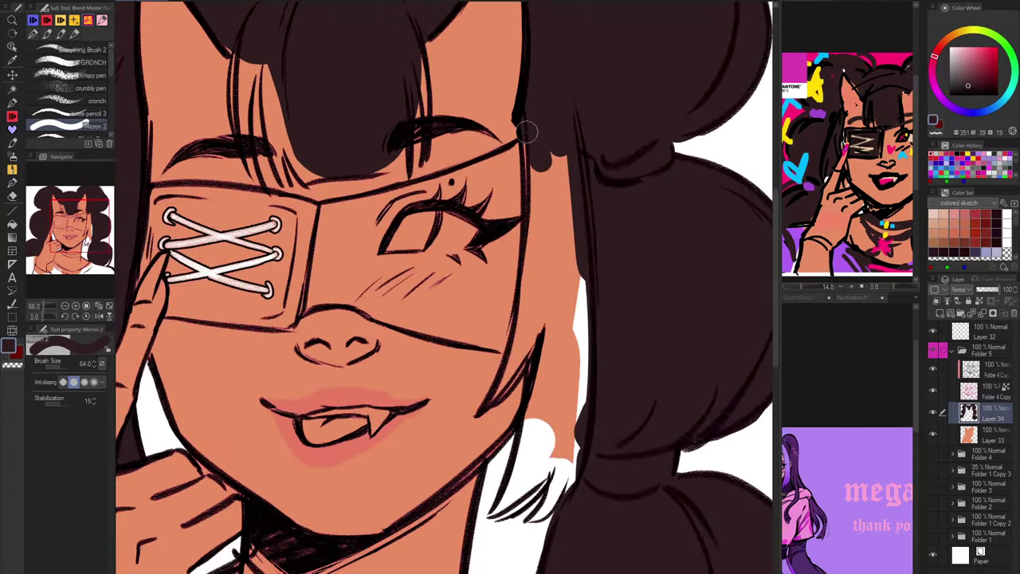
{"action": "left_click_drag", "start_coordinate": [539, 204], "coordinate": [540, 224]}
{"action": "left_click_drag", "start_coordinate": [531, 123], "coordinate": [538, 240]}
{"action": "left_click_drag", "start_coordinate": [532, 194], "coordinate": [526, 327]}
{"action": "mouse_move", "coordinate": [524, 287]}
{"action": "left_mouse_down"}
{"action": "mouse_move", "coordinate": [489, 403]}
{"action": "mouse_move", "coordinate": [547, 297]}
{"action": "mouse_move", "coordinate": [502, 306]}
{"action": "left_mouse_up"}
{"action": "key", "text": "c"}
{"action": "key", "text": "c"}
{"action": "mouse_move", "coordinate": [539, 254]}
{"action": "left_mouse_down"}
{"action": "mouse_move", "coordinate": [515, 342]}
{"action": "mouse_move", "coordinate": [535, 373]}
{"action": "mouse_move", "coordinate": [534, 397]}
{"action": "left_mouse_up"}
{"action": "left_click_drag", "start_coordinate": [539, 322], "coordinate": [537, 465]}
{"action": "mouse_move", "coordinate": [536, 400]}
{"action": "left_mouse_down"}
{"action": "mouse_move", "coordinate": [523, 459]}
{"action": "mouse_move", "coordinate": [493, 512]}
{"action": "mouse_move", "coordinate": [553, 454]}
{"action": "mouse_move", "coordinate": [513, 502]}
{"action": "mouse_move", "coordinate": [531, 491]}
{"action": "mouse_move", "coordinate": [562, 448]}
{"action": "left_mouse_up"}
{"action": "mouse_move", "coordinate": [561, 449]}
{"action": "left_mouse_down"}
{"action": "mouse_move", "coordinate": [524, 479]}
{"action": "mouse_move", "coordinate": [547, 448]}
{"action": "left_mouse_up"}
Step: Fill the pointed tips of the side strand beside the neck with dark brown
{"action": "key", "text": "c"}
{"action": "left_click_drag", "start_coordinate": [549, 491], "coordinate": [503, 518]}
{"action": "key", "text": "c"}
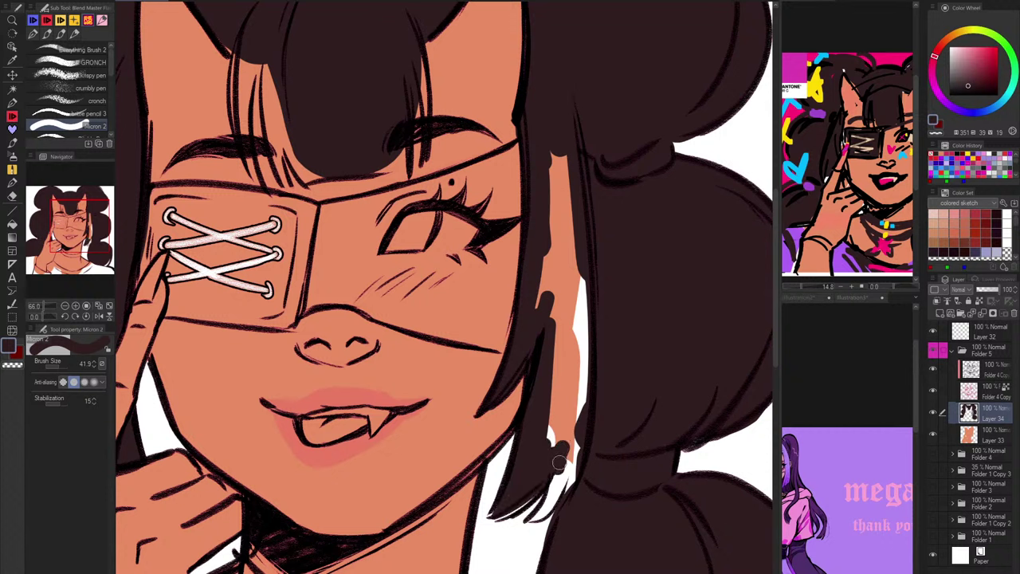
{"action": "mouse_move", "coordinate": [560, 463]}
{"action": "left_mouse_down"}
{"action": "mouse_move", "coordinate": [545, 510]}
{"action": "mouse_move", "coordinate": [528, 521]}
{"action": "left_mouse_up"}
{"action": "key", "text": "c"}
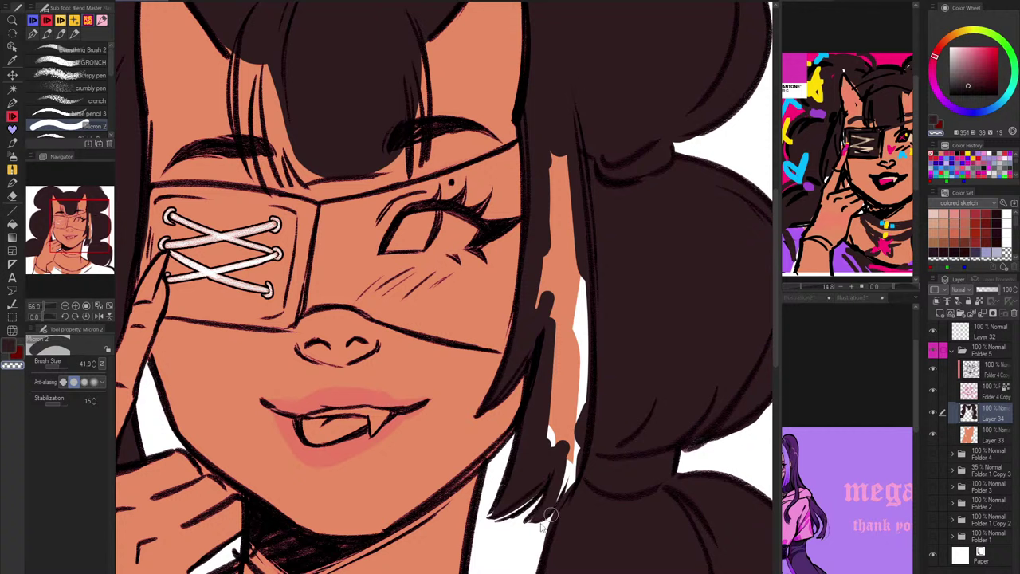
Step: Fill the remaining gap between the side strand and the hair buns on the open-eye side with dark brown
{"action": "key", "text": "c"}
{"action": "left_click_drag", "start_coordinate": [582, 391], "coordinate": [550, 504]}
{"action": "mouse_move", "coordinate": [581, 314]}
{"action": "left_mouse_down"}
{"action": "mouse_move", "coordinate": [558, 459]}
{"action": "mouse_move", "coordinate": [556, 422]}
{"action": "left_mouse_up"}
{"action": "left_click_drag", "start_coordinate": [565, 293], "coordinate": [550, 398]}
{"action": "left_click_drag", "start_coordinate": [554, 273], "coordinate": [545, 300]}
{"action": "left_click_drag", "start_coordinate": [560, 193], "coordinate": [550, 294]}
{"action": "mouse_move", "coordinate": [553, 151]}
{"action": "left_mouse_down"}
{"action": "mouse_move", "coordinate": [539, 303]}
{"action": "mouse_move", "coordinate": [579, 324]}
{"action": "left_mouse_up"}
{"action": "left_click_drag", "start_coordinate": [584, 205], "coordinate": [580, 306]}
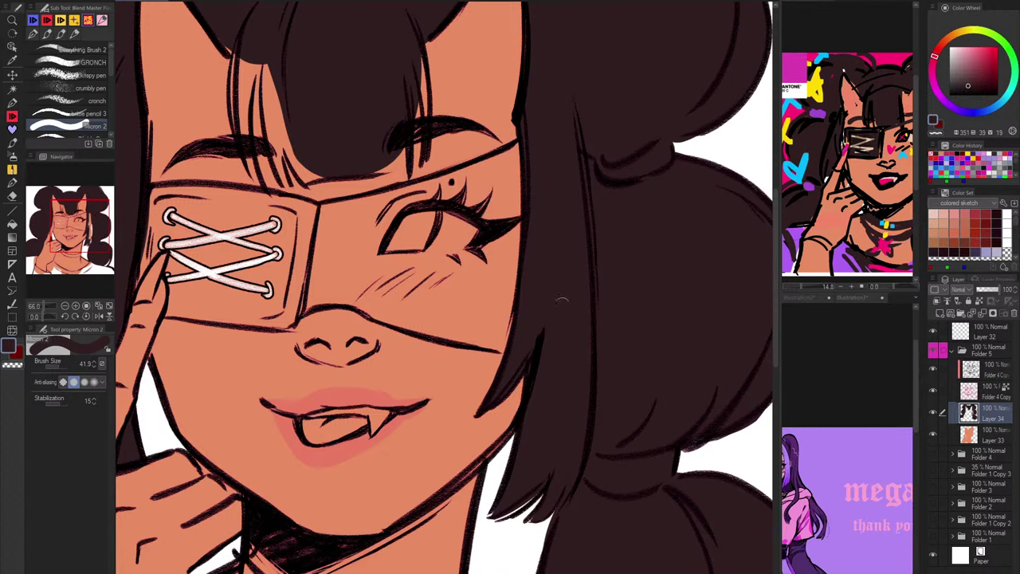
Step: Check the hair layer by toggling its visibility, and fill the gap between the raised finger and the cheek with dark brown
{"action": "scroll", "coordinate": [562, 302], "scroll_direction": "down", "scroll_amount": 3}
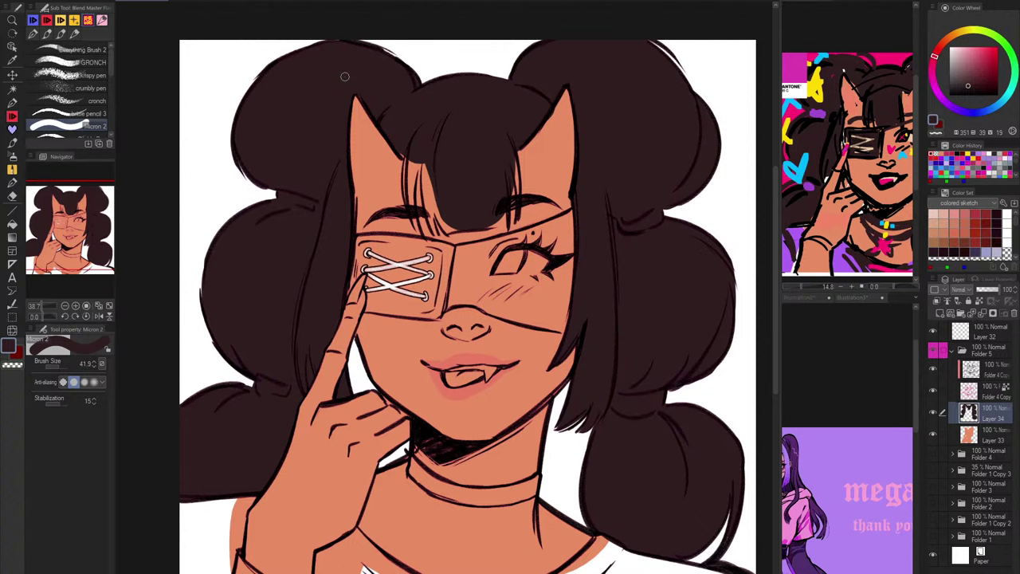
{"action": "left_click_drag", "start_coordinate": [657, 379], "coordinate": [640, 352]}
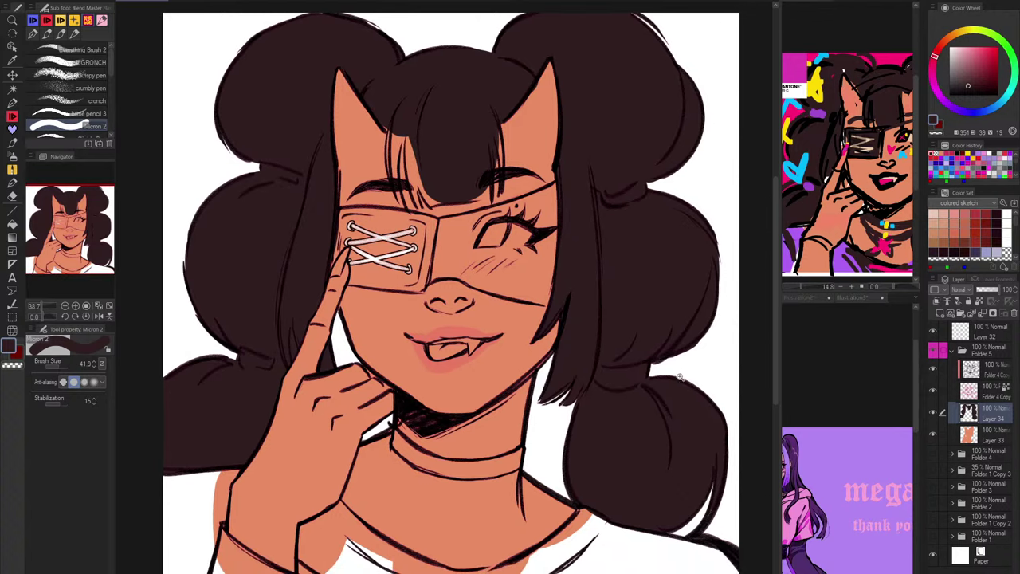
{"action": "scroll", "coordinate": [677, 389], "scroll_direction": "down", "scroll_amount": 2}
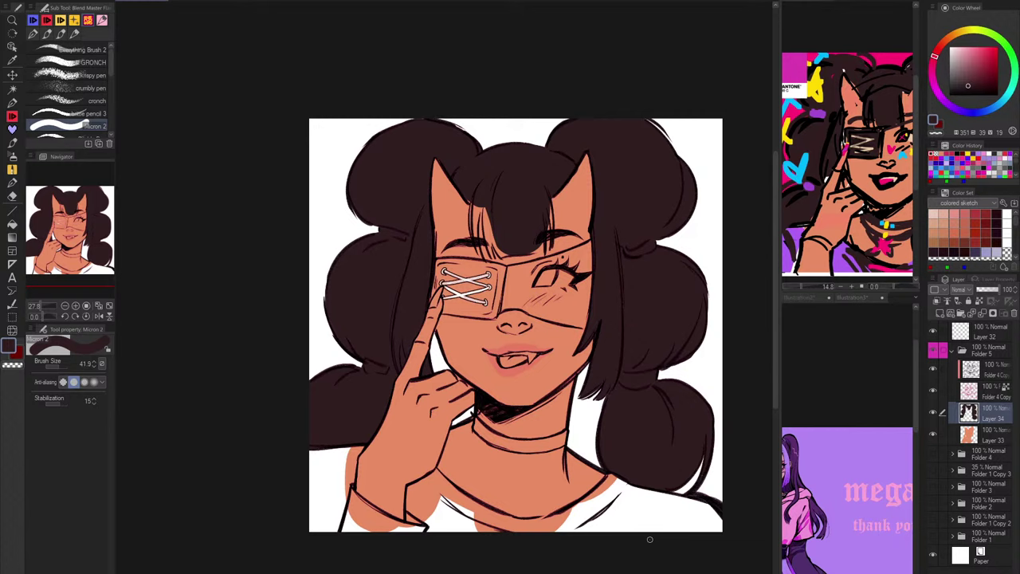
{"action": "left_click_drag", "start_coordinate": [683, 555], "coordinate": [653, 517]}
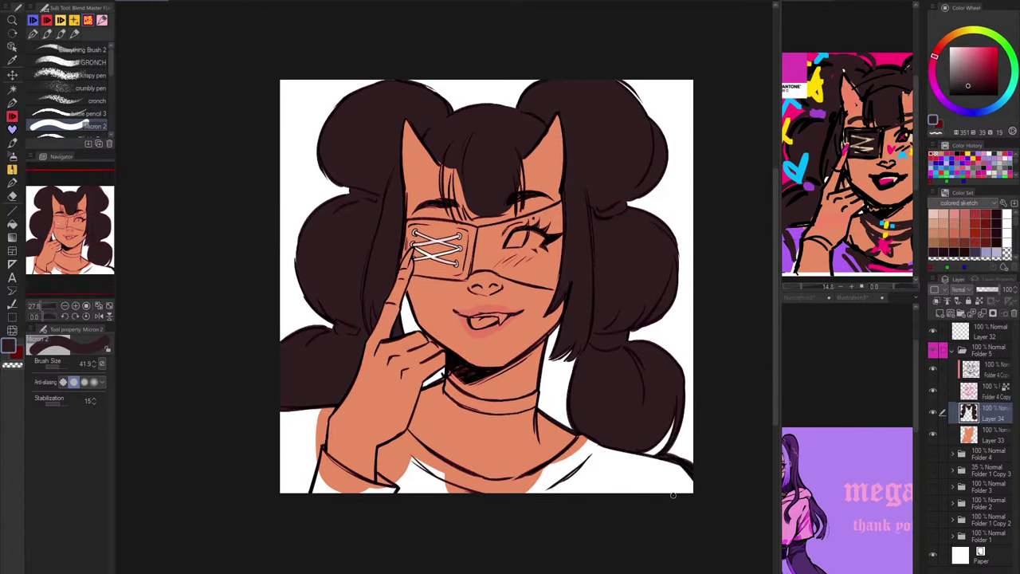
{"action": "left_click", "coordinate": [933, 413]}
{"action": "left_click", "coordinate": [933, 413]}
{"action": "scroll", "coordinate": [397, 333], "scroll_direction": "up", "scroll_amount": 3}
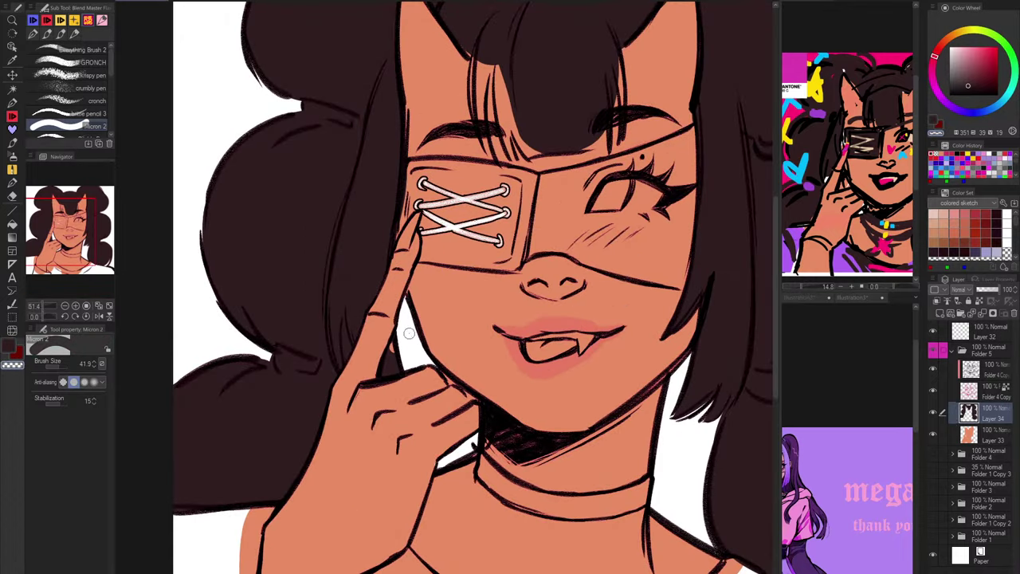
{"action": "left_click", "coordinate": [404, 342], "text": "alt"}
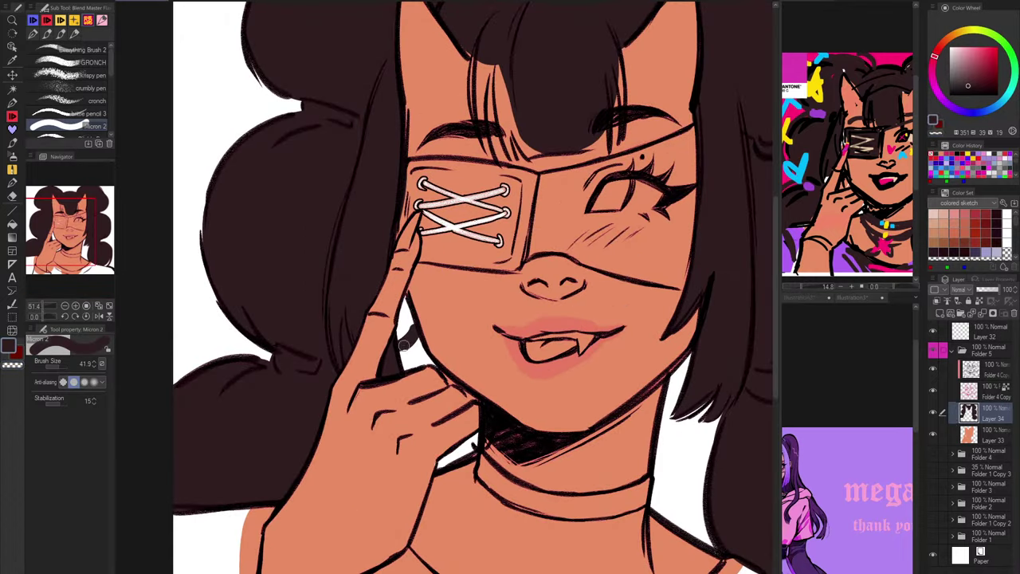
{"action": "left_click_drag", "start_coordinate": [406, 297], "coordinate": [395, 346]}
{"action": "key", "text": "c"}
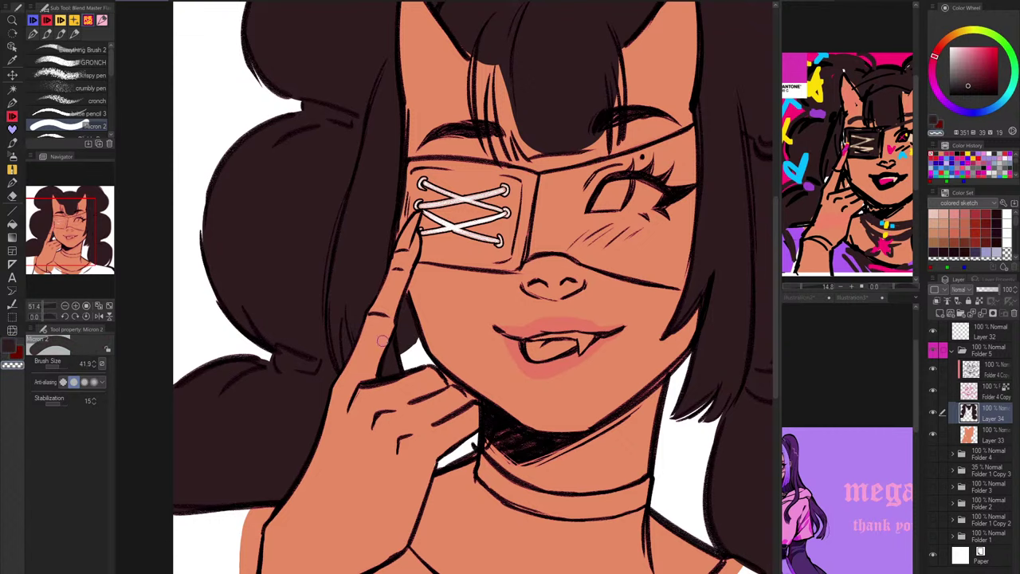
{"action": "left_click_drag", "start_coordinate": [414, 338], "coordinate": [394, 356]}
{"action": "key", "text": "ctrl+z"}
{"action": "key", "text": "c"}
Step: Check the skin layer by toggling its visibility, and add a new layer directly above it
{"action": "left_click_drag", "start_coordinate": [526, 374], "coordinate": [521, 446]}
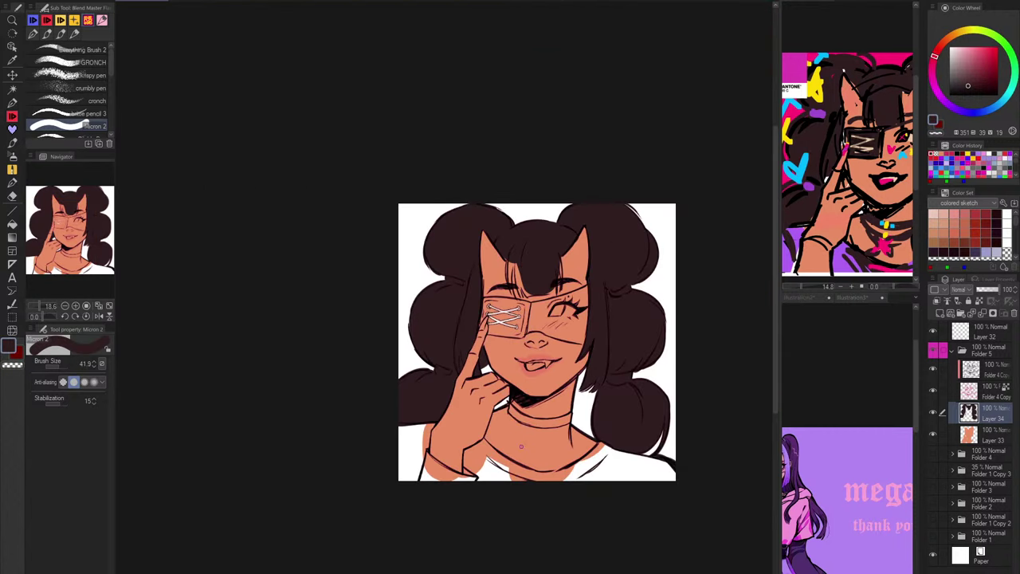
{"action": "left_click", "coordinate": [933, 434]}
{"action": "left_click", "coordinate": [933, 434]}
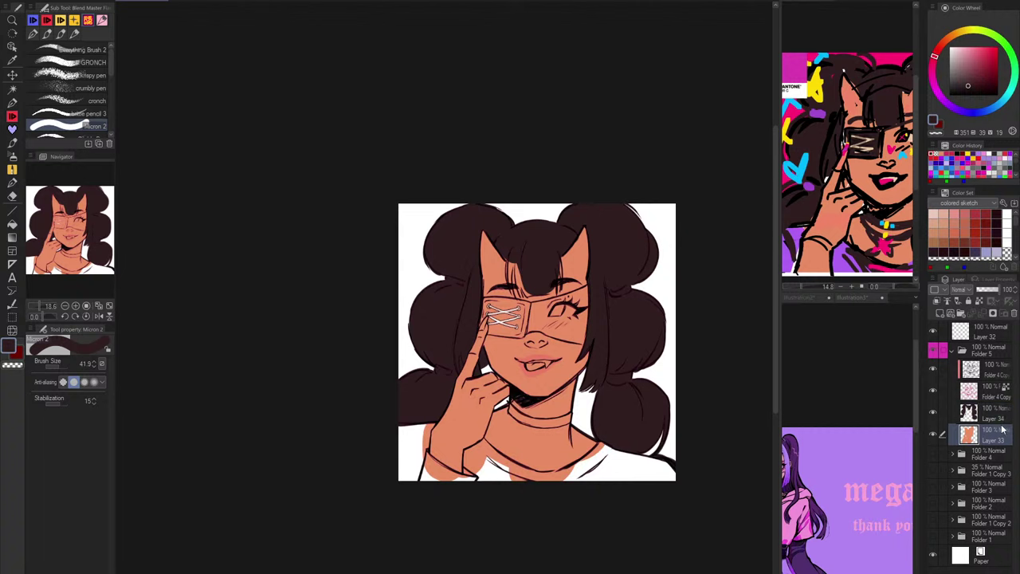
{"action": "left_click", "coordinate": [992, 438]}
{"action": "left_click", "coordinate": [942, 314]}
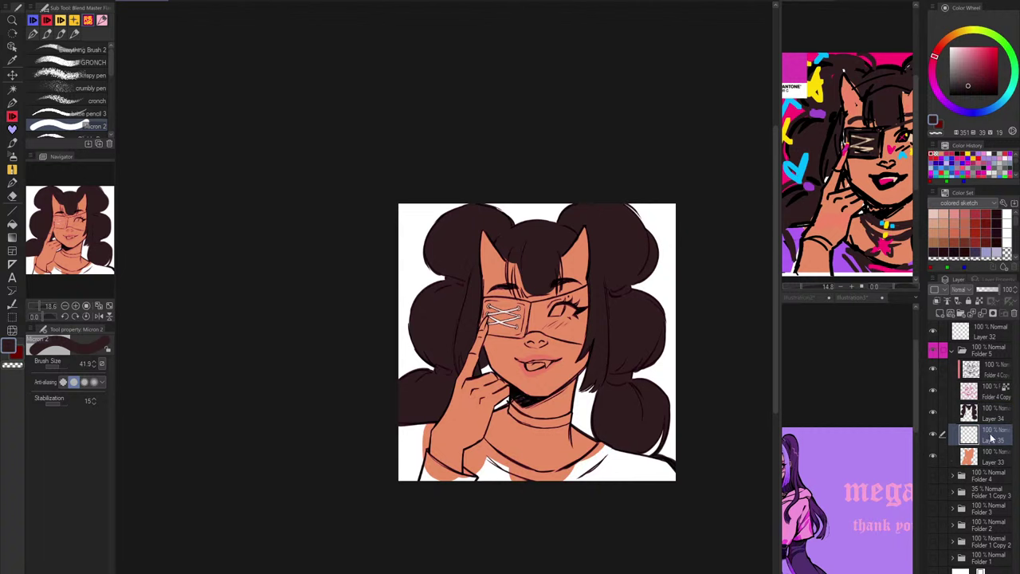
Step: Sample the purple of the shirt from the coloured sketch reference
{"action": "scroll", "coordinate": [478, 542], "scroll_direction": "up", "scroll_amount": 4}
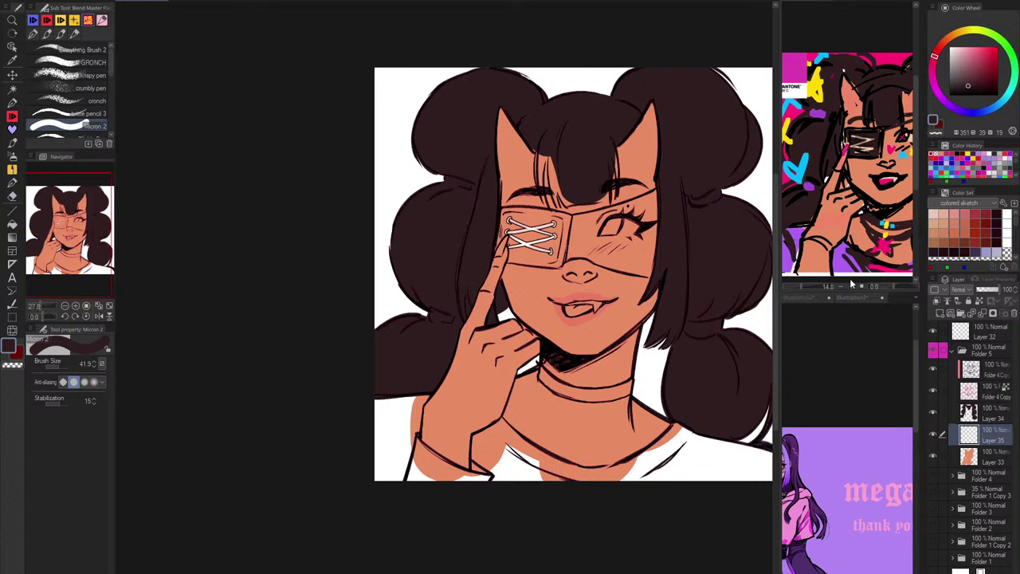
{"action": "left_click", "coordinate": [852, 363]}
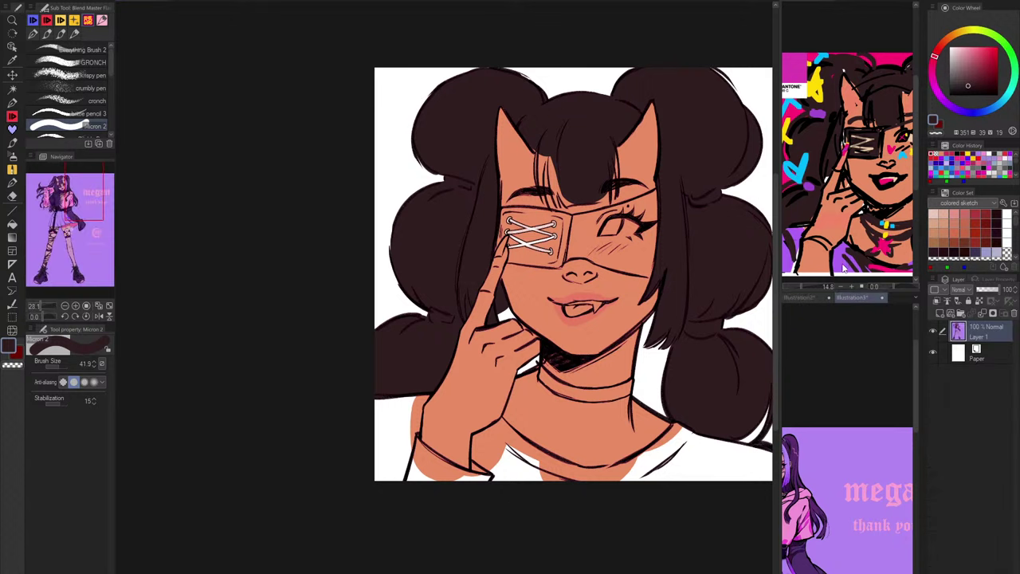
{"action": "left_click", "coordinate": [842, 270]}
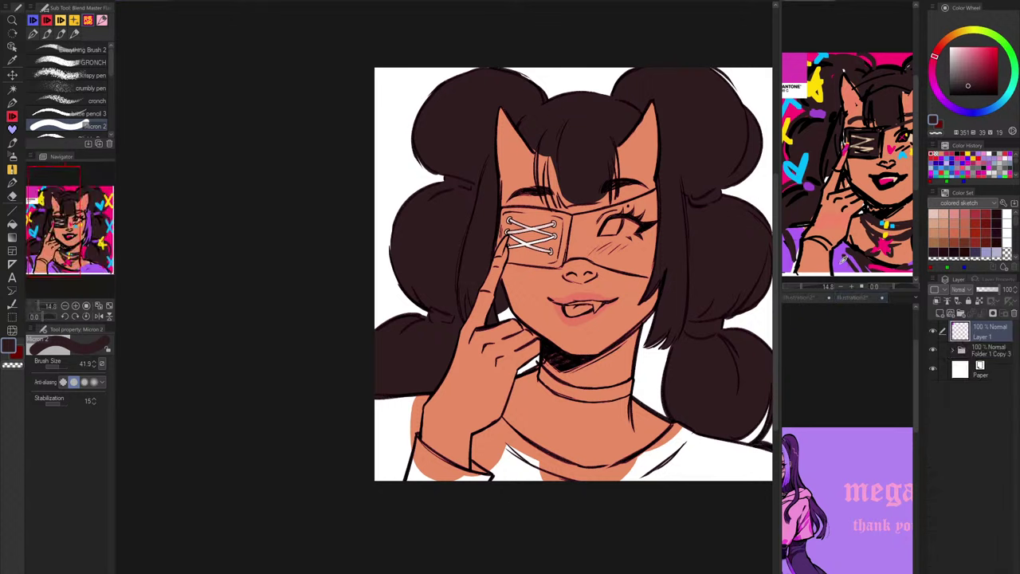
{"action": "left_click", "coordinate": [842, 259], "text": "alt"}
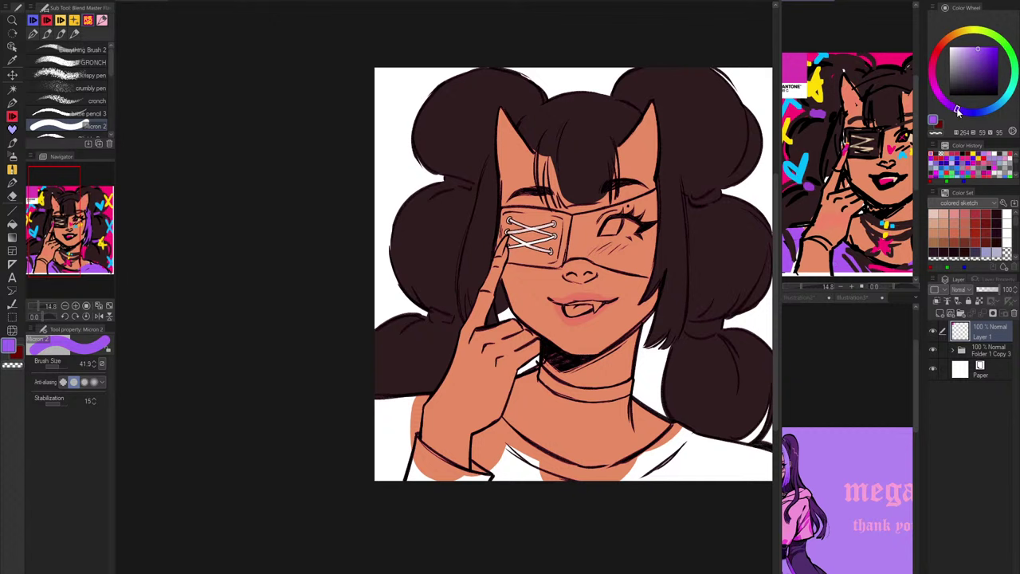
Step: On the new layer, paint the shirt shoulder behind the raised hand purple, below the lowest hair bun
{"action": "left_click", "coordinate": [387, 431]}
{"action": "mouse_move", "coordinate": [388, 417]}
{"action": "left_mouse_down"}
{"action": "mouse_move", "coordinate": [377, 441]}
{"action": "mouse_move", "coordinate": [392, 402]}
{"action": "left_mouse_up"}
{"action": "key", "text": "bracketleft"}
{"action": "key", "text": "bracketleft"}
{"action": "key", "text": "bracketleft"}
{"action": "key", "text": "bracketleft"}
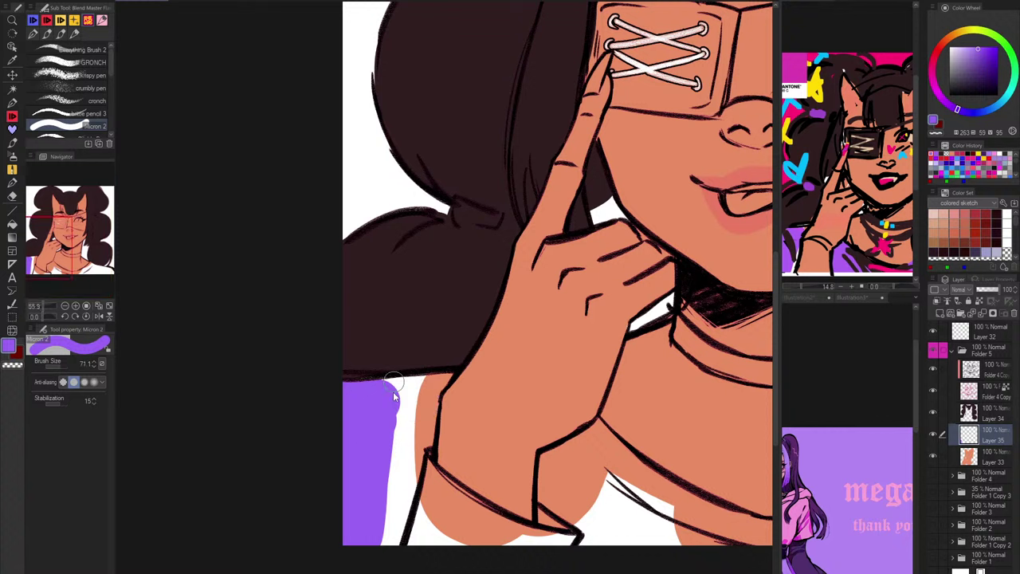
{"action": "mouse_move", "coordinate": [347, 385]}
{"action": "left_mouse_down"}
{"action": "mouse_move", "coordinate": [445, 376]}
{"action": "mouse_move", "coordinate": [439, 382]}
{"action": "mouse_move", "coordinate": [447, 370]}
{"action": "mouse_move", "coordinate": [427, 446]}
{"action": "left_mouse_up"}
Step: Fill the sleeve and cuff around the raised wrist with purple, flipping the canvas to follow the edges
{"action": "key", "text": "bracketleft"}
{"action": "key", "text": "bracketleft"}
{"action": "mouse_move", "coordinate": [425, 395]}
{"action": "left_mouse_down"}
{"action": "mouse_move", "coordinate": [410, 496]}
{"action": "mouse_move", "coordinate": [404, 392]}
{"action": "mouse_move", "coordinate": [392, 532]}
{"action": "mouse_move", "coordinate": [458, 558]}
{"action": "mouse_move", "coordinate": [632, 482]}
{"action": "left_mouse_up"}
{"action": "key", "text": "h"}
{"action": "key", "text": "bracketleft"}
{"action": "key", "text": "bracketleft"}
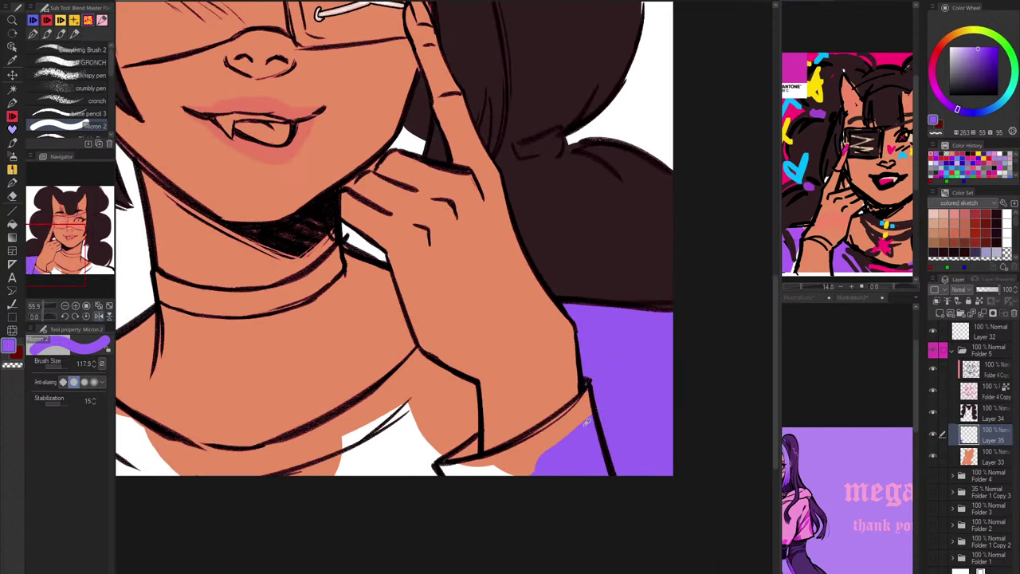
{"action": "mouse_move", "coordinate": [589, 395]}
{"action": "left_mouse_down"}
{"action": "mouse_move", "coordinate": [572, 435]}
{"action": "mouse_move", "coordinate": [522, 459]}
{"action": "mouse_move", "coordinate": [513, 479]}
{"action": "mouse_move", "coordinate": [429, 464]}
{"action": "mouse_move", "coordinate": [436, 455]}
{"action": "mouse_move", "coordinate": [436, 469]}
{"action": "mouse_move", "coordinate": [402, 444]}
{"action": "mouse_move", "coordinate": [423, 411]}
{"action": "mouse_move", "coordinate": [456, 480]}
{"action": "mouse_move", "coordinate": [495, 466]}
{"action": "mouse_move", "coordinate": [451, 439]}
{"action": "mouse_move", "coordinate": [461, 455]}
{"action": "mouse_move", "coordinate": [465, 395]}
{"action": "mouse_move", "coordinate": [437, 405]}
{"action": "mouse_move", "coordinate": [428, 394]}
{"action": "mouse_move", "coordinate": [487, 360]}
{"action": "mouse_move", "coordinate": [477, 349]}
{"action": "mouse_move", "coordinate": [467, 357]}
{"action": "mouse_move", "coordinate": [493, 398]}
{"action": "mouse_move", "coordinate": [471, 379]}
{"action": "left_mouse_up"}
Step: Fill the shirt front purple from the cuff across the chest below the neckline, using a larger brush for the open area
{"action": "key", "text": "bracketleft"}
{"action": "key", "text": "h"}
{"action": "key", "text": "bracketleft"}
{"action": "key", "text": "bracketleft"}
{"action": "key", "text": "bracketleft"}
{"action": "key", "text": "bracketleft"}
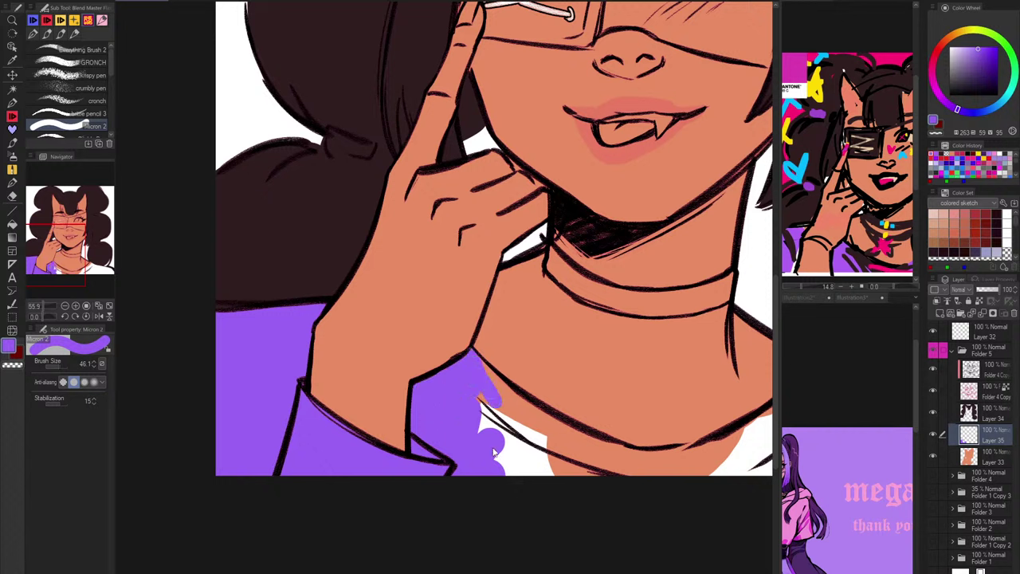
{"action": "key", "text": "bracketright"}
{"action": "key", "text": "bracketright"}
{"action": "key", "text": "bracketright"}
{"action": "key", "text": "bracketright"}
{"action": "key", "text": "bracketright"}
{"action": "key", "text": "bracketright"}
{"action": "mouse_move", "coordinate": [494, 452]}
{"action": "left_mouse_down"}
{"action": "mouse_move", "coordinate": [466, 447]}
{"action": "mouse_move", "coordinate": [494, 426]}
{"action": "mouse_move", "coordinate": [488, 400]}
{"action": "mouse_move", "coordinate": [627, 482]}
{"action": "left_mouse_up"}
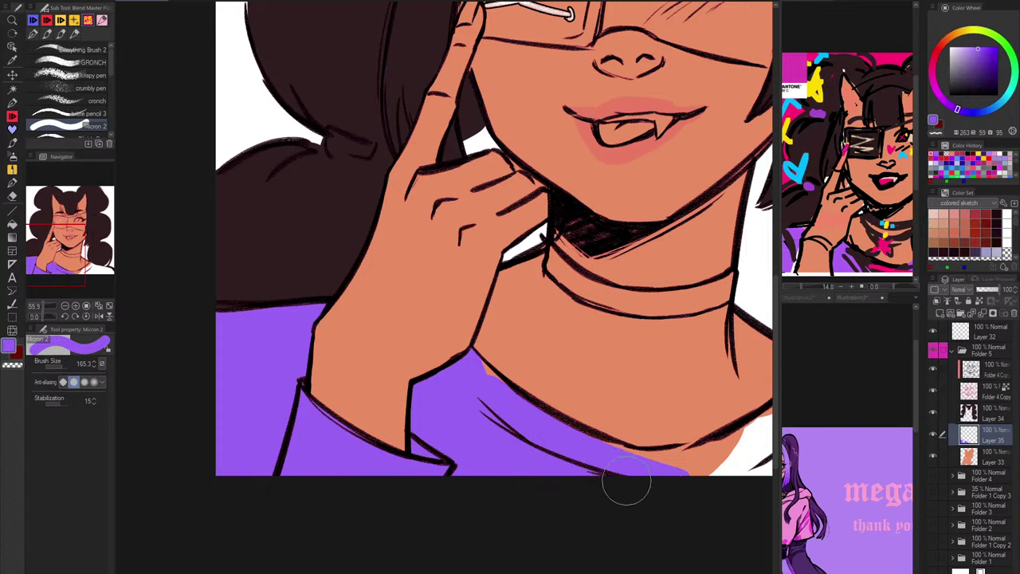
Step: Close the gap in the purple along the collar beside the wrist and tidy the colour along the neckline with a smaller brush
{"action": "key", "text": "h"}
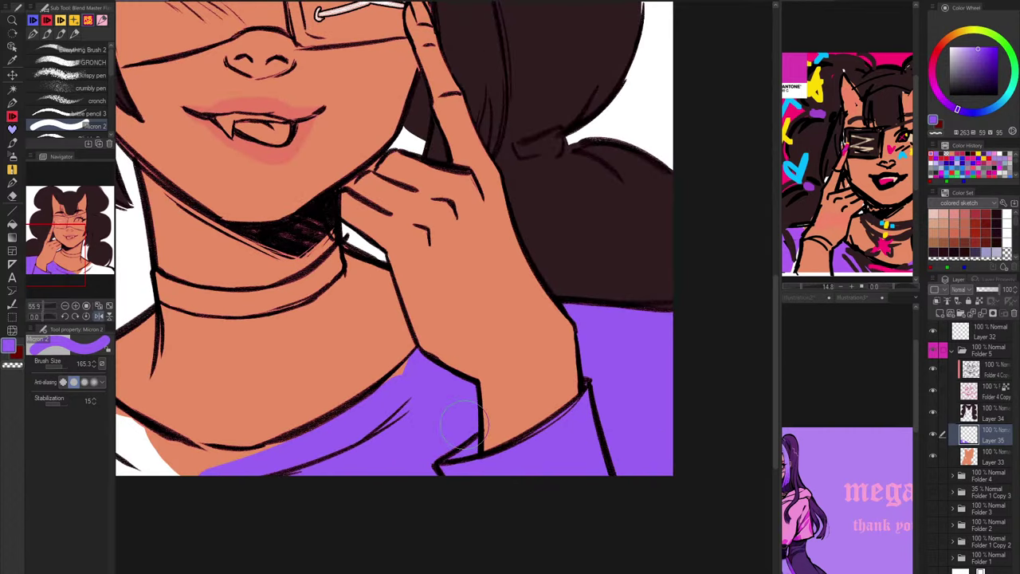
{"action": "key", "text": "bracketleft"}
{"action": "mouse_move", "coordinate": [406, 361]}
{"action": "left_mouse_down"}
{"action": "mouse_move", "coordinate": [393, 374]}
{"action": "mouse_move", "coordinate": [606, 341]}
{"action": "left_mouse_up"}
{"action": "left_click_drag", "start_coordinate": [532, 389], "coordinate": [327, 423]}
{"action": "key", "text": "h"}
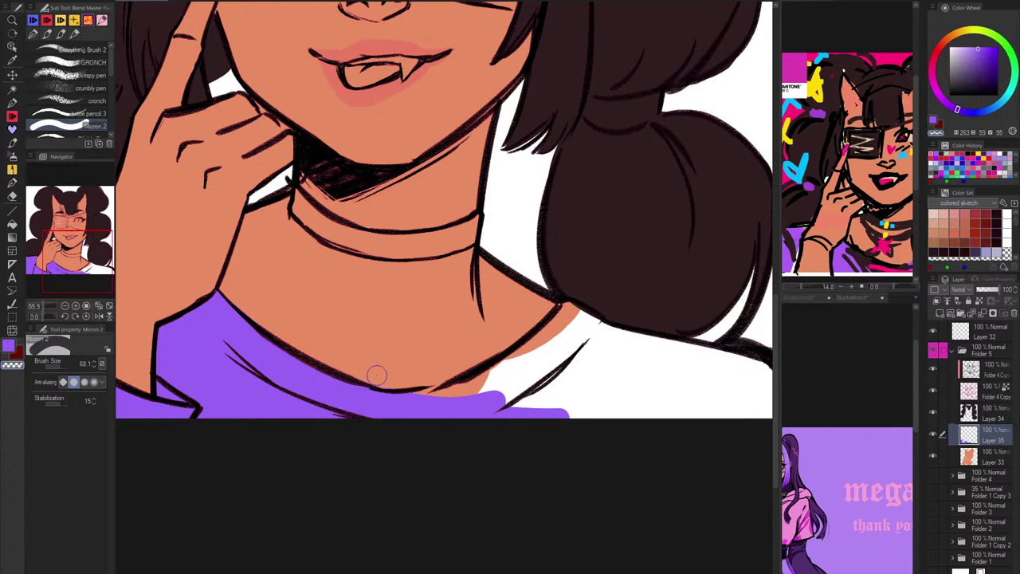
{"action": "mouse_move", "coordinate": [434, 391]}
{"action": "left_mouse_down"}
{"action": "mouse_move", "coordinate": [532, 354]}
{"action": "mouse_move", "coordinate": [566, 310]}
{"action": "mouse_move", "coordinate": [584, 320]}
{"action": "mouse_move", "coordinate": [569, 354]}
{"action": "mouse_move", "coordinate": [495, 390]}
{"action": "left_mouse_up"}
Step: Paint the rest of the collar and the shoulder opposite the raised hand purple, and check the whole shirt in both canvas orientations
{"action": "mouse_move", "coordinate": [556, 341]}
{"action": "left_mouse_down"}
{"action": "mouse_move", "coordinate": [547, 435]}
{"action": "mouse_move", "coordinate": [670, 374]}
{"action": "mouse_move", "coordinate": [713, 405]}
{"action": "mouse_move", "coordinate": [673, 406]}
{"action": "left_mouse_up"}
{"action": "key", "text": "h"}
{"action": "left_click_drag", "start_coordinate": [390, 353], "coordinate": [539, 324]}
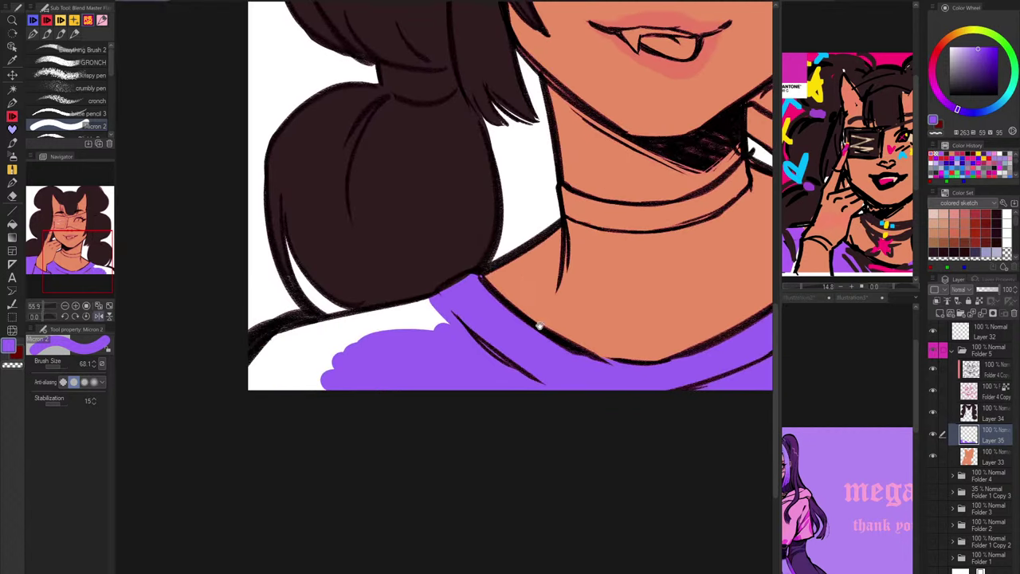
{"action": "mouse_move", "coordinate": [416, 327]}
{"action": "left_mouse_down"}
{"action": "mouse_move", "coordinate": [262, 338]}
{"action": "mouse_move", "coordinate": [317, 338]}
{"action": "mouse_move", "coordinate": [259, 351]}
{"action": "mouse_move", "coordinate": [272, 359]}
{"action": "mouse_move", "coordinate": [279, 394]}
{"action": "mouse_move", "coordinate": [344, 393]}
{"action": "left_mouse_up"}
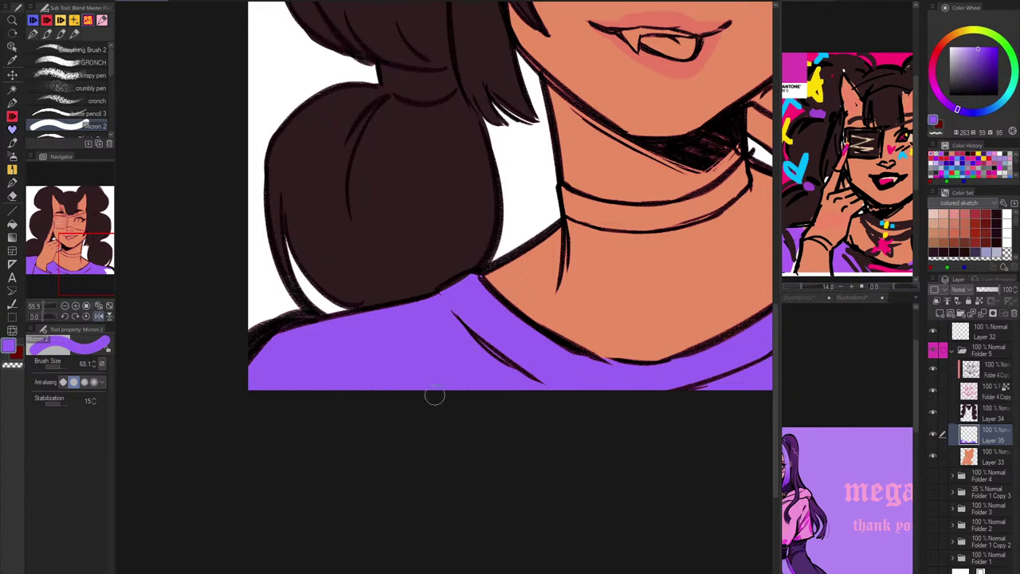
{"action": "scroll", "coordinate": [585, 364], "scroll_direction": "down", "scroll_amount": 3}
{"action": "left_click_drag", "start_coordinate": [625, 434], "coordinate": [472, 441]}
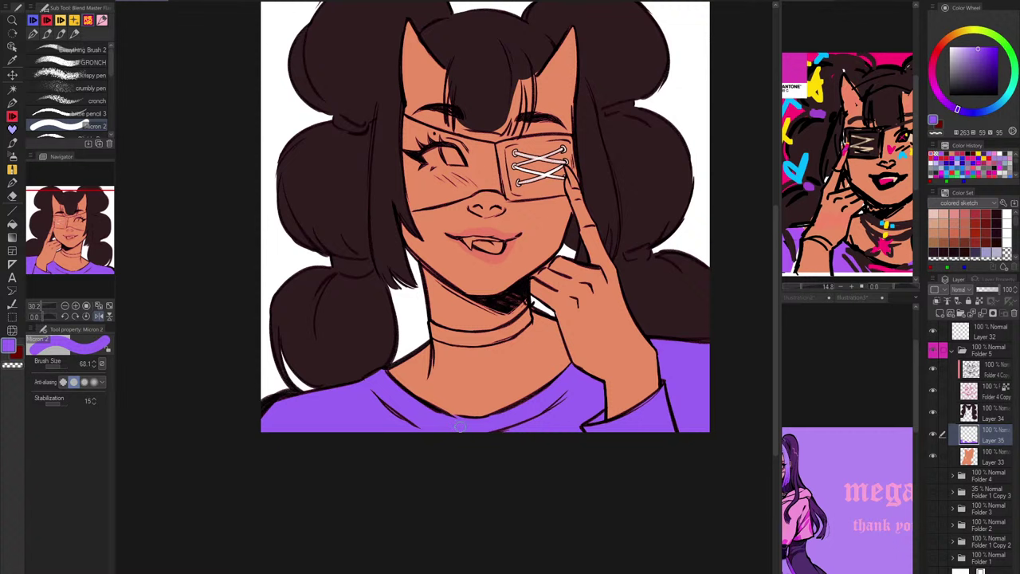
{"action": "key", "text": "h"}
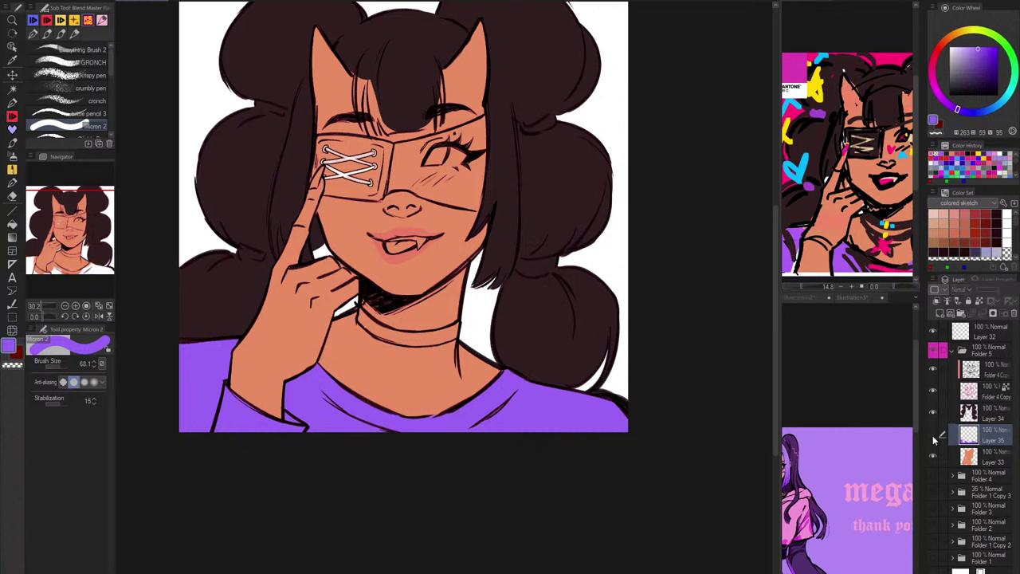
{"action": "left_click_drag", "start_coordinate": [621, 497], "coordinate": [628, 565]}
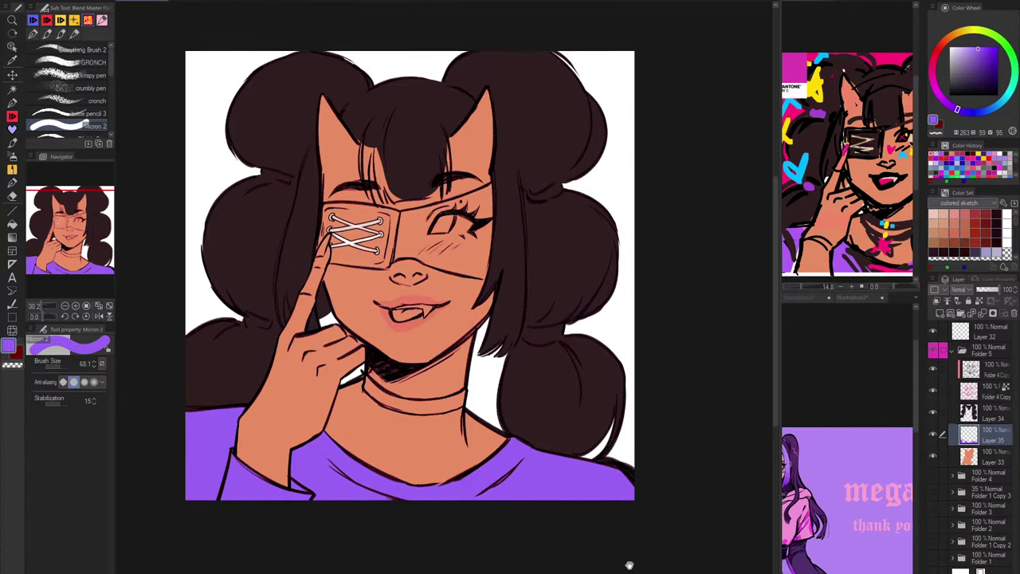
Step: On the hair layer, paint the choker with the sampled dark hair brown and clean its edges with transparent colour
{"action": "left_click", "coordinate": [998, 416]}
{"action": "scroll", "coordinate": [514, 363], "scroll_direction": "up", "scroll_amount": 4}
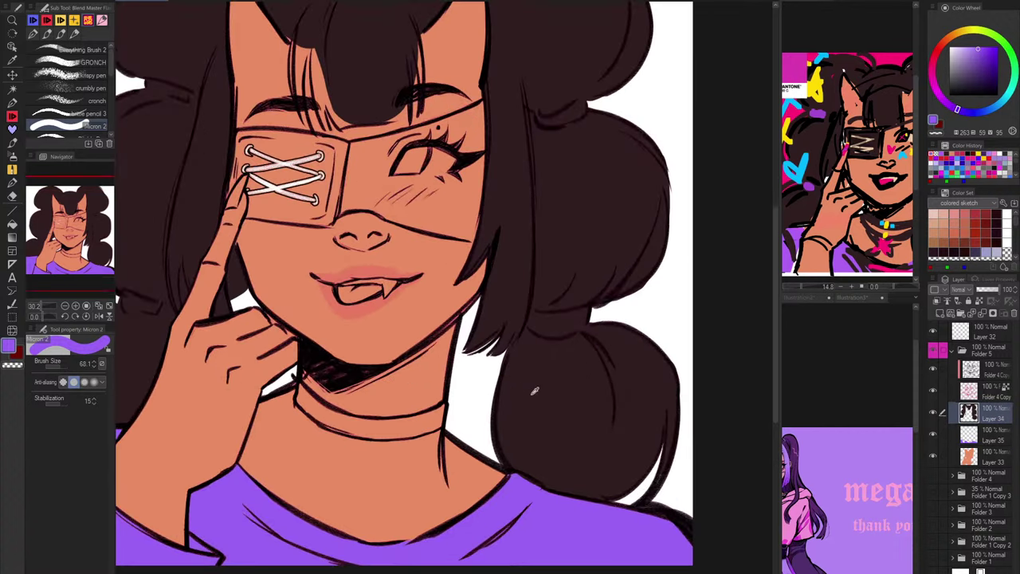
{"action": "left_click", "coordinate": [533, 391], "text": "alt"}
{"action": "left_click", "coordinate": [980, 301]}
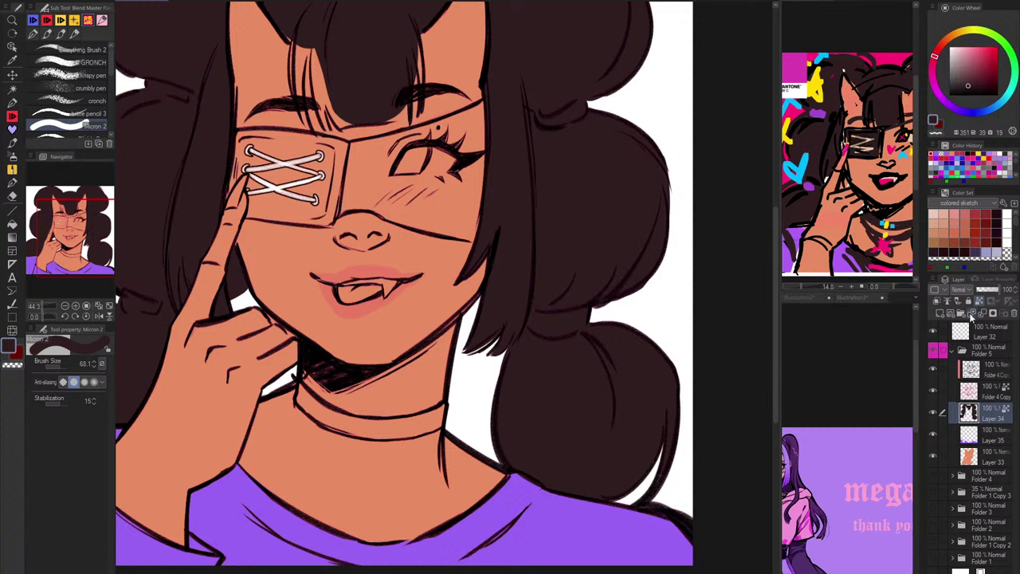
{"action": "left_click", "coordinate": [980, 301]}
{"action": "mouse_move", "coordinate": [313, 405]}
{"action": "left_mouse_down"}
{"action": "mouse_move", "coordinate": [300, 382]}
{"action": "mouse_move", "coordinate": [302, 392]}
{"action": "mouse_move", "coordinate": [405, 419]}
{"action": "mouse_move", "coordinate": [329, 416]}
{"action": "mouse_move", "coordinate": [416, 426]}
{"action": "mouse_move", "coordinate": [344, 424]}
{"action": "mouse_move", "coordinate": [430, 420]}
{"action": "mouse_move", "coordinate": [384, 429]}
{"action": "mouse_move", "coordinate": [453, 412]}
{"action": "left_mouse_up"}
{"action": "key", "text": "c"}
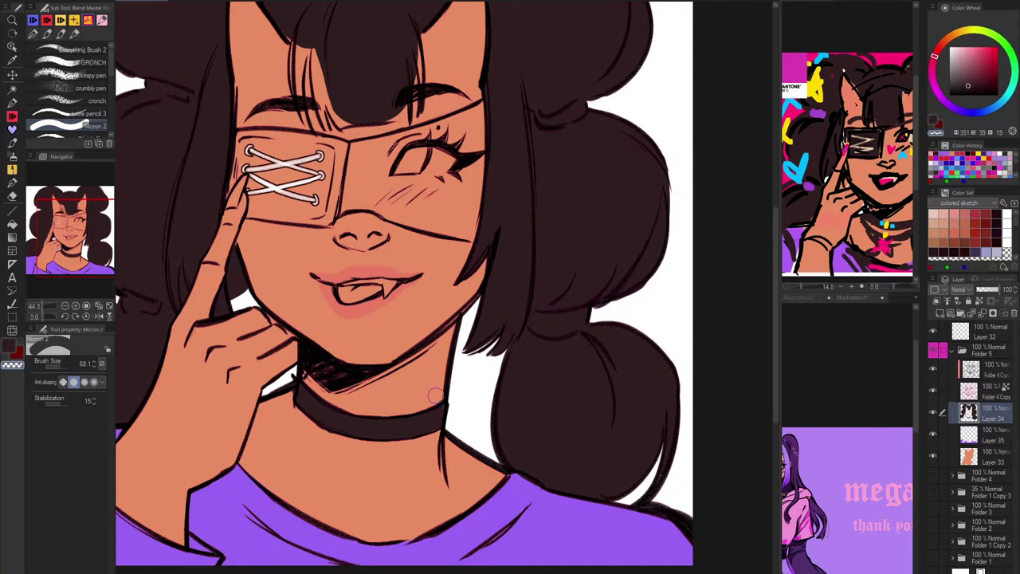
{"action": "scroll", "coordinate": [532, 430], "scroll_direction": "down", "scroll_amount": 3}
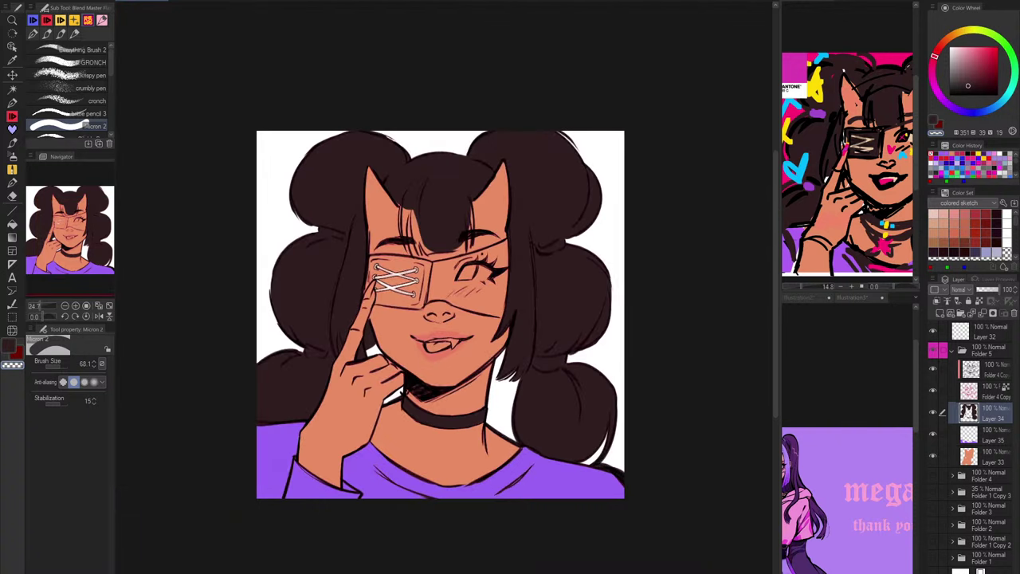
Step: Add a new layer beneath the skin layer and fill it with the magenta sampled from the coloured sketch reference
{"action": "left_click", "coordinate": [995, 435]}
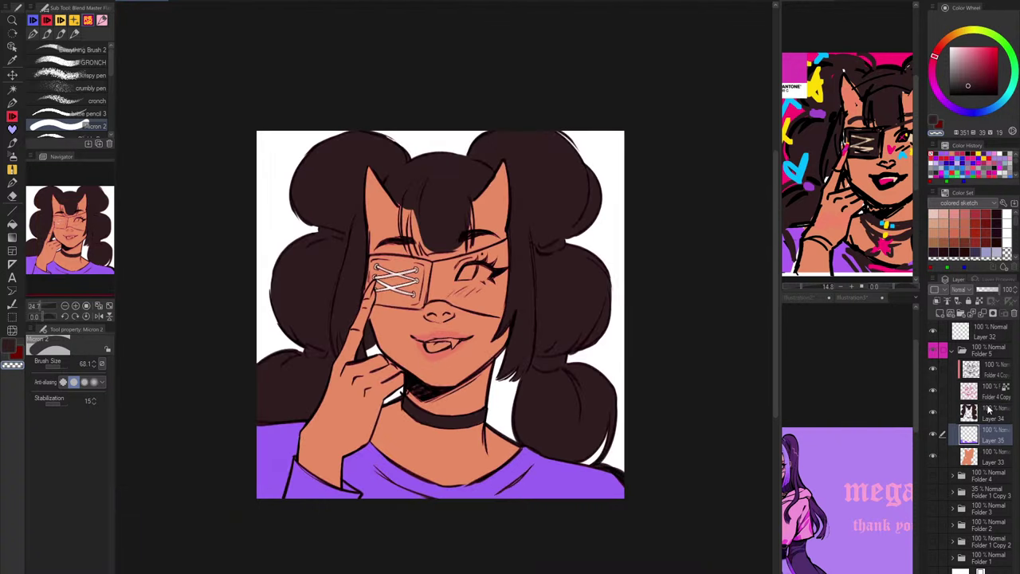
{"action": "left_click", "coordinate": [992, 460]}
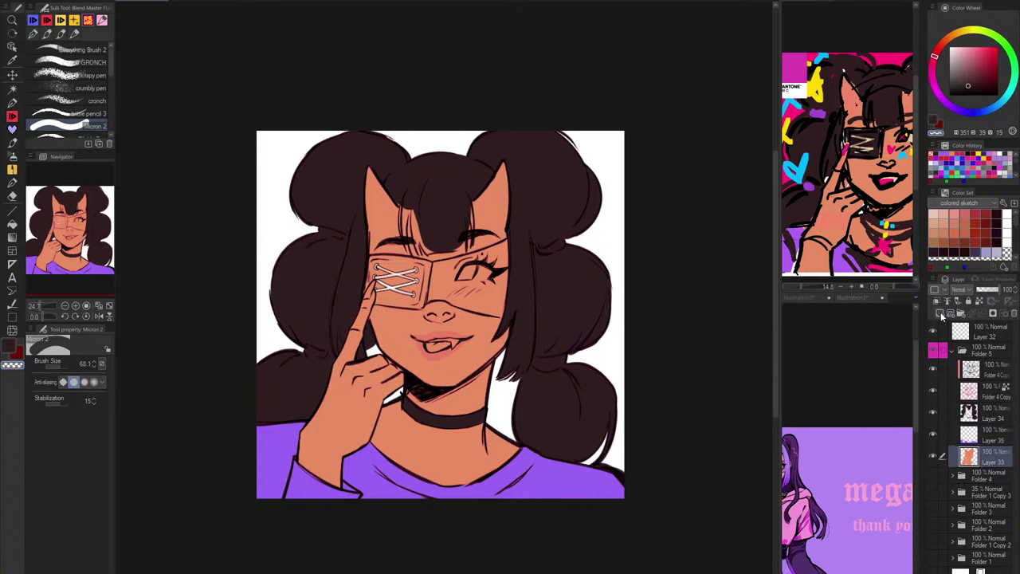
{"action": "left_click", "coordinate": [942, 314]}
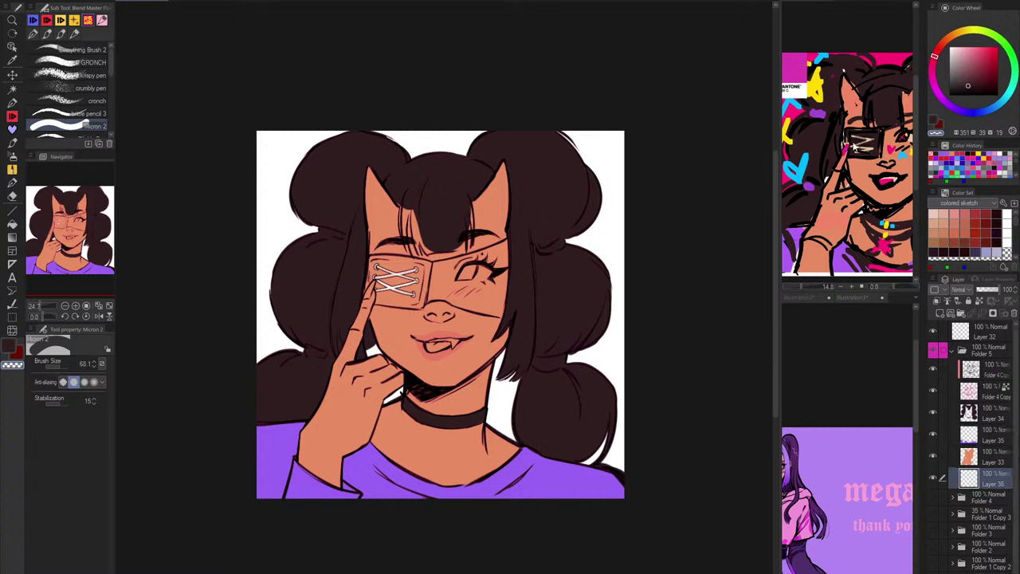
{"action": "left_click", "coordinate": [796, 71]}
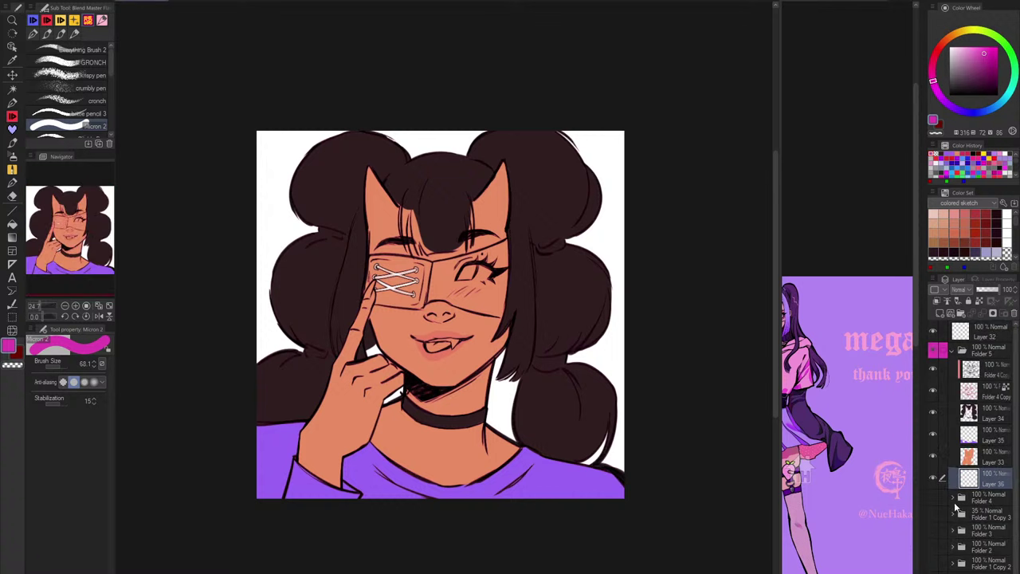
{"action": "key", "text": "alt+Delete"}
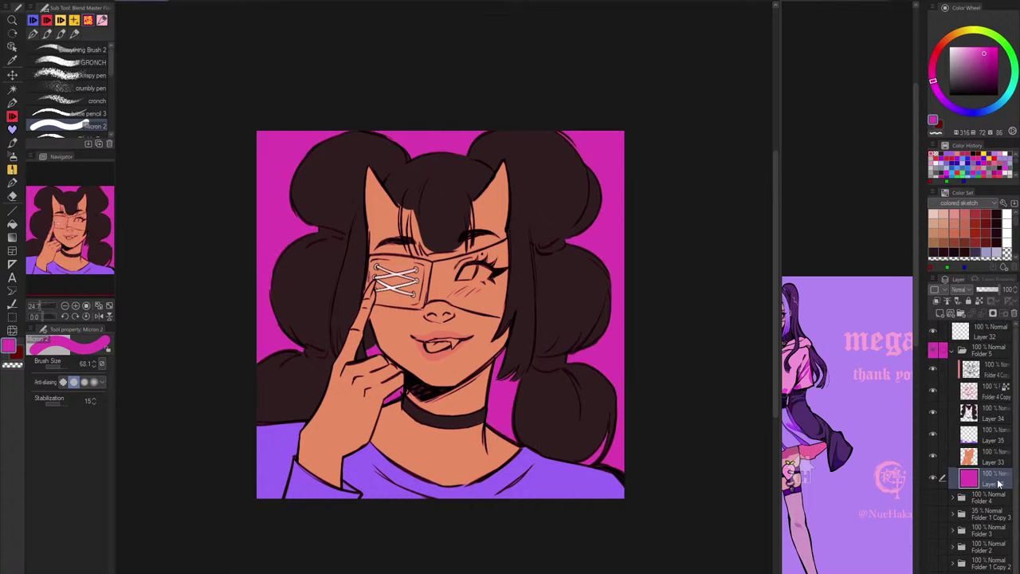
Step: Add a new layer directly above the skin layer and paint the iris of the uncovered eye magenta
{"action": "left_click", "coordinate": [998, 455]}
{"action": "left_click", "coordinate": [942, 313]}
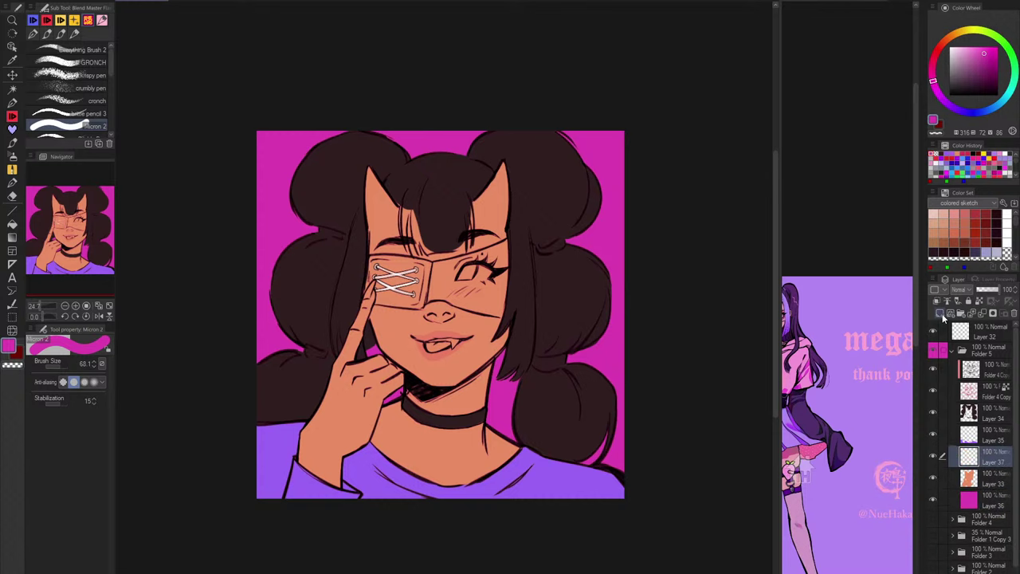
{"action": "scroll", "coordinate": [487, 269], "scroll_direction": "up", "scroll_amount": 5}
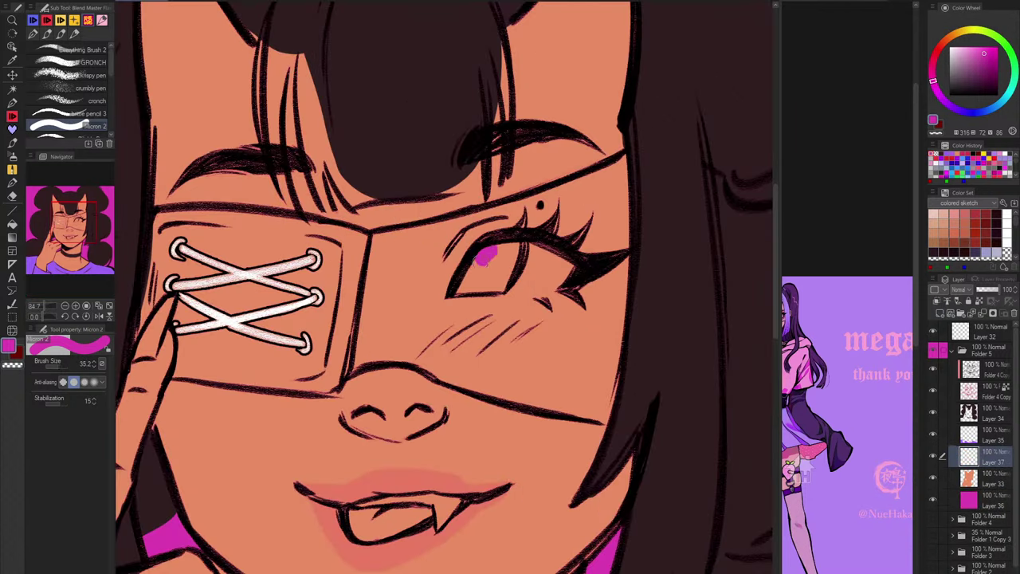
{"action": "mouse_move", "coordinate": [484, 261]}
{"action": "left_mouse_down"}
{"action": "mouse_move", "coordinate": [518, 244]}
{"action": "mouse_move", "coordinate": [480, 282]}
{"action": "left_mouse_up"}
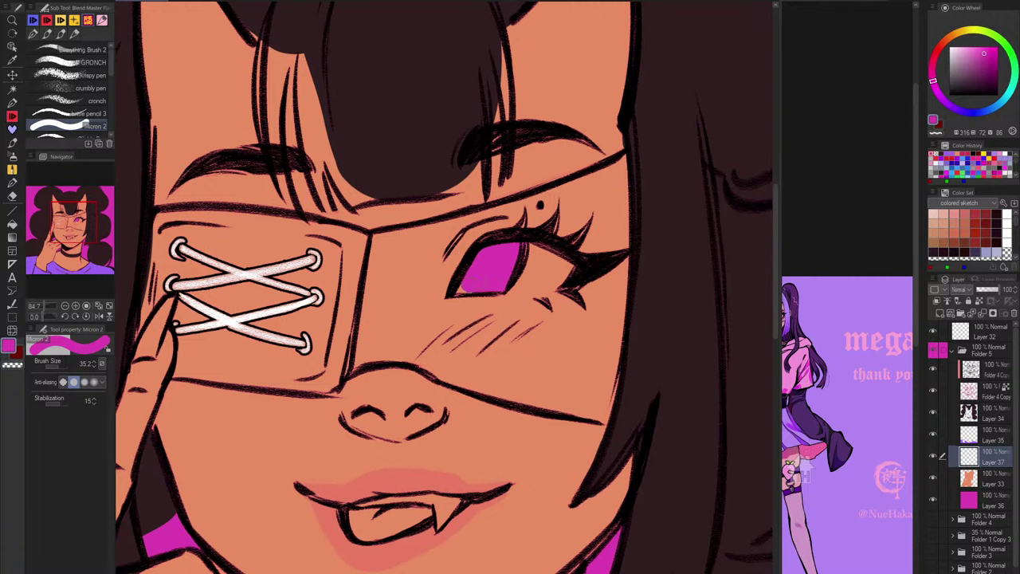
{"action": "scroll", "coordinate": [505, 285], "scroll_direction": "down", "scroll_amount": 5}
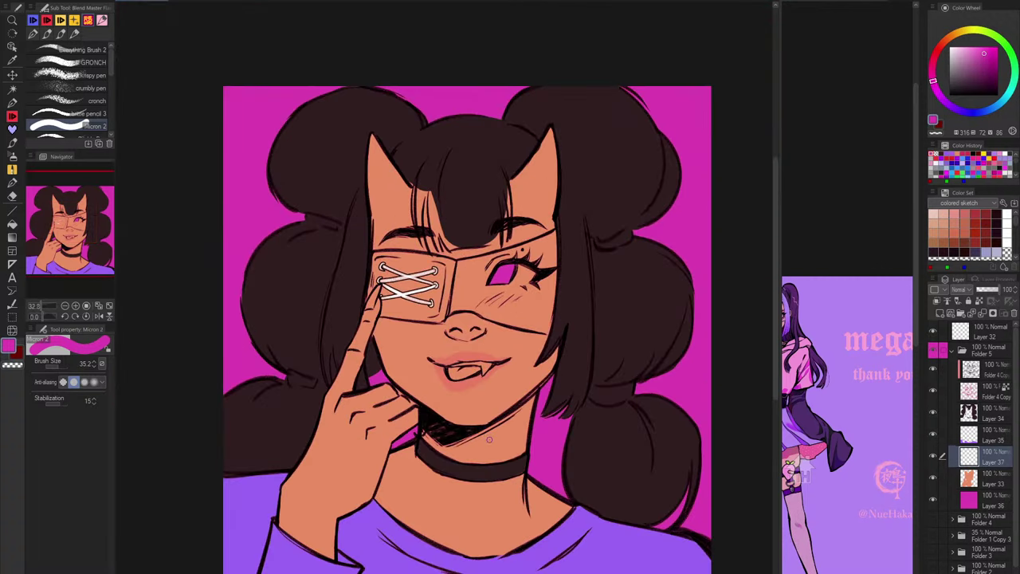
Step: Switch to the earlier blonde character illustration and show and expand its Folder 2 to examine the line art layers
{"action": "left_click", "coordinate": [869, 169]}
{"action": "key", "text": "ctrl+Tab"}
{"action": "key", "text": "ctrl+Tab"}
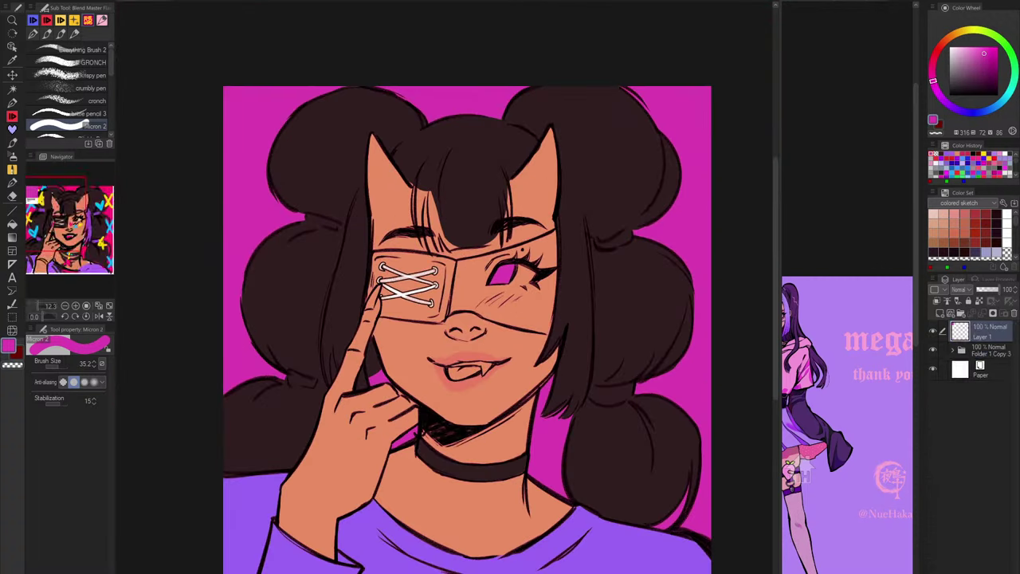
{"action": "left_click", "coordinate": [932, 430]}
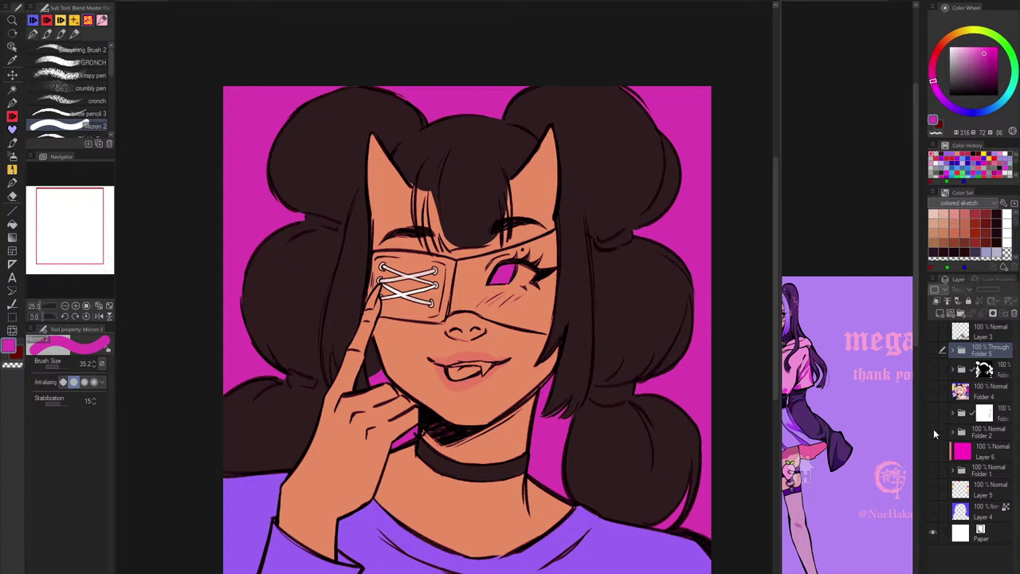
{"action": "left_click", "coordinate": [934, 412]}
{"action": "left_click", "coordinate": [952, 431]}
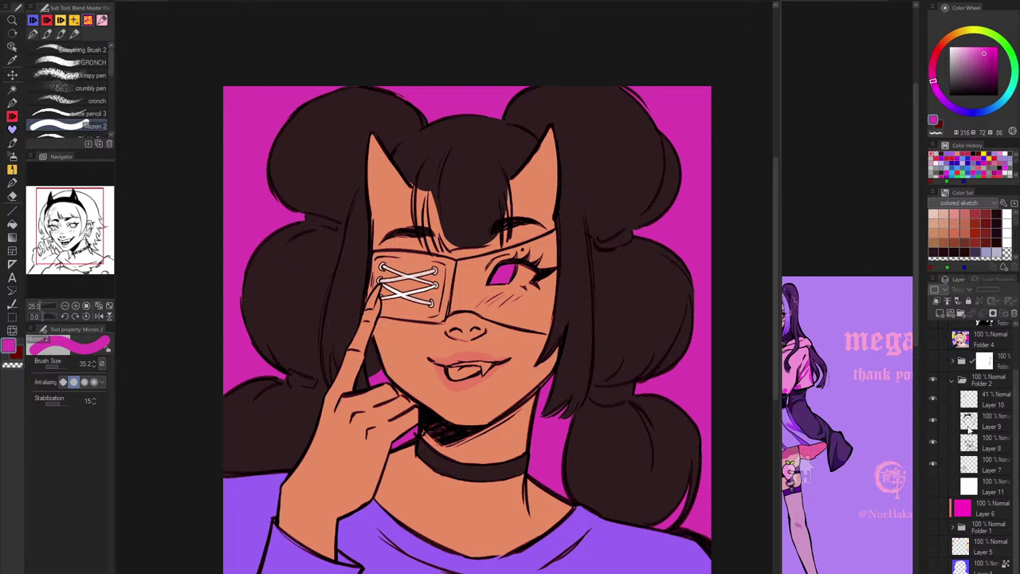
{"action": "scroll", "coordinate": [966, 427], "scroll_direction": "up", "scroll_amount": 1}
Step: Collapse Folder 2, then show and expand the masked colour folder above it to examine how its layers are organised
{"action": "left_click", "coordinate": [951, 431]}
{"action": "left_click", "coordinate": [934, 413]}
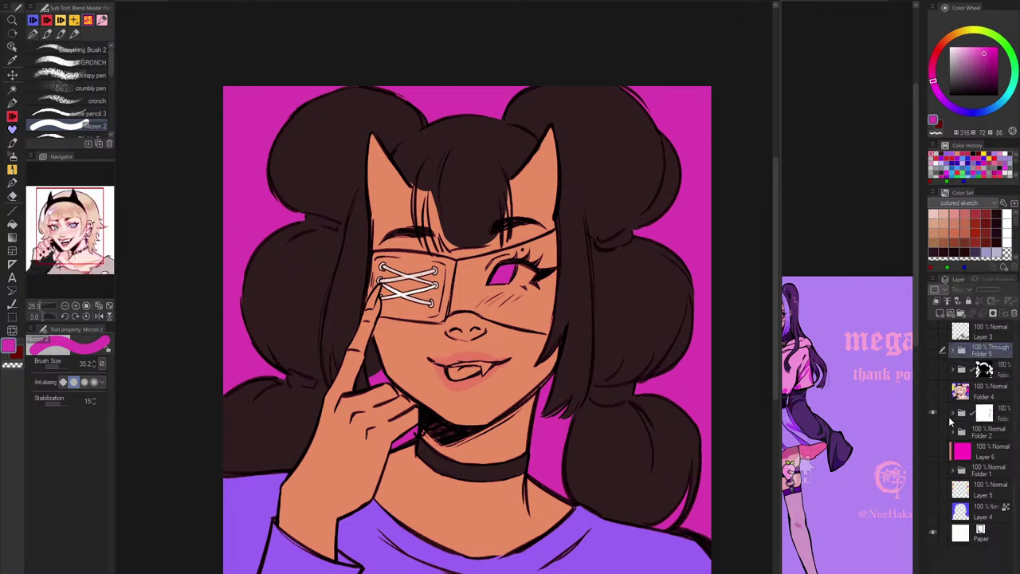
{"action": "left_click", "coordinate": [952, 414]}
{"action": "left_click", "coordinate": [932, 434]}
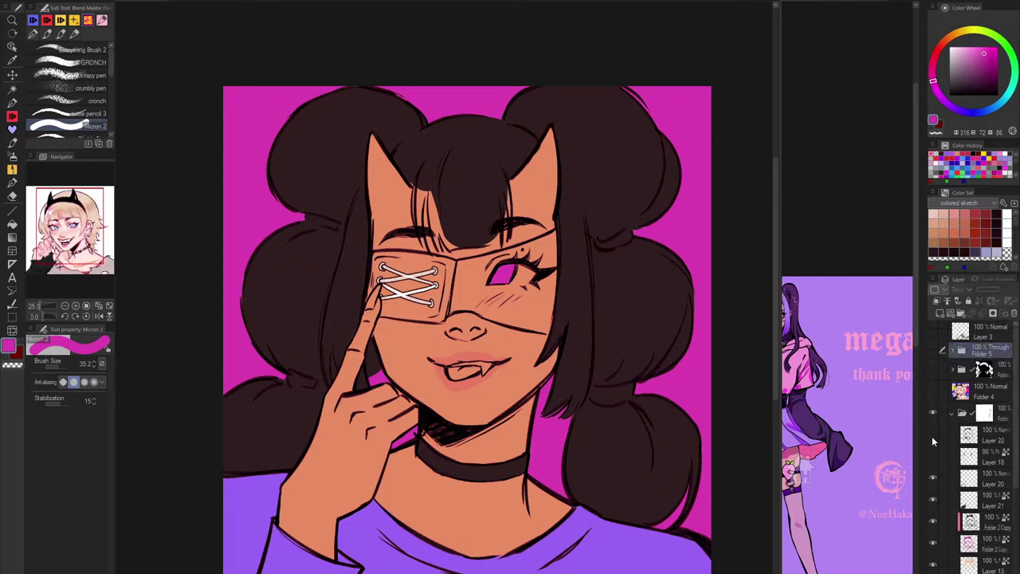
{"action": "scroll", "coordinate": [945, 478], "scroll_direction": "down", "scroll_amount": 4}
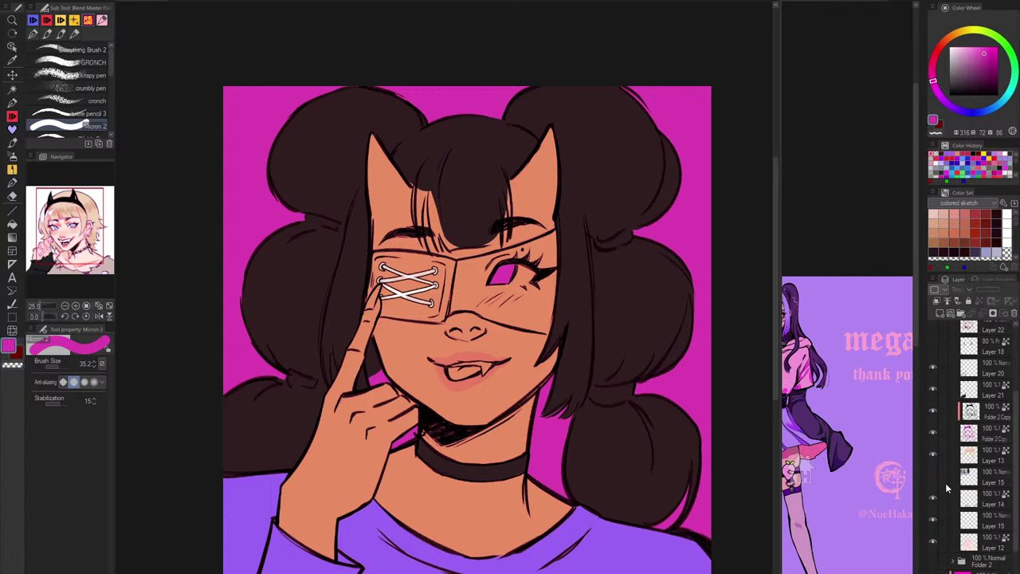
Step: Add a new raster layer directly above the orange skin colour layer in the flat colour folder
{"action": "scroll", "coordinate": [966, 451], "scroll_direction": "up", "scroll_amount": 3}
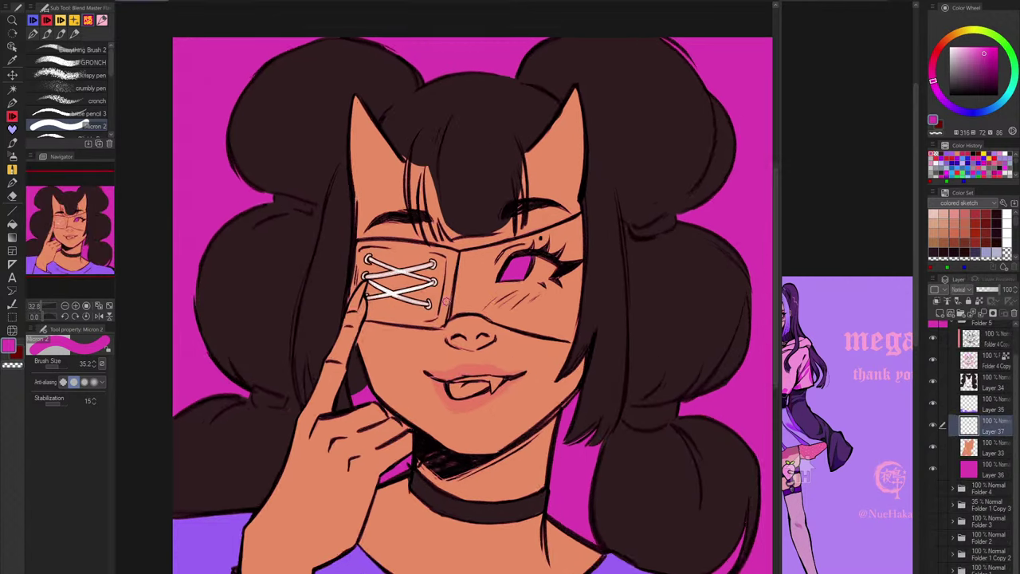
{"action": "scroll", "coordinate": [452, 307], "scroll_direction": "up", "scroll_amount": 2}
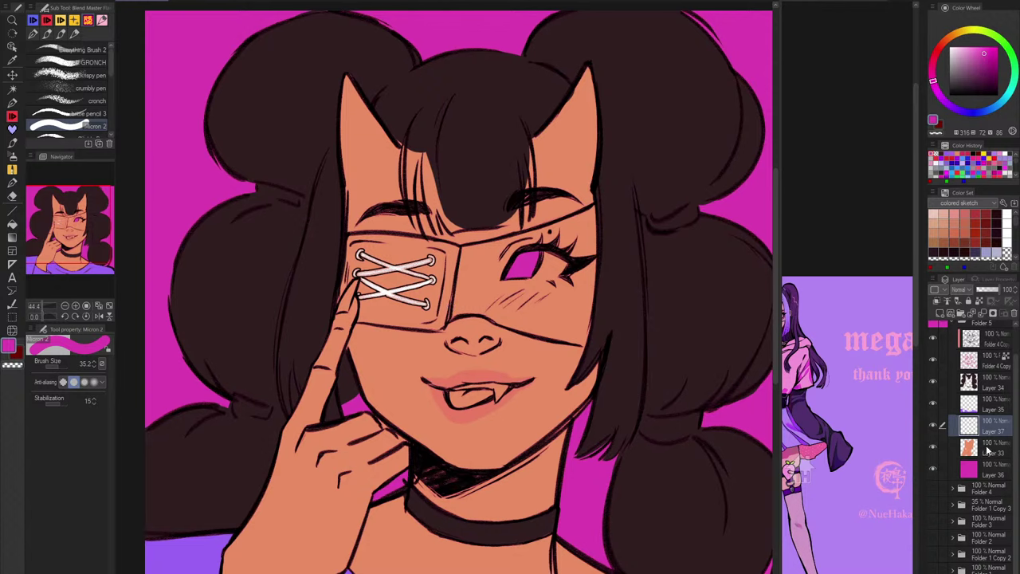
{"action": "left_click", "coordinate": [988, 451]}
{"action": "left_click", "coordinate": [941, 313]}
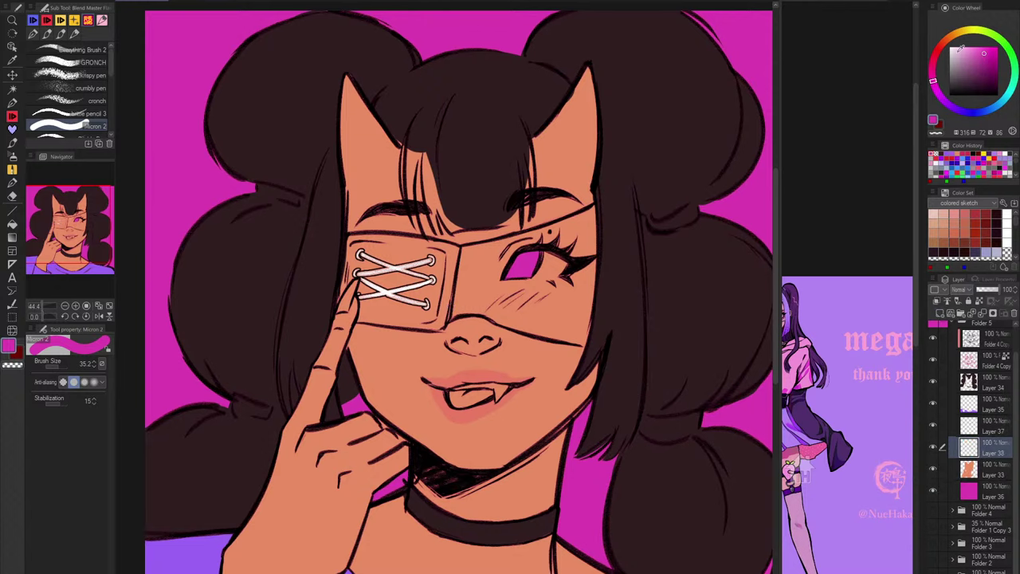
Step: Pick a pale cream colour based on the skin tone and fill in the white of the visible eye
{"action": "left_click", "coordinate": [557, 306], "text": "alt"}
{"action": "left_click", "coordinate": [959, 53]}
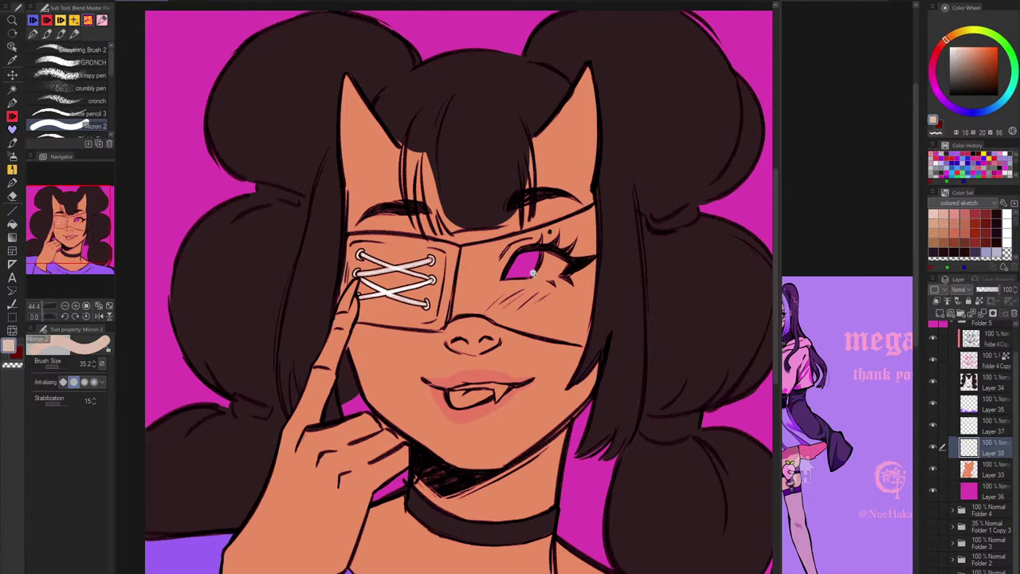
{"action": "scroll", "coordinate": [534, 274], "scroll_direction": "up", "scroll_amount": 2}
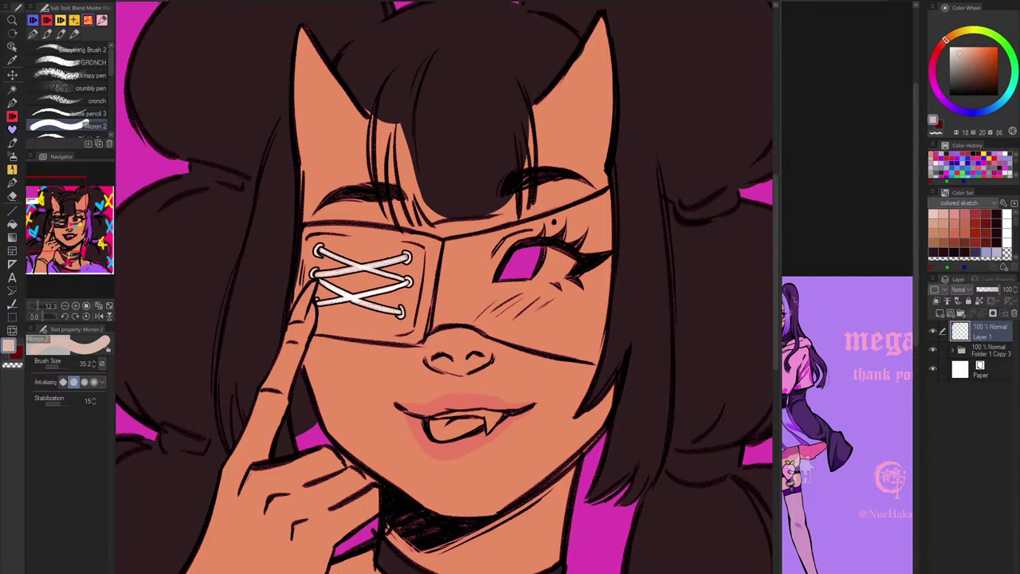
{"action": "scroll", "coordinate": [445, 287], "scroll_direction": "up", "scroll_amount": 4}
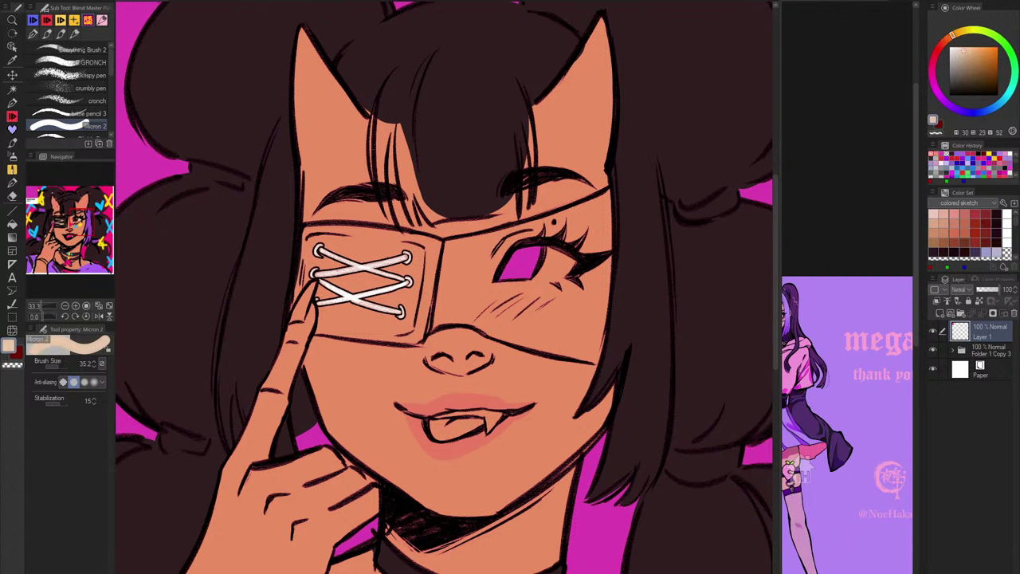
{"action": "mouse_move", "coordinate": [549, 248]}
{"action": "left_mouse_down"}
{"action": "mouse_move", "coordinate": [548, 274]}
{"action": "mouse_move", "coordinate": [571, 266]}
{"action": "mouse_move", "coordinate": [534, 278]}
{"action": "mouse_move", "coordinate": [571, 274]}
{"action": "mouse_move", "coordinate": [536, 286]}
{"action": "left_mouse_up"}
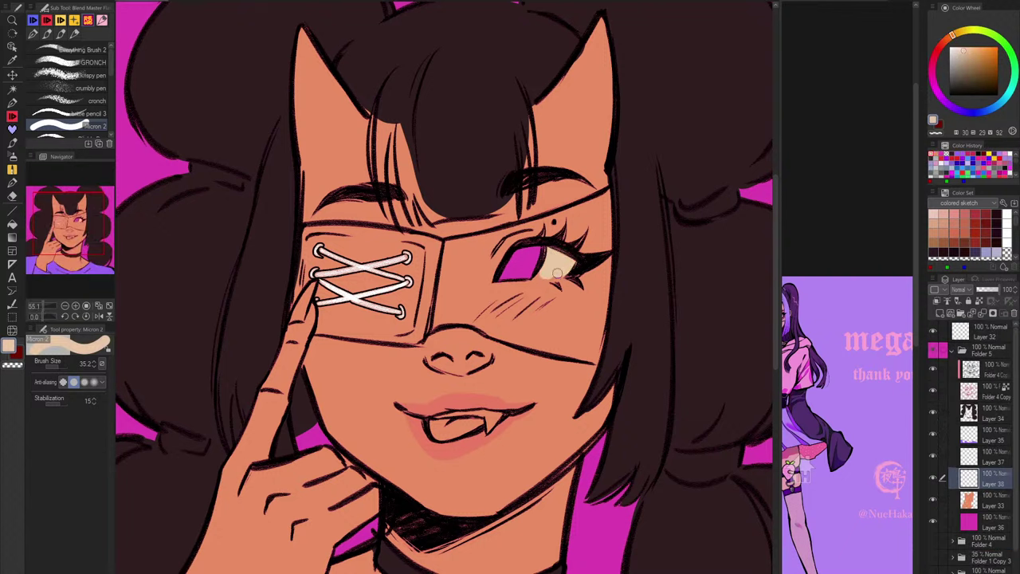
{"action": "key", "text": "c"}
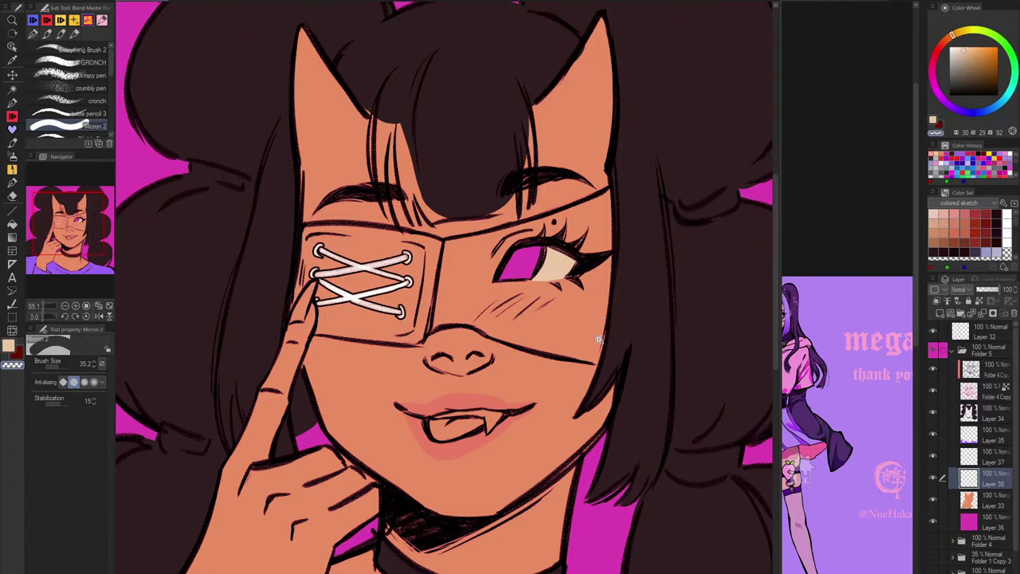
Step: Reduce the brush size to 18.1 and fill the fang and upper teeth with the same cream
{"action": "scroll", "coordinate": [594, 366], "scroll_direction": "down", "scroll_amount": 3}
{"action": "scroll", "coordinate": [593, 372], "scroll_direction": "up", "scroll_amount": 4}
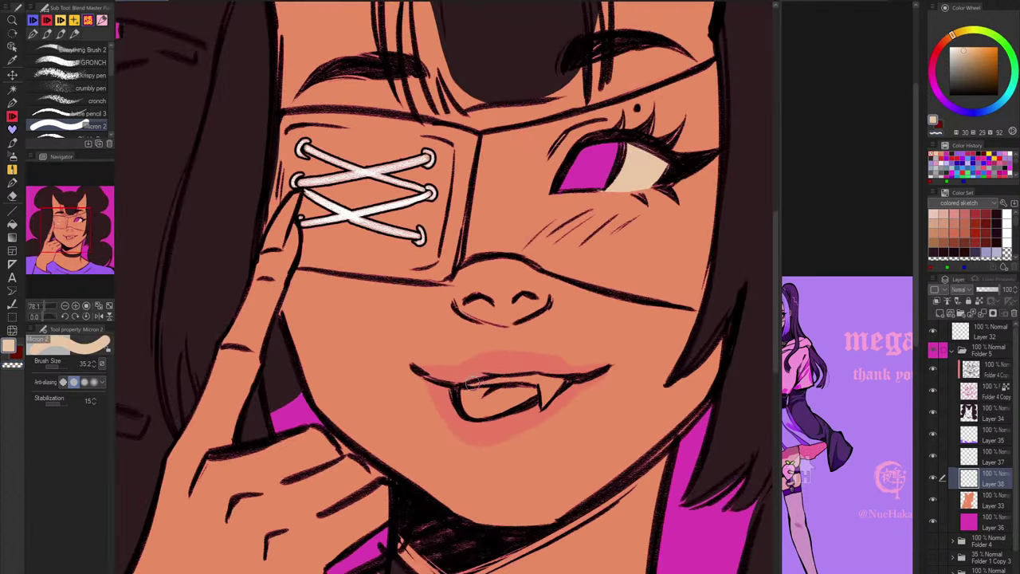
{"action": "key", "text": "["}
{"action": "key", "text": "["}
{"action": "key", "text": "["}
{"action": "mouse_move", "coordinate": [469, 385]}
{"action": "left_mouse_down"}
{"action": "mouse_move", "coordinate": [556, 379]}
{"action": "mouse_move", "coordinate": [544, 407]}
{"action": "left_mouse_up"}
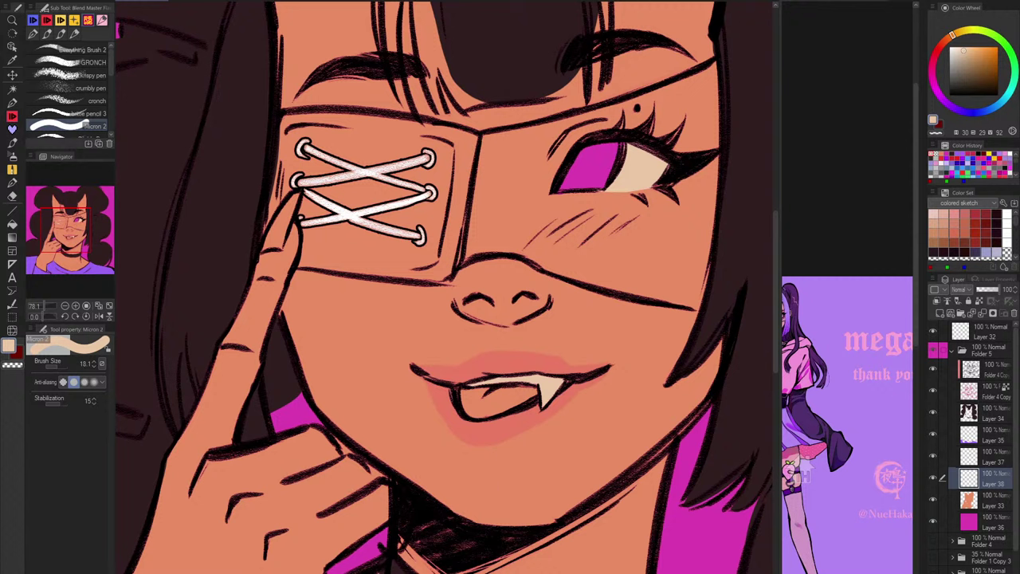
Step: Recolour the background layer behind the character with hot pink (hue 336, saturation 91, value 100)
{"action": "key", "text": "ctrl+Tab"}
{"action": "key", "text": "ctrl+Tab"}
{"action": "key", "text": "ctrl+Tab"}
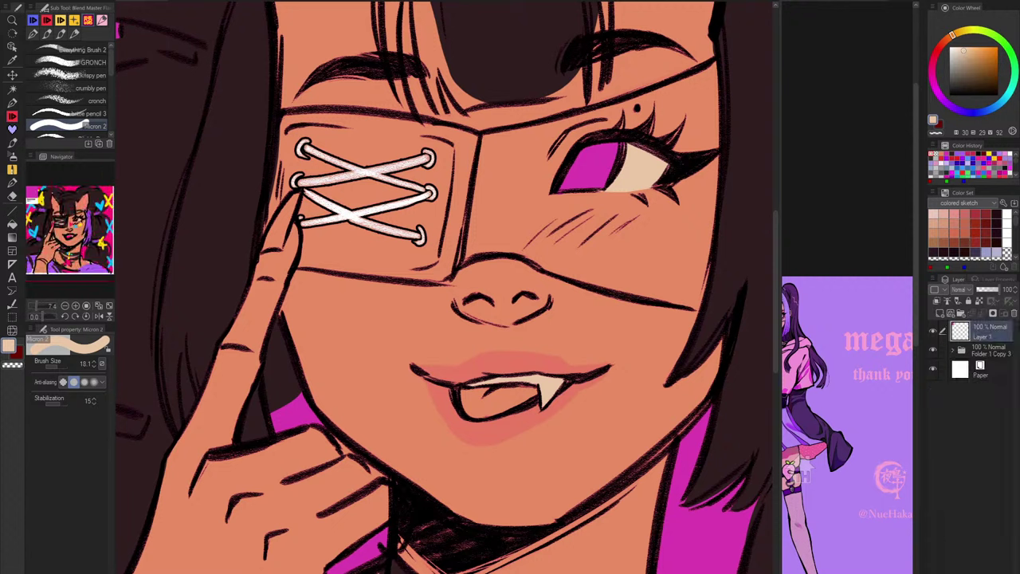
{"action": "key", "text": "x"}
{"action": "key", "text": "ctrl+Tab"}
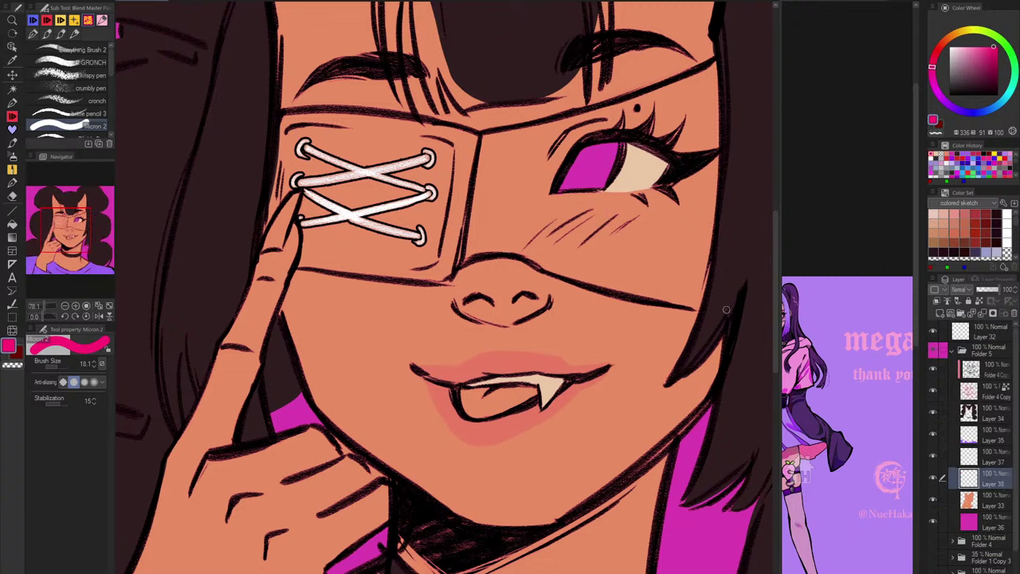
{"action": "left_click", "coordinate": [978, 526]}
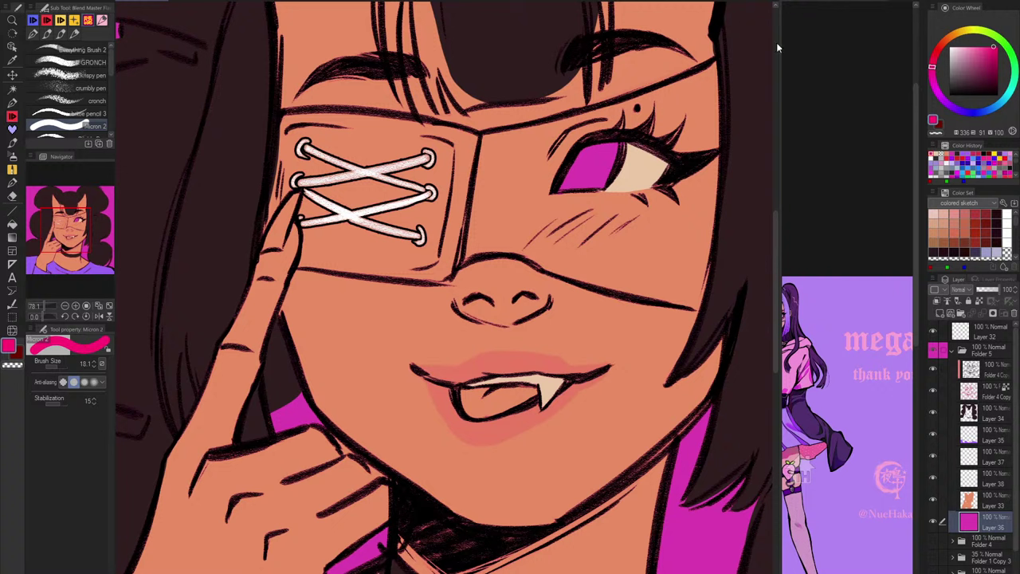
{"action": "left_click", "coordinate": [783, 10]}
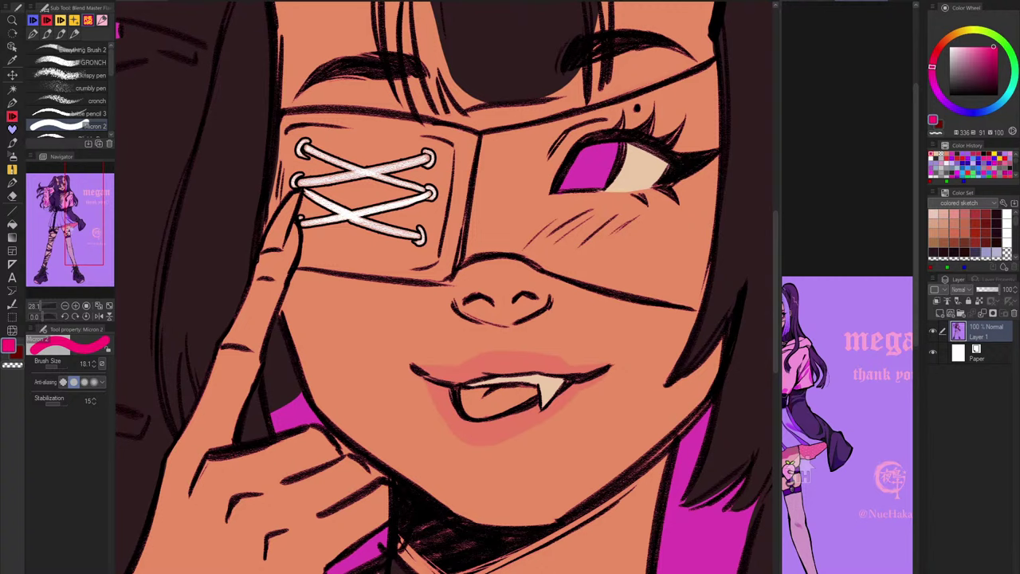
{"action": "left_click", "coordinate": [646, 182]}
{"action": "scroll", "coordinate": [642, 191], "scroll_direction": "down", "scroll_amount": 5}
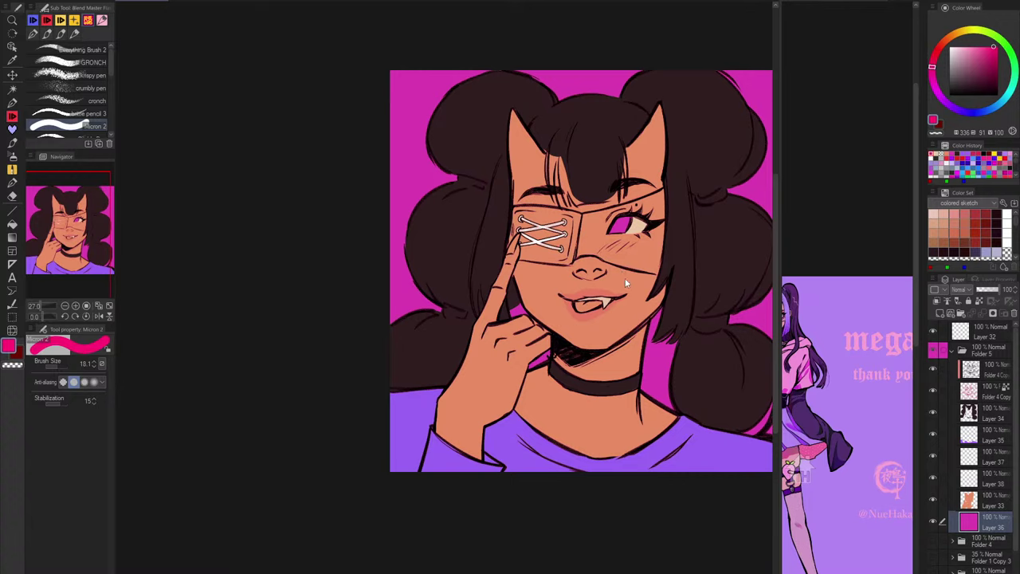
{"action": "scroll", "coordinate": [624, 278], "scroll_direction": "up", "scroll_amount": 4}
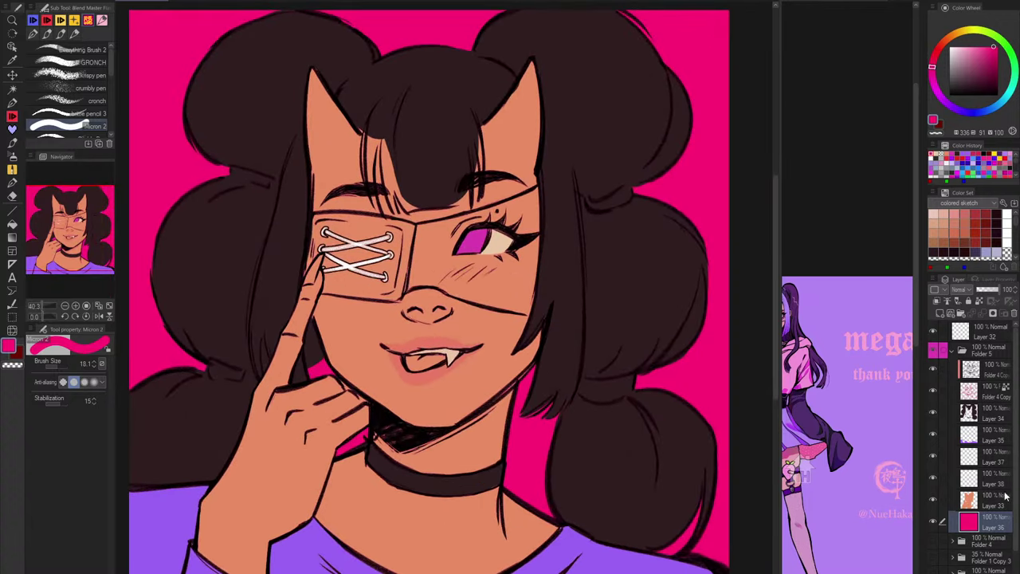
Step: Add another new layer between the skin colour layer and the cream eye and teeth layer
{"action": "left_click", "coordinate": [984, 502]}
{"action": "left_click", "coordinate": [984, 482]}
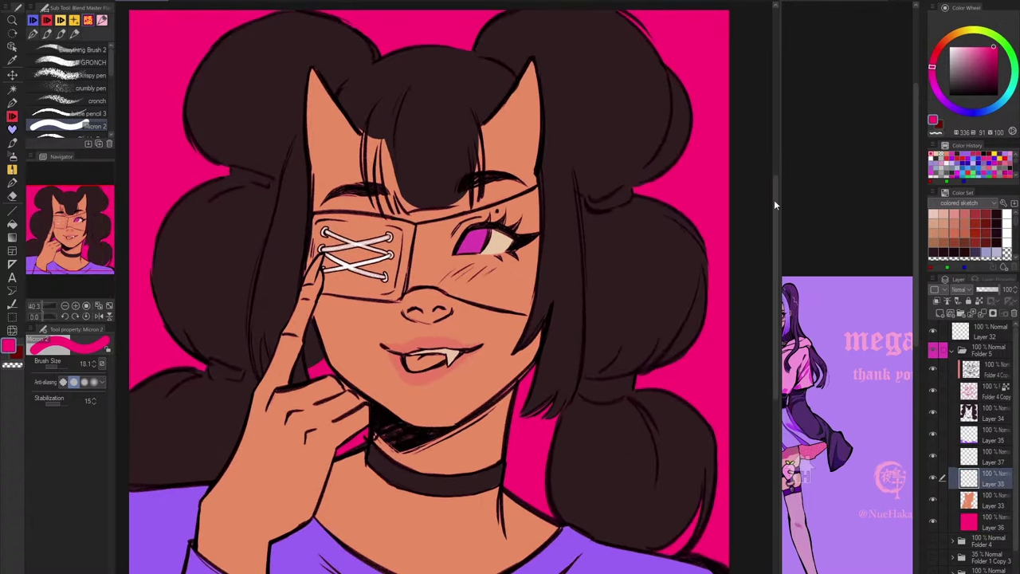
{"action": "left_click", "coordinate": [985, 502]}
{"action": "left_click", "coordinate": [938, 314]}
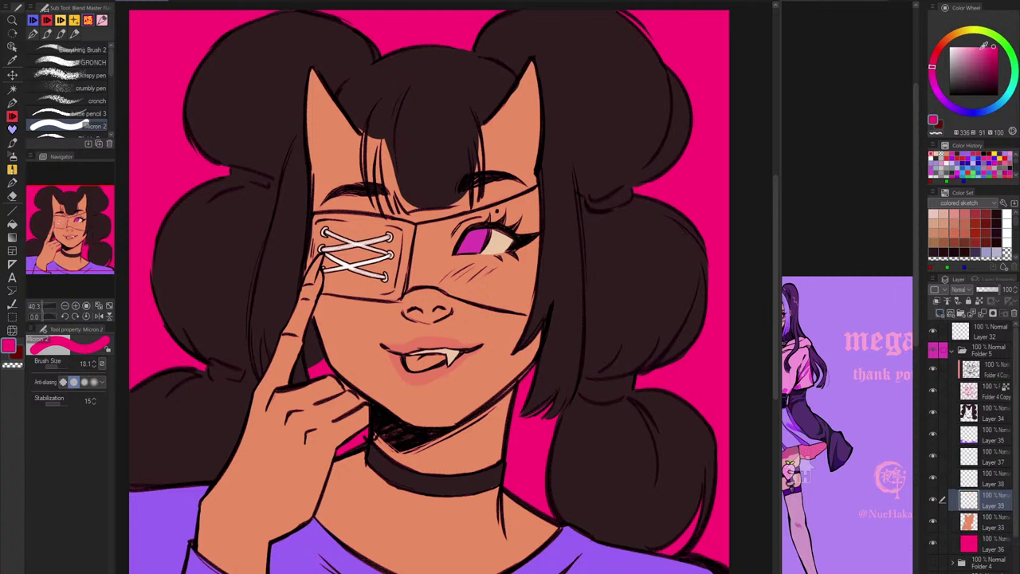
Step: Paint the tongue with a warm pink (hue 344, saturation 66, value 95) and set the brush size to 27.2
{"action": "left_click", "coordinate": [986, 49]}
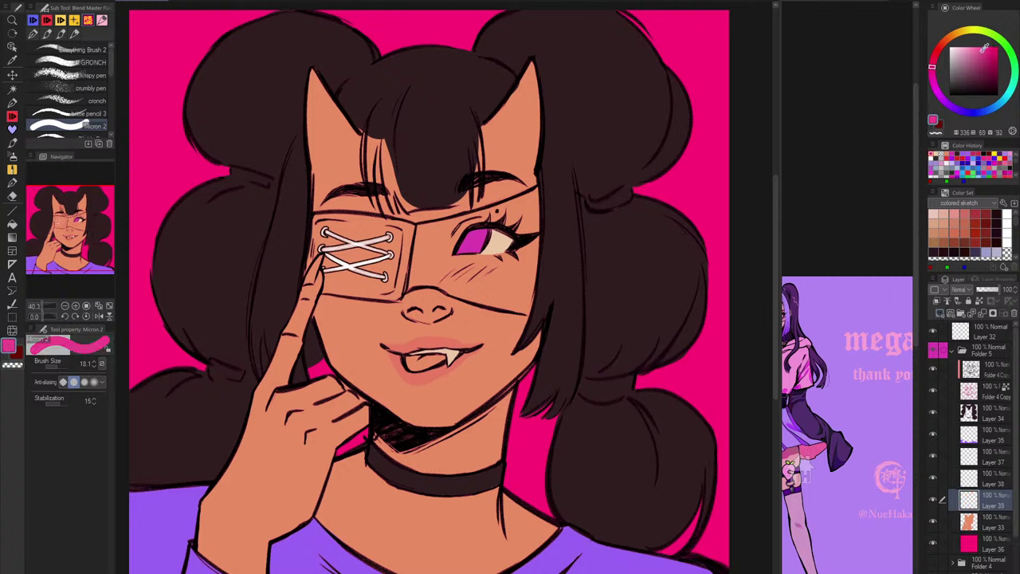
{"action": "left_click", "coordinate": [981, 49]}
{"action": "left_click", "coordinate": [934, 62]}
{"action": "left_click_drag", "start_coordinate": [408, 360], "coordinate": [436, 360]}
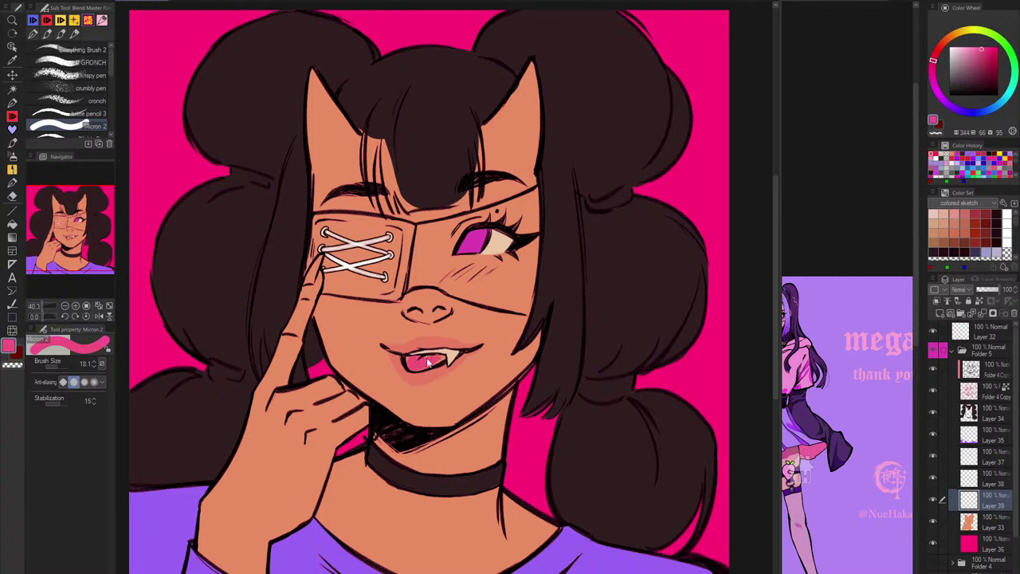
{"action": "key", "text": "bracketright"}
{"action": "key", "text": "bracketright"}
{"action": "key", "text": "bracketright"}
{"action": "key", "text": "["}
{"action": "key", "text": "["}
{"action": "key", "text": "["}
Step: Copy the 40% opacity lip shading layer from Folder 4 and paste it above the hair colour layer in Folder 5
{"action": "scroll", "coordinate": [980, 430], "scroll_direction": "down", "scroll_amount": 3}
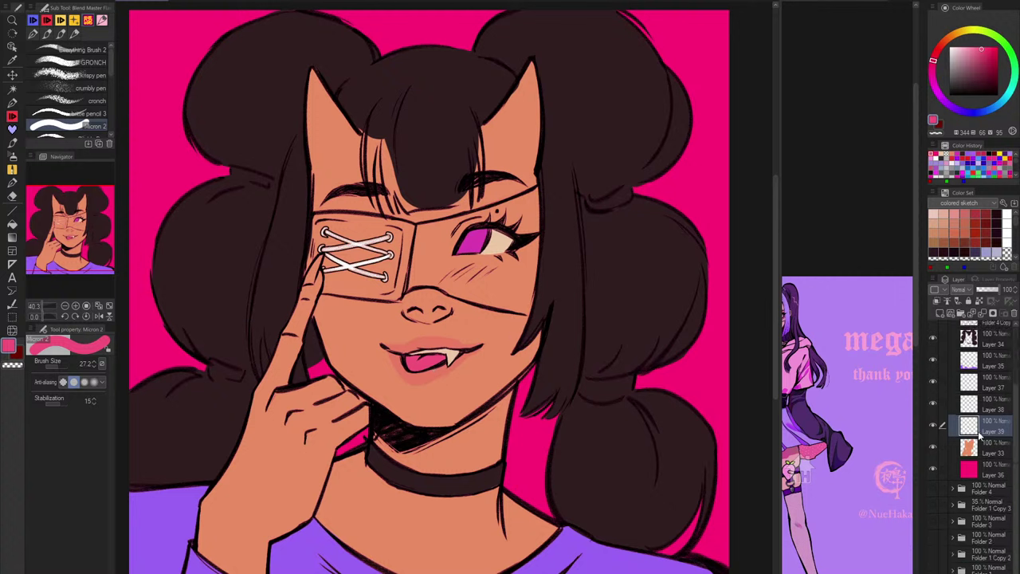
{"action": "left_click", "coordinate": [954, 489]}
{"action": "scroll", "coordinate": [977, 510], "scroll_direction": "down", "scroll_amount": 5}
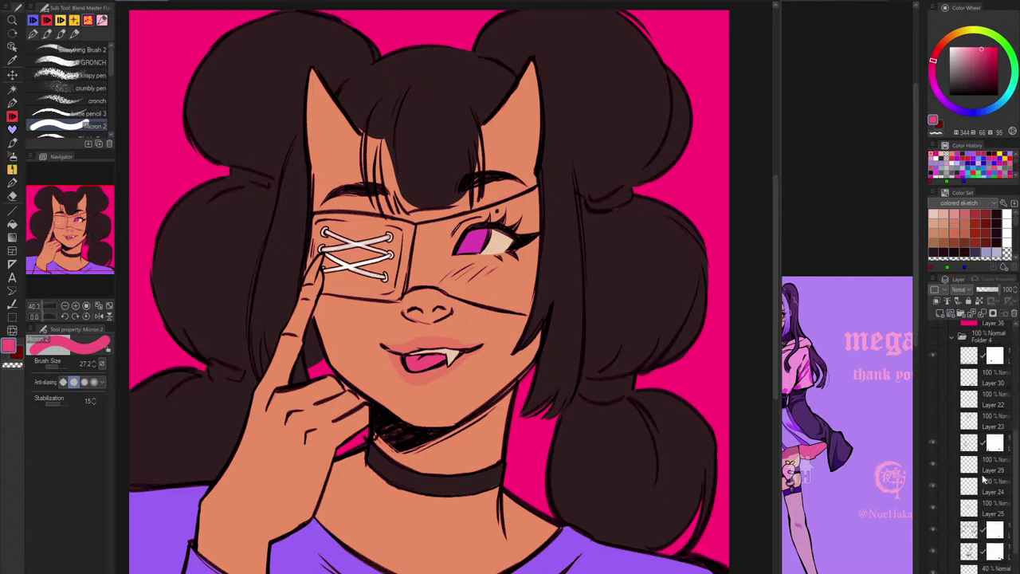
{"action": "left_click", "coordinate": [970, 534]}
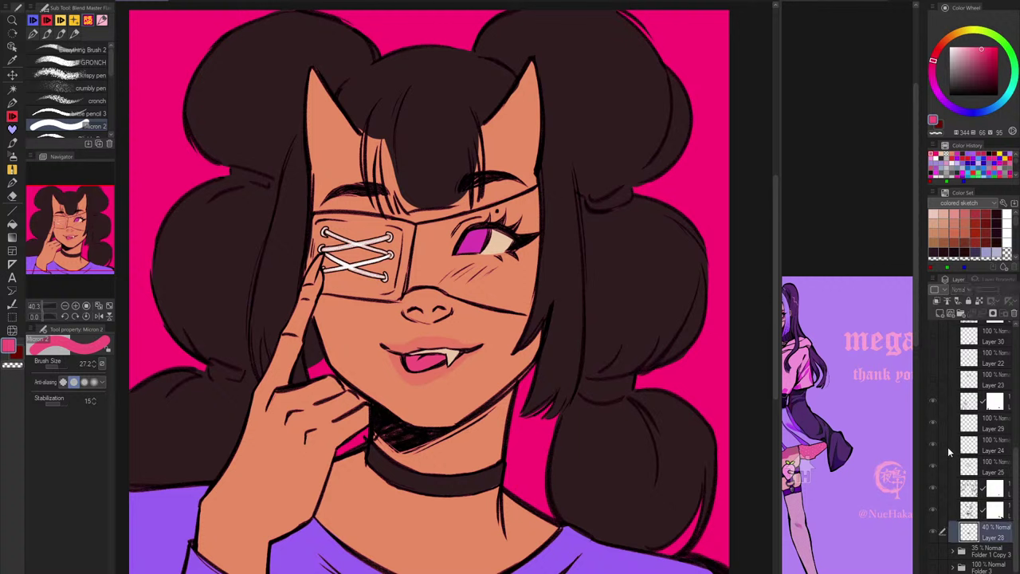
{"action": "scroll", "coordinate": [960, 447], "scroll_direction": "up", "scroll_amount": 10}
{"action": "left_click", "coordinate": [992, 414]}
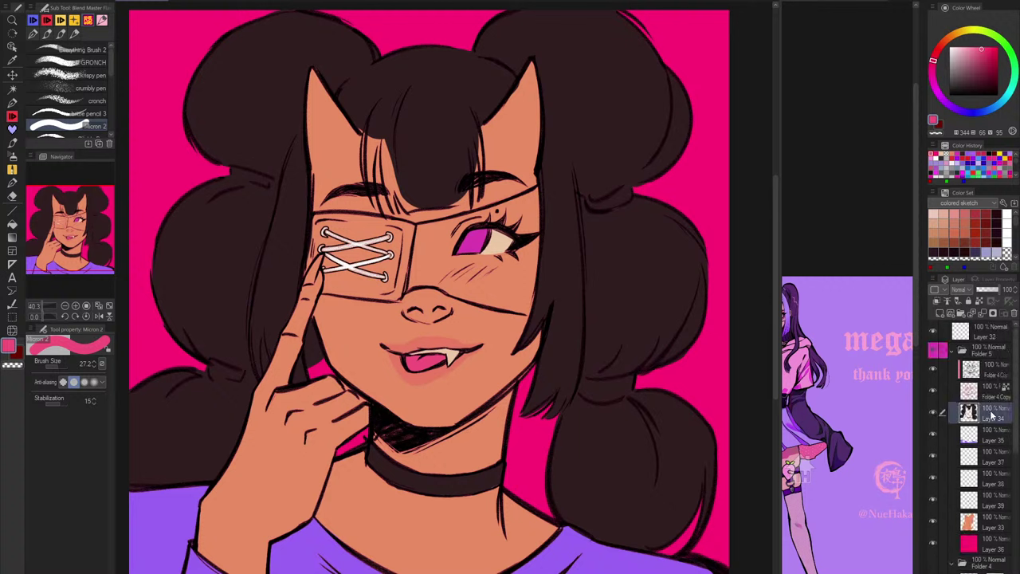
{"action": "key", "text": "ctrl+v"}
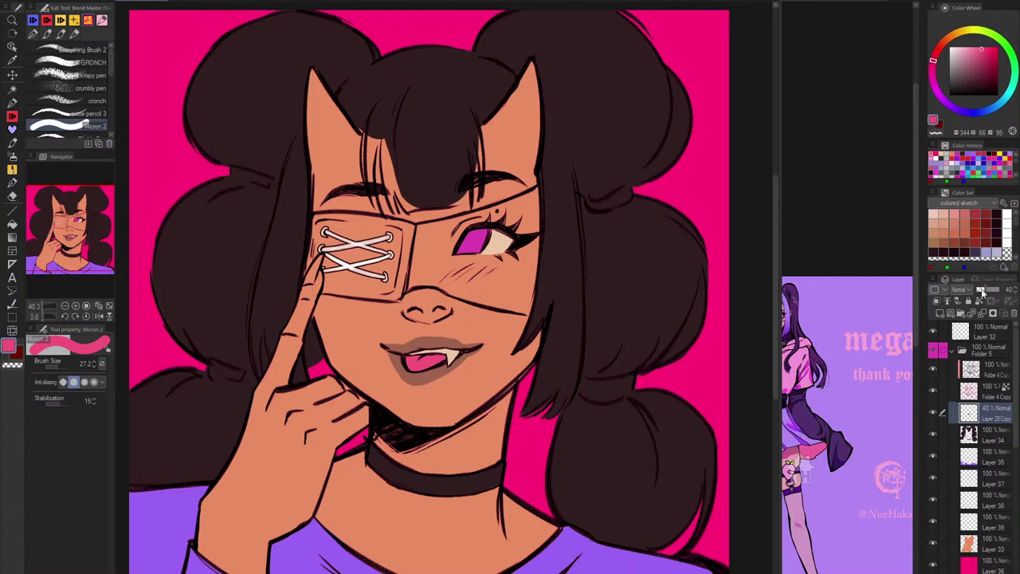
Step: Keep the copied lip layer in Normal blending, lock its transparent pixels and fill the lips with the tongue pink
{"action": "left_click", "coordinate": [963, 291]}
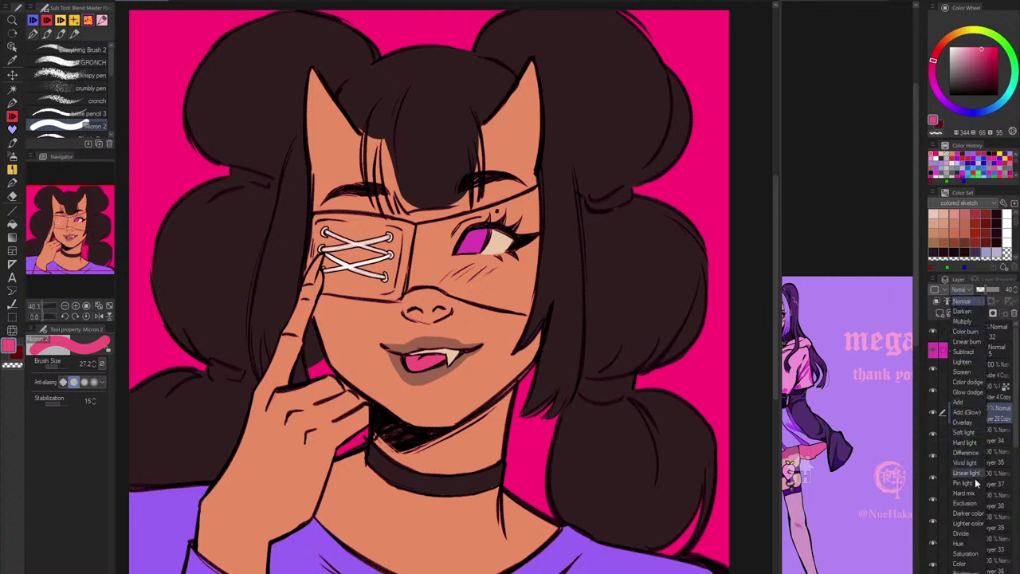
{"action": "left_click", "coordinate": [969, 302]}
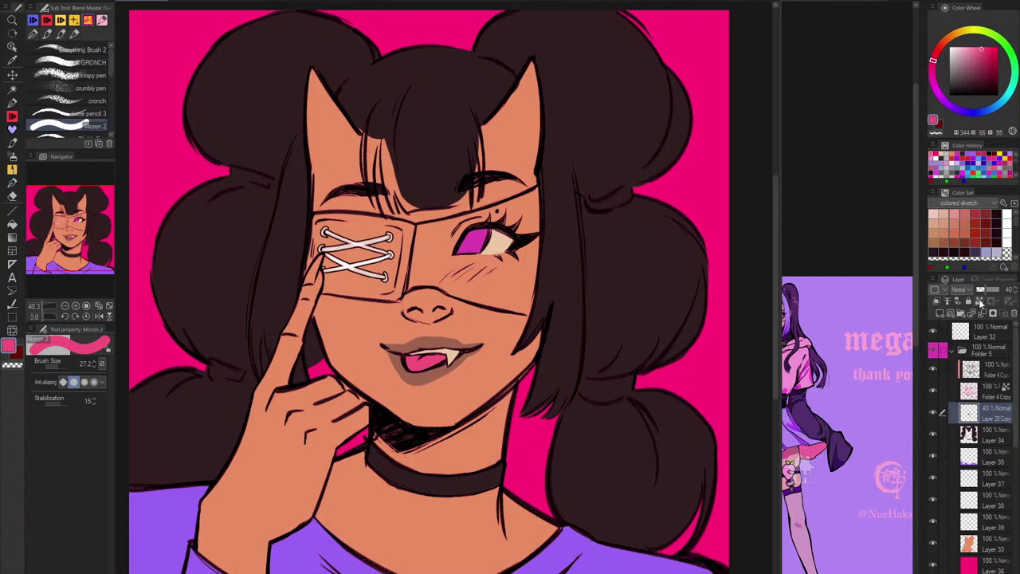
{"action": "key", "text": "alt+Delete"}
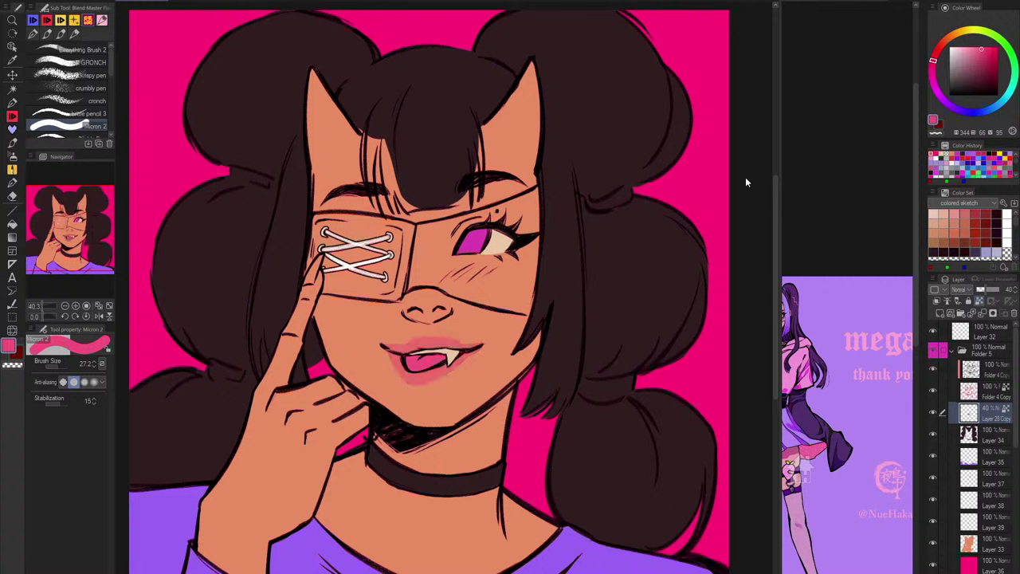
Step: Refill the lips with the background's hot pink and darken them to a deep magenta of the same hue
{"action": "left_click", "coordinate": [530, 453], "text": "alt"}
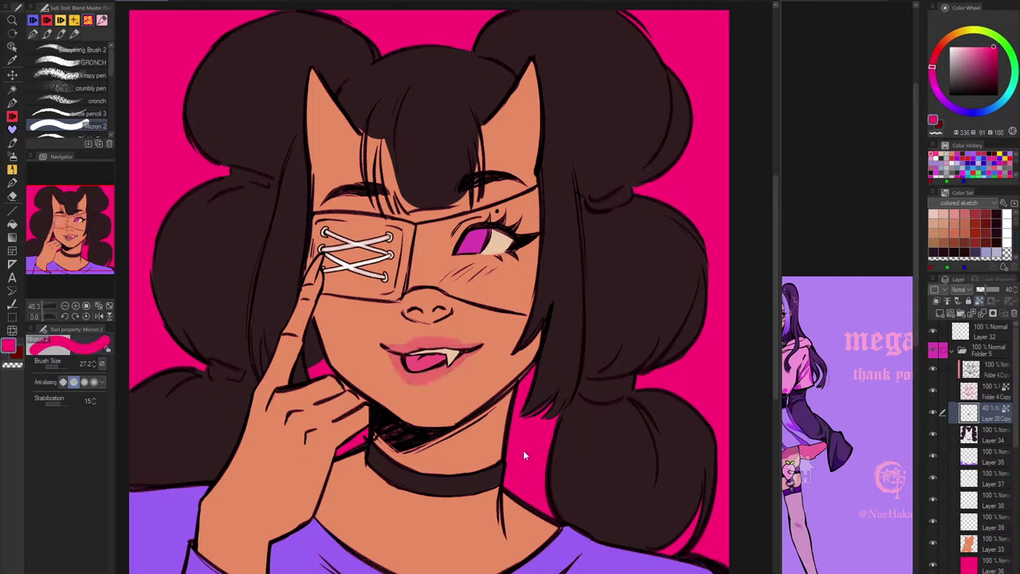
{"action": "key", "text": "alt+Delete"}
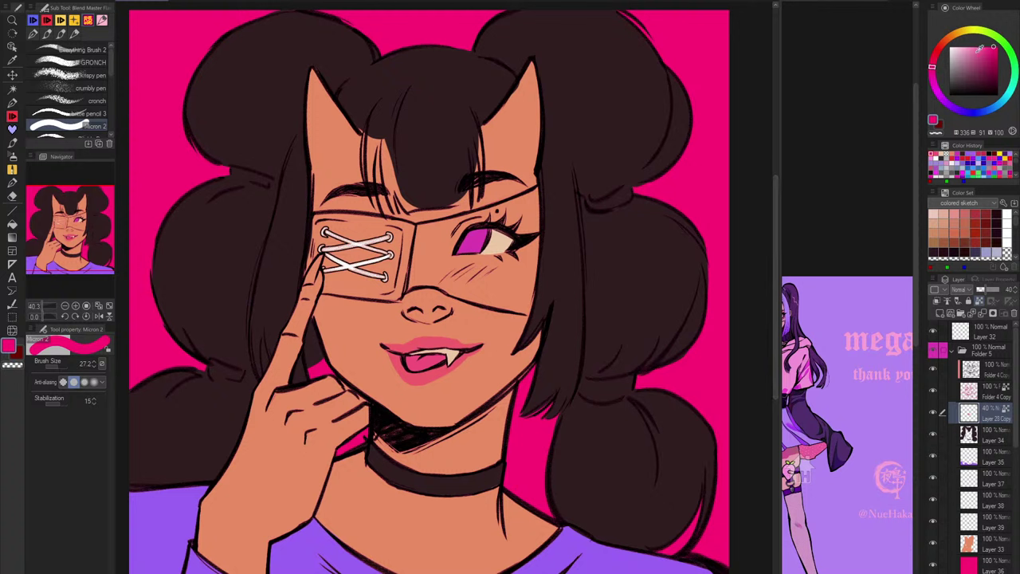
{"action": "left_click", "coordinate": [990, 52]}
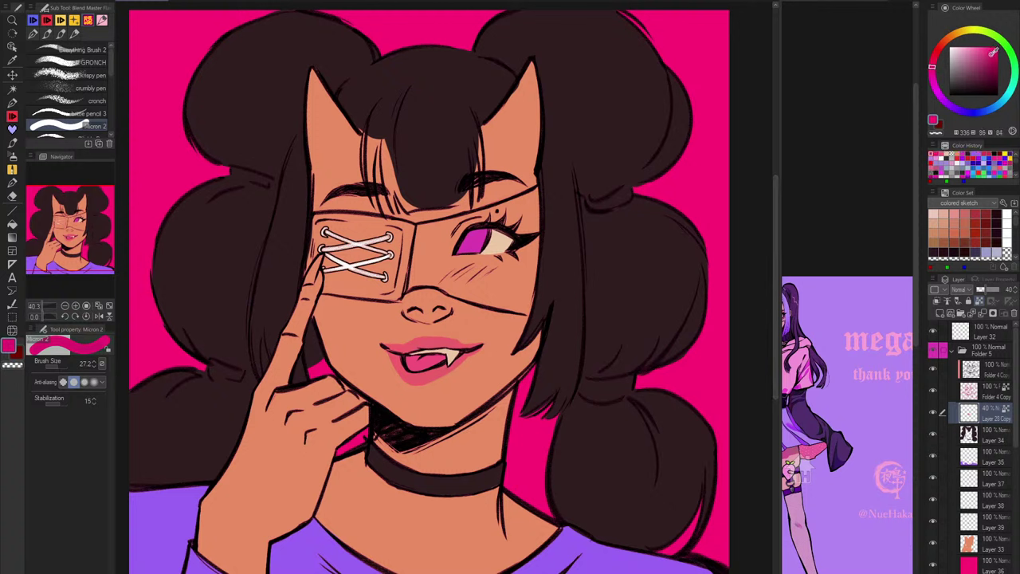
{"action": "mouse_move", "coordinate": [993, 53]}
{"action": "left_mouse_down"}
{"action": "mouse_move", "coordinate": [995, 66]}
{"action": "mouse_move", "coordinate": [998, 57]}
{"action": "left_mouse_up"}
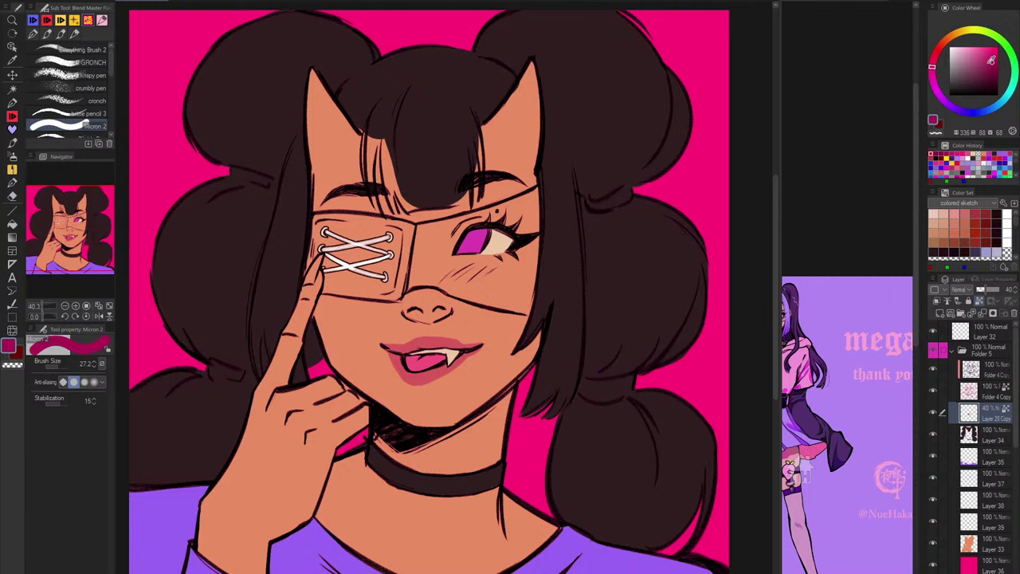
Step: Sample the background's hot pink and fill the iris on Layer 37 with it, locking the layer's transparent pixels
{"action": "left_click", "coordinate": [974, 564]}
{"action": "left_click", "coordinate": [708, 371], "text": "alt"}
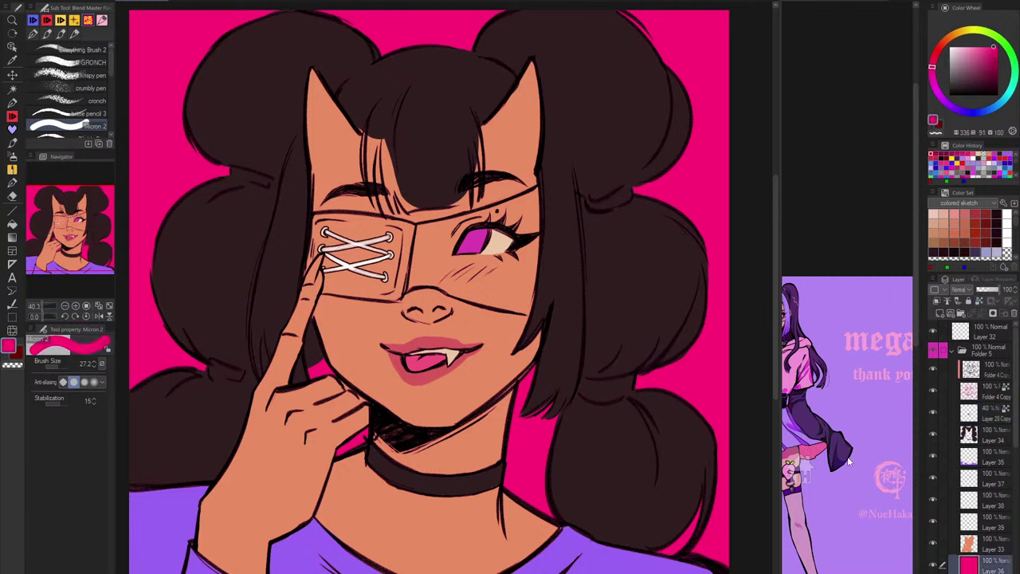
{"action": "left_click", "coordinate": [994, 413]}
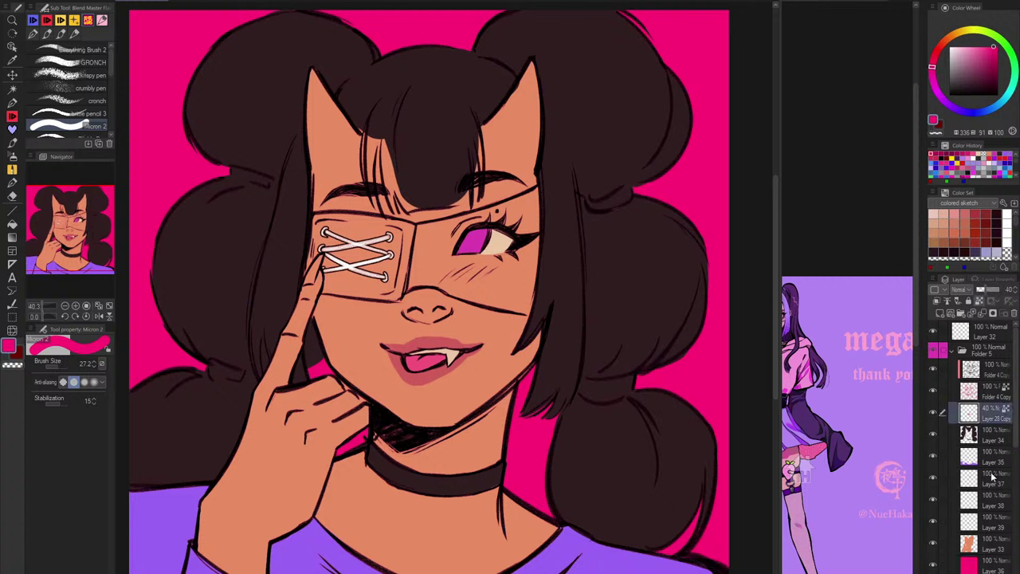
{"action": "left_click", "coordinate": [992, 478]}
{"action": "scroll", "coordinate": [1010, 482], "scroll_direction": "down", "scroll_amount": 5}
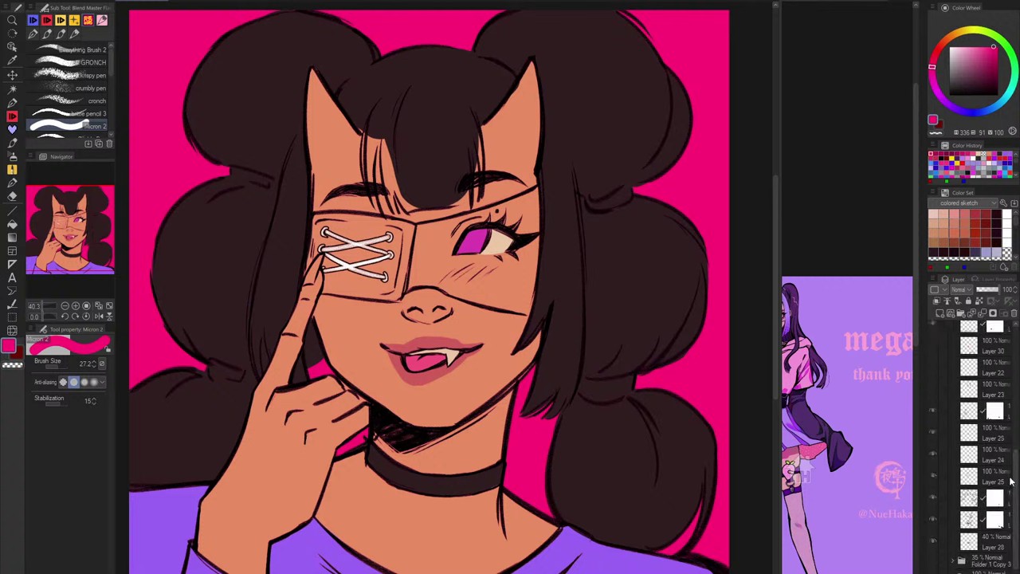
{"action": "left_click", "coordinate": [994, 478]}
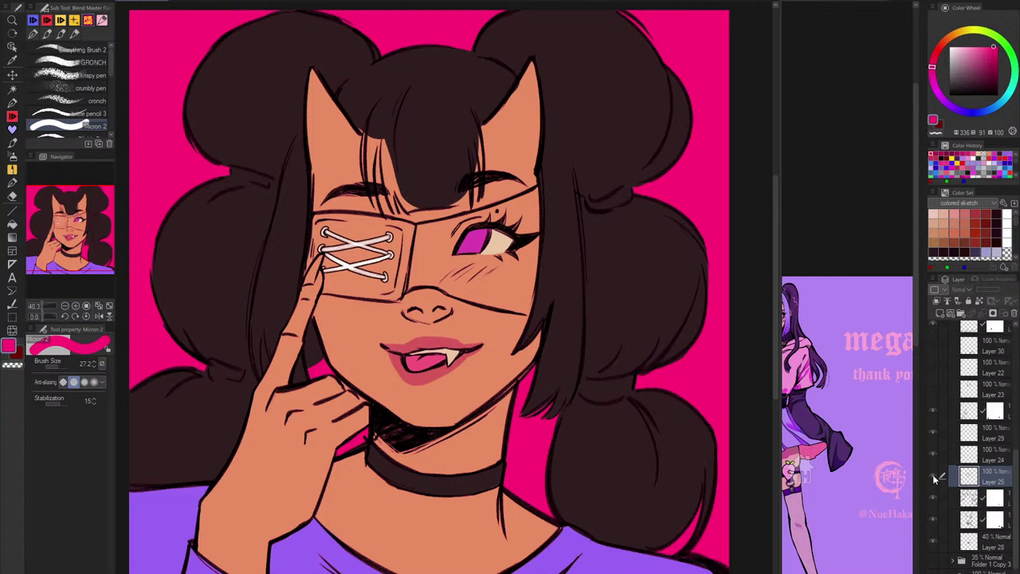
{"action": "scroll", "coordinate": [990, 431], "scroll_direction": "up", "scroll_amount": 7}
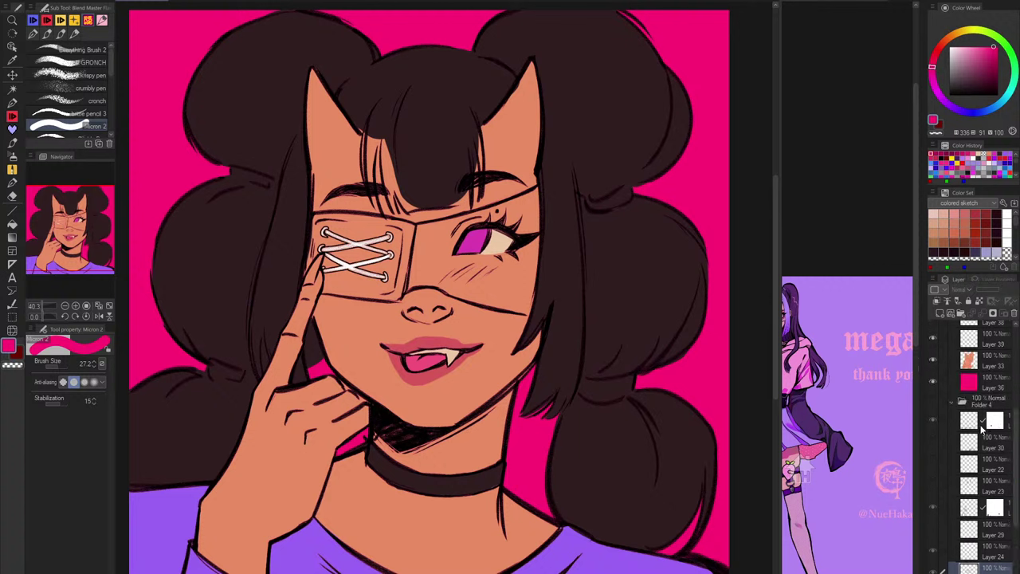
{"action": "left_click", "coordinate": [978, 504]}
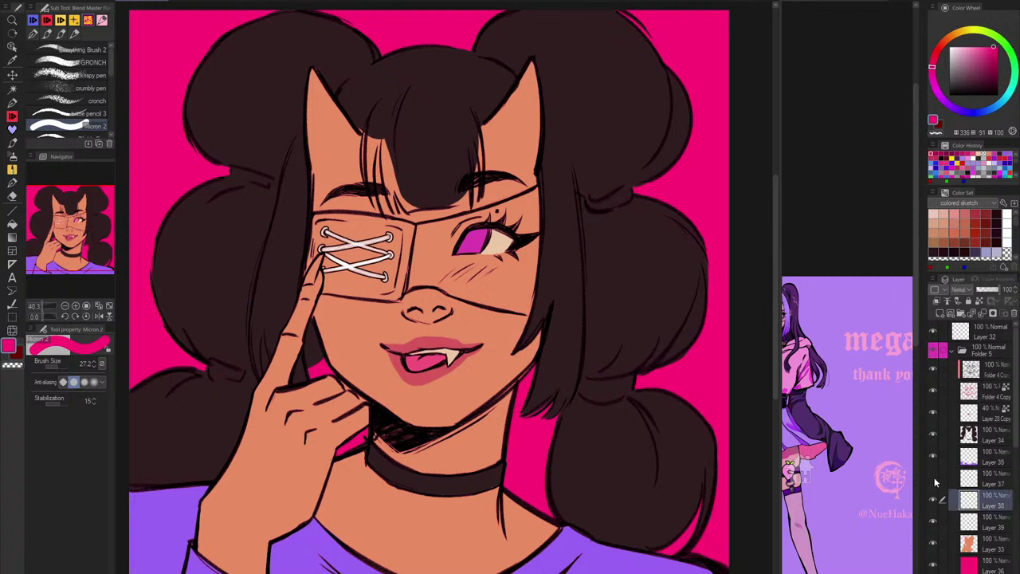
{"action": "left_click", "coordinate": [984, 479]}
{"action": "left_click", "coordinate": [979, 302]}
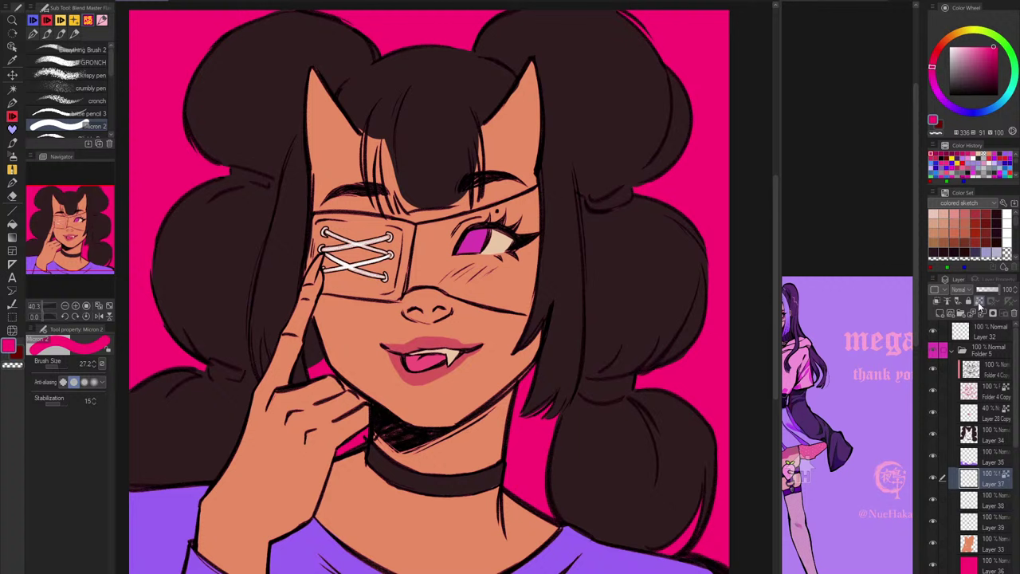
{"action": "key", "text": "alt+Delete"}
Step: Sample violet from the reference illustration, lock the transparent pixels of Layer 35 and recolour the shirt with it
{"action": "left_click", "coordinate": [848, 350]}
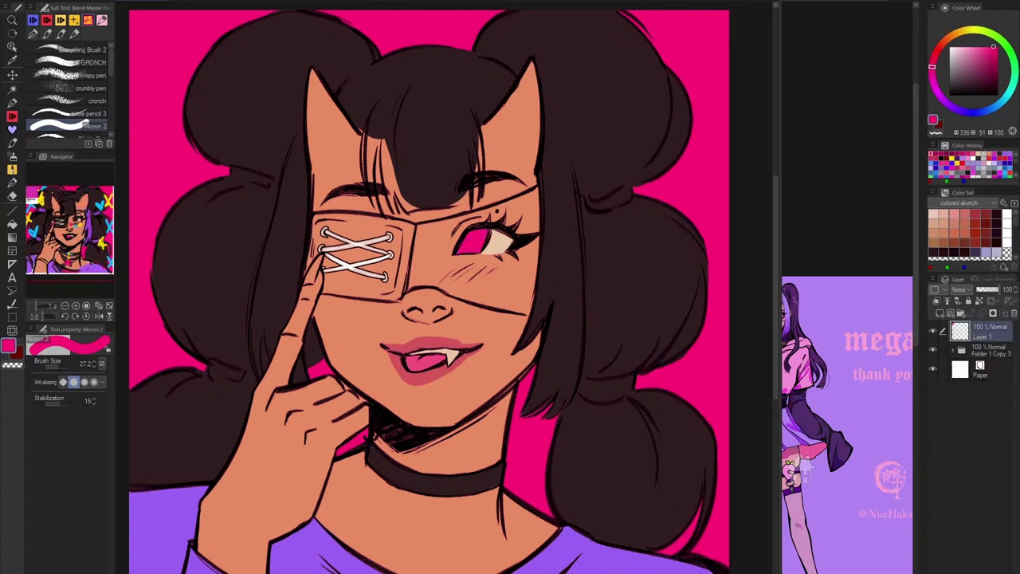
{"action": "left_click", "coordinate": [848, 351], "text": "alt"}
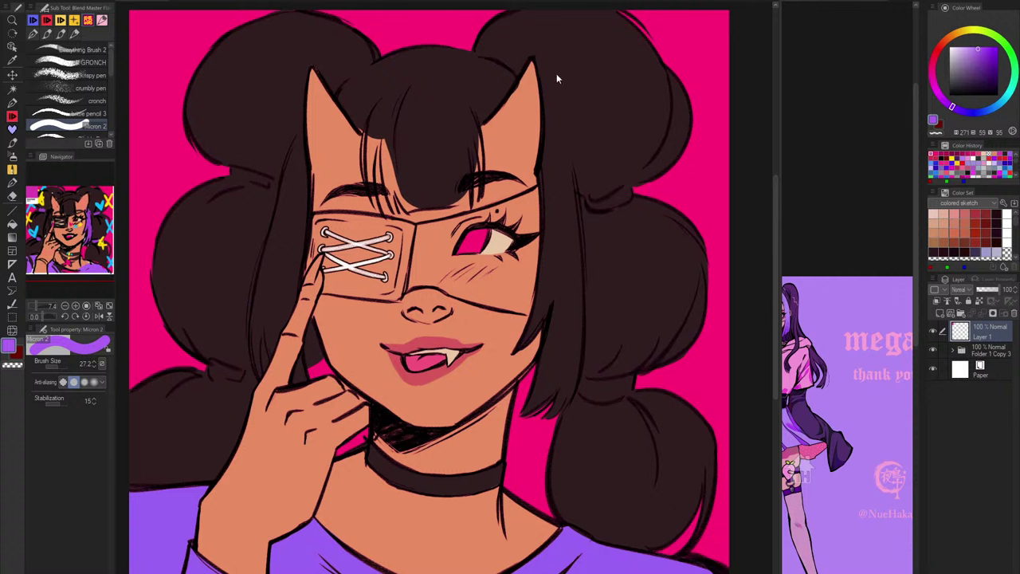
{"action": "key", "text": "ctrl+Tab"}
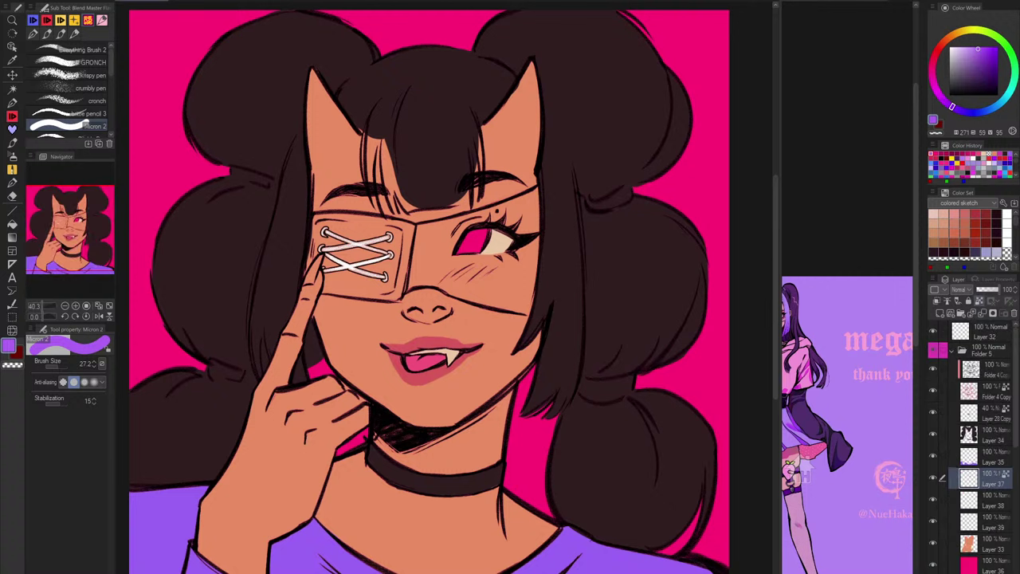
{"action": "scroll", "coordinate": [1001, 466], "scroll_direction": "down", "scroll_amount": 2}
{"action": "left_click", "coordinate": [991, 373]}
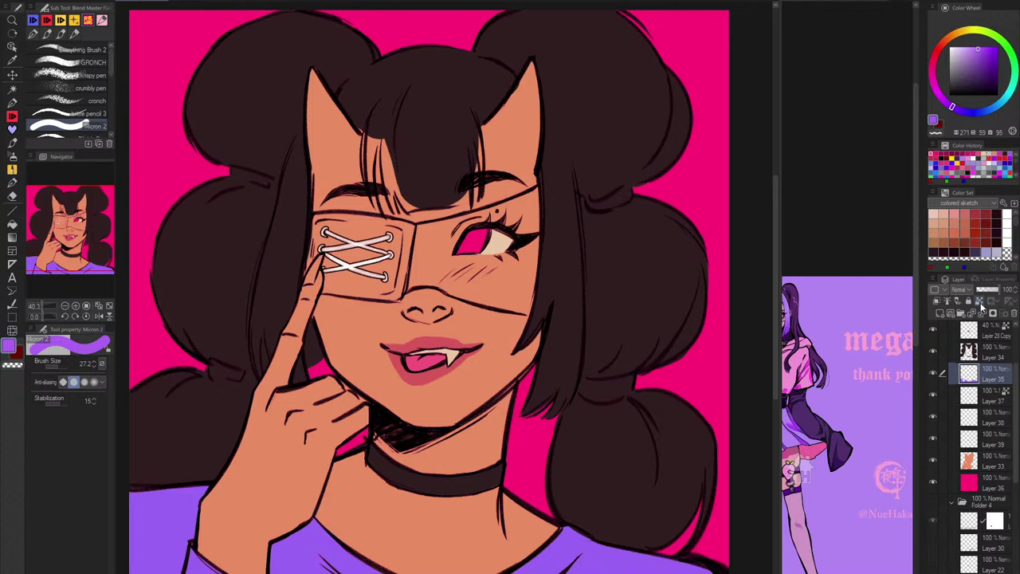
{"action": "scroll", "coordinate": [633, 270], "scroll_direction": "down", "scroll_amount": 2}
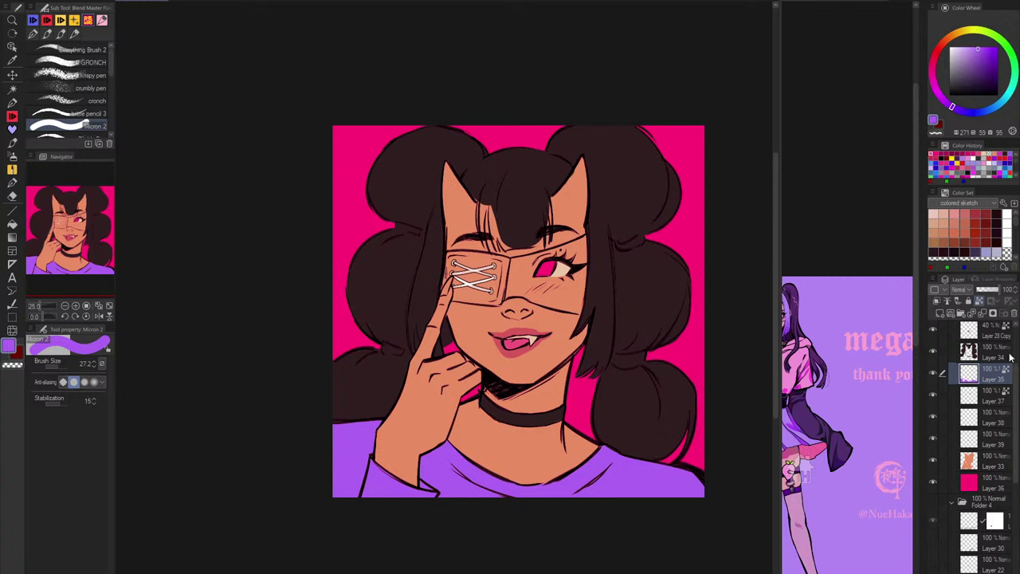
Step: Add a new layer clipped to the hair colour on Layer 34 and choose the Micron 2 brush for painting
{"action": "left_click", "coordinate": [991, 360]}
{"action": "left_click", "coordinate": [938, 301]}
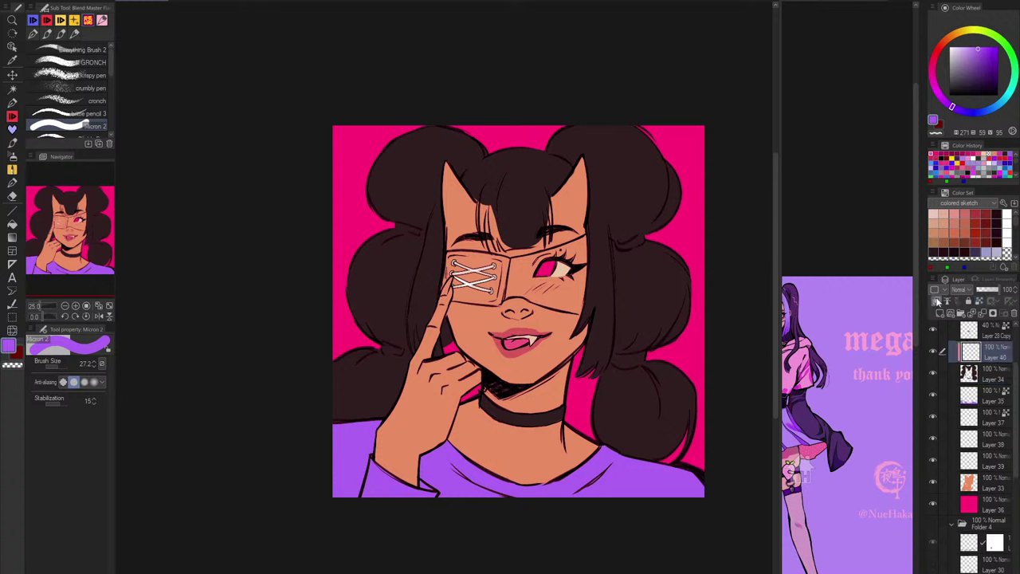
{"action": "left_click_drag", "start_coordinate": [628, 125], "coordinate": [663, 125]}
{"action": "left_click_drag", "start_coordinate": [582, 200], "coordinate": [449, 164]}
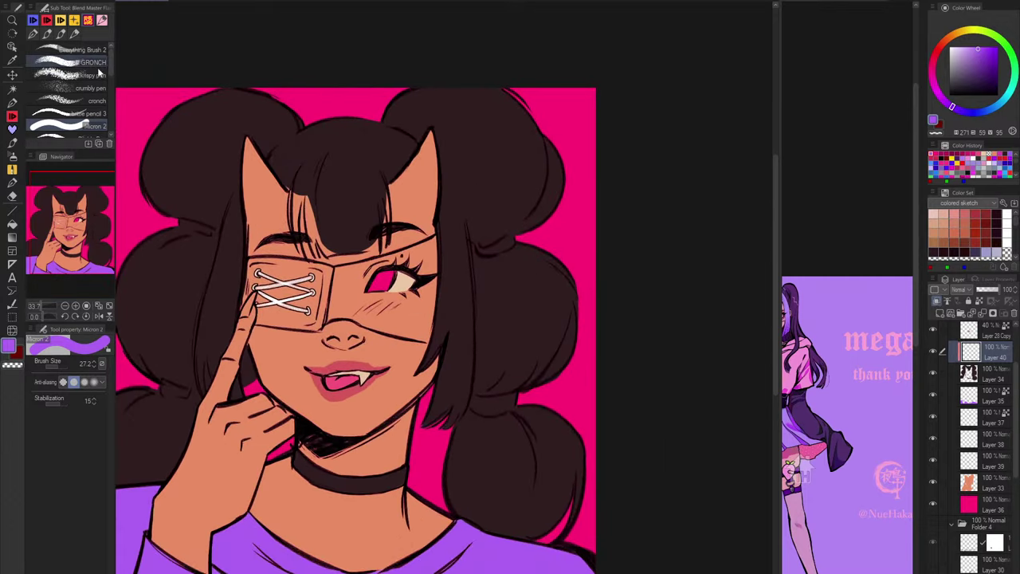
{"action": "left_click", "coordinate": [96, 66]}
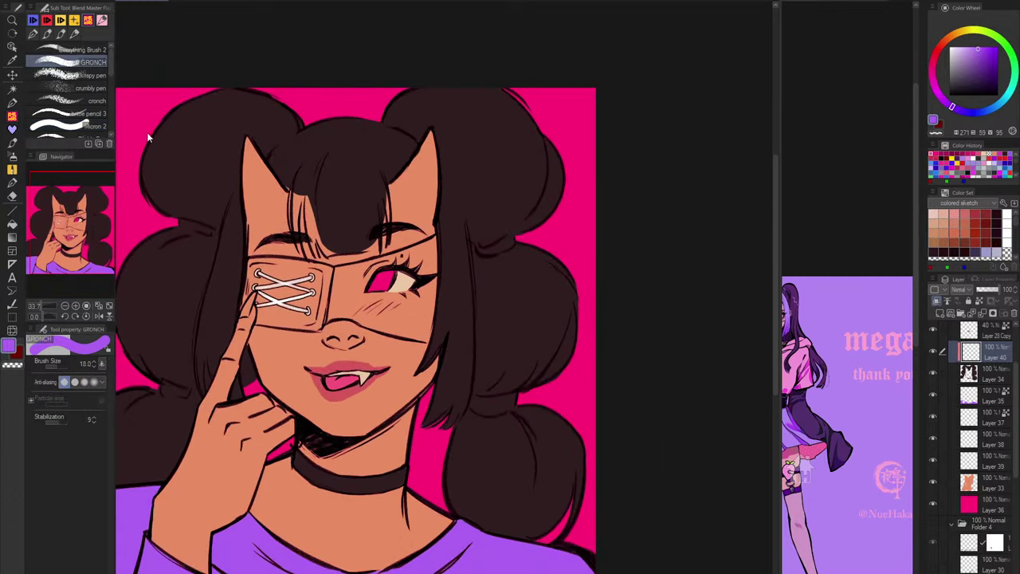
{"action": "left_click", "coordinate": [101, 51]}
{"action": "scroll", "coordinate": [451, 335], "scroll_direction": "up", "scroll_amount": 1}
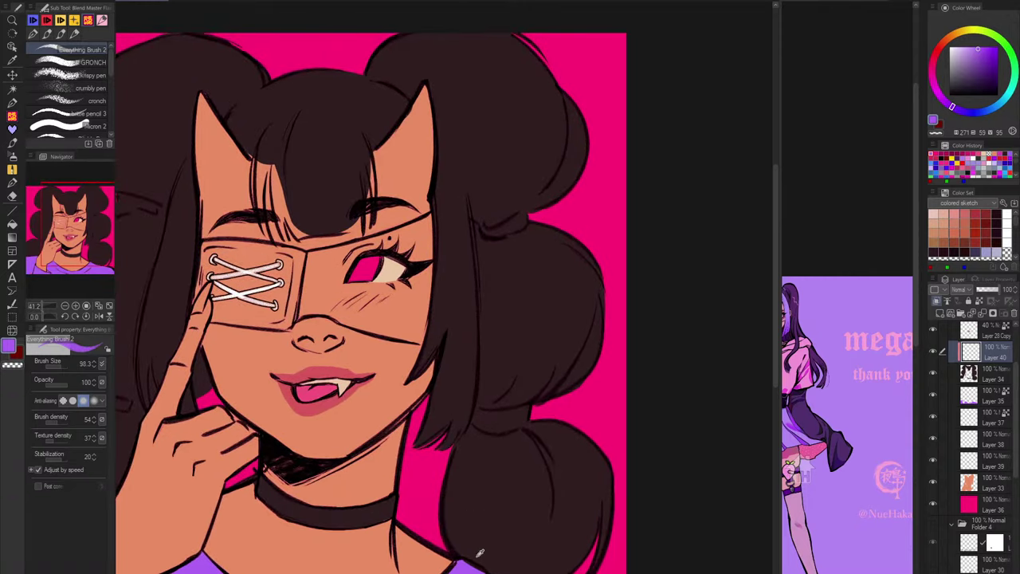
{"action": "left_click", "coordinate": [71, 126]}
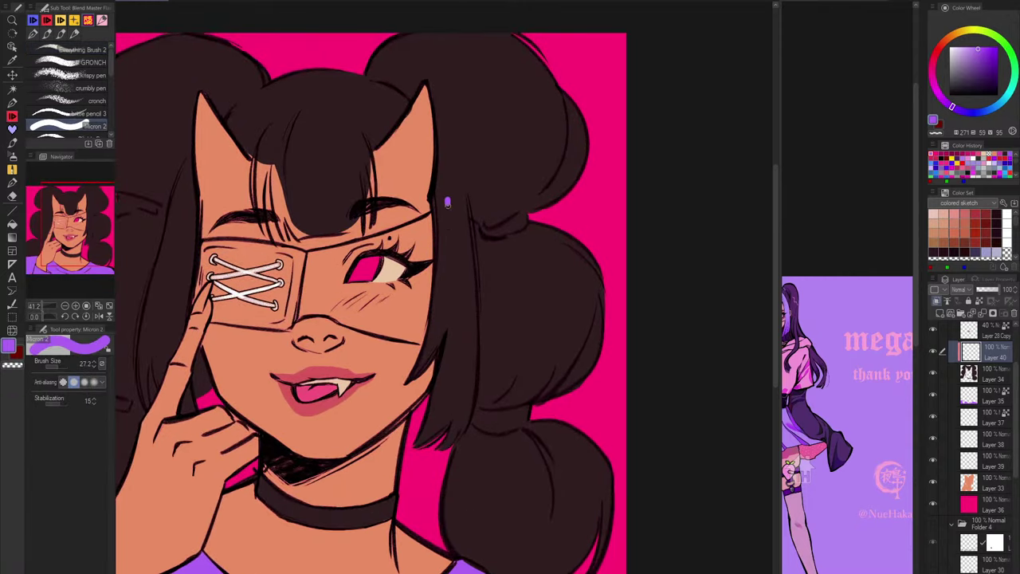
Step: Enlarge the brush to 126.1 and paint a violet streak down the front hair lock beside the uncovered eye
{"action": "mouse_move", "coordinate": [447, 201]}
{"action": "left_mouse_down"}
{"action": "mouse_move", "coordinate": [435, 349]}
{"action": "mouse_move", "coordinate": [414, 378]}
{"action": "left_mouse_up"}
{"action": "key", "text": "bracketright"}
{"action": "left_click_drag", "start_coordinate": [451, 231], "coordinate": [443, 391]}
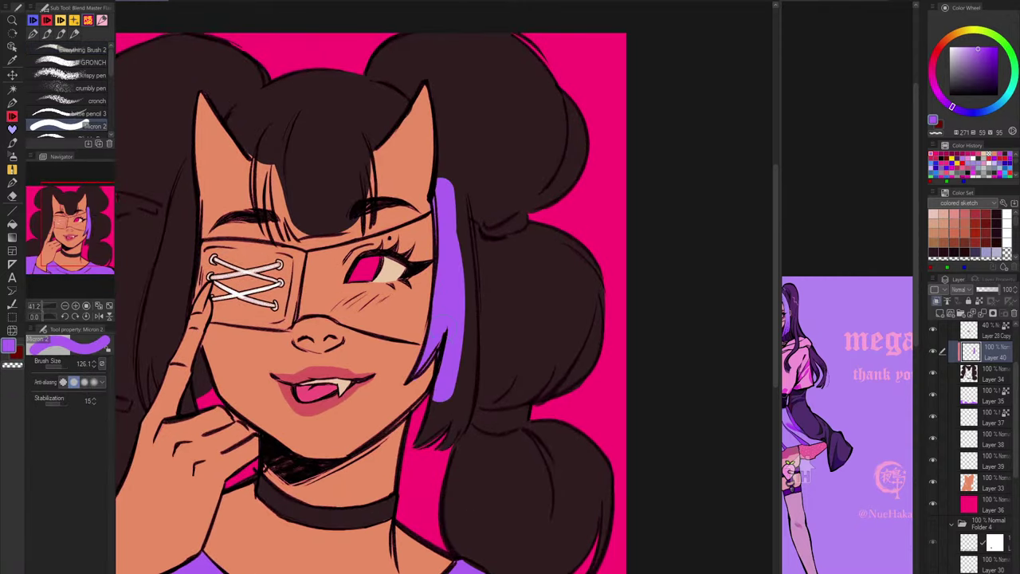
{"action": "left_click_drag", "start_coordinate": [440, 175], "coordinate": [447, 232]}
{"action": "mouse_move", "coordinate": [425, 136]}
{"action": "left_mouse_down"}
{"action": "mouse_move", "coordinate": [455, 304]}
{"action": "mouse_move", "coordinate": [443, 406]}
{"action": "left_mouse_up"}
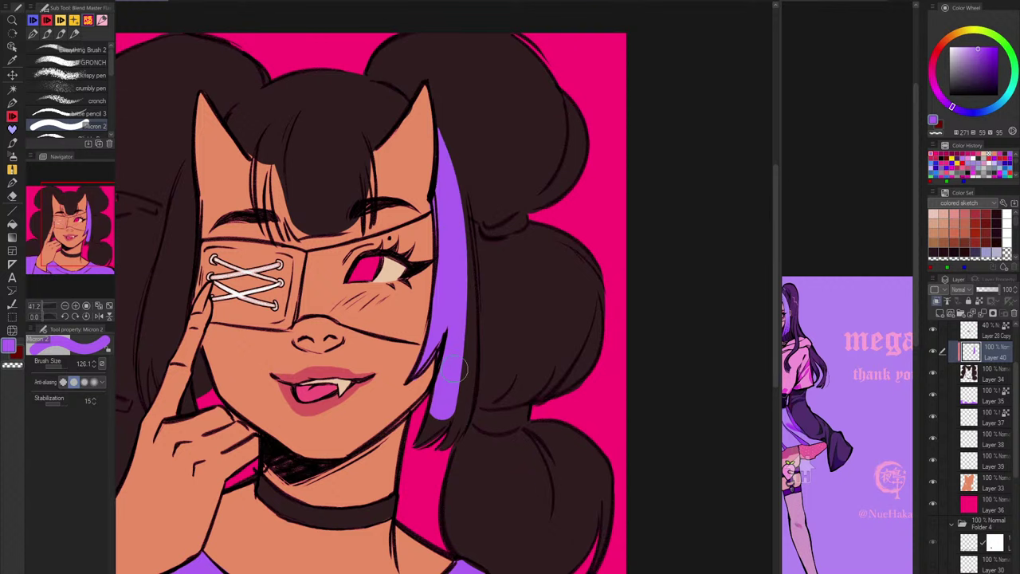
Step: Mirror the canvas view and widen the violet streak to the outer edge of the front hair lock
{"action": "key", "text": "h"}
{"action": "left_click_drag", "start_coordinate": [450, 148], "coordinate": [421, 363]}
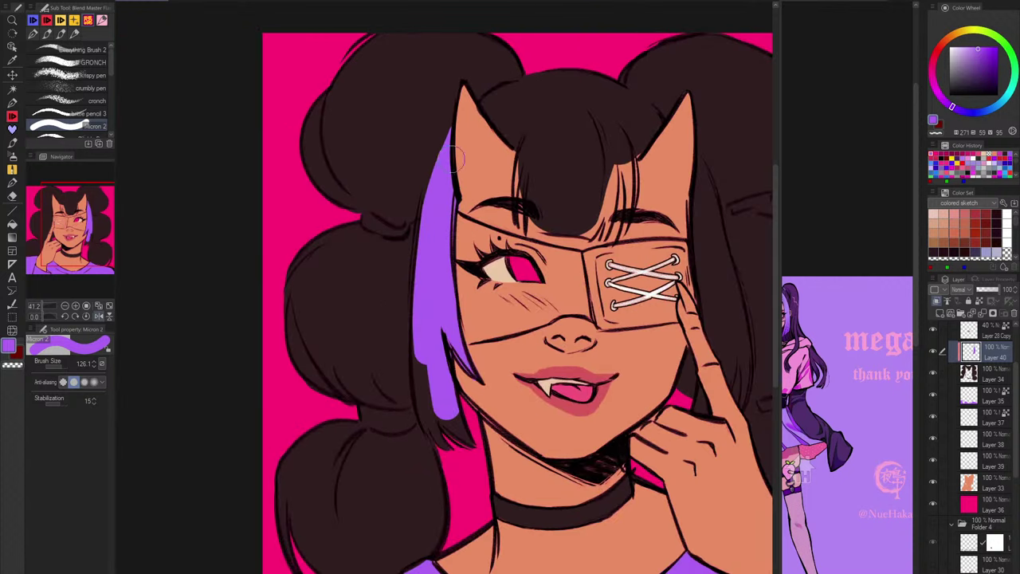
{"action": "key", "text": "ctrl+z"}
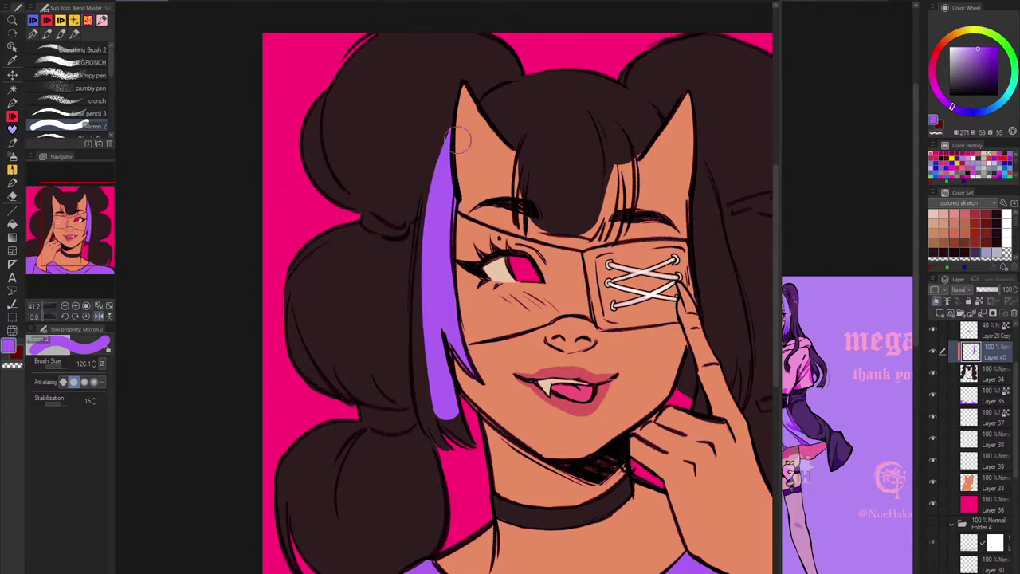
{"action": "key", "text": "ctrl+y"}
{"action": "key", "text": "ctrl+z"}
{"action": "key", "text": "ctrl+y"}
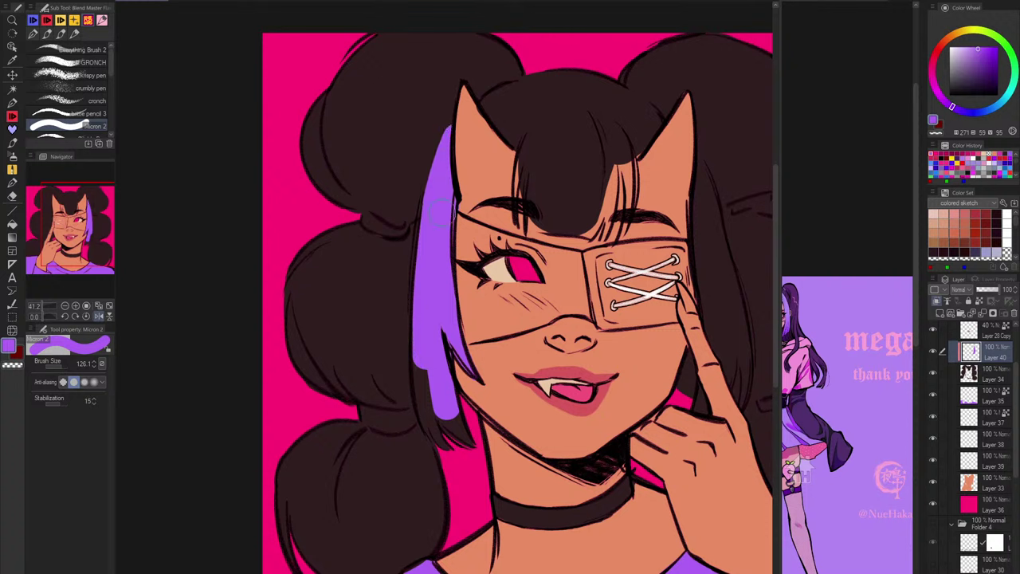
{"action": "key", "text": "ctrl+z"}
{"action": "key", "text": "ctrl+y"}
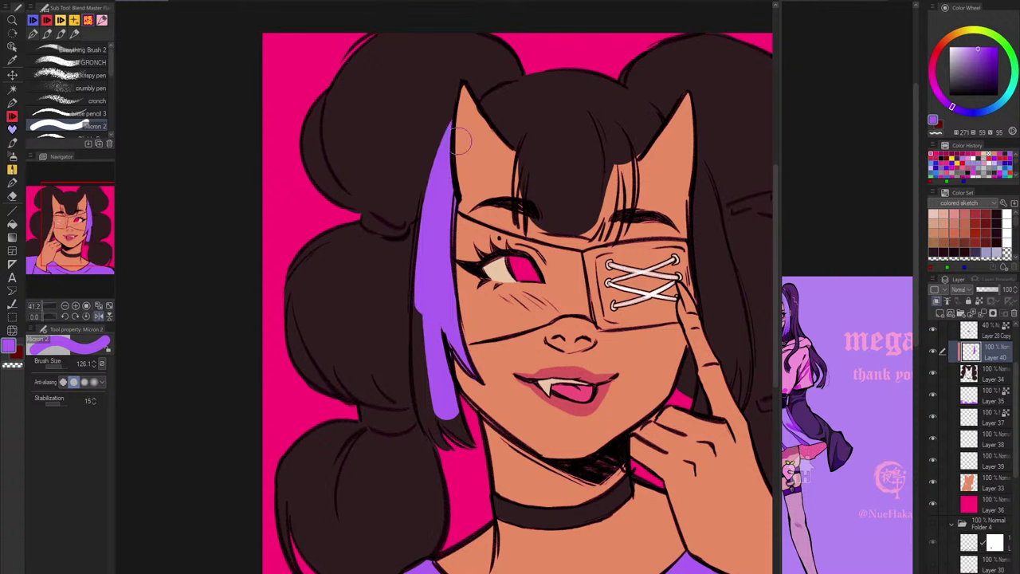
Step: Cover the rest of the front lock down to its pointed tips in violet and restore the unmirrored view
{"action": "mouse_move", "coordinate": [428, 307]}
{"action": "left_mouse_down"}
{"action": "mouse_move", "coordinate": [444, 431]}
{"action": "mouse_move", "coordinate": [426, 360]}
{"action": "left_mouse_up"}
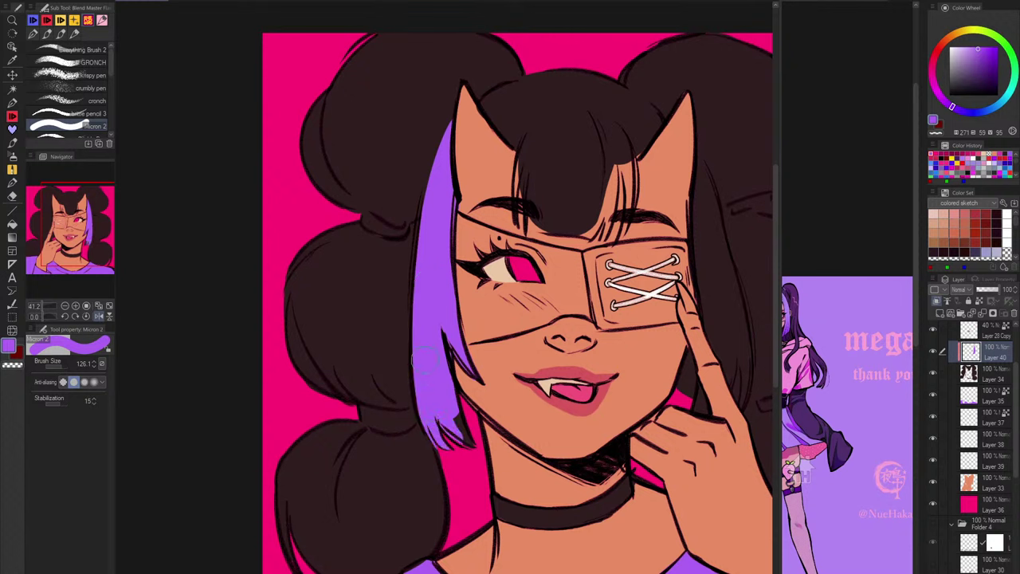
{"action": "left_click_drag", "start_coordinate": [452, 416], "coordinate": [457, 436]}
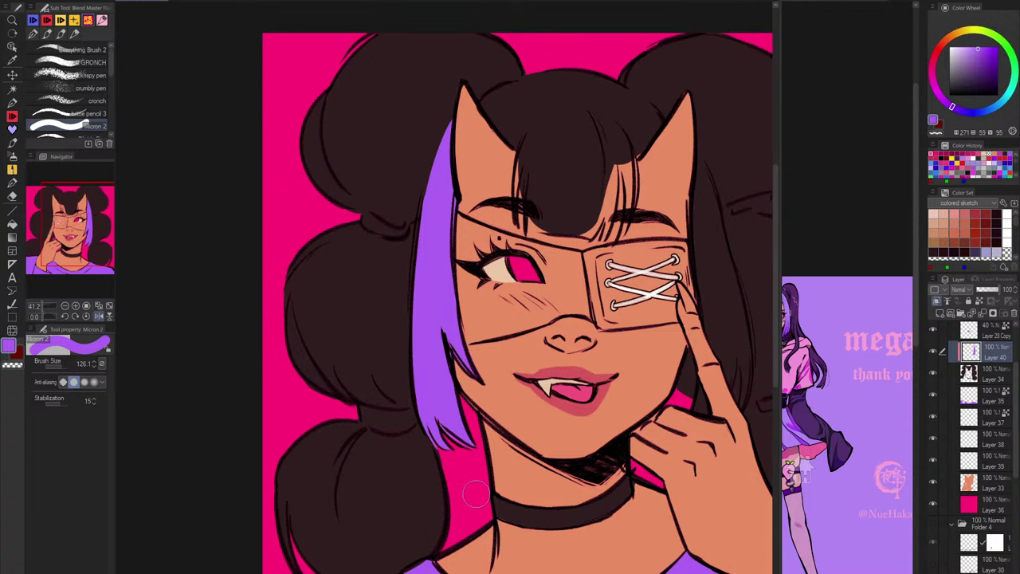
{"action": "key", "text": "h"}
{"action": "left_click_drag", "start_coordinate": [628, 402], "coordinate": [661, 436]}
Step: On Layer 34, fill the fringe strand on the eyepatch side with the sampled dark hair brown using Everything Brush 2 at size 43.8
{"action": "left_click", "coordinate": [1006, 372]}
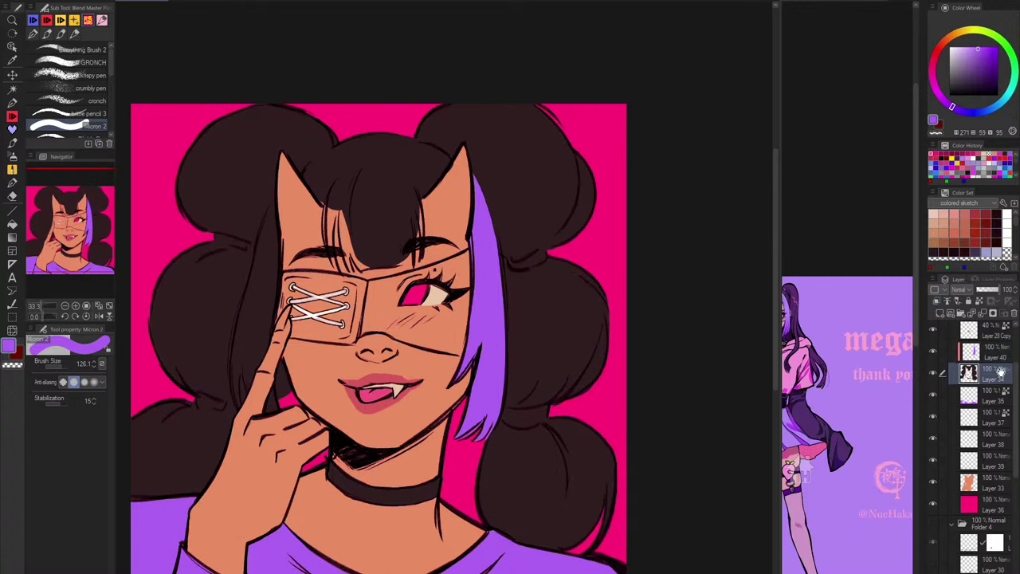
{"action": "scroll", "coordinate": [410, 205], "scroll_direction": "up", "scroll_amount": 4}
{"action": "left_click", "coordinate": [90, 51]}
{"action": "left_click", "coordinate": [360, 223], "text": "alt"}
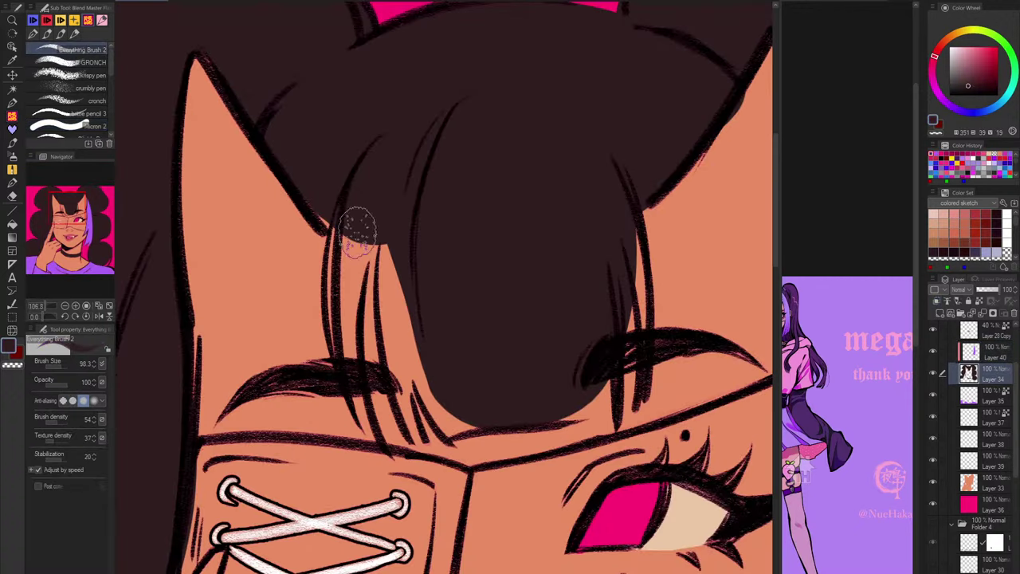
{"action": "left_click_drag", "start_coordinate": [360, 226], "coordinate": [350, 330]}
{"action": "key", "text": "bracketleft"}
{"action": "key", "text": "bracketleft"}
{"action": "key", "text": "bracketleft"}
{"action": "left_click_drag", "start_coordinate": [360, 242], "coordinate": [351, 336]}
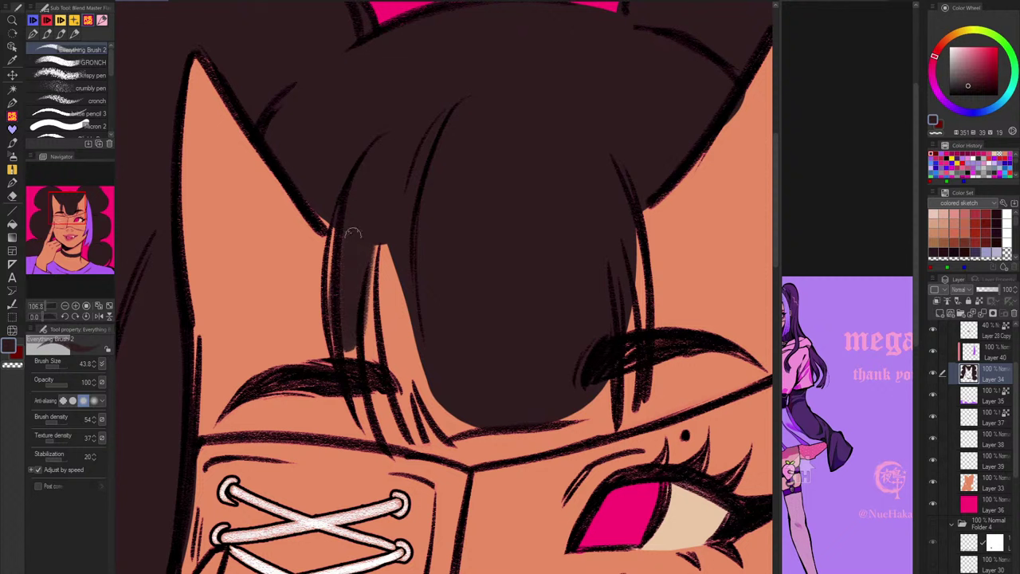
{"action": "left_click_drag", "start_coordinate": [344, 229], "coordinate": [328, 317]}
{"action": "mouse_move", "coordinate": [327, 214]}
{"action": "left_mouse_down"}
{"action": "mouse_move", "coordinate": [324, 343]}
{"action": "mouse_move", "coordinate": [363, 431]}
{"action": "left_mouse_up"}
Step: Switch to brittle pencil 3 and fill the thin fringe strands over the eyepatch-side eyebrow with dark hair brown
{"action": "left_click", "coordinate": [79, 113]}
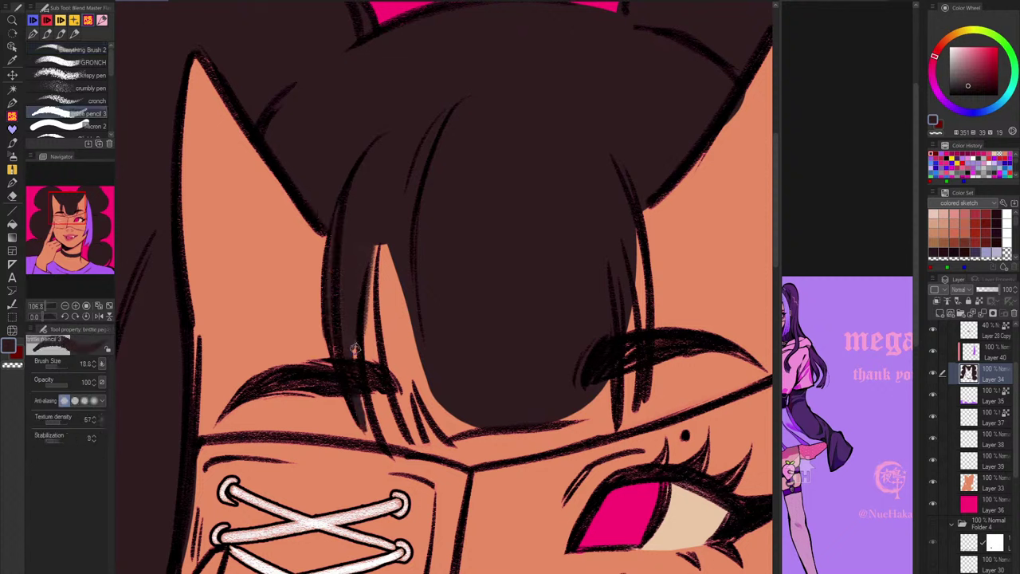
{"action": "left_click_drag", "start_coordinate": [355, 341], "coordinate": [368, 434]}
{"action": "left_click_drag", "start_coordinate": [368, 387], "coordinate": [371, 440]}
{"action": "left_click_drag", "start_coordinate": [335, 349], "coordinate": [381, 442]}
{"action": "mouse_move", "coordinate": [383, 237]}
{"action": "left_mouse_down"}
{"action": "mouse_move", "coordinate": [357, 363]}
{"action": "mouse_move", "coordinate": [373, 292]}
{"action": "mouse_move", "coordinate": [376, 356]}
{"action": "mouse_move", "coordinate": [396, 375]}
{"action": "left_mouse_up"}
{"action": "left_click_drag", "start_coordinate": [396, 257], "coordinate": [400, 385]}
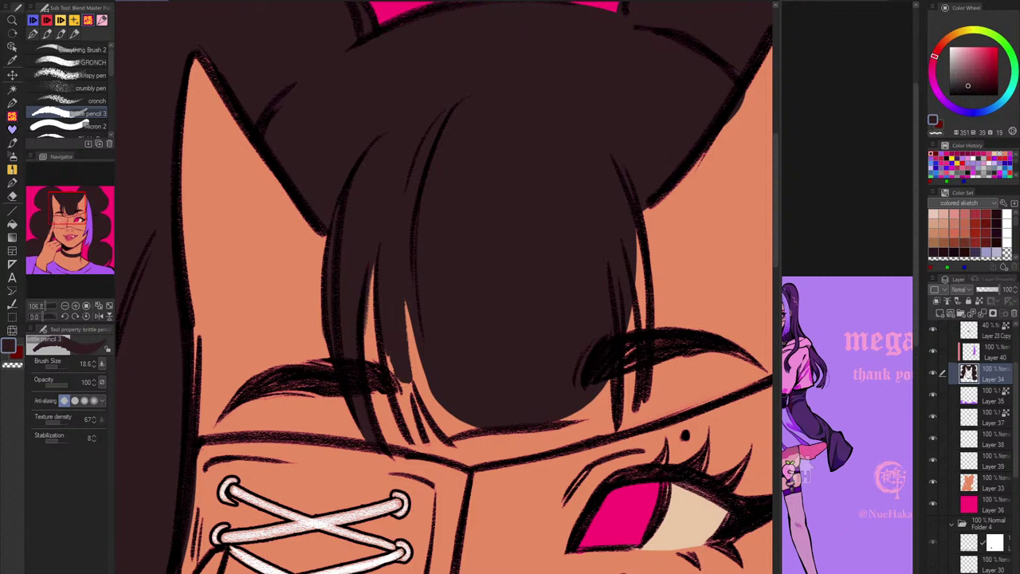
{"action": "left_click_drag", "start_coordinate": [406, 309], "coordinate": [413, 405]}
{"action": "left_click_drag", "start_coordinate": [391, 332], "coordinate": [421, 446]}
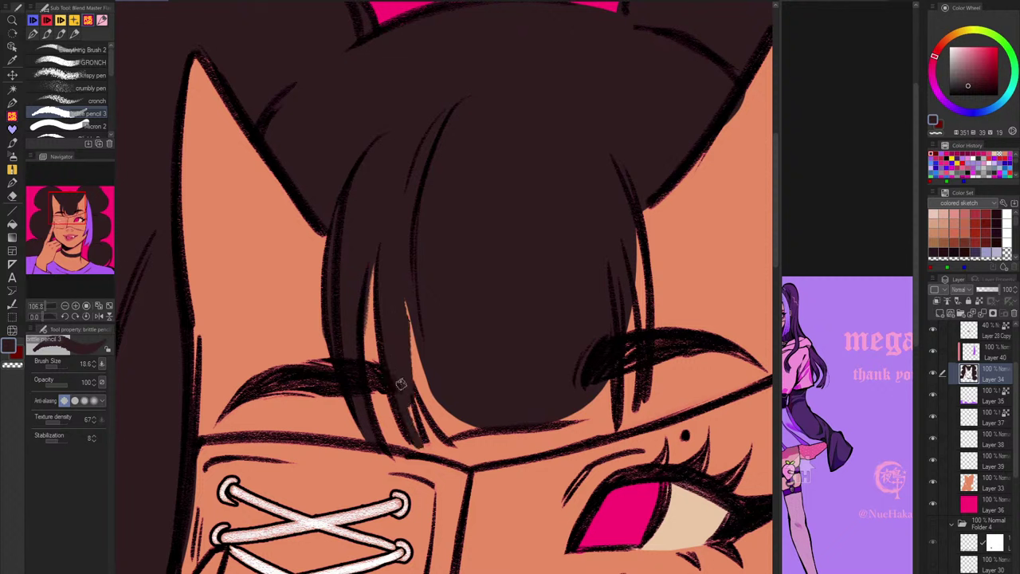
Step: Close the skin-coloured gaps at the fringe's eyepatch-side corner and along its lower edge with dark hair brown
{"action": "left_click_drag", "start_coordinate": [410, 403], "coordinate": [425, 440]}
{"action": "left_click_drag", "start_coordinate": [406, 303], "coordinate": [434, 396]}
{"action": "left_click_drag", "start_coordinate": [411, 328], "coordinate": [441, 412]}
{"action": "left_click_drag", "start_coordinate": [413, 370], "coordinate": [451, 434]}
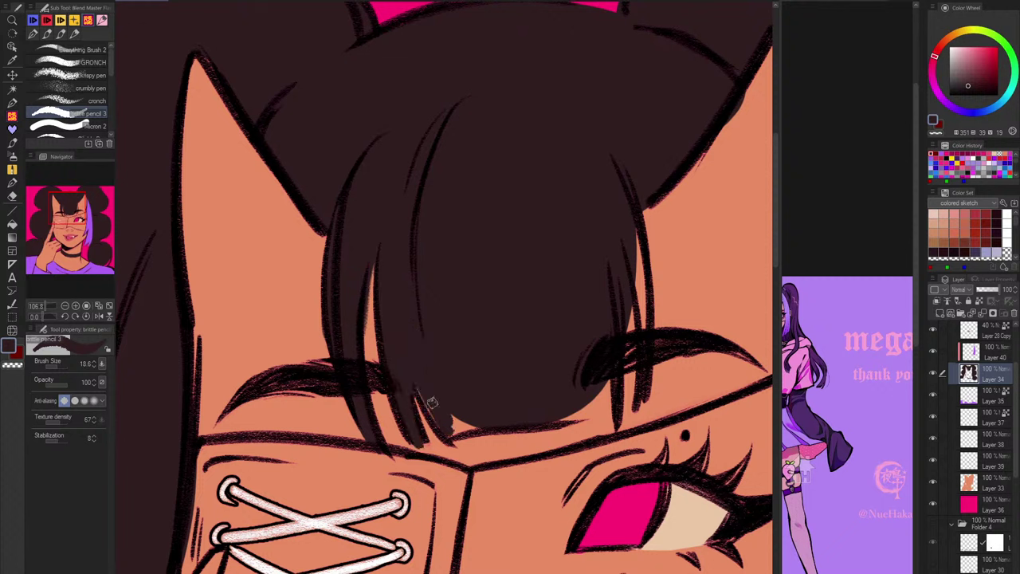
{"action": "left_click_drag", "start_coordinate": [416, 388], "coordinate": [437, 427]}
{"action": "mouse_move", "coordinate": [443, 426]}
{"action": "left_mouse_down"}
{"action": "mouse_move", "coordinate": [479, 413]}
{"action": "mouse_move", "coordinate": [452, 429]}
{"action": "mouse_move", "coordinate": [484, 425]}
{"action": "mouse_move", "coordinate": [446, 428]}
{"action": "left_mouse_up"}
{"action": "mouse_move", "coordinate": [532, 416]}
{"action": "left_mouse_down"}
{"action": "mouse_move", "coordinate": [610, 421]}
{"action": "mouse_move", "coordinate": [606, 372]}
{"action": "mouse_move", "coordinate": [581, 410]}
{"action": "left_mouse_up"}
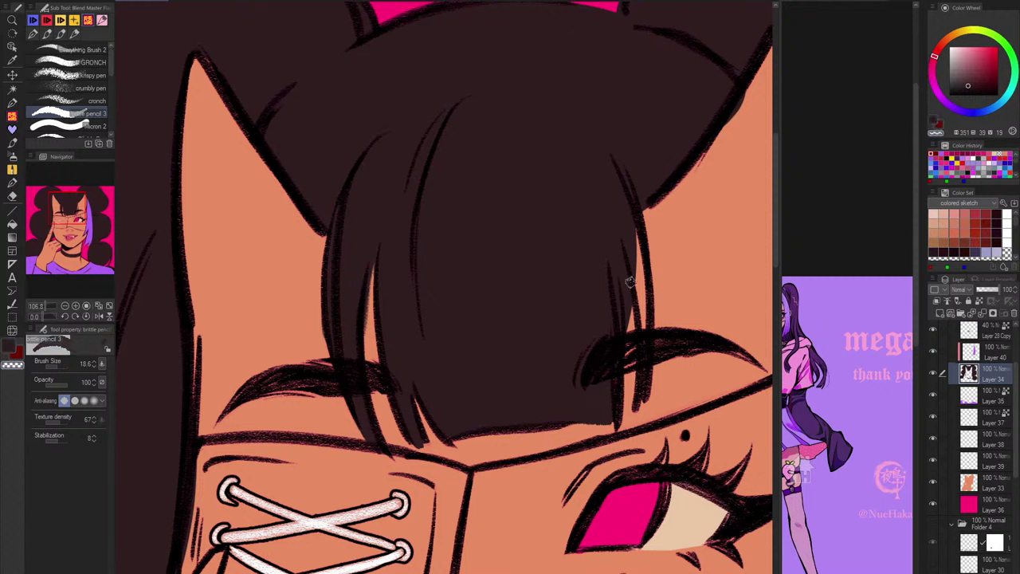
Step: Fill the thin fringe strand above the uncovered eye's eyebrow with dark hair brown
{"action": "left_click_drag", "start_coordinate": [623, 241], "coordinate": [642, 330]}
{"action": "left_click_drag", "start_coordinate": [635, 211], "coordinate": [646, 351]}
{"action": "scroll", "coordinate": [677, 184], "scroll_direction": "down", "scroll_amount": 5}
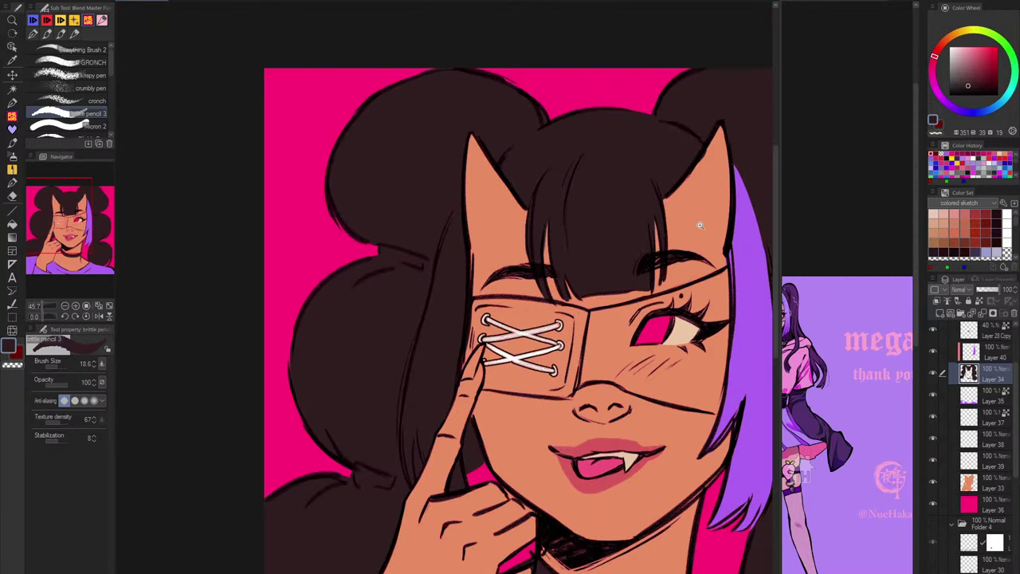
{"action": "scroll", "coordinate": [701, 212], "scroll_direction": "down", "scroll_amount": 1}
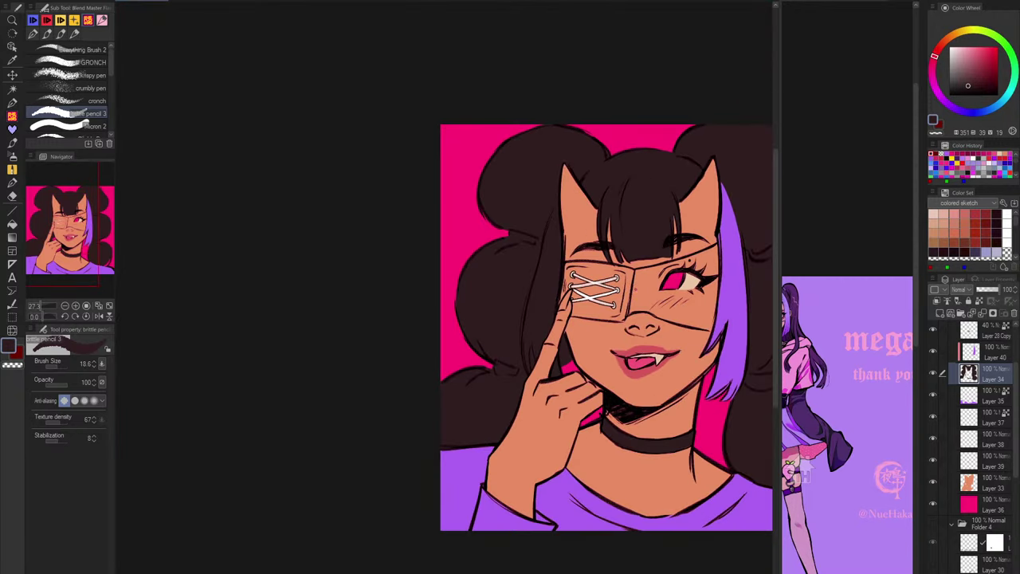
Step: Add a new layer above the shirt's Layer 35 and sample a dark brown from the portrait's other canvas
{"action": "left_click", "coordinate": [1000, 404]}
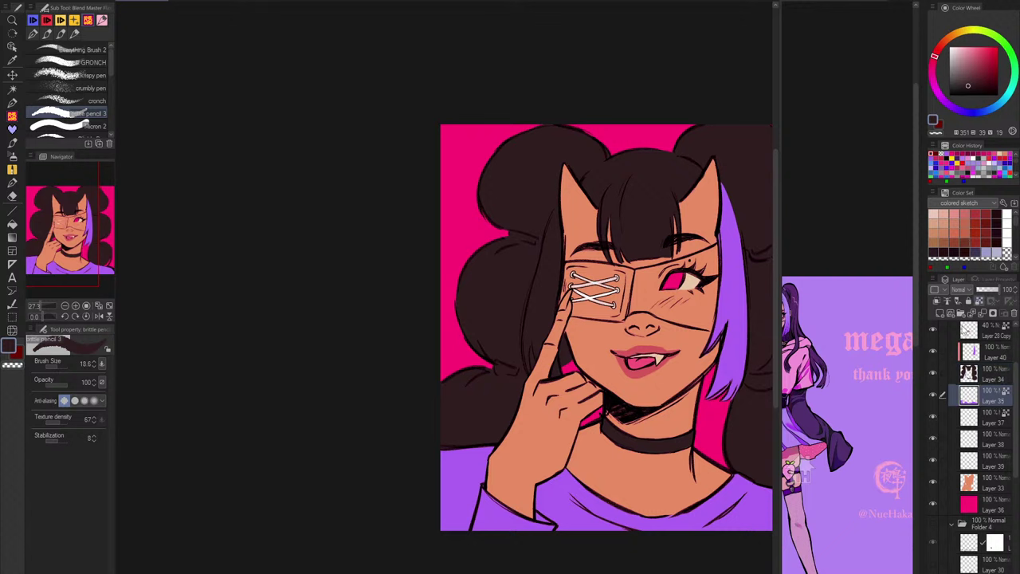
{"action": "left_click", "coordinate": [940, 314]}
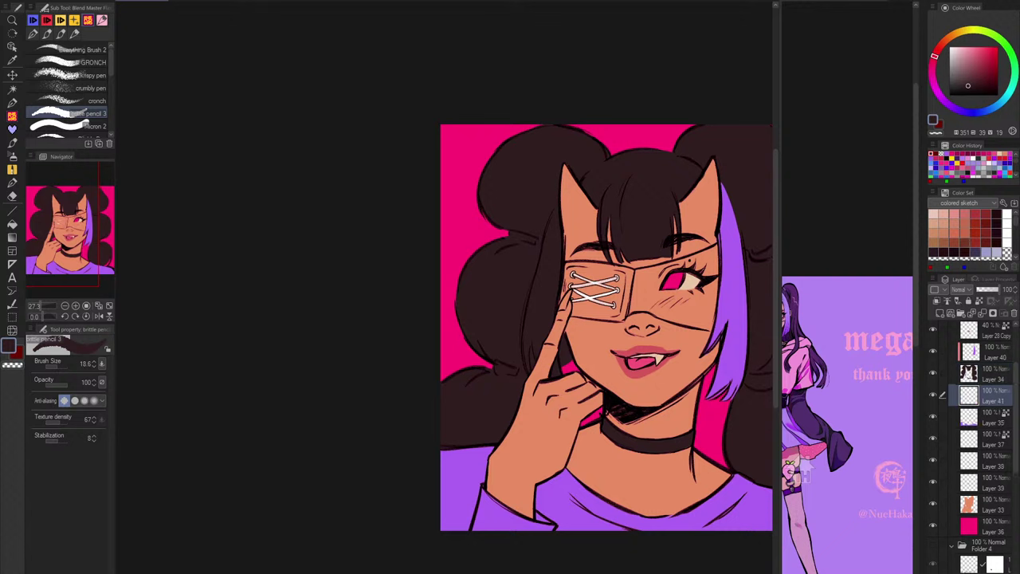
{"action": "key", "text": "ctrl+Tab"}
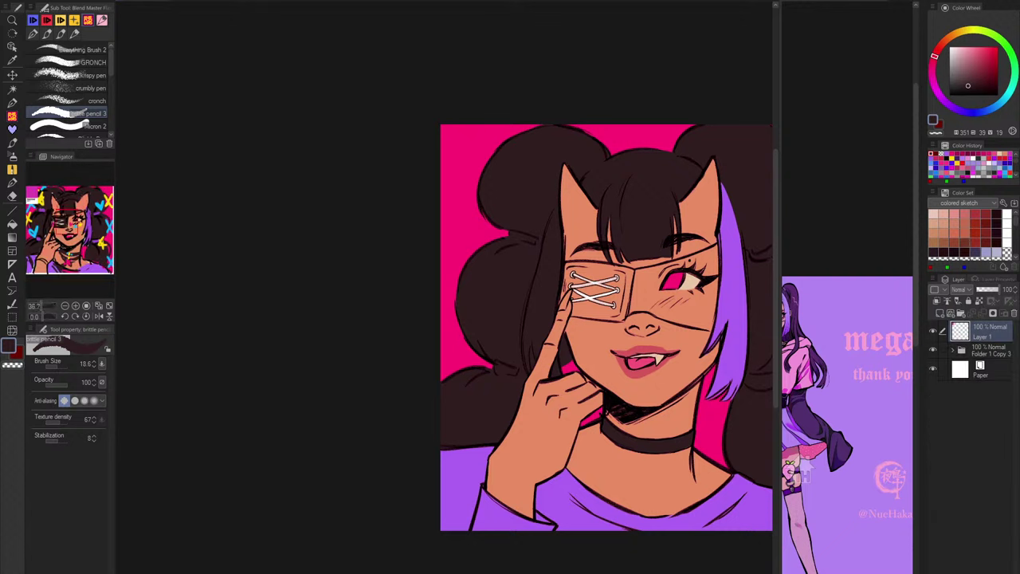
{"action": "left_click", "coordinate": [643, 188], "text": "alt"}
{"action": "key", "text": "ctrl+Tab"}
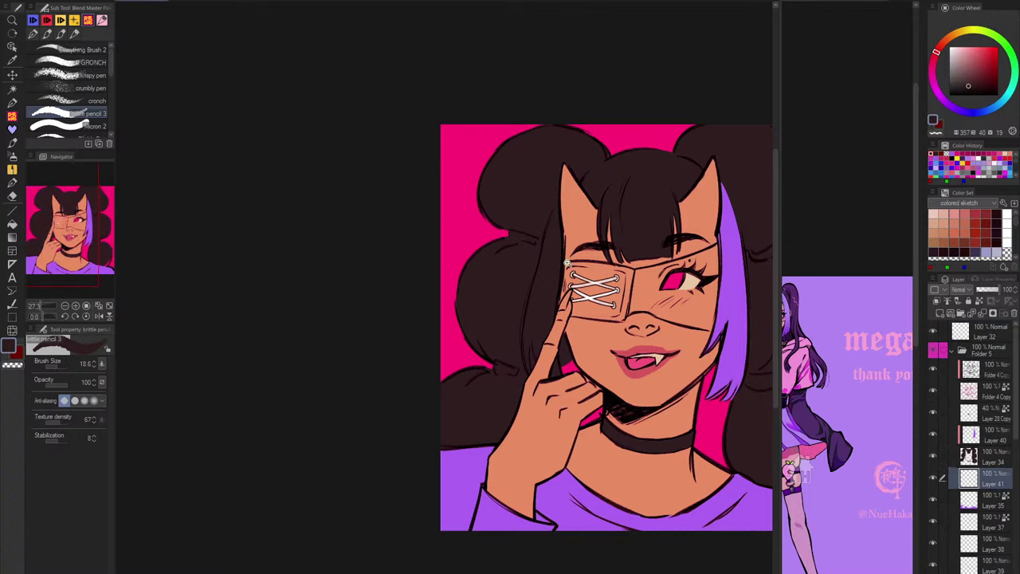
Step: Fill the eyepatch panel behind the laces with the sampled dark brown on Layer 41 using brittle pencil 3
{"action": "scroll", "coordinate": [567, 263], "scroll_direction": "up", "scroll_amount": 4}
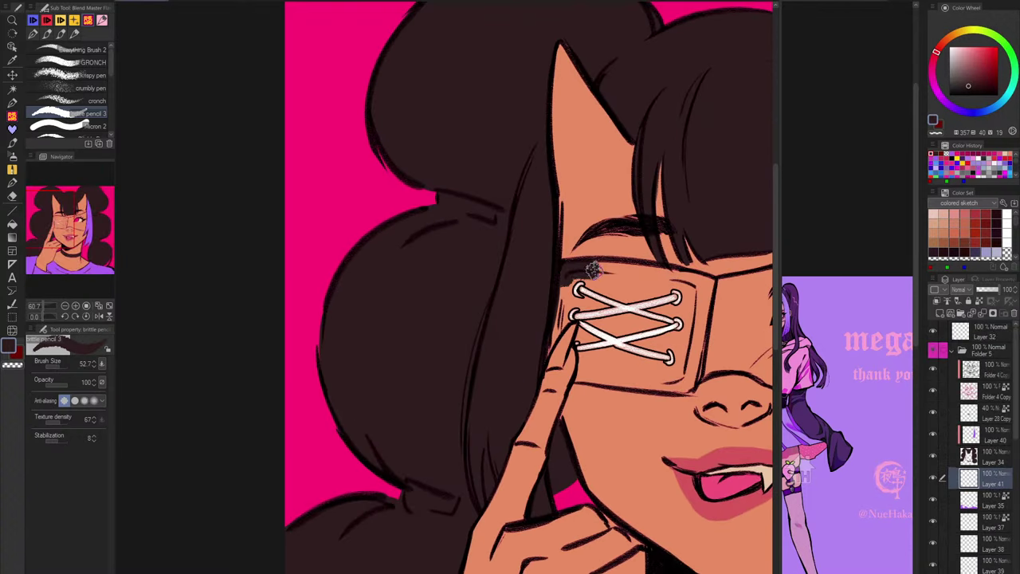
{"action": "mouse_move", "coordinate": [593, 269]}
{"action": "left_mouse_down"}
{"action": "mouse_move", "coordinate": [577, 289]}
{"action": "mouse_move", "coordinate": [617, 278]}
{"action": "mouse_move", "coordinate": [653, 282]}
{"action": "mouse_move", "coordinate": [565, 311]}
{"action": "mouse_move", "coordinate": [592, 331]}
{"action": "mouse_move", "coordinate": [572, 343]}
{"action": "mouse_move", "coordinate": [569, 329]}
{"action": "mouse_move", "coordinate": [552, 361]}
{"action": "left_mouse_up"}
{"action": "key", "text": "bracketleft"}
{"action": "key", "text": "bracketleft"}
{"action": "key", "text": "bracketleft"}
{"action": "key", "text": "bracketleft"}
{"action": "key", "text": "c"}
{"action": "key", "text": "c"}
{"action": "mouse_move", "coordinate": [576, 320]}
{"action": "left_mouse_down"}
{"action": "mouse_move", "coordinate": [586, 345]}
{"action": "mouse_move", "coordinate": [583, 336]}
{"action": "mouse_move", "coordinate": [579, 374]}
{"action": "mouse_move", "coordinate": [596, 336]}
{"action": "mouse_move", "coordinate": [597, 377]}
{"action": "mouse_move", "coordinate": [620, 367]}
{"action": "mouse_move", "coordinate": [632, 288]}
{"action": "mouse_move", "coordinate": [661, 373]}
{"action": "mouse_move", "coordinate": [681, 314]}
{"action": "mouse_move", "coordinate": [706, 284]}
{"action": "left_mouse_up"}
{"action": "key", "text": "bracketright"}
{"action": "key", "text": "bracketright"}
{"action": "key", "text": "bracketright"}
{"action": "key", "text": "bracketright"}
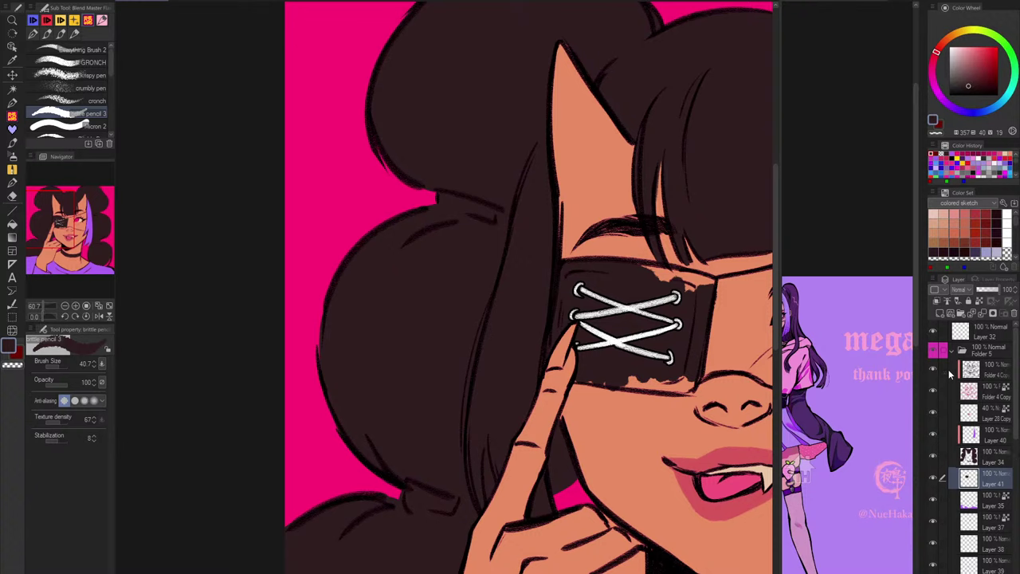
Step: Compare the eyepatch fill with the top line-art layer hidden and shown, and make that line-art layer active
{"action": "left_click", "coordinate": [935, 372]}
{"action": "left_click", "coordinate": [934, 372]}
{"action": "left_click", "coordinate": [935, 371]}
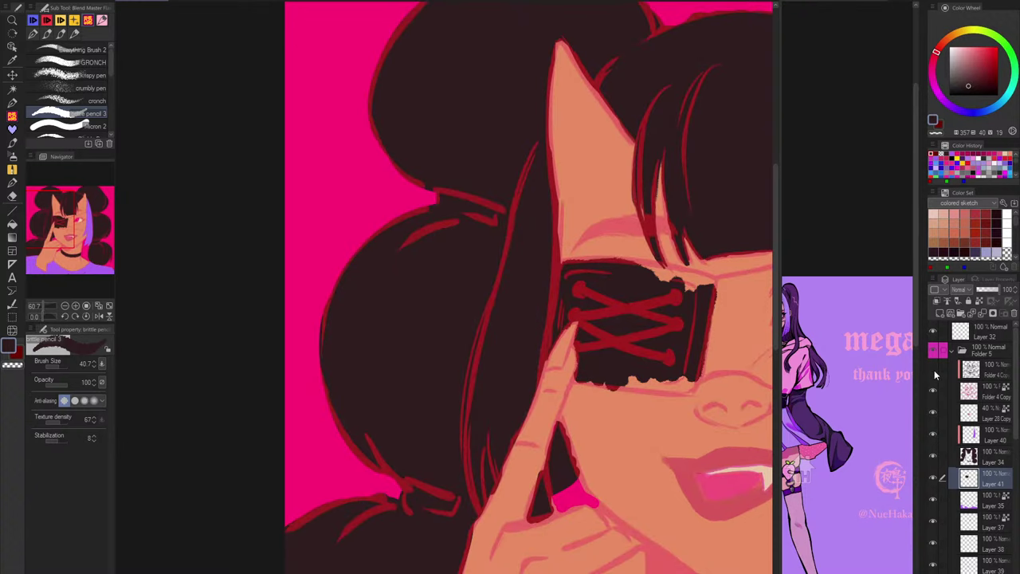
{"action": "left_click", "coordinate": [934, 372]}
{"action": "left_click", "coordinate": [996, 377]}
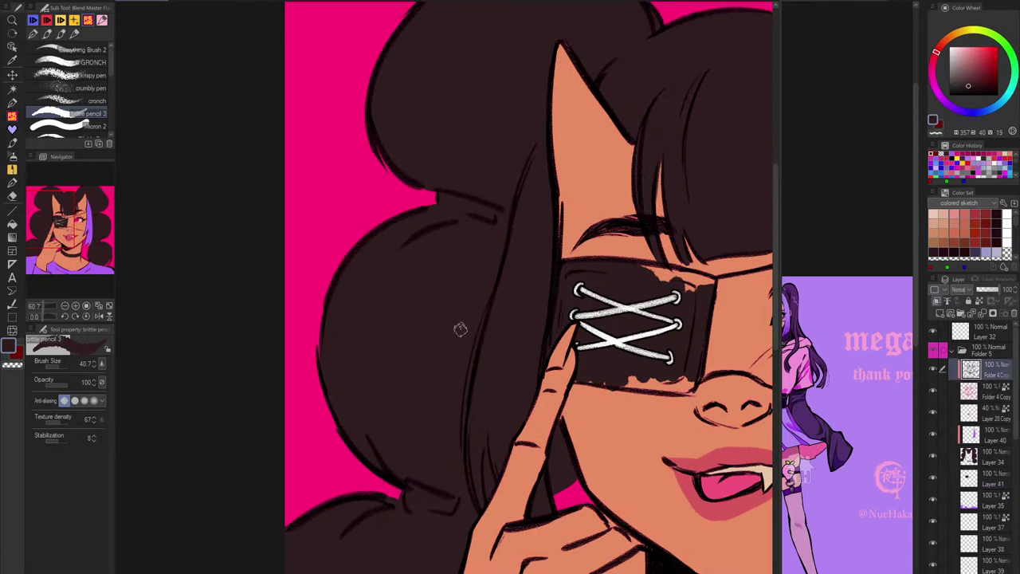
{"action": "left_click_drag", "start_coordinate": [690, 333], "coordinate": [579, 360]}
{"action": "scroll", "coordinate": [499, 365], "scroll_direction": "up", "scroll_amount": 4}
{"action": "key", "text": "c"}
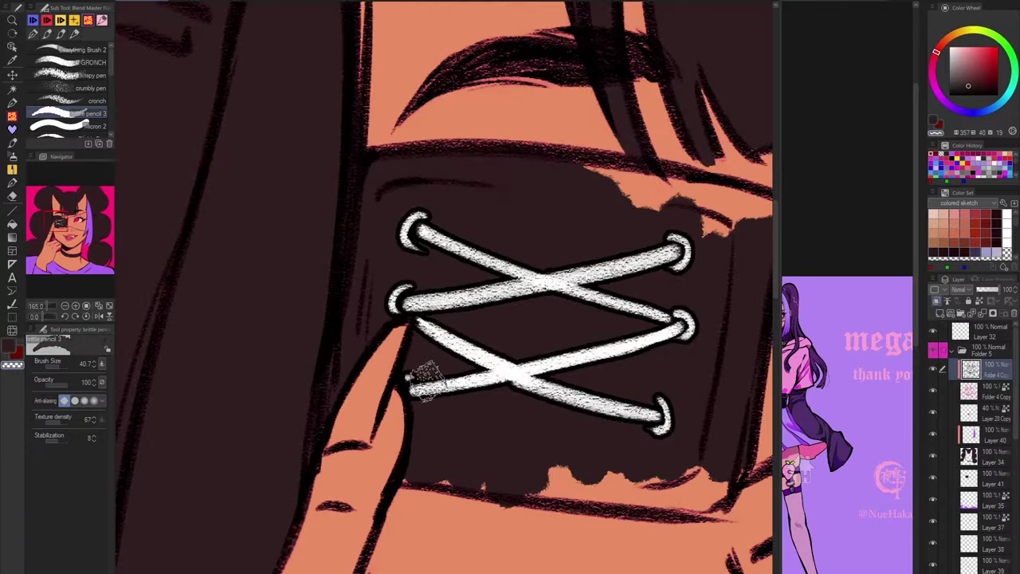
{"action": "left_click_drag", "start_coordinate": [420, 388], "coordinate": [440, 386]}
{"action": "key", "text": "ctrl+z"}
Step: Paint a selection over the eyepatch's crossed laces and eyelets with the Selection pen
{"action": "left_click", "coordinate": [12, 317]}
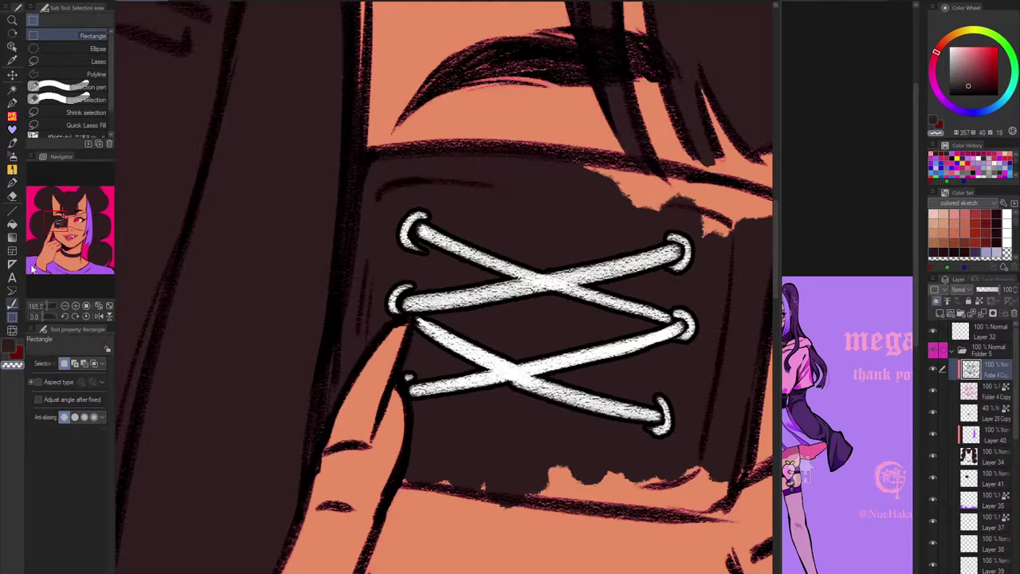
{"action": "left_click", "coordinate": [93, 88]}
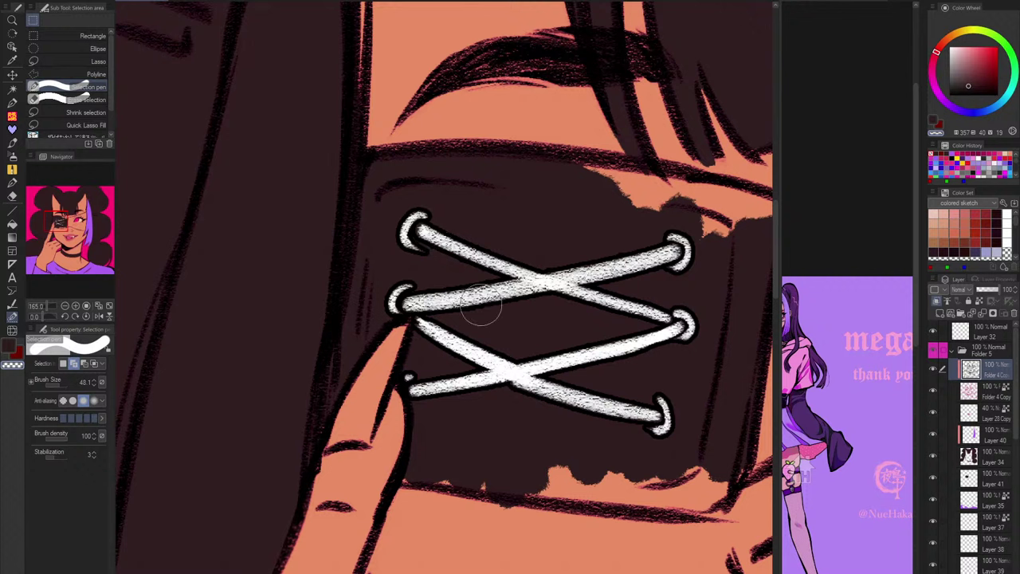
{"action": "mouse_move", "coordinate": [452, 333]}
{"action": "left_mouse_down"}
{"action": "mouse_move", "coordinate": [444, 377]}
{"action": "mouse_move", "coordinate": [432, 381]}
{"action": "mouse_move", "coordinate": [572, 373]}
{"action": "mouse_move", "coordinate": [635, 413]}
{"action": "mouse_move", "coordinate": [675, 413]}
{"action": "mouse_move", "coordinate": [647, 385]}
{"action": "mouse_move", "coordinate": [661, 413]}
{"action": "mouse_move", "coordinate": [667, 301]}
{"action": "mouse_move", "coordinate": [683, 309]}
{"action": "mouse_move", "coordinate": [675, 247]}
{"action": "mouse_move", "coordinate": [556, 252]}
{"action": "mouse_move", "coordinate": [442, 233]}
{"action": "mouse_move", "coordinate": [432, 220]}
{"action": "mouse_move", "coordinate": [407, 245]}
{"action": "mouse_move", "coordinate": [395, 300]}
{"action": "left_mouse_up"}
{"action": "key", "text": "ctrl+d"}
{"action": "key", "text": "ctrl+z"}
{"action": "key", "text": "ctrl+z"}
{"action": "key", "text": "ctrl+z"}
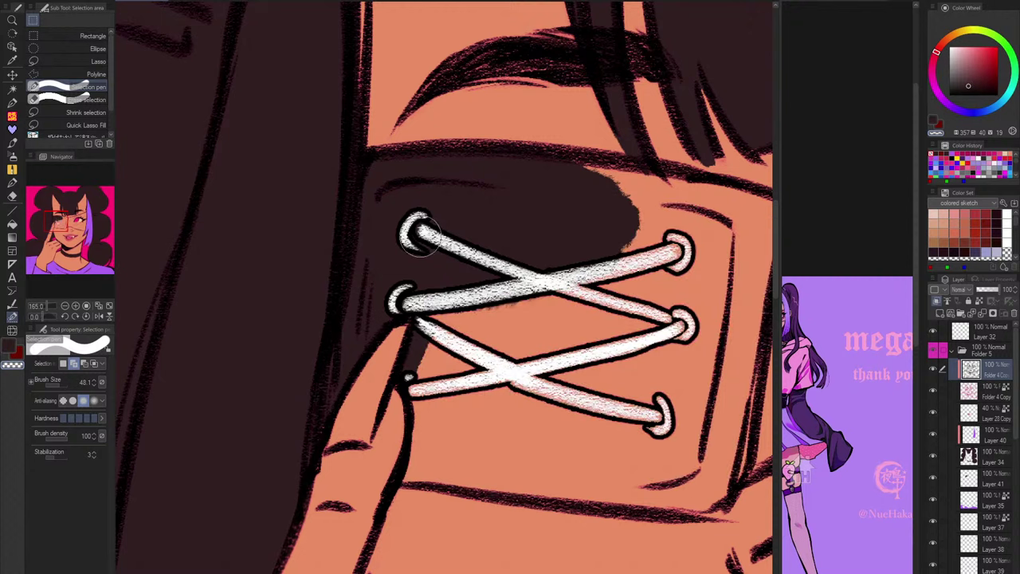
{"action": "key", "text": "ctrl+y"}
{"action": "key", "text": "ctrl+y"}
{"action": "key", "text": "ctrl+y"}
{"action": "key", "text": "ctrl+y"}
Step: Refine the laces selection with Erase selection at size 147 and fill its inner gaps using the Selection pen at size 66.6
{"action": "left_click", "coordinate": [92, 99]}
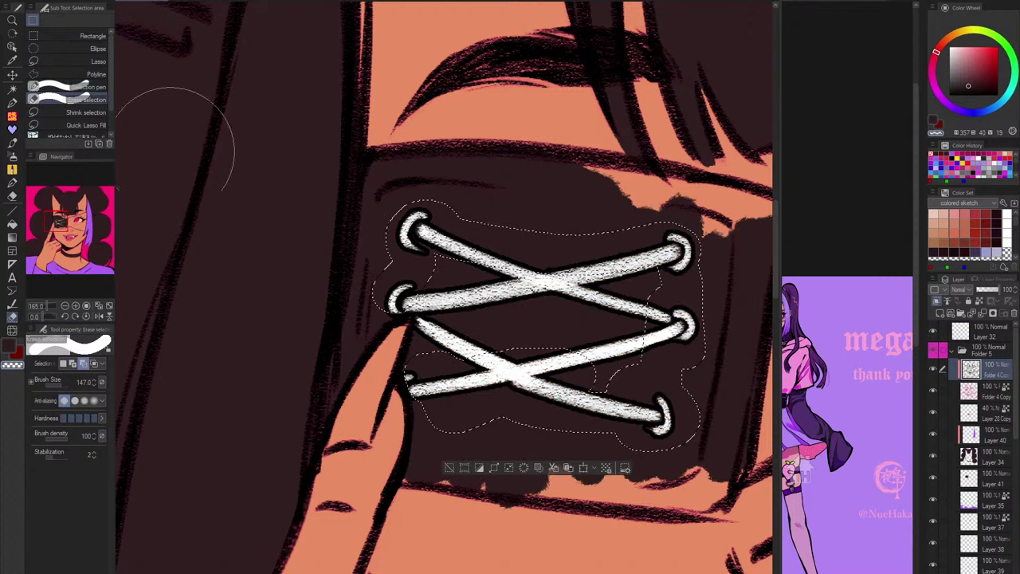
{"action": "left_click", "coordinate": [321, 300]}
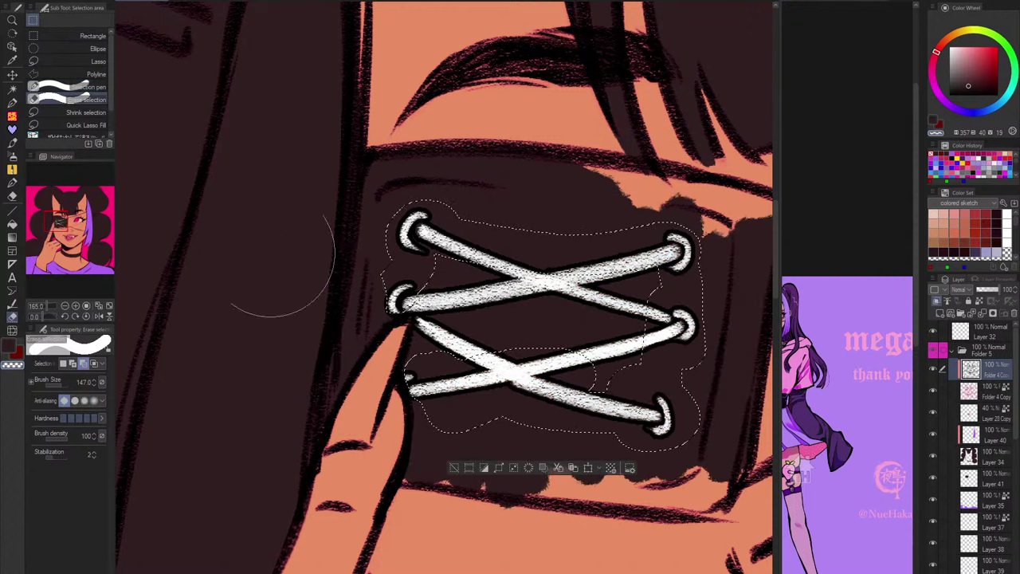
{"action": "left_click", "coordinate": [92, 88]}
{"action": "left_click_drag", "start_coordinate": [399, 296], "coordinate": [444, 298]}
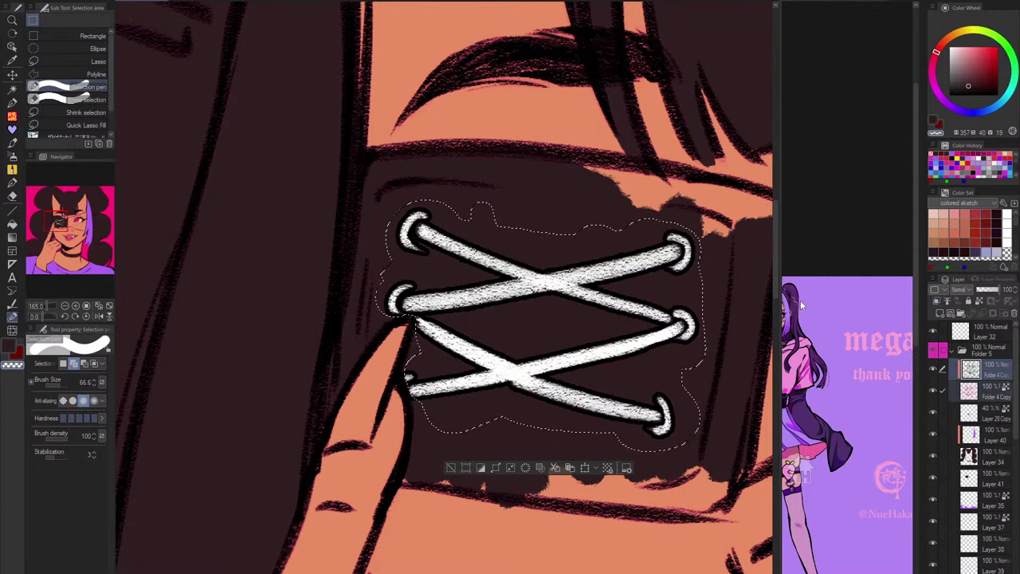
Step: Cut the selected laces from the two Folder 4 Copy line layers and paste them onto separate layers
{"action": "key", "text": "ctrl+x"}
{"action": "key", "text": "ctrl+v"}
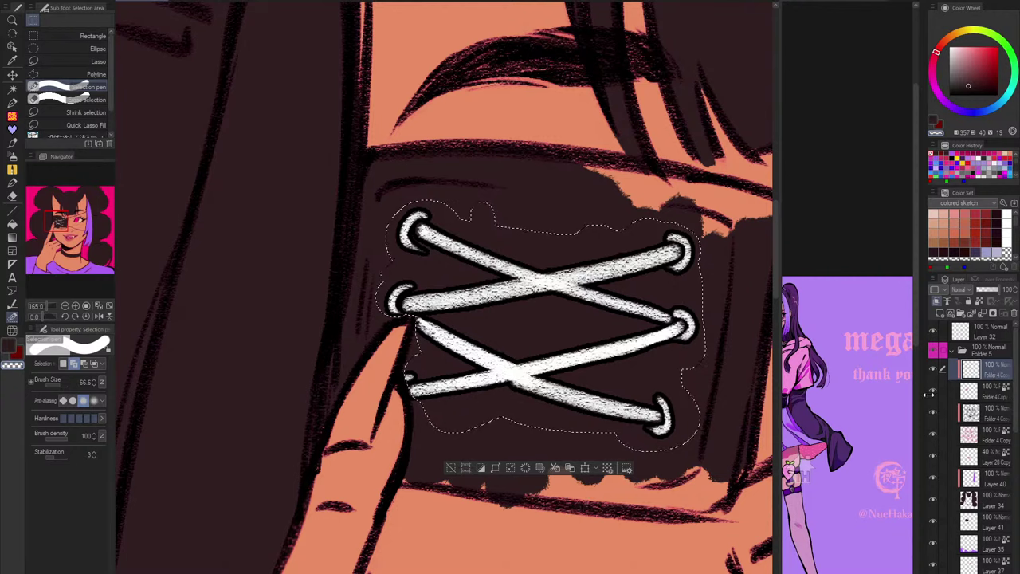
{"action": "left_click", "coordinate": [933, 392]}
{"action": "left_click", "coordinate": [933, 391]}
{"action": "scroll", "coordinate": [530, 317], "scroll_direction": "down", "scroll_amount": 1}
{"action": "scroll", "coordinate": [548, 256], "scroll_direction": "down", "scroll_amount": 4}
{"action": "scroll", "coordinate": [548, 259], "scroll_direction": "down", "scroll_amount": 5}
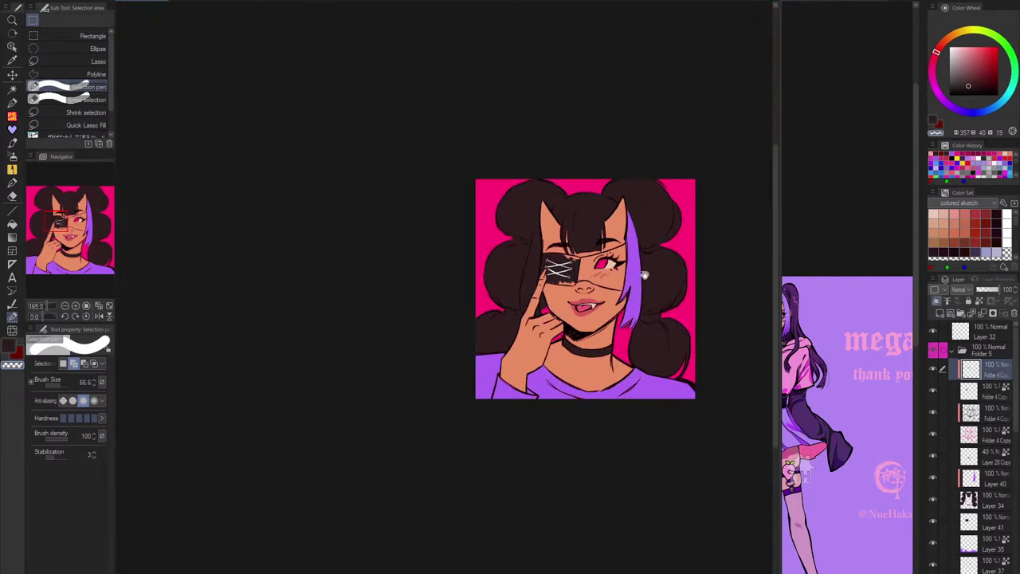
{"action": "left_click_drag", "start_coordinate": [644, 276], "coordinate": [557, 286]}
{"action": "scroll", "coordinate": [502, 292], "scroll_direction": "up", "scroll_amount": 2}
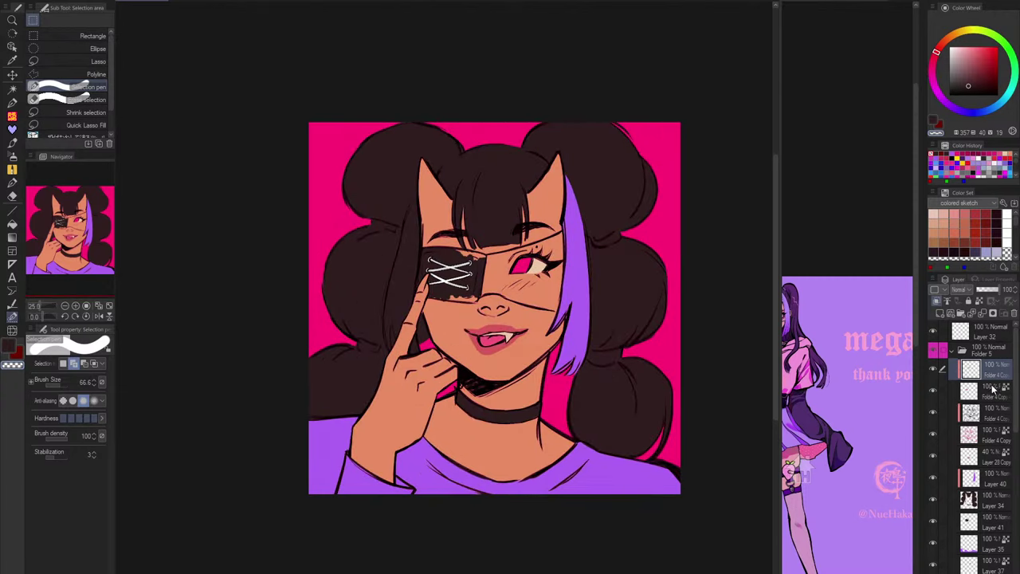
Step: Apply Convert brightness to opacity to the upper pasted laces layer to remove its white fill
{"action": "left_click", "coordinate": [933, 370]}
{"action": "left_click", "coordinate": [935, 370]}
{"action": "left_click", "coordinate": [34, 1]}
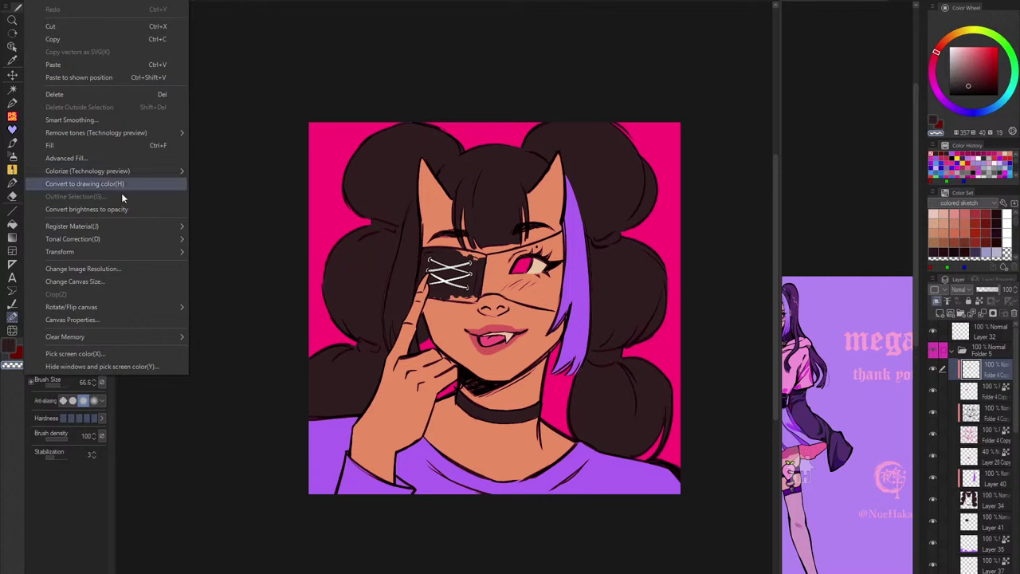
{"action": "left_click", "coordinate": [127, 207]}
{"action": "scroll", "coordinate": [532, 295], "scroll_direction": "up", "scroll_amount": 2}
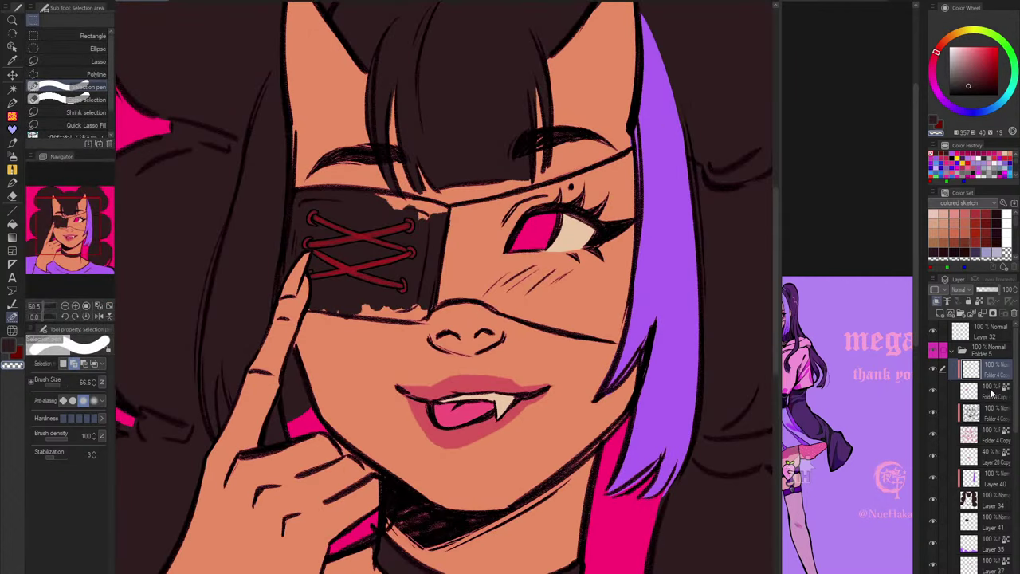
Step: Apply Convert brightness to opacity to the lower pasted laces layer and delete that layer, keeping the laces' outlines
{"action": "left_click", "coordinate": [989, 392]}
{"action": "key", "text": "alt+e"}
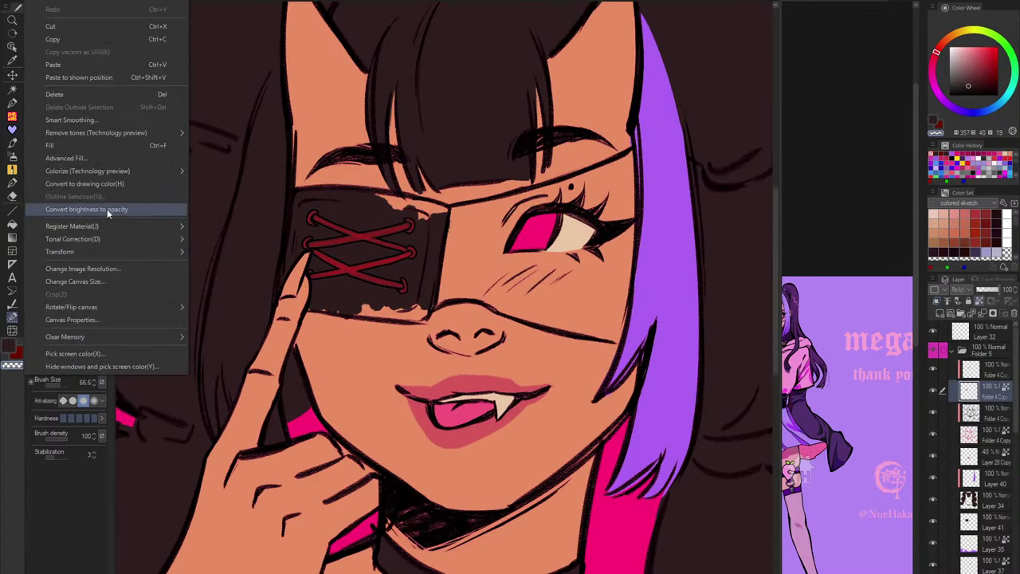
{"action": "left_click", "coordinate": [108, 208]}
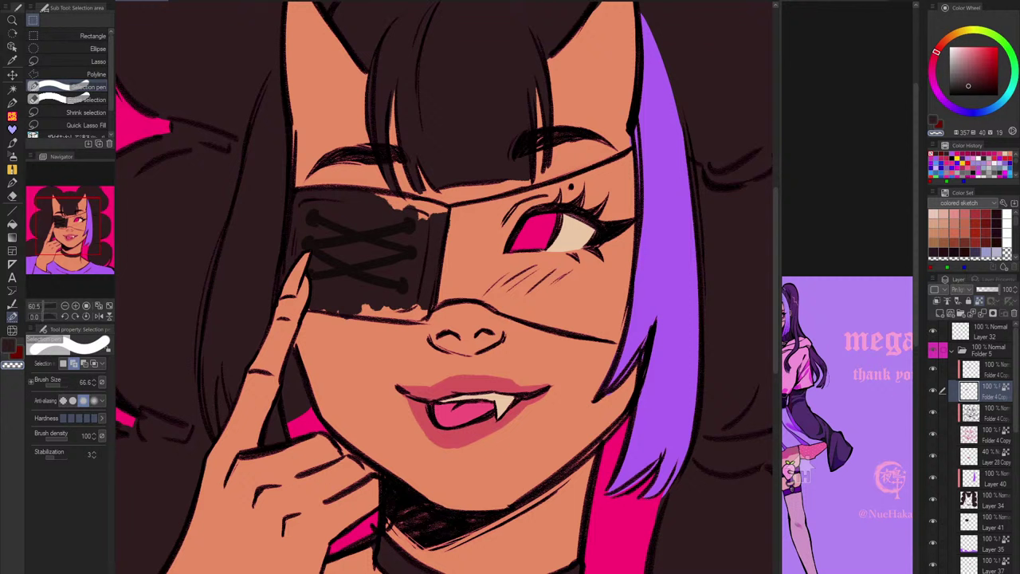
{"action": "left_click", "coordinate": [934, 392]}
{"action": "left_click", "coordinate": [934, 392]}
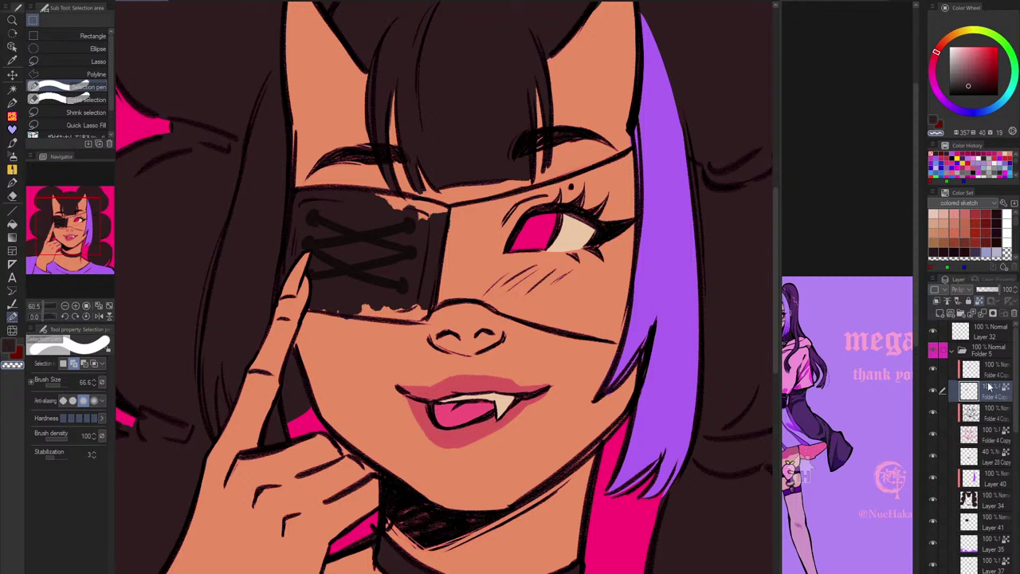
{"action": "left_click", "coordinate": [1012, 313]}
{"action": "key", "text": "ctrl+z"}
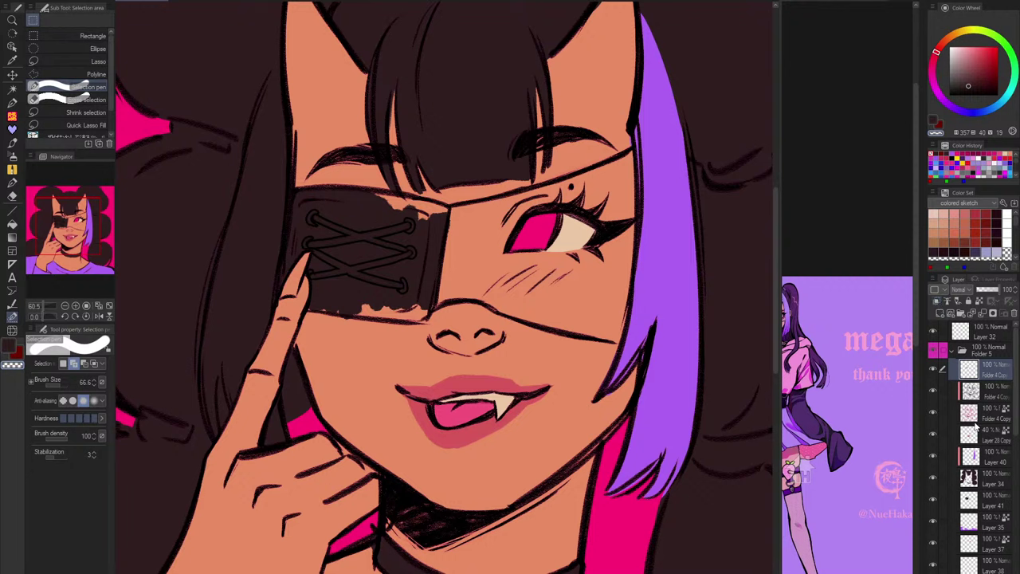
Step: On Layer 41, close the skin-coloured gaps along the eyepatch's lower edge with dark brown using brittle pencil 3 at size 40.7
{"action": "scroll", "coordinate": [981, 443], "scroll_direction": "down", "scroll_amount": 3}
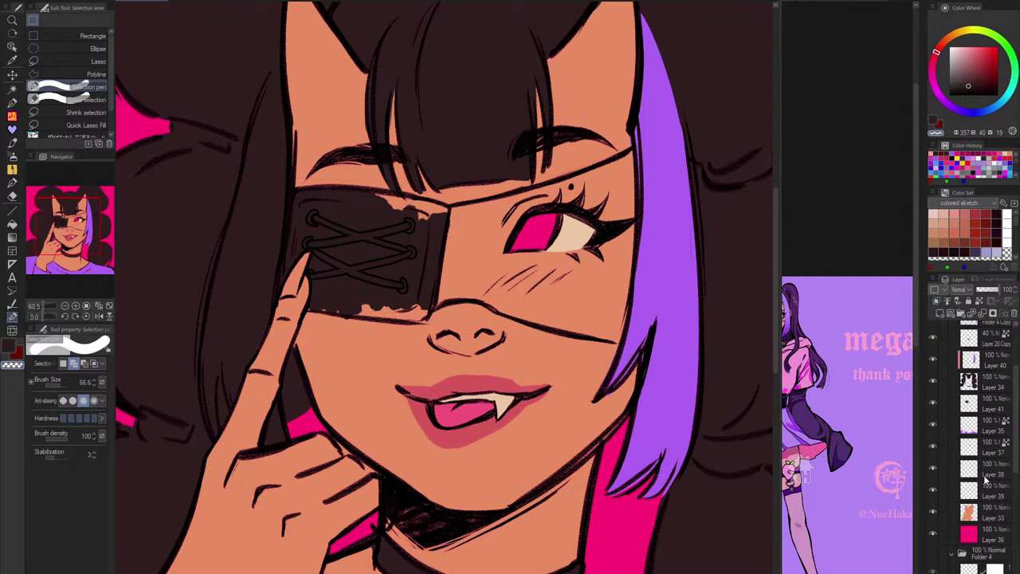
{"action": "key", "text": "ctrl+0"}
{"action": "scroll", "coordinate": [956, 415], "scroll_direction": "up", "scroll_amount": 1}
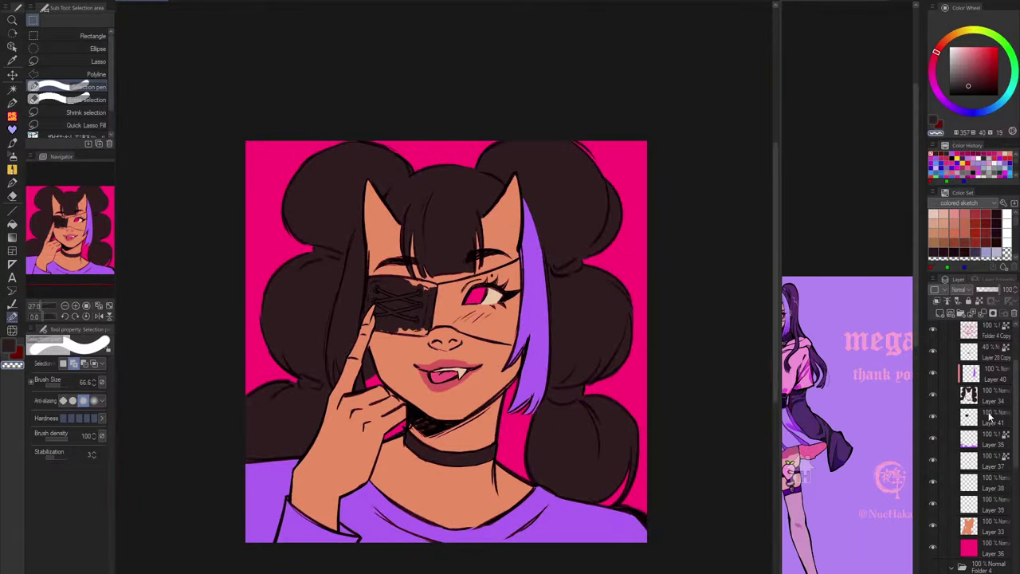
{"action": "scroll", "coordinate": [365, 304], "scroll_direction": "up", "scroll_amount": 4}
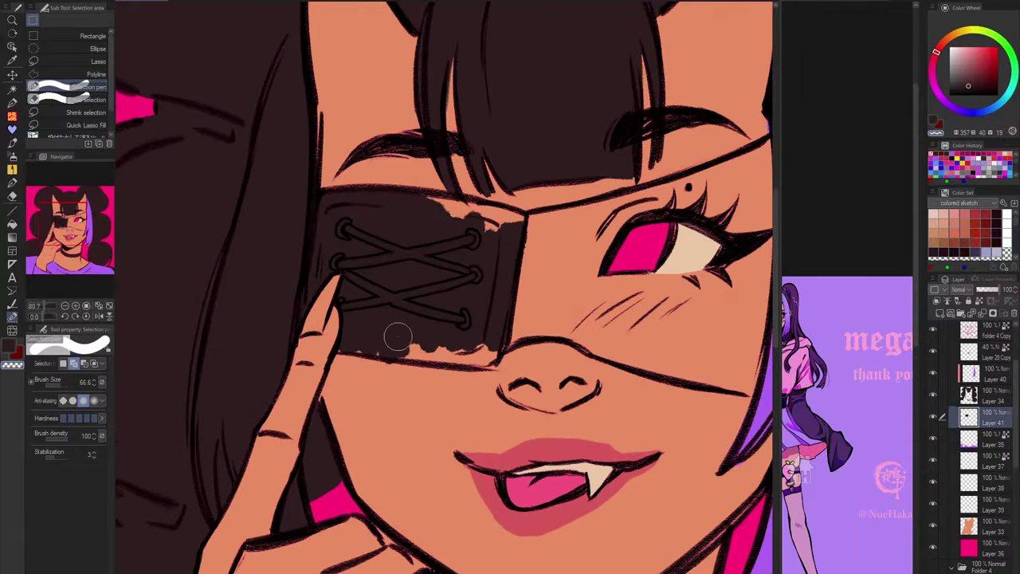
{"action": "left_click", "coordinate": [398, 327]}
{"action": "key", "text": "ctrl+d"}
{"action": "left_click", "coordinate": [12, 117]}
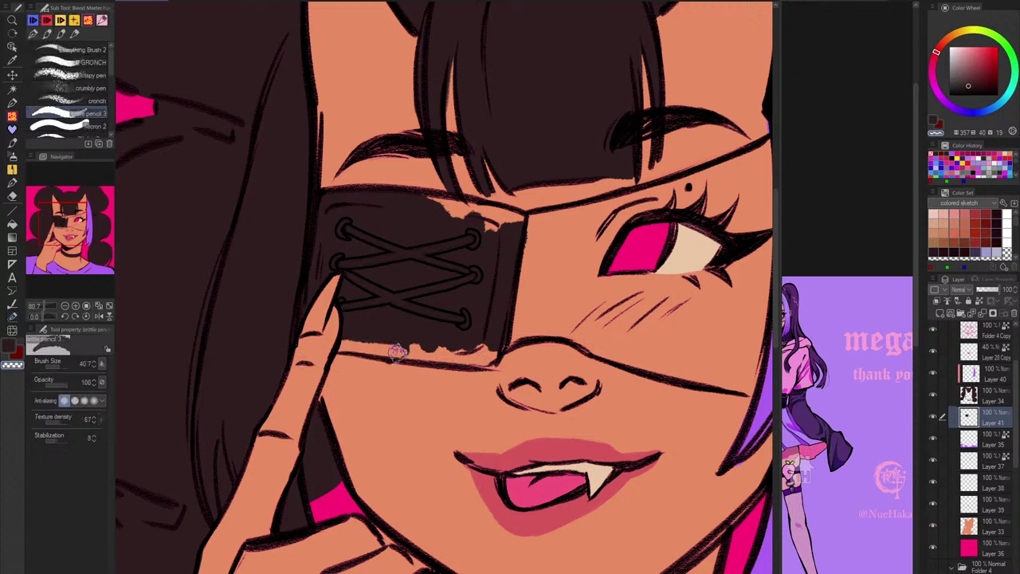
{"action": "key", "text": "c"}
{"action": "mouse_move", "coordinate": [341, 348]}
{"action": "left_mouse_down"}
{"action": "mouse_move", "coordinate": [444, 356]}
{"action": "mouse_move", "coordinate": [390, 367]}
{"action": "mouse_move", "coordinate": [497, 354]}
{"action": "left_mouse_up"}
{"action": "key", "text": "c"}
{"action": "key", "text": "c"}
{"action": "mouse_move", "coordinate": [415, 348]}
{"action": "left_mouse_down"}
{"action": "mouse_move", "coordinate": [489, 346]}
{"action": "mouse_move", "coordinate": [409, 350]}
{"action": "mouse_move", "coordinate": [483, 359]}
{"action": "left_mouse_up"}
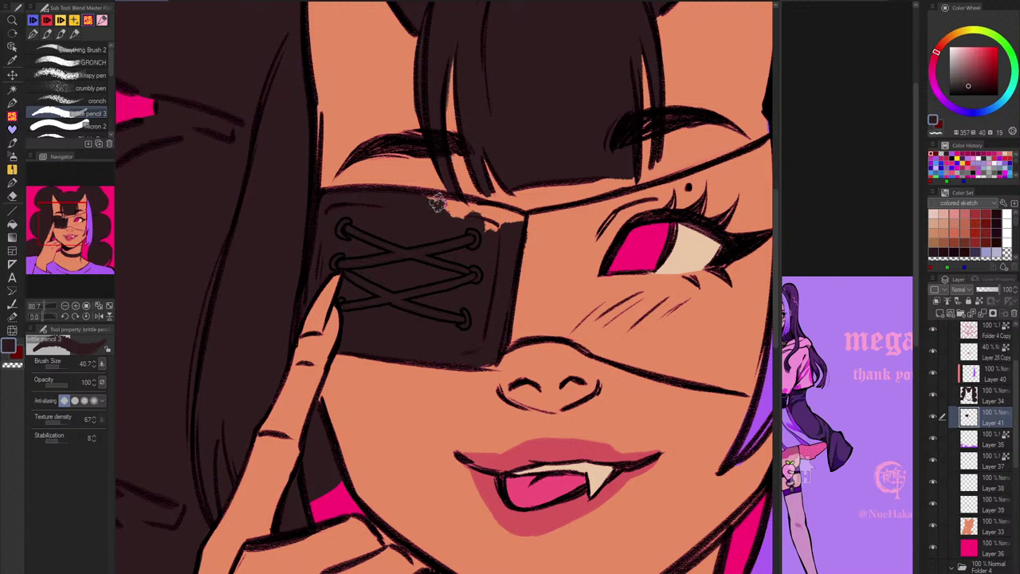
Step: Fill the remaining skin-coloured gap at the eyepatch's upper corner nearest the nose with dark brown
{"action": "mouse_move", "coordinate": [432, 199]}
{"action": "left_mouse_down"}
{"action": "mouse_move", "coordinate": [432, 208]}
{"action": "mouse_move", "coordinate": [520, 220]}
{"action": "mouse_move", "coordinate": [455, 214]}
{"action": "left_mouse_up"}
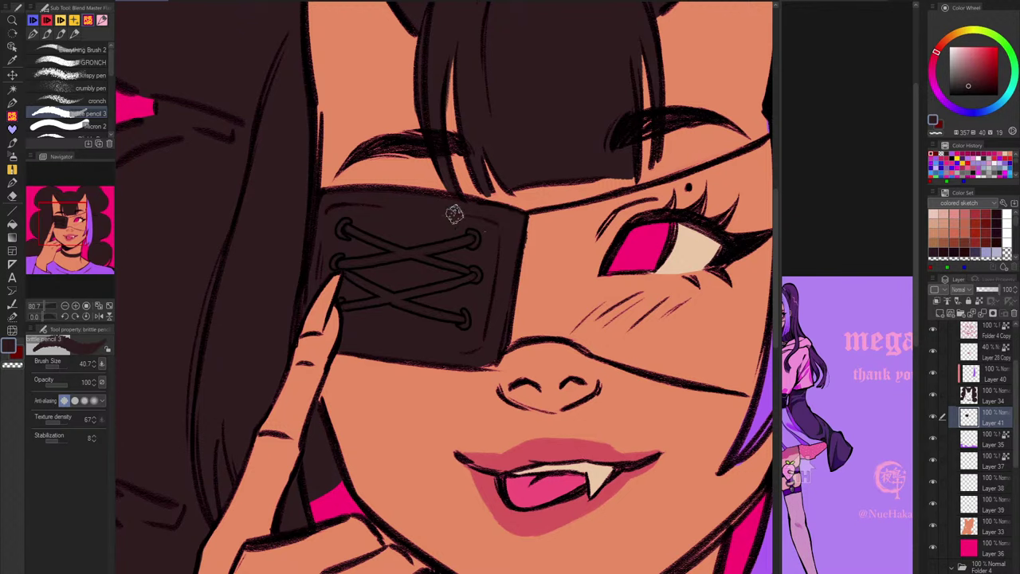
{"action": "key", "text": "c"}
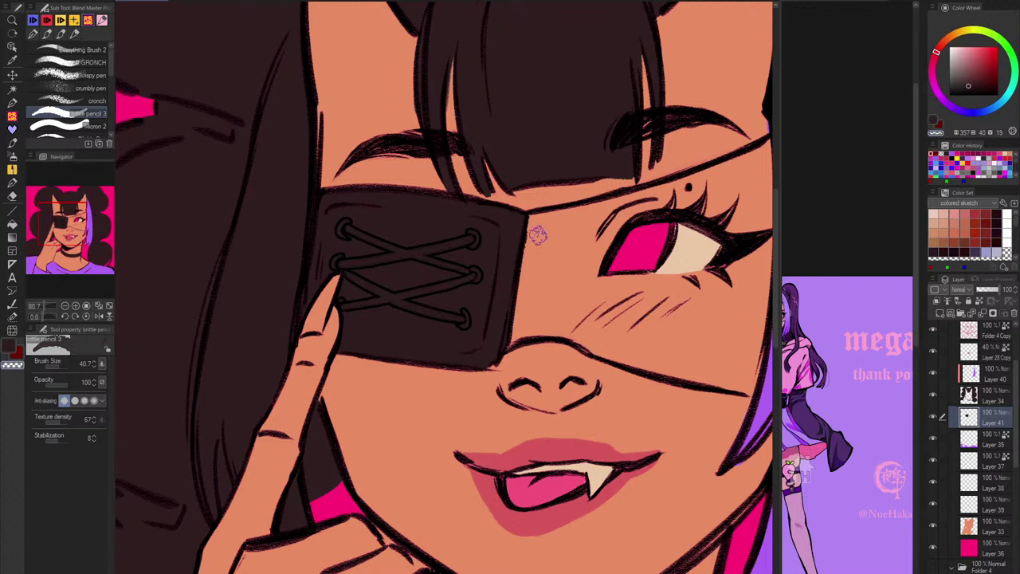
{"action": "scroll", "coordinate": [581, 425], "scroll_direction": "down", "scroll_amount": 5}
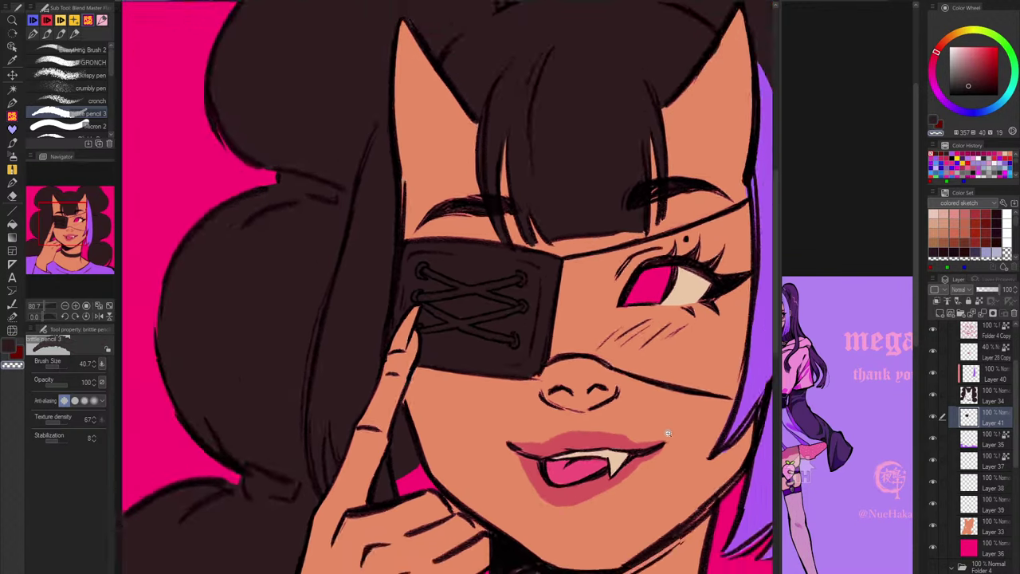
{"action": "left_click_drag", "start_coordinate": [650, 491], "coordinate": [532, 406]}
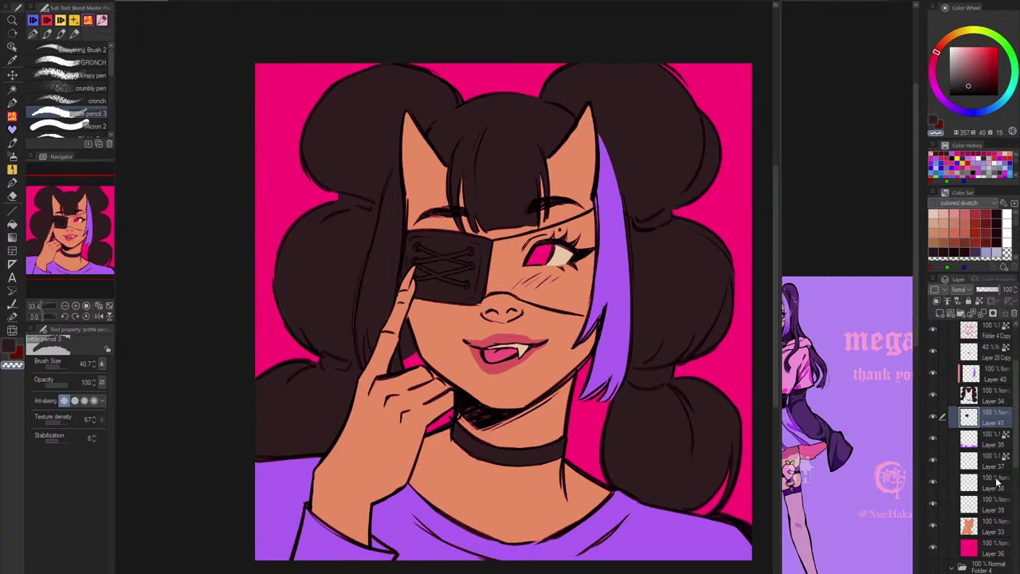
Step: Toggle the skin fill on Layer 33 off and on to check it, and look at the other horned portrait document
{"action": "left_click", "coordinate": [980, 526]}
{"action": "left_click", "coordinate": [933, 526]}
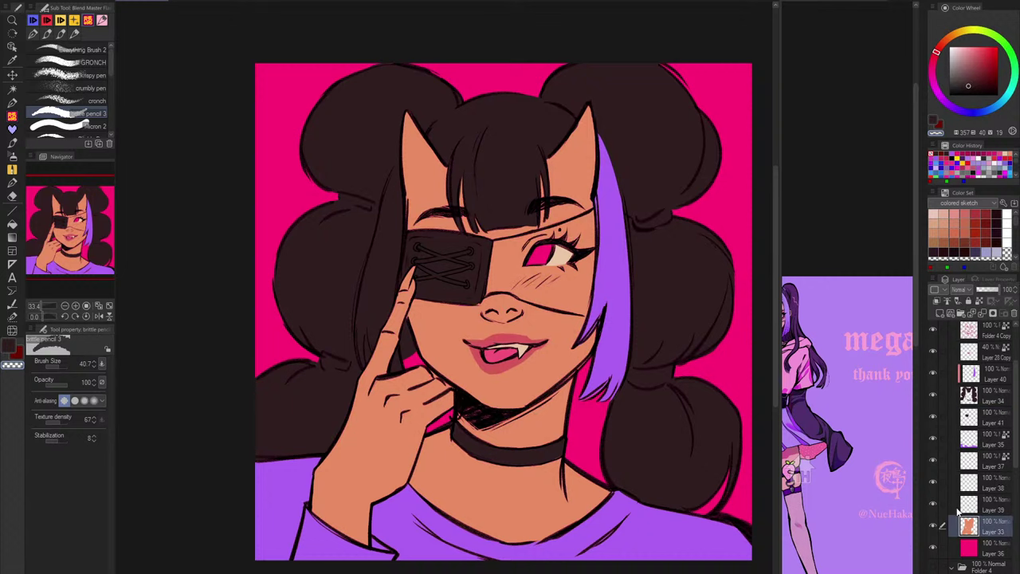
{"action": "left_click", "coordinate": [933, 526]}
{"action": "left_click", "coordinate": [215, 2]}
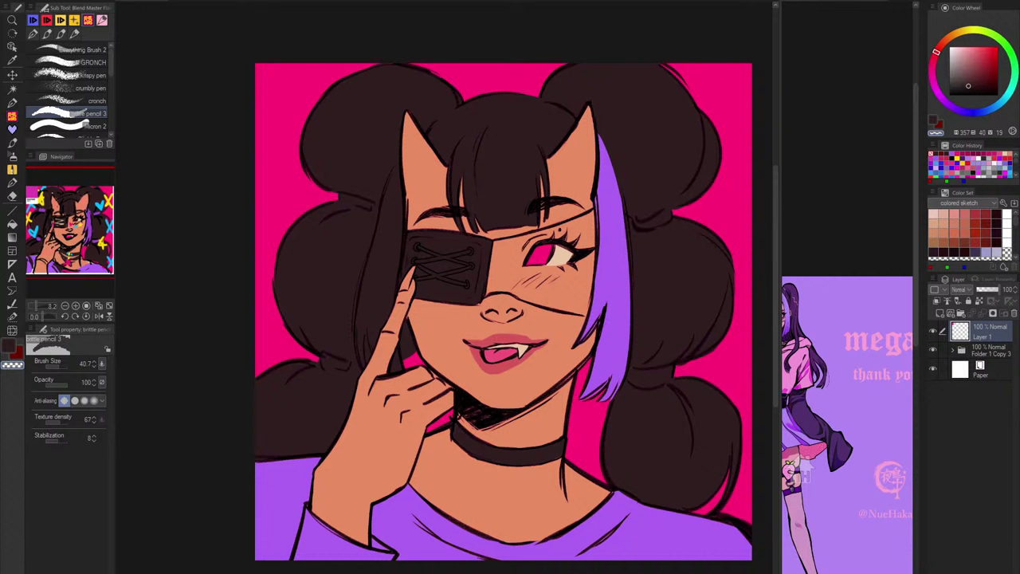
Step: Lock transparent pixels on Layer 40 and refill the violet hair streak with a darker purple (279, 64, 81)
{"action": "left_click", "coordinate": [951, 154]}
{"action": "left_click", "coordinate": [608, 226]}
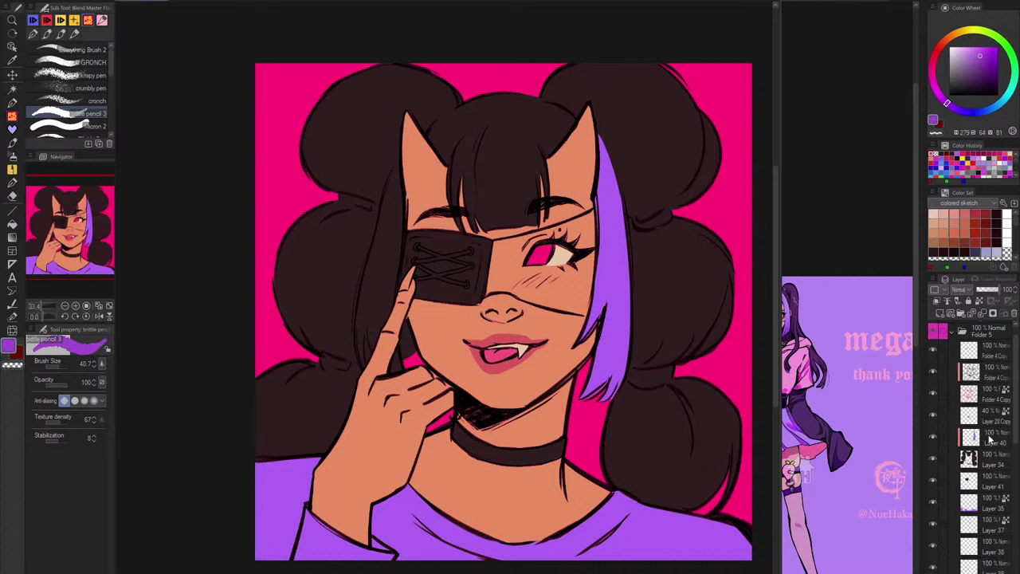
{"action": "left_click", "coordinate": [989, 439]}
{"action": "left_click", "coordinate": [980, 301]}
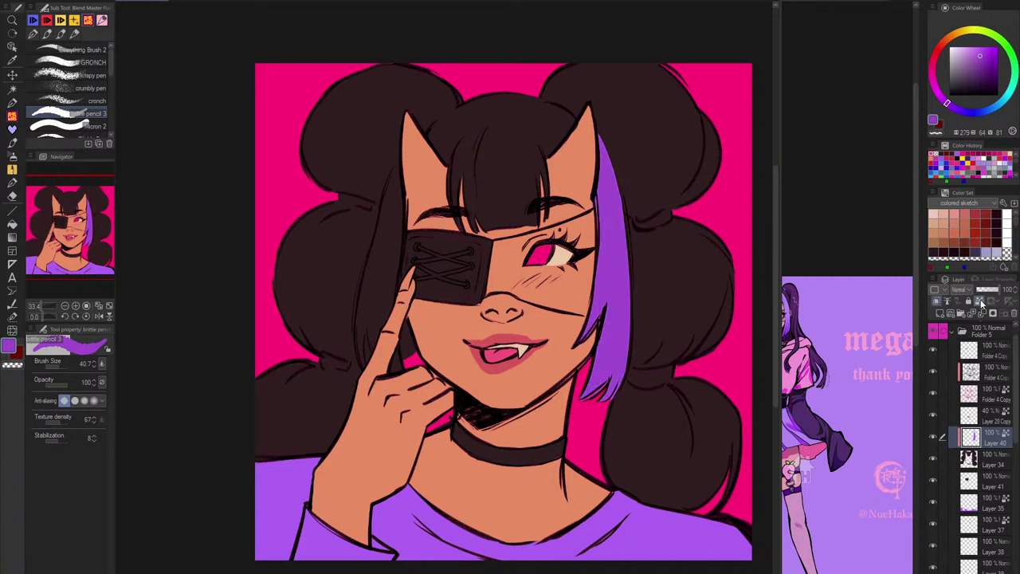
{"action": "key", "text": "alt+Delete"}
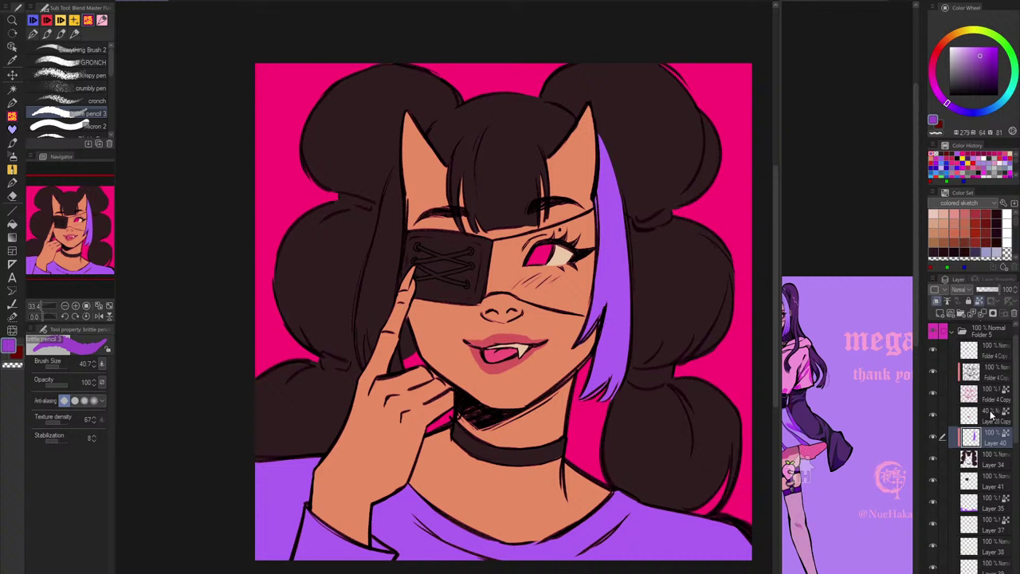
{"action": "left_click", "coordinate": [987, 428]}
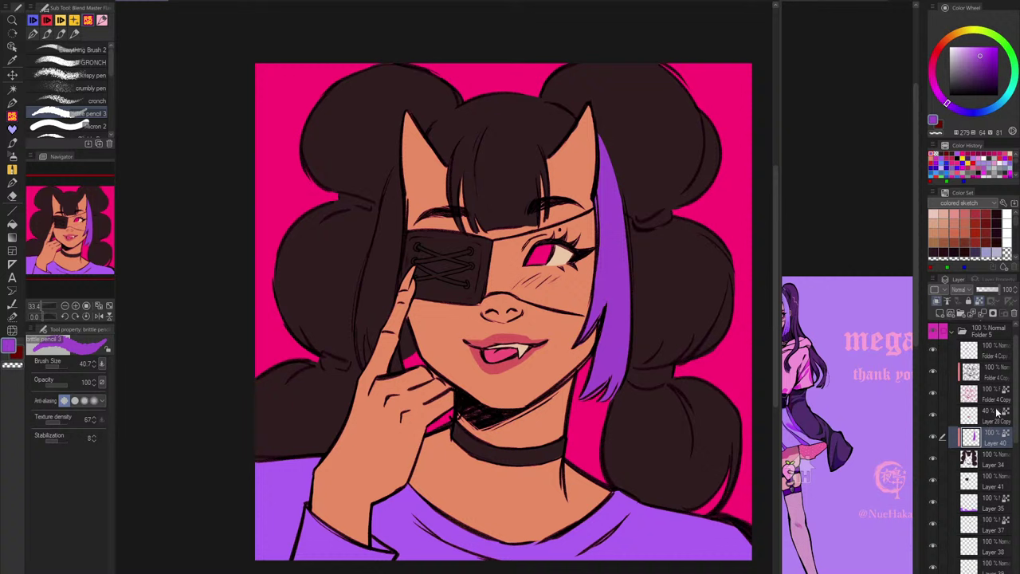
Step: Try filling the shirt on Layer 35 with the same darker purple
{"action": "left_click", "coordinate": [995, 504]}
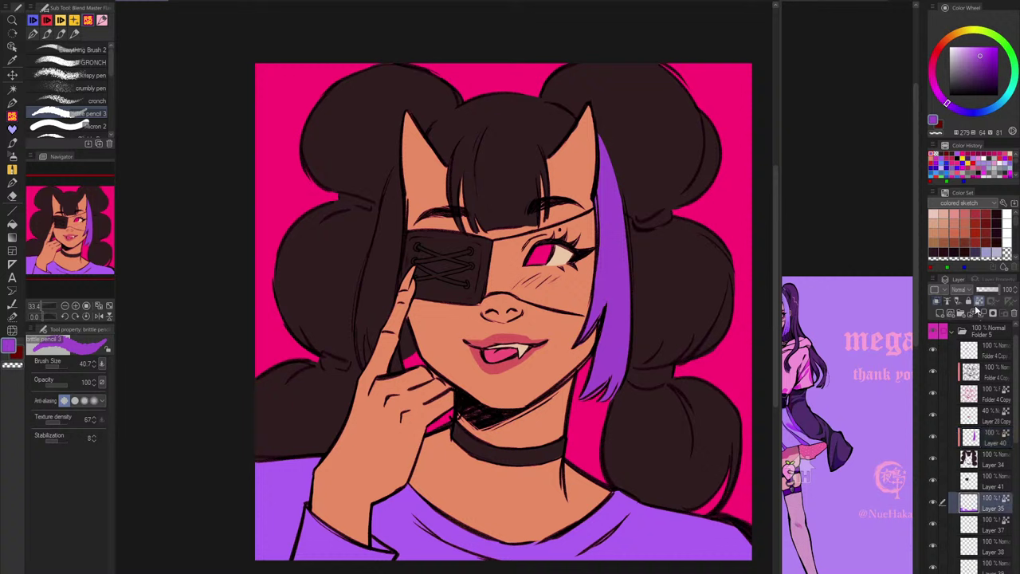
{"action": "left_click", "coordinate": [979, 303]}
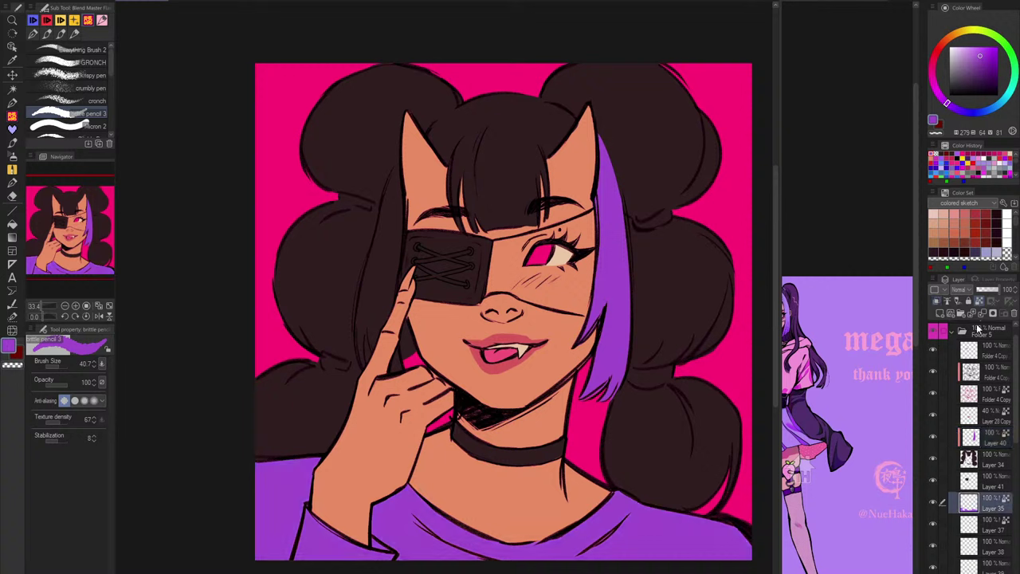
{"action": "key", "text": "ctrl+z"}
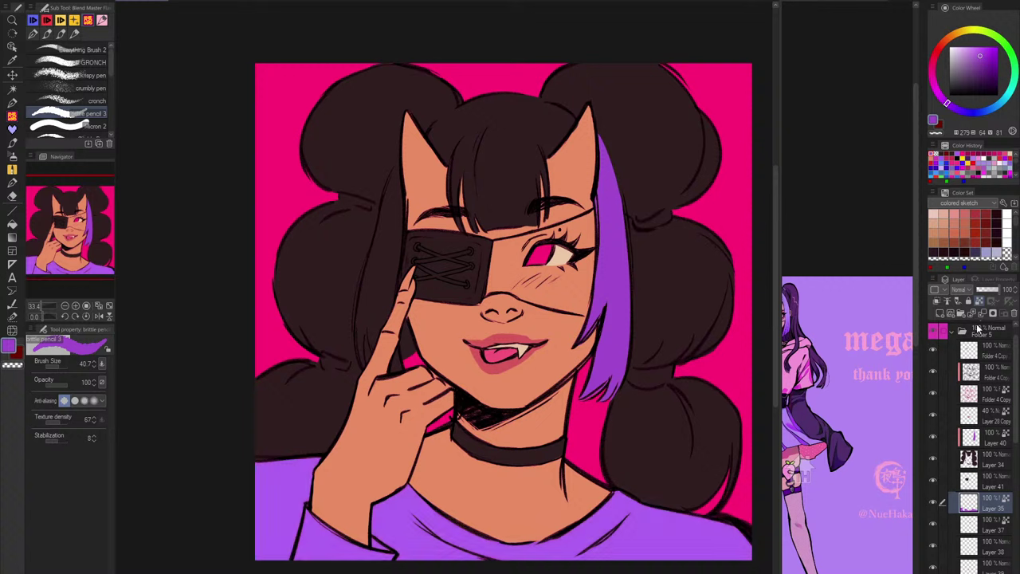
Step: Clip a new layer to Layer 34 and paint purple hair ties between the four pairs of hair puffs using brittle pencil 3 at size 85.9
{"action": "left_click", "coordinate": [998, 461]}
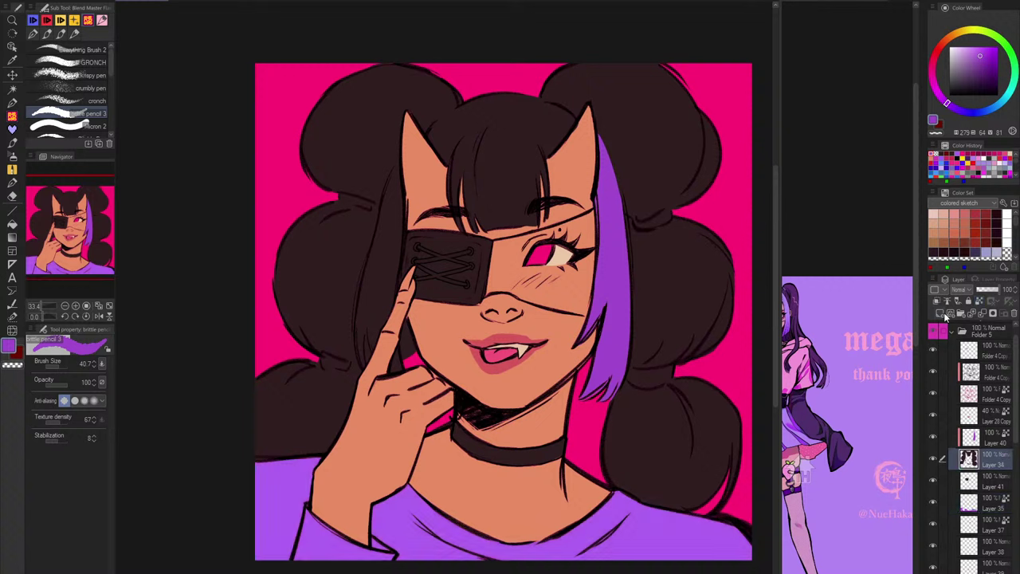
{"action": "left_click", "coordinate": [951, 314]}
{"action": "key", "text": "bracketright"}
{"action": "key", "text": "bracketright"}
{"action": "key", "text": "bracketright"}
{"action": "key", "text": "bracketright"}
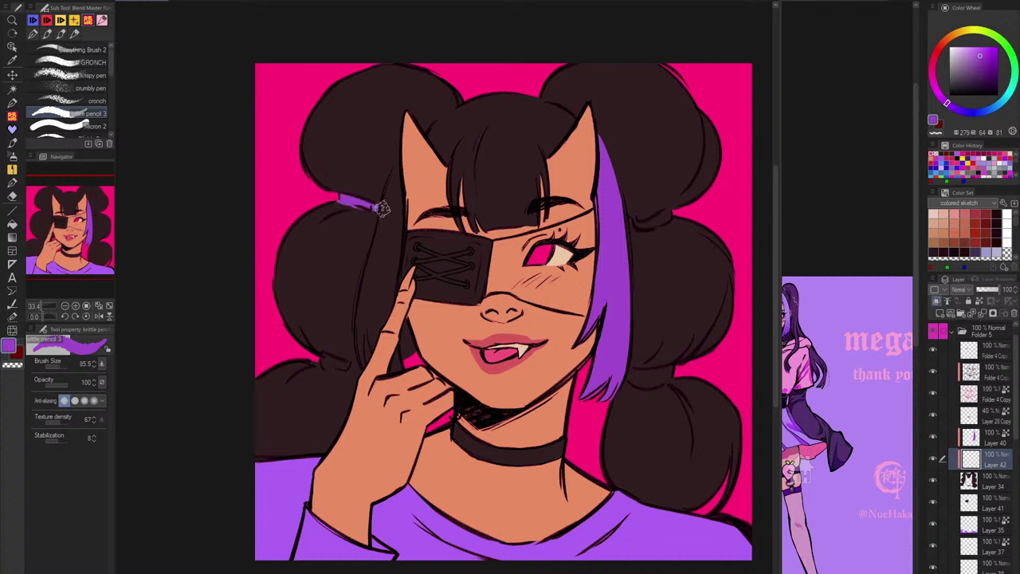
{"action": "left_click_drag", "start_coordinate": [339, 197], "coordinate": [372, 205]}
{"action": "left_click_drag", "start_coordinate": [319, 359], "coordinate": [351, 365]}
{"action": "left_click_drag", "start_coordinate": [638, 224], "coordinate": [676, 213]}
{"action": "left_click_drag", "start_coordinate": [634, 380], "coordinate": [673, 372]}
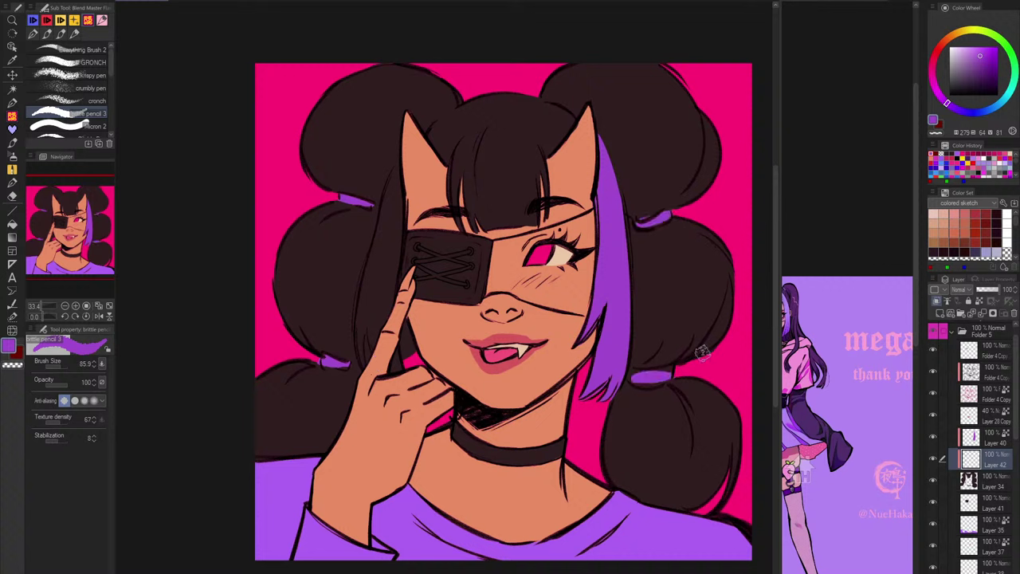
Step: Toggle the visibility of the two topmost layers in Folder 5 to examine what each contains
{"action": "left_click", "coordinate": [988, 351]}
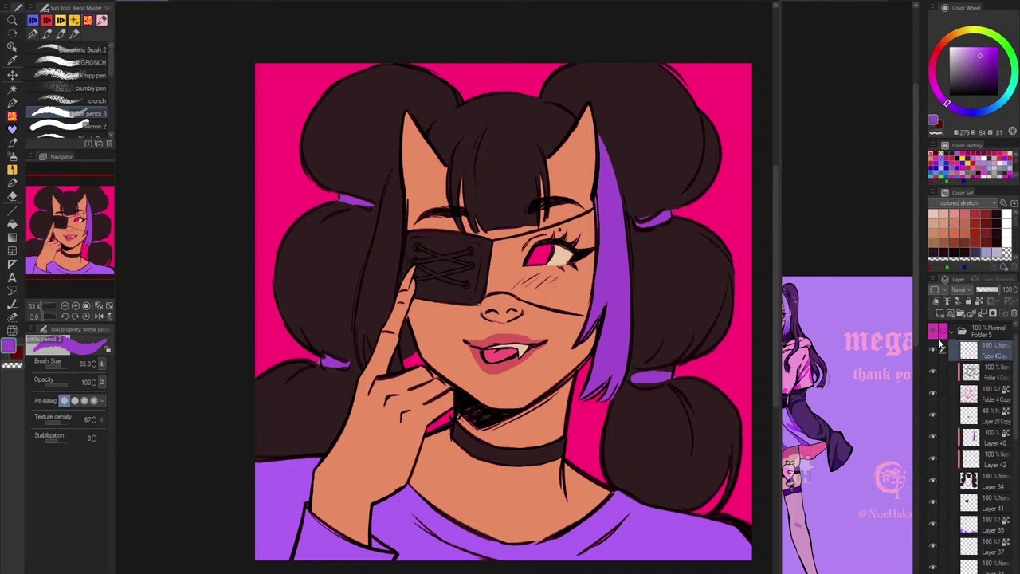
{"action": "left_click", "coordinate": [934, 352]}
{"action": "left_click", "coordinate": [934, 351]}
{"action": "left_click", "coordinate": [932, 374]}
{"action": "left_click", "coordinate": [933, 375]}
Step: Lock transparent pixels on the skin fill layer, Layer 33
{"action": "scroll", "coordinate": [990, 492], "scroll_direction": "down", "scroll_amount": 3}
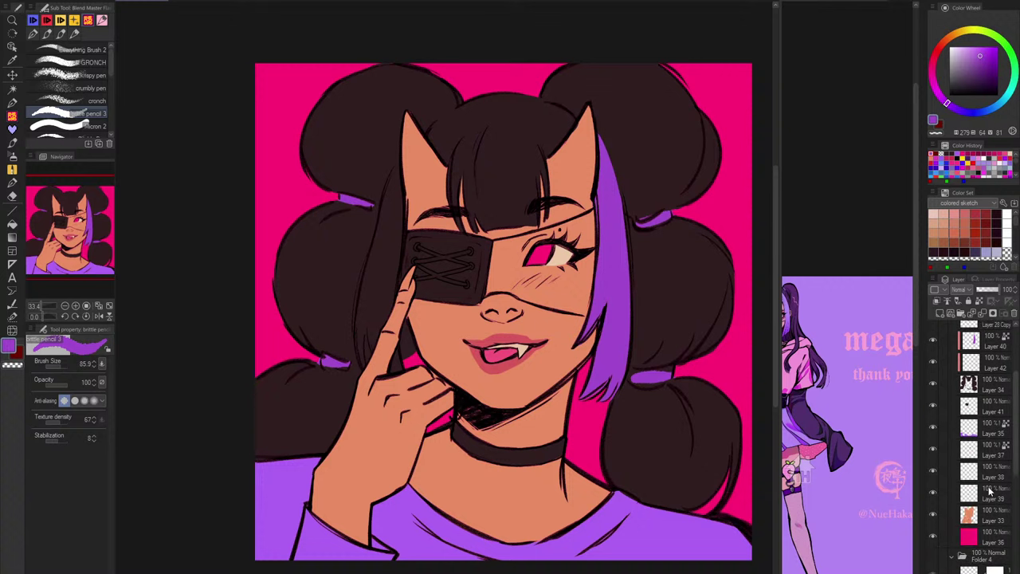
{"action": "left_click", "coordinate": [980, 514]}
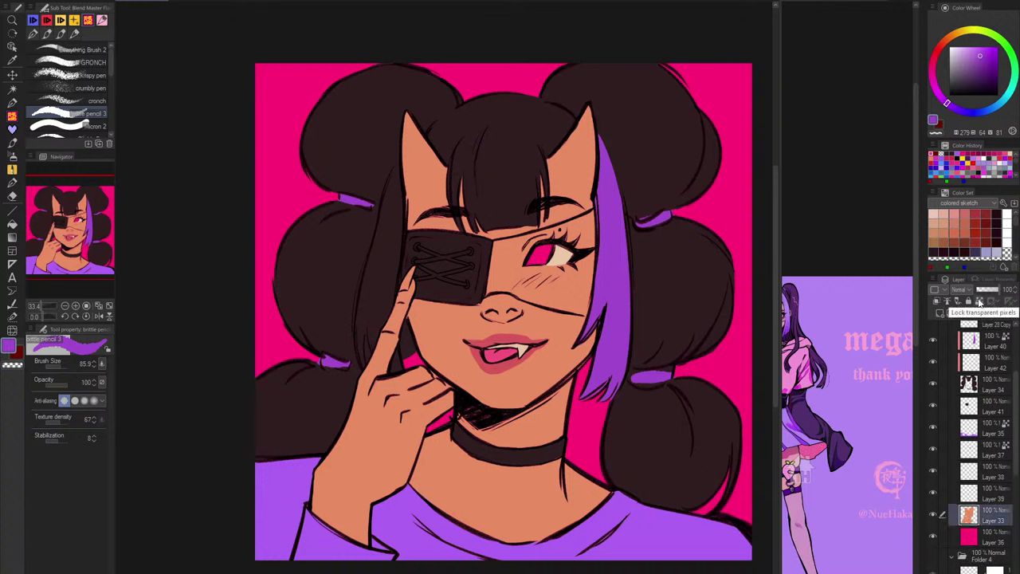
{"action": "left_click", "coordinate": [981, 303]}
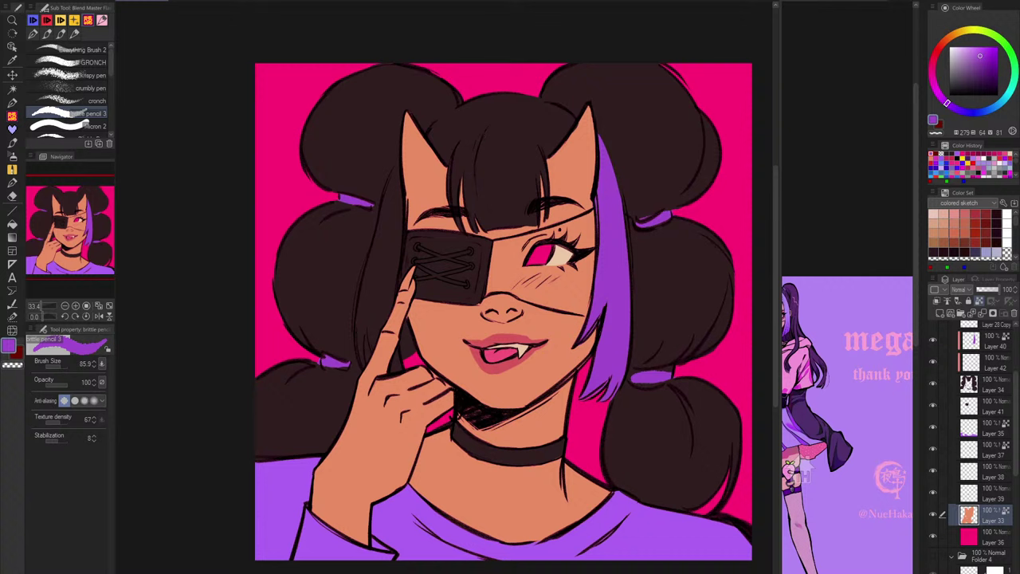
Step: Look through the other open portrait documents and return to the eyepatch portrait
{"action": "left_click", "coordinate": [195, 1]}
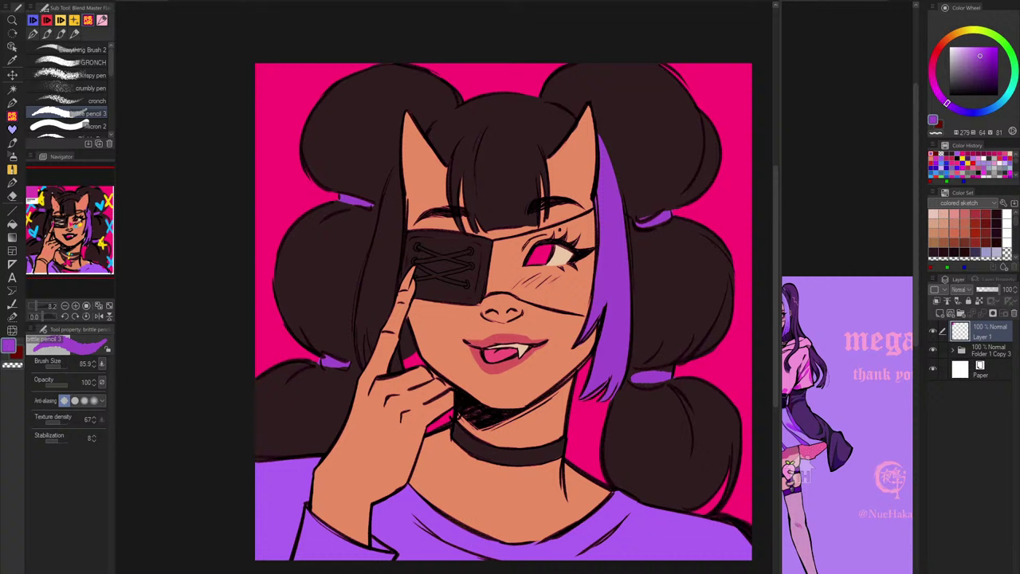
{"action": "key", "text": "ctrl+Tab"}
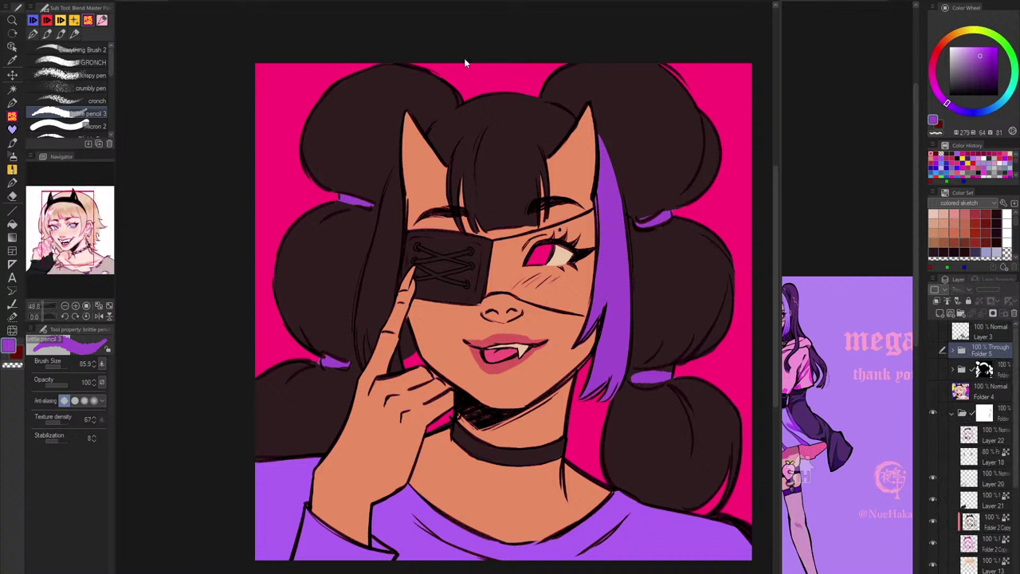
{"action": "key", "text": "ctrl+Tab"}
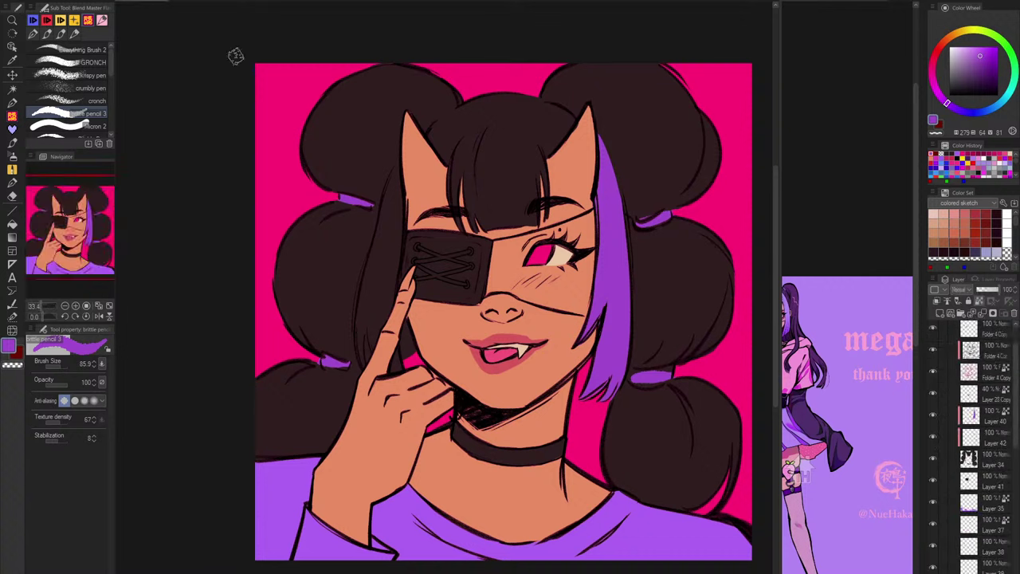
Step: Choose a salmon red (10, 63, 95) and switch to the pencil R brush for work on the face
{"action": "left_click", "coordinate": [941, 45]}
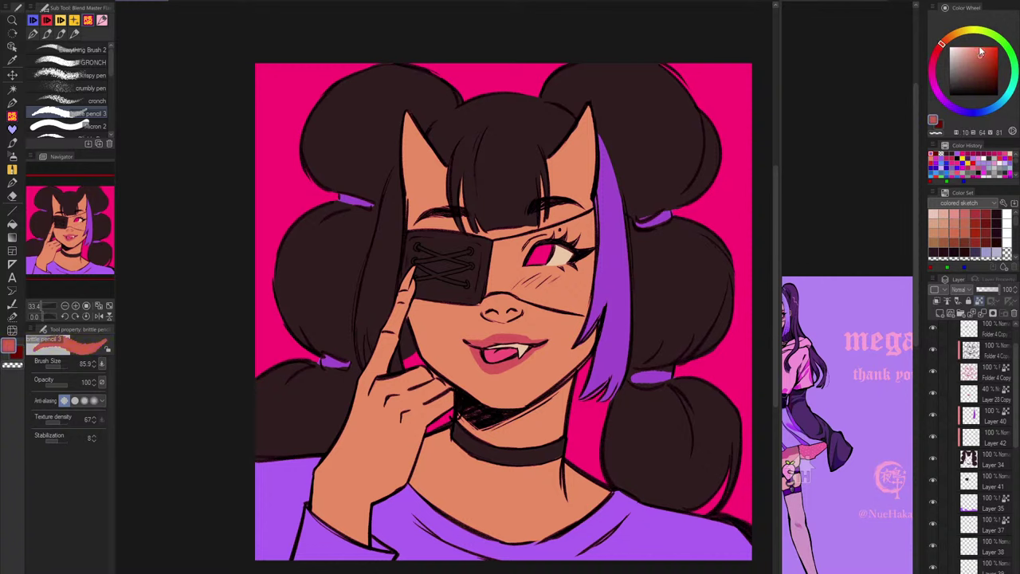
{"action": "left_click", "coordinate": [980, 48]}
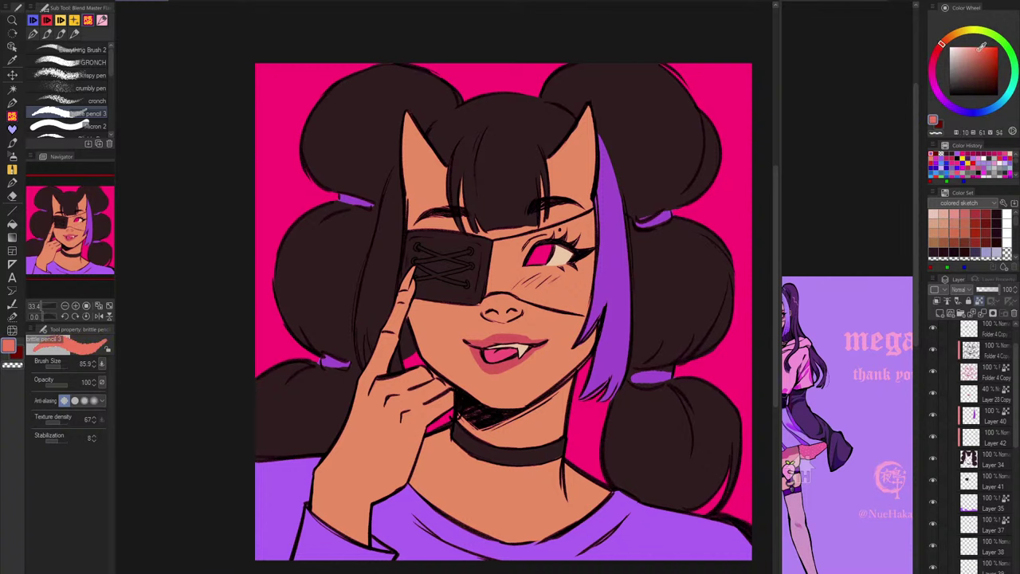
{"action": "left_click", "coordinate": [89, 21]}
{"action": "left_click", "coordinate": [97, 63]}
{"action": "scroll", "coordinate": [544, 266], "scroll_direction": "up", "scroll_amount": 5}
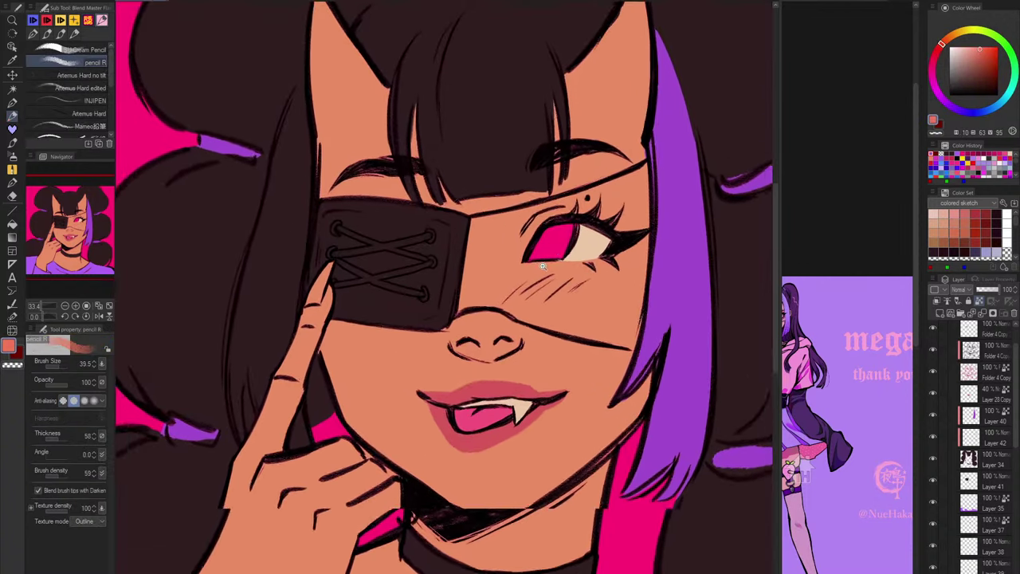
Step: Try a redder blush (2, 65, 94) on the cheek below the visible eye with pencil R at size 39.5
{"action": "left_click", "coordinate": [939, 50]}
{"action": "left_click", "coordinate": [981, 49]}
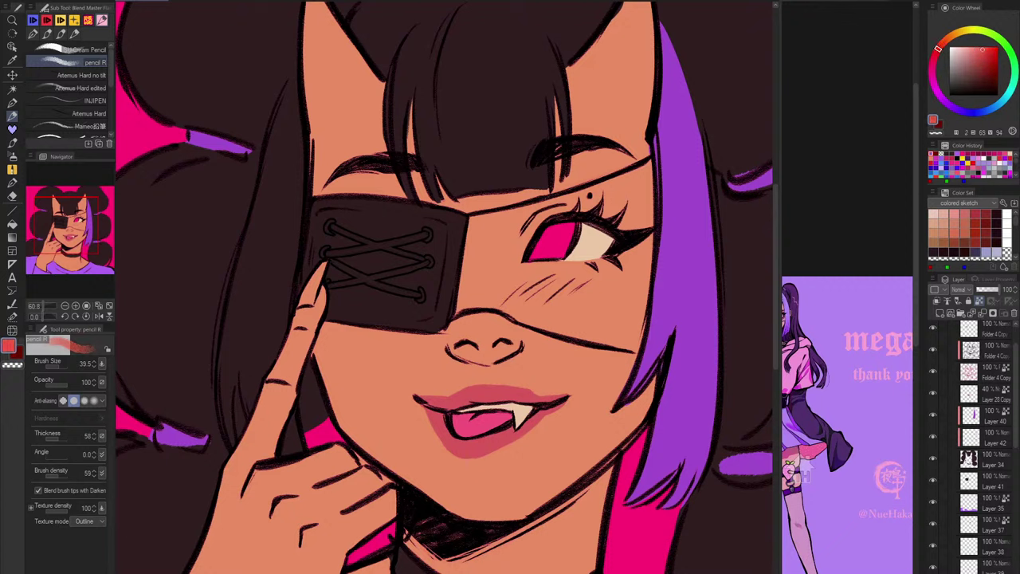
{"action": "left_click_drag", "start_coordinate": [496, 288], "coordinate": [642, 279]}
{"action": "key", "text": "ctrl+z"}
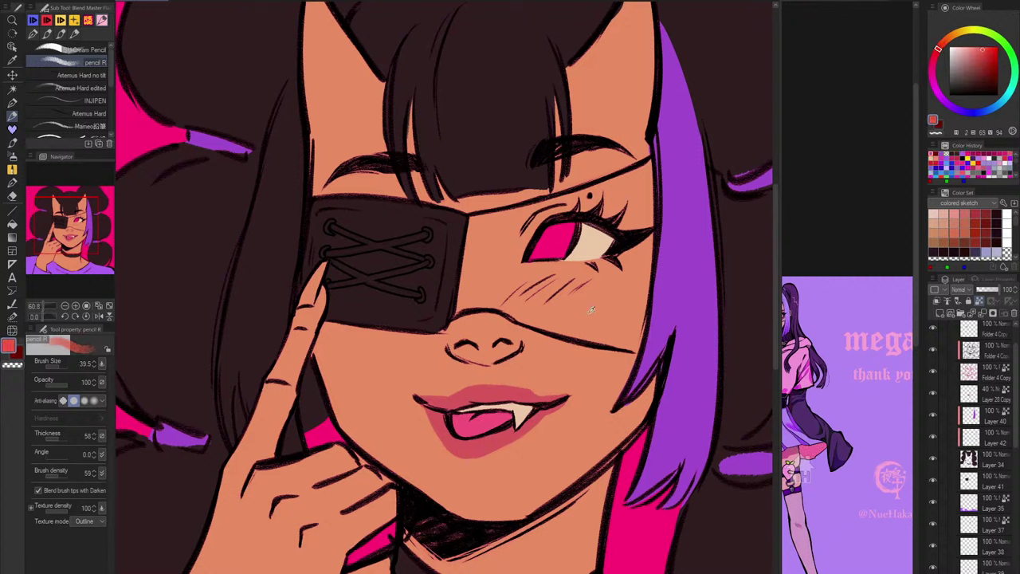
Step: Set the blush colour to a muted salmon red (10, 63, 89) and enlarge pencil R to 101
{"action": "left_click", "coordinate": [945, 39]}
{"action": "left_click", "coordinate": [983, 49]}
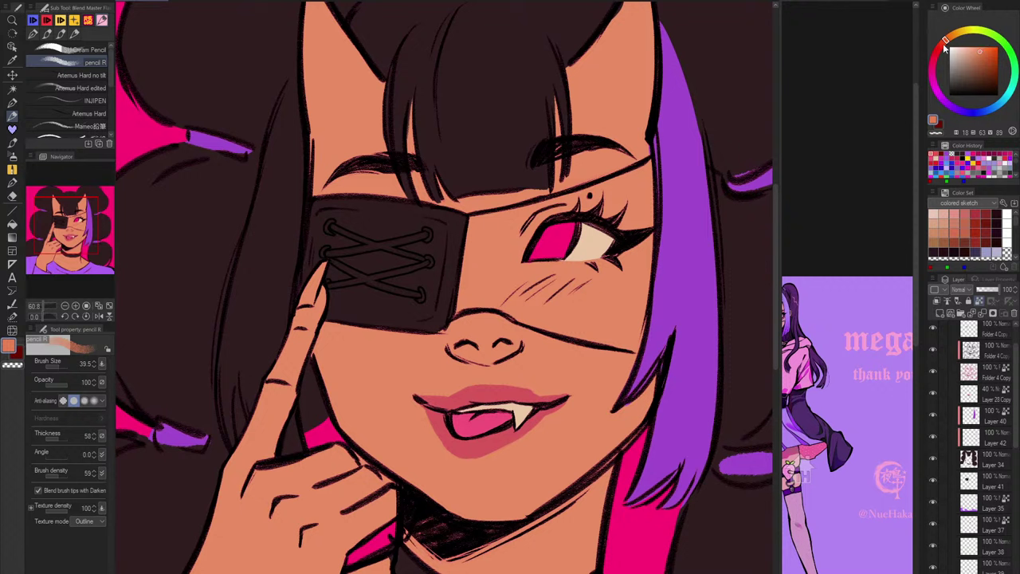
{"action": "left_click", "coordinate": [942, 45]}
{"action": "key", "text": "bracketright"}
{"action": "key", "text": "bracketright"}
{"action": "key", "text": "bracketright"}
{"action": "key", "text": "bracketright"}
{"action": "key", "text": "bracketright"}
{"action": "key", "text": "bracketright"}
Step: Try a broad blush from the eyepatch across the cheek and compare it with the other portrait document
{"action": "mouse_move", "coordinate": [462, 297]}
{"action": "left_mouse_down"}
{"action": "mouse_move", "coordinate": [576, 279]}
{"action": "mouse_move", "coordinate": [606, 323]}
{"action": "left_mouse_up"}
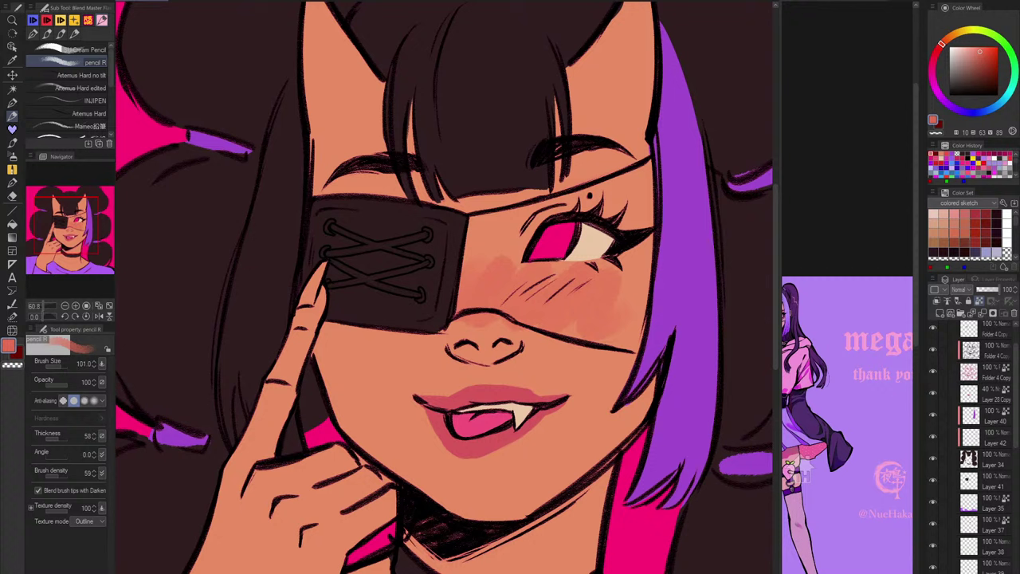
{"action": "left_click", "coordinate": [805, 476]}
{"action": "key", "text": "ctrl+Tab"}
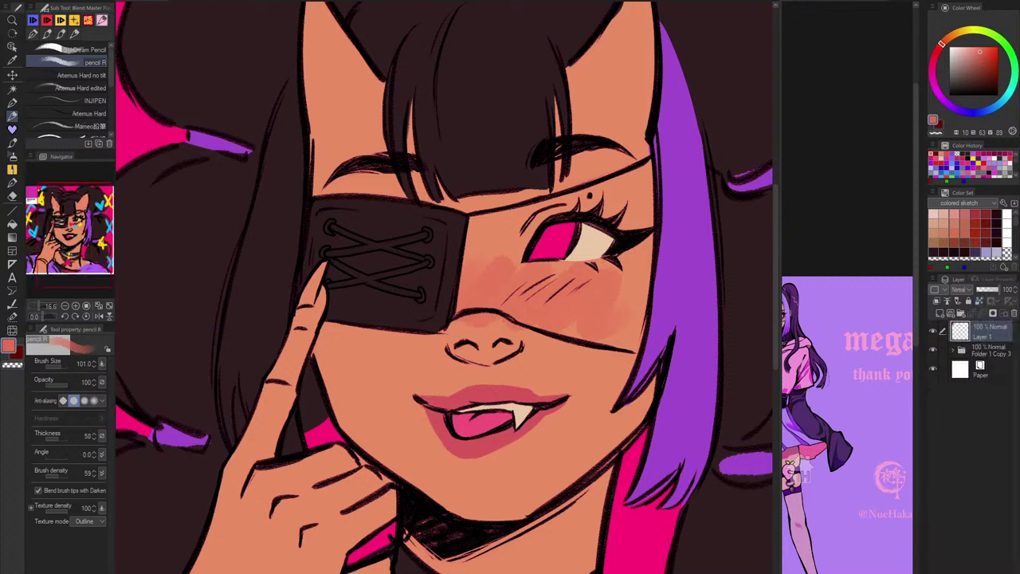
{"action": "key", "text": "ctrl+Tab"}
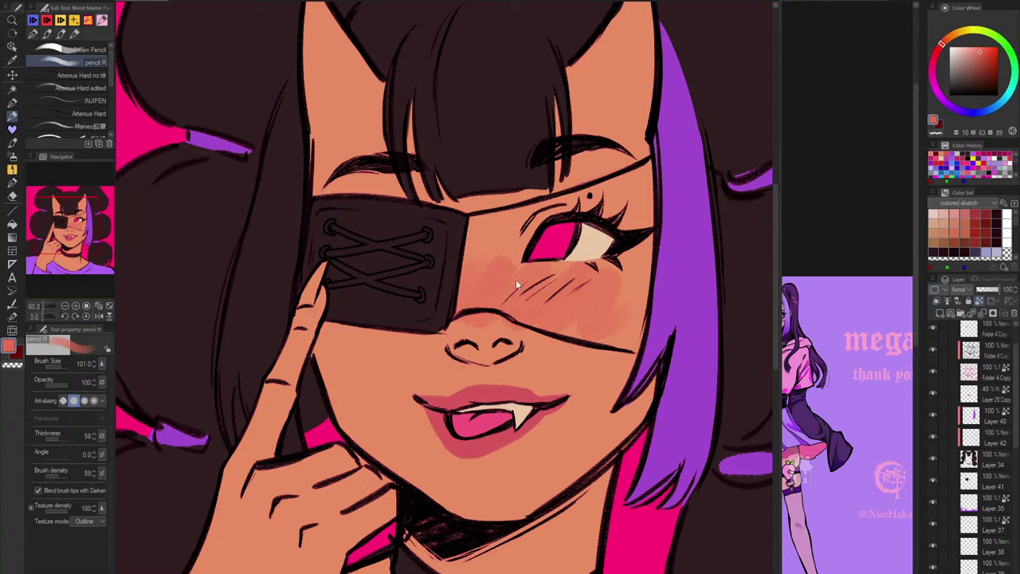
{"action": "key", "text": "ctrl+z"}
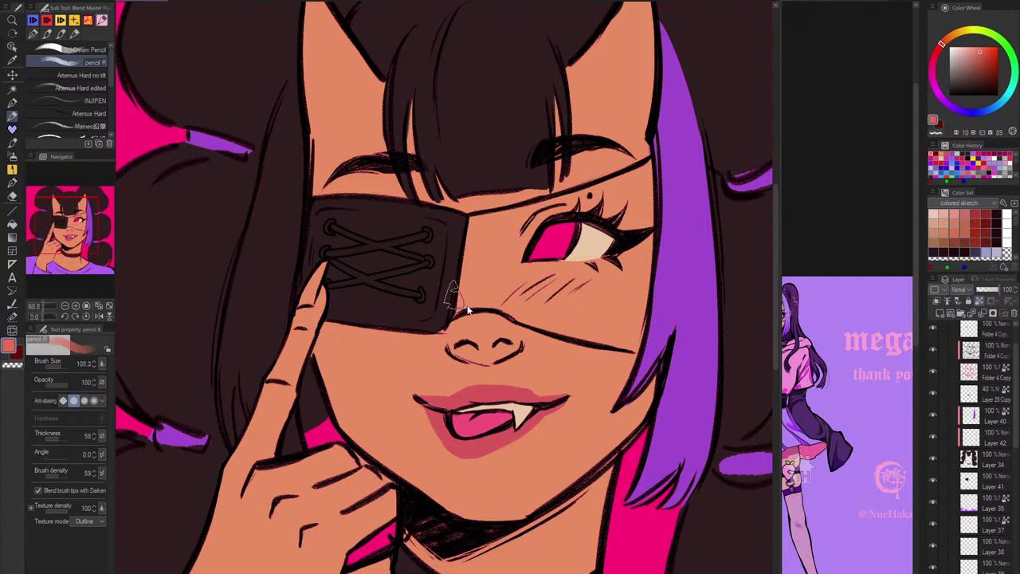
Step: Paint a soft salmon blush from the eyepatch's edge across the cheek, enlarging pencil R up to 133.5
{"action": "left_click_drag", "start_coordinate": [455, 296], "coordinate": [472, 311]}
{"action": "mouse_move", "coordinate": [475, 300]}
{"action": "left_mouse_down"}
{"action": "mouse_move", "coordinate": [453, 316]}
{"action": "mouse_move", "coordinate": [551, 280]}
{"action": "mouse_move", "coordinate": [547, 291]}
{"action": "mouse_move", "coordinate": [611, 308]}
{"action": "mouse_move", "coordinate": [638, 276]}
{"action": "left_mouse_up"}
{"action": "mouse_move", "coordinate": [465, 265]}
{"action": "left_mouse_down"}
{"action": "mouse_move", "coordinate": [583, 293]}
{"action": "mouse_move", "coordinate": [650, 287]}
{"action": "mouse_move", "coordinate": [631, 337]}
{"action": "mouse_move", "coordinate": [615, 298]}
{"action": "mouse_move", "coordinate": [580, 284]}
{"action": "mouse_move", "coordinate": [604, 303]}
{"action": "left_mouse_up"}
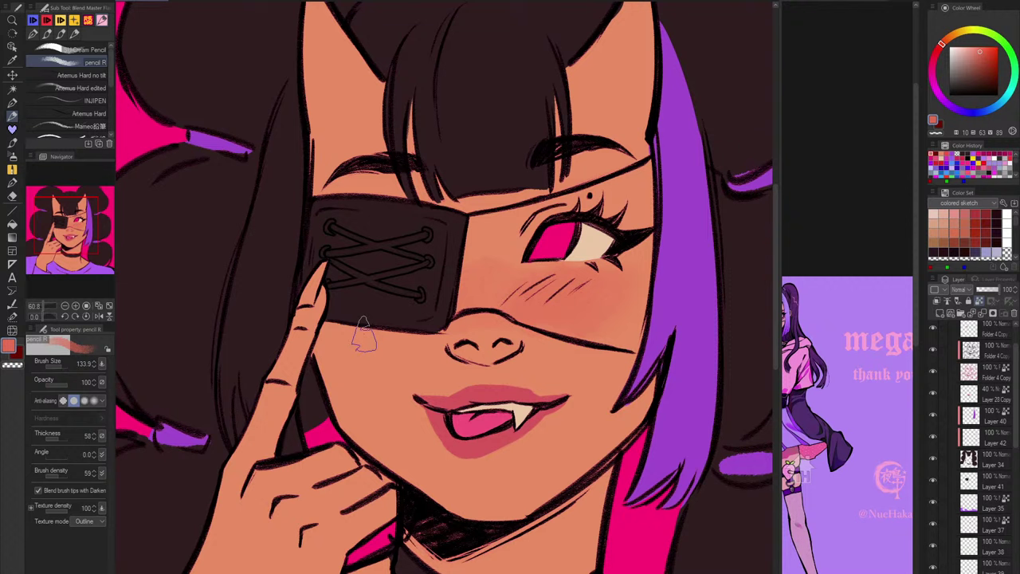
Step: Close the reference images Illustration2 and Illustration3 without saving them
{"action": "left_click", "coordinate": [846, 7]}
{"action": "left_click", "coordinate": [846, 7]}
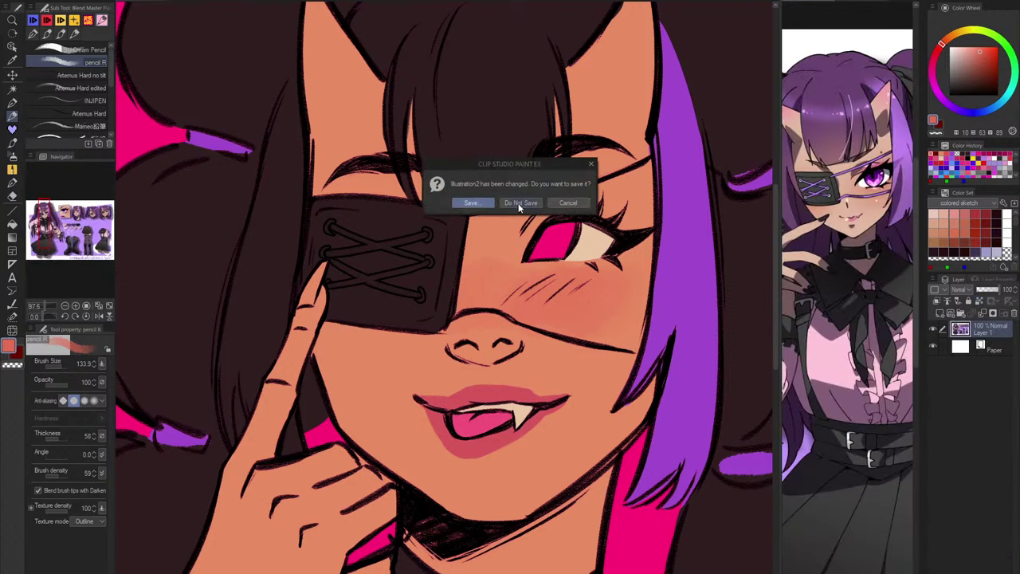
{"action": "left_click", "coordinate": [520, 203]}
{"action": "left_click", "coordinate": [833, 3]}
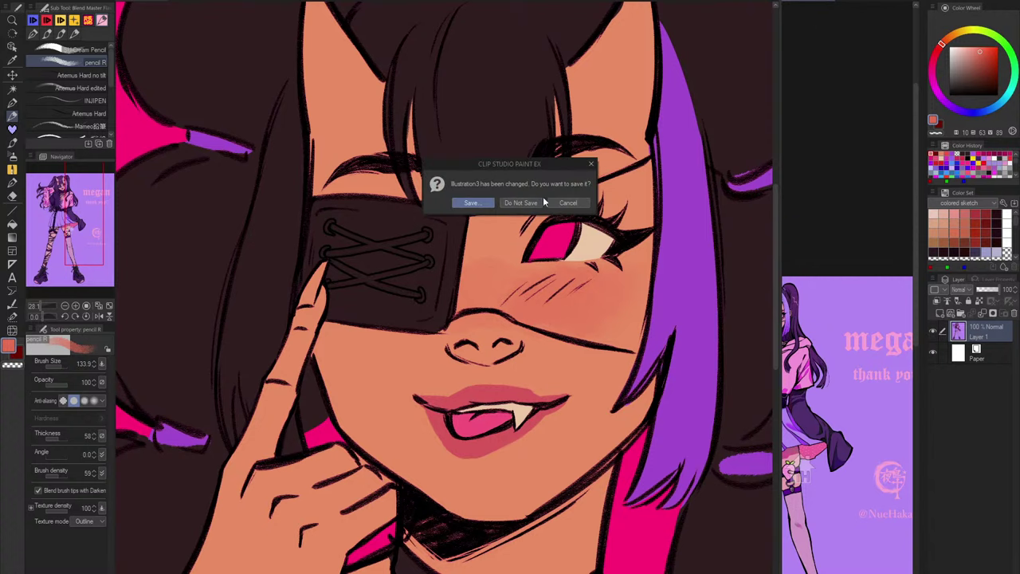
{"action": "left_click", "coordinate": [526, 207]}
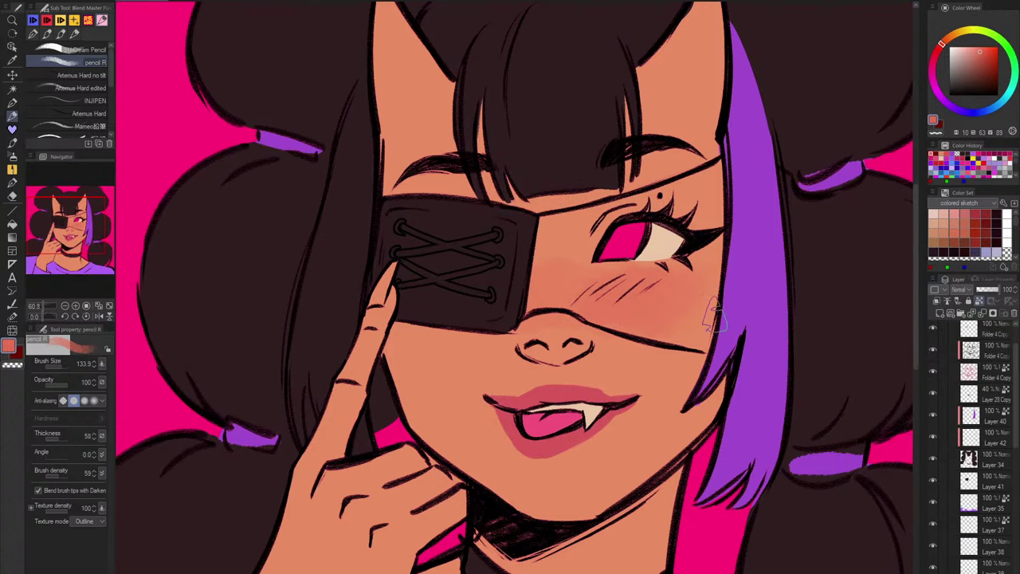
{"action": "left_click_drag", "start_coordinate": [727, 492], "coordinate": [662, 481]}
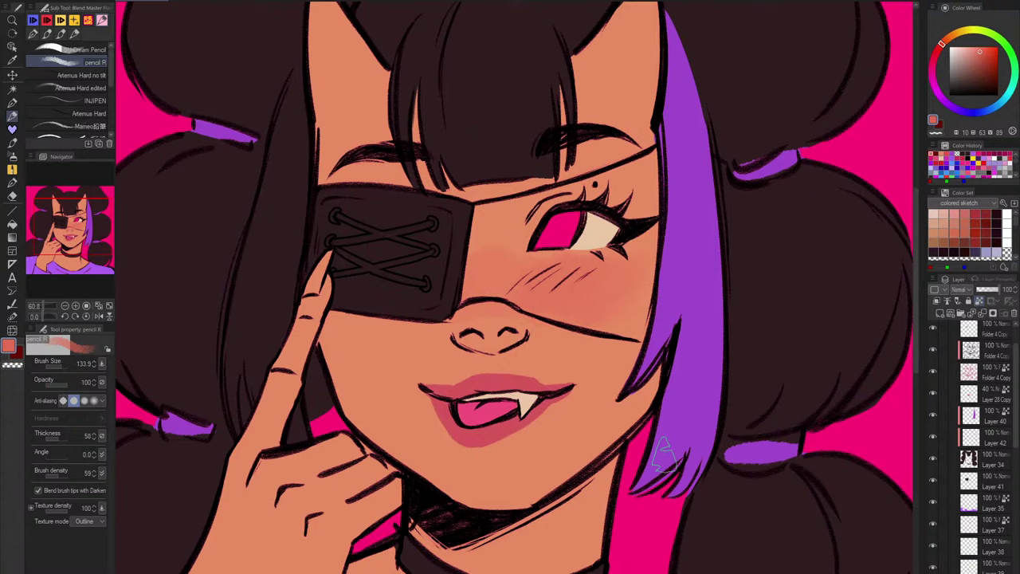
{"action": "mouse_move", "coordinate": [682, 375]}
{"action": "left_mouse_down"}
{"action": "mouse_move", "coordinate": [677, 409]}
{"action": "mouse_move", "coordinate": [681, 402]}
{"action": "left_mouse_up"}
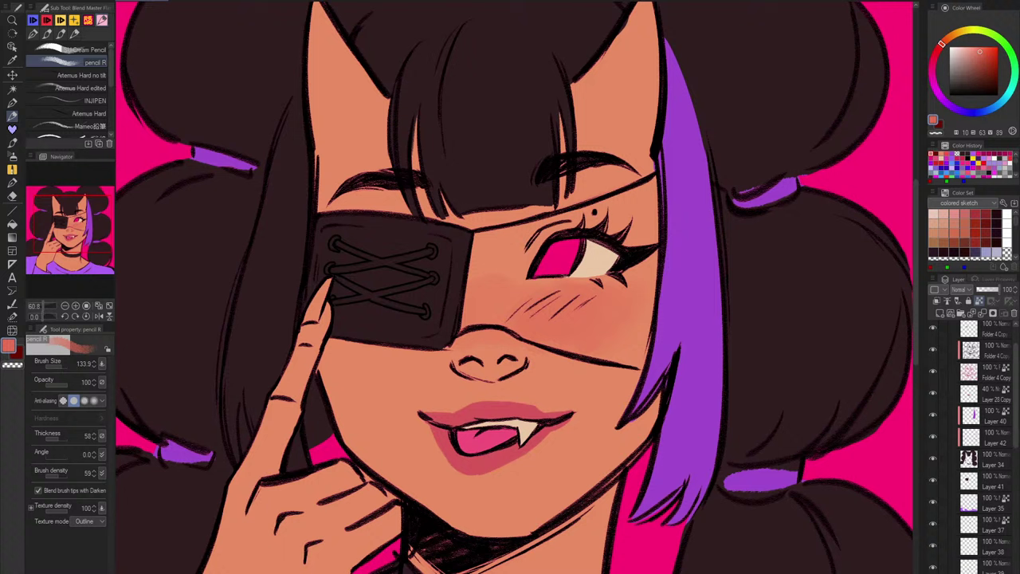
Step: Switch to the blonde portrait document and toggle one of its layers repeatedly to examine how its face is coloured
{"action": "key", "text": "ctrl+Tab"}
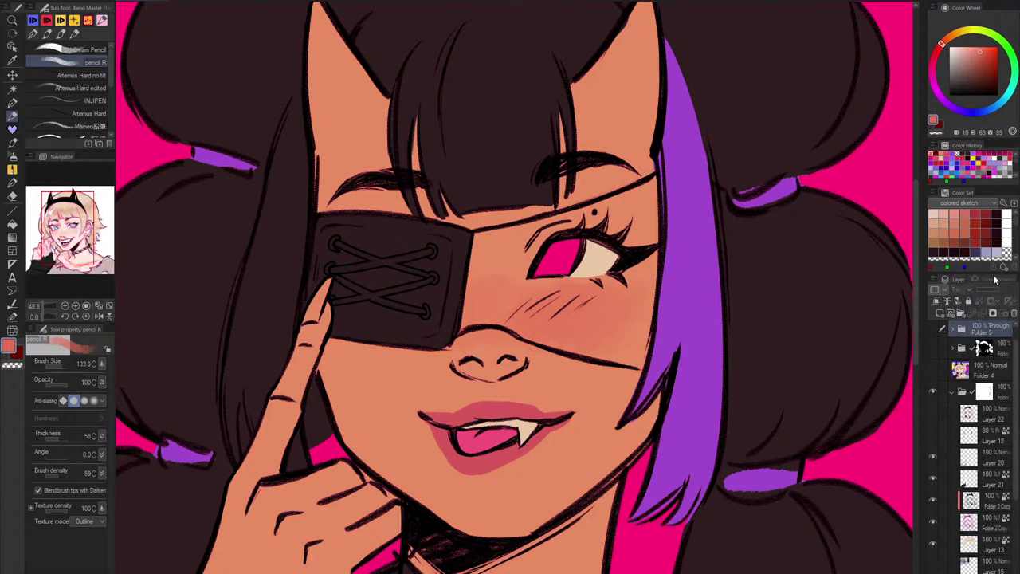
{"action": "left_click", "coordinate": [935, 412]}
{"action": "left_click", "coordinate": [935, 413]}
{"action": "left_click", "coordinate": [934, 413]}
{"action": "left_click", "coordinate": [935, 413]}
{"action": "left_click", "coordinate": [935, 413]}
{"action": "left_click", "coordinate": [935, 413]}
{"action": "left_click", "coordinate": [934, 413]}
{"action": "left_click", "coordinate": [934, 413]}
{"action": "left_click", "coordinate": [601, 232]}
{"action": "left_click", "coordinate": [594, 213]}
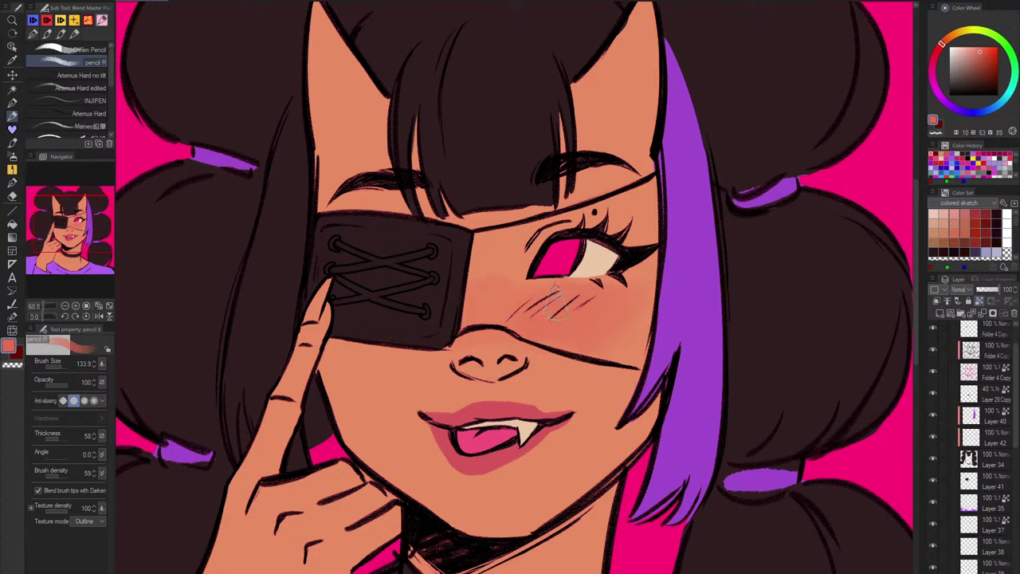
Step: Paint soft salmon shading around the eye, fringe and horn edges, using pencil R at 73.3 and switching to Everything Brush 2
{"action": "key", "text": "["}
{"action": "key", "text": "["}
{"action": "key", "text": "["}
{"action": "left_click_drag", "start_coordinate": [544, 282], "coordinate": [599, 283]}
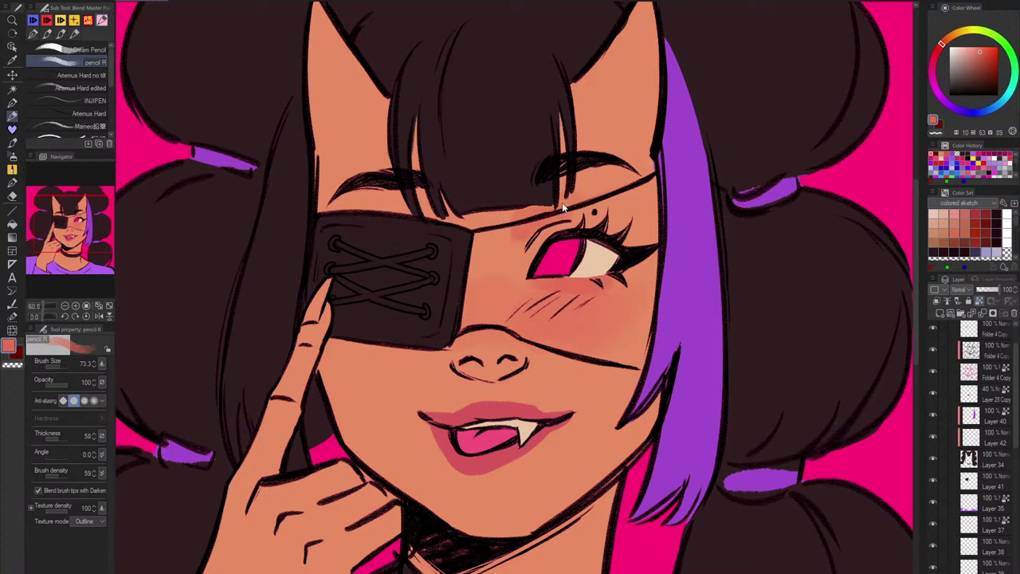
{"action": "left_click", "coordinate": [90, 21]}
{"action": "left_click", "coordinate": [92, 51]}
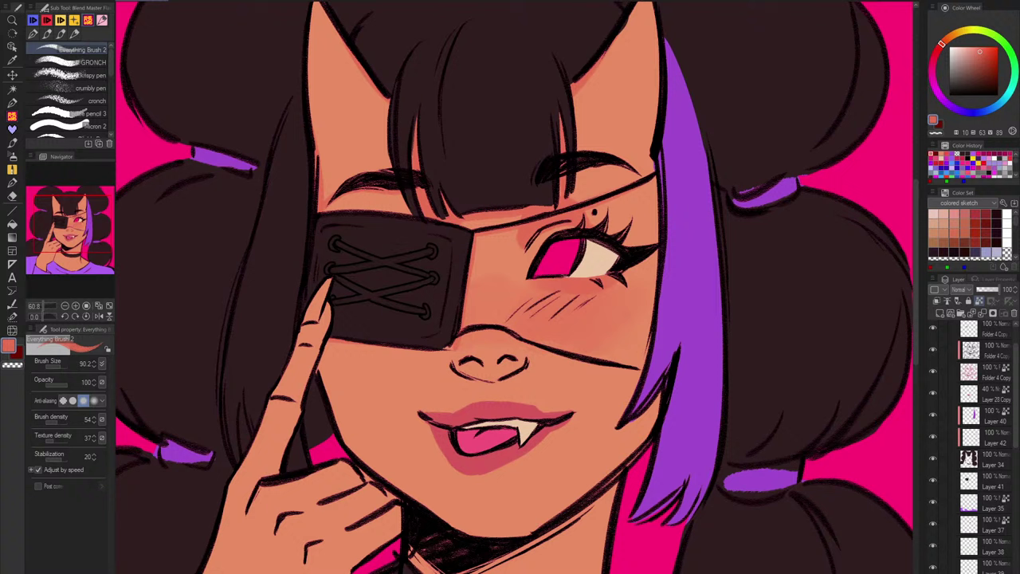
Step: Paint violet eyeshadow along the outer upper eyelid with the GRONCH brush at 41.3, using the hair streak's colour
{"action": "left_click", "coordinate": [88, 62]}
{"action": "left_click", "coordinate": [692, 239], "text": "alt"}
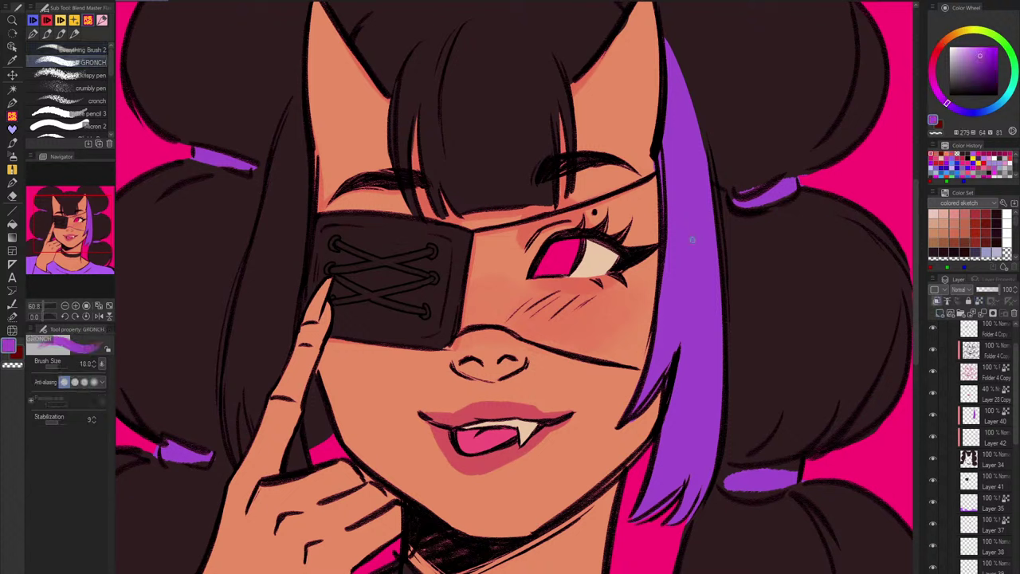
{"action": "mouse_move", "coordinate": [627, 246]}
{"action": "left_mouse_down"}
{"action": "mouse_move", "coordinate": [645, 240]}
{"action": "mouse_move", "coordinate": [612, 233]}
{"action": "left_mouse_up"}
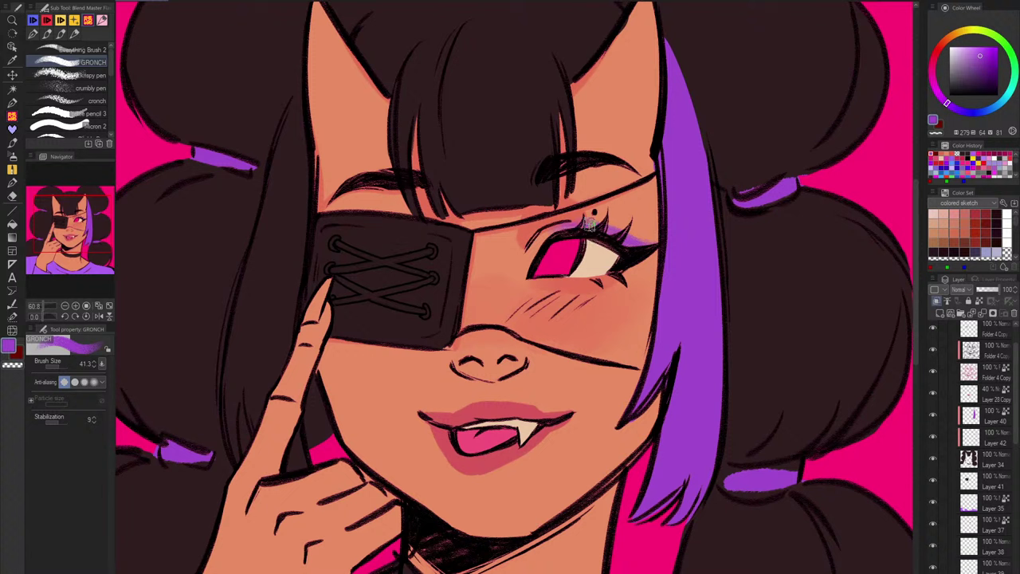
Step: Extend the eyeshadow toward the eyelid's inner corner with sampled violet and pink, undoing unwanted strokes
{"action": "left_click", "coordinate": [500, 446], "text": "alt"}
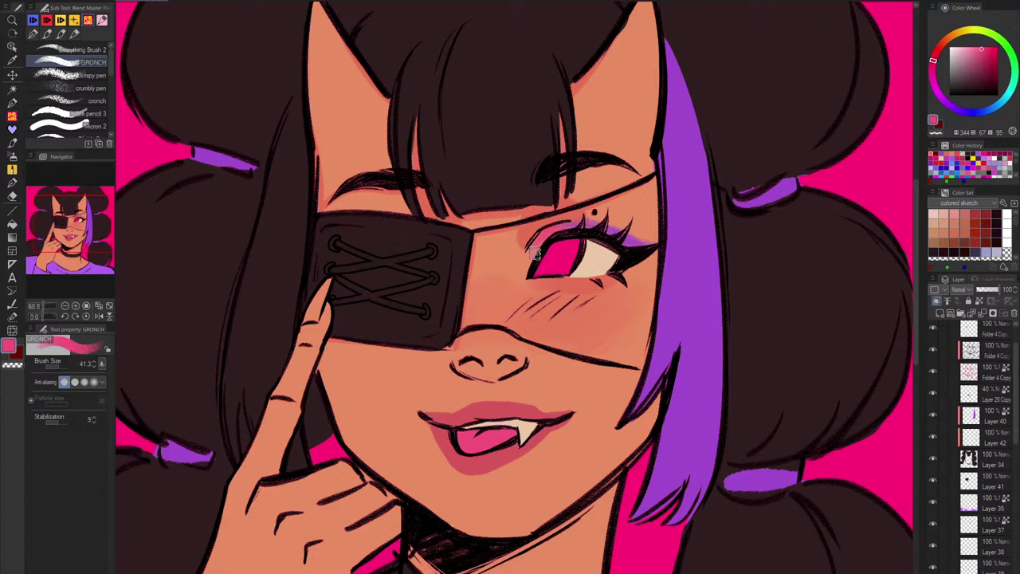
{"action": "left_click", "coordinate": [635, 236], "text": "alt"}
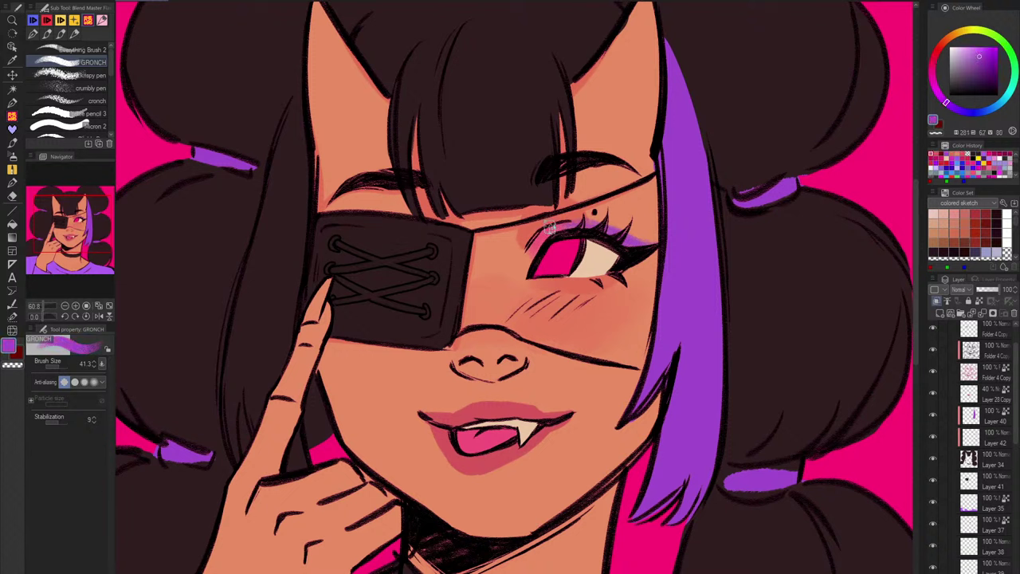
{"action": "left_click_drag", "start_coordinate": [549, 228], "coordinate": [537, 231]}
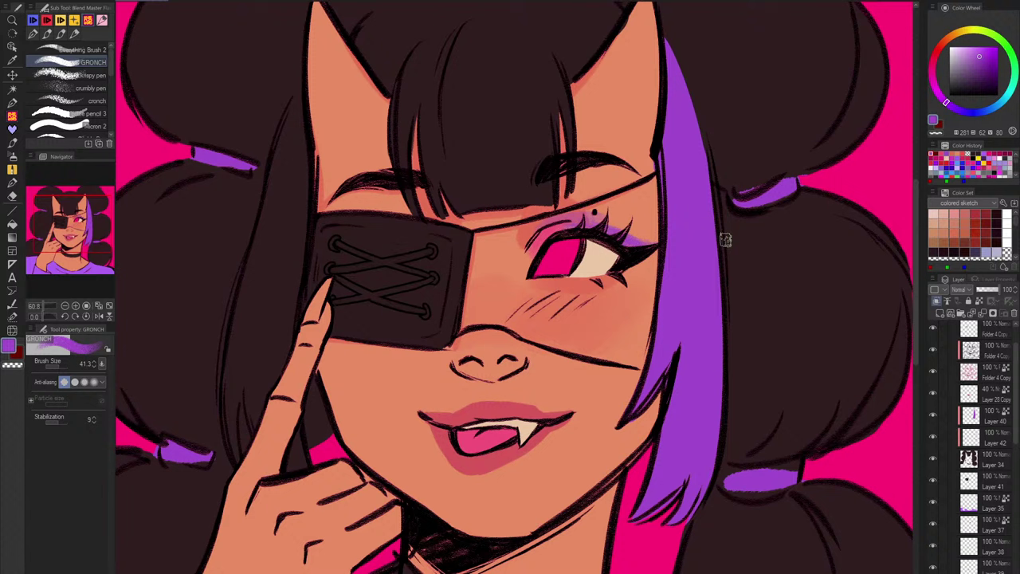
{"action": "key", "text": "ctrl+z"}
{"action": "left_click", "coordinate": [688, 272], "text": "alt"}
{"action": "mouse_move", "coordinate": [534, 251]}
{"action": "left_mouse_down"}
{"action": "mouse_move", "coordinate": [598, 220]}
{"action": "mouse_move", "coordinate": [527, 243]}
{"action": "left_mouse_up"}
{"action": "left_click", "coordinate": [566, 252], "text": "alt"}
{"action": "key", "text": "ctrl+z"}
{"action": "key", "text": "ctrl+z"}
Step: Blend the tongue's pink, the streak's violet and the background magenta across the upper eyelid with GRONCH at 33.2
{"action": "left_click", "coordinate": [503, 437], "text": "alt"}
{"action": "key", "text": "["}
{"action": "left_click_drag", "start_coordinate": [607, 226], "coordinate": [538, 232]}
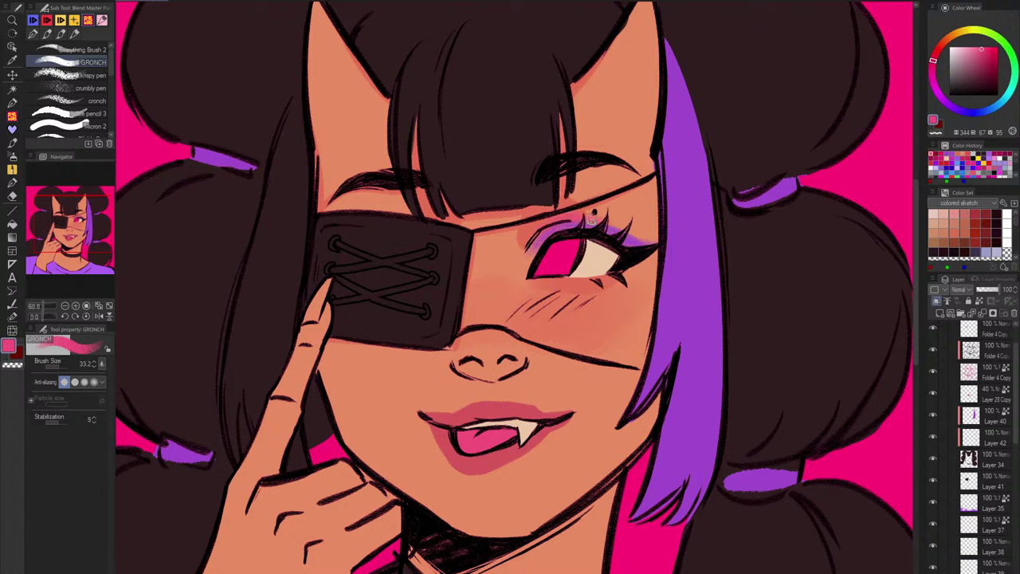
{"action": "left_click", "coordinate": [593, 215]}
{"action": "left_click", "coordinate": [684, 303], "text": "alt"}
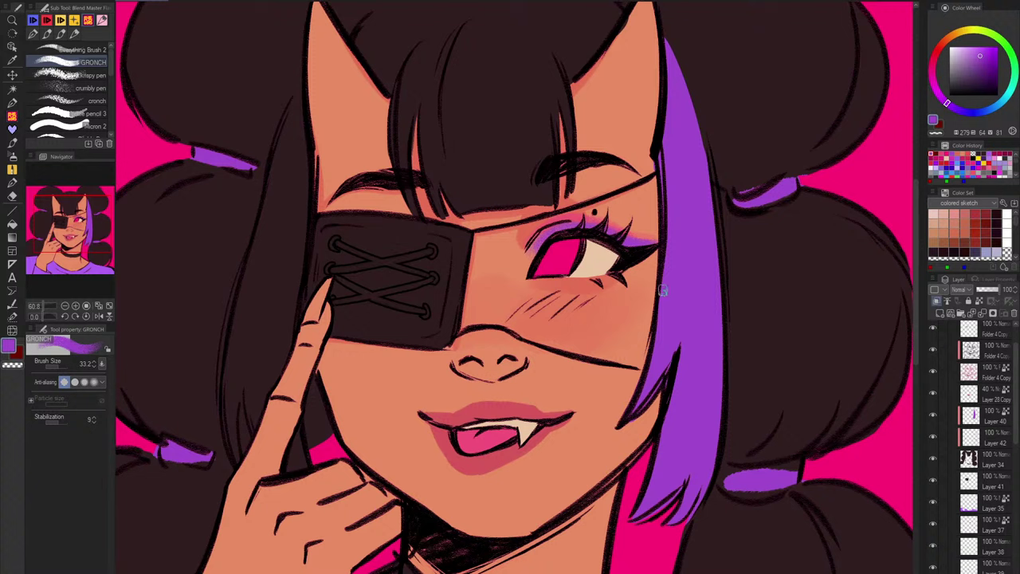
{"action": "left_click", "coordinate": [636, 482], "text": "alt"}
{"action": "left_click_drag", "start_coordinate": [550, 224], "coordinate": [596, 219]}
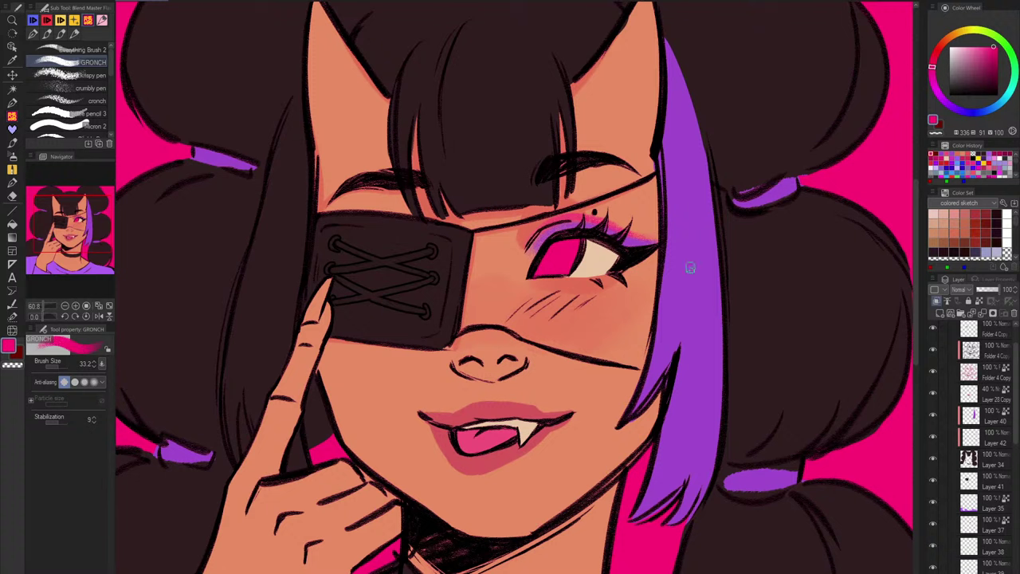
Step: Paint pink eyeshadow under the eye's outer corner with GRONCH at 59.4 and set the colour to crimson pink (349, 74, 88)
{"action": "left_click", "coordinate": [485, 434], "text": "alt"}
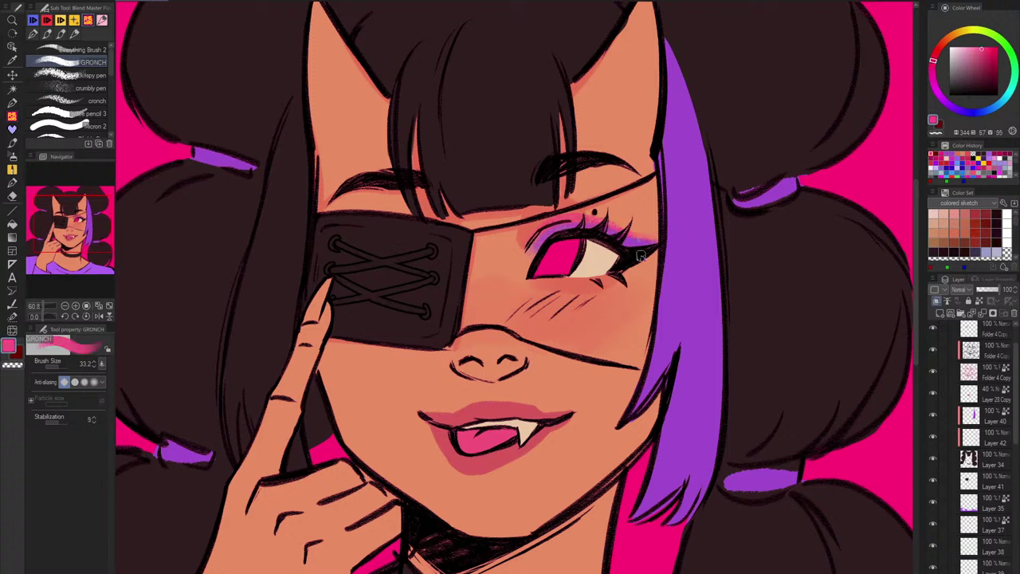
{"action": "key", "text": "]"}
{"action": "key", "text": "]"}
{"action": "left_click", "coordinate": [599, 284], "text": "alt"}
{"action": "left_click_drag", "start_coordinate": [608, 280], "coordinate": [628, 264]}
{"action": "left_click", "coordinate": [985, 53]}
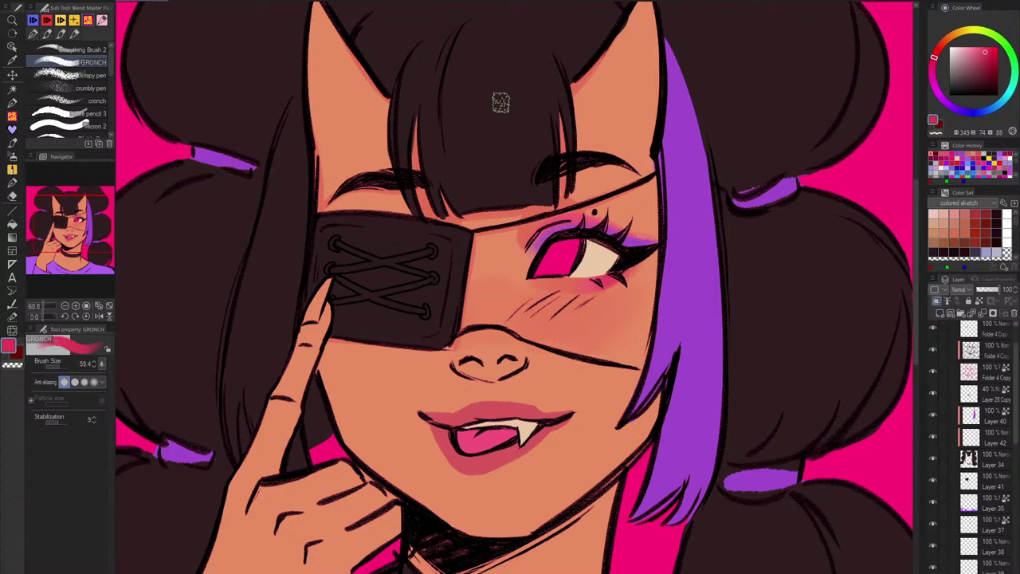
Step: Compare the face with and without Layer 43, then work the upper lip's muted red into the cheek blush on Layer 33
{"action": "scroll", "coordinate": [994, 491], "scroll_direction": "down", "scroll_amount": 3}
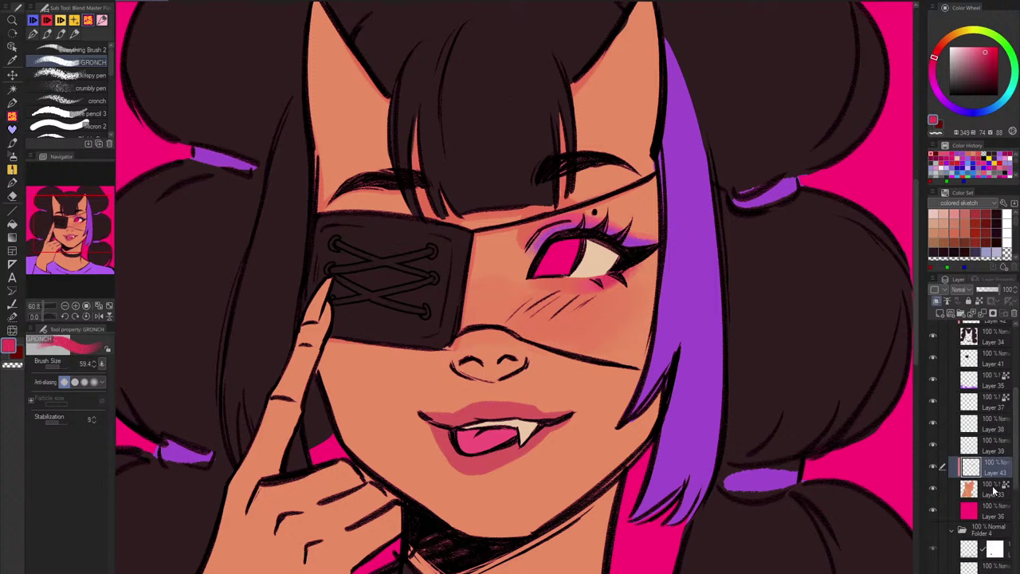
{"action": "left_click", "coordinate": [994, 489]}
{"action": "left_click", "coordinate": [942, 467]}
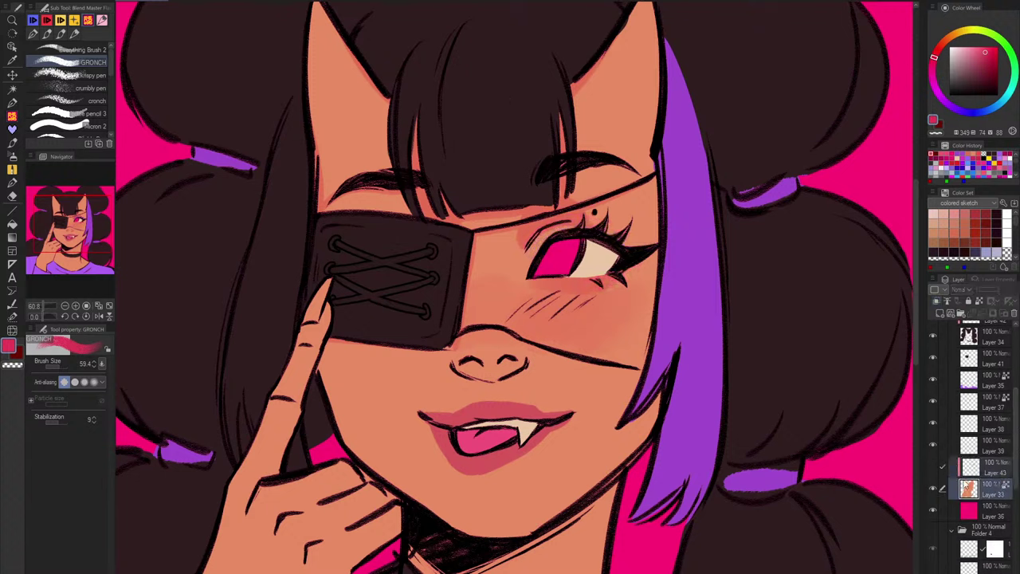
{"action": "left_click", "coordinate": [995, 488]}
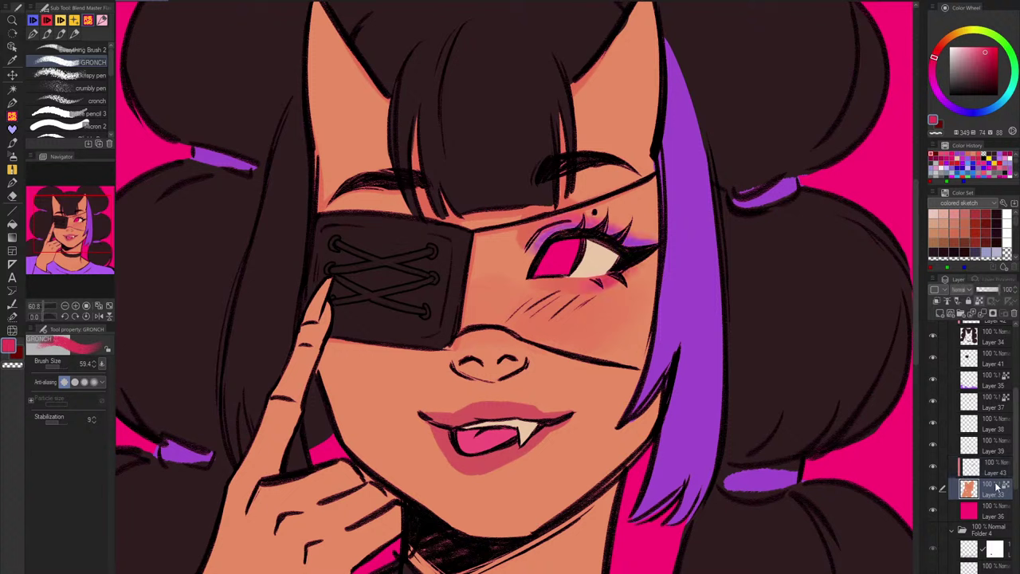
{"action": "left_click", "coordinate": [538, 208], "text": "alt"}
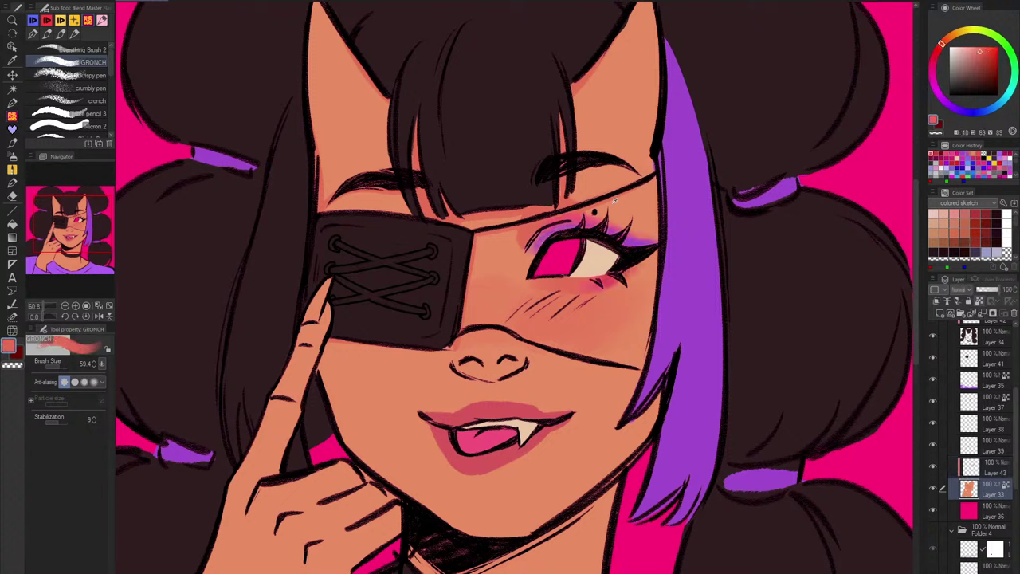
{"action": "left_click", "coordinate": [539, 405], "text": "alt"}
{"action": "mouse_move", "coordinate": [621, 309]}
{"action": "left_mouse_down"}
{"action": "mouse_move", "coordinate": [592, 280]}
{"action": "mouse_move", "coordinate": [572, 289]}
{"action": "mouse_move", "coordinate": [594, 285]}
{"action": "left_mouse_up"}
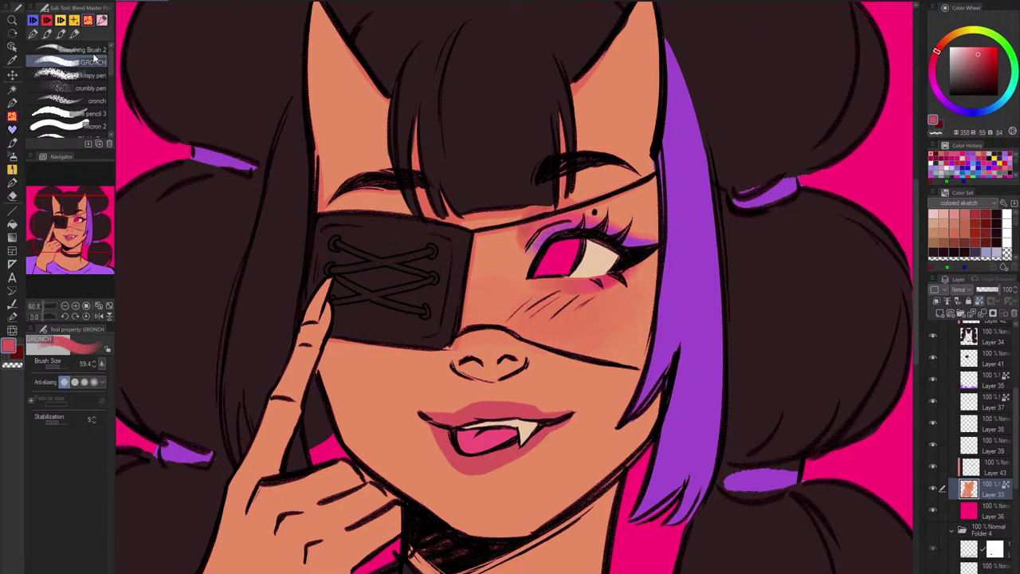
Step: Deepen the upper lip with Everything Brush 2 at 90.2 and tint the nose with the salmon blush colour
{"action": "left_click", "coordinate": [79, 50]}
{"action": "mouse_move", "coordinate": [445, 448]}
{"action": "left_mouse_down"}
{"action": "mouse_move", "coordinate": [541, 436]}
{"action": "mouse_move", "coordinate": [481, 456]}
{"action": "mouse_move", "coordinate": [454, 418]}
{"action": "mouse_move", "coordinate": [432, 417]}
{"action": "mouse_move", "coordinate": [488, 409]}
{"action": "mouse_move", "coordinate": [444, 422]}
{"action": "mouse_move", "coordinate": [533, 413]}
{"action": "mouse_move", "coordinate": [472, 416]}
{"action": "mouse_move", "coordinate": [547, 413]}
{"action": "left_mouse_up"}
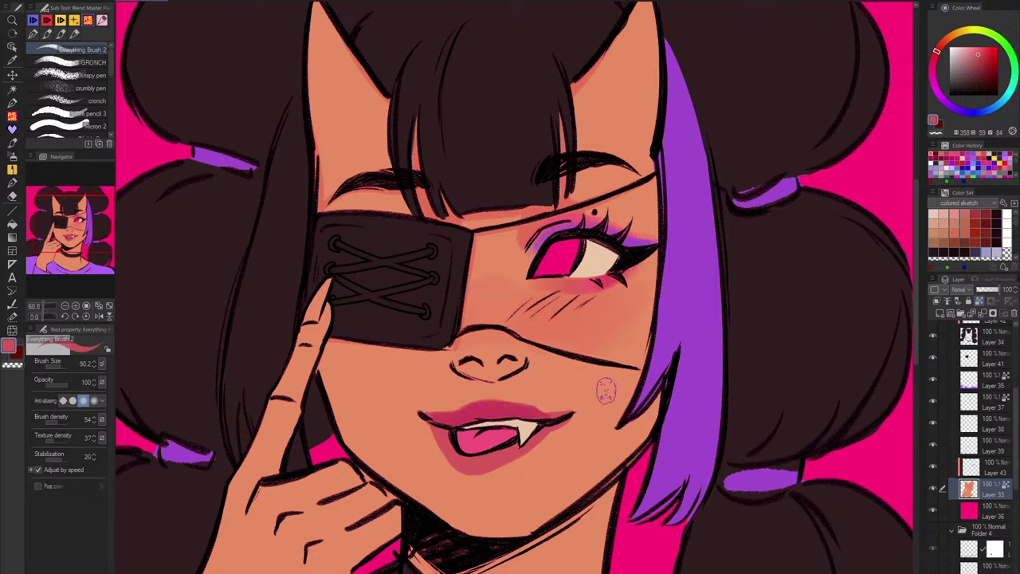
{"action": "left_click", "coordinate": [558, 280], "text": "alt"}
{"action": "mouse_move", "coordinate": [468, 336]}
{"action": "left_mouse_down"}
{"action": "mouse_move", "coordinate": [516, 345]}
{"action": "mouse_move", "coordinate": [476, 329]}
{"action": "mouse_move", "coordinate": [507, 333]}
{"action": "left_mouse_up"}
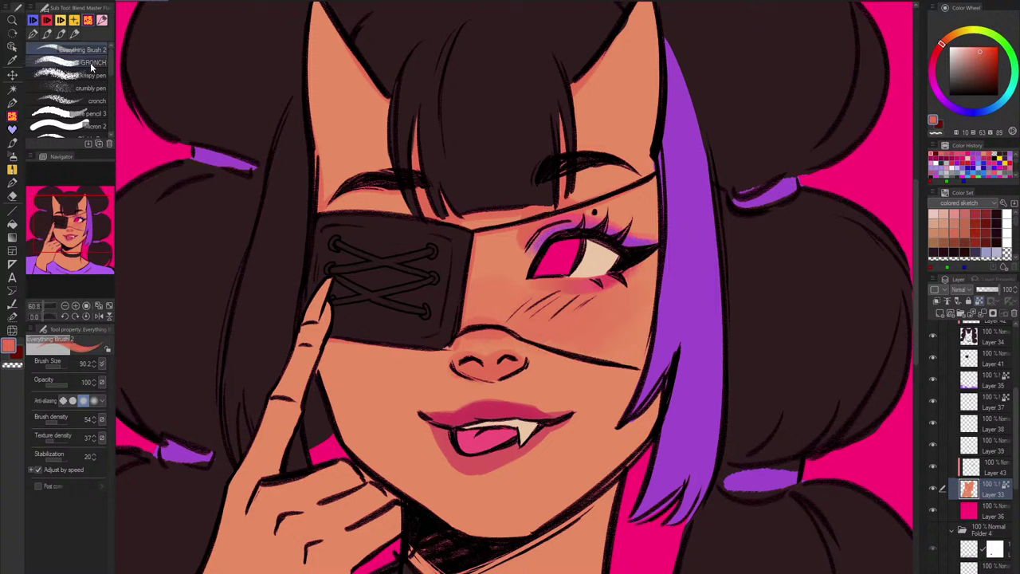
Step: Highlight the pointing finger and its nail in lighter peach (18, 46, 95) with SU-Cream Pencil at 37.7
{"action": "left_click", "coordinate": [102, 20]}
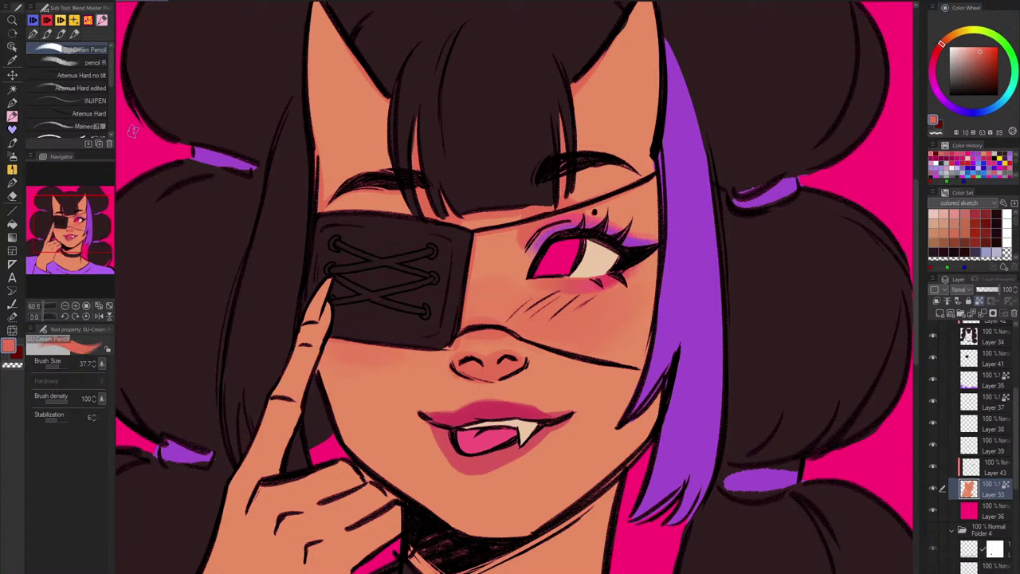
{"action": "left_click", "coordinate": [367, 396], "text": "alt"}
{"action": "left_click", "coordinate": [973, 49]}
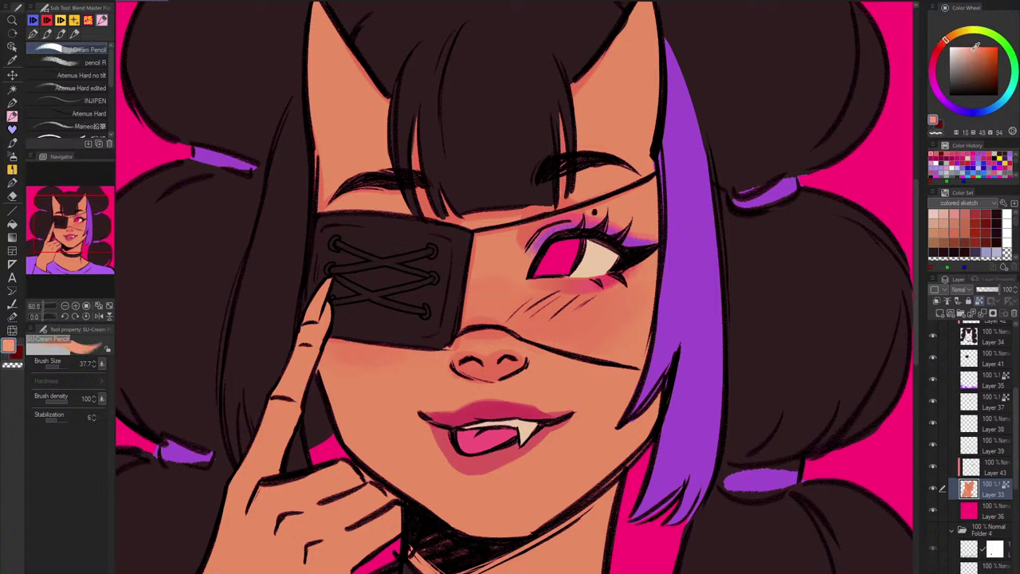
{"action": "left_click", "coordinate": [322, 332], "text": "alt"}
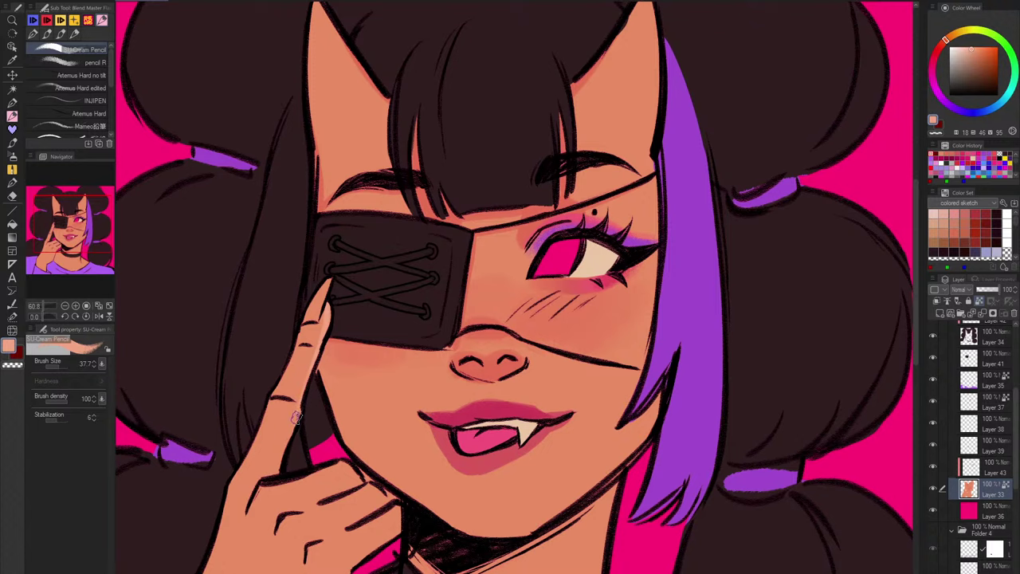
{"action": "left_click_drag", "start_coordinate": [417, 516], "coordinate": [476, 405]}
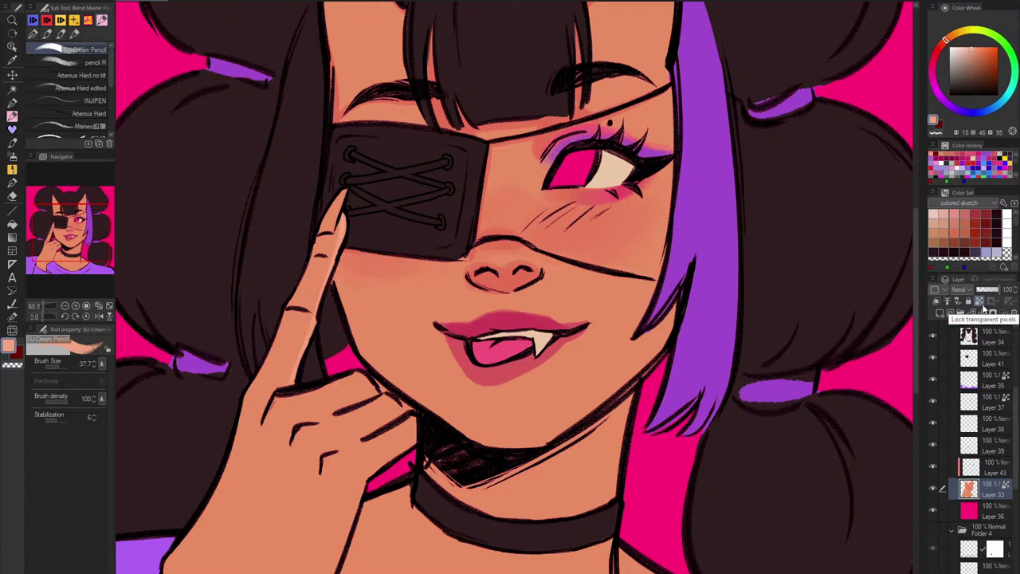
Step: Erase the dark lines around the curled fingertip beside the neck on the Folder 4 Copy layer, using Everything Brush 2 at 50.5
{"action": "scroll", "coordinate": [989, 358], "scroll_direction": "up", "scroll_amount": 3}
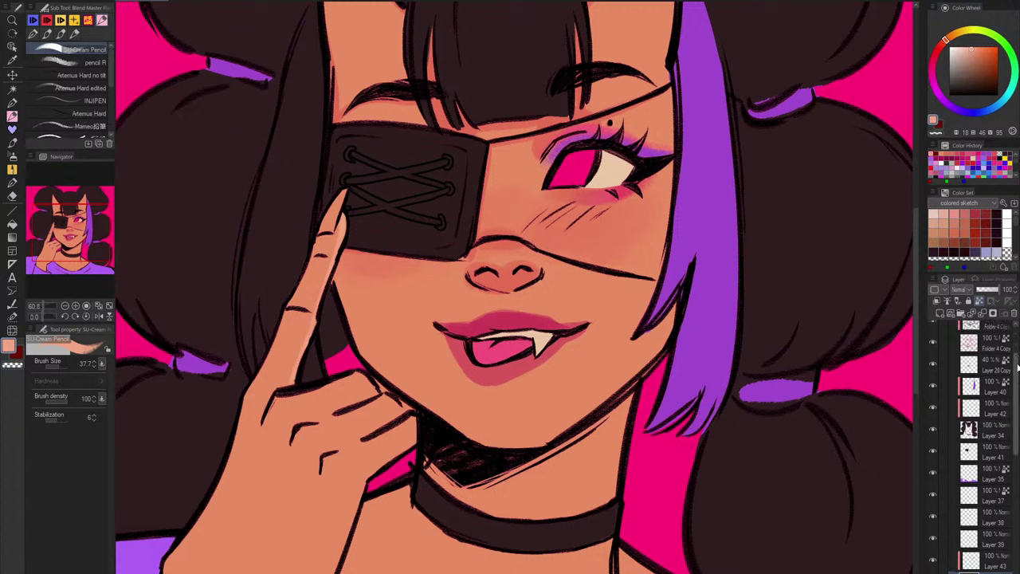
{"action": "left_click", "coordinate": [982, 374]}
{"action": "key", "text": "c"}
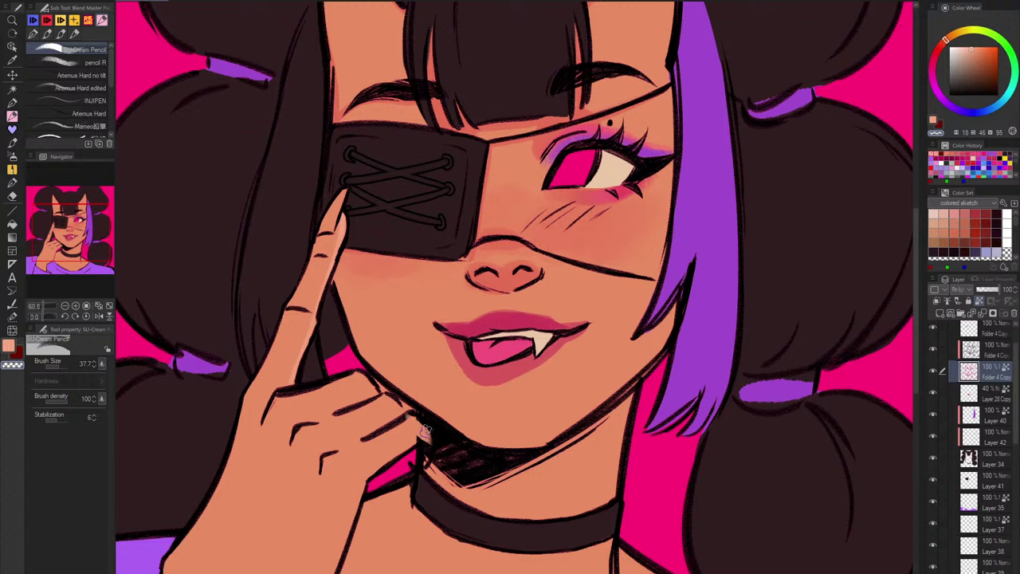
{"action": "left_click", "coordinate": [103, 19]}
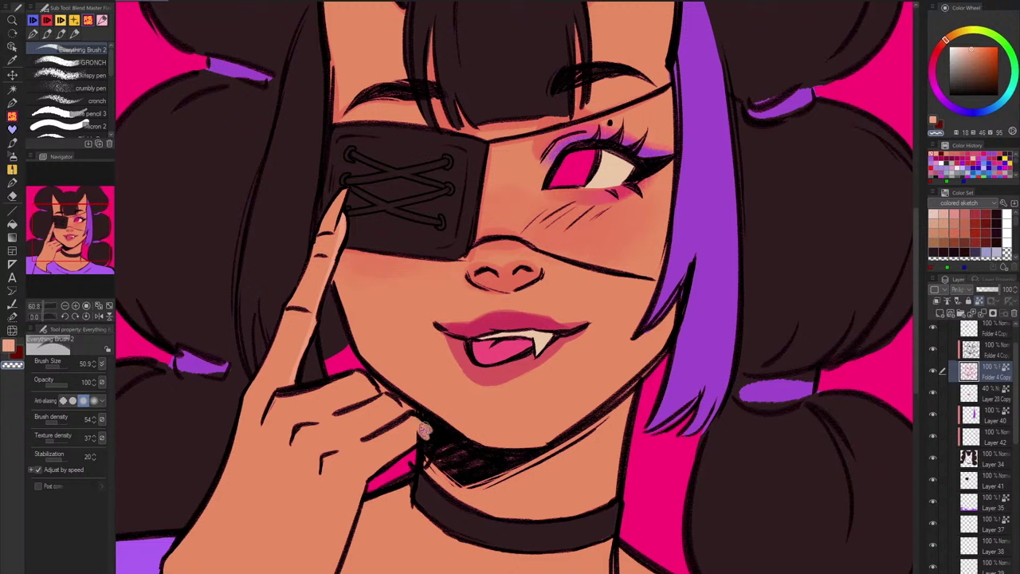
{"action": "left_click_drag", "start_coordinate": [430, 437], "coordinate": [423, 458]}
Step: Fill the magenta gap in the curled fingertip with sampled skin tone (18, 57, 91) on Layer 33
{"action": "left_click_drag", "start_coordinate": [1019, 461], "coordinate": [1018, 493]}
{"action": "left_click", "coordinate": [996, 468]}
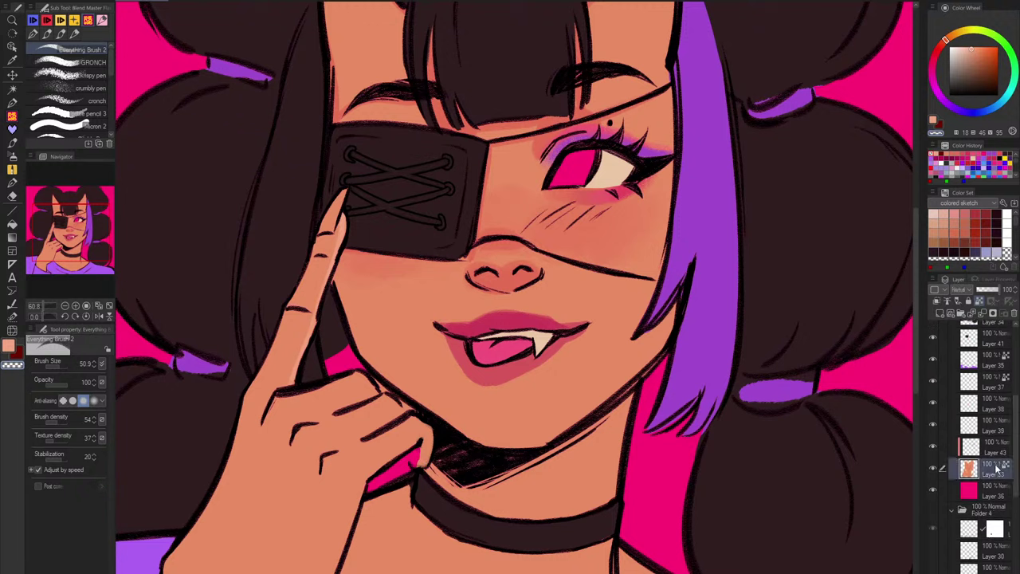
{"action": "left_click", "coordinate": [420, 412], "text": "alt"}
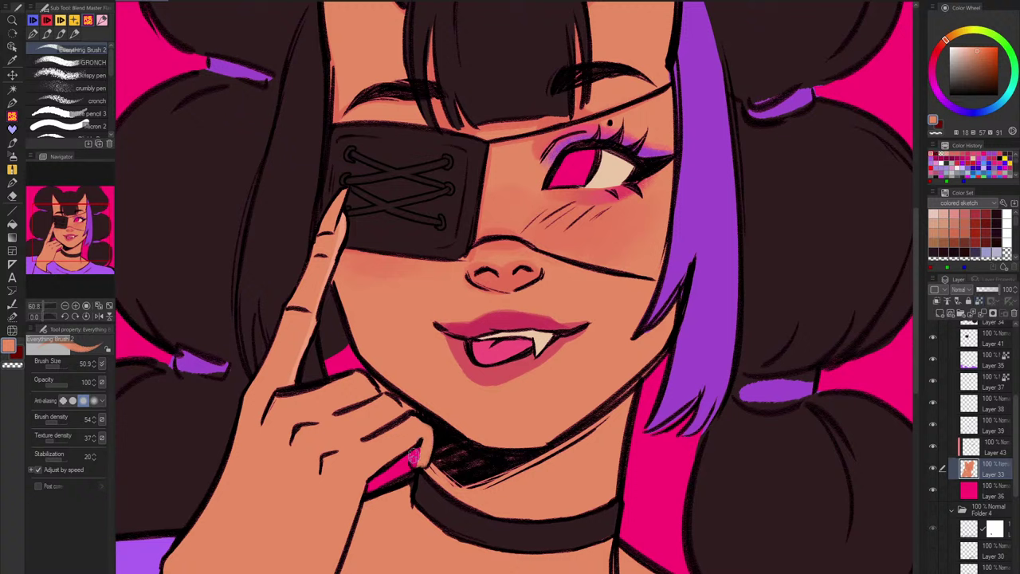
{"action": "left_click_drag", "start_coordinate": [413, 456], "coordinate": [416, 448]}
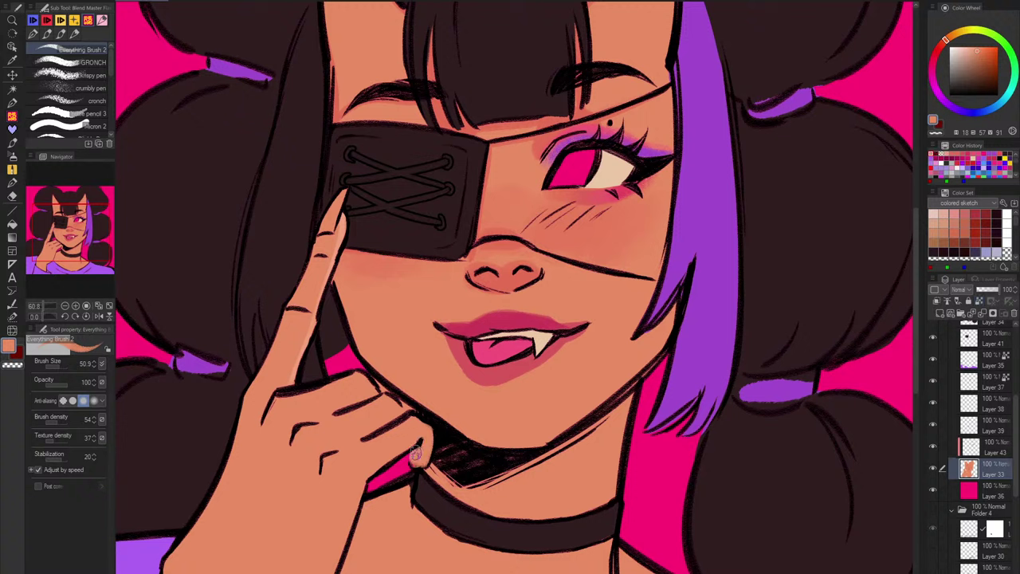
Step: Toggle Layer 43's visibility to check what it contains, and return to Layer 33
{"action": "left_click", "coordinate": [987, 449]}
{"action": "left_click", "coordinate": [932, 447]}
{"action": "left_click", "coordinate": [932, 447]}
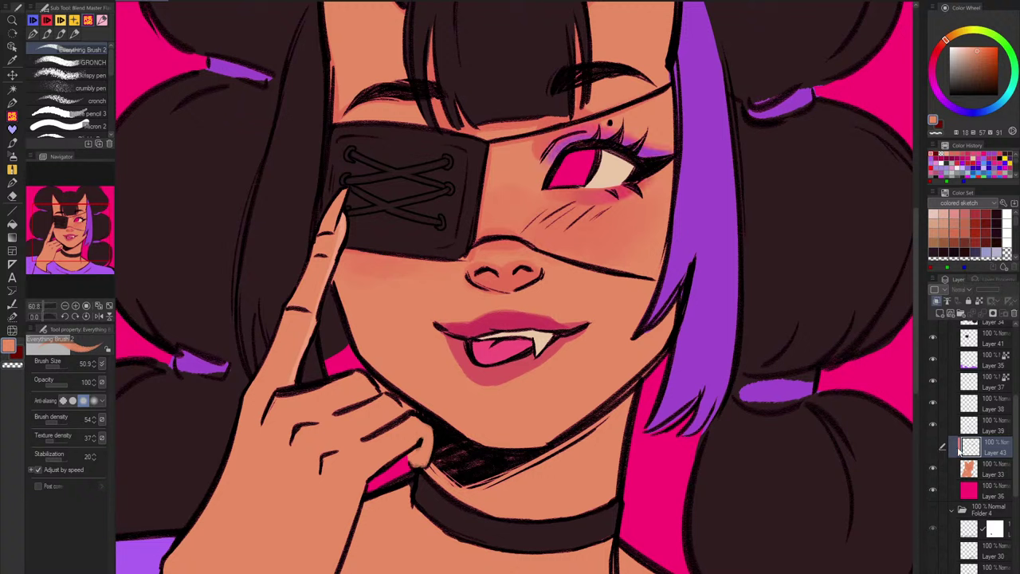
{"action": "left_click", "coordinate": [933, 446]}
{"action": "left_click", "coordinate": [972, 467]}
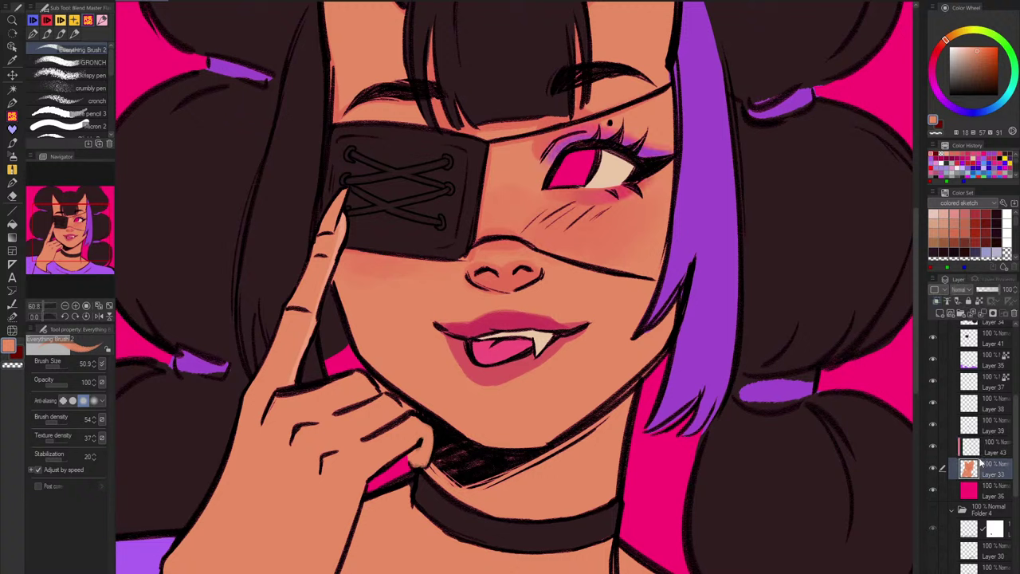
Step: Paint light peach (18, 45, 95) highlights on the pointing finger's nail, the curled fingertip and the edge of the hand
{"action": "left_click", "coordinate": [346, 226], "text": "alt"}
{"action": "left_click_drag", "start_coordinate": [344, 218], "coordinate": [342, 227]}
{"action": "left_click_drag", "start_coordinate": [420, 463], "coordinate": [423, 456]}
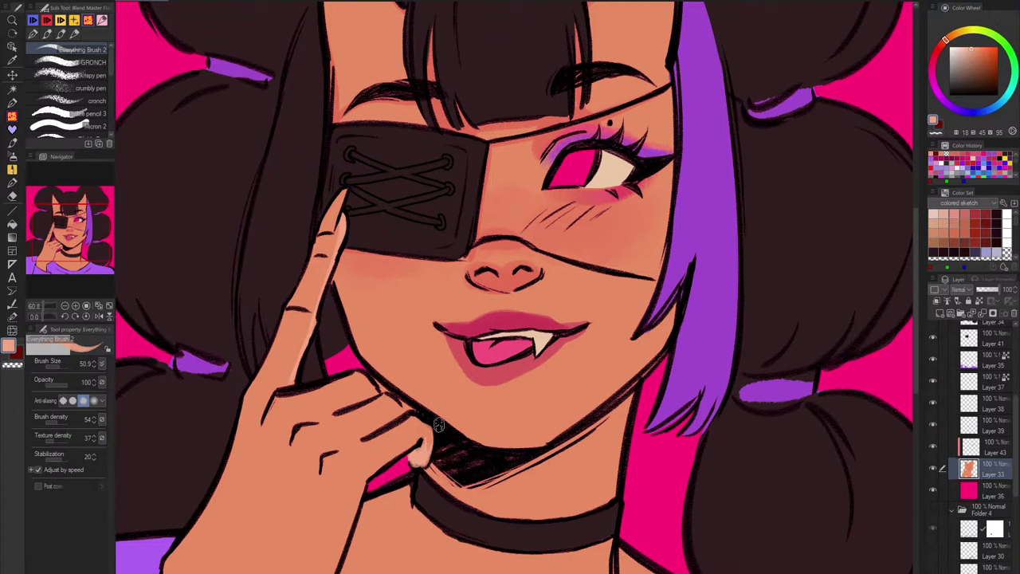
{"action": "mouse_move", "coordinate": [358, 499]}
{"action": "left_mouse_down"}
{"action": "mouse_move", "coordinate": [397, 414]}
{"action": "mouse_move", "coordinate": [369, 500]}
{"action": "left_mouse_up"}
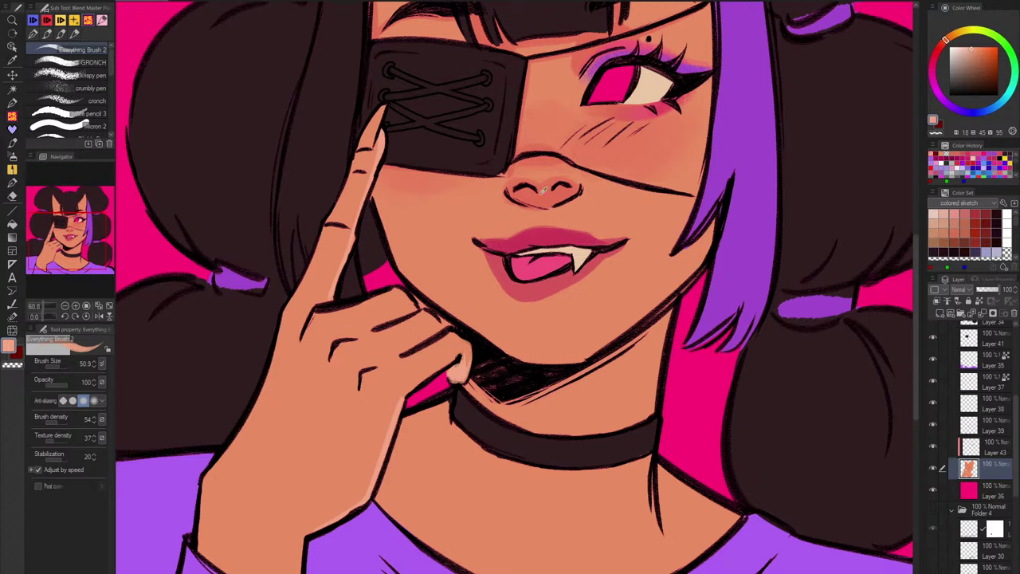
Step: Shade the underside of the lower lip and the neck below the jaw with the sampled nose tint (10, 63, 89), enlarging the brush to 90.5
{"action": "left_click", "coordinate": [543, 191], "text": "alt"}
{"action": "left_click_drag", "start_coordinate": [507, 290], "coordinate": [573, 295]}
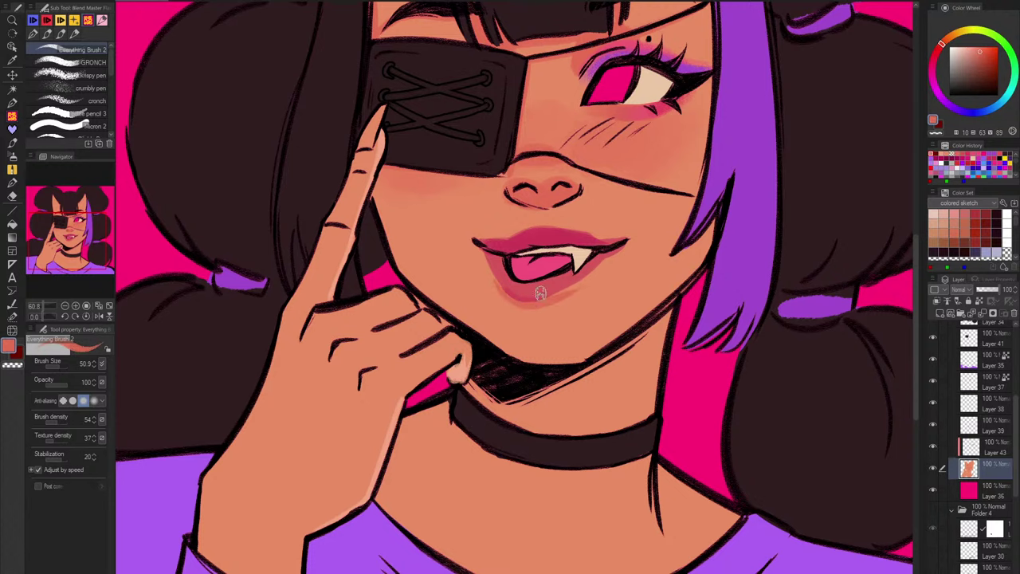
{"action": "key", "text": "]"}
{"action": "key", "text": "]"}
Step: Paint reddish (7, 70, 89) shading on the forehead beneath the fringe, above the uncovered eye
{"action": "left_click_drag", "start_coordinate": [655, 280], "coordinate": [618, 305]}
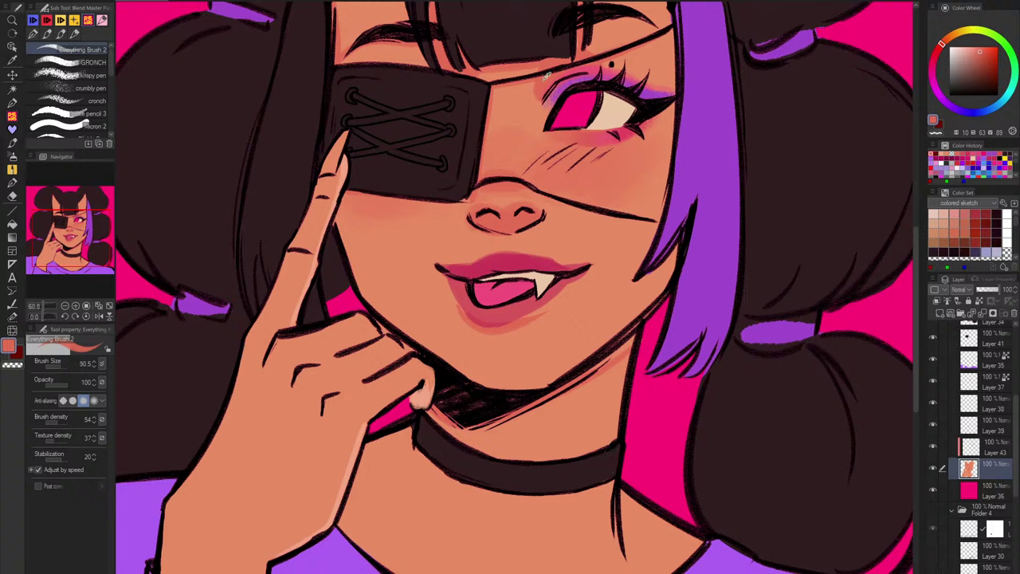
{"action": "left_click", "coordinate": [985, 54]}
{"action": "left_click_drag", "start_coordinate": [553, 79], "coordinate": [565, 66]}
{"action": "key", "text": "ctrl+z"}
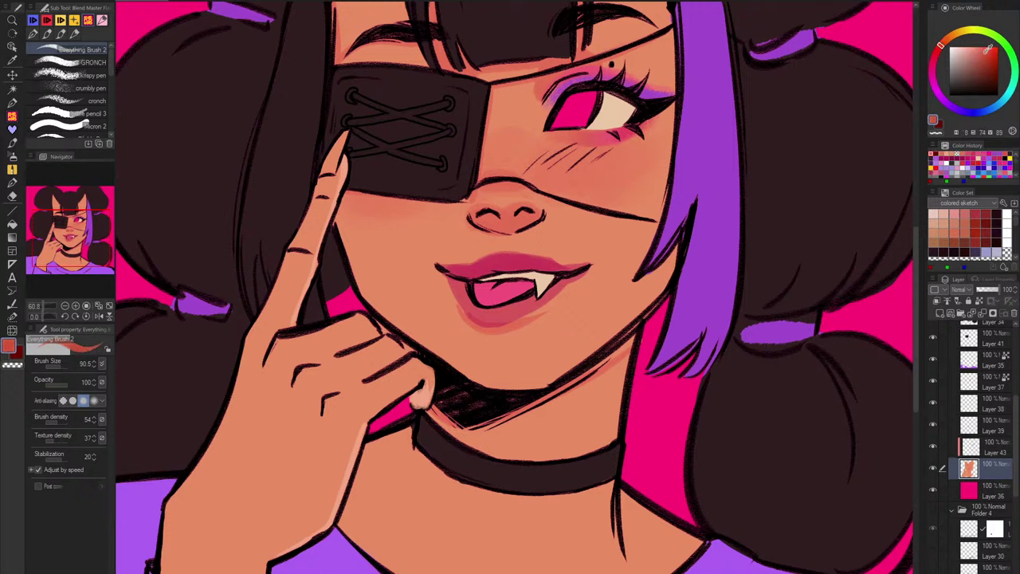
{"action": "left_click", "coordinate": [985, 52]}
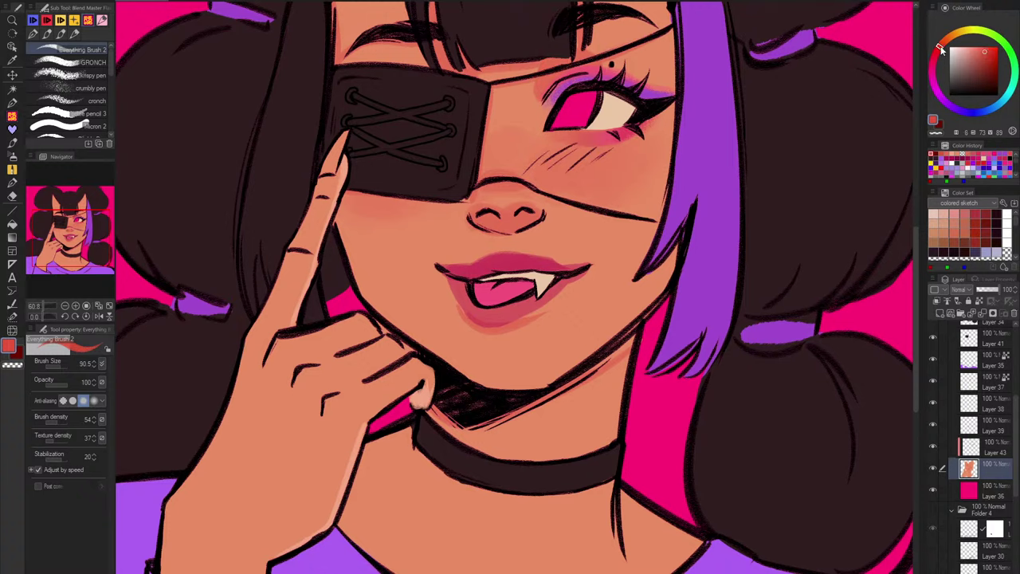
{"action": "mouse_move", "coordinate": [556, 65]}
{"action": "left_mouse_down"}
{"action": "mouse_move", "coordinate": [548, 84]}
{"action": "mouse_move", "coordinate": [587, 64]}
{"action": "left_mouse_up"}
Step: Tint the outer edges of the two horns with a cooler red (357, 70, 89)
{"action": "left_click_drag", "start_coordinate": [728, 320], "coordinate": [708, 451]}
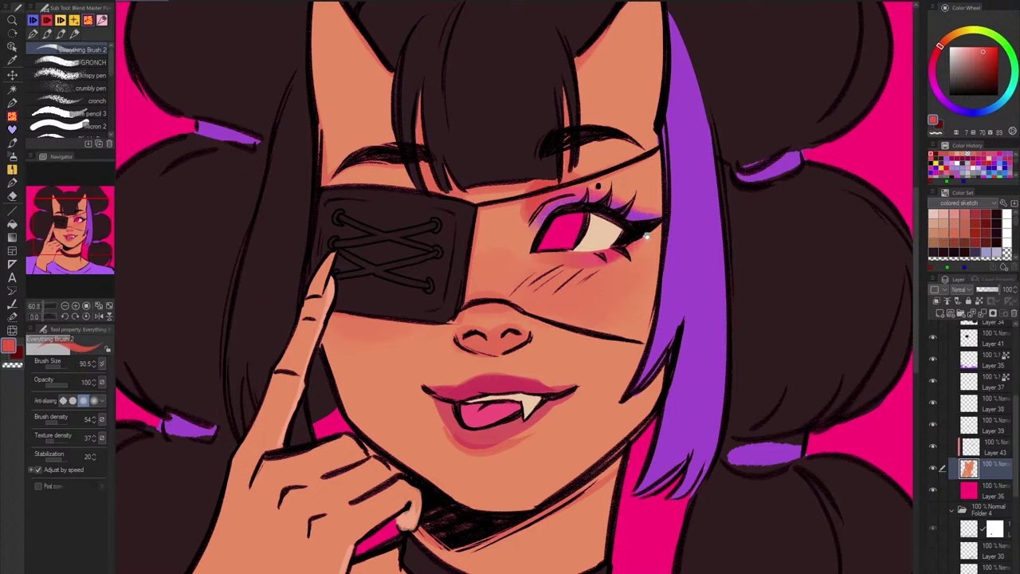
{"action": "left_click_drag", "start_coordinate": [665, 192], "coordinate": [660, 271]}
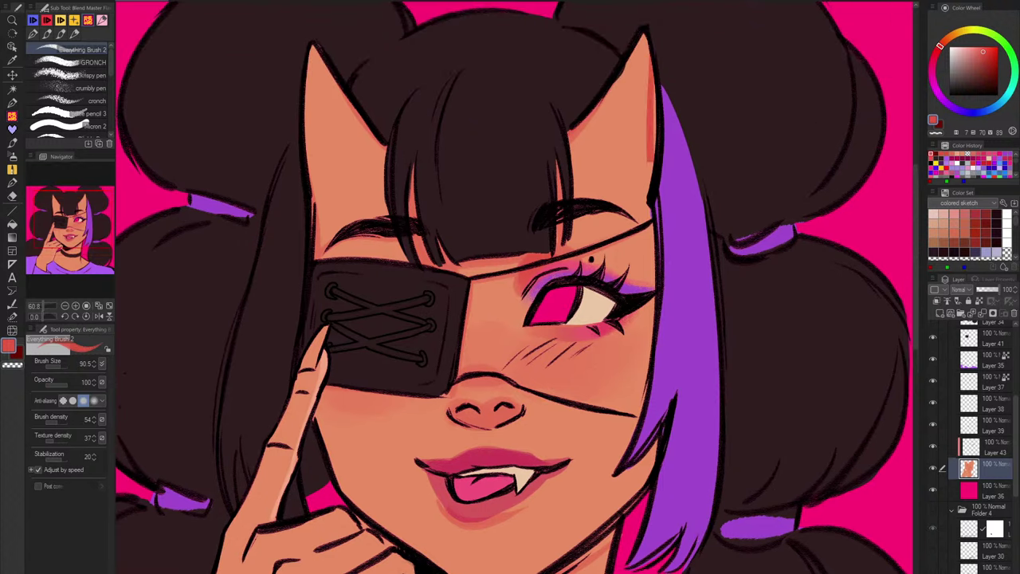
{"action": "left_click", "coordinate": [936, 53]}
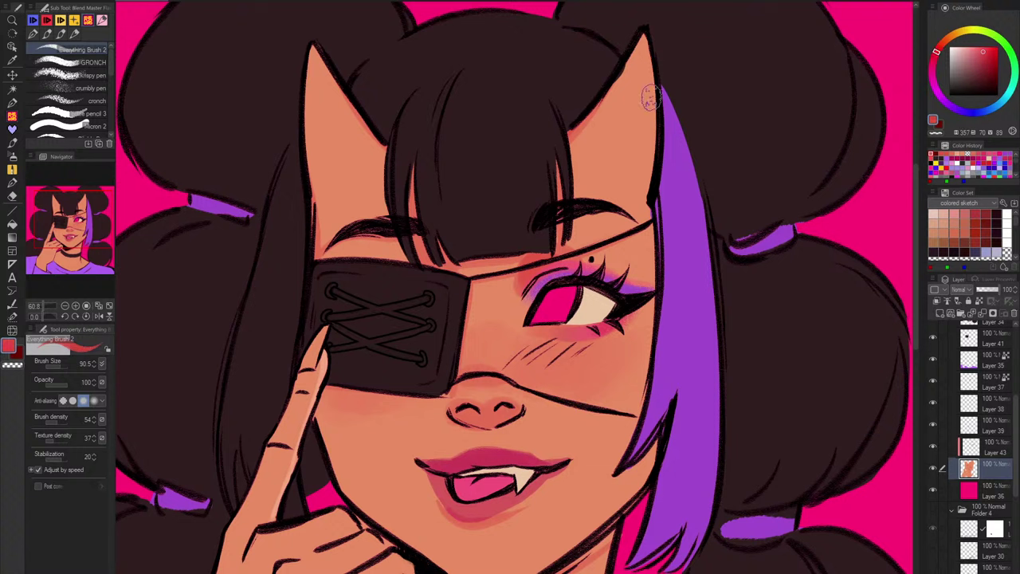
{"action": "left_click_drag", "start_coordinate": [317, 213], "coordinate": [311, 165]}
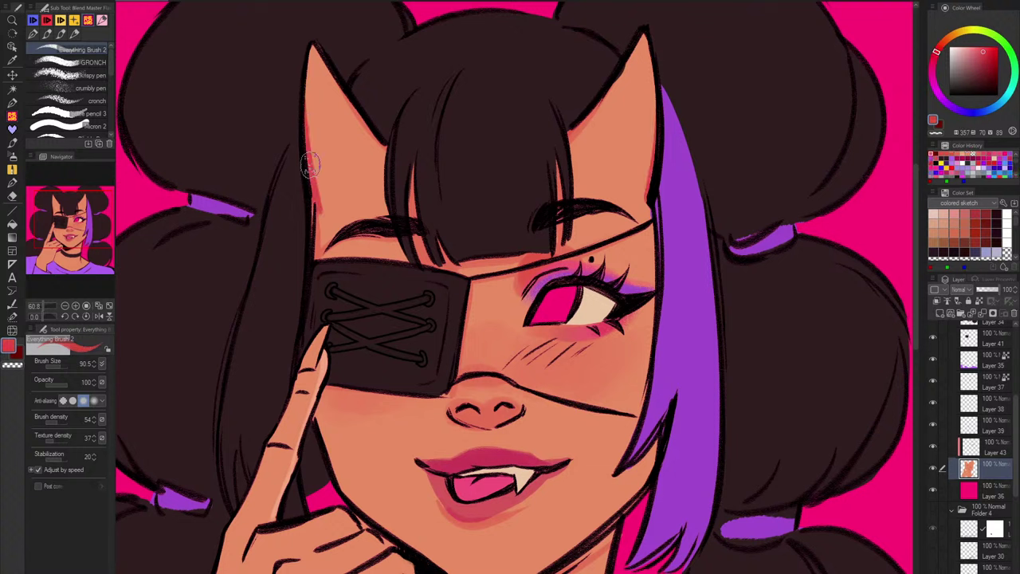
Step: Soften the shading along both horns' outer edges with a sampled coral (10, 63, 89), using a brush size of 72.6
{"action": "left_click", "coordinate": [411, 205], "text": "alt"}
{"action": "left_click_drag", "start_coordinate": [308, 99], "coordinate": [322, 210]}
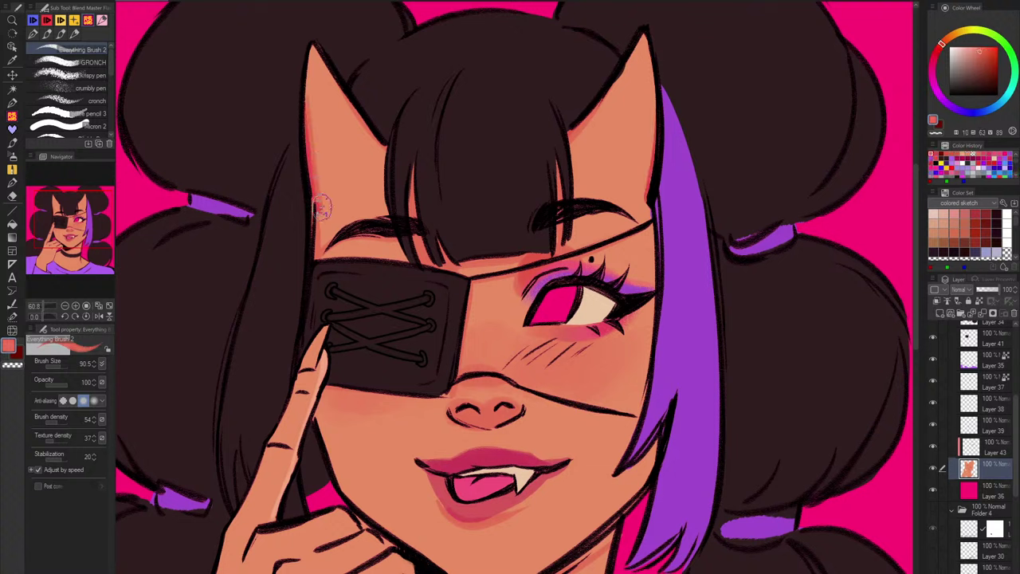
{"action": "key", "text": "ctrl+z"}
{"action": "key", "text": "bracketleft"}
{"action": "left_click_drag", "start_coordinate": [308, 99], "coordinate": [321, 211]}
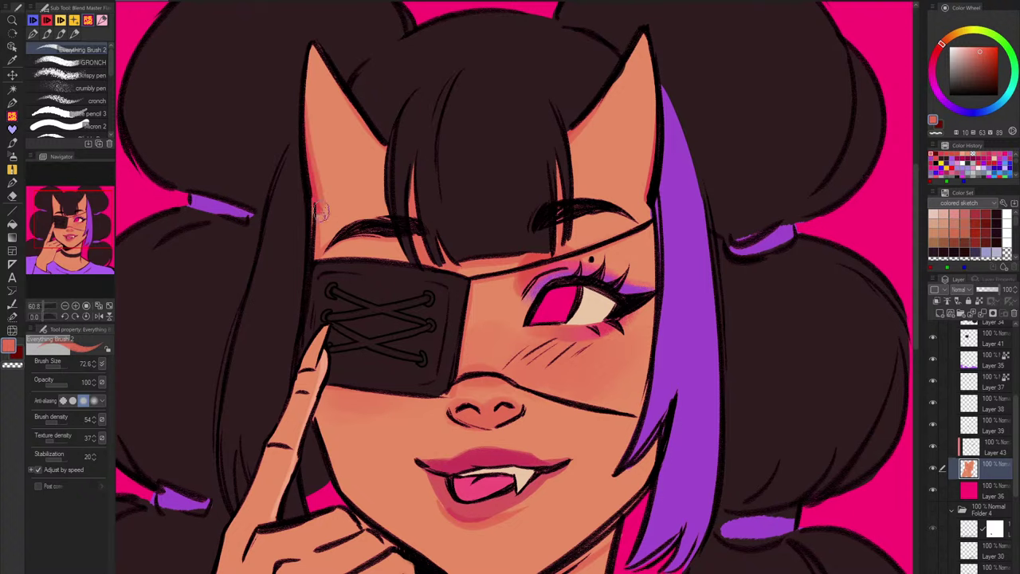
{"action": "left_click_drag", "start_coordinate": [655, 114], "coordinate": [643, 200]}
Step: Deepen the shadow on the neck along the jawline with the red sampled from the horn (358, 69, 89)
{"action": "scroll", "coordinate": [638, 207], "scroll_direction": "down", "scroll_amount": 7}
{"action": "scroll", "coordinate": [642, 191], "scroll_direction": "up", "scroll_amount": 5}
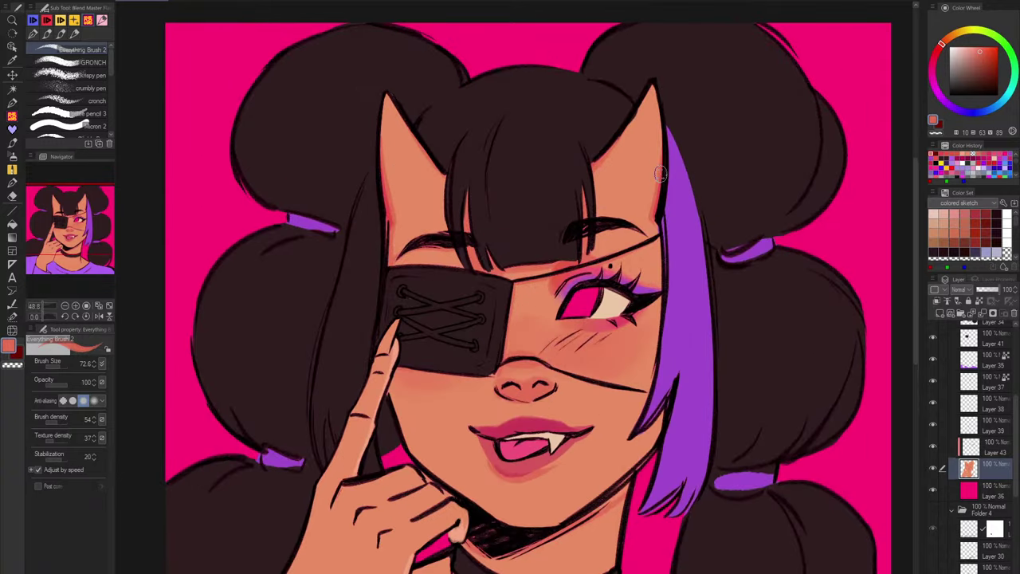
{"action": "left_click", "coordinate": [391, 207], "text": "alt"}
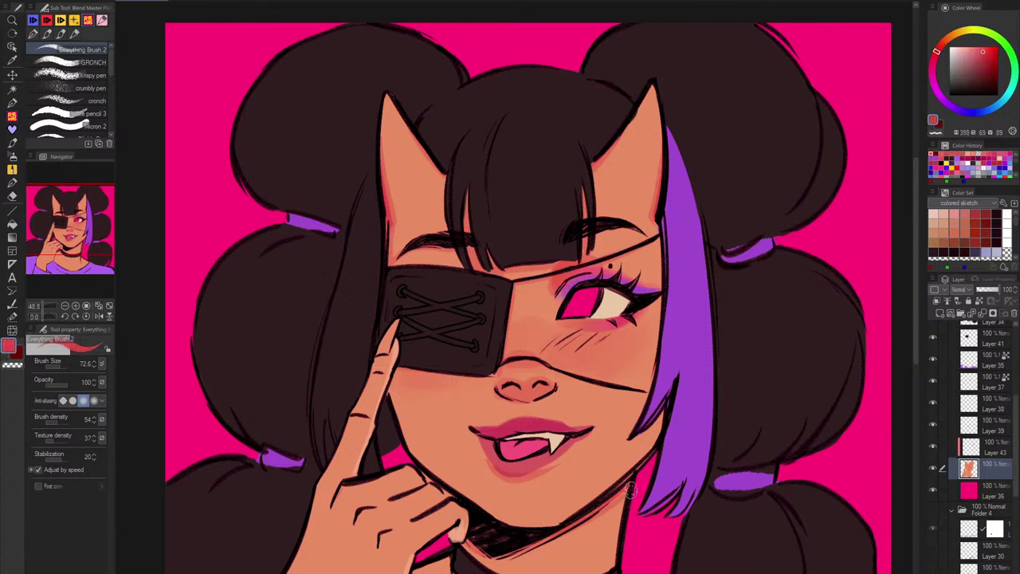
{"action": "left_click_drag", "start_coordinate": [630, 533], "coordinate": [630, 440]}
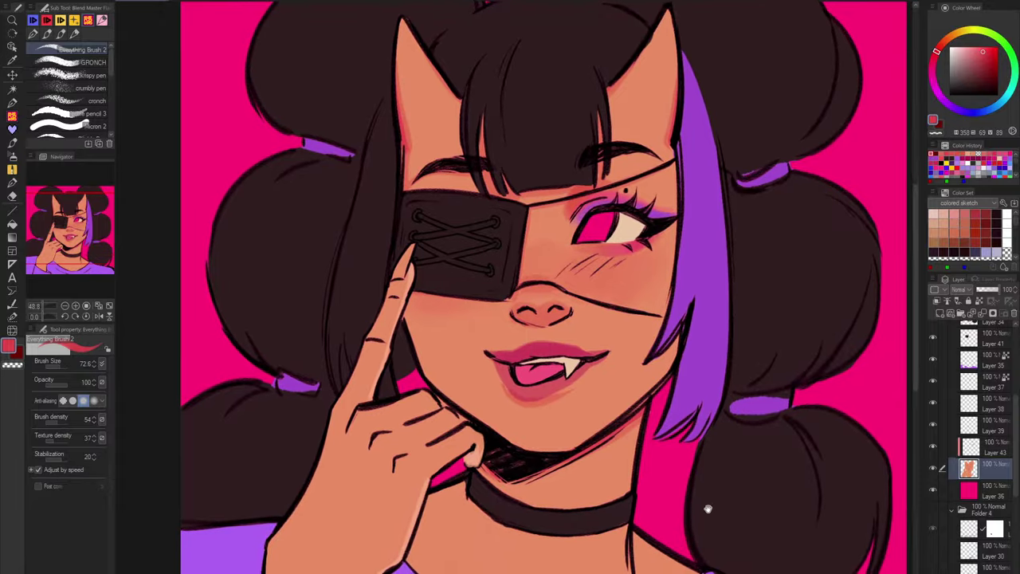
Step: Shade the pointing finger and the knuckles of the hand with the blush tone sampled below the eyepatch (13, 61, 90)
{"action": "left_click_drag", "start_coordinate": [707, 508], "coordinate": [696, 502]}
{"action": "left_click", "coordinate": [437, 299], "text": "alt"}
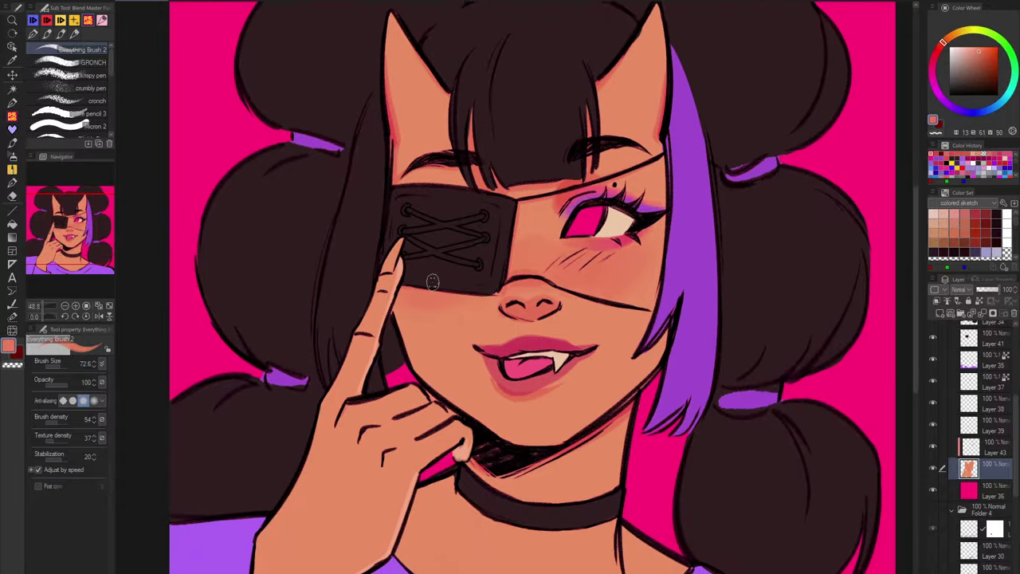
{"action": "key", "text": "ctrl+plus"}
{"action": "left_click_drag", "start_coordinate": [586, 242], "coordinate": [585, 251]}
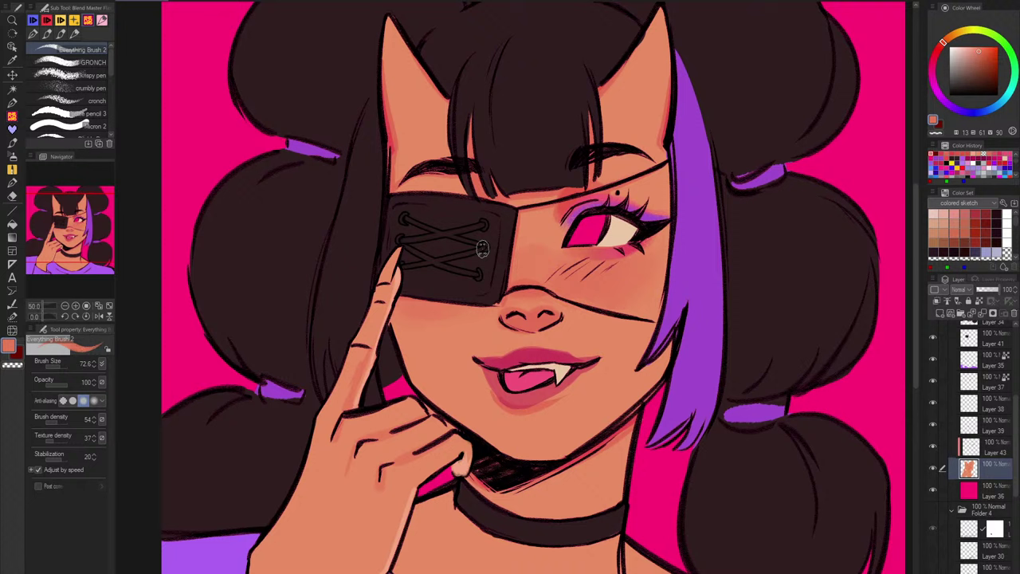
Step: Shade the shoulder beside the neck with the pencil R brush at 124.3, and toggle the Layer 36 background to check for stray paint
{"action": "left_click", "coordinate": [101, 20]}
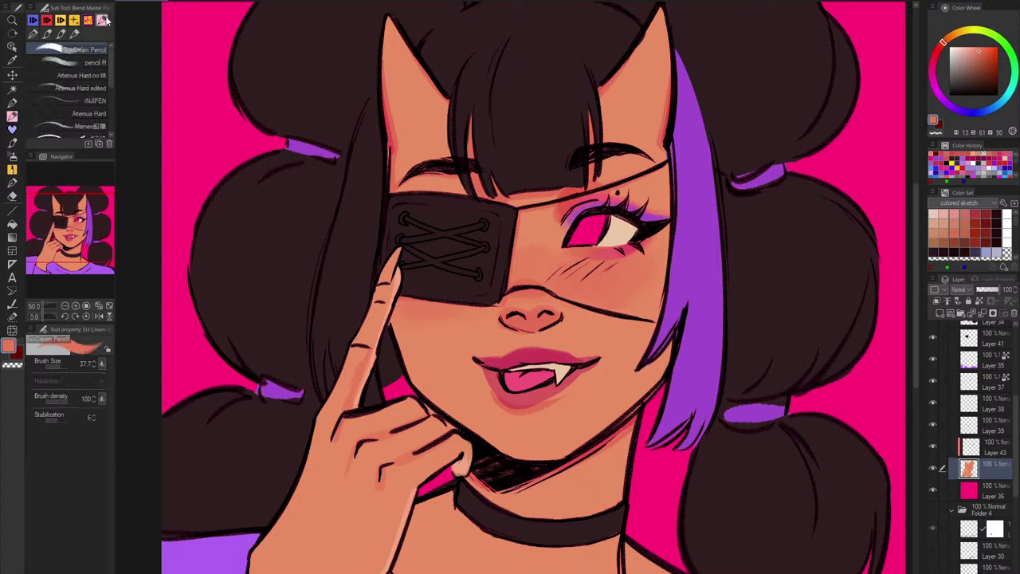
{"action": "left_click", "coordinate": [99, 62]}
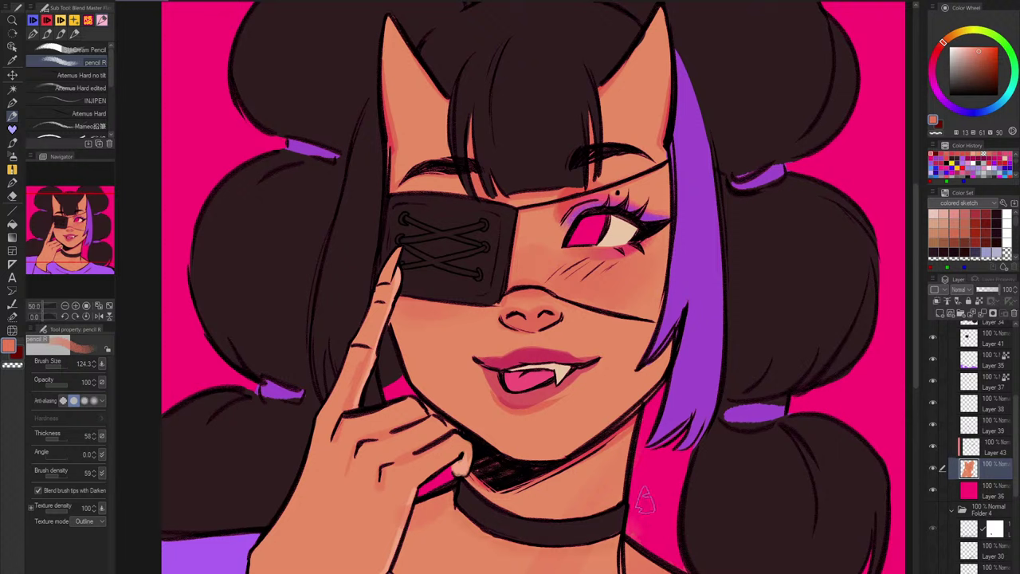
{"action": "left_click", "coordinate": [932, 489]}
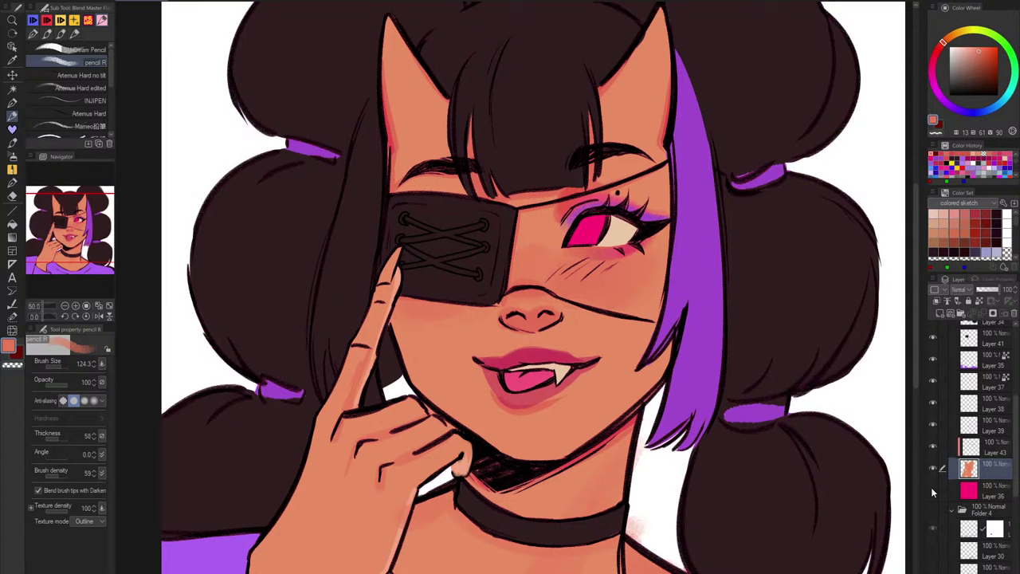
{"action": "left_click", "coordinate": [933, 490]}
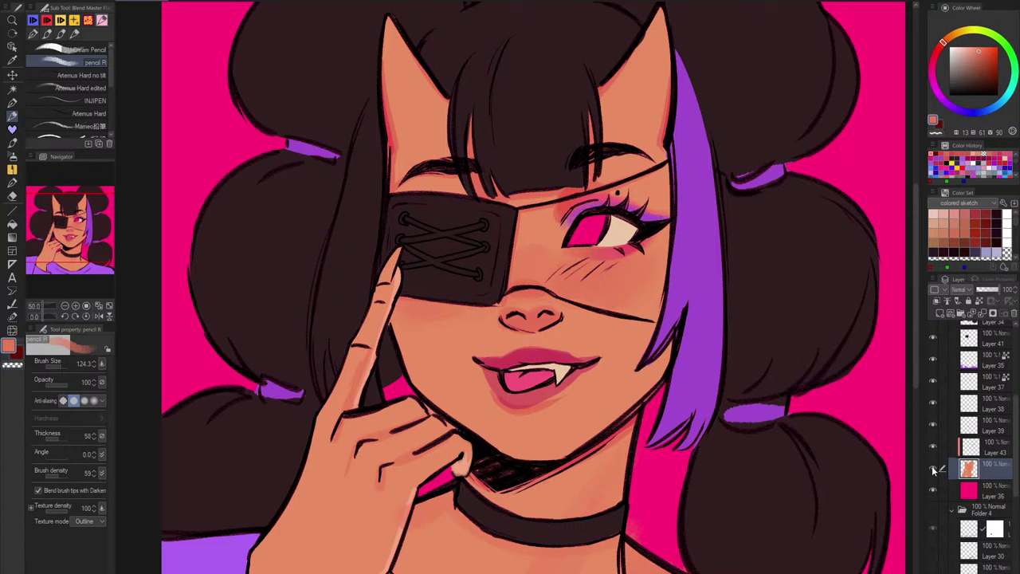
Step: Lock the transparent pixels of Layer 39 and paint the tongue with the magenta sampled from the iris (336, 91, 100)
{"action": "left_click", "coordinate": [933, 426]}
{"action": "left_click", "coordinate": [934, 426]}
{"action": "left_click", "coordinate": [1001, 430]}
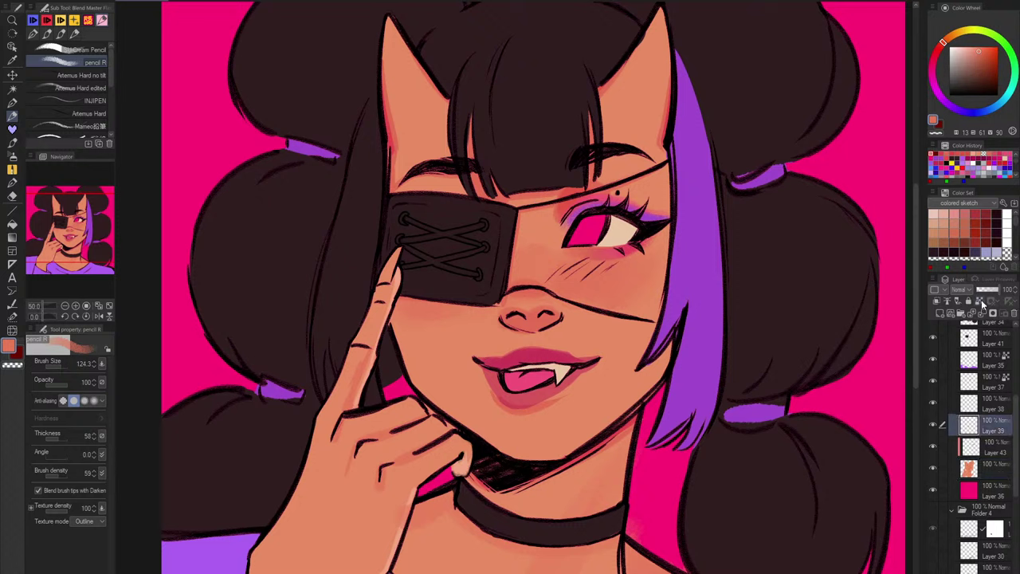
{"action": "left_click", "coordinate": [980, 302]}
{"action": "left_click", "coordinate": [590, 230], "text": "alt"}
{"action": "mouse_move", "coordinate": [547, 363]}
{"action": "left_mouse_down"}
{"action": "mouse_move", "coordinate": [567, 368]}
{"action": "mouse_move", "coordinate": [514, 382]}
{"action": "mouse_move", "coordinate": [520, 374]}
{"action": "mouse_move", "coordinate": [550, 369]}
{"action": "mouse_move", "coordinate": [510, 387]}
{"action": "mouse_move", "coordinate": [564, 370]}
{"action": "mouse_move", "coordinate": [526, 378]}
{"action": "mouse_move", "coordinate": [545, 367]}
{"action": "left_mouse_up"}
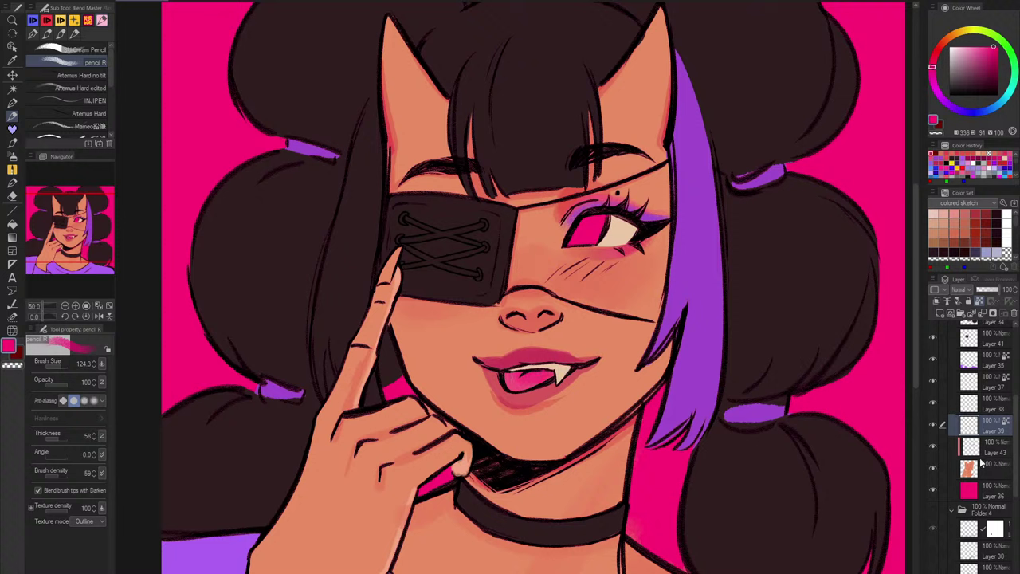
Step: Fill the lips on the 40% opacity lip layer with dark magenta (336, 100, 48) and raise the layer's opacity to 77
{"action": "mouse_move", "coordinate": [1016, 416]}
{"action": "left_mouse_down"}
{"action": "mouse_move", "coordinate": [1018, 394]}
{"action": "mouse_move", "coordinate": [1018, 411]}
{"action": "left_mouse_up"}
{"action": "scroll", "coordinate": [1018, 409], "scroll_direction": "up", "scroll_amount": 10}
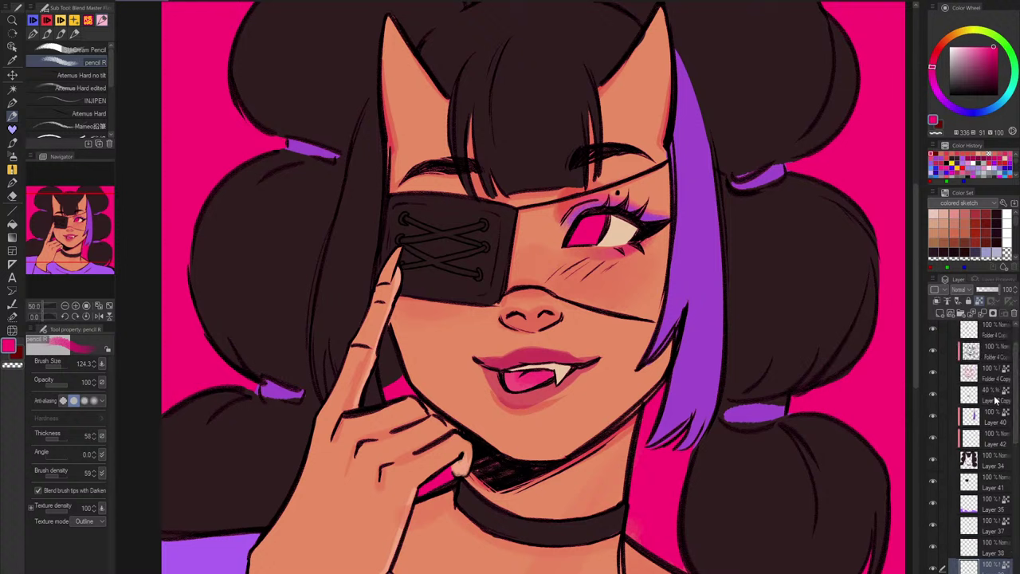
{"action": "left_click", "coordinate": [988, 392]}
{"action": "left_click", "coordinate": [991, 70]}
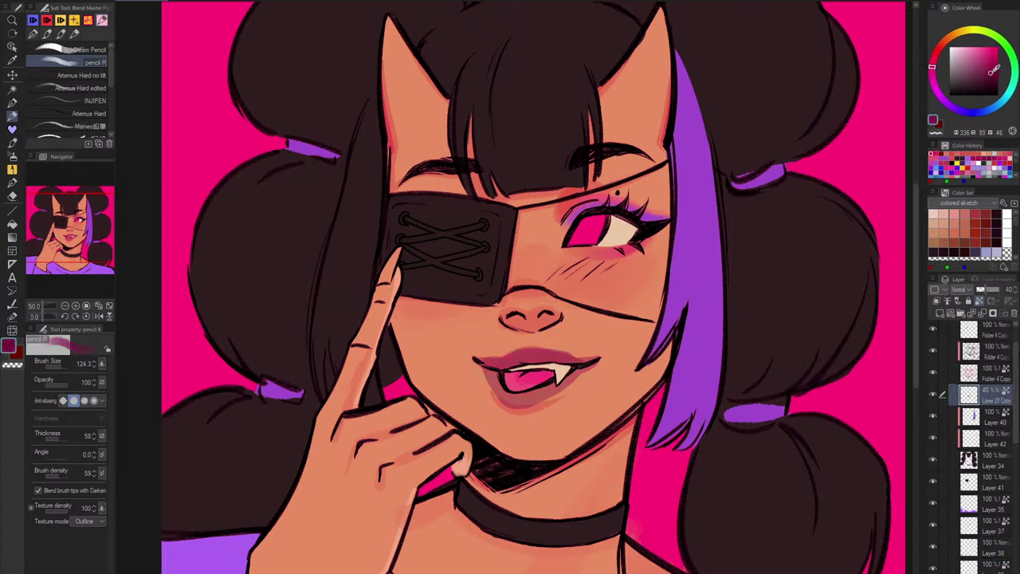
{"action": "left_click", "coordinate": [1000, 292]}
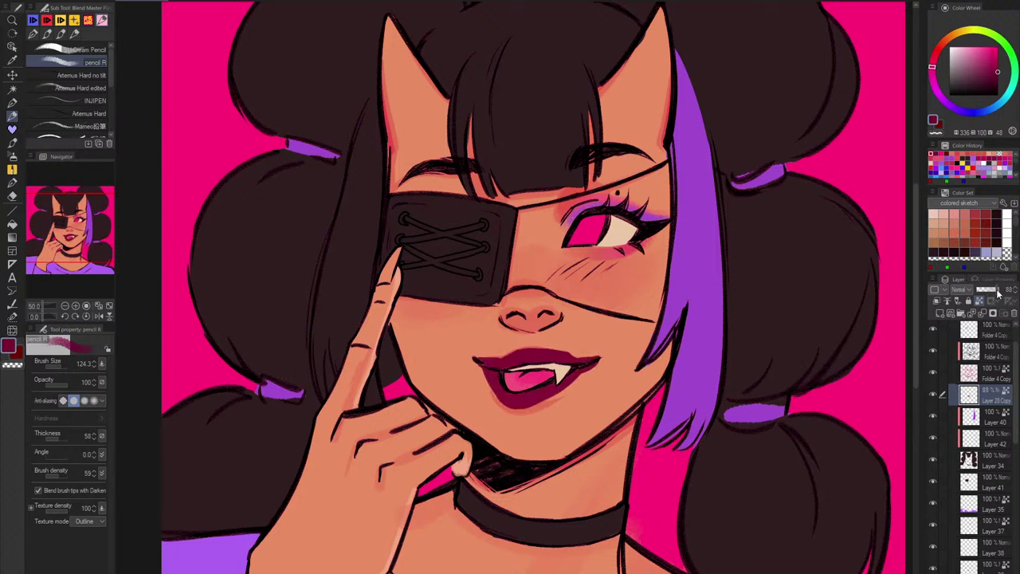
Step: Set the lip layer's blending mode to Multiply and its opacity to 100
{"action": "left_click", "coordinate": [963, 292]}
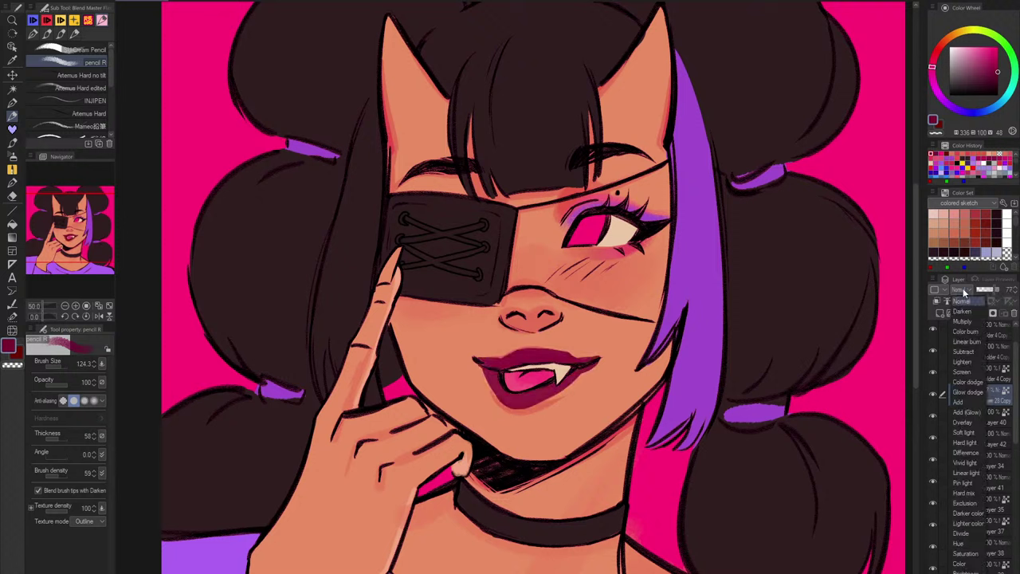
{"action": "left_click", "coordinate": [973, 311]}
{"action": "left_click", "coordinate": [966, 290]}
{"action": "left_click", "coordinate": [976, 320]}
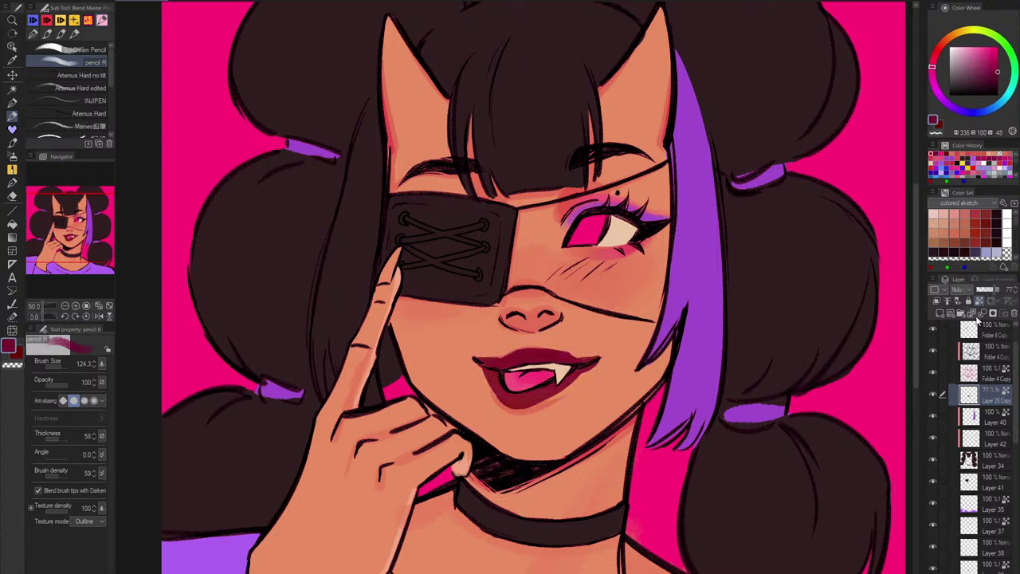
{"action": "left_click_drag", "start_coordinate": [996, 293], "coordinate": [1009, 292]}
Step: Fill the lips with black and set the layer's blending mode to Normal
{"action": "left_click_drag", "start_coordinate": [961, 86], "coordinate": [890, 193]}
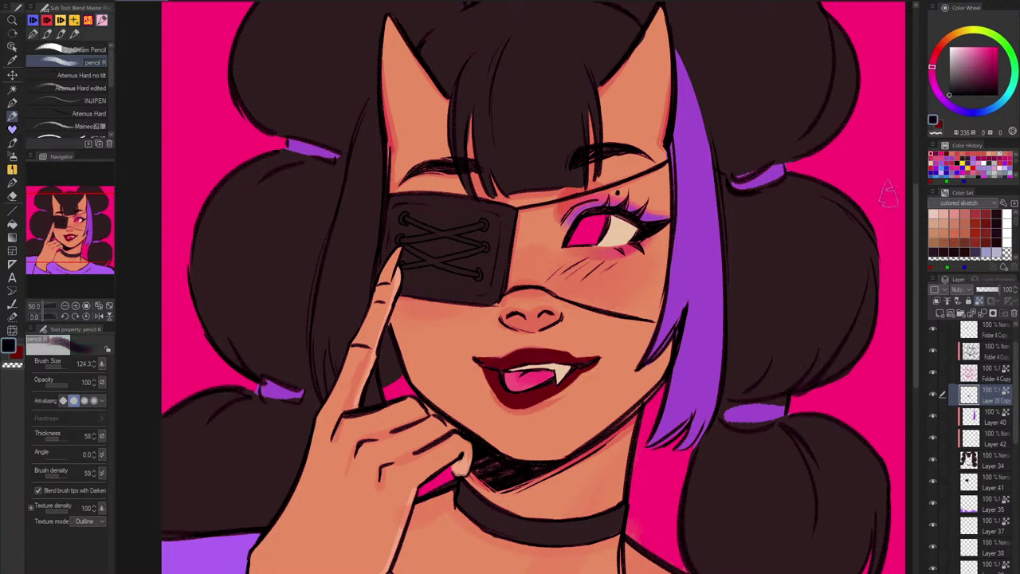
{"action": "key", "text": "alt+Delete"}
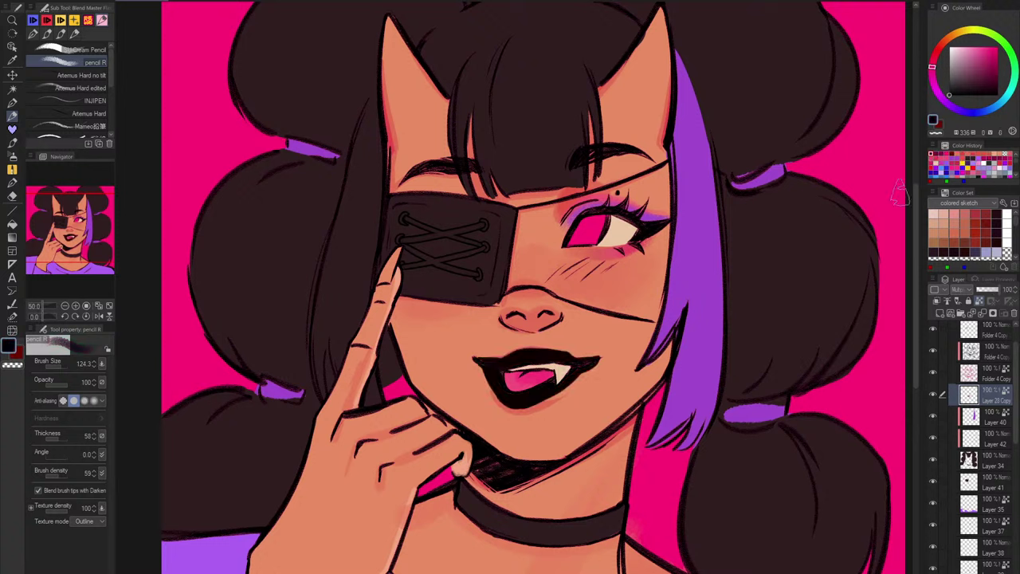
{"action": "left_click", "coordinate": [970, 292]}
{"action": "left_click", "coordinate": [969, 303]}
Step: Refill the lips with the dark brown sampled from the hair (351, 39, 19)
{"action": "left_click", "coordinate": [974, 80]}
{"action": "left_click", "coordinate": [794, 307], "text": "alt"}
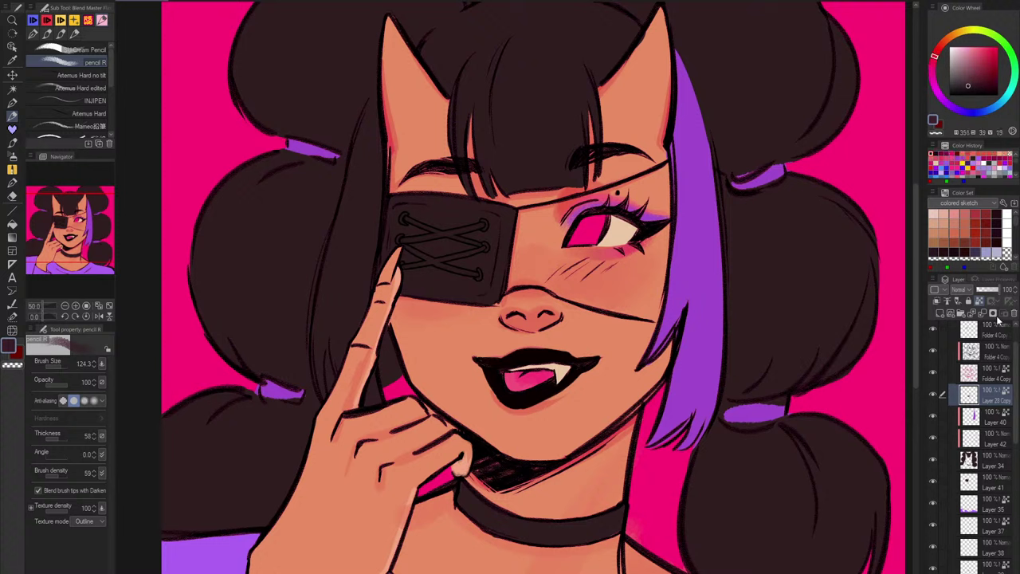
{"action": "key", "text": "alt+Delete"}
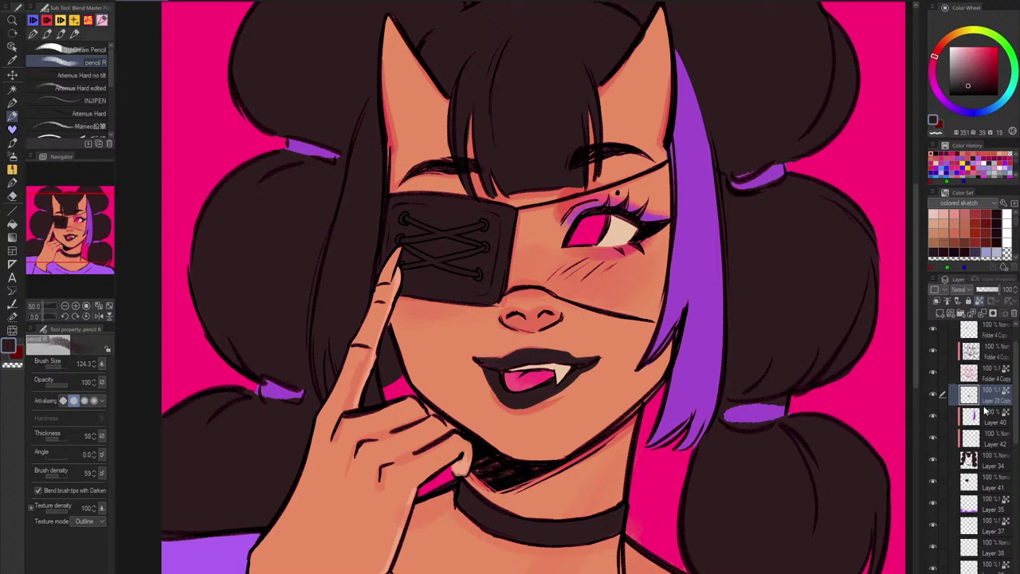
Step: Look at the other open version of the drawing for reference and return to this canvas
{"action": "scroll", "coordinate": [985, 413], "scroll_direction": "up", "scroll_amount": 2}
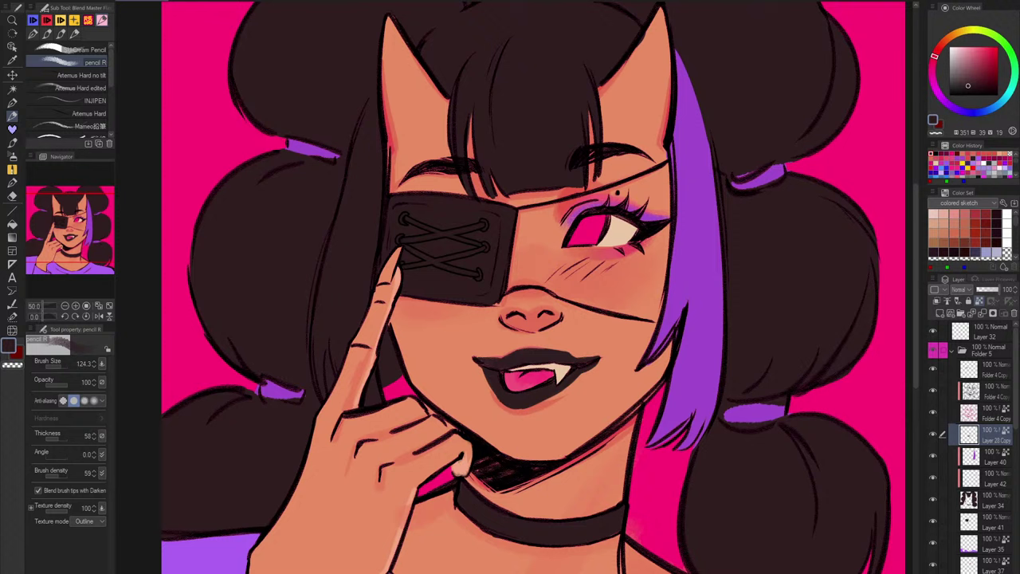
{"action": "left_click", "coordinate": [166, 1]}
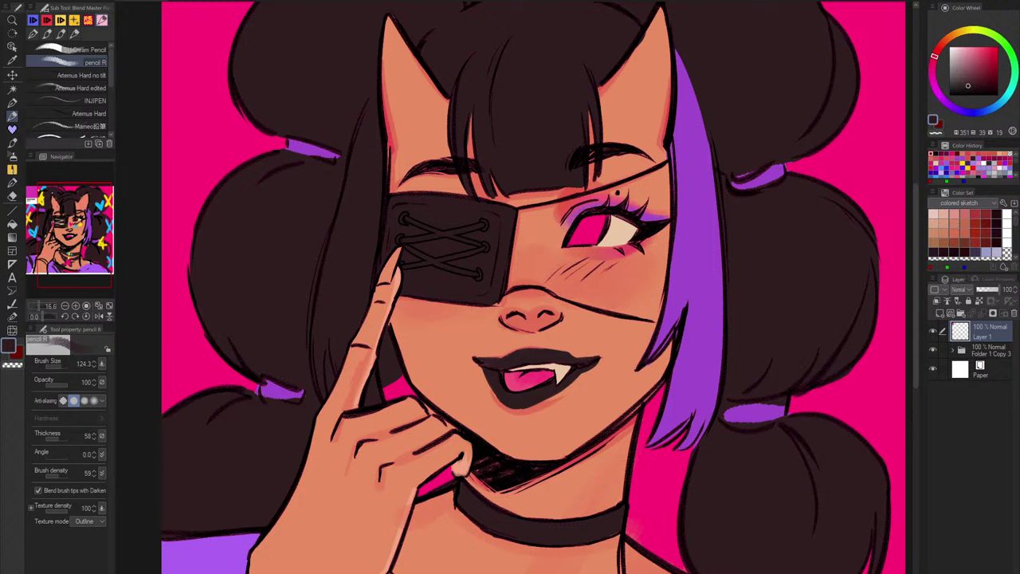
{"action": "scroll", "coordinate": [990, 503], "scroll_direction": "down", "scroll_amount": 3}
Step: Paint the index finger's nail on the skin layer with purple sampled from the hair streak, using Everything Brush 2 at size 30.5
{"action": "left_click", "coordinate": [977, 532]}
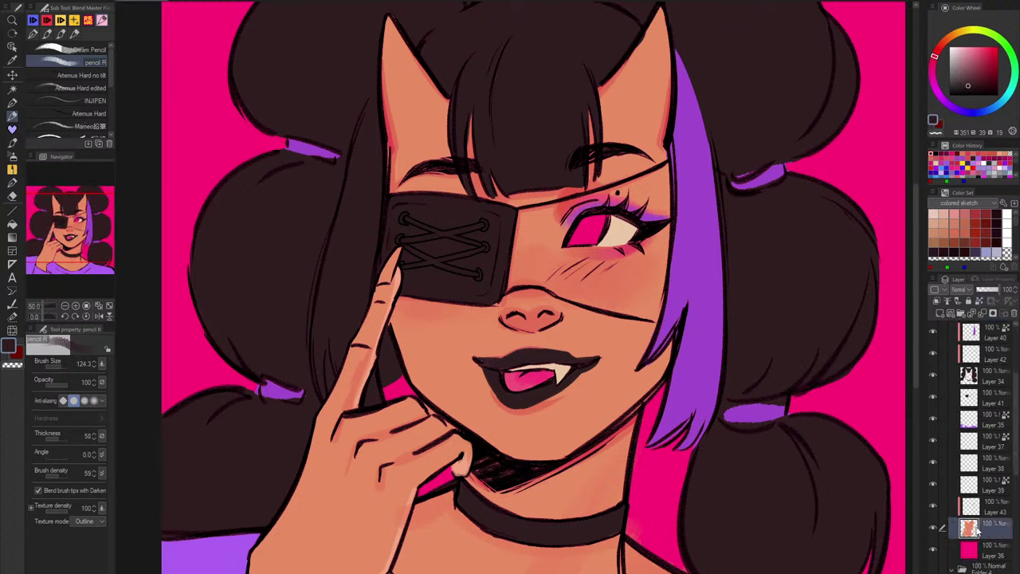
{"action": "left_click", "coordinate": [588, 227], "text": "alt"}
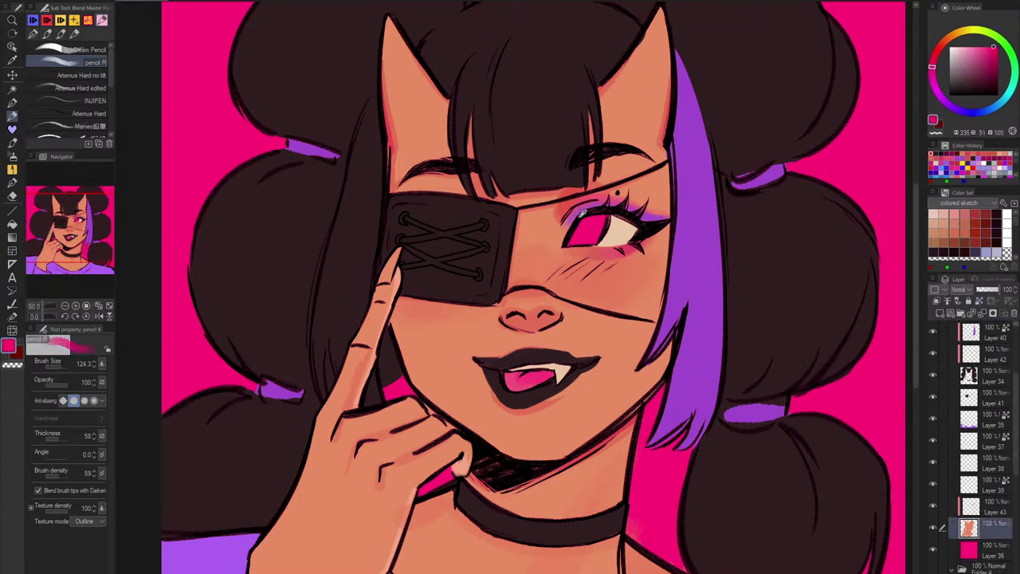
{"action": "left_click", "coordinate": [88, 22]}
{"action": "left_click", "coordinate": [688, 276], "text": "alt"}
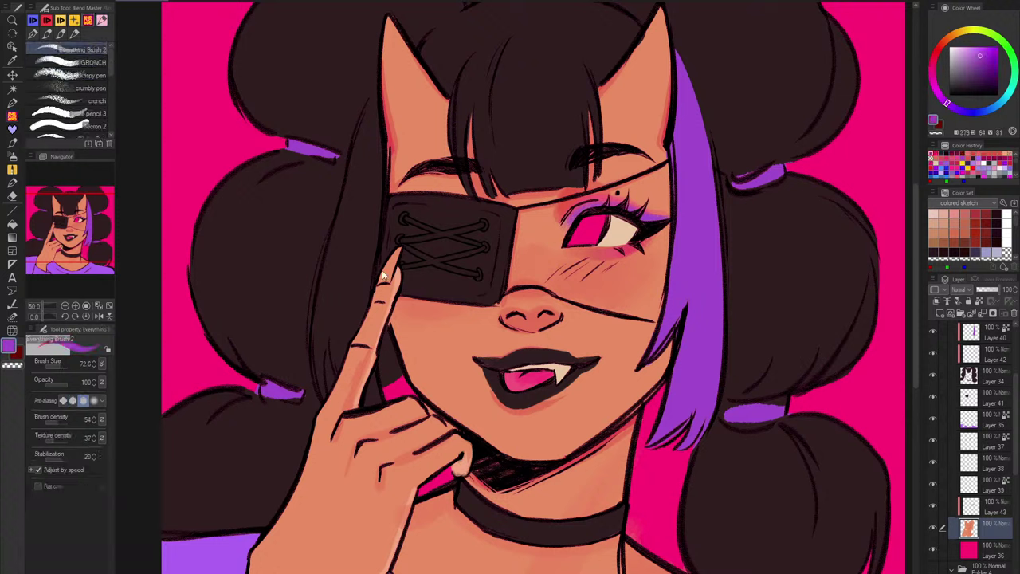
{"action": "key", "text": "bracketleft"}
{"action": "key", "text": "bracketleft"}
{"action": "key", "text": "bracketleft"}
{"action": "key", "text": "bracketleft"}
{"action": "mouse_move", "coordinate": [395, 256]}
{"action": "left_mouse_down"}
{"action": "mouse_move", "coordinate": [388, 279]}
{"action": "mouse_move", "coordinate": [399, 248]}
{"action": "left_mouse_up"}
Step: Lock the transparent pixels of the dark hair layer (Layer 34) and switch to the pencil R brush
{"action": "scroll", "coordinate": [980, 398], "scroll_direction": "up", "scroll_amount": 5}
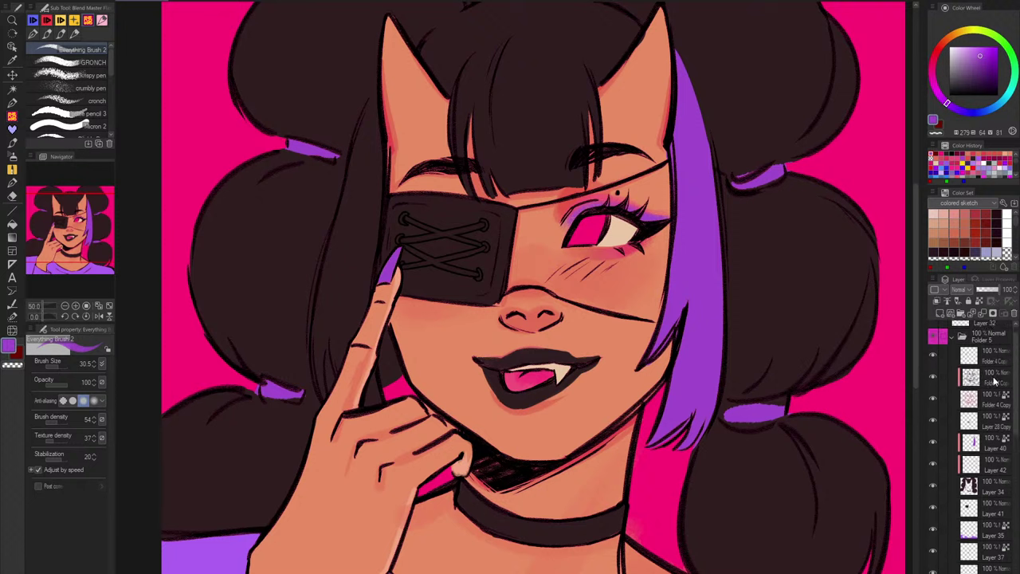
{"action": "left_click", "coordinate": [951, 370]}
{"action": "scroll", "coordinate": [995, 445], "scroll_direction": "down", "scroll_amount": 2}
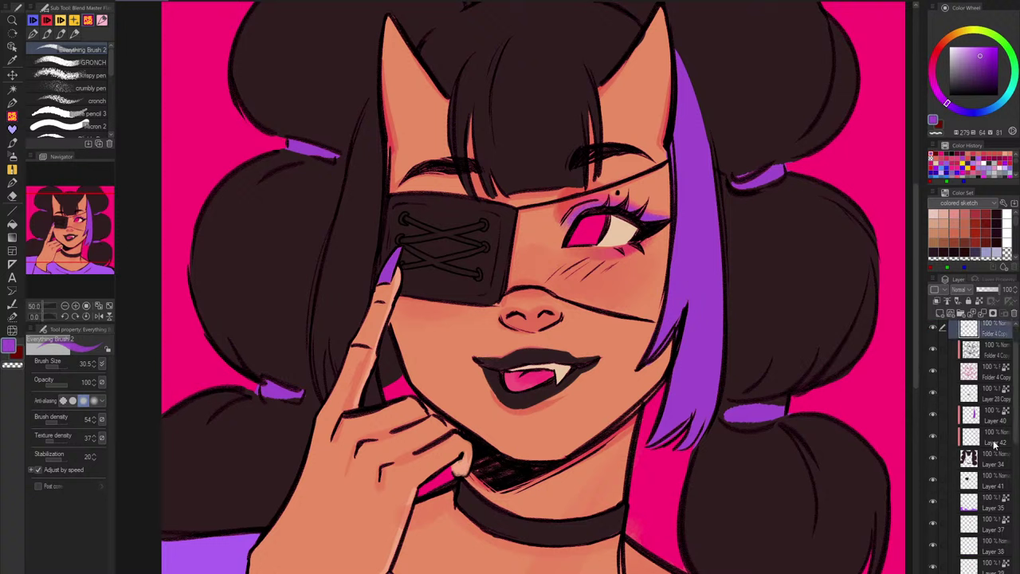
{"action": "left_click", "coordinate": [990, 464]}
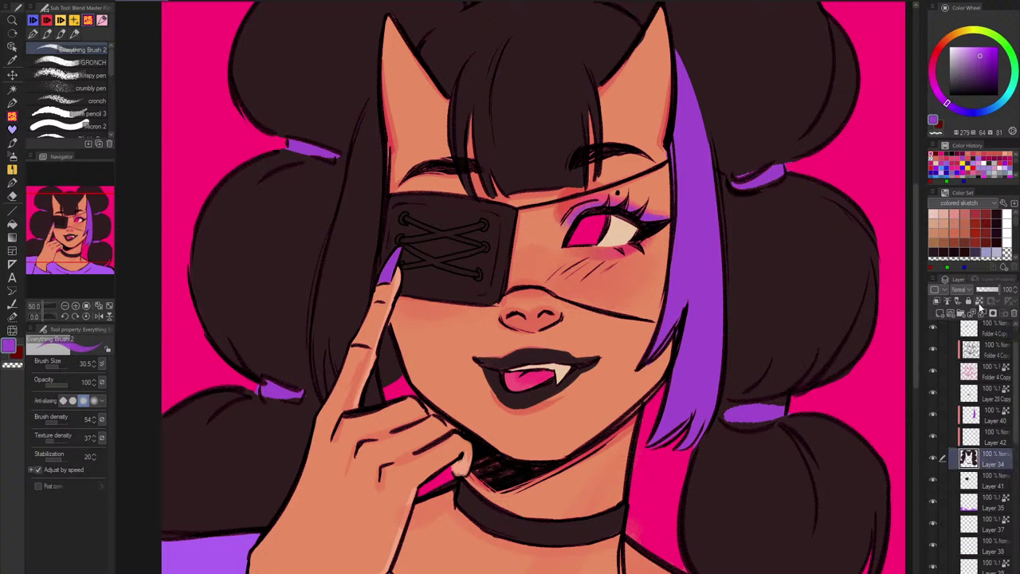
{"action": "left_click", "coordinate": [979, 301]}
{"action": "left_click", "coordinate": [102, 21]}
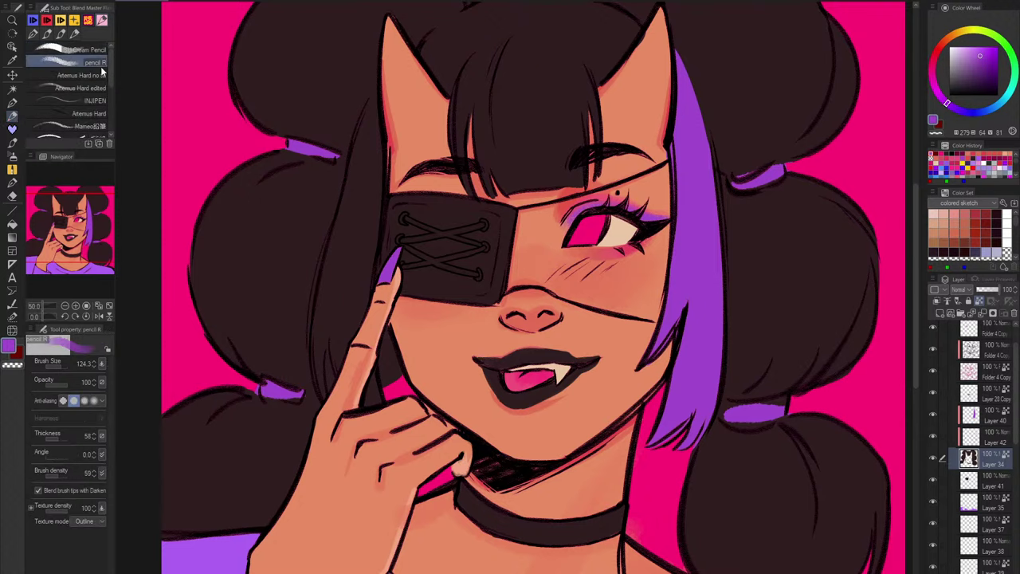
{"action": "mouse_move", "coordinate": [670, 304]}
{"action": "left_mouse_down"}
{"action": "mouse_move", "coordinate": [649, 377]}
{"action": "mouse_move", "coordinate": [649, 367]}
{"action": "left_mouse_up"}
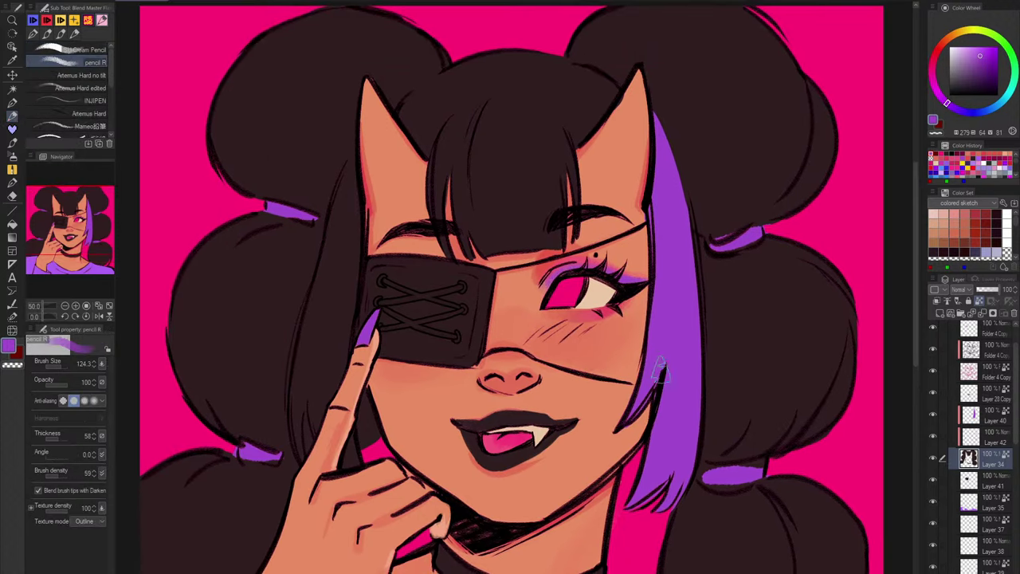
Step: Softly tint the dark fringe and the purple hair streak with coral (11, 63, 89) sampled from the skin, using a large brush
{"action": "left_click", "coordinate": [768, 348], "text": "alt"}
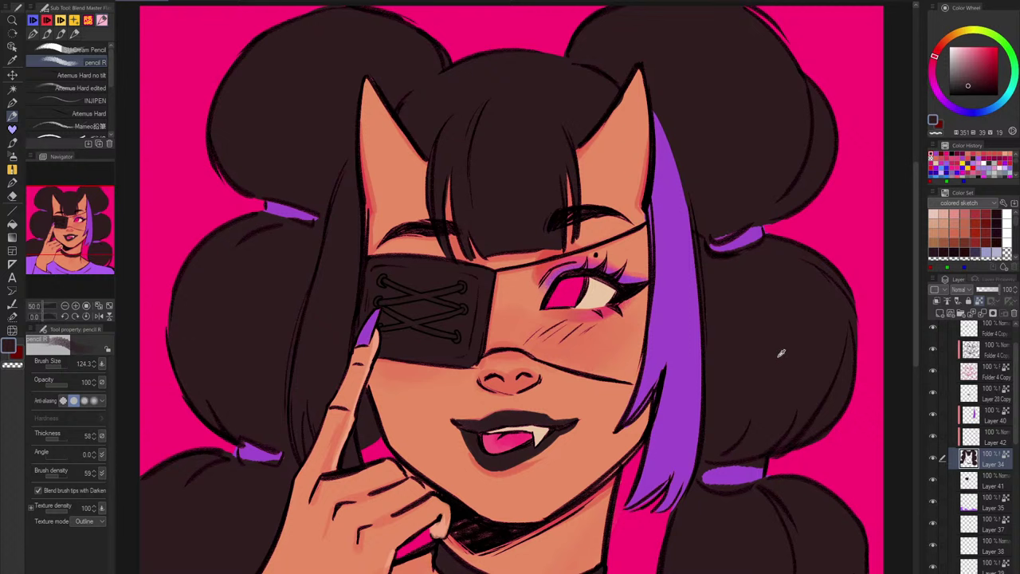
{"action": "left_click", "coordinate": [528, 251], "text": "alt"}
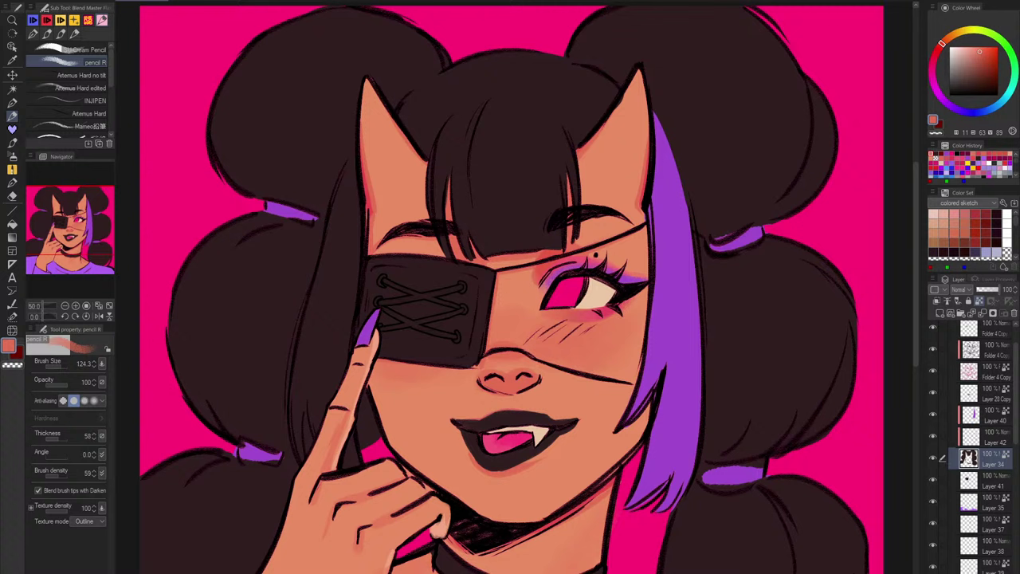
{"action": "key", "text": "ctrl+Tab"}
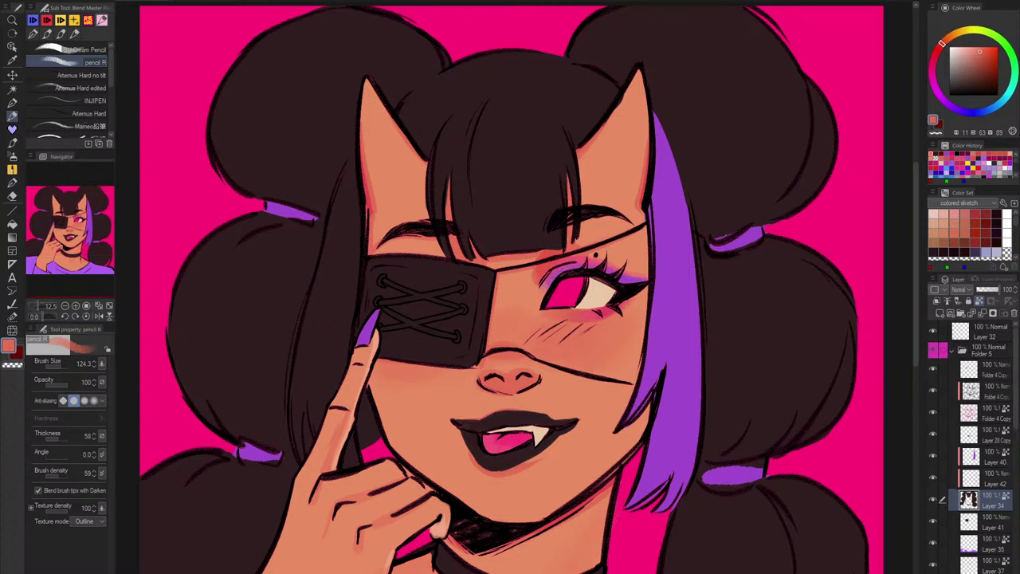
{"action": "left_click", "coordinate": [438, 192]}
{"action": "left_click_drag", "start_coordinate": [482, 231], "coordinate": [522, 255]}
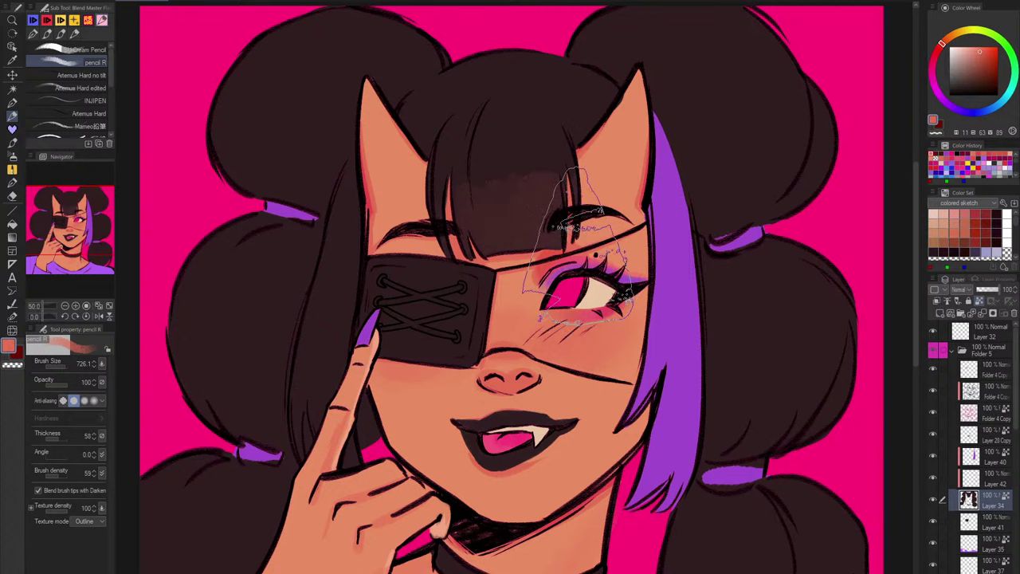
{"action": "key", "text": "bracketleft"}
{"action": "key", "text": "bracketleft"}
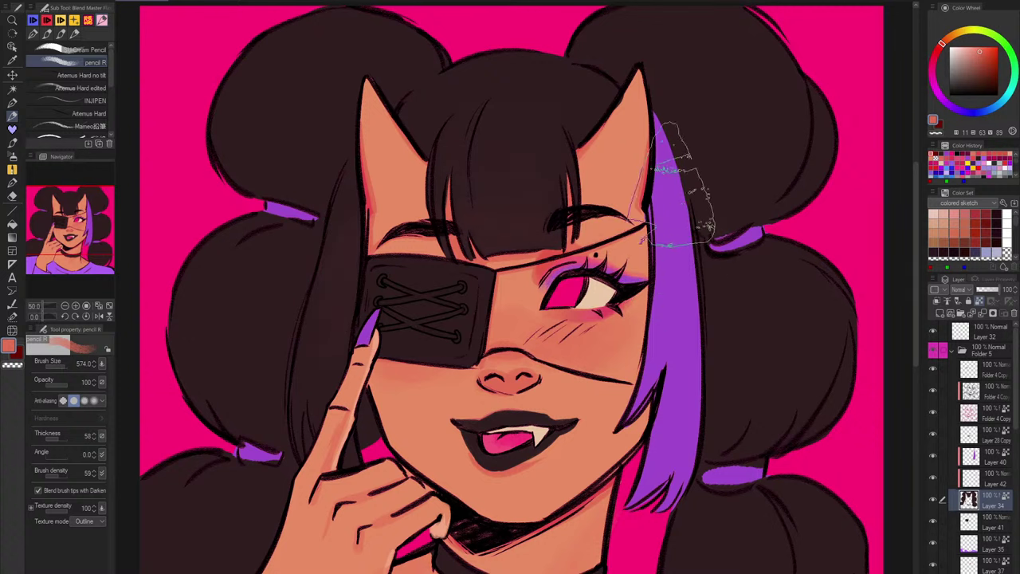
{"action": "left_click", "coordinate": [982, 456]}
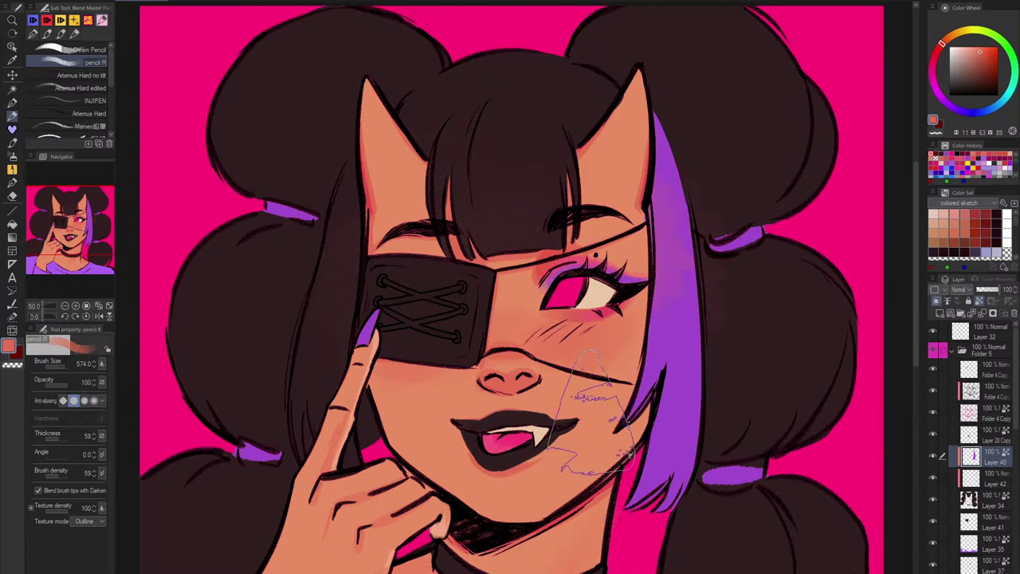
{"action": "left_click_drag", "start_coordinate": [585, 257], "coordinate": [542, 257]}
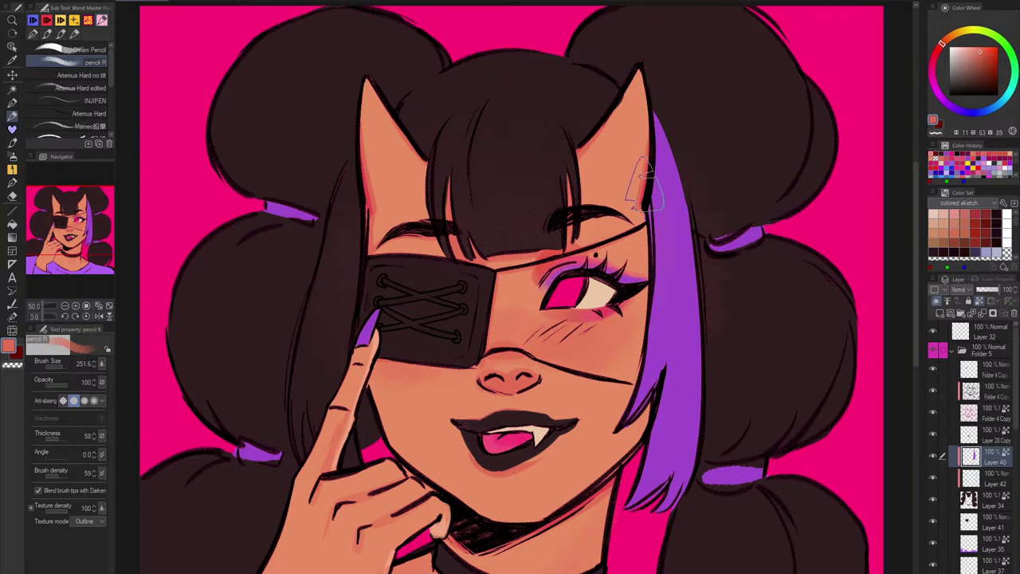
Step: Shade the hair buns on Layer 34 with a dark red (343, 72, 22) derived from the hair colour, at brush size 251.6
{"action": "left_click", "coordinate": [944, 502]}
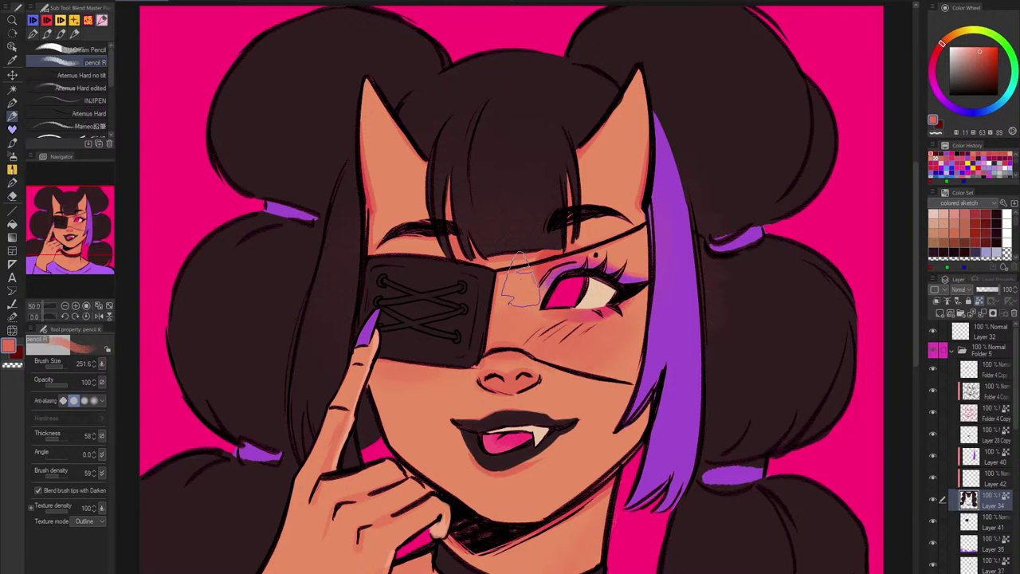
{"action": "left_click", "coordinate": [789, 300], "text": "alt"}
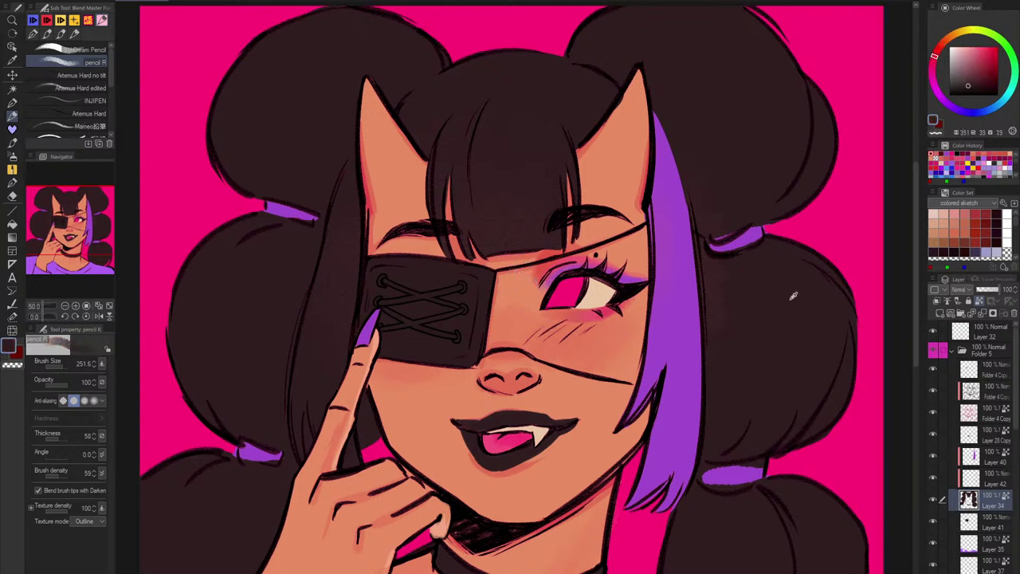
{"action": "left_click_drag", "start_coordinate": [981, 82], "coordinate": [984, 84]}
{"action": "left_click", "coordinate": [933, 62]}
{"action": "mouse_move", "coordinate": [699, 92]}
{"action": "left_mouse_down"}
{"action": "mouse_move", "coordinate": [735, 70]}
{"action": "mouse_move", "coordinate": [772, 107]}
{"action": "mouse_move", "coordinate": [797, 109]}
{"action": "mouse_move", "coordinate": [797, 84]}
{"action": "mouse_move", "coordinate": [767, 36]}
{"action": "mouse_move", "coordinate": [751, 58]}
{"action": "mouse_move", "coordinate": [771, 109]}
{"action": "mouse_move", "coordinate": [733, 121]}
{"action": "mouse_move", "coordinate": [697, 111]}
{"action": "left_mouse_up"}
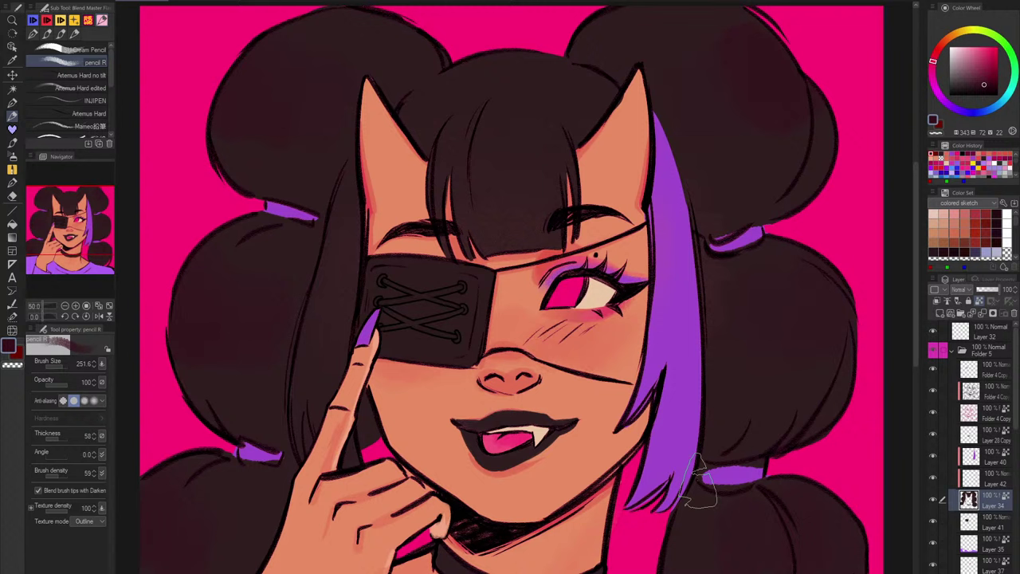
Step: Deepen the centres of the upper hair buns with a near-black red (343, 65, 12)
{"action": "left_click_drag", "start_coordinate": [988, 78], "coordinate": [981, 89]}
{"action": "left_click_drag", "start_coordinate": [720, 114], "coordinate": [773, 100]}
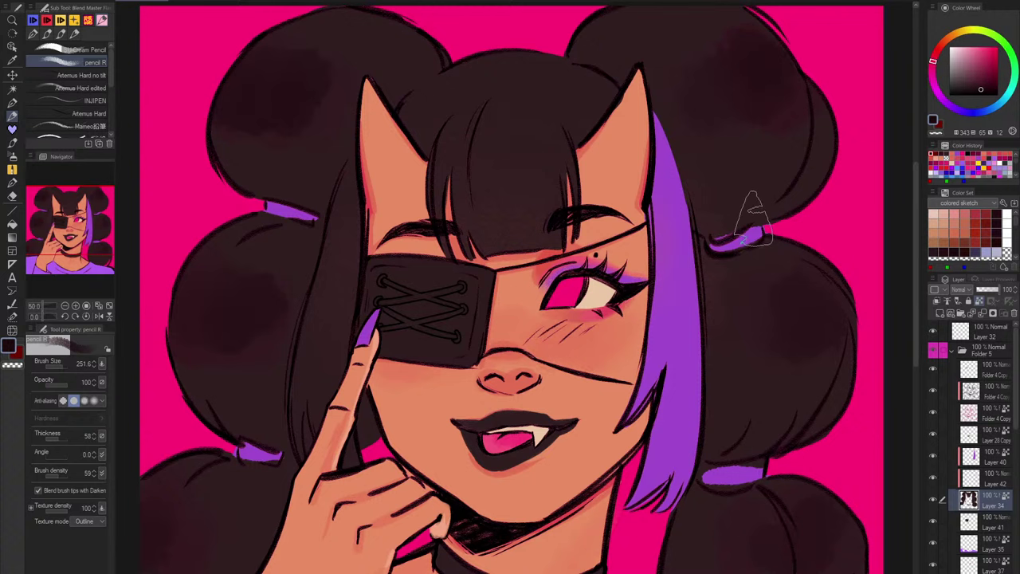
{"action": "left_click", "coordinate": [934, 500]}
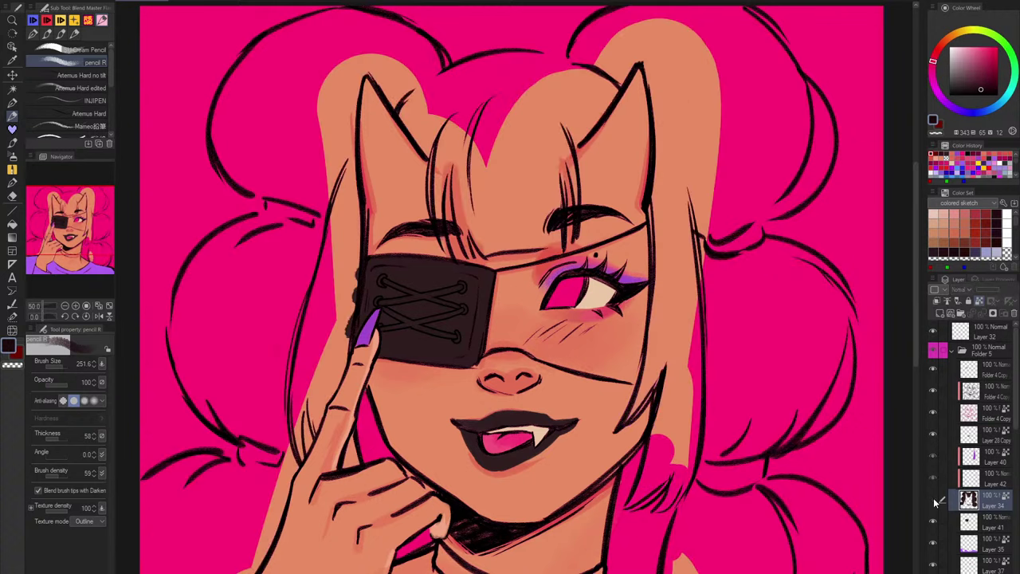
{"action": "left_click", "coordinate": [934, 499]}
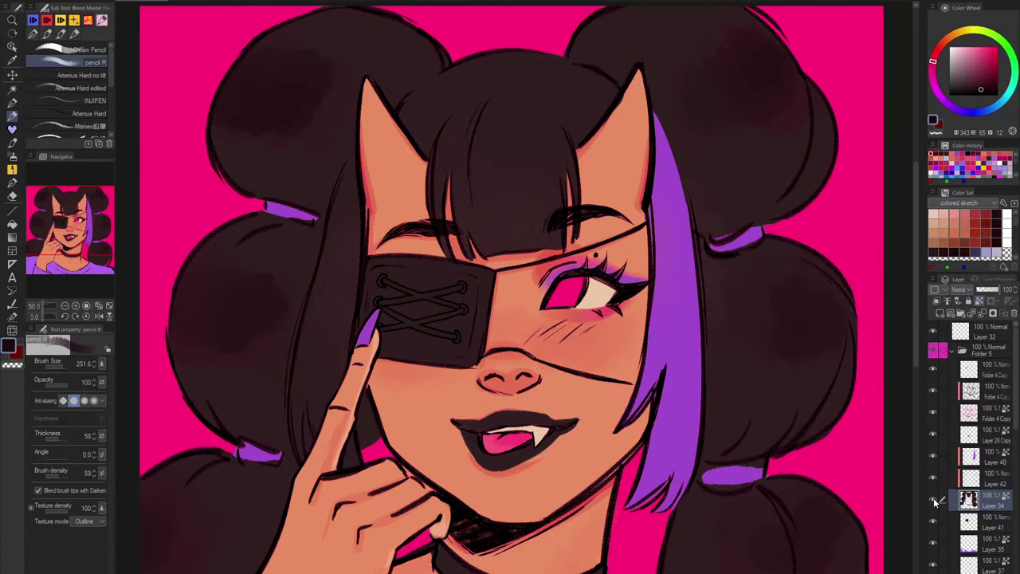
Step: Shade the upper end of the purple streak on Layer 40 with sampled dark hair colour, blending it downward into the purple
{"action": "left_click", "coordinate": [1001, 466]}
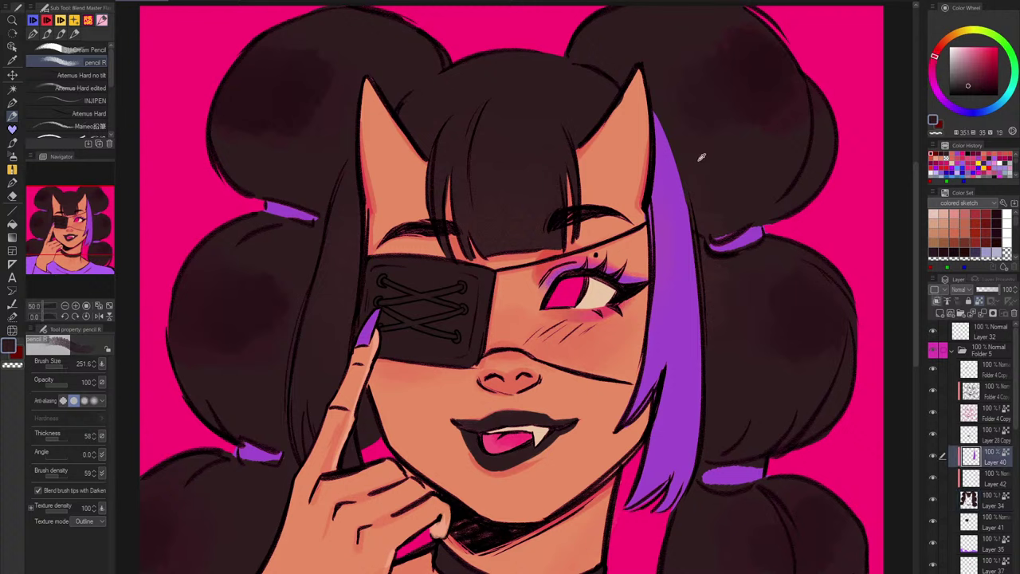
{"action": "left_click_drag", "start_coordinate": [660, 115], "coordinate": [684, 243]}
{"action": "key", "text": "ctrl+z"}
{"action": "left_click_drag", "start_coordinate": [660, 117], "coordinate": [668, 236]}
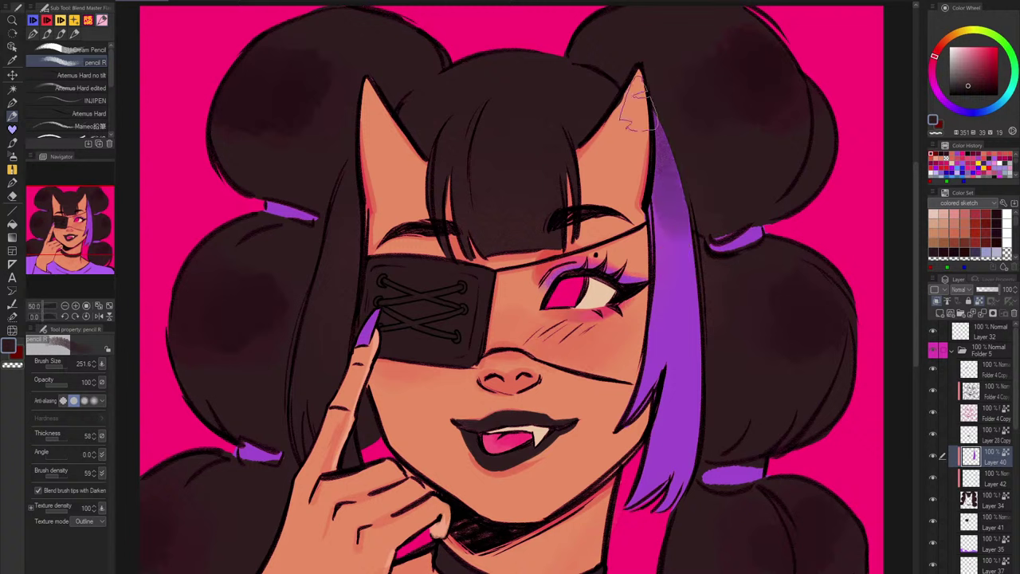
{"action": "left_click", "coordinate": [674, 351], "text": "alt"}
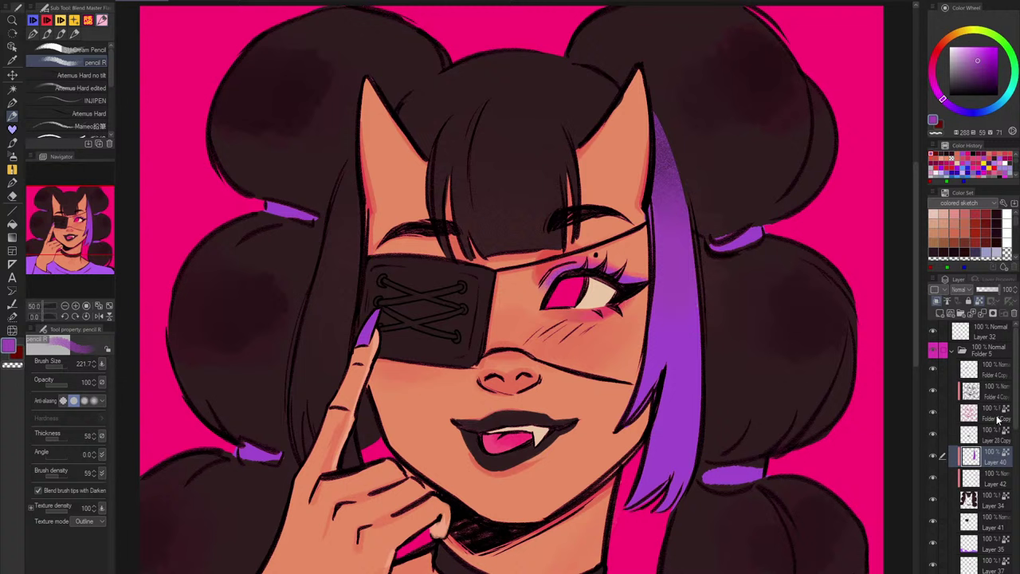
Step: Add a new layer above the line-art copies in Folder 5 and switch to Everything Brush 2
{"action": "left_click", "coordinate": [989, 376]}
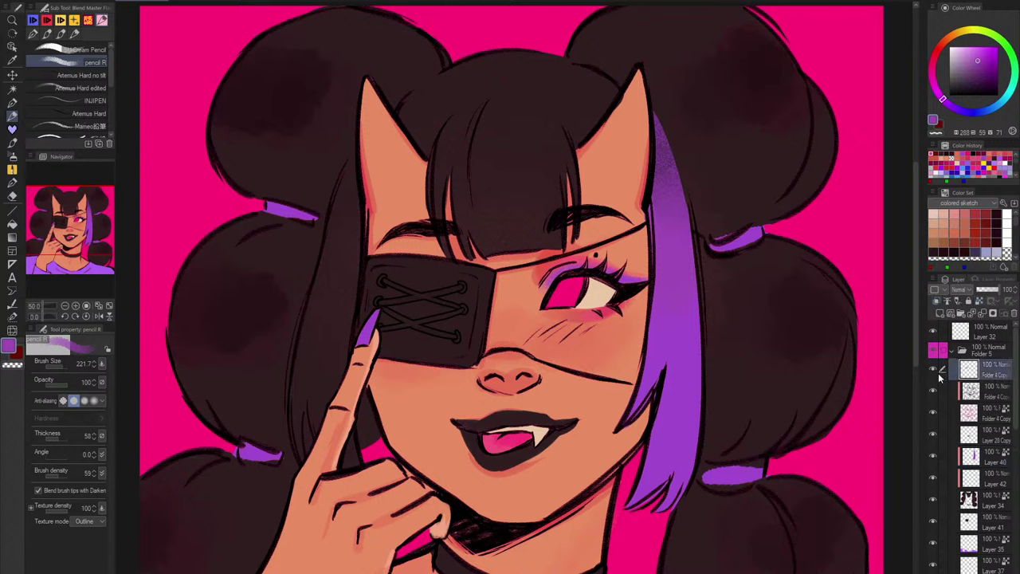
{"action": "left_click", "coordinate": [934, 370]}
{"action": "left_click", "coordinate": [935, 372]}
{"action": "left_click", "coordinate": [933, 371]}
{"action": "left_click", "coordinate": [933, 371]}
{"action": "left_click", "coordinate": [941, 314]}
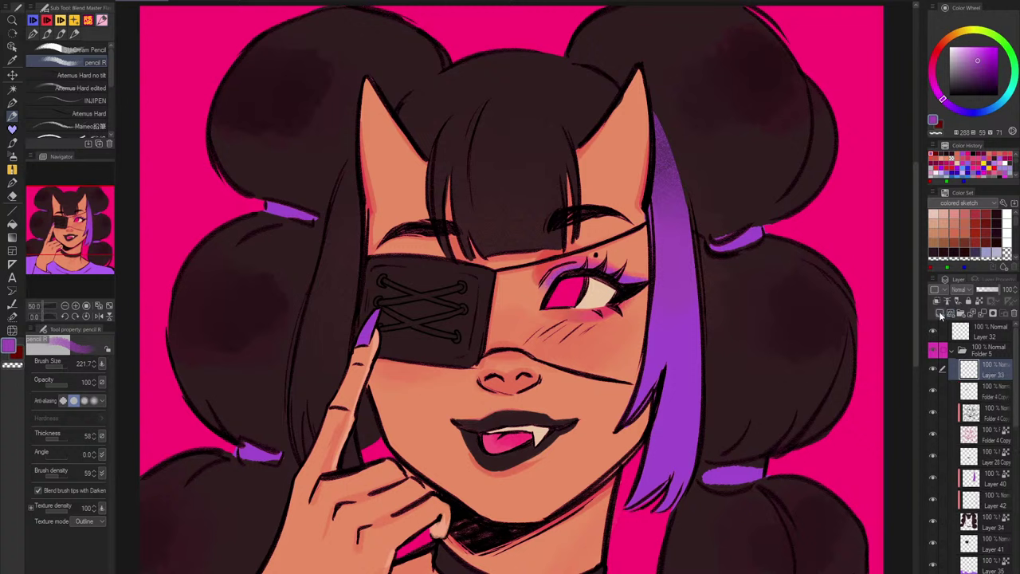
{"action": "left_click", "coordinate": [101, 20]}
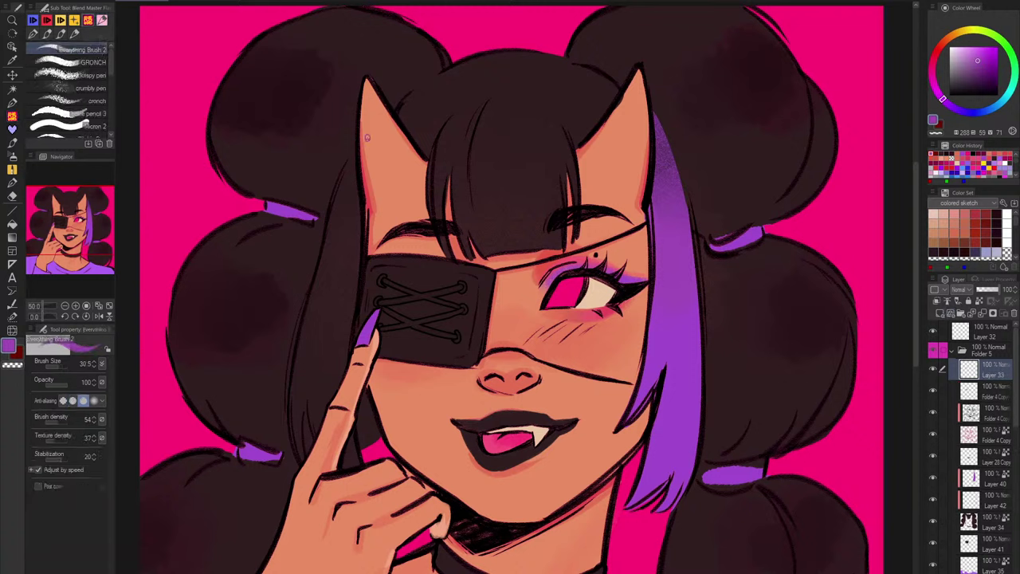
Step: Colour the outline of the horn above the eyepatch and the cheek edge below it with rose red (352, 68, 89) at brush size 62.6
{"action": "key", "text": "]"}
{"action": "key", "text": "]"}
{"action": "key", "text": "]"}
{"action": "key", "text": "]"}
{"action": "left_click", "coordinate": [370, 195], "text": "alt"}
{"action": "left_click_drag", "start_coordinate": [366, 82], "coordinate": [371, 201]}
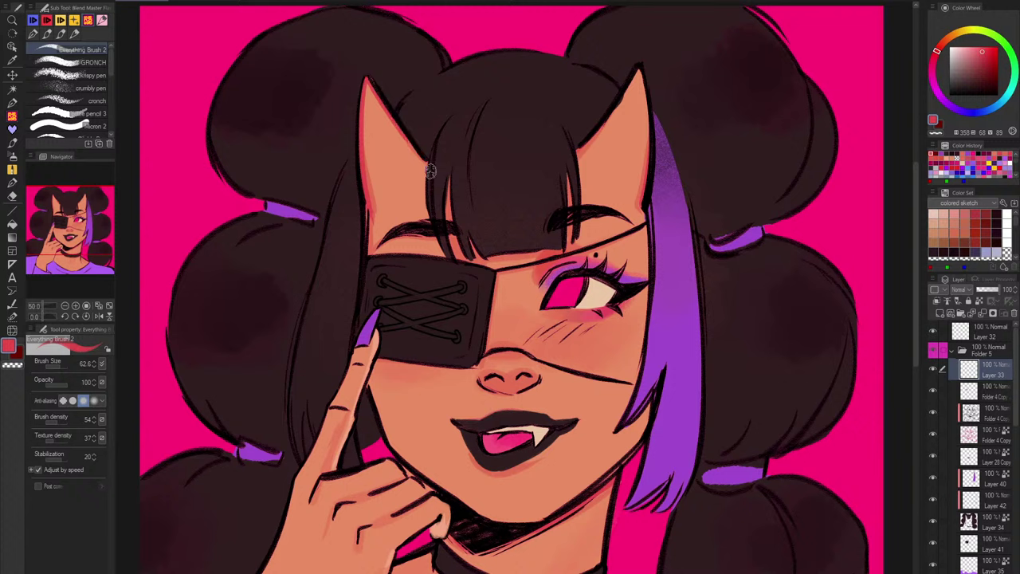
{"action": "left_click_drag", "start_coordinate": [425, 178], "coordinate": [426, 213]}
{"action": "key", "text": "ctrl+z"}
{"action": "left_click", "coordinate": [935, 56]}
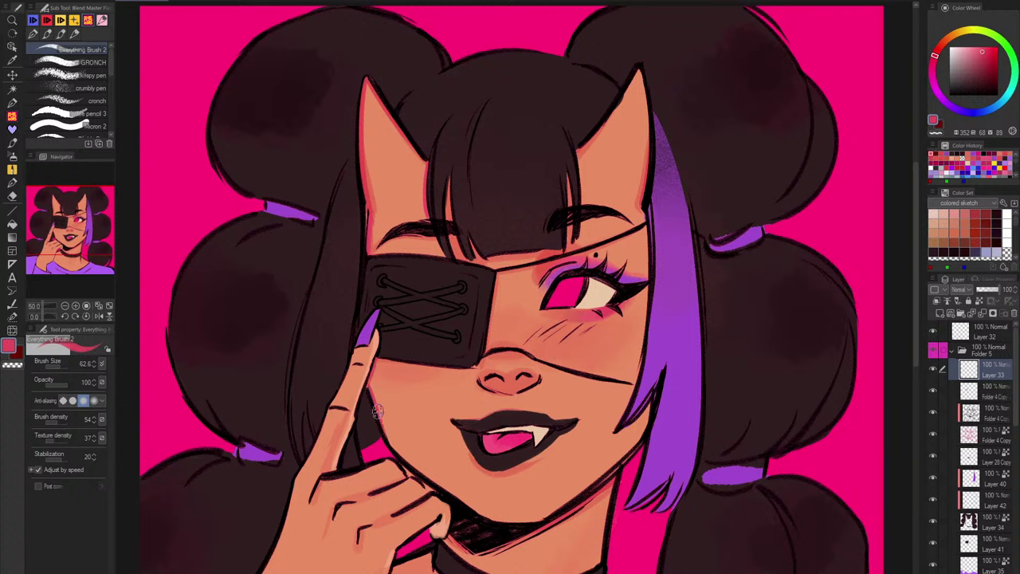
Step: Soften the index finger's line art with sampled orange, colour the jawline rose red (358, 68, 89), and fill the chin shadow with black
{"action": "left_click", "coordinate": [356, 361], "text": "alt"}
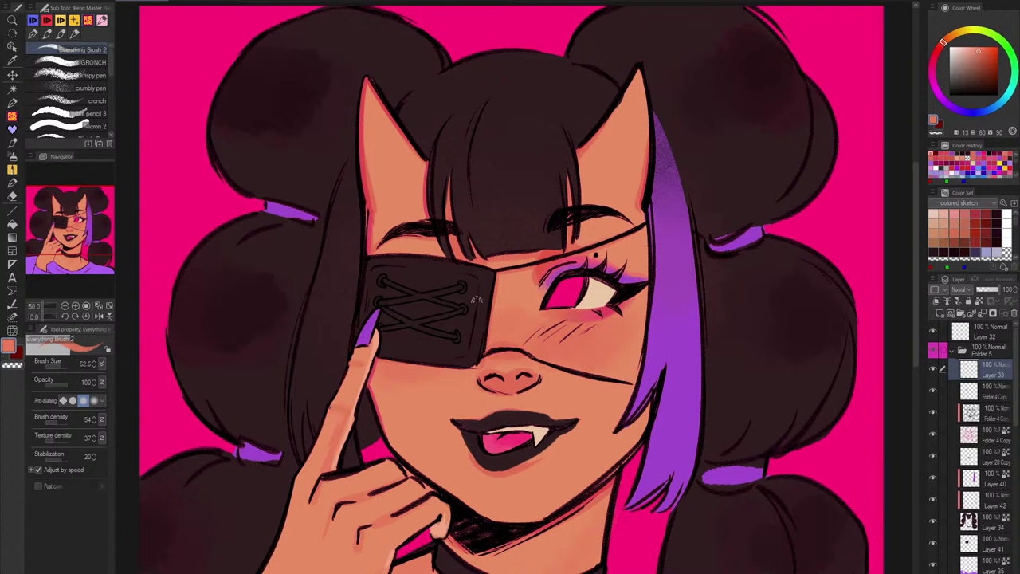
{"action": "key", "text": "c"}
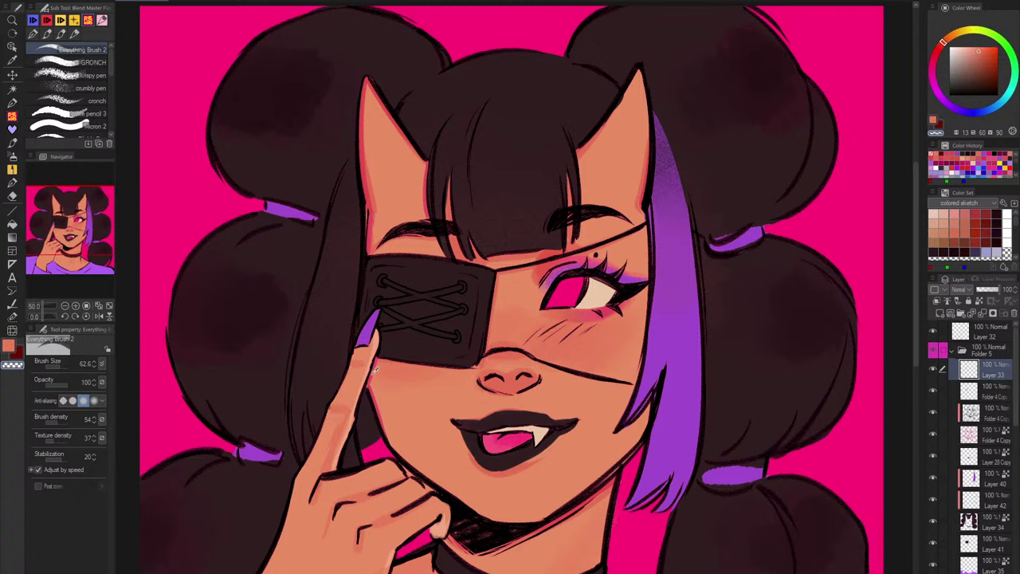
{"action": "left_click", "coordinate": [373, 373], "text": "alt"}
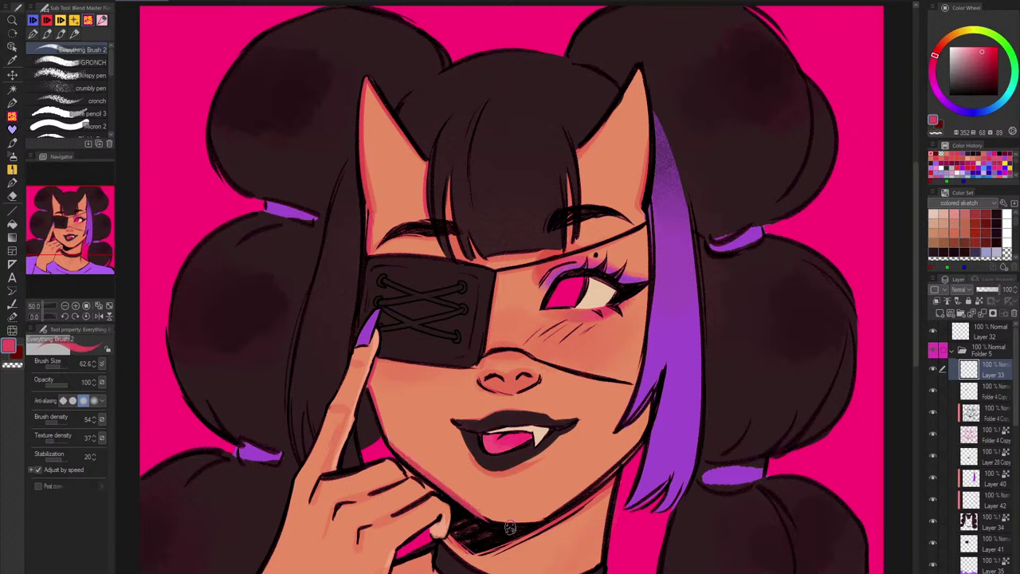
{"action": "key", "text": "ctrl+z"}
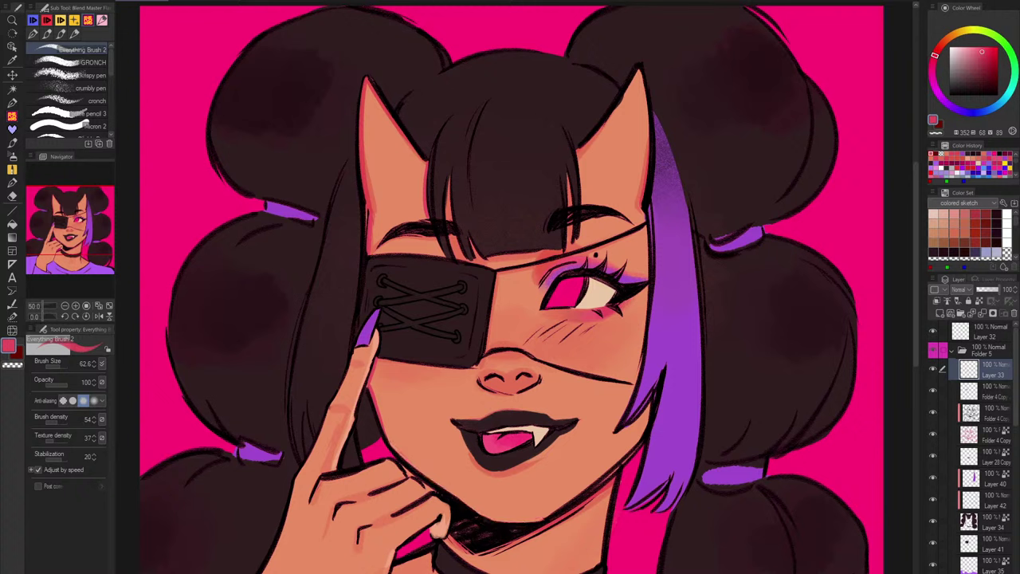
{"action": "left_click", "coordinate": [366, 159], "text": "alt"}
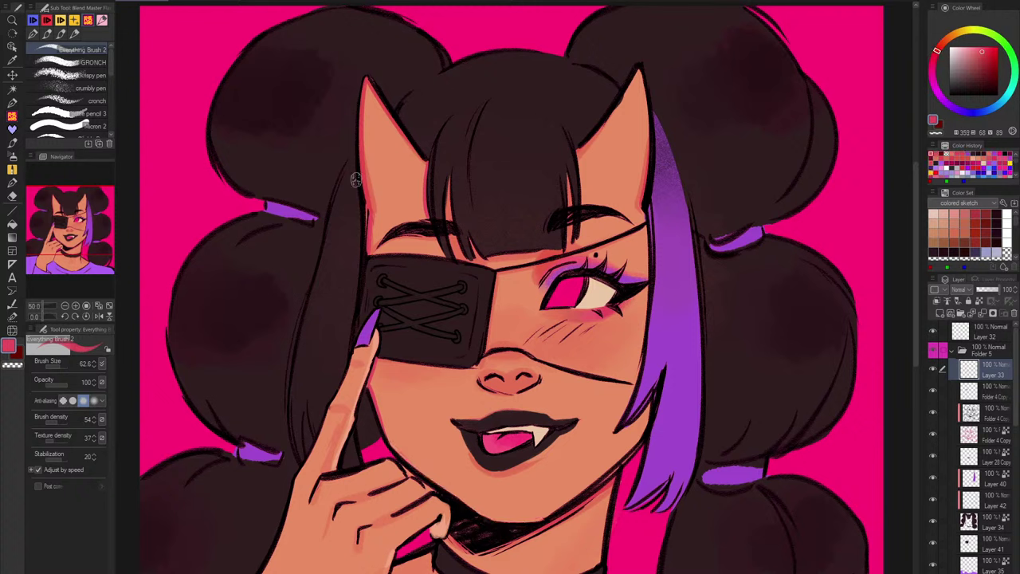
{"action": "left_click", "coordinate": [424, 472], "text": "alt"}
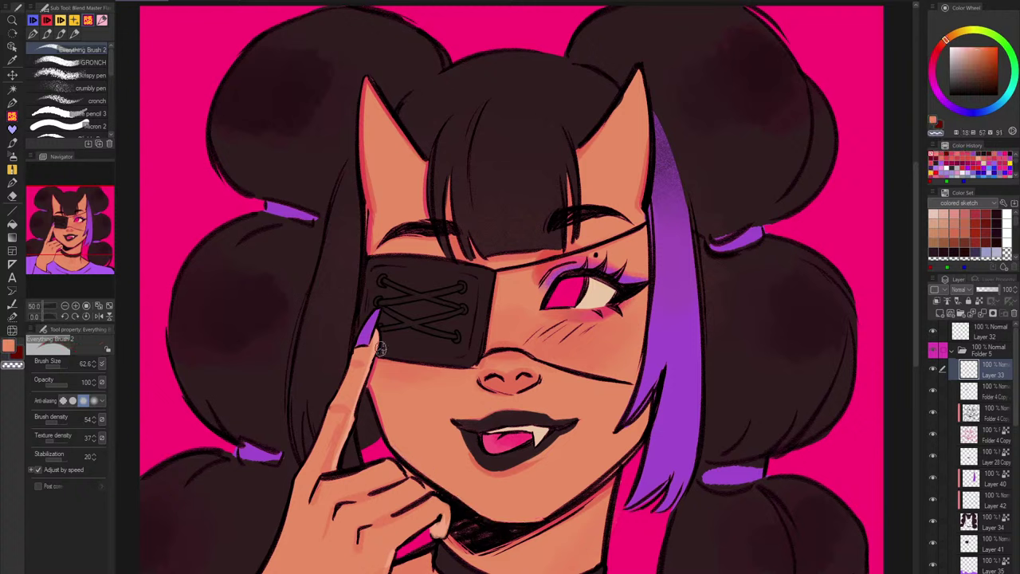
{"action": "left_click", "coordinate": [371, 183], "text": "alt"}
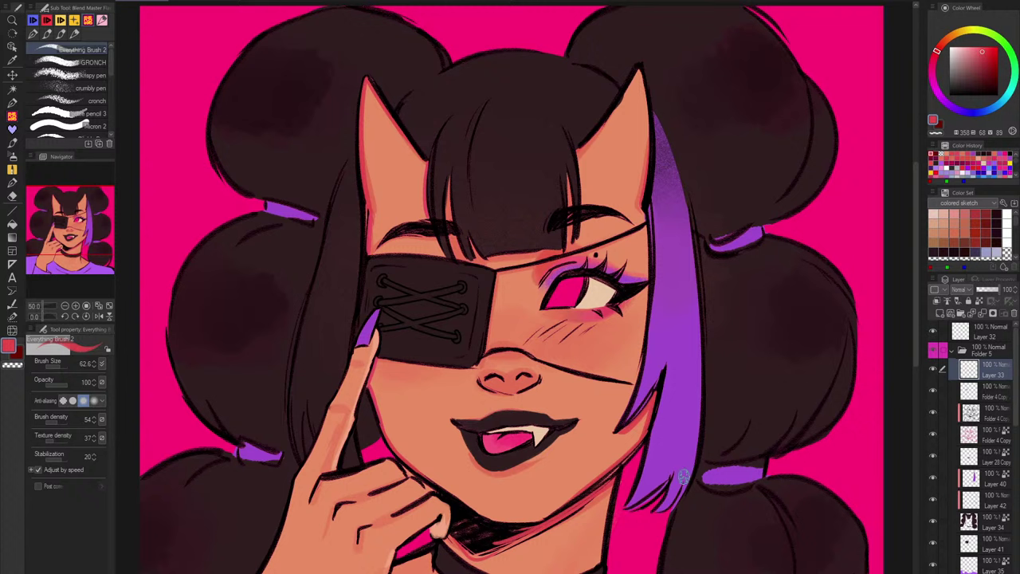
{"action": "left_click_drag", "start_coordinate": [610, 481], "coordinate": [494, 544]}
{"action": "left_click", "coordinate": [507, 533], "text": "alt"}
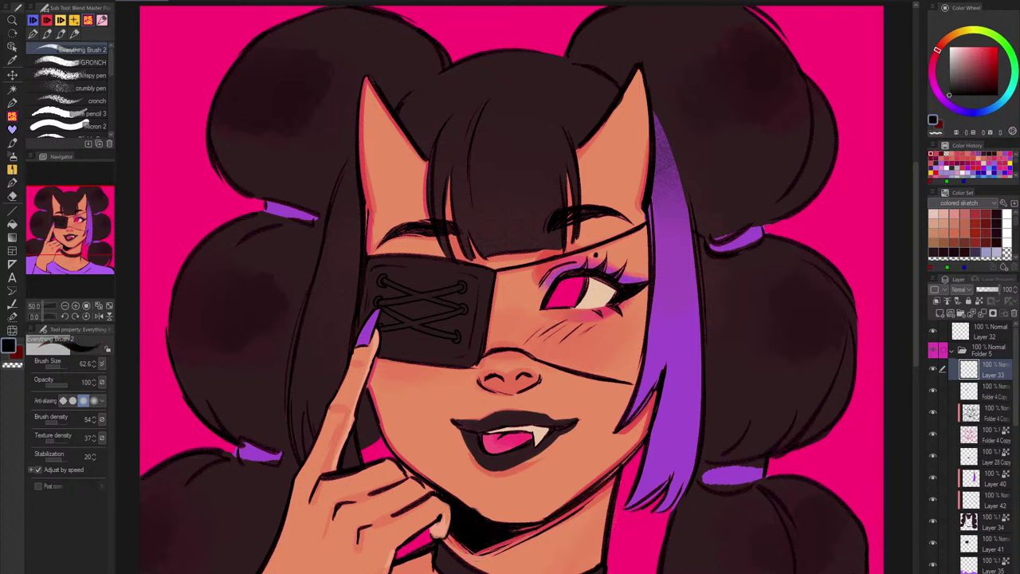
Step: Paint a purple (275, 64, 81) nail and skin-coloured fingertip on the curled finger beside the choker
{"action": "left_click", "coordinate": [370, 322], "text": "alt"}
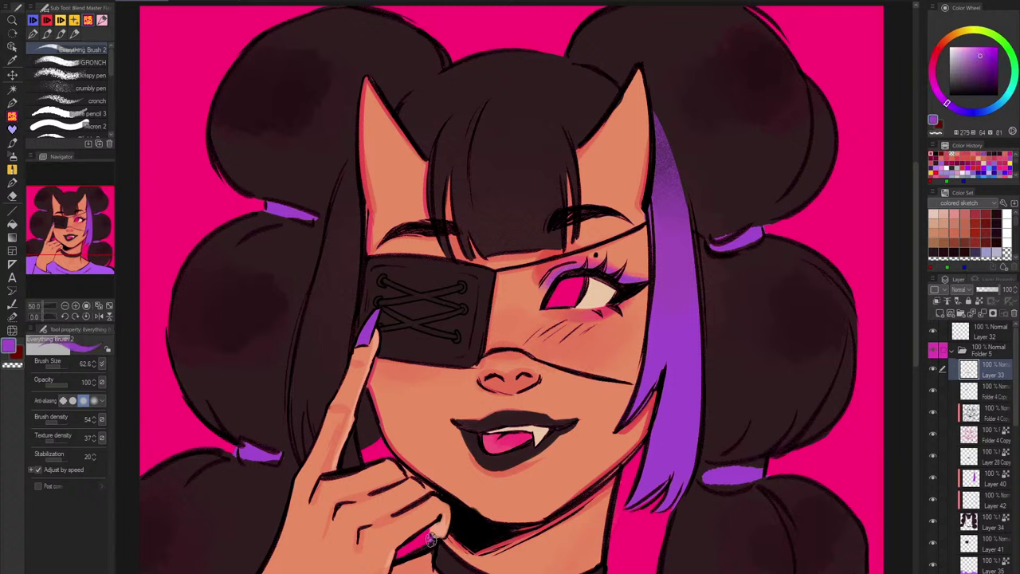
{"action": "mouse_move", "coordinate": [430, 540]}
{"action": "left_mouse_down"}
{"action": "mouse_move", "coordinate": [433, 558]}
{"action": "mouse_move", "coordinate": [437, 539]}
{"action": "mouse_move", "coordinate": [418, 543]}
{"action": "mouse_move", "coordinate": [431, 523]}
{"action": "left_mouse_up"}
{"action": "left_click", "coordinate": [417, 490], "text": "alt"}
{"action": "left_click_drag", "start_coordinate": [475, 479], "coordinate": [487, 409]}
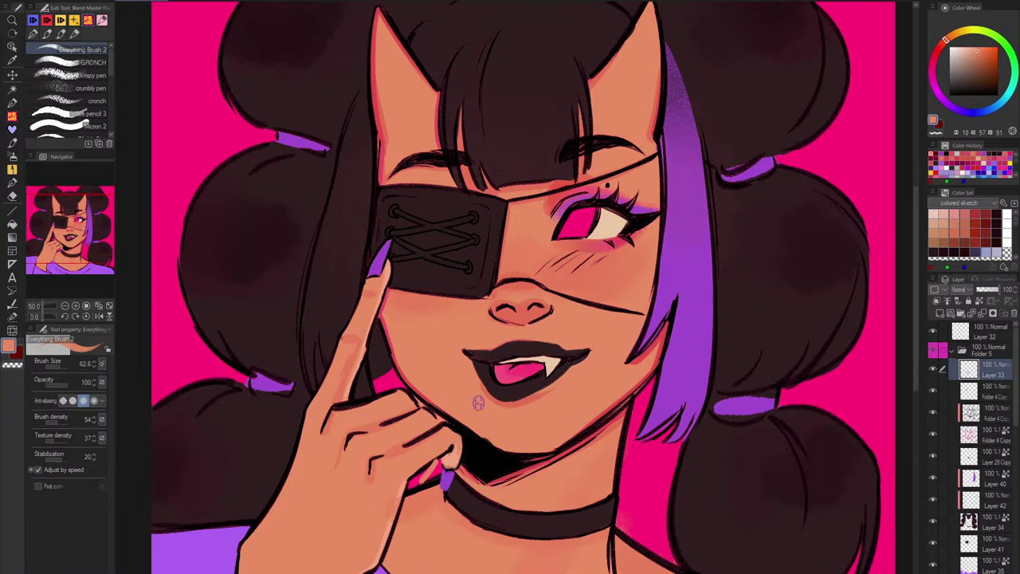
{"action": "key", "text": "ctrl+z"}
Step: Refine the curled fingertip and its small nail beside the choker with sampled black, purple (281, 62, 70) and skin orange
{"action": "mouse_move", "coordinate": [457, 443]}
{"action": "left_mouse_down"}
{"action": "mouse_move", "coordinate": [446, 460]}
{"action": "mouse_move", "coordinate": [459, 448]}
{"action": "mouse_move", "coordinate": [454, 474]}
{"action": "left_mouse_up"}
{"action": "left_click", "coordinate": [469, 443], "text": "alt"}
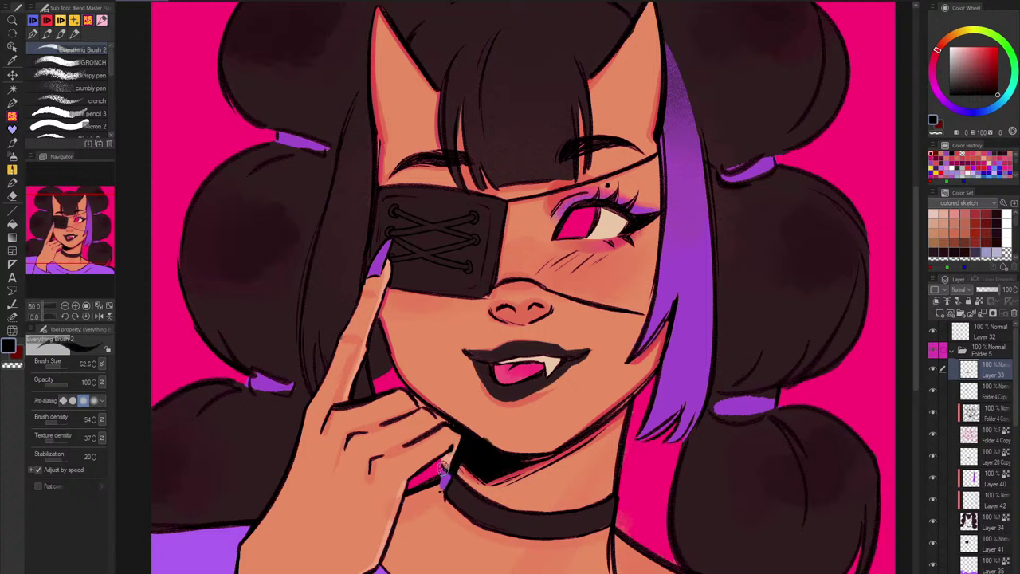
{"action": "left_click", "coordinate": [444, 477], "text": "alt"}
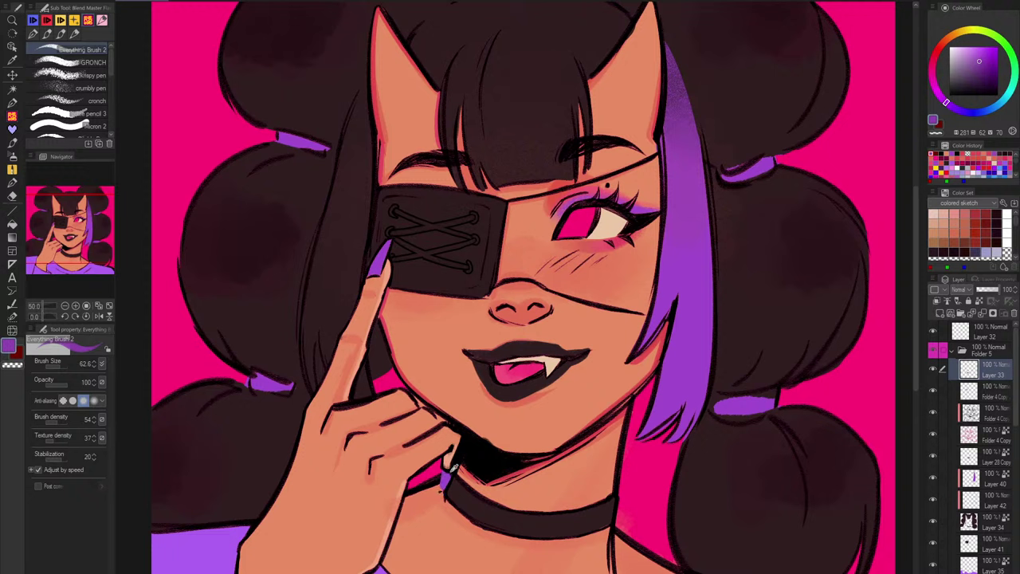
{"action": "left_click", "coordinate": [442, 483], "text": "alt"}
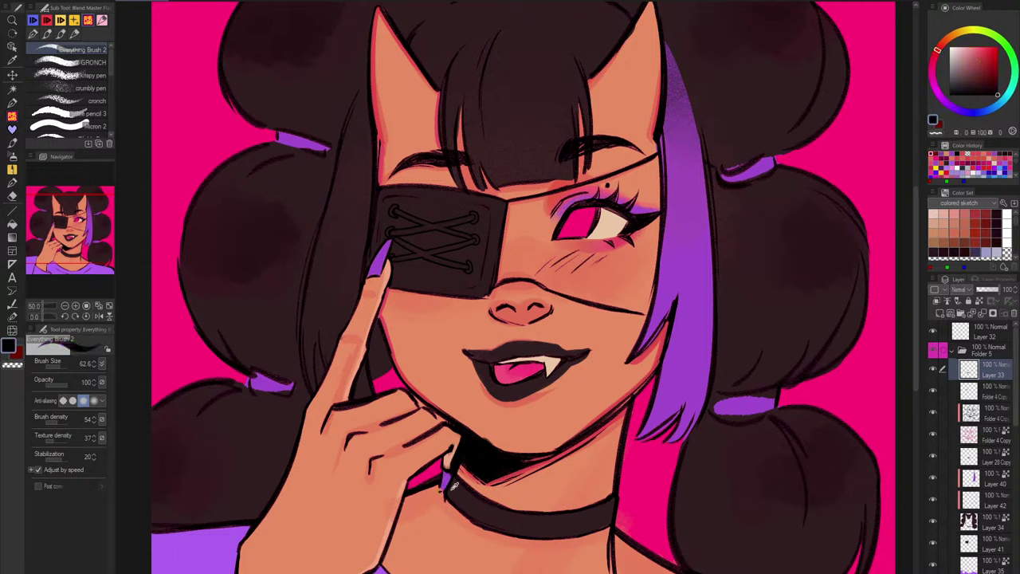
{"action": "left_click", "coordinate": [443, 488], "text": "alt"}
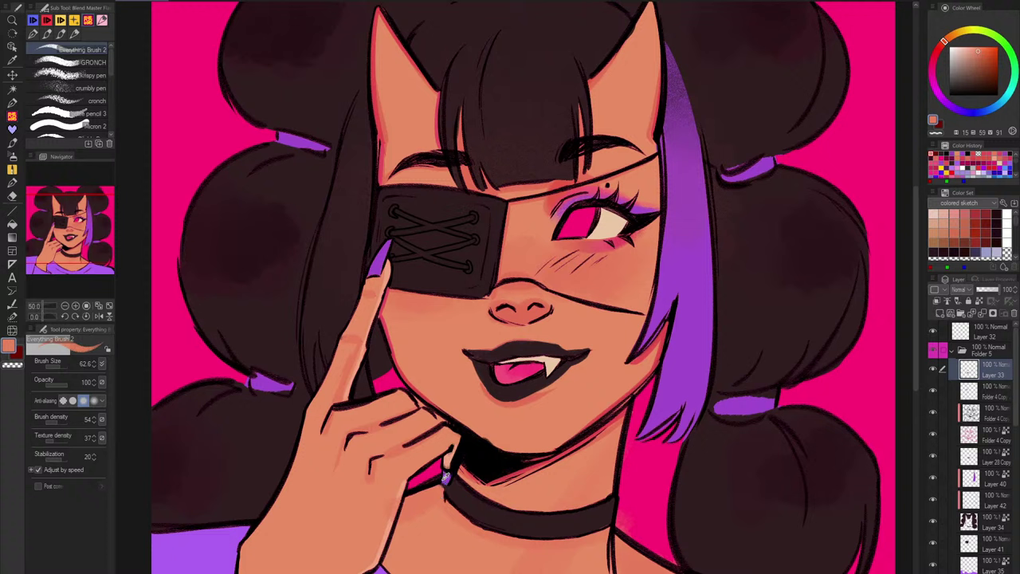
{"action": "left_click", "coordinate": [445, 477], "text": "alt"}
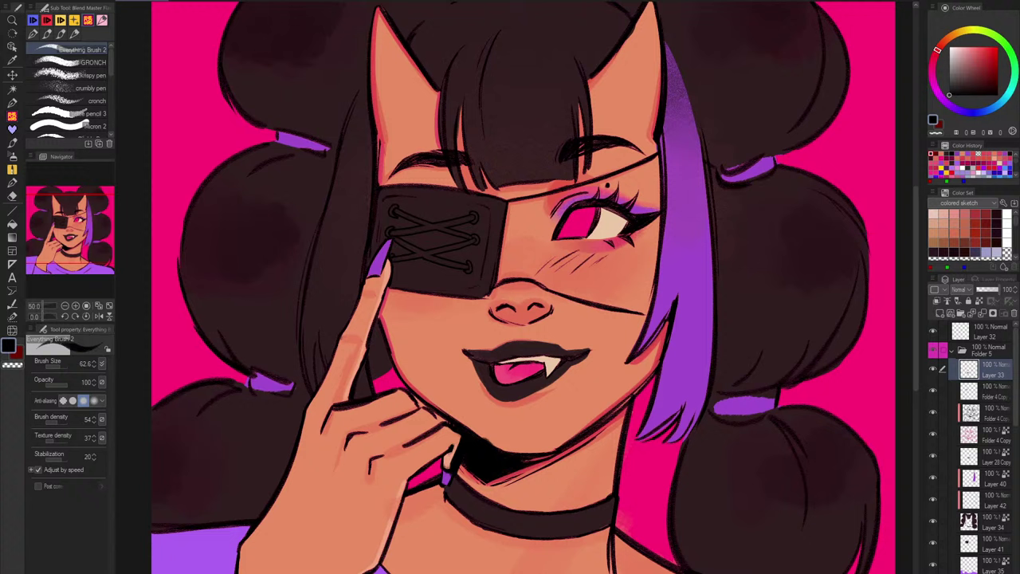
Step: Create a new document from the clipboard hand photo and add an empty layer above it
{"action": "left_click", "coordinate": [17, 1]}
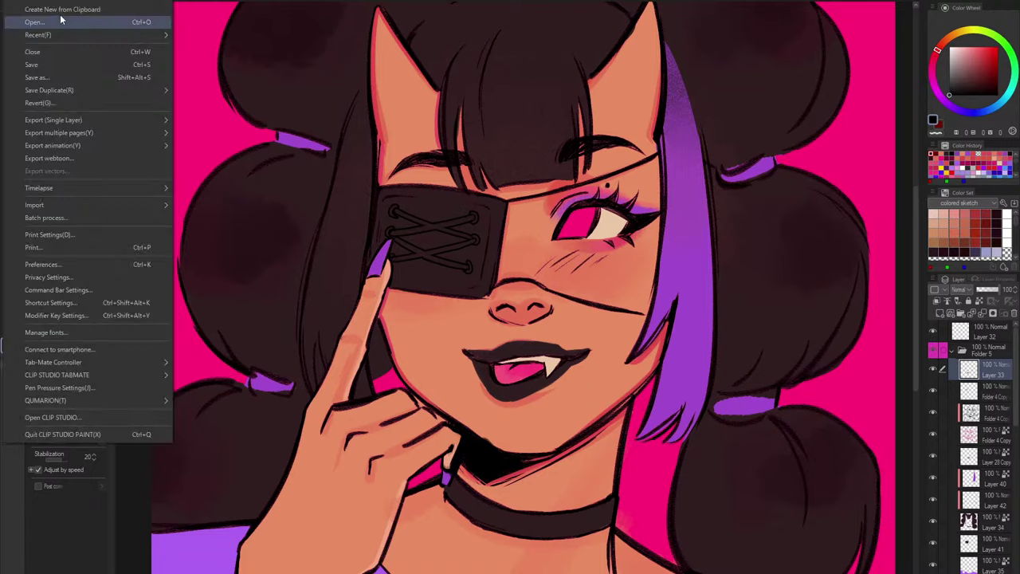
{"action": "left_click", "coordinate": [65, 9]}
{"action": "scroll", "coordinate": [611, 254], "scroll_direction": "up", "scroll_amount": 3}
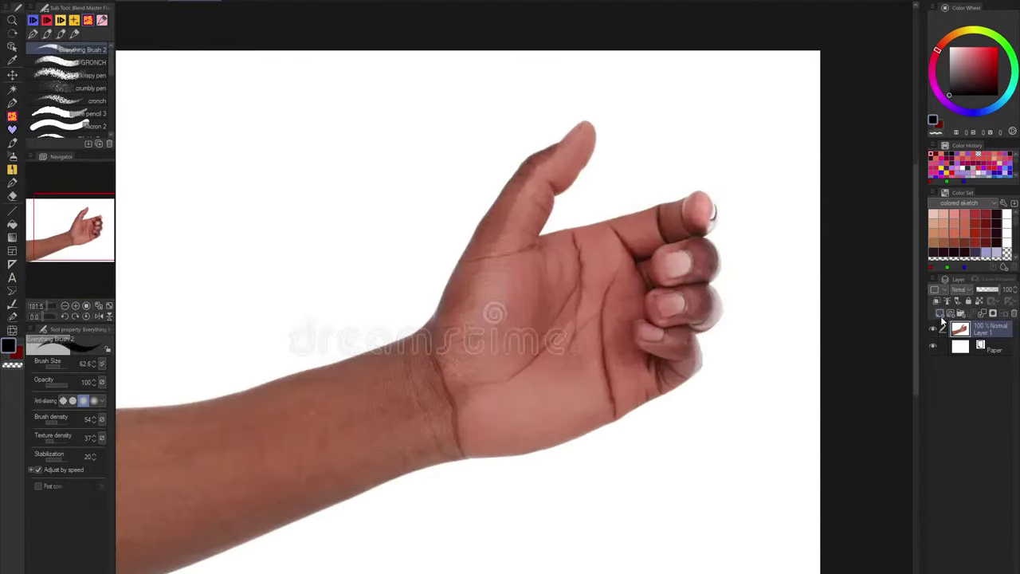
{"action": "left_click", "coordinate": [940, 312]}
Step: Paint a swatch of the forearm's sampled brown (14, 55, 60) below the arm, linked to it by a line with Micron 2 at 14.7
{"action": "left_click_drag", "start_coordinate": [562, 444], "coordinate": [544, 449], "text": "ctrl+alt"}
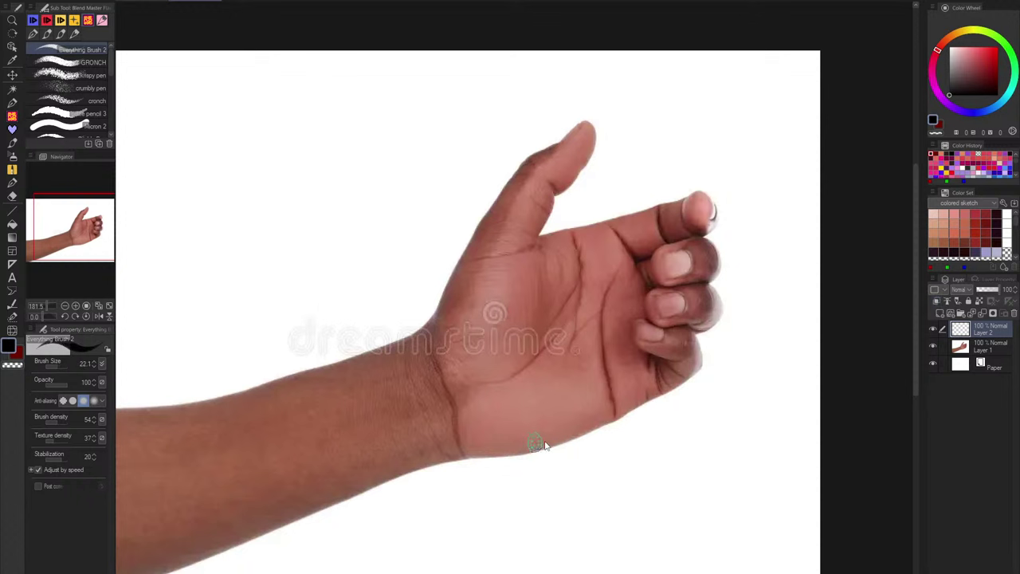
{"action": "left_click", "coordinate": [325, 452], "text": "alt"}
{"action": "left_click", "coordinate": [346, 446], "text": "alt"}
{"action": "mouse_move", "coordinate": [351, 496]}
{"action": "left_mouse_down"}
{"action": "mouse_move", "coordinate": [404, 553]}
{"action": "mouse_move", "coordinate": [452, 548]}
{"action": "left_mouse_up"}
{"action": "left_click", "coordinate": [91, 126]}
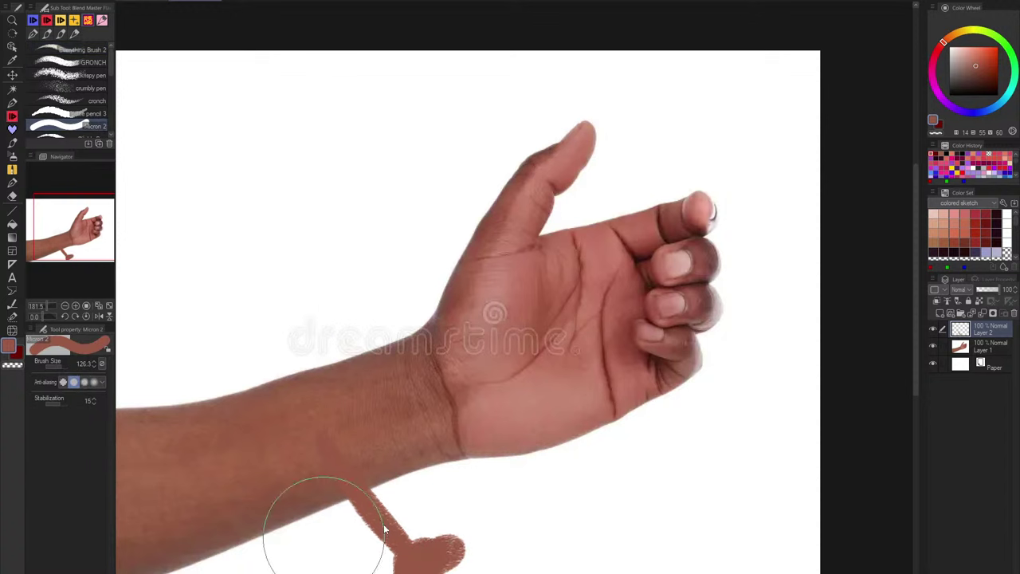
{"action": "left_click_drag", "start_coordinate": [335, 526], "coordinate": [329, 532]}
{"action": "mouse_move", "coordinate": [323, 442]}
{"action": "left_mouse_down"}
{"action": "mouse_move", "coordinate": [414, 551]}
{"action": "mouse_move", "coordinate": [450, 563]}
{"action": "left_mouse_up"}
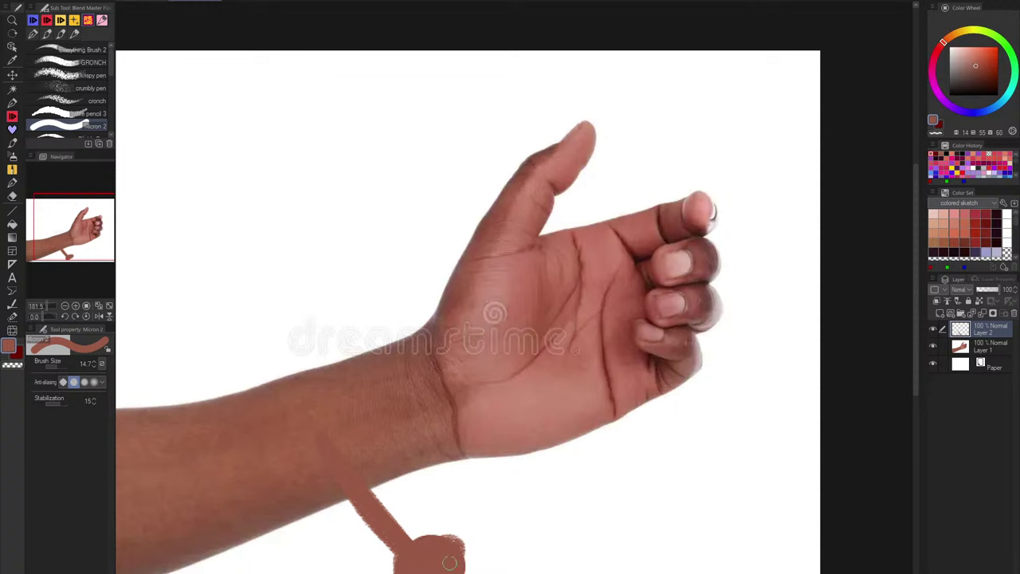
Step: Paint linked swatches of the sampled dark finger shadow (7, 51, 49) and light palm tone (12, 43, 75) below the hand
{"action": "left_click", "coordinate": [690, 329], "text": "alt"}
{"action": "mouse_move", "coordinate": [690, 333]}
{"action": "left_mouse_down"}
{"action": "mouse_move", "coordinate": [770, 450]}
{"action": "mouse_move", "coordinate": [510, 521]}
{"action": "left_mouse_up"}
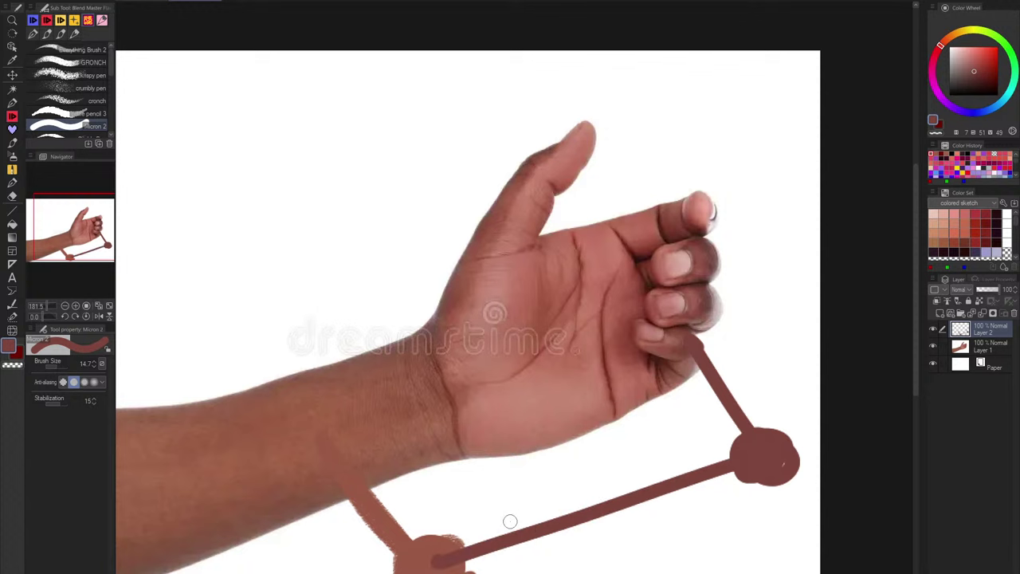
{"action": "left_click", "coordinate": [545, 411], "text": "alt"}
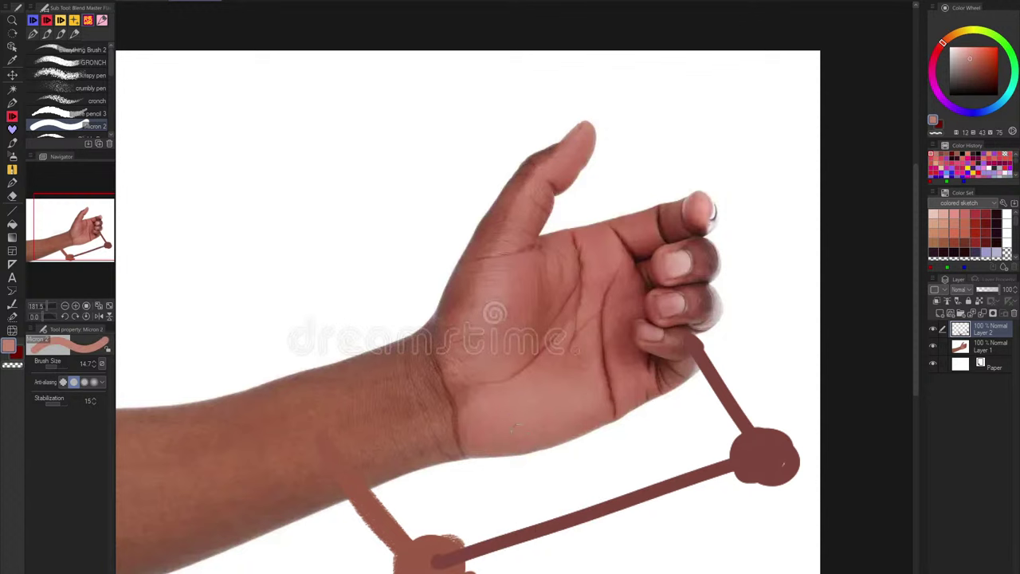
{"action": "mouse_move", "coordinate": [520, 445]}
{"action": "left_mouse_down"}
{"action": "mouse_move", "coordinate": [562, 503]}
{"action": "mouse_move", "coordinate": [593, 510]}
{"action": "mouse_move", "coordinate": [571, 522]}
{"action": "left_mouse_up"}
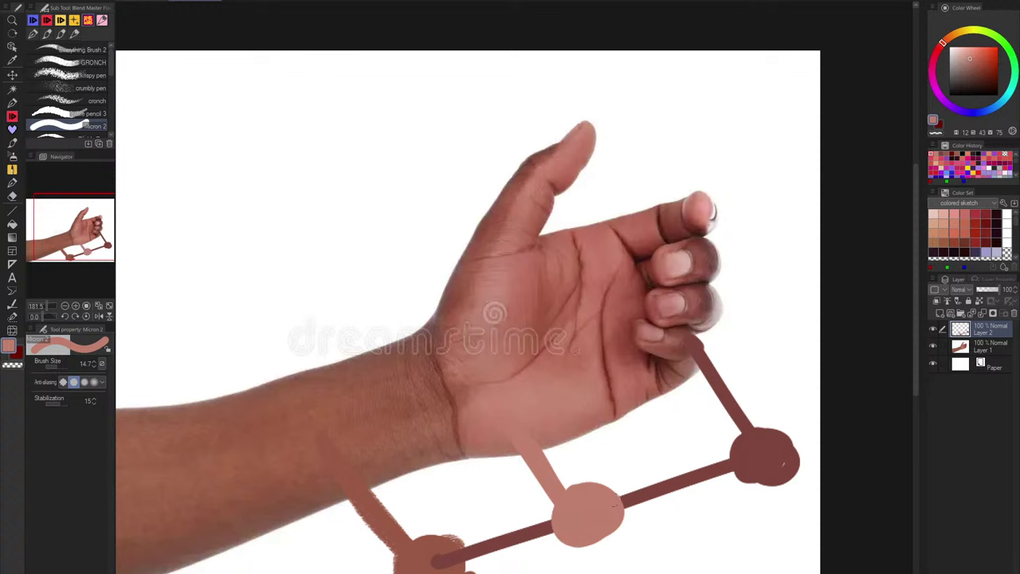
Step: Add linked swatches of the sampled pink finger tone and pale fingernail tone (10, 21, 84) beside the palm swatch
{"action": "left_click", "coordinate": [663, 326], "text": "alt"}
{"action": "mouse_move", "coordinate": [655, 333]}
{"action": "left_mouse_down"}
{"action": "mouse_move", "coordinate": [604, 478]}
{"action": "mouse_move", "coordinate": [610, 454]}
{"action": "mouse_move", "coordinate": [635, 474]}
{"action": "mouse_move", "coordinate": [622, 485]}
{"action": "left_mouse_up"}
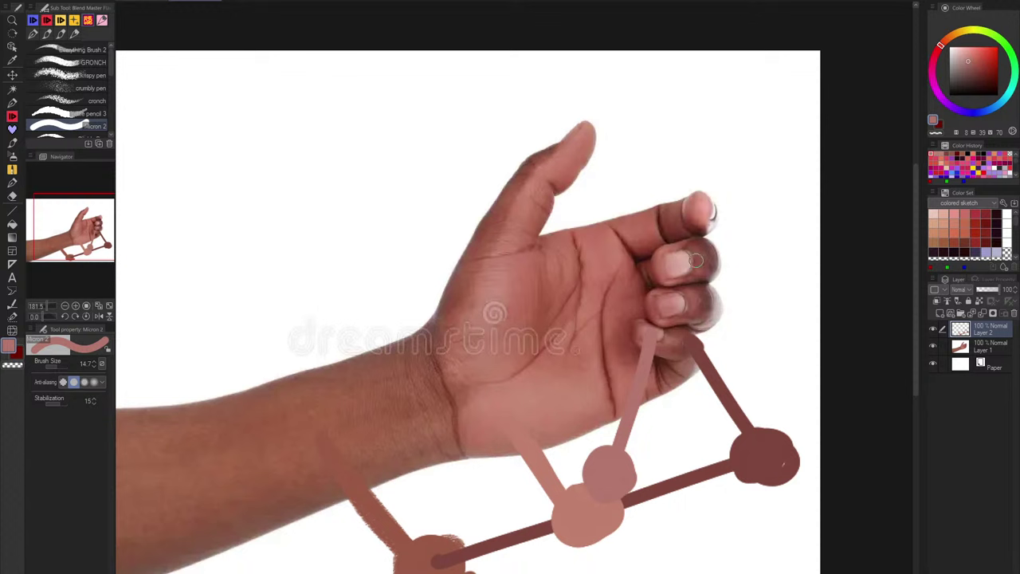
{"action": "left_click", "coordinate": [686, 271], "text": "alt"}
{"action": "mouse_move", "coordinate": [682, 261]}
{"action": "left_mouse_down"}
{"action": "mouse_move", "coordinate": [768, 352]}
{"action": "mouse_move", "coordinate": [726, 373]}
{"action": "mouse_move", "coordinate": [721, 400]}
{"action": "mouse_move", "coordinate": [735, 392]}
{"action": "mouse_move", "coordinate": [630, 470]}
{"action": "mouse_move", "coordinate": [669, 445]}
{"action": "left_mouse_up"}
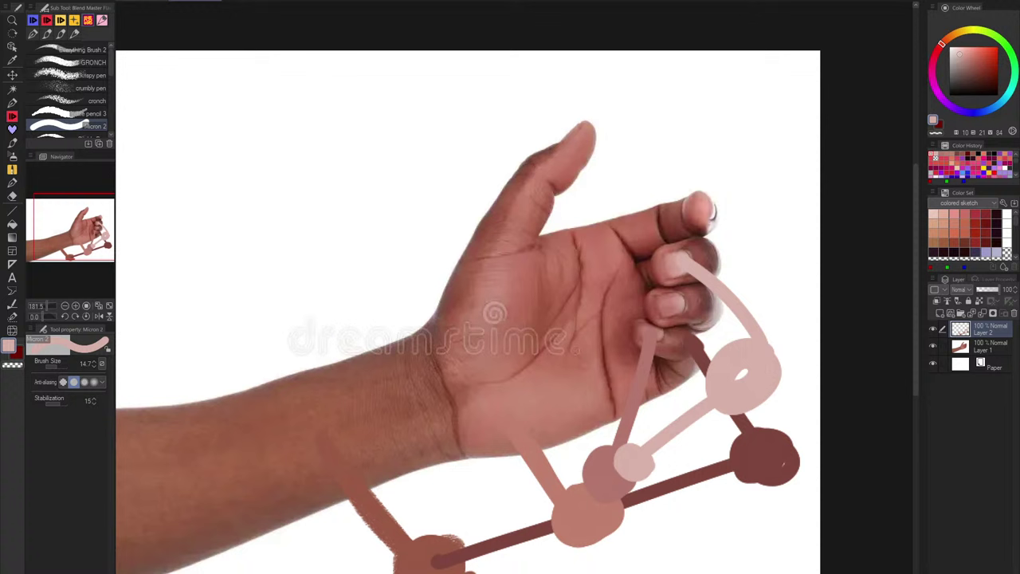
Step: Paint a large filled square of the sampled muted pink finger tone in the empty area above the forearm
{"action": "left_click", "coordinate": [601, 480], "text": "alt"}
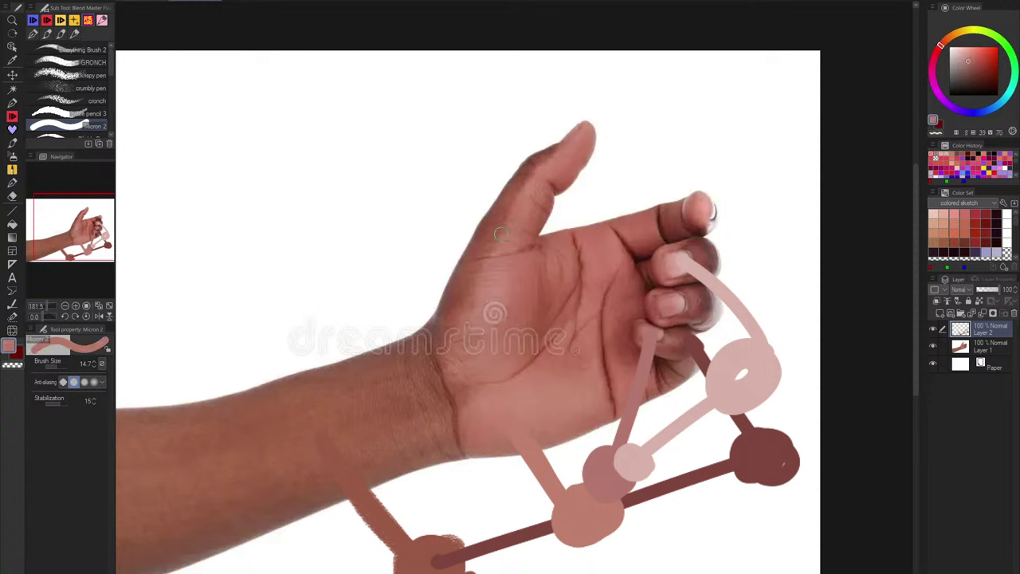
{"action": "mouse_move", "coordinate": [313, 127]}
{"action": "left_mouse_down"}
{"action": "mouse_move", "coordinate": [306, 226]}
{"action": "mouse_move", "coordinate": [400, 136]}
{"action": "mouse_move", "coordinate": [400, 219]}
{"action": "left_mouse_up"}
{"action": "left_click_drag", "start_coordinate": [300, 229], "coordinate": [407, 222]}
{"action": "mouse_move", "coordinate": [317, 128]}
{"action": "left_mouse_down"}
{"action": "mouse_move", "coordinate": [348, 215]}
{"action": "mouse_move", "coordinate": [375, 214]}
{"action": "mouse_move", "coordinate": [389, 199]}
{"action": "mouse_move", "coordinate": [335, 124]}
{"action": "left_mouse_up"}
{"action": "left_click_drag", "start_coordinate": [324, 200], "coordinate": [369, 212]}
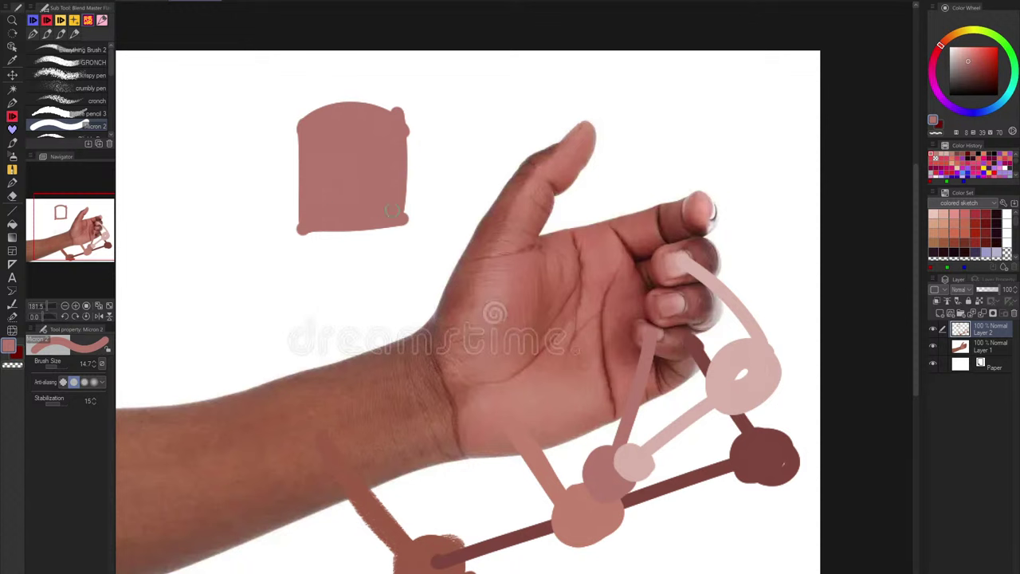
{"action": "left_click", "coordinate": [757, 451]}
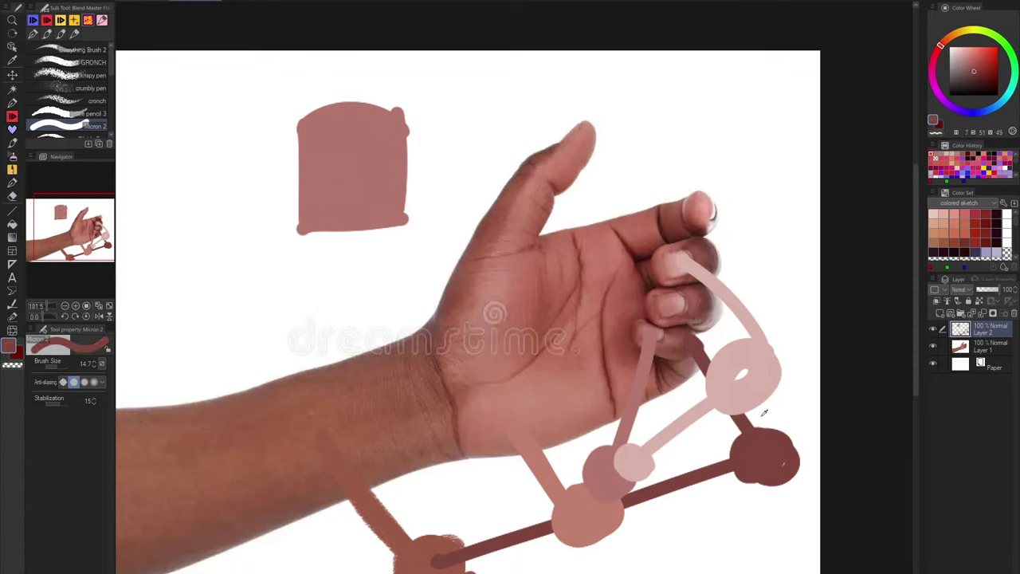
{"action": "left_click", "coordinate": [672, 245]}
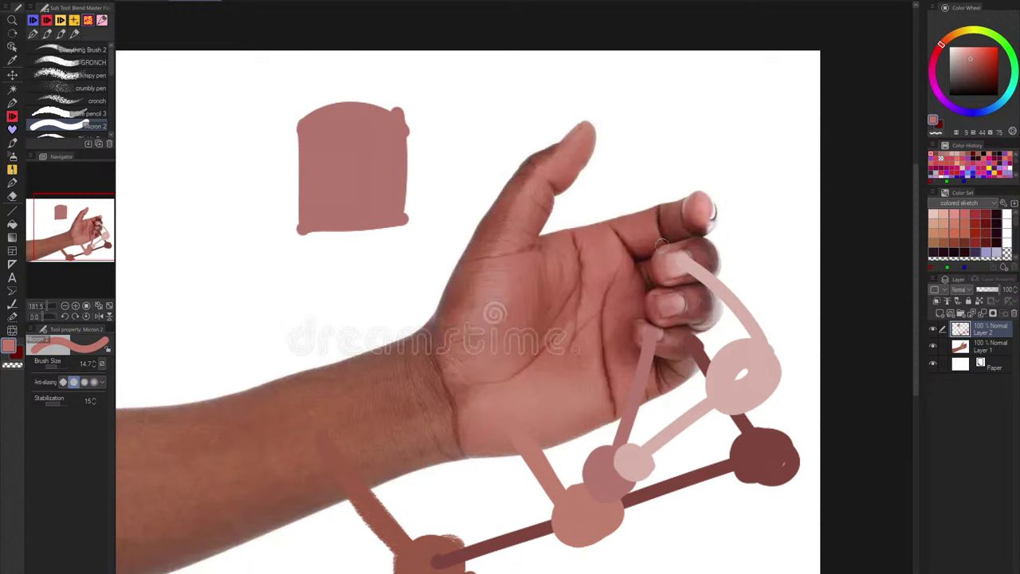
{"action": "mouse_move", "coordinate": [662, 245]}
{"action": "left_mouse_down"}
{"action": "mouse_move", "coordinate": [673, 252]}
{"action": "mouse_move", "coordinate": [667, 281]}
{"action": "left_mouse_up"}
{"action": "key", "text": "ctrl+z"}
{"action": "left_click", "coordinate": [492, 278], "text": "alt"}
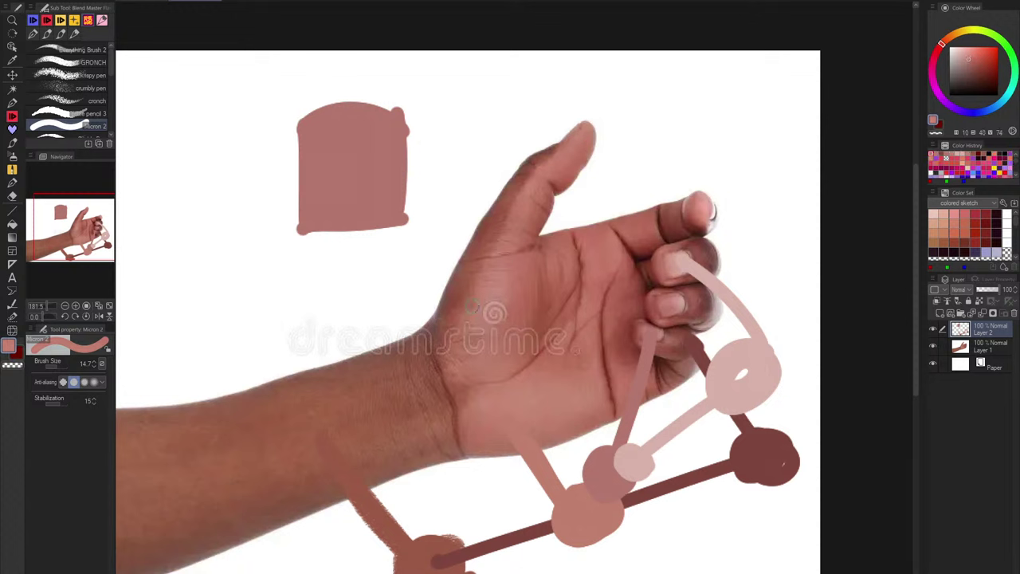
{"action": "left_click_drag", "start_coordinate": [459, 342], "coordinate": [533, 173]}
Step: Pick bright crimson (348, 91, 95) and try a line along the thumb at brush size 10.2
{"action": "left_click", "coordinate": [935, 61]}
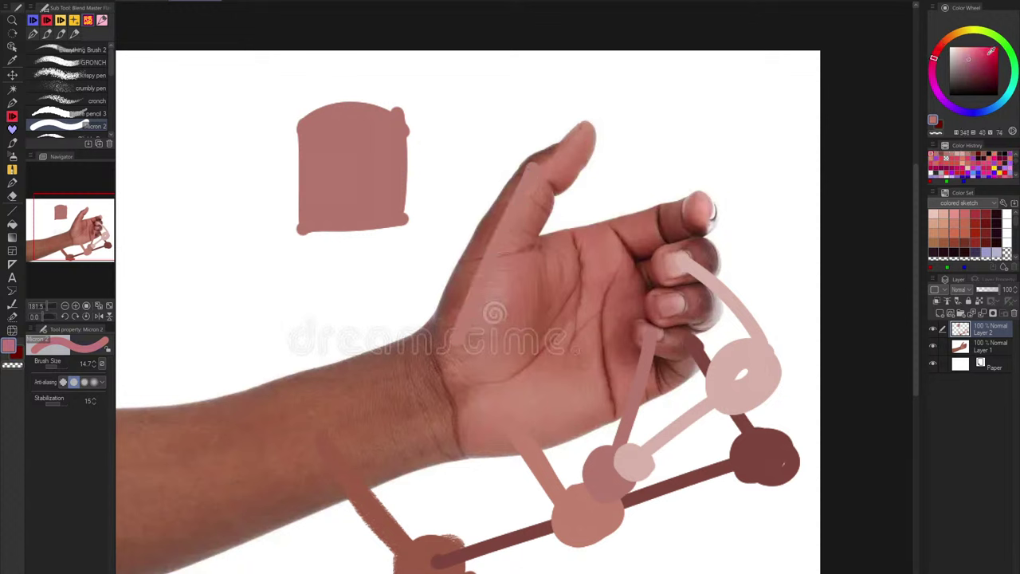
{"action": "key", "text": "ctrl+z"}
{"action": "key", "text": "bracketleft"}
{"action": "key", "text": "bracketleft"}
{"action": "key", "text": "bracketleft"}
{"action": "key", "text": "bracketleft"}
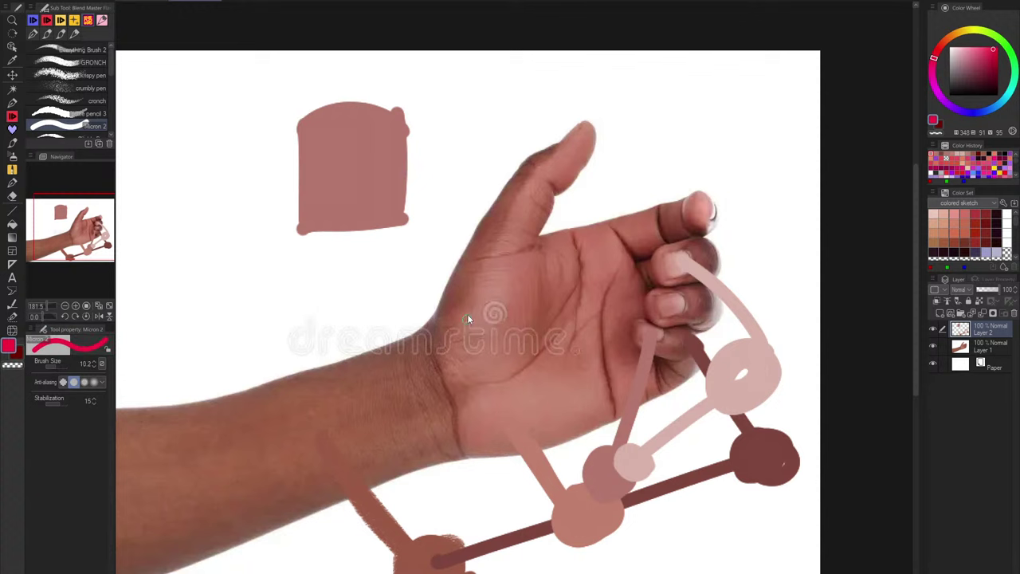
{"action": "left_click_drag", "start_coordinate": [460, 344], "coordinate": [523, 188]}
{"action": "key", "text": "ctrl+z"}
Step: Outline the thumb and the fingertips of the hand photo in crimson at brush size 4.2
{"action": "key", "text": "bracketleft"}
{"action": "key", "text": "bracketleft"}
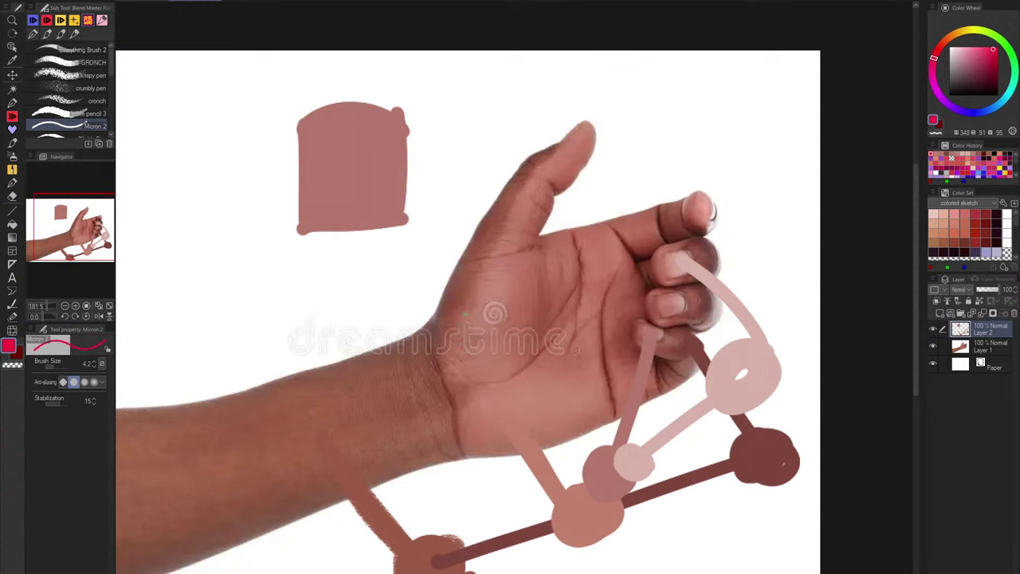
{"action": "mouse_move", "coordinate": [462, 312]}
{"action": "left_mouse_down"}
{"action": "mouse_move", "coordinate": [542, 161]}
{"action": "mouse_move", "coordinate": [590, 122]}
{"action": "mouse_move", "coordinate": [594, 150]}
{"action": "mouse_move", "coordinate": [577, 176]}
{"action": "left_mouse_up"}
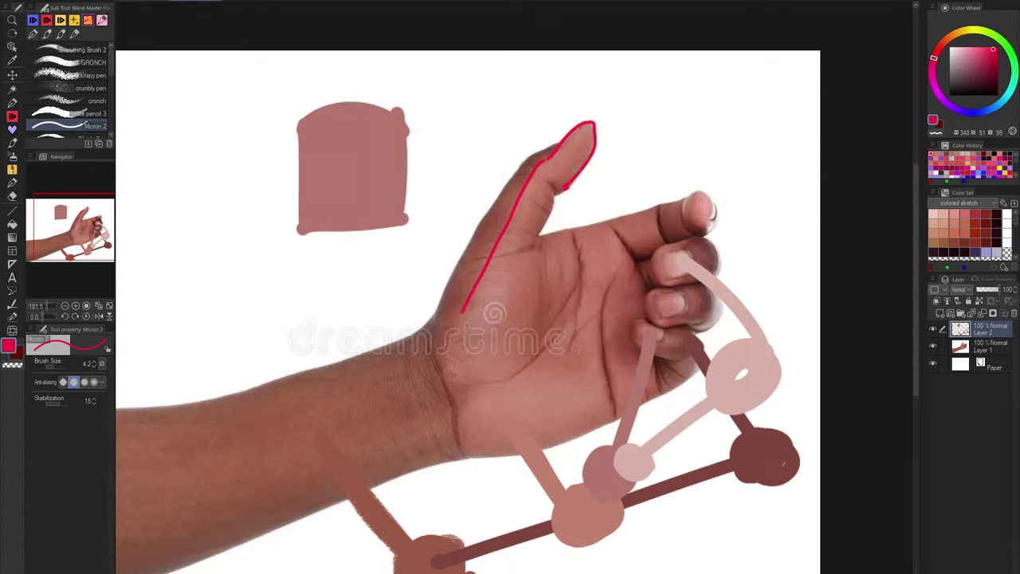
{"action": "mouse_move", "coordinate": [710, 209]}
{"action": "left_mouse_down"}
{"action": "mouse_move", "coordinate": [689, 205]}
{"action": "mouse_move", "coordinate": [707, 209]}
{"action": "left_mouse_up"}
{"action": "left_click_drag", "start_coordinate": [665, 286], "coordinate": [681, 254]}
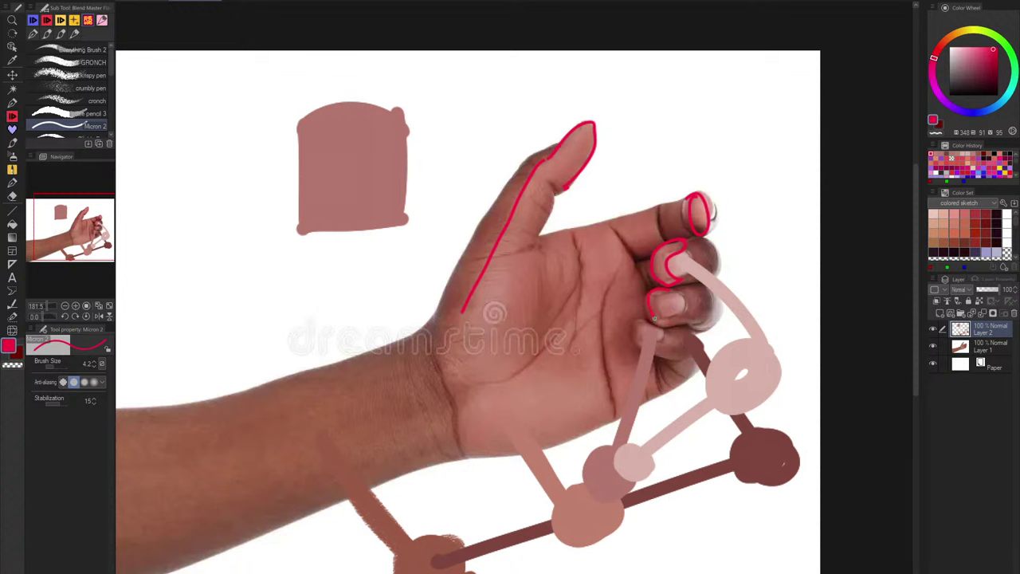
{"action": "mouse_move", "coordinate": [654, 318]}
{"action": "left_mouse_down"}
{"action": "mouse_move", "coordinate": [669, 301]}
{"action": "mouse_move", "coordinate": [654, 341]}
{"action": "left_mouse_up"}
Step: Paint the sampled dark finger shadow (7, 51, 49) along both sides of the pink square and fill a block beneath it
{"action": "left_click", "coordinate": [757, 451], "text": "alt"}
{"action": "left_click_drag", "start_coordinate": [292, 156], "coordinate": [284, 295]}
{"action": "left_click_drag", "start_coordinate": [410, 159], "coordinate": [402, 284]}
{"action": "left_click_drag", "start_coordinate": [412, 152], "coordinate": [412, 279]}
{"action": "left_click_drag", "start_coordinate": [416, 177], "coordinate": [412, 285]}
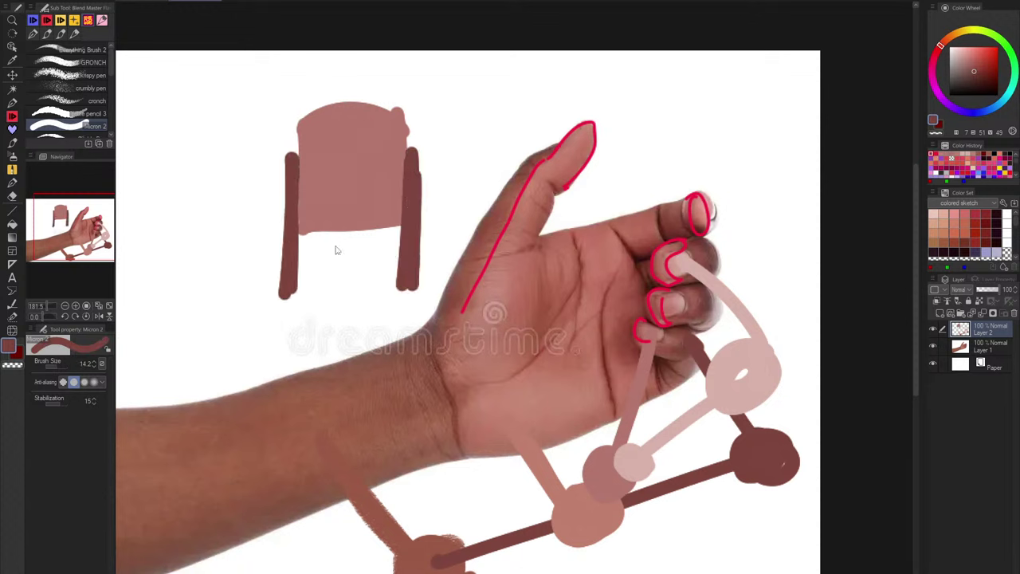
{"action": "left_click_drag", "start_coordinate": [335, 250], "coordinate": [398, 244], "text": "ctrl+alt"}
{"action": "left_click_drag", "start_coordinate": [291, 247], "coordinate": [400, 243]}
{"action": "mouse_move", "coordinate": [333, 243]}
{"action": "left_mouse_down"}
{"action": "mouse_move", "coordinate": [400, 243]}
{"action": "mouse_move", "coordinate": [307, 247]}
{"action": "mouse_move", "coordinate": [391, 238]}
{"action": "mouse_move", "coordinate": [302, 258]}
{"action": "mouse_move", "coordinate": [336, 283]}
{"action": "mouse_move", "coordinate": [383, 266]}
{"action": "mouse_move", "coordinate": [394, 286]}
{"action": "mouse_move", "coordinate": [306, 311]}
{"action": "mouse_move", "coordinate": [394, 296]}
{"action": "left_mouse_up"}
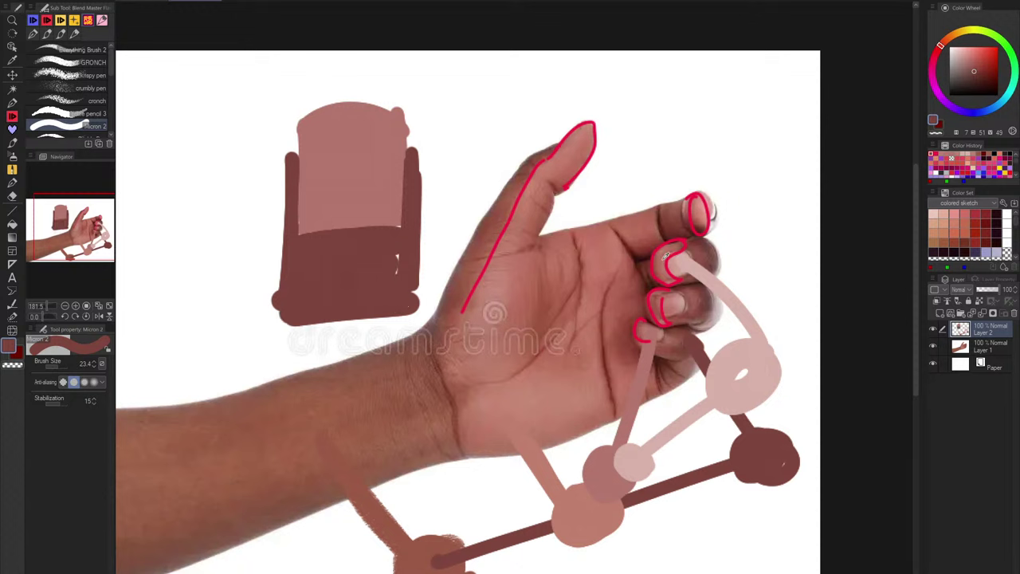
Step: Sample the lighter thumb-tip tone (11, 42, 76) and paint short bands of it on both upper sides of the pink nail shape
{"action": "left_click", "coordinate": [664, 255], "text": "alt"}
{"action": "left_click", "coordinate": [589, 130], "text": "alt"}
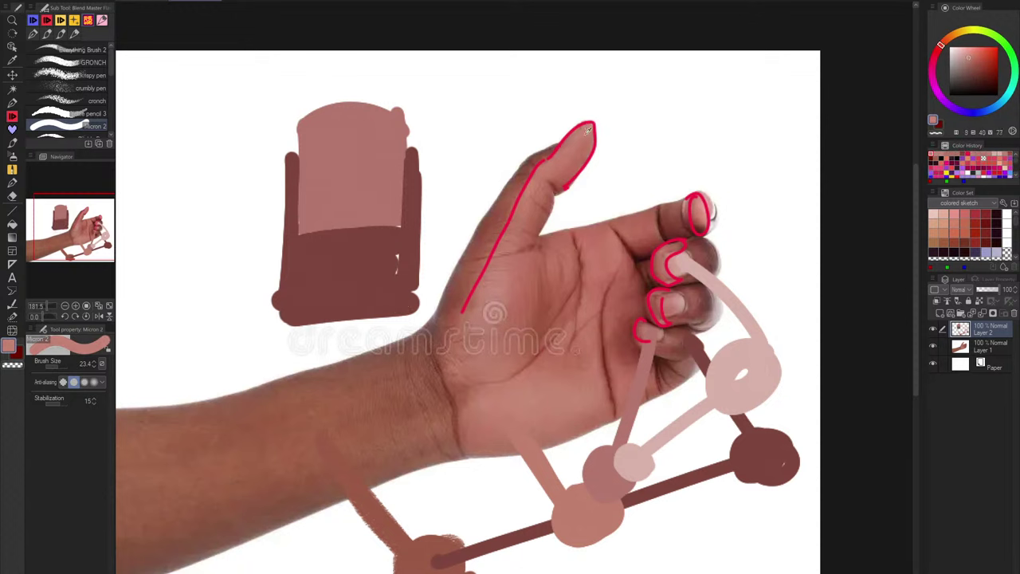
{"action": "left_click", "coordinate": [587, 130], "text": "alt"}
{"action": "key", "text": "bracketleft"}
{"action": "key", "text": "ctrl+z"}
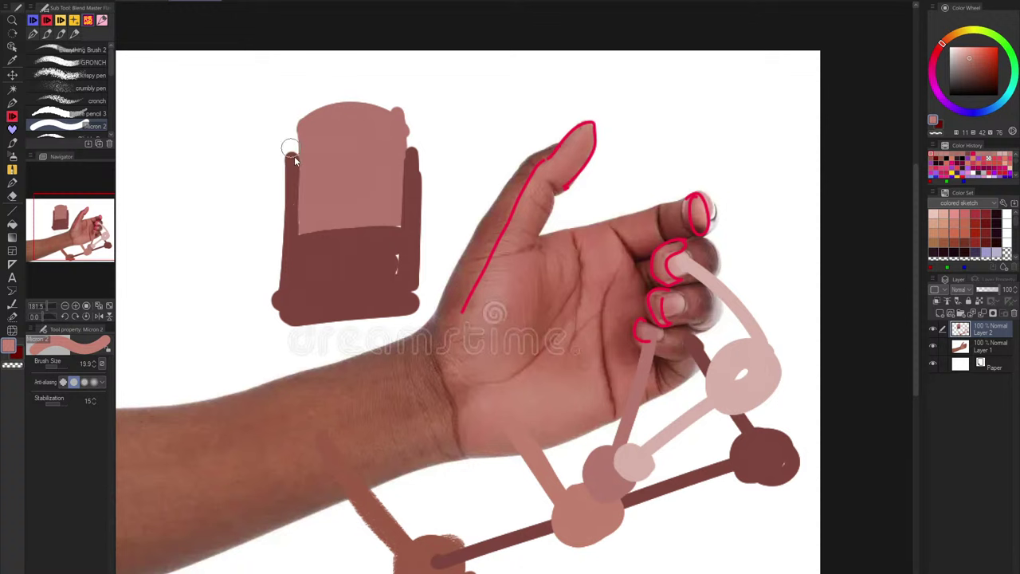
{"action": "key", "text": "bracketleft"}
{"action": "key", "text": "bracketleft"}
{"action": "left_click_drag", "start_coordinate": [294, 138], "coordinate": [293, 197]}
{"action": "left_click_drag", "start_coordinate": [409, 137], "coordinate": [409, 186]}
{"action": "left_click_drag", "start_coordinate": [291, 145], "coordinate": [288, 182]}
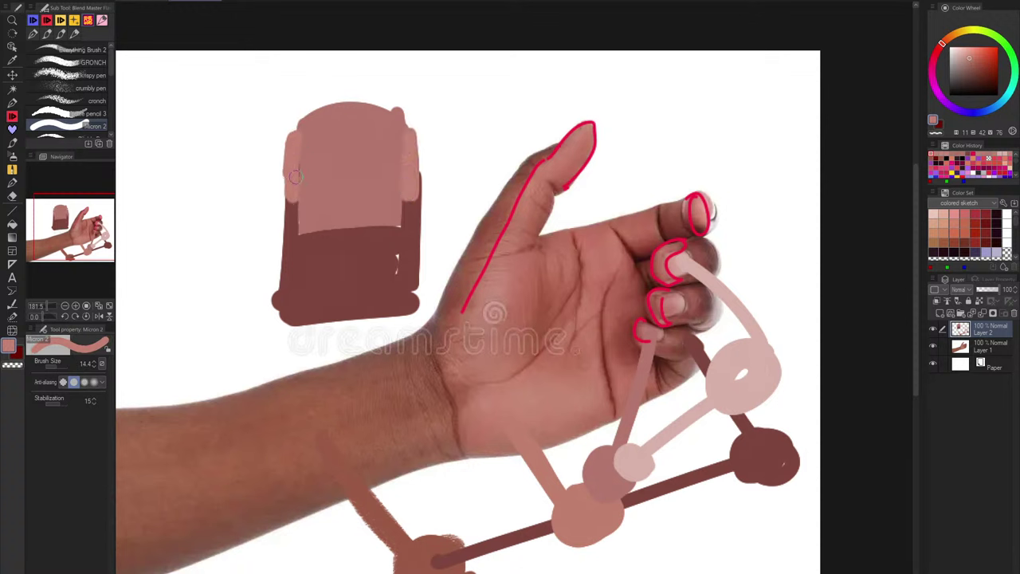
Step: Sample the reddish fingertip tone beside the nail and paint narrow strips down both inner edges of the nail shape
{"action": "left_click", "coordinate": [673, 248], "text": "alt"}
{"action": "key", "text": "bracketleft"}
{"action": "key", "text": "bracketleft"}
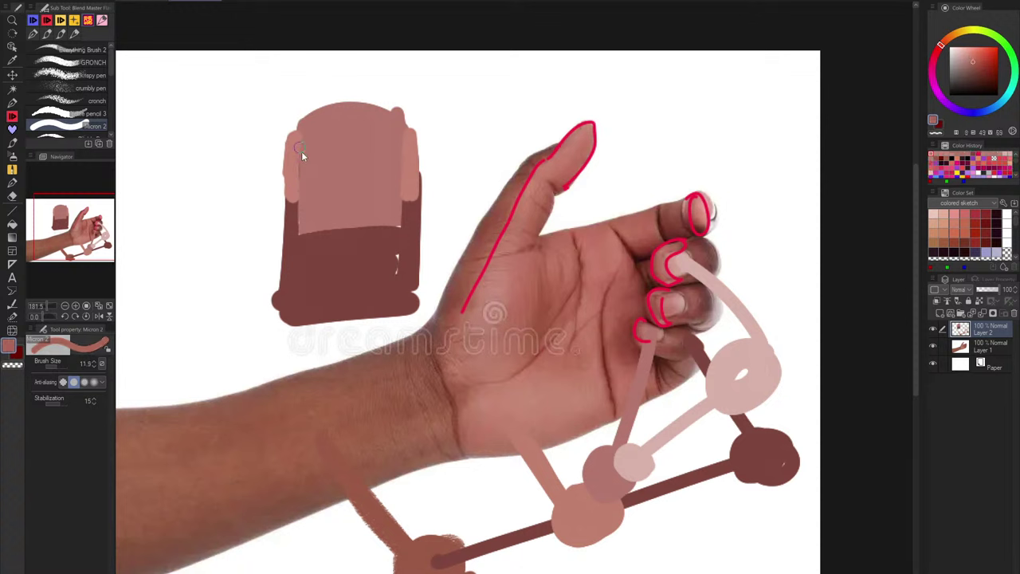
{"action": "left_click_drag", "start_coordinate": [299, 127], "coordinate": [299, 221]}
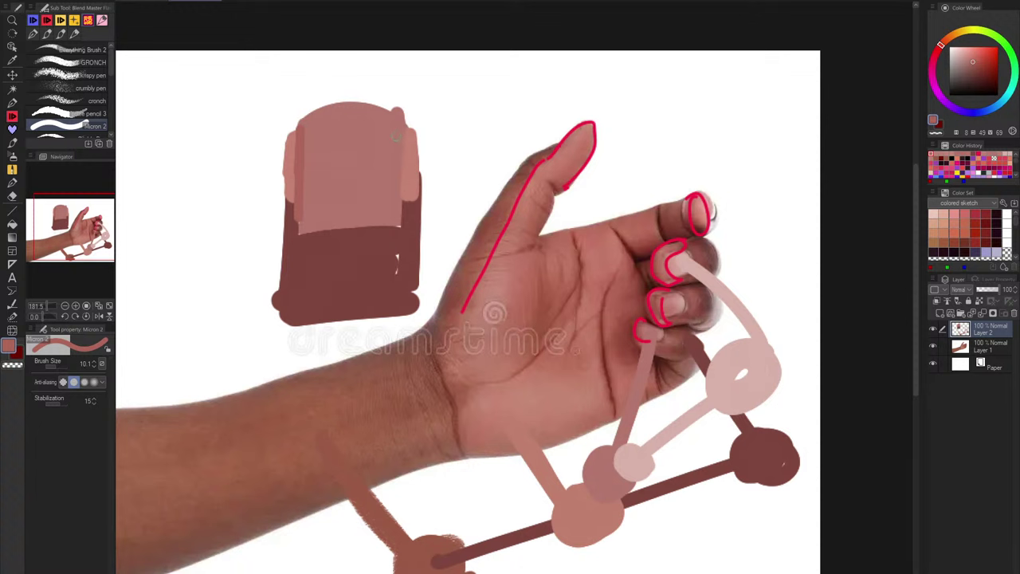
{"action": "left_click_drag", "start_coordinate": [396, 132], "coordinate": [398, 222]}
Step: Pick black and outline the left side of the finger drawing at brush size 5.5
{"action": "left_click", "coordinate": [330, 212], "text": "alt"}
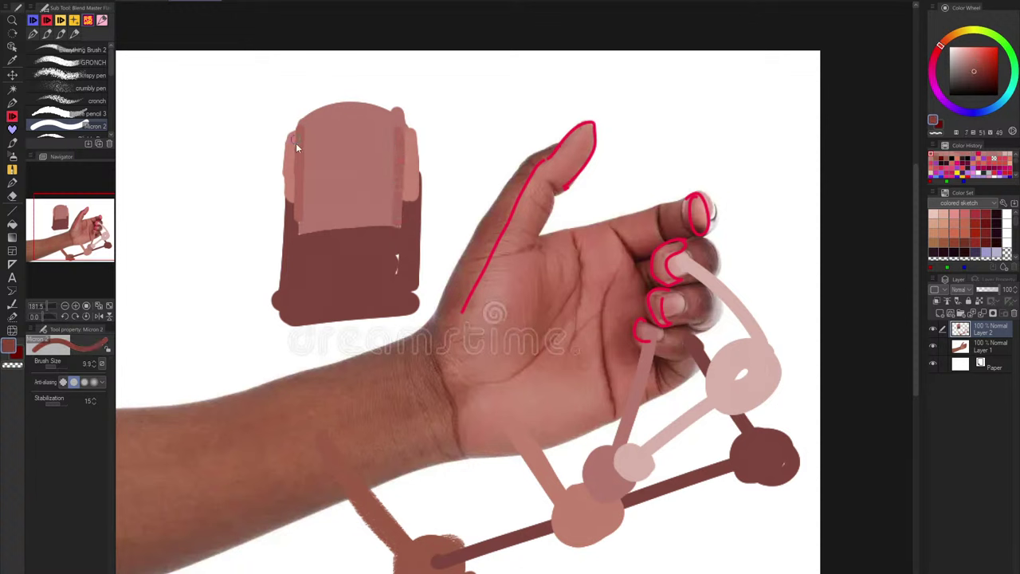
{"action": "left_click", "coordinate": [950, 96]}
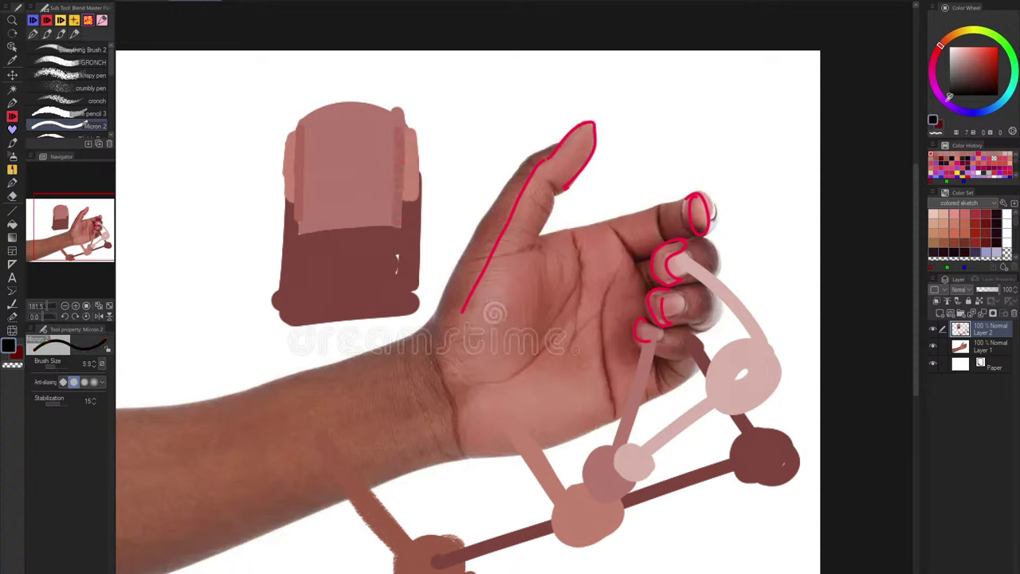
{"action": "key", "text": "["}
{"action": "key", "text": "]"}
{"action": "key", "text": "]"}
{"action": "key", "text": "["}
{"action": "key", "text": "["}
{"action": "key", "text": "["}
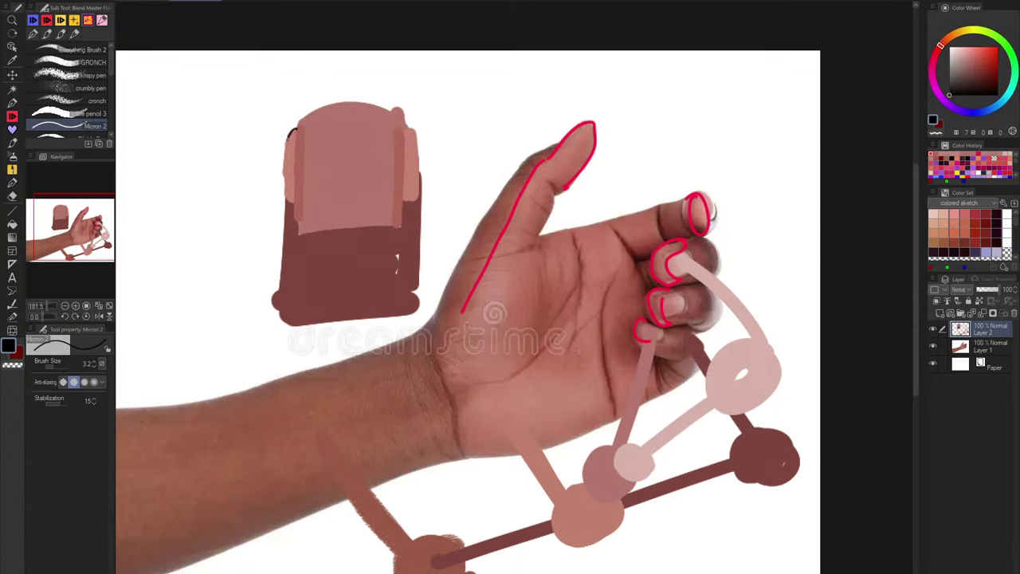
{"action": "left_click_drag", "start_coordinate": [288, 140], "coordinate": [283, 225]}
{"action": "key", "text": "]"}
{"action": "key", "text": "]"}
{"action": "key", "text": "]"}
{"action": "key", "text": "ctrl+z"}
{"action": "left_click_drag", "start_coordinate": [296, 129], "coordinate": [281, 287]}
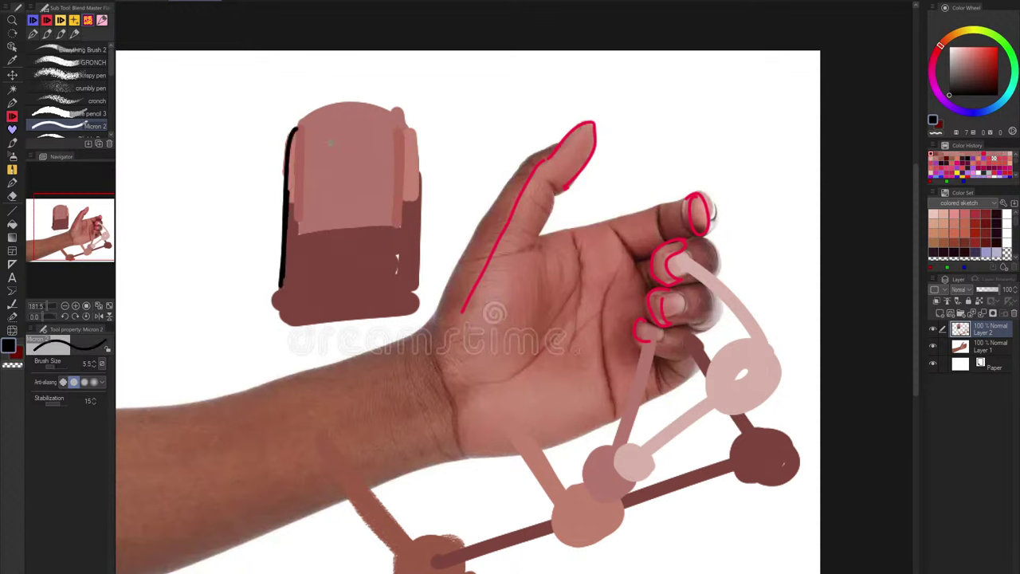
Step: Outline the finger drawing's right side and the nail's rounded tip in black
{"action": "left_click_drag", "start_coordinate": [406, 124], "coordinate": [416, 275]}
{"action": "left_click_drag", "start_coordinate": [421, 151], "coordinate": [412, 308]}
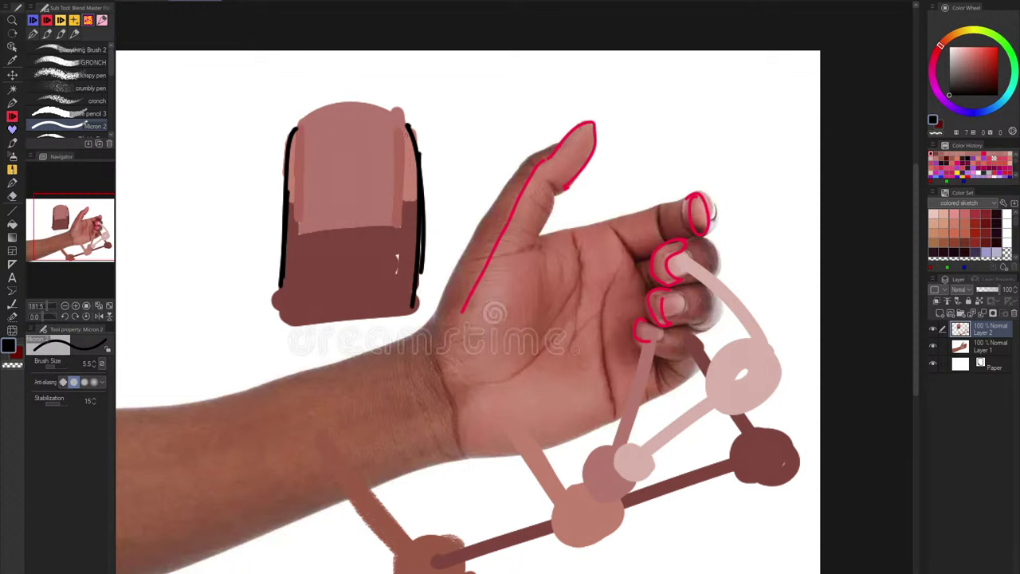
{"action": "left_click_drag", "start_coordinate": [403, 109], "coordinate": [405, 202]}
{"action": "key", "text": "ctrl+z"}
{"action": "mouse_move", "coordinate": [296, 121]}
{"action": "left_mouse_down"}
{"action": "mouse_move", "coordinate": [359, 103]}
{"action": "mouse_move", "coordinate": [384, 104]}
{"action": "mouse_move", "coordinate": [408, 123]}
{"action": "left_mouse_up"}
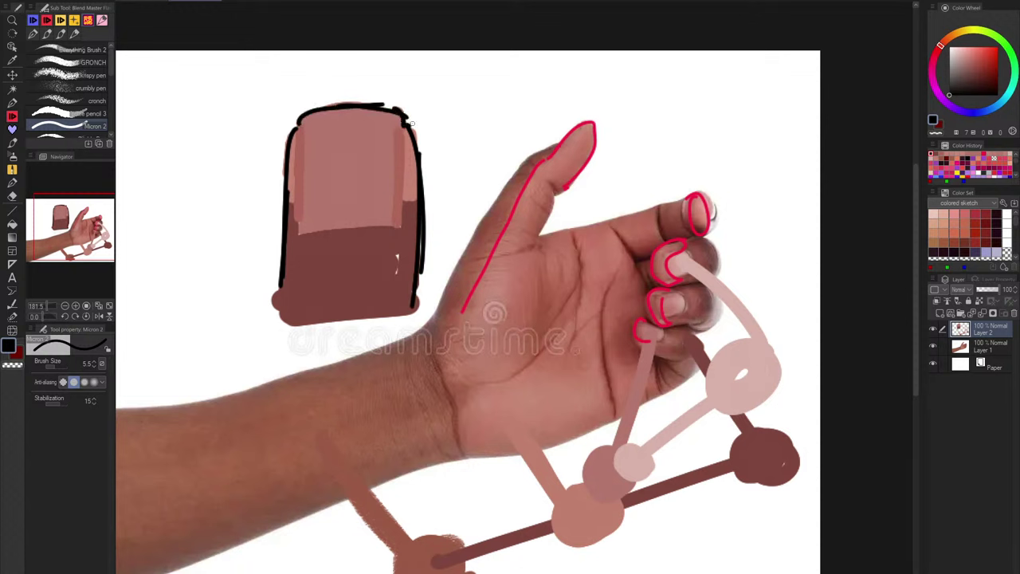
Step: Paint a pale crescent at the nail's base with the sampled fingernail tone (12, 28, 81)
{"action": "left_click", "coordinate": [683, 297], "text": "alt"}
{"action": "left_click", "coordinate": [682, 298], "text": "alt"}
{"action": "left_click", "coordinate": [683, 297], "text": "alt"}
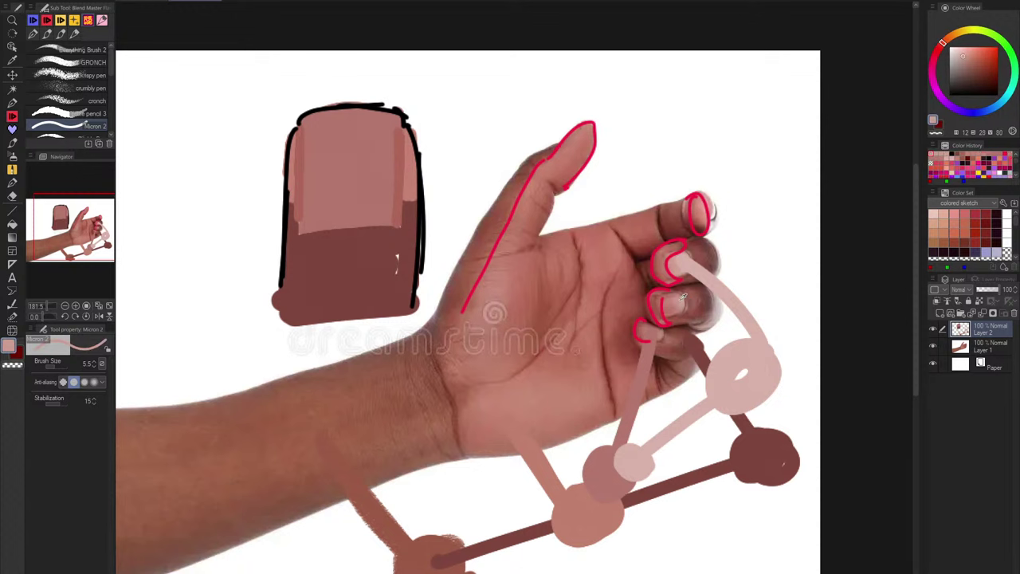
{"action": "left_click", "coordinate": [680, 267], "text": "alt"}
{"action": "left_click_drag", "start_coordinate": [300, 230], "coordinate": [369, 214]}
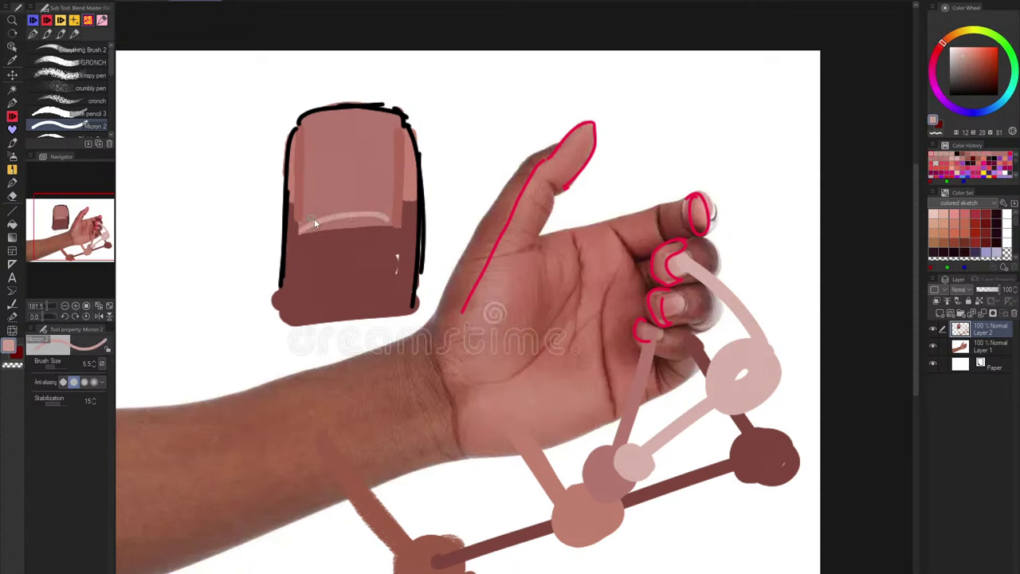
{"action": "key", "text": "ctrl+z"}
{"action": "mouse_move", "coordinate": [298, 231]}
{"action": "left_mouse_down"}
{"action": "mouse_move", "coordinate": [388, 221]}
{"action": "mouse_move", "coordinate": [320, 222]}
{"action": "mouse_move", "coordinate": [374, 230]}
{"action": "mouse_move", "coordinate": [332, 220]}
{"action": "mouse_move", "coordinate": [308, 226]}
{"action": "mouse_move", "coordinate": [373, 221]}
{"action": "mouse_move", "coordinate": [306, 229]}
{"action": "mouse_move", "coordinate": [388, 216]}
{"action": "left_mouse_up"}
{"action": "key", "text": "["}
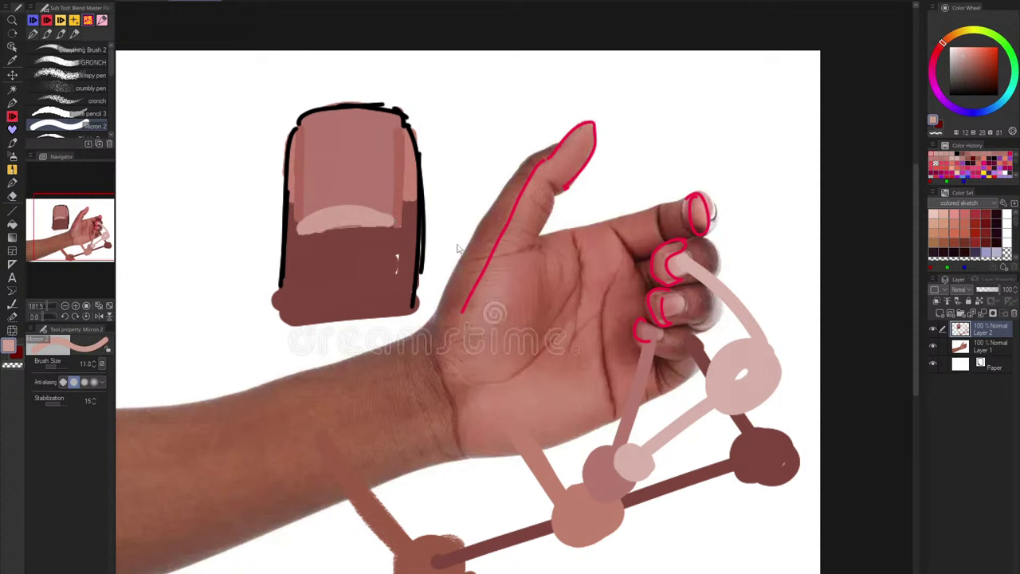
Step: Sample a darker reddish brown from the dark swatch and paint a cuticle shadow under the pale crescent at brush size 11.0
{"action": "left_click", "coordinate": [760, 454], "text": "alt"}
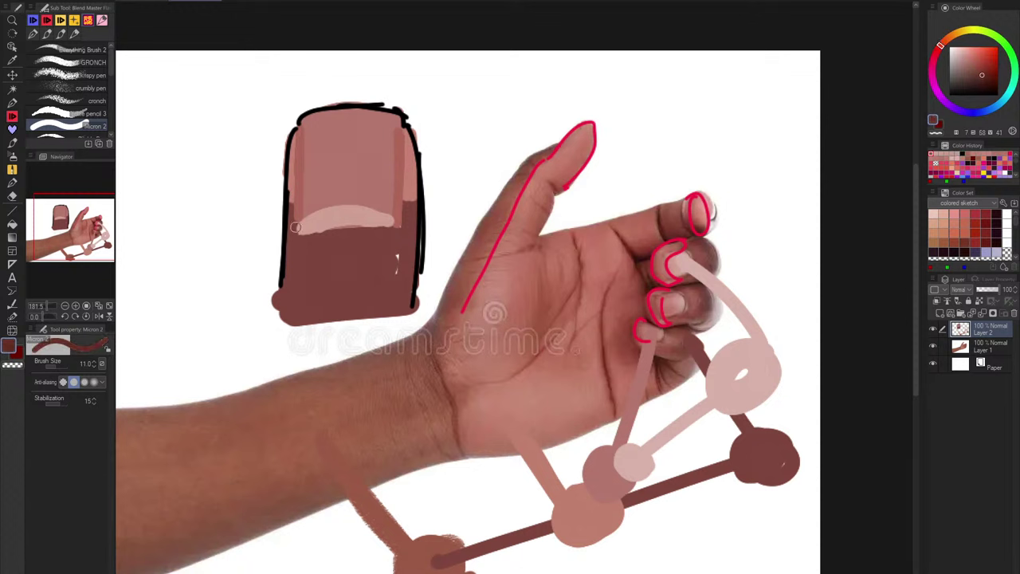
{"action": "mouse_move", "coordinate": [295, 210]}
{"action": "left_mouse_down"}
{"action": "mouse_move", "coordinate": [298, 233]}
{"action": "mouse_move", "coordinate": [401, 232]}
{"action": "left_mouse_up"}
{"action": "key", "text": "ctrl+z"}
{"action": "left_click_drag", "start_coordinate": [300, 231], "coordinate": [396, 223]}
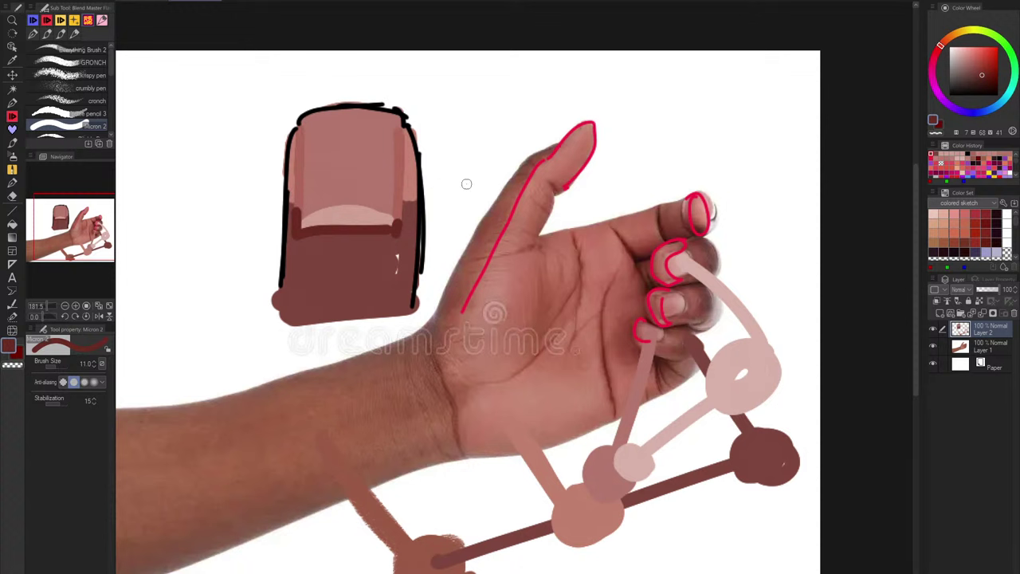
{"action": "left_click", "coordinate": [451, 176], "text": "alt"}
{"action": "left_click_drag", "start_coordinate": [370, 164], "coordinate": [372, 249]}
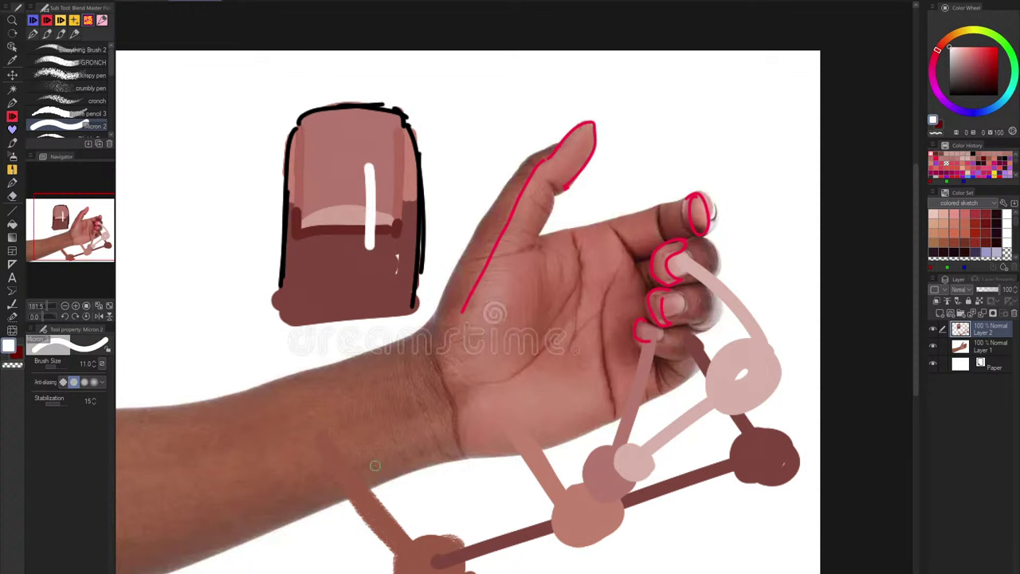
{"action": "key", "text": "ctrl+z"}
{"action": "left_click_drag", "start_coordinate": [370, 171], "coordinate": [372, 259]}
{"action": "key", "text": "ctrl+z"}
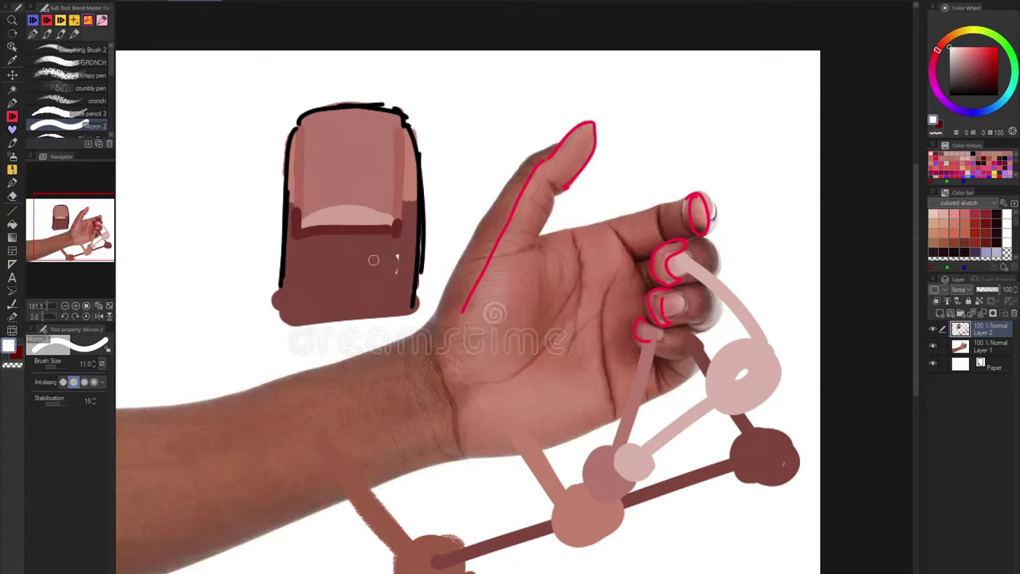
Step: Paint a vertical highlight across the nail with the pale nail tone (12, 28, 81), overlaid with near-white (13, 12, 91)
{"action": "left_click", "coordinate": [375, 207], "text": "alt"}
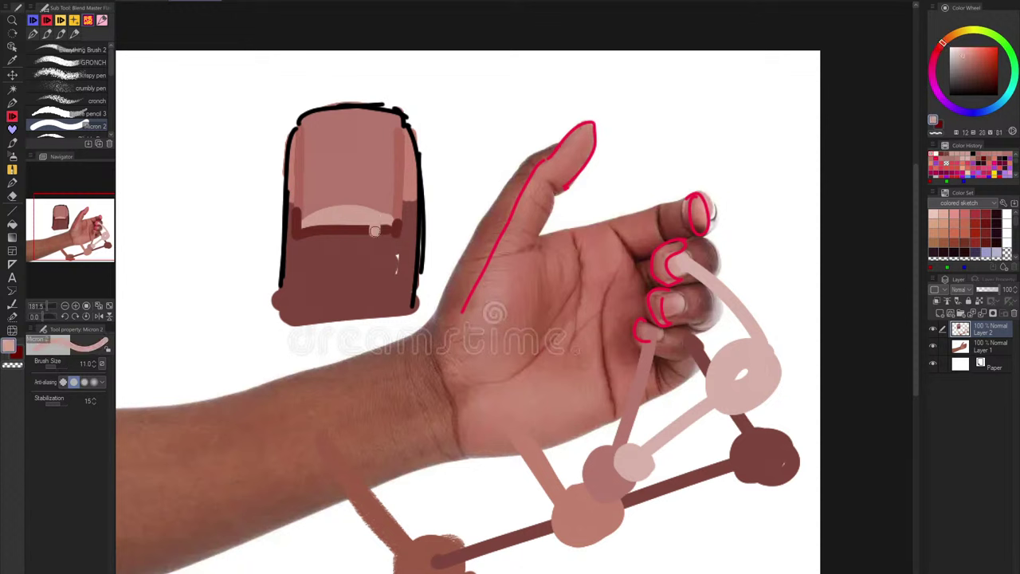
{"action": "left_click_drag", "start_coordinate": [376, 166], "coordinate": [375, 229]}
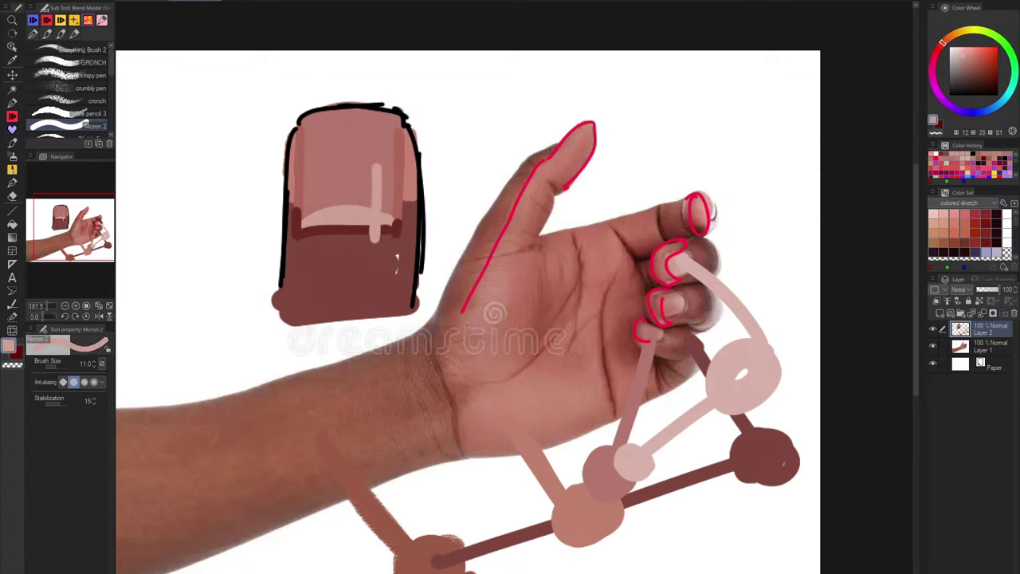
{"action": "key", "text": "x"}
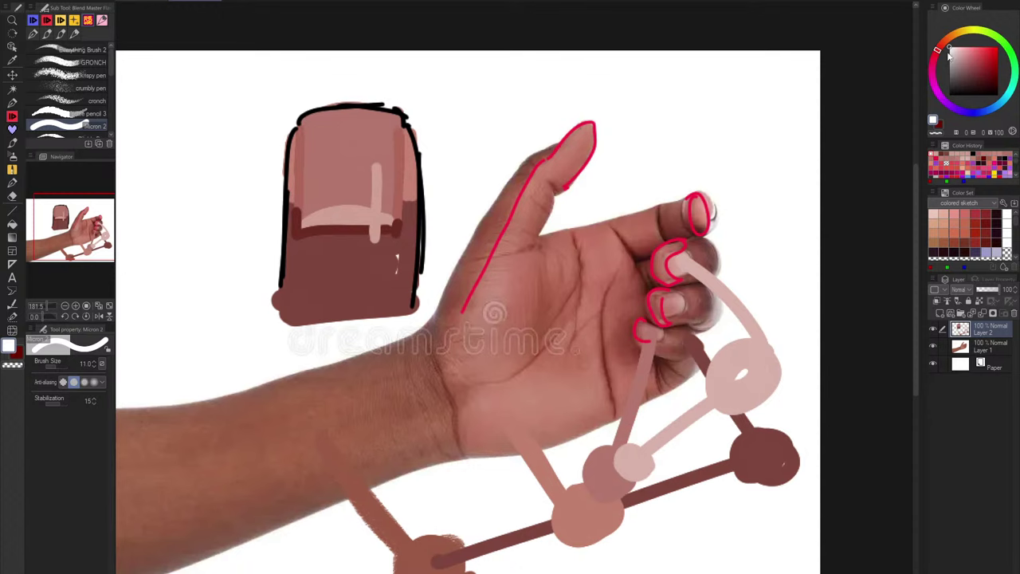
{"action": "key", "text": "x"}
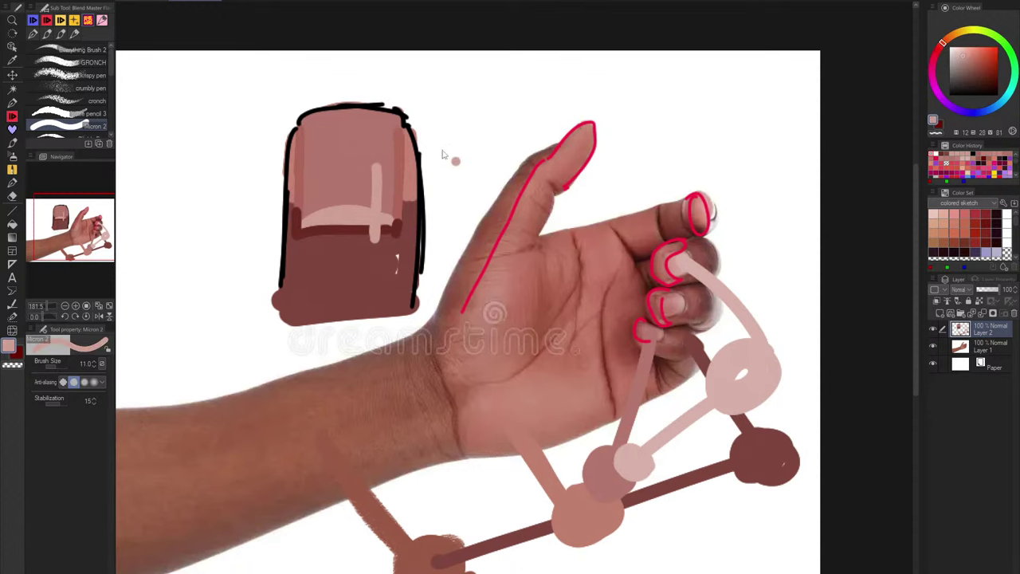
{"action": "scroll", "coordinate": [443, 155], "scroll_direction": "up", "scroll_amount": 10}
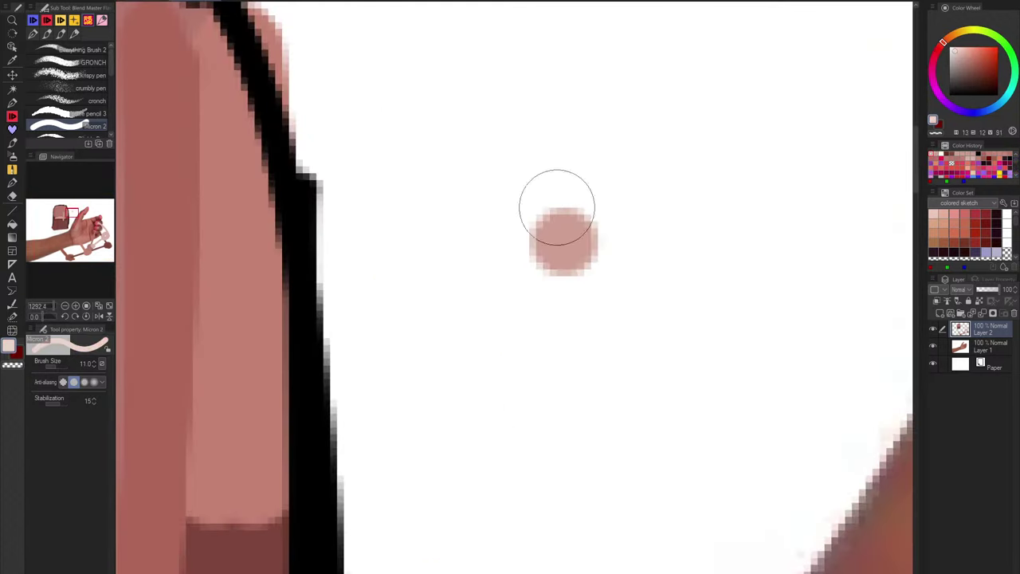
{"action": "scroll", "coordinate": [557, 208], "scroll_direction": "down", "scroll_amount": 7}
{"action": "left_click_drag", "start_coordinate": [436, 210], "coordinate": [437, 338]}
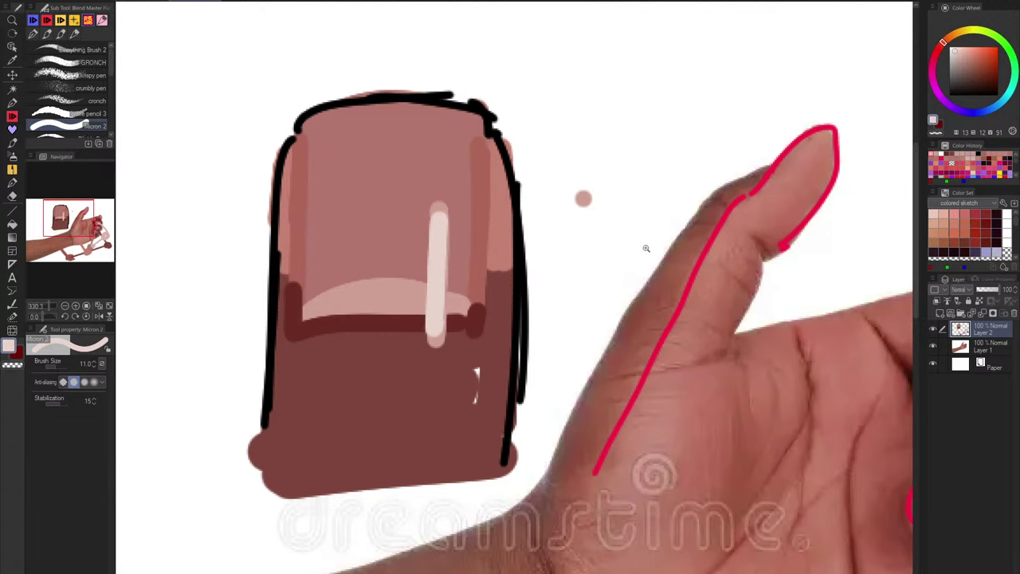
Step: With the GRONCH brush, soften the tone edges on both sides of the finger drawing using the dark finger shadow (7, 51, 49)
{"action": "scroll", "coordinate": [645, 248], "scroll_direction": "down", "scroll_amount": 3}
{"action": "scroll", "coordinate": [630, 235], "scroll_direction": "up", "scroll_amount": 2}
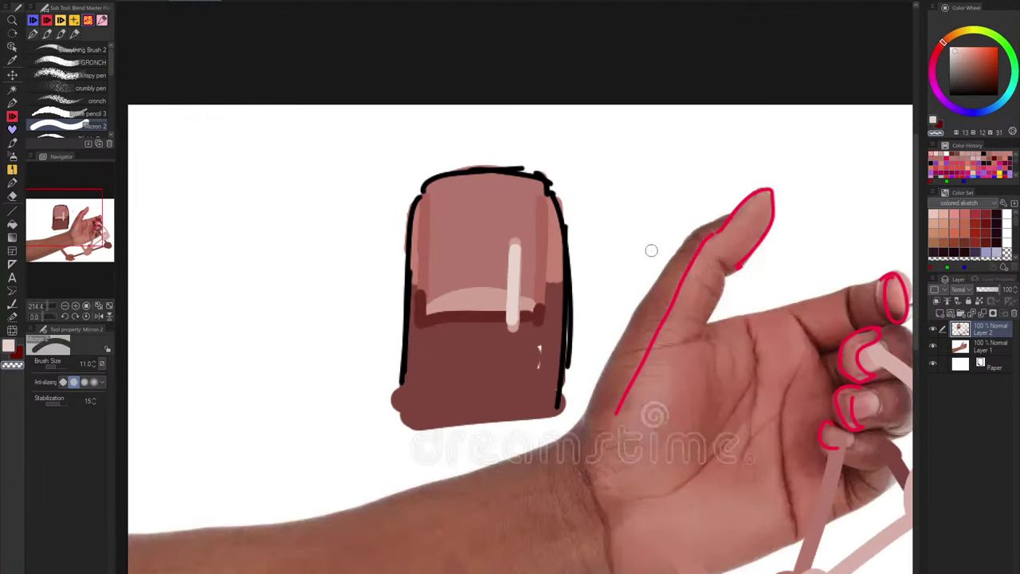
{"action": "scroll", "coordinate": [637, 251], "scroll_direction": "down", "scroll_amount": 1}
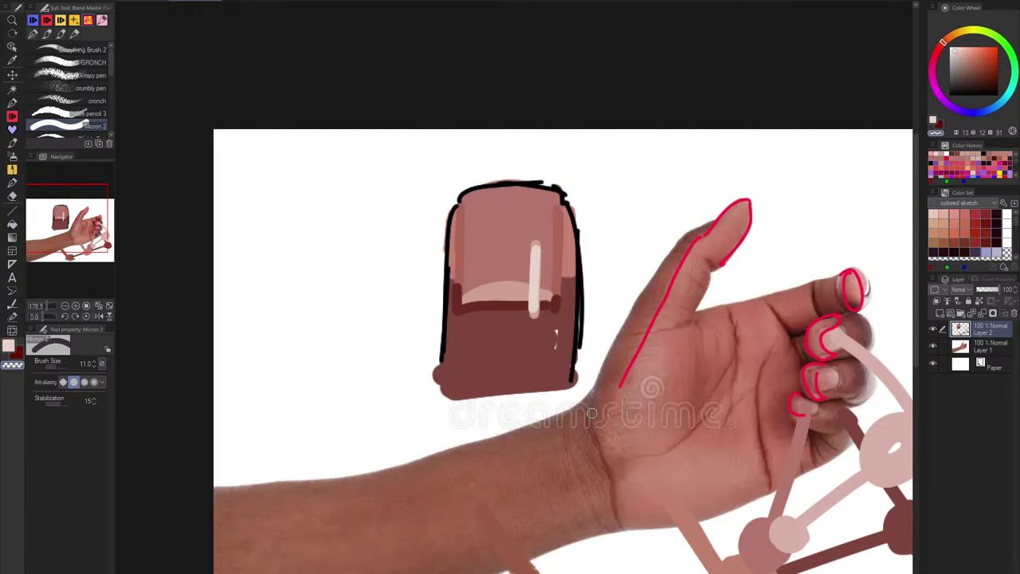
{"action": "left_click", "coordinate": [80, 62]}
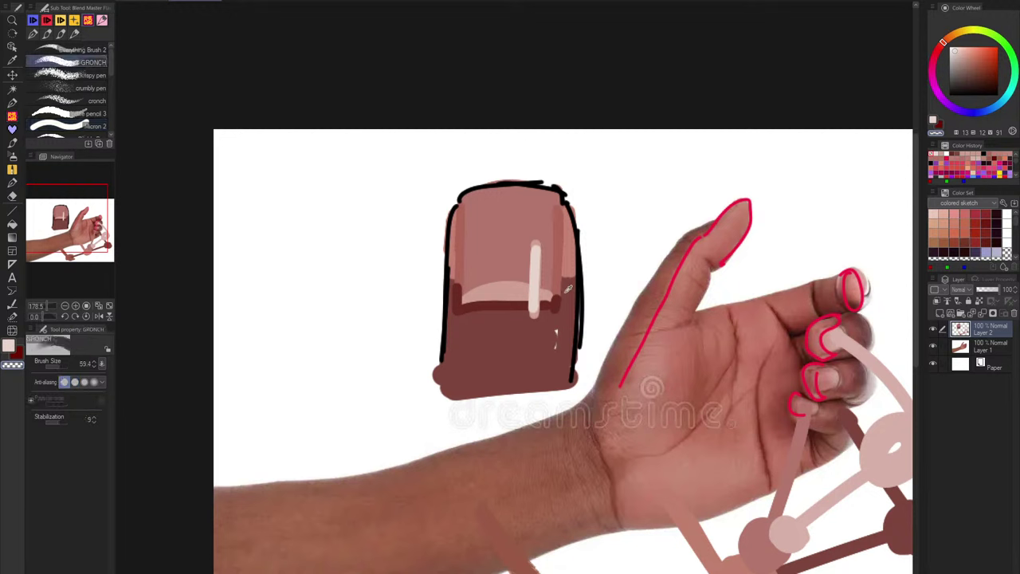
{"action": "left_click_drag", "start_coordinate": [562, 331], "coordinate": [539, 323]}
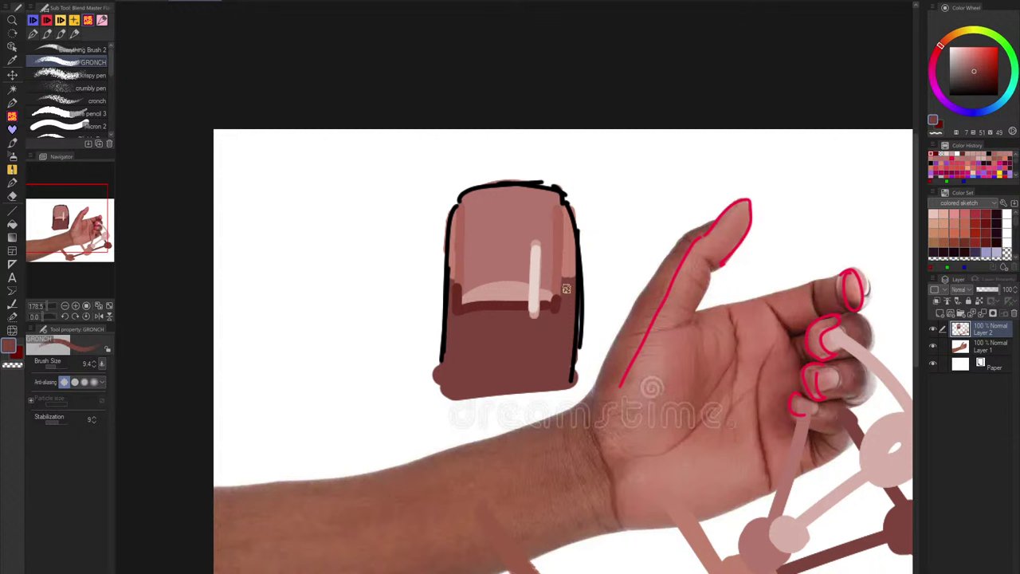
{"action": "left_click_drag", "start_coordinate": [568, 274], "coordinate": [570, 237]}
{"action": "mouse_move", "coordinate": [451, 282]}
{"action": "left_mouse_down"}
{"action": "mouse_move", "coordinate": [452, 260]}
{"action": "mouse_move", "coordinate": [452, 306]}
{"action": "left_mouse_up"}
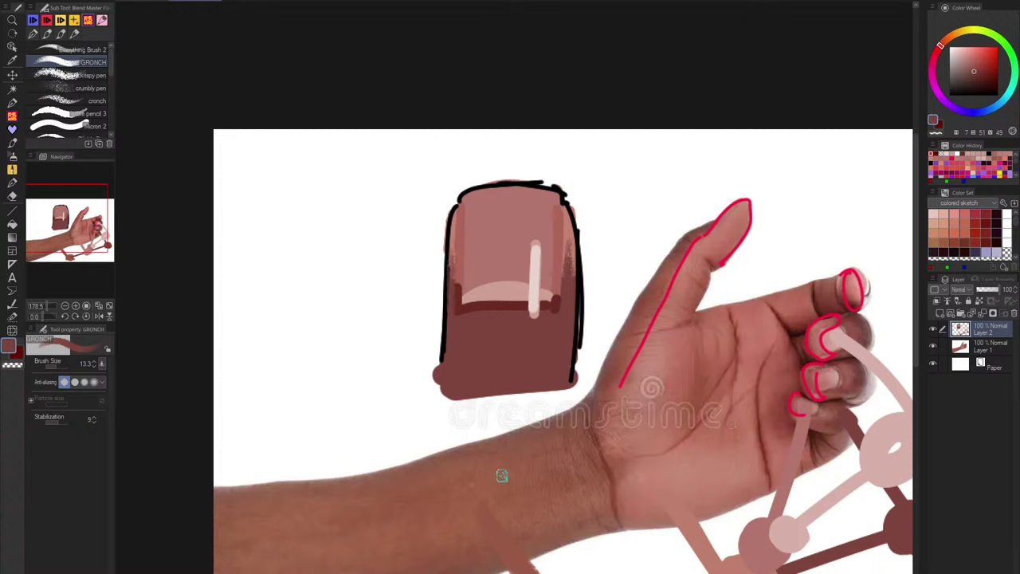
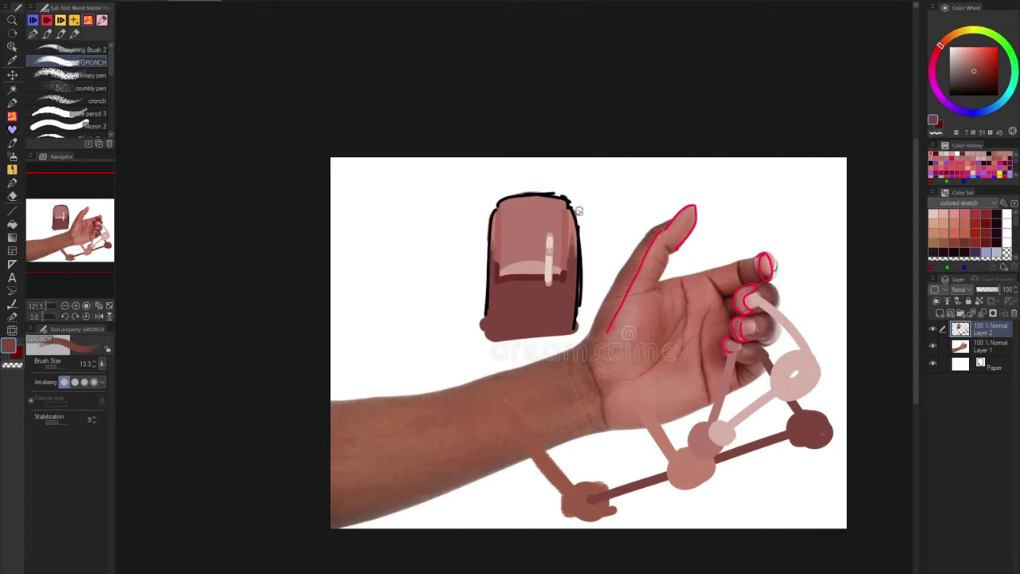
Step: Paint a vertical dark reddish-brown finger swatch (7, 51, 49) beside the large fingertip drawing at brush size 43.0
{"action": "scroll", "coordinate": [605, 219], "scroll_direction": "up", "scroll_amount": 3}
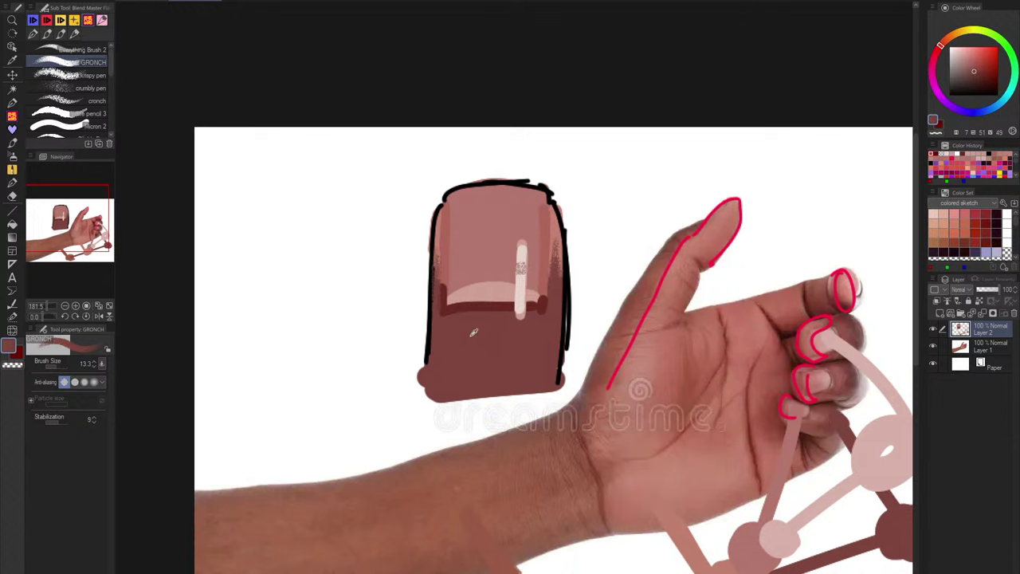
{"action": "key", "text": "bracketright"}
{"action": "mouse_move", "coordinate": [310, 262]}
{"action": "left_mouse_down"}
{"action": "mouse_move", "coordinate": [318, 345]}
{"action": "mouse_move", "coordinate": [335, 348]}
{"action": "mouse_move", "coordinate": [326, 394]}
{"action": "left_mouse_up"}
Step: Paint a yellowish-brown finger swatch (23, 51, 49) and a plum one (355, 51, 49) on either side of the reddish-brown swatch
{"action": "left_click", "coordinate": [932, 81]}
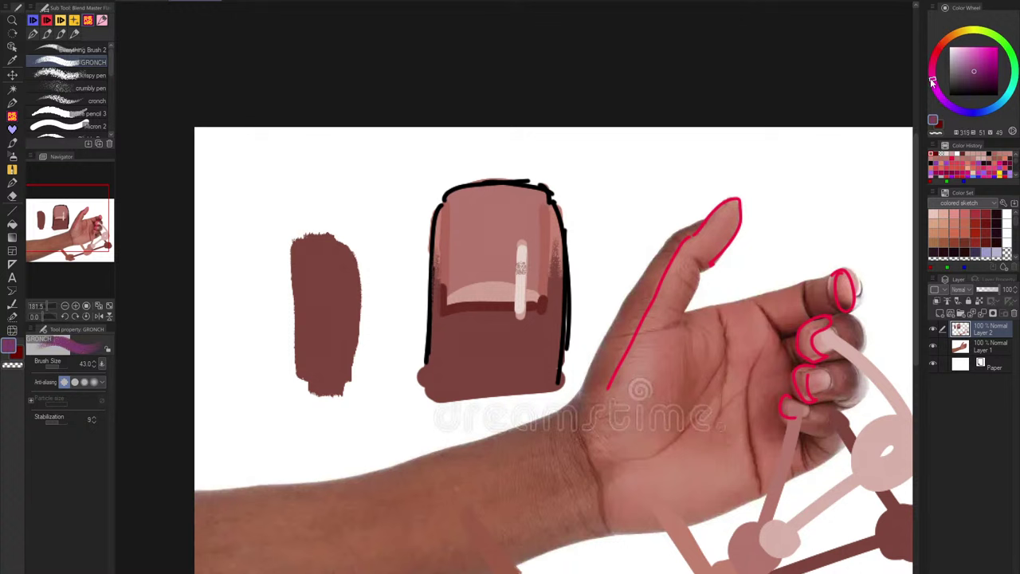
{"action": "left_click_drag", "start_coordinate": [933, 77], "coordinate": [951, 37]}
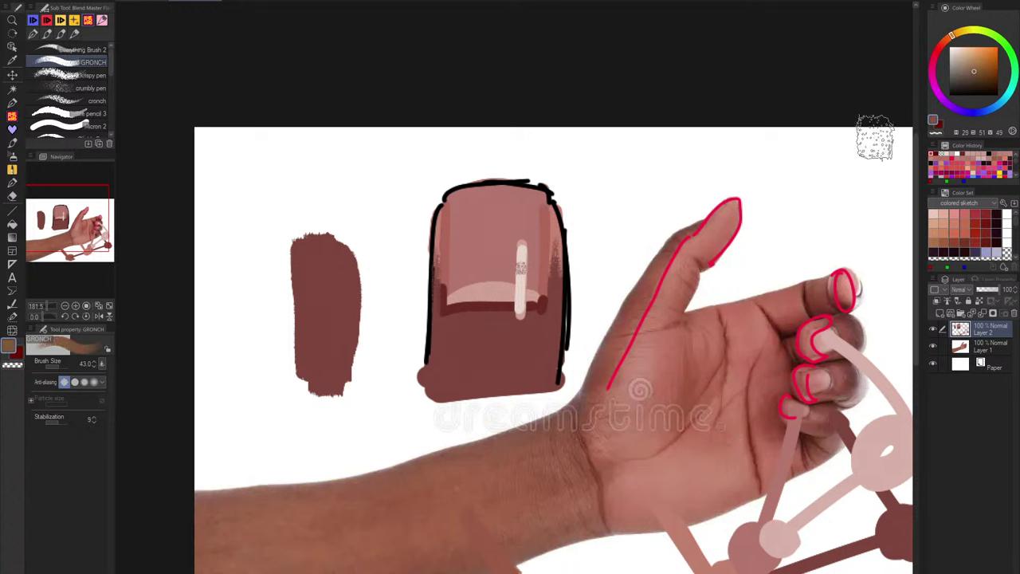
{"action": "left_click_drag", "start_coordinate": [371, 224], "coordinate": [373, 279]}
{"action": "key", "text": "ctrl+z"}
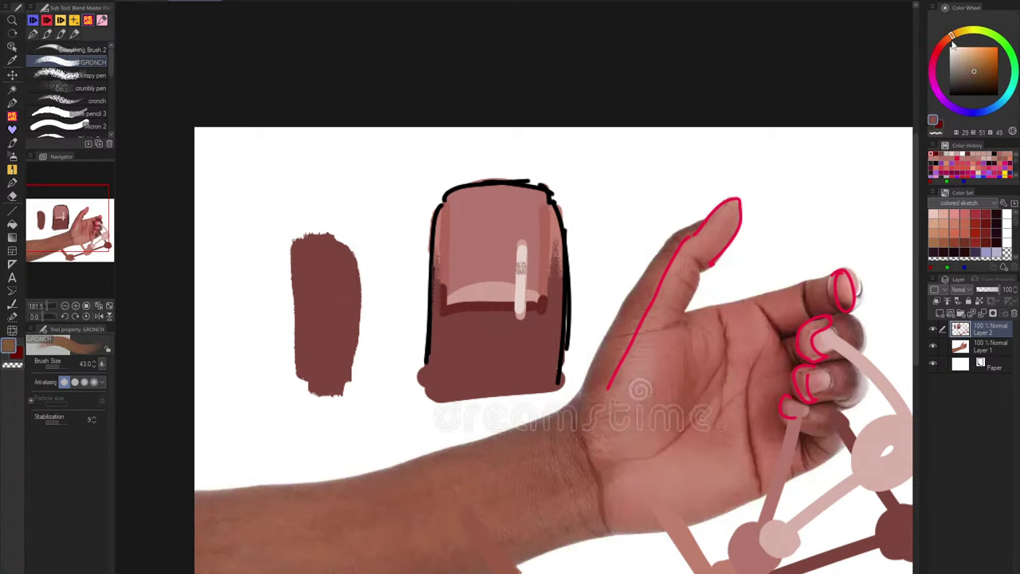
{"action": "left_click_drag", "start_coordinate": [952, 44], "coordinate": [949, 38]}
{"action": "left_click_drag", "start_coordinate": [371, 253], "coordinate": [381, 350]}
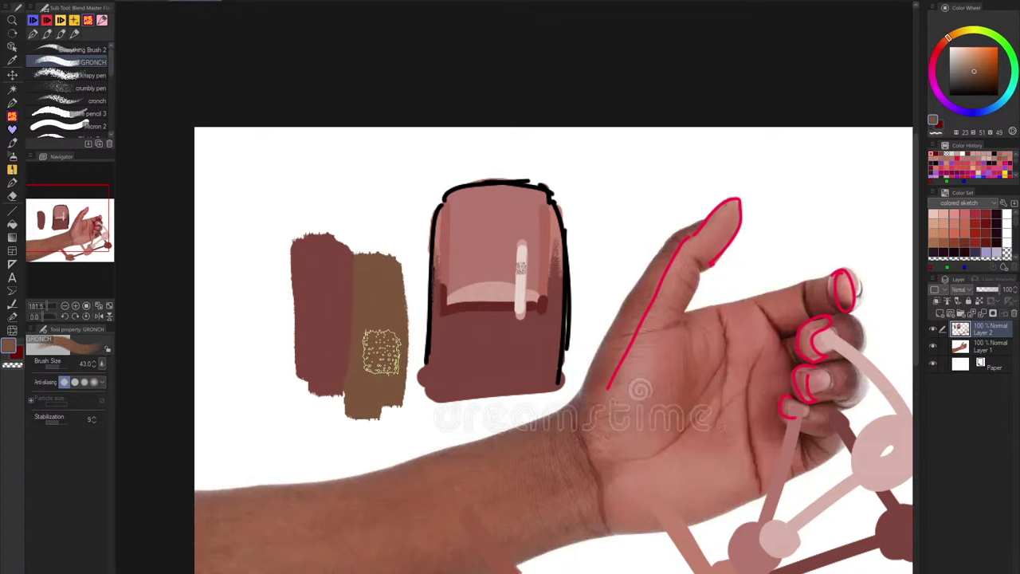
{"action": "left_click", "coordinate": [937, 54]}
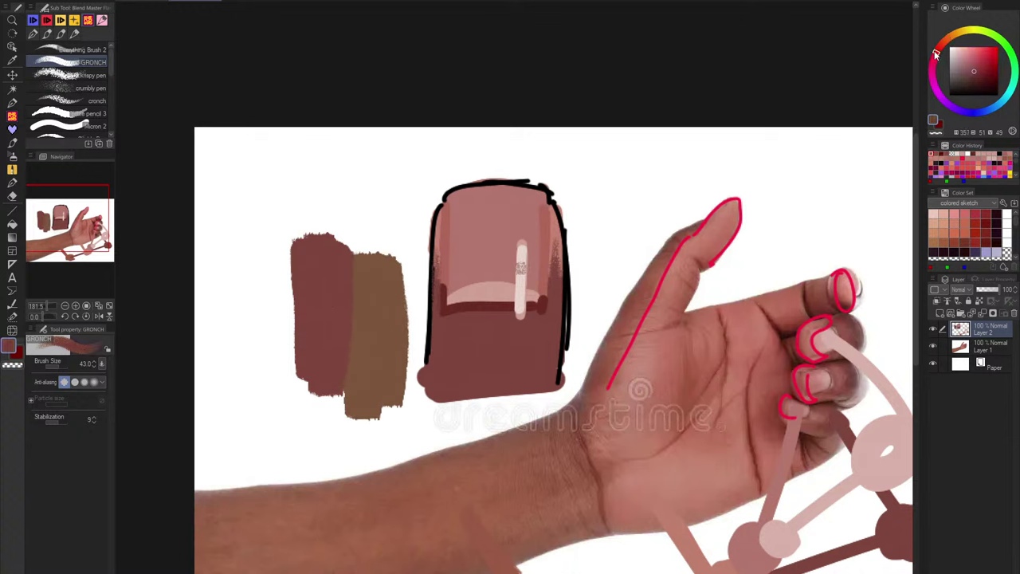
{"action": "mouse_move", "coordinate": [250, 292]}
{"action": "left_mouse_down"}
{"action": "mouse_move", "coordinate": [267, 359]}
{"action": "mouse_move", "coordinate": [259, 334]}
{"action": "left_mouse_up"}
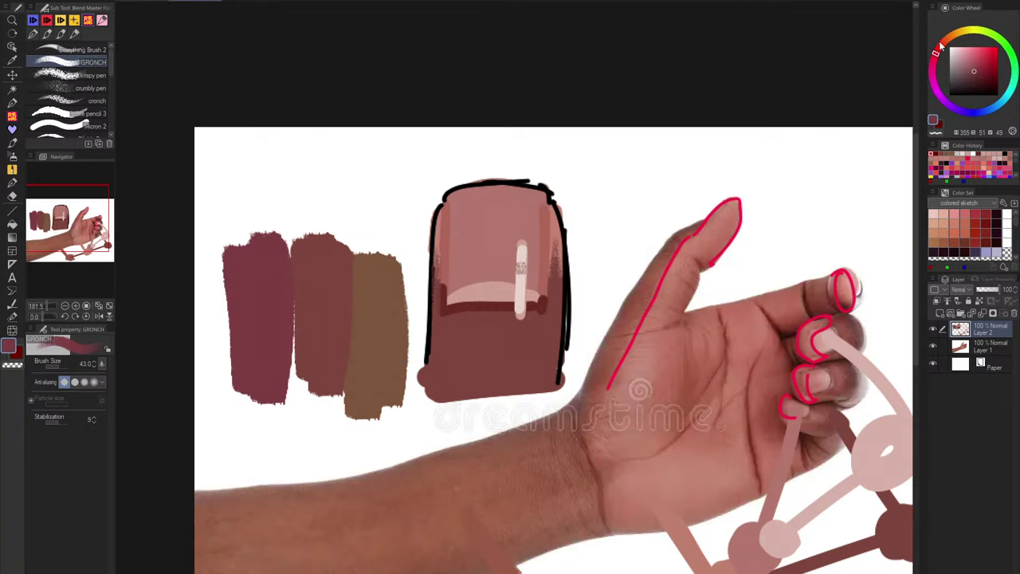
{"action": "left_click", "coordinate": [932, 64]}
{"action": "left_click", "coordinate": [988, 54]}
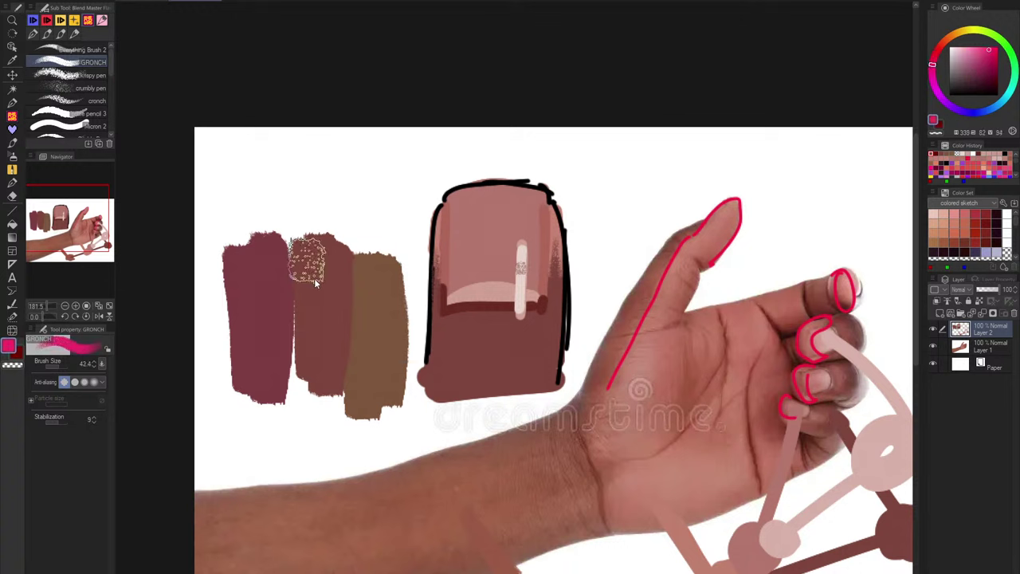
{"action": "key", "text": "["}
{"action": "key", "text": "["}
{"action": "key", "text": "["}
{"action": "left_click_drag", "start_coordinate": [255, 287], "coordinate": [254, 208]}
{"action": "key", "text": "ctrl+z"}
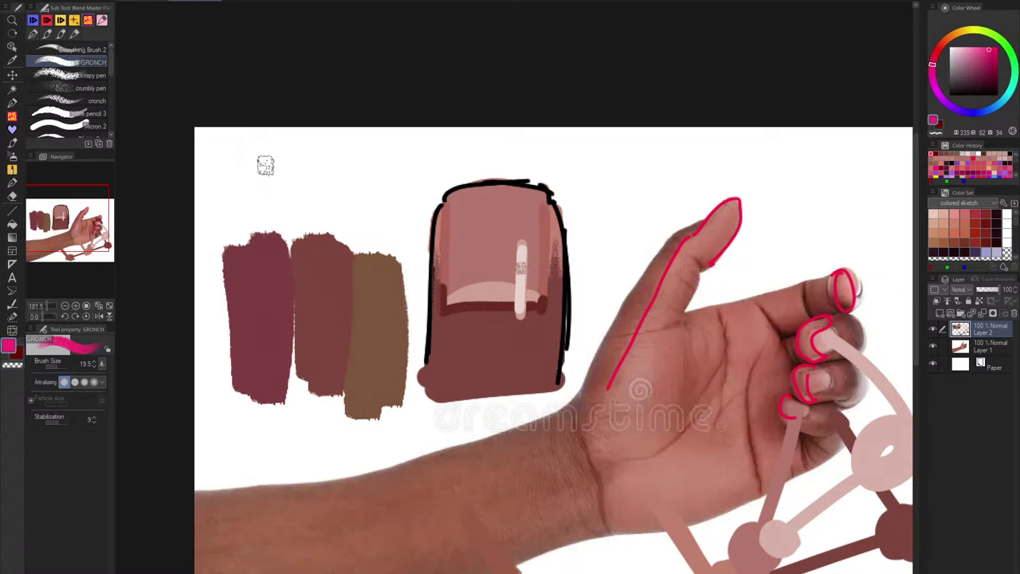
Step: Repaint the yellowish-brown finger swatch in a lighter tan (22, 54, 72) at brush size 19.5, covering it to the edges
{"action": "left_click", "coordinate": [376, 328], "text": "alt"}
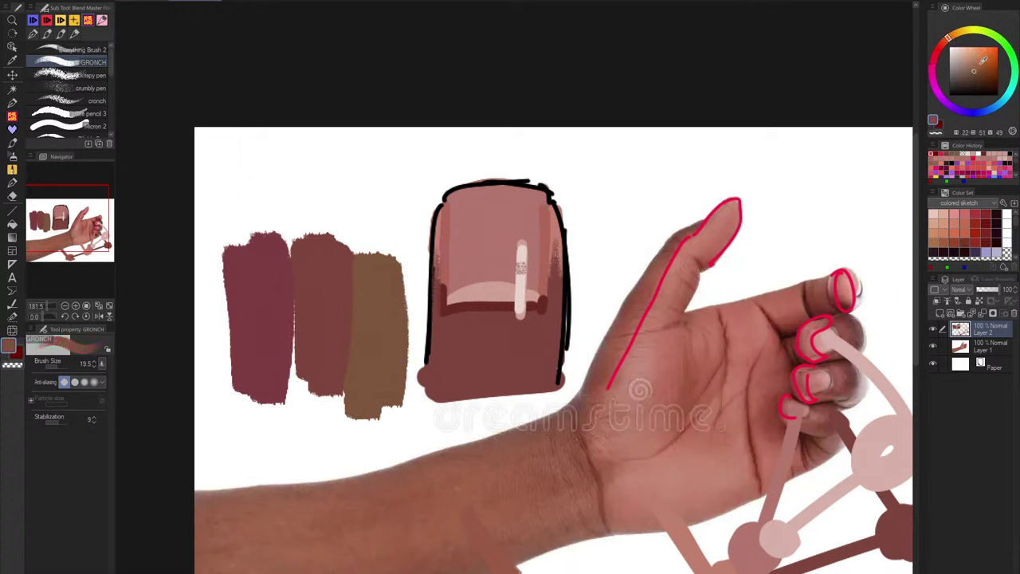
{"action": "left_click_drag", "start_coordinate": [984, 61], "coordinate": [976, 59]}
{"action": "left_click_drag", "start_coordinate": [356, 261], "coordinate": [355, 415]}
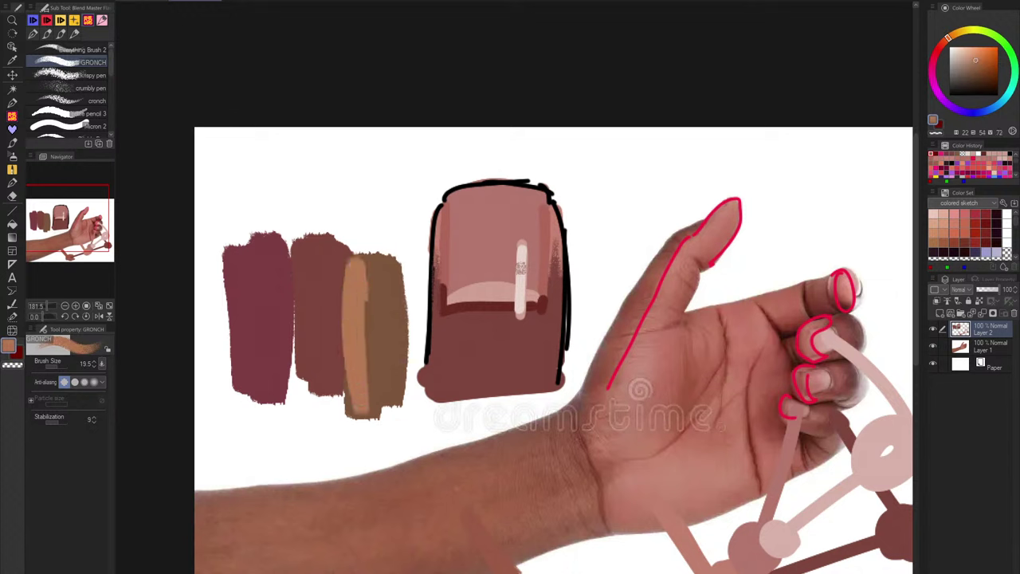
{"action": "left_click_drag", "start_coordinate": [358, 291], "coordinate": [391, 399]}
{"action": "key", "text": "ctrl+z"}
{"action": "mouse_move", "coordinate": [355, 262]}
{"action": "left_mouse_down"}
{"action": "mouse_move", "coordinate": [356, 402]}
{"action": "mouse_move", "coordinate": [383, 411]}
{"action": "left_mouse_up"}
{"action": "left_click_drag", "start_coordinate": [394, 274], "coordinate": [399, 411]}
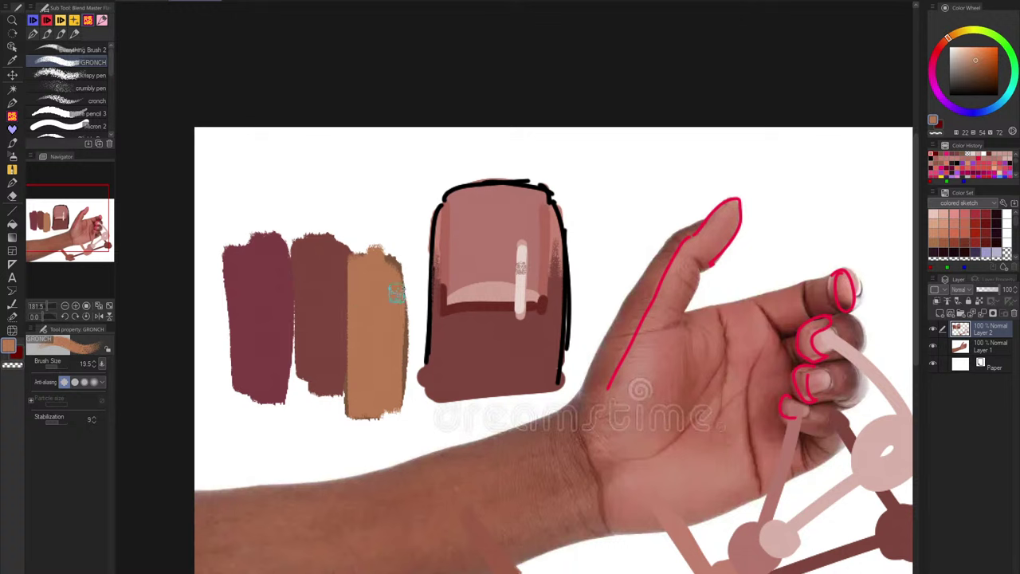
{"action": "left_click_drag", "start_coordinate": [397, 294], "coordinate": [400, 399]}
{"action": "mouse_move", "coordinate": [388, 260]}
{"action": "left_mouse_down"}
{"action": "mouse_move", "coordinate": [402, 285]}
{"action": "mouse_move", "coordinate": [404, 347]}
{"action": "left_mouse_up"}
{"action": "left_click_drag", "start_coordinate": [356, 261], "coordinate": [357, 416]}
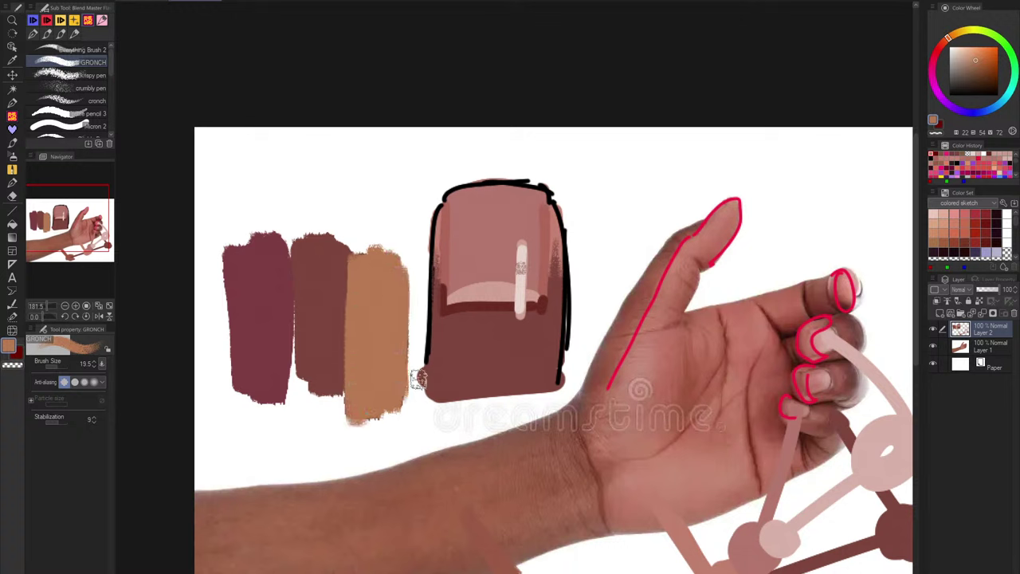
Step: Set the brush colour to a vivid hot pink (347, 75, 100) for nail polish
{"action": "left_click", "coordinate": [937, 57]}
{"action": "mouse_move", "coordinate": [933, 70]}
{"action": "left_mouse_down"}
{"action": "mouse_move", "coordinate": [939, 48]}
{"action": "mouse_move", "coordinate": [934, 61]}
{"action": "left_mouse_up"}
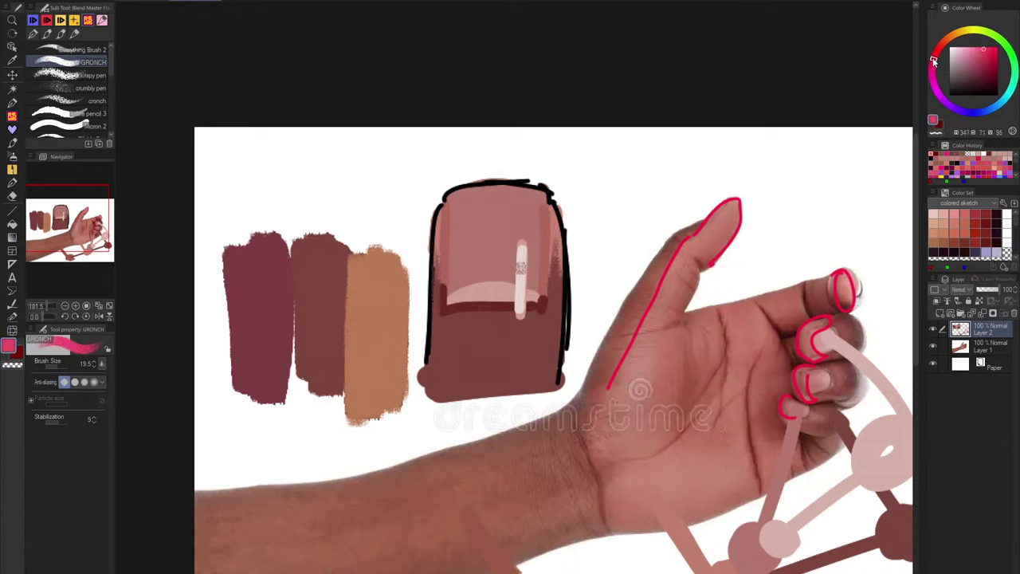
{"action": "left_click", "coordinate": [985, 46]}
{"action": "mouse_move", "coordinate": [365, 163]}
{"action": "left_mouse_down"}
{"action": "mouse_move", "coordinate": [371, 220]}
{"action": "mouse_move", "coordinate": [394, 203]}
{"action": "mouse_move", "coordinate": [409, 223]}
{"action": "left_mouse_up"}
{"action": "key", "text": "ctrl+z"}
{"action": "key", "text": "bracketleft"}
{"action": "mouse_move", "coordinate": [365, 277]}
{"action": "left_mouse_down"}
{"action": "mouse_move", "coordinate": [373, 206]}
{"action": "mouse_move", "coordinate": [386, 211]}
{"action": "mouse_move", "coordinate": [387, 282]}
{"action": "mouse_move", "coordinate": [360, 295]}
{"action": "left_mouse_up"}
{"action": "mouse_move", "coordinate": [378, 213]}
{"action": "left_mouse_down"}
{"action": "mouse_move", "coordinate": [384, 279]}
{"action": "mouse_move", "coordinate": [381, 221]}
{"action": "left_mouse_up"}
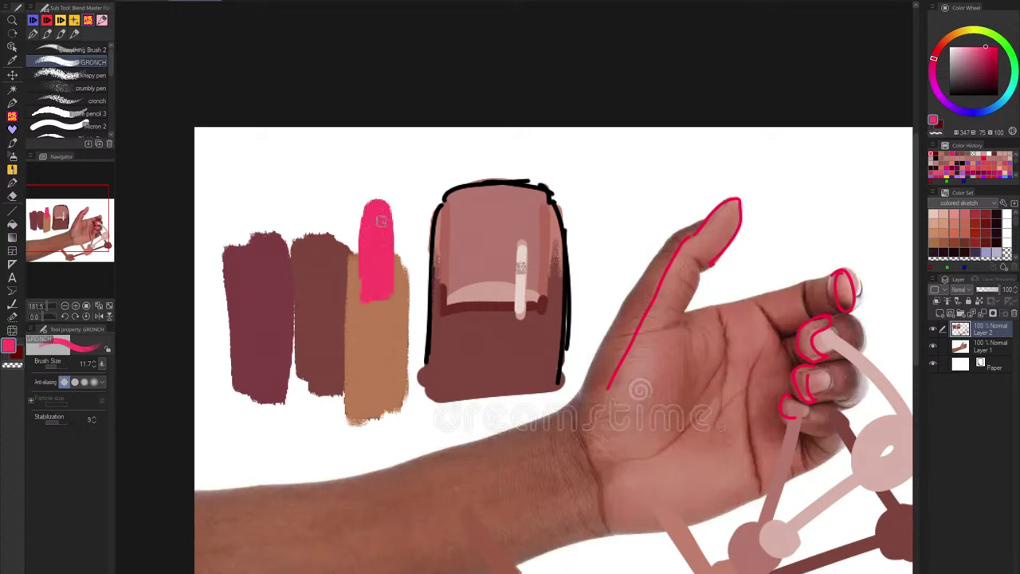
{"action": "key", "text": "bracketright"}
{"action": "key", "text": "ctrl+z"}
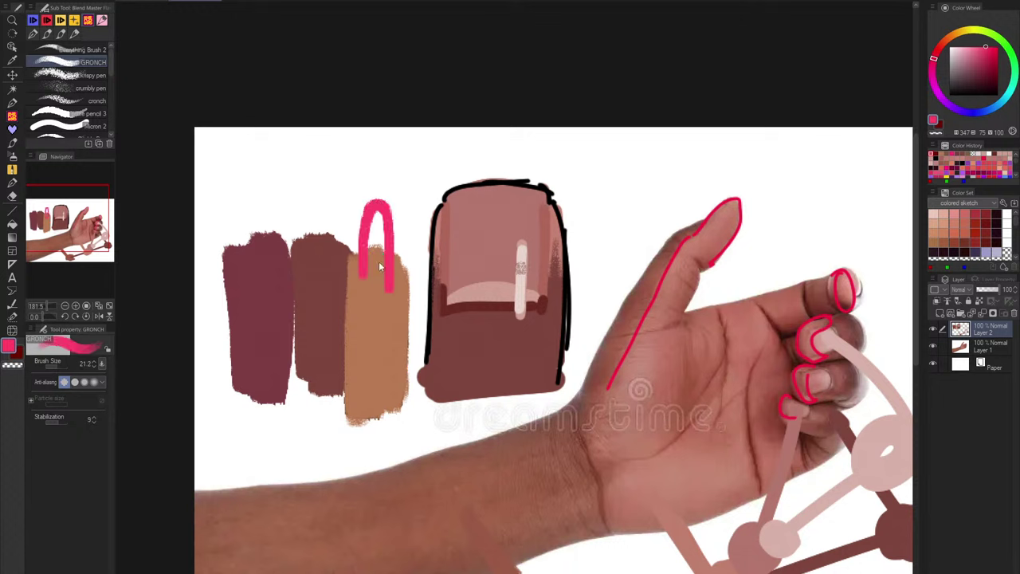
{"action": "key", "text": "ctrl+z"}
Step: Paint hot pink nails on the tips of all three finger swatches, squaring their bases at brush size 12.5
{"action": "mouse_move", "coordinate": [375, 243]}
{"action": "left_mouse_down"}
{"action": "mouse_move", "coordinate": [381, 283]}
{"action": "mouse_move", "coordinate": [373, 263]}
{"action": "left_mouse_up"}
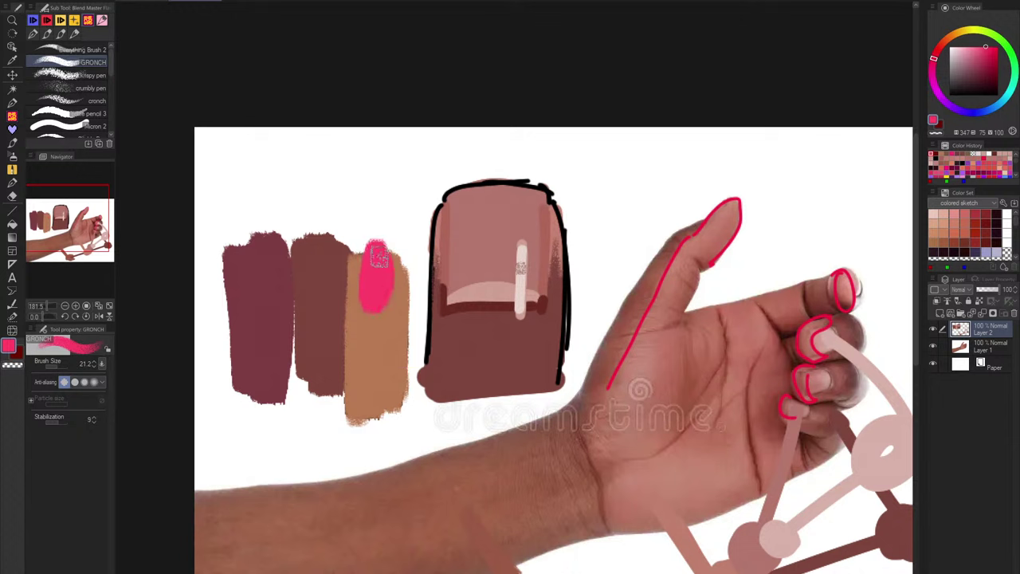
{"action": "mouse_move", "coordinate": [320, 231]}
{"action": "left_mouse_down"}
{"action": "mouse_move", "coordinate": [319, 280]}
{"action": "mouse_move", "coordinate": [317, 259]}
{"action": "left_mouse_up"}
{"action": "mouse_move", "coordinate": [257, 224]}
{"action": "left_mouse_down"}
{"action": "mouse_move", "coordinate": [251, 239]}
{"action": "mouse_move", "coordinate": [265, 263]}
{"action": "mouse_move", "coordinate": [257, 254]}
{"action": "left_mouse_up"}
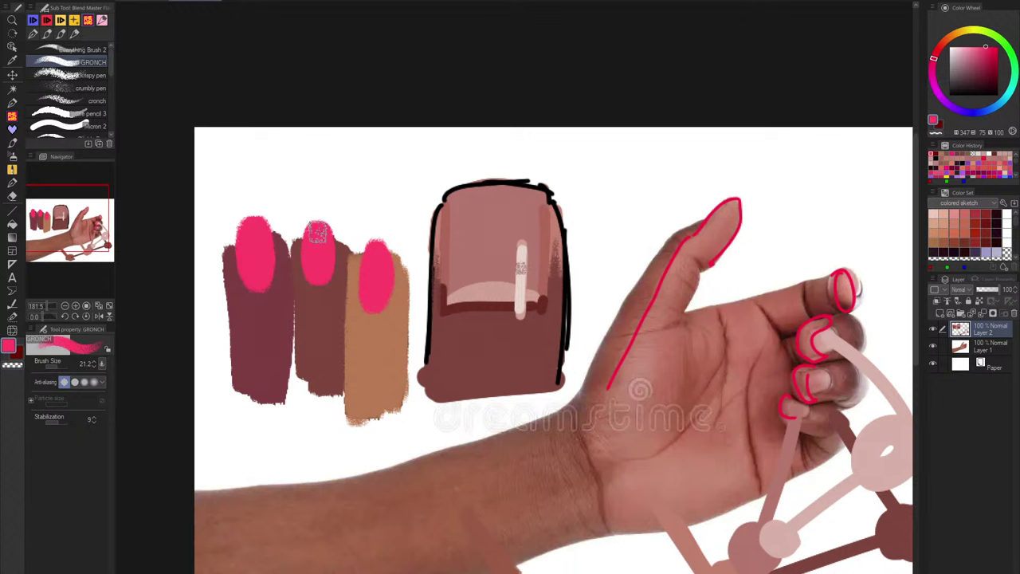
{"action": "mouse_move", "coordinate": [320, 232]}
{"action": "left_mouse_down"}
{"action": "mouse_move", "coordinate": [323, 278]}
{"action": "mouse_move", "coordinate": [371, 280]}
{"action": "mouse_move", "coordinate": [388, 307]}
{"action": "left_mouse_up"}
{"action": "key", "text": "["}
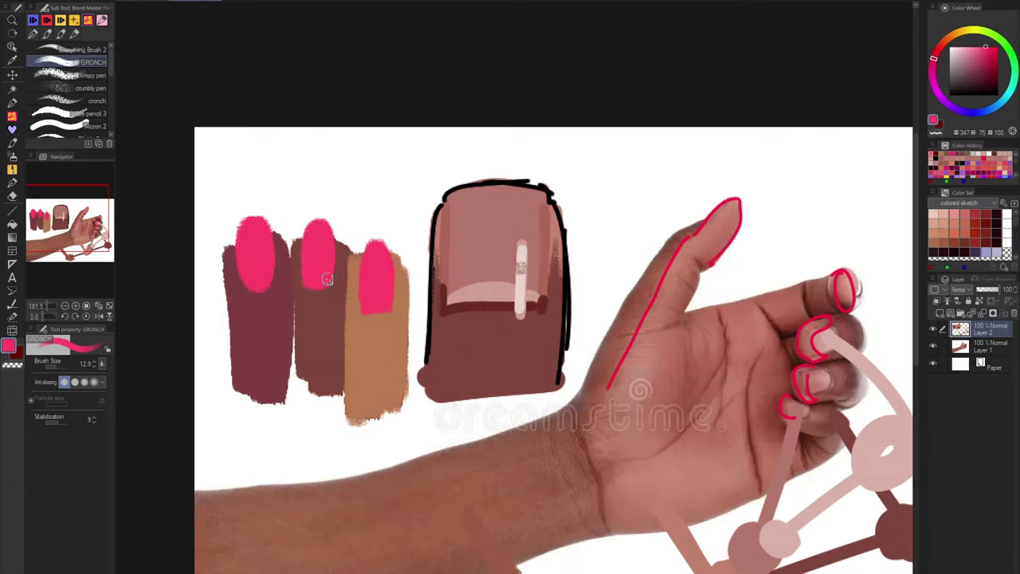
{"action": "mouse_move", "coordinate": [241, 236]}
{"action": "left_mouse_down"}
{"action": "mouse_move", "coordinate": [245, 290]}
{"action": "mouse_move", "coordinate": [269, 283]}
{"action": "left_mouse_up"}
{"action": "left_click", "coordinate": [419, 300], "text": "alt"}
{"action": "left_click", "coordinate": [395, 337], "text": "alt"}
{"action": "left_click_drag", "start_coordinate": [411, 337], "coordinate": [344, 328]}
{"action": "mouse_move", "coordinate": [413, 342]}
{"action": "left_mouse_down"}
{"action": "mouse_move", "coordinate": [403, 228]}
{"action": "mouse_move", "coordinate": [347, 295]}
{"action": "left_mouse_up"}
{"action": "key", "text": "ctrl+z"}
{"action": "key", "text": "ctrl+z"}
Step: Recolour the tan finger's nail from the sampled pink to a warmer coral (3, 62, 96)
{"action": "left_click", "coordinate": [383, 278], "text": "alt"}
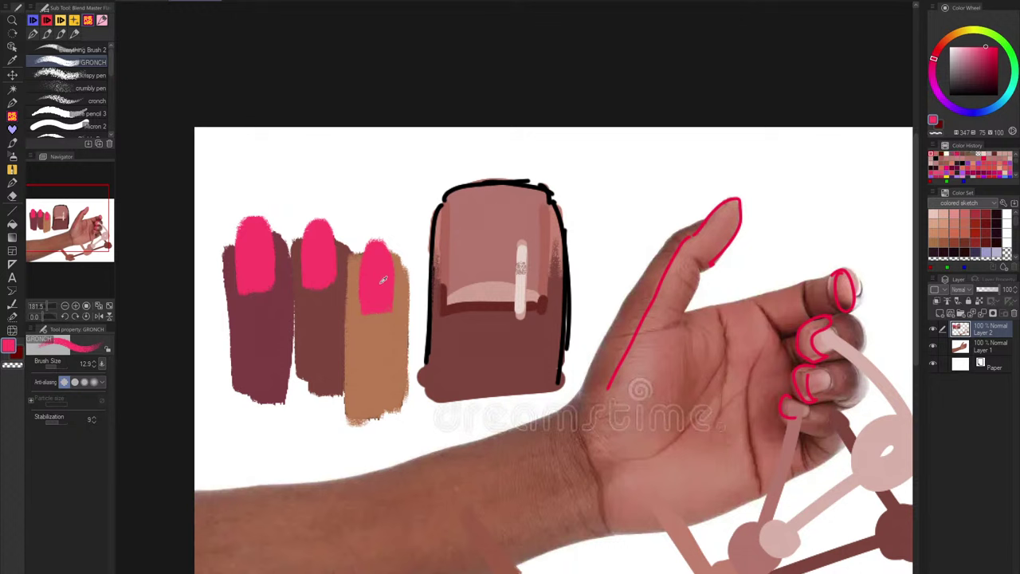
{"action": "left_click_drag", "start_coordinate": [938, 52], "coordinate": [942, 50]}
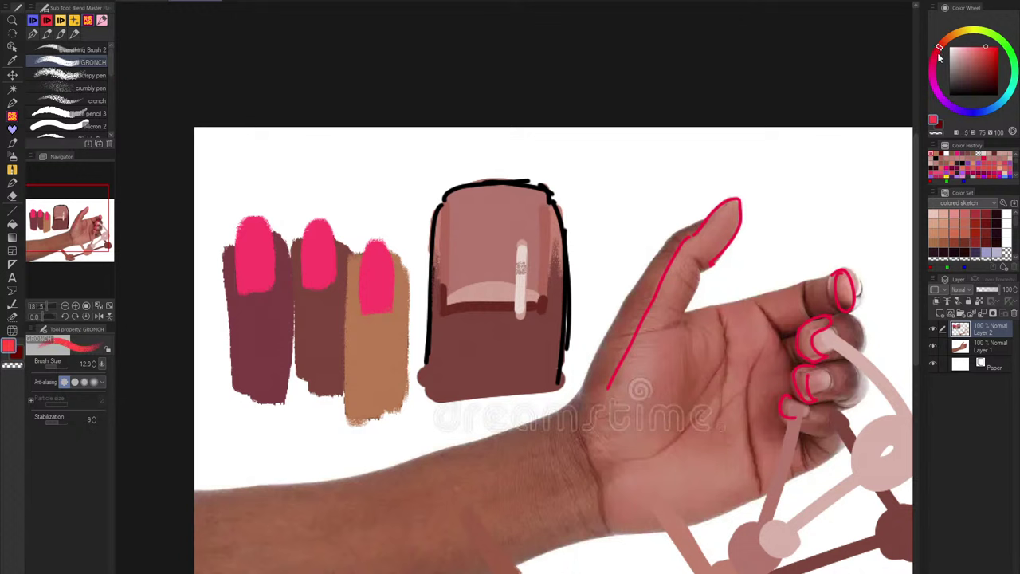
{"action": "left_click", "coordinate": [985, 45]}
{"action": "left_click_drag", "start_coordinate": [368, 308], "coordinate": [372, 245]}
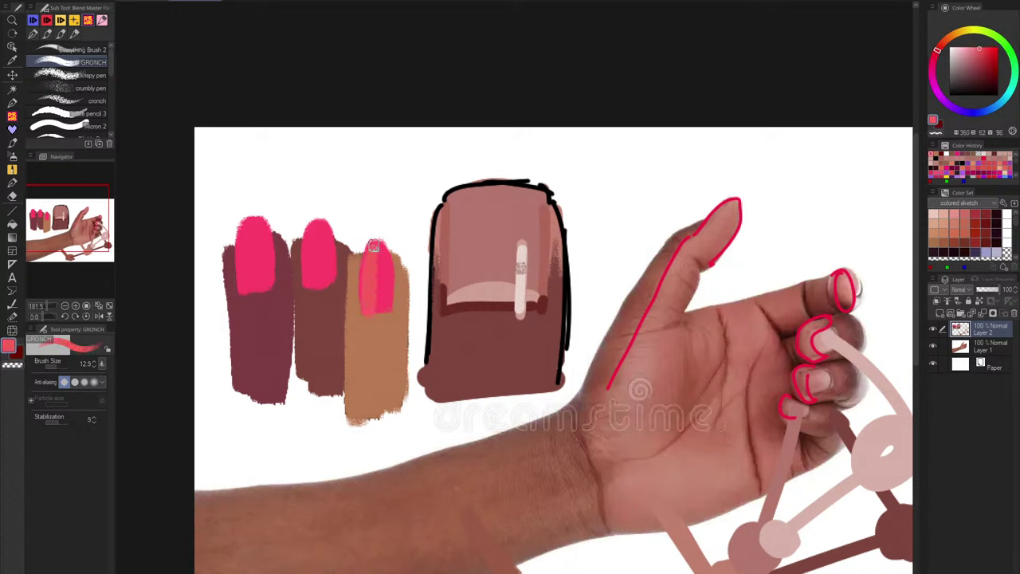
{"action": "key", "text": "ctrl+z"}
{"action": "mouse_move", "coordinate": [363, 308]}
{"action": "left_mouse_down"}
{"action": "mouse_move", "coordinate": [371, 246]}
{"action": "mouse_move", "coordinate": [385, 267]}
{"action": "mouse_move", "coordinate": [375, 300]}
{"action": "mouse_move", "coordinate": [389, 307]}
{"action": "mouse_move", "coordinate": [365, 263]}
{"action": "mouse_move", "coordinate": [373, 306]}
{"action": "mouse_move", "coordinate": [380, 263]}
{"action": "mouse_move", "coordinate": [388, 293]}
{"action": "left_mouse_up"}
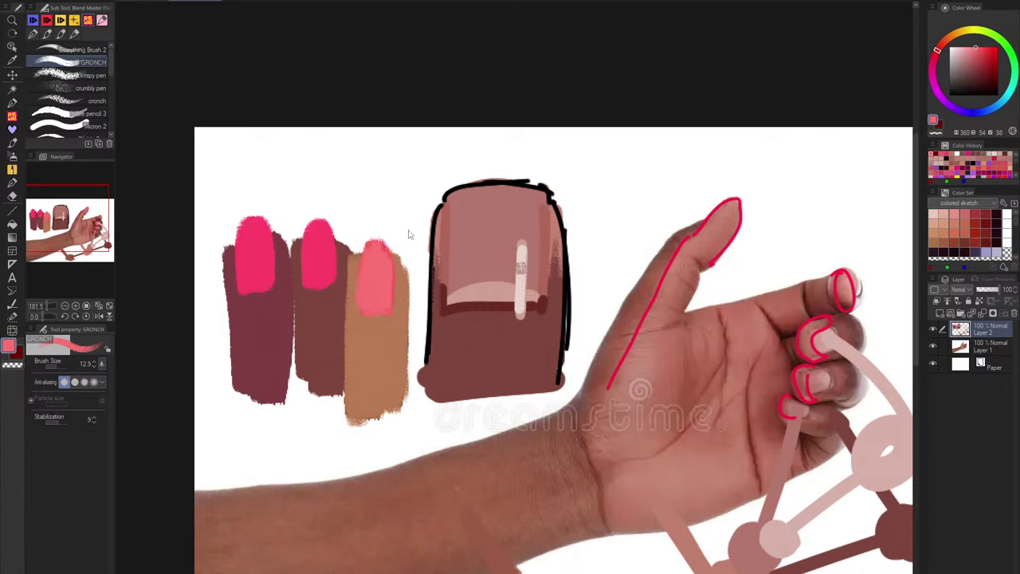
{"action": "key", "text": "ctrl+z"}
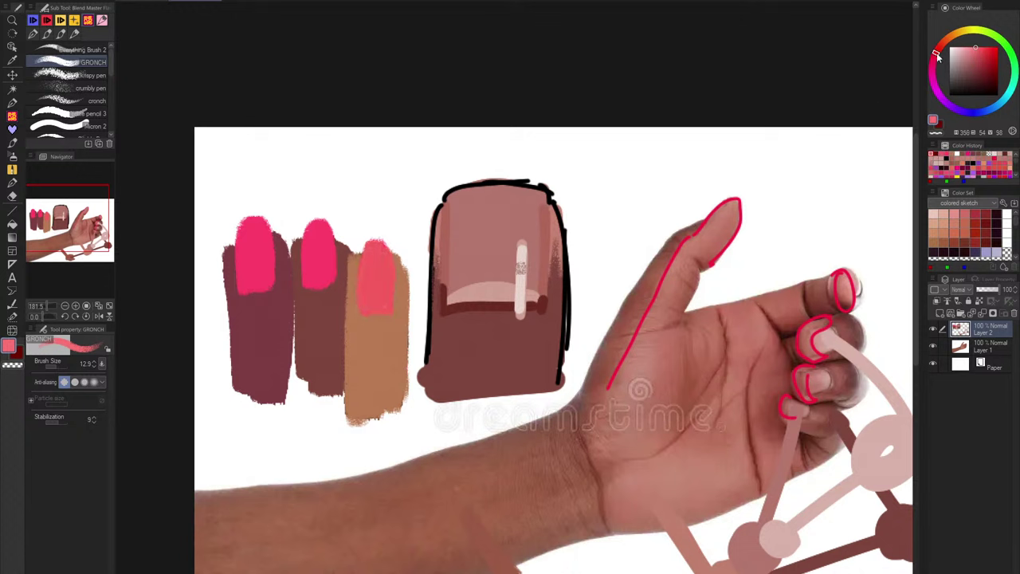
{"action": "mouse_move", "coordinate": [941, 52]}
{"action": "left_mouse_down"}
{"action": "mouse_move", "coordinate": [946, 41]}
{"action": "mouse_move", "coordinate": [937, 50]}
{"action": "left_mouse_up"}
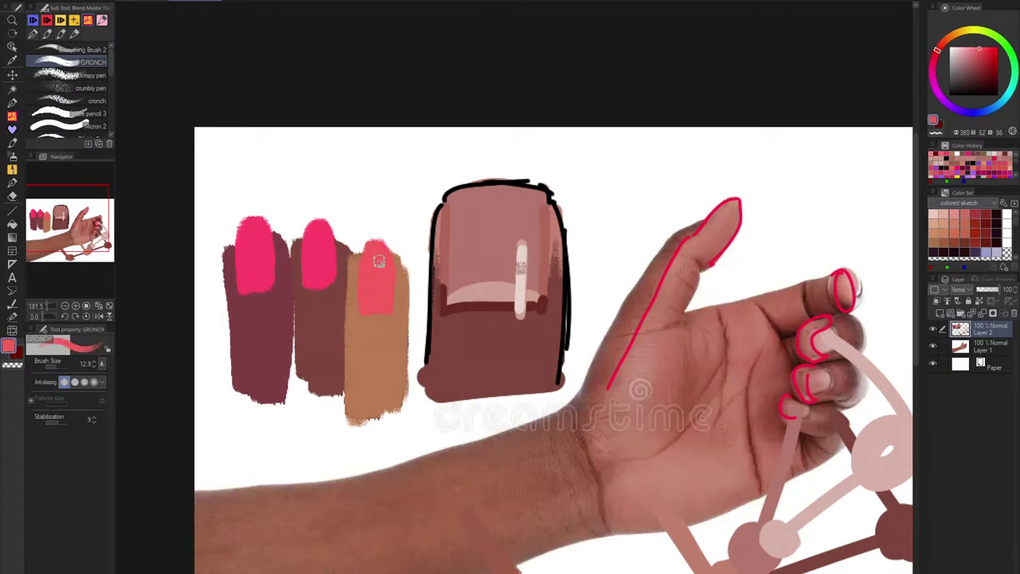
{"action": "left_click_drag", "start_coordinate": [938, 54], "coordinate": [942, 51]}
{"action": "mouse_move", "coordinate": [380, 296]}
{"action": "left_mouse_down"}
{"action": "mouse_move", "coordinate": [385, 307]}
{"action": "mouse_move", "coordinate": [389, 278]}
{"action": "left_mouse_up"}
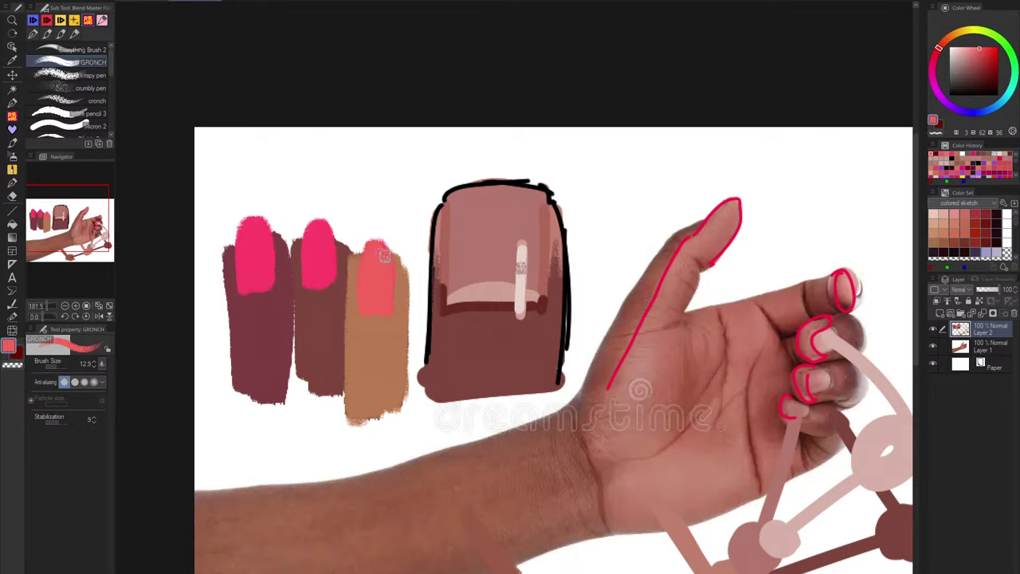
{"action": "left_click", "coordinate": [323, 271], "text": "alt"}
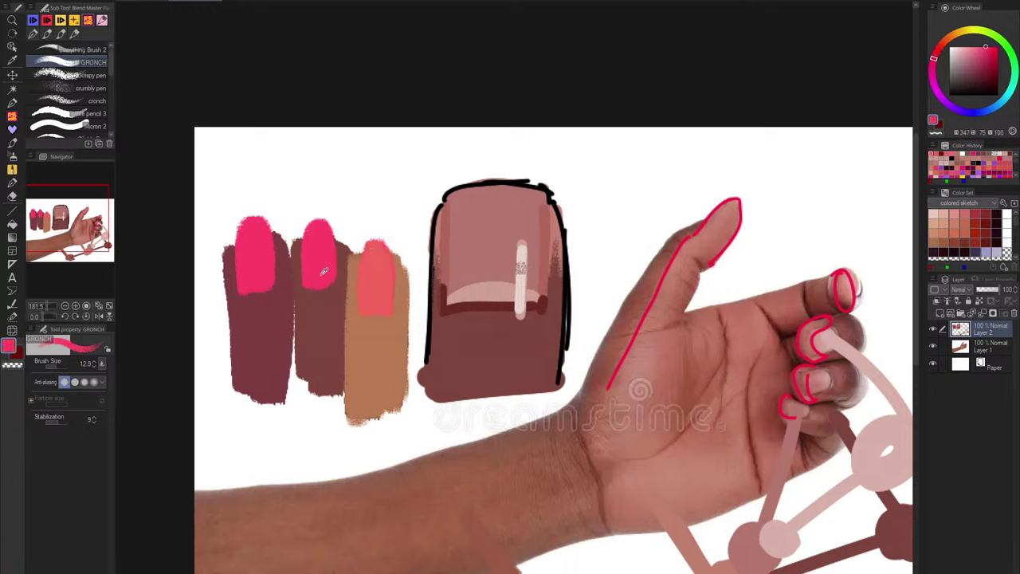
{"action": "left_click", "coordinate": [255, 321], "text": "alt"}
{"action": "mouse_move", "coordinate": [227, 335]}
{"action": "left_mouse_down"}
{"action": "mouse_move", "coordinate": [297, 238]}
{"action": "mouse_move", "coordinate": [277, 228]}
{"action": "mouse_move", "coordinate": [221, 328]}
{"action": "left_mouse_up"}
{"action": "key", "text": "ctrl+z"}
{"action": "key", "text": "ctrl+z"}
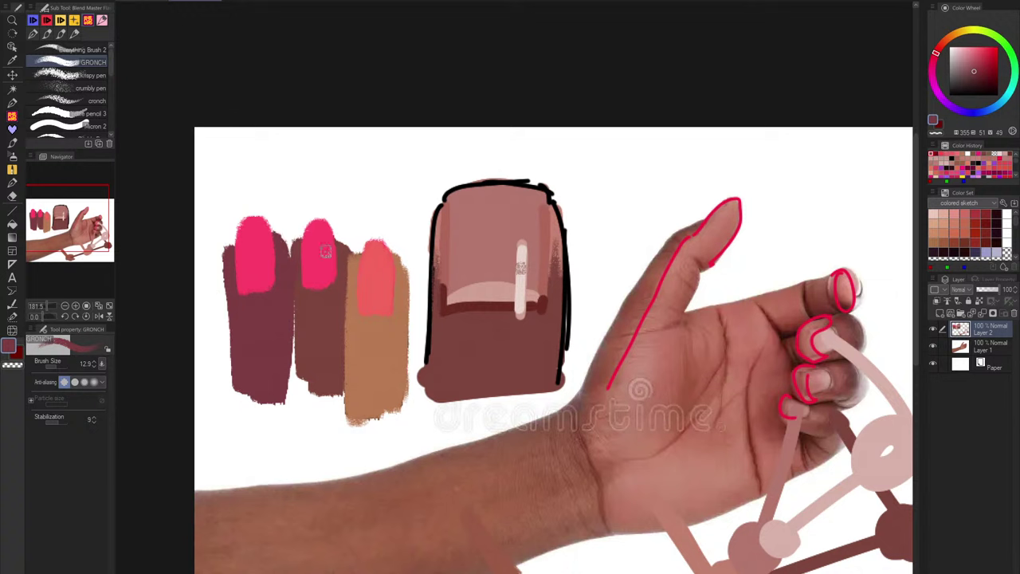
Step: Recolour the reddish-brown middle finger's nail in a muted rose red (354, 65, 80)
{"action": "left_click", "coordinate": [327, 258], "text": "alt"}
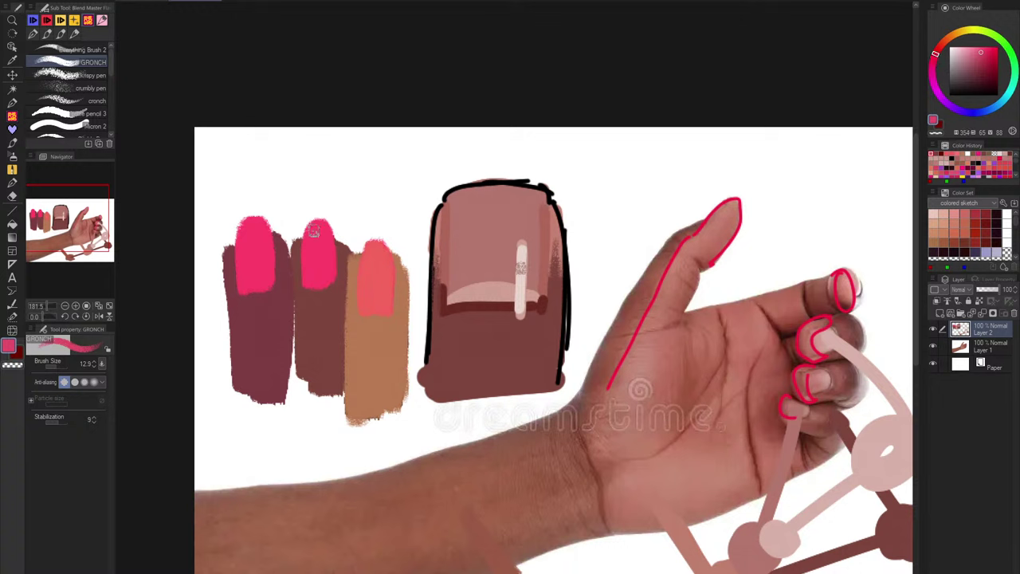
{"action": "left_click_drag", "start_coordinate": [319, 235], "coordinate": [324, 257]}
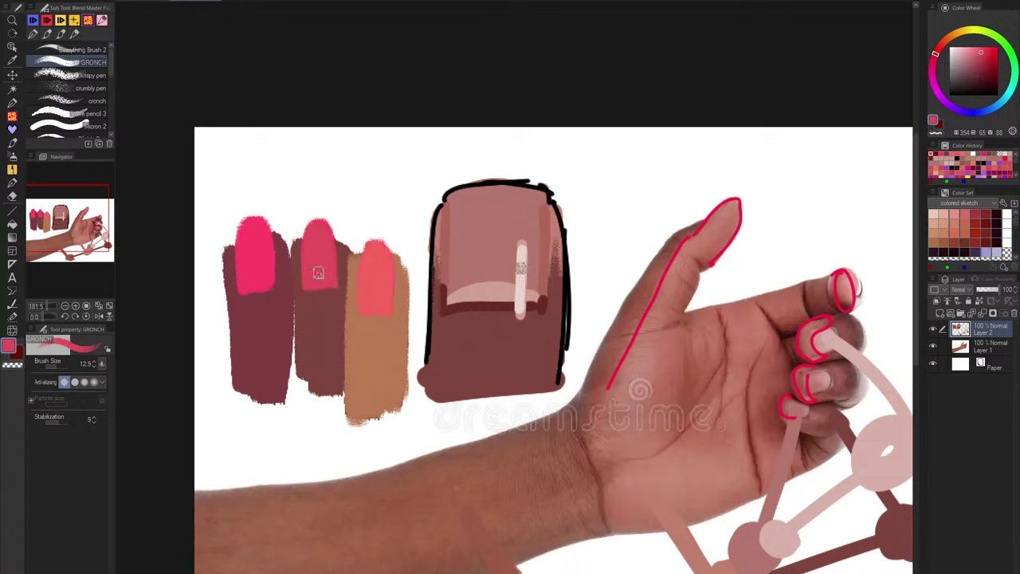
Step: Outline the three finger swatches with rough, very dark brown edges at brush size 12.5, and switch back to the horned character portrait
{"action": "left_click", "coordinate": [312, 317], "text": "alt"}
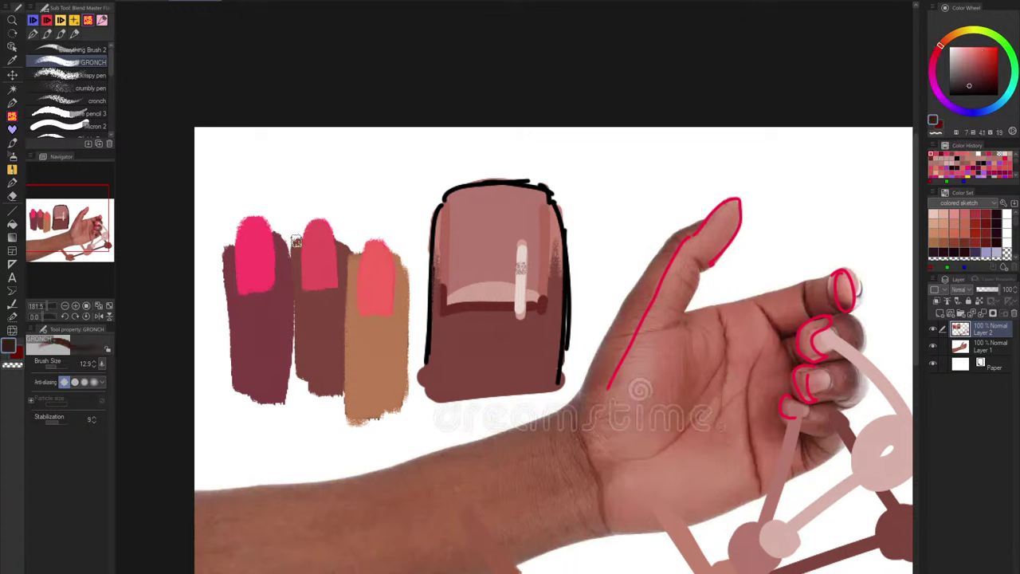
{"action": "mouse_move", "coordinate": [296, 237]}
{"action": "left_mouse_down"}
{"action": "mouse_move", "coordinate": [303, 391]}
{"action": "mouse_move", "coordinate": [301, 376]}
{"action": "left_mouse_up"}
{"action": "left_click_drag", "start_coordinate": [340, 237], "coordinate": [345, 279]}
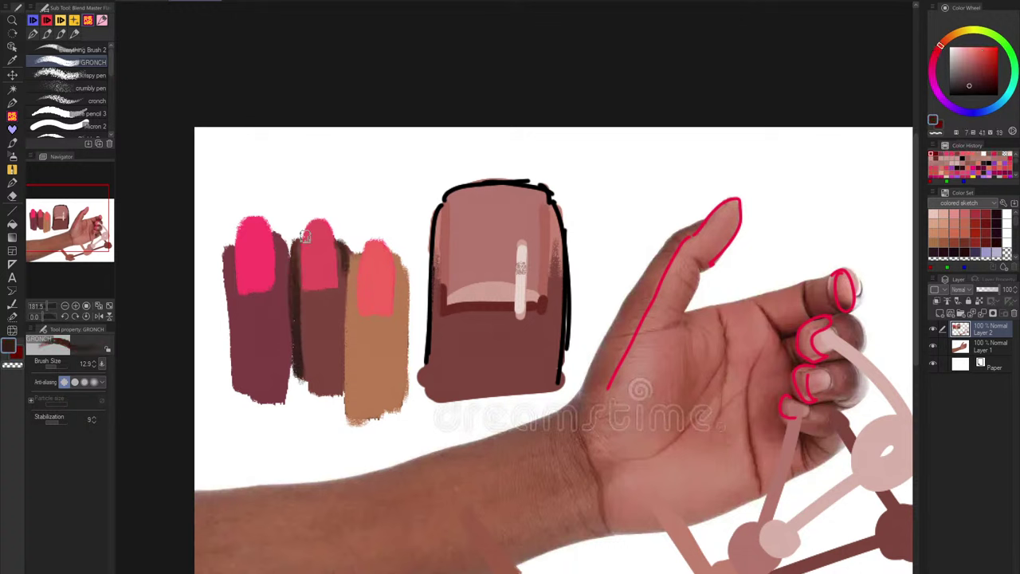
{"action": "mouse_move", "coordinate": [305, 236]}
{"action": "left_mouse_down"}
{"action": "mouse_move", "coordinate": [355, 262]}
{"action": "mouse_move", "coordinate": [342, 390]}
{"action": "left_mouse_up"}
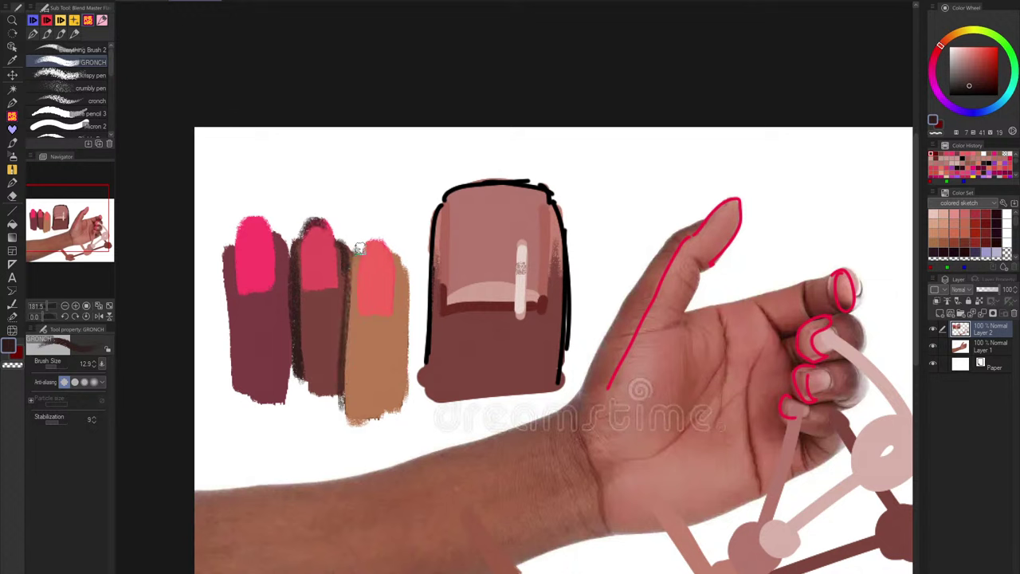
{"action": "mouse_move", "coordinate": [359, 249]}
{"action": "left_mouse_down"}
{"action": "mouse_move", "coordinate": [408, 272]}
{"action": "mouse_move", "coordinate": [411, 327]}
{"action": "left_mouse_up"}
{"action": "mouse_move", "coordinate": [288, 253]}
{"action": "left_mouse_down"}
{"action": "mouse_move", "coordinate": [262, 216]}
{"action": "mouse_move", "coordinate": [229, 245]}
{"action": "mouse_move", "coordinate": [236, 365]}
{"action": "mouse_move", "coordinate": [225, 259]}
{"action": "mouse_move", "coordinate": [233, 382]}
{"action": "mouse_move", "coordinate": [263, 416]}
{"action": "left_mouse_up"}
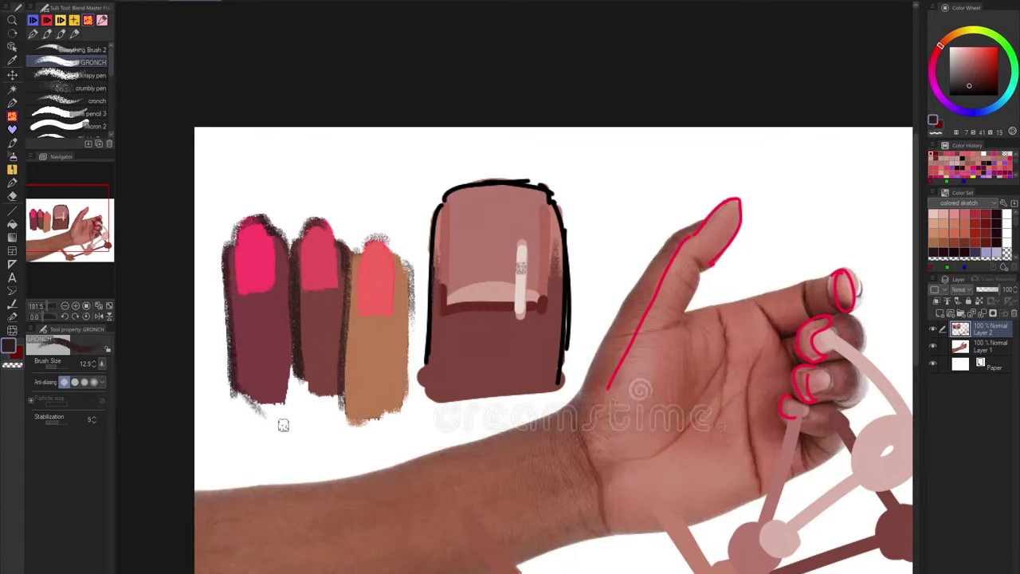
{"action": "left_click", "coordinate": [146, 1]}
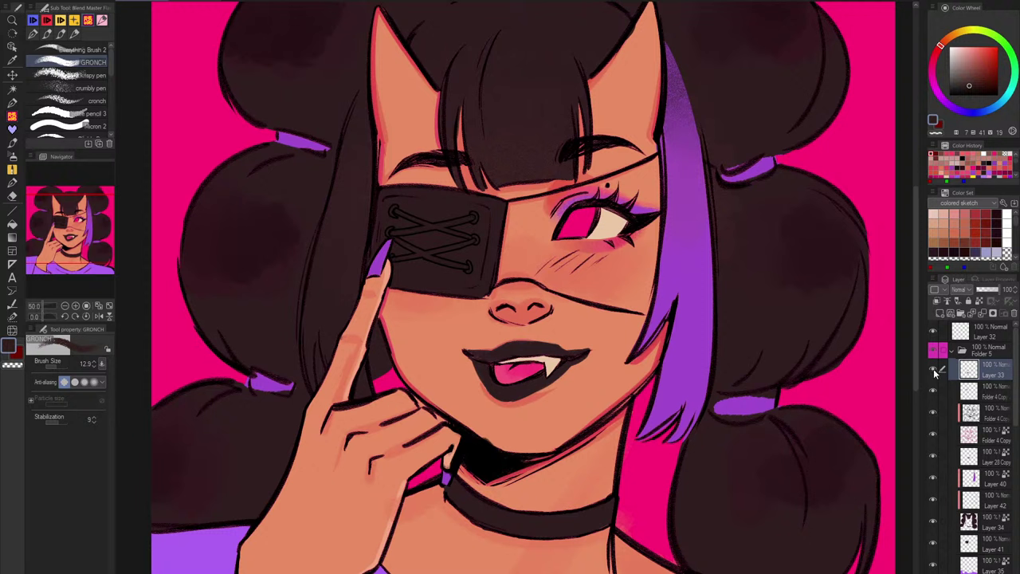
Step: Using Everything Brush 2 enlarged to 79.8, paint sampled red (0, 65, 89) shading along the edges of the horn beside the purple lock
{"action": "left_click", "coordinate": [92, 53]}
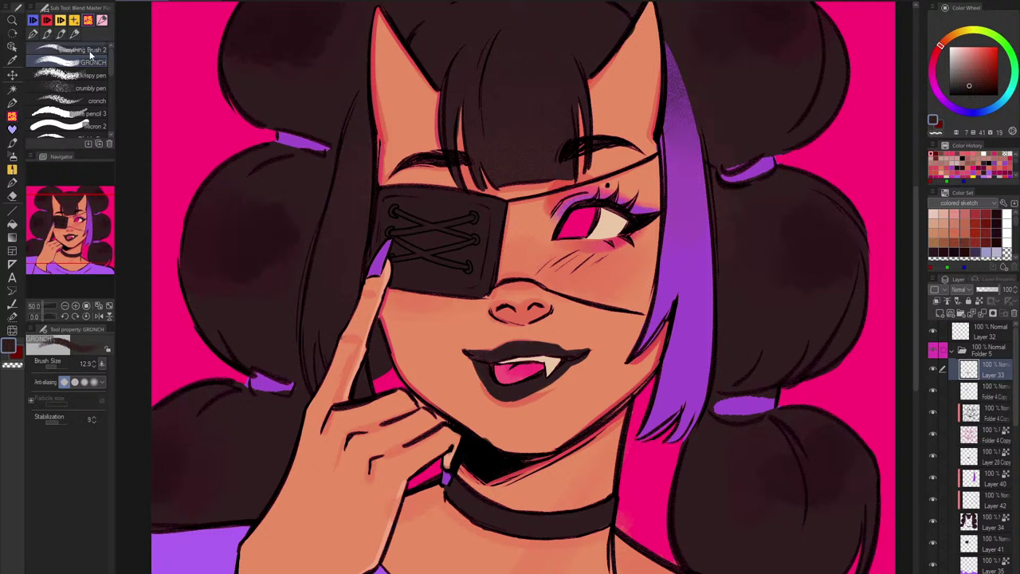
{"action": "left_click", "coordinate": [641, 357], "text": "alt"}
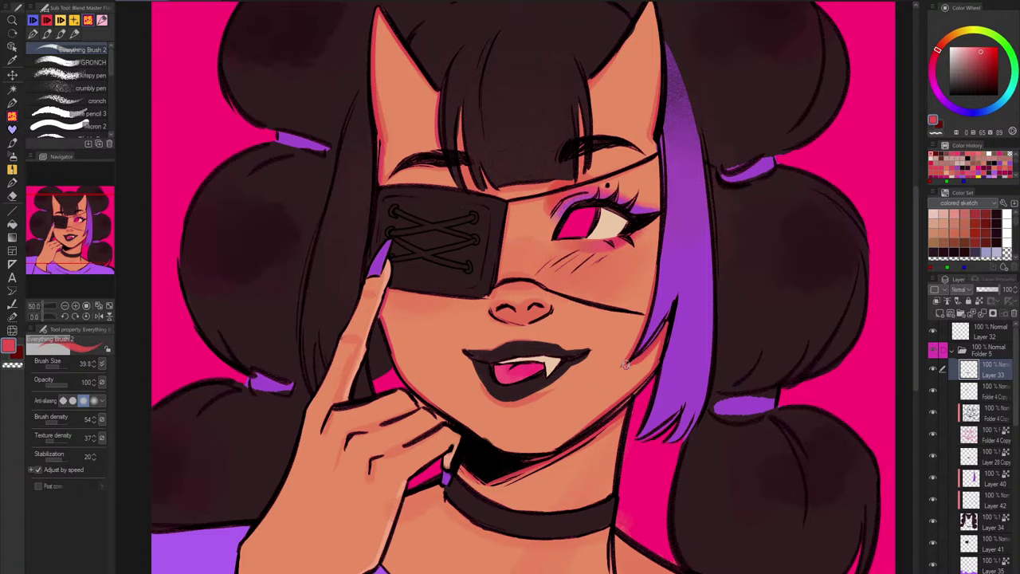
{"action": "key", "text": "bracketright"}
{"action": "key", "text": "bracketright"}
{"action": "key", "text": "bracketright"}
{"action": "key", "text": "bracketright"}
{"action": "left_click_drag", "start_coordinate": [661, 146], "coordinate": [655, 258]}
{"action": "key", "text": "ctrl+z"}
{"action": "left_click_drag", "start_coordinate": [658, 159], "coordinate": [658, 199]}
{"action": "left_click_drag", "start_coordinate": [680, 141], "coordinate": [667, 223]}
{"action": "key", "text": "ctrl+z"}
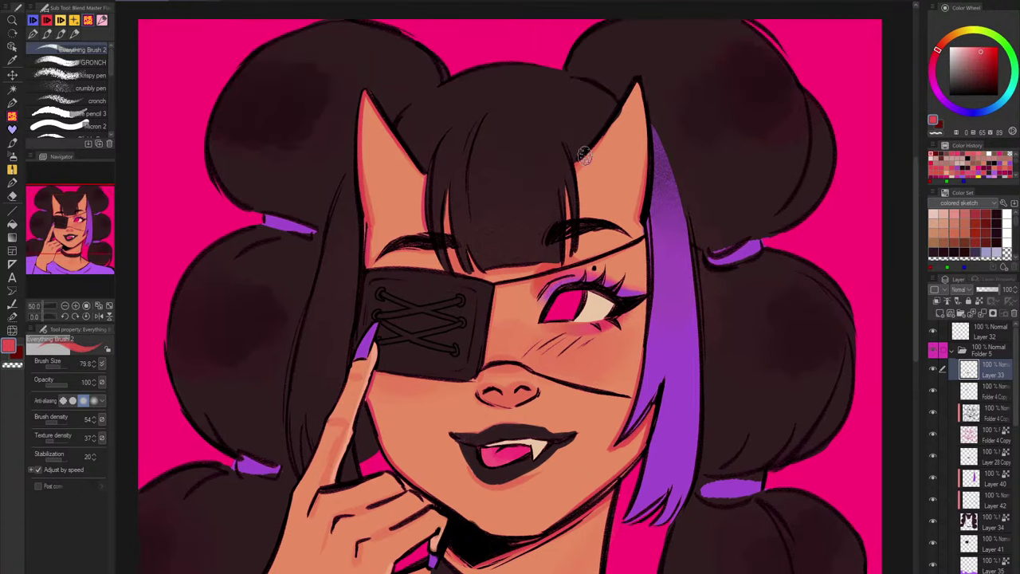
{"action": "left_click_drag", "start_coordinate": [585, 155], "coordinate": [631, 87]}
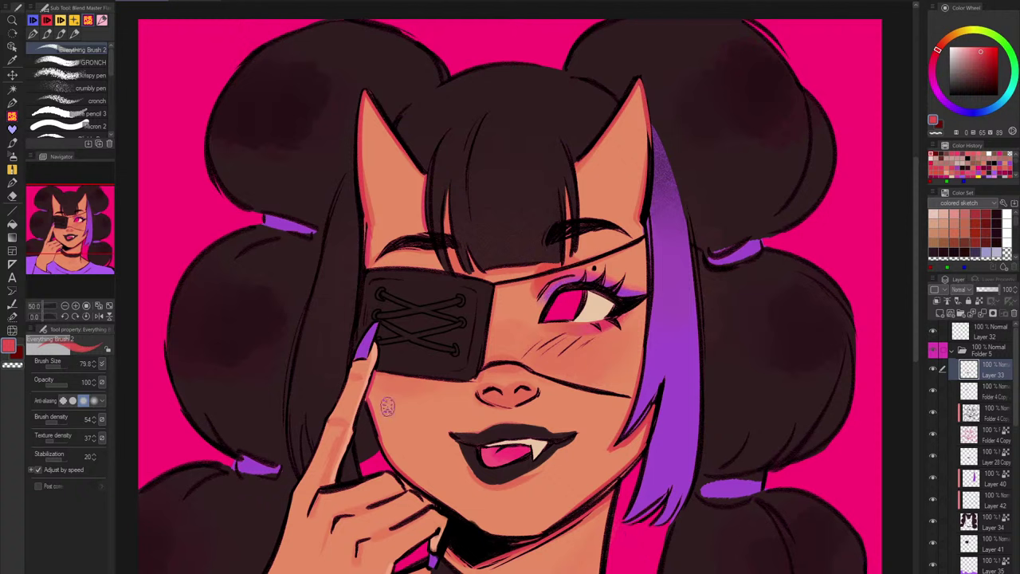
Step: Try recolouring the raised finger's purple nail with the hot pink sampled from the iris
{"action": "left_click_drag", "start_coordinate": [342, 373], "coordinate": [344, 369]}
{"action": "key", "text": "ctrl+z"}
{"action": "left_click", "coordinate": [572, 303], "text": "alt"}
{"action": "left_click_drag", "start_coordinate": [373, 325], "coordinate": [363, 356]}
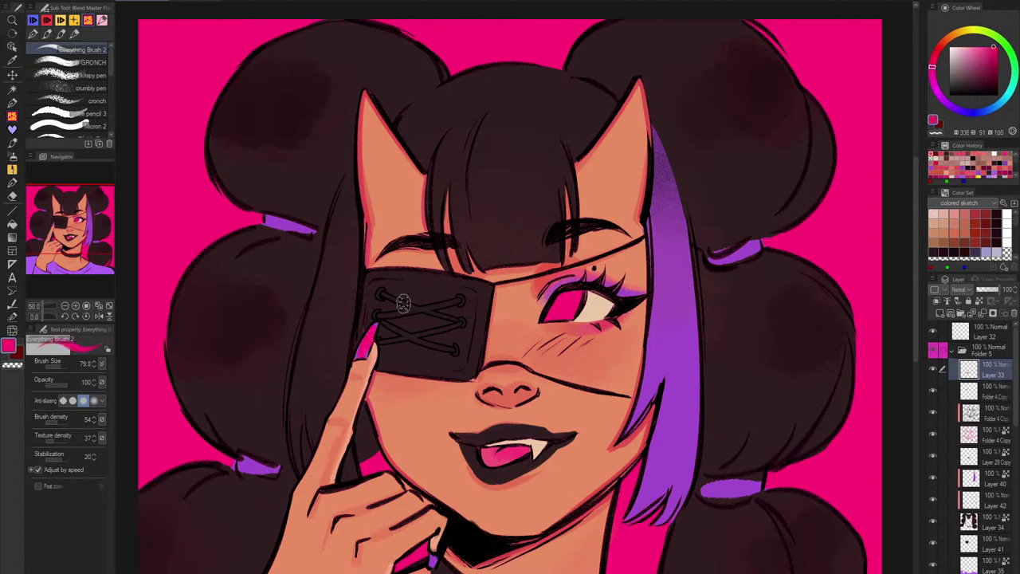
{"action": "left_click_drag", "start_coordinate": [406, 301], "coordinate": [424, 249]}
{"action": "key", "text": "ctrl+z"}
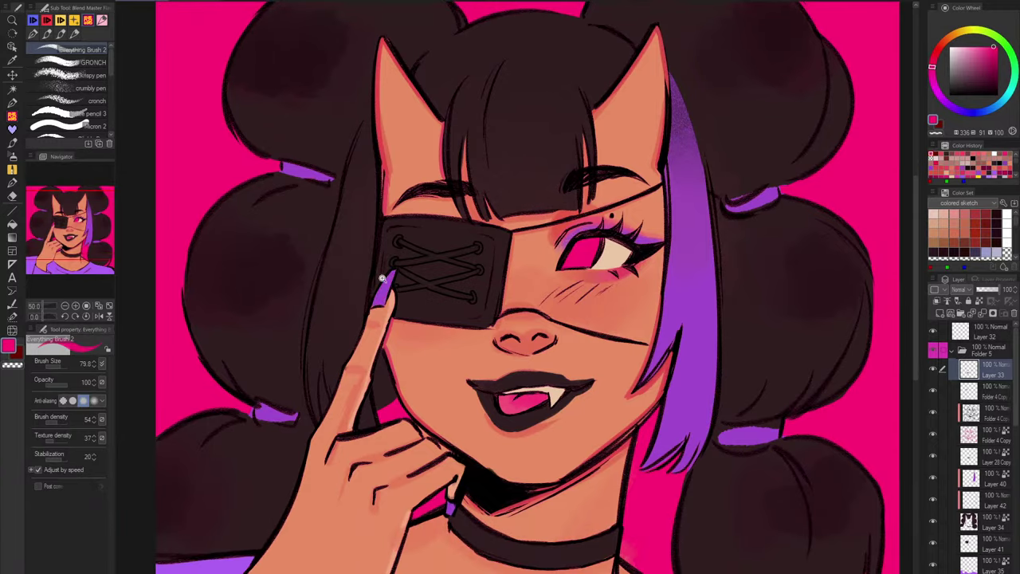
{"action": "scroll", "coordinate": [377, 290], "scroll_direction": "up", "scroll_amount": 5}
{"action": "scroll", "coordinate": [381, 307], "scroll_direction": "down", "scroll_amount": 1}
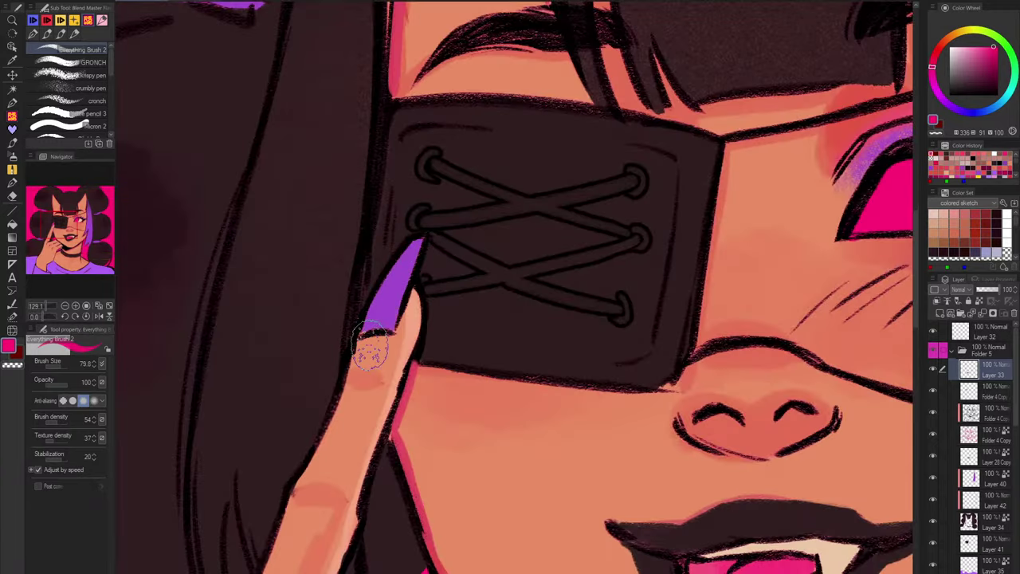
{"action": "scroll", "coordinate": [728, 296], "scroll_direction": "down", "scroll_amount": 2}
{"action": "scroll", "coordinate": [728, 296], "scroll_direction": "down", "scroll_amount": 2}
{"action": "scroll", "coordinate": [685, 209], "scroll_direction": "down", "scroll_amount": 1}
{"action": "scroll", "coordinate": [686, 209], "scroll_direction": "down", "scroll_amount": 1}
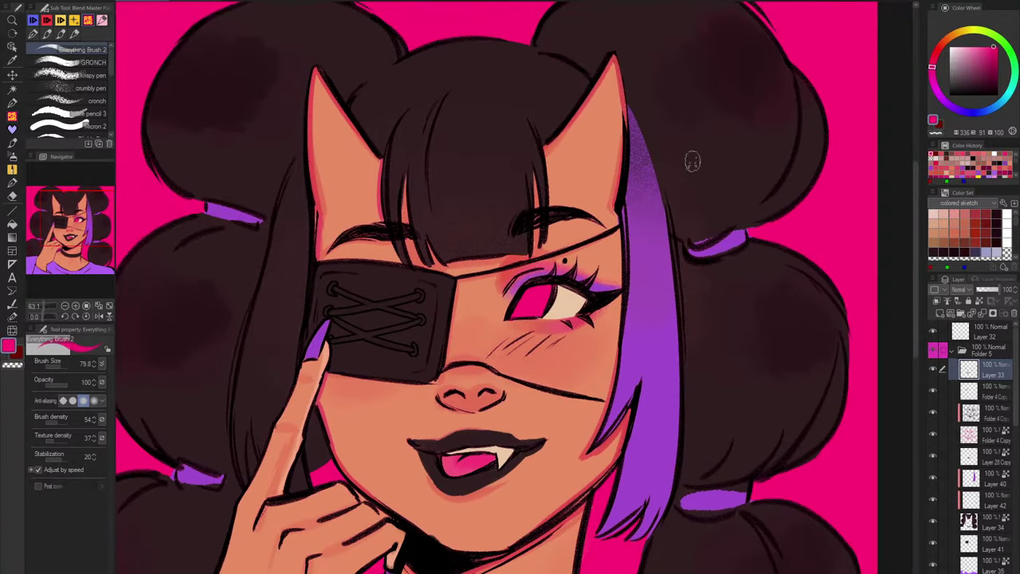
Step: Paint narrow light orange (24, 55, 96) highlights on the fronts of both horns, with a small dot above the streak
{"action": "left_click", "coordinate": [626, 89], "text": "alt"}
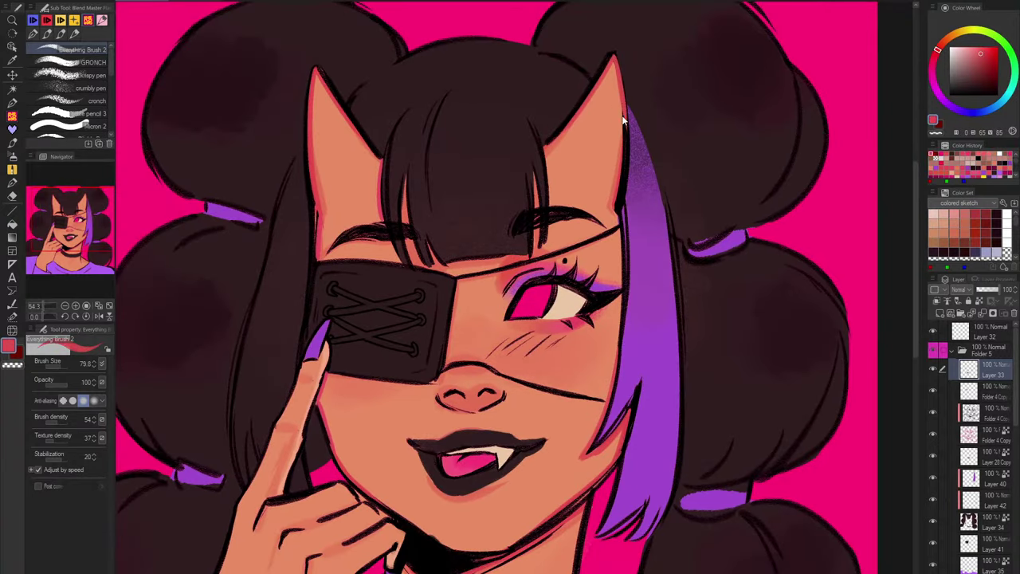
{"action": "left_click", "coordinate": [627, 118], "text": "alt"}
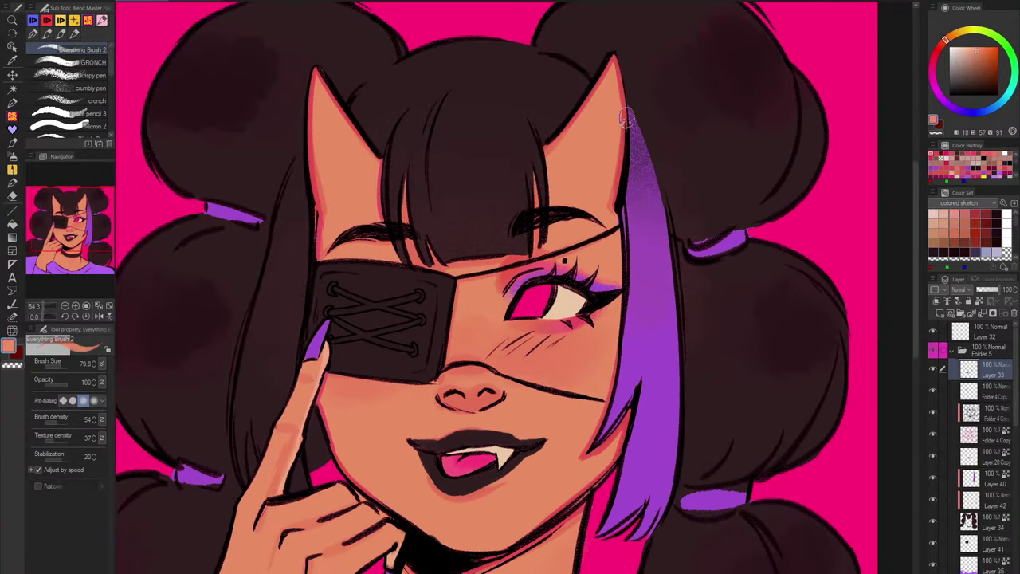
{"action": "left_click", "coordinate": [977, 49]}
{"action": "left_click", "coordinate": [949, 37]}
{"action": "mouse_move", "coordinate": [587, 153]}
{"action": "left_mouse_down"}
{"action": "mouse_move", "coordinate": [596, 133]}
{"action": "mouse_move", "coordinate": [589, 155]}
{"action": "left_mouse_up"}
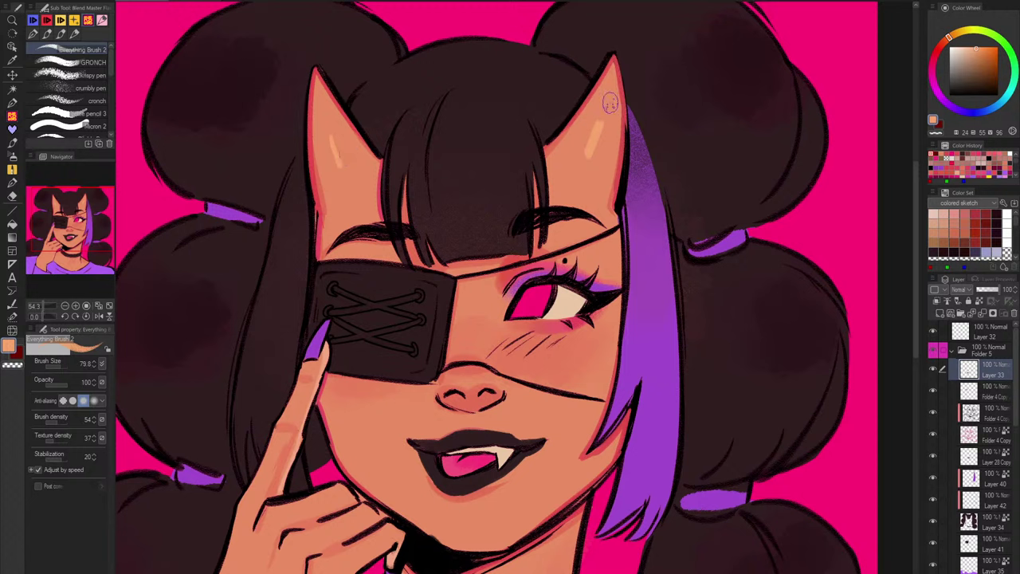
{"action": "key", "text": "ctrl+z"}
{"action": "left_click_drag", "start_coordinate": [590, 159], "coordinate": [602, 126]}
{"action": "left_click", "coordinate": [605, 116]}
{"action": "left_click_drag", "start_coordinate": [331, 140], "coordinate": [343, 177]}
{"action": "left_click_drag", "start_coordinate": [334, 145], "coordinate": [344, 172]}
Step: Cover the eyebrow end behind the fringe in sampled dark brown, and deepen red shadows along the fringe strands, hair and eyepatch edges
{"action": "left_click", "coordinate": [617, 188], "text": "alt"}
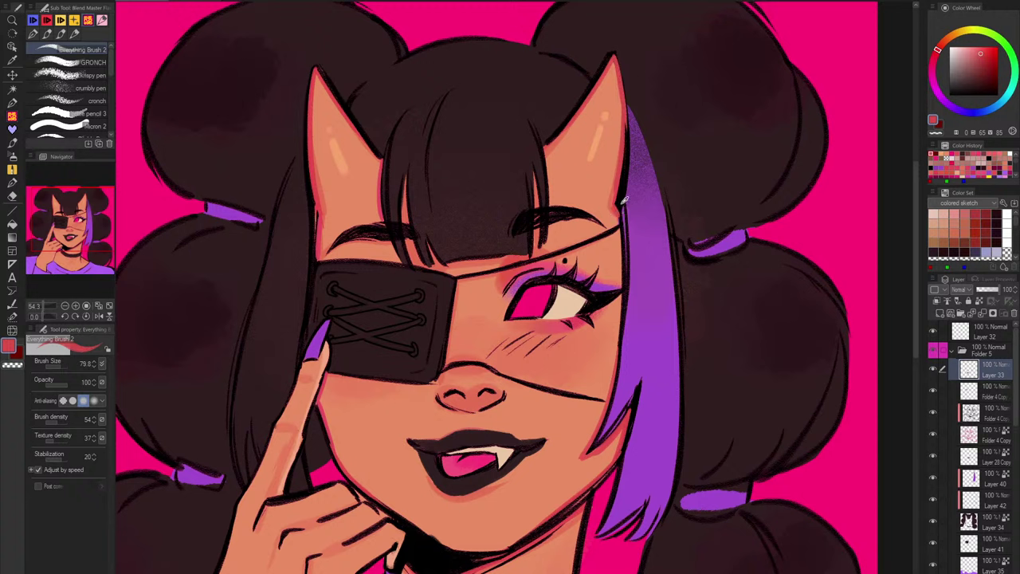
{"action": "left_click", "coordinate": [624, 200], "text": "alt"}
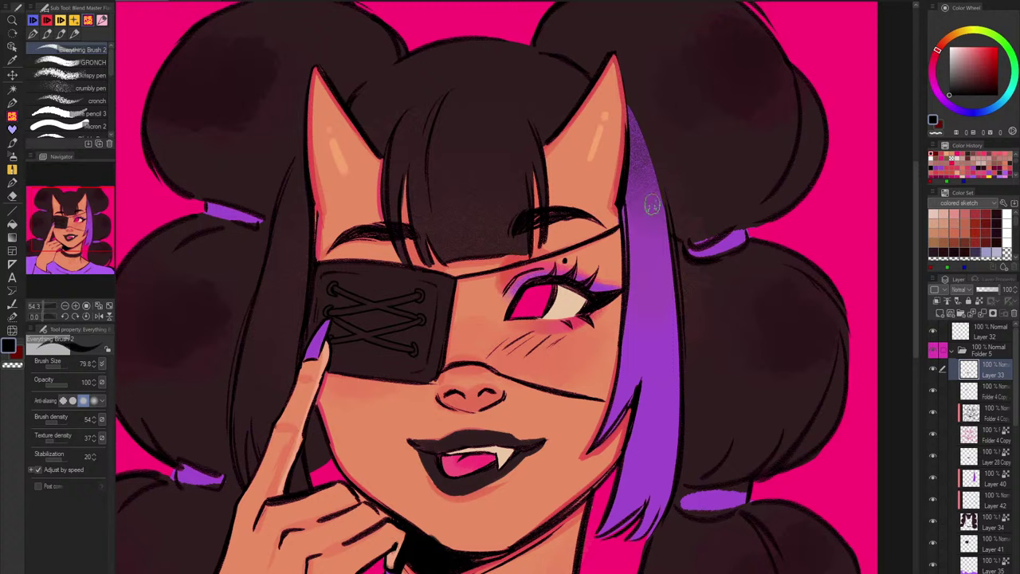
{"action": "left_click", "coordinate": [582, 110], "text": "alt"}
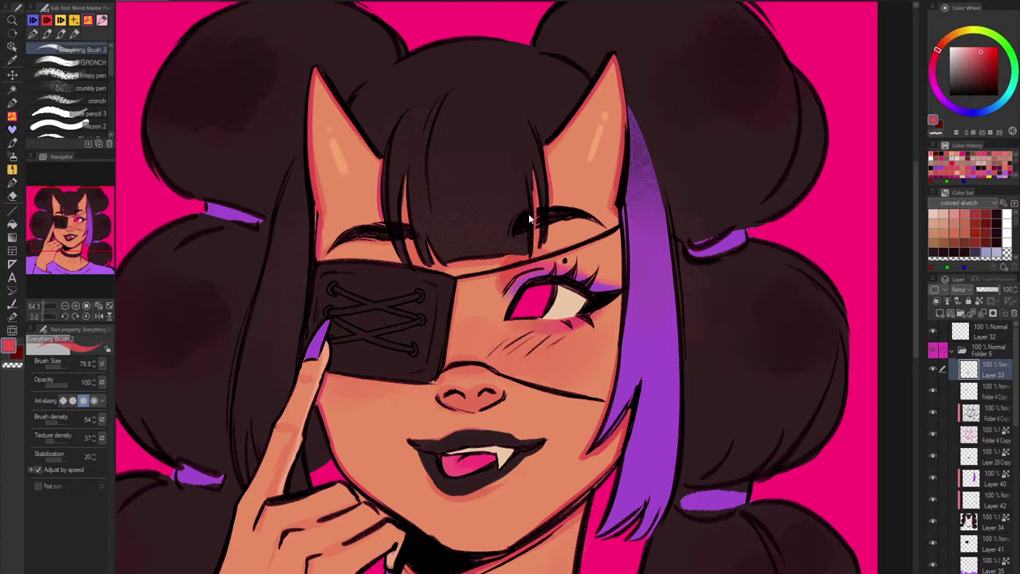
{"action": "left_click", "coordinate": [522, 204], "text": "alt"}
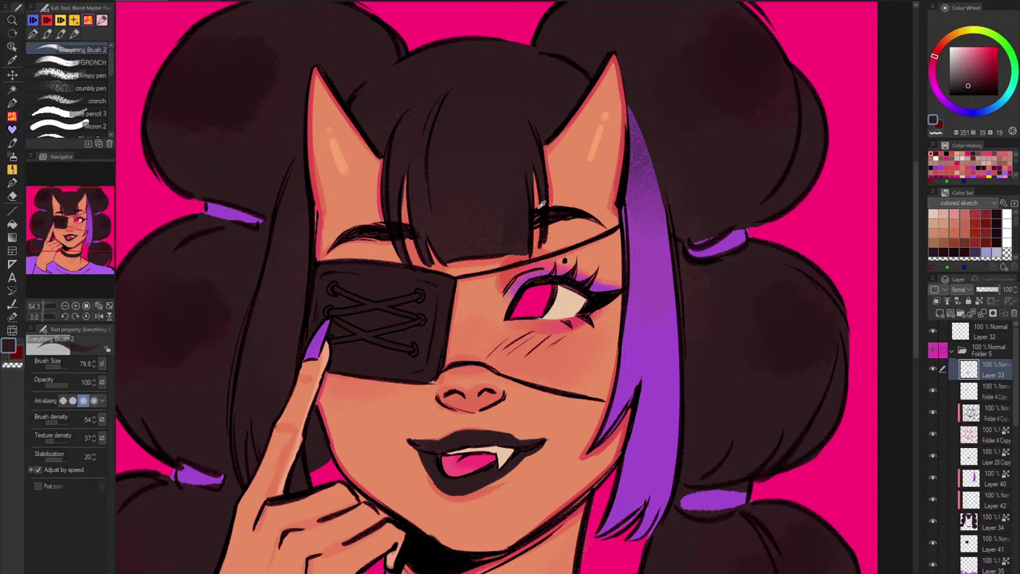
{"action": "left_click", "coordinate": [590, 98], "text": "alt"}
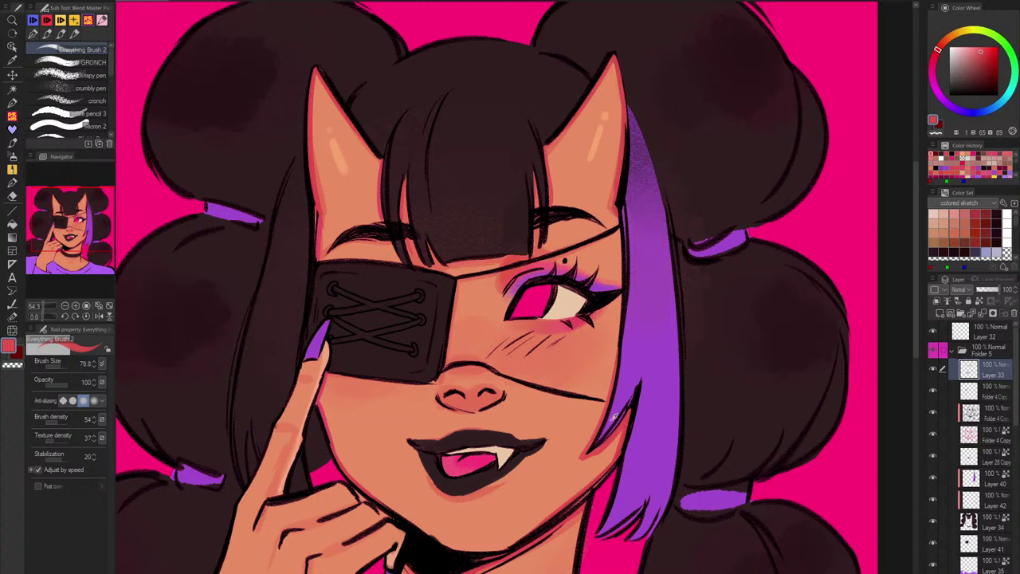
{"action": "left_click", "coordinate": [619, 425], "text": "alt"}
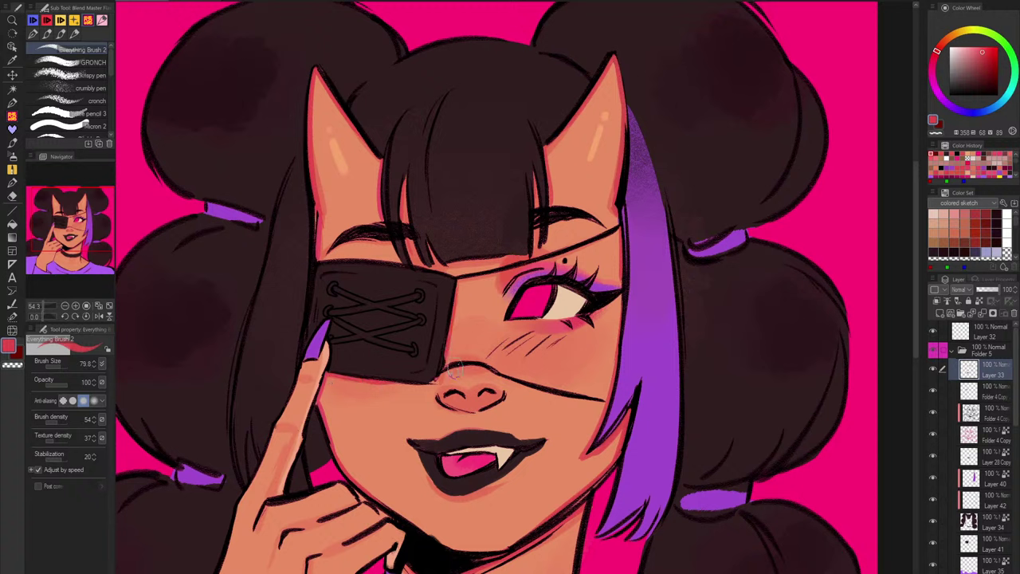
Step: Blend the red shadow beside the eye's inner corner into the skin with orange (20, 60, 90) and a smaller brush
{"action": "left_click", "coordinate": [502, 279], "text": "alt"}
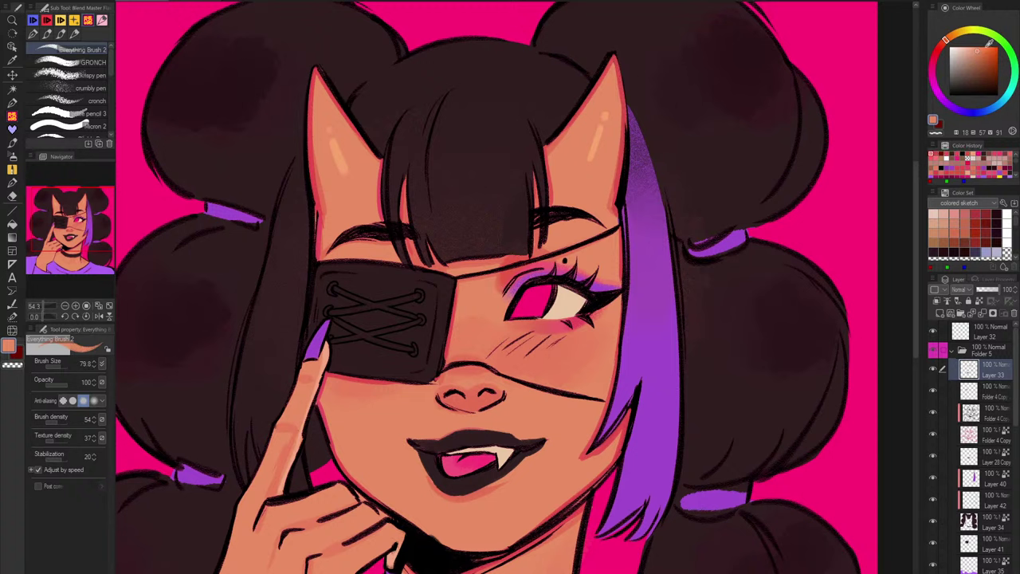
{"action": "left_click", "coordinate": [953, 42]}
{"action": "left_click", "coordinate": [508, 283], "text": "alt"}
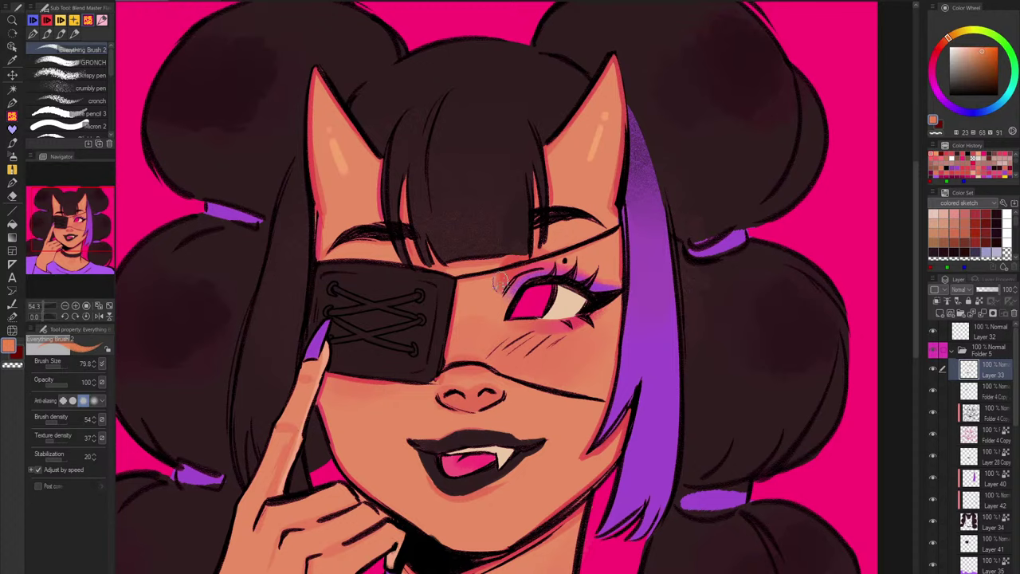
{"action": "scroll", "coordinate": [502, 280], "scroll_direction": "up", "scroll_amount": 3}
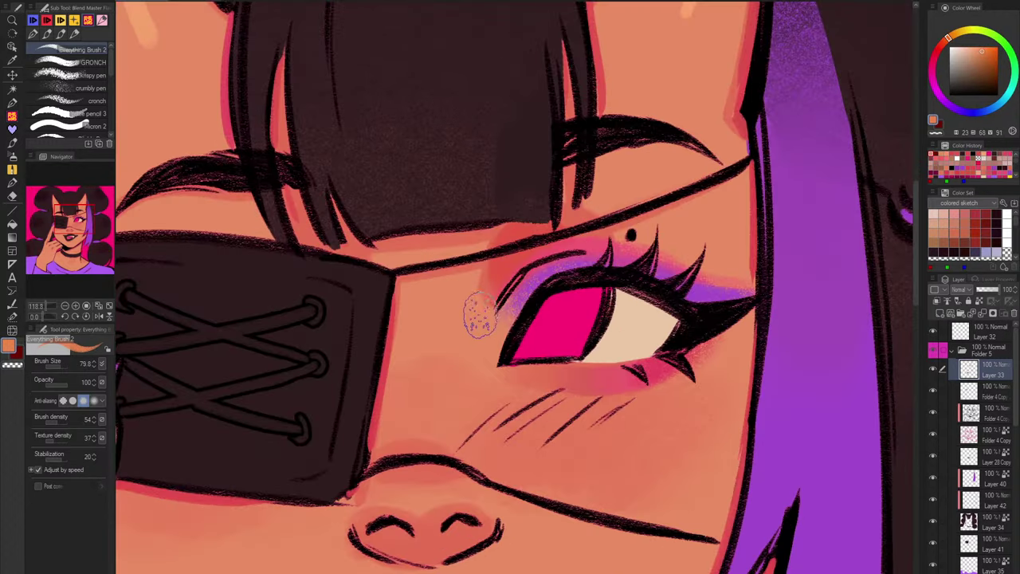
{"action": "scroll", "coordinate": [482, 323], "scroll_direction": "up", "scroll_amount": 3}
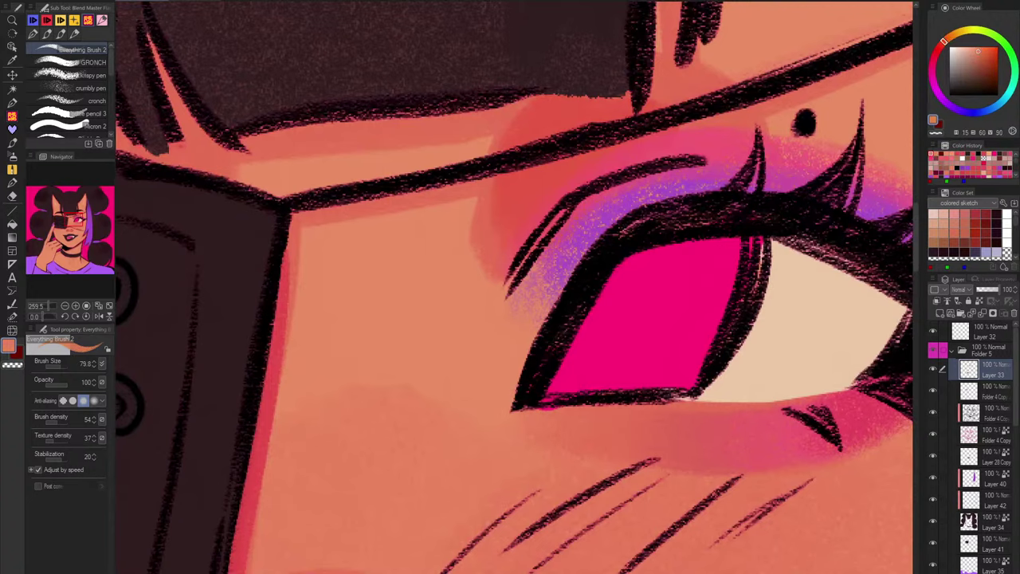
{"action": "left_click_drag", "start_coordinate": [944, 41], "coordinate": [946, 38]}
{"action": "left_click_drag", "start_coordinate": [485, 228], "coordinate": [476, 209]}
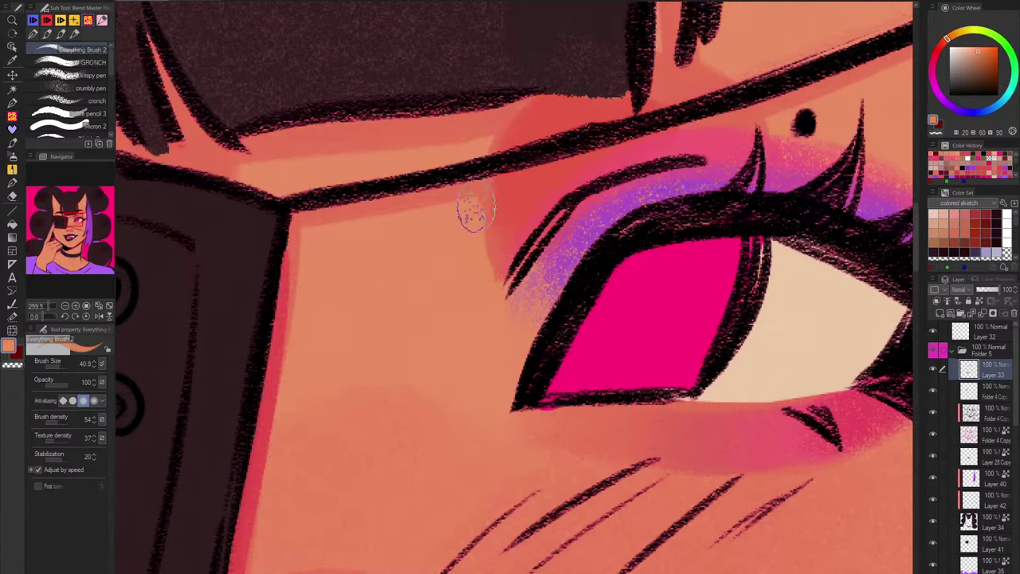
{"action": "scroll", "coordinate": [568, 177], "scroll_direction": "down", "scroll_amount": 2}
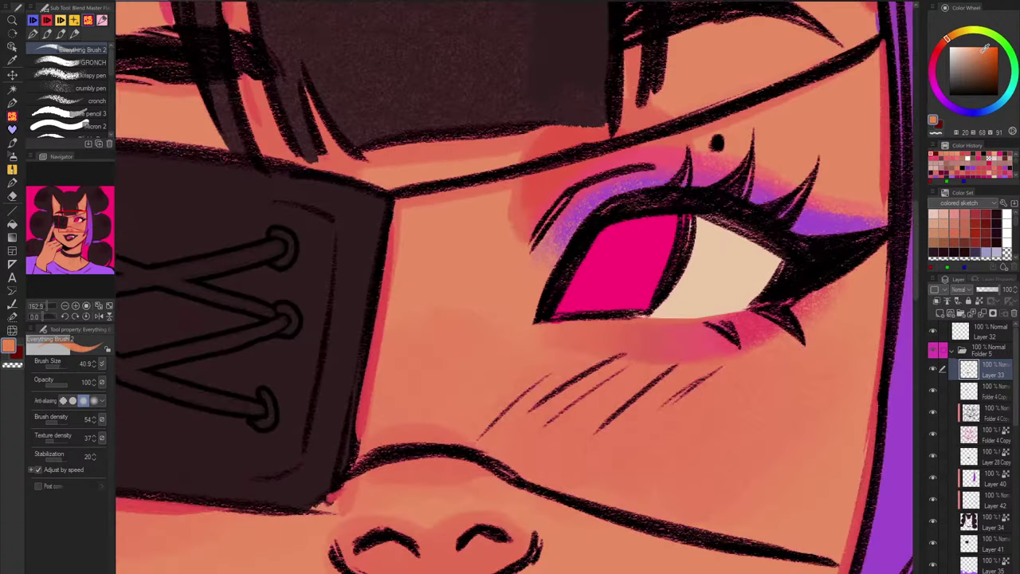
Step: Soften the shadow edges around the inner eye corner, above the eyepatch strap and under the lower lashes in orange (18, 66, 92)
{"action": "left_click", "coordinate": [981, 52]}
{"action": "mouse_move", "coordinate": [511, 204]}
{"action": "left_mouse_down"}
{"action": "mouse_move", "coordinate": [516, 192]}
{"action": "mouse_move", "coordinate": [515, 226]}
{"action": "left_mouse_up"}
{"action": "key", "text": "ctrl+z"}
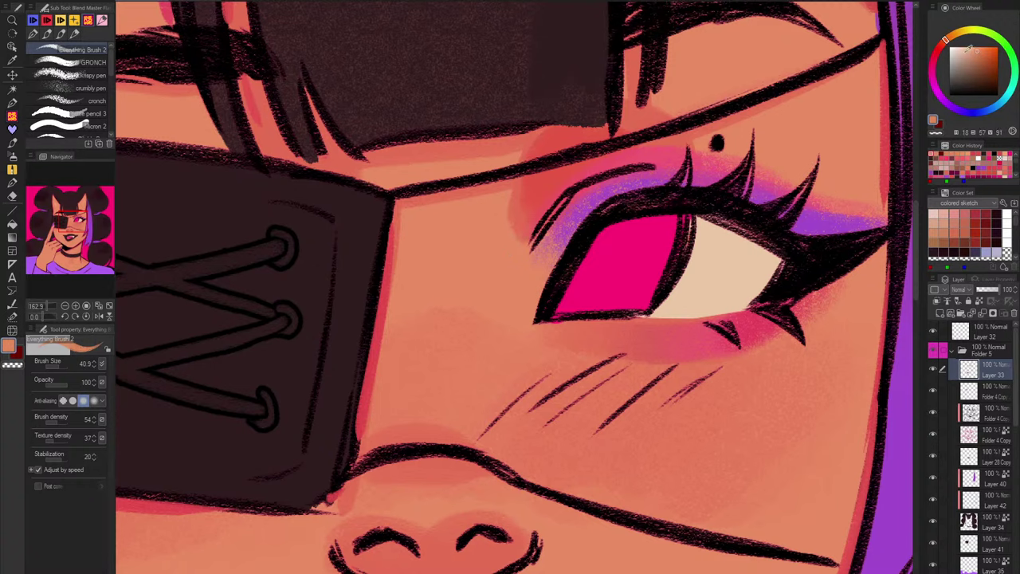
{"action": "left_click", "coordinate": [981, 51]}
{"action": "left_click_drag", "start_coordinate": [509, 208], "coordinate": [514, 235]}
{"action": "left_click_drag", "start_coordinate": [523, 154], "coordinate": [373, 182]}
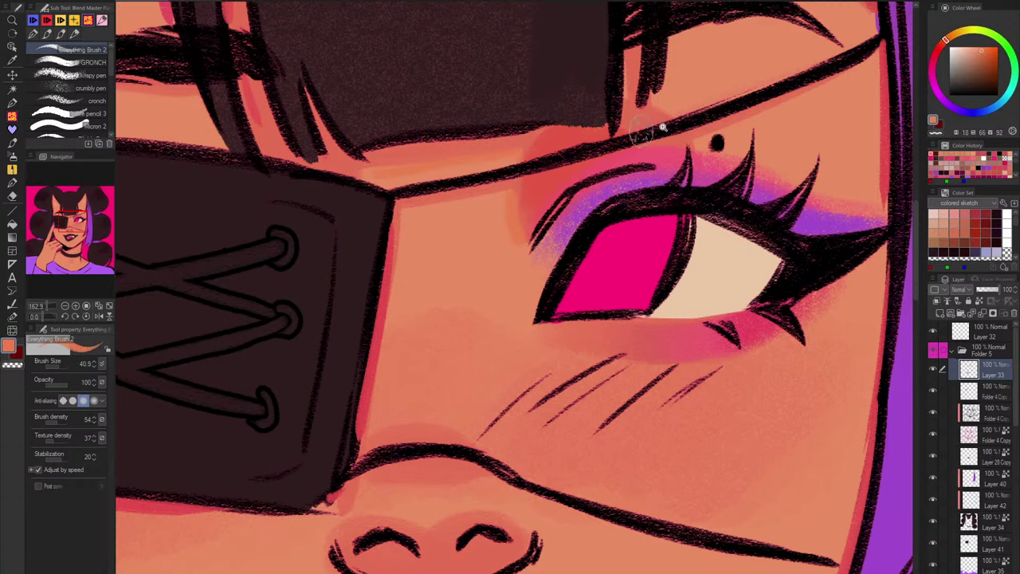
{"action": "scroll", "coordinate": [652, 136], "scroll_direction": "down", "scroll_amount": 4}
{"action": "left_click_drag", "start_coordinate": [746, 203], "coordinate": [670, 273]}
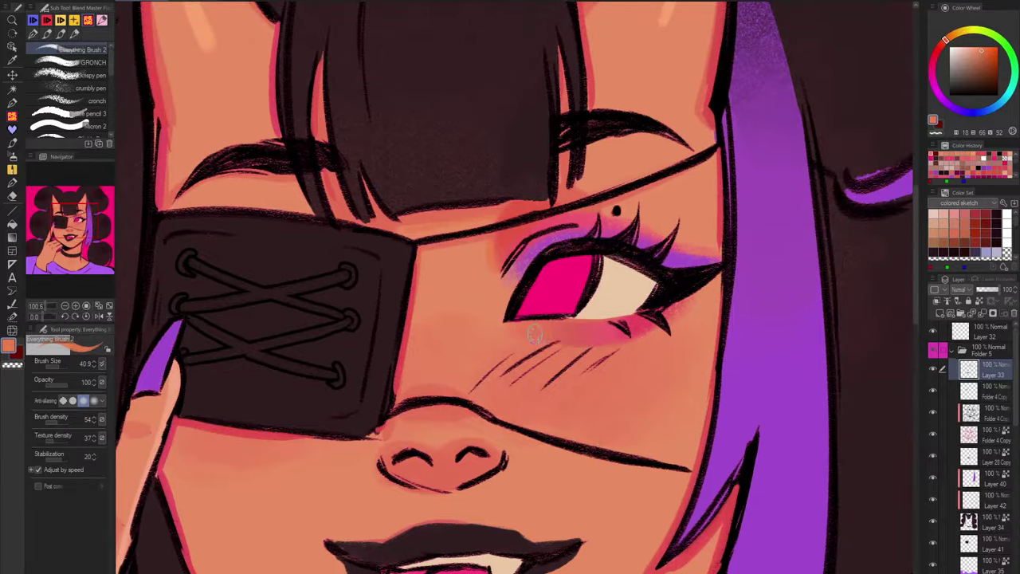
{"action": "left_click_drag", "start_coordinate": [537, 336], "coordinate": [592, 349]}
Step: Blend orange (18, 66, 92) along the outer edges of both horns, enlarging the brush to 70.2 for the horn above the eyepatch
{"action": "scroll", "coordinate": [649, 191], "scroll_direction": "down", "scroll_amount": 2}
{"action": "mouse_move", "coordinate": [714, 36]}
{"action": "left_mouse_down"}
{"action": "mouse_move", "coordinate": [703, 111]}
{"action": "mouse_move", "coordinate": [695, 83]}
{"action": "mouse_move", "coordinate": [694, 148]}
{"action": "left_mouse_up"}
{"action": "left_click_drag", "start_coordinate": [693, 8], "coordinate": [687, 26]}
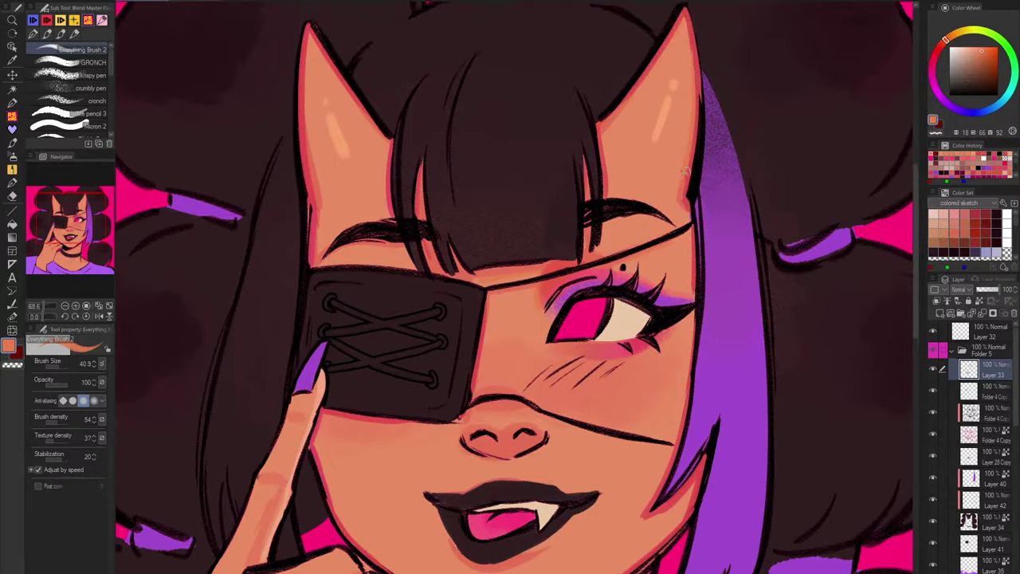
{"action": "key", "text": "]"}
{"action": "left_click_drag", "start_coordinate": [308, 47], "coordinate": [314, 180]}
{"action": "mouse_move", "coordinate": [310, 63]}
{"action": "left_mouse_down"}
{"action": "mouse_move", "coordinate": [314, 179]}
{"action": "mouse_move", "coordinate": [308, 129]}
{"action": "left_mouse_up"}
Step: Blush the inner cheek in sampled coral (11, 63, 89), clear the dark blush lines under the eye, and return to Layer 33
{"action": "left_click", "coordinate": [506, 369], "text": "alt"}
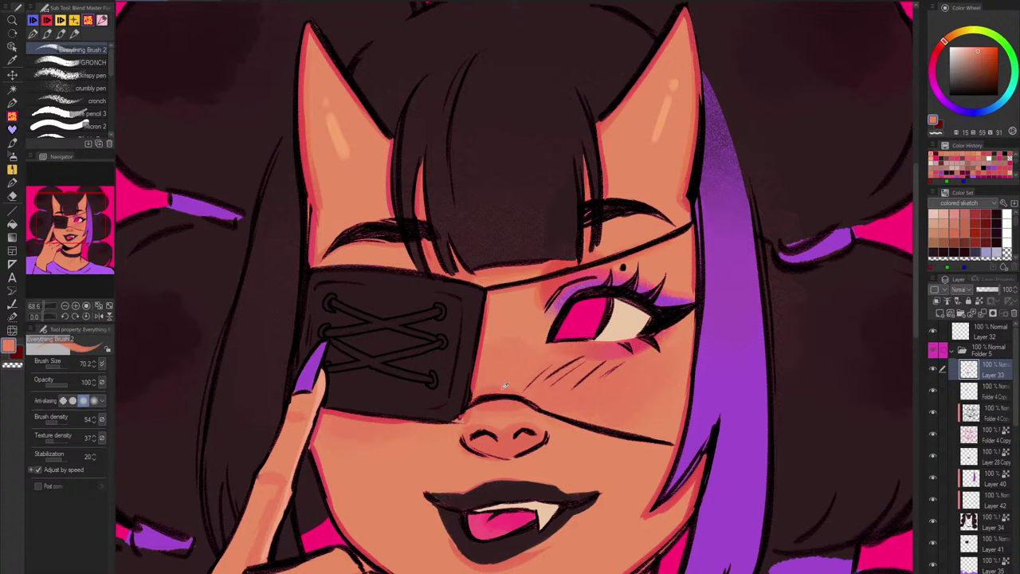
{"action": "left_click", "coordinate": [504, 385], "text": "alt"}
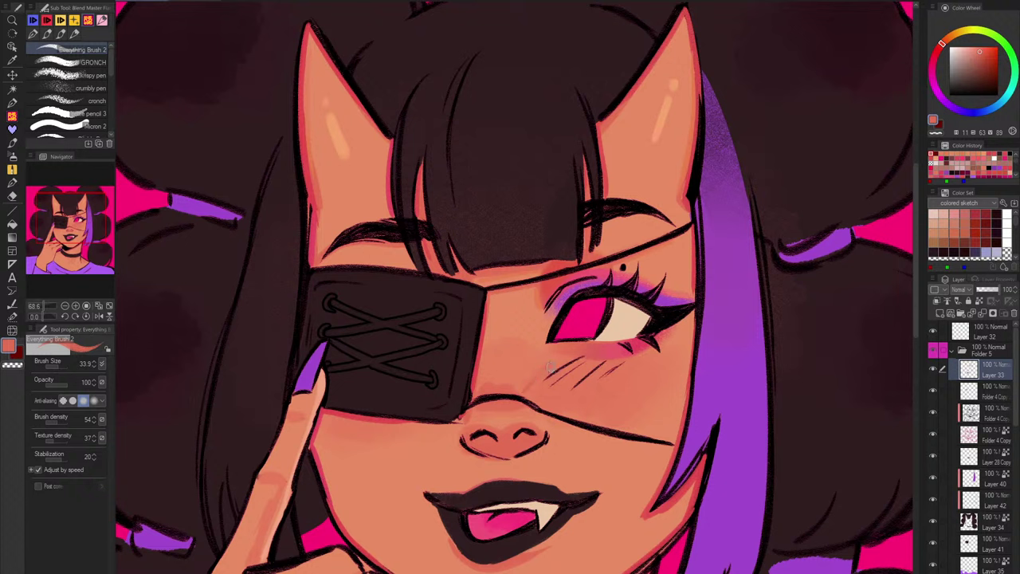
{"action": "left_click", "coordinate": [988, 413]}
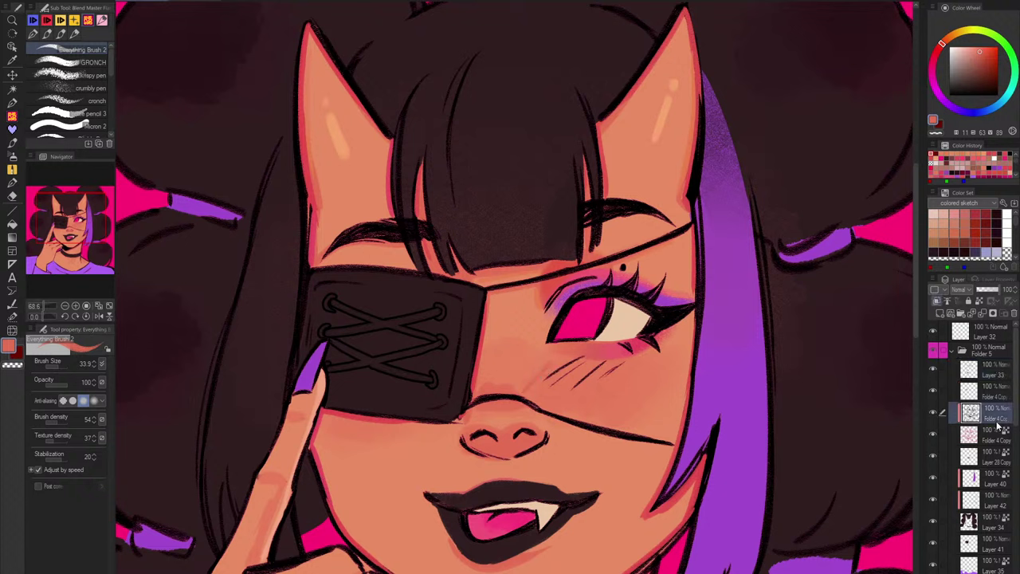
{"action": "left_click", "coordinate": [996, 440]}
{"action": "key", "text": "c"}
{"action": "key", "text": "]"}
{"action": "mouse_move", "coordinate": [548, 368]}
{"action": "left_mouse_down"}
{"action": "mouse_move", "coordinate": [535, 377]}
{"action": "mouse_move", "coordinate": [625, 369]}
{"action": "left_mouse_up"}
{"action": "left_click", "coordinate": [571, 367], "text": "ctrl+shift"}
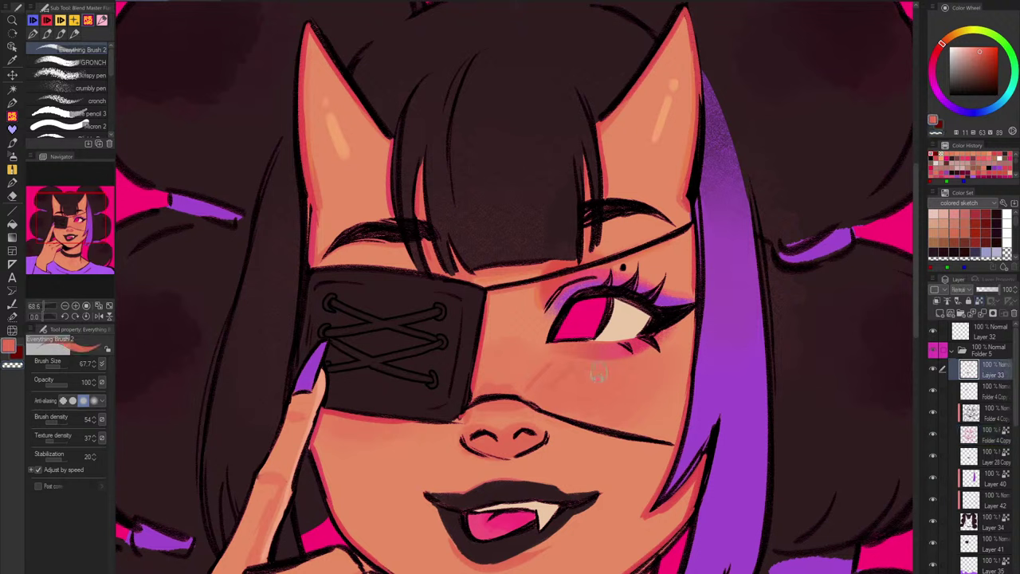
Step: Shade beneath the eye with red (6, 70, 89) sampled above its inner corner, at brush size 35.1
{"action": "scroll", "coordinate": [592, 240], "scroll_direction": "up", "scroll_amount": 2}
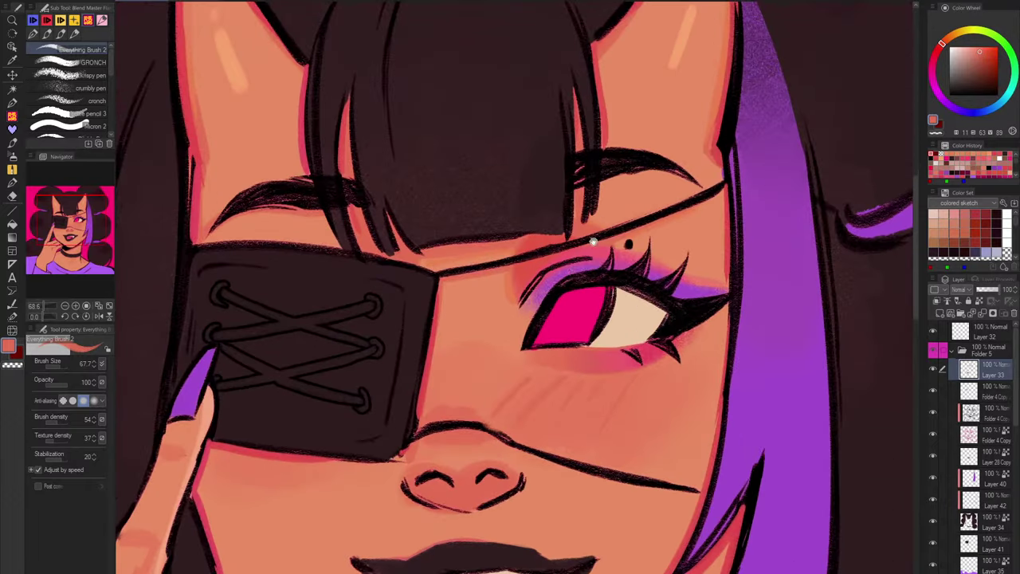
{"action": "left_click", "coordinate": [528, 263], "text": "alt"}
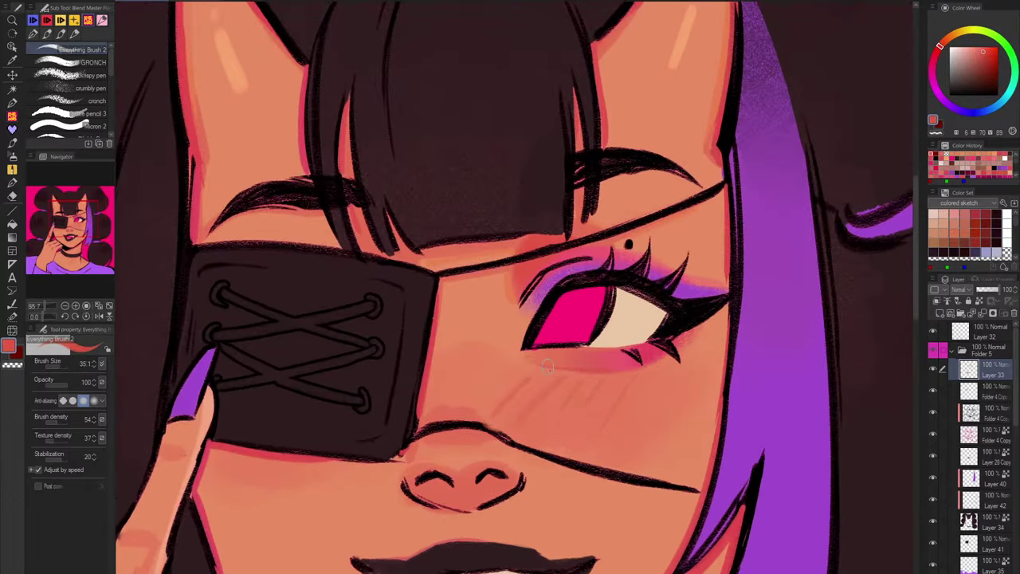
Step: Blend the pink shading beneath the lower eyelid using pink and skin tones sampled from around the eye
{"action": "left_click", "coordinate": [650, 356], "text": "alt"}
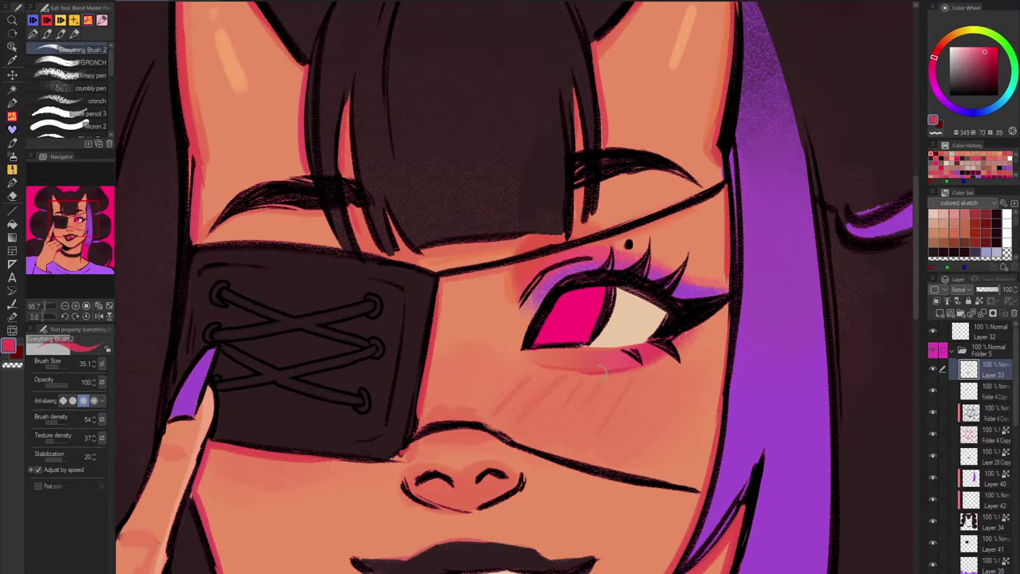
{"action": "scroll", "coordinate": [688, 353], "scroll_direction": "down", "scroll_amount": 5}
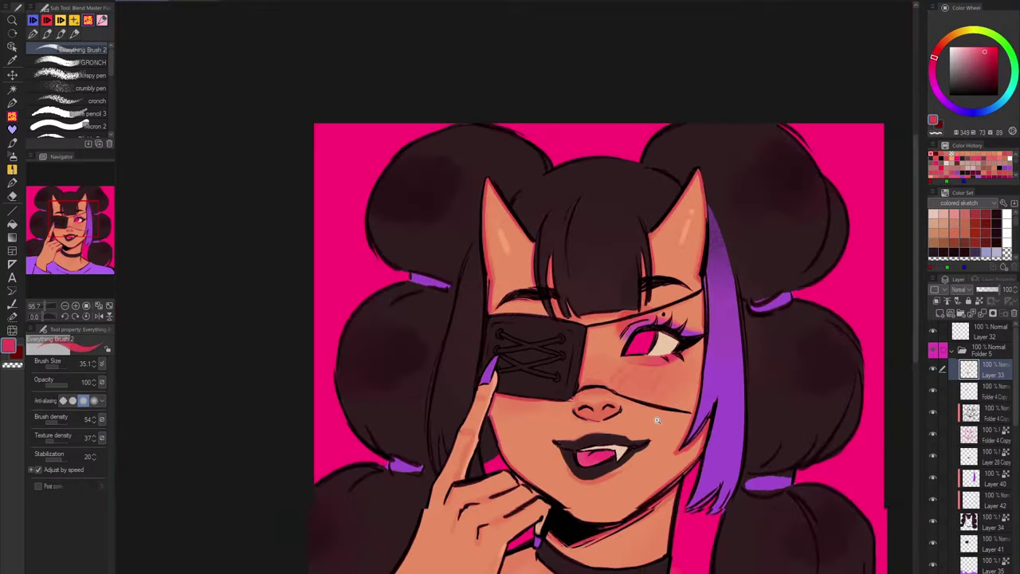
{"action": "scroll", "coordinate": [670, 418], "scroll_direction": "up", "scroll_amount": 4}
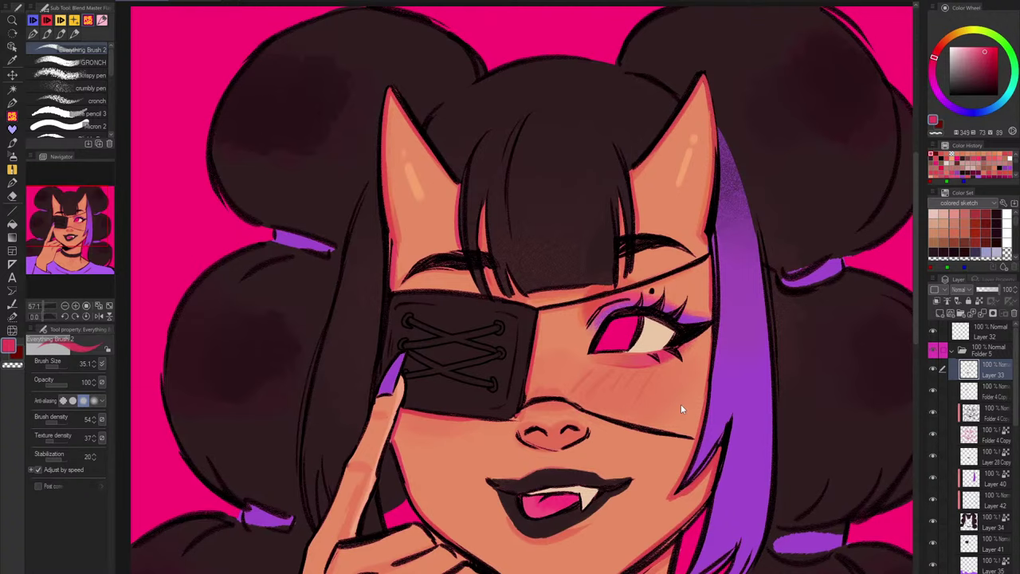
{"action": "scroll", "coordinate": [642, 350], "scroll_direction": "up", "scroll_amount": 5}
{"action": "left_click", "coordinate": [550, 347], "text": "alt"}
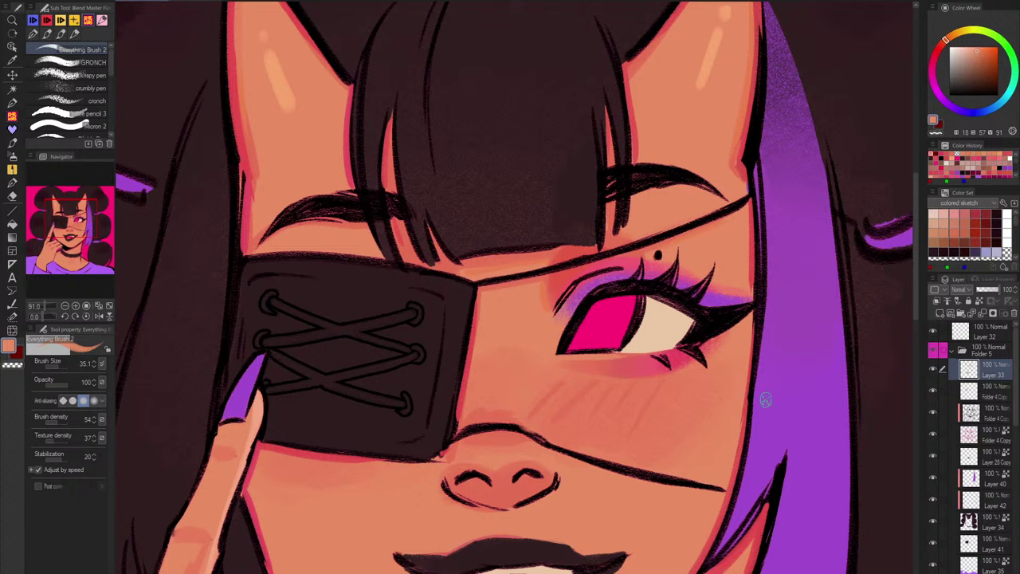
{"action": "left_click", "coordinate": [596, 263], "text": "alt"}
{"action": "mouse_move", "coordinate": [592, 363]}
{"action": "left_mouse_down"}
{"action": "mouse_move", "coordinate": [683, 348]}
{"action": "mouse_move", "coordinate": [606, 376]}
{"action": "mouse_move", "coordinate": [666, 371]}
{"action": "left_mouse_up"}
{"action": "left_click", "coordinate": [676, 353], "text": "alt"}
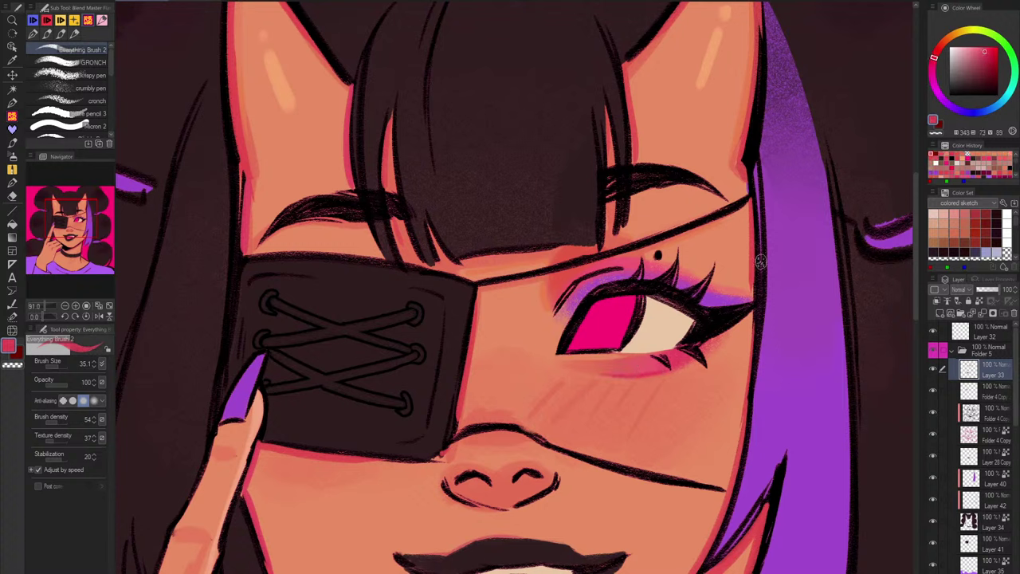
Step: Paint a light peach highlight at the inner eye corner and a bright pink highlight on the upper eyelid
{"action": "left_click", "coordinate": [557, 330], "text": "alt"}
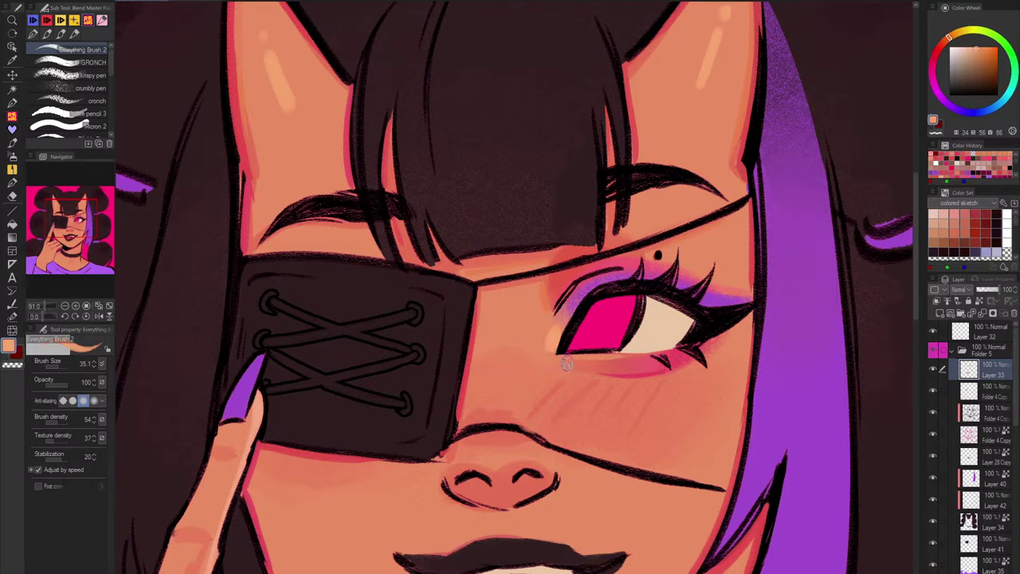
{"action": "left_click", "coordinate": [550, 330], "text": "alt"}
{"action": "left_click_drag", "start_coordinate": [549, 332], "coordinate": [553, 323]}
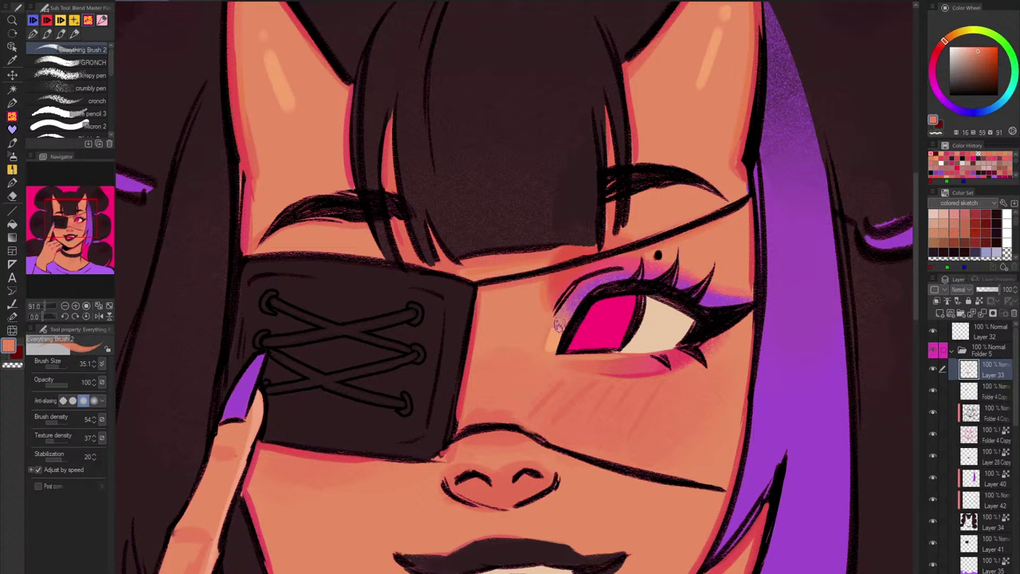
{"action": "left_click", "coordinate": [558, 327], "text": "alt"}
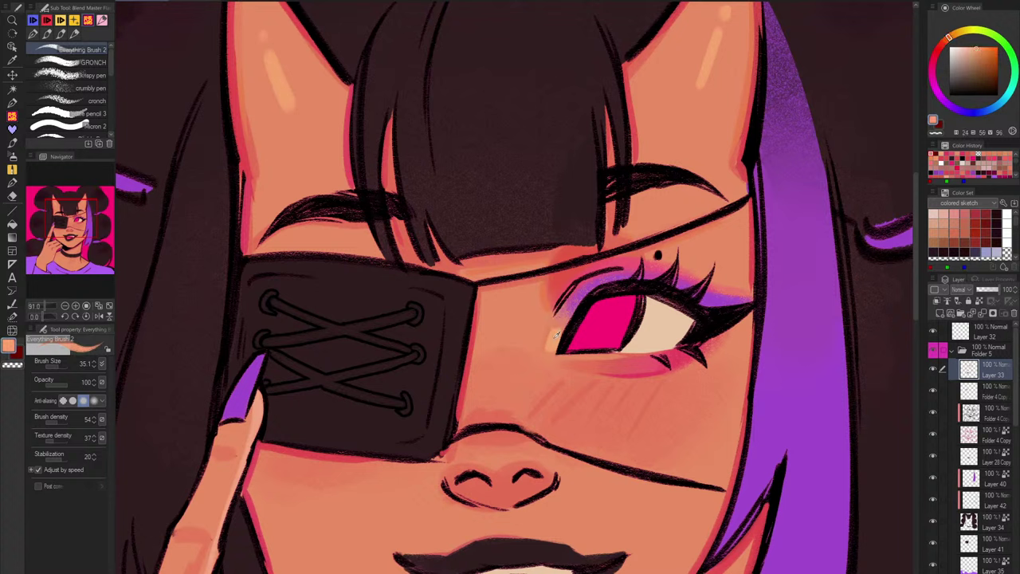
{"action": "left_click", "coordinate": [628, 270], "text": "alt"}
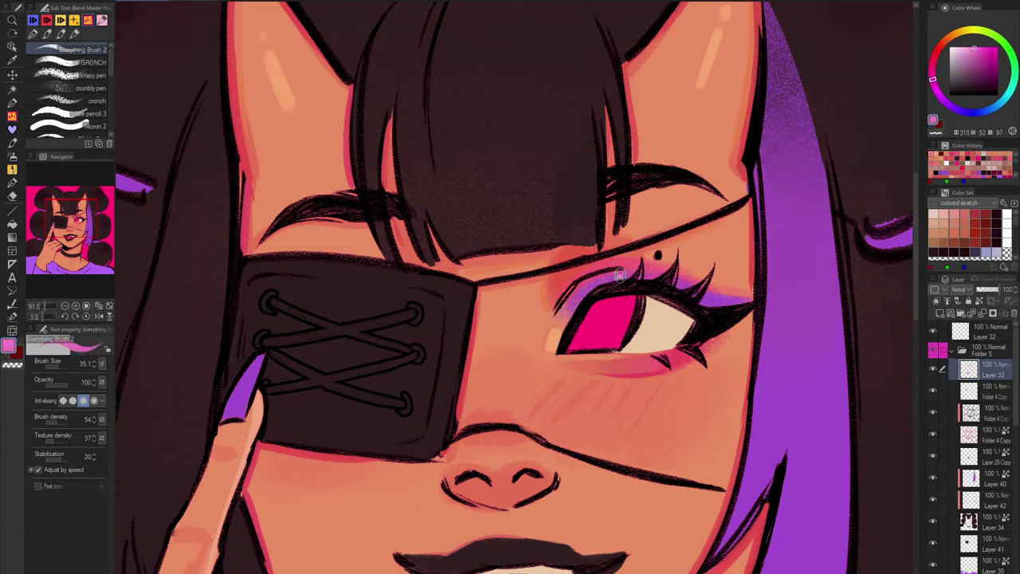
{"action": "left_click_drag", "start_coordinate": [620, 276], "coordinate": [615, 274]}
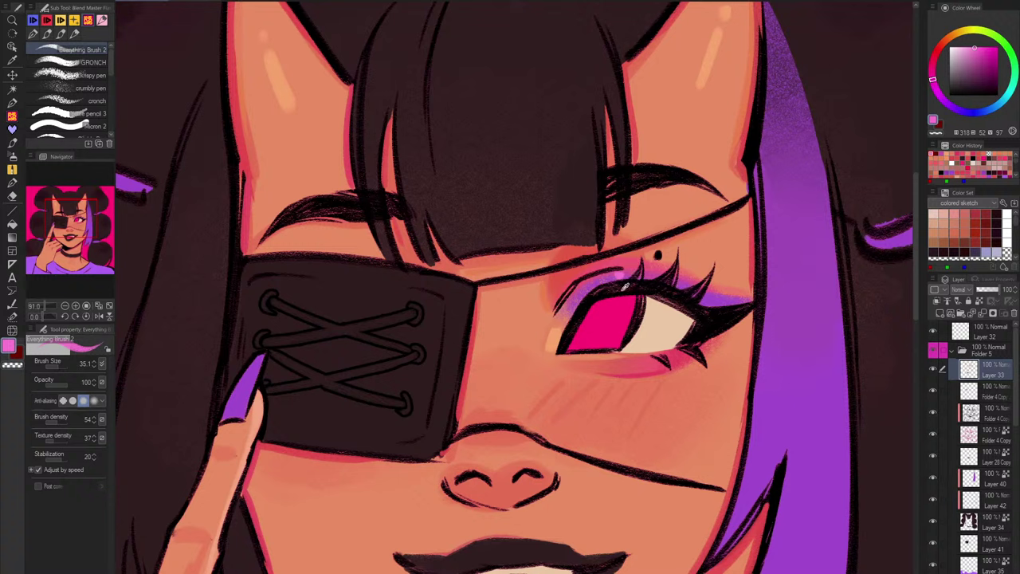
Step: Sample the eyeliner black, check the reference sketch, and paint the whole pink iris black on Layer 33
{"action": "left_click", "coordinate": [607, 291], "text": "alt"}
{"action": "left_click_drag", "start_coordinate": [597, 307], "coordinate": [599, 335]}
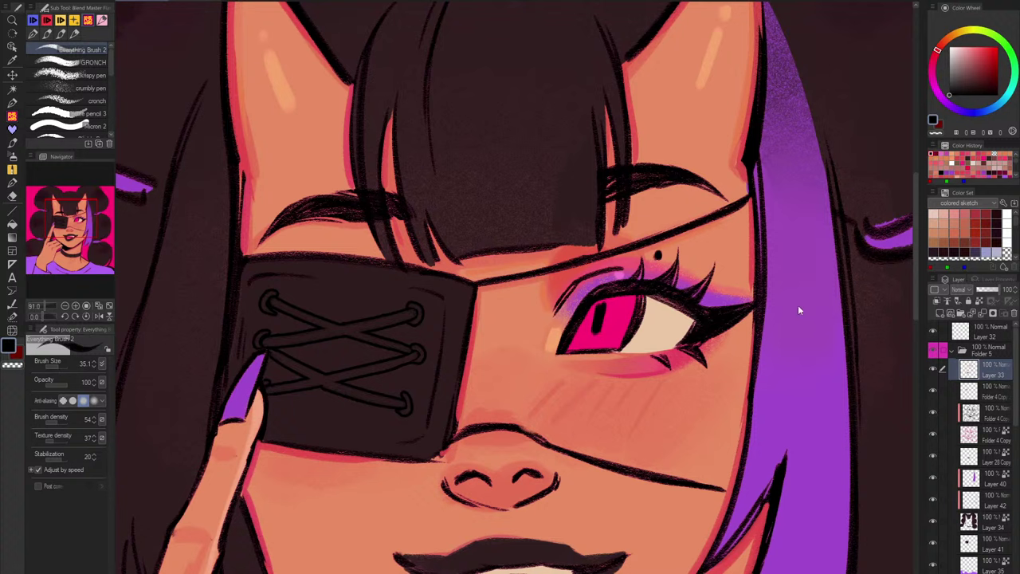
{"action": "left_click", "coordinate": [953, 351]}
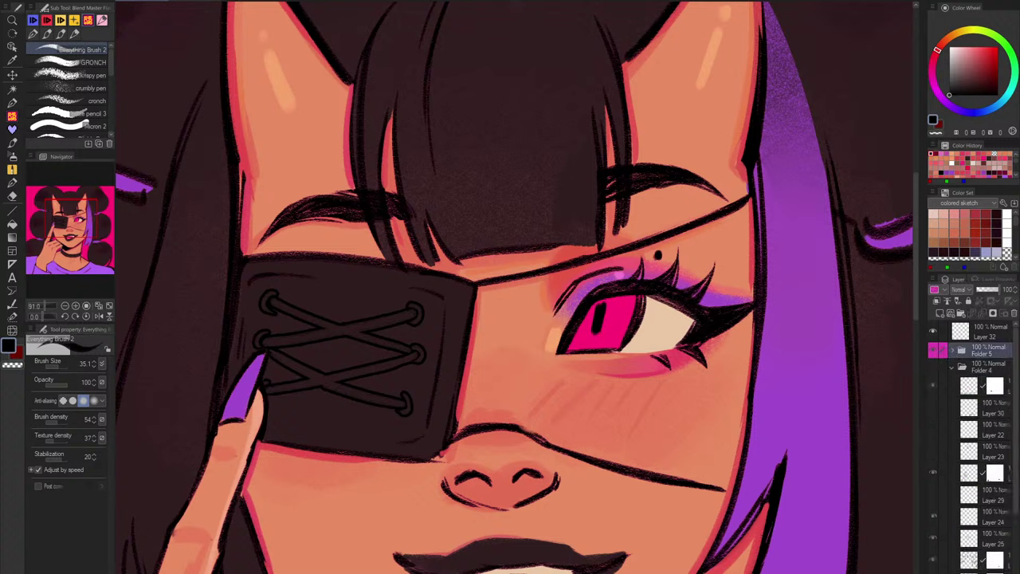
{"action": "key", "text": "ctrl+Tab"}
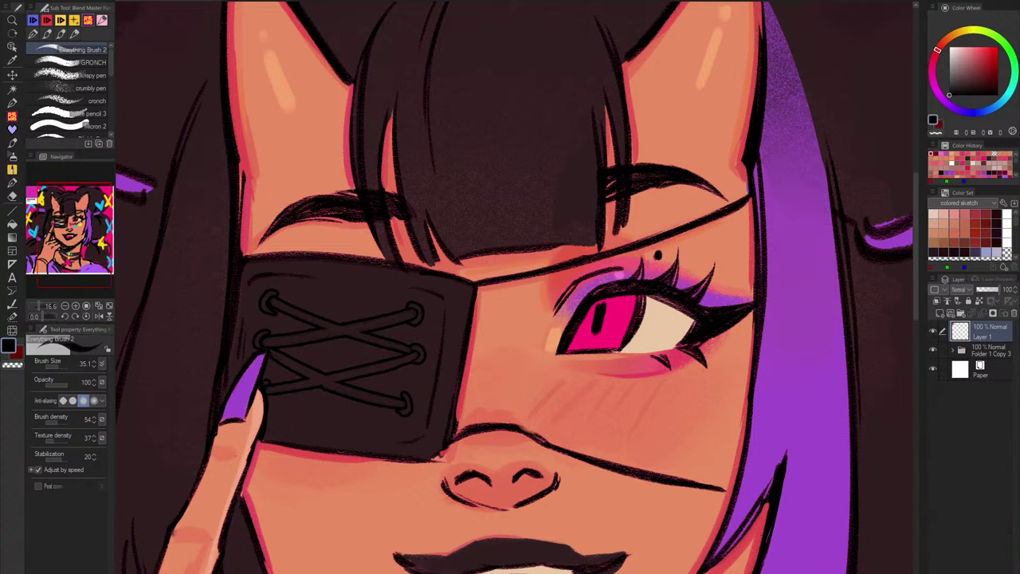
{"action": "key", "text": "ctrl+Tab"}
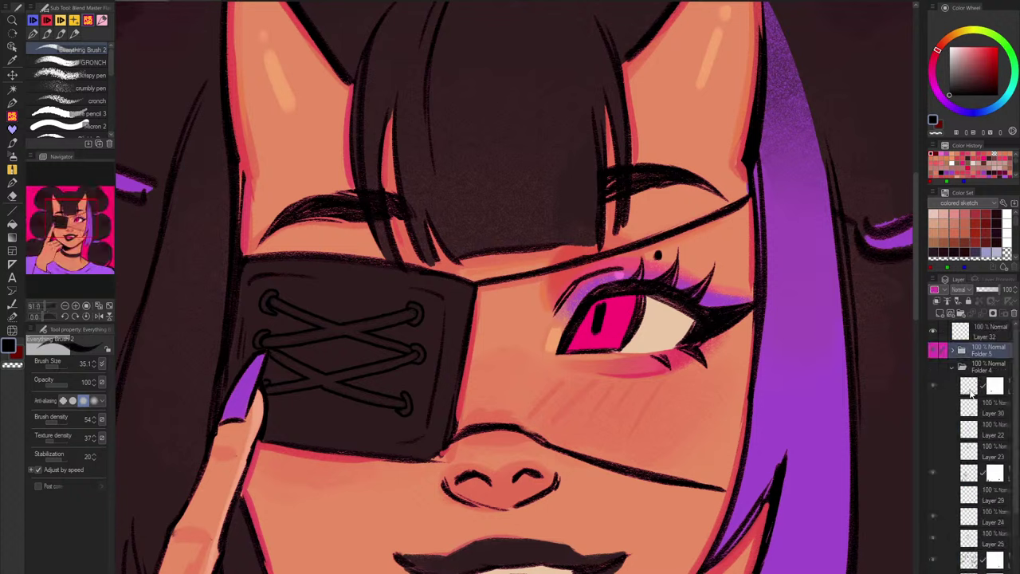
{"action": "left_click", "coordinate": [972, 391]}
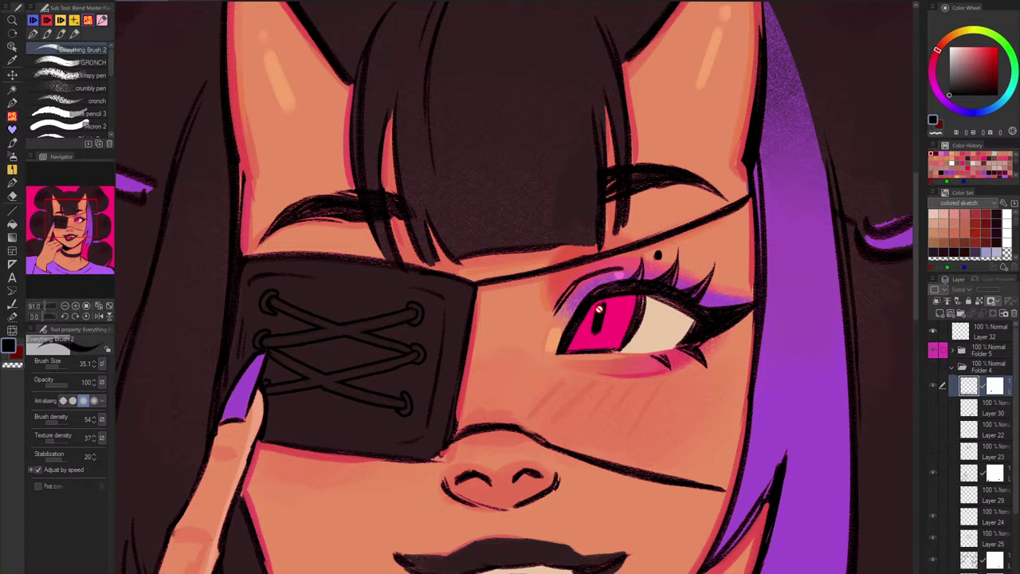
{"action": "left_click", "coordinate": [954, 368]}
{"action": "left_click", "coordinate": [953, 350]}
{"action": "left_click", "coordinate": [988, 364]}
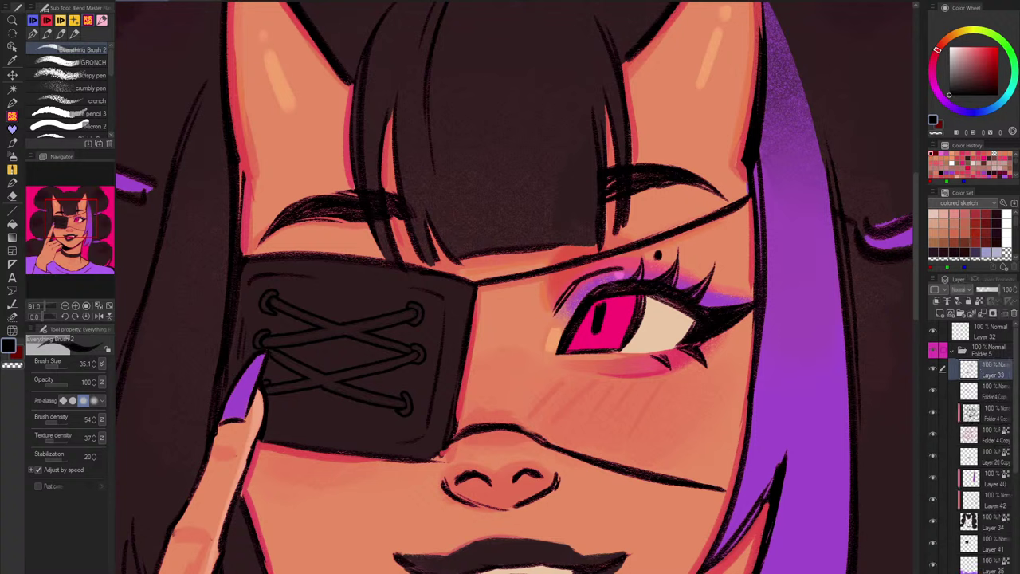
{"action": "mouse_move", "coordinate": [599, 303]}
{"action": "left_mouse_down"}
{"action": "mouse_move", "coordinate": [619, 323]}
{"action": "mouse_move", "coordinate": [635, 294]}
{"action": "mouse_move", "coordinate": [623, 327]}
{"action": "mouse_move", "coordinate": [627, 298]}
{"action": "mouse_move", "coordinate": [570, 345]}
{"action": "mouse_move", "coordinate": [620, 343]}
{"action": "mouse_move", "coordinate": [574, 335]}
{"action": "left_mouse_up"}
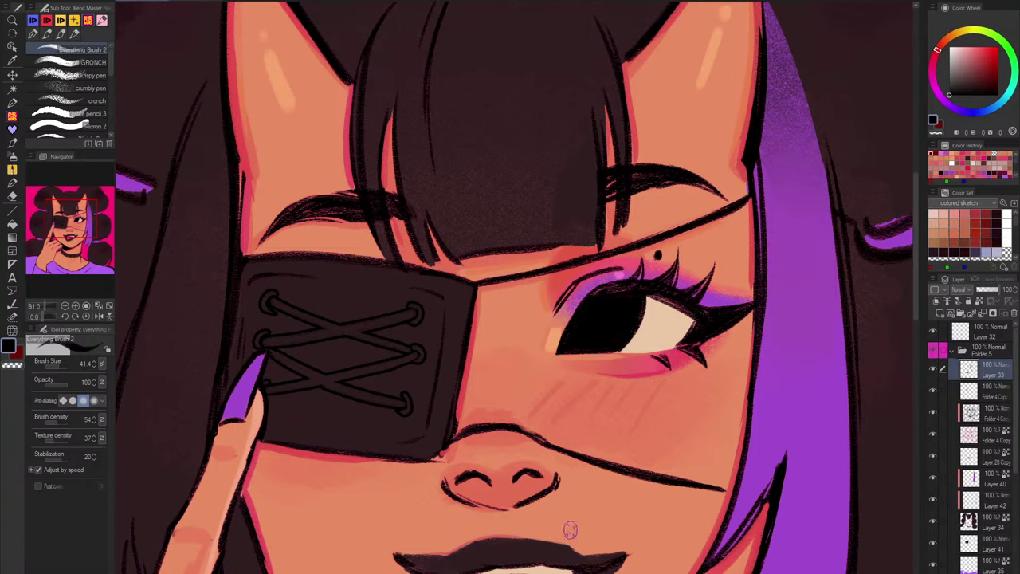
Step: Sample the background pink and erase the stray paint along the lower eyelid with the transparent brush colour
{"action": "scroll", "coordinate": [660, 467], "scroll_direction": "down", "scroll_amount": 5}
{"action": "left_click", "coordinate": [852, 342], "text": "alt"}
{"action": "scroll", "coordinate": [669, 409], "scroll_direction": "up", "scroll_amount": 5}
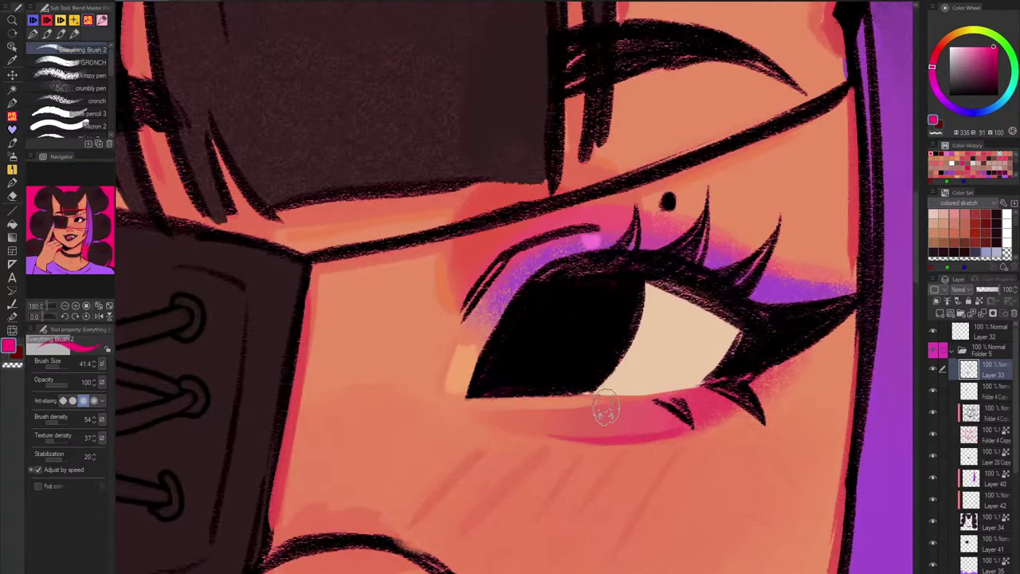
{"action": "key", "text": "c"}
{"action": "mouse_move", "coordinate": [610, 406]}
{"action": "left_mouse_down"}
{"action": "mouse_move", "coordinate": [432, 421]}
{"action": "mouse_move", "coordinate": [548, 402]}
{"action": "left_mouse_up"}
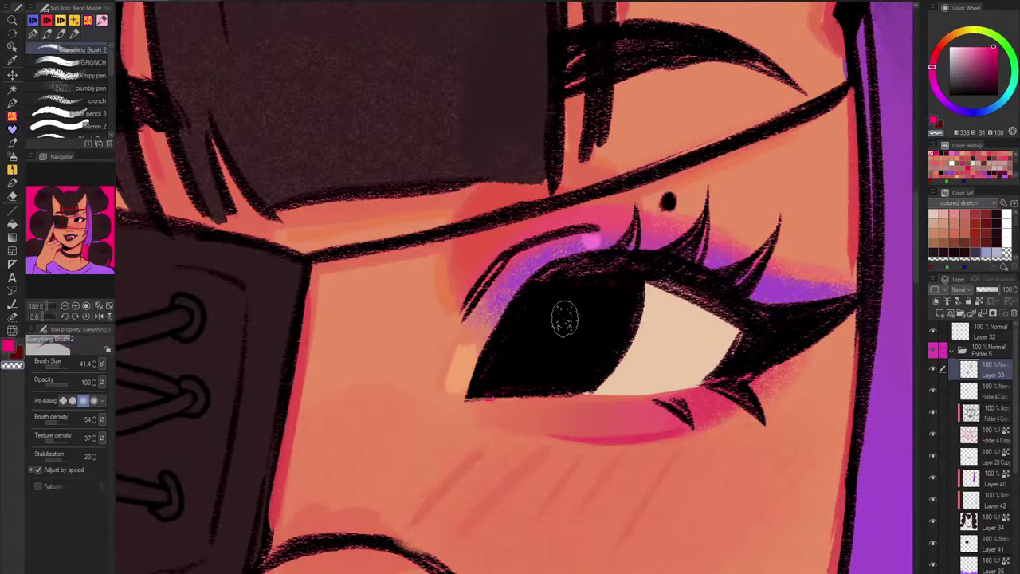
Step: Reduce the brush size to 31.5, pick the purple from the outer eyeshadow, and undo the trial pink stroke in the iris
{"action": "key", "text": "bracketleft"}
{"action": "key", "text": "c"}
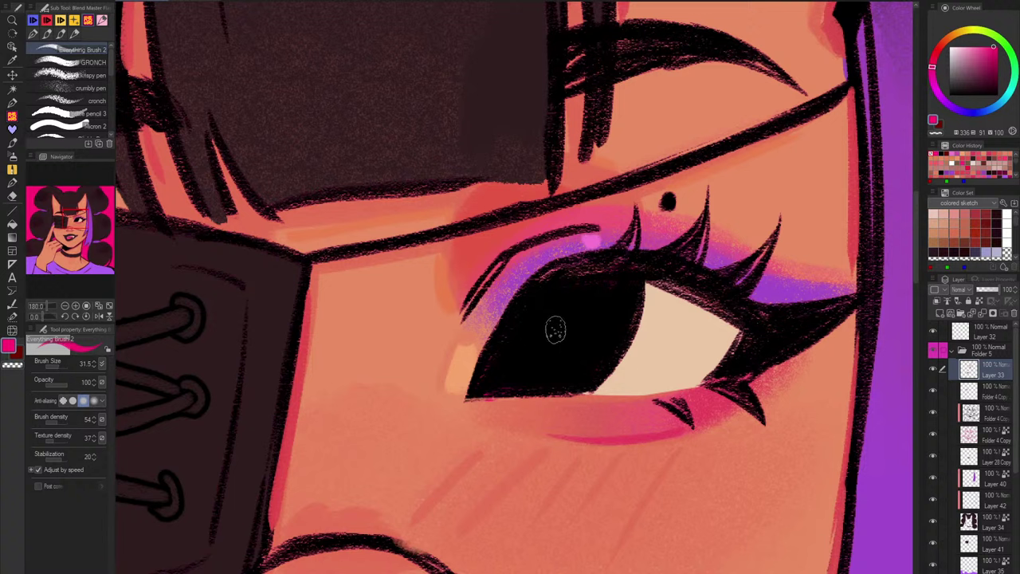
{"action": "mouse_move", "coordinate": [542, 316]}
{"action": "left_mouse_down"}
{"action": "mouse_move", "coordinate": [565, 355]}
{"action": "mouse_move", "coordinate": [547, 324]}
{"action": "mouse_move", "coordinate": [567, 341]}
{"action": "mouse_move", "coordinate": [542, 322]}
{"action": "mouse_move", "coordinate": [561, 353]}
{"action": "left_mouse_up"}
{"action": "left_click", "coordinate": [783, 293], "text": "alt"}
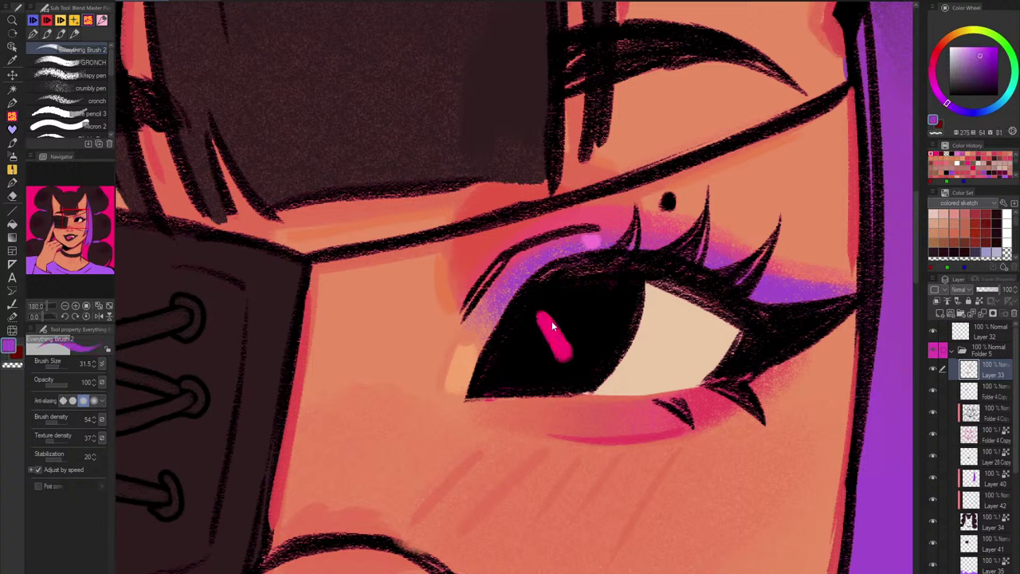
{"action": "key", "text": "ctrl+z"}
{"action": "mouse_move", "coordinate": [542, 306]}
{"action": "left_mouse_down"}
{"action": "mouse_move", "coordinate": [569, 363]}
{"action": "mouse_move", "coordinate": [581, 317]}
{"action": "mouse_move", "coordinate": [532, 355]}
{"action": "left_mouse_up"}
{"action": "left_click_drag", "start_coordinate": [574, 317], "coordinate": [534, 357]}
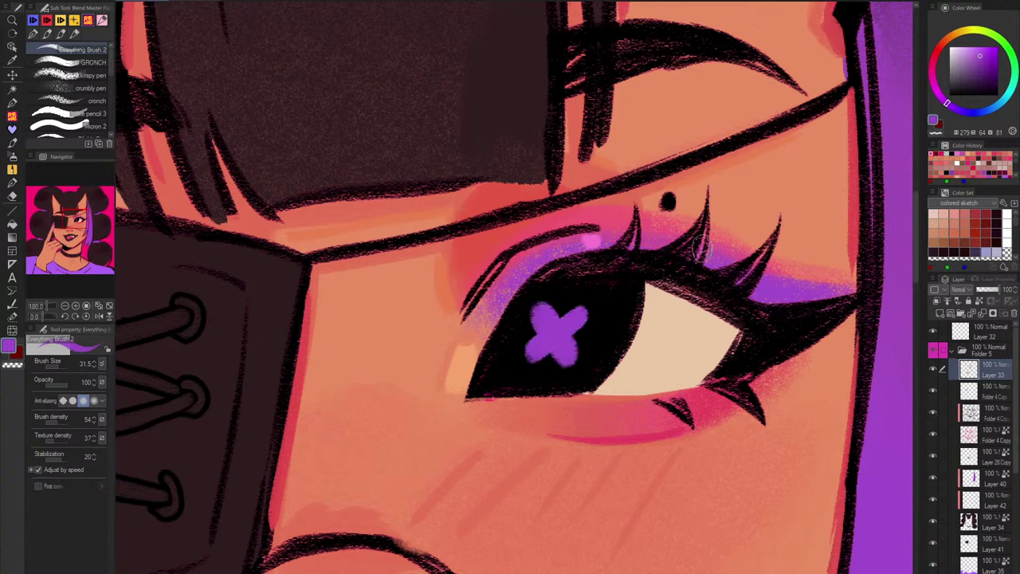
{"action": "key", "text": "ctrl+z"}
{"action": "key", "text": "ctrl+z"}
{"action": "key", "text": "ctrl+z"}
{"action": "key", "text": "ctrl+z"}
{"action": "key", "text": "ctrl+z"}
Step: Paint a small purple X in the middle of the black iris and overlay it with a pink X
{"action": "mouse_move", "coordinate": [542, 310]}
{"action": "left_mouse_down"}
{"action": "mouse_move", "coordinate": [562, 339]}
{"action": "mouse_move", "coordinate": [538, 313]}
{"action": "mouse_move", "coordinate": [561, 342]}
{"action": "mouse_move", "coordinate": [535, 346]}
{"action": "mouse_move", "coordinate": [580, 317]}
{"action": "left_mouse_up"}
{"action": "left_click_drag", "start_coordinate": [532, 349], "coordinate": [580, 318]}
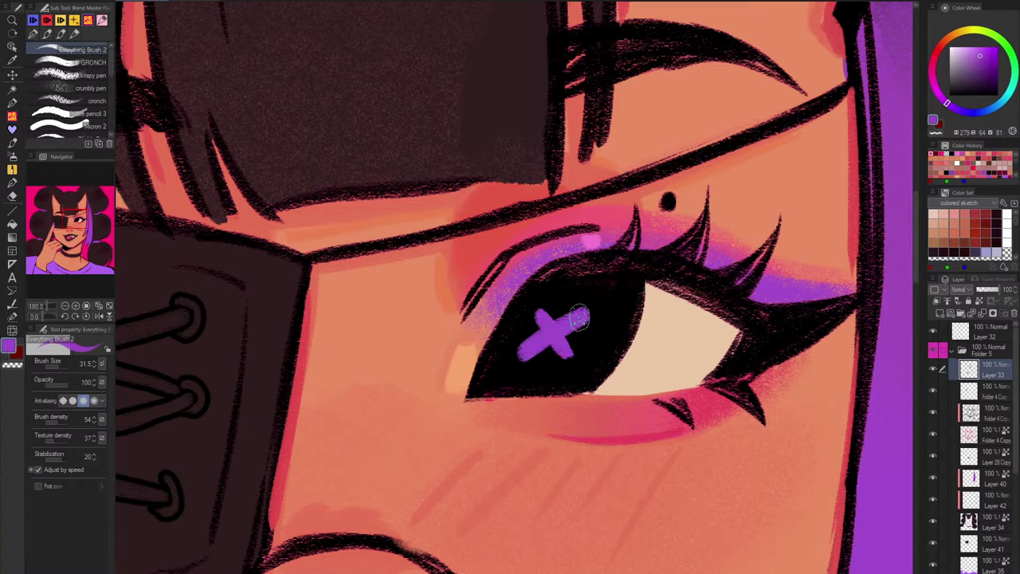
{"action": "scroll", "coordinate": [700, 403], "scroll_direction": "down", "scroll_amount": 6}
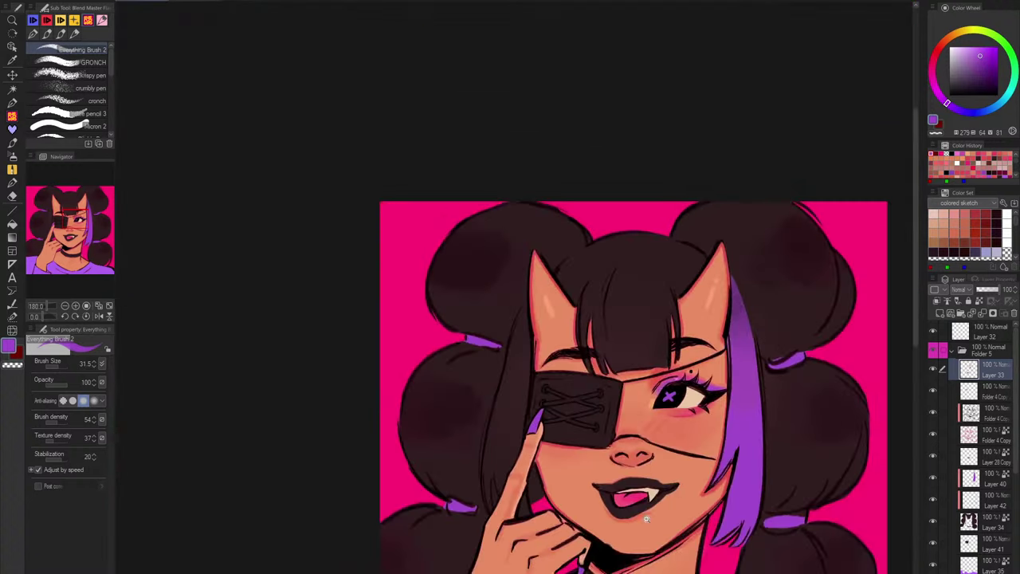
{"action": "scroll", "coordinate": [665, 408], "scroll_direction": "up", "scroll_amount": 7}
{"action": "mouse_move", "coordinate": [671, 311]}
{"action": "left_mouse_down"}
{"action": "mouse_move", "coordinate": [709, 365]}
{"action": "mouse_move", "coordinate": [672, 308]}
{"action": "mouse_move", "coordinate": [707, 363]}
{"action": "mouse_move", "coordinate": [665, 317]}
{"action": "mouse_move", "coordinate": [701, 361]}
{"action": "mouse_move", "coordinate": [676, 317]}
{"action": "mouse_move", "coordinate": [662, 357]}
{"action": "mouse_move", "coordinate": [726, 319]}
{"action": "mouse_move", "coordinate": [667, 351]}
{"action": "mouse_move", "coordinate": [692, 335]}
{"action": "left_mouse_up"}
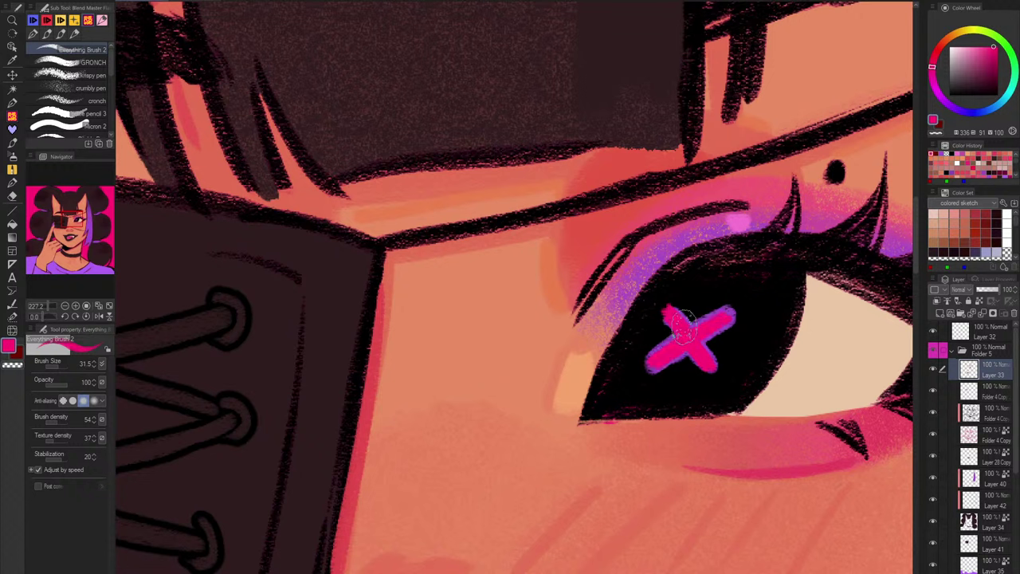
Step: Pick a deeper, more saturated purple and strengthen the purple edges around the pink X
{"action": "left_click", "coordinate": [706, 342], "text": "alt"}
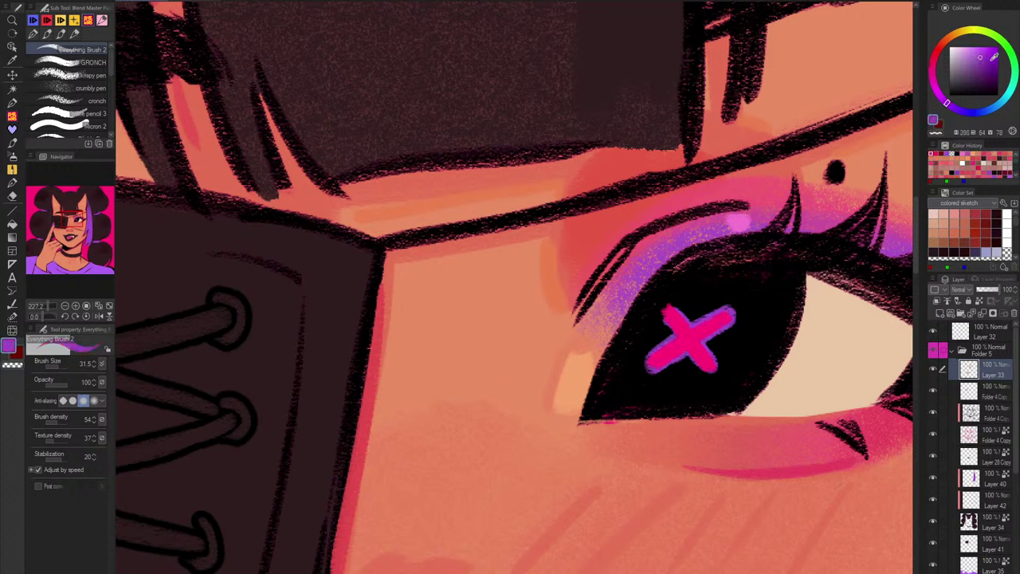
{"action": "left_click", "coordinate": [994, 60]}
{"action": "left_click_drag", "start_coordinate": [711, 342], "coordinate": [735, 316]}
{"action": "mouse_move", "coordinate": [708, 343]}
{"action": "left_mouse_down"}
{"action": "mouse_move", "coordinate": [717, 371]}
{"action": "mouse_move", "coordinate": [671, 373]}
{"action": "mouse_move", "coordinate": [688, 329]}
{"action": "mouse_move", "coordinate": [647, 359]}
{"action": "mouse_move", "coordinate": [692, 339]}
{"action": "left_mouse_up"}
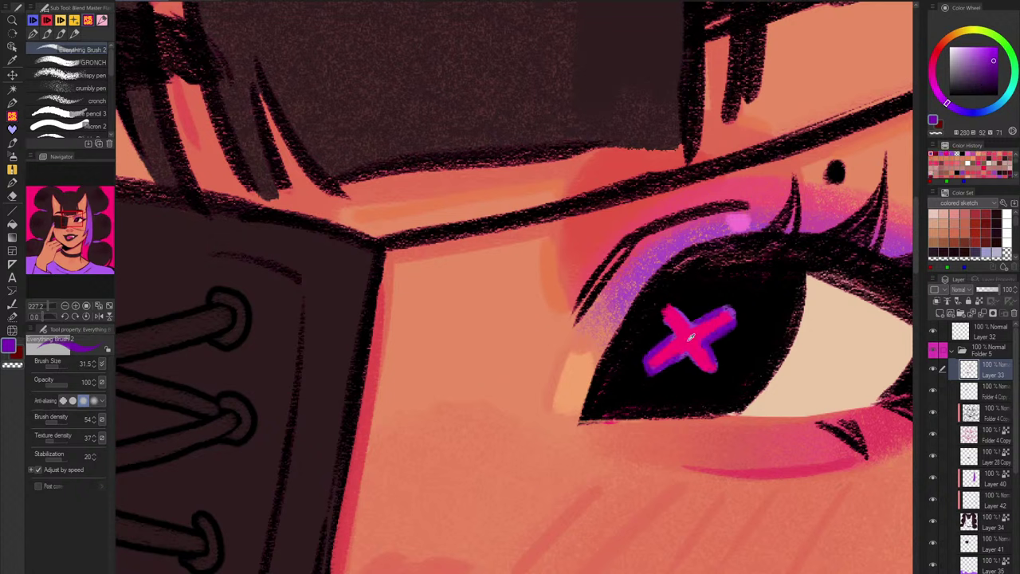
Step: Refine the X with sampled pink, black and purple, adding fine purple edge strokes at brush size 10.5
{"action": "left_click", "coordinate": [692, 339], "text": "alt"}
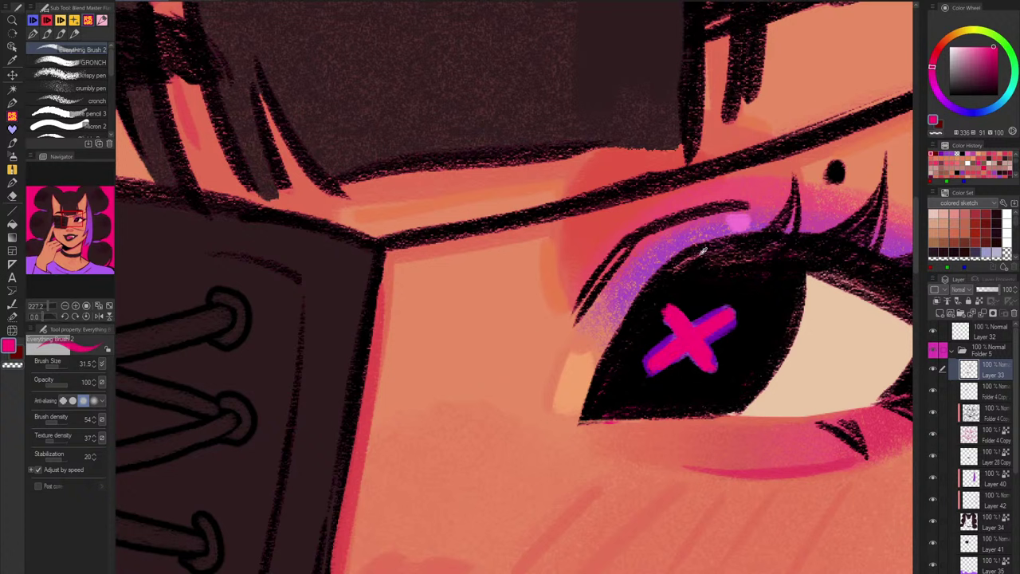
{"action": "left_click", "coordinate": [708, 278], "text": "alt"}
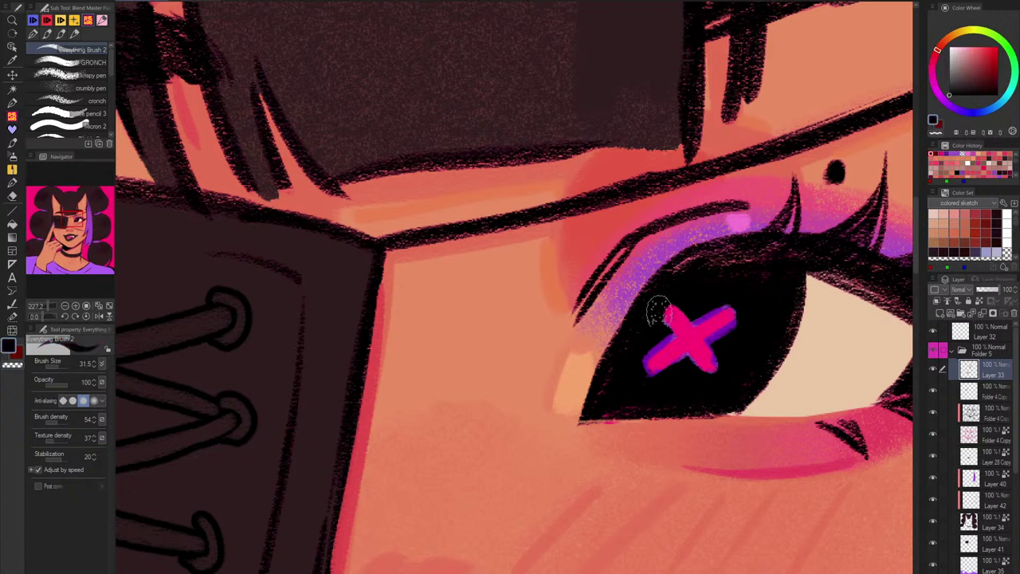
{"action": "left_click", "coordinate": [716, 328], "text": "alt"}
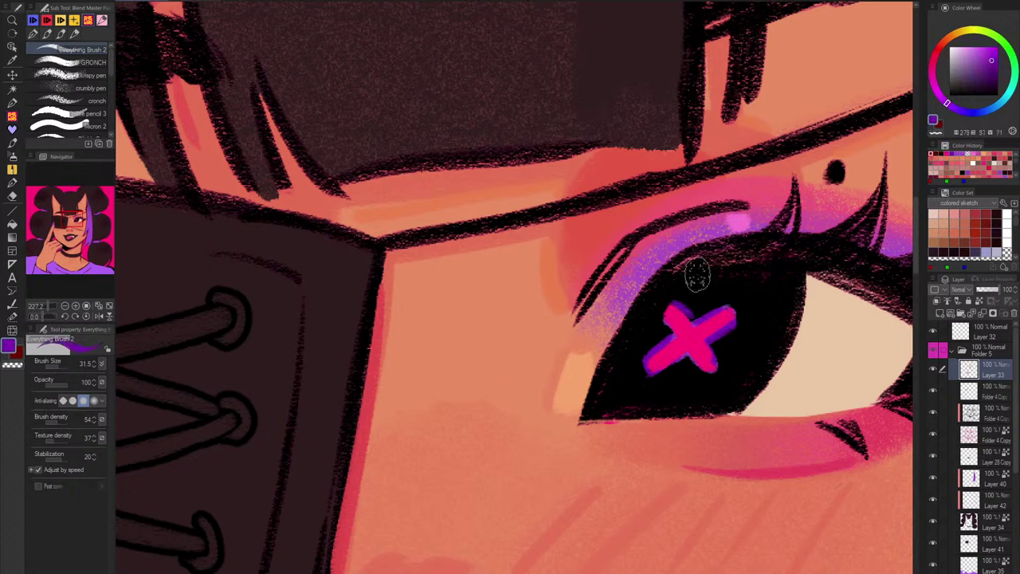
{"action": "key", "text": "bracketleft"}
{"action": "key", "text": "bracketleft"}
{"action": "key", "text": "bracketleft"}
{"action": "left_click_drag", "start_coordinate": [675, 301], "coordinate": [688, 318]}
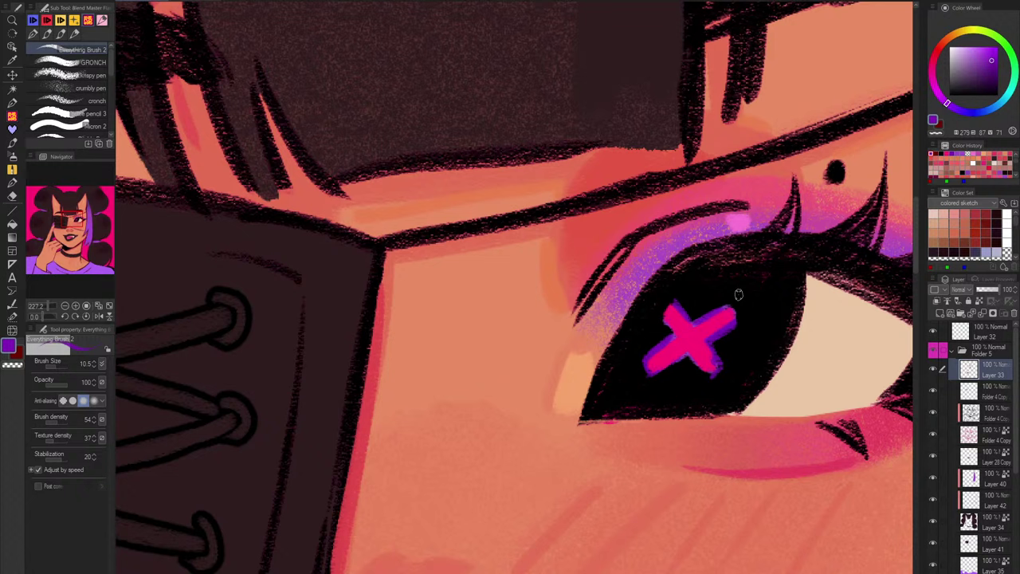
Step: Try small pink accent strokes beside the lower ends of the X in the iris
{"action": "mouse_move", "coordinate": [636, 370]}
{"action": "left_mouse_down"}
{"action": "mouse_move", "coordinate": [714, 330]}
{"action": "mouse_move", "coordinate": [644, 380]}
{"action": "left_mouse_up"}
{"action": "key", "text": "ctrl+z"}
{"action": "left_click", "coordinate": [659, 362], "text": "alt"}
{"action": "left_click_drag", "start_coordinate": [728, 373], "coordinate": [719, 383]}
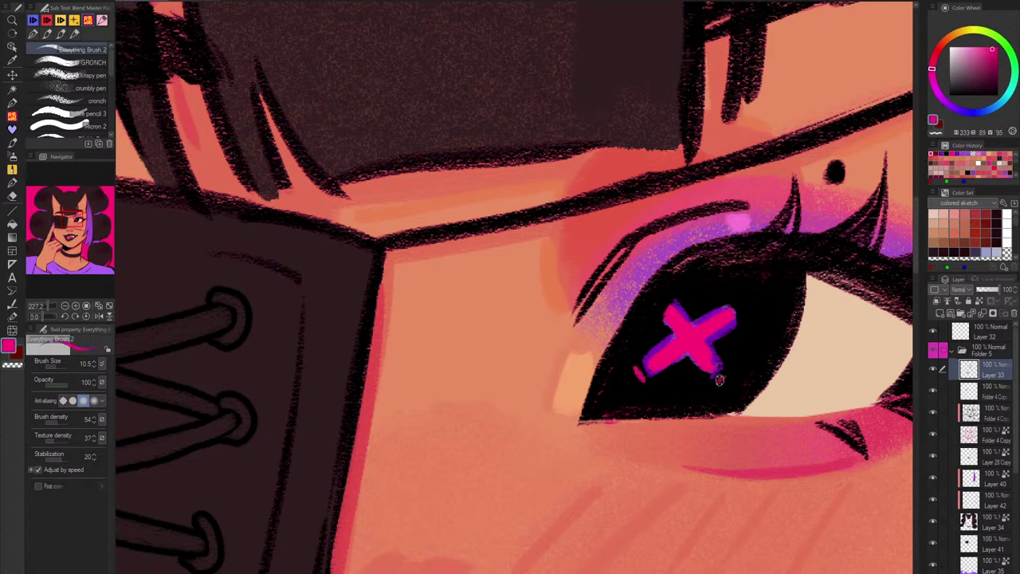
{"action": "scroll", "coordinate": [763, 299], "scroll_direction": "down", "scroll_amount": 5}
{"action": "scroll", "coordinate": [770, 310], "scroll_direction": "up", "scroll_amount": 6}
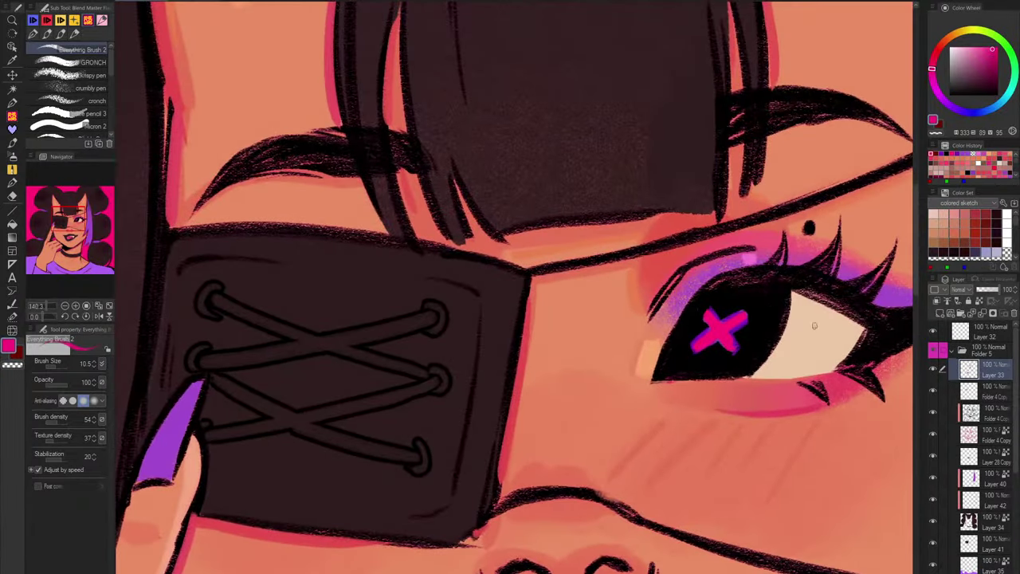
Step: Pick a fully saturated yellow at hue 51 and set the Everything Brush 2 to size 19.3 for the iris highlight
{"action": "left_click", "coordinate": [814, 325], "text": "alt"}
{"action": "left_click", "coordinate": [958, 49]}
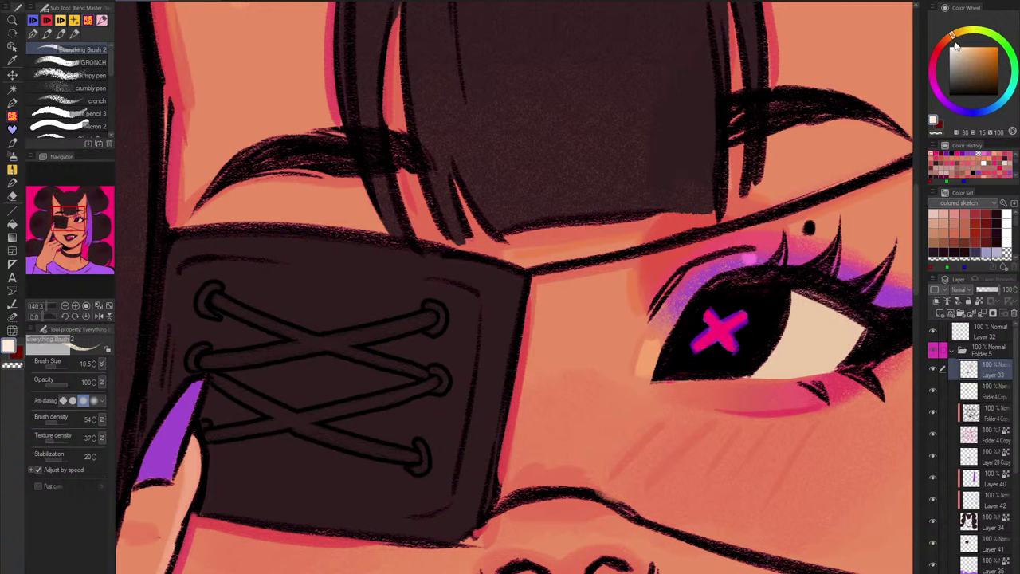
{"action": "key", "text": "]"}
{"action": "key", "text": "ctrl+Tab"}
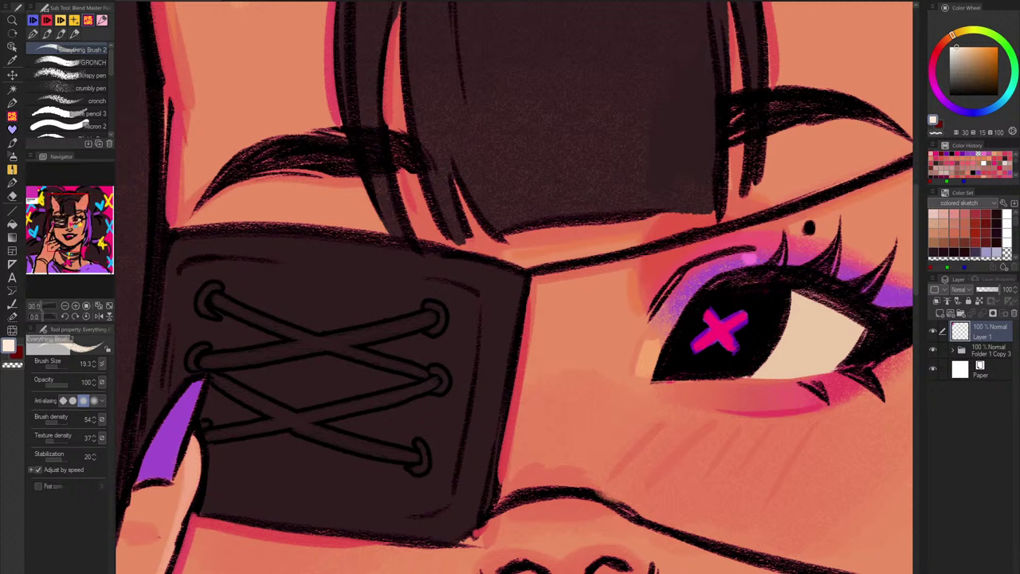
{"action": "left_click", "coordinate": [968, 30]}
{"action": "left_click", "coordinate": [997, 46]}
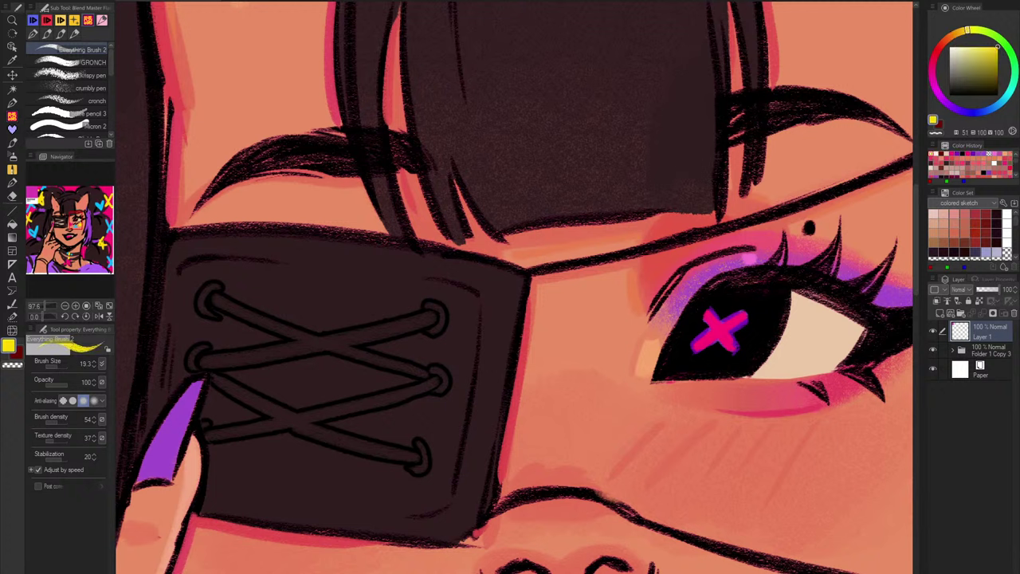
Step: Paint a small yellow heart in the iris beside the X and edge its lower side with the X's pink at brush size 12.5
{"action": "left_click", "coordinate": [756, 304]}
{"action": "mouse_move", "coordinate": [756, 295]}
{"action": "left_mouse_down"}
{"action": "mouse_move", "coordinate": [756, 320]}
{"action": "mouse_move", "coordinate": [771, 299]}
{"action": "mouse_move", "coordinate": [815, 396]}
{"action": "left_mouse_up"}
{"action": "key", "text": "ctrl+z"}
{"action": "key", "text": "ctrl+z"}
{"action": "scroll", "coordinate": [815, 396], "scroll_direction": "up", "scroll_amount": 6}
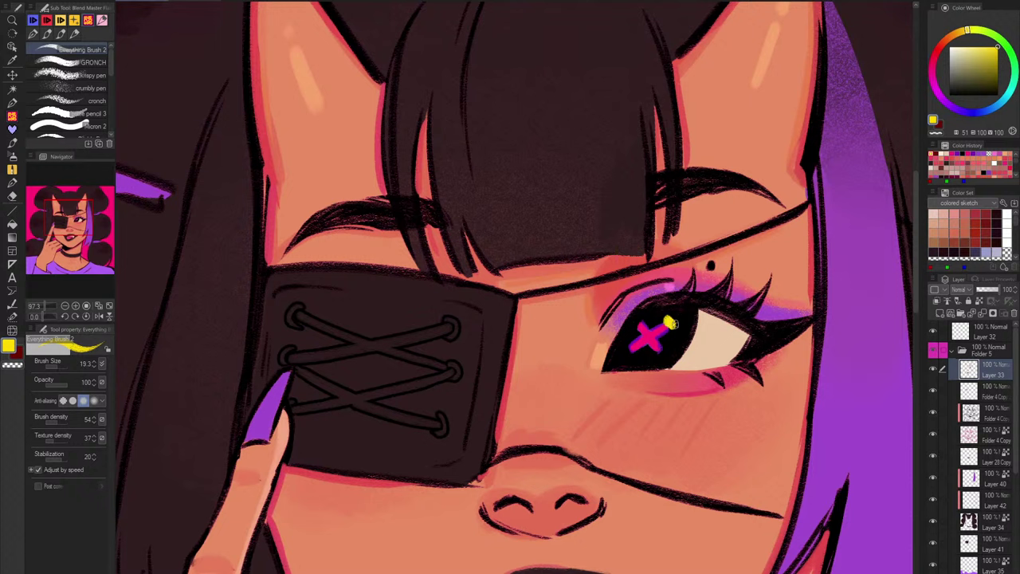
{"action": "key", "text": "ctrl+z"}
{"action": "left_click", "coordinate": [657, 332], "text": "alt"}
{"action": "left_click_drag", "start_coordinate": [684, 312], "coordinate": [676, 316]}
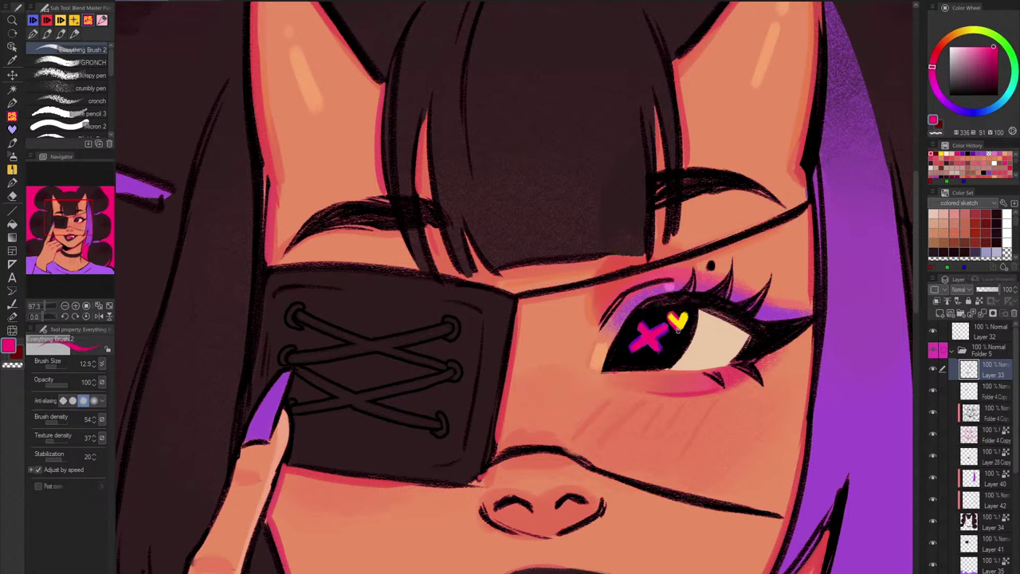
{"action": "left_click_drag", "start_coordinate": [699, 365], "coordinate": [658, 368]}
{"action": "left_click_drag", "start_coordinate": [763, 465], "coordinate": [744, 455]}
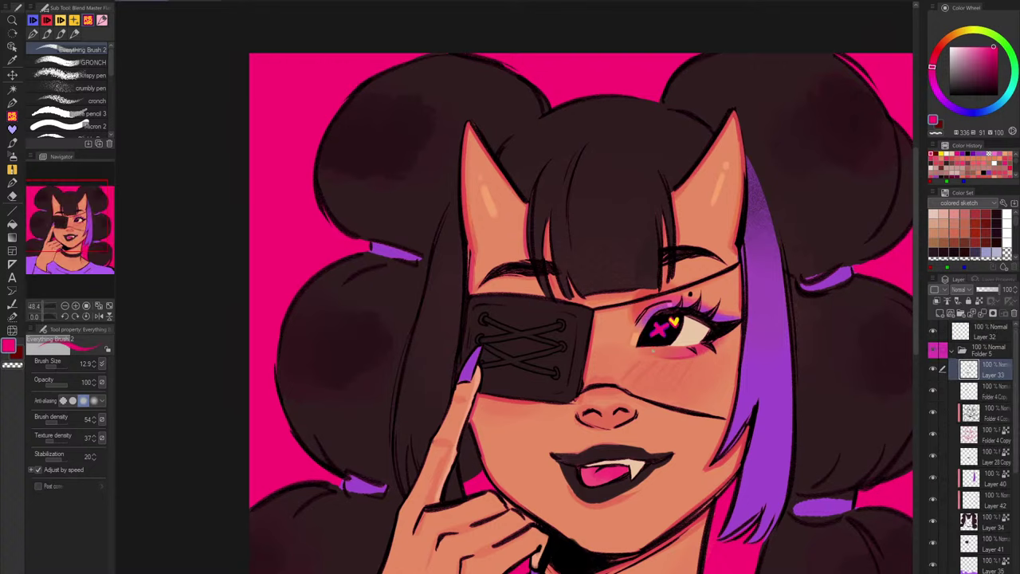
Step: Clean up the eye's inner corner and lower edge with reddish skin tones sampled from the surrounding lid
{"action": "scroll", "coordinate": [650, 350], "scroll_direction": "up", "scroll_amount": 6}
{"action": "left_click", "coordinate": [619, 347], "text": "alt"}
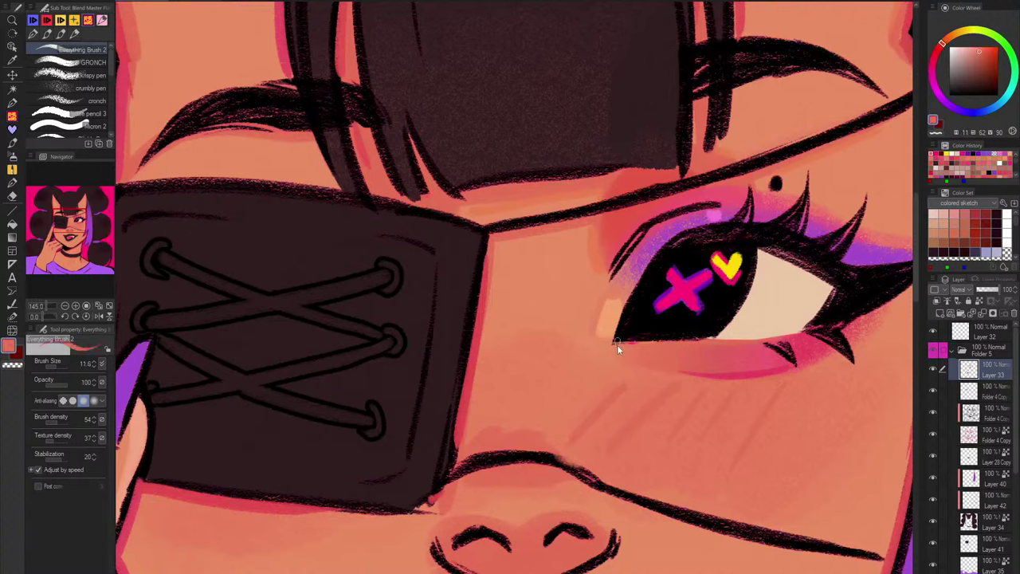
{"action": "key", "text": "]"}
{"action": "left_click_drag", "start_coordinate": [620, 345], "coordinate": [640, 343]}
{"action": "mouse_move", "coordinate": [626, 309]}
{"action": "left_mouse_down"}
{"action": "mouse_move", "coordinate": [611, 342]}
{"action": "mouse_move", "coordinate": [687, 340]}
{"action": "left_mouse_up"}
{"action": "left_click_drag", "start_coordinate": [620, 340], "coordinate": [648, 340]}
{"action": "scroll", "coordinate": [647, 340], "scroll_direction": "down", "scroll_amount": 6}
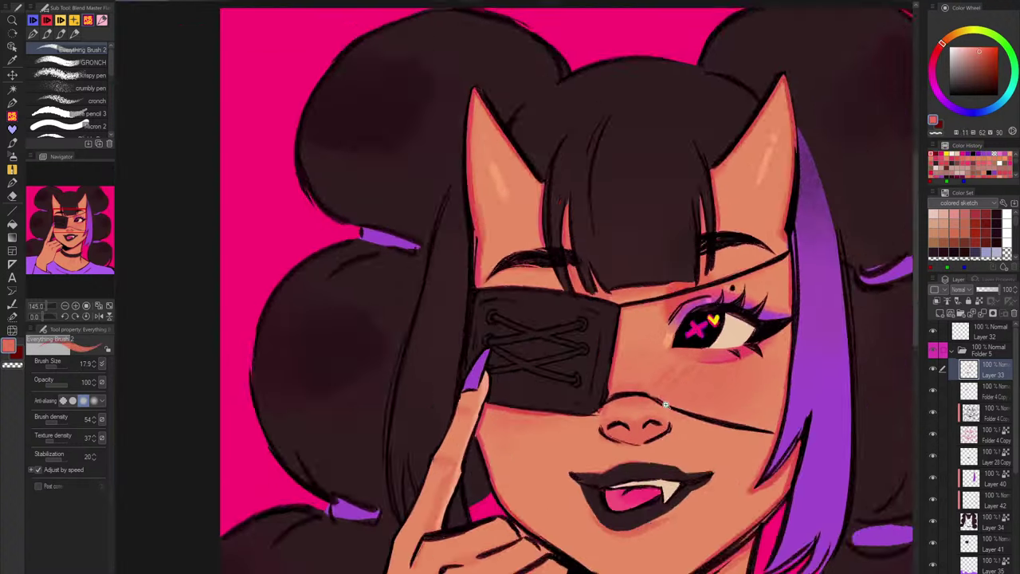
{"action": "scroll", "coordinate": [709, 341], "scroll_direction": "up", "scroll_amount": 5}
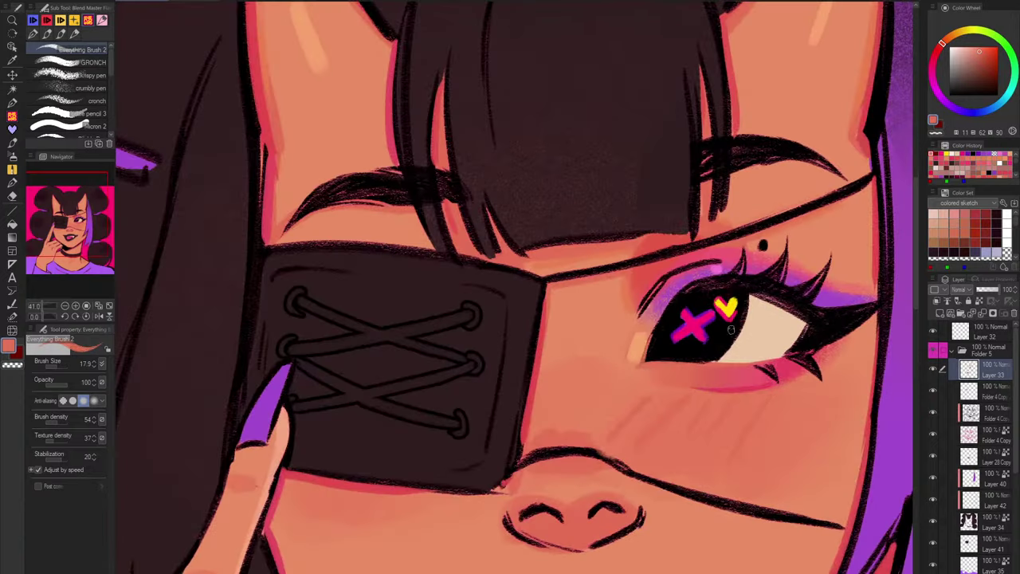
{"action": "left_click", "coordinate": [639, 368], "text": "alt"}
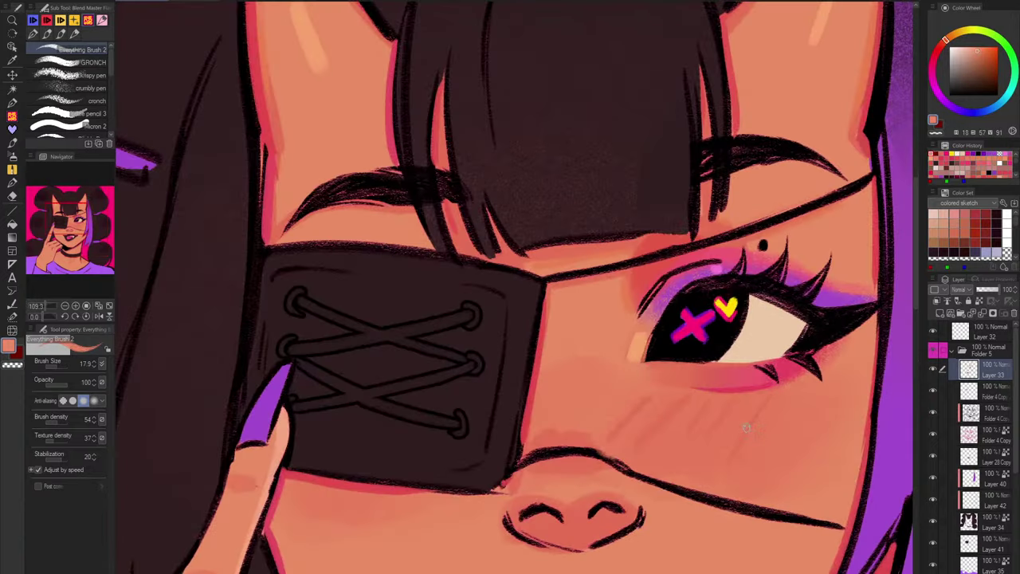
{"action": "scroll", "coordinate": [793, 378], "scroll_direction": "up", "scroll_amount": 3}
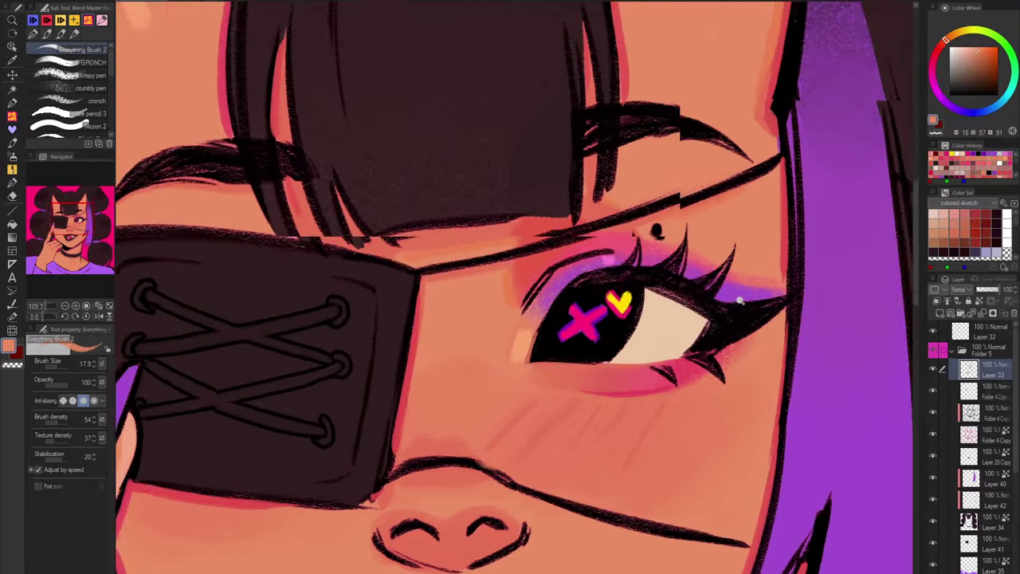
{"action": "left_click", "coordinate": [679, 383], "text": "alt"}
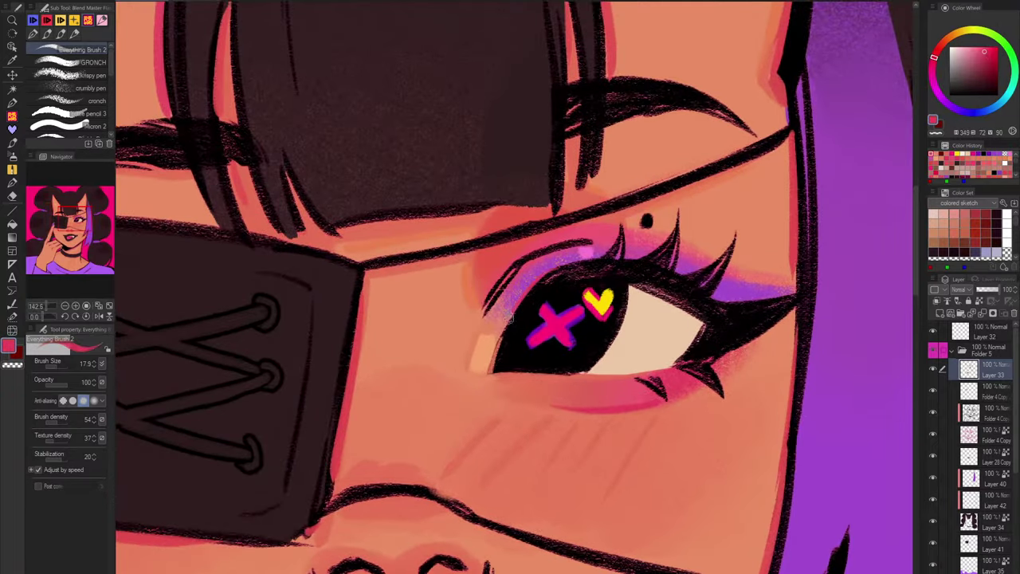
{"action": "left_click", "coordinate": [592, 393], "text": "alt"}
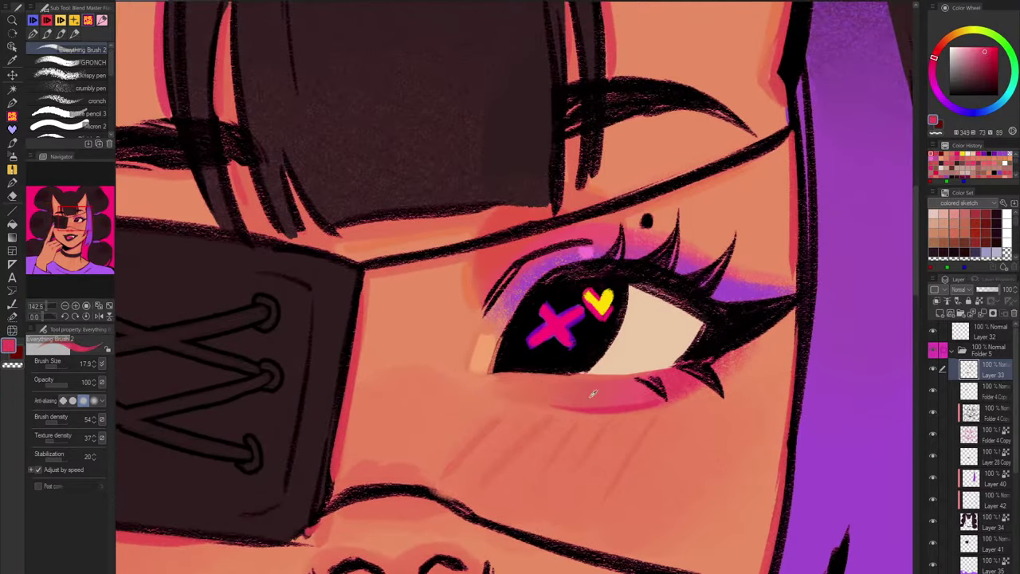
{"action": "left_click", "coordinate": [341, 450], "text": "alt"}
{"action": "left_click_drag", "start_coordinate": [550, 271], "coordinate": [502, 342]}
{"action": "key", "text": "ctrl+z"}
{"action": "key", "text": "ctrl+z"}
Step: Choose a deeper crimson and line the outer edges of the upper lash line, upper lashes and eyeliner wing
{"action": "left_click", "coordinate": [934, 61]}
{"action": "left_click_drag", "start_coordinate": [986, 54], "coordinate": [990, 58]}
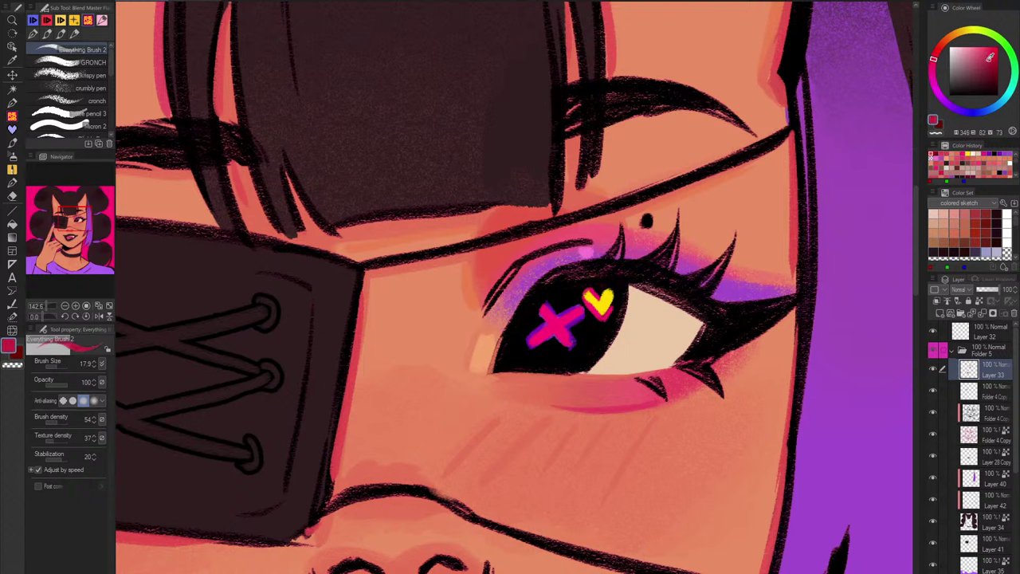
{"action": "left_click_drag", "start_coordinate": [560, 268], "coordinate": [506, 341]}
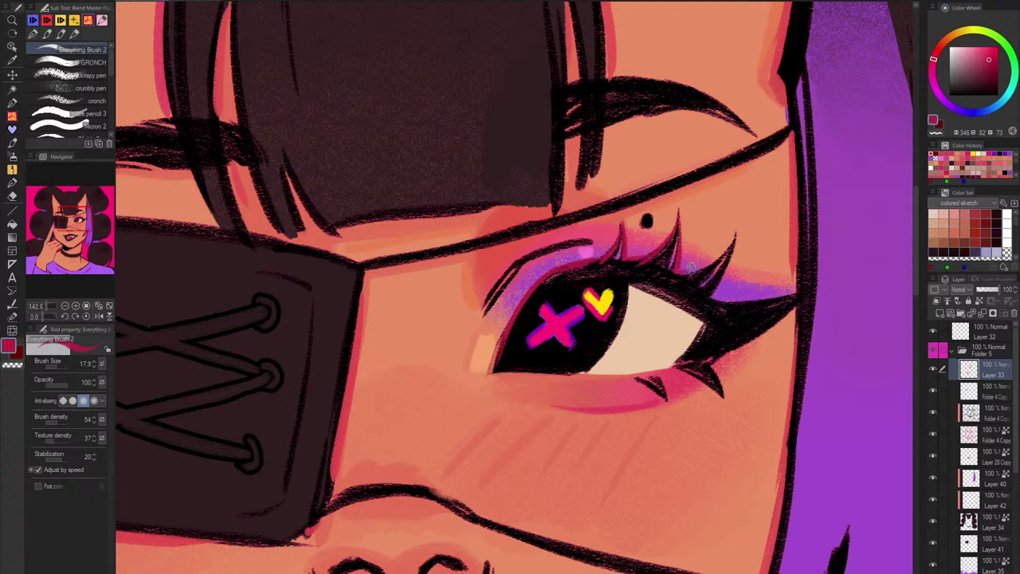
{"action": "left_click_drag", "start_coordinate": [691, 268], "coordinate": [741, 235]}
{"action": "key", "text": "ctrl+z"}
{"action": "left_click_drag", "start_coordinate": [692, 273], "coordinate": [736, 240]}
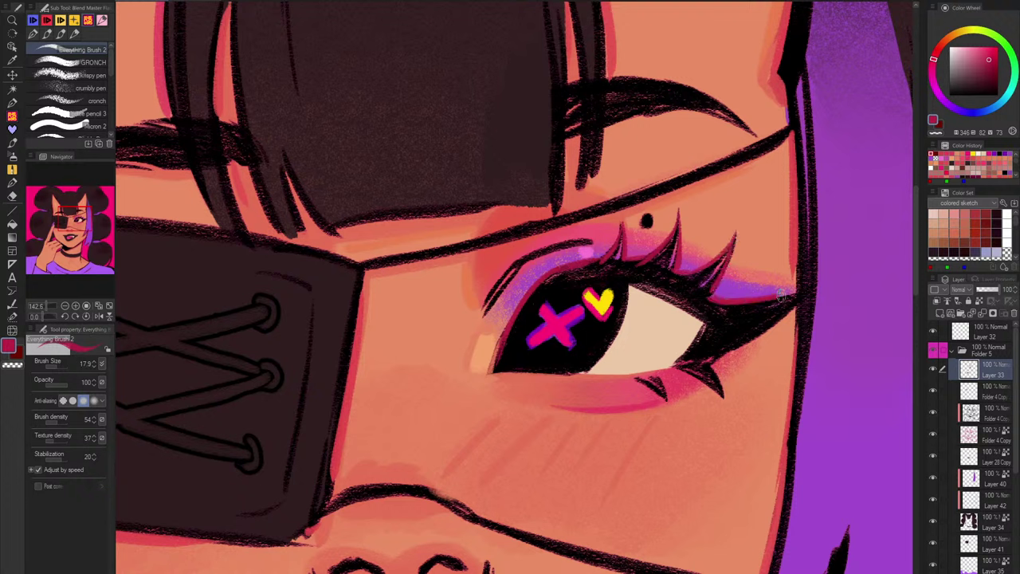
{"action": "left_click_drag", "start_coordinate": [781, 296], "coordinate": [811, 289]}
{"action": "left_click_drag", "start_coordinate": [809, 291], "coordinate": [725, 350]}
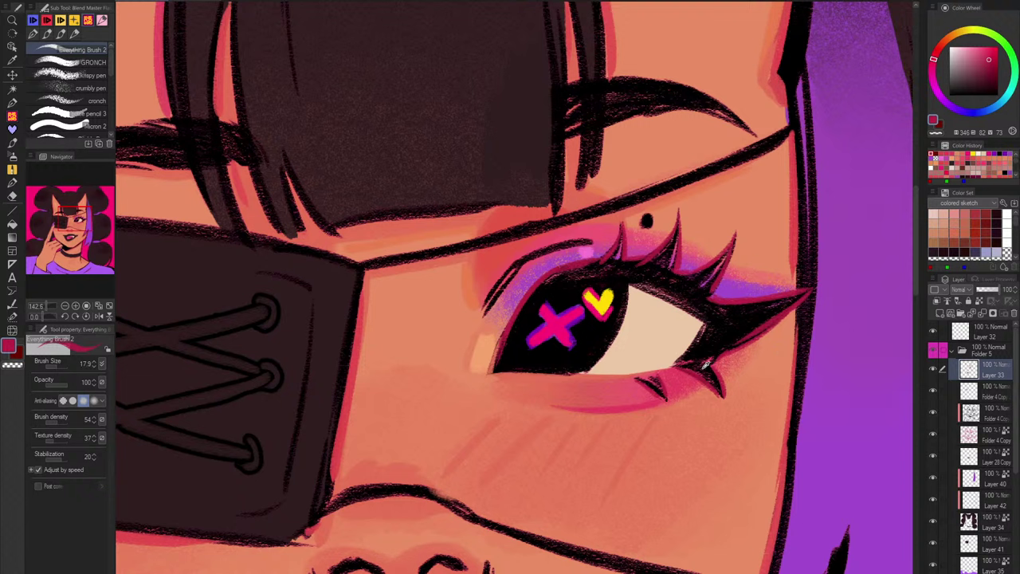
Step: Add a small near-black lash on the lower lid and edge the lower lashes with sampled crimson
{"action": "left_click", "coordinate": [704, 364], "text": "alt"}
{"action": "left_click_drag", "start_coordinate": [604, 385], "coordinate": [611, 398]}
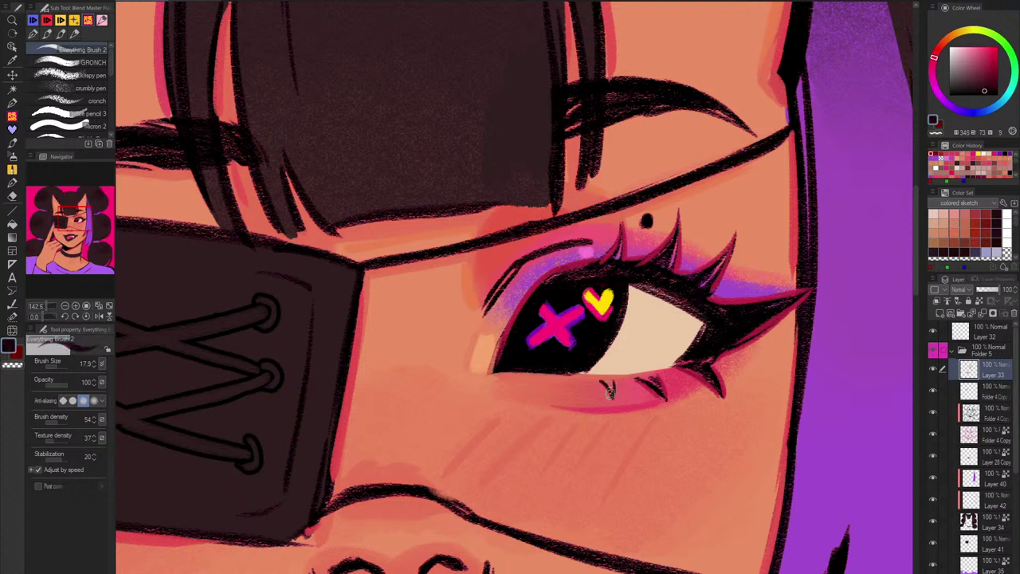
{"action": "left_click", "coordinate": [656, 385], "text": "alt"}
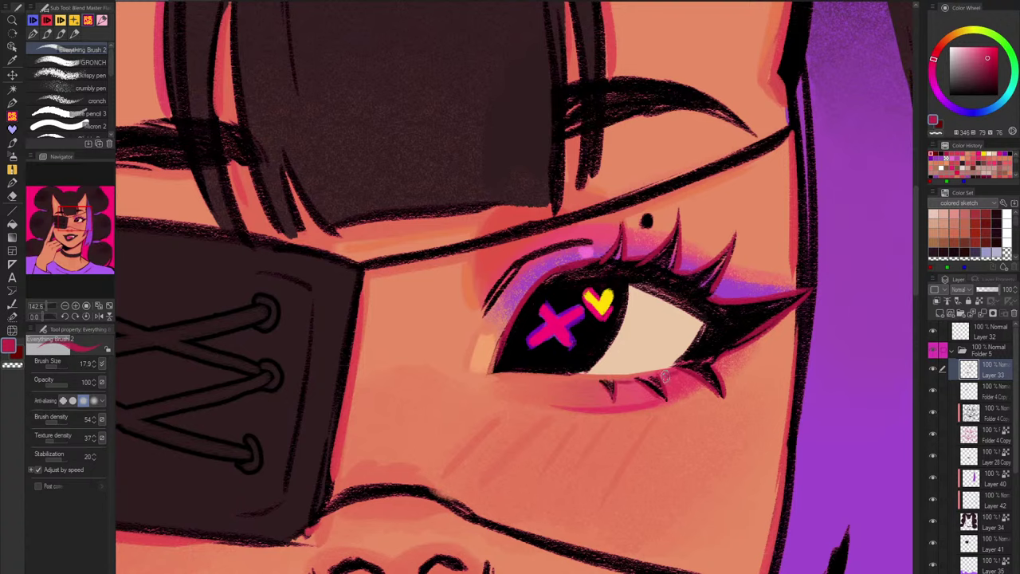
{"action": "mouse_move", "coordinate": [730, 396]}
{"action": "left_mouse_down"}
{"action": "mouse_move", "coordinate": [699, 433]}
{"action": "mouse_move", "coordinate": [633, 441]}
{"action": "mouse_move", "coordinate": [735, 448]}
{"action": "left_mouse_up"}
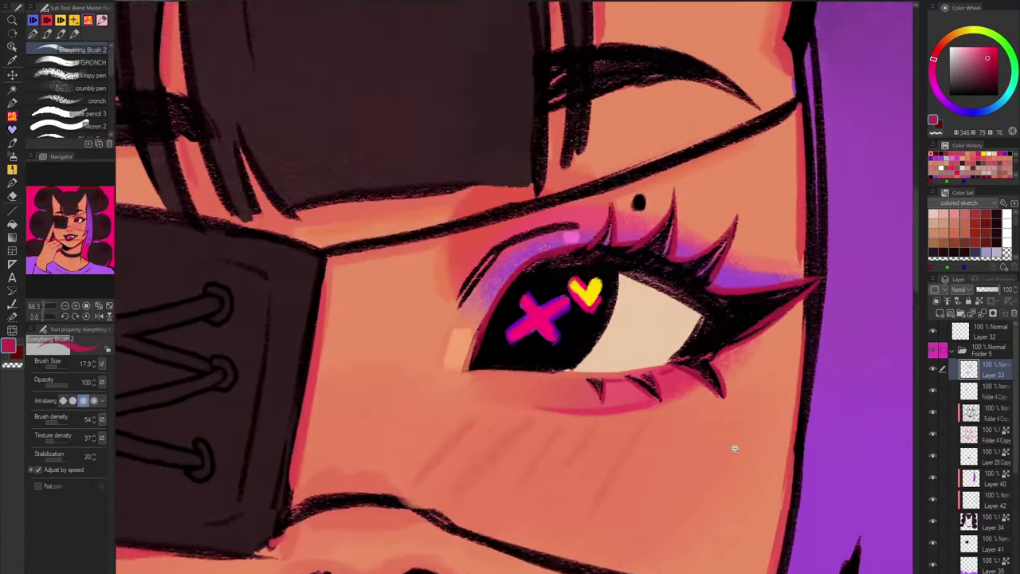
Step: Recolour the black eyelid crease with sampled dark crimson at brush size 24.4, extending it toward the first upper lash
{"action": "scroll", "coordinate": [735, 448], "scroll_direction": "up", "scroll_amount": 3}
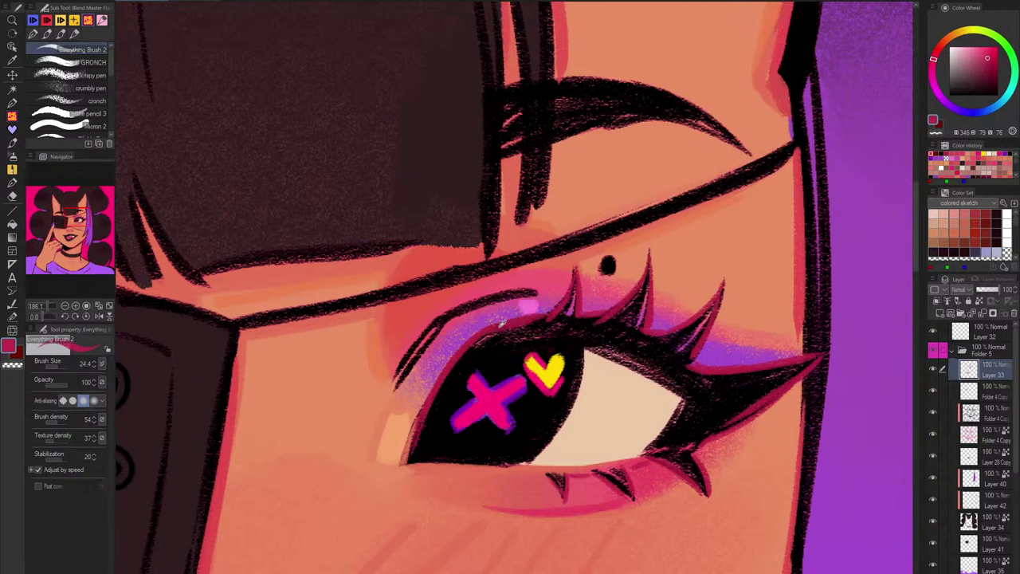
{"action": "left_click", "coordinate": [502, 323], "text": "alt"}
{"action": "left_click_drag", "start_coordinate": [541, 290], "coordinate": [447, 314]}
{"action": "key", "text": "ctrl+z"}
{"action": "left_click_drag", "start_coordinate": [550, 291], "coordinate": [455, 309]}
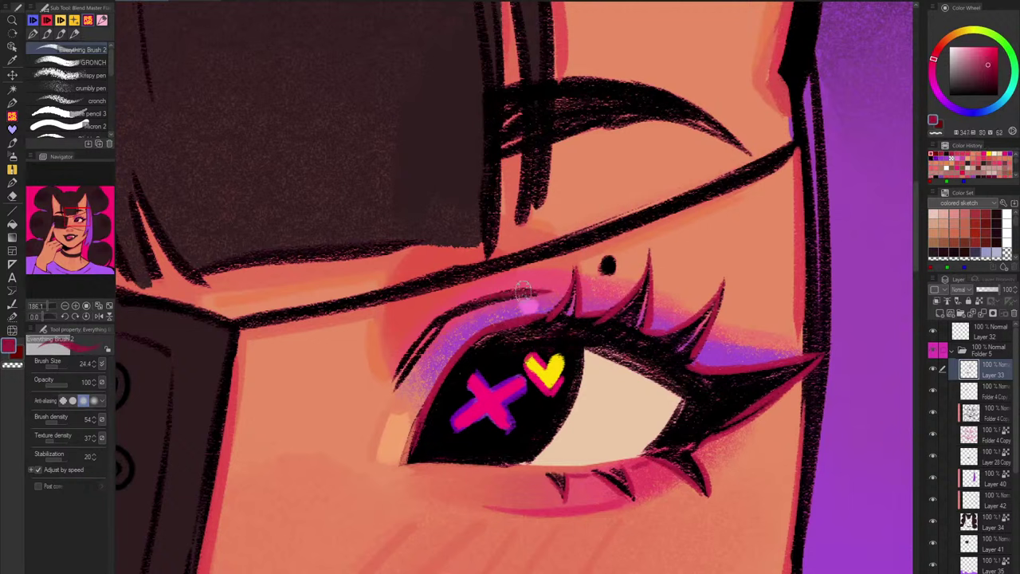
{"action": "left_click", "coordinate": [546, 292], "text": "alt"}
{"action": "mouse_move", "coordinate": [553, 293]}
{"action": "left_mouse_down"}
{"action": "mouse_move", "coordinate": [514, 299]}
{"action": "mouse_move", "coordinate": [538, 287]}
{"action": "mouse_move", "coordinate": [553, 245]}
{"action": "mouse_move", "coordinate": [505, 248]}
{"action": "mouse_move", "coordinate": [411, 349]}
{"action": "left_mouse_up"}
{"action": "key", "text": "ctrl+z"}
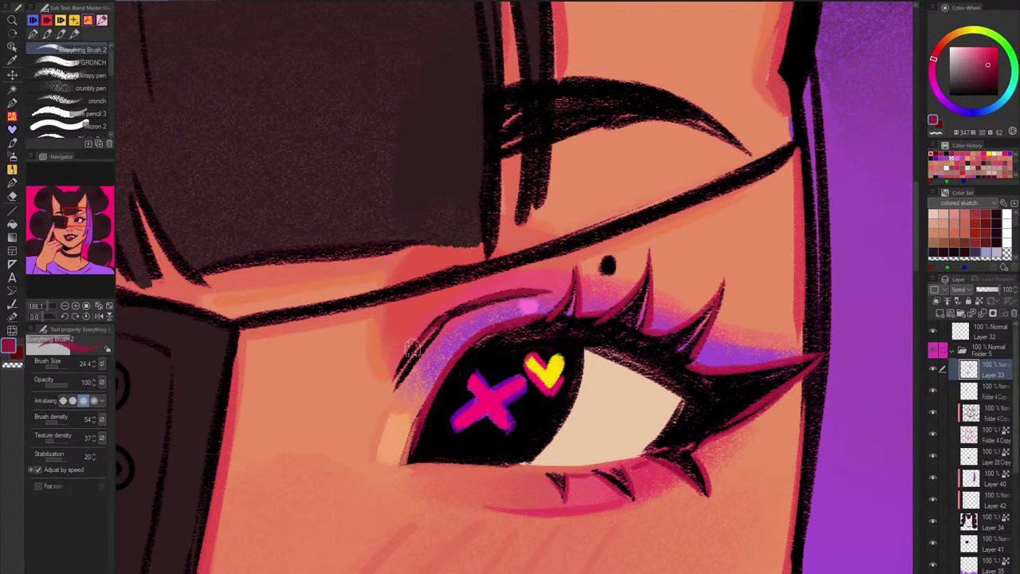
{"action": "left_click_drag", "start_coordinate": [452, 313], "coordinate": [401, 378]}
{"action": "left_click_drag", "start_coordinate": [423, 343], "coordinate": [389, 388]}
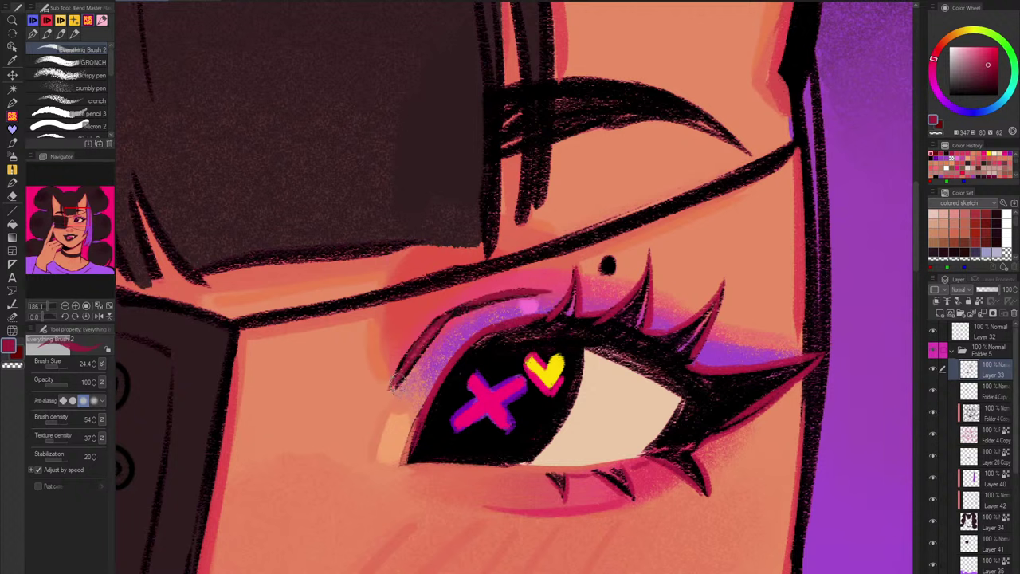
Step: Blend the inner end of the eyelid crease with sampled reds, enlarging the brush to size 29.1
{"action": "left_click", "coordinate": [394, 383], "text": "alt"}
{"action": "left_click_drag", "start_coordinate": [419, 340], "coordinate": [392, 390]}
{"action": "left_click", "coordinate": [401, 328], "text": "alt"}
{"action": "mouse_move", "coordinate": [411, 356]}
{"action": "left_mouse_down"}
{"action": "mouse_move", "coordinate": [391, 392]}
{"action": "mouse_move", "coordinate": [401, 378]}
{"action": "left_mouse_up"}
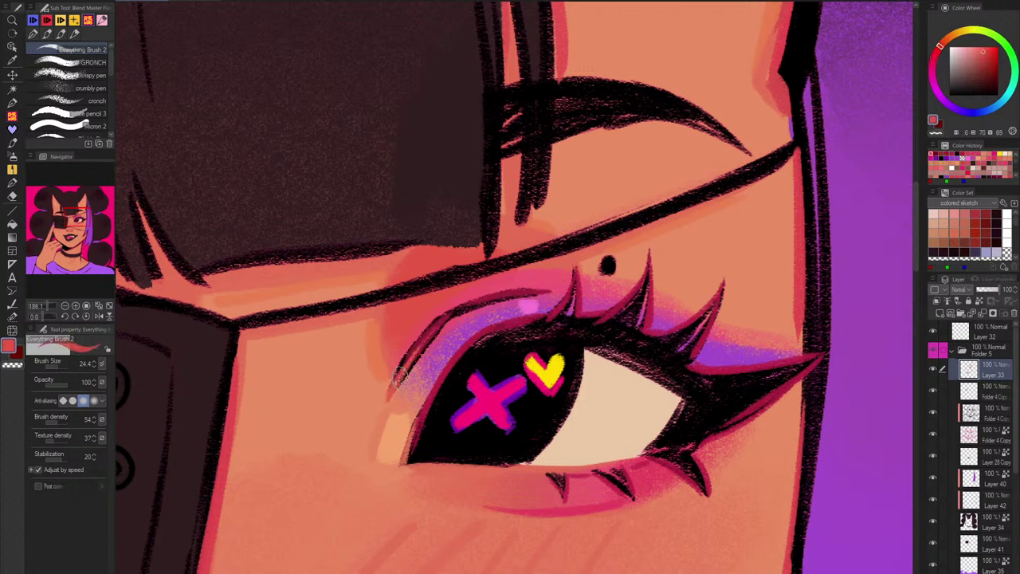
{"action": "left_click", "coordinate": [425, 341], "text": "alt"}
{"action": "key", "text": "bracketright"}
{"action": "left_click_drag", "start_coordinate": [440, 320], "coordinate": [405, 370]}
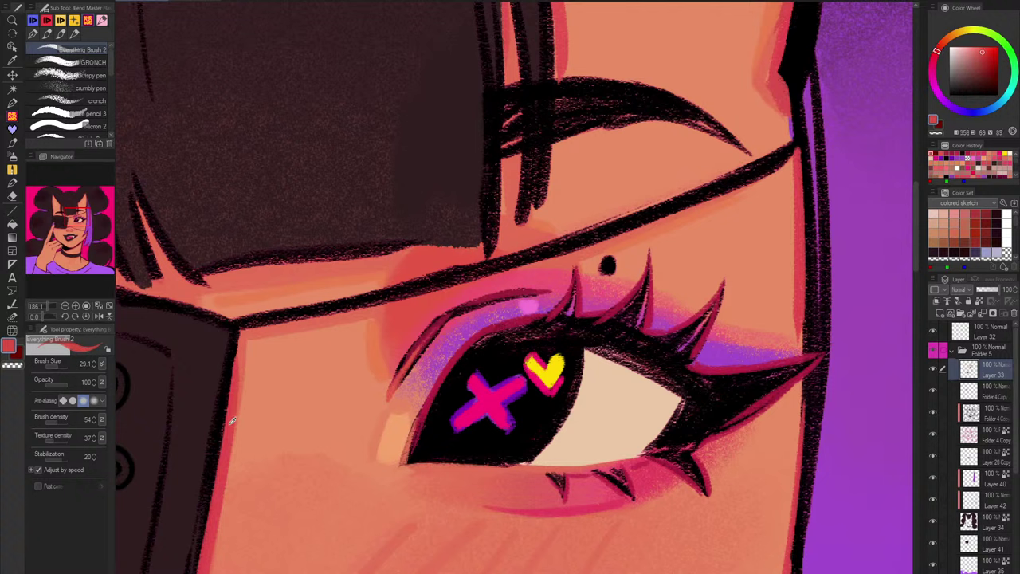
Step: Cover the remaining dark parts of the eyelid crease with sampled crimson and softer reds at brush size 33.6
{"action": "left_click", "coordinate": [438, 331], "text": "alt"}
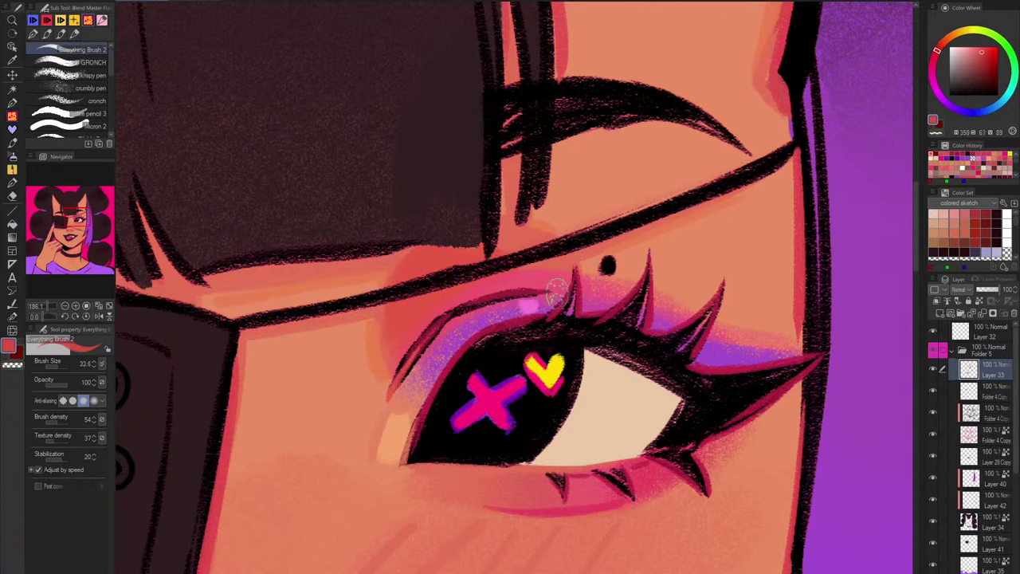
{"action": "left_click", "coordinate": [542, 313], "text": "alt"}
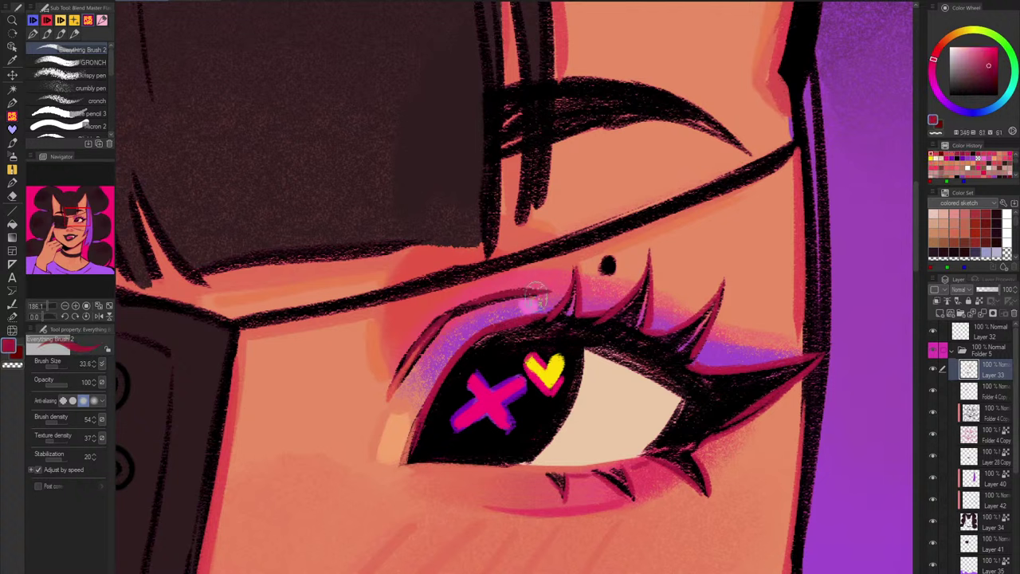
{"action": "left_click", "coordinate": [458, 307], "text": "alt"}
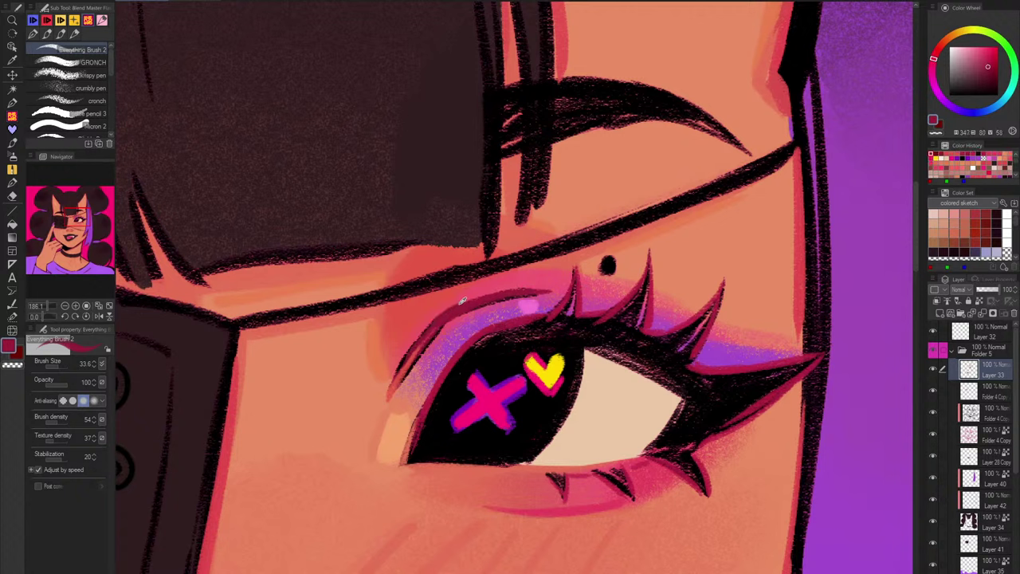
{"action": "left_click", "coordinate": [461, 304], "text": "alt"}
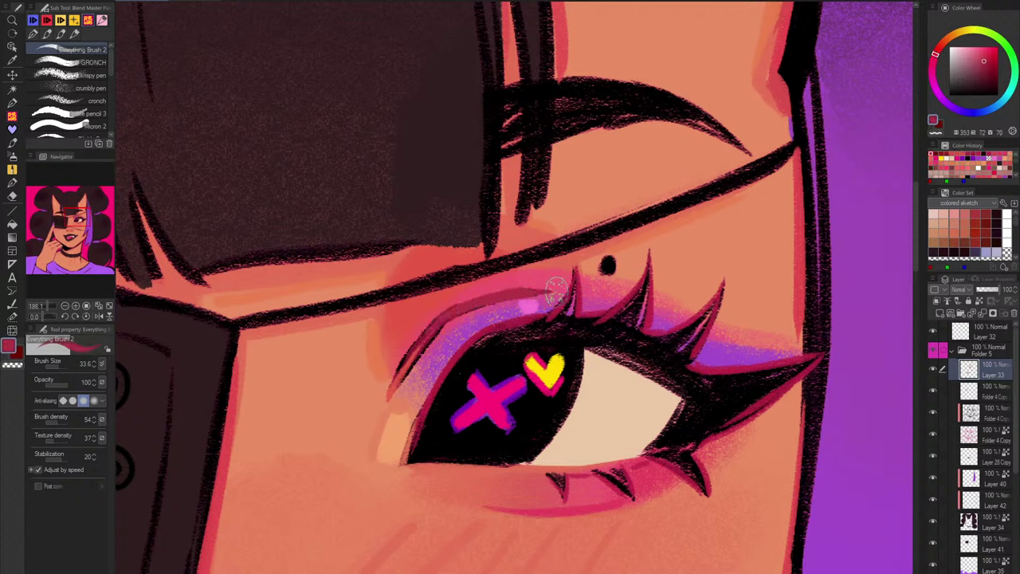
{"action": "mouse_move", "coordinate": [444, 313]}
{"action": "left_mouse_down"}
{"action": "mouse_move", "coordinate": [414, 338]}
{"action": "mouse_move", "coordinate": [449, 314]}
{"action": "mouse_move", "coordinate": [416, 358]}
{"action": "mouse_move", "coordinate": [433, 349]}
{"action": "mouse_move", "coordinate": [405, 371]}
{"action": "mouse_move", "coordinate": [415, 351]}
{"action": "mouse_move", "coordinate": [395, 391]}
{"action": "left_mouse_up"}
{"action": "left_click", "coordinate": [412, 371], "text": "alt"}
{"action": "left_click", "coordinate": [418, 410], "text": "alt"}
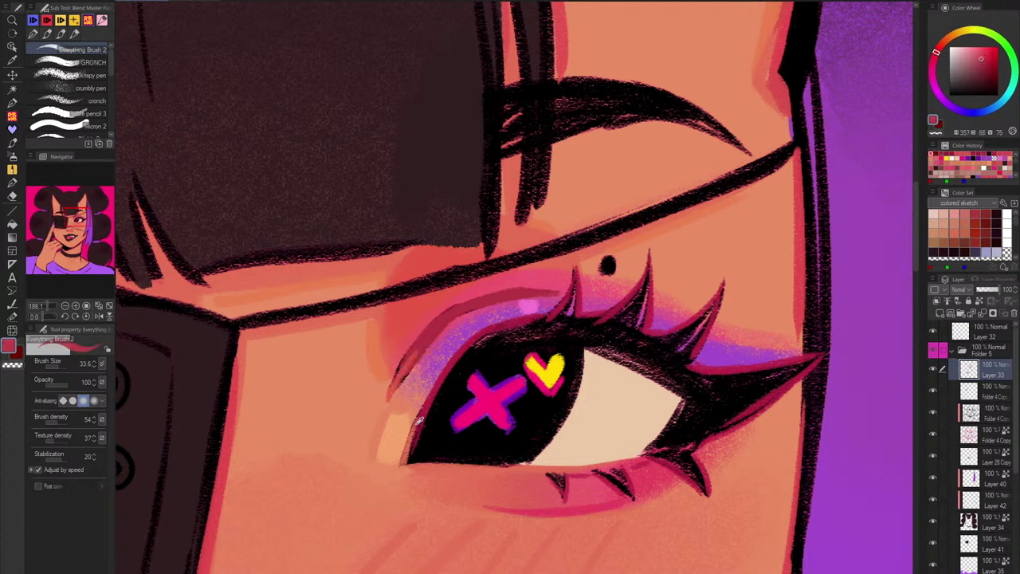
{"action": "left_click_drag", "start_coordinate": [415, 353], "coordinate": [399, 381]}
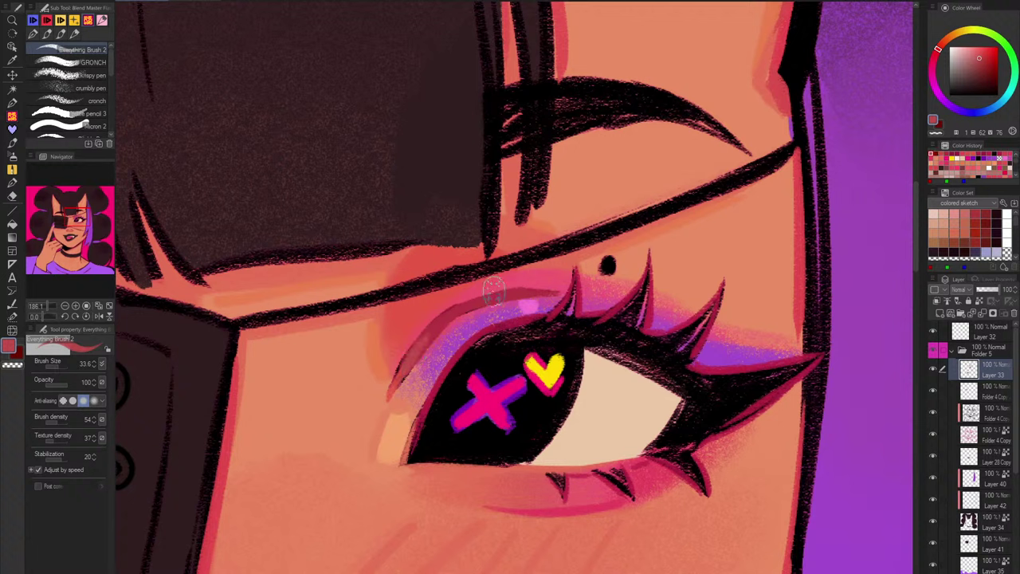
Step: Brighten the inner end of the eyelid crease with sampled pink and blend it into the crimson line
{"action": "left_click", "coordinate": [623, 502], "text": "alt"}
{"action": "left_click_drag", "start_coordinate": [413, 338], "coordinate": [389, 399]}
{"action": "left_click", "coordinate": [725, 241], "text": "alt"}
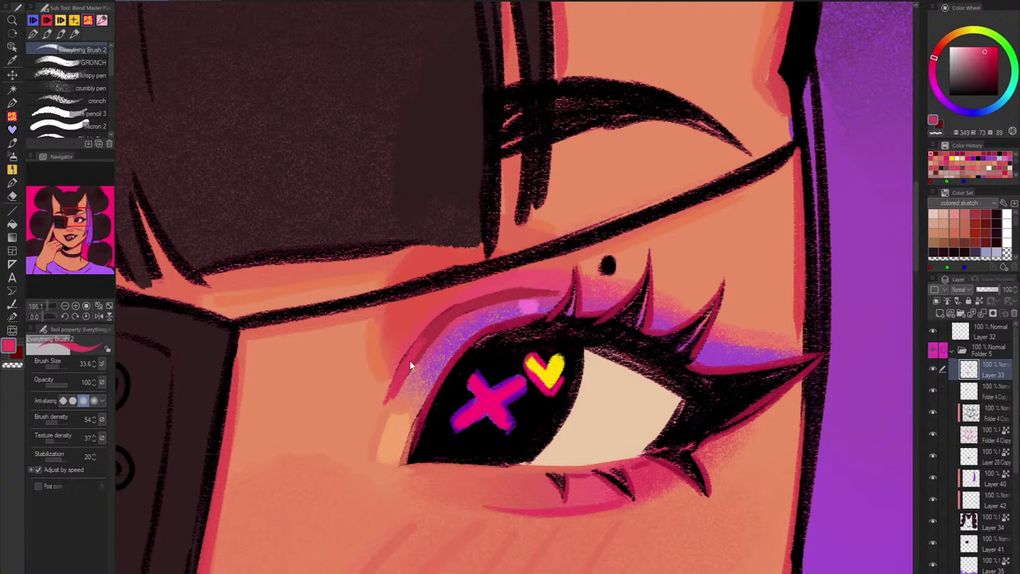
{"action": "left_click_drag", "start_coordinate": [419, 336], "coordinate": [389, 396]}
{"action": "mouse_move", "coordinate": [457, 301]}
{"action": "left_mouse_down"}
{"action": "mouse_move", "coordinate": [430, 320]}
{"action": "mouse_move", "coordinate": [399, 365]}
{"action": "mouse_move", "coordinate": [442, 317]}
{"action": "mouse_move", "coordinate": [401, 373]}
{"action": "left_mouse_up"}
{"action": "left_click", "coordinate": [429, 324], "text": "alt"}
{"action": "left_click_drag", "start_coordinate": [439, 318], "coordinate": [389, 398]}
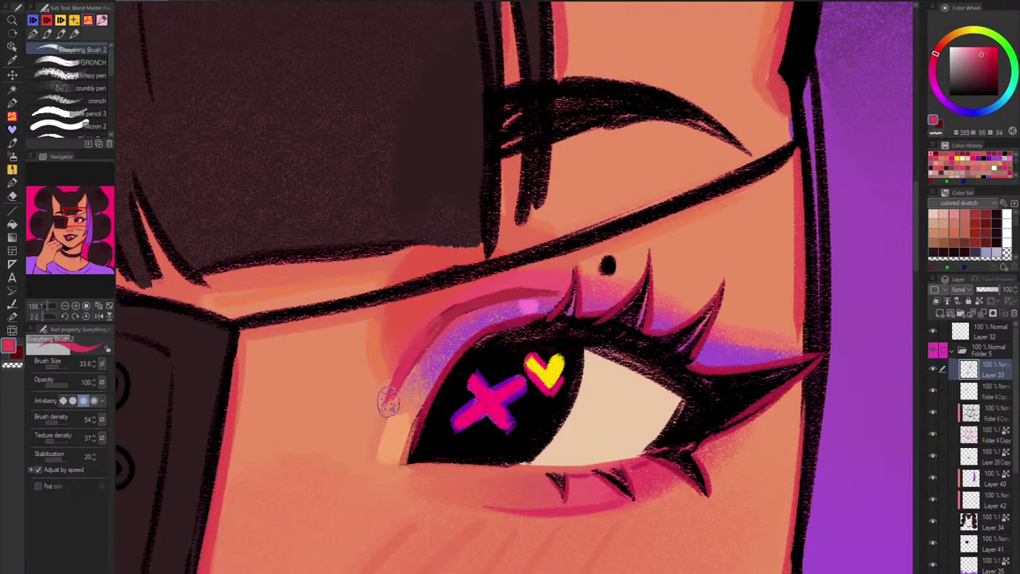
Step: Examine the recoloured lashes and eyeliner wing up close and check the eye within the whole face
{"action": "left_click_drag", "start_coordinate": [828, 317], "coordinate": [869, 303]}
{"action": "left_click_drag", "start_coordinate": [362, 446], "coordinate": [636, 375]}
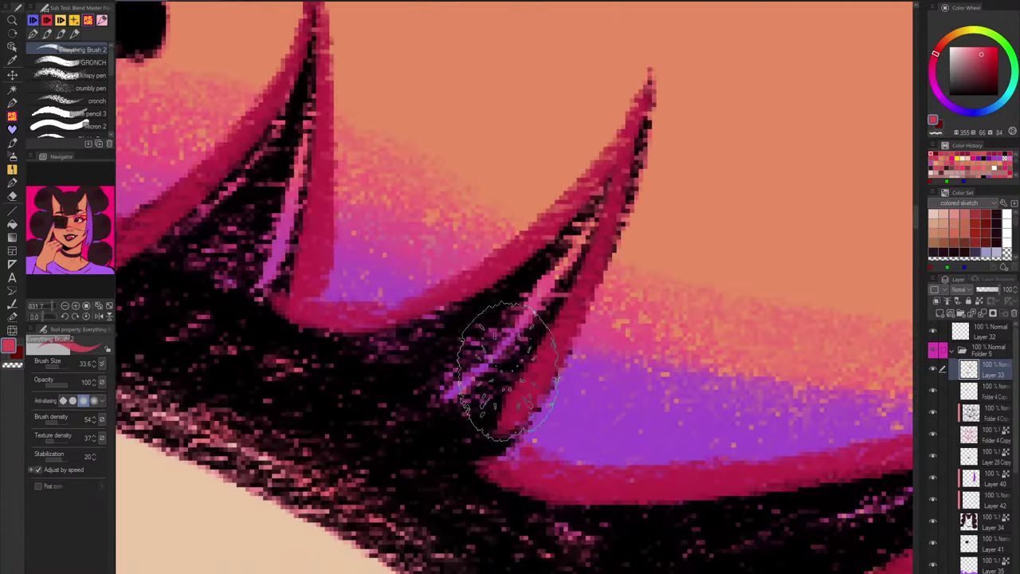
{"action": "left_click_drag", "start_coordinate": [523, 341], "coordinate": [487, 417]}
{"action": "left_click", "coordinate": [986, 435]}
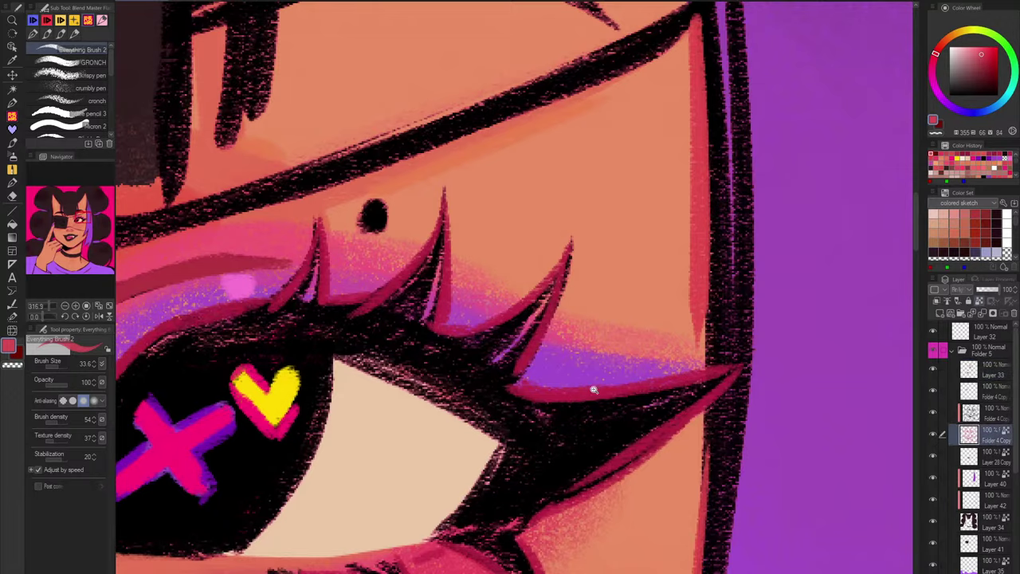
{"action": "left_click_drag", "start_coordinate": [594, 391], "coordinate": [577, 413]}
{"action": "left_click", "coordinate": [990, 56]}
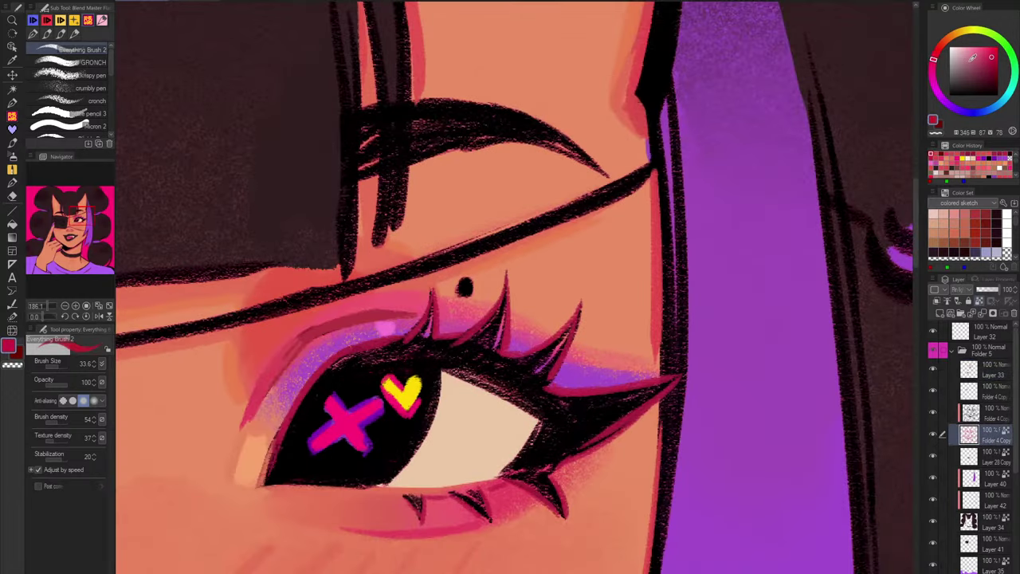
{"action": "scroll", "coordinate": [572, 405], "scroll_direction": "down", "scroll_amount": 5}
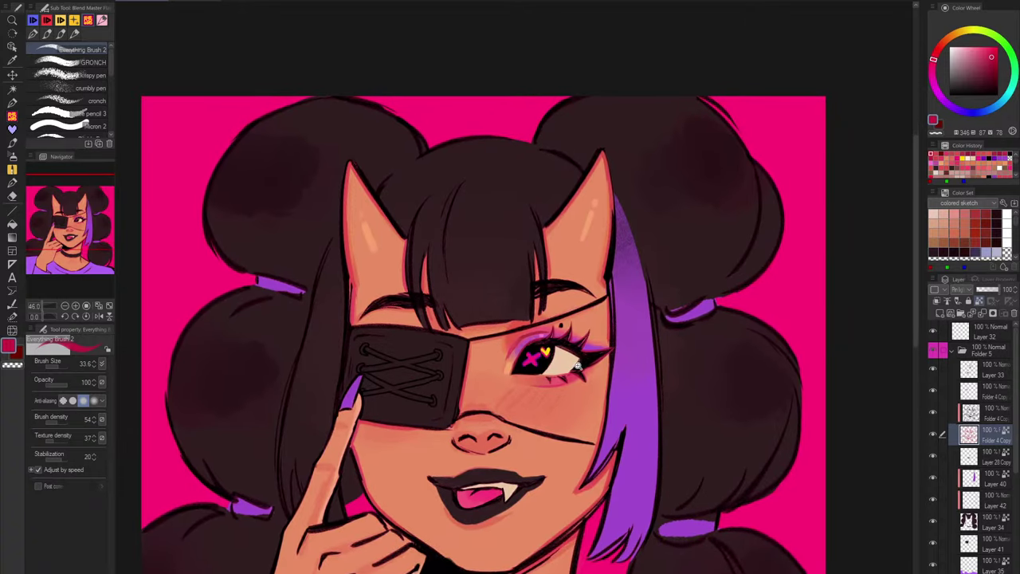
{"action": "scroll", "coordinate": [579, 366], "scroll_direction": "up", "scroll_amount": 5}
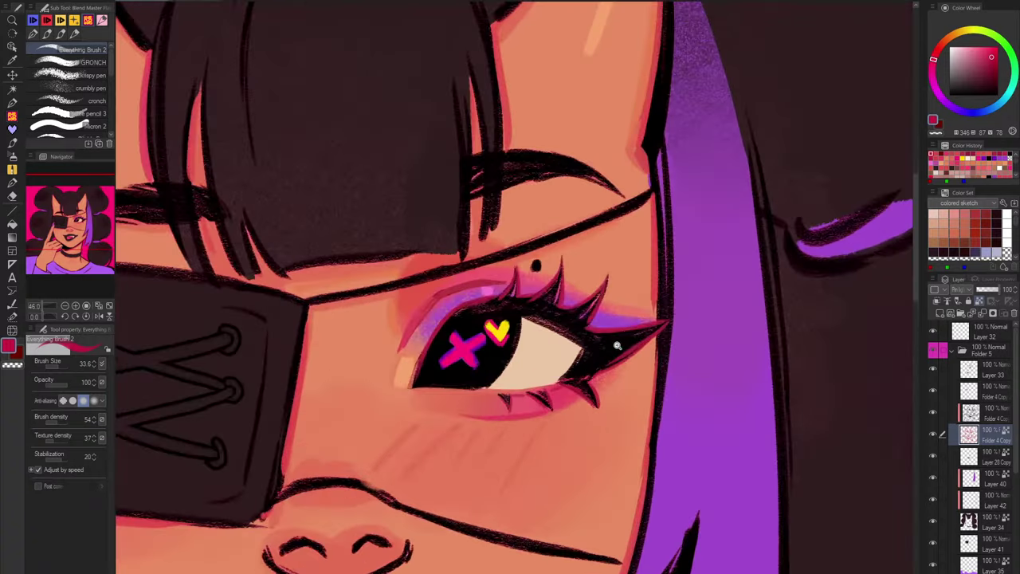
{"action": "left_click", "coordinate": [939, 413]}
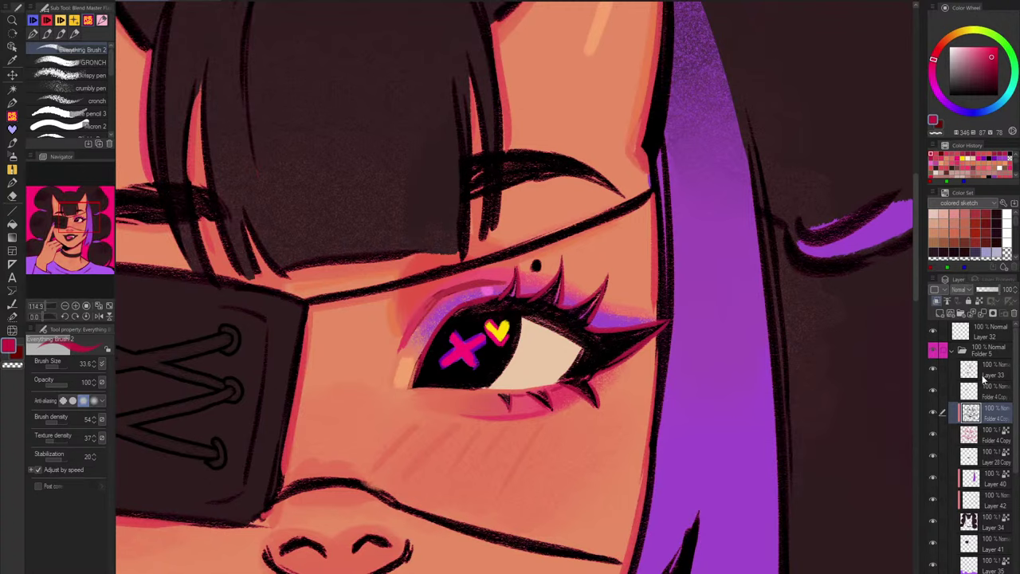
Step: On Layer 33, smooth the inner part of the upper lash line with sampled black at brush size 33.6
{"action": "left_click", "coordinate": [937, 372]}
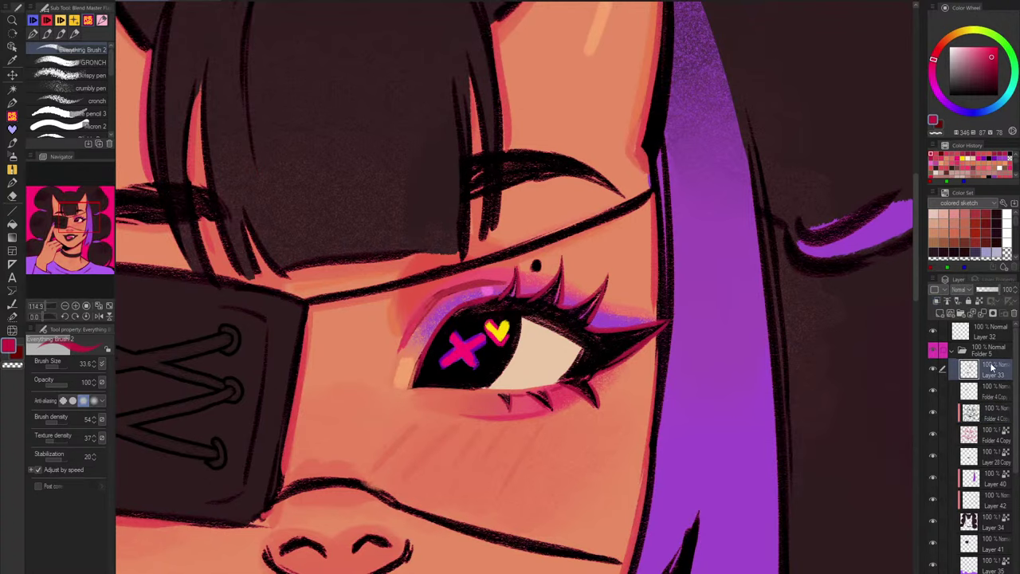
{"action": "scroll", "coordinate": [466, 299], "scroll_direction": "up", "scroll_amount": 5}
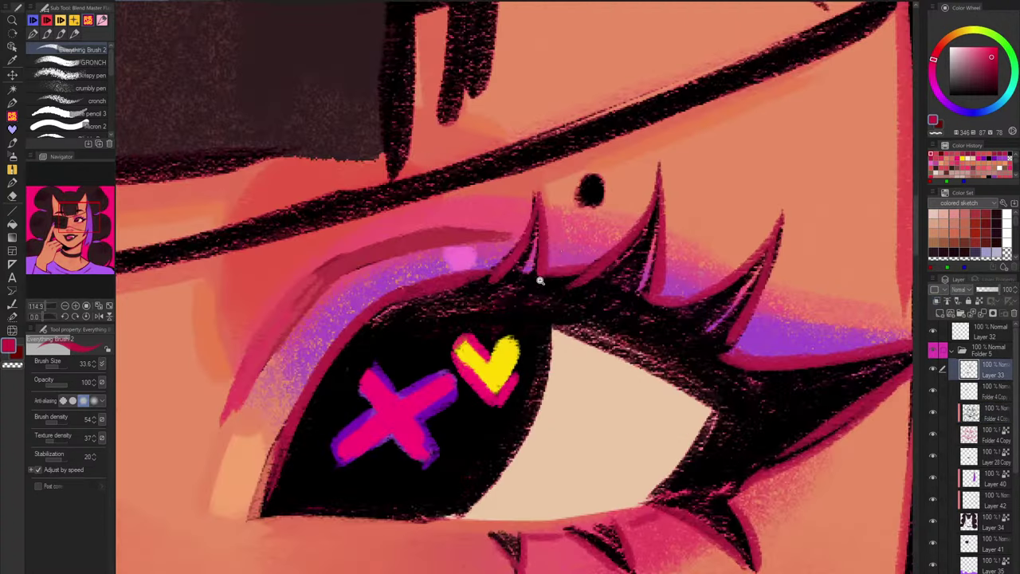
{"action": "left_click_drag", "start_coordinate": [383, 335], "coordinate": [466, 299]}
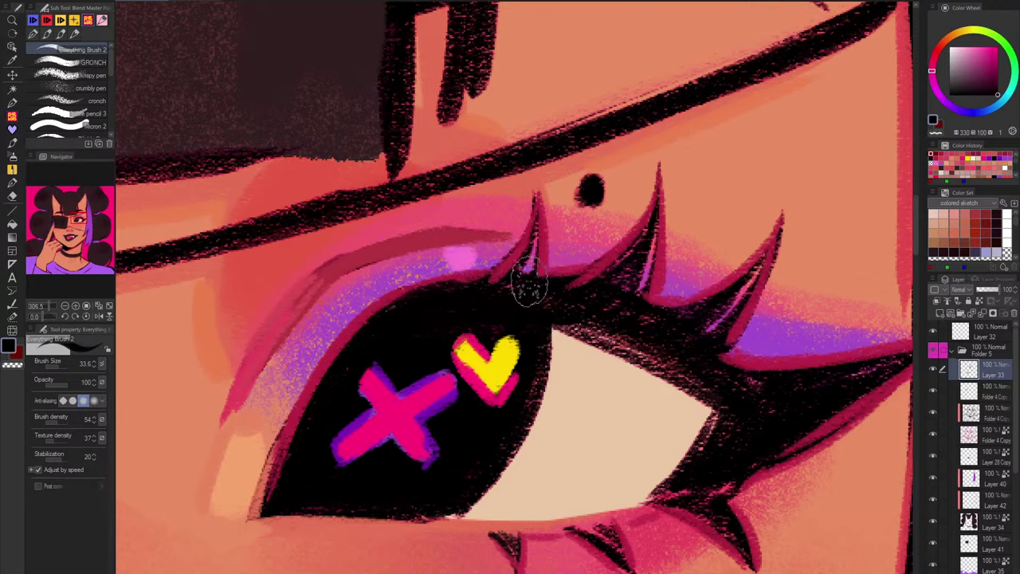
Step: Cover the rough texture of the upper lash line with sampled dark maroon, from the inner end toward the eyeliner wing
{"action": "scroll", "coordinate": [478, 299], "scroll_direction": "up", "scroll_amount": 6}
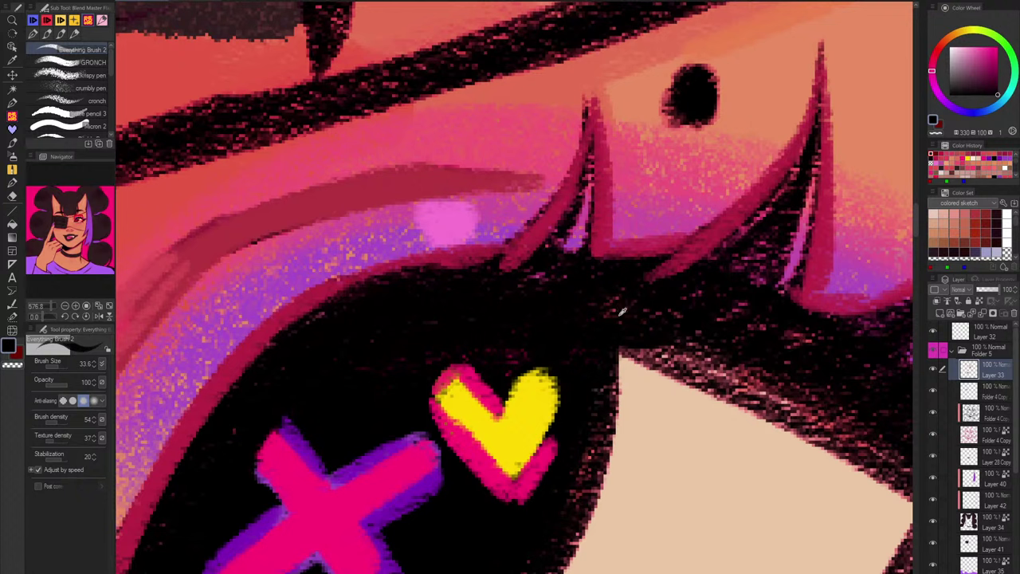
{"action": "left_click", "coordinate": [622, 311], "text": "alt"}
{"action": "mouse_move", "coordinate": [567, 323]}
{"action": "left_mouse_down"}
{"action": "mouse_move", "coordinate": [408, 317]}
{"action": "mouse_move", "coordinate": [554, 308]}
{"action": "mouse_move", "coordinate": [341, 338]}
{"action": "left_mouse_up"}
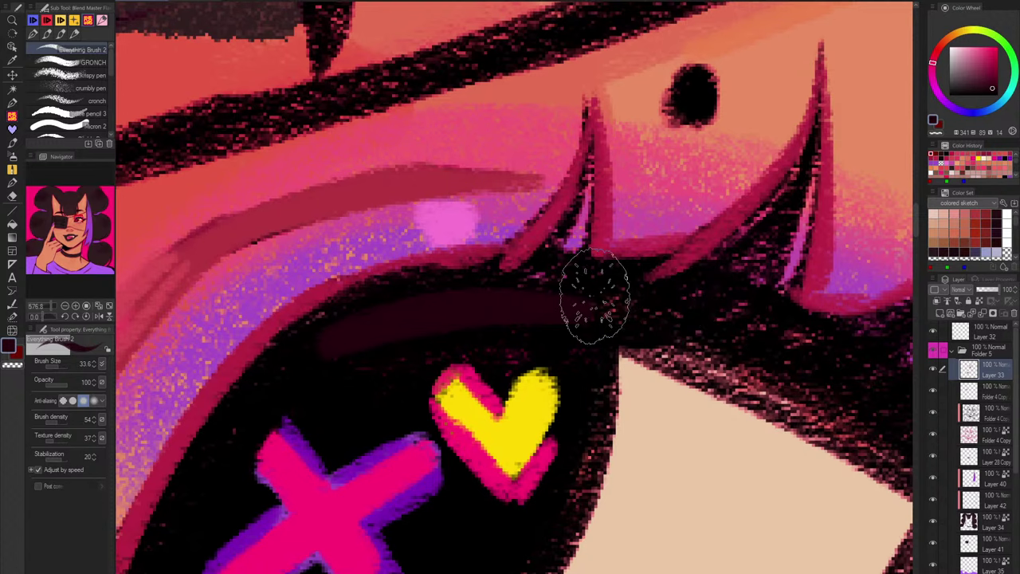
{"action": "scroll", "coordinate": [558, 314], "scroll_direction": "down", "scroll_amount": 5}
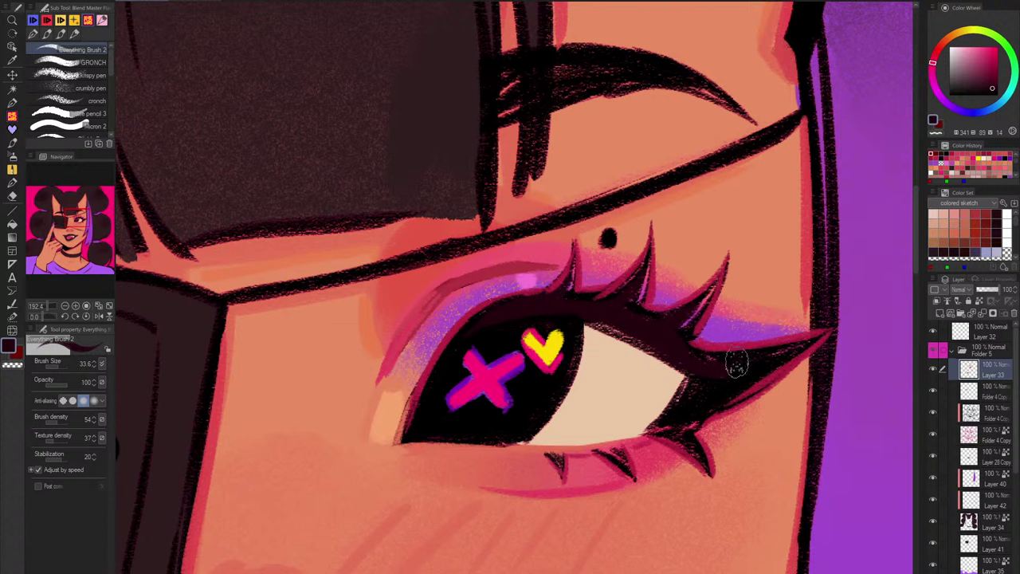
Step: Touch up the upper lash line with sampled black and fill the eyeliner wing with dark maroon in a mirrored canvas view
{"action": "left_click", "coordinate": [574, 320], "text": "alt"}
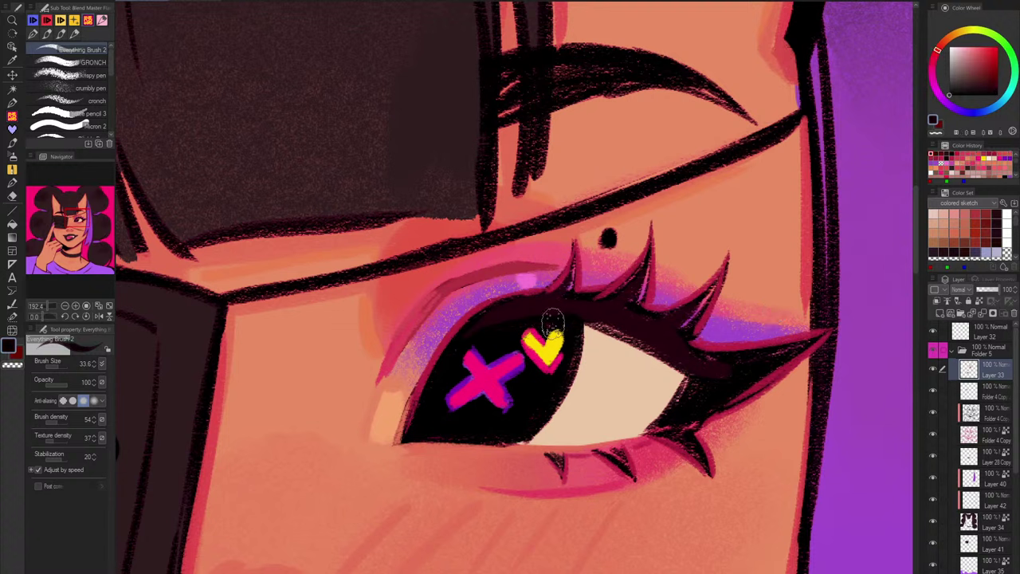
{"action": "left_click_drag", "start_coordinate": [462, 364], "coordinate": [434, 388]}
{"action": "key", "text": "h"}
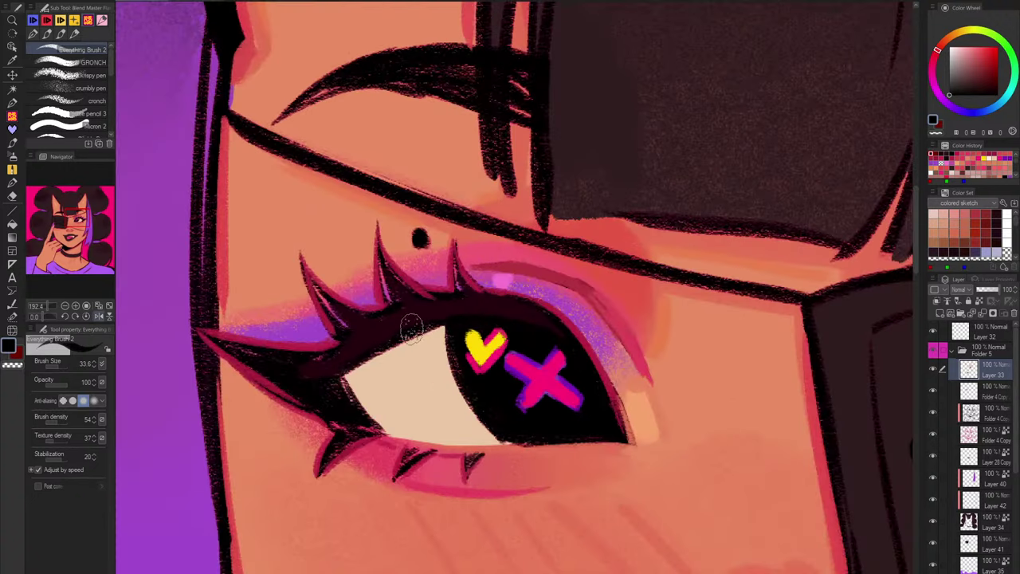
{"action": "left_click", "coordinate": [305, 355], "text": "alt"}
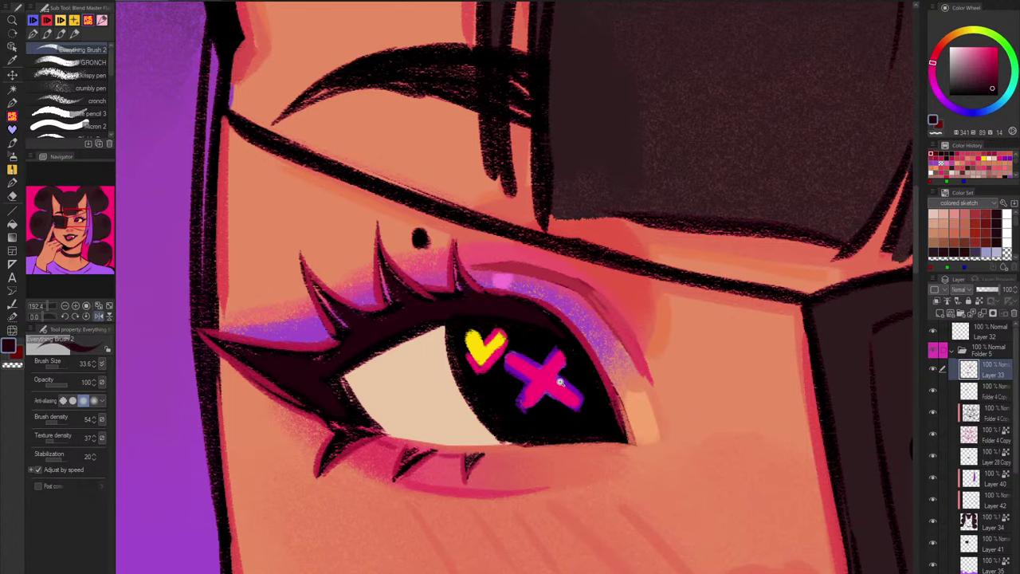
{"action": "mouse_move", "coordinate": [560, 382]}
{"action": "left_mouse_down"}
{"action": "mouse_move", "coordinate": [463, 382]}
{"action": "mouse_move", "coordinate": [550, 381]}
{"action": "left_mouse_up"}
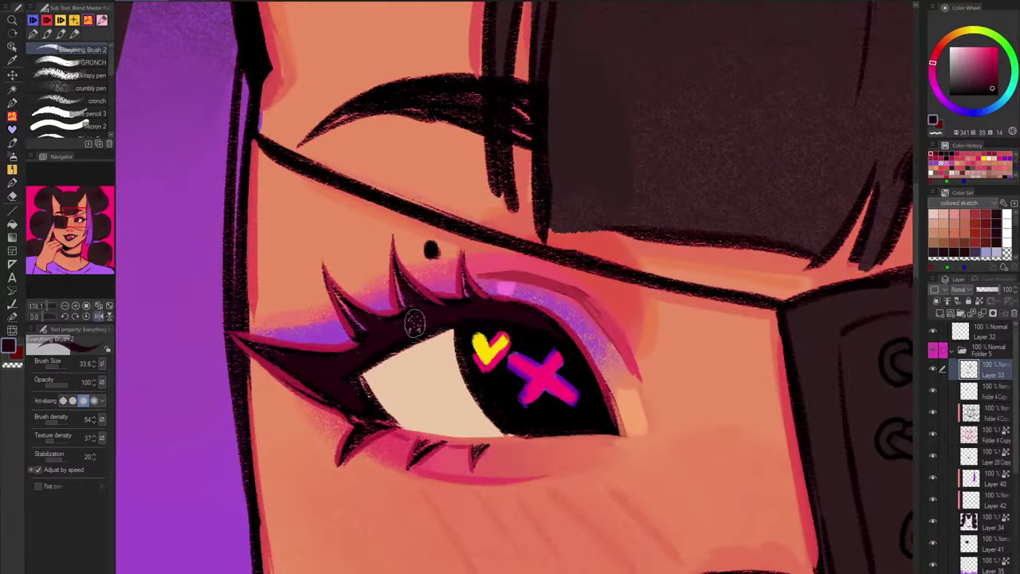
{"action": "left_click", "coordinate": [385, 351], "text": "alt"}
{"action": "left_click_drag", "start_coordinate": [359, 345], "coordinate": [342, 357]}
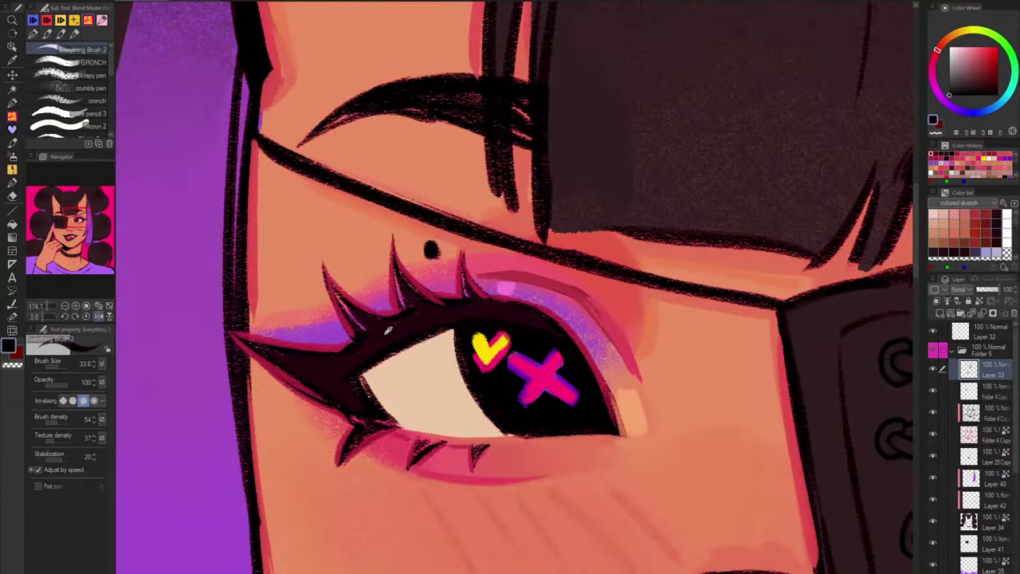
Step: Blend a lighter sampled maroon band along the middle of the upper lash line and up into the lash roots
{"action": "scroll", "coordinate": [389, 330], "scroll_direction": "down", "scroll_amount": 3}
{"action": "scroll", "coordinate": [459, 327], "scroll_direction": "up", "scroll_amount": 5}
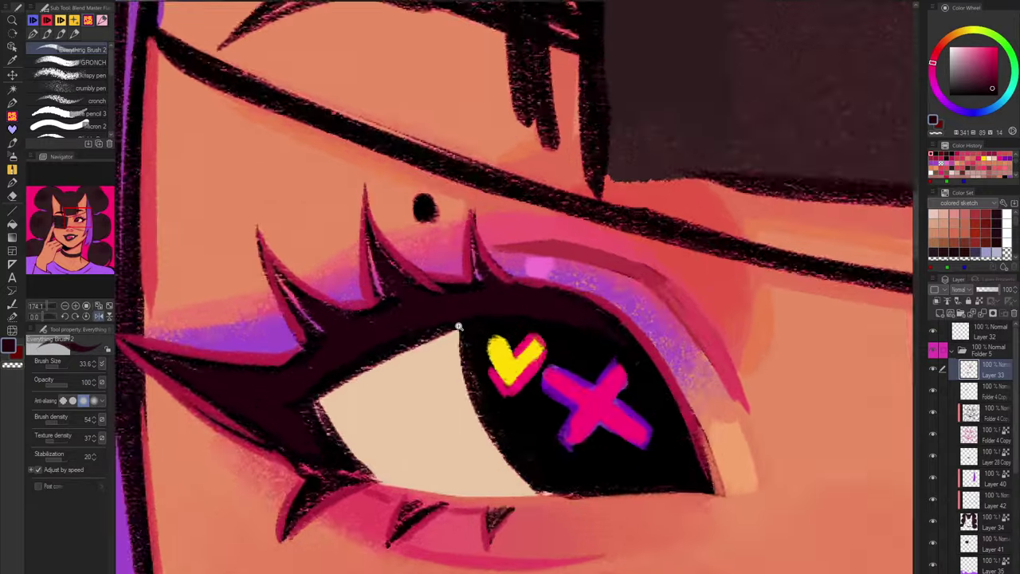
{"action": "scroll", "coordinate": [459, 327], "scroll_direction": "up", "scroll_amount": 6}
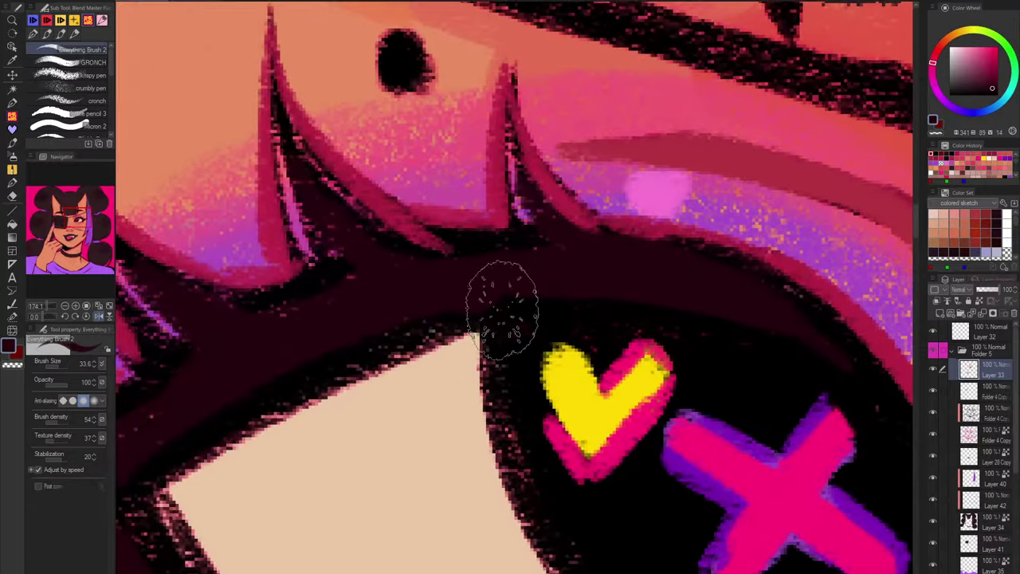
{"action": "left_click", "coordinate": [411, 310], "text": "alt"}
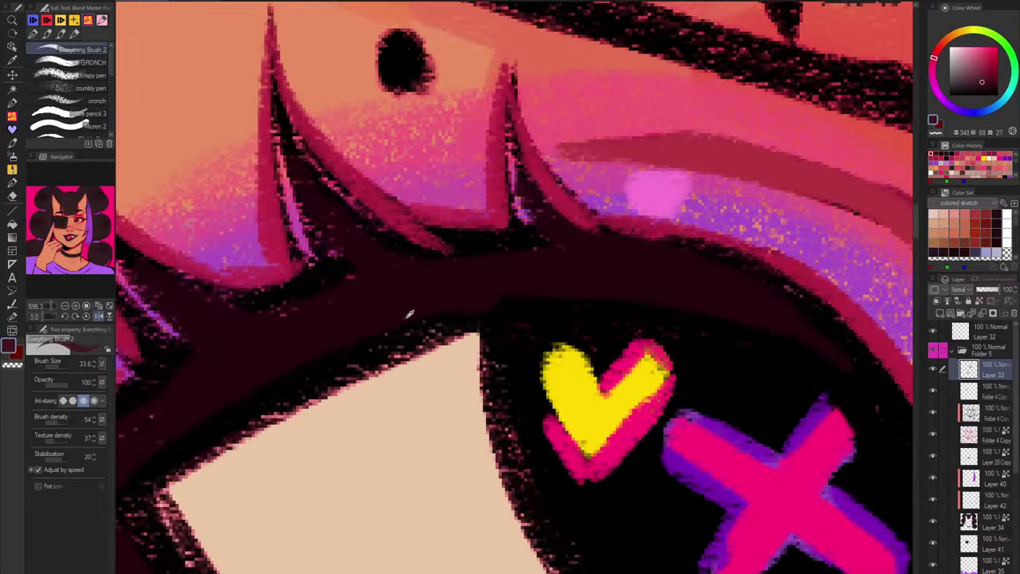
{"action": "left_click_drag", "start_coordinate": [323, 319], "coordinate": [598, 266]}
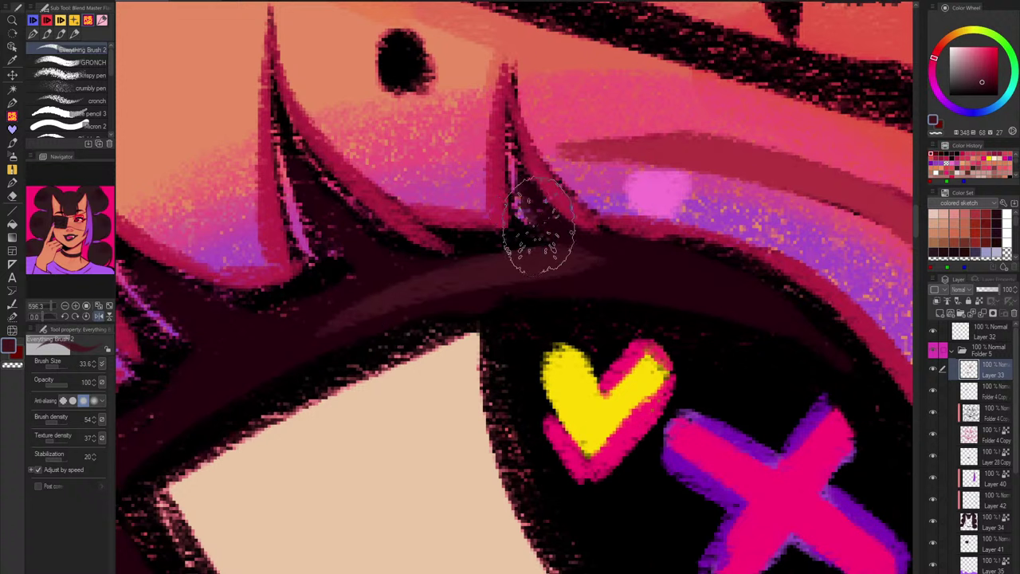
{"action": "mouse_move", "coordinate": [528, 239]}
{"action": "left_mouse_down"}
{"action": "mouse_move", "coordinate": [600, 235]}
{"action": "mouse_move", "coordinate": [683, 269]}
{"action": "mouse_move", "coordinate": [577, 267]}
{"action": "mouse_move", "coordinate": [774, 296]}
{"action": "left_mouse_up"}
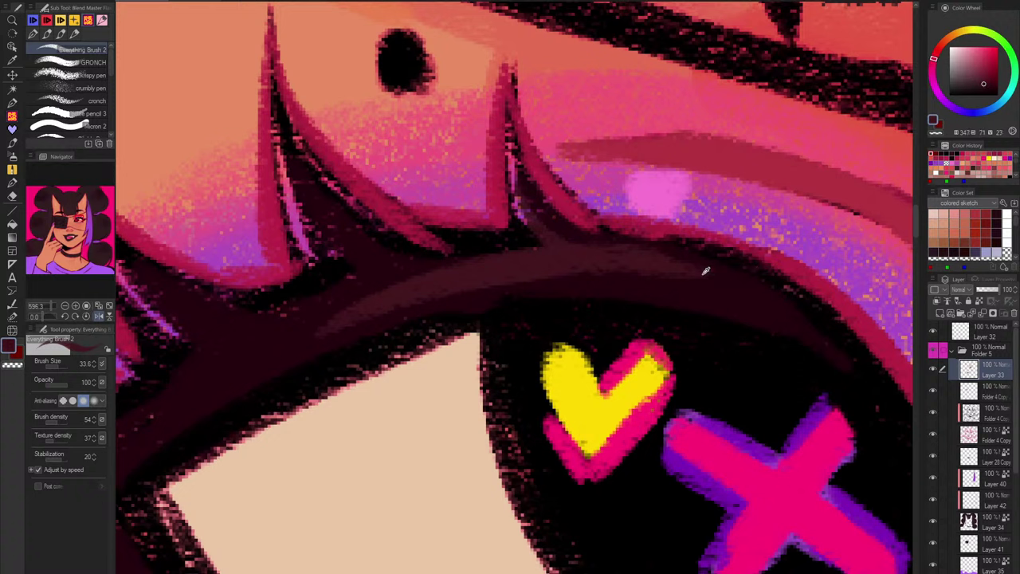
{"action": "left_click_drag", "start_coordinate": [508, 275], "coordinate": [799, 320]}
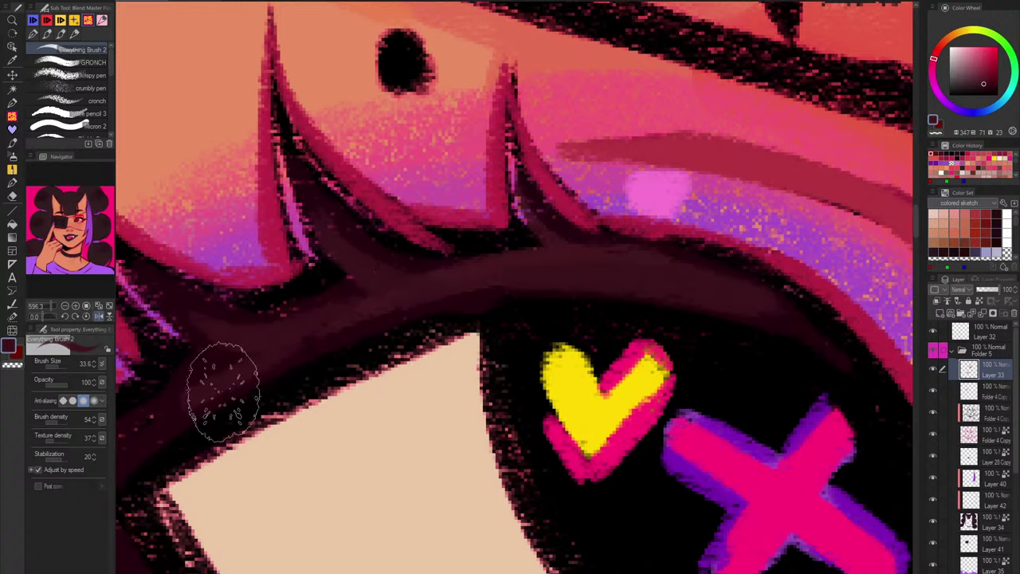
{"action": "scroll", "coordinate": [547, 308], "scroll_direction": "down", "scroll_amount": 8}
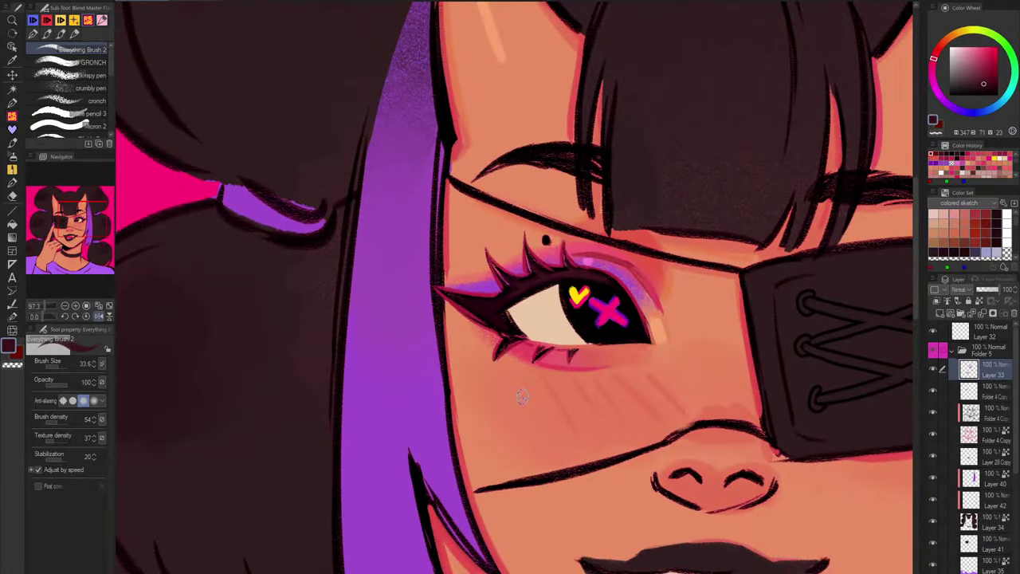
Step: Flip the canvas view back and compare the face with Layer 33 hidden and shown
{"action": "key", "text": "h"}
{"action": "left_click_drag", "start_coordinate": [603, 381], "coordinate": [592, 526]}
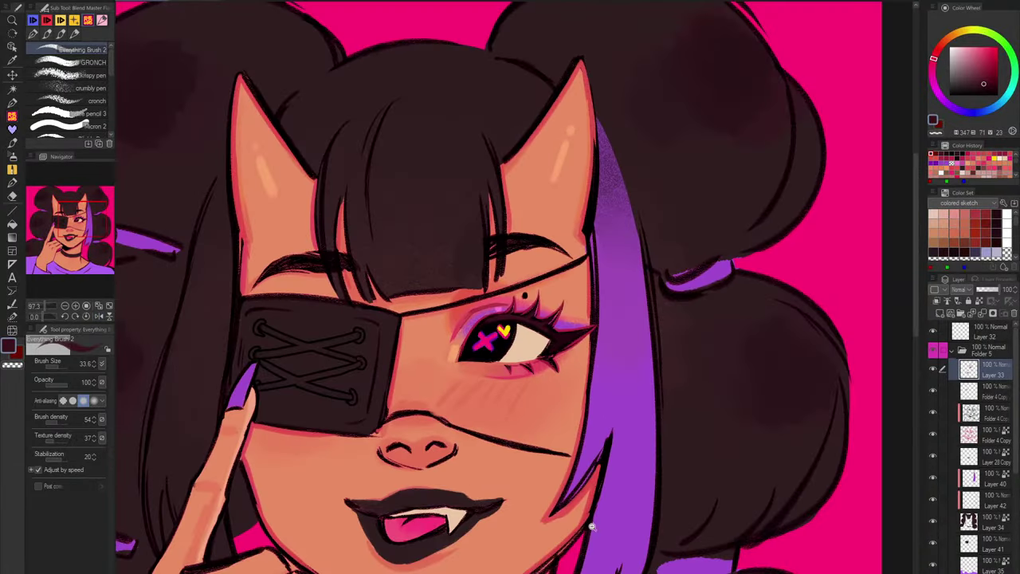
{"action": "left_click", "coordinate": [933, 372]}
{"action": "left_click", "coordinate": [934, 371]}
{"action": "left_click", "coordinate": [934, 369]}
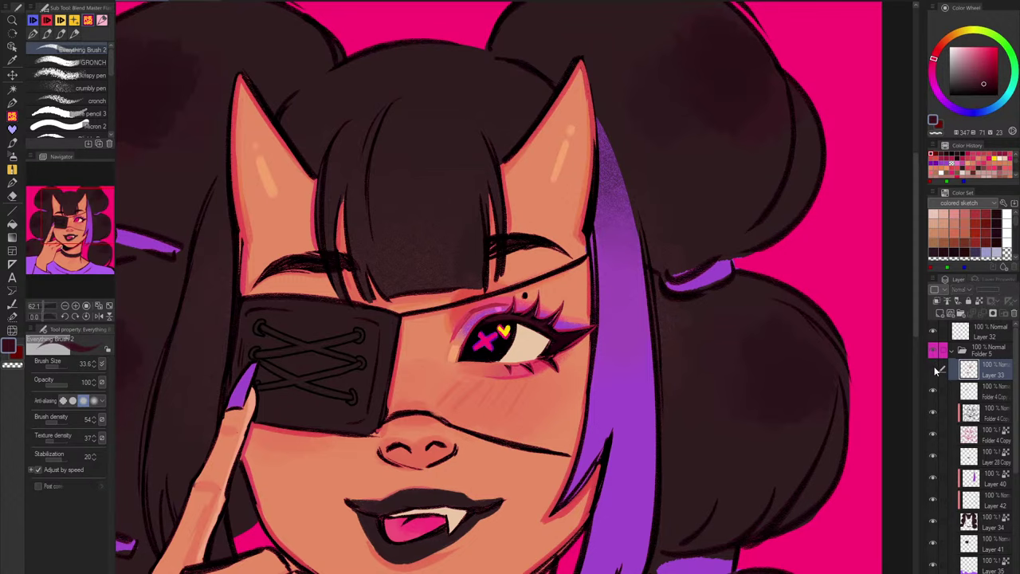
{"action": "left_click", "coordinate": [934, 369]}
Step: Extend the inner end of the upper lash line downward with sampled dark maroon at brush size 33.6
{"action": "scroll", "coordinate": [530, 309], "scroll_direction": "up", "scroll_amount": 4}
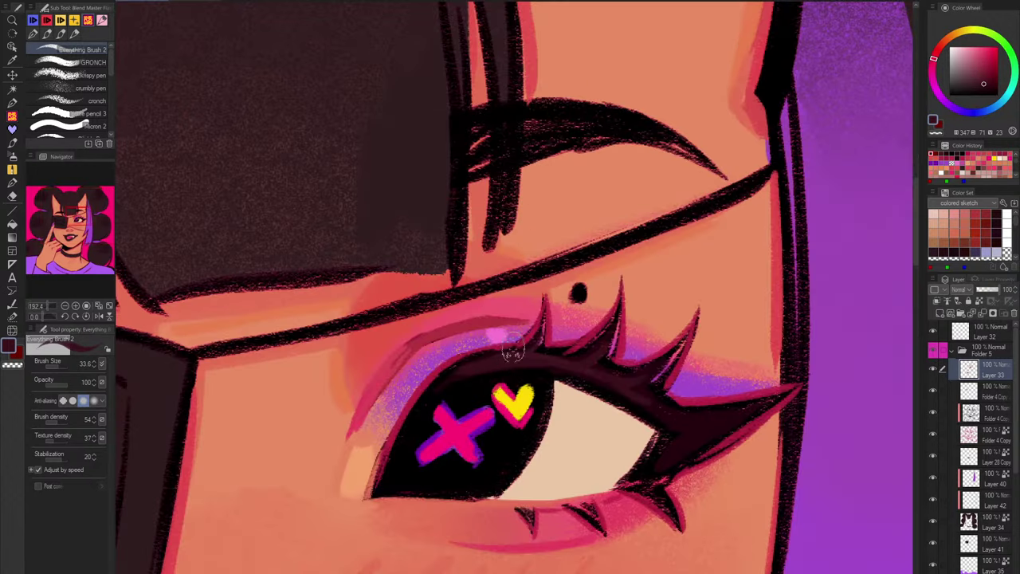
{"action": "left_click", "coordinate": [468, 370], "text": "alt"}
{"action": "left_click_drag", "start_coordinate": [442, 385], "coordinate": [410, 435]}
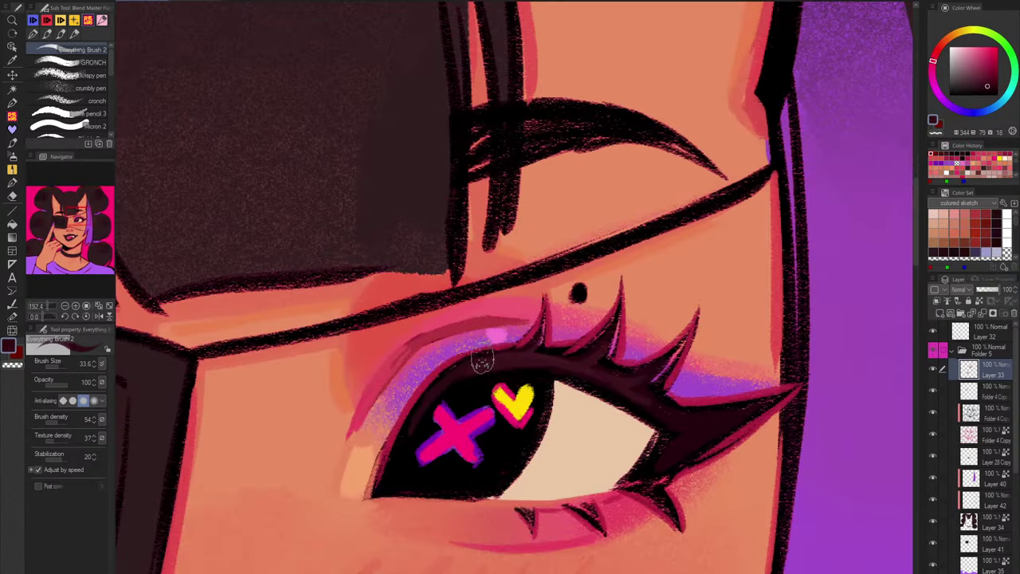
{"action": "scroll", "coordinate": [684, 371], "scroll_direction": "down", "scroll_amount": 5}
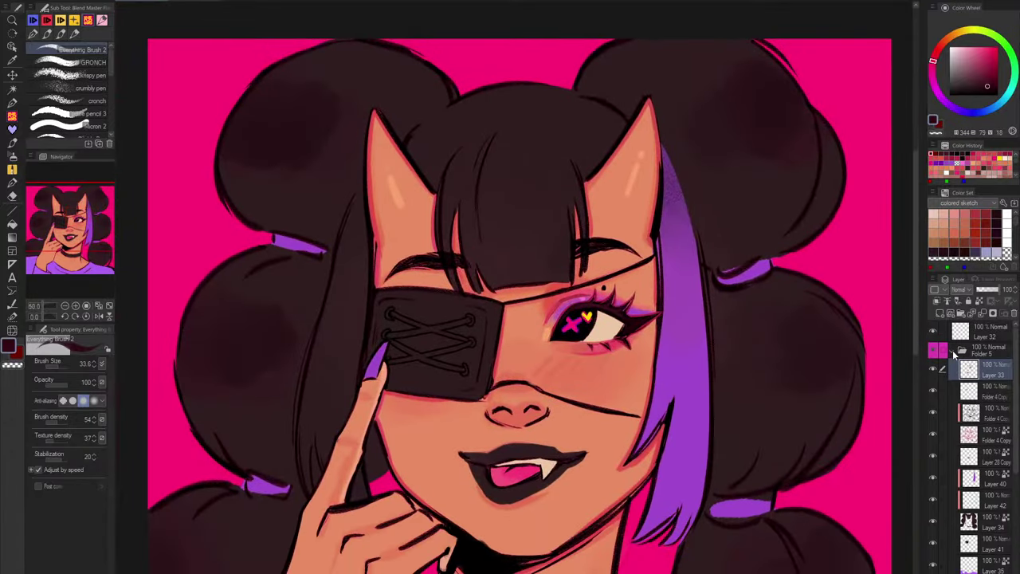
Step: Collapse Folder 5, hide it and Folder 4, and show the colour sketch in Folder 1 Copy 3 at 100% opacity
{"action": "left_click", "coordinate": [952, 352]}
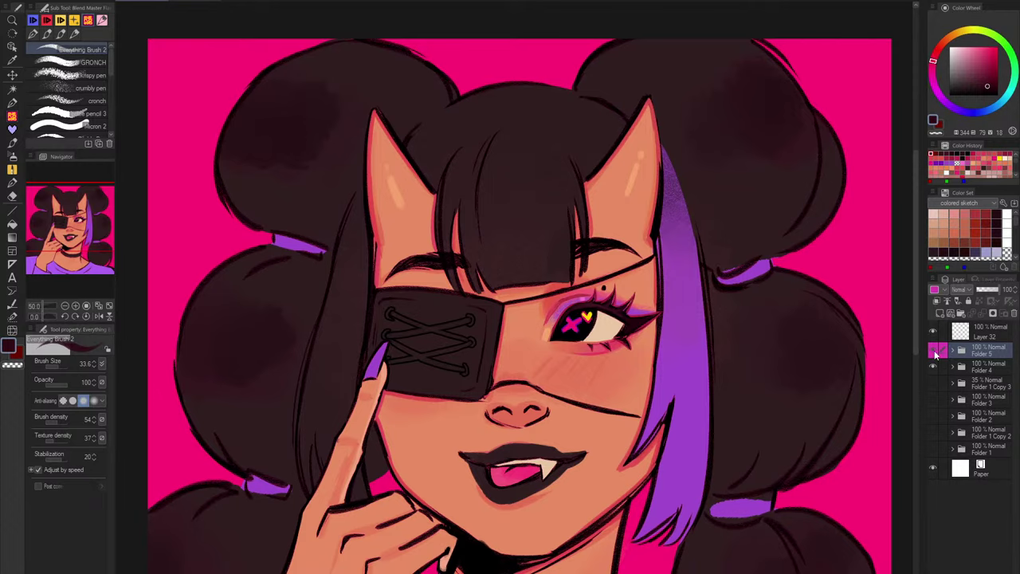
{"action": "left_click", "coordinate": [934, 351]}
{"action": "left_click", "coordinate": [933, 368]}
{"action": "left_click", "coordinate": [933, 383]}
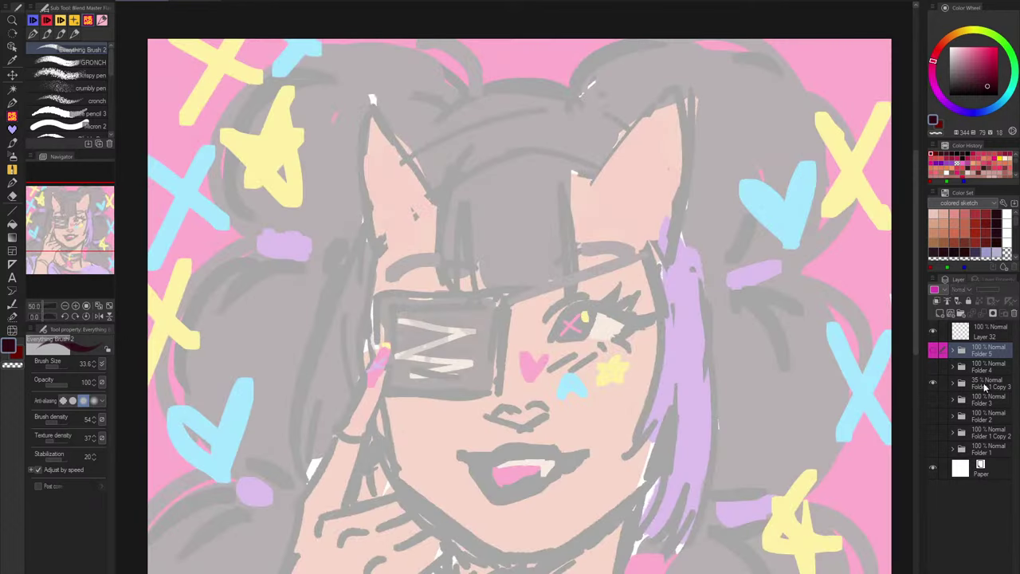
{"action": "left_click", "coordinate": [985, 384]}
{"action": "left_click_drag", "start_coordinate": [988, 290], "coordinate": [1003, 291]}
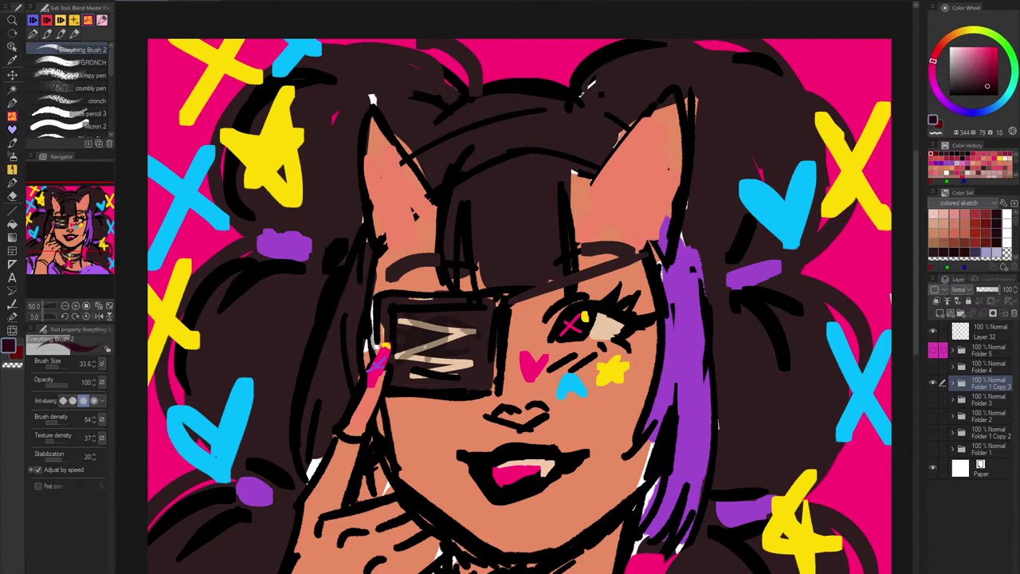
Step: Compare the rendered artwork with the colour sketch by repeatedly toggling Folder 5's visibility, ending with the folder shown
{"action": "scroll", "coordinate": [630, 299], "scroll_direction": "down", "scroll_amount": 3}
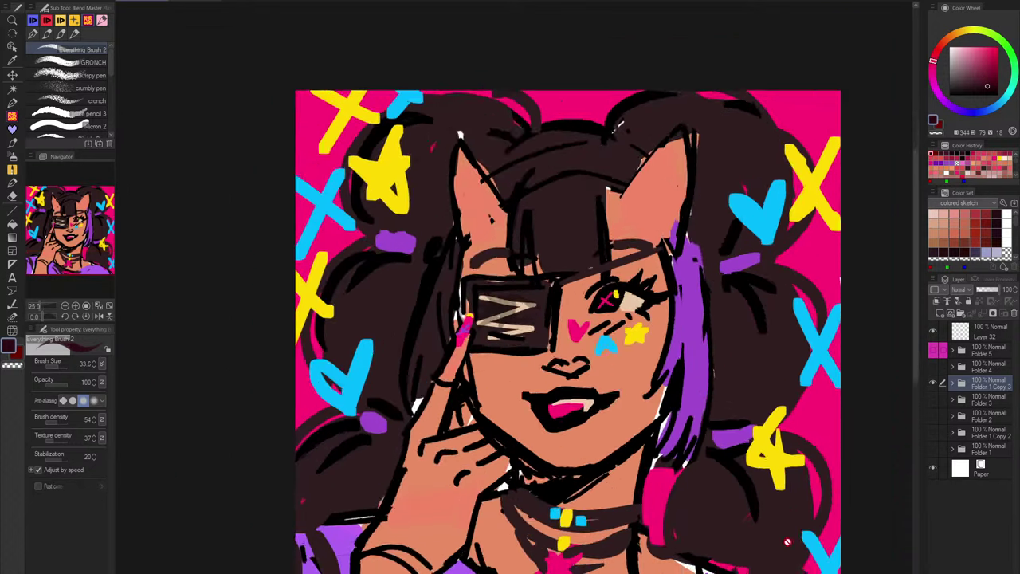
{"action": "scroll", "coordinate": [770, 509], "scroll_direction": "up", "scroll_amount": 2}
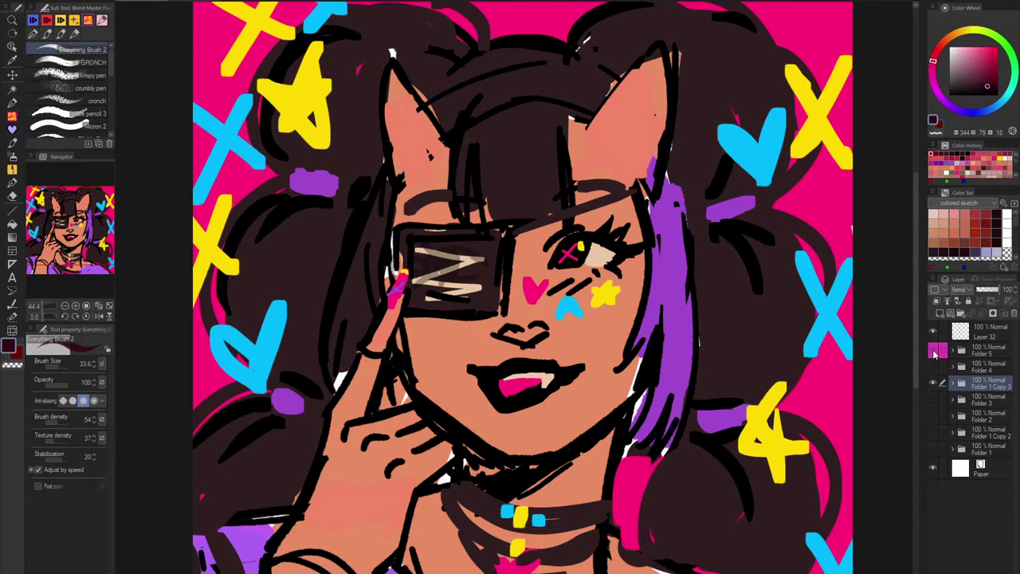
{"action": "left_click", "coordinate": [935, 353]}
{"action": "left_click", "coordinate": [935, 353]}
{"action": "left_click", "coordinate": [935, 353]}
{"action": "left_click", "coordinate": [935, 353]}
{"action": "left_click", "coordinate": [935, 353]}
{"action": "left_click", "coordinate": [935, 353]}
{"action": "left_click", "coordinate": [935, 353]}
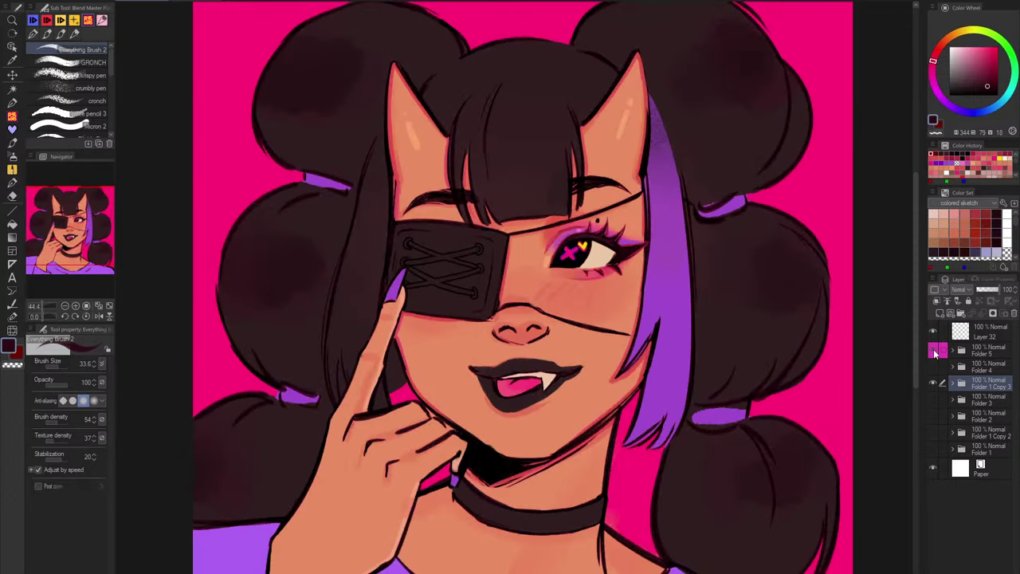
Step: Toggle Folder 5's visibility to compare the rendered artwork with the colour sketch once more
{"action": "left_click", "coordinate": [937, 353]}
{"action": "left_click", "coordinate": [936, 353]}
{"action": "left_click", "coordinate": [937, 353]}
Step: Hide Folder 1 Copy 3, show and expand Folder 5, and make Layer 33 the active layer
{"action": "left_click", "coordinate": [930, 383]}
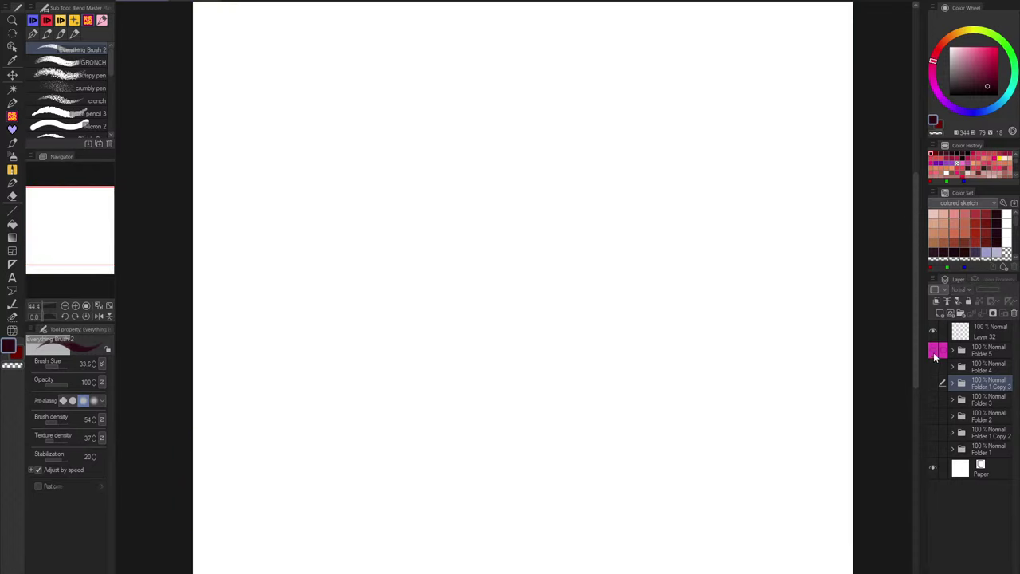
{"action": "left_click", "coordinate": [934, 351]}
{"action": "left_click", "coordinate": [952, 351]}
{"action": "left_click", "coordinate": [982, 370]}
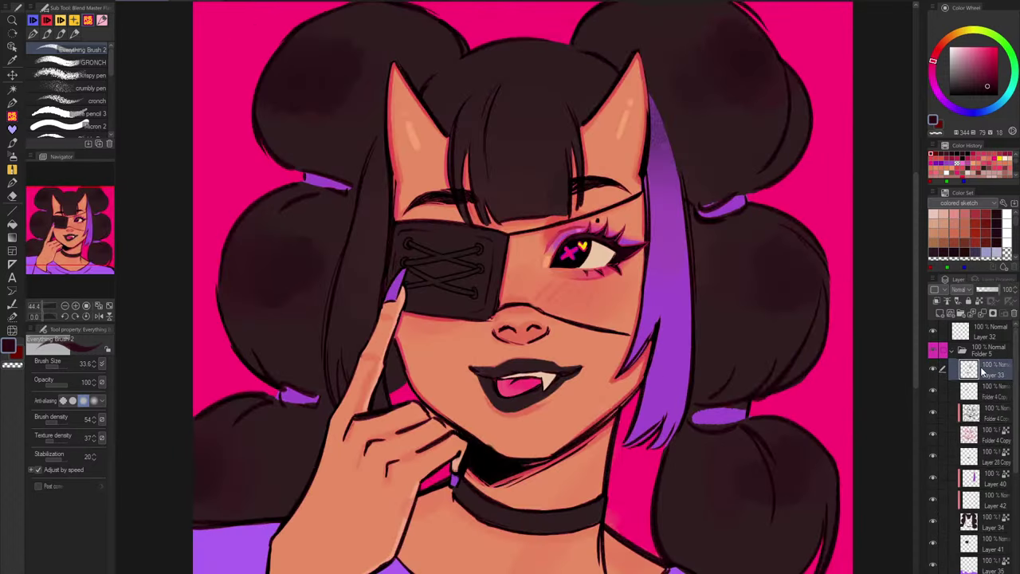
Step: Paint a sampled magenta line along the visible eye's lower lash line at brush size 33.6
{"action": "scroll", "coordinate": [560, 271], "scroll_direction": "up", "scroll_amount": 6}
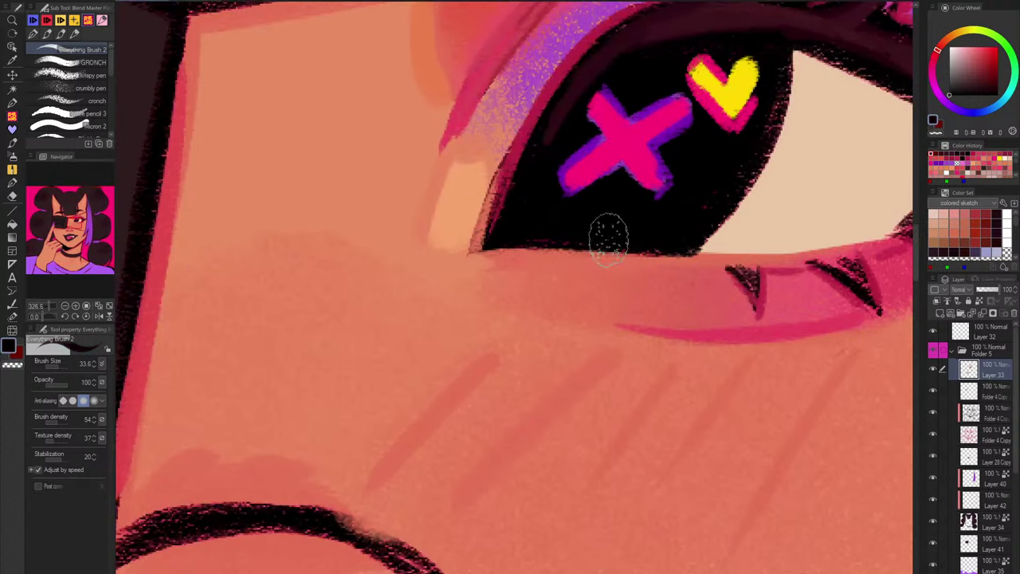
{"action": "left_click_drag", "start_coordinate": [727, 274], "coordinate": [623, 312]}
{"action": "left_click", "coordinate": [783, 290], "text": "alt"}
{"action": "left_click_drag", "start_coordinate": [432, 286], "coordinate": [694, 294]}
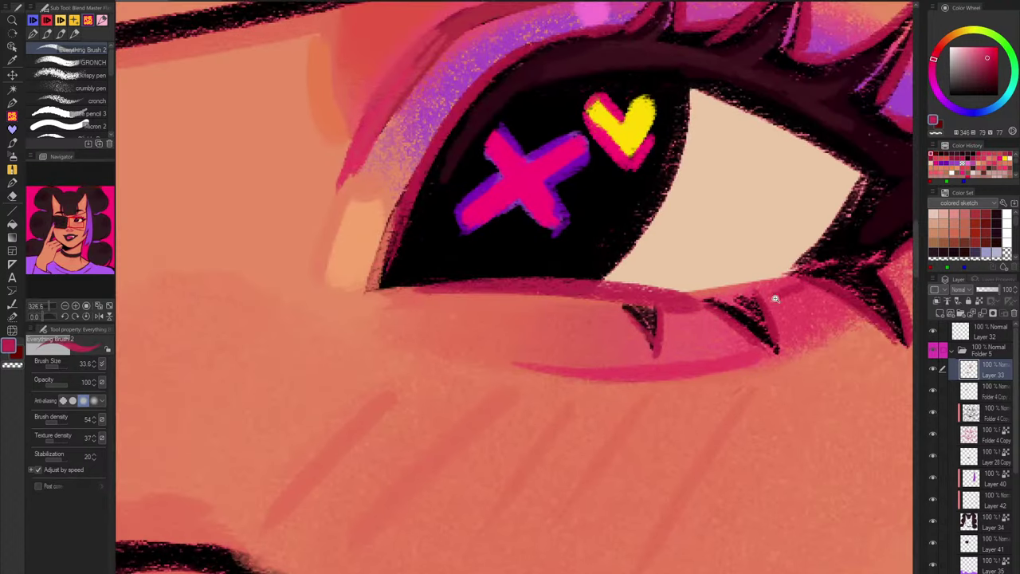
{"action": "scroll", "coordinate": [764, 309], "scroll_direction": "down", "scroll_amount": 6}
{"action": "left_click_drag", "start_coordinate": [745, 502], "coordinate": [659, 548]}
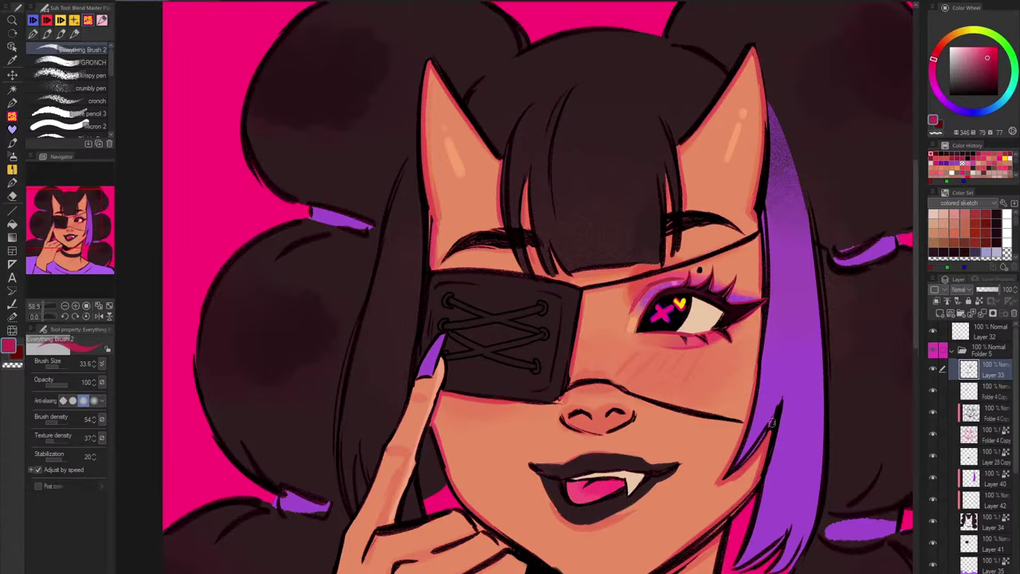
Step: Refine the lower lash line toward the inner eye corner with sampled salmon and magenta
{"action": "scroll", "coordinate": [694, 333], "scroll_direction": "up", "scroll_amount": 3}
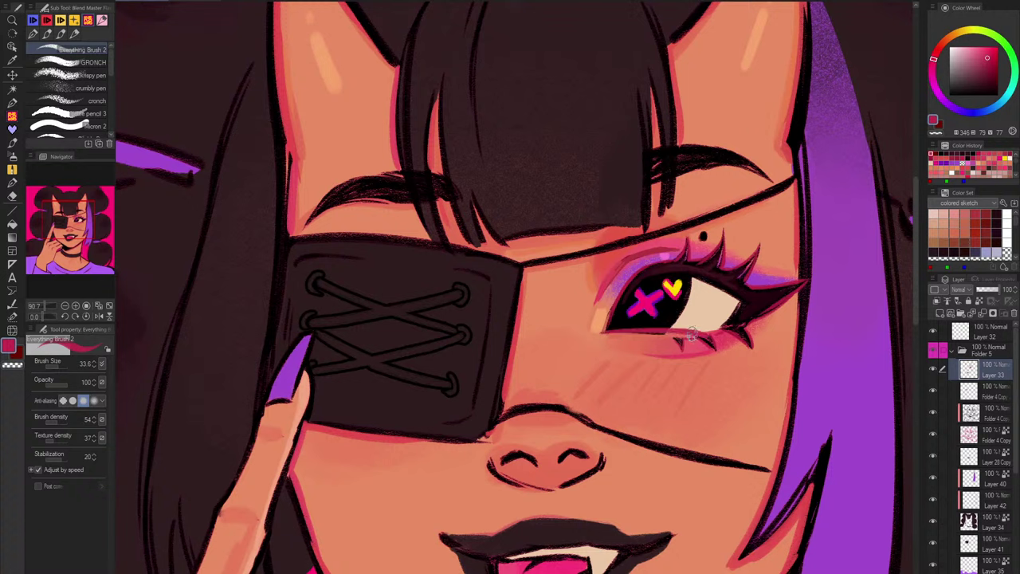
{"action": "left_click", "coordinate": [654, 341], "text": "alt"}
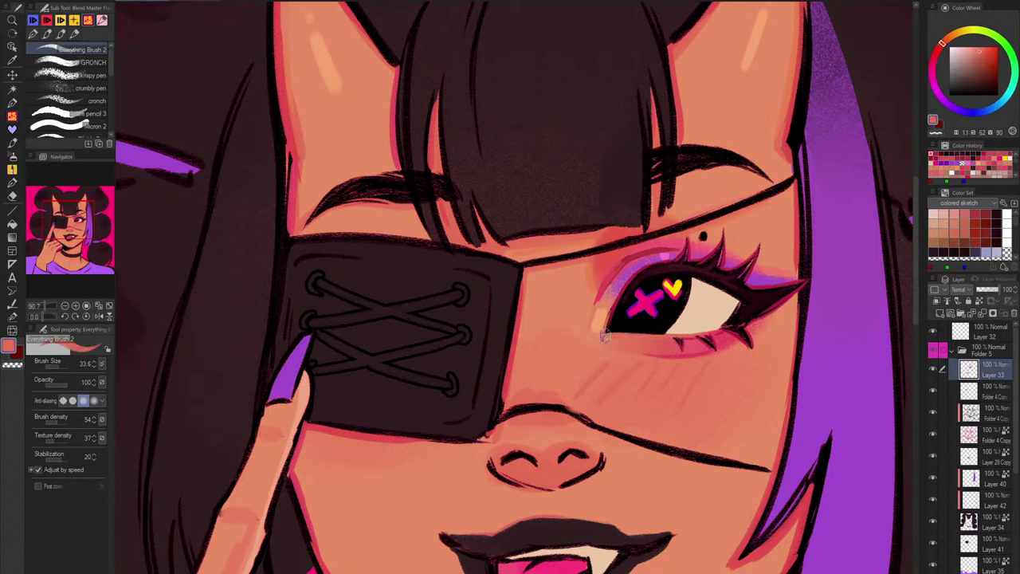
{"action": "left_click", "coordinate": [722, 327], "text": "alt"}
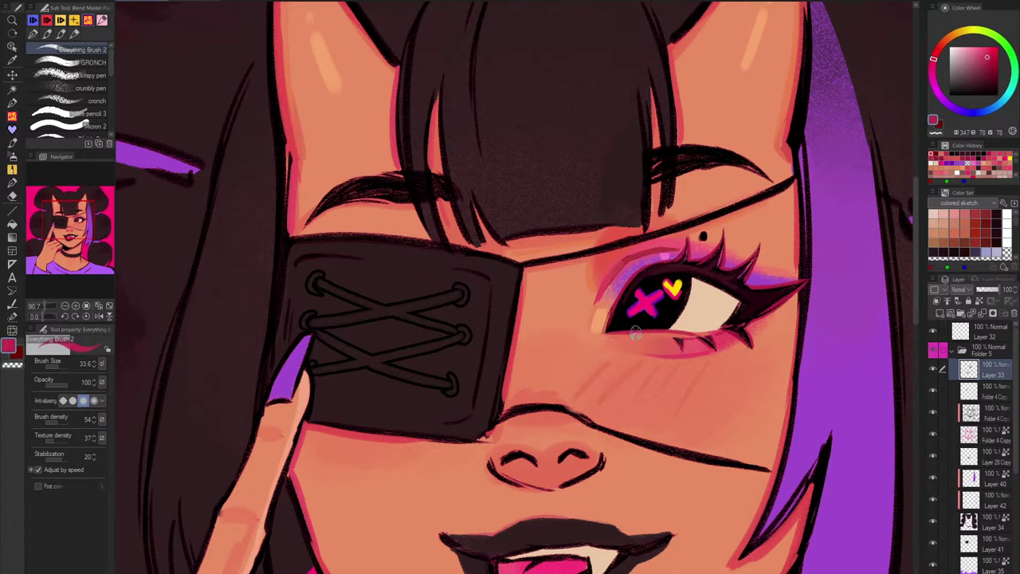
{"action": "mouse_move", "coordinate": [635, 334]}
{"action": "left_mouse_down"}
{"action": "mouse_move", "coordinate": [716, 336]}
{"action": "mouse_move", "coordinate": [712, 411]}
{"action": "left_mouse_up"}
{"action": "left_click_drag", "start_coordinate": [863, 468], "coordinate": [774, 401]}
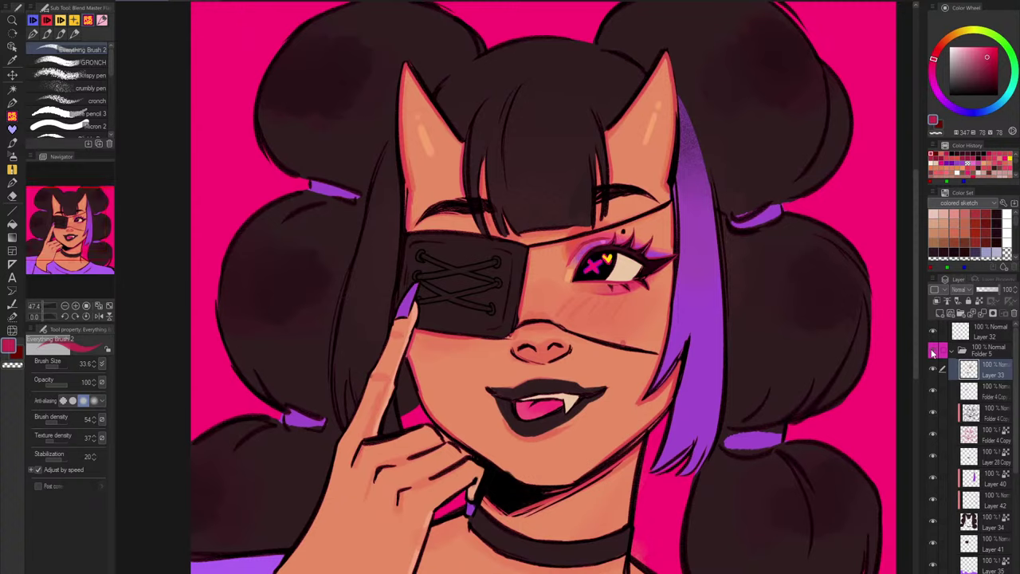
Step: Compare the face with the colour sketch by toggling Folder 5, and check the separate sketch document before returning to the painting
{"action": "left_click", "coordinate": [933, 351]}
{"action": "left_click", "coordinate": [934, 351]}
{"action": "left_click", "coordinate": [934, 353]}
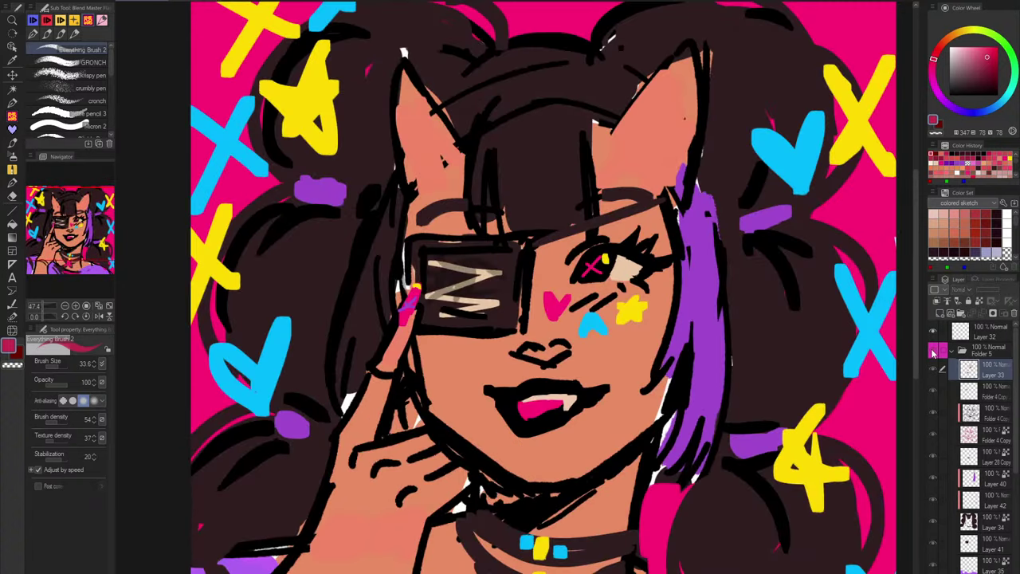
{"action": "left_click", "coordinate": [934, 353]}
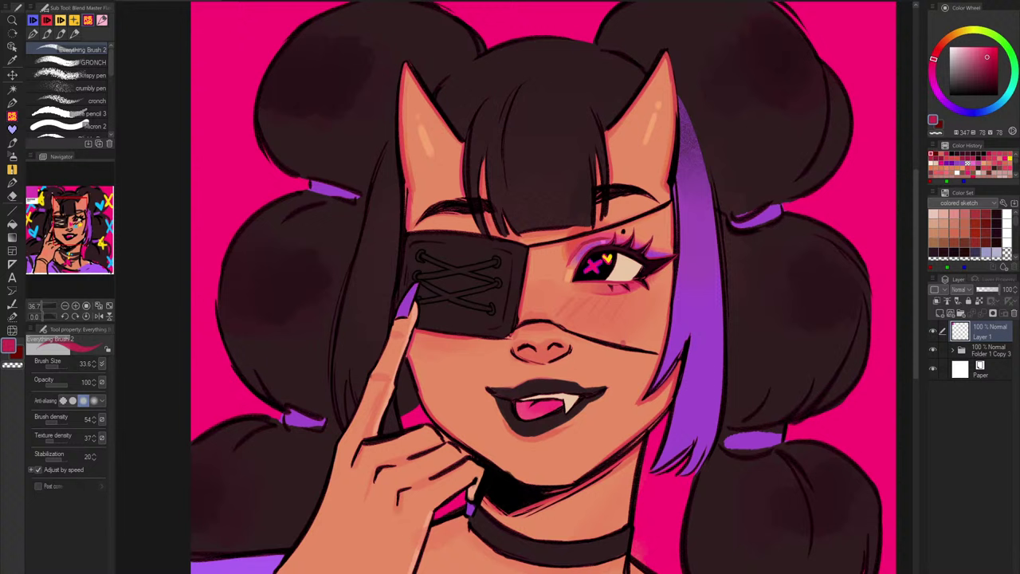
{"action": "scroll", "coordinate": [624, 232], "scroll_direction": "down", "scroll_amount": 4}
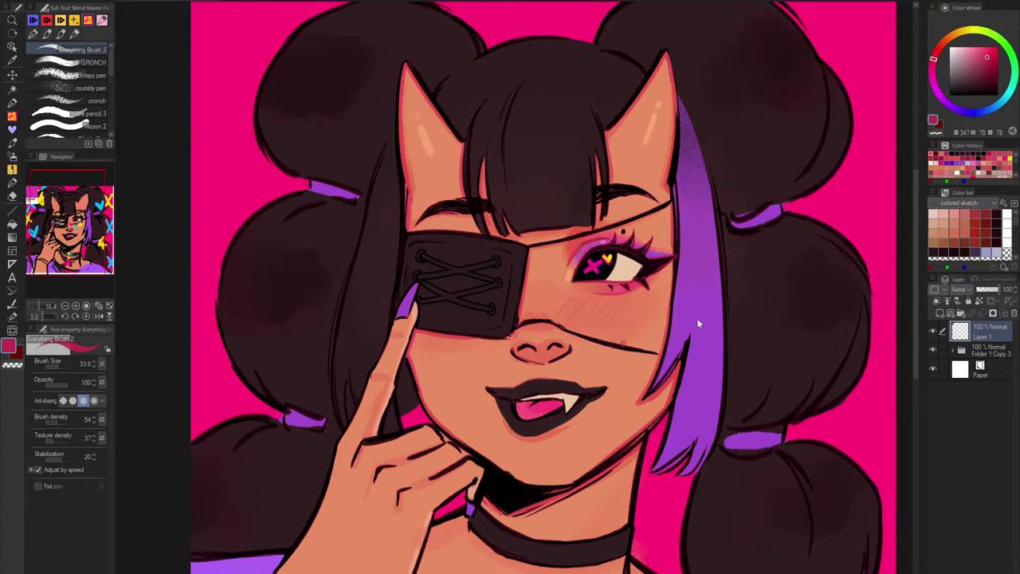
{"action": "left_click", "coordinate": [934, 369]}
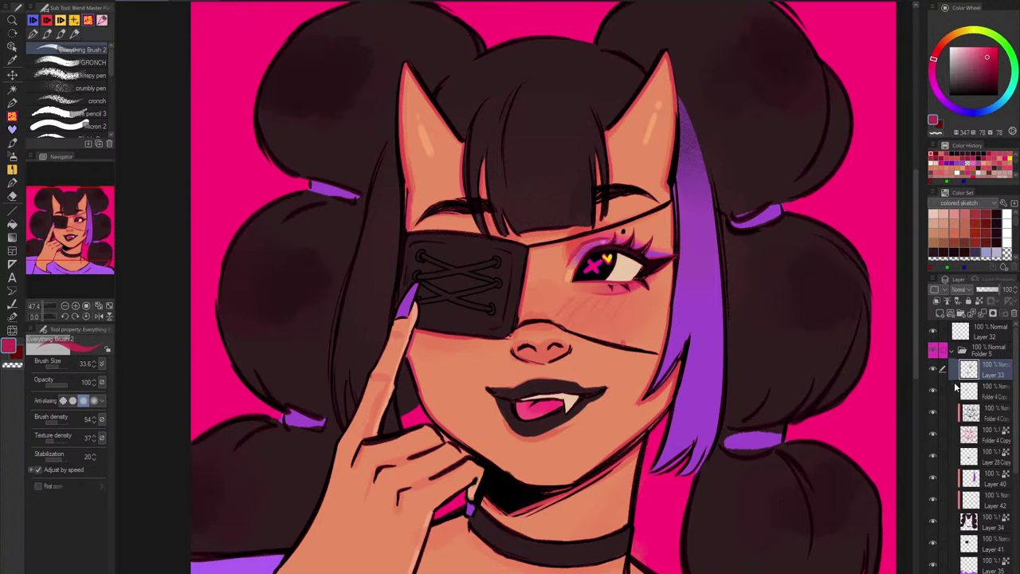
Step: Erase the stray pink dot on the cheek by the eyepatch strap using the transparent colour
{"action": "left_click_drag", "start_coordinate": [566, 421], "coordinate": [595, 420]}
{"action": "scroll", "coordinate": [595, 420], "scroll_direction": "down", "scroll_amount": 1}
{"action": "scroll", "coordinate": [482, 311], "scroll_direction": "up", "scroll_amount": 2}
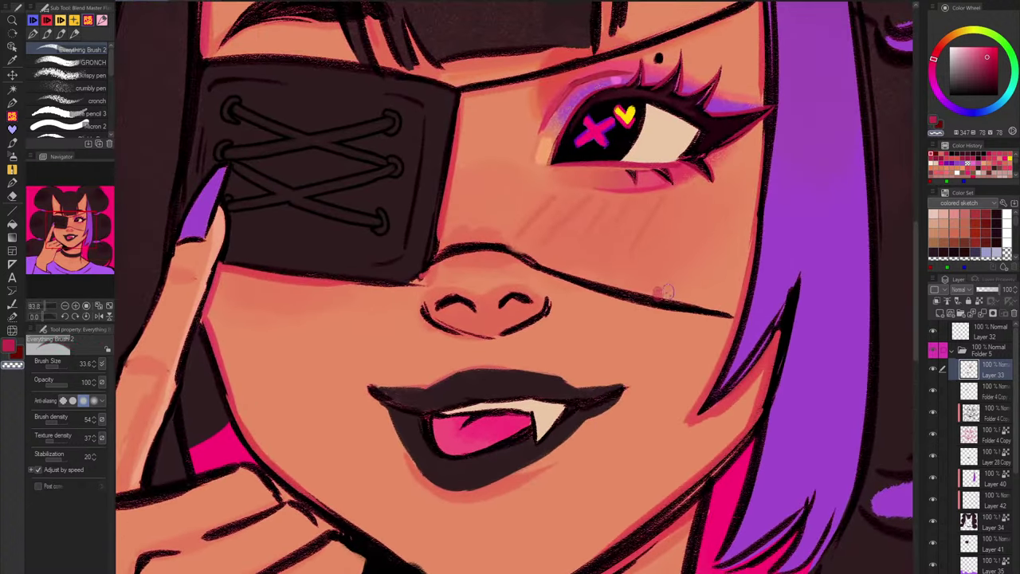
{"action": "scroll", "coordinate": [481, 311], "scroll_direction": "down", "scroll_amount": 2}
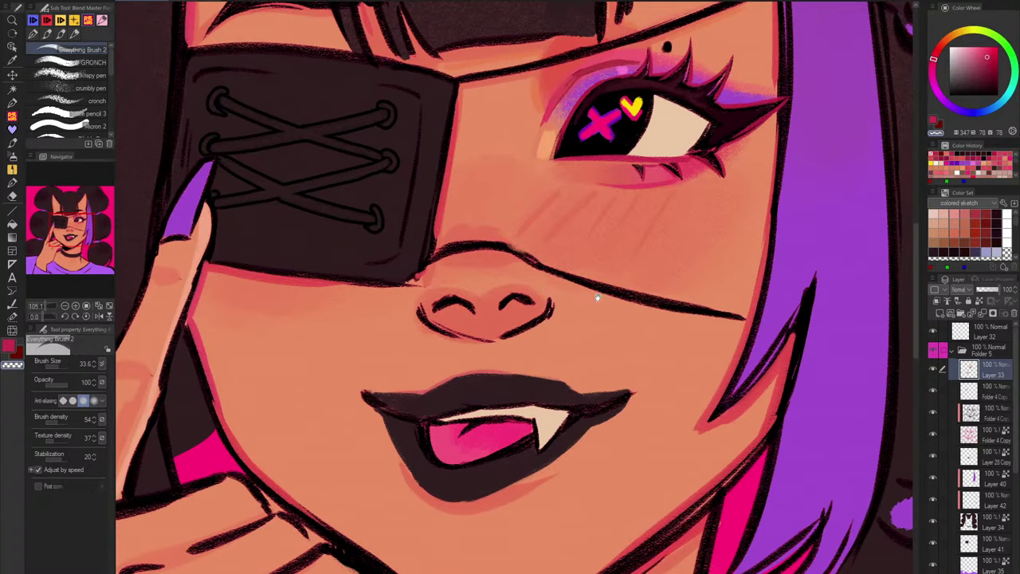
{"action": "scroll", "coordinate": [601, 358], "scroll_direction": "up", "scroll_amount": 3}
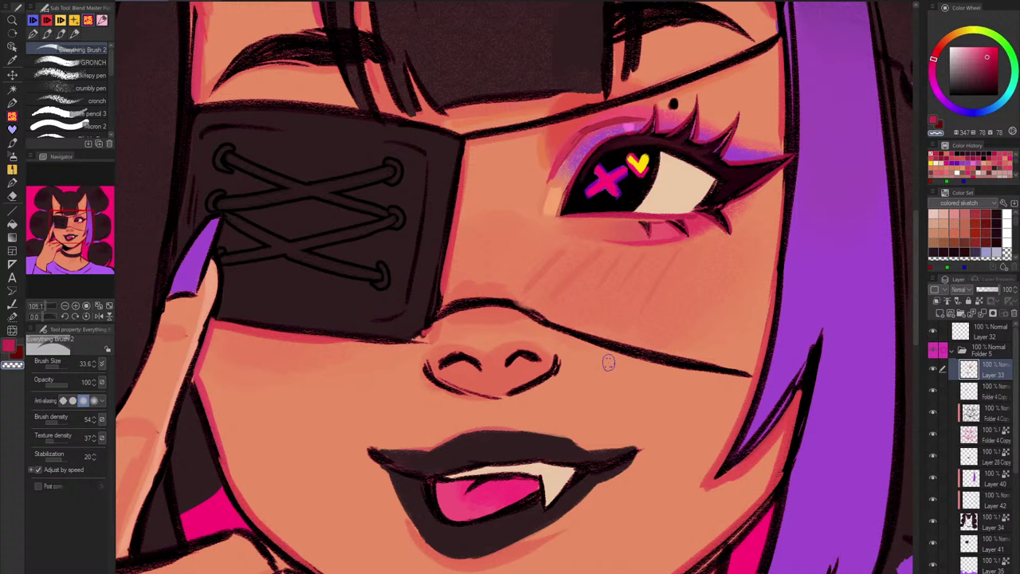
Step: Edge the eyebrow above the visible eye with crimson sampled from the eyelid crease
{"action": "left_click_drag", "start_coordinate": [709, 292], "coordinate": [656, 417]}
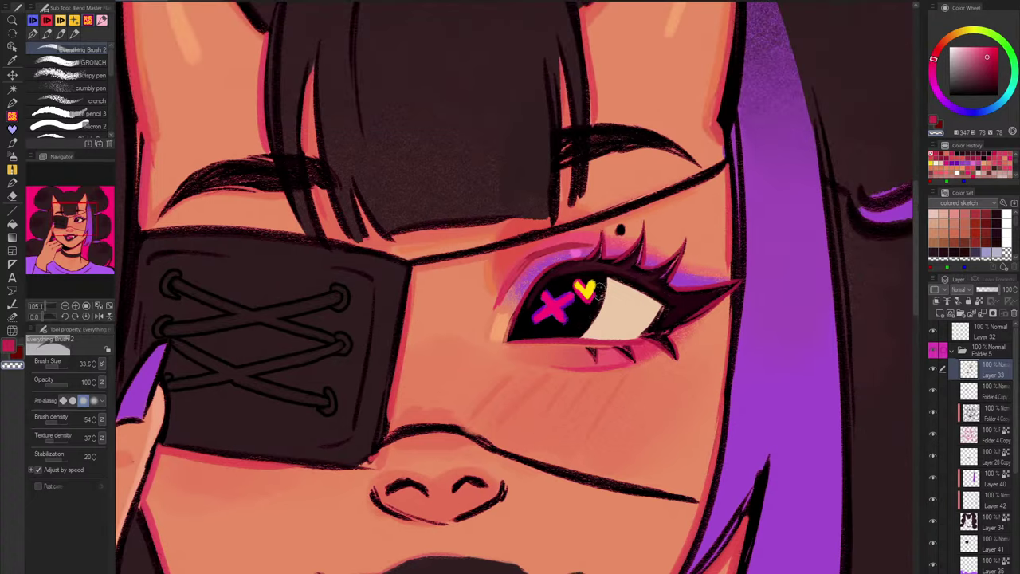
{"action": "left_click", "coordinate": [547, 249], "text": "alt"}
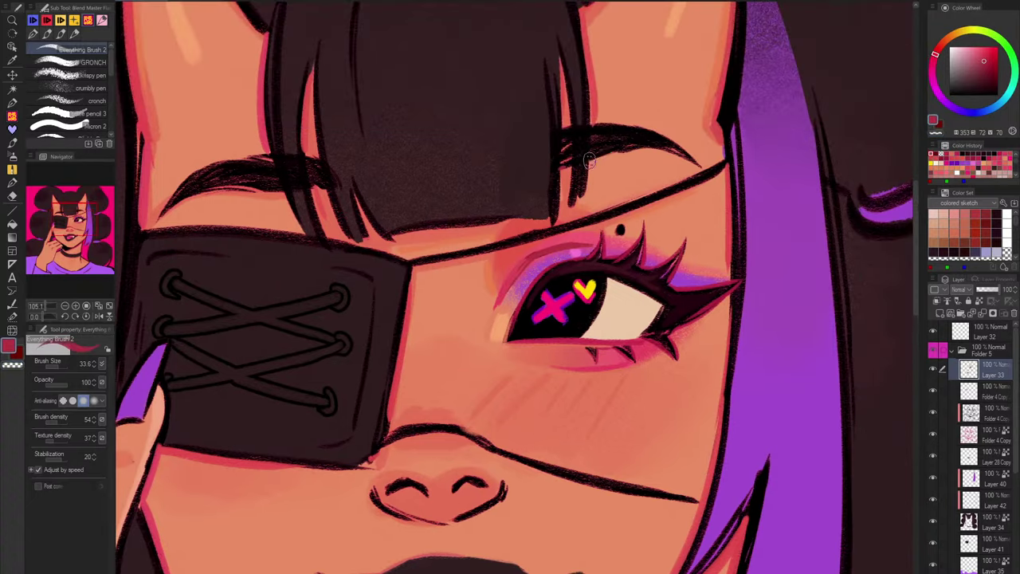
{"action": "left_click_drag", "start_coordinate": [590, 161], "coordinate": [698, 160]}
{"action": "mouse_move", "coordinate": [627, 154]}
{"action": "left_mouse_down"}
{"action": "mouse_move", "coordinate": [698, 160]}
{"action": "mouse_move", "coordinate": [535, 141]}
{"action": "mouse_move", "coordinate": [678, 150]}
{"action": "mouse_move", "coordinate": [693, 162]}
{"action": "mouse_move", "coordinate": [654, 133]}
{"action": "mouse_move", "coordinate": [583, 127]}
{"action": "mouse_move", "coordinate": [659, 133]}
{"action": "left_mouse_up"}
Step: Edge the eyebrow above the eyepatch with the same crimson along its upper and lower contours
{"action": "left_click_drag", "start_coordinate": [347, 186], "coordinate": [401, 183]}
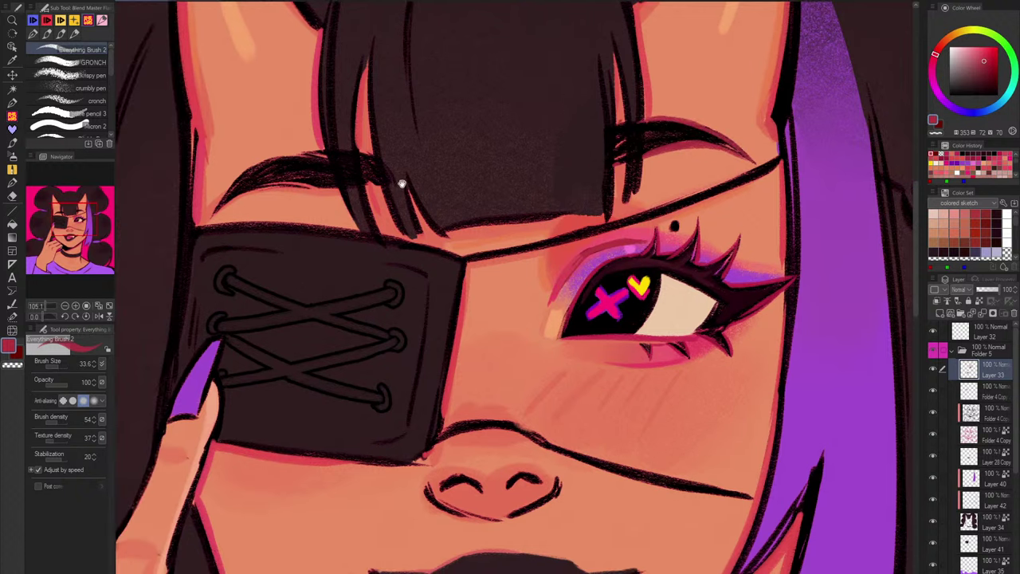
{"action": "mouse_move", "coordinate": [335, 185]}
{"action": "left_mouse_down"}
{"action": "mouse_move", "coordinate": [235, 199]}
{"action": "mouse_move", "coordinate": [242, 192]}
{"action": "mouse_move", "coordinate": [210, 220]}
{"action": "left_mouse_up"}
{"action": "mouse_move", "coordinate": [211, 220]}
{"action": "left_mouse_down"}
{"action": "mouse_move", "coordinate": [230, 185]}
{"action": "mouse_move", "coordinate": [296, 160]}
{"action": "left_mouse_up"}
{"action": "left_click_drag", "start_coordinate": [253, 170], "coordinate": [298, 155]}
{"action": "scroll", "coordinate": [443, 241], "scroll_direction": "down", "scroll_amount": 4}
{"action": "mouse_move", "coordinate": [680, 439]}
{"action": "left_mouse_down"}
{"action": "mouse_move", "coordinate": [682, 410]}
{"action": "mouse_move", "coordinate": [671, 460]}
{"action": "left_mouse_up"}
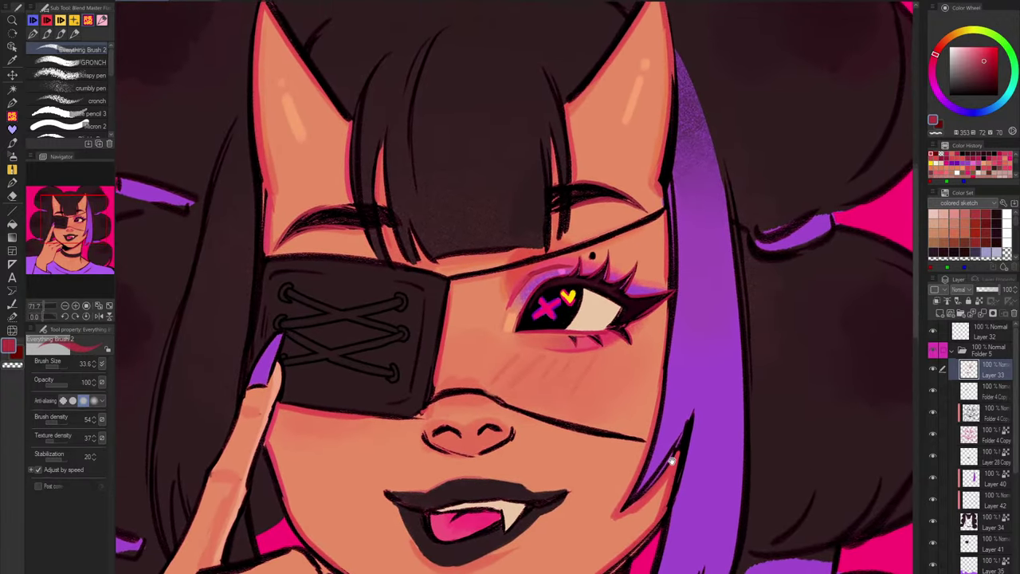
Step: Add a thin crimson rim around the mole above the visible eye's upper lashes
{"action": "scroll", "coordinate": [589, 267], "scroll_direction": "up", "scroll_amount": 5}
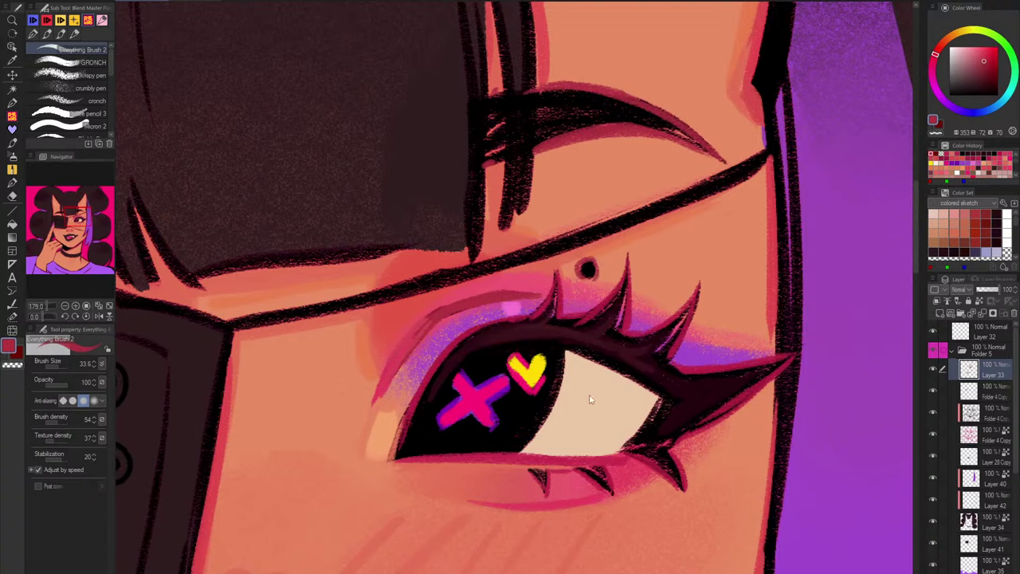
{"action": "scroll", "coordinate": [590, 399], "scroll_direction": "down", "scroll_amount": 3}
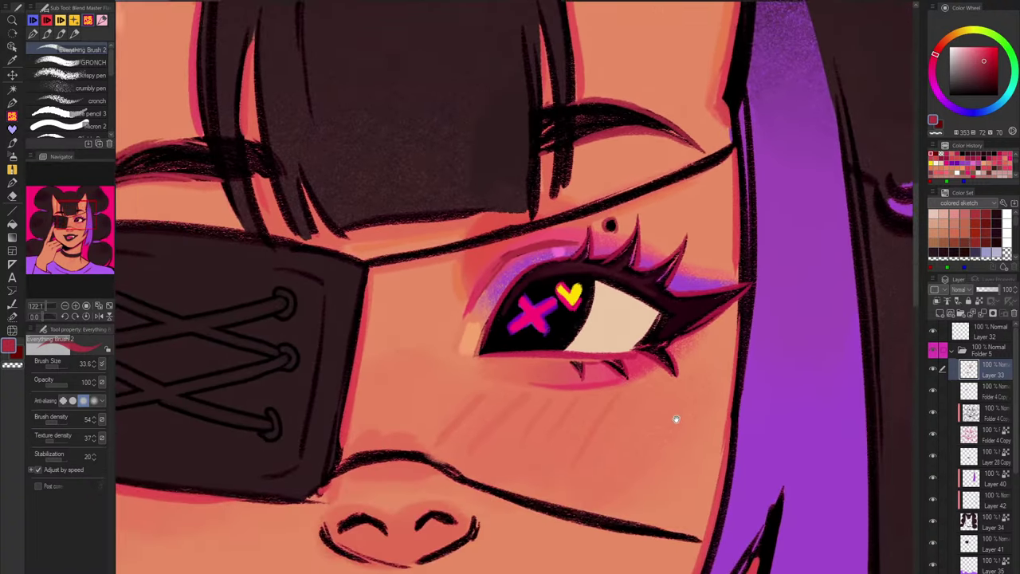
{"action": "left_click_drag", "start_coordinate": [676, 418], "coordinate": [698, 354]}
{"action": "scroll", "coordinate": [579, 205], "scroll_direction": "up", "scroll_amount": 3}
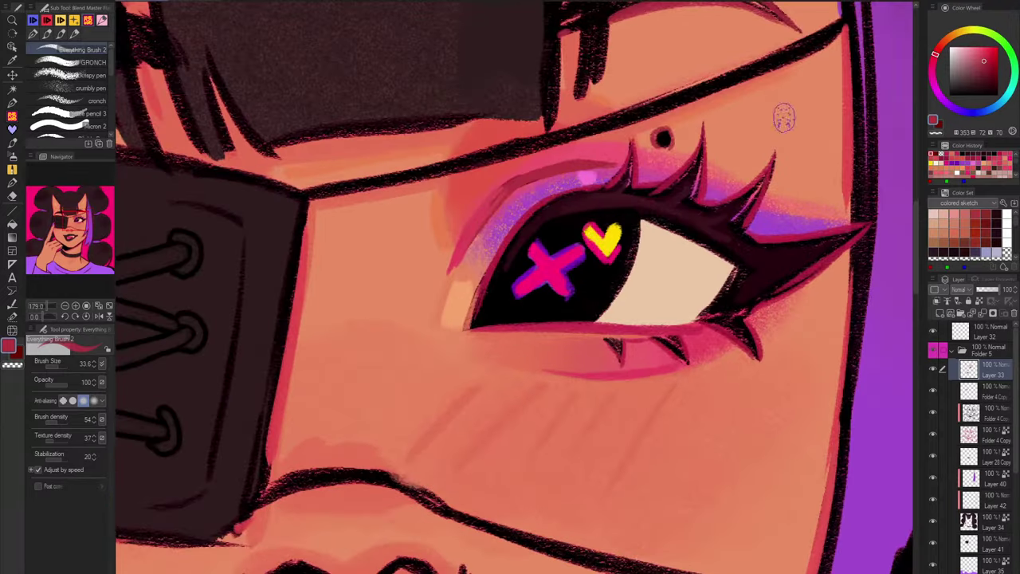
Step: Darken the visible eye's eyelid crease with sampled deep maroon, reducing the brush size to 27.9
{"action": "scroll", "coordinate": [547, 175], "scroll_direction": "up", "scroll_amount": 5}
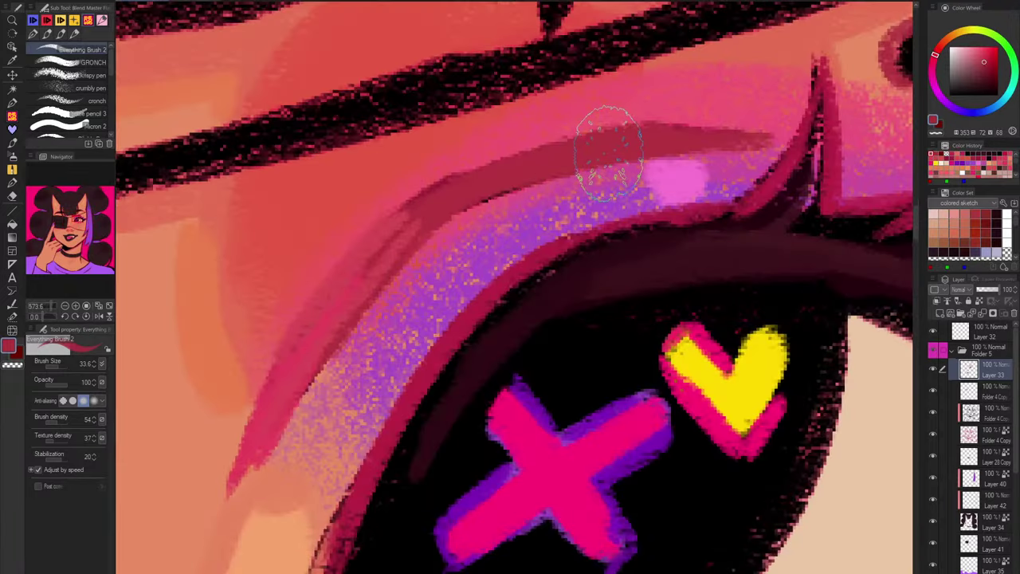
{"action": "left_click", "coordinate": [504, 188], "text": "alt"}
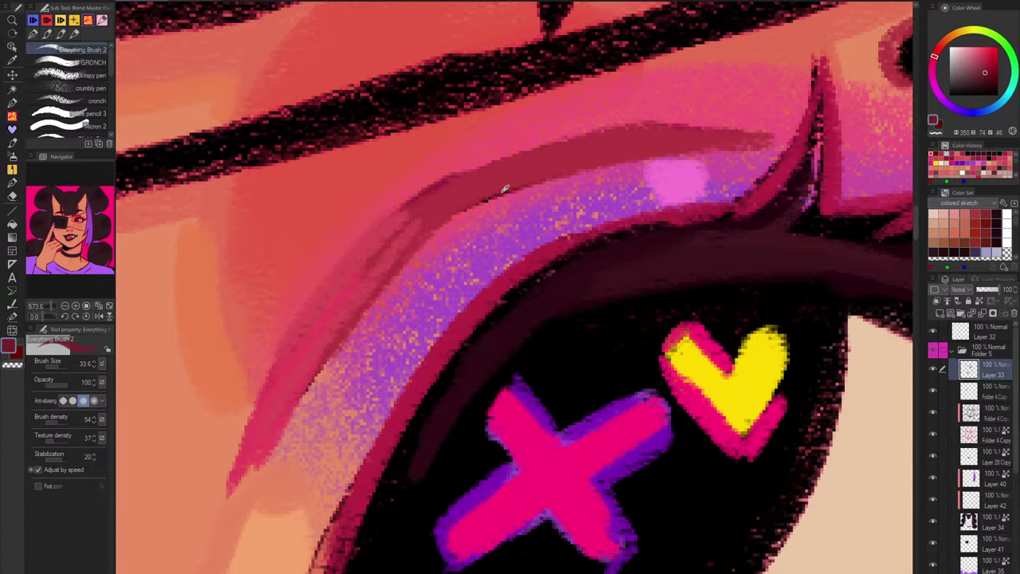
{"action": "left_click_drag", "start_coordinate": [585, 157], "coordinate": [399, 237]}
{"action": "mouse_move", "coordinate": [470, 204]}
{"action": "left_mouse_down", "text": "ctrl+alt"}
{"action": "mouse_move", "coordinate": [465, 196]}
{"action": "mouse_move", "coordinate": [335, 319]}
{"action": "mouse_move", "coordinate": [460, 192]}
{"action": "mouse_move", "coordinate": [713, 131]}
{"action": "left_mouse_up", "text": "ctrl+alt"}
{"action": "scroll", "coordinate": [742, 152], "scroll_direction": "down", "scroll_amount": 10}
{"action": "left_click_drag", "start_coordinate": [742, 289], "coordinate": [618, 364]}
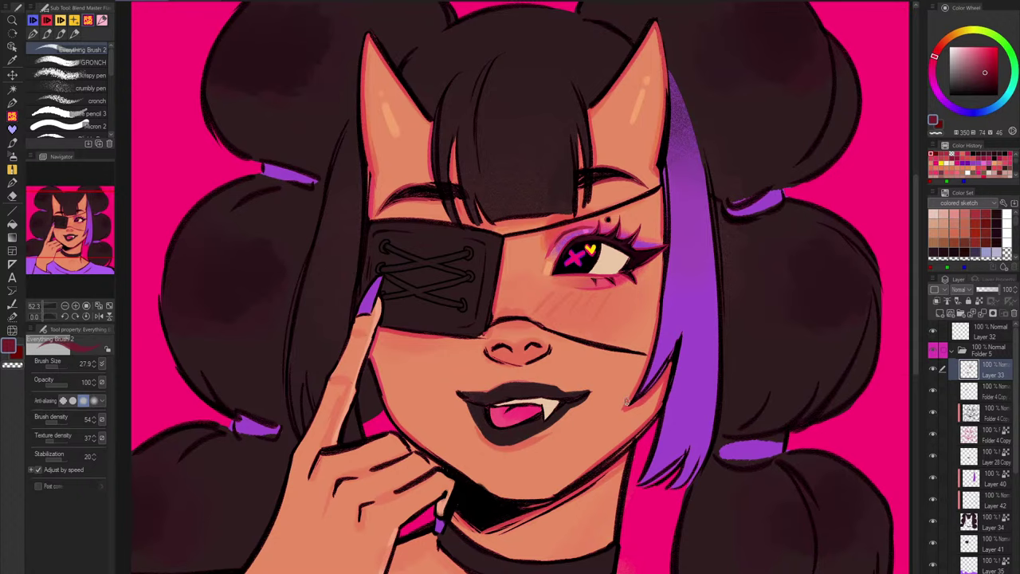
{"action": "scroll", "coordinate": [529, 357], "scroll_direction": "up", "scroll_amount": 3}
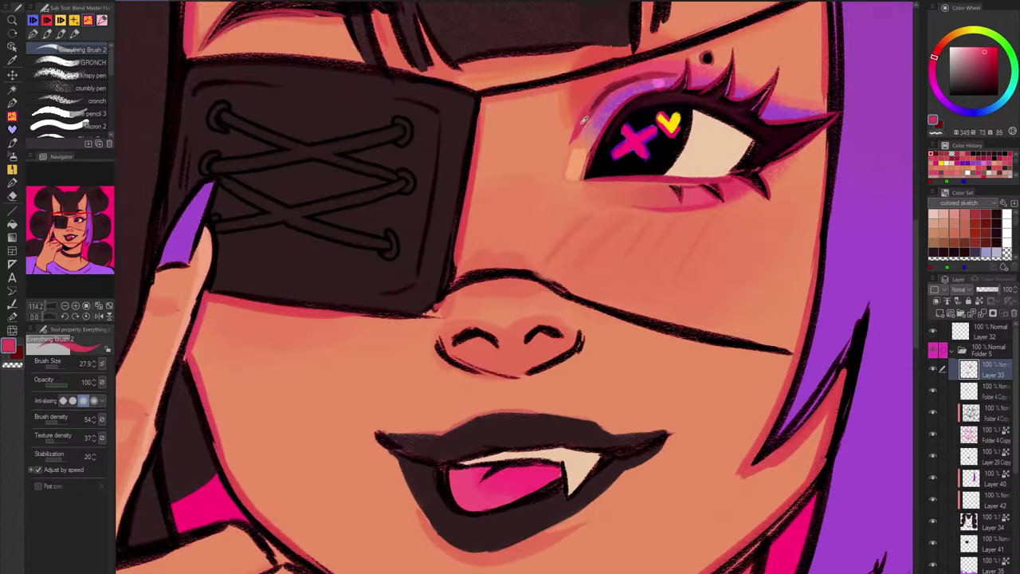
{"action": "left_click", "coordinate": [584, 120], "text": "alt"}
{"action": "mouse_move", "coordinate": [438, 336]}
{"action": "left_mouse_down"}
{"action": "mouse_move", "coordinate": [445, 353]}
{"action": "mouse_move", "coordinate": [505, 369]}
{"action": "left_mouse_up"}
{"action": "key", "text": "ctrl+z"}
Step: Paint over the nose's black lower outline with sampled rose-red and soften it with salmon at brush size 40.5
{"action": "key", "text": "bracketright"}
{"action": "key", "text": "ctrl+z"}
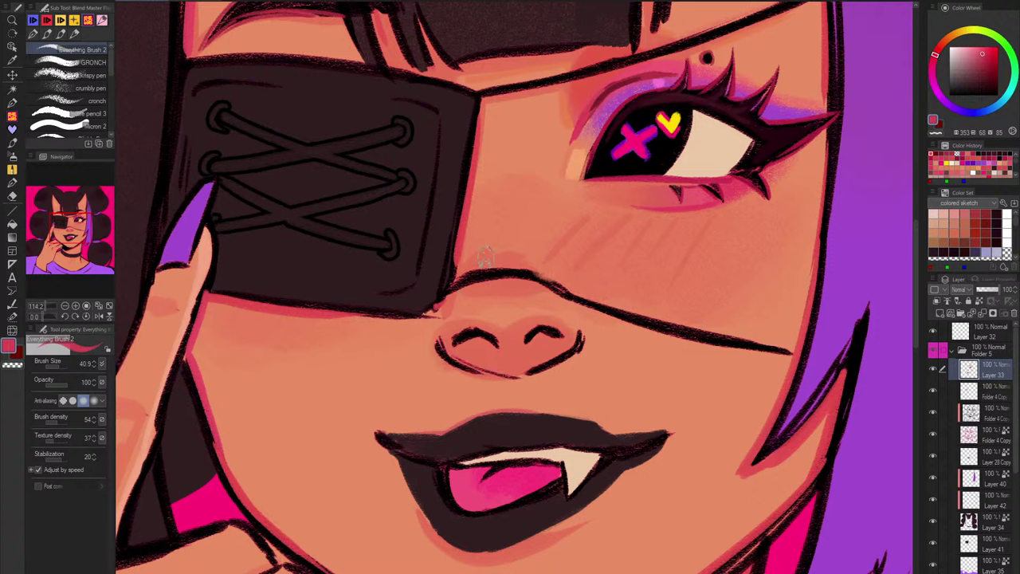
{"action": "left_click", "coordinate": [462, 251], "text": "alt"}
{"action": "mouse_move", "coordinate": [439, 338]}
{"action": "left_mouse_down"}
{"action": "mouse_move", "coordinate": [446, 352]}
{"action": "mouse_move", "coordinate": [491, 370]}
{"action": "mouse_move", "coordinate": [463, 365]}
{"action": "mouse_move", "coordinate": [514, 380]}
{"action": "mouse_move", "coordinate": [578, 325]}
{"action": "left_mouse_up"}
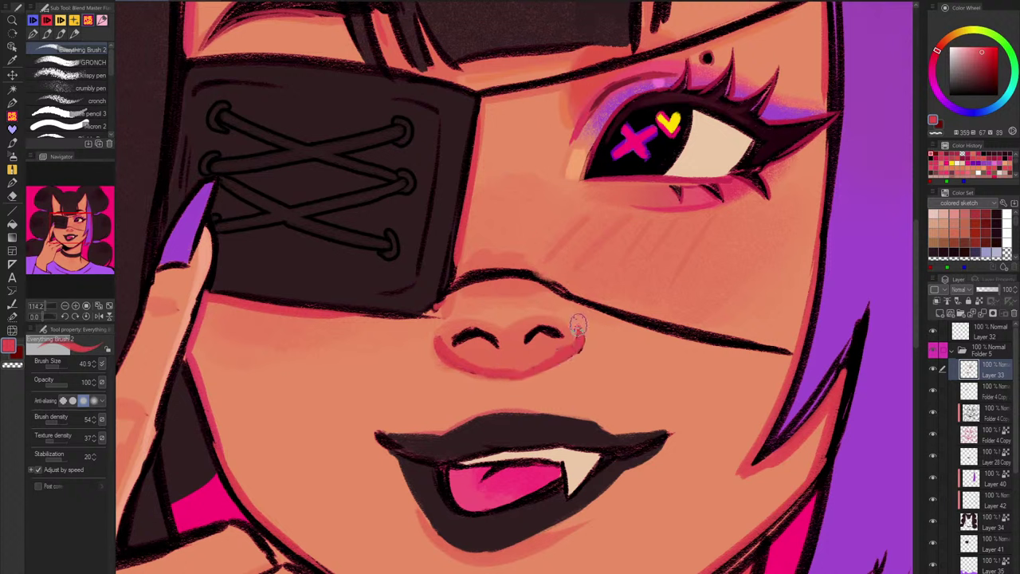
{"action": "left_click", "coordinate": [459, 362], "text": "alt"}
{"action": "mouse_move", "coordinate": [437, 339]}
{"action": "left_mouse_down"}
{"action": "mouse_move", "coordinate": [478, 362]}
{"action": "mouse_move", "coordinate": [443, 333]}
{"action": "mouse_move", "coordinate": [483, 365]}
{"action": "mouse_move", "coordinate": [568, 342]}
{"action": "left_mouse_up"}
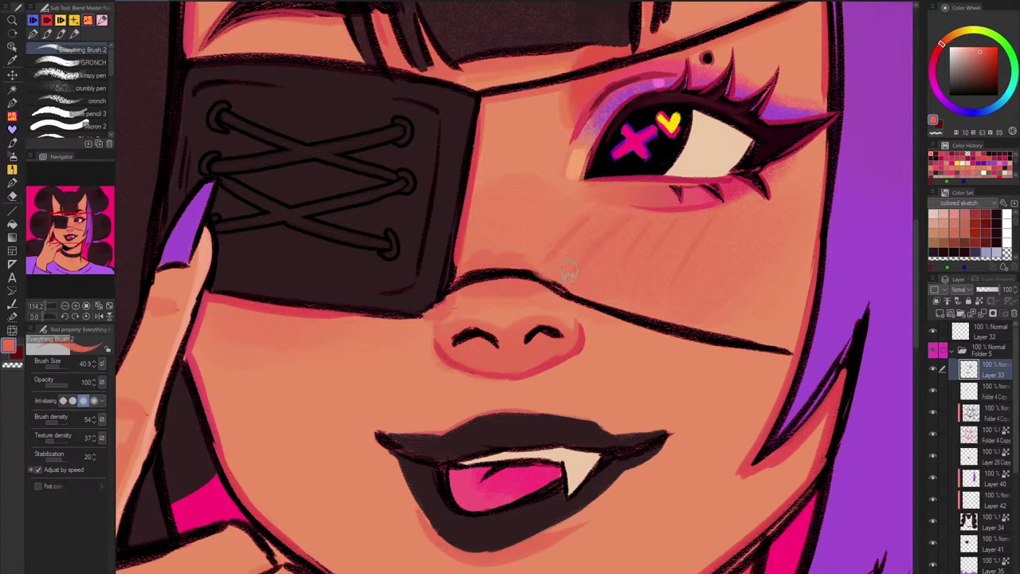
Step: Shade the side of the nose below the eyepatch strap and blend its lower contour with sampled reds and salmons
{"action": "left_click", "coordinate": [443, 303], "text": "alt"}
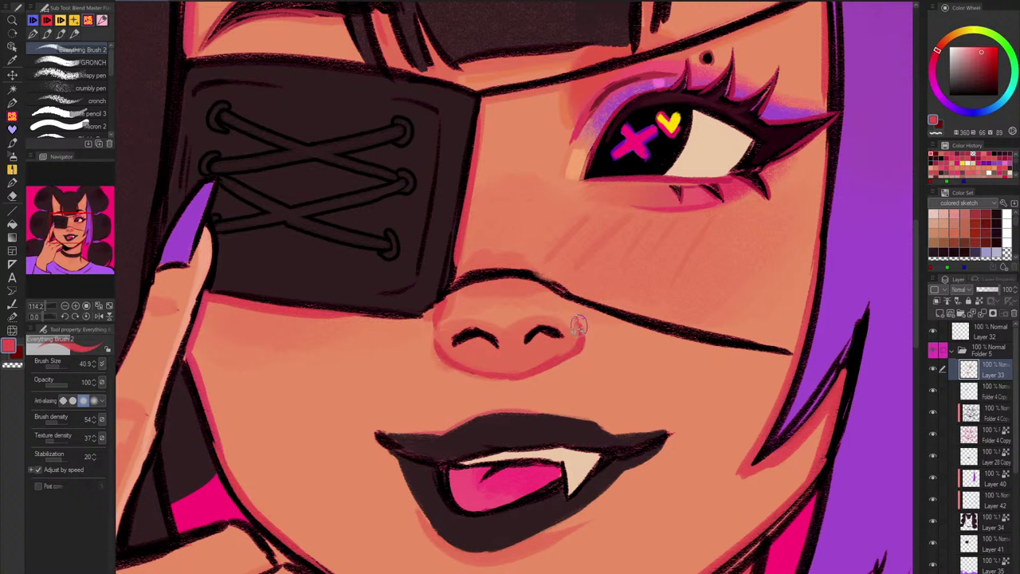
{"action": "left_click", "coordinate": [569, 349], "text": "alt"}
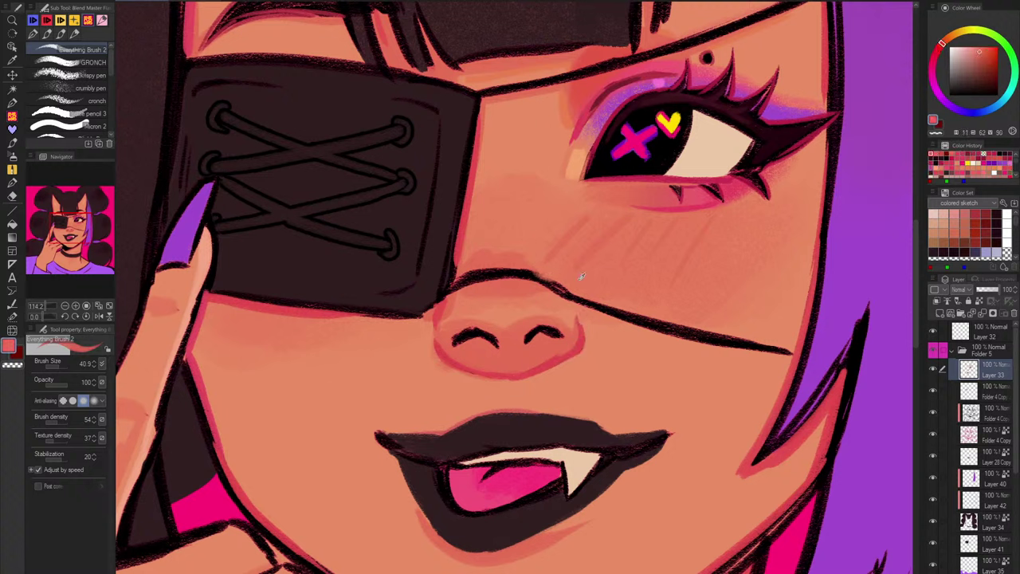
{"action": "left_click", "coordinate": [559, 353], "text": "alt"}
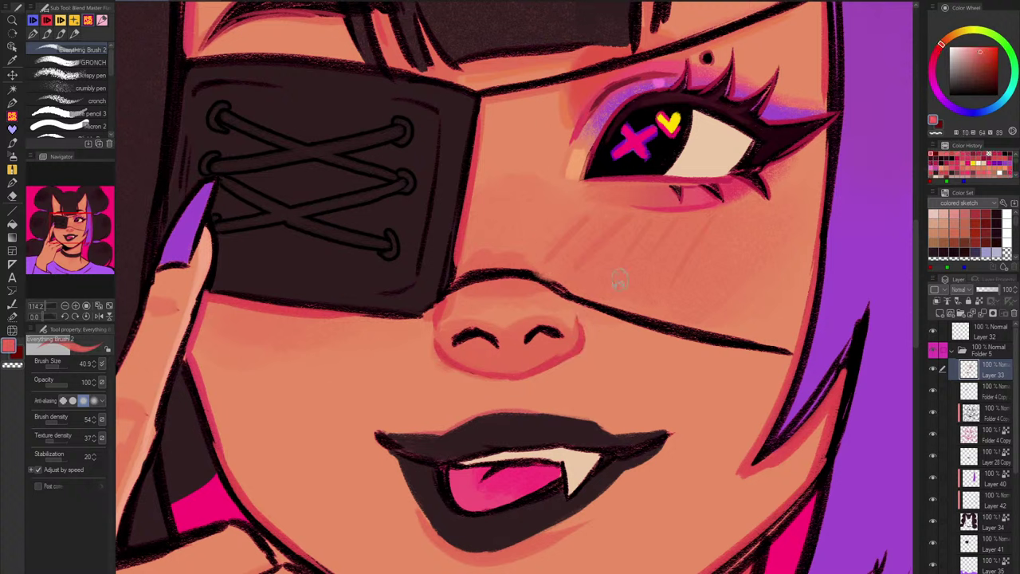
{"action": "left_click", "coordinate": [548, 359], "text": "alt"}
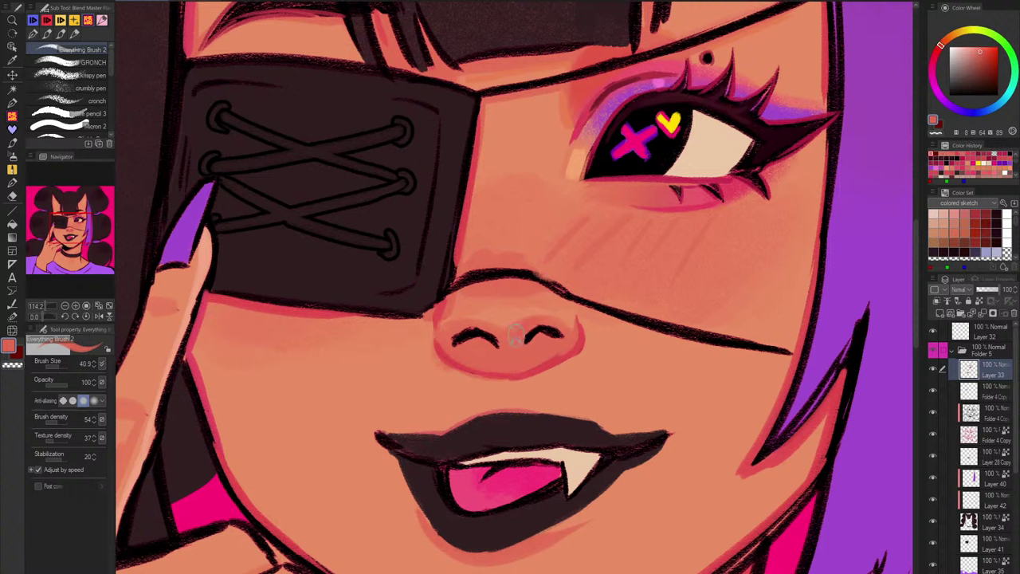
Step: Try different reds for shading between the nostrils and undo the test strokes
{"action": "mouse_move", "coordinate": [539, 325]}
{"action": "left_mouse_down"}
{"action": "mouse_move", "coordinate": [562, 331]}
{"action": "mouse_move", "coordinate": [523, 327]}
{"action": "mouse_move", "coordinate": [553, 310]}
{"action": "mouse_move", "coordinate": [527, 328]}
{"action": "left_mouse_up"}
{"action": "left_click", "coordinate": [983, 54]}
{"action": "left_click", "coordinate": [938, 50]}
{"action": "key", "text": "ctrl+z"}
{"action": "left_click", "coordinate": [690, 198], "text": "alt"}
{"action": "key", "text": "ctrl+z"}
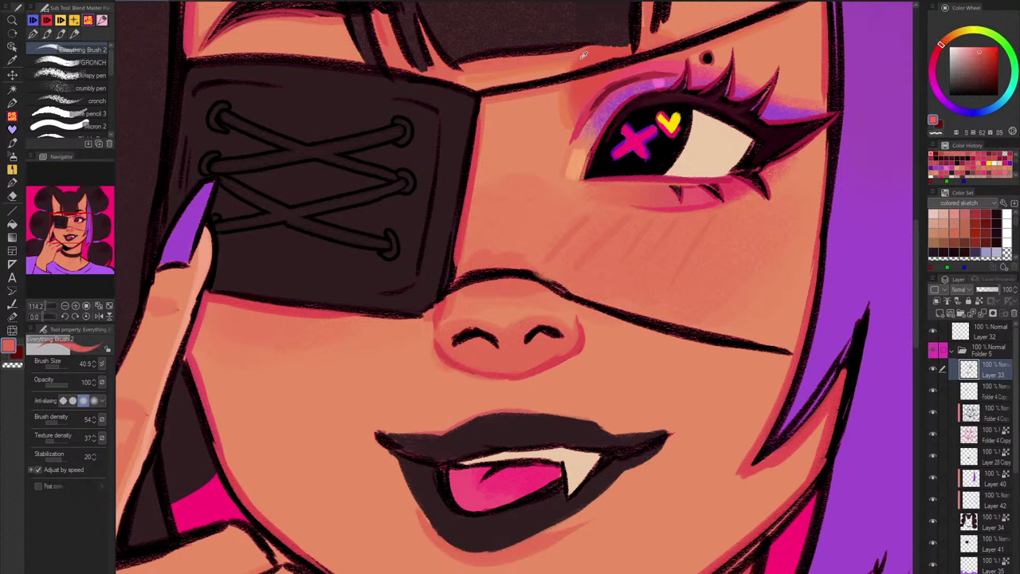
Step: Paint sampled reds over parts of the black nostril lines and between the nostrils, undoing the unwanted strokes
{"action": "left_click", "coordinate": [581, 62], "text": "alt"}
{"action": "mouse_move", "coordinate": [525, 323]}
{"action": "left_mouse_down"}
{"action": "mouse_move", "coordinate": [564, 326]}
{"action": "mouse_move", "coordinate": [568, 335]}
{"action": "left_mouse_up"}
{"action": "key", "text": "ctrl+z"}
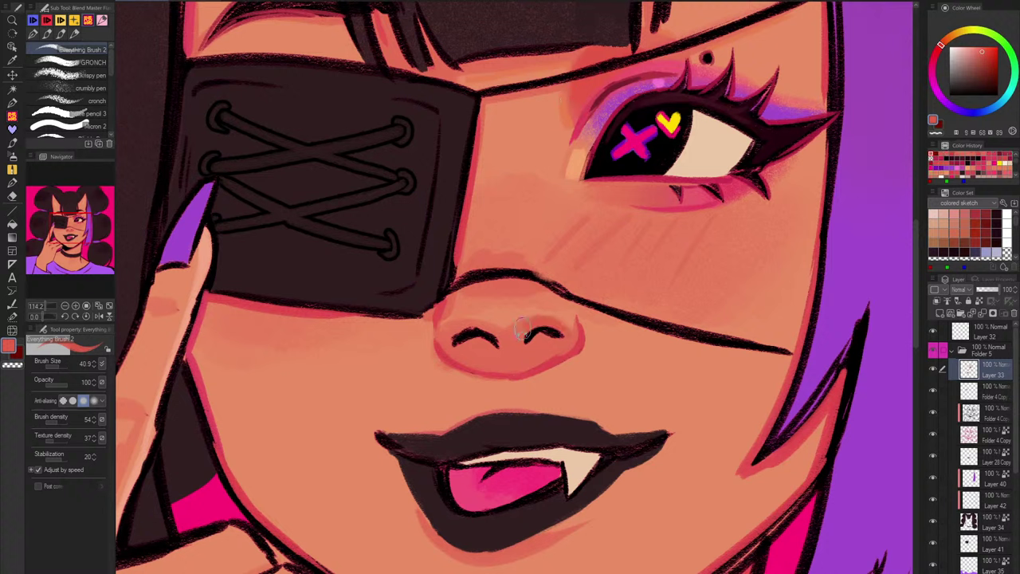
{"action": "mouse_move", "coordinate": [500, 340]}
{"action": "left_mouse_down"}
{"action": "mouse_move", "coordinate": [435, 337]}
{"action": "mouse_move", "coordinate": [469, 331]}
{"action": "left_mouse_up"}
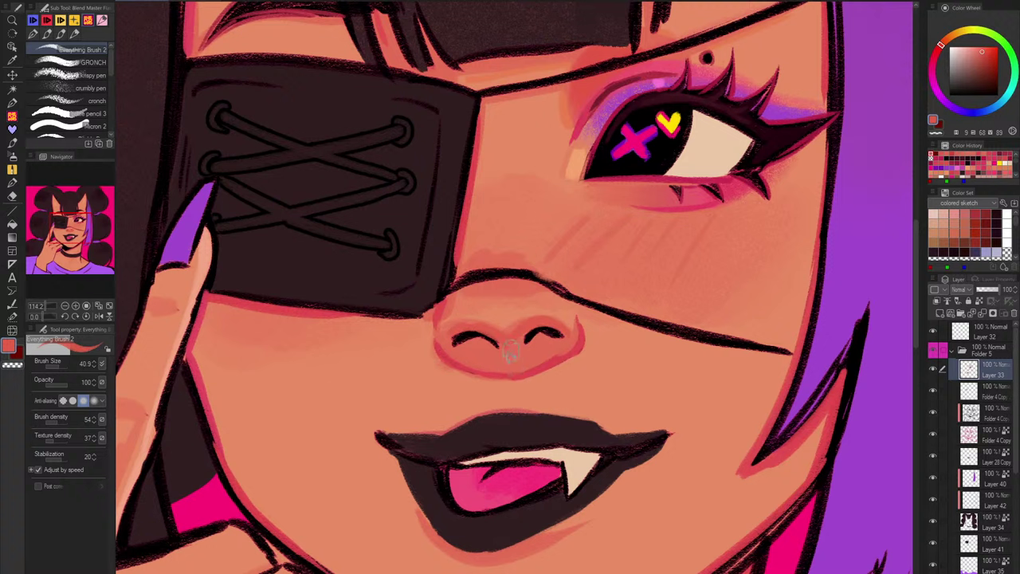
{"action": "left_click", "coordinate": [494, 338], "text": "alt"}
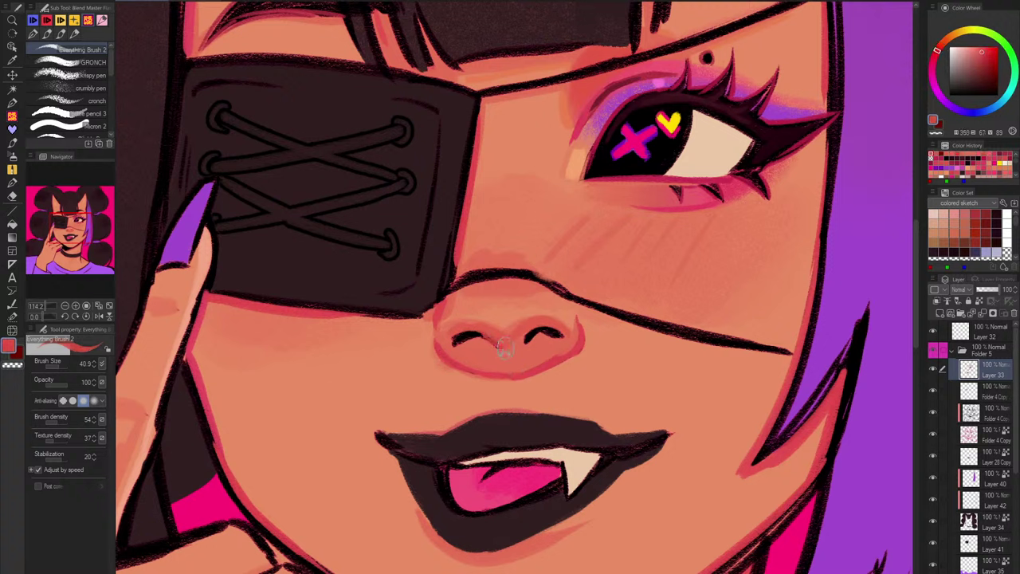
{"action": "left_click_drag", "start_coordinate": [526, 341], "coordinate": [546, 327]}
{"action": "key", "text": "ctrl+z"}
{"action": "key", "text": "ctrl+z"}
{"action": "left_click", "coordinate": [596, 78], "text": "alt"}
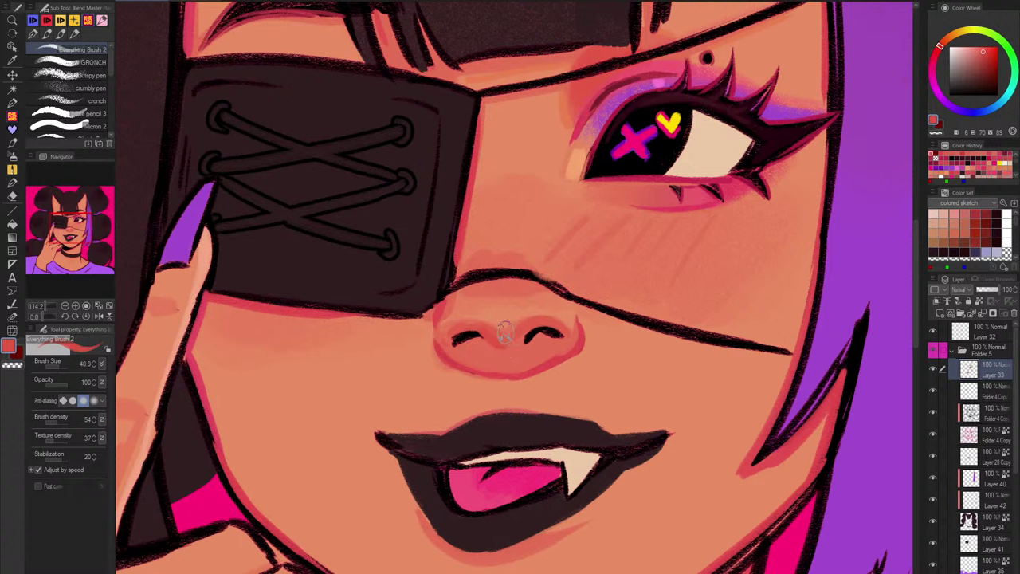
{"action": "left_click_drag", "start_coordinate": [474, 329], "coordinate": [461, 334]}
{"action": "key", "text": "ctrl+z"}
Step: Shade the nose wing beside the eyepatch with sampled rose-red and soften the nose's lower contour with sampled salmon tones
{"action": "left_click", "coordinate": [586, 96], "text": "alt"}
{"action": "mouse_move", "coordinate": [433, 308]}
{"action": "left_mouse_down"}
{"action": "mouse_move", "coordinate": [432, 347]}
{"action": "mouse_move", "coordinate": [434, 320]}
{"action": "mouse_move", "coordinate": [454, 358]}
{"action": "left_mouse_up"}
{"action": "left_click", "coordinate": [457, 339], "text": "alt"}
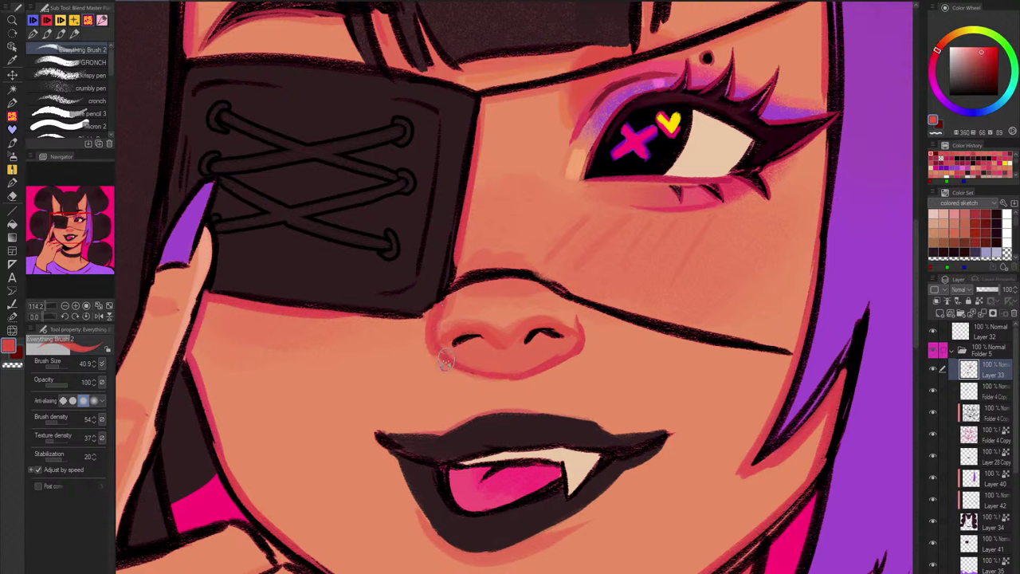
{"action": "left_click", "coordinate": [580, 325], "text": "alt"}
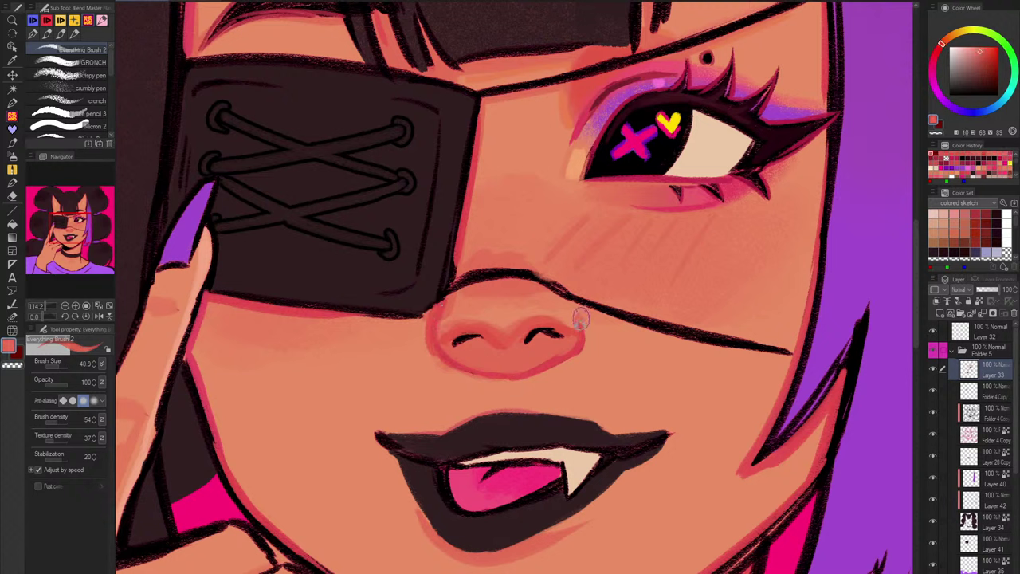
{"action": "mouse_move", "coordinate": [585, 322]}
{"action": "left_mouse_down"}
{"action": "mouse_move", "coordinate": [580, 354]}
{"action": "mouse_move", "coordinate": [521, 378]}
{"action": "left_mouse_up"}
{"action": "key", "text": "ctrl+z"}
{"action": "left_click_drag", "start_coordinate": [580, 354], "coordinate": [510, 386]}
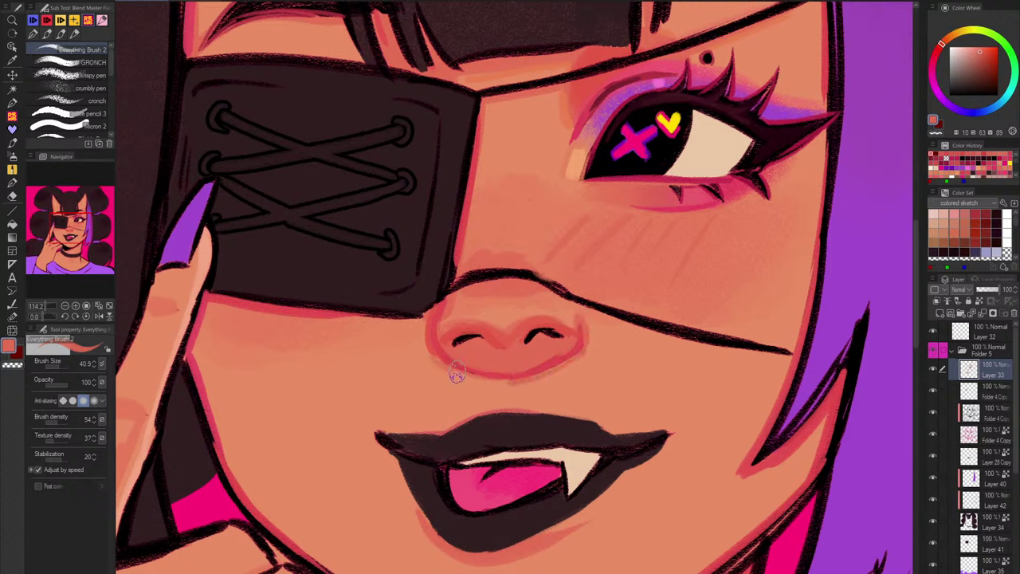
{"action": "left_click", "coordinate": [431, 382], "text": "alt"}
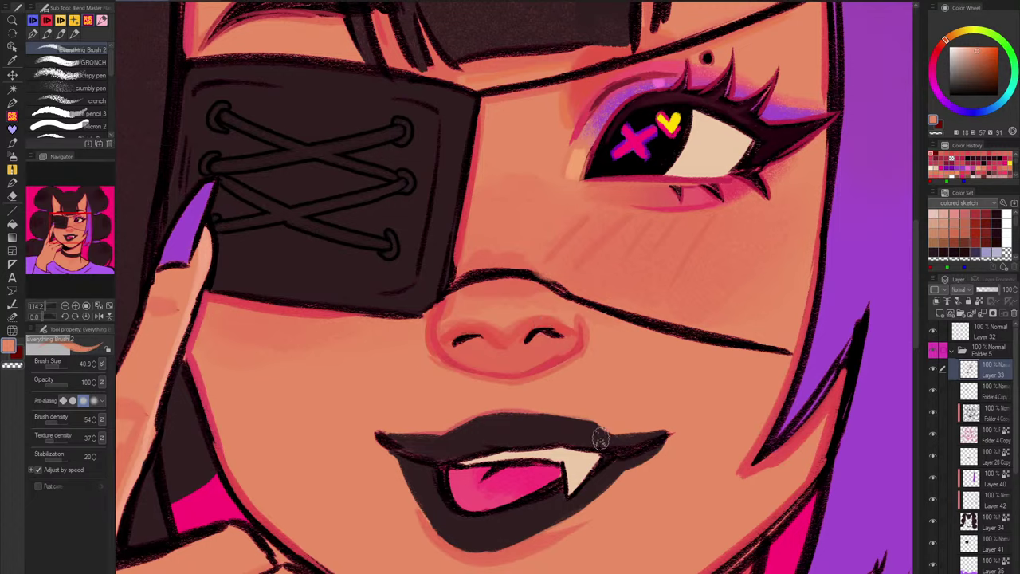
{"action": "left_click_drag", "start_coordinate": [592, 365], "coordinate": [586, 387]}
Step: Fill the lower part of the nose with sampled salmon-red and blend its underside with a lighter orange
{"action": "scroll", "coordinate": [586, 387], "scroll_direction": "down", "scroll_amount": 4}
{"action": "scroll", "coordinate": [585, 387], "scroll_direction": "up", "scroll_amount": 4}
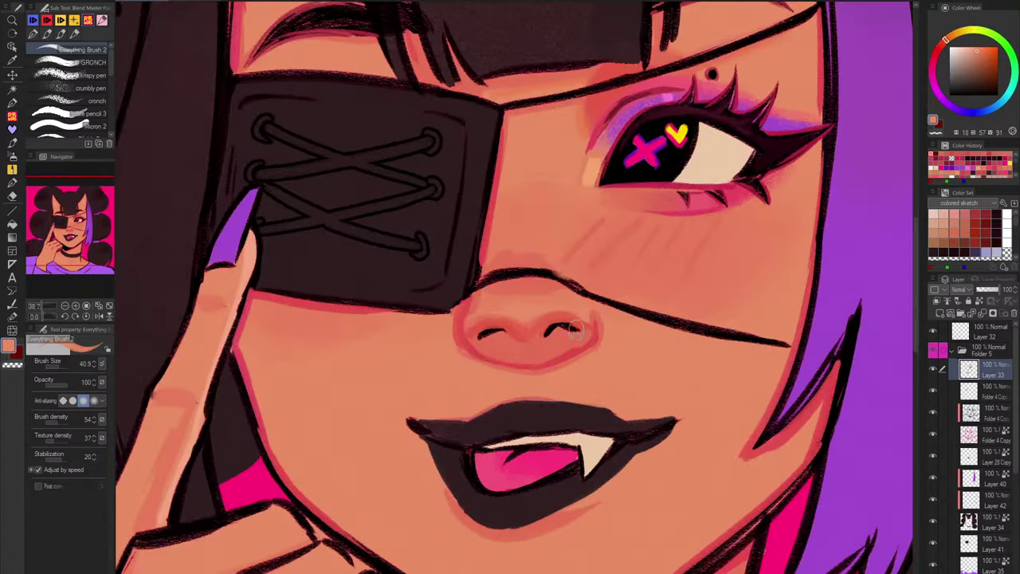
{"action": "left_click", "coordinate": [472, 348], "text": "alt"}
{"action": "mouse_move", "coordinate": [471, 349]}
{"action": "left_mouse_down"}
{"action": "mouse_move", "coordinate": [537, 352]}
{"action": "mouse_move", "coordinate": [527, 363]}
{"action": "mouse_move", "coordinate": [595, 339]}
{"action": "mouse_move", "coordinate": [541, 354]}
{"action": "left_mouse_up"}
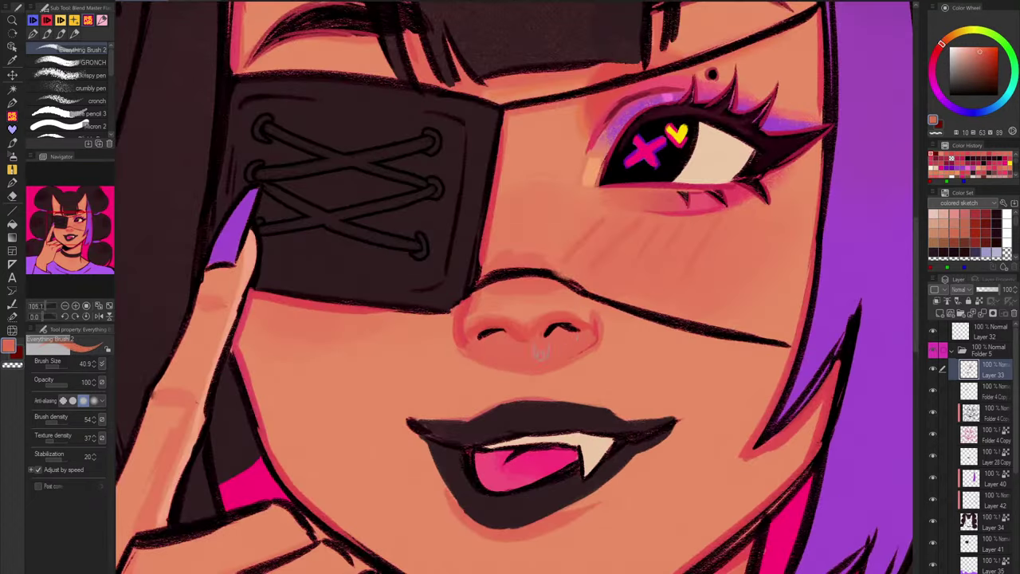
{"action": "left_click_drag", "start_coordinate": [660, 268], "coordinate": [639, 356]}
{"action": "left_click", "coordinate": [561, 202], "text": "alt"}
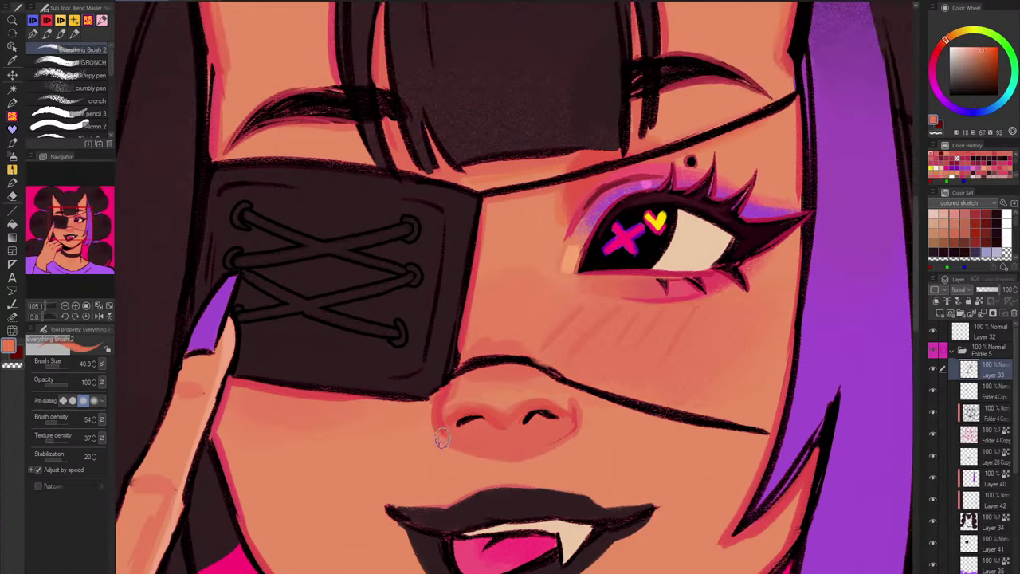
{"action": "left_click_drag", "start_coordinate": [441, 439], "coordinate": [564, 443]}
{"action": "scroll", "coordinate": [600, 431], "scroll_direction": "down", "scroll_amount": 5}
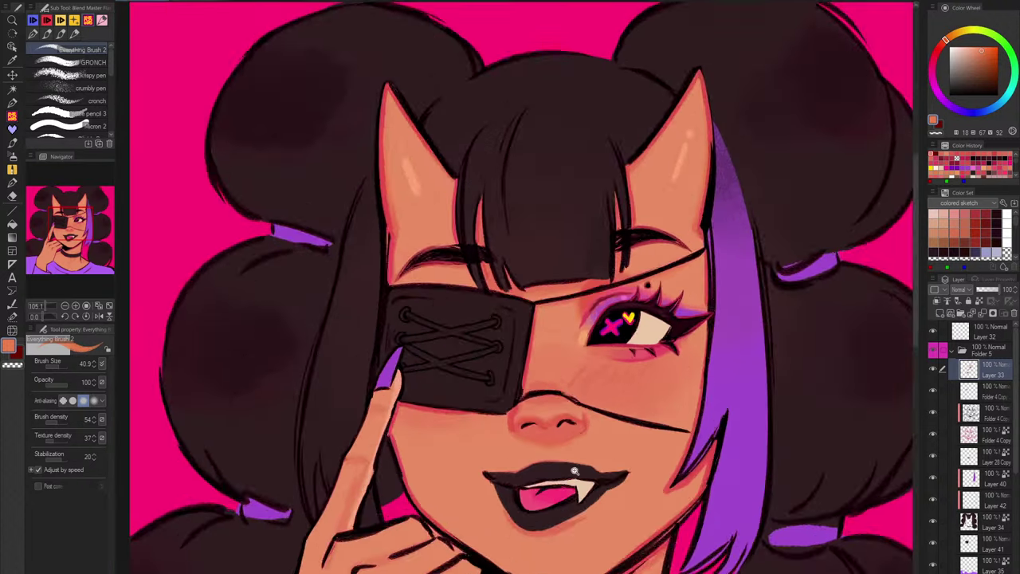
{"action": "scroll", "coordinate": [599, 435], "scroll_direction": "up", "scroll_amount": 5}
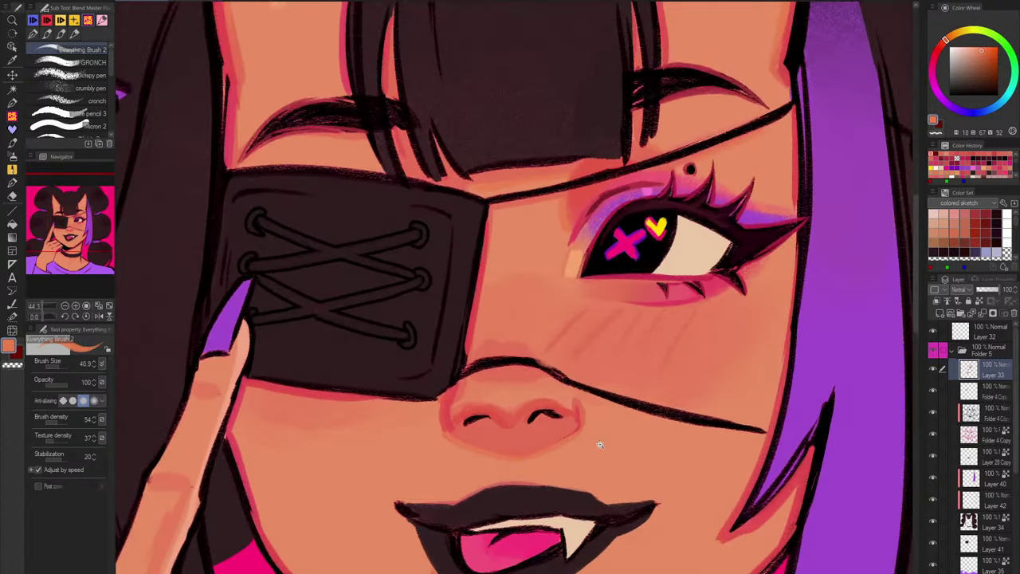
Step: Tint the ends of both nostril lines with sampled crimson, comparing the face with Layer 33 hidden and shown
{"action": "left_click", "coordinate": [711, 273], "text": "alt"}
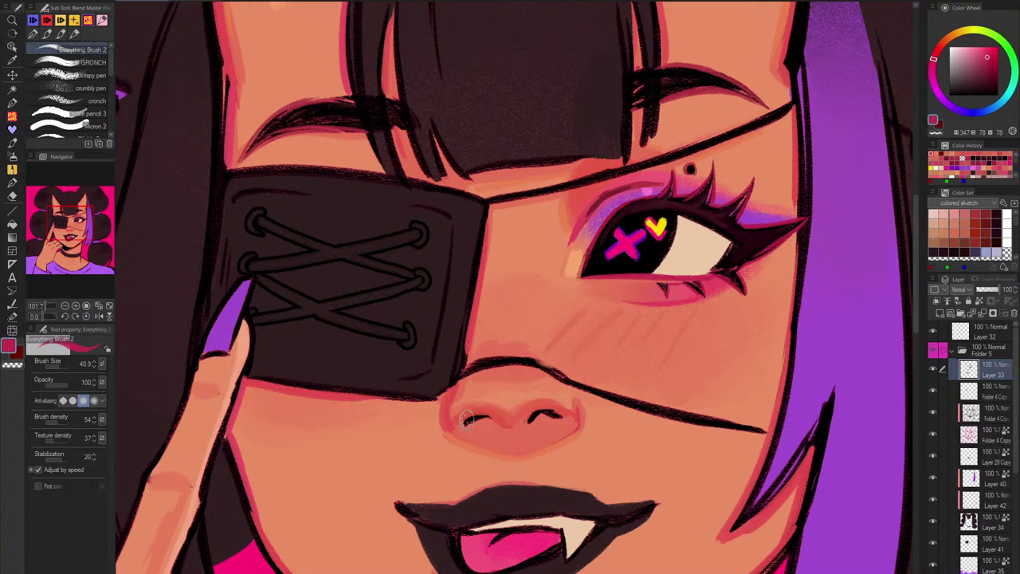
{"action": "left_click_drag", "start_coordinate": [464, 420], "coordinate": [473, 415]}
{"action": "left_click", "coordinate": [641, 182], "text": "alt"}
{"action": "mouse_move", "coordinate": [470, 420]}
{"action": "left_mouse_down"}
{"action": "mouse_move", "coordinate": [460, 422]}
{"action": "mouse_move", "coordinate": [552, 412]}
{"action": "left_mouse_up"}
{"action": "left_click", "coordinate": [496, 421], "text": "alt"}
{"action": "scroll", "coordinate": [594, 427], "scroll_direction": "down", "scroll_amount": 5}
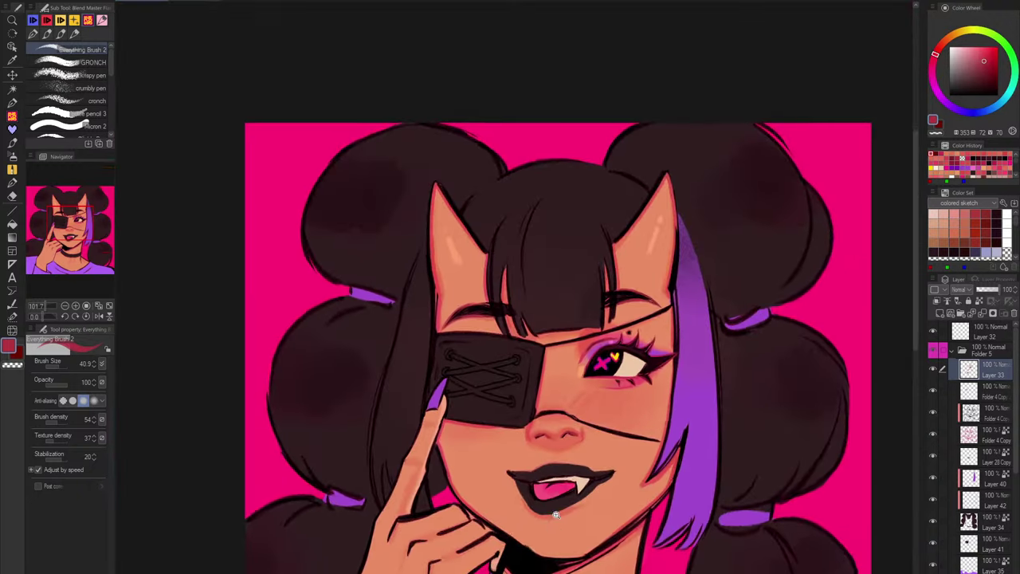
{"action": "scroll", "coordinate": [567, 544], "scroll_direction": "up", "scroll_amount": 1}
{"action": "left_click_drag", "start_coordinate": [567, 543], "coordinate": [543, 500]}
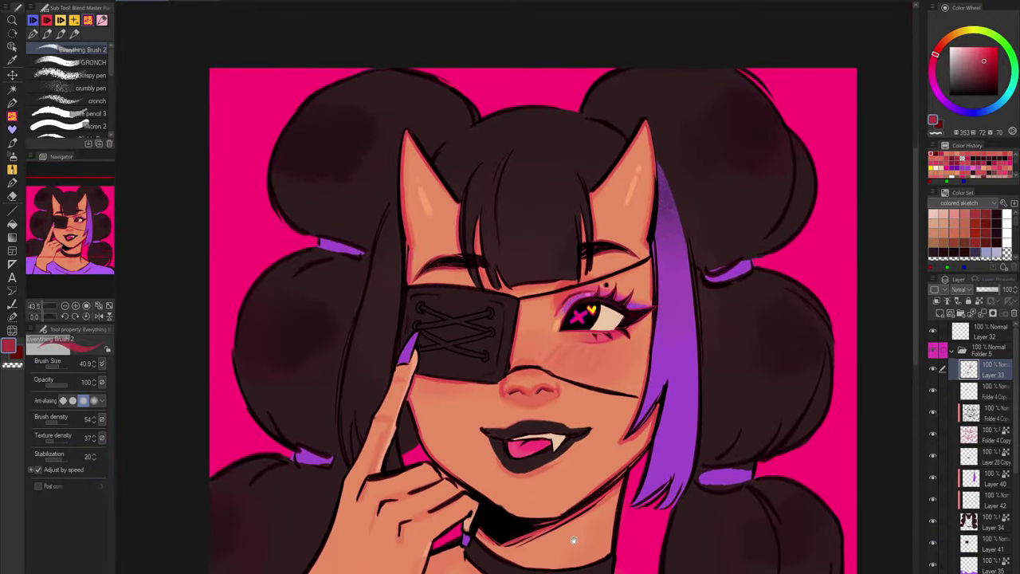
{"action": "left_click", "coordinate": [932, 369]}
{"action": "left_click", "coordinate": [934, 371]}
Step: Deepen both nostrils with darker sampled crimsons and compare the result with Layer 33 hidden and shown
{"action": "scroll", "coordinate": [542, 395], "scroll_direction": "up", "scroll_amount": 5}
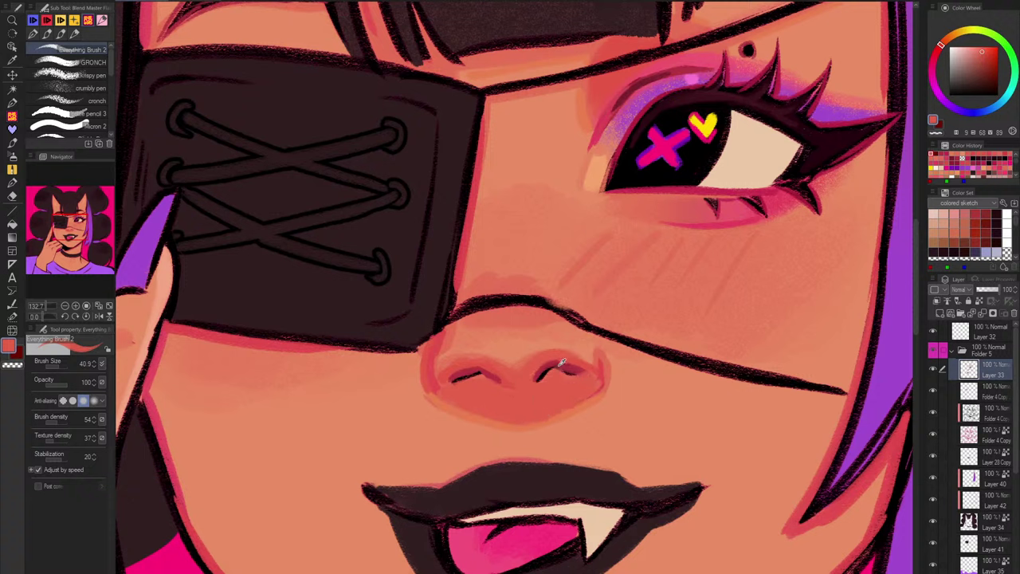
{"action": "left_click", "coordinate": [562, 364], "text": "alt"}
{"action": "left_click_drag", "start_coordinate": [554, 368], "coordinate": [579, 373]}
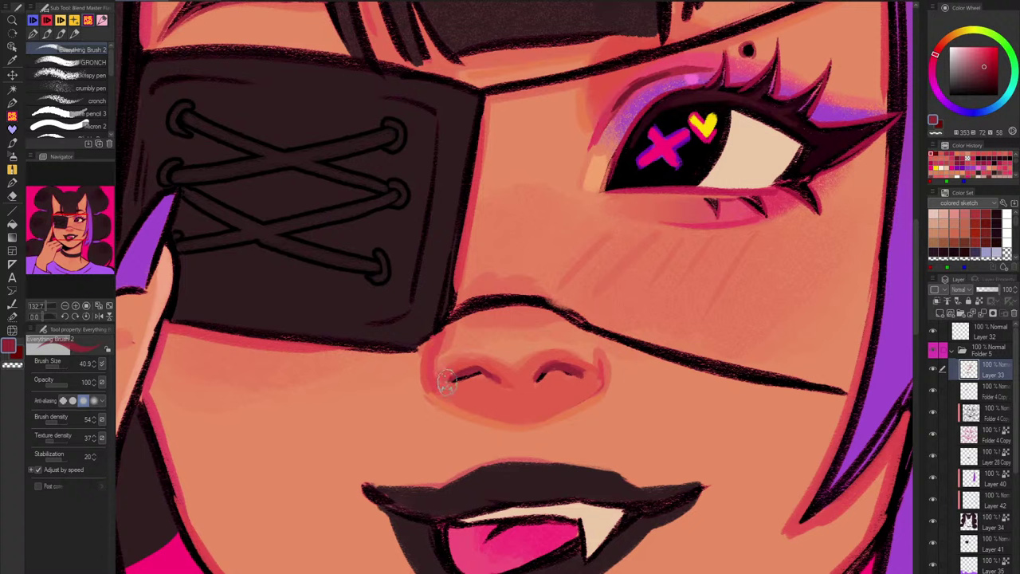
{"action": "left_click_drag", "start_coordinate": [481, 372], "coordinate": [516, 388]}
{"action": "left_click", "coordinate": [510, 375], "text": "alt"}
{"action": "left_click", "coordinate": [499, 378], "text": "alt"}
{"action": "mouse_move", "coordinate": [601, 347]}
{"action": "left_mouse_down"}
{"action": "mouse_move", "coordinate": [604, 372]}
{"action": "mouse_move", "coordinate": [563, 459]}
{"action": "left_mouse_up"}
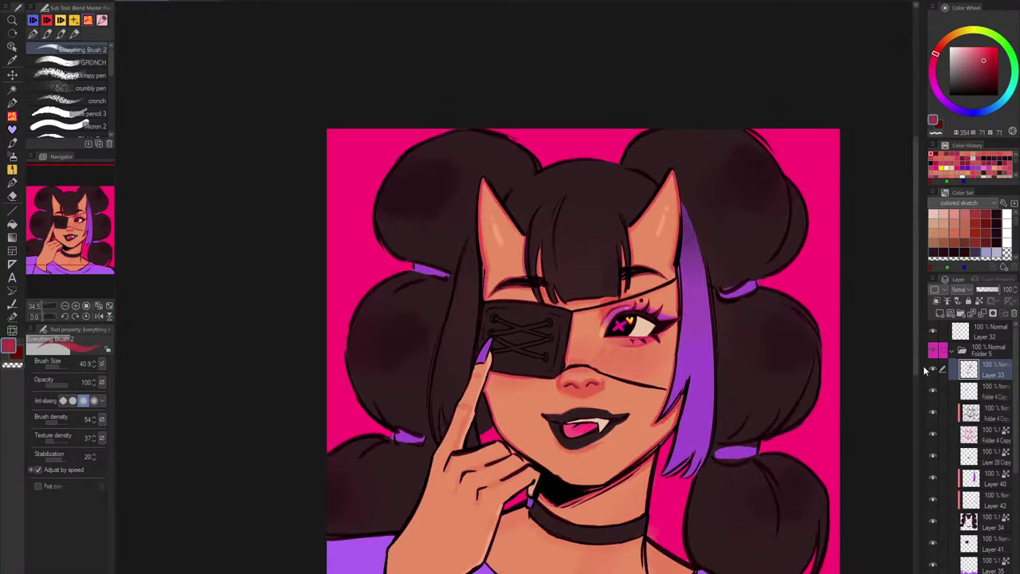
{"action": "left_click", "coordinate": [936, 371]}
{"action": "left_click", "coordinate": [936, 370]}
Step: Paint rose-red along the lower eyepatch strap's underside from nose to cheek and darken its outer end with sampled deep maroon
{"action": "left_click_drag", "start_coordinate": [623, 392], "coordinate": [665, 353]}
{"action": "left_click", "coordinate": [414, 320], "text": "alt"}
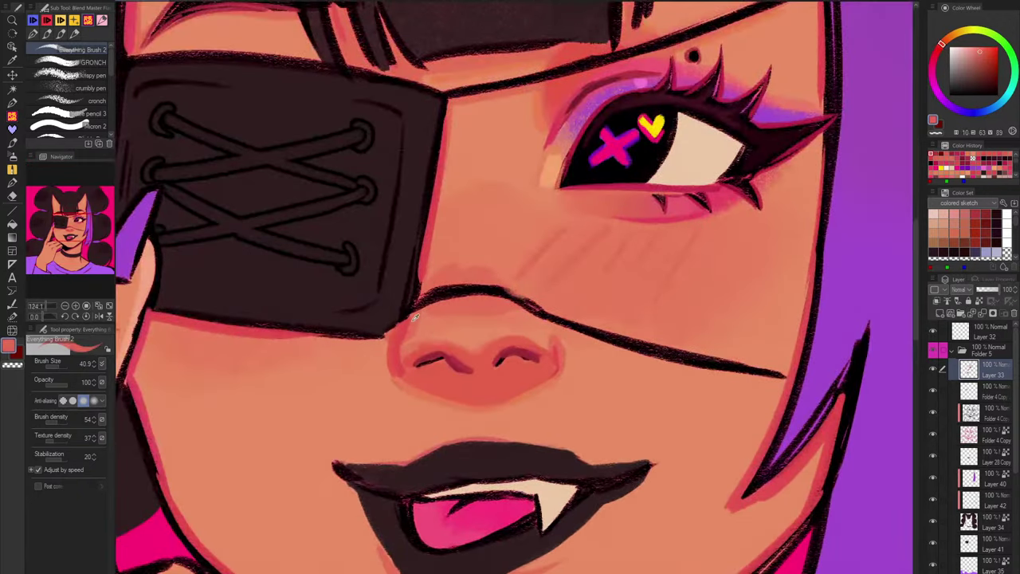
{"action": "left_click", "coordinate": [412, 319], "text": "alt"}
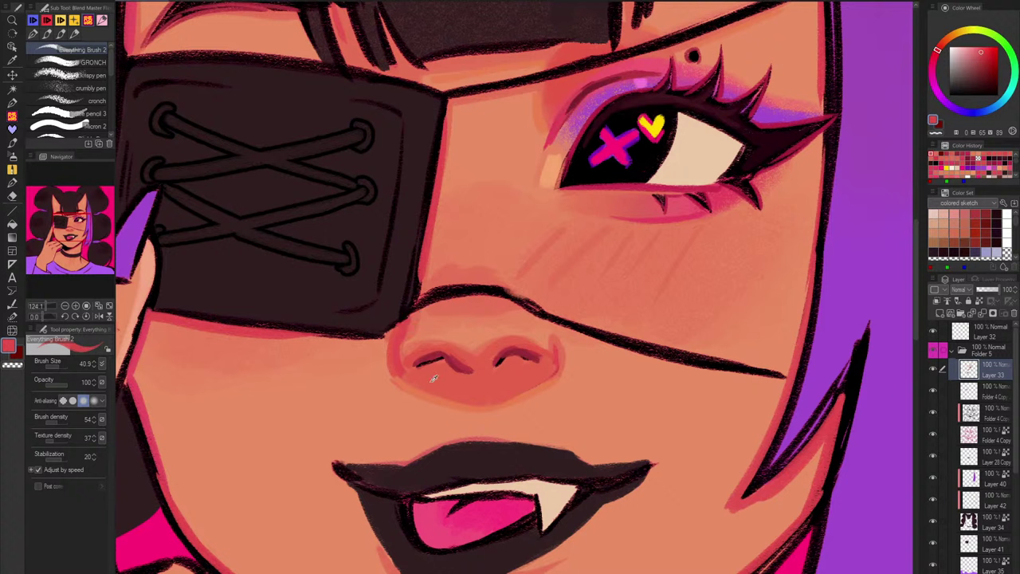
{"action": "left_click", "coordinate": [440, 304], "text": "alt"}
{"action": "mouse_move", "coordinate": [412, 318]}
{"action": "left_mouse_down"}
{"action": "mouse_move", "coordinate": [443, 303]}
{"action": "mouse_move", "coordinate": [485, 302]}
{"action": "left_mouse_up"}
{"action": "left_click", "coordinate": [405, 338], "text": "alt"}
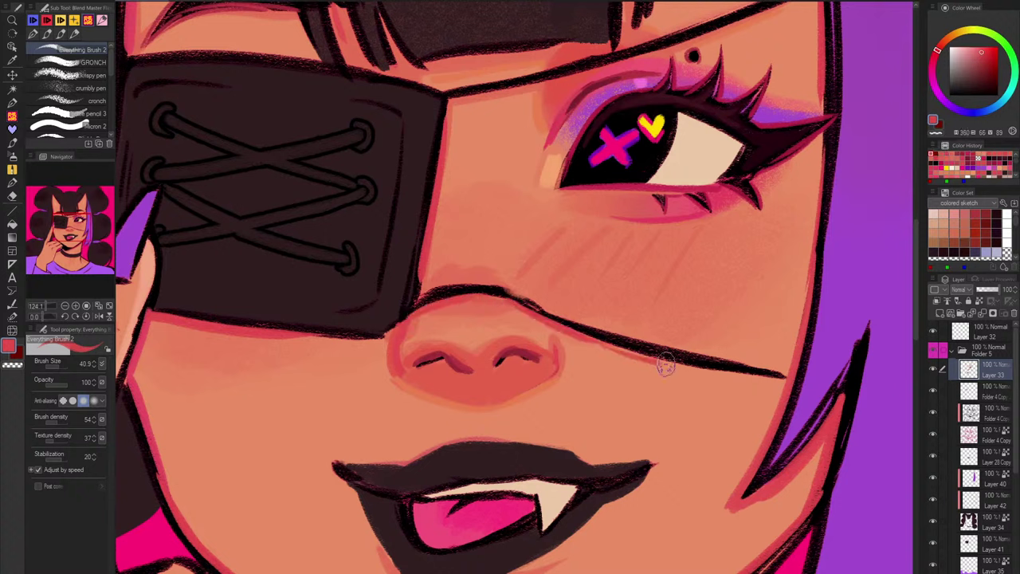
{"action": "left_click_drag", "start_coordinate": [666, 364], "coordinate": [792, 378]}
{"action": "left_click", "coordinate": [754, 369], "text": "alt"}
{"action": "left_click_drag", "start_coordinate": [705, 361], "coordinate": [792, 376]}
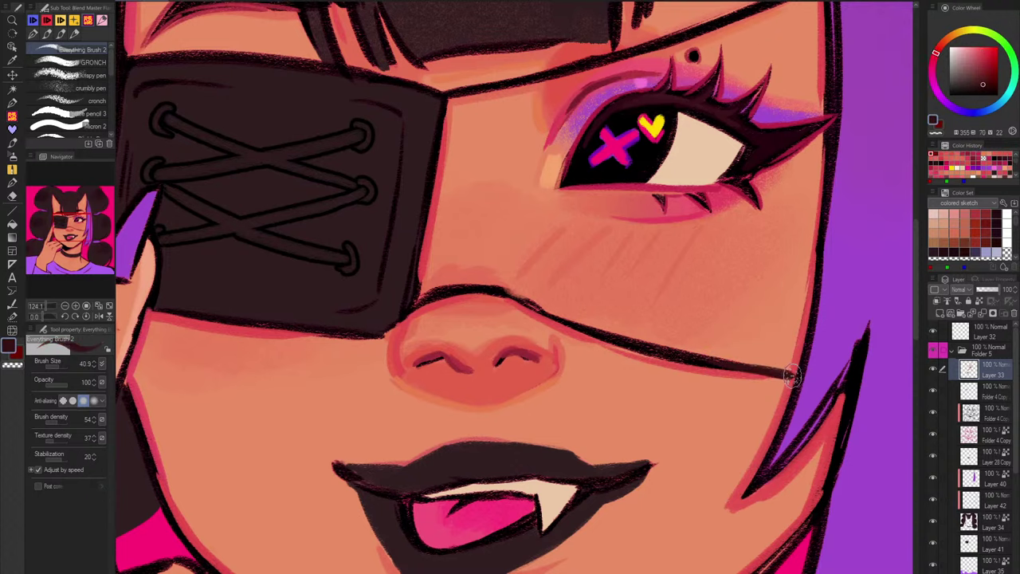
Step: Compare the painted character with the rough color sketch by hiding and showing Folder 5
{"action": "scroll", "coordinate": [773, 410], "scroll_direction": "down", "scroll_amount": 5}
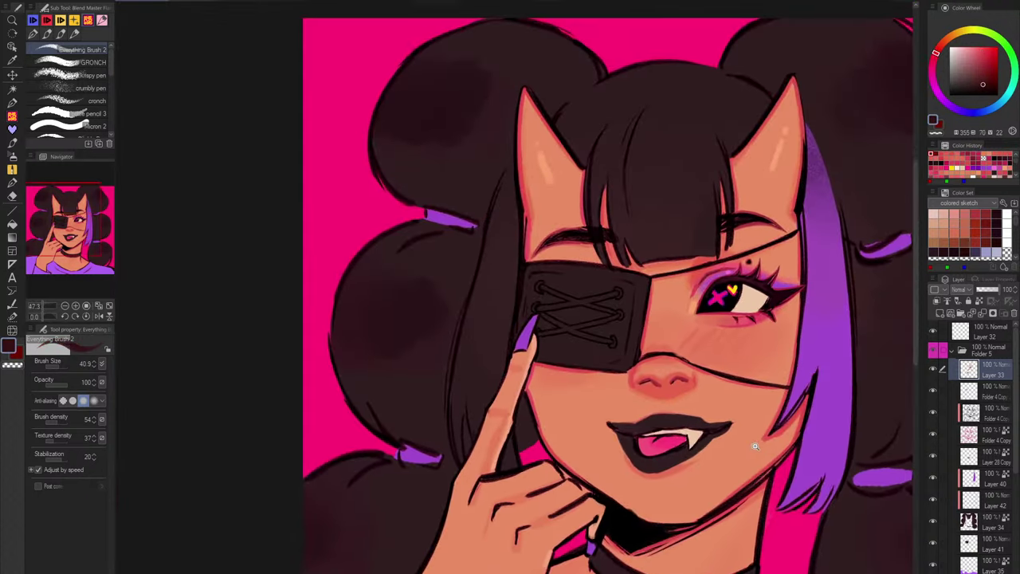
{"action": "scroll", "coordinate": [754, 446], "scroll_direction": "up", "scroll_amount": 1}
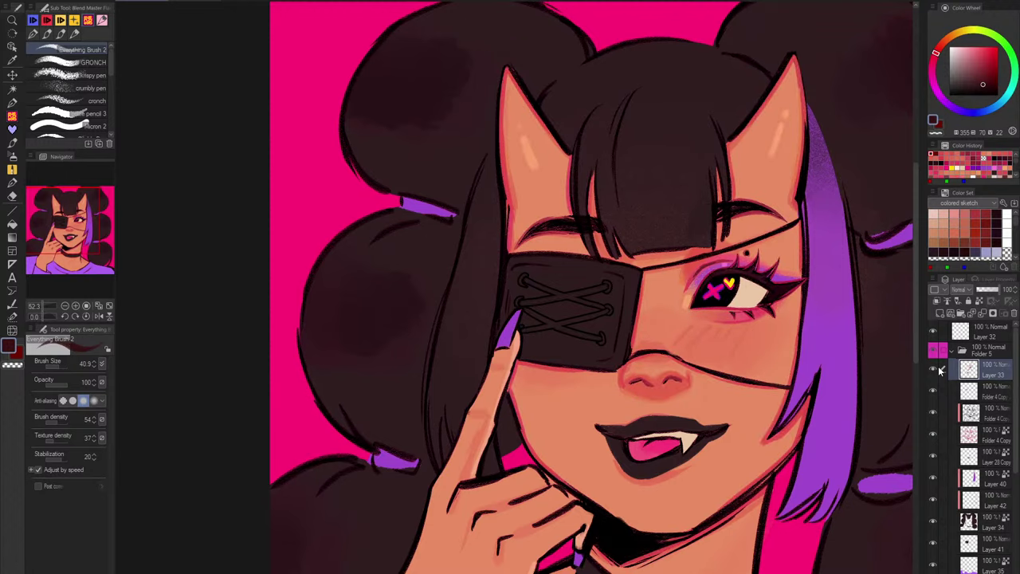
{"action": "left_click_drag", "start_coordinate": [788, 484], "coordinate": [692, 457]}
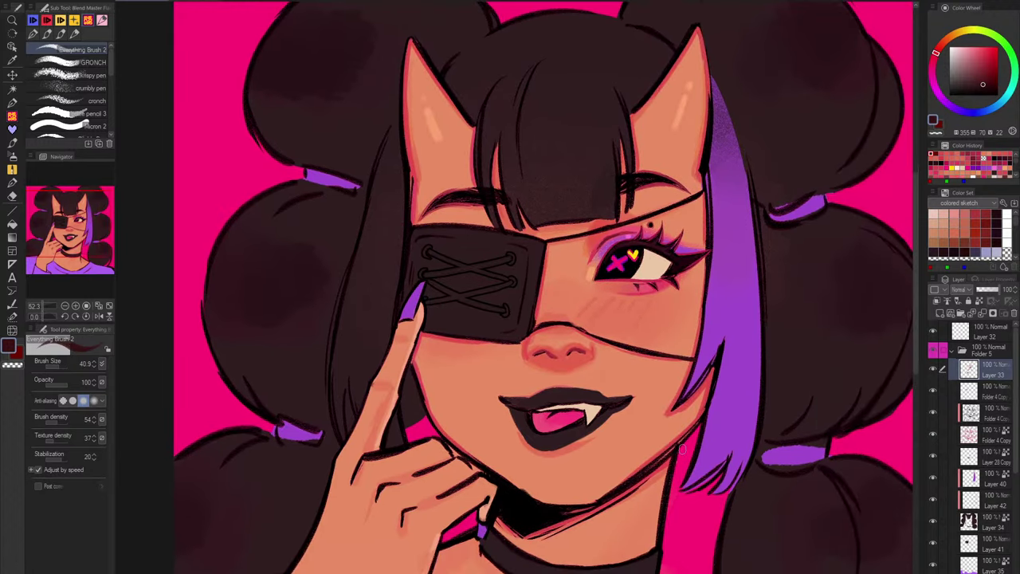
{"action": "scroll", "coordinate": [682, 449], "scroll_direction": "down", "scroll_amount": 4}
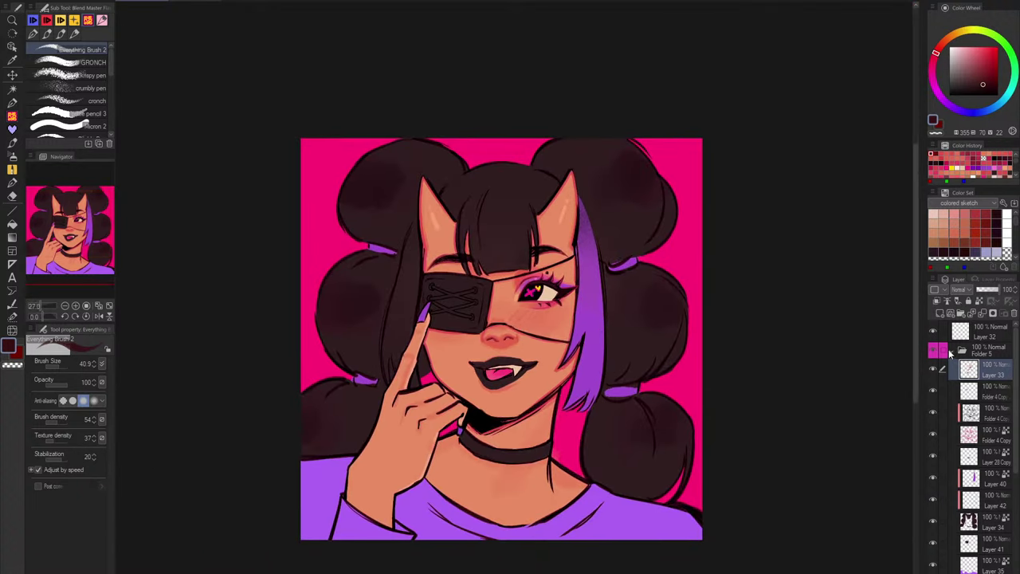
{"action": "left_click", "coordinate": [951, 351]}
{"action": "left_click", "coordinate": [935, 351]}
{"action": "left_click", "coordinate": [938, 352]}
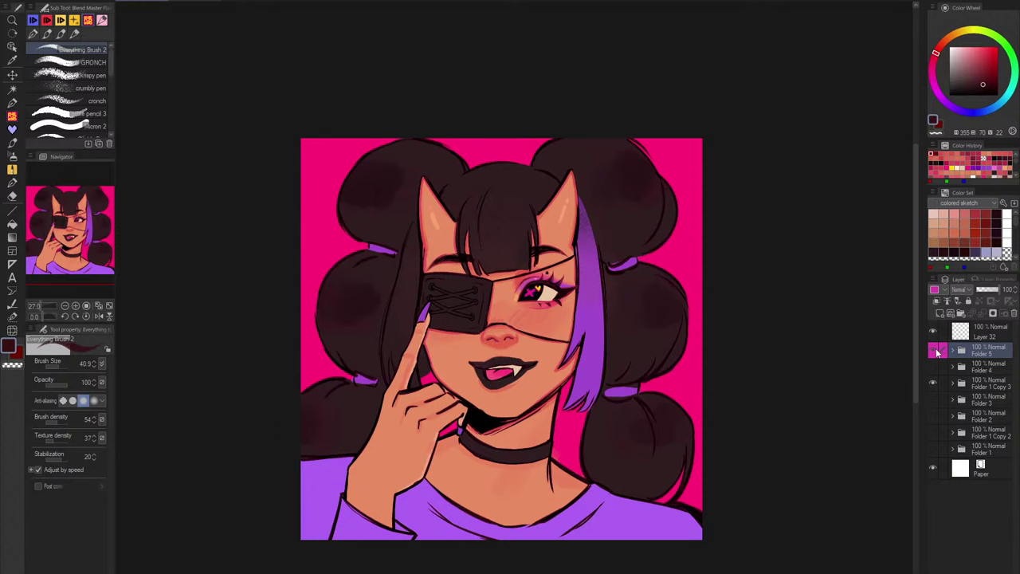
{"action": "left_click", "coordinate": [937, 352]}
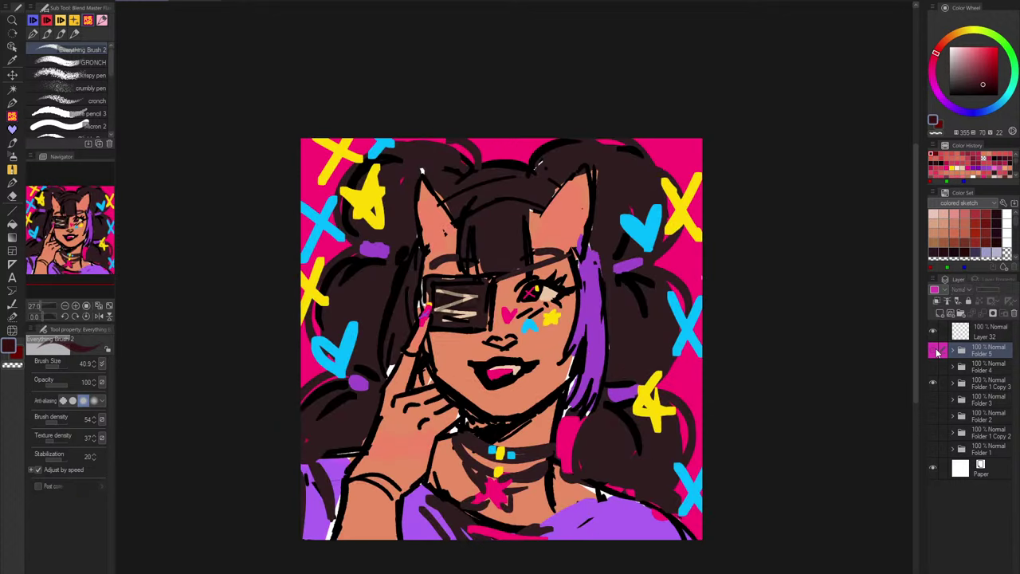
{"action": "left_click", "coordinate": [937, 352]}
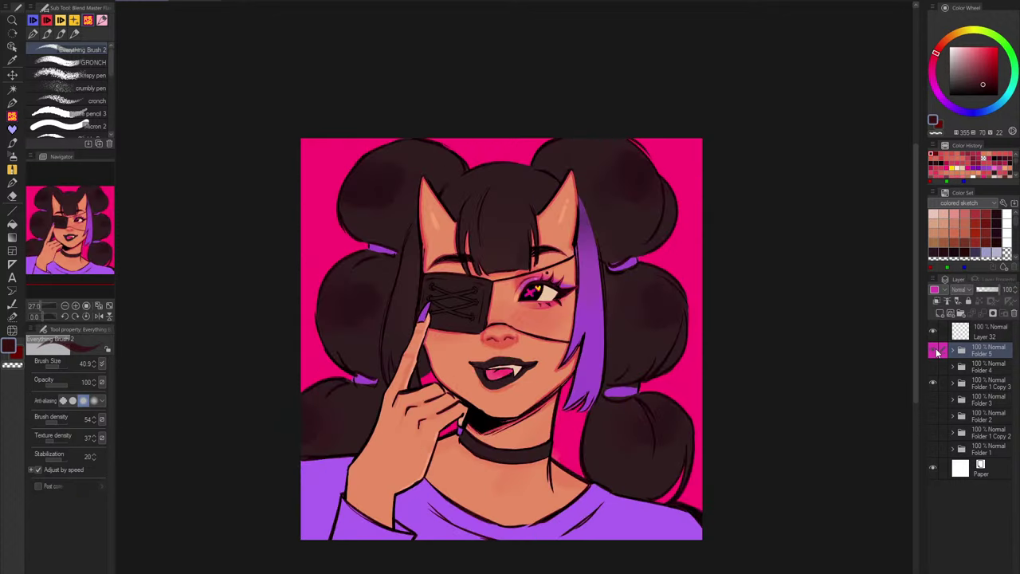
{"action": "left_click", "coordinate": [937, 353]}
{"action": "left_click", "coordinate": [937, 353]}
{"action": "left_click", "coordinate": [937, 352]}
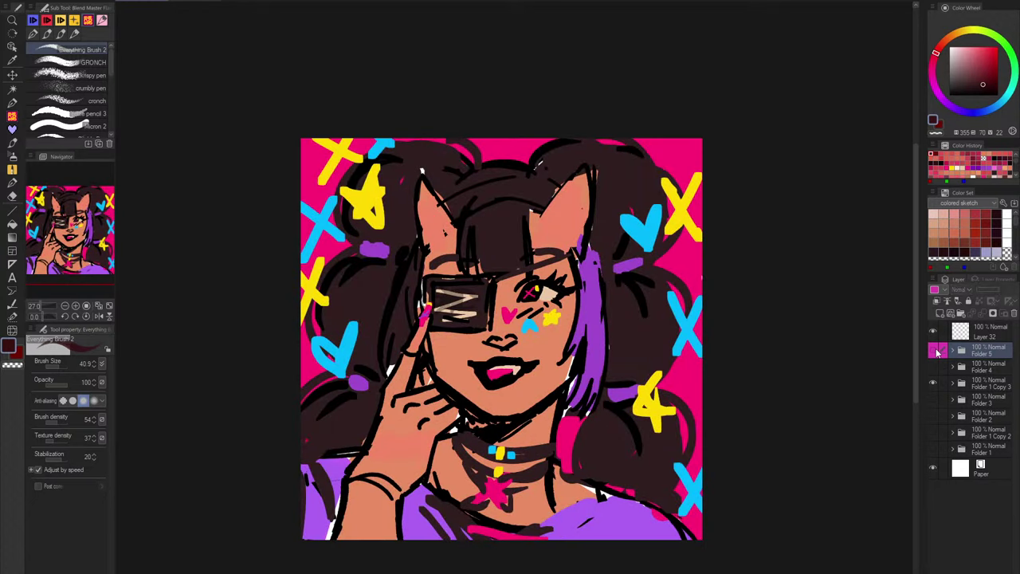
{"action": "scroll", "coordinate": [460, 408], "scroll_direction": "up", "scroll_amount": 10}
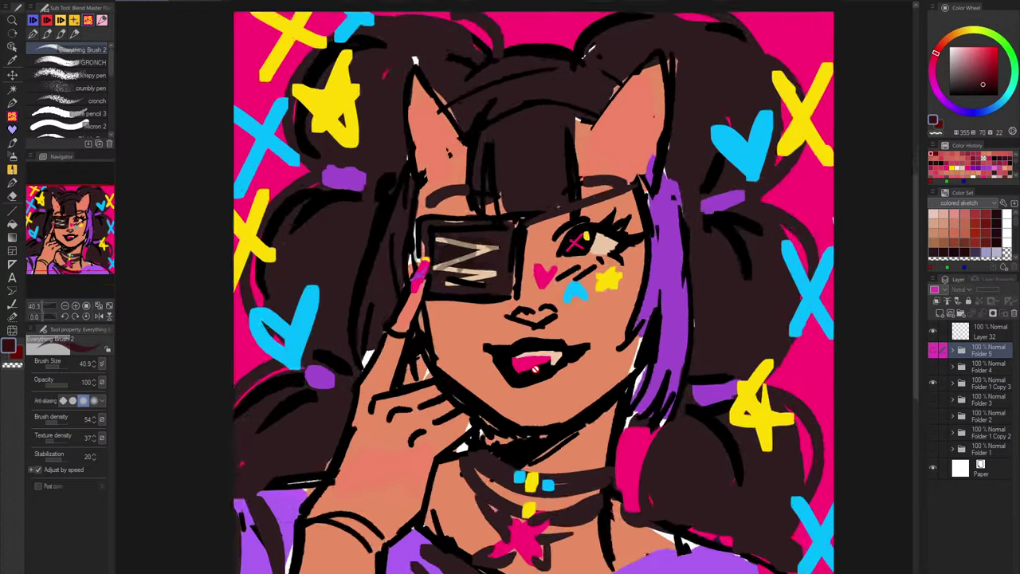
{"action": "left_click", "coordinate": [935, 353]}
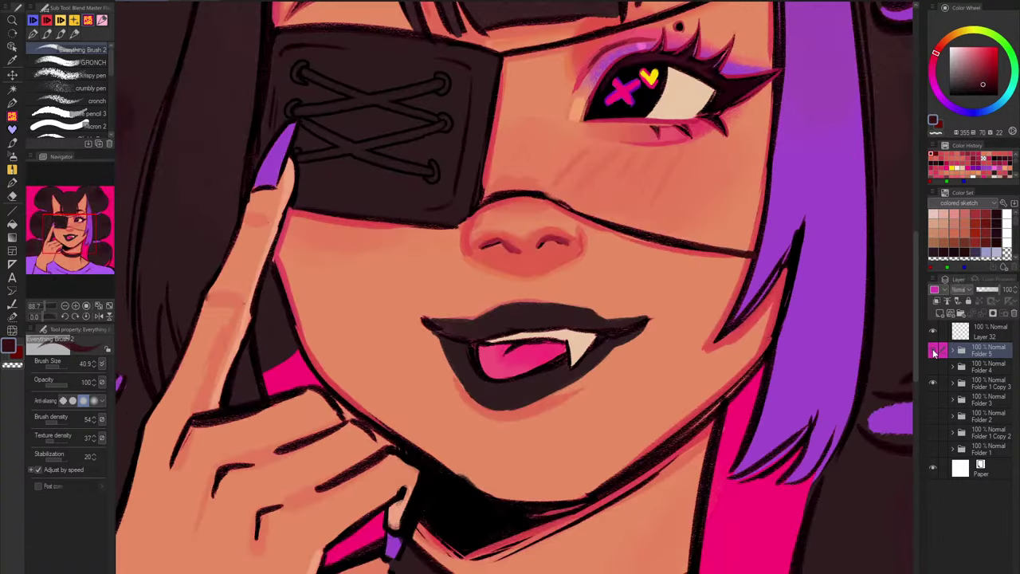
Step: Activate Layer 33 inside Folder 5 and try a sampled pink along the tongue's outline
{"action": "left_click", "coordinate": [957, 354]}
{"action": "left_click", "coordinate": [998, 373]}
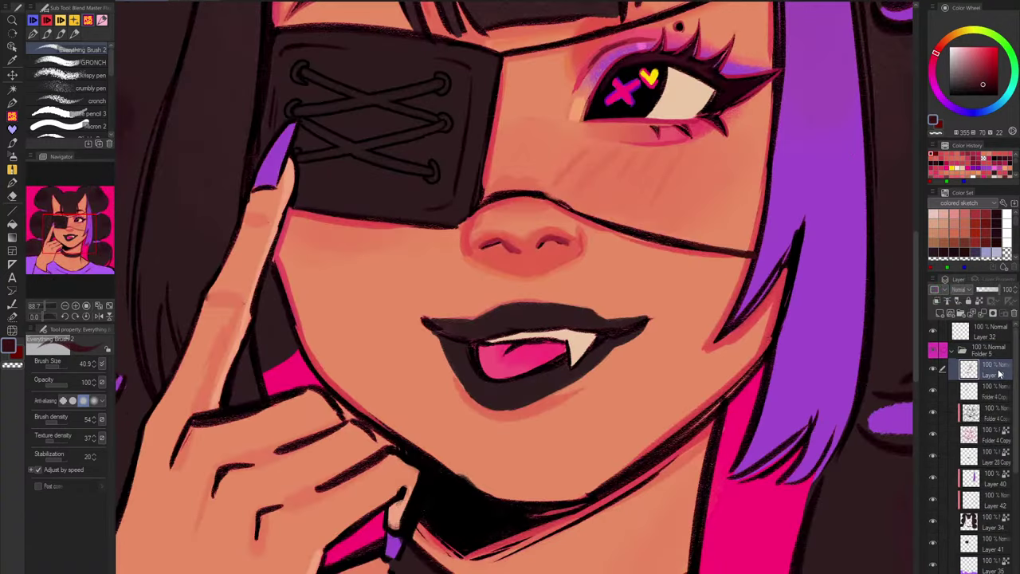
{"action": "scroll", "coordinate": [539, 350], "scroll_direction": "up", "scroll_amount": 7}
{"action": "left_click", "coordinate": [504, 355], "text": "alt"}
{"action": "left_click_drag", "start_coordinate": [408, 343], "coordinate": [457, 422]}
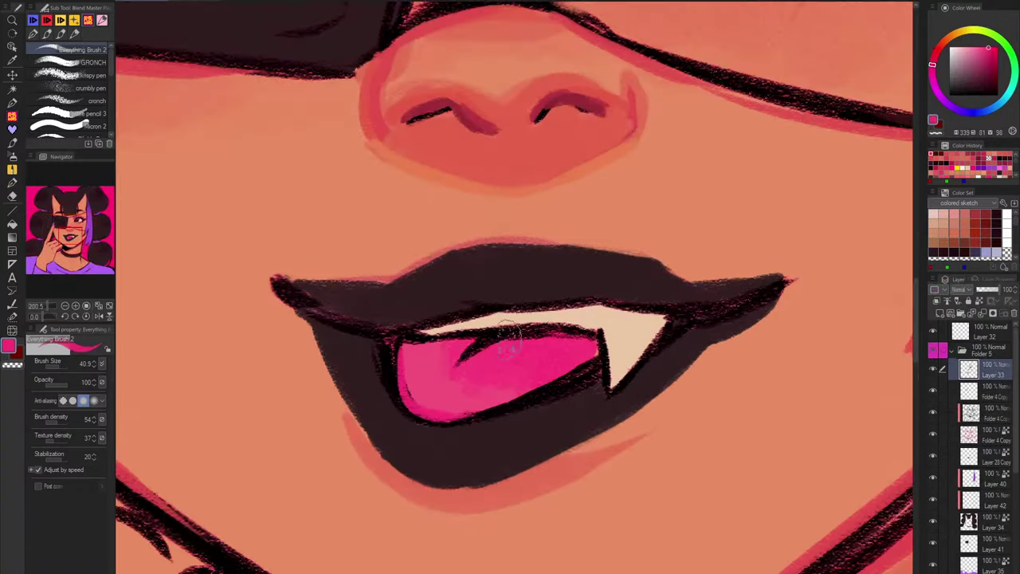
{"action": "key", "text": "ctrl+z"}
Step: Paint a darker magenta over the tongue's outline and center crease with the brush at size 29.8
{"action": "left_click", "coordinate": [993, 55]}
{"action": "key", "text": "bracketleft"}
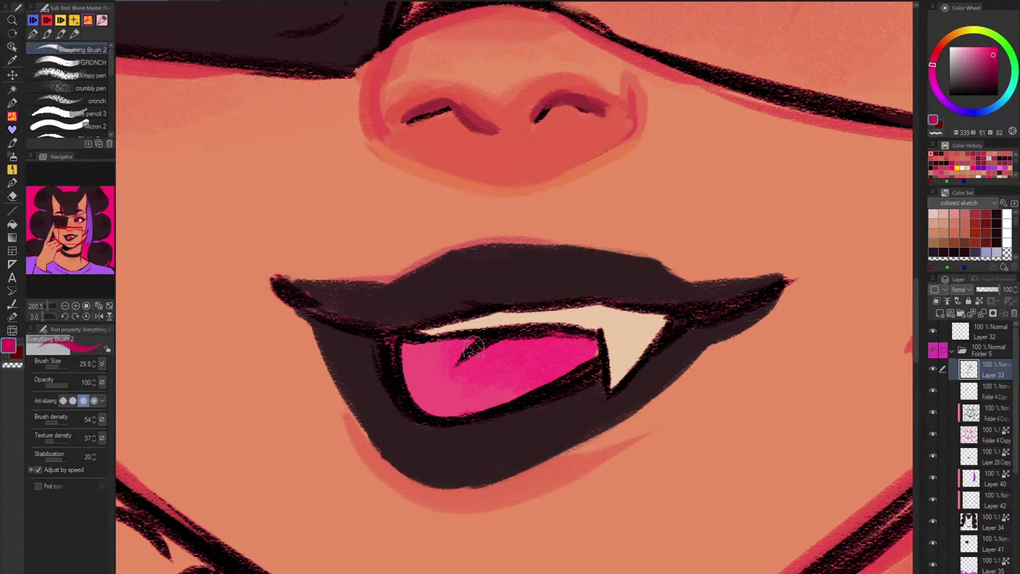
{"action": "left_click_drag", "start_coordinate": [393, 356], "coordinate": [414, 404]}
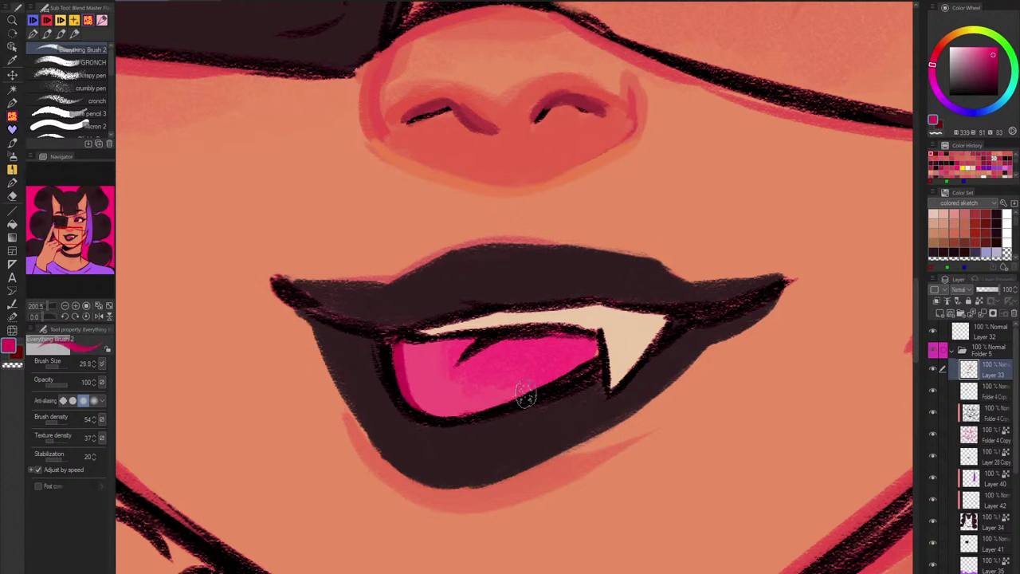
{"action": "mouse_move", "coordinate": [597, 359]}
{"action": "left_mouse_down"}
{"action": "mouse_move", "coordinate": [572, 372]}
{"action": "mouse_move", "coordinate": [582, 354]}
{"action": "mouse_move", "coordinate": [595, 358]}
{"action": "mouse_move", "coordinate": [597, 341]}
{"action": "mouse_move", "coordinate": [492, 341]}
{"action": "mouse_move", "coordinate": [455, 367]}
{"action": "mouse_move", "coordinate": [477, 342]}
{"action": "mouse_move", "coordinate": [392, 344]}
{"action": "mouse_move", "coordinate": [503, 337]}
{"action": "mouse_move", "coordinate": [464, 354]}
{"action": "left_mouse_up"}
{"action": "mouse_move", "coordinate": [639, 307]}
{"action": "left_mouse_down"}
{"action": "mouse_move", "coordinate": [685, 323]}
{"action": "mouse_move", "coordinate": [645, 356]}
{"action": "left_mouse_up"}
{"action": "left_click_drag", "start_coordinate": [572, 311], "coordinate": [557, 298]}
Step: Shade the lower half of the upper lip with sampled deep maroon from corner to corner
{"action": "left_click", "coordinate": [489, 327], "text": "alt"}
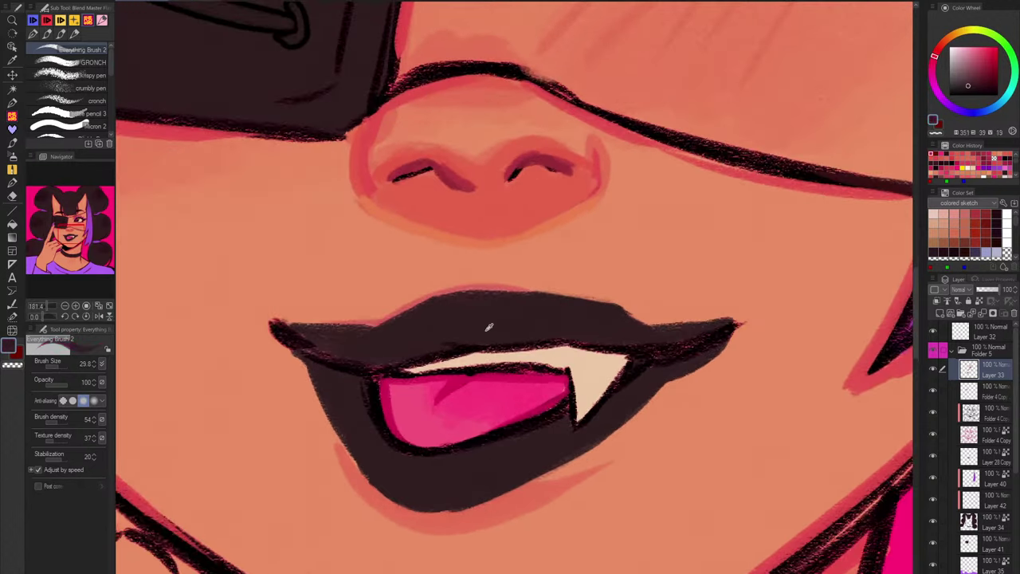
{"action": "scroll", "coordinate": [489, 326], "scroll_direction": "up", "scroll_amount": 5}
{"action": "left_click", "coordinate": [442, 348], "text": "alt"}
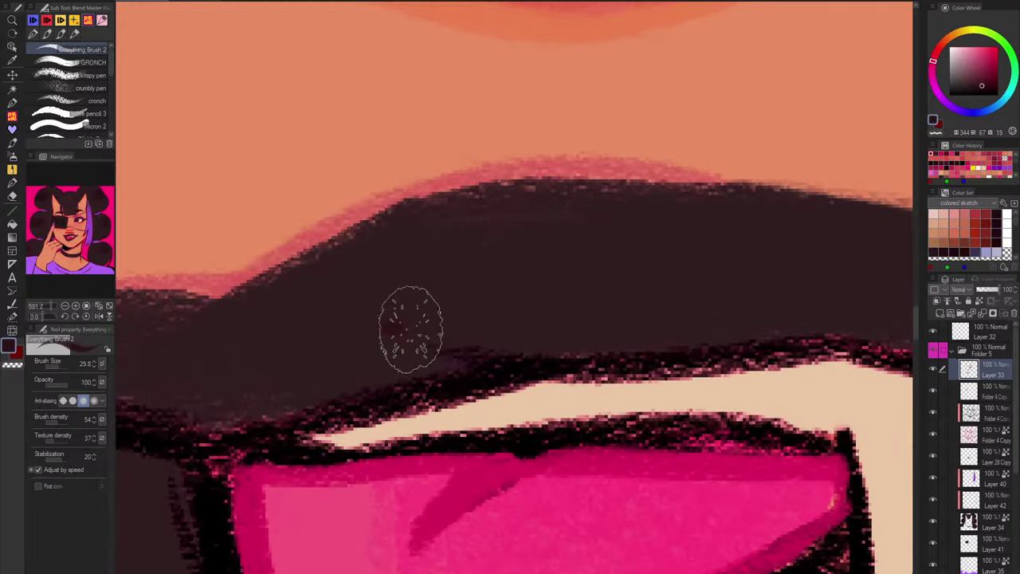
{"action": "mouse_move", "coordinate": [411, 330]}
{"action": "left_mouse_down"}
{"action": "mouse_move", "coordinate": [798, 310]}
{"action": "mouse_move", "coordinate": [693, 334]}
{"action": "left_mouse_up"}
{"action": "scroll", "coordinate": [786, 308], "scroll_direction": "down", "scroll_amount": 3}
{"action": "left_click_drag", "start_coordinate": [786, 308], "coordinate": [658, 312]}
{"action": "left_click_drag", "start_coordinate": [484, 336], "coordinate": [602, 334]}
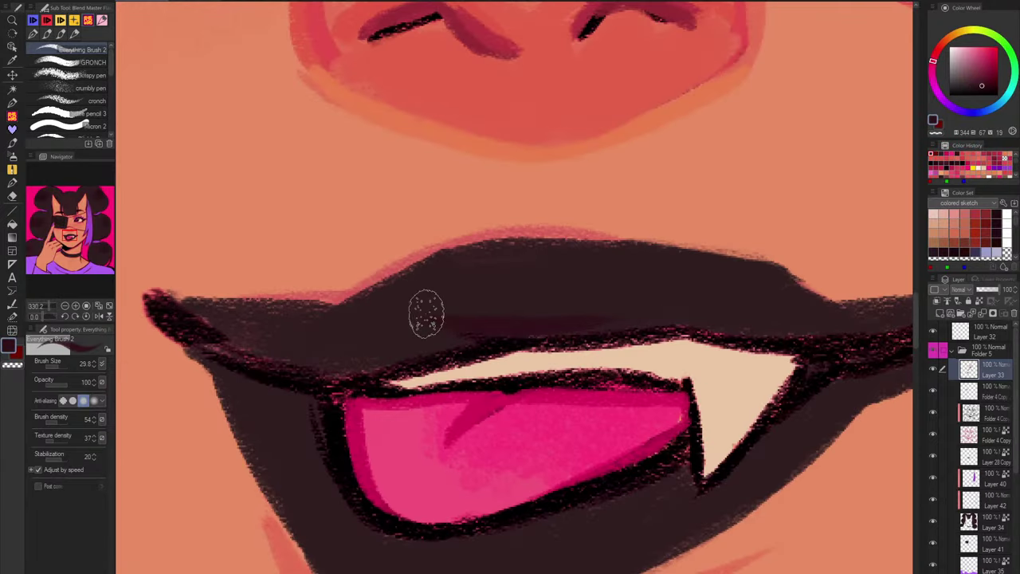
{"action": "left_click_drag", "start_coordinate": [425, 314], "coordinate": [600, 323]}
{"action": "left_click_drag", "start_coordinate": [504, 335], "coordinate": [737, 313]}
{"action": "mouse_move", "coordinate": [640, 312]}
{"action": "left_mouse_down"}
{"action": "mouse_move", "coordinate": [797, 327]}
{"action": "mouse_move", "coordinate": [490, 335]}
{"action": "mouse_move", "coordinate": [474, 326]}
{"action": "mouse_move", "coordinate": [394, 339]}
{"action": "mouse_move", "coordinate": [344, 363]}
{"action": "mouse_move", "coordinate": [215, 339]}
{"action": "left_mouse_up"}
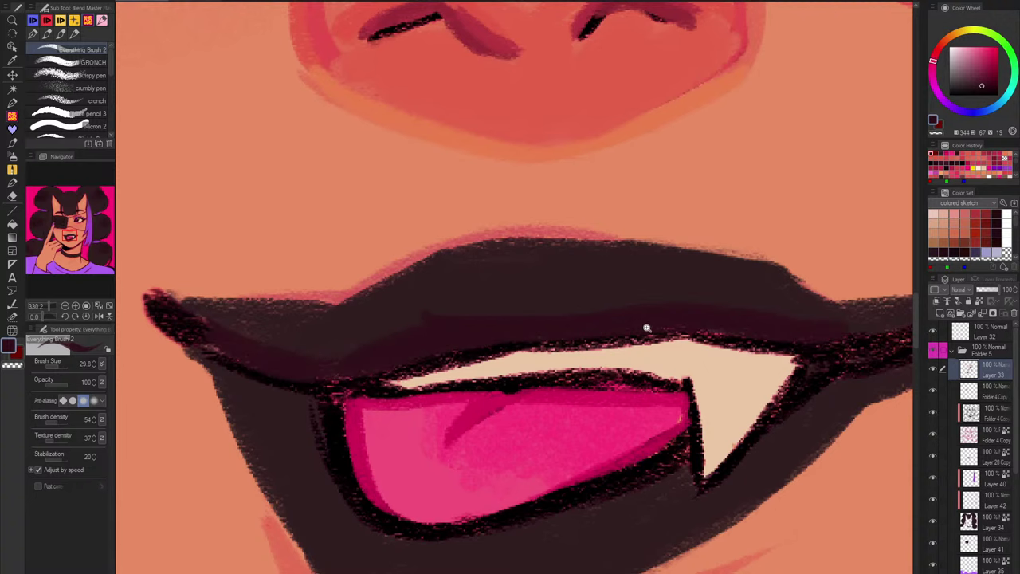
{"action": "scroll", "coordinate": [645, 330], "scroll_direction": "down", "scroll_amount": 4}
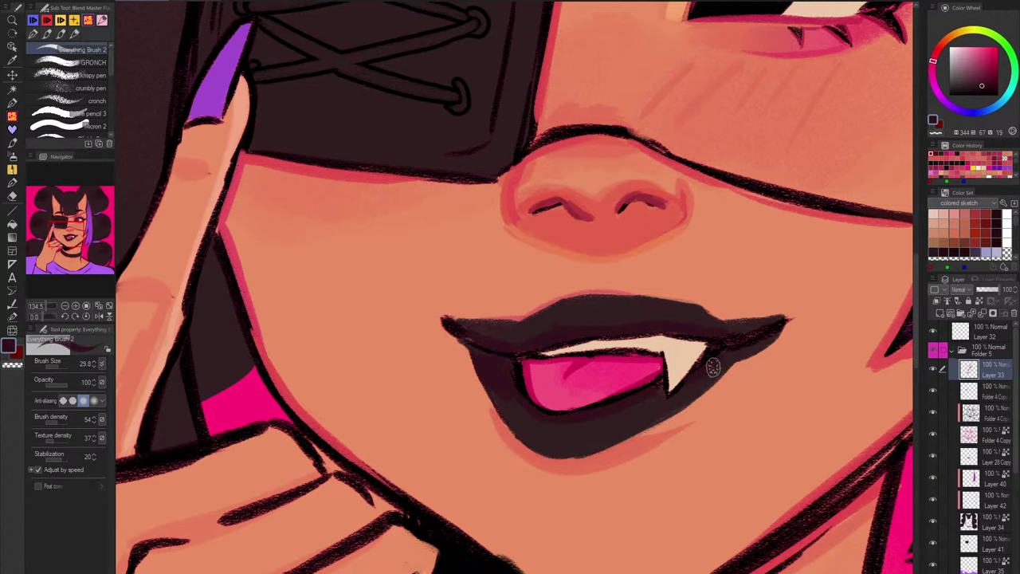
Step: Compare the mouth with the rough color sketch and darken the mouth line and lower lip edge with sampled near-black
{"action": "scroll", "coordinate": [707, 364], "scroll_direction": "down", "scroll_amount": 3}
{"action": "scroll", "coordinate": [706, 364], "scroll_direction": "up", "scroll_amount": 2}
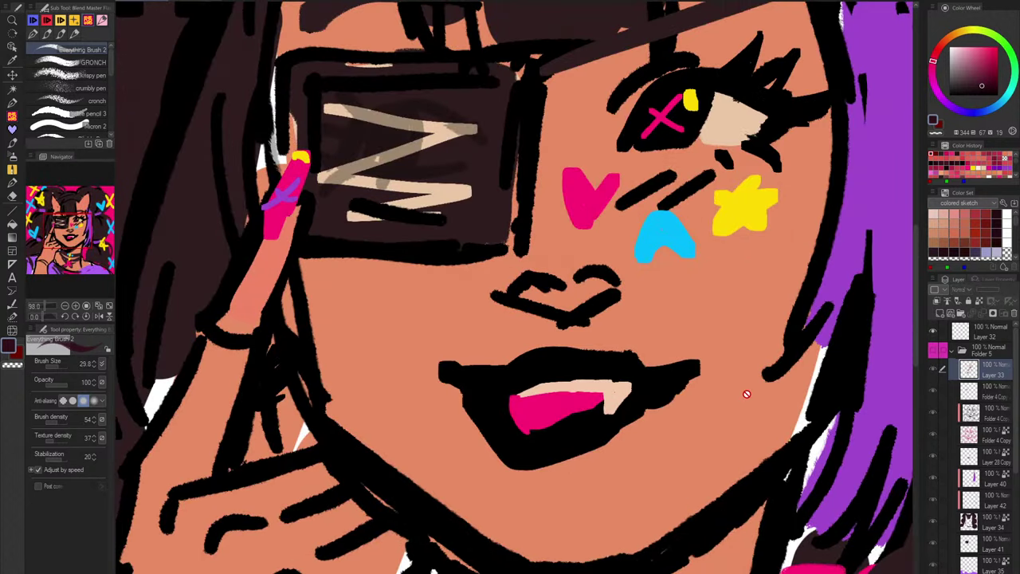
{"action": "left_click", "coordinate": [556, 448], "text": "alt"}
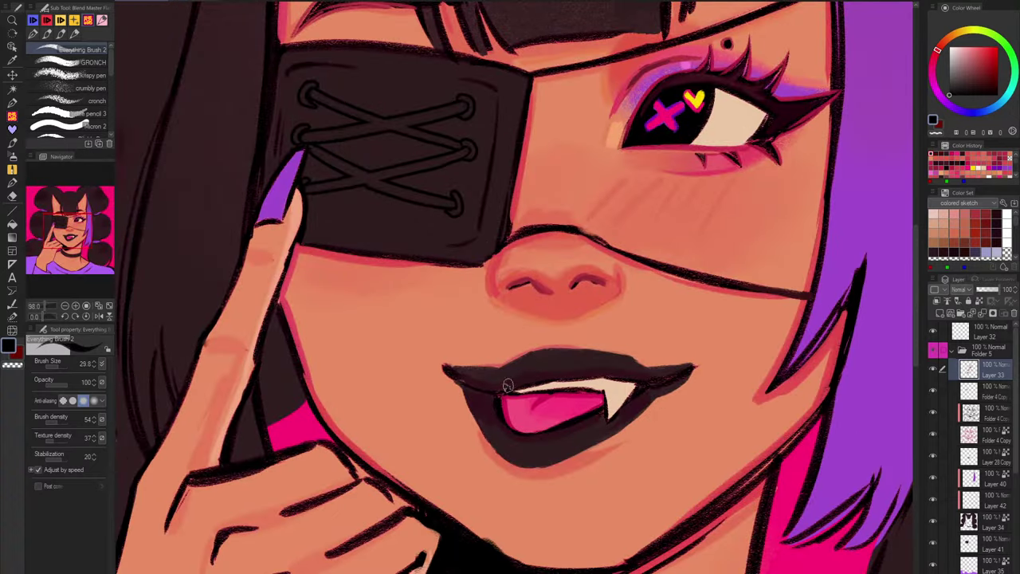
{"action": "left_click_drag", "start_coordinate": [508, 385], "coordinate": [655, 380]}
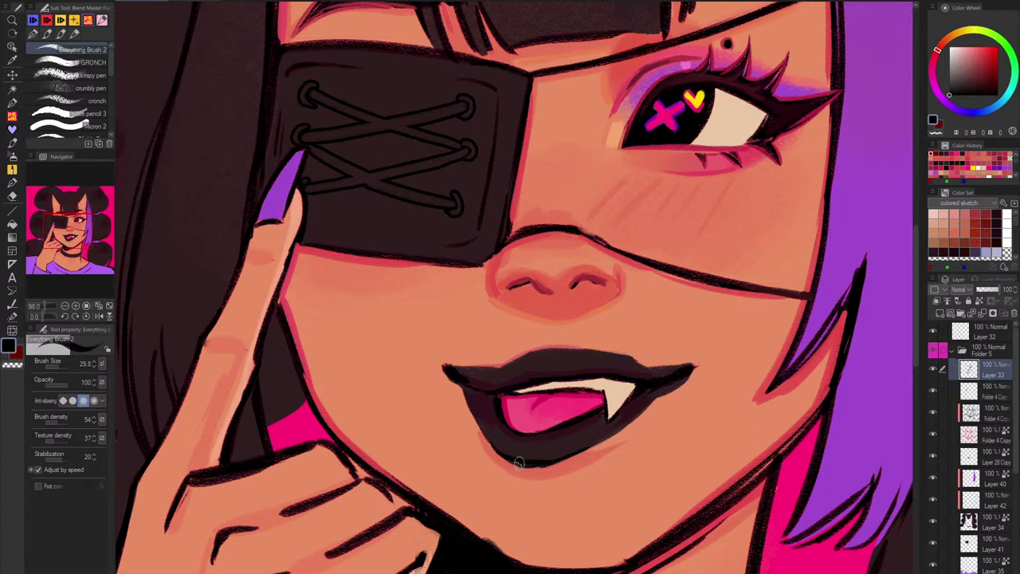
{"action": "left_click_drag", "start_coordinate": [553, 459], "coordinate": [601, 439]}
Step: Paint sampled reds around the mouth corner nearest the fang and along the eyepatch's lower edge
{"action": "left_click", "coordinate": [616, 268], "text": "alt"}
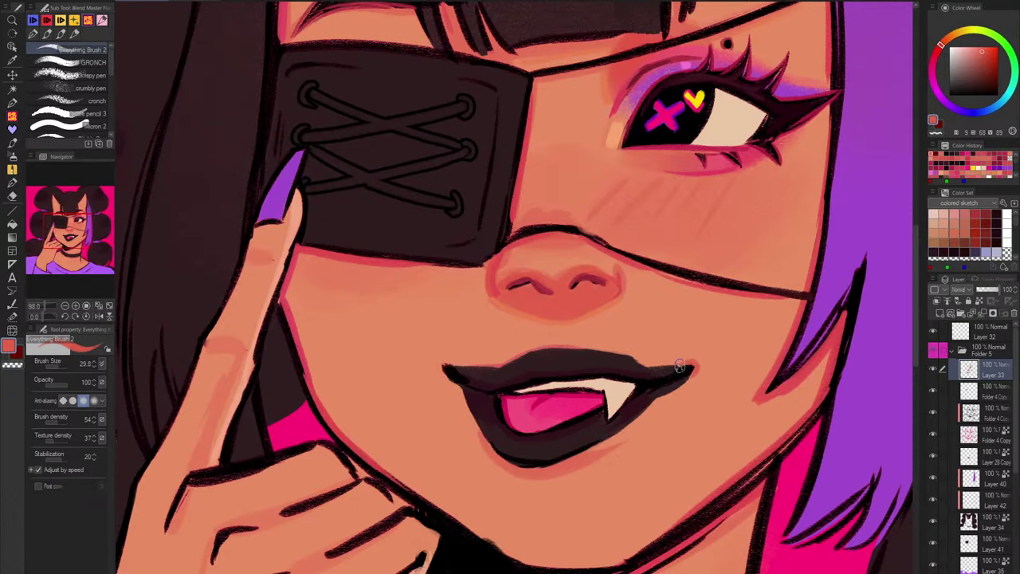
{"action": "left_click", "coordinate": [639, 261], "text": "alt"}
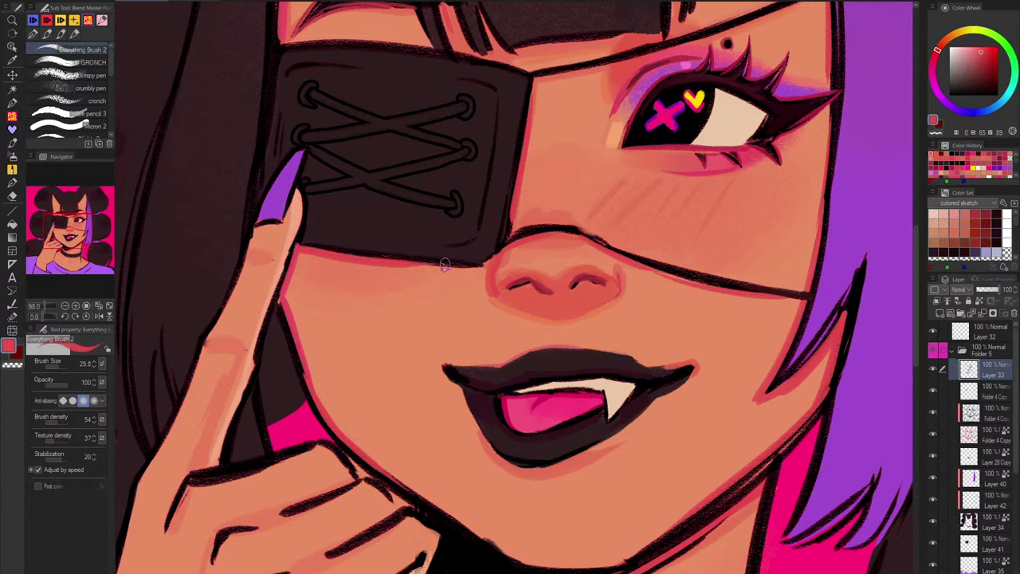
{"action": "mouse_move", "coordinate": [403, 263]}
{"action": "left_mouse_down"}
{"action": "mouse_move", "coordinate": [478, 272]}
{"action": "mouse_move", "coordinate": [495, 260]}
{"action": "mouse_move", "coordinate": [467, 269]}
{"action": "left_mouse_up"}
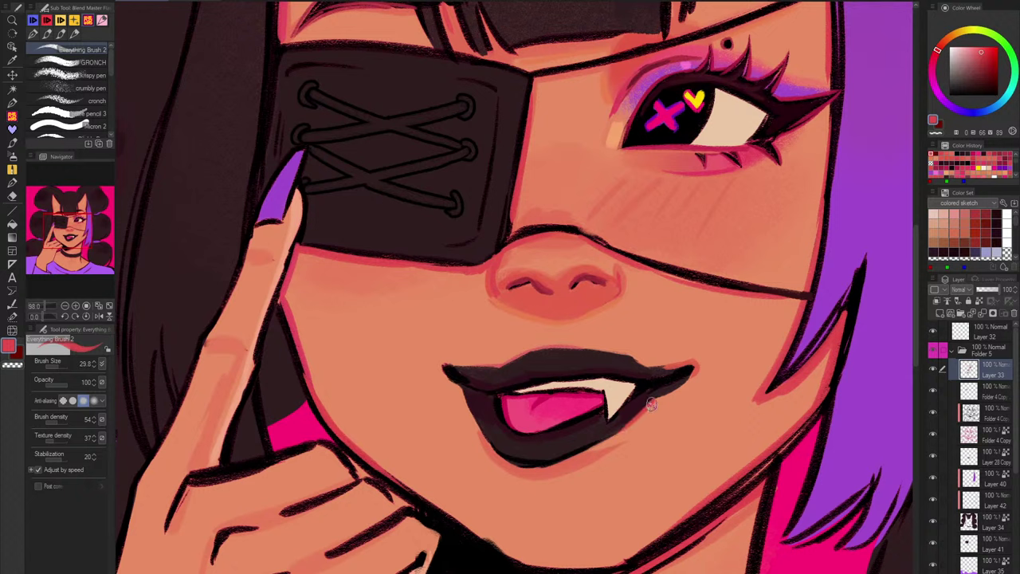
Step: Outline both mouth corners and the upper lip's top edge in crimson sampled below the eye, toggling Folder 5 to compare
{"action": "left_click", "coordinate": [681, 144], "text": "alt"}
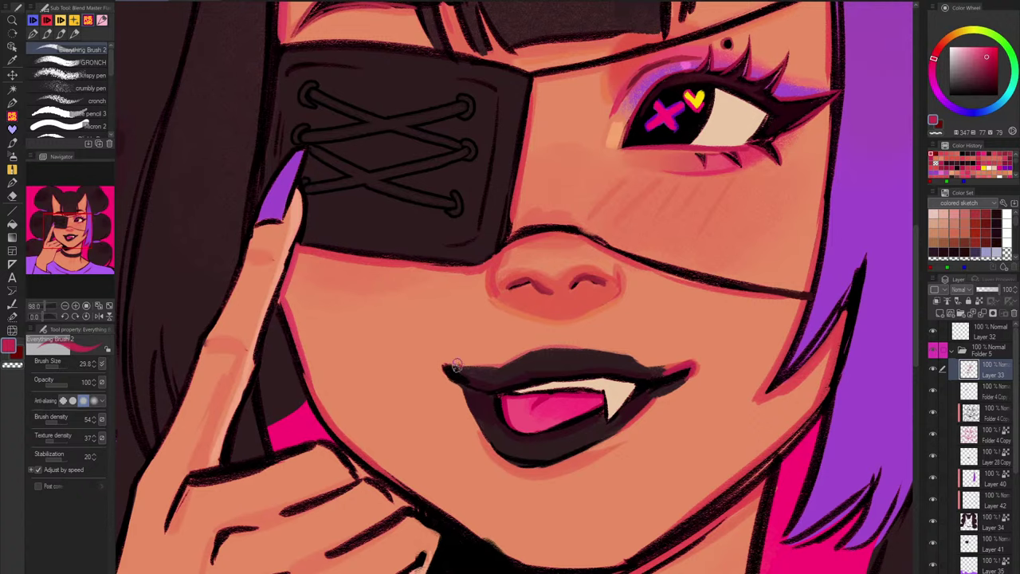
{"action": "left_click_drag", "start_coordinate": [440, 365], "coordinate": [448, 374]}
{"action": "left_click", "coordinate": [936, 353]}
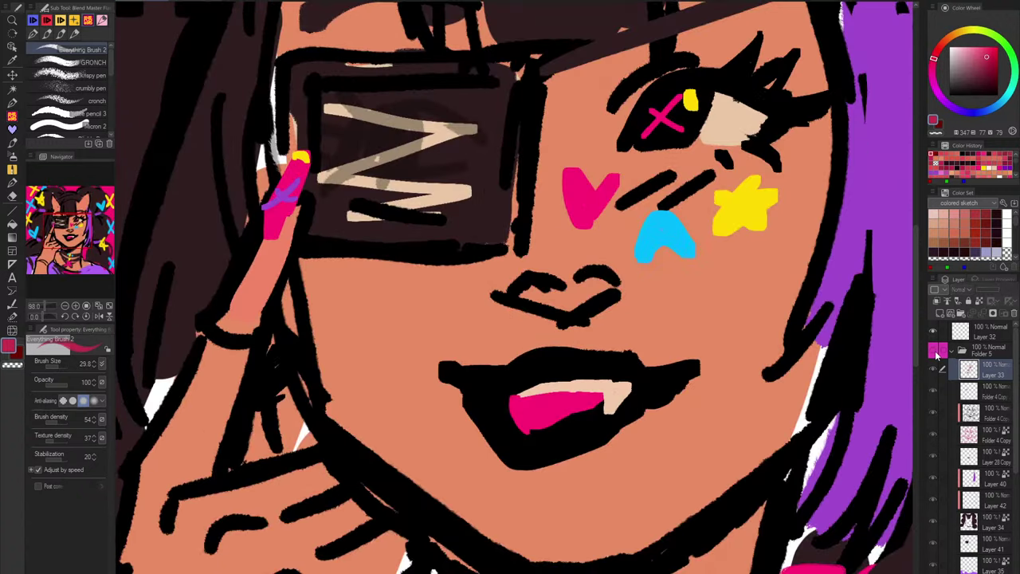
{"action": "left_click", "coordinate": [937, 354]}
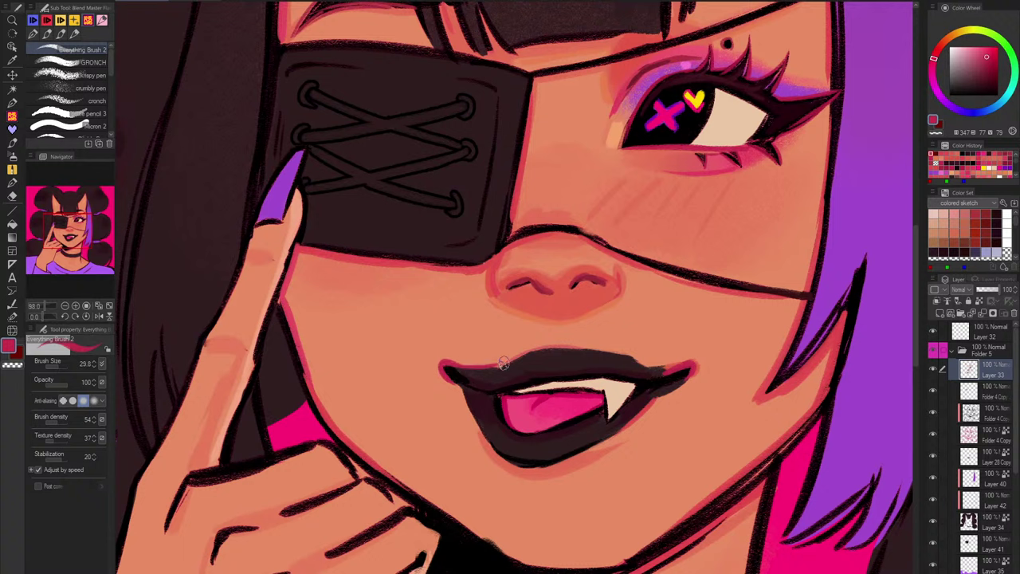
{"action": "left_click_drag", "start_coordinate": [534, 350], "coordinate": [666, 373]}
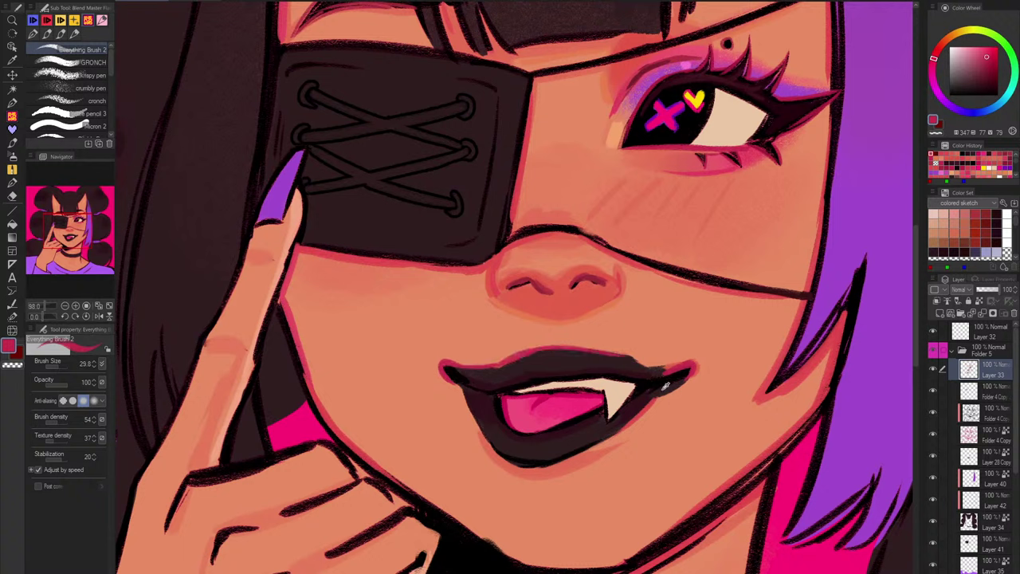
Step: Blend the upper lip's top edge with its dark base color at brush size 42.7, comparing against the rough sketch
{"action": "key", "text": "x"}
{"action": "mouse_move", "coordinate": [482, 375]}
{"action": "left_mouse_down"}
{"action": "mouse_move", "coordinate": [541, 360]}
{"action": "mouse_move", "coordinate": [493, 369]}
{"action": "mouse_move", "coordinate": [537, 360]}
{"action": "left_mouse_up"}
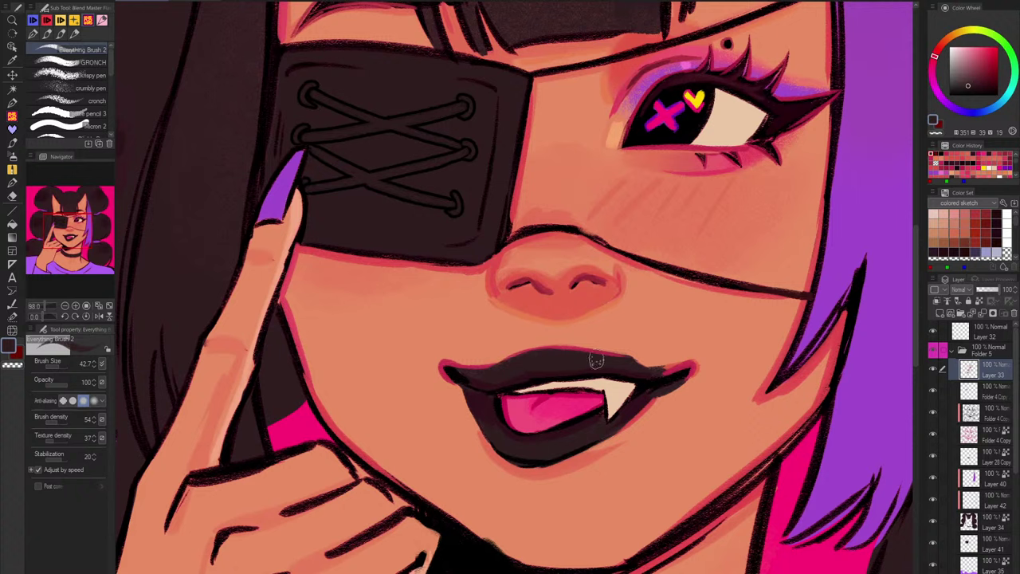
{"action": "key", "text": "x"}
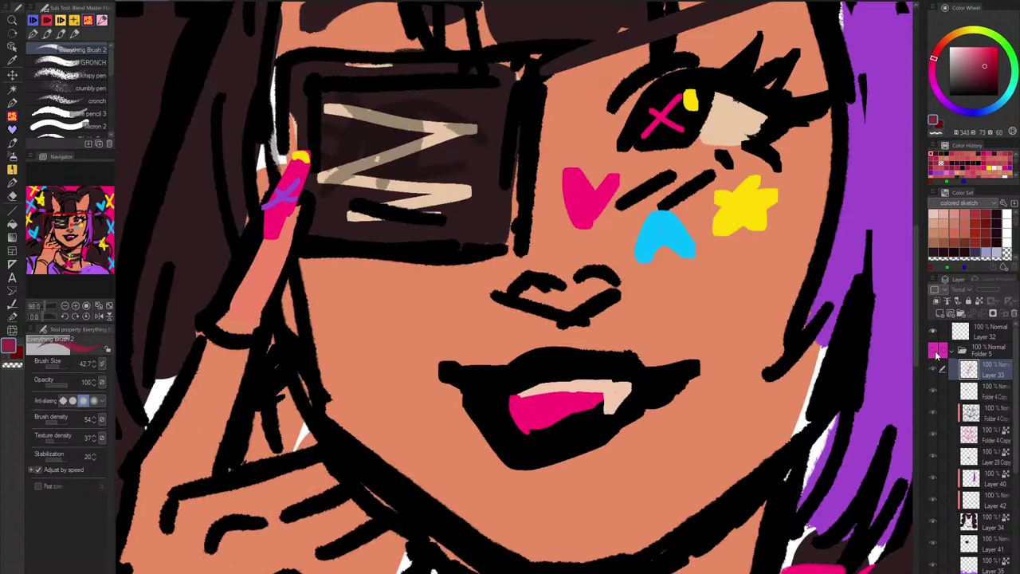
{"action": "left_click", "coordinate": [938, 356]}
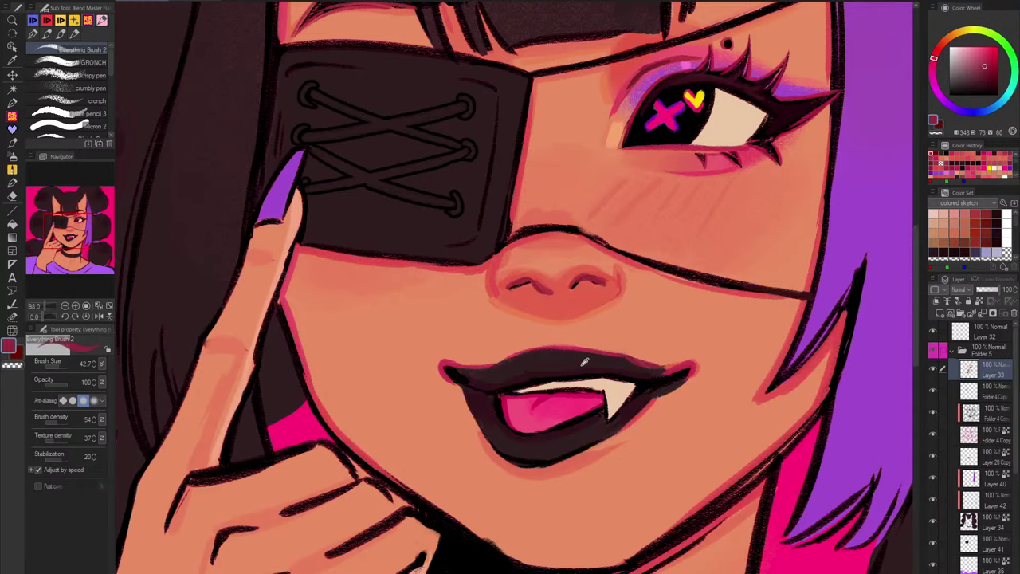
{"action": "key", "text": "x"}
{"action": "scroll", "coordinate": [650, 372], "scroll_direction": "down", "scroll_amount": 3}
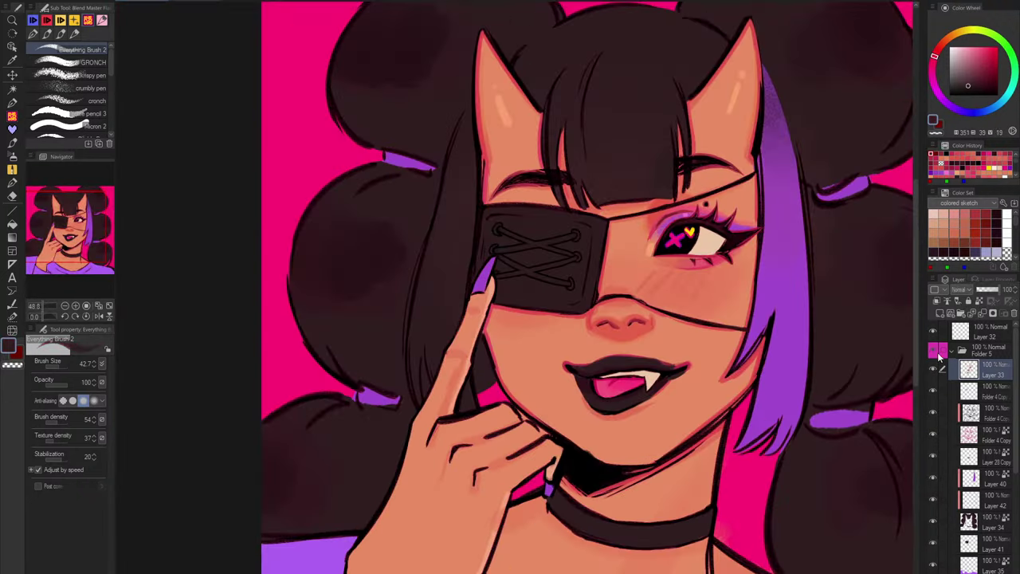
{"action": "scroll", "coordinate": [593, 380], "scroll_direction": "up", "scroll_amount": 3}
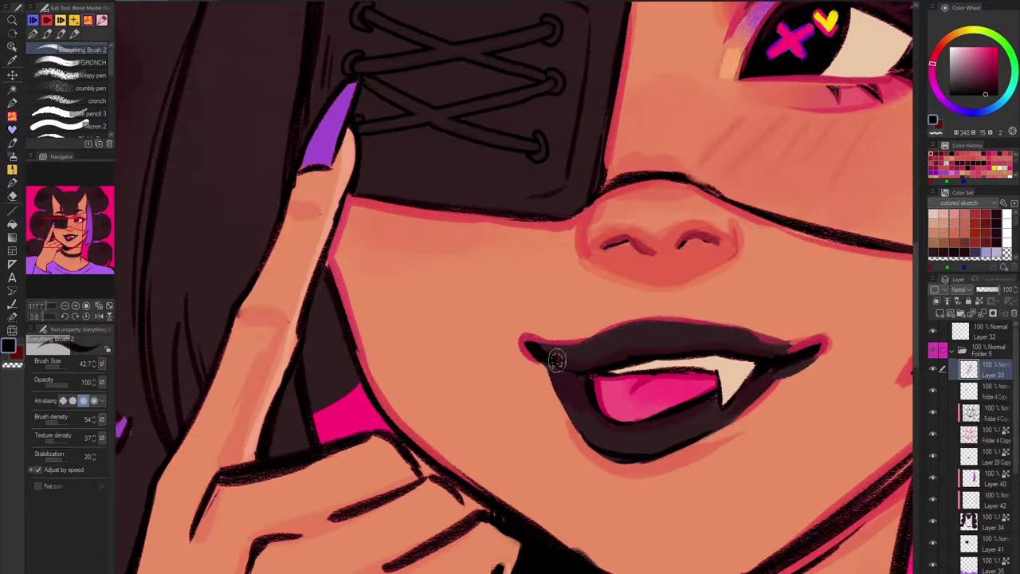
Step: Darken the mouth corner nearest the raised hand with near-black, sample the lip's maroon, and compare by toggling Folder 5
{"action": "mouse_move", "coordinate": [548, 360]}
{"action": "left_mouse_down"}
{"action": "mouse_move", "coordinate": [699, 347]}
{"action": "mouse_move", "coordinate": [617, 344]}
{"action": "mouse_move", "coordinate": [583, 355]}
{"action": "mouse_move", "coordinate": [543, 340]}
{"action": "left_mouse_up"}
{"action": "left_click", "coordinate": [723, 343], "text": "alt"}
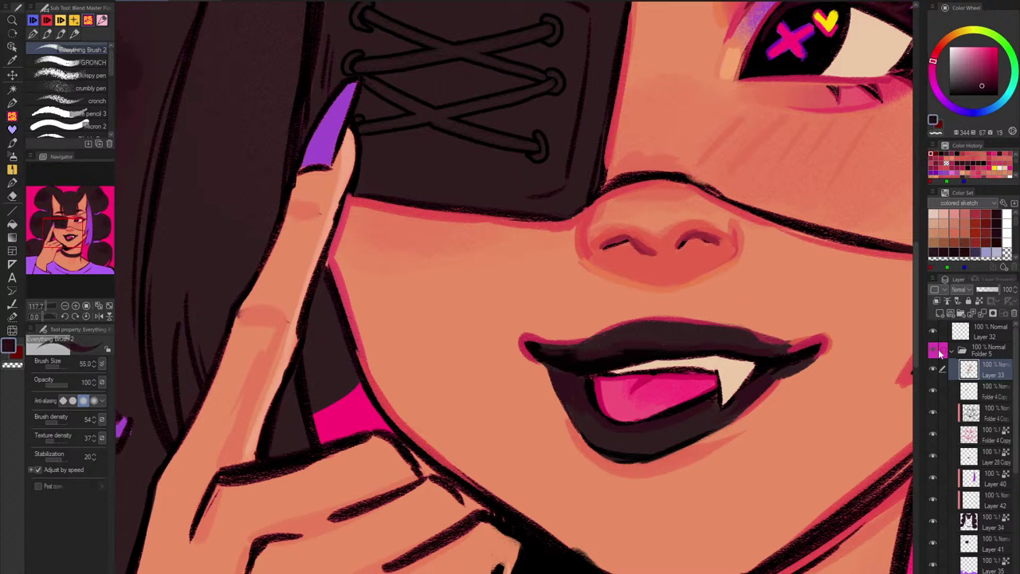
{"action": "left_click", "coordinate": [934, 354]}
{"action": "left_click", "coordinate": [934, 354]}
Step: Shade the lower lip around the tongue and fang with sampled near-black and maroon, comparing with Layer 33 hidden and shown
{"action": "left_click", "coordinate": [618, 446], "text": "alt"}
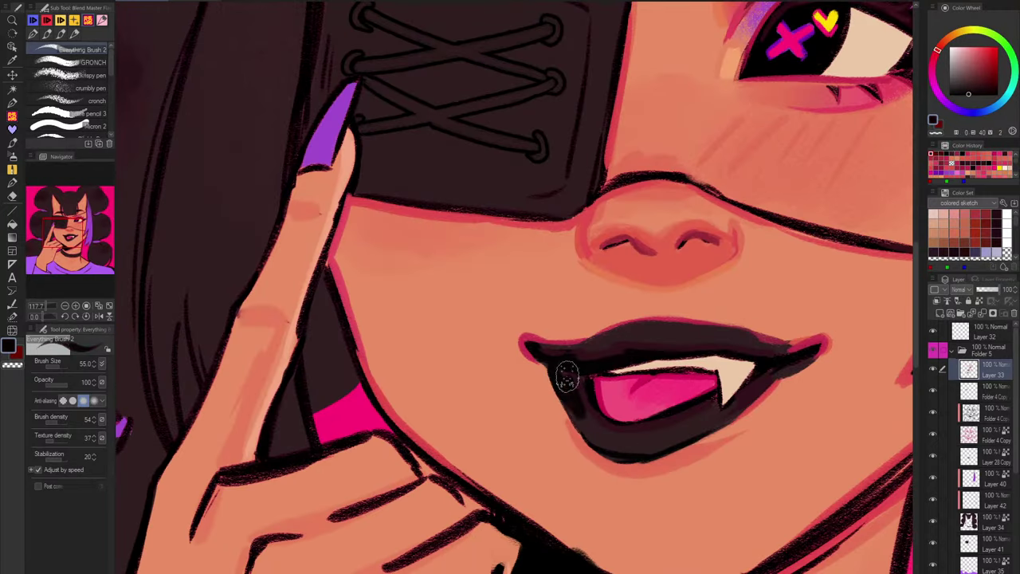
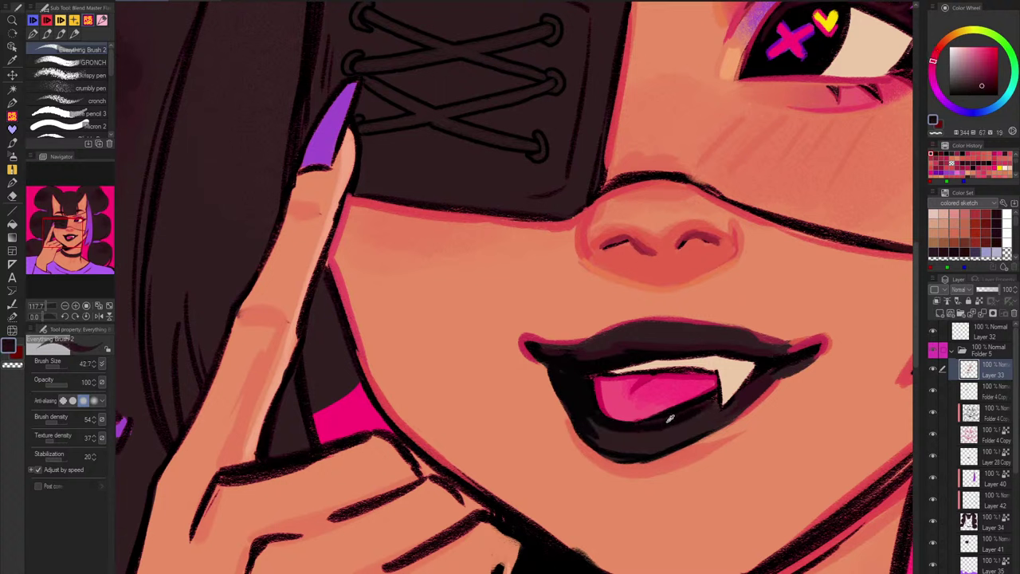
{"action": "left_click", "coordinate": [665, 423], "text": "alt"}
{"action": "left_click_drag", "start_coordinate": [646, 425], "coordinate": [716, 397]}
{"action": "left_click", "coordinate": [735, 394], "text": "alt"}
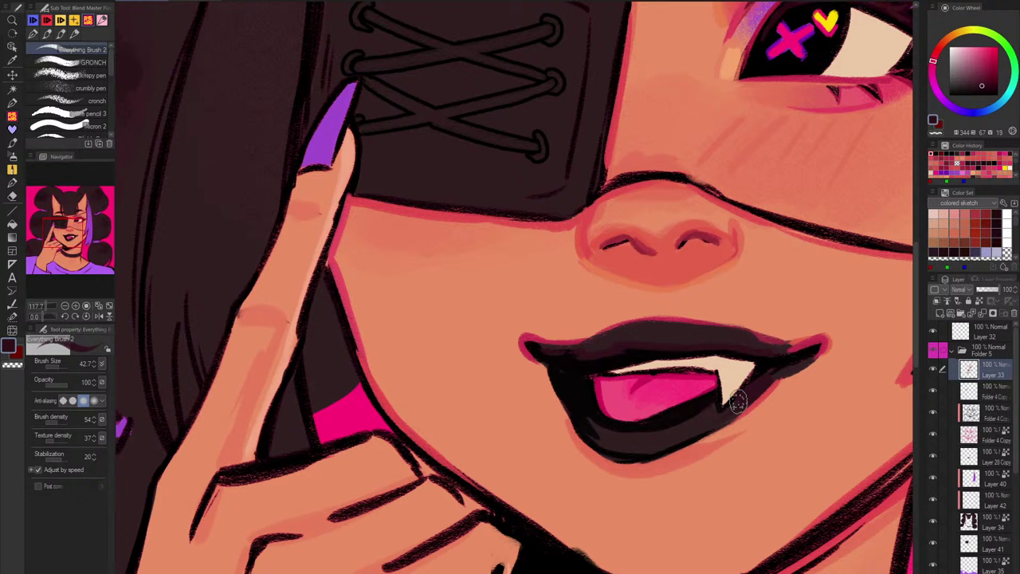
{"action": "mouse_move", "coordinate": [598, 438]}
{"action": "left_mouse_down"}
{"action": "mouse_move", "coordinate": [597, 421]}
{"action": "mouse_move", "coordinate": [634, 430]}
{"action": "left_mouse_up"}
{"action": "left_click", "coordinate": [934, 370]}
{"action": "left_click", "coordinate": [934, 370]}
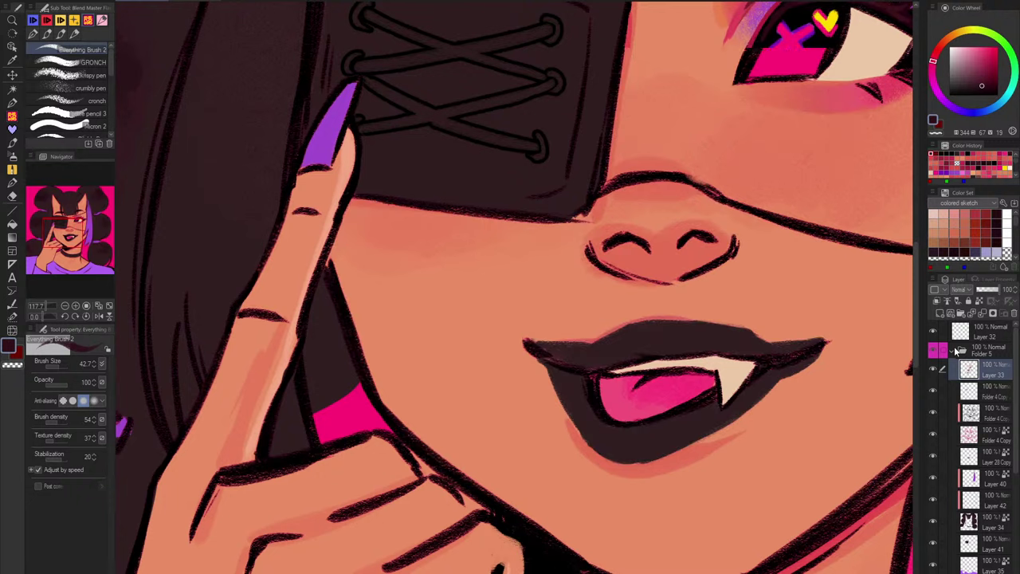
Step: Line the lower lip's outer edge and the upper lip's outer slope with sampled dark crimson
{"action": "left_click", "coordinate": [588, 410], "text": "alt"}
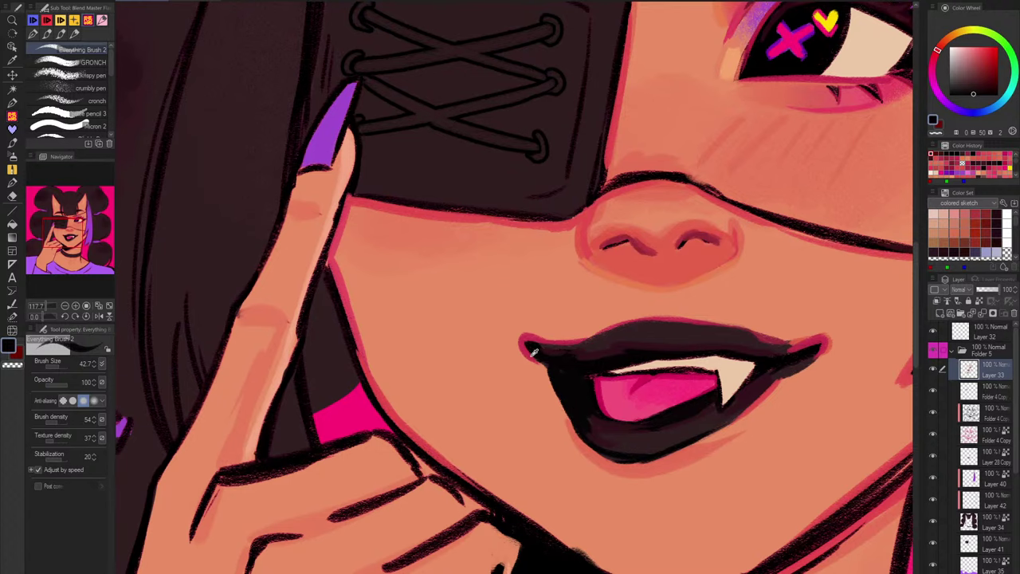
{"action": "left_click", "coordinate": [532, 352], "text": "alt"}
{"action": "left_click_drag", "start_coordinate": [802, 153], "coordinate": [746, 235]}
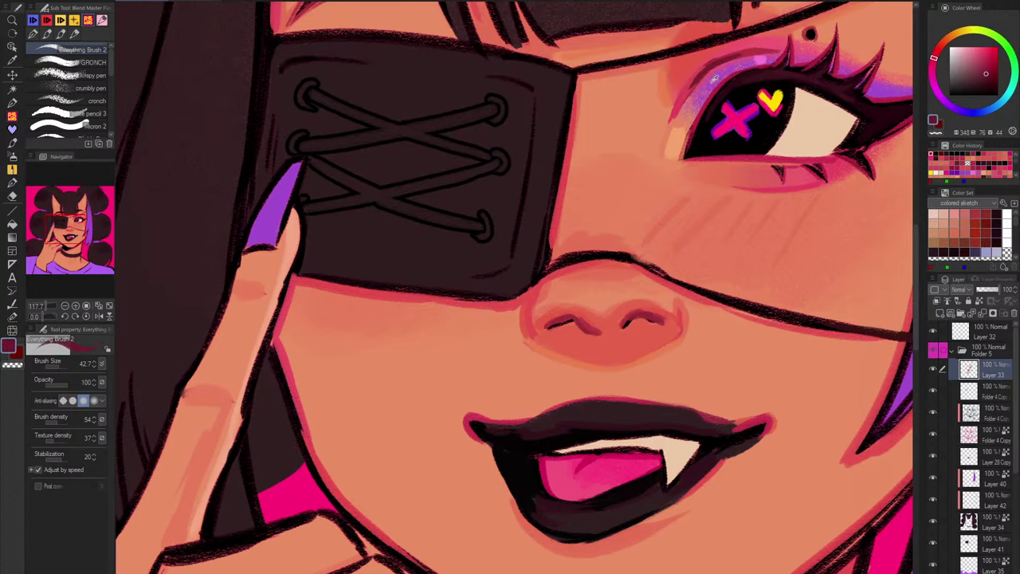
{"action": "left_click", "coordinate": [707, 71], "text": "alt"}
{"action": "mouse_move", "coordinate": [496, 462]}
{"action": "left_mouse_down"}
{"action": "mouse_move", "coordinate": [538, 528]}
{"action": "mouse_move", "coordinate": [562, 536]}
{"action": "left_mouse_up"}
{"action": "mouse_move", "coordinate": [725, 458]}
{"action": "left_mouse_down"}
{"action": "mouse_move", "coordinate": [670, 504]}
{"action": "mouse_move", "coordinate": [552, 545]}
{"action": "mouse_move", "coordinate": [601, 538]}
{"action": "left_mouse_up"}
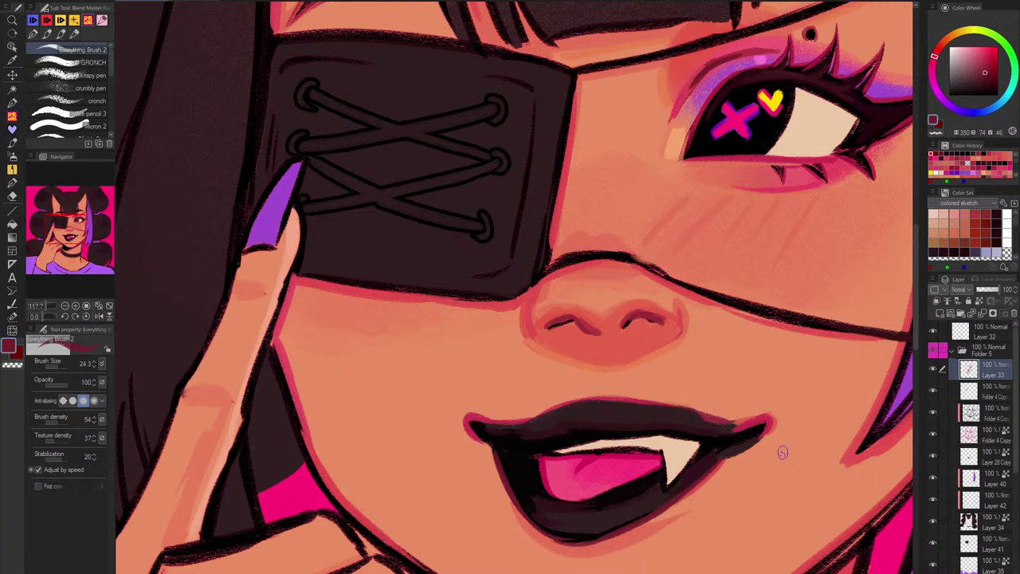
{"action": "left_click_drag", "start_coordinate": [560, 540], "coordinate": [645, 515]}
{"action": "mouse_move", "coordinate": [733, 428]}
{"action": "left_mouse_down"}
{"action": "mouse_move", "coordinate": [652, 406]}
{"action": "mouse_move", "coordinate": [520, 431]}
{"action": "mouse_move", "coordinate": [730, 421]}
{"action": "mouse_move", "coordinate": [680, 417]}
{"action": "mouse_move", "coordinate": [761, 424]}
{"action": "mouse_move", "coordinate": [613, 413]}
{"action": "mouse_move", "coordinate": [731, 426]}
{"action": "mouse_move", "coordinate": [705, 420]}
{"action": "left_mouse_up"}
Step: Refine the mouth corner nearest the fang with the sampled dark lip color, nostril red and crimson
{"action": "left_click", "coordinate": [649, 424], "text": "alt"}
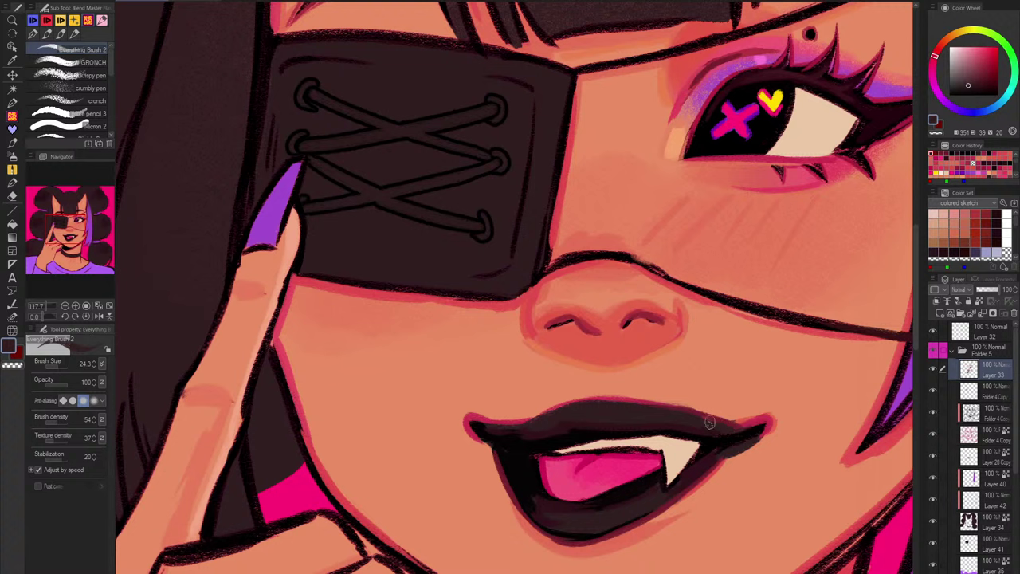
{"action": "left_click", "coordinate": [624, 338], "text": "alt"}
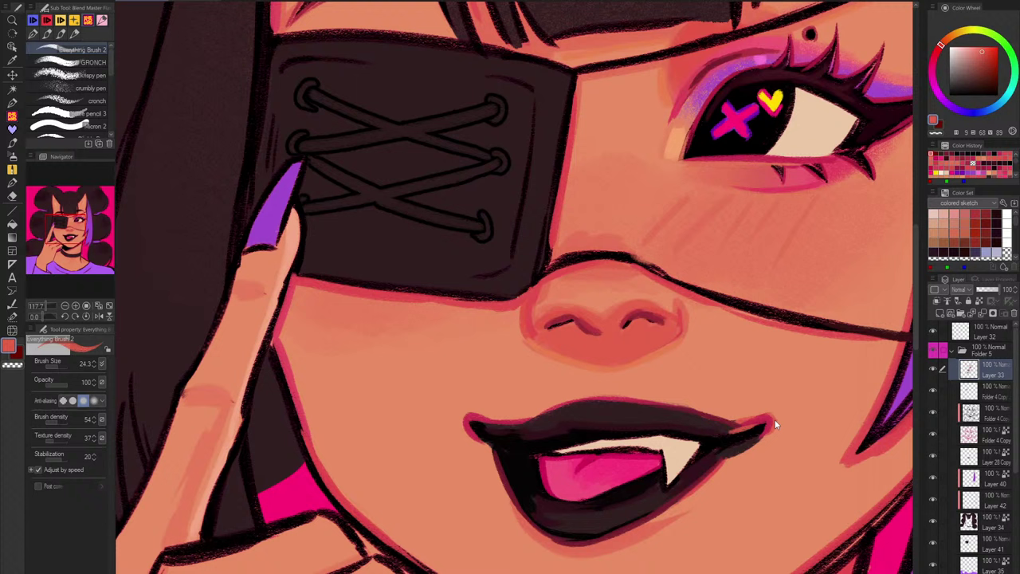
{"action": "left_click", "coordinate": [772, 419], "text": "alt"}
{"action": "mouse_move", "coordinate": [757, 420]}
{"action": "left_mouse_down"}
{"action": "mouse_move", "coordinate": [721, 425]}
{"action": "mouse_move", "coordinate": [768, 430]}
{"action": "mouse_move", "coordinate": [739, 454]}
{"action": "left_mouse_up"}
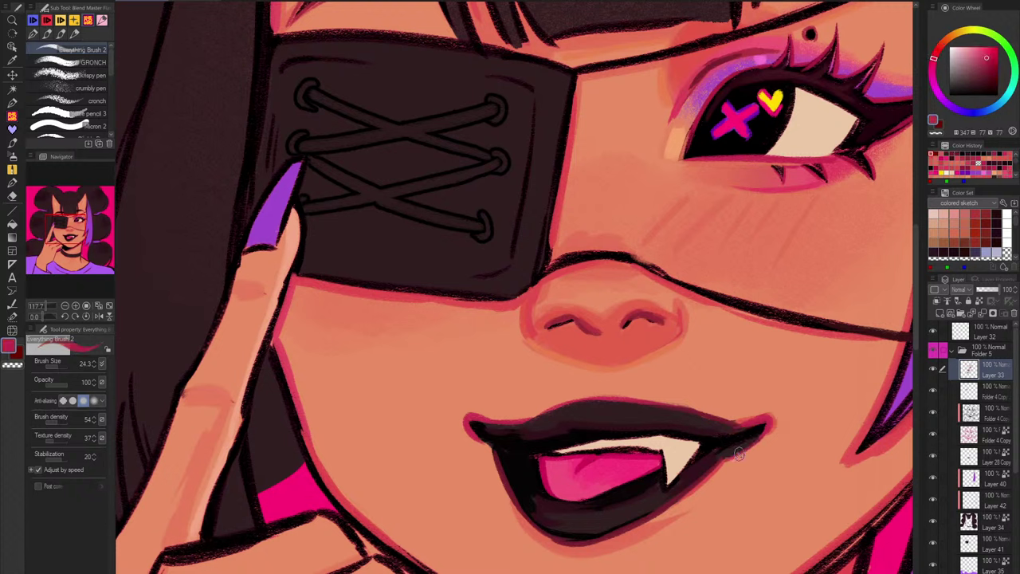
Step: Touch up the mouth corner nearest the fang with sampled maroon and near-black, and compare with the sketch by toggling Folder 5
{"action": "left_click", "coordinate": [707, 472], "text": "alt"}
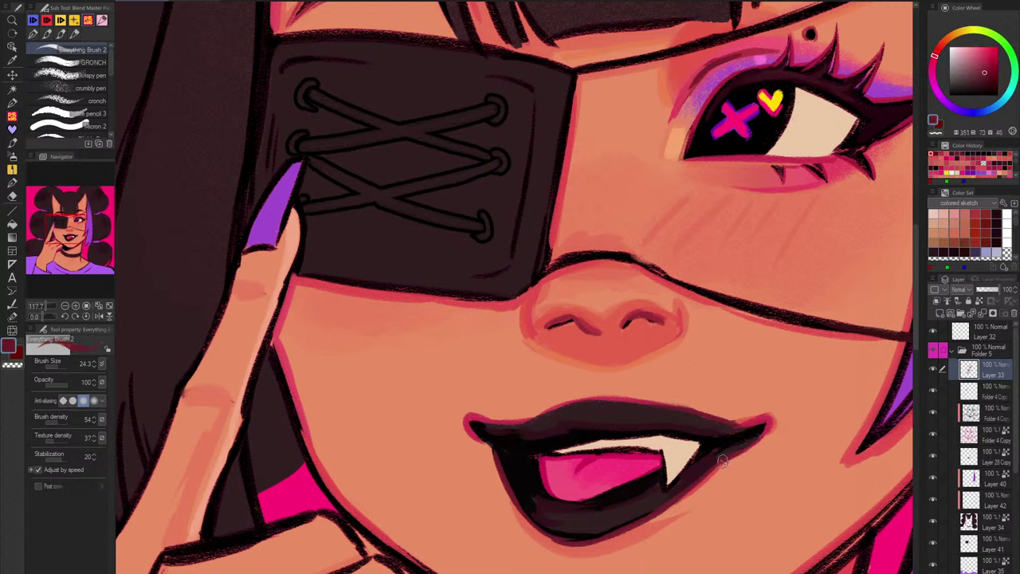
{"action": "left_click", "coordinate": [733, 453], "text": "alt"}
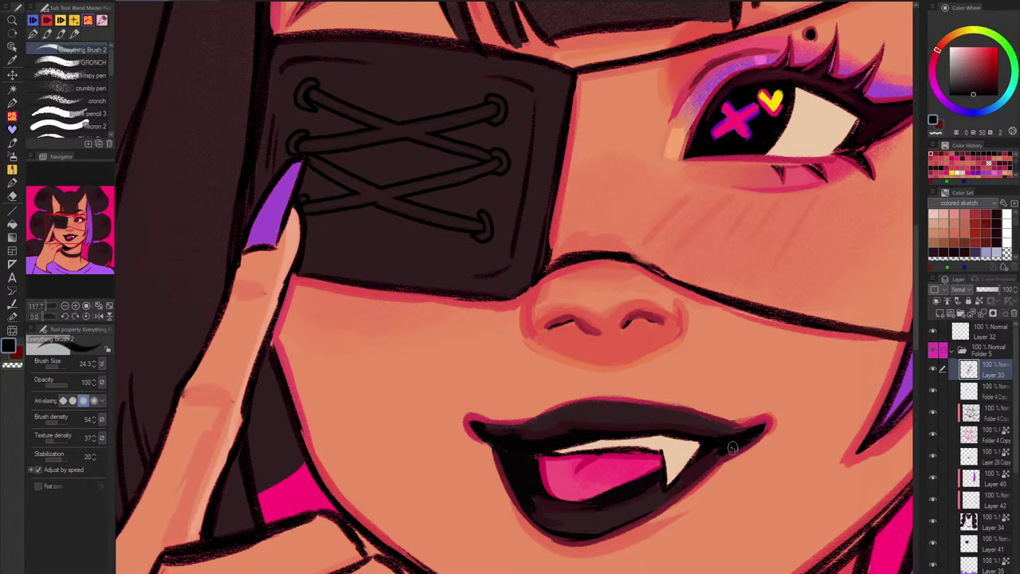
{"action": "scroll", "coordinate": [710, 453], "scroll_direction": "down", "scroll_amount": 5}
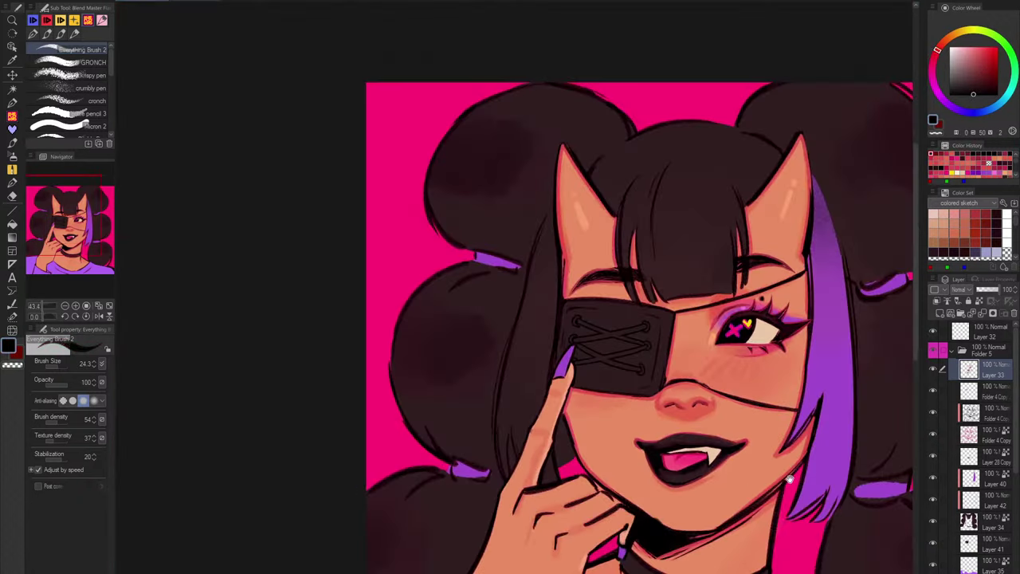
{"action": "scroll", "coordinate": [713, 428], "scroll_direction": "up", "scroll_amount": 1}
{"action": "left_click", "coordinate": [934, 357]}
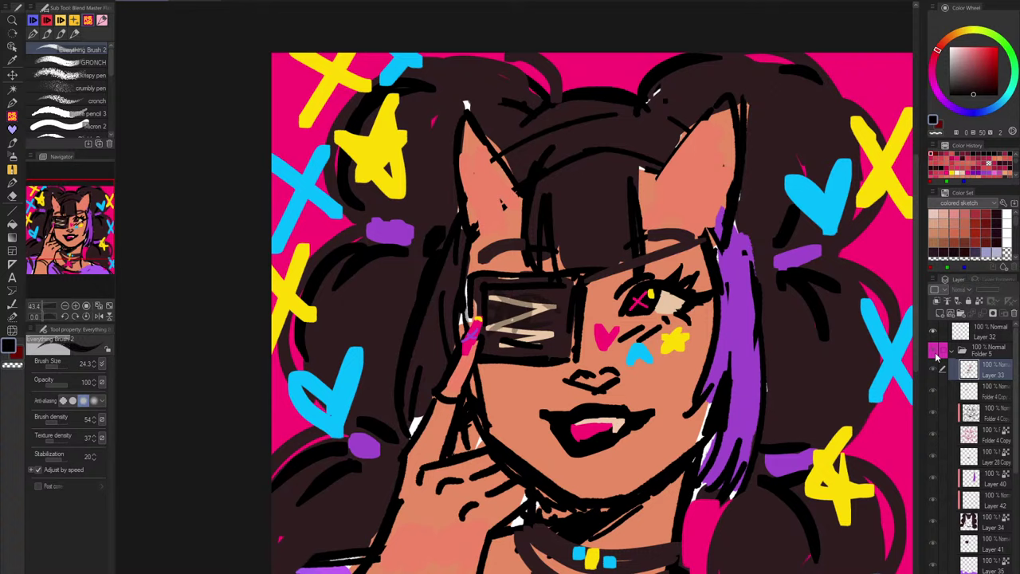
{"action": "left_click", "coordinate": [936, 356]}
{"action": "left_click", "coordinate": [935, 355]}
{"action": "left_click", "coordinate": [937, 353]}
Step: Edge the lower side of the tongue with its sampled deep magenta
{"action": "scroll", "coordinate": [592, 435], "scroll_direction": "up", "scroll_amount": 6}
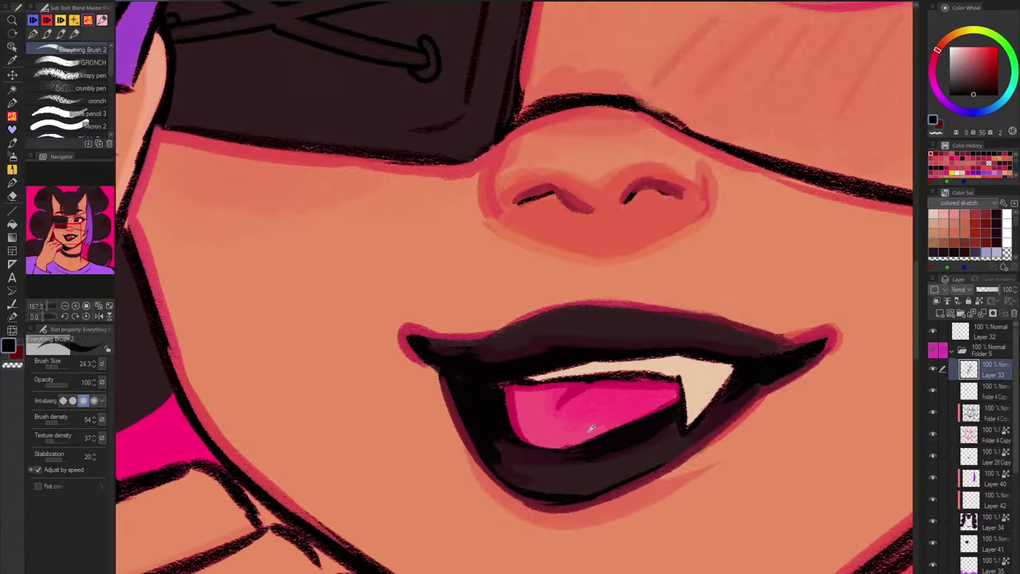
{"action": "left_click", "coordinate": [577, 393], "text": "alt"}
{"action": "mouse_move", "coordinate": [515, 415]}
{"action": "left_mouse_down"}
{"action": "mouse_move", "coordinate": [582, 446]}
{"action": "mouse_move", "coordinate": [638, 421]}
{"action": "left_mouse_up"}
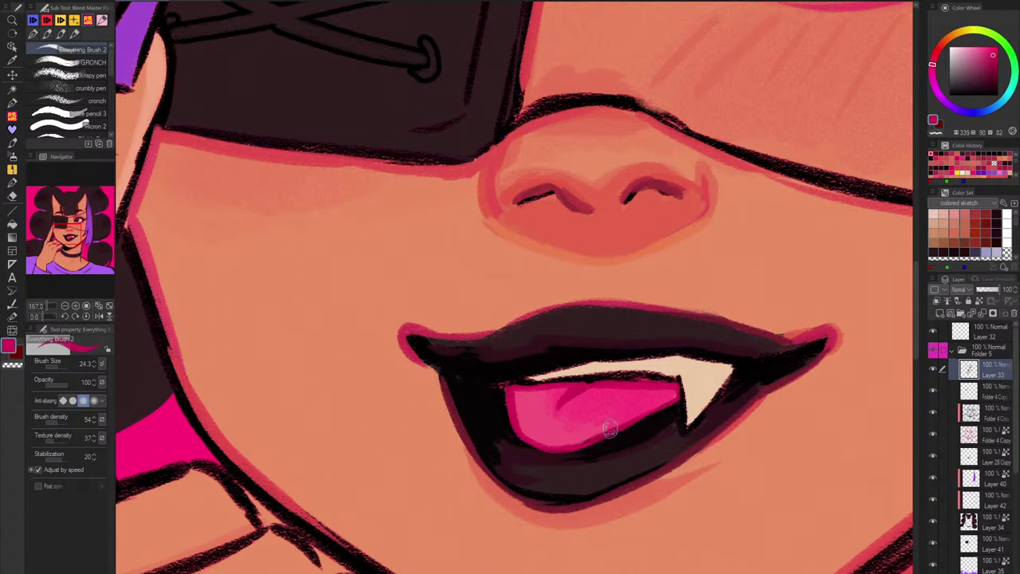
{"action": "scroll", "coordinate": [611, 429], "scroll_direction": "down", "scroll_amount": 4}
{"action": "scroll", "coordinate": [655, 442], "scroll_direction": "up", "scroll_amount": 2}
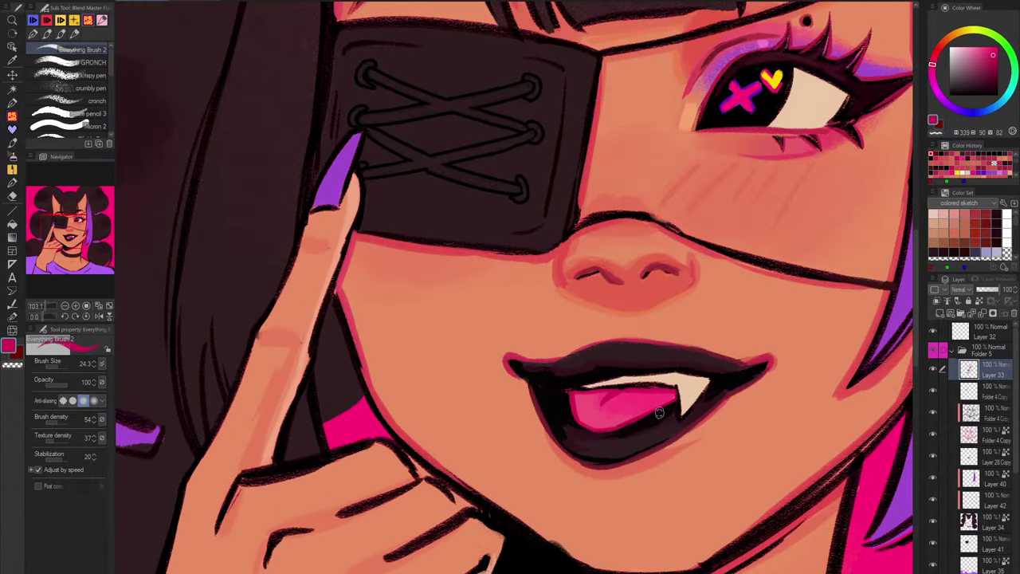
{"action": "scroll", "coordinate": [671, 409], "scroll_direction": "down", "scroll_amount": 3}
{"action": "scroll", "coordinate": [685, 395], "scroll_direction": "up", "scroll_amount": 5}
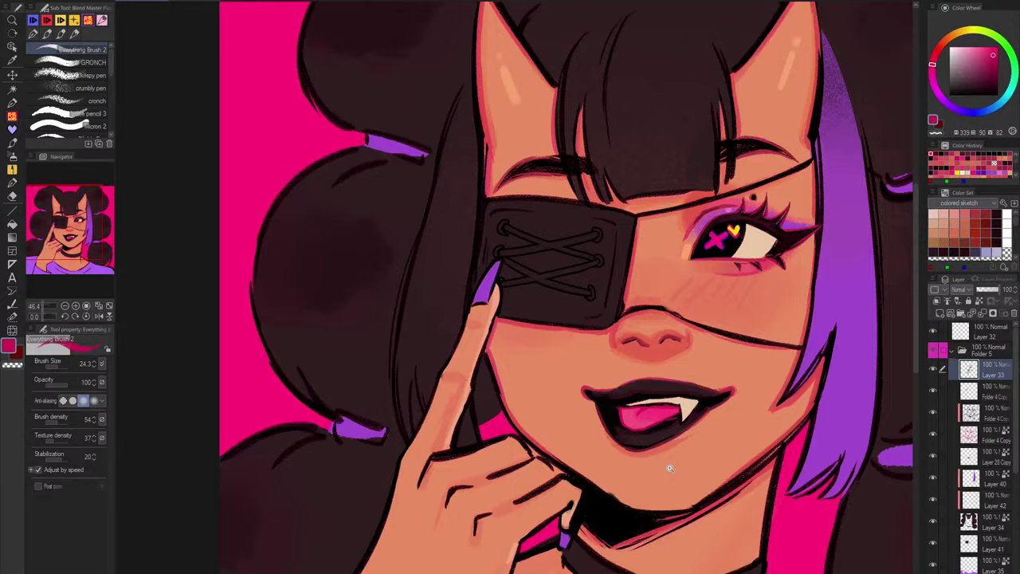
Step: Line the upper edge of the teeth and the sides of the fang with the tongue's deep magenta
{"action": "scroll", "coordinate": [700, 378], "scroll_direction": "down", "scroll_amount": 3}
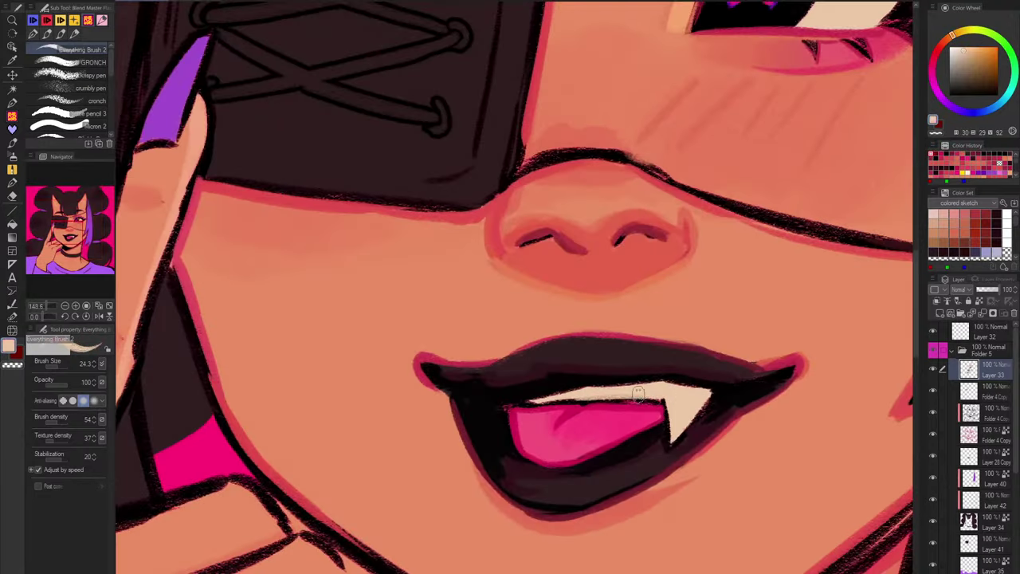
{"action": "scroll", "coordinate": [584, 405], "scroll_direction": "up", "scroll_amount": 3}
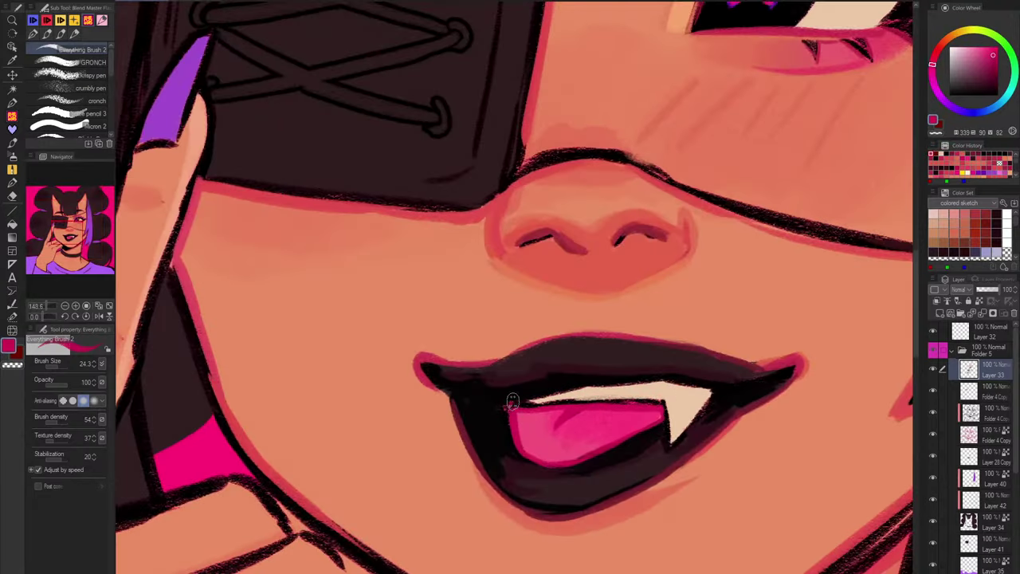
{"action": "left_click_drag", "start_coordinate": [514, 403], "coordinate": [637, 384]}
{"action": "scroll", "coordinate": [587, 388], "scroll_direction": "down", "scroll_amount": 3}
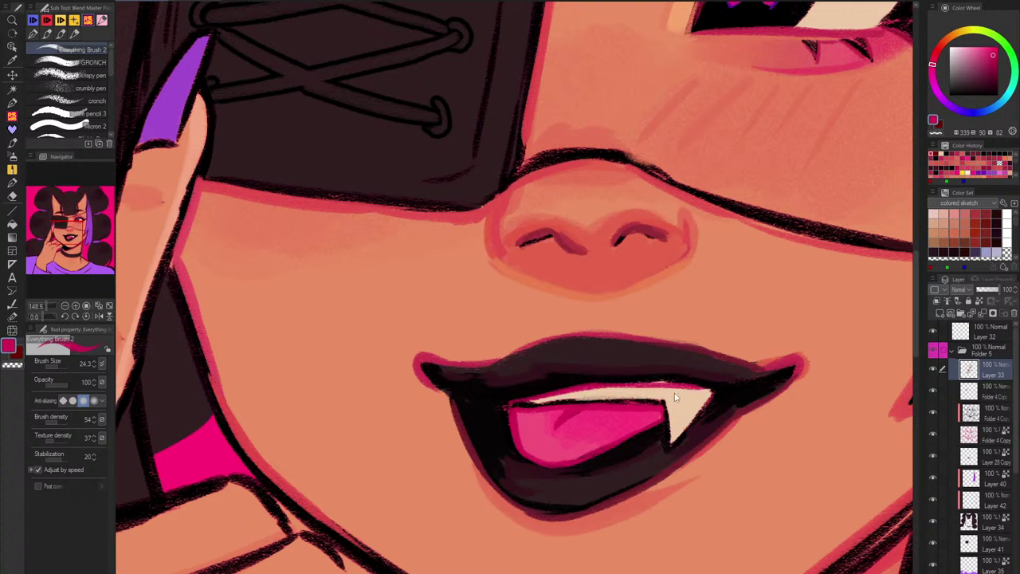
{"action": "scroll", "coordinate": [727, 375], "scroll_direction": "up", "scroll_amount": 3}
{"action": "scroll", "coordinate": [728, 374], "scroll_direction": "down", "scroll_amount": 3}
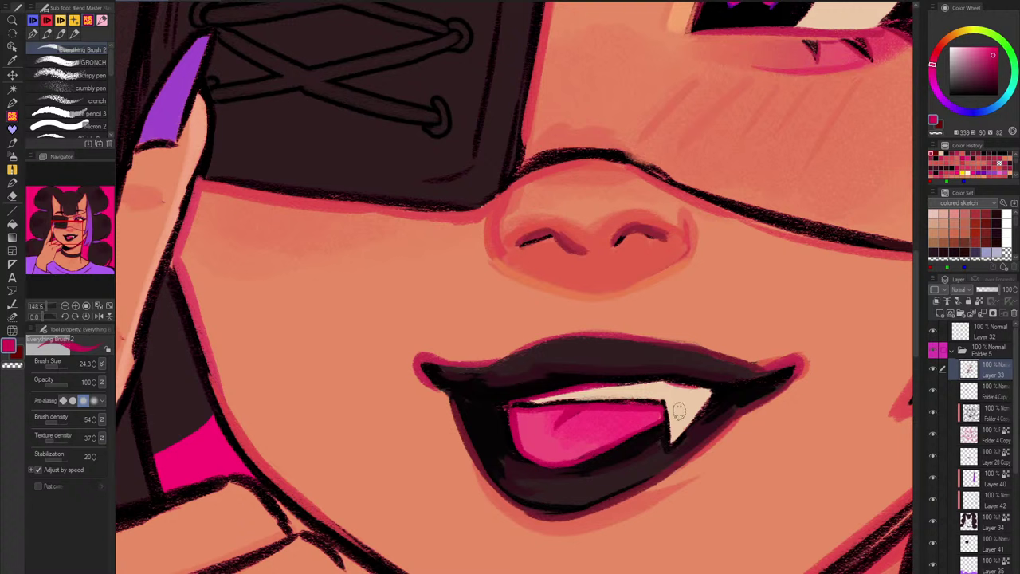
{"action": "scroll", "coordinate": [673, 441], "scroll_direction": "up", "scroll_amount": 3}
{"action": "left_click_drag", "start_coordinate": [665, 411], "coordinate": [668, 446]}
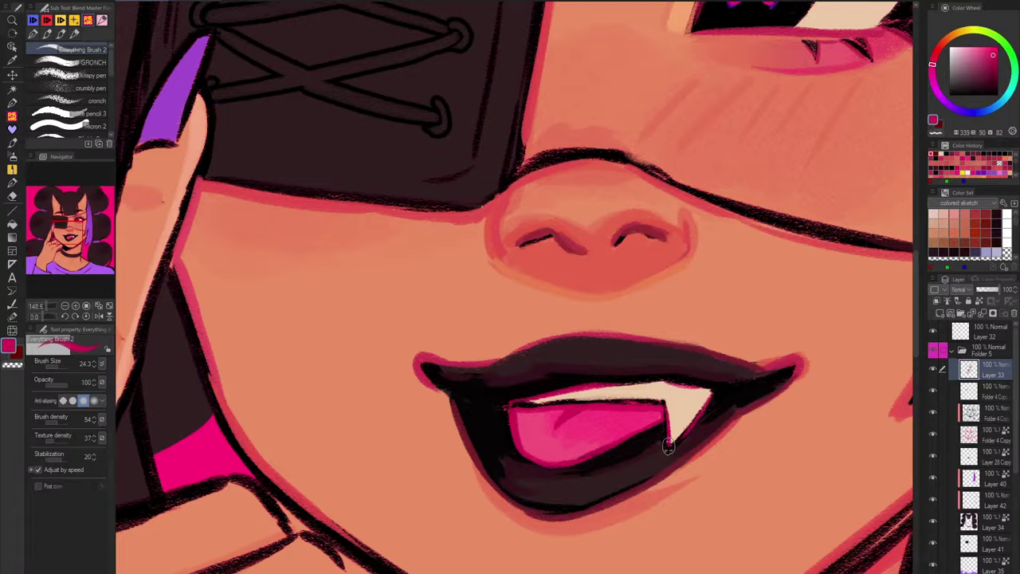
Step: Sample a purple and line the lower edge of the teeth and the fang's inner side with it
{"action": "scroll", "coordinate": [740, 426], "scroll_direction": "down", "scroll_amount": 5}
{"action": "left_click", "coordinate": [868, 407], "text": "alt"}
{"action": "scroll", "coordinate": [723, 417], "scroll_direction": "up", "scroll_amount": 5}
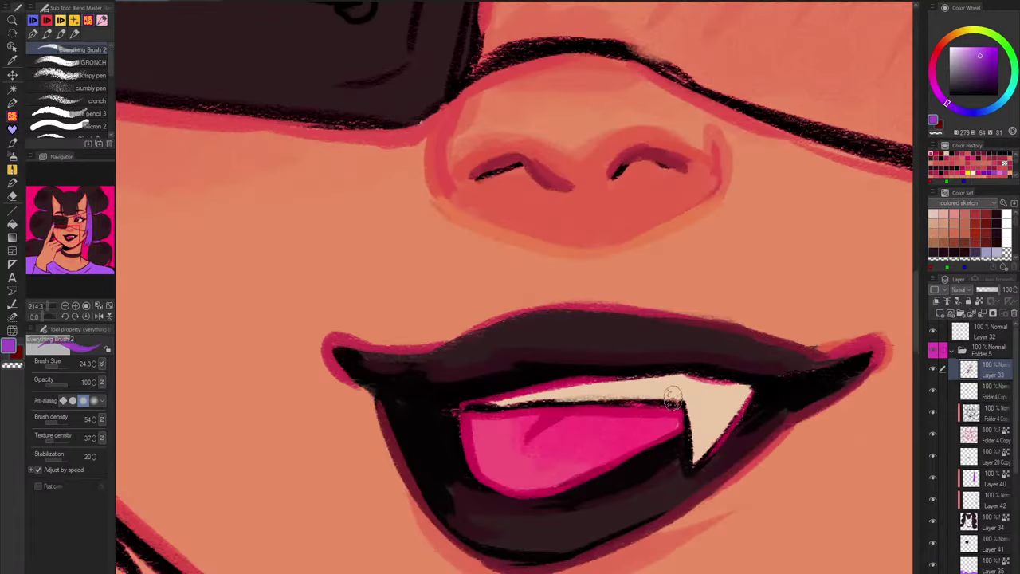
{"action": "mouse_move", "coordinate": [549, 397]}
{"action": "left_mouse_down"}
{"action": "mouse_move", "coordinate": [699, 405]}
{"action": "mouse_move", "coordinate": [685, 401]}
{"action": "mouse_move", "coordinate": [690, 450]}
{"action": "left_mouse_up"}
{"action": "scroll", "coordinate": [687, 450], "scroll_direction": "down", "scroll_amount": 5}
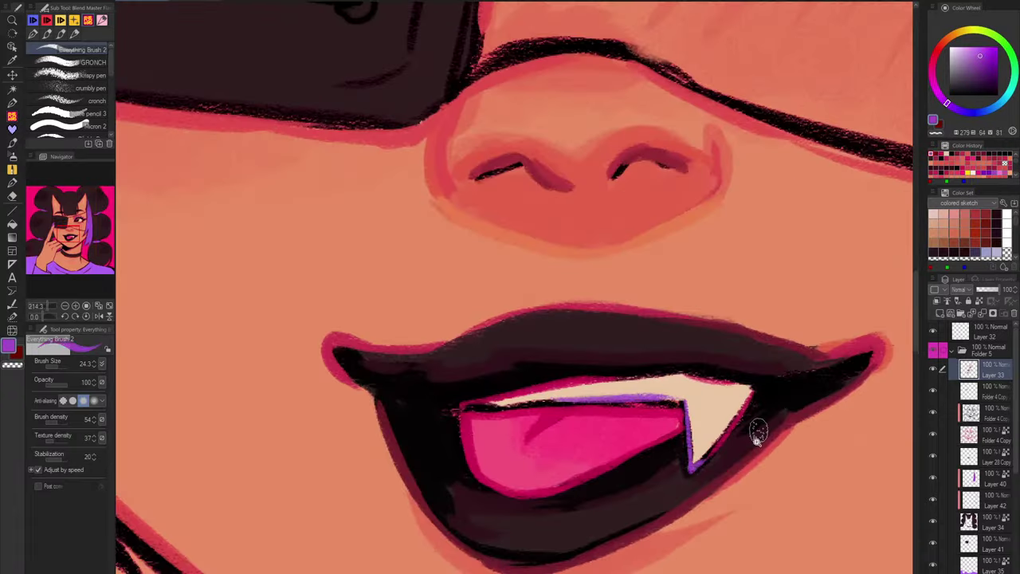
{"action": "scroll", "coordinate": [695, 472], "scroll_direction": "up", "scroll_amount": 1}
{"action": "scroll", "coordinate": [695, 473], "scroll_direction": "up", "scroll_amount": 2}
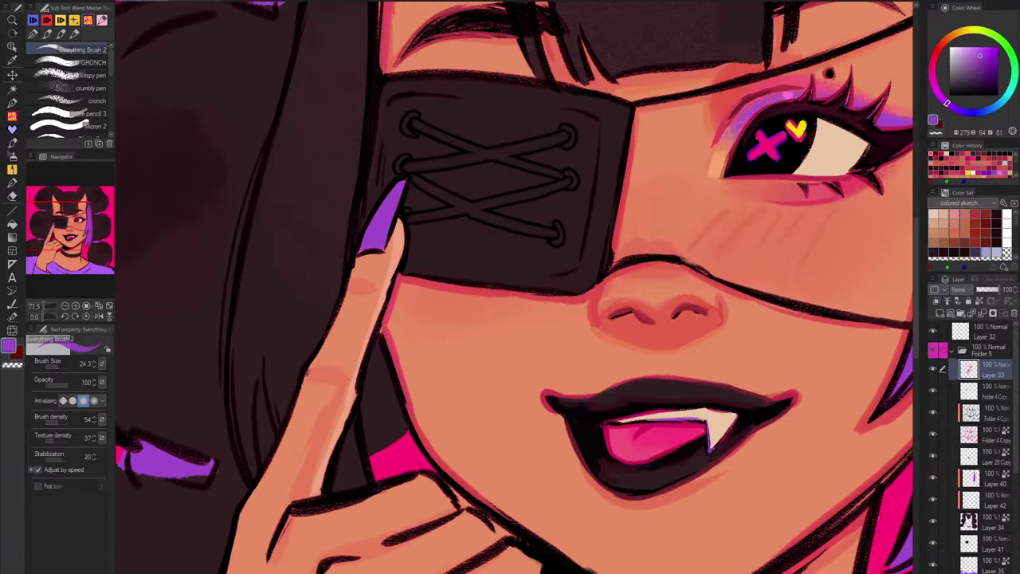
Step: Redefine the dark line between the teeth, tongue and fang with sampled near-black, and sample the tongue's pink
{"action": "left_click", "coordinate": [603, 420], "text": "alt"}
{"action": "left_click_drag", "start_coordinate": [604, 420], "coordinate": [712, 425]}
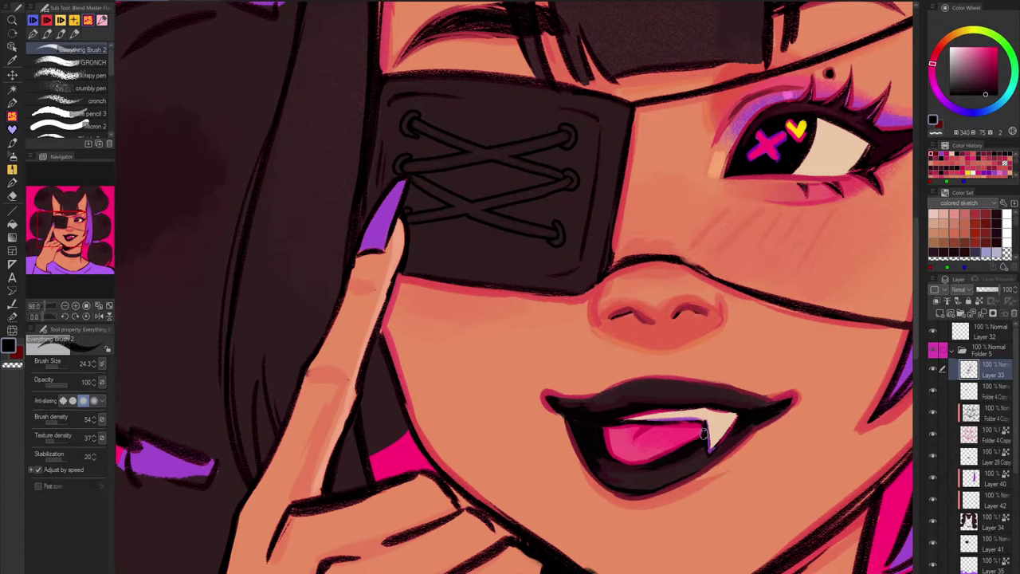
{"action": "left_click", "coordinate": [703, 434], "text": "alt"}
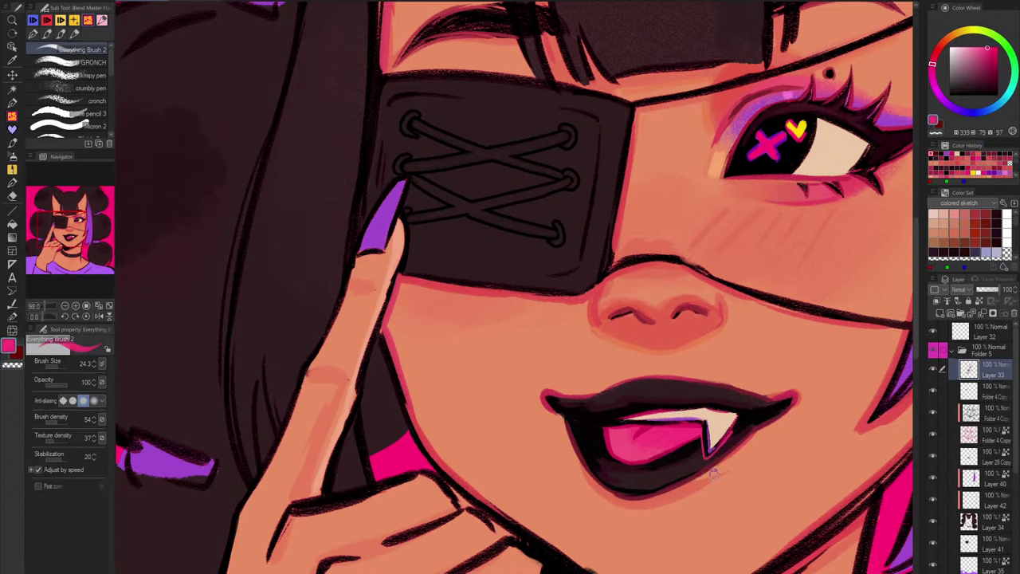
{"action": "scroll", "coordinate": [713, 471], "scroll_direction": "down", "scroll_amount": 3}
Step: Sample the tongue's darker magenta and touch up the dark gap beside the fang's tip
{"action": "scroll", "coordinate": [725, 450], "scroll_direction": "up", "scroll_amount": 5}
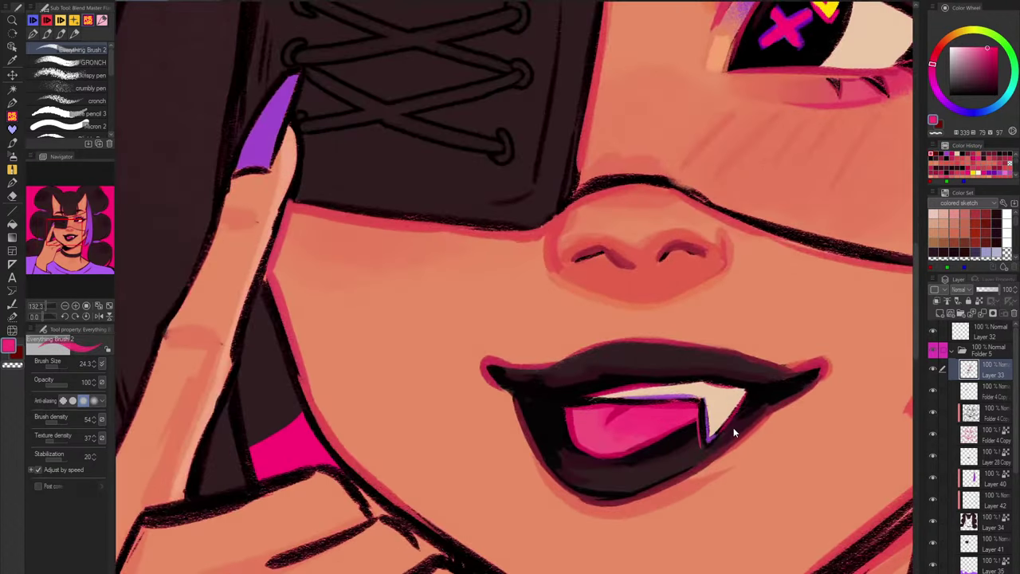
{"action": "left_click", "coordinate": [626, 405], "text": "alt"}
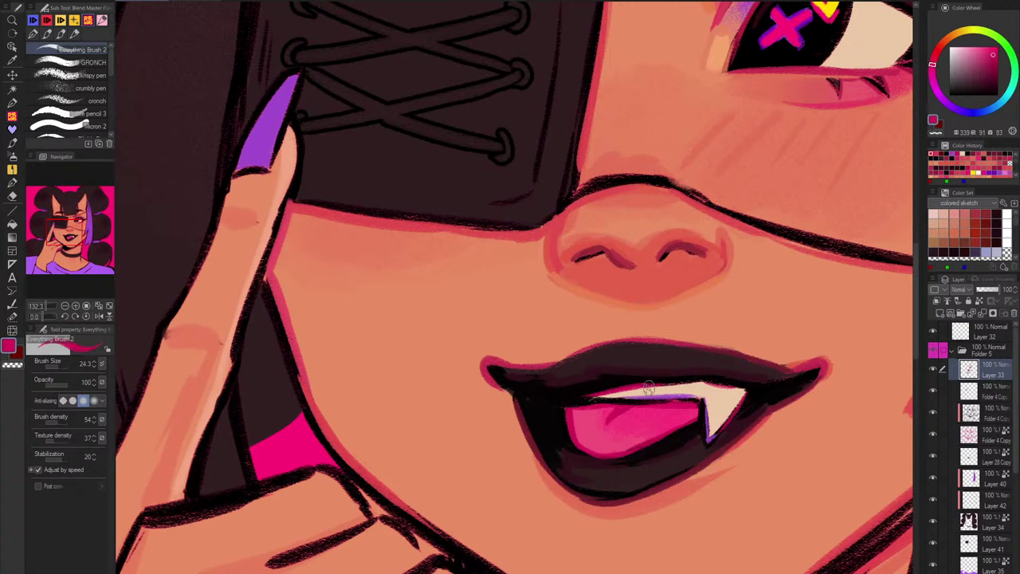
{"action": "mouse_move", "coordinate": [700, 448]}
{"action": "left_mouse_down"}
{"action": "mouse_move", "coordinate": [698, 408]}
{"action": "mouse_move", "coordinate": [699, 449]}
{"action": "left_mouse_up"}
{"action": "scroll", "coordinate": [727, 487], "scroll_direction": "down", "scroll_amount": 5}
{"action": "scroll", "coordinate": [732, 474], "scroll_direction": "up", "scroll_amount": 4}
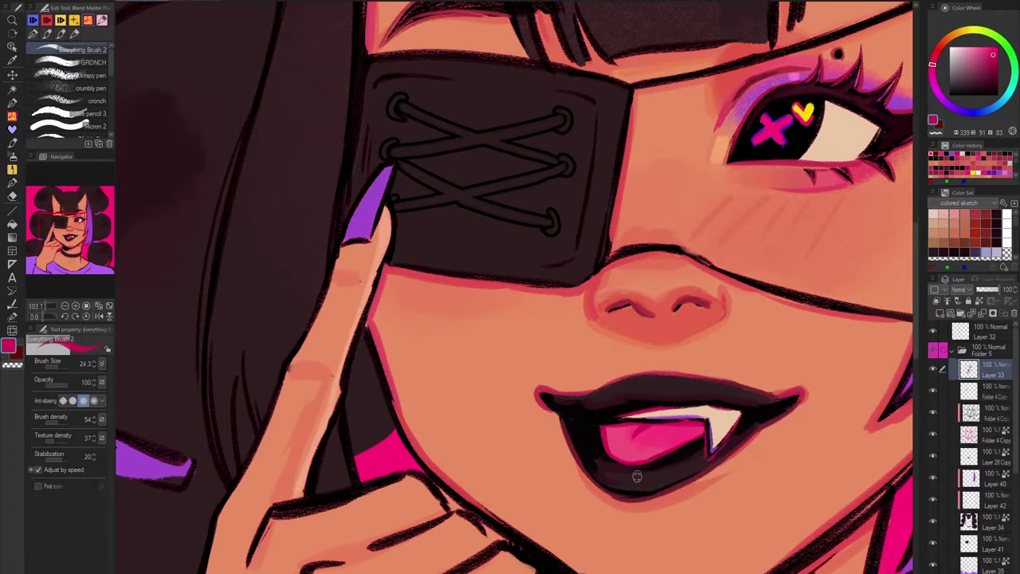
Step: Paint a magenta highlight on the lower lip and trim it and the lip's edge with sampled near-black
{"action": "mouse_move", "coordinate": [636, 477]}
{"action": "left_mouse_down"}
{"action": "mouse_move", "coordinate": [687, 461]}
{"action": "mouse_move", "coordinate": [665, 476]}
{"action": "left_mouse_up"}
{"action": "scroll", "coordinate": [756, 447], "scroll_direction": "down", "scroll_amount": 6}
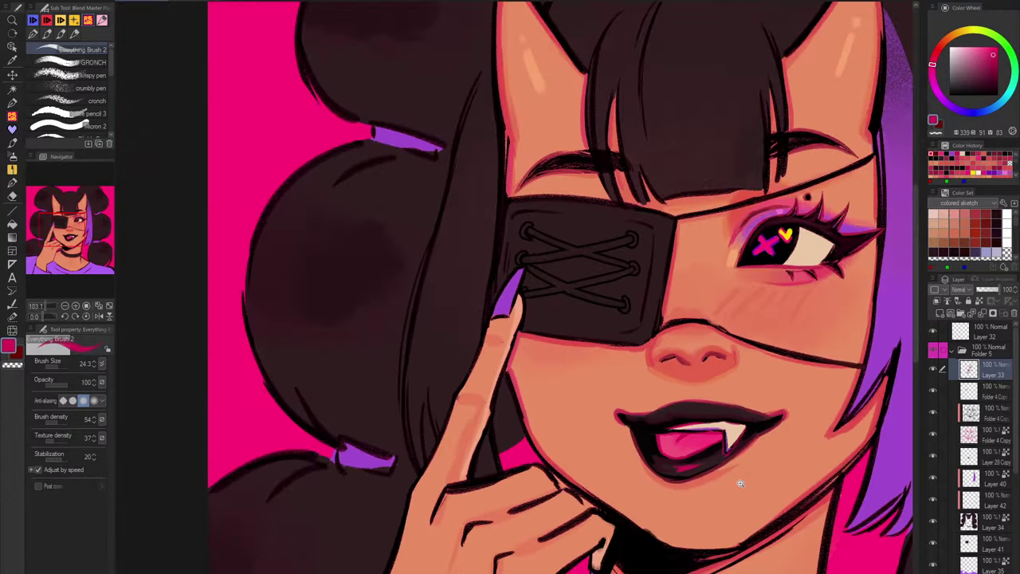
{"action": "scroll", "coordinate": [742, 480], "scroll_direction": "up", "scroll_amount": 5}
{"action": "left_click", "coordinate": [629, 469], "text": "alt"}
{"action": "left_click", "coordinate": [609, 456], "text": "alt"}
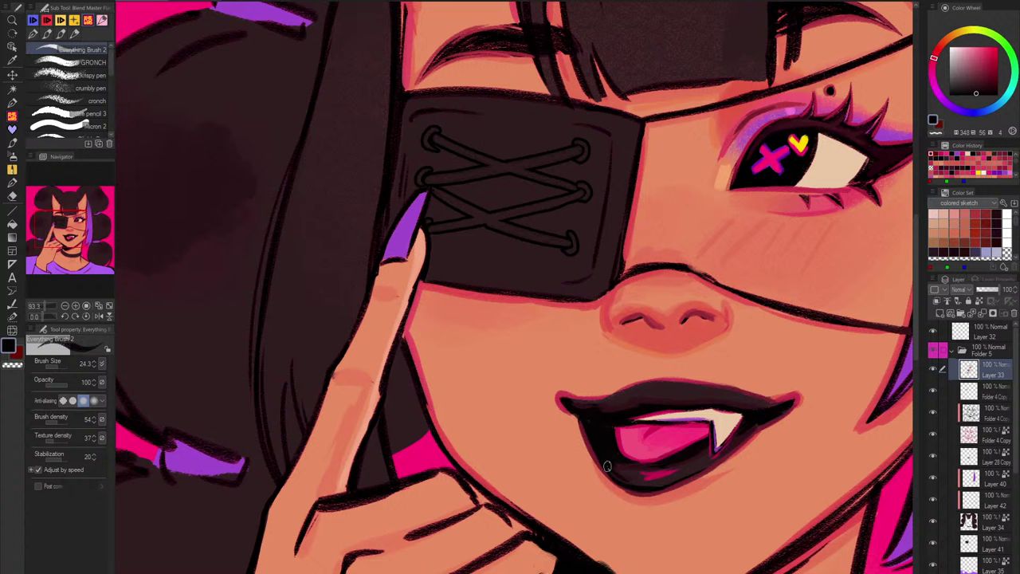
{"action": "key", "text": "ctrl+z"}
{"action": "left_click_drag", "start_coordinate": [639, 491], "coordinate": [729, 460]}
Step: Enlarge the brush to 53.1 and paint a shadow beneath the lower lip in the sampled nose red, undoing the last stroke
{"action": "left_click", "coordinate": [798, 398], "text": "alt"}
{"action": "left_click", "coordinate": [684, 340], "text": "alt"}
{"action": "key", "text": "bracketright"}
{"action": "key", "text": "bracketright"}
{"action": "key", "text": "bracketright"}
{"action": "left_click_drag", "start_coordinate": [623, 501], "coordinate": [701, 491]}
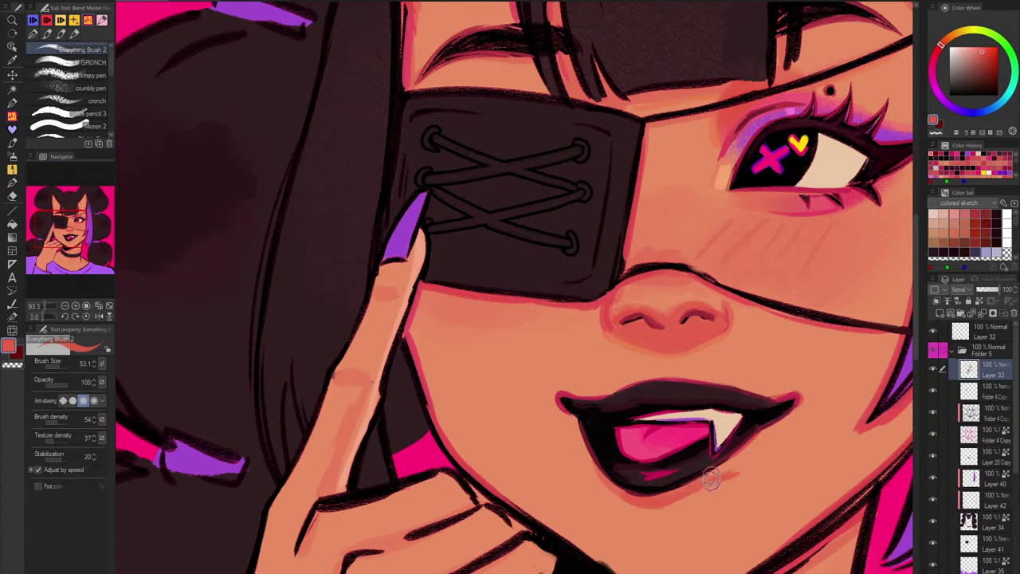
{"action": "key", "text": "ctrl+z"}
Step: Extend the shadow beneath the lower lip past the fang with sampled salmon cheek tones
{"action": "left_click", "coordinate": [776, 272], "text": "alt"}
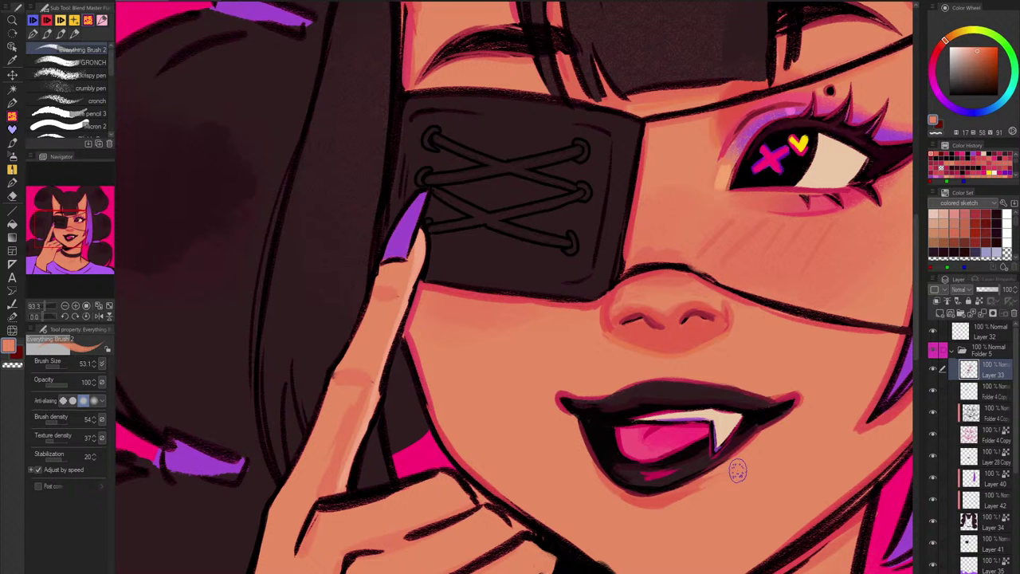
{"action": "left_click_drag", "start_coordinate": [738, 470], "coordinate": [765, 464]}
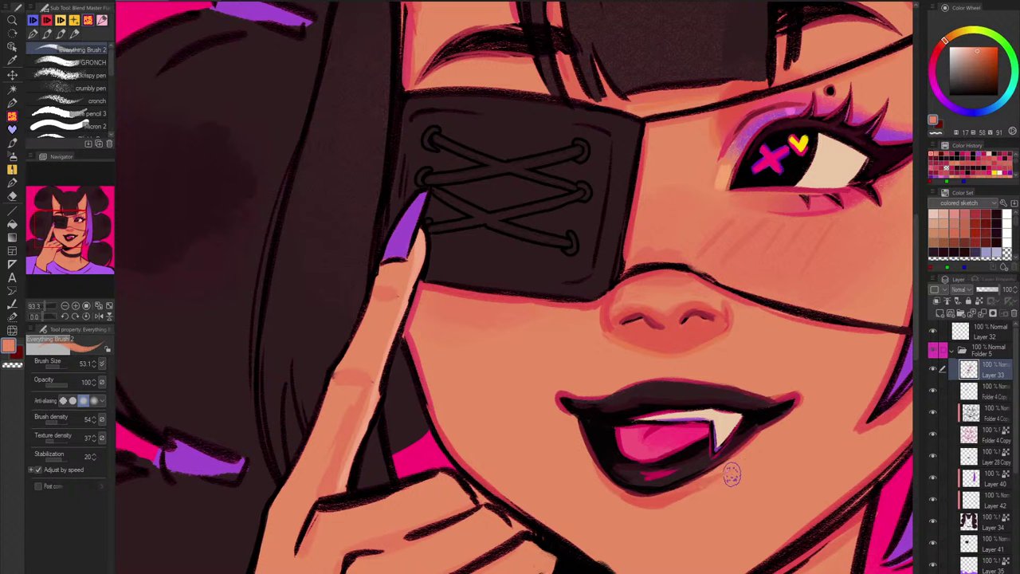
{"action": "left_click", "coordinate": [836, 275], "text": "alt"}
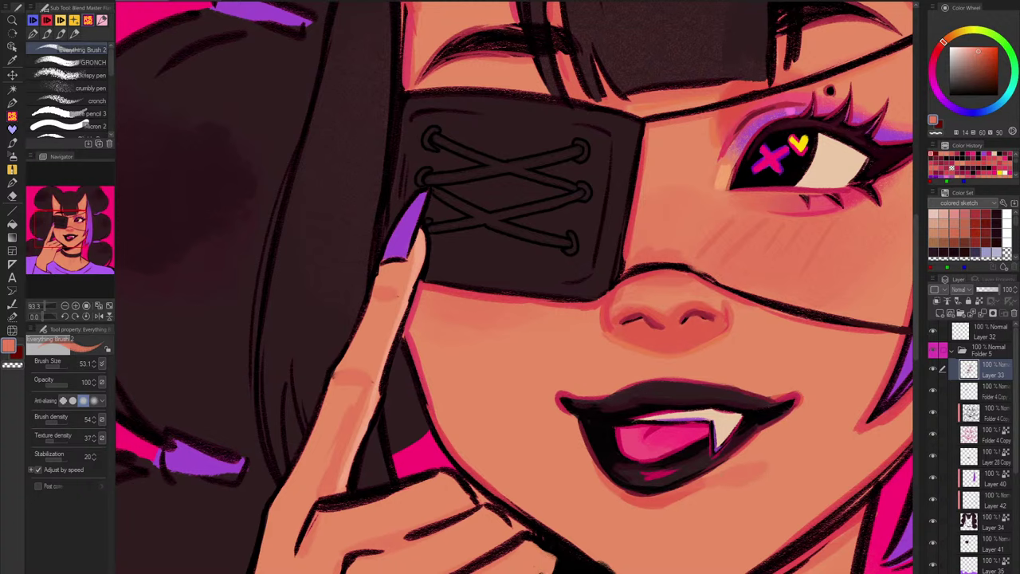
{"action": "scroll", "coordinate": [787, 478], "scroll_direction": "down", "scroll_amount": 2}
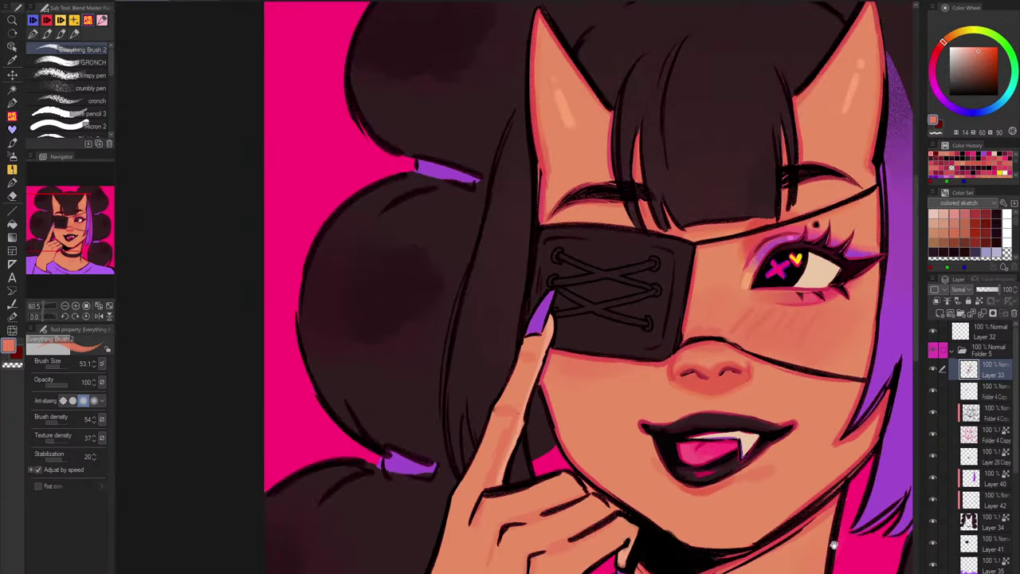
Step: Blend the fang-side end of the lower lip's shadow into the chin with sampled skin tones
{"action": "scroll", "coordinate": [770, 479], "scroll_direction": "up", "scroll_amount": 6}
{"action": "left_click", "coordinate": [687, 473], "text": "alt"}
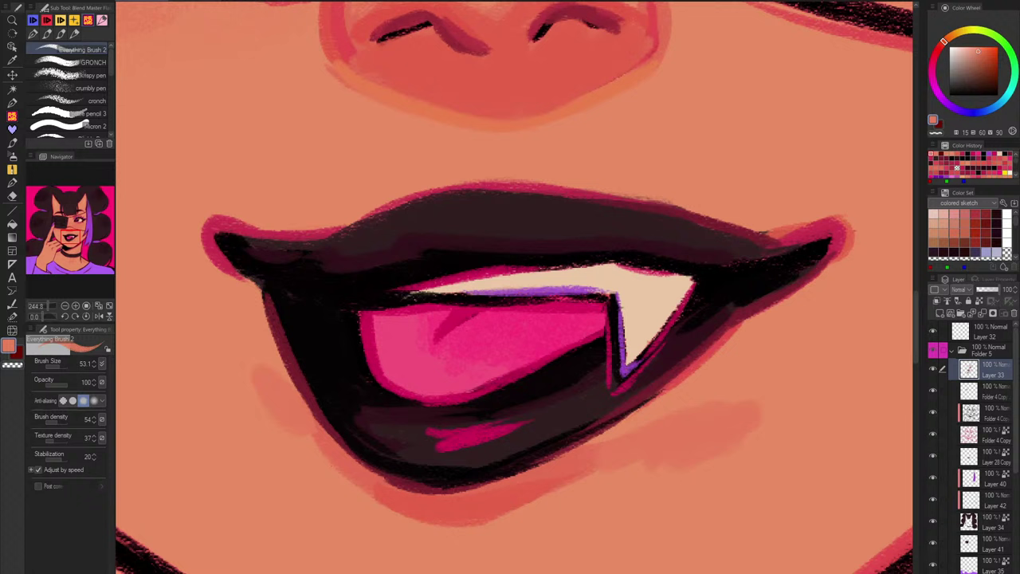
{"action": "left_click", "coordinate": [820, 417], "text": "alt"}
{"action": "mouse_move", "coordinate": [708, 443]}
{"action": "left_mouse_down"}
{"action": "mouse_move", "coordinate": [783, 404]}
{"action": "mouse_move", "coordinate": [817, 413]}
{"action": "mouse_move", "coordinate": [806, 429]}
{"action": "mouse_move", "coordinate": [848, 409]}
{"action": "mouse_move", "coordinate": [733, 438]}
{"action": "left_mouse_up"}
{"action": "left_click", "coordinate": [848, 410], "text": "alt"}
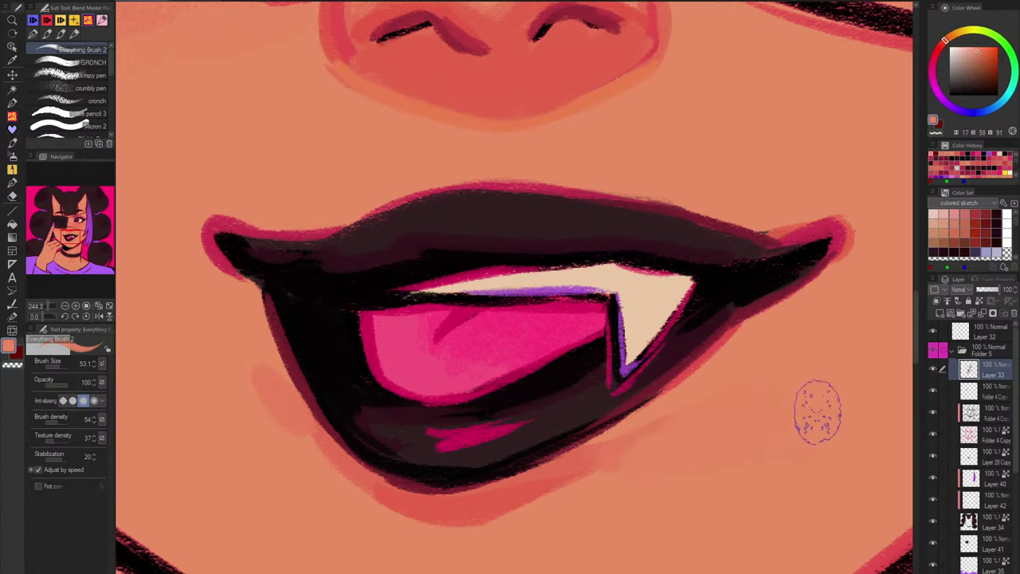
{"action": "left_click", "coordinate": [781, 493], "text": "alt"}
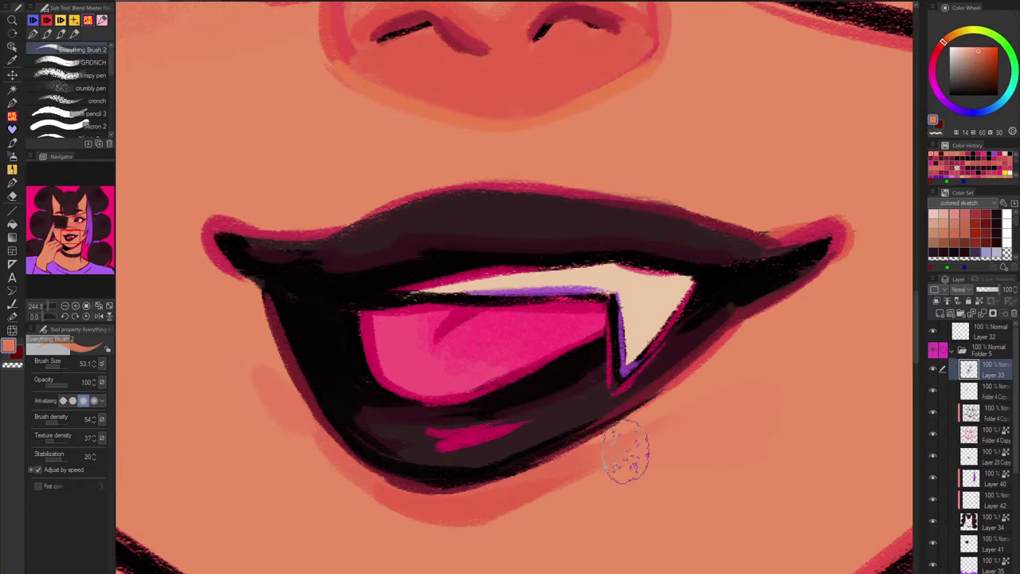
Step: Compare the rendered character with the original color sketch by toggling Folder 5 off and on
{"action": "scroll", "coordinate": [763, 391], "scroll_direction": "down", "scroll_amount": 5}
{"action": "scroll", "coordinate": [770, 519], "scroll_direction": "down", "scroll_amount": 2}
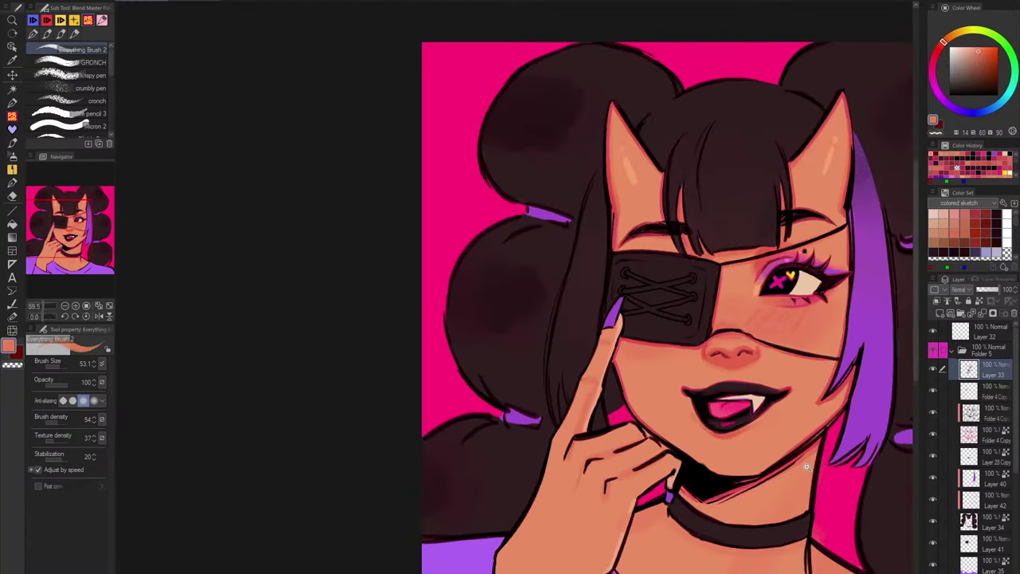
{"action": "left_click", "coordinate": [937, 355]}
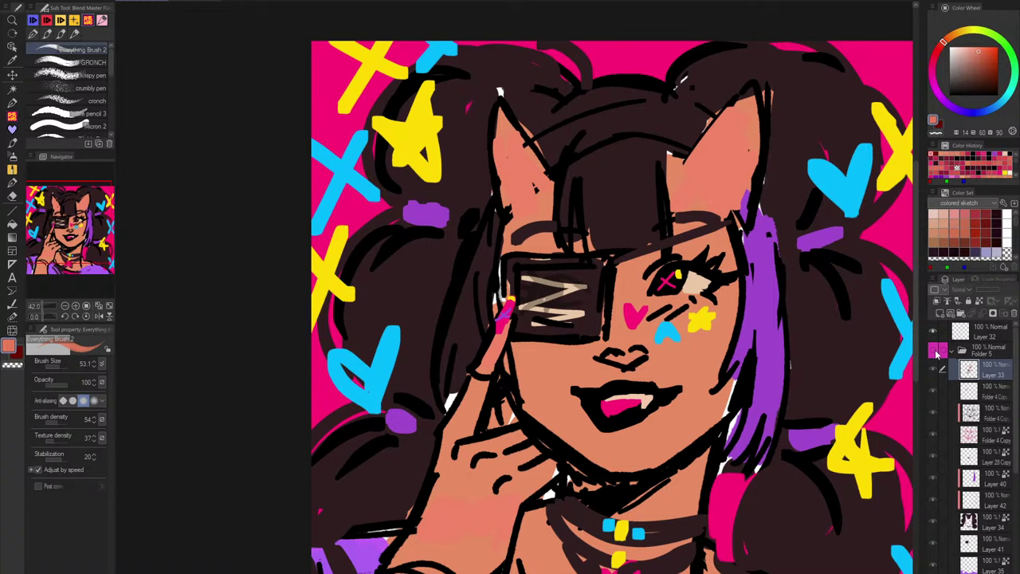
{"action": "left_click", "coordinate": [937, 354]}
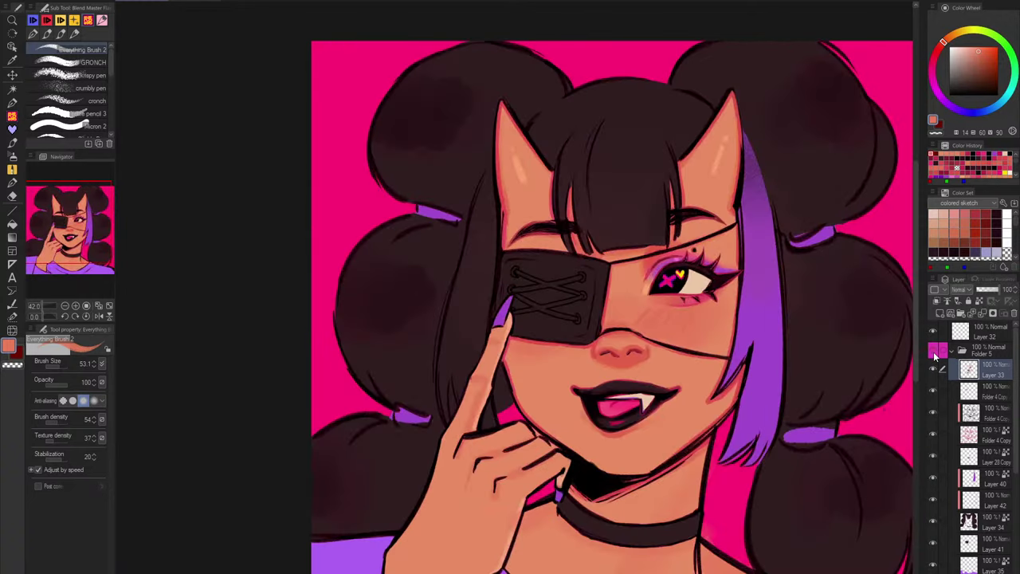
{"action": "left_click", "coordinate": [936, 356]}
{"action": "left_click", "coordinate": [936, 356]}
{"action": "left_click", "coordinate": [937, 355]}
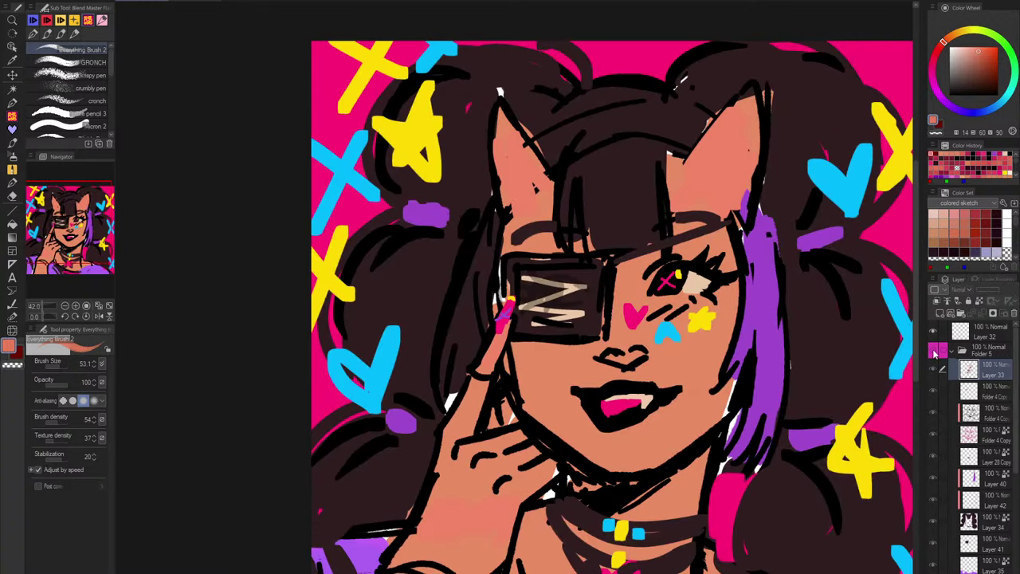
Step: Show Folder 5 again and redraw the open eye's lower rim in the sampled iris black, undoing the first stroke
{"action": "left_click", "coordinate": [936, 357]}
{"action": "left_click", "coordinate": [937, 357]}
{"action": "left_click", "coordinate": [936, 357]}
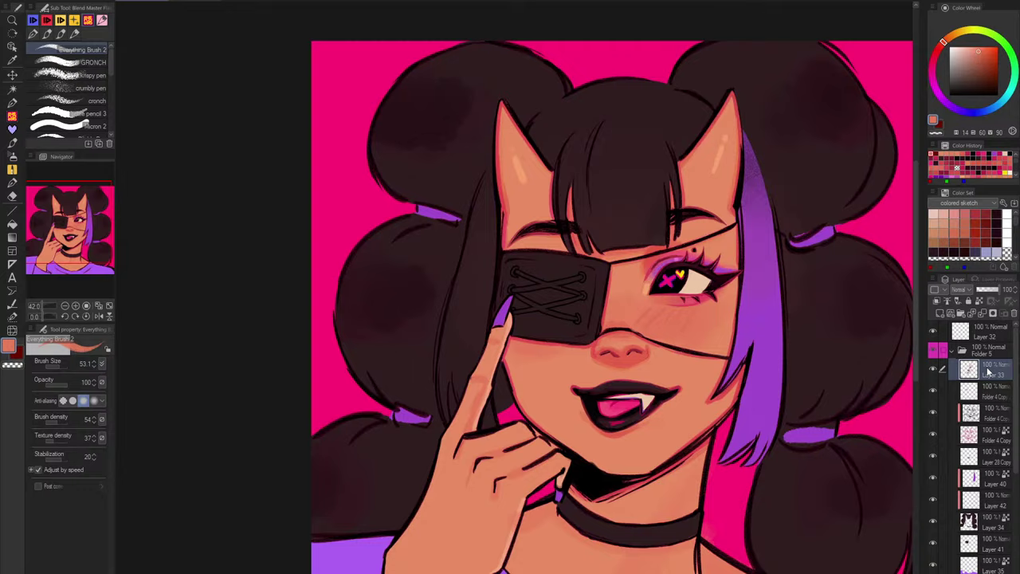
{"action": "scroll", "coordinate": [671, 284], "scroll_direction": "up", "scroll_amount": 5}
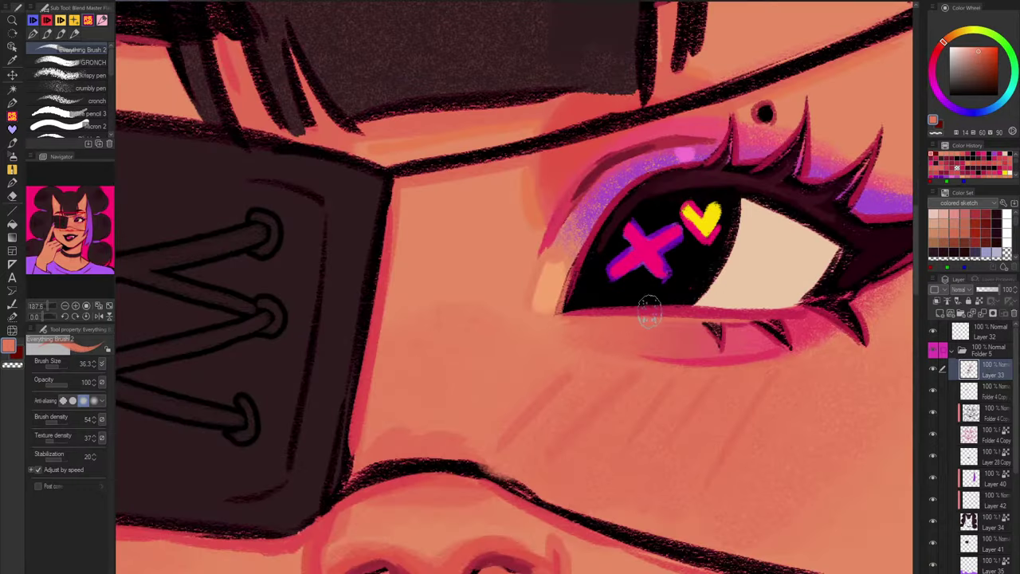
{"action": "left_click_drag", "start_coordinate": [582, 310], "coordinate": [677, 304]}
{"action": "key", "text": "ctrl+z"}
{"action": "left_click", "coordinate": [642, 298], "text": "alt"}
{"action": "mouse_move", "coordinate": [577, 309]}
{"action": "left_mouse_down"}
{"action": "mouse_move", "coordinate": [695, 299]}
{"action": "mouse_move", "coordinate": [569, 316]}
{"action": "mouse_move", "coordinate": [805, 291]}
{"action": "left_mouse_up"}
{"action": "left_click", "coordinate": [719, 293], "text": "alt"}
{"action": "left_click", "coordinate": [695, 307], "text": "alt"}
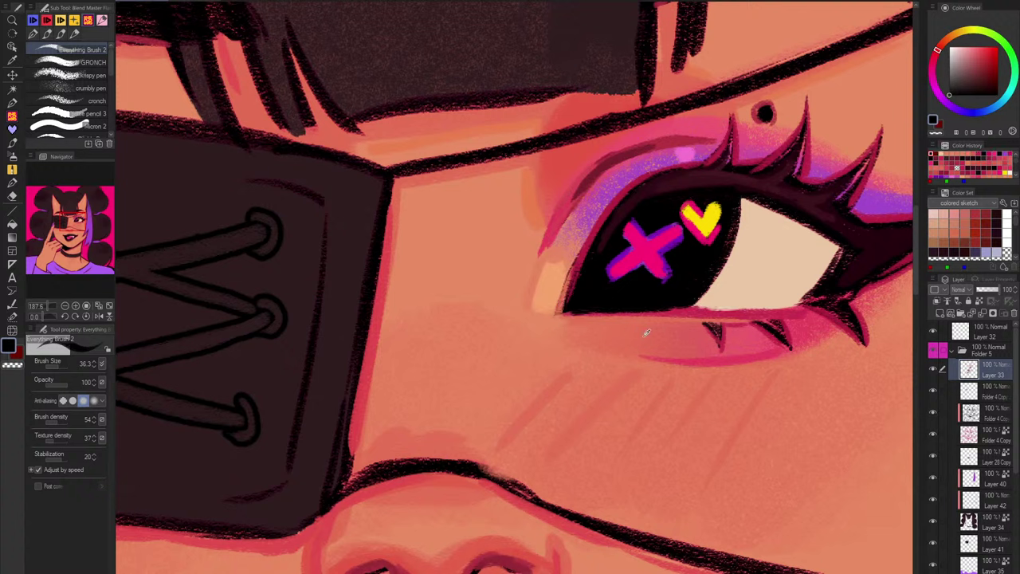
Step: Enlarge the brush to 57.9 and blend the skin beneath the open eye with a sampled orange skin tone
{"action": "left_click", "coordinate": [562, 331], "text": "alt"}
{"action": "mouse_move", "coordinate": [569, 335]}
{"action": "left_mouse_down"}
{"action": "mouse_move", "coordinate": [736, 355]}
{"action": "mouse_move", "coordinate": [697, 446]}
{"action": "left_mouse_up"}
{"action": "left_click_drag", "start_coordinate": [758, 409], "coordinate": [685, 379]}
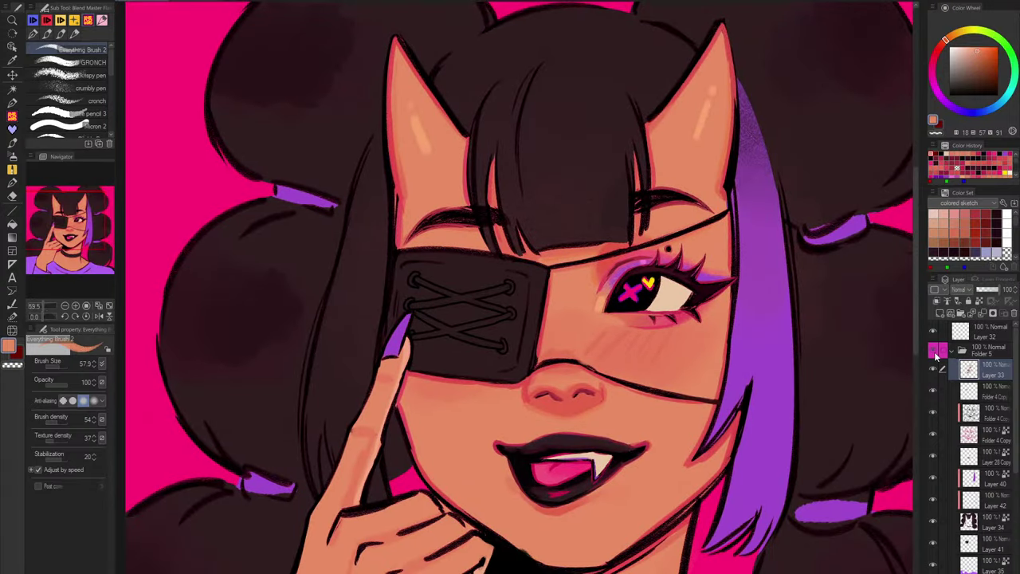
{"action": "left_click_drag", "start_coordinate": [717, 425], "coordinate": [694, 448]}
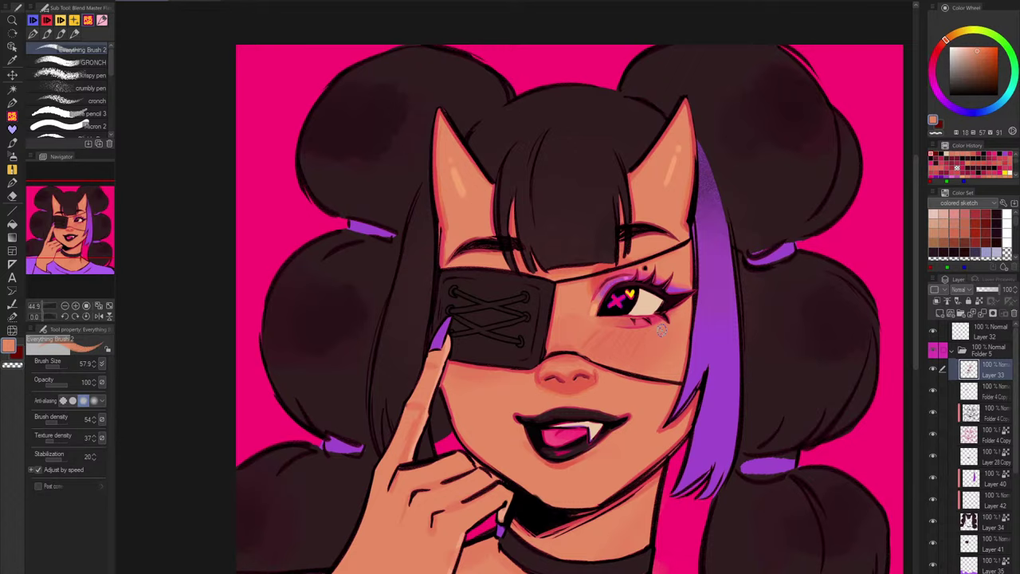
{"action": "scroll", "coordinate": [652, 342], "scroll_direction": "down", "scroll_amount": 3}
{"action": "scroll", "coordinate": [643, 345], "scroll_direction": "up", "scroll_amount": 3}
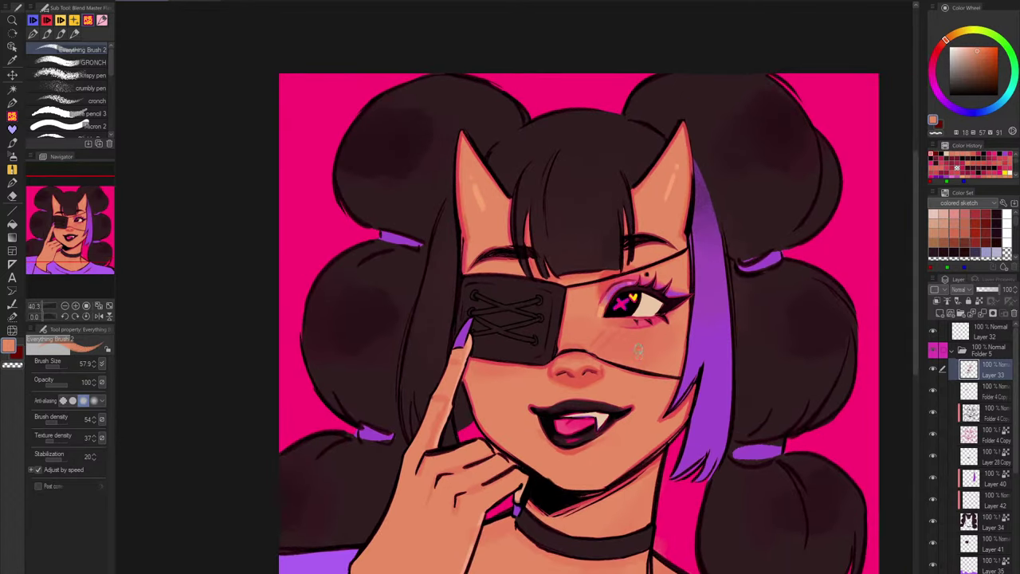
{"action": "scroll", "coordinate": [638, 352], "scroll_direction": "up", "scroll_amount": 2}
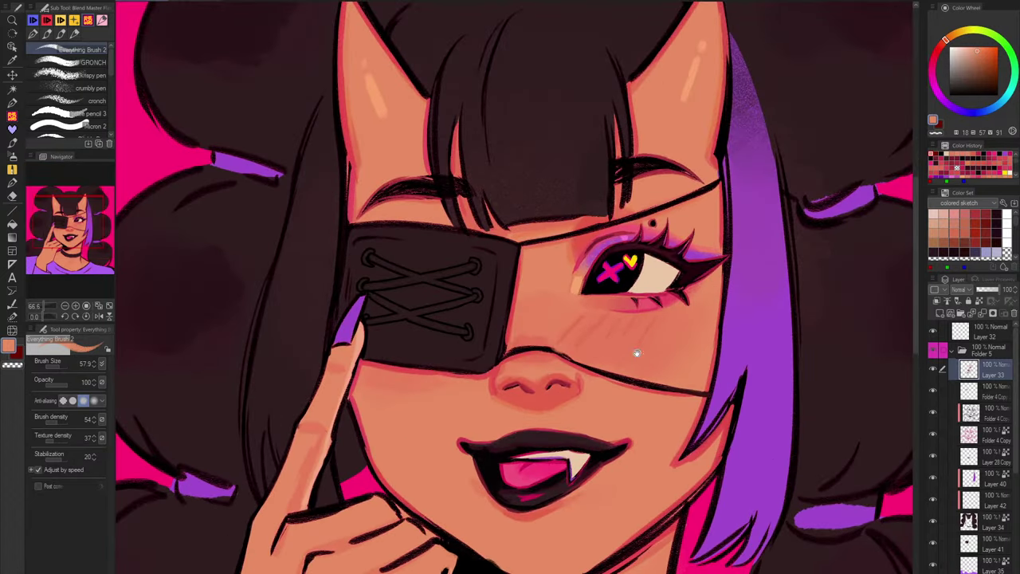
Step: Try to color the jawline beside the knuckles with a sampled salmon skin tone
{"action": "left_click_drag", "start_coordinate": [637, 353], "coordinate": [666, 270]}
{"action": "left_click", "coordinate": [547, 295], "text": "alt"}
{"action": "left_click_drag", "start_coordinate": [556, 456], "coordinate": [553, 416]}
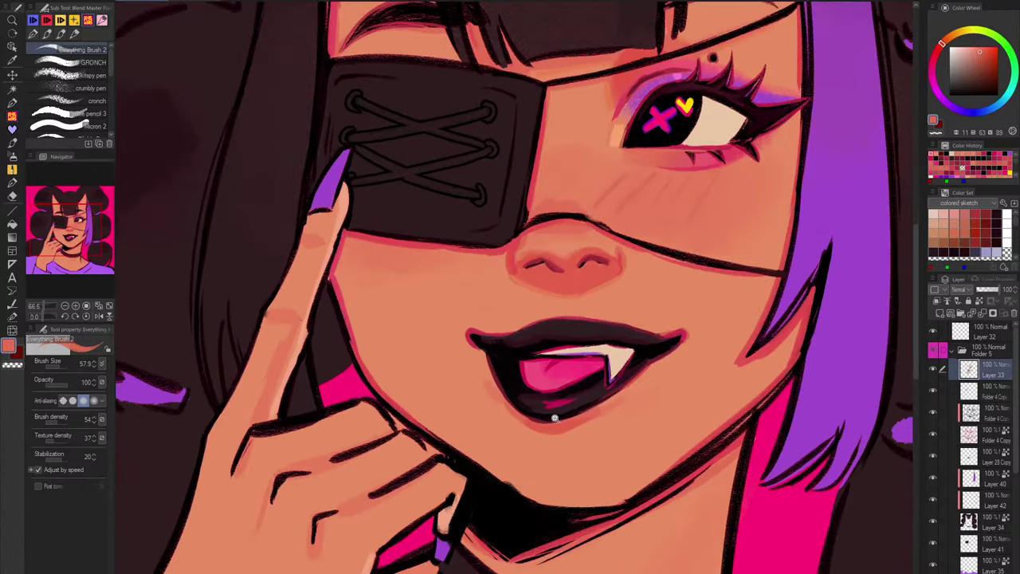
{"action": "left_click", "coordinate": [540, 274], "text": "alt"}
{"action": "left_click_drag", "start_coordinate": [482, 461], "coordinate": [534, 498]}
{"action": "key", "text": "ctrl+z"}
Step: Paint a sampled red rim along the chin's lower edge, undoing one stroke, and resample the adjacent skin tone
{"action": "left_click", "coordinate": [560, 204], "text": "alt"}
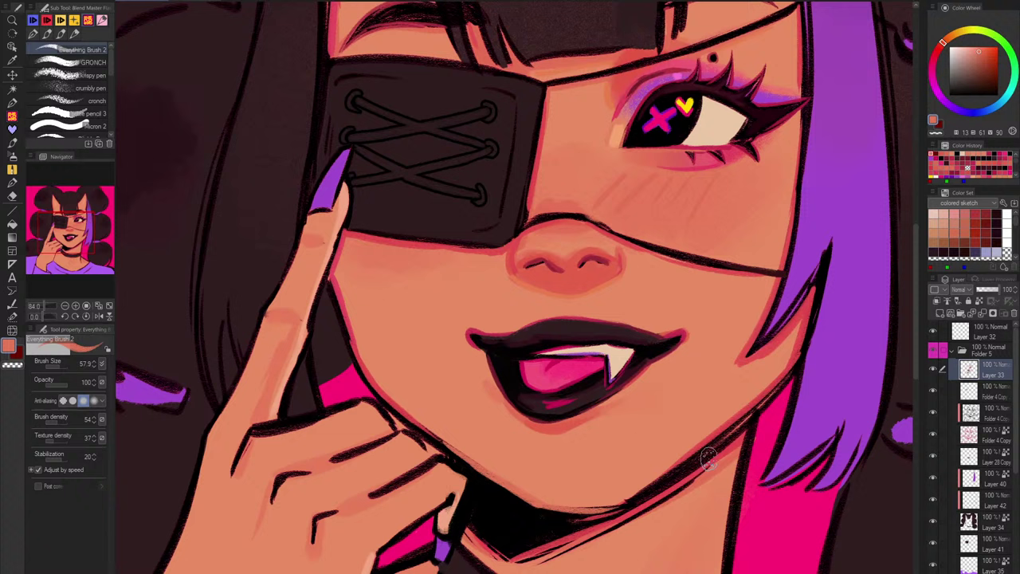
{"action": "left_click", "coordinate": [487, 469], "text": "alt"}
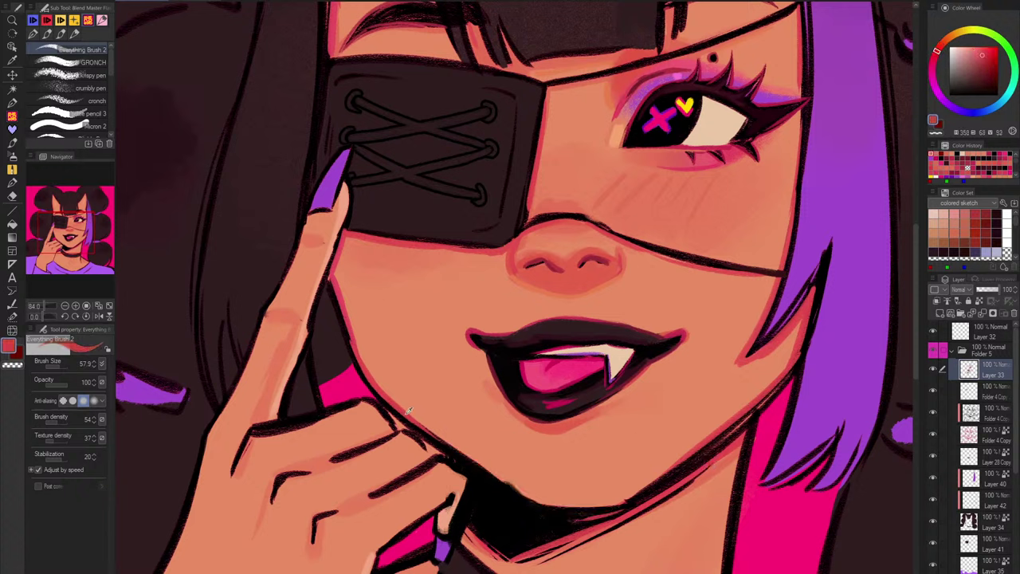
{"action": "left_click_drag", "start_coordinate": [523, 500], "coordinate": [635, 499]}
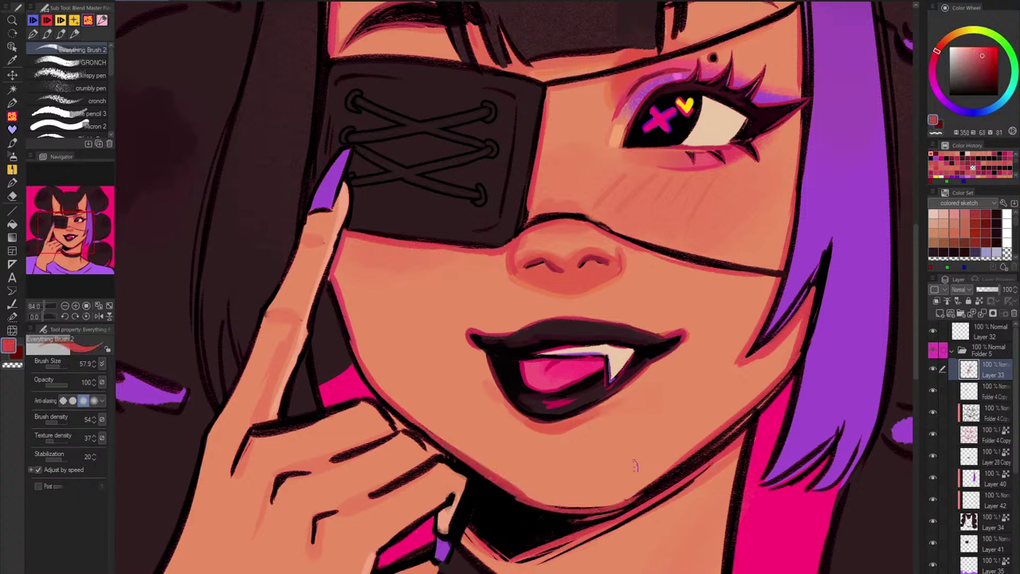
{"action": "left_click_drag", "start_coordinate": [523, 502], "coordinate": [636, 499]}
{"action": "key", "text": "ctrl+z"}
{"action": "mouse_move", "coordinate": [526, 501]}
{"action": "left_mouse_down"}
{"action": "mouse_move", "coordinate": [644, 496]}
{"action": "mouse_move", "coordinate": [710, 446]}
{"action": "mouse_move", "coordinate": [654, 519]}
{"action": "left_mouse_up"}
{"action": "left_click", "coordinate": [635, 488], "text": "alt"}
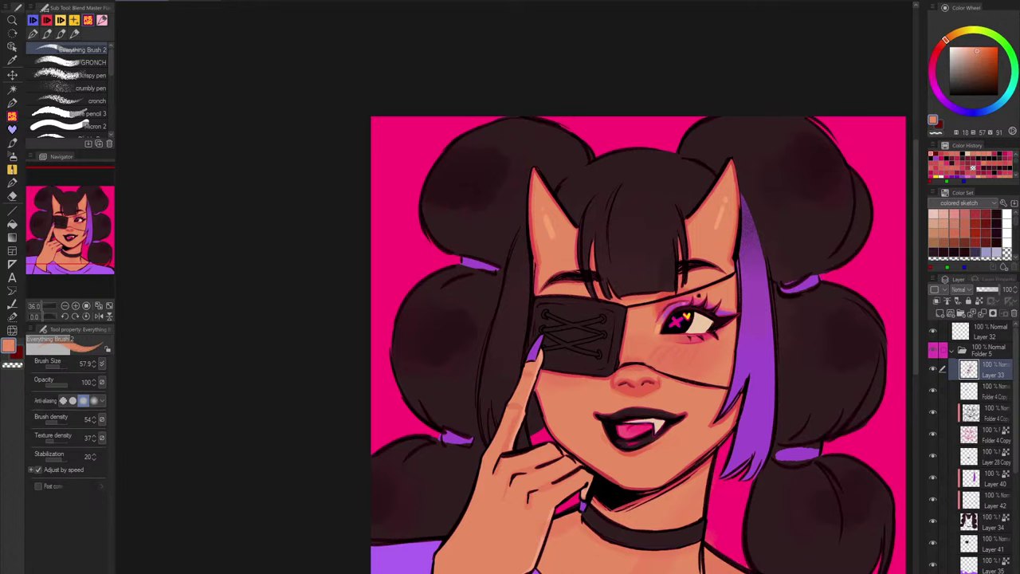
{"action": "left_click_drag", "start_coordinate": [661, 555], "coordinate": [609, 525]}
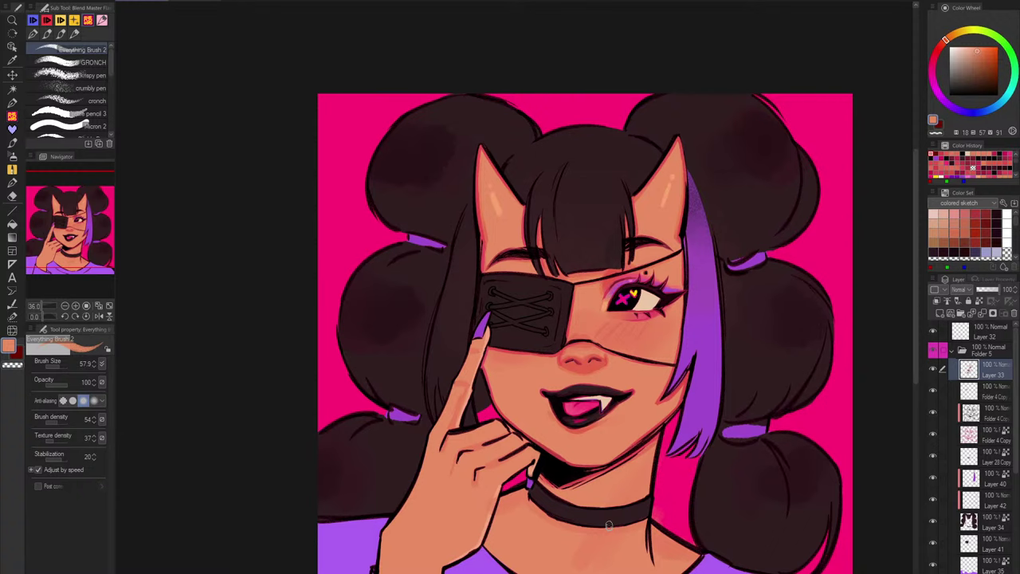
Step: Reduce the brush to 23.6 and outline the outer lobe of the iris's yellow heart in the X's sampled purple
{"action": "left_click_drag", "start_coordinate": [640, 286], "coordinate": [673, 268]}
{"action": "left_click", "coordinate": [673, 267], "text": "alt"}
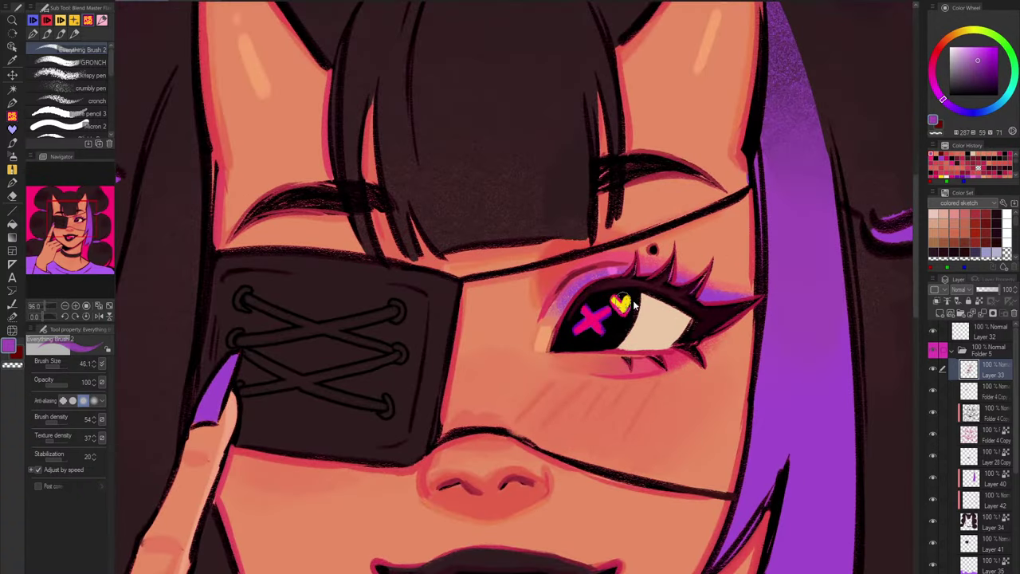
{"action": "left_click_drag", "start_coordinate": [629, 303], "coordinate": [621, 303]}
{"action": "left_click", "coordinate": [625, 302], "text": "alt"}
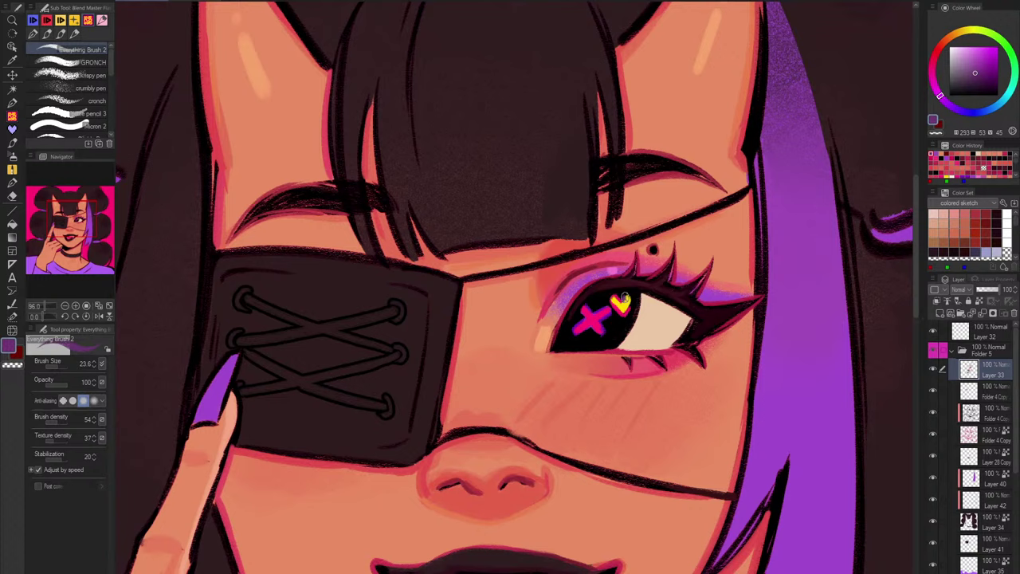
{"action": "scroll", "coordinate": [612, 310], "scroll_direction": "up", "scroll_amount": 6}
{"action": "key", "text": "ctrl+z"}
{"action": "left_click", "coordinate": [609, 306], "text": "alt"}
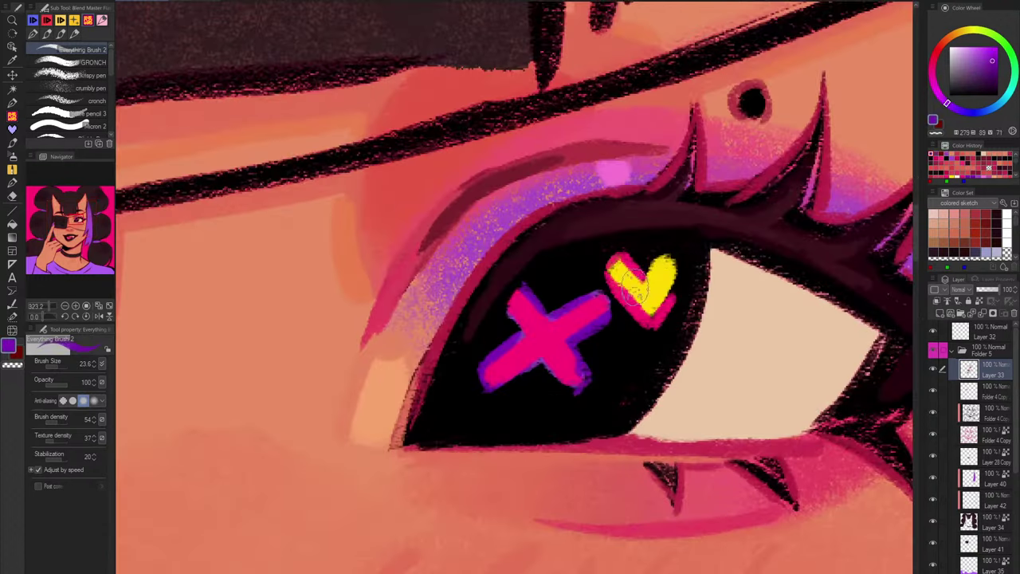
{"action": "left_click_drag", "start_coordinate": [683, 250], "coordinate": [686, 279]}
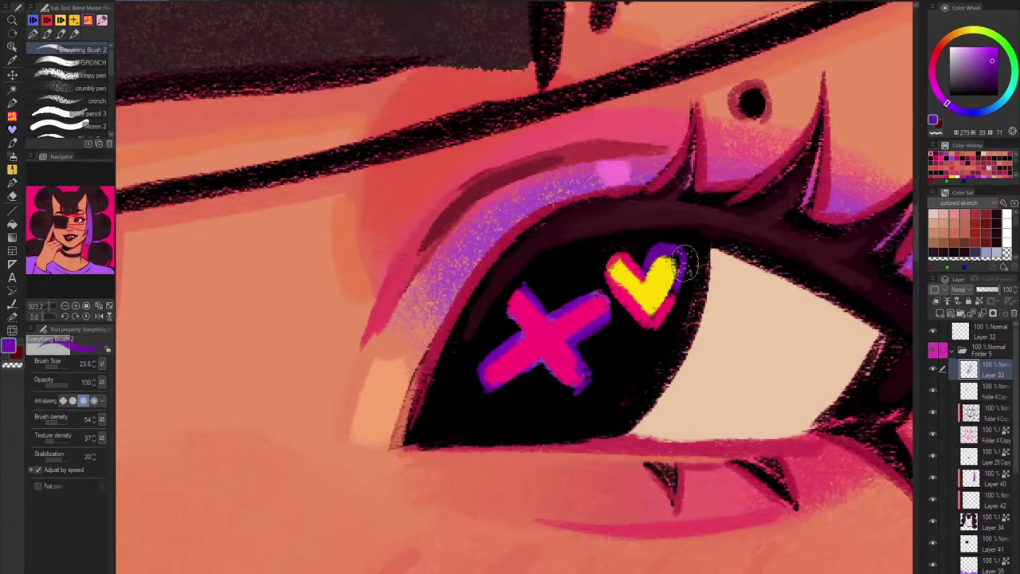
Step: Compare the updated face and eye with the original color sketch by hiding and showing Folder 5
{"action": "scroll", "coordinate": [686, 303], "scroll_direction": "down", "scroll_amount": 5}
{"action": "scroll", "coordinate": [620, 410], "scroll_direction": "down", "scroll_amount": 2}
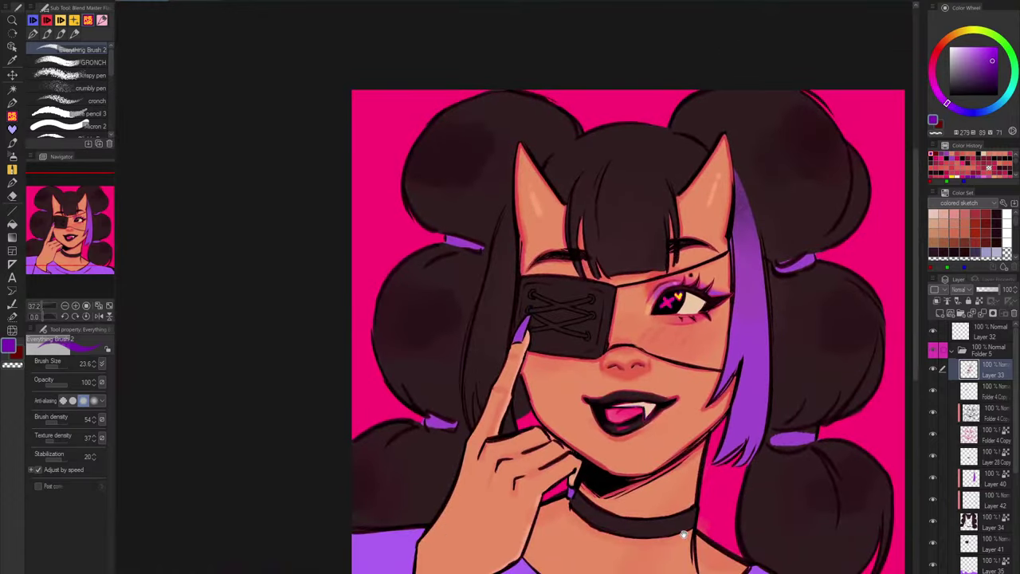
{"action": "left_click_drag", "start_coordinate": [684, 535], "coordinate": [600, 474]}
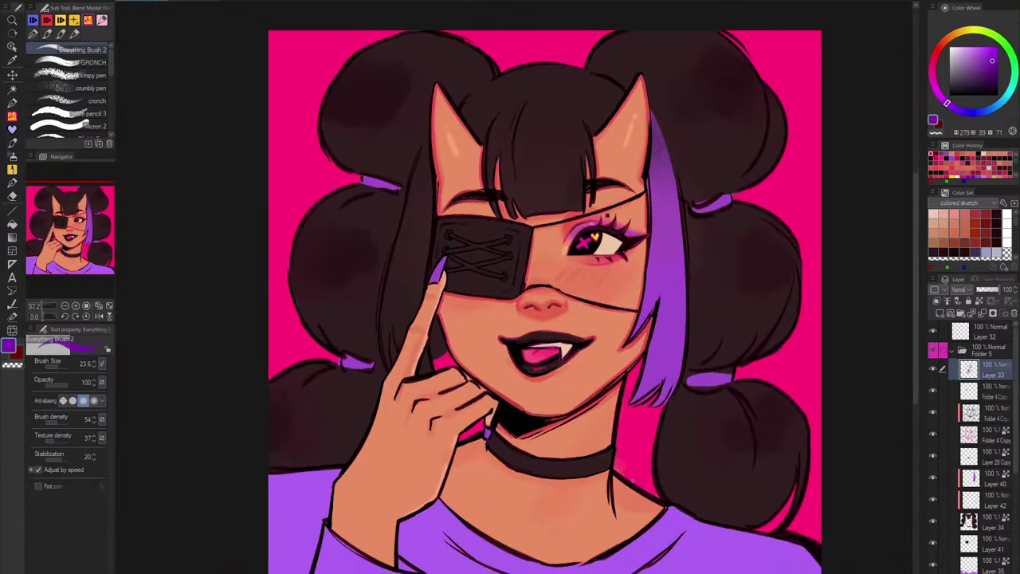
{"action": "left_click", "coordinate": [935, 353]}
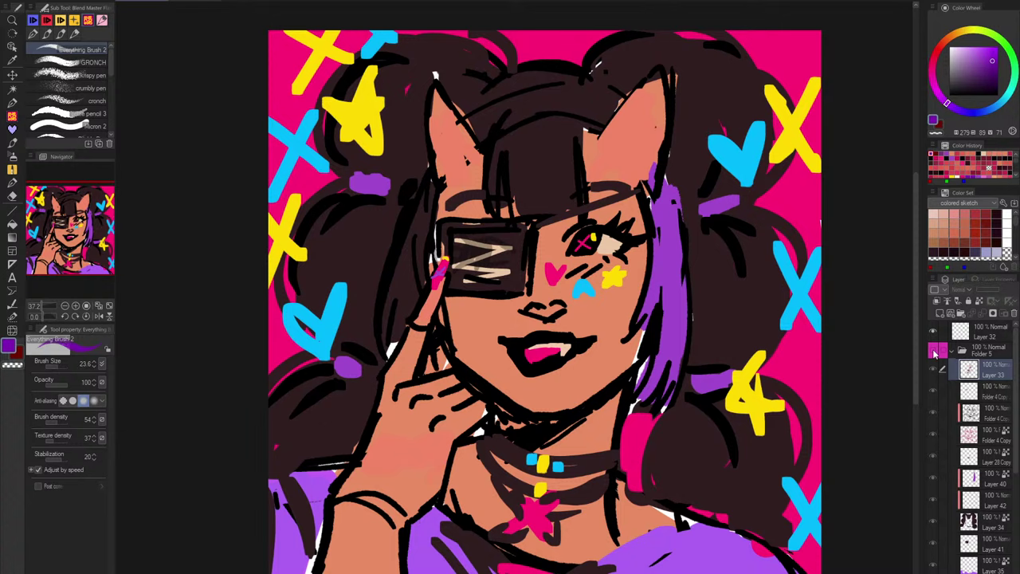
{"action": "left_click", "coordinate": [934, 353]}
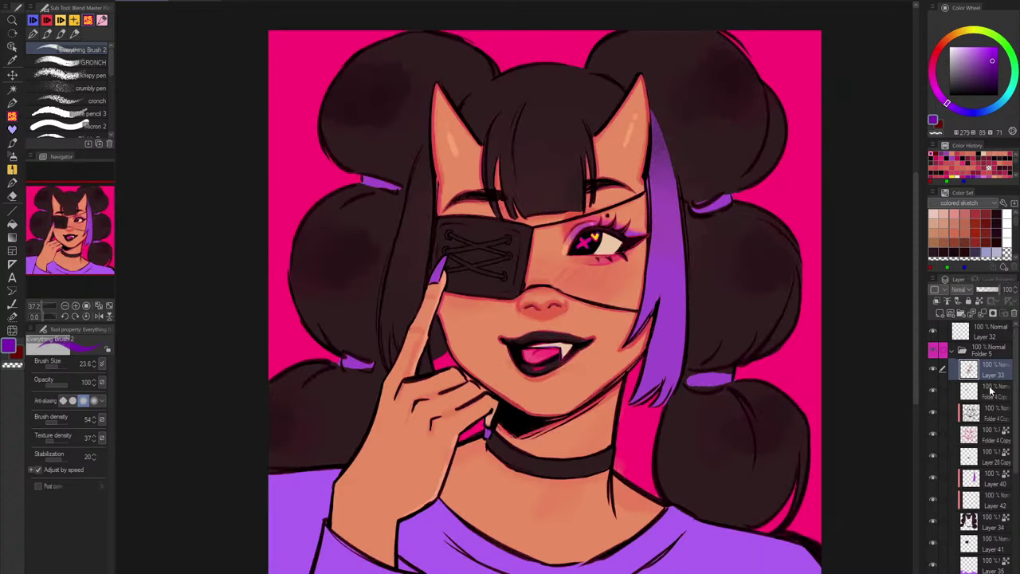
{"action": "left_click", "coordinate": [935, 353]}
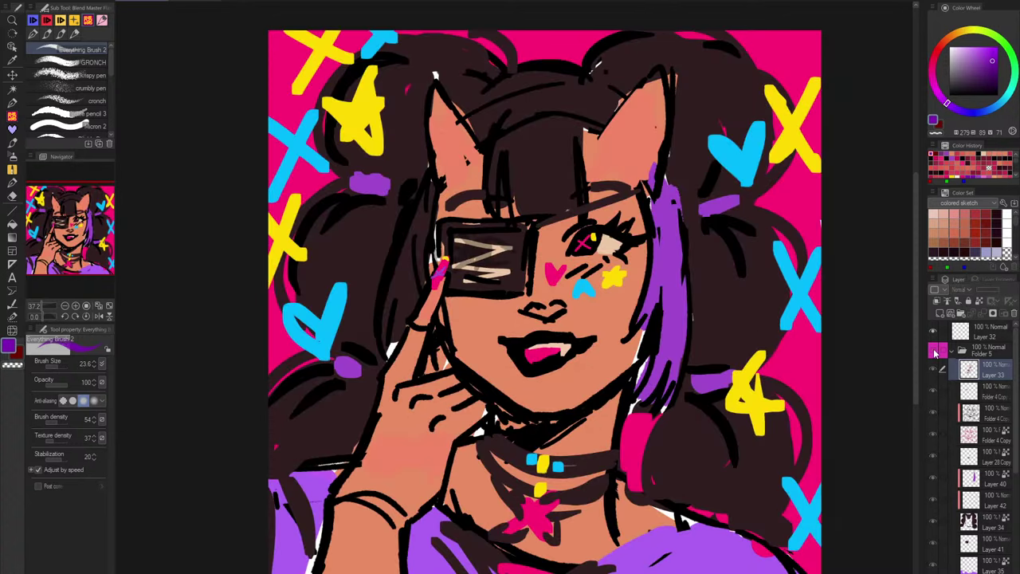
{"action": "left_click", "coordinate": [935, 353]}
Step: Sample the sketch's blue cheek mark, add three layers above Layer 33, and paint a small blue arch on the cheek
{"action": "left_click", "coordinate": [935, 353]}
{"action": "scroll", "coordinate": [532, 272], "scroll_direction": "up", "scroll_amount": 3}
{"action": "left_click", "coordinate": [572, 282], "text": "alt"}
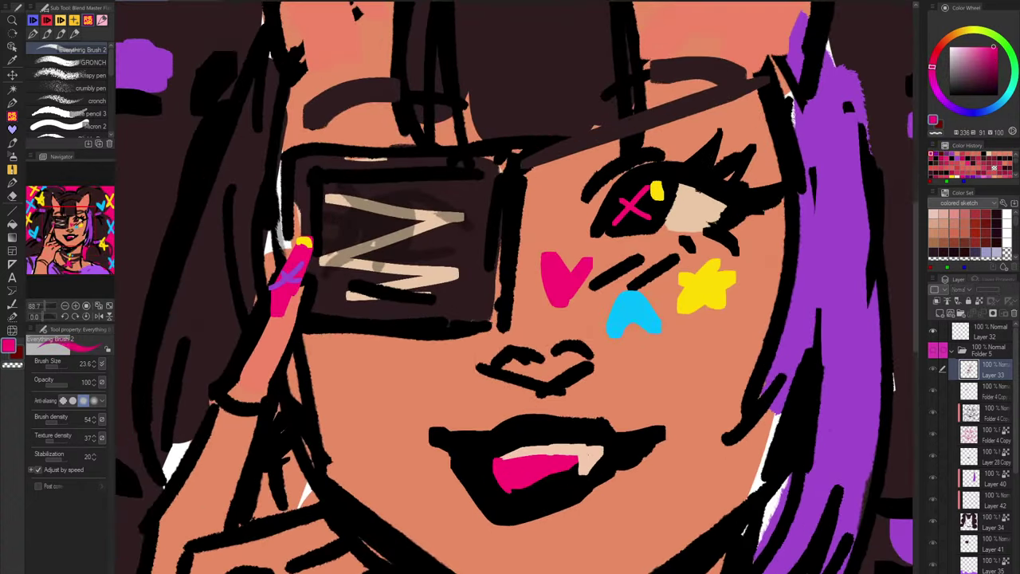
{"action": "left_click", "coordinate": [650, 306], "text": "alt"}
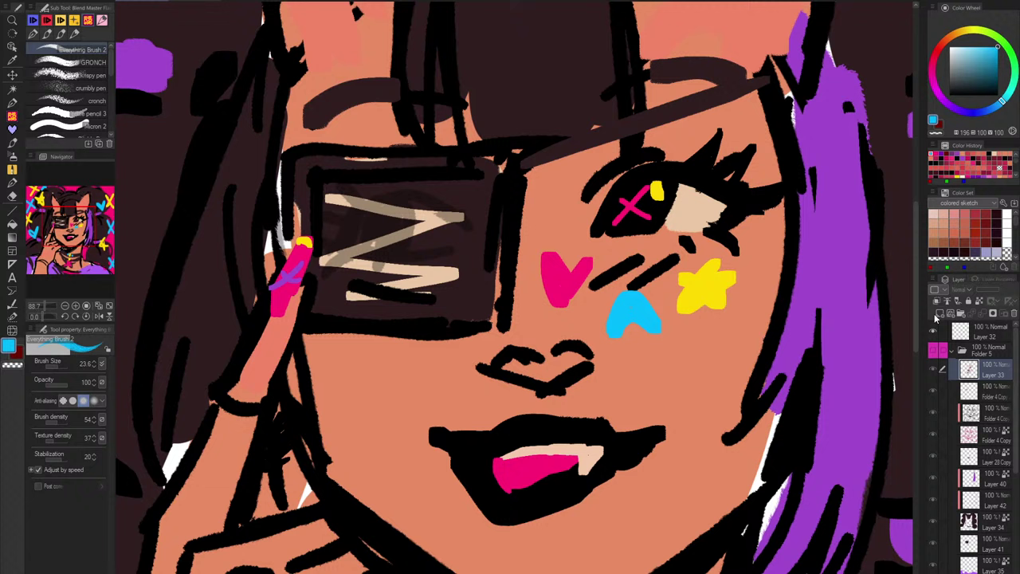
{"action": "left_click", "coordinate": [940, 313]}
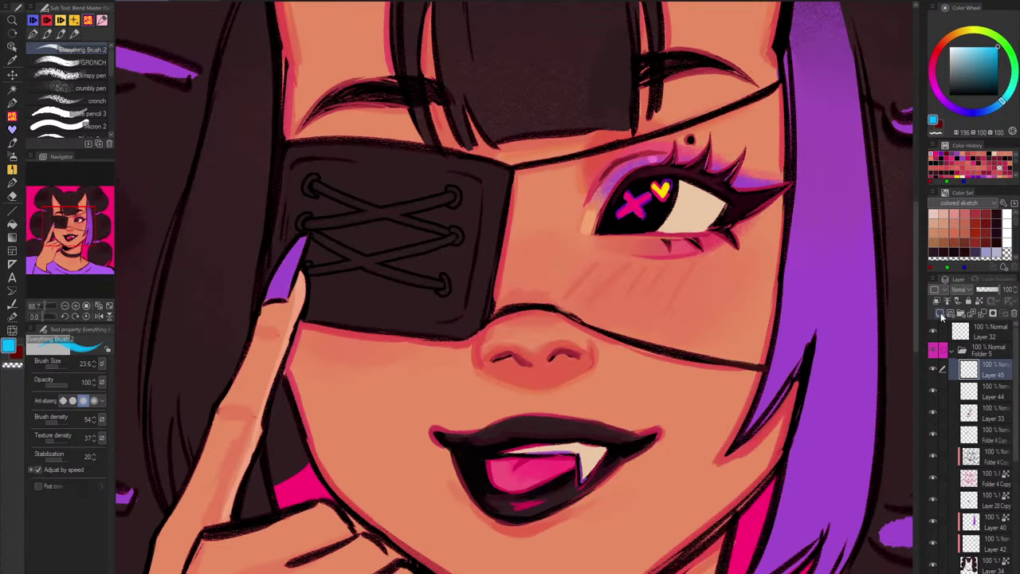
{"action": "left_click", "coordinate": [940, 313]}
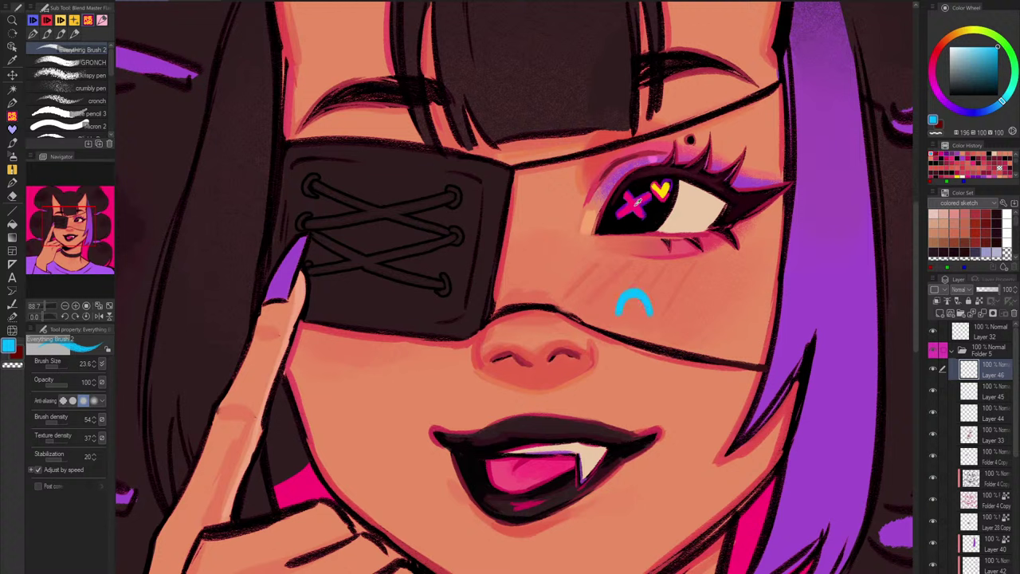
Step: Paint a yellow band around the outside of the cheek's blue arch, undoing the trial pink stroke inside it
{"action": "left_click", "coordinate": [637, 202], "text": "alt"}
{"action": "left_click_drag", "start_coordinate": [625, 310], "coordinate": [647, 314]}
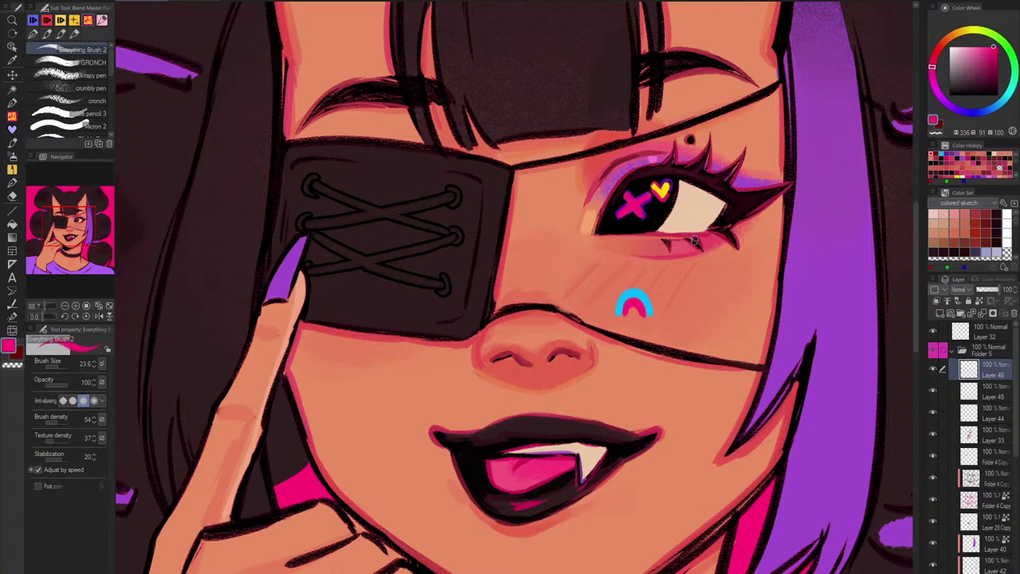
{"action": "key", "text": "ctrl+z"}
{"action": "left_click", "coordinate": [664, 188], "text": "alt"}
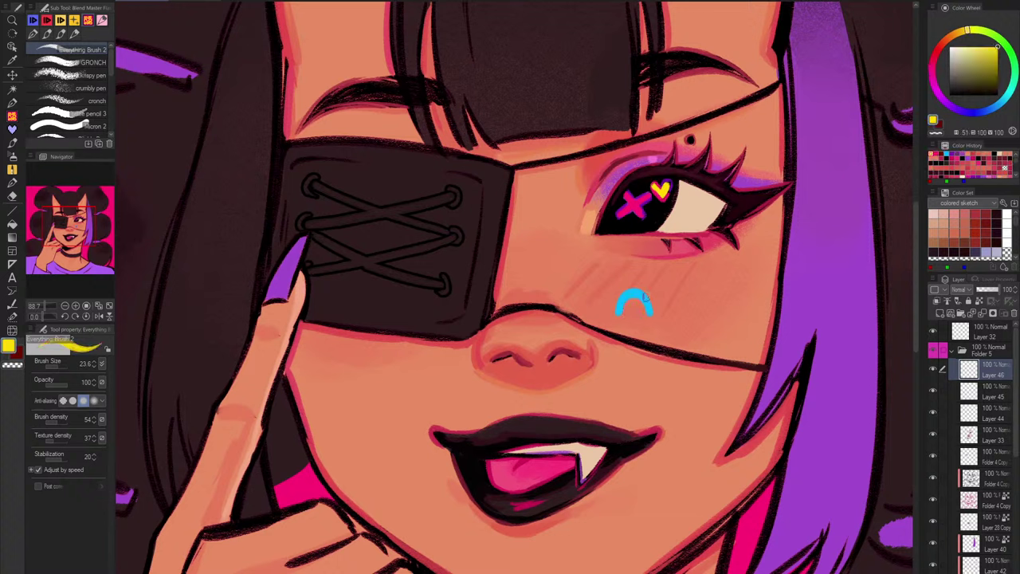
{"action": "mouse_move", "coordinate": [615, 309]}
{"action": "left_mouse_down"}
{"action": "mouse_move", "coordinate": [641, 289]}
{"action": "mouse_move", "coordinate": [654, 311]}
{"action": "mouse_move", "coordinate": [648, 292]}
{"action": "mouse_move", "coordinate": [630, 286]}
{"action": "mouse_move", "coordinate": [612, 309]}
{"action": "left_mouse_up"}
{"action": "key", "text": "ctrl+z"}
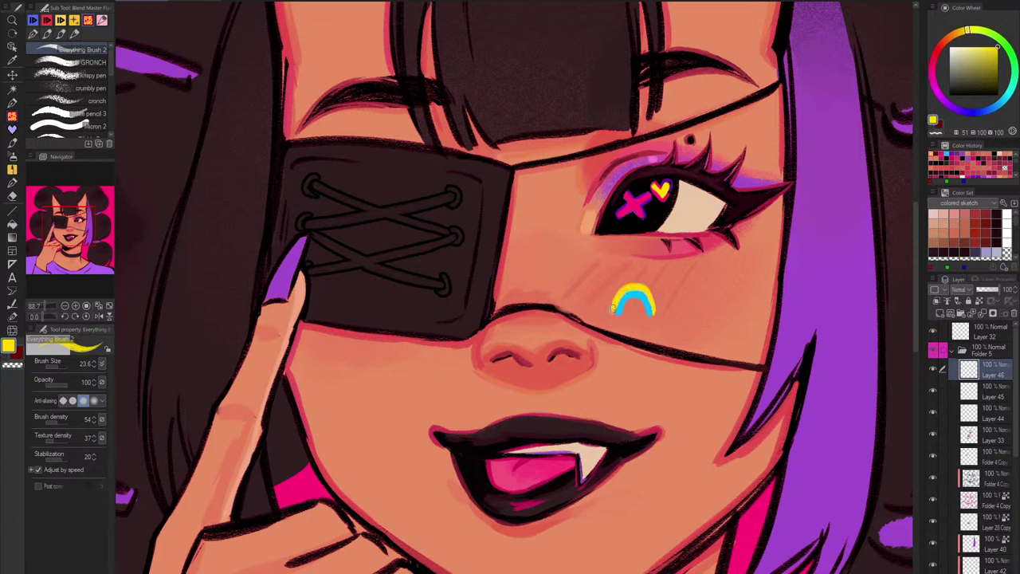
Step: Paint a pink inner band in the cheek rainbow and outline the rainbow in the hair streak's sampled purple
{"action": "left_click", "coordinate": [635, 203], "text": "alt"}
{"action": "left_click_drag", "start_coordinate": [626, 314], "coordinate": [641, 308]}
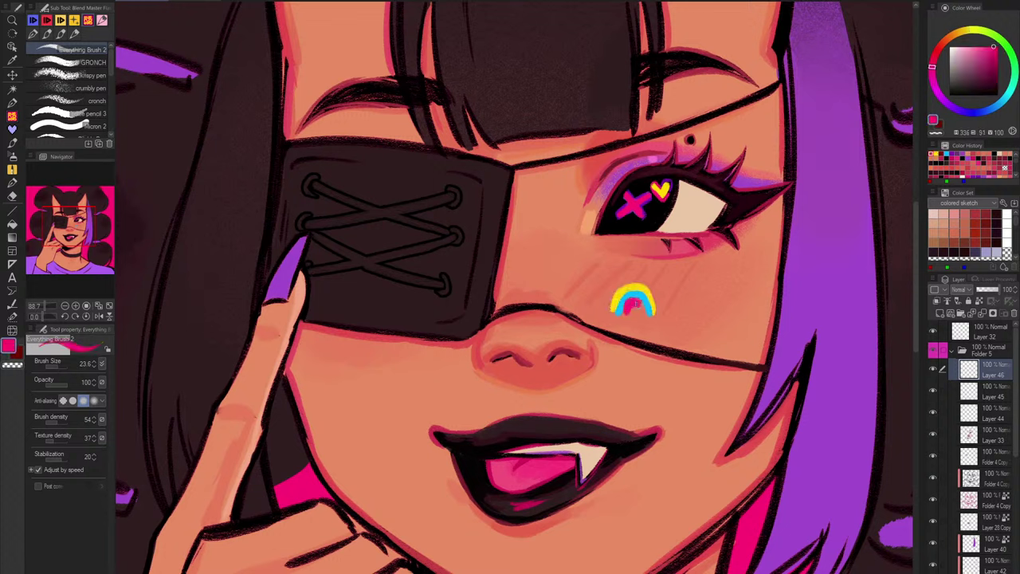
{"action": "key", "text": "ctrl+z"}
{"action": "left_click", "coordinate": [934, 351]}
{"action": "left_click", "coordinate": [934, 357]}
{"action": "left_click", "coordinate": [782, 334], "text": "alt"}
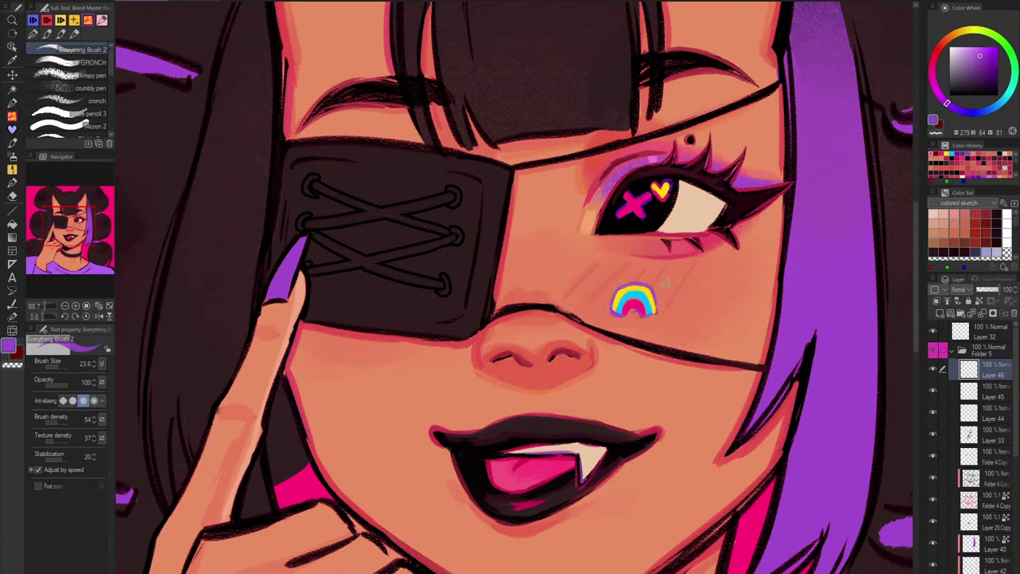
Step: Choose a paler cream and paint a sticker-like border around the cheek rainbow and inside its opening
{"action": "left_click", "coordinate": [644, 315], "text": "alt"}
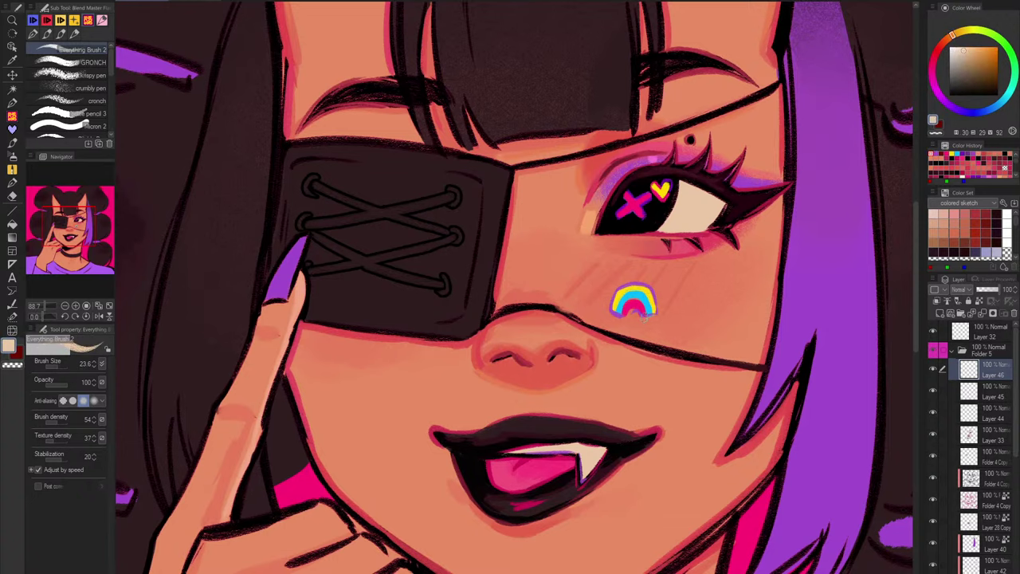
{"action": "scroll", "coordinate": [644, 312], "scroll_direction": "up", "scroll_amount": 5}
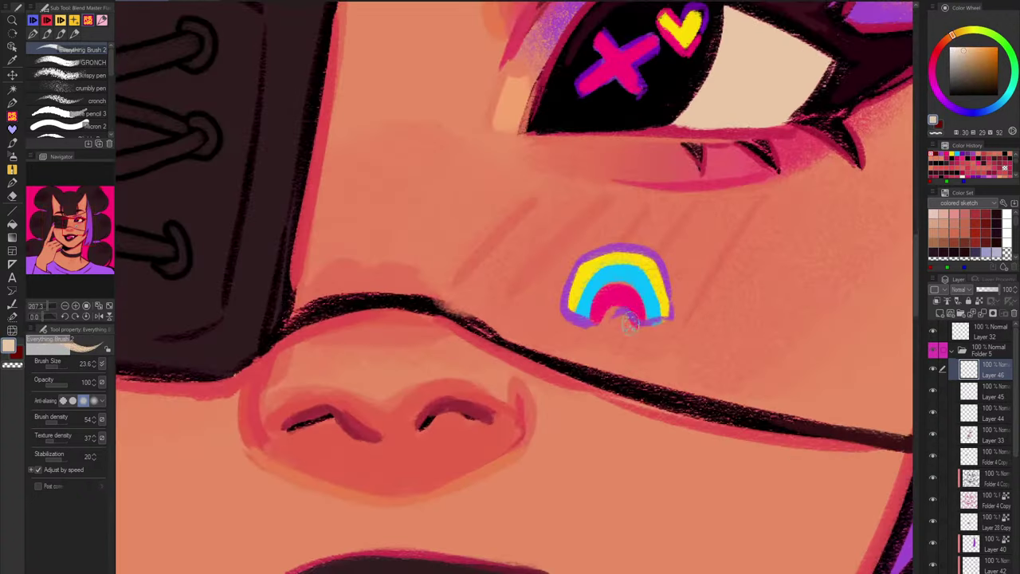
{"action": "left_click", "coordinate": [959, 48]}
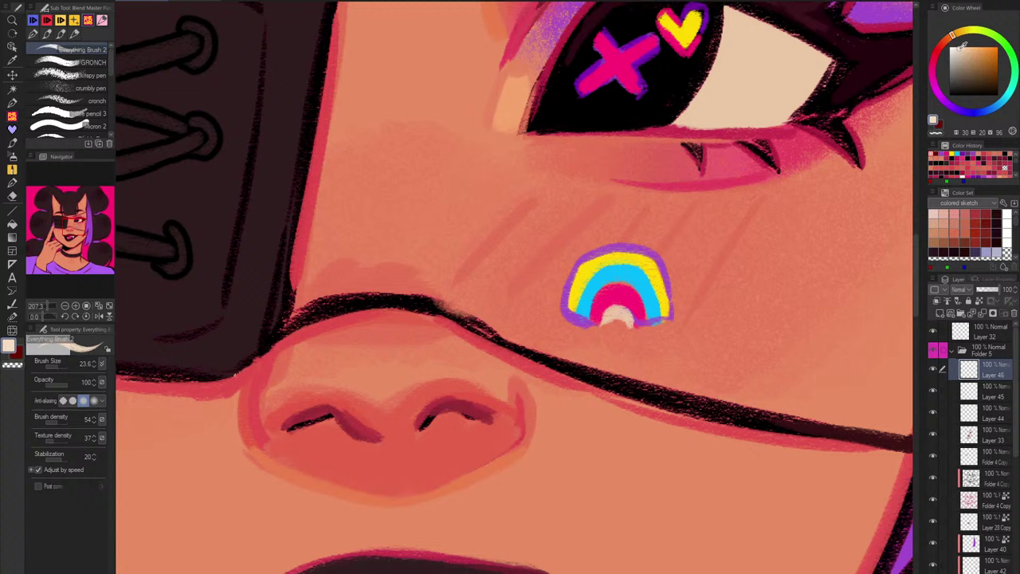
{"action": "mouse_move", "coordinate": [637, 319]}
{"action": "left_mouse_down"}
{"action": "mouse_move", "coordinate": [611, 313]}
{"action": "mouse_move", "coordinate": [594, 330]}
{"action": "mouse_move", "coordinate": [557, 325]}
{"action": "left_mouse_up"}
{"action": "mouse_move", "coordinate": [580, 278]}
{"action": "left_mouse_down"}
{"action": "mouse_move", "coordinate": [556, 296]}
{"action": "mouse_move", "coordinate": [584, 242]}
{"action": "mouse_move", "coordinate": [621, 236]}
{"action": "mouse_move", "coordinate": [668, 252]}
{"action": "mouse_move", "coordinate": [679, 319]}
{"action": "mouse_move", "coordinate": [652, 326]}
{"action": "left_mouse_up"}
{"action": "key", "text": "ctrl+0"}
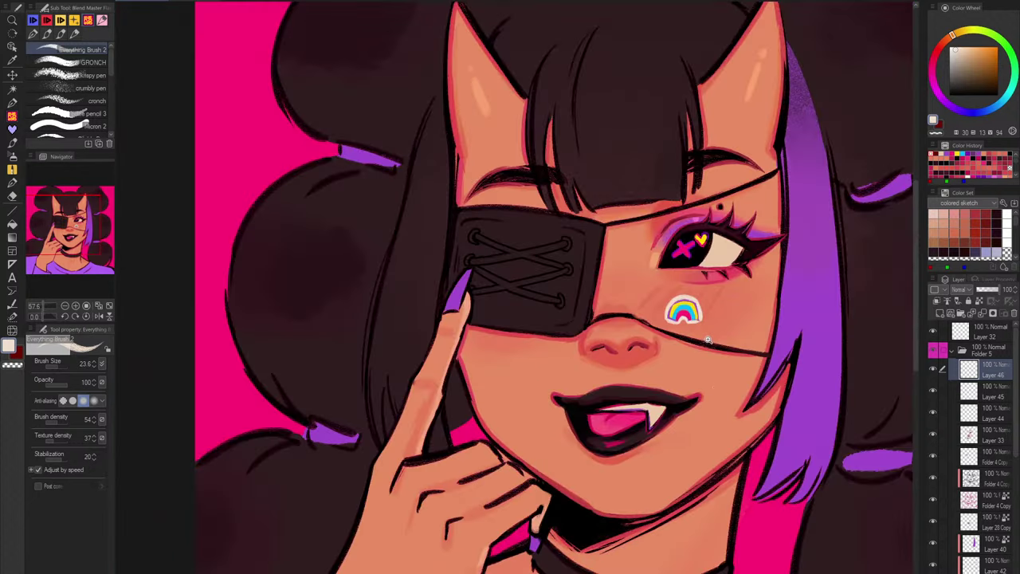
Step: Try widening the cheek rainbow's bands over its purple outline with sampled yellow and blue, undoing the last strokes
{"action": "scroll", "coordinate": [707, 340], "scroll_direction": "up", "scroll_amount": 5}
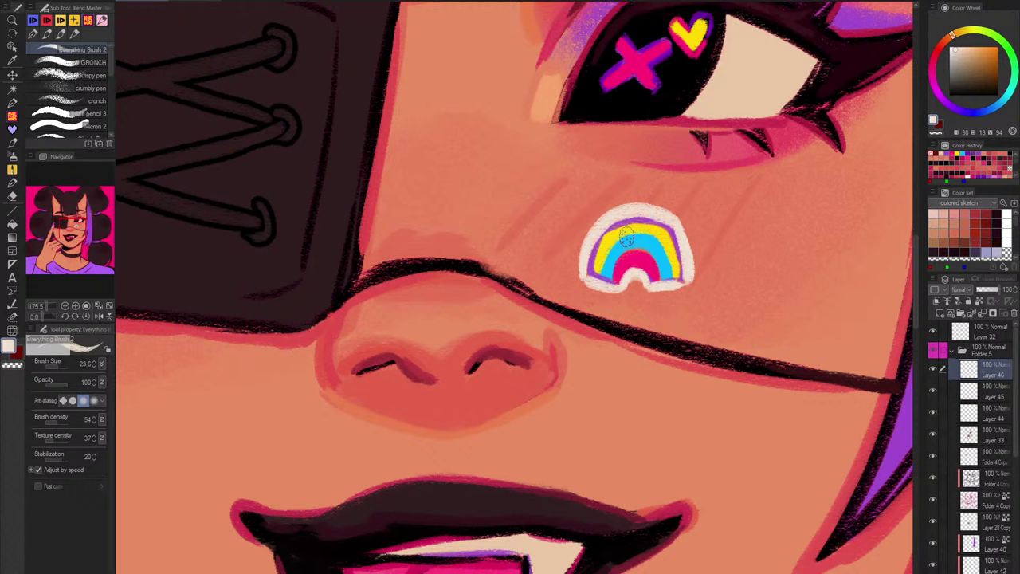
{"action": "left_click", "coordinate": [627, 239], "text": "alt"}
{"action": "mouse_move", "coordinate": [603, 275]}
{"action": "left_mouse_down"}
{"action": "mouse_move", "coordinate": [623, 236]}
{"action": "mouse_move", "coordinate": [672, 267]}
{"action": "left_mouse_up"}
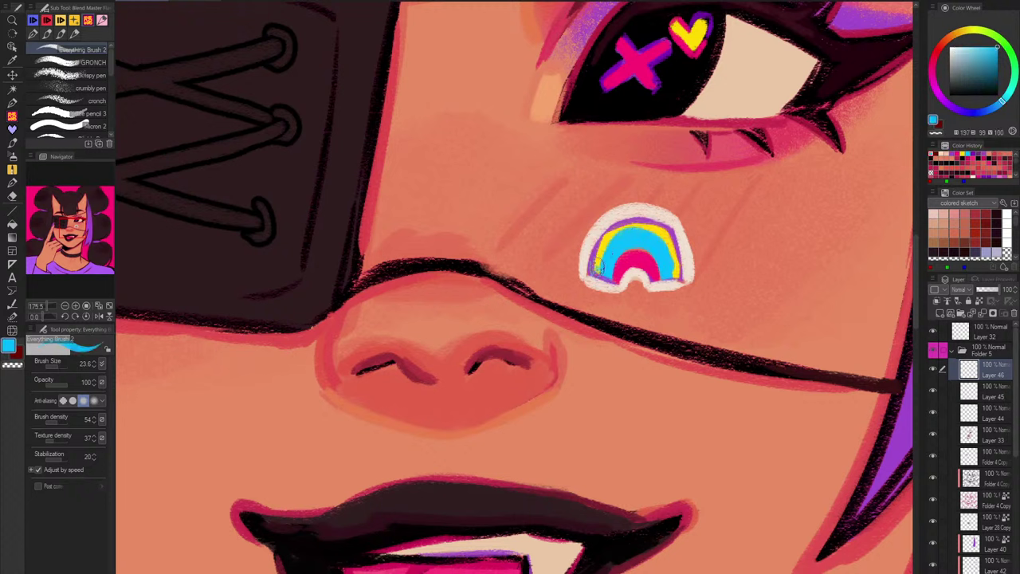
{"action": "mouse_move", "coordinate": [597, 269]}
{"action": "left_mouse_down"}
{"action": "mouse_move", "coordinate": [615, 233]}
{"action": "mouse_move", "coordinate": [665, 246]}
{"action": "mouse_move", "coordinate": [685, 286]}
{"action": "mouse_move", "coordinate": [630, 277]}
{"action": "mouse_move", "coordinate": [618, 287]}
{"action": "mouse_move", "coordinate": [583, 275]}
{"action": "mouse_move", "coordinate": [604, 217]}
{"action": "mouse_move", "coordinate": [675, 221]}
{"action": "mouse_move", "coordinate": [665, 214]}
{"action": "mouse_move", "coordinate": [691, 271]}
{"action": "left_mouse_up"}
{"action": "key", "text": "ctrl+z"}
{"action": "key", "text": "ctrl+z"}
{"action": "key", "text": "ctrl+z"}
Step: Sample a dark red from the nose and paint a thin shadow around the rainbow sticker, checking it against the sketch
{"action": "left_click", "coordinate": [691, 269], "text": "alt"}
{"action": "left_click", "coordinate": [488, 390], "text": "alt"}
{"action": "mouse_move", "coordinate": [578, 256]}
{"action": "left_mouse_down"}
{"action": "mouse_move", "coordinate": [602, 213]}
{"action": "mouse_move", "coordinate": [573, 246]}
{"action": "mouse_move", "coordinate": [573, 274]}
{"action": "mouse_move", "coordinate": [584, 227]}
{"action": "mouse_move", "coordinate": [632, 199]}
{"action": "mouse_move", "coordinate": [695, 242]}
{"action": "mouse_move", "coordinate": [697, 280]}
{"action": "mouse_move", "coordinate": [700, 244]}
{"action": "mouse_move", "coordinate": [700, 285]}
{"action": "mouse_move", "coordinate": [677, 296]}
{"action": "mouse_move", "coordinate": [587, 286]}
{"action": "mouse_move", "coordinate": [620, 294]}
{"action": "mouse_move", "coordinate": [590, 295]}
{"action": "mouse_move", "coordinate": [706, 269]}
{"action": "mouse_move", "coordinate": [699, 240]}
{"action": "mouse_move", "coordinate": [700, 288]}
{"action": "mouse_move", "coordinate": [680, 299]}
{"action": "mouse_move", "coordinate": [604, 318]}
{"action": "mouse_move", "coordinate": [555, 311]}
{"action": "mouse_move", "coordinate": [594, 295]}
{"action": "mouse_move", "coordinate": [695, 295]}
{"action": "mouse_move", "coordinate": [677, 371]}
{"action": "left_mouse_up"}
{"action": "key", "text": "ctrl+z"}
{"action": "key", "text": "ctrl+z"}
{"action": "left_click", "coordinate": [554, 341], "text": "alt"}
{"action": "left_click", "coordinate": [487, 348], "text": "alt"}
{"action": "left_click", "coordinate": [933, 351]}
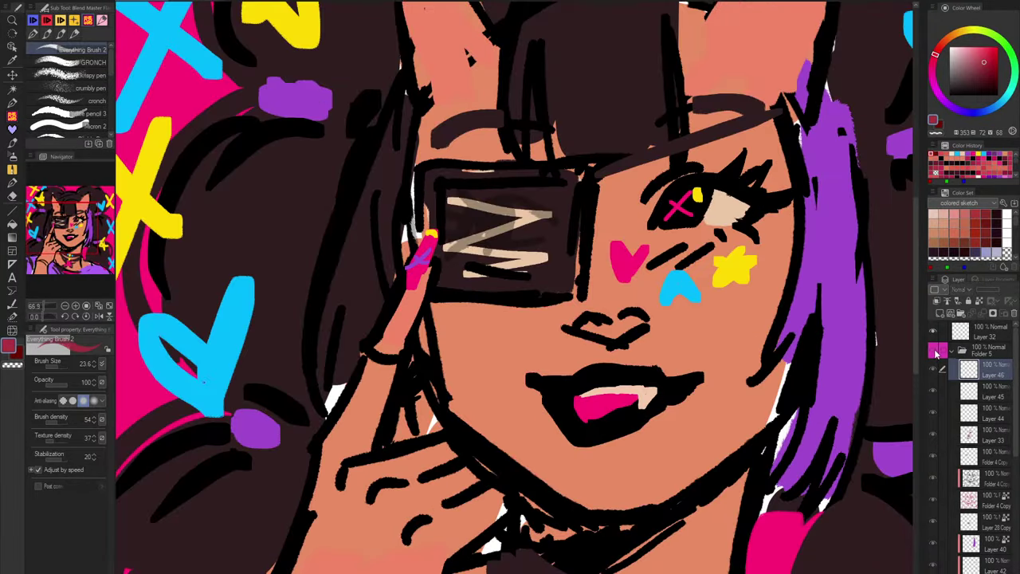
{"action": "left_click", "coordinate": [933, 351]}
{"action": "mouse_move", "coordinate": [683, 272]}
{"action": "left_mouse_down"}
{"action": "mouse_move", "coordinate": [660, 257]}
{"action": "mouse_move", "coordinate": [625, 293]}
{"action": "mouse_move", "coordinate": [631, 277]}
{"action": "mouse_move", "coordinate": [624, 314]}
{"action": "mouse_move", "coordinate": [696, 242]}
{"action": "mouse_move", "coordinate": [635, 272]}
{"action": "mouse_move", "coordinate": [668, 247]}
{"action": "mouse_move", "coordinate": [722, 286]}
{"action": "mouse_move", "coordinate": [716, 278]}
{"action": "mouse_move", "coordinate": [727, 319]}
{"action": "mouse_move", "coordinate": [729, 278]}
{"action": "mouse_move", "coordinate": [710, 250]}
{"action": "left_mouse_up"}
Step: Repaint the rainbow's outer band with the eye heart's sampled yellow and pick up its blue for touch-ups
{"action": "left_click", "coordinate": [741, 53], "text": "alt"}
{"action": "left_click", "coordinate": [732, 317], "text": "alt"}
{"action": "mouse_move", "coordinate": [733, 309]}
{"action": "left_mouse_down"}
{"action": "mouse_move", "coordinate": [726, 322]}
{"action": "mouse_move", "coordinate": [737, 303]}
{"action": "left_mouse_up"}
{"action": "left_click", "coordinate": [730, 303], "text": "alt"}
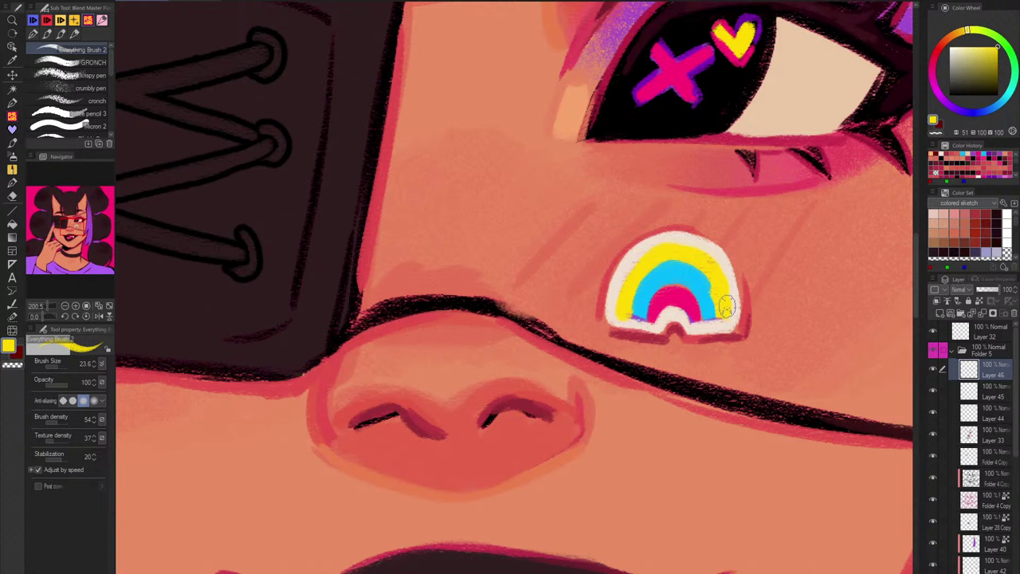
{"action": "left_click_drag", "start_coordinate": [726, 307], "coordinate": [728, 277]}
{"action": "left_click", "coordinate": [705, 285], "text": "alt"}
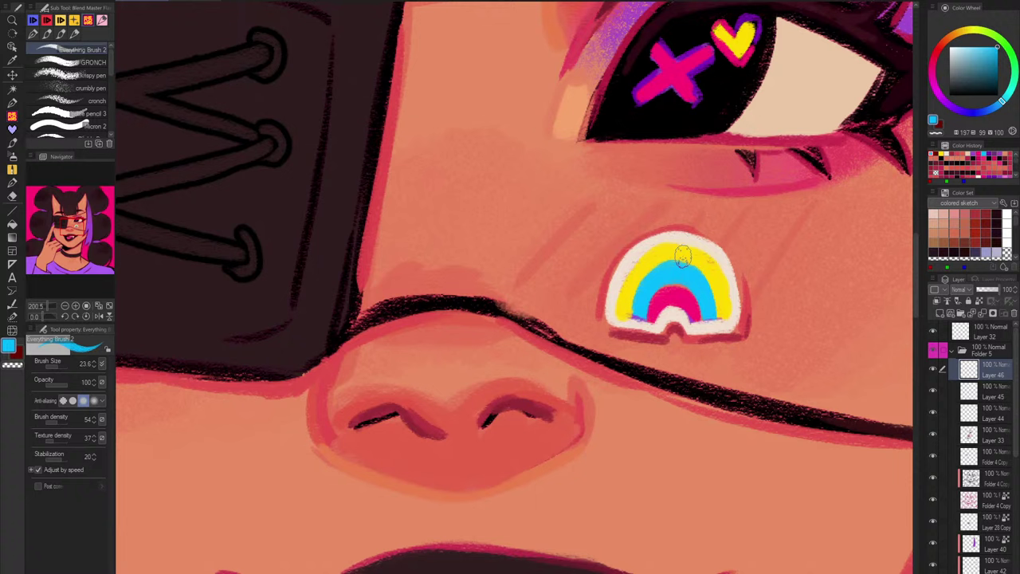
Step: Sample pink from the sketch's cheek heart and paint a solid pink heart between the rainbow and the nose bridge
{"action": "left_click", "coordinate": [933, 351]}
{"action": "left_click", "coordinate": [524, 253], "text": "alt"}
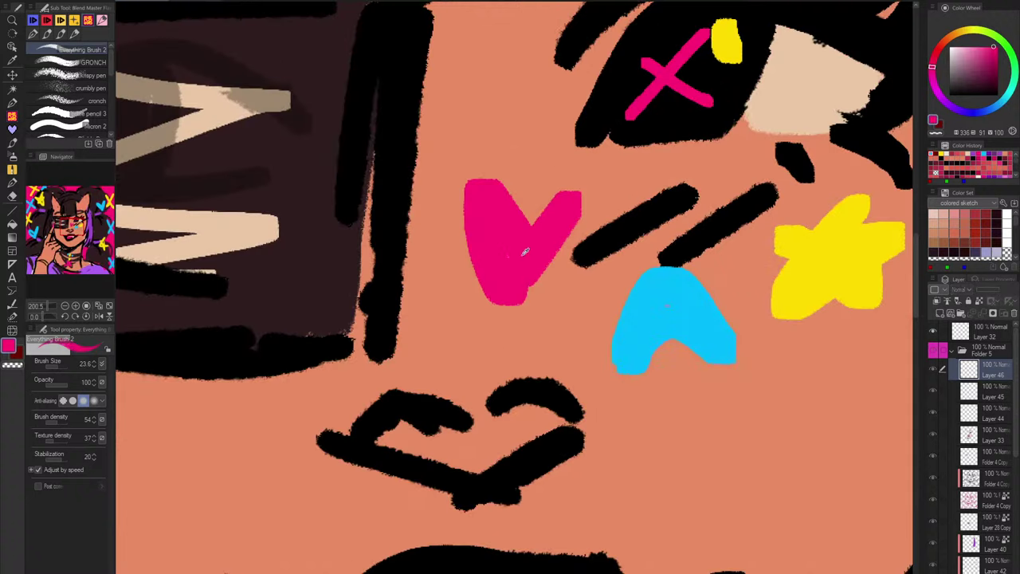
{"action": "left_click", "coordinate": [933, 351]}
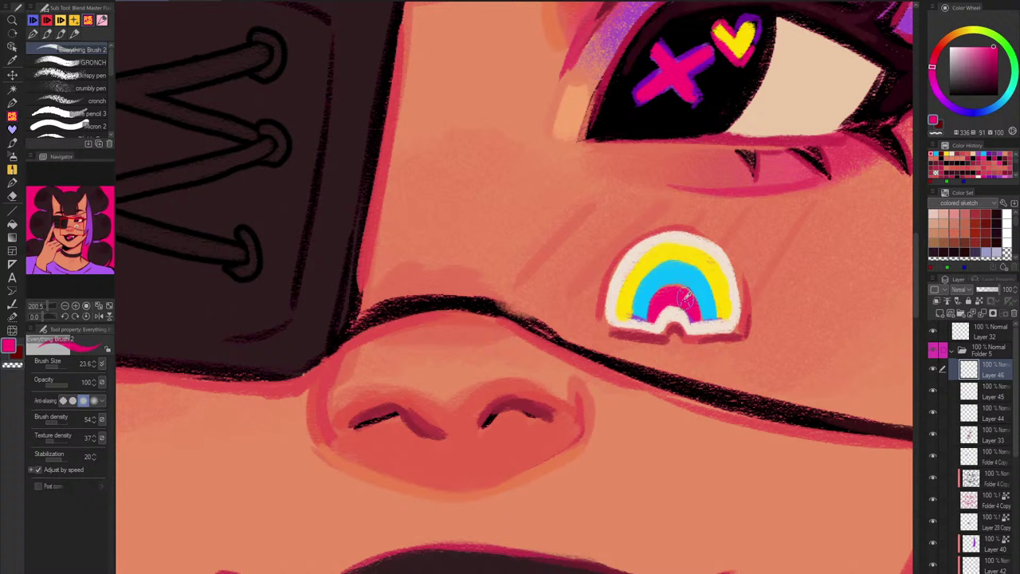
{"action": "left_click_drag", "start_coordinate": [539, 239], "coordinate": [514, 183]}
{"action": "key", "text": "ctrl+z"}
{"action": "mouse_move", "coordinate": [541, 249]}
{"action": "left_mouse_down"}
{"action": "mouse_move", "coordinate": [511, 213]}
{"action": "mouse_move", "coordinate": [530, 267]}
{"action": "mouse_move", "coordinate": [559, 227]}
{"action": "mouse_move", "coordinate": [547, 263]}
{"action": "mouse_move", "coordinate": [525, 231]}
{"action": "mouse_move", "coordinate": [532, 256]}
{"action": "mouse_move", "coordinate": [563, 244]}
{"action": "left_mouse_up"}
Step: Sample the rainbow's yellow, check the sketch and paint a solid five-pointed star on the outer cheek
{"action": "left_click", "coordinate": [721, 289], "text": "alt"}
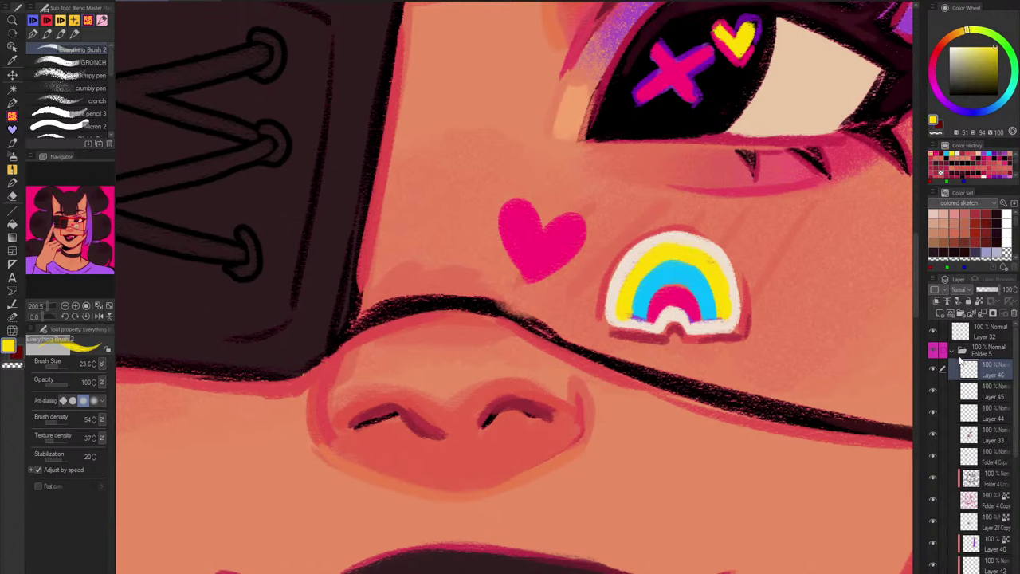
{"action": "left_click", "coordinate": [934, 351]}
{"action": "left_click", "coordinate": [933, 350]}
{"action": "left_click_drag", "start_coordinate": [851, 345], "coordinate": [733, 375]}
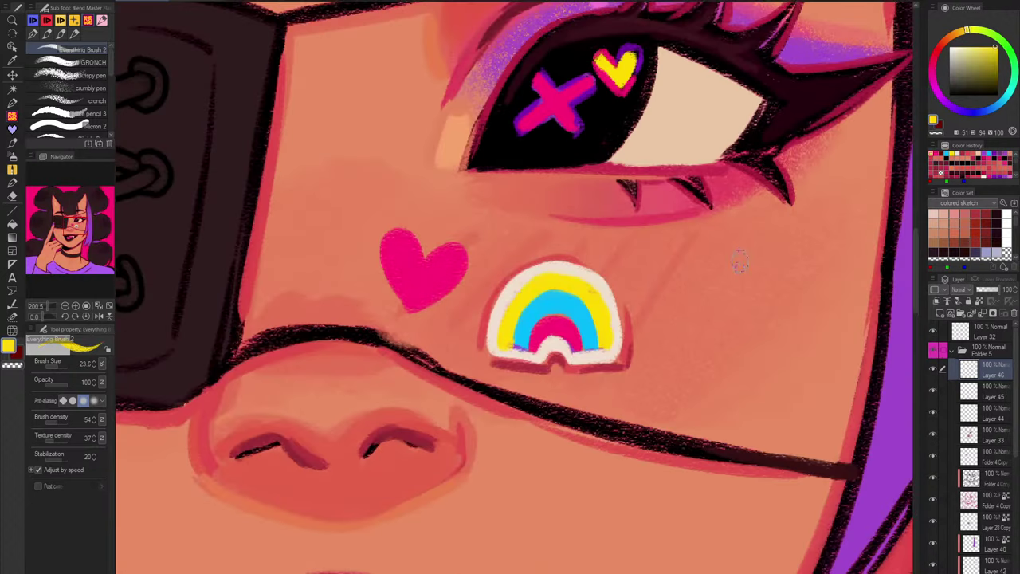
{"action": "mouse_move", "coordinate": [742, 248]}
{"action": "left_mouse_down"}
{"action": "mouse_move", "coordinate": [720, 323]}
{"action": "mouse_move", "coordinate": [725, 289]}
{"action": "mouse_move", "coordinate": [746, 298]}
{"action": "mouse_move", "coordinate": [771, 278]}
{"action": "left_mouse_up"}
{"action": "left_click_drag", "start_coordinate": [771, 278], "coordinate": [698, 292]}
{"action": "mouse_move", "coordinate": [753, 311]}
{"action": "left_mouse_down"}
{"action": "mouse_move", "coordinate": [770, 310]}
{"action": "mouse_move", "coordinate": [735, 282]}
{"action": "mouse_move", "coordinate": [767, 285]}
{"action": "mouse_move", "coordinate": [725, 266]}
{"action": "mouse_move", "coordinate": [720, 296]}
{"action": "mouse_move", "coordinate": [791, 321]}
{"action": "left_mouse_up"}
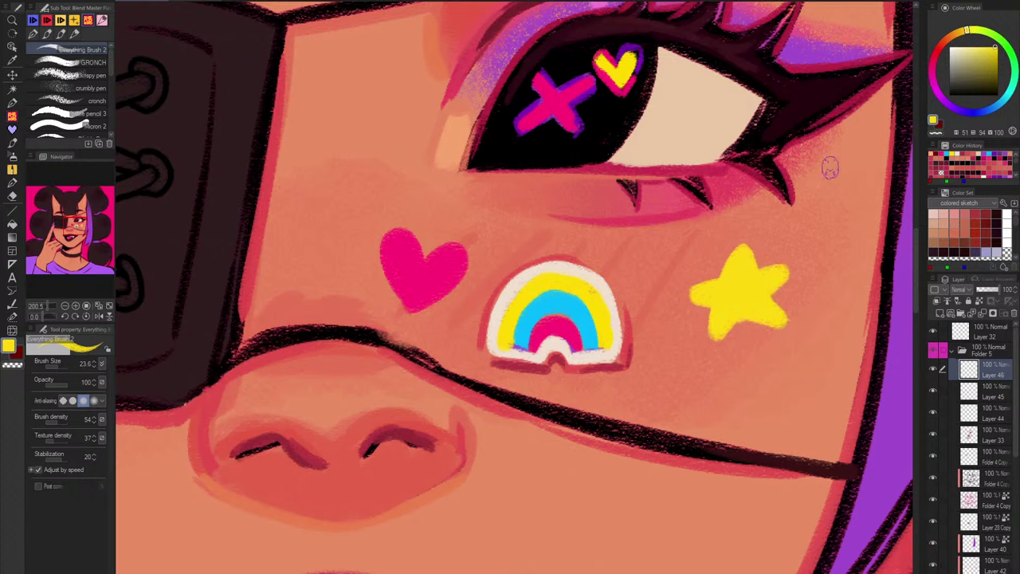
Step: Erase the cheek rainbow and prepare a size 27.4 brush in the blue sampled from the sketch's cheek mark
{"action": "left_click", "coordinate": [599, 355], "text": "alt"}
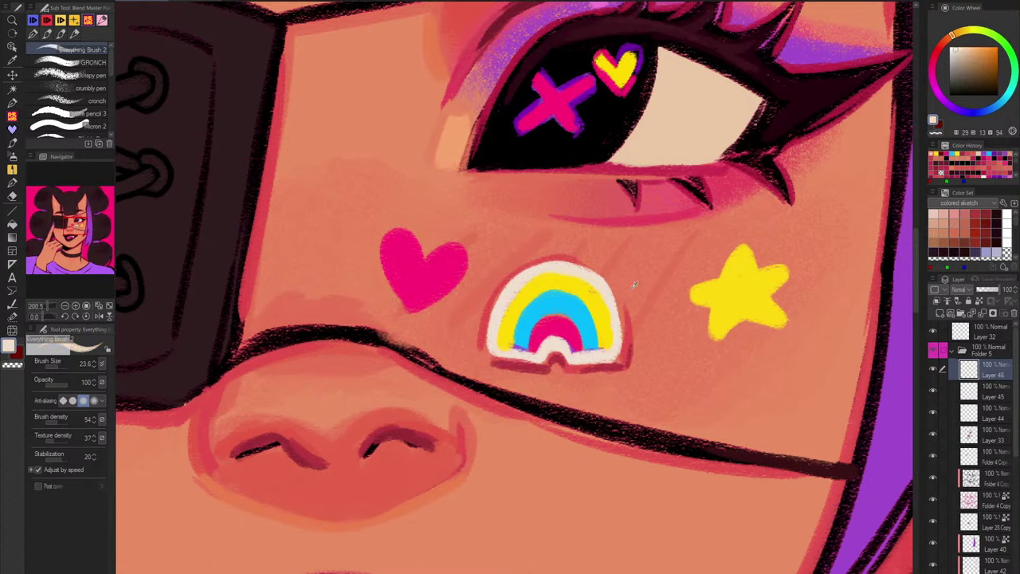
{"action": "left_click_drag", "start_coordinate": [502, 241], "coordinate": [443, 340]}
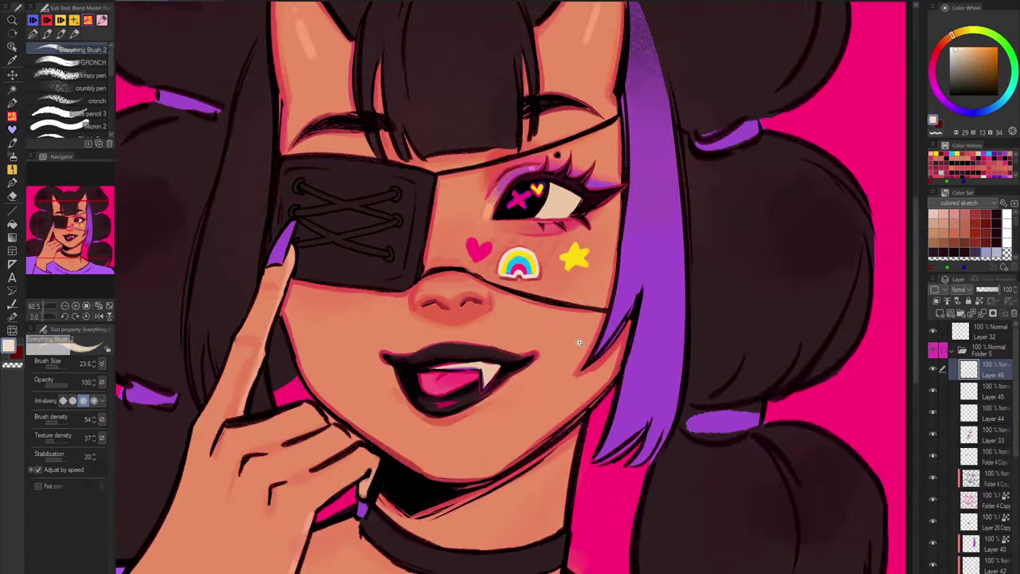
{"action": "scroll", "coordinate": [528, 279], "scroll_direction": "up", "scroll_amount": 3}
{"action": "mouse_move", "coordinate": [510, 231]}
{"action": "left_mouse_down"}
{"action": "mouse_move", "coordinate": [487, 263]}
{"action": "mouse_move", "coordinate": [526, 264]}
{"action": "mouse_move", "coordinate": [554, 248]}
{"action": "left_mouse_up"}
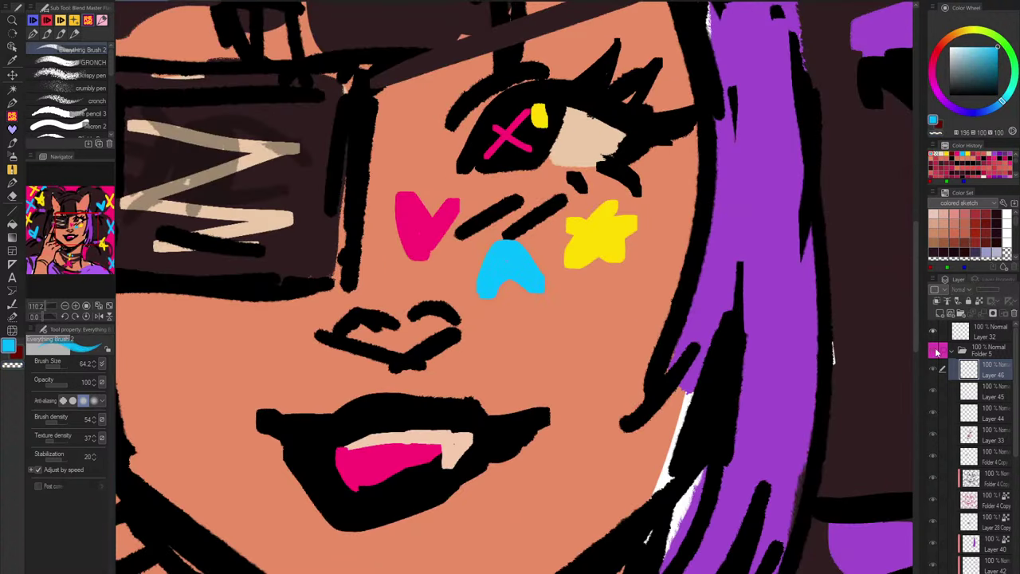
{"action": "left_click", "coordinate": [934, 352]}
{"action": "key", "text": "bracketleft"}
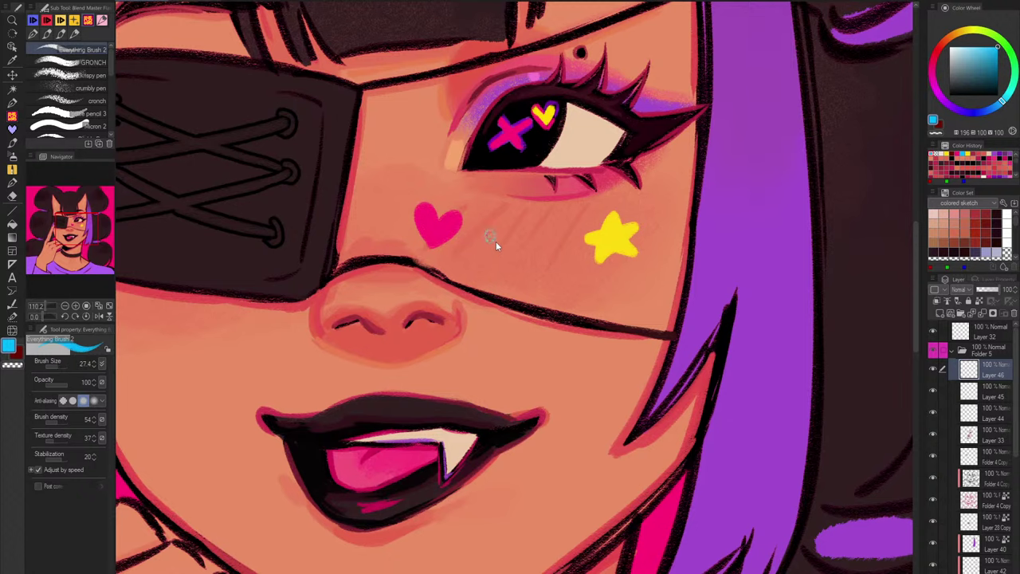
{"action": "left_click_drag", "start_coordinate": [495, 275], "coordinate": [529, 279]}
{"action": "scroll", "coordinate": [543, 234], "scroll_direction": "up", "scroll_amount": 3}
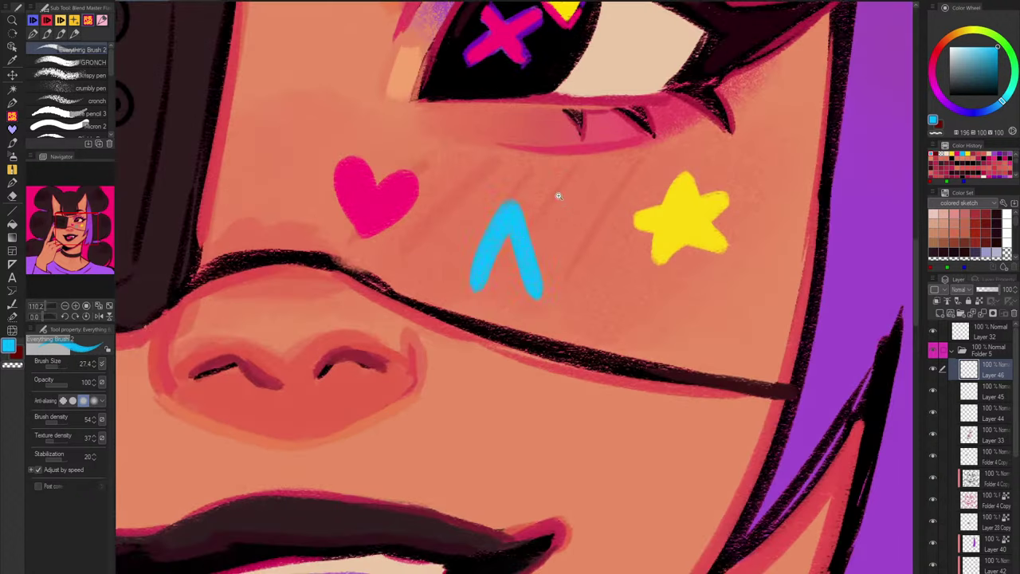
{"action": "key", "text": "ctrl+z"}
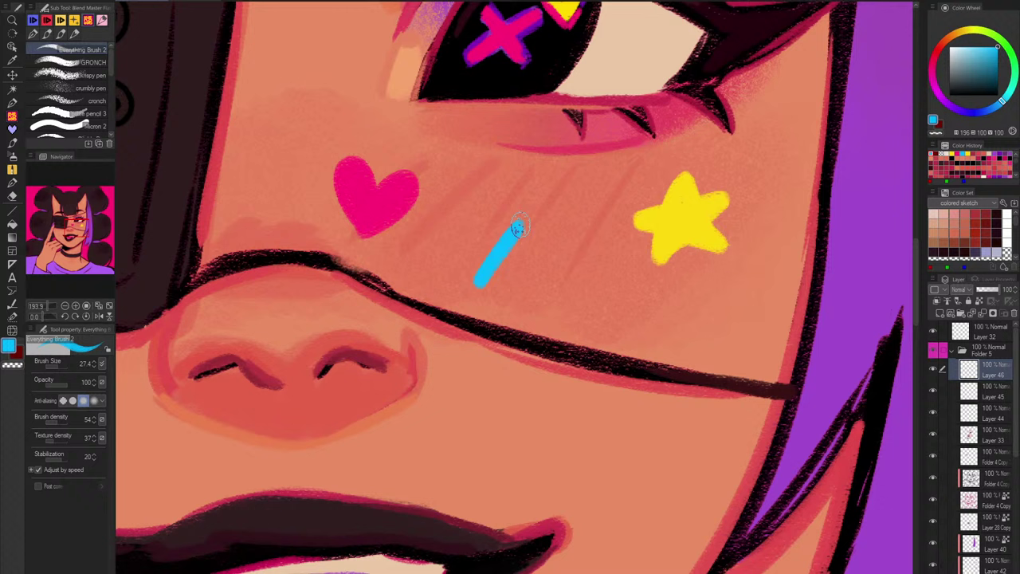
{"action": "mouse_move", "coordinate": [483, 229]}
{"action": "left_mouse_down"}
{"action": "mouse_move", "coordinate": [517, 241]}
{"action": "mouse_move", "coordinate": [486, 267]}
{"action": "mouse_move", "coordinate": [529, 233]}
{"action": "mouse_move", "coordinate": [490, 279]}
{"action": "left_mouse_up"}
{"action": "key", "text": "ctrl+z"}
{"action": "key", "text": "ctrl+z"}
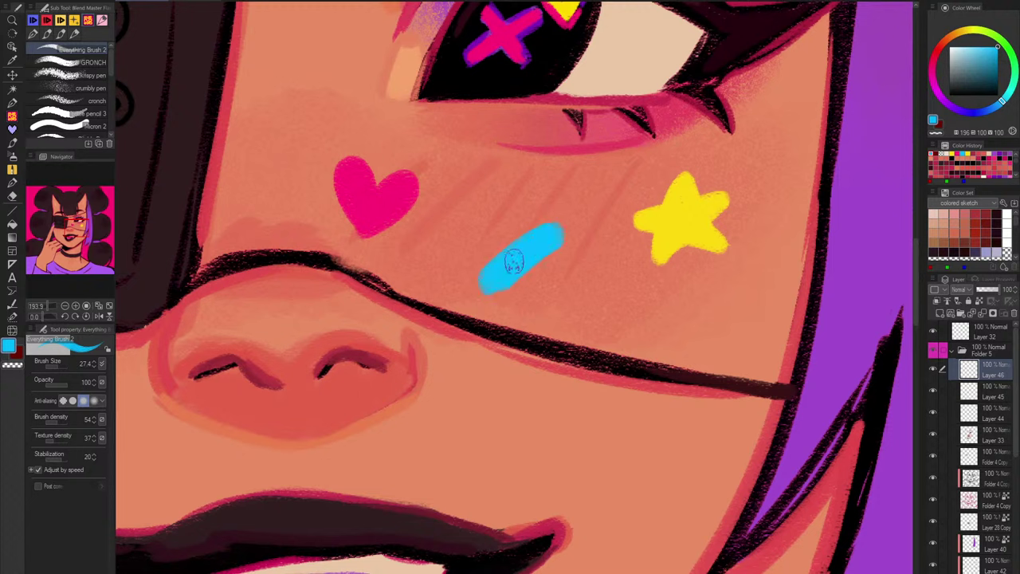
Step: Paint a thick blue X on the cheek between the pink heart and the yellow star
{"action": "left_click_drag", "start_coordinate": [493, 224], "coordinate": [548, 289]}
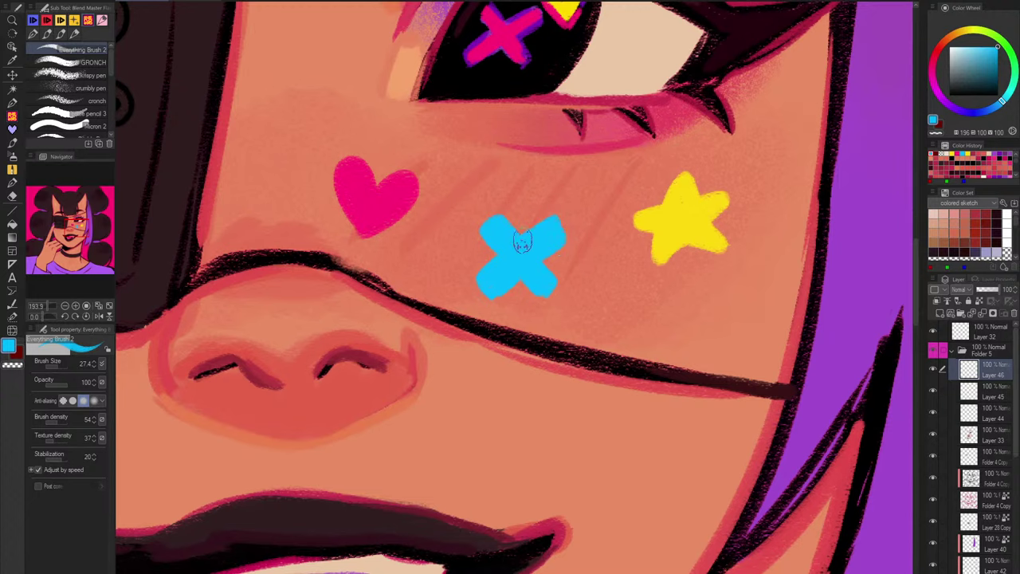
{"action": "left_click_drag", "start_coordinate": [605, 252], "coordinate": [560, 334]}
{"action": "scroll", "coordinate": [560, 335], "scroll_direction": "up", "scroll_amount": 10}
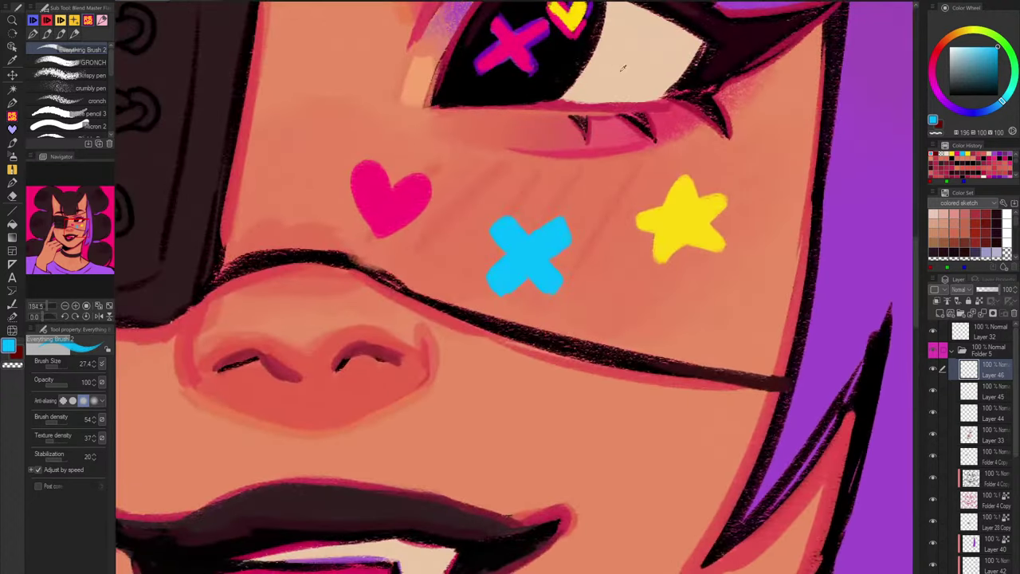
Step: Sample cream from the white of the eye and paint a sticker border around the pink heart at brush size 19.2
{"action": "left_click", "coordinate": [623, 69], "text": "alt"}
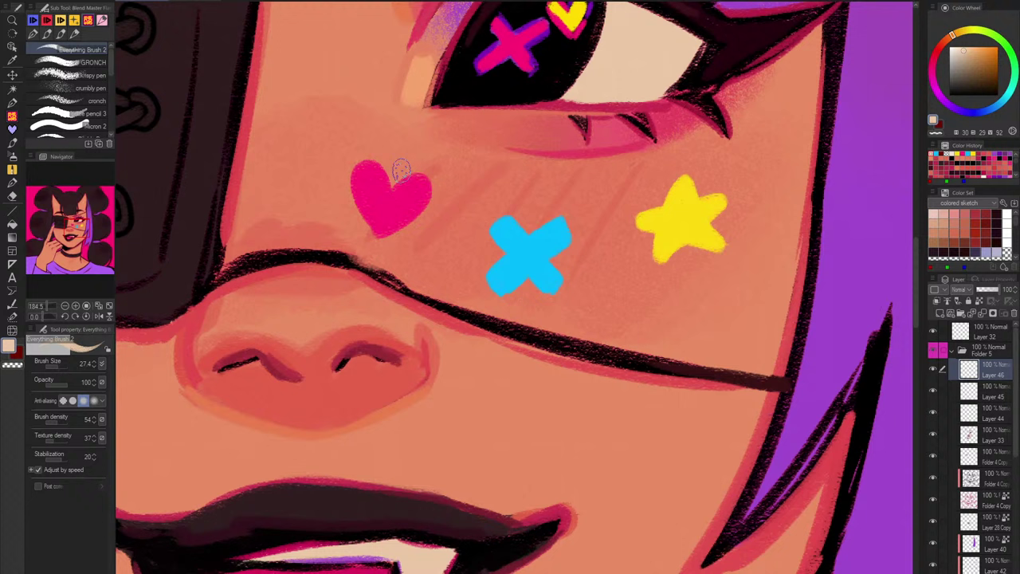
{"action": "mouse_move", "coordinate": [392, 189]}
{"action": "left_mouse_down"}
{"action": "mouse_move", "coordinate": [412, 172]}
{"action": "mouse_move", "coordinate": [433, 183]}
{"action": "mouse_move", "coordinate": [407, 233]}
{"action": "mouse_move", "coordinate": [426, 180]}
{"action": "mouse_move", "coordinate": [396, 185]}
{"action": "mouse_move", "coordinate": [432, 199]}
{"action": "left_mouse_up"}
{"action": "mouse_move", "coordinate": [423, 171]}
{"action": "left_mouse_down"}
{"action": "mouse_move", "coordinate": [437, 200]}
{"action": "mouse_move", "coordinate": [430, 175]}
{"action": "mouse_move", "coordinate": [424, 217]}
{"action": "mouse_move", "coordinate": [437, 201]}
{"action": "mouse_move", "coordinate": [384, 241]}
{"action": "mouse_move", "coordinate": [382, 226]}
{"action": "mouse_move", "coordinate": [373, 245]}
{"action": "mouse_move", "coordinate": [343, 176]}
{"action": "mouse_move", "coordinate": [372, 157]}
{"action": "mouse_move", "coordinate": [393, 165]}
{"action": "mouse_move", "coordinate": [347, 175]}
{"action": "mouse_move", "coordinate": [362, 227]}
{"action": "mouse_move", "coordinate": [377, 245]}
{"action": "mouse_move", "coordinate": [392, 242]}
{"action": "mouse_move", "coordinate": [365, 248]}
{"action": "mouse_move", "coordinate": [394, 230]}
{"action": "mouse_move", "coordinate": [363, 235]}
{"action": "mouse_move", "coordinate": [419, 212]}
{"action": "mouse_move", "coordinate": [362, 229]}
{"action": "mouse_move", "coordinate": [371, 244]}
{"action": "mouse_move", "coordinate": [397, 239]}
{"action": "mouse_move", "coordinate": [425, 215]}
{"action": "mouse_move", "coordinate": [440, 191]}
{"action": "mouse_move", "coordinate": [404, 175]}
{"action": "left_mouse_up"}
{"action": "key", "text": "c"}
{"action": "key", "text": "c"}
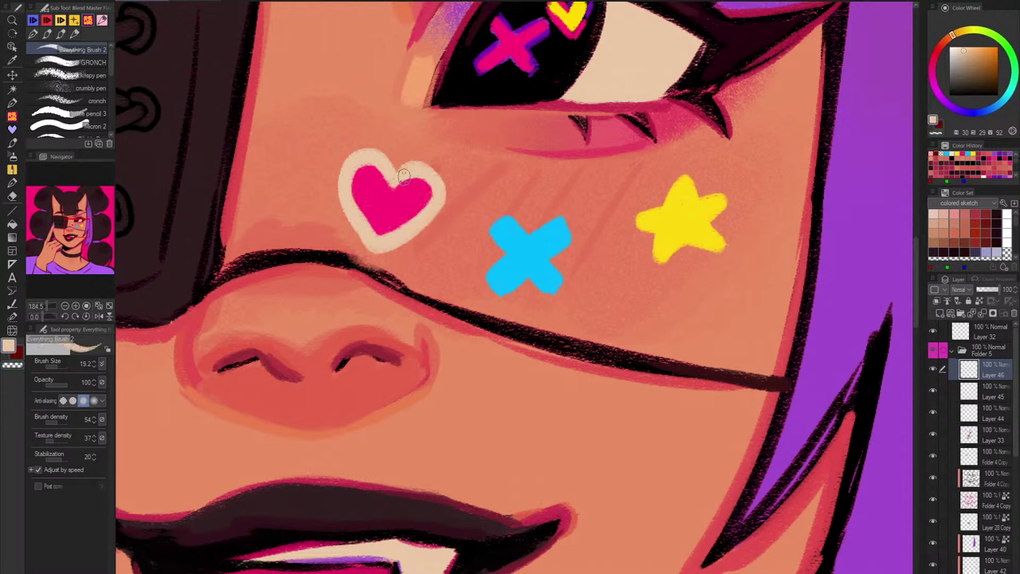
Step: Paint matching cream sticker borders around the blue X and the yellow star
{"action": "mouse_move", "coordinate": [529, 231]}
{"action": "left_mouse_down"}
{"action": "mouse_move", "coordinate": [502, 206]}
{"action": "mouse_move", "coordinate": [485, 273]}
{"action": "mouse_move", "coordinate": [499, 302]}
{"action": "mouse_move", "coordinate": [522, 288]}
{"action": "mouse_move", "coordinate": [558, 301]}
{"action": "mouse_move", "coordinate": [572, 267]}
{"action": "mouse_move", "coordinate": [564, 217]}
{"action": "mouse_move", "coordinate": [530, 224]}
{"action": "mouse_move", "coordinate": [576, 245]}
{"action": "mouse_move", "coordinate": [597, 274]}
{"action": "left_mouse_up"}
{"action": "key", "text": "ctrl+plus"}
{"action": "mouse_move", "coordinate": [655, 209]}
{"action": "left_mouse_down"}
{"action": "mouse_move", "coordinate": [669, 183]}
{"action": "mouse_move", "coordinate": [678, 187]}
{"action": "mouse_move", "coordinate": [631, 215]}
{"action": "mouse_move", "coordinate": [643, 249]}
{"action": "mouse_move", "coordinate": [700, 246]}
{"action": "mouse_move", "coordinate": [693, 228]}
{"action": "mouse_move", "coordinate": [695, 193]}
{"action": "left_mouse_up"}
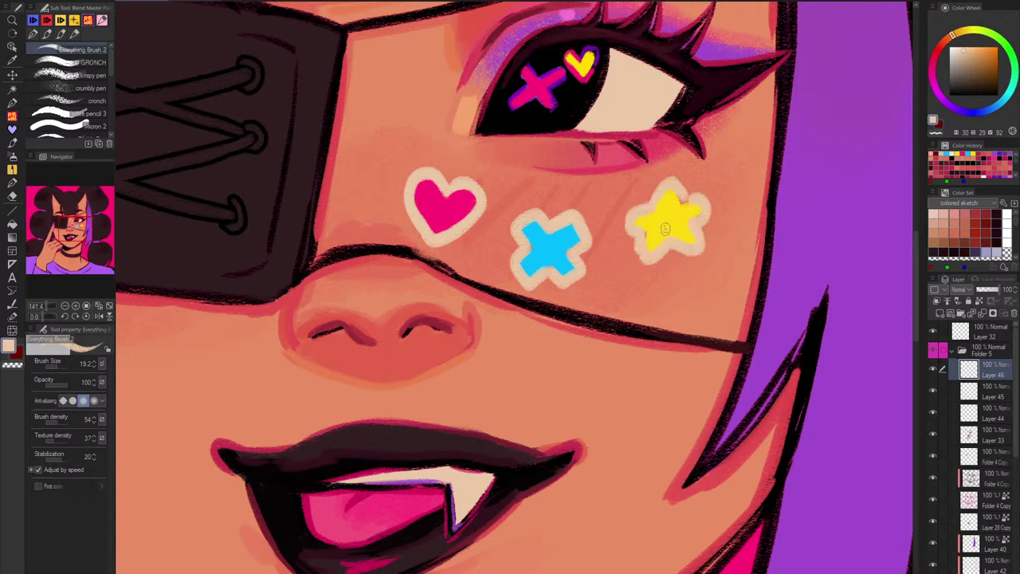
Step: Choose a lighter cream and paint highlights along the borders of the heart, X and star stickers
{"action": "left_click_drag", "start_coordinate": [967, 51], "coordinate": [962, 46]}
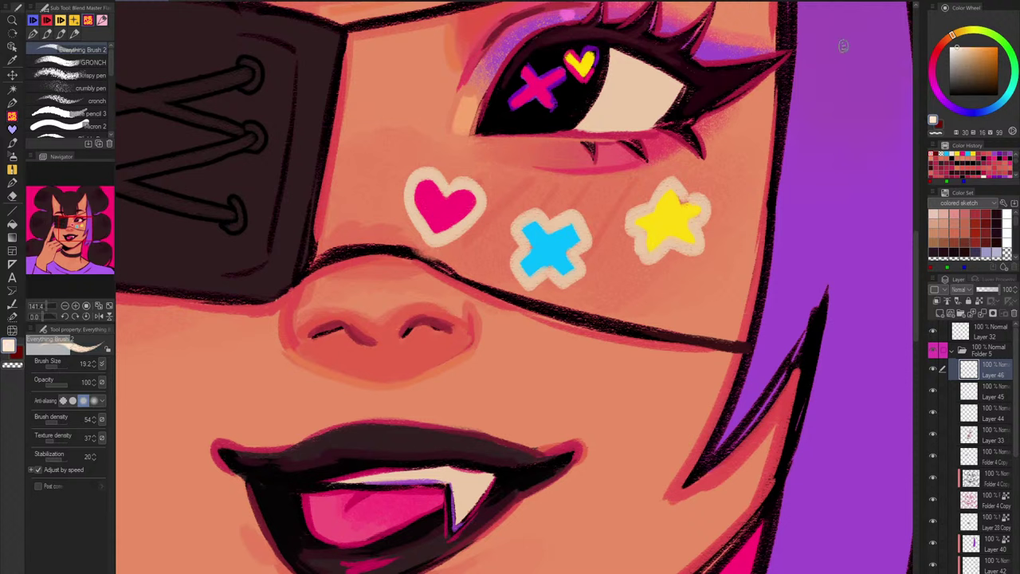
{"action": "mouse_move", "coordinate": [450, 233]}
{"action": "left_mouse_down"}
{"action": "mouse_move", "coordinate": [477, 213]}
{"action": "mouse_move", "coordinate": [466, 221]}
{"action": "left_mouse_up"}
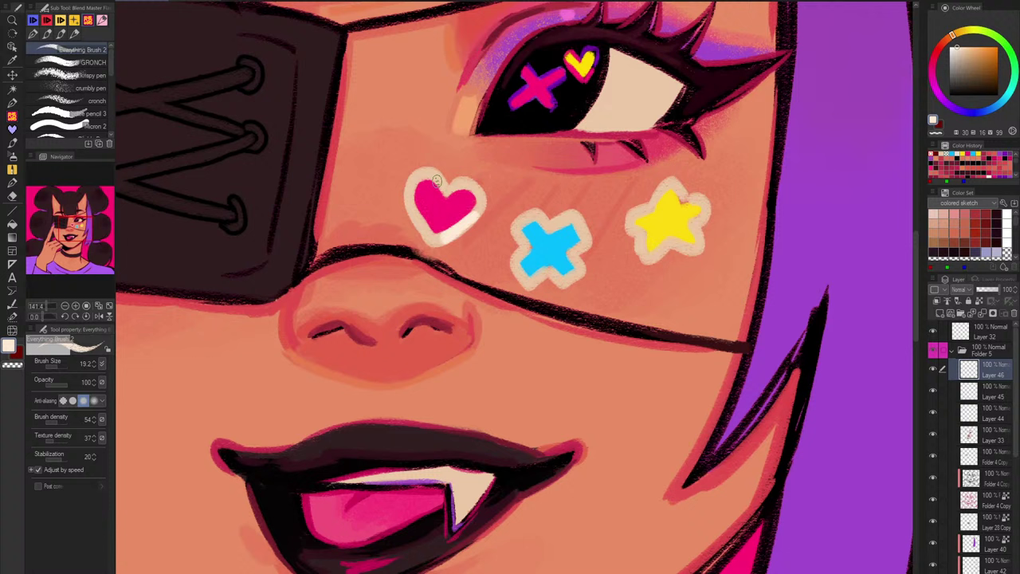
{"action": "left_click_drag", "start_coordinate": [437, 181], "coordinate": [425, 172]}
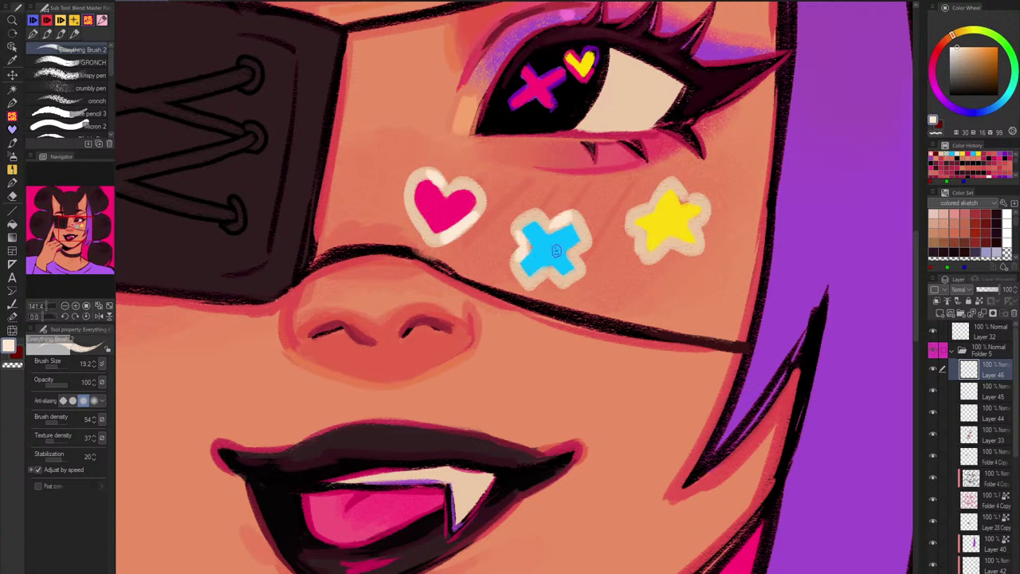
{"action": "left_click_drag", "start_coordinate": [671, 183], "coordinate": [639, 213]}
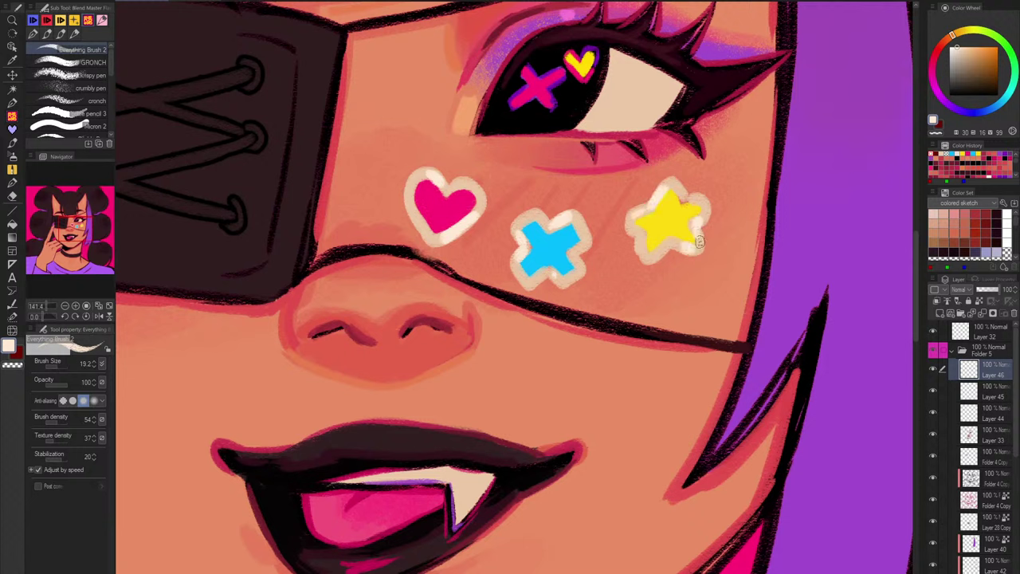
Step: Sample deeper reds from the nose and sticker edges and paint thin shadows along the heart, X and star borders
{"action": "left_click", "coordinate": [441, 341], "text": "alt"}
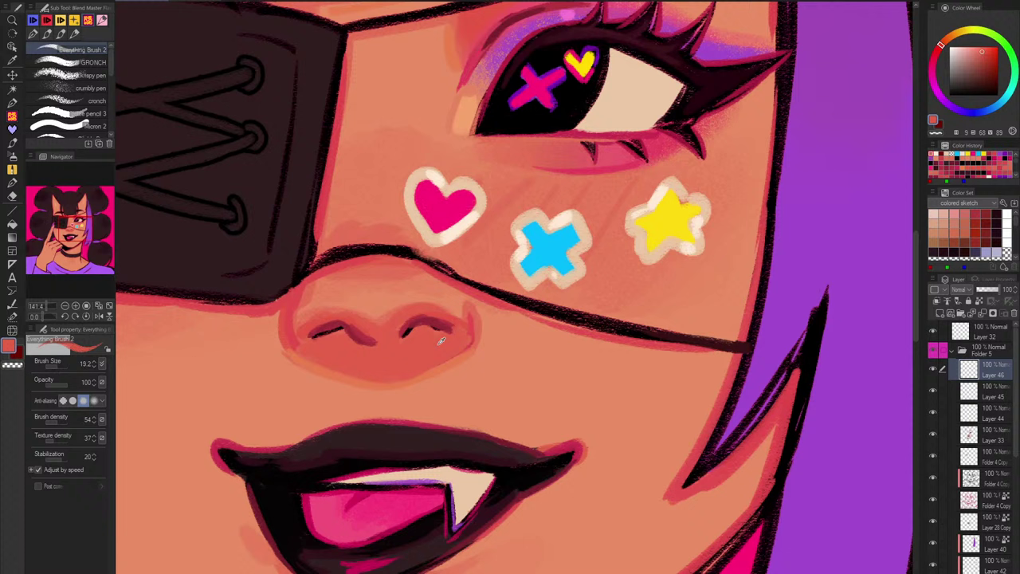
{"action": "left_click", "coordinate": [437, 320], "text": "alt"}
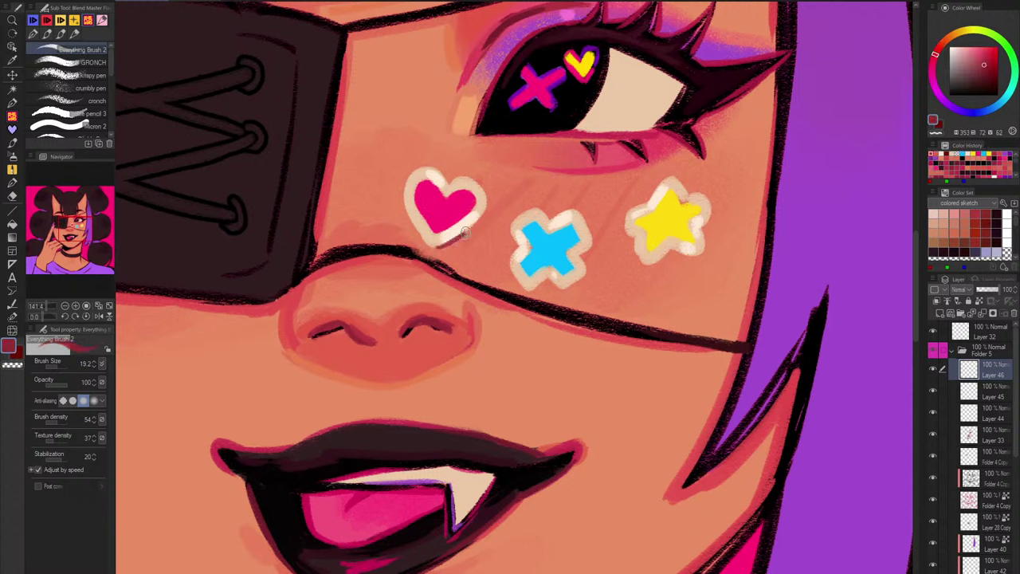
{"action": "mouse_move", "coordinate": [482, 185]}
{"action": "left_mouse_down"}
{"action": "mouse_move", "coordinate": [488, 211]}
{"action": "mouse_move", "coordinate": [435, 249]}
{"action": "left_mouse_up"}
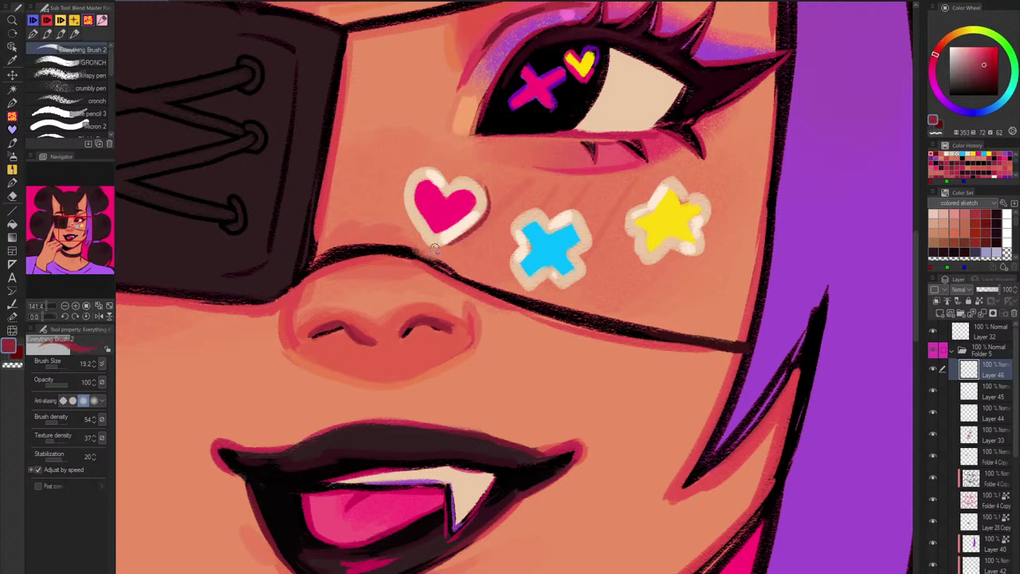
{"action": "left_click", "coordinate": [499, 156], "text": "alt"}
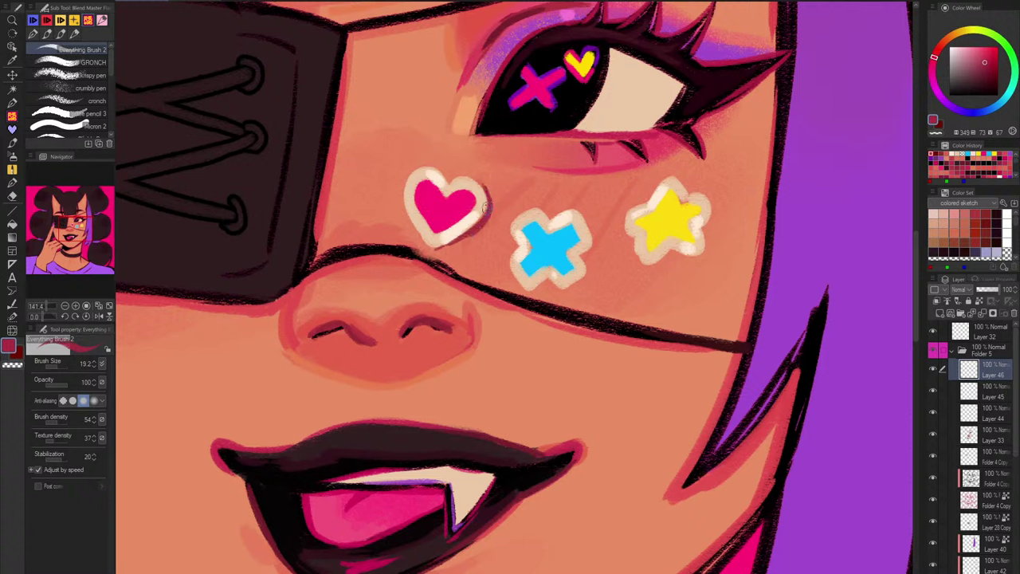
{"action": "left_click", "coordinate": [483, 191], "text": "alt"}
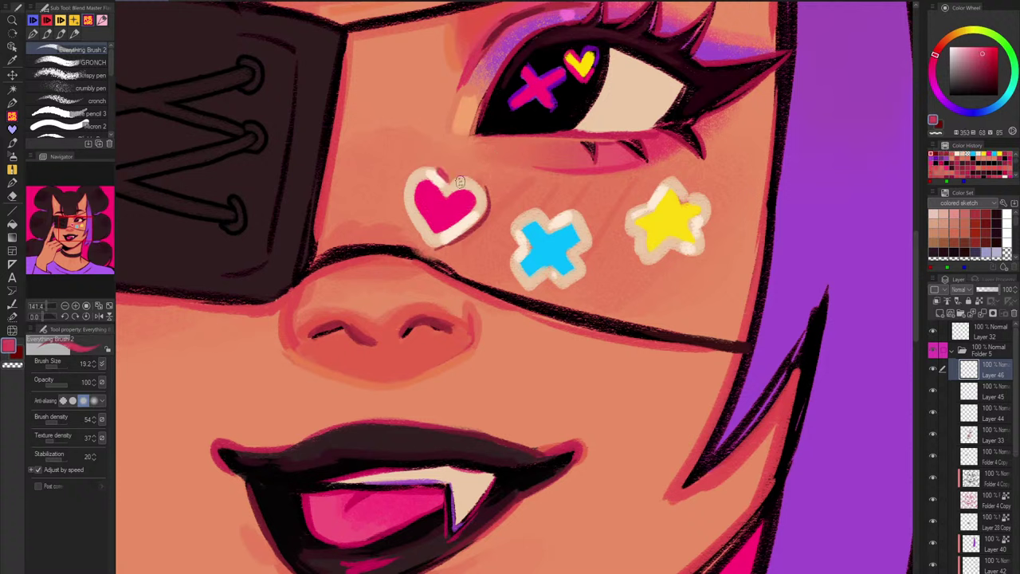
{"action": "mouse_move", "coordinate": [542, 283]}
{"action": "left_mouse_down"}
{"action": "mouse_move", "coordinate": [584, 255]}
{"action": "mouse_move", "coordinate": [586, 267]}
{"action": "mouse_move", "coordinate": [584, 222]}
{"action": "left_mouse_up"}
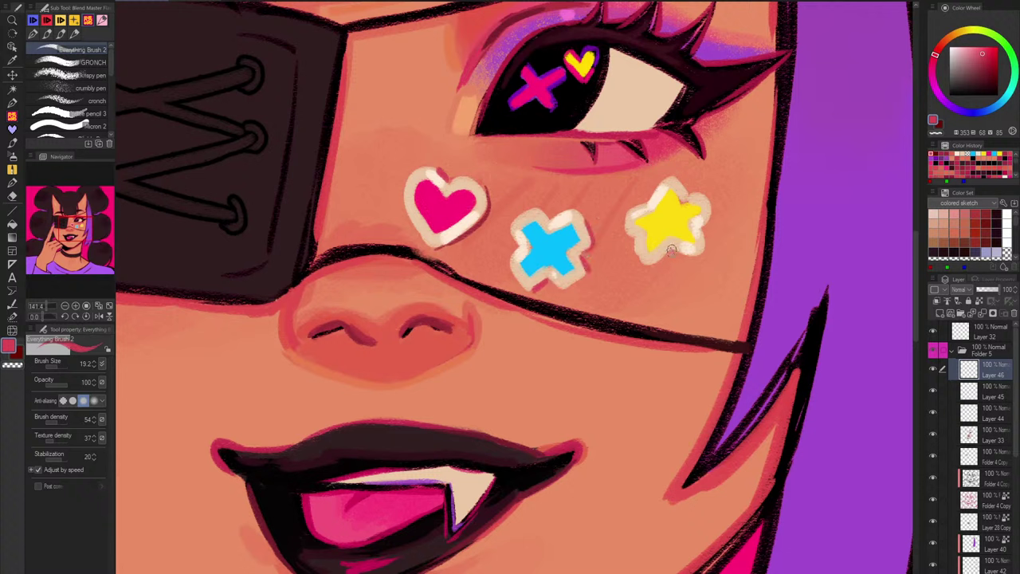
{"action": "mouse_move", "coordinate": [640, 249]}
{"action": "left_mouse_down"}
{"action": "mouse_move", "coordinate": [645, 263]}
{"action": "mouse_move", "coordinate": [710, 249]}
{"action": "mouse_move", "coordinate": [692, 195]}
{"action": "mouse_move", "coordinate": [666, 167]}
{"action": "left_mouse_up"}
Step: Sample a softer red from the nose and outline the remaining edges of the cheek stickers, undoing one stroke
{"action": "left_click", "coordinate": [446, 340], "text": "alt"}
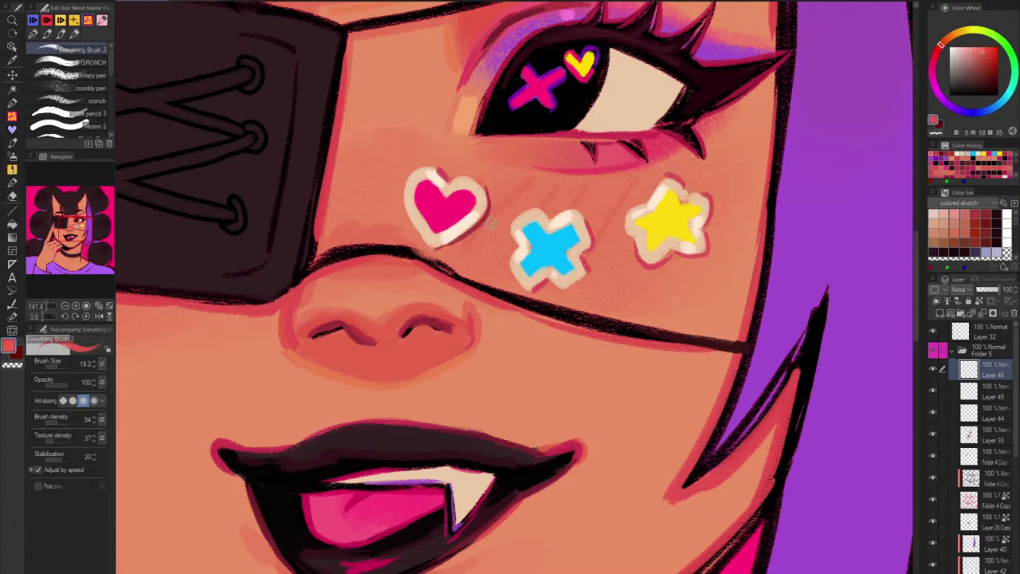
{"action": "left_click_drag", "start_coordinate": [434, 167], "coordinate": [407, 205]}
{"action": "key", "text": "ctrl+z"}
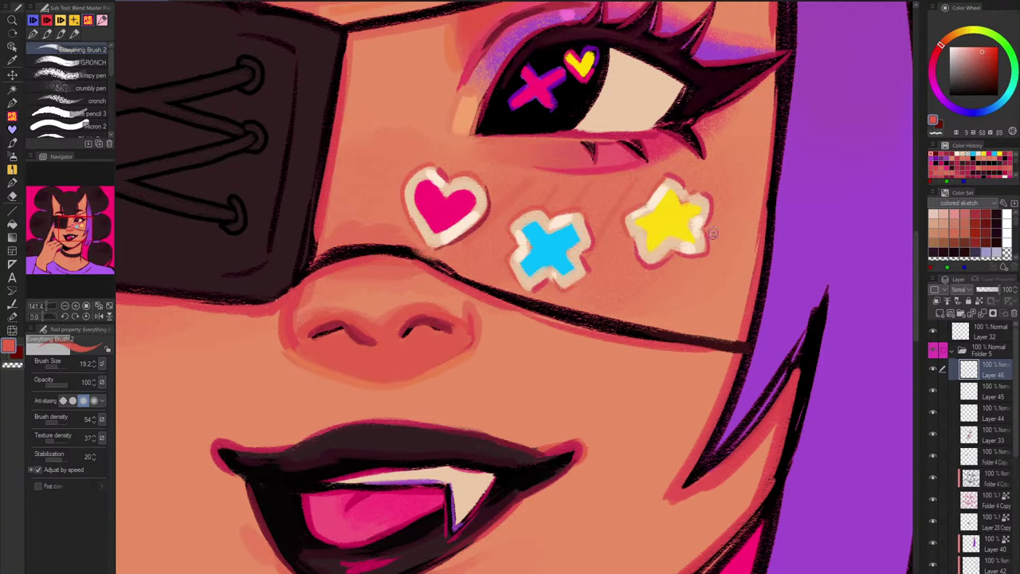
{"action": "scroll", "coordinate": [713, 232], "scroll_direction": "down", "scroll_amount": 5}
{"action": "left_click_drag", "start_coordinate": [742, 428], "coordinate": [617, 454]}
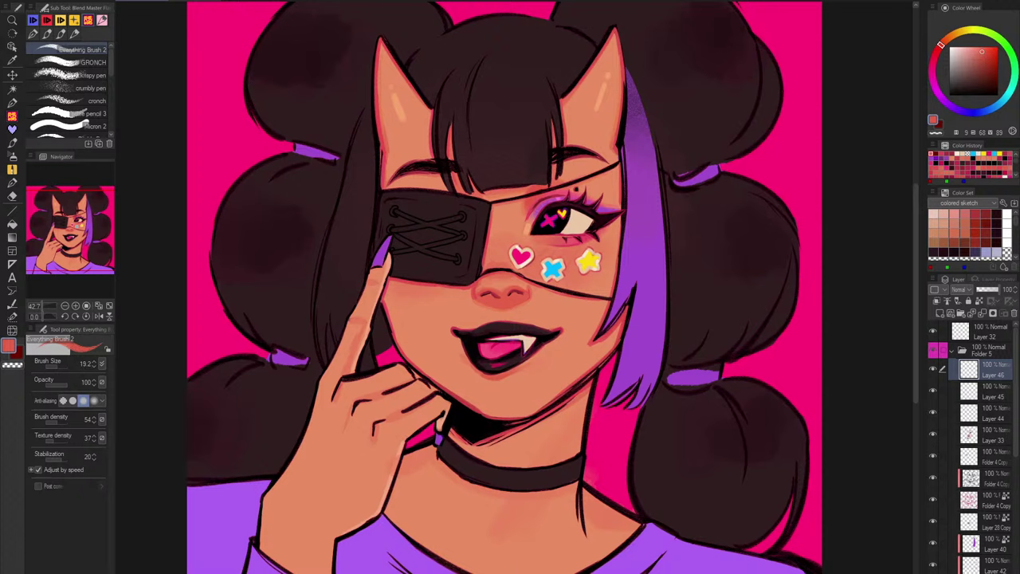
Step: Compare the cheek with and without the bordered stickers, leave their two layers hidden and add a new layer above them
{"action": "left_click", "coordinate": [933, 369]}
{"action": "left_click", "coordinate": [933, 369]}
{"action": "left_click", "coordinate": [935, 367]}
{"action": "left_click", "coordinate": [937, 366]}
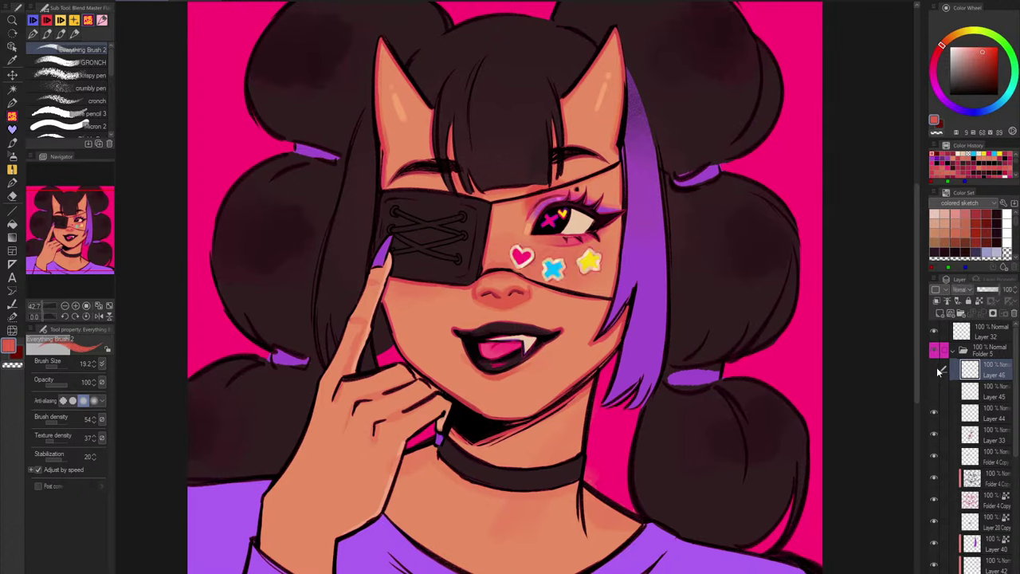
{"action": "left_click", "coordinate": [937, 367]}
{"action": "left_click", "coordinate": [938, 367]}
{"action": "left_click", "coordinate": [938, 367]}
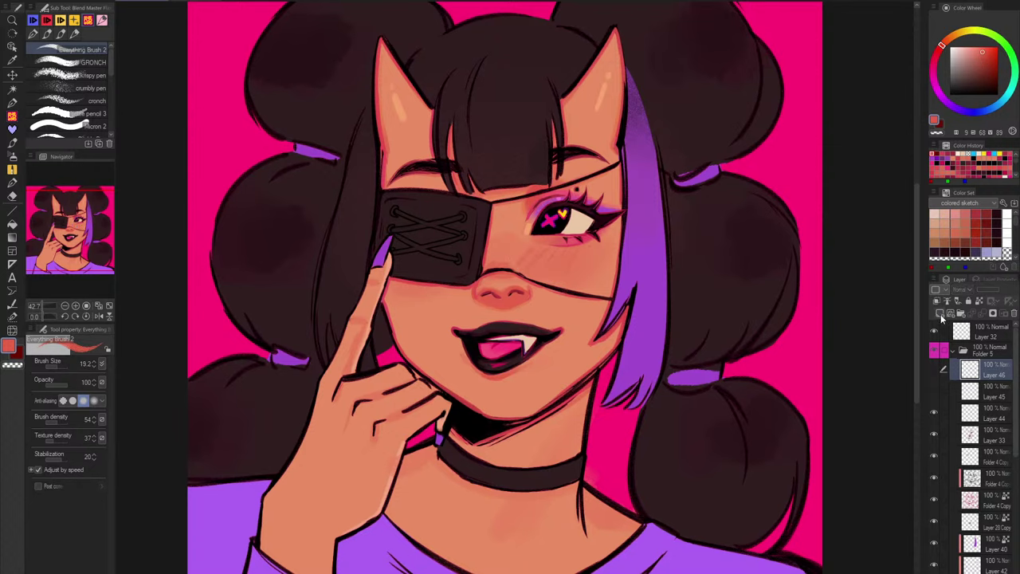
{"action": "left_click", "coordinate": [941, 313]}
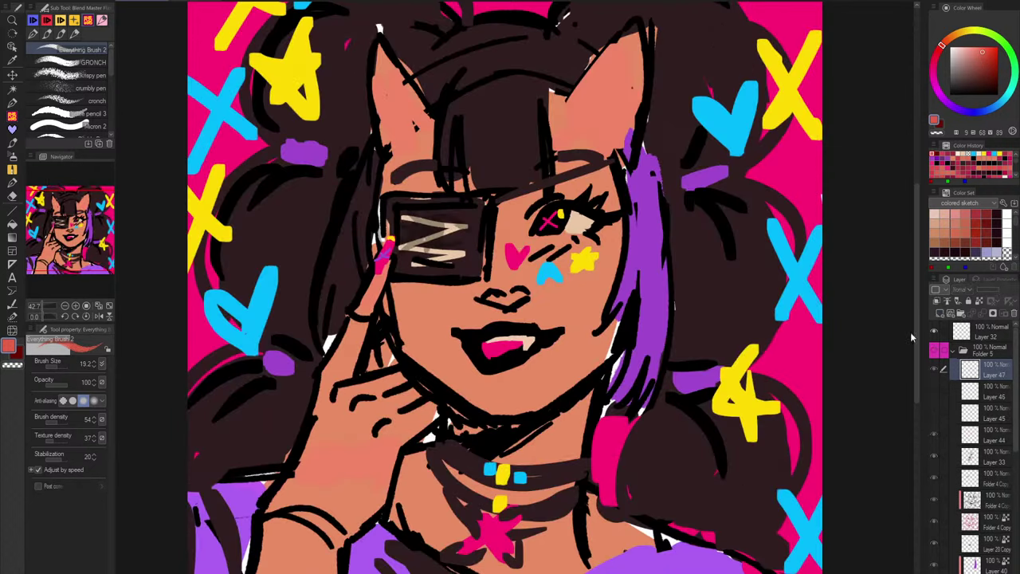
Step: Sample the hot pink from the color sketch and paint a plain heart on the cheek beside the nose, undoing one stroke
{"action": "scroll", "coordinate": [510, 287], "scroll_direction": "up", "scroll_amount": 5}
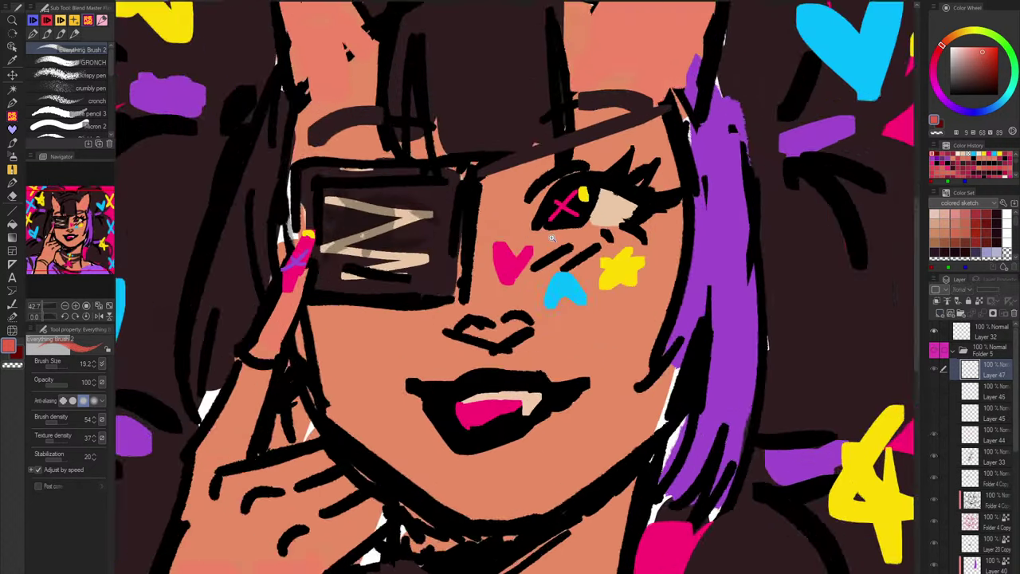
{"action": "left_click", "coordinate": [934, 354]}
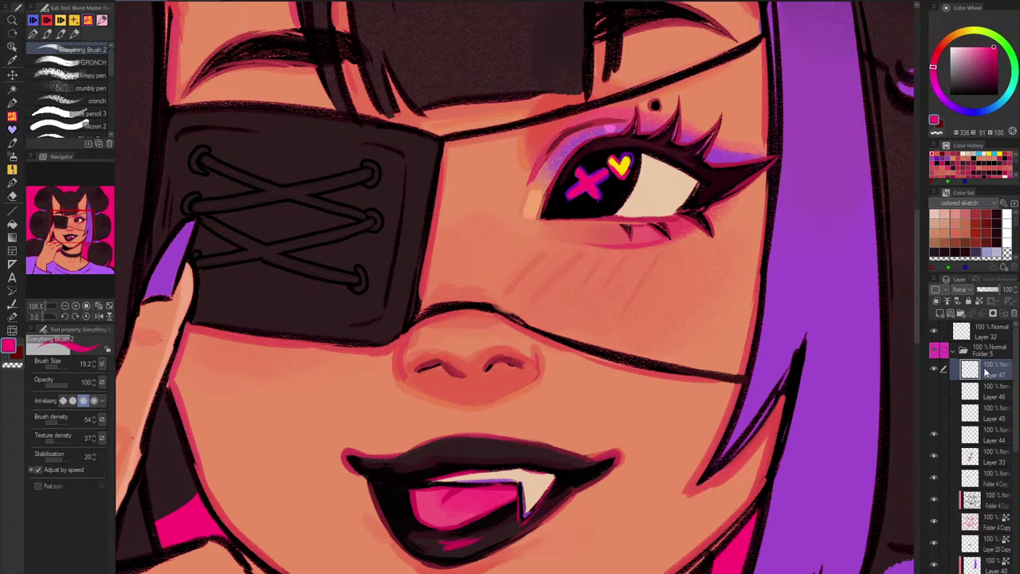
{"action": "mouse_move", "coordinate": [515, 268]}
{"action": "left_mouse_down"}
{"action": "mouse_move", "coordinate": [505, 244]}
{"action": "mouse_move", "coordinate": [511, 289]}
{"action": "mouse_move", "coordinate": [505, 245]}
{"action": "mouse_move", "coordinate": [512, 282]}
{"action": "mouse_move", "coordinate": [548, 253]}
{"action": "left_mouse_up"}
{"action": "key", "text": "ctrl+z"}
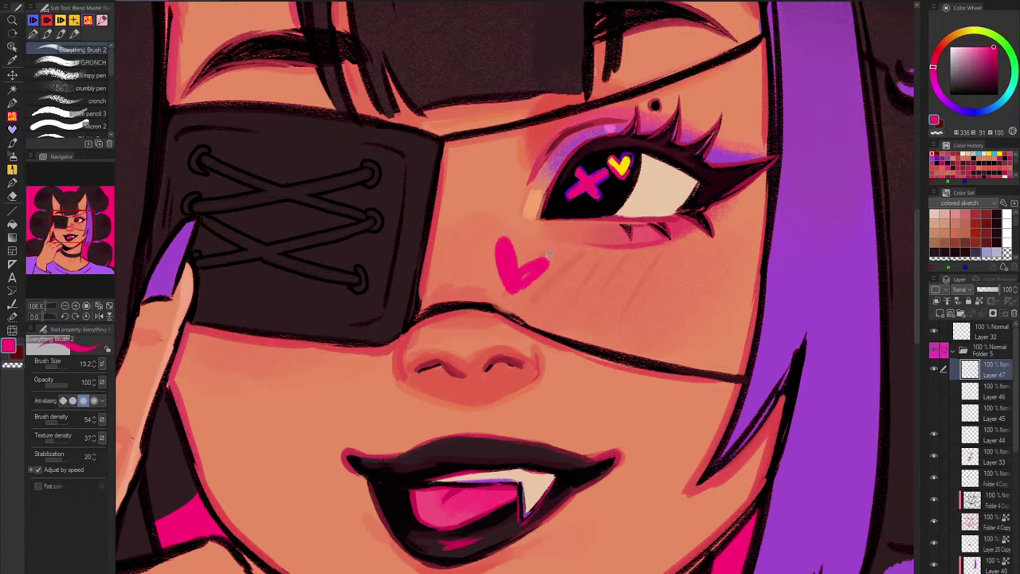
Step: Sample yellow from the heart in the eye and paint a five-pointed star on the outer cheek, cleaning up its edges
{"action": "left_click", "coordinate": [628, 163], "text": "alt"}
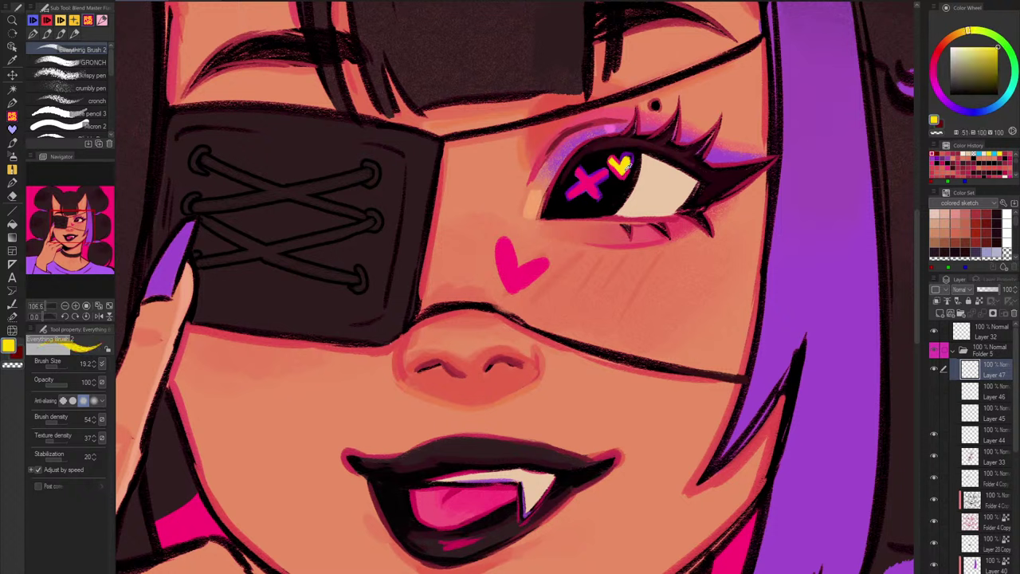
{"action": "mouse_move", "coordinate": [687, 268]}
{"action": "left_mouse_down"}
{"action": "mouse_move", "coordinate": [675, 317]}
{"action": "mouse_move", "coordinate": [715, 287]}
{"action": "mouse_move", "coordinate": [690, 269]}
{"action": "mouse_move", "coordinate": [691, 294]}
{"action": "left_mouse_up"}
{"action": "mouse_move", "coordinate": [696, 300]}
{"action": "left_mouse_down"}
{"action": "mouse_move", "coordinate": [718, 312]}
{"action": "mouse_move", "coordinate": [707, 296]}
{"action": "left_mouse_up"}
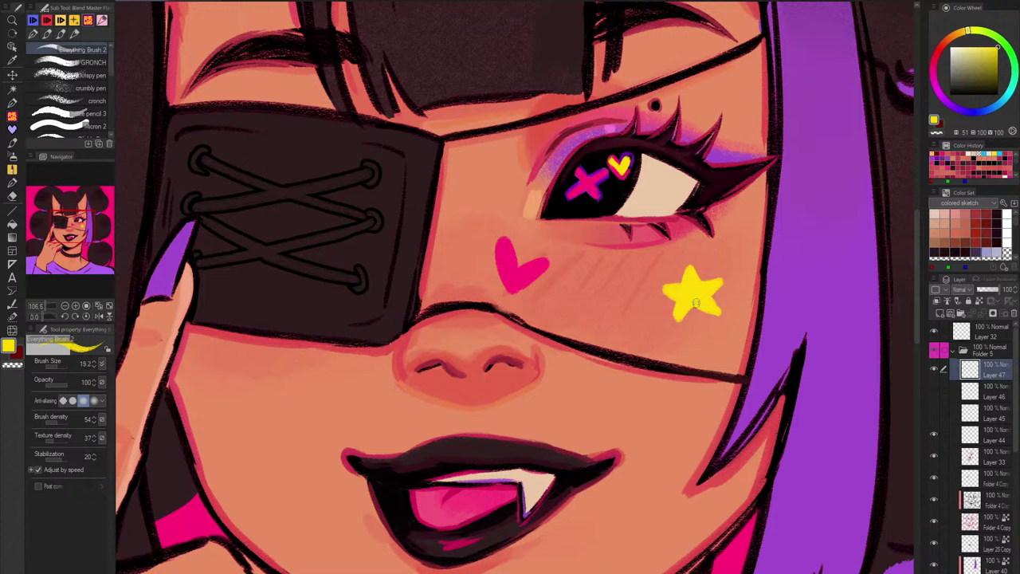
{"action": "key", "text": "c"}
{"action": "key", "text": "c"}
{"action": "mouse_move", "coordinate": [680, 304]}
{"action": "left_mouse_down"}
{"action": "mouse_move", "coordinate": [726, 288]}
{"action": "mouse_move", "coordinate": [721, 314]}
{"action": "left_mouse_up"}
Step: Paint a small bright blue X between the heart and the star, erasing and reshaping its arms
{"action": "key", "text": "c"}
{"action": "key", "text": "c"}
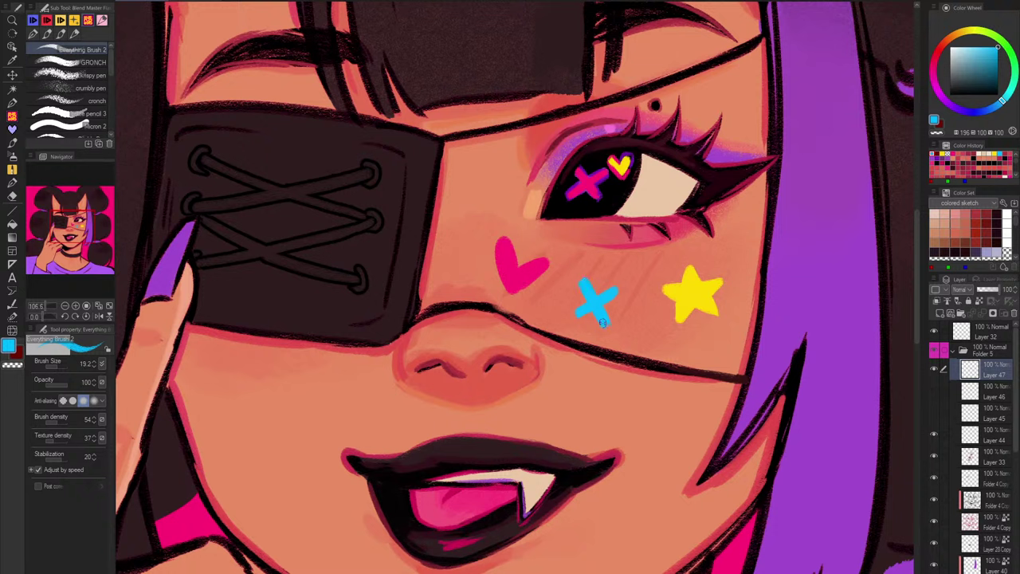
{"action": "key", "text": "c"}
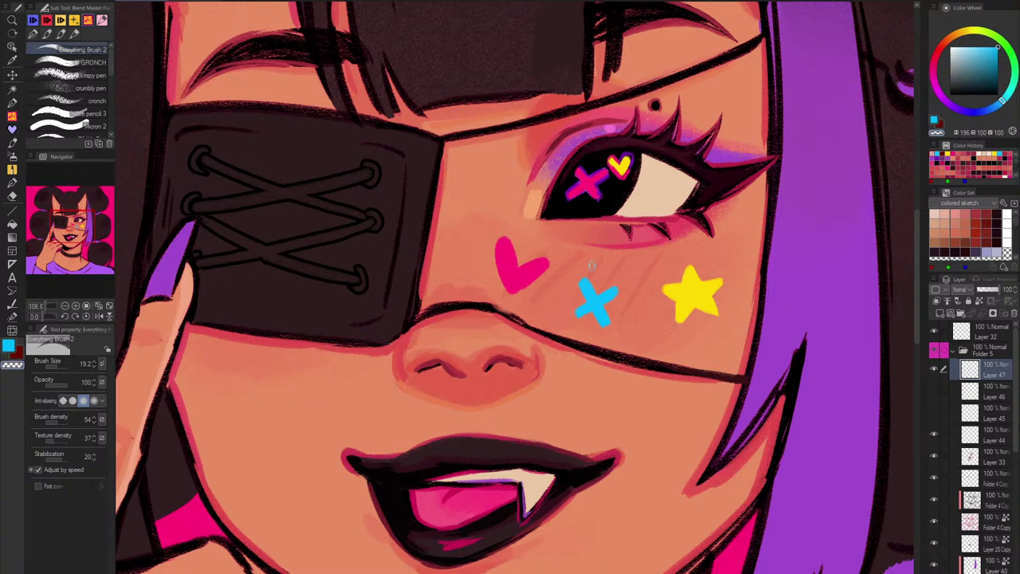
{"action": "key", "text": "c"}
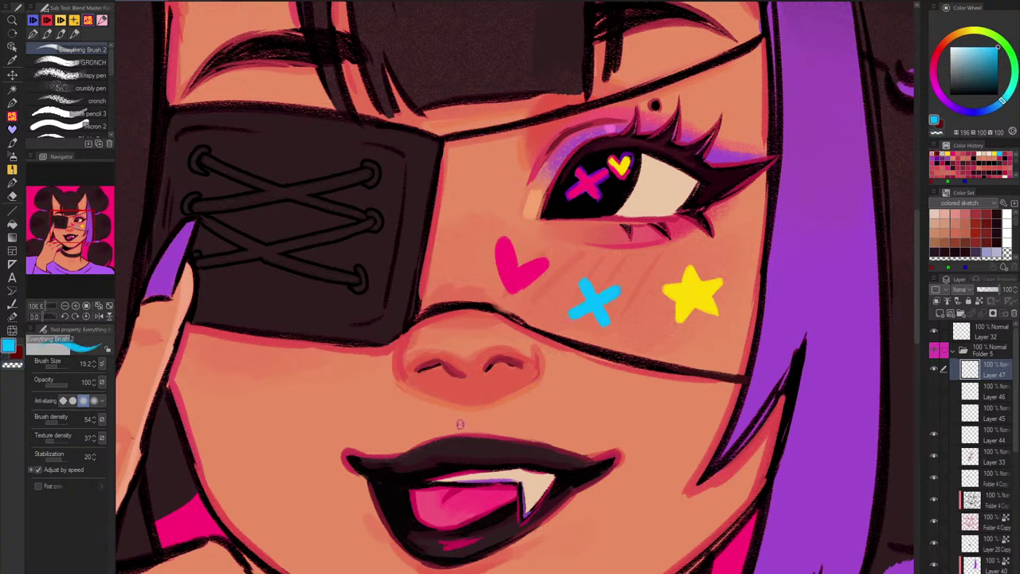
Step: Sample pink from the heart and reds from the nose and face to paint thin shadow edges around the heart, X and star
{"action": "left_click", "coordinate": [539, 262], "text": "alt"}
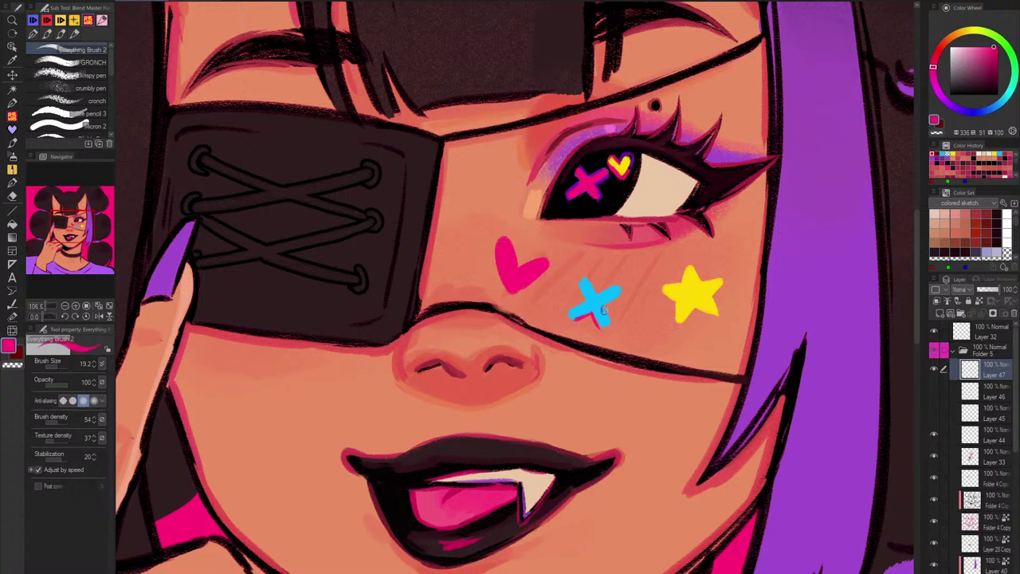
{"action": "left_click", "coordinate": [515, 363], "text": "alt"}
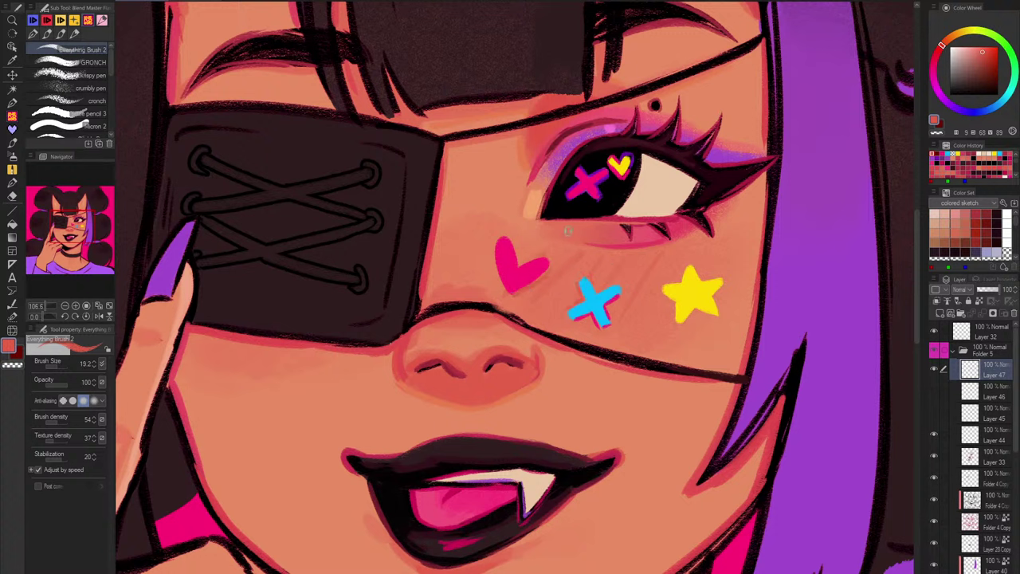
{"action": "left_click", "coordinate": [504, 353], "text": "alt"}
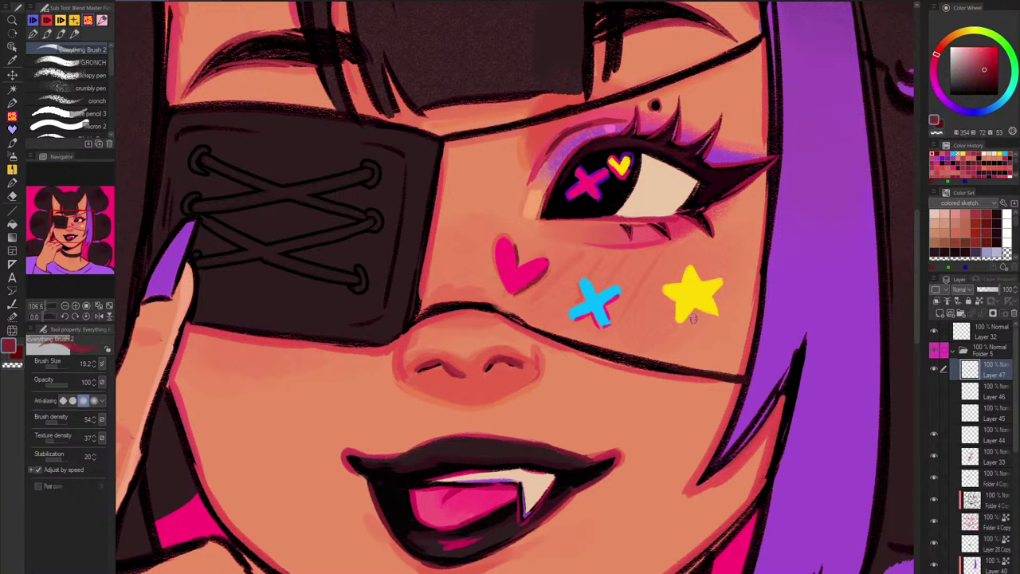
{"action": "left_click", "coordinate": [606, 308], "text": "alt"}
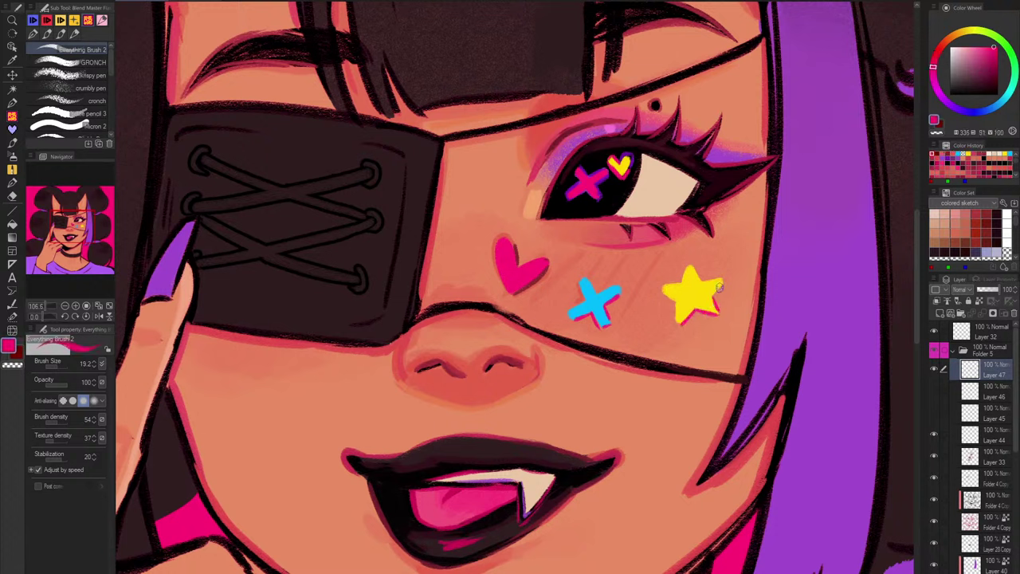
{"action": "left_click", "coordinate": [690, 369], "text": "alt"}
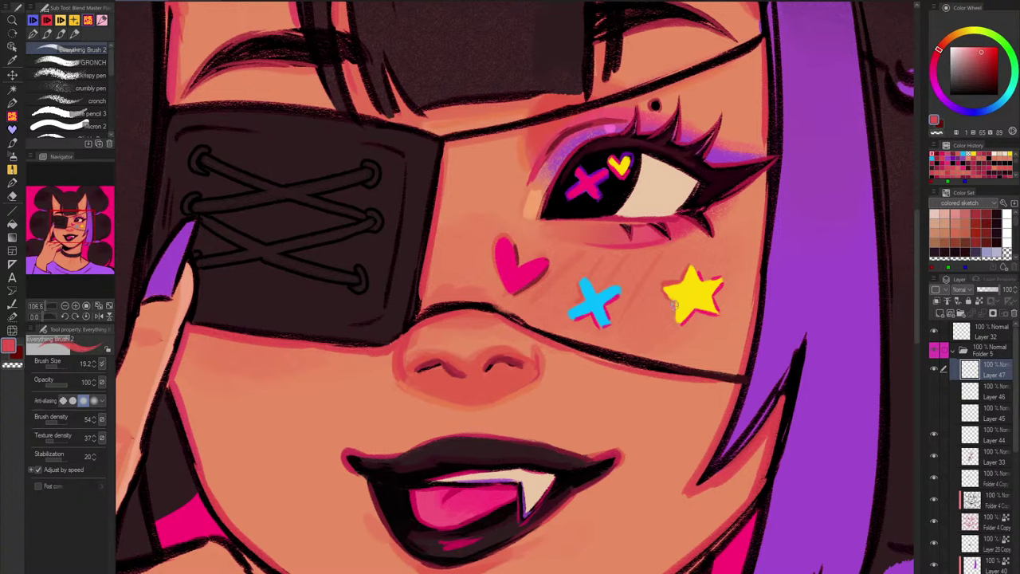
{"action": "scroll", "coordinate": [712, 388], "scroll_direction": "down", "scroll_amount": 5}
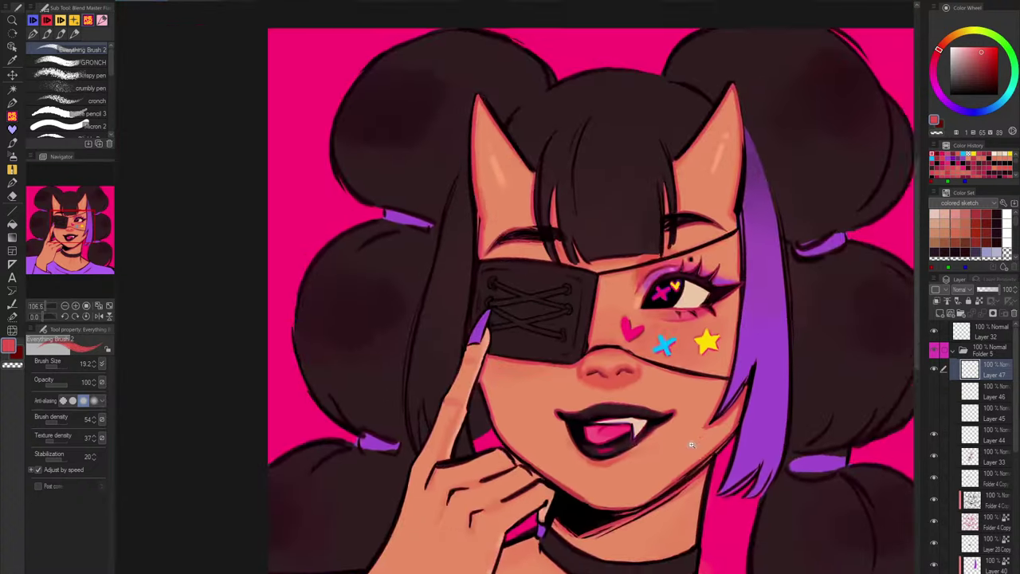
{"action": "scroll", "coordinate": [712, 386], "scroll_direction": "up", "scroll_amount": 5}
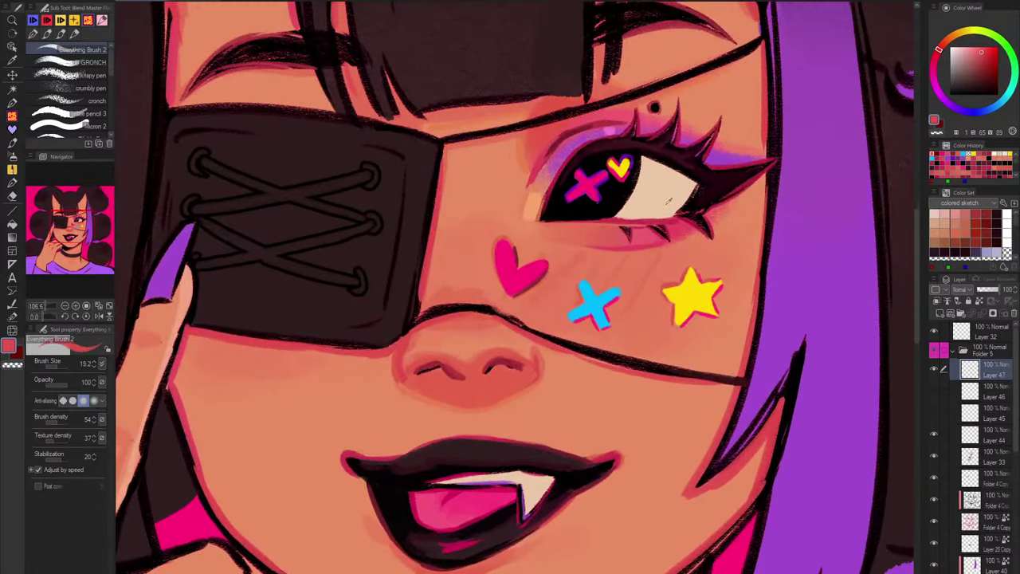
Step: Sample the cream of the eye white and dab small highlights on the heart, X and star
{"action": "left_click", "coordinate": [670, 201], "text": "alt"}
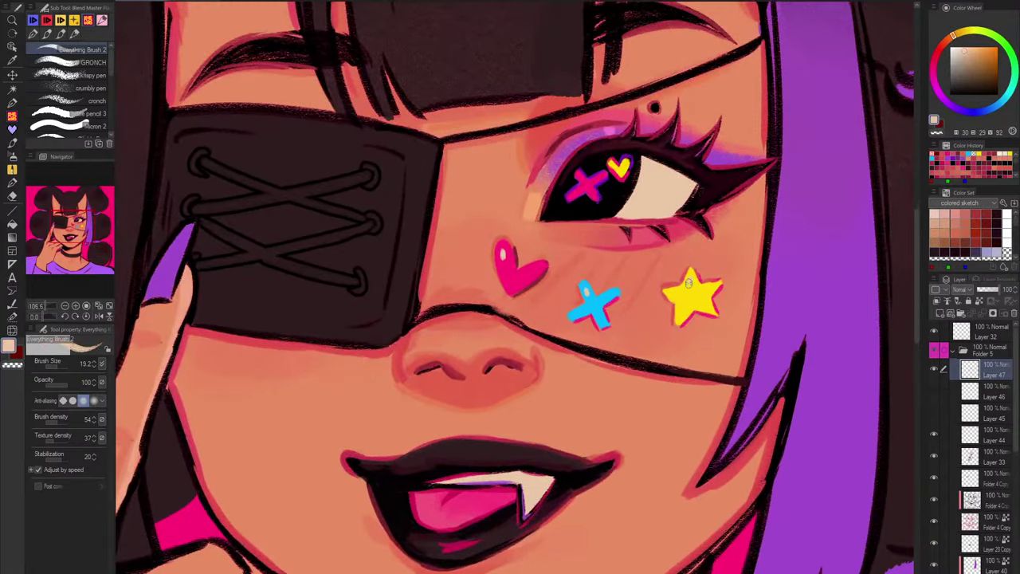
{"action": "scroll", "coordinate": [689, 283], "scroll_direction": "down", "scroll_amount": 5}
{"action": "scroll", "coordinate": [687, 373], "scroll_direction": "up", "scroll_amount": 2}
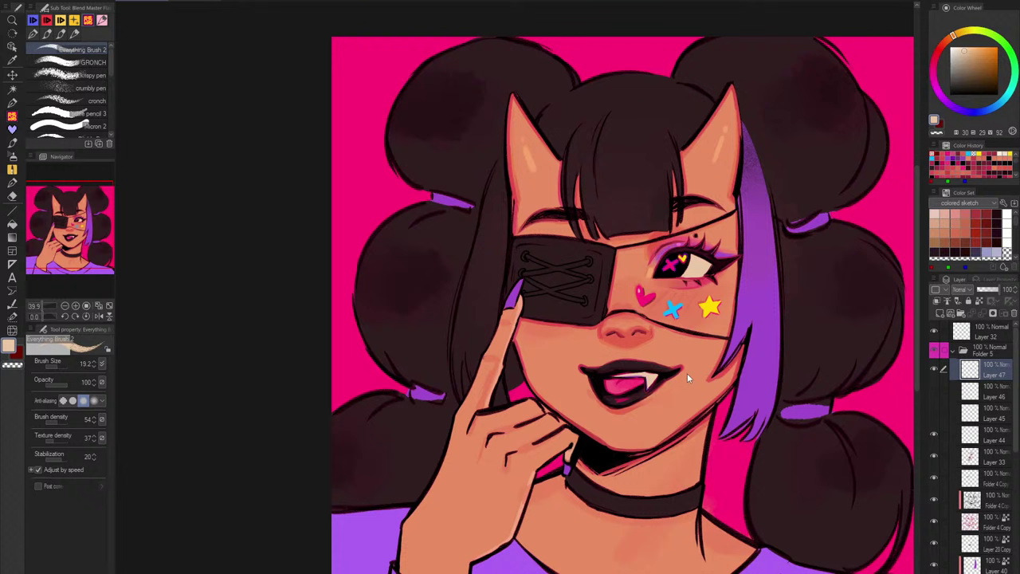
Step: Toggle the new and previous sticker layers to compare the two versions on the face
{"action": "left_click", "coordinate": [934, 371]}
{"action": "left_click", "coordinate": [934, 371]}
{"action": "left_click", "coordinate": [934, 391]}
{"action": "left_click", "coordinate": [934, 390]}
{"action": "left_click", "coordinate": [933, 368]}
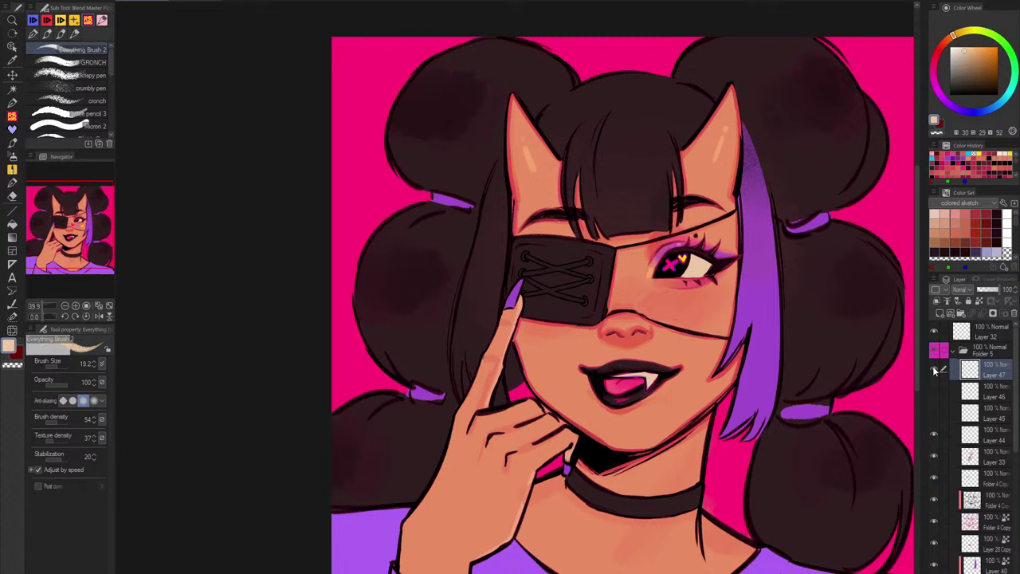
{"action": "left_click", "coordinate": [933, 368]}
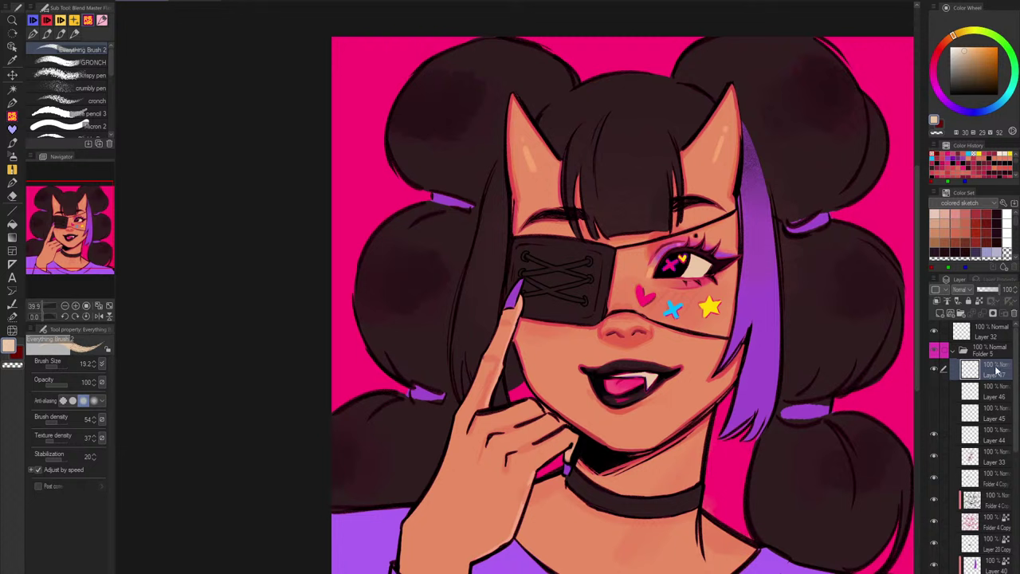
Step: Select Layer 33, sample a red from the face edge and paint shading beside the outer corner of the open eye
{"action": "left_click", "coordinate": [989, 436]}
{"action": "left_click", "coordinate": [988, 458]}
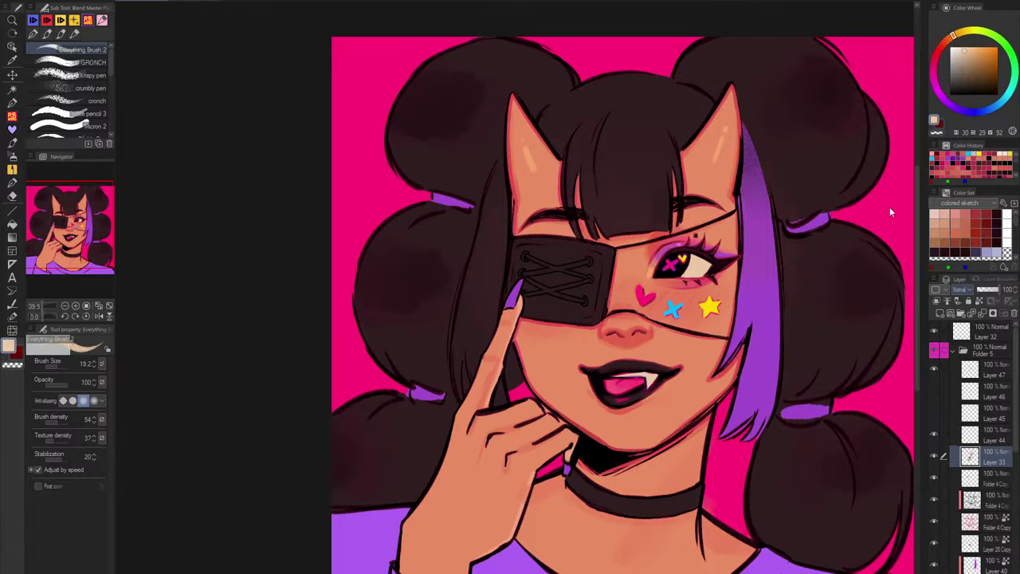
{"action": "scroll", "coordinate": [728, 261], "scroll_direction": "up", "scroll_amount": 4}
{"action": "left_click", "coordinate": [747, 227], "text": "alt"}
{"action": "left_click_drag", "start_coordinate": [746, 277], "coordinate": [743, 259]}
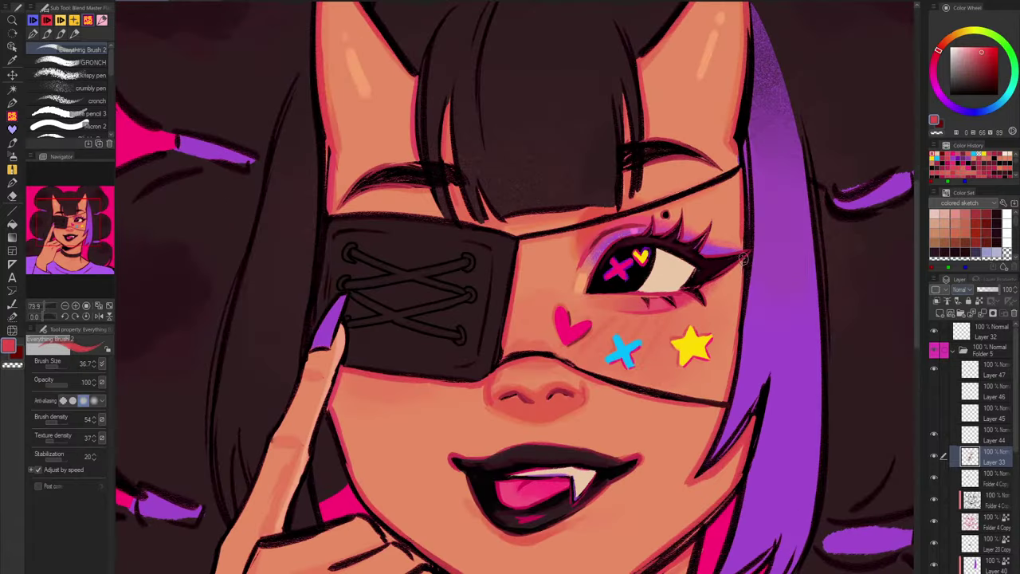
{"action": "scroll", "coordinate": [745, 255], "scroll_direction": "down", "scroll_amount": 4}
{"action": "scroll", "coordinate": [766, 227], "scroll_direction": "up", "scroll_amount": 1}
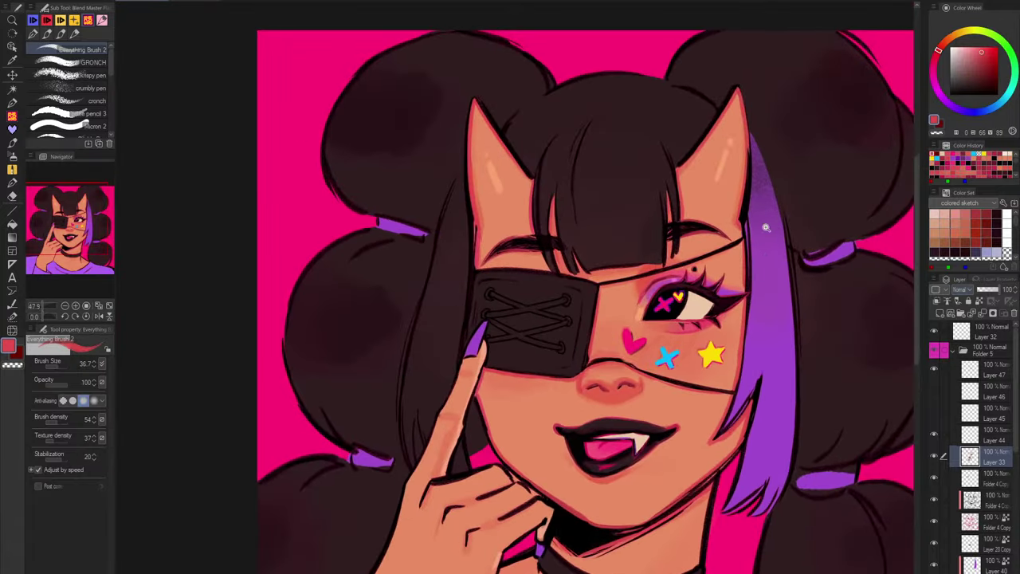
Step: Sample a pinkish red and shade the face edge above the eyepatch, the adjacent horn and nearby bang strands, redoing one stroke
{"action": "scroll", "coordinate": [766, 227], "scroll_direction": "up", "scroll_amount": 2}
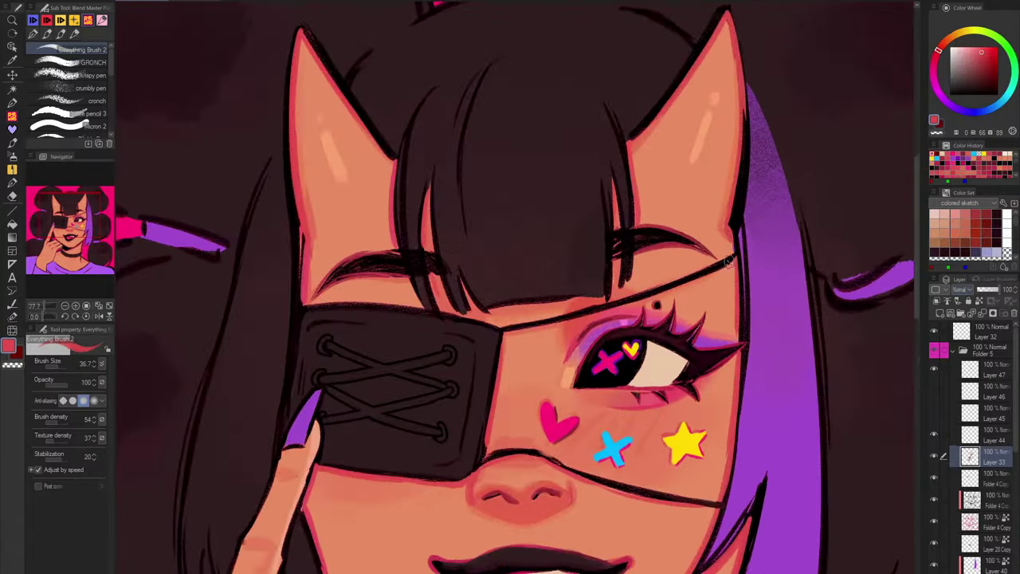
{"action": "left_click_drag", "start_coordinate": [303, 241], "coordinate": [302, 307]}
{"action": "key", "text": "ctrl+z"}
{"action": "left_click", "coordinate": [306, 255], "text": "alt"}
{"action": "left_click_drag", "start_coordinate": [303, 235], "coordinate": [302, 301]}
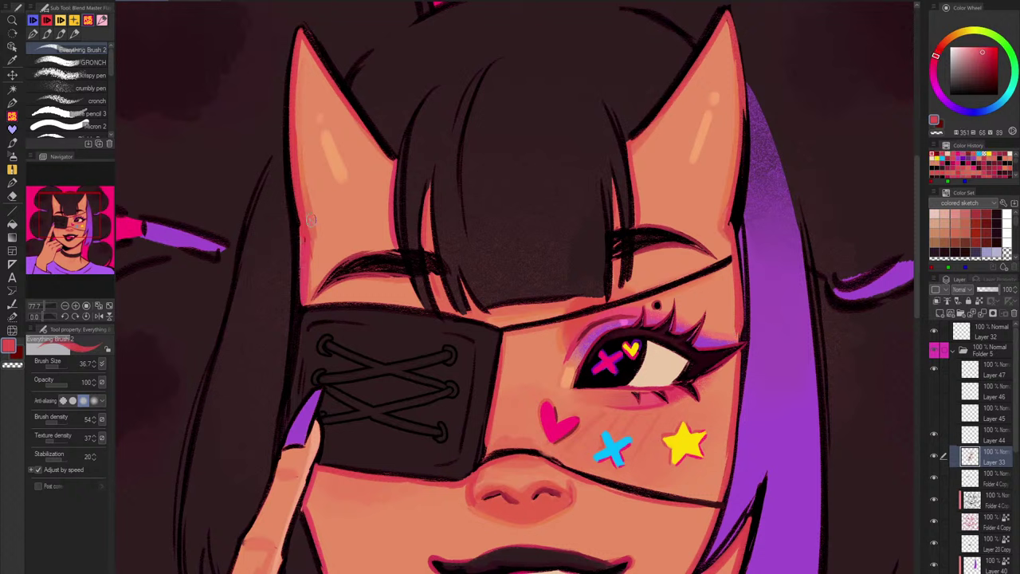
{"action": "left_click_drag", "start_coordinate": [294, 150], "coordinate": [298, 225]}
{"action": "left_click_drag", "start_coordinate": [429, 181], "coordinate": [420, 242]}
{"action": "left_click_drag", "start_coordinate": [413, 288], "coordinate": [448, 324]}
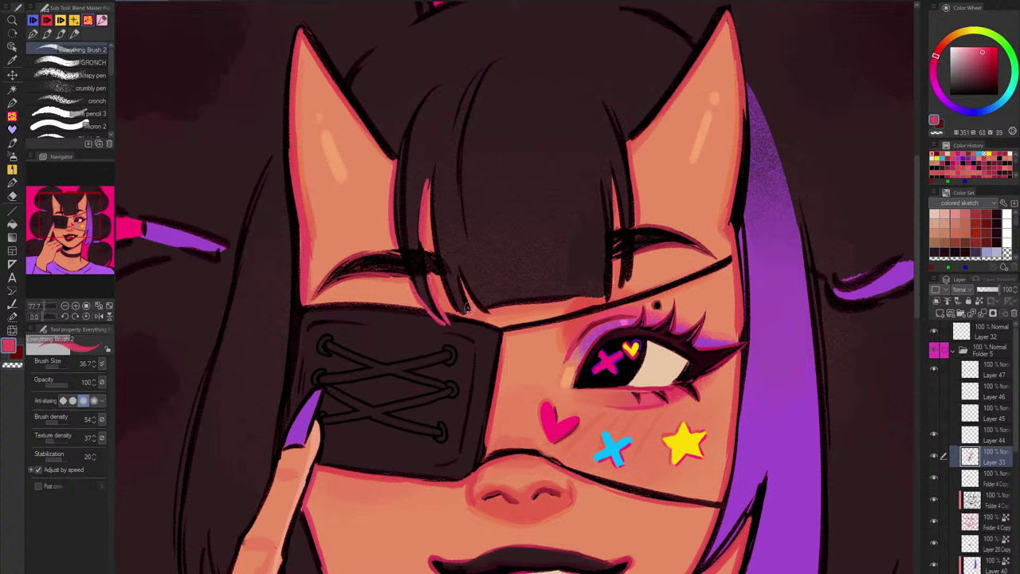
{"action": "left_click", "coordinate": [575, 345], "text": "alt"}
{"action": "left_click", "coordinate": [986, 53]}
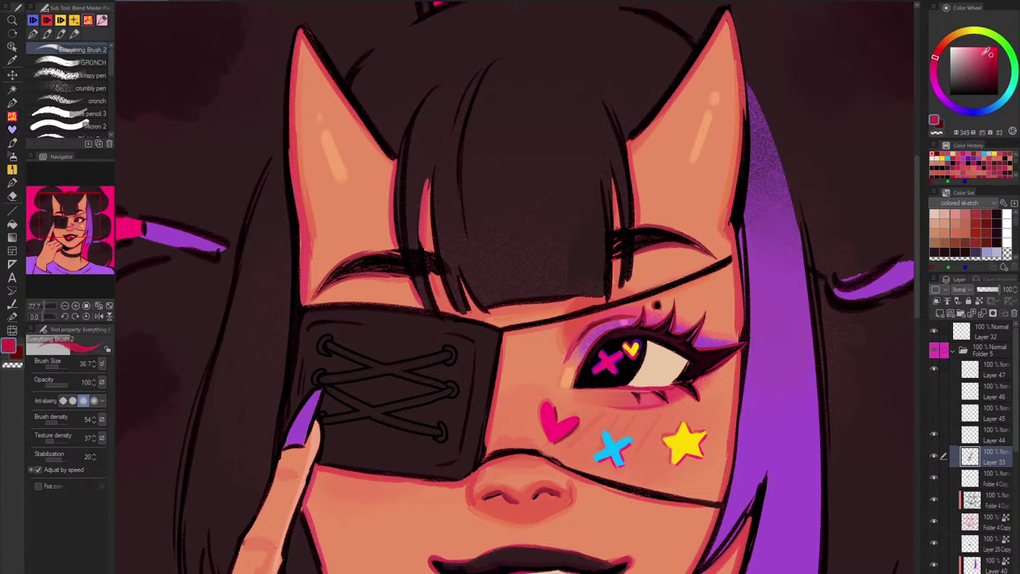
{"action": "left_click_drag", "start_coordinate": [413, 285], "coordinate": [441, 321]}
{"action": "key", "text": "ctrl+z"}
{"action": "key", "text": "ctrl+z"}
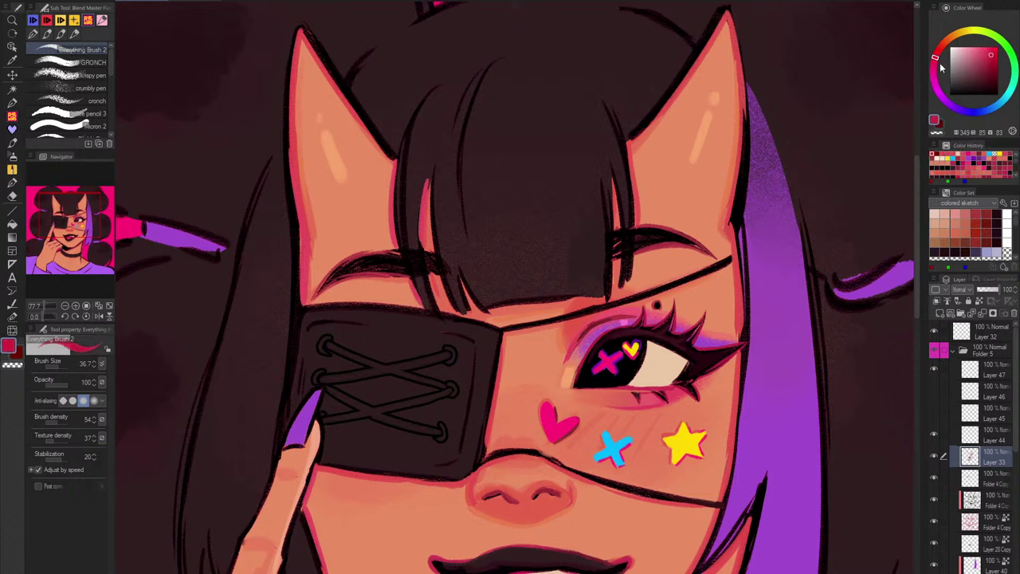
Step: Choose a softer crimson and line the bang strands above the eyepatch and the lower edge of the bangs
{"action": "left_click", "coordinate": [935, 62]}
{"action": "left_click_drag", "start_coordinate": [991, 54], "coordinate": [986, 56]}
{"action": "left_click_drag", "start_coordinate": [412, 279], "coordinate": [444, 318]}
{"action": "key", "text": "ctrl+z"}
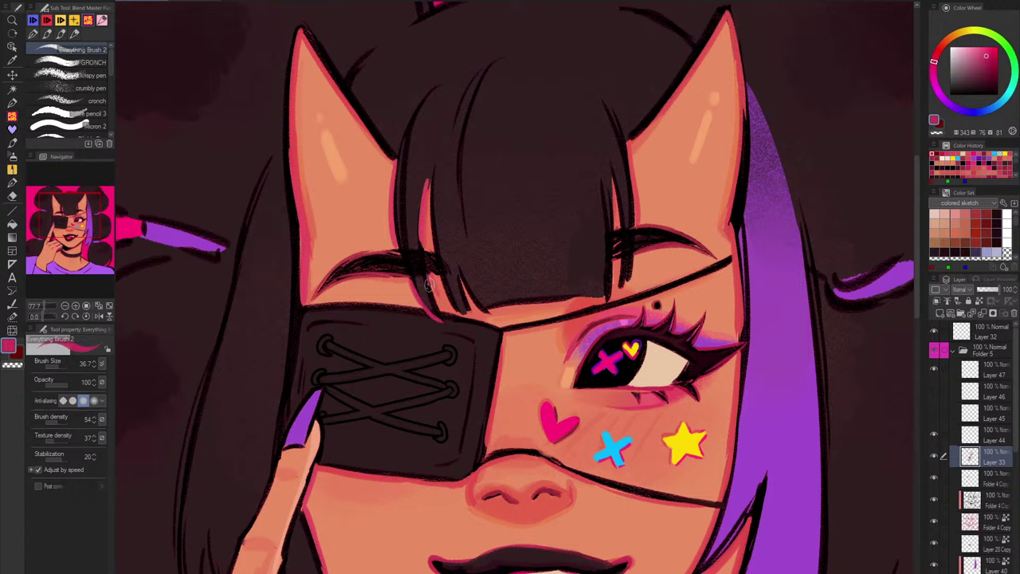
{"action": "left_click_drag", "start_coordinate": [424, 243], "coordinate": [432, 180]}
{"action": "mouse_move", "coordinate": [443, 275]}
{"action": "left_mouse_down"}
{"action": "mouse_move", "coordinate": [473, 320]}
{"action": "mouse_move", "coordinate": [577, 301]}
{"action": "left_mouse_up"}
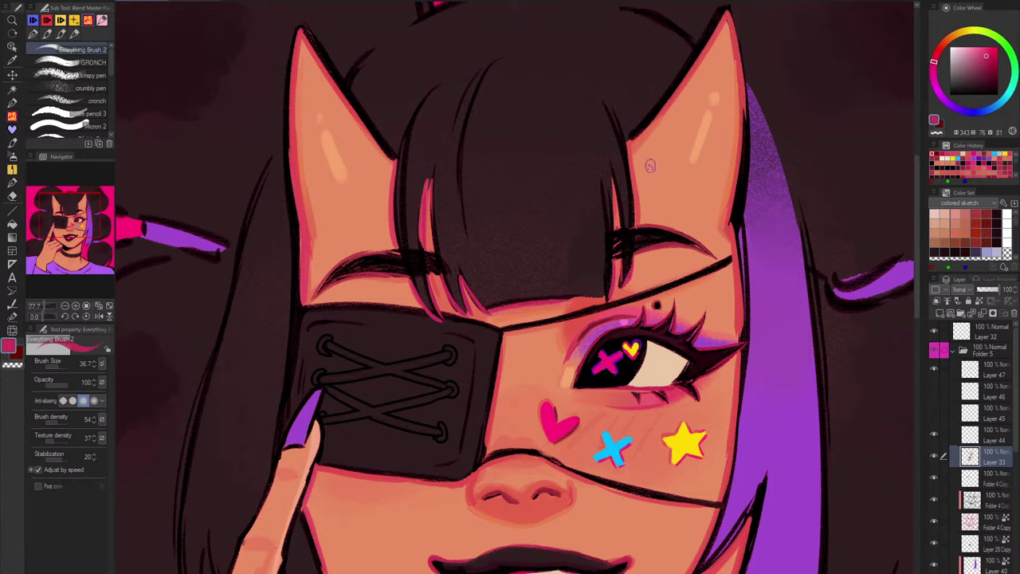
Step: Sample a deeper red and shade the narrow skin gap in the bangs beside the eyebrow above the open eye
{"action": "left_click", "coordinate": [647, 245], "text": "alt"}
{"action": "left_click", "coordinate": [647, 246], "text": "alt"}
{"action": "mouse_move", "coordinate": [637, 231]}
{"action": "left_mouse_down"}
{"action": "mouse_move", "coordinate": [631, 173]}
{"action": "mouse_move", "coordinate": [619, 231]}
{"action": "left_mouse_up"}
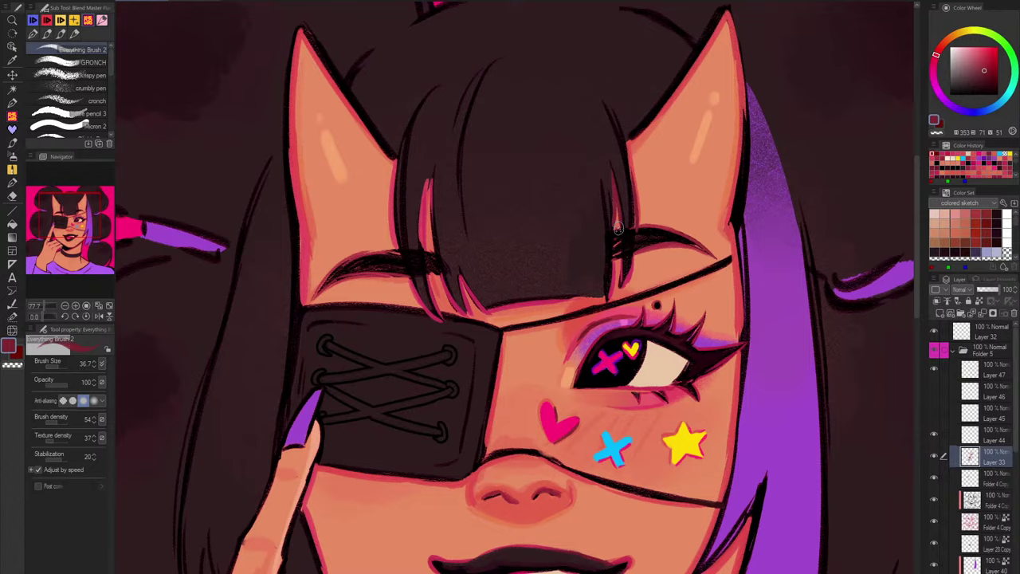
Step: Sample the dark hair color and refine the bang strands and the skin gap between them over the eyebrow above the eyepatch
{"action": "left_click_drag", "start_coordinate": [667, 462], "coordinate": [649, 483]}
{"action": "left_click", "coordinate": [565, 238], "text": "alt"}
{"action": "mouse_move", "coordinate": [536, 289]}
{"action": "left_mouse_down"}
{"action": "mouse_move", "coordinate": [566, 234]}
{"action": "mouse_move", "coordinate": [533, 312]}
{"action": "mouse_move", "coordinate": [530, 400]}
{"action": "left_mouse_up"}
{"action": "left_click_drag", "start_coordinate": [538, 344], "coordinate": [531, 387]}
{"action": "mouse_move", "coordinate": [537, 325]}
{"action": "left_mouse_down"}
{"action": "mouse_move", "coordinate": [526, 378]}
{"action": "mouse_move", "coordinate": [540, 473]}
{"action": "left_mouse_up"}
{"action": "mouse_move", "coordinate": [521, 418]}
{"action": "left_mouse_down"}
{"action": "mouse_move", "coordinate": [524, 452]}
{"action": "mouse_move", "coordinate": [515, 364]}
{"action": "left_mouse_up"}
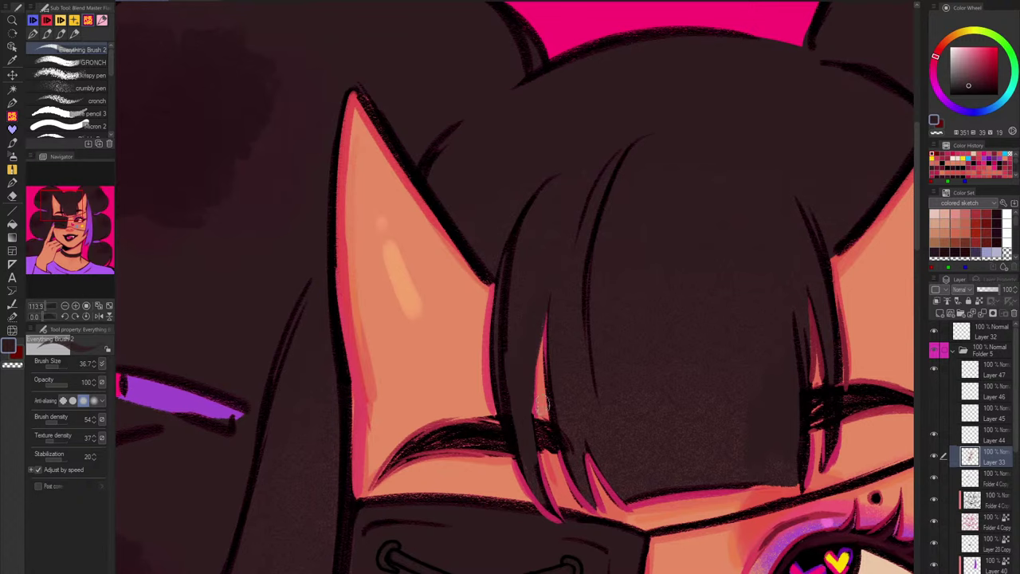
{"action": "left_click_drag", "start_coordinate": [567, 430], "coordinate": [567, 440]}
{"action": "scroll", "coordinate": [694, 276], "scroll_direction": "down", "scroll_amount": 4}
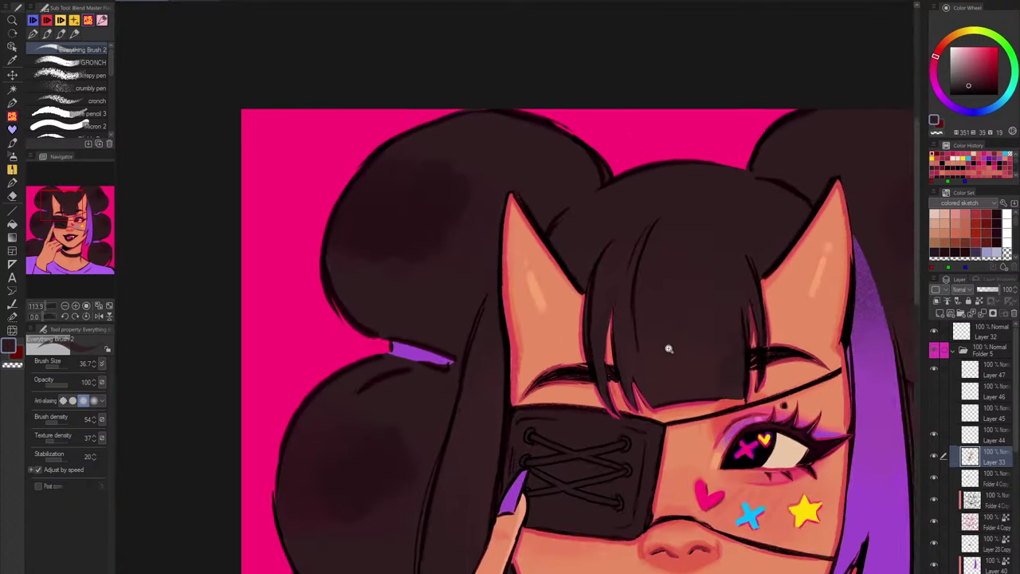
Step: Switch the visibility of Folder 5 off and on repeatedly to compare the painted face with and without it
{"action": "left_click_drag", "start_coordinate": [771, 443], "coordinate": [678, 262]}
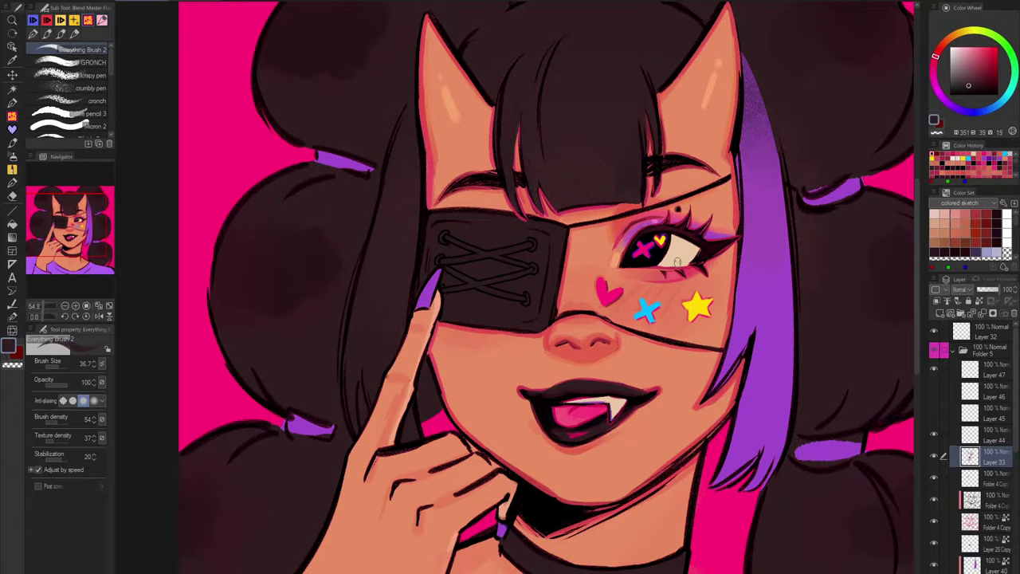
{"action": "scroll", "coordinate": [763, 358], "scroll_direction": "down", "scroll_amount": 1}
{"action": "scroll", "coordinate": [799, 410], "scroll_direction": "down", "scroll_amount": 2}
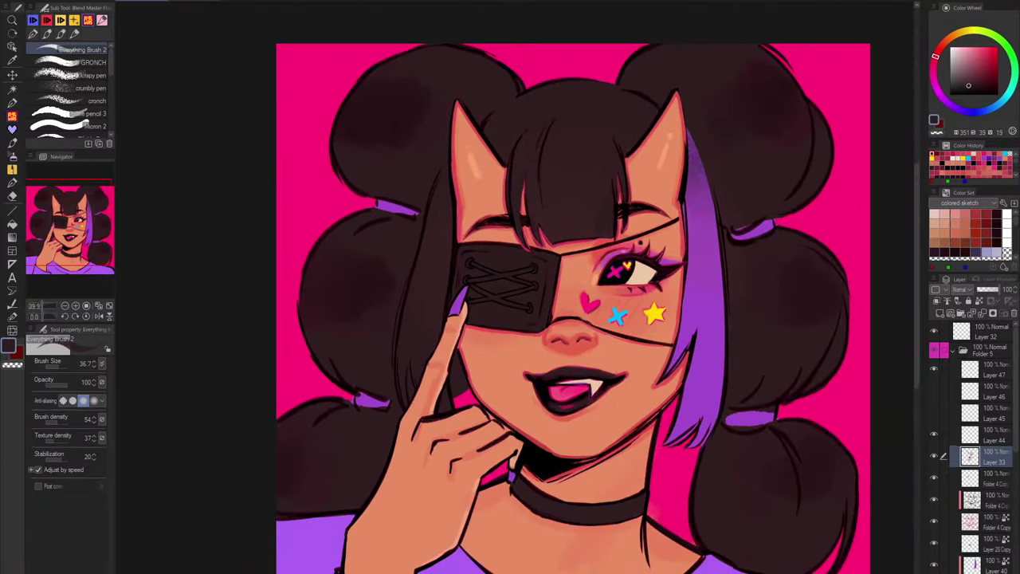
{"action": "left_click", "coordinate": [935, 352]}
{"action": "left_click", "coordinate": [935, 352]}
{"action": "left_click", "coordinate": [938, 351]}
{"action": "left_click", "coordinate": [936, 353]}
{"action": "left_click", "coordinate": [935, 352]}
{"action": "left_click", "coordinate": [934, 351]}
Step: Sample the cheek star's yellow and test it on the upper pair of crossed eyepatch laces, undoing both strokes
{"action": "left_click", "coordinate": [653, 309], "text": "alt"}
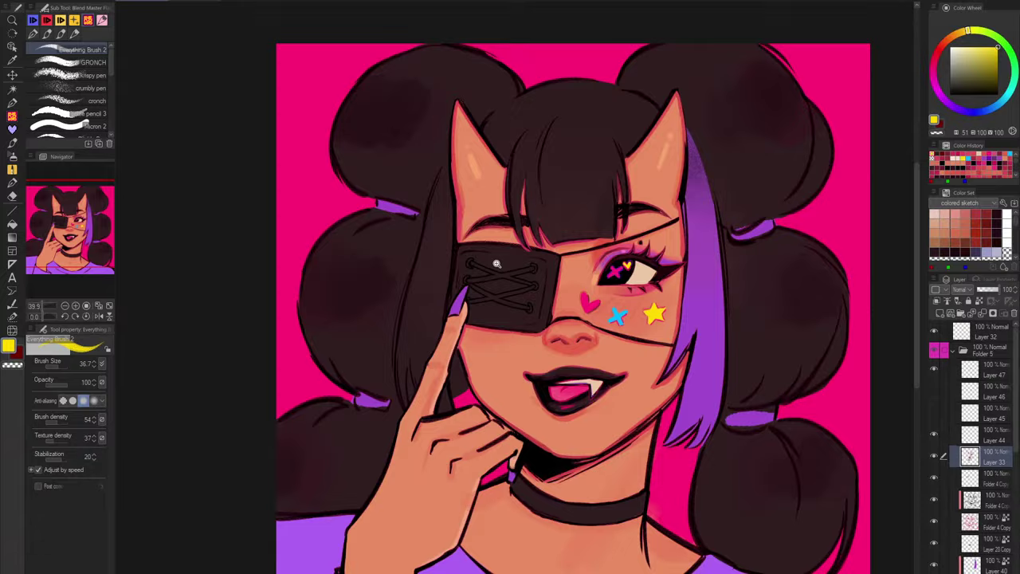
{"action": "scroll", "coordinate": [492, 265], "scroll_direction": "up", "scroll_amount": 5}
{"action": "left_click_drag", "start_coordinate": [443, 261], "coordinate": [596, 306]}
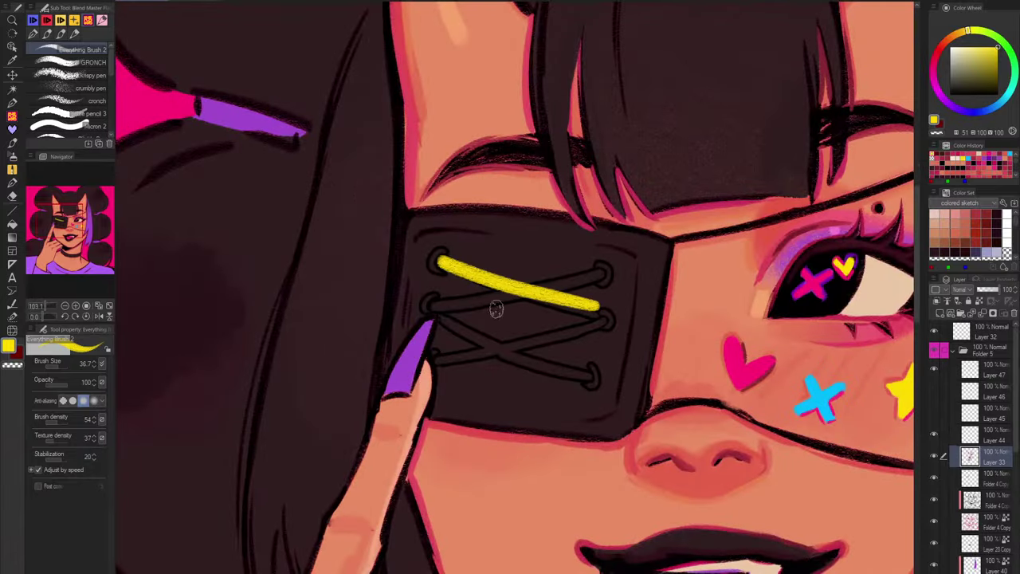
{"action": "left_click_drag", "start_coordinate": [431, 307], "coordinate": [600, 269]}
{"action": "scroll", "coordinate": [657, 310], "scroll_direction": "down", "scroll_amount": 5}
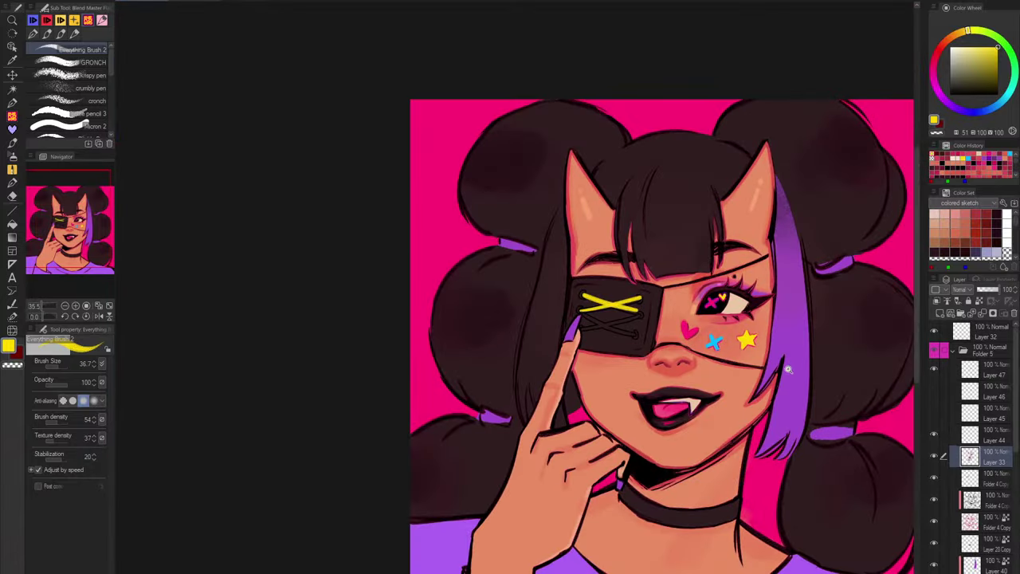
{"action": "scroll", "coordinate": [797, 342], "scroll_direction": "up", "scroll_amount": 4}
{"action": "key", "text": "ctrl+z"}
{"action": "key", "text": "ctrl+z"}
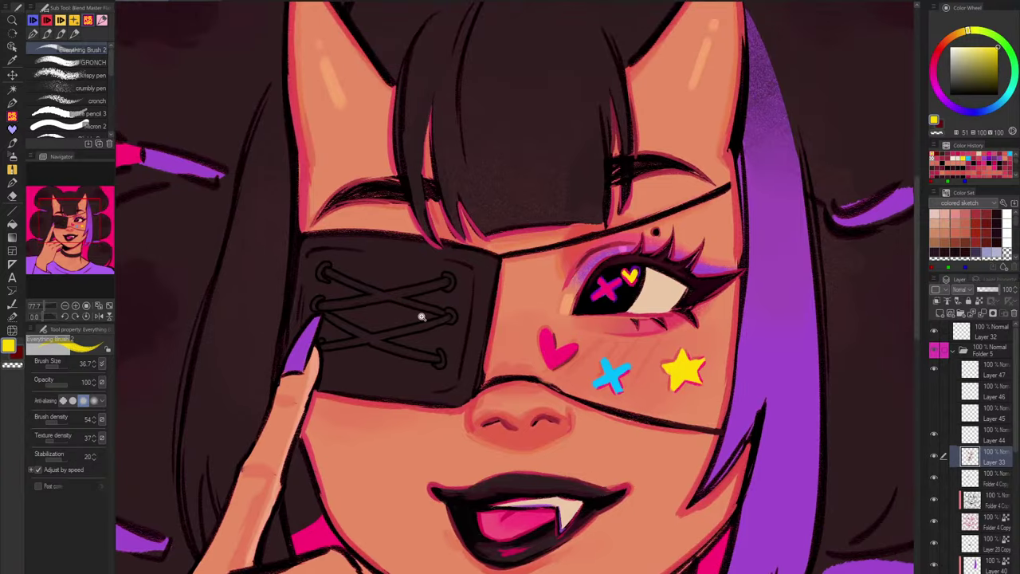
Step: Paint the two eyepatch laces that rise toward the nose side in the sampled yellow
{"action": "scroll", "coordinate": [422, 317], "scroll_direction": "up", "scroll_amount": 3}
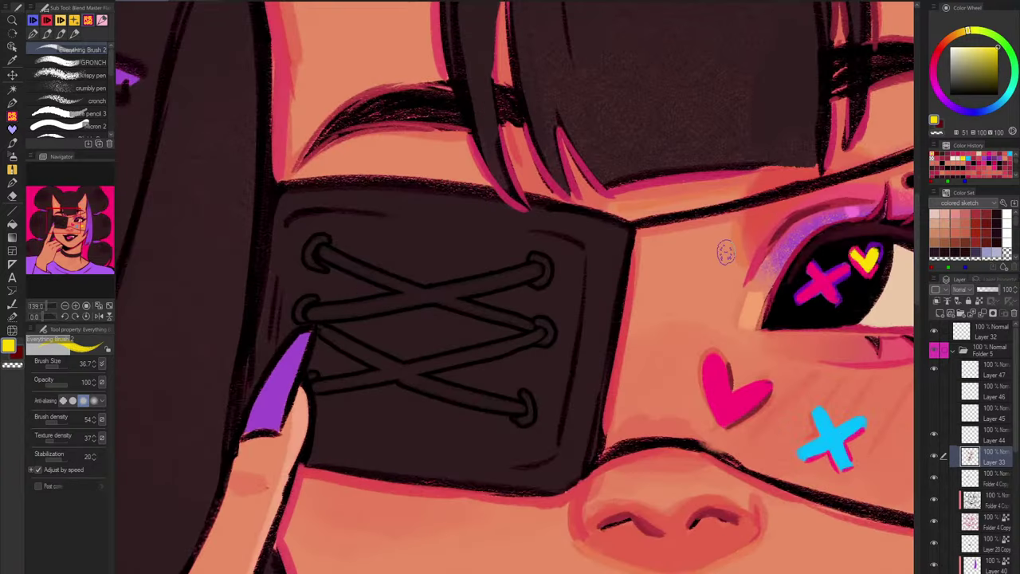
{"action": "left_click_drag", "start_coordinate": [307, 315], "coordinate": [535, 271]}
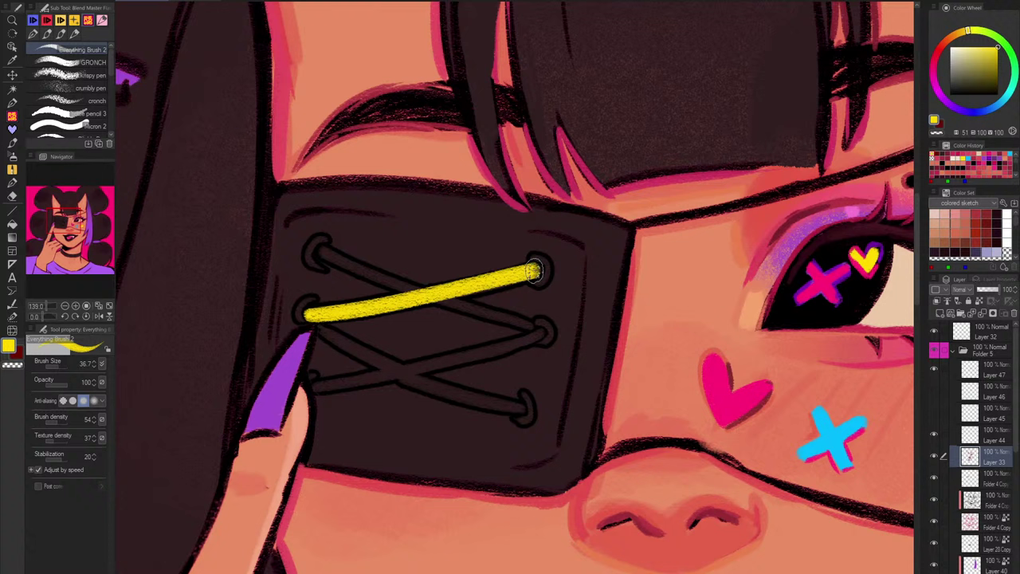
{"action": "mouse_move", "coordinate": [312, 314]}
{"action": "left_mouse_down"}
{"action": "mouse_move", "coordinate": [396, 302]}
{"action": "mouse_move", "coordinate": [526, 272]}
{"action": "left_mouse_up"}
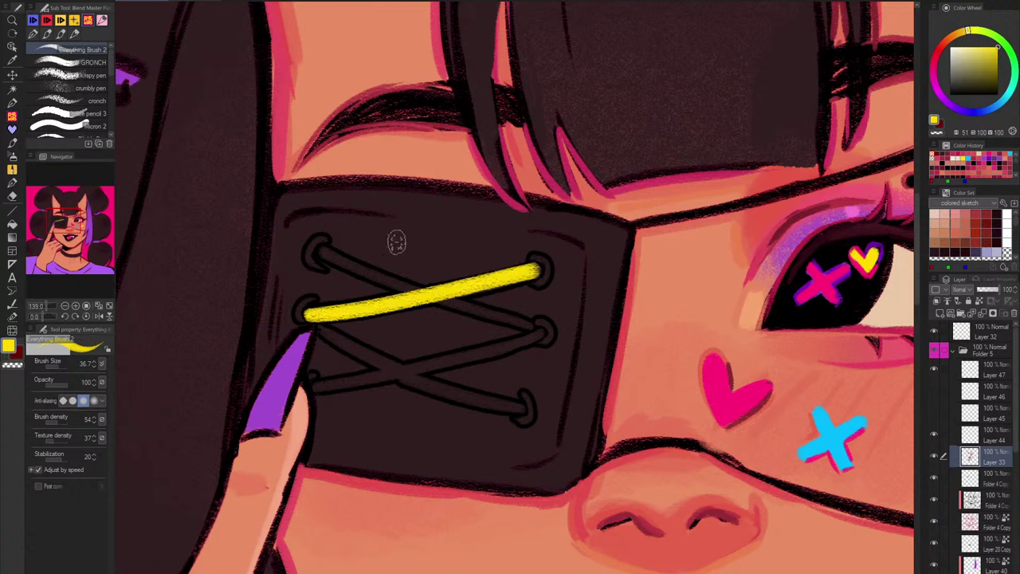
{"action": "mouse_move", "coordinate": [317, 384]}
{"action": "left_mouse_down"}
{"action": "mouse_move", "coordinate": [542, 331]}
{"action": "mouse_move", "coordinate": [387, 376]}
{"action": "mouse_move", "coordinate": [530, 328]}
{"action": "left_mouse_up"}
{"action": "key", "text": "ctrl+z"}
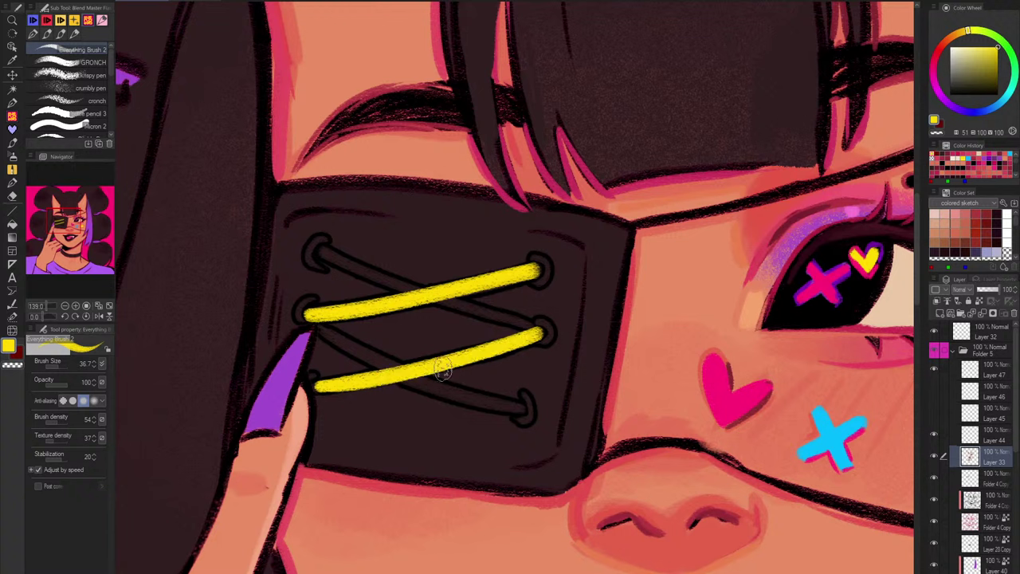
Step: Sample the cheek heart's pink and paint the two eyepatch laces that slope down across the yellow ones, redoing the first stroke
{"action": "left_click", "coordinate": [729, 398], "text": "alt"}
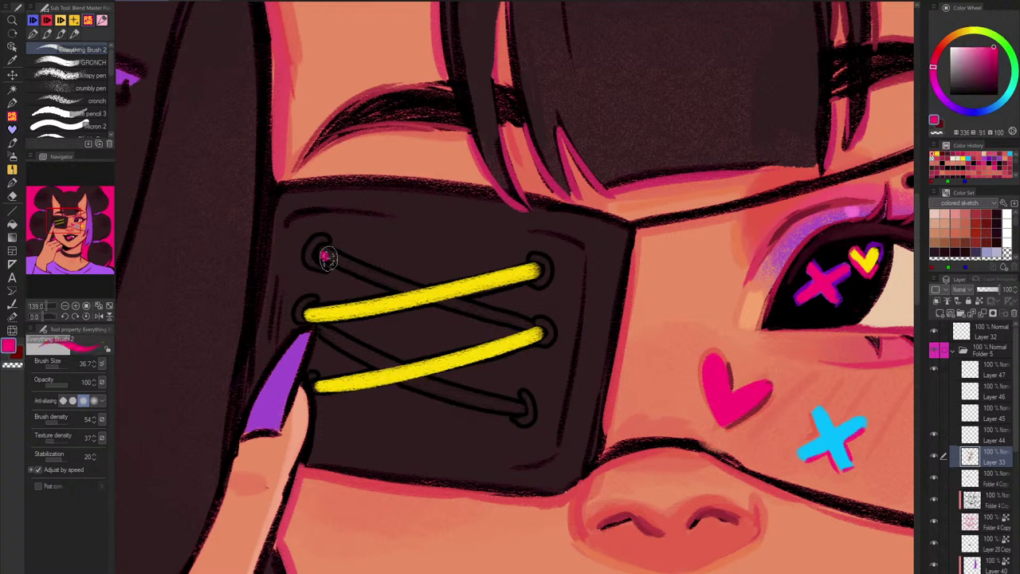
{"action": "left_click_drag", "start_coordinate": [329, 257], "coordinate": [539, 325]}
{"action": "key", "text": "ctrl+z"}
{"action": "key", "text": "ctrl+z"}
{"action": "mouse_move", "coordinate": [323, 255]}
{"action": "left_mouse_down"}
{"action": "mouse_move", "coordinate": [470, 311]}
{"action": "mouse_move", "coordinate": [327, 251]}
{"action": "mouse_move", "coordinate": [441, 302]}
{"action": "mouse_move", "coordinate": [534, 327]}
{"action": "left_mouse_up"}
{"action": "mouse_move", "coordinate": [326, 333]}
{"action": "left_mouse_down"}
{"action": "mouse_move", "coordinate": [403, 372]}
{"action": "mouse_move", "coordinate": [532, 410]}
{"action": "mouse_move", "coordinate": [522, 399]}
{"action": "left_mouse_up"}
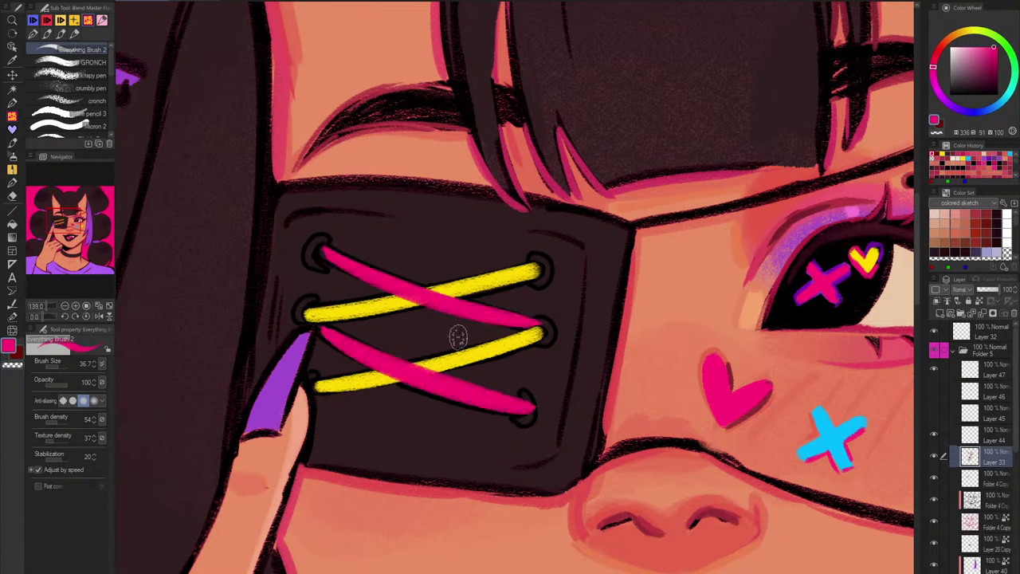
Step: Sample the fingernail's purple, reduce the brush size to 16.3 and try it on the eyelet above the nail
{"action": "left_click", "coordinate": [297, 344], "text": "alt"}
{"action": "key", "text": "bracketleft"}
{"action": "key", "text": "bracketleft"}
{"action": "key", "text": "bracketleft"}
{"action": "key", "text": "bracketleft"}
{"action": "left_click_drag", "start_coordinate": [316, 303], "coordinate": [300, 322]}
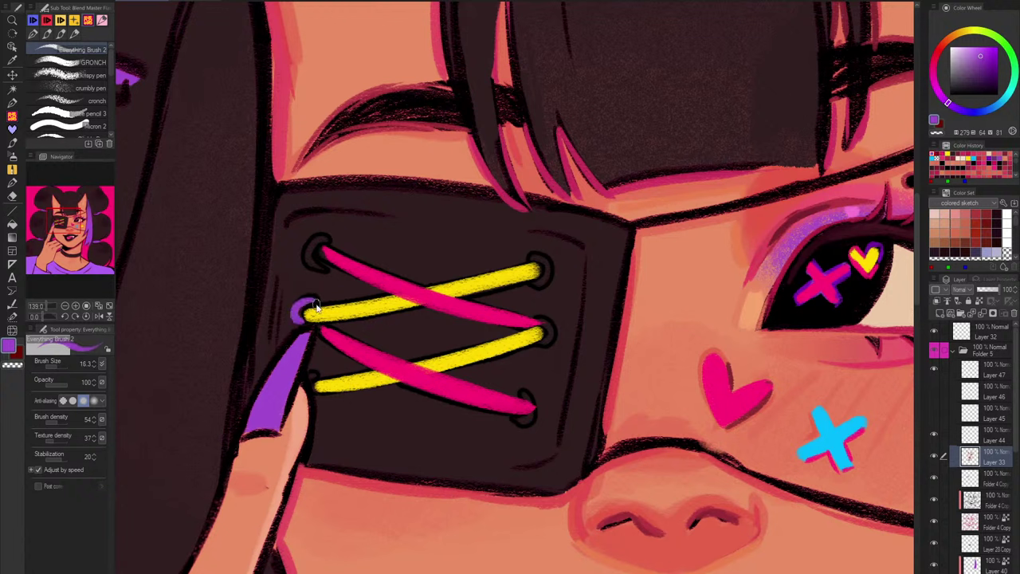
{"action": "key", "text": "ctrl+z"}
{"action": "left_click", "coordinate": [890, 300], "text": "alt"}
{"action": "mouse_move", "coordinate": [325, 240]}
{"action": "left_mouse_down"}
{"action": "mouse_move", "coordinate": [309, 258]}
{"action": "mouse_move", "coordinate": [316, 269]}
{"action": "left_mouse_up"}
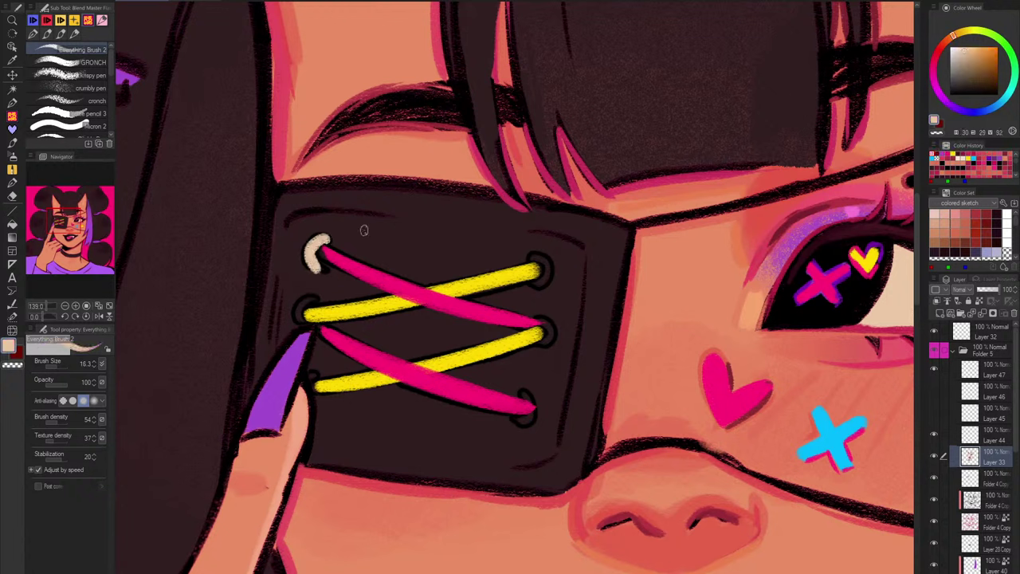
{"action": "key", "text": "ctrl+z"}
{"action": "left_click", "coordinate": [322, 254], "text": "alt"}
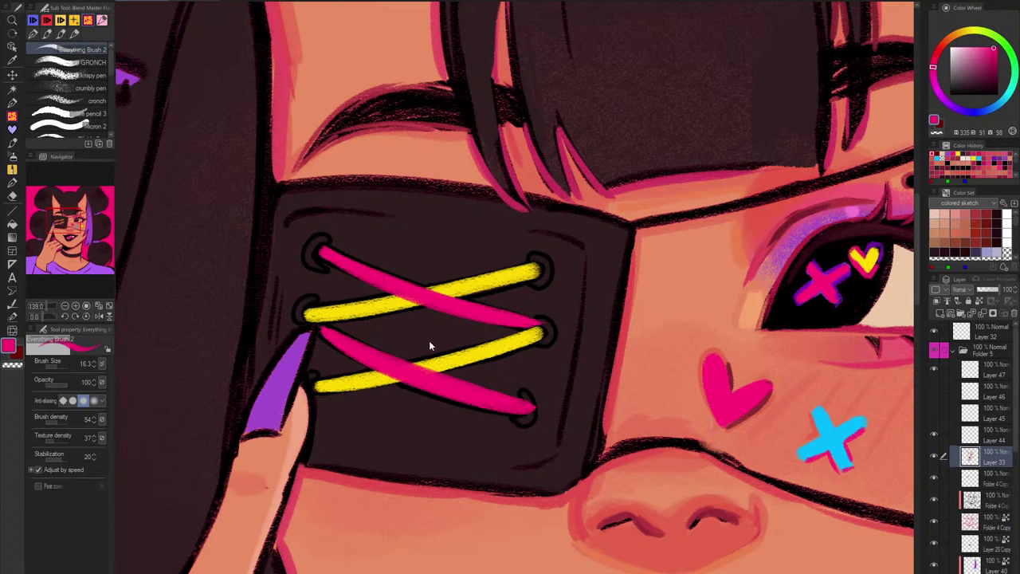
Step: Sample the cream of the eye white and paint the rims of the five open eyelets around the eyepatch lace ends
{"action": "left_click", "coordinate": [893, 309], "text": "alt"}
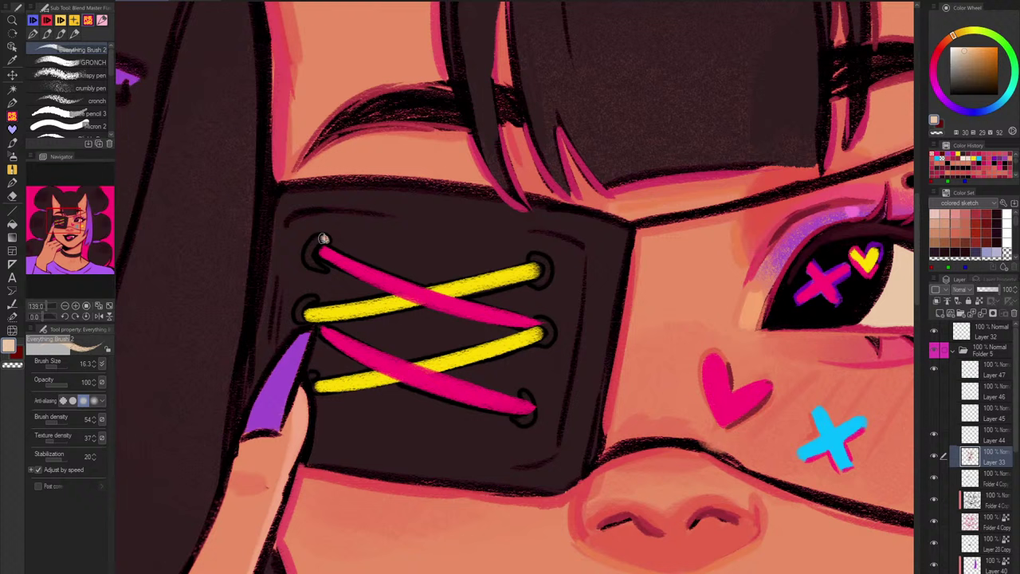
{"action": "left_click_drag", "start_coordinate": [322, 237], "coordinate": [305, 324]}
{"action": "key", "text": "ctrl+z"}
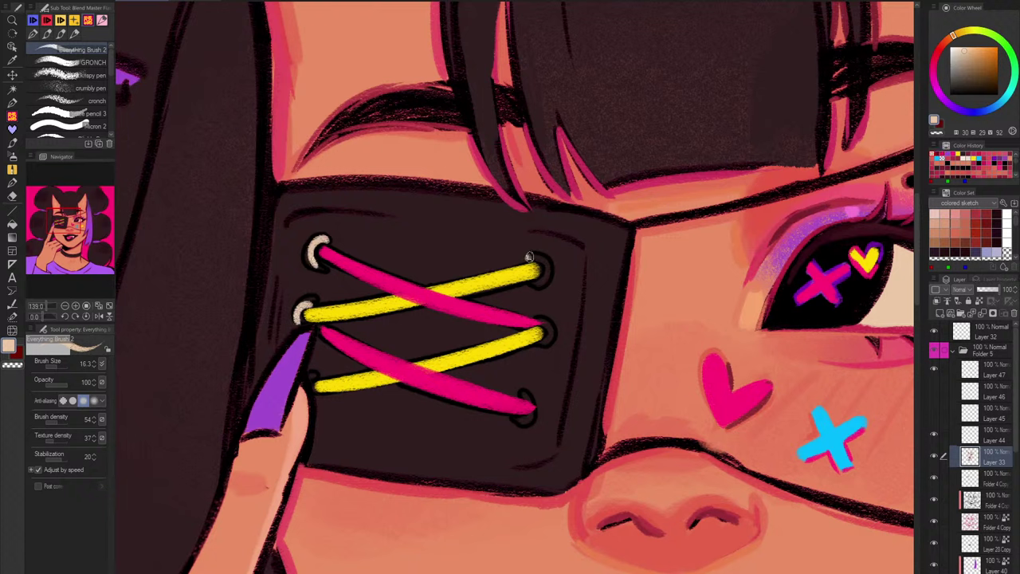
{"action": "left_click_drag", "start_coordinate": [529, 256], "coordinate": [531, 281]}
{"action": "mouse_move", "coordinate": [539, 317]}
{"action": "left_mouse_down"}
{"action": "mouse_move", "coordinate": [550, 333]}
{"action": "mouse_move", "coordinate": [536, 348]}
{"action": "left_mouse_up"}
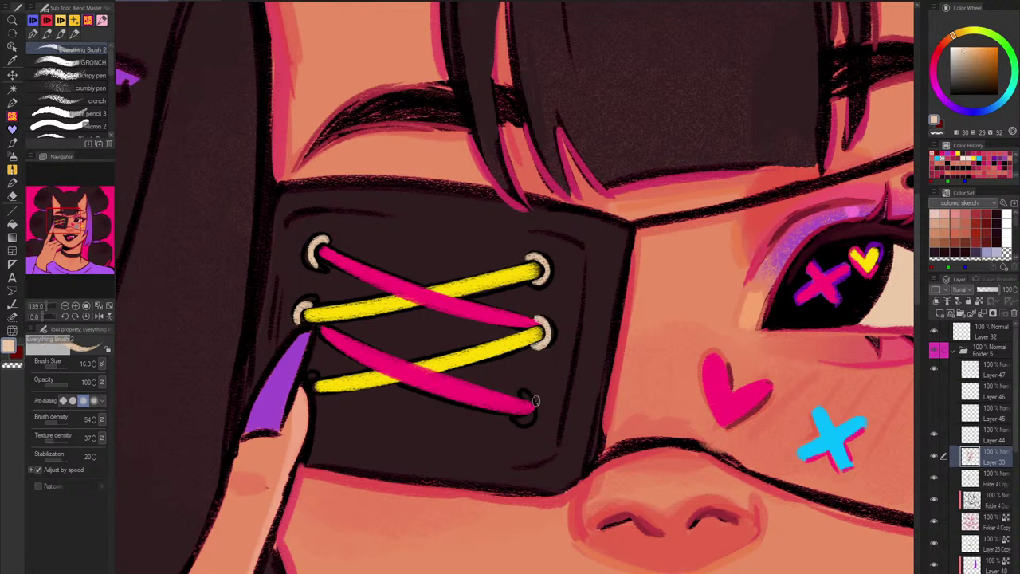
{"action": "left_click_drag", "start_coordinate": [531, 399], "coordinate": [520, 418]}
Step: Sample the lace's yellow, and hide and show Layer 33 to compare the face with and without its painted details
{"action": "left_click", "coordinate": [318, 382], "text": "alt"}
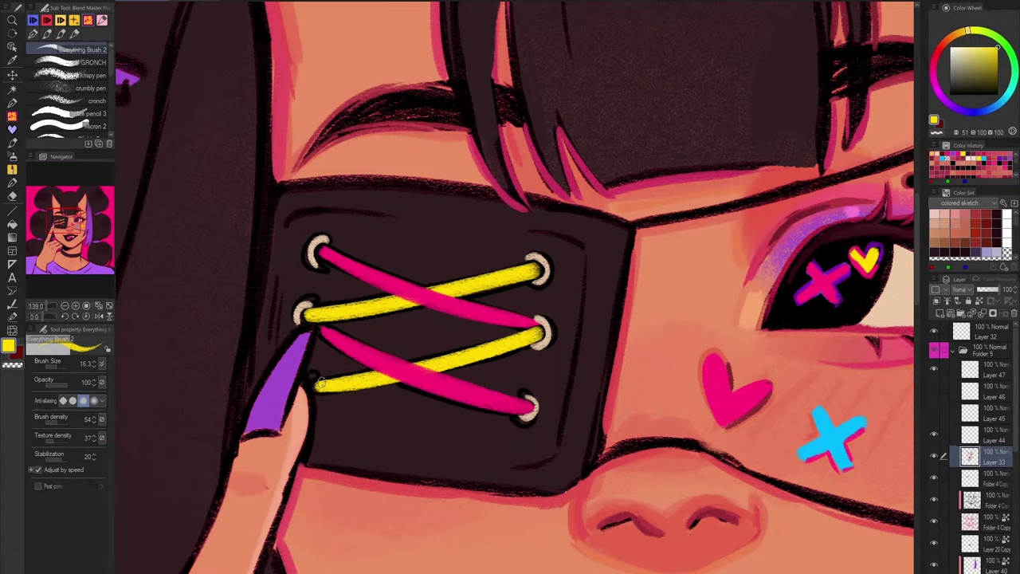
{"action": "left_click_drag", "start_coordinate": [570, 388], "coordinate": [536, 477]}
{"action": "left_click", "coordinate": [934, 456]}
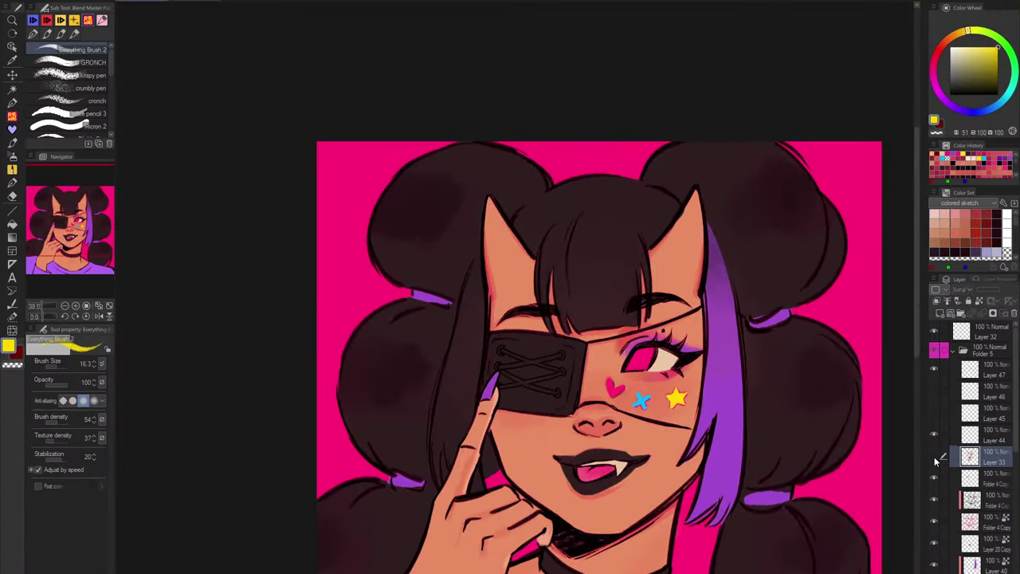
{"action": "left_click", "coordinate": [934, 457]}
{"action": "scroll", "coordinate": [547, 365], "scroll_direction": "up", "scroll_amount": 3}
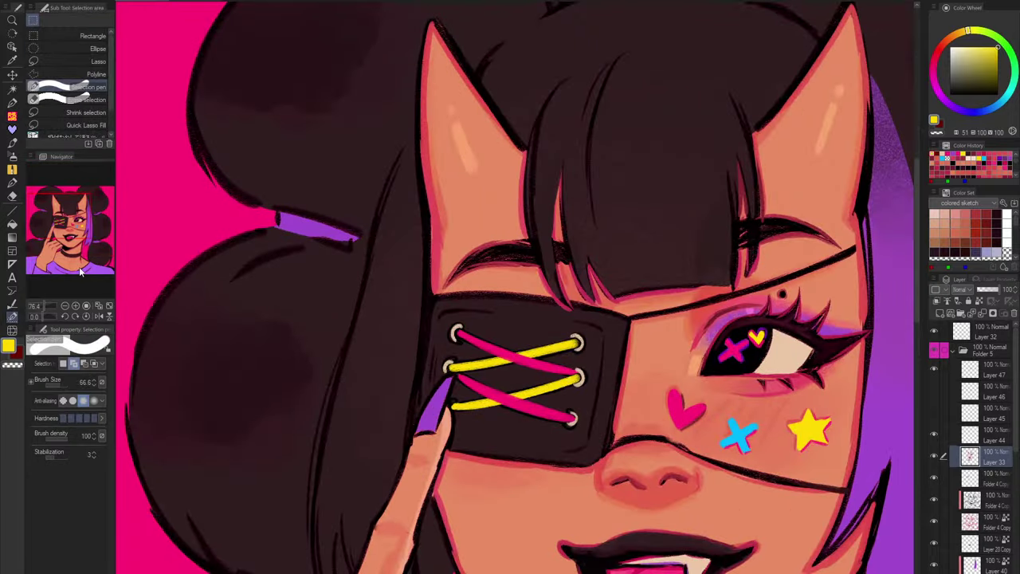
Step: Cut the coloured laces and eyelets on the eyepatch from Layer 33 onto a separate layer and hide that layer
{"action": "key", "text": "m"}
{"action": "mouse_move", "coordinate": [461, 365]}
{"action": "left_mouse_down"}
{"action": "mouse_move", "coordinate": [459, 329]}
{"action": "mouse_move", "coordinate": [470, 333]}
{"action": "mouse_move", "coordinate": [466, 420]}
{"action": "mouse_move", "coordinate": [489, 330]}
{"action": "mouse_move", "coordinate": [498, 369]}
{"action": "mouse_move", "coordinate": [462, 403]}
{"action": "mouse_move", "coordinate": [482, 322]}
{"action": "mouse_move", "coordinate": [496, 358]}
{"action": "mouse_move", "coordinate": [492, 421]}
{"action": "mouse_move", "coordinate": [524, 341]}
{"action": "mouse_move", "coordinate": [542, 333]}
{"action": "mouse_move", "coordinate": [565, 340]}
{"action": "mouse_move", "coordinate": [573, 423]}
{"action": "left_mouse_up"}
{"action": "key", "text": "ctrl+z"}
{"action": "key", "text": "bracketright"}
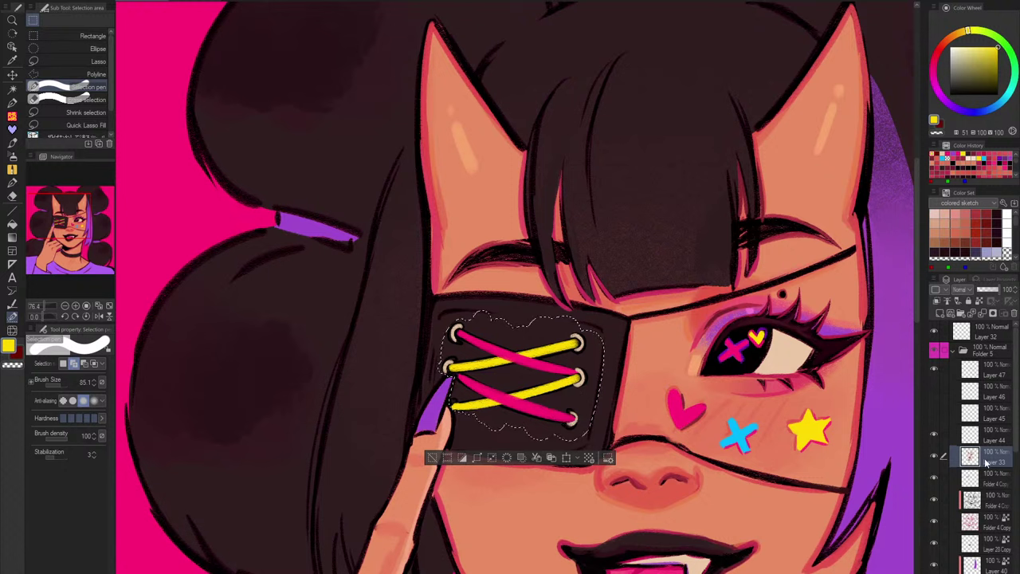
{"action": "left_click", "coordinate": [935, 456]}
{"action": "left_click", "coordinate": [935, 456]}
{"action": "key", "text": "ctrl+d"}
{"action": "left_click", "coordinate": [934, 457]}
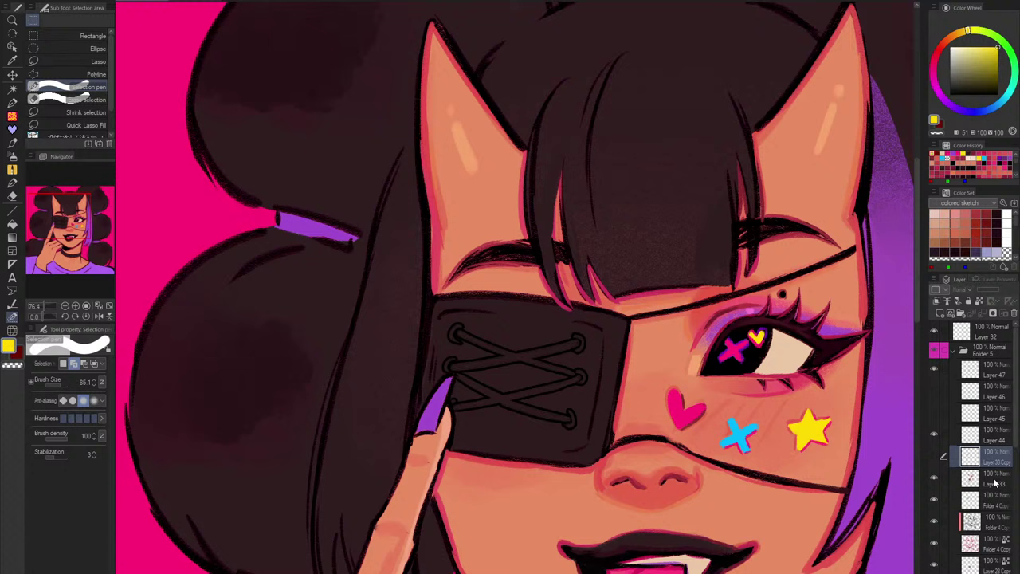
Step: Add a new layer directly above Layer 33 for repainting the laces
{"action": "left_click", "coordinate": [970, 480]}
{"action": "left_click", "coordinate": [940, 313]}
{"action": "left_click", "coordinate": [13, 102]}
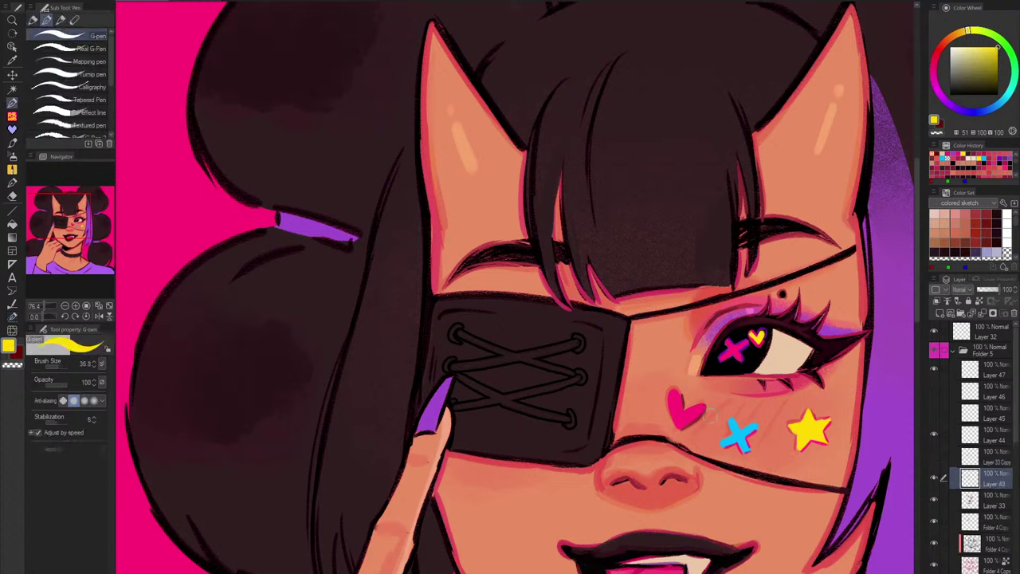
Step: Paint the two downward-slanting eyepatch laces purple with Everything Brush 2, using the eyeshadow colour
{"action": "scroll", "coordinate": [781, 387], "scroll_direction": "up", "scroll_amount": 2}
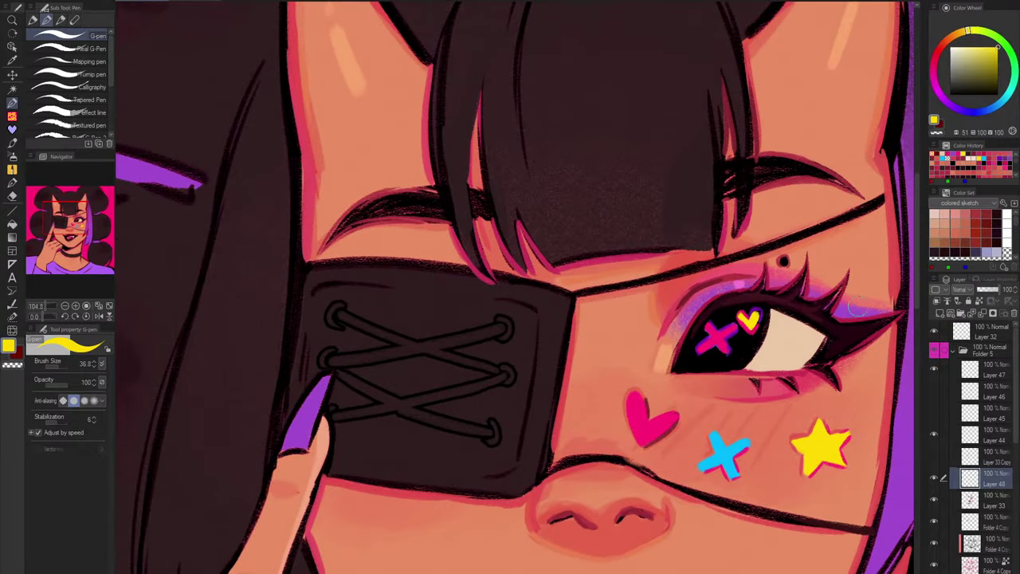
{"action": "left_click", "coordinate": [849, 309], "text": "alt"}
{"action": "left_click_drag", "start_coordinate": [341, 375], "coordinate": [489, 436]}
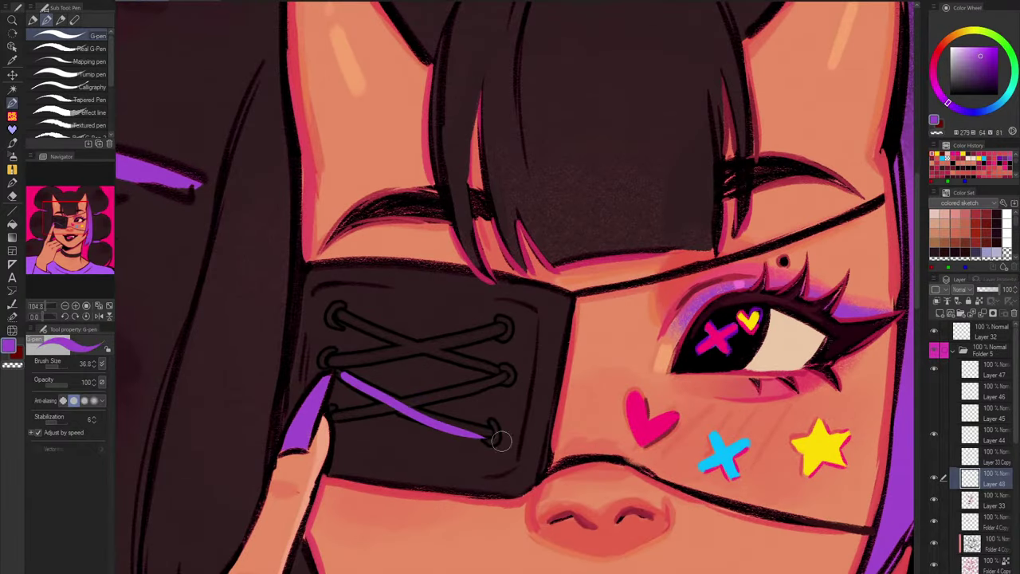
{"action": "key", "text": "ctrl+z"}
{"action": "left_click", "coordinate": [13, 116]}
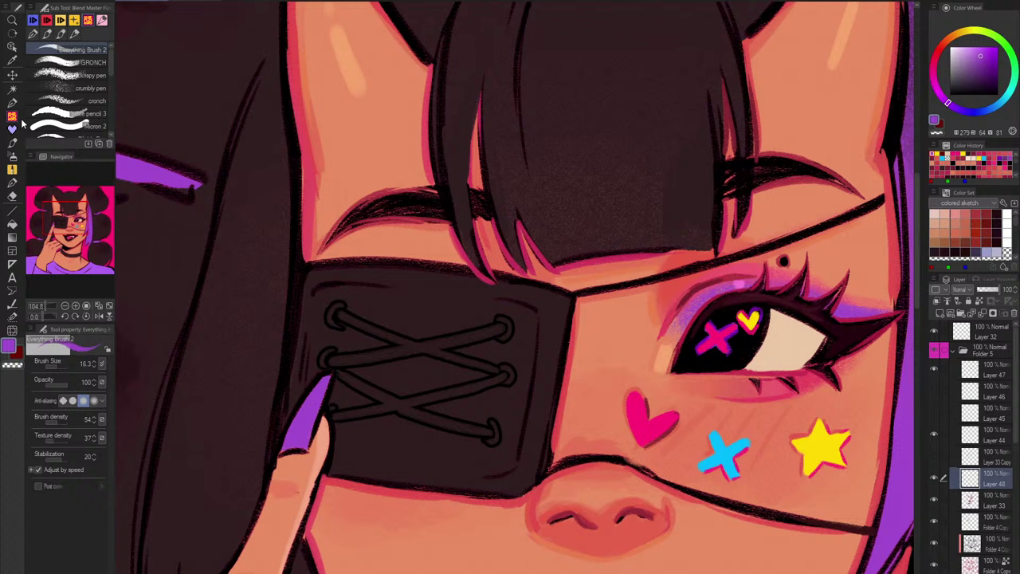
{"action": "left_click_drag", "start_coordinate": [346, 376], "coordinate": [481, 434]}
{"action": "key", "text": "ctrl+z"}
{"action": "mouse_move", "coordinate": [342, 373]}
{"action": "left_mouse_down"}
{"action": "mouse_move", "coordinate": [452, 429]}
{"action": "mouse_move", "coordinate": [499, 435]}
{"action": "left_mouse_up"}
{"action": "mouse_move", "coordinate": [343, 313]}
{"action": "left_mouse_down"}
{"action": "mouse_move", "coordinate": [387, 340]}
{"action": "mouse_move", "coordinate": [494, 365]}
{"action": "left_mouse_up"}
{"action": "key", "text": "ctrl+z"}
{"action": "left_click_drag", "start_coordinate": [343, 313], "coordinate": [466, 362]}
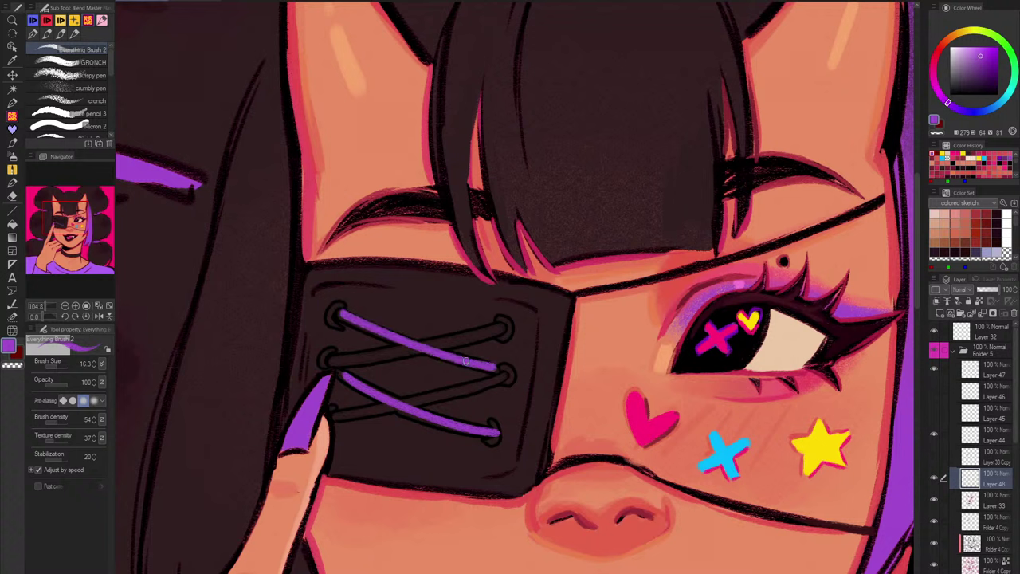
Step: Paint the two upward-slanting laces in the cheek heart's pink and the eyelets in the star's yellow
{"action": "left_click", "coordinate": [632, 396], "text": "alt"}
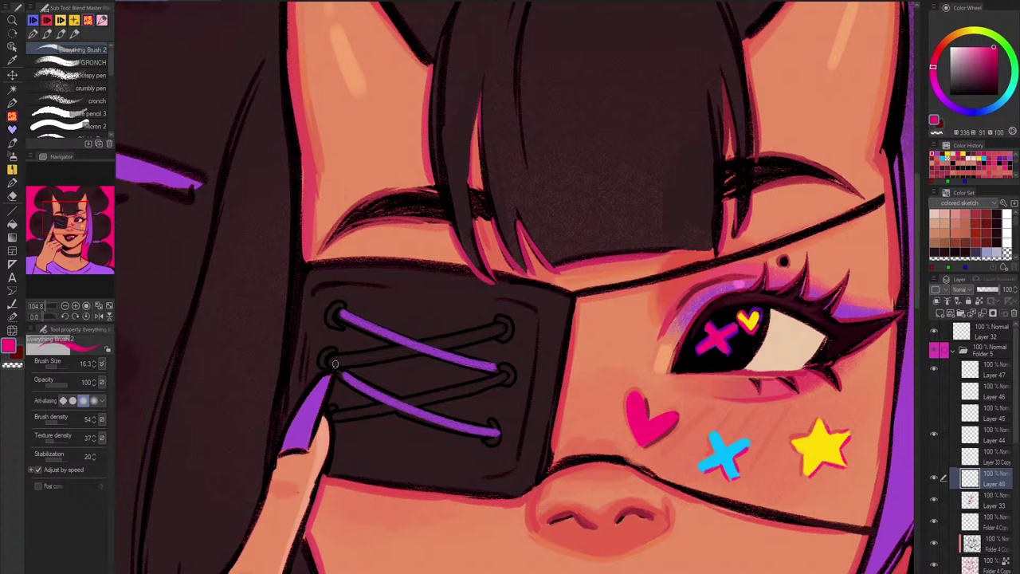
{"action": "left_click_drag", "start_coordinate": [335, 365], "coordinate": [496, 328]}
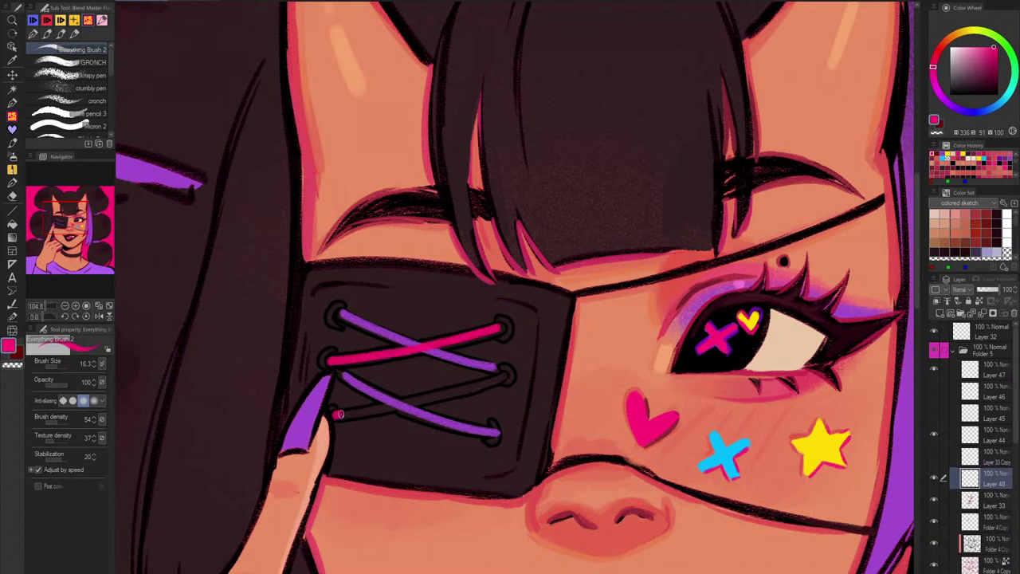
{"action": "left_click_drag", "start_coordinate": [339, 413], "coordinate": [503, 376]}
{"action": "left_click", "coordinate": [825, 436], "text": "alt"}
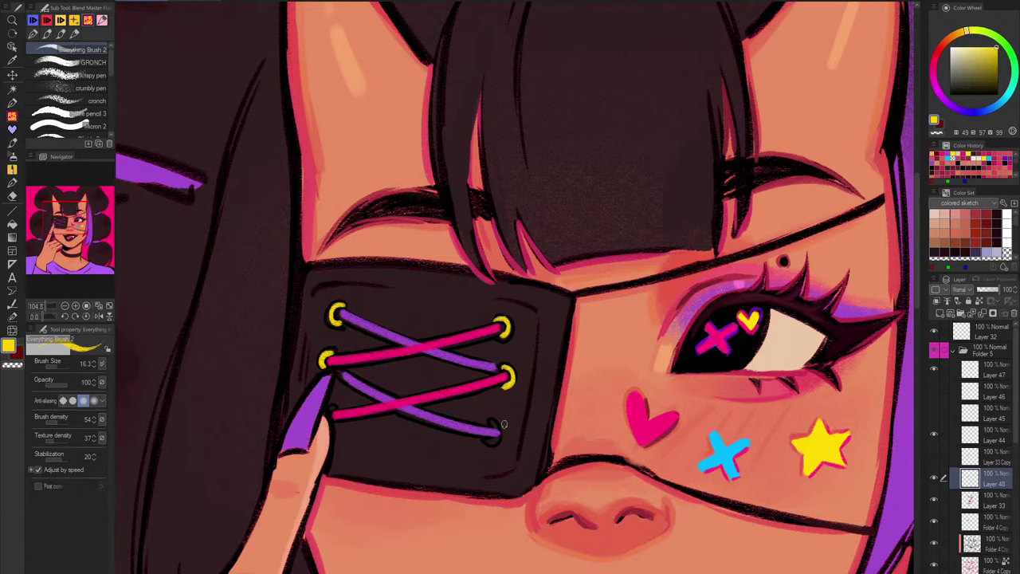
{"action": "left_click_drag", "start_coordinate": [560, 426], "coordinate": [478, 431]}
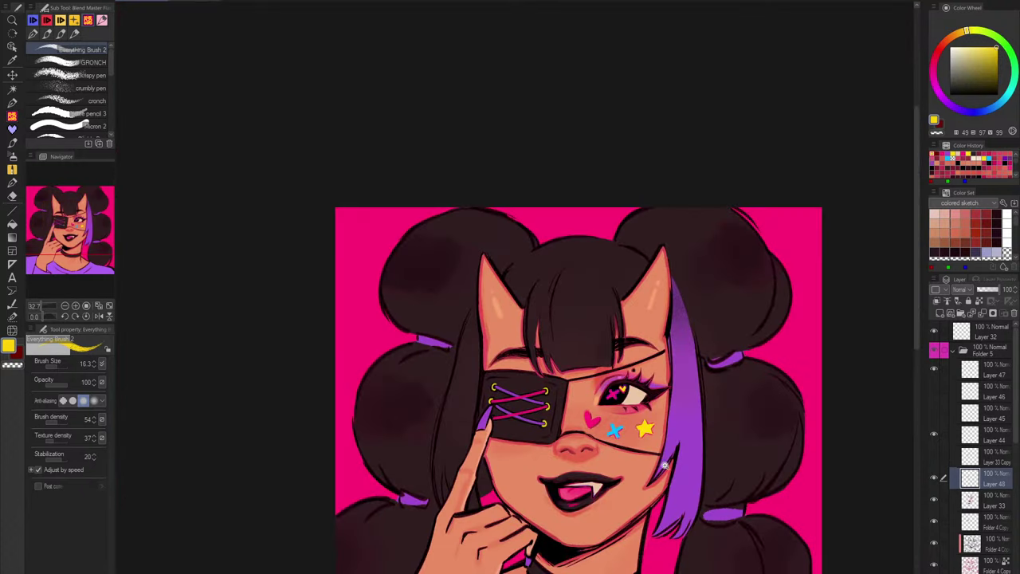
Step: Compare the new lace colours with the original ones by switching between Layer 48 and Layer 33 Copy
{"action": "left_click_drag", "start_coordinate": [740, 490], "coordinate": [659, 451]}
{"action": "scroll", "coordinate": [521, 363], "scroll_direction": "up", "scroll_amount": 2}
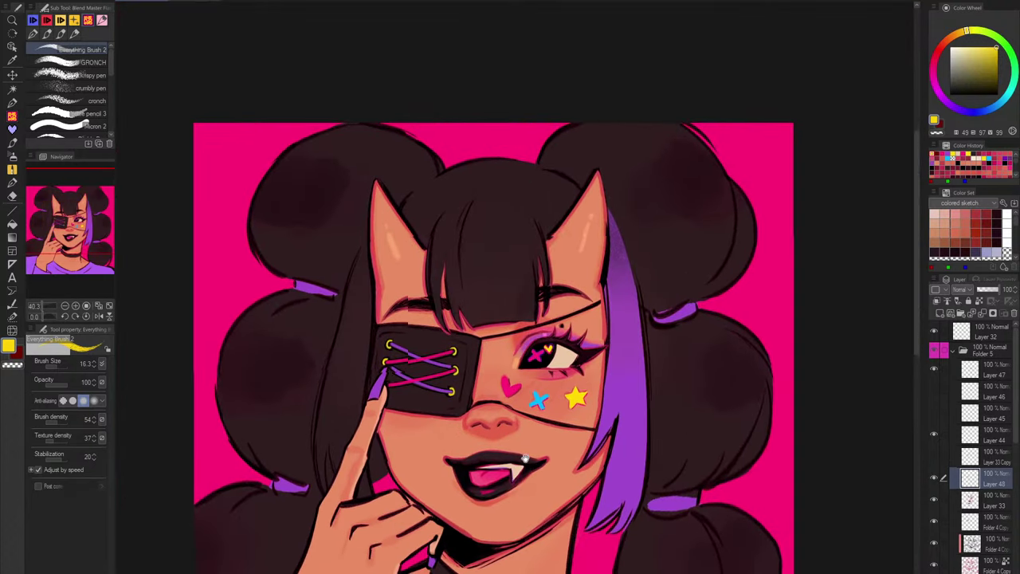
{"action": "left_click_drag", "start_coordinate": [521, 362], "coordinate": [486, 309]}
{"action": "left_click", "coordinate": [935, 478]}
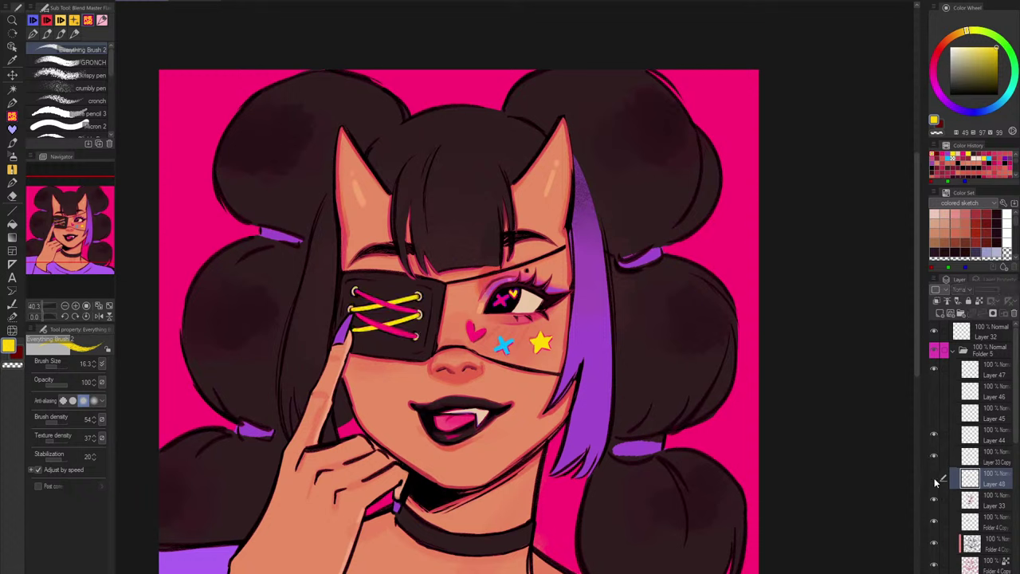
{"action": "left_click", "coordinate": [934, 455]}
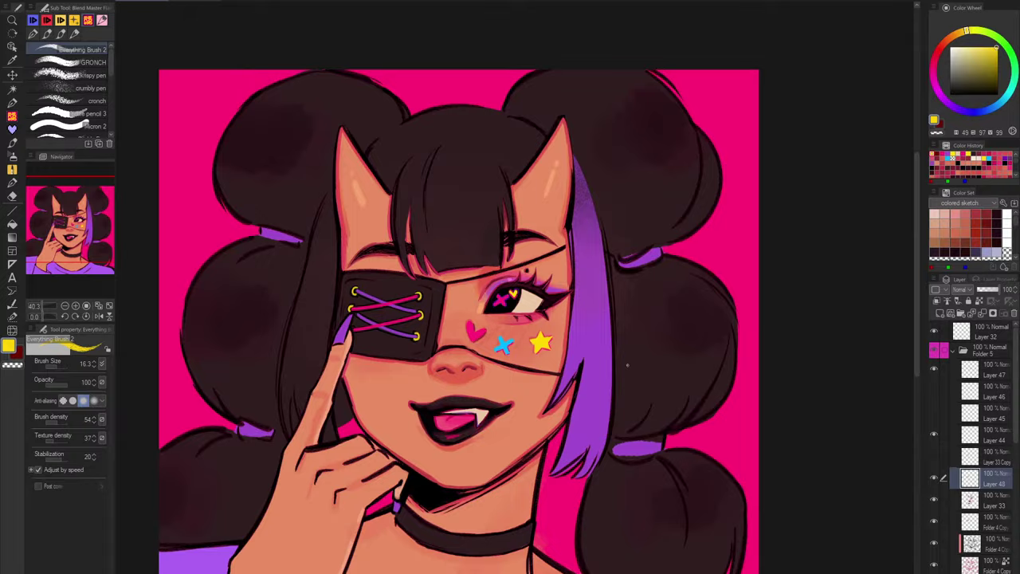
{"action": "scroll", "coordinate": [457, 324], "scroll_direction": "up", "scroll_amount": 3}
{"action": "scroll", "coordinate": [471, 288], "scroll_direction": "down", "scroll_amount": 5}
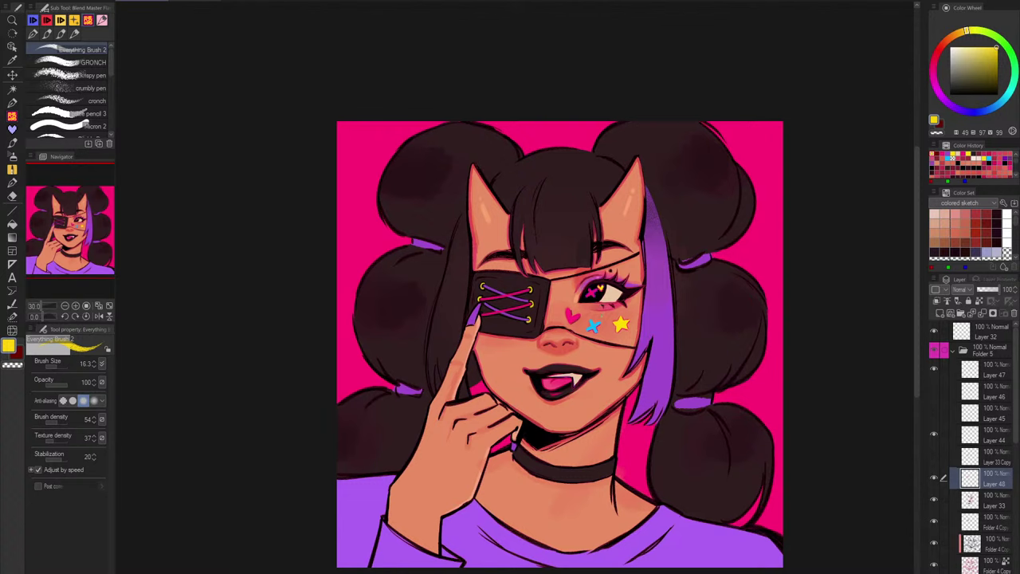
Step: On Layer 33, strengthen the jaw outline beside the folded fingers in black, using brush size 25.7
{"action": "scroll", "coordinate": [551, 404], "scroll_direction": "up", "scroll_amount": 5}
{"action": "left_click", "coordinate": [994, 370]}
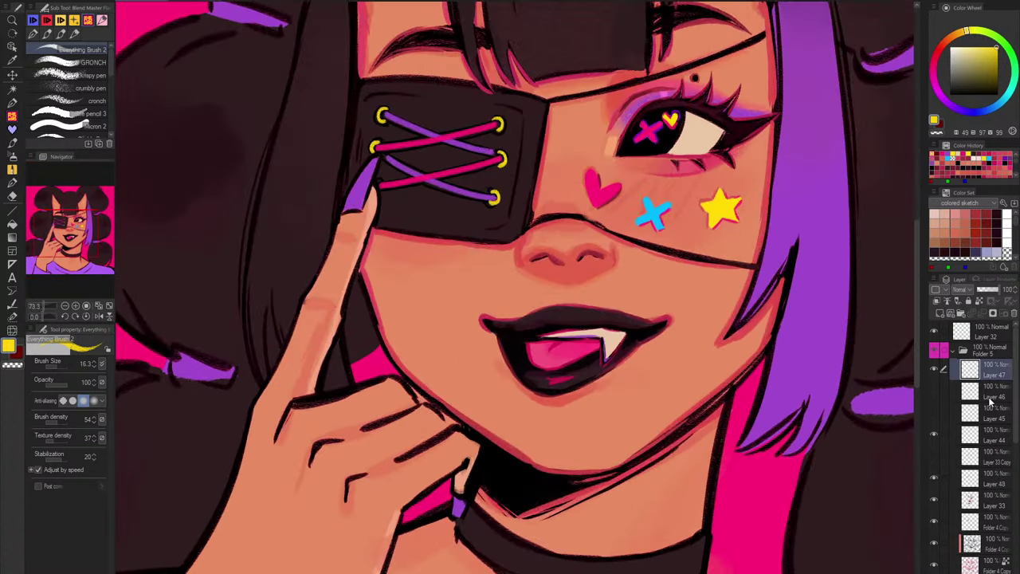
{"action": "left_click", "coordinate": [982, 500]}
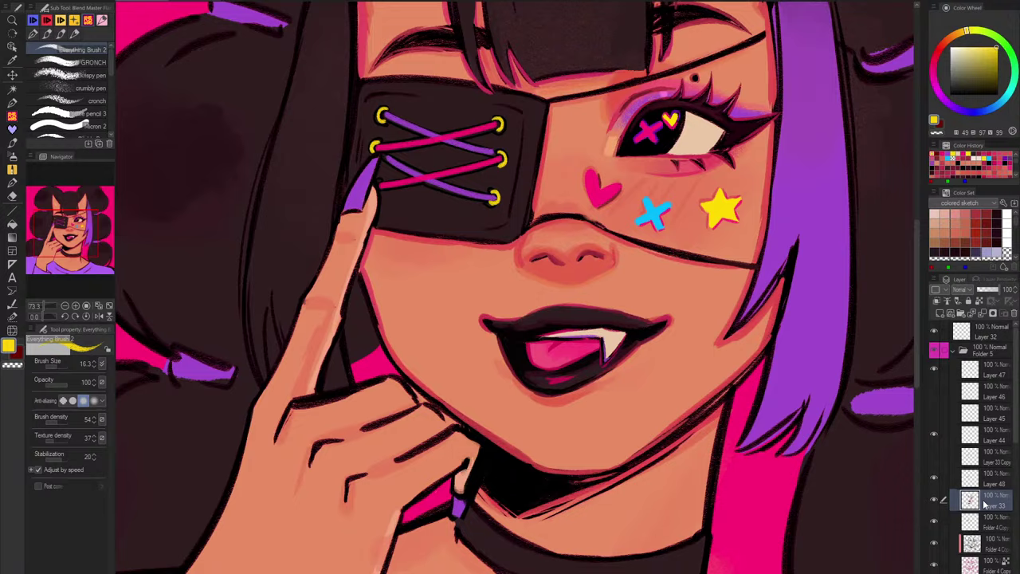
{"action": "left_click_drag", "start_coordinate": [482, 455], "coordinate": [429, 428]}
{"action": "left_click", "coordinate": [438, 422], "text": "alt"}
{"action": "left_click_drag", "start_coordinate": [352, 355], "coordinate": [390, 391]}
{"action": "key", "text": "bracketright"}
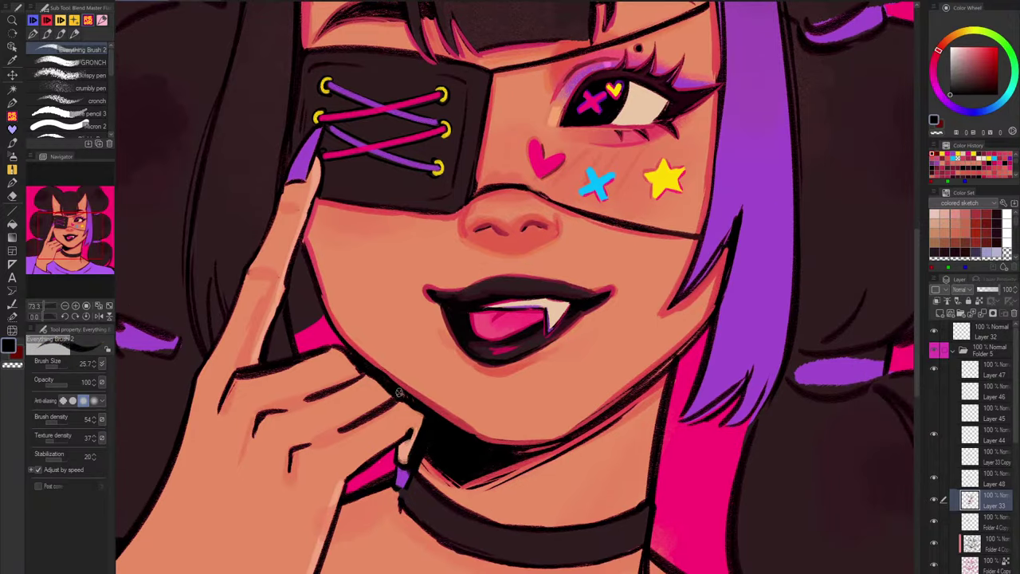
Step: Recolour the outline of the folded finger's knuckle and the raised finger's inner edge in bright pink
{"action": "left_click", "coordinate": [396, 471], "text": "alt"}
{"action": "left_click_drag", "start_coordinate": [334, 349], "coordinate": [415, 407]}
{"action": "left_click_drag", "start_coordinate": [523, 411], "coordinate": [629, 505]}
{"action": "key", "text": "ctrl+z"}
{"action": "key", "text": "ctrl+z"}
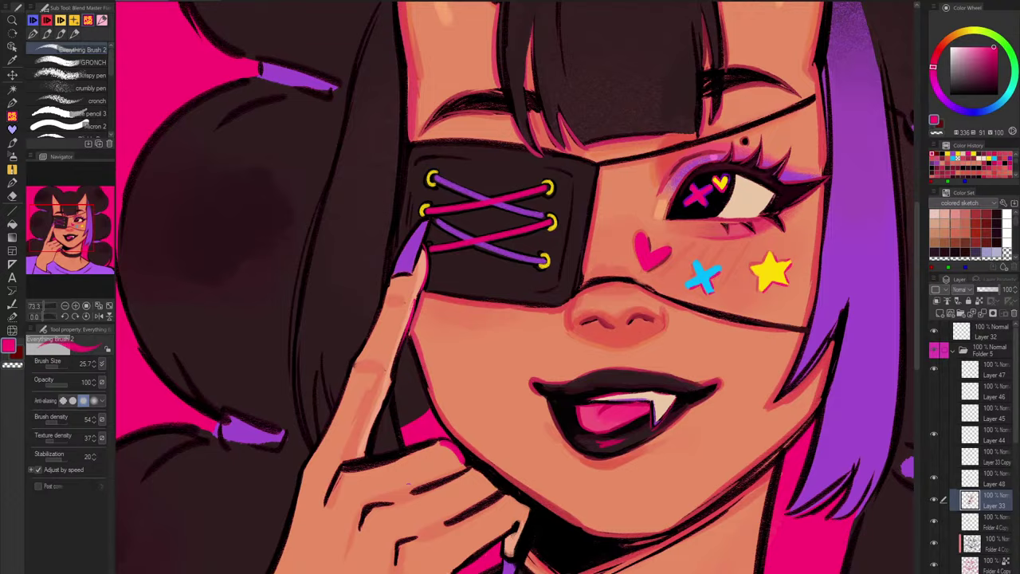
{"action": "left_click_drag", "start_coordinate": [506, 530], "coordinate": [483, 482]}
Step: Recolour the black line at the base of the raised finger's nail pink and clean its edge with skin tone
{"action": "scroll", "coordinate": [385, 219], "scroll_direction": "up", "scroll_amount": 5}
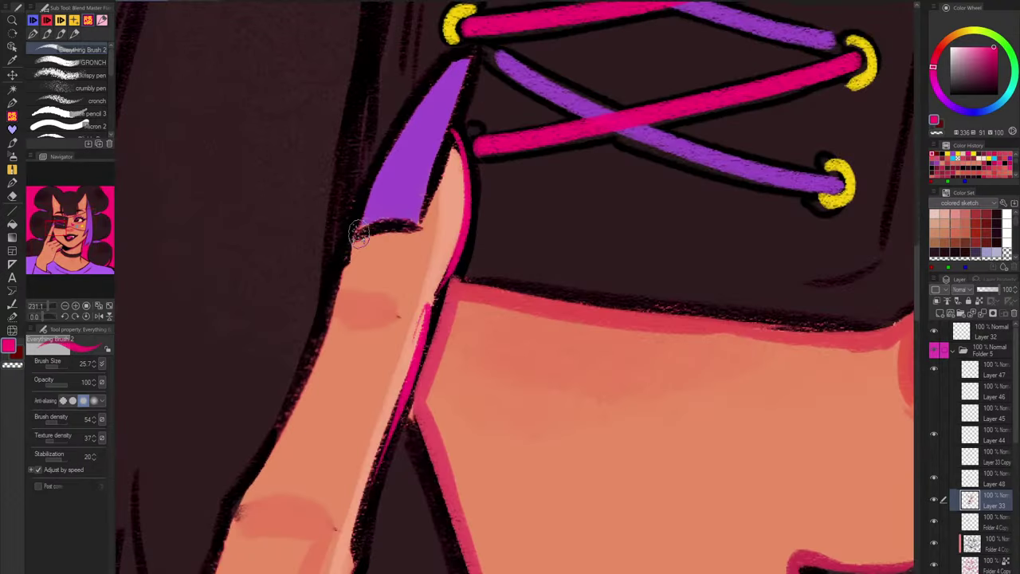
{"action": "left_click", "coordinate": [420, 259], "text": "alt"}
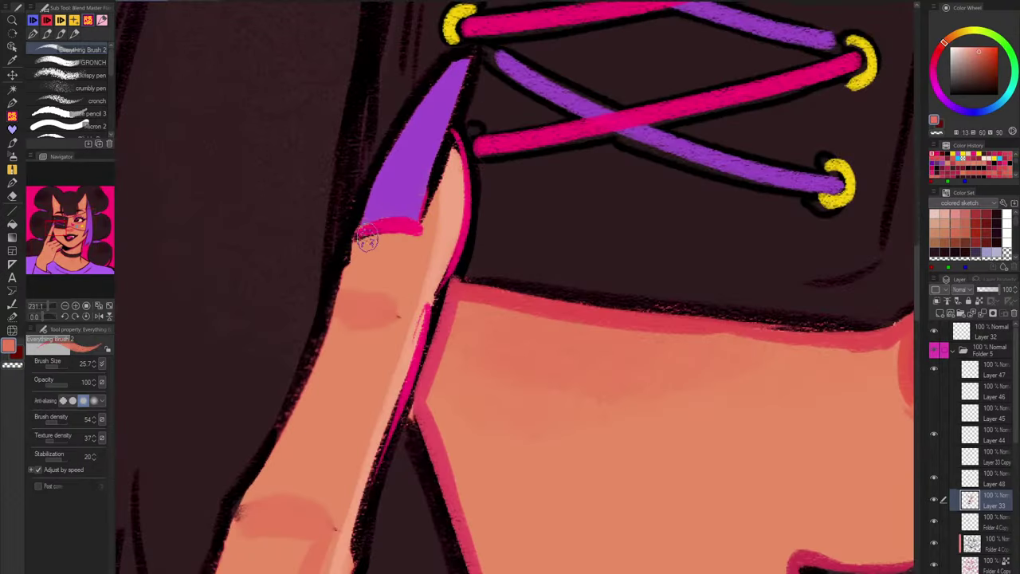
{"action": "scroll", "coordinate": [462, 209], "scroll_direction": "down", "scroll_amount": 2}
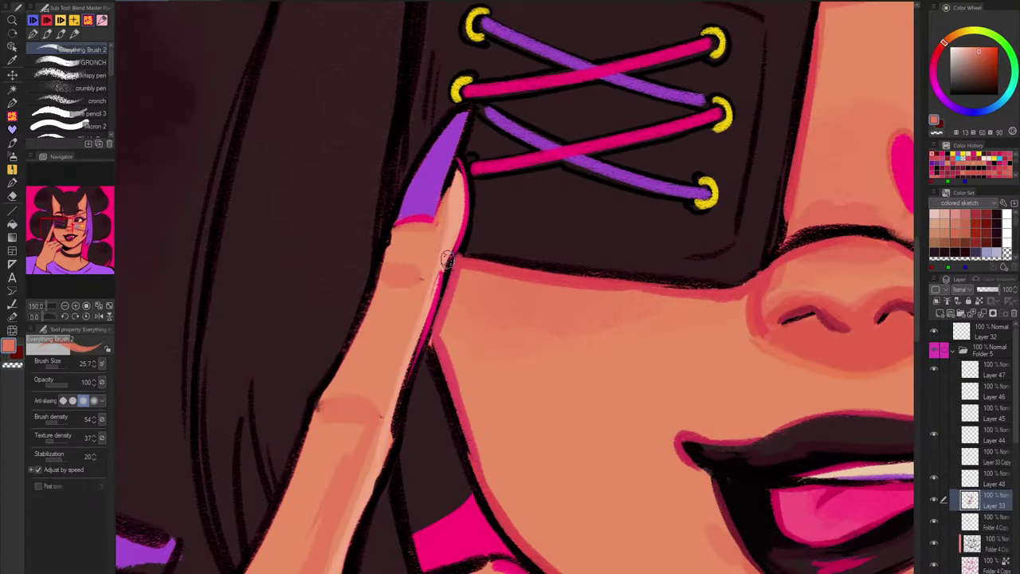
{"action": "left_click_drag", "start_coordinate": [447, 280], "coordinate": [419, 372]}
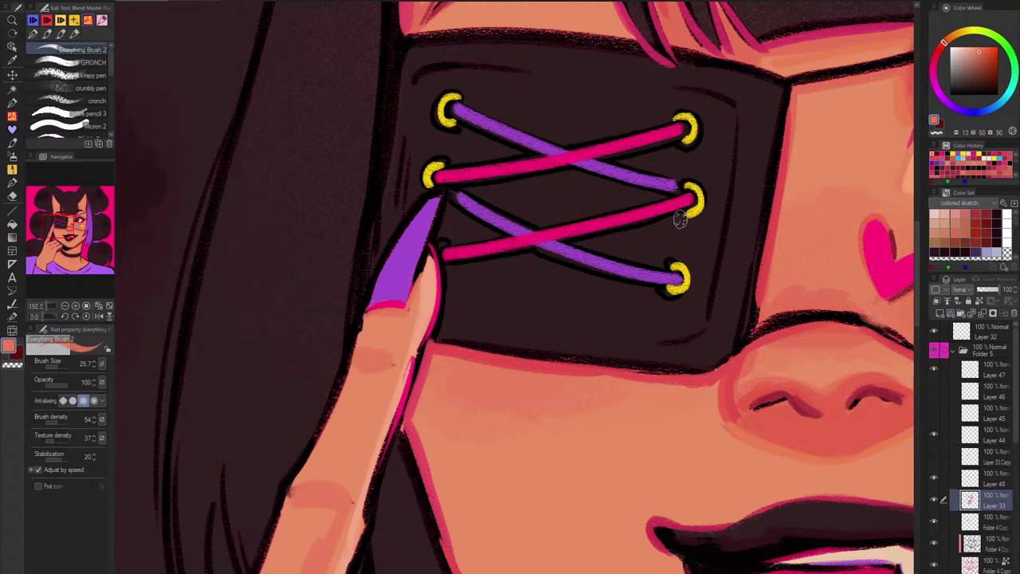
Step: Paint two diagonal pink stripes across the purple nail of the raised finger, using the lace colour
{"action": "left_click", "coordinate": [466, 256], "text": "alt"}
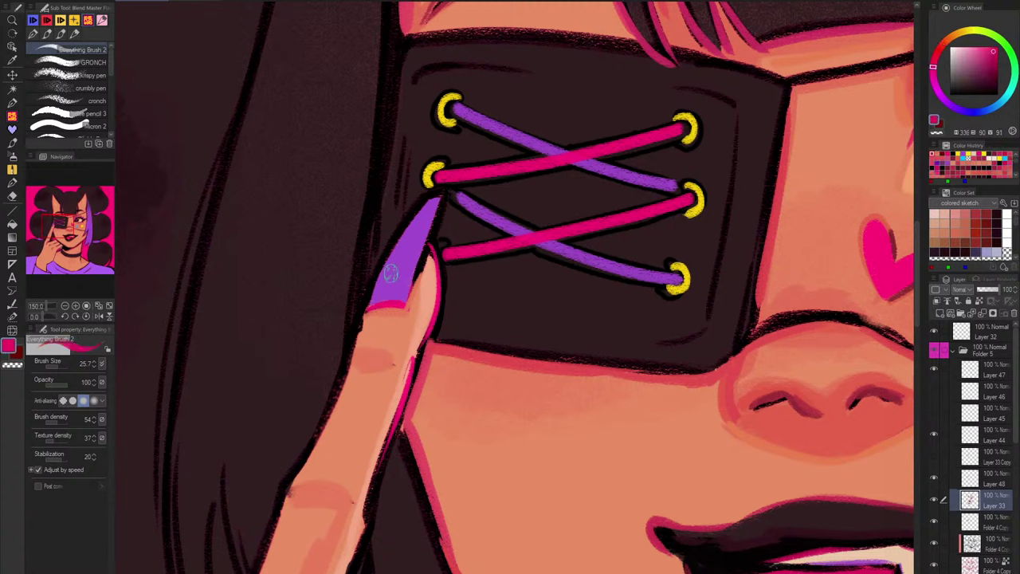
{"action": "left_click_drag", "start_coordinate": [387, 260], "coordinate": [401, 298]}
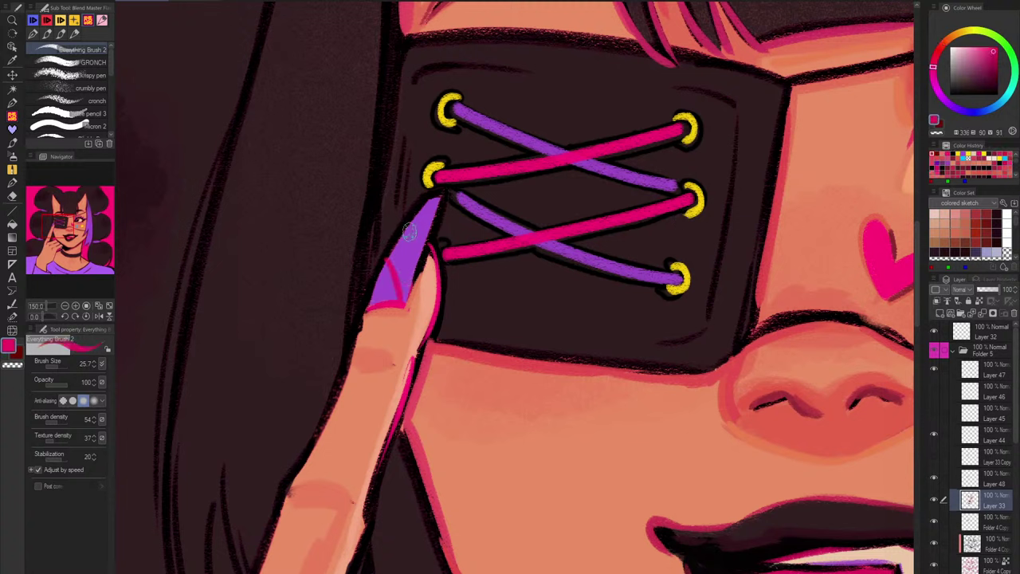
{"action": "left_click_drag", "start_coordinate": [407, 230], "coordinate": [418, 264]}
{"action": "key", "text": "ctrl+z"}
{"action": "left_click_drag", "start_coordinate": [411, 224], "coordinate": [419, 258]}
Step: Try painting light blue lines across the raised finger's nail with the colour of the cheek cross
{"action": "left_click", "coordinate": [432, 176], "text": "alt"}
{"action": "scroll", "coordinate": [597, 240], "scroll_direction": "down", "scroll_amount": 5}
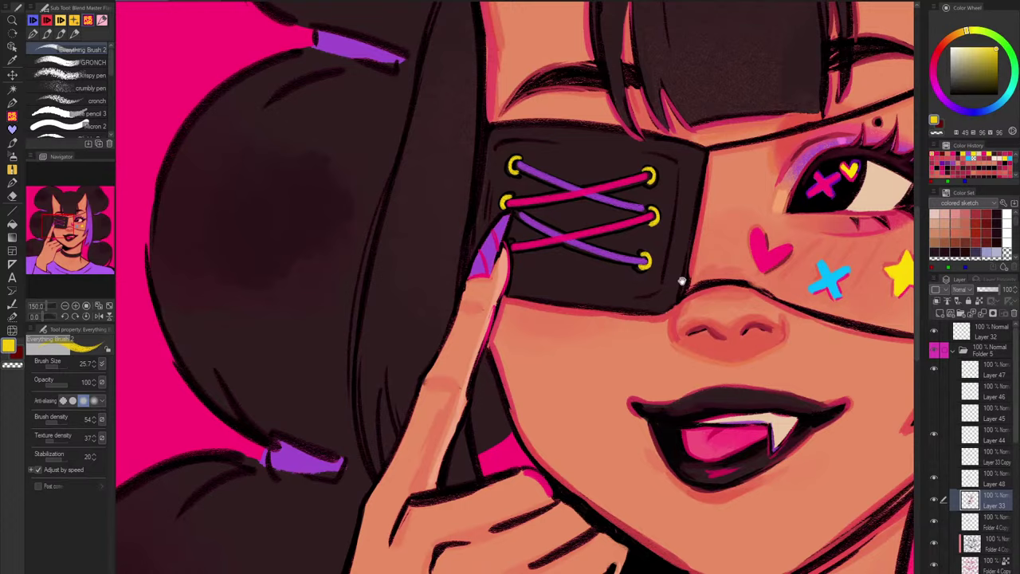
{"action": "left_click_drag", "start_coordinate": [681, 282], "coordinate": [657, 288]}
{"action": "left_click", "coordinate": [802, 284], "text": "alt"}
{"action": "scroll", "coordinate": [431, 253], "scroll_direction": "up", "scroll_amount": 4}
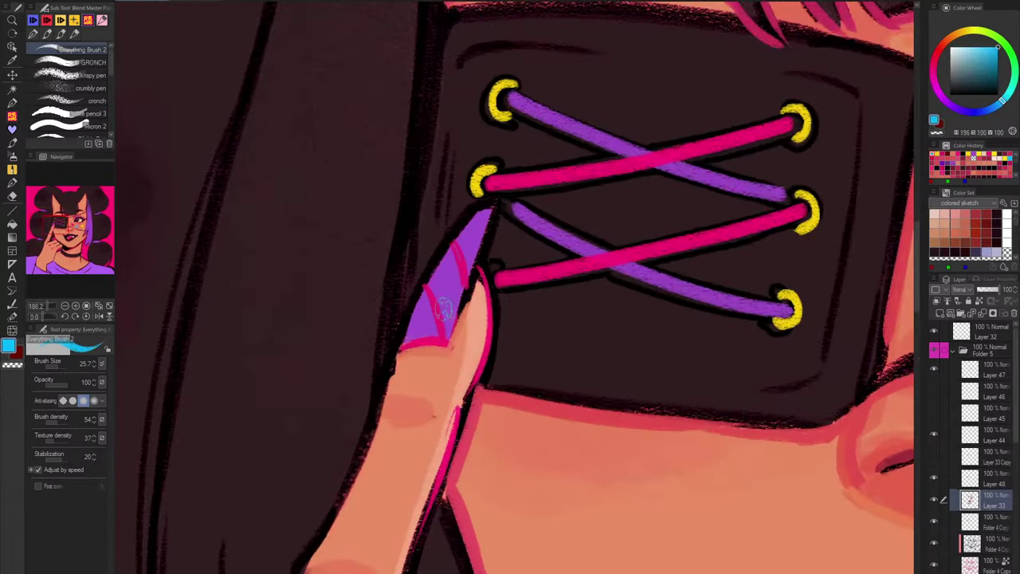
{"action": "mouse_move", "coordinate": [408, 322]}
{"action": "left_mouse_down"}
{"action": "mouse_move", "coordinate": [471, 271]}
{"action": "mouse_move", "coordinate": [488, 226]}
{"action": "left_mouse_up"}
{"action": "key", "text": "ctrl+z"}
{"action": "key", "text": "ctrl+z"}
Step: Cross the nail's stripes with pink lines in the opposite direction and fill alternate sections of the pattern pink
{"action": "left_click", "coordinate": [438, 306], "text": "alt"}
{"action": "mouse_move", "coordinate": [445, 262]}
{"action": "left_mouse_down"}
{"action": "mouse_move", "coordinate": [432, 285]}
{"action": "mouse_move", "coordinate": [454, 271]}
{"action": "mouse_move", "coordinate": [431, 291]}
{"action": "mouse_move", "coordinate": [436, 339]}
{"action": "mouse_move", "coordinate": [428, 307]}
{"action": "mouse_move", "coordinate": [405, 340]}
{"action": "mouse_move", "coordinate": [432, 309]}
{"action": "left_mouse_up"}
{"action": "mouse_move", "coordinate": [477, 231]}
{"action": "left_mouse_down"}
{"action": "mouse_move", "coordinate": [468, 229]}
{"action": "mouse_move", "coordinate": [475, 222]}
{"action": "left_mouse_up"}
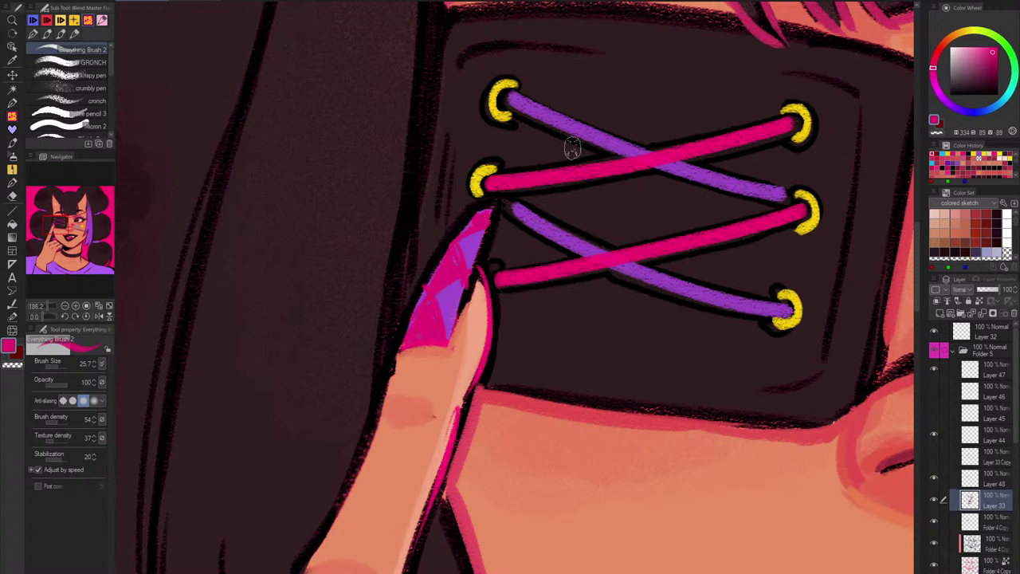
Step: Try adding yellow accents from the eyelet colour to the patterned fingernail
{"action": "left_click", "coordinate": [480, 179], "text": "alt"}
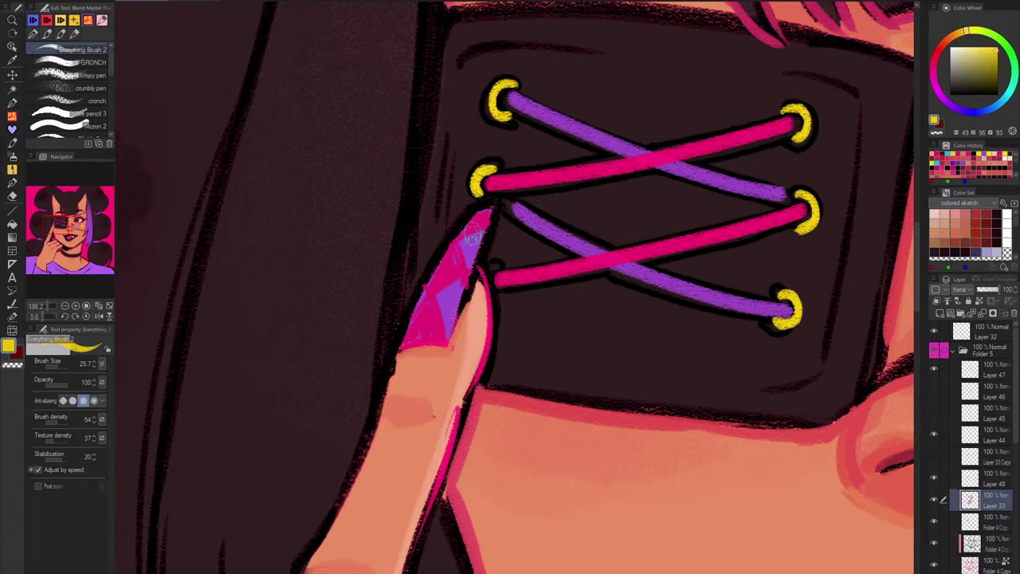
{"action": "mouse_move", "coordinate": [482, 232]}
{"action": "left_mouse_down"}
{"action": "mouse_move", "coordinate": [461, 239]}
{"action": "mouse_move", "coordinate": [476, 268]}
{"action": "mouse_move", "coordinate": [443, 323]}
{"action": "mouse_move", "coordinate": [459, 397]}
{"action": "mouse_move", "coordinate": [492, 355]}
{"action": "left_mouse_up"}
{"action": "key", "text": "ctrl+z"}
{"action": "key", "text": "ctrl+z"}
{"action": "key", "text": "ctrl+z"}
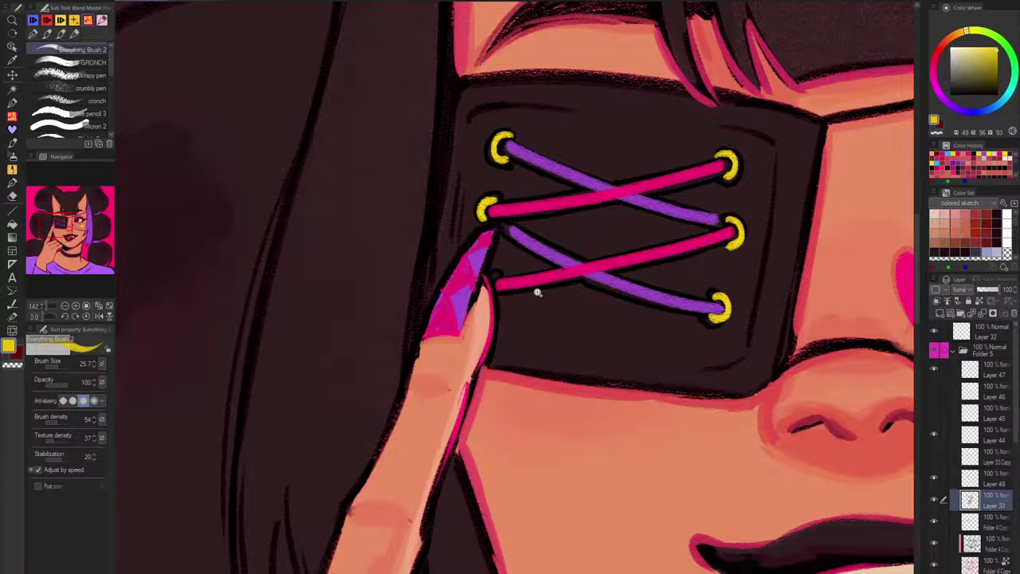
Step: Try redrawing the crossing lines on the patterned fingernail in dark magenta with a 20.2 brush
{"action": "left_click_drag", "start_coordinate": [537, 290], "coordinate": [510, 358]}
{"action": "scroll", "coordinate": [510, 358], "scroll_direction": "up", "scroll_amount": 5}
{"action": "left_click", "coordinate": [542, 278], "text": "alt"}
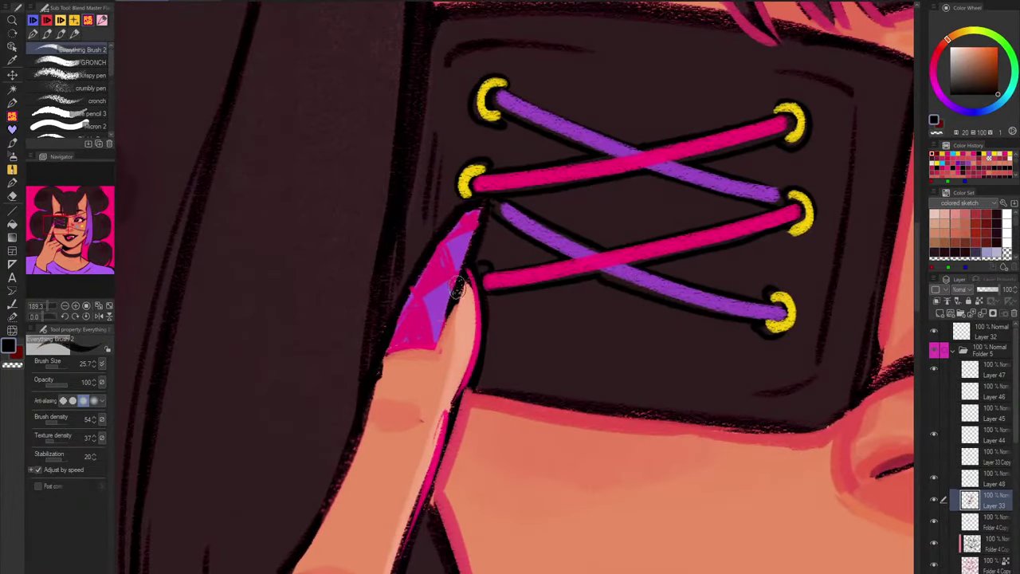
{"action": "mouse_move", "coordinate": [448, 239]}
{"action": "left_mouse_down"}
{"action": "mouse_move", "coordinate": [483, 226]}
{"action": "mouse_move", "coordinate": [439, 246]}
{"action": "mouse_move", "coordinate": [473, 232]}
{"action": "mouse_move", "coordinate": [436, 348]}
{"action": "left_mouse_up"}
{"action": "left_click", "coordinate": [455, 236], "text": "alt"}
{"action": "left_click", "coordinate": [479, 227], "text": "alt"}
{"action": "left_click", "coordinate": [452, 237], "text": "alt"}
{"action": "key", "text": "ctrl+z"}
{"action": "key", "text": "ctrl+z"}
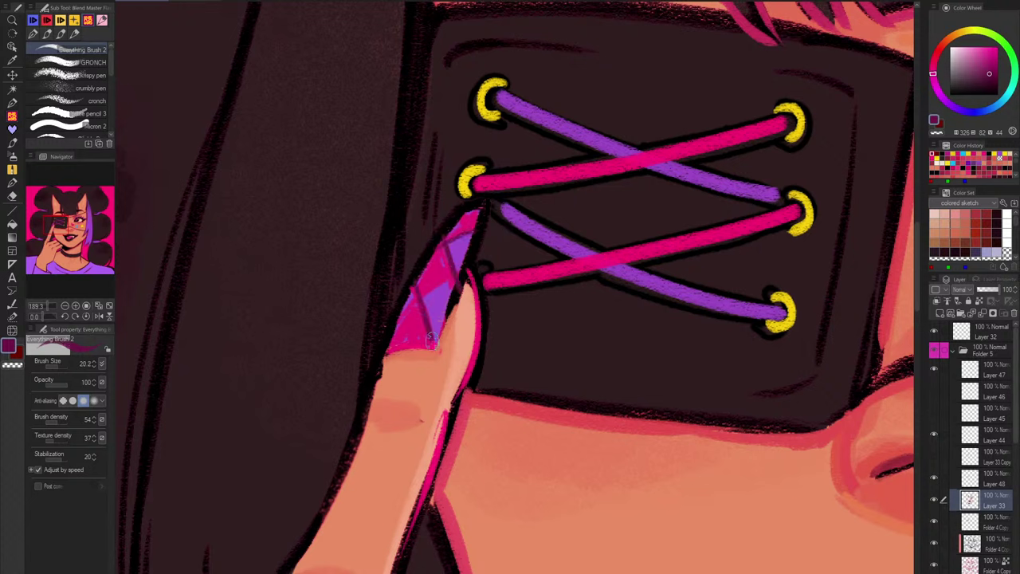
{"action": "left_click_drag", "start_coordinate": [401, 317], "coordinate": [465, 268]}
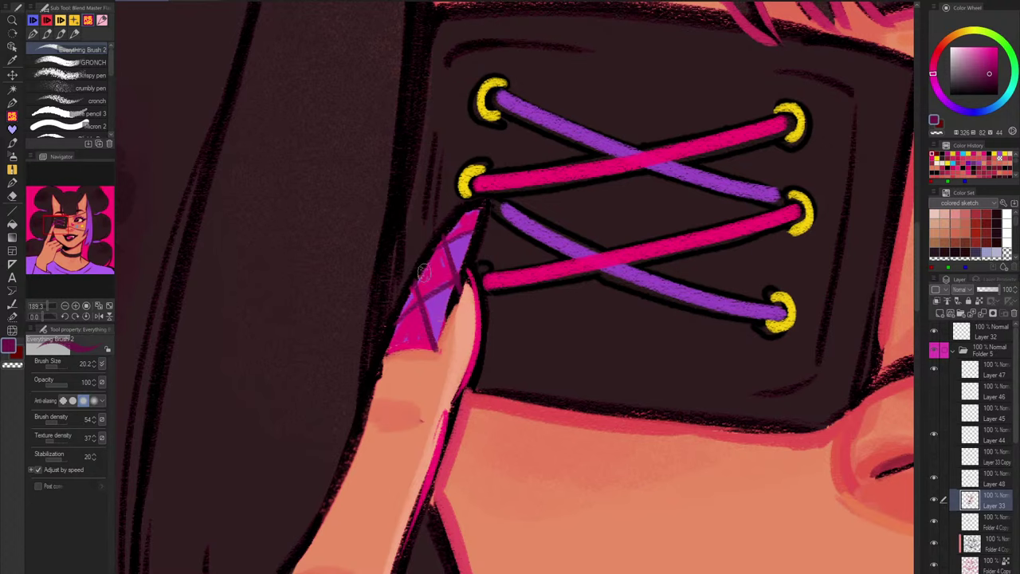
Step: Undo the dark lines and pink fills on the fingernail, back to the thin pink lattice on purple
{"action": "key", "text": "ctrl+0"}
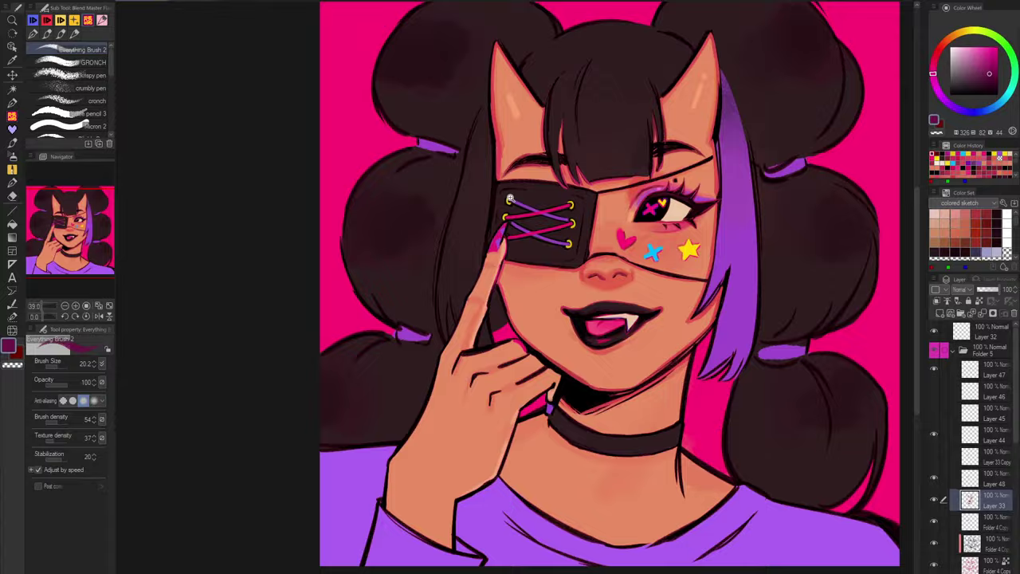
{"action": "left_click_drag", "start_coordinate": [509, 215], "coordinate": [567, 182]}
{"action": "key", "text": "ctrl+z"}
{"action": "key", "text": "ctrl+z"}
{"action": "key", "text": "ctrl+z"}
{"action": "key", "text": "ctrl+z"}
{"action": "key", "text": "ctrl+z"}
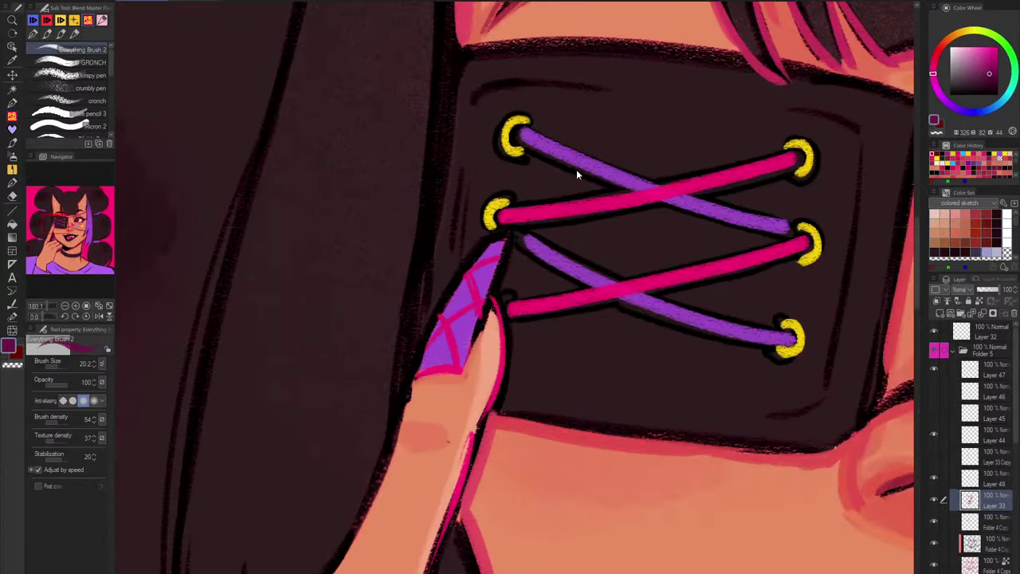
Step: Undo the pink lattice lines on the fingernail, back to the plain purple fill
{"action": "key", "text": "ctrl+z"}
{"action": "key", "text": "ctrl+z"}
{"action": "key", "text": "ctrl+z"}
{"action": "key", "text": "ctrl+z"}
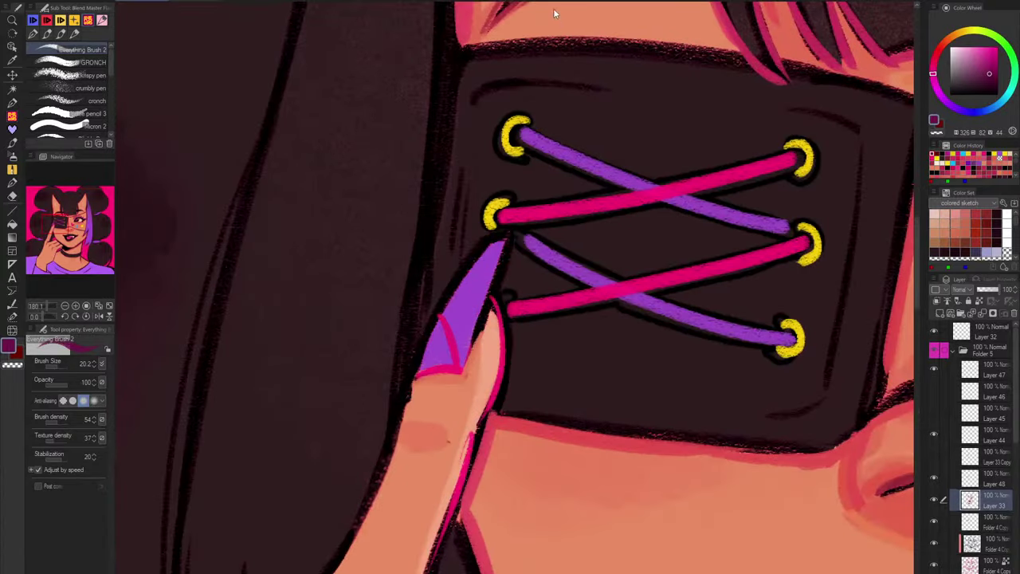
{"action": "key", "text": "ctrl+z"}
{"action": "key", "text": "ctrl+z"}
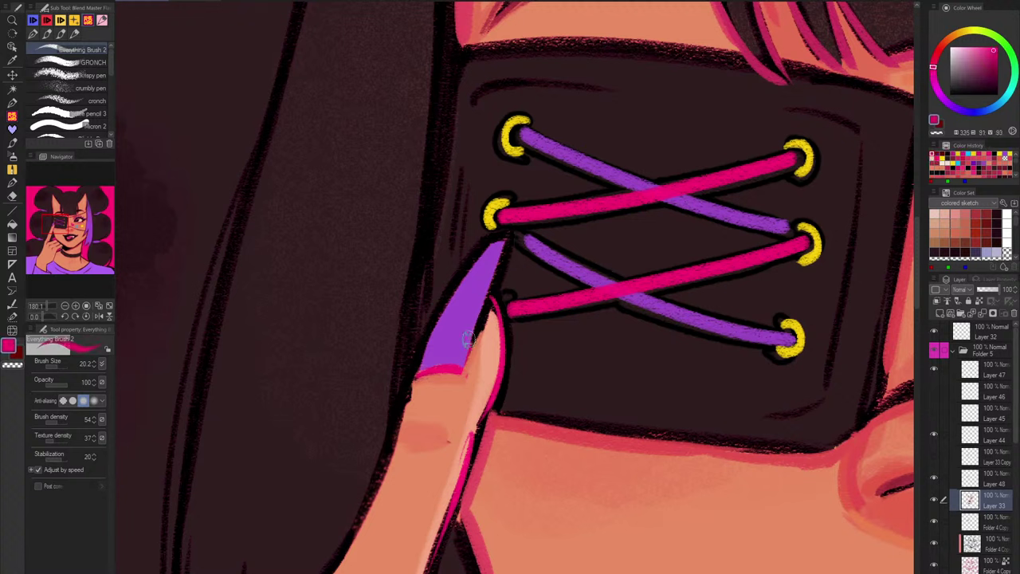
Step: Paint a gradient on the fingernail that fades from purple at the base through magenta to pink at the tip
{"action": "left_click", "coordinate": [457, 361], "text": "alt"}
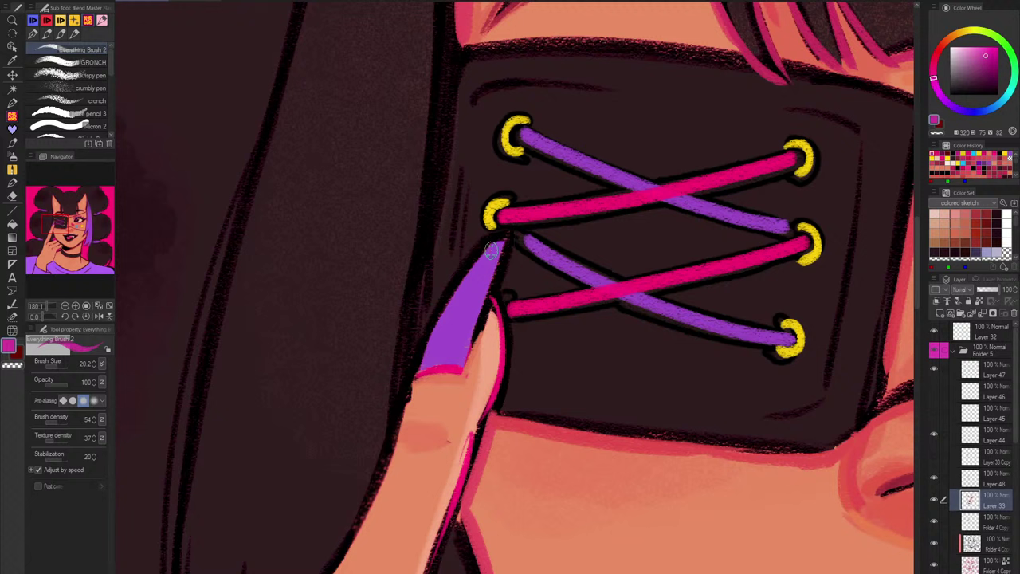
{"action": "mouse_move", "coordinate": [495, 257]}
{"action": "left_mouse_down"}
{"action": "mouse_move", "coordinate": [501, 242]}
{"action": "mouse_move", "coordinate": [468, 285]}
{"action": "left_mouse_up"}
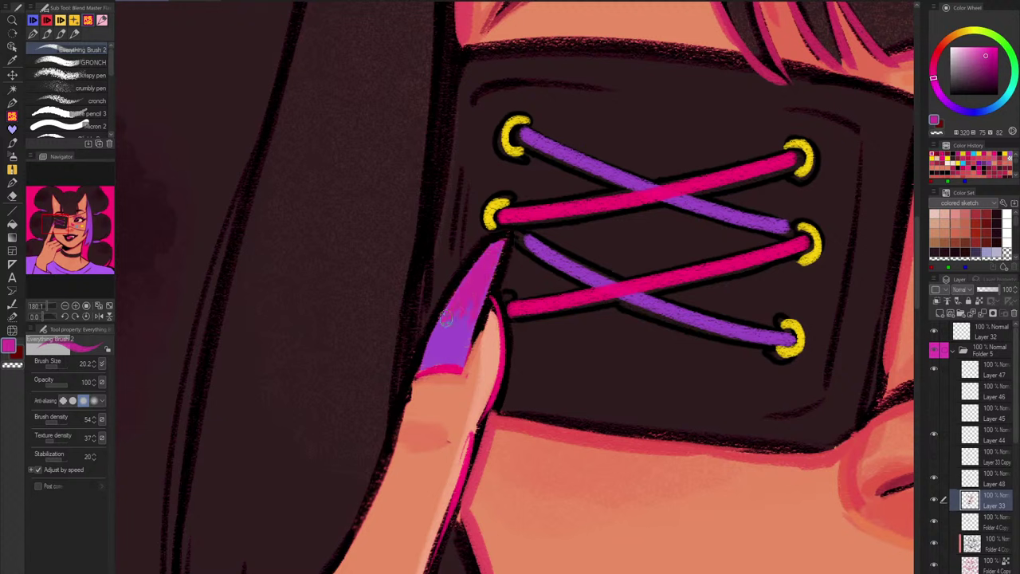
{"action": "left_click", "coordinate": [452, 368], "text": "alt"}
{"action": "mouse_move", "coordinate": [488, 250]}
{"action": "left_mouse_down"}
{"action": "mouse_move", "coordinate": [469, 281]}
{"action": "mouse_move", "coordinate": [504, 238]}
{"action": "left_mouse_up"}
{"action": "left_click", "coordinate": [502, 214], "text": "alt"}
{"action": "scroll", "coordinate": [504, 238], "scroll_direction": "down", "scroll_amount": 6}
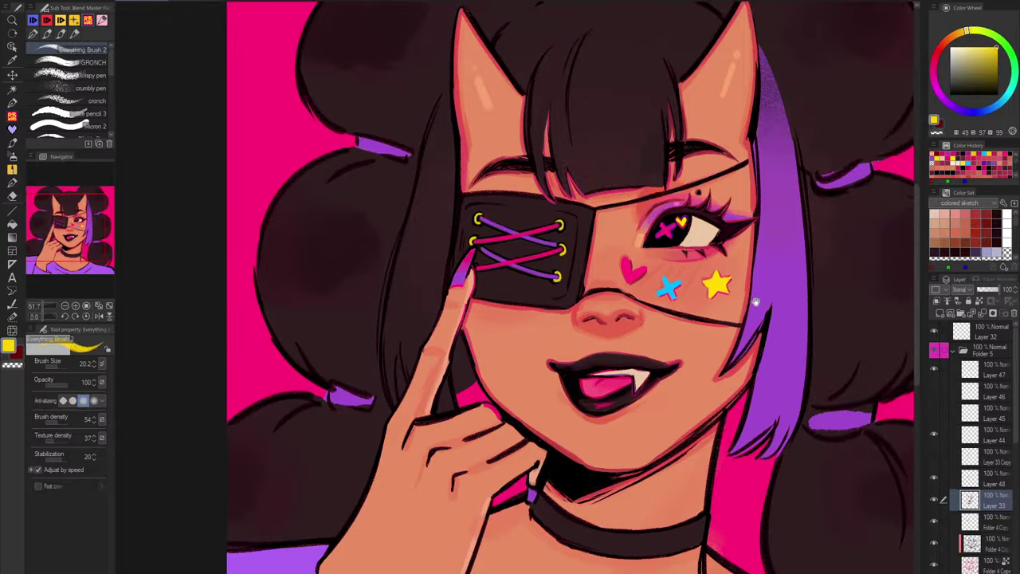
{"action": "left_click_drag", "start_coordinate": [755, 302], "coordinate": [741, 357]}
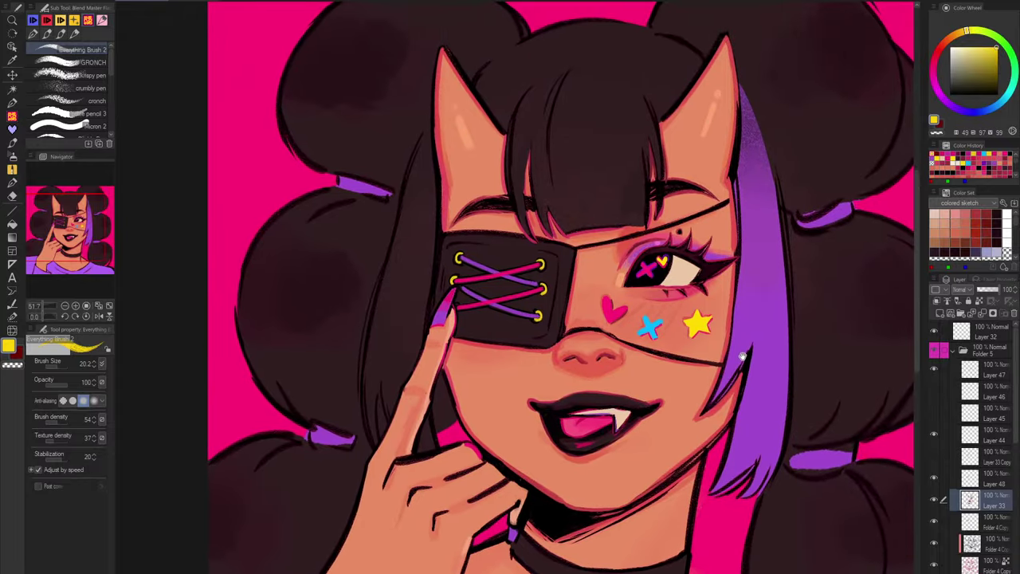
{"action": "scroll", "coordinate": [462, 271], "scroll_direction": "up", "scroll_amount": 7}
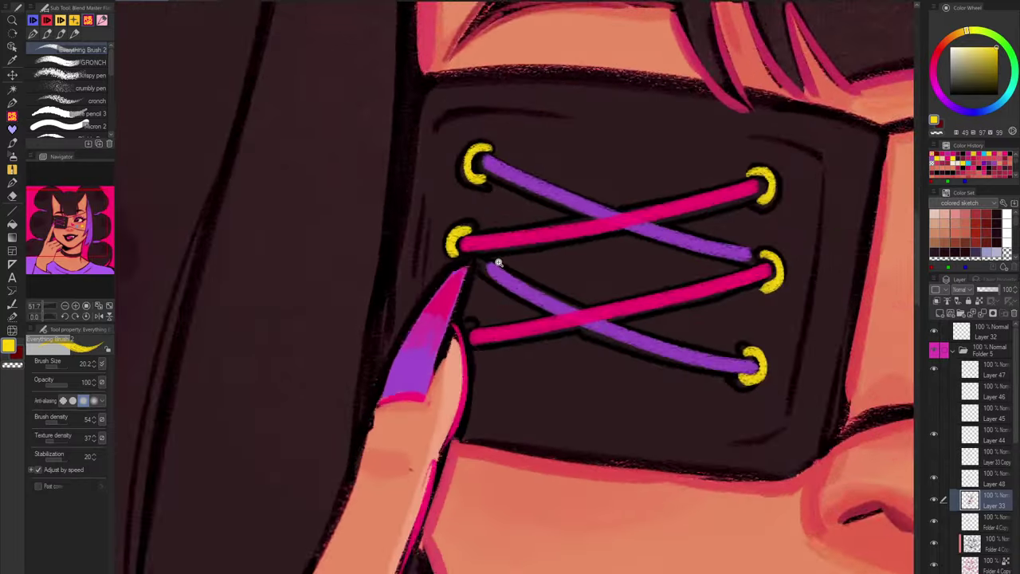
Step: Clean up the pink nail tip and redraw the black outline along both sides of the fingernail
{"action": "left_click", "coordinate": [466, 227], "text": "alt"}
{"action": "mouse_move", "coordinate": [470, 257]}
{"action": "left_mouse_down"}
{"action": "mouse_move", "coordinate": [447, 314]}
{"action": "mouse_move", "coordinate": [469, 259]}
{"action": "left_mouse_up"}
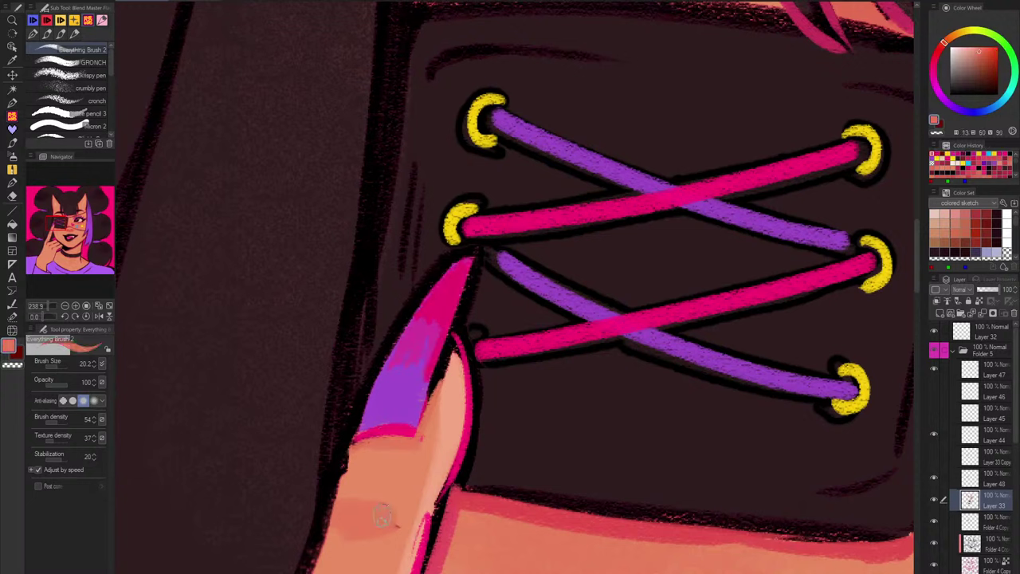
{"action": "left_click", "coordinate": [695, 521], "text": "alt"}
{"action": "left_click_drag", "start_coordinate": [471, 268], "coordinate": [420, 431]}
{"action": "left_click", "coordinate": [474, 279], "text": "alt"}
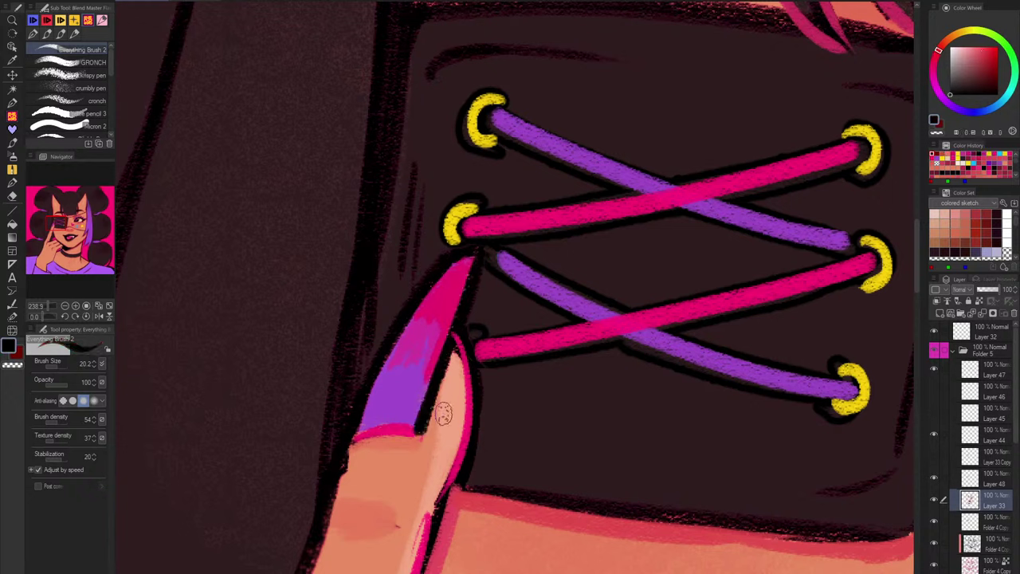
{"action": "left_click_drag", "start_coordinate": [373, 383], "coordinate": [320, 534]}
Step: Paint sampled red edge shading along both sides of the raised finger below the nail
{"action": "left_click", "coordinate": [360, 448], "text": "alt"}
{"action": "left_click", "coordinate": [329, 535], "text": "alt"}
{"action": "left_click_drag", "start_coordinate": [348, 450], "coordinate": [319, 558]}
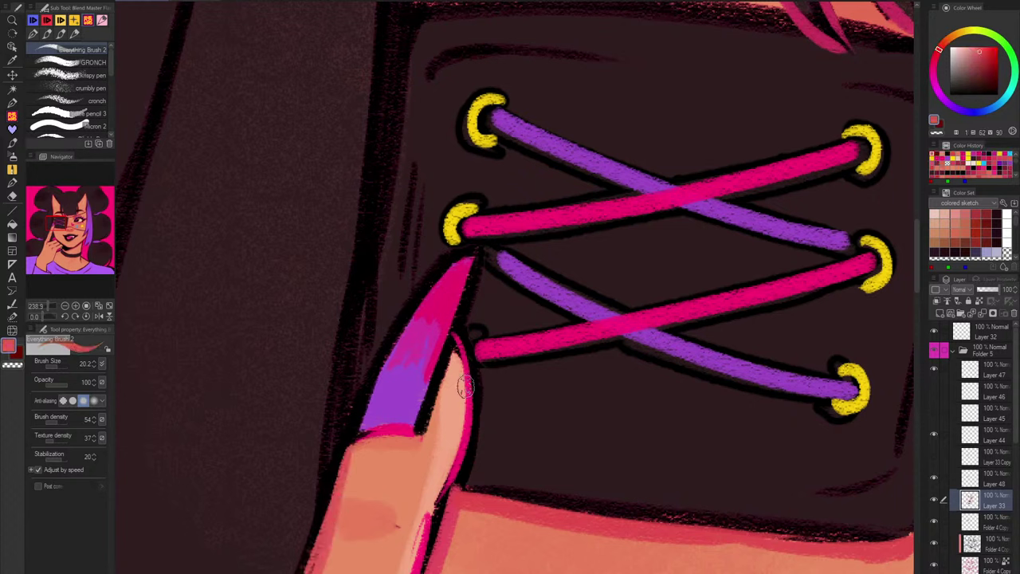
{"action": "left_click_drag", "start_coordinate": [468, 385], "coordinate": [438, 511]}
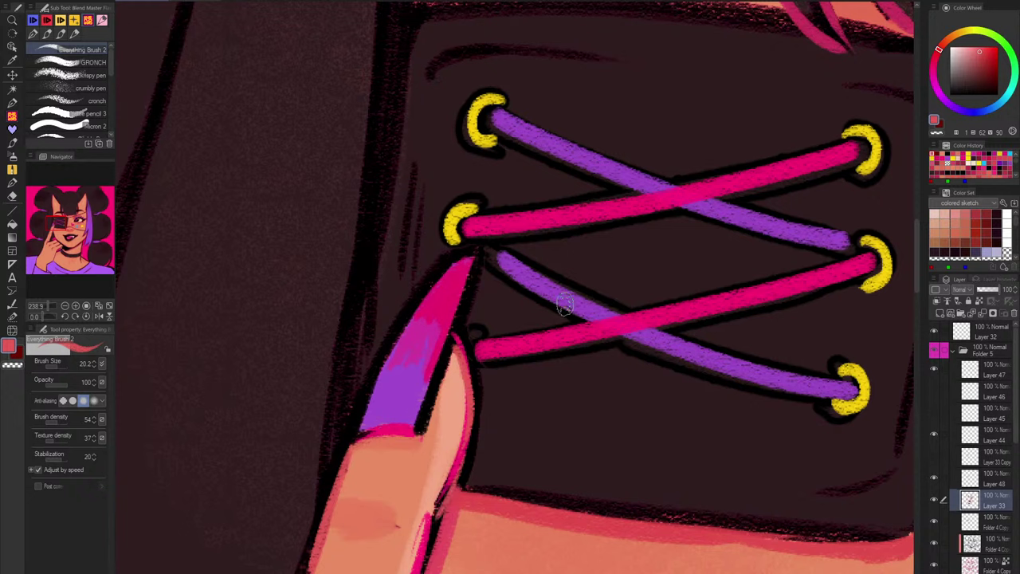
Step: Add a light skin-tone highlight streak at the base of the gradient fingernail
{"action": "left_click", "coordinate": [445, 408], "text": "alt"}
{"action": "mouse_move", "coordinate": [414, 388]}
{"action": "left_mouse_down"}
{"action": "mouse_move", "coordinate": [394, 455]}
{"action": "mouse_move", "coordinate": [398, 433]}
{"action": "left_mouse_up"}
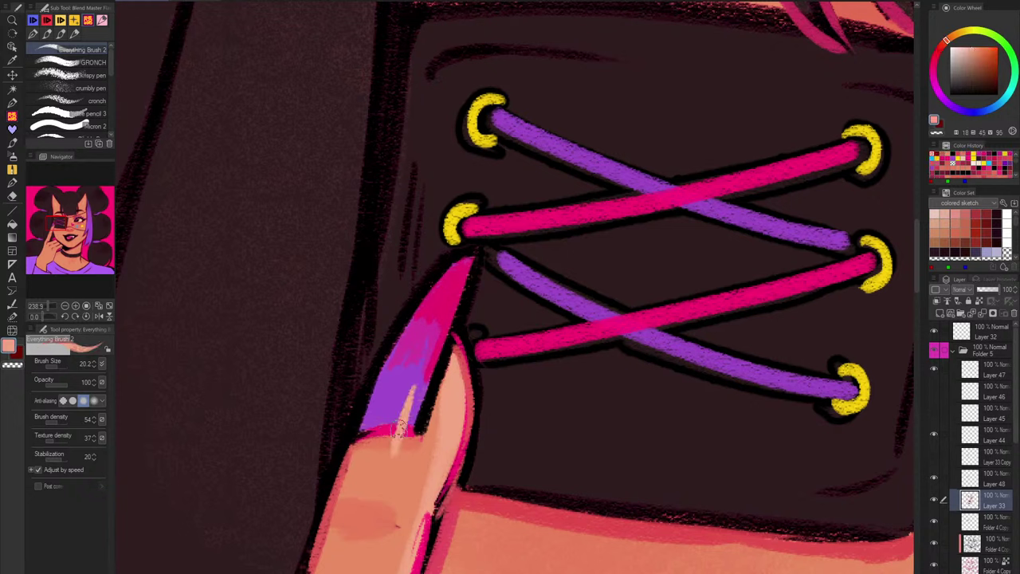
{"action": "key", "text": "ctrl+z"}
{"action": "mouse_move", "coordinate": [410, 390]}
{"action": "left_mouse_down"}
{"action": "mouse_move", "coordinate": [394, 442]}
{"action": "mouse_move", "coordinate": [410, 311]}
{"action": "mouse_move", "coordinate": [361, 408]}
{"action": "left_mouse_up"}
Step: Reshape the fingernail's outer edge with its sampled pink and purple, and redraw the black outline beside it
{"action": "left_click", "coordinate": [389, 380], "text": "alt"}
{"action": "left_click", "coordinate": [430, 304], "text": "alt"}
{"action": "mouse_move", "coordinate": [445, 280]}
{"action": "left_mouse_down"}
{"action": "mouse_move", "coordinate": [385, 351]}
{"action": "mouse_move", "coordinate": [398, 333]}
{"action": "left_mouse_up"}
{"action": "left_click", "coordinate": [372, 395], "text": "alt"}
{"action": "left_click_drag", "start_coordinate": [379, 379], "coordinate": [398, 337]}
{"action": "left_click", "coordinate": [405, 307], "text": "alt"}
{"action": "left_click_drag", "start_coordinate": [436, 278], "coordinate": [360, 382]}
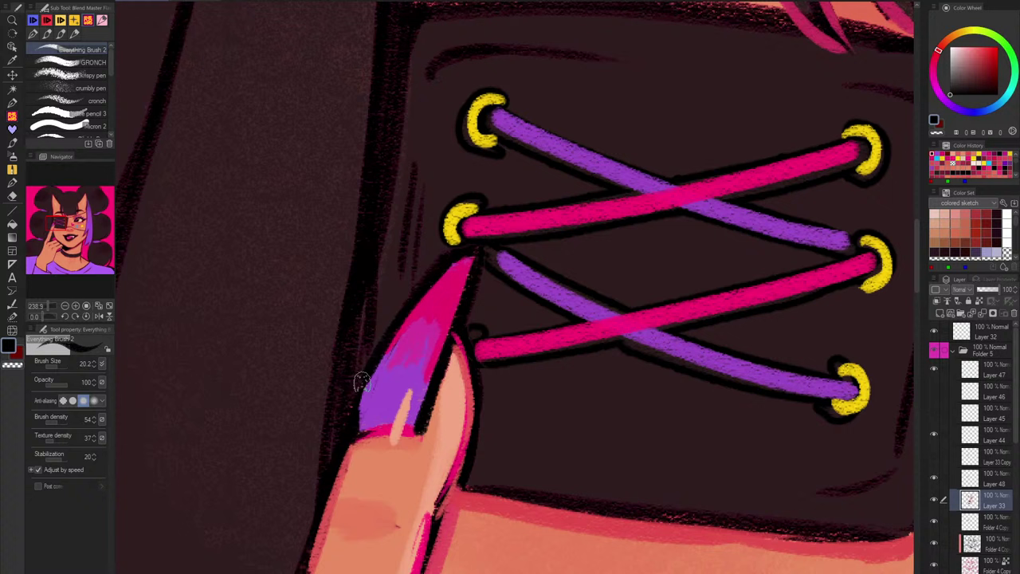
{"action": "left_click_drag", "start_coordinate": [391, 325], "coordinate": [355, 430]}
{"action": "left_click_drag", "start_coordinate": [369, 361], "coordinate": [355, 426]}
Step: Brighten the fingernail's highlight streak with a pale pink and check it in the mirrored view
{"action": "left_click", "coordinate": [962, 43]}
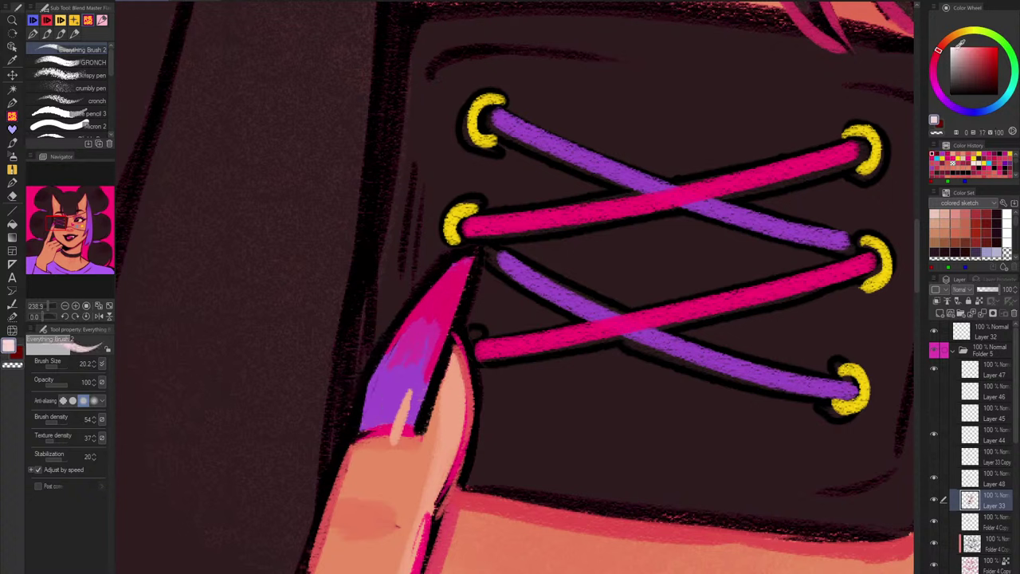
{"action": "left_click_drag", "start_coordinate": [413, 392], "coordinate": [401, 425]}
{"action": "mouse_move", "coordinate": [505, 349]}
{"action": "left_mouse_down"}
{"action": "mouse_move", "coordinate": [456, 506]}
{"action": "mouse_move", "coordinate": [476, 368]}
{"action": "left_mouse_up"}
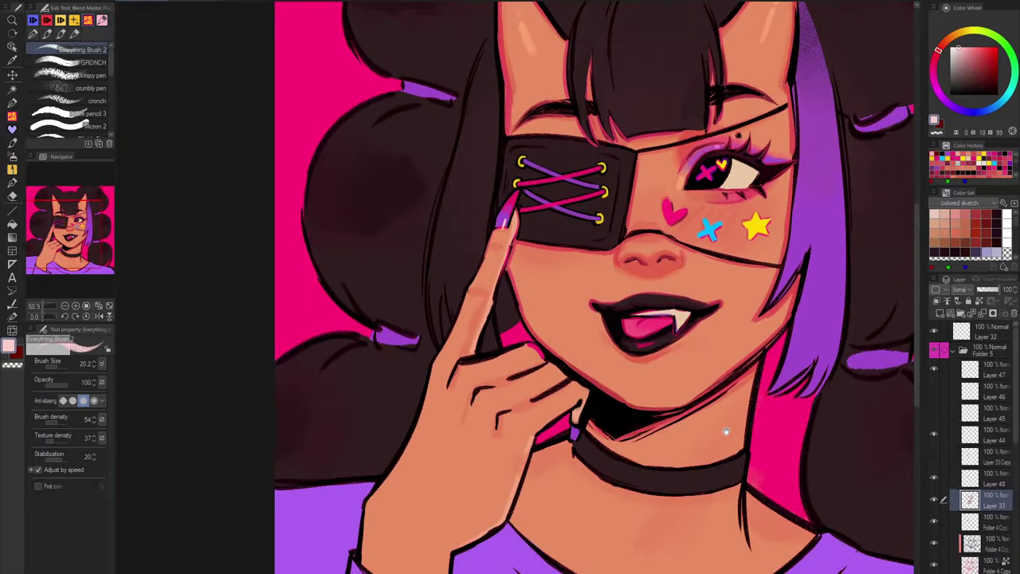
{"action": "left_click_drag", "start_coordinate": [678, 451], "coordinate": [643, 467]}
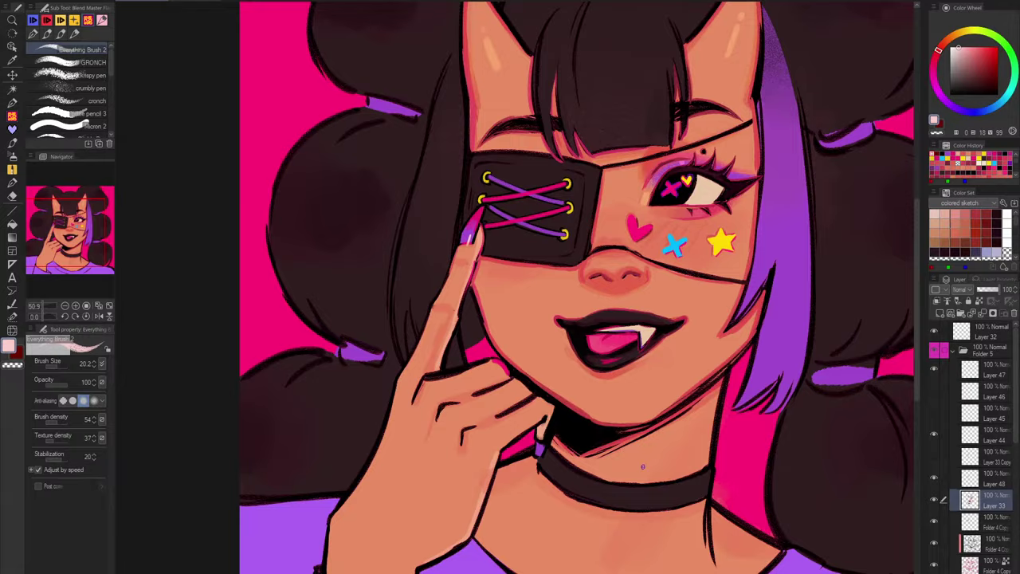
{"action": "key", "text": "h"}
{"action": "key", "text": "h"}
Step: Thicken the black outline along the inner side of the raised finger, from the fingertip down to the cheek
{"action": "mouse_move", "coordinate": [565, 465]}
{"action": "left_mouse_down"}
{"action": "mouse_move", "coordinate": [477, 565]}
{"action": "mouse_move", "coordinate": [493, 504]}
{"action": "left_mouse_up"}
{"action": "left_click_drag", "start_coordinate": [413, 267], "coordinate": [452, 221]}
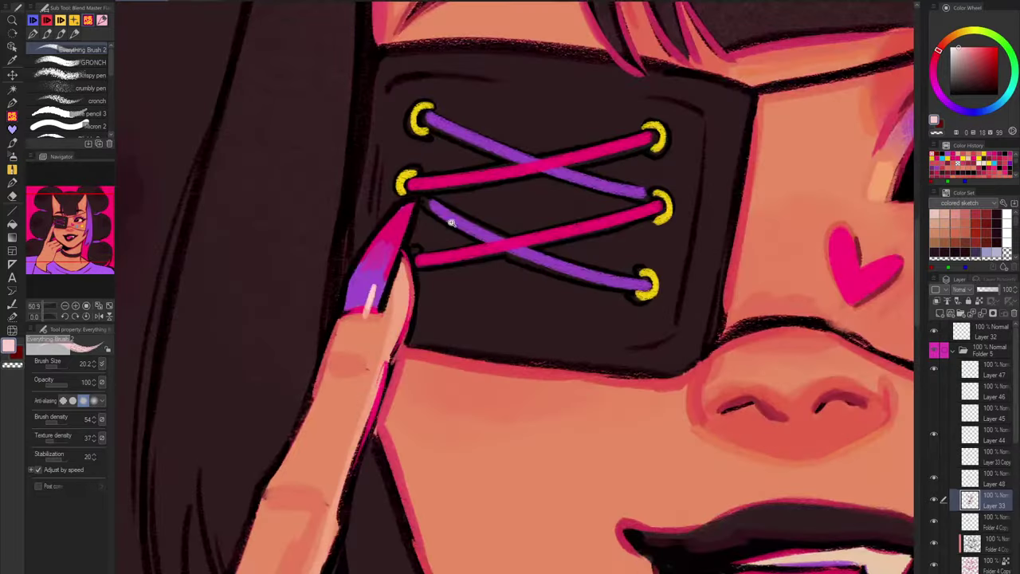
{"action": "left_click", "coordinate": [411, 244], "text": "alt"}
{"action": "mouse_move", "coordinate": [401, 255]}
{"action": "left_mouse_down"}
{"action": "mouse_move", "coordinate": [412, 250]}
{"action": "mouse_move", "coordinate": [419, 320]}
{"action": "mouse_move", "coordinate": [360, 459]}
{"action": "left_mouse_up"}
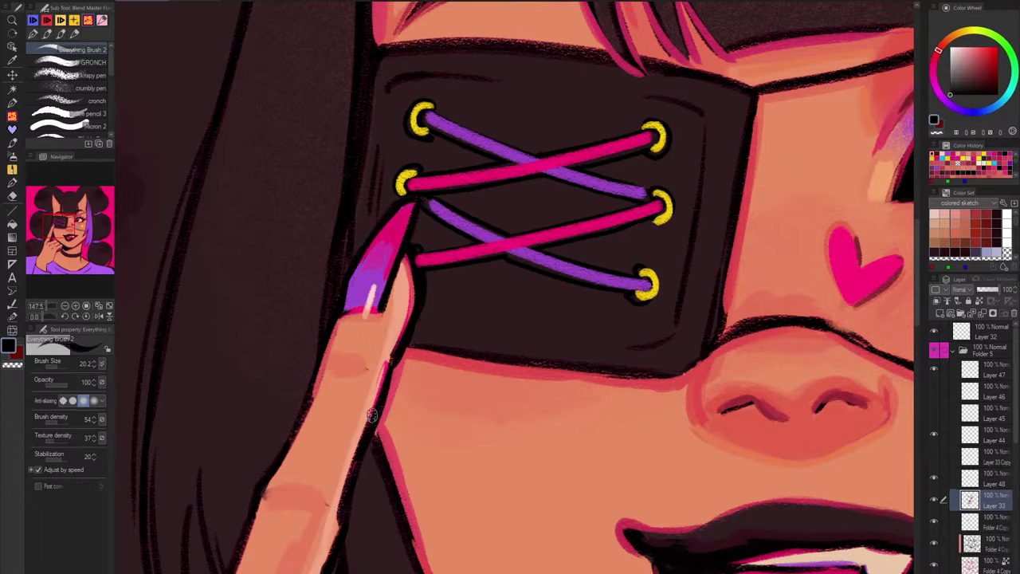
{"action": "left_click_drag", "start_coordinate": [375, 414], "coordinate": [371, 443]}
{"action": "left_click_drag", "start_coordinate": [465, 474], "coordinate": [456, 412]}
{"action": "left_click_drag", "start_coordinate": [514, 273], "coordinate": [449, 147]}
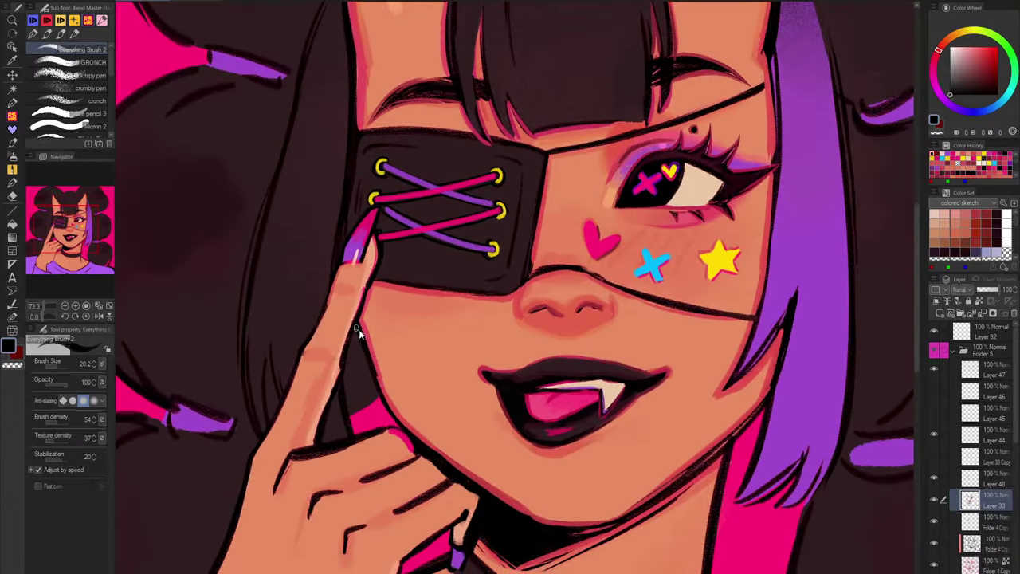
Step: Thicken the black face outline from beside the raised finger to the knuckles with a 49.3 brush
{"action": "left_click_drag", "start_coordinate": [358, 330], "coordinate": [363, 335]}
{"action": "mouse_move", "coordinate": [359, 325]}
{"action": "left_mouse_down"}
{"action": "mouse_move", "coordinate": [375, 389]}
{"action": "mouse_move", "coordinate": [420, 447]}
{"action": "left_mouse_up"}
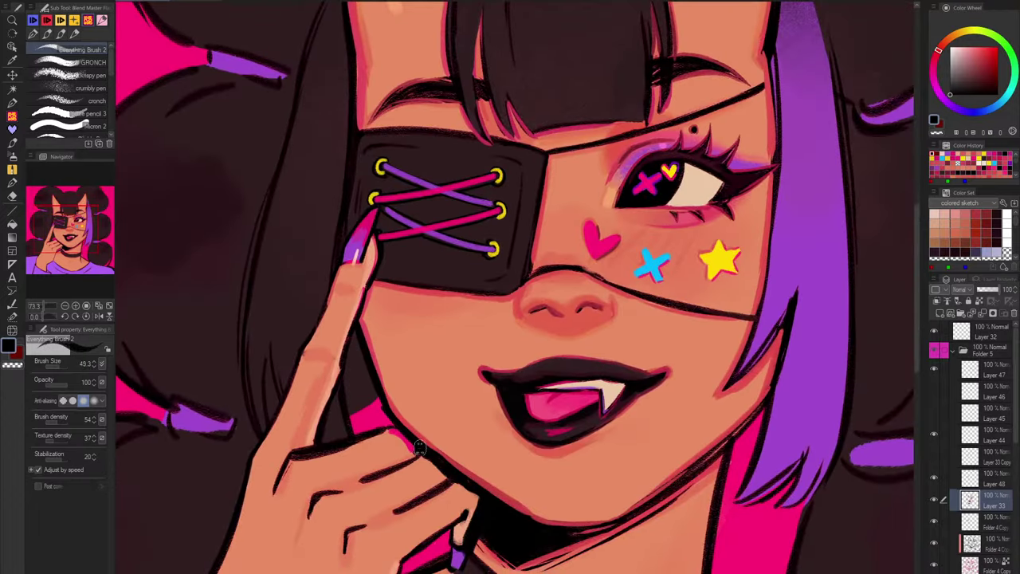
{"action": "left_click_drag", "start_coordinate": [356, 330], "coordinate": [389, 418]}
Step: Fill in black under the purple hair tip beside the cheek and thicken the jawline towards the chin
{"action": "left_click_drag", "start_coordinate": [784, 326], "coordinate": [755, 360]}
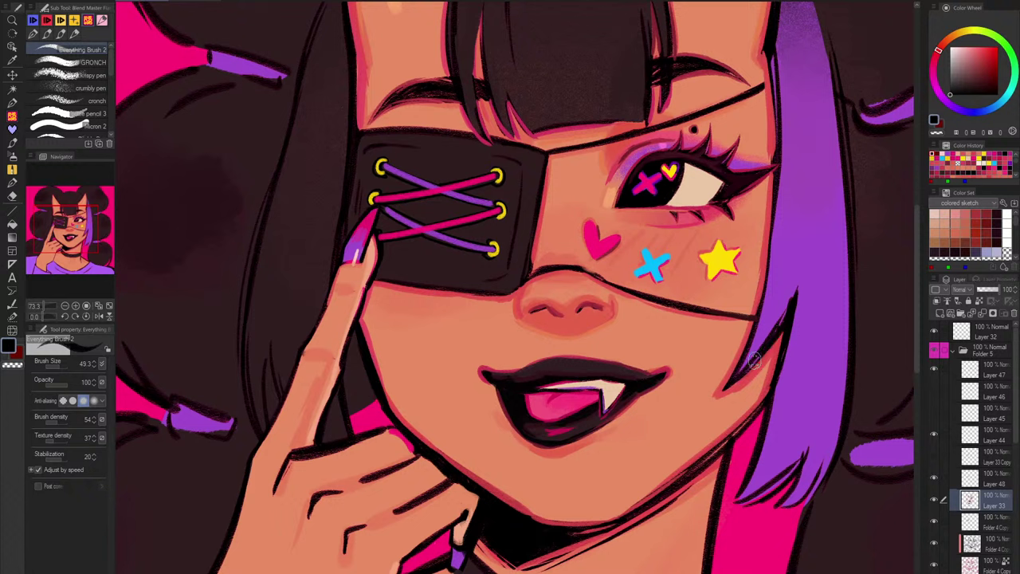
{"action": "left_click_drag", "start_coordinate": [784, 325], "coordinate": [746, 375]}
{"action": "mouse_move", "coordinate": [779, 336]}
{"action": "left_mouse_down"}
{"action": "mouse_move", "coordinate": [768, 392]}
{"action": "mouse_move", "coordinate": [696, 470]}
{"action": "left_mouse_up"}
{"action": "key", "text": "ctrl+z"}
{"action": "mouse_move", "coordinate": [742, 434]}
{"action": "left_mouse_down"}
{"action": "mouse_move", "coordinate": [615, 532]}
{"action": "mouse_move", "coordinate": [639, 517]}
{"action": "left_mouse_up"}
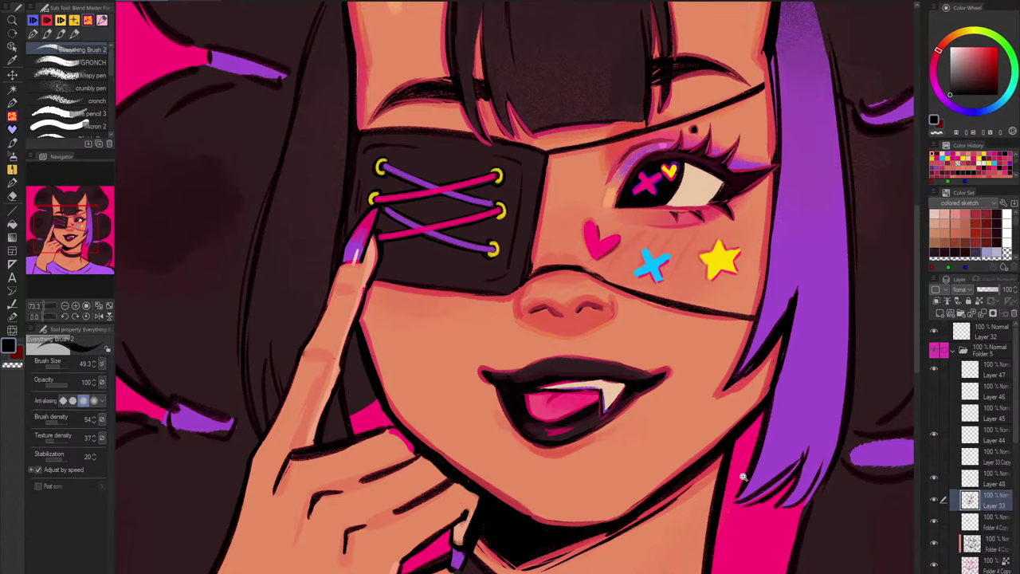
Step: Compare the whole illustration with Folder 5 hidden and shown
{"action": "scroll", "coordinate": [738, 462], "scroll_direction": "down", "scroll_amount": 5}
{"action": "scroll", "coordinate": [723, 547], "scroll_direction": "up", "scroll_amount": 1}
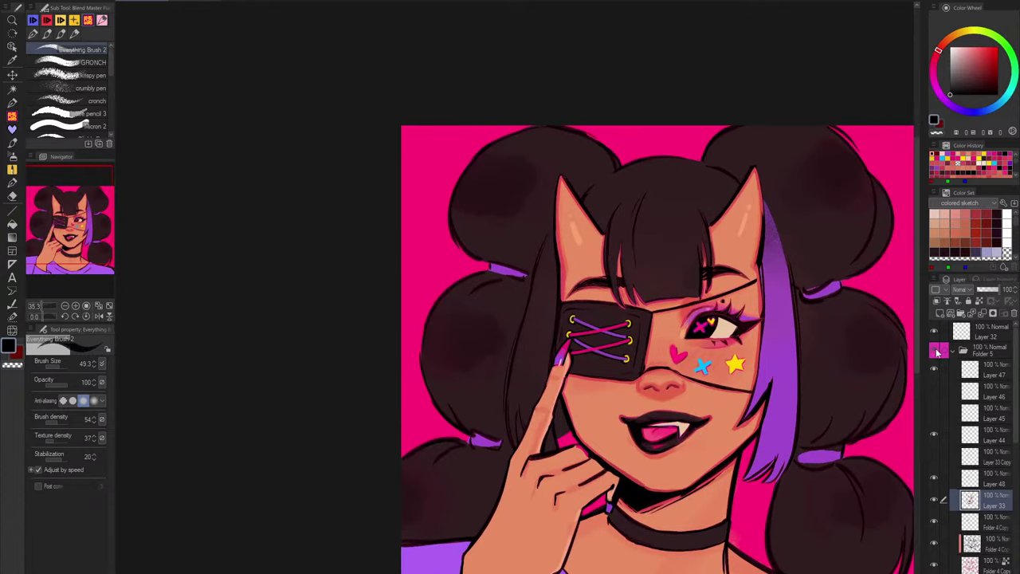
{"action": "left_click", "coordinate": [938, 351]}
{"action": "left_click", "coordinate": [938, 352]}
{"action": "left_click_drag", "start_coordinate": [749, 488], "coordinate": [602, 489]}
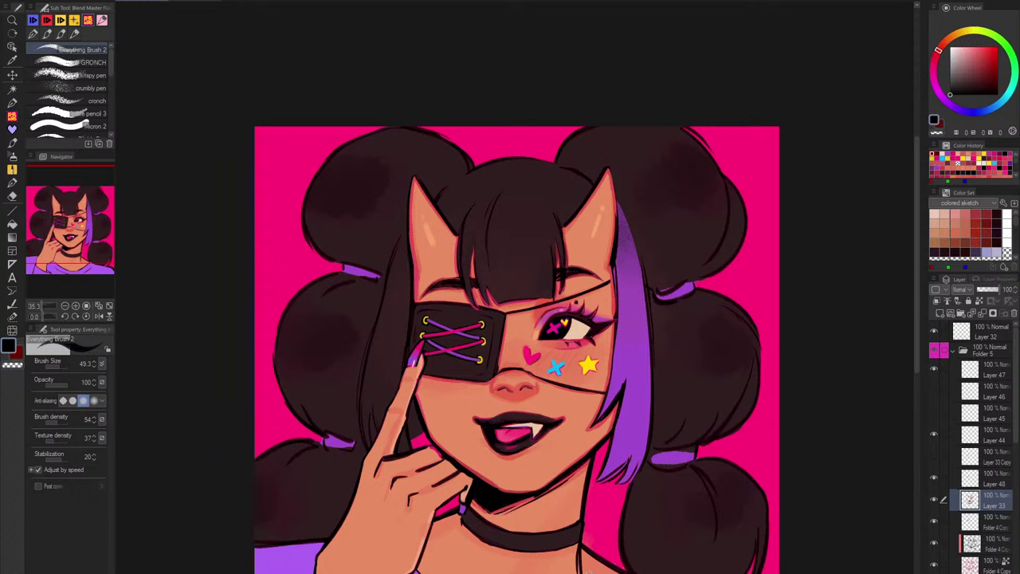
Step: Paint dark pink shading beside the tongue near the mouth corner with a 31.4 brush
{"action": "scroll", "coordinate": [529, 435], "scroll_direction": "up", "scroll_amount": 5}
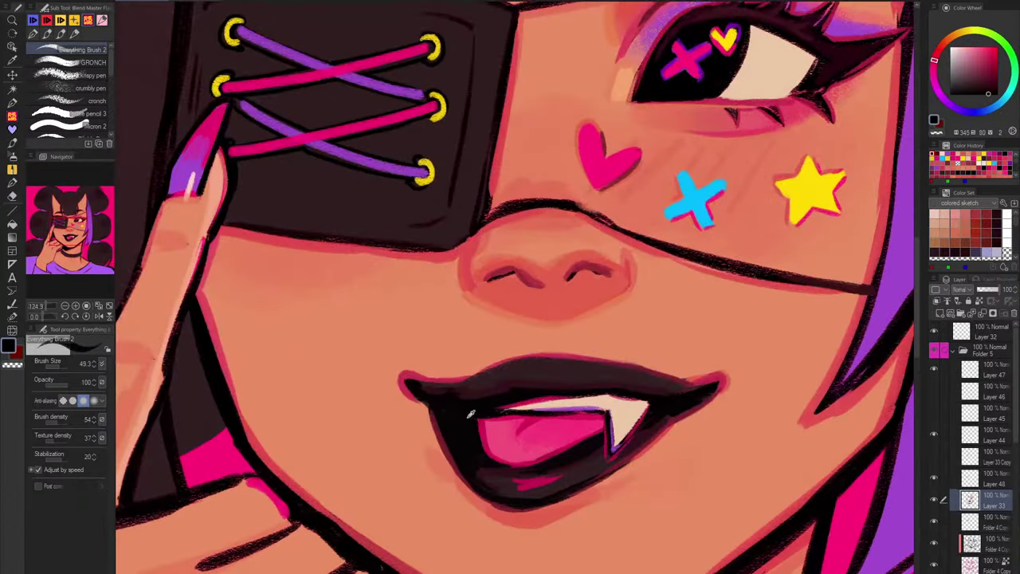
{"action": "left_click", "coordinate": [472, 433], "text": "alt"}
{"action": "key", "text": "bracketleft"}
{"action": "left_click", "coordinate": [483, 422], "text": "alt"}
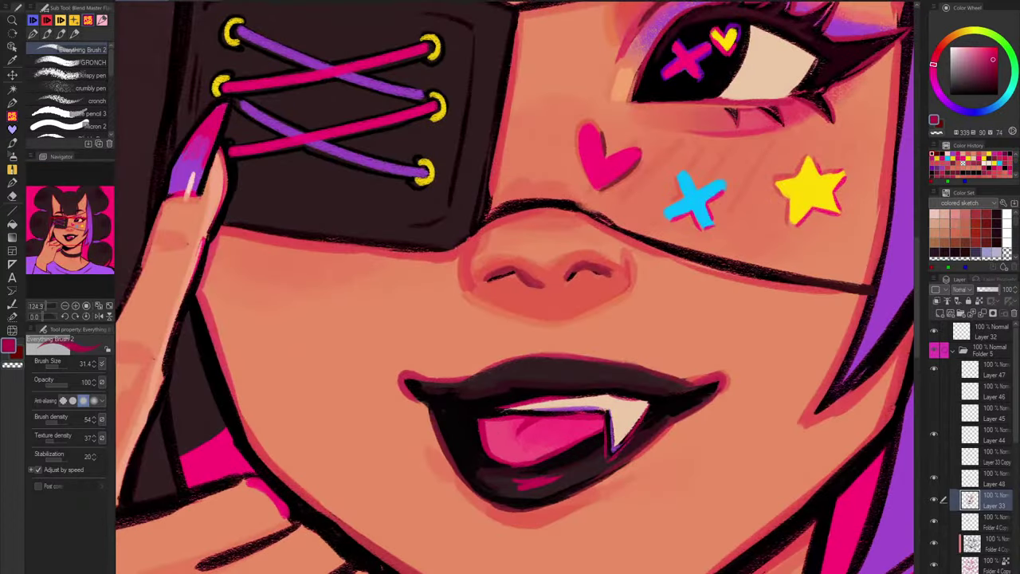
{"action": "mouse_move", "coordinate": [469, 420]}
{"action": "left_mouse_down"}
{"action": "mouse_move", "coordinate": [481, 444]}
{"action": "mouse_move", "coordinate": [499, 413]}
{"action": "left_mouse_up"}
{"action": "left_click_drag", "start_coordinate": [645, 410], "coordinate": [603, 491]}
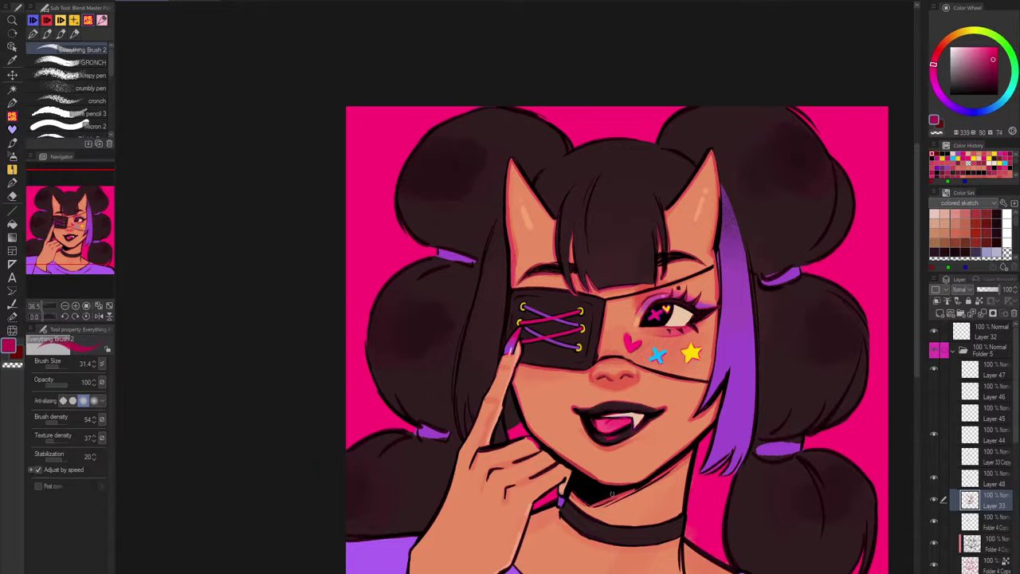
Step: Deepen the dark pink shading around the tongue inside the open mouth with the 31.4 brush
{"action": "scroll", "coordinate": [595, 419], "scroll_direction": "up", "scroll_amount": 3}
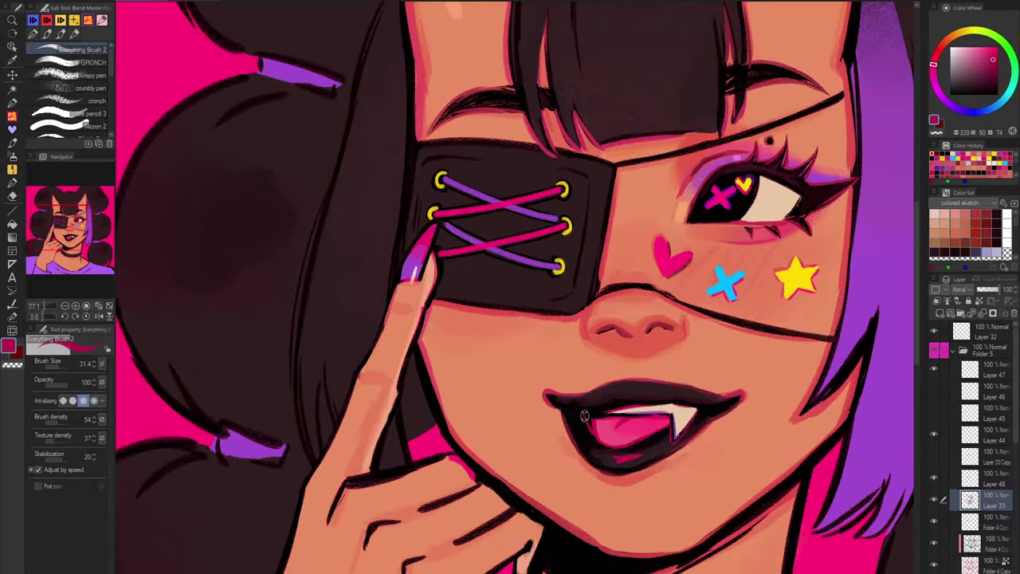
{"action": "scroll", "coordinate": [597, 418], "scroll_direction": "down", "scroll_amount": 3}
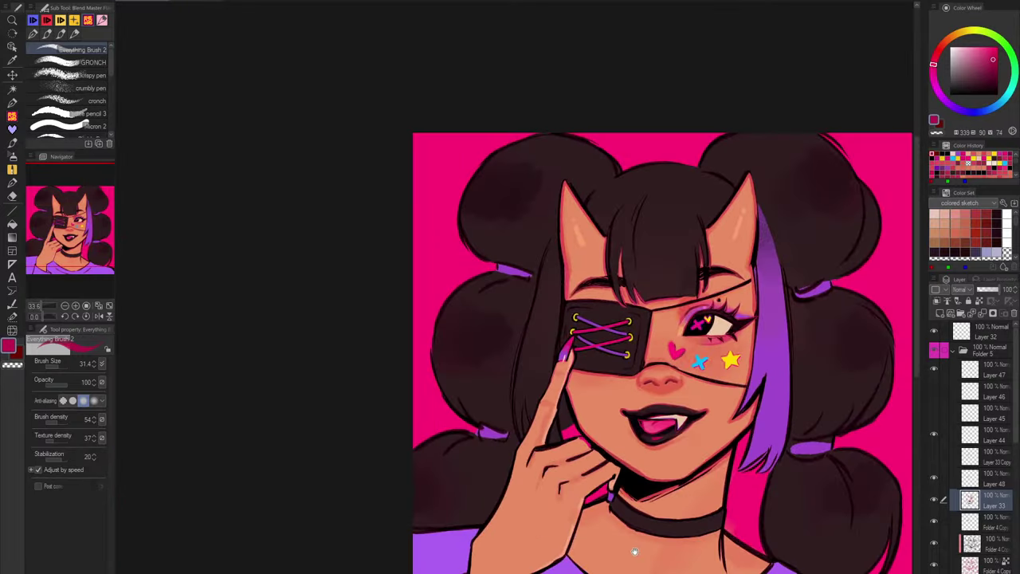
{"action": "scroll", "coordinate": [662, 427], "scroll_direction": "up", "scroll_amount": 3}
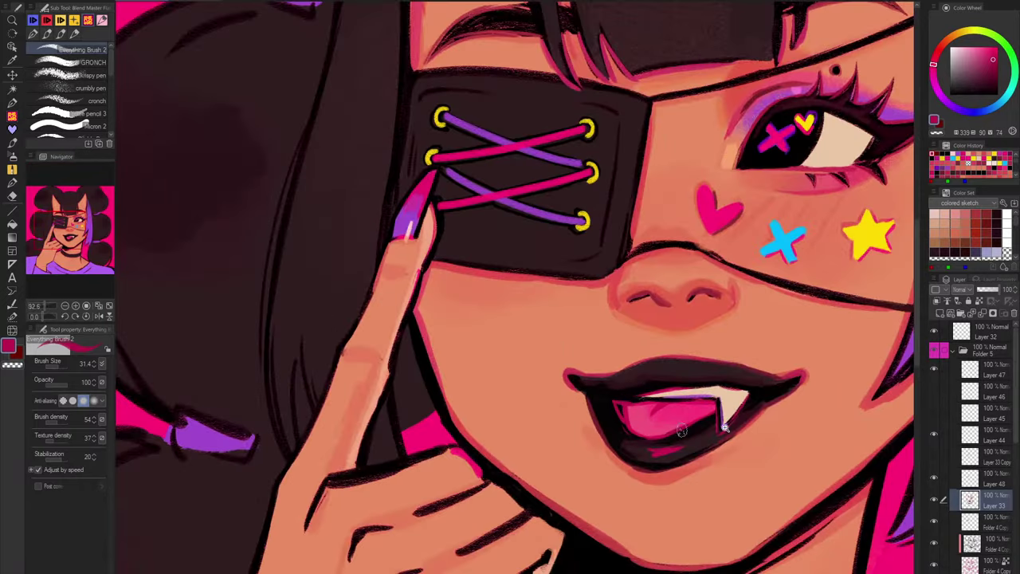
{"action": "scroll", "coordinate": [666, 451], "scroll_direction": "down", "scroll_amount": 3}
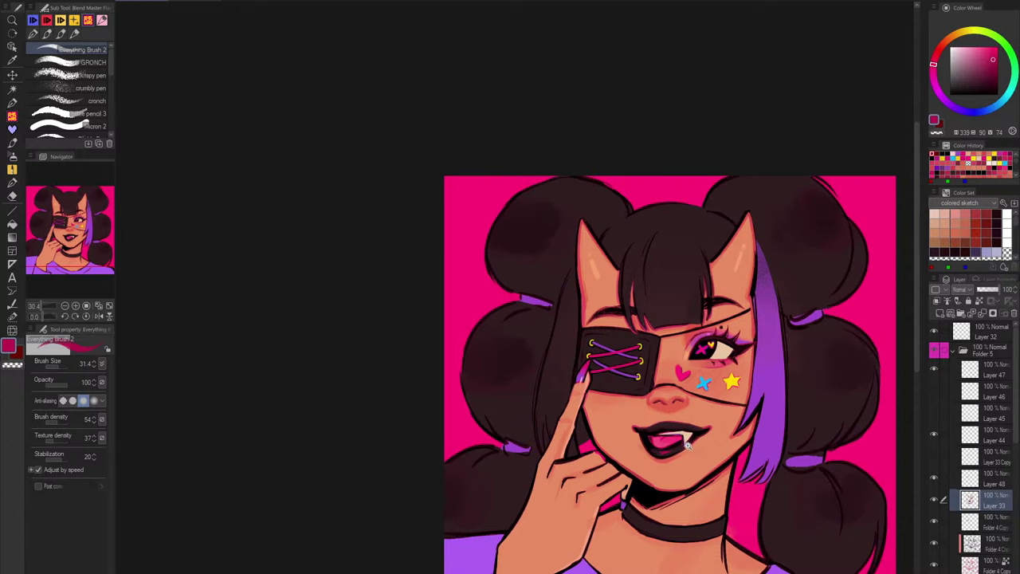
{"action": "scroll", "coordinate": [687, 446], "scroll_direction": "up", "scroll_amount": 3}
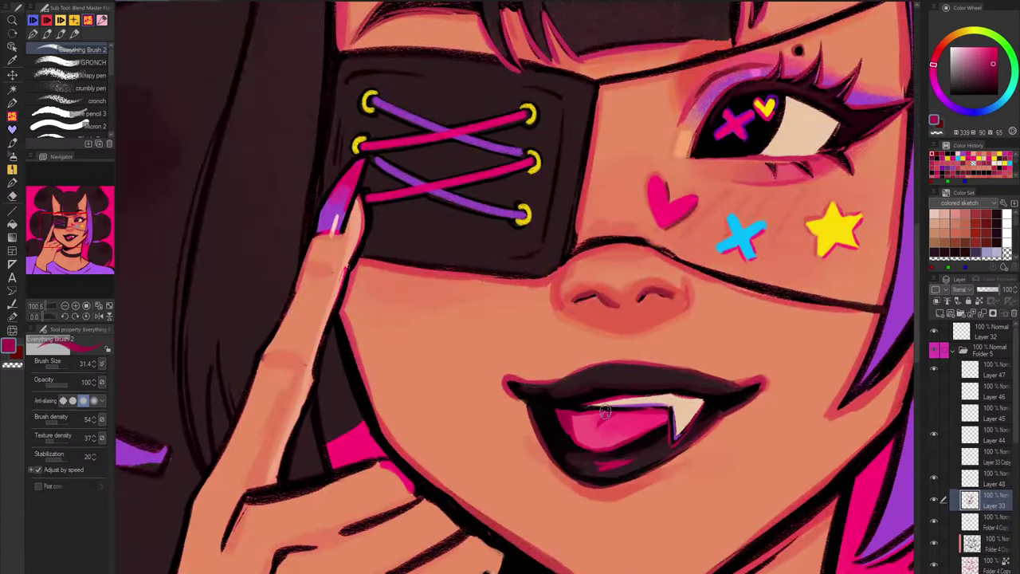
{"action": "scroll", "coordinate": [682, 466], "scroll_direction": "down", "scroll_amount": 3}
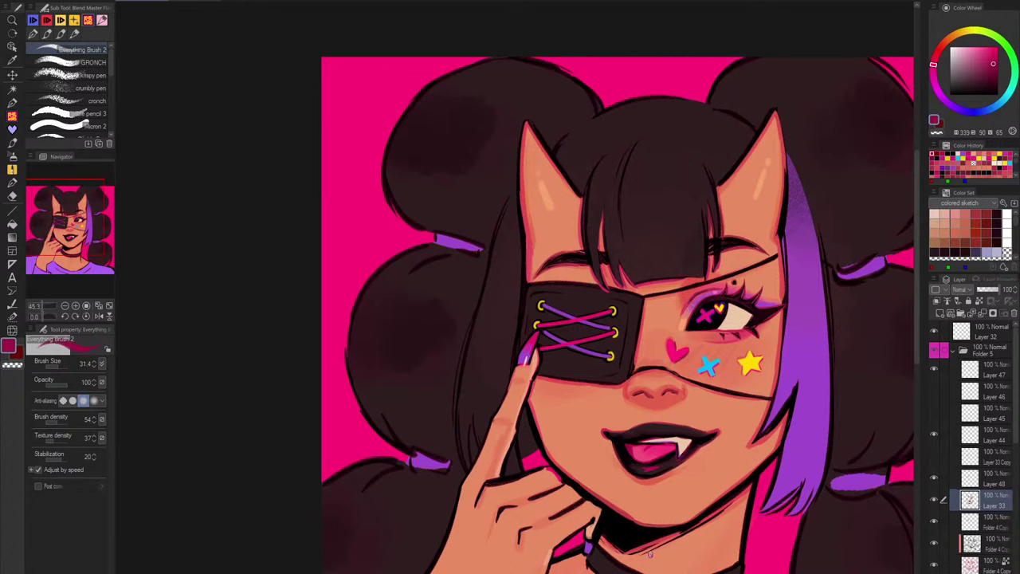
Step: Pick darker pinks and paint a deeper shadow between the tongue and the inner mouth corner
{"action": "scroll", "coordinate": [668, 462], "scroll_direction": "up", "scroll_amount": 3}
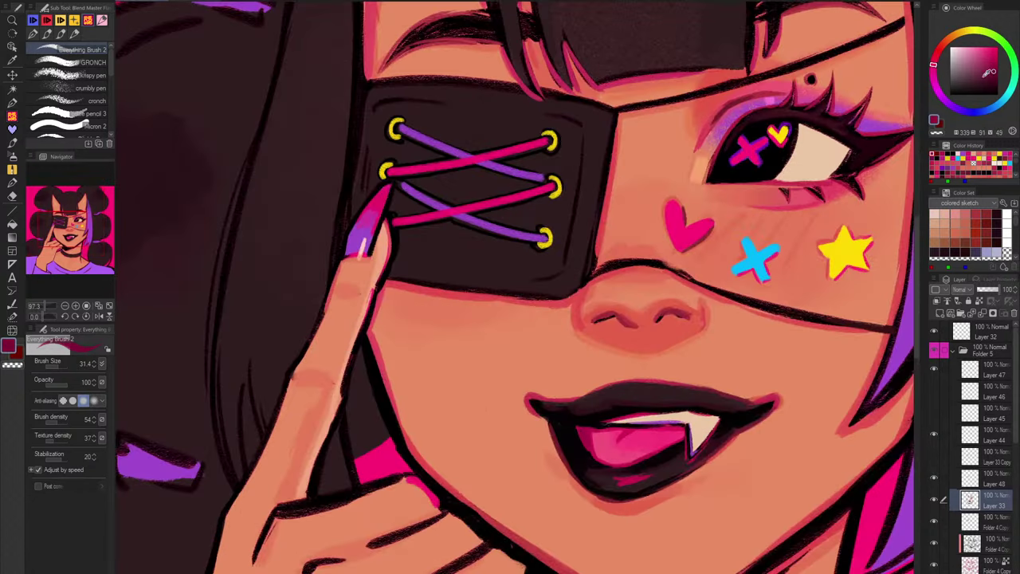
{"action": "left_click", "coordinate": [999, 75]}
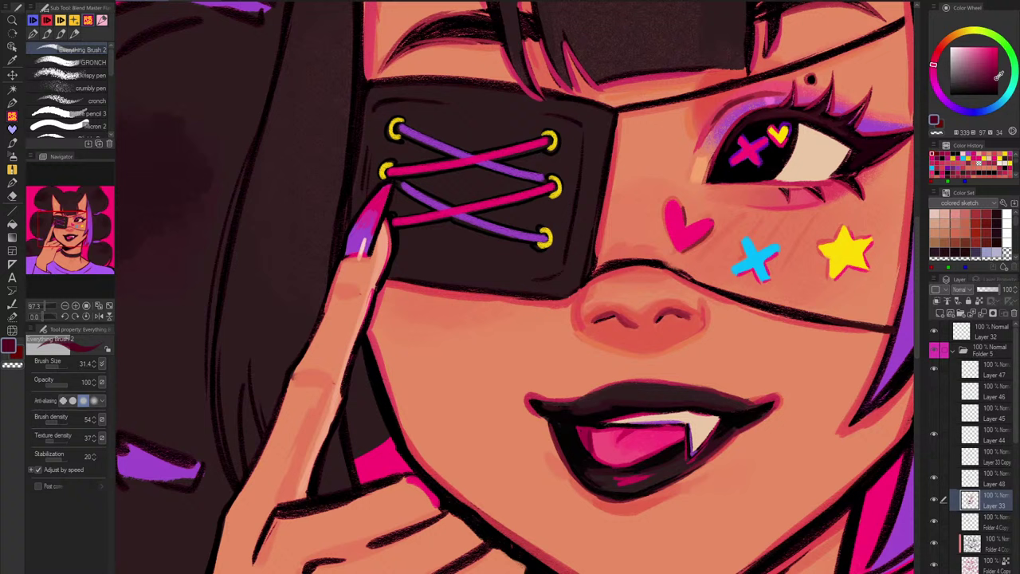
{"action": "mouse_move", "coordinate": [589, 435]}
{"action": "left_mouse_down"}
{"action": "mouse_move", "coordinate": [590, 443]}
{"action": "mouse_move", "coordinate": [588, 430]}
{"action": "mouse_move", "coordinate": [575, 427]}
{"action": "left_mouse_up"}
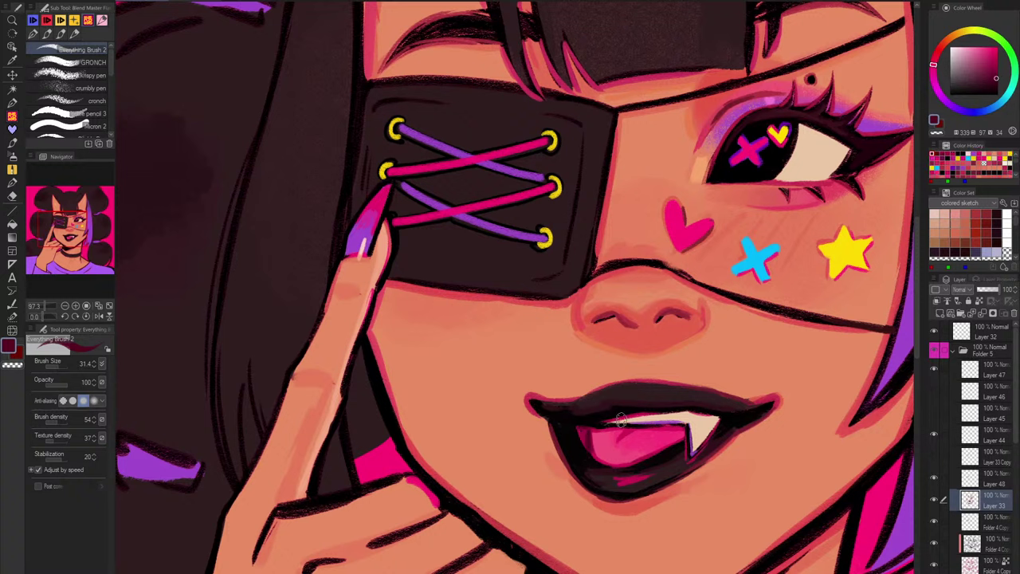
{"action": "left_click", "coordinate": [588, 430], "text": "alt"}
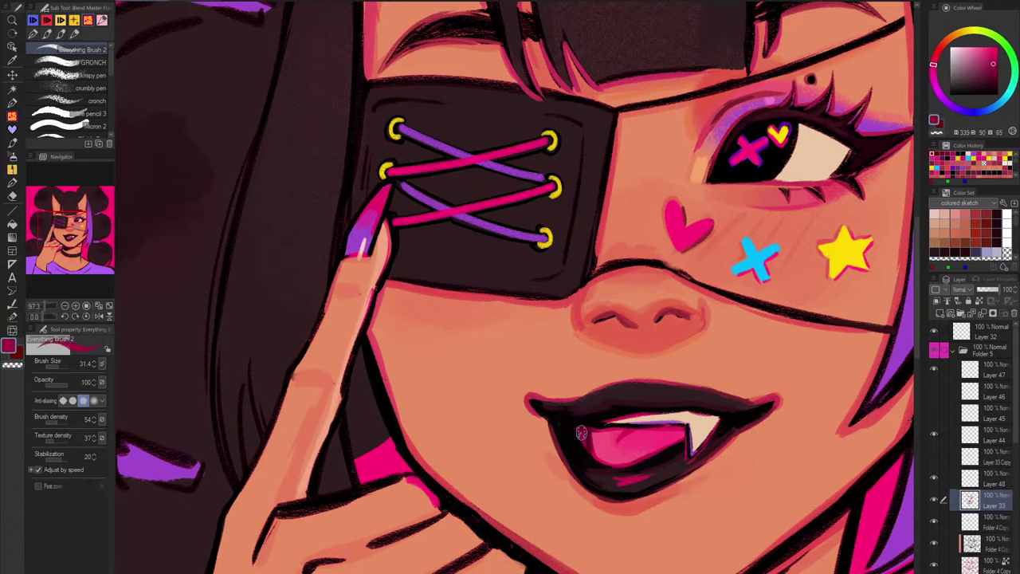
{"action": "scroll", "coordinate": [759, 438], "scroll_direction": "down", "scroll_amount": 5}
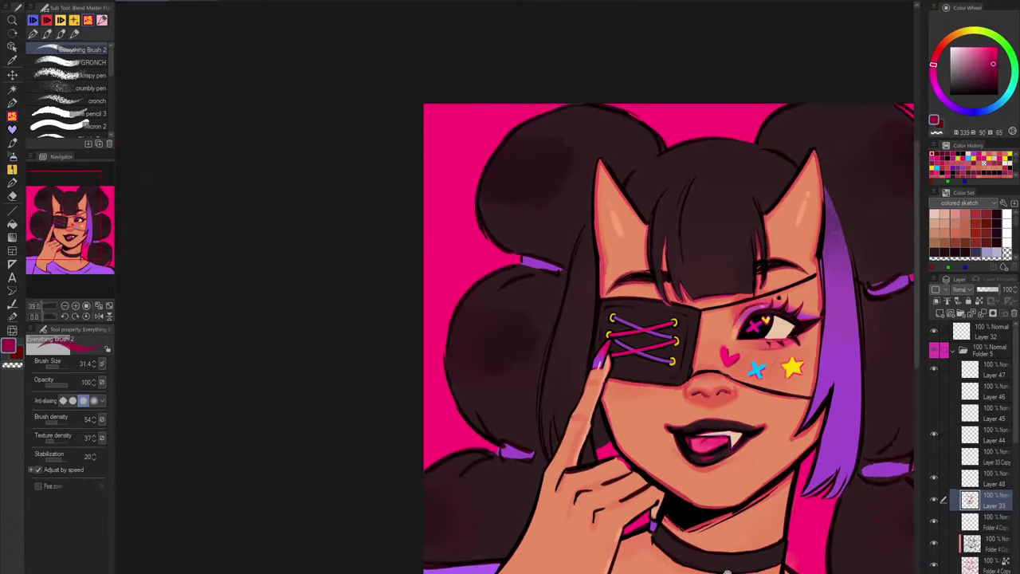
Step: Sample the near-black beside the teeth and darken the inner mouth corner next to the tongue
{"action": "scroll", "coordinate": [614, 409], "scroll_direction": "up", "scroll_amount": 5}
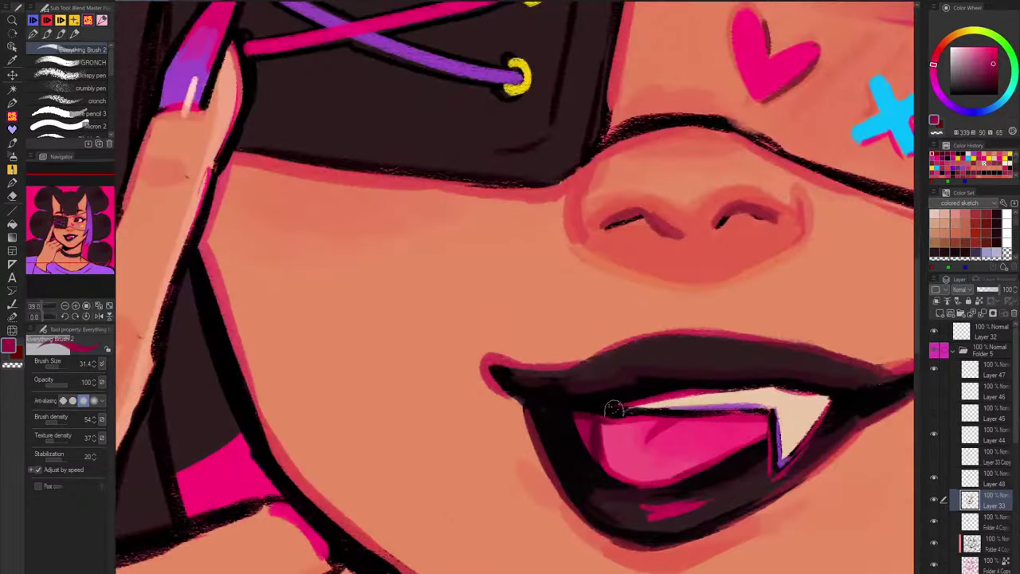
{"action": "left_click", "coordinate": [613, 408], "text": "alt"}
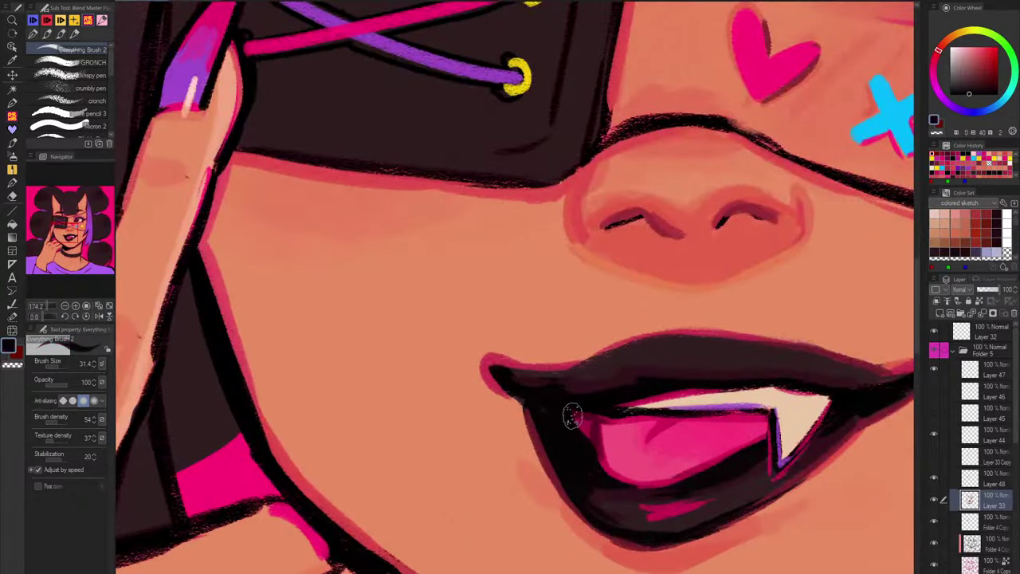
{"action": "scroll", "coordinate": [725, 454], "scroll_direction": "down", "scroll_amount": 6}
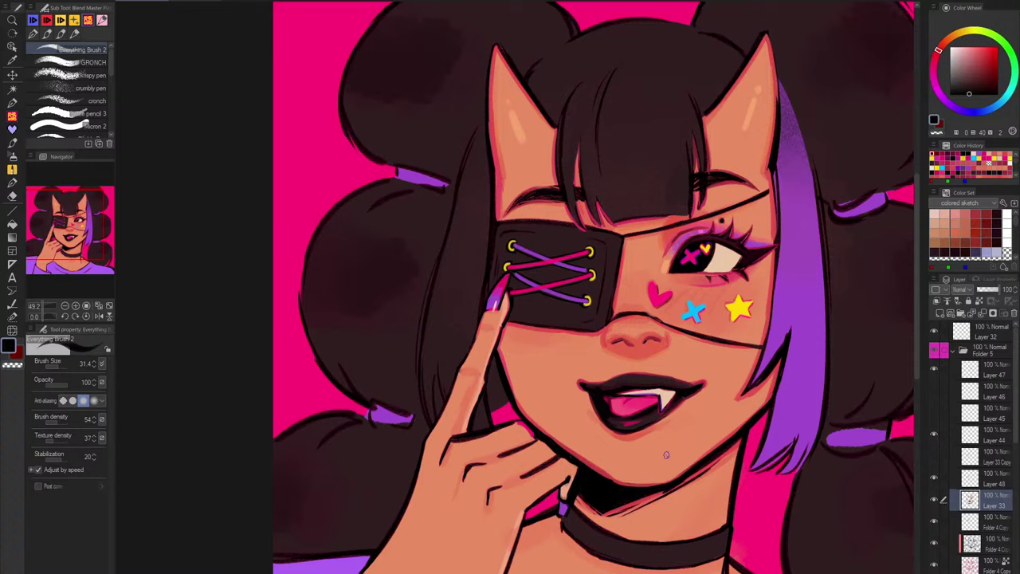
Step: Switch to the blonde horned character illustration and toggle Folder 4's visibility to examine it as a reference
{"action": "left_click_drag", "start_coordinate": [666, 455], "coordinate": [656, 360]}
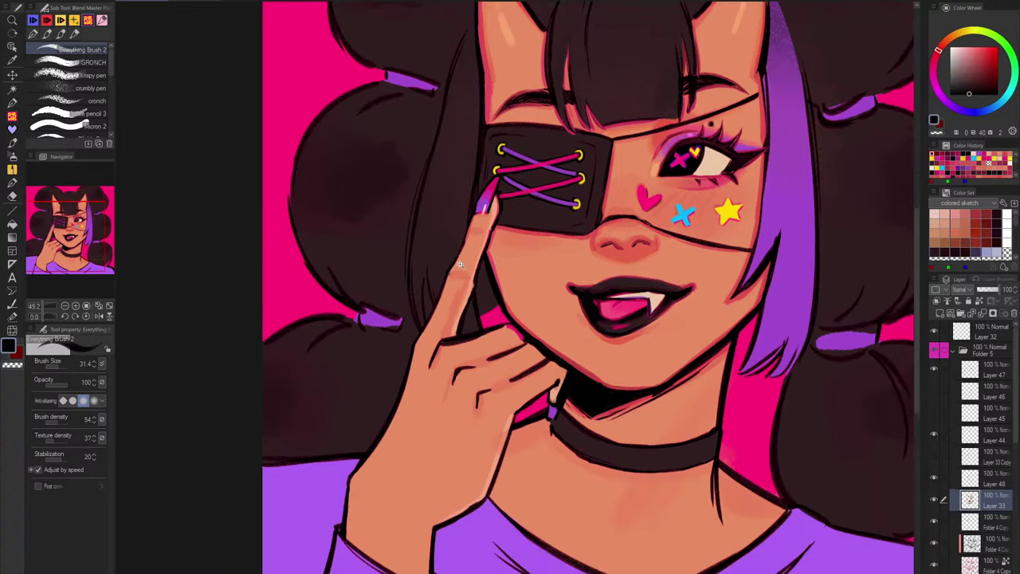
{"action": "scroll", "coordinate": [460, 264], "scroll_direction": "up", "scroll_amount": 2}
{"action": "left_click", "coordinate": [480, 246], "text": "alt"}
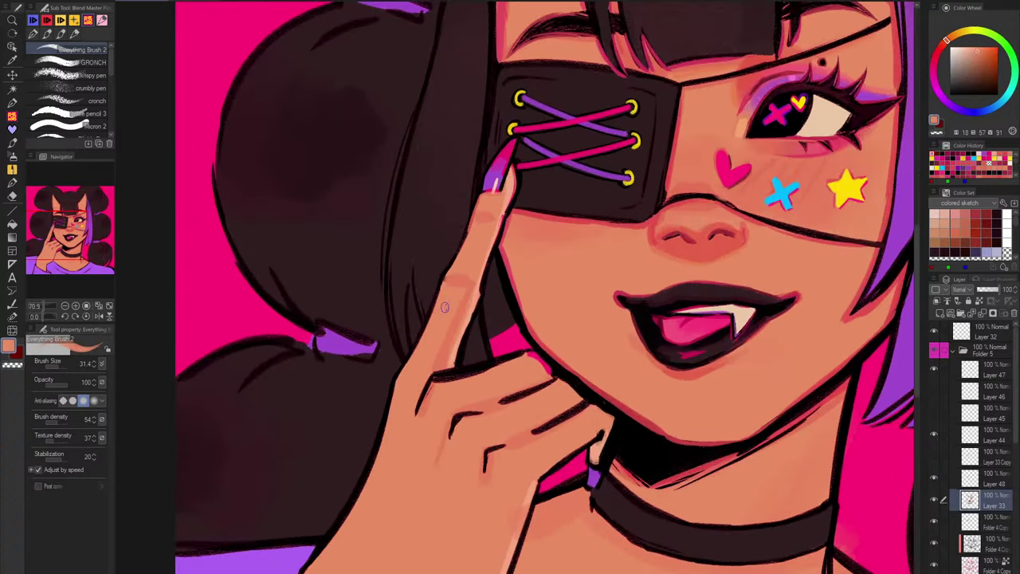
{"action": "key", "text": "ctrl+Tab"}
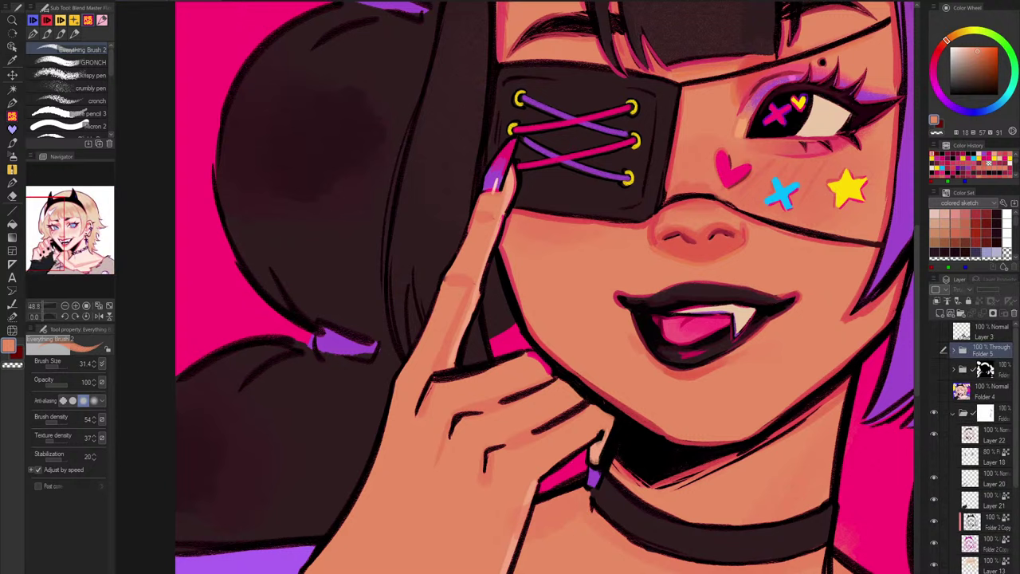
{"action": "left_click", "coordinate": [935, 392]}
{"action": "scroll", "coordinate": [574, 319], "scroll_direction": "up", "scroll_amount": 9}
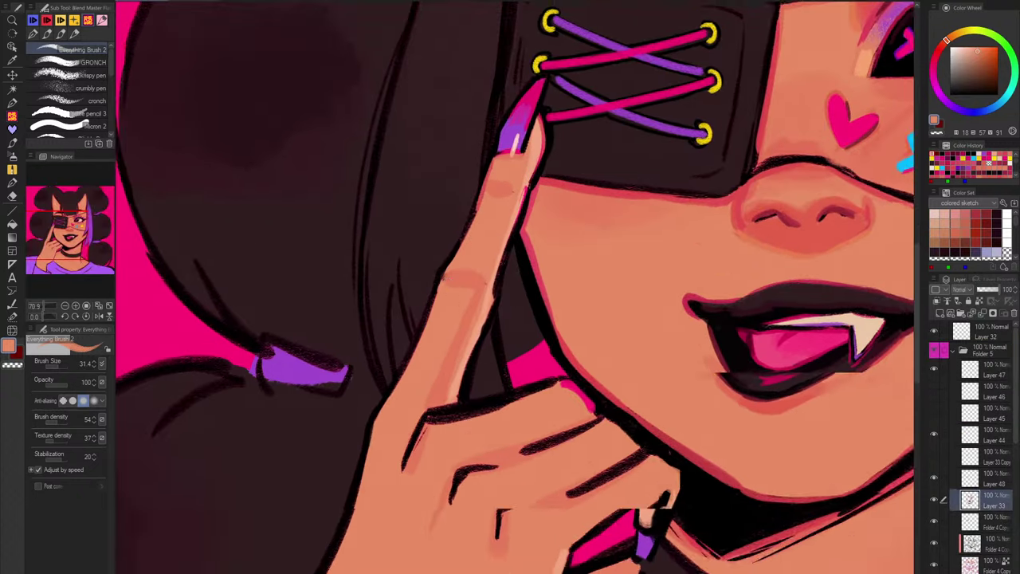
Step: Try a red stroke along the raised finger's outer edge down to the hand
{"action": "left_click", "coordinate": [485, 190], "text": "alt"}
{"action": "mouse_move", "coordinate": [484, 192]}
{"action": "left_mouse_down"}
{"action": "mouse_move", "coordinate": [369, 418]}
{"action": "mouse_move", "coordinate": [411, 376]}
{"action": "mouse_move", "coordinate": [371, 420]}
{"action": "mouse_move", "coordinate": [365, 469]}
{"action": "left_mouse_up"}
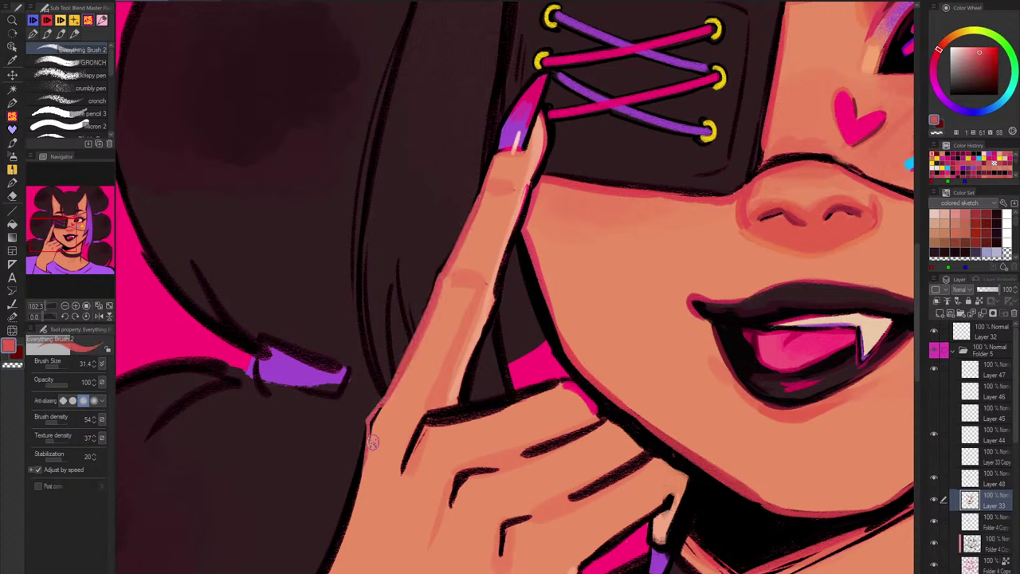
{"action": "key", "text": "ctrl+z"}
{"action": "key", "text": "ctrl+z"}
Step: Paint a light peach highlight along the face-side edge of the raised finger
{"action": "left_click", "coordinate": [493, 292], "text": "alt"}
{"action": "left_click_drag", "start_coordinate": [522, 196], "coordinate": [494, 292]}
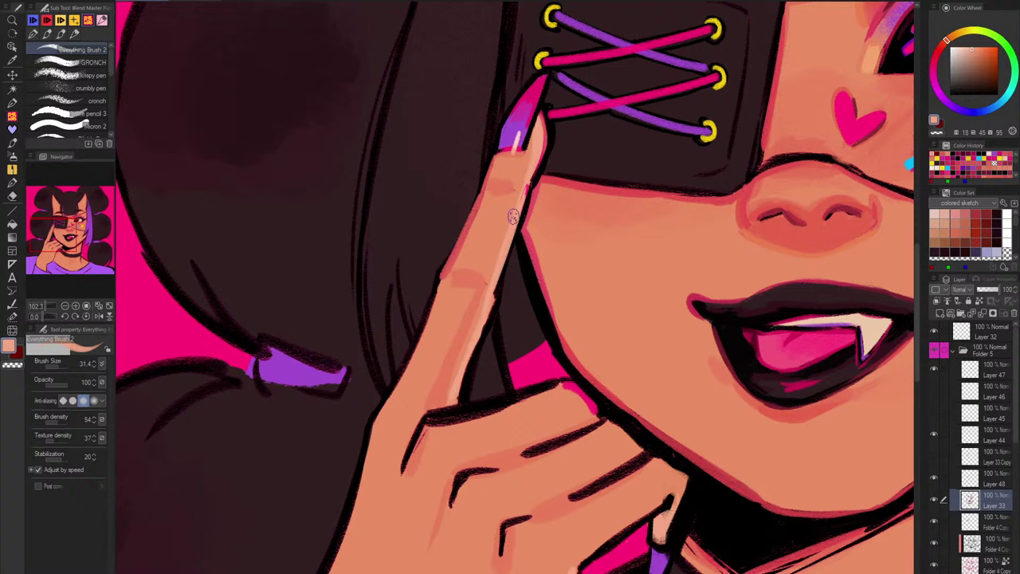
{"action": "key", "text": "ctrl+z"}
{"action": "left_click", "coordinate": [455, 236], "text": "alt"}
{"action": "left_click", "coordinate": [525, 187], "text": "alt"}
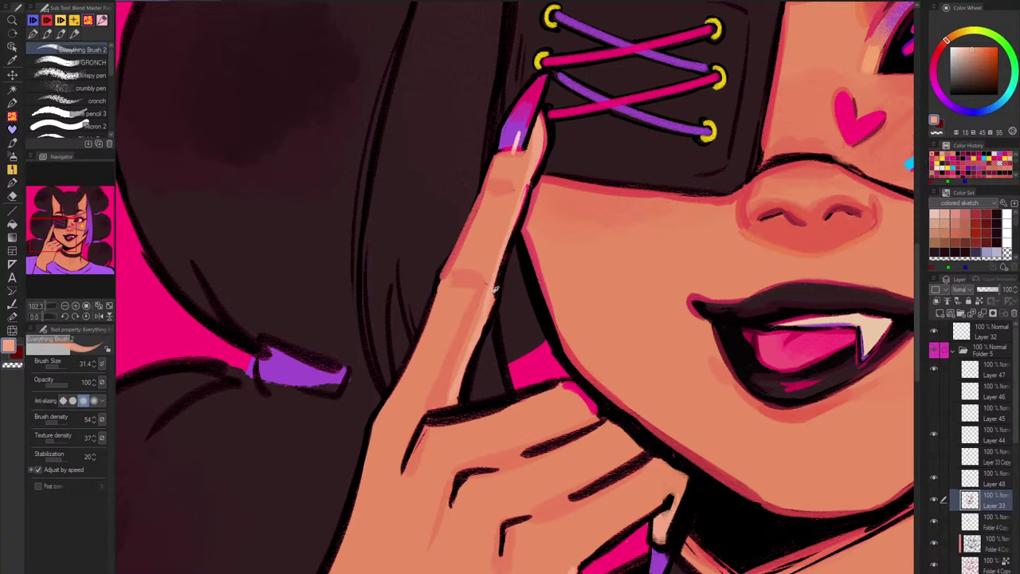
{"action": "key", "text": "ctrl+z"}
{"action": "left_click_drag", "start_coordinate": [526, 180], "coordinate": [462, 373]}
Step: Smooth the skin tone along the raised finger's outer edge and onto the back of the hand
{"action": "left_click", "coordinate": [458, 247], "text": "alt"}
{"action": "left_click_drag", "start_coordinate": [439, 280], "coordinate": [376, 433]}
{"action": "left_click_drag", "start_coordinate": [480, 387], "coordinate": [418, 489]}
{"action": "left_click_drag", "start_coordinate": [514, 390], "coordinate": [548, 335]}
{"action": "key", "text": "ctrl+z"}
{"action": "left_click", "coordinate": [445, 342], "text": "alt"}
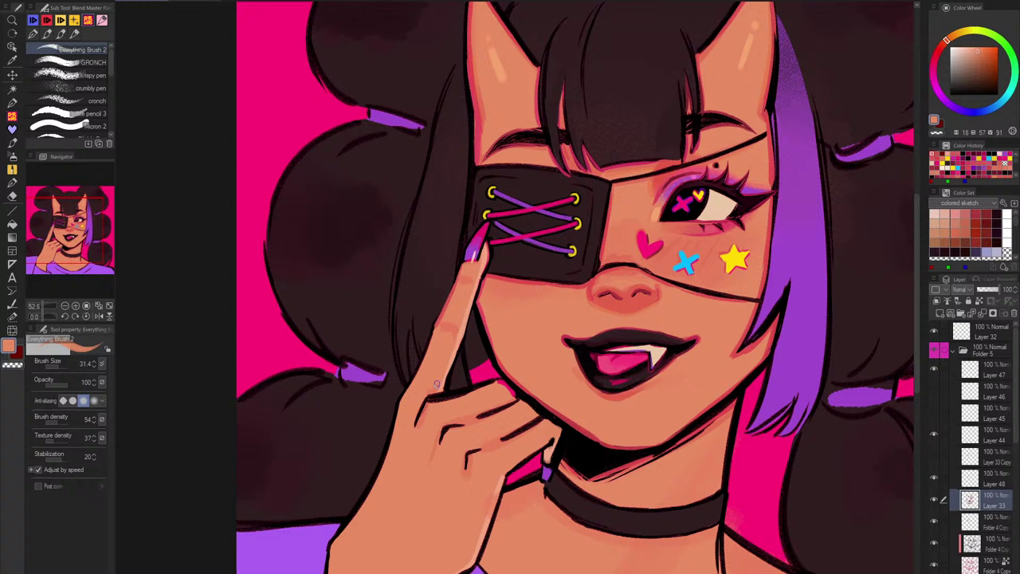
Step: Shade the raised finger's joints in orange with a 52.7 brush and touch up its outer outline in near-black
{"action": "left_click", "coordinate": [470, 272], "text": "alt"}
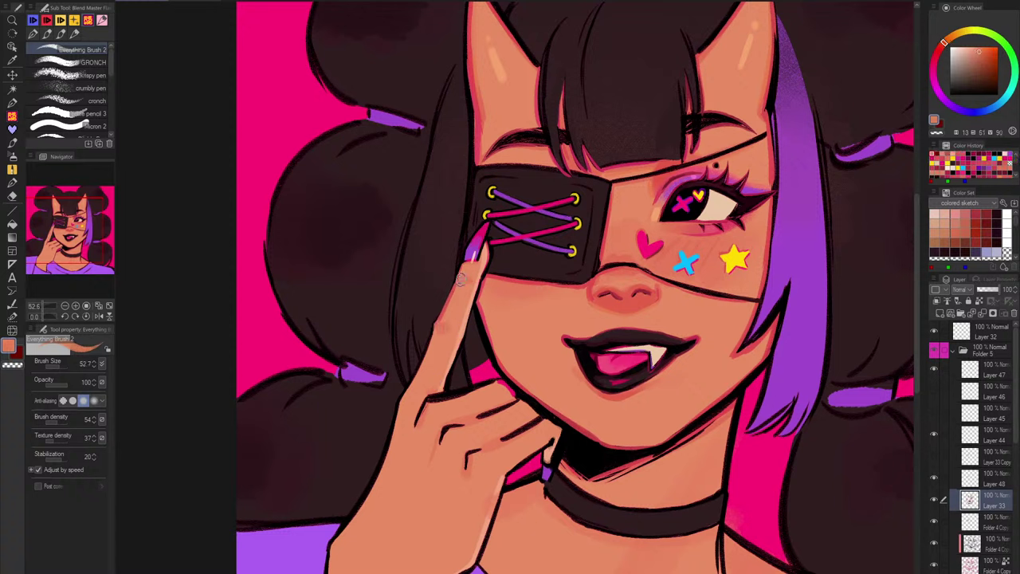
{"action": "left_click", "coordinate": [442, 313], "text": "alt"}
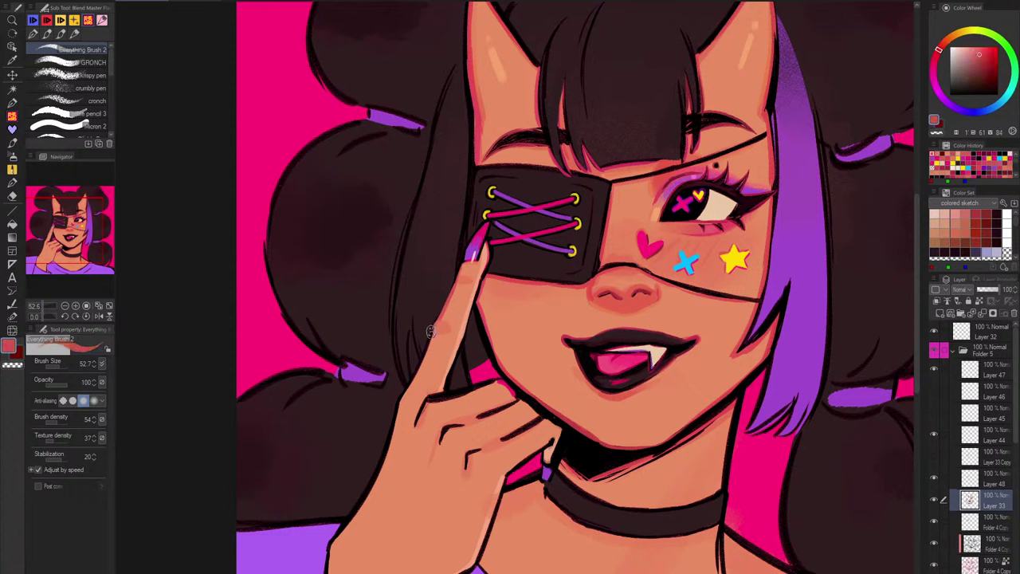
{"action": "left_click_drag", "start_coordinate": [432, 327], "coordinate": [413, 373]}
{"action": "left_click", "coordinate": [462, 255], "text": "alt"}
{"action": "left_click", "coordinate": [460, 257], "text": "alt"}
{"action": "key", "text": "ctrl+z"}
{"action": "left_click_drag", "start_coordinate": [462, 257], "coordinate": [435, 314]}
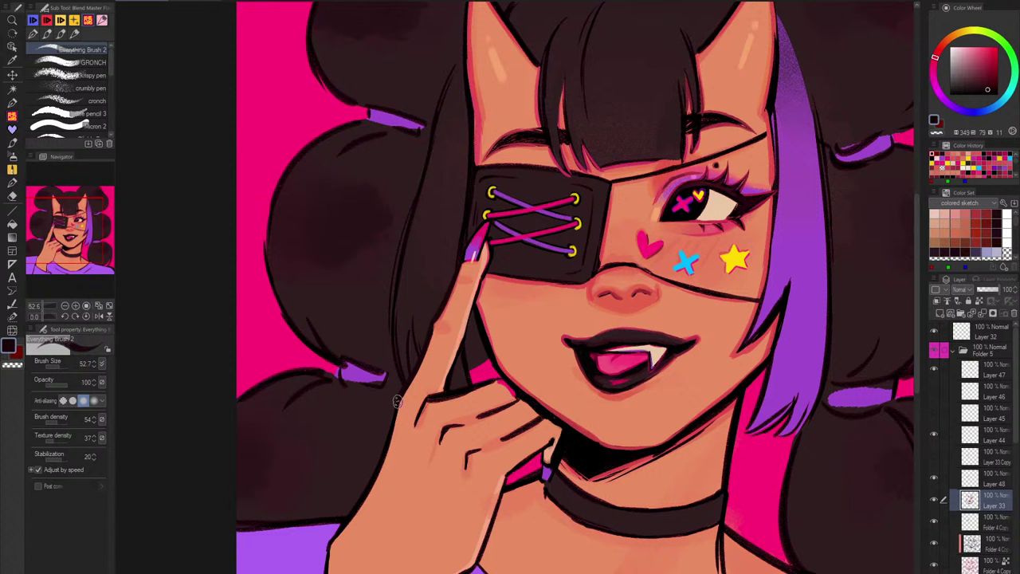
Step: Paint sampled skin tones below the raised finger and over the short black fold lines on the hand
{"action": "left_click", "coordinate": [422, 383], "text": "alt"}
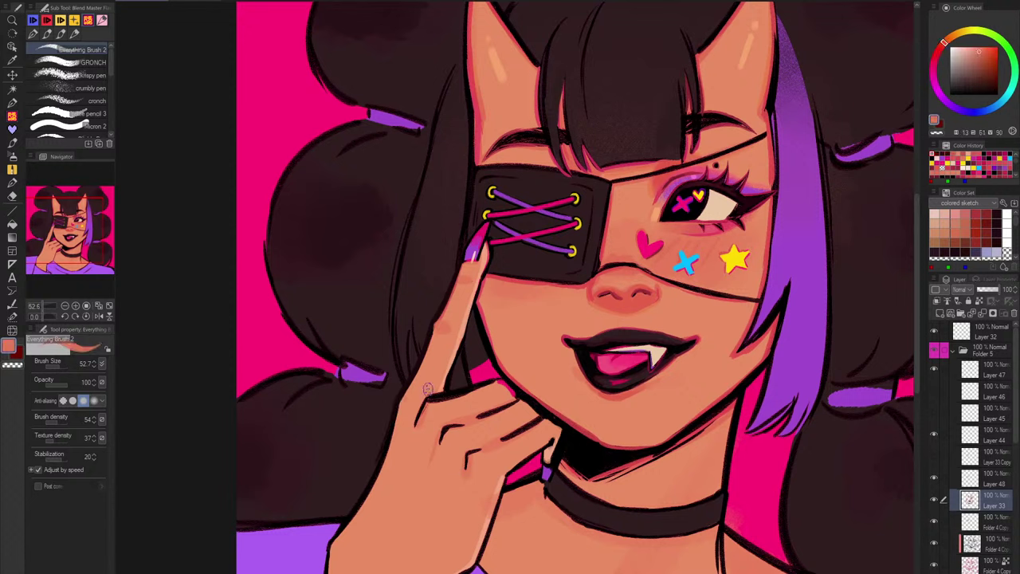
{"action": "left_click", "coordinate": [429, 391], "text": "alt"}
{"action": "left_click", "coordinate": [424, 409], "text": "alt"}
{"action": "left_click_drag", "start_coordinate": [426, 402], "coordinate": [415, 424]}
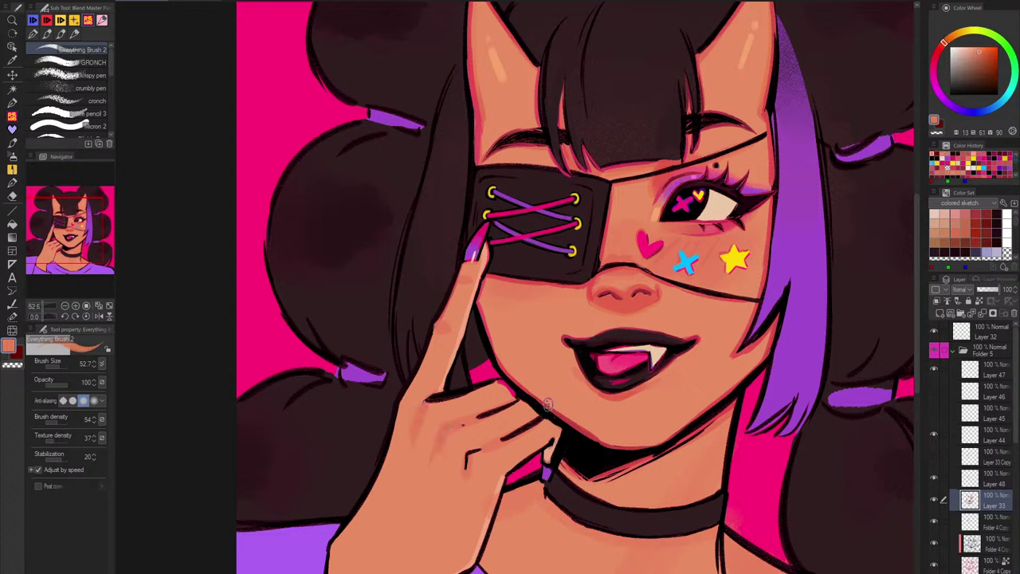
{"action": "key", "text": "ctrl+z"}
{"action": "left_click", "coordinate": [446, 462], "text": "alt"}
{"action": "mouse_move", "coordinate": [433, 449]}
{"action": "left_mouse_down"}
{"action": "mouse_move", "coordinate": [458, 430]}
{"action": "mouse_move", "coordinate": [452, 446]}
{"action": "mouse_move", "coordinate": [469, 466]}
{"action": "left_mouse_up"}
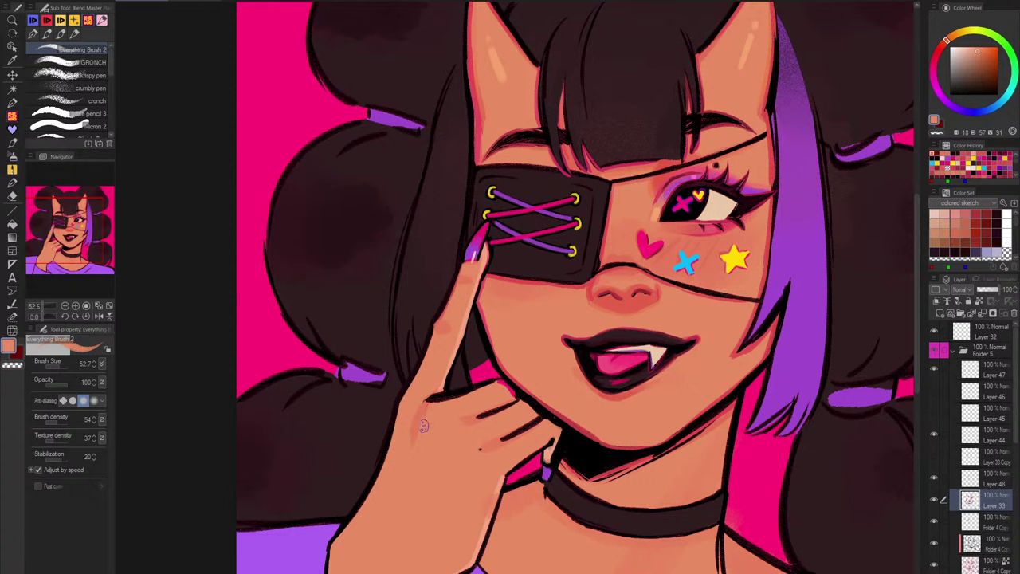
Step: Add soft orange shading to the knuckles on the back of the hand with brushes of about 110 and 55
{"action": "left_click", "coordinate": [471, 413], "text": "alt"}
{"action": "key", "text": "]"}
{"action": "key", "text": "]"}
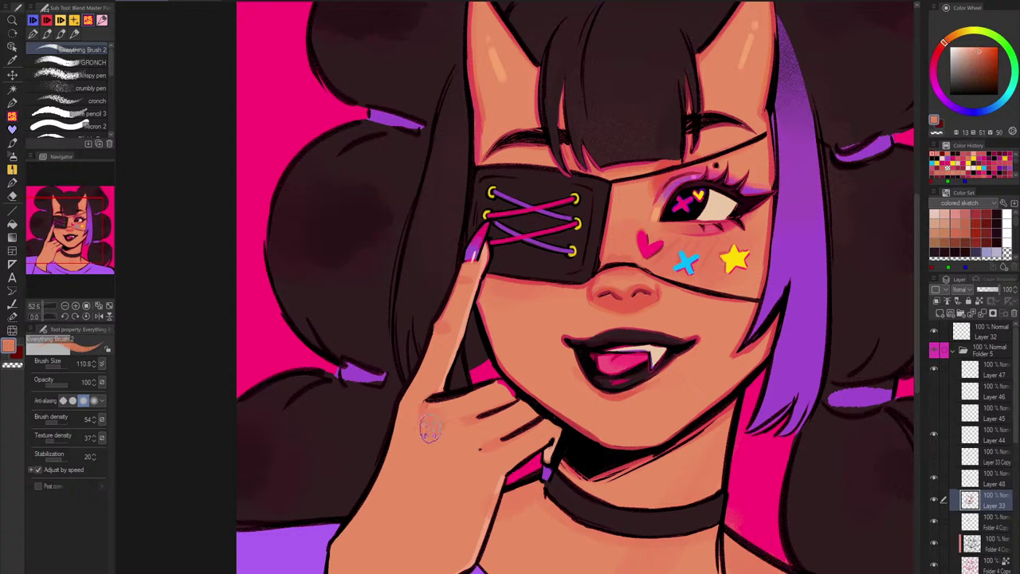
{"action": "left_click_drag", "start_coordinate": [432, 426], "coordinate": [422, 434]}
{"action": "left_click", "coordinate": [433, 423], "text": "alt"}
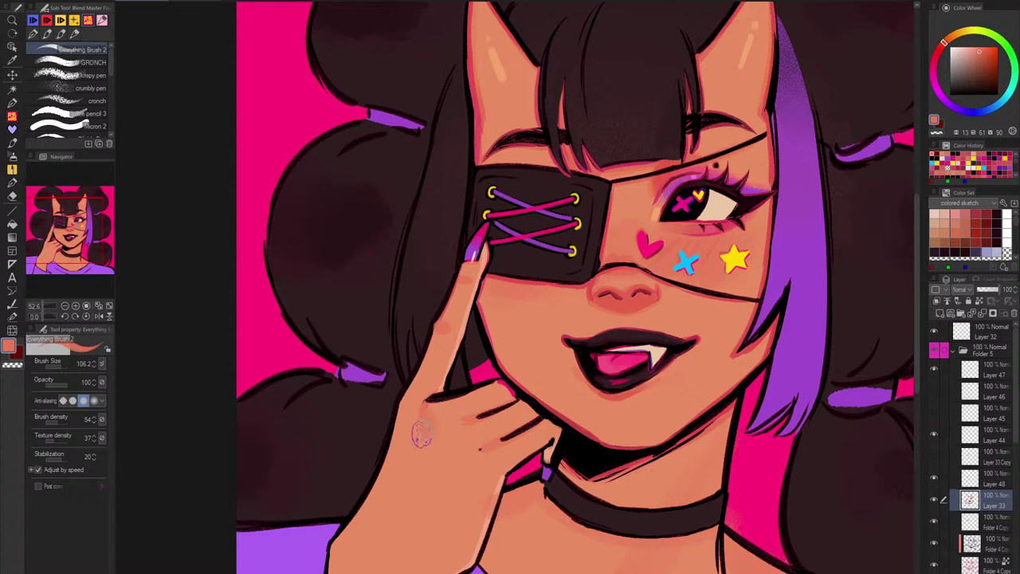
{"action": "left_click", "coordinate": [488, 497], "text": "alt"}
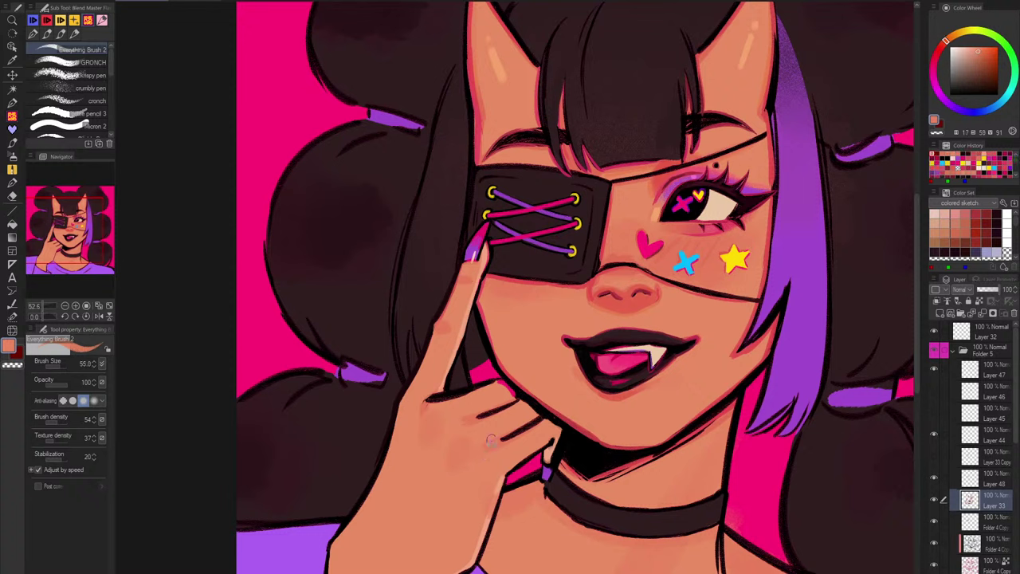
{"action": "left_click", "coordinate": [462, 450], "text": "alt"}
{"action": "left_click_drag", "start_coordinate": [487, 463], "coordinate": [483, 480]}
Step: Sample red from the cheek edge and recolour the black lines between the folded fingers with it
{"action": "scroll", "coordinate": [554, 369], "scroll_direction": "up", "scroll_amount": 5}
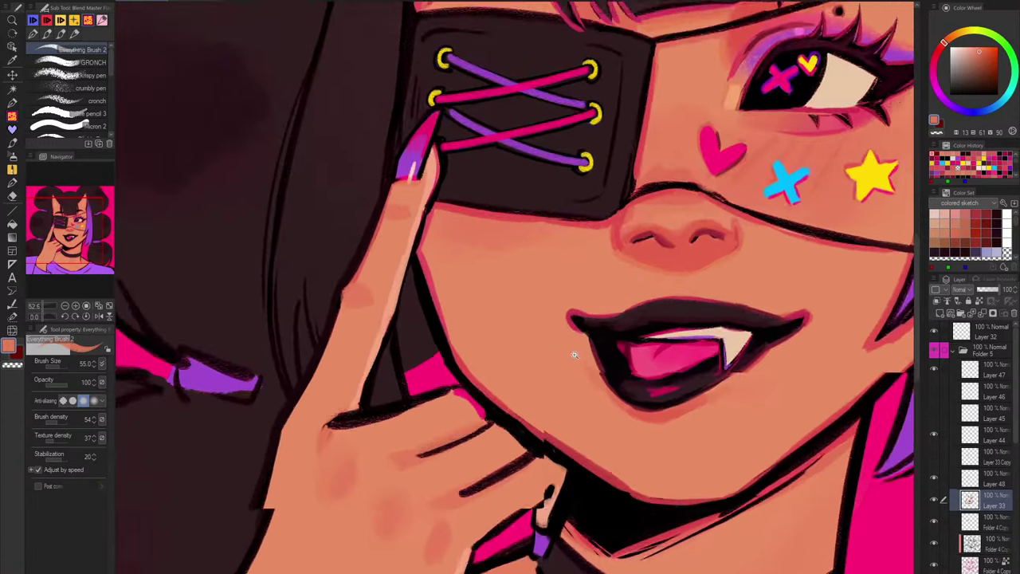
{"action": "left_click", "coordinate": [449, 198], "text": "alt"}
{"action": "left_click", "coordinate": [442, 201], "text": "alt"}
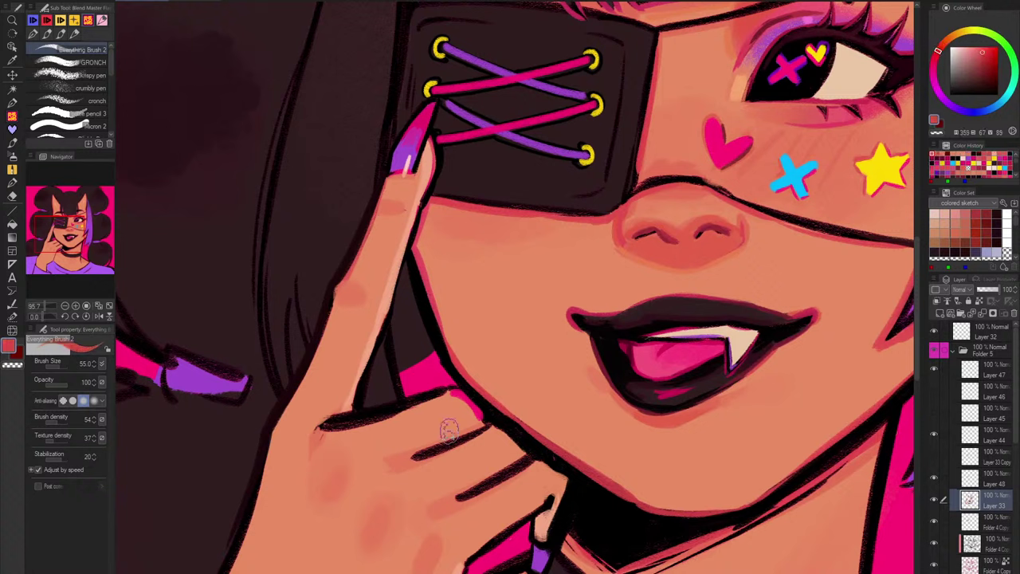
{"action": "key", "text": "ctrl+z"}
{"action": "left_click_drag", "start_coordinate": [328, 432], "coordinate": [440, 397]}
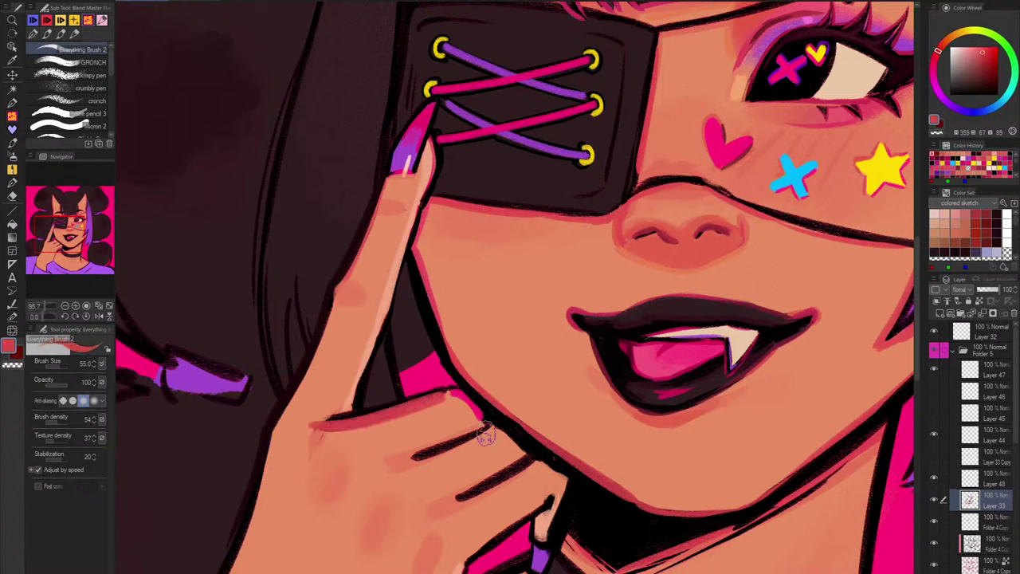
{"action": "left_click_drag", "start_coordinate": [413, 449], "coordinate": [488, 428]}
{"action": "key", "text": "ctrl+z"}
{"action": "left_click_drag", "start_coordinate": [461, 500], "coordinate": [526, 462]}
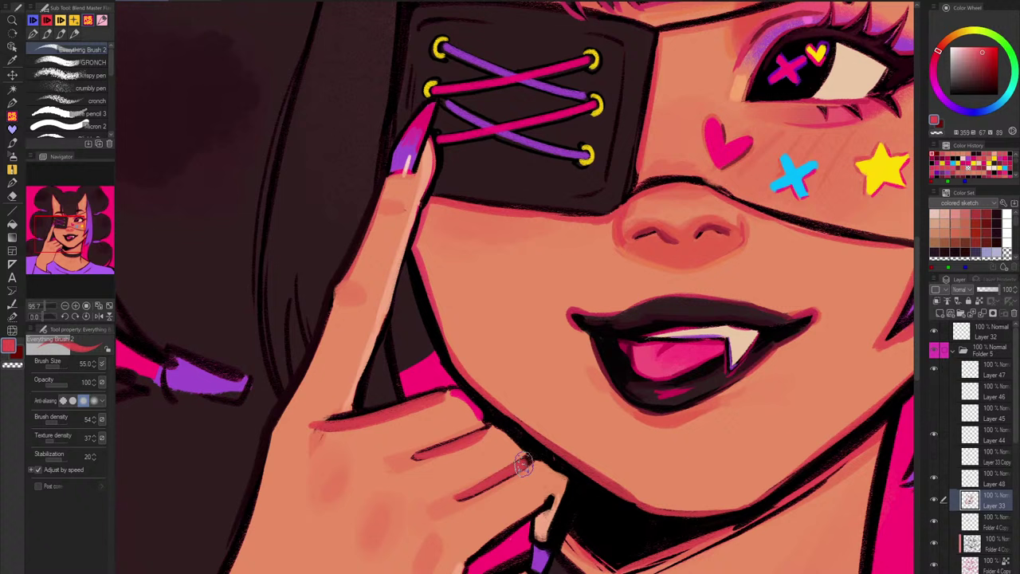
Step: Soften the lines between the folded fingers and add a short red crease at the base of the raised finger
{"action": "left_click_drag", "start_coordinate": [416, 457], "coordinate": [485, 434]}
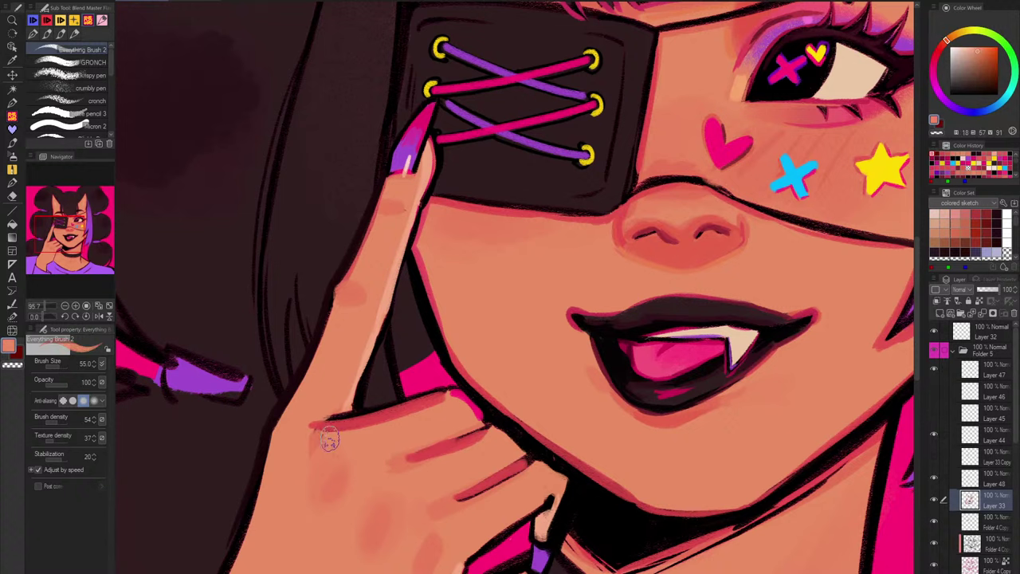
{"action": "left_click_drag", "start_coordinate": [333, 424], "coordinate": [308, 443]}
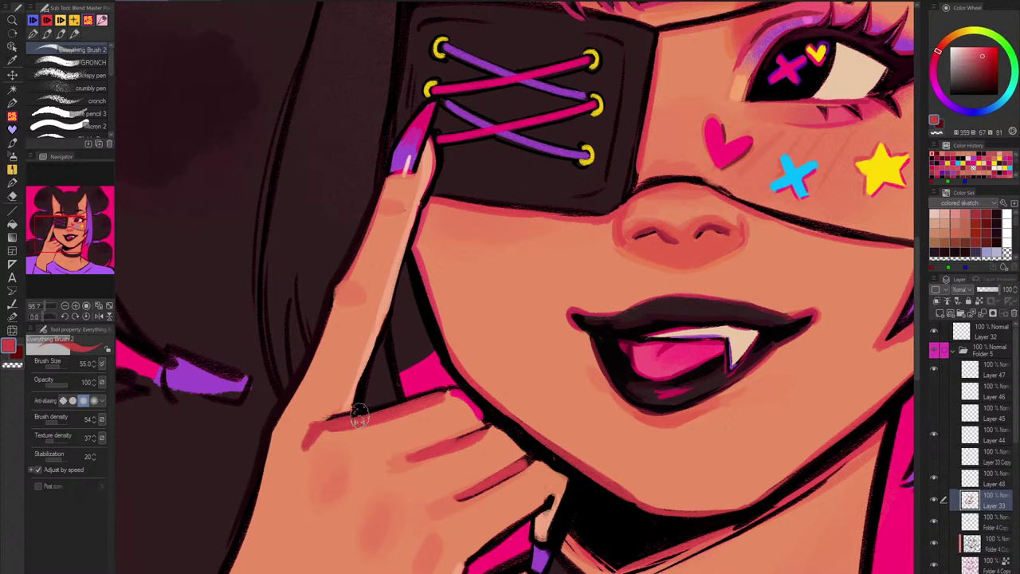
{"action": "mouse_move", "coordinate": [487, 407]}
{"action": "left_mouse_down"}
{"action": "mouse_move", "coordinate": [476, 312]}
{"action": "mouse_move", "coordinate": [473, 335]}
{"action": "left_mouse_up"}
Step: Recolour the ends of the folded-finger lines with sampled magenta and the little finger's lower edge with red
{"action": "left_click", "coordinate": [471, 316], "text": "alt"}
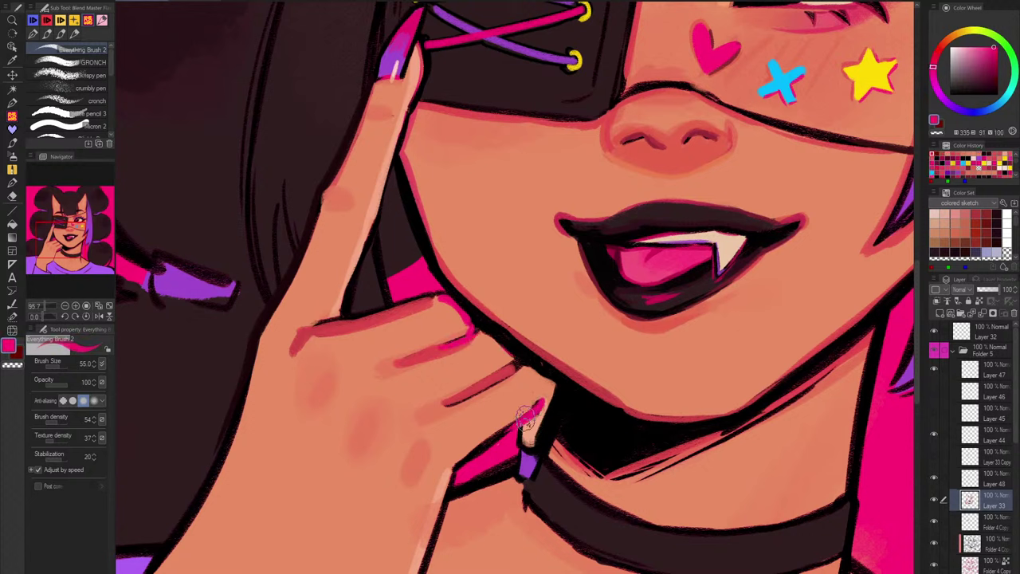
{"action": "mouse_move", "coordinate": [544, 400]}
{"action": "left_mouse_down"}
{"action": "mouse_move", "coordinate": [455, 465]}
{"action": "mouse_move", "coordinate": [549, 337]}
{"action": "mouse_move", "coordinate": [506, 355]}
{"action": "mouse_move", "coordinate": [489, 409]}
{"action": "mouse_move", "coordinate": [385, 530]}
{"action": "left_mouse_up"}
{"action": "left_click", "coordinate": [468, 394], "text": "alt"}
{"action": "key", "text": "ctrl+z"}
{"action": "left_click", "coordinate": [487, 392], "text": "alt"}
{"action": "left_click", "coordinate": [501, 387], "text": "alt"}
{"action": "key", "text": "ctrl+z"}
Step: Recolour the hand's palm-side outline down to the wrist with sampled dark red
{"action": "left_click_drag", "start_coordinate": [483, 437], "coordinate": [381, 529]}
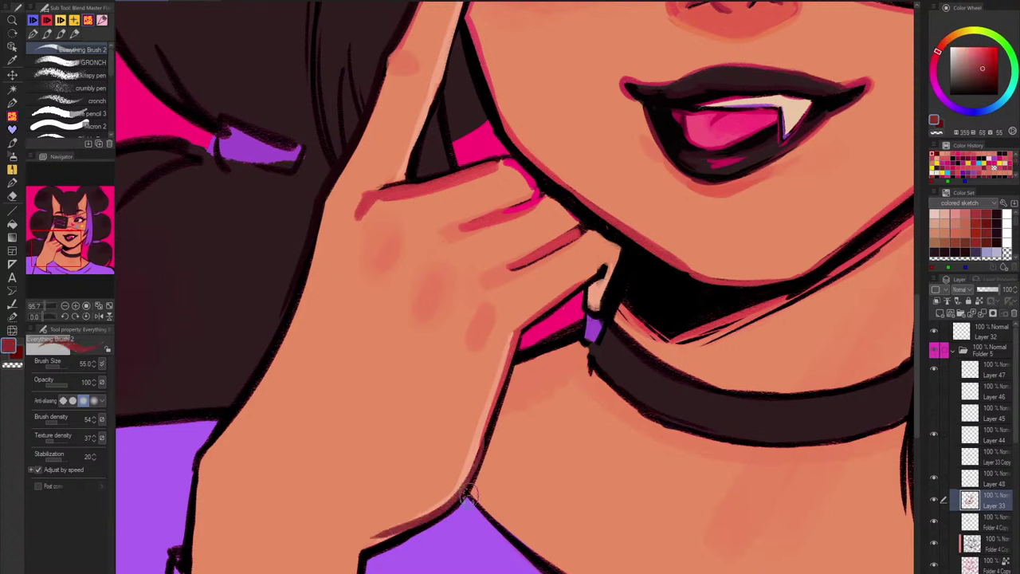
{"action": "key", "text": "ctrl+z"}
{"action": "left_click", "coordinate": [508, 368], "text": "alt"}
{"action": "mouse_move", "coordinate": [483, 435]}
{"action": "left_mouse_down"}
{"action": "mouse_move", "coordinate": [470, 484]}
{"action": "mouse_move", "coordinate": [374, 542]}
{"action": "left_mouse_up"}
{"action": "mouse_move", "coordinate": [494, 466]}
{"action": "left_mouse_down"}
{"action": "mouse_move", "coordinate": [463, 526]}
{"action": "mouse_move", "coordinate": [482, 505]}
{"action": "left_mouse_up"}
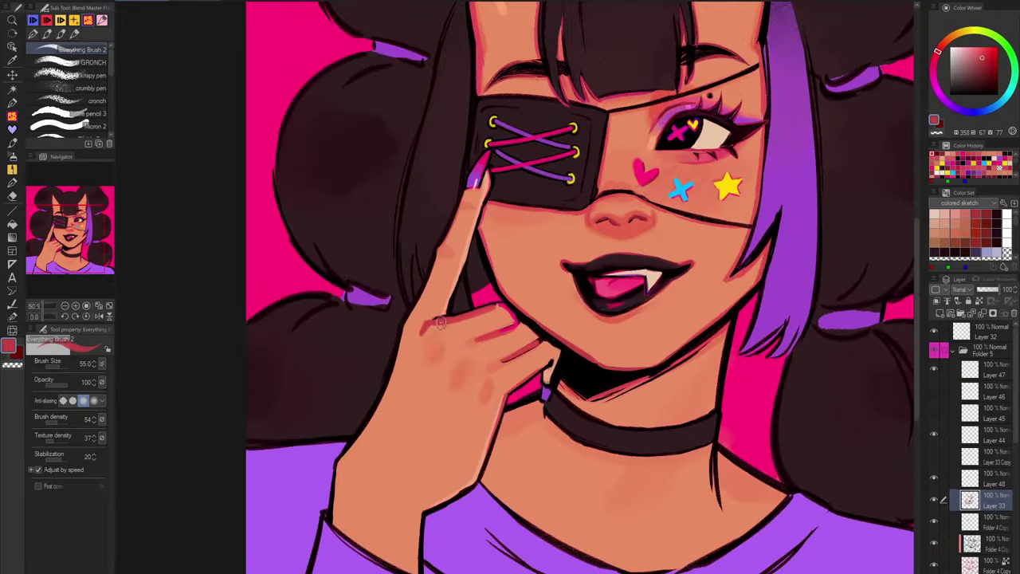
Step: Add red along the outer edge of the raised finger, the back of the hand and the wrist
{"action": "left_click_drag", "start_coordinate": [433, 257], "coordinate": [440, 245]}
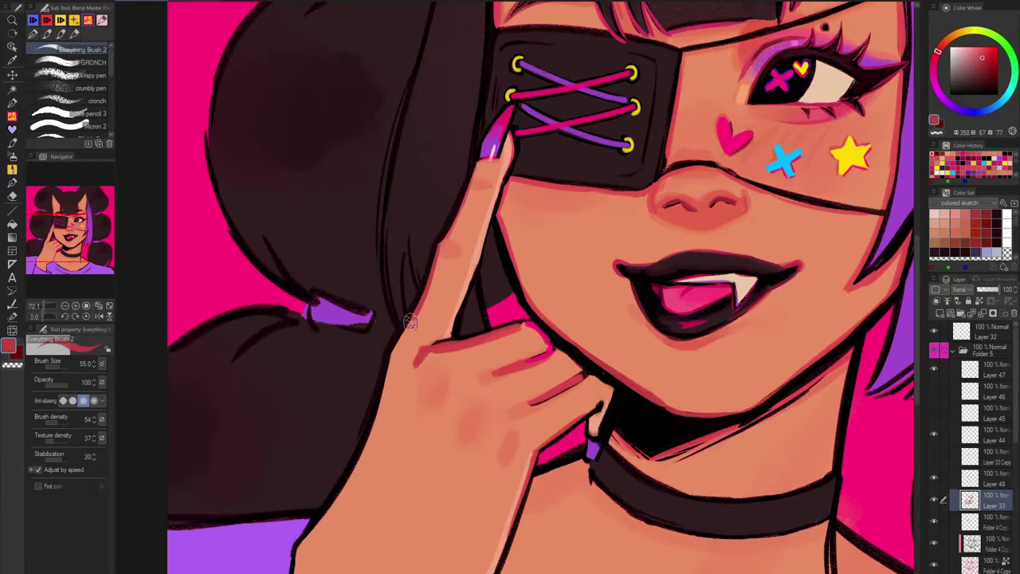
{"action": "left_click_drag", "start_coordinate": [359, 461], "coordinate": [311, 533]}
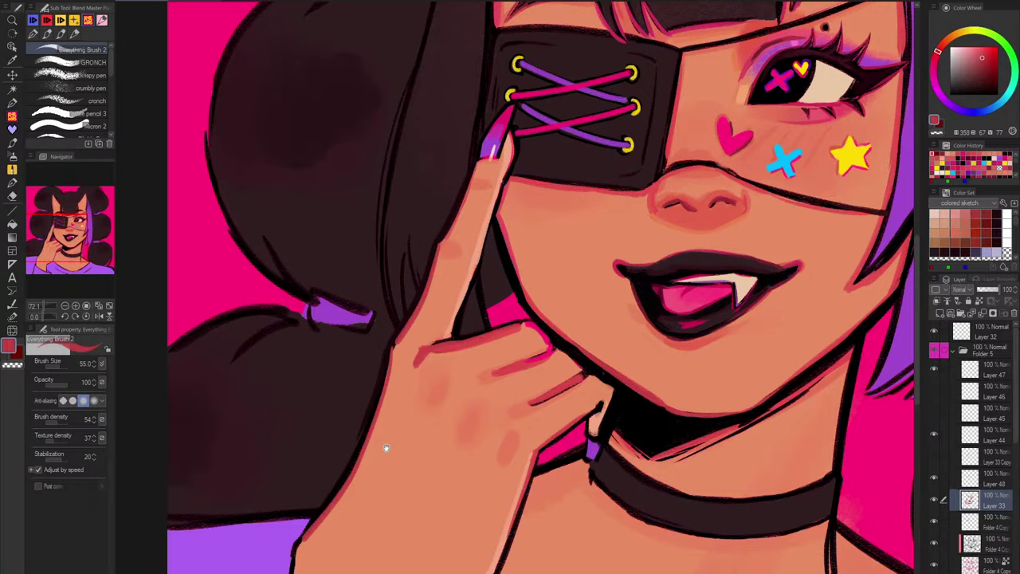
{"action": "left_click_drag", "start_coordinate": [386, 448], "coordinate": [419, 320]}
{"action": "left_click_drag", "start_coordinate": [335, 413], "coordinate": [321, 499]}
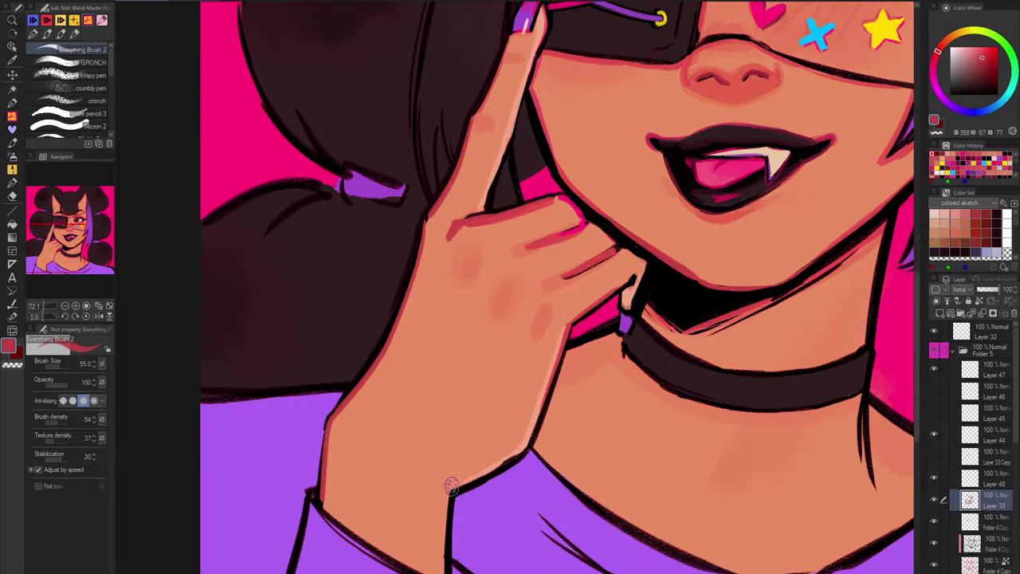
{"action": "left_click_drag", "start_coordinate": [452, 488], "coordinate": [522, 451]}
Step: Examine the whole illustration in both mirrored and normal orientation
{"action": "scroll", "coordinate": [478, 480], "scroll_direction": "down", "scroll_amount": 5}
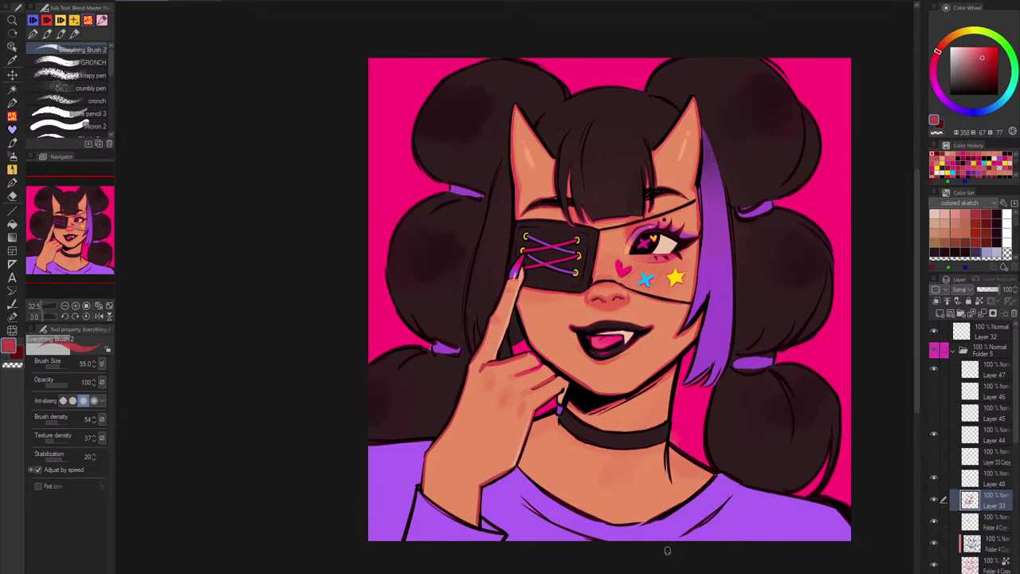
{"action": "key", "text": "h"}
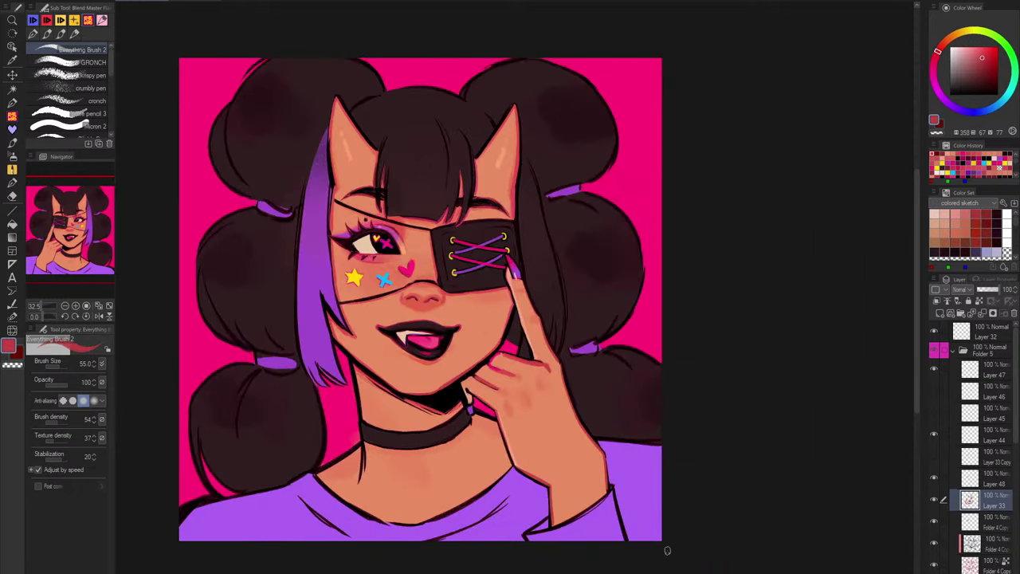
{"action": "key", "text": "h"}
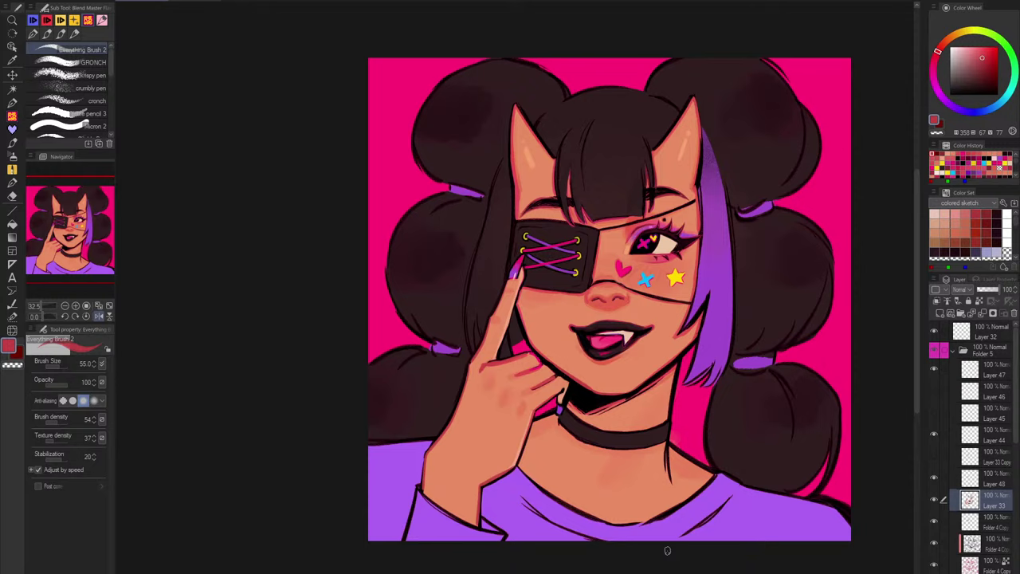
{"action": "key", "text": "h"}
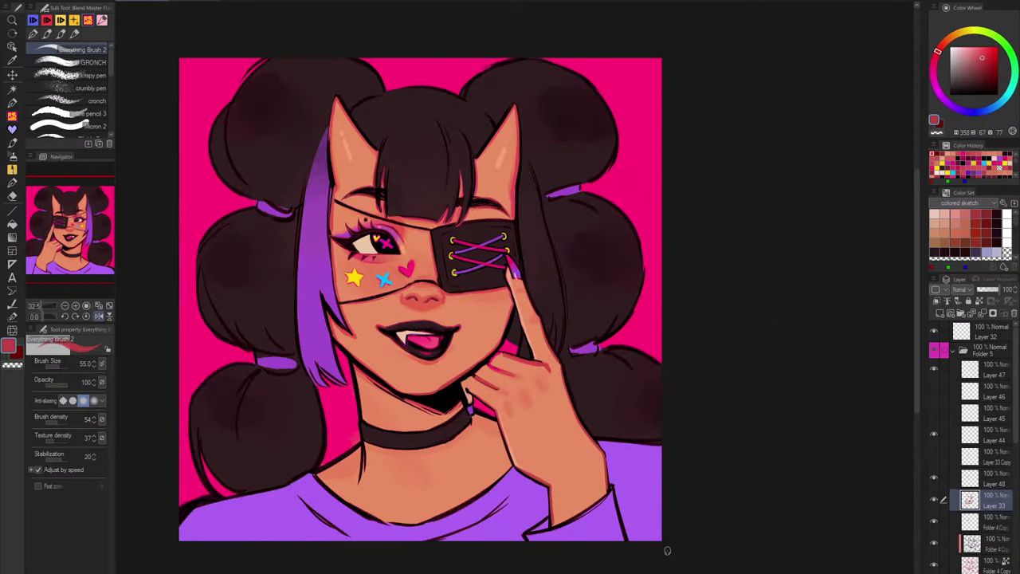
{"action": "key", "text": "h"}
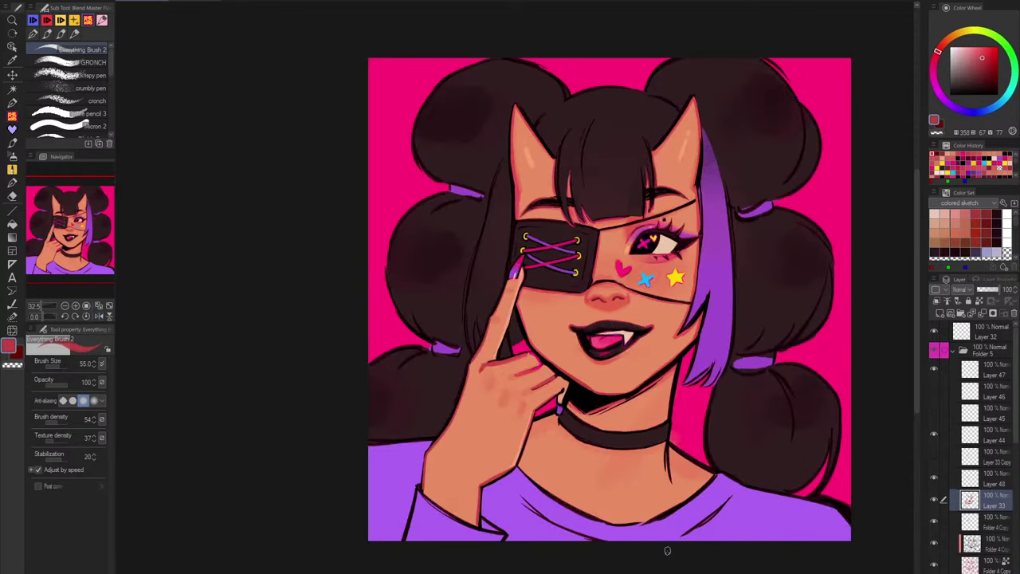
Step: Line the neck, the little finger's edges and the choker's underside in red with a brush of about 67
{"action": "scroll", "coordinate": [677, 402], "scroll_direction": "up", "scroll_amount": 3}
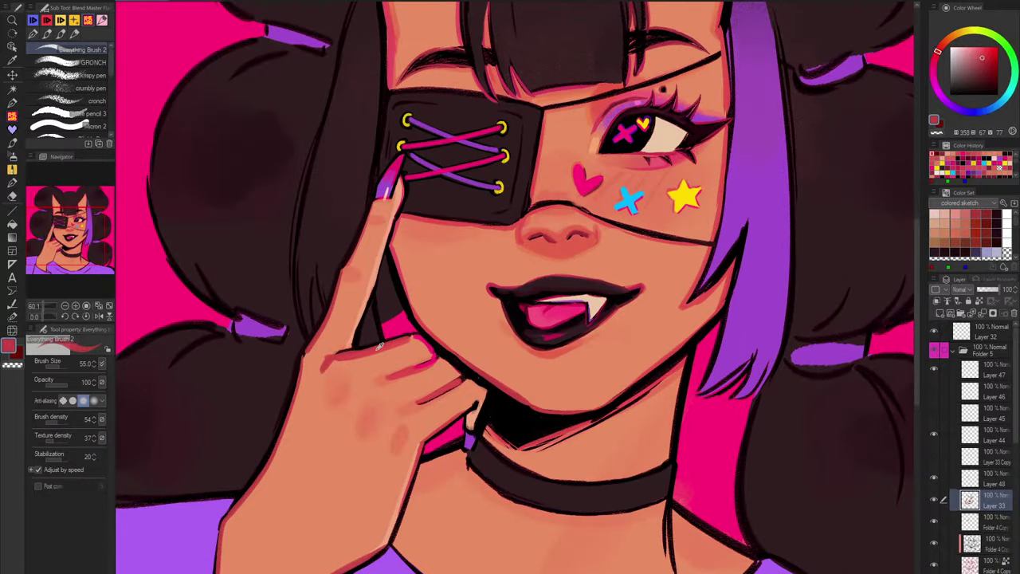
{"action": "left_click_drag", "start_coordinate": [687, 288], "coordinate": [622, 174]}
{"action": "key", "text": "]"}
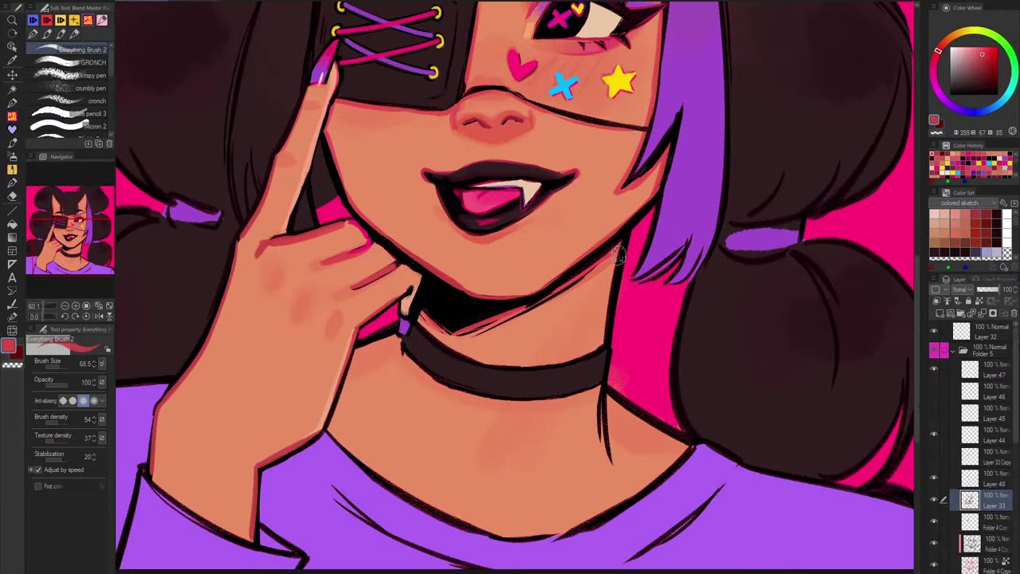
{"action": "left_click_drag", "start_coordinate": [621, 255], "coordinate": [630, 233]}
{"action": "left_click_drag", "start_coordinate": [617, 275], "coordinate": [617, 264]}
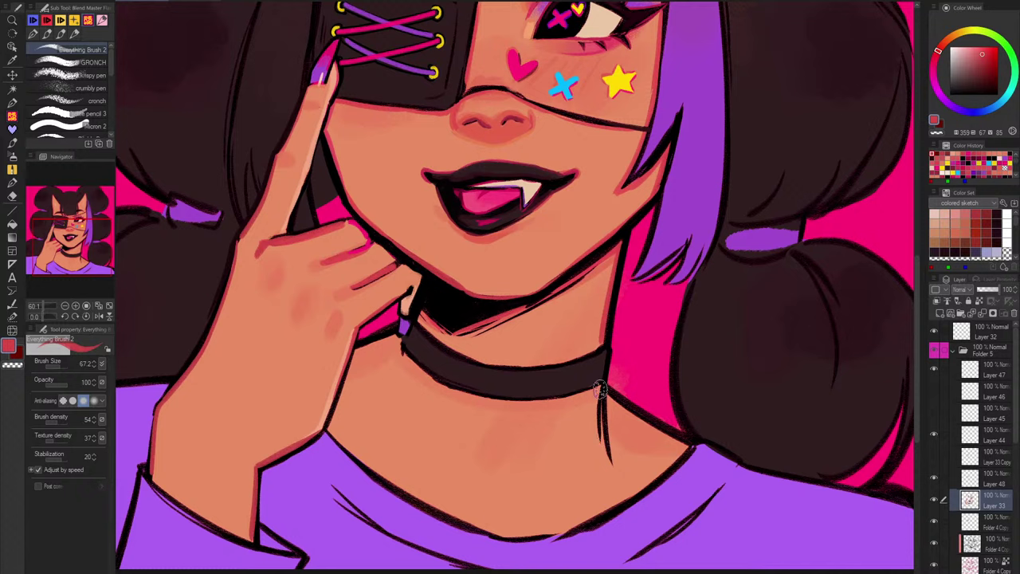
{"action": "key", "text": "ctrl+z"}
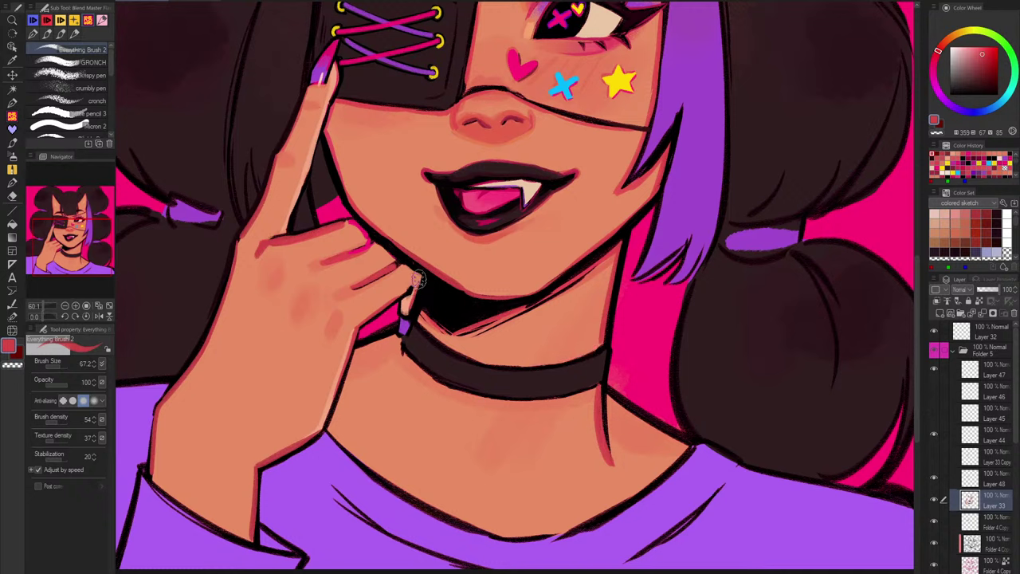
{"action": "left_click_drag", "start_coordinate": [419, 279], "coordinate": [411, 310]}
{"action": "left_click_drag", "start_coordinate": [378, 339], "coordinate": [360, 343]}
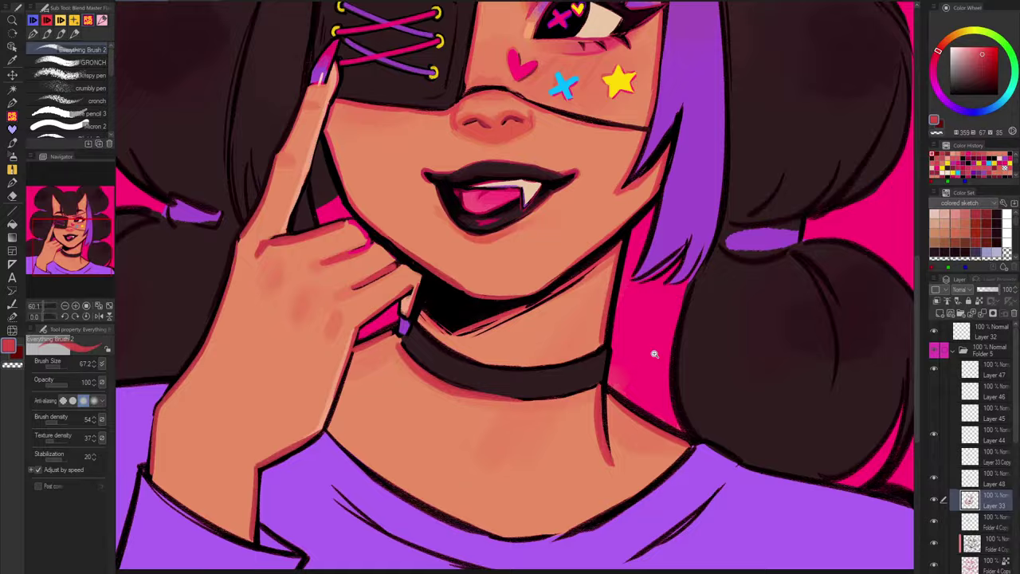
Step: Add red along the skin side of the shirt's neckline
{"action": "mouse_move", "coordinate": [655, 353]}
{"action": "left_mouse_down"}
{"action": "mouse_move", "coordinate": [626, 440]}
{"action": "mouse_move", "coordinate": [667, 416]}
{"action": "mouse_move", "coordinate": [567, 467]}
{"action": "left_mouse_up"}
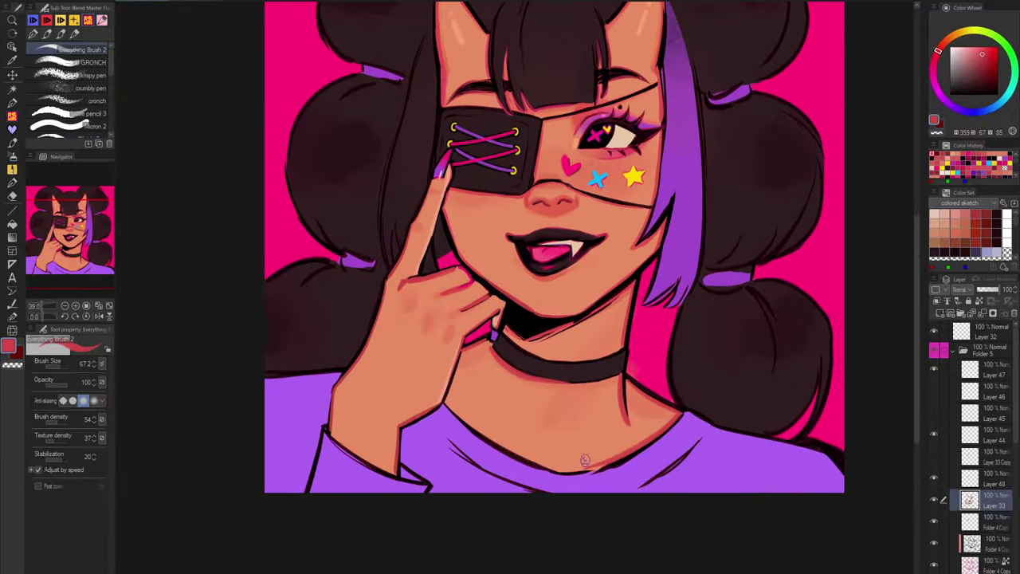
{"action": "key", "text": "ctrl+z"}
{"action": "left_click_drag", "start_coordinate": [446, 405], "coordinate": [573, 471]}
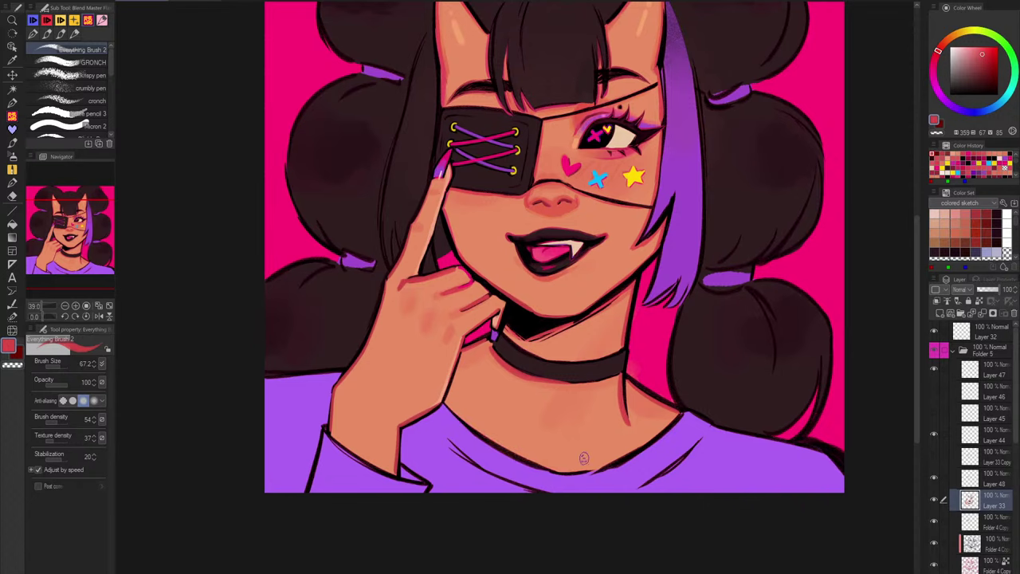
Step: Check the neck and choker in mirrored view, sampling the choker's dark colour, and return to normal orientation
{"action": "key", "text": "h"}
{"action": "left_click_drag", "start_coordinate": [487, 419], "coordinate": [466, 470]}
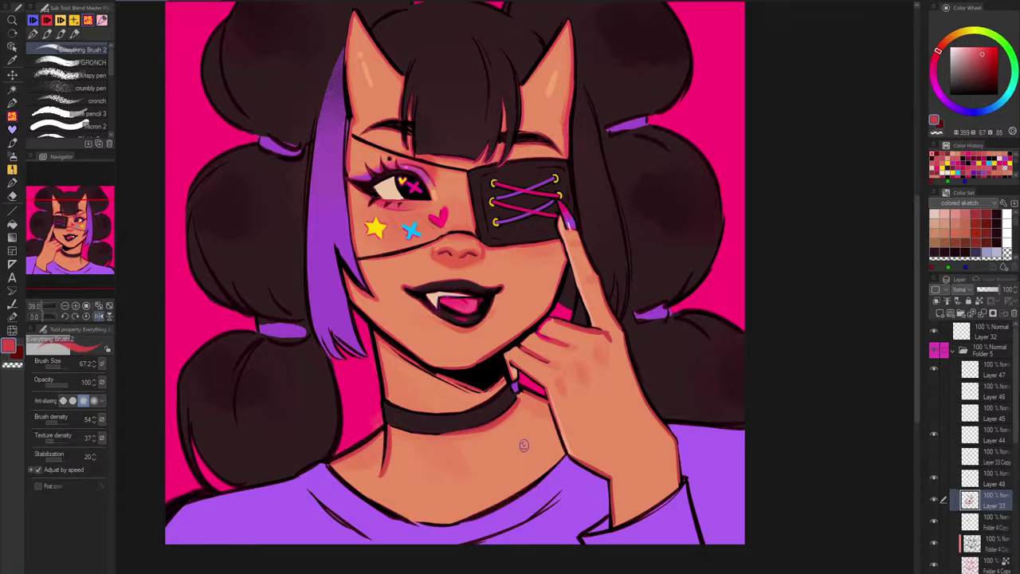
{"action": "scroll", "coordinate": [470, 427], "scroll_direction": "up", "scroll_amount": 5}
{"action": "left_click", "coordinate": [468, 420], "text": "alt"}
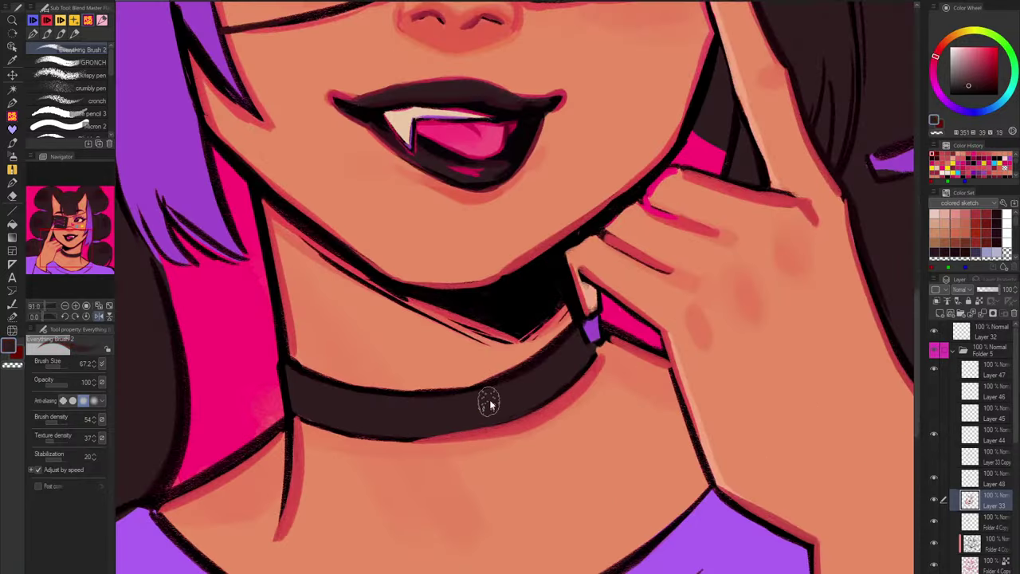
{"action": "scroll", "coordinate": [623, 362], "scroll_direction": "down", "scroll_amount": 6}
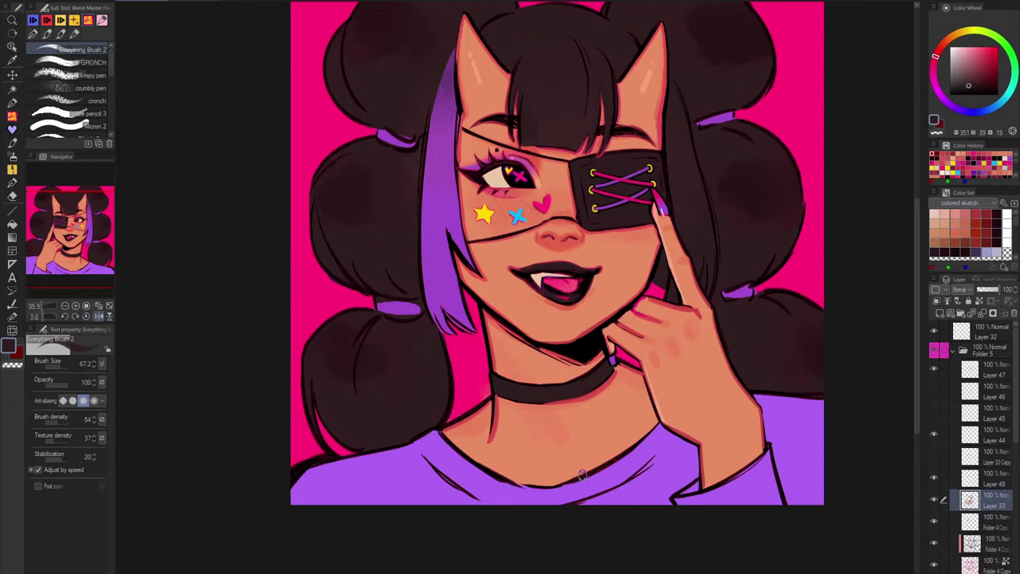
{"action": "key", "text": "h"}
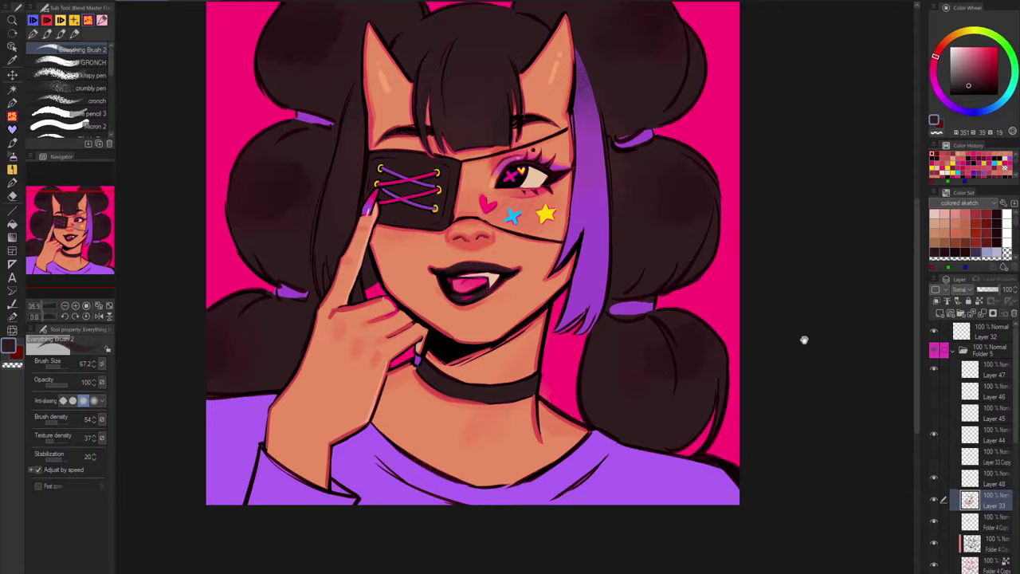
{"action": "left_click_drag", "start_coordinate": [804, 341], "coordinate": [802, 396]}
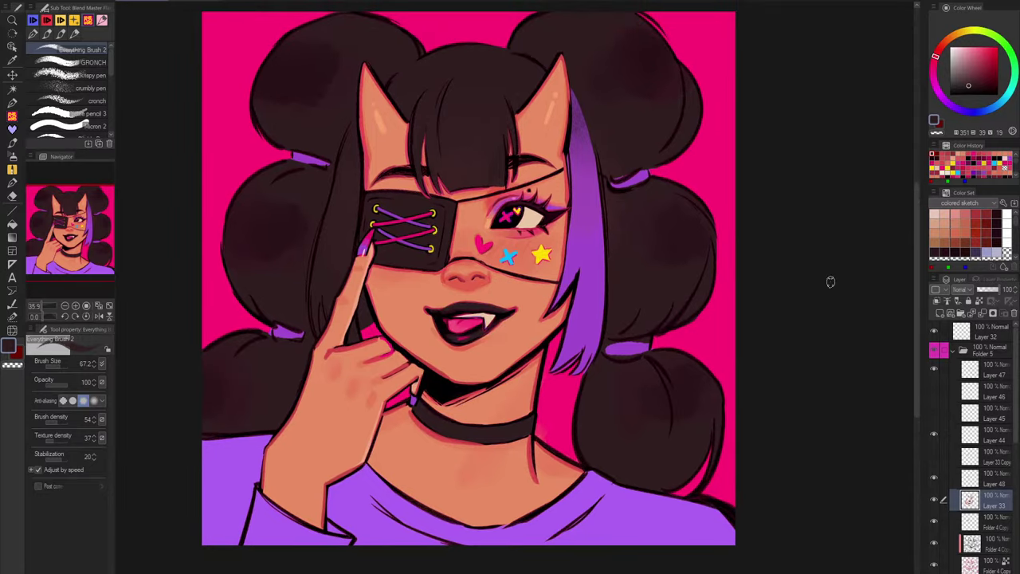
Step: Paint over the reddish patches on the chest with sampled skin tones and a 152.1 brush
{"action": "left_click", "coordinate": [450, 479], "text": "alt"}
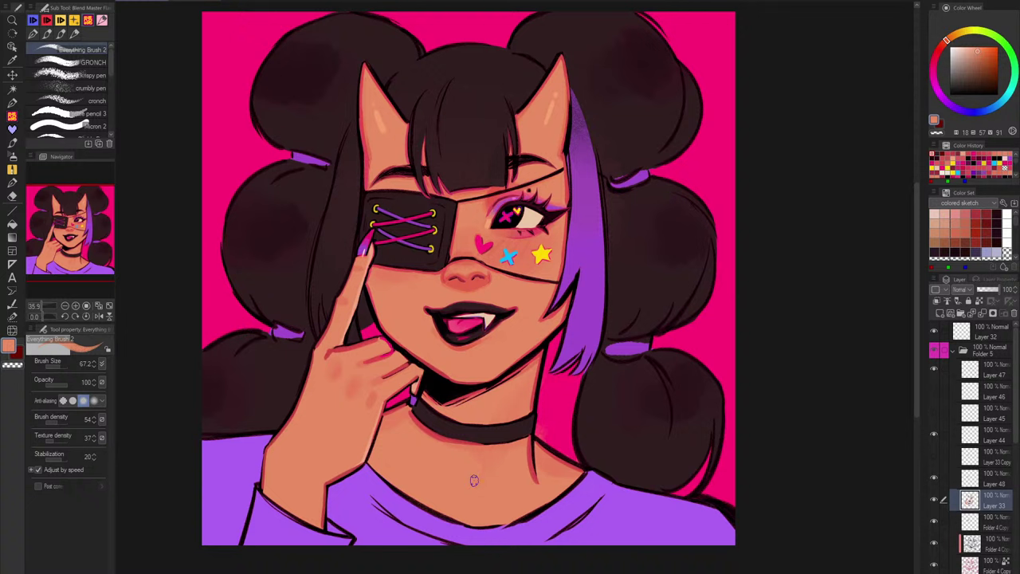
{"action": "left_click", "coordinate": [500, 457], "text": "alt"}
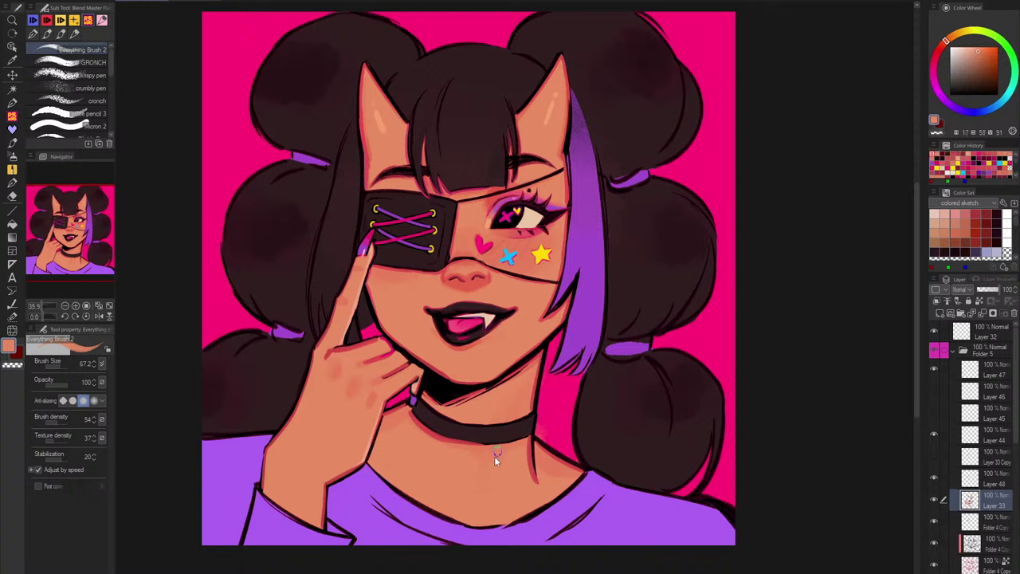
{"action": "key", "text": "]"}
{"action": "mouse_move", "coordinate": [495, 462]}
{"action": "left_mouse_down"}
{"action": "mouse_move", "coordinate": [480, 476]}
{"action": "mouse_move", "coordinate": [490, 462]}
{"action": "left_mouse_up"}
{"action": "left_click_drag", "start_coordinate": [740, 469], "coordinate": [732, 496]}
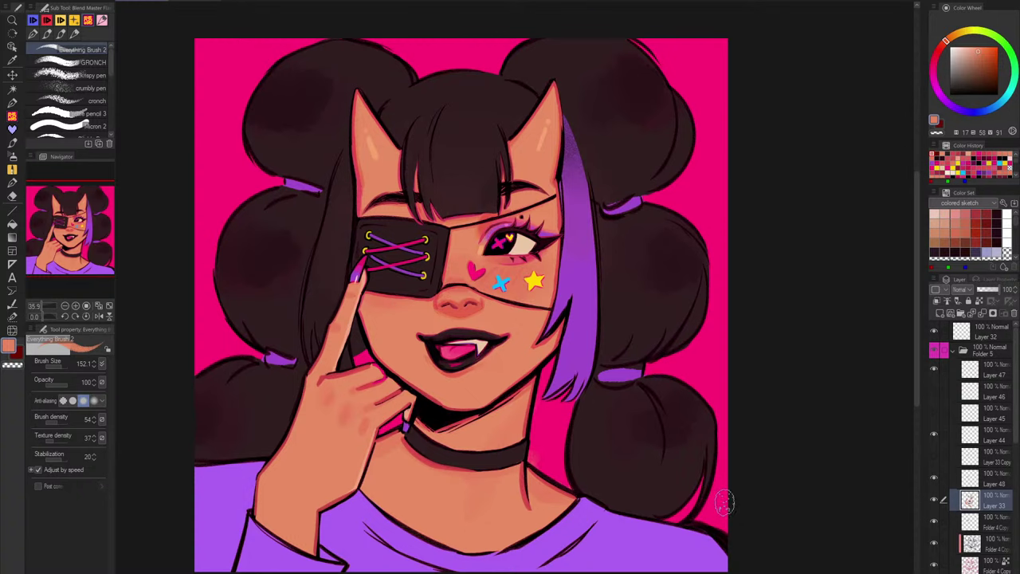
Step: Blend sampled purples along the inner edge of the purple hair streak with a 93 brush
{"action": "scroll", "coordinate": [580, 182], "scroll_direction": "up", "scroll_amount": 4}
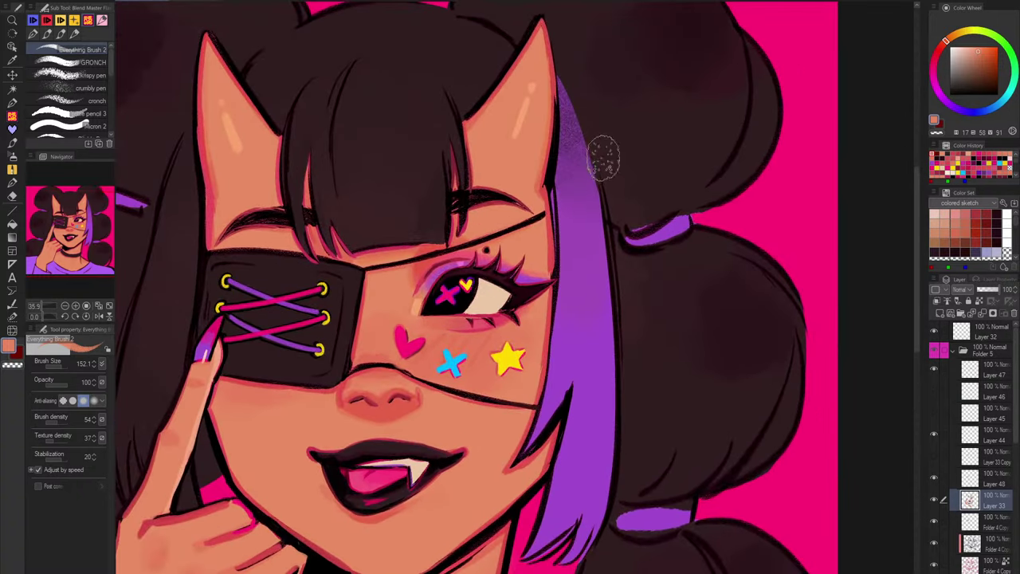
{"action": "key", "text": "bracketleft"}
{"action": "key", "text": "bracketleft"}
{"action": "key", "text": "bracketleft"}
{"action": "key", "text": "bracketleft"}
{"action": "left_click", "coordinate": [576, 180], "text": "alt"}
{"action": "left_click_drag", "start_coordinate": [555, 183], "coordinate": [536, 418]}
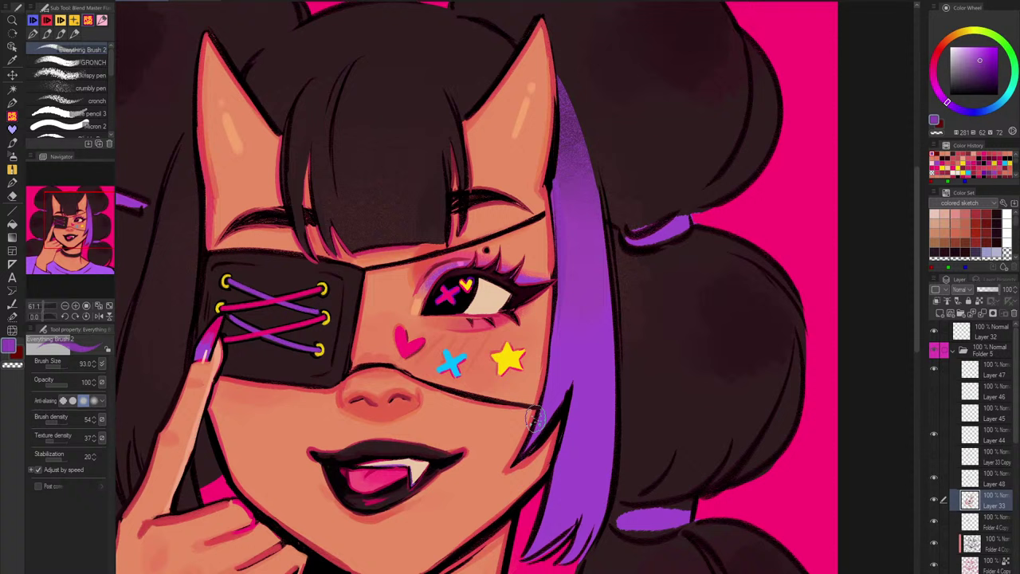
{"action": "left_click_drag", "start_coordinate": [560, 251], "coordinate": [559, 196]}
{"action": "left_click", "coordinate": [579, 366], "text": "alt"}
{"action": "left_click_drag", "start_coordinate": [574, 369], "coordinate": [553, 399]}
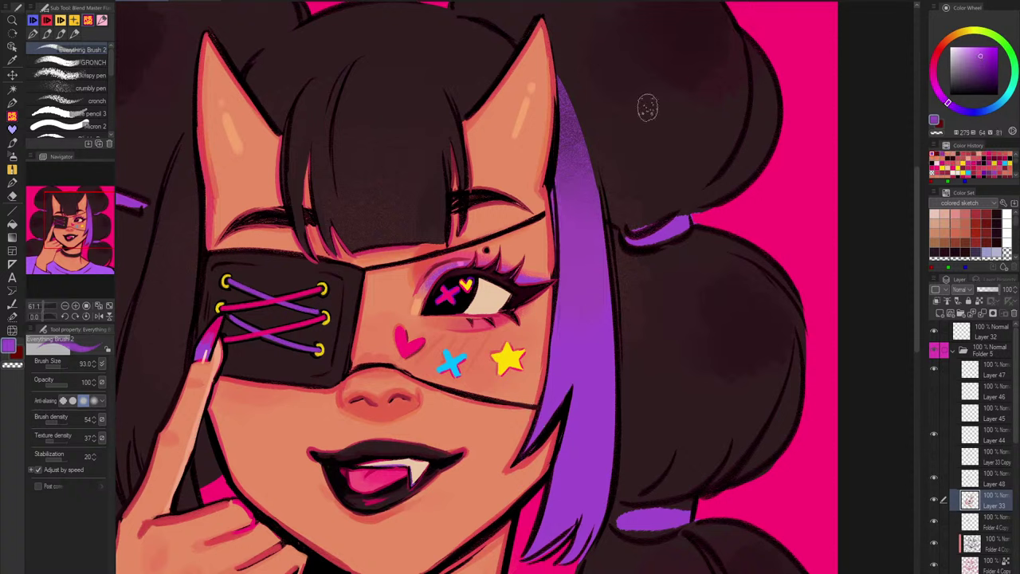
Step: Paint a darker purple strand line above the split in the purple hair streak with a 56.3 brush
{"action": "key", "text": "bracketleft"}
{"action": "left_click", "coordinate": [576, 134], "text": "alt"}
{"action": "left_click_drag", "start_coordinate": [584, 214], "coordinate": [557, 410]}
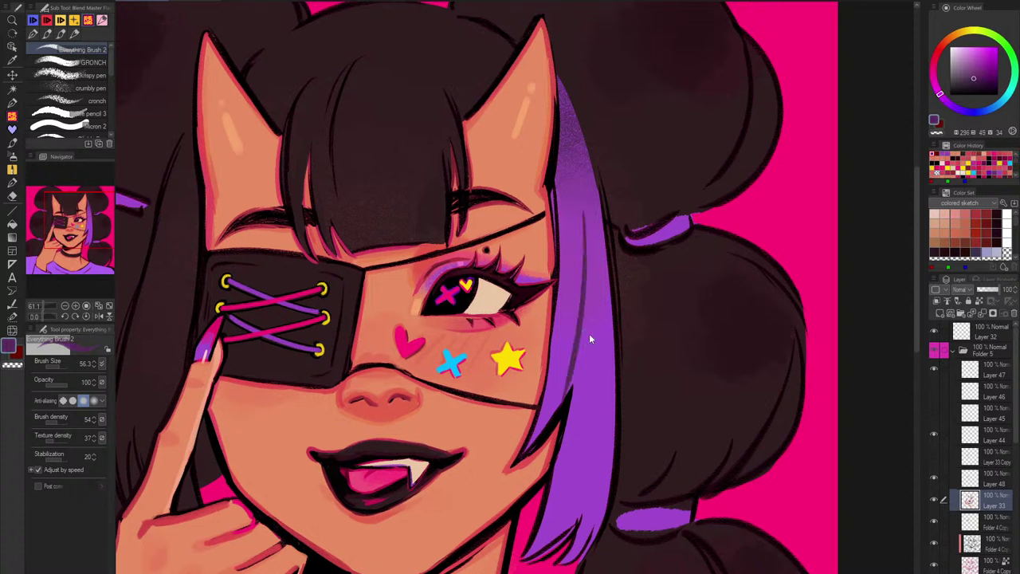
{"action": "key", "text": "ctrl+z"}
{"action": "left_click", "coordinate": [584, 170], "text": "alt"}
{"action": "mouse_move", "coordinate": [585, 316]}
{"action": "left_mouse_down"}
{"action": "mouse_move", "coordinate": [560, 405]}
{"action": "mouse_move", "coordinate": [575, 367]}
{"action": "left_mouse_up"}
{"action": "key", "text": "ctrl+z"}
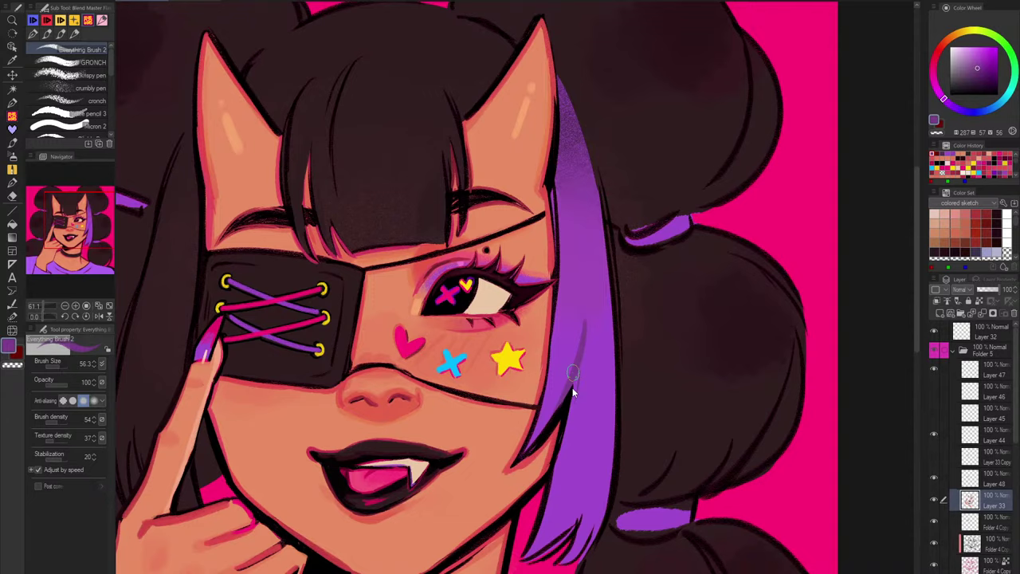
{"action": "scroll", "coordinate": [568, 440], "scroll_direction": "down", "scroll_amount": 3}
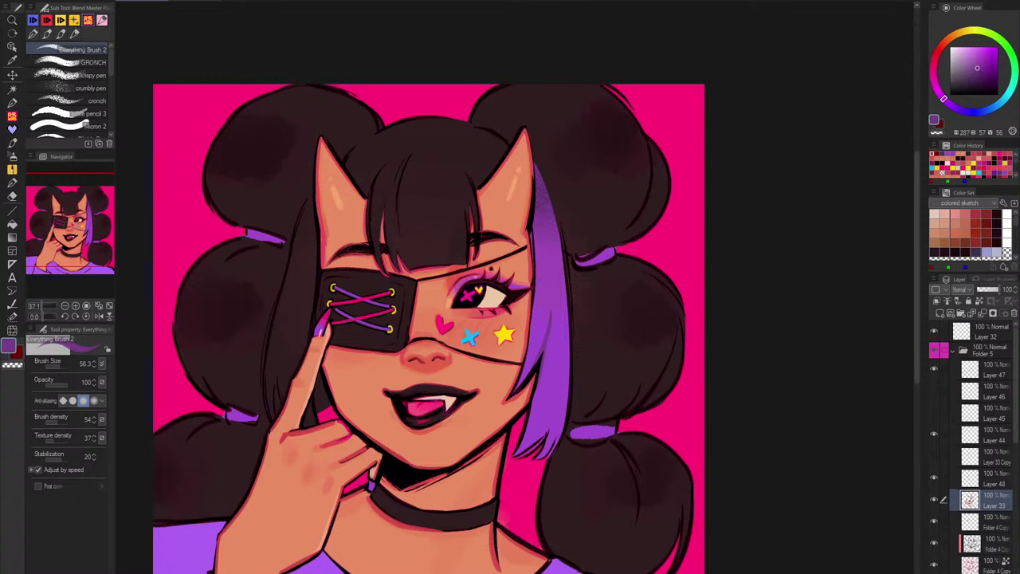
{"action": "left_click", "coordinate": [110, 307]}
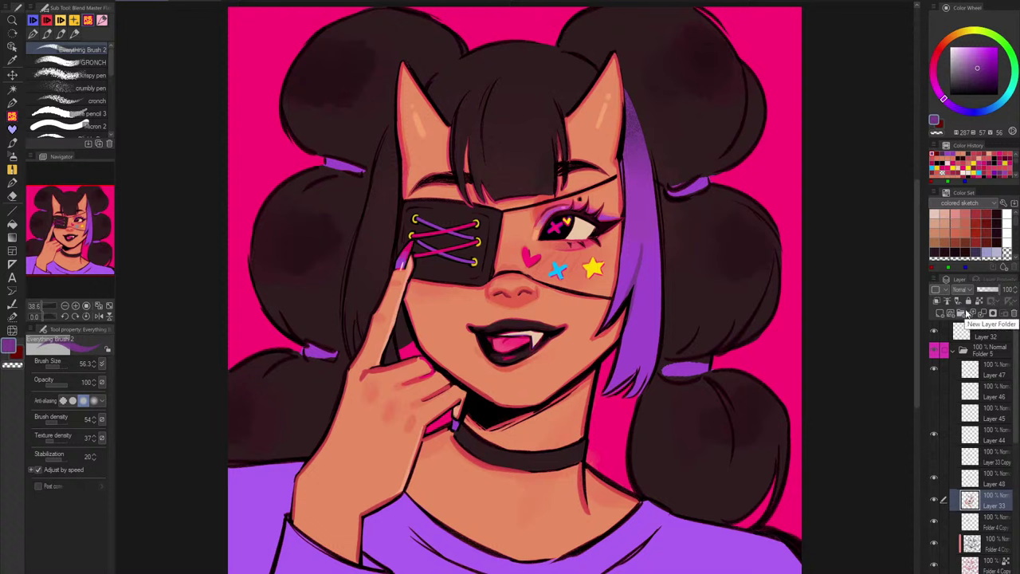
Step: Add a layer above Layer 32 with a black border effect, and ready the Micron 2 pen in the cheek star's yellow
{"action": "left_click", "coordinate": [991, 335]}
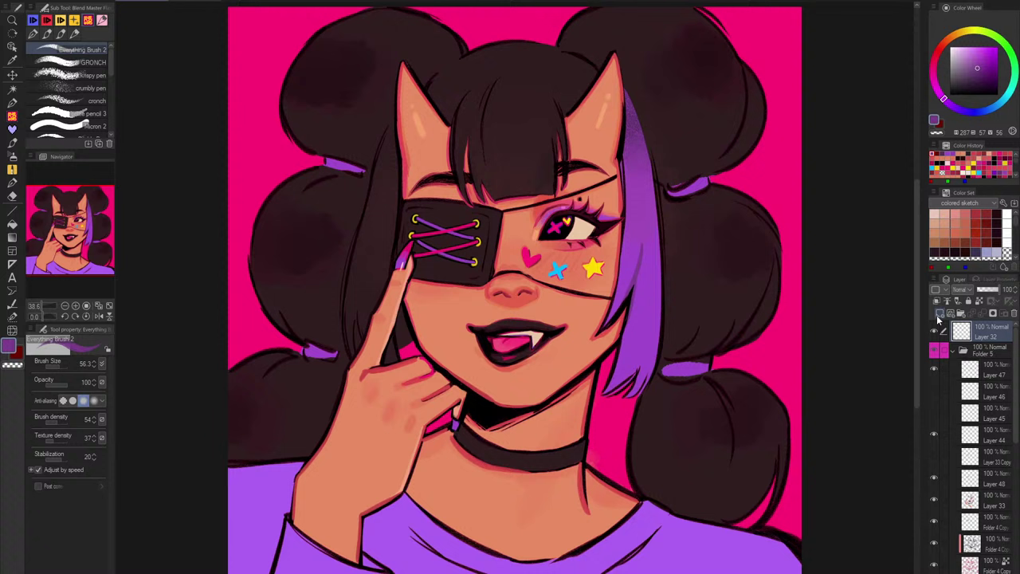
{"action": "left_click", "coordinate": [940, 314]}
{"action": "left_click", "coordinate": [987, 281]}
{"action": "left_click", "coordinate": [963, 299]}
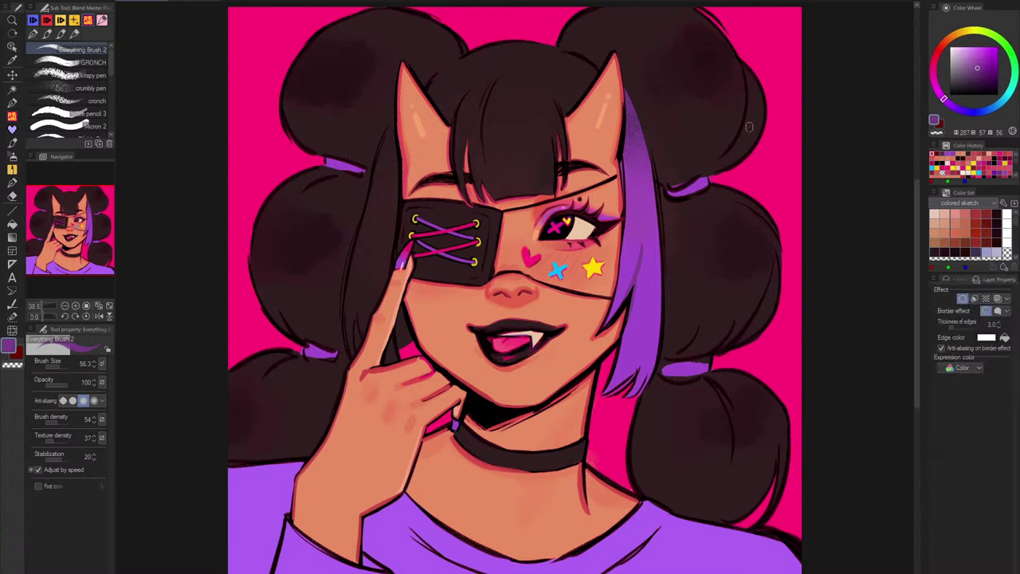
{"action": "left_click", "coordinate": [593, 266], "text": "alt"}
{"action": "left_click", "coordinate": [70, 126]}
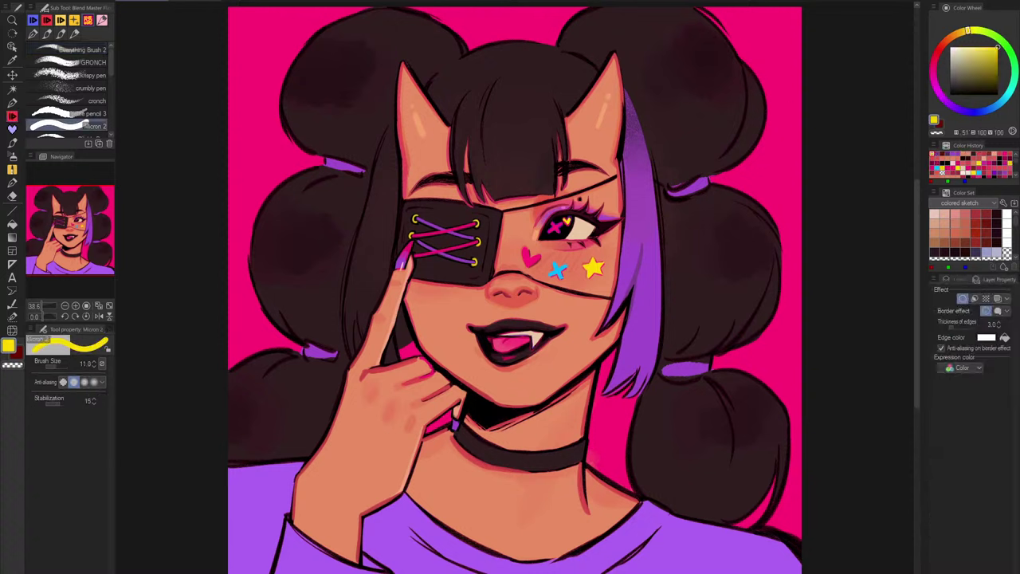
{"action": "left_click", "coordinate": [987, 337]}
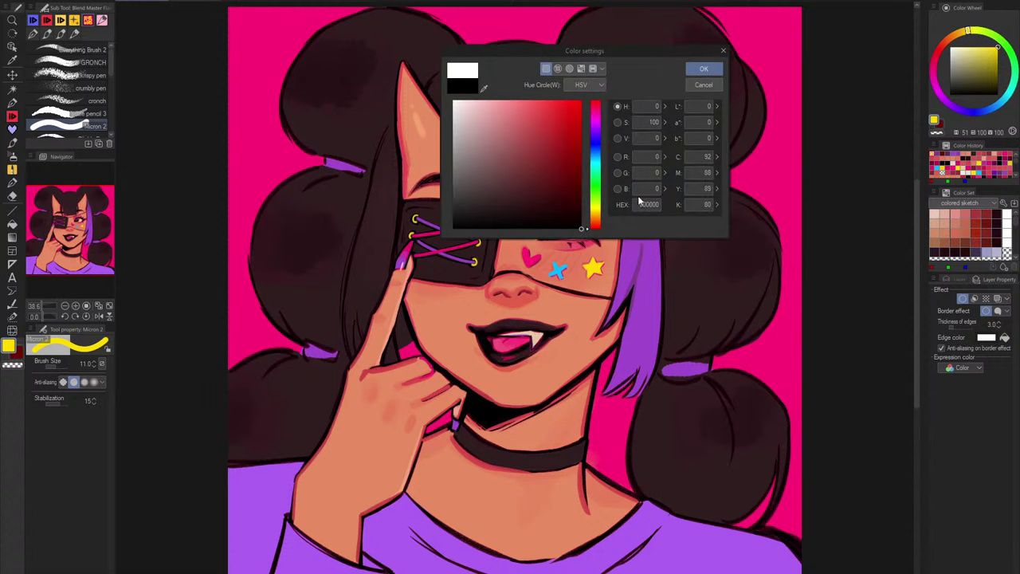
{"action": "left_click", "coordinate": [704, 68]}
Step: Hand-letter "Break" in large yellow strokes across the eyepatch and eye with brush size 77.1
{"action": "mouse_move", "coordinate": [327, 227]}
{"action": "left_mouse_down"}
{"action": "mouse_move", "coordinate": [338, 227]}
{"action": "mouse_move", "coordinate": [328, 256]}
{"action": "mouse_move", "coordinate": [336, 283]}
{"action": "left_mouse_up"}
{"action": "mouse_move", "coordinate": [308, 205]}
{"action": "left_mouse_down"}
{"action": "mouse_move", "coordinate": [335, 236]}
{"action": "mouse_move", "coordinate": [328, 288]}
{"action": "left_mouse_up"}
{"action": "left_click_drag", "start_coordinate": [383, 214], "coordinate": [407, 268]}
{"action": "left_click_drag", "start_coordinate": [382, 215], "coordinate": [414, 201]}
{"action": "mouse_move", "coordinate": [435, 235]}
{"action": "left_mouse_down"}
{"action": "mouse_move", "coordinate": [452, 204]}
{"action": "mouse_move", "coordinate": [476, 254]}
{"action": "left_mouse_up"}
{"action": "mouse_move", "coordinate": [510, 195]}
{"action": "left_mouse_down"}
{"action": "mouse_move", "coordinate": [494, 250]}
{"action": "mouse_move", "coordinate": [548, 253]}
{"action": "left_mouse_up"}
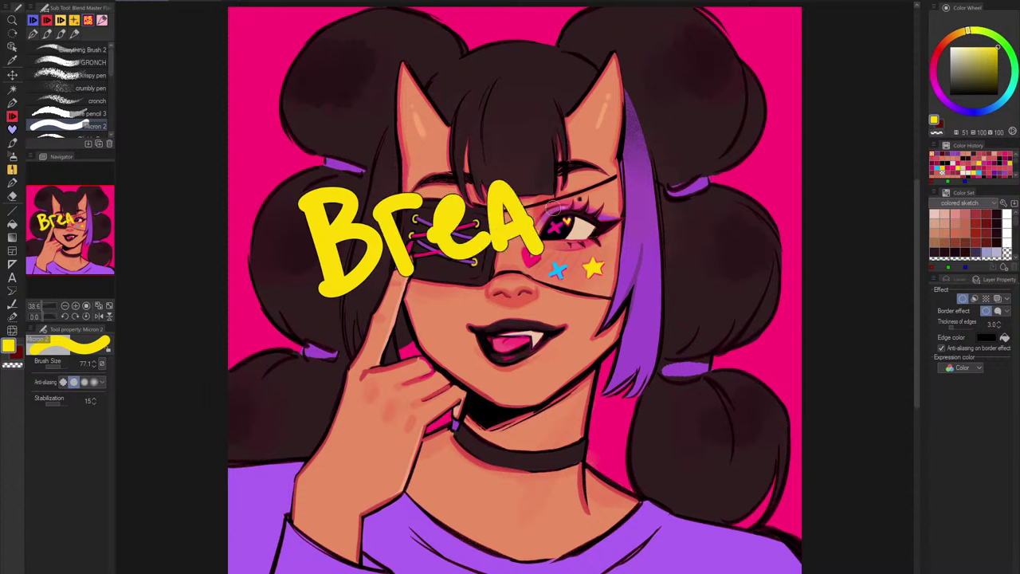
{"action": "left_click_drag", "start_coordinate": [532, 160], "coordinate": [548, 253]}
{"action": "mouse_move", "coordinate": [591, 174]}
{"action": "left_mouse_down"}
{"action": "mouse_move", "coordinate": [567, 208]}
{"action": "mouse_move", "coordinate": [621, 230]}
{"action": "left_mouse_up"}
Step: Hand-letter "Time" in yellow below "Break" and set the lettering's border thickness to 20.3
{"action": "left_click_drag", "start_coordinate": [446, 303], "coordinate": [459, 374]}
{"action": "left_click_drag", "start_coordinate": [389, 326], "coordinate": [475, 282]}
{"action": "left_click_drag", "start_coordinate": [474, 317], "coordinate": [502, 369]}
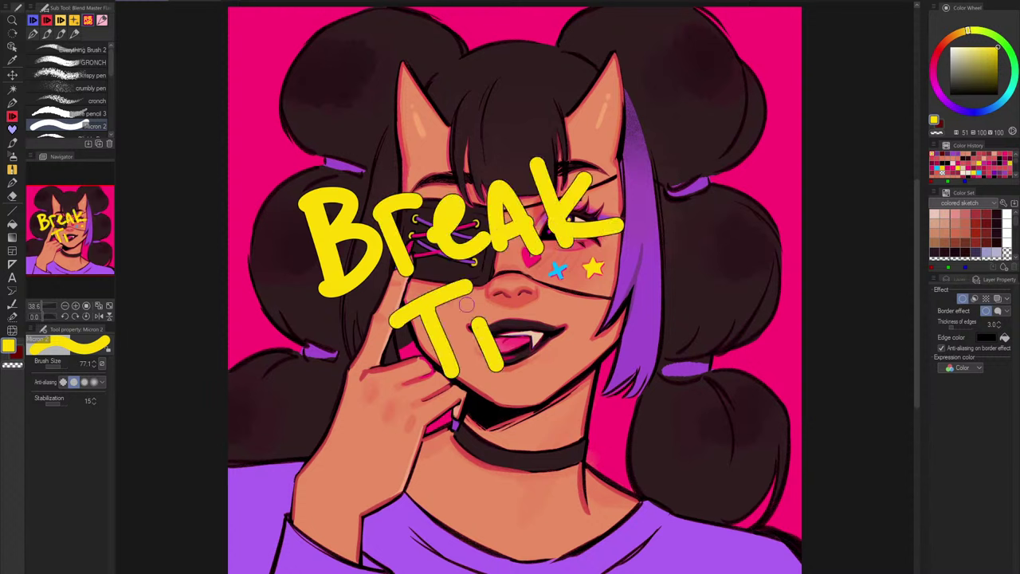
{"action": "left_click_drag", "start_coordinate": [518, 313], "coordinate": [532, 316]}
{"action": "left_click_drag", "start_coordinate": [516, 343], "coordinate": [536, 365]}
{"action": "left_click_drag", "start_coordinate": [510, 304], "coordinate": [558, 358]}
{"action": "mouse_move", "coordinate": [539, 335]}
{"action": "left_mouse_down"}
{"action": "mouse_move", "coordinate": [595, 320]}
{"action": "mouse_move", "coordinate": [600, 339]}
{"action": "mouse_move", "coordinate": [650, 330]}
{"action": "left_mouse_up"}
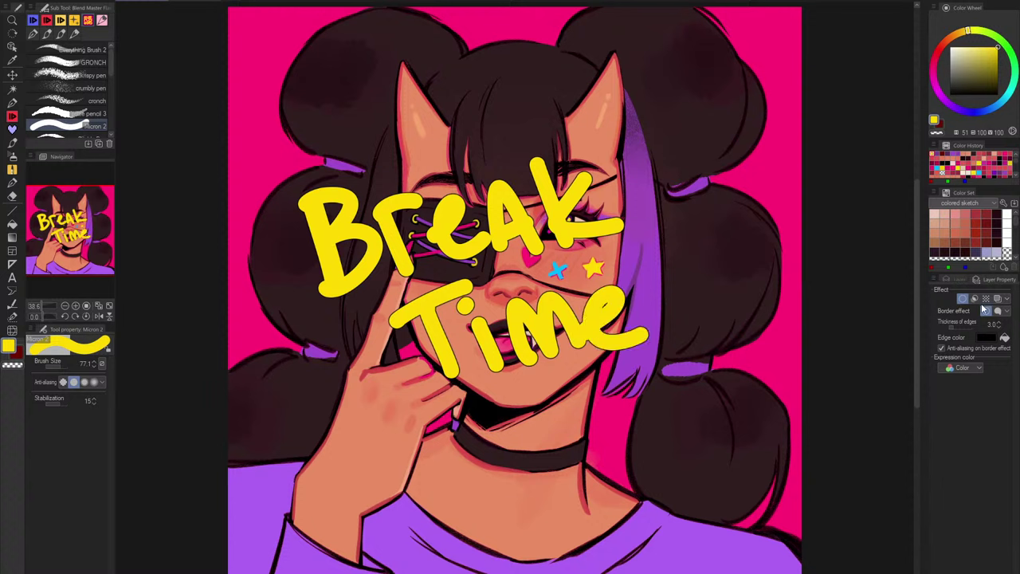
{"action": "left_click", "coordinate": [963, 326]}
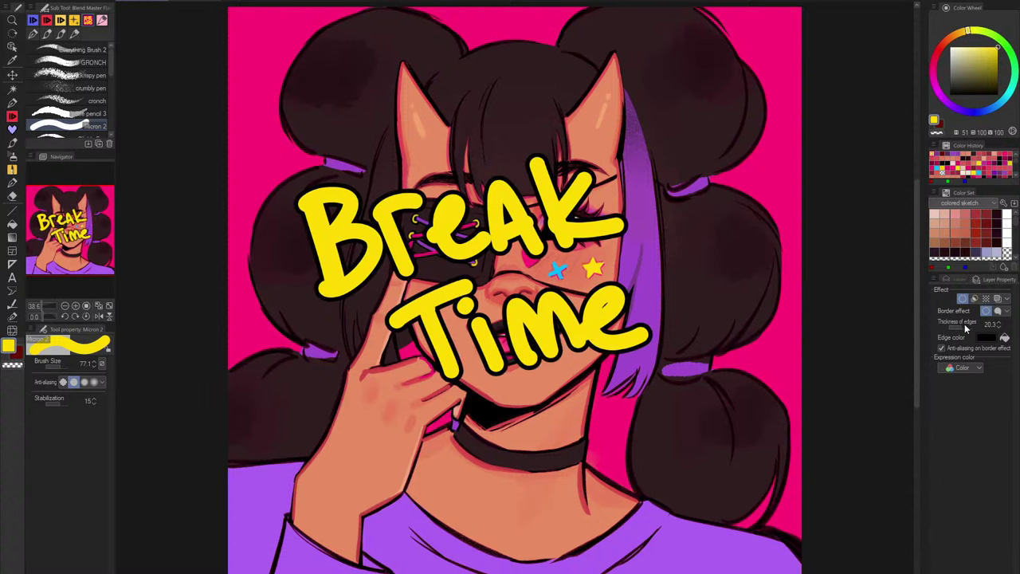
Step: Scale the "Break Time" lettering to 70% and move it up over the bangs and horns
{"action": "left_click", "coordinate": [12, 74]}
{"action": "left_click_drag", "start_coordinate": [504, 303], "coordinate": [546, 373]}
{"action": "key", "text": "ctrl+t"}
{"action": "left_click_drag", "start_coordinate": [517, 231], "coordinate": [518, 296]}
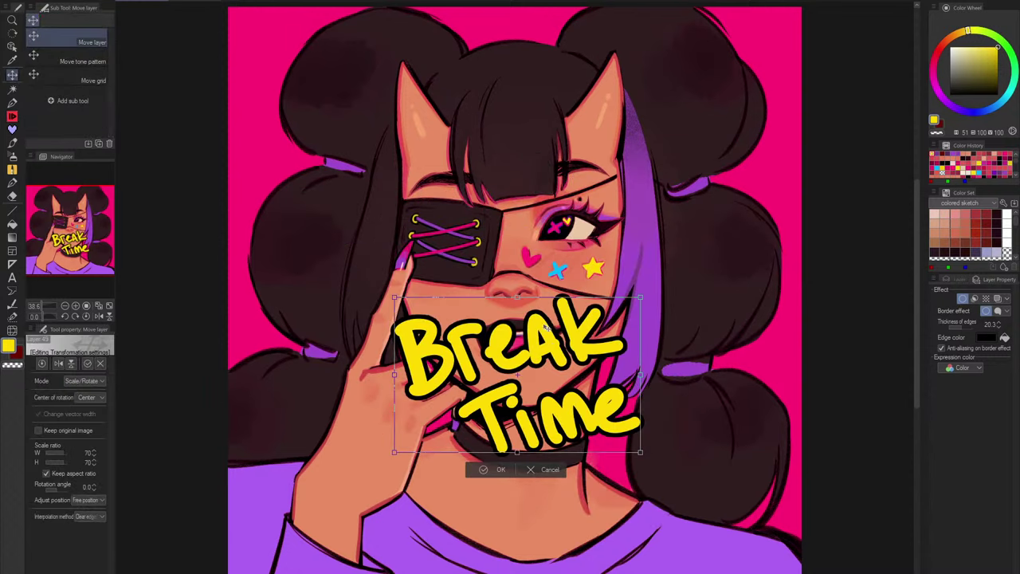
{"action": "left_click_drag", "start_coordinate": [553, 341], "coordinate": [530, 81]}
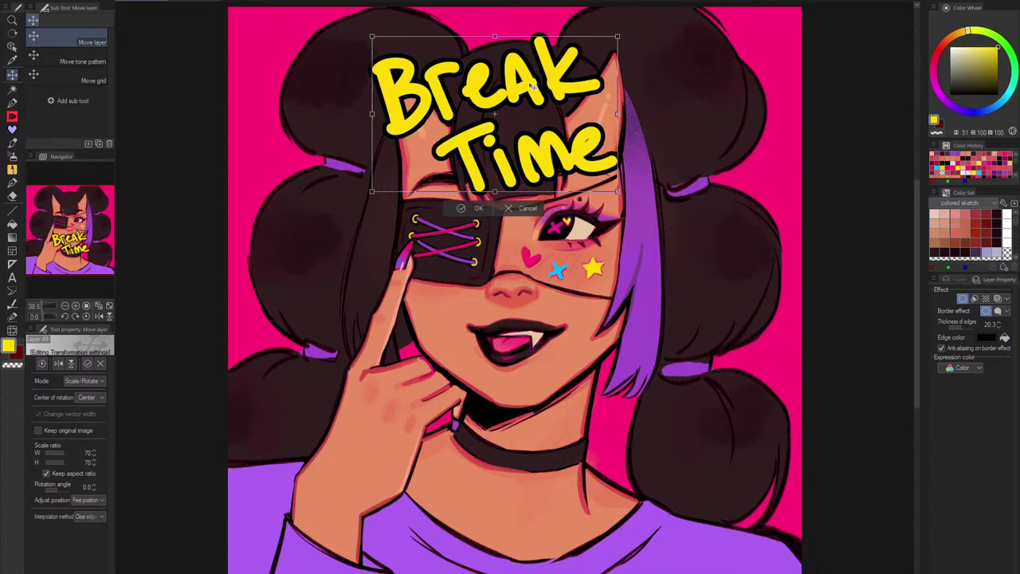
{"action": "left_click", "coordinate": [467, 210]}
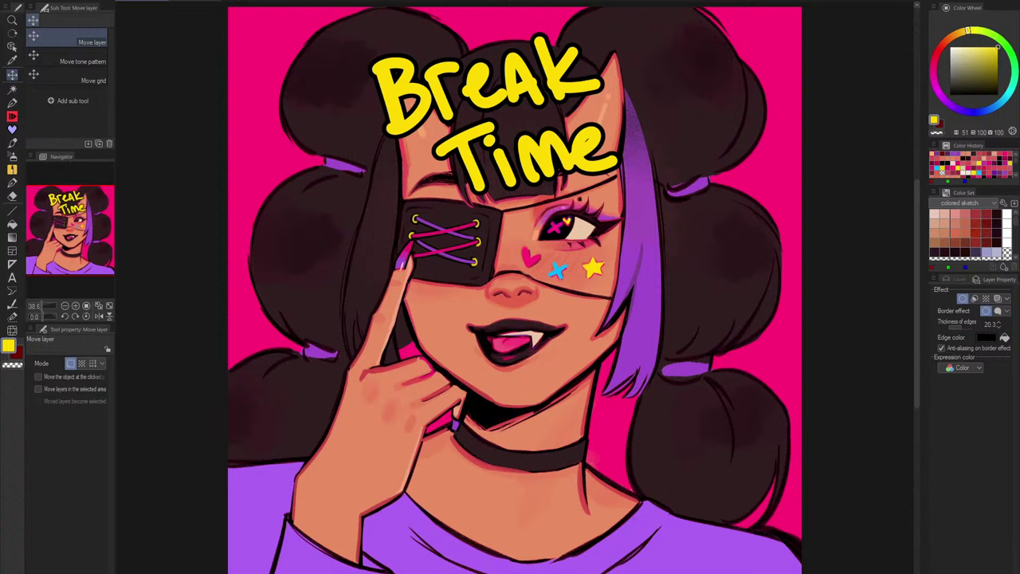
Step: Collapse Folder 5 in the layer list and toggle its visibility to compare the refined art with the colour sketch
{"action": "left_click", "coordinate": [950, 280]}
{"action": "left_click", "coordinate": [950, 378]}
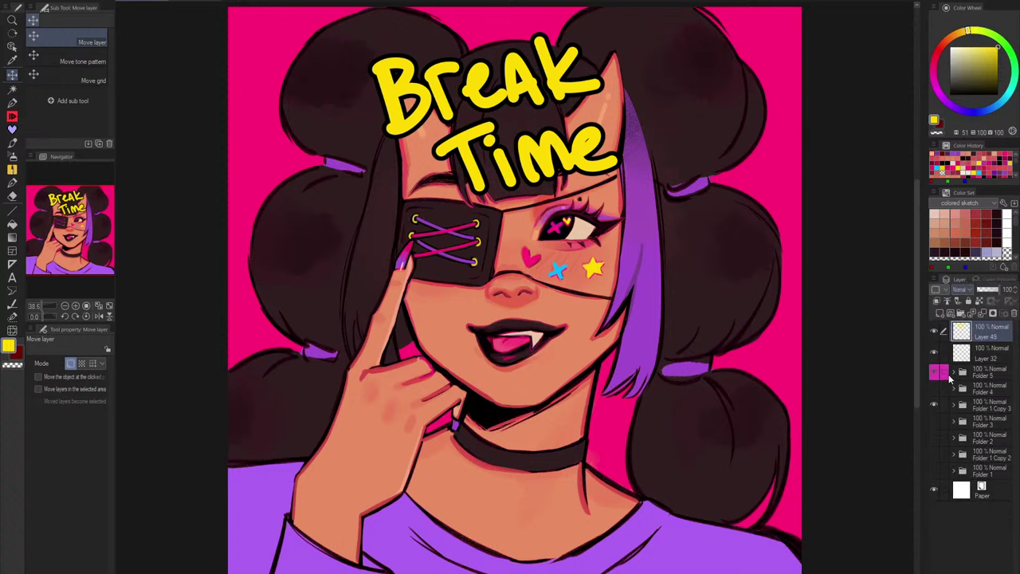
{"action": "left_click", "coordinate": [937, 372]}
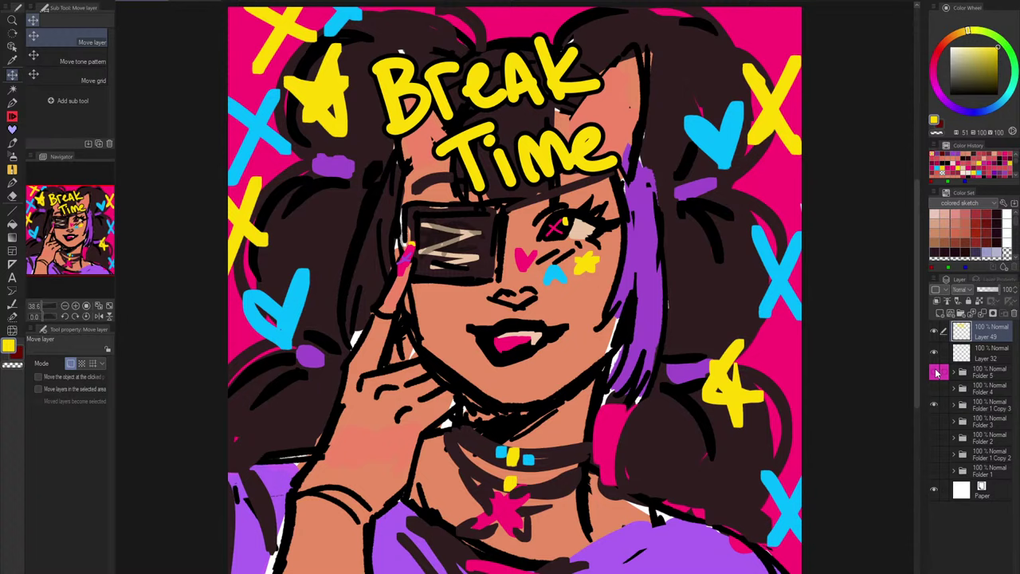
{"action": "left_click", "coordinate": [936, 372]}
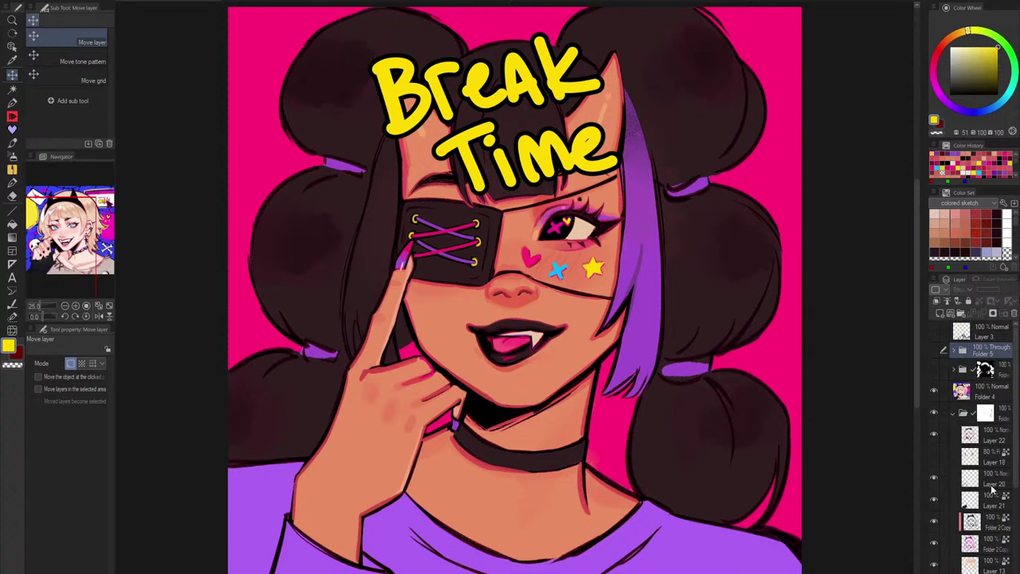
Step: Examine the layer build-up of the blonde character illustration by toggling Folder 5, Folder 4, Layer 3 and the masked folder
{"action": "left_click", "coordinate": [934, 351]}
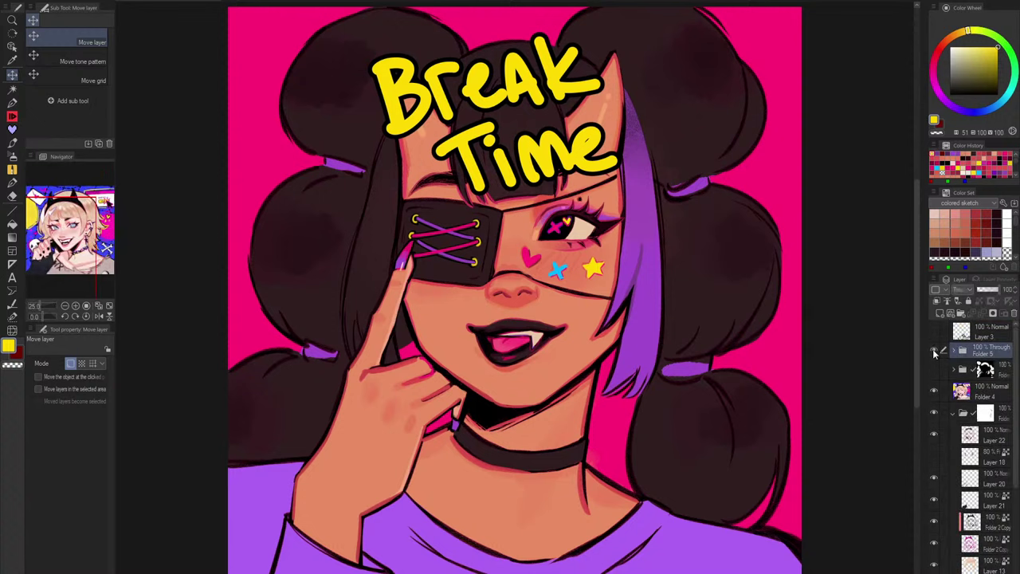
{"action": "left_click", "coordinate": [934, 391]}
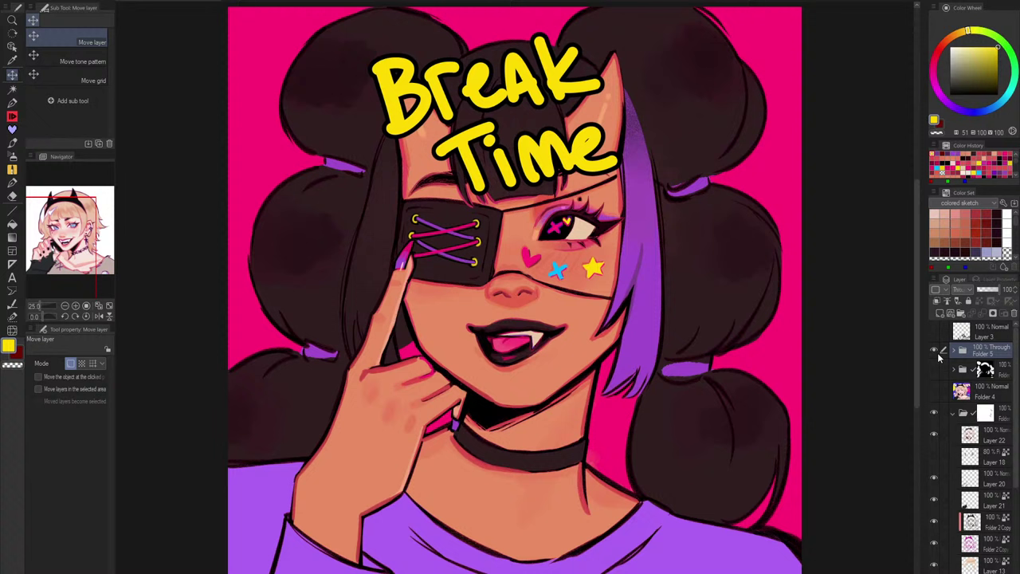
{"action": "left_click", "coordinate": [934, 332]}
{"action": "left_click", "coordinate": [934, 331]}
{"action": "left_click", "coordinate": [934, 331]}
{"action": "left_click", "coordinate": [935, 331]}
{"action": "left_click", "coordinate": [934, 368]}
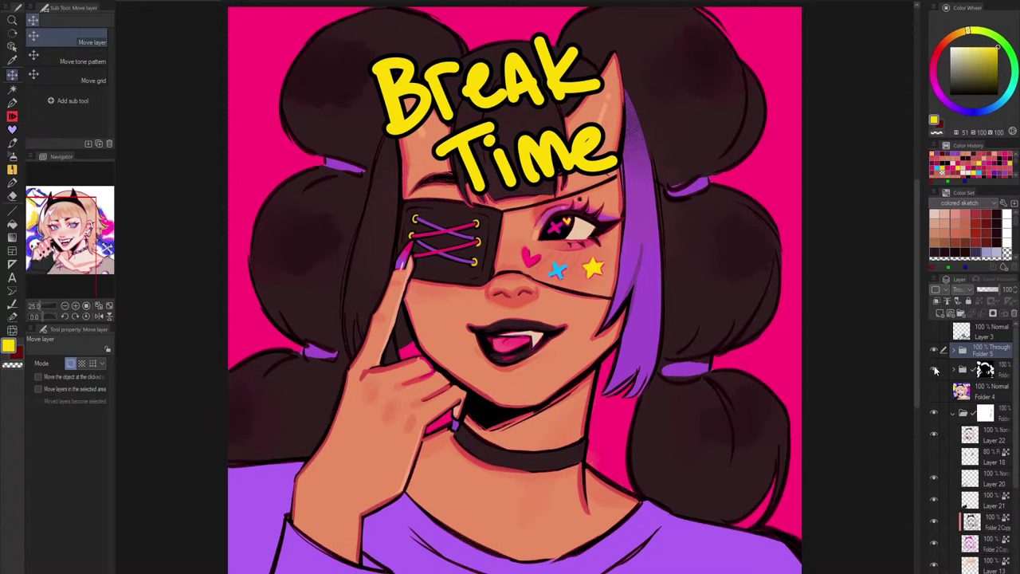
{"action": "left_click", "coordinate": [934, 390]}
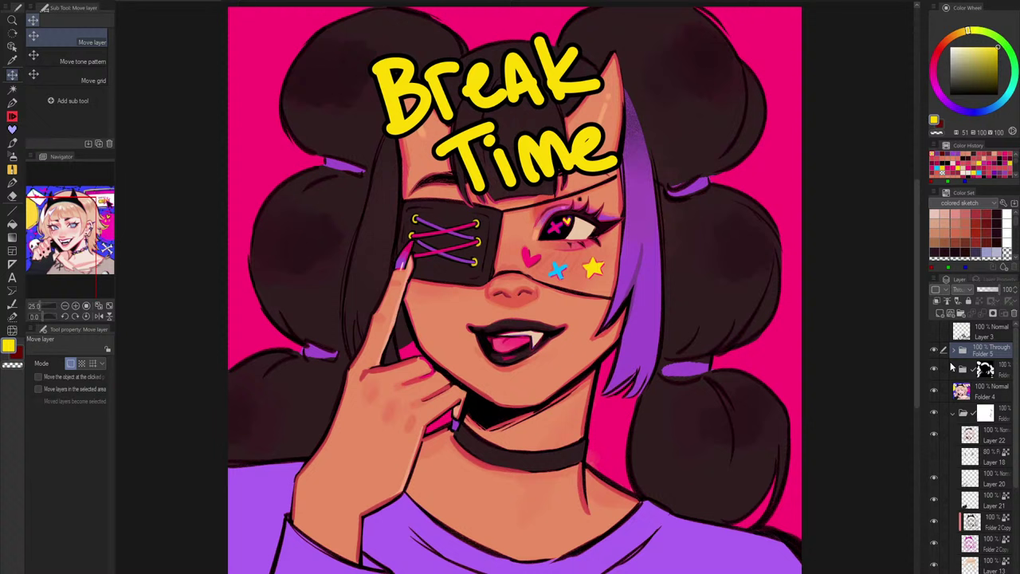
{"action": "left_click", "coordinate": [109, 306]}
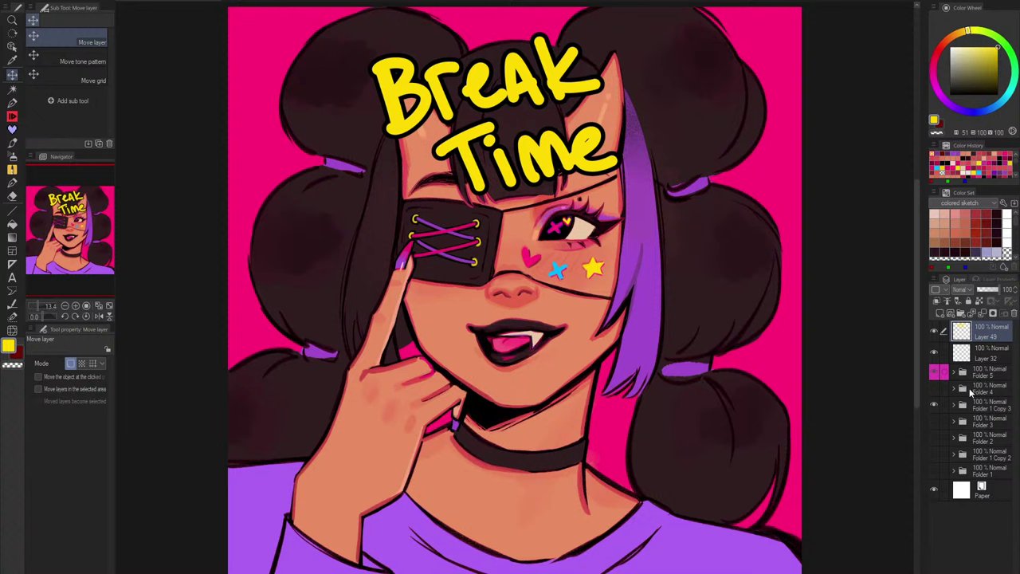
Step: Check the refined pose, face and hair against the rough sketch by repeatedly hiding and showing Folder 5
{"action": "left_click", "coordinate": [935, 372]}
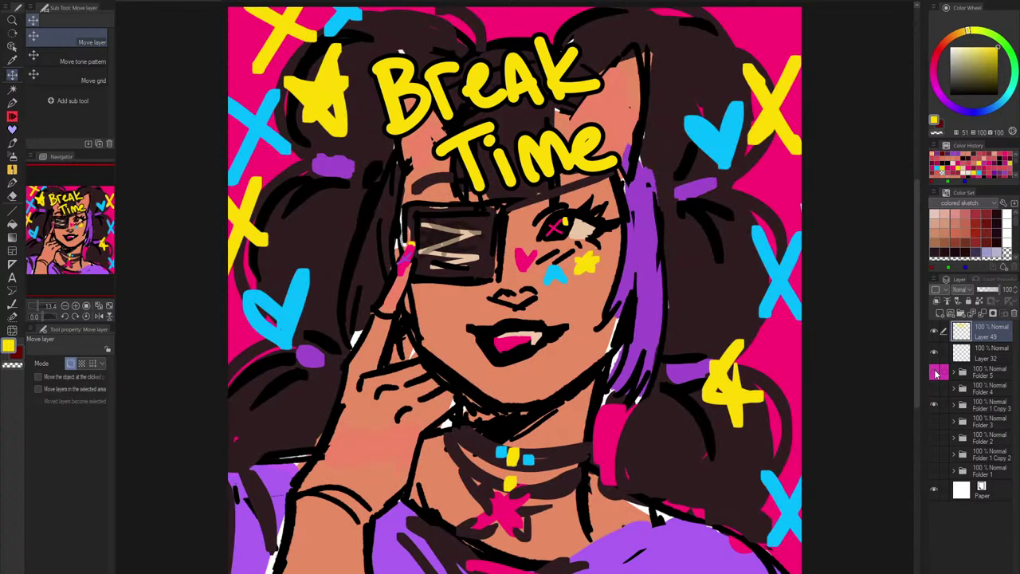
{"action": "left_click", "coordinate": [936, 373]}
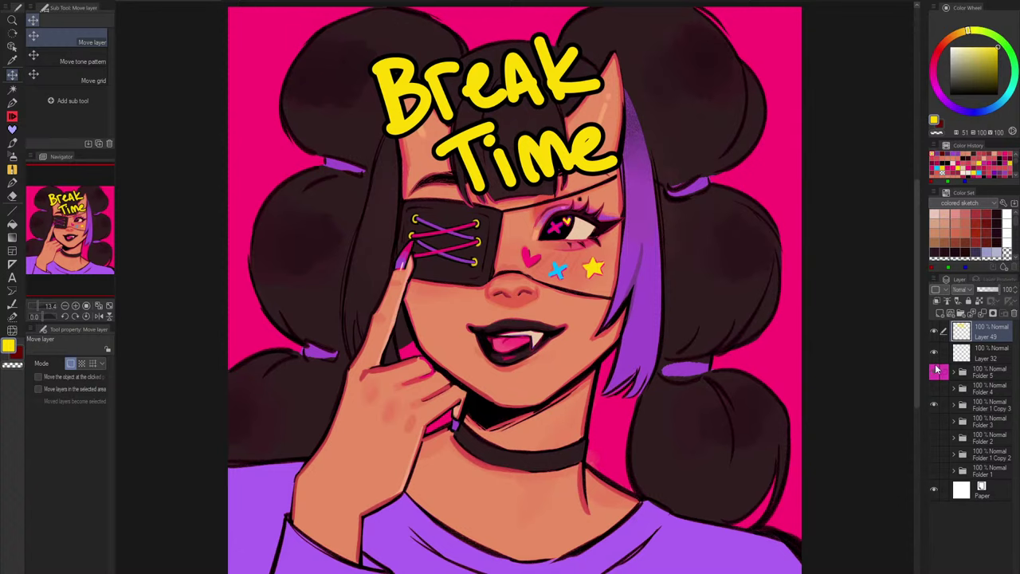
{"action": "left_click", "coordinate": [937, 374]}
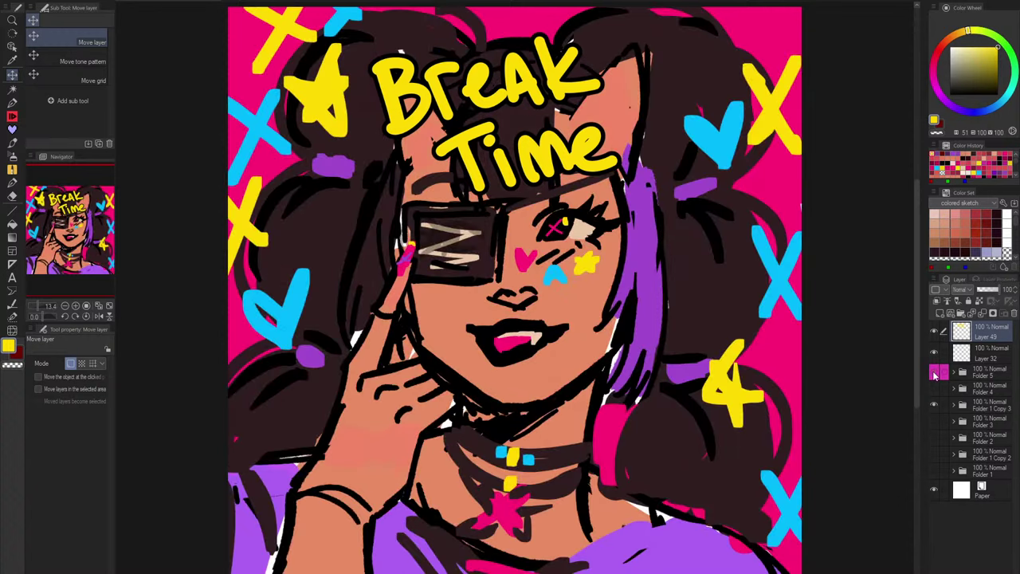
{"action": "left_click", "coordinate": [936, 375]}
{"action": "left_click", "coordinate": [936, 375]}
{"action": "left_click", "coordinate": [937, 375]}
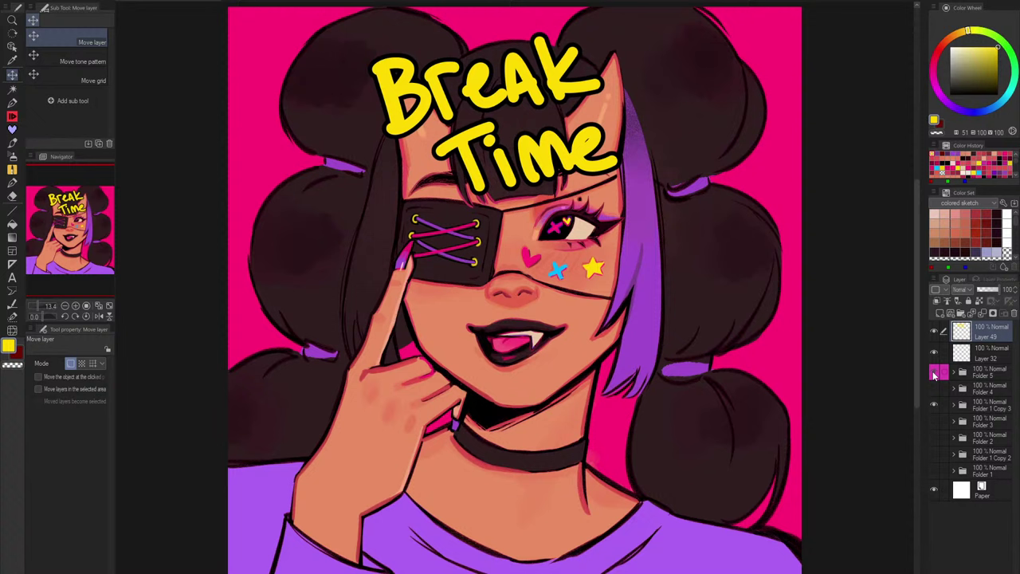
{"action": "left_click", "coordinate": [933, 374]}
{"action": "left_click", "coordinate": [935, 372]}
{"action": "left_click", "coordinate": [937, 372]}
{"action": "left_click", "coordinate": [937, 373]}
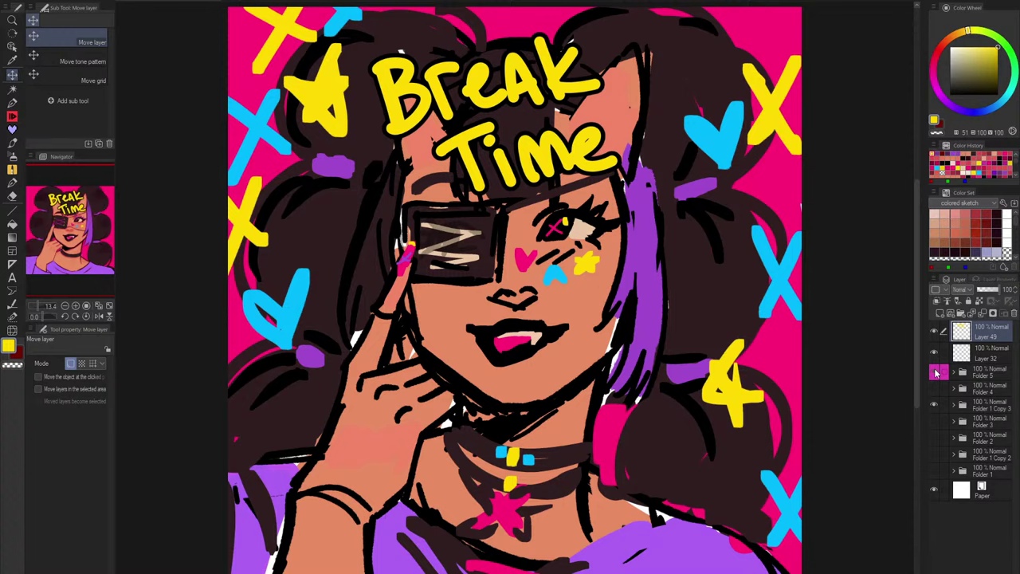
{"action": "left_click", "coordinate": [937, 373]}
Step: Duplicate Folder 5 and merge the copy into a single layer above the original
{"action": "left_click", "coordinate": [956, 375]}
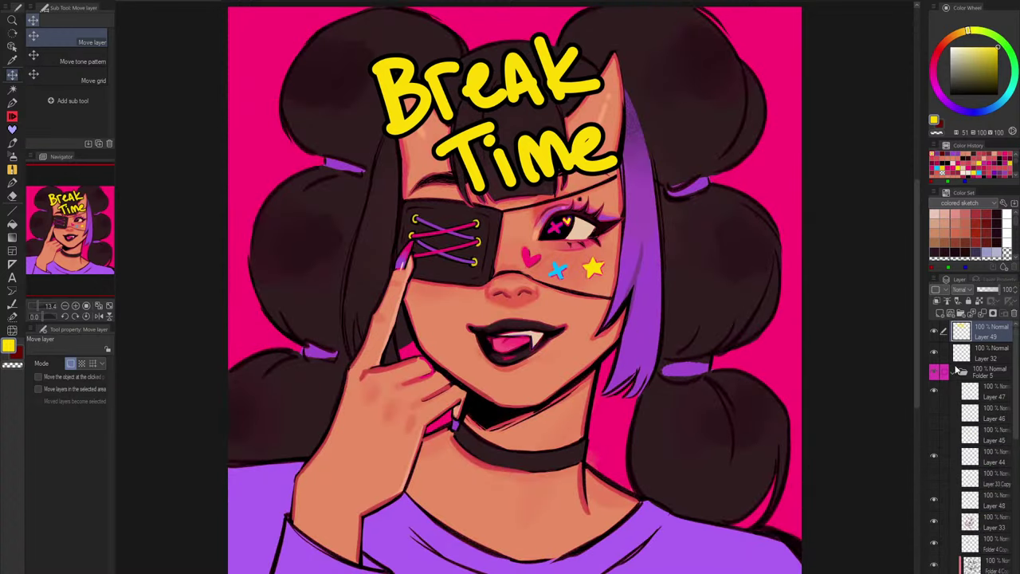
{"action": "scroll", "coordinate": [942, 381], "scroll_direction": "down", "scroll_amount": 4}
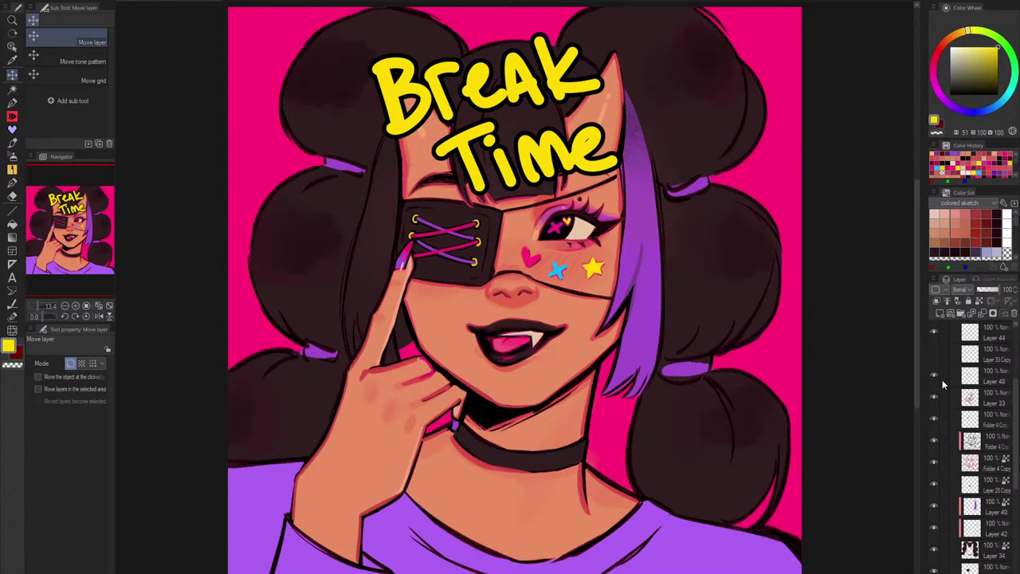
{"action": "scroll", "coordinate": [947, 382], "scroll_direction": "up", "scroll_amount": 4}
{"action": "left_click", "coordinate": [952, 373]}
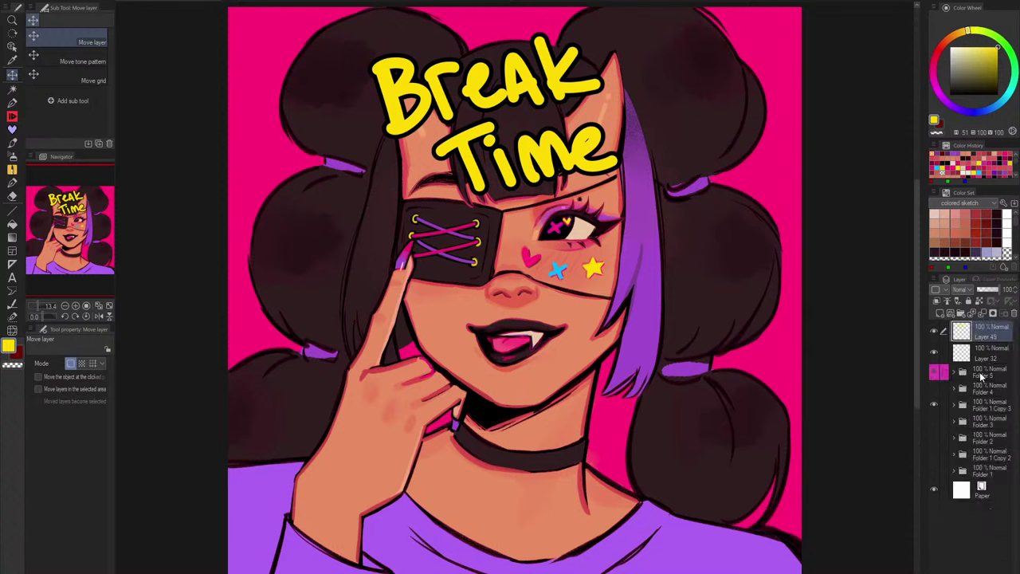
{"action": "right_click", "coordinate": [980, 373]}
{"action": "left_click", "coordinate": [955, 163]}
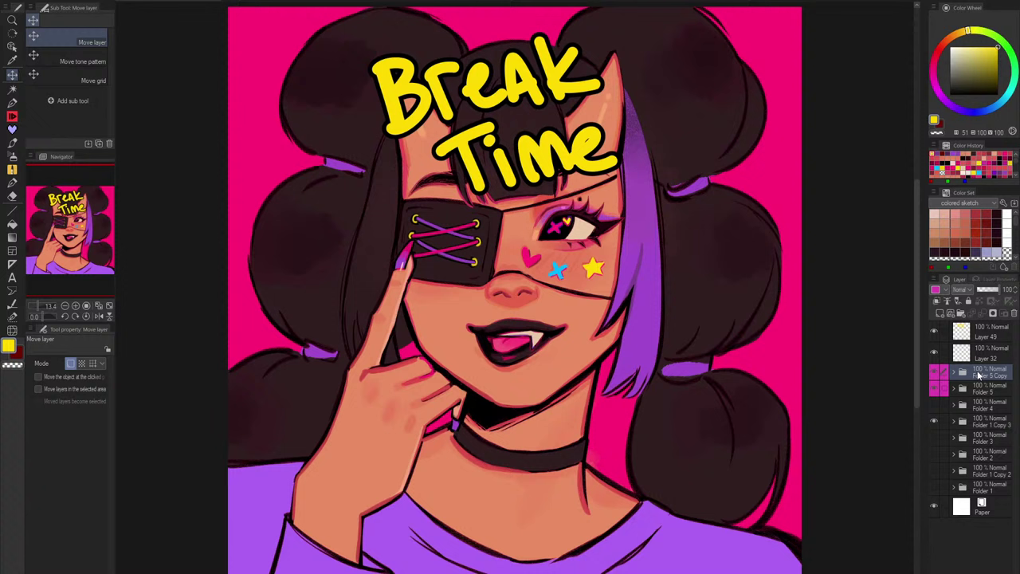
{"action": "right_click", "coordinate": [973, 376]}
{"action": "left_click", "coordinate": [909, 329]}
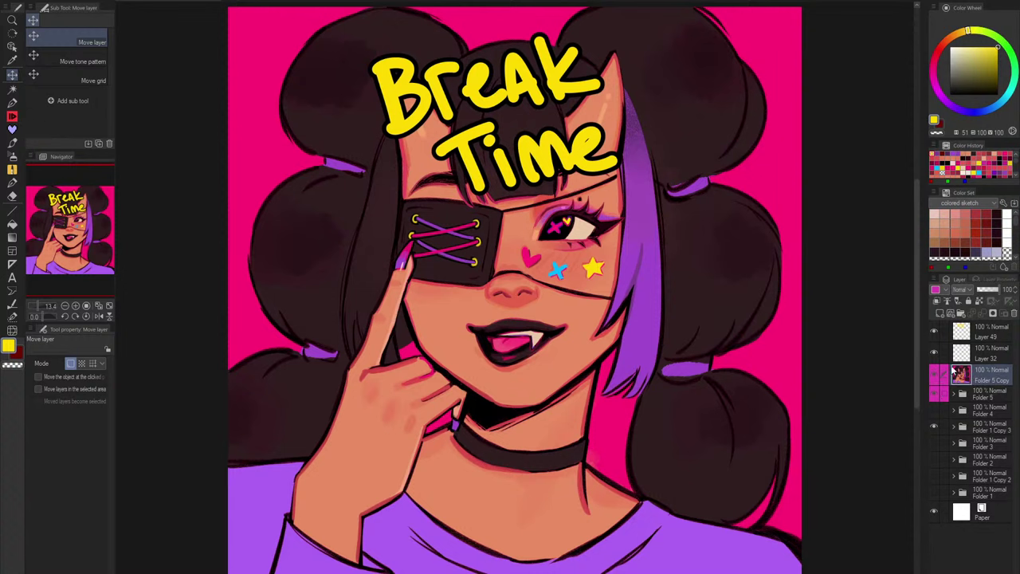
Step: Overlay the merged Folder 5 Copy on the sketch at 45% opacity, with the lettering and original Folder 5 hidden
{"action": "left_click", "coordinate": [935, 341]}
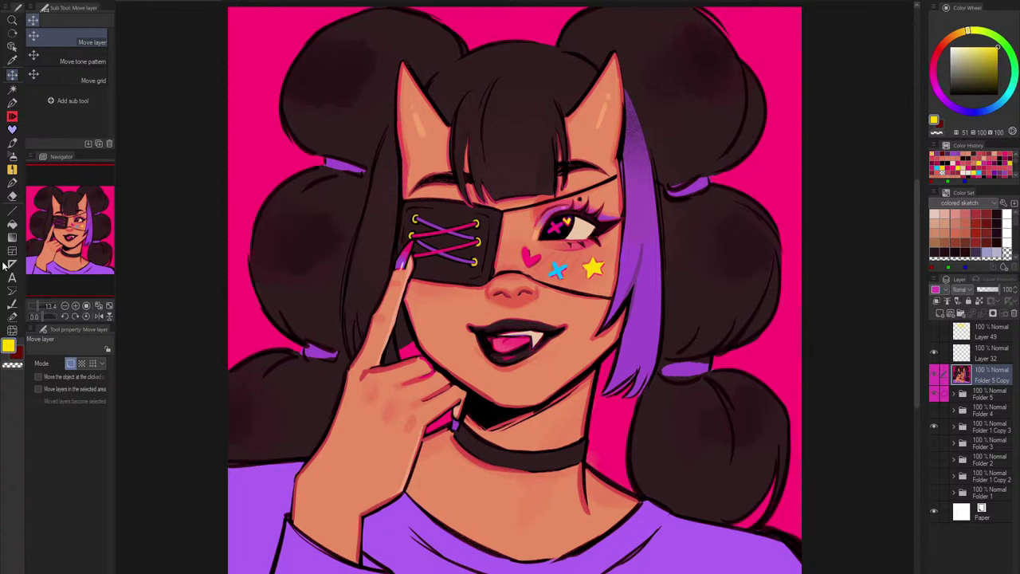
{"action": "left_click", "coordinate": [12, 328]}
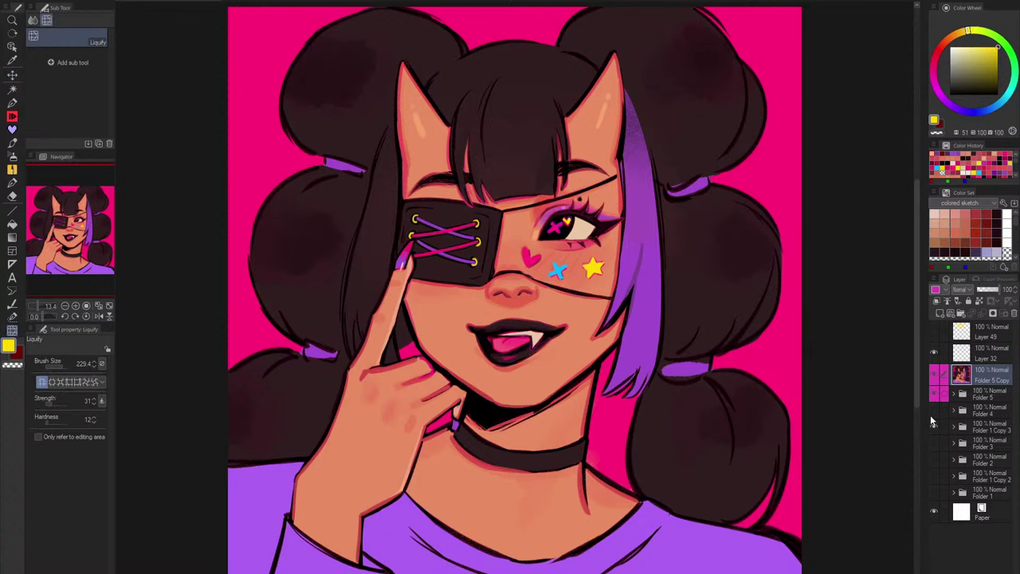
{"action": "left_click", "coordinate": [938, 374]}
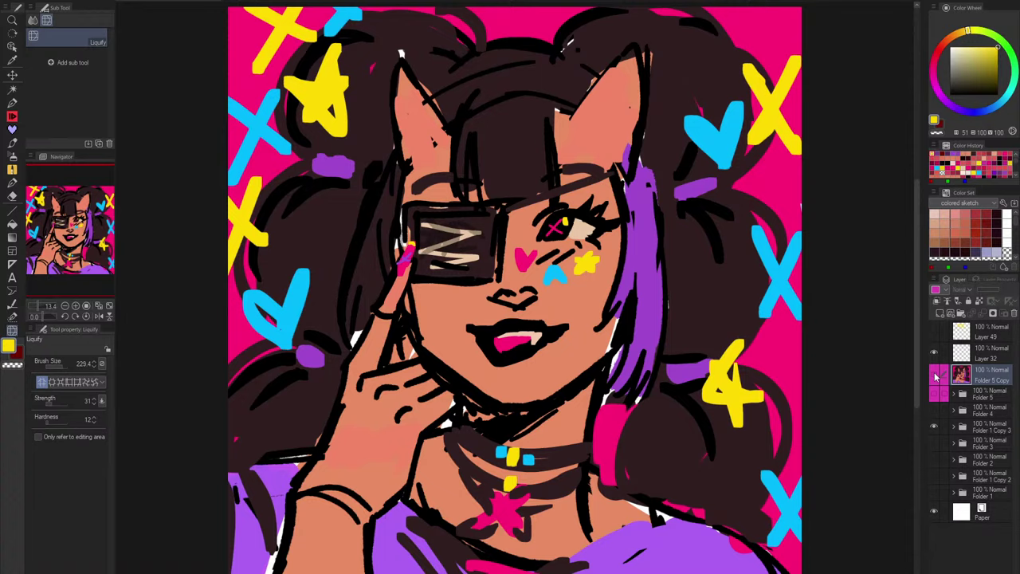
{"action": "left_click", "coordinate": [936, 376]}
{"action": "left_click_drag", "start_coordinate": [989, 291], "coordinate": [985, 290]}
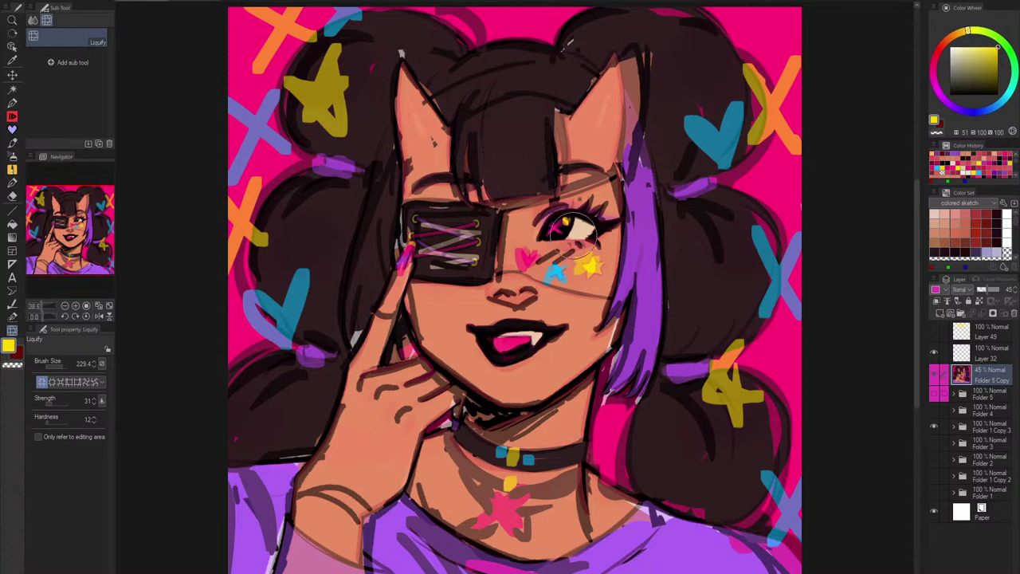
Step: Reshape the open eye on Folder 5 Copy with Liquify, using the sketch beneath as guide, and restore the layer to 100% opacity
{"action": "scroll", "coordinate": [558, 233], "scroll_direction": "up", "scroll_amount": 6}
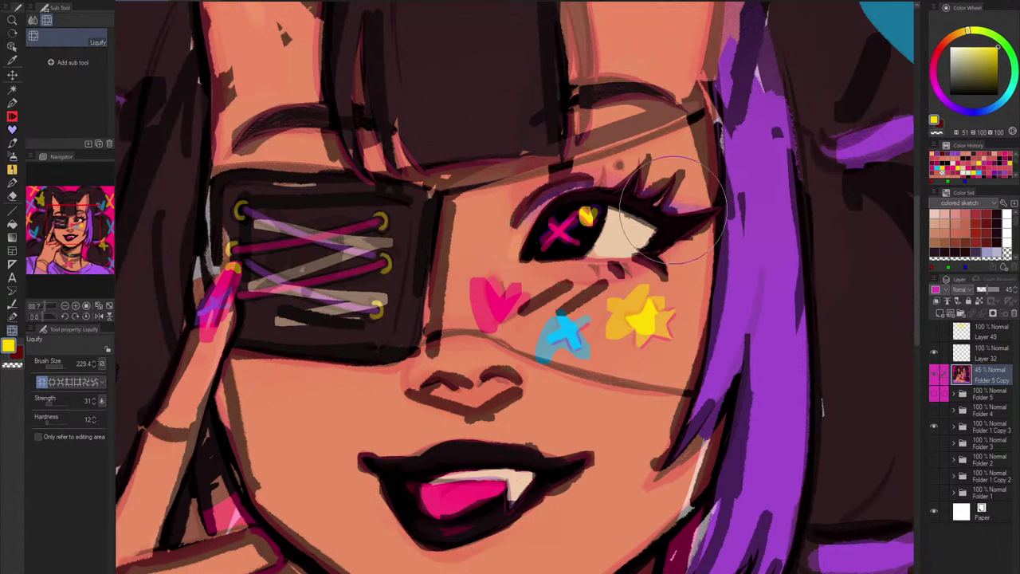
{"action": "left_click_drag", "start_coordinate": [680, 209], "coordinate": [688, 214]}
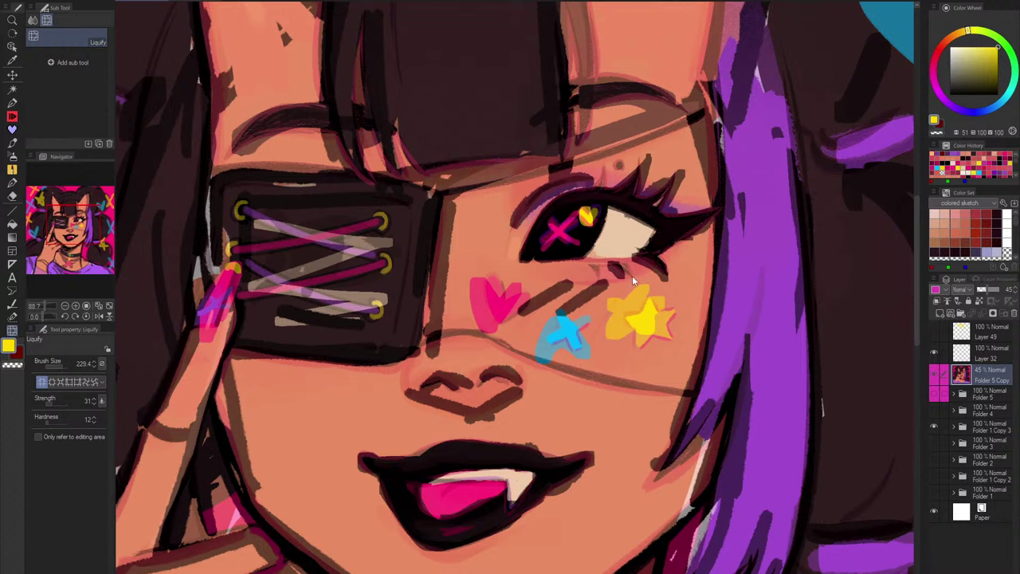
{"action": "left_click_drag", "start_coordinate": [590, 244], "coordinate": [562, 243]}
{"action": "left_click_drag", "start_coordinate": [619, 210], "coordinate": [638, 216]}
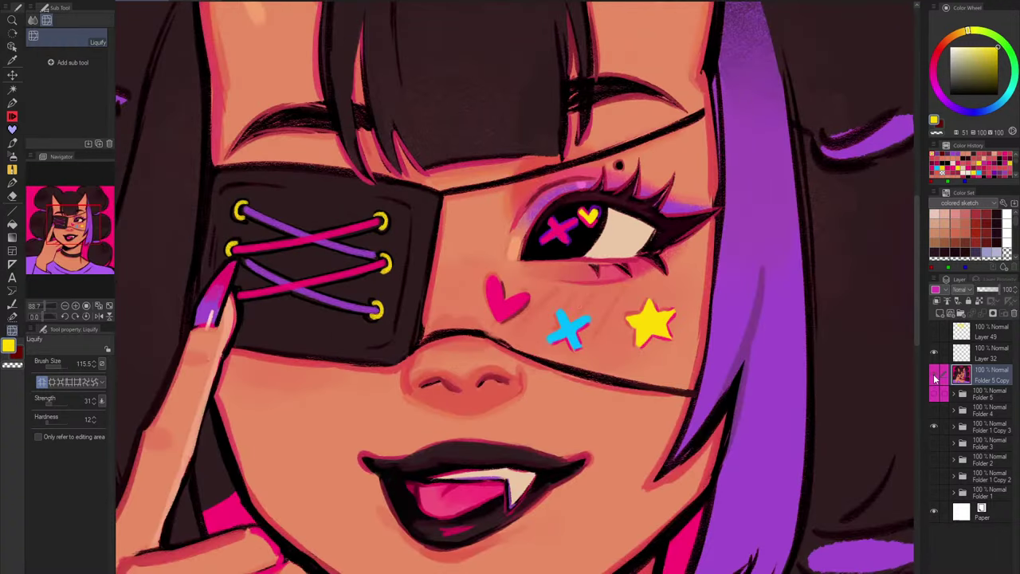
Step: Compare the liquified eye and face with the rough sketch by repeatedly hiding and showing Folder 5 Copy
{"action": "scroll", "coordinate": [668, 277], "scroll_direction": "down", "scroll_amount": 4}
{"action": "scroll", "coordinate": [668, 278], "scroll_direction": "up", "scroll_amount": 5}
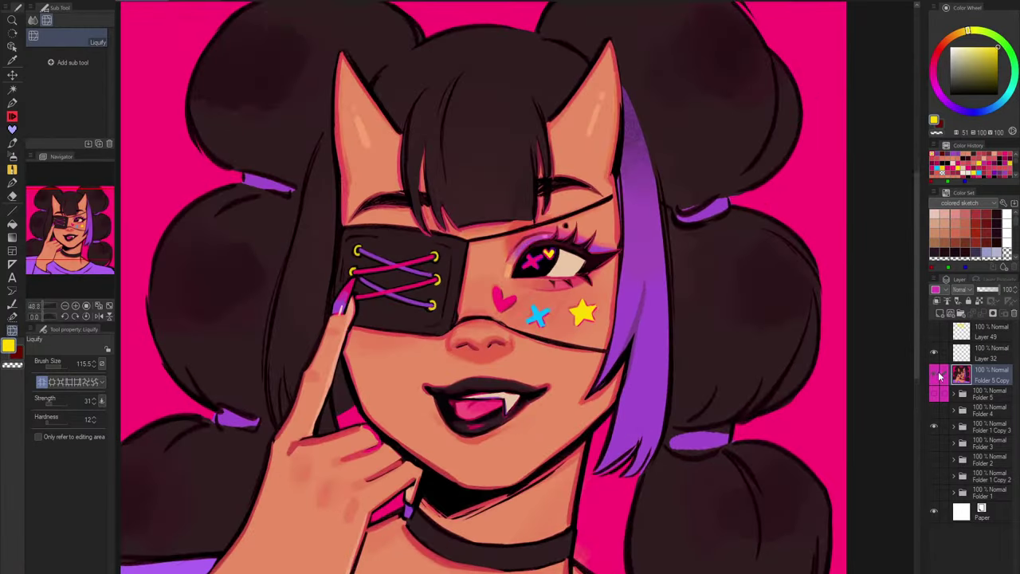
{"action": "left_click", "coordinate": [937, 376]}
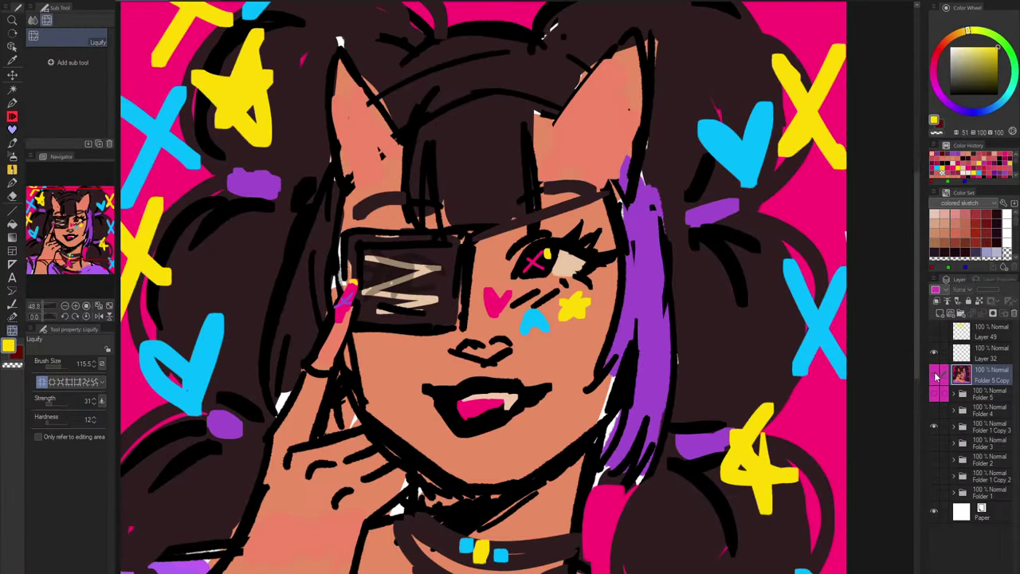
{"action": "left_click", "coordinate": [936, 376]}
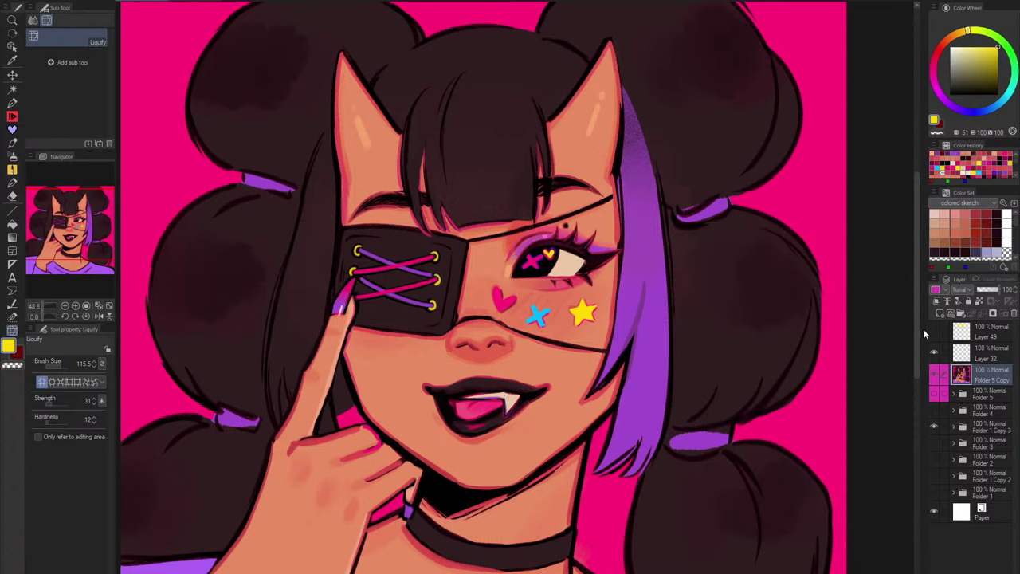
{"action": "left_click", "coordinate": [937, 378]}
{"action": "left_click", "coordinate": [936, 378]}
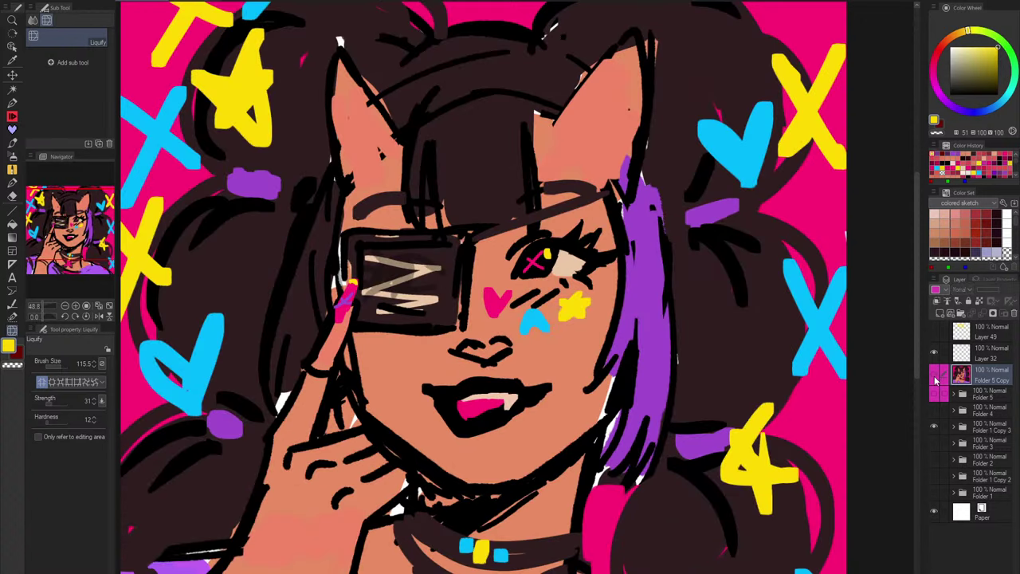
{"action": "left_click", "coordinate": [936, 380]}
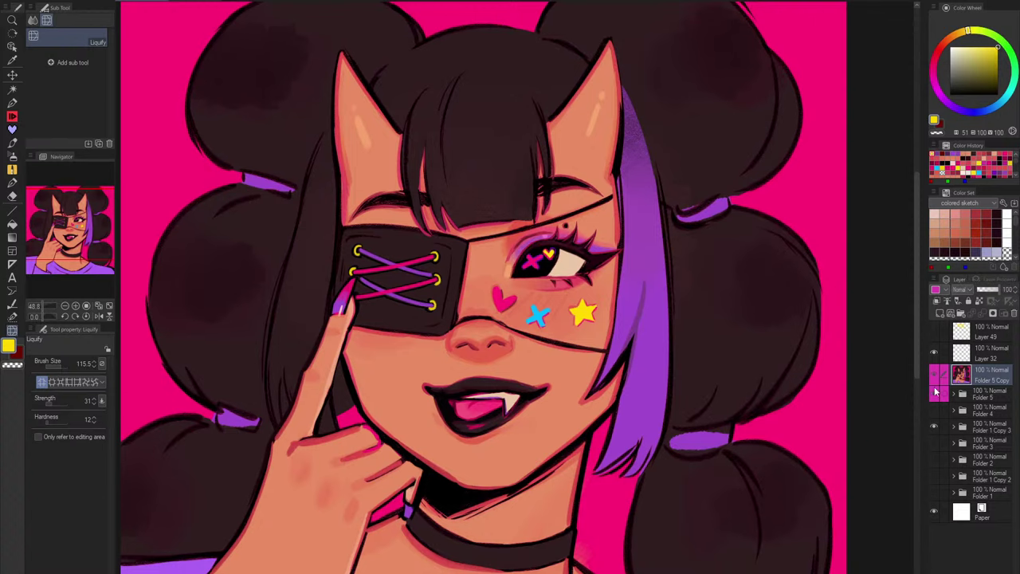
{"action": "scroll", "coordinate": [802, 432], "scroll_direction": "down", "scroll_amount": 2}
{"action": "scroll", "coordinate": [805, 435], "scroll_direction": "up", "scroll_amount": 1}
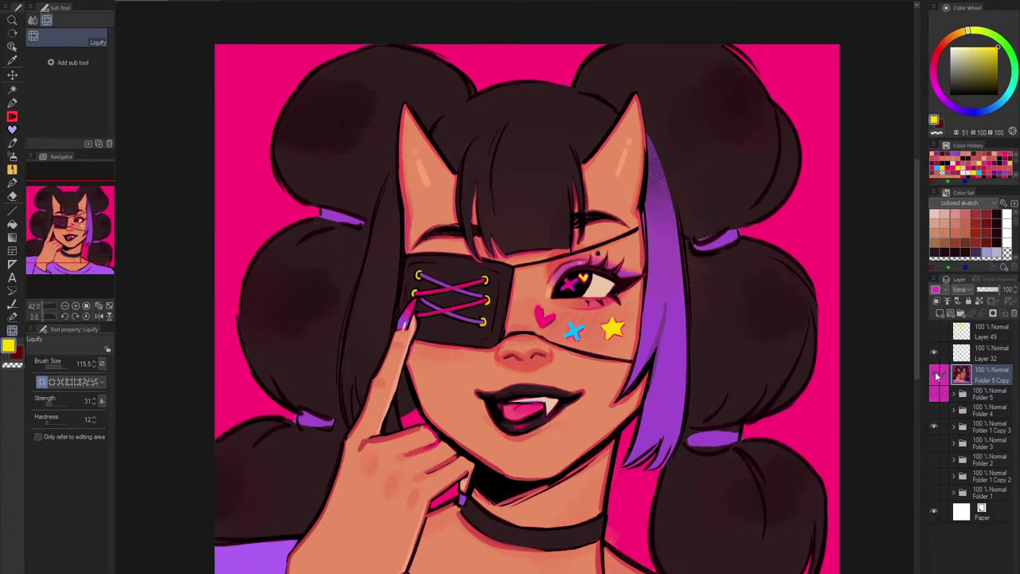
{"action": "left_click", "coordinate": [936, 376]}
{"action": "left_click", "coordinate": [936, 376]}
{"action": "left_click", "coordinate": [938, 378]}
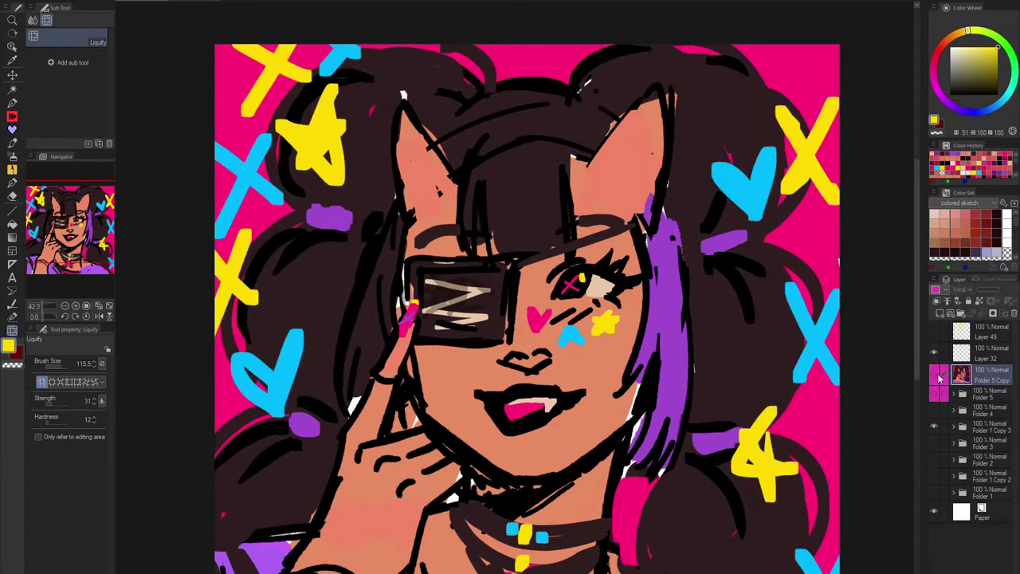
{"action": "left_click", "coordinate": [938, 378]}
{"action": "left_click", "coordinate": [938, 378]}
{"action": "left_click", "coordinate": [938, 378]}
Step: Sample black from the open eye and try a lash stroke with the Micron 2 brush at size 30, undoing the stroke
{"action": "scroll", "coordinate": [572, 254], "scroll_direction": "up", "scroll_amount": 5}
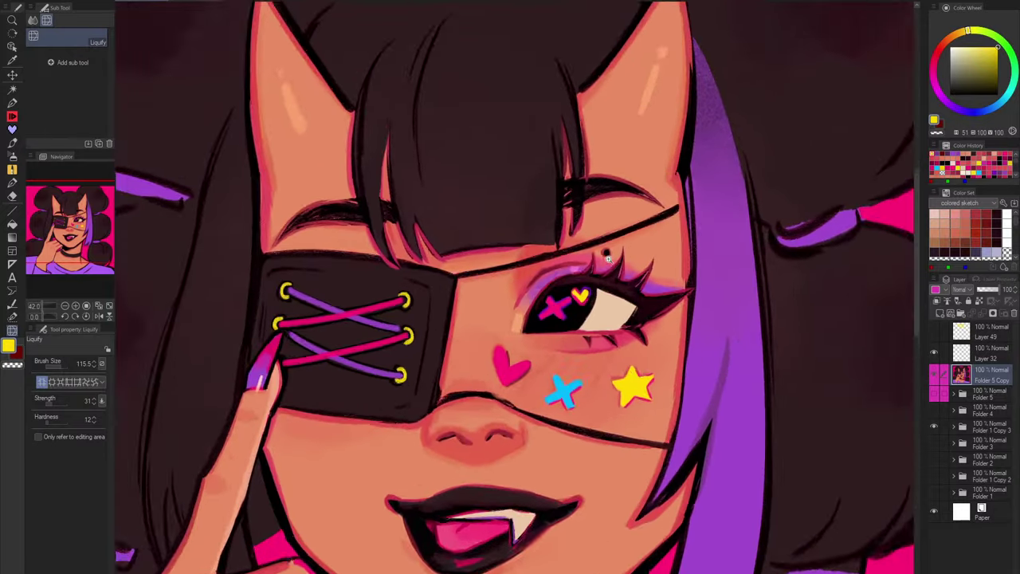
{"action": "left_click", "coordinate": [12, 102]}
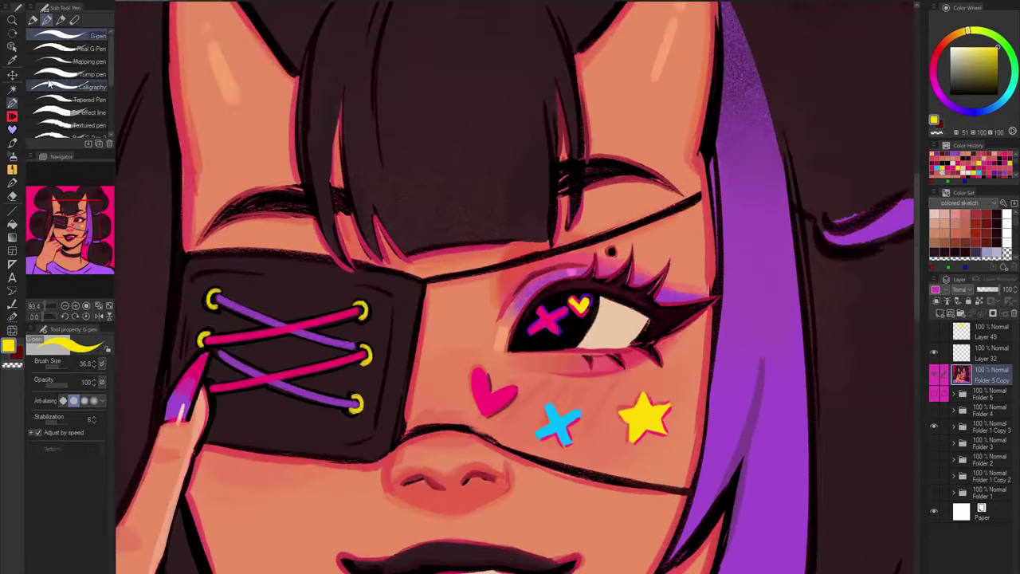
{"action": "left_click", "coordinate": [13, 128]}
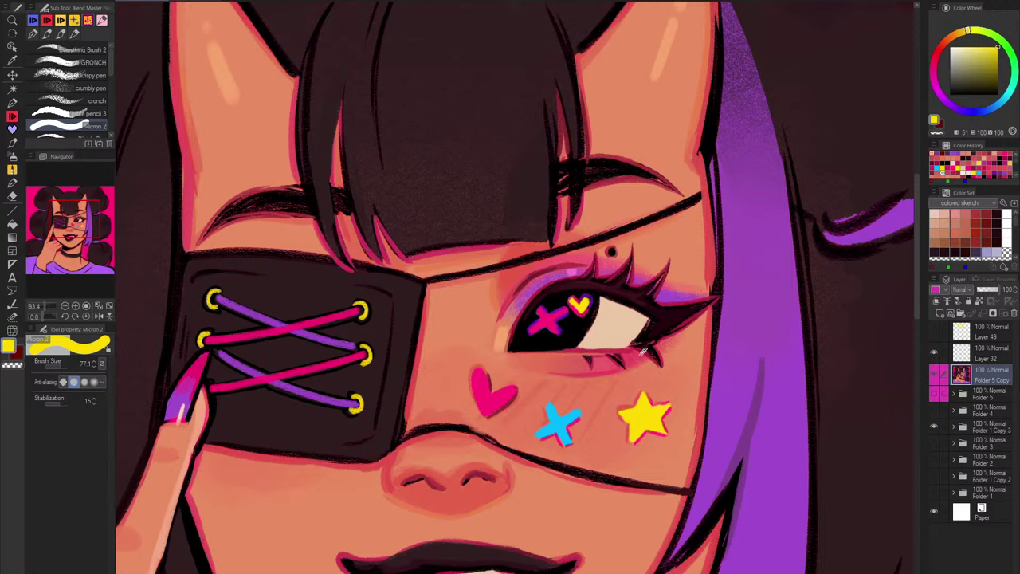
{"action": "left_click", "coordinate": [550, 336], "text": "alt"}
{"action": "key", "text": "bracketleft"}
{"action": "key", "text": "bracketleft"}
{"action": "key", "text": "bracketleft"}
{"action": "key", "text": "bracketleft"}
{"action": "key", "text": "bracketleft"}
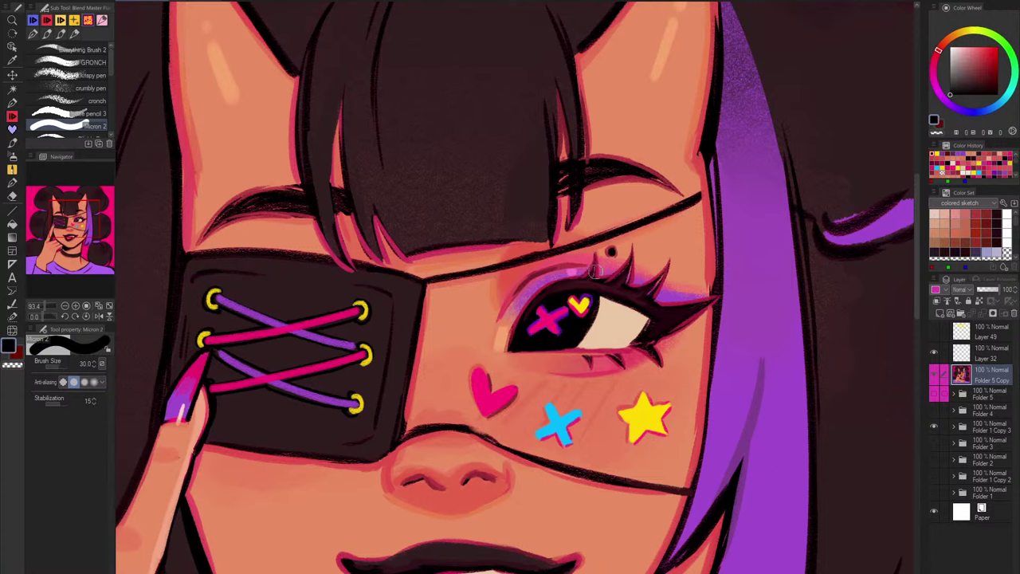
{"action": "mouse_move", "coordinate": [586, 278]}
{"action": "left_mouse_down"}
{"action": "mouse_move", "coordinate": [599, 254]}
{"action": "mouse_move", "coordinate": [623, 258]}
{"action": "left_mouse_up"}
{"action": "key", "text": "ctrl+z"}
Step: Thicken and sharpen the outer upper lash of the open eye in black with the Everything Brush 2 at size 25.1
{"action": "left_click", "coordinate": [95, 50]}
{"action": "scroll", "coordinate": [621, 256], "scroll_direction": "up", "scroll_amount": 3}
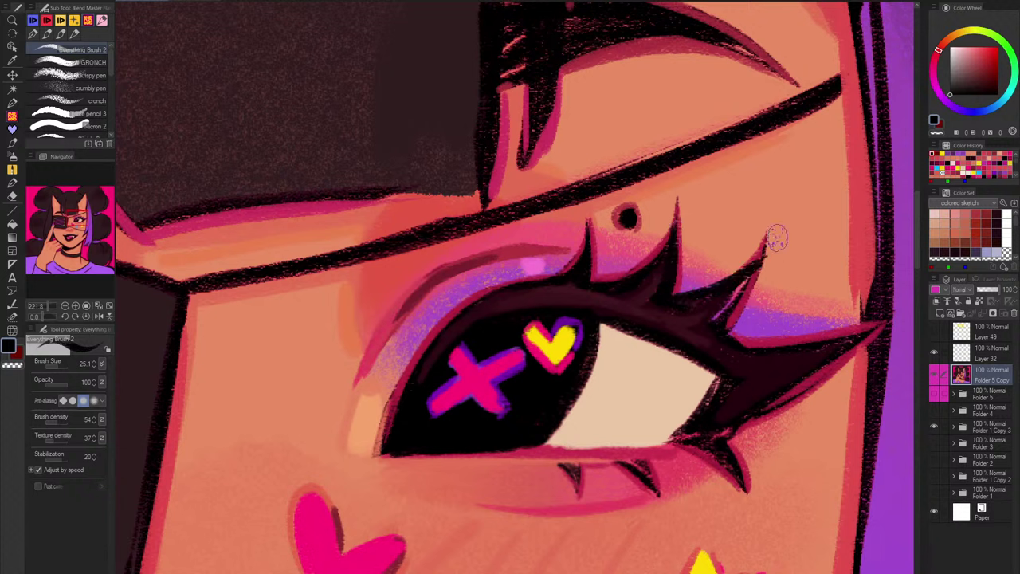
{"action": "mouse_move", "coordinate": [765, 243]}
{"action": "left_mouse_down"}
{"action": "mouse_move", "coordinate": [731, 317]}
{"action": "mouse_move", "coordinate": [708, 325]}
{"action": "left_mouse_up"}
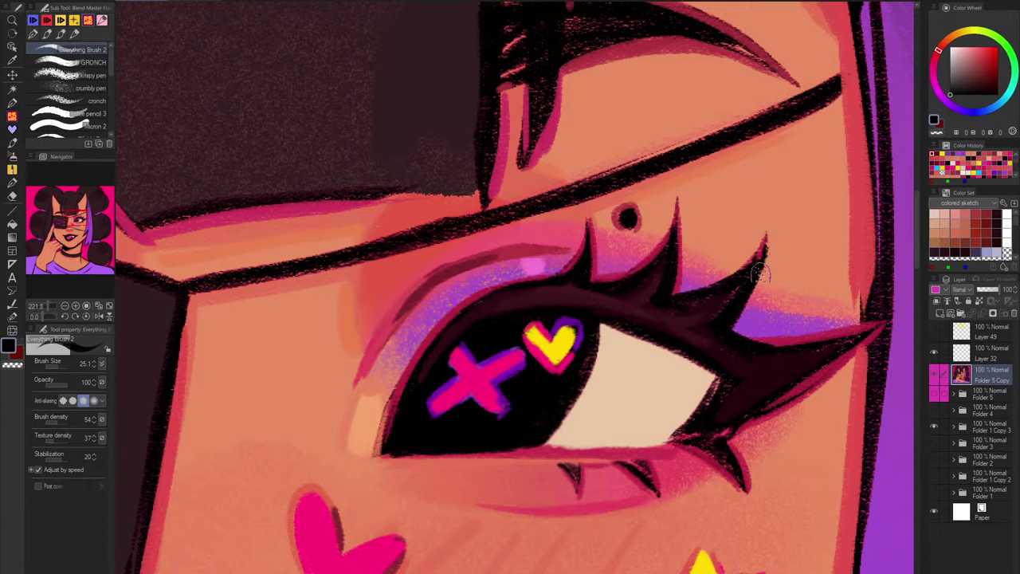
{"action": "left_click", "coordinate": [761, 282], "text": "alt"}
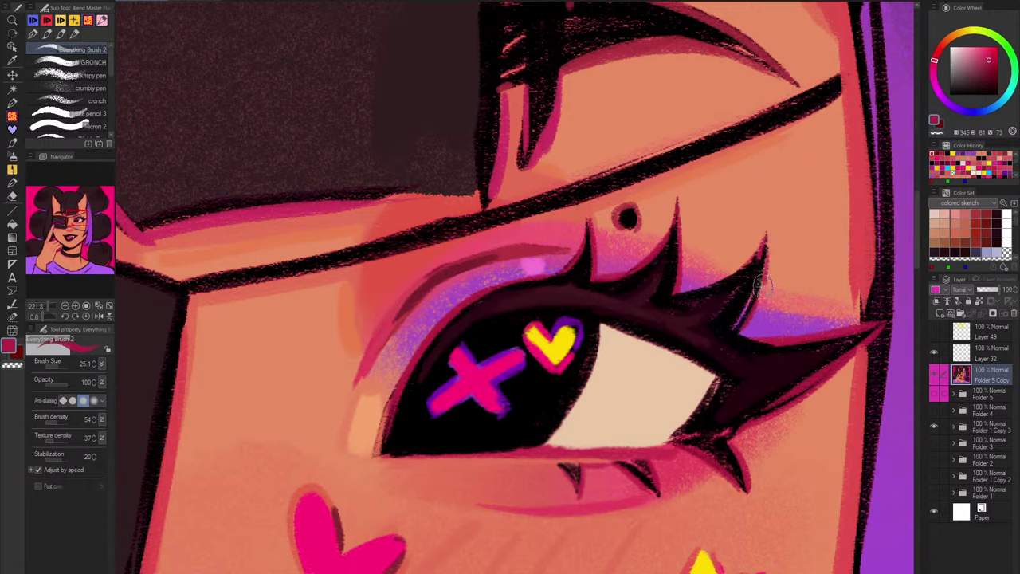
{"action": "scroll", "coordinate": [761, 285], "scroll_direction": "down", "scroll_amount": 5}
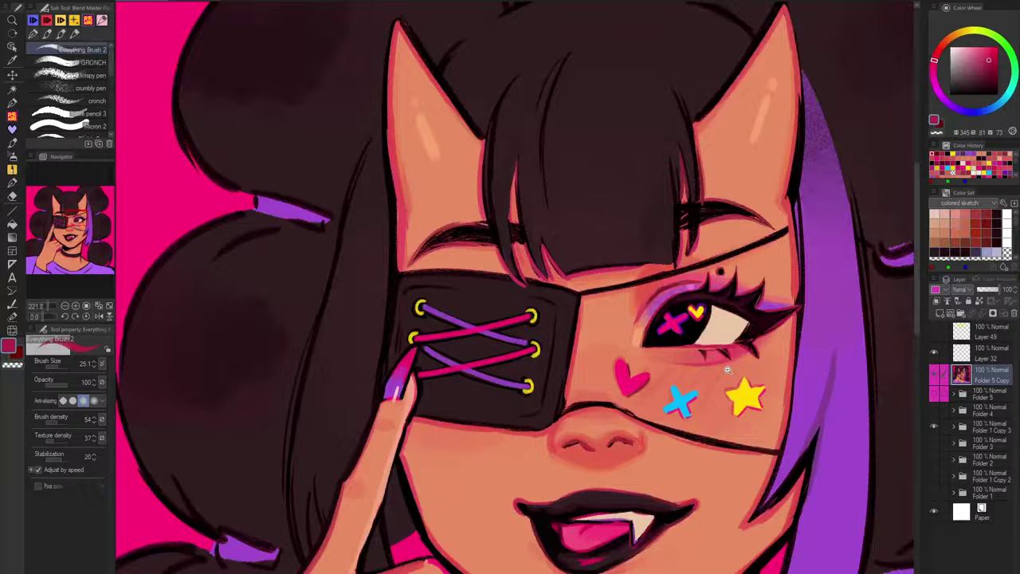
{"action": "scroll", "coordinate": [726, 369], "scroll_direction": "down", "scroll_amount": 3}
{"action": "scroll", "coordinate": [727, 369], "scroll_direction": "up", "scroll_amount": 8}
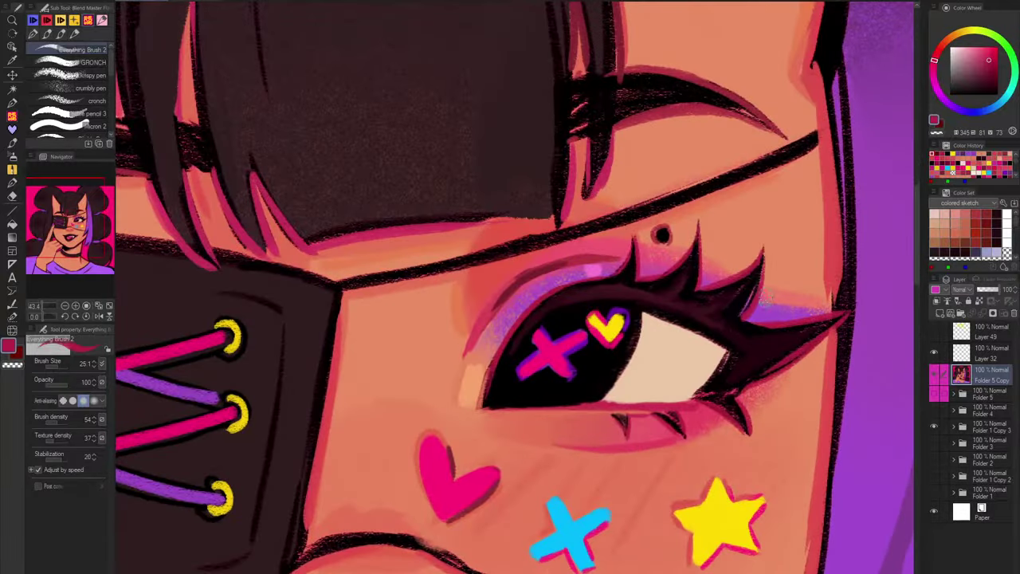
{"action": "left_click", "coordinate": [748, 307], "text": "alt"}
{"action": "left_click_drag", "start_coordinate": [757, 270], "coordinate": [765, 247]}
{"action": "left_click_drag", "start_coordinate": [767, 300], "coordinate": [751, 311]}
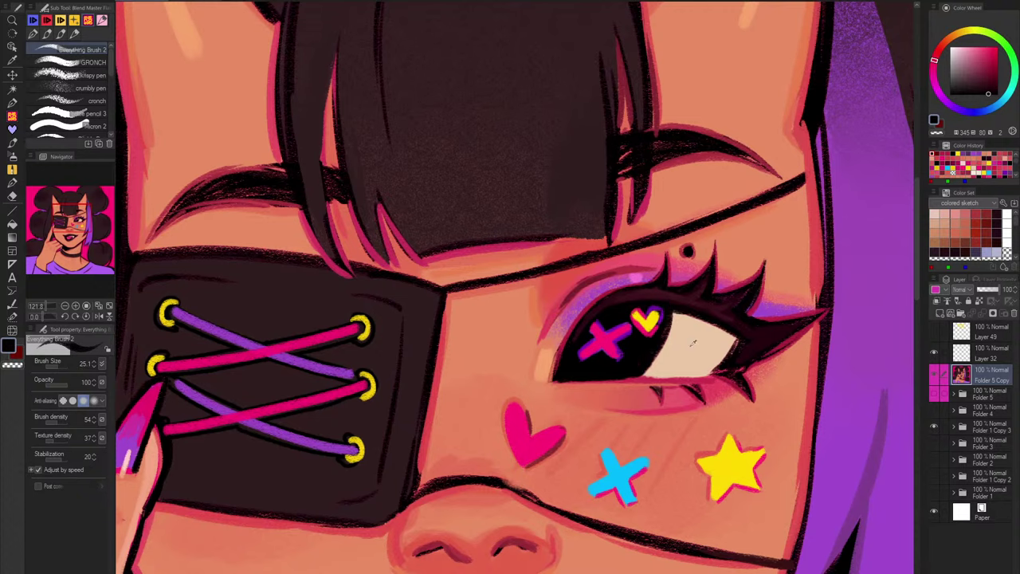
Step: Line the iris edge beside the eye white in bright pink sampled from the pupil's X, and compare the eye with the sketch
{"action": "left_click", "coordinate": [631, 327], "text": "alt"}
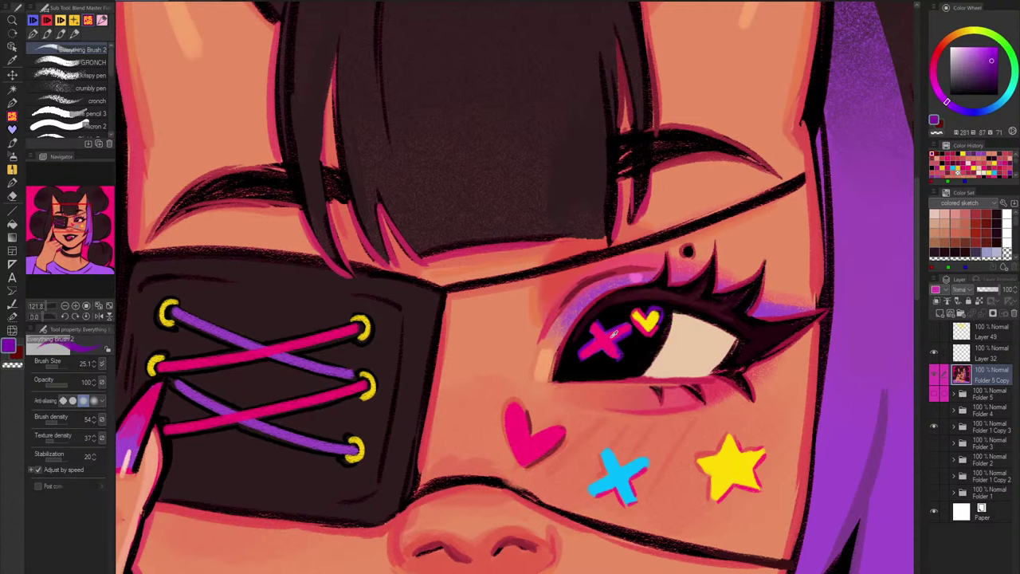
{"action": "left_click", "coordinate": [614, 334], "text": "alt"}
{"action": "scroll", "coordinate": [705, 333], "scroll_direction": "down", "scroll_amount": 4}
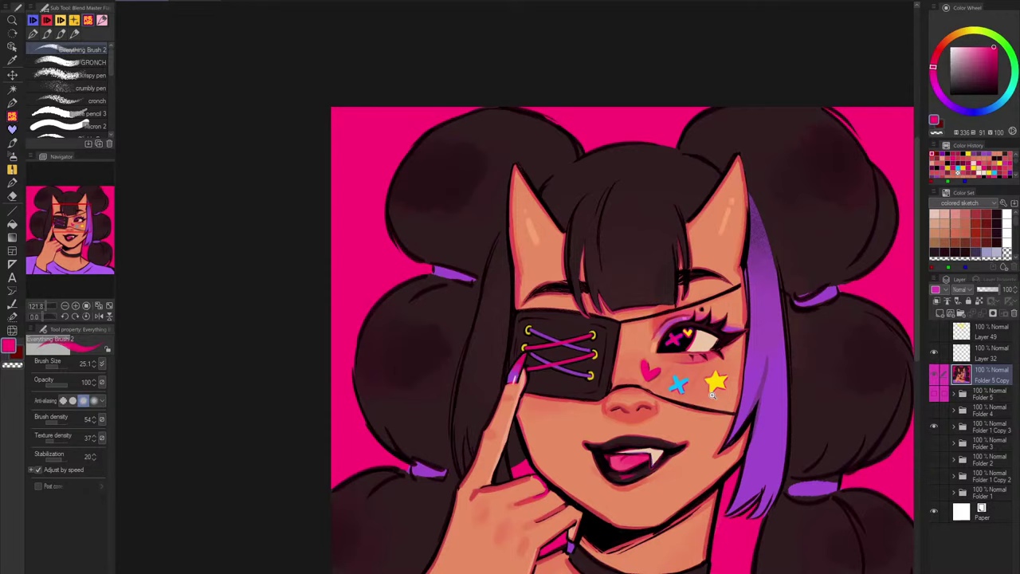
{"action": "scroll", "coordinate": [698, 337], "scroll_direction": "up", "scroll_amount": 5}
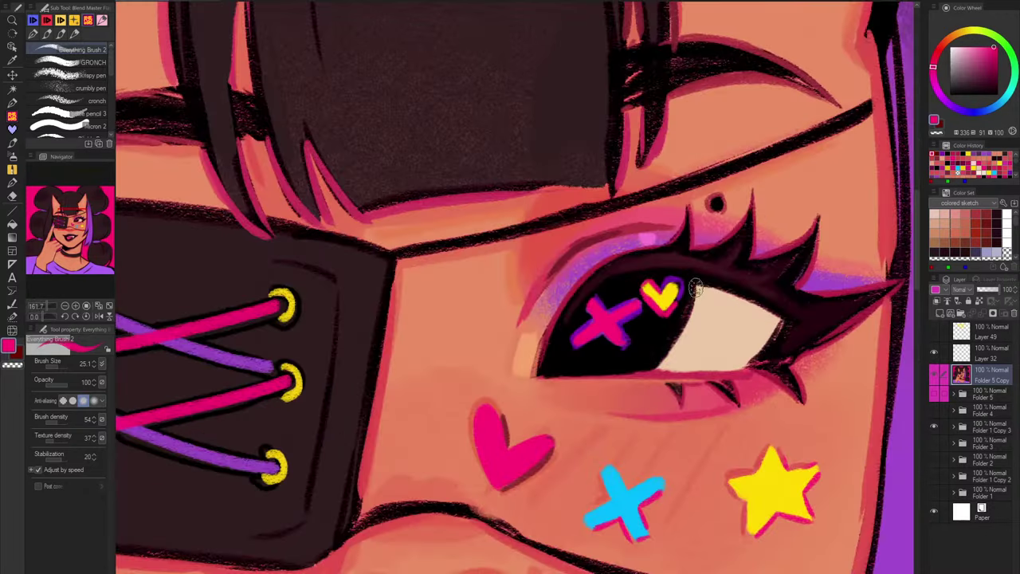
{"action": "scroll", "coordinate": [681, 335], "scroll_direction": "down", "scroll_amount": 4}
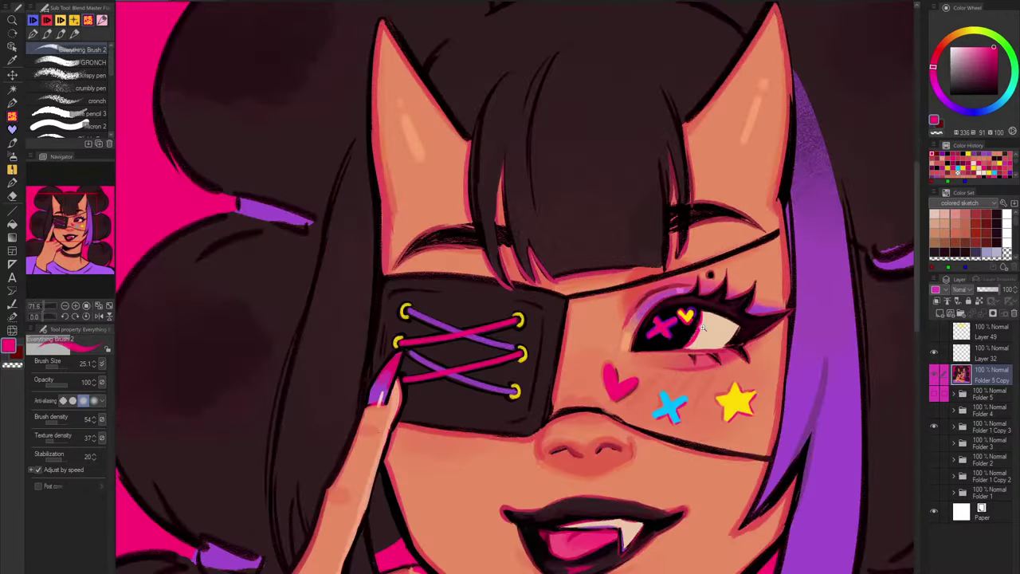
{"action": "scroll", "coordinate": [698, 283], "scroll_direction": "up", "scroll_amount": 6}
{"action": "scroll", "coordinate": [701, 280], "scroll_direction": "down", "scroll_amount": 2}
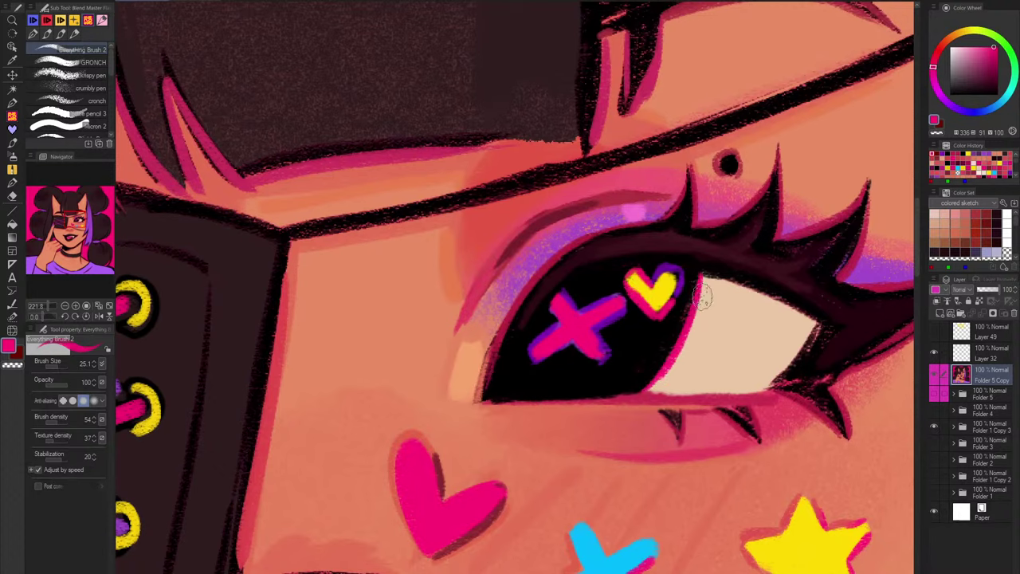
{"action": "scroll", "coordinate": [702, 281], "scroll_direction": "down", "scroll_amount": 4}
{"action": "left_click", "coordinate": [935, 379]}
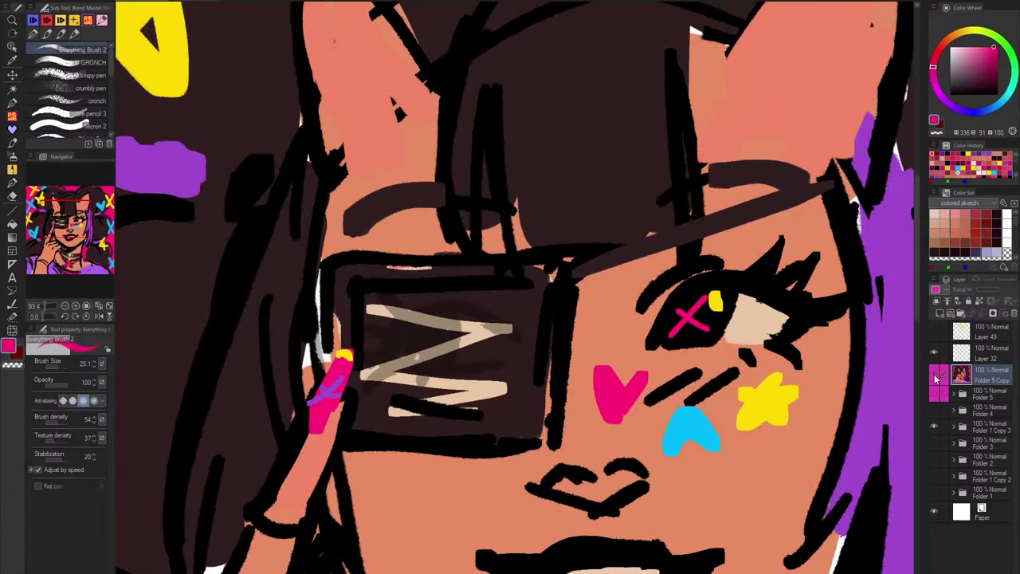
{"action": "left_click", "coordinate": [934, 380]}
{"action": "left_click", "coordinate": [934, 381]}
{"action": "left_click", "coordinate": [934, 381]}
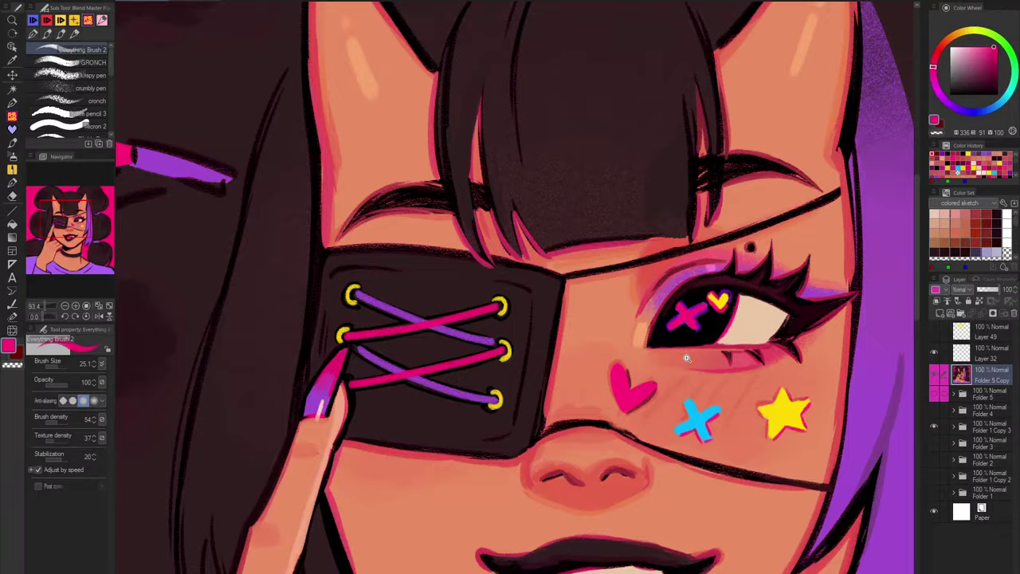
Step: Soften the pink crease under the open eye by painting over it with sampled skin tones using the GRONCH brush
{"action": "scroll", "coordinate": [563, 322], "scroll_direction": "up", "scroll_amount": 3}
{"action": "left_click", "coordinate": [564, 322], "text": "alt"}
{"action": "left_click", "coordinate": [94, 64]}
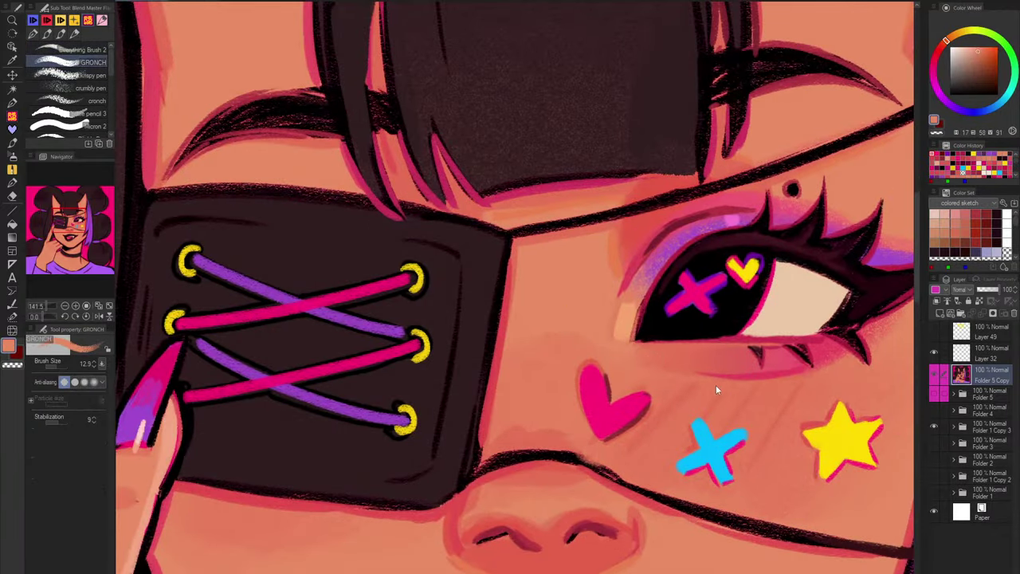
{"action": "key", "text": "["}
{"action": "mouse_move", "coordinate": [677, 359]}
{"action": "left_mouse_down"}
{"action": "mouse_move", "coordinate": [761, 378]}
{"action": "mouse_move", "coordinate": [714, 393]}
{"action": "mouse_move", "coordinate": [729, 380]}
{"action": "mouse_move", "coordinate": [718, 376]}
{"action": "mouse_move", "coordinate": [821, 367]}
{"action": "left_mouse_up"}
{"action": "mouse_move", "coordinate": [724, 385]}
{"action": "left_mouse_down"}
{"action": "mouse_move", "coordinate": [783, 389]}
{"action": "mouse_move", "coordinate": [690, 379]}
{"action": "mouse_move", "coordinate": [797, 371]}
{"action": "left_mouse_up"}
{"action": "left_click", "coordinate": [692, 384], "text": "alt"}
{"action": "key", "text": "["}
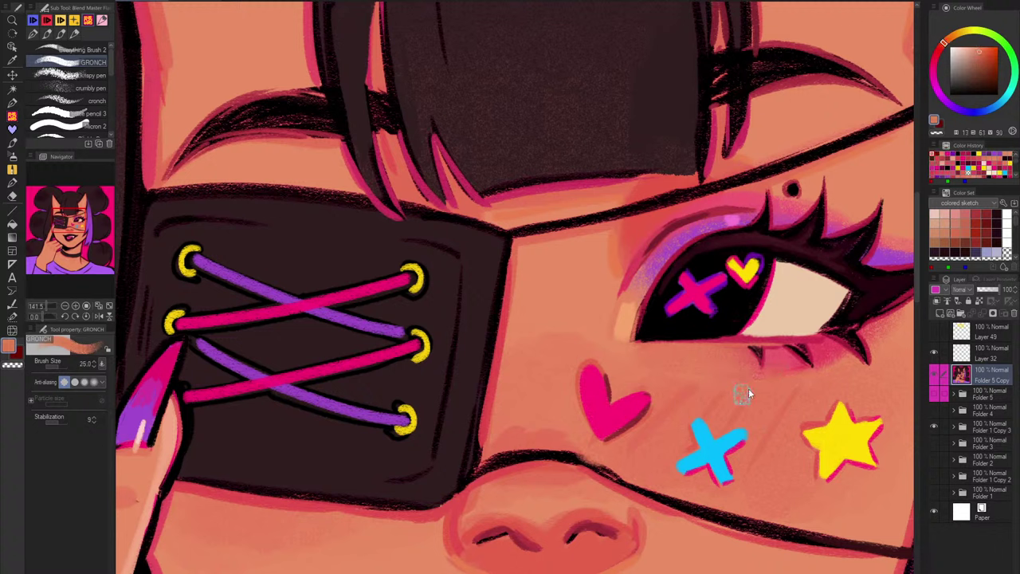
{"action": "left_click", "coordinate": [817, 362], "text": "alt"}
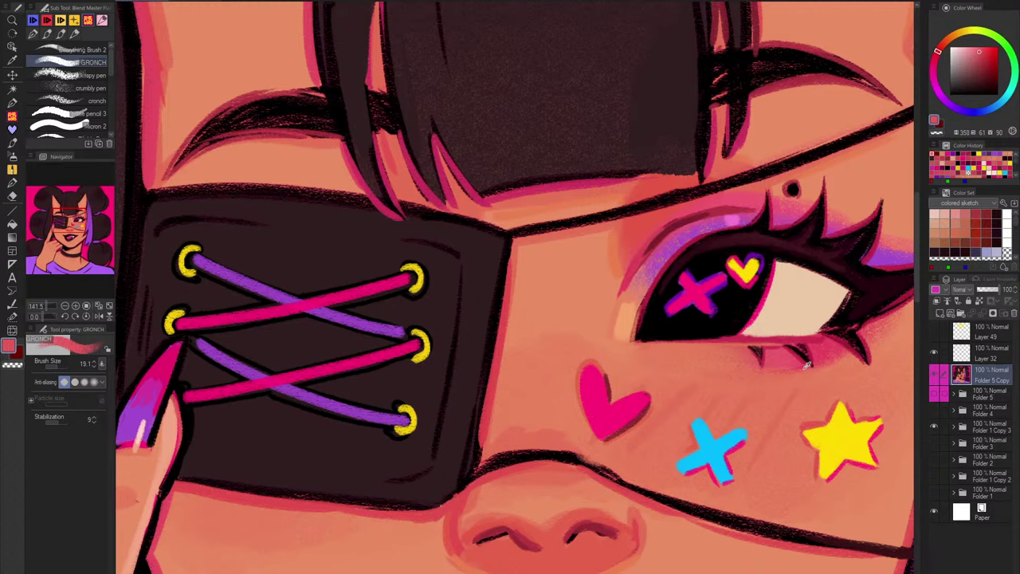
Step: Check the retouched eye and overall face against the rough sketch by toggling Folder 5 Copy, and examine the raised hand
{"action": "scroll", "coordinate": [804, 374], "scroll_direction": "down", "scroll_amount": 5}
{"action": "left_click_drag", "start_coordinate": [879, 448], "coordinate": [768, 401]}
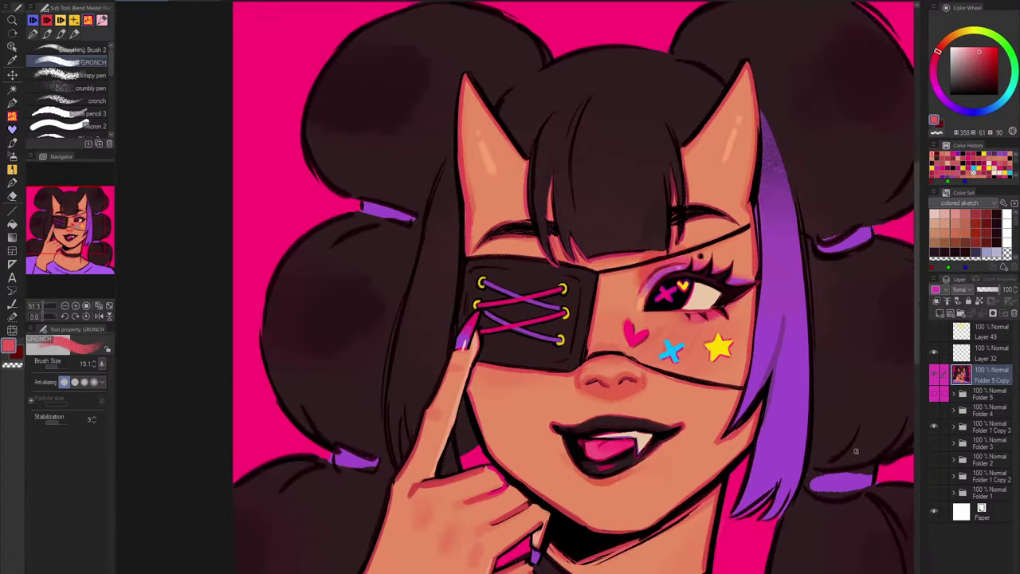
{"action": "scroll", "coordinate": [856, 451], "scroll_direction": "down", "scroll_amount": 3}
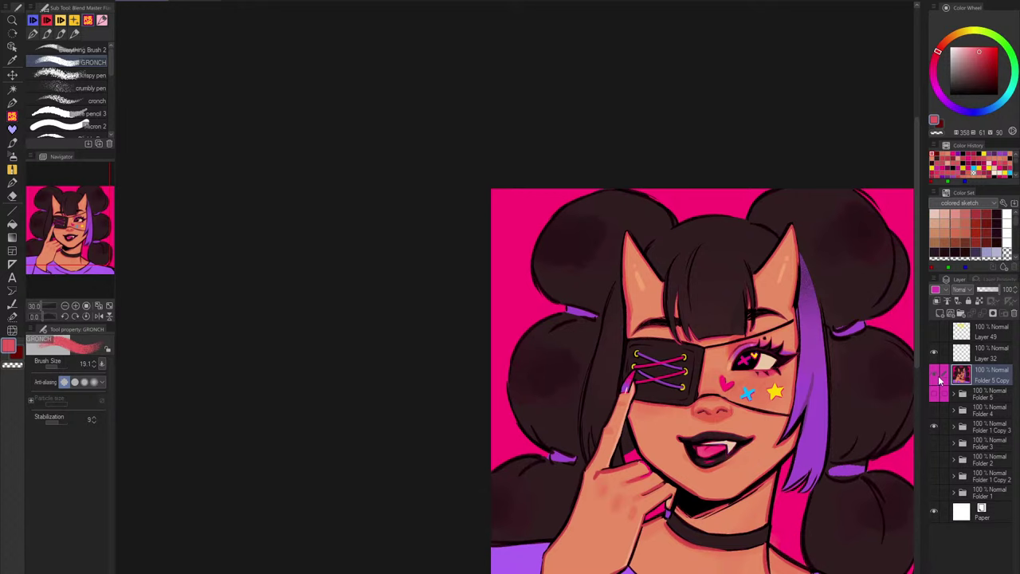
{"action": "left_click", "coordinate": [935, 380]}
{"action": "left_click", "coordinate": [936, 380]}
{"action": "left_click", "coordinate": [936, 380]}
{"action": "left_click", "coordinate": [936, 380]}
{"action": "left_click", "coordinate": [935, 380]}
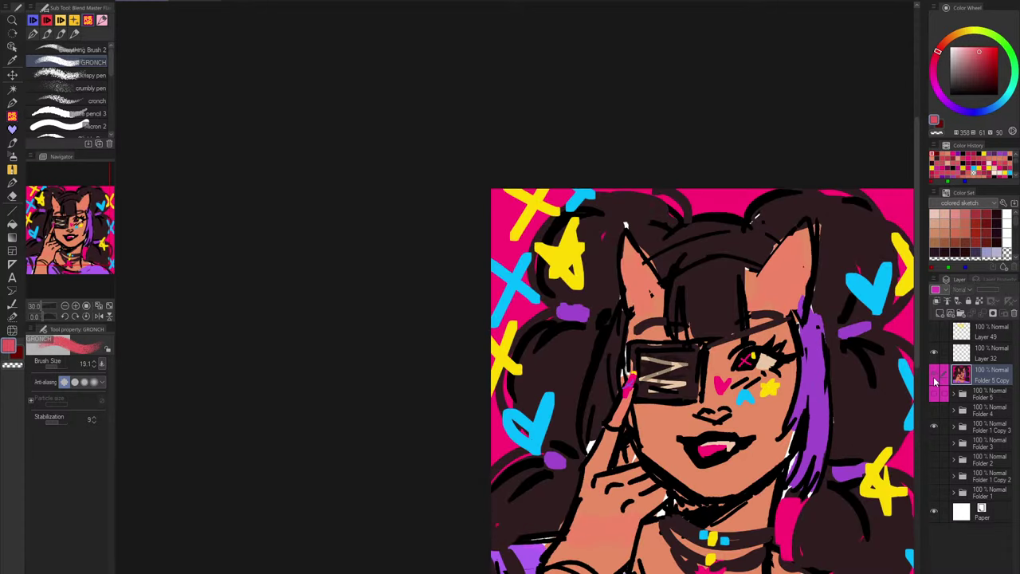
{"action": "left_click", "coordinate": [936, 380]}
{"action": "left_click_drag", "start_coordinate": [806, 339], "coordinate": [852, 350]}
{"action": "left_click_drag", "start_coordinate": [818, 411], "coordinate": [771, 240]}
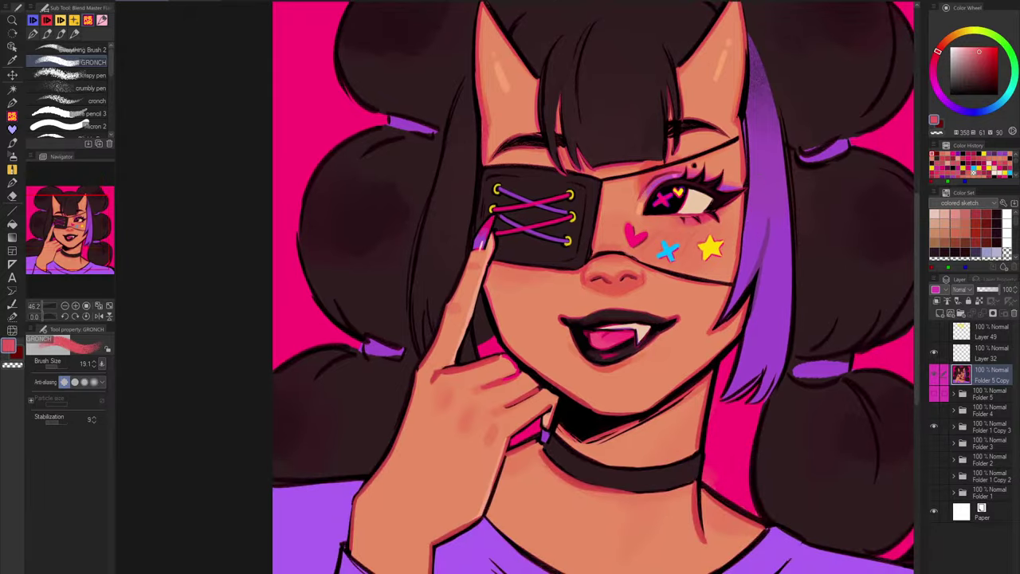
{"action": "scroll", "coordinate": [484, 371], "scroll_direction": "up", "scroll_amount": 5}
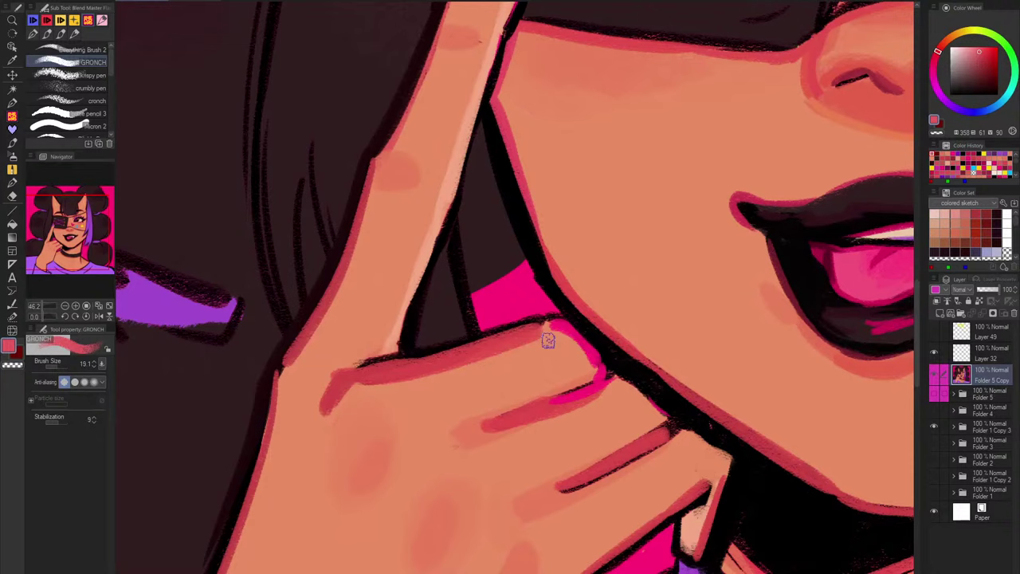
Step: Repaint the outlines of the curled fingers' knuckles in sampled red with the GRONCH brush and check them in a mirrored view
{"action": "mouse_move", "coordinate": [521, 343]}
{"action": "left_mouse_down"}
{"action": "mouse_move", "coordinate": [442, 368]}
{"action": "mouse_move", "coordinate": [558, 327]}
{"action": "left_mouse_up"}
{"action": "left_click", "coordinate": [486, 351], "text": "alt"}
{"action": "left_click_drag", "start_coordinate": [486, 415], "coordinate": [448, 479]}
{"action": "scroll", "coordinate": [448, 478], "scroll_direction": "down", "scroll_amount": 4}
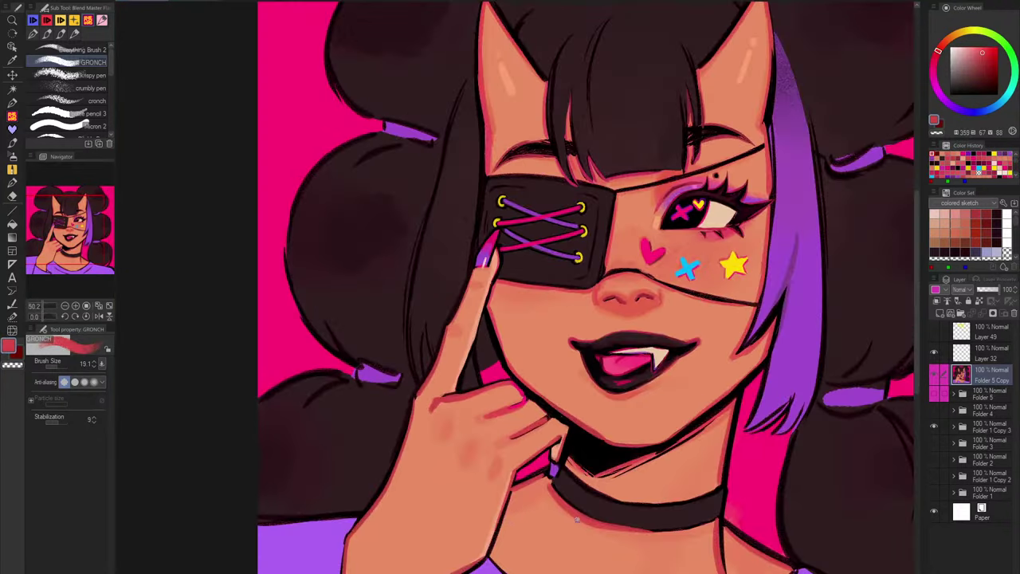
{"action": "scroll", "coordinate": [560, 419], "scroll_direction": "up", "scroll_amount": 4}
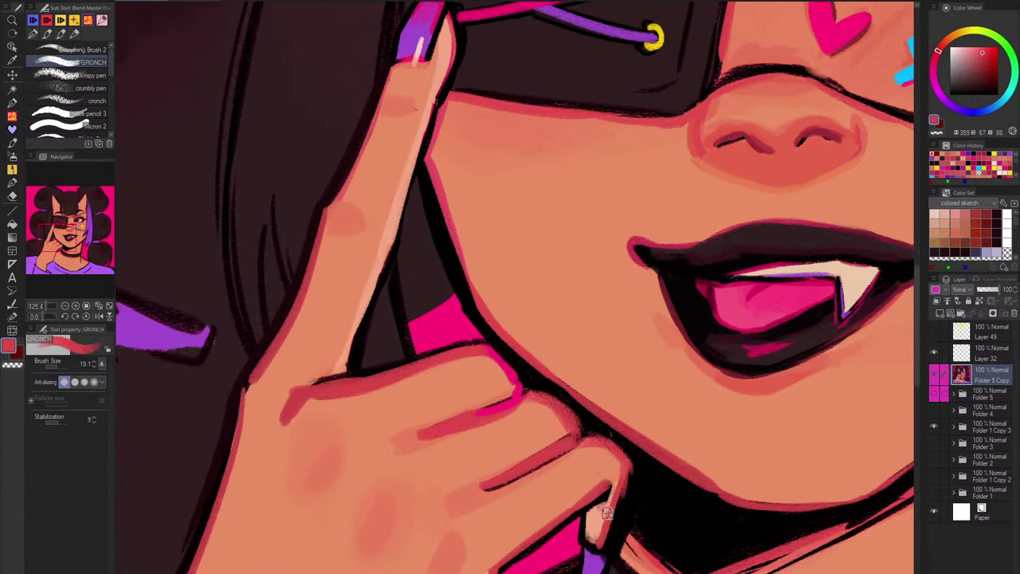
{"action": "scroll", "coordinate": [608, 550], "scroll_direction": "down", "scroll_amount": 4}
{"action": "scroll", "coordinate": [608, 558], "scroll_direction": "down", "scroll_amount": 2}
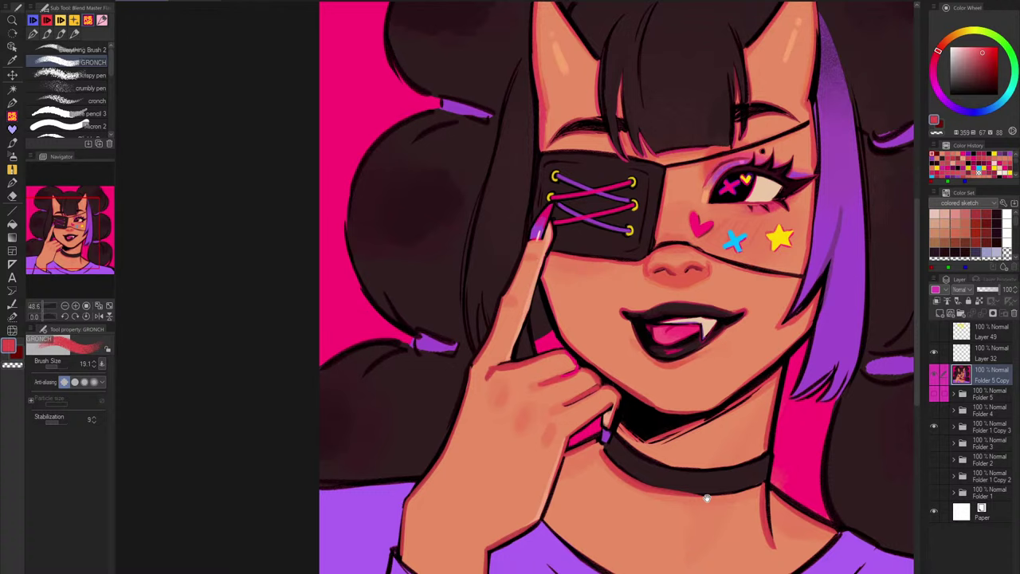
{"action": "key", "text": "h"}
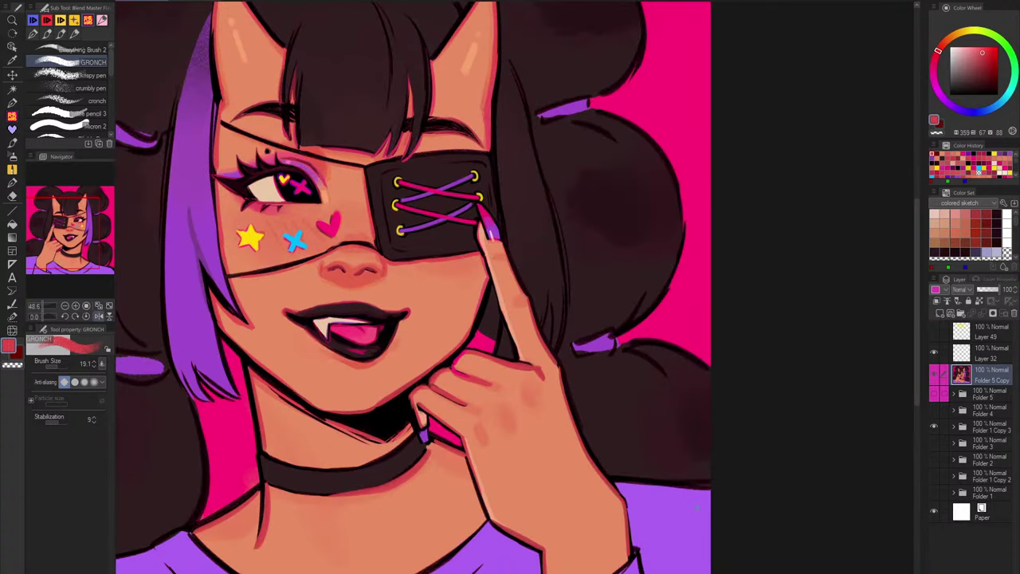
{"action": "key", "text": "h"}
{"action": "scroll", "coordinate": [520, 335], "scroll_direction": "up", "scroll_amount": 4}
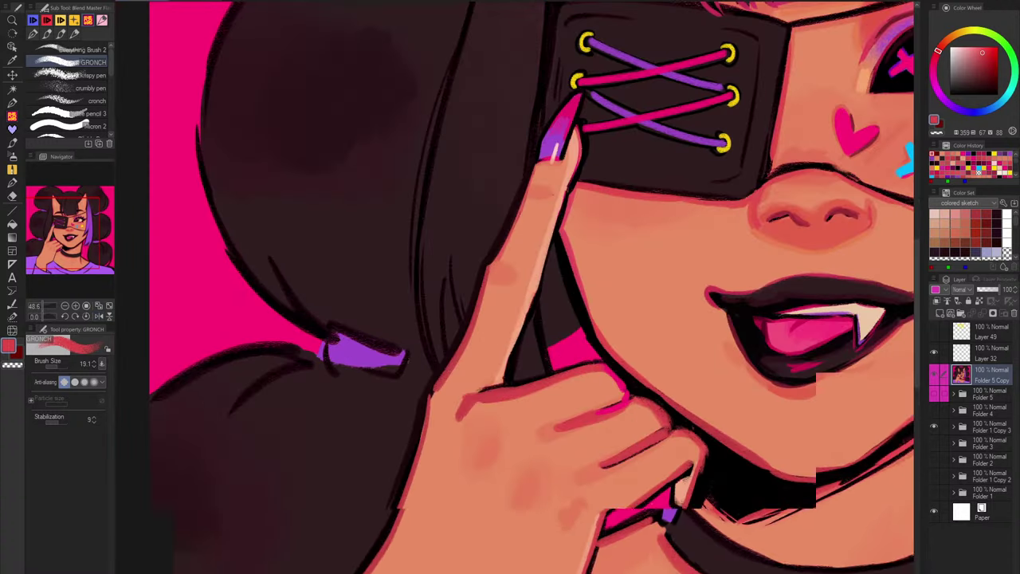
Step: Repaint the light strip along the pointing finger's inner edge with a skin tone sampled from the finger
{"action": "left_click_drag", "start_coordinate": [525, 314], "coordinate": [502, 379]}
{"action": "key", "text": "ctrl+z"}
{"action": "left_click", "coordinate": [521, 333], "text": "alt"}
{"action": "left_click_drag", "start_coordinate": [521, 329], "coordinate": [502, 381]}
{"action": "left_click_drag", "start_coordinate": [616, 253], "coordinate": [588, 367]}
Step: Thicken the side hair lines beside the hand and darken the finger-jaw gap in sampled black with Everything Brush 2, size 39.5
{"action": "left_click", "coordinate": [508, 228], "text": "alt"}
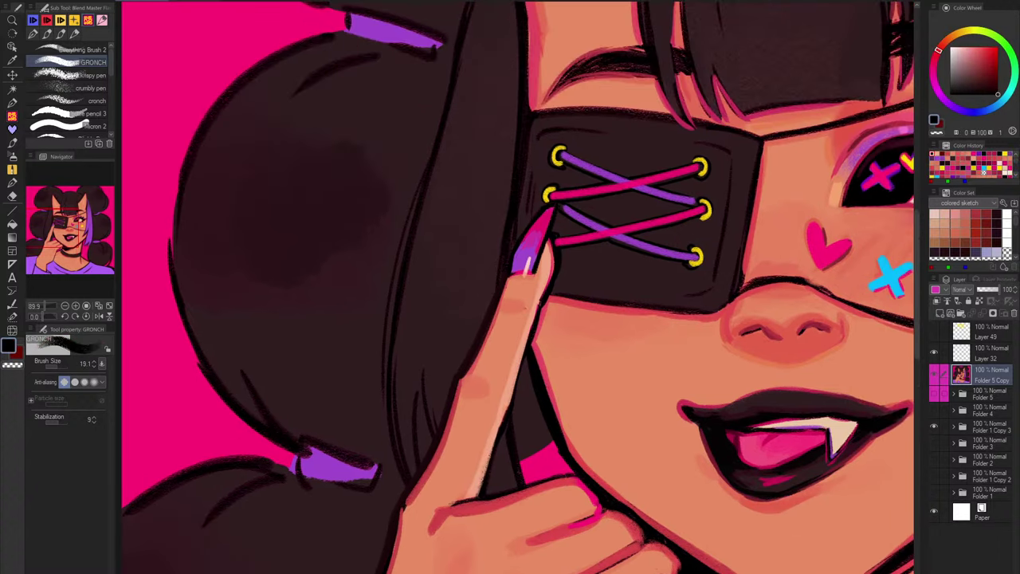
{"action": "left_click", "coordinate": [80, 50]}
{"action": "left_click_drag", "start_coordinate": [513, 228], "coordinate": [513, 238]}
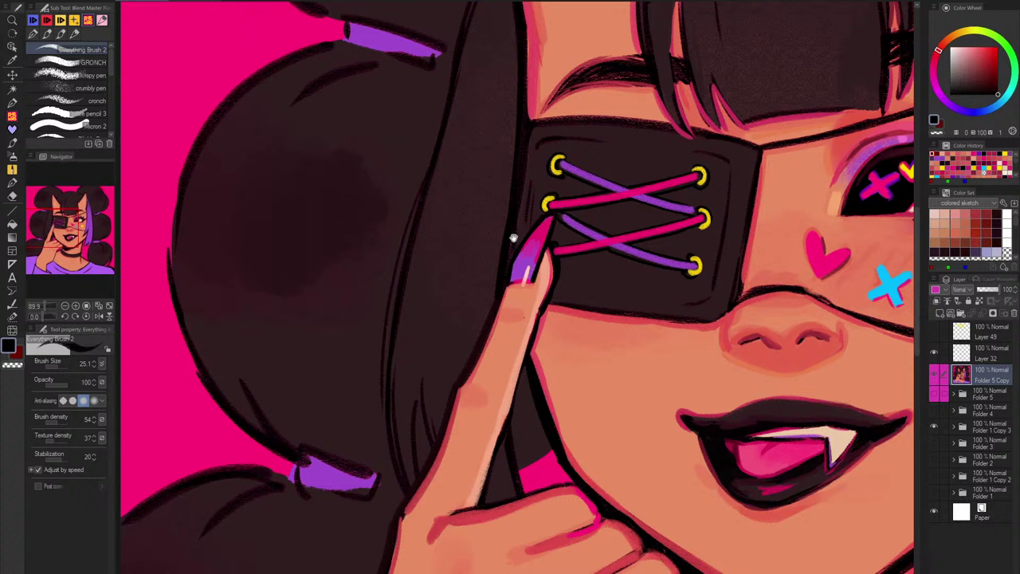
{"action": "left_click_drag", "start_coordinate": [412, 216], "coordinate": [384, 349]}
{"action": "key", "text": "ctrl+z"}
{"action": "mouse_move", "coordinate": [417, 201]}
{"action": "left_mouse_down"}
{"action": "mouse_move", "coordinate": [380, 405]}
{"action": "mouse_move", "coordinate": [425, 460]}
{"action": "left_mouse_up"}
{"action": "left_click_drag", "start_coordinate": [420, 408], "coordinate": [423, 453]}
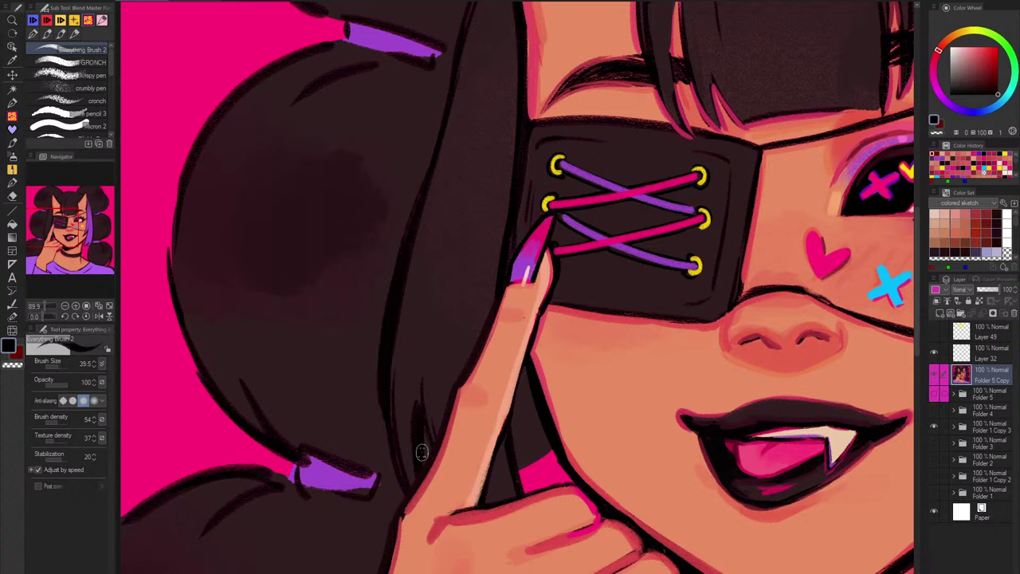
{"action": "left_click_drag", "start_coordinate": [419, 407], "coordinate": [427, 464]}
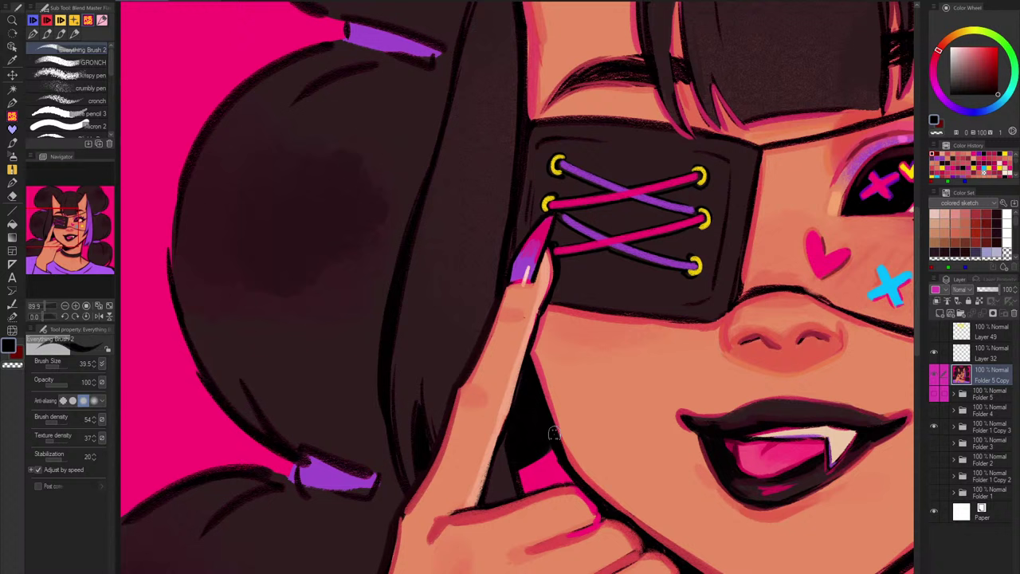
Step: Line the edges of the dark gap between the pointing finger and jaw with bright pink sampled from the background
{"action": "left_click", "coordinate": [554, 458], "text": "alt"}
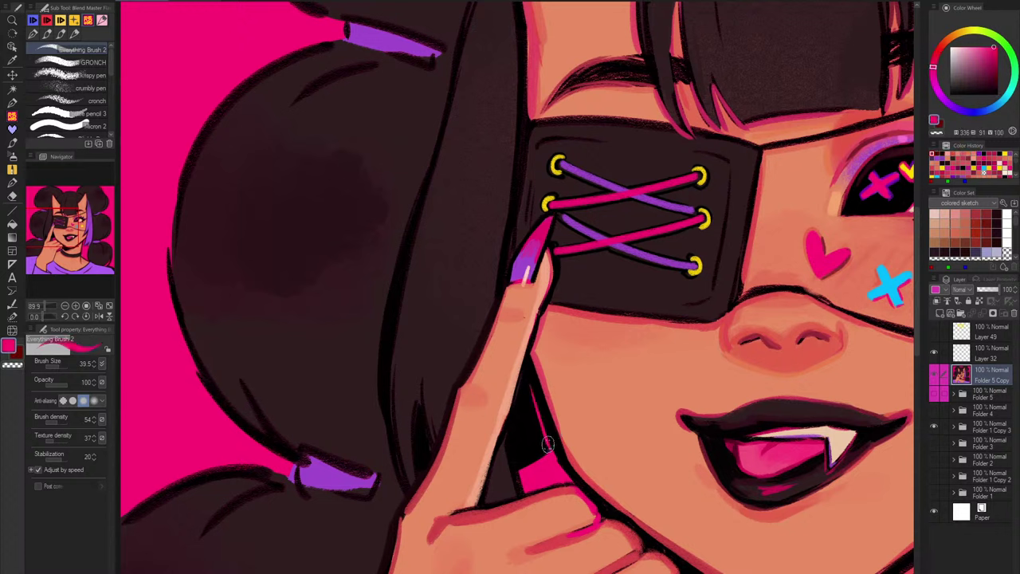
{"action": "left_click_drag", "start_coordinate": [530, 385], "coordinate": [513, 436]}
{"action": "key", "text": "ctrl+z"}
{"action": "key", "text": "ctrl+z"}
{"action": "left_click_drag", "start_coordinate": [531, 373], "coordinate": [488, 500]}
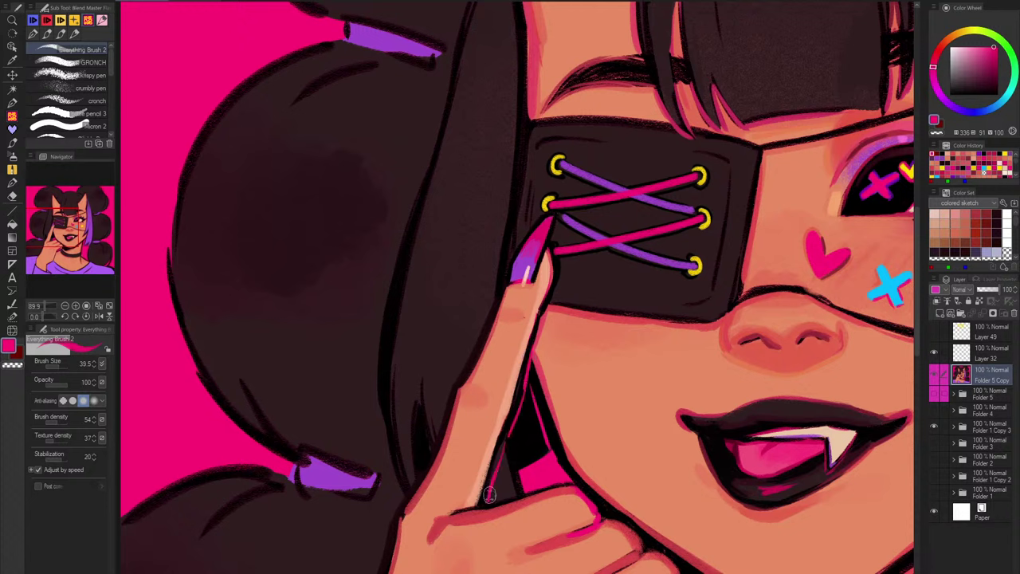
{"action": "mouse_move", "coordinate": [513, 428]}
{"action": "left_mouse_down"}
{"action": "mouse_move", "coordinate": [498, 477]}
{"action": "mouse_move", "coordinate": [520, 469]}
{"action": "left_mouse_up"}
{"action": "scroll", "coordinate": [543, 389], "scroll_direction": "down", "scroll_amount": 5}
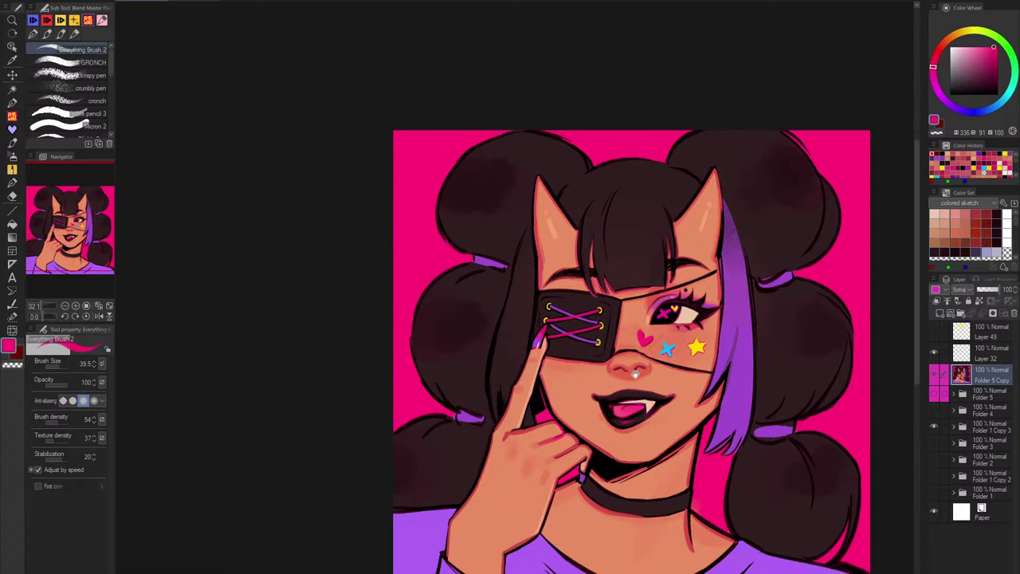
{"action": "left_click_drag", "start_coordinate": [751, 523], "coordinate": [732, 464]}
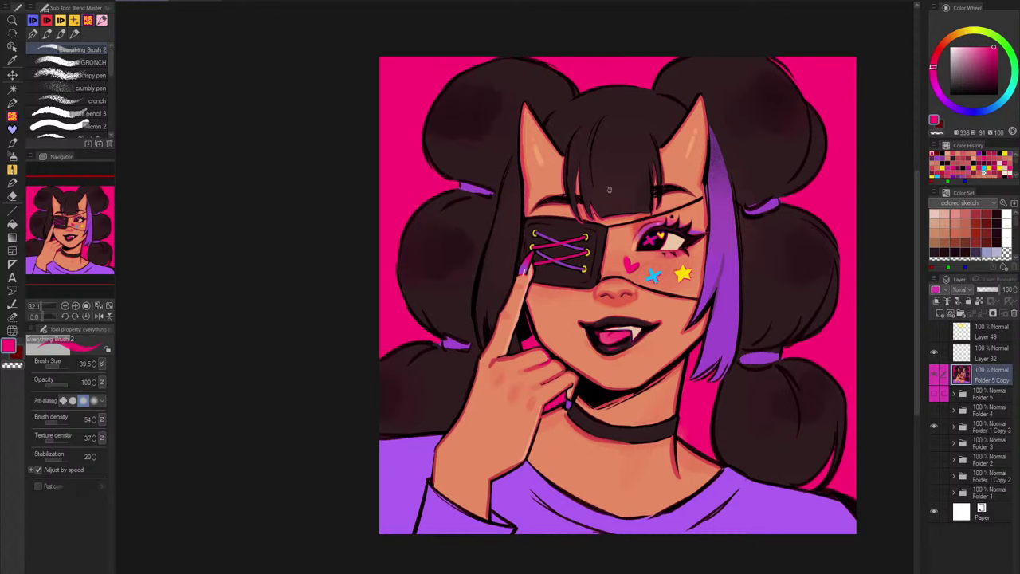
Step: Fill the inner end of the eyebrow above the eyepatch with sampled black between the bang strands
{"action": "scroll", "coordinate": [606, 196], "scroll_direction": "up", "scroll_amount": 2}
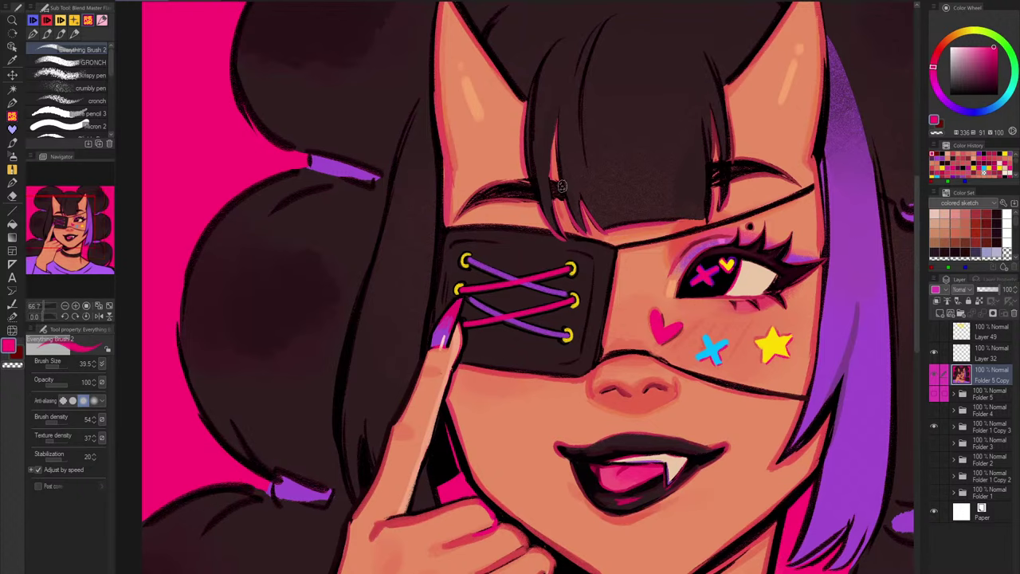
{"action": "scroll", "coordinate": [562, 187], "scroll_direction": "up", "scroll_amount": 3}
{"action": "left_click", "coordinate": [576, 203], "text": "alt"}
{"action": "left_click_drag", "start_coordinate": [577, 221], "coordinate": [542, 228]}
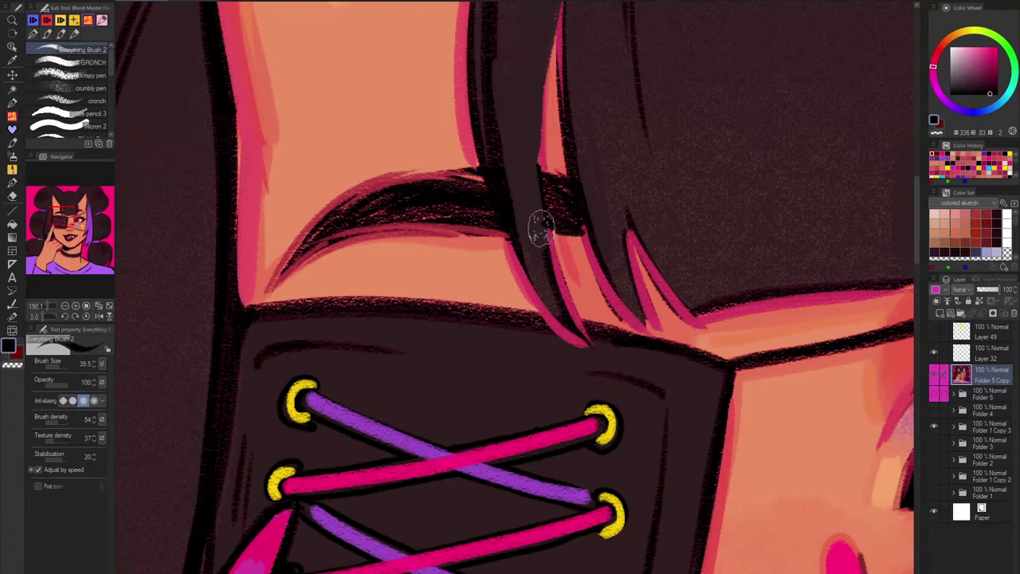
{"action": "key", "text": "ctrl+z"}
{"action": "key", "text": "h"}
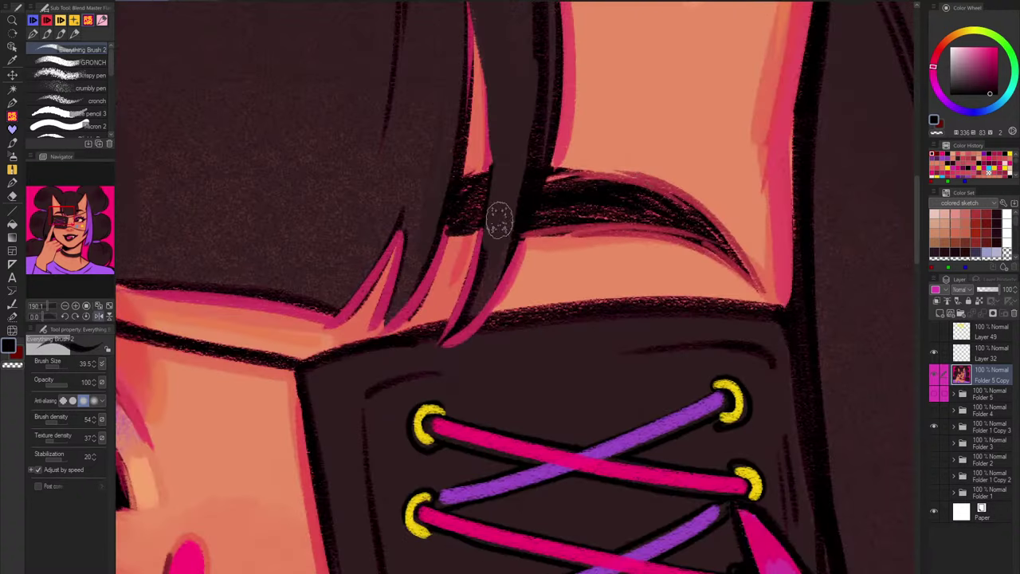
{"action": "mouse_move", "coordinate": [444, 241]}
{"action": "left_mouse_down"}
{"action": "mouse_move", "coordinate": [473, 235]}
{"action": "mouse_move", "coordinate": [443, 237]}
{"action": "mouse_move", "coordinate": [476, 204]}
{"action": "mouse_move", "coordinate": [472, 185]}
{"action": "mouse_move", "coordinate": [455, 226]}
{"action": "mouse_move", "coordinate": [484, 191]}
{"action": "mouse_move", "coordinate": [464, 204]}
{"action": "mouse_move", "coordinate": [546, 152]}
{"action": "mouse_move", "coordinate": [465, 193]}
{"action": "mouse_move", "coordinate": [547, 154]}
{"action": "mouse_move", "coordinate": [444, 247]}
{"action": "mouse_move", "coordinate": [479, 237]}
{"action": "left_mouse_up"}
Step: Repaint the skin under the brow between the bang strands in sampled coral and smooth the shading below the nearby horn
{"action": "left_click", "coordinate": [443, 243], "text": "alt"}
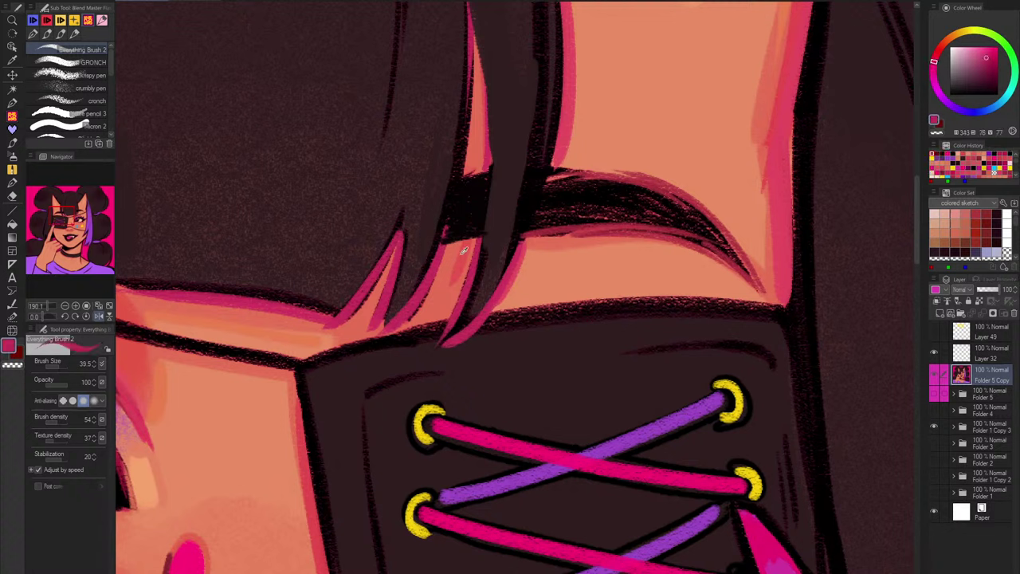
{"action": "left_click", "coordinate": [451, 280], "text": "alt"}
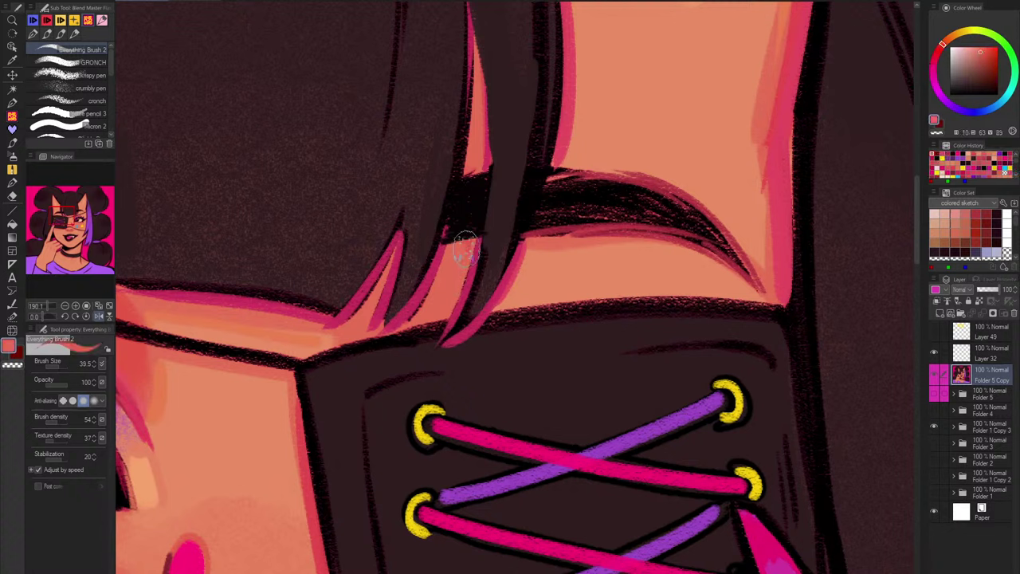
{"action": "left_click", "coordinate": [785, 195], "text": "alt"}
{"action": "left_click", "coordinate": [770, 145], "text": "alt"}
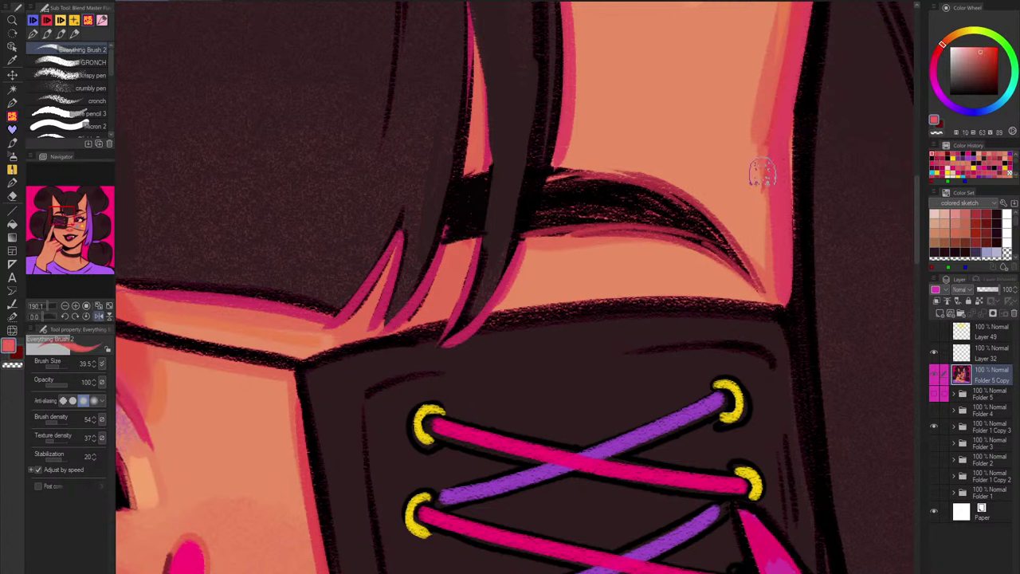
{"action": "mouse_move", "coordinate": [761, 140]}
{"action": "left_mouse_down"}
{"action": "mouse_move", "coordinate": [764, 235]}
{"action": "mouse_move", "coordinate": [770, 151]}
{"action": "left_mouse_up"}
{"action": "left_click", "coordinate": [787, 80], "text": "alt"}
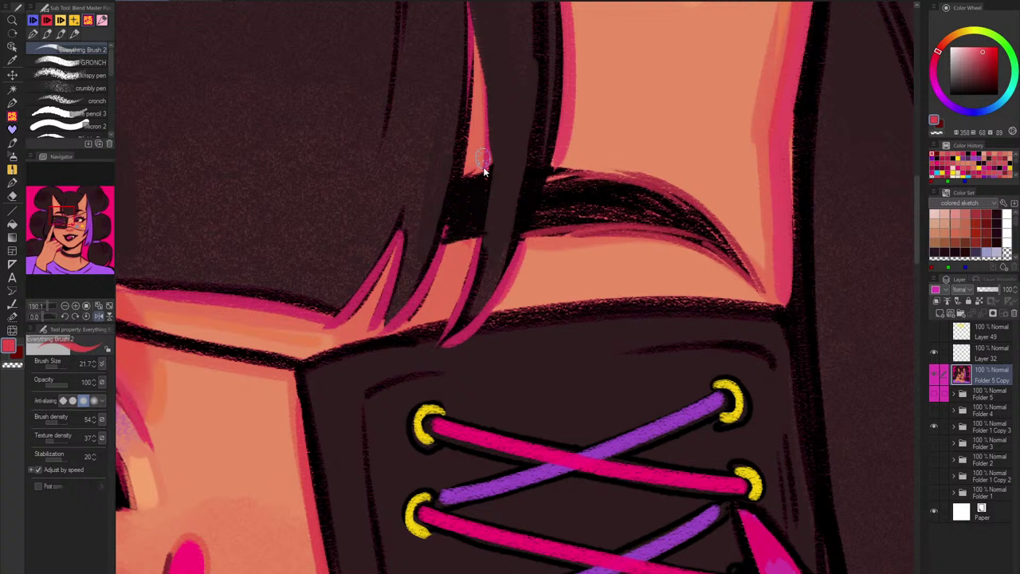
Step: Rim the small skin gap above the brow in sampled magenta at brush size 15.8 and check the brow unmirrored
{"action": "key", "text": "bracketleft"}
{"action": "key", "text": "bracketleft"}
{"action": "left_click", "coordinate": [488, 142], "text": "alt"}
{"action": "left_click_drag", "start_coordinate": [488, 166], "coordinate": [467, 174]}
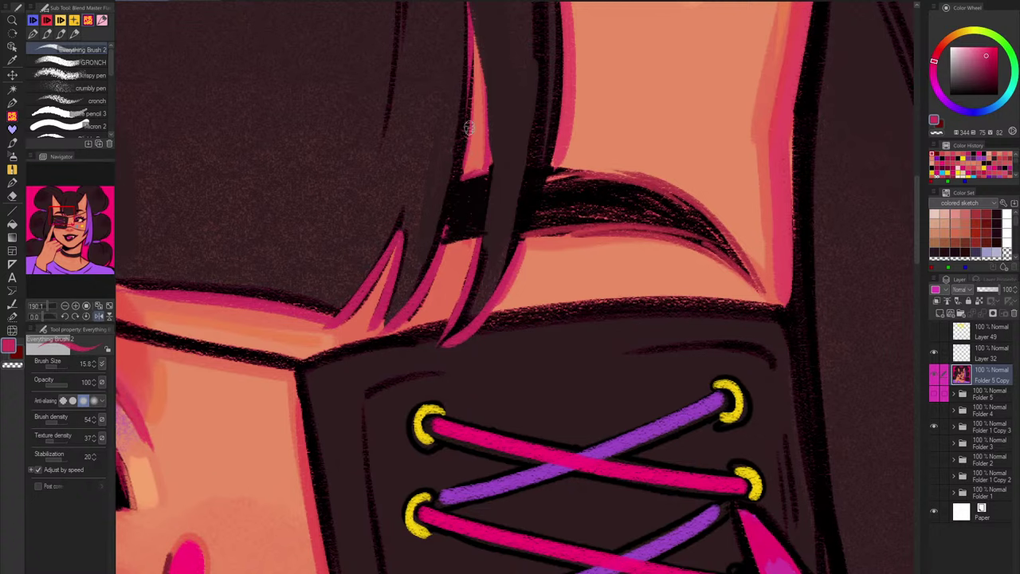
{"action": "left_click", "coordinate": [460, 225], "text": "alt"}
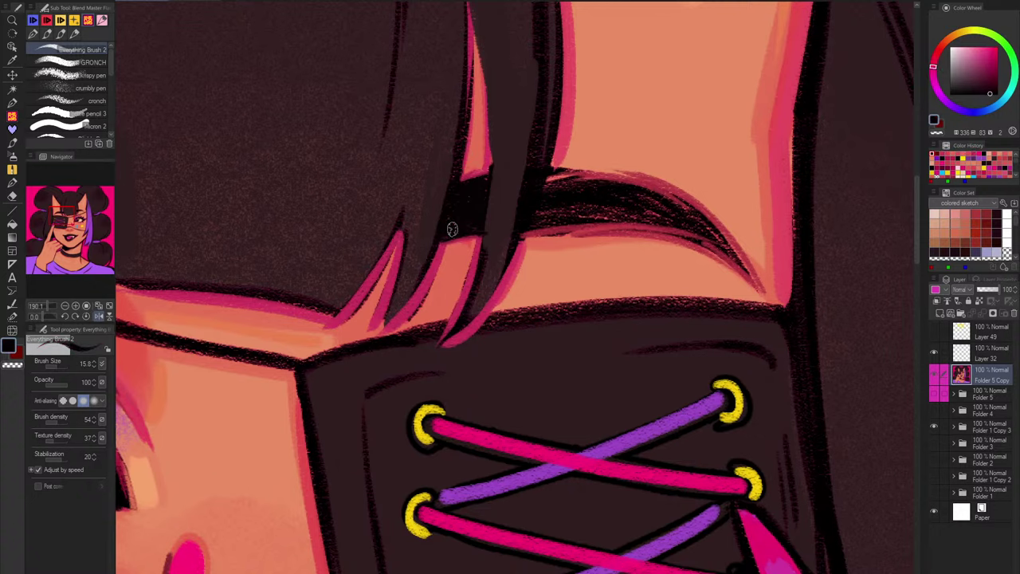
{"action": "left_click", "coordinate": [446, 246], "text": "alt"}
{"action": "scroll", "coordinate": [524, 196], "scroll_direction": "down", "scroll_amount": 5}
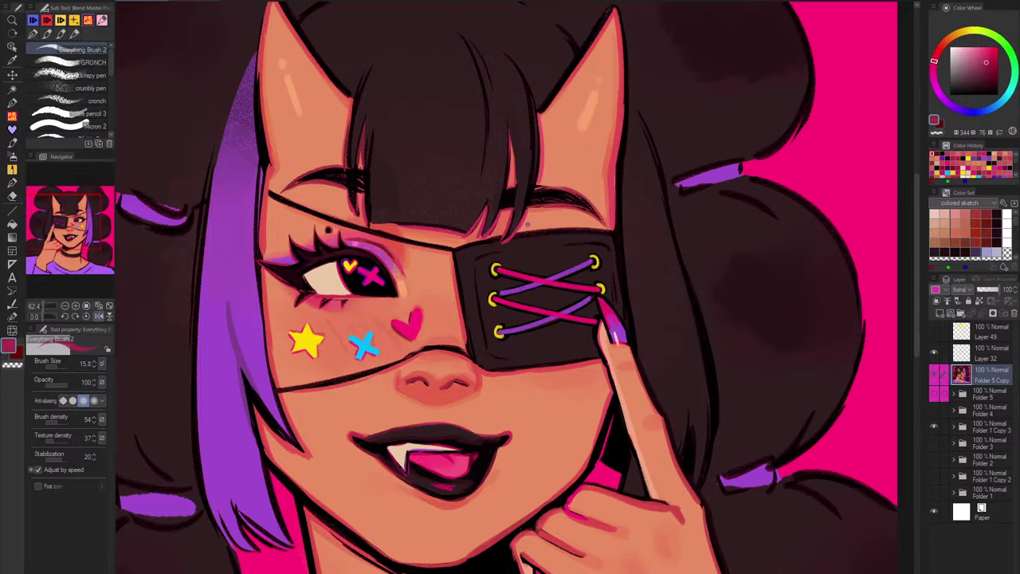
{"action": "key", "text": "h"}
Step: Paint over the bang strand crossing the eyepatch-side brow in the dark hair colour at brush size 30
{"action": "scroll", "coordinate": [520, 150], "scroll_direction": "up", "scroll_amount": 5}
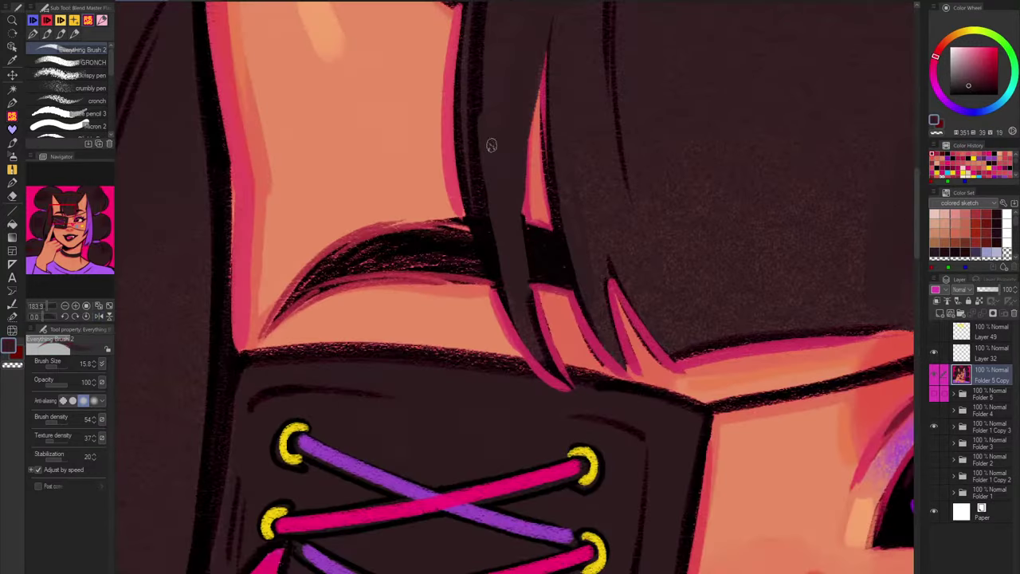
{"action": "key", "text": "]"}
{"action": "key", "text": "]"}
{"action": "key", "text": "]"}
{"action": "key", "text": "]"}
{"action": "mouse_move", "coordinate": [481, 70]}
{"action": "left_mouse_down"}
{"action": "mouse_move", "coordinate": [475, 149]}
{"action": "mouse_move", "coordinate": [512, 319]}
{"action": "left_mouse_up"}
{"action": "left_click_drag", "start_coordinate": [497, 261], "coordinate": [496, 218]}
Step: Redraw the strand's outer contour as one curved line in sampled black and clean its inside with the hair colour
{"action": "left_click", "coordinate": [474, 125], "text": "alt"}
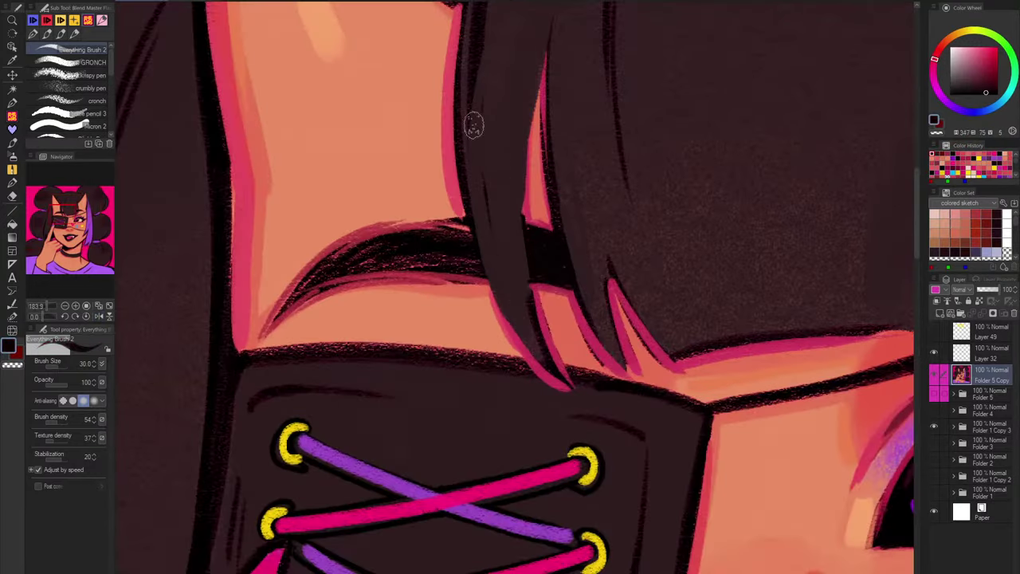
{"action": "left_click_drag", "start_coordinate": [465, 94], "coordinate": [541, 343]}
{"action": "key", "text": "ctrl+z"}
{"action": "left_click_drag", "start_coordinate": [473, 36], "coordinate": [549, 375]}
{"action": "key", "text": "ctrl+z"}
{"action": "mouse_move", "coordinate": [467, 148]}
{"action": "left_mouse_down"}
{"action": "mouse_move", "coordinate": [541, 359]}
{"action": "mouse_move", "coordinate": [517, 325]}
{"action": "left_mouse_up"}
{"action": "left_click", "coordinate": [520, 277], "text": "alt"}
{"action": "left_click_drag", "start_coordinate": [485, 126], "coordinate": [483, 222]}
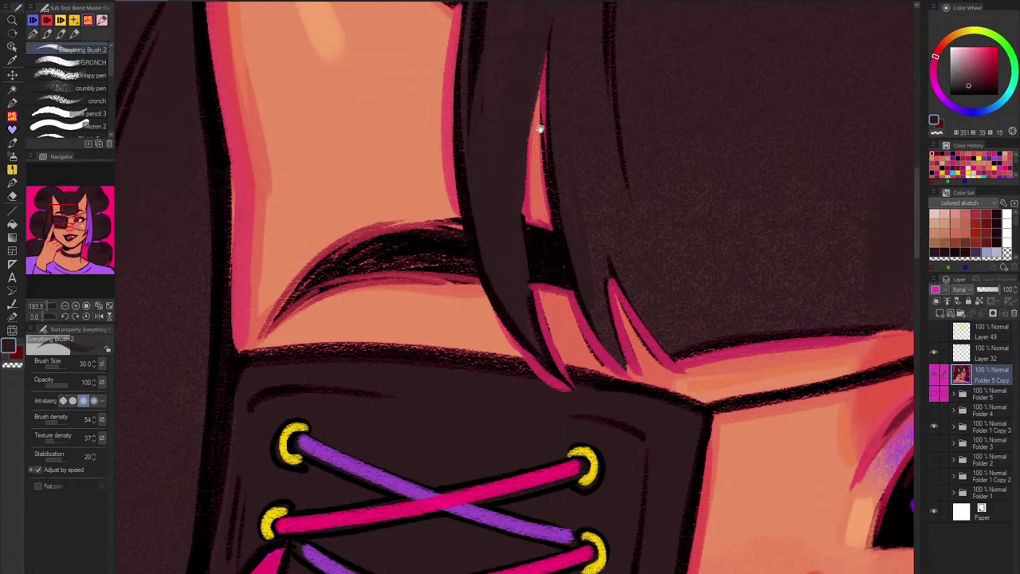
Step: Outline both sides of the skin gap between the bang strands in sampled black, tapering the lines above it
{"action": "left_click_drag", "start_coordinate": [541, 130], "coordinate": [529, 192]}
{"action": "left_click", "coordinate": [477, 316], "text": "alt"}
{"action": "left_click_drag", "start_coordinate": [544, 90], "coordinate": [517, 359]}
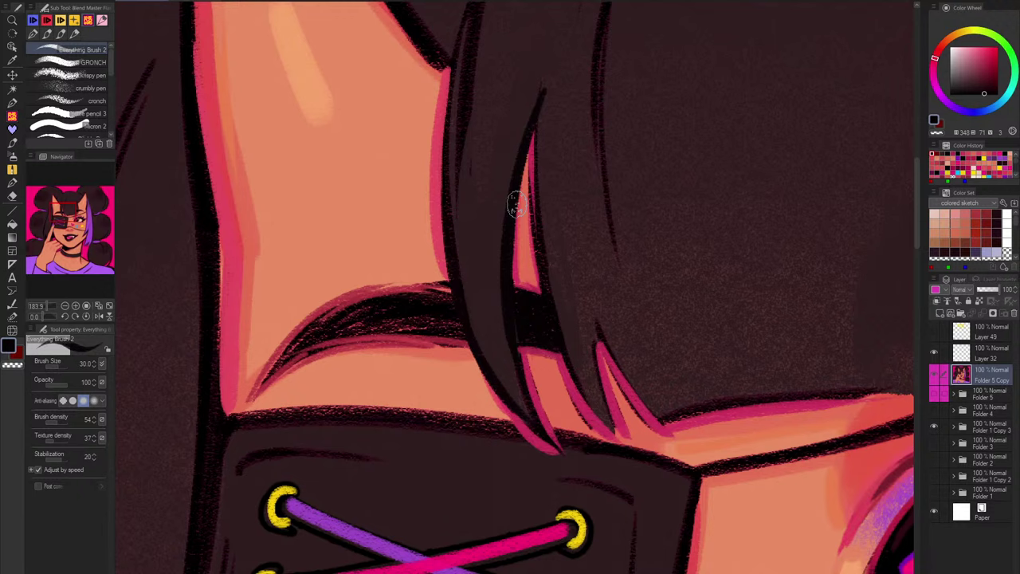
{"action": "left_click_drag", "start_coordinate": [517, 204], "coordinate": [519, 405]}
{"action": "left_click_drag", "start_coordinate": [550, 50], "coordinate": [573, 386]}
{"action": "key", "text": "ctrl+z"}
{"action": "mouse_move", "coordinate": [547, 53]}
{"action": "left_mouse_down"}
{"action": "mouse_move", "coordinate": [536, 226]}
{"action": "mouse_move", "coordinate": [548, 215]}
{"action": "left_mouse_up"}
Step: Clean up the doubled lines and upper tip of the bang strand with sampled hair colours, using brush size 37.2
{"action": "left_click", "coordinate": [561, 168], "text": "alt"}
{"action": "left_click", "coordinate": [477, 201], "text": "alt"}
{"action": "left_click_drag", "start_coordinate": [482, 49], "coordinate": [467, 166]}
{"action": "left_click_drag", "start_coordinate": [470, 166], "coordinate": [478, 311]}
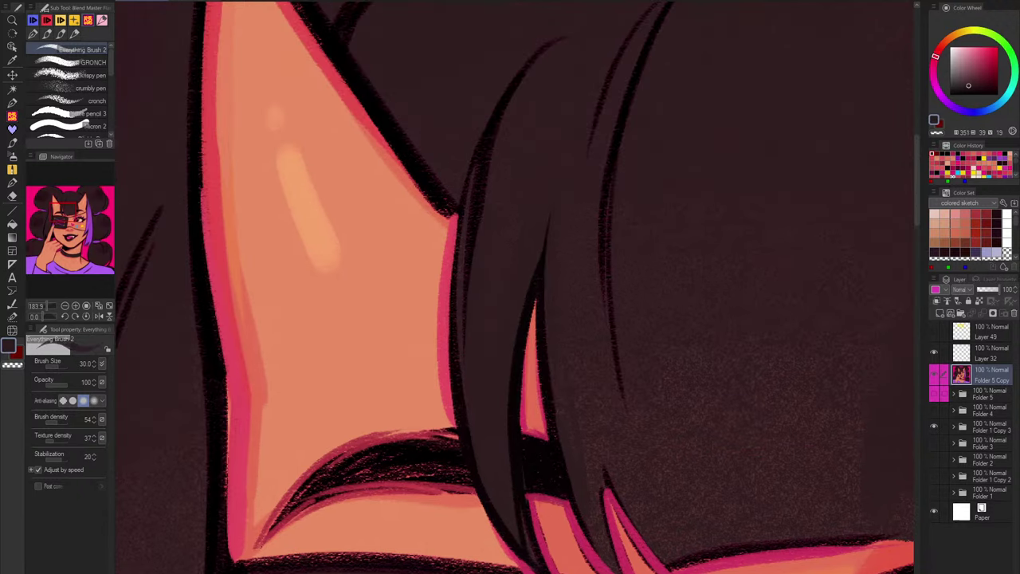
{"action": "left_click_drag", "start_coordinate": [505, 142], "coordinate": [487, 264]}
{"action": "left_click", "coordinate": [492, 128], "text": "alt"}
{"action": "left_click_drag", "start_coordinate": [505, 83], "coordinate": [506, 100]}
{"action": "left_click_drag", "start_coordinate": [483, 148], "coordinate": [520, 70]}
{"action": "left_click", "coordinate": [557, 37], "text": "alt"}
{"action": "left_click_drag", "start_coordinate": [563, 37], "coordinate": [540, 56]}
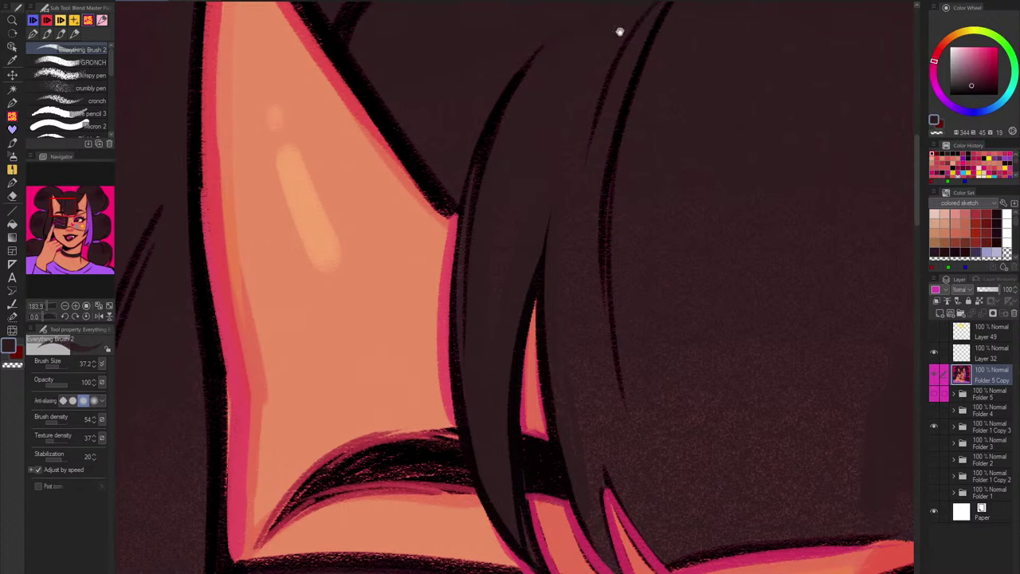
Step: Extend the upper tip of the bang strand in sampled dark plum and reinforce its curve at brush size 28
{"action": "scroll", "coordinate": [547, 141], "scroll_direction": "up", "scroll_amount": 6}
{"action": "left_click", "coordinate": [546, 134], "text": "alt"}
{"action": "scroll", "coordinate": [583, 133], "scroll_direction": "down", "scroll_amount": 3}
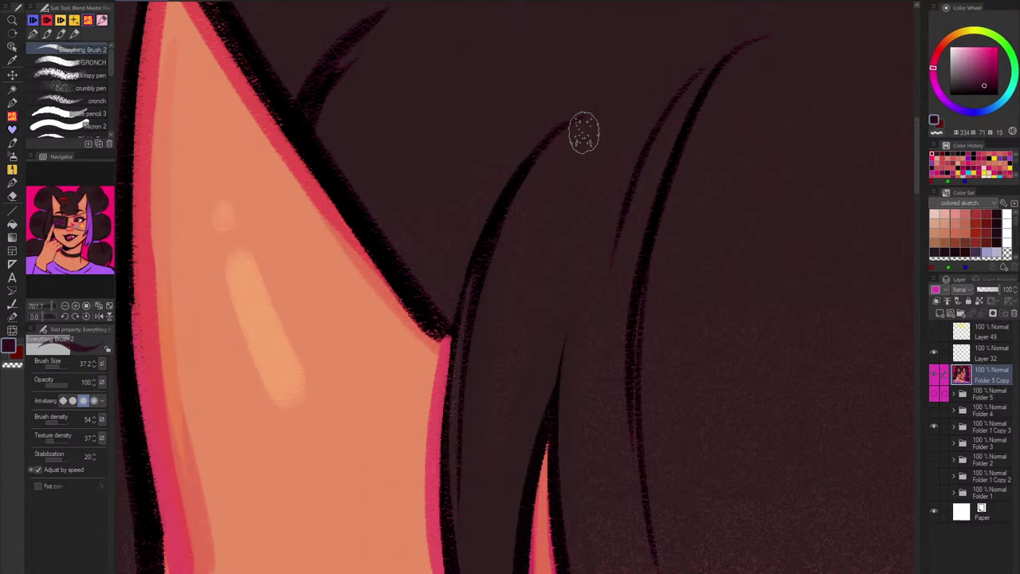
{"action": "left_click_drag", "start_coordinate": [564, 134], "coordinate": [612, 108]}
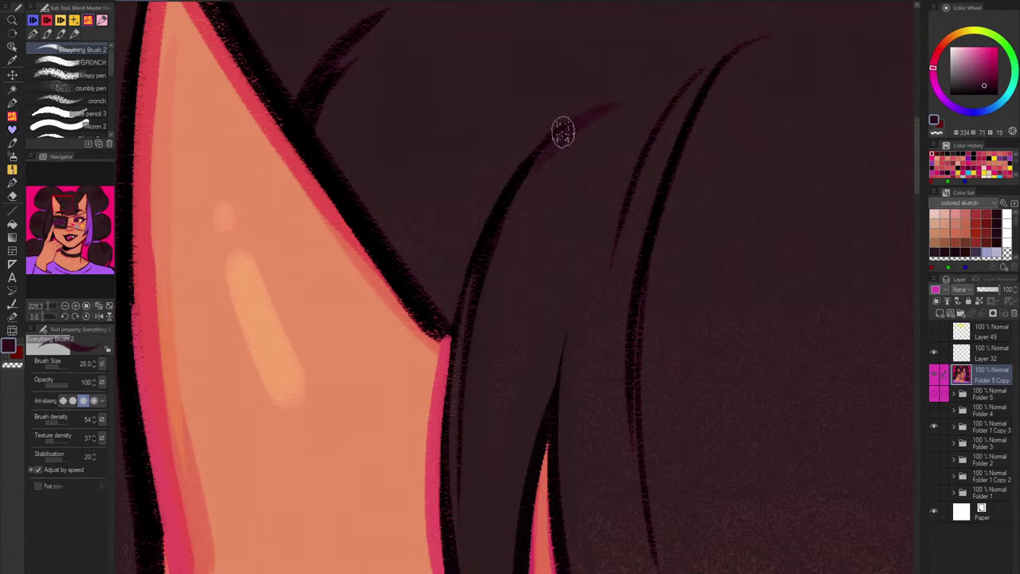
{"action": "left_click_drag", "start_coordinate": [538, 166], "coordinate": [476, 323]}
{"action": "scroll", "coordinate": [556, 199], "scroll_direction": "down", "scroll_amount": 5}
{"action": "left_click_drag", "start_coordinate": [665, 317], "coordinate": [579, 200]}
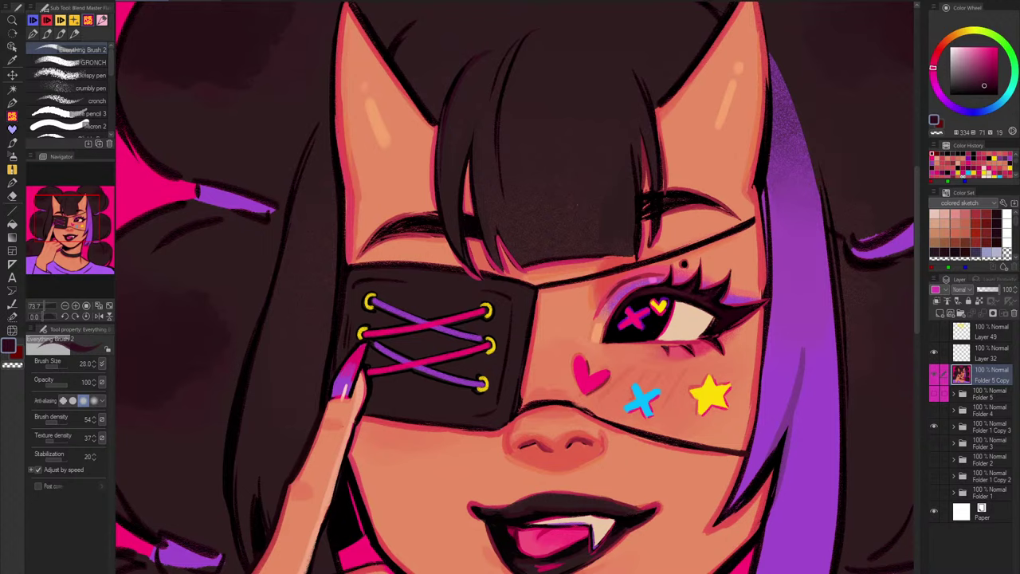
Step: Compare the refined Folder 5 Copy with the rough colour sketch around the neck and shirt, also mirroring the canvas view
{"action": "scroll", "coordinate": [428, 145], "scroll_direction": "down", "scroll_amount": 4}
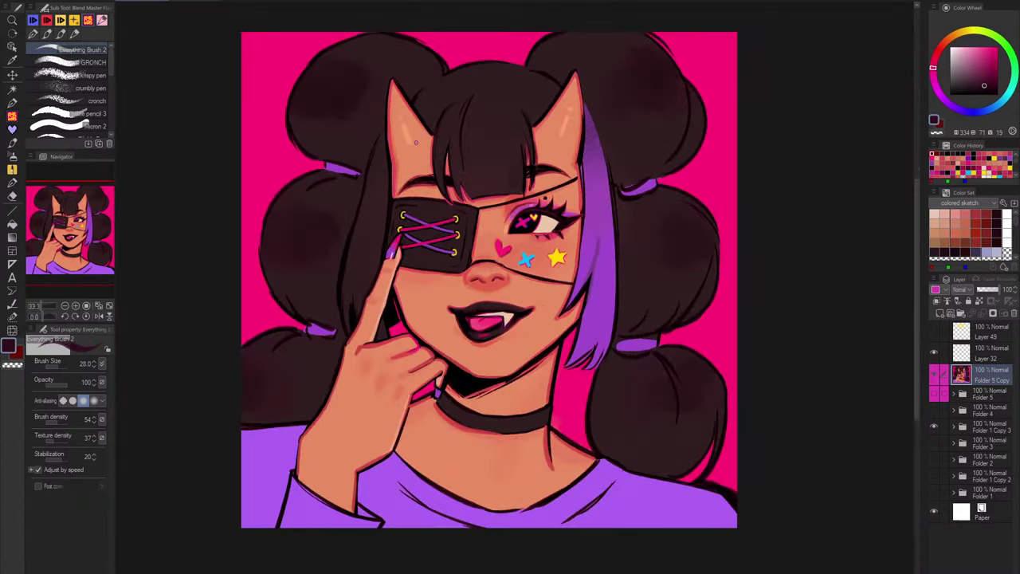
{"action": "scroll", "coordinate": [427, 147], "scroll_direction": "up", "scroll_amount": 2}
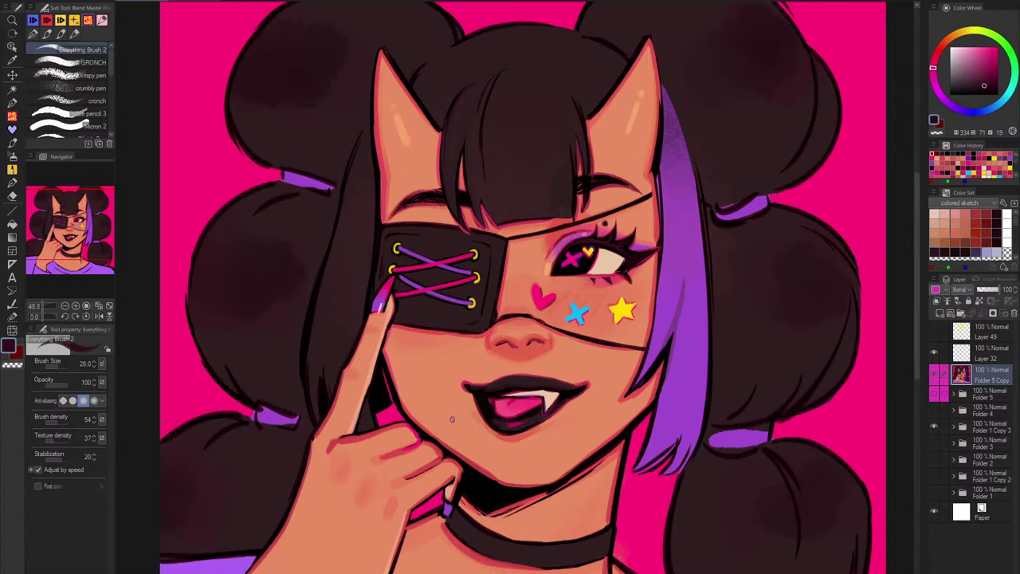
{"action": "left_click", "coordinate": [936, 376]}
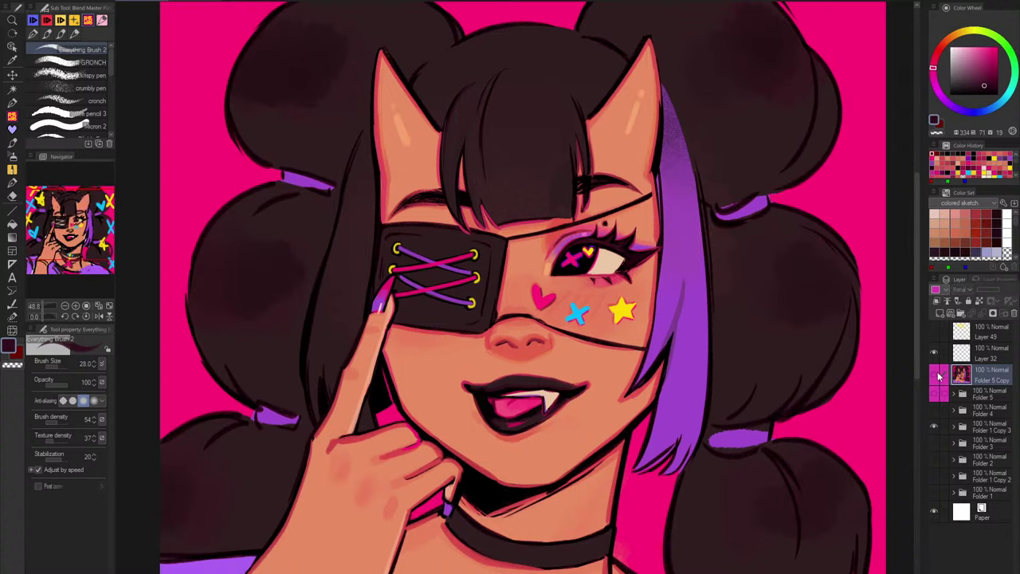
{"action": "left_click", "coordinate": [936, 376]}
{"action": "left_click_drag", "start_coordinate": [726, 501], "coordinate": [741, 284]}
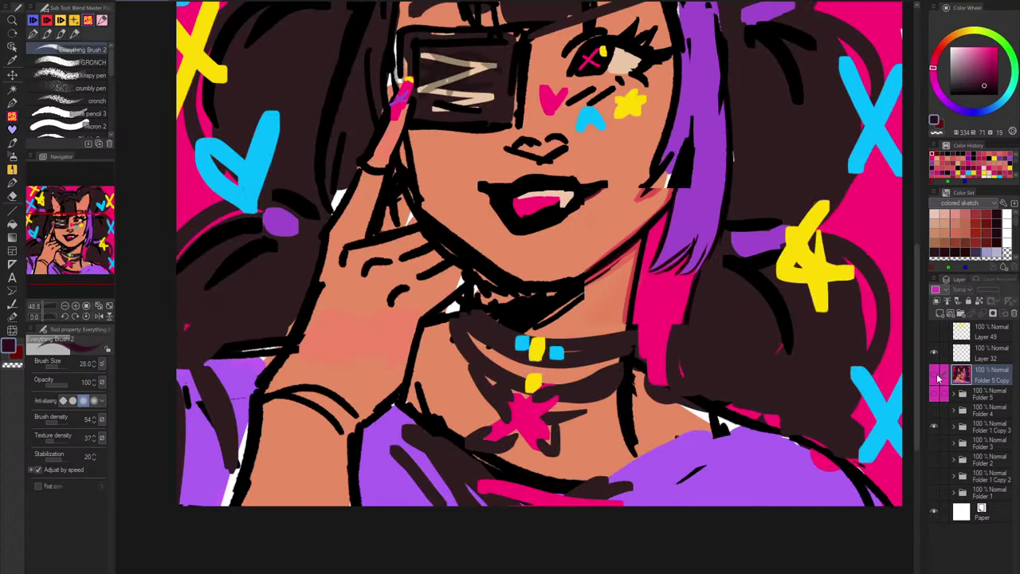
{"action": "left_click", "coordinate": [937, 376]}
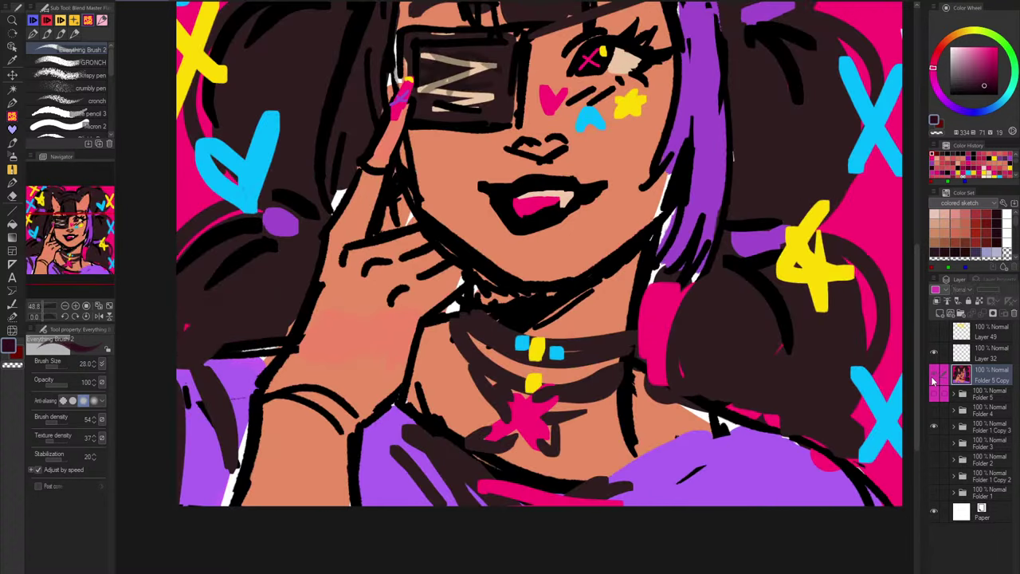
{"action": "left_click", "coordinate": [934, 380]}
{"action": "left_click", "coordinate": [935, 379]}
{"action": "key", "text": "h"}
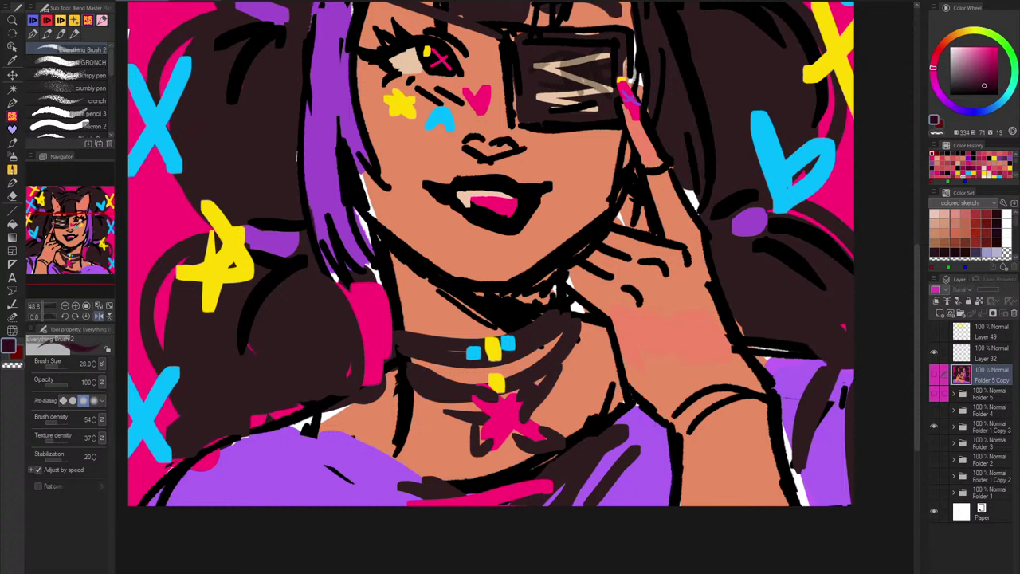
{"action": "left_click", "coordinate": [938, 377]}
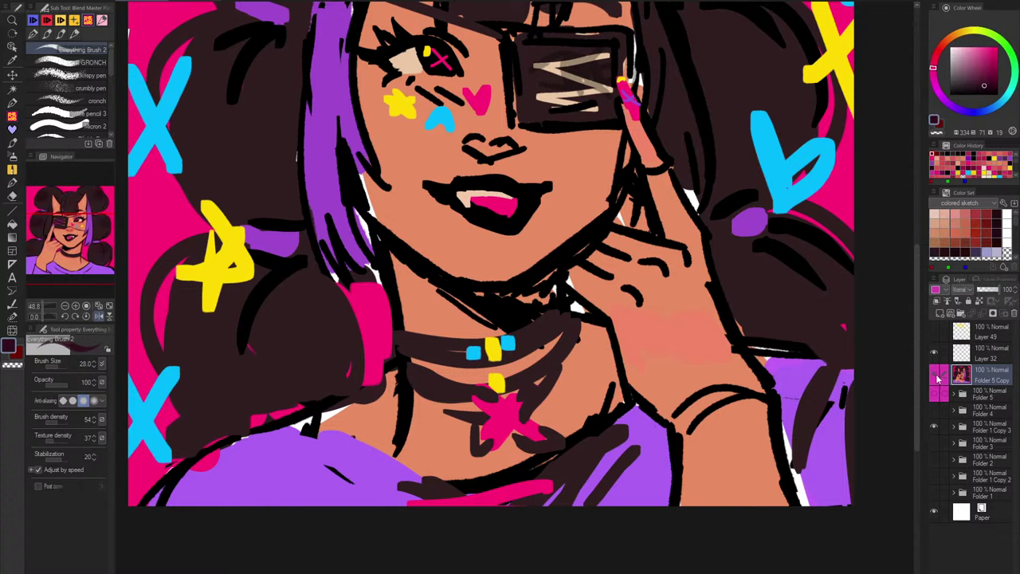
{"action": "left_click", "coordinate": [937, 377]}
{"action": "left_click", "coordinate": [938, 378]}
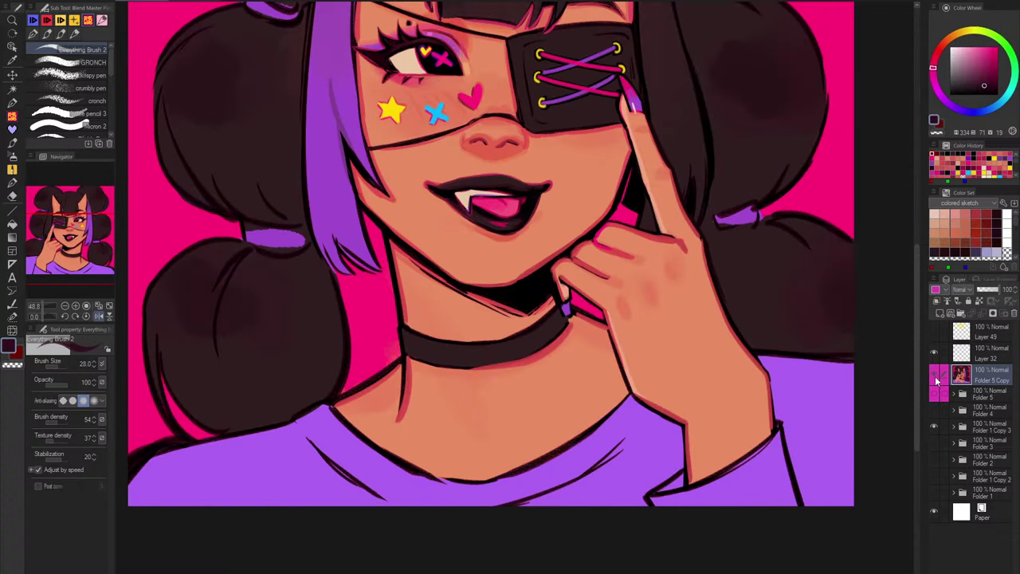
Step: Open the shirt's neckline into a deep V with sampled skin colour at brush size 89.3 and compare it with the rough sketch
{"action": "left_click", "coordinate": [499, 463], "text": "alt"}
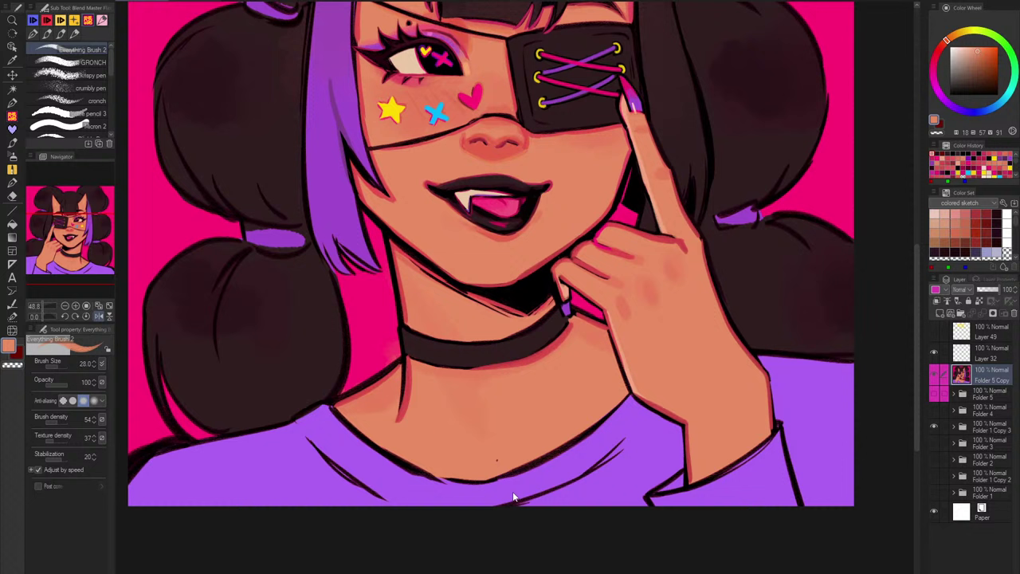
{"action": "mouse_move", "coordinate": [515, 496]}
{"action": "left_mouse_down"}
{"action": "mouse_move", "coordinate": [495, 471]}
{"action": "mouse_move", "coordinate": [482, 518]}
{"action": "mouse_move", "coordinate": [485, 507]}
{"action": "mouse_move", "coordinate": [501, 525]}
{"action": "mouse_move", "coordinate": [515, 509]}
{"action": "mouse_move", "coordinate": [559, 422]}
{"action": "mouse_move", "coordinate": [504, 514]}
{"action": "mouse_move", "coordinate": [500, 491]}
{"action": "mouse_move", "coordinate": [526, 459]}
{"action": "left_mouse_up"}
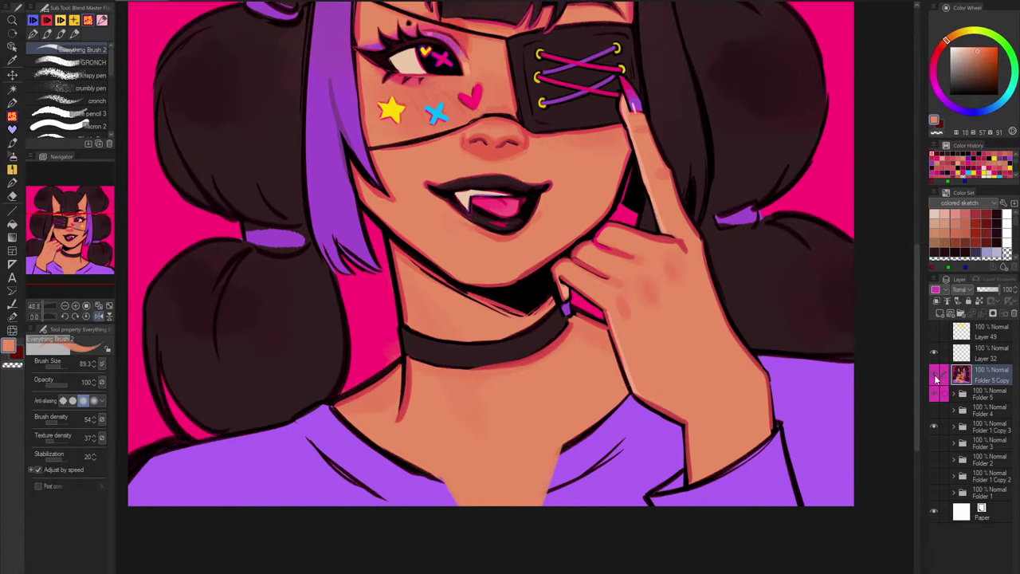
{"action": "left_click", "coordinate": [936, 379]}
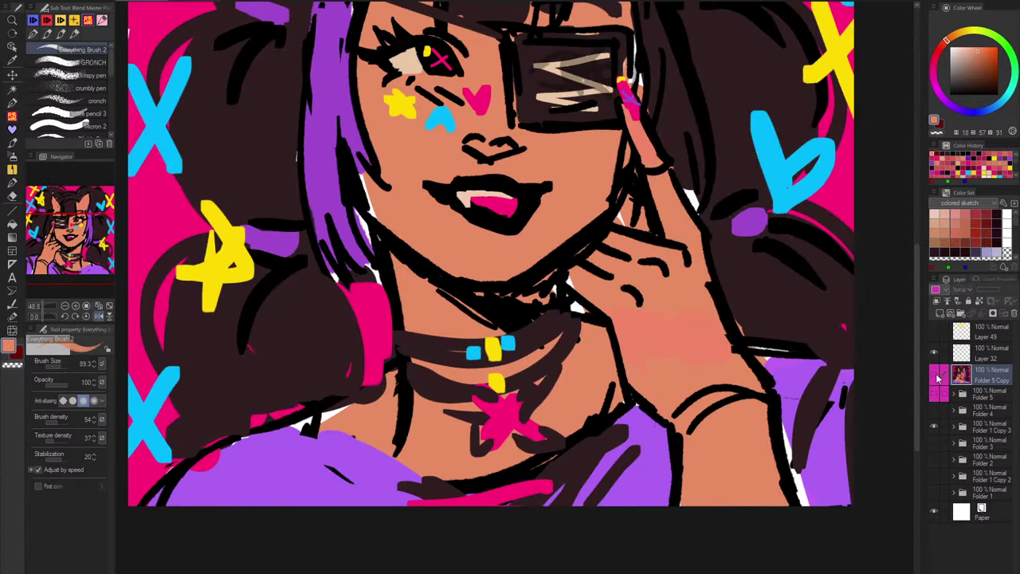
{"action": "left_click", "coordinate": [938, 379]}
{"action": "left_click", "coordinate": [938, 380]}
{"action": "key", "text": "c"}
{"action": "left_click", "coordinate": [933, 373]}
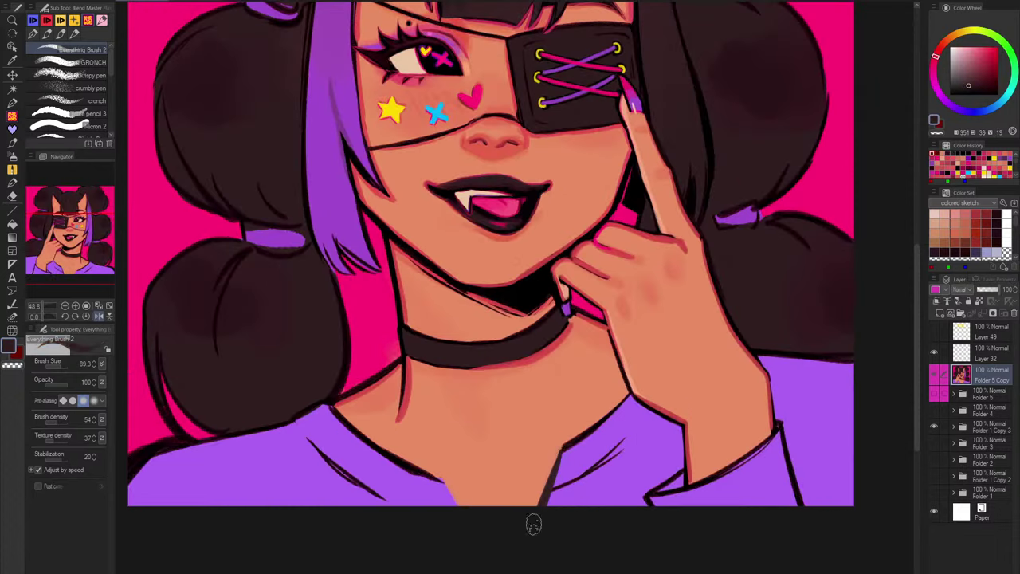
Step: Refine the V-neck's dark edge on the hand side and paint over the shirt's black fold lines with sampled purple
{"action": "left_click", "coordinate": [595, 465], "text": "alt"}
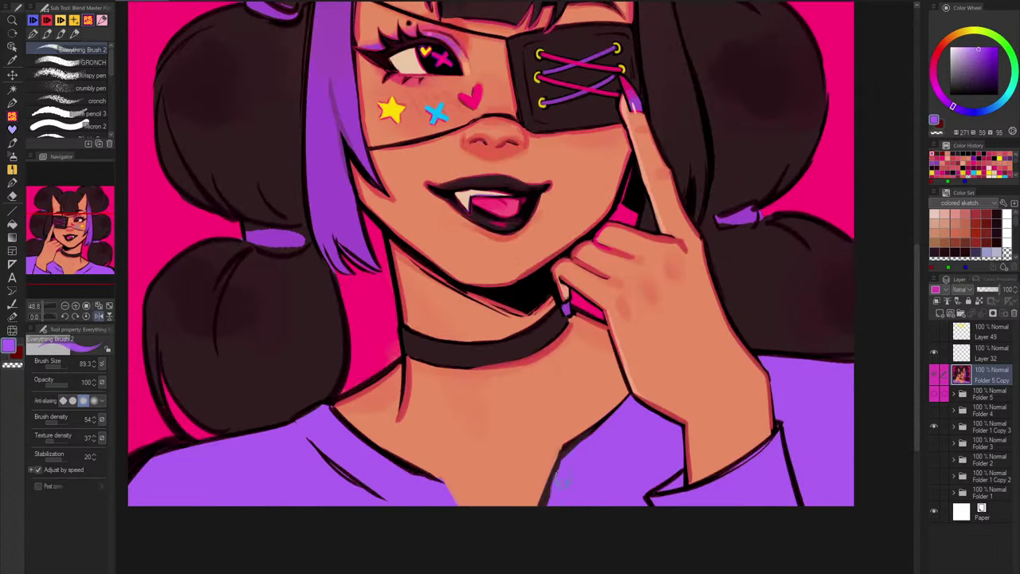
{"action": "left_click", "coordinate": [559, 460], "text": "alt"}
{"action": "mouse_move", "coordinate": [561, 456]}
{"action": "left_mouse_down"}
{"action": "mouse_move", "coordinate": [542, 510]}
{"action": "mouse_move", "coordinate": [623, 451]}
{"action": "left_mouse_up"}
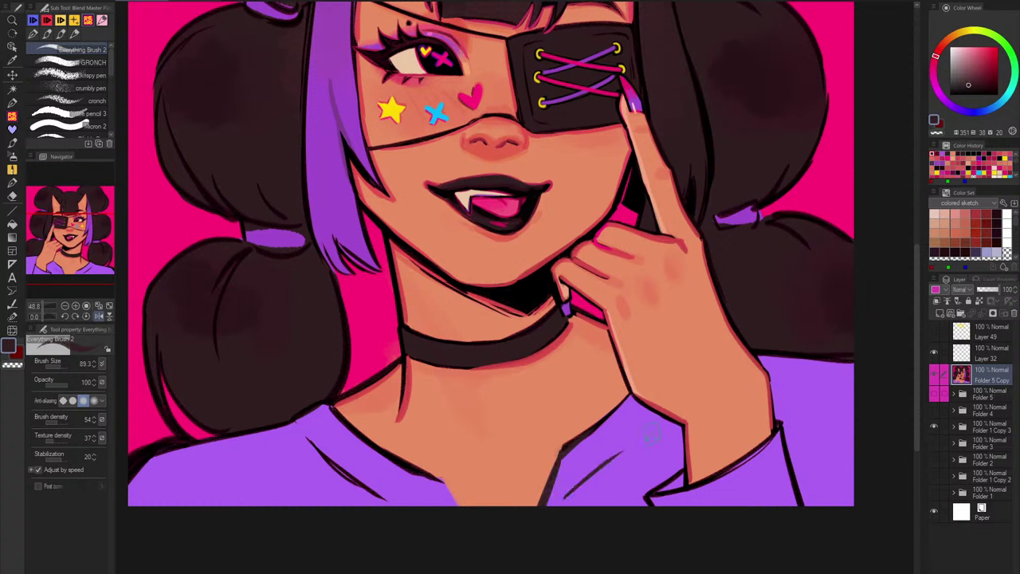
{"action": "key", "text": "ctrl+z"}
{"action": "left_click", "coordinate": [373, 471], "text": "alt"}
{"action": "left_click_drag", "start_coordinate": [309, 438], "coordinate": [387, 510]}
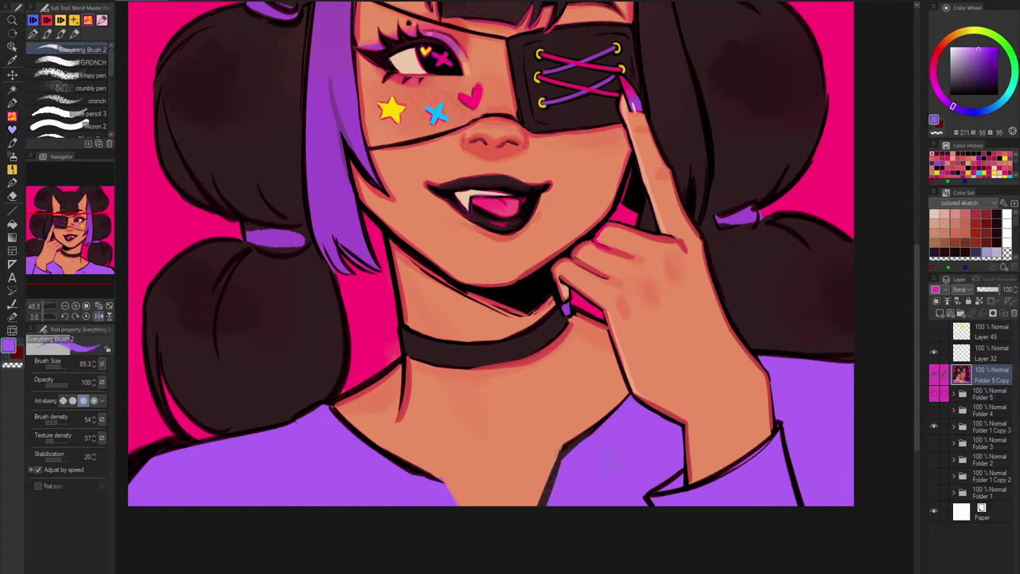
Step: Tidy the neckline's inner edge with sampled skin colour and line both sides of the V with sampled red
{"action": "left_click", "coordinate": [568, 432], "text": "alt"}
{"action": "left_click_drag", "start_coordinate": [584, 422], "coordinate": [565, 435]}
{"action": "left_click", "coordinate": [560, 351], "text": "alt"}
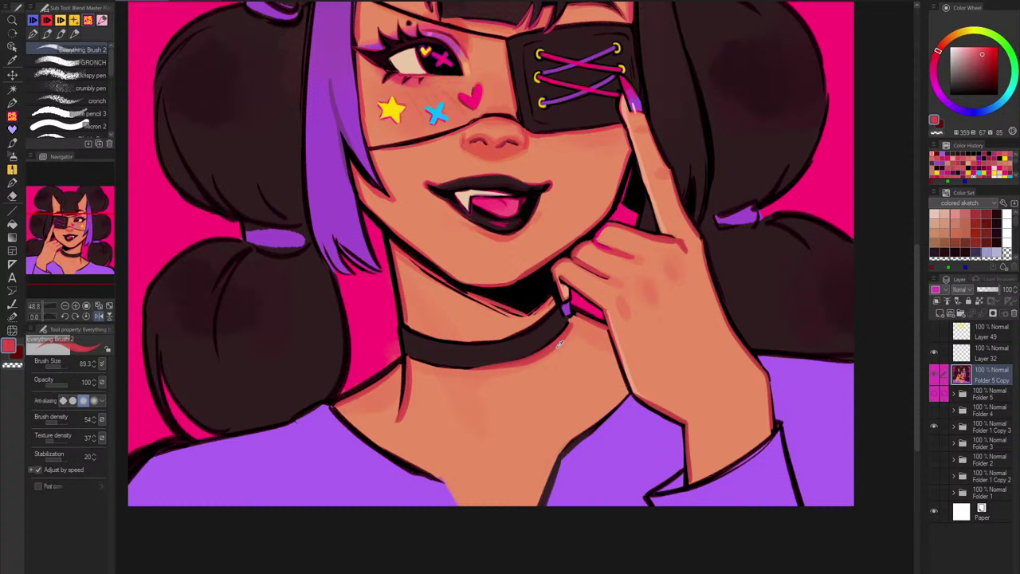
{"action": "left_click_drag", "start_coordinate": [614, 396], "coordinate": [624, 396]}
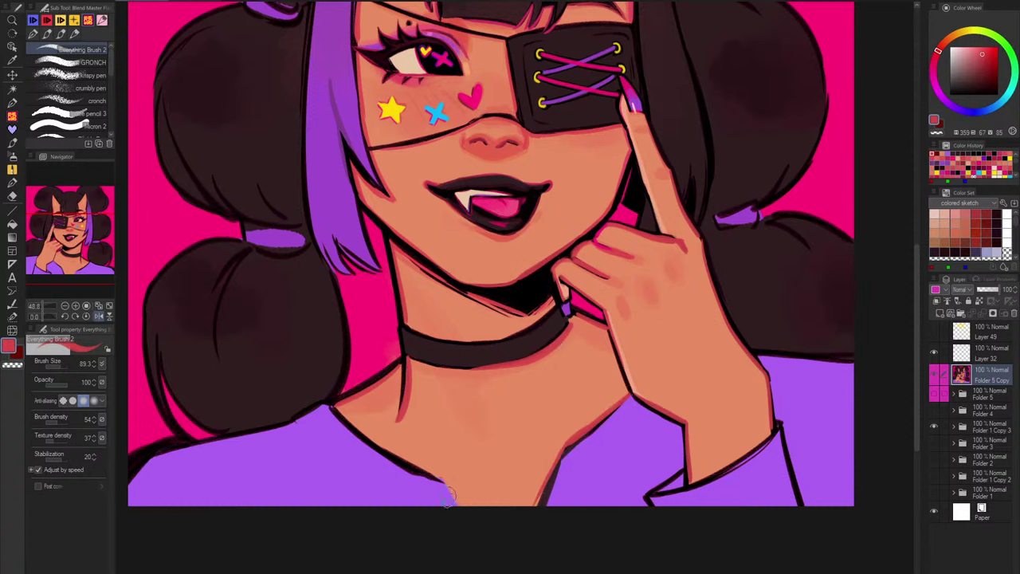
{"action": "left_click_drag", "start_coordinate": [335, 407], "coordinate": [444, 480]}
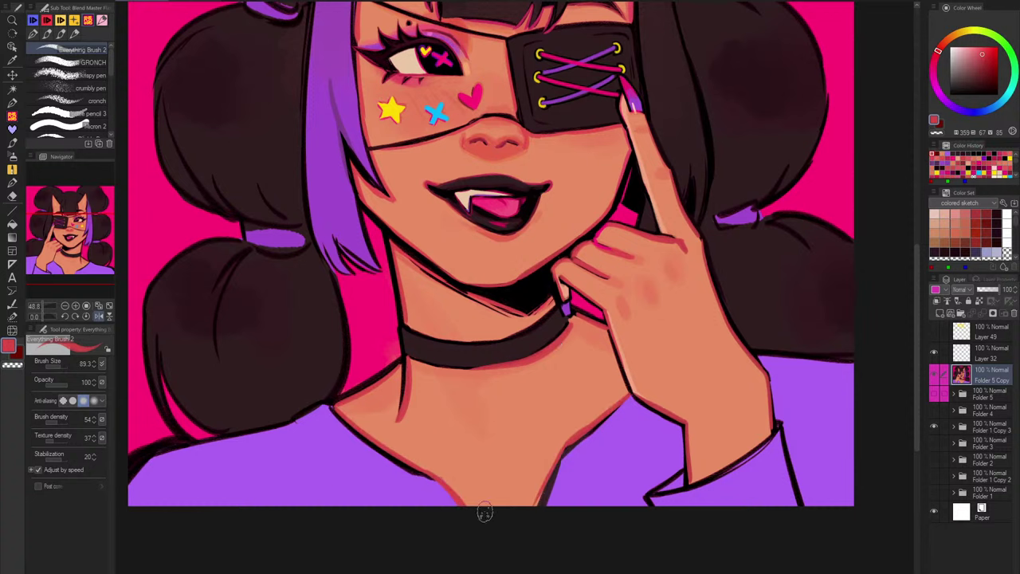
Step: Paint fold strokes on both sides of the V-neck in a darker purple (275, 79, 89) at brush size 123.7
{"action": "left_click_drag", "start_coordinate": [589, 530], "coordinate": [579, 495]}
{"action": "left_click", "coordinate": [596, 432], "text": "alt"}
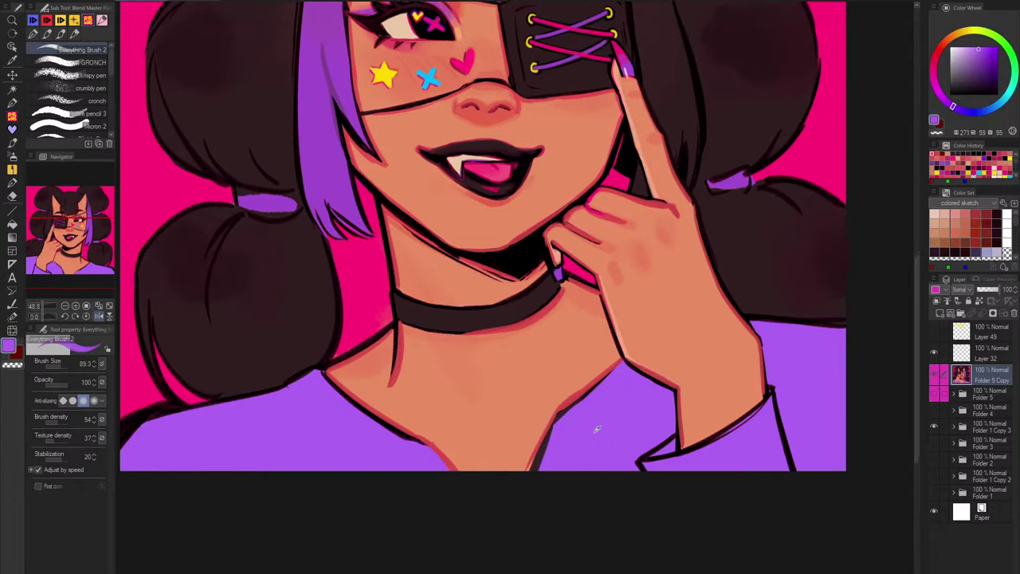
{"action": "left_click", "coordinate": [987, 51]}
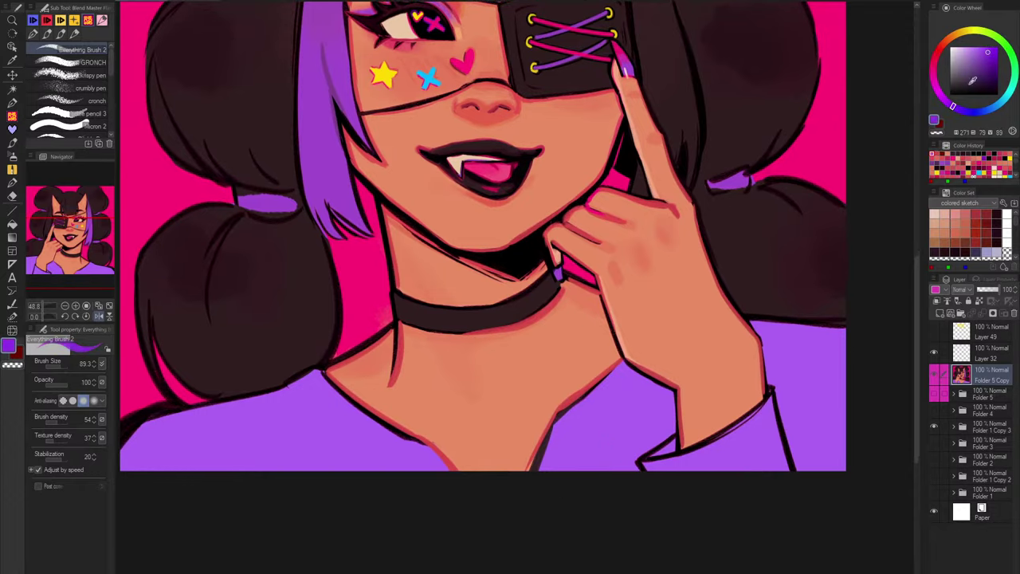
{"action": "left_click_drag", "start_coordinate": [954, 108], "coordinate": [950, 104]}
{"action": "mouse_move", "coordinate": [573, 476]}
{"action": "left_mouse_down"}
{"action": "mouse_move", "coordinate": [620, 408]}
{"action": "mouse_move", "coordinate": [558, 489]}
{"action": "left_mouse_up"}
{"action": "key", "text": "ctrl+z"}
{"action": "key", "text": "bracketright"}
{"action": "key", "text": "ctrl+z"}
{"action": "mouse_move", "coordinate": [619, 407]}
{"action": "left_mouse_down"}
{"action": "mouse_move", "coordinate": [558, 490]}
{"action": "mouse_move", "coordinate": [582, 472]}
{"action": "left_mouse_up"}
{"action": "mouse_move", "coordinate": [307, 411]}
{"action": "left_mouse_down"}
{"action": "mouse_move", "coordinate": [384, 482]}
{"action": "mouse_move", "coordinate": [392, 470]}
{"action": "left_mouse_up"}
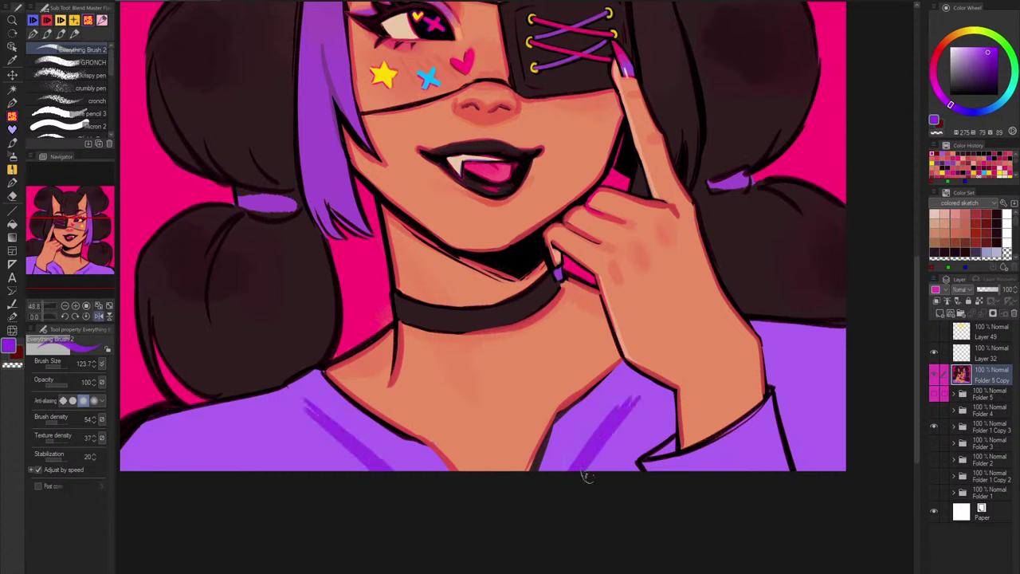
{"action": "left_click_drag", "start_coordinate": [610, 437], "coordinate": [592, 473]}
Step: Clean the shirt beside the neckline with sampled shirt purple and add darker purple accents along both neckline edges
{"action": "left_click", "coordinate": [584, 428], "text": "alt"}
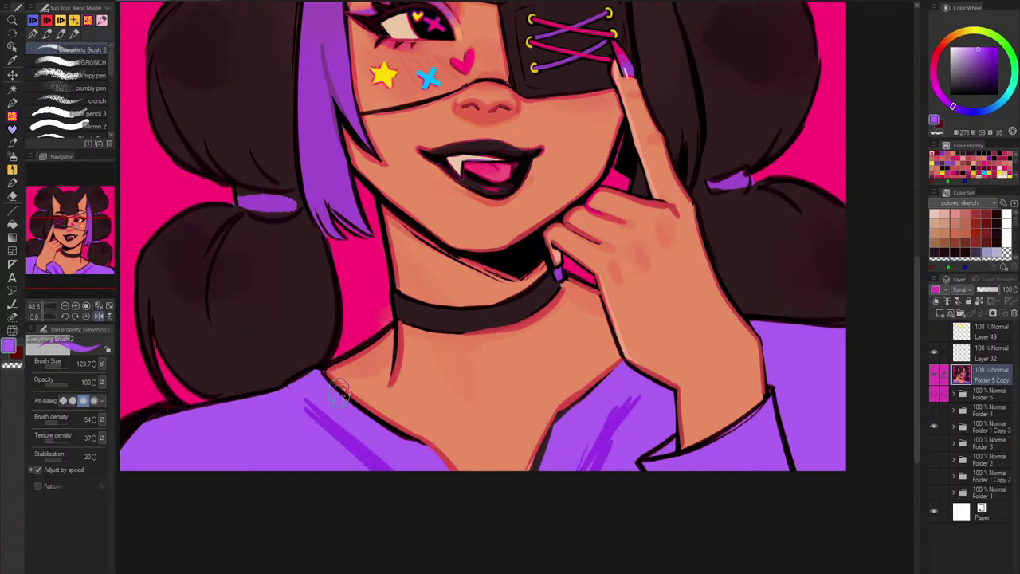
{"action": "left_click_drag", "start_coordinate": [330, 384], "coordinate": [394, 431]}
{"action": "left_click", "coordinate": [353, 442], "text": "alt"}
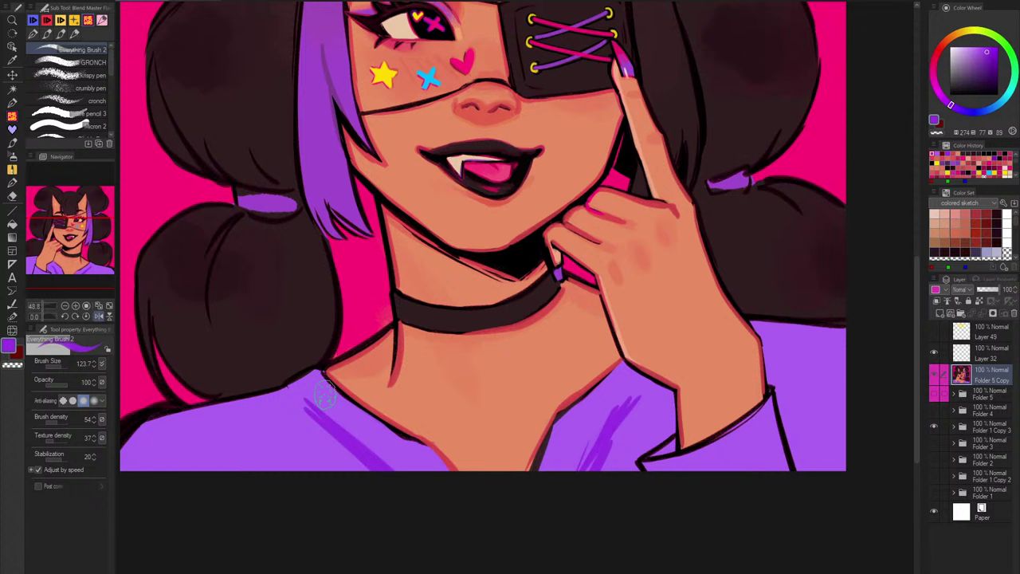
{"action": "left_click_drag", "start_coordinate": [328, 380], "coordinate": [365, 412]}
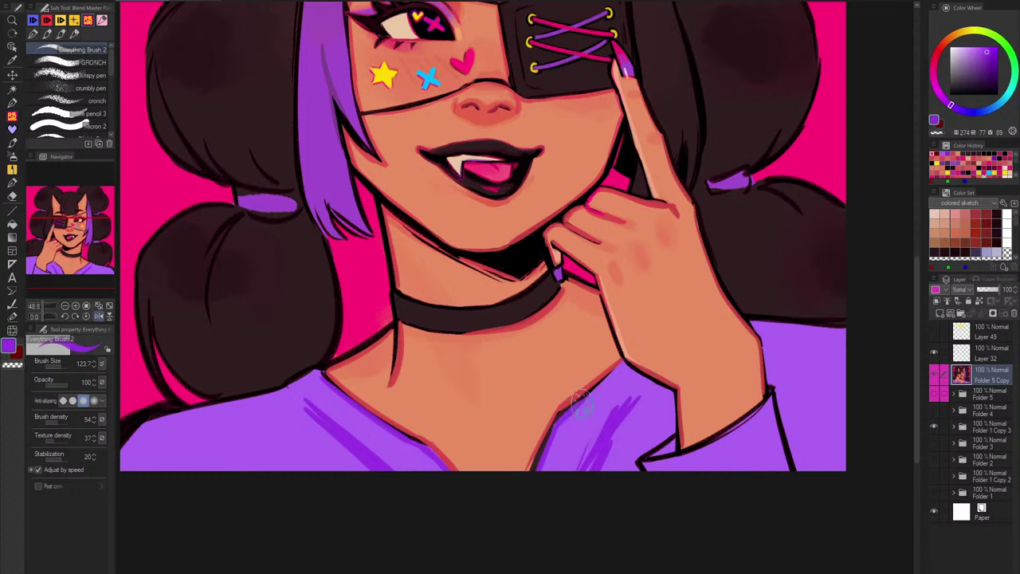
{"action": "mouse_move", "coordinate": [589, 391]}
{"action": "left_mouse_down"}
{"action": "mouse_move", "coordinate": [624, 365]}
{"action": "mouse_move", "coordinate": [573, 411]}
{"action": "left_mouse_up"}
Step: Fill the corner of the sleeve cuff's fold with sampled black and compare the drawing with the rough sketch
{"action": "left_click", "coordinate": [671, 447], "text": "alt"}
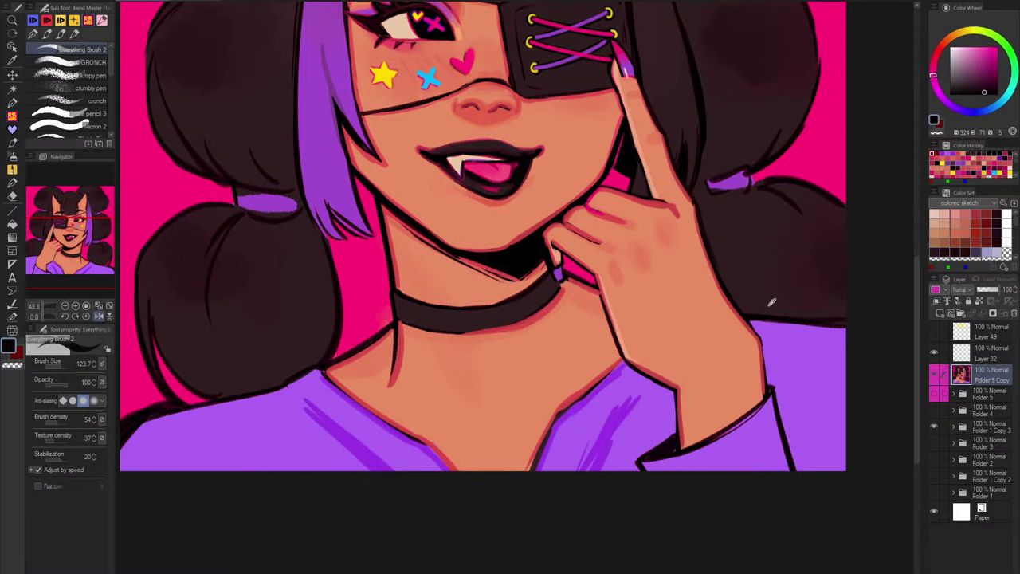
{"action": "left_click", "coordinate": [770, 290], "text": "alt"}
{"action": "left_click", "coordinate": [937, 378]}
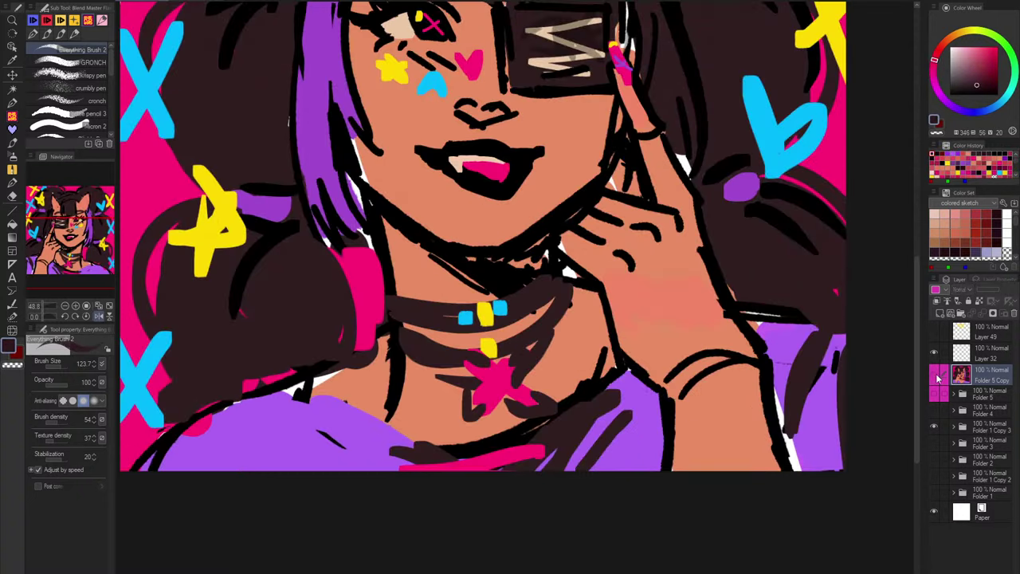
{"action": "left_click", "coordinate": [938, 377]}
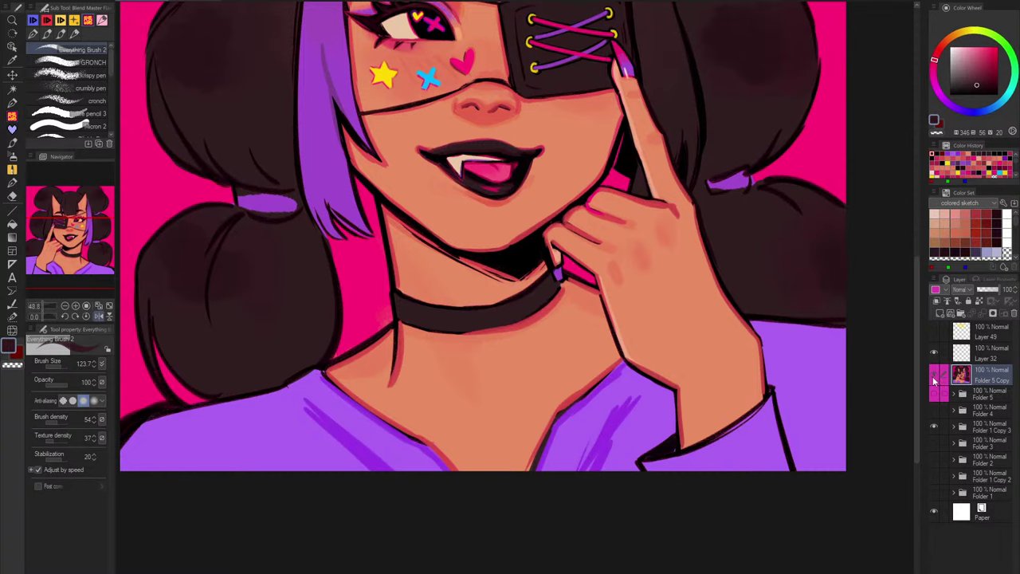
{"action": "left_click", "coordinate": [935, 379]}
{"action": "left_click", "coordinate": [935, 380]}
Step: Paint over the V-neckline's dark outline with sampled skin colour and redraw both edges in sampled red
{"action": "left_click", "coordinate": [586, 383], "text": "alt"}
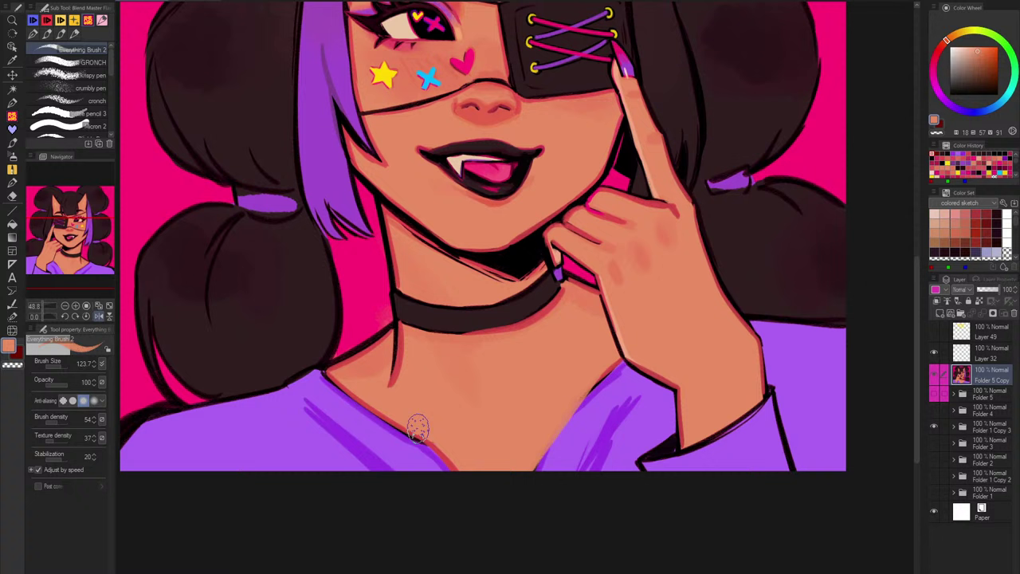
{"action": "left_click", "coordinate": [611, 368], "text": "alt"}
{"action": "mouse_move", "coordinate": [615, 367]}
{"action": "left_mouse_down"}
{"action": "mouse_move", "coordinate": [546, 438]}
{"action": "mouse_move", "coordinate": [534, 470]}
{"action": "left_mouse_up"}
{"action": "key", "text": "ctrl+z"}
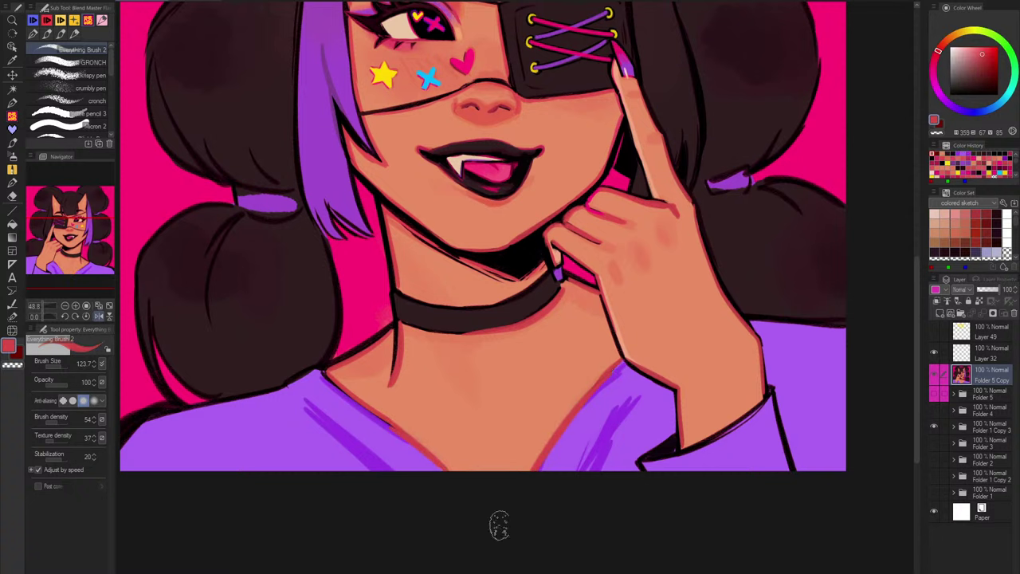
Step: Sample the dark brown from the rough sketch's collar and block in a dark undershirt shape along the neckline's hand side
{"action": "left_click", "coordinate": [938, 380]}
{"action": "left_click", "coordinate": [938, 379]}
{"action": "left_click", "coordinate": [938, 380]}
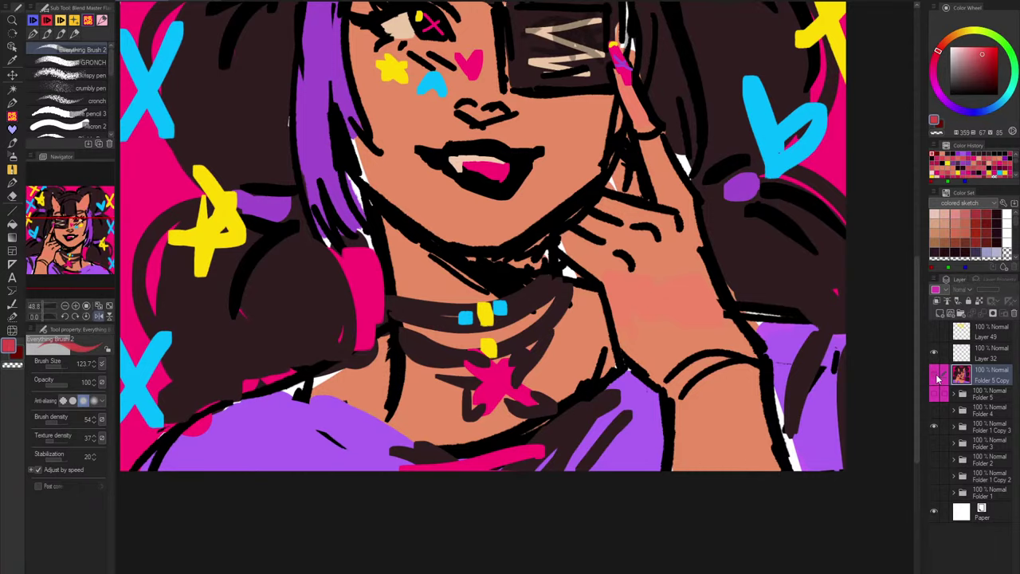
{"action": "left_click", "coordinate": [571, 444], "text": "alt"}
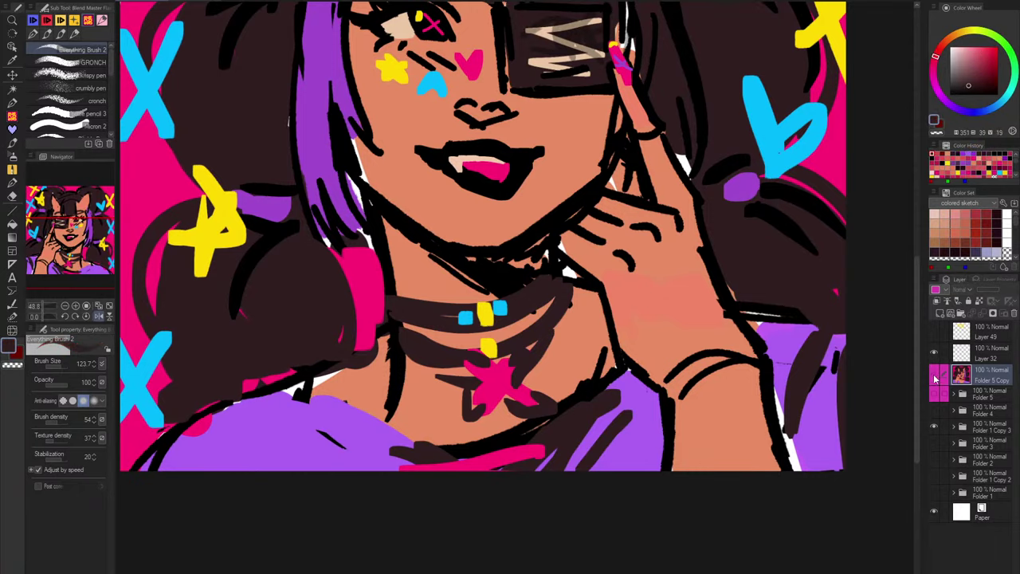
{"action": "left_click", "coordinate": [935, 380]}
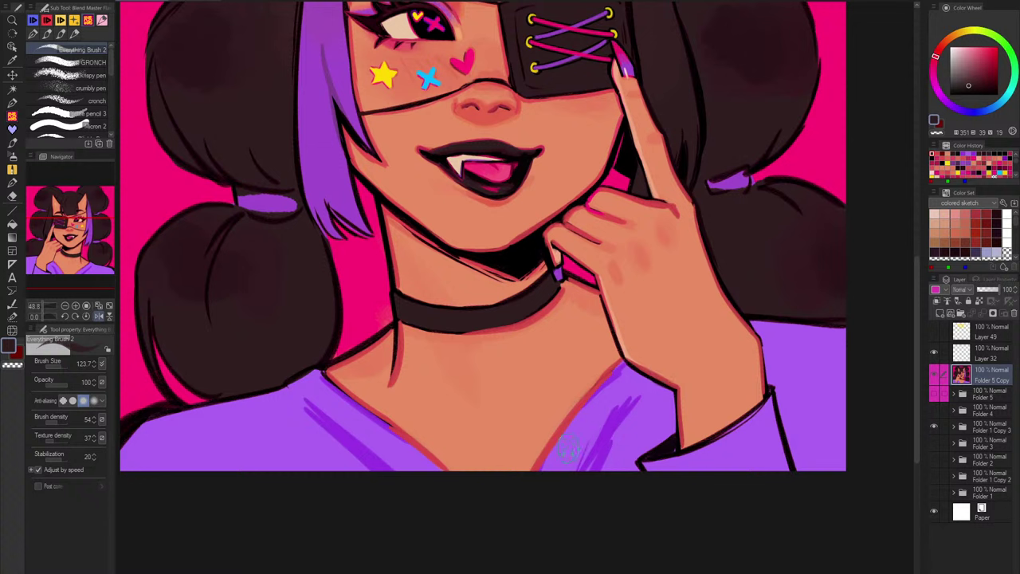
{"action": "mouse_move", "coordinate": [617, 375]}
{"action": "left_mouse_down"}
{"action": "mouse_move", "coordinate": [533, 494]}
{"action": "mouse_move", "coordinate": [611, 385]}
{"action": "mouse_move", "coordinate": [553, 434]}
{"action": "left_mouse_up"}
{"action": "mouse_move", "coordinate": [590, 400]}
{"action": "left_mouse_down"}
{"action": "mouse_move", "coordinate": [563, 433]}
{"action": "mouse_move", "coordinate": [514, 436]}
{"action": "left_mouse_up"}
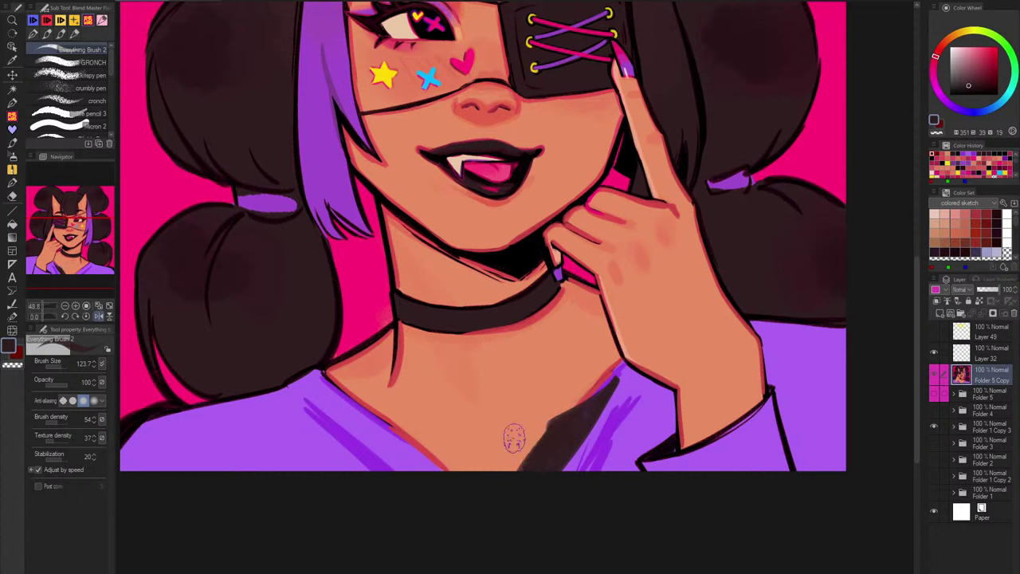
{"action": "mouse_move", "coordinate": [446, 451]}
{"action": "left_mouse_down"}
{"action": "mouse_move", "coordinate": [394, 437]}
{"action": "mouse_move", "coordinate": [482, 469]}
{"action": "left_mouse_up"}
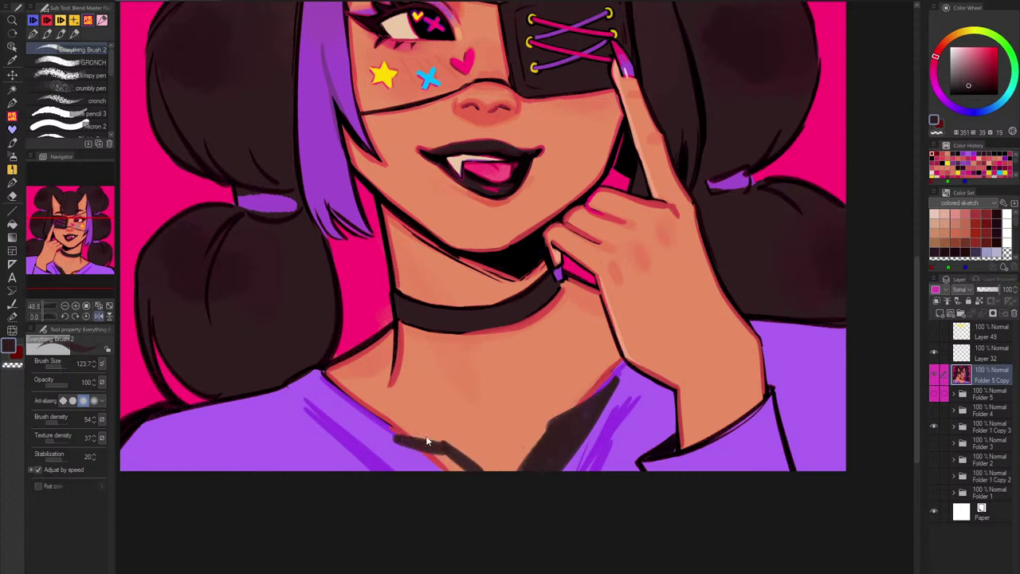
{"action": "key", "text": "ctrl+z"}
{"action": "key", "text": "ctrl+z"}
{"action": "mouse_move", "coordinate": [389, 416]}
{"action": "left_mouse_down"}
{"action": "mouse_move", "coordinate": [459, 455]}
{"action": "mouse_move", "coordinate": [407, 434]}
{"action": "mouse_move", "coordinate": [463, 455]}
{"action": "left_mouse_up"}
{"action": "key", "text": "ctrl+z"}
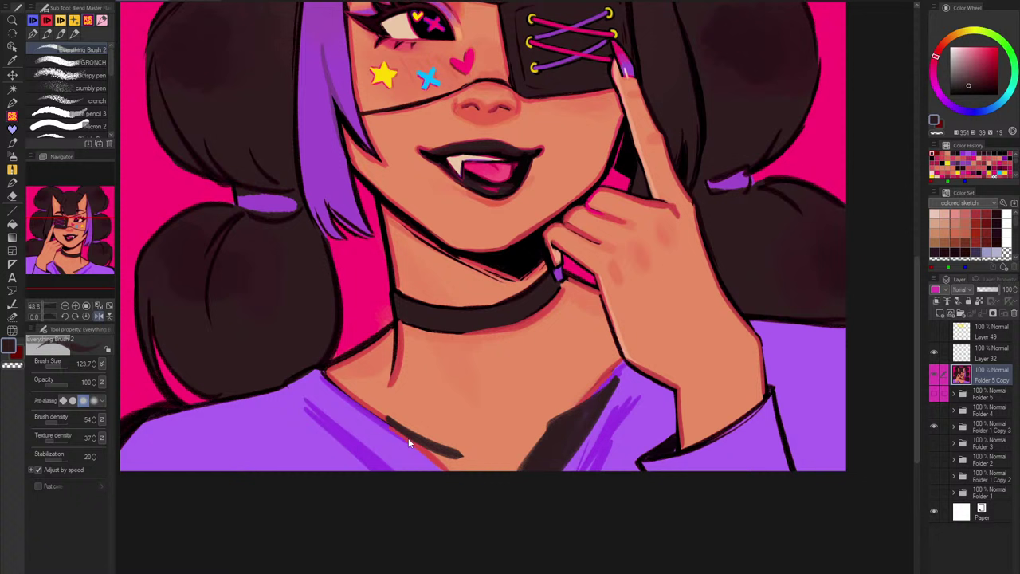
{"action": "key", "text": "ctrl+z"}
Step: Paint the dark undershirt shape along the neckline's other side and trim the hand-side neckline edge with sampled shirt purple
{"action": "mouse_move", "coordinate": [386, 428]}
{"action": "left_mouse_down"}
{"action": "mouse_move", "coordinate": [464, 453]}
{"action": "mouse_move", "coordinate": [417, 437]}
{"action": "mouse_move", "coordinate": [466, 459]}
{"action": "mouse_move", "coordinate": [481, 482]}
{"action": "mouse_move", "coordinate": [446, 465]}
{"action": "mouse_move", "coordinate": [442, 479]}
{"action": "mouse_move", "coordinate": [432, 462]}
{"action": "mouse_move", "coordinate": [441, 463]}
{"action": "mouse_move", "coordinate": [449, 471]}
{"action": "mouse_move", "coordinate": [377, 425]}
{"action": "mouse_move", "coordinate": [436, 492]}
{"action": "left_mouse_up"}
{"action": "left_click", "coordinate": [381, 435], "text": "alt"}
{"action": "left_click_drag", "start_coordinate": [631, 369], "coordinate": [562, 502]}
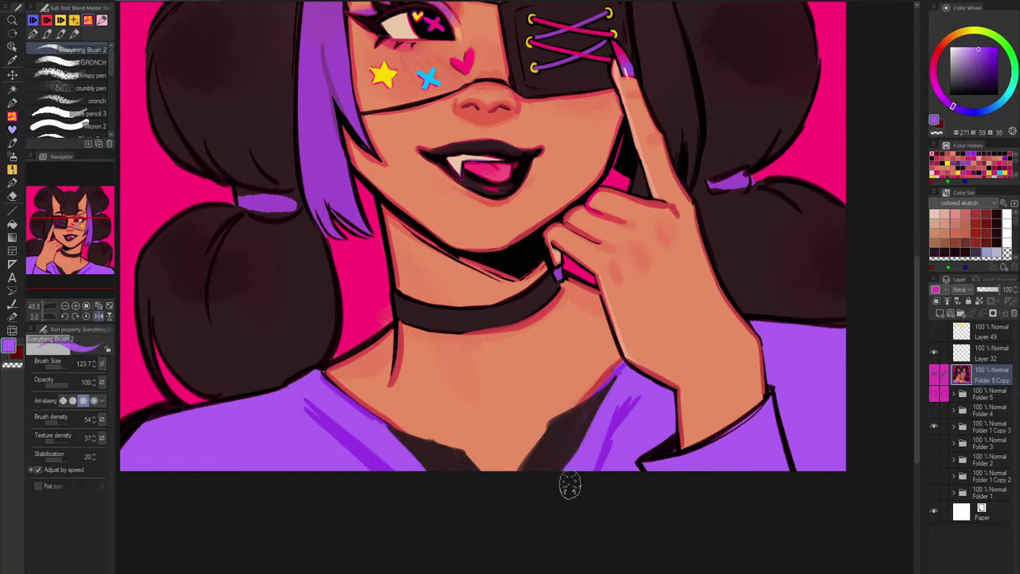
{"action": "left_click_drag", "start_coordinate": [622, 429], "coordinate": [599, 467]}
{"action": "key", "text": "h"}
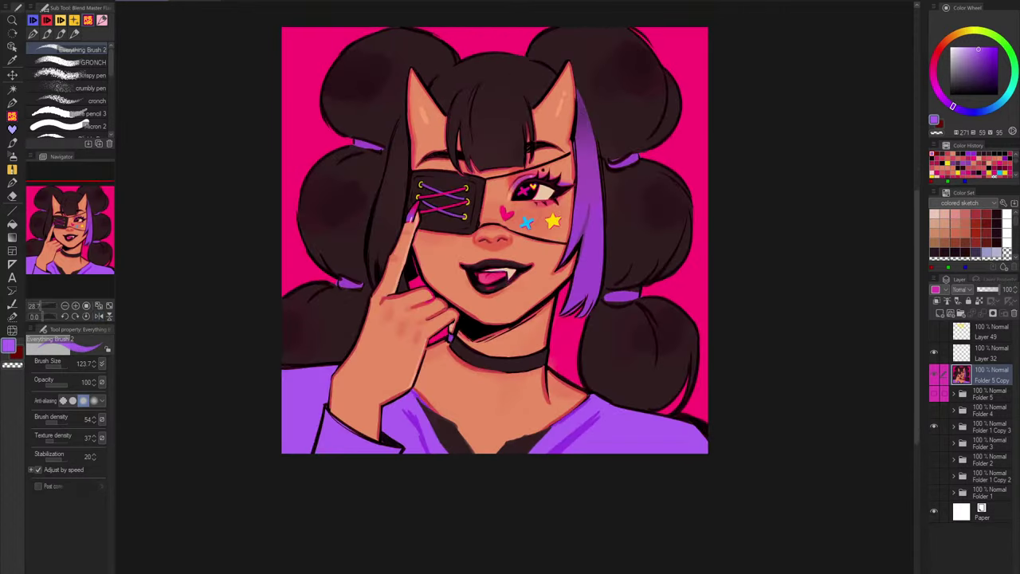
Step: Toggle the merged copy's visibility to compare the drawing with the rough colour sketch
{"action": "left_click", "coordinate": [936, 380]}
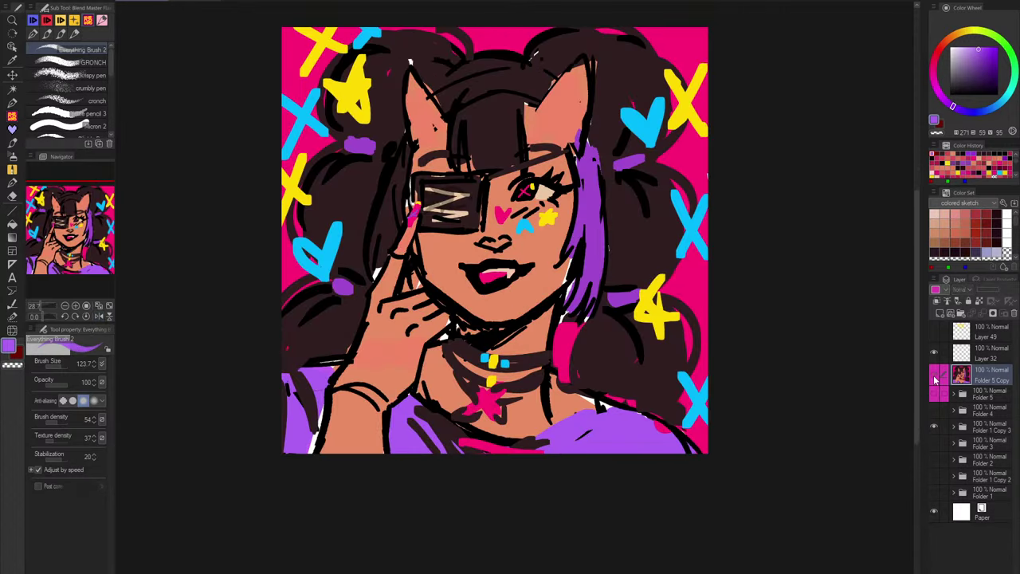
{"action": "left_click", "coordinate": [936, 380]}
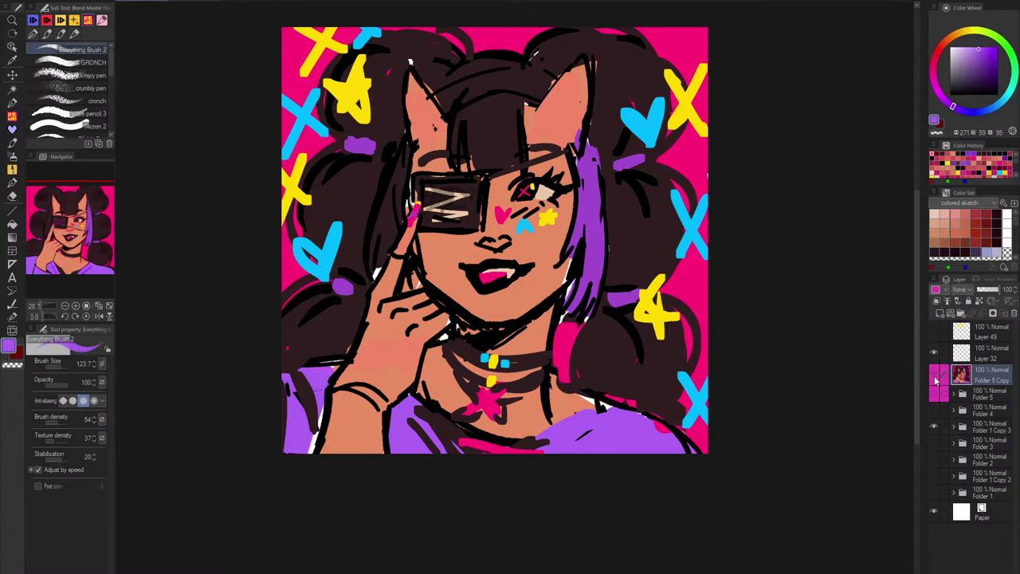
{"action": "left_click", "coordinate": [937, 381]}
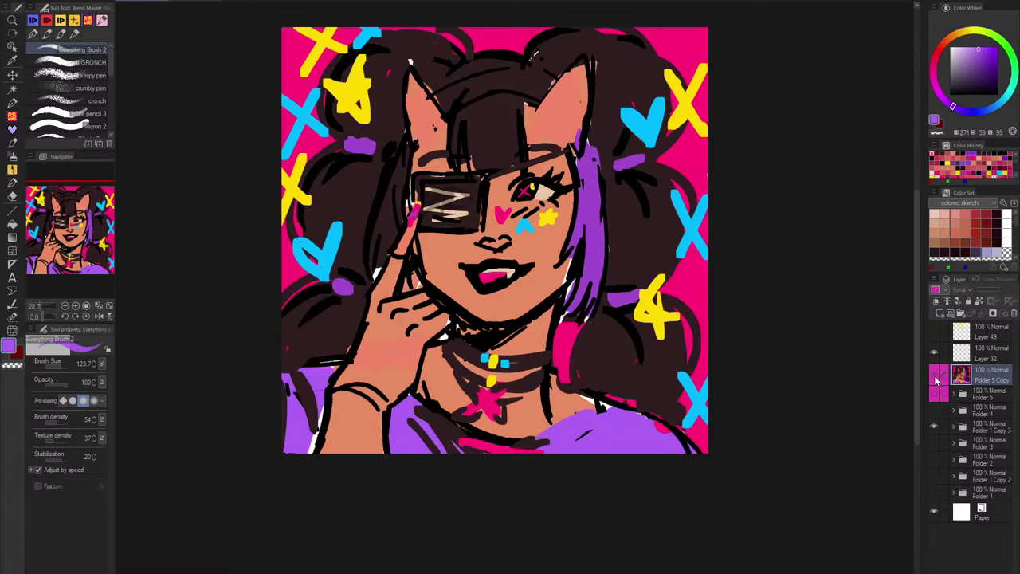
{"action": "left_click", "coordinate": [936, 381]}
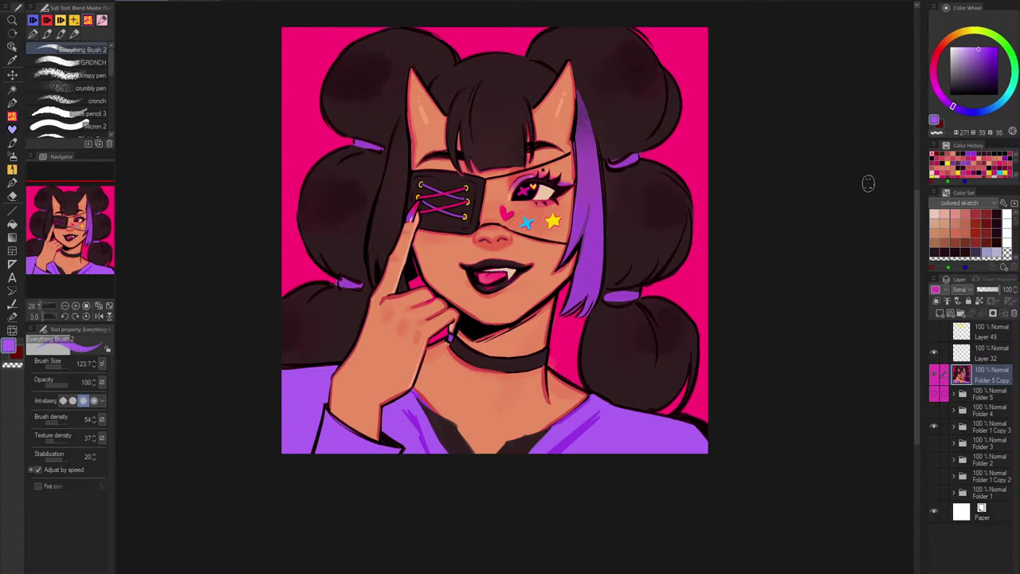
Step: Dock the full-body character reference beside the illustration, widen the illustration's view and enlarge the reference's upper body
{"action": "left_click", "coordinate": [14, 1]}
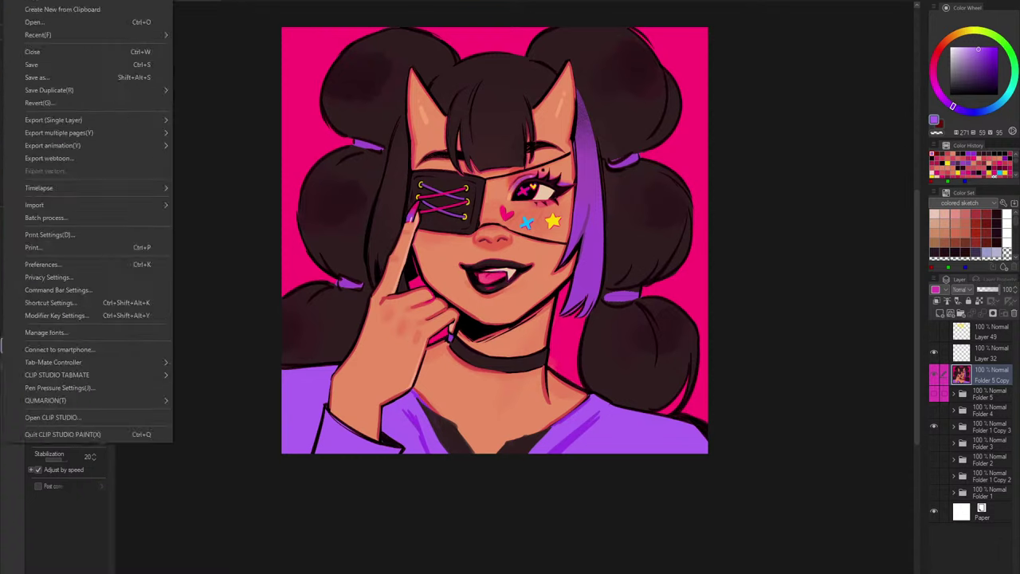
{"action": "left_click", "coordinate": [43, 10]}
{"action": "left_click_drag", "start_coordinate": [218, 4], "coordinate": [914, 16]}
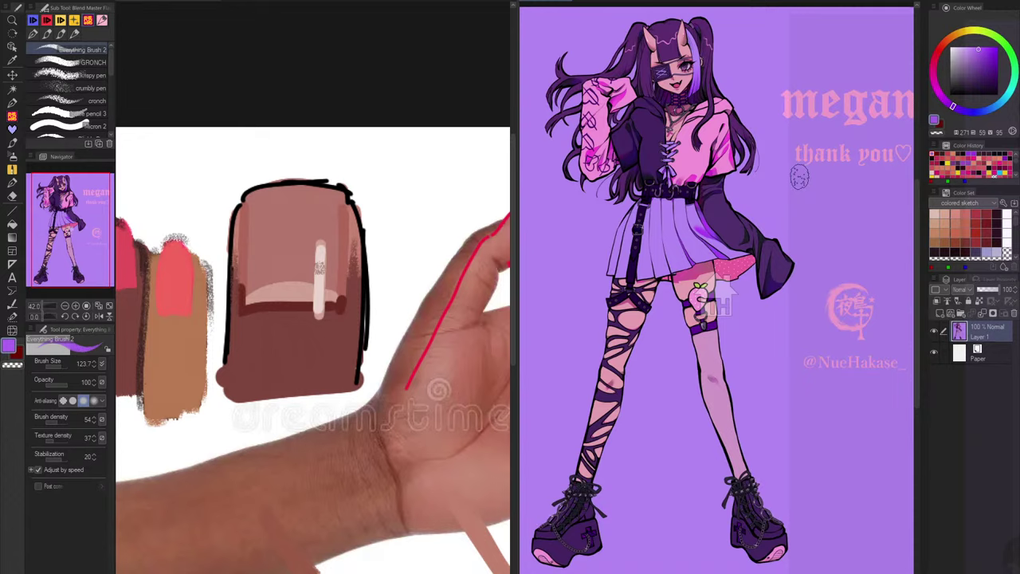
{"action": "scroll", "coordinate": [765, 185], "scroll_direction": "down", "scroll_amount": 2}
{"action": "left_click", "coordinate": [144, 1]}
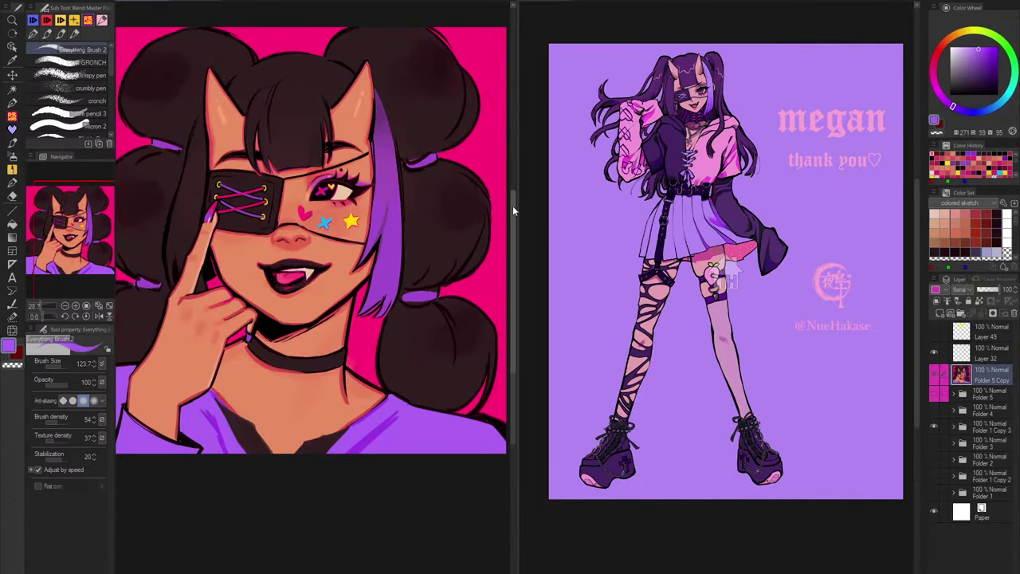
{"action": "left_click_drag", "start_coordinate": [516, 206], "coordinate": [747, 206]}
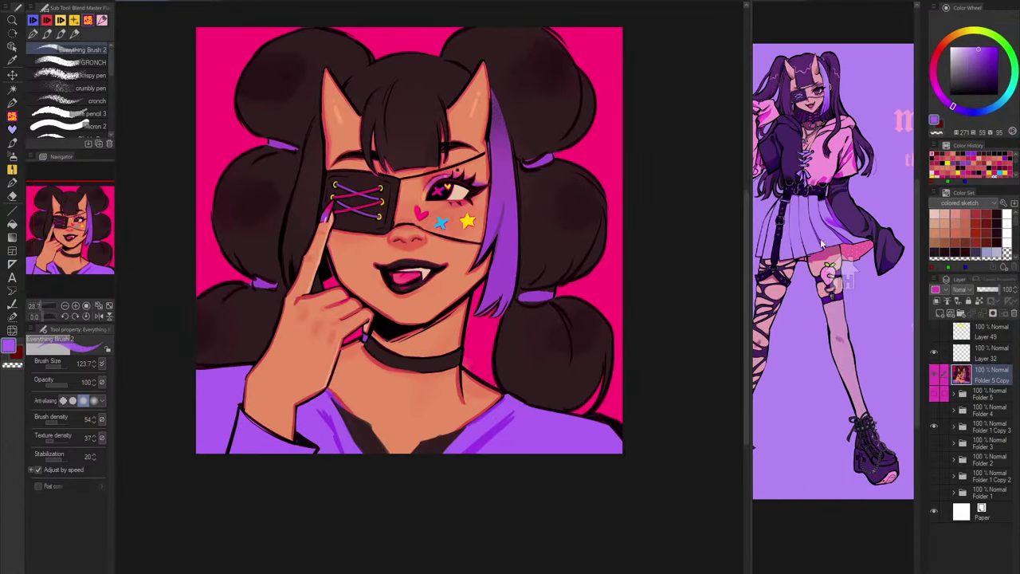
{"action": "left_click", "coordinate": [821, 244]}
{"action": "scroll", "coordinate": [821, 244], "scroll_direction": "up", "scroll_amount": 4}
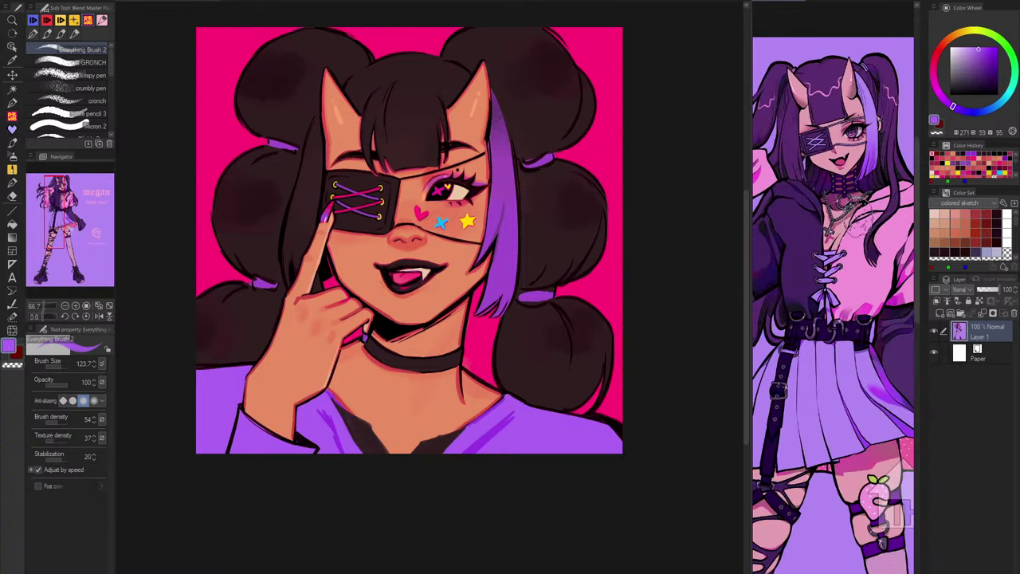
{"action": "scroll", "coordinate": [821, 244], "scroll_direction": "up", "scroll_amount": 1}
Step: Check the drawing mirrored and draw horizontal laces across the undershirt's opening in sampled background pink
{"action": "left_click", "coordinate": [434, 563]}
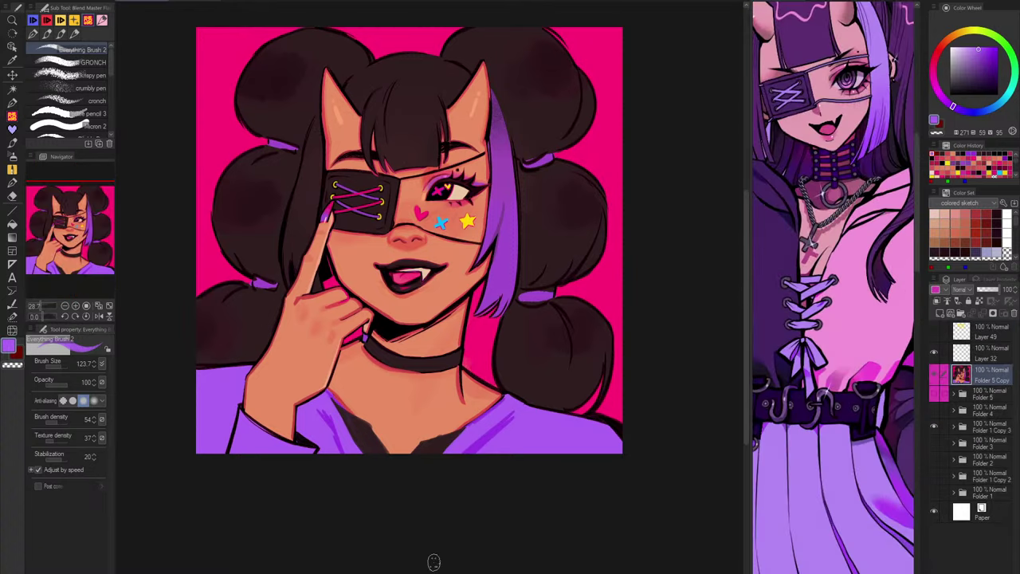
{"action": "left_click_drag", "start_coordinate": [507, 512], "coordinate": [529, 511]}
{"action": "key", "text": "h"}
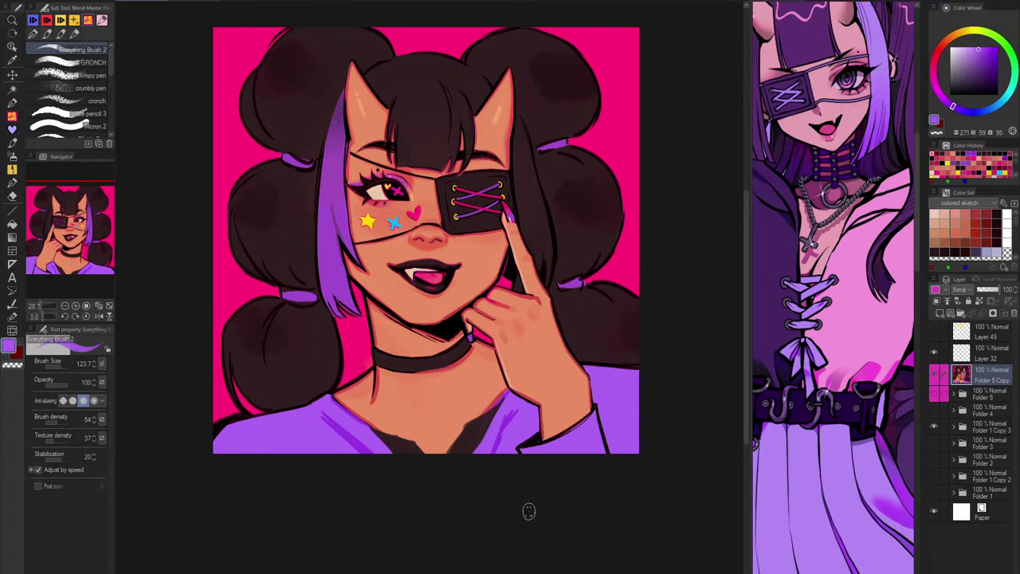
{"action": "key", "text": "h"}
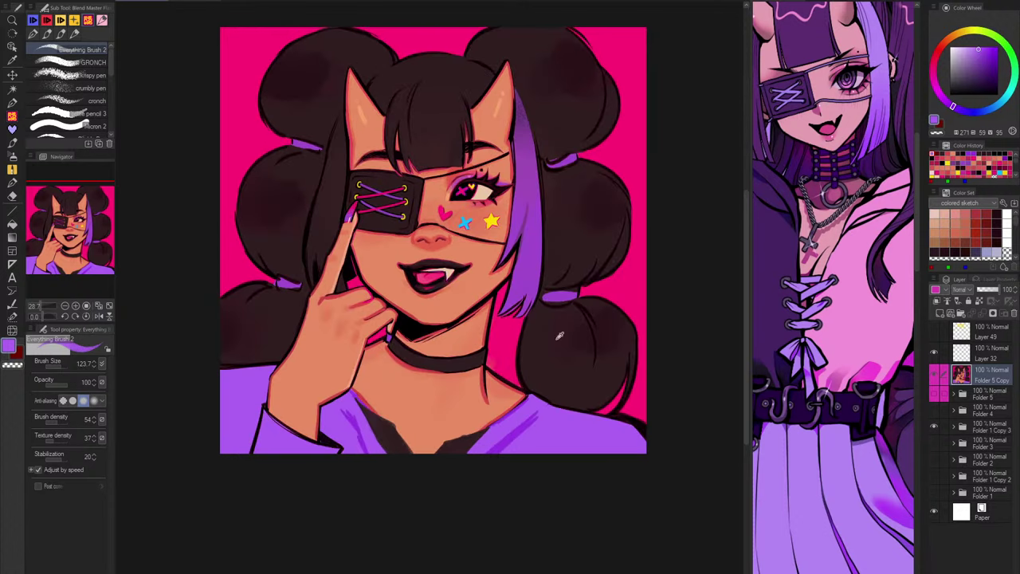
{"action": "left_click", "coordinate": [510, 406], "text": "alt"}
{"action": "mouse_move", "coordinate": [443, 450]}
{"action": "left_mouse_down"}
{"action": "mouse_move", "coordinate": [403, 448]}
{"action": "mouse_move", "coordinate": [447, 443]}
{"action": "left_mouse_up"}
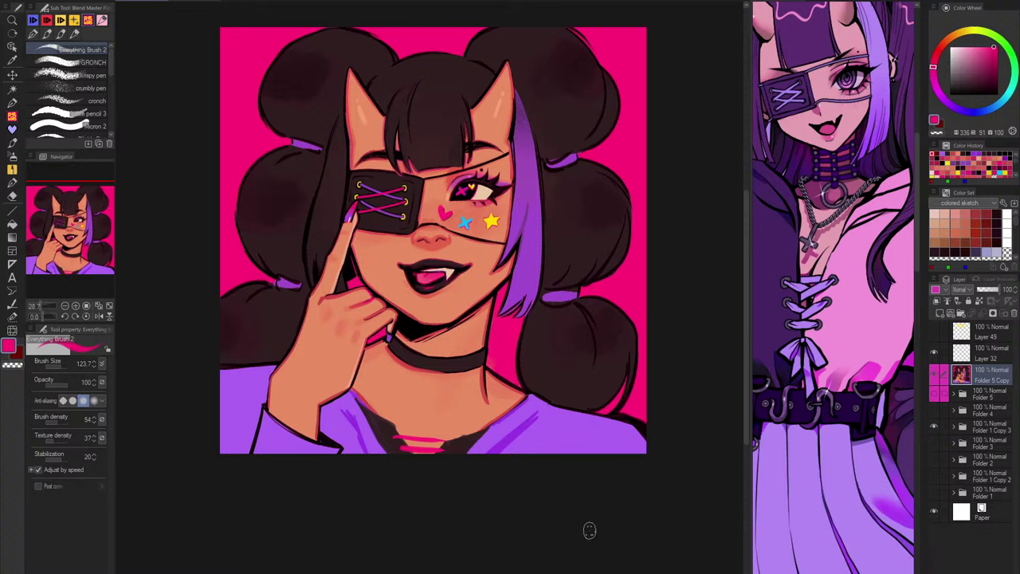
Step: Block in a raised hood over the shoulder opposite the hand using sampled shirt purple and darker purple fold strokes
{"action": "left_click", "coordinate": [529, 406], "text": "alt"}
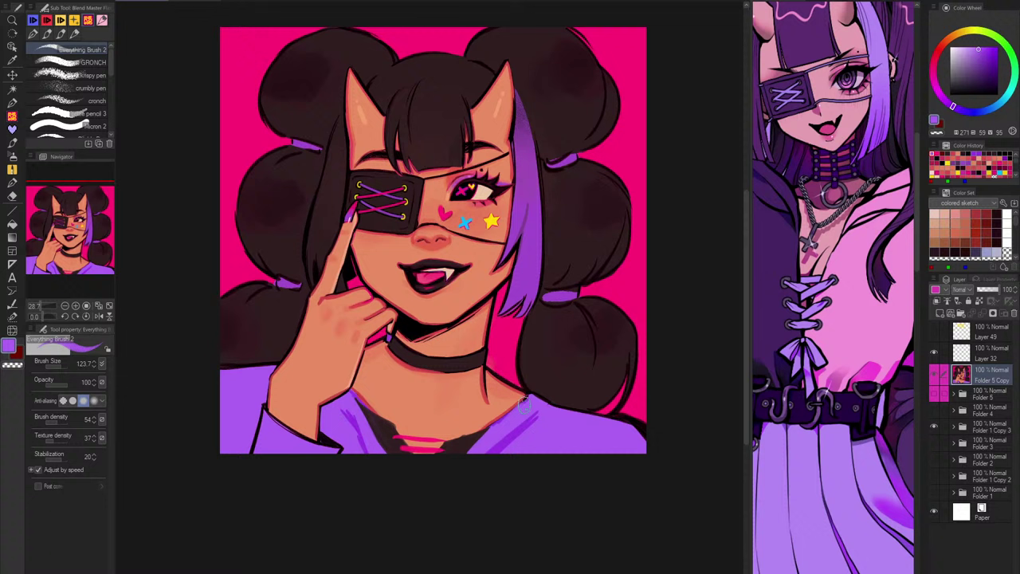
{"action": "mouse_move", "coordinate": [523, 404]}
{"action": "left_mouse_down"}
{"action": "mouse_move", "coordinate": [582, 412]}
{"action": "mouse_move", "coordinate": [533, 397]}
{"action": "mouse_move", "coordinate": [510, 423]}
{"action": "left_mouse_up"}
{"action": "key", "text": "ctrl+z"}
{"action": "mouse_move", "coordinate": [503, 413]}
{"action": "left_mouse_down"}
{"action": "mouse_move", "coordinate": [534, 391]}
{"action": "mouse_move", "coordinate": [594, 395]}
{"action": "mouse_move", "coordinate": [596, 411]}
{"action": "mouse_move", "coordinate": [554, 397]}
{"action": "mouse_move", "coordinate": [598, 408]}
{"action": "mouse_move", "coordinate": [490, 450]}
{"action": "left_mouse_up"}
{"action": "left_click", "coordinate": [526, 422], "text": "alt"}
{"action": "left_click", "coordinate": [545, 401], "text": "alt"}
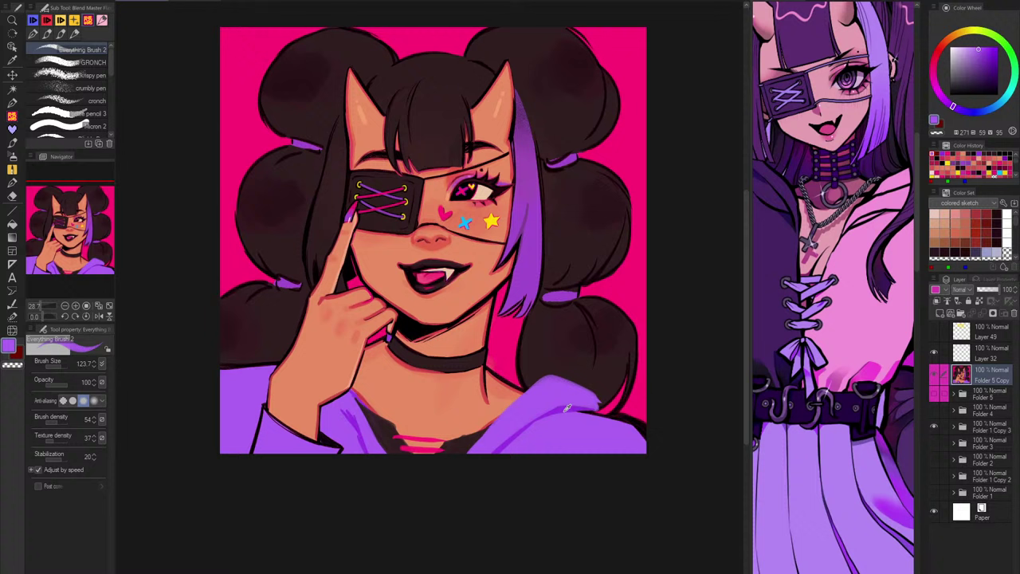
{"action": "left_click", "coordinate": [567, 408], "text": "alt"}
{"action": "left_click", "coordinate": [588, 394], "text": "alt"}
{"action": "left_click_drag", "start_coordinate": [586, 391], "coordinate": [638, 422]}
{"action": "key", "text": "h"}
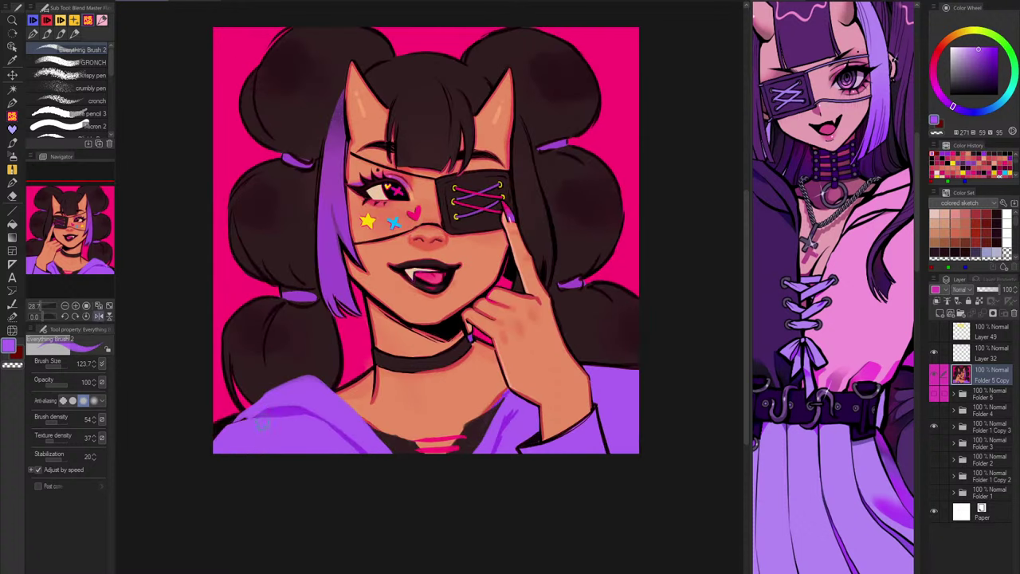
Step: Consult the reference's jacket and refine the hood's folds and shoulder edge opposite the hand with sampled purples
{"action": "left_click", "coordinate": [834, 302]}
{"action": "key", "text": "ctrl+minus"}
{"action": "left_click_drag", "start_coordinate": [821, 307], "coordinate": [881, 310]}
{"action": "left_click", "coordinate": [321, 416]}
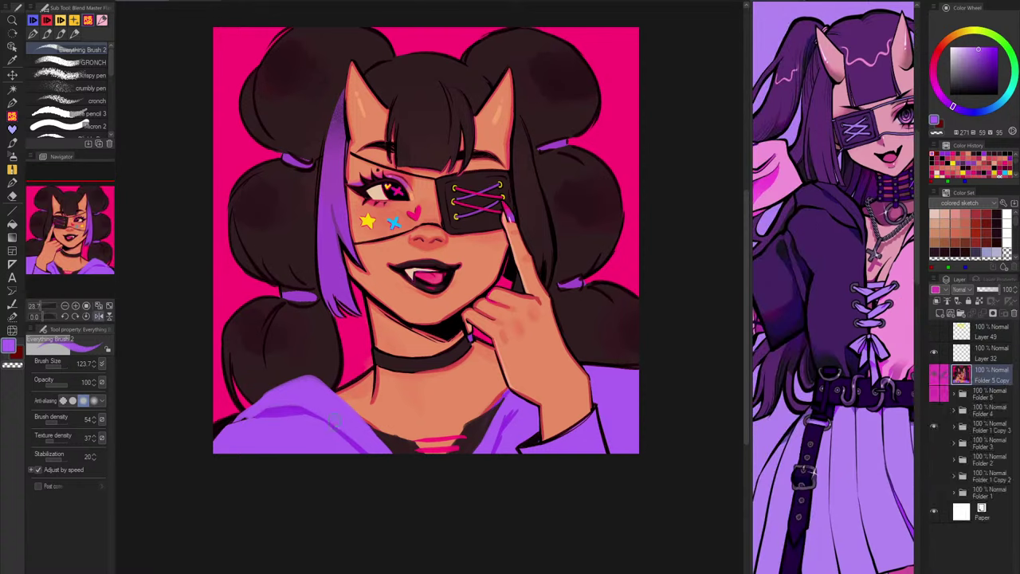
{"action": "left_click", "coordinate": [287, 407], "text": "alt"}
{"action": "left_click_drag", "start_coordinate": [271, 417], "coordinate": [349, 443]}
{"action": "key", "text": "ctrl+z"}
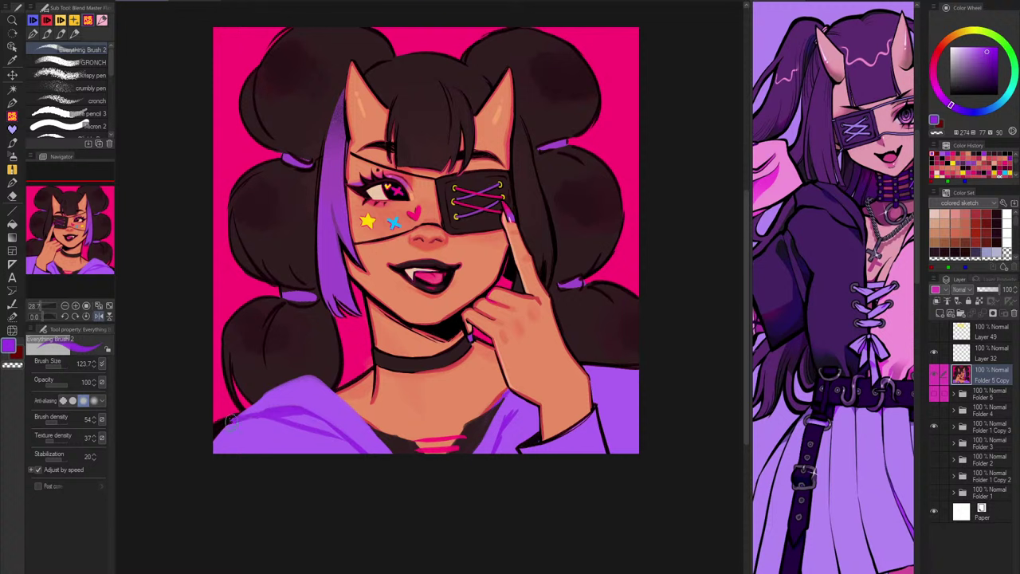
{"action": "left_click", "coordinate": [259, 416], "text": "alt"}
{"action": "left_click_drag", "start_coordinate": [255, 416], "coordinate": [211, 439]}
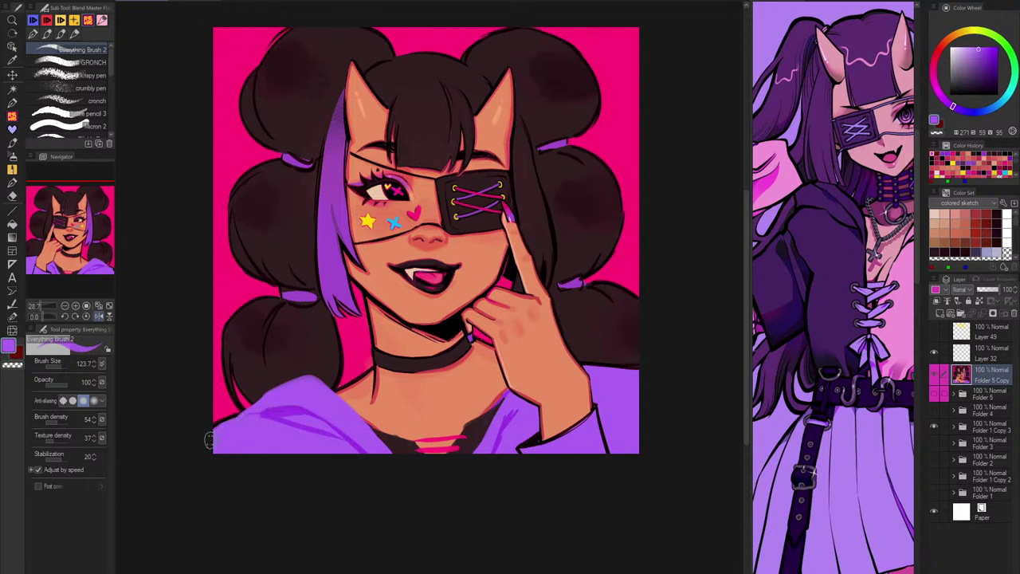
Step: Outline the hood's upper edge over the shoulder opposite the hand in a near-black sampled from the drawing
{"action": "left_click", "coordinate": [272, 410], "text": "alt"}
{"action": "left_click", "coordinate": [273, 410], "text": "alt"}
{"action": "left_click", "coordinate": [343, 358], "text": "alt"}
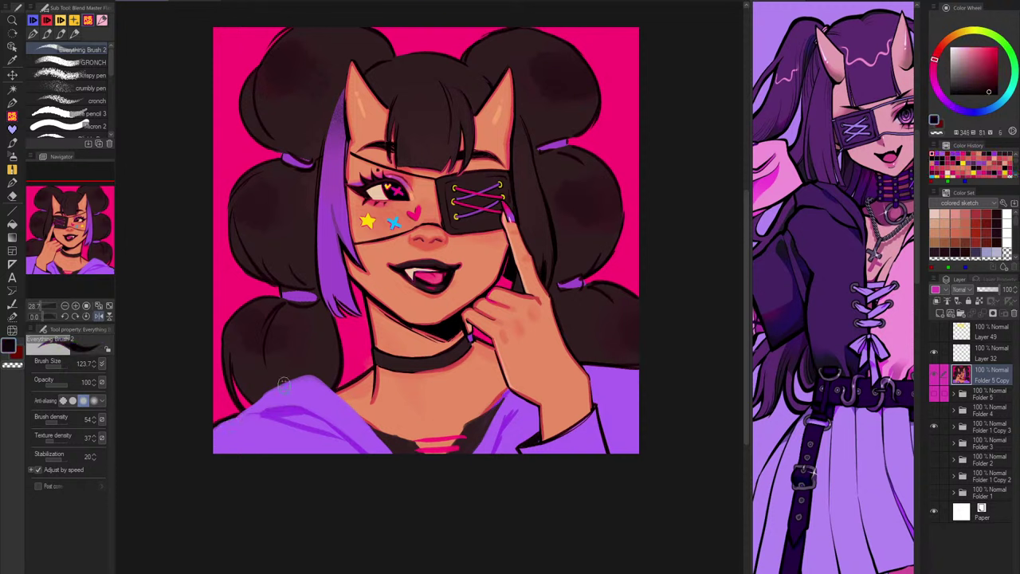
{"action": "mouse_move", "coordinate": [316, 374]}
{"action": "left_mouse_down"}
{"action": "mouse_move", "coordinate": [273, 384]}
{"action": "mouse_move", "coordinate": [235, 411]}
{"action": "mouse_move", "coordinate": [259, 398]}
{"action": "mouse_move", "coordinate": [236, 409]}
{"action": "mouse_move", "coordinate": [305, 404]}
{"action": "mouse_move", "coordinate": [274, 396]}
{"action": "mouse_move", "coordinate": [282, 390]}
{"action": "mouse_move", "coordinate": [252, 409]}
{"action": "mouse_move", "coordinate": [280, 409]}
{"action": "mouse_move", "coordinate": [227, 420]}
{"action": "left_mouse_up"}
{"action": "left_click", "coordinate": [292, 396], "text": "alt"}
{"action": "key", "text": "h"}
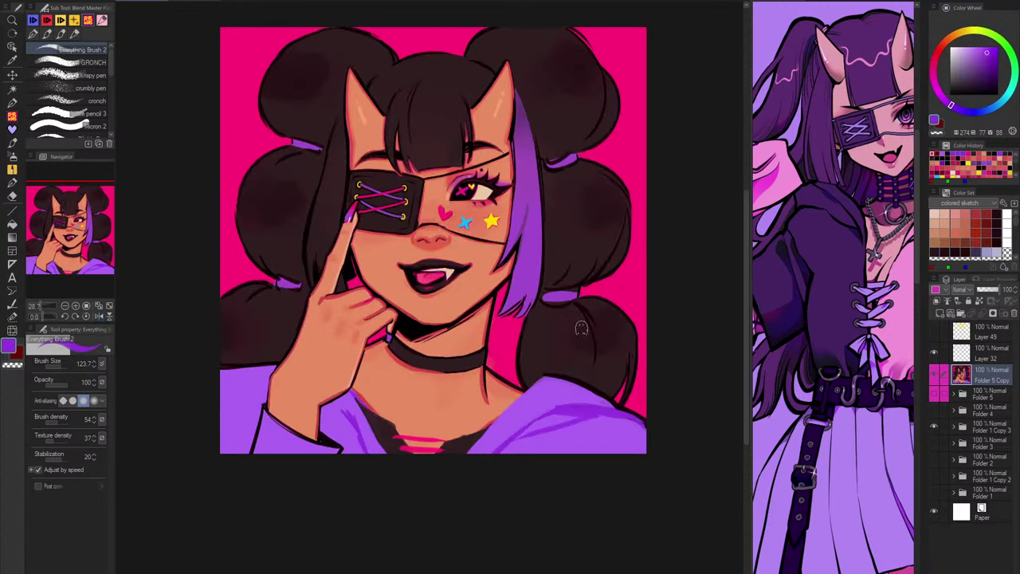
Step: Retouch the hood's shoulder edge opposite the hand and line its neck-side edge with sampled background pink
{"action": "key", "text": "ctrl+z"}
{"action": "left_click", "coordinate": [571, 399], "text": "alt"}
{"action": "left_click_drag", "start_coordinate": [601, 408], "coordinate": [612, 401]}
{"action": "left_click", "coordinate": [643, 403], "text": "alt"}
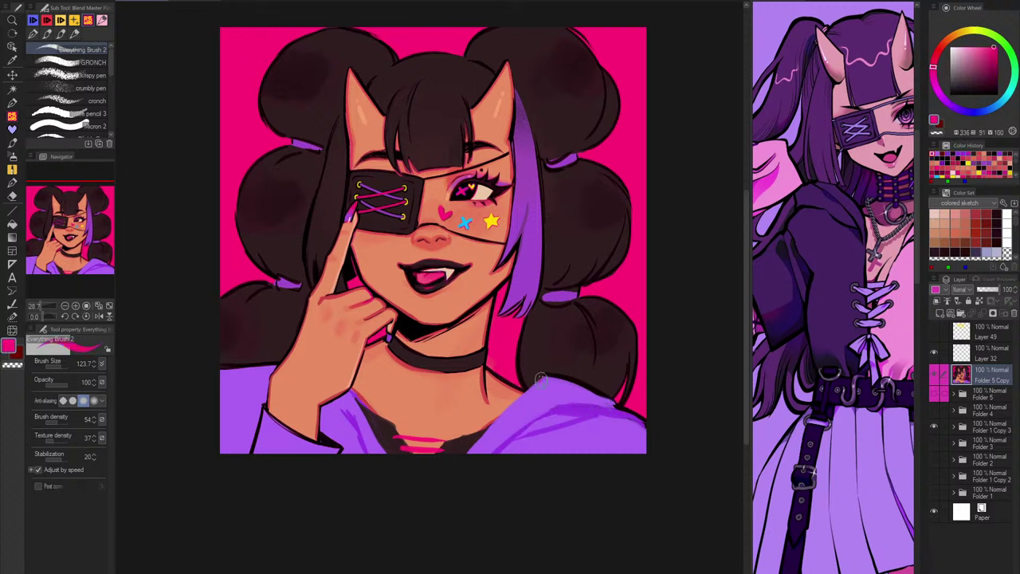
{"action": "left_click_drag", "start_coordinate": [527, 384], "coordinate": [483, 435]}
{"action": "key", "text": "h"}
Step: Block in the hood over the hand-side shoulder with sampled shirt purple and add darker purple folds
{"action": "left_click", "coordinate": [503, 414], "text": "alt"}
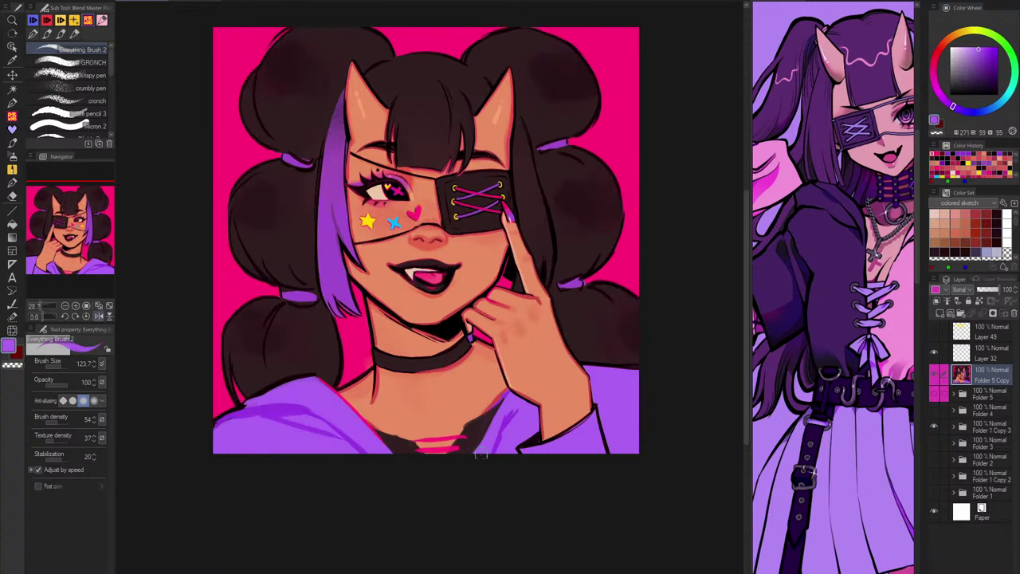
{"action": "mouse_move", "coordinate": [572, 344]}
{"action": "left_mouse_down"}
{"action": "mouse_move", "coordinate": [617, 374]}
{"action": "mouse_move", "coordinate": [569, 343]}
{"action": "mouse_move", "coordinate": [597, 381]}
{"action": "mouse_move", "coordinate": [578, 349]}
{"action": "mouse_move", "coordinate": [617, 371]}
{"action": "mouse_move", "coordinate": [574, 346]}
{"action": "mouse_move", "coordinate": [625, 373]}
{"action": "mouse_move", "coordinate": [575, 351]}
{"action": "mouse_move", "coordinate": [598, 363]}
{"action": "left_mouse_up"}
{"action": "key", "text": "ctrl+z"}
{"action": "key", "text": "ctrl+z"}
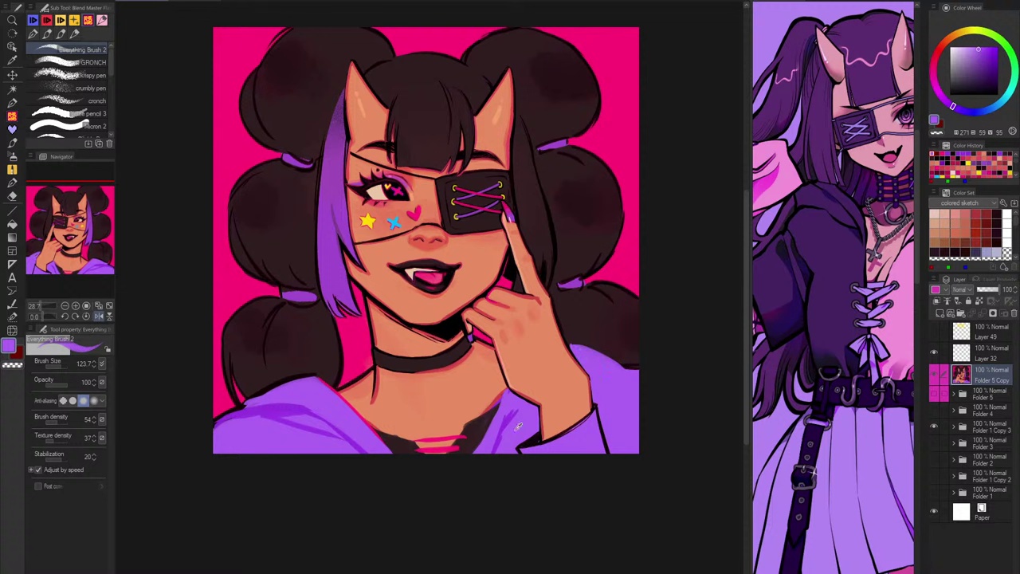
{"action": "left_click_drag", "start_coordinate": [509, 404], "coordinate": [518, 408]}
{"action": "left_click", "coordinate": [325, 420], "text": "alt"}
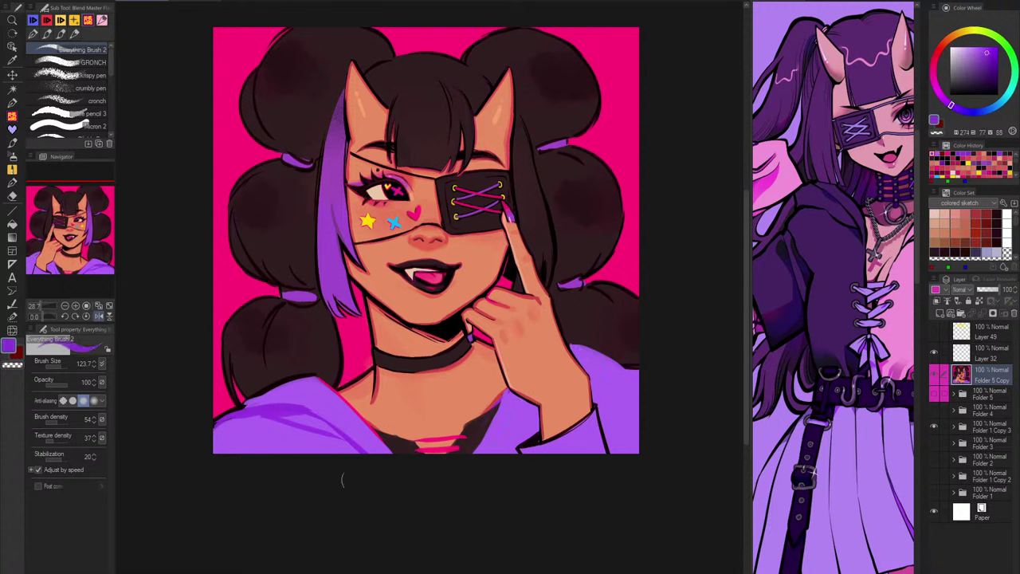
{"action": "left_click_drag", "start_coordinate": [490, 451], "coordinate": [527, 415]}
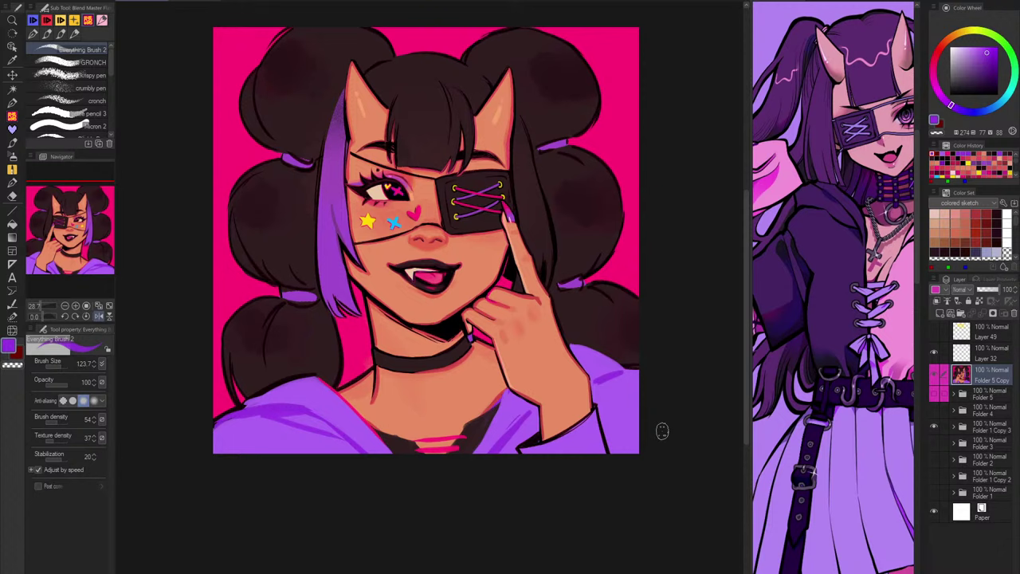
Step: Clean the hand-side hood's contour with sampled purple and outline its upper edge against the hair in near-black
{"action": "key", "text": "h"}
{"action": "left_click", "coordinate": [236, 357], "text": "alt"}
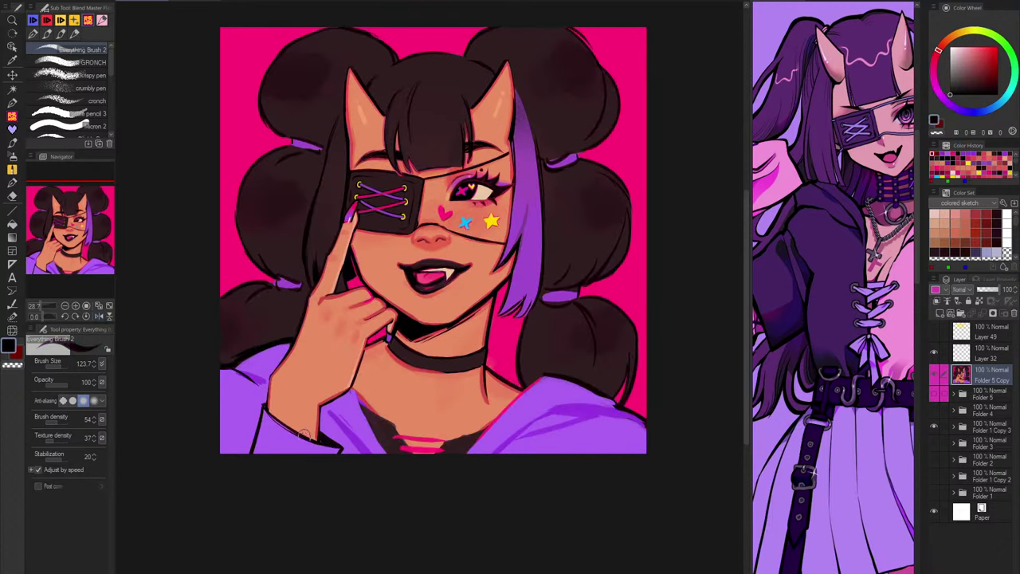
{"action": "key", "text": "h"}
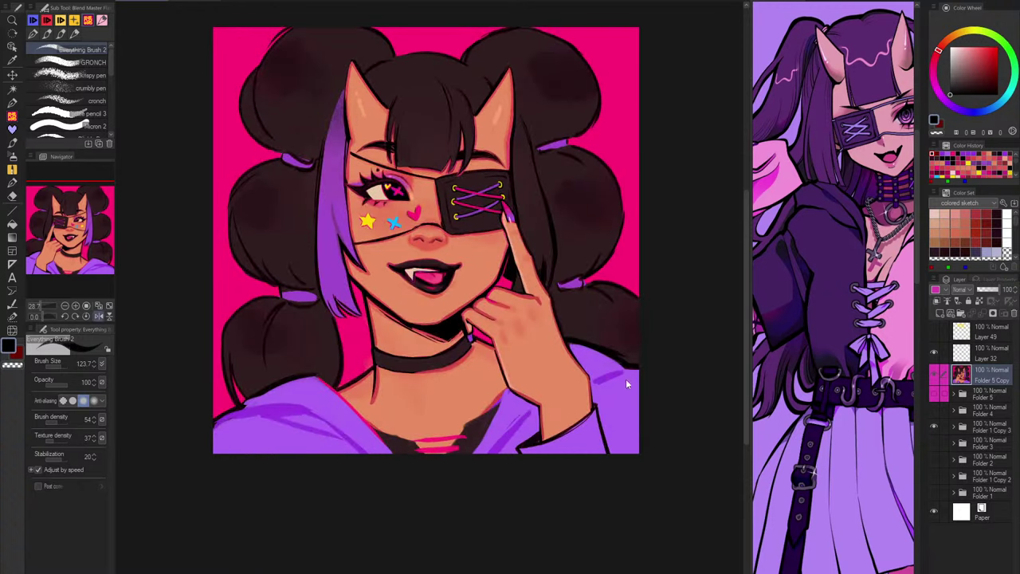
{"action": "left_click", "coordinate": [626, 381], "text": "alt"}
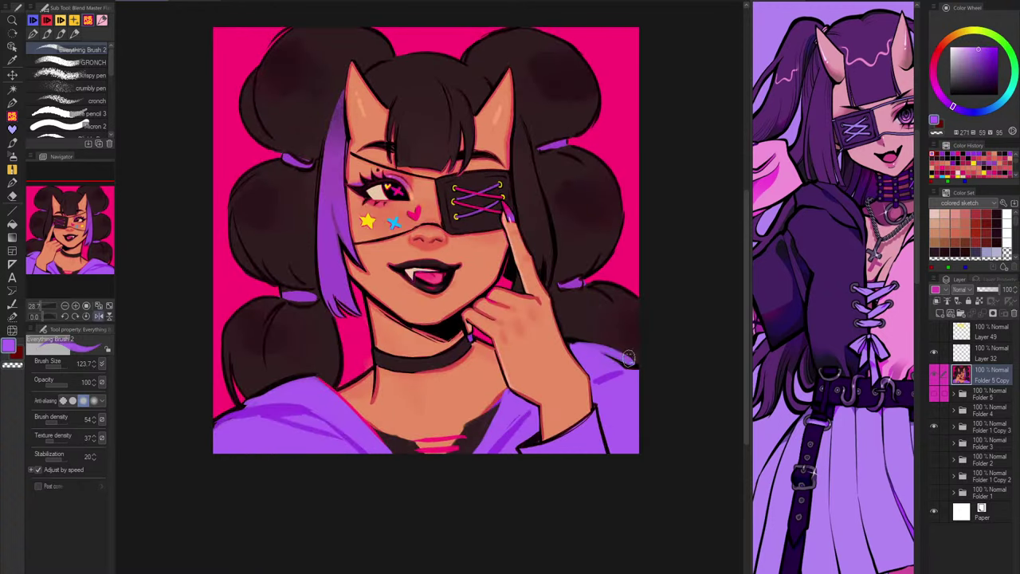
{"action": "left_click", "coordinate": [635, 365], "text": "alt"}
{"action": "mouse_move", "coordinate": [635, 365]}
{"action": "left_mouse_down"}
{"action": "mouse_move", "coordinate": [589, 385]}
{"action": "mouse_move", "coordinate": [635, 365]}
{"action": "left_mouse_up"}
{"action": "left_click", "coordinate": [609, 376], "text": "alt"}
{"action": "left_click", "coordinate": [605, 377], "text": "alt"}
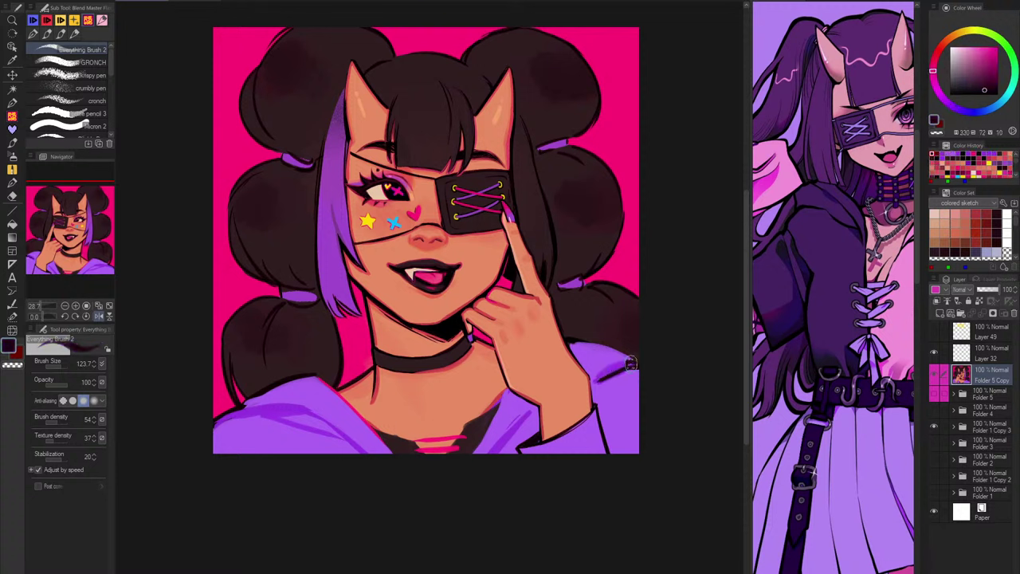
{"action": "left_click", "coordinate": [637, 365], "text": "alt"}
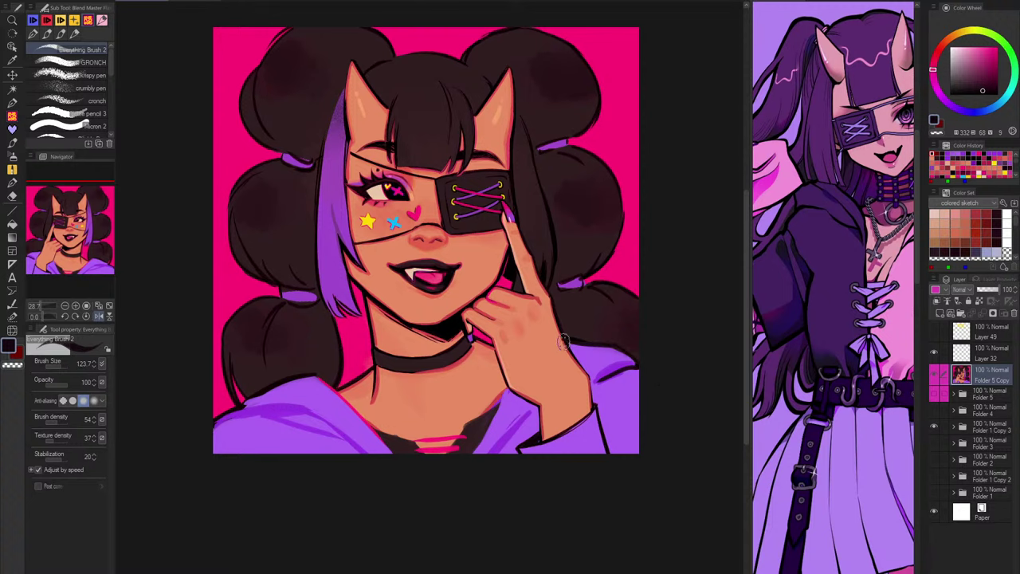
Step: Touch up the outer edge of the hand and wrist with sampled skin orange and red, using a smaller brush
{"action": "key", "text": "c"}
{"action": "left_click_drag", "start_coordinate": [561, 337], "coordinate": [558, 330]}
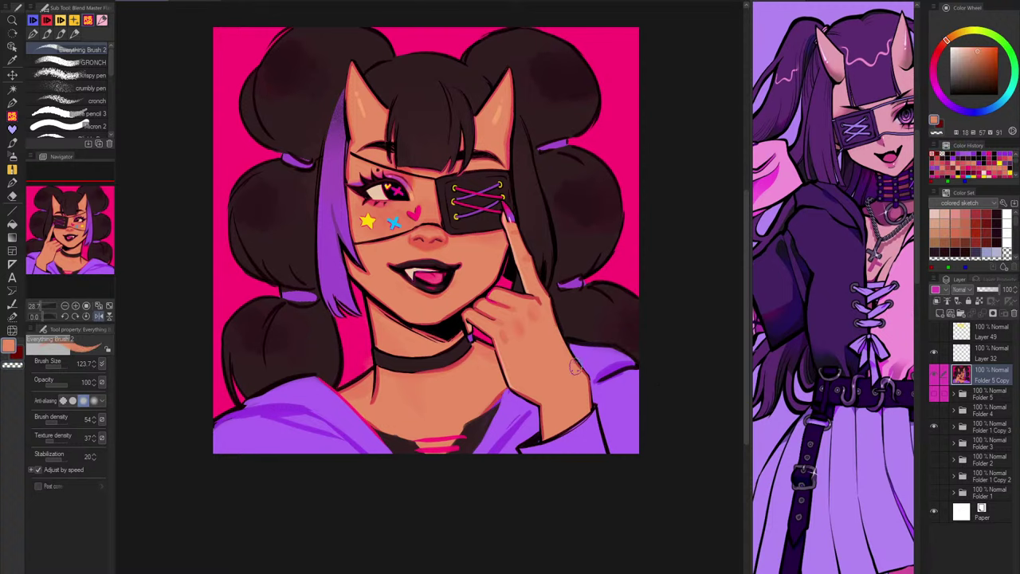
{"action": "scroll", "coordinate": [562, 335], "scroll_direction": "up", "scroll_amount": 4}
{"action": "left_click", "coordinate": [541, 312], "text": "alt"}
{"action": "key", "text": "ctrl+z"}
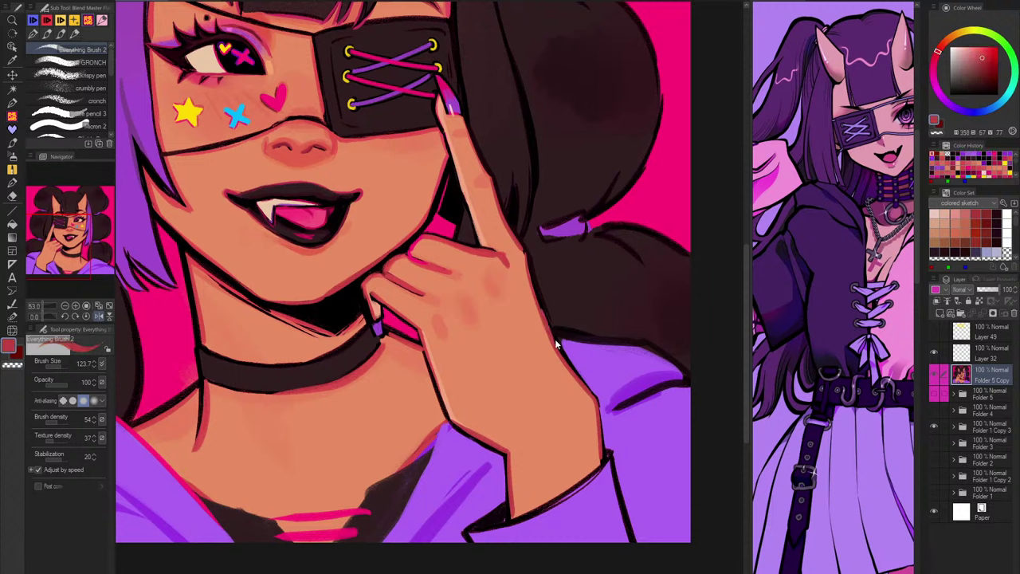
{"action": "key", "text": "["}
{"action": "key", "text": "["}
{"action": "left_click_drag", "start_coordinate": [592, 438], "coordinate": [581, 465]}
{"action": "left_click_drag", "start_coordinate": [438, 335], "coordinate": [507, 347]}
Step: Repaint the curled finger's skin with sampled orange and lighter peach, and redefine its outer edge with the adjacent red
{"action": "left_click", "coordinate": [446, 312], "text": "alt"}
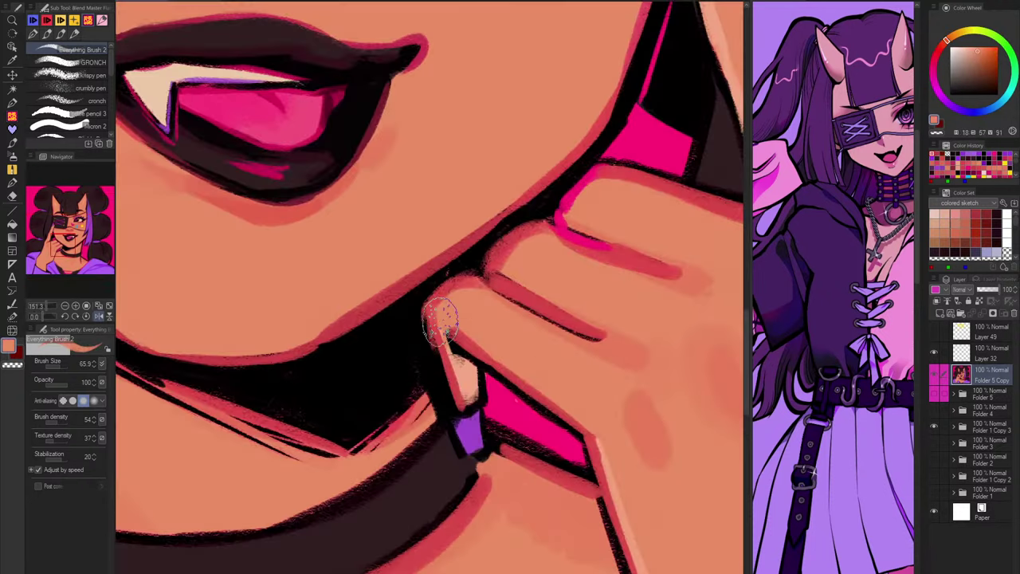
{"action": "left_click_drag", "start_coordinate": [441, 321], "coordinate": [459, 396]}
{"action": "left_click_drag", "start_coordinate": [440, 343], "coordinate": [463, 397]}
{"action": "key", "text": "["}
{"action": "left_click", "coordinate": [464, 377], "text": "alt"}
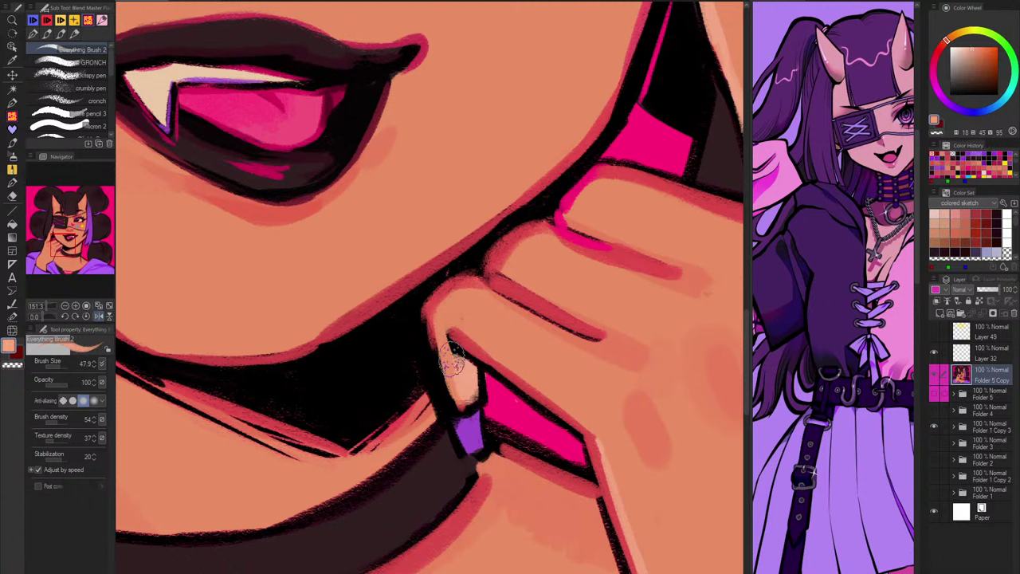
{"action": "left_click_drag", "start_coordinate": [454, 359], "coordinate": [469, 399]}
{"action": "left_click", "coordinate": [433, 329], "text": "alt"}
{"action": "left_click_drag", "start_coordinate": [428, 315], "coordinate": [453, 402]}
Step: Line the curled finger's outer edge with sampled background pink, using a brush size of about 25
{"action": "left_click", "coordinate": [495, 397], "text": "alt"}
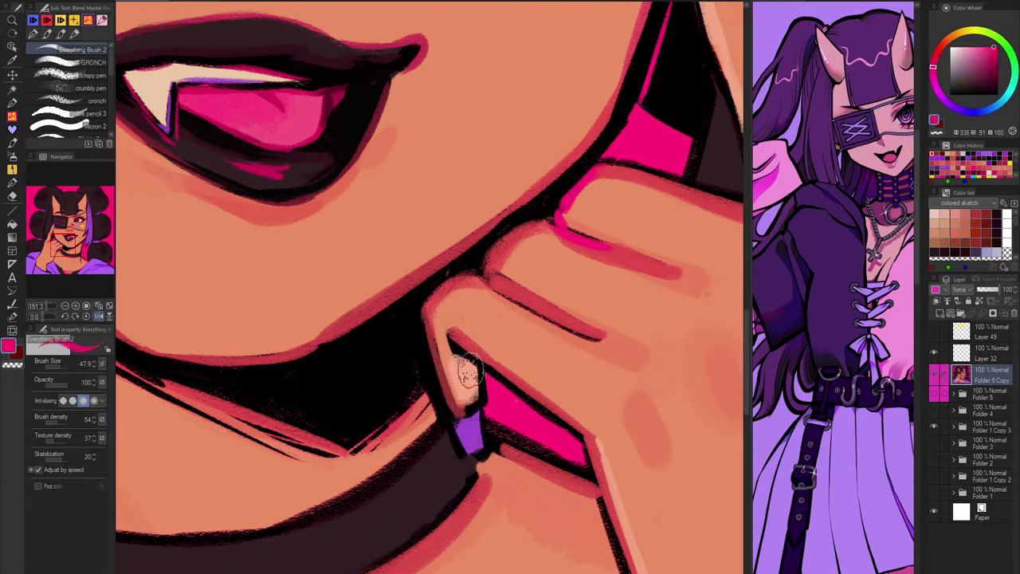
{"action": "mouse_move", "coordinate": [429, 320]}
{"action": "left_mouse_down"}
{"action": "mouse_move", "coordinate": [466, 451]}
{"action": "mouse_move", "coordinate": [476, 445]}
{"action": "left_mouse_up"}
{"action": "key", "text": "["}
{"action": "key", "text": "ctrl+z"}
{"action": "left_click", "coordinate": [310, 118], "text": "alt"}
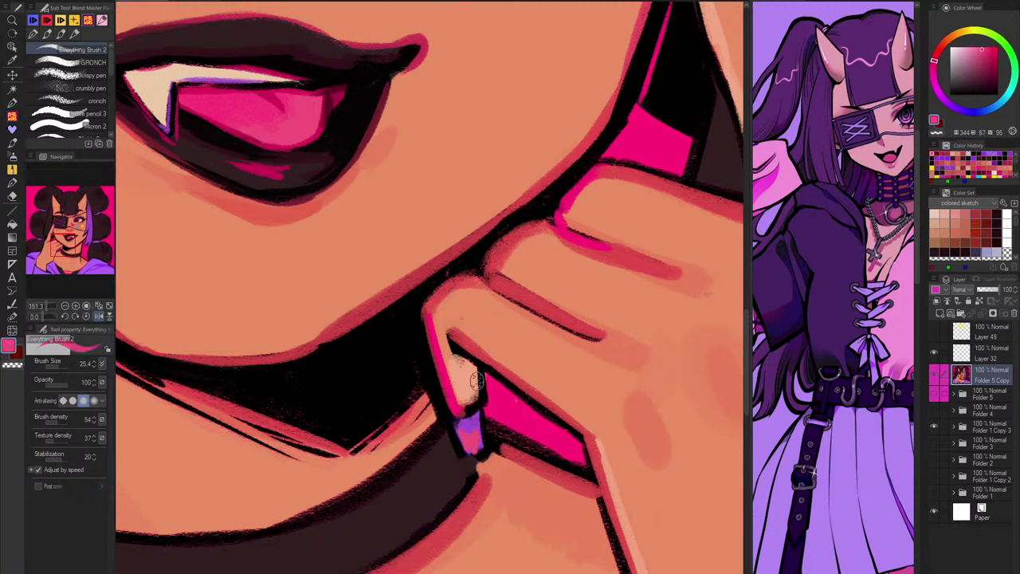
Step: Blend pink into the curled finger's purple nail and retouch the nail's outline in sampled black
{"action": "left_click", "coordinate": [506, 410], "text": "alt"}
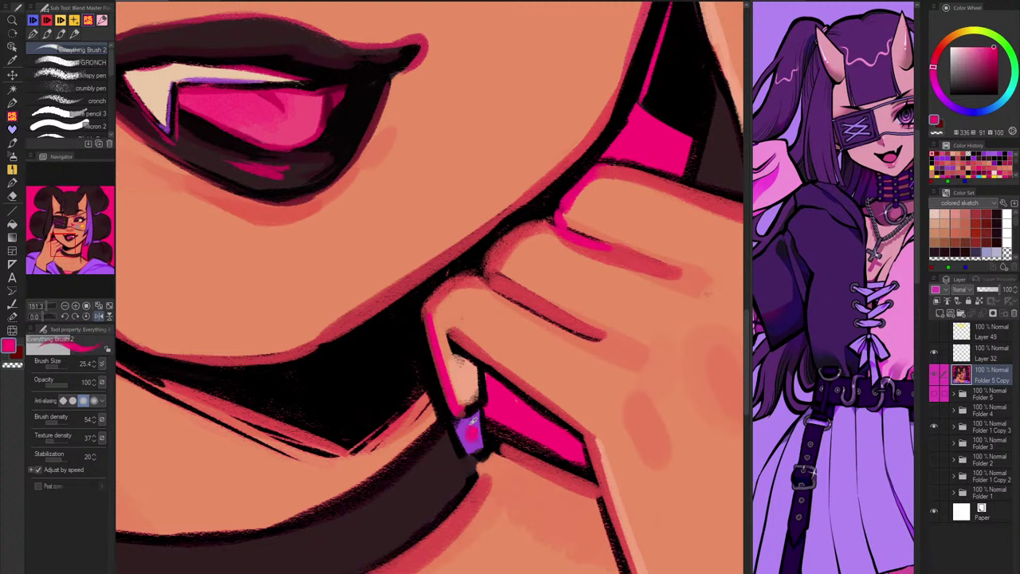
{"action": "left_click", "coordinate": [474, 437], "text": "alt"}
{"action": "mouse_move", "coordinate": [471, 434]}
{"action": "left_mouse_down"}
{"action": "mouse_move", "coordinate": [483, 408]}
{"action": "mouse_move", "coordinate": [457, 430]}
{"action": "left_mouse_up"}
{"action": "left_click", "coordinate": [464, 424], "text": "alt"}
{"action": "left_click", "coordinate": [445, 404], "text": "alt"}
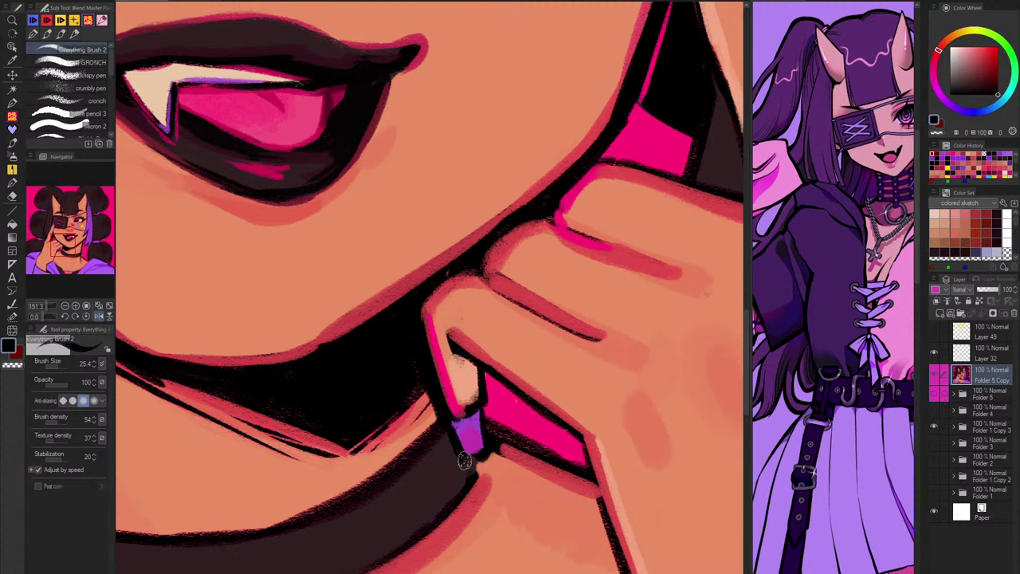
Step: Draw a thin background-pink rim outside the curled finger and its nail, against the neck shadow
{"action": "left_click", "coordinate": [424, 330], "text": "alt"}
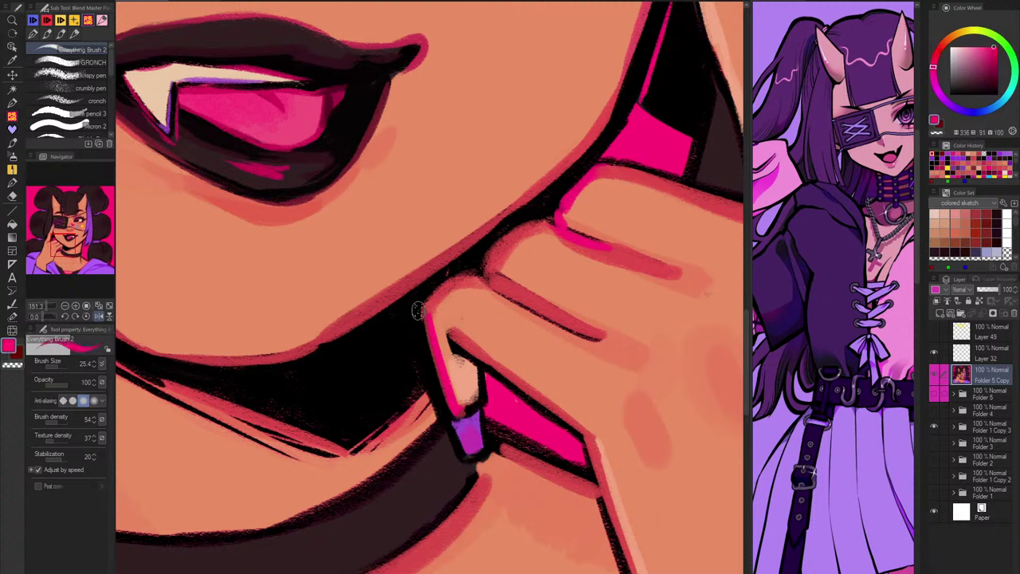
{"action": "left_click_drag", "start_coordinate": [406, 307], "coordinate": [435, 431]}
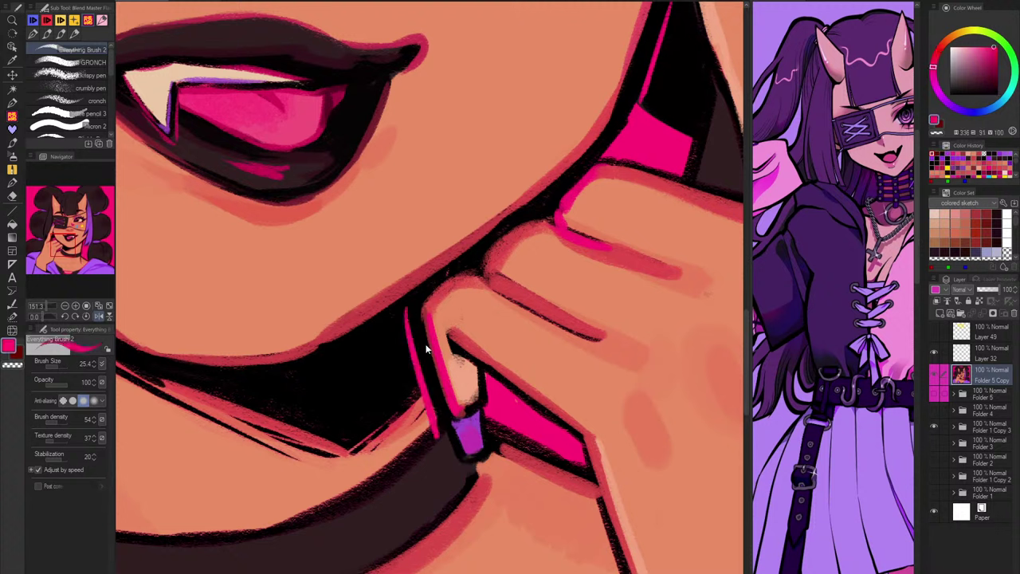
{"action": "key", "text": "ctrl+z"}
{"action": "mouse_move", "coordinate": [436, 414]}
{"action": "left_mouse_down"}
{"action": "mouse_move", "coordinate": [463, 469]}
{"action": "mouse_move", "coordinate": [493, 461]}
{"action": "mouse_move", "coordinate": [482, 417]}
{"action": "mouse_move", "coordinate": [494, 461]}
{"action": "left_mouse_up"}
{"action": "key", "text": "ctrl+z"}
{"action": "mouse_move", "coordinate": [486, 413]}
{"action": "left_mouse_down"}
{"action": "mouse_move", "coordinate": [495, 461]}
{"action": "mouse_move", "coordinate": [477, 500]}
{"action": "left_mouse_up"}
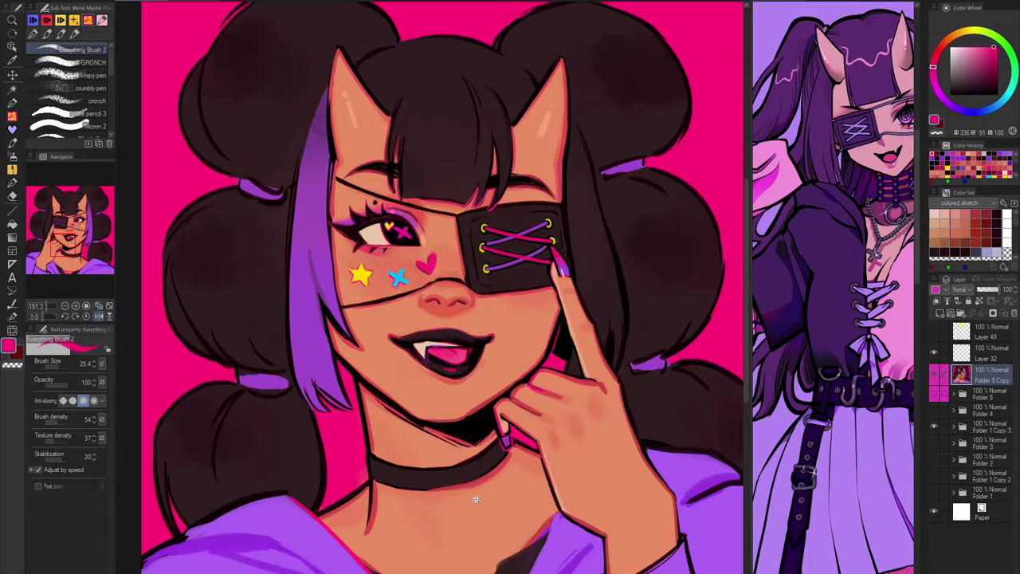
Step: Add a thin pink rim along the face-side edge of the pointing finger, down to its base
{"action": "key", "text": "h"}
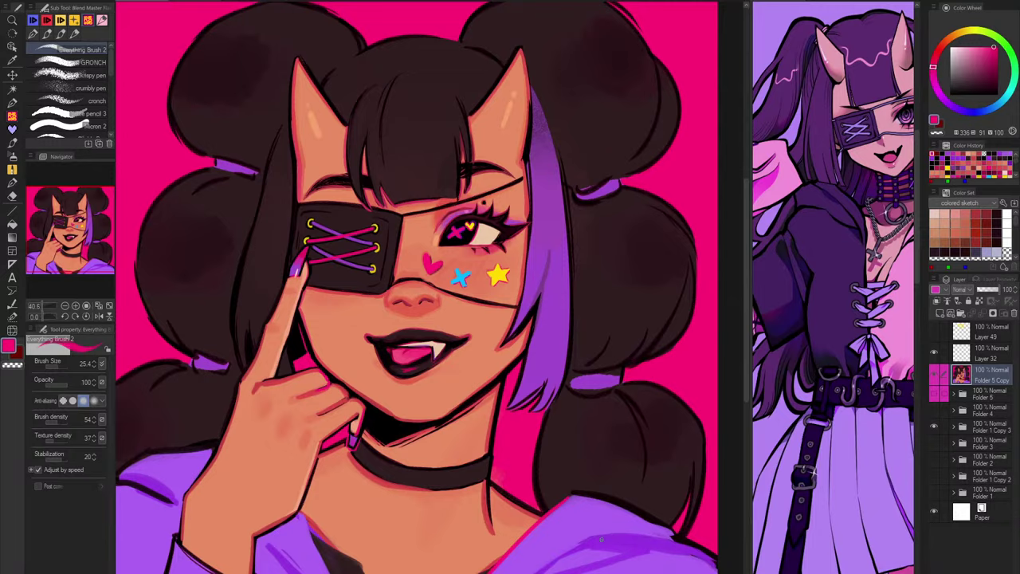
{"action": "scroll", "coordinate": [365, 431], "scroll_direction": "up", "scroll_amount": 5}
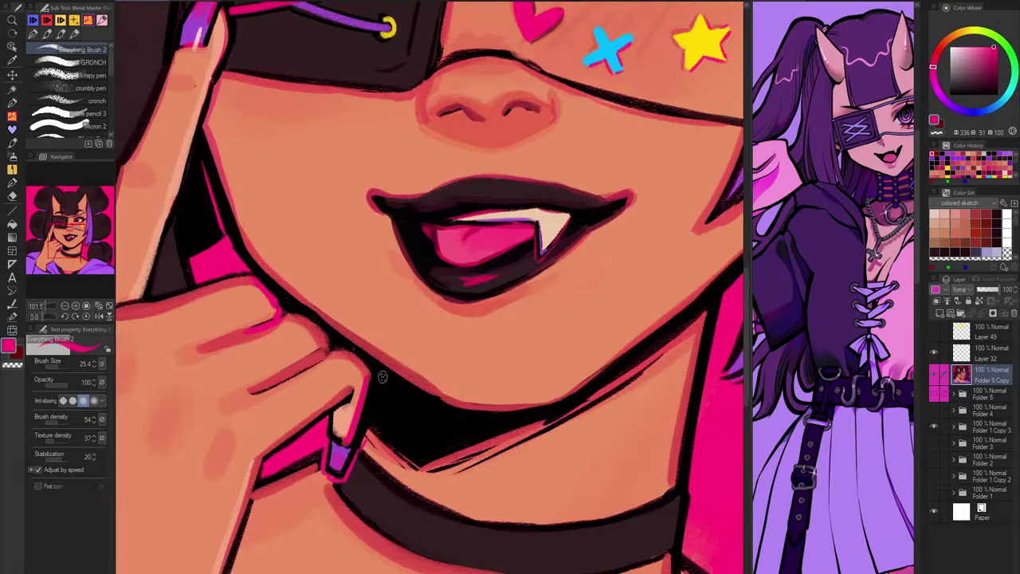
{"action": "scroll", "coordinate": [382, 376], "scroll_direction": "down", "scroll_amount": 4}
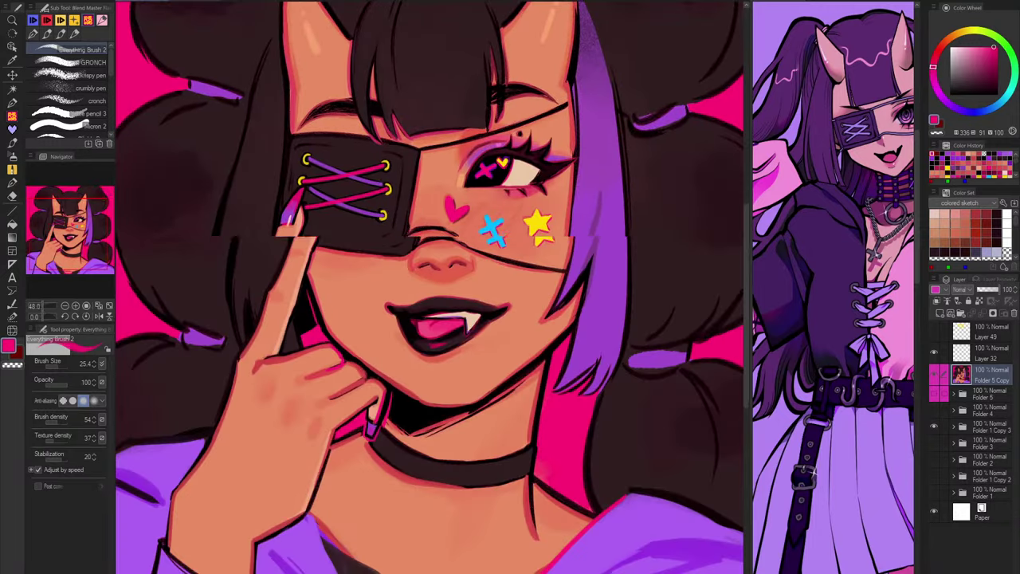
{"action": "scroll", "coordinate": [658, 506], "scroll_direction": "down", "scroll_amount": 2}
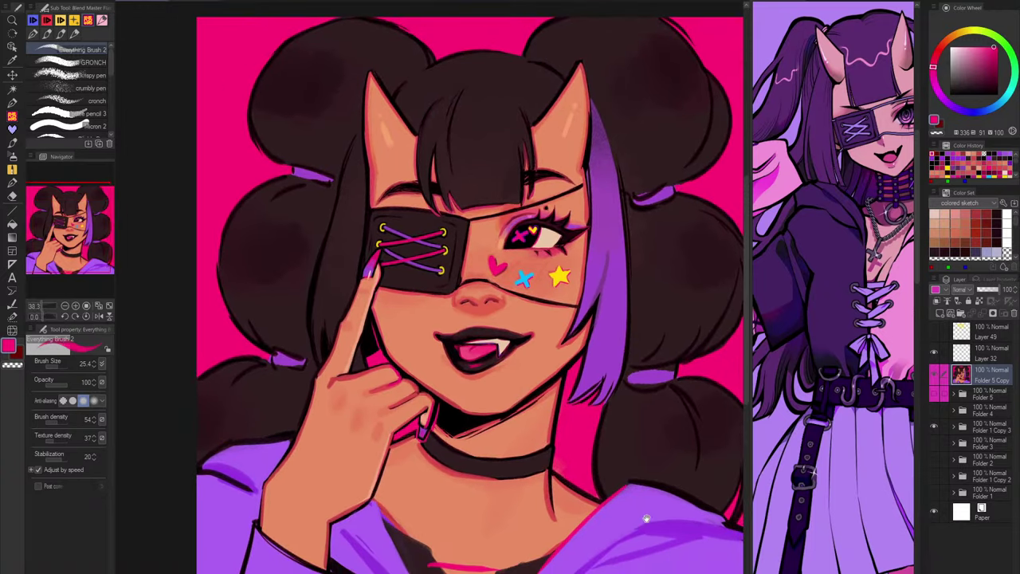
{"action": "key", "text": "h"}
{"action": "scroll", "coordinate": [481, 308], "scroll_direction": "up", "scroll_amount": 4}
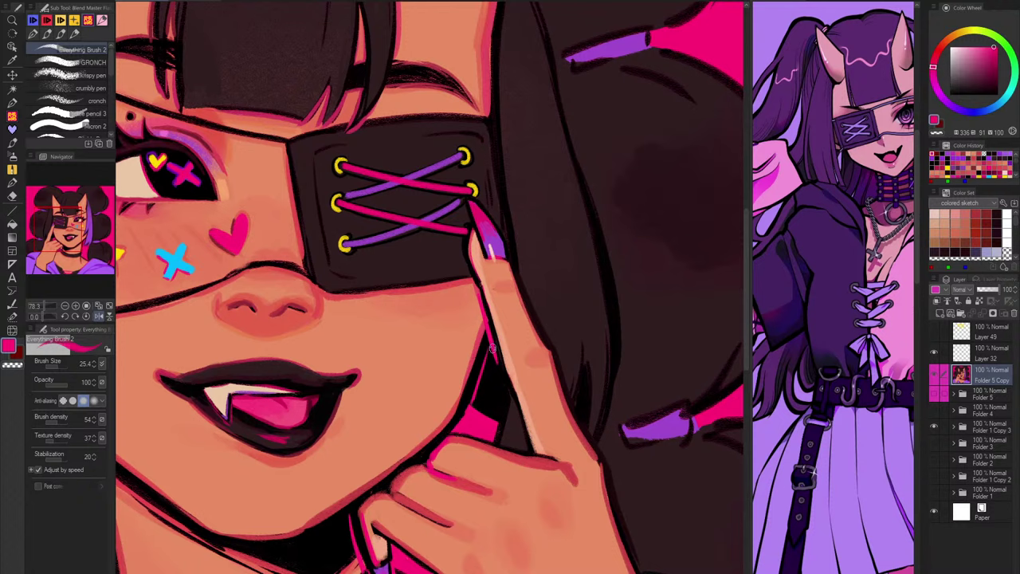
{"action": "scroll", "coordinate": [577, 385], "scroll_direction": "down", "scroll_amount": 3}
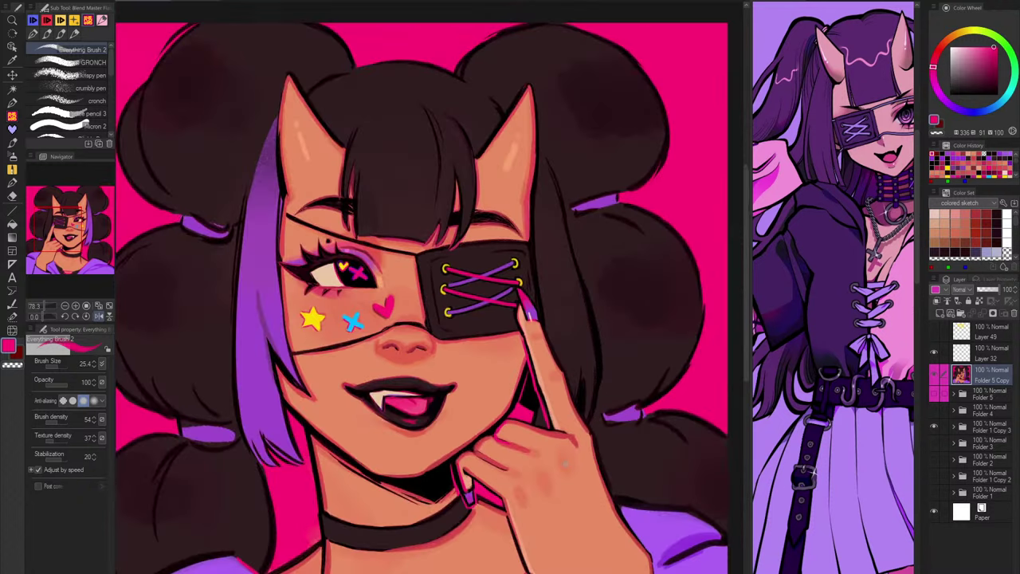
{"action": "key", "text": "h"}
{"action": "scroll", "coordinate": [323, 385], "scroll_direction": "up", "scroll_amount": 4}
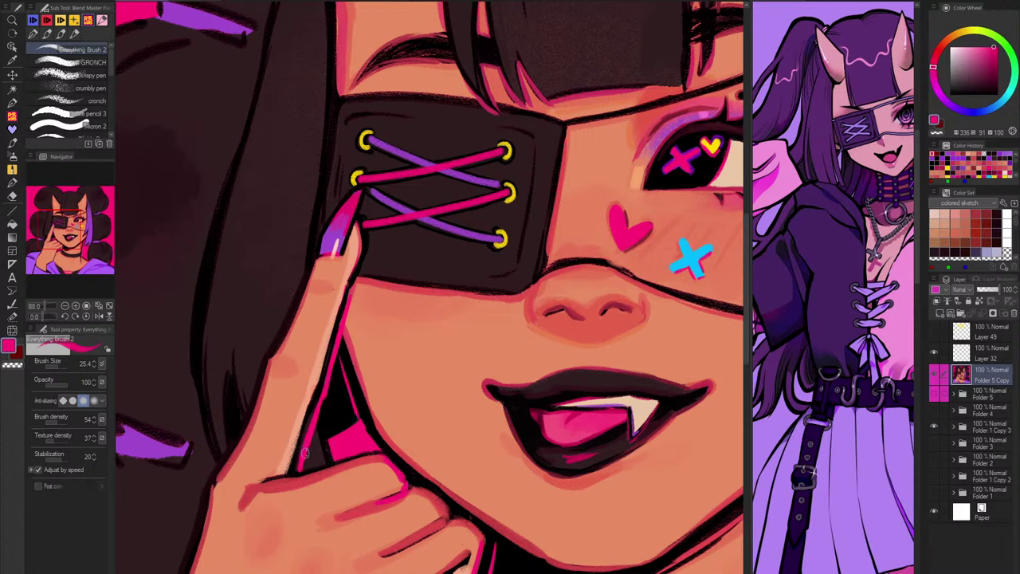
{"action": "mouse_move", "coordinate": [302, 467]}
{"action": "left_mouse_down"}
{"action": "mouse_move", "coordinate": [339, 452]}
{"action": "mouse_move", "coordinate": [320, 458]}
{"action": "left_mouse_up"}
Step: Check the whole illustration in both mirrored and unmirrored view
{"action": "scroll", "coordinate": [386, 446], "scroll_direction": "down", "scroll_amount": 5}
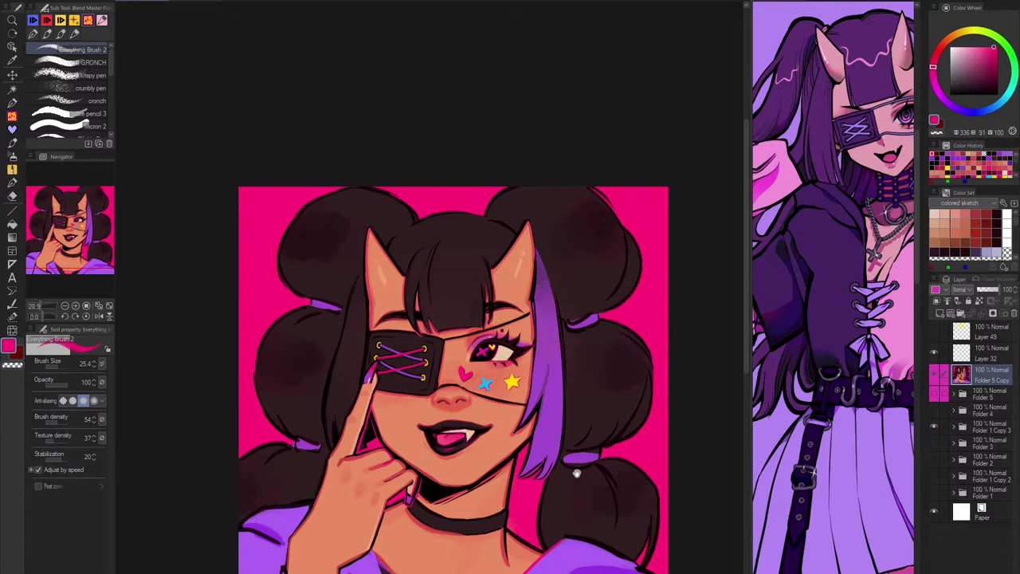
{"action": "left_click_drag", "start_coordinate": [577, 471], "coordinate": [569, 442]}
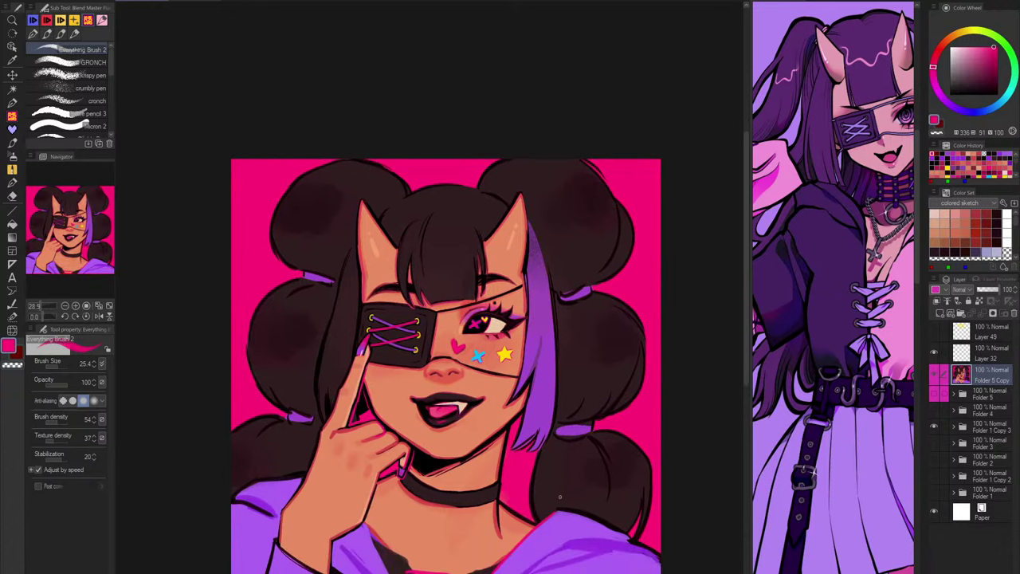
{"action": "left_click_drag", "start_coordinate": [558, 505], "coordinate": [606, 428]}
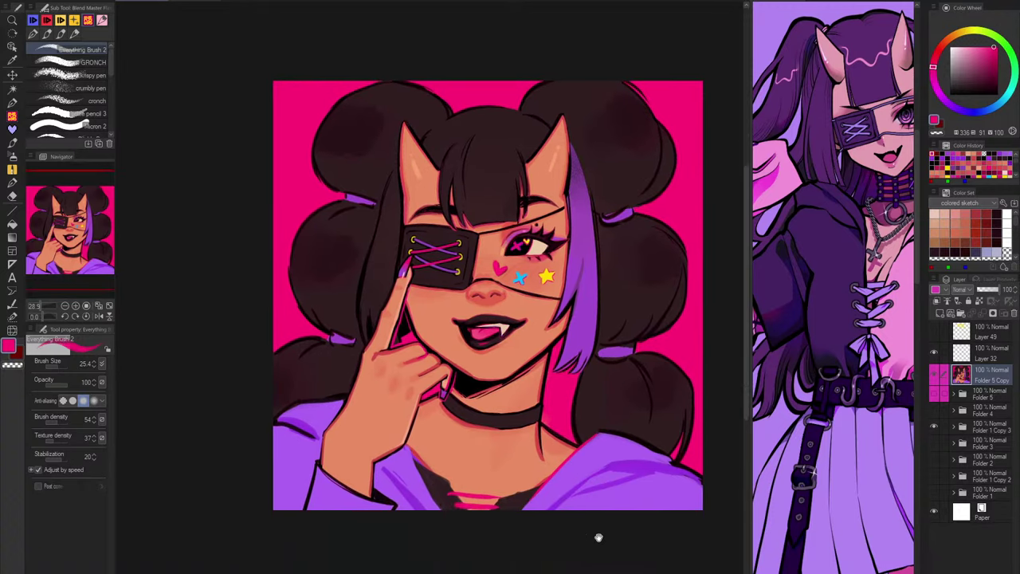
{"action": "left_click_drag", "start_coordinate": [599, 538], "coordinate": [590, 537]}
{"action": "key", "text": "h"}
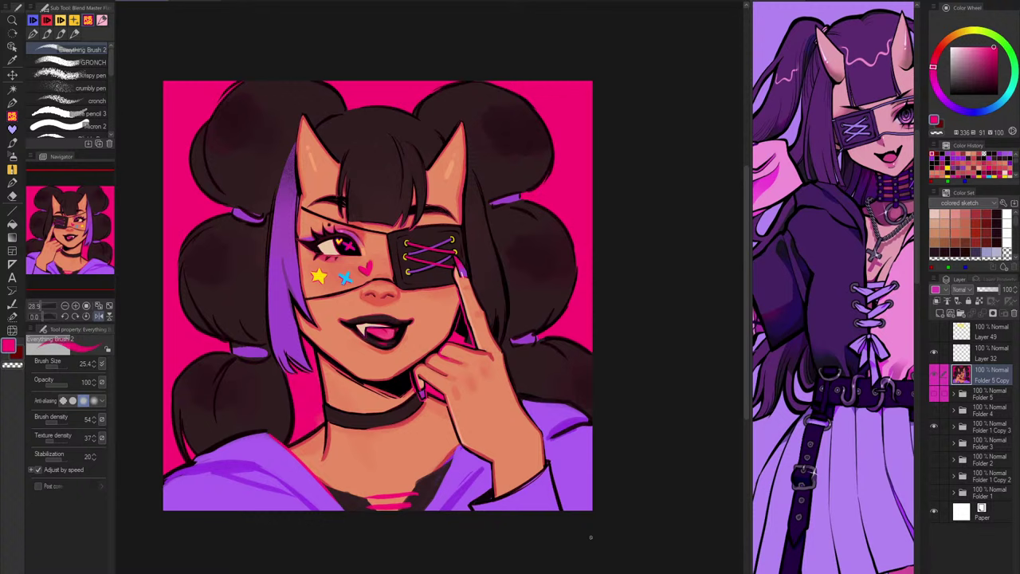
{"action": "key", "text": "h"}
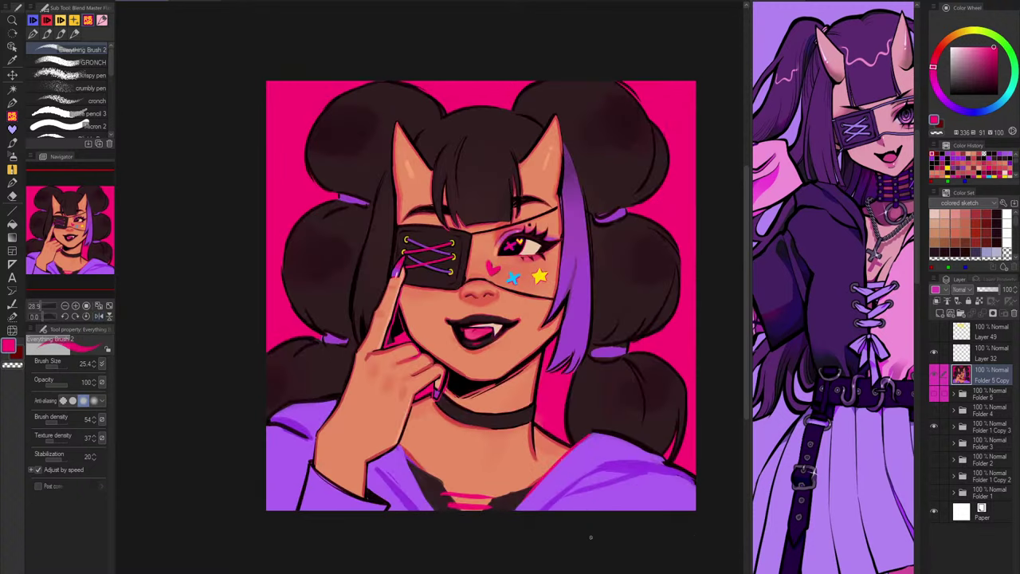
Step: Outline the neck-side edge of the hood opposite the hand in sampled near-black at brush size 42.4
{"action": "scroll", "coordinate": [507, 521], "scroll_direction": "up", "scroll_amount": 3}
{"action": "left_click", "coordinate": [700, 345], "text": "alt"}
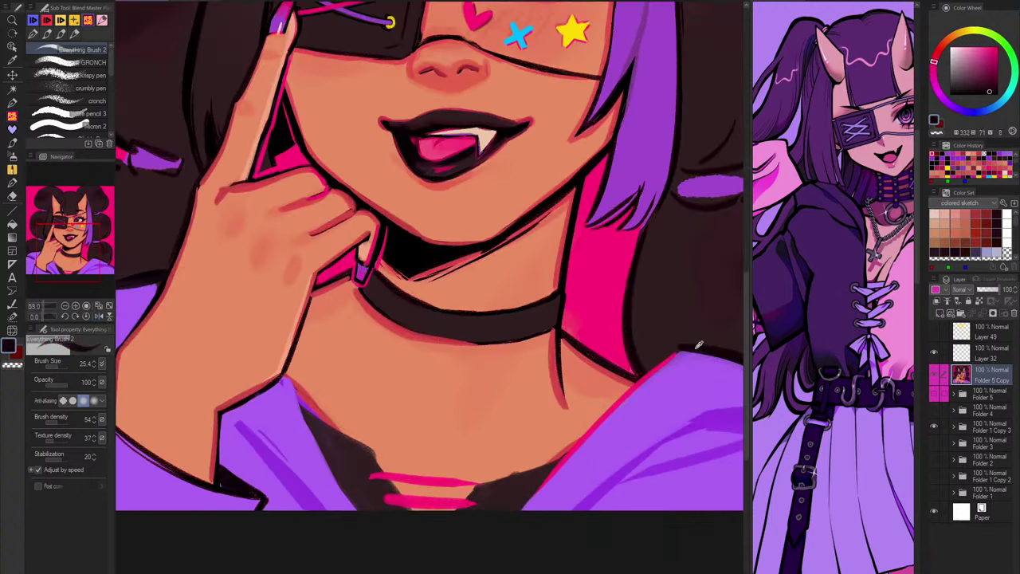
{"action": "left_click_drag", "start_coordinate": [678, 352], "coordinate": [556, 467]}
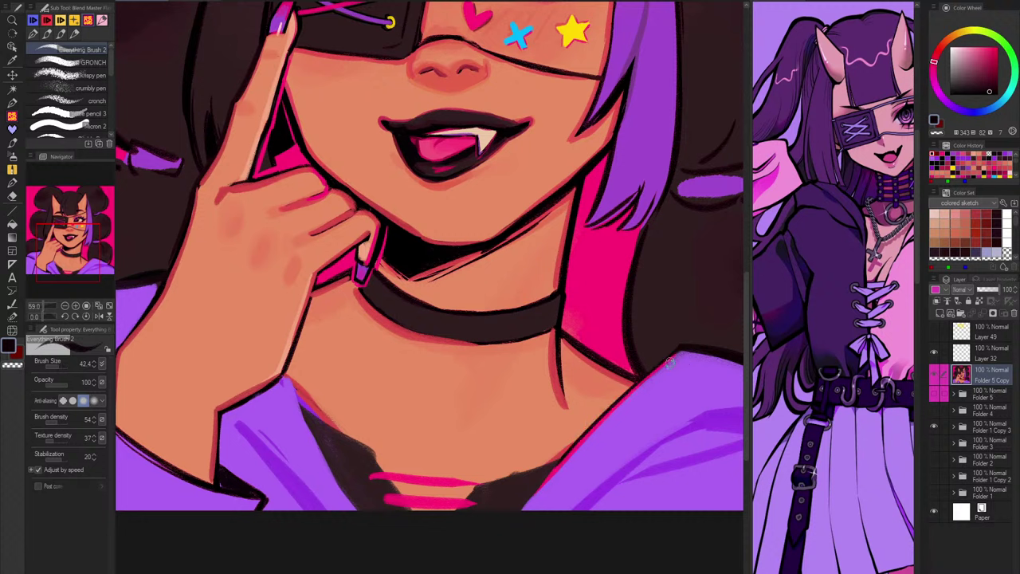
{"action": "key", "text": "ctrl+z"}
{"action": "left_click_drag", "start_coordinate": [679, 347], "coordinate": [553, 467]}
{"action": "key", "text": "ctrl+z"}
{"action": "key", "text": "ctrl+z"}
{"action": "key", "text": "ctrl+z"}
{"action": "key", "text": "ctrl+z"}
{"action": "left_click_drag", "start_coordinate": [675, 354], "coordinate": [547, 456]}
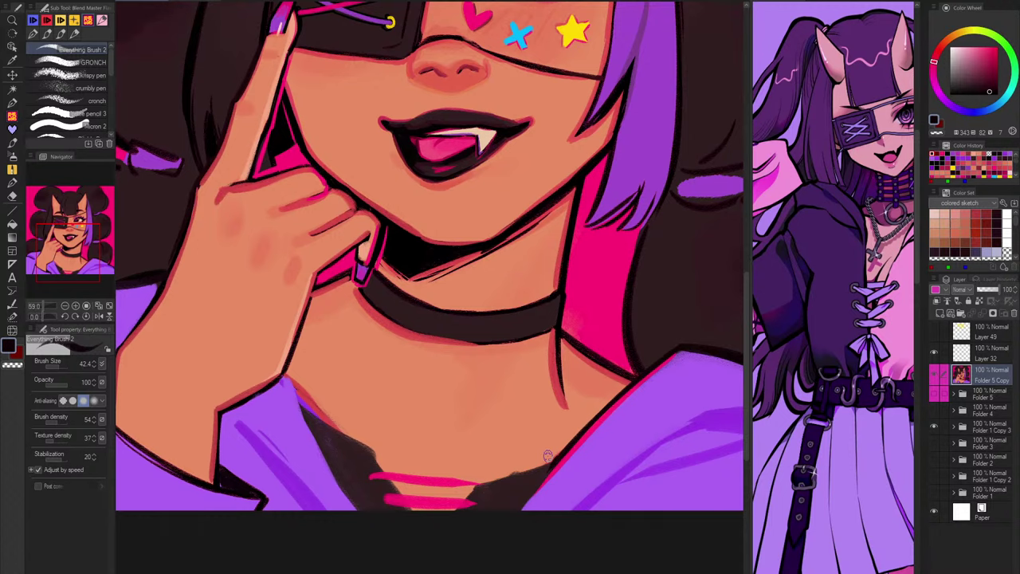
Step: Outline the hand-side hood's neck edge in near-black and line it with pink sampled from the neckline stripes
{"action": "key", "text": "h"}
{"action": "left_click_drag", "start_coordinate": [626, 455], "coordinate": [561, 443]}
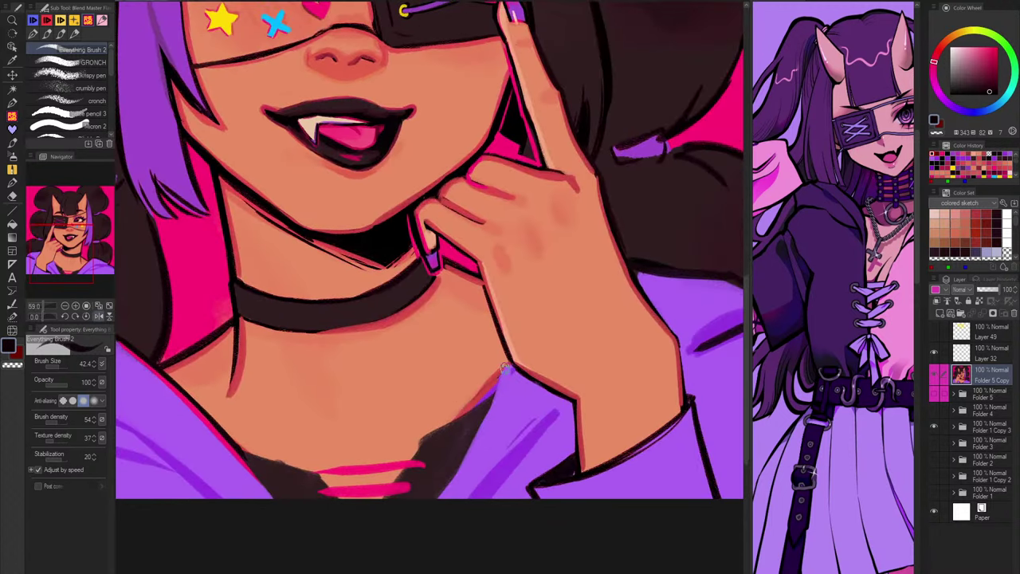
{"action": "left_click_drag", "start_coordinate": [508, 364], "coordinate": [462, 462]}
{"action": "left_click_drag", "start_coordinate": [479, 422], "coordinate": [436, 498]}
{"action": "left_click", "coordinate": [382, 487], "text": "alt"}
{"action": "mouse_move", "coordinate": [505, 376]}
{"action": "left_mouse_down"}
{"action": "mouse_move", "coordinate": [448, 495]}
{"action": "mouse_move", "coordinate": [484, 389]}
{"action": "mouse_move", "coordinate": [460, 412]}
{"action": "left_mouse_up"}
Step: Edge the skin along the hand-side undershirt panel with red sampled below the choker, and outline the panel in near-black
{"action": "left_click", "coordinate": [492, 376], "text": "alt"}
{"action": "left_click", "coordinate": [407, 314], "text": "alt"}
{"action": "left_click_drag", "start_coordinate": [505, 359], "coordinate": [485, 396]}
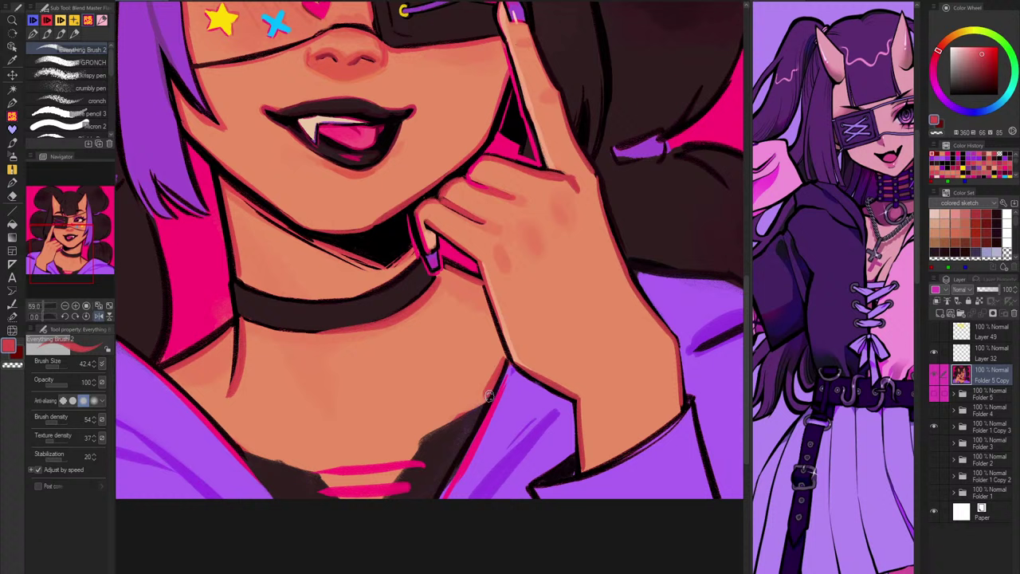
{"action": "left_click", "coordinate": [465, 433], "text": "alt"}
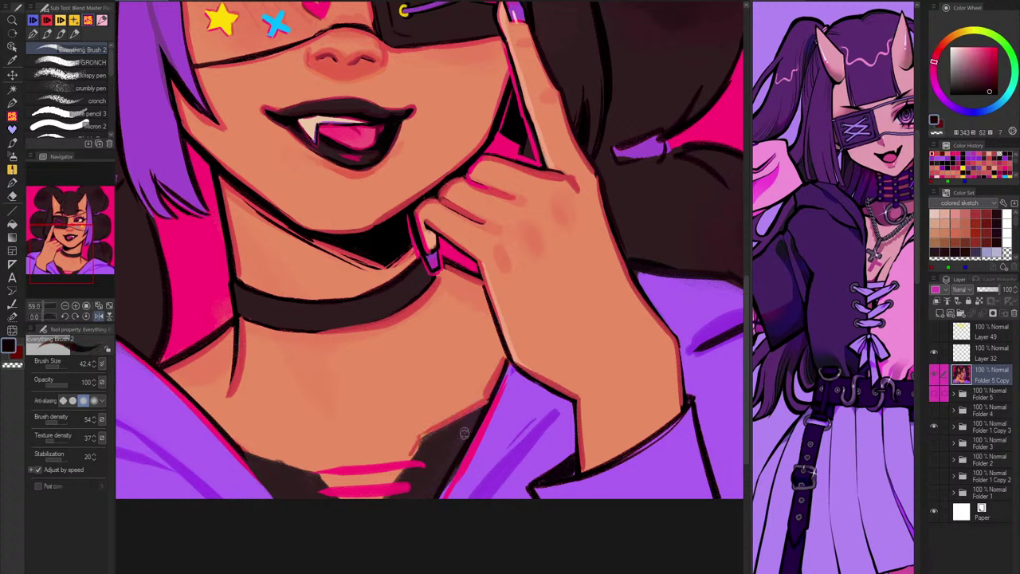
{"action": "mouse_move", "coordinate": [468, 411]}
{"action": "left_mouse_down"}
{"action": "mouse_move", "coordinate": [432, 432]}
{"action": "mouse_move", "coordinate": [442, 466]}
{"action": "mouse_move", "coordinate": [399, 434]}
{"action": "mouse_move", "coordinate": [425, 489]}
{"action": "mouse_move", "coordinate": [431, 472]}
{"action": "mouse_move", "coordinate": [459, 485]}
{"action": "left_mouse_up"}
Step: Reshape the undershirt panel opposite the hand with sampled dark brown and outline it in near-black
{"action": "key", "text": "h"}
{"action": "left_click", "coordinate": [440, 466], "text": "alt"}
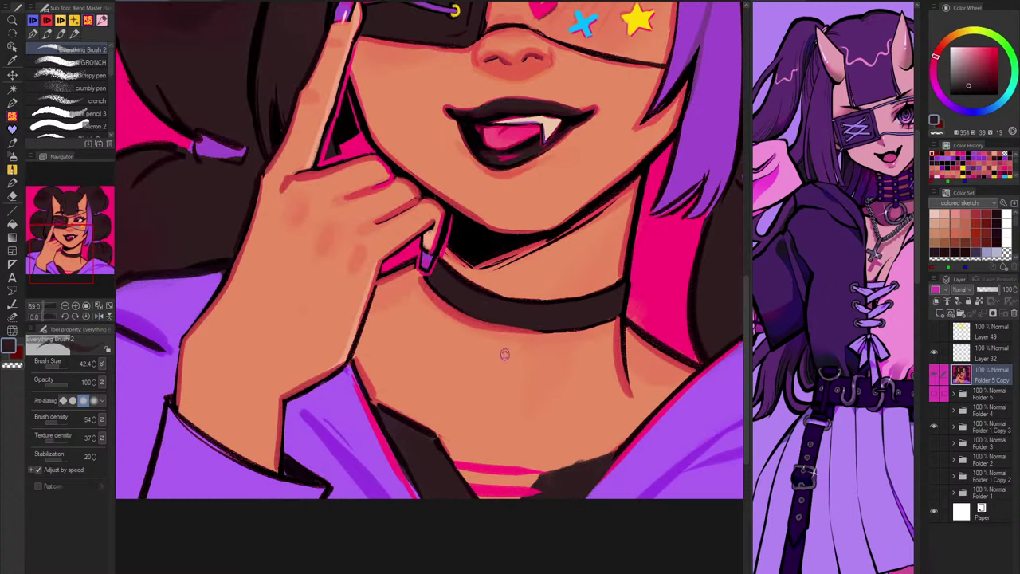
{"action": "mouse_move", "coordinate": [549, 475]}
{"action": "left_mouse_down"}
{"action": "mouse_move", "coordinate": [616, 447]}
{"action": "mouse_move", "coordinate": [556, 468]}
{"action": "mouse_move", "coordinate": [638, 433]}
{"action": "mouse_move", "coordinate": [562, 514]}
{"action": "left_mouse_up"}
{"action": "left_click", "coordinate": [635, 440], "text": "alt"}
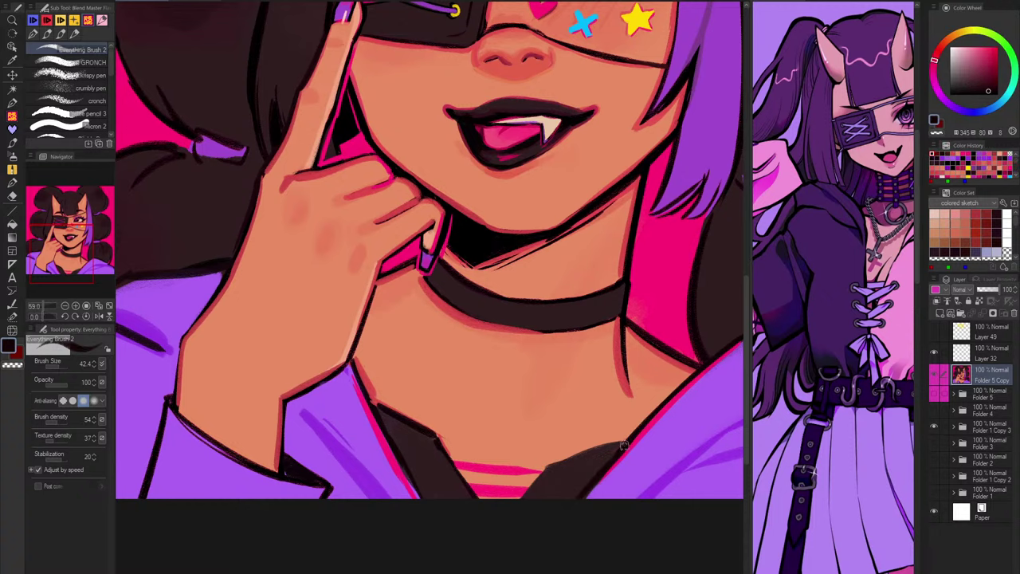
{"action": "mouse_move", "coordinate": [628, 439]}
{"action": "left_mouse_down"}
{"action": "mouse_move", "coordinate": [551, 464]}
{"action": "mouse_move", "coordinate": [505, 523]}
{"action": "left_mouse_up"}
Step: Shade the skin along the hood and undershirt edges opposite the hand with sampled red, and touch up the hand-side edge
{"action": "key", "text": "h"}
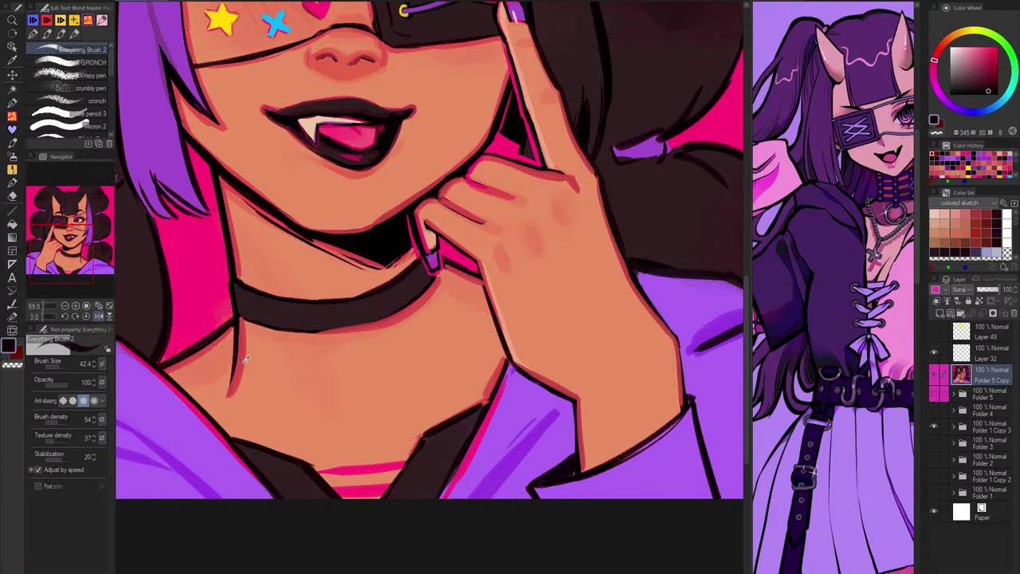
{"action": "left_click", "coordinate": [234, 415], "text": "alt"}
{"action": "left_click_drag", "start_coordinate": [169, 374], "coordinate": [225, 426]}
{"action": "key", "text": "ctrl+z"}
{"action": "key", "text": "ctrl+z"}
{"action": "mouse_move", "coordinate": [166, 371]}
{"action": "left_mouse_down"}
{"action": "mouse_move", "coordinate": [247, 437]}
{"action": "mouse_move", "coordinate": [229, 432]}
{"action": "mouse_move", "coordinate": [310, 464]}
{"action": "mouse_move", "coordinate": [227, 432]}
{"action": "mouse_move", "coordinate": [283, 451]}
{"action": "left_mouse_up"}
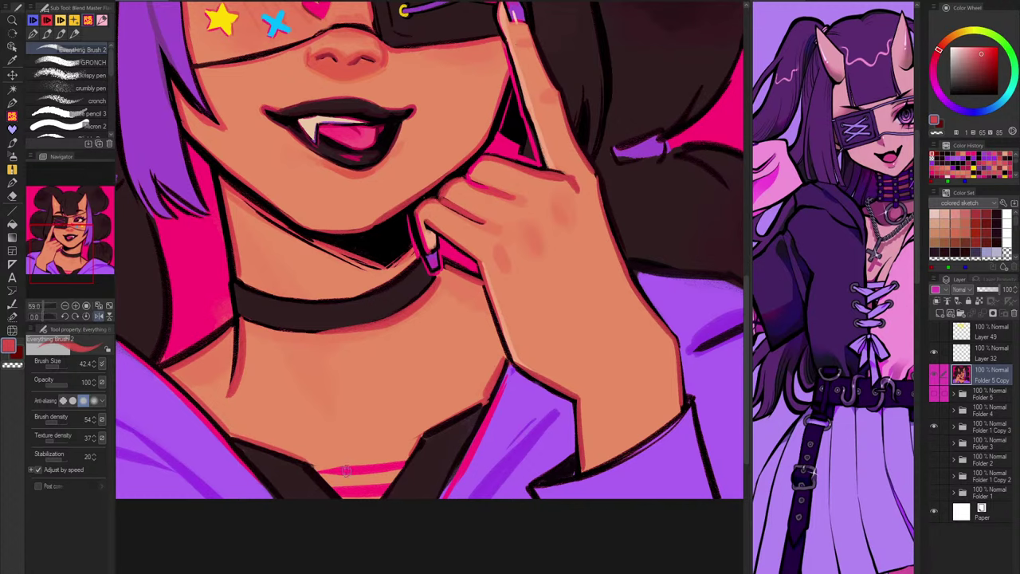
{"action": "left_click_drag", "start_coordinate": [417, 439], "coordinate": [430, 426]}
Step: Cover the pink neckline stripes with sampled skin tone and restore the hand-side undershirt panel's inner edge in near-black and sampled red
{"action": "left_click_drag", "start_coordinate": [502, 387], "coordinate": [569, 452]}
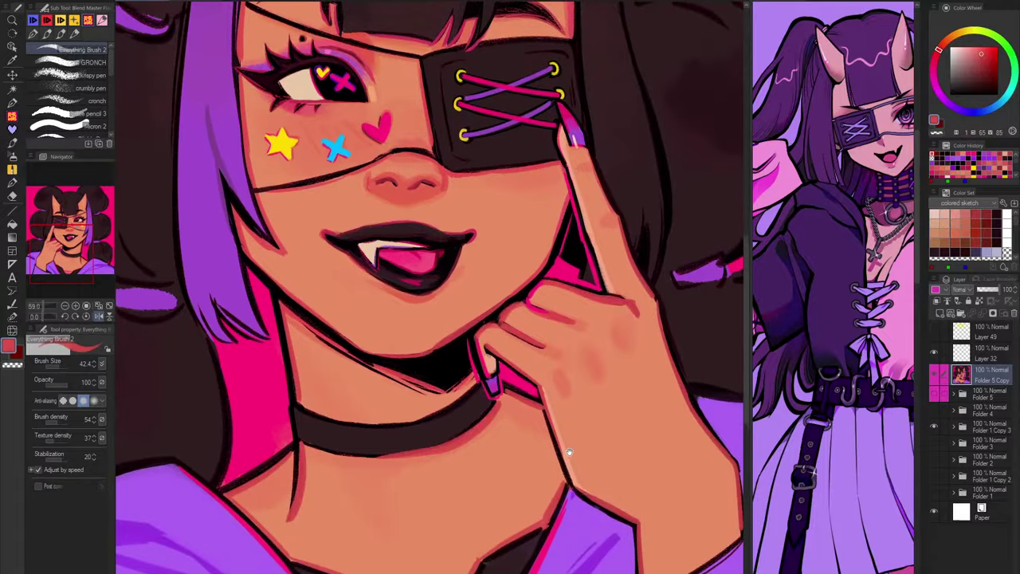
{"action": "scroll", "coordinate": [569, 452], "scroll_direction": "down", "scroll_amount": 3}
{"action": "left_click", "coordinate": [420, 473], "text": "alt"}
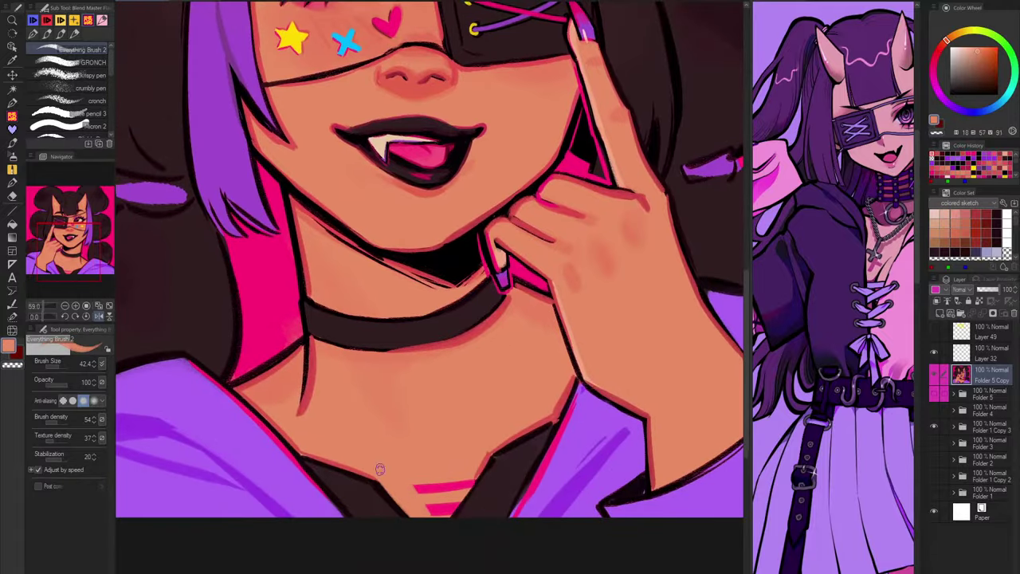
{"action": "mouse_move", "coordinate": [380, 471]}
{"action": "left_mouse_down"}
{"action": "mouse_move", "coordinate": [420, 501]}
{"action": "mouse_move", "coordinate": [421, 473]}
{"action": "mouse_move", "coordinate": [436, 472]}
{"action": "mouse_move", "coordinate": [437, 510]}
{"action": "mouse_move", "coordinate": [462, 492]}
{"action": "left_mouse_up"}
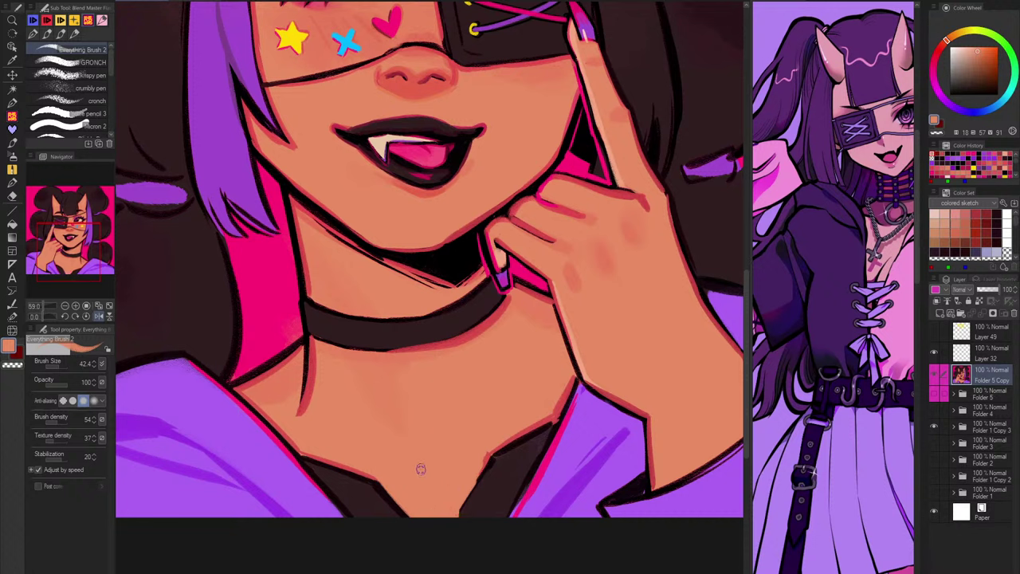
{"action": "left_click", "coordinate": [494, 479], "text": "alt"}
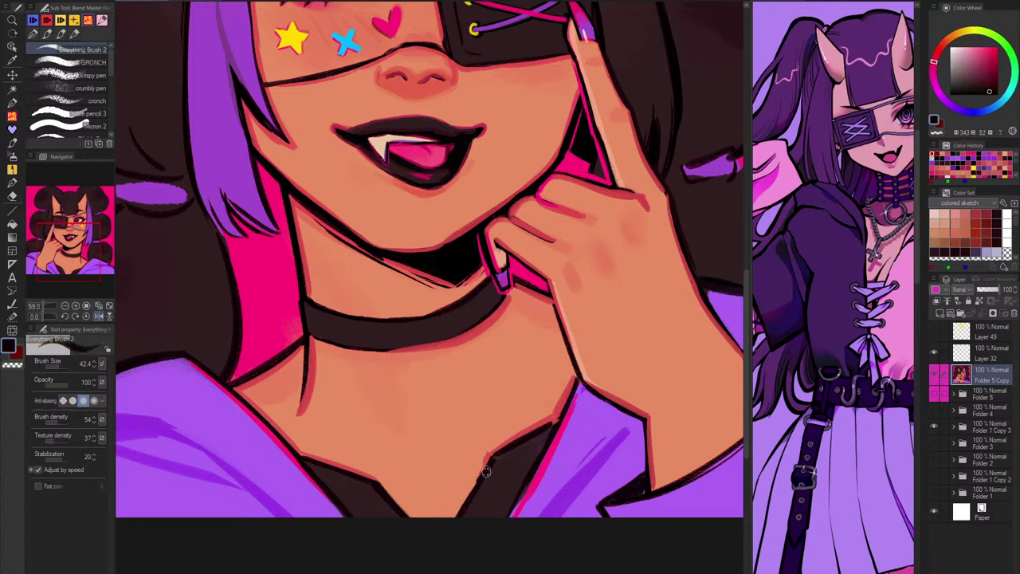
{"action": "left_click", "coordinate": [489, 454], "text": "alt"}
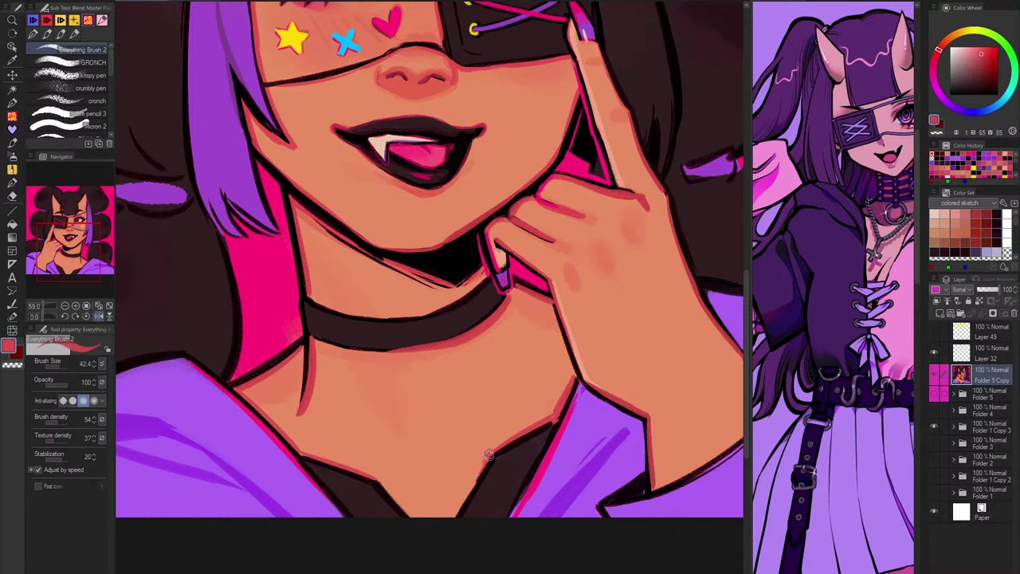
Step: Draw a thin diagonal lace across the gap between the undershirt panels with purple sampled from the hair streak
{"action": "key", "text": "h"}
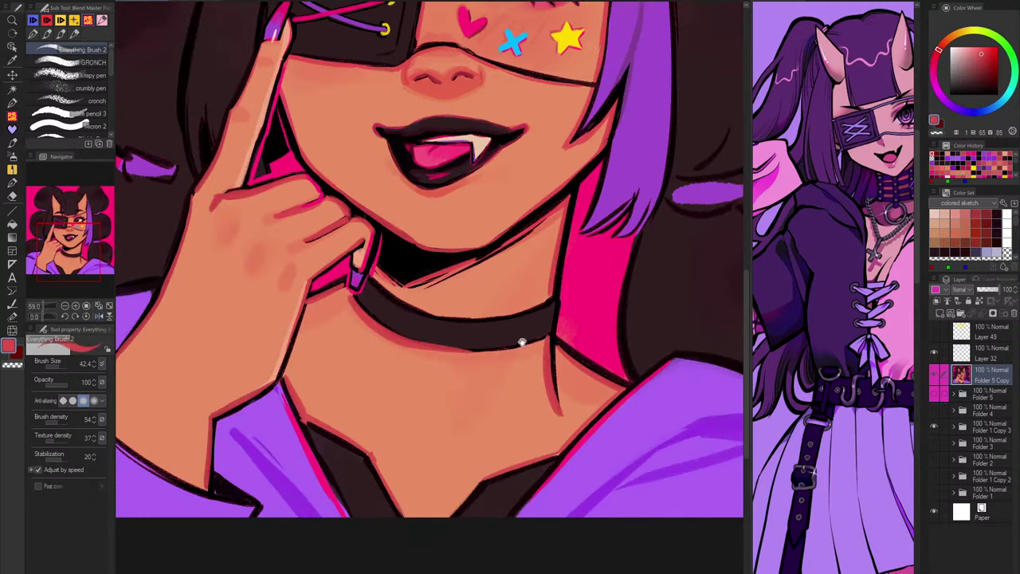
{"action": "left_click_drag", "start_coordinate": [541, 382], "coordinate": [533, 425]}
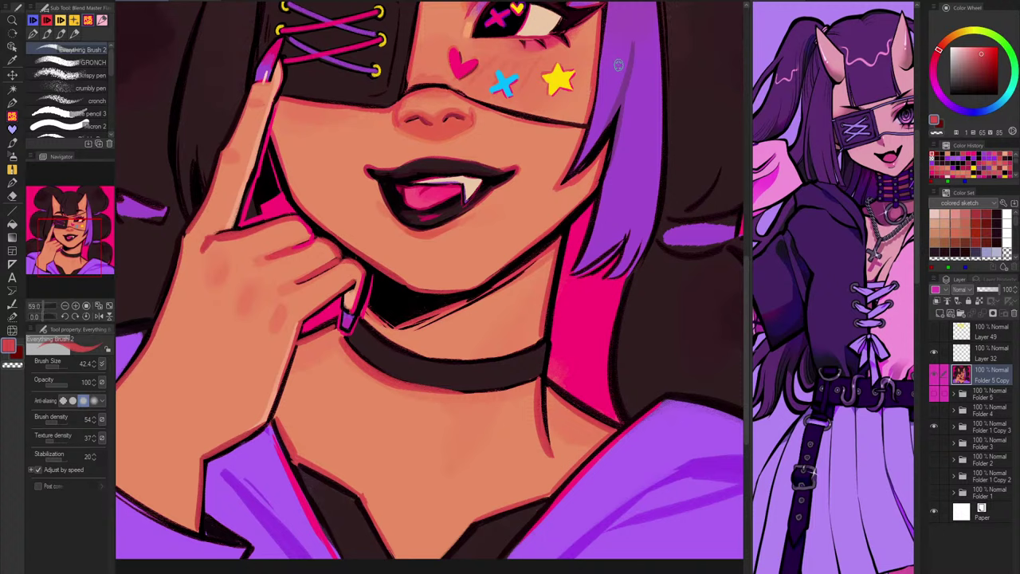
{"action": "left_click", "coordinate": [632, 25], "text": "alt"}
{"action": "left_click_drag", "start_coordinate": [425, 489], "coordinate": [404, 428]}
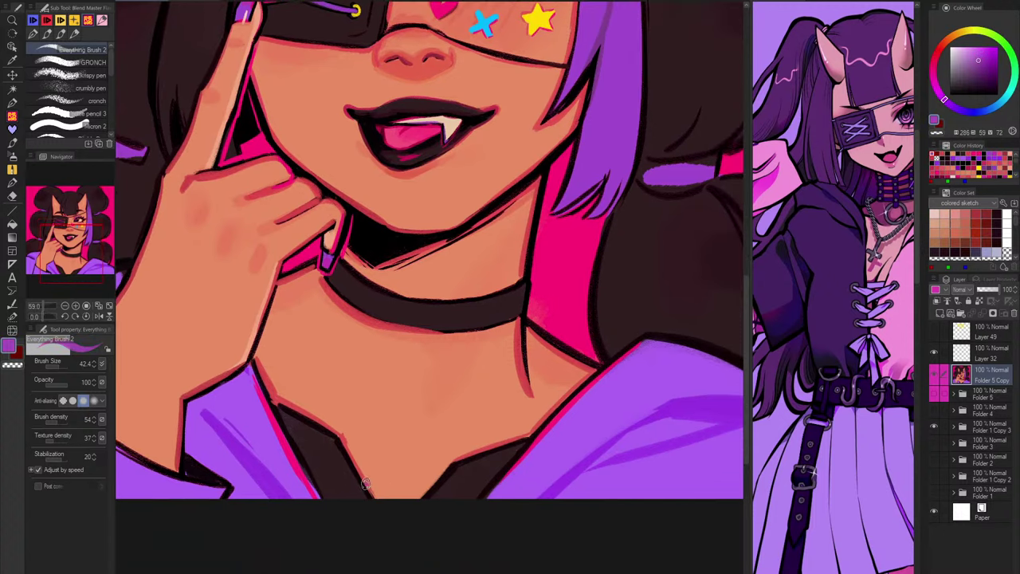
{"action": "left_click_drag", "start_coordinate": [367, 483], "coordinate": [396, 495]}
{"action": "left_click_drag", "start_coordinate": [352, 452], "coordinate": [431, 488]}
{"action": "key", "text": "ctrl+z"}
{"action": "left_click_drag", "start_coordinate": [478, 261], "coordinate": [483, 301]}
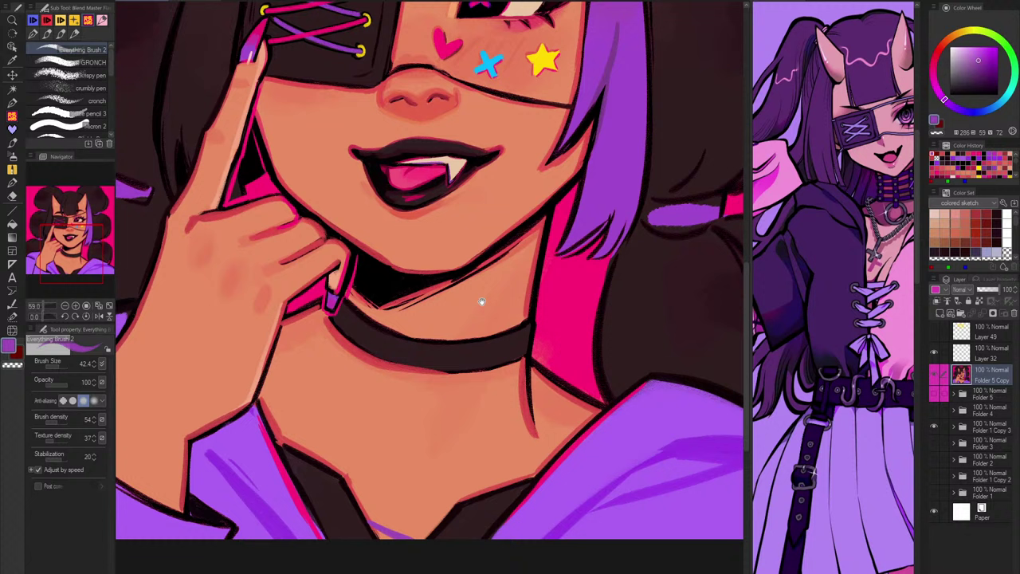
Step: Draw a horizontal pink lace between the undershirt panels with the cheek heart's color, and shade the skin beneath it with sampled red
{"action": "left_click", "coordinate": [448, 48], "text": "alt"}
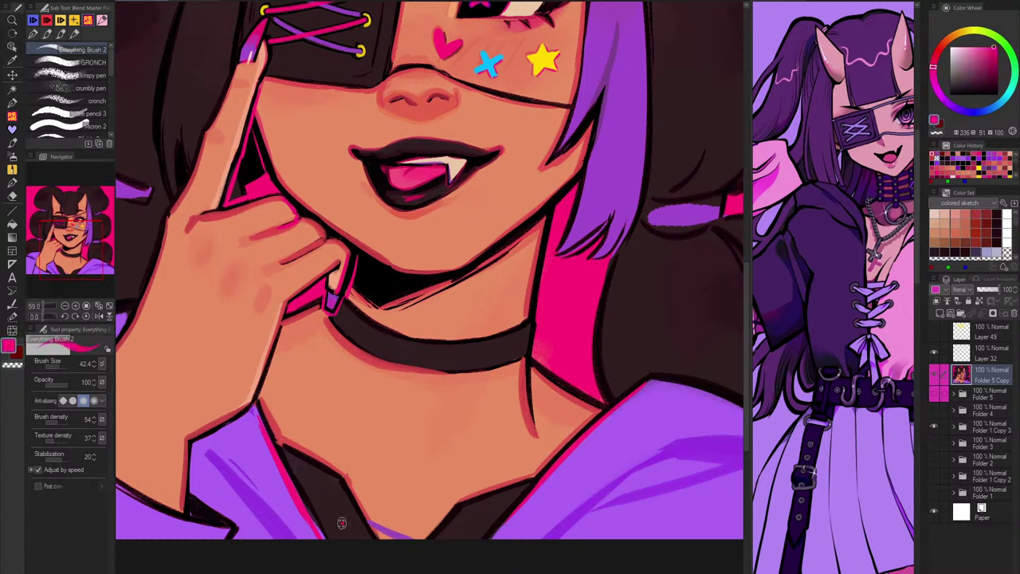
{"action": "left_click_drag", "start_coordinate": [341, 522], "coordinate": [452, 515]}
{"action": "key", "text": "h"}
{"action": "key", "text": "ctrl+z"}
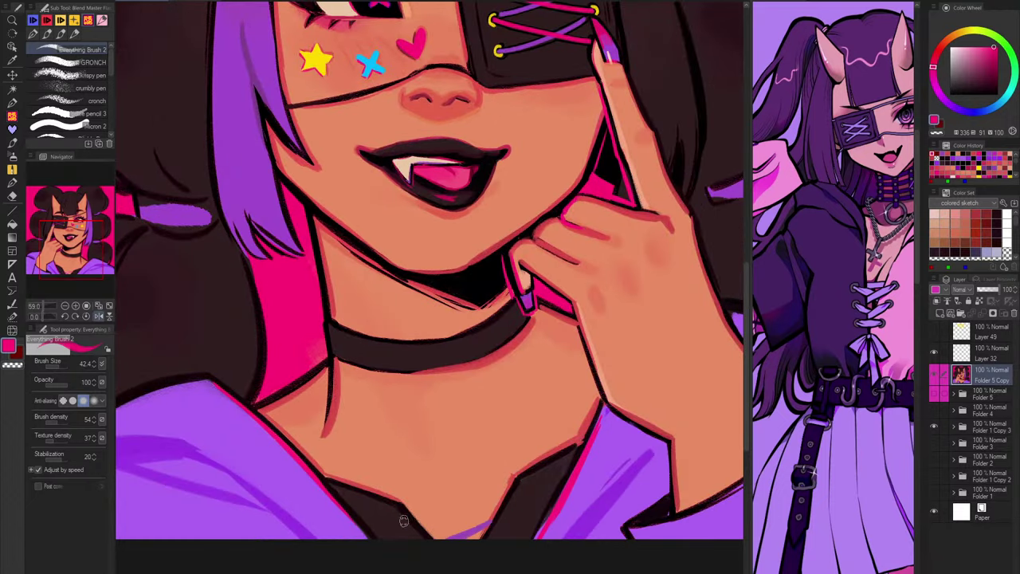
{"action": "left_click_drag", "start_coordinate": [389, 518], "coordinate": [523, 519]}
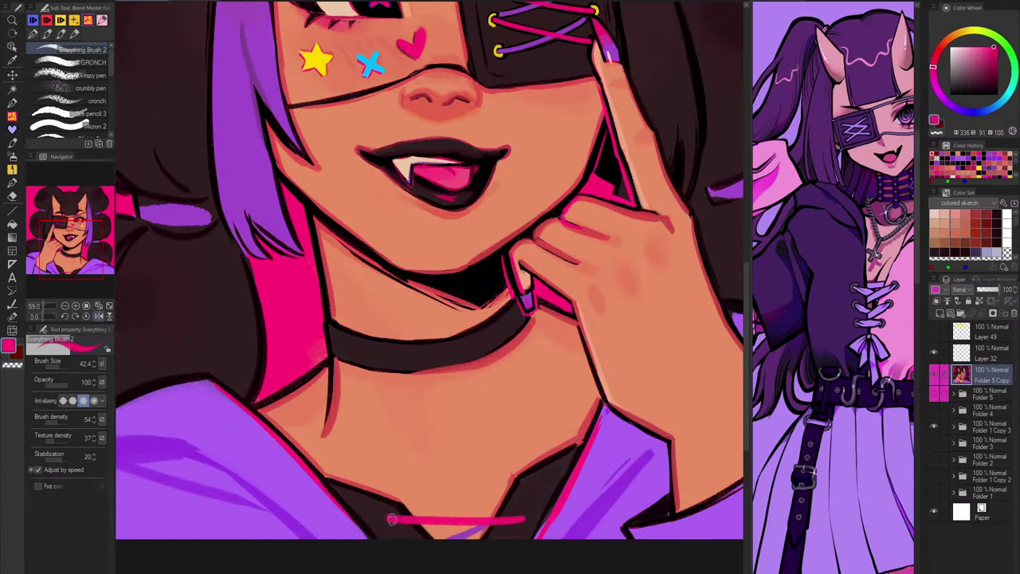
{"action": "left_click", "coordinate": [476, 529], "text": "alt"}
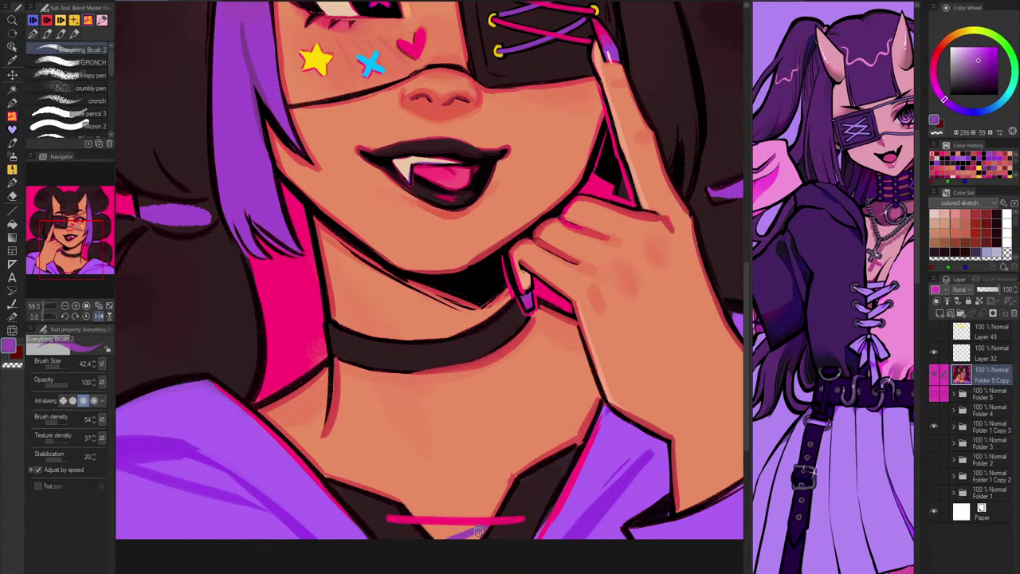
{"action": "left_click", "coordinate": [500, 507], "text": "alt"}
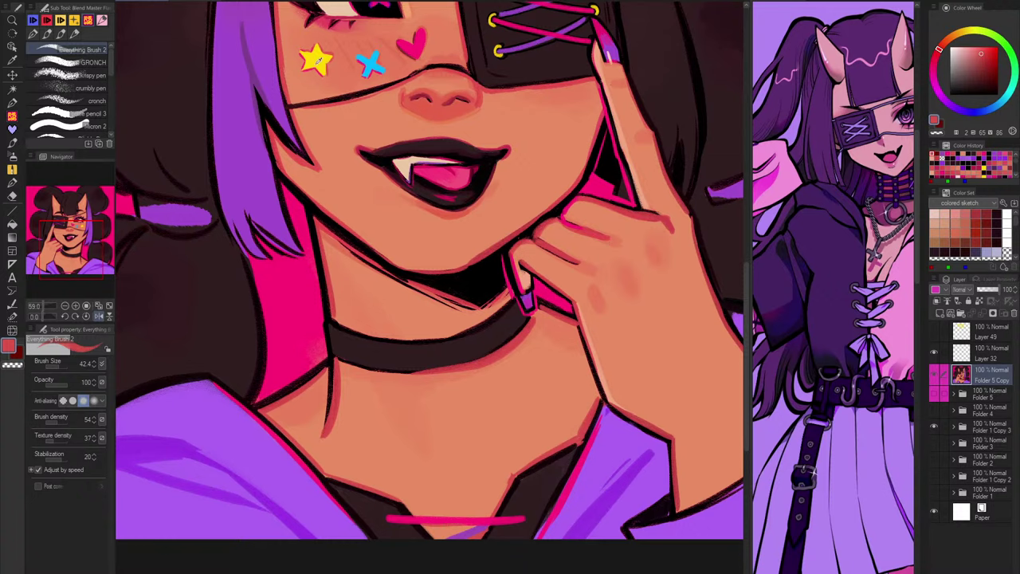
Step: Paint an eyelet at the lace end opposite the hand with yellow sampled from the cheek star, and rim it in near-black
{"action": "left_click", "coordinate": [327, 66], "text": "alt"}
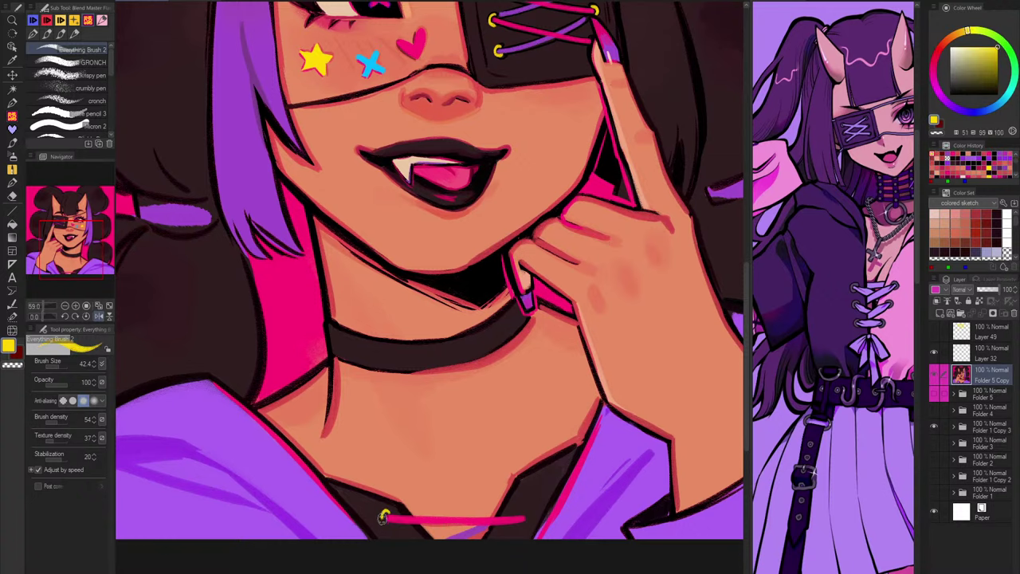
{"action": "scroll", "coordinate": [389, 512], "scroll_direction": "up", "scroll_amount": 5}
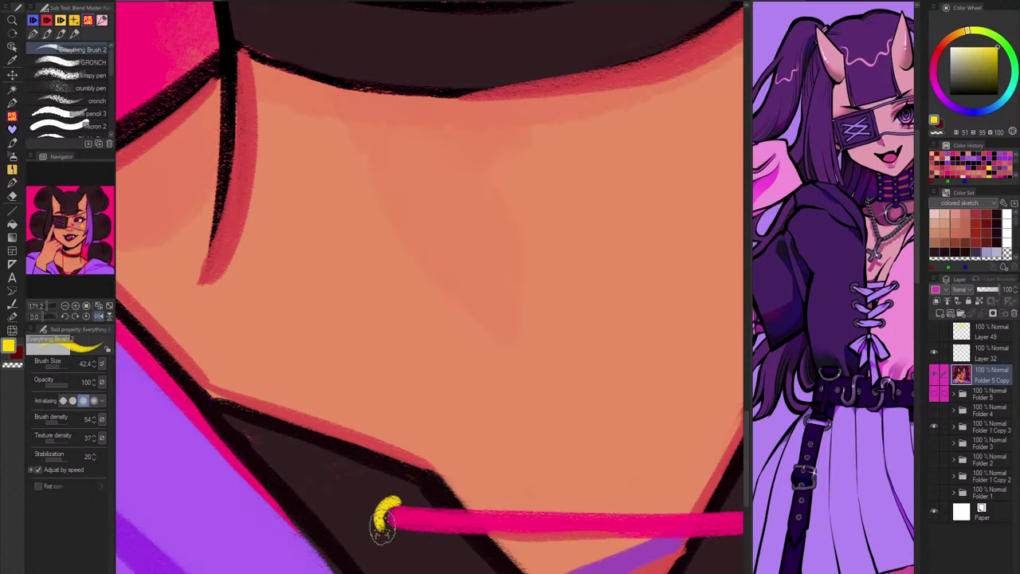
{"action": "left_click", "coordinate": [389, 516], "text": "alt"}
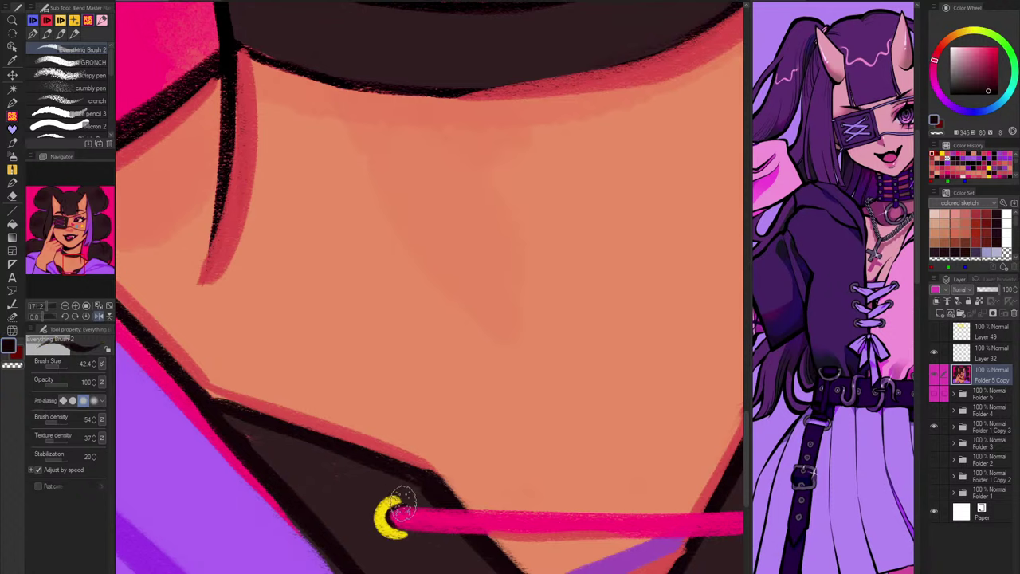
{"action": "scroll", "coordinate": [464, 518], "scroll_direction": "down", "scroll_amount": 2}
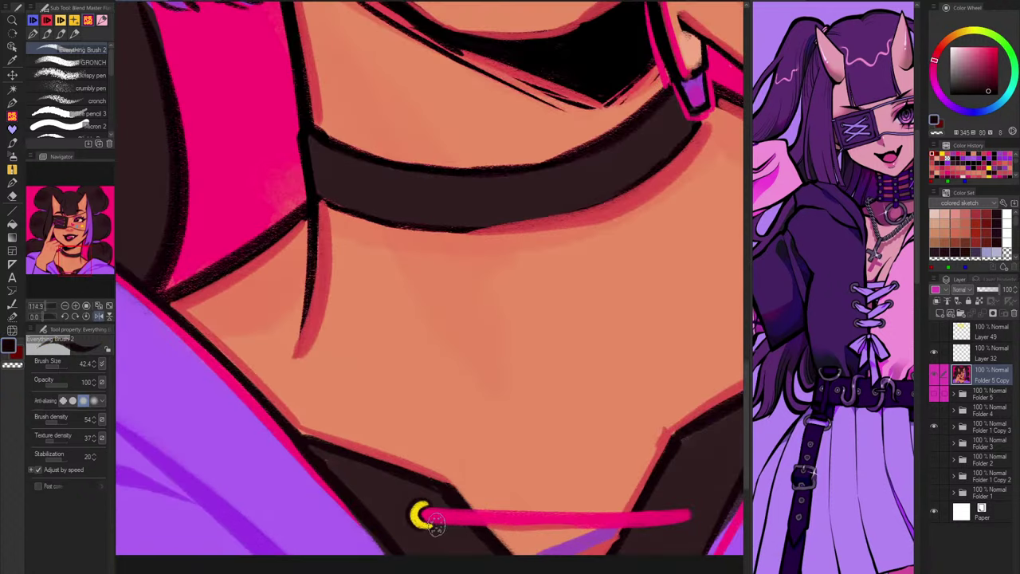
{"action": "scroll", "coordinate": [521, 528], "scroll_direction": "down", "scroll_amount": 2}
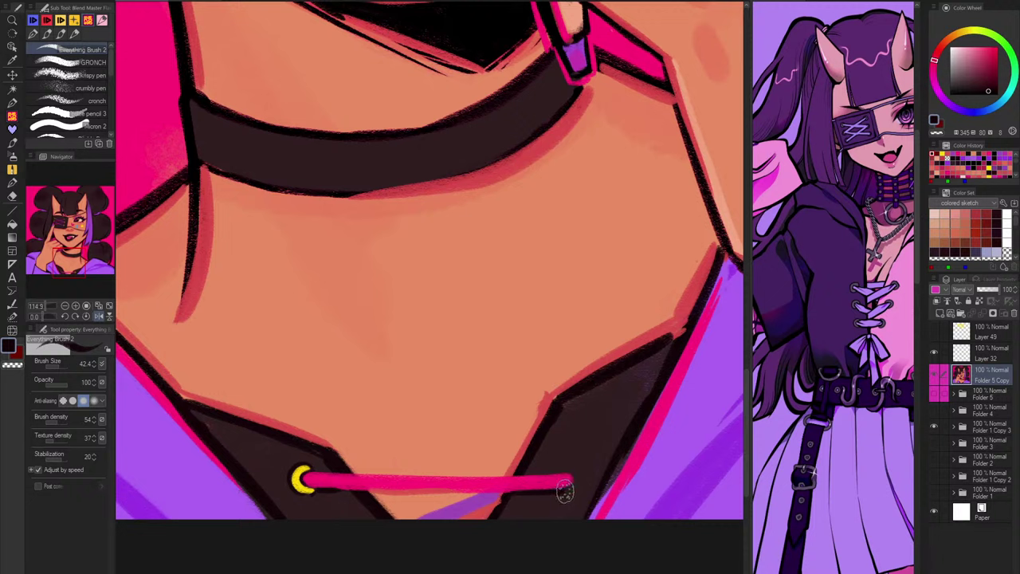
Step: Paint a matching yellow eyelet at the hand-side lace end, rim it in near-black, and touch up the lace ends in pink
{"action": "left_click", "coordinate": [301, 478], "text": "alt"}
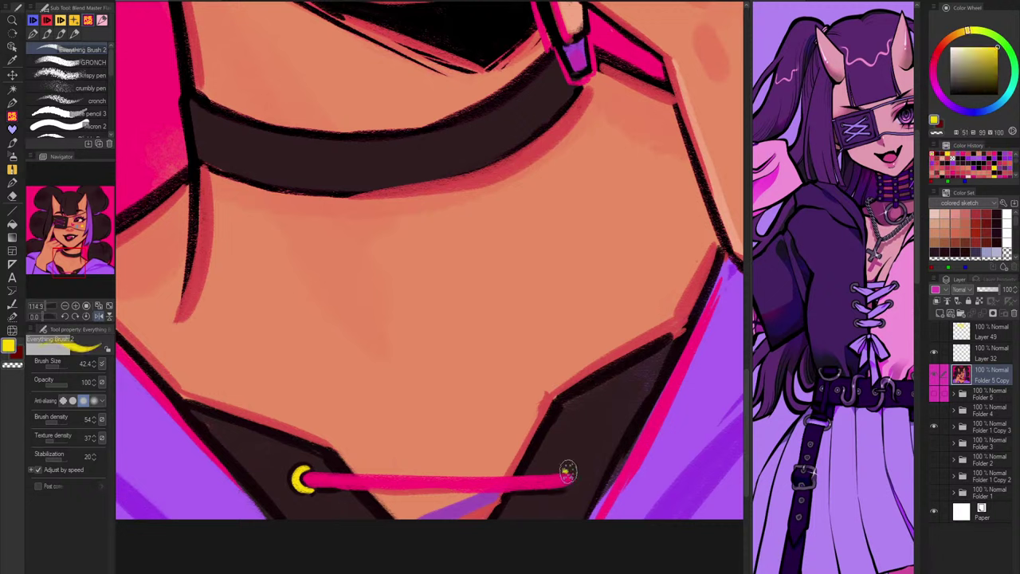
{"action": "mouse_move", "coordinate": [568, 468]}
{"action": "left_mouse_down"}
{"action": "mouse_move", "coordinate": [566, 478]}
{"action": "mouse_move", "coordinate": [577, 470]}
{"action": "mouse_move", "coordinate": [566, 486]}
{"action": "mouse_move", "coordinate": [574, 471]}
{"action": "mouse_move", "coordinate": [567, 480]}
{"action": "mouse_move", "coordinate": [562, 465]}
{"action": "mouse_move", "coordinate": [579, 493]}
{"action": "mouse_move", "coordinate": [565, 495]}
{"action": "mouse_move", "coordinate": [579, 491]}
{"action": "mouse_move", "coordinate": [577, 510]}
{"action": "mouse_move", "coordinate": [600, 488]}
{"action": "mouse_move", "coordinate": [573, 478]}
{"action": "left_mouse_up"}
{"action": "left_click", "coordinate": [563, 487], "text": "alt"}
{"action": "left_click", "coordinate": [561, 480], "text": "alt"}
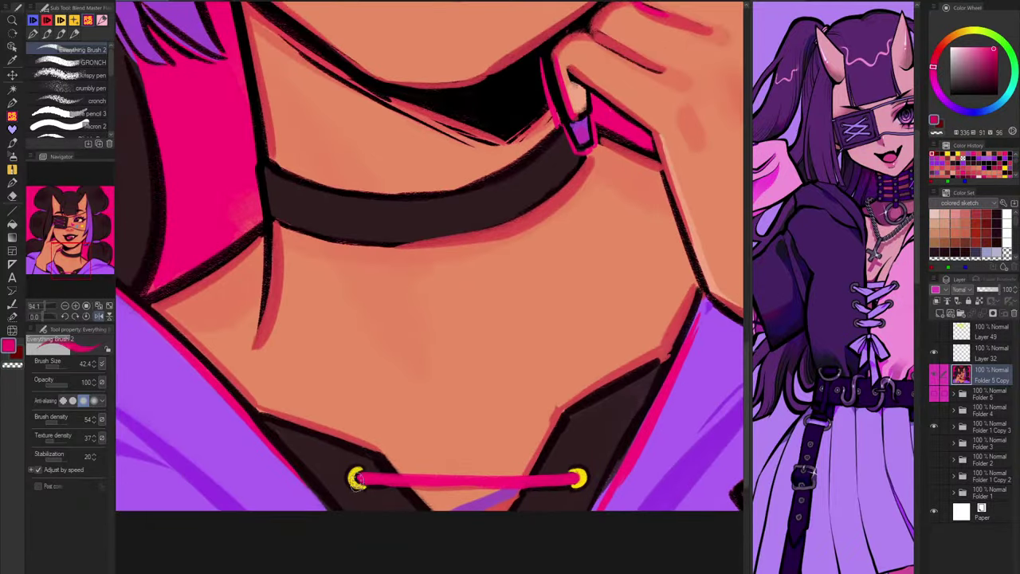
{"action": "scroll", "coordinate": [488, 488], "scroll_direction": "down", "scroll_amount": 3}
{"action": "scroll", "coordinate": [488, 489], "scroll_direction": "down", "scroll_amount": 3}
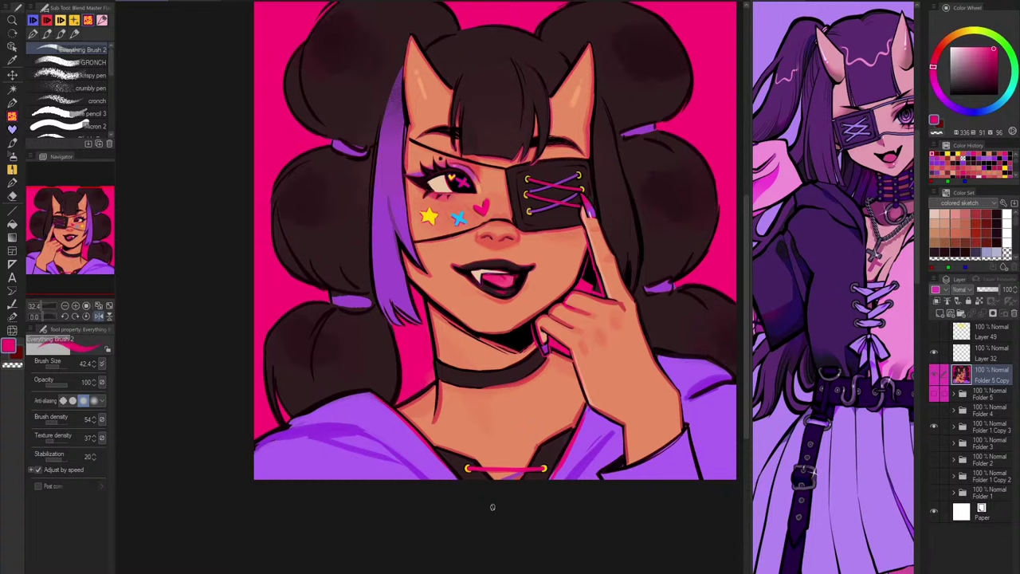
{"action": "key", "text": "h"}
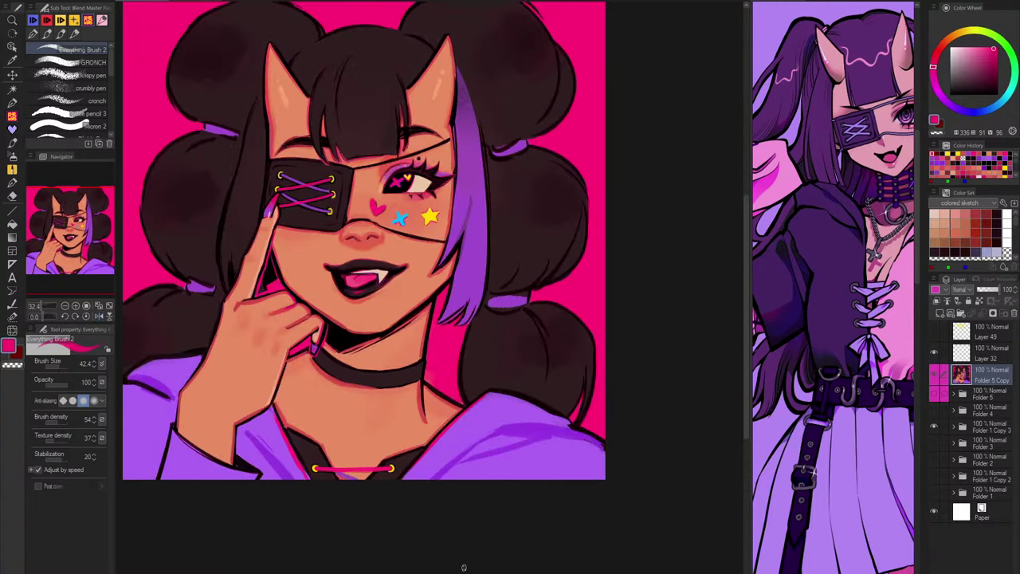
Step: Outline the lower and upper edges of the pink lace in near-black sampled from the undershirt panel's outline
{"action": "scroll", "coordinate": [282, 528], "scroll_direction": "up", "scroll_amount": 5}
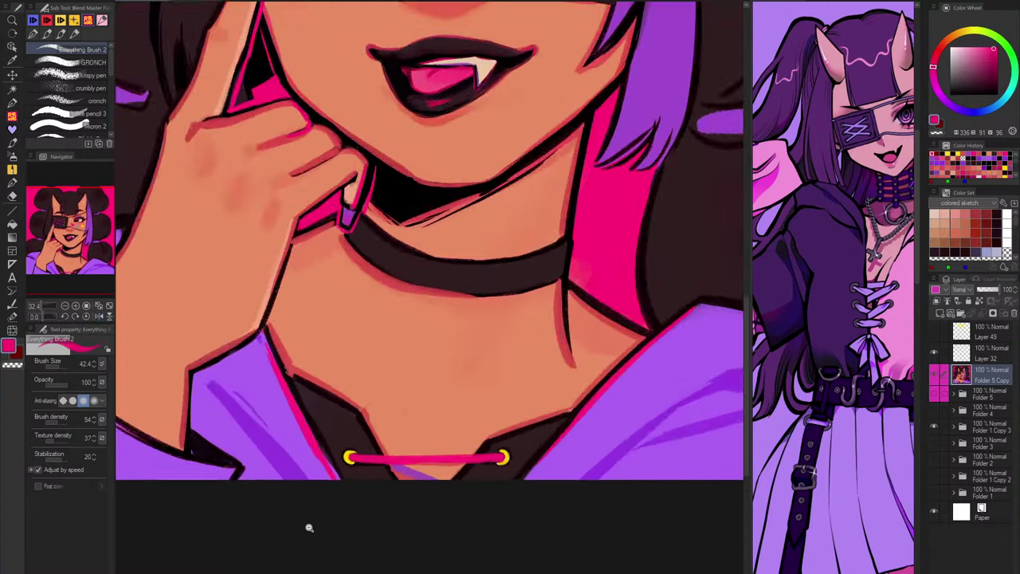
{"action": "left_click", "coordinate": [527, 454], "text": "alt"}
{"action": "left_click_drag", "start_coordinate": [434, 424], "coordinate": [647, 429]}
{"action": "key", "text": "ctrl+z"}
{"action": "left_click_drag", "start_coordinate": [434, 427], "coordinate": [652, 430]}
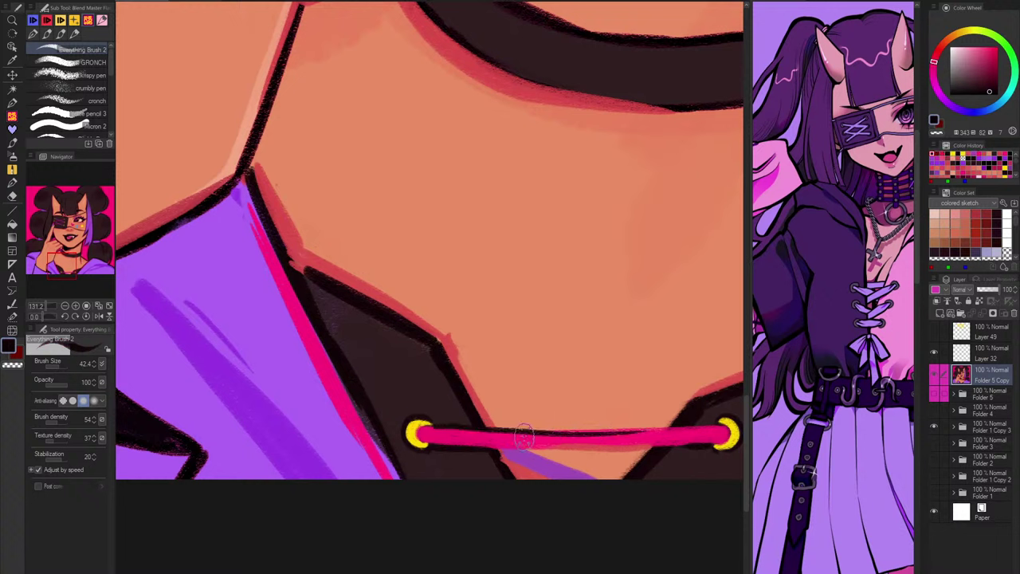
{"action": "key", "text": "ctrl+z"}
{"action": "left_click_drag", "start_coordinate": [451, 430], "coordinate": [614, 432]}
{"action": "key", "text": "ctrl+z"}
{"action": "left_click_drag", "start_coordinate": [469, 448], "coordinate": [677, 445]}
{"action": "key", "text": "h"}
{"action": "key", "text": "ctrl+z"}
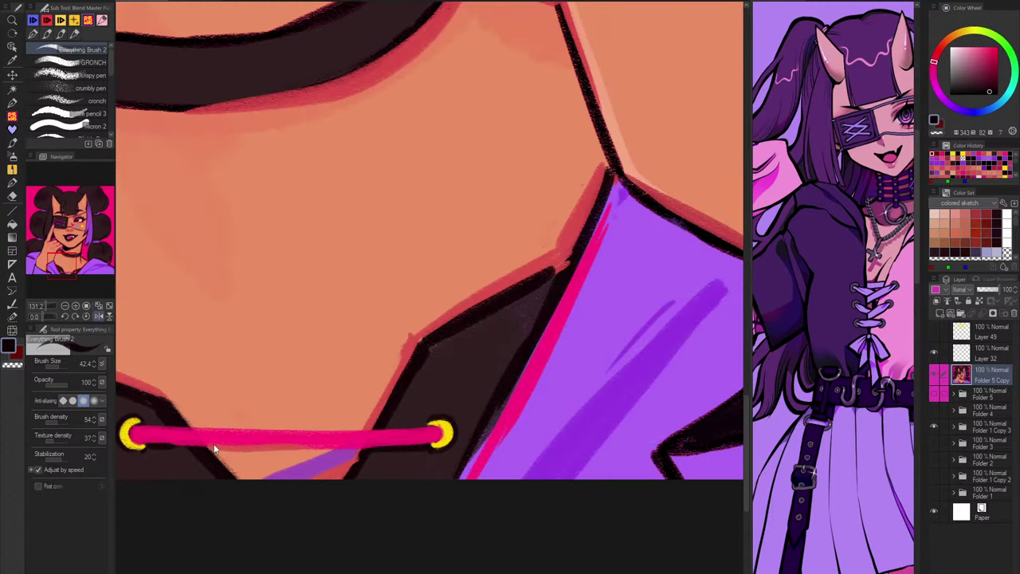
{"action": "left_click_drag", "start_coordinate": [158, 442], "coordinate": [351, 451]}
{"action": "key", "text": "ctrl+z"}
{"action": "left_click_drag", "start_coordinate": [165, 443], "coordinate": [373, 447]}
{"action": "key", "text": "ctrl+z"}
{"action": "left_click_drag", "start_coordinate": [290, 449], "coordinate": [357, 447]}
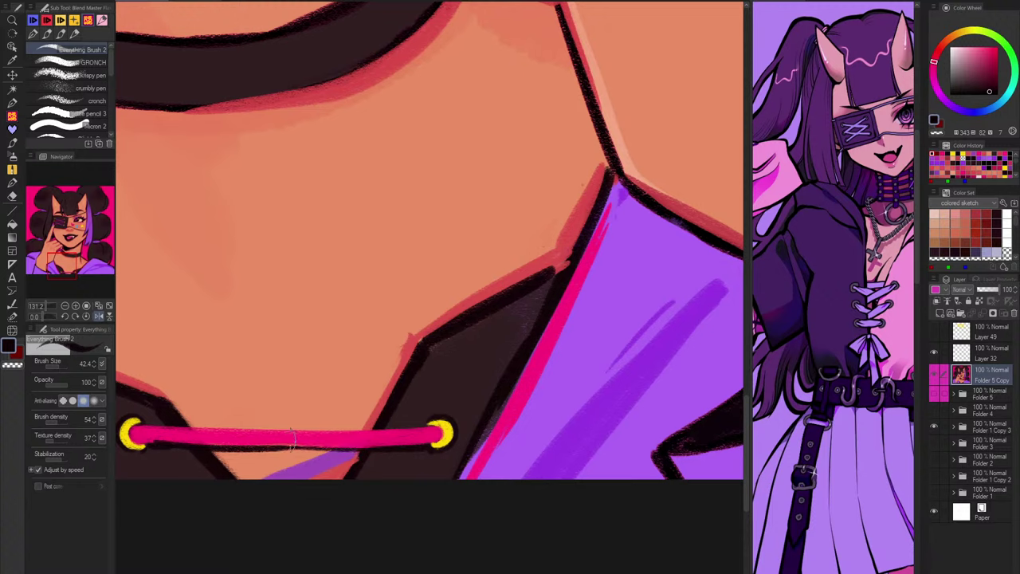
{"action": "left_click_drag", "start_coordinate": [197, 427], "coordinate": [299, 431]}
{"action": "key", "text": "h"}
Step: Line the hood's shoulder edge opposite the hand with sampled pink at brush size 51.3, and thicken its outline in near-black
{"action": "scroll", "coordinate": [301, 368], "scroll_direction": "down", "scroll_amount": 6}
{"action": "left_click_drag", "start_coordinate": [289, 352], "coordinate": [376, 403]}
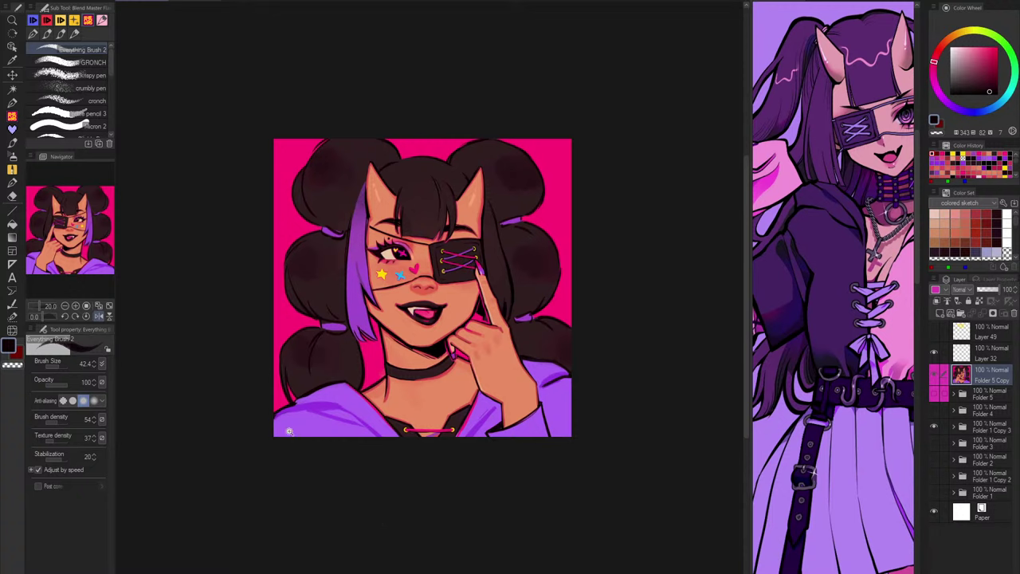
{"action": "left_click_drag", "start_coordinate": [300, 409], "coordinate": [374, 409]}
{"action": "left_click", "coordinate": [504, 329], "text": "alt"}
{"action": "mouse_move", "coordinate": [420, 339]}
{"action": "left_mouse_down"}
{"action": "mouse_move", "coordinate": [298, 388]}
{"action": "mouse_move", "coordinate": [403, 339]}
{"action": "left_mouse_up"}
{"action": "key", "text": "ctrl+z"}
{"action": "key", "text": "]"}
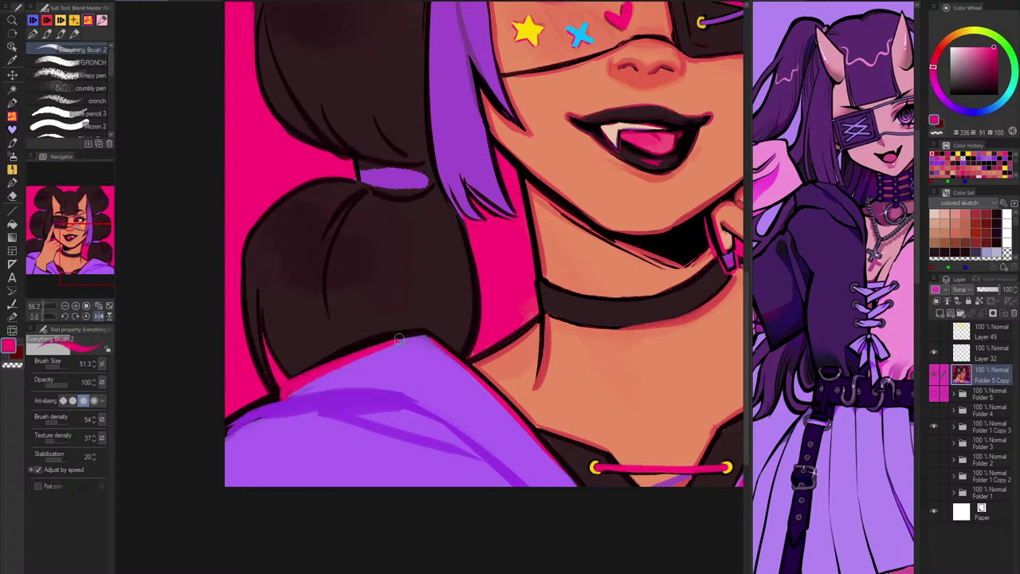
{"action": "left_click_drag", "start_coordinate": [289, 395], "coordinate": [355, 387]}
{"action": "mouse_move", "coordinate": [267, 421]}
{"action": "left_mouse_down"}
{"action": "mouse_move", "coordinate": [226, 430]}
{"action": "mouse_move", "coordinate": [219, 454]}
{"action": "left_mouse_up"}
{"action": "left_click", "coordinate": [283, 410], "text": "alt"}
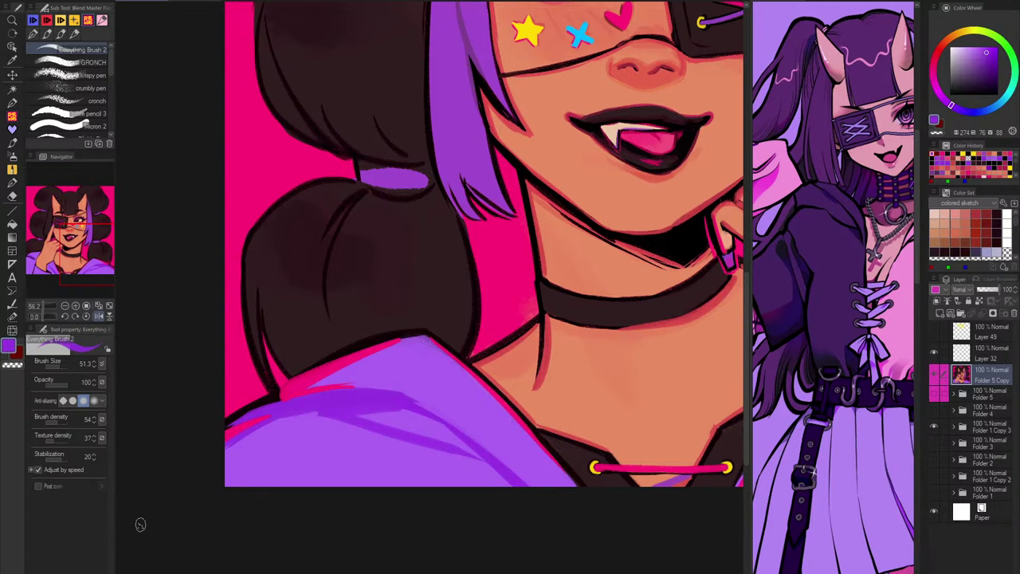
{"action": "left_click", "coordinate": [268, 398], "text": "alt"}
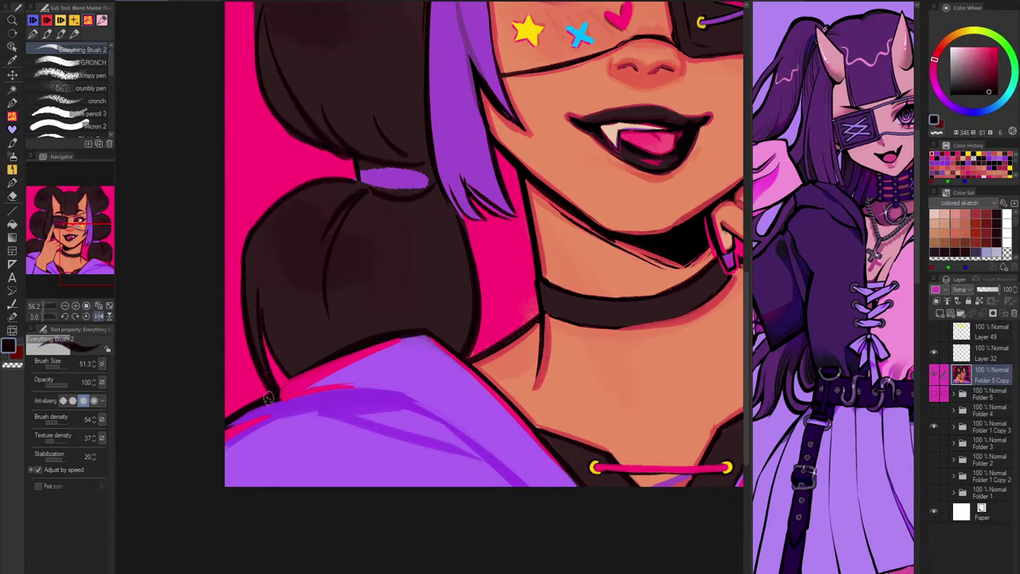
{"action": "left_click_drag", "start_coordinate": [265, 404], "coordinate": [215, 429]}
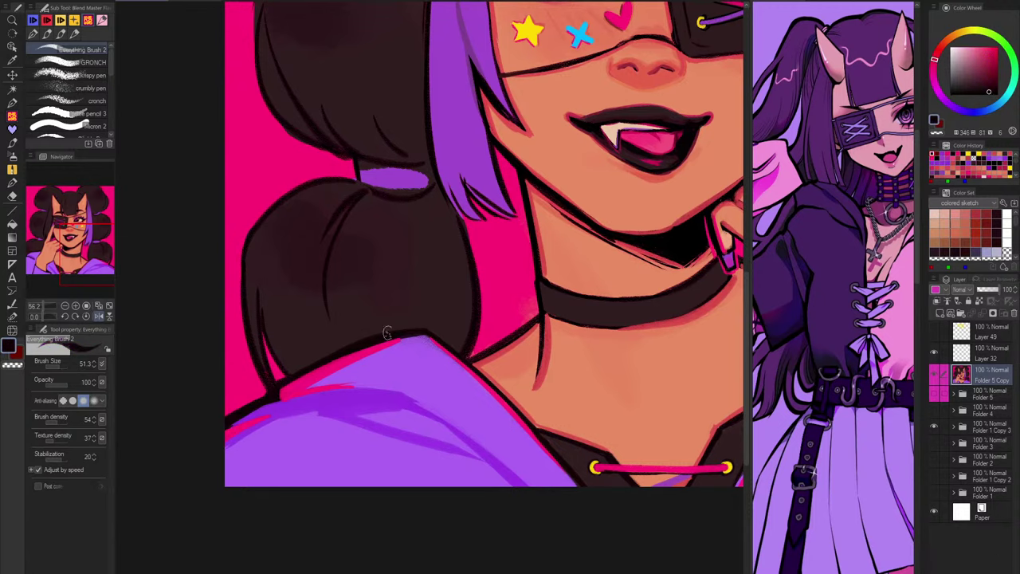
Step: Paint pink accents on the hoodie shoulder beside the raised hand and tidy its edge with purple and dark hair color
{"action": "scroll", "coordinate": [569, 422], "scroll_direction": "down", "scroll_amount": 3}
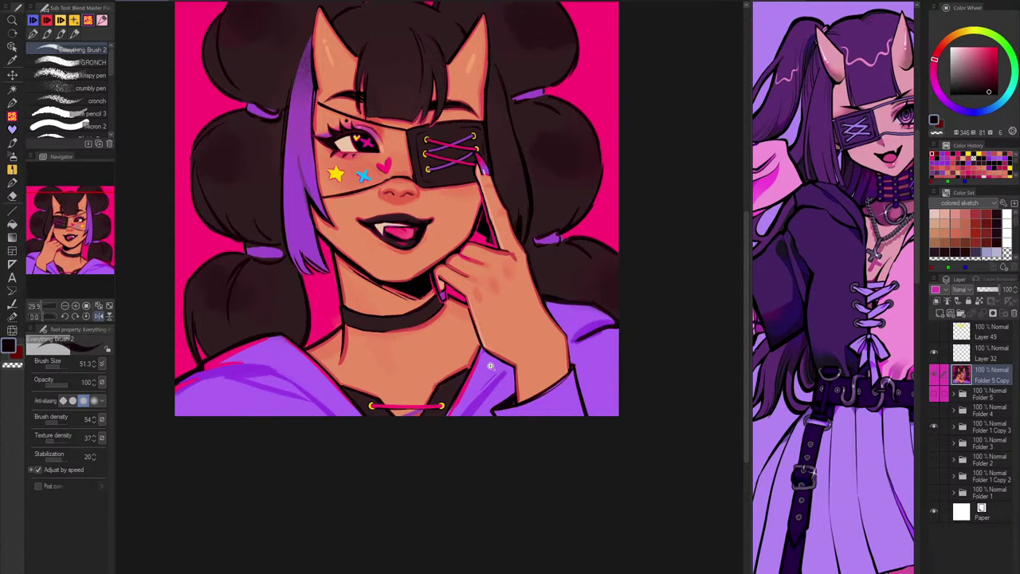
{"action": "scroll", "coordinate": [490, 366], "scroll_direction": "up", "scroll_amount": 2}
{"action": "left_click", "coordinate": [600, 327], "text": "alt"}
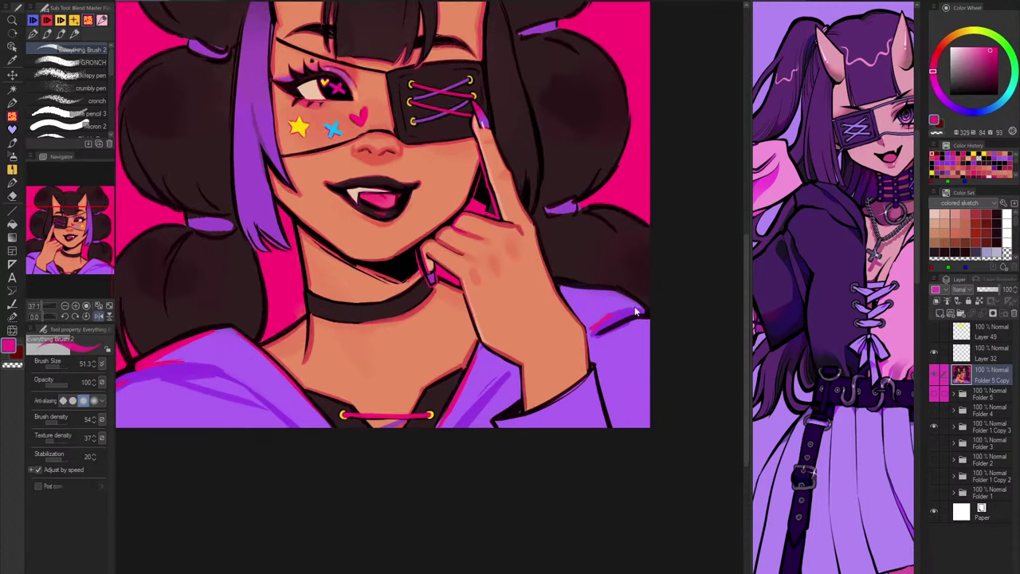
{"action": "left_click_drag", "start_coordinate": [610, 294], "coordinate": [640, 307]}
{"action": "left_click", "coordinate": [605, 296], "text": "alt"}
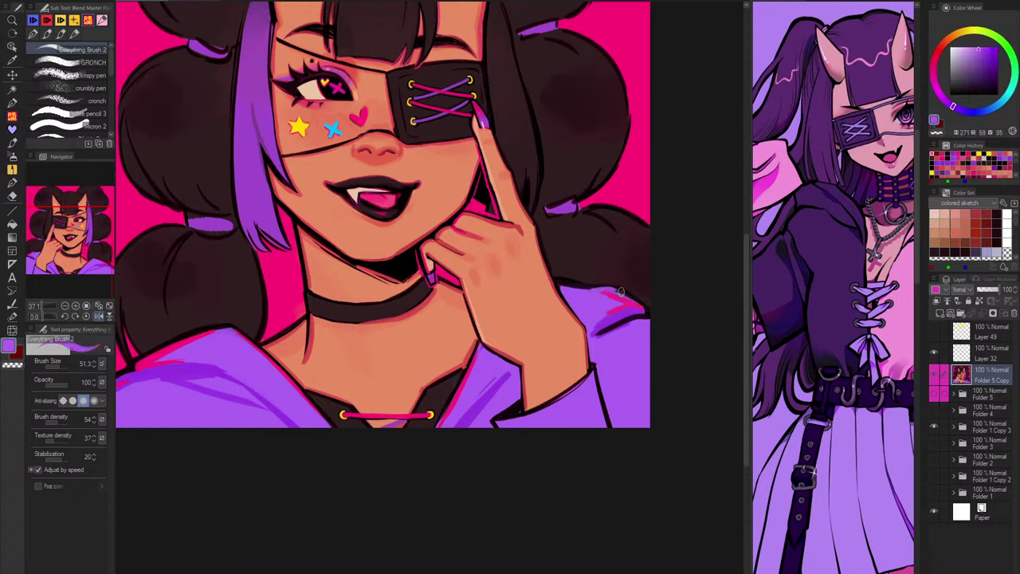
{"action": "left_click", "coordinate": [622, 288], "text": "alt"}
{"action": "mouse_move", "coordinate": [620, 289]}
{"action": "left_mouse_down"}
{"action": "mouse_move", "coordinate": [596, 287]}
{"action": "mouse_move", "coordinate": [614, 290]}
{"action": "left_mouse_up"}
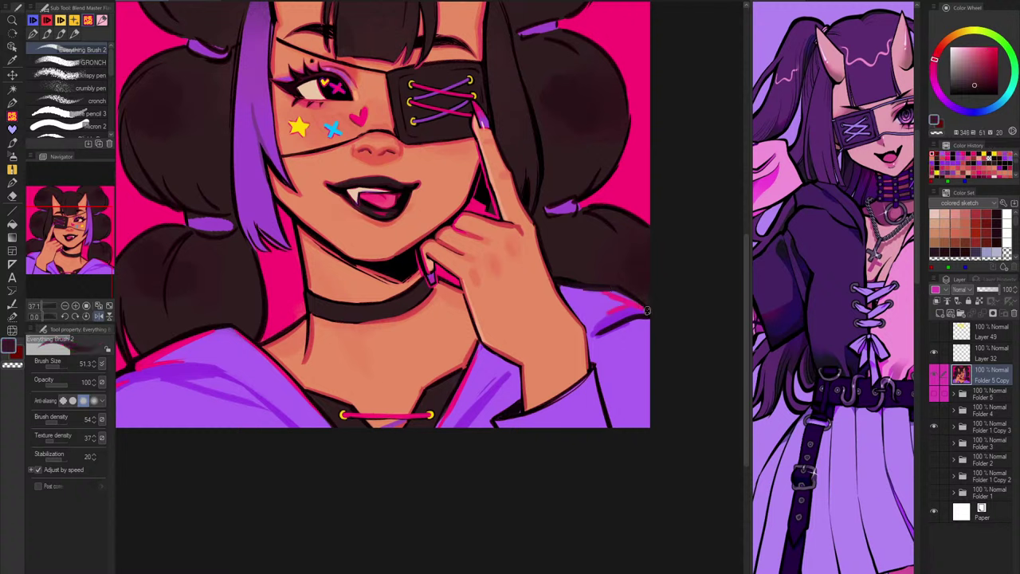
{"action": "scroll", "coordinate": [699, 449], "scroll_direction": "down", "scroll_amount": 5}
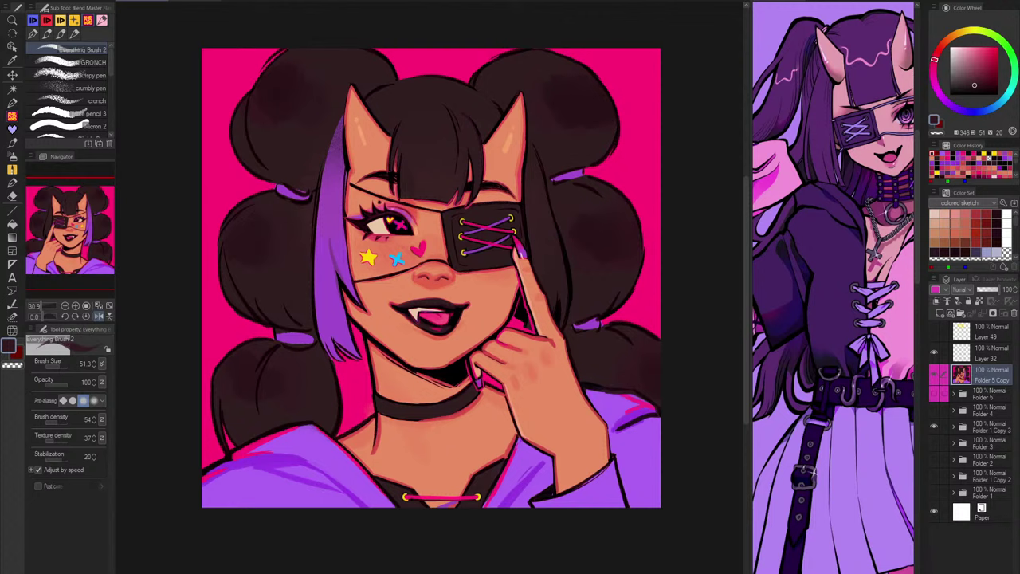
Step: Line the hood's edge beside the neck with darker purple strokes, then undo the last stroke along the shoulder top
{"action": "key", "text": "h"}
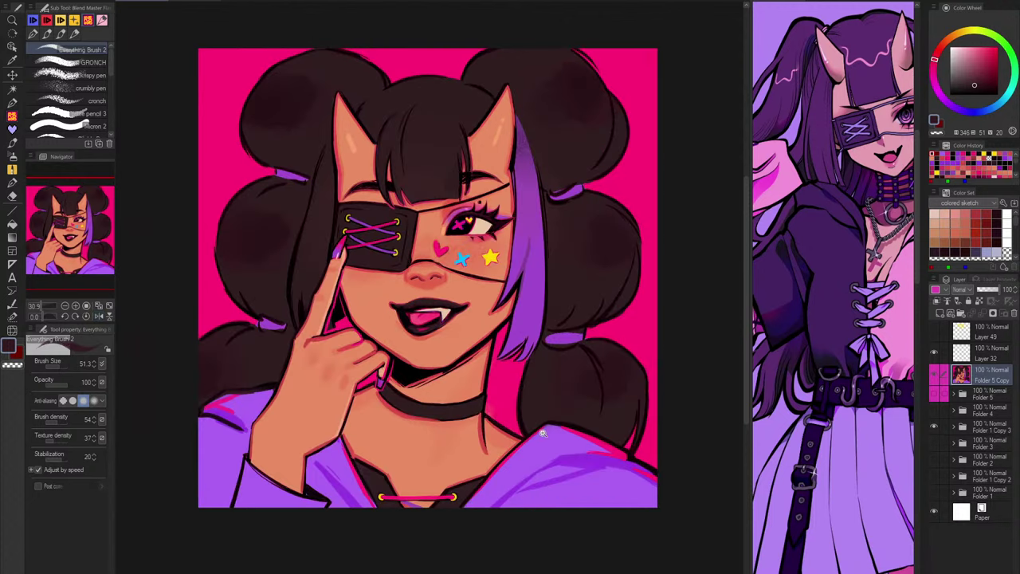
{"action": "left_click", "coordinate": [558, 439], "text": "alt"}
{"action": "mouse_move", "coordinate": [544, 434]}
{"action": "left_mouse_down"}
{"action": "mouse_move", "coordinate": [586, 430]}
{"action": "mouse_move", "coordinate": [538, 428]}
{"action": "mouse_move", "coordinate": [416, 550]}
{"action": "left_mouse_up"}
{"action": "left_click", "coordinate": [606, 481], "text": "alt"}
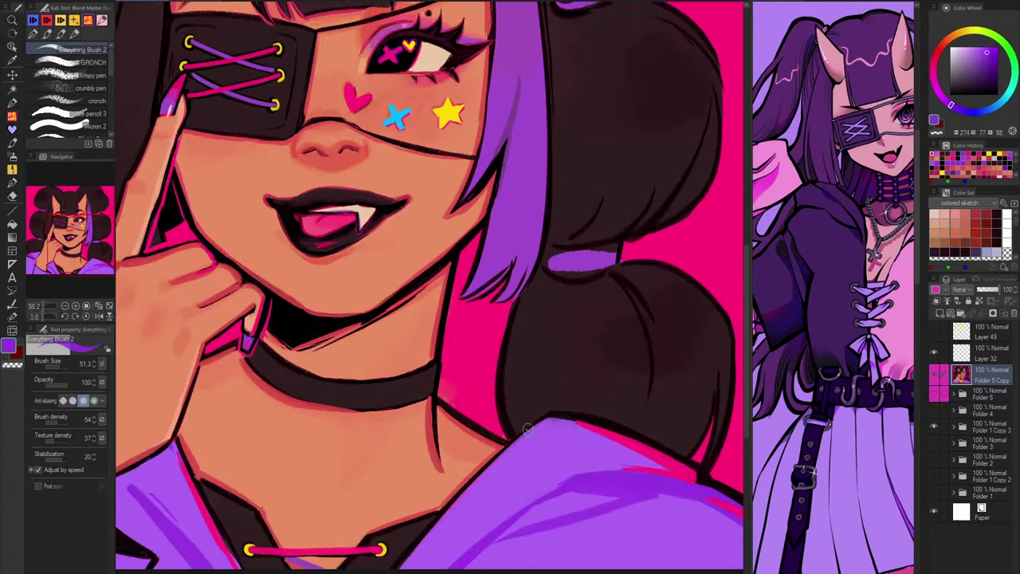
{"action": "left_click_drag", "start_coordinate": [547, 417], "coordinate": [404, 566]}
{"action": "left_click", "coordinate": [993, 61]}
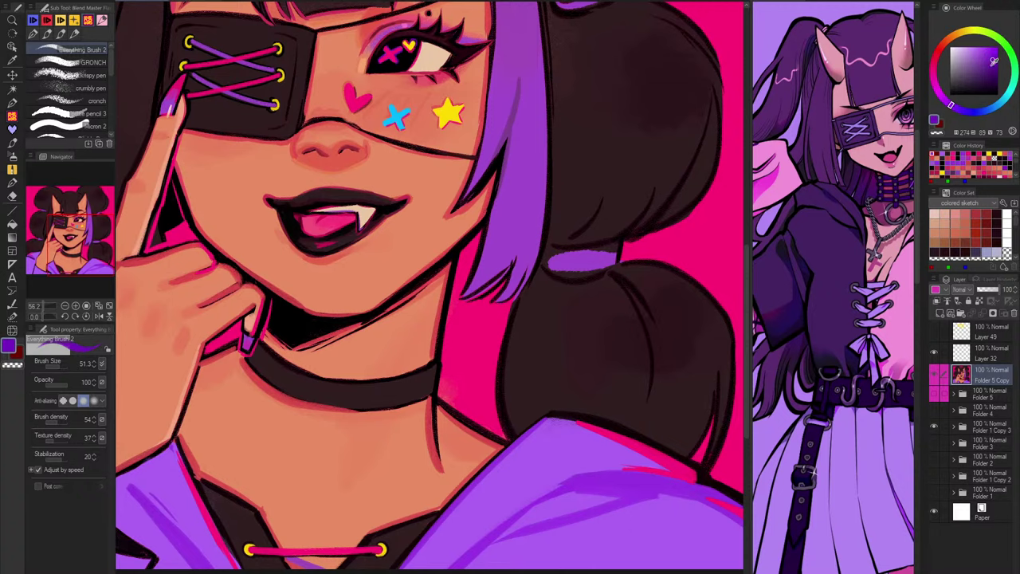
{"action": "mouse_move", "coordinate": [547, 417]}
{"action": "left_mouse_down"}
{"action": "mouse_move", "coordinate": [414, 558]}
{"action": "mouse_move", "coordinate": [631, 441]}
{"action": "left_mouse_up"}
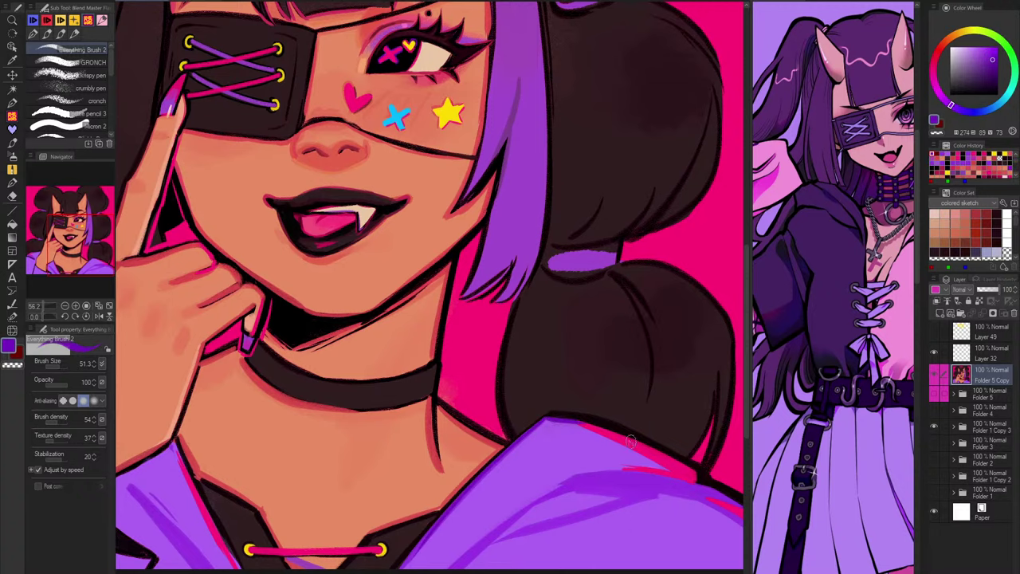
{"action": "key", "text": "ctrl+z"}
Step: Paint a purple line along the hood's peak and upper edge beneath the lower hair bun
{"action": "key", "text": "h"}
{"action": "left_click_drag", "start_coordinate": [342, 421], "coordinate": [544, 328]}
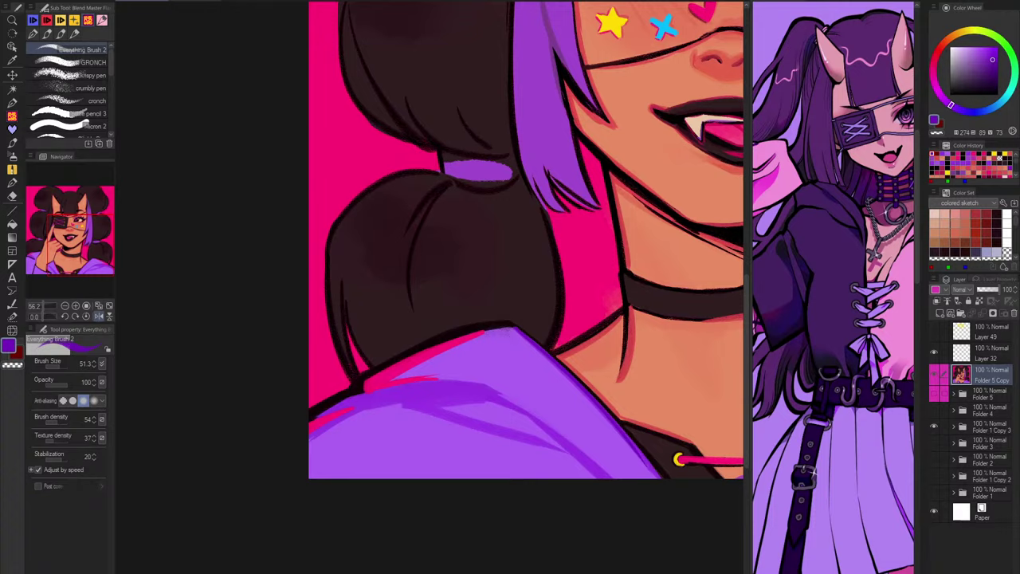
{"action": "scroll", "coordinate": [489, 327], "scroll_direction": "up", "scroll_amount": 2}
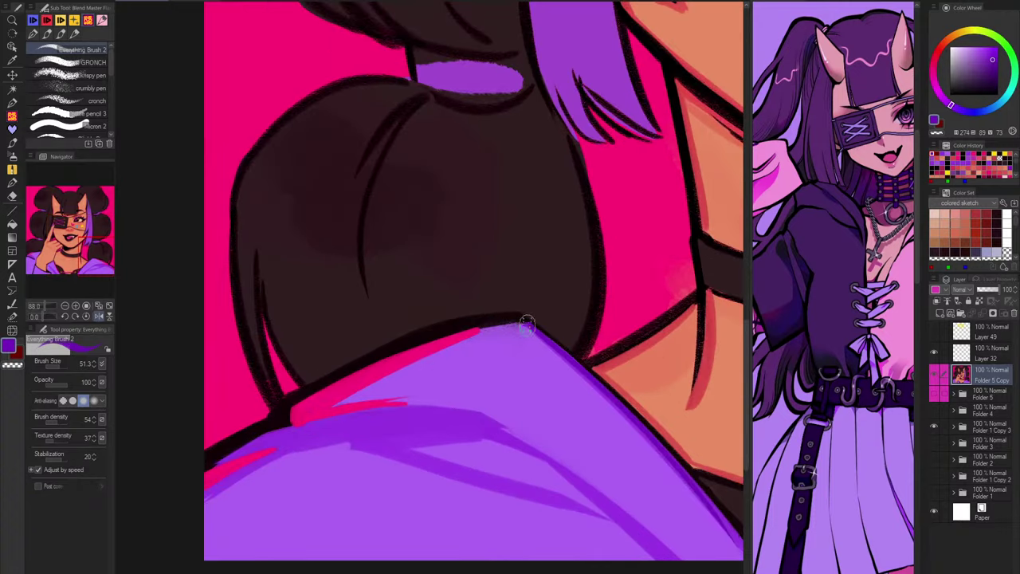
{"action": "mouse_move", "coordinate": [482, 329]}
{"action": "left_mouse_down"}
{"action": "mouse_move", "coordinate": [396, 373]}
{"action": "mouse_move", "coordinate": [435, 340]}
{"action": "left_mouse_up"}
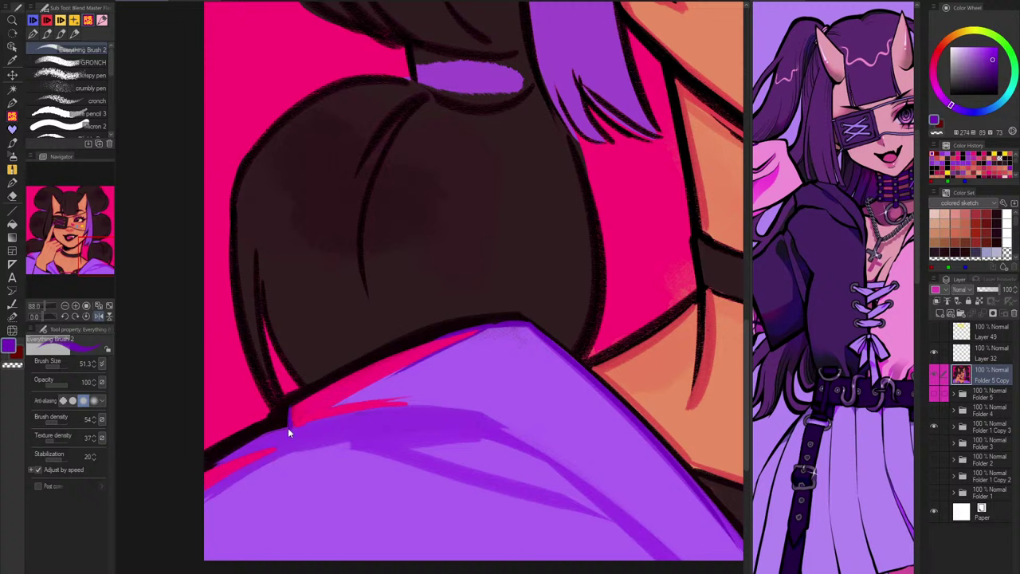
{"action": "left_click_drag", "start_coordinate": [289, 425], "coordinate": [214, 461]}
Step: Pick a deeper purple and darken the shoulder's upper edge beneath the hair bun
{"action": "left_click", "coordinate": [996, 67]}
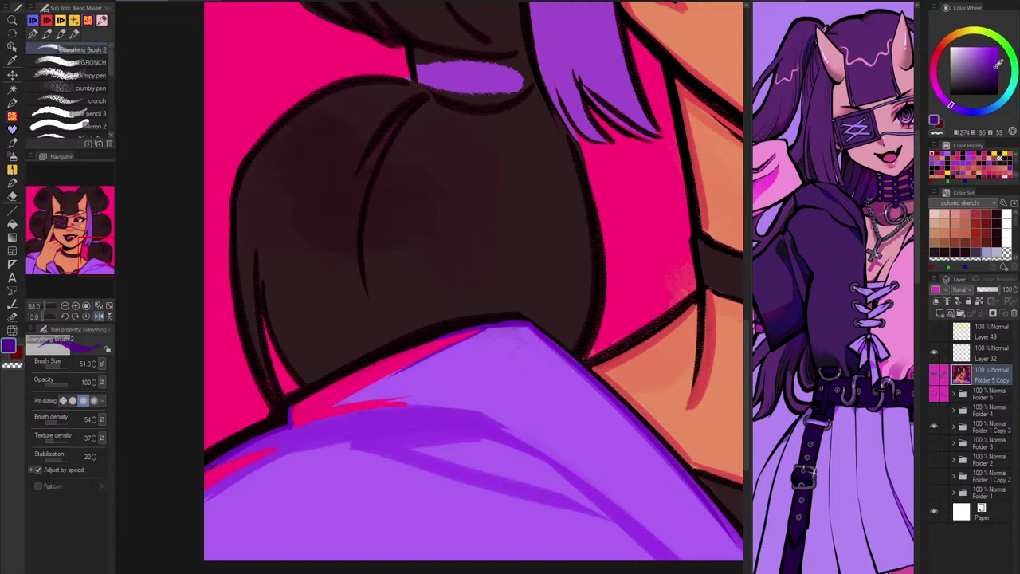
{"action": "mouse_move", "coordinate": [276, 427]}
{"action": "left_mouse_down"}
{"action": "mouse_move", "coordinate": [233, 454]}
{"action": "mouse_move", "coordinate": [270, 432]}
{"action": "mouse_move", "coordinate": [212, 461]}
{"action": "left_mouse_up"}
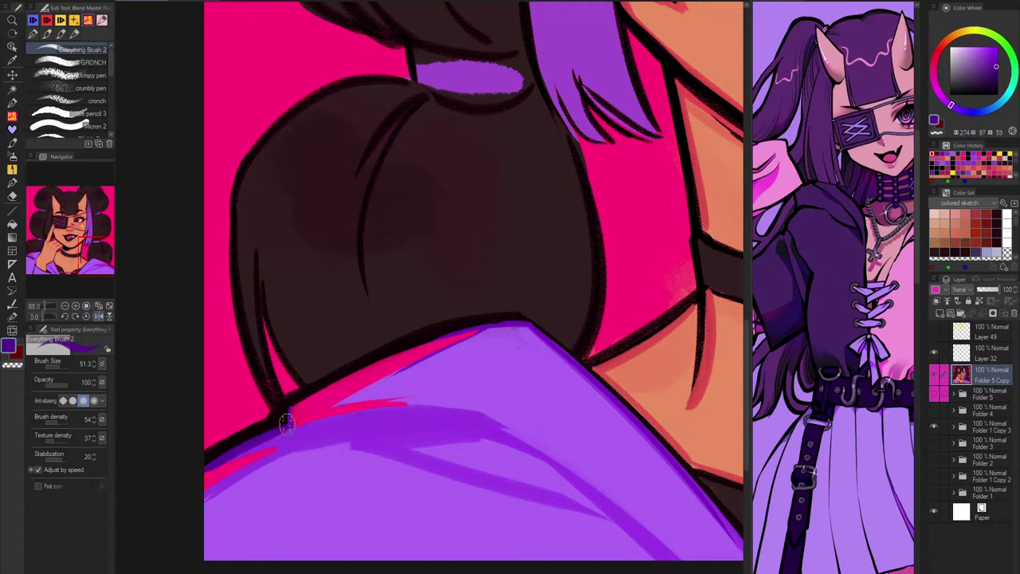
{"action": "left_click_drag", "start_coordinate": [288, 409], "coordinate": [435, 344]}
{"action": "key", "text": "ctrl+z"}
{"action": "mouse_move", "coordinate": [289, 407]}
{"action": "left_mouse_down"}
{"action": "mouse_move", "coordinate": [479, 322]}
{"action": "mouse_move", "coordinate": [486, 369]}
{"action": "mouse_move", "coordinate": [547, 467]}
{"action": "mouse_move", "coordinate": [592, 446]}
{"action": "left_mouse_up"}
{"action": "scroll", "coordinate": [547, 467], "scroll_direction": "down", "scroll_amount": 5}
{"action": "key", "text": "h"}
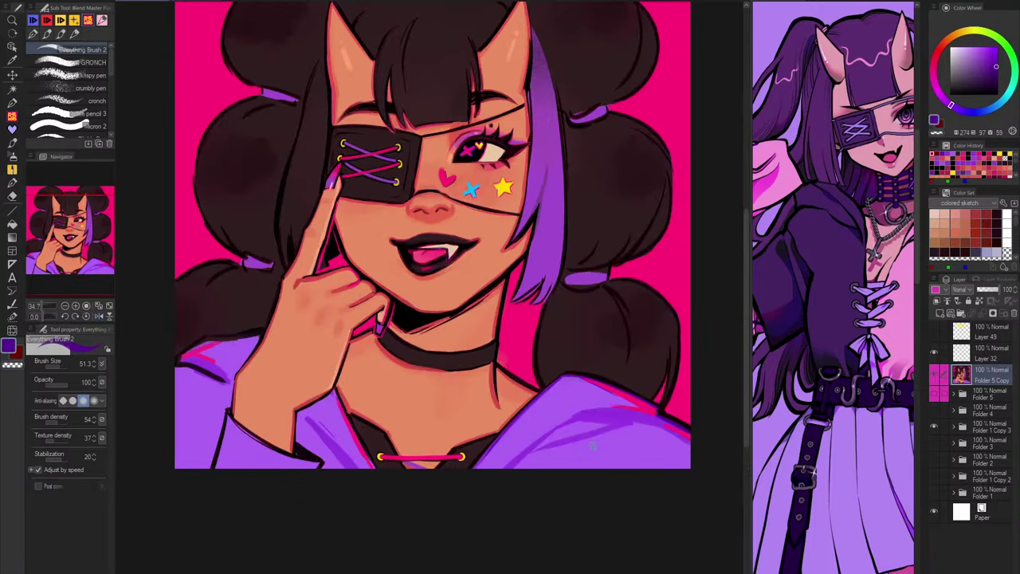
Step: Deepen the fold lines on the hoodie shoulder below the hair bun with deep purple strokes
{"action": "left_click_drag", "start_coordinate": [616, 552], "coordinate": [642, 572]}
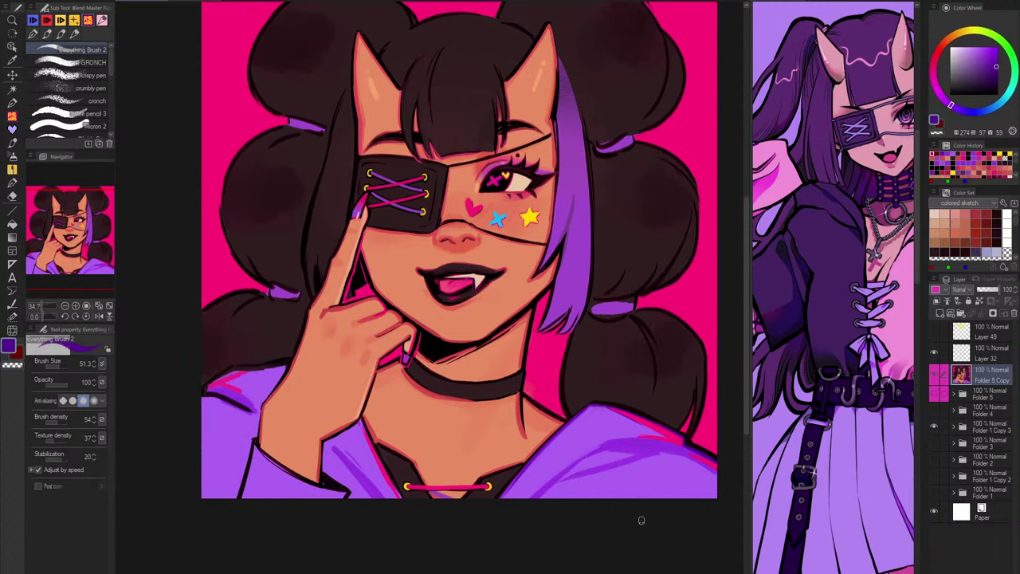
{"action": "key", "text": "h"}
{"action": "left_click_drag", "start_coordinate": [194, 476], "coordinate": [218, 475]}
{"action": "key", "text": "h"}
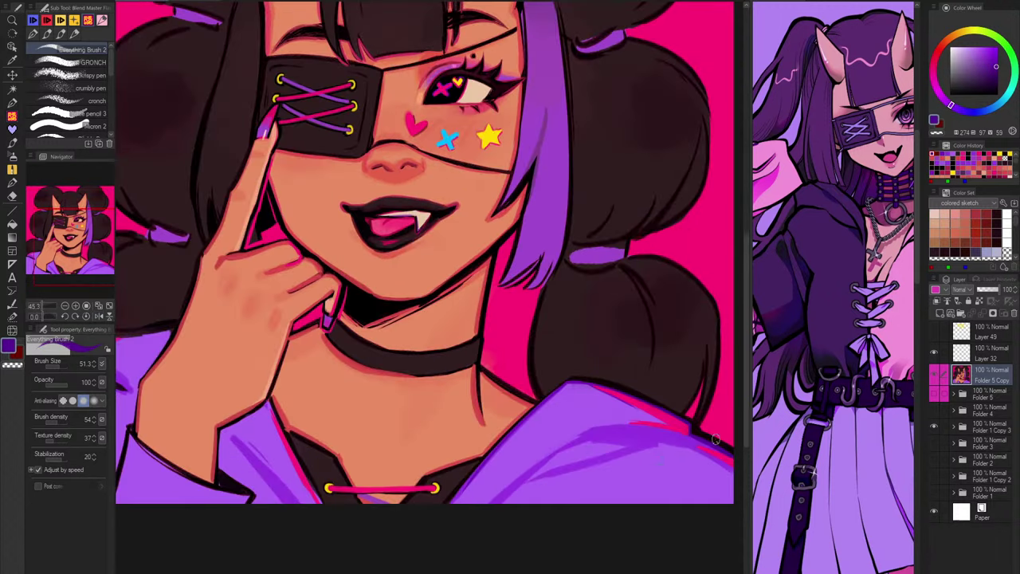
{"action": "left_click_drag", "start_coordinate": [654, 469], "coordinate": [598, 397]}
{"action": "left_click_drag", "start_coordinate": [553, 336], "coordinate": [588, 329]}
{"action": "mouse_move", "coordinate": [529, 375]}
{"action": "left_mouse_down"}
{"action": "mouse_move", "coordinate": [678, 376]}
{"action": "mouse_move", "coordinate": [535, 375]}
{"action": "left_mouse_up"}
{"action": "key", "text": "ctrl+z"}
{"action": "scroll", "coordinate": [534, 377], "scroll_direction": "down", "scroll_amount": 5}
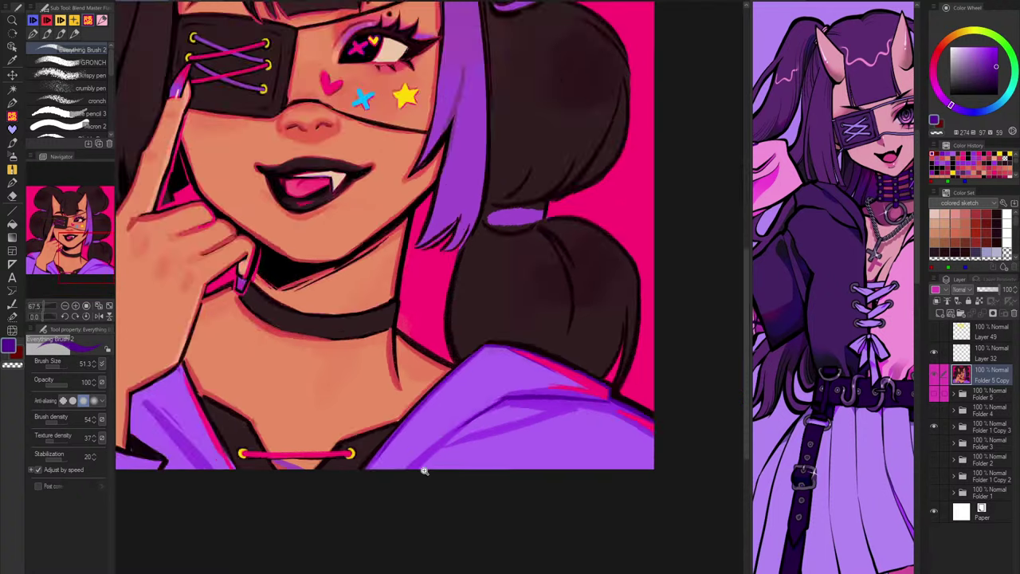
{"action": "key", "text": "h"}
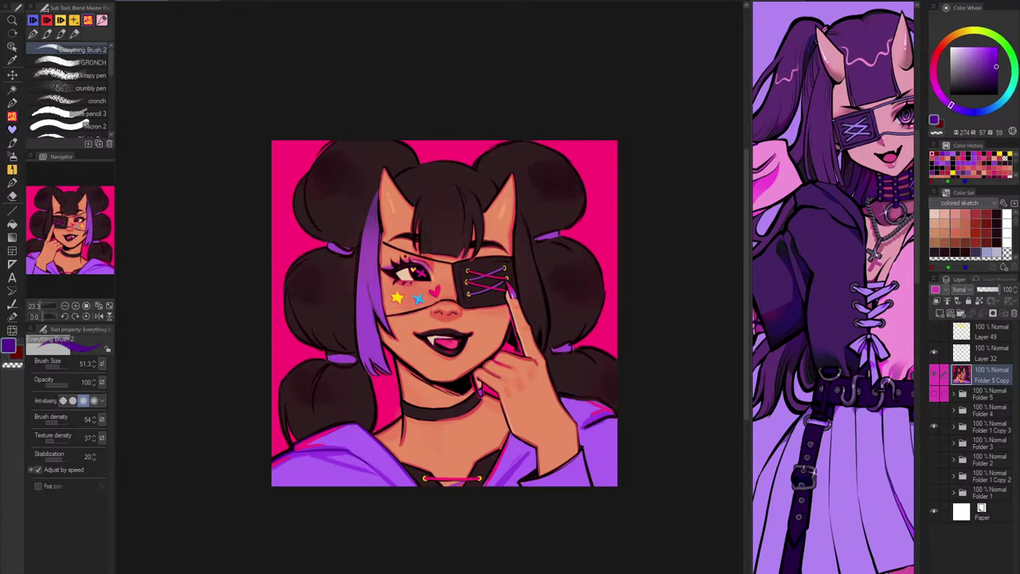
Step: Touch up the sleeve cuff's edge and fold at the wrist using dark purple and black
{"action": "scroll", "coordinate": [605, 420], "scroll_direction": "up", "scroll_amount": 3}
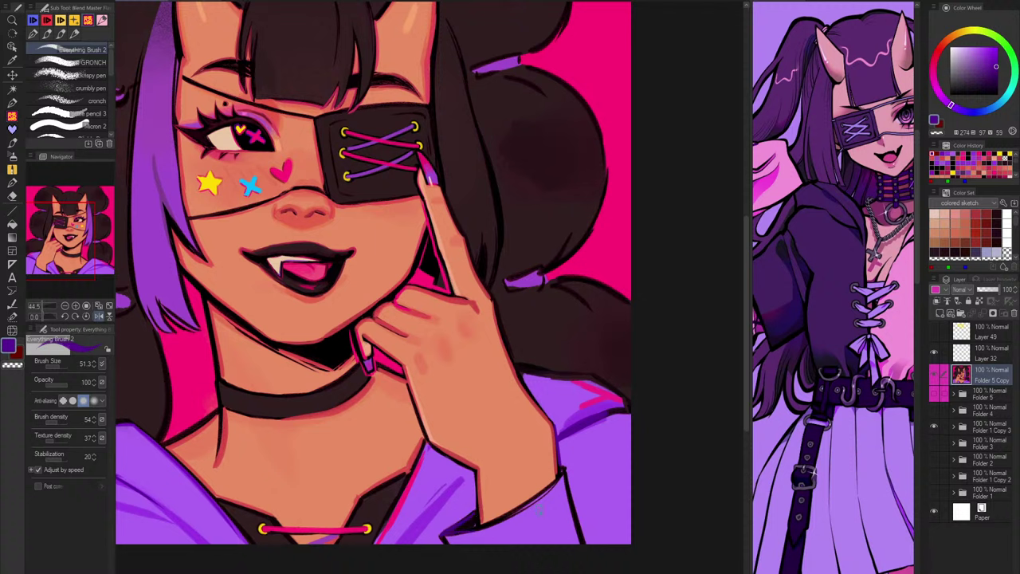
{"action": "left_click", "coordinate": [602, 400], "text": "alt"}
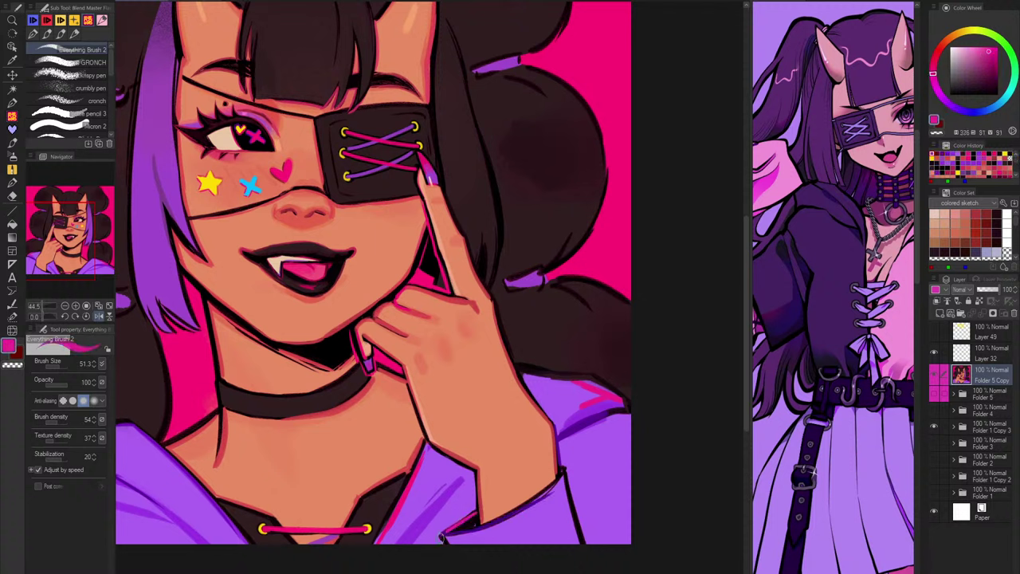
{"action": "left_click_drag", "start_coordinate": [443, 537], "coordinate": [515, 520]}
{"action": "key", "text": "ctrl+z"}
{"action": "left_click", "coordinate": [466, 526], "text": "alt"}
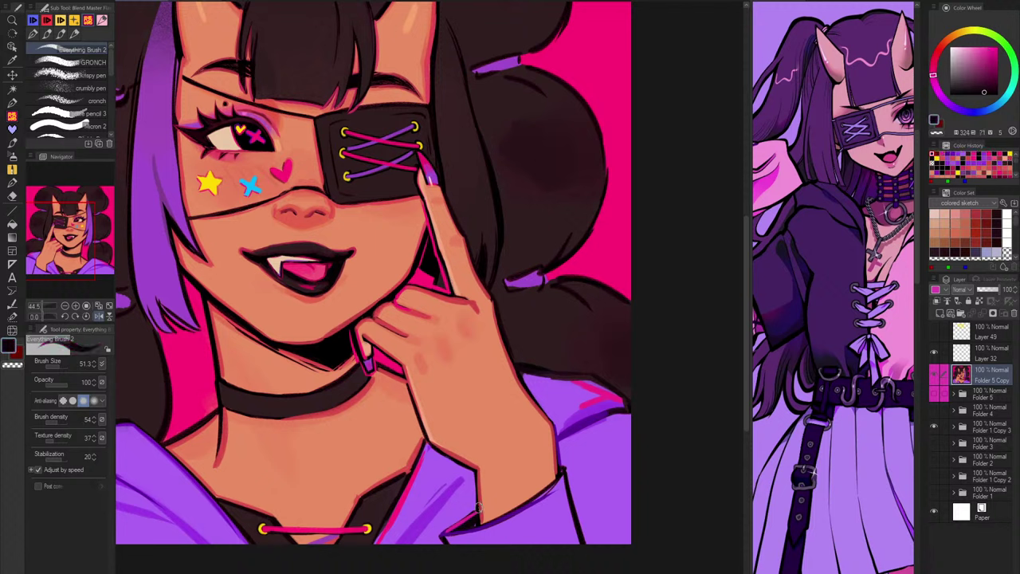
{"action": "left_click", "coordinate": [577, 415], "text": "alt"}
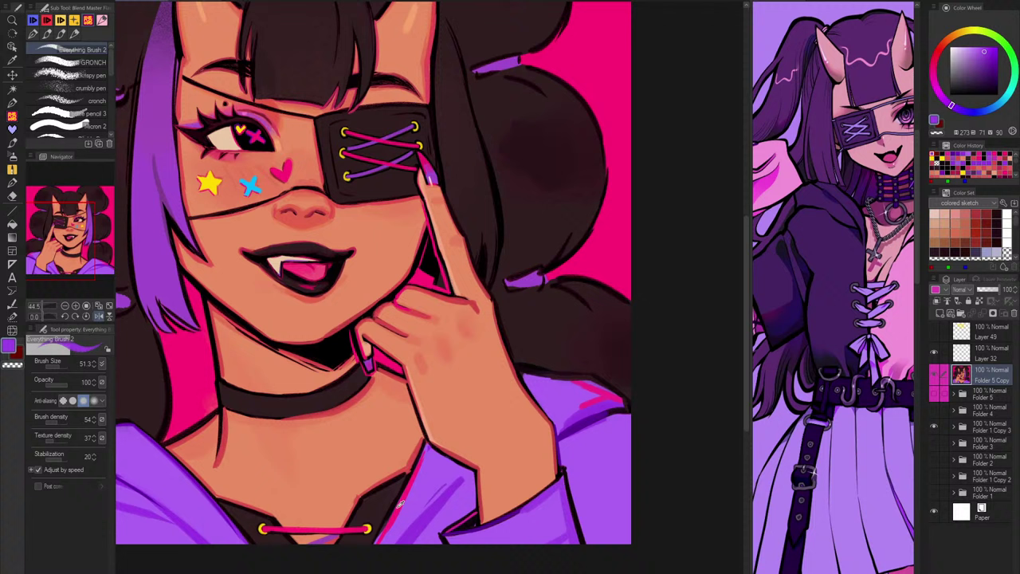
Step: Try pink ribbing stripes across the sleeve cuff below the raised hand
{"action": "left_click", "coordinate": [401, 504], "text": "alt"}
{"action": "left_click_drag", "start_coordinate": [552, 492], "coordinate": [562, 537]}
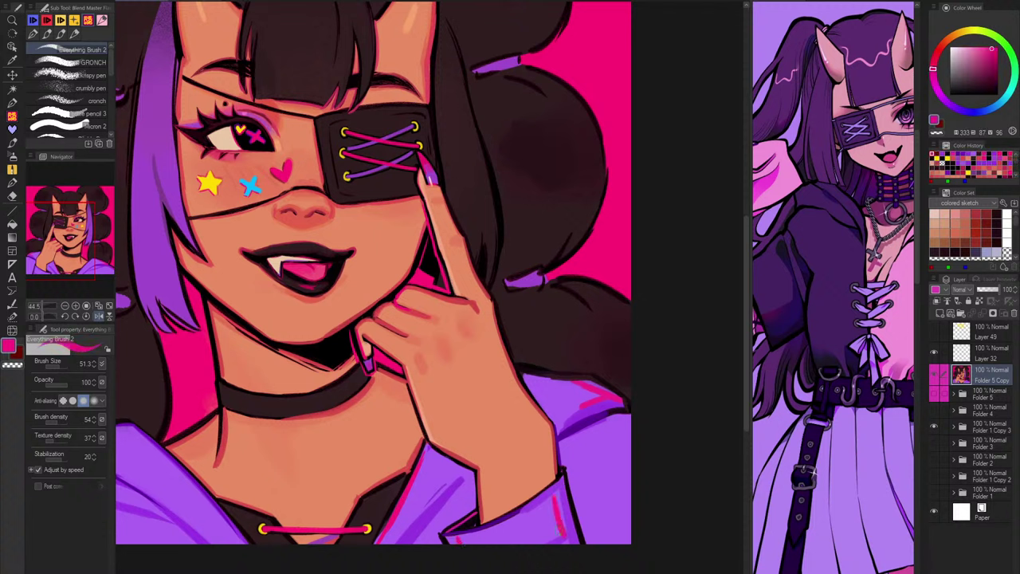
{"action": "mouse_move", "coordinate": [543, 503]}
{"action": "left_mouse_down"}
{"action": "mouse_move", "coordinate": [543, 528]}
{"action": "mouse_move", "coordinate": [532, 522]}
{"action": "mouse_move", "coordinate": [579, 477]}
{"action": "mouse_move", "coordinate": [562, 491]}
{"action": "mouse_move", "coordinate": [566, 518]}
{"action": "mouse_move", "coordinate": [470, 543]}
{"action": "left_mouse_up"}
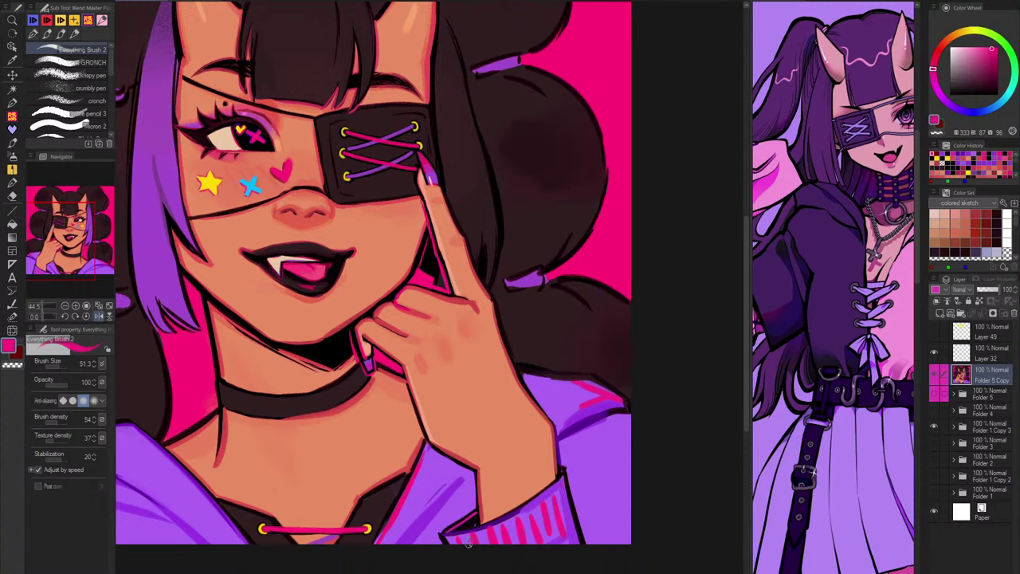
{"action": "left_click_drag", "start_coordinate": [581, 500], "coordinate": [564, 557]}
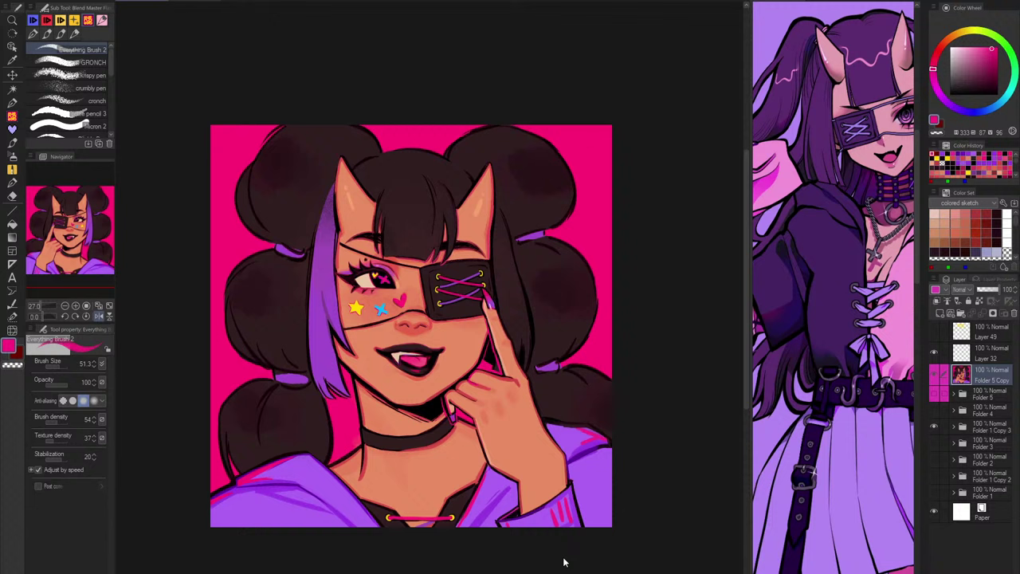
{"action": "scroll", "coordinate": [579, 520], "scroll_direction": "up", "scroll_amount": 3}
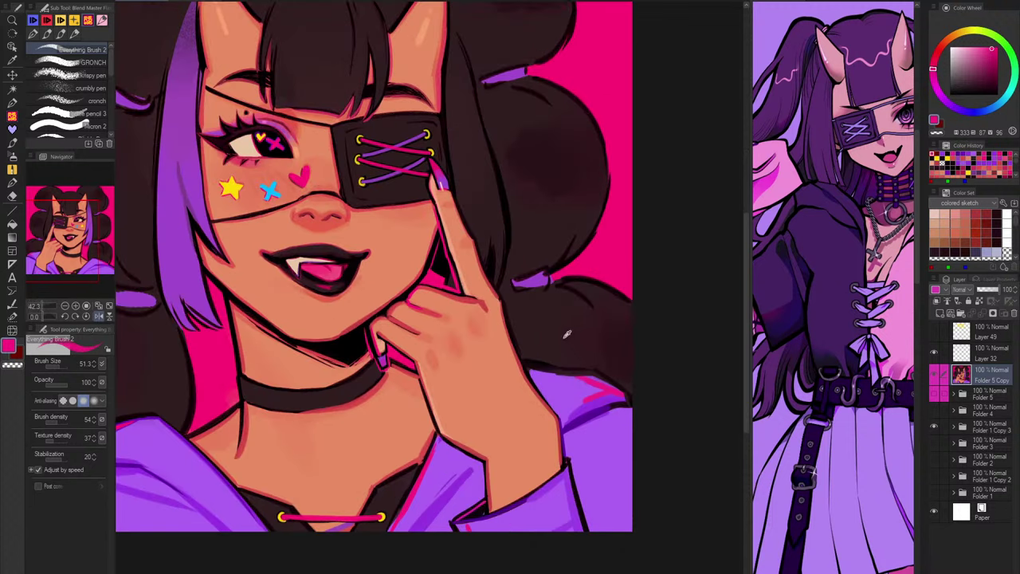
Step: Try dark brown ribbing stripes across the sleeve cuff
{"action": "left_click_drag", "start_coordinate": [556, 482], "coordinate": [567, 524]}
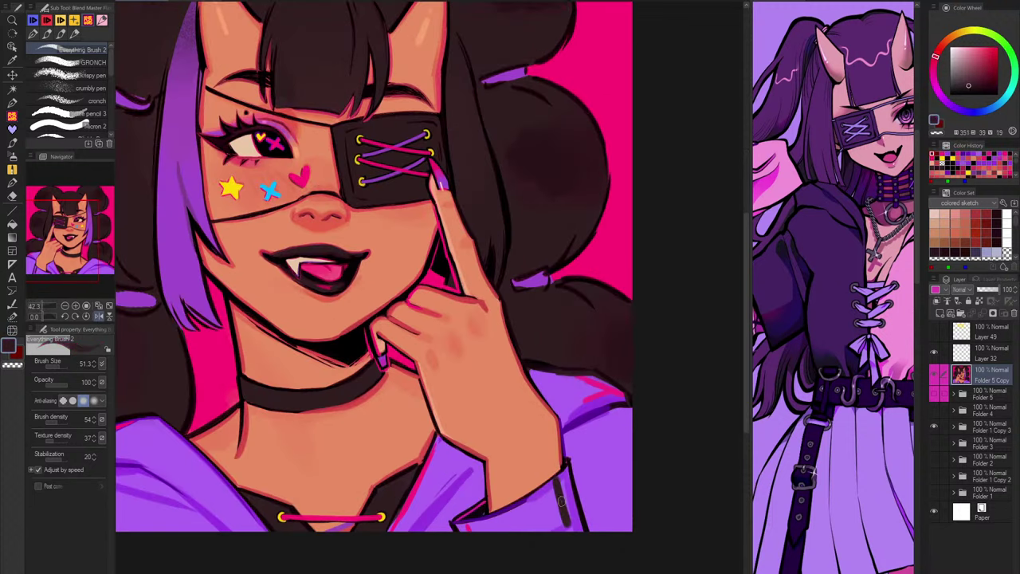
{"action": "left_click_drag", "start_coordinate": [556, 472], "coordinate": [568, 522]}
{"action": "mouse_move", "coordinate": [543, 488]}
{"action": "left_mouse_down"}
{"action": "mouse_move", "coordinate": [553, 530]}
{"action": "mouse_move", "coordinate": [534, 529]}
{"action": "left_mouse_up"}
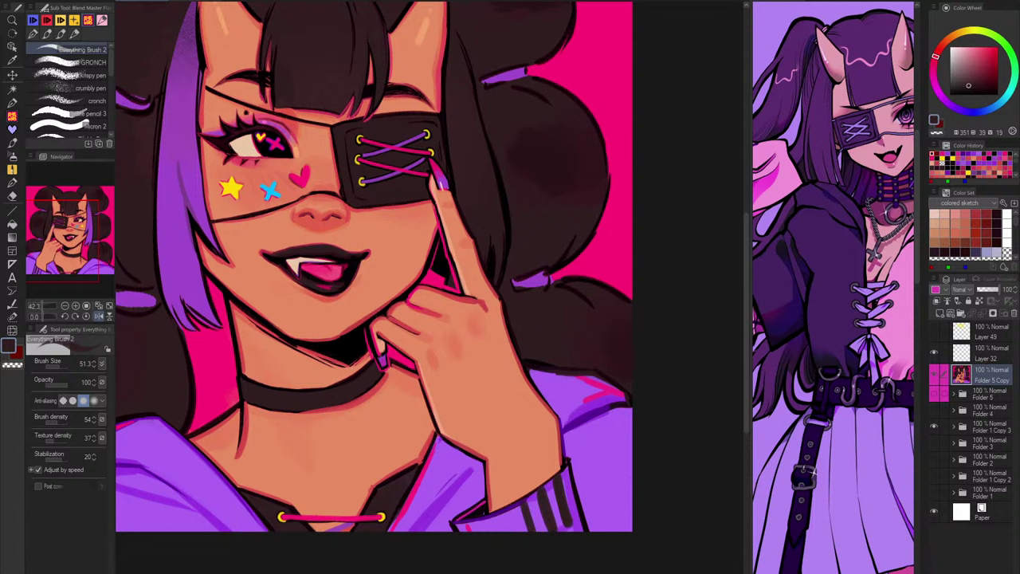
Step: Reframe the reference illustration to show more of the character's outfit, and fill the sleeve cuff with solid dark brown
{"action": "left_click", "coordinate": [814, 472]}
{"action": "scroll", "coordinate": [813, 469], "scroll_direction": "down", "scroll_amount": 2}
{"action": "left_click_drag", "start_coordinate": [799, 453], "coordinate": [795, 432]}
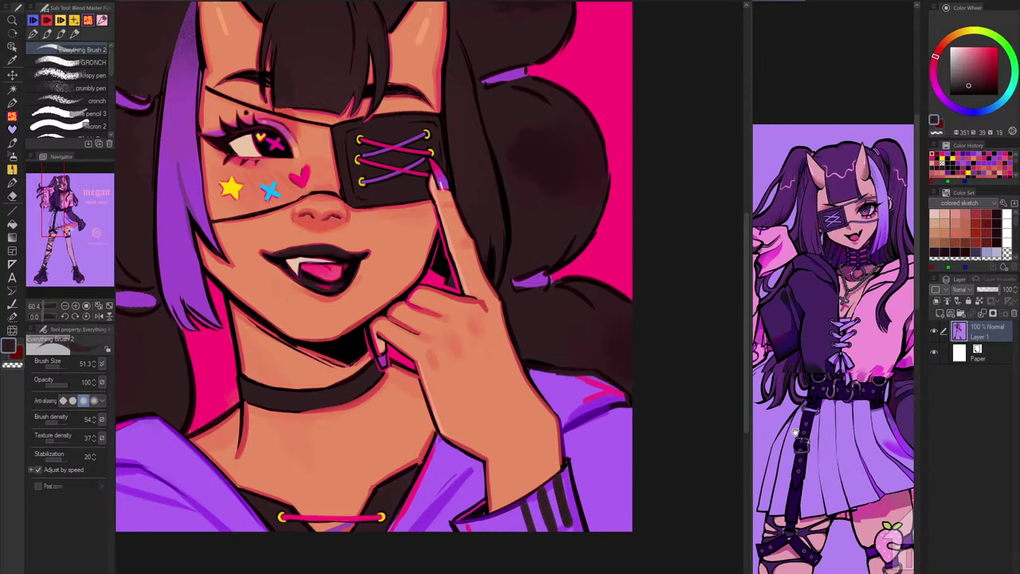
{"action": "scroll", "coordinate": [795, 433], "scroll_direction": "up", "scroll_amount": 3}
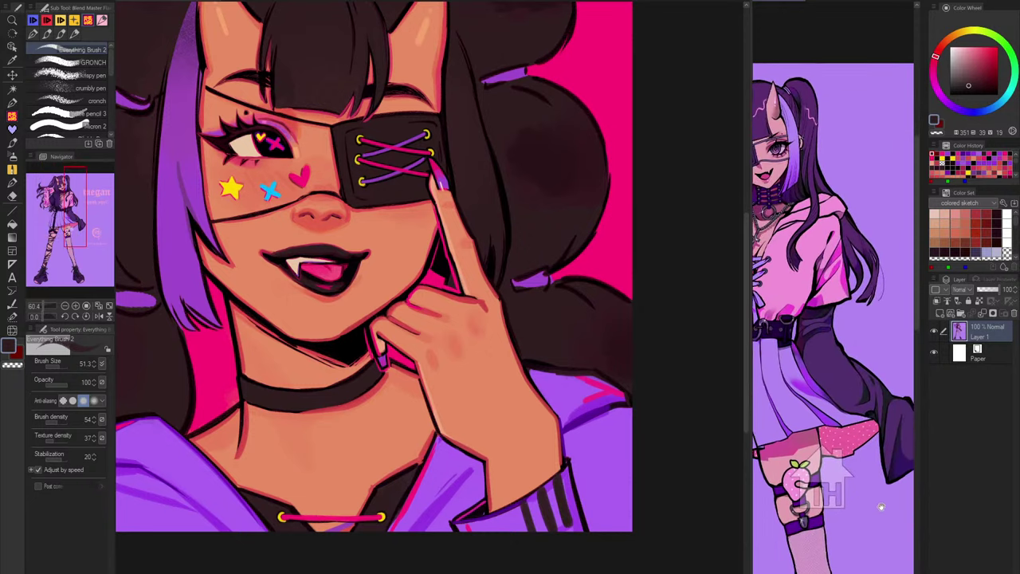
{"action": "left_click_drag", "start_coordinate": [880, 507], "coordinate": [994, 535]}
{"action": "left_click", "coordinate": [581, 509]}
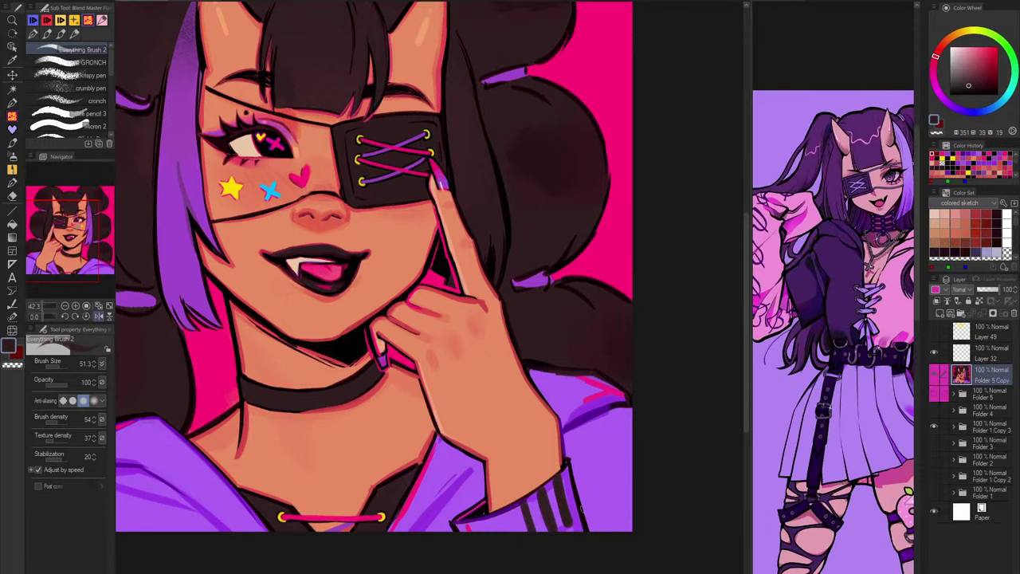
{"action": "mouse_move", "coordinate": [557, 484]}
{"action": "left_mouse_down"}
{"action": "mouse_move", "coordinate": [568, 530]}
{"action": "mouse_move", "coordinate": [548, 503]}
{"action": "mouse_move", "coordinate": [555, 485]}
{"action": "mouse_move", "coordinate": [506, 515]}
{"action": "mouse_move", "coordinate": [540, 504]}
{"action": "mouse_move", "coordinate": [507, 530]}
{"action": "mouse_move", "coordinate": [544, 533]}
{"action": "mouse_move", "coordinate": [470, 537]}
{"action": "mouse_move", "coordinate": [503, 517]}
{"action": "mouse_move", "coordinate": [462, 528]}
{"action": "mouse_move", "coordinate": [580, 526]}
{"action": "left_mouse_up"}
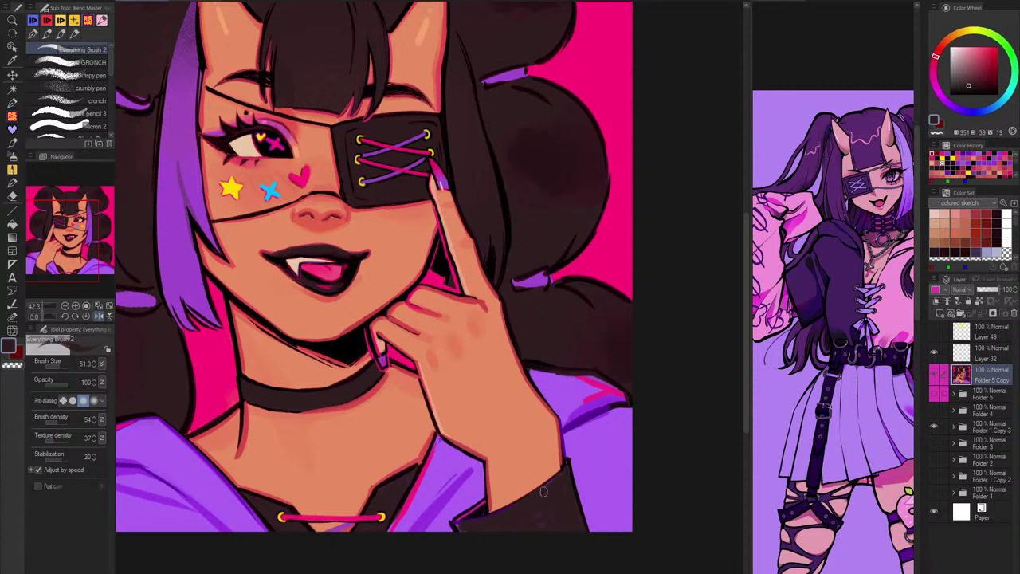
Step: Pick near-black and outline the upper edge and outer side of the dark sleeve cuff
{"action": "left_click", "coordinate": [950, 95]}
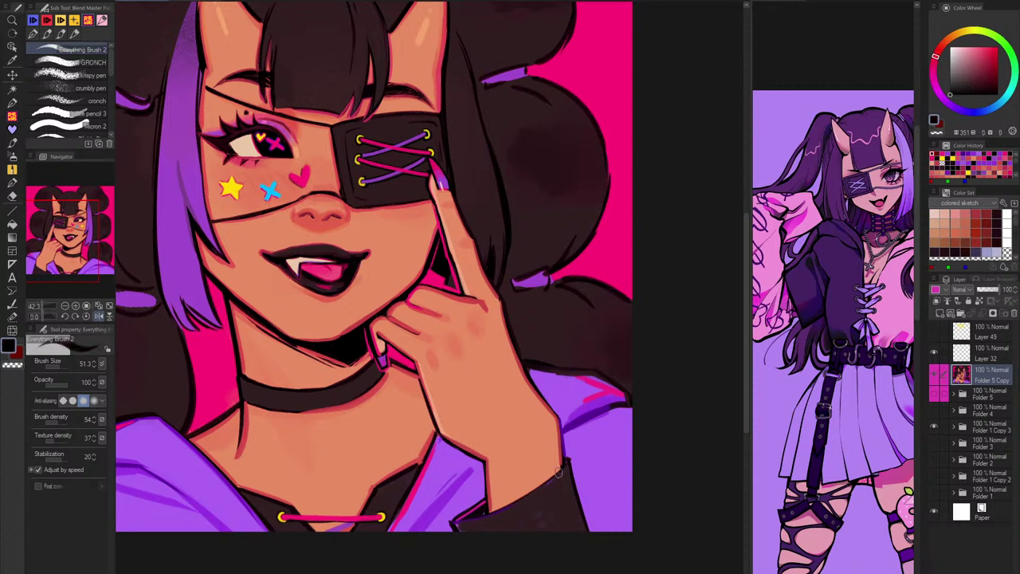
{"action": "left_click_drag", "start_coordinate": [569, 462], "coordinate": [510, 506]}
{"action": "left_click_drag", "start_coordinate": [571, 474], "coordinate": [591, 540]}
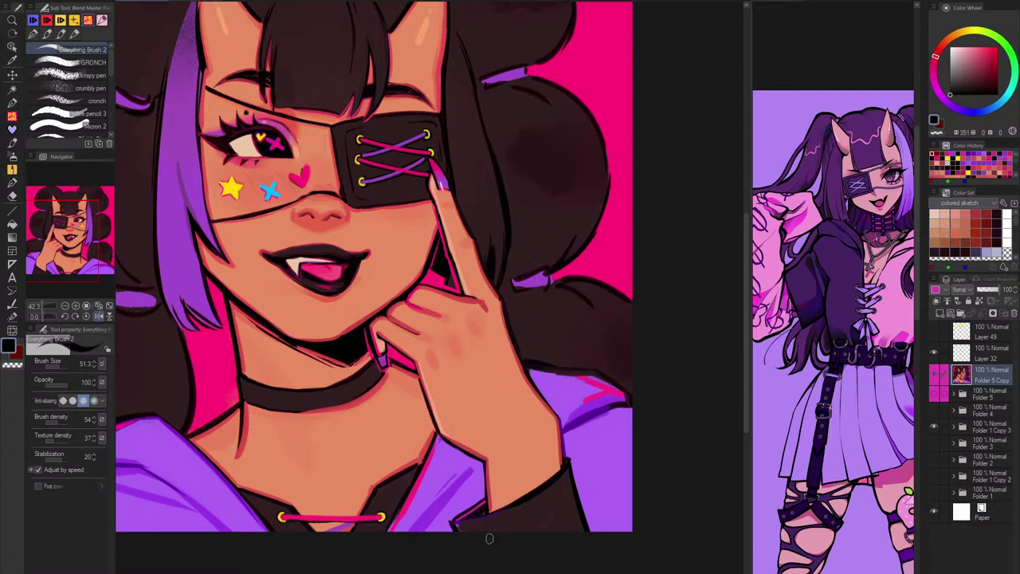
Step: Try pink and purple ribbing stripes, followed by a curved purple trim line, on the dark sleeve cuff with the Crinkly Solid brush
{"action": "left_click", "coordinate": [601, 392], "text": "alt"}
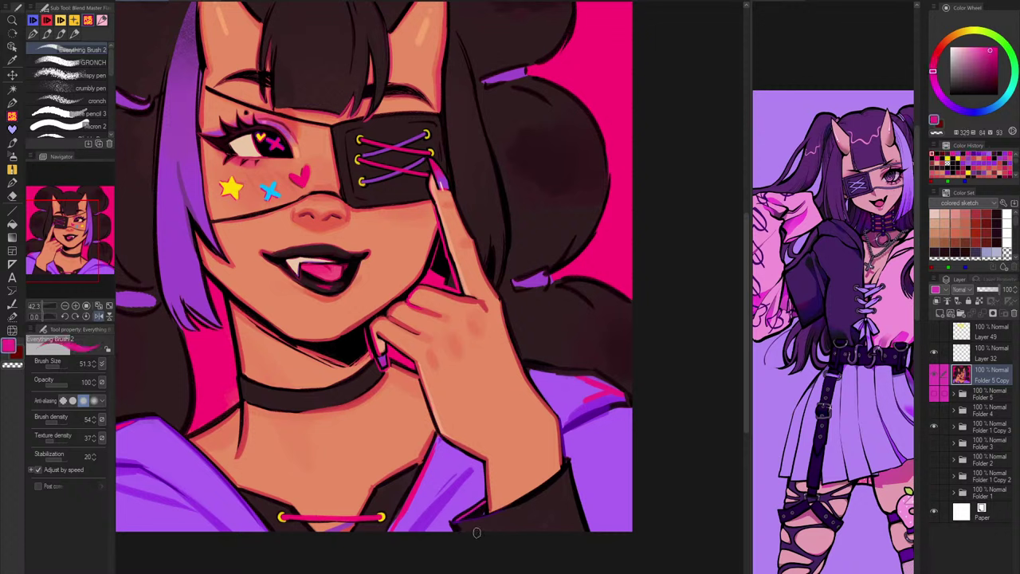
{"action": "left_click_drag", "start_coordinate": [474, 523], "coordinate": [479, 533]}
{"action": "left_click_drag", "start_coordinate": [112, 69], "coordinate": [111, 95]}
{"action": "scroll", "coordinate": [111, 96], "scroll_direction": "up", "scroll_amount": 1}
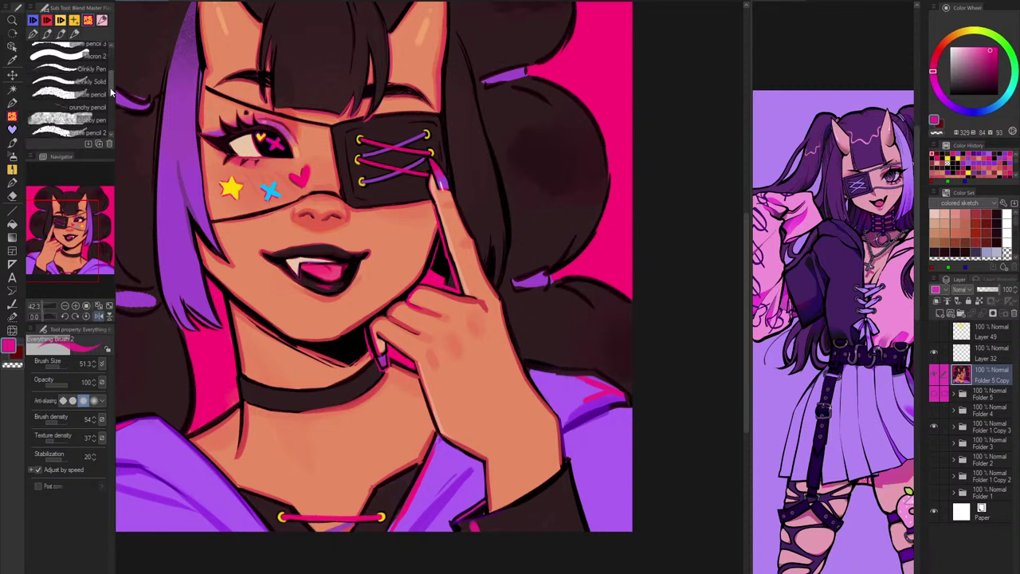
{"action": "left_click", "coordinate": [88, 83]}
{"action": "key", "text": "]"}
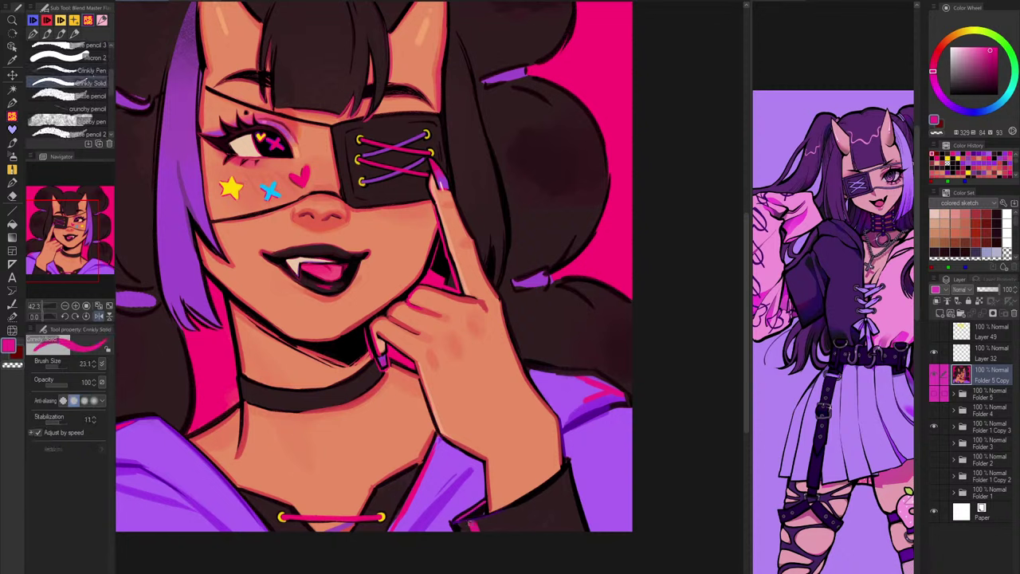
{"action": "left_click_drag", "start_coordinate": [512, 524], "coordinate": [530, 529]}
{"action": "mouse_move", "coordinate": [557, 486]}
{"action": "left_mouse_down"}
{"action": "mouse_move", "coordinate": [548, 530]}
{"action": "mouse_move", "coordinate": [561, 530]}
{"action": "mouse_move", "coordinate": [542, 528]}
{"action": "mouse_move", "coordinate": [580, 518]}
{"action": "mouse_move", "coordinate": [597, 568]}
{"action": "left_mouse_up"}
{"action": "left_click", "coordinate": [590, 414], "text": "alt"}
{"action": "scroll", "coordinate": [597, 567], "scroll_direction": "up", "scroll_amount": 3}
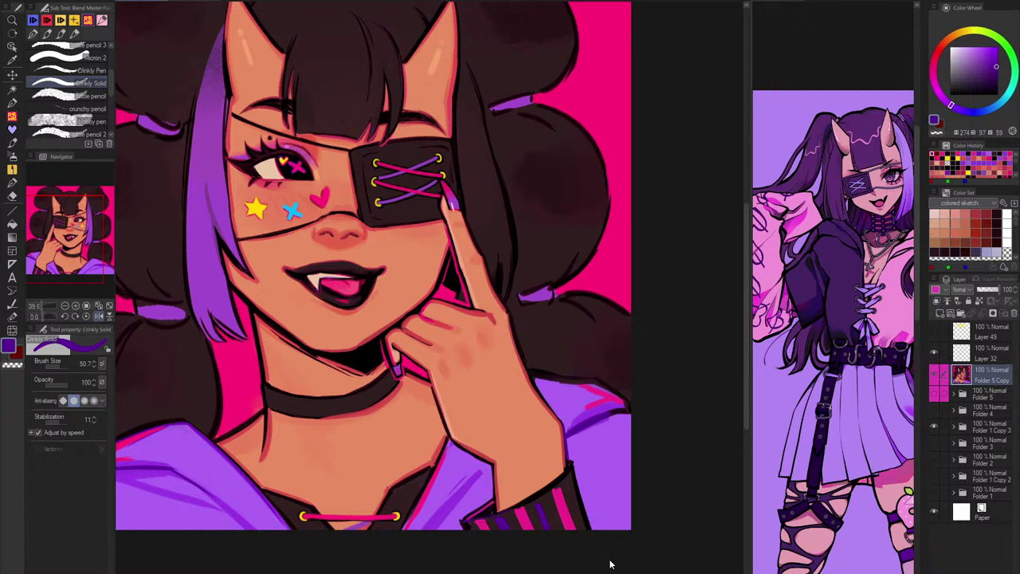
{"action": "mouse_move", "coordinate": [568, 483]}
{"action": "left_mouse_down"}
{"action": "mouse_move", "coordinate": [561, 505]}
{"action": "mouse_move", "coordinate": [503, 534]}
{"action": "mouse_move", "coordinate": [558, 499]}
{"action": "left_mouse_up"}
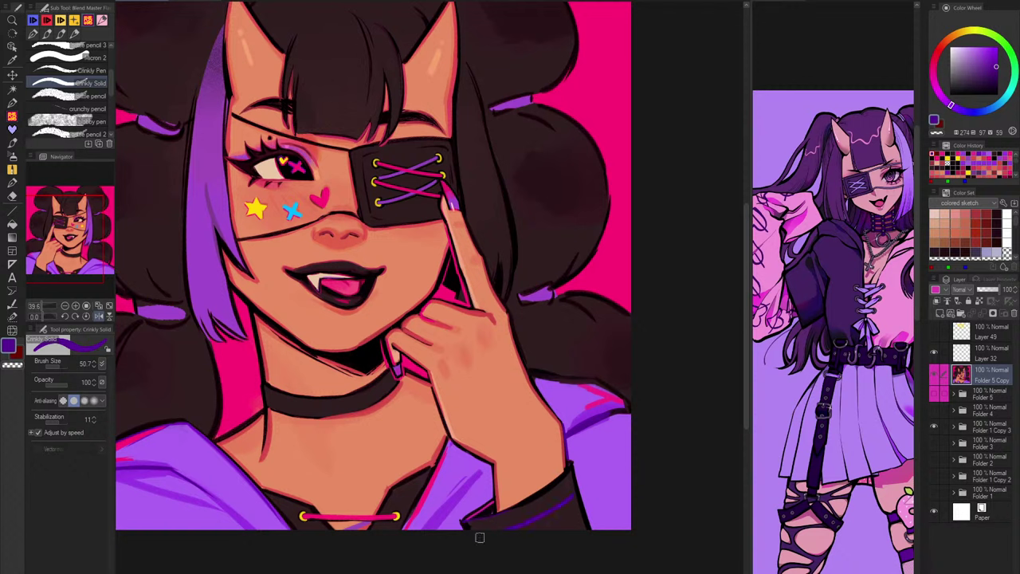
Step: Paint the inner opening of the sleeve cuff pink and touch up its edge in near-black
{"action": "left_click", "coordinate": [608, 398], "text": "alt"}
{"action": "mouse_move", "coordinate": [571, 494]}
{"action": "left_mouse_down"}
{"action": "mouse_move", "coordinate": [558, 513]}
{"action": "mouse_move", "coordinate": [506, 532]}
{"action": "mouse_move", "coordinate": [535, 556]}
{"action": "left_mouse_up"}
{"action": "scroll", "coordinate": [534, 556], "scroll_direction": "up", "scroll_amount": 4}
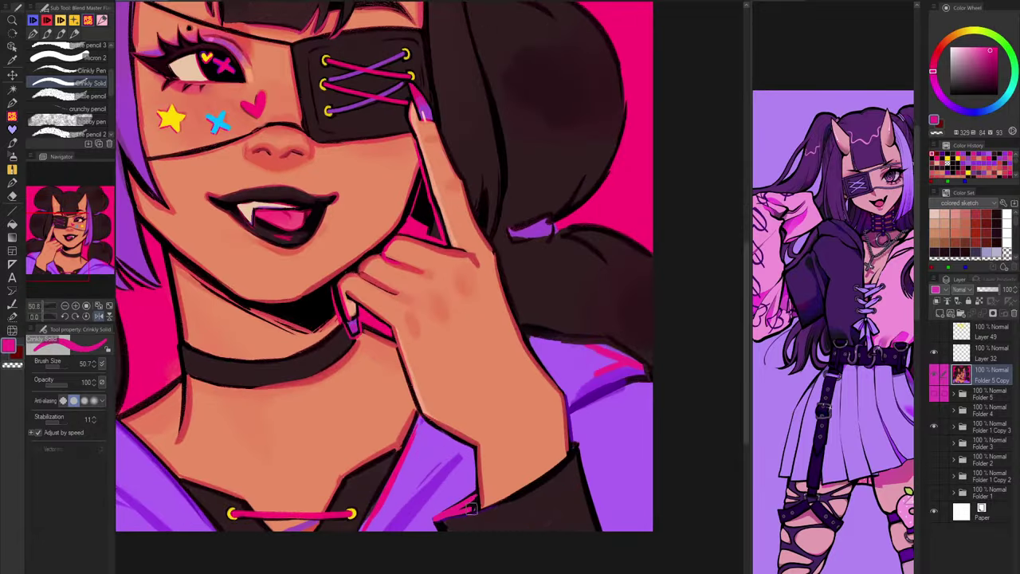
{"action": "left_click", "coordinate": [532, 488], "text": "alt"}
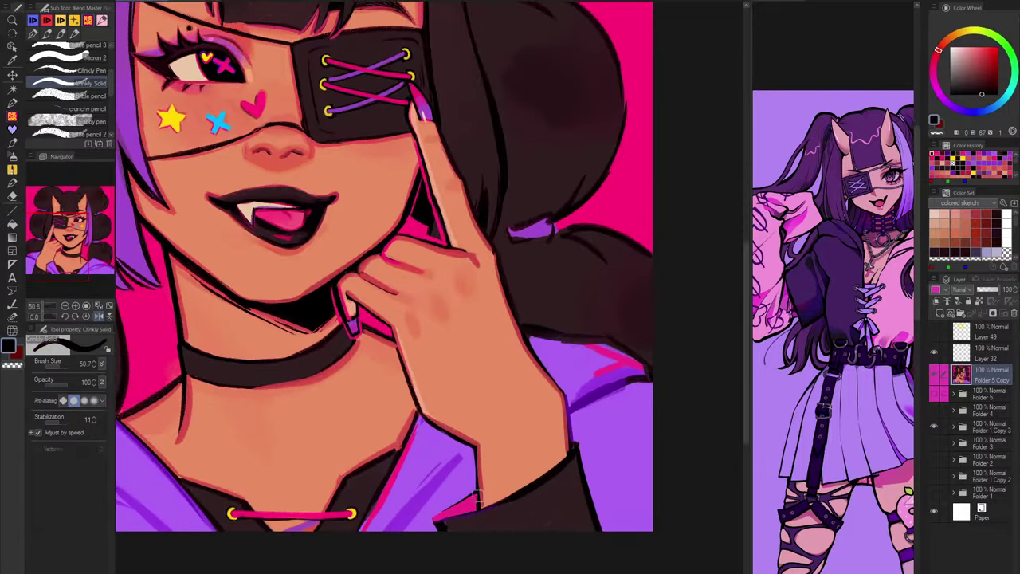
{"action": "mouse_move", "coordinate": [474, 499]}
{"action": "left_mouse_down"}
{"action": "mouse_move", "coordinate": [437, 518]}
{"action": "mouse_move", "coordinate": [466, 511]}
{"action": "mouse_move", "coordinate": [439, 530]}
{"action": "mouse_move", "coordinate": [449, 518]}
{"action": "left_mouse_up"}
{"action": "scroll", "coordinate": [538, 484], "scroll_direction": "down", "scroll_amount": 4}
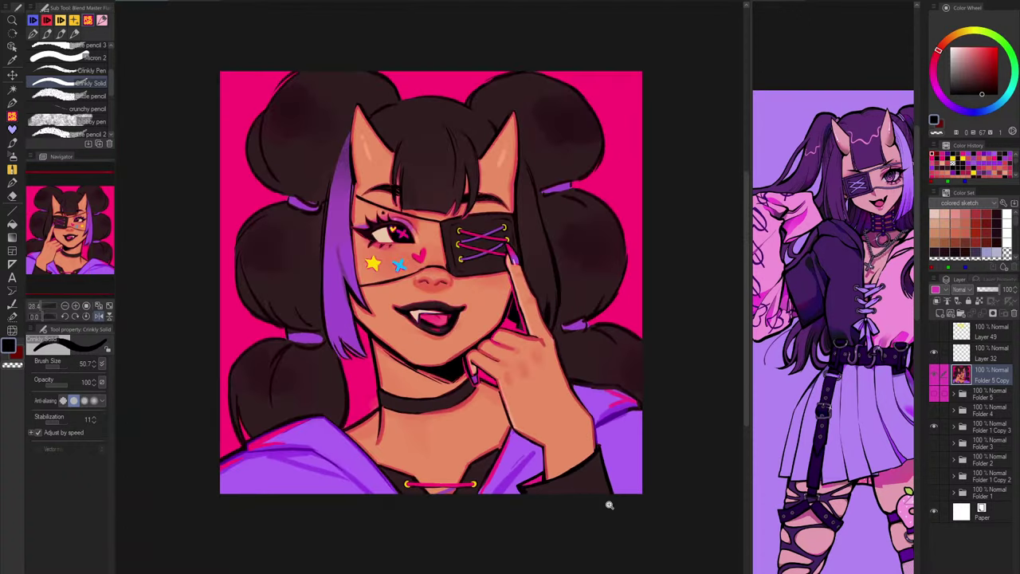
{"action": "key", "text": "h"}
{"action": "key", "text": "h"}
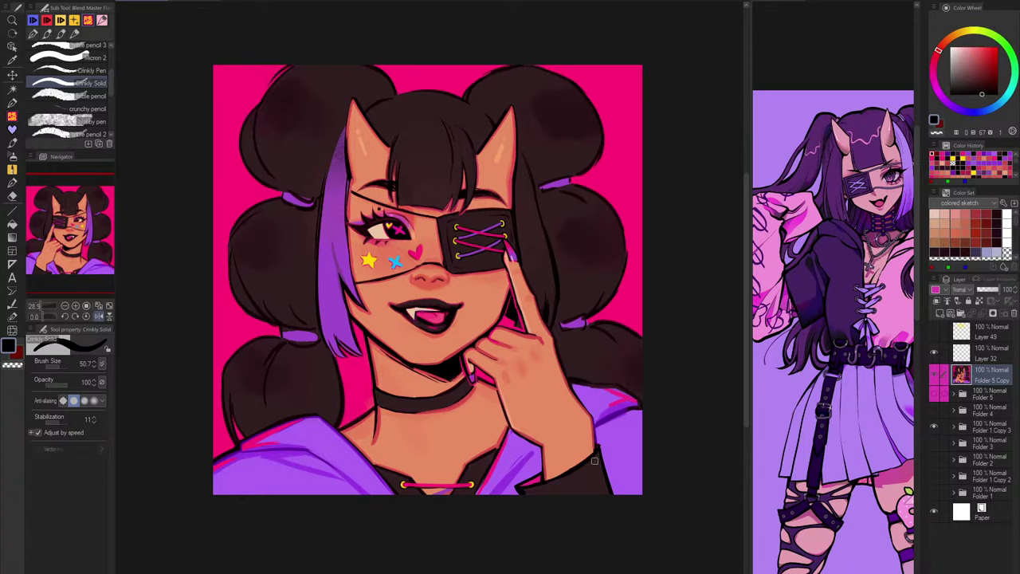
Step: Paint near-black vertical ribbing stripes across the sleeve cuff with the brush size at 88, and check them in a mirrored view
{"action": "scroll", "coordinate": [540, 487], "scroll_direction": "up", "scroll_amount": 3}
{"action": "left_click", "coordinate": [540, 487], "text": "alt"}
{"action": "left_click", "coordinate": [538, 480], "text": "alt"}
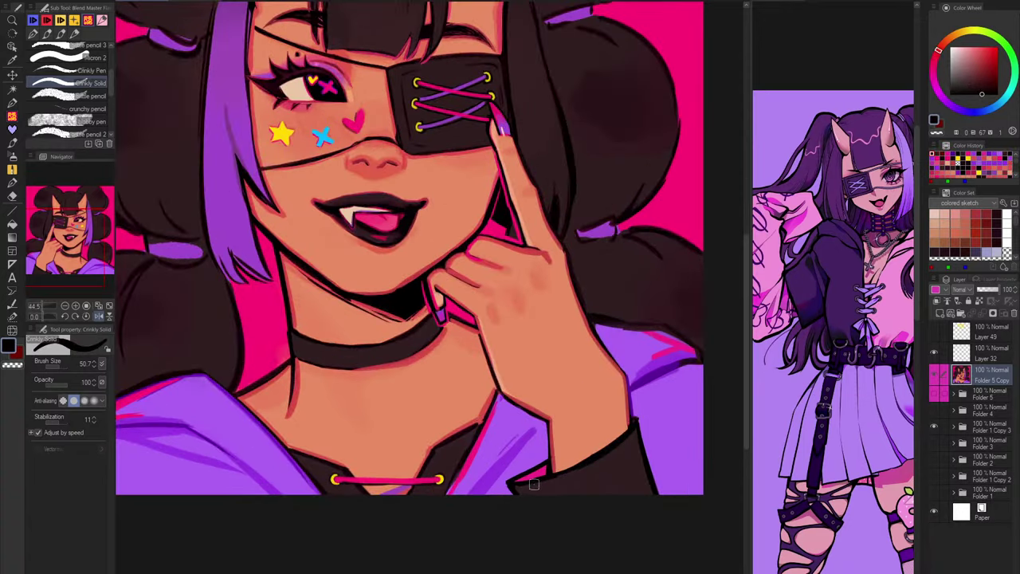
{"action": "key", "text": "bracketright"}
{"action": "key", "text": "bracketright"}
{"action": "key", "text": "bracketright"}
{"action": "mouse_move", "coordinate": [587, 466]}
{"action": "left_mouse_down"}
{"action": "mouse_move", "coordinate": [596, 504]}
{"action": "mouse_move", "coordinate": [610, 511]}
{"action": "left_mouse_up"}
{"action": "left_click_drag", "start_coordinate": [620, 451], "coordinate": [608, 492]}
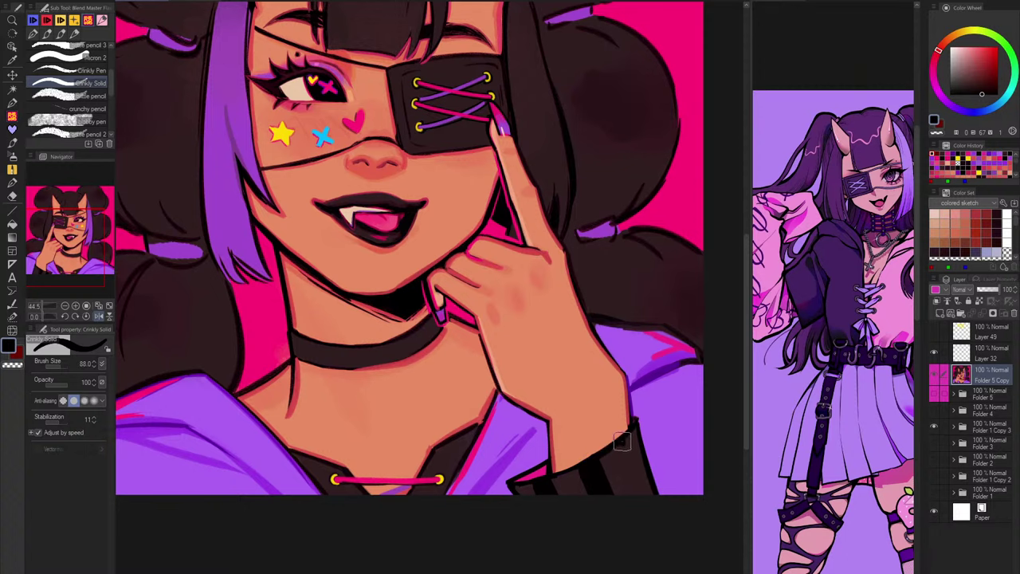
{"action": "mouse_move", "coordinate": [634, 433]}
{"action": "left_mouse_down"}
{"action": "mouse_move", "coordinate": [639, 494]}
{"action": "mouse_move", "coordinate": [659, 531]}
{"action": "mouse_move", "coordinate": [648, 566]}
{"action": "mouse_move", "coordinate": [624, 573]}
{"action": "left_mouse_up"}
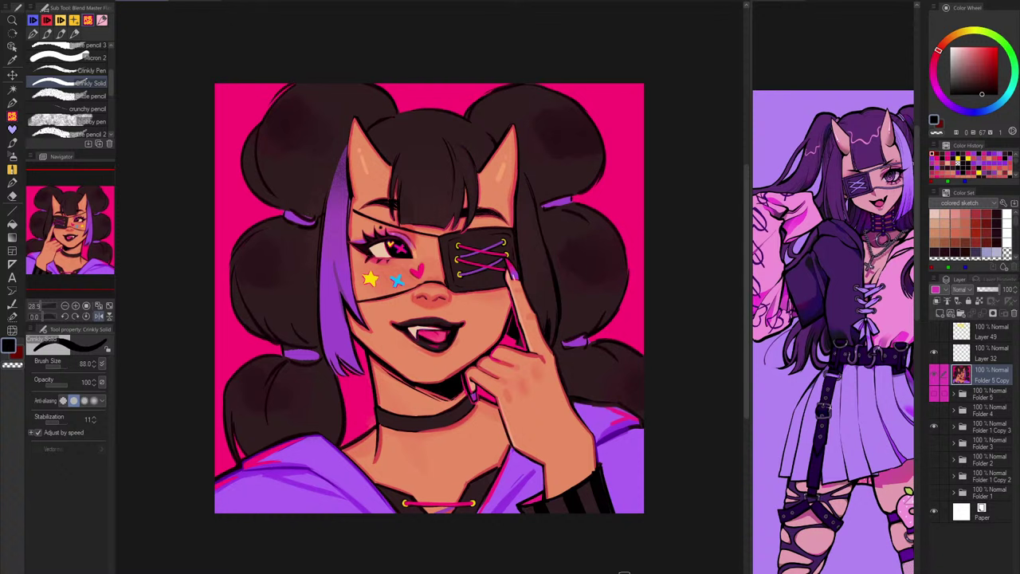
{"action": "key", "text": "h"}
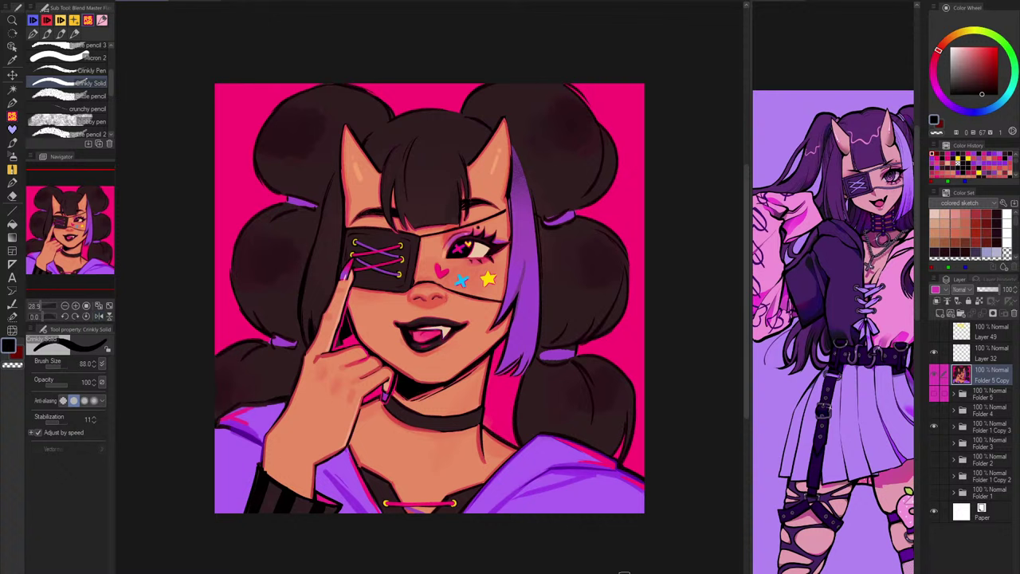
{"action": "key", "text": "h"}
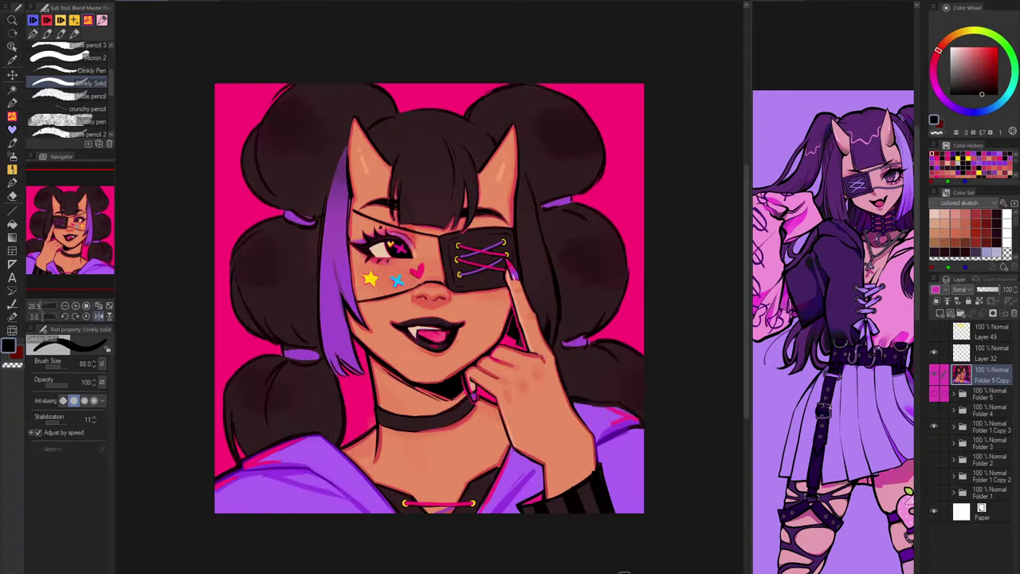
Step: Add a bright pink rim line along the outer edge of the striped cuff and refine it near the wrist with a smaller brush
{"action": "key", "text": "h"}
{"action": "left_click", "coordinate": [507, 394], "text": "alt"}
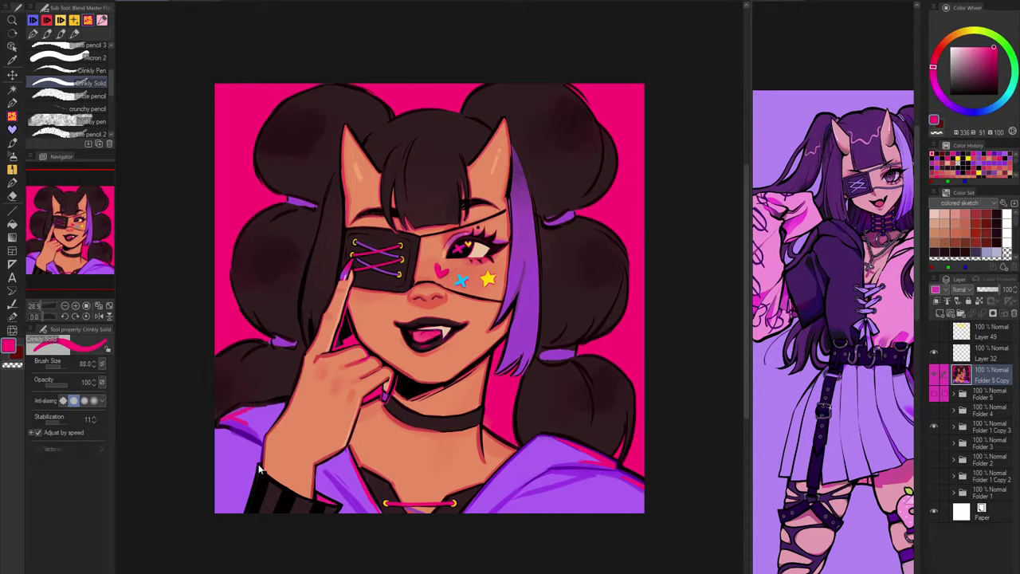
{"action": "left_click_drag", "start_coordinate": [257, 462], "coordinate": [242, 512]}
{"action": "scroll", "coordinate": [263, 446], "scroll_direction": "up", "scroll_amount": 5}
{"action": "left_click", "coordinate": [262, 476], "text": "alt"}
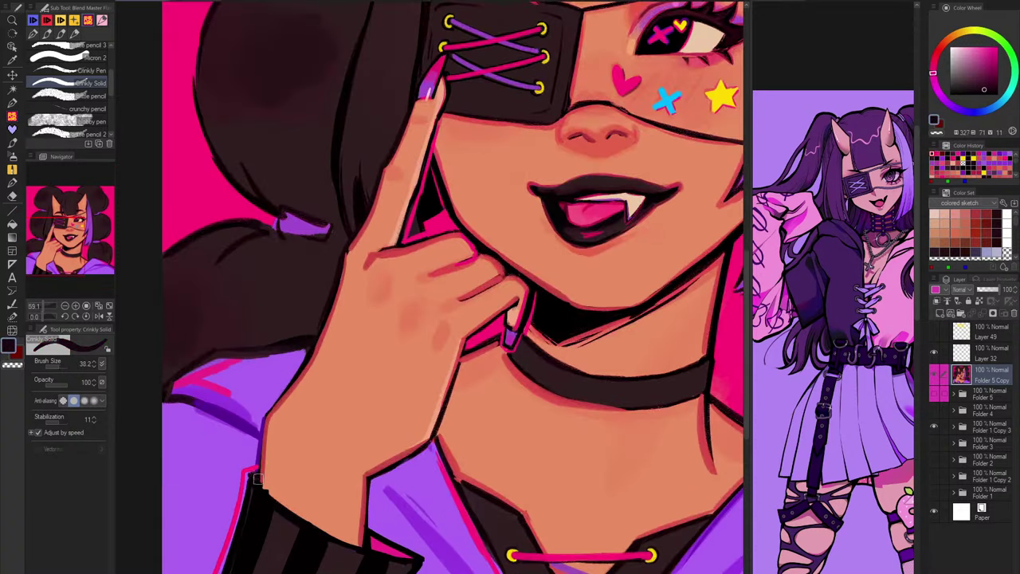
{"action": "left_click", "coordinate": [260, 462], "text": "alt"}
{"action": "mouse_move", "coordinate": [256, 467]}
{"action": "left_mouse_down"}
{"action": "mouse_move", "coordinate": [258, 421]}
{"action": "mouse_move", "coordinate": [299, 364]}
{"action": "left_mouse_up"}
{"action": "scroll", "coordinate": [494, 363], "scroll_direction": "down", "scroll_amount": 5}
{"action": "key", "text": "h"}
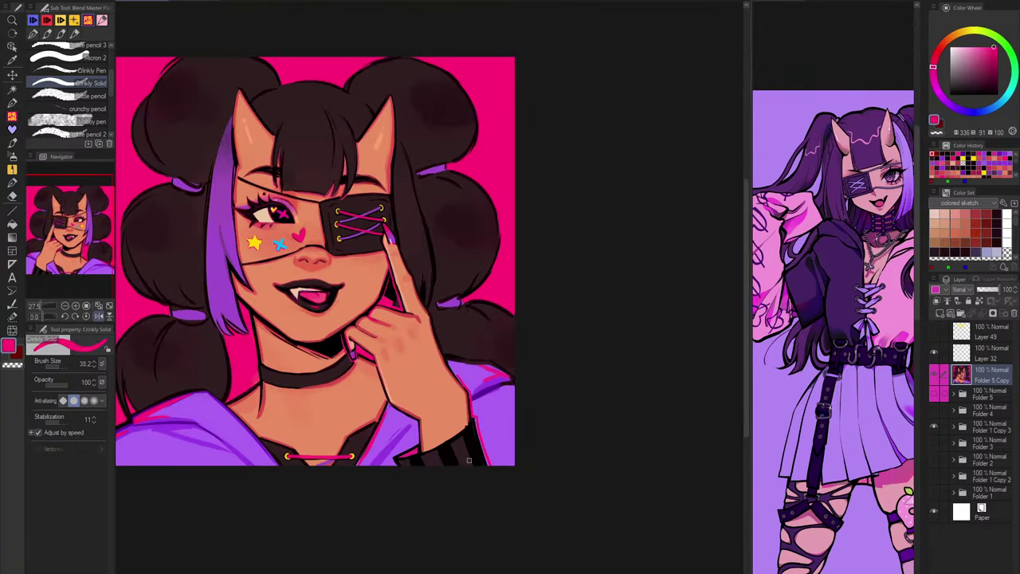
{"action": "left_click_drag", "start_coordinate": [628, 517], "coordinate": [677, 551]}
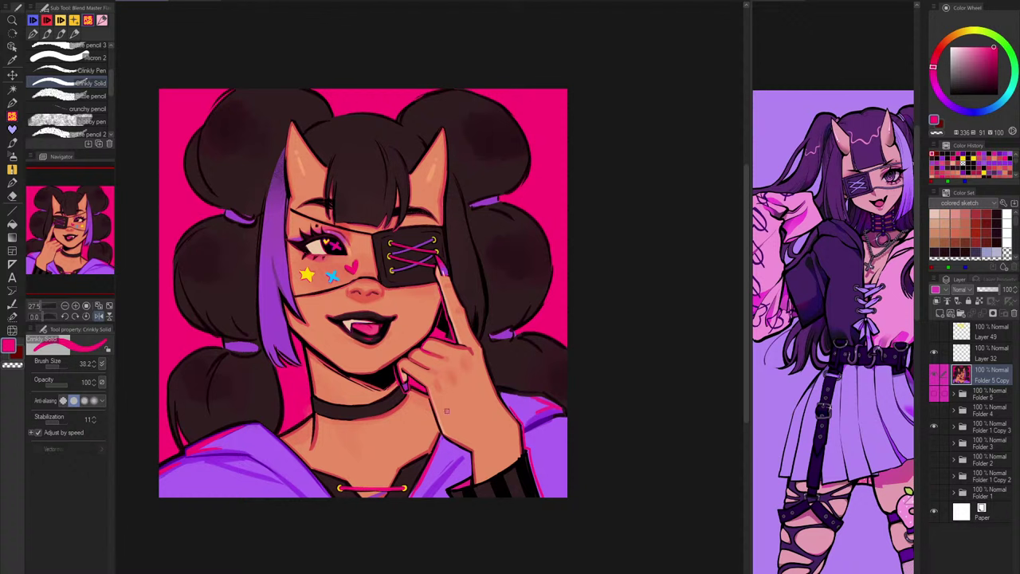
Step: Toggle the visibility of Folder 5 Copy to compare the painting with the rough color sketch underneath
{"action": "left_click", "coordinate": [934, 378]}
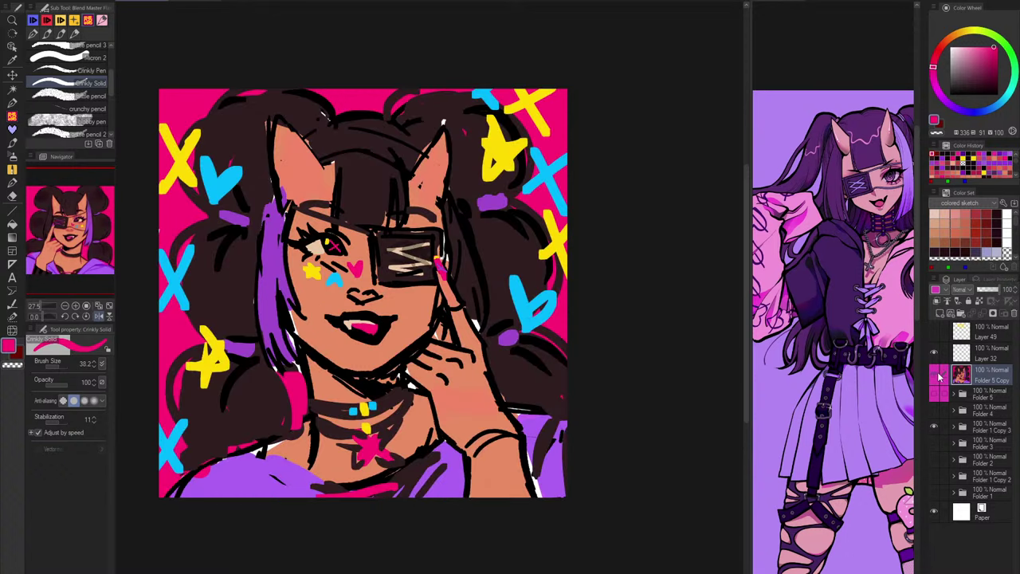
{"action": "left_click", "coordinate": [934, 378]}
{"action": "left_click", "coordinate": [934, 378]}
{"action": "left_click", "coordinate": [939, 378]}
{"action": "left_click", "coordinate": [941, 377]}
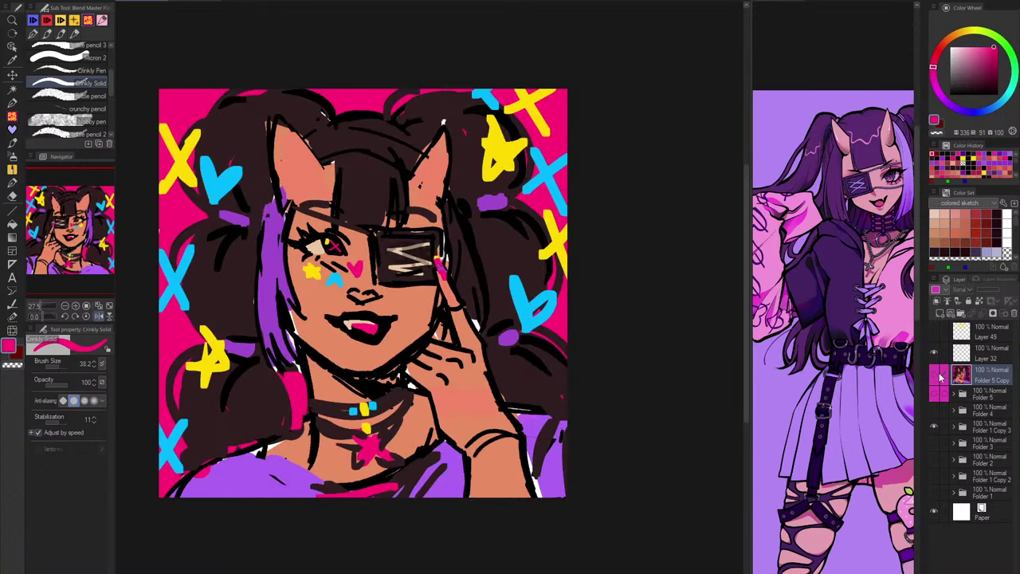
{"action": "left_click", "coordinate": [937, 379]}
Step: Hide the pink background Layer 36 inside Folder 5
{"action": "left_click", "coordinate": [955, 395]}
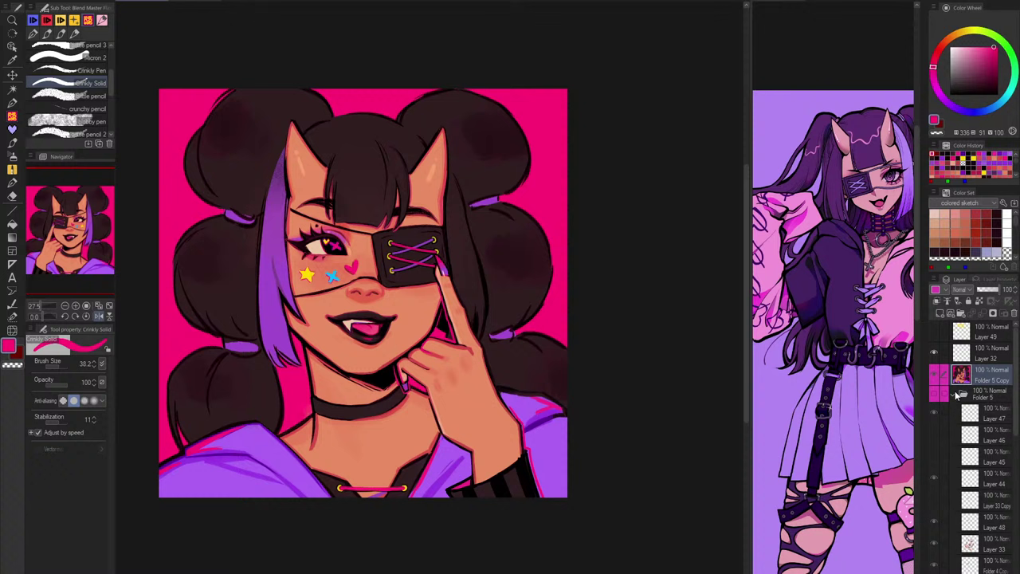
{"action": "scroll", "coordinate": [963, 446], "scroll_direction": "down", "scroll_amount": 3}
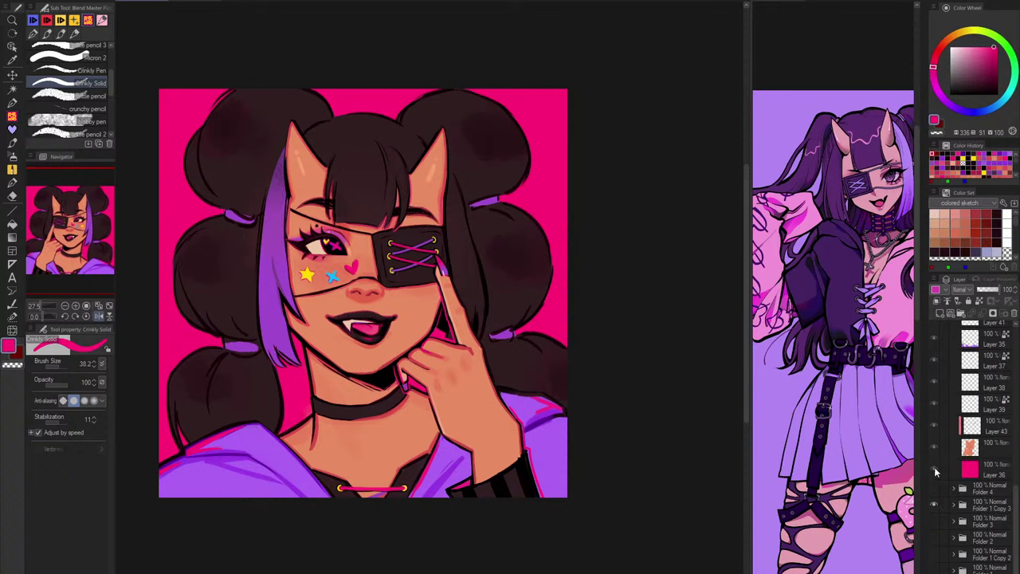
{"action": "scroll", "coordinate": [964, 399], "scroll_direction": "up", "scroll_amount": 3}
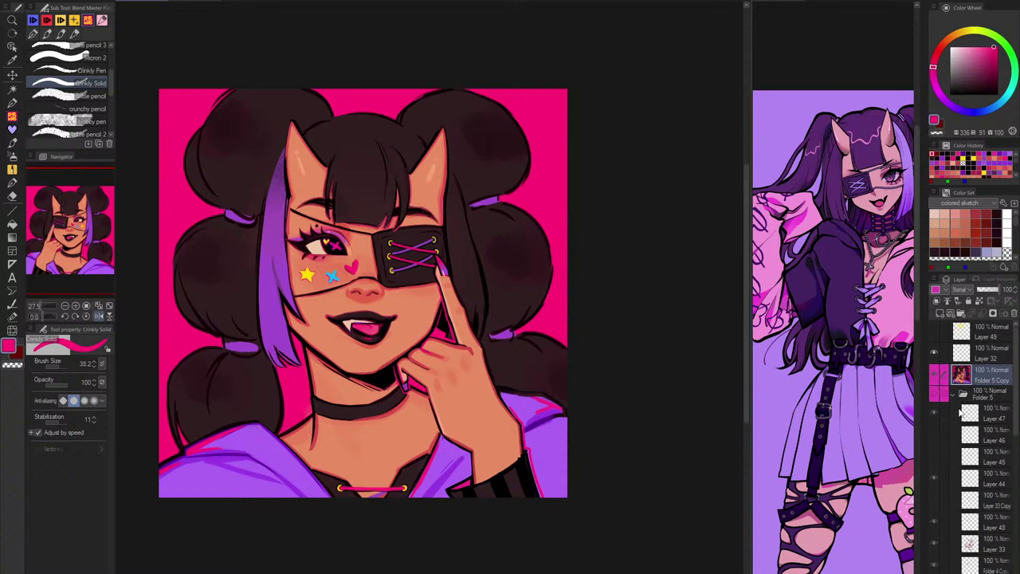
{"action": "left_click", "coordinate": [955, 394]}
Step: Mask Folder 5 Copy to the character using a selection made from Folder 5, and hide the sketch in Folder 1 Copy 3
{"action": "right_click", "coordinate": [988, 401]}
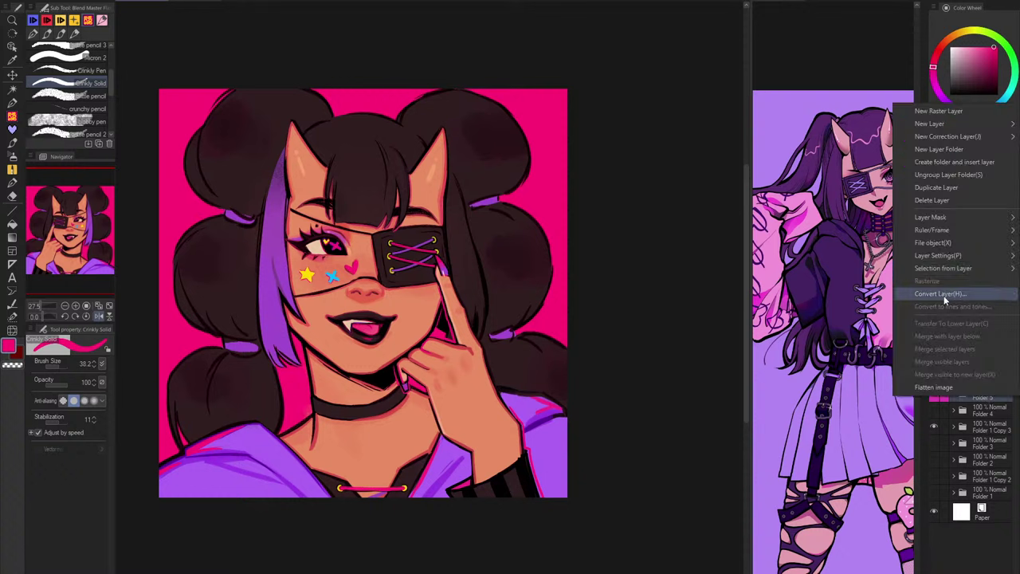
{"action": "mouse_move", "coordinate": [937, 268]}
{"action": "left_click", "coordinate": [993, 380]}
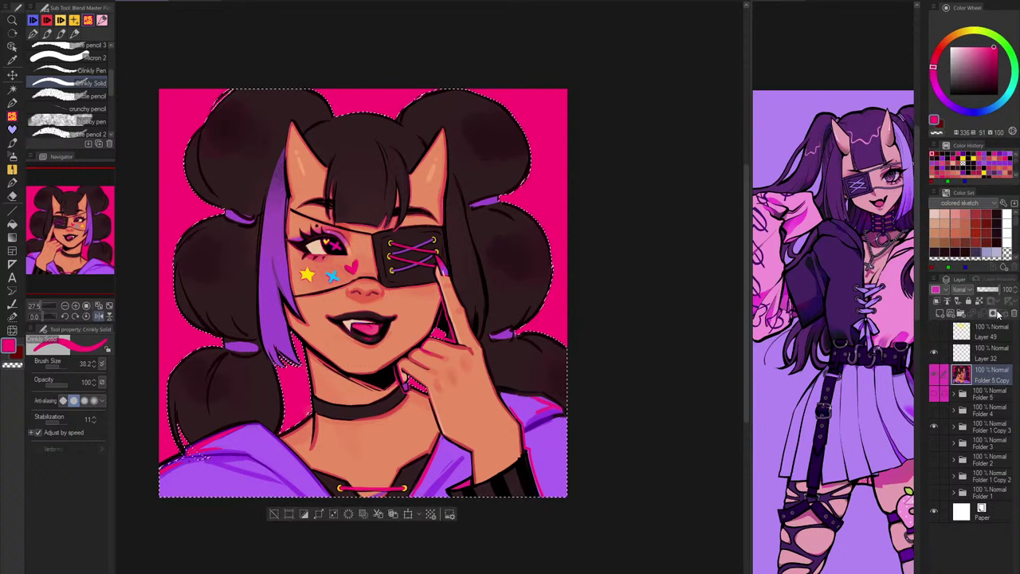
{"action": "left_click", "coordinate": [993, 313]}
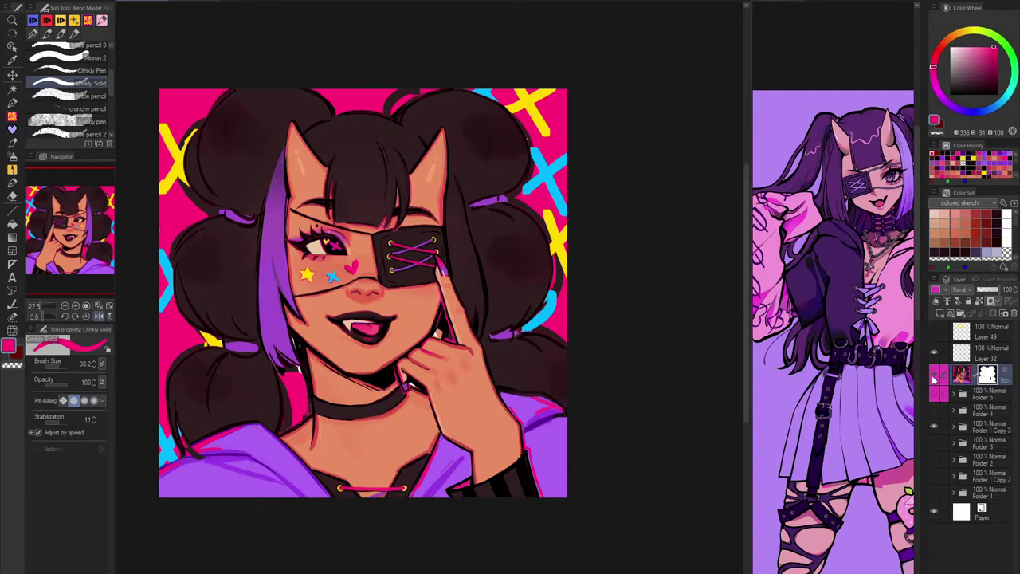
{"action": "left_click", "coordinate": [933, 376]}
{"action": "left_click", "coordinate": [934, 375]}
{"action": "left_click", "coordinate": [935, 427]}
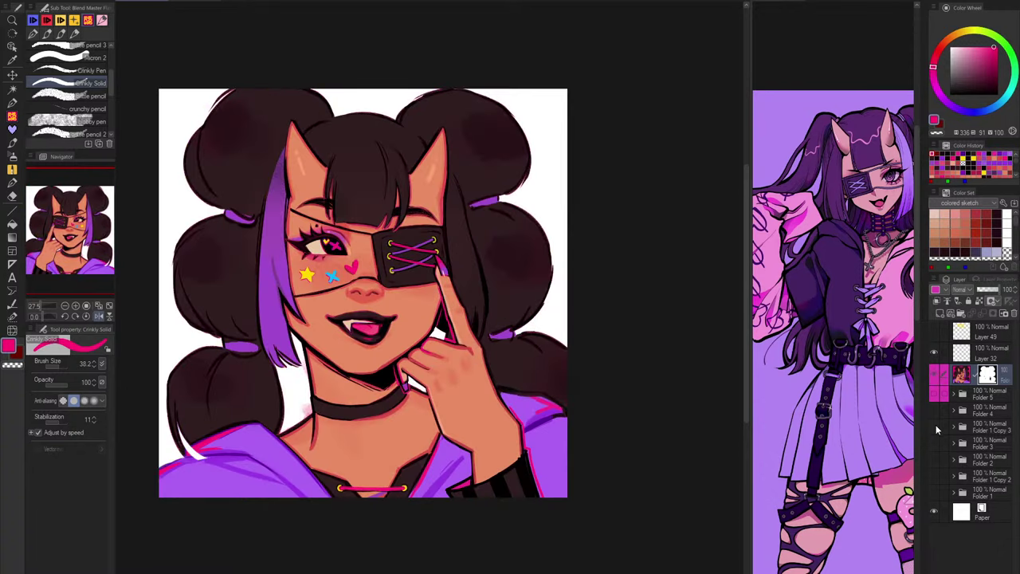
{"action": "left_click", "coordinate": [936, 427]}
{"action": "left_click", "coordinate": [936, 427]}
Step: Restore the masked-out black outline along the hoodie shoulder below the hair bun, and trim the excess pink on the layer mask
{"action": "scroll", "coordinate": [290, 457], "scroll_direction": "up", "scroll_amount": 5}
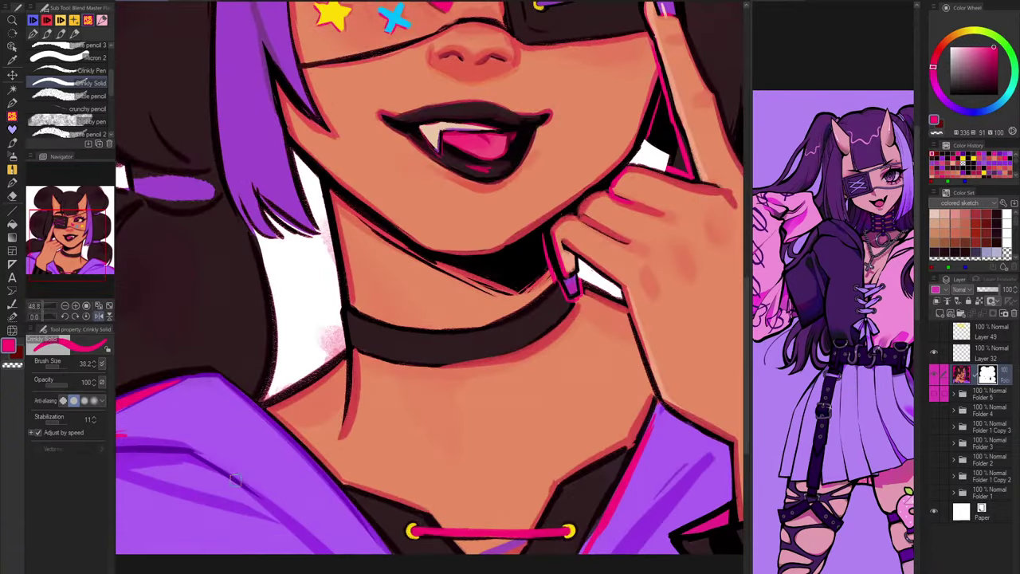
{"action": "left_click_drag", "start_coordinate": [235, 480], "coordinate": [499, 420]}
{"action": "key", "text": "c"}
{"action": "mouse_move", "coordinate": [341, 360]}
{"action": "left_mouse_down"}
{"action": "mouse_move", "coordinate": [302, 377]}
{"action": "mouse_move", "coordinate": [326, 359]}
{"action": "mouse_move", "coordinate": [310, 367]}
{"action": "mouse_move", "coordinate": [307, 392]}
{"action": "mouse_move", "coordinate": [370, 391]}
{"action": "left_mouse_up"}
{"action": "key", "text": "ctrl+z"}
{"action": "key", "text": "c"}
{"action": "mouse_move", "coordinate": [300, 399]}
{"action": "left_mouse_down"}
{"action": "mouse_move", "coordinate": [223, 425]}
{"action": "mouse_move", "coordinate": [230, 414]}
{"action": "left_mouse_up"}
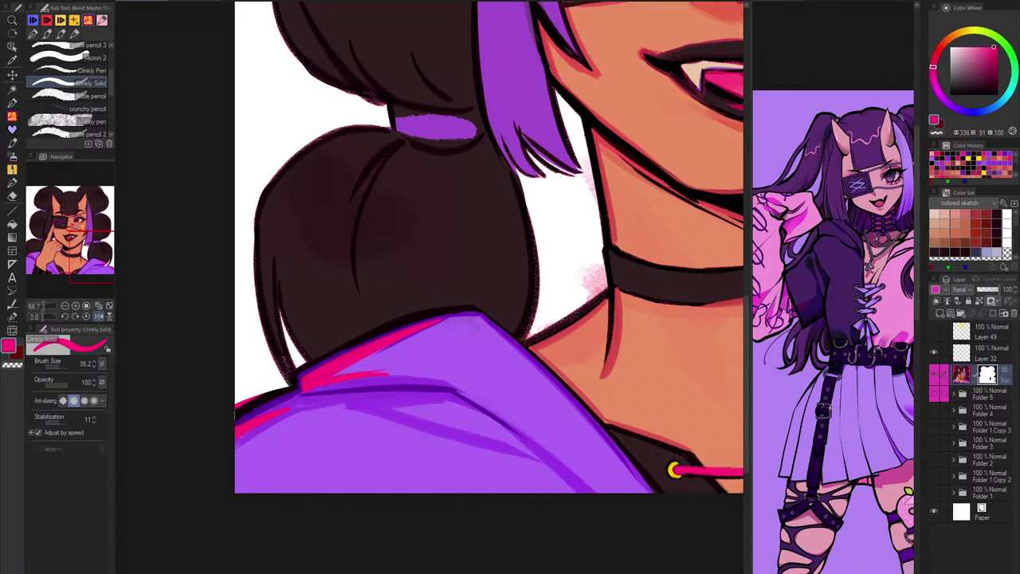
{"action": "left_click_drag", "start_coordinate": [289, 384], "coordinate": [233, 415]}
{"action": "left_click_drag", "start_coordinate": [287, 379], "coordinate": [233, 410]}
{"action": "key", "text": "c"}
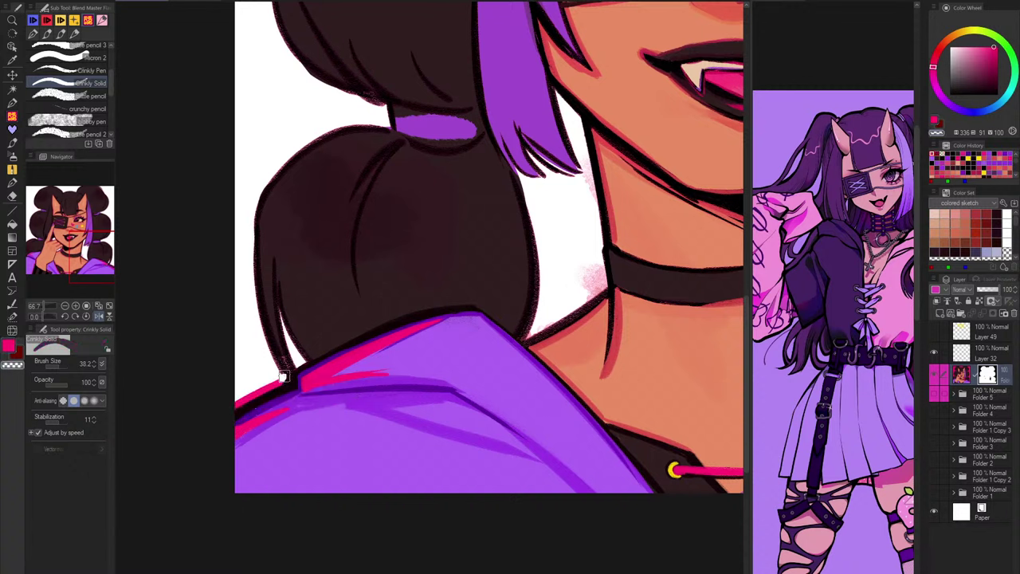
{"action": "left_click_drag", "start_coordinate": [283, 376], "coordinate": [226, 411]}
{"action": "key", "text": "c"}
{"action": "left_click_drag", "start_coordinate": [284, 371], "coordinate": [292, 384]}
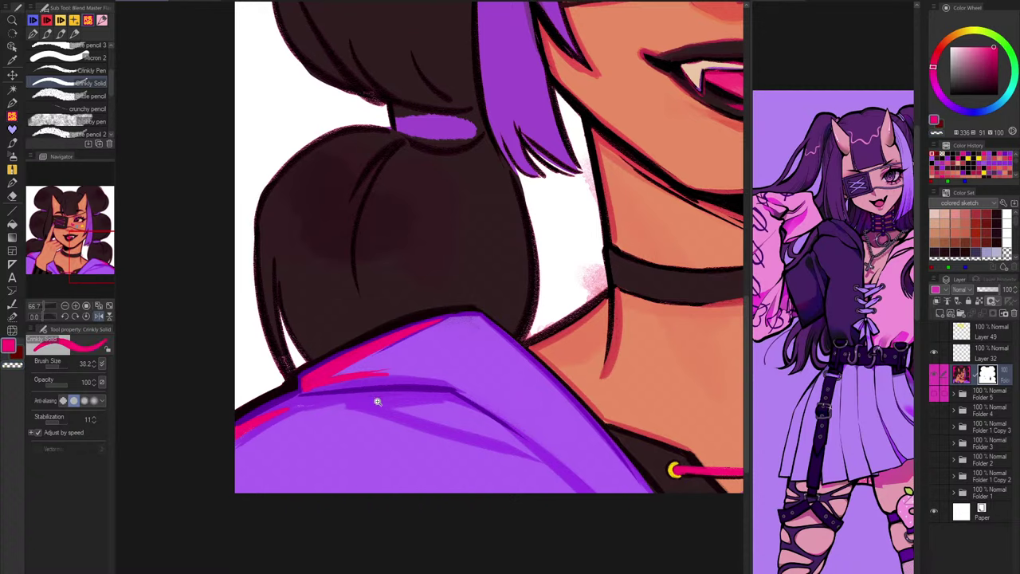
Step: Erase the leftover pink background smudges between the purple hair lock and the neck on the layer mask
{"action": "left_click_drag", "start_coordinate": [378, 401], "coordinate": [319, 402]}
{"action": "left_click_drag", "start_coordinate": [551, 471], "coordinate": [385, 472]}
{"action": "mouse_move", "coordinate": [289, 334]}
{"action": "left_mouse_down"}
{"action": "mouse_move", "coordinate": [359, 330]}
{"action": "mouse_move", "coordinate": [276, 323]}
{"action": "mouse_move", "coordinate": [292, 314]}
{"action": "mouse_move", "coordinate": [301, 319]}
{"action": "mouse_move", "coordinate": [268, 365]}
{"action": "mouse_move", "coordinate": [276, 360]}
{"action": "mouse_move", "coordinate": [223, 396]}
{"action": "left_mouse_up"}
{"action": "key", "text": "c"}
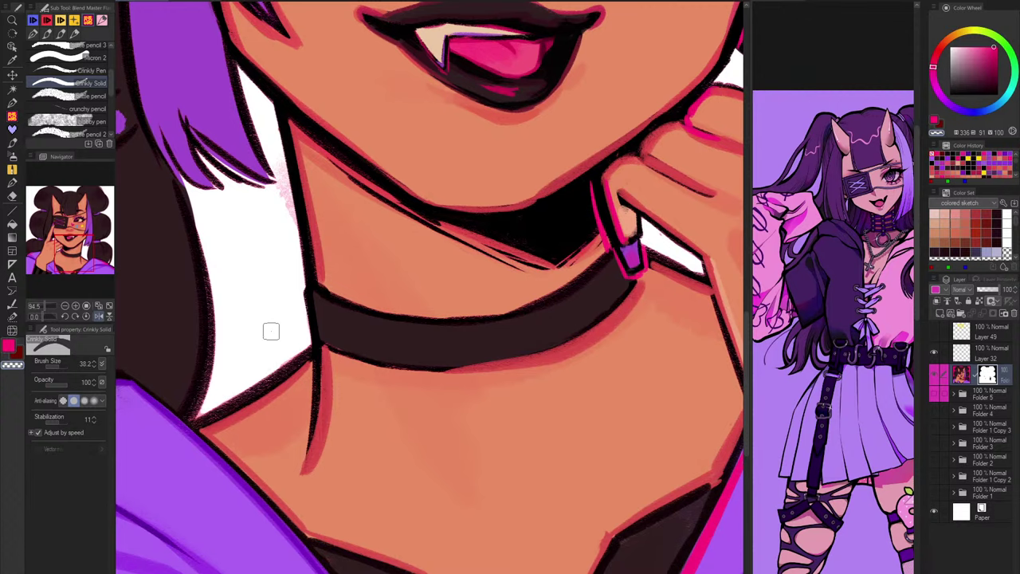
{"action": "mouse_move", "coordinate": [274, 149]}
{"action": "left_mouse_down"}
{"action": "mouse_move", "coordinate": [293, 229]}
{"action": "mouse_move", "coordinate": [277, 152]}
{"action": "left_mouse_up"}
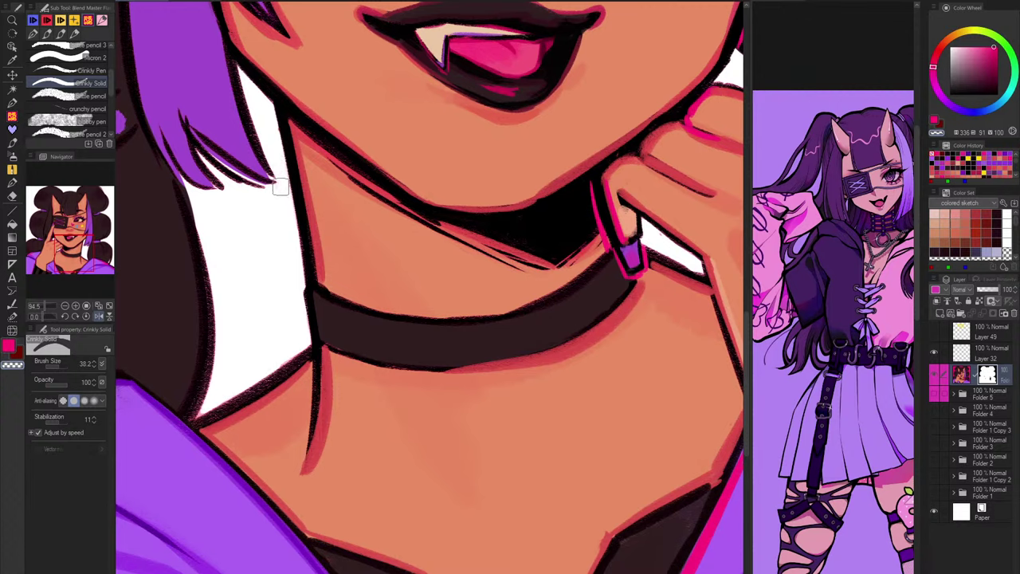
{"action": "scroll", "coordinate": [281, 185], "scroll_direction": "down", "scroll_amount": 5}
{"action": "scroll", "coordinate": [377, 361], "scroll_direction": "up", "scroll_amount": 2}
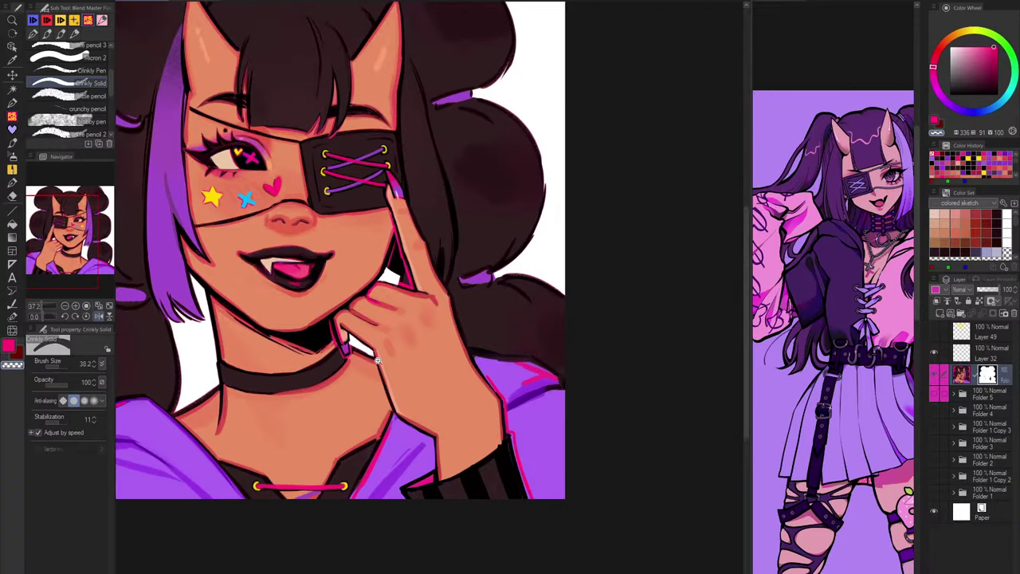
{"action": "scroll", "coordinate": [378, 360], "scroll_direction": "up", "scroll_amount": 4}
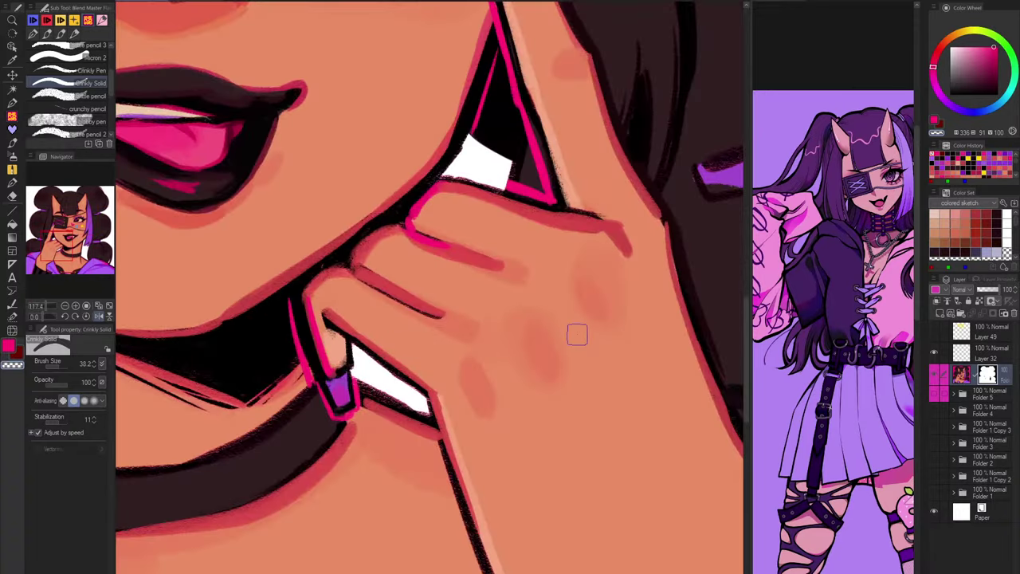
Step: Show the pink background Layer 36 inside Folder 5 again and apply Folder 5 Copy's mask to the layer
{"action": "scroll", "coordinate": [587, 399], "scroll_direction": "down", "scroll_amount": 5}
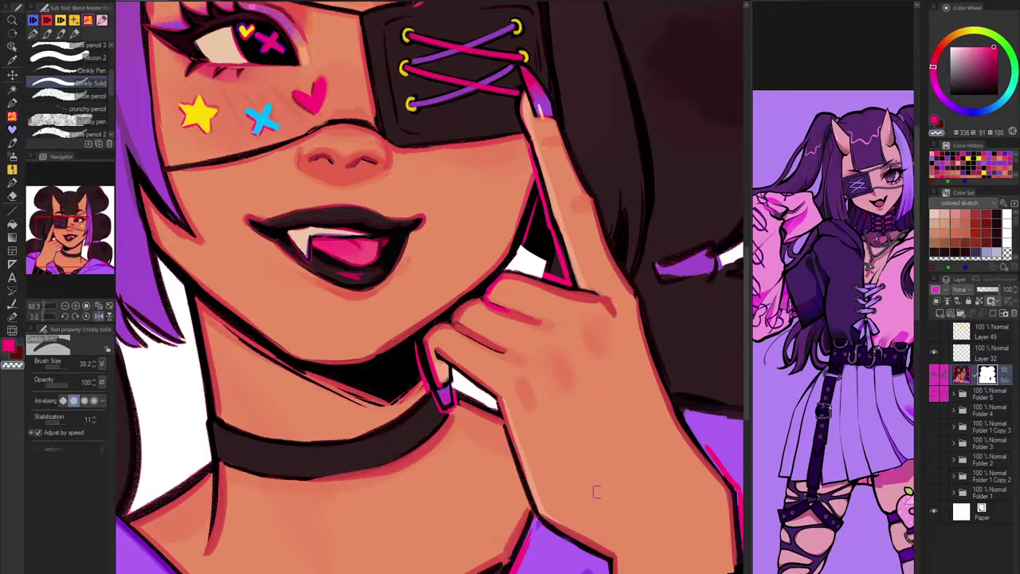
{"action": "scroll", "coordinate": [594, 490], "scroll_direction": "up", "scroll_amount": 2}
{"action": "scroll", "coordinate": [579, 471], "scroll_direction": "down", "scroll_amount": 3}
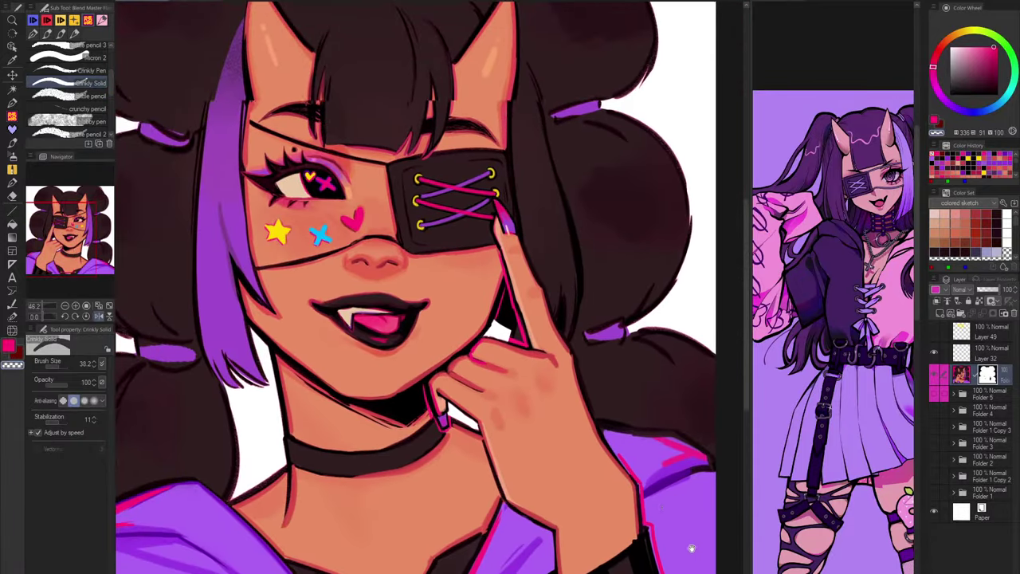
{"action": "scroll", "coordinate": [665, 513], "scroll_direction": "down", "scroll_amount": 2}
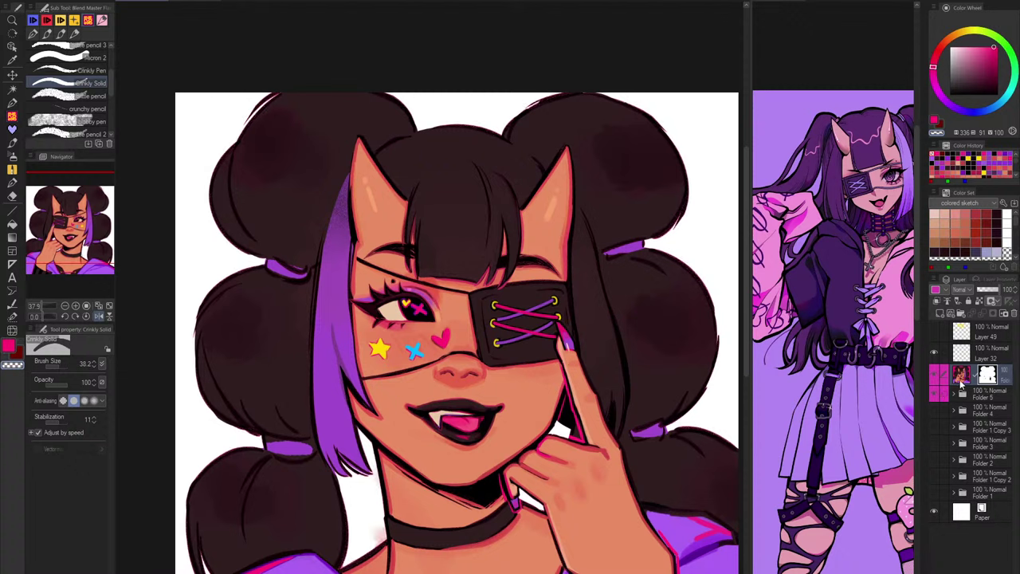
{"action": "left_click", "coordinate": [954, 395]}
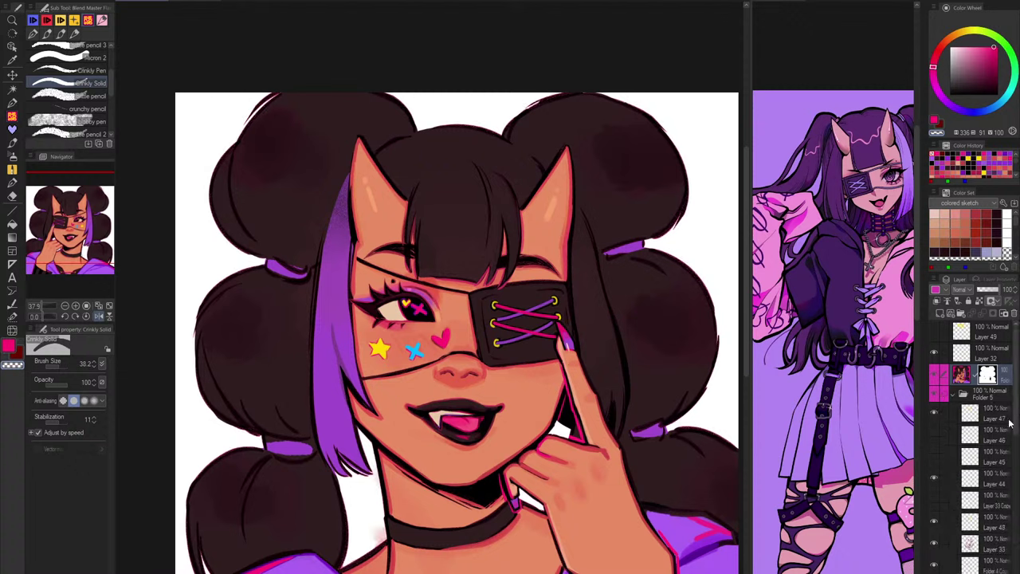
{"action": "scroll", "coordinate": [1009, 424], "scroll_direction": "down", "scroll_amount": 5}
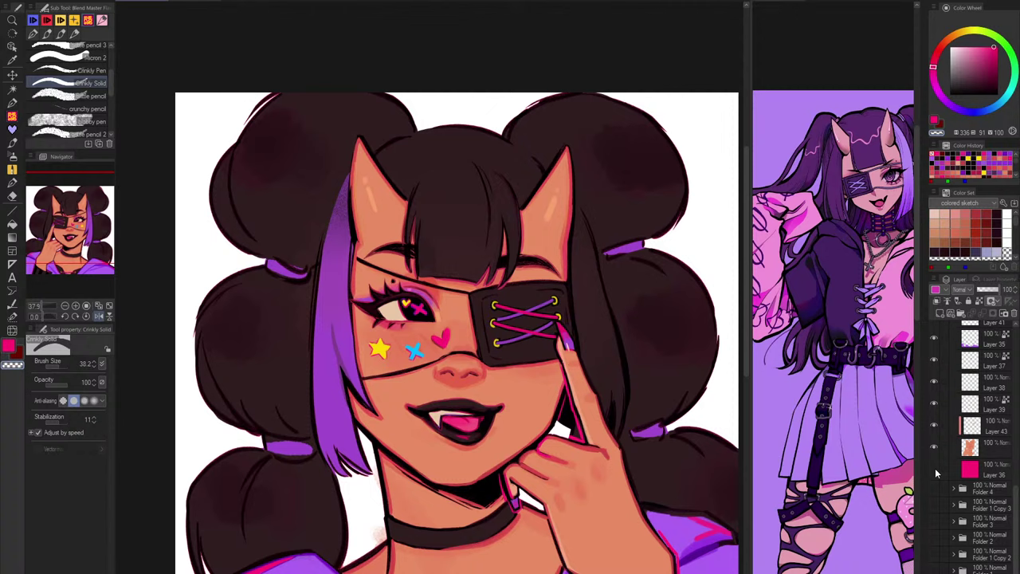
{"action": "left_click", "coordinate": [935, 472]}
{"action": "scroll", "coordinate": [984, 396], "scroll_direction": "up", "scroll_amount": 5}
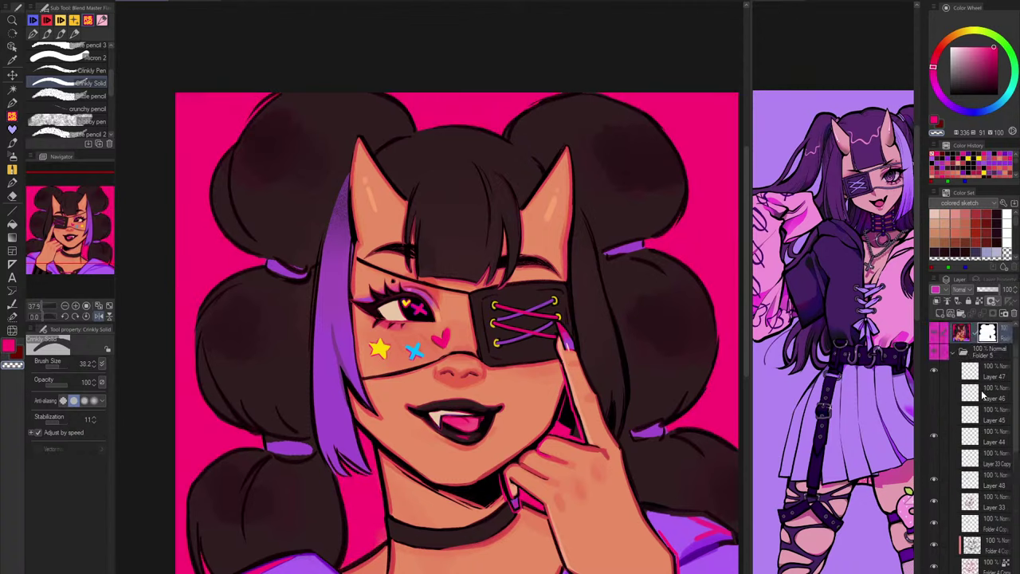
{"action": "scroll", "coordinate": [983, 395], "scroll_direction": "up", "scroll_amount": 1}
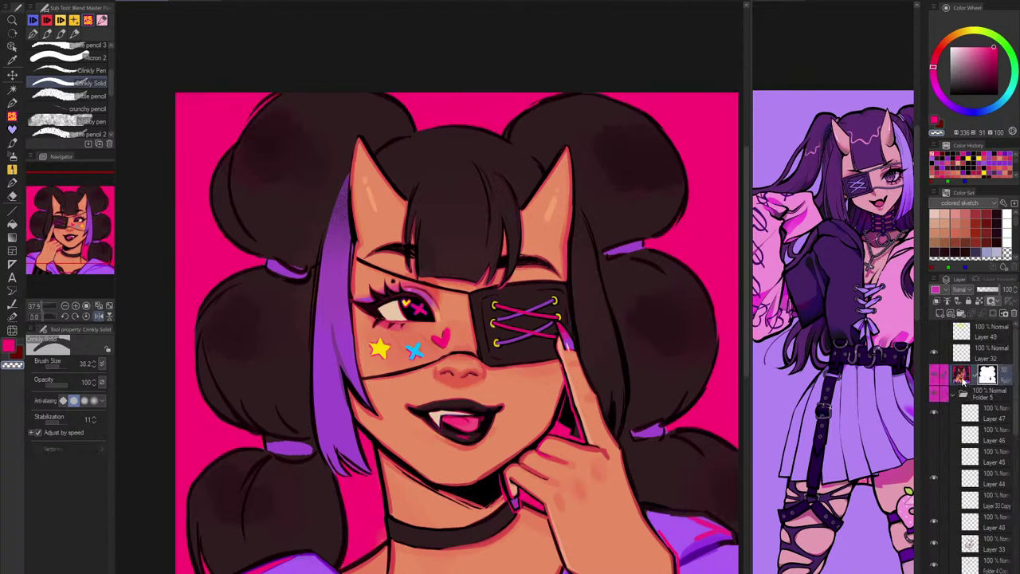
{"action": "right_click", "coordinate": [986, 375]}
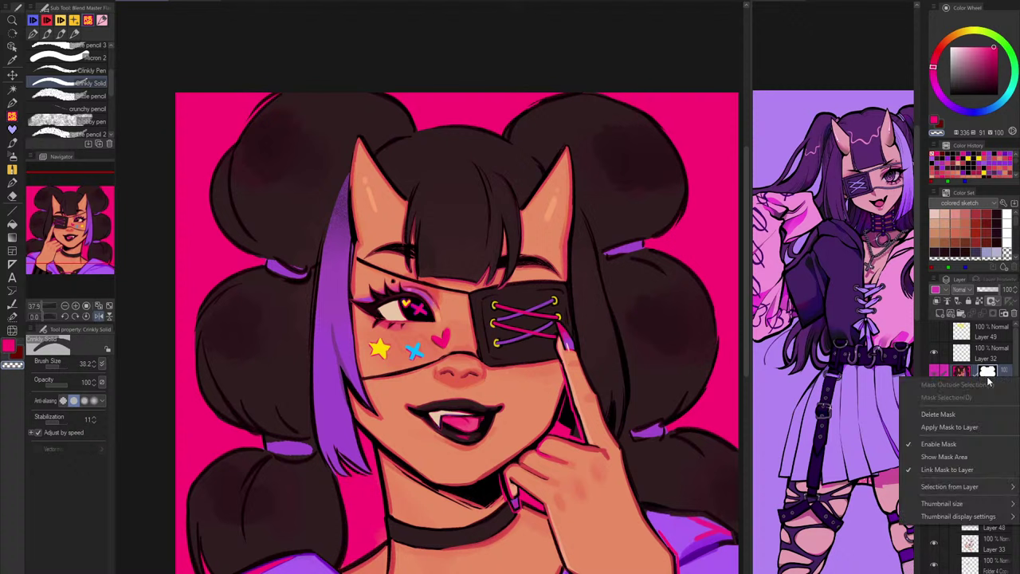
{"action": "left_click", "coordinate": [963, 453]}
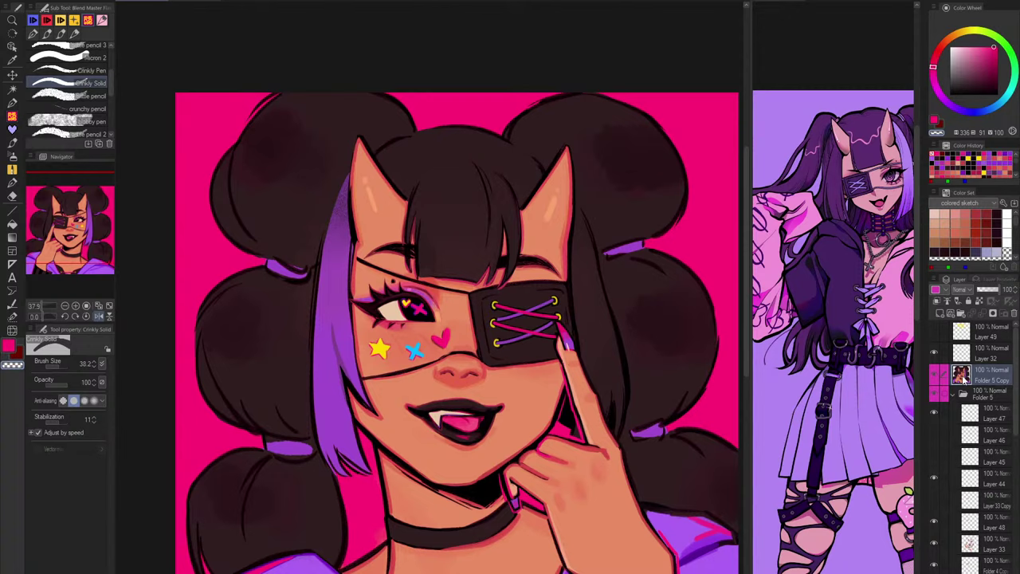
Step: Mirror the canvas view and repaint the outer edge of the upper hair bun on the eye-patch side in sampled dark brown, brush size 64.7
{"action": "key", "text": "h"}
{"action": "left_click", "coordinate": [322, 122], "text": "alt"}
{"action": "left_click_drag", "start_coordinate": [300, 95], "coordinate": [344, 127]}
{"action": "key", "text": "]"}
{"action": "key", "text": "]"}
{"action": "key", "text": "]"}
{"action": "key", "text": "]"}
{"action": "key", "text": "]"}
{"action": "mouse_move", "coordinate": [302, 96]}
{"action": "left_mouse_down"}
{"action": "mouse_move", "coordinate": [267, 93]}
{"action": "mouse_move", "coordinate": [214, 120]}
{"action": "left_mouse_up"}
{"action": "key", "text": "["}
{"action": "key", "text": "["}
{"action": "key", "text": "["}
{"action": "left_click_drag", "start_coordinate": [256, 92], "coordinate": [208, 125]}
Step: Retouch the upper edge of the opposite hair bun with a sampled dark brown and erase stray paint along the bun outlines
{"action": "left_click", "coordinate": [209, 134], "text": "alt"}
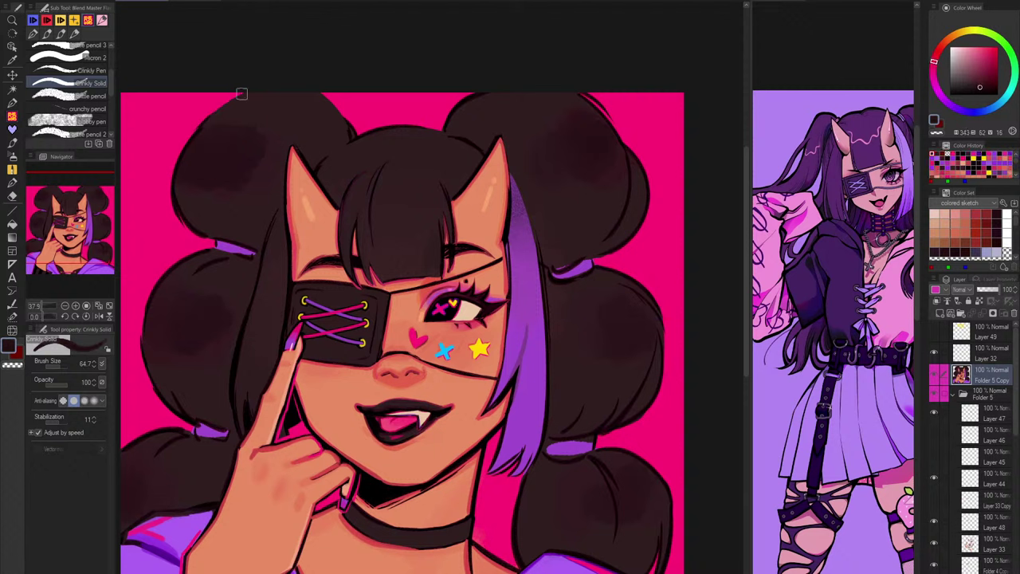
{"action": "left_click", "coordinate": [562, 92], "text": "alt"}
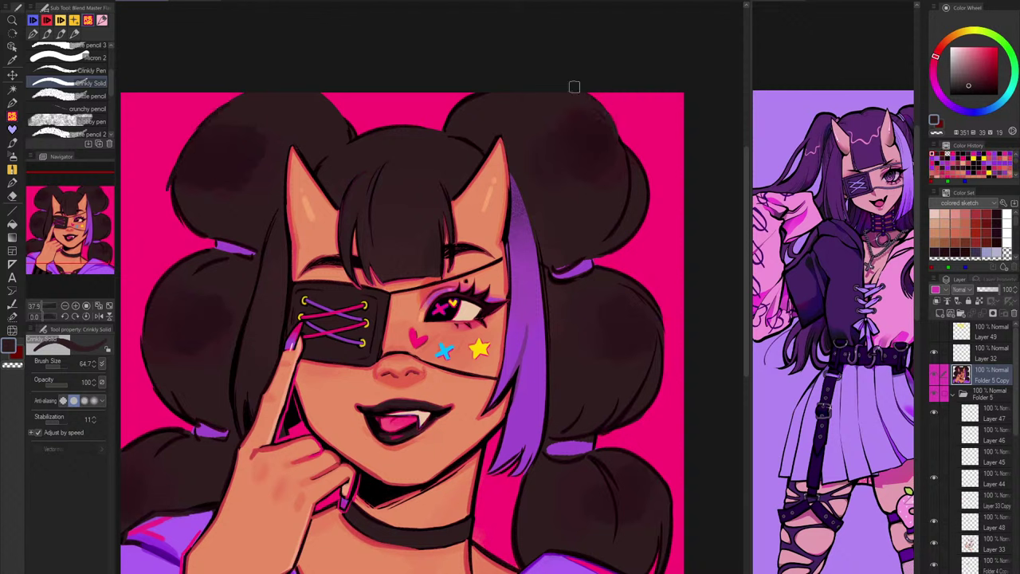
{"action": "key", "text": "c"}
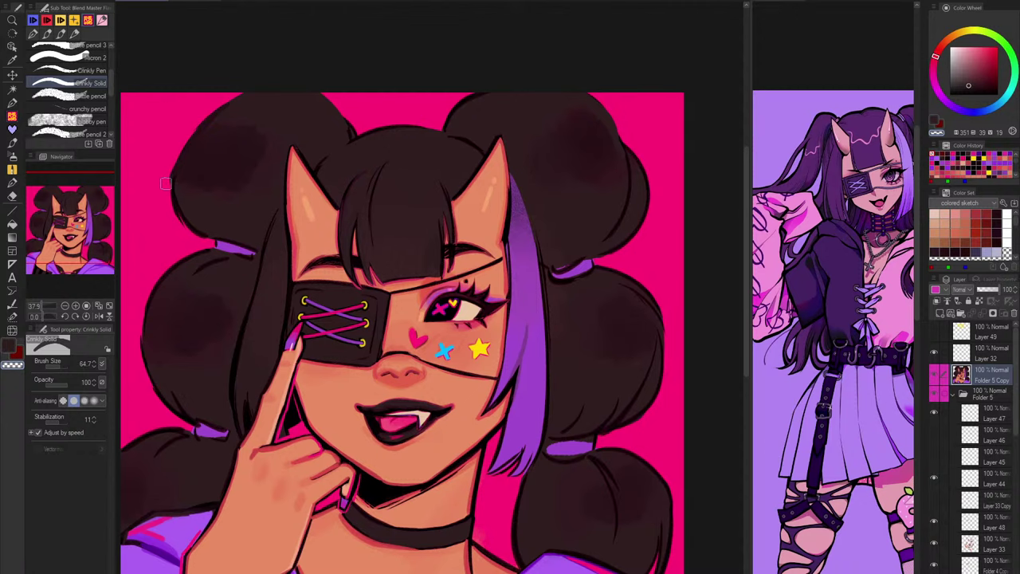
Step: Collapse Folder 5 and compare the portrait with Folder 5 Copy and Folder 5 switched on and off
{"action": "scroll", "coordinate": [165, 183], "scroll_direction": "down", "scroll_amount": 1}
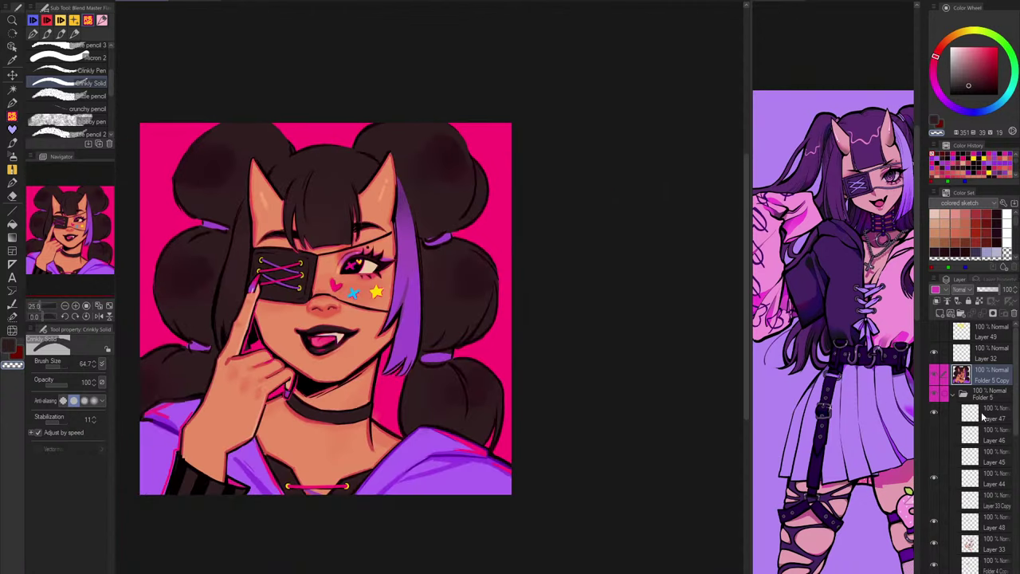
{"action": "left_click", "coordinate": [955, 396]}
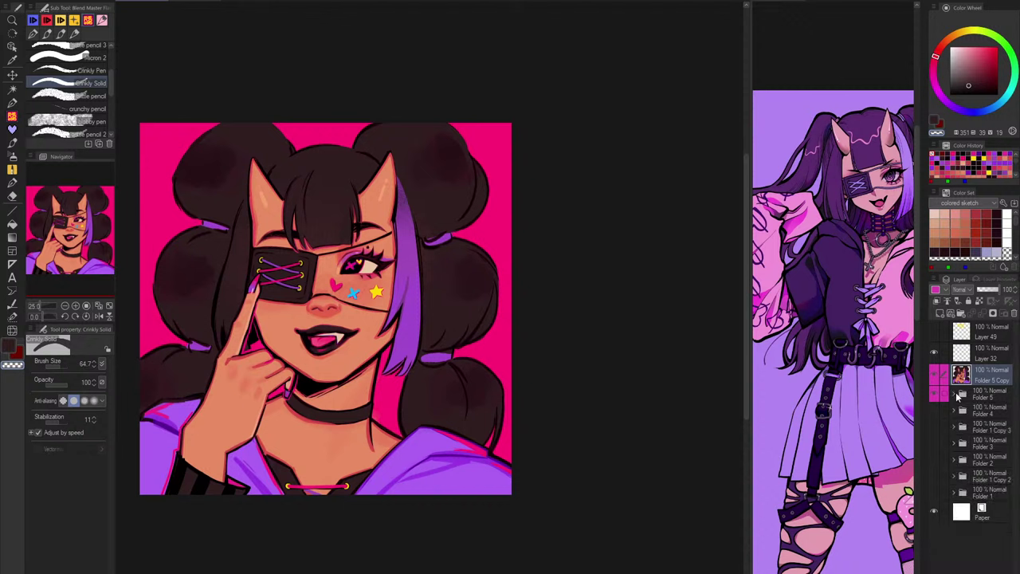
{"action": "left_click", "coordinate": [937, 377]}
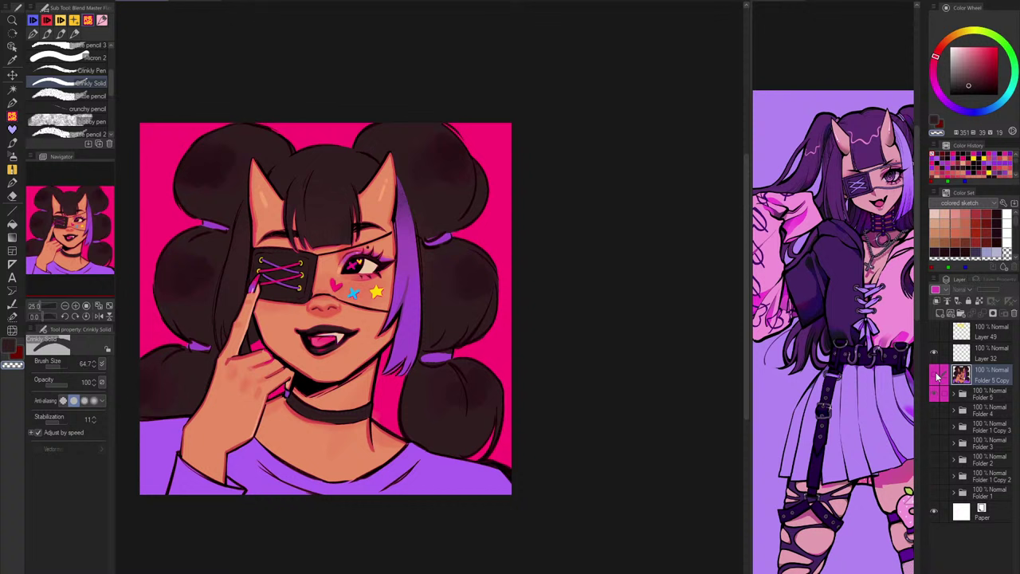
{"action": "left_click", "coordinate": [937, 377]}
{"action": "left_click", "coordinate": [937, 377]}
{"action": "left_click", "coordinate": [937, 377]}
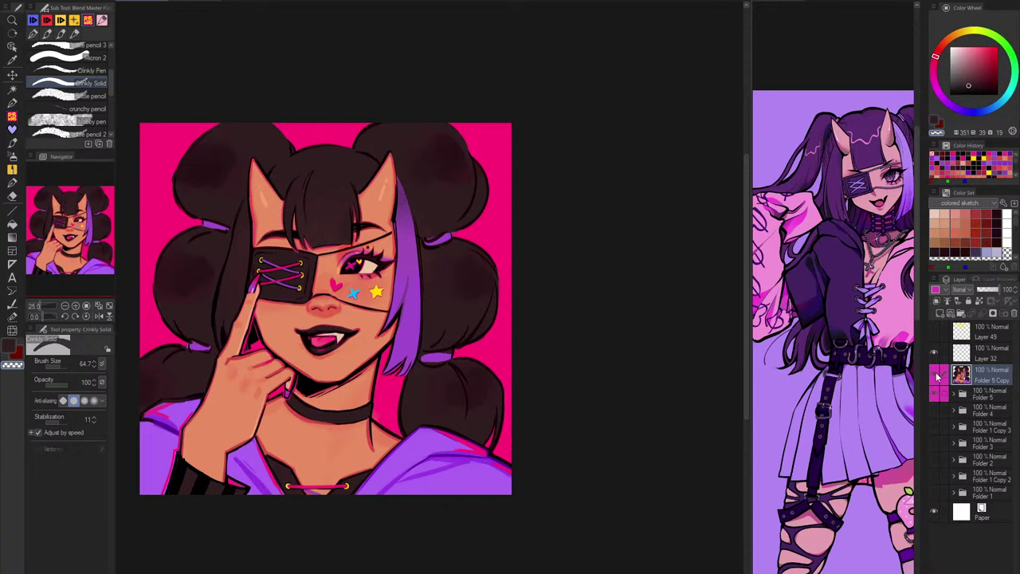
{"action": "left_click", "coordinate": [938, 376]}
{"action": "left_click", "coordinate": [938, 376]}
{"action": "left_click", "coordinate": [937, 394]}
{"action": "left_click", "coordinate": [936, 394]}
Step: Strengthen the black outline along both sides of the horn above the eye patch, using sampled black and brush size 31.5
{"action": "scroll", "coordinate": [320, 229], "scroll_direction": "up", "scroll_amount": 2}
{"action": "scroll", "coordinate": [246, 235], "scroll_direction": "up", "scroll_amount": 2}
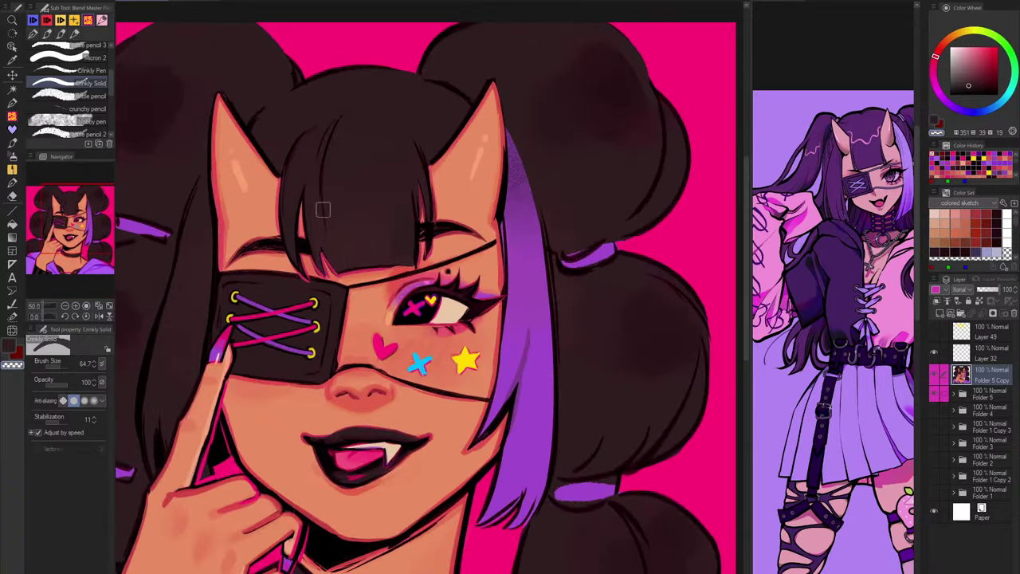
{"action": "left_click", "coordinate": [363, 210], "text": "alt"}
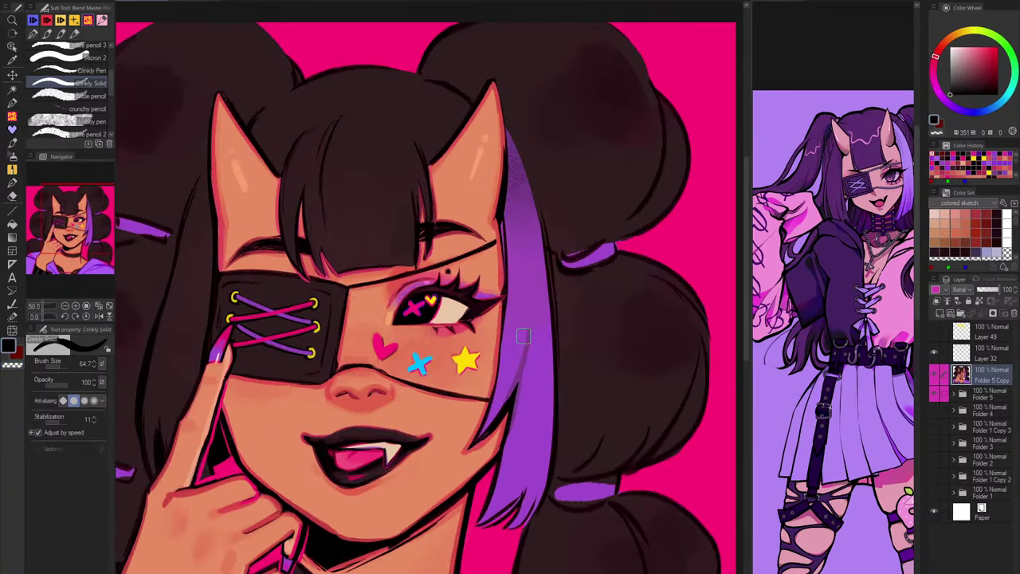
{"action": "scroll", "coordinate": [213, 251], "scroll_direction": "up", "scroll_amount": 3}
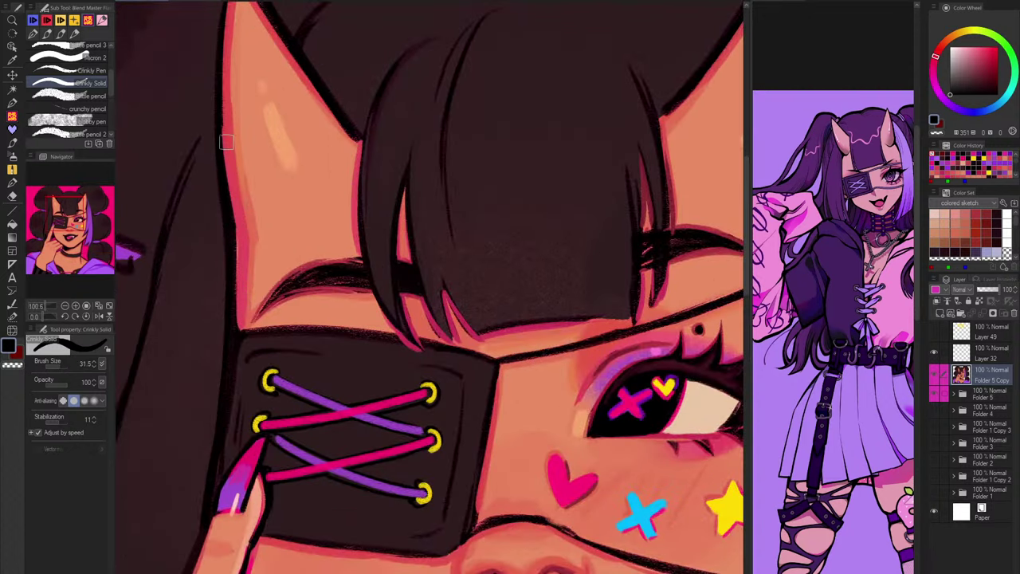
{"action": "left_click_drag", "start_coordinate": [220, 121], "coordinate": [233, 318]}
{"action": "left_click_drag", "start_coordinate": [517, 303], "coordinate": [476, 374]}
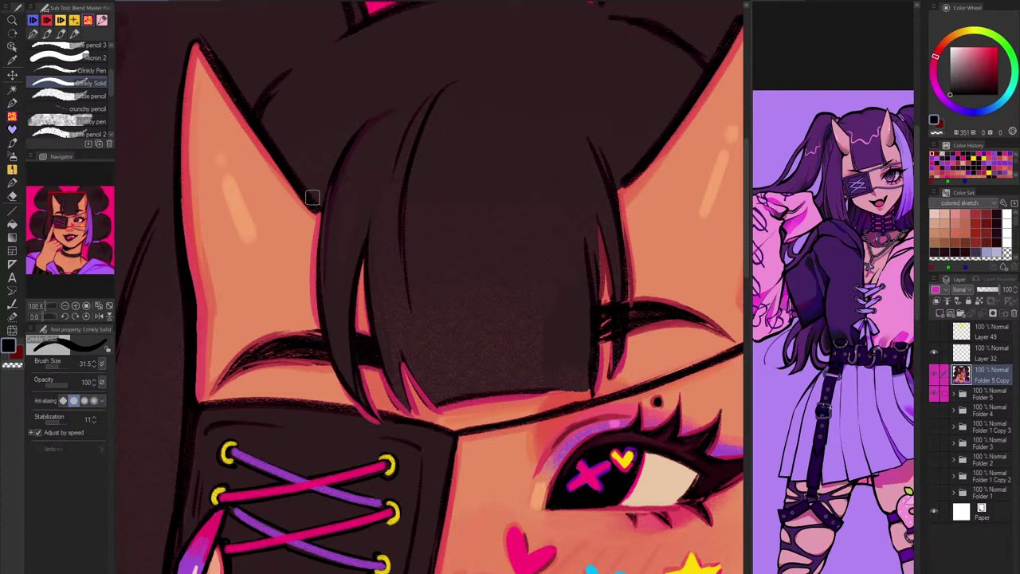
{"action": "left_click_drag", "start_coordinate": [312, 198], "coordinate": [317, 234]}
{"action": "scroll", "coordinate": [519, 266], "scroll_direction": "down", "scroll_amount": 2}
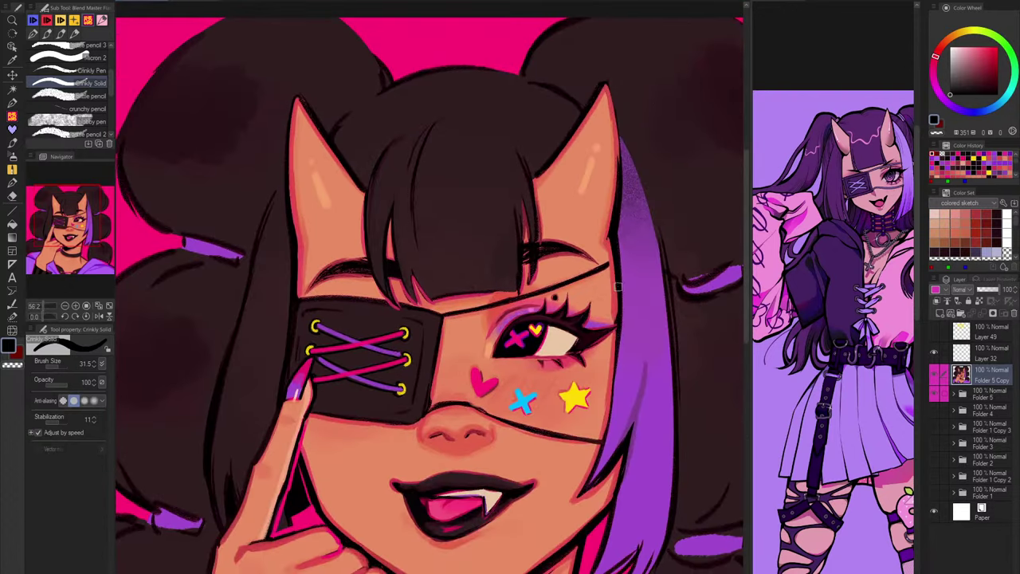
{"action": "scroll", "coordinate": [622, 433], "scroll_direction": "down", "scroll_amount": 2}
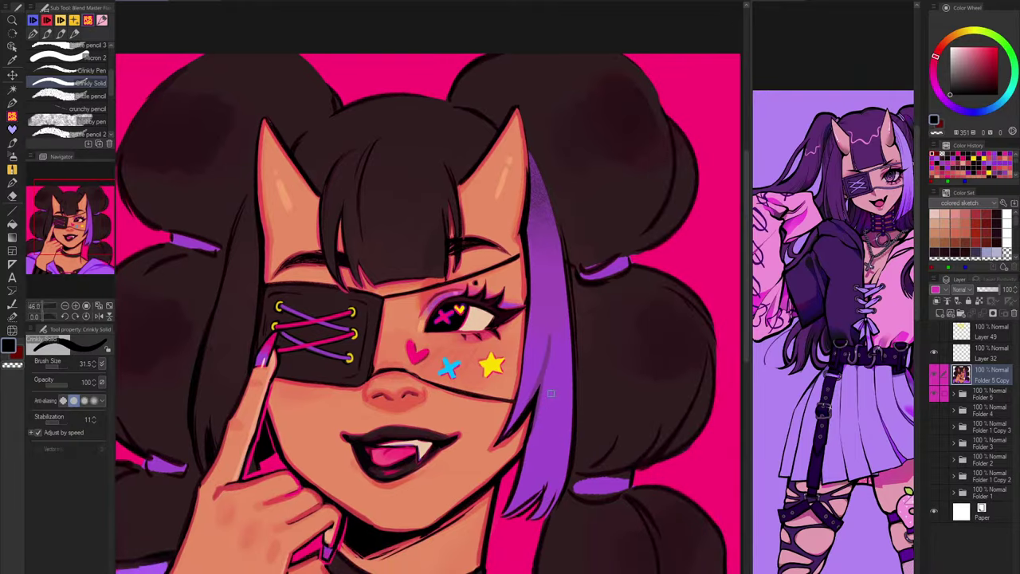
Step: Redraw the black outline along the outer edge of the other horn, from its tip toward the purple hair lock
{"action": "scroll", "coordinate": [529, 106], "scroll_direction": "up", "scroll_amount": 2}
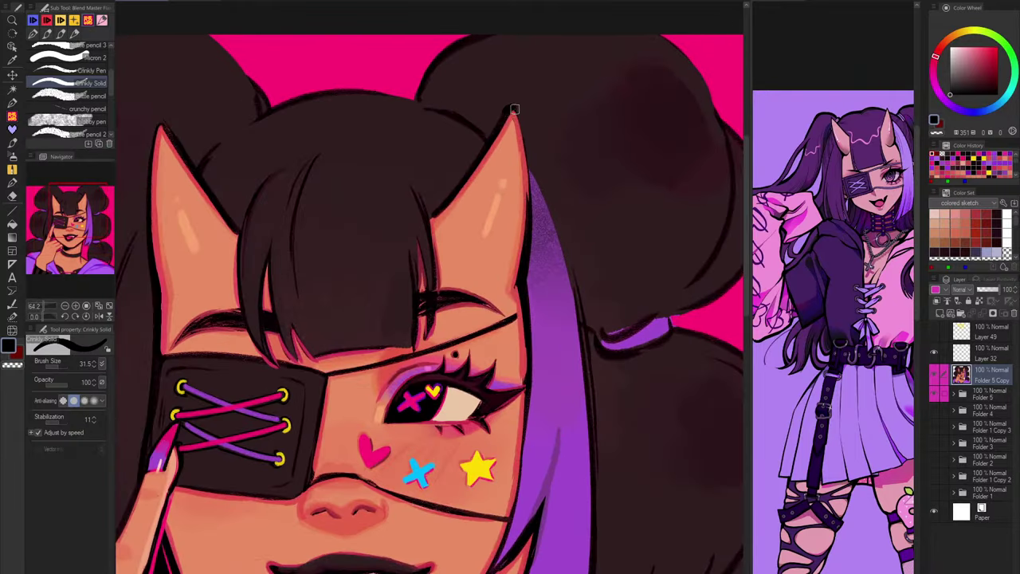
{"action": "left_click_drag", "start_coordinate": [516, 109], "coordinate": [526, 198]}
{"action": "left_click_drag", "start_coordinate": [523, 127], "coordinate": [531, 234]}
{"action": "key", "text": "ctrl+z"}
{"action": "key", "text": "ctrl+z"}
{"action": "left_click_drag", "start_coordinate": [512, 108], "coordinate": [534, 214]}
{"action": "left_click_drag", "start_coordinate": [527, 137], "coordinate": [537, 238]}
{"action": "key", "text": "ctrl+z"}
{"action": "key", "text": "ctrl+z"}
{"action": "left_click_drag", "start_coordinate": [514, 107], "coordinate": [529, 207]}
{"action": "scroll", "coordinate": [548, 184], "scroll_direction": "down", "scroll_amount": 2}
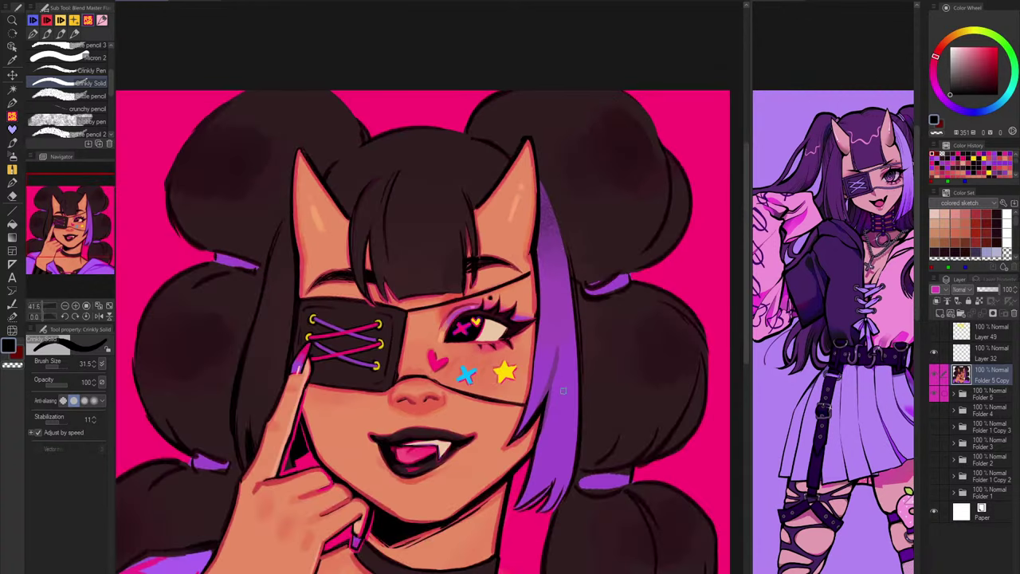
Step: Hide Folder 5 and show the sketch in Folder 1 Copy 3 behind the masked character
{"action": "left_click_drag", "start_coordinate": [614, 477], "coordinate": [634, 419]}
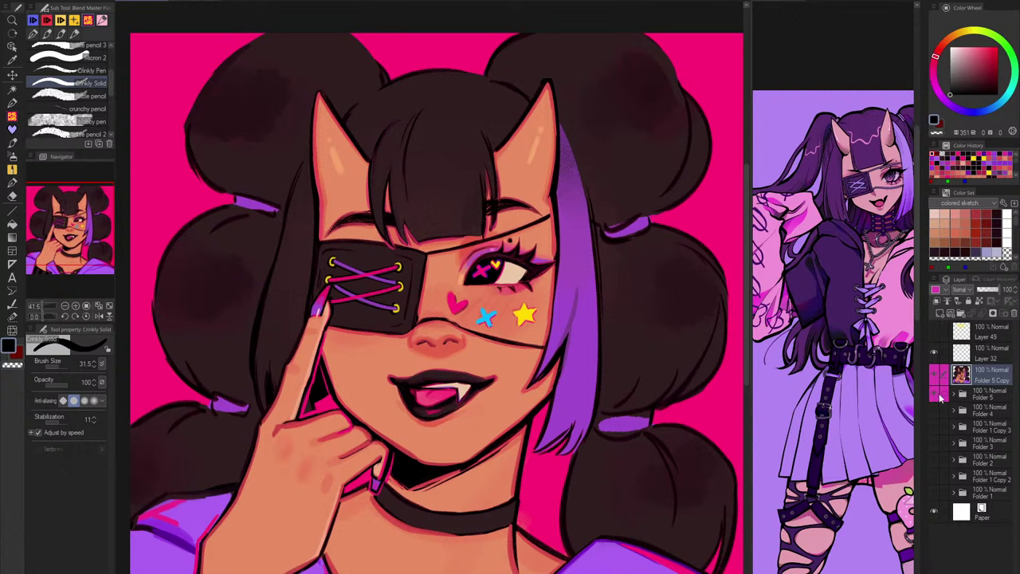
{"action": "left_click", "coordinate": [941, 397]}
{"action": "left_click", "coordinate": [941, 394]}
{"action": "left_click", "coordinate": [937, 393]}
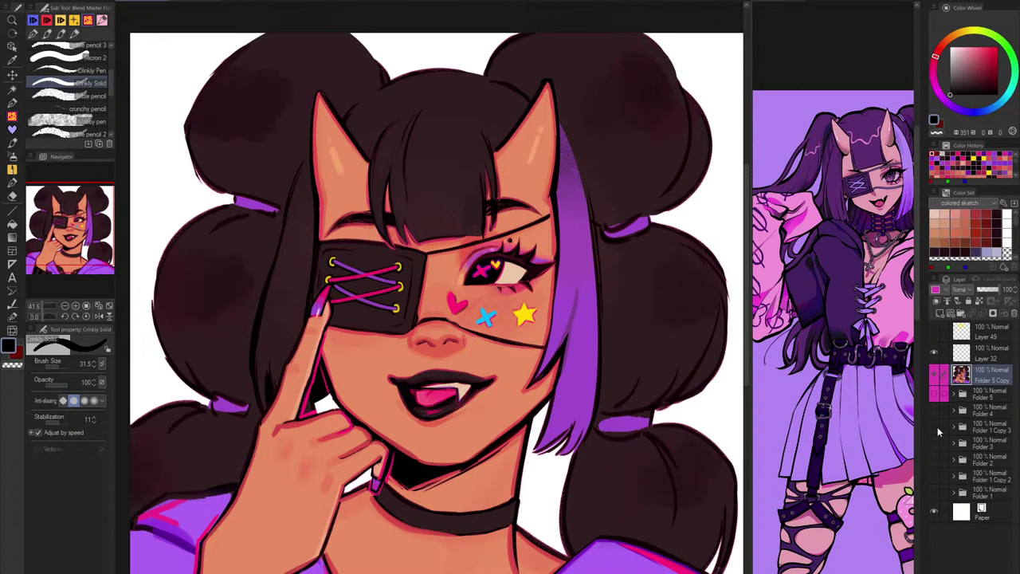
{"action": "left_click", "coordinate": [936, 428]}
{"action": "key", "text": "ctrl+minus"}
{"action": "key", "text": "ctrl+minus"}
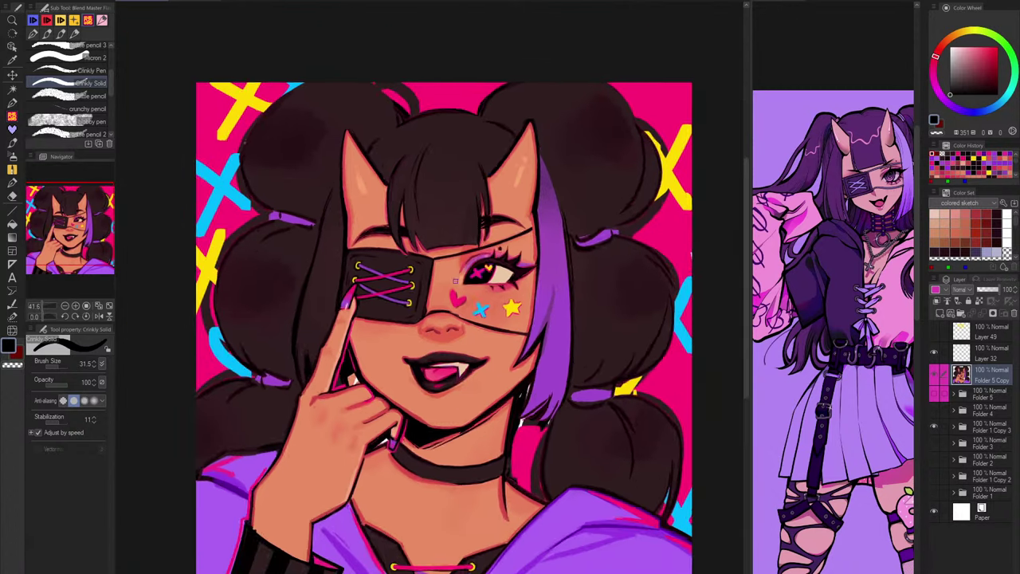
Step: Compare the finished character with the colour sketch by switching Folder 5 Copy off and on
{"action": "left_click", "coordinate": [939, 382]}
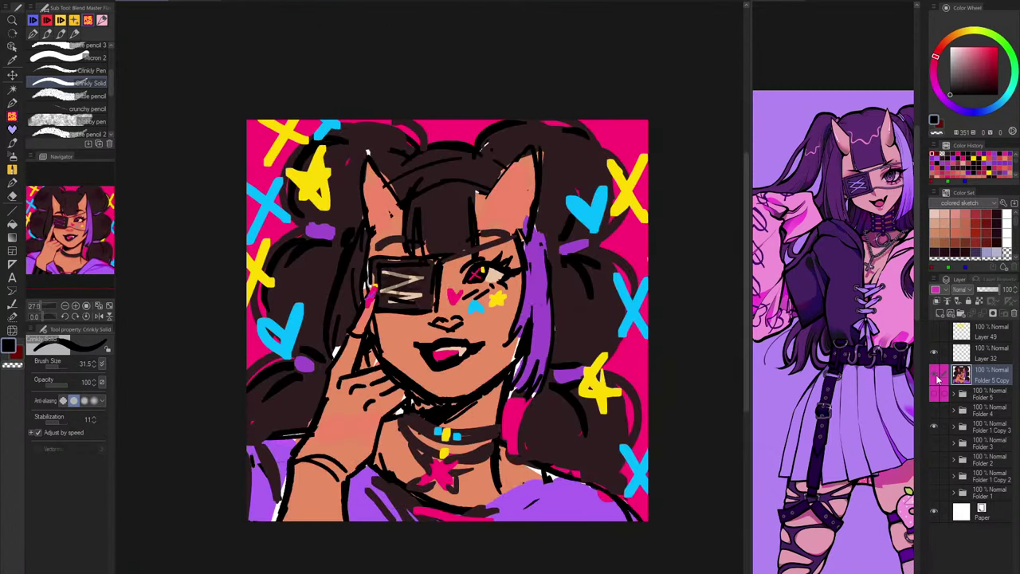
{"action": "left_click", "coordinate": [939, 382]}
{"action": "left_click", "coordinate": [939, 382]}
{"action": "left_click", "coordinate": [938, 378]}
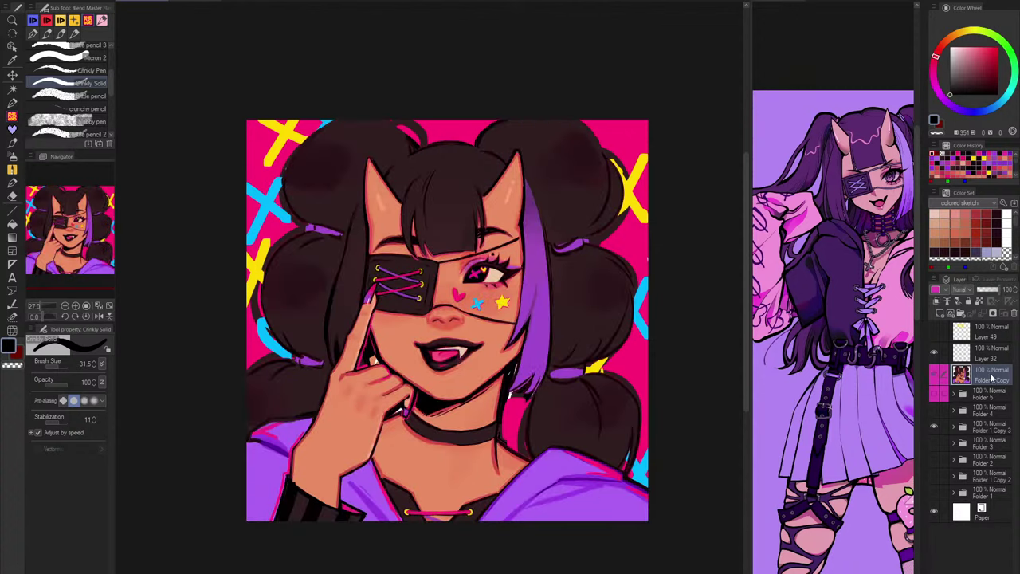
Step: Place Folder 5 Copy inside a new layer folder and hide that folder
{"action": "left_click", "coordinate": [962, 314]}
{"action": "mouse_move", "coordinate": [992, 393]}
{"action": "left_mouse_down"}
{"action": "mouse_move", "coordinate": [992, 376]}
{"action": "mouse_move", "coordinate": [1011, 379]}
{"action": "left_mouse_up"}
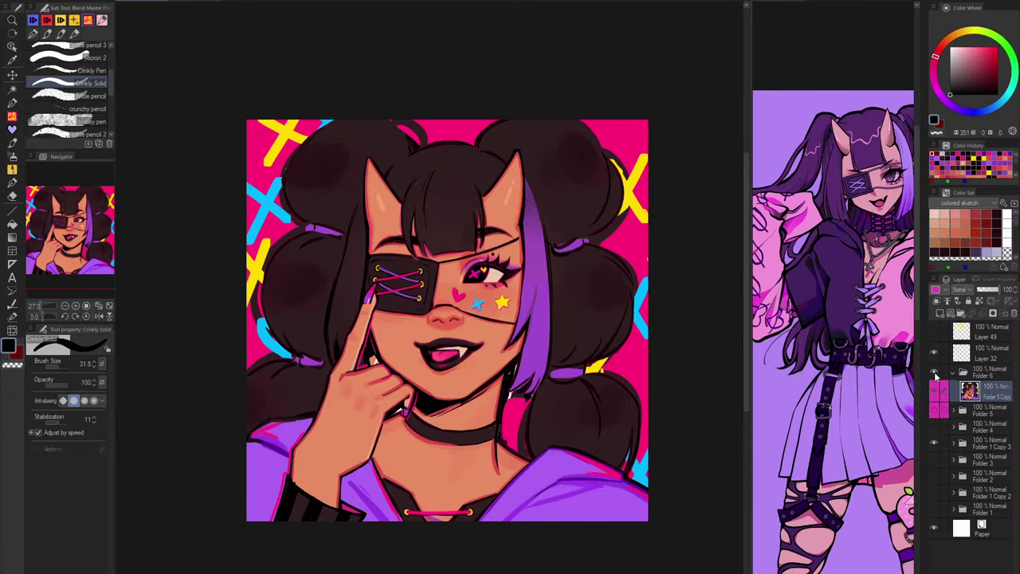
{"action": "left_click", "coordinate": [935, 374]}
Step: Make Layer 32 the active layer and sample the yellow of the sketched star as the brush colour
{"action": "left_click", "coordinate": [985, 357]}
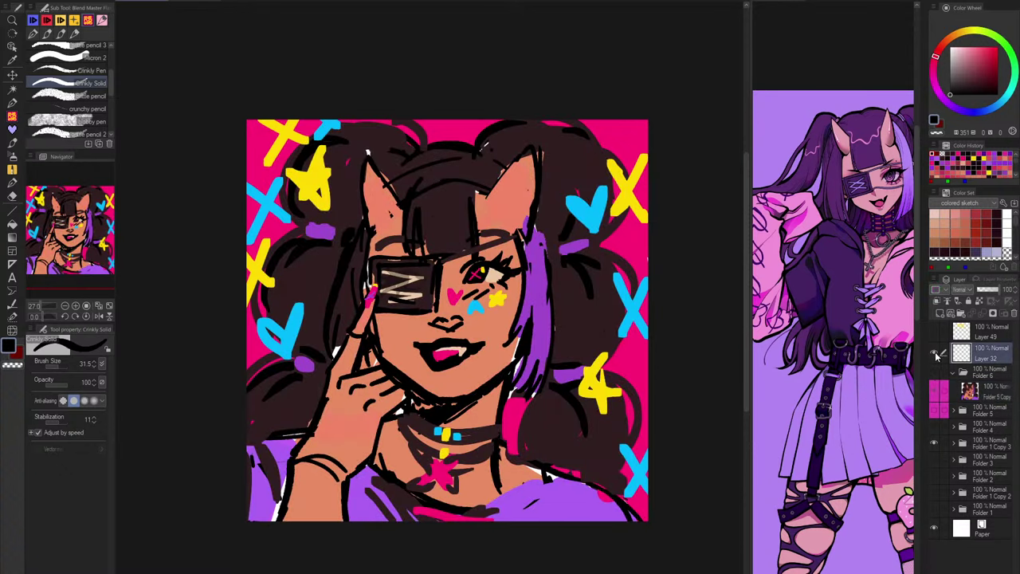
{"action": "scroll", "coordinate": [303, 190], "scroll_direction": "up", "scroll_amount": 3}
{"action": "left_click", "coordinate": [320, 172], "text": "alt"}
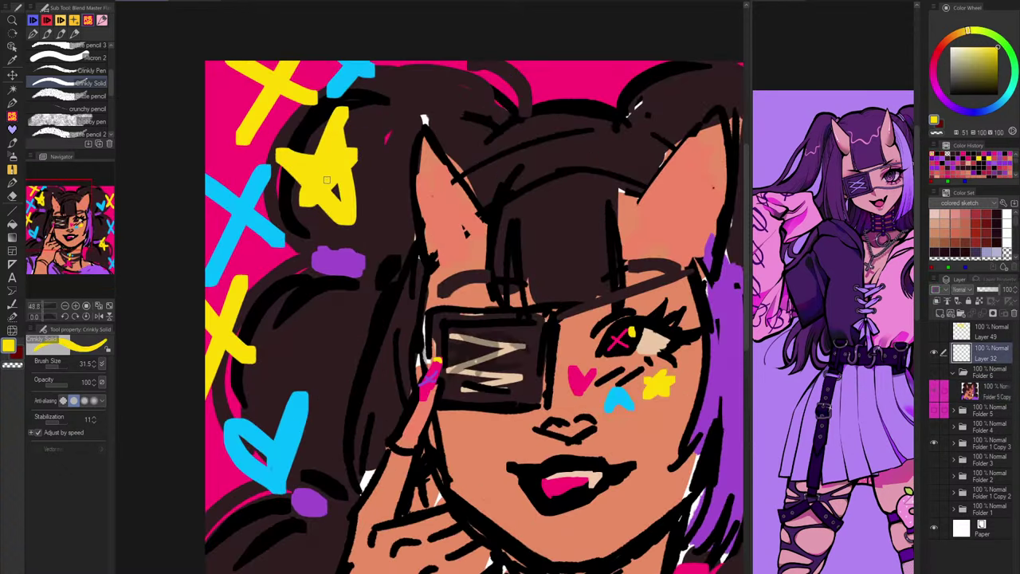
Step: Compare the sketch's background shapes with the finished portrait by switching Folder 6 on and off
{"action": "scroll", "coordinate": [323, 180], "scroll_direction": "down", "scroll_amount": 3}
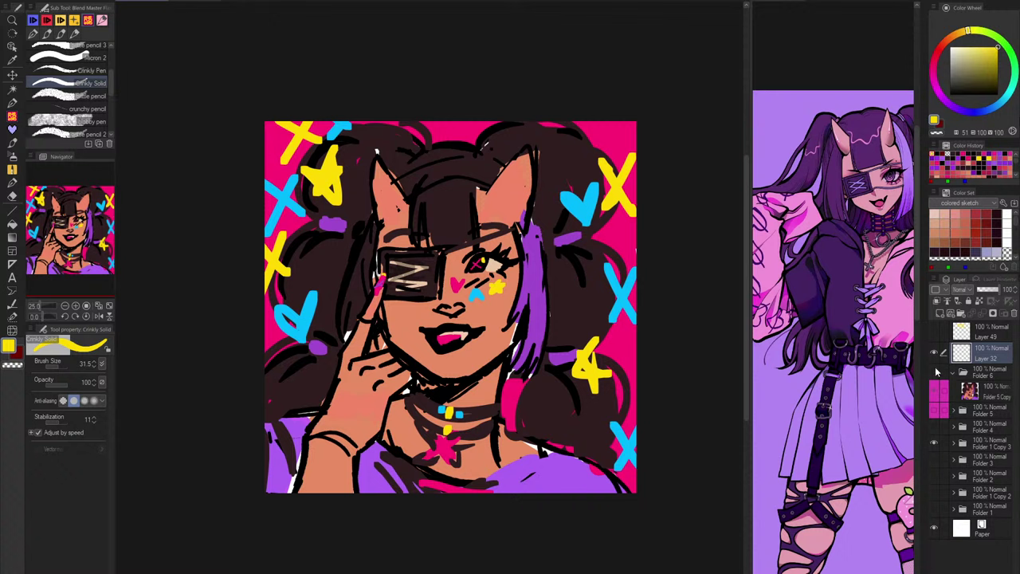
{"action": "left_click", "coordinate": [935, 375]}
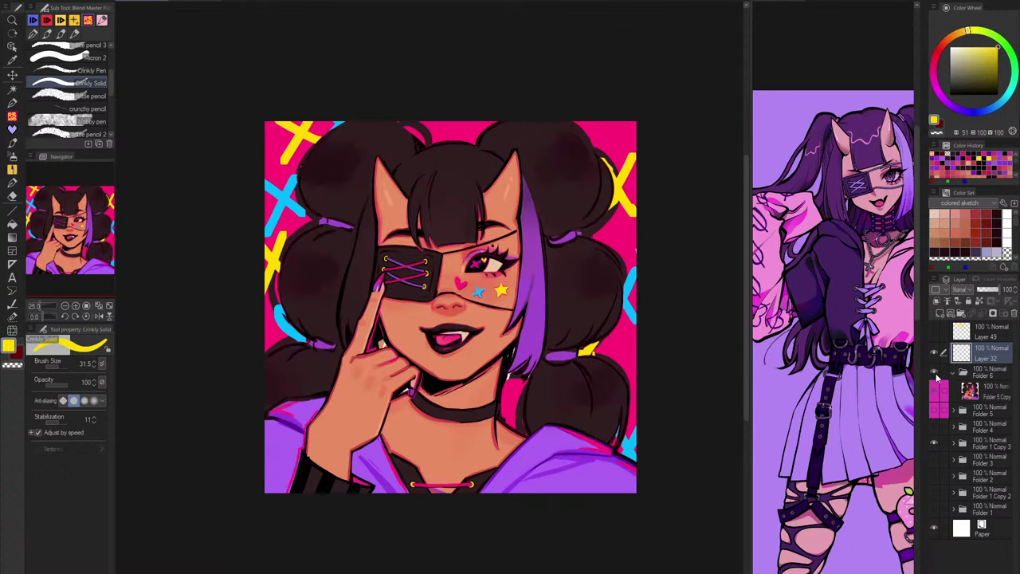
{"action": "left_click", "coordinate": [936, 375]}
{"action": "left_click", "coordinate": [936, 375]}
{"action": "left_click", "coordinate": [936, 374]}
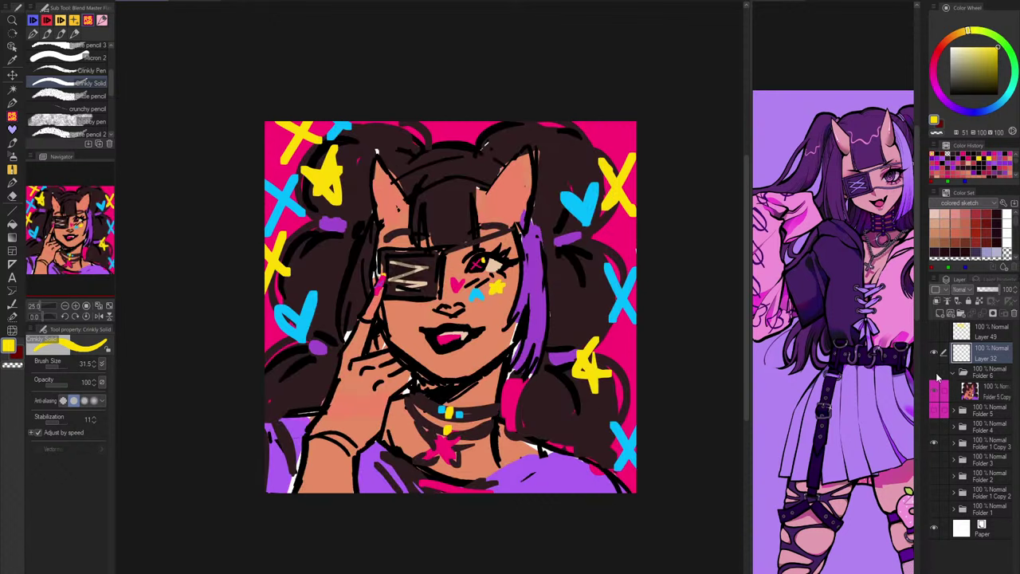
Step: Compare the finished portrait's background hearts, stars and crosses with the colour sketch by repeatedly hiding and showing Folder 6
{"action": "left_click", "coordinate": [937, 374]}
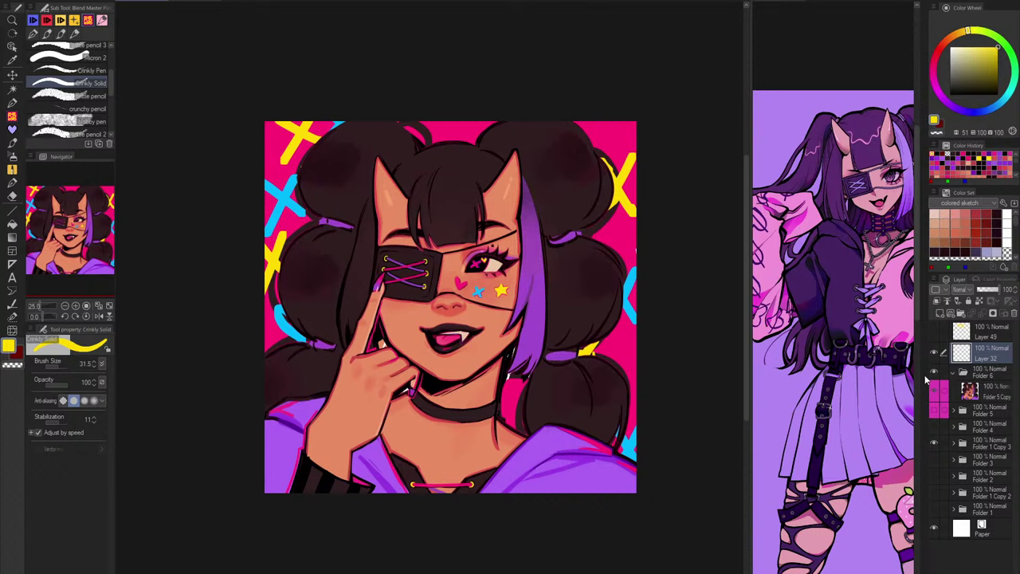
{"action": "left_click", "coordinate": [935, 374]}
{"action": "left_click", "coordinate": [935, 375]}
{"action": "left_click", "coordinate": [936, 375]}
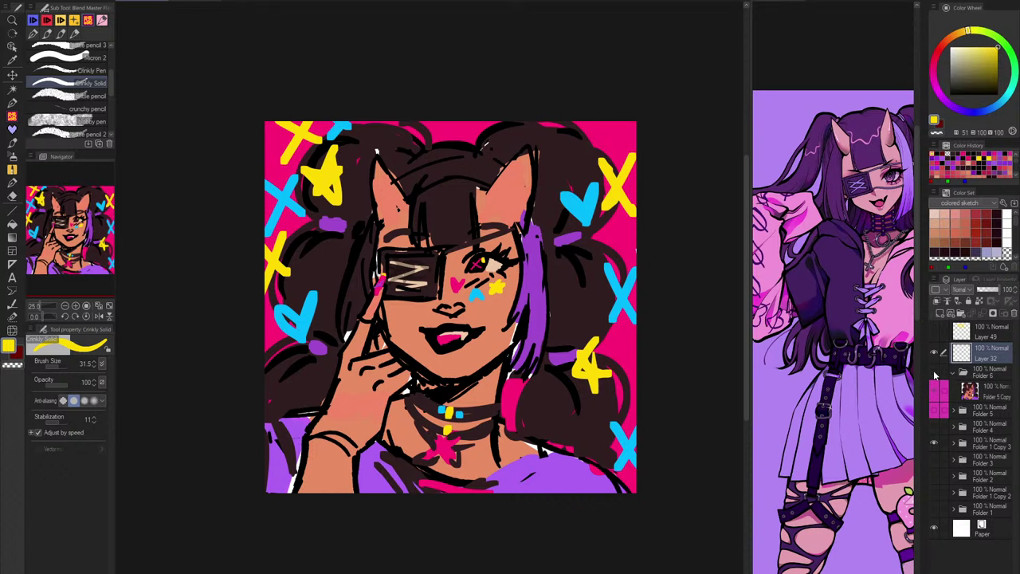
{"action": "left_click", "coordinate": [935, 374]}
{"action": "left_click", "coordinate": [936, 375]}
{"action": "left_click", "coordinate": [936, 374]}
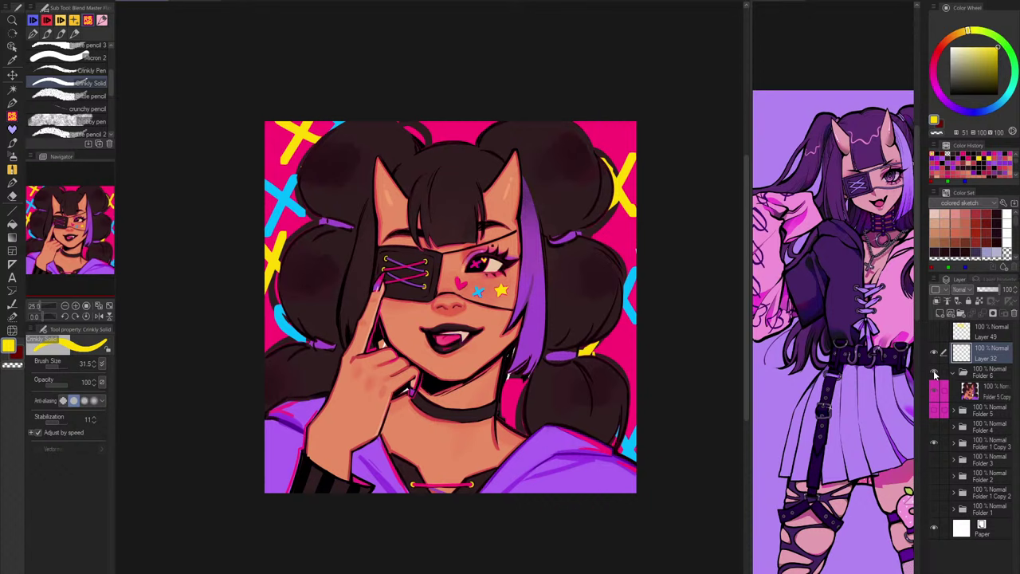
Step: On the Folder 5 Copy layer, retouch the pointing finger's nail and its dark outline with sampled colours at brush size 23.1
{"action": "left_click", "coordinate": [982, 392]}
{"action": "scroll", "coordinate": [482, 263], "scroll_direction": "up", "scroll_amount": 8}
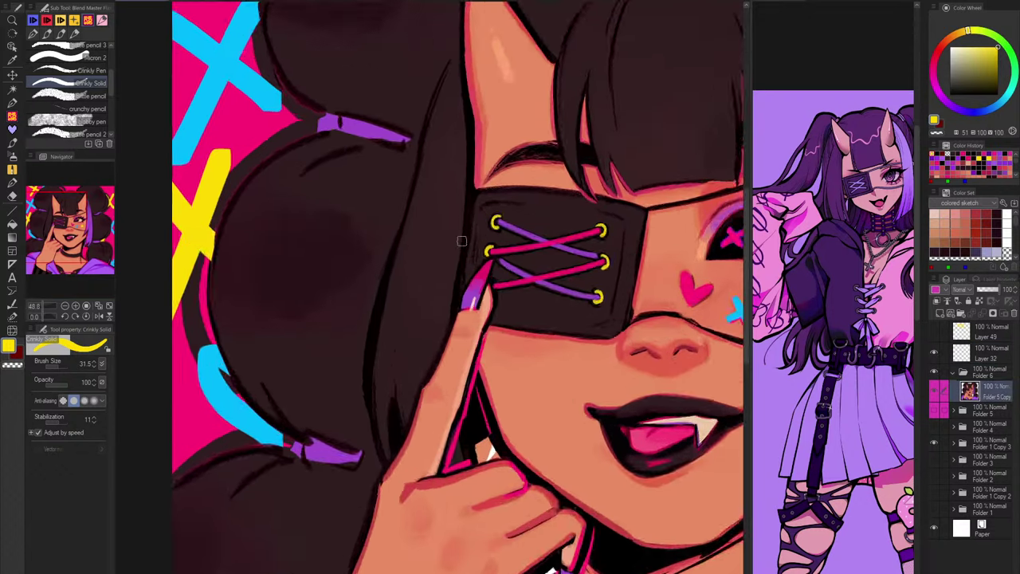
{"action": "left_click_drag", "start_coordinate": [557, 171], "coordinate": [437, 214]}
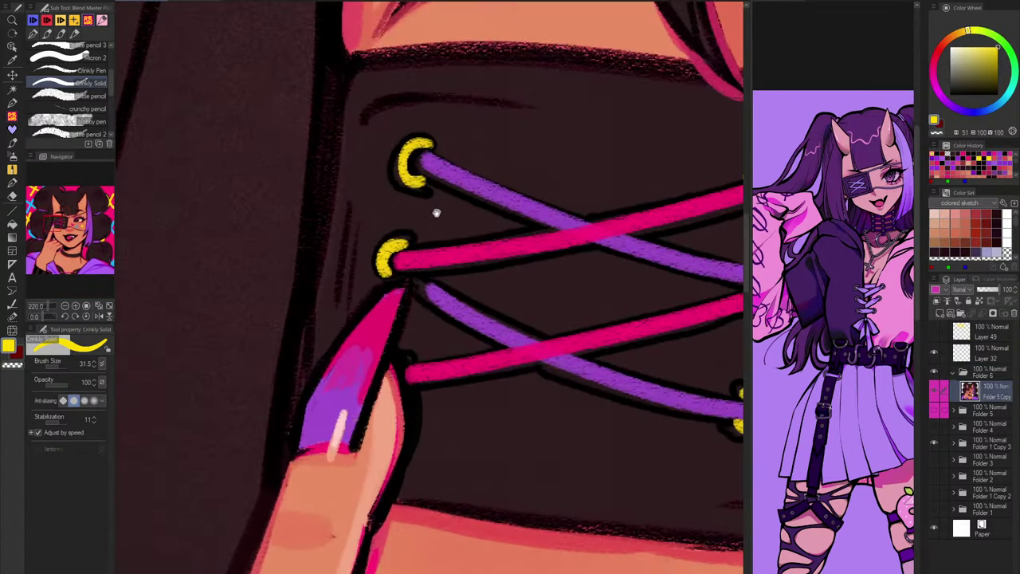
{"action": "left_click", "coordinate": [371, 317], "text": "alt"}
{"action": "key", "text": "bracketleft"}
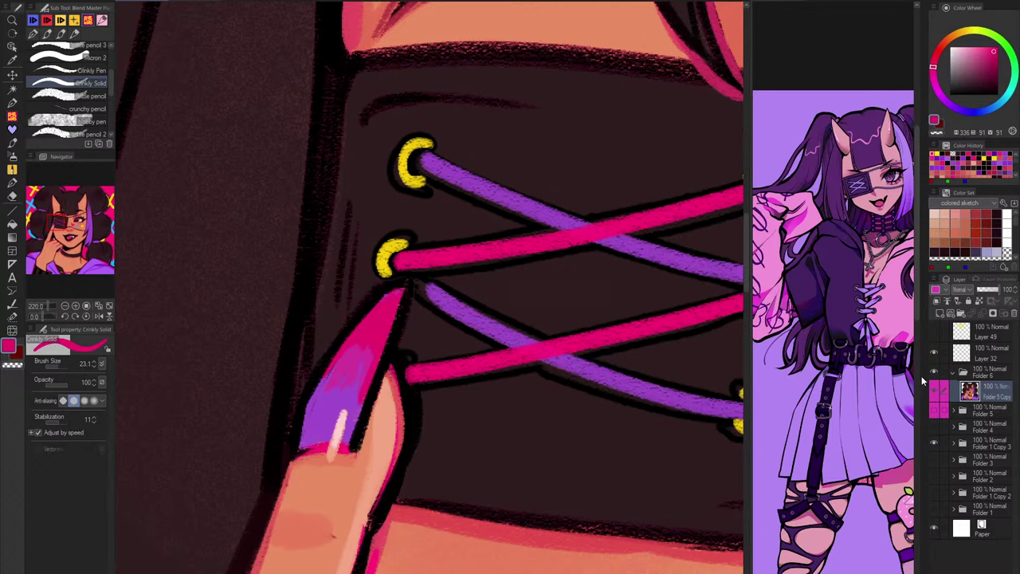
{"action": "left_click", "coordinate": [936, 375]}
{"action": "left_click", "coordinate": [936, 375]}
{"action": "mouse_move", "coordinate": [347, 362]}
{"action": "left_mouse_down"}
{"action": "mouse_move", "coordinate": [394, 277]}
{"action": "mouse_move", "coordinate": [323, 375]}
{"action": "mouse_move", "coordinate": [392, 274]}
{"action": "mouse_move", "coordinate": [385, 281]}
{"action": "mouse_move", "coordinate": [409, 270]}
{"action": "mouse_move", "coordinate": [397, 286]}
{"action": "mouse_move", "coordinate": [397, 329]}
{"action": "left_mouse_up"}
{"action": "left_click", "coordinate": [396, 332], "text": "alt"}
{"action": "mouse_move", "coordinate": [419, 273]}
{"action": "left_mouse_down"}
{"action": "mouse_move", "coordinate": [404, 308]}
{"action": "mouse_move", "coordinate": [423, 265]}
{"action": "mouse_move", "coordinate": [376, 278]}
{"action": "mouse_move", "coordinate": [324, 353]}
{"action": "left_mouse_up"}
{"action": "left_click_drag", "start_coordinate": [372, 283], "coordinate": [321, 373]}
{"action": "left_click_drag", "start_coordinate": [413, 302], "coordinate": [443, 437]}
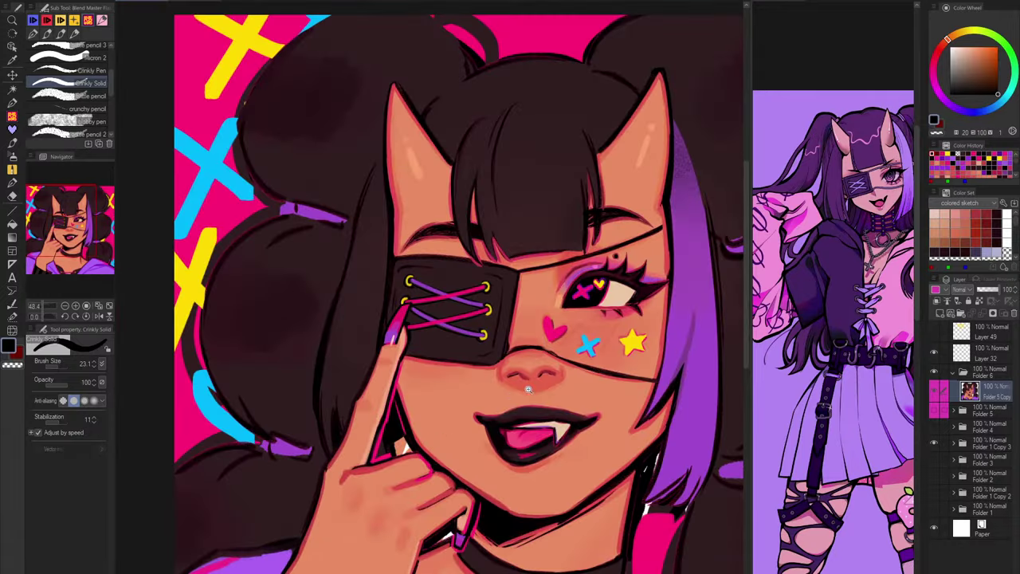
Step: Sample the light skin tone and touch up the fingertip beside the nail on the eyepatch
{"action": "scroll", "coordinate": [413, 299], "scroll_direction": "up", "scroll_amount": 4}
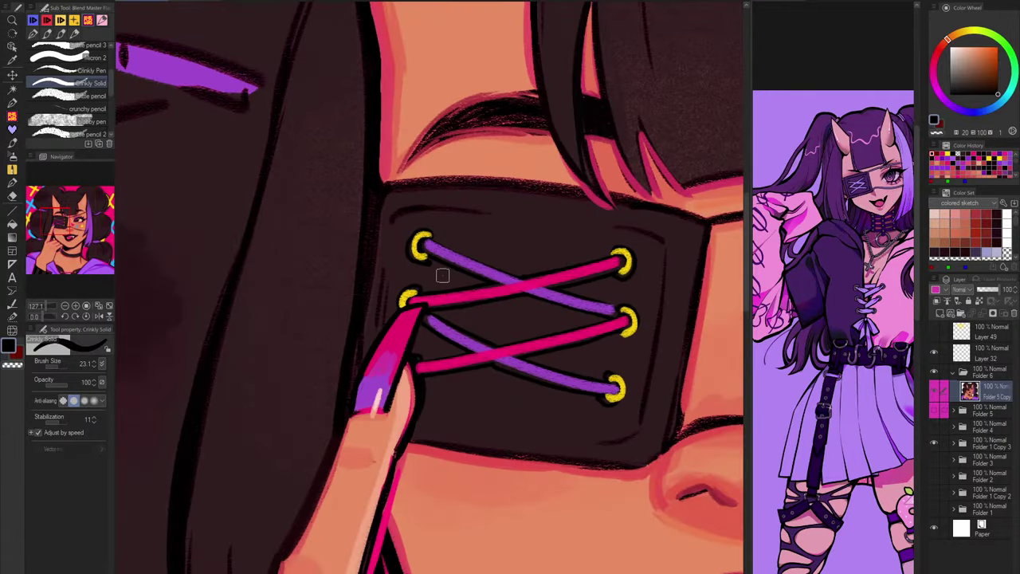
{"action": "left_click", "coordinate": [410, 389], "text": "alt"}
{"action": "mouse_move", "coordinate": [354, 376]}
{"action": "left_mouse_down"}
{"action": "mouse_move", "coordinate": [396, 303]}
{"action": "mouse_move", "coordinate": [426, 298]}
{"action": "mouse_move", "coordinate": [410, 360]}
{"action": "left_mouse_up"}
{"action": "scroll", "coordinate": [614, 462], "scroll_direction": "down", "scroll_amount": 7}
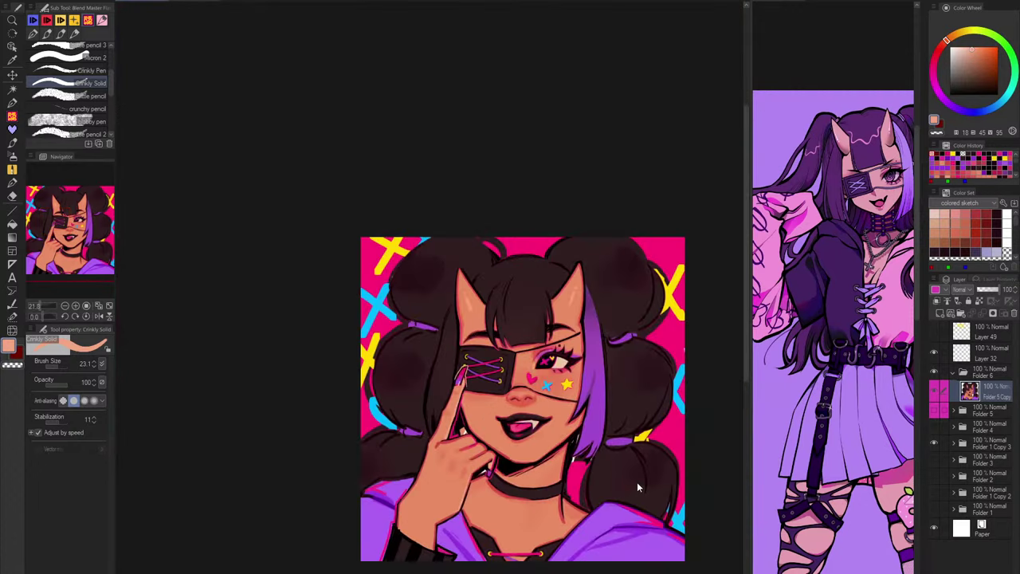
Step: Check the whole retouched portrait against the colour sketch by switching Folder 6 off and on
{"action": "scroll", "coordinate": [607, 481], "scroll_direction": "down", "scroll_amount": 1}
{"action": "left_click_drag", "start_coordinate": [627, 491], "coordinate": [600, 491]}
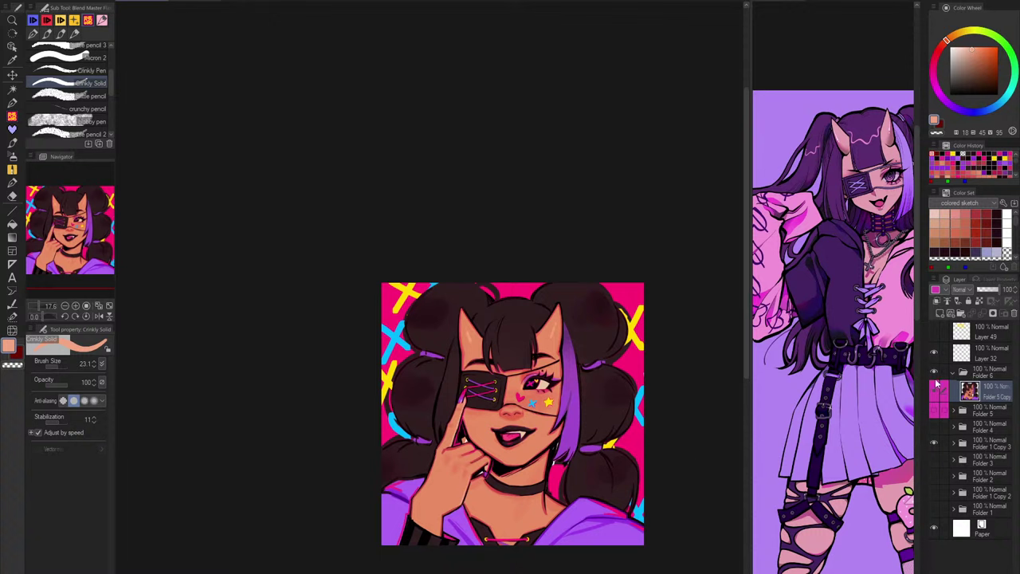
{"action": "left_click", "coordinate": [936, 381]}
{"action": "left_click", "coordinate": [938, 379]}
{"action": "scroll", "coordinate": [406, 383], "scroll_direction": "up", "scroll_amount": 2}
{"action": "left_click", "coordinate": [937, 380]}
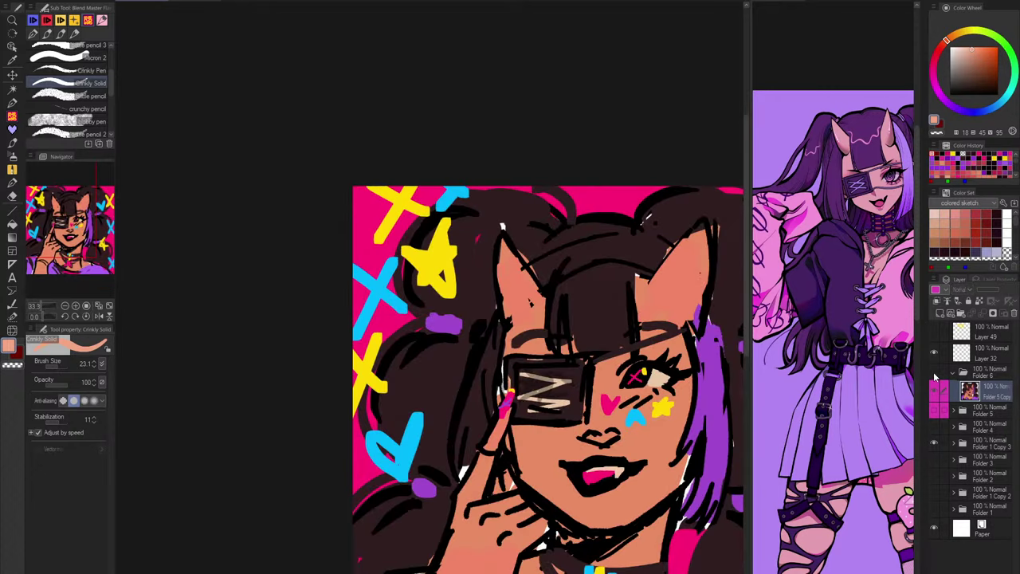
{"action": "left_click", "coordinate": [937, 372]}
{"action": "left_click", "coordinate": [936, 373]}
{"action": "left_click", "coordinate": [937, 375]}
Step: Hide Folder 1 Copy 3 and paint sampled skin tone along the edges of the white gap between the pointing finger and the cheek
{"action": "left_click", "coordinate": [937, 435]}
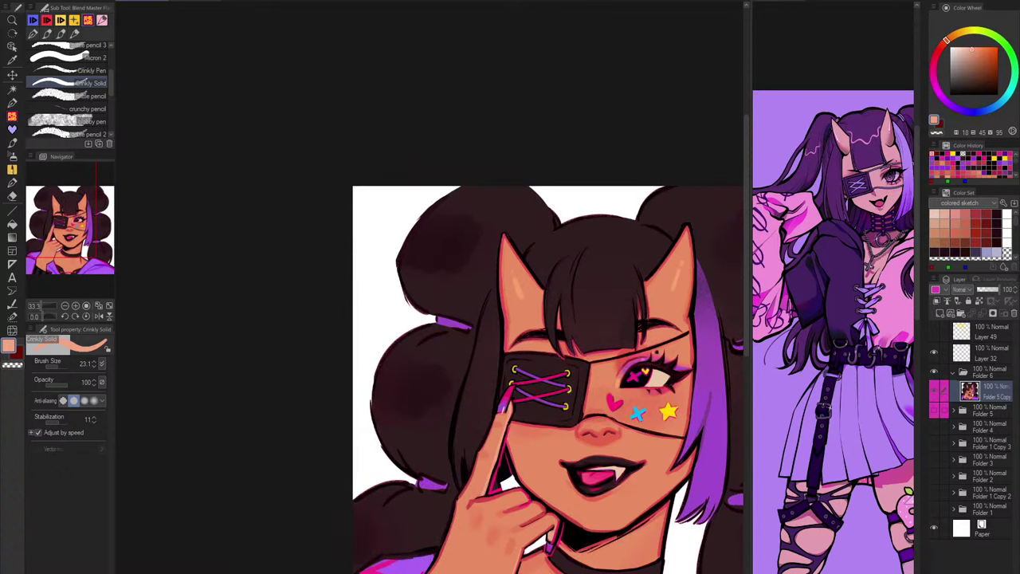
{"action": "scroll", "coordinate": [477, 492], "scroll_direction": "up", "scroll_amount": 10}
{"action": "scroll", "coordinate": [477, 492], "scroll_direction": "down", "scroll_amount": 3}
{"action": "left_click", "coordinate": [444, 502], "text": "alt"}
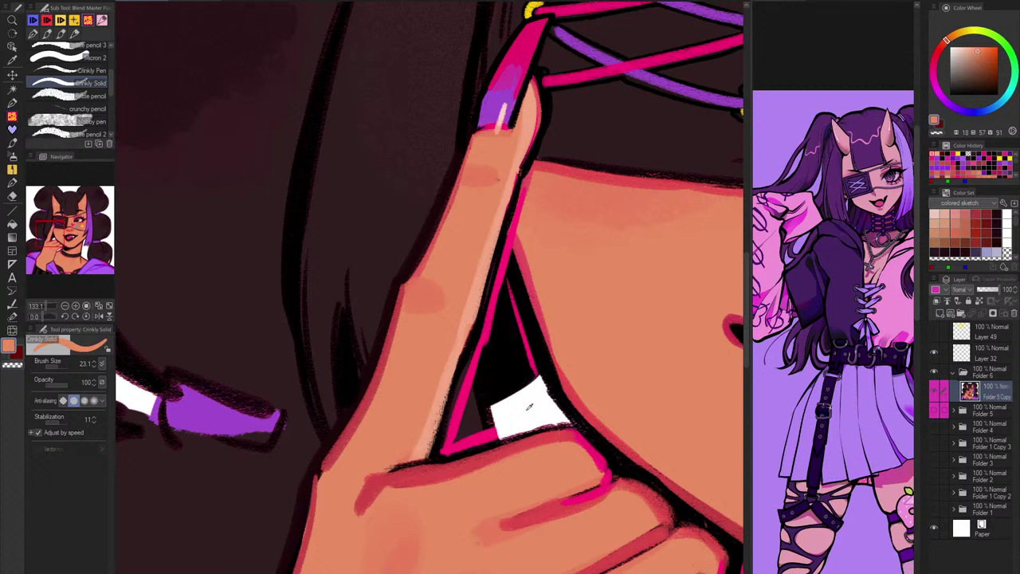
{"action": "left_click", "coordinate": [436, 417], "text": "alt"}
{"action": "mouse_move", "coordinate": [458, 420]}
{"action": "left_mouse_down"}
{"action": "mouse_move", "coordinate": [524, 369]}
{"action": "mouse_move", "coordinate": [539, 388]}
{"action": "mouse_move", "coordinate": [472, 407]}
{"action": "left_mouse_up"}
{"action": "key", "text": "ctrl+z"}
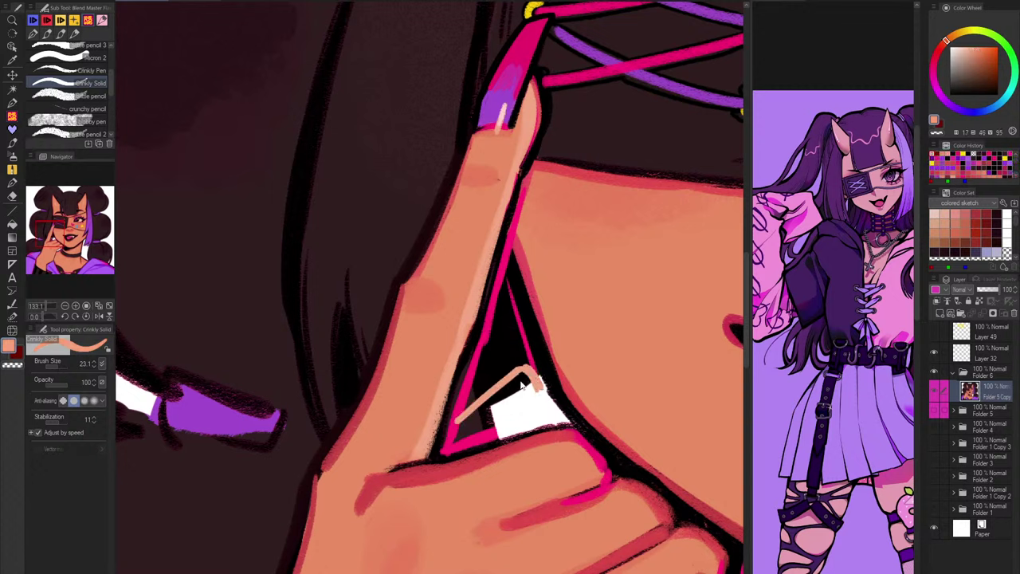
{"action": "key", "text": "ctrl+z"}
{"action": "mouse_move", "coordinate": [526, 372]}
{"action": "left_mouse_down"}
{"action": "mouse_move", "coordinate": [458, 424]}
{"action": "mouse_move", "coordinate": [448, 446]}
{"action": "mouse_move", "coordinate": [526, 416]}
{"action": "left_mouse_up"}
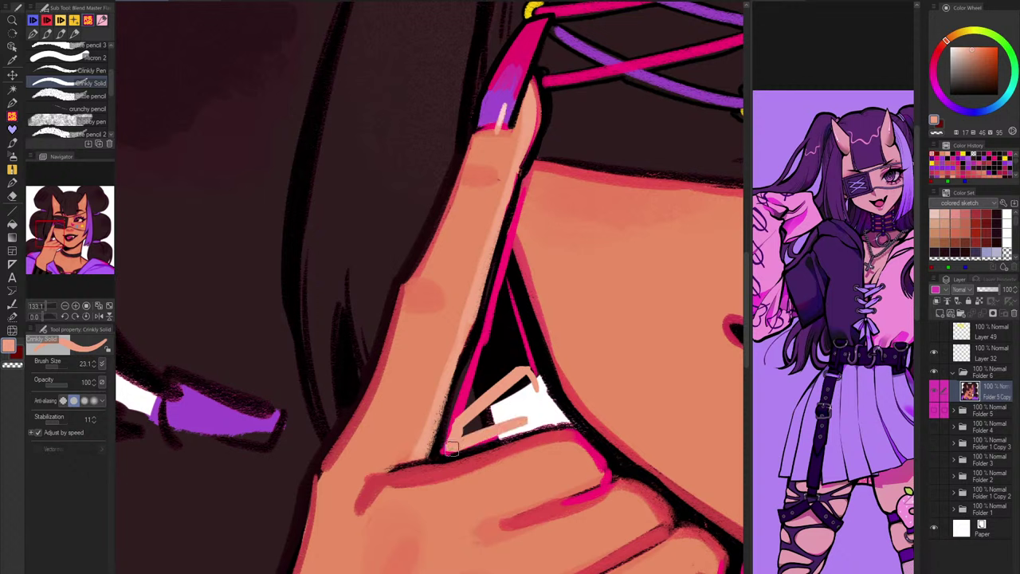
{"action": "left_click_drag", "start_coordinate": [445, 451], "coordinate": [478, 443]}
{"action": "mouse_move", "coordinate": [476, 438]}
{"action": "left_mouse_down"}
{"action": "mouse_move", "coordinate": [537, 425]}
{"action": "mouse_move", "coordinate": [529, 433]}
{"action": "left_mouse_up"}
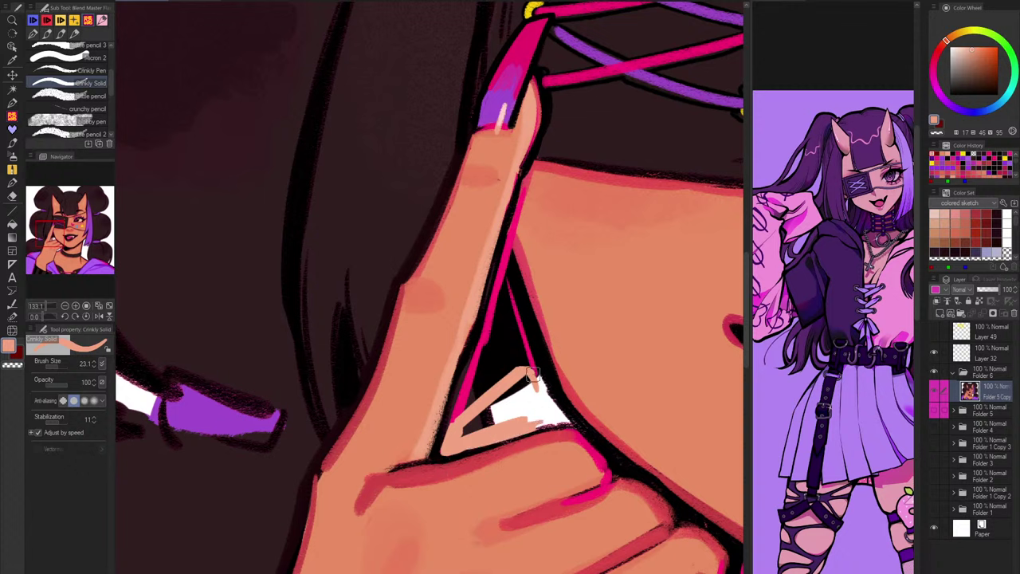
{"action": "mouse_move", "coordinate": [532, 375]}
{"action": "left_mouse_down"}
{"action": "mouse_move", "coordinate": [536, 423]}
{"action": "mouse_move", "coordinate": [540, 387]}
{"action": "mouse_move", "coordinate": [536, 421]}
{"action": "mouse_move", "coordinate": [533, 401]}
{"action": "mouse_move", "coordinate": [503, 394]}
{"action": "mouse_move", "coordinate": [515, 400]}
{"action": "mouse_move", "coordinate": [526, 381]}
{"action": "mouse_move", "coordinate": [499, 419]}
{"action": "left_mouse_up"}
{"action": "left_click_drag", "start_coordinate": [547, 396], "coordinate": [485, 470]}
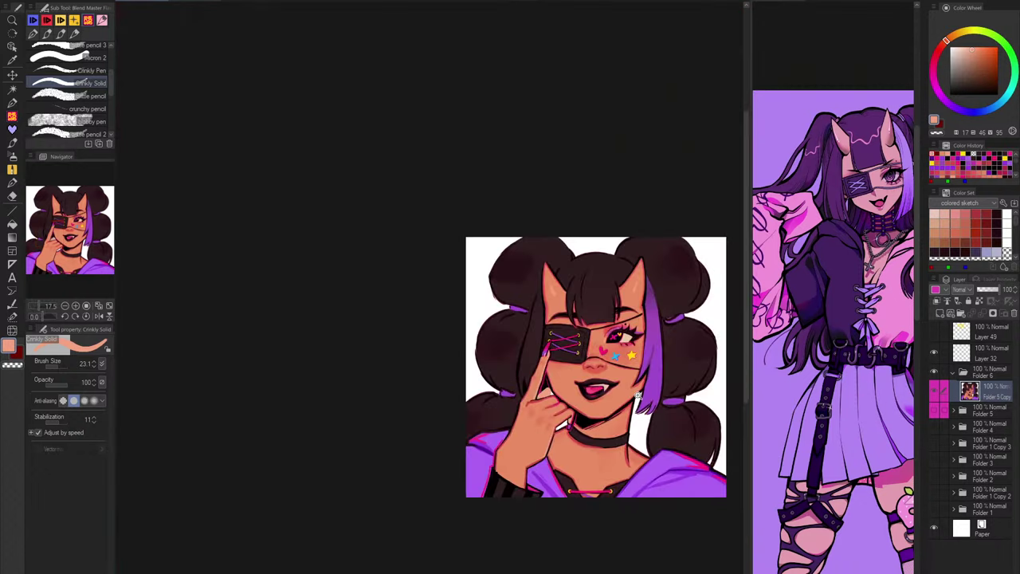
Step: Examine the hand, eyepatch, eye and fringe of the cut-out portrait against the white paper for remaining flaws
{"action": "scroll", "coordinate": [552, 411], "scroll_direction": "up", "scroll_amount": 3}
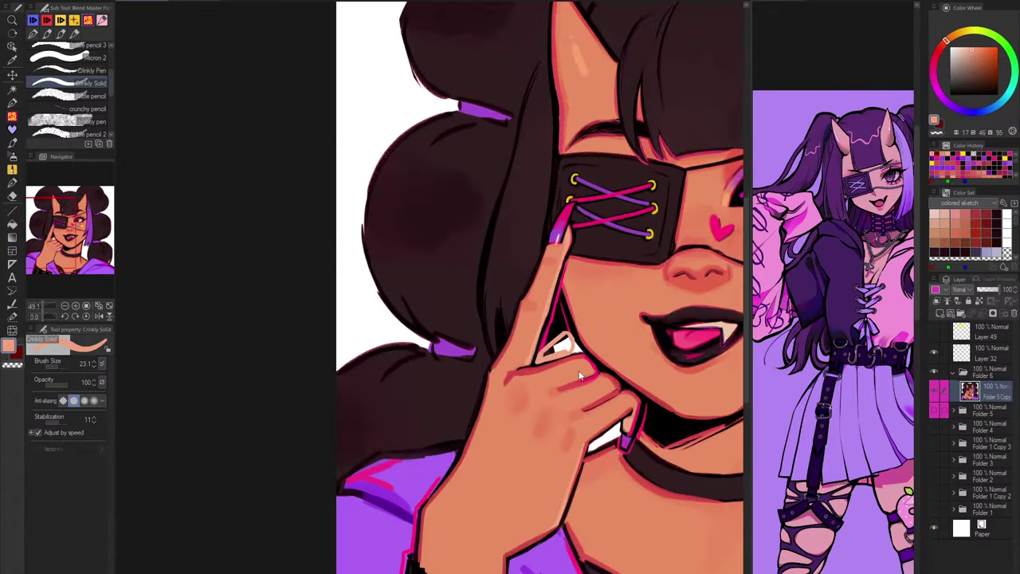
{"action": "scroll", "coordinate": [607, 314], "scroll_direction": "down", "scroll_amount": 2}
{"action": "scroll", "coordinate": [579, 360], "scroll_direction": "down", "scroll_amount": 2}
{"action": "left_click_drag", "start_coordinate": [611, 326], "coordinate": [556, 358]}
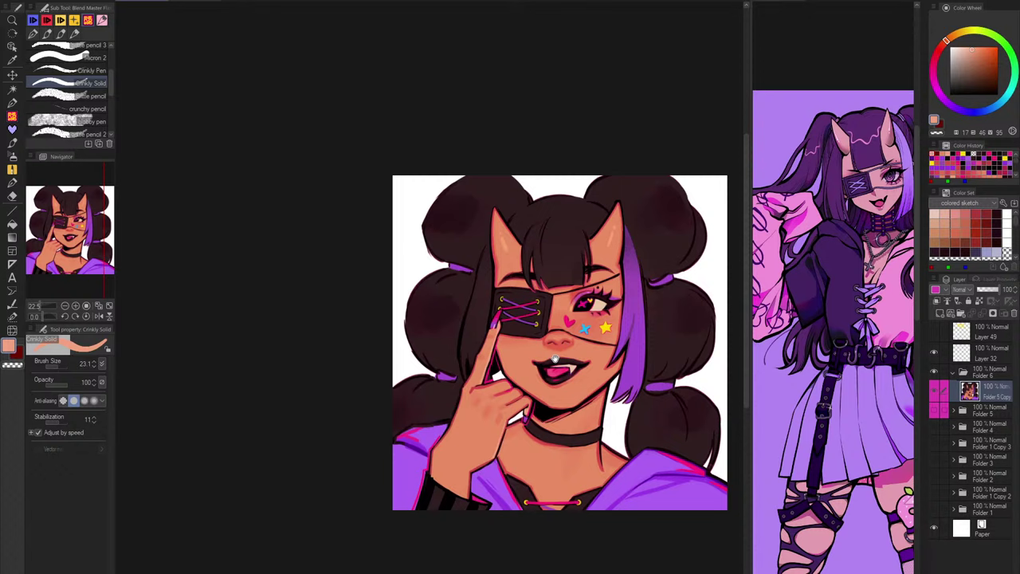
{"action": "scroll", "coordinate": [605, 331], "scroll_direction": "up", "scroll_amount": 3}
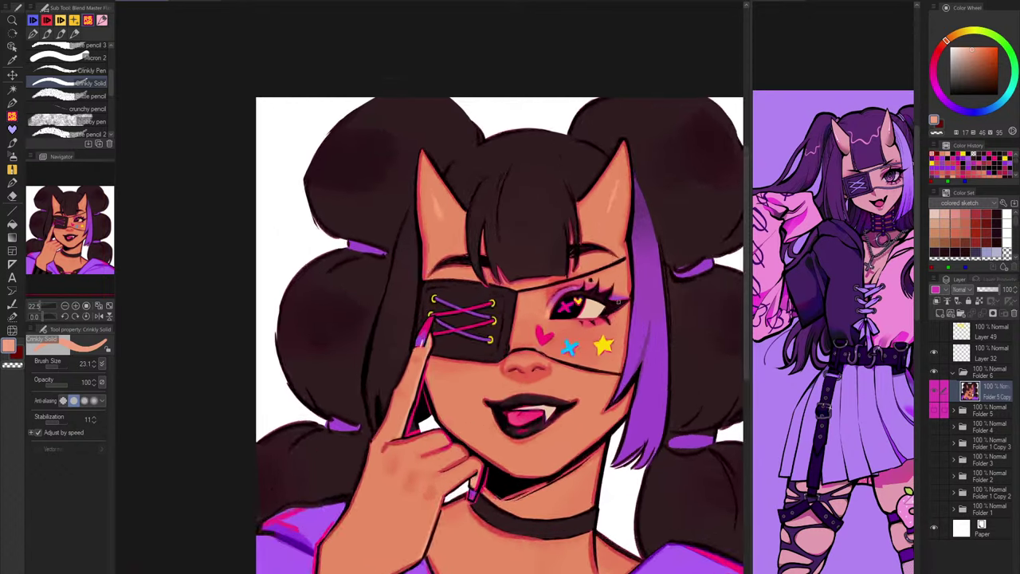
{"action": "scroll", "coordinate": [638, 304], "scroll_direction": "down", "scroll_amount": 2}
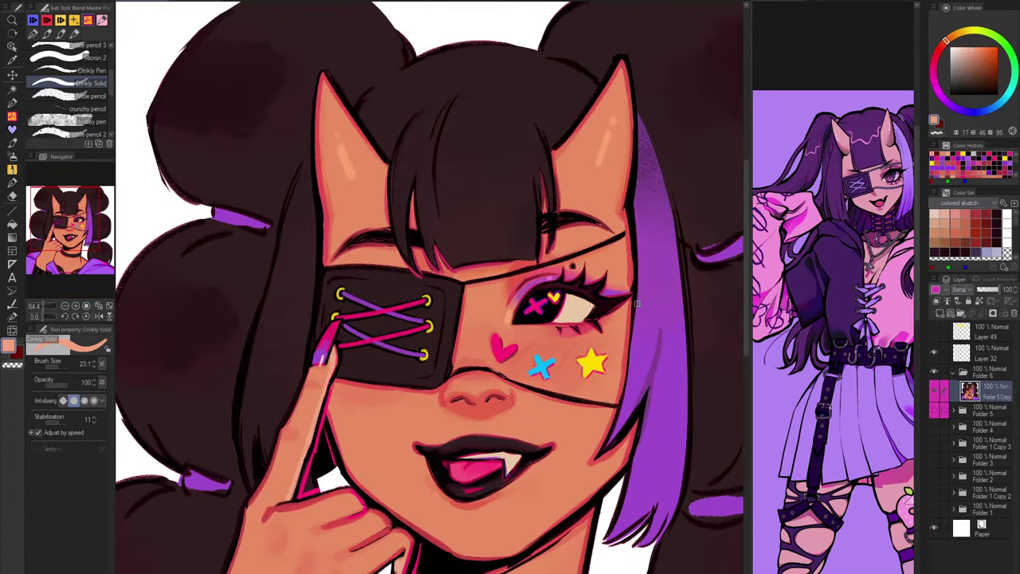
{"action": "scroll", "coordinate": [649, 309], "scroll_direction": "up", "scroll_amount": 4}
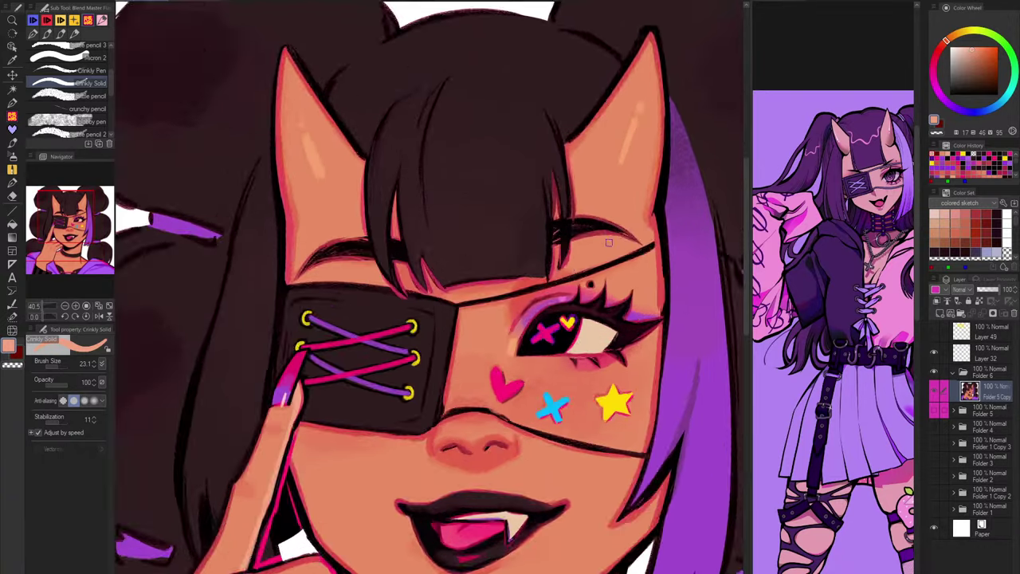
{"action": "left_click", "coordinate": [548, 169], "text": "alt"}
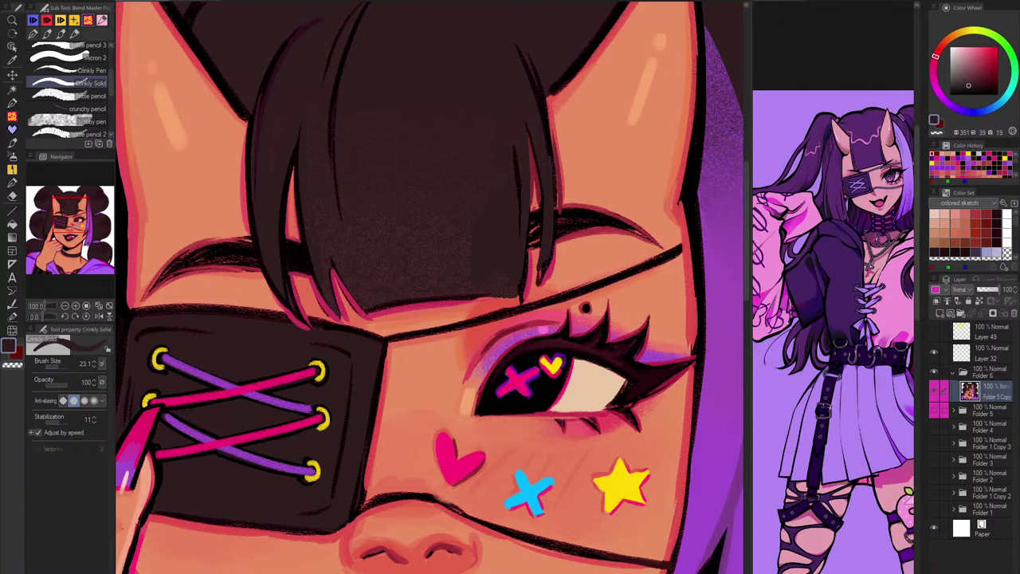
{"action": "scroll", "coordinate": [606, 279], "scroll_direction": "down", "scroll_amount": 4}
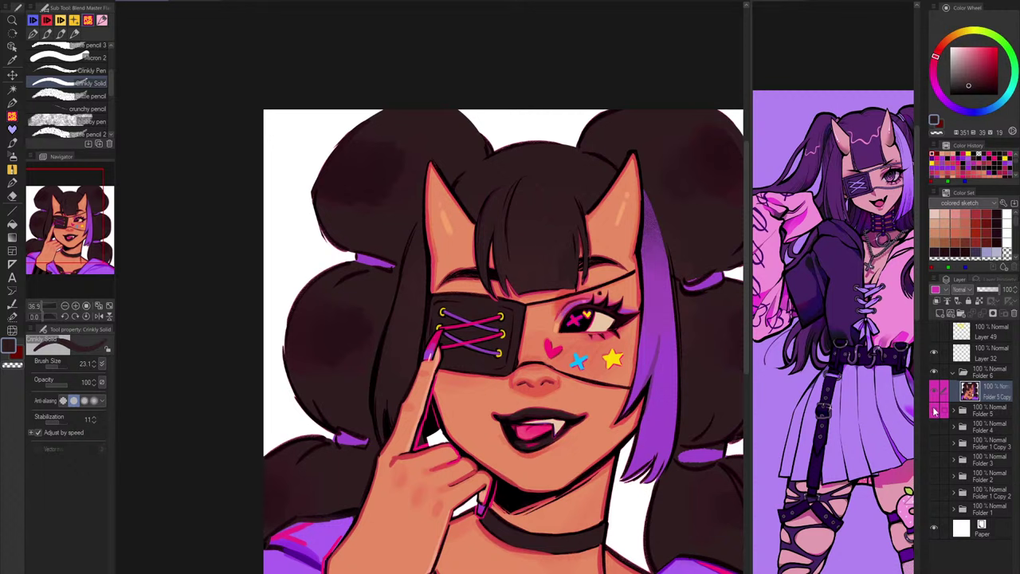
Step: Show the sketch in Folder 1 Copy 3 again behind the portrait and make Layer 32 the active layer
{"action": "left_click", "coordinate": [935, 411]}
{"action": "left_click", "coordinate": [935, 412]}
{"action": "left_click", "coordinate": [935, 444]}
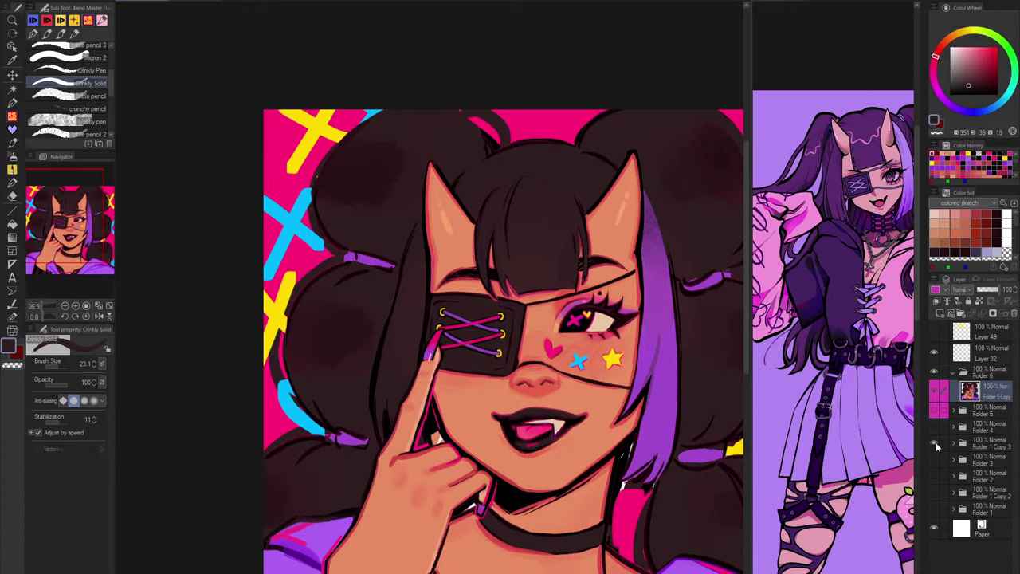
{"action": "left_click", "coordinate": [936, 446]}
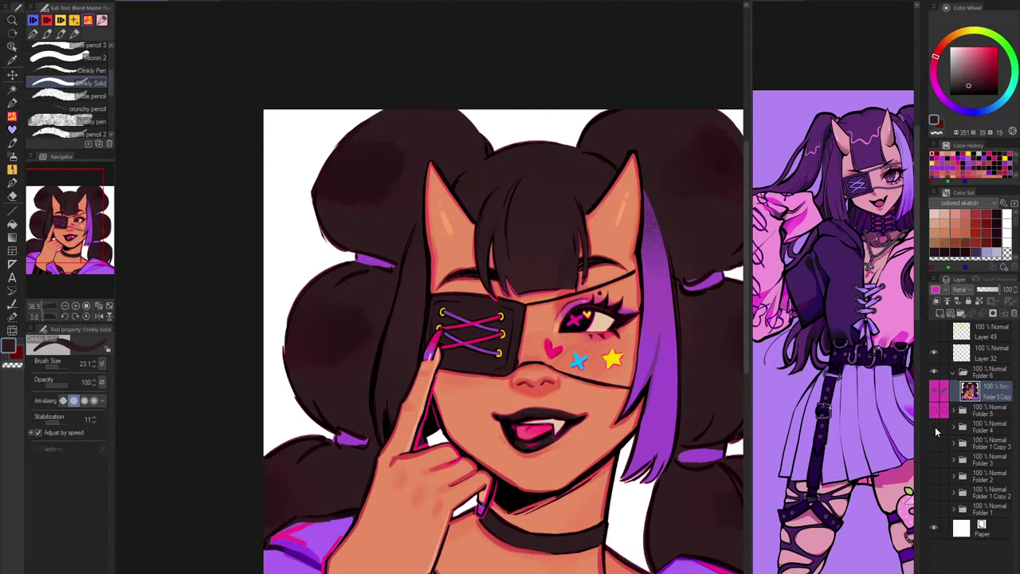
{"action": "key", "text": "ctrl+z"}
{"action": "left_click", "coordinate": [978, 359]}
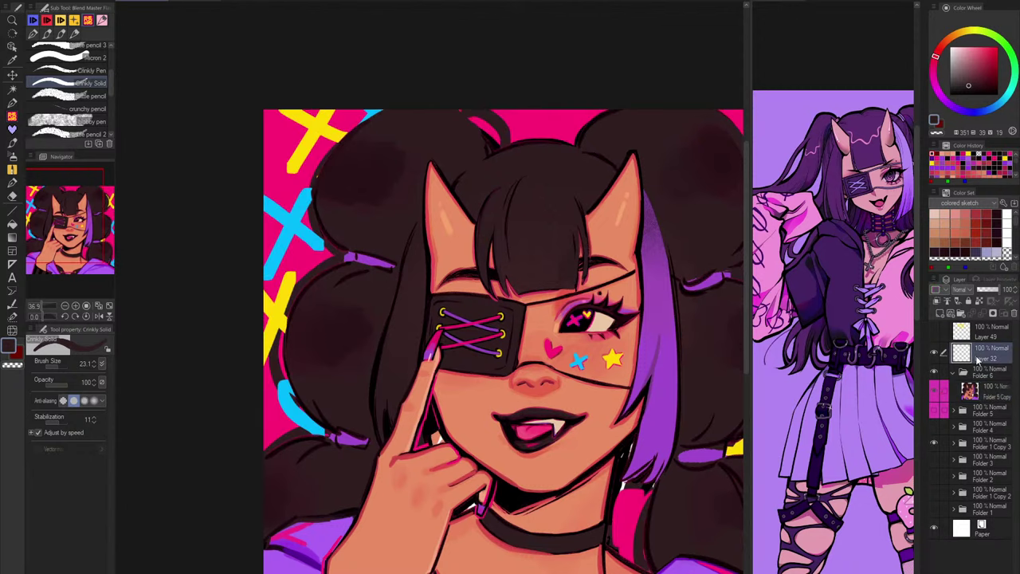
Step: Sample the yellow of the sketched cross as the brush colour and check the sketched star's placement by toggling Folder 6
{"action": "left_click", "coordinate": [936, 373]}
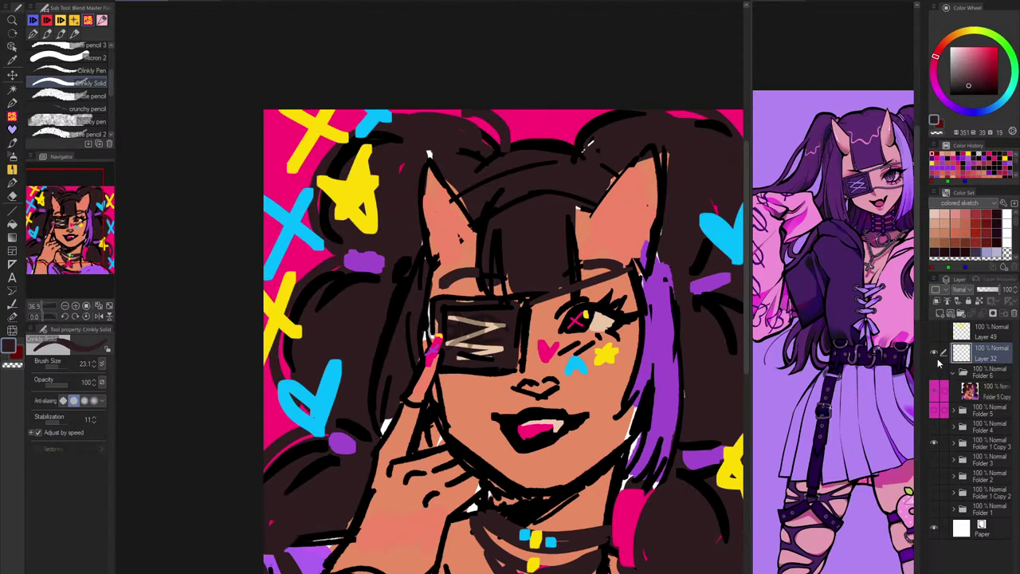
{"action": "left_click", "coordinate": [937, 373]}
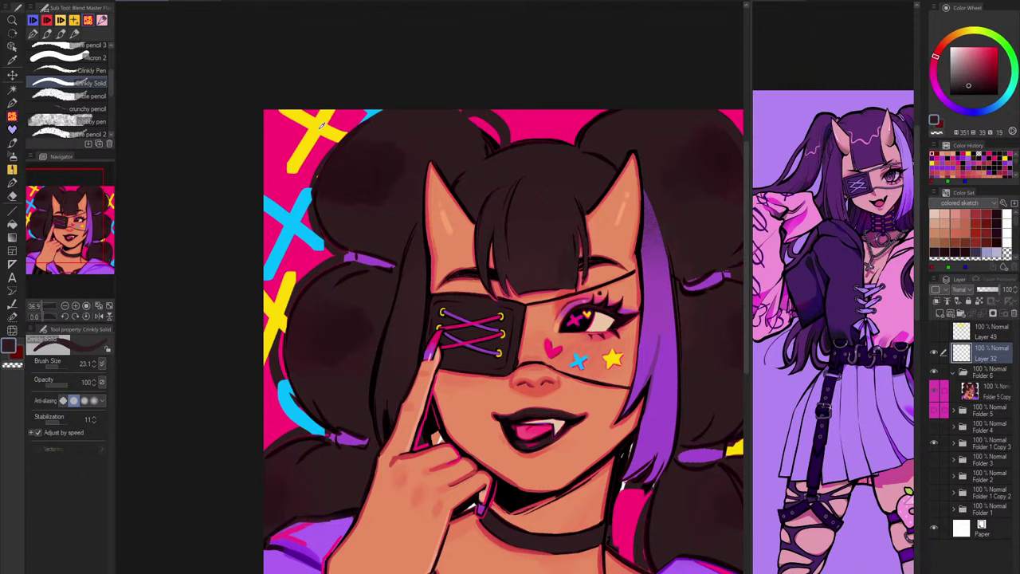
{"action": "left_click", "coordinate": [321, 125], "text": "alt"}
{"action": "left_click", "coordinate": [935, 374]}
{"action": "left_click", "coordinate": [938, 373]}
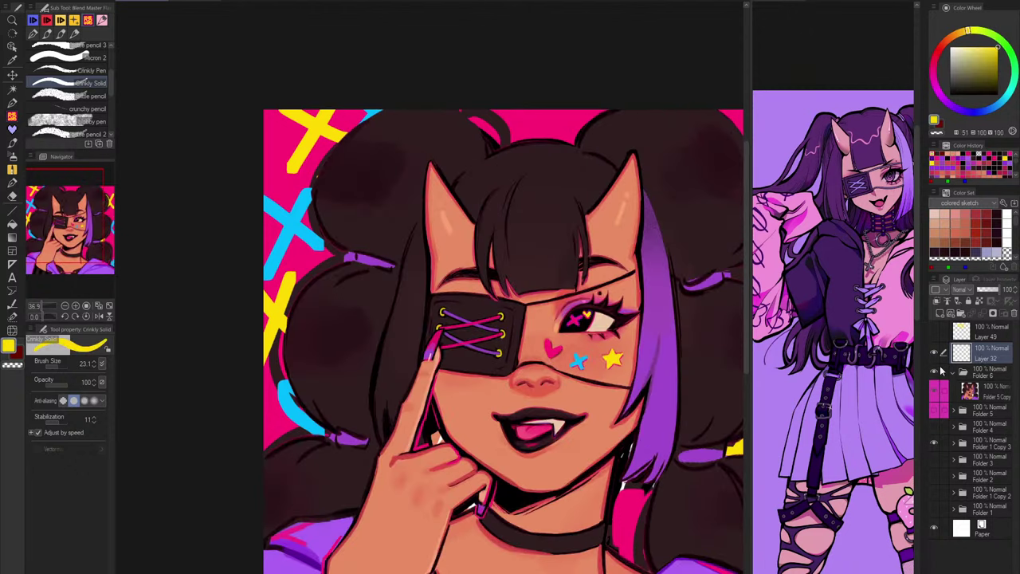
Step: Draw a five-pointed star outline with a larger brush over the portrait's upper-left hair bun and fill it with yellow
{"action": "mouse_move", "coordinate": [338, 177]}
{"action": "left_mouse_down"}
{"action": "mouse_move", "coordinate": [359, 176]}
{"action": "mouse_move", "coordinate": [272, 189]}
{"action": "left_mouse_up"}
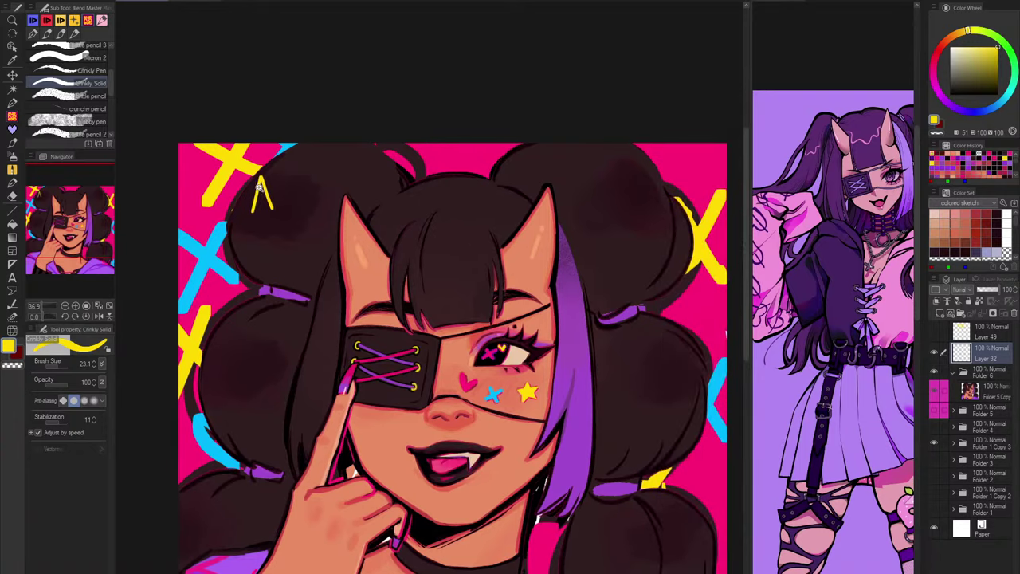
{"action": "scroll", "coordinate": [258, 186], "scroll_direction": "up", "scroll_amount": 3}
{"action": "key", "text": "ctrl+z"}
{"action": "key", "text": "]"}
{"action": "mouse_move", "coordinate": [239, 244]}
{"action": "left_mouse_down"}
{"action": "mouse_move", "coordinate": [264, 151]}
{"action": "mouse_move", "coordinate": [286, 219]}
{"action": "mouse_move", "coordinate": [256, 187]}
{"action": "mouse_move", "coordinate": [286, 197]}
{"action": "mouse_move", "coordinate": [179, 251]}
{"action": "mouse_move", "coordinate": [250, 268]}
{"action": "mouse_move", "coordinate": [234, 276]}
{"action": "mouse_move", "coordinate": [259, 289]}
{"action": "mouse_move", "coordinate": [297, 270]}
{"action": "mouse_move", "coordinate": [232, 263]}
{"action": "mouse_move", "coordinate": [220, 316]}
{"action": "mouse_move", "coordinate": [294, 282]}
{"action": "mouse_move", "coordinate": [279, 286]}
{"action": "mouse_move", "coordinate": [321, 320]}
{"action": "mouse_move", "coordinate": [307, 266]}
{"action": "left_mouse_up"}
{"action": "key", "text": "ctrl+z"}
{"action": "key", "text": "ctrl+z"}
{"action": "mouse_move", "coordinate": [299, 219]}
{"action": "left_mouse_down"}
{"action": "mouse_move", "coordinate": [361, 223]}
{"action": "mouse_move", "coordinate": [310, 269]}
{"action": "left_mouse_up"}
{"action": "left_click", "coordinate": [12, 223]}
{"action": "left_click", "coordinate": [286, 229]}
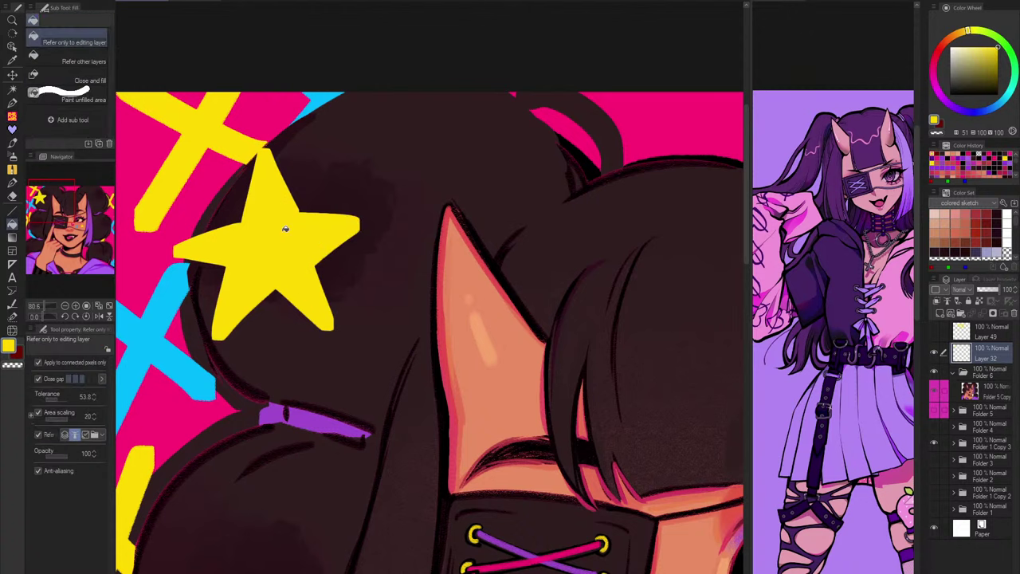
{"action": "scroll", "coordinate": [427, 166], "scroll_direction": "down", "scroll_amount": 3}
Step: Compare the new yellow star with the sketched one by switching Folder 6 off and on
{"action": "left_click_drag", "start_coordinate": [592, 301], "coordinate": [495, 303]}
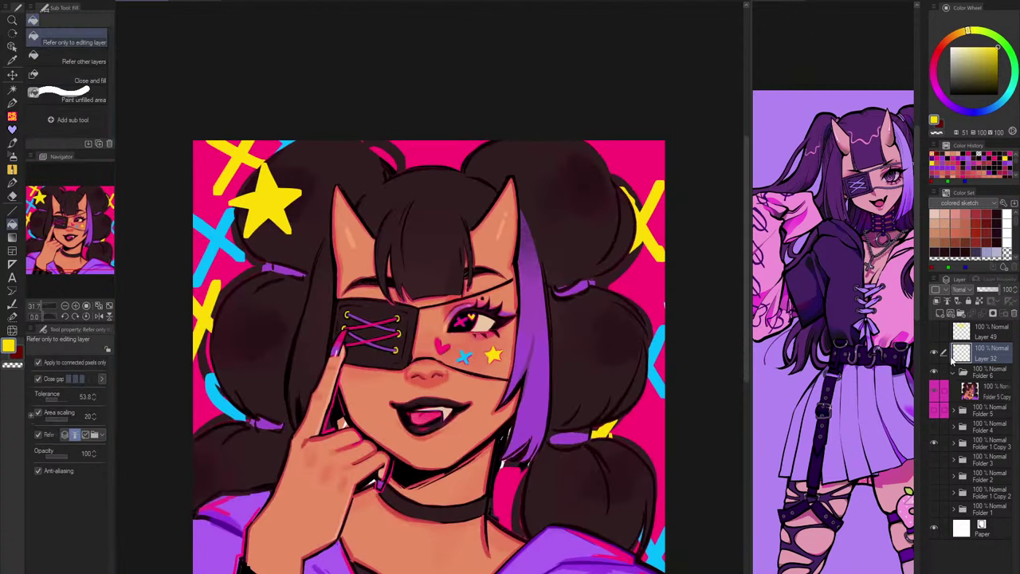
{"action": "left_click", "coordinate": [936, 375]}
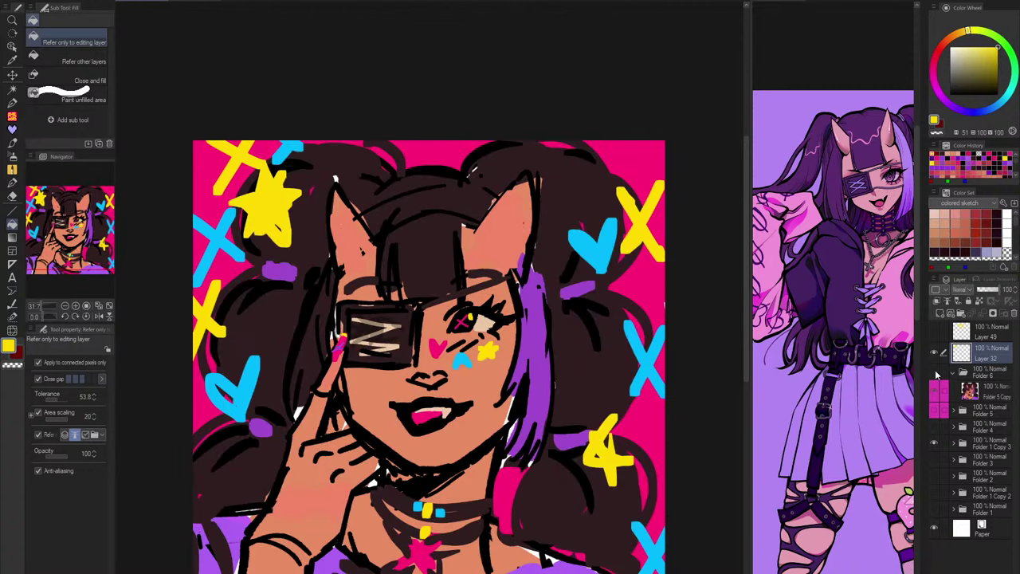
{"action": "left_click", "coordinate": [935, 373]}
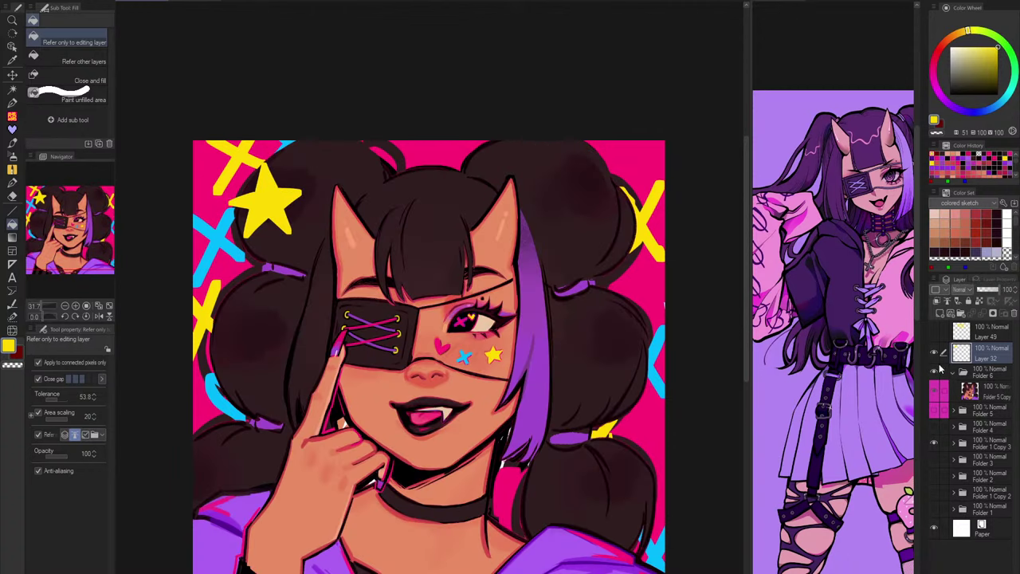
Step: Sample the sketch's blue, draw a heart outline with the Crinkly Solid brush over the upper-right hair bun and fill it blue
{"action": "left_click", "coordinate": [655, 343], "text": "alt"}
{"action": "scroll", "coordinate": [604, 258], "scroll_direction": "up", "scroll_amount": 3}
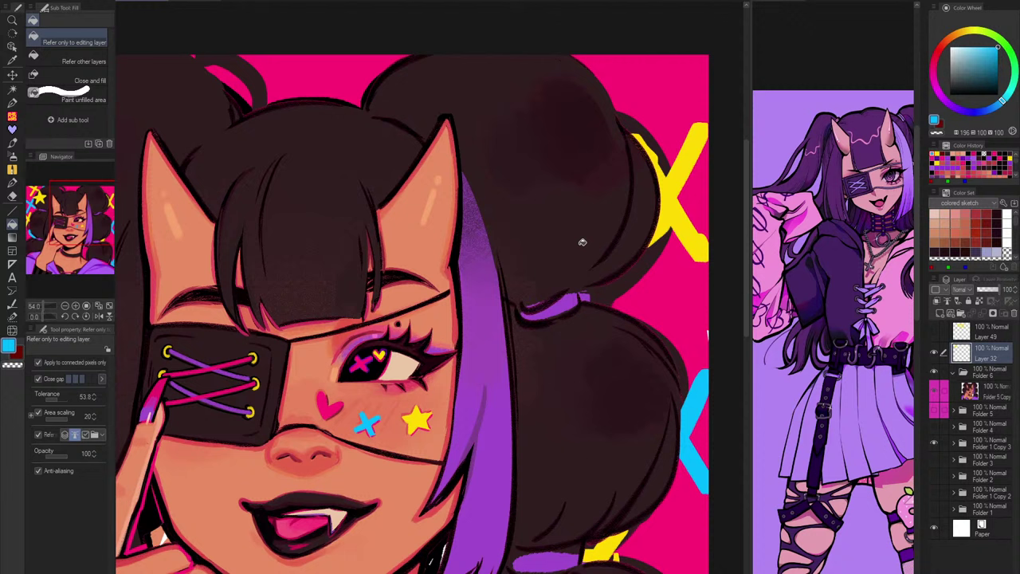
{"action": "key", "text": "p"}
{"action": "mouse_move", "coordinate": [613, 259]}
{"action": "left_mouse_down"}
{"action": "mouse_move", "coordinate": [585, 272]}
{"action": "mouse_move", "coordinate": [638, 296]}
{"action": "left_mouse_up"}
{"action": "key", "text": "ctrl+z"}
{"action": "left_click", "coordinate": [12, 117]}
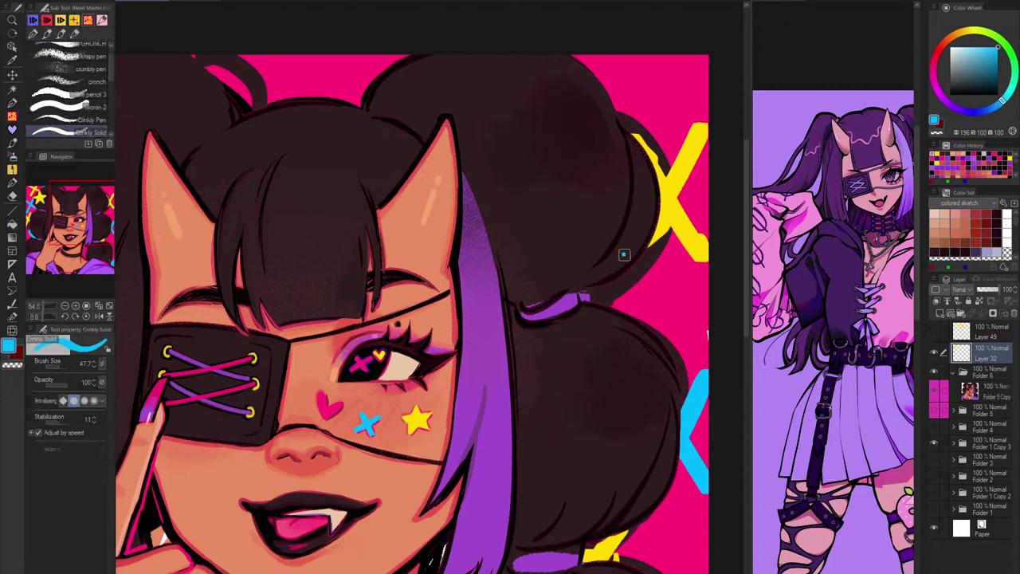
{"action": "left_click_drag", "start_coordinate": [624, 253], "coordinate": [638, 292]}
{"action": "left_click_drag", "start_coordinate": [626, 255], "coordinate": [641, 290]}
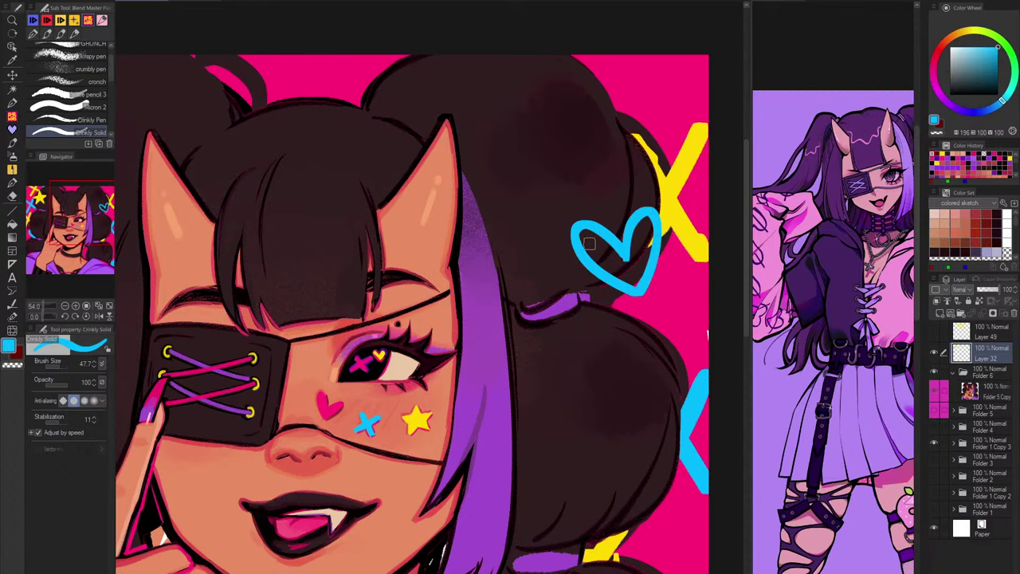
{"action": "left_click", "coordinate": [11, 224]}
{"action": "left_click", "coordinate": [654, 248]}
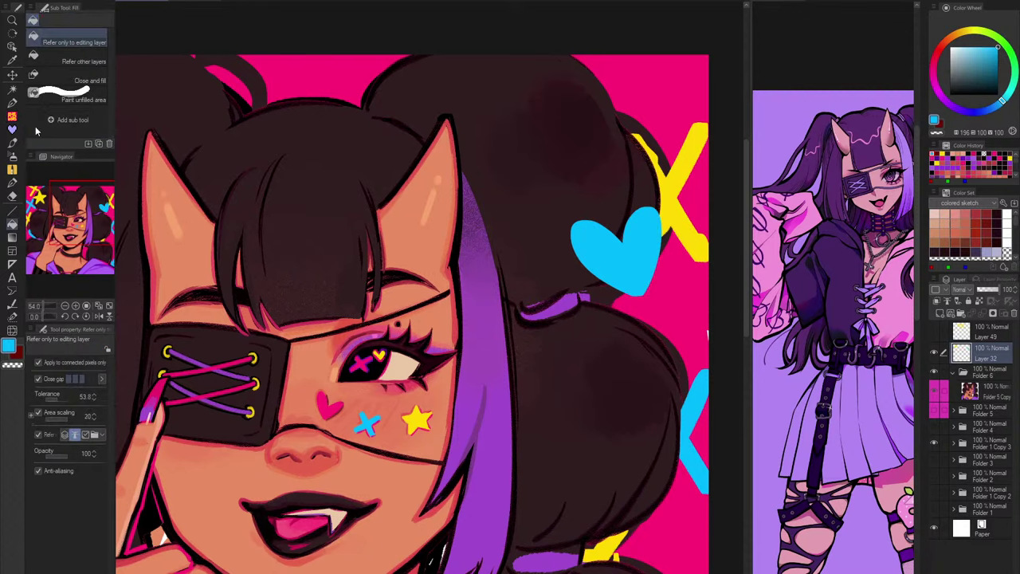
{"action": "left_click", "coordinate": [12, 103]}
Step: Compare the new blue heart with the sketched one by toggling the visibility of Folder 6
{"action": "scroll", "coordinate": [534, 351], "scroll_direction": "down", "scroll_amount": 3}
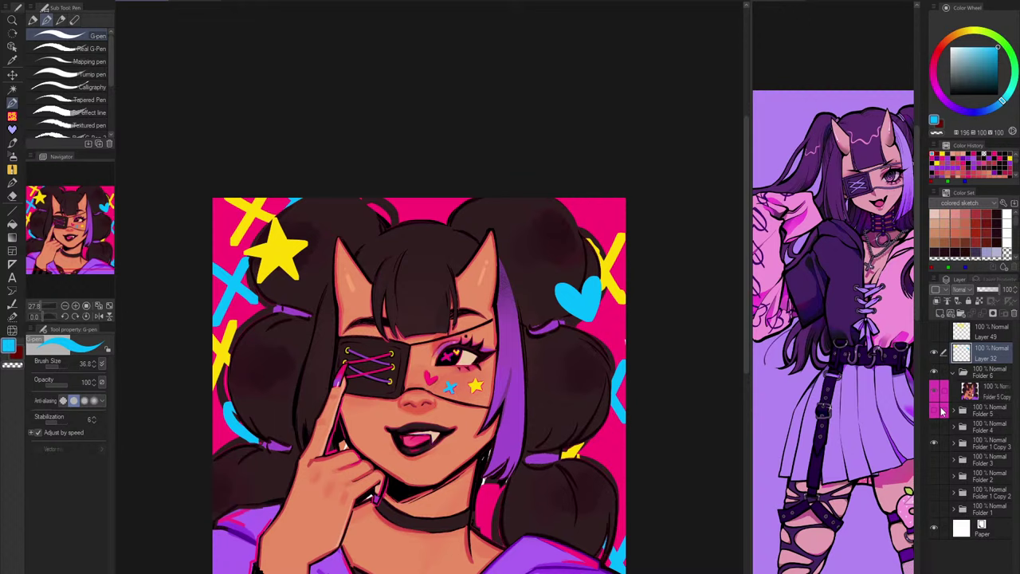
{"action": "left_click", "coordinate": [934, 374]}
{"action": "left_click", "coordinate": [935, 375]}
{"action": "left_click", "coordinate": [935, 373]}
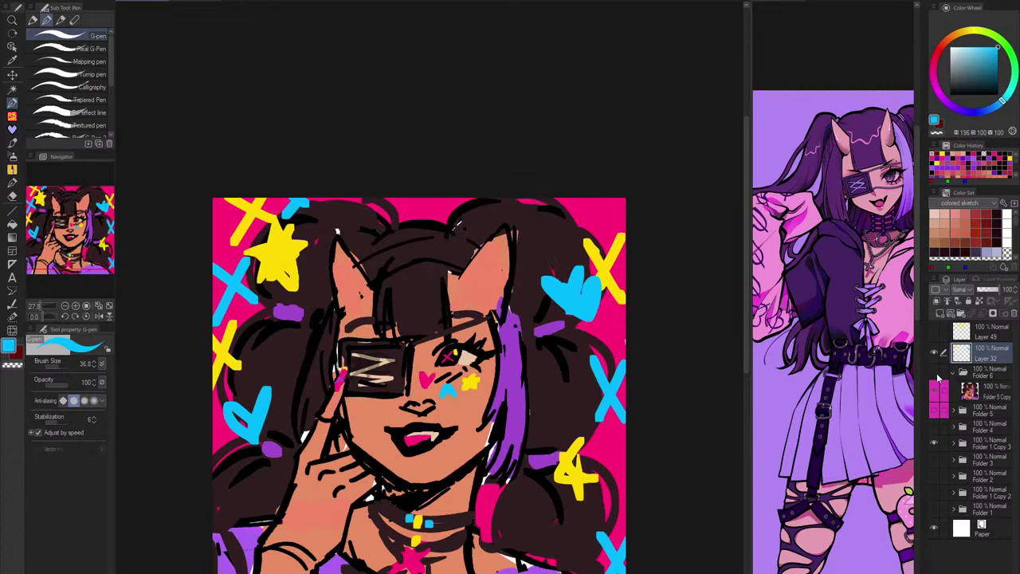
{"action": "left_click", "coordinate": [935, 373]}
Step: Sample the cross's yellow, draw a five-pointed star outline over the lower-right hair bun and fill it yellow
{"action": "left_click_drag", "start_coordinate": [318, 319], "coordinate": [302, 276]}
{"action": "left_click", "coordinate": [255, 211], "text": "alt"}
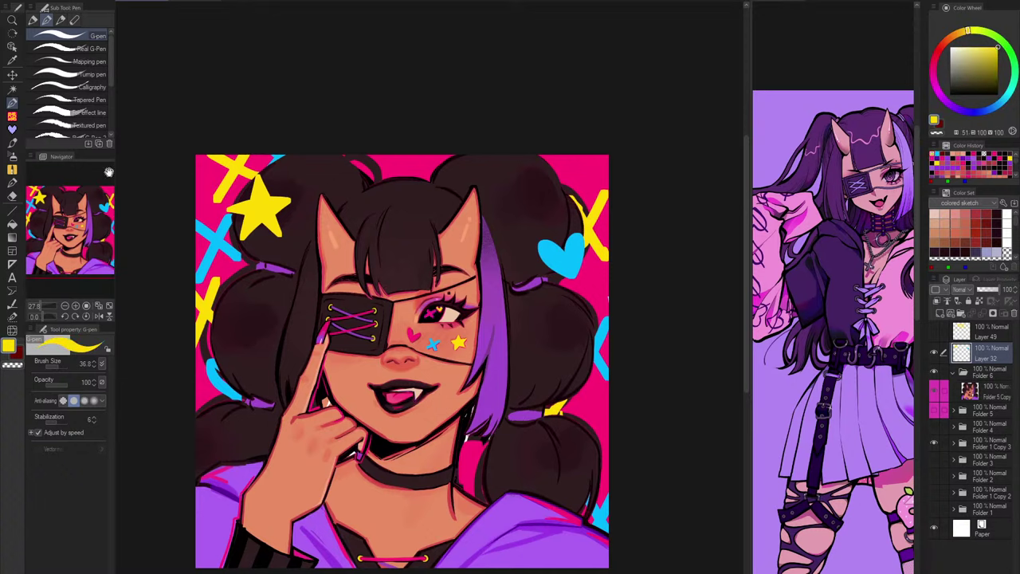
{"action": "left_click", "coordinate": [11, 119]}
{"action": "scroll", "coordinate": [580, 443], "scroll_direction": "up", "scroll_amount": 3}
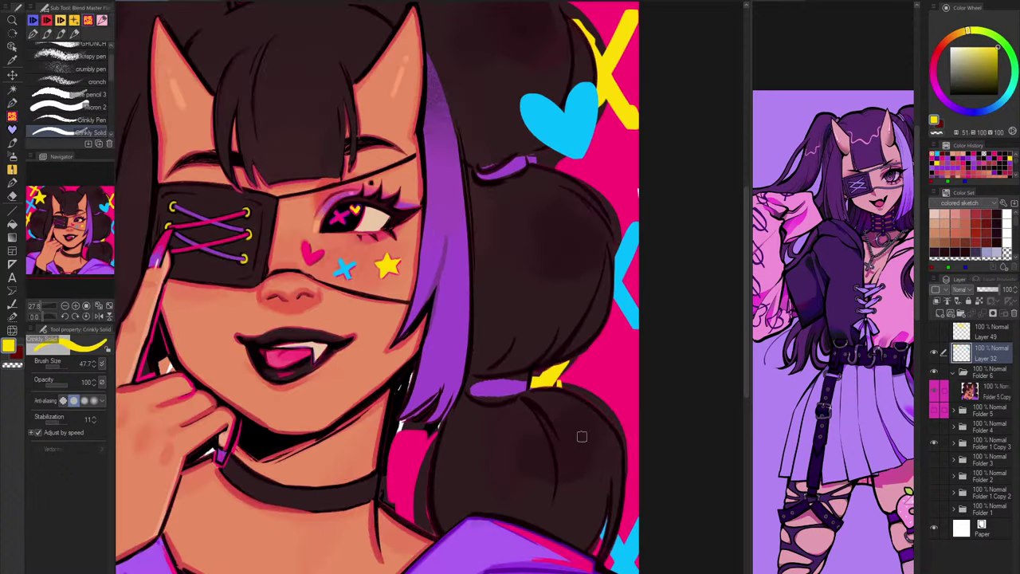
{"action": "mouse_move", "coordinate": [546, 422]}
{"action": "left_mouse_down"}
{"action": "mouse_move", "coordinate": [549, 412]}
{"action": "mouse_move", "coordinate": [571, 419]}
{"action": "mouse_move", "coordinate": [565, 392]}
{"action": "mouse_move", "coordinate": [580, 421]}
{"action": "mouse_move", "coordinate": [515, 410]}
{"action": "mouse_move", "coordinate": [545, 431]}
{"action": "mouse_move", "coordinate": [554, 418]}
{"action": "mouse_move", "coordinate": [511, 408]}
{"action": "mouse_move", "coordinate": [559, 451]}
{"action": "mouse_move", "coordinate": [569, 494]}
{"action": "mouse_move", "coordinate": [586, 427]}
{"action": "mouse_move", "coordinate": [580, 452]}
{"action": "mouse_move", "coordinate": [627, 440]}
{"action": "mouse_move", "coordinate": [581, 448]}
{"action": "left_mouse_up"}
{"action": "key", "text": "ctrl+z"}
{"action": "key", "text": "ctrl+z"}
{"action": "key", "text": "ctrl+z"}
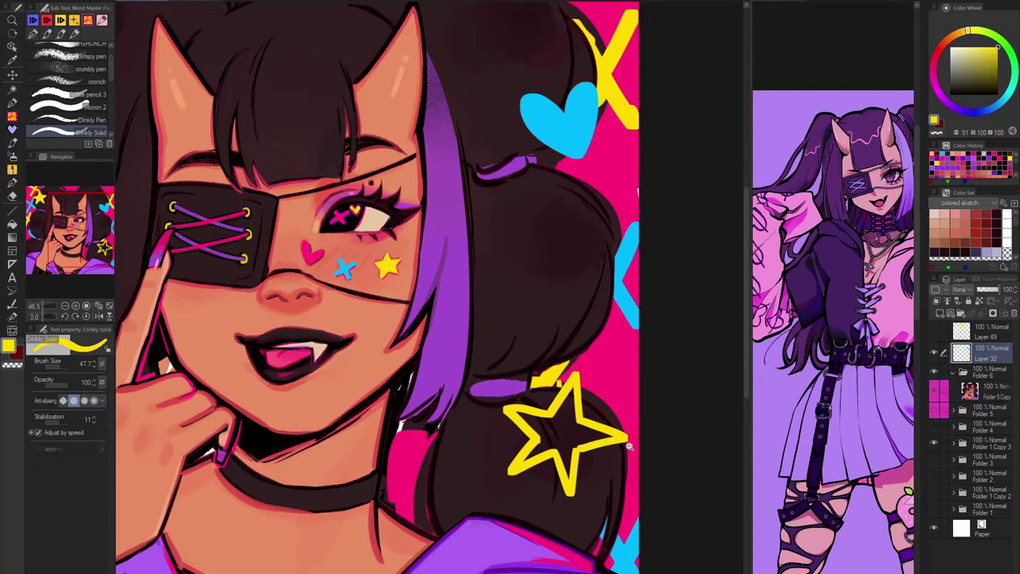
{"action": "scroll", "coordinate": [621, 451], "scroll_direction": "up", "scroll_amount": 3}
{"action": "left_click", "coordinate": [12, 224]}
{"action": "left_click", "coordinate": [570, 417]}
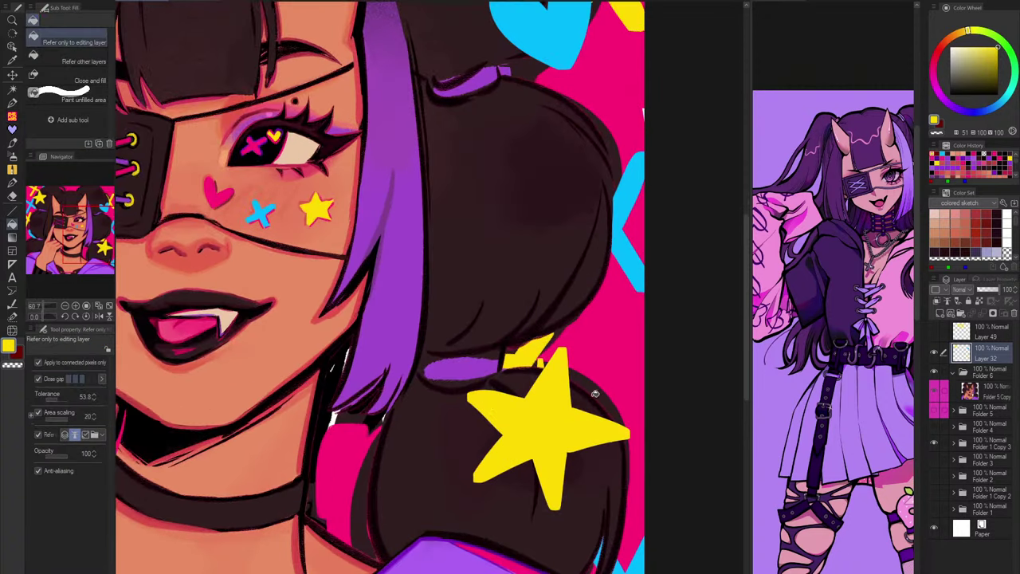
Step: Sample the blue again, draw a heart outline just below the left middle hair bun and fill it blue
{"action": "scroll", "coordinate": [606, 382], "scroll_direction": "down", "scroll_amount": 4}
{"action": "left_click", "coordinate": [637, 195], "text": "alt"}
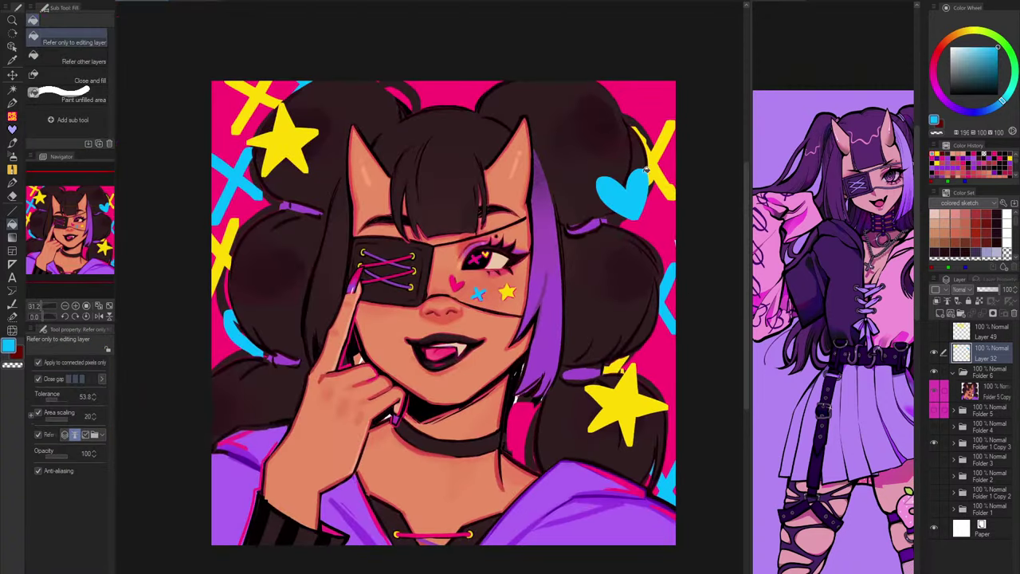
{"action": "left_click", "coordinate": [11, 102]}
{"action": "scroll", "coordinate": [247, 377], "scroll_direction": "up", "scroll_amount": 2}
{"action": "left_click", "coordinate": [12, 117]}
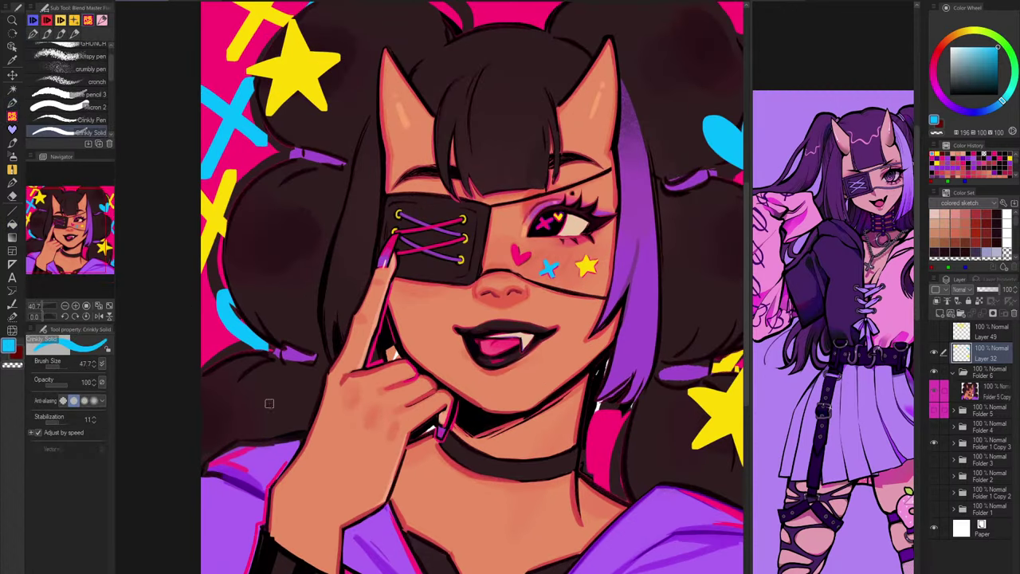
{"action": "mouse_move", "coordinate": [225, 383]}
{"action": "left_mouse_down"}
{"action": "mouse_move", "coordinate": [193, 380]}
{"action": "mouse_move", "coordinate": [231, 386]}
{"action": "mouse_move", "coordinate": [228, 373]}
{"action": "mouse_move", "coordinate": [197, 352]}
{"action": "left_mouse_up"}
{"action": "key", "text": "ctrl+z"}
{"action": "key", "text": "ctrl+z"}
{"action": "mouse_move", "coordinate": [197, 362]}
{"action": "left_mouse_down"}
{"action": "mouse_move", "coordinate": [248, 396]}
{"action": "mouse_move", "coordinate": [240, 366]}
{"action": "mouse_move", "coordinate": [258, 397]}
{"action": "left_mouse_up"}
{"action": "key", "text": "ctrl+z"}
{"action": "key", "text": "ctrl+z"}
{"action": "left_click_drag", "start_coordinate": [246, 372], "coordinate": [260, 397]}
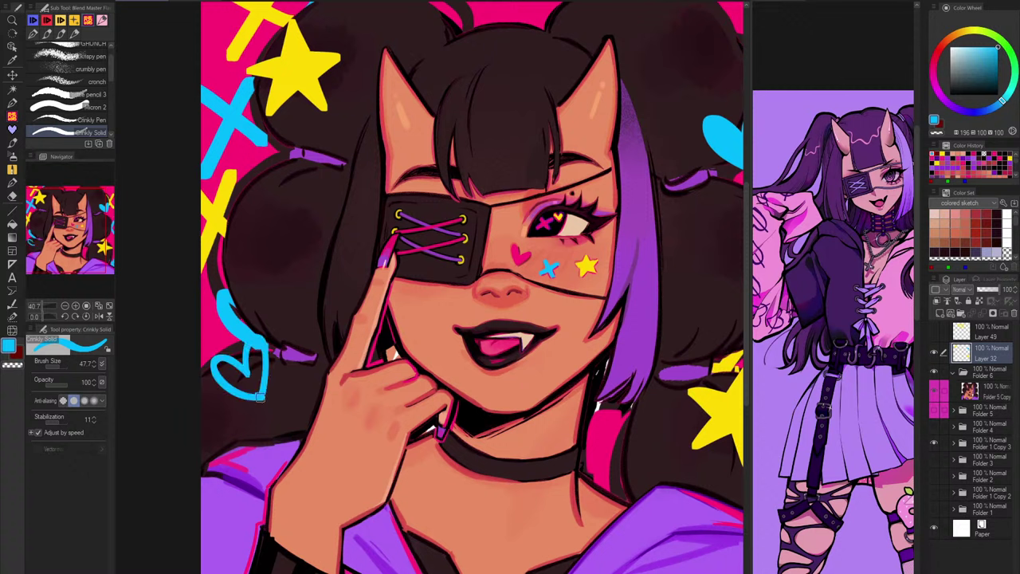
{"action": "key", "text": "g"}
{"action": "left_click", "coordinate": [249, 381]}
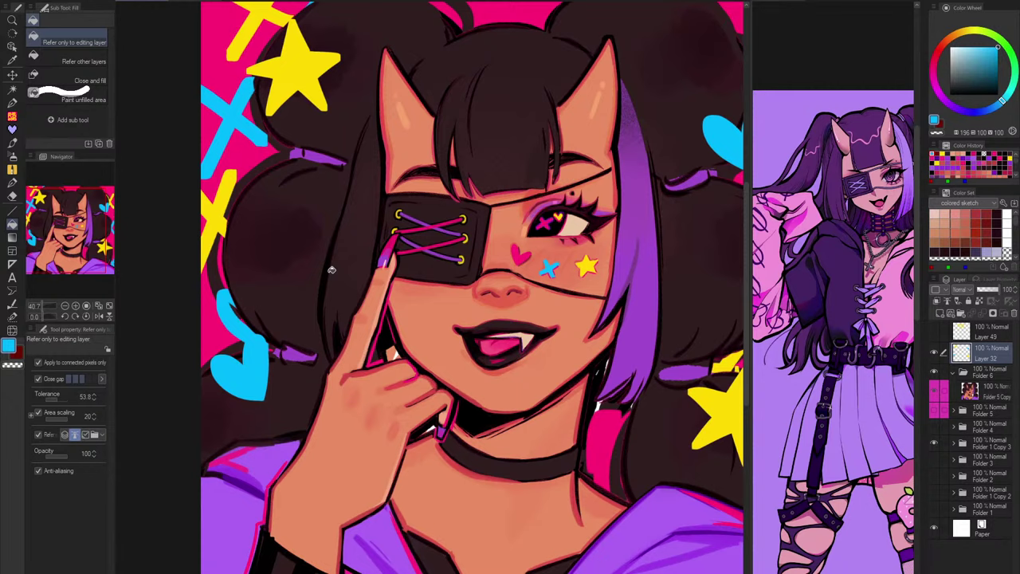
Step: Check both blue hearts and the lower-right star against the sketch by switching Folder 6 off and on
{"action": "scroll", "coordinate": [483, 281], "scroll_direction": "down", "scroll_amount": 3}
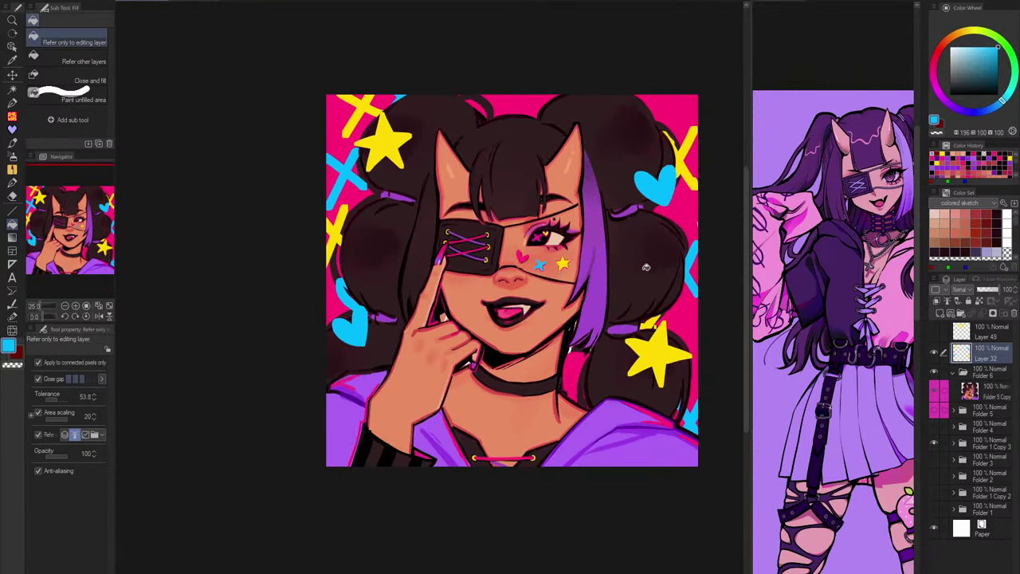
{"action": "scroll", "coordinate": [700, 279], "scroll_direction": "up", "scroll_amount": 1}
{"action": "left_click", "coordinate": [936, 372]}
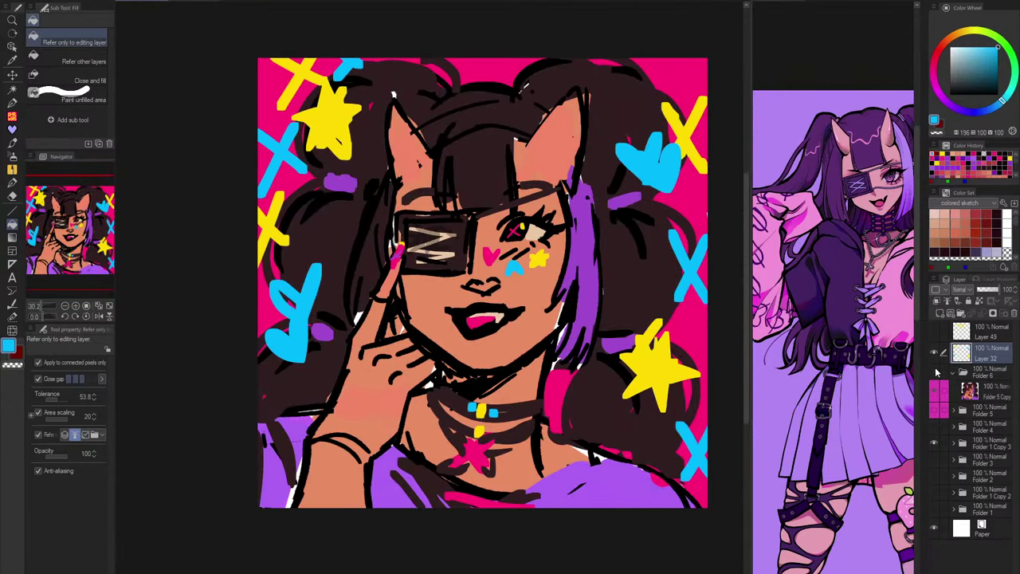
{"action": "left_click", "coordinate": [935, 372]}
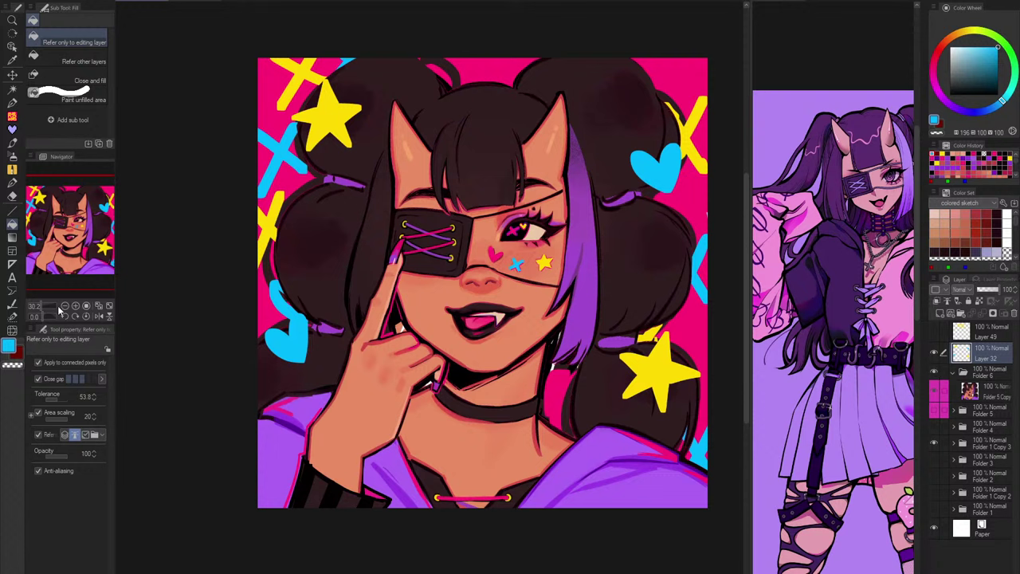
Step: Select and transform each blue heart, moving the left one up onto the middle bun and the right one slightly up and outward
{"action": "left_click", "coordinate": [12, 316]}
{"action": "mouse_move", "coordinate": [295, 301]}
{"action": "left_mouse_down"}
{"action": "mouse_move", "coordinate": [302, 342]}
{"action": "mouse_move", "coordinate": [308, 314]}
{"action": "left_mouse_up"}
{"action": "left_click", "coordinate": [338, 415]}
{"action": "left_click", "coordinate": [290, 368]}
{"action": "key", "text": "ctrl+d"}
{"action": "mouse_move", "coordinate": [695, 152]}
{"action": "left_mouse_down"}
{"action": "mouse_move", "coordinate": [656, 163]}
{"action": "mouse_move", "coordinate": [675, 177]}
{"action": "left_mouse_up"}
{"action": "key", "text": "ctrl+t"}
{"action": "left_click", "coordinate": [652, 208]}
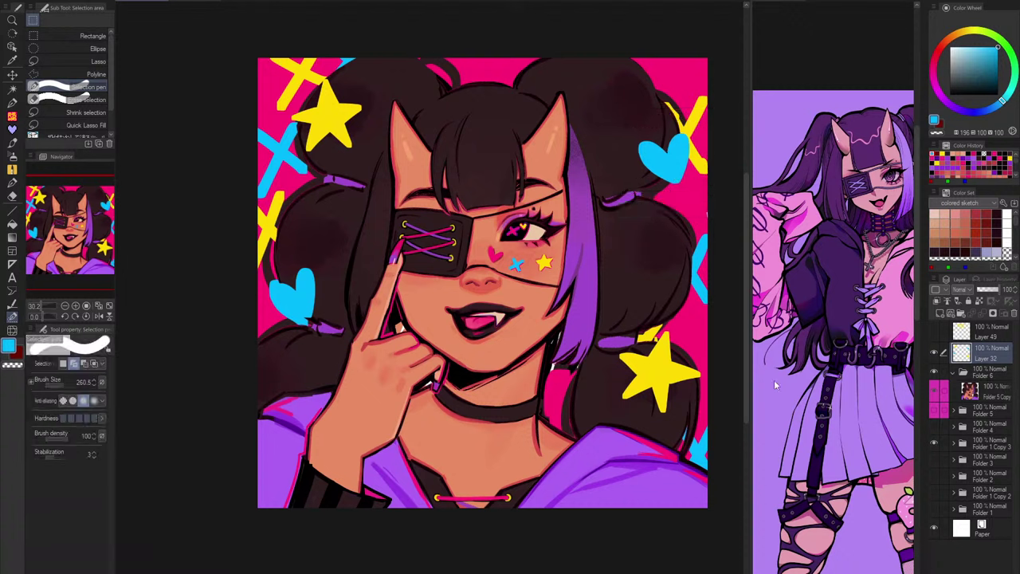
Step: Review the new hearts and stars without the sketch by switching Folder 1 Copy 3 off and on
{"action": "left_click", "coordinate": [936, 442]}
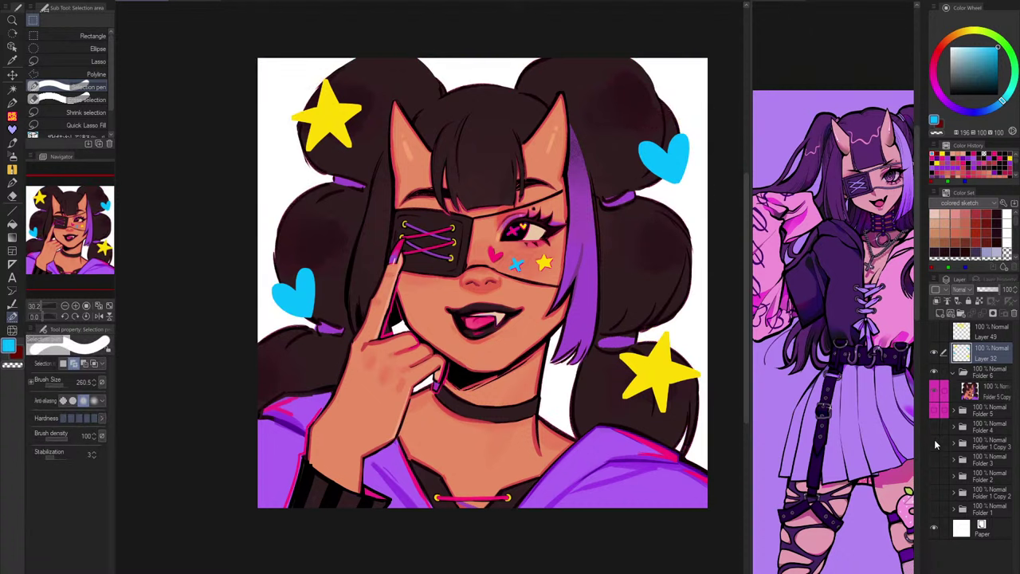
{"action": "left_click", "coordinate": [935, 441]}
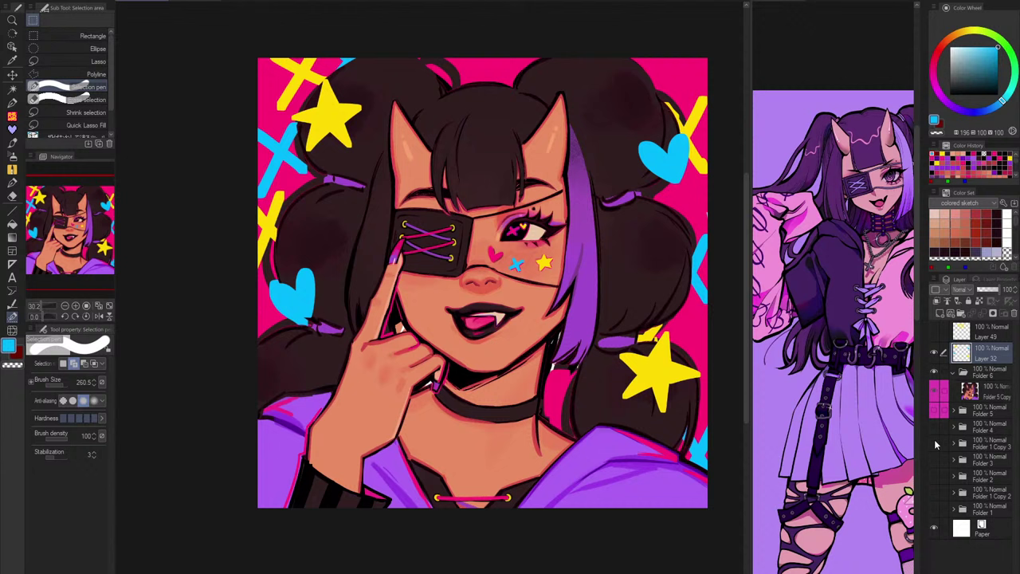
{"action": "left_click", "coordinate": [935, 444]}
{"action": "left_click", "coordinate": [936, 443]}
Step: Add a new layer directly above Folder 5 inside Folder 6 and check the sketched crosses by toggling Folder 6
{"action": "left_click", "coordinate": [957, 412]}
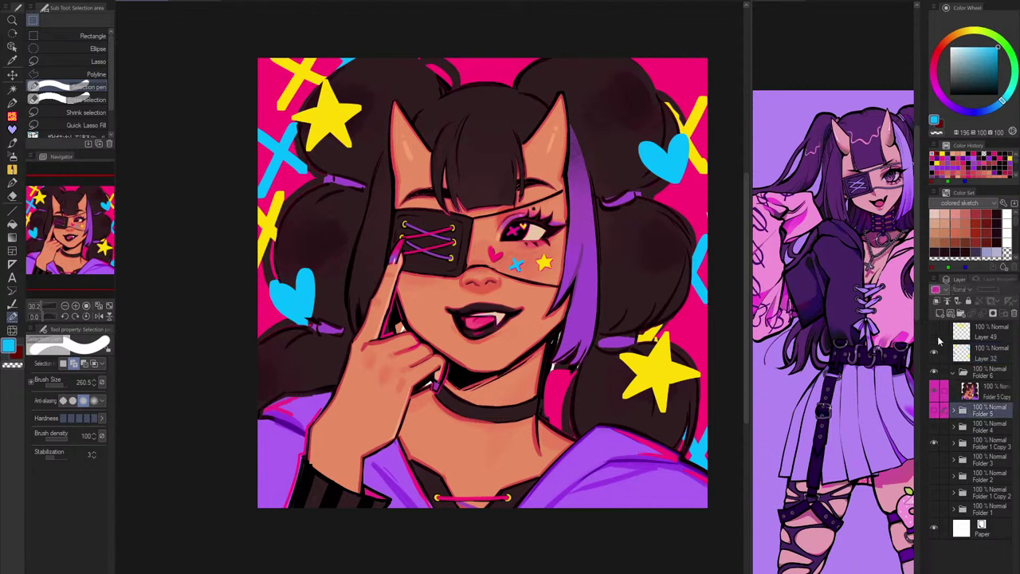
{"action": "left_click", "coordinate": [938, 315]}
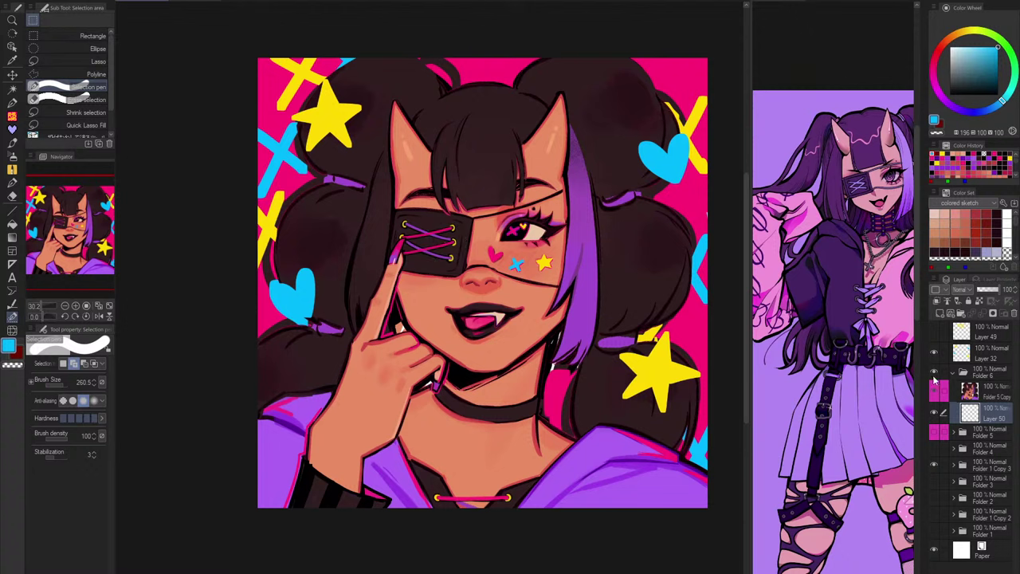
{"action": "left_click", "coordinate": [934, 373]}
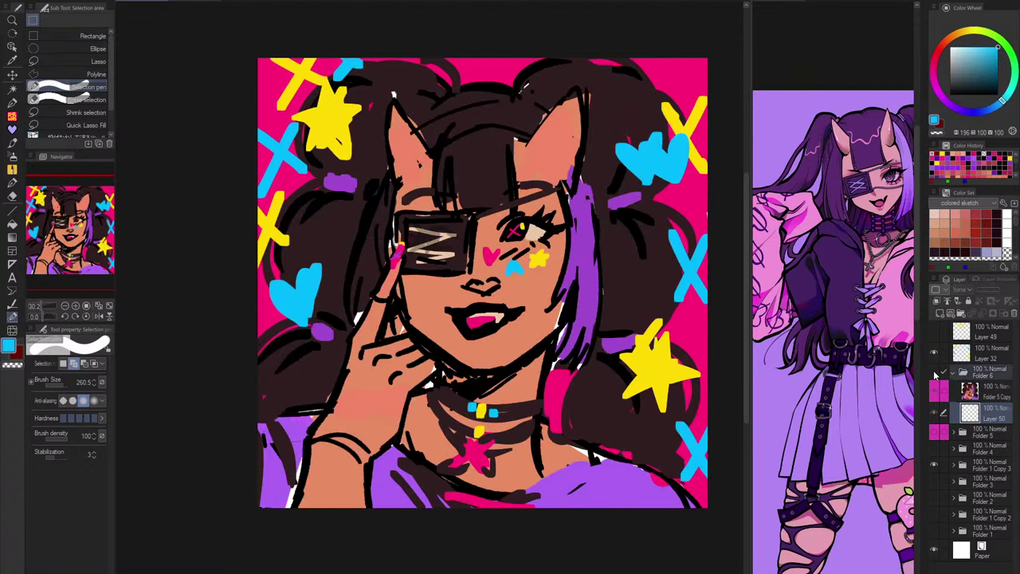
{"action": "left_click", "coordinate": [935, 373]}
{"action": "left_click", "coordinate": [935, 373]}
{"action": "left_click", "coordinate": [935, 373]}
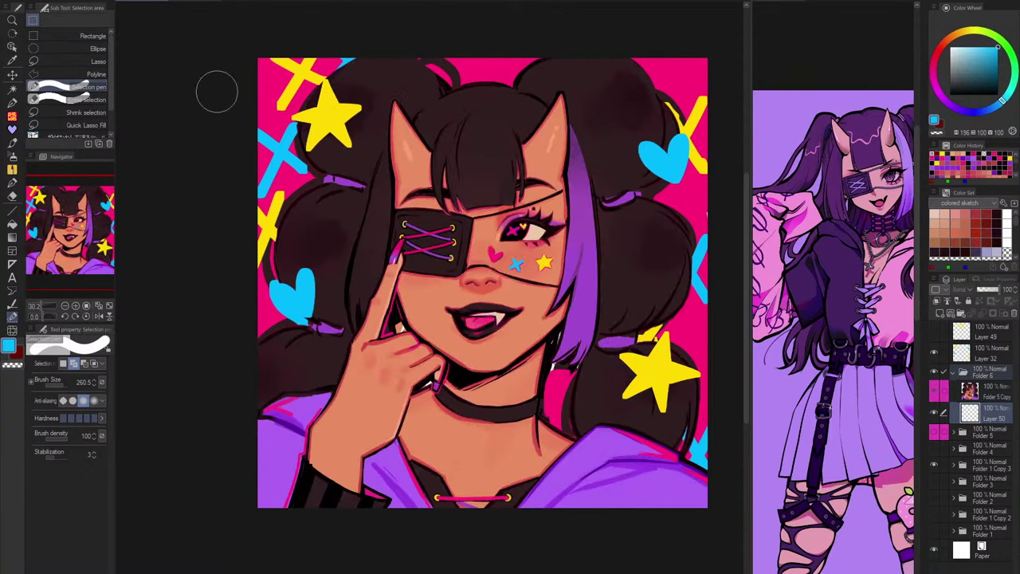
Step: Paint a large blue cross behind the upper-left buns on Layer 50 with the Crinkly Solid brush at size 124.1
{"action": "left_click", "coordinate": [281, 153]}
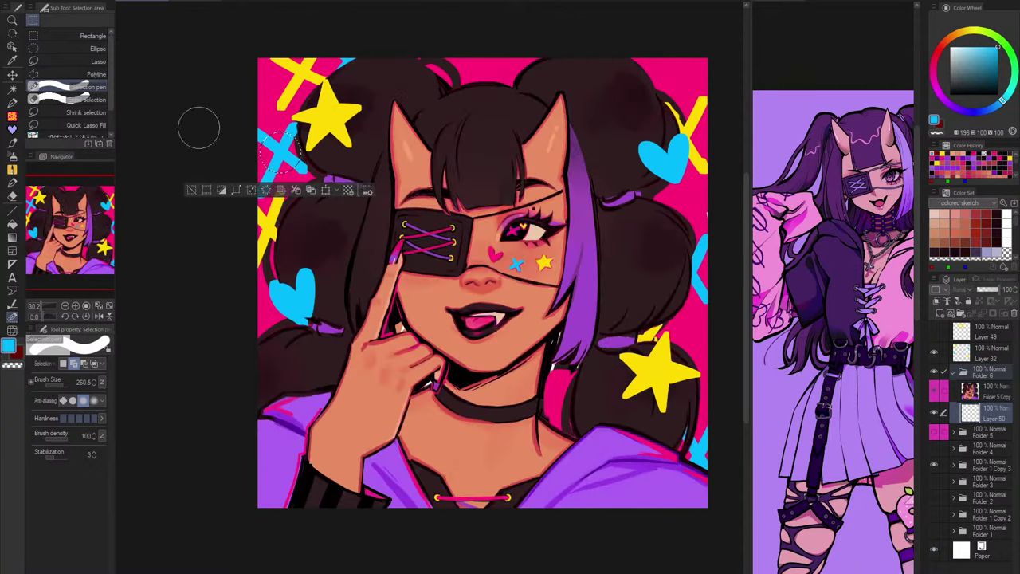
{"action": "key", "text": "ctrl+d"}
{"action": "key", "text": "p"}
{"action": "left_click", "coordinate": [12, 117]}
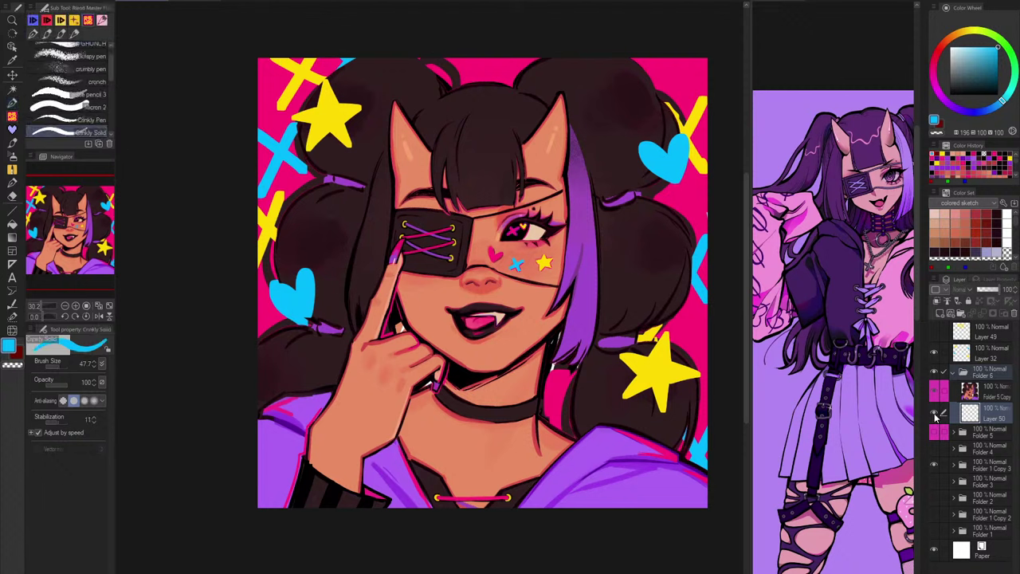
{"action": "mouse_move", "coordinate": [259, 135]}
{"action": "left_mouse_down"}
{"action": "mouse_move", "coordinate": [246, 101]}
{"action": "mouse_move", "coordinate": [309, 173]}
{"action": "left_mouse_up"}
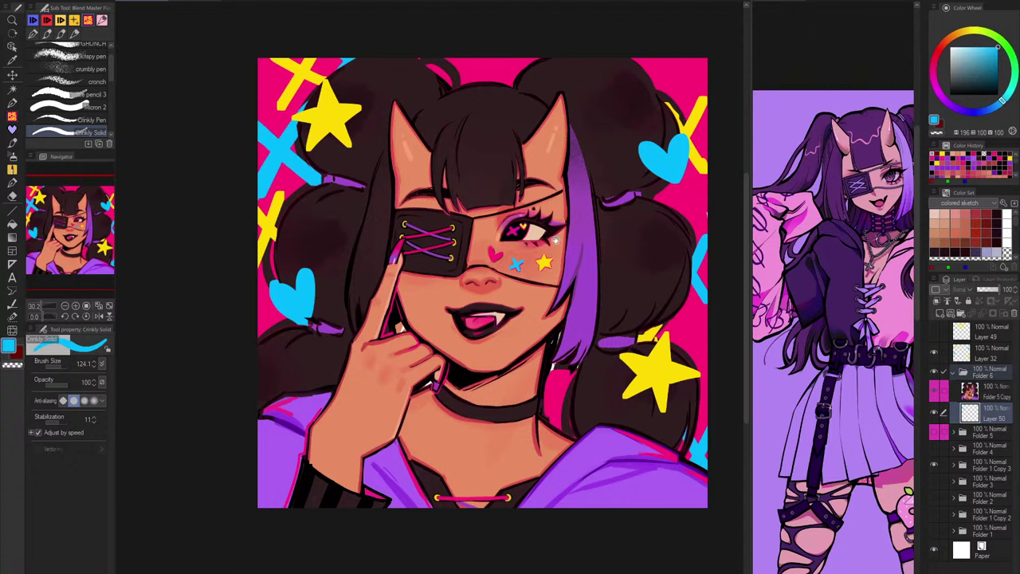
Step: Sample the yellow and paint thick yellow crosses over the sketched ones in the upper-left corner and at the upper-right edge
{"action": "left_click_drag", "start_coordinate": [557, 241], "coordinate": [494, 278]}
{"action": "left_click", "coordinate": [237, 110], "text": "alt"}
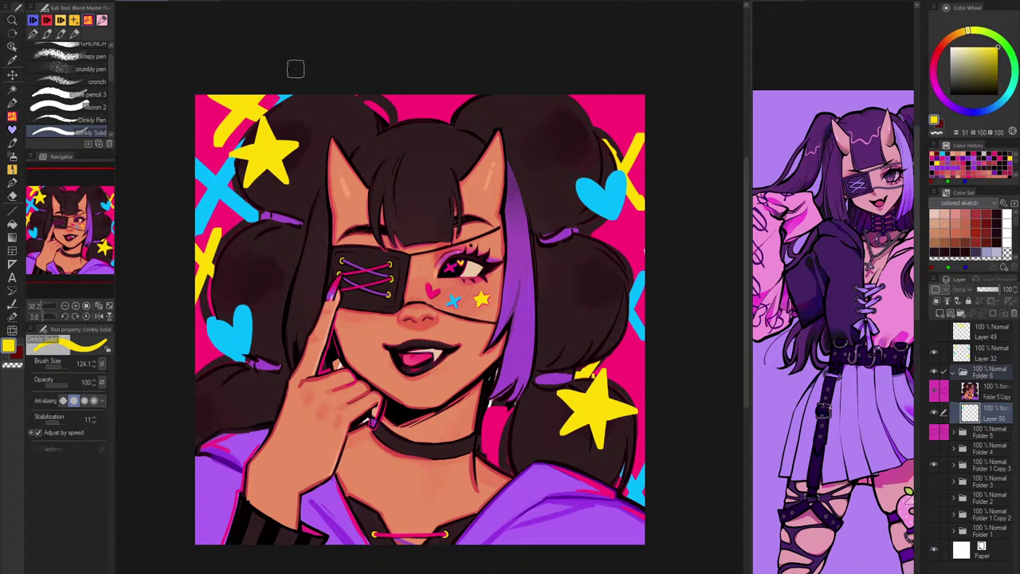
{"action": "left_click_drag", "start_coordinate": [612, 187], "coordinate": [661, 114]}
Step: Paint a cross in the hair's purple at the right edge beside the middle bun and a blue cross in the lower-right background
{"action": "left_click", "coordinate": [635, 283], "text": "alt"}
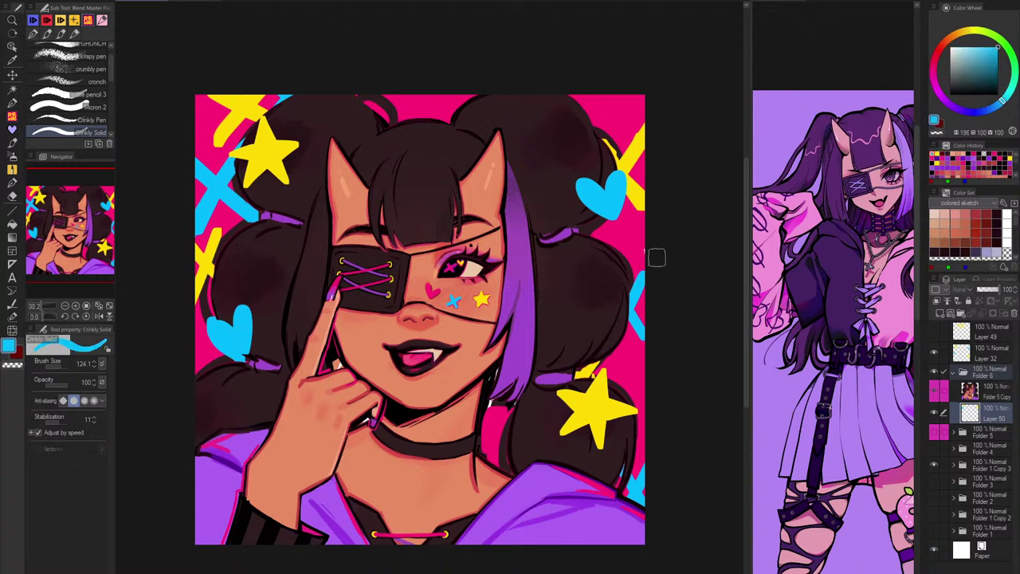
{"action": "left_click", "coordinate": [520, 351], "text": "alt"}
{"action": "mouse_move", "coordinate": [656, 260]}
{"action": "left_mouse_down"}
{"action": "mouse_move", "coordinate": [613, 327]}
{"action": "mouse_move", "coordinate": [624, 295]}
{"action": "mouse_move", "coordinate": [614, 297]}
{"action": "mouse_move", "coordinate": [686, 367]}
{"action": "left_mouse_up"}
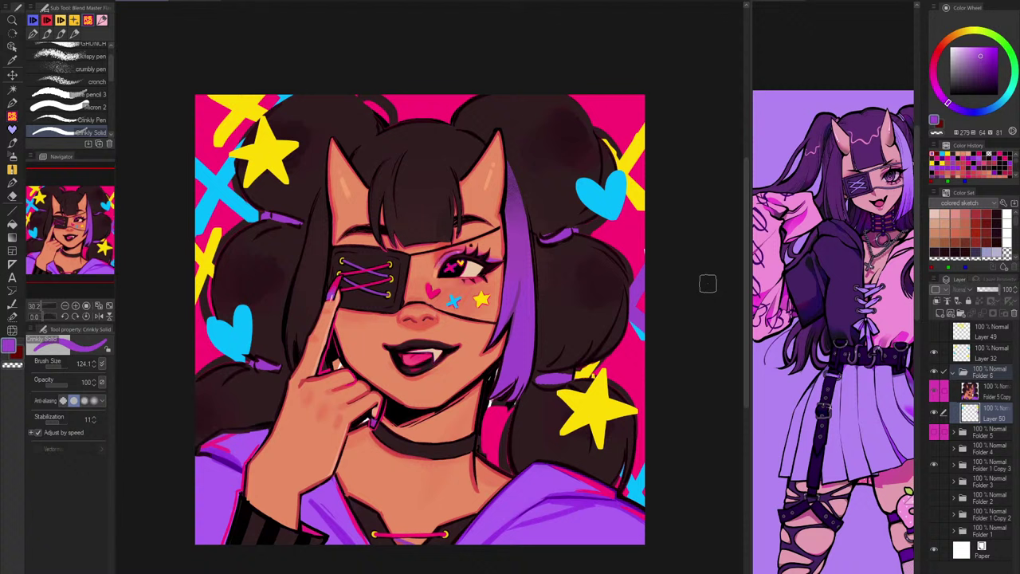
{"action": "left_click", "coordinate": [641, 479], "text": "alt"}
{"action": "left_click_drag", "start_coordinate": [640, 482], "coordinate": [618, 466]}
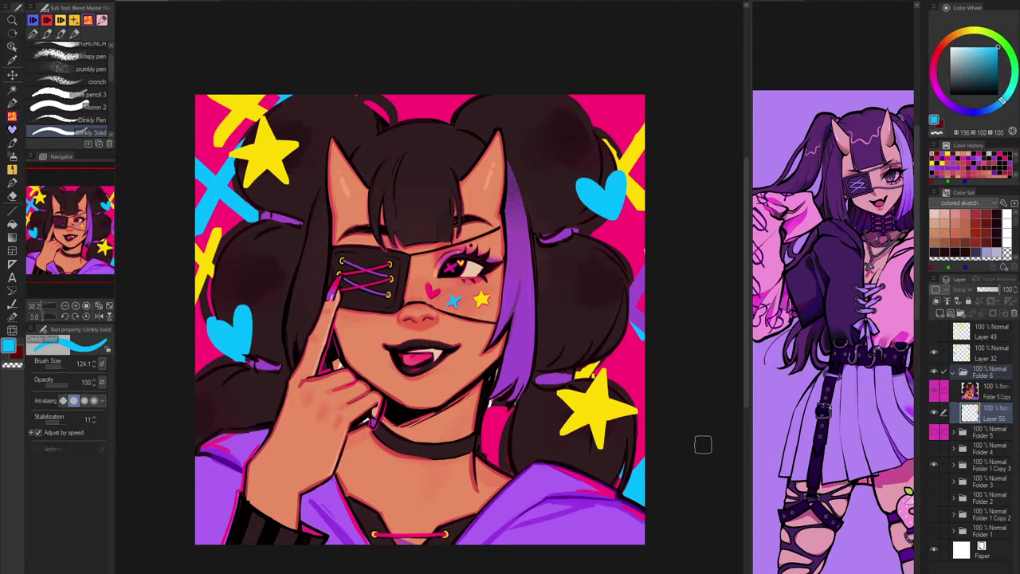
Step: Hide the sketch in Folder 1 Copy 3 and show the plain pink background of Folder 5 behind the new shapes
{"action": "left_click", "coordinate": [935, 467]}
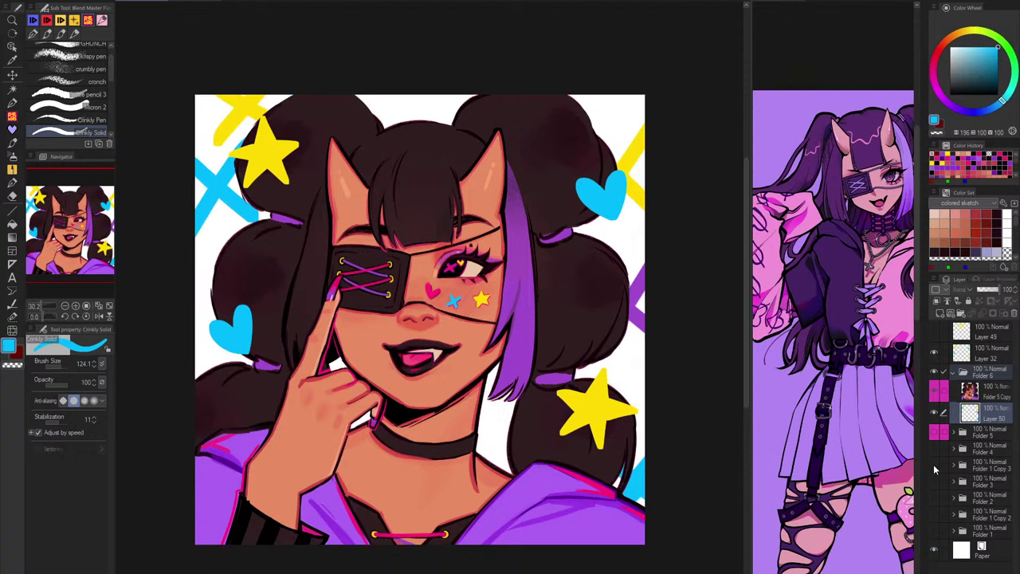
{"action": "left_click", "coordinate": [935, 468]}
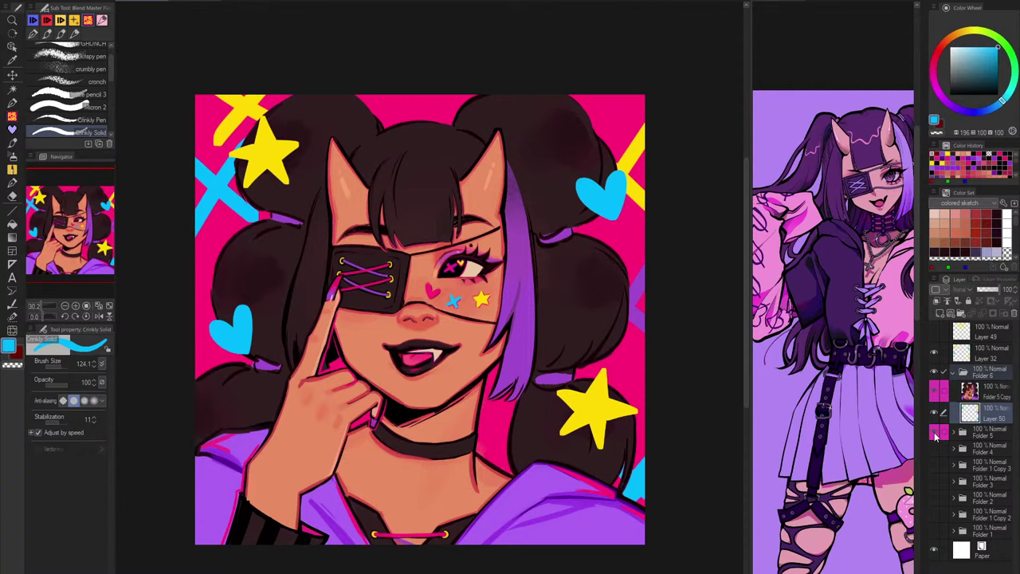
{"action": "scroll", "coordinate": [293, 300], "scroll_direction": "down", "scroll_amount": 3}
{"action": "scroll", "coordinate": [208, 318], "scroll_direction": "up", "scroll_amount": 2}
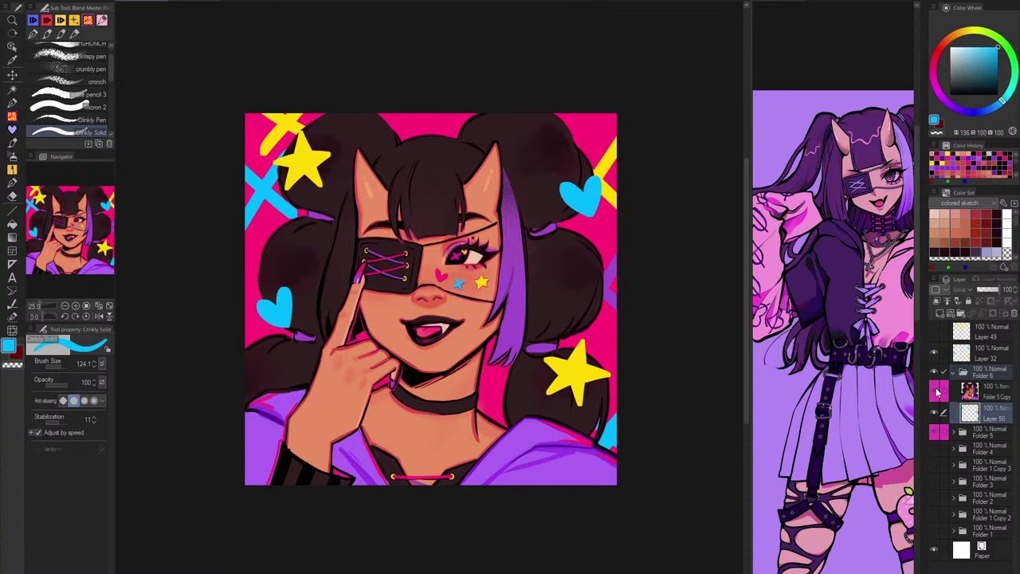
{"action": "scroll", "coordinate": [318, 150], "scroll_direction": "up", "scroll_amount": 2}
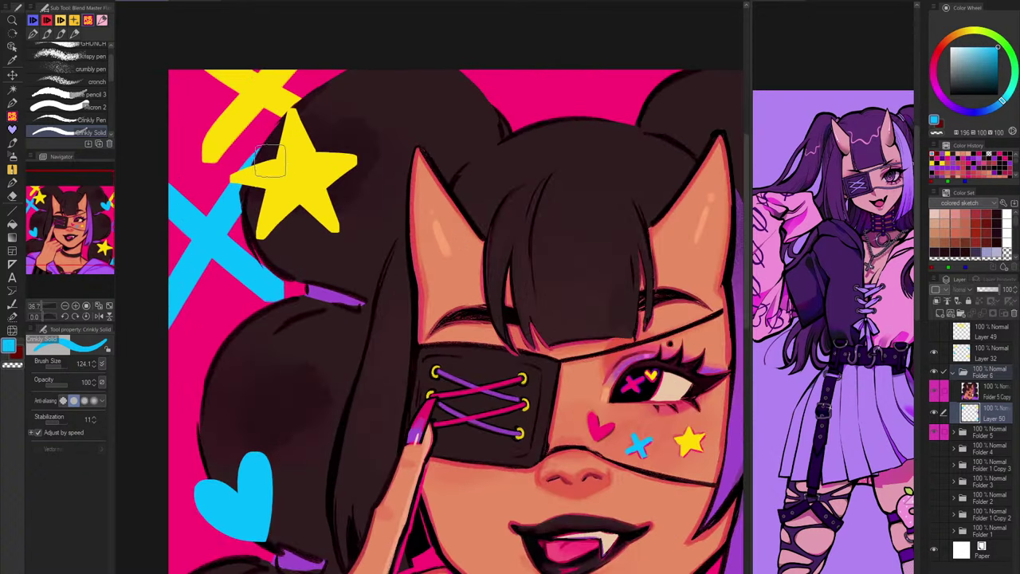
Step: Examine the whole portrait and compare it with the Folder 5 Copy layer hidden and shown
{"action": "scroll", "coordinate": [271, 163], "scroll_direction": "down", "scroll_amount": 1}
{"action": "scroll", "coordinate": [324, 188], "scroll_direction": "down", "scroll_amount": 2}
{"action": "scroll", "coordinate": [569, 360], "scroll_direction": "up", "scroll_amount": 3}
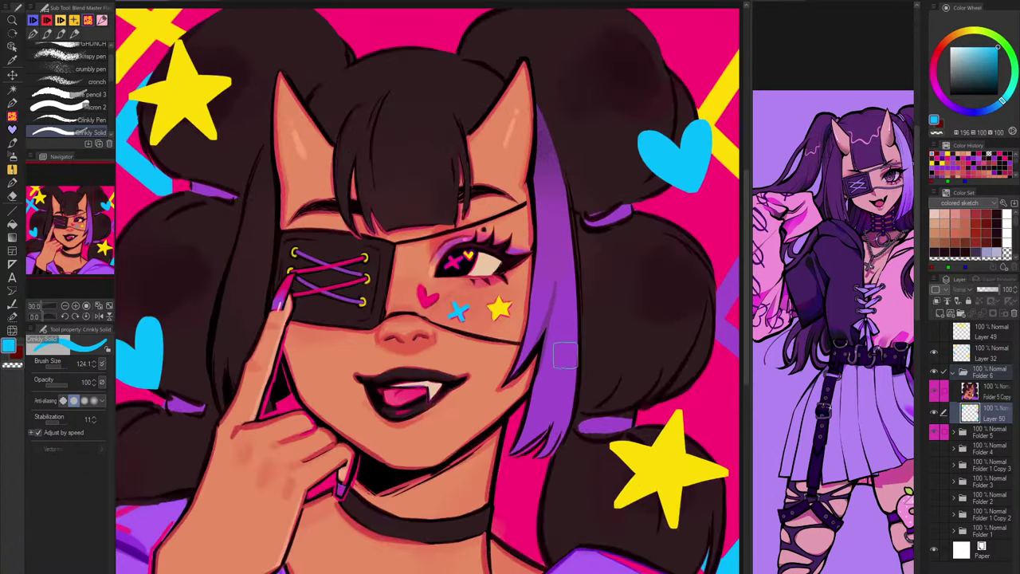
{"action": "scroll", "coordinate": [566, 354], "scroll_direction": "down", "scroll_amount": 2}
{"action": "scroll", "coordinate": [587, 433], "scroll_direction": "up", "scroll_amount": 2}
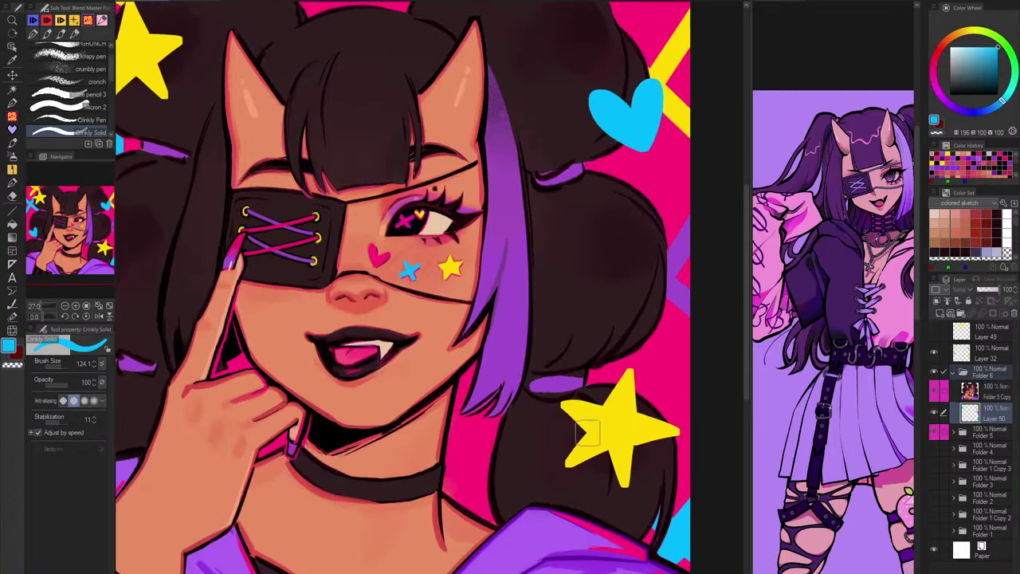
{"action": "scroll", "coordinate": [510, 367], "scroll_direction": "down", "scroll_amount": 1}
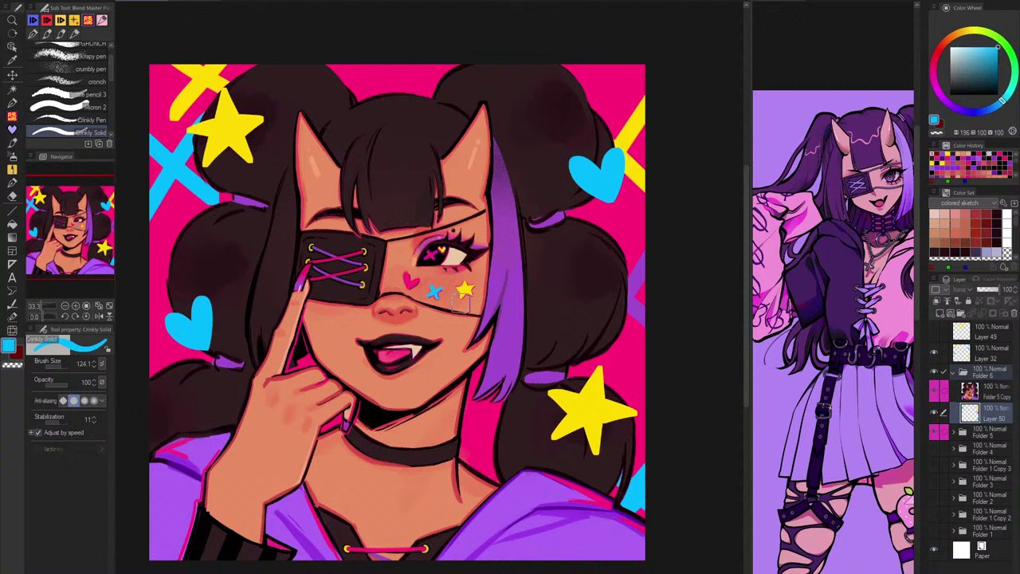
{"action": "left_click", "coordinate": [937, 394]}
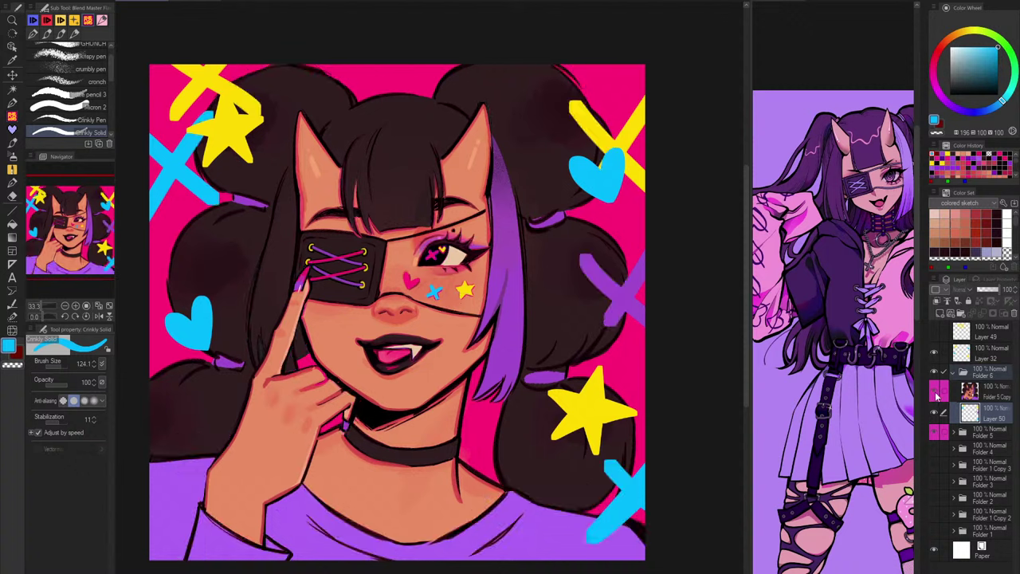
{"action": "left_click", "coordinate": [936, 394]}
{"action": "left_click", "coordinate": [937, 396]}
{"action": "left_click", "coordinate": [937, 396]}
{"action": "left_click", "coordinate": [937, 396]}
{"action": "left_click", "coordinate": [937, 396]}
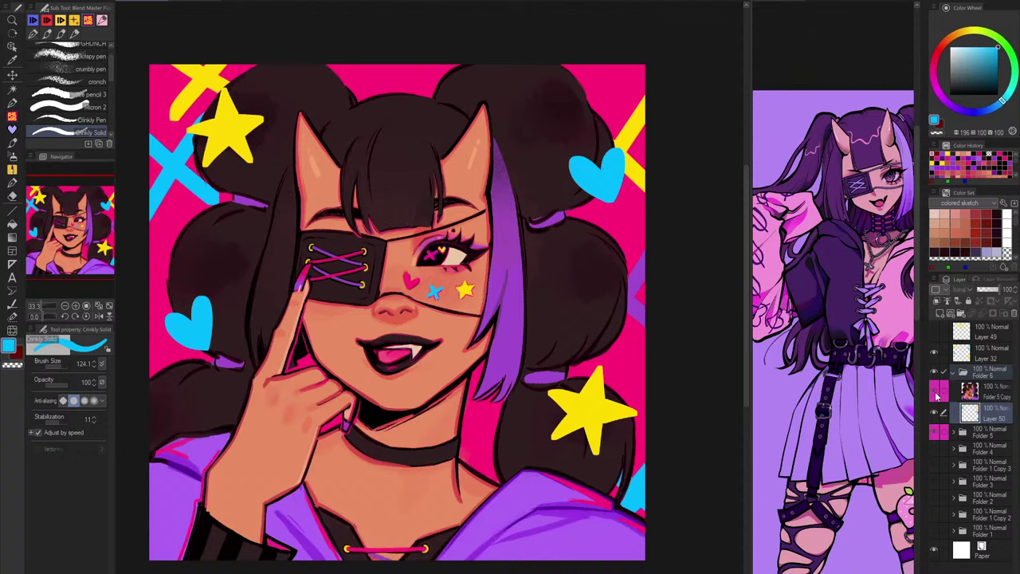
Step: Select the Folder 5 Copy layer and check the figure's proportions in a mirrored view using Liquify at brush size 501.3
{"action": "left_click", "coordinate": [987, 396]}
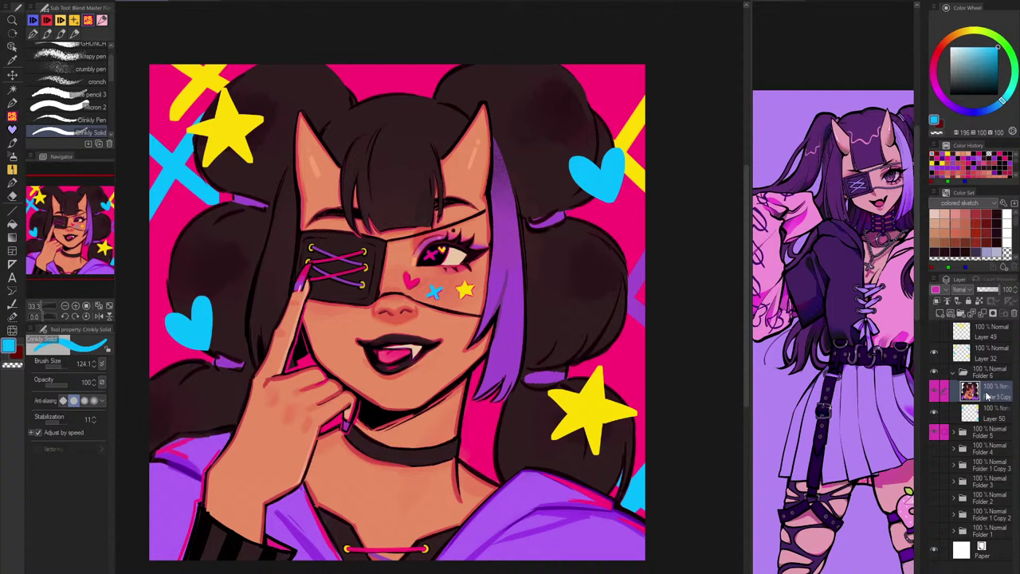
{"action": "key", "text": "h"}
{"action": "left_click", "coordinate": [12, 330]}
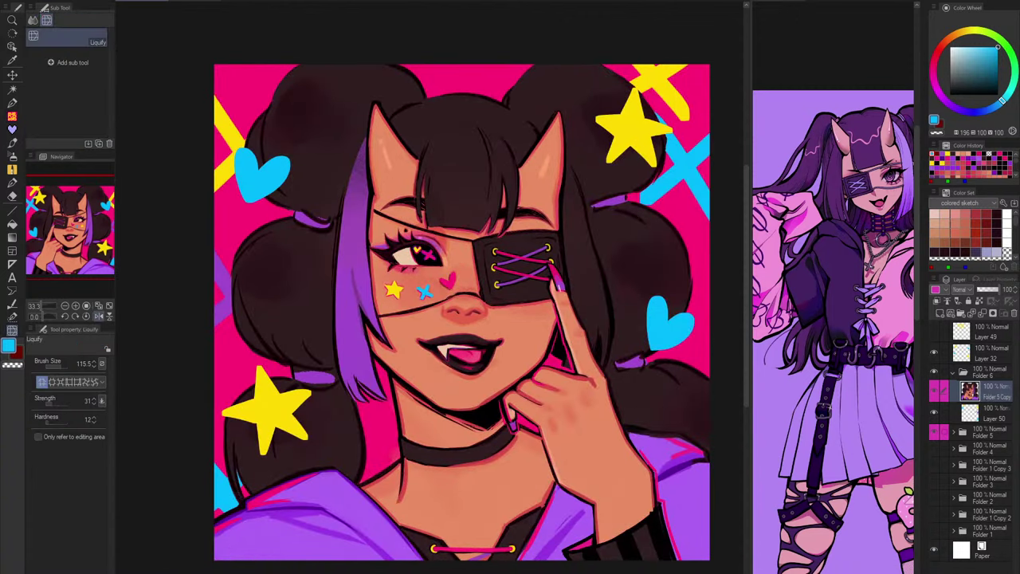
{"action": "left_click_drag", "start_coordinate": [421, 415], "coordinate": [431, 431]}
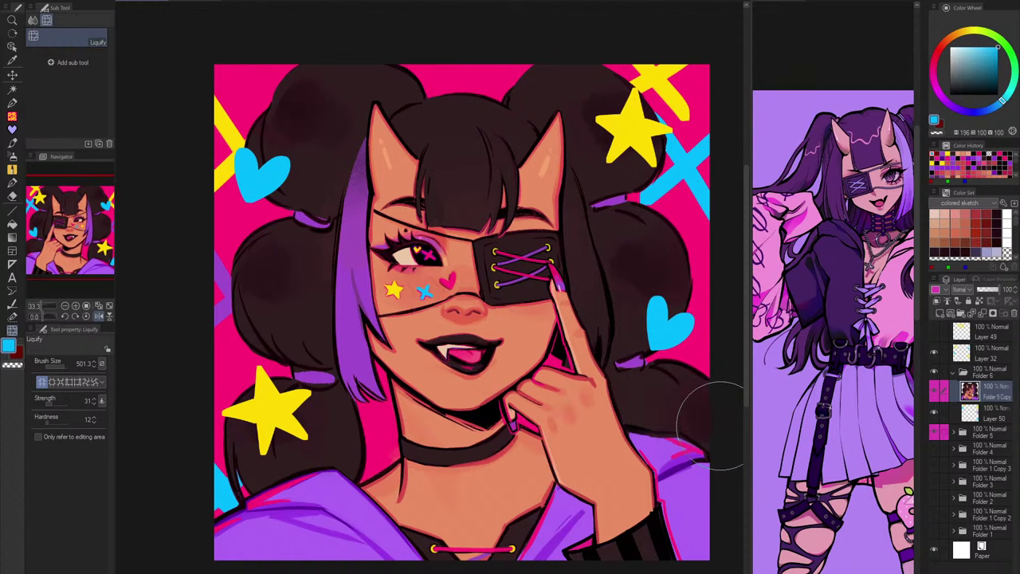
{"action": "key", "text": "h"}
{"action": "key", "text": "h"}
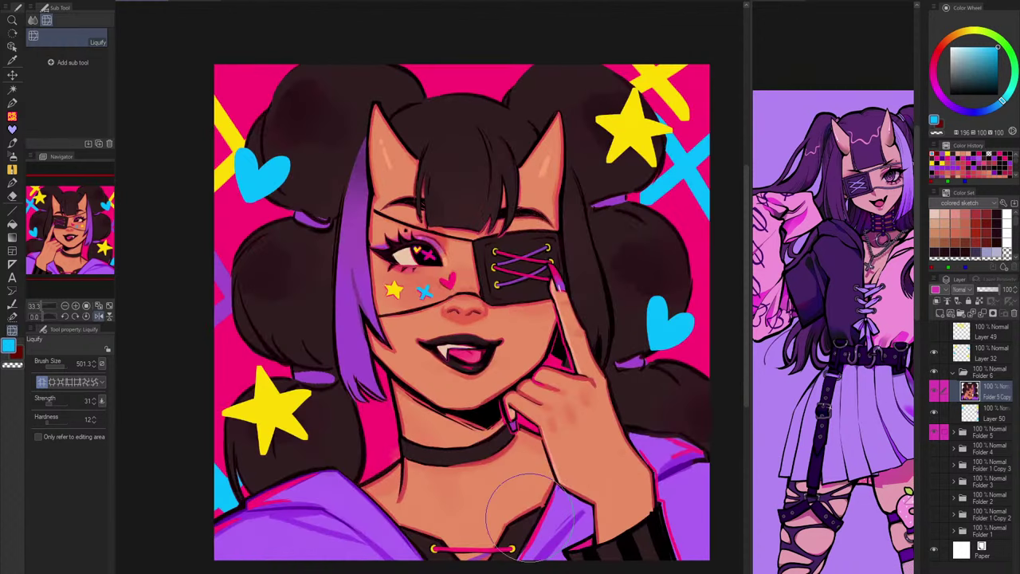
{"action": "key", "text": "h"}
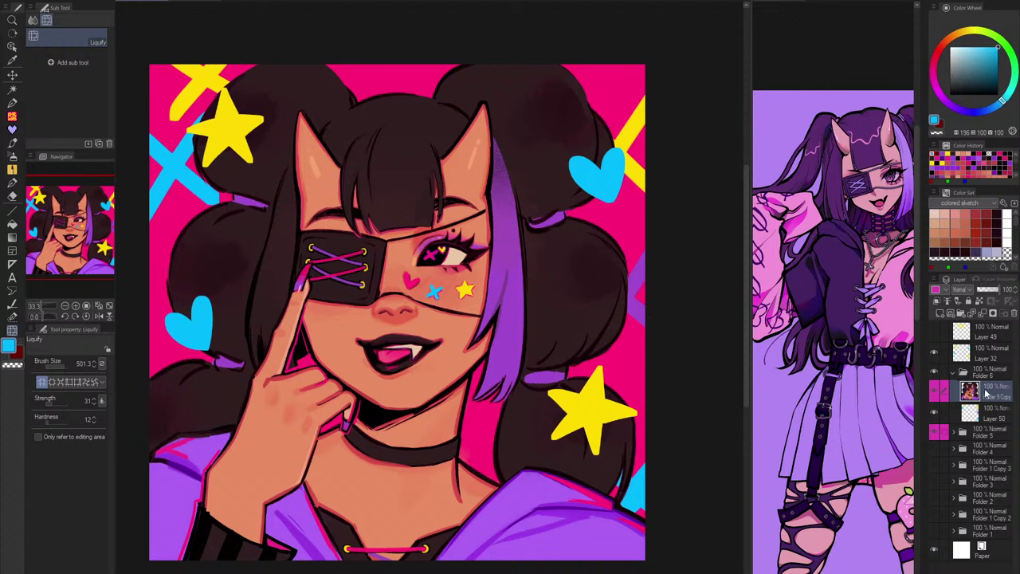
Step: Paint a sampled pink rim along the upper lip's top edge with Everything Brush 2 at size 40.4
{"action": "left_click", "coordinate": [12, 104]}
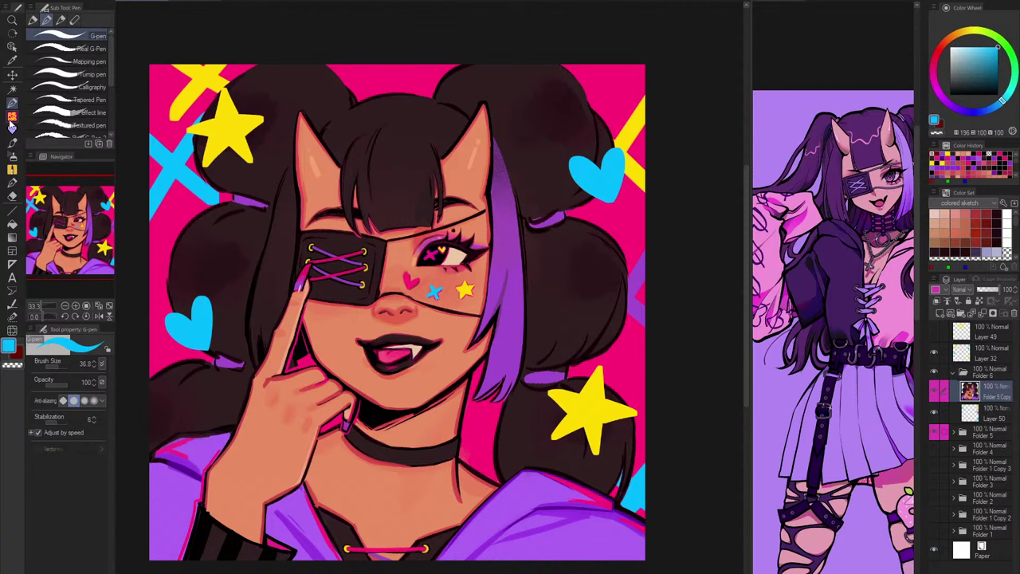
{"action": "left_click", "coordinate": [12, 129]}
{"action": "left_click", "coordinate": [12, 117]}
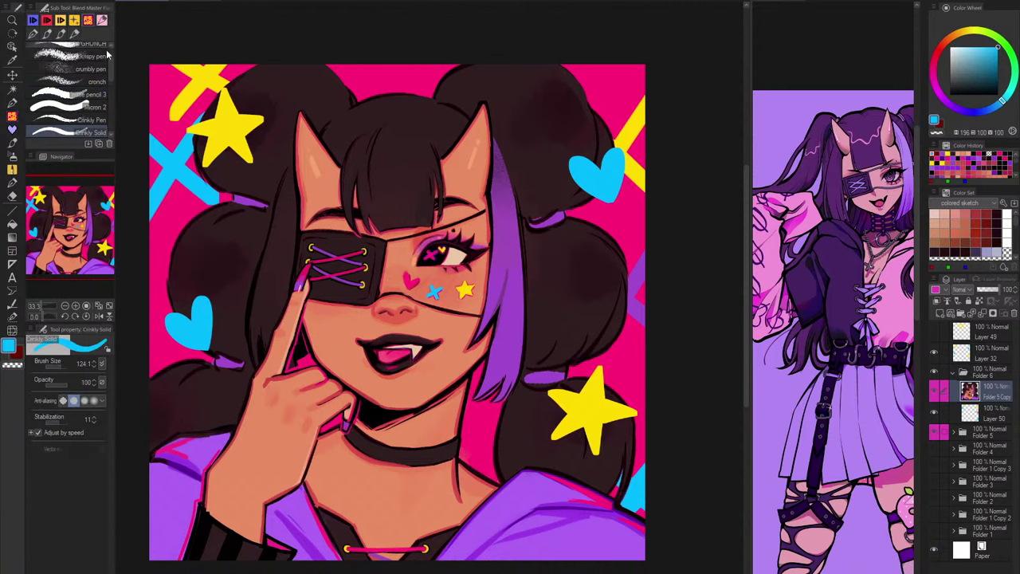
{"action": "left_click_drag", "start_coordinate": [110, 58], "coordinate": [108, 43]}
{"action": "left_click", "coordinate": [84, 49]}
{"action": "scroll", "coordinate": [391, 329], "scroll_direction": "up", "scroll_amount": 5}
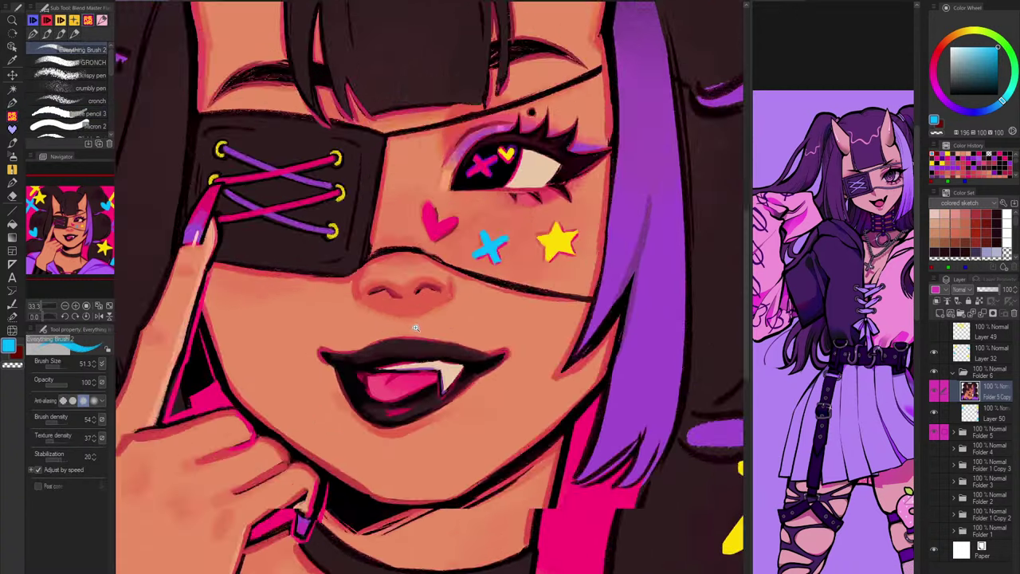
{"action": "left_click", "coordinate": [488, 129], "text": "alt"}
{"action": "key", "text": "["}
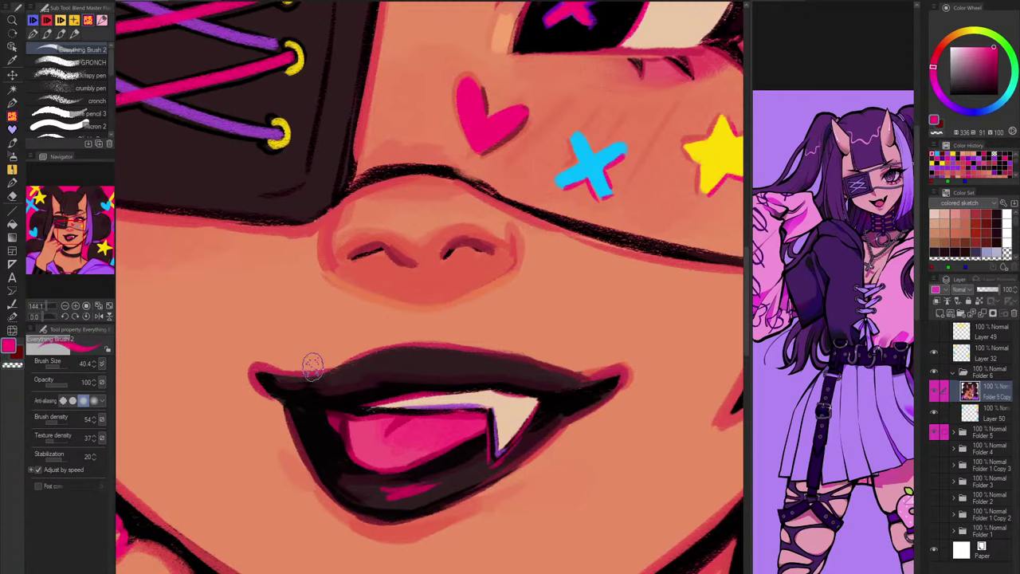
{"action": "mouse_move", "coordinate": [302, 372]}
{"action": "left_mouse_down"}
{"action": "mouse_move", "coordinate": [398, 345]}
{"action": "mouse_move", "coordinate": [312, 373]}
{"action": "mouse_move", "coordinate": [594, 389]}
{"action": "left_mouse_up"}
{"action": "scroll", "coordinate": [593, 389], "scroll_direction": "down", "scroll_amount": 5}
{"action": "scroll", "coordinate": [601, 415], "scroll_direction": "up", "scroll_amount": 4}
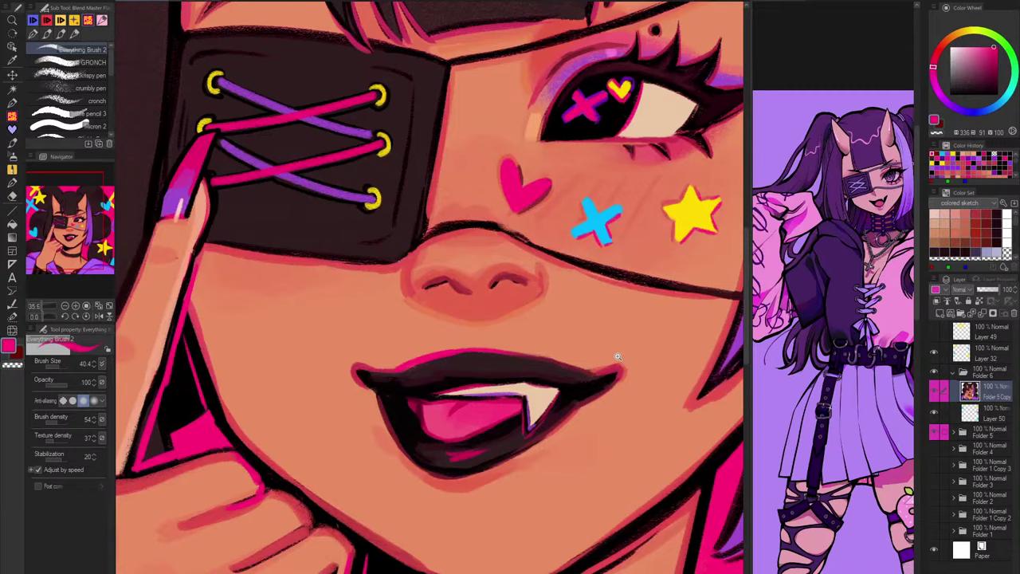
Step: Sample the black from the mouth and darken the upper lip's outline from corner to corner
{"action": "scroll", "coordinate": [433, 365], "scroll_direction": "up", "scroll_amount": 2}
{"action": "left_click", "coordinate": [384, 400], "text": "alt"}
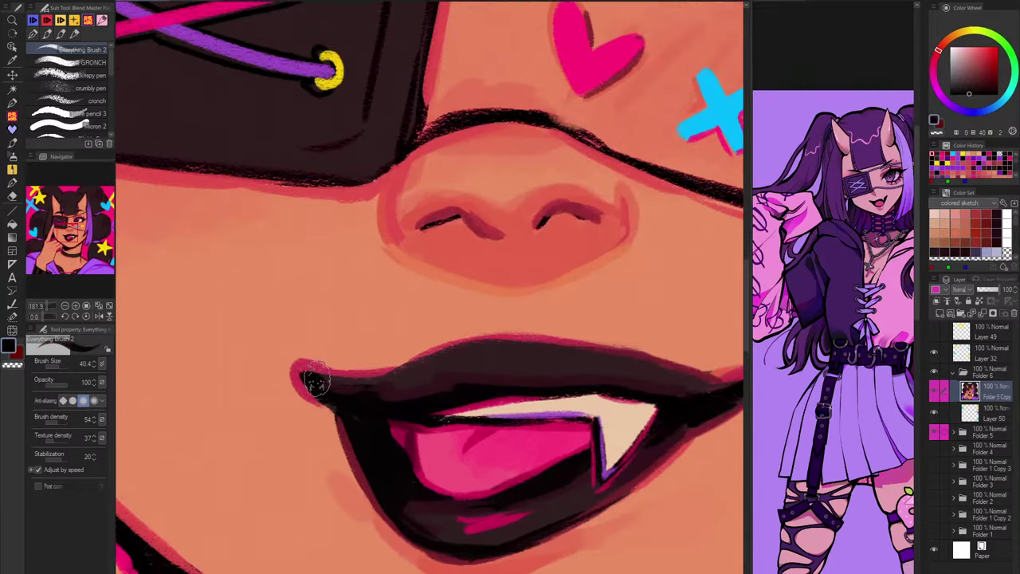
{"action": "mouse_move", "coordinate": [373, 376]}
{"action": "left_mouse_down"}
{"action": "mouse_move", "coordinate": [496, 341]}
{"action": "mouse_move", "coordinate": [551, 343]}
{"action": "left_mouse_up"}
{"action": "left_click_drag", "start_coordinate": [403, 369], "coordinate": [550, 340]}
{"action": "left_click_drag", "start_coordinate": [473, 344], "coordinate": [704, 382]}
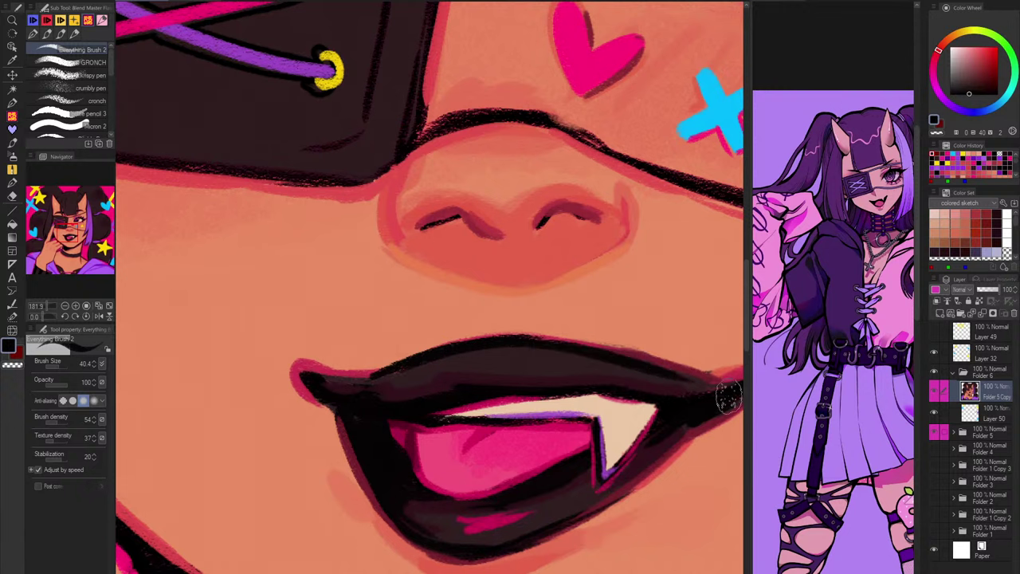
{"action": "key", "text": "ctrl+z"}
{"action": "key", "text": "ctrl+z"}
{"action": "left_click_drag", "start_coordinate": [481, 339], "coordinate": [700, 379]}
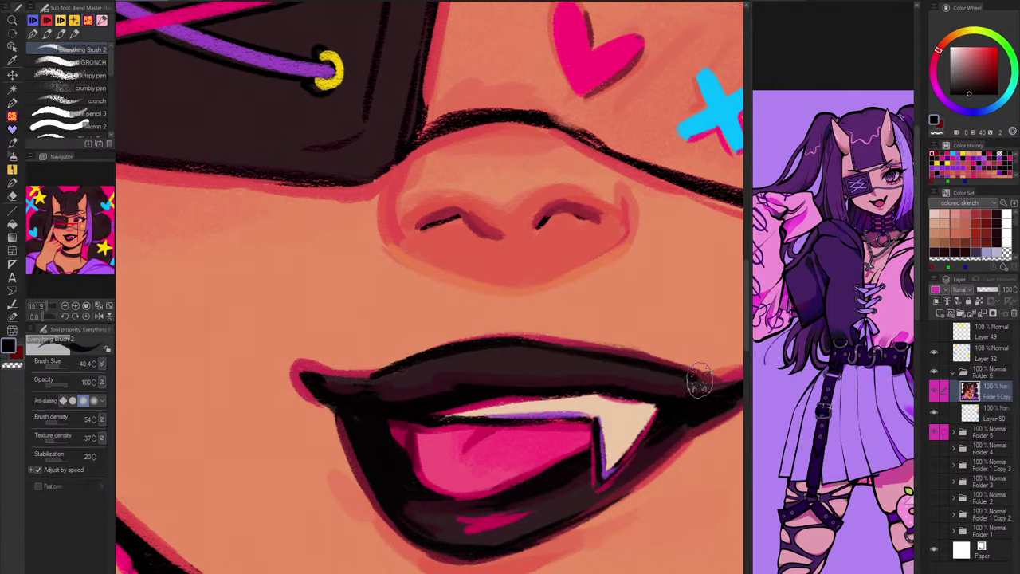
Step: Sample the reddish pink beside the lip and touch up the rim above the black upper-lip outline
{"action": "left_click", "coordinate": [412, 353], "text": "alt"}
{"action": "left_click_drag", "start_coordinate": [409, 354], "coordinate": [490, 339]}
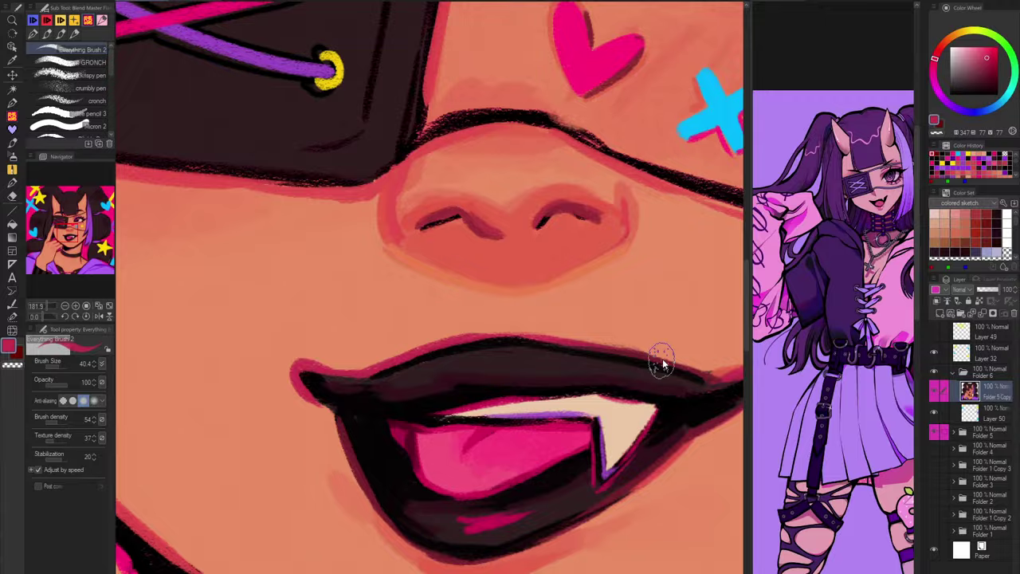
{"action": "scroll", "coordinate": [662, 364], "scroll_direction": "down", "scroll_amount": 5}
{"action": "left_click_drag", "start_coordinate": [662, 364], "coordinate": [547, 359]}
Step: Compare the painted portrait in Folder 6 with the line art in Folder 4 by alternating their visibility
{"action": "left_click", "coordinate": [936, 374]}
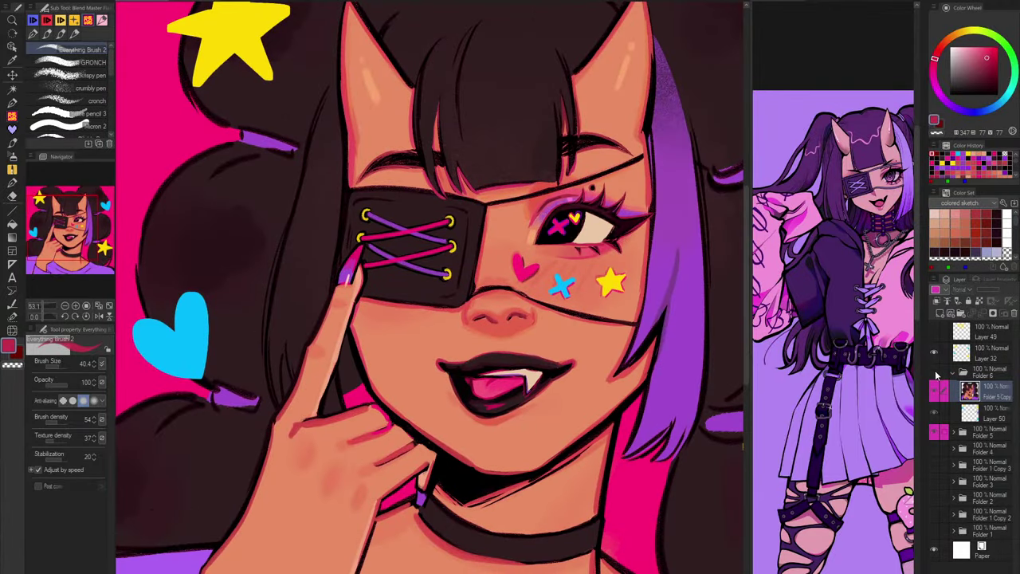
{"action": "left_click", "coordinate": [936, 373]}
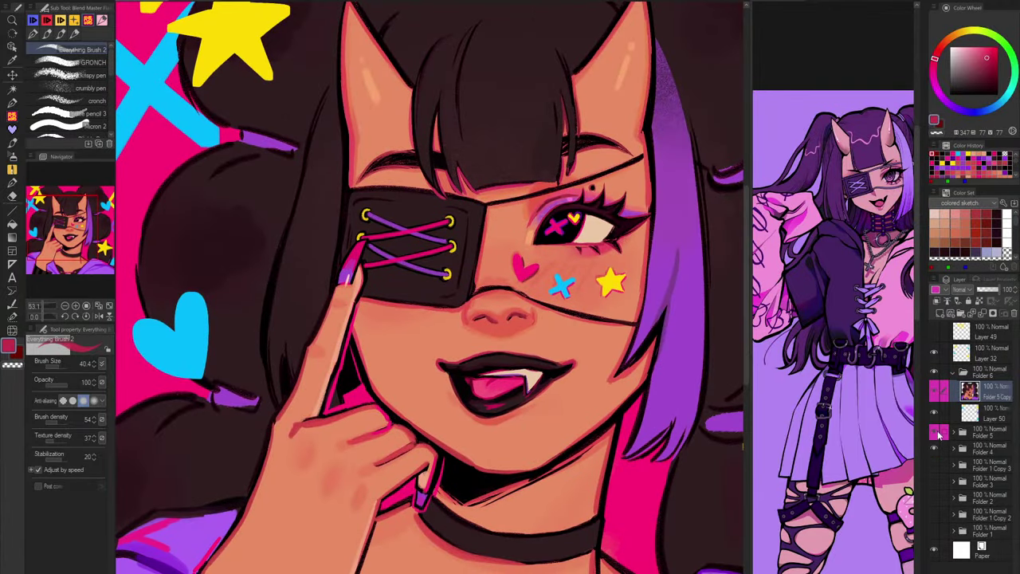
{"action": "left_click", "coordinate": [936, 393]}
{"action": "left_click", "coordinate": [935, 393]}
{"action": "left_click", "coordinate": [936, 414]}
{"action": "left_click", "coordinate": [937, 414]}
{"action": "left_click", "coordinate": [937, 435]}
{"action": "left_click", "coordinate": [936, 434]}
{"action": "left_click", "coordinate": [937, 434]}
{"action": "left_click", "coordinate": [936, 373]}
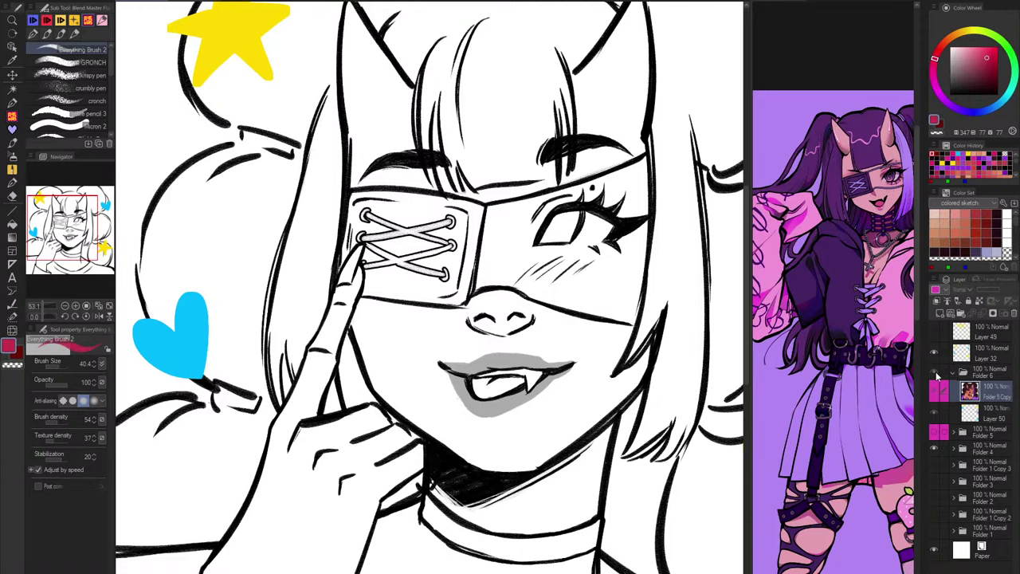
{"action": "left_click", "coordinate": [936, 373]}
Step: Show the rough colour sketch in Folder 1 Copy 3 and compare it with the finished portrait in Folder 6
{"action": "left_click", "coordinate": [936, 435]}
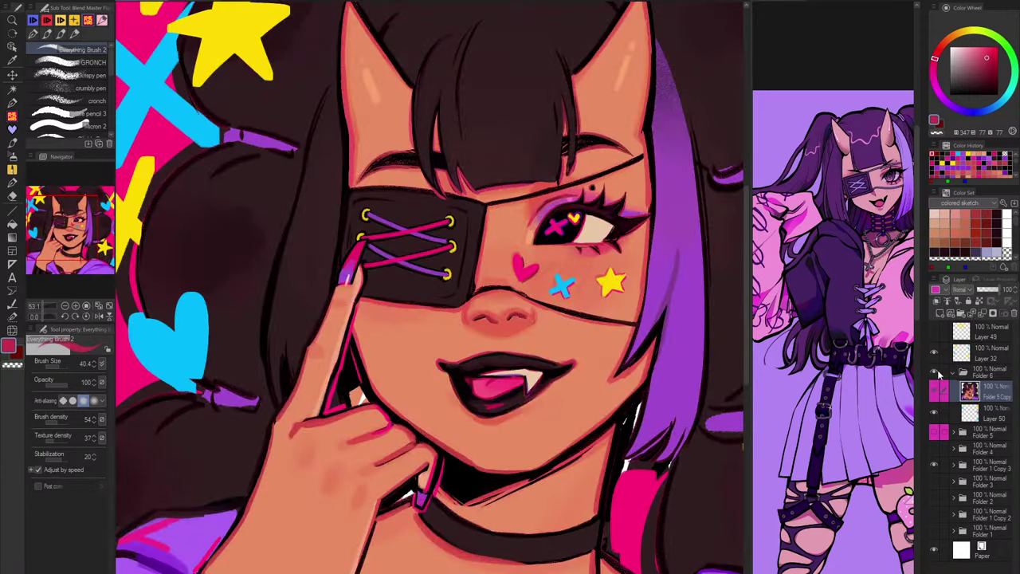
{"action": "left_click", "coordinate": [936, 374]}
{"action": "left_click", "coordinate": [936, 373]}
{"action": "left_click", "coordinate": [937, 374]}
{"action": "left_click", "coordinate": [936, 374]}
{"action": "left_click", "coordinate": [937, 374]}
{"action": "left_click", "coordinate": [936, 374]}
{"action": "left_click", "coordinate": [937, 373]}
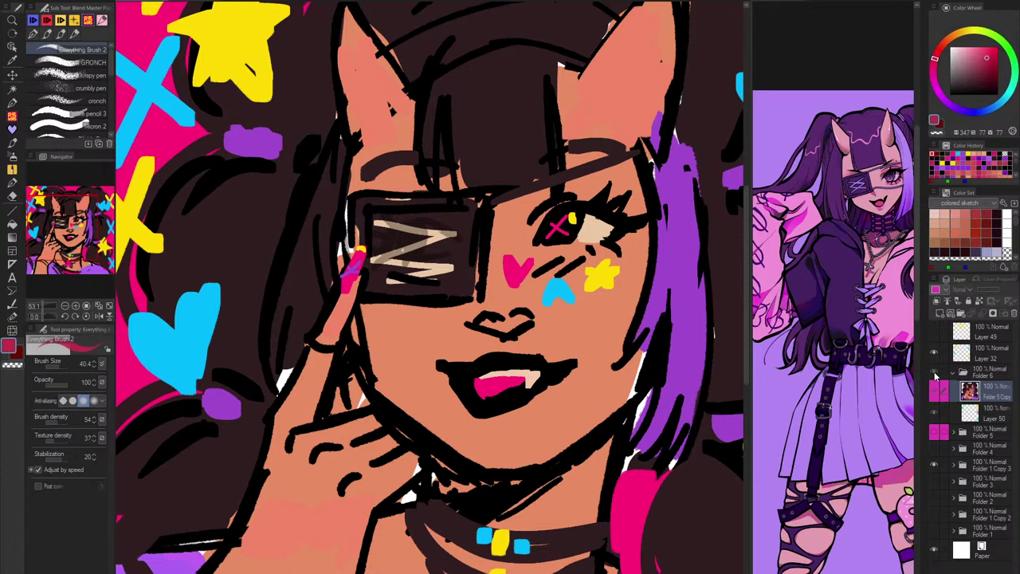
{"action": "left_click", "coordinate": [937, 374]}
Step: Refine the iris edge against the white of the eye with colours sampled from the iris and its pink rim
{"action": "scroll", "coordinate": [574, 209], "scroll_direction": "up", "scroll_amount": 5}
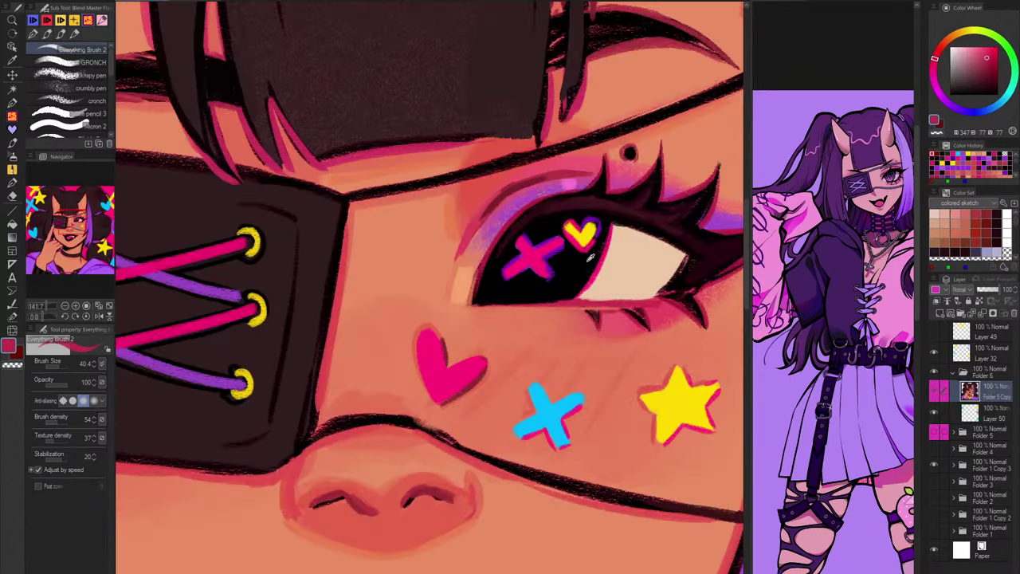
{"action": "left_click", "coordinate": [580, 275], "text": "alt"}
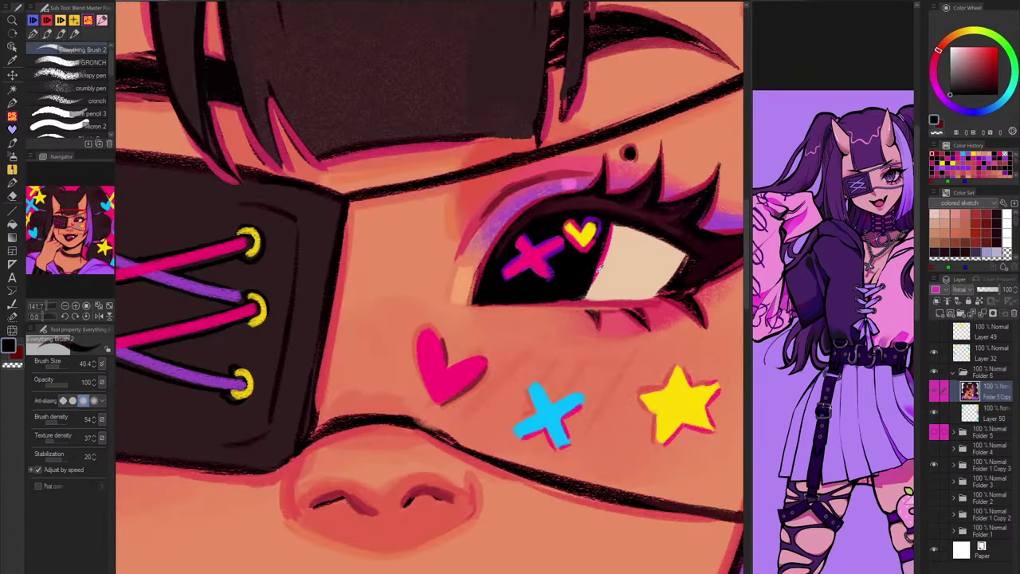
{"action": "left_click", "coordinate": [600, 267], "text": "alt"}
{"action": "left_click_drag", "start_coordinate": [600, 264], "coordinate": [584, 297]}
{"action": "left_click_drag", "start_coordinate": [629, 255], "coordinate": [591, 384]}
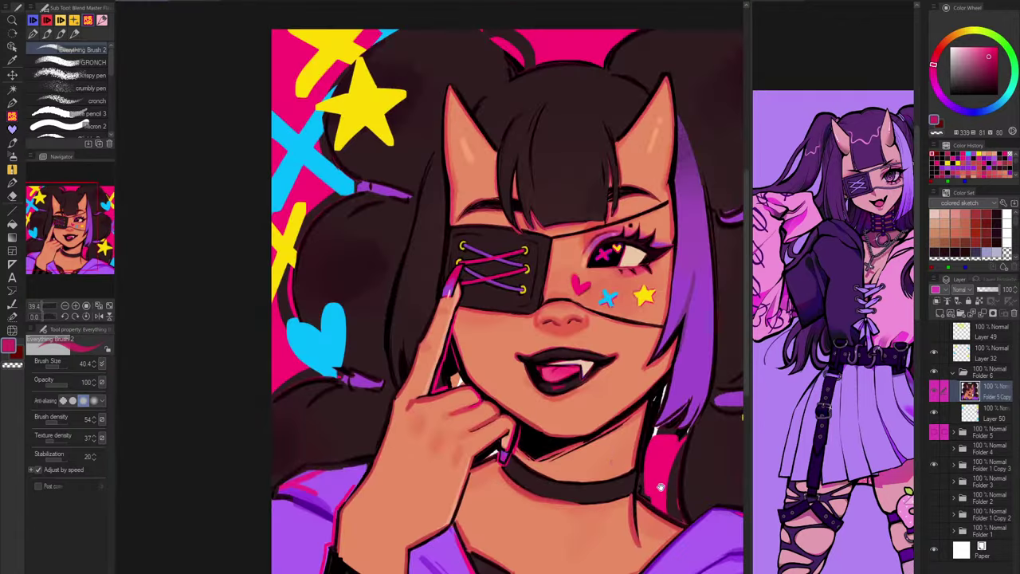
{"action": "scroll", "coordinate": [558, 295], "scroll_direction": "up", "scroll_amount": 5}
{"action": "left_click", "coordinate": [558, 294], "text": "alt"}
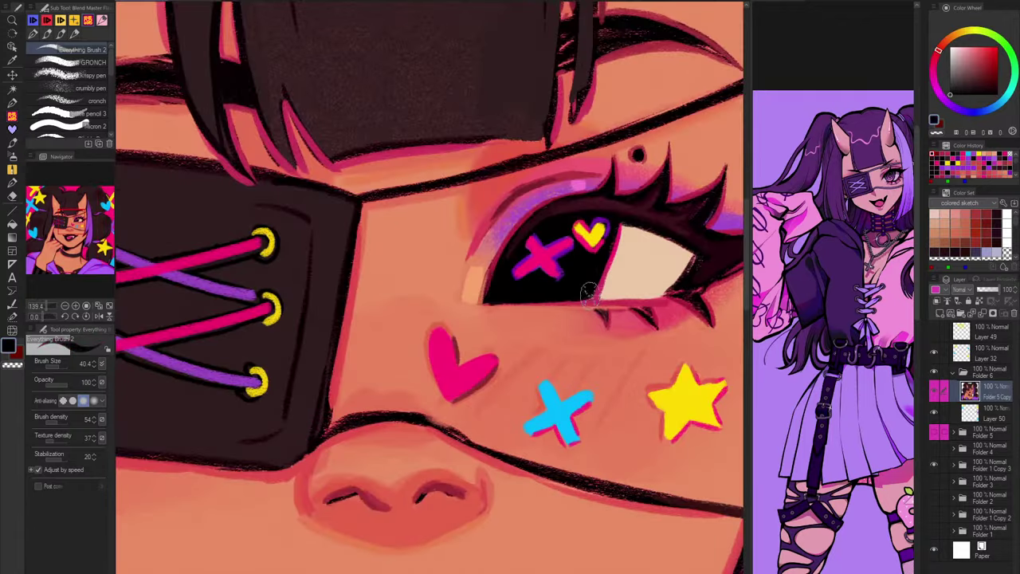
Step: Hide and show Folder 6 to check the refined eye and lips against the colour sketch
{"action": "scroll", "coordinate": [574, 298], "scroll_direction": "down", "scroll_amount": 5}
{"action": "left_click", "coordinate": [937, 375]}
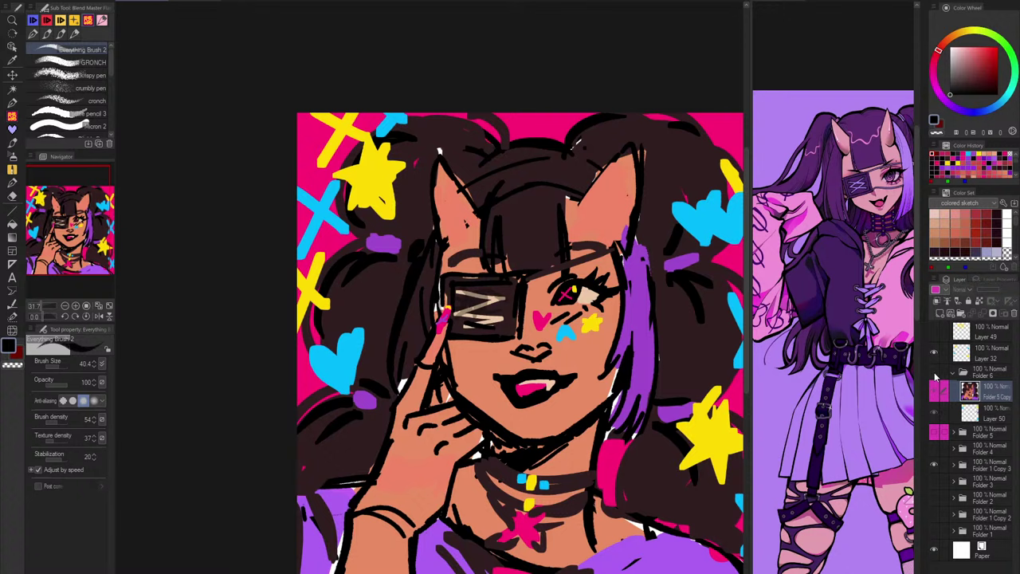
{"action": "left_click", "coordinate": [935, 376]}
{"action": "left_click", "coordinate": [935, 376]}
{"action": "left_click", "coordinate": [935, 376]}
Step: Clean up the lower lip, tongue rim and fang edge with colours sampled from the dark lip, magenta rim and cream fang
{"action": "scroll", "coordinate": [536, 384], "scroll_direction": "up", "scroll_amount": 5}
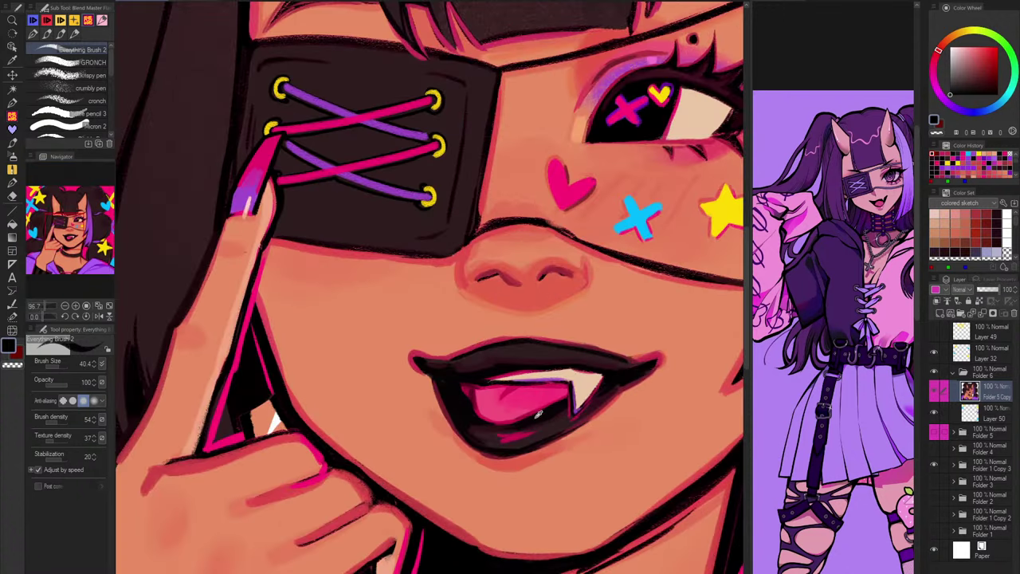
{"action": "left_click", "coordinate": [534, 418], "text": "alt"}
{"action": "left_click_drag", "start_coordinate": [524, 422], "coordinate": [561, 398]}
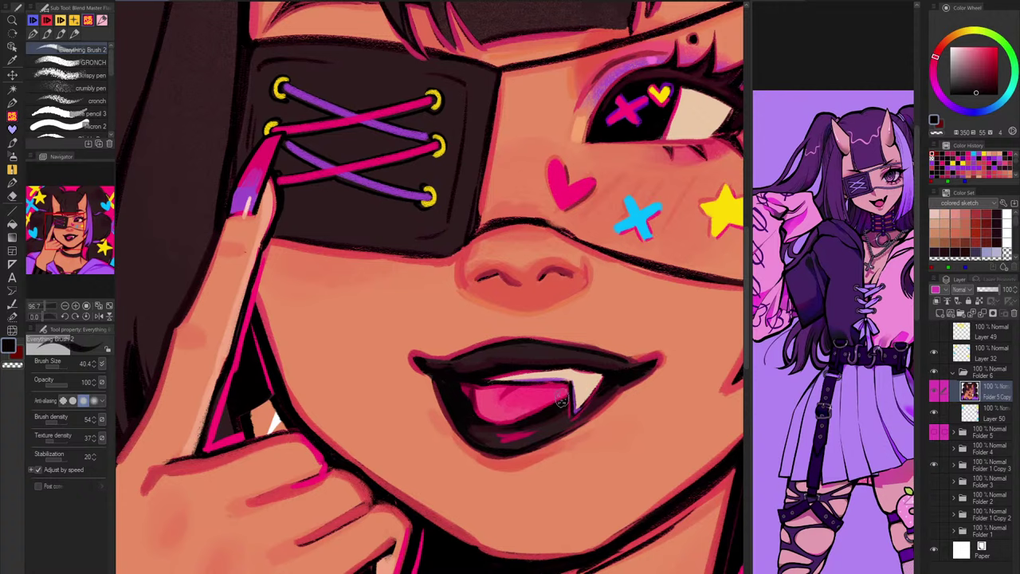
{"action": "left_click", "coordinate": [468, 388], "text": "alt"}
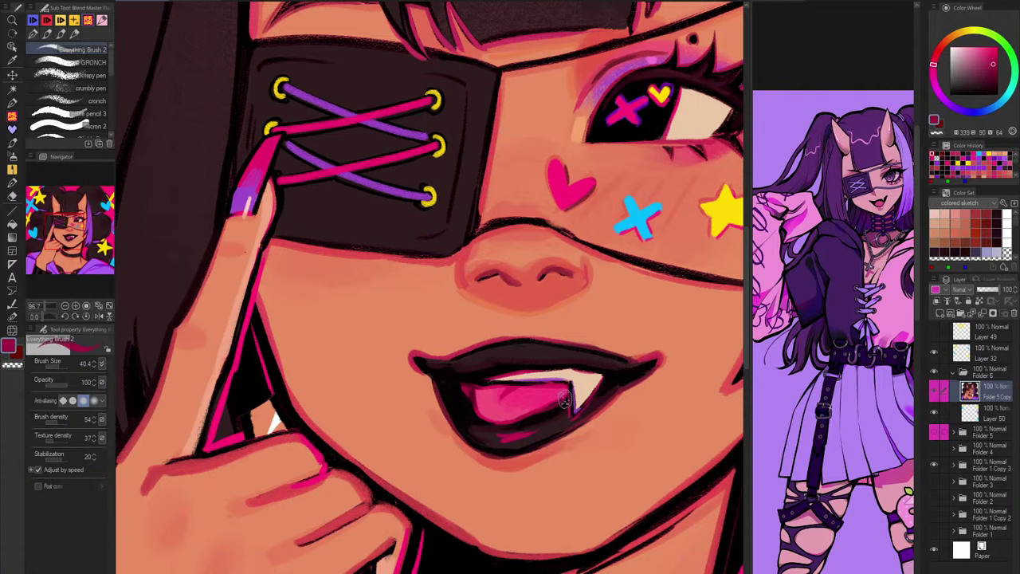
{"action": "scroll", "coordinate": [562, 402], "scroll_direction": "down", "scroll_amount": 5}
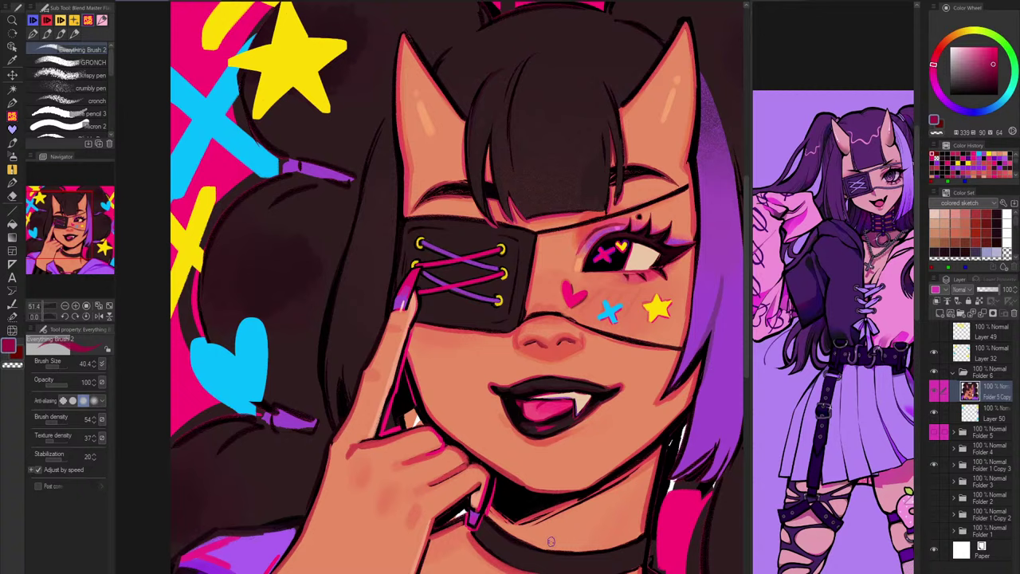
{"action": "scroll", "coordinate": [554, 429], "scroll_direction": "up", "scroll_amount": 5}
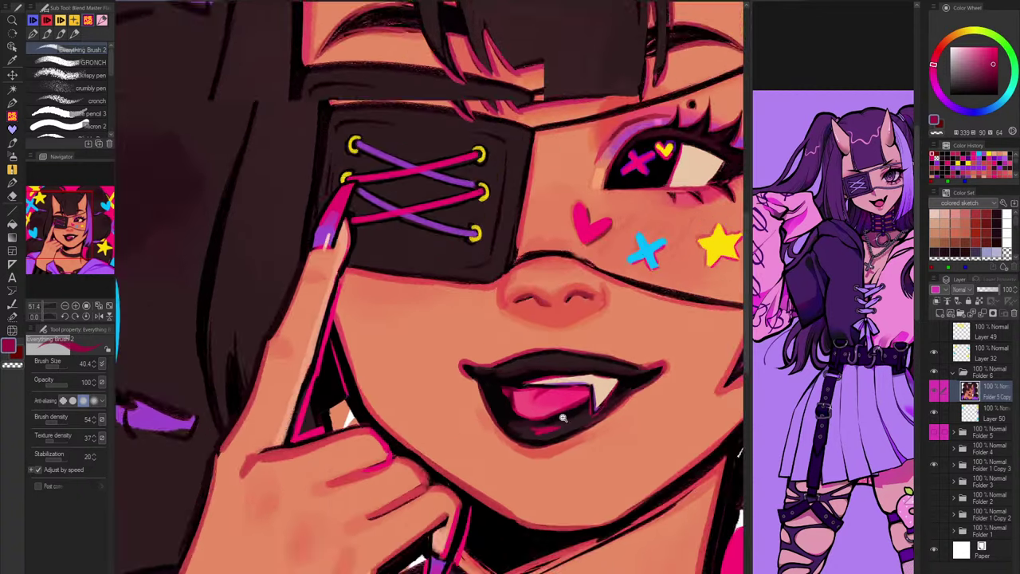
{"action": "left_click", "coordinate": [617, 387], "text": "alt"}
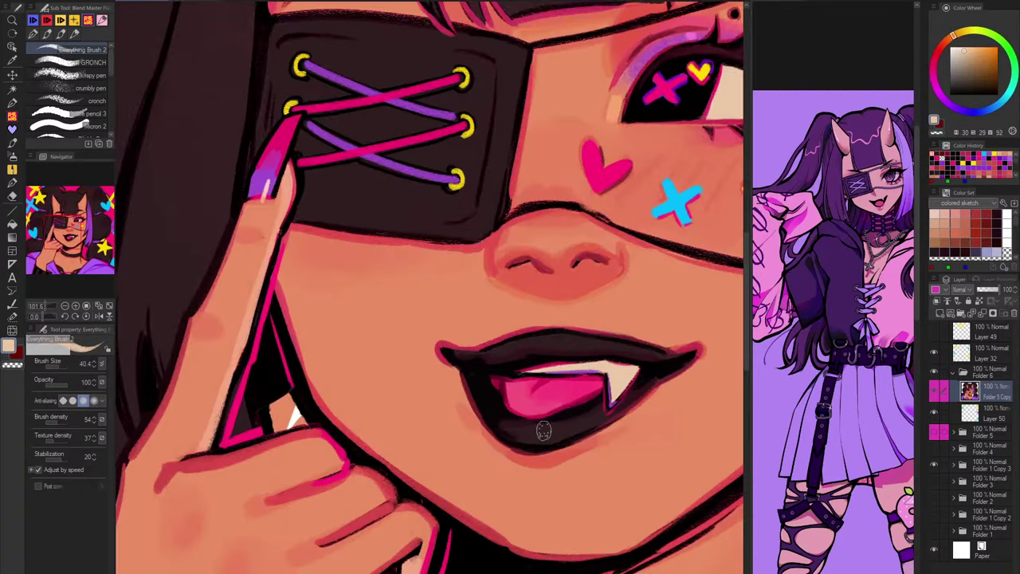
{"action": "left_click_drag", "start_coordinate": [544, 431], "coordinate": [555, 431]}
{"action": "scroll", "coordinate": [602, 431], "scroll_direction": "down", "scroll_amount": 6}
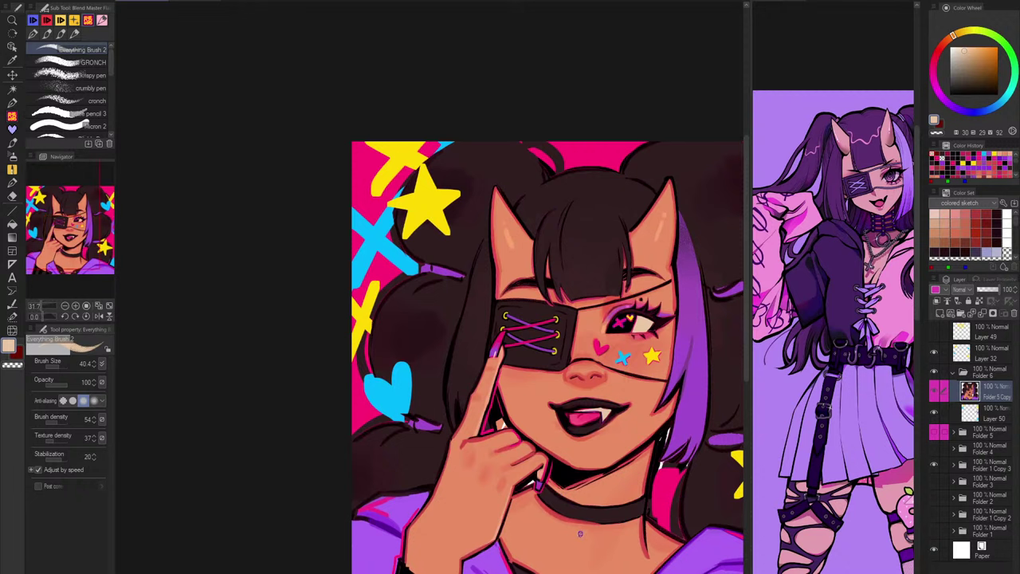
Step: Repeatedly hide and show Folder 1 Copy 3 to compare the portrait on white with the pink background, leaving the folder hidden
{"action": "left_click_drag", "start_coordinate": [586, 535], "coordinate": [484, 486]}
{"action": "scroll", "coordinate": [592, 201], "scroll_direction": "down", "scroll_amount": 2}
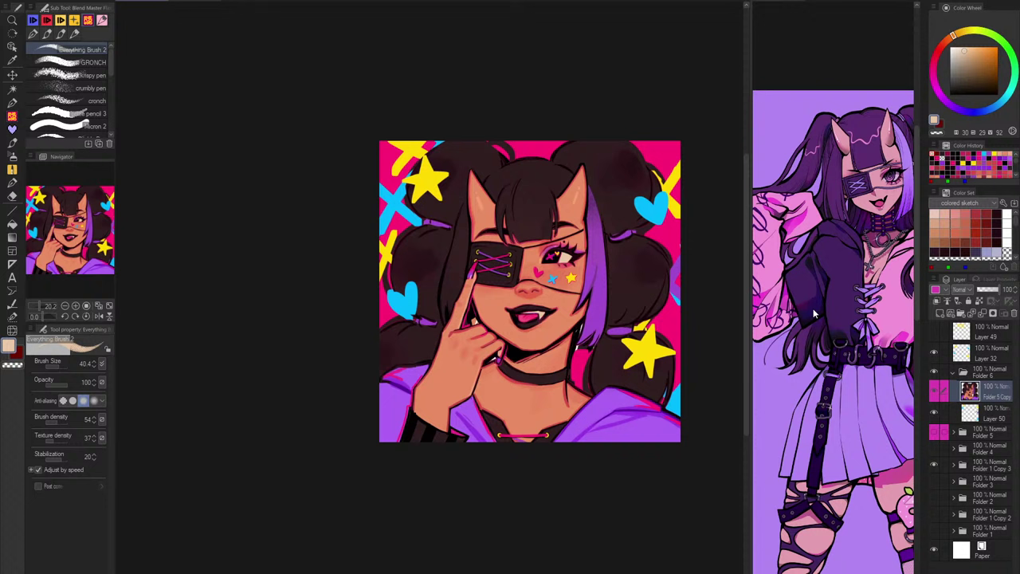
{"action": "left_click", "coordinate": [936, 464]}
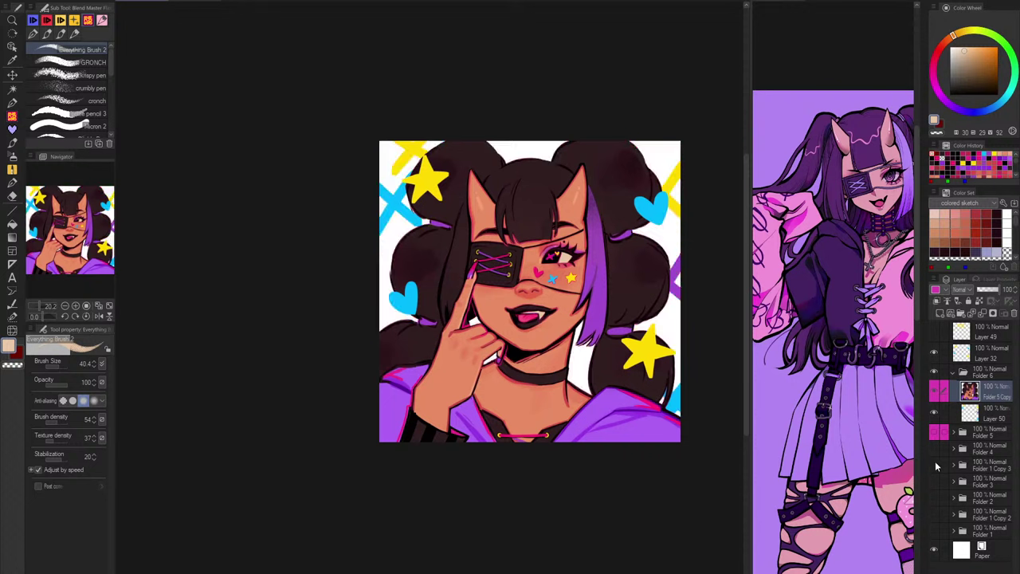
{"action": "left_click", "coordinate": [936, 465]}
{"action": "left_click", "coordinate": [935, 464]}
{"action": "left_click", "coordinate": [935, 464]}
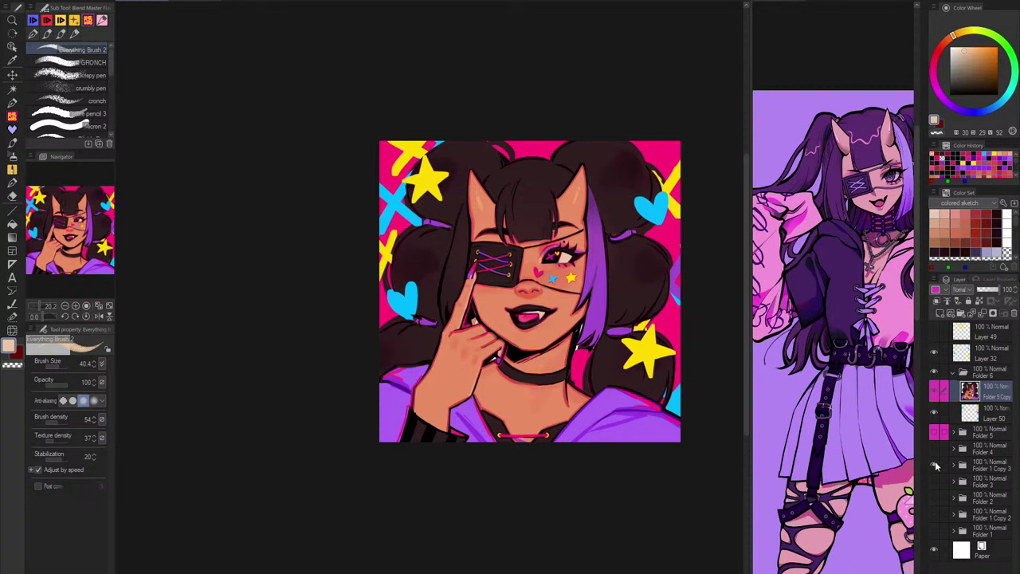
{"action": "left_click", "coordinate": [935, 464]}
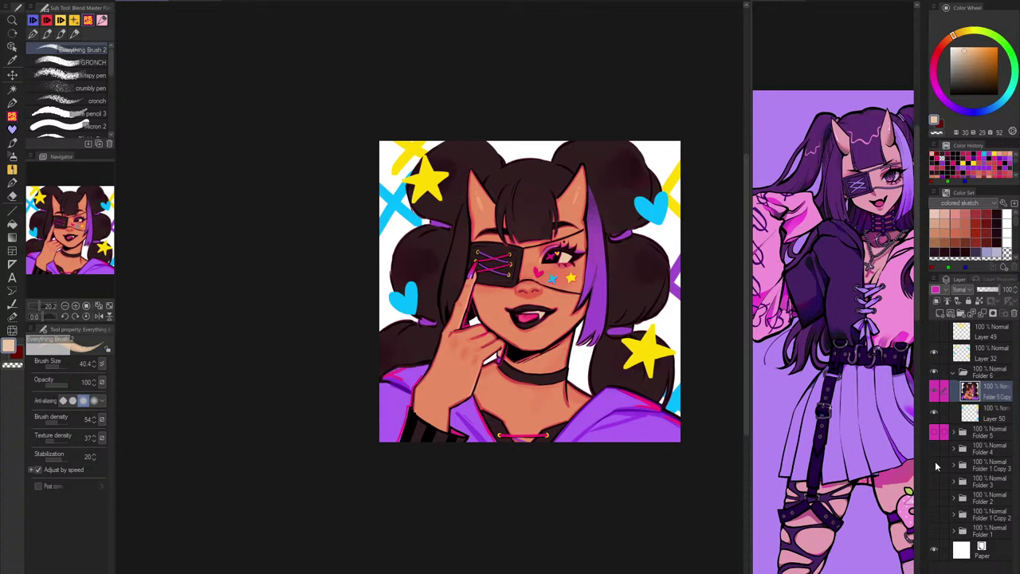
{"action": "left_click", "coordinate": [935, 465]}
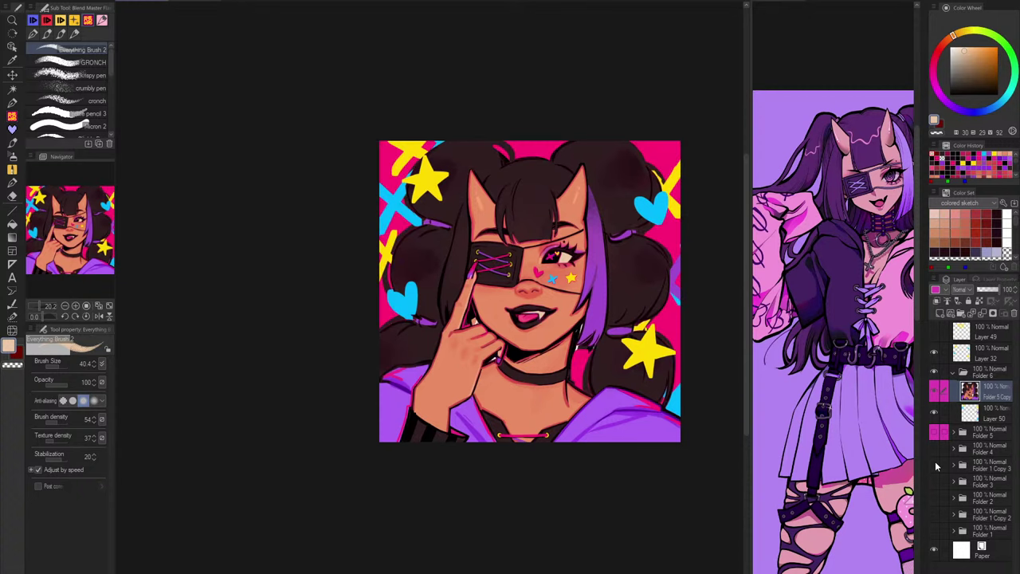
{"action": "left_click", "coordinate": [935, 465]}
Step: Touch up the face outline and eyeliner wing in the mirrored view with sampled crimson and near-black, and restore the unmirrored view
{"action": "scroll", "coordinate": [536, 225], "scroll_direction": "up", "scroll_amount": 8}
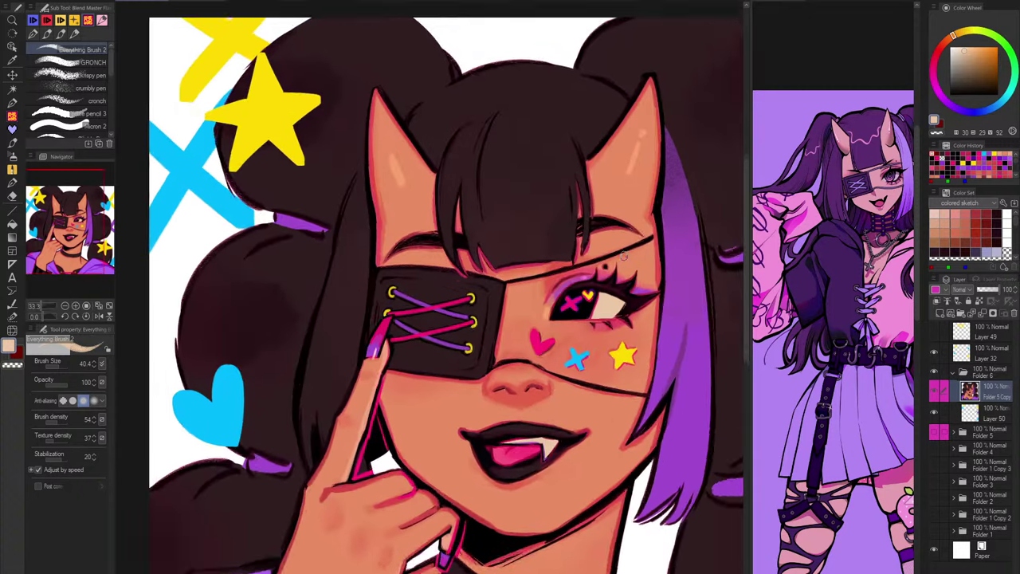
{"action": "key", "text": "h"}
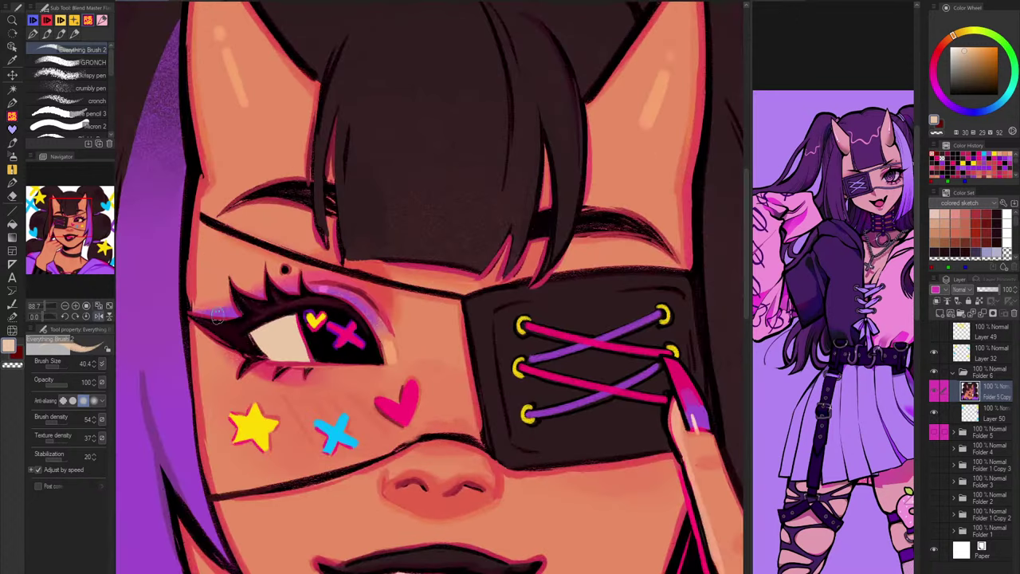
{"action": "left_click", "coordinate": [205, 326], "text": "alt"}
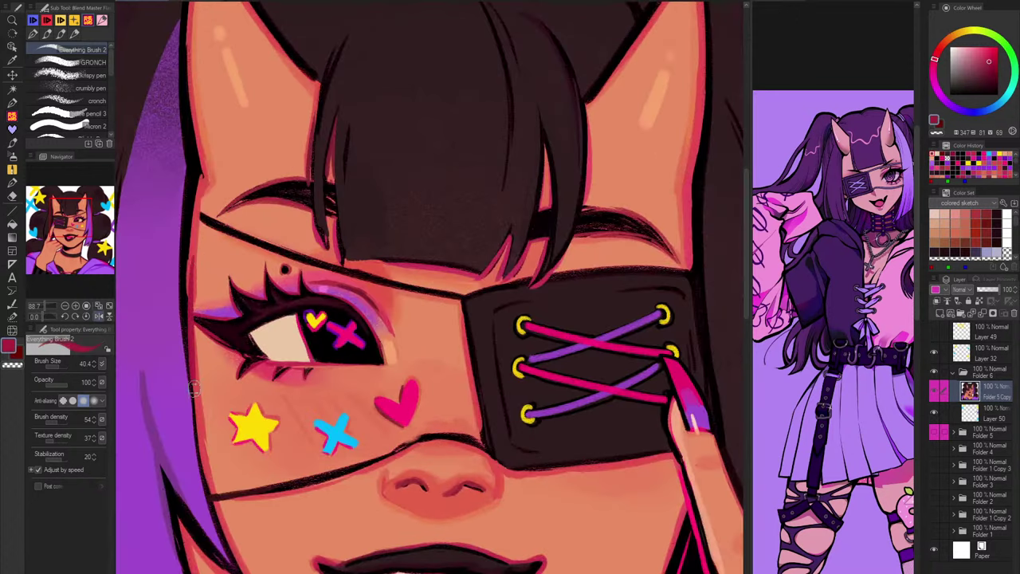
{"action": "left_click", "coordinate": [188, 245], "text": "alt"}
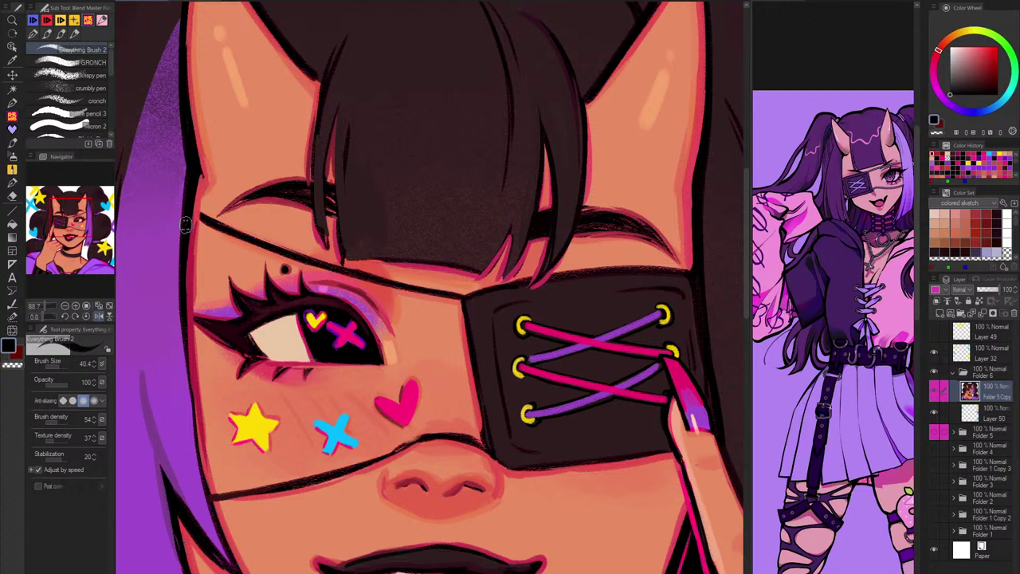
{"action": "left_click", "coordinate": [209, 325], "text": "alt"}
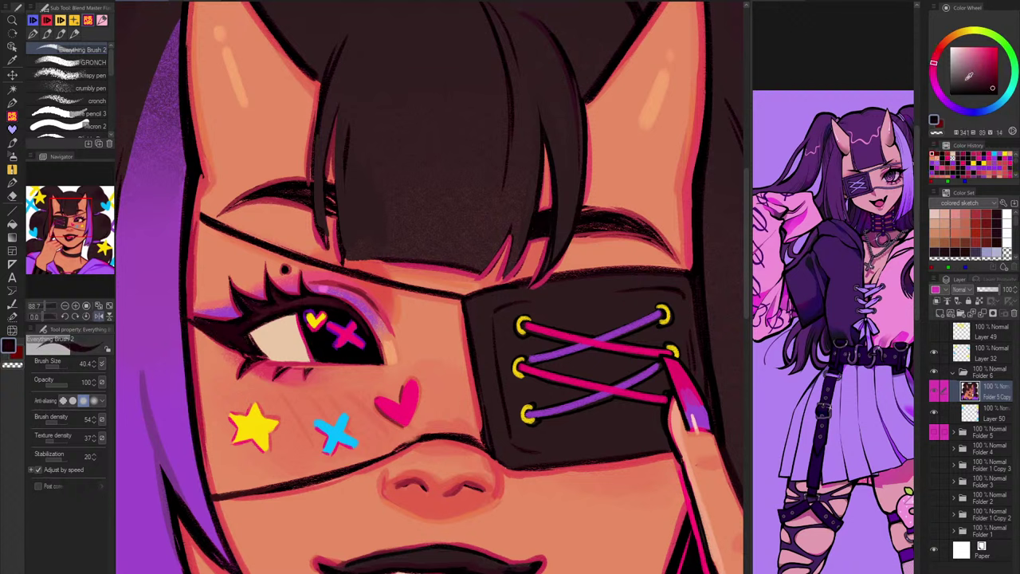
{"action": "left_click_drag", "start_coordinate": [969, 77], "coordinate": [950, 94]}
{"action": "left_click", "coordinate": [99, 316]}
{"action": "mouse_move", "coordinate": [650, 314]}
{"action": "left_mouse_down"}
{"action": "mouse_move", "coordinate": [684, 283]}
{"action": "mouse_move", "coordinate": [655, 296]}
{"action": "mouse_move", "coordinate": [538, 314]}
{"action": "left_mouse_up"}
Step: Paint purple sampled from the hair streak around the eyeliner wing's tip where it crosses the face edge
{"action": "scroll", "coordinate": [651, 295], "scroll_direction": "up", "scroll_amount": 4}
{"action": "left_click", "coordinate": [644, 282], "text": "alt"}
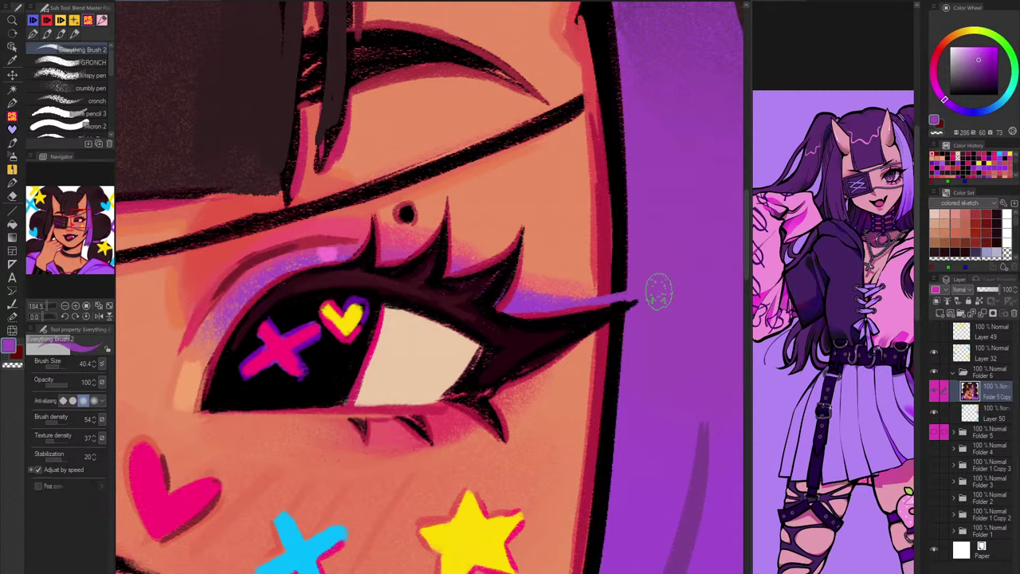
{"action": "mouse_move", "coordinate": [651, 296]}
{"action": "left_mouse_down"}
{"action": "mouse_move", "coordinate": [558, 350]}
{"action": "mouse_move", "coordinate": [602, 329]}
{"action": "left_mouse_up"}
{"action": "scroll", "coordinate": [562, 373], "scroll_direction": "down", "scroll_amount": 10}
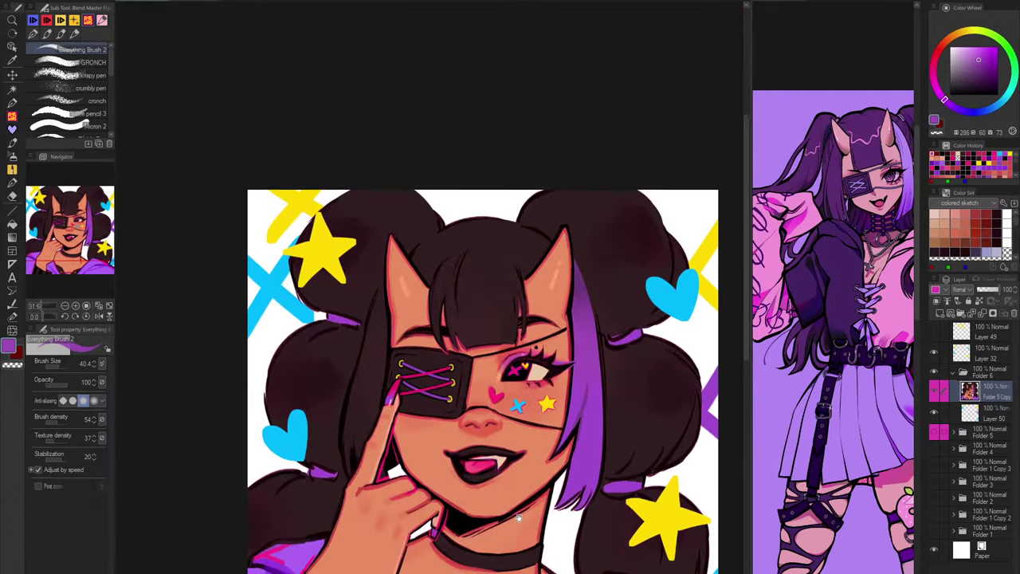
{"action": "left_click_drag", "start_coordinate": [575, 523], "coordinate": [562, 494]}
Step: Toggle the visibility of Folder 6 and Folder 5 to compare the portrait on the plain pink and white backgrounds
{"action": "left_click", "coordinate": [935, 373]}
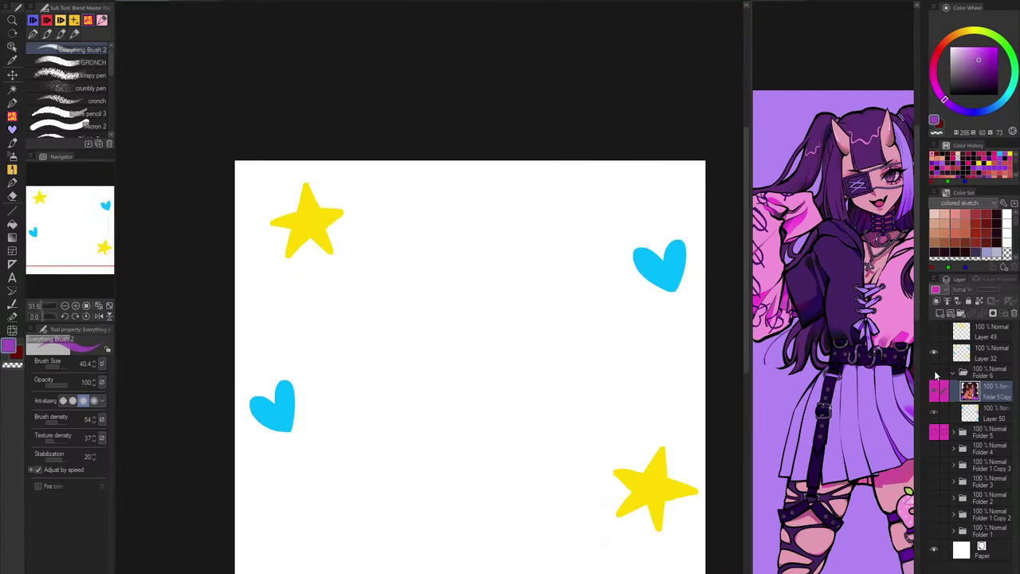
{"action": "left_click", "coordinate": [935, 373]}
{"action": "left_click", "coordinate": [937, 433]}
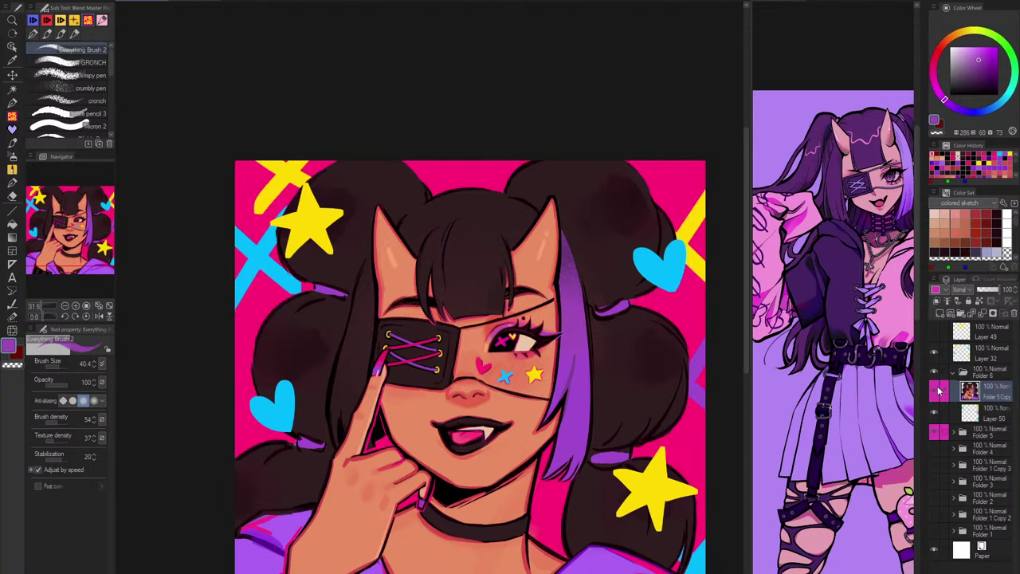
{"action": "left_click", "coordinate": [936, 374]}
{"action": "left_click", "coordinate": [936, 375]}
{"action": "left_click", "coordinate": [937, 433]}
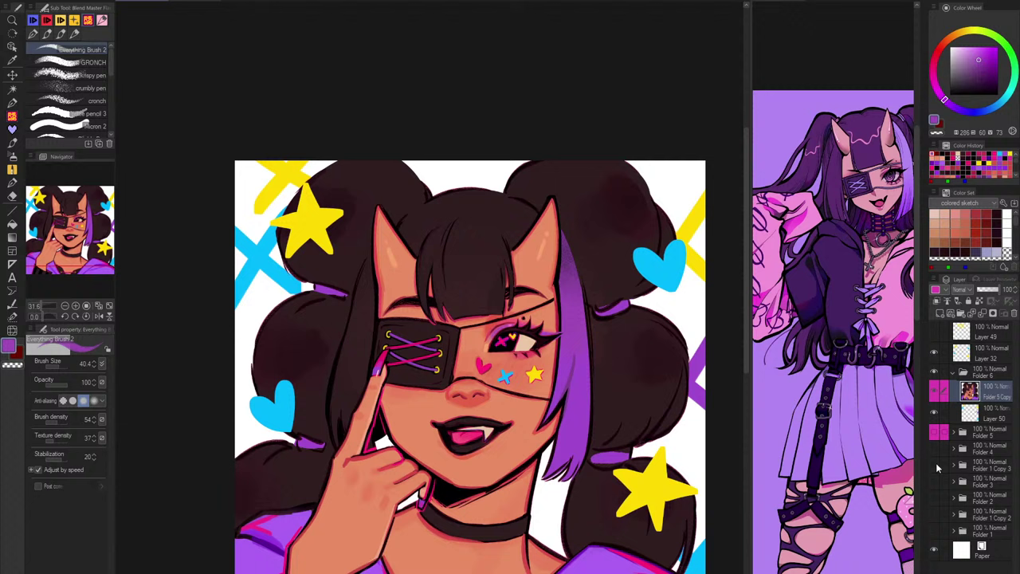
Step: Show Folder 1 Copy 3 and toggle Folder 6 to compare the portrait with the rough colour sketch
{"action": "left_click", "coordinate": [937, 433]}
{"action": "left_click", "coordinate": [937, 375]}
{"action": "left_click", "coordinate": [937, 376]}
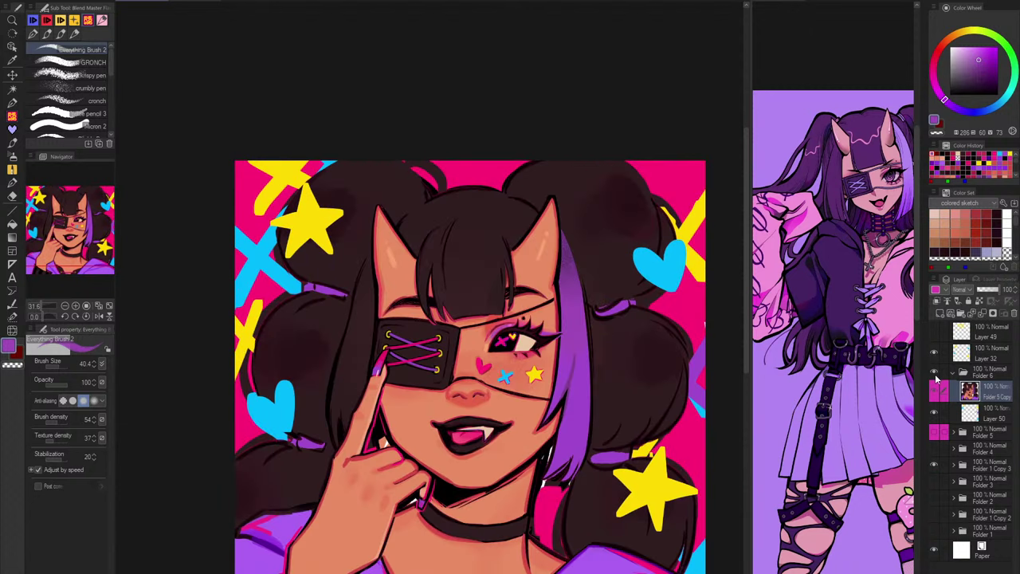
{"action": "left_click", "coordinate": [936, 380]}
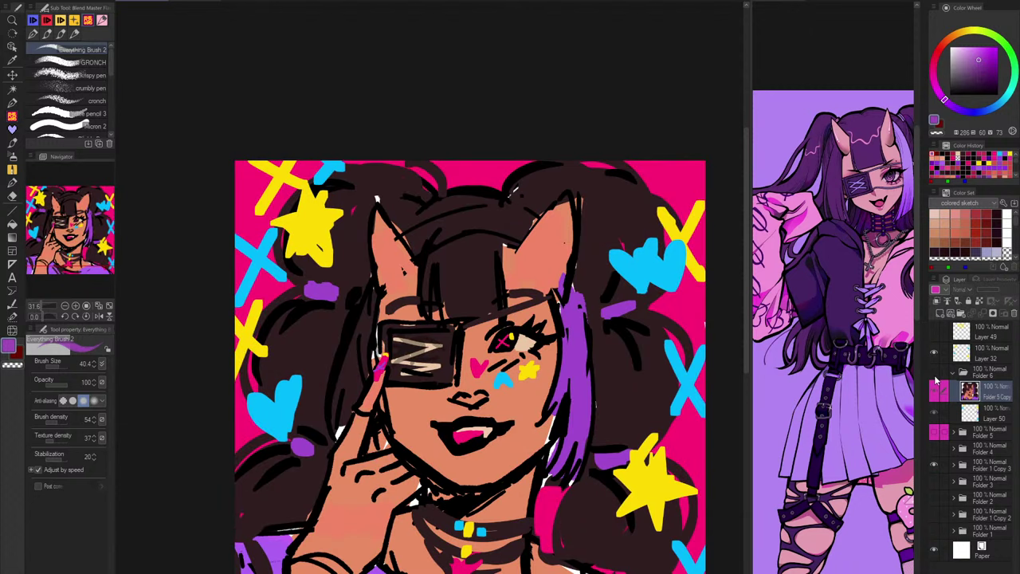
{"action": "left_click", "coordinate": [938, 382]}
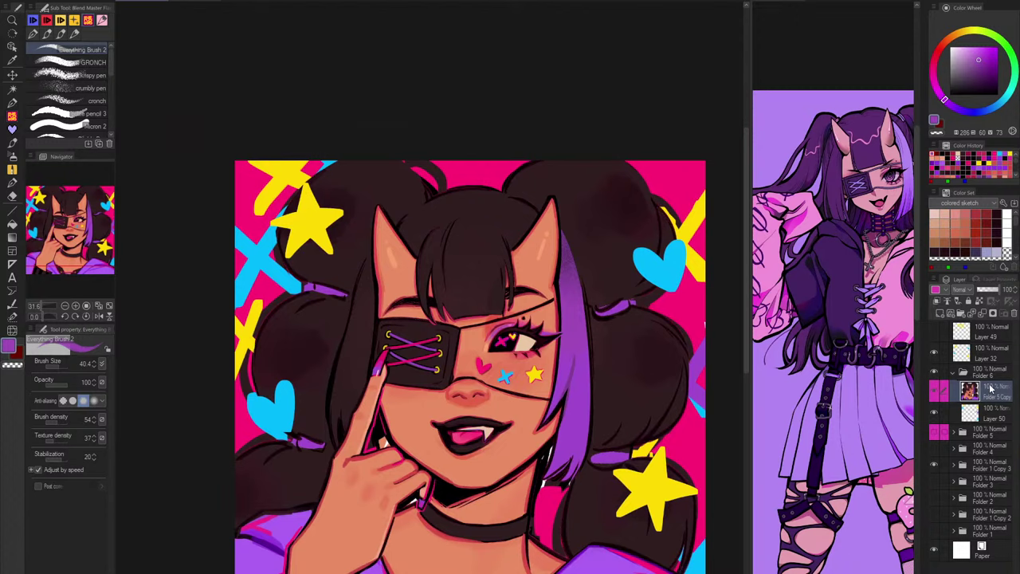
Step: Reinforce the upper lashes and eyeliner wing of the uncovered eye with sampled near-black
{"action": "scroll", "coordinate": [529, 327], "scroll_direction": "up", "scroll_amount": 7}
{"action": "left_click", "coordinate": [508, 335], "text": "alt"}
{"action": "mouse_move", "coordinate": [541, 274]}
{"action": "left_mouse_down"}
{"action": "mouse_move", "coordinate": [482, 339]}
{"action": "mouse_move", "coordinate": [532, 331]}
{"action": "mouse_move", "coordinate": [529, 353]}
{"action": "mouse_move", "coordinate": [588, 325]}
{"action": "mouse_move", "coordinate": [599, 303]}
{"action": "mouse_move", "coordinate": [580, 381]}
{"action": "left_mouse_up"}
{"action": "scroll", "coordinate": [628, 363], "scroll_direction": "down", "scroll_amount": 5}
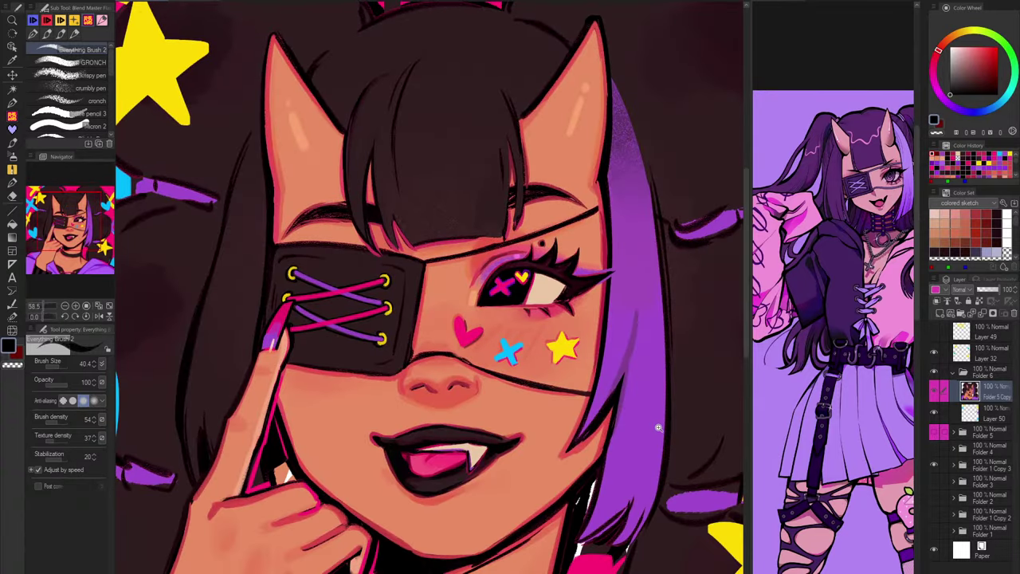
{"action": "scroll", "coordinate": [659, 428], "scroll_direction": "down", "scroll_amount": 3}
Step: Edge the tips and outer sides of the upper lashes with sampled crimson at brush size 28.8
{"action": "scroll", "coordinate": [604, 318], "scroll_direction": "up", "scroll_amount": 8}
{"action": "left_click", "coordinate": [690, 317], "text": "alt"}
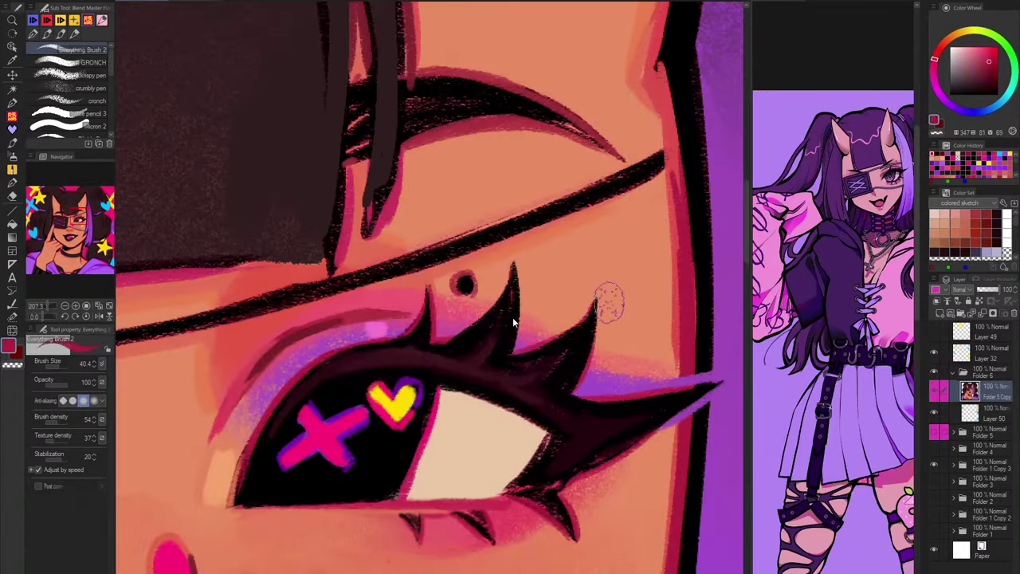
{"action": "key", "text": "["}
{"action": "key", "text": "["}
{"action": "mouse_move", "coordinate": [460, 337]}
{"action": "left_mouse_down"}
{"action": "mouse_move", "coordinate": [517, 260]}
{"action": "mouse_move", "coordinate": [519, 347]}
{"action": "left_mouse_up"}
{"action": "key", "text": "ctrl+z"}
{"action": "mouse_move", "coordinate": [517, 259]}
{"action": "left_mouse_down"}
{"action": "mouse_move", "coordinate": [520, 346]}
{"action": "mouse_move", "coordinate": [604, 278]}
{"action": "mouse_move", "coordinate": [575, 398]}
{"action": "left_mouse_up"}
{"action": "left_click_drag", "start_coordinate": [596, 303], "coordinate": [581, 397]}
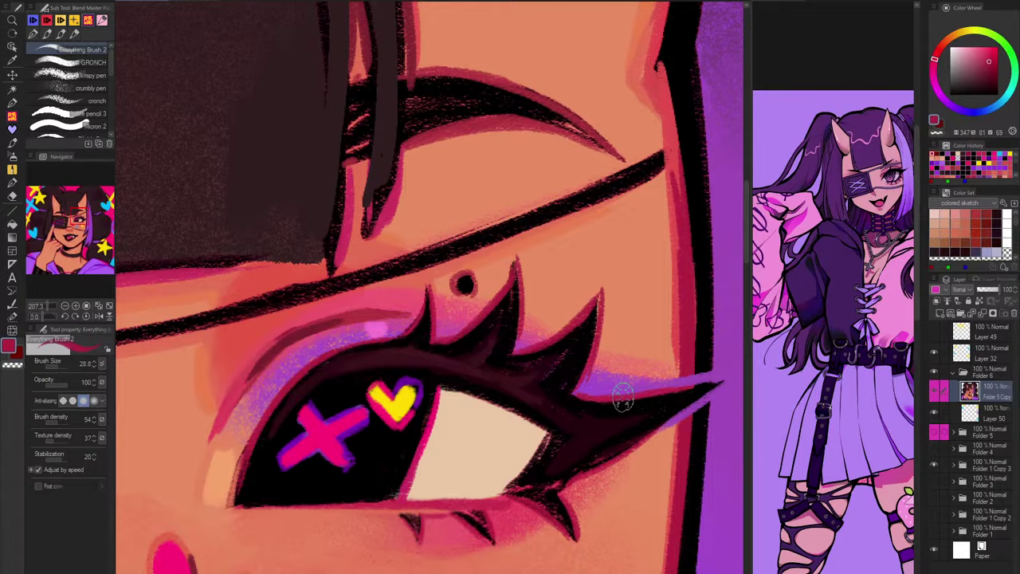
{"action": "scroll", "coordinate": [624, 399], "scroll_direction": "down", "scroll_amount": 3}
{"action": "scroll", "coordinate": [606, 383], "scroll_direction": "down", "scroll_amount": 2}
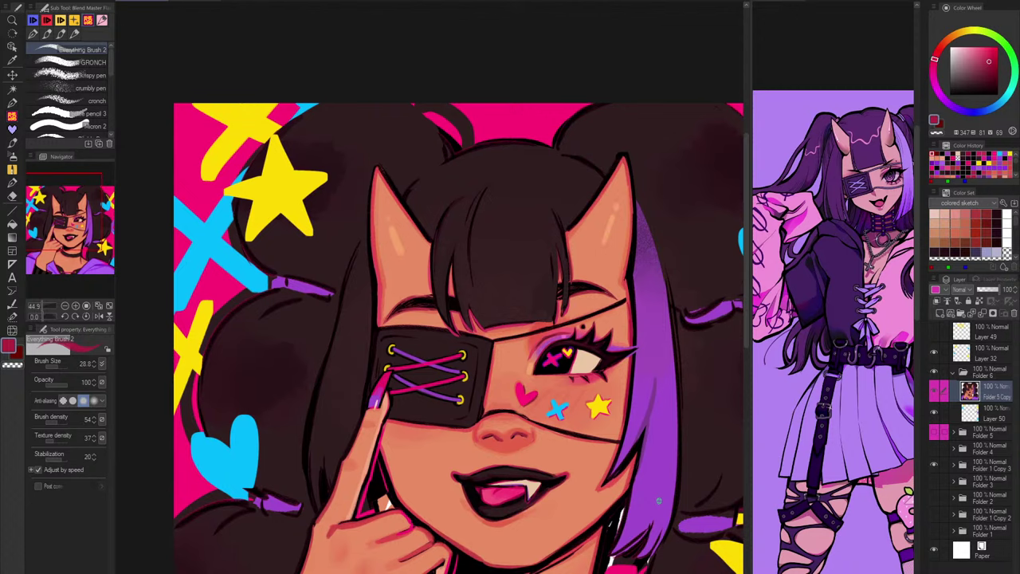
Step: Add soft pink shadow strokes beneath the lower lashes with pinks sampled from the skin below the eye
{"action": "scroll", "coordinate": [602, 384], "scroll_direction": "up", "scroll_amount": 2}
{"action": "left_click", "coordinate": [581, 383], "text": "alt"}
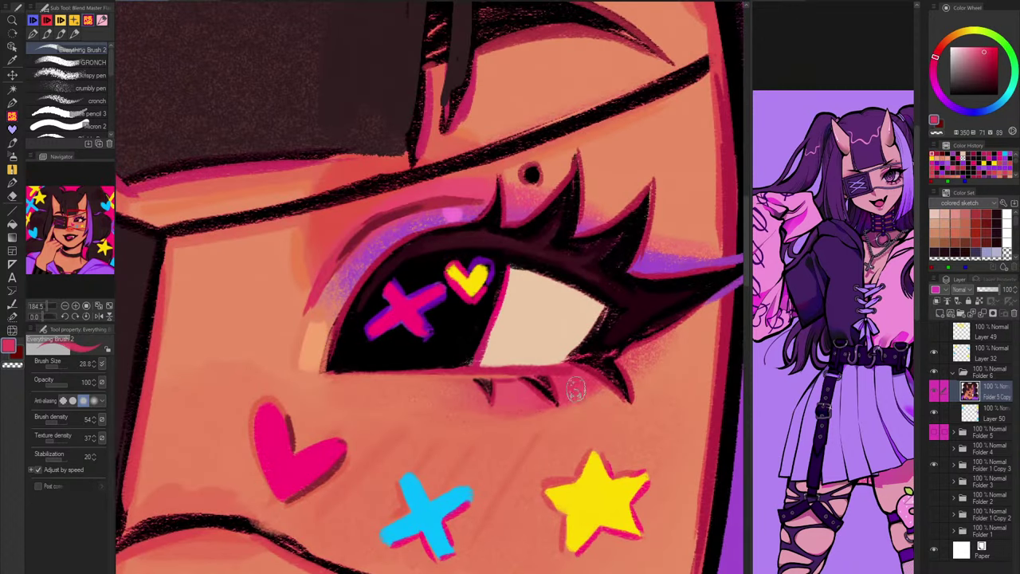
{"action": "left_click_drag", "start_coordinate": [578, 387], "coordinate": [605, 417]}
{"action": "left_click", "coordinate": [526, 399], "text": "alt"}
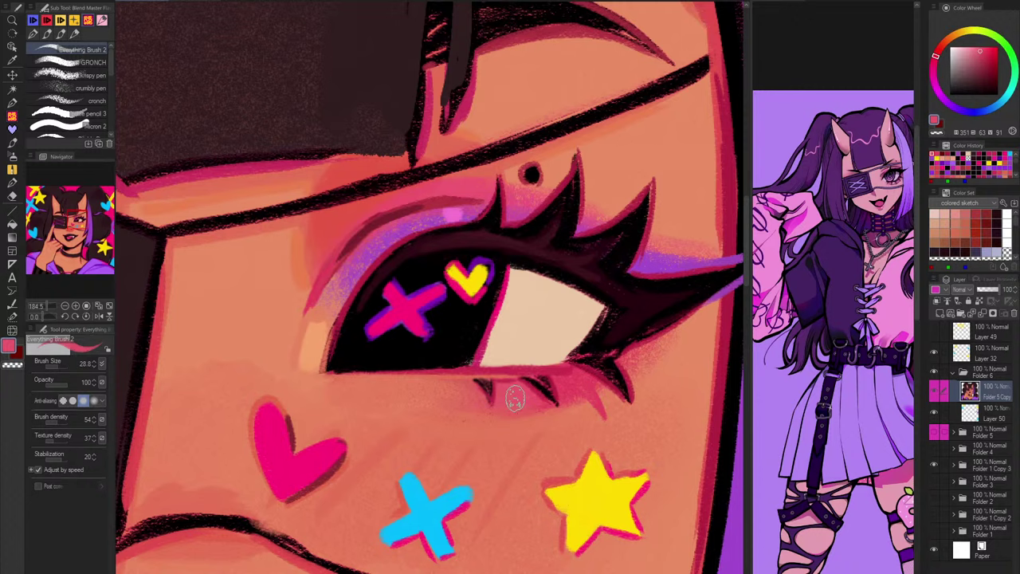
{"action": "left_click_drag", "start_coordinate": [516, 398], "coordinate": [537, 428]}
{"action": "scroll", "coordinate": [550, 398], "scroll_direction": "down", "scroll_amount": 5}
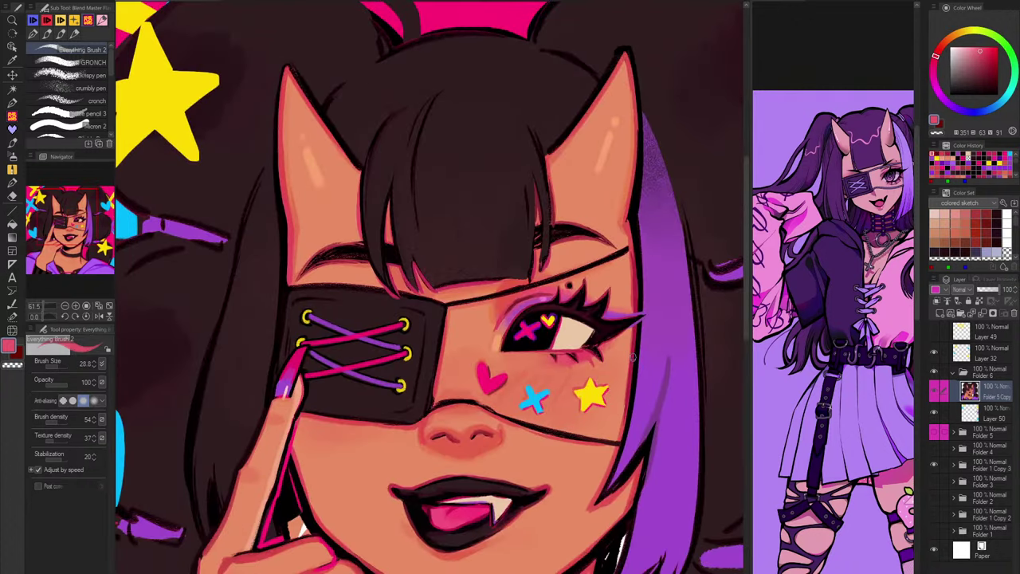
Step: Touch up the pupil edge and edge the blue X and yellow star cheek stickers with sampled dark shades at brush size 12.8
{"action": "scroll", "coordinate": [533, 403], "scroll_direction": "up", "scroll_amount": 3}
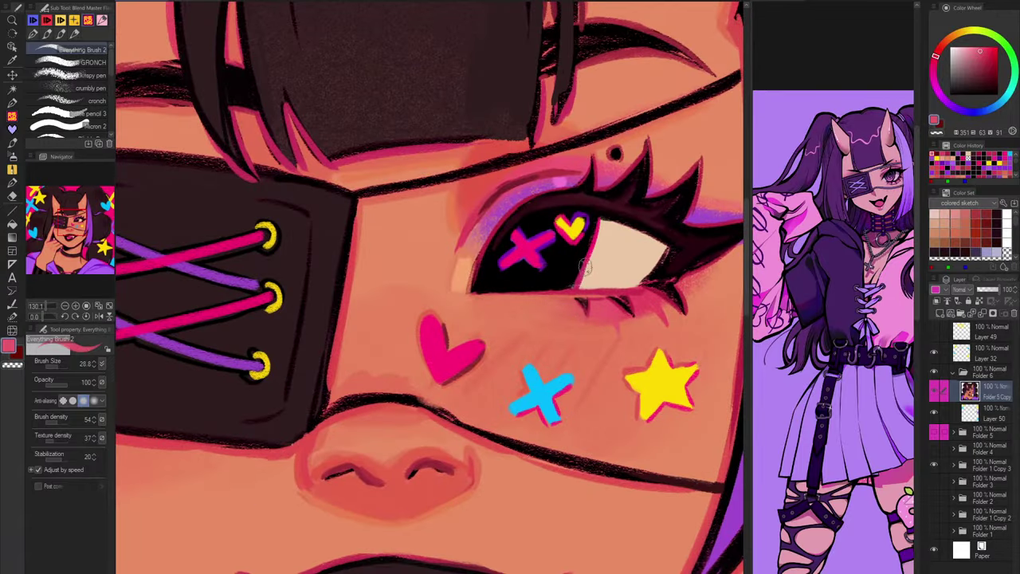
{"action": "left_click_drag", "start_coordinate": [583, 279], "coordinate": [575, 287]}
{"action": "left_click", "coordinate": [581, 303], "text": "alt"}
{"action": "key", "text": "["}
{"action": "key", "text": "["}
{"action": "left_click_drag", "start_coordinate": [571, 385], "coordinate": [554, 395]}
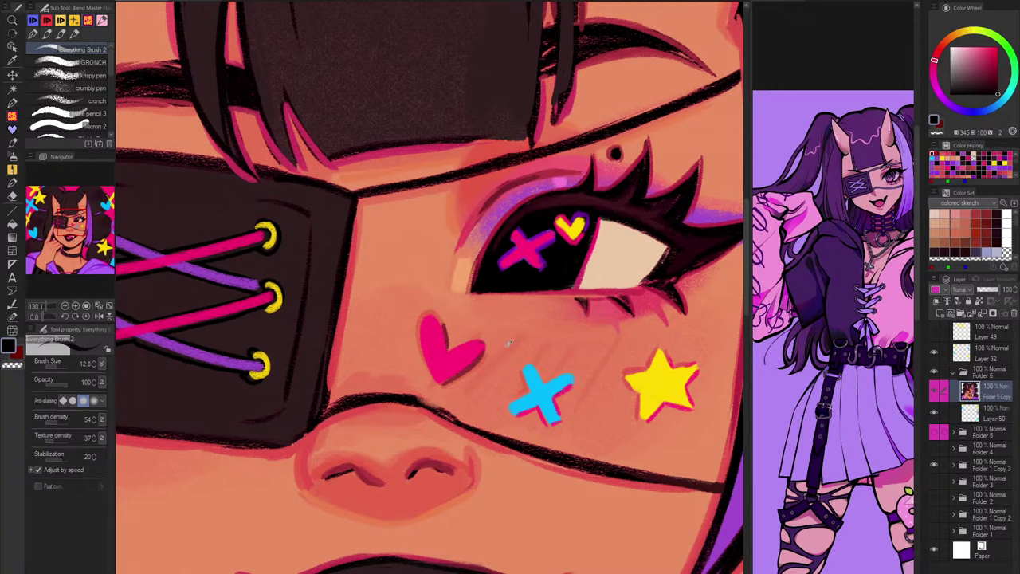
{"action": "left_click", "coordinate": [512, 184], "text": "alt"}
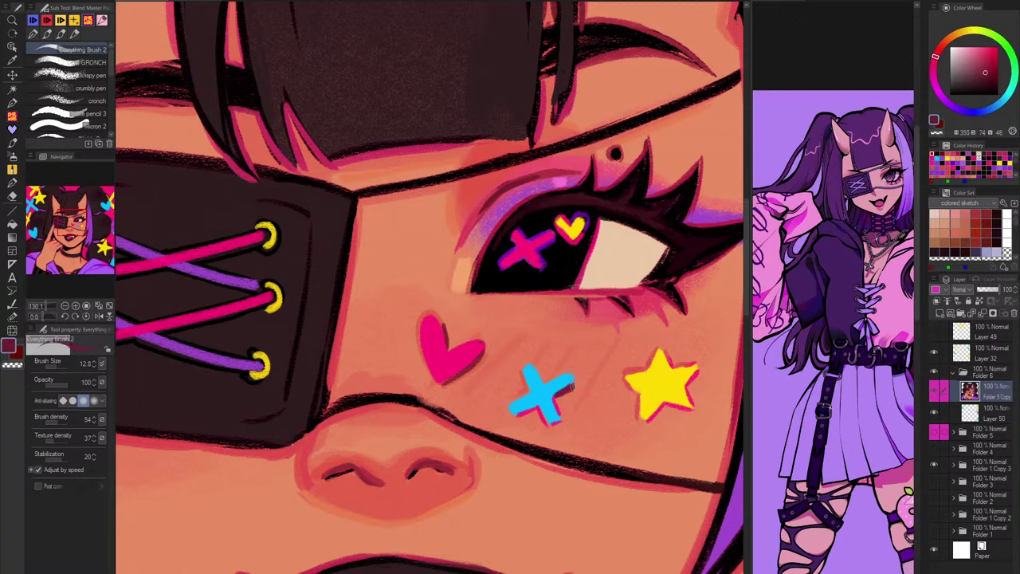
{"action": "left_click_drag", "start_coordinate": [554, 400], "coordinate": [560, 419]}
{"action": "mouse_move", "coordinate": [523, 372]}
{"action": "left_mouse_down"}
{"action": "mouse_move", "coordinate": [529, 390]}
{"action": "mouse_move", "coordinate": [541, 380]}
{"action": "left_mouse_up"}
{"action": "mouse_move", "coordinate": [642, 424]}
{"action": "left_mouse_down"}
{"action": "mouse_move", "coordinate": [688, 384]}
{"action": "mouse_move", "coordinate": [695, 405]}
{"action": "left_mouse_up"}
Step: Toggle Folder 6 to compare the edged stickers and face with the rough colour sketch
{"action": "scroll", "coordinate": [682, 438], "scroll_direction": "down", "scroll_amount": 1}
{"action": "scroll", "coordinate": [682, 437], "scroll_direction": "down", "scroll_amount": 5}
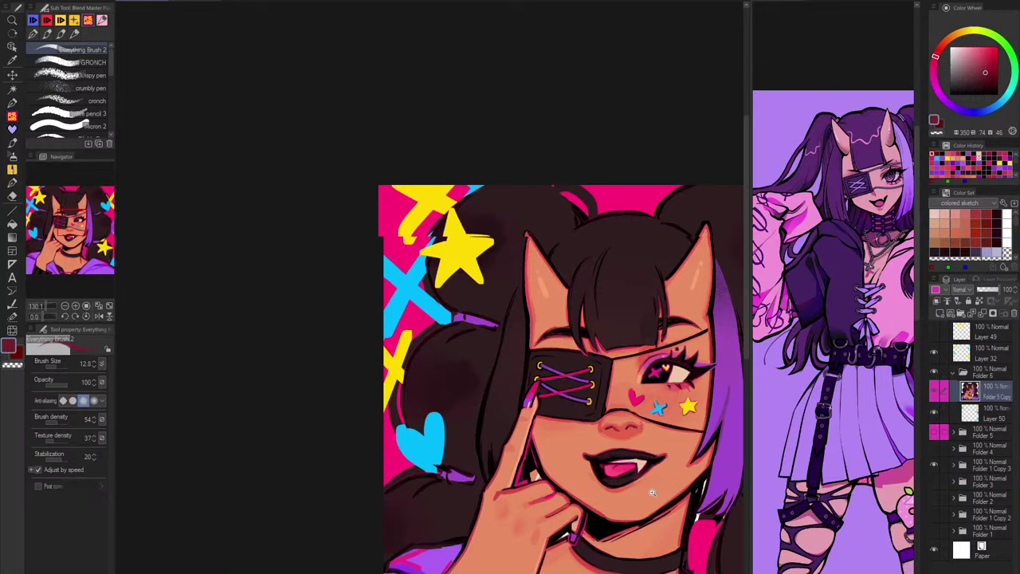
{"action": "left_click", "coordinate": [938, 374]}
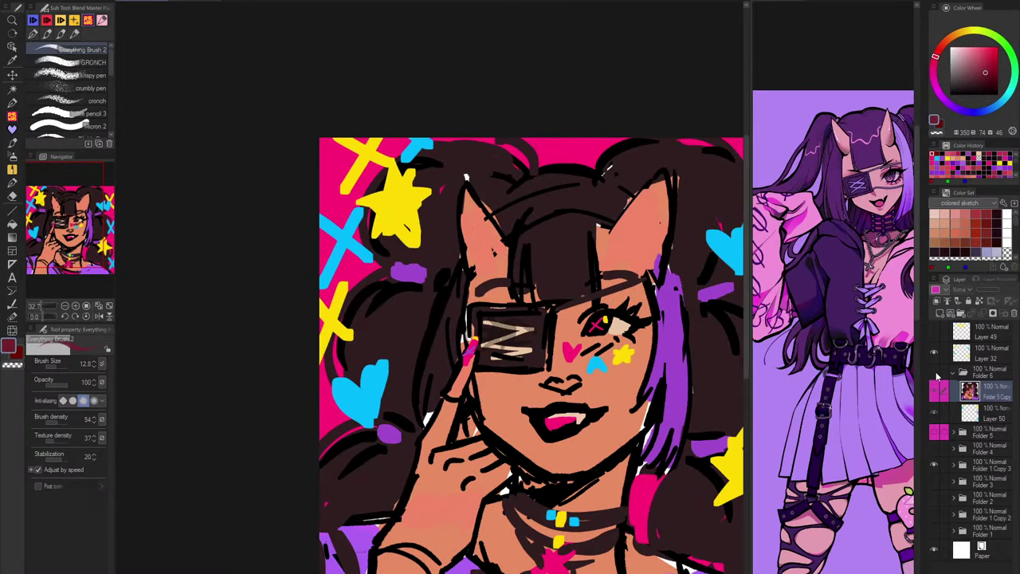
{"action": "left_click", "coordinate": [938, 375]}
{"action": "left_click", "coordinate": [938, 374]}
{"action": "left_click", "coordinate": [938, 375]}
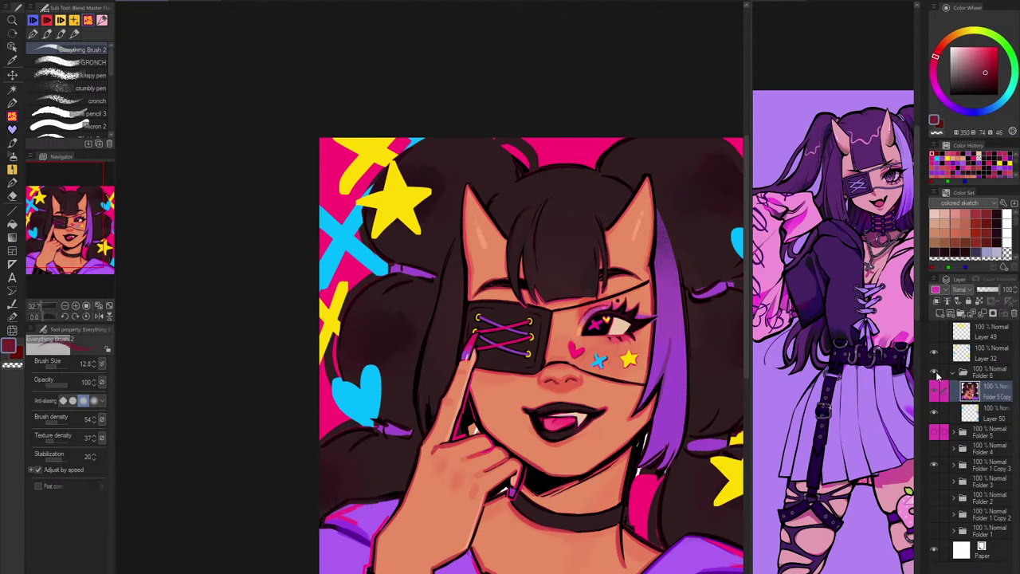
{"action": "left_click", "coordinate": [938, 375]}
{"action": "left_click", "coordinate": [938, 374]}
Step: Paint over the pink X in the pupil with sampled black
{"action": "left_click_drag", "start_coordinate": [598, 328], "coordinate": [655, 287]}
{"action": "left_click", "coordinate": [609, 328], "text": "alt"}
{"action": "mouse_move", "coordinate": [607, 332]}
{"action": "left_mouse_down"}
{"action": "mouse_move", "coordinate": [604, 299]}
{"action": "mouse_move", "coordinate": [619, 296]}
{"action": "mouse_move", "coordinate": [593, 333]}
{"action": "mouse_move", "coordinate": [596, 303]}
{"action": "mouse_move", "coordinate": [576, 329]}
{"action": "mouse_move", "coordinate": [573, 287]}
{"action": "mouse_move", "coordinate": [548, 338]}
{"action": "left_mouse_up"}
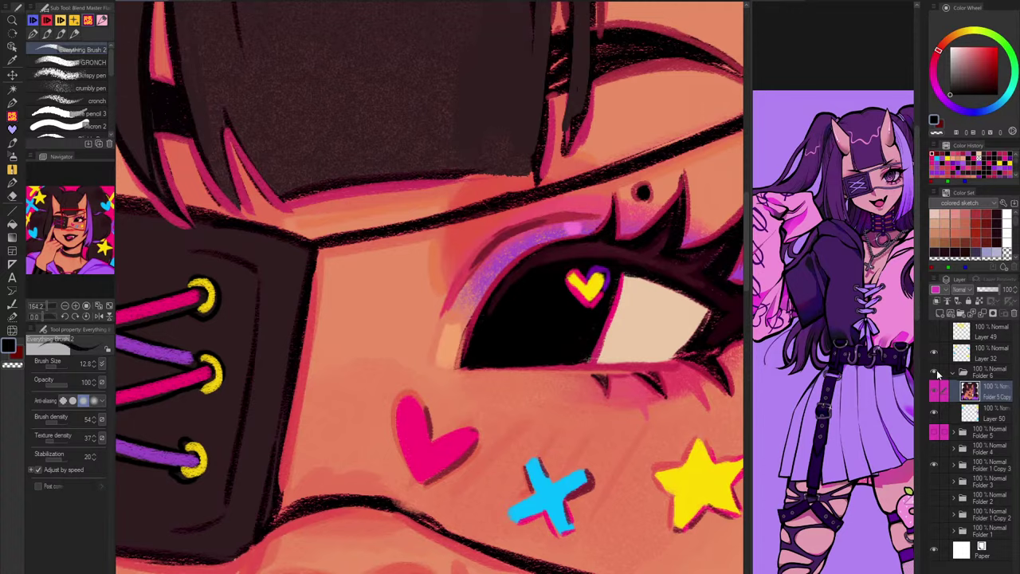
{"action": "left_click", "coordinate": [939, 373]}
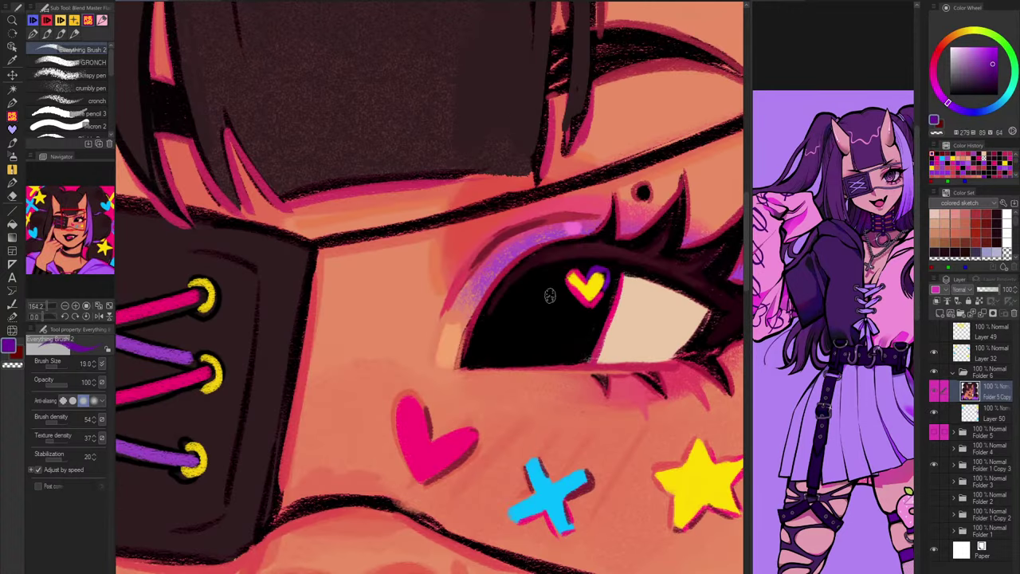
Step: Redraw the X in the pupil with sampled purple and hot pink strokes at brush size 19
{"action": "left_click_drag", "start_coordinate": [549, 295], "coordinate": [492, 358]}
{"action": "key", "text": "ctrl+z"}
{"action": "left_click_drag", "start_coordinate": [553, 289], "coordinate": [503, 346]}
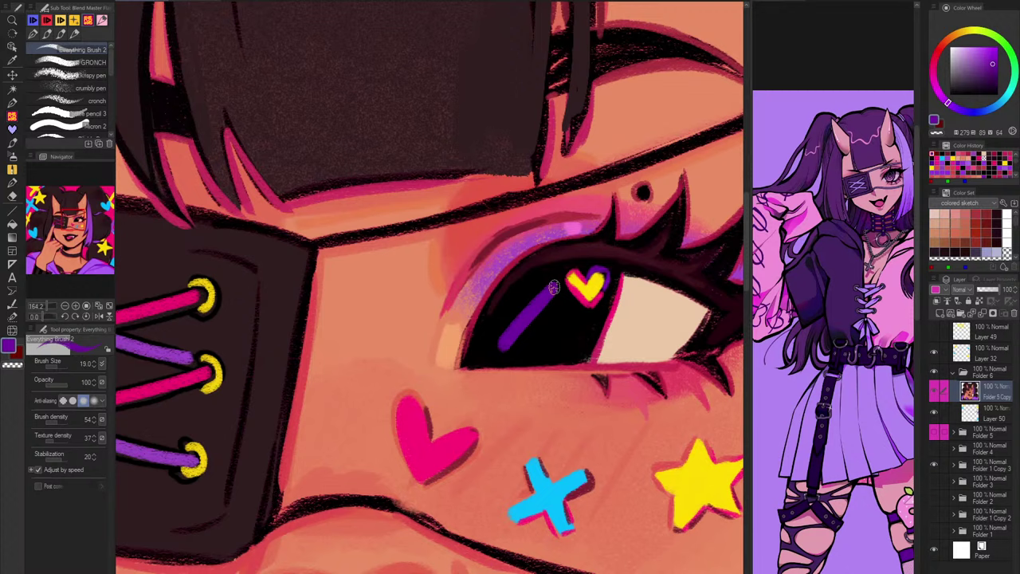
{"action": "left_click", "coordinate": [940, 373]}
{"action": "left_click", "coordinate": [940, 373]}
{"action": "mouse_move", "coordinate": [511, 304]}
{"action": "left_mouse_down"}
{"action": "mouse_move", "coordinate": [553, 333]}
{"action": "mouse_move", "coordinate": [534, 317]}
{"action": "mouse_move", "coordinate": [558, 287]}
{"action": "mouse_move", "coordinate": [554, 335]}
{"action": "left_mouse_up"}
{"action": "left_click", "coordinate": [580, 299], "text": "alt"}
{"action": "left_click", "coordinate": [429, 459], "text": "alt"}
Step: Toggle Folder 5 and Folder 6 to compare the whole portrait with its earlier version and the rough sketch
{"action": "key", "text": "ctrl+0"}
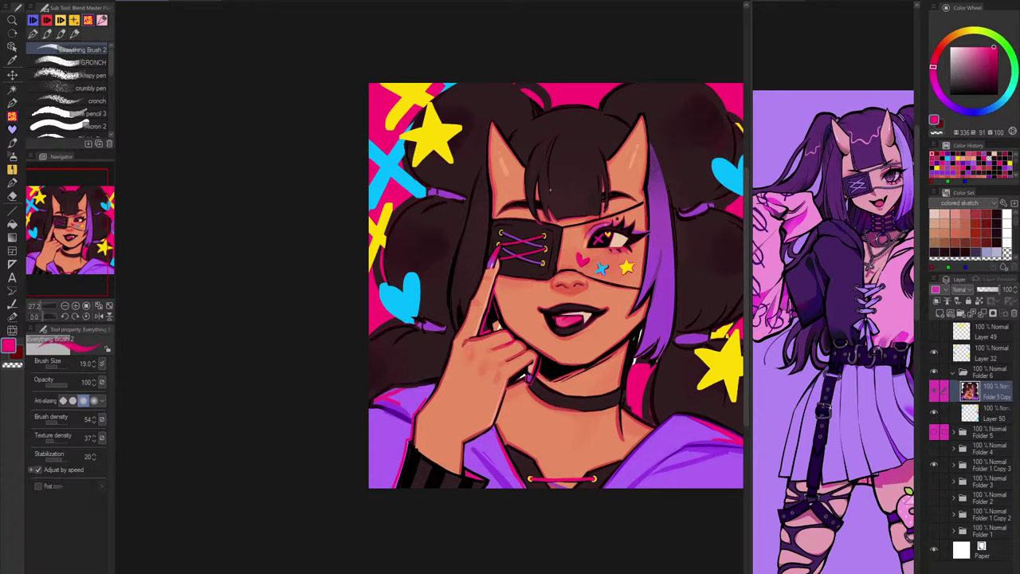
{"action": "left_click", "coordinate": [935, 381]}
{"action": "left_click", "coordinate": [935, 381]}
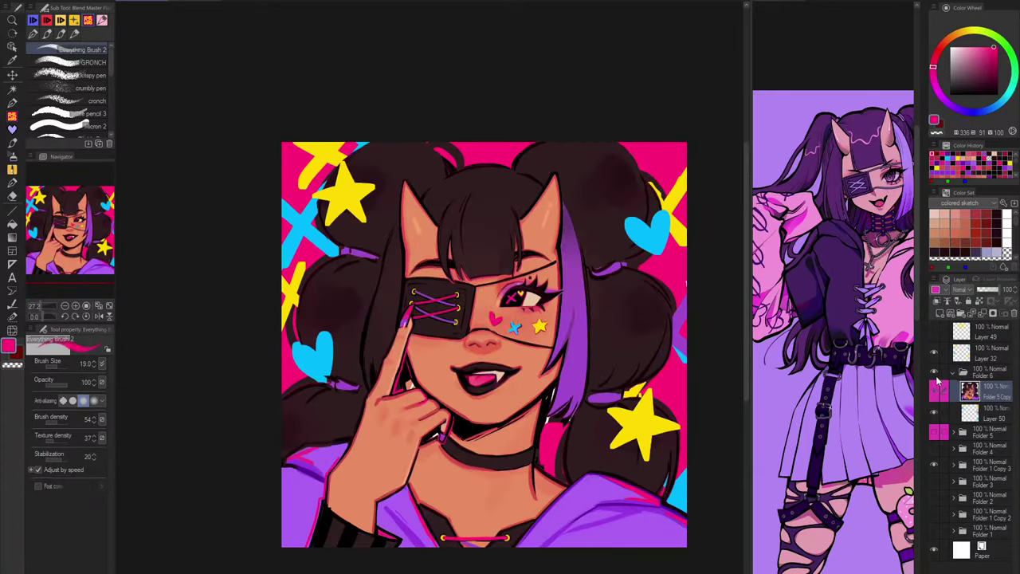
{"action": "left_click", "coordinate": [935, 432]}
{"action": "left_click", "coordinate": [936, 374]}
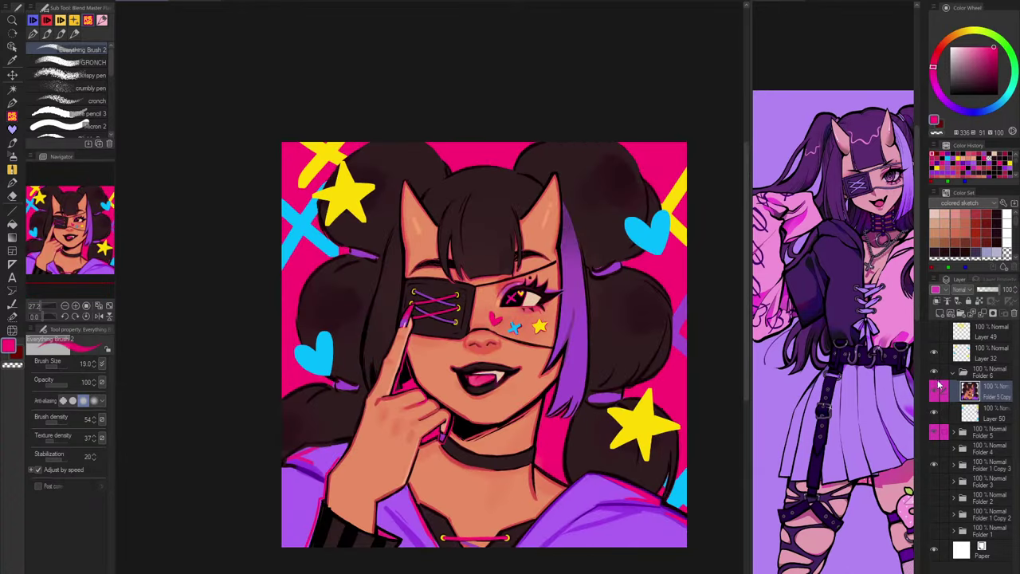
{"action": "left_click", "coordinate": [936, 373]}
{"action": "left_click", "coordinate": [936, 373]}
{"action": "left_click", "coordinate": [938, 436]}
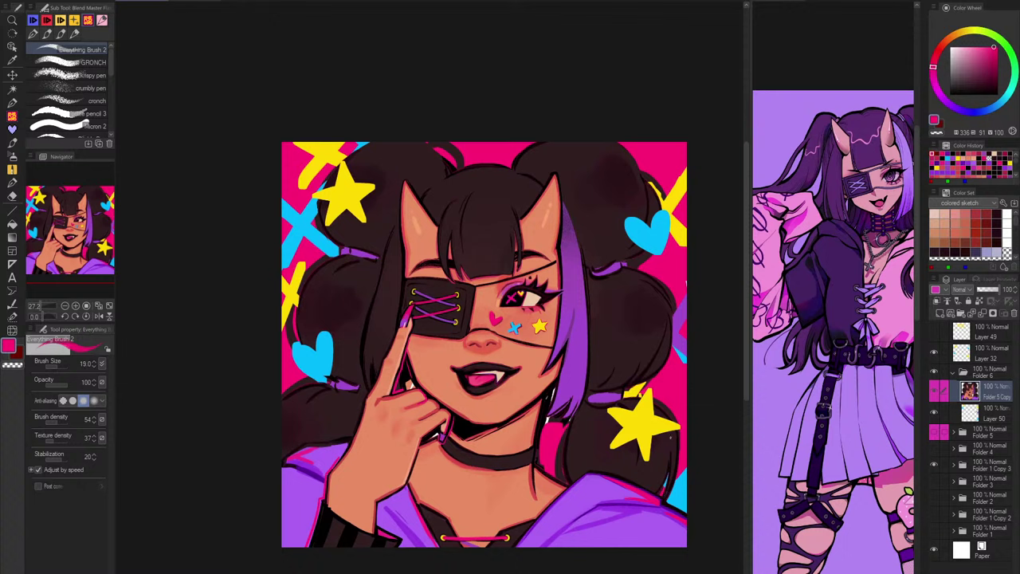
{"action": "left_click", "coordinate": [936, 373]}
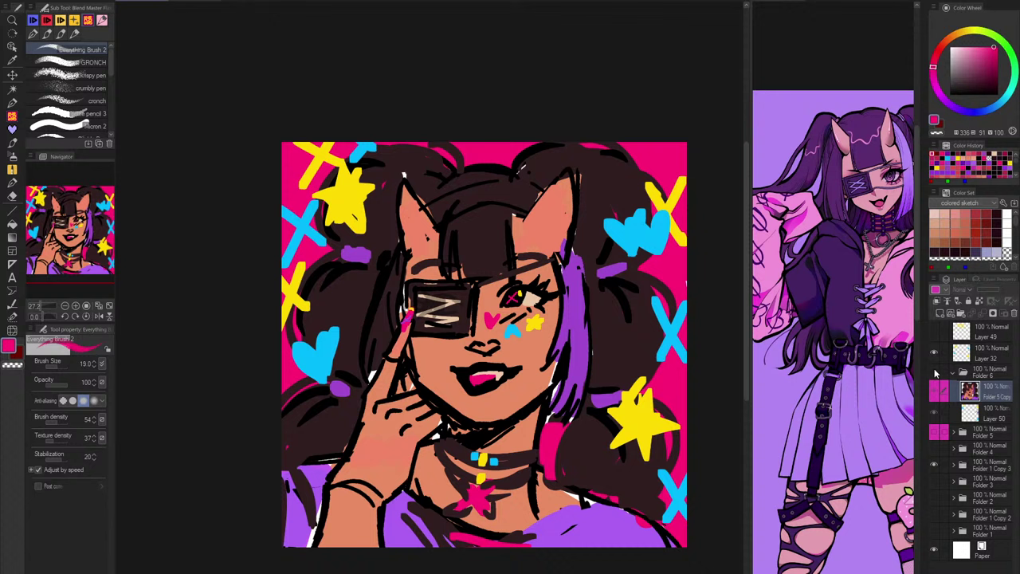
{"action": "left_click", "coordinate": [935, 373]}
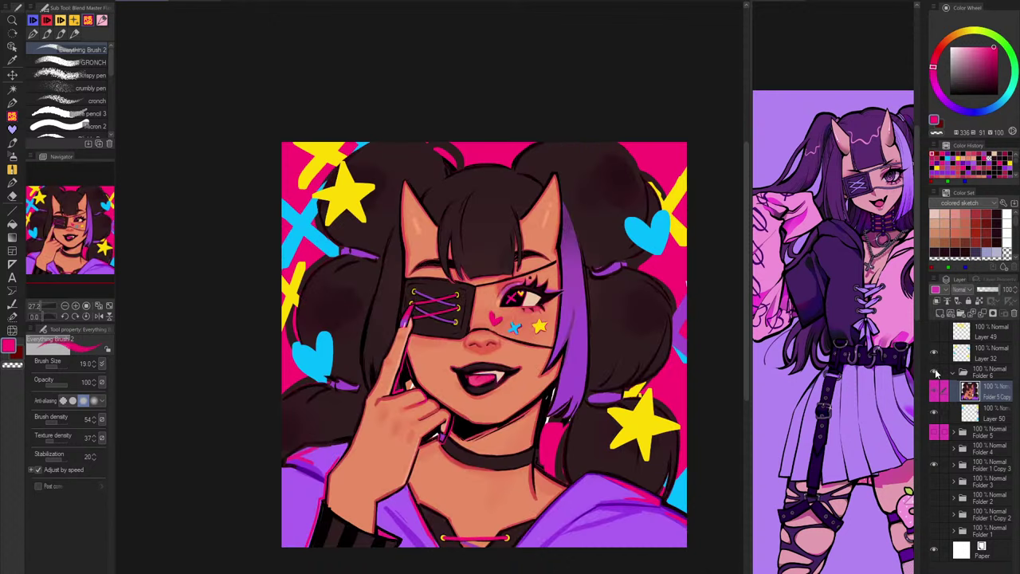
{"action": "left_click", "coordinate": [935, 373]}
{"action": "left_click", "coordinate": [936, 373]}
Step: Hide Folder 1 Copy 3 and copy the solid pink Layer 36 from Folder 5 into Folder 6 beneath Layer 50
{"action": "left_click", "coordinate": [934, 467]}
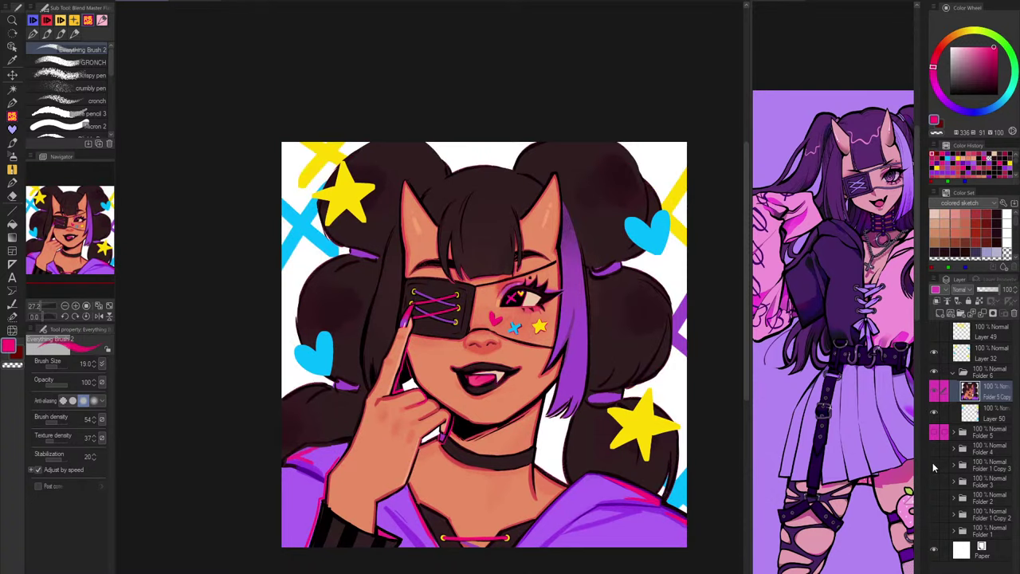
{"action": "left_click", "coordinate": [955, 433]}
{"action": "scroll", "coordinate": [972, 454], "scroll_direction": "down", "scroll_amount": 5}
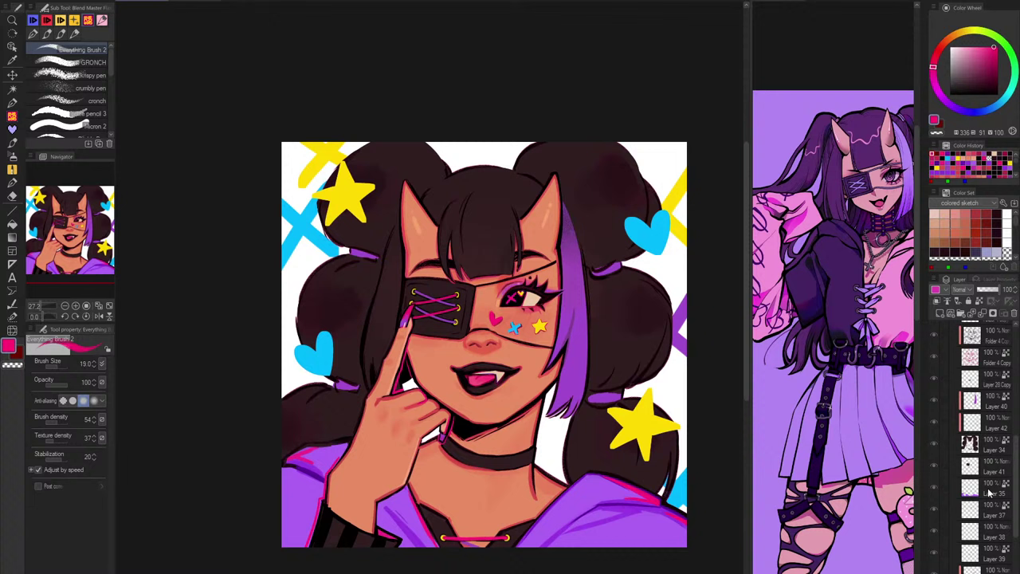
{"action": "left_click", "coordinate": [991, 471]}
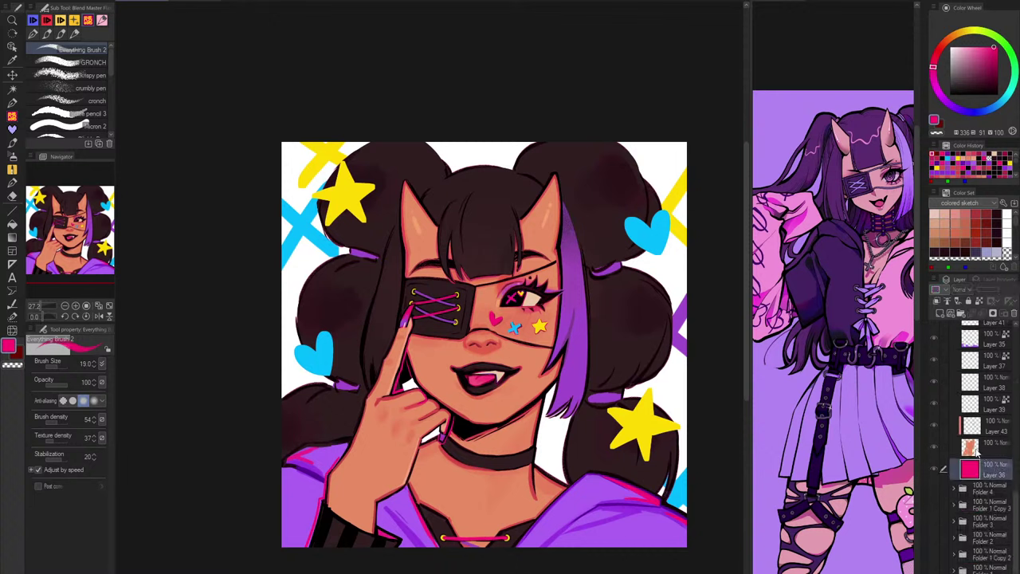
{"action": "scroll", "coordinate": [977, 451], "scroll_direction": "up", "scroll_amount": 5}
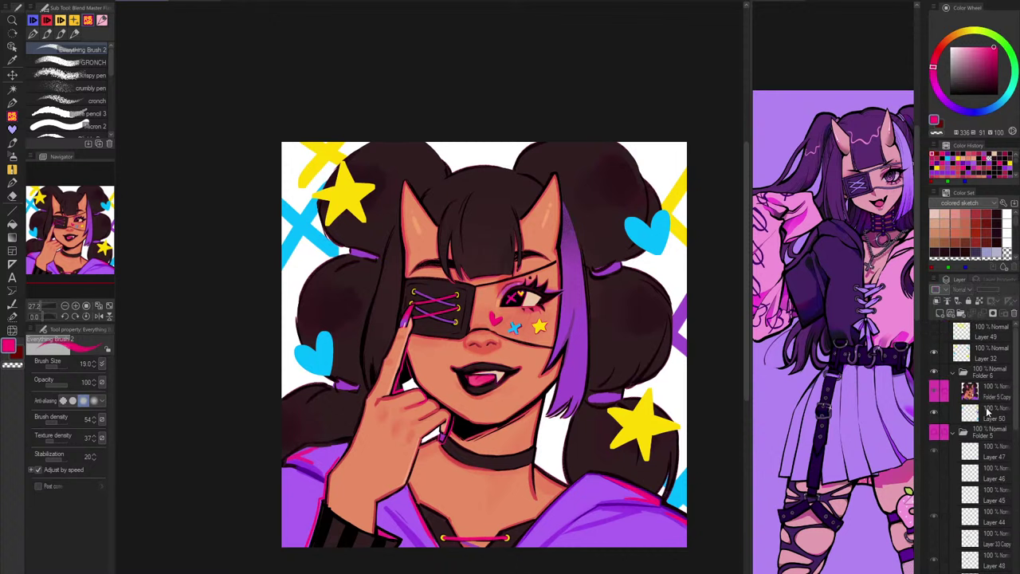
{"action": "left_click", "coordinate": [987, 411]}
{"action": "key", "text": "ctrl+v"}
{"action": "left_click_drag", "start_coordinate": [992, 415], "coordinate": [993, 431]}
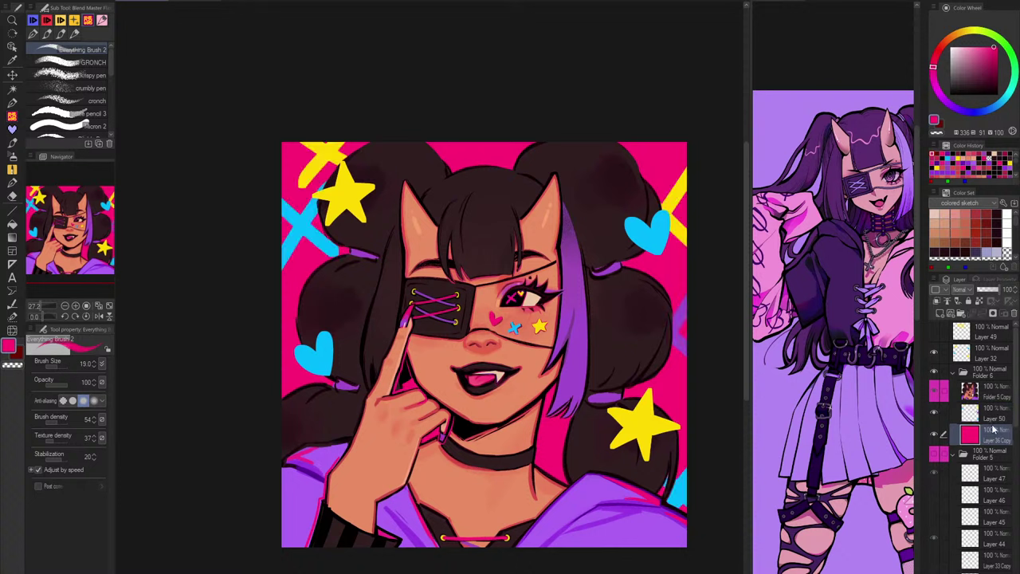
Step: Check Layer 50 by toggling it, collapse Folders 5 and 6, and show Folder 1 Copy 3
{"action": "left_click", "coordinate": [992, 416]}
{"action": "left_click", "coordinate": [934, 412]}
{"action": "left_click", "coordinate": [934, 412]}
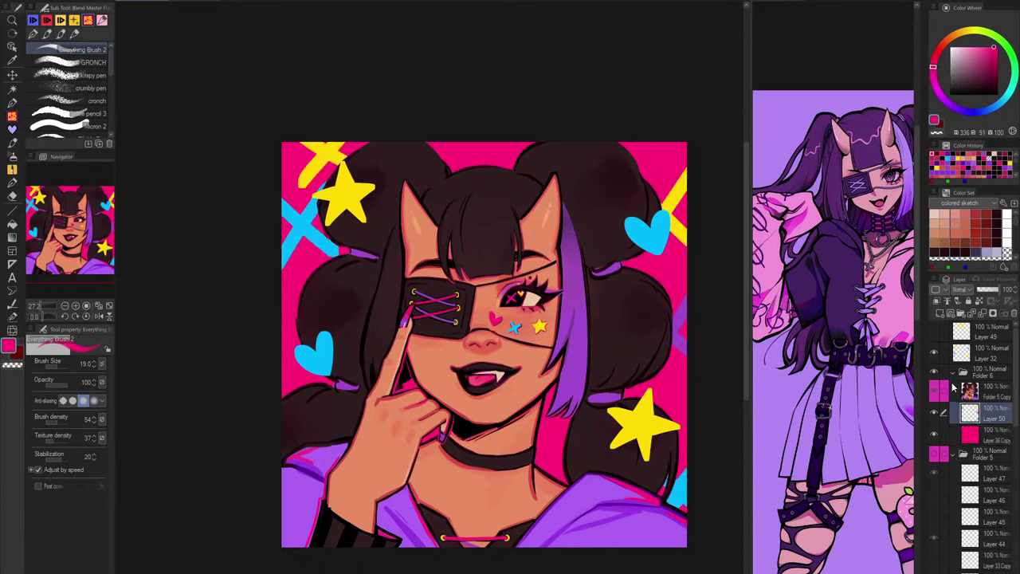
{"action": "left_click", "coordinate": [959, 373]}
{"action": "left_click", "coordinate": [954, 374]}
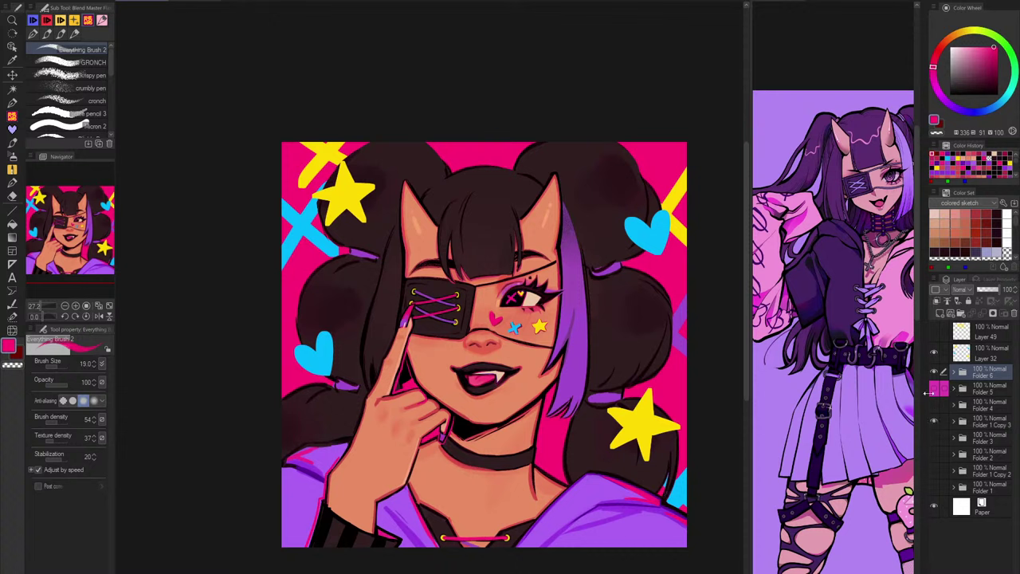
Step: Hide Folder 6 and give Folder 1 Copy 3 a custom palette colour using bright yellow sampled from the artwork
{"action": "left_click", "coordinate": [934, 373]}
{"action": "left_click", "coordinate": [986, 423]}
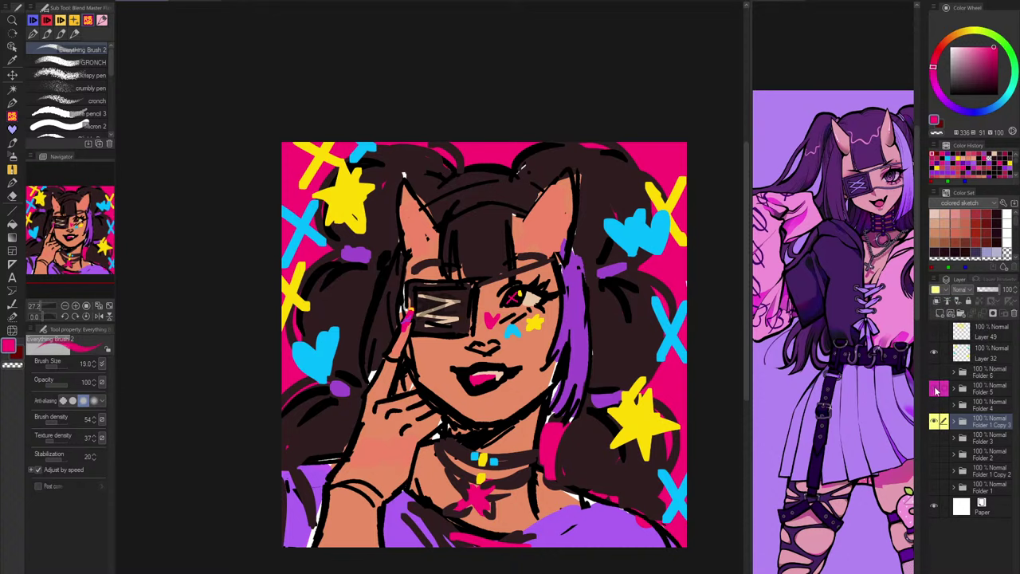
{"action": "left_click", "coordinate": [937, 390]}
{"action": "left_click", "coordinate": [938, 392]}
{"action": "left_click", "coordinate": [947, 290]}
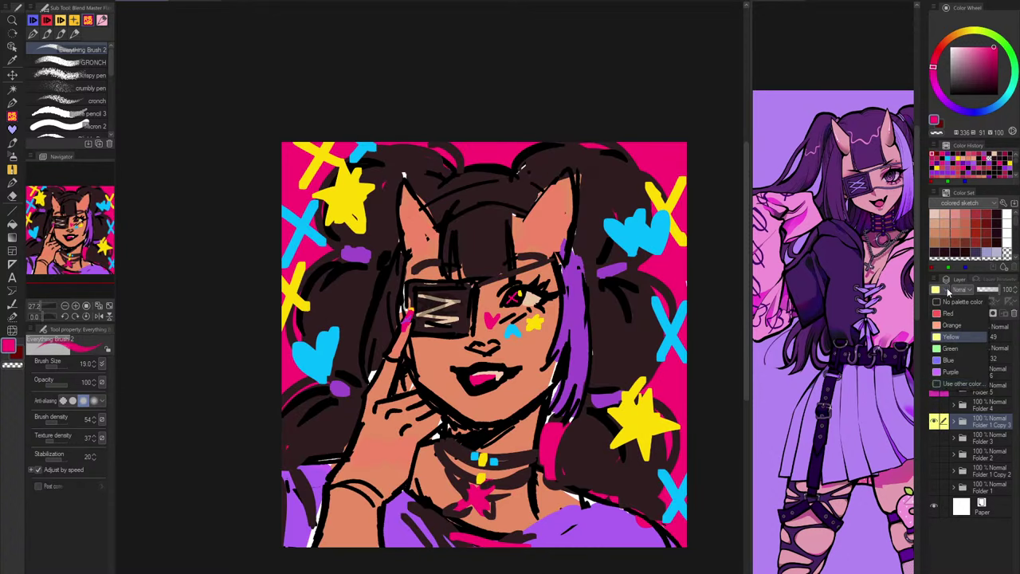
{"action": "left_click", "coordinate": [950, 384]}
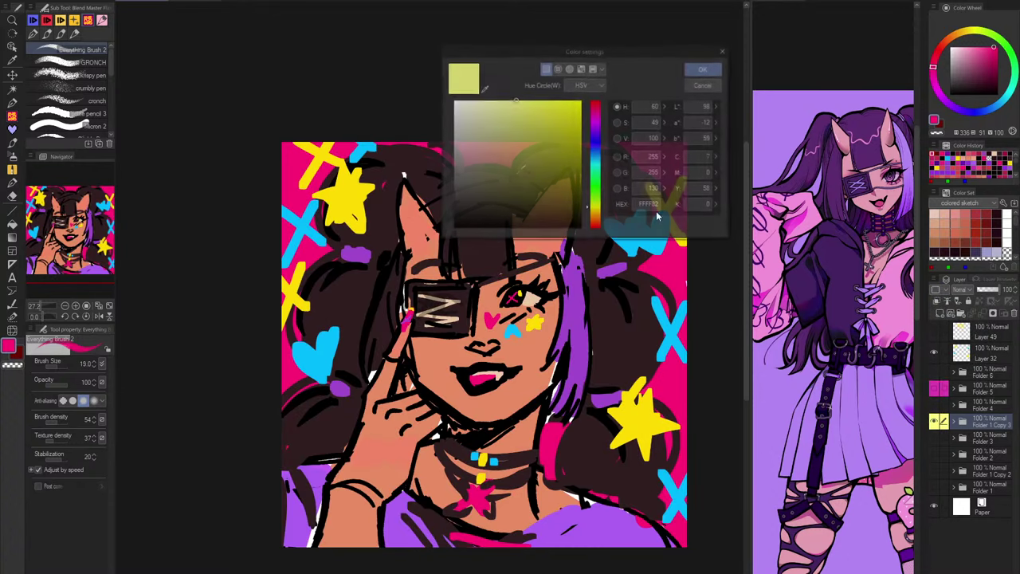
{"action": "left_click", "coordinate": [484, 87]}
{"action": "left_click", "coordinate": [371, 151]}
{"action": "left_click", "coordinate": [704, 69]}
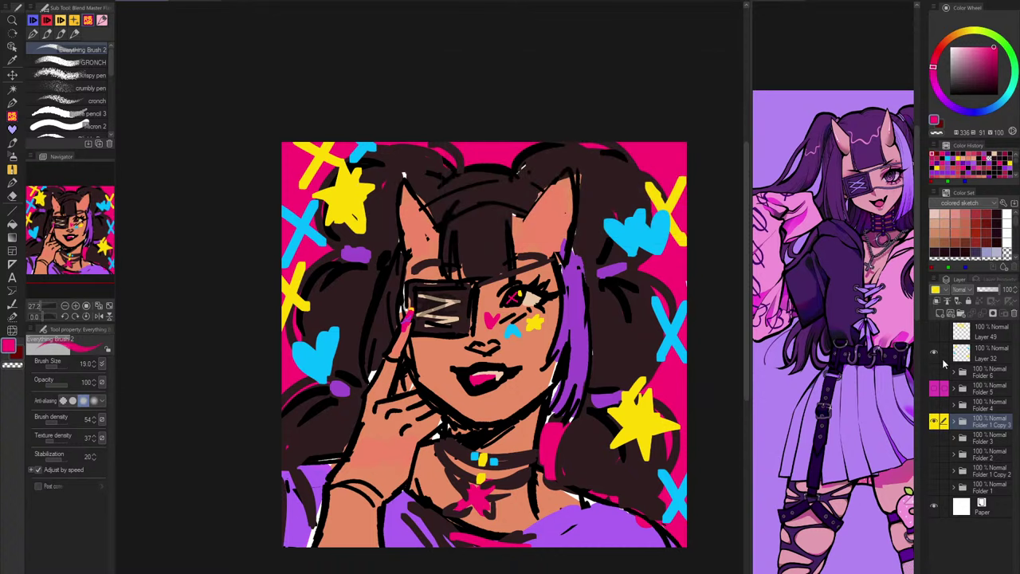
Step: Show Folder 6 with Folder 5 hidden, and remove Folder 5's palette colour
{"action": "left_click", "coordinate": [937, 389]}
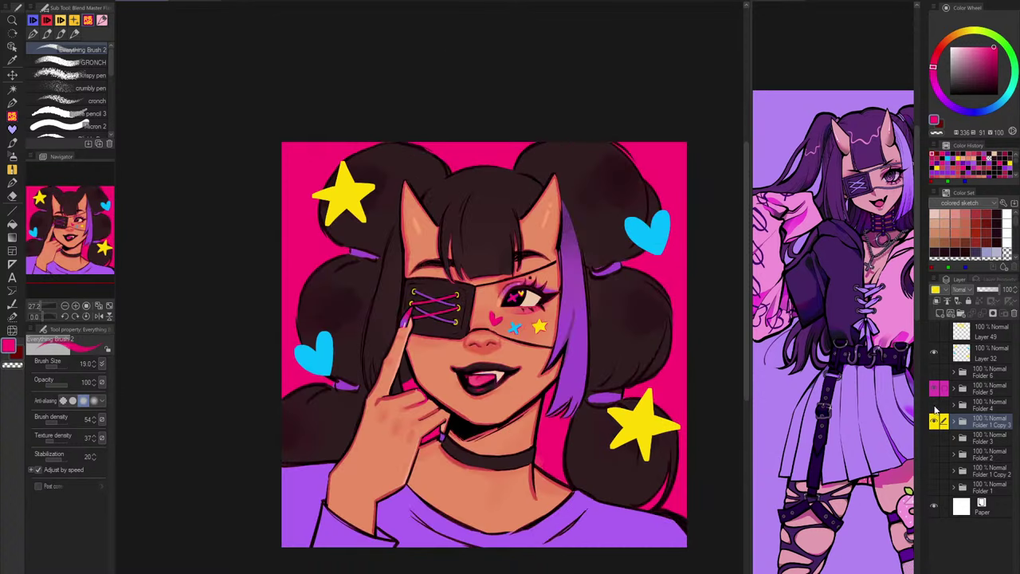
{"action": "left_click", "coordinate": [938, 405]}
{"action": "left_click", "coordinate": [939, 388]}
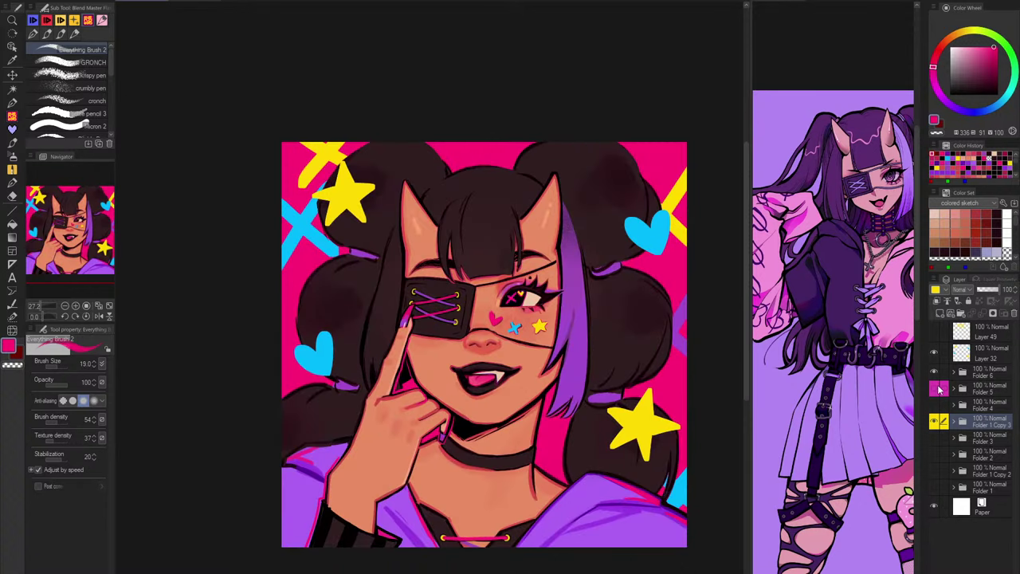
{"action": "left_click", "coordinate": [986, 390]}
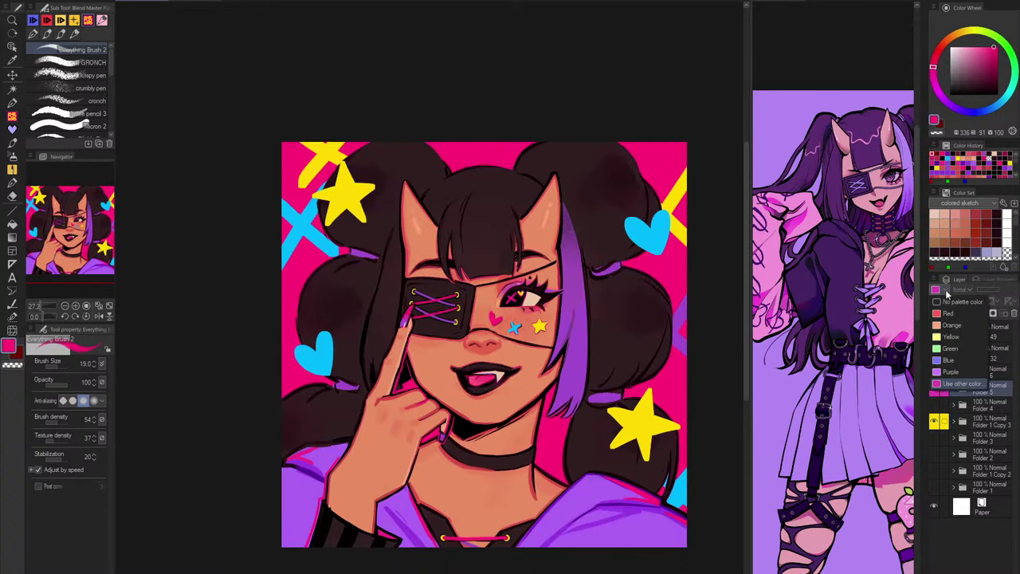
Step: Give Folder 6 a custom palette colour sampled from the portrait's hot pink background
{"action": "left_click", "coordinate": [994, 372]}
{"action": "left_click", "coordinate": [945, 291]}
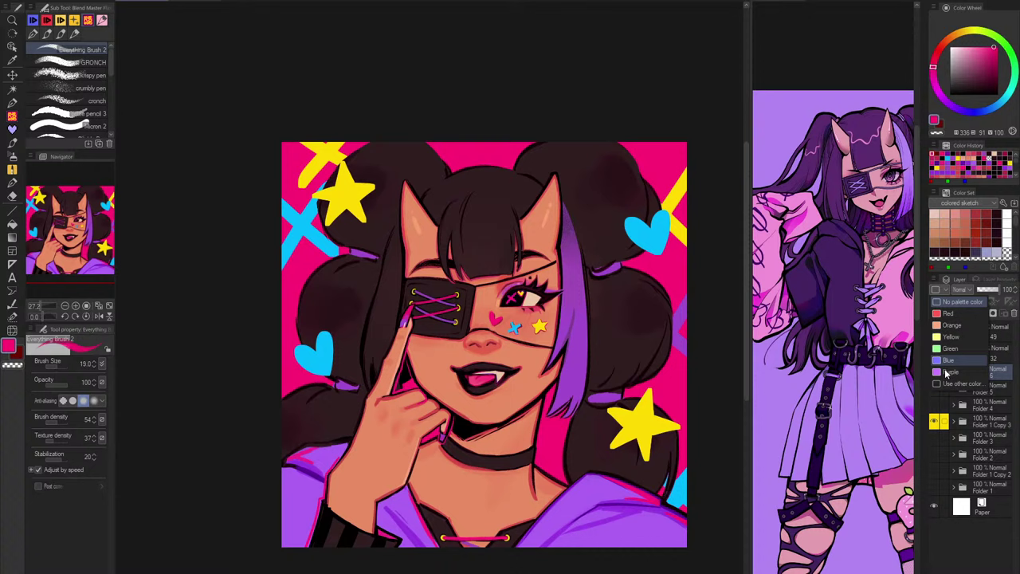
{"action": "left_click", "coordinate": [946, 383]}
{"action": "left_click", "coordinate": [483, 87]}
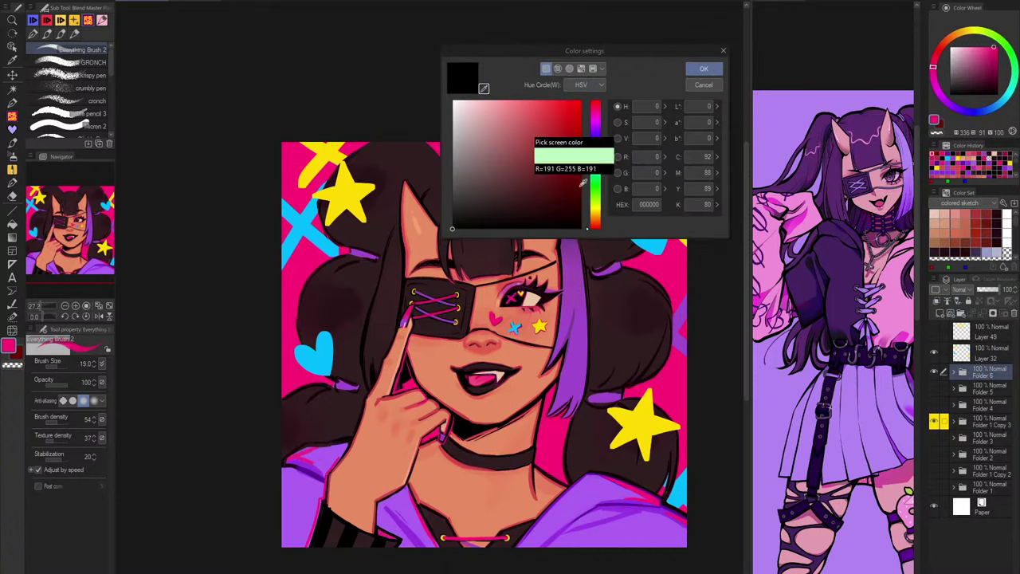
{"action": "left_click", "coordinate": [681, 301]}
{"action": "left_click", "coordinate": [703, 68]}
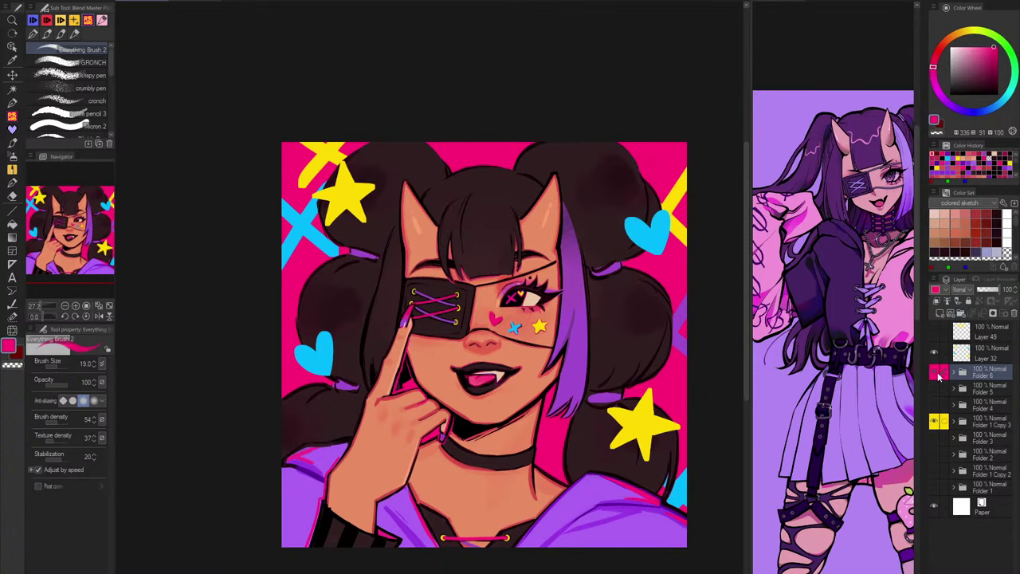
Step: Switch Folder 6 on and off repeatedly to compare the final portrait with the sketch in Folder 1 Copy 3
{"action": "left_click", "coordinate": [937, 373]}
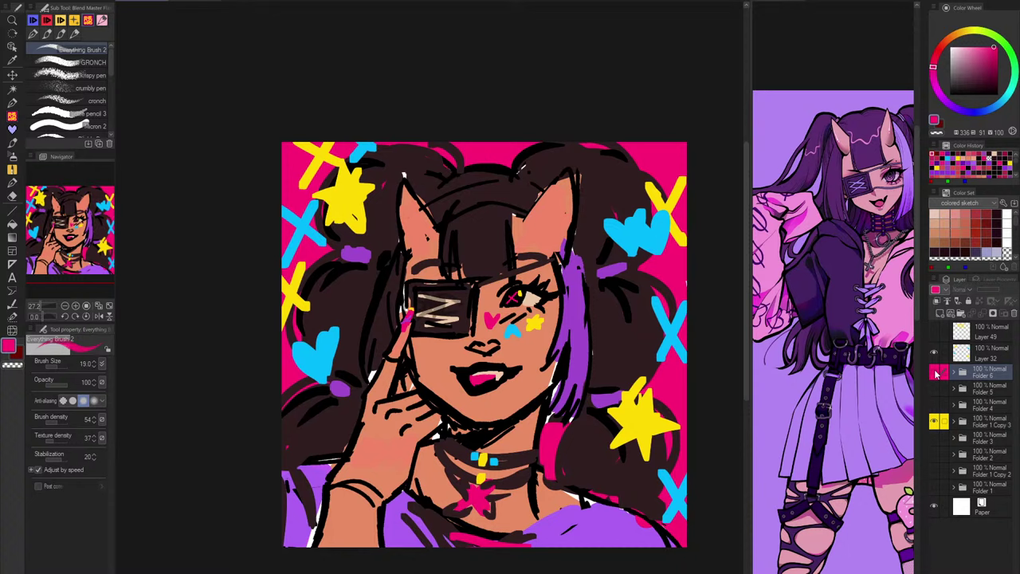
{"action": "left_click", "coordinate": [936, 373]}
{"action": "left_click", "coordinate": [936, 373]}
{"action": "left_click", "coordinate": [937, 373]}
{"action": "left_click", "coordinate": [937, 373]}
{"action": "left_click", "coordinate": [936, 373]}
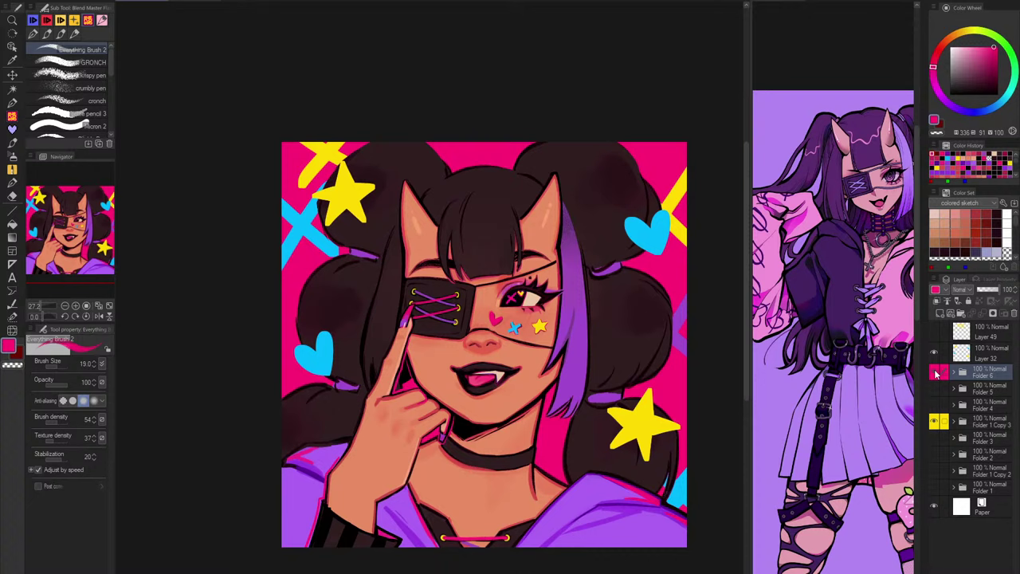
{"action": "left_click", "coordinate": [936, 373]}
{"action": "left_click", "coordinate": [936, 373]}
{"action": "left_click", "coordinate": [937, 373]}
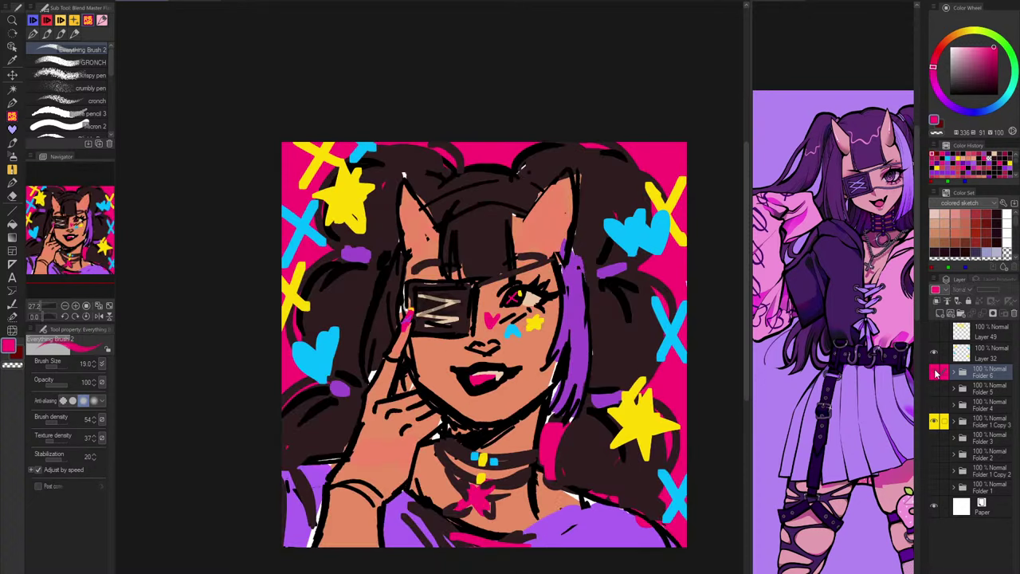
Step: Toggle Folder 6's visibility again to compare the finished portrait with the rough sketch, leaving the portrait visible
{"action": "left_click", "coordinate": [954, 373]}
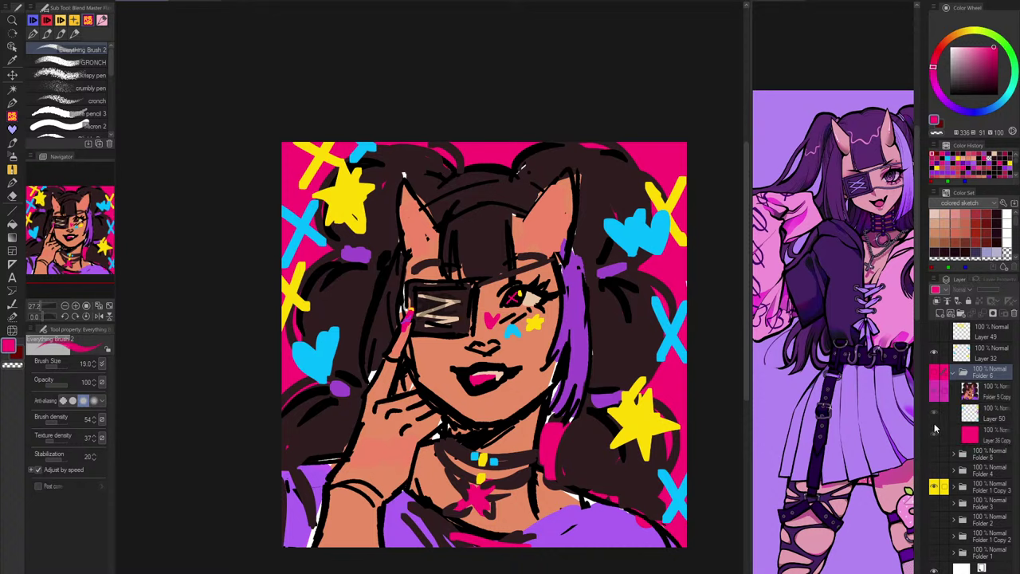
{"action": "left_click", "coordinate": [936, 373]}
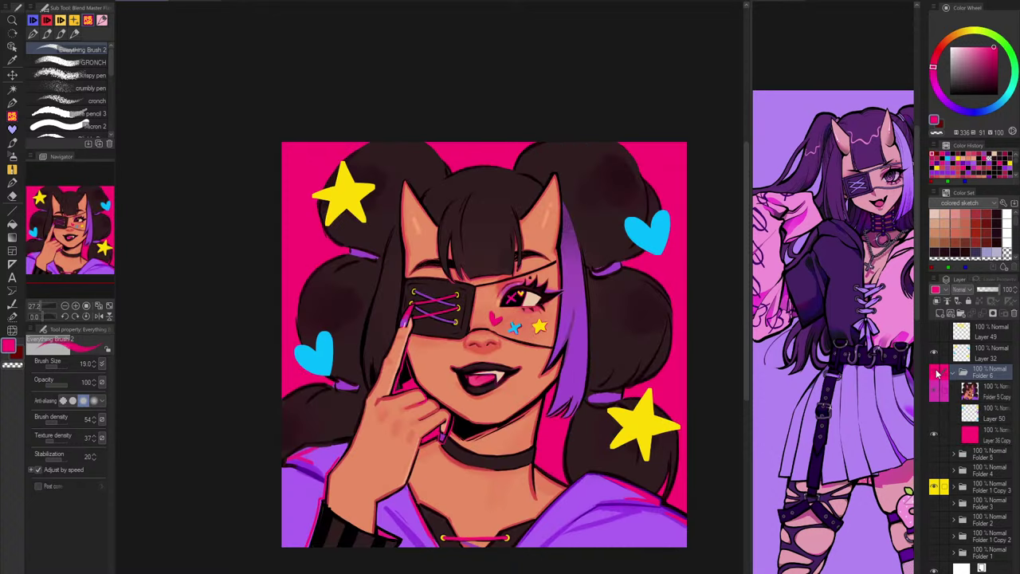
{"action": "left_click", "coordinate": [936, 373]}
{"action": "left_click", "coordinate": [936, 373]}
{"action": "left_click", "coordinate": [936, 373]}
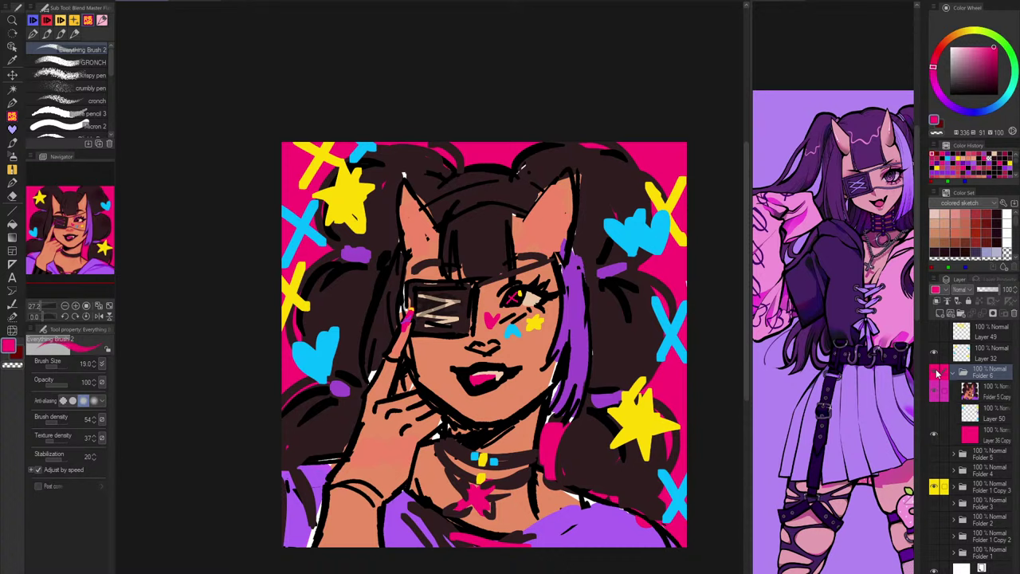
{"action": "left_click", "coordinate": [936, 373]}
{"action": "left_click", "coordinate": [953, 373]}
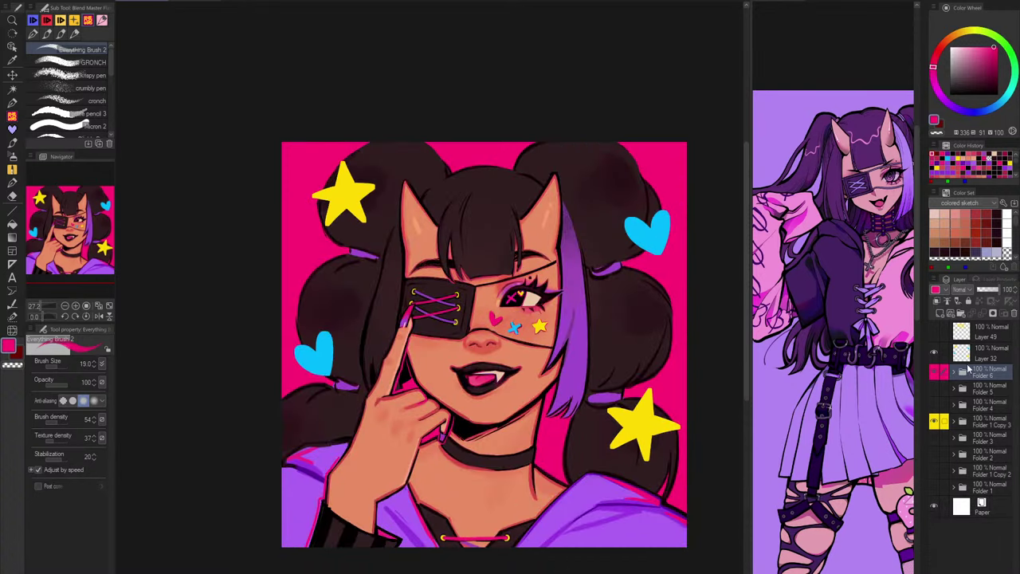
Step: Move Layer 32 with the star and heart stickers into Folder 6 and check the grouping by toggling the folder's visibility
{"action": "left_click", "coordinate": [954, 372]}
{"action": "left_click_drag", "start_coordinate": [973, 357], "coordinate": [978, 386]}
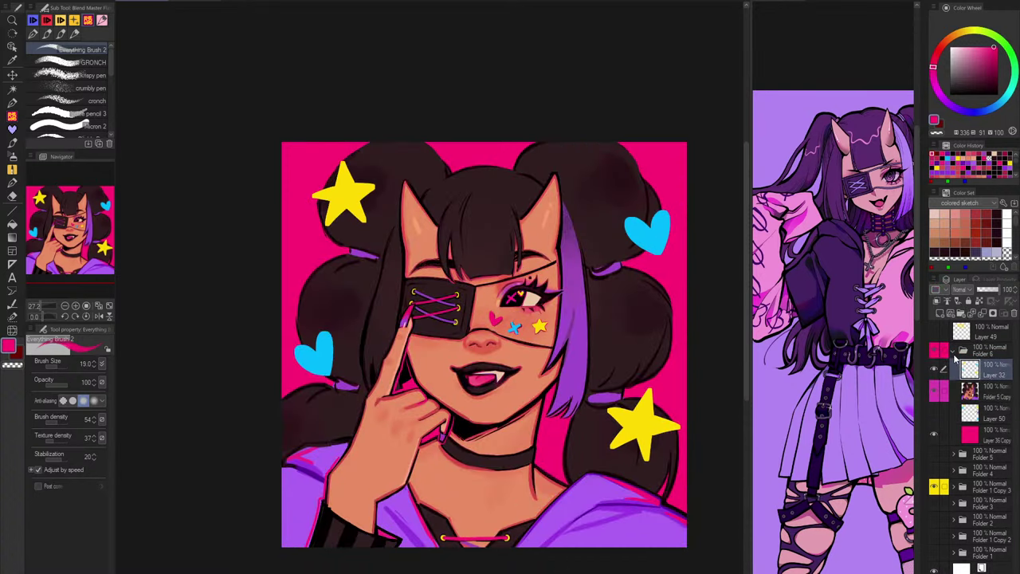
{"action": "left_click", "coordinate": [962, 351]}
{"action": "left_click", "coordinate": [934, 351]}
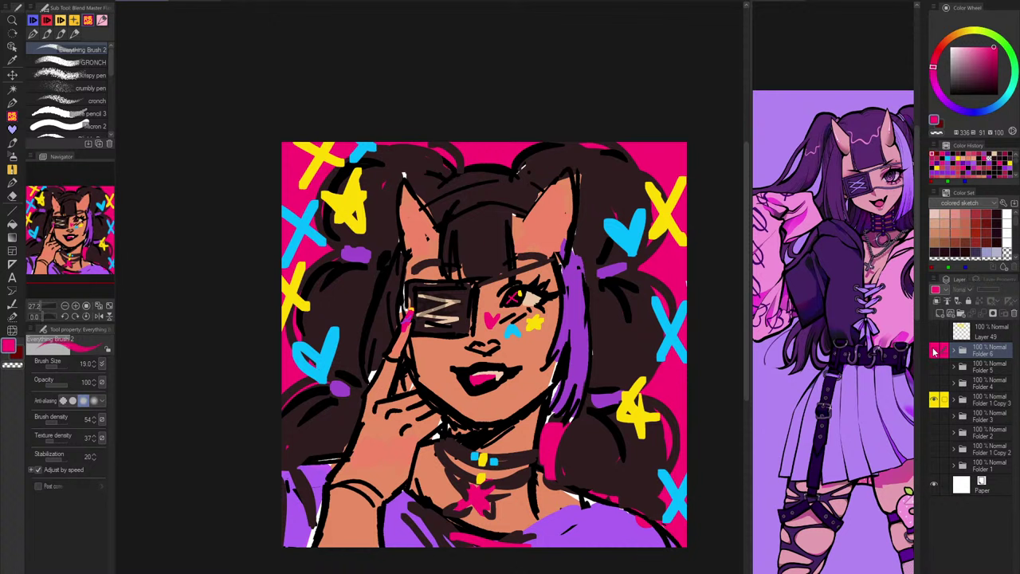
{"action": "left_click", "coordinate": [935, 351]}
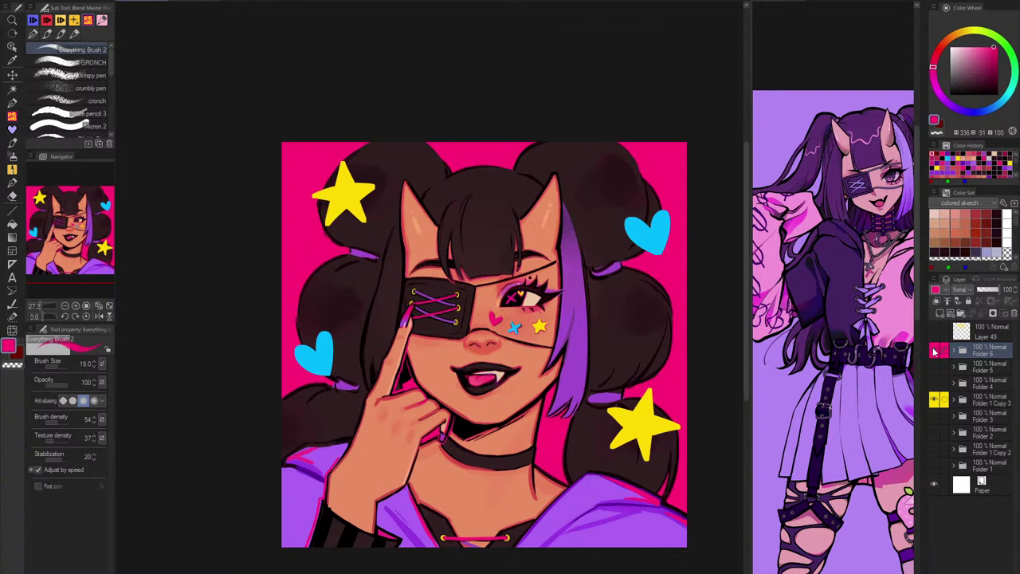
Step: Place the "thick dash" material from the "my stuff" collection onto the canvas directly above the pink Layer 36 Copy
{"action": "left_click", "coordinate": [956, 356]}
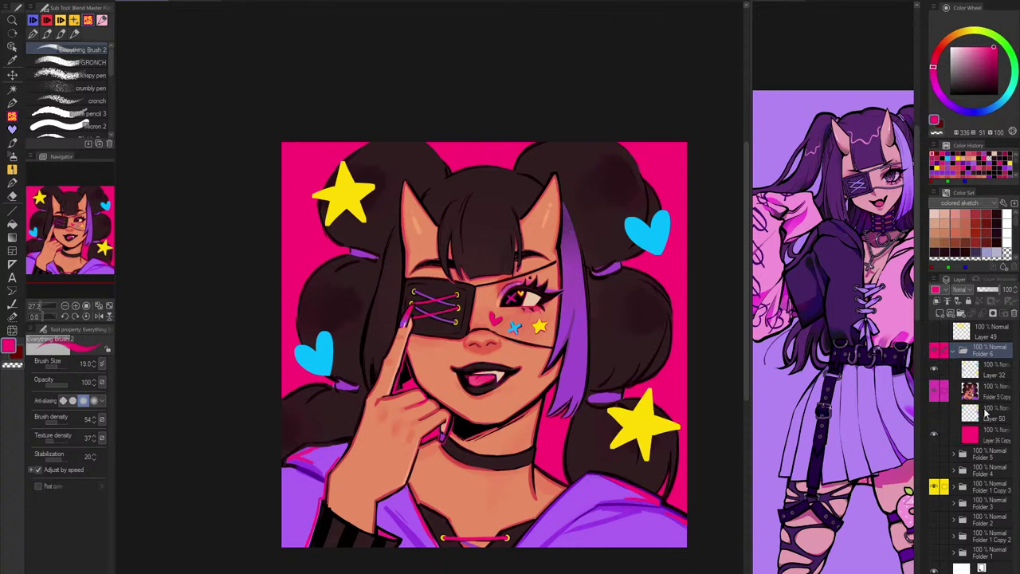
{"action": "left_click", "coordinate": [986, 437]}
{"action": "left_click", "coordinate": [925, 2]}
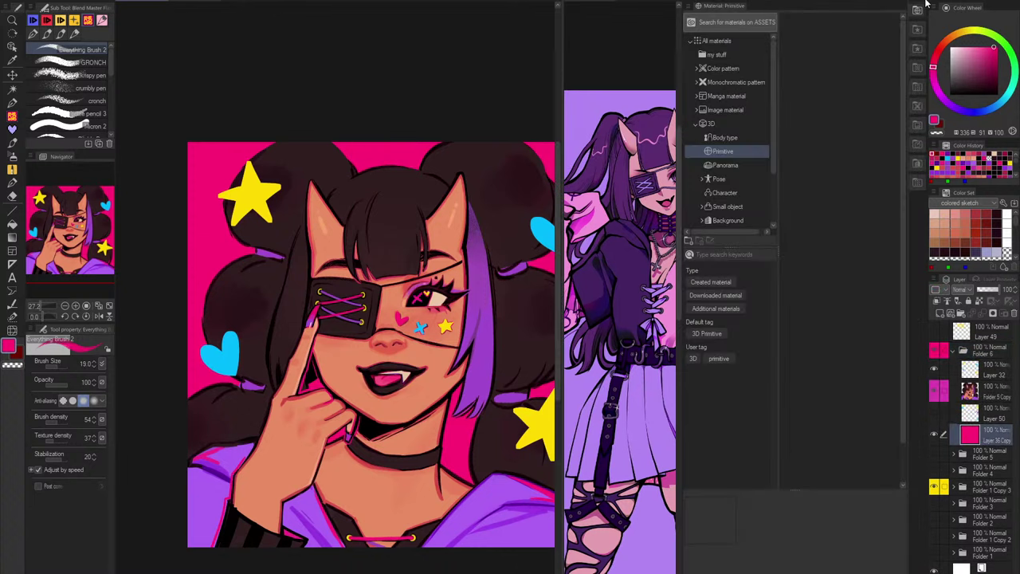
{"action": "left_click", "coordinate": [730, 54]}
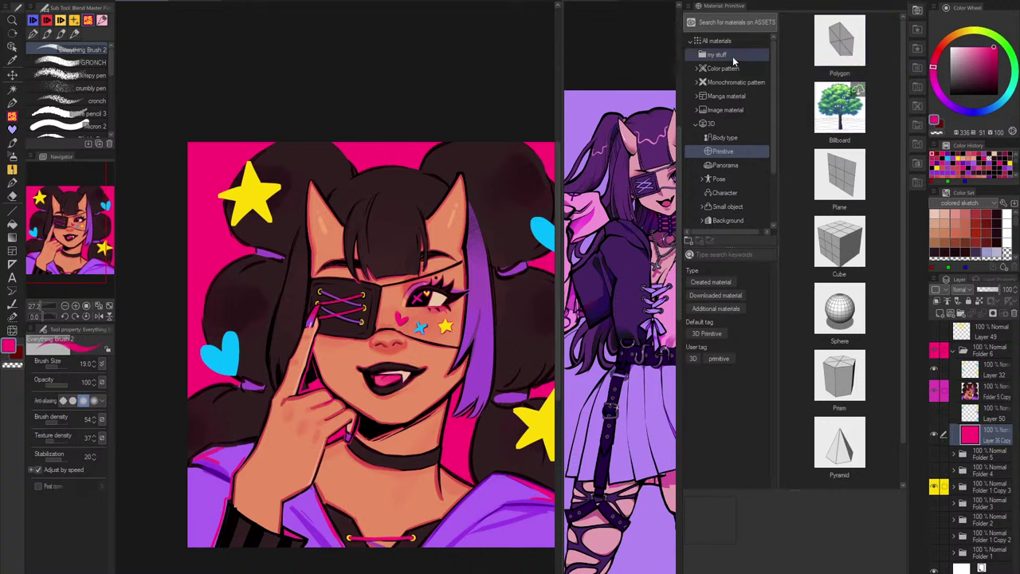
{"action": "scroll", "coordinate": [869, 219], "scroll_direction": "down", "scroll_amount": 3}
{"action": "scroll", "coordinate": [869, 219], "scroll_direction": "down", "scroll_amount": 6}
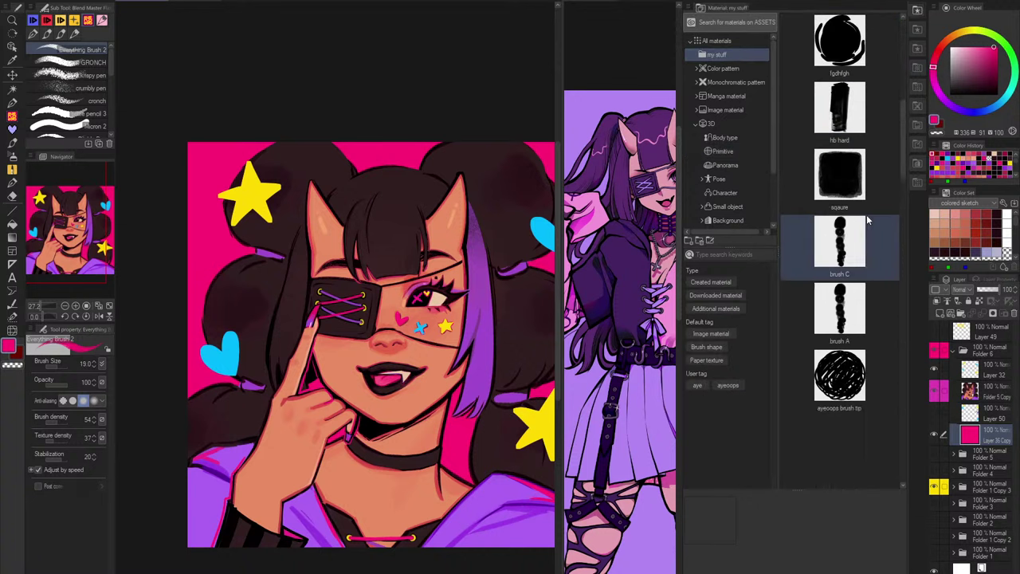
{"action": "left_click", "coordinate": [846, 298]}
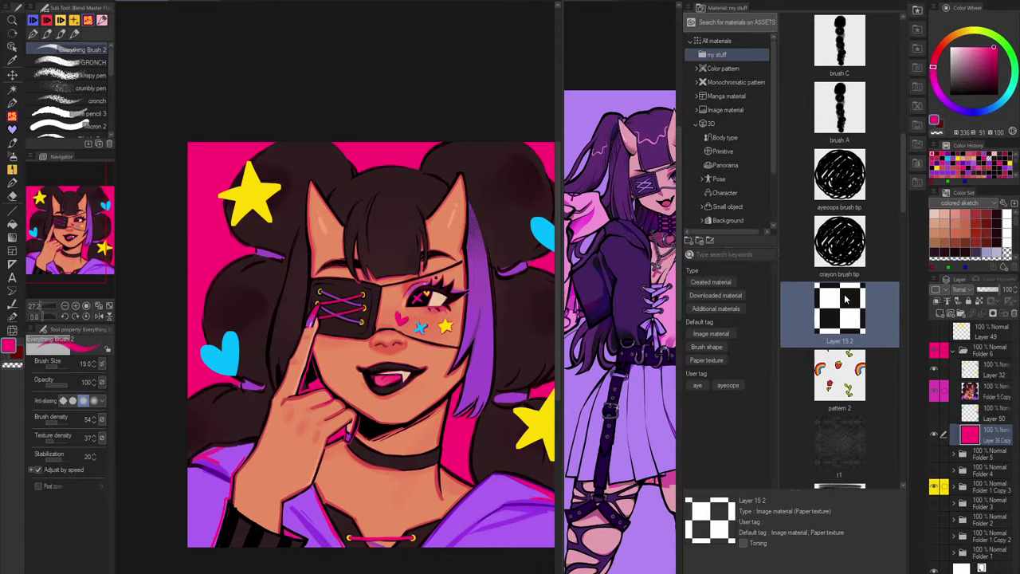
{"action": "scroll", "coordinate": [847, 298], "scroll_direction": "down", "scroll_amount": 7}
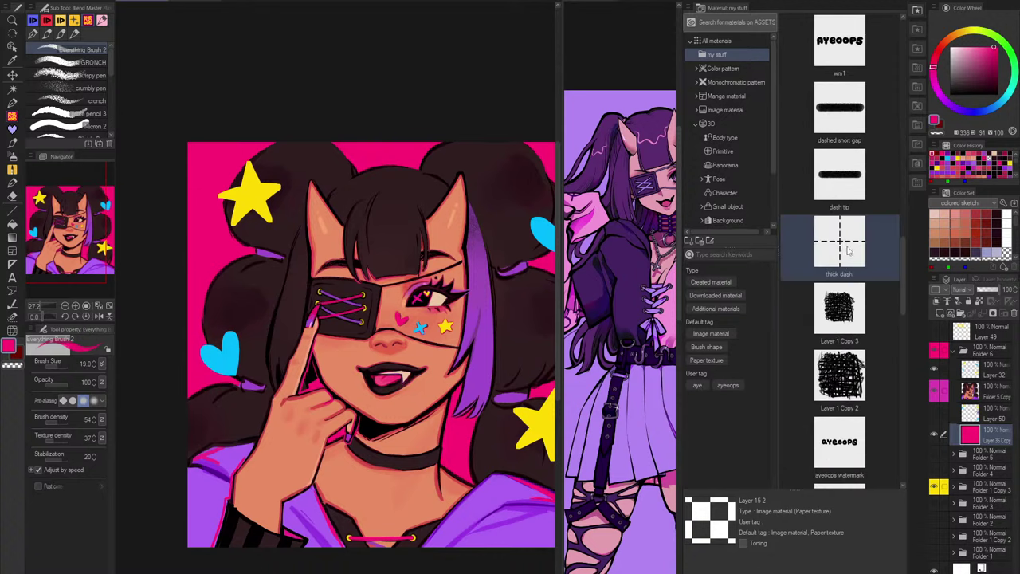
{"action": "left_click", "coordinate": [847, 249]}
{"action": "left_click_drag", "start_coordinate": [331, 268], "coordinate": [331, 268]}
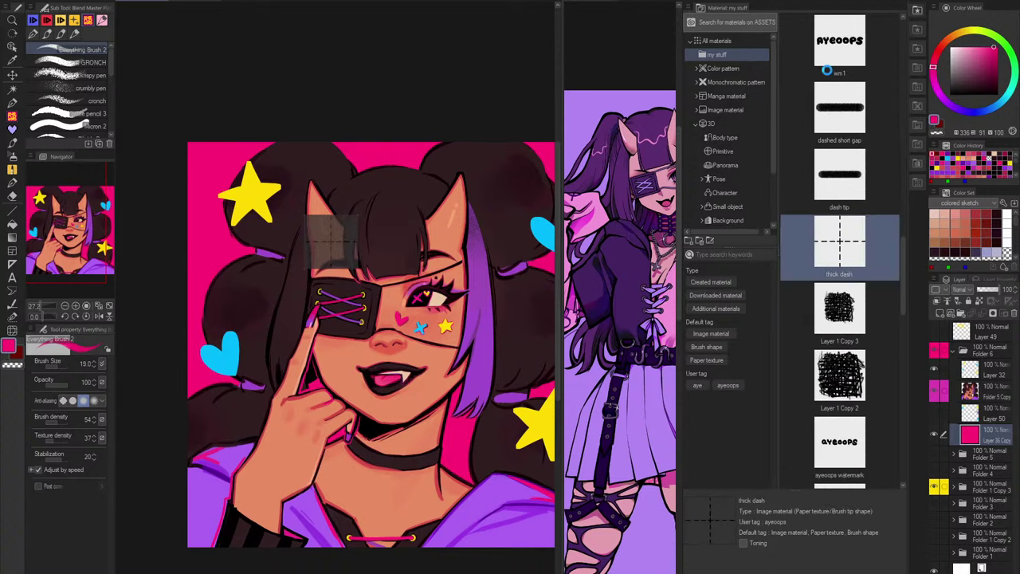
{"action": "left_click", "coordinate": [920, 3]}
Step: Scale the tiled thick dash pattern to 40 and hide Folder 5 Copy to reveal the whole background
{"action": "scroll", "coordinate": [507, 123], "scroll_direction": "down", "scroll_amount": 2}
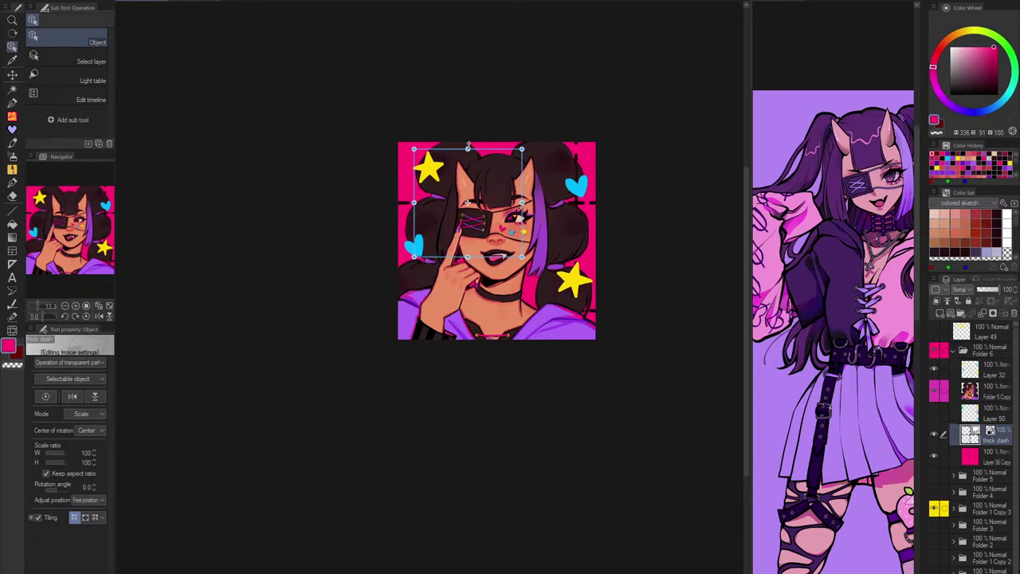
{"action": "left_click_drag", "start_coordinate": [468, 149], "coordinate": [468, 215]}
{"action": "left_click", "coordinate": [934, 392]}
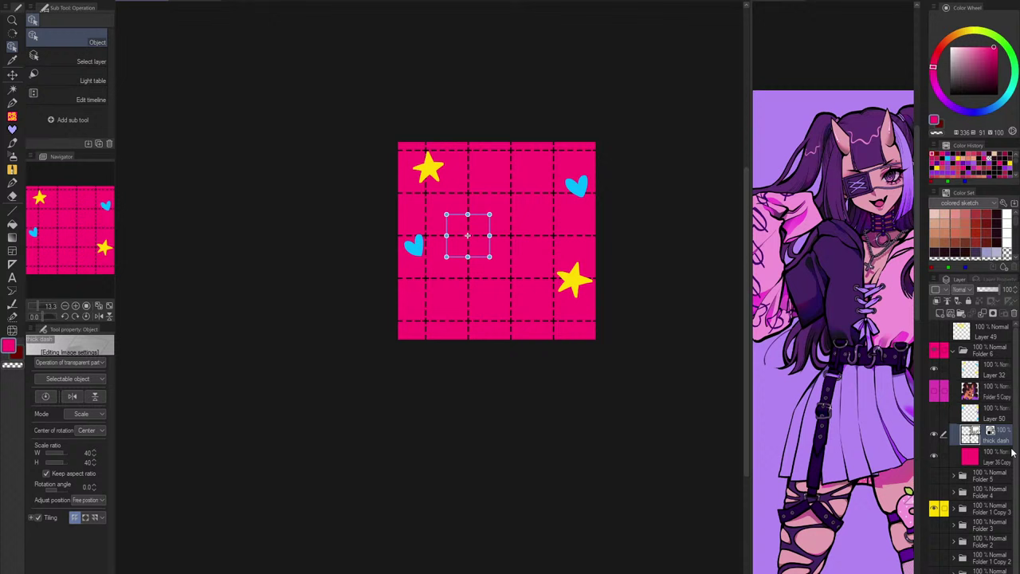
Step: Add a new layer clipped to the thick dash layer and get the G-pen ready
{"action": "left_click", "coordinate": [940, 313]}
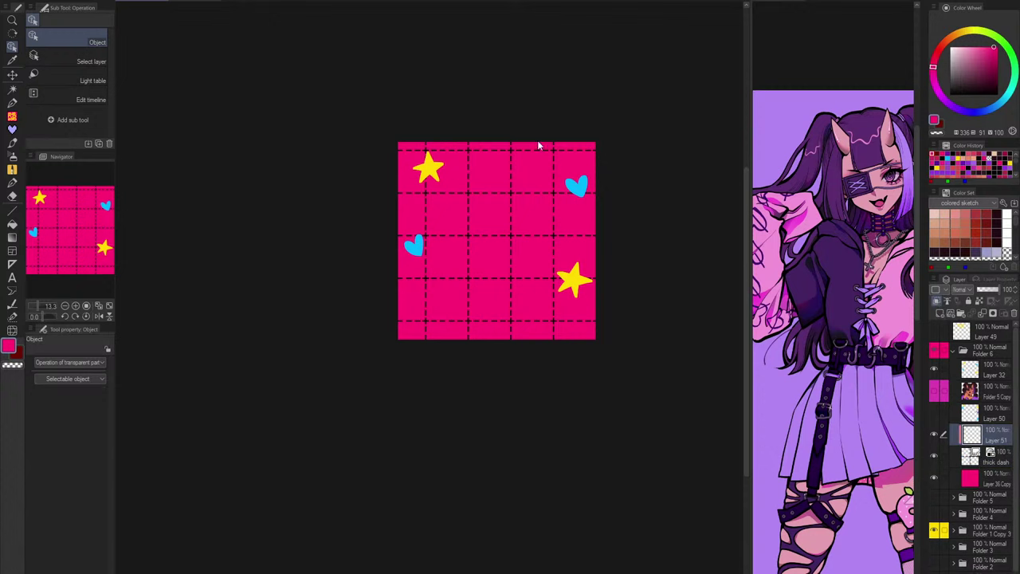
{"action": "left_click", "coordinate": [12, 101]}
{"action": "scroll", "coordinate": [493, 199], "scroll_direction": "up", "scroll_amount": 3}
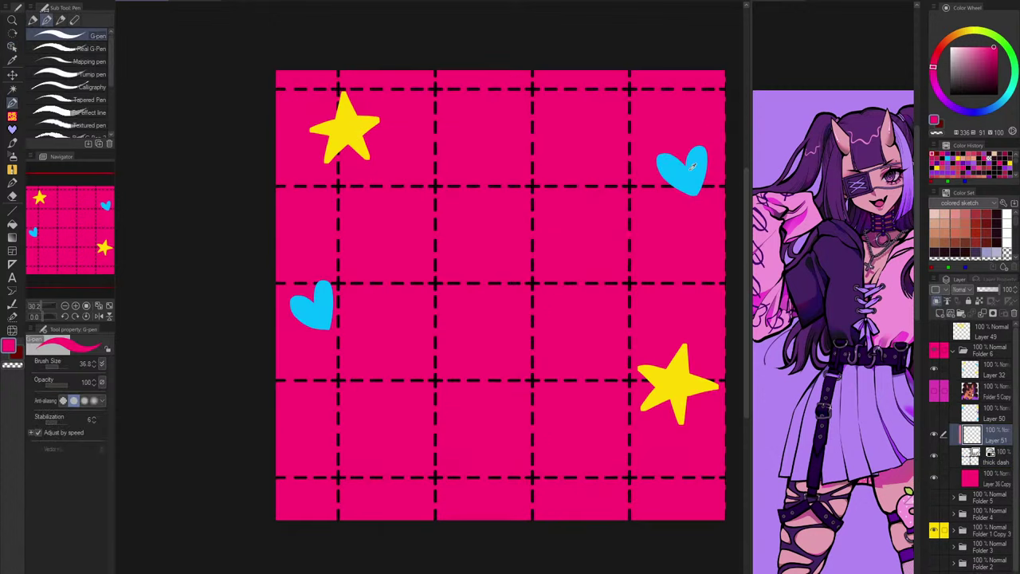
Step: Shift the tiled thick dash pattern slightly and rotate it to 48.3 degrees to make a diagonal grid
{"action": "left_click", "coordinate": [993, 461]}
{"action": "left_click", "coordinate": [12, 47]}
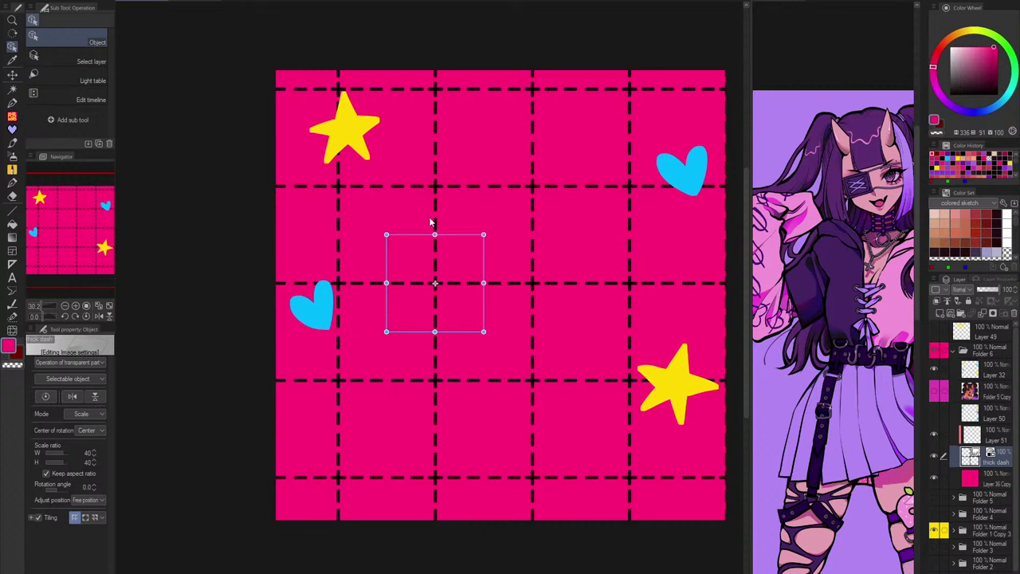
{"action": "key", "text": "ctrl+t"}
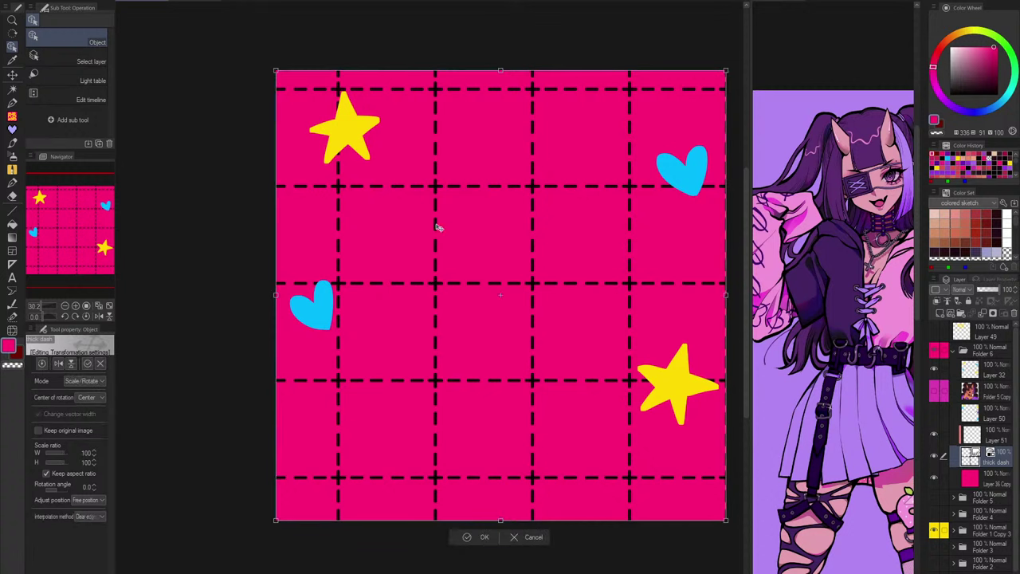
{"action": "left_click", "coordinate": [528, 539]}
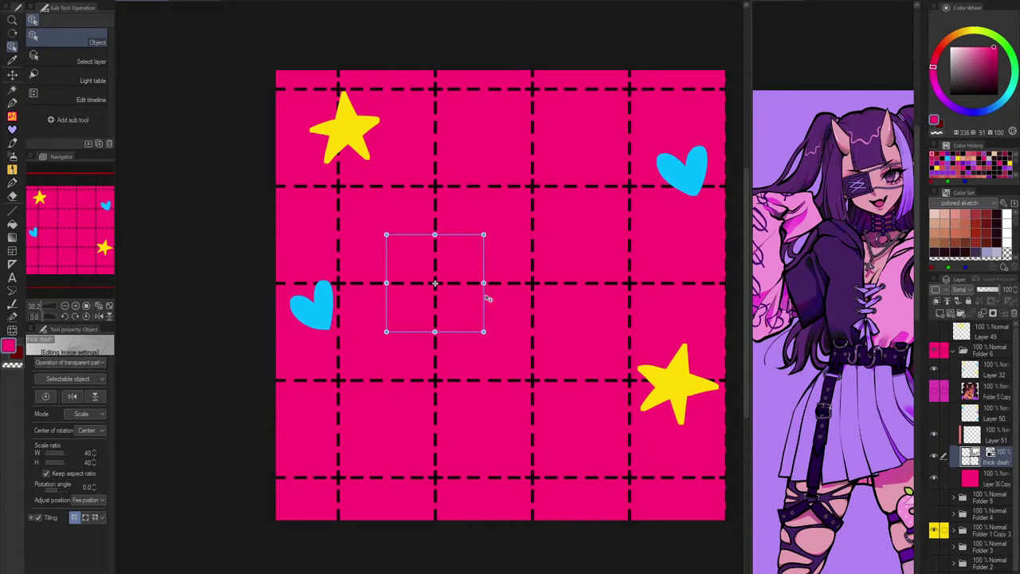
{"action": "left_click_drag", "start_coordinate": [487, 300], "coordinate": [417, 242]}
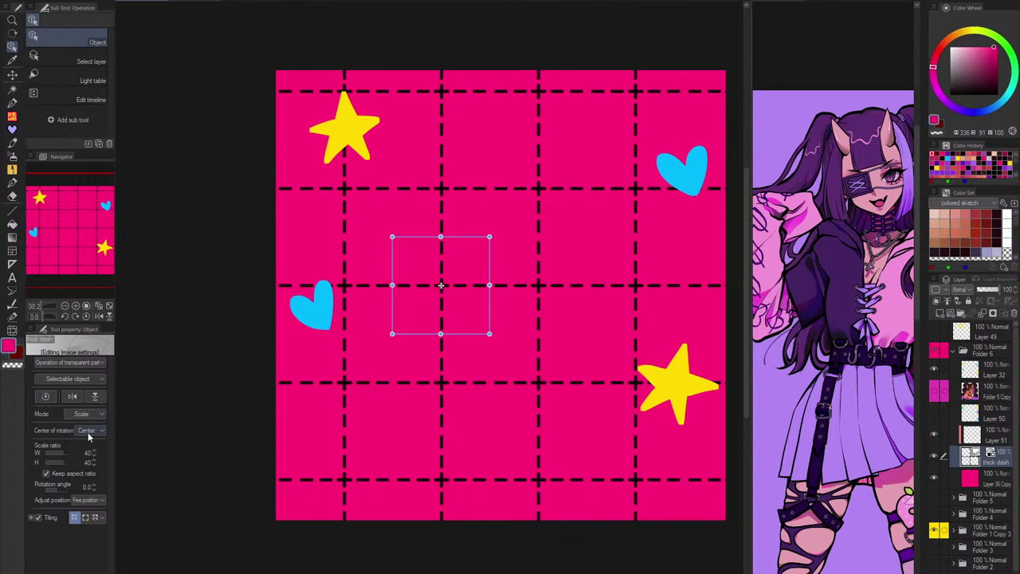
{"action": "left_click", "coordinate": [61, 489]}
{"action": "left_click_drag", "start_coordinate": [61, 489], "coordinate": [61, 489]}
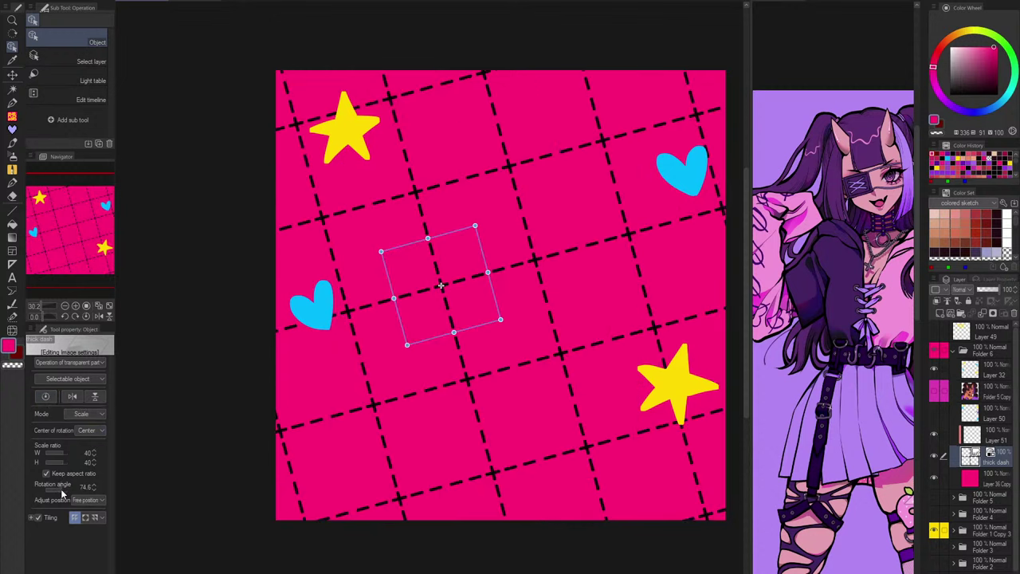
{"action": "left_click", "coordinate": [61, 488]}
{"action": "left_click", "coordinate": [60, 492]}
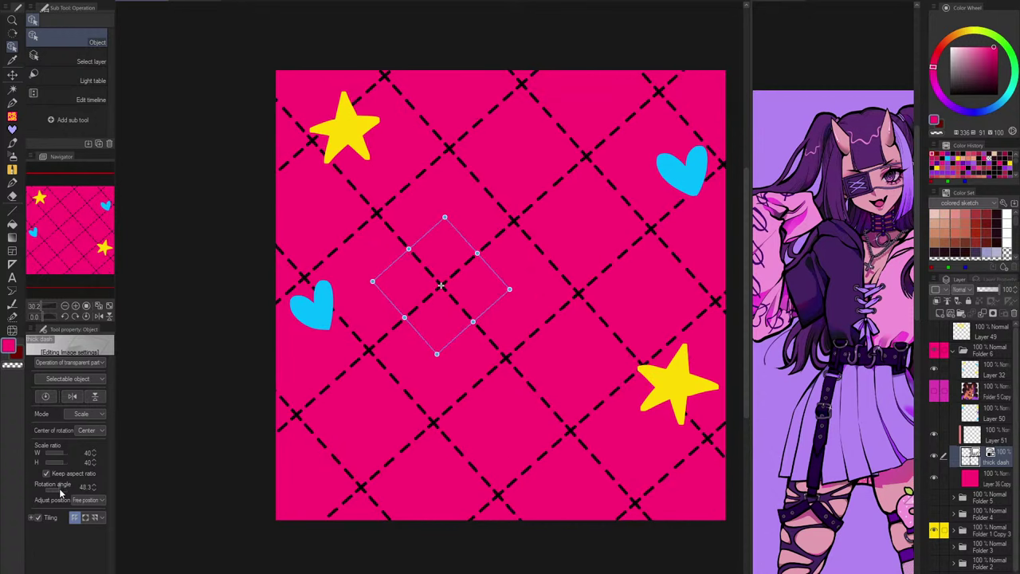
Step: Show Folder 5 Copy and toggle Folder 6 to compare the portrait on its dashed background with the sketch
{"action": "scroll", "coordinate": [533, 310], "scroll_direction": "down", "scroll_amount": 3}
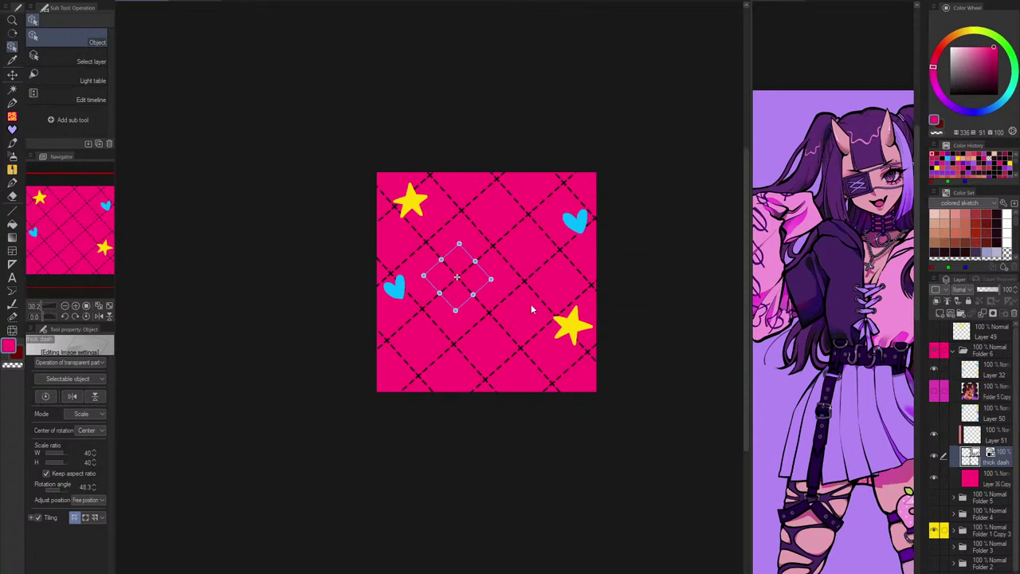
{"action": "left_click", "coordinate": [938, 392]}
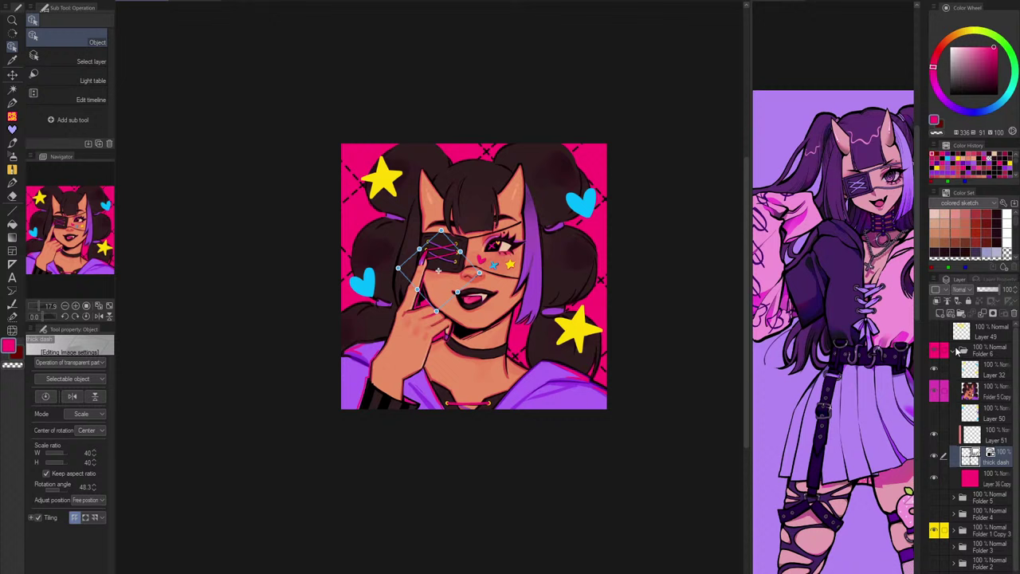
{"action": "left_click", "coordinate": [958, 351]}
{"action": "left_click", "coordinate": [937, 352]}
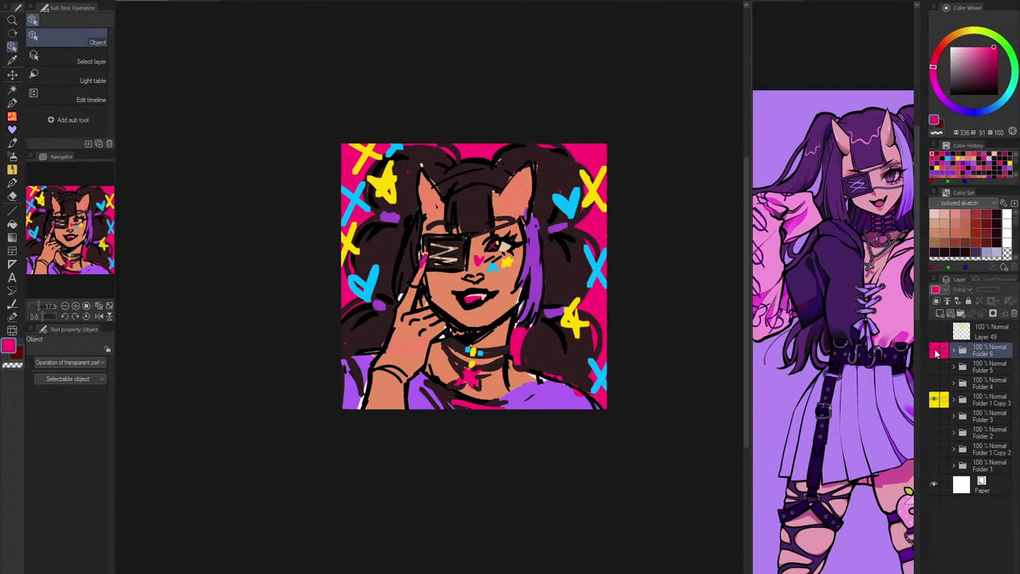
{"action": "left_click", "coordinate": [937, 351]}
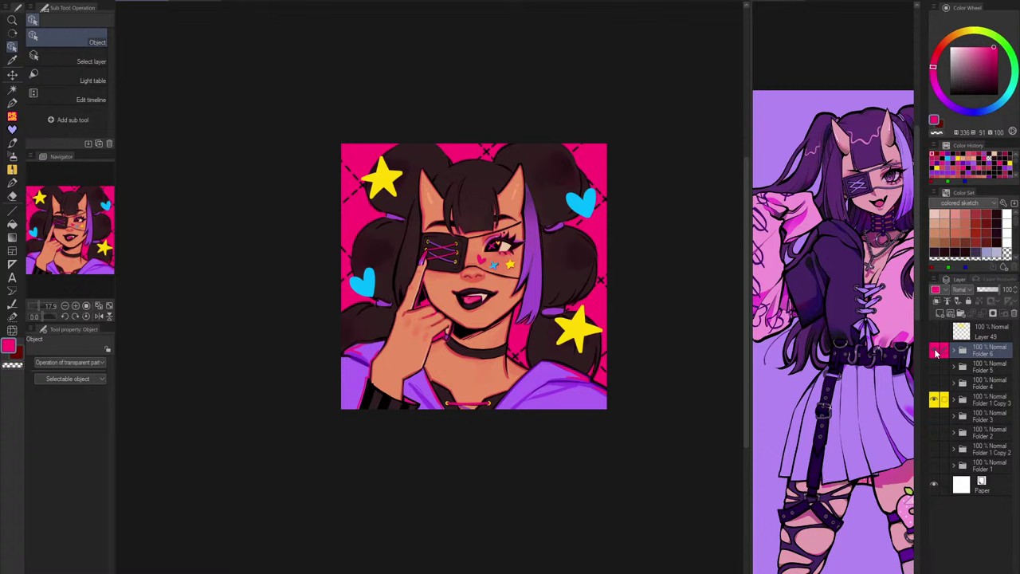
{"action": "left_click", "coordinate": [938, 351]}
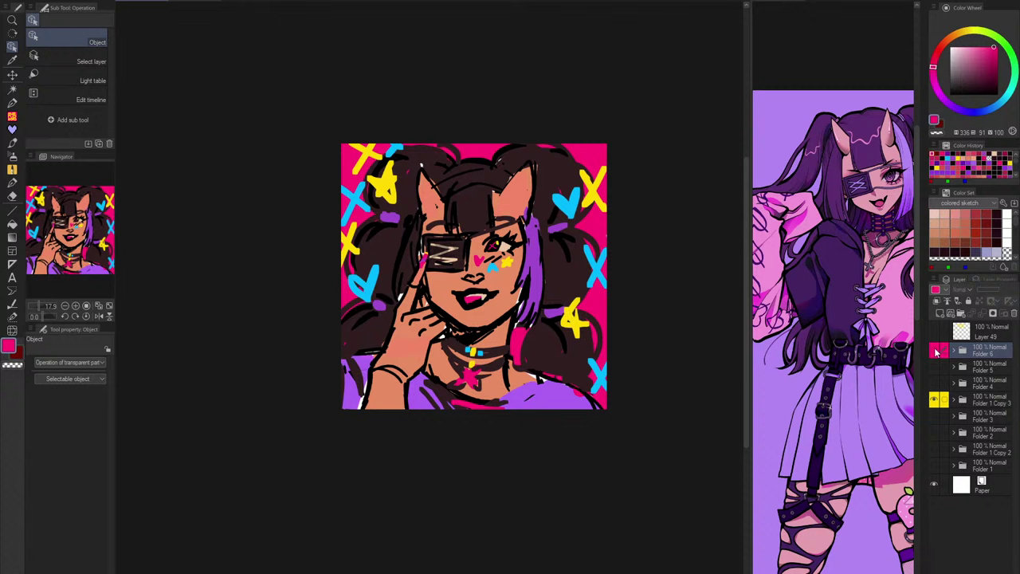
{"action": "left_click", "coordinate": [937, 351]}
Step: Fill the clipped Layer 51 with bright blue sampled from the heart sticker to recolour the dashed grid
{"action": "left_click", "coordinate": [957, 353]}
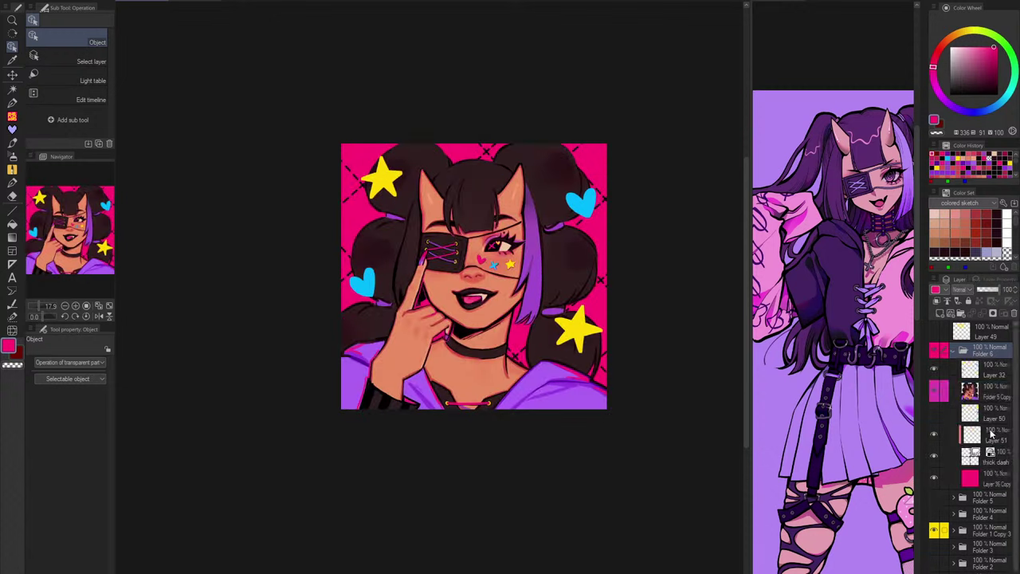
{"action": "left_click", "coordinate": [990, 431]}
{"action": "left_click", "coordinate": [11, 101]}
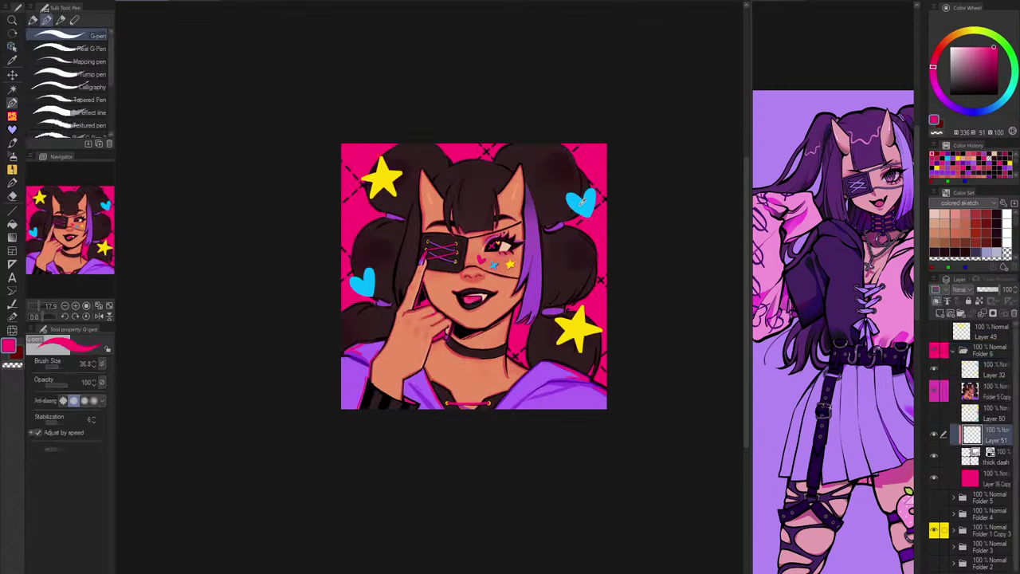
{"action": "left_click", "coordinate": [581, 204], "text": "alt"}
{"action": "key", "text": "alt+Delete"}
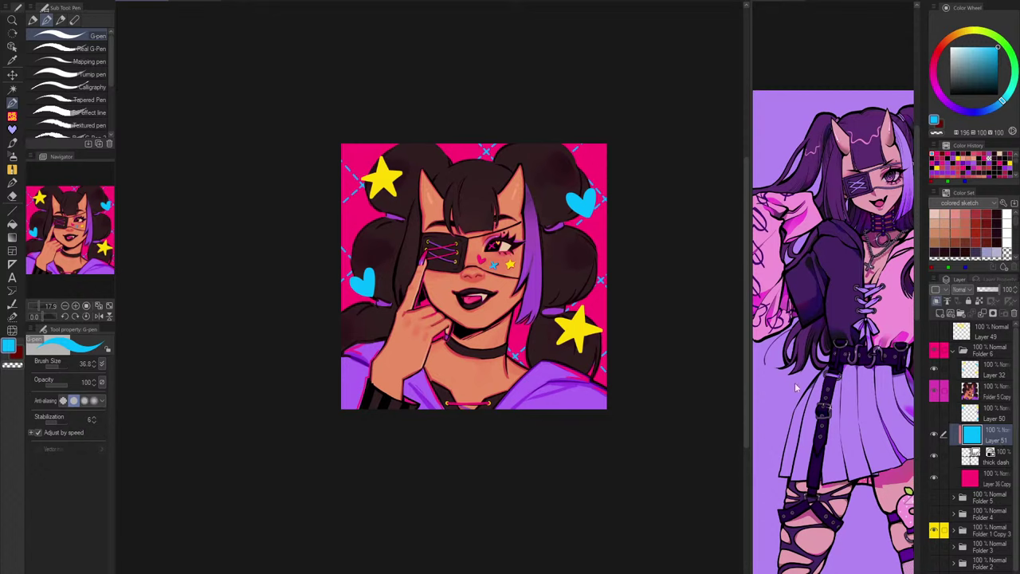
{"action": "scroll", "coordinate": [549, 251], "scroll_direction": "up", "scroll_amount": 2}
{"action": "left_click_drag", "start_coordinate": [650, 292], "coordinate": [680, 346]}
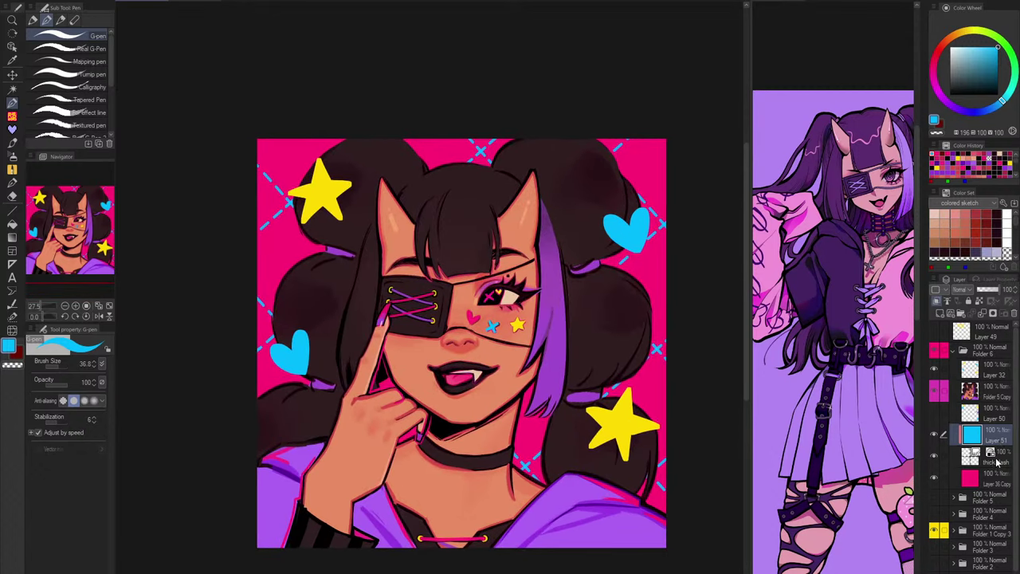
Step: Scale the tiled thick dash pattern down to 19% for a finer diagonal grid
{"action": "left_click", "coordinate": [997, 461]}
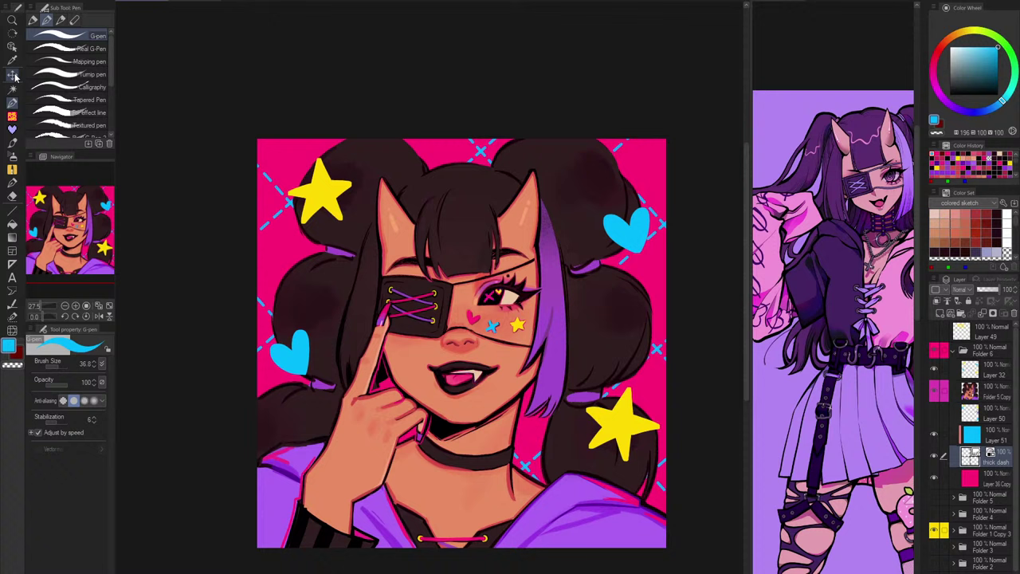
{"action": "left_click", "coordinate": [12, 46]}
{"action": "left_click", "coordinate": [405, 368]}
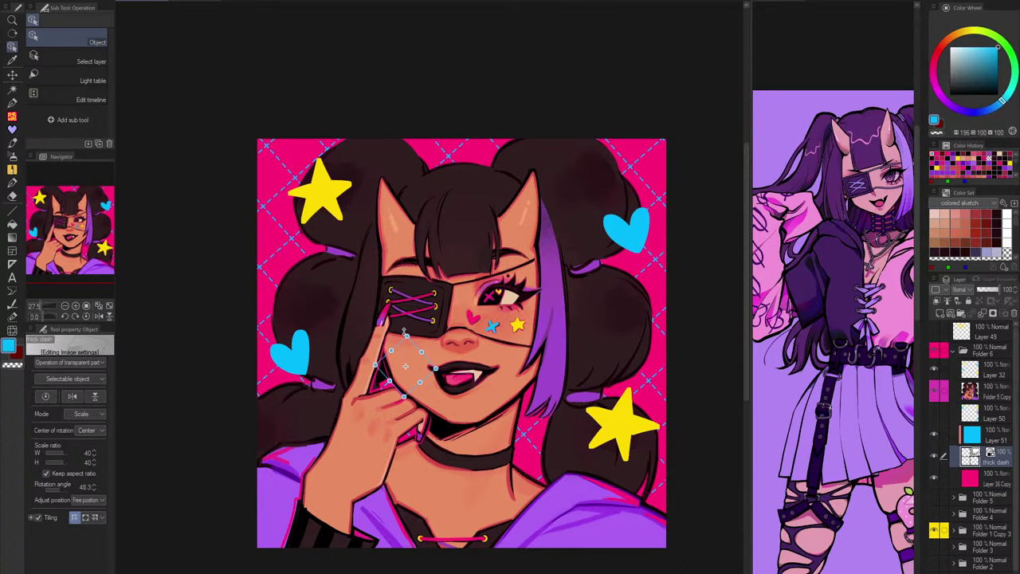
{"action": "scroll", "coordinate": [428, 258], "scroll_direction": "down", "scroll_amount": 4}
{"action": "scroll", "coordinate": [407, 255], "scroll_direction": "up", "scroll_amount": 3}
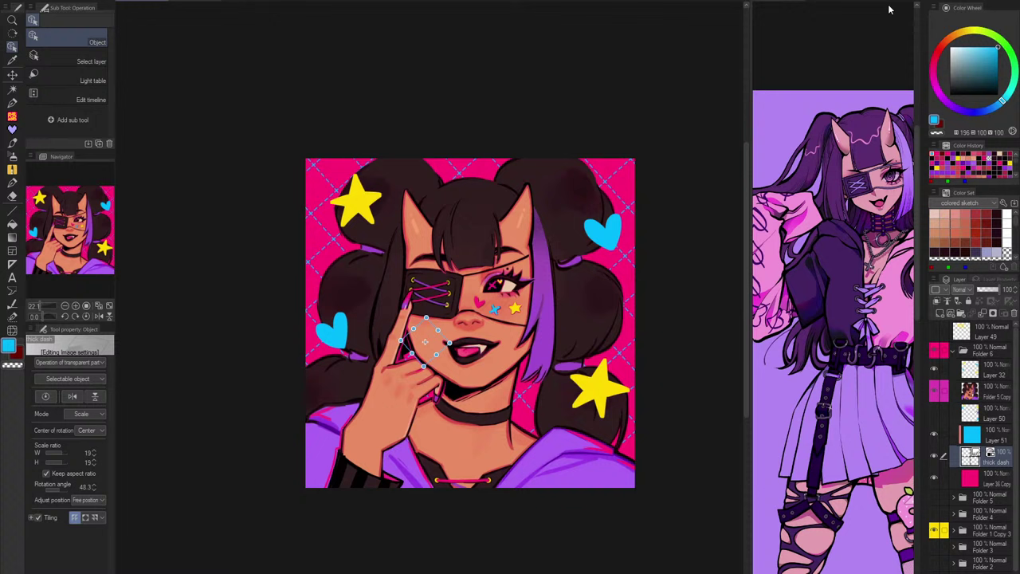
Step: Hide the thick dash layer and place the Layer 15 2 checkerboard material over a new layer above the pink background
{"action": "left_click", "coordinate": [933, 458]}
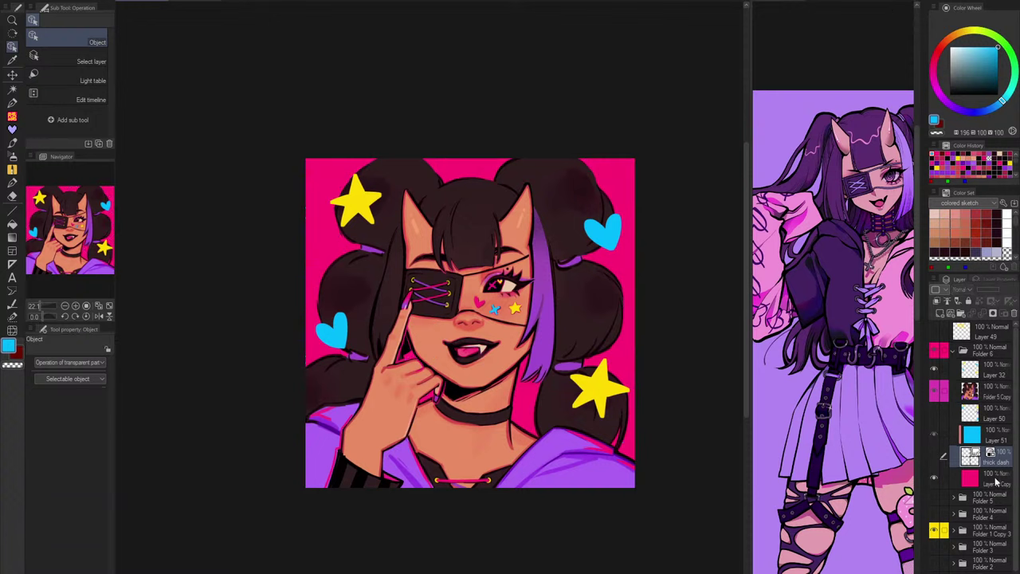
{"action": "left_click", "coordinate": [994, 480]}
{"action": "left_click", "coordinate": [941, 313]}
{"action": "left_click", "coordinate": [925, 3]}
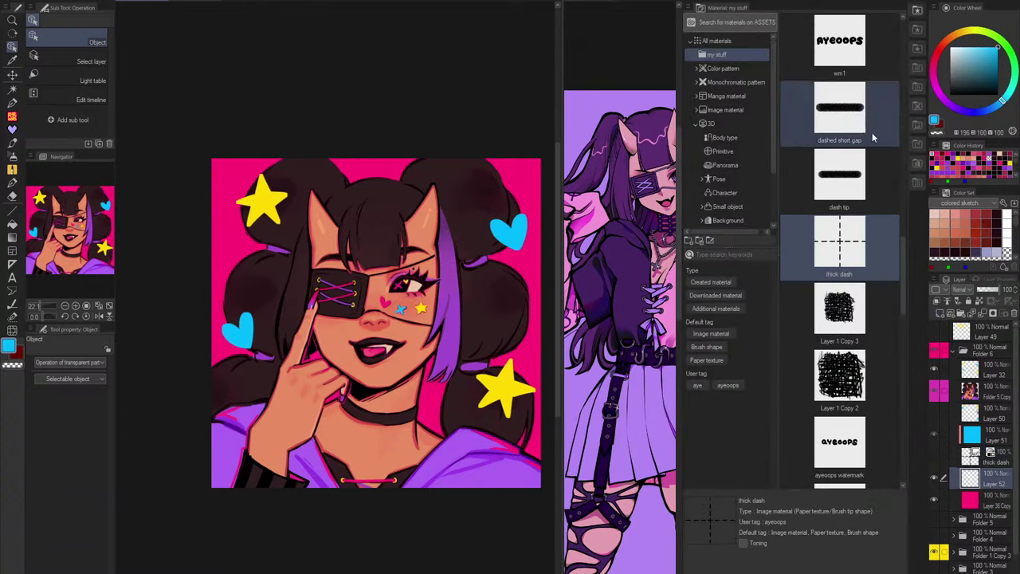
{"action": "scroll", "coordinate": [842, 271], "scroll_direction": "down", "scroll_amount": 10}
{"action": "scroll", "coordinate": [861, 235], "scroll_direction": "up", "scroll_amount": 9}
{"action": "scroll", "coordinate": [860, 236], "scroll_direction": "down", "scroll_amount": 5}
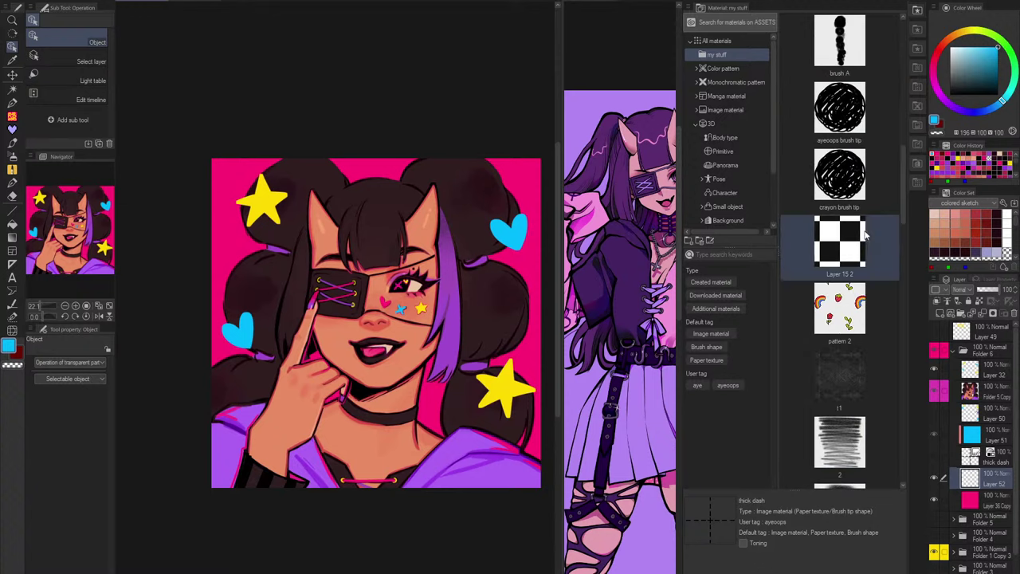
{"action": "left_click_drag", "start_coordinate": [847, 381], "coordinate": [417, 360]}
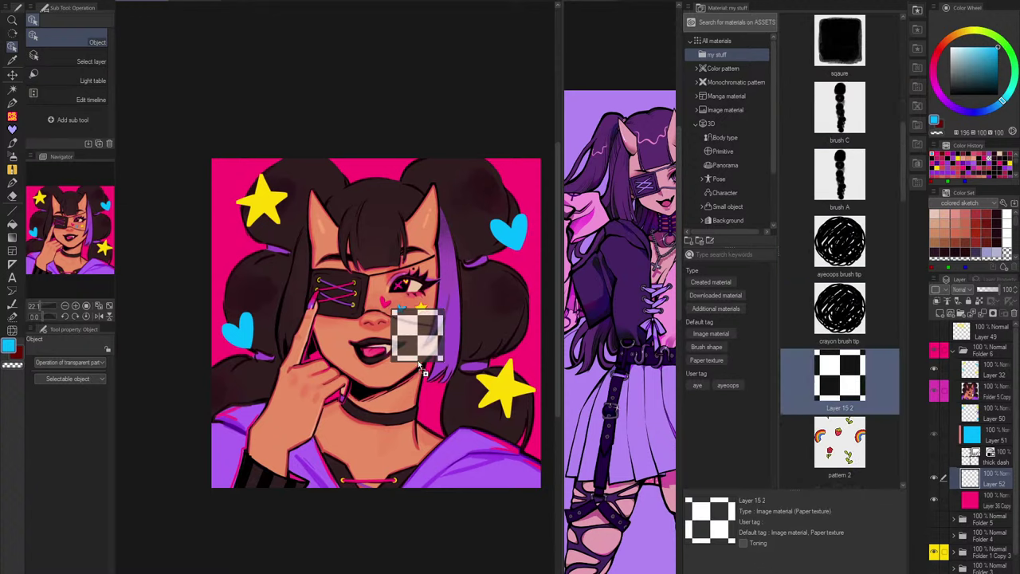
{"action": "left_click", "coordinate": [917, 9]}
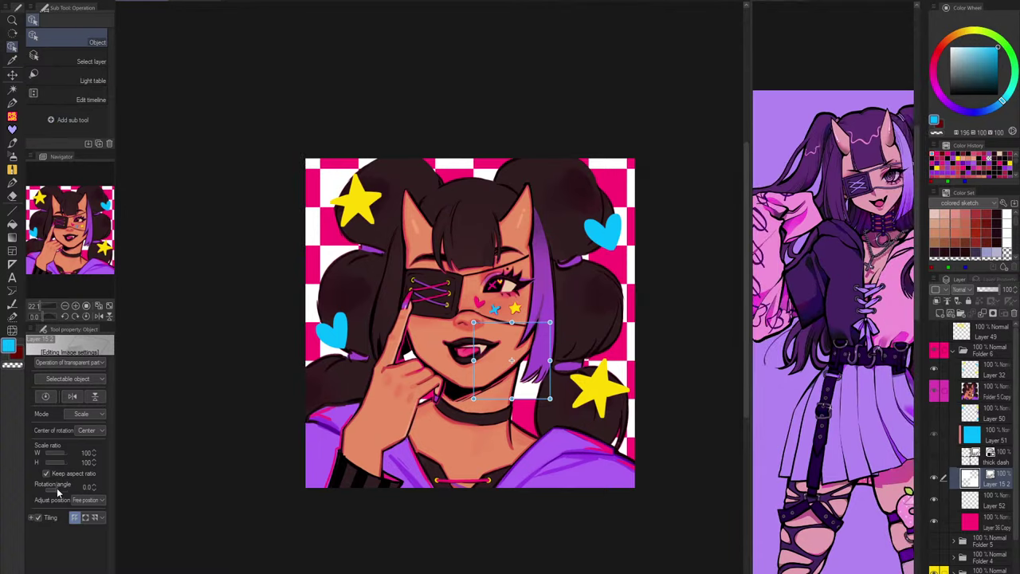
Step: Rotate the tiled checkerboard to 144.9 degrees and enlarge it to 151%
{"action": "left_click_drag", "start_coordinate": [57, 492], "coordinate": [65, 487]}
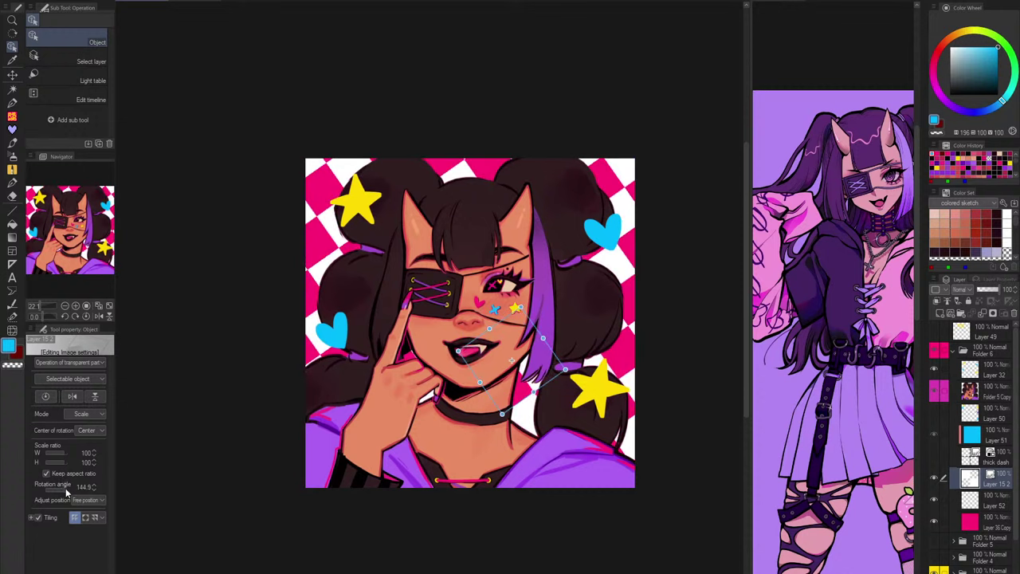
{"action": "left_click_drag", "start_coordinate": [506, 323], "coordinate": [530, 237]}
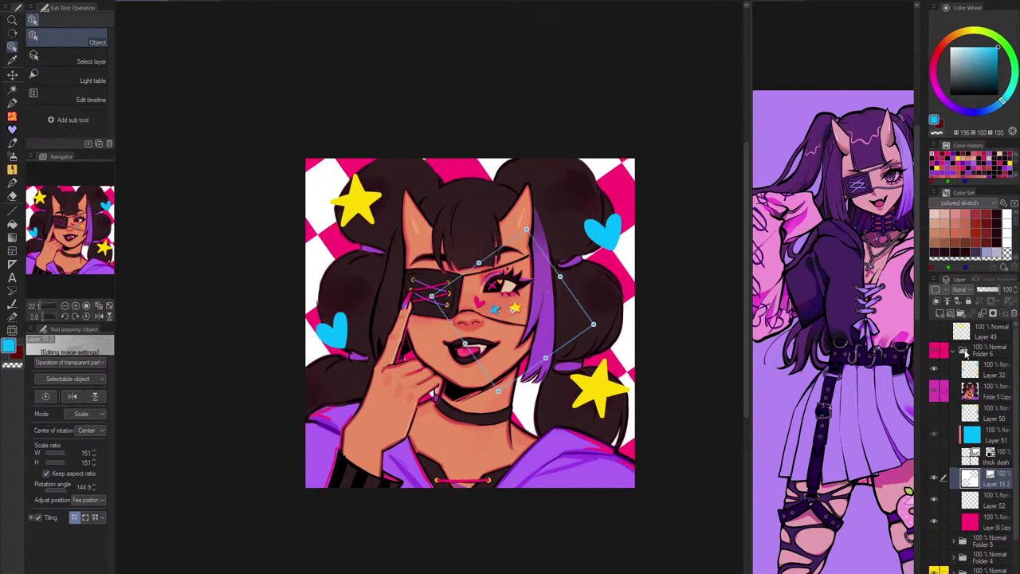
Step: Add a new layer clipped to the checkerboard and fill it with the bright blue to recolour its white squares
{"action": "left_click", "coordinate": [938, 302]}
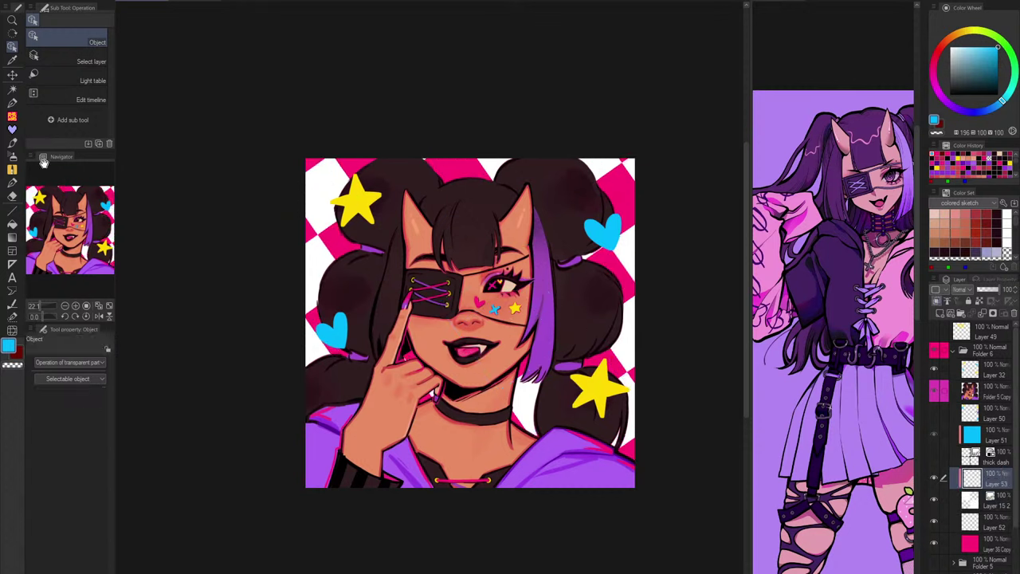
{"action": "left_click", "coordinate": [12, 103]}
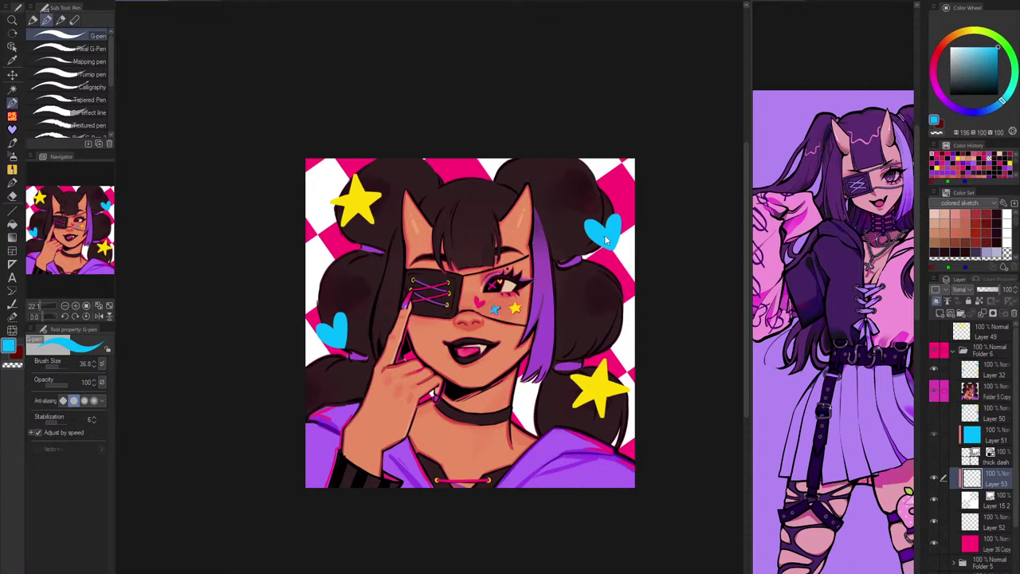
{"action": "key", "text": "alt+BackSpace"}
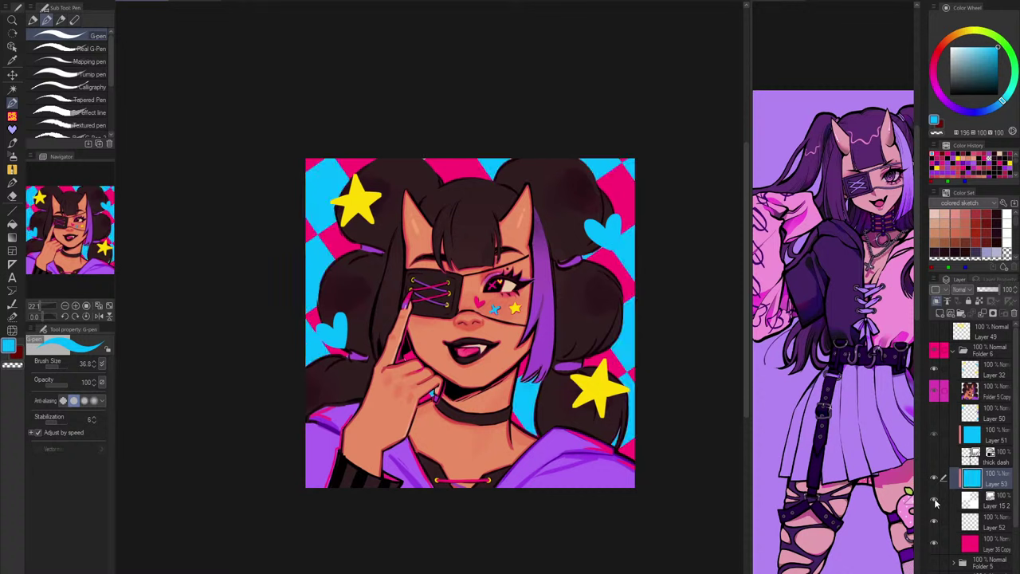
Step: Hide the checkerboard, show the thick dash grid again and briefly toggle the crosses on Layer 50
{"action": "left_click", "coordinate": [934, 500]}
{"action": "left_click", "coordinate": [934, 455]}
{"action": "left_click", "coordinate": [935, 415]}
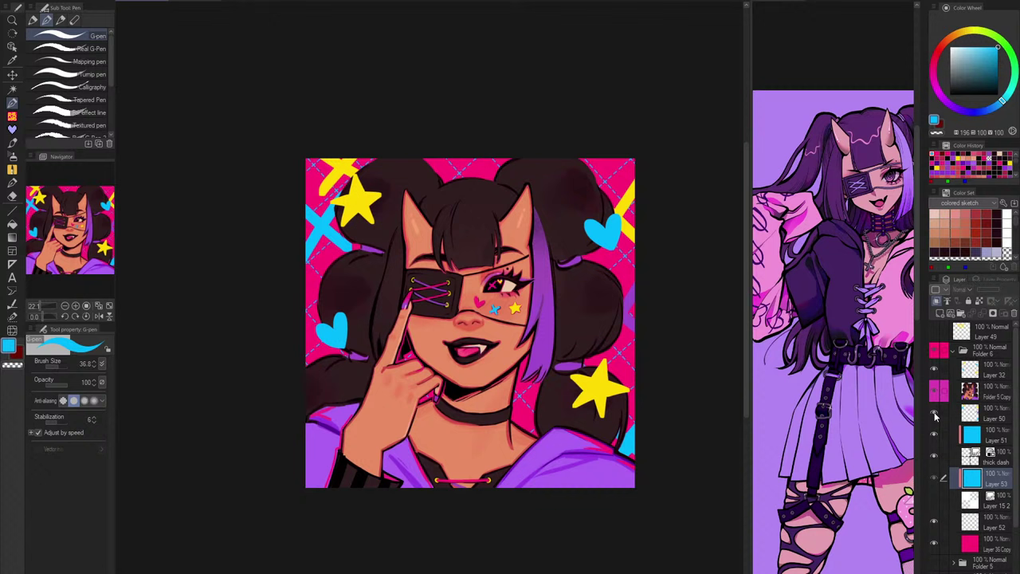
{"action": "left_click", "coordinate": [935, 416]}
{"action": "scroll", "coordinate": [978, 496], "scroll_direction": "down", "scroll_amount": 4}
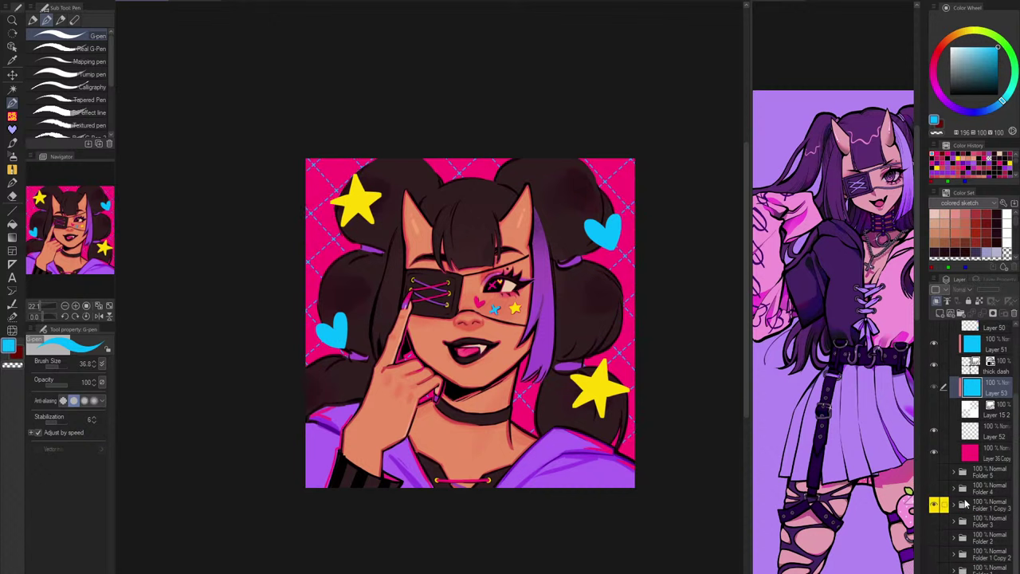
{"action": "scroll", "coordinate": [973, 478], "scroll_direction": "up", "scroll_amount": 4}
Step: Collapse Folder 6 and toggle its visibility repeatedly to compare the finished portrait with the rough sketch
{"action": "left_click", "coordinate": [962, 351]}
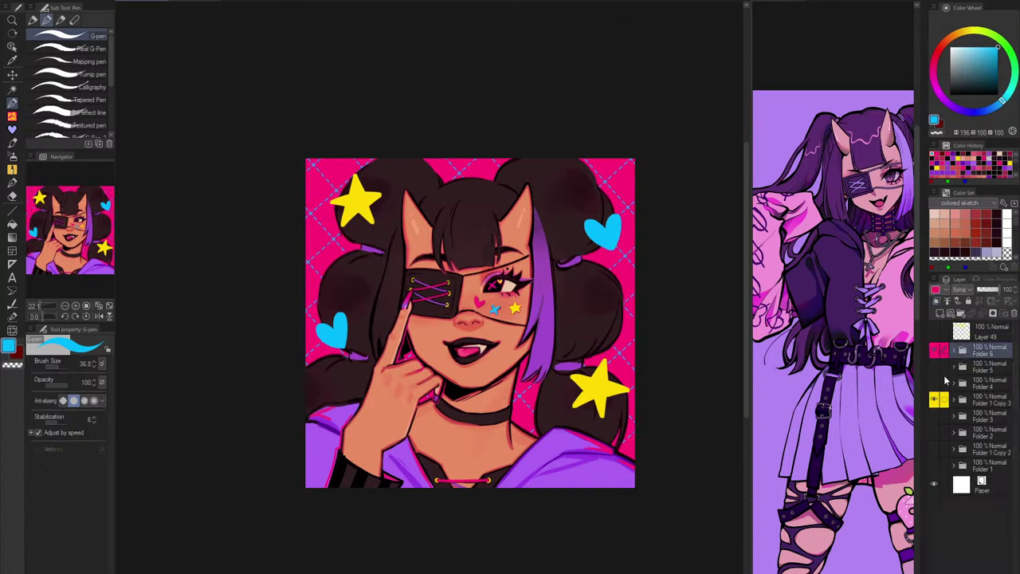
{"action": "left_click", "coordinate": [936, 353]}
{"action": "left_click", "coordinate": [937, 353]}
{"action": "left_click", "coordinate": [936, 352]}
{"action": "left_click", "coordinate": [936, 352]}
{"action": "left_click", "coordinate": [936, 352]}
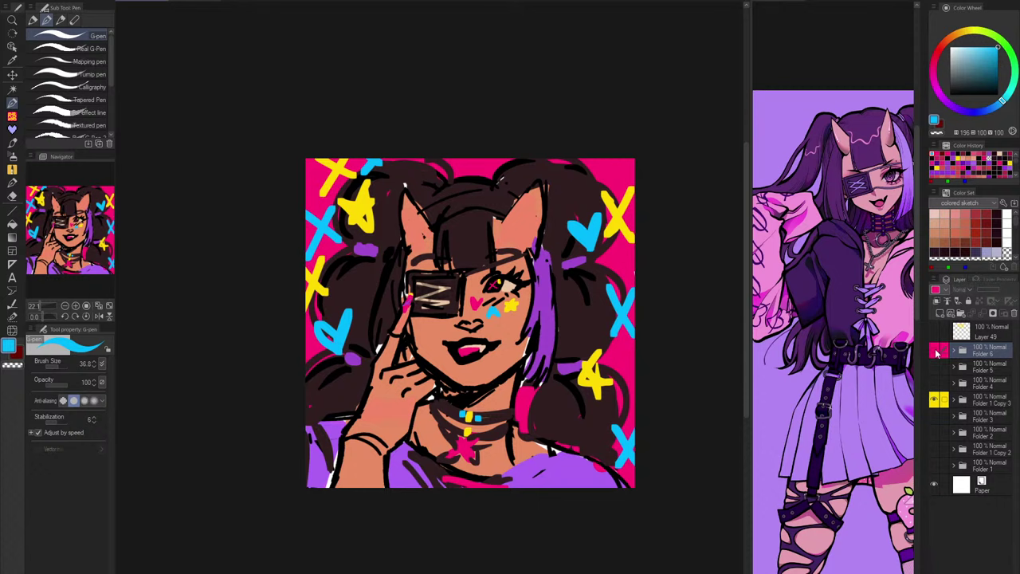
{"action": "left_click", "coordinate": [936, 353]}
{"action": "left_click", "coordinate": [937, 352]}
{"action": "left_click", "coordinate": [936, 352]}
{"action": "left_click", "coordinate": [936, 352]}
{"action": "left_click", "coordinate": [937, 352]}
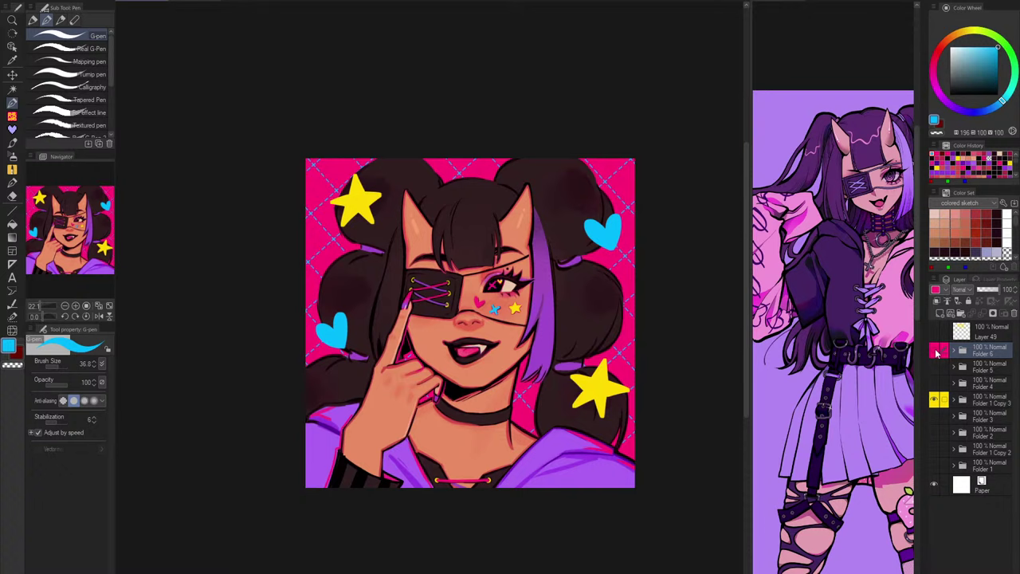
{"action": "left_click", "coordinate": [937, 353]}
{"action": "left_click", "coordinate": [936, 353]}
Step: Erase both large blue hearts on Layer 32 with the Crinkly Solid brush and repaint the left one at brush size 78.6
{"action": "left_click", "coordinate": [959, 355]}
{"action": "left_click", "coordinate": [988, 369]}
{"action": "scroll", "coordinate": [530, 231], "scroll_direction": "up", "scroll_amount": 2}
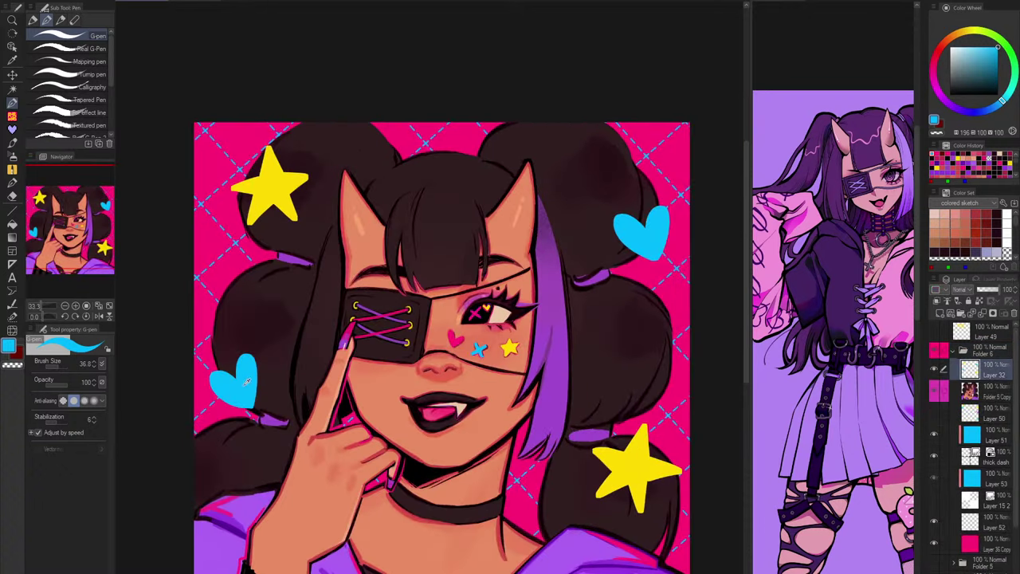
{"action": "key", "text": "c"}
{"action": "left_click", "coordinate": [12, 118]}
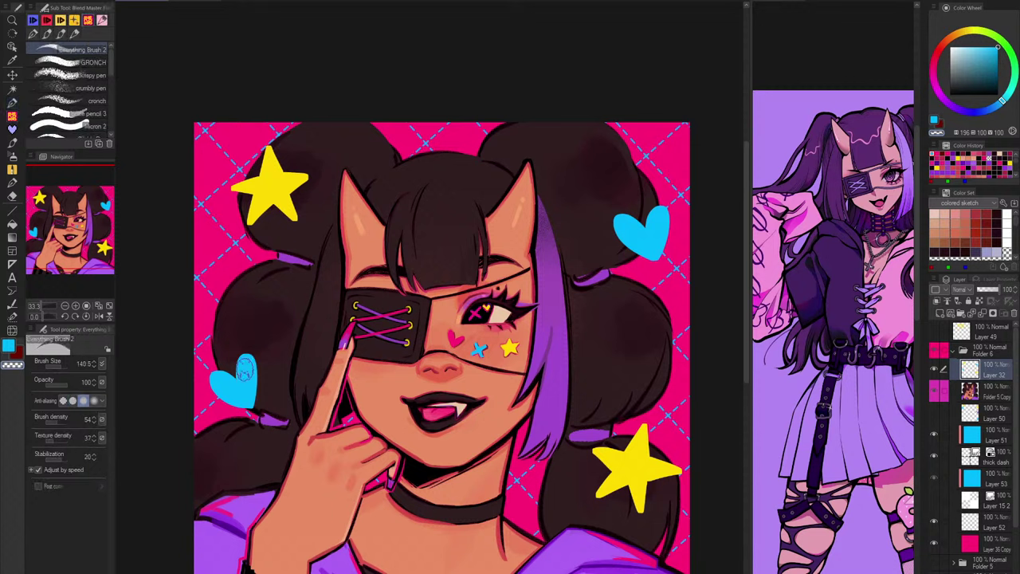
{"action": "left_click_drag", "start_coordinate": [112, 66], "coordinate": [111, 86]}
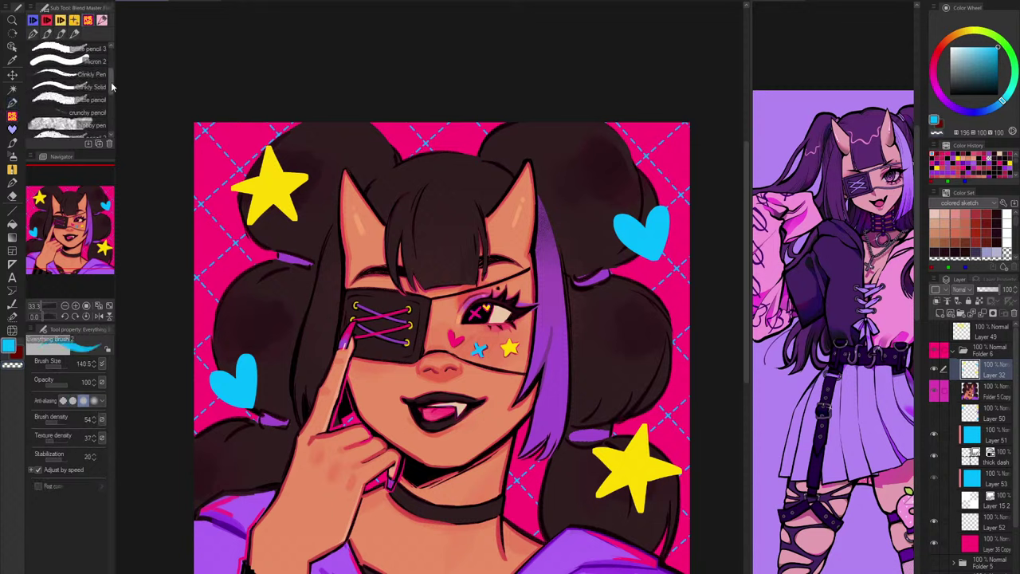
{"action": "left_click", "coordinate": [89, 81]}
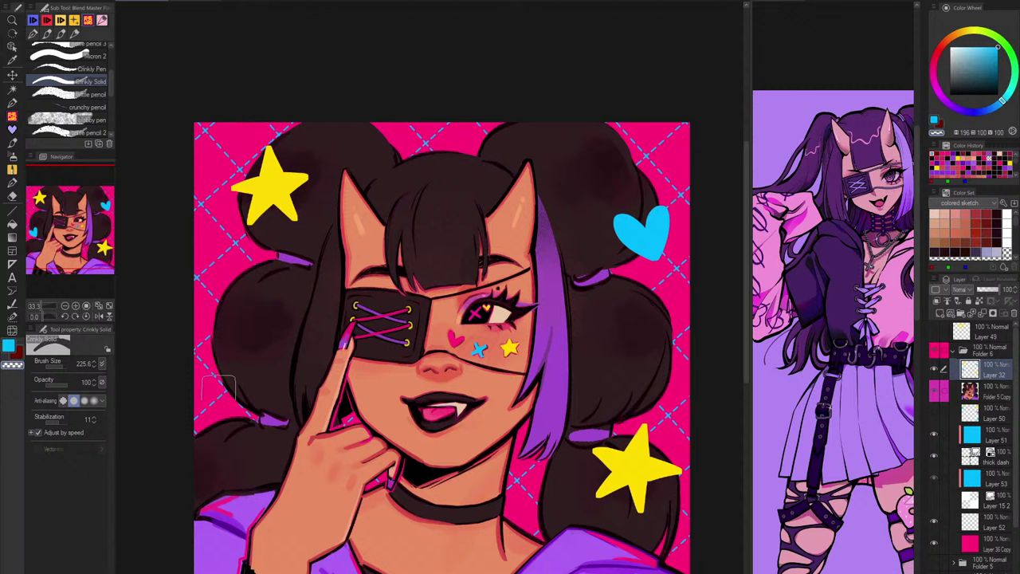
{"action": "mouse_move", "coordinate": [597, 240]}
{"action": "left_mouse_down"}
{"action": "mouse_move", "coordinate": [665, 227]}
{"action": "mouse_move", "coordinate": [610, 243]}
{"action": "left_mouse_up"}
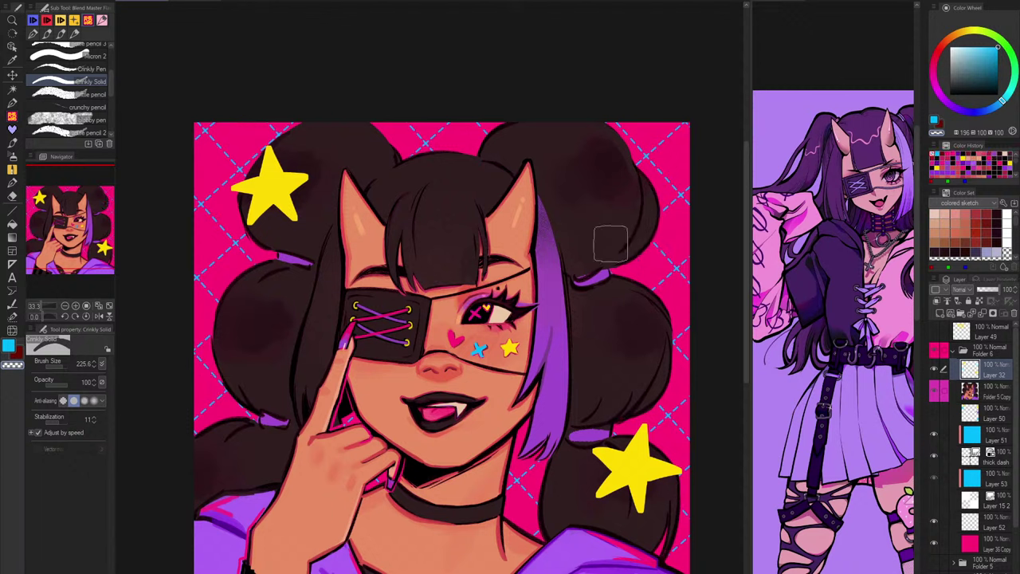
{"action": "mouse_move", "coordinate": [232, 346]}
{"action": "left_mouse_down"}
{"action": "mouse_move", "coordinate": [239, 377]}
{"action": "mouse_move", "coordinate": [211, 369]}
{"action": "mouse_move", "coordinate": [248, 385]}
{"action": "mouse_move", "coordinate": [253, 363]}
{"action": "mouse_move", "coordinate": [250, 387]}
{"action": "mouse_move", "coordinate": [250, 349]}
{"action": "mouse_move", "coordinate": [253, 379]}
{"action": "mouse_move", "coordinate": [229, 373]}
{"action": "left_mouse_up"}
{"action": "key", "text": "ctrl+z"}
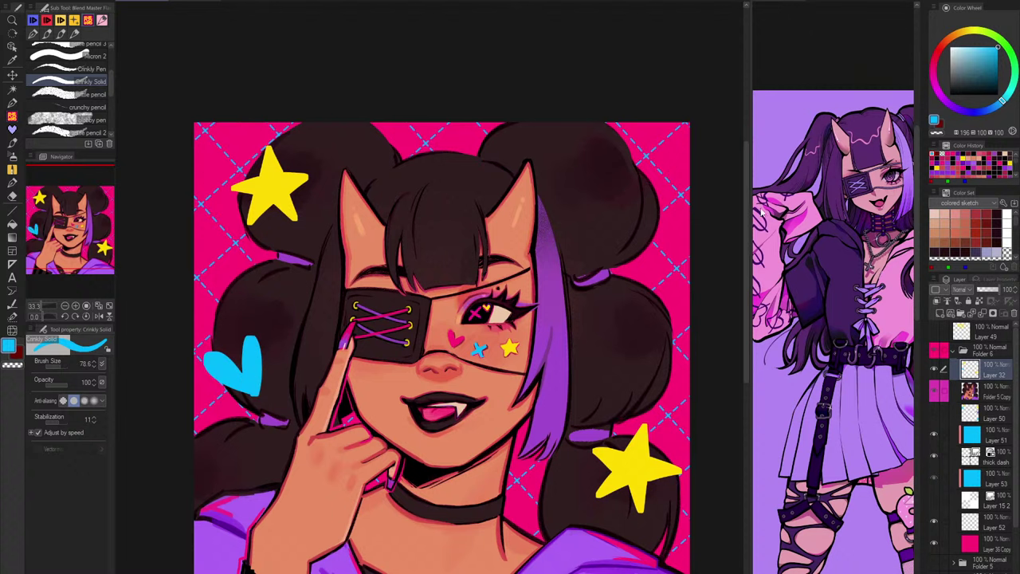
Step: Try repainting the right blue heart over the outer edge of the upper bun, undoing and redoing its strokes
{"action": "mouse_move", "coordinate": [681, 226]}
{"action": "left_mouse_down"}
{"action": "mouse_move", "coordinate": [617, 197]}
{"action": "mouse_move", "coordinate": [620, 242]}
{"action": "mouse_move", "coordinate": [650, 208]}
{"action": "mouse_move", "coordinate": [615, 200]}
{"action": "mouse_move", "coordinate": [618, 250]}
{"action": "mouse_move", "coordinate": [647, 226]}
{"action": "mouse_move", "coordinate": [623, 242]}
{"action": "mouse_move", "coordinate": [614, 211]}
{"action": "left_mouse_up"}
{"action": "key", "text": "ctrl+z"}
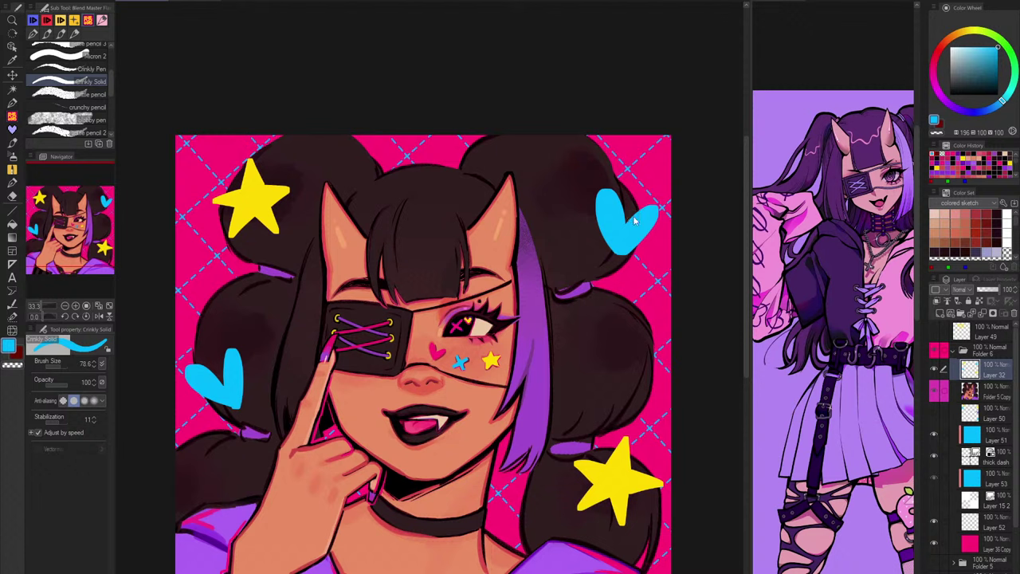
{"action": "key", "text": "ctrl+z"}
{"action": "key", "text": "ctrl+z"}
{"action": "key", "text": "ctrl+z"}
{"action": "key", "text": "ctrl+z"}
{"action": "key", "text": "ctrl+z"}
{"action": "key", "text": "ctrl+z"}
{"action": "mouse_move", "coordinate": [624, 236]}
{"action": "left_mouse_down"}
{"action": "mouse_move", "coordinate": [618, 207]}
{"action": "mouse_move", "coordinate": [615, 255]}
{"action": "mouse_move", "coordinate": [628, 249]}
{"action": "mouse_move", "coordinate": [620, 260]}
{"action": "mouse_move", "coordinate": [675, 198]}
{"action": "mouse_move", "coordinate": [627, 251]}
{"action": "mouse_move", "coordinate": [638, 246]}
{"action": "mouse_move", "coordinate": [626, 237]}
{"action": "mouse_move", "coordinate": [629, 255]}
{"action": "mouse_move", "coordinate": [618, 262]}
{"action": "mouse_move", "coordinate": [660, 210]}
{"action": "mouse_move", "coordinate": [630, 248]}
{"action": "left_mouse_up"}
{"action": "key", "text": "ctrl+z"}
{"action": "key", "text": "ctrl+z"}
{"action": "left_click_drag", "start_coordinate": [609, 203], "coordinate": [624, 242]}
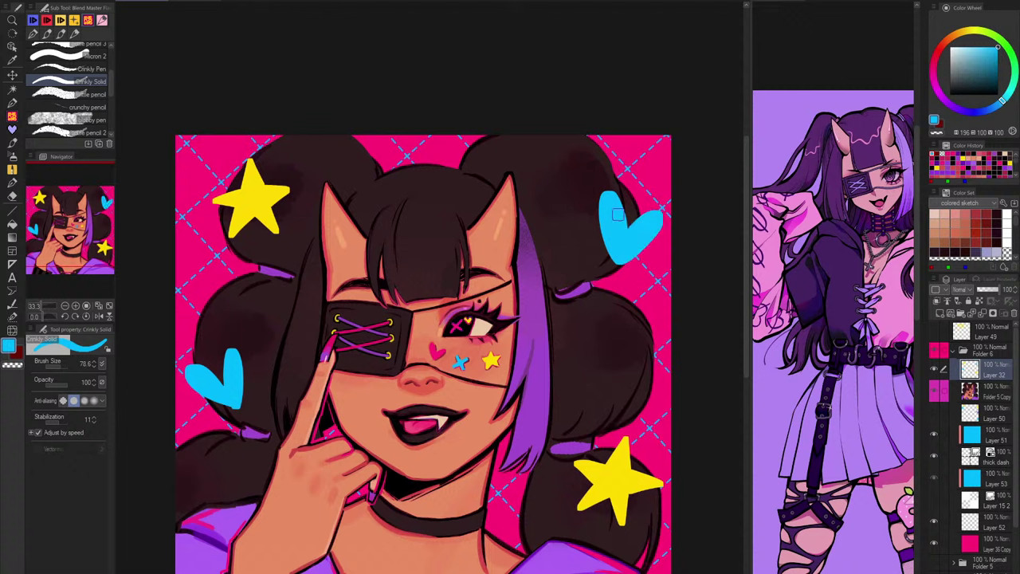
Step: Collapse Folder 6 and toggle it to check the heart placement against the sketch
{"action": "left_click", "coordinate": [954, 351]}
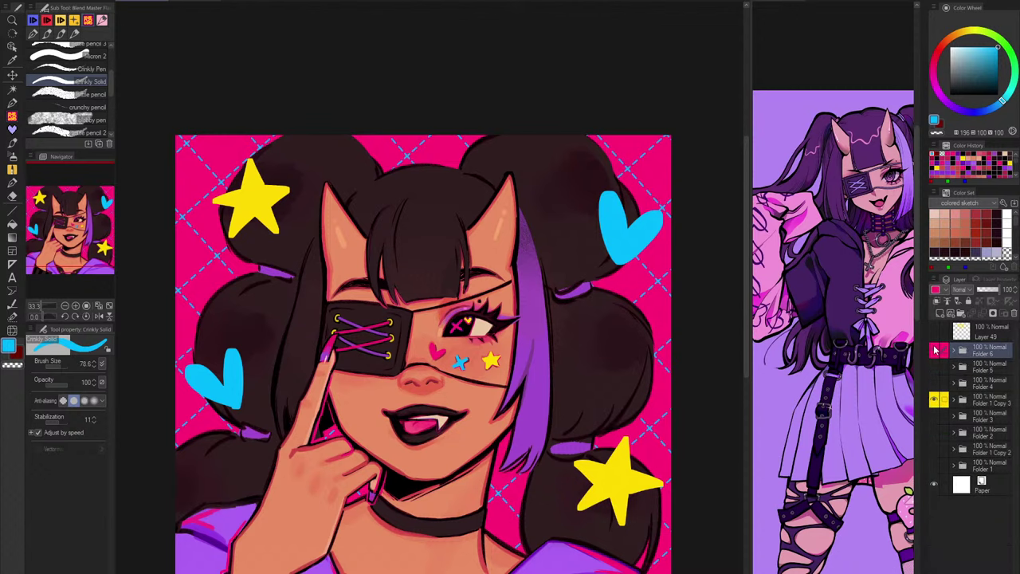
{"action": "left_click", "coordinate": [936, 350]}
{"action": "left_click", "coordinate": [936, 350]}
Step: Erase the right blue heart on Layer 32 and check its position in the sketch by toggling Folder 6
{"action": "left_click", "coordinate": [955, 350]}
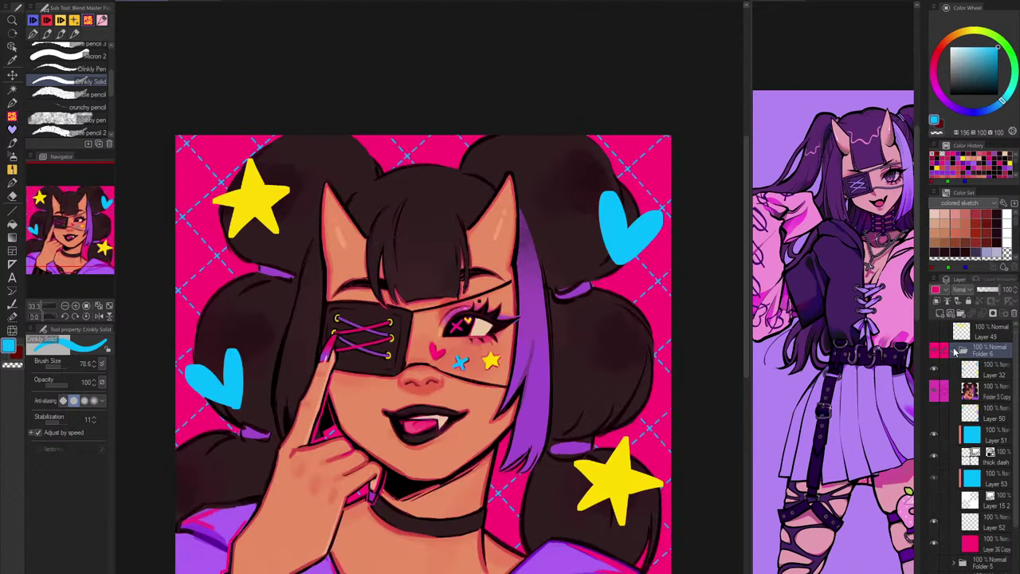
{"action": "left_click", "coordinate": [984, 378]}
{"action": "key", "text": "c"}
{"action": "mouse_move", "coordinate": [604, 196]}
{"action": "left_mouse_down"}
{"action": "mouse_move", "coordinate": [613, 282]}
{"action": "mouse_move", "coordinate": [625, 195]}
{"action": "mouse_move", "coordinate": [640, 235]}
{"action": "mouse_move", "coordinate": [662, 223]}
{"action": "mouse_move", "coordinate": [642, 259]}
{"action": "left_mouse_up"}
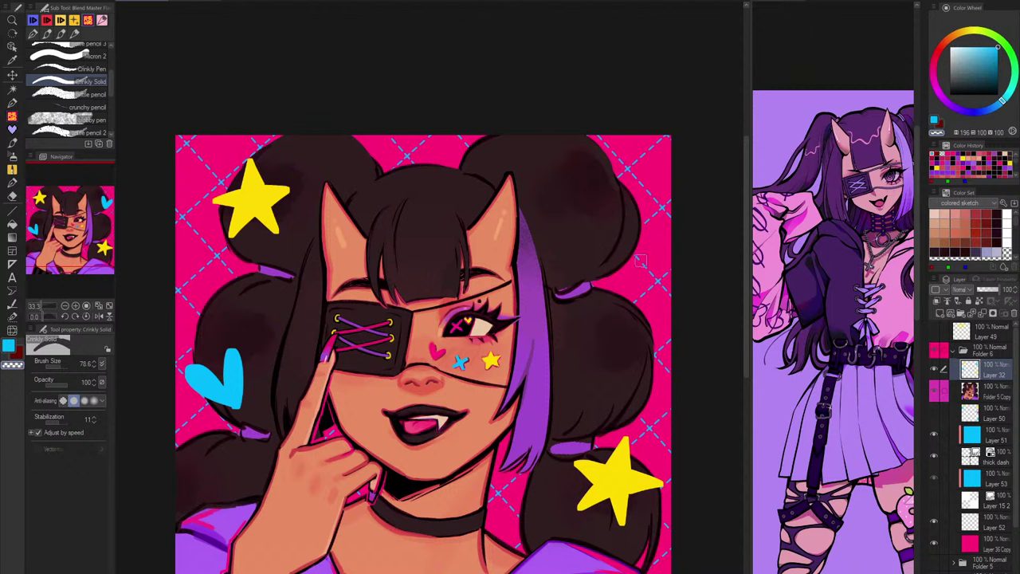
{"action": "left_click", "coordinate": [937, 352]}
{"action": "left_click", "coordinate": [937, 352]}
Step: Try a smaller solid blue heart further inside the upper right bun, reshaping it with paint and transparent strokes
{"action": "key", "text": "c"}
{"action": "mouse_move", "coordinate": [589, 251]}
{"action": "left_mouse_down"}
{"action": "mouse_move", "coordinate": [590, 231]}
{"action": "mouse_move", "coordinate": [591, 263]}
{"action": "mouse_move", "coordinate": [598, 239]}
{"action": "mouse_move", "coordinate": [579, 232]}
{"action": "mouse_move", "coordinate": [596, 244]}
{"action": "left_mouse_up"}
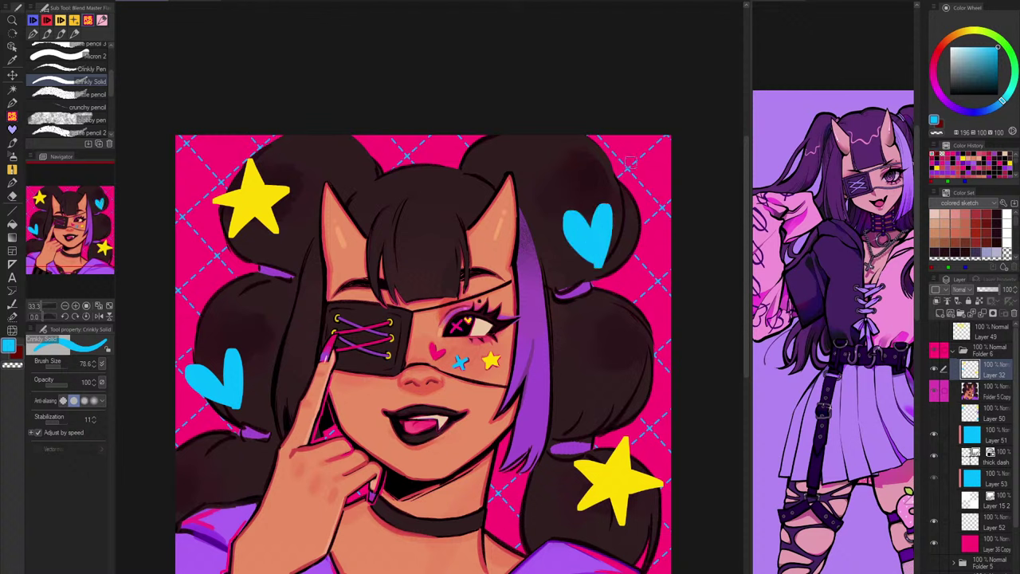
{"action": "key", "text": "c"}
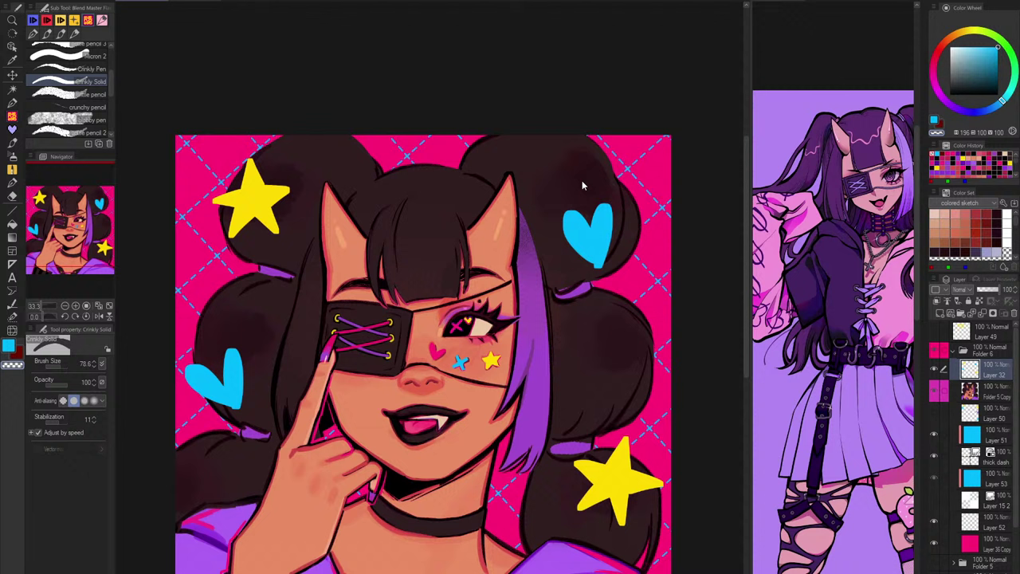
{"action": "mouse_move", "coordinate": [579, 229]}
{"action": "left_mouse_down"}
{"action": "mouse_move", "coordinate": [598, 212]}
{"action": "mouse_move", "coordinate": [609, 215]}
{"action": "mouse_move", "coordinate": [597, 259]}
{"action": "mouse_move", "coordinate": [588, 227]}
{"action": "mouse_move", "coordinate": [603, 233]}
{"action": "left_mouse_up"}
{"action": "key", "text": "ctrl+z"}
{"action": "key", "text": "c"}
{"action": "key", "text": "ctrl+z"}
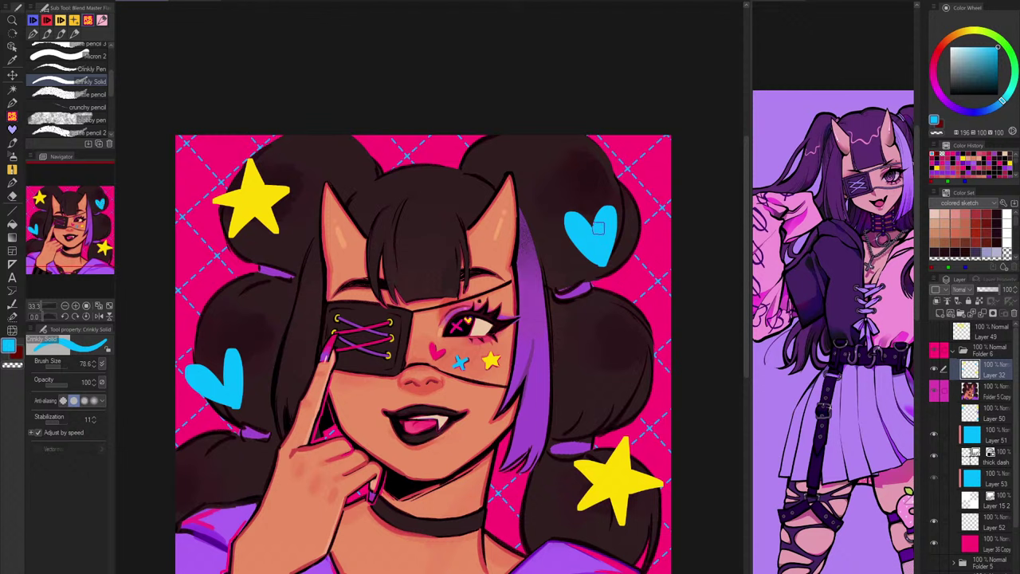
{"action": "key", "text": "ctrl+z"}
{"action": "key", "text": "ctrl+z"}
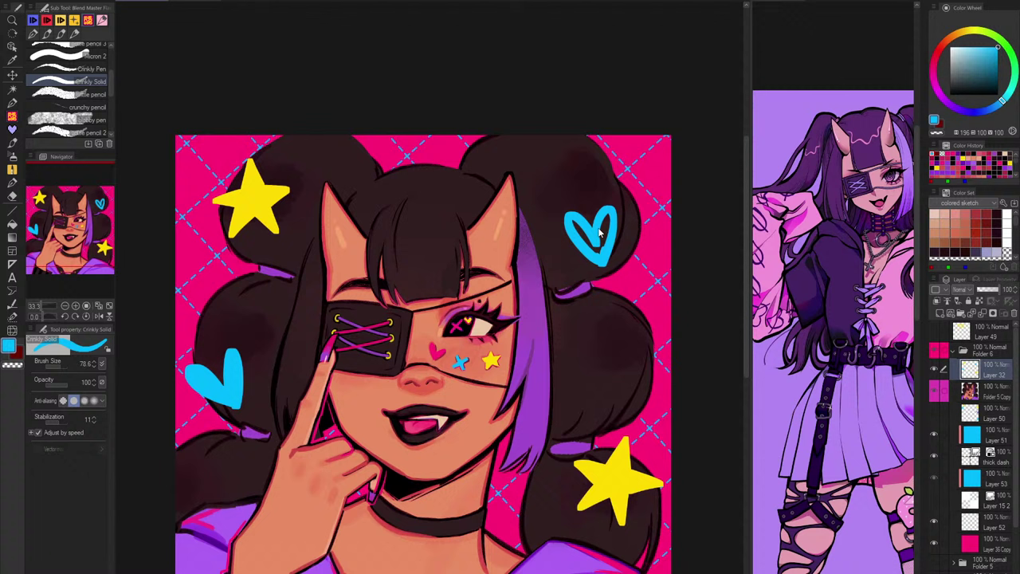
{"action": "key", "text": "c"}
{"action": "key", "text": "c"}
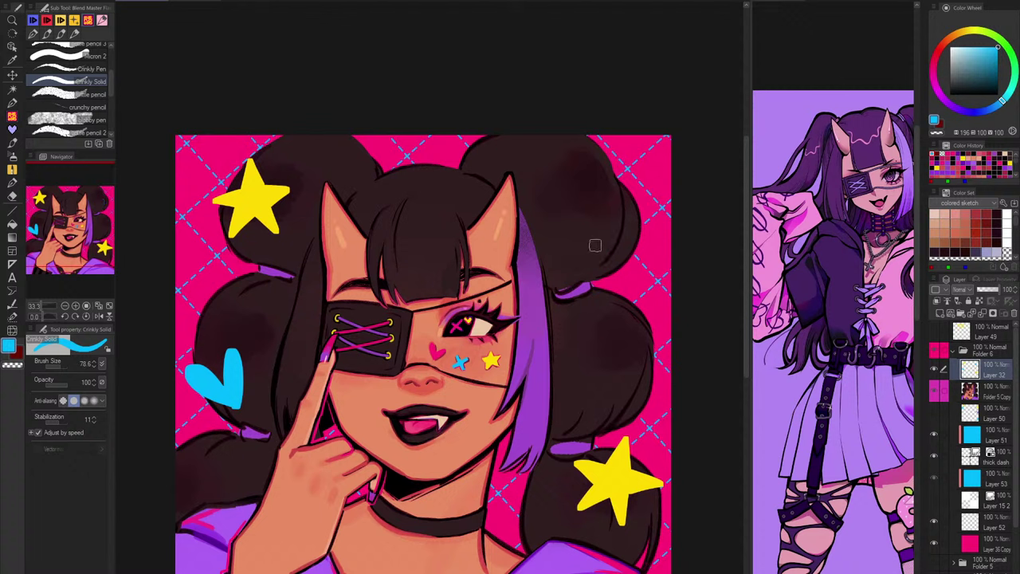
Step: Try several outlined blue hearts on the upper right bun, undoing each attempt
{"action": "mouse_move", "coordinate": [599, 261]}
{"action": "left_mouse_down"}
{"action": "mouse_move", "coordinate": [585, 225]}
{"action": "mouse_move", "coordinate": [597, 209]}
{"action": "mouse_move", "coordinate": [607, 222]}
{"action": "mouse_move", "coordinate": [581, 242]}
{"action": "mouse_move", "coordinate": [601, 211]}
{"action": "mouse_move", "coordinate": [595, 255]}
{"action": "left_mouse_up"}
{"action": "key", "text": "ctrl+z"}
{"action": "mouse_move", "coordinate": [576, 228]}
{"action": "left_mouse_down"}
{"action": "mouse_move", "coordinate": [591, 245]}
{"action": "mouse_move", "coordinate": [573, 220]}
{"action": "mouse_move", "coordinate": [603, 258]}
{"action": "mouse_move", "coordinate": [586, 220]}
{"action": "mouse_move", "coordinate": [598, 256]}
{"action": "left_mouse_up"}
{"action": "key", "text": "ctrl+z"}
{"action": "key", "text": "ctrl+z"}
{"action": "key", "text": "ctrl+z"}
{"action": "key", "text": "ctrl+z"}
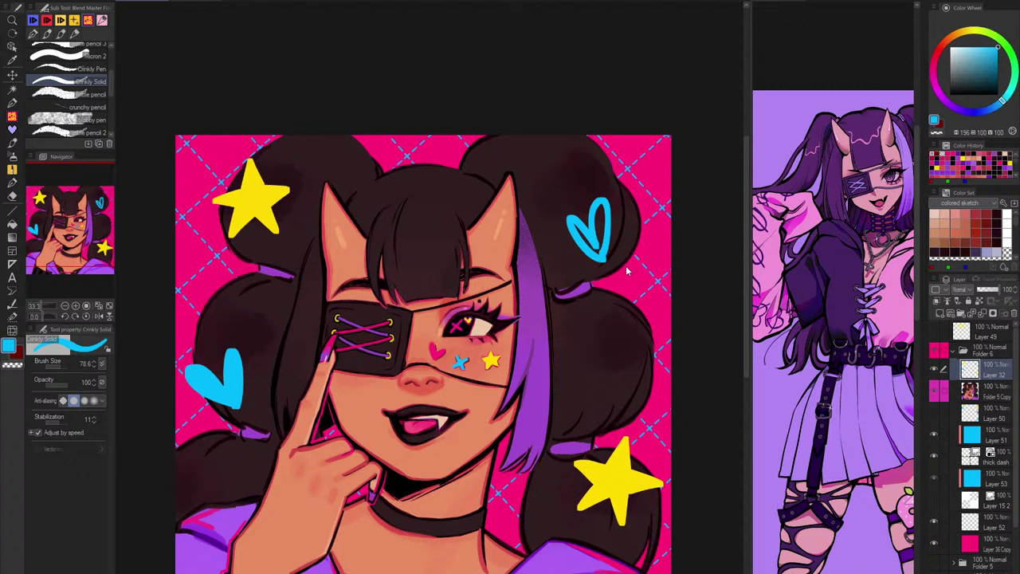
{"action": "key", "text": "ctrl+z"}
{"action": "key", "text": "ctrl+z"}
{"action": "mouse_move", "coordinate": [599, 243]}
{"action": "left_mouse_down"}
{"action": "mouse_move", "coordinate": [573, 217]}
{"action": "mouse_move", "coordinate": [601, 236]}
{"action": "mouse_move", "coordinate": [614, 212]}
{"action": "mouse_move", "coordinate": [585, 223]}
{"action": "mouse_move", "coordinate": [577, 215]}
{"action": "mouse_move", "coordinate": [603, 235]}
{"action": "mouse_move", "coordinate": [605, 192]}
{"action": "mouse_move", "coordinate": [603, 239]}
{"action": "mouse_move", "coordinate": [605, 214]}
{"action": "left_mouse_up"}
{"action": "key", "text": "ctrl+z"}
{"action": "key", "text": "ctrl+z"}
{"action": "key", "text": "ctrl+z"}
{"action": "key", "text": "ctrl+z"}
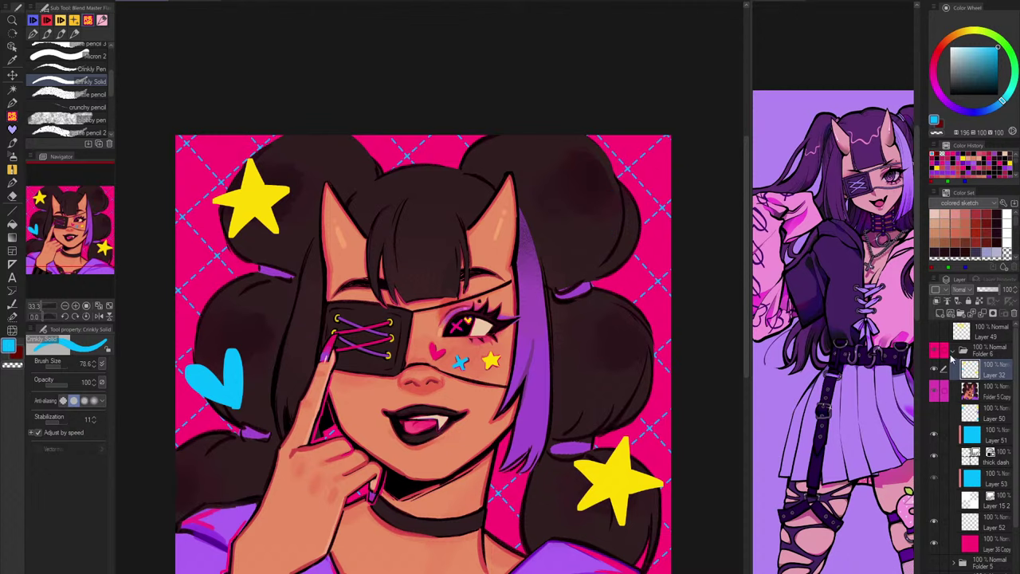
Step: Compare the heart placement with the sketch by toggling Folder 6, then try another heart outline on the upper right bun and undo it
{"action": "left_click", "coordinate": [938, 353]}
{"action": "left_click", "coordinate": [938, 353]}
{"action": "left_click", "coordinate": [938, 353]}
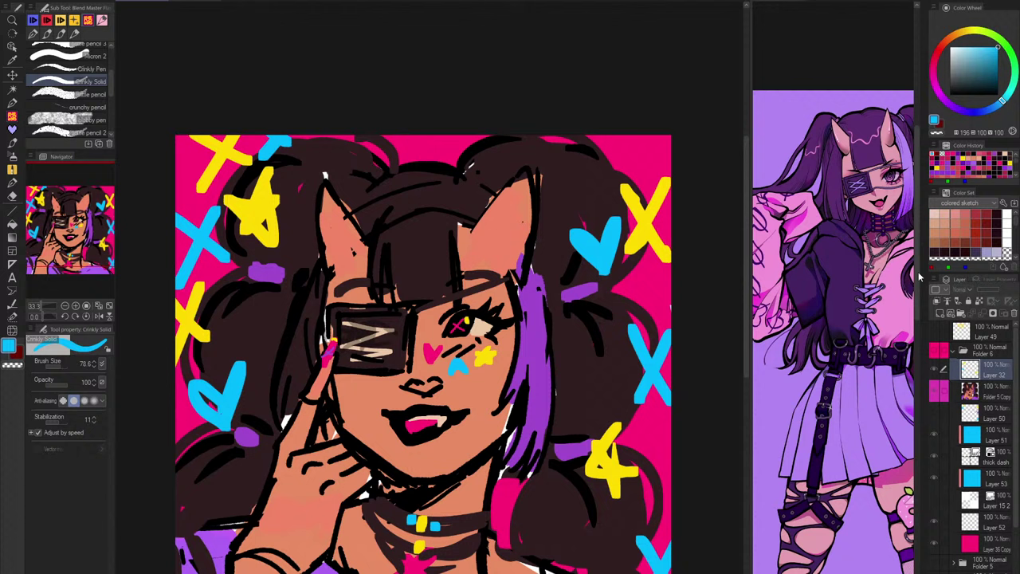
{"action": "left_click", "coordinate": [938, 353]}
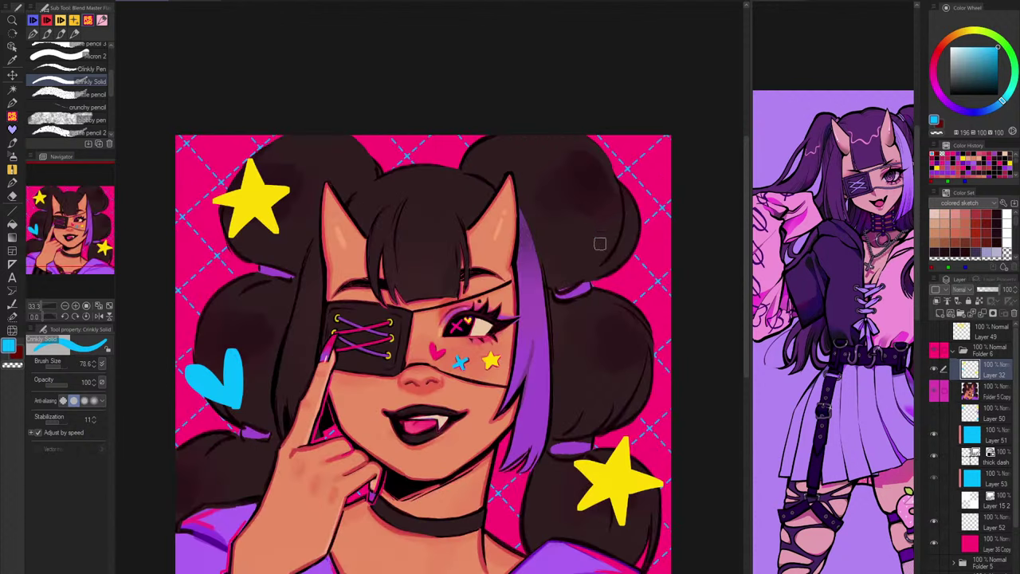
{"action": "mouse_move", "coordinate": [591, 236]}
{"action": "left_mouse_down"}
{"action": "mouse_move", "coordinate": [604, 261]}
{"action": "mouse_move", "coordinate": [597, 238]}
{"action": "mouse_move", "coordinate": [594, 255]}
{"action": "mouse_move", "coordinate": [613, 249]}
{"action": "mouse_move", "coordinate": [585, 230]}
{"action": "mouse_move", "coordinate": [602, 263]}
{"action": "mouse_move", "coordinate": [615, 224]}
{"action": "mouse_move", "coordinate": [613, 267]}
{"action": "left_mouse_up"}
{"action": "key", "text": "ctrl+z"}
{"action": "key", "text": "ctrl+z"}
{"action": "key", "text": "ctrl+z"}
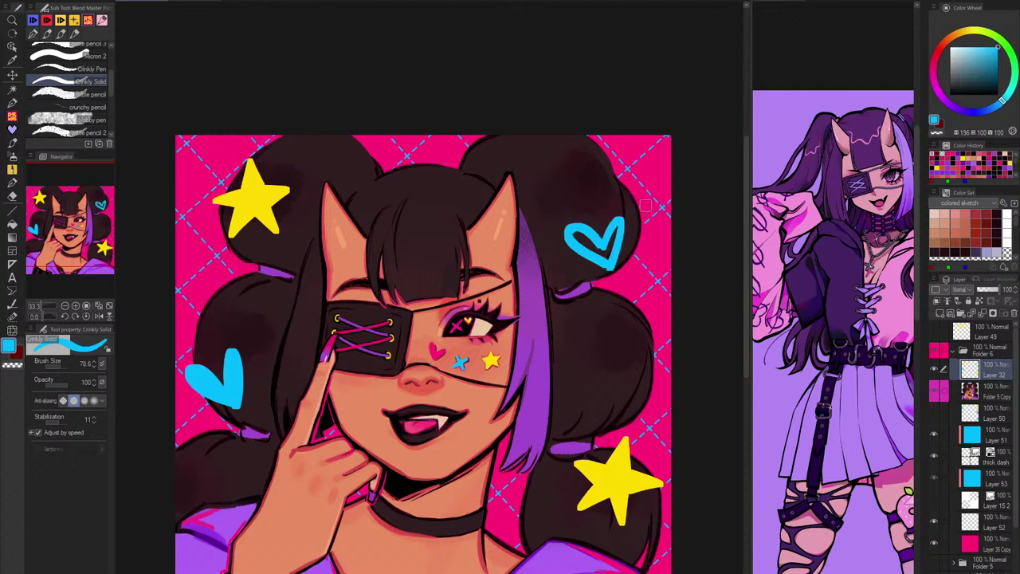
{"action": "key", "text": "ctrl+z"}
{"action": "key", "text": "ctrl+z"}
Step: Lower Folder 6 to 45% opacity and outline the right blue heart on Layer 32 over the sketch's heart
{"action": "left_click", "coordinate": [955, 353]}
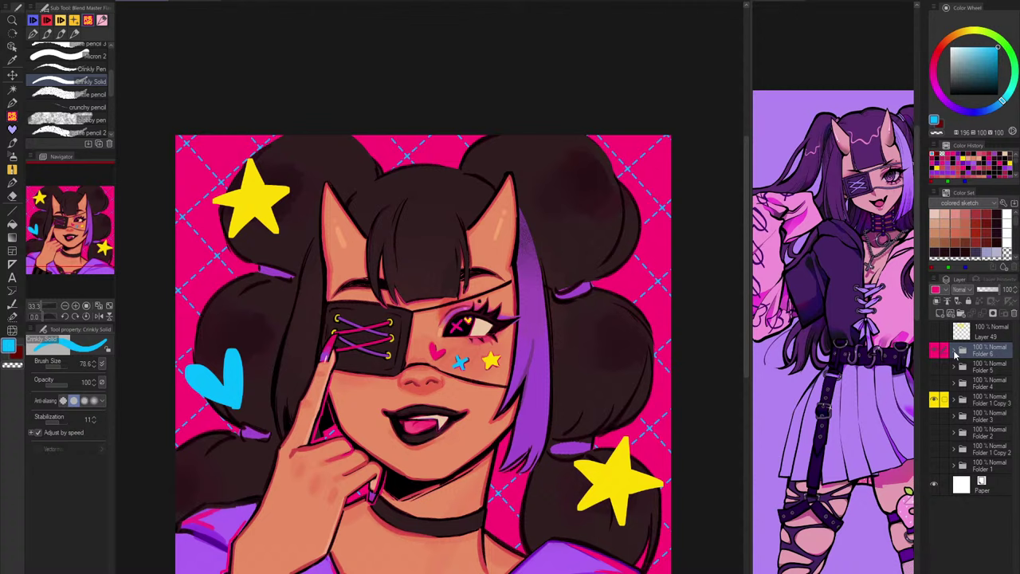
{"action": "left_click", "coordinate": [987, 291]}
{"action": "left_click", "coordinate": [954, 351]}
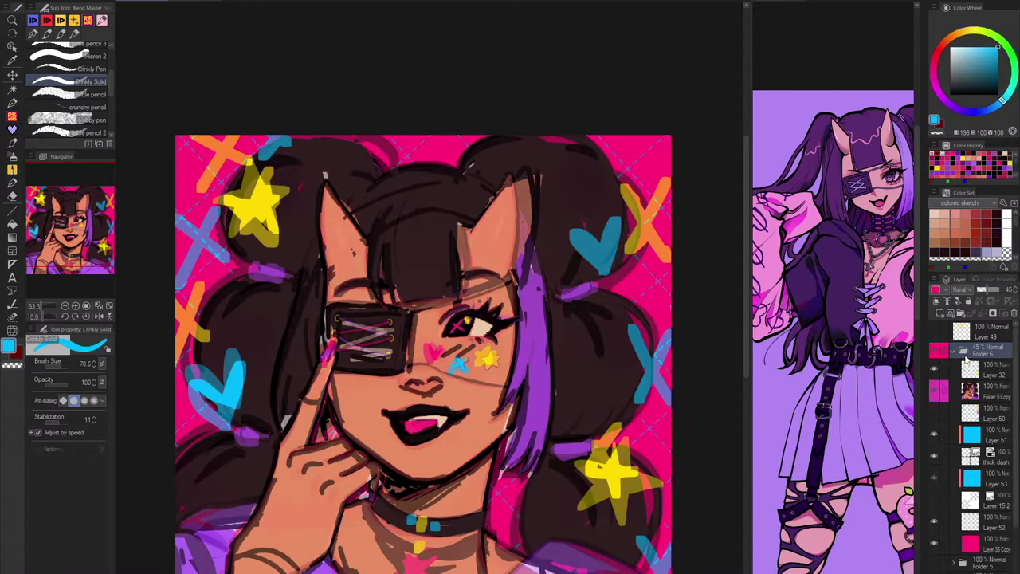
{"action": "left_click", "coordinate": [979, 369]}
{"action": "mouse_move", "coordinate": [593, 243]}
{"action": "left_mouse_down"}
{"action": "mouse_move", "coordinate": [591, 262]}
{"action": "mouse_move", "coordinate": [609, 247]}
{"action": "mouse_move", "coordinate": [598, 239]}
{"action": "left_mouse_up"}
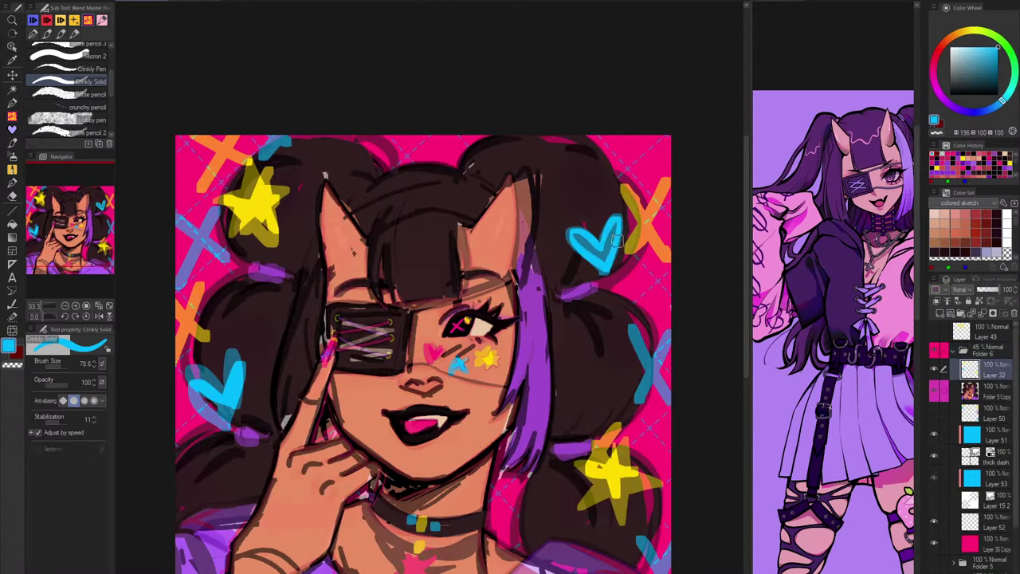
Step: Restore Folder 6 to 100% opacity, fill the right heart solid blue on Layer 32, and compare it with the sketch
{"action": "left_click", "coordinate": [985, 349]}
{"action": "left_click_drag", "start_coordinate": [988, 290], "coordinate": [1017, 291]}
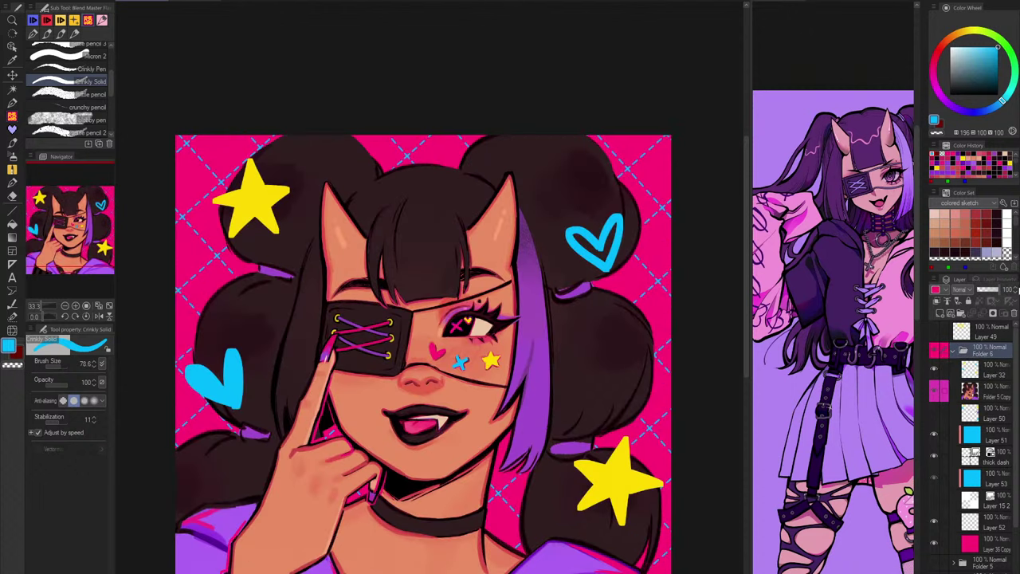
{"action": "left_click", "coordinate": [978, 371]}
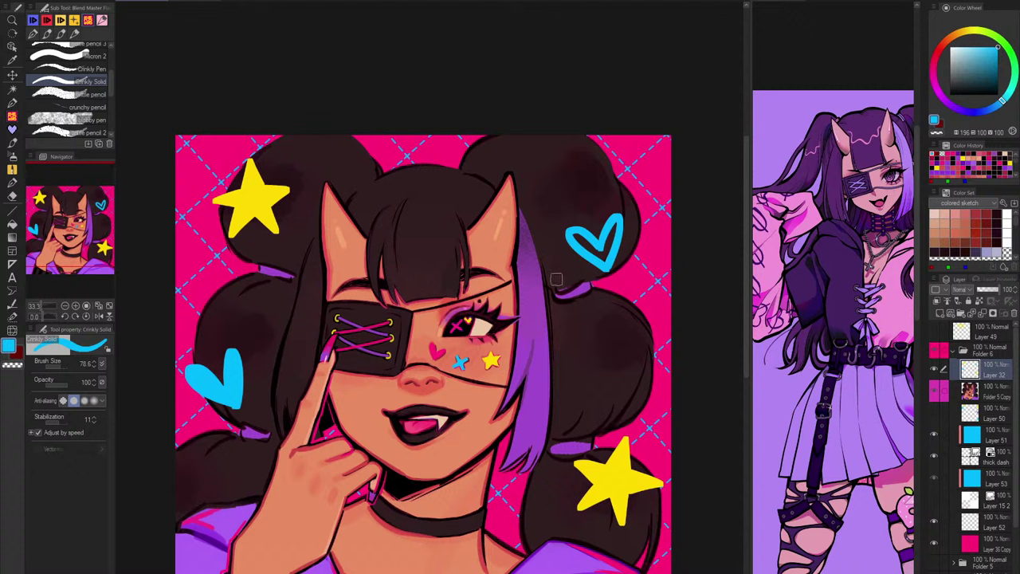
{"action": "left_click_drag", "start_coordinate": [579, 251], "coordinate": [609, 243]}
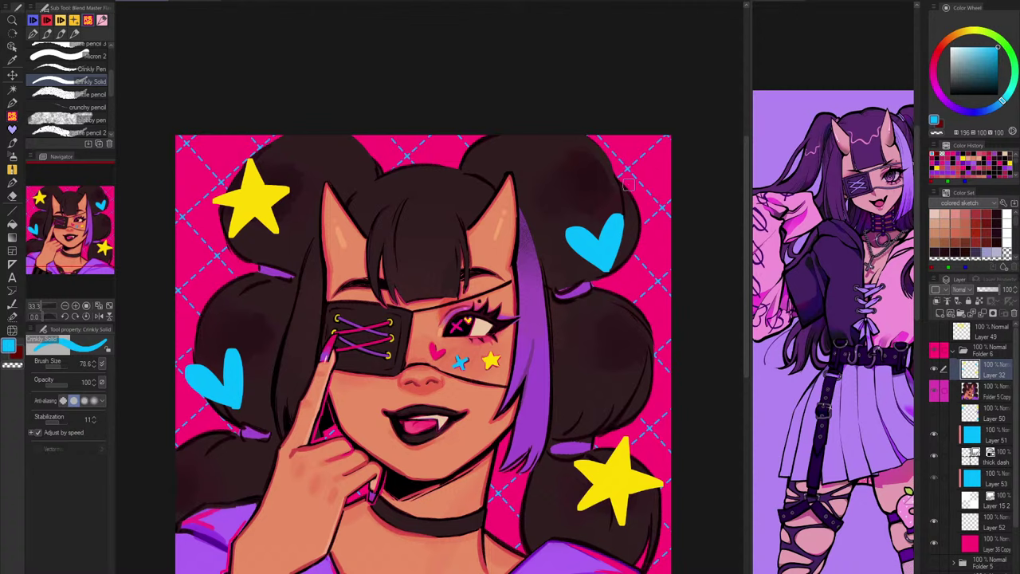
{"action": "left_click", "coordinate": [938, 352]}
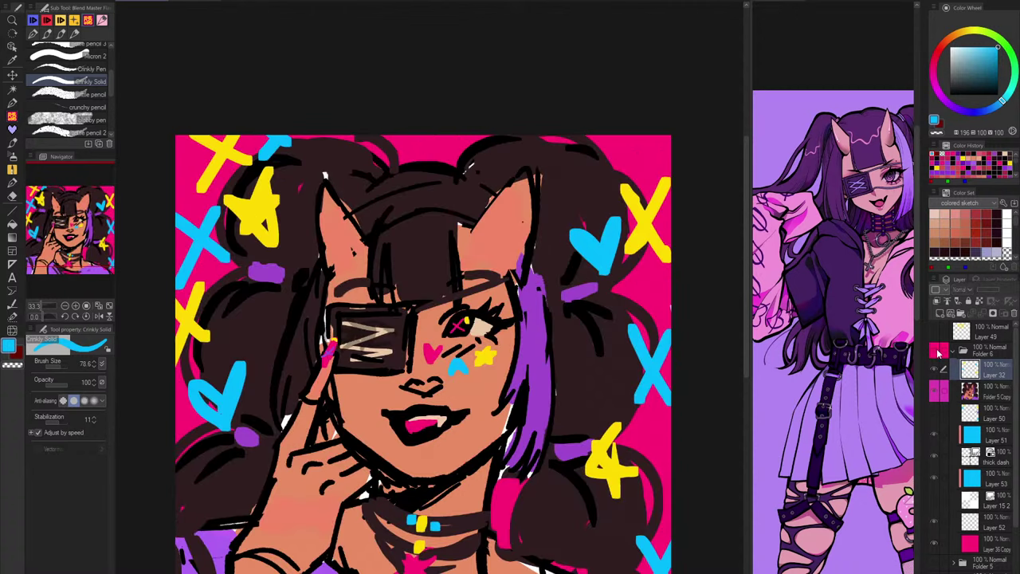
{"action": "left_click", "coordinate": [939, 352]}
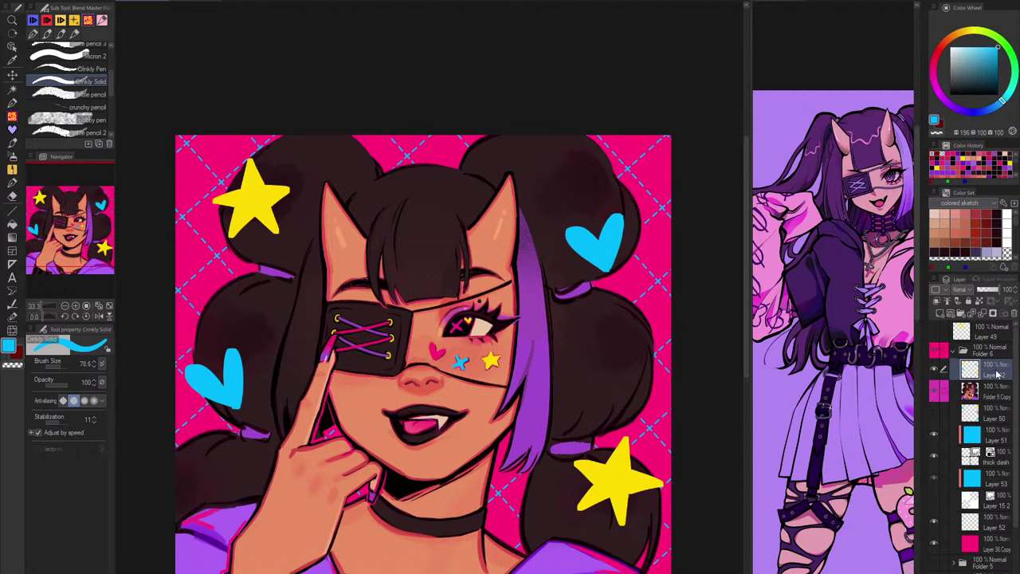
Step: Select the left blue heart on Layer 32, rotate it clockwise and reposition it, then deselect and compare it with the sketch
{"action": "key", "text": "m"}
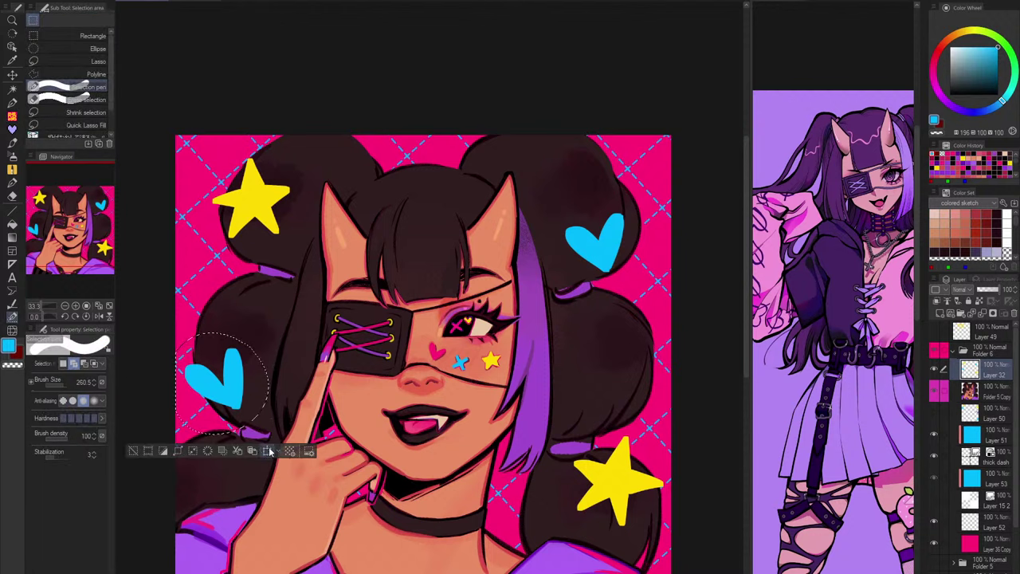
{"action": "left_click", "coordinate": [268, 451]}
{"action": "left_click_drag", "start_coordinate": [219, 308], "coordinate": [279, 335]}
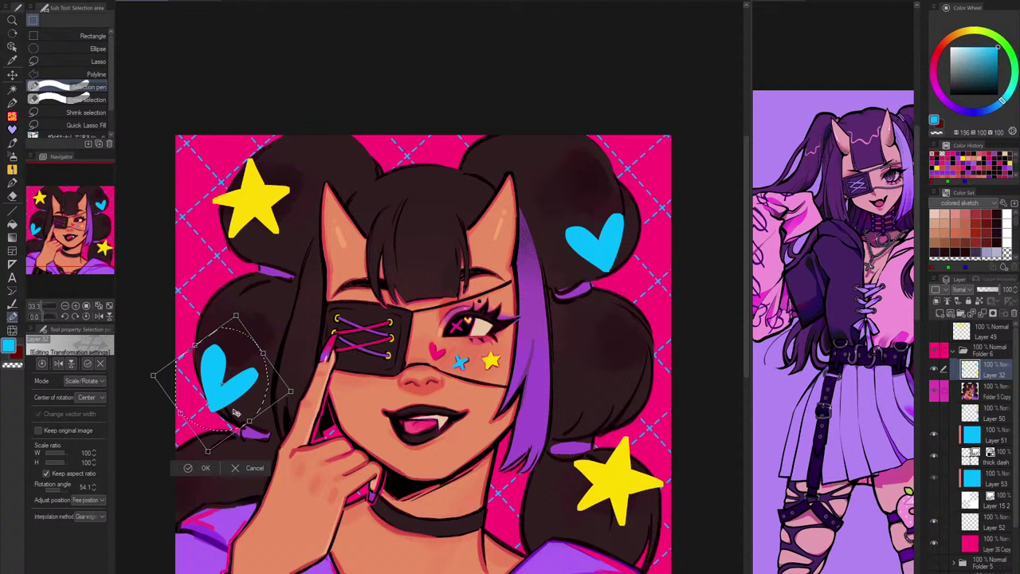
{"action": "left_click_drag", "start_coordinate": [235, 414], "coordinate": [228, 424]}
{"action": "left_click_drag", "start_coordinate": [298, 372], "coordinate": [298, 375]}
{"action": "left_click", "coordinate": [195, 478]}
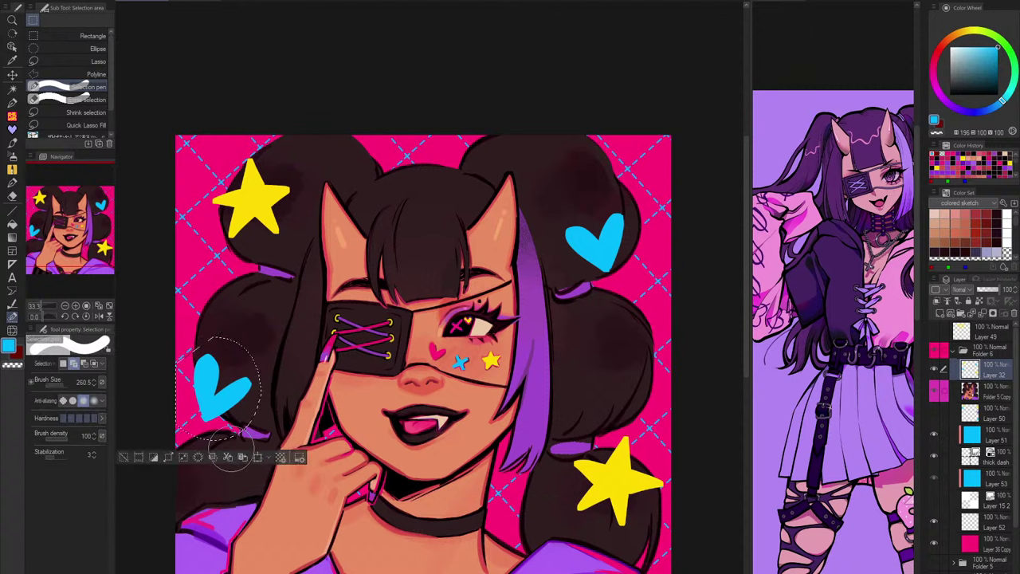
{"action": "left_click", "coordinate": [937, 351]}
{"action": "left_click", "coordinate": [938, 351]}
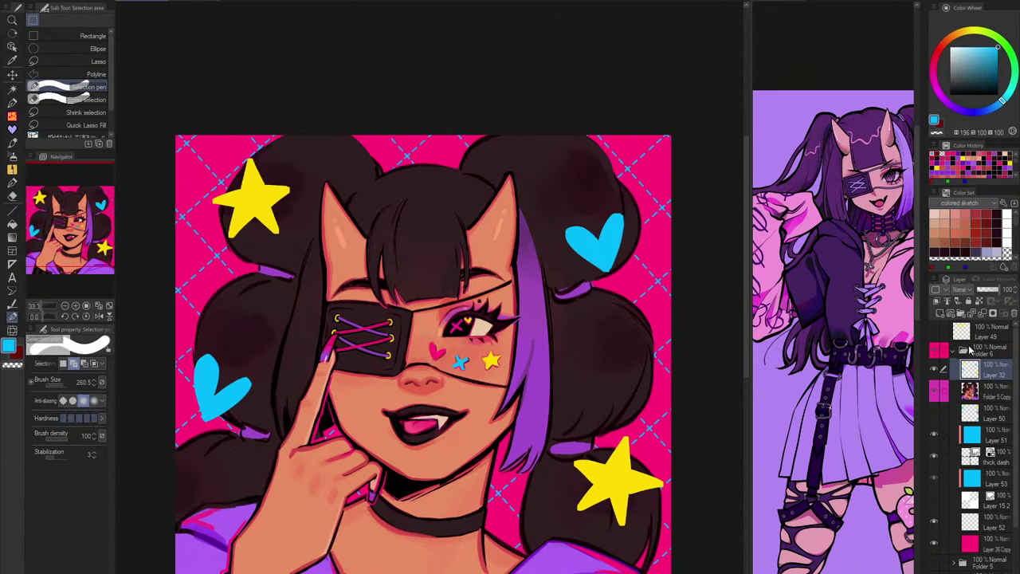
{"action": "left_click", "coordinate": [989, 351]}
{"action": "left_click_drag", "start_coordinate": [619, 241], "coordinate": [670, 249]}
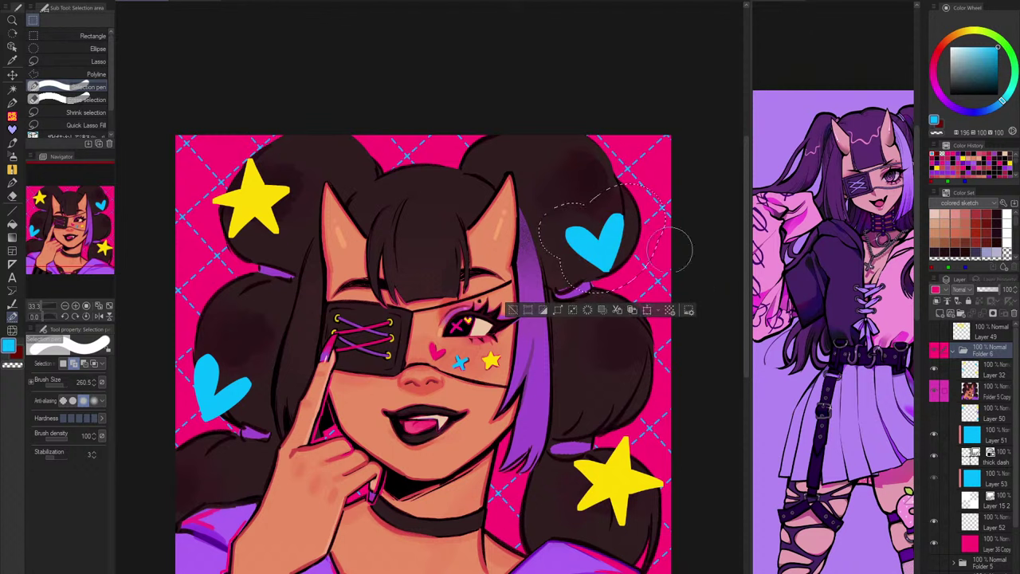
{"action": "left_click", "coordinate": [647, 310]}
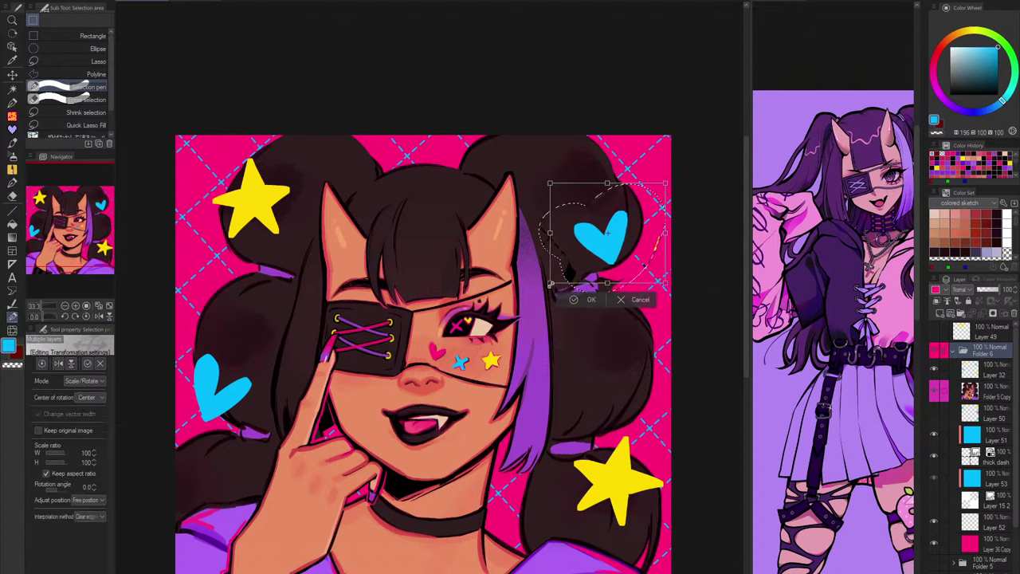
{"action": "left_click", "coordinate": [640, 296]}
{"action": "key", "text": "ctrl+d"}
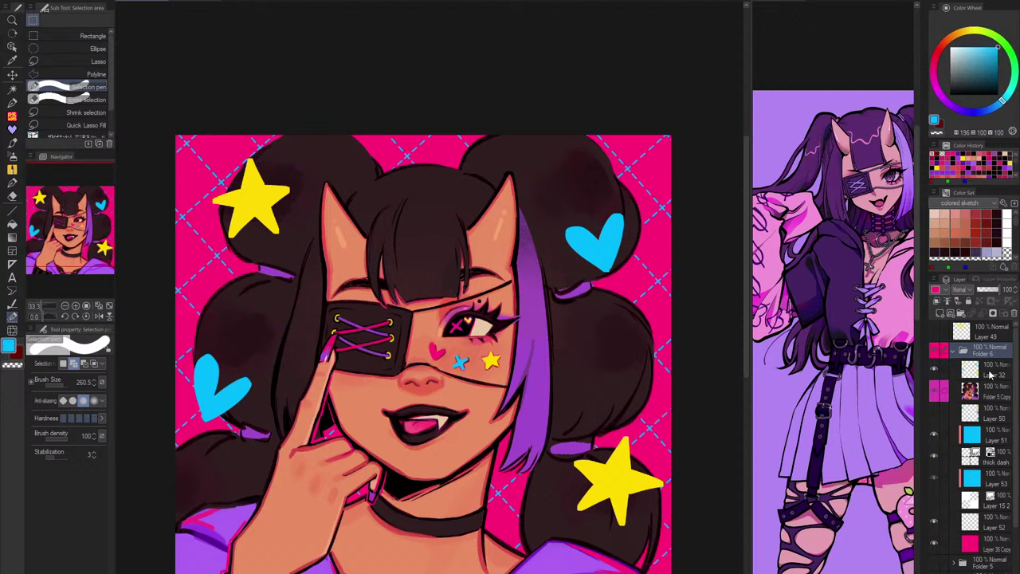
Step: Scale the right blue heart on Layer 32 to 89%, rotate it to about 27.1°, and move it over the bun's outer edge
{"action": "left_click", "coordinate": [998, 372]}
{"action": "left_click_drag", "start_coordinate": [614, 259], "coordinate": [623, 251]}
{"action": "left_click", "coordinate": [643, 302]}
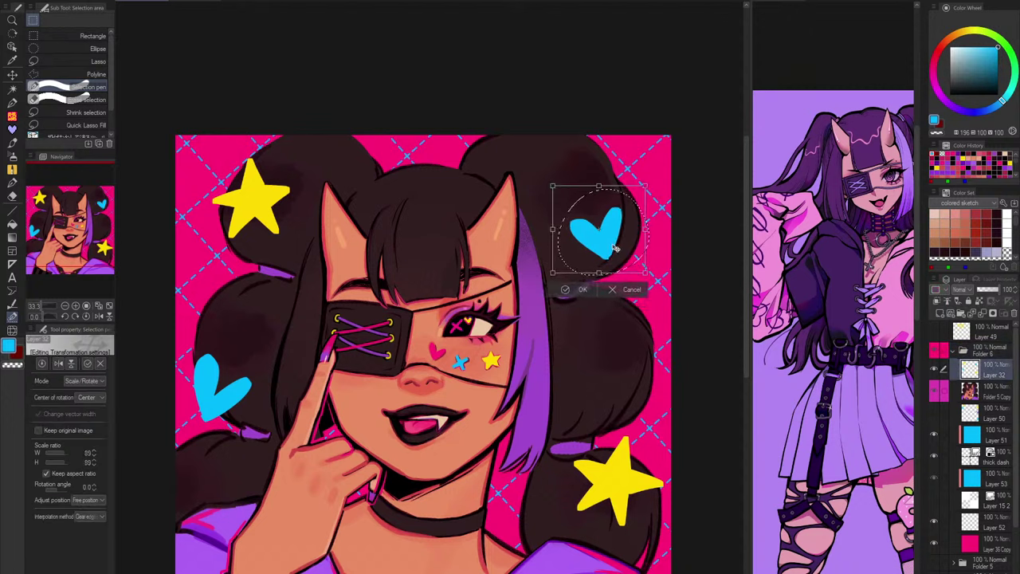
{"action": "left_click_drag", "start_coordinate": [640, 266], "coordinate": [715, 203]}
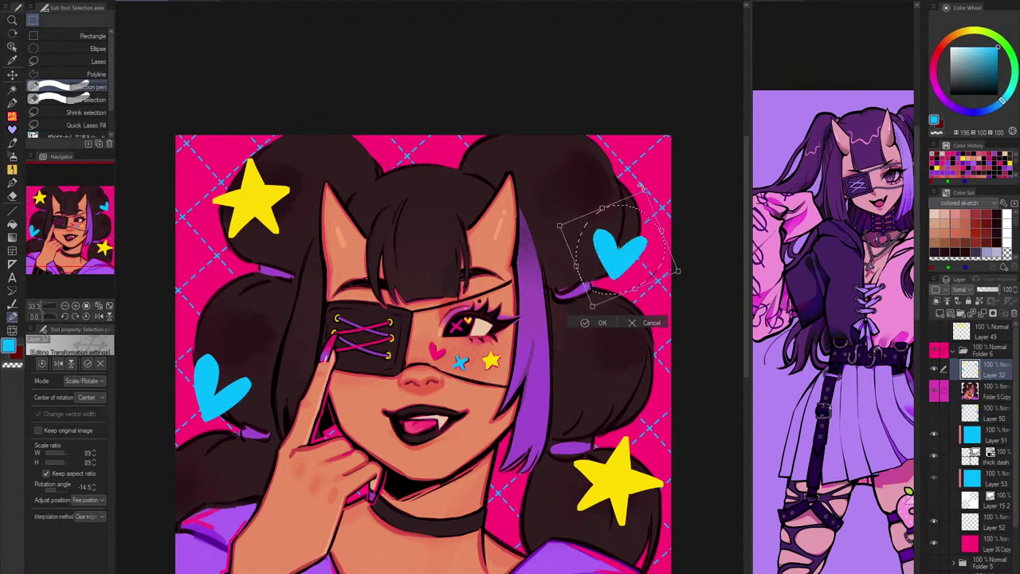
{"action": "left_click_drag", "start_coordinate": [642, 187], "coordinate": [681, 230]}
{"action": "left_click_drag", "start_coordinate": [640, 273], "coordinate": [648, 273]}
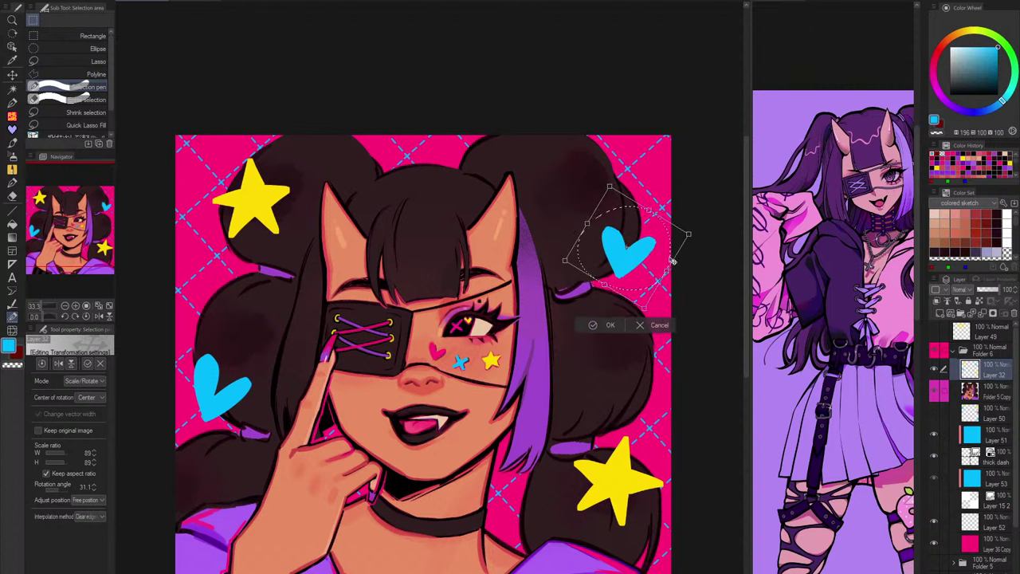
{"action": "mouse_move", "coordinate": [731, 262]}
{"action": "left_mouse_down"}
{"action": "mouse_move", "coordinate": [716, 232]}
{"action": "mouse_move", "coordinate": [718, 254]}
{"action": "left_mouse_up"}
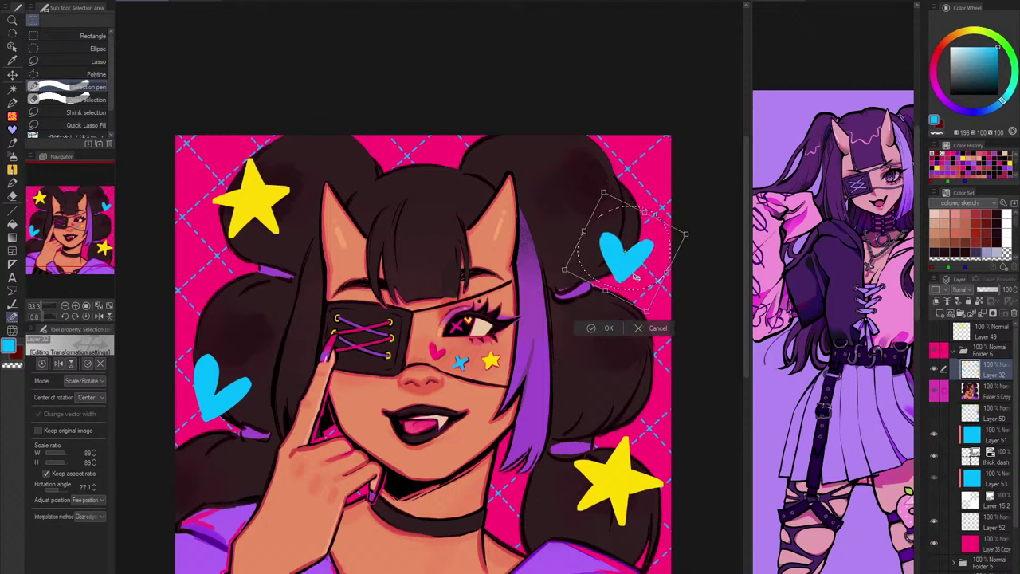
{"action": "left_click", "coordinate": [604, 324]}
Step: Rotate the left blue heart counterclockwise to about -34.3°, place it over the middle left bun's outer edge, and deselect
{"action": "mouse_move", "coordinate": [247, 387]}
{"action": "left_mouse_down"}
{"action": "mouse_move", "coordinate": [209, 423]}
{"action": "mouse_move", "coordinate": [210, 441]}
{"action": "left_mouse_up"}
{"action": "left_click", "coordinate": [273, 480]}
{"action": "left_click_drag", "start_coordinate": [348, 379], "coordinate": [340, 294]}
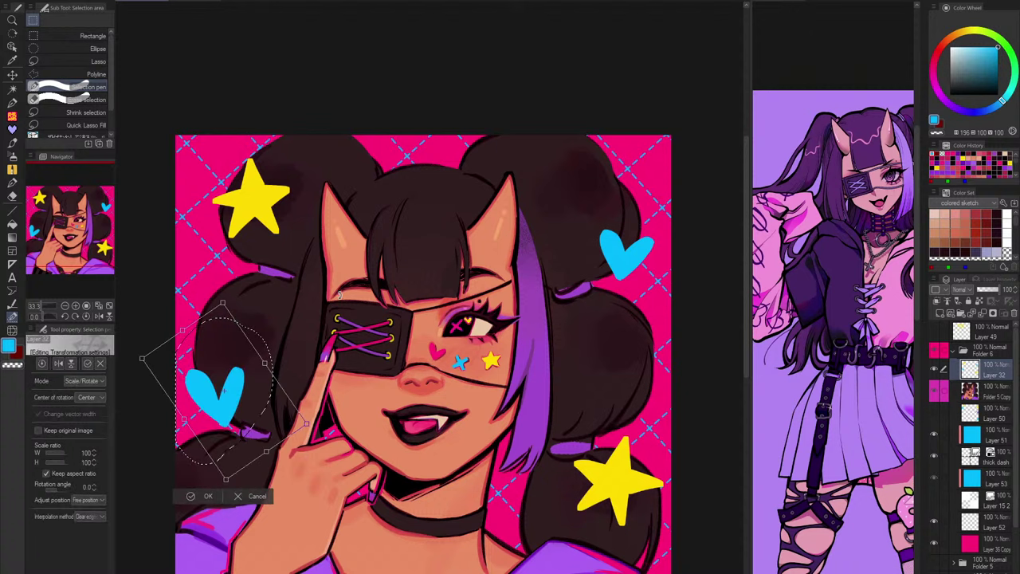
{"action": "left_click_drag", "start_coordinate": [437, 460], "coordinate": [436, 428]}
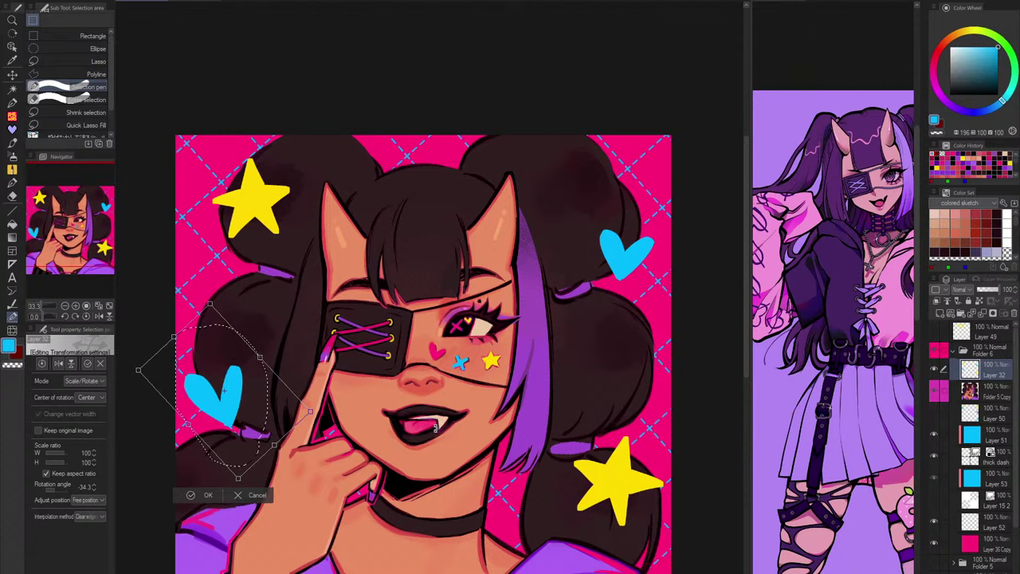
{"action": "left_click", "coordinate": [209, 490]}
{"action": "key", "text": "ctrl+d"}
{"action": "left_click_drag", "start_coordinate": [688, 397], "coordinate": [668, 353]}
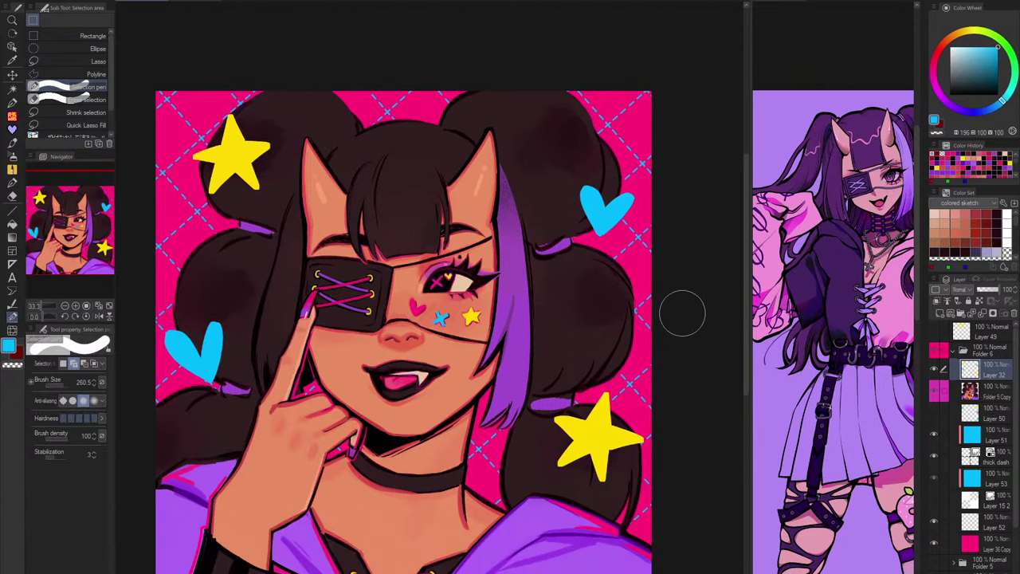
Step: Select the yellow star on the lower-right hair bun with the Selection pen and scale it down to 83%
{"action": "left_click", "coordinate": [936, 354]}
{"action": "left_click", "coordinate": [937, 357]}
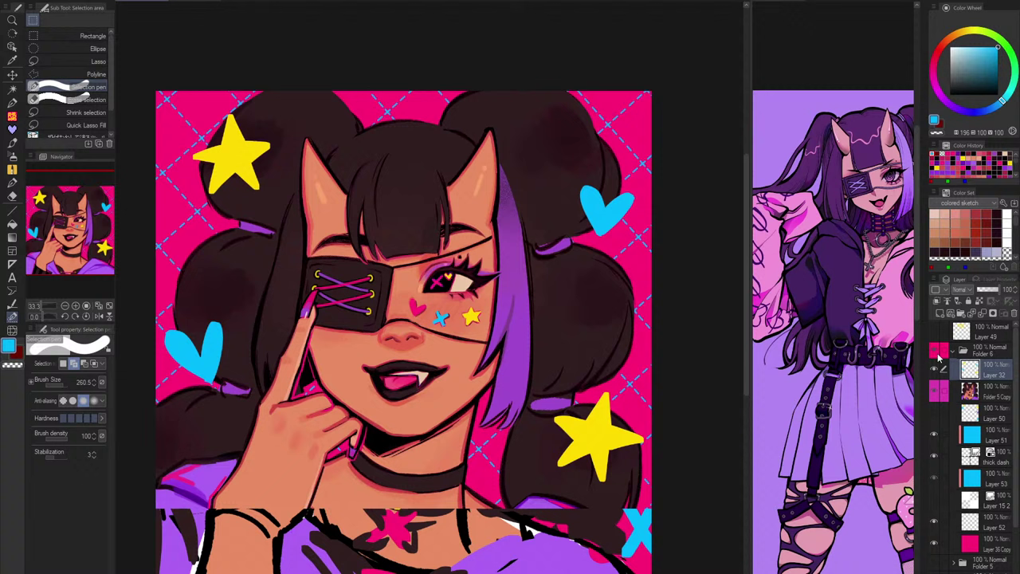
{"action": "mouse_move", "coordinate": [550, 390]}
{"action": "left_mouse_down"}
{"action": "mouse_move", "coordinate": [570, 430]}
{"action": "mouse_move", "coordinate": [618, 466]}
{"action": "left_mouse_up"}
{"action": "left_click", "coordinate": [630, 516]}
{"action": "left_click_drag", "start_coordinate": [586, 367], "coordinate": [587, 390]}
{"action": "left_click_drag", "start_coordinate": [613, 452], "coordinate": [624, 436]}
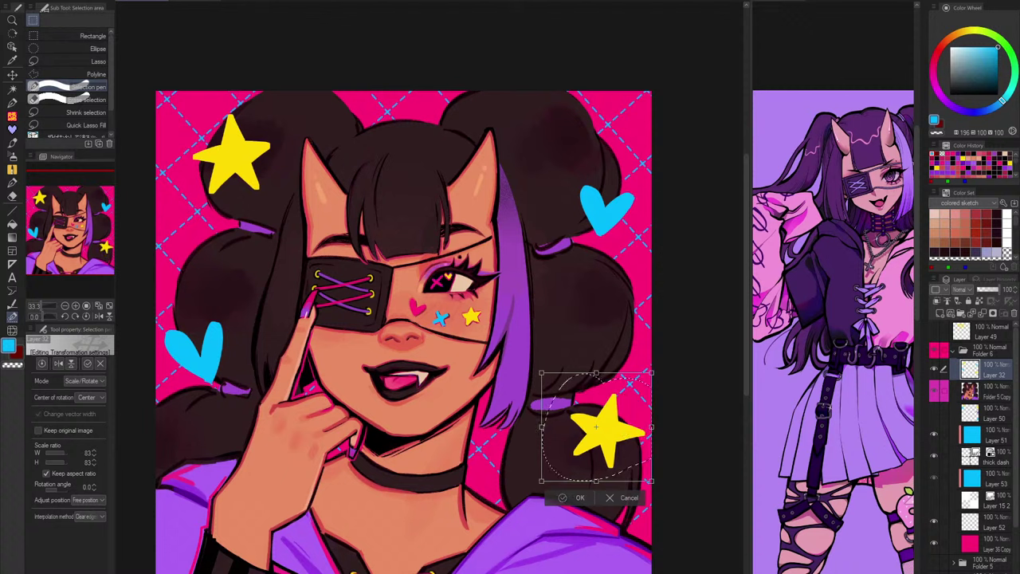
{"action": "left_click", "coordinate": [580, 497]}
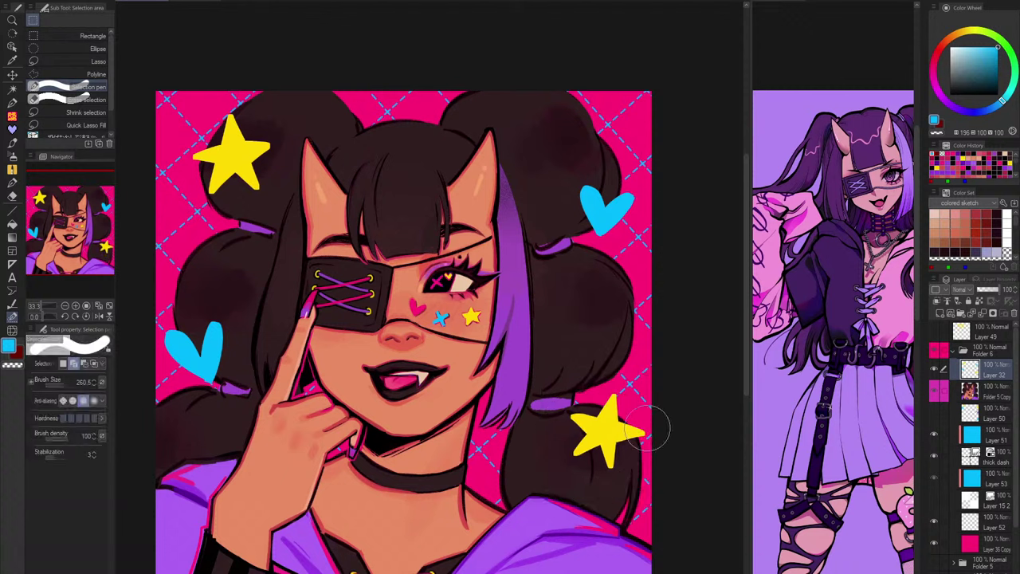
Step: Scale the lower-right yellow star down to 84%, shift it slightly upward, and clear the selection
{"action": "mouse_move", "coordinate": [648, 407]}
{"action": "left_mouse_down"}
{"action": "mouse_move", "coordinate": [602, 390]}
{"action": "mouse_move", "coordinate": [641, 389]}
{"action": "mouse_move", "coordinate": [626, 393]}
{"action": "mouse_move", "coordinate": [617, 426]}
{"action": "left_mouse_up"}
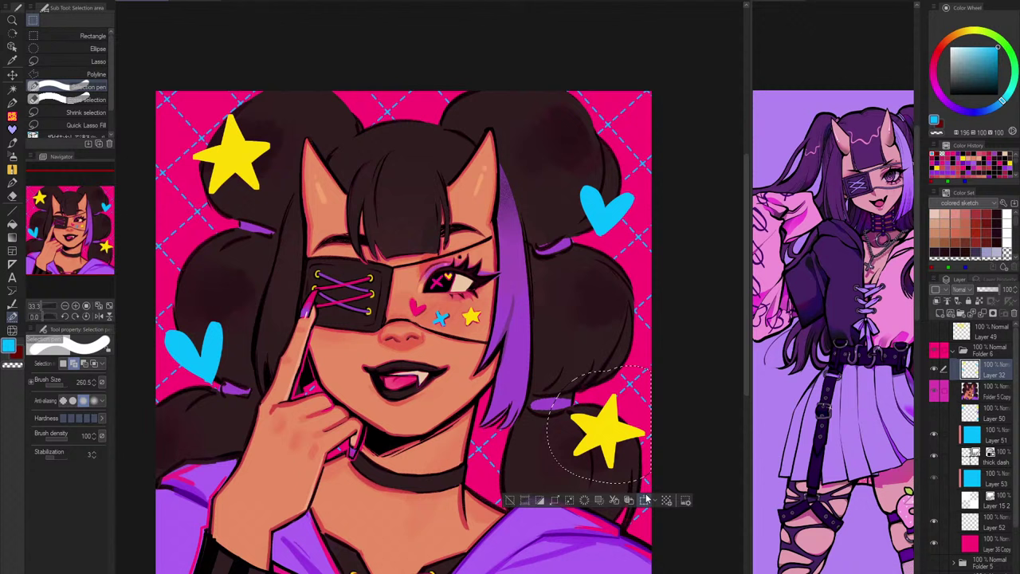
{"action": "left_click", "coordinate": [646, 501]}
{"action": "left_click_drag", "start_coordinate": [599, 367], "coordinate": [599, 385]}
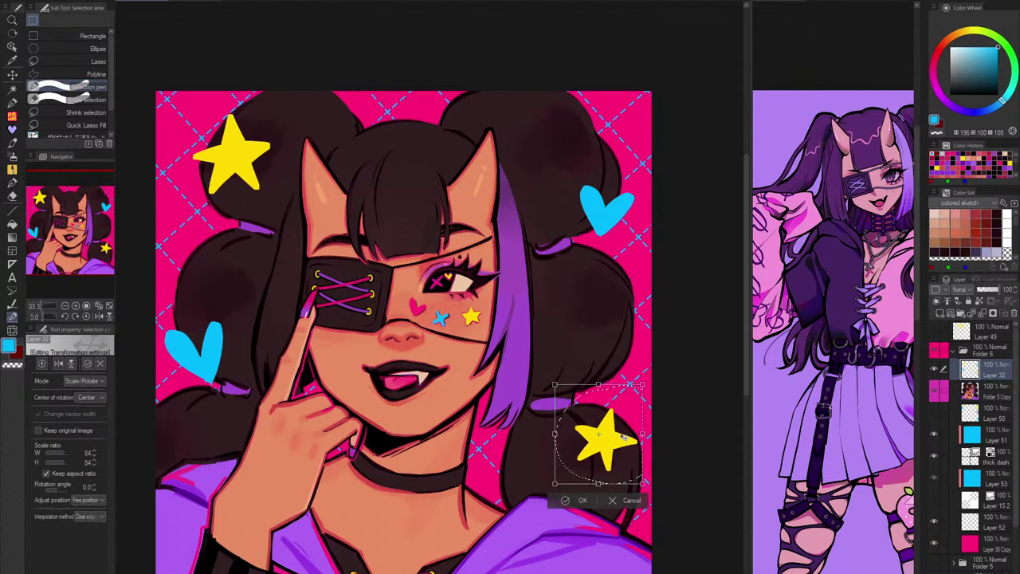
{"action": "left_click_drag", "start_coordinate": [606, 438], "coordinate": [609, 422]}
{"action": "key", "text": "Return"}
{"action": "key", "text": "ctrl+d"}
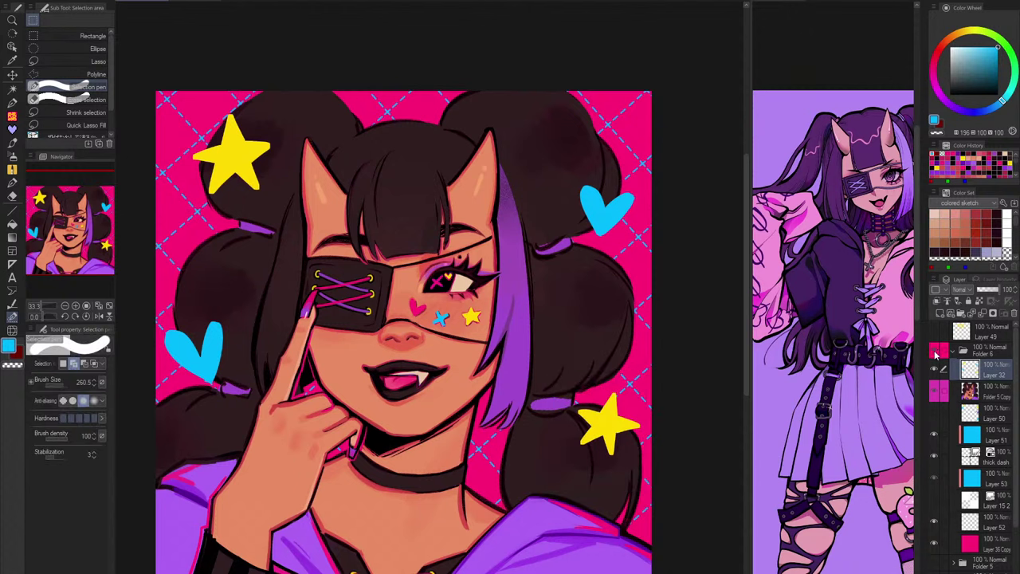
Step: Check the star's placement against the rough sketch and move it up and left beside the lower-right hair tie
{"action": "left_click", "coordinate": [936, 350]}
{"action": "left_click", "coordinate": [939, 354]}
{"action": "left_click", "coordinate": [939, 353]}
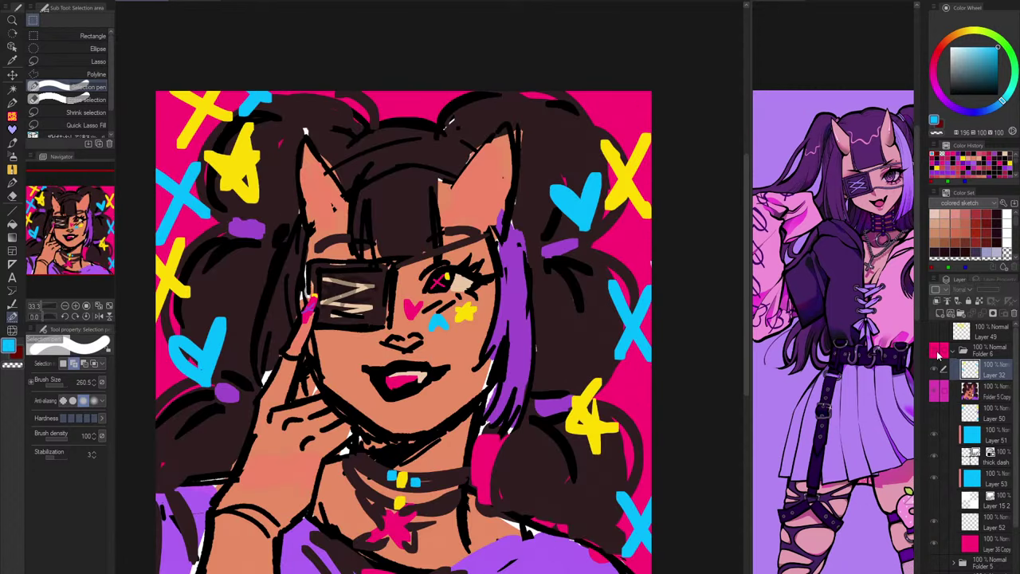
{"action": "left_click", "coordinate": [939, 353]}
{"action": "mouse_move", "coordinate": [594, 381]}
{"action": "left_mouse_down"}
{"action": "mouse_move", "coordinate": [571, 450]}
{"action": "mouse_move", "coordinate": [542, 415]}
{"action": "mouse_move", "coordinate": [558, 389]}
{"action": "left_mouse_up"}
{"action": "key", "text": "ctrl+t"}
{"action": "left_click_drag", "start_coordinate": [612, 445], "coordinate": [593, 422]}
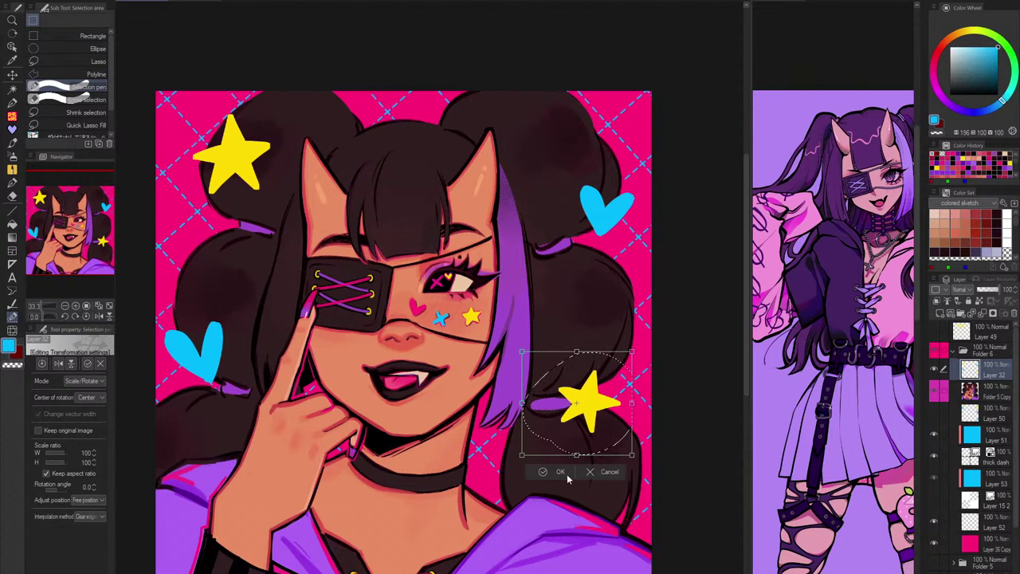
{"action": "left_click", "coordinate": [561, 472]}
Step: Compare the artwork with the rough sketch and move Layer 52 above Layer 51 in Folder 6
{"action": "left_click", "coordinate": [939, 353]}
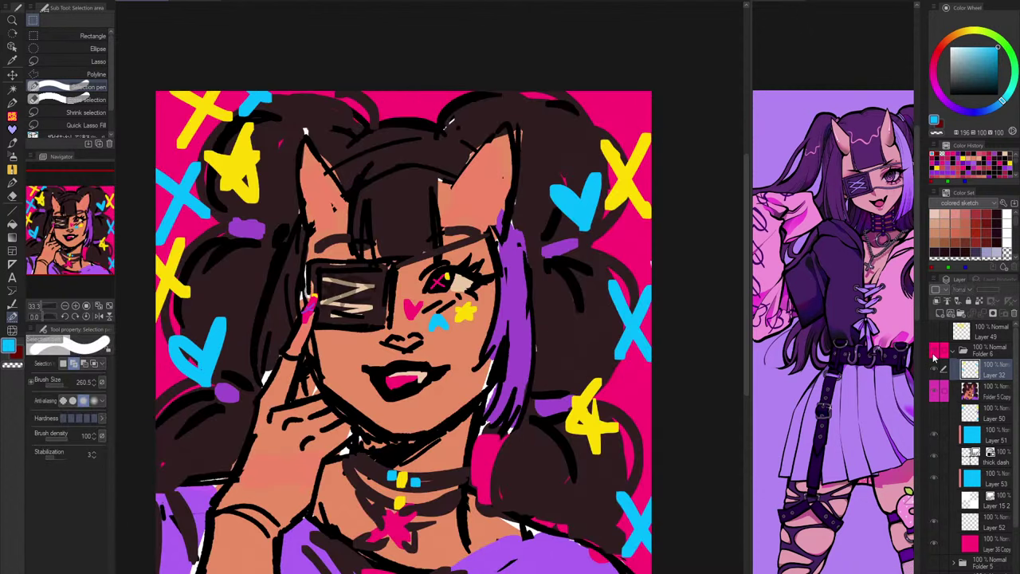
{"action": "left_click", "coordinate": [935, 357]}
{"action": "left_click", "coordinate": [936, 357]}
{"action": "left_click", "coordinate": [937, 357]}
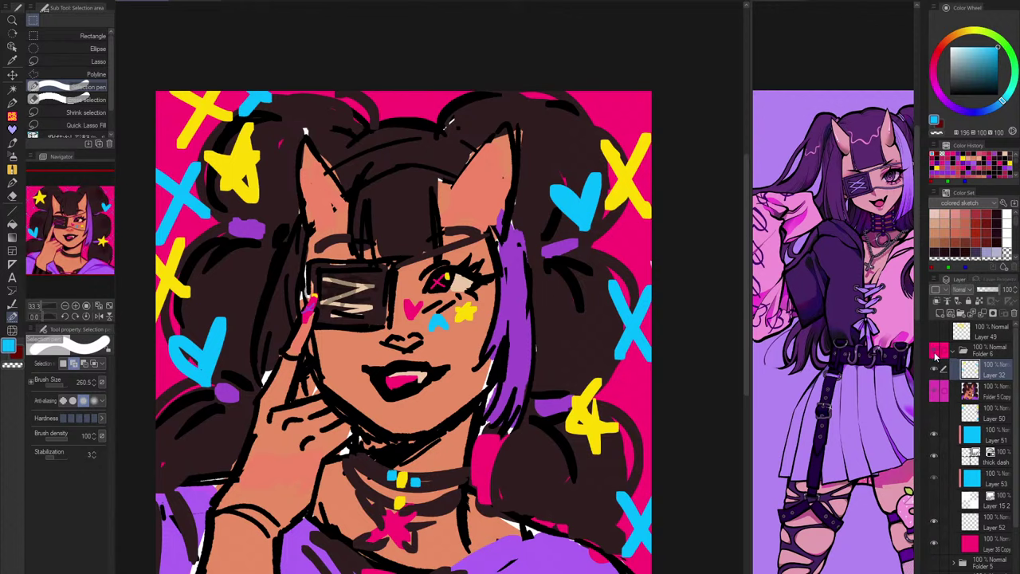
{"action": "left_click", "coordinate": [974, 523]}
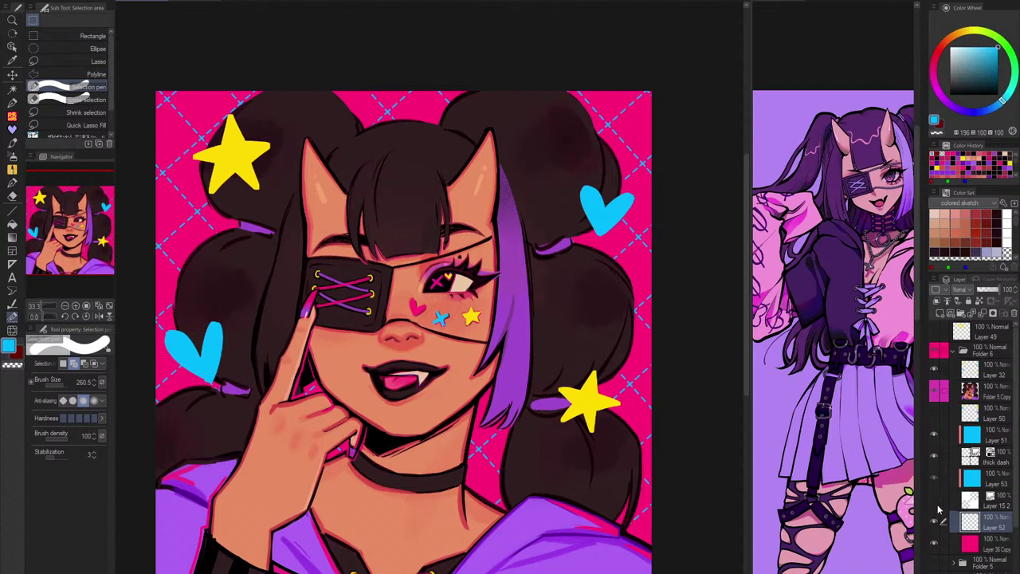
{"action": "left_click_drag", "start_coordinate": [974, 522], "coordinate": [995, 438]}
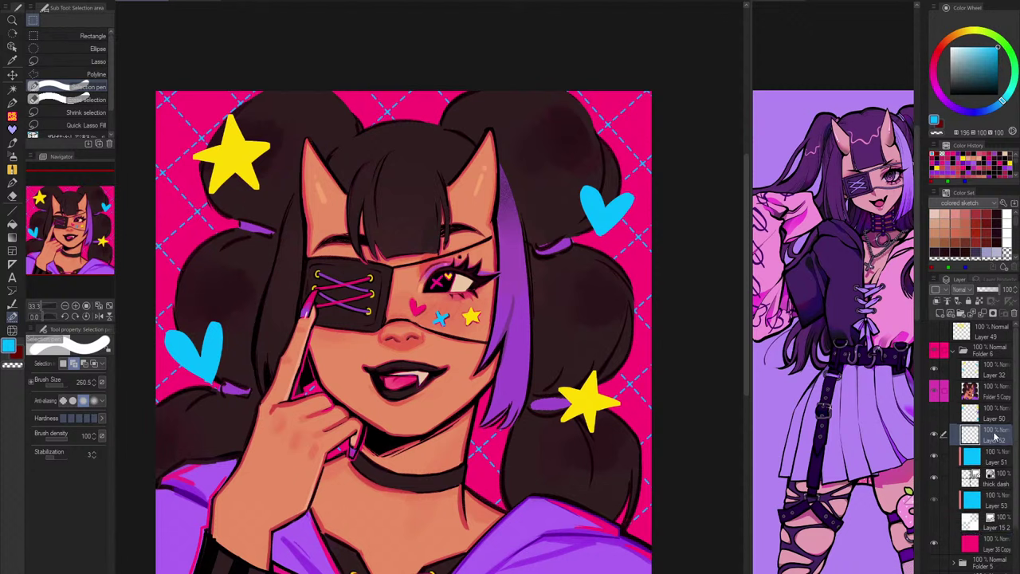
Step: Choose the Crinkly Solid pen with the yellow sampled from the upper-left star and make Layer 52 active
{"action": "left_click", "coordinate": [12, 115]}
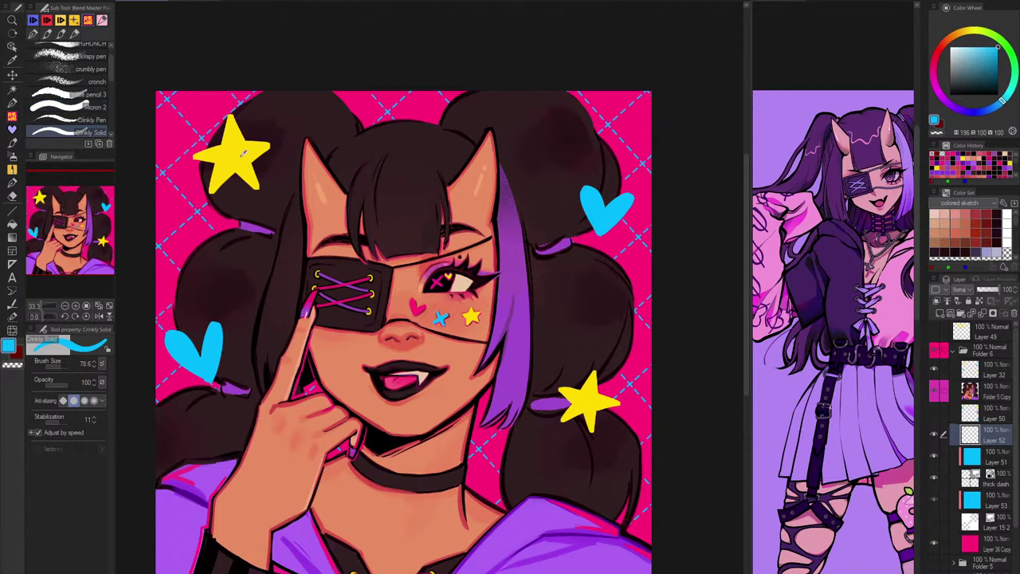
{"action": "left_click", "coordinate": [243, 152], "text": "alt"}
{"action": "left_click", "coordinate": [941, 348]}
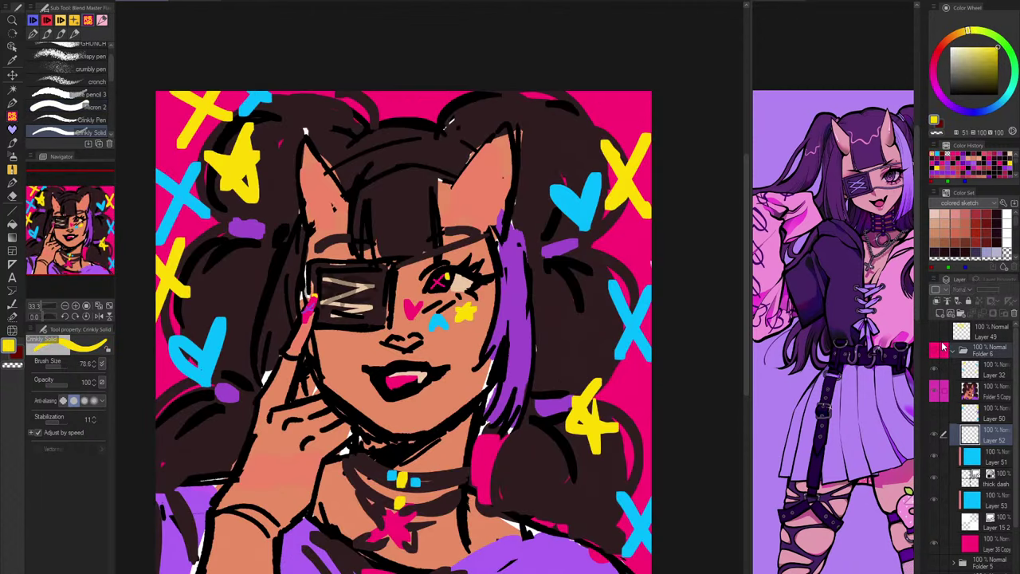
{"action": "left_click", "coordinate": [938, 352]}
{"action": "left_click", "coordinate": [959, 352]}
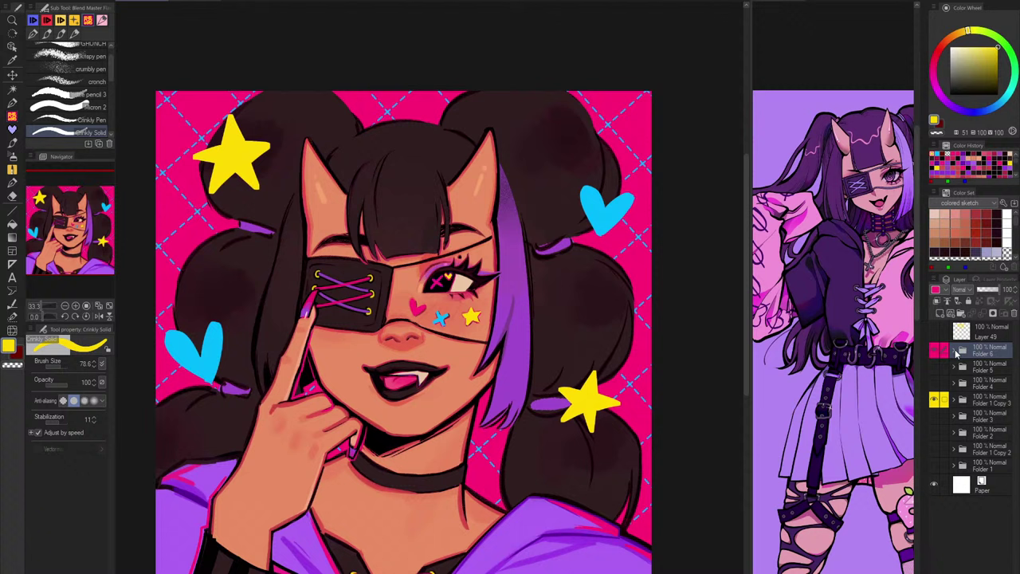
{"action": "left_click", "coordinate": [957, 352]}
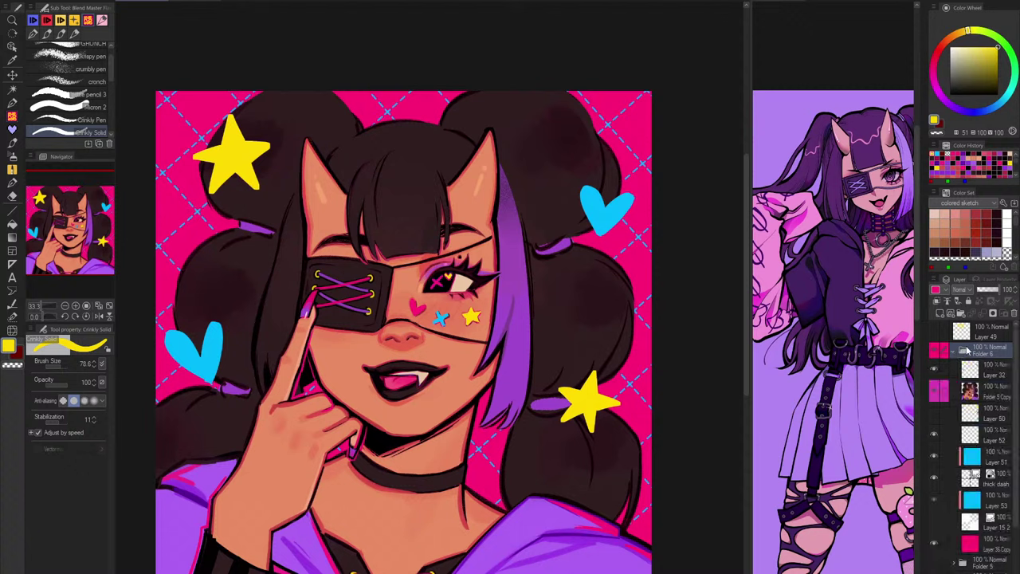
{"action": "left_click", "coordinate": [994, 436]}
Step: Try a thick yellow X at the left edge of the background with brush size 138.5 and undo it
{"action": "key", "text": "]"}
{"action": "key", "text": "]"}
{"action": "key", "text": "]"}
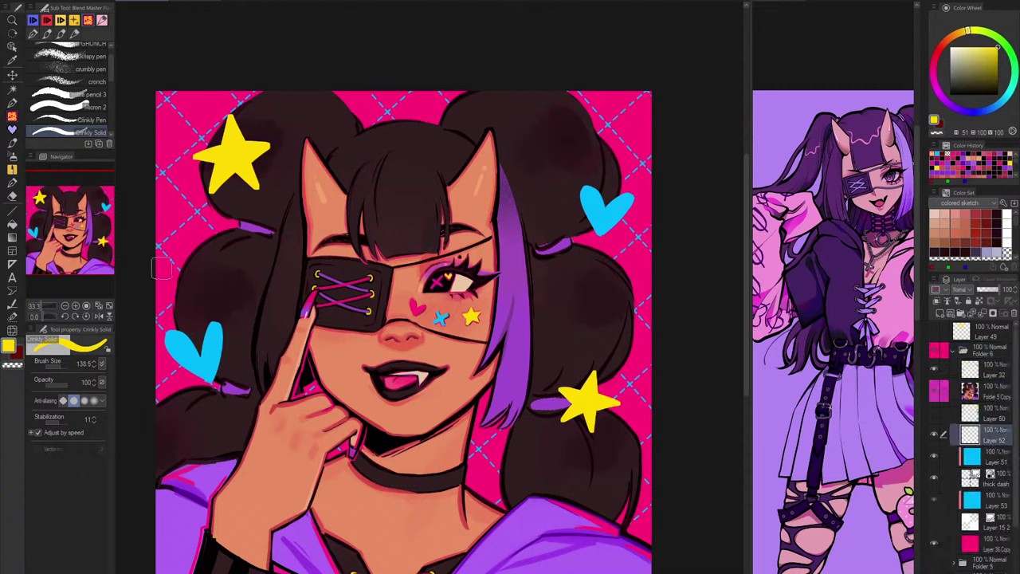
{"action": "left_click_drag", "start_coordinate": [150, 262], "coordinate": [177, 288]}
{"action": "left_click_drag", "start_coordinate": [182, 245], "coordinate": [144, 304]}
{"action": "key", "text": "ctrl+z"}
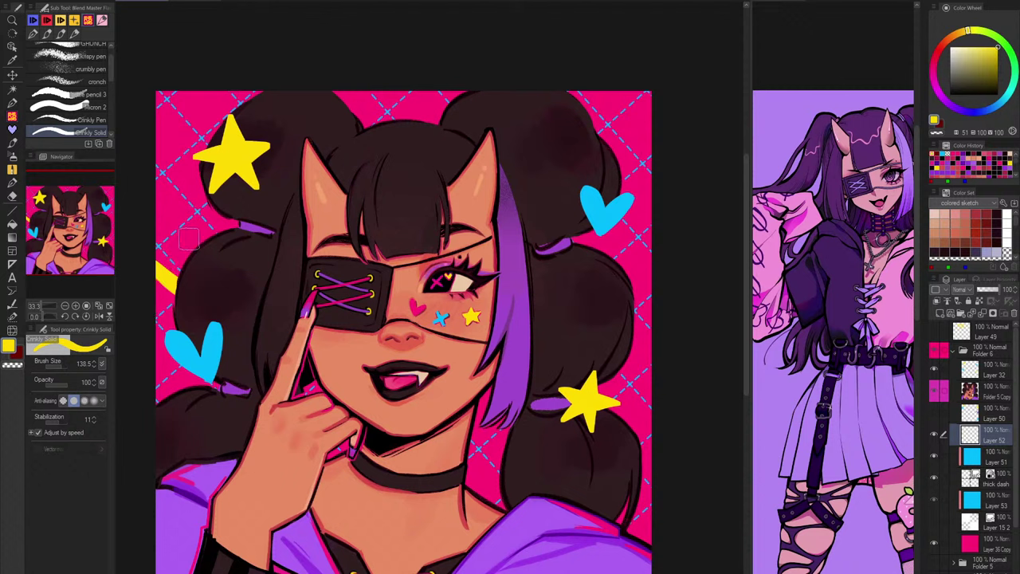
{"action": "left_click_drag", "start_coordinate": [190, 238], "coordinate": [153, 301]}
{"action": "key", "text": "ctrl+z"}
{"action": "key", "text": "ctrl+z"}
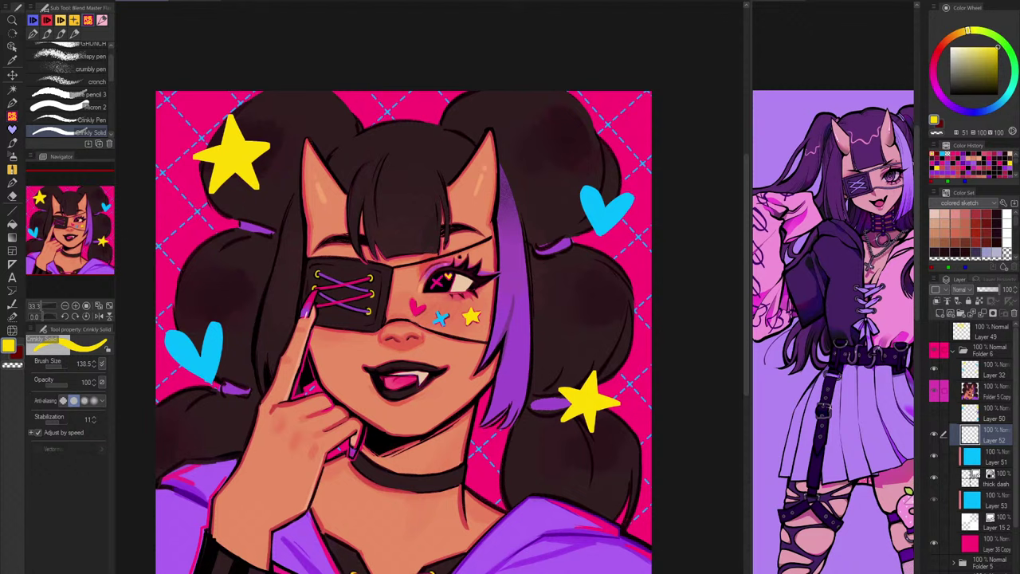
Step: Draw two small yellow four-pointed sparkles in the upper-left background beside the large star, undoing unwanted strokes
{"action": "left_click", "coordinate": [174, 129]}
{"action": "left_click_drag", "start_coordinate": [174, 122], "coordinate": [163, 154]}
{"action": "key", "text": "ctrl+z"}
{"action": "left_click_drag", "start_coordinate": [173, 109], "coordinate": [165, 153]}
{"action": "key", "text": "ctrl+z"}
{"action": "mouse_move", "coordinate": [180, 115]}
{"action": "left_mouse_down"}
{"action": "mouse_move", "coordinate": [168, 137]}
{"action": "mouse_move", "coordinate": [181, 158]}
{"action": "mouse_move", "coordinate": [194, 130]}
{"action": "left_mouse_up"}
{"action": "mouse_move", "coordinate": [194, 130]}
{"action": "left_mouse_down"}
{"action": "mouse_move", "coordinate": [183, 164]}
{"action": "mouse_move", "coordinate": [179, 134]}
{"action": "left_mouse_up"}
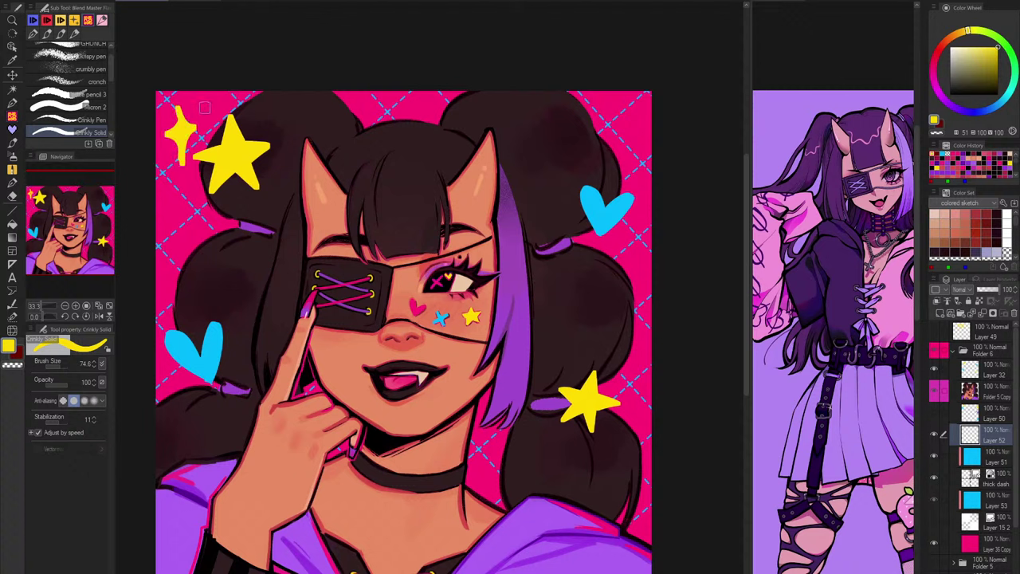
{"action": "mouse_move", "coordinate": [168, 173]}
{"action": "left_mouse_down"}
{"action": "mouse_move", "coordinate": [157, 178]}
{"action": "mouse_move", "coordinate": [167, 195]}
{"action": "mouse_move", "coordinate": [165, 183]}
{"action": "left_mouse_up"}
{"action": "key", "text": "ctrl+z"}
Step: Draw a yellow X in the upper-right background above the blue heart with brush size 105.5, redoing it until placed
{"action": "left_click", "coordinate": [936, 353]}
{"action": "left_click", "coordinate": [937, 353]}
{"action": "key", "text": "bracketright"}
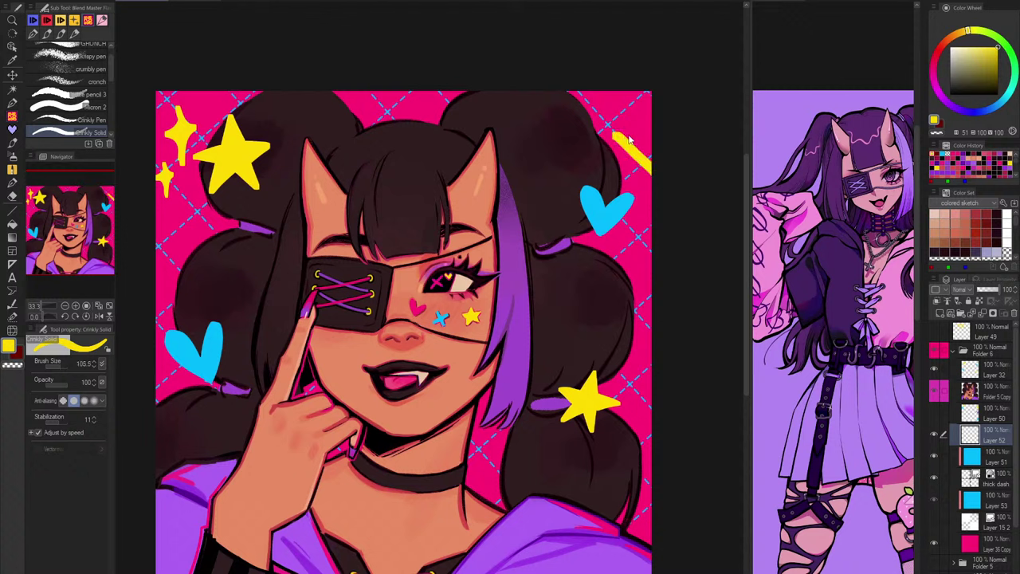
{"action": "key", "text": "ctrl+z"}
{"action": "left_click_drag", "start_coordinate": [621, 131], "coordinate": [658, 166]}
{"action": "left_click_drag", "start_coordinate": [655, 126], "coordinate": [624, 161]}
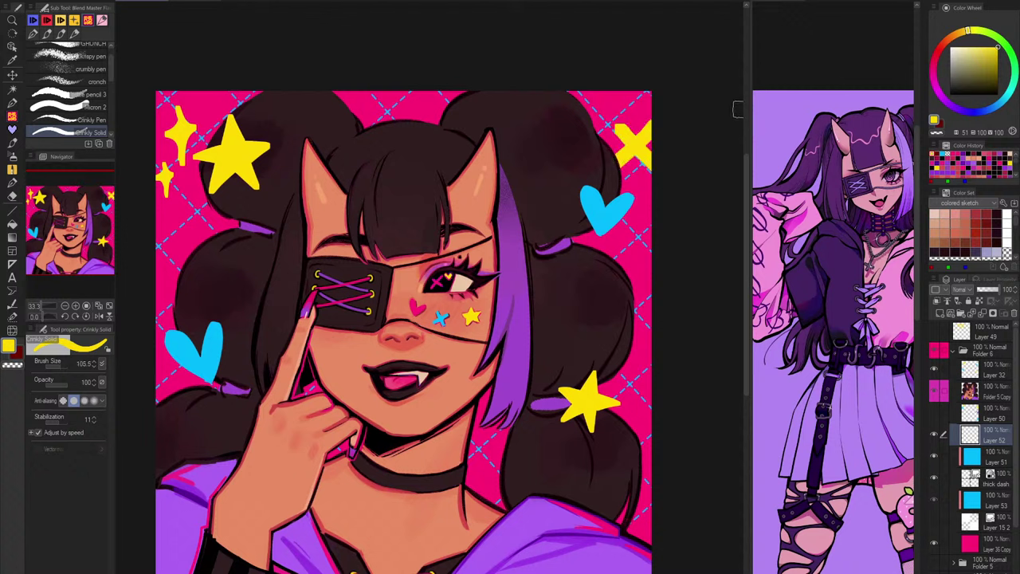
{"action": "key", "text": "ctrl+z"}
{"action": "key", "text": "ctrl+z"}
{"action": "left_click_drag", "start_coordinate": [610, 123], "coordinate": [650, 169]}
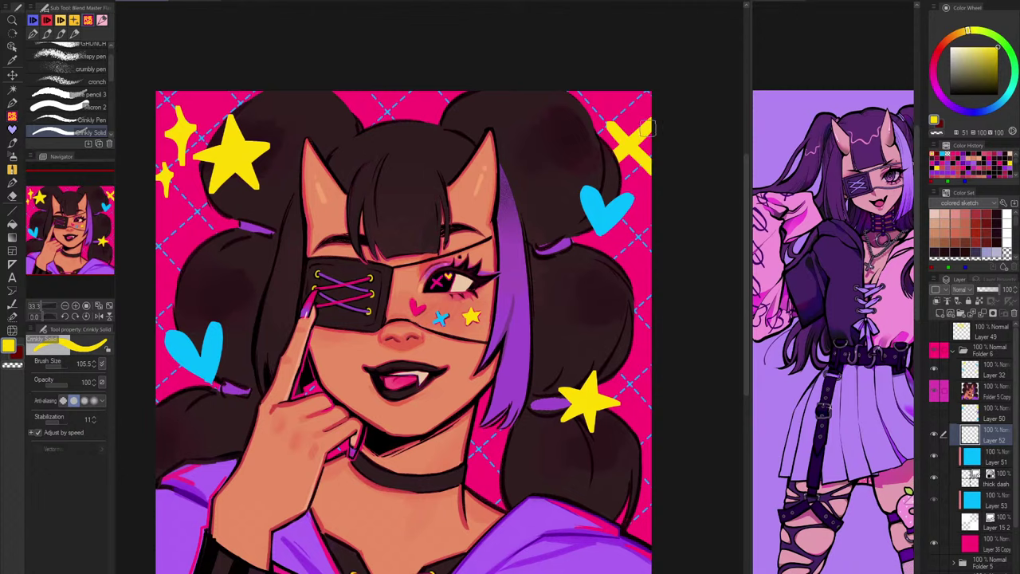
Step: Check the sketch, try a blue X at the left edge above the blue heart, and undo it
{"action": "left_click", "coordinate": [938, 353]}
{"action": "left_click", "coordinate": [938, 353]}
{"action": "key", "text": "x"}
{"action": "left_click", "coordinate": [938, 352]}
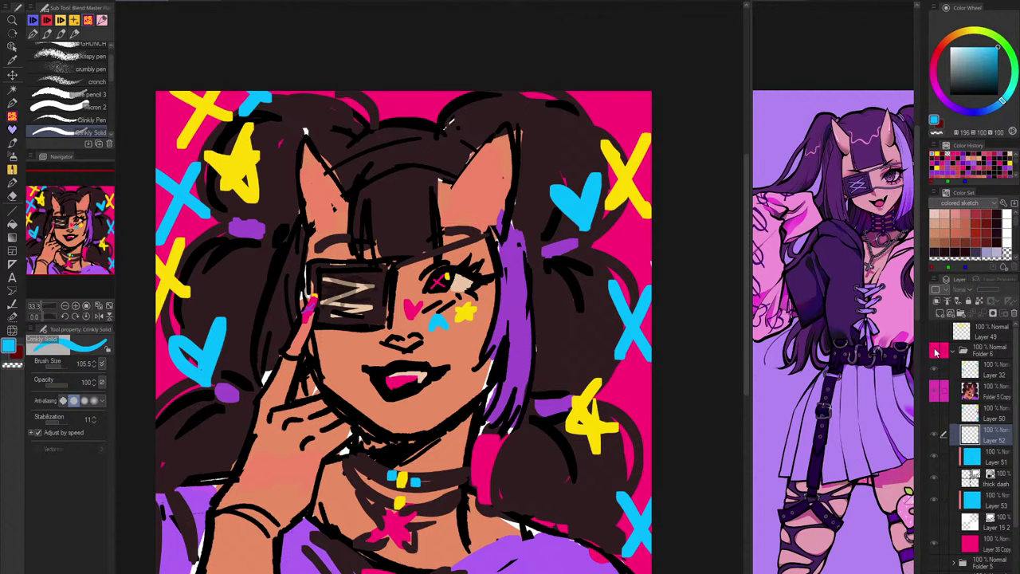
{"action": "left_click", "coordinate": [937, 352]}
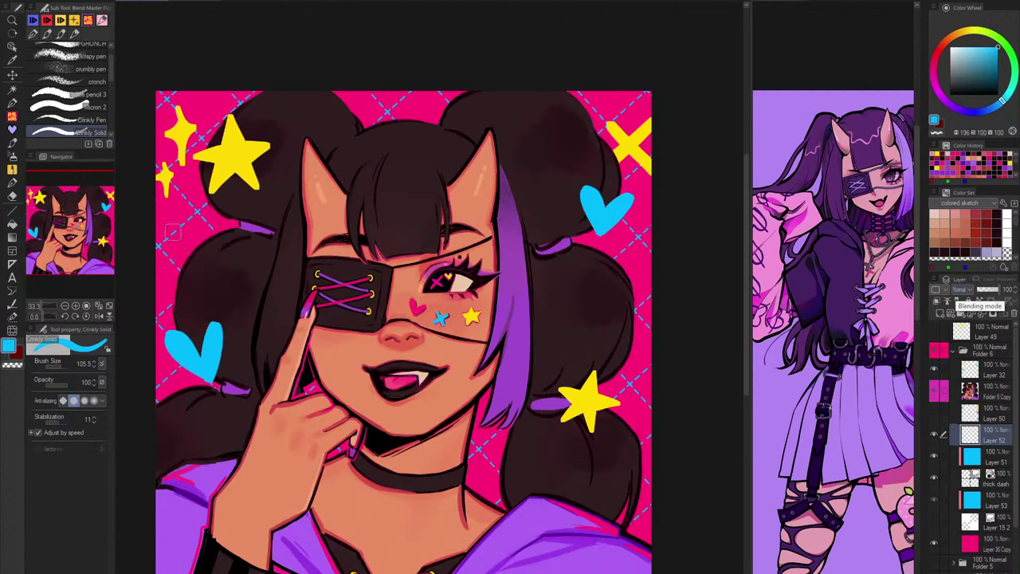
{"action": "left_click_drag", "start_coordinate": [153, 246], "coordinate": [180, 263]}
{"action": "left_click_drag", "start_coordinate": [193, 220], "coordinate": [159, 278]}
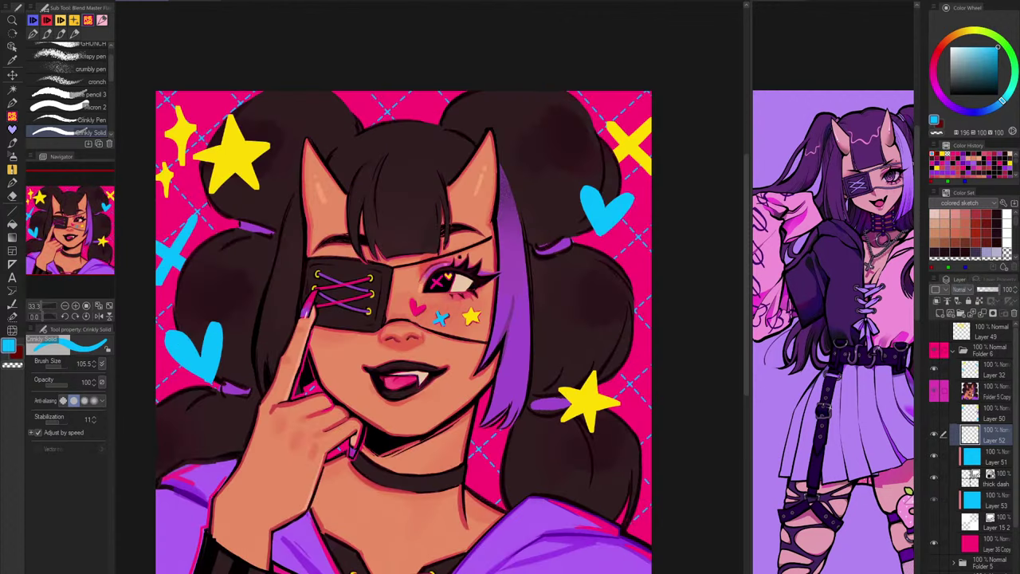
{"action": "key", "text": "ctrl+z"}
{"action": "key", "text": "ctrl+z"}
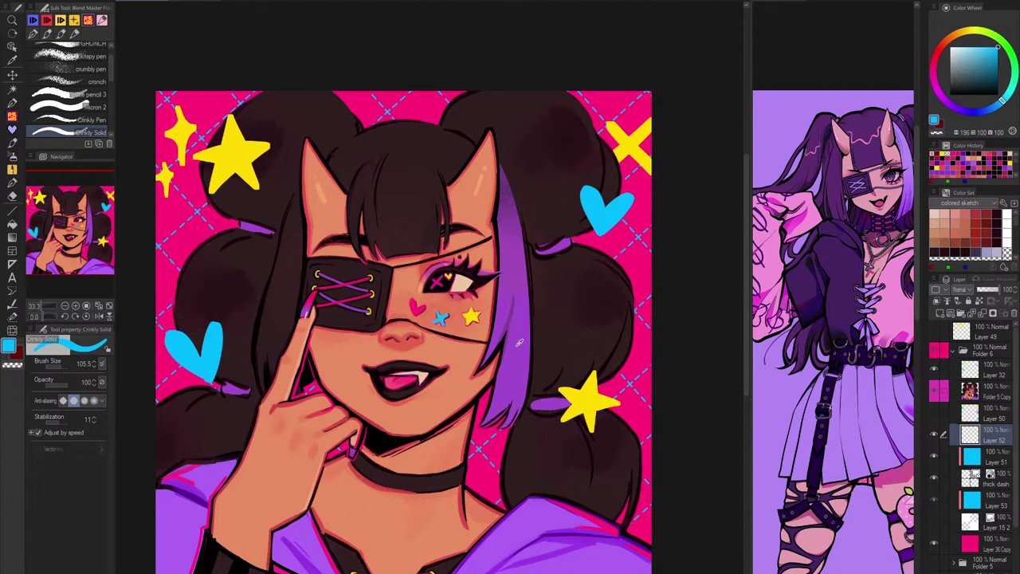
Step: Try a thicker X in the hair's purple at the left edge with brush size 189.8 and undo it
{"action": "left_click", "coordinate": [514, 372], "text": "alt"}
{"action": "key", "text": "]"}
{"action": "key", "text": "]"}
{"action": "left_click_drag", "start_coordinate": [152, 244], "coordinate": [200, 262]}
{"action": "left_click_drag", "start_coordinate": [196, 225], "coordinate": [151, 311]}
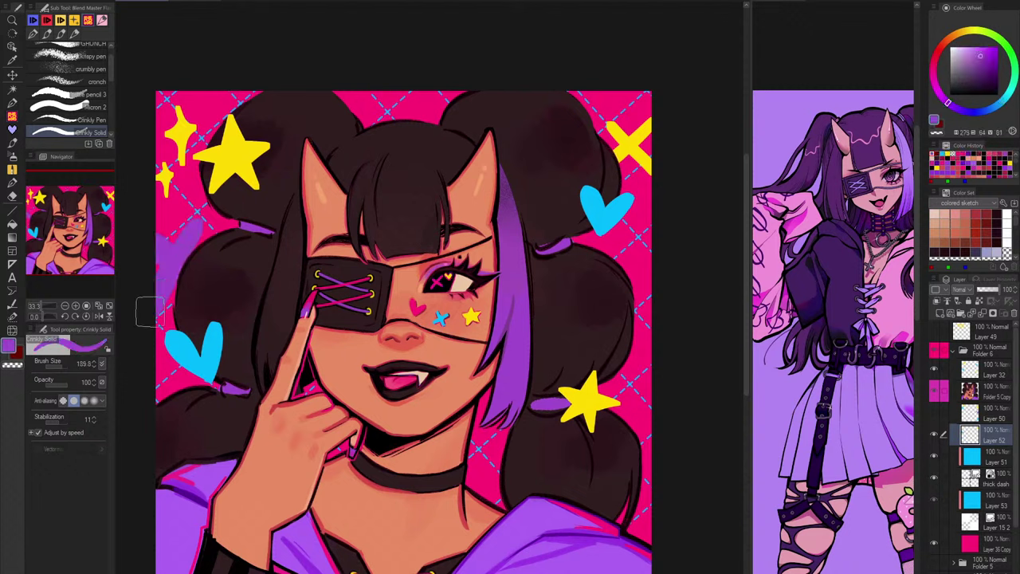
{"action": "key", "text": "ctrl+z"}
{"action": "key", "text": "ctrl+z"}
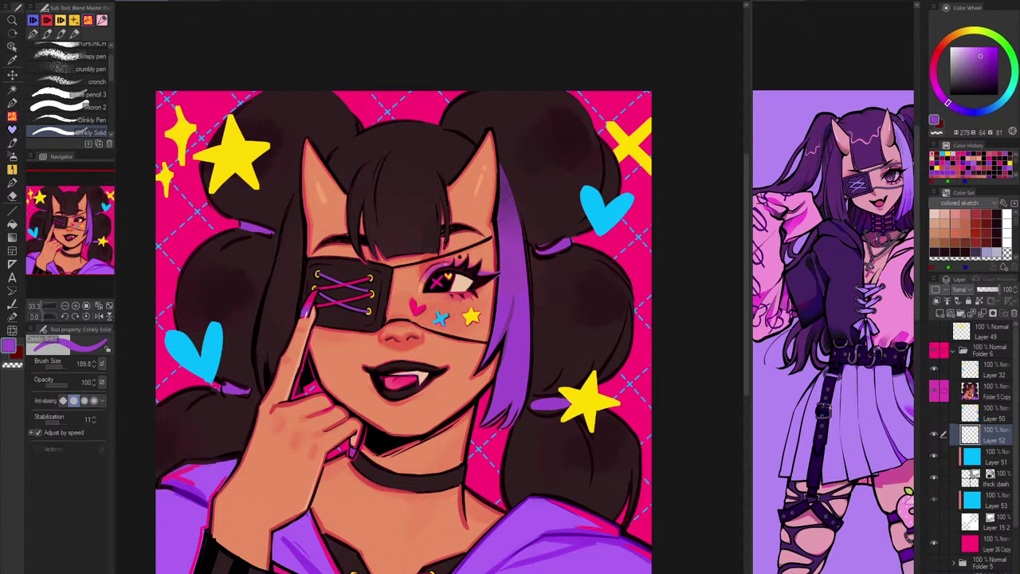
Step: Draw a looping swirl in the heart's blue on the left background below the sparkles, with brush size 79
{"action": "left_click", "coordinate": [610, 216], "text": "alt"}
{"action": "key", "text": "["}
{"action": "key", "text": "["}
{"action": "key", "text": "["}
{"action": "key", "text": "["}
{"action": "key", "text": "["}
{"action": "key", "text": "["}
{"action": "key", "text": "["}
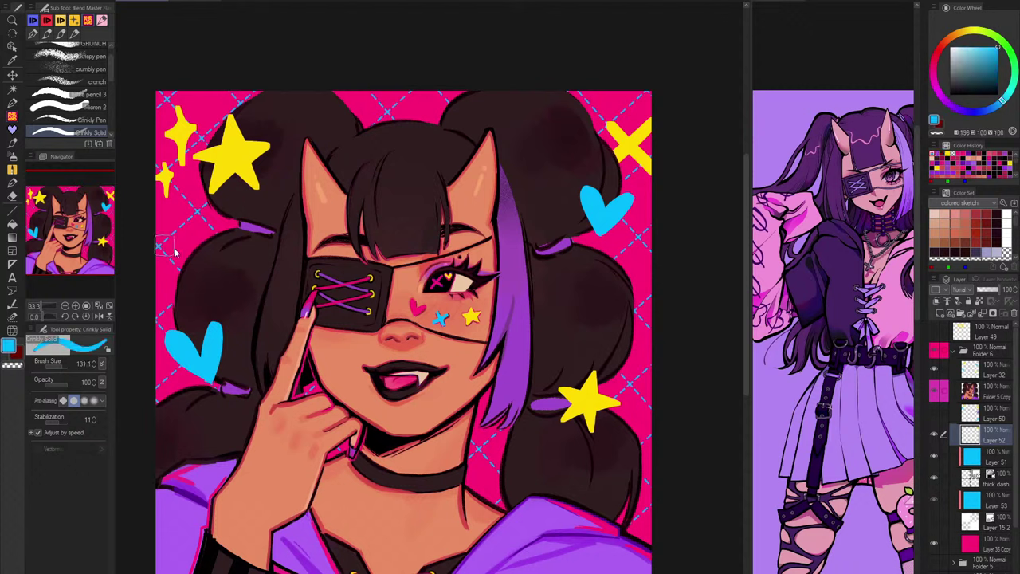
{"action": "key", "text": "["}
{"action": "key", "text": "["}
{"action": "key", "text": "["}
{"action": "key", "text": "["}
{"action": "key", "text": "["}
{"action": "key", "text": "["}
{"action": "key", "text": "["}
{"action": "key", "text": "["}
{"action": "key", "text": "["}
{"action": "key", "text": "["}
{"action": "key", "text": "["}
{"action": "mouse_move", "coordinate": [169, 245]}
{"action": "left_mouse_down"}
{"action": "mouse_move", "coordinate": [170, 214]}
{"action": "mouse_move", "coordinate": [216, 217]}
{"action": "left_mouse_up"}
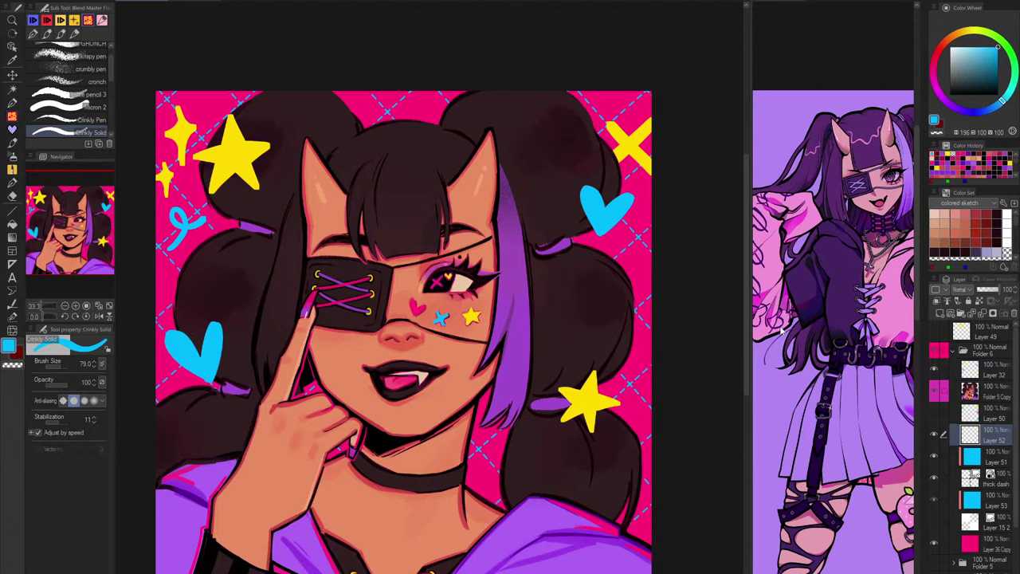
Step: Compare with the rough sketch and recolour the dashed grid lines on Layer 51 with purple sampled from the jacket
{"action": "left_click", "coordinate": [940, 352]}
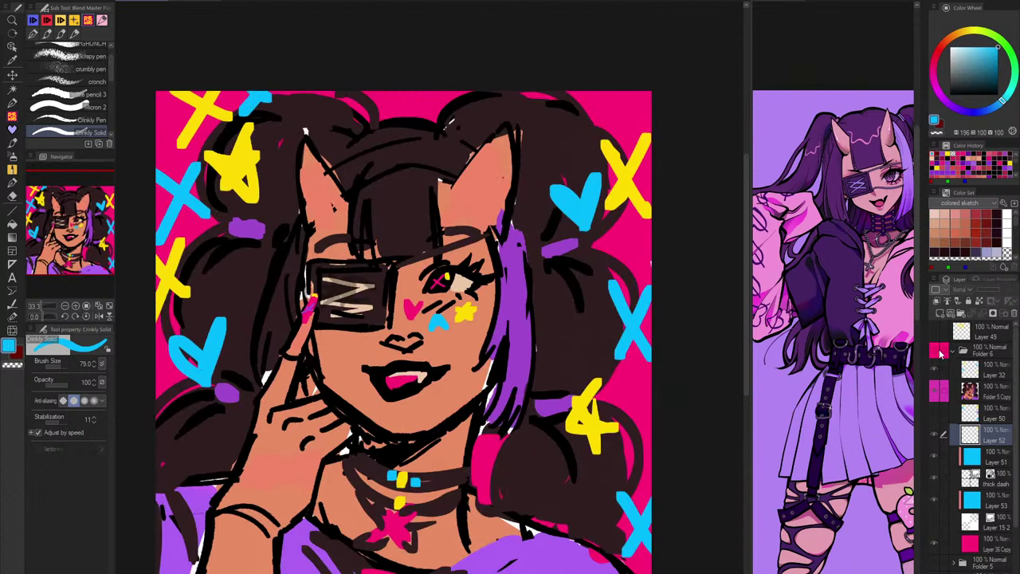
{"action": "left_click", "coordinate": [940, 352]}
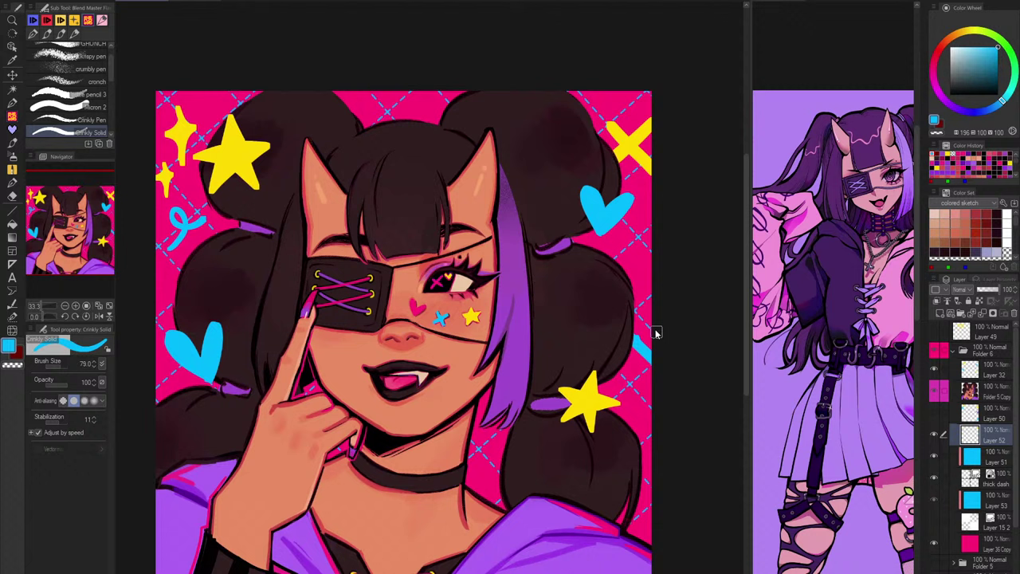
{"action": "left_click", "coordinate": [989, 460]}
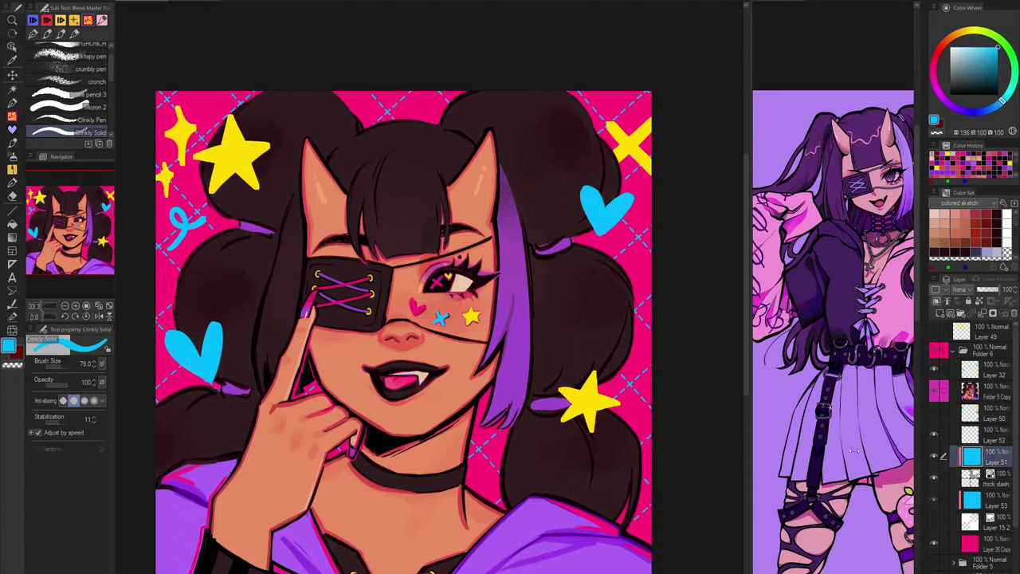
{"action": "left_click", "coordinate": [536, 521], "text": "alt"}
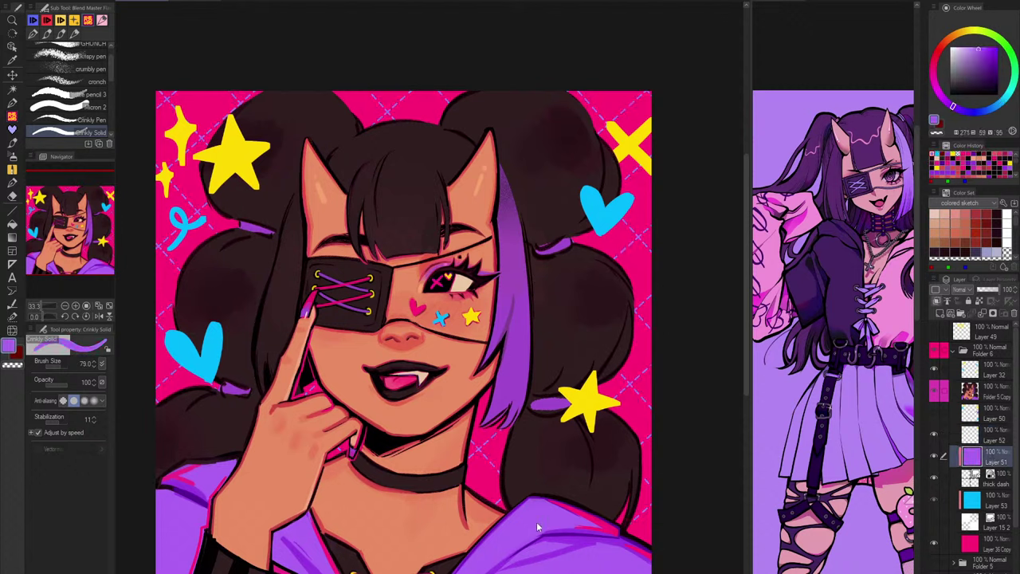
Step: Try brighter purple, white and black on the dashed grid on Layer 51 and undo the colour changes
{"action": "left_click", "coordinate": [564, 241], "text": "alt"}
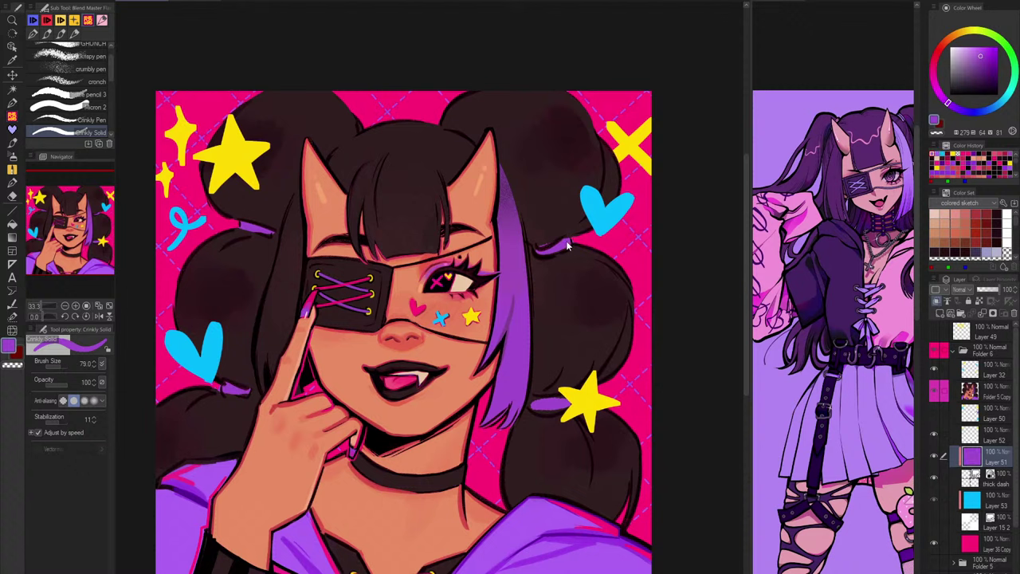
{"action": "left_click", "coordinate": [988, 48]}
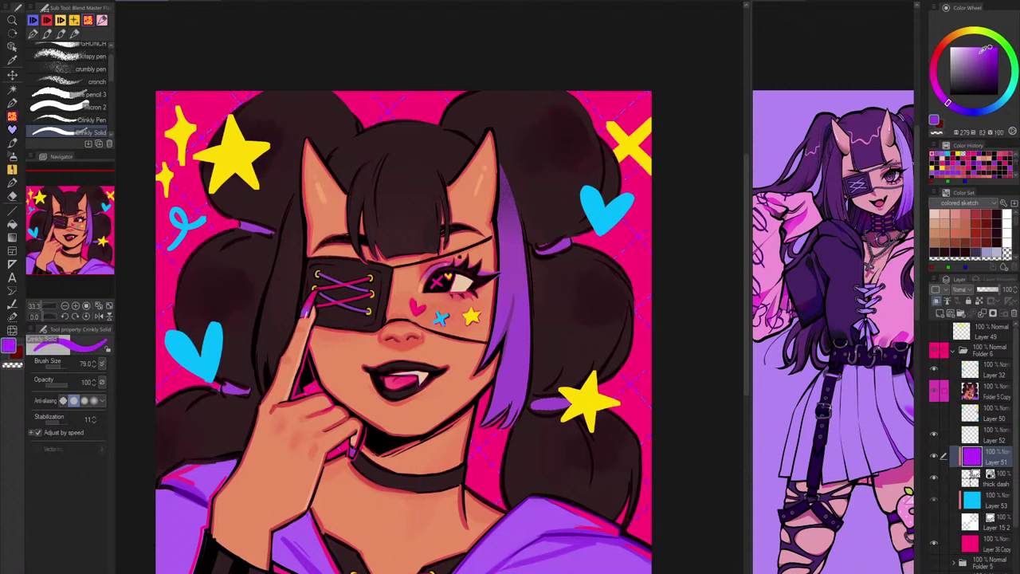
{"action": "left_click_drag", "start_coordinate": [988, 48], "coordinate": [921, 130]}
{"action": "key", "text": "alt+Delete"}
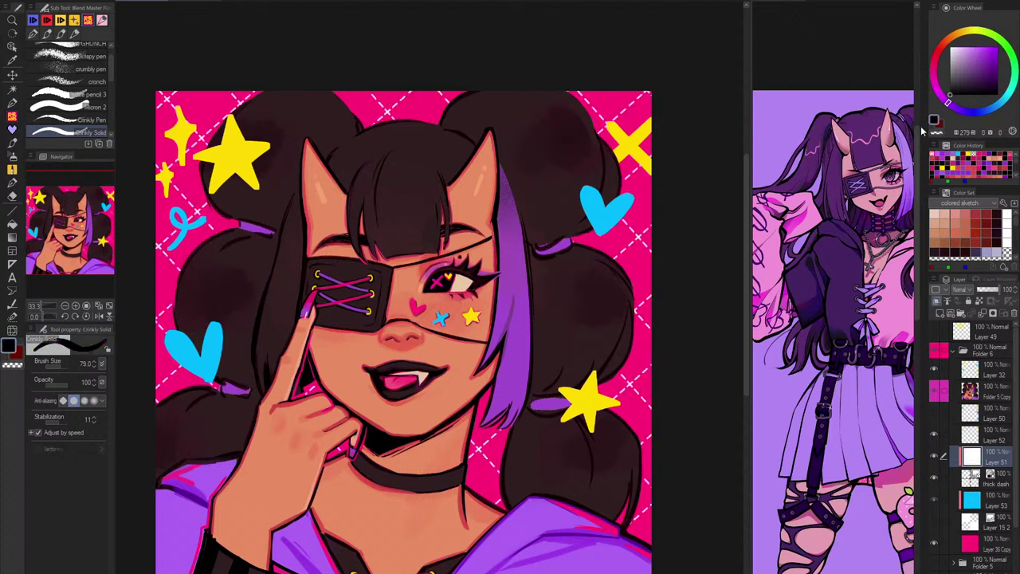
{"action": "key", "text": "alt+Delete"}
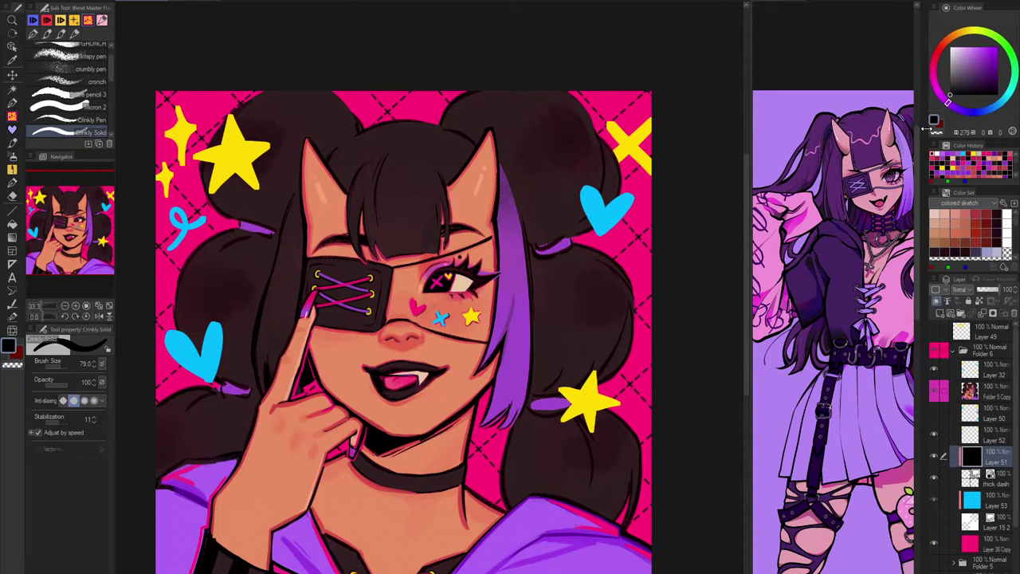
{"action": "key", "text": "ctrl+z"}
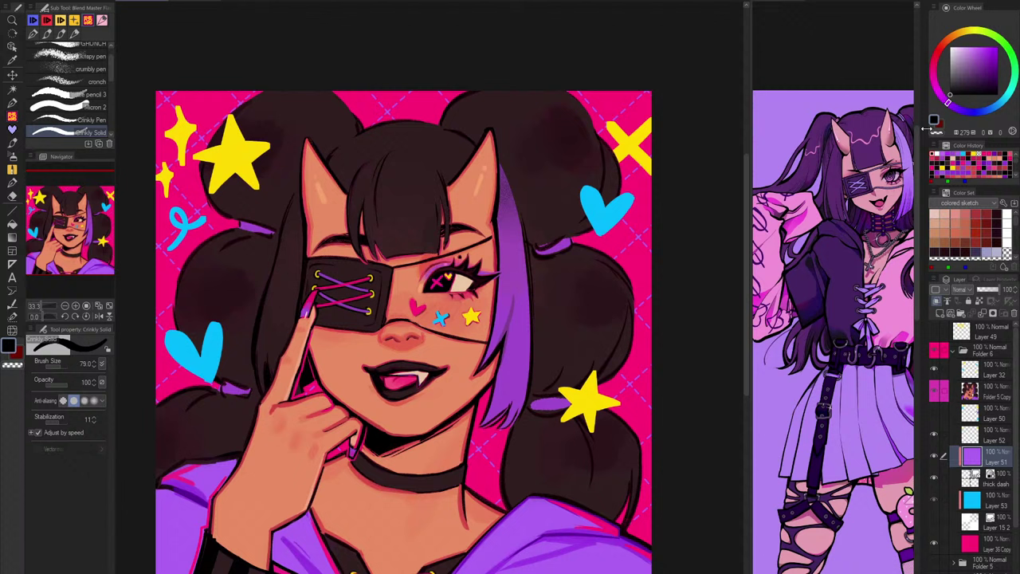
{"action": "key", "text": "ctrl+z"}
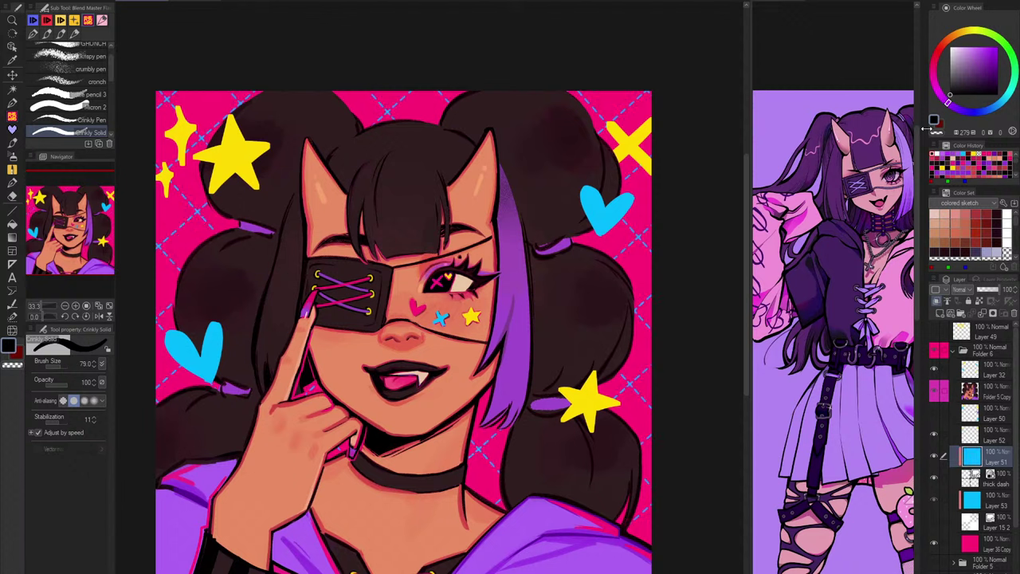
{"action": "key", "text": "ctrl+y"}
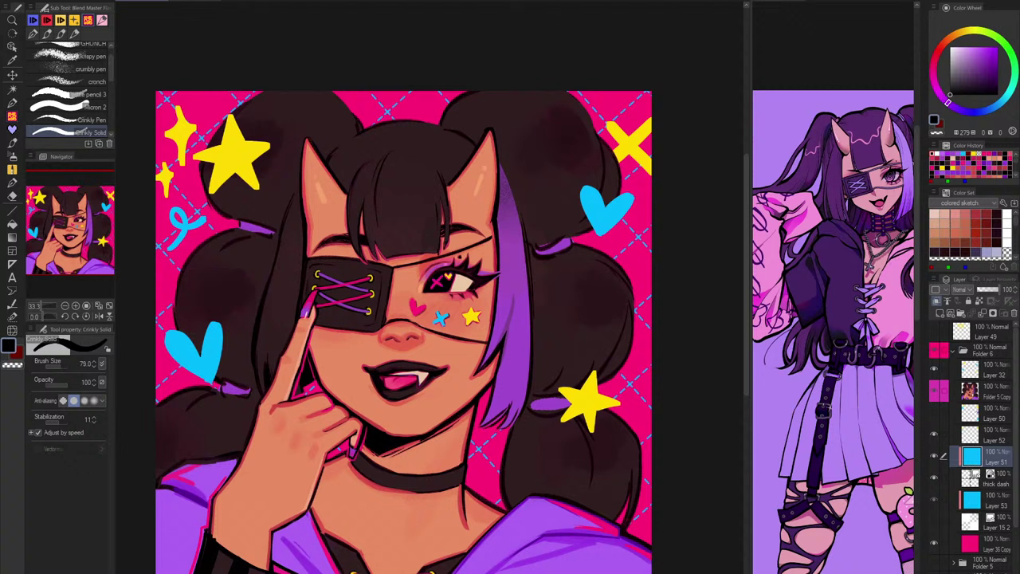
Step: Try fully saturated purple and violet on the dashed grid on Layer 51
{"action": "left_click", "coordinate": [935, 457]}
{"action": "left_click", "coordinate": [942, 460]}
{"action": "left_click_drag", "start_coordinate": [974, 52], "coordinate": [997, 47]}
{"action": "key", "text": "alt+Delete"}
{"action": "key", "text": "alt+Delete"}
{"action": "mouse_move", "coordinate": [947, 103]}
{"action": "left_mouse_down"}
{"action": "mouse_move", "coordinate": [949, 94]}
{"action": "mouse_move", "coordinate": [958, 106]}
{"action": "left_mouse_up"}
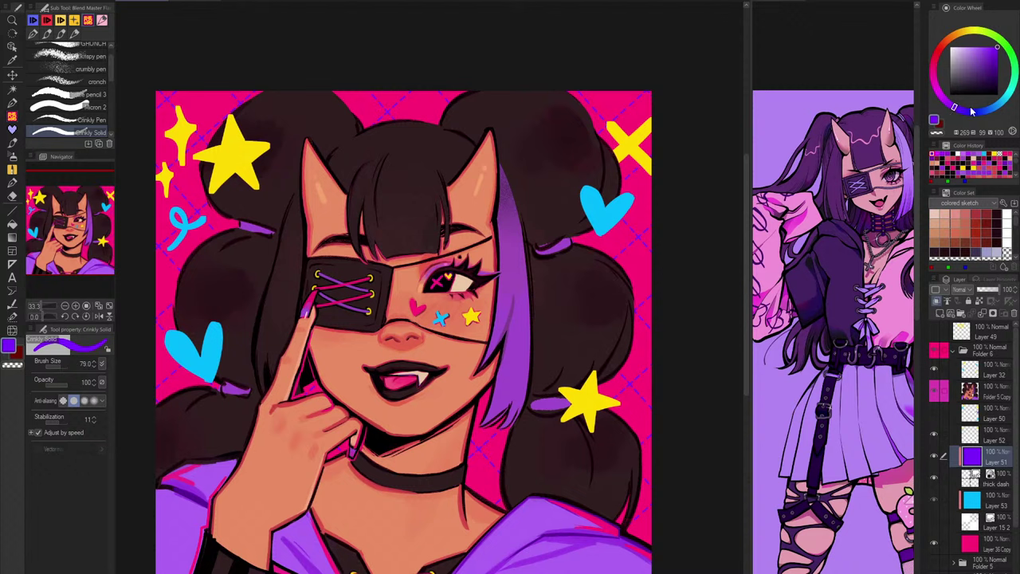
Step: Test the X's yellow on the dashed grid, and recolour the grid with dark brown sampled from the hair
{"action": "left_click", "coordinate": [632, 139], "text": "alt"}
{"action": "key", "text": "alt+Delete"}
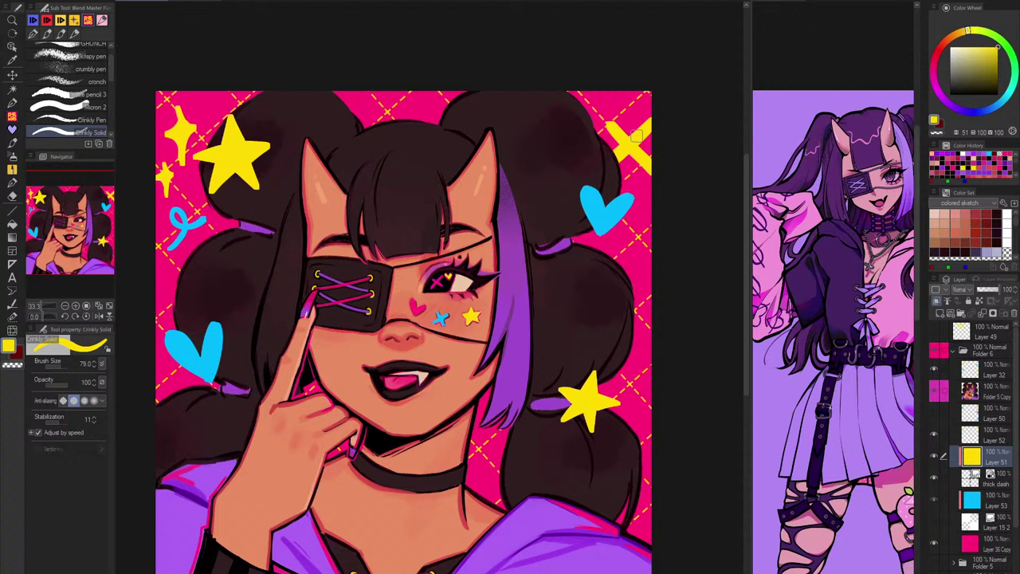
{"action": "left_click", "coordinate": [596, 322], "text": "alt"}
{"action": "key", "text": "alt+BackSpace"}
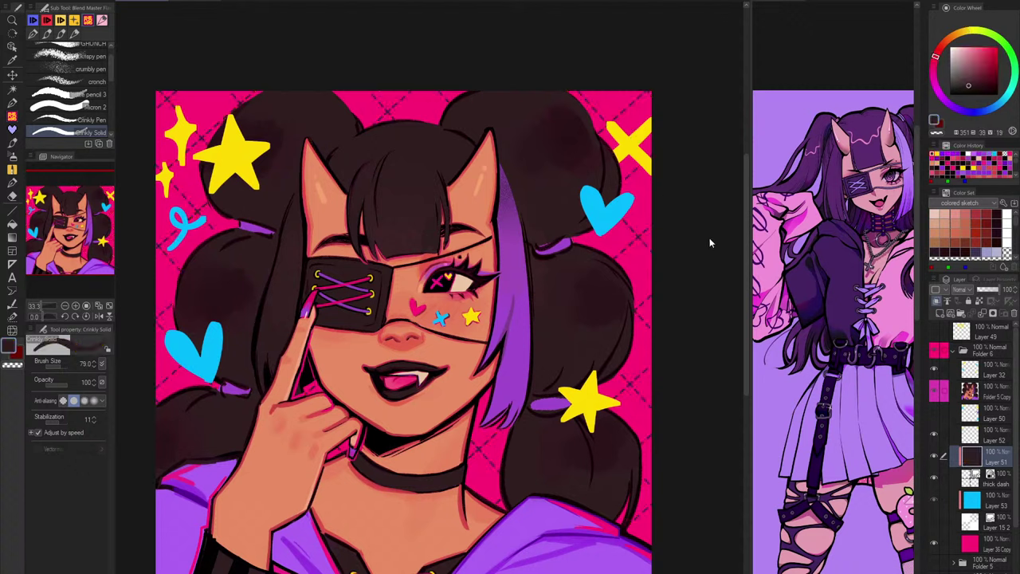
Step: Select Layer 52, compare it with the rough X marks on Layer 50, and sample the purple of the right-edge X
{"action": "left_click", "coordinate": [992, 440]}
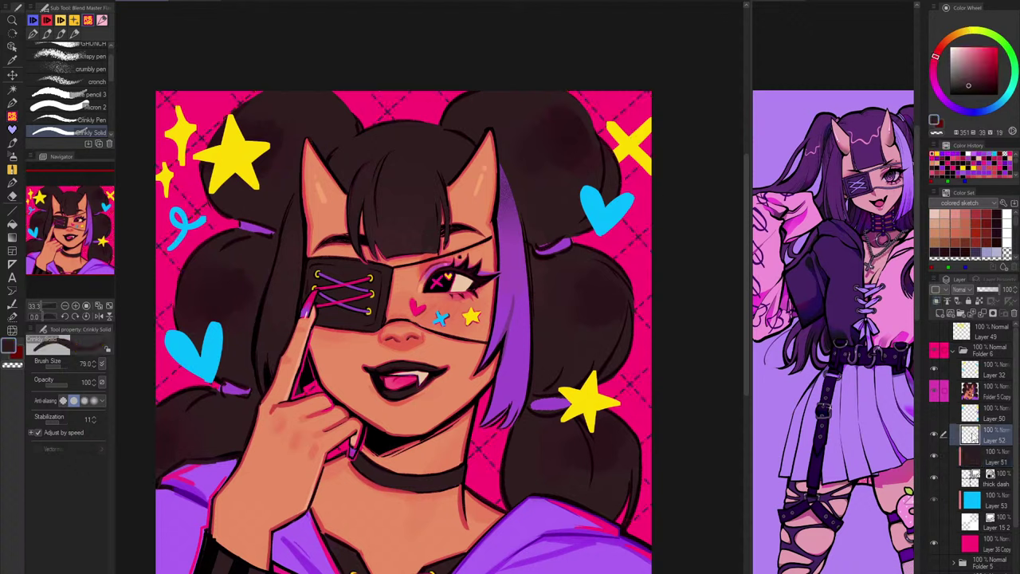
{"action": "left_click", "coordinate": [934, 437]}
{"action": "left_click", "coordinate": [933, 437]}
{"action": "left_click", "coordinate": [934, 413]}
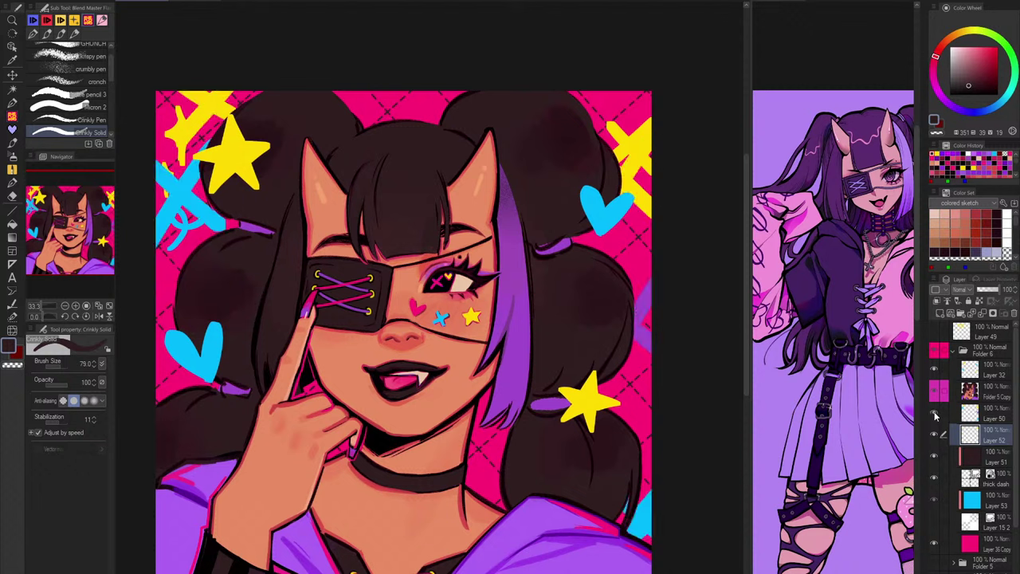
{"action": "left_click", "coordinate": [934, 413]}
{"action": "left_click", "coordinate": [935, 414]}
{"action": "left_click", "coordinate": [644, 301], "text": "alt"}
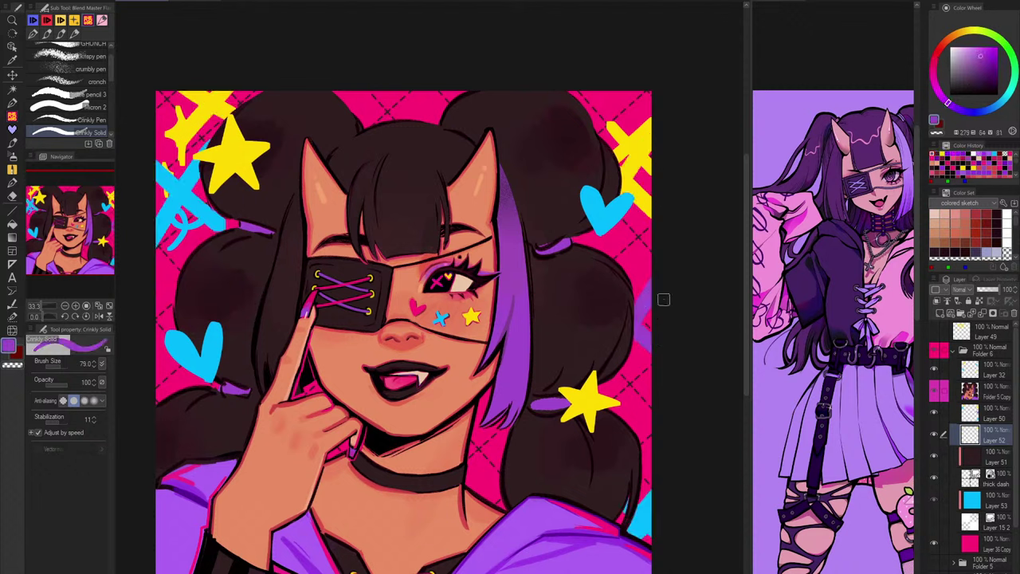
{"action": "left_click", "coordinate": [934, 414]}
{"action": "left_click", "coordinate": [934, 437]}
{"action": "left_click", "coordinate": [934, 437]}
Step: Paint a large rounded purple patch behind the hair at the canvas's right edge on Layer 52, with brush size 175.3
{"action": "key", "text": "]"}
{"action": "key", "text": "]"}
{"action": "key", "text": "]"}
{"action": "key", "text": "]"}
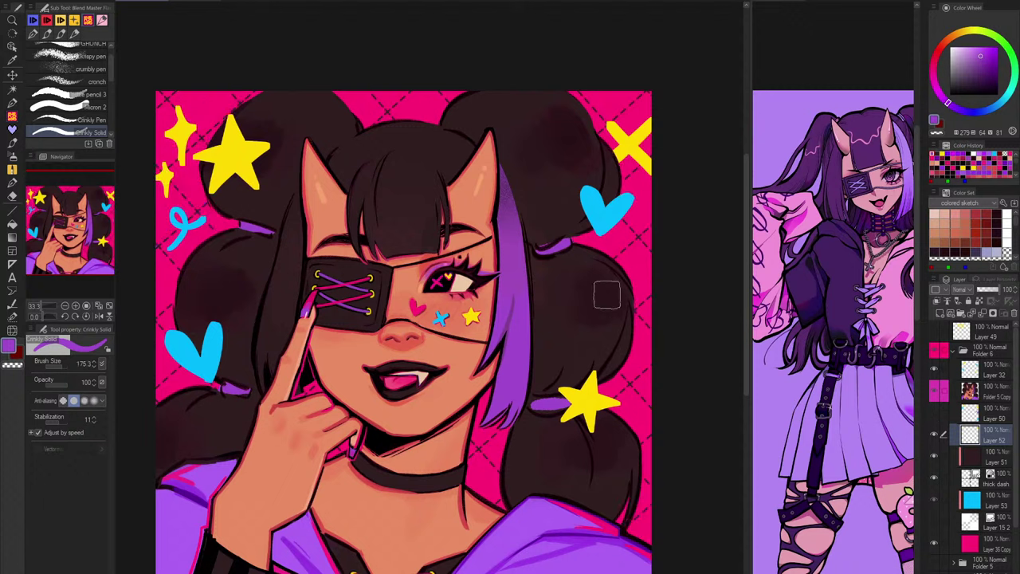
{"action": "left_click_drag", "start_coordinate": [608, 295], "coordinate": [655, 327]}
{"action": "left_click_drag", "start_coordinate": [659, 281], "coordinate": [642, 326]}
{"action": "key", "text": "ctrl+z"}
{"action": "key", "text": "ctrl+z"}
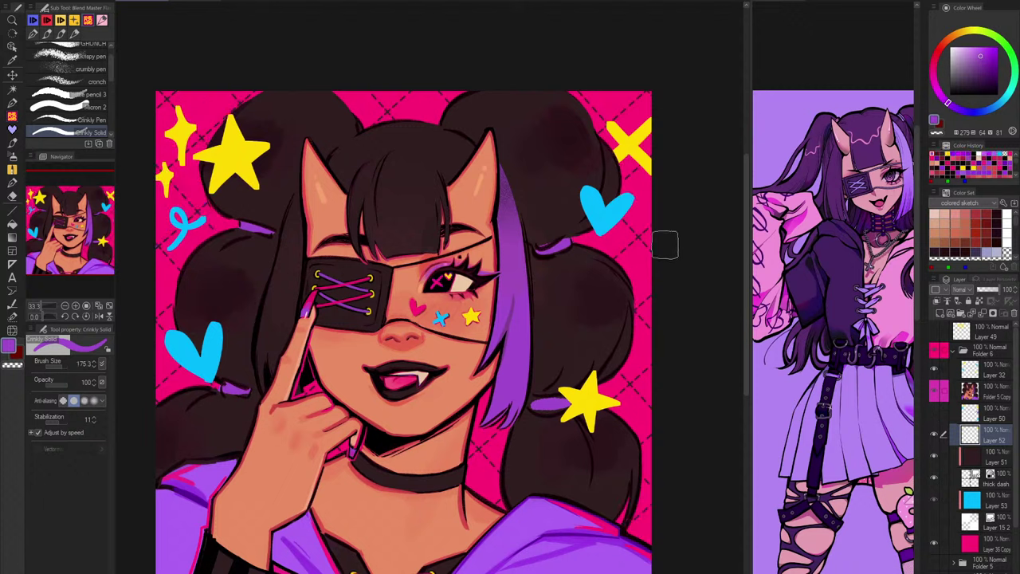
{"action": "left_click_drag", "start_coordinate": [664, 244], "coordinate": [655, 386]}
{"action": "mouse_move", "coordinate": [638, 278]}
{"action": "left_mouse_down"}
{"action": "mouse_move", "coordinate": [665, 330]}
{"action": "mouse_move", "coordinate": [653, 305]}
{"action": "left_mouse_up"}
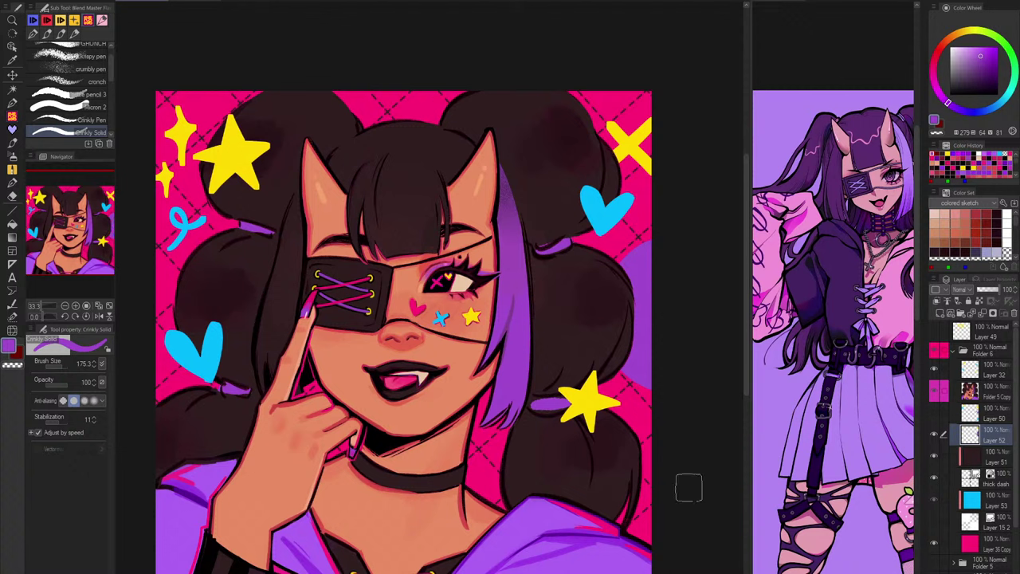
Step: Try a purple patch behind the blue heart at the canvas's left edge, undo it, and try the star's yellow there
{"action": "mouse_move", "coordinate": [164, 310]}
{"action": "left_mouse_down"}
{"action": "mouse_move", "coordinate": [184, 389]}
{"action": "mouse_move", "coordinate": [151, 387]}
{"action": "left_mouse_up"}
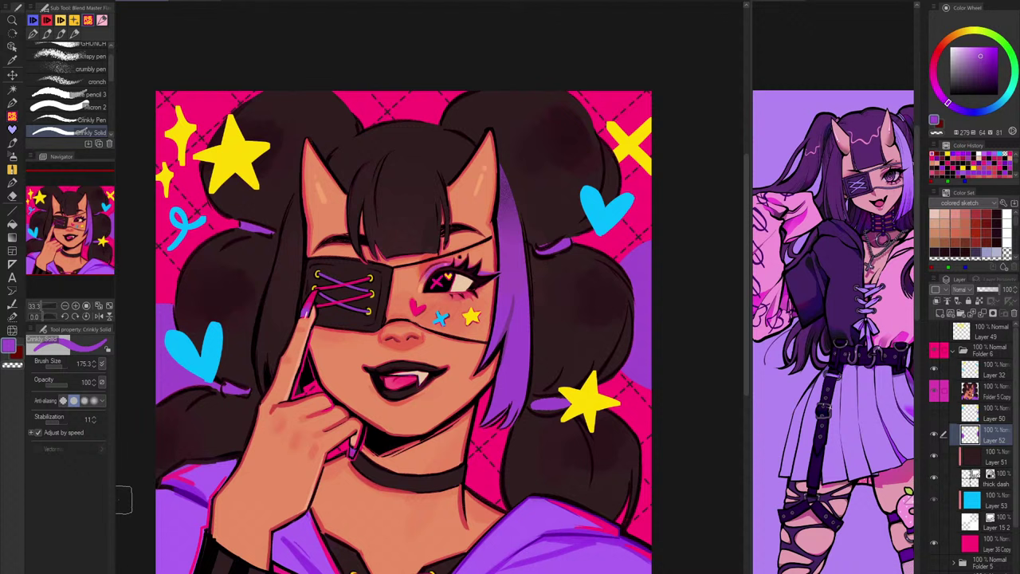
{"action": "key", "text": "ctrl+z"}
{"action": "left_click", "coordinate": [232, 181], "text": "alt"}
{"action": "mouse_move", "coordinate": [163, 310]}
{"action": "left_mouse_down"}
{"action": "mouse_move", "coordinate": [190, 329]}
{"action": "mouse_move", "coordinate": [163, 382]}
{"action": "left_mouse_up"}
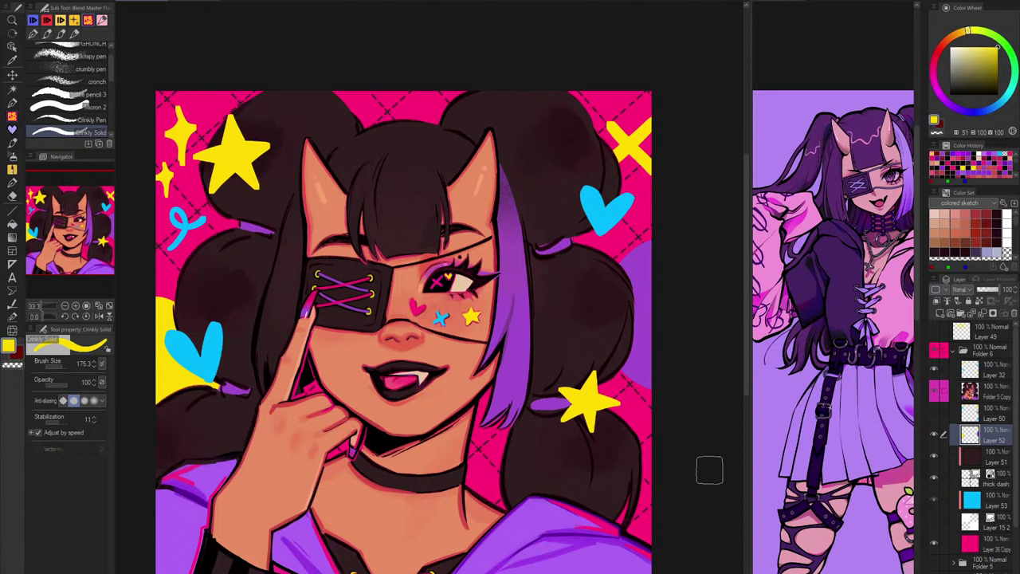
Step: Try a patch in the heart's blue at the top edge between the hair buns and undo it
{"action": "left_click", "coordinate": [218, 349], "text": "alt"}
{"action": "mouse_move", "coordinate": [406, 85]}
{"action": "left_mouse_down"}
{"action": "mouse_move", "coordinate": [531, 125]}
{"action": "mouse_move", "coordinate": [424, 80]}
{"action": "mouse_move", "coordinate": [470, 89]}
{"action": "left_mouse_up"}
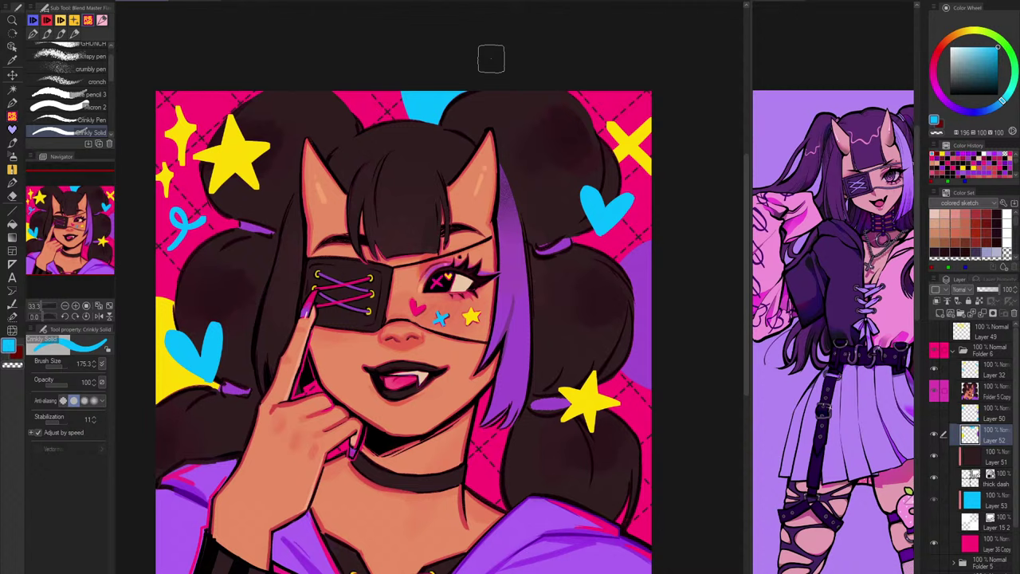
{"action": "key", "text": "ctrl+z"}
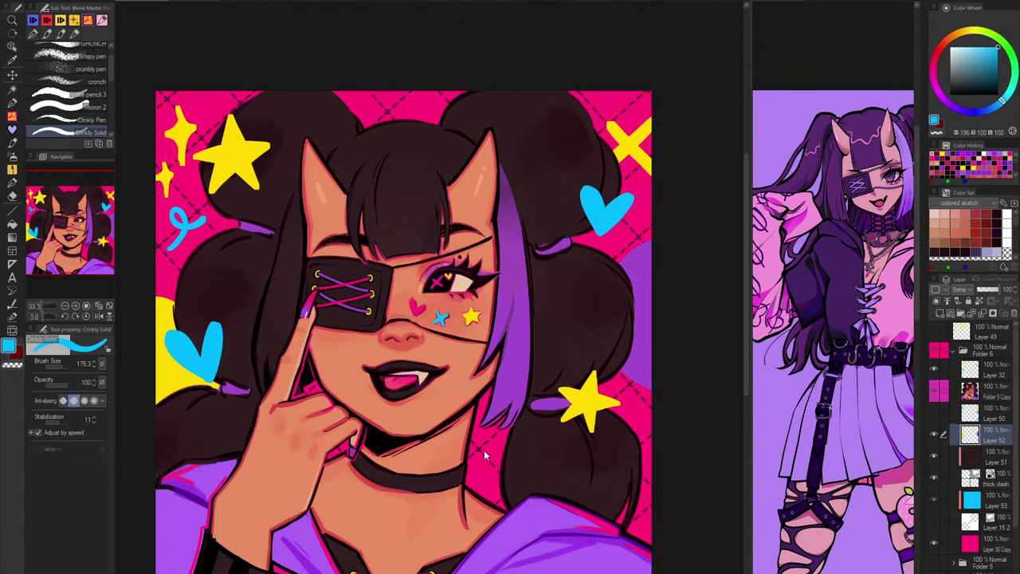
Step: Compare with the rough sketch and draw a blue X above the jacket shoulder at the right edge on Layer 32, with brush size 104
{"action": "left_click", "coordinate": [938, 352]}
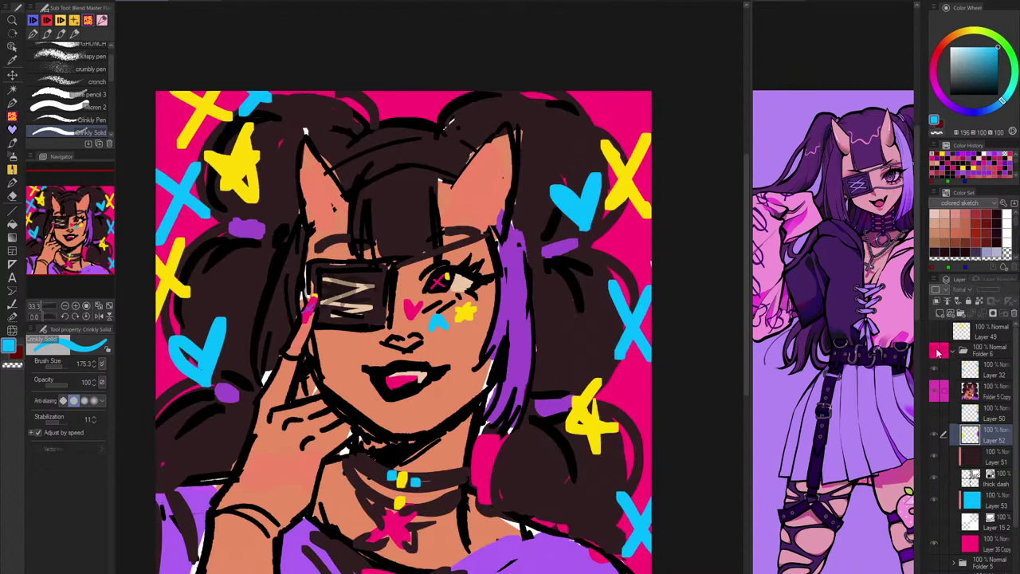
{"action": "left_click", "coordinate": [938, 352]}
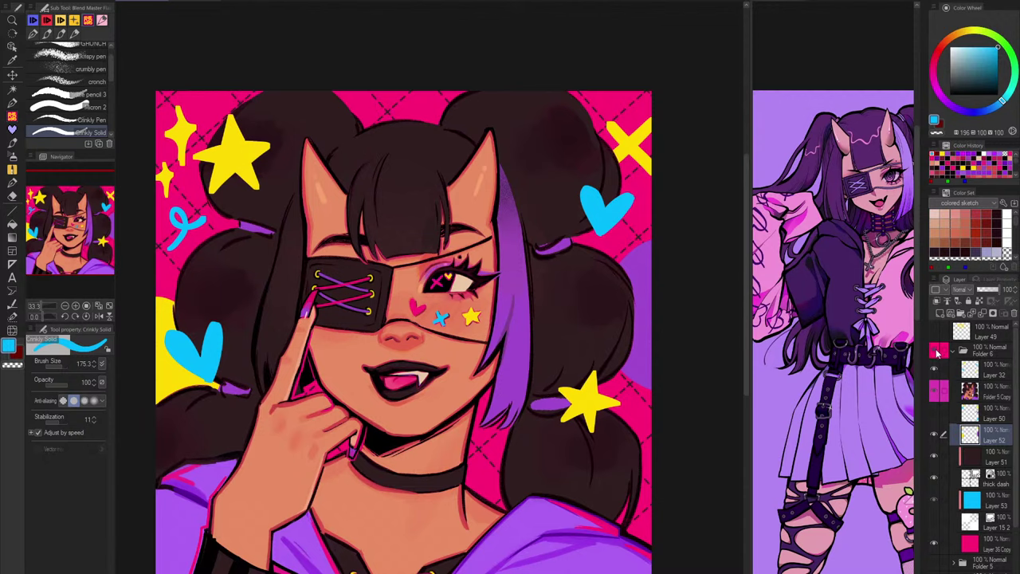
{"action": "left_click", "coordinate": [938, 352]}
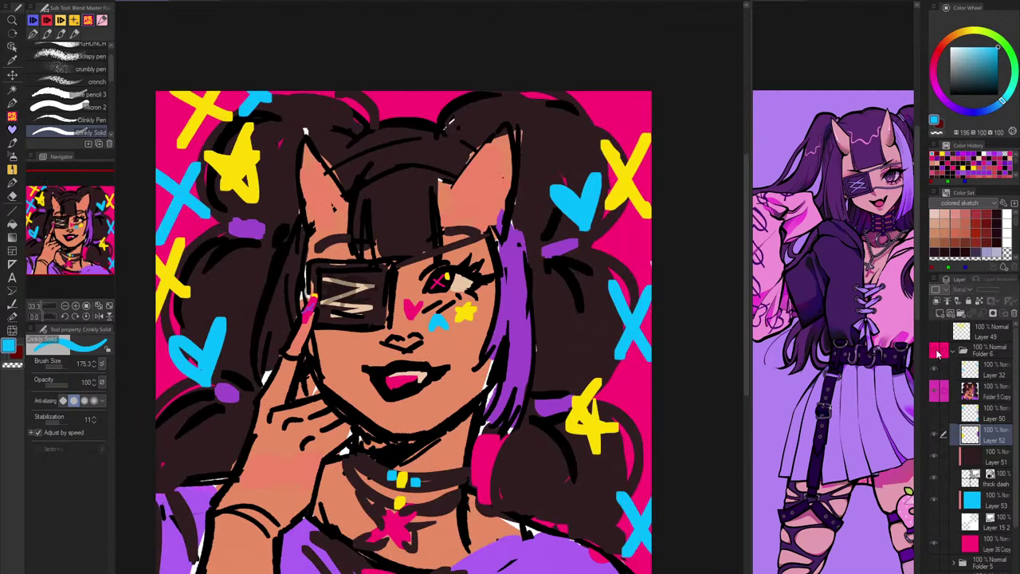
{"action": "left_click", "coordinate": [938, 352]}
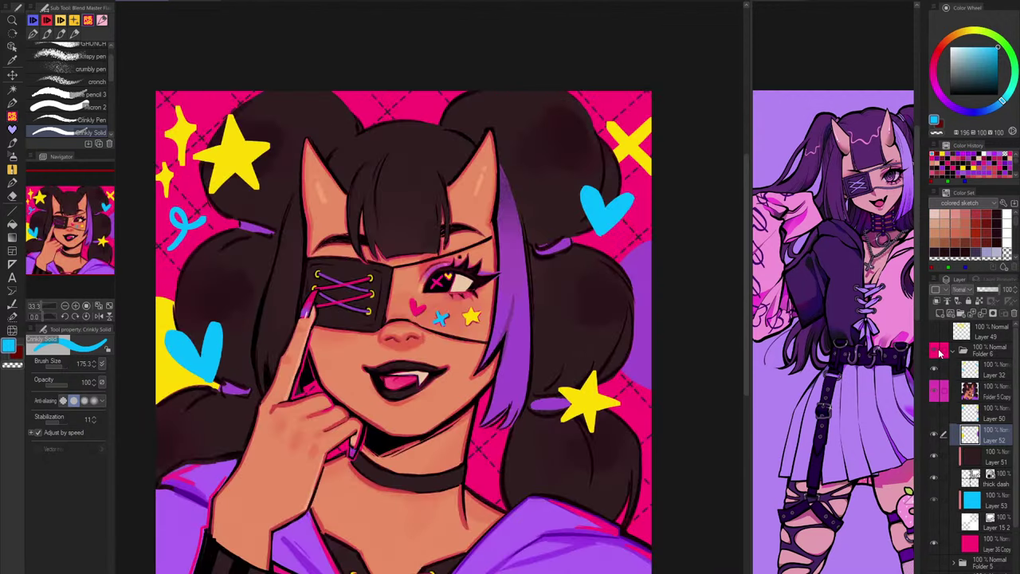
{"action": "left_click", "coordinate": [989, 373]}
{"action": "key", "text": "bracketleft"}
{"action": "key", "text": "bracketleft"}
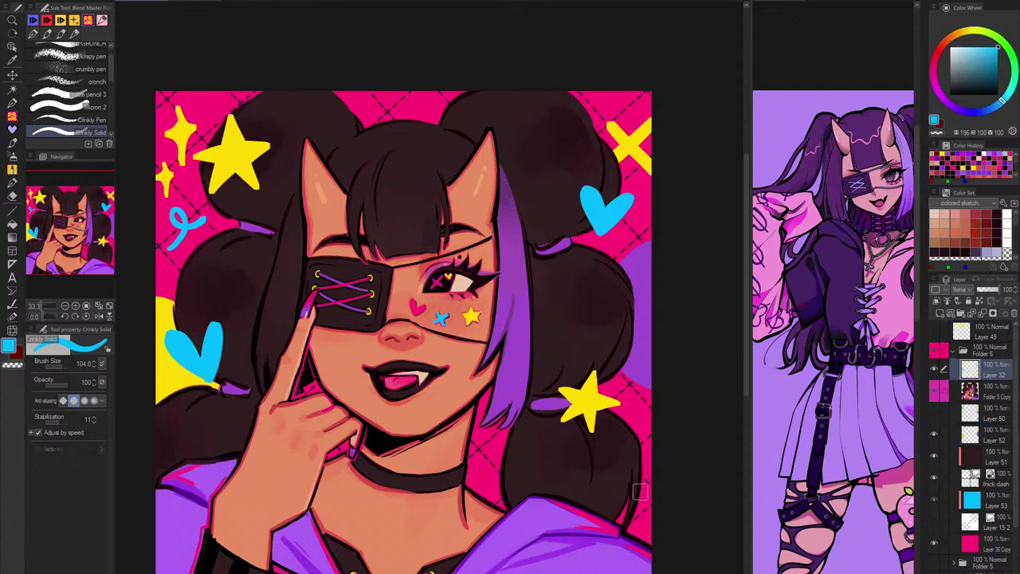
{"action": "left_click_drag", "start_coordinate": [606, 464], "coordinate": [649, 516]}
{"action": "key", "text": "ctrl+z"}
{"action": "left_click_drag", "start_coordinate": [615, 465], "coordinate": [651, 510]}
{"action": "left_click", "coordinate": [937, 351]}
{"action": "left_click", "coordinate": [937, 352]}
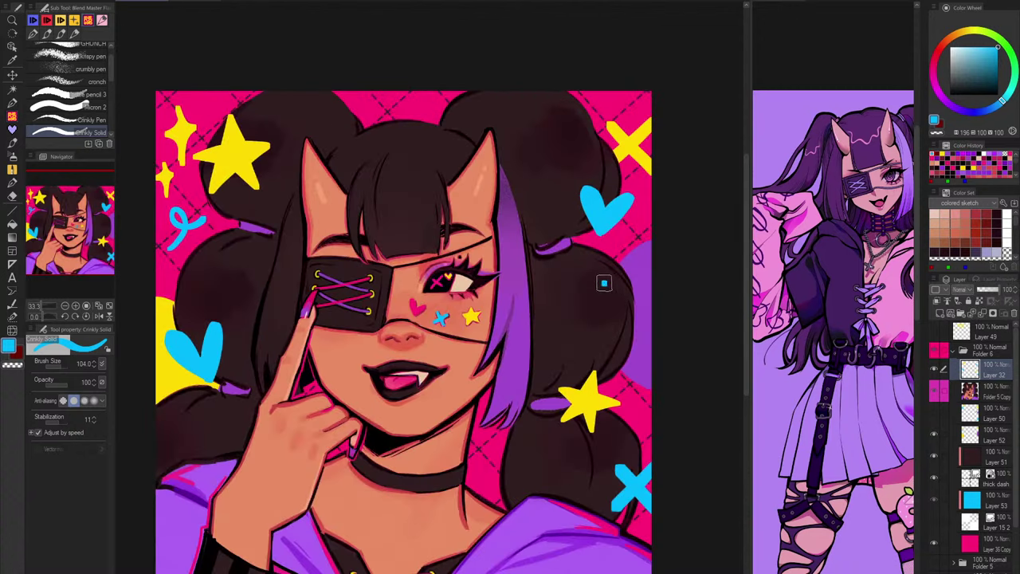
Step: Try an X over the purple right-edge patch in blue and in the patch's purple, and check it against the rough sketch
{"action": "key", "text": "ctrl+z"}
{"action": "left_click_drag", "start_coordinate": [615, 289], "coordinate": [646, 317]}
{"action": "left_click_drag", "start_coordinate": [643, 279], "coordinate": [616, 320]}
{"action": "key", "text": "ctrl+z"}
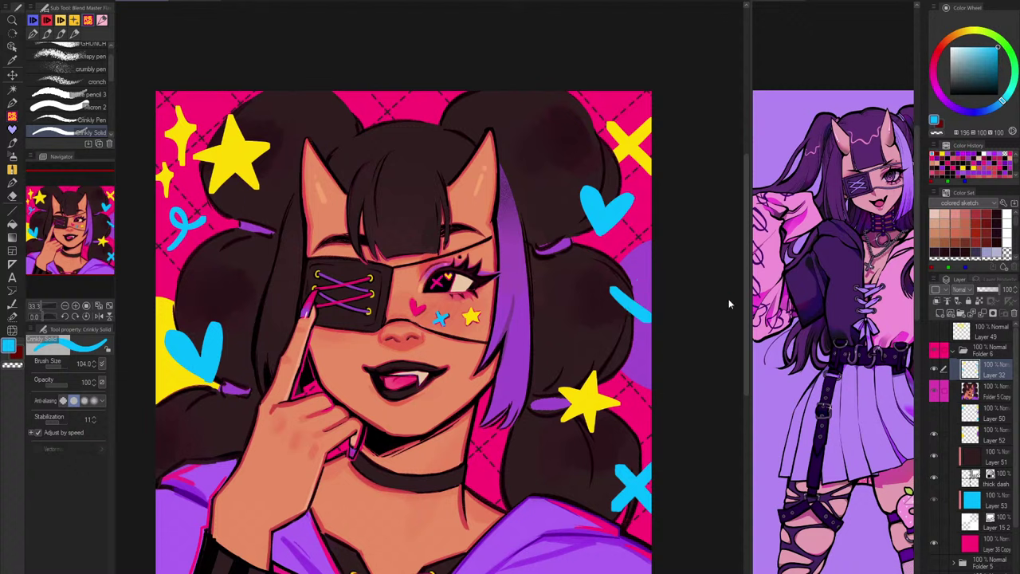
{"action": "key", "text": "ctrl+z"}
{"action": "left_click", "coordinate": [649, 336], "text": "alt"}
{"action": "left_click_drag", "start_coordinate": [604, 299], "coordinate": [636, 320]}
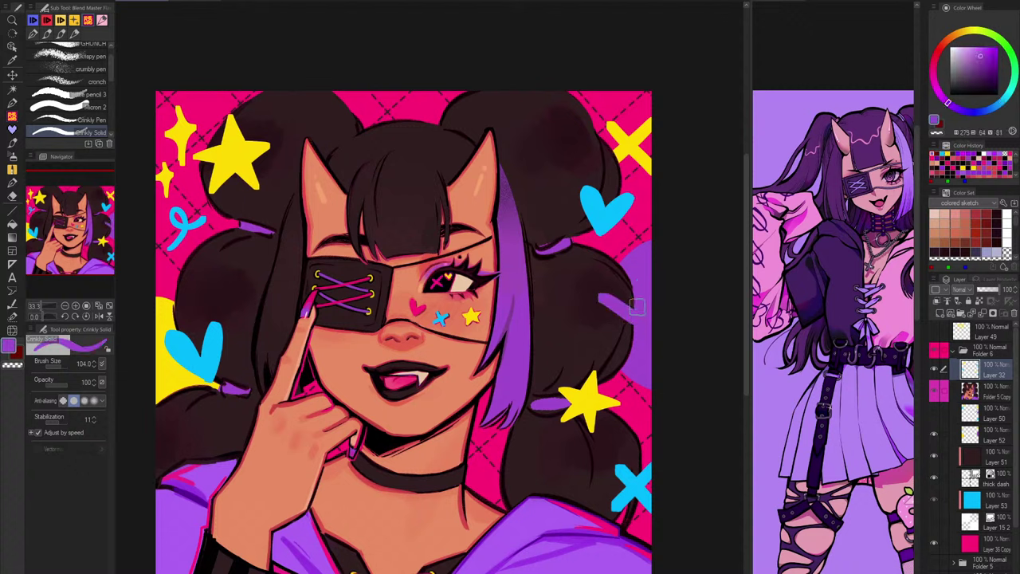
{"action": "left_click_drag", "start_coordinate": [639, 278], "coordinate": [610, 321]}
{"action": "left_click", "coordinate": [937, 352]}
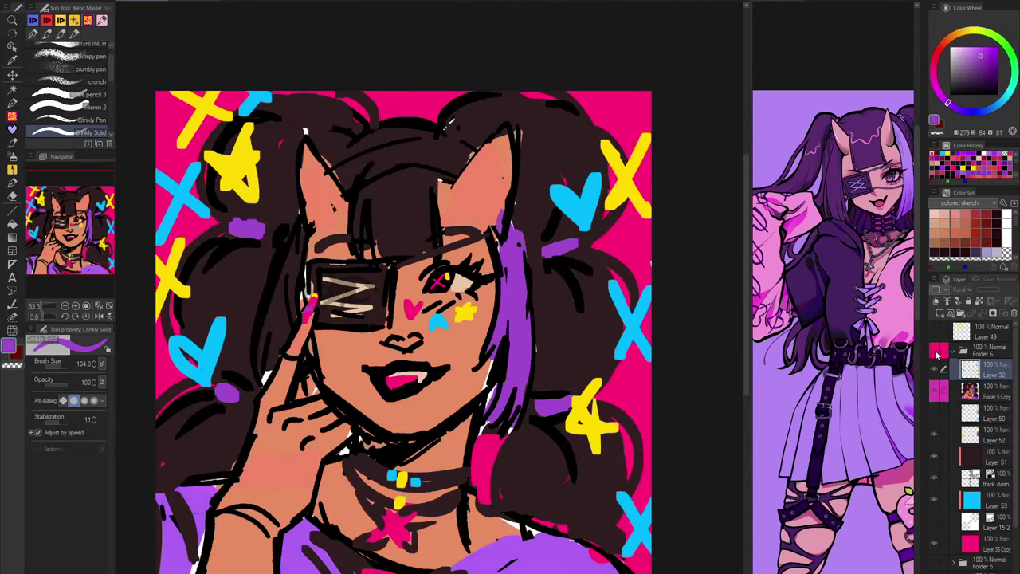
{"action": "left_click", "coordinate": [937, 353]}
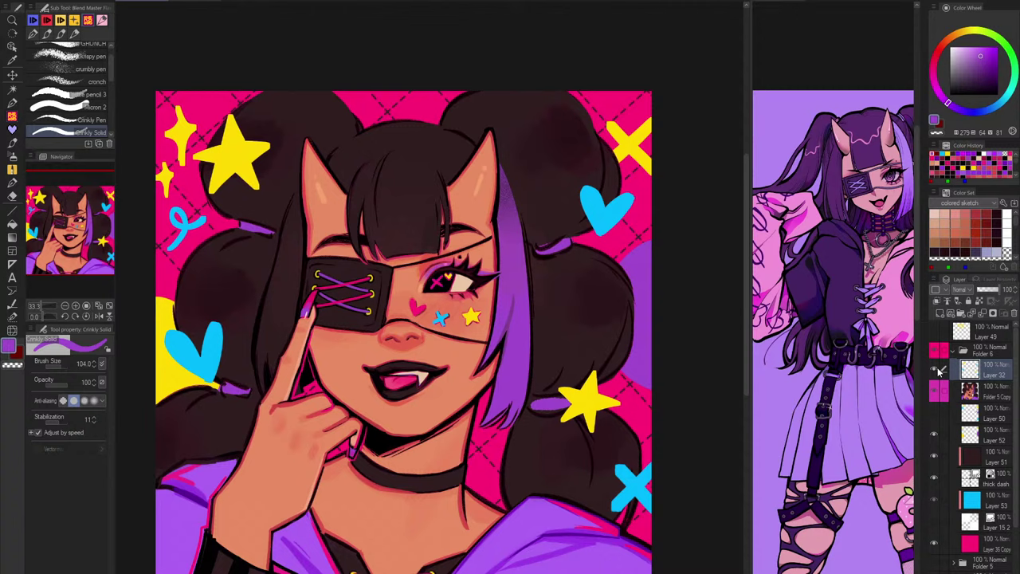
Step: Check the marks on Layer 32, and repaint the patch behind the left blue heart purple on Layer 52, with brush size 239.3
{"action": "left_click", "coordinate": [937, 371]}
{"action": "left_click", "coordinate": [937, 371]}
{"action": "scroll", "coordinate": [619, 286], "scroll_direction": "down", "scroll_amount": 4}
{"action": "scroll", "coordinate": [619, 357], "scroll_direction": "up", "scroll_amount": 2}
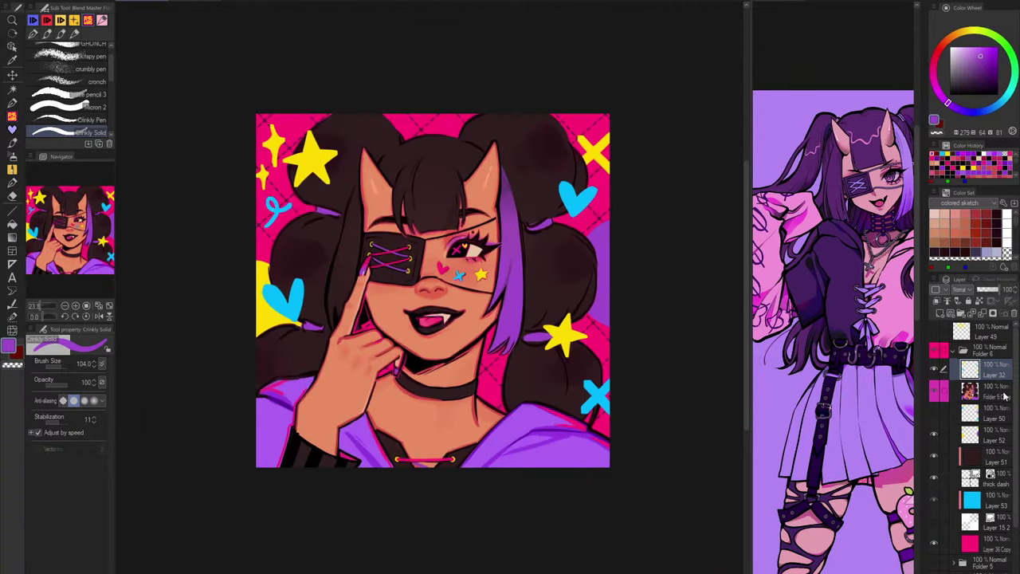
{"action": "left_click", "coordinate": [992, 439]}
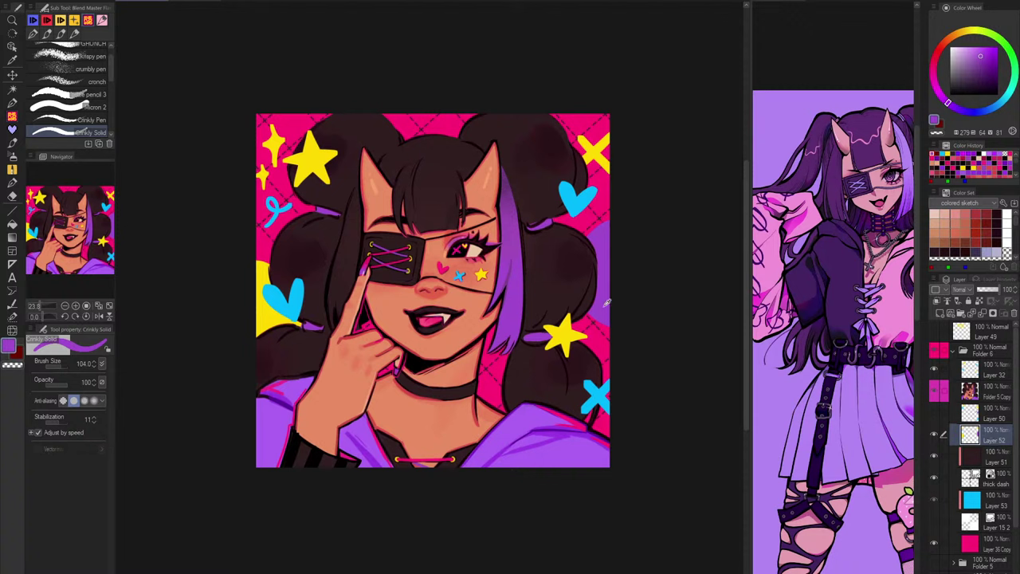
{"action": "key", "text": "]"}
{"action": "key", "text": "]"}
{"action": "mouse_move", "coordinate": [255, 272]}
{"action": "left_mouse_down"}
{"action": "mouse_move", "coordinate": [296, 338]}
{"action": "mouse_move", "coordinate": [255, 270]}
{"action": "mouse_move", "coordinate": [297, 317]}
{"action": "mouse_move", "coordinate": [243, 268]}
{"action": "mouse_move", "coordinate": [259, 328]}
{"action": "left_mouse_up"}
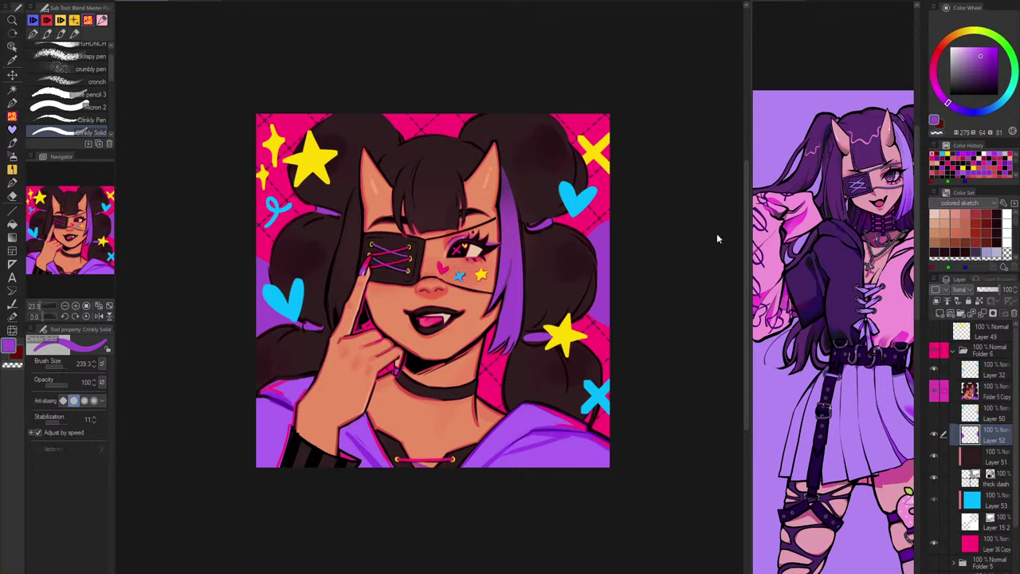
Step: Move the reference illustration out of its side pane and let the portrait canvas fill the workspace
{"action": "left_click_drag", "start_coordinate": [752, 226], "coordinate": [893, 229]}
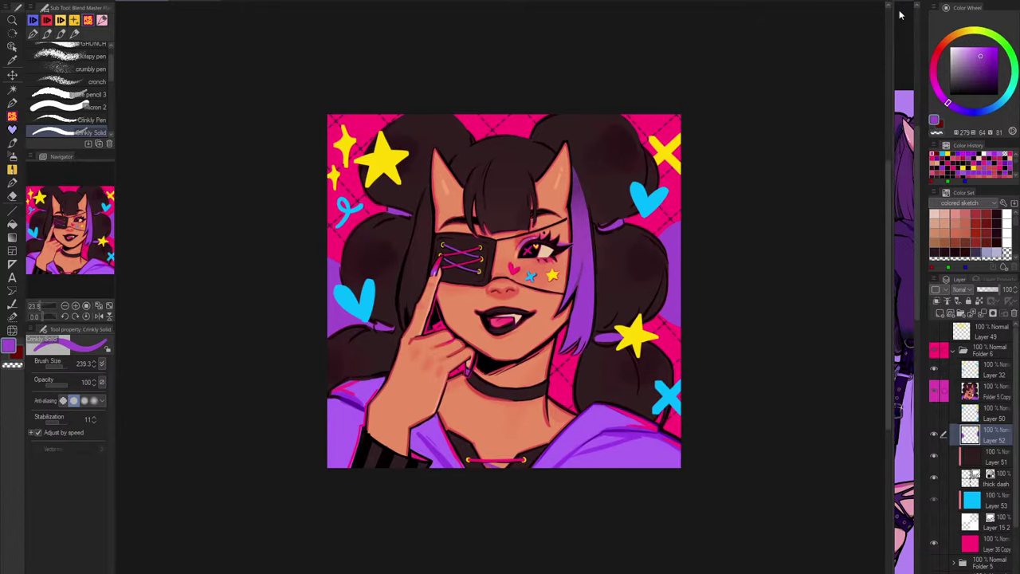
{"action": "left_click_drag", "start_coordinate": [899, 1], "coordinate": [592, 5]}
{"action": "left_click", "coordinate": [149, 3]}
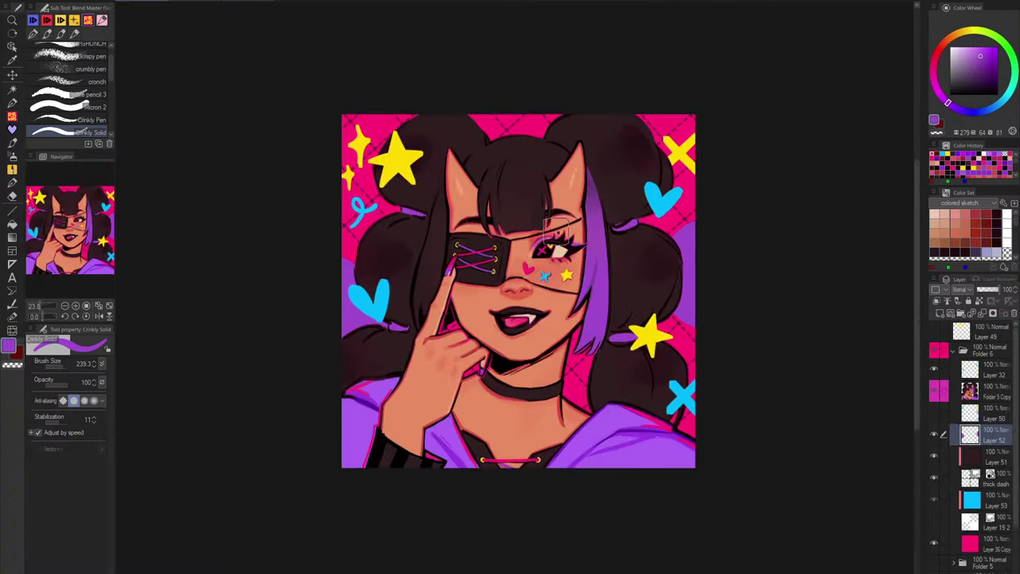
Step: Check Layer 52 and Folder 5 Copy by toggling their visibility, and make Folder 5 Copy the active layer
{"action": "left_click_drag", "start_coordinate": [461, 307], "coordinate": [706, 304]}
{"action": "left_click_drag", "start_coordinate": [637, 268], "coordinate": [653, 355]}
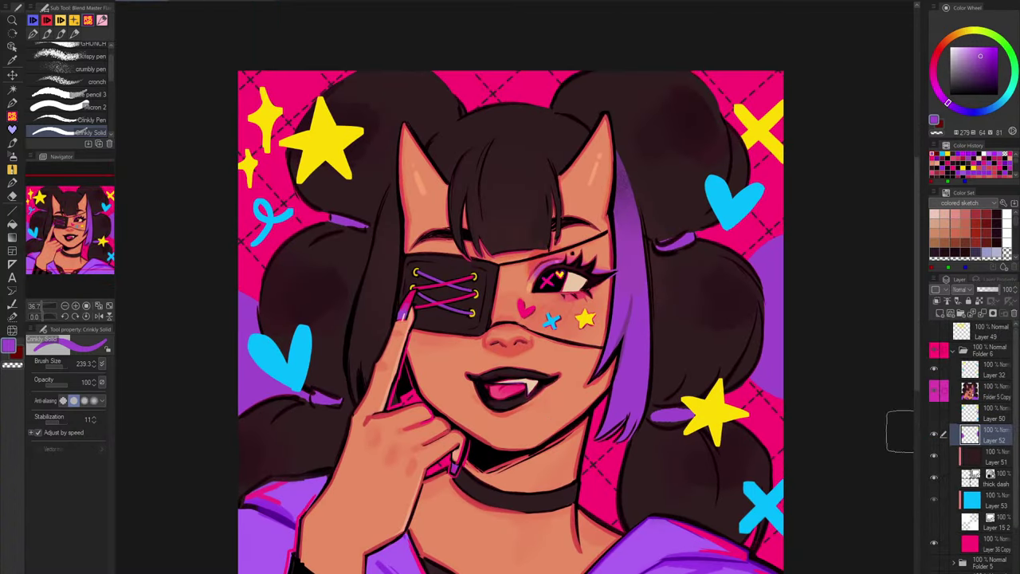
{"action": "left_click", "coordinate": [934, 435]}
{"action": "left_click", "coordinate": [934, 435]}
{"action": "left_click", "coordinate": [994, 392]}
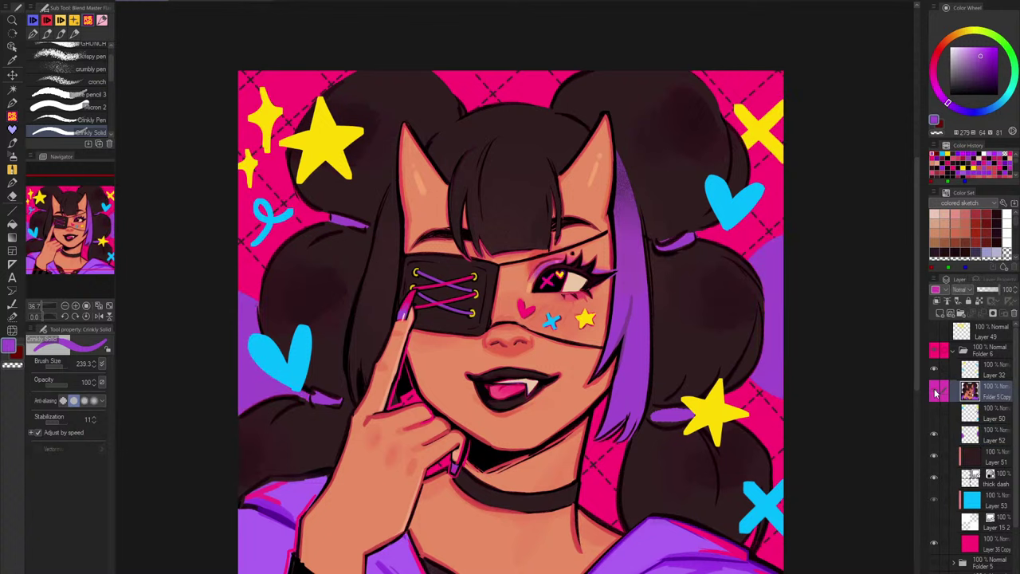
{"action": "left_click", "coordinate": [936, 393]}
{"action": "left_click", "coordinate": [937, 393]}
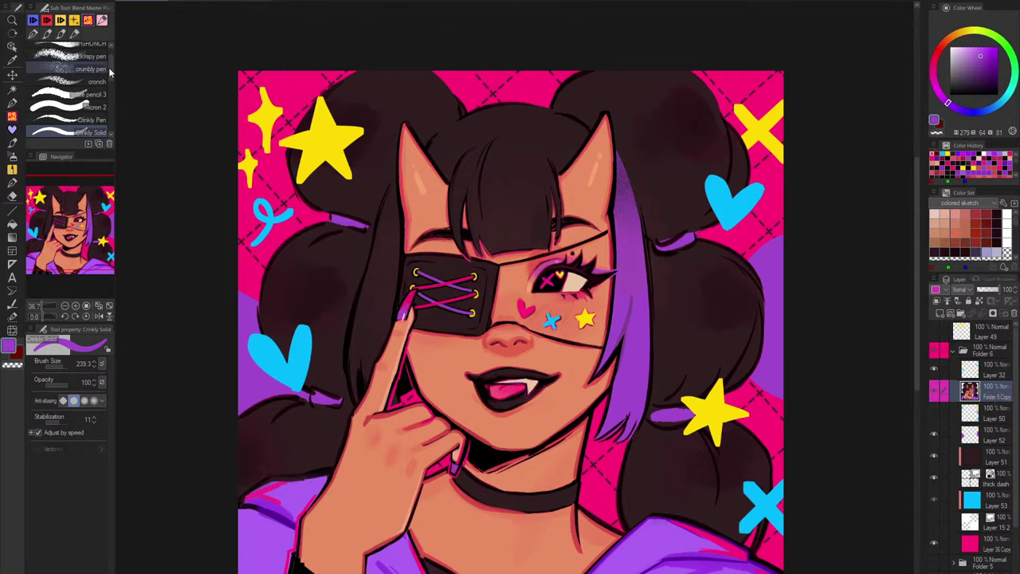
Step: Paint dark tapered strands above the upper-left bun's hair tie with Everything Brush 2, using a near-black hair shade at brush size 64.7
{"action": "left_click_drag", "start_coordinate": [110, 74], "coordinate": [110, 58]}
{"action": "left_click", "coordinate": [94, 50]}
{"action": "left_click_drag", "start_coordinate": [437, 174], "coordinate": [363, 177]}
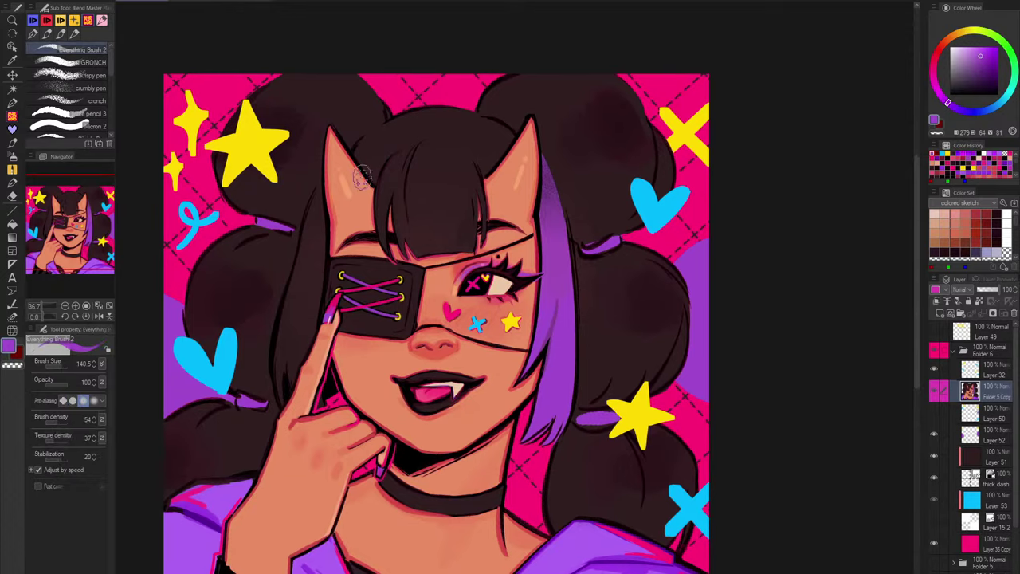
{"action": "left_click_drag", "start_coordinate": [248, 109], "coordinate": [303, 80]}
{"action": "scroll", "coordinate": [610, 325], "scroll_direction": "down", "scroll_amount": 3}
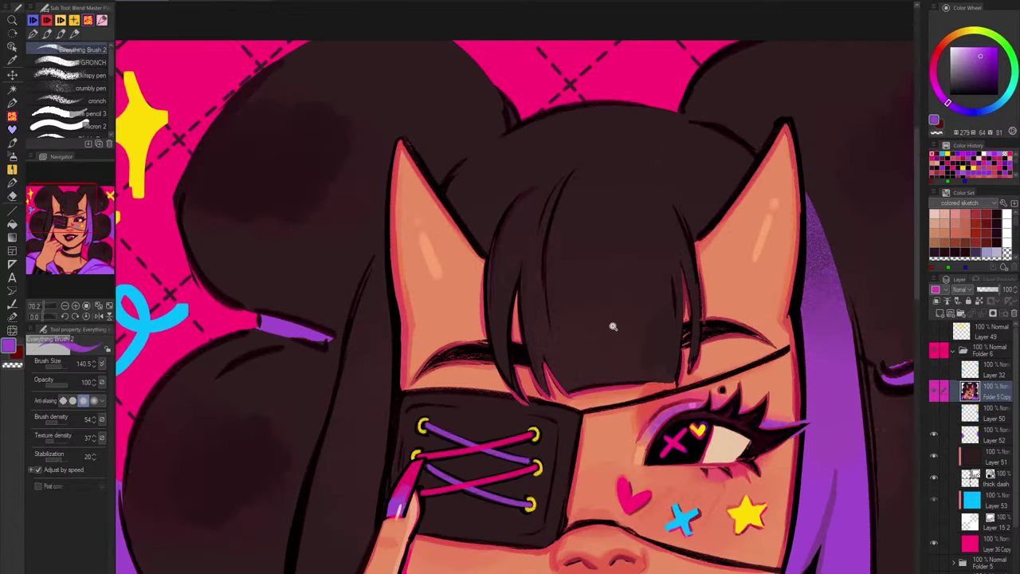
{"action": "scroll", "coordinate": [579, 202], "scroll_direction": "up", "scroll_amount": 2}
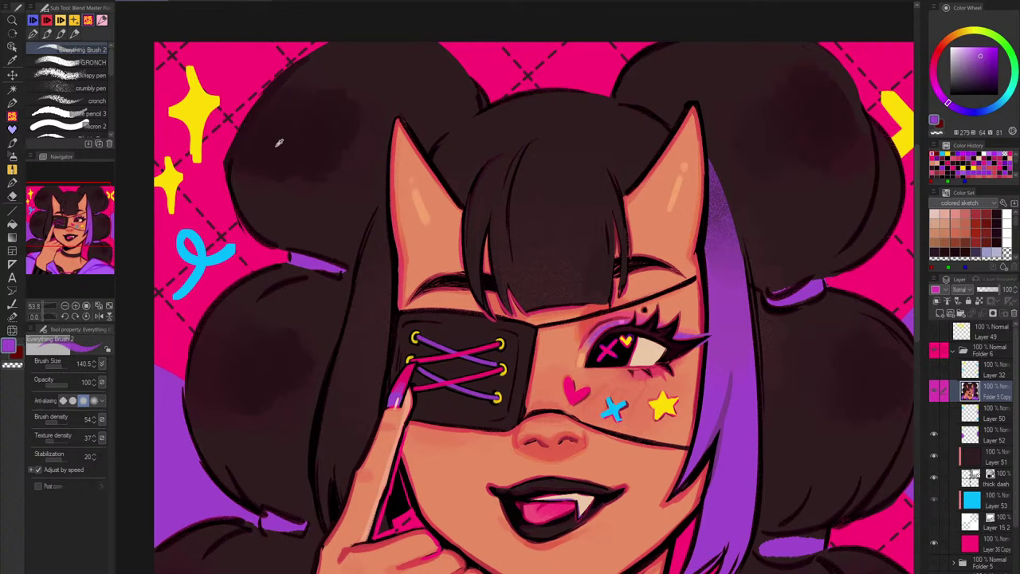
{"action": "left_click", "coordinate": [291, 112], "text": "alt"}
{"action": "left_click", "coordinate": [974, 85]}
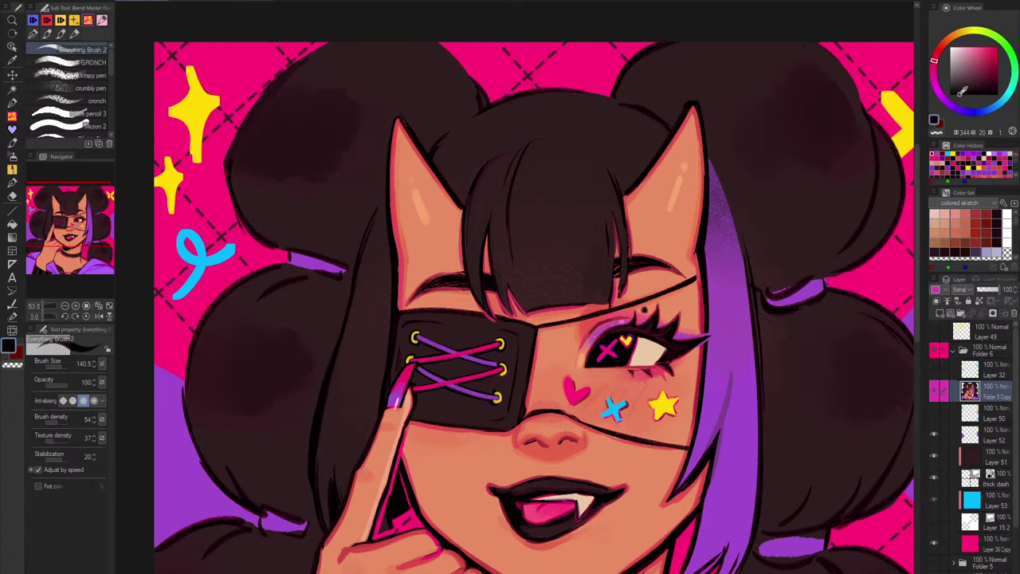
{"action": "scroll", "coordinate": [279, 171], "scroll_direction": "up", "scroll_amount": 2}
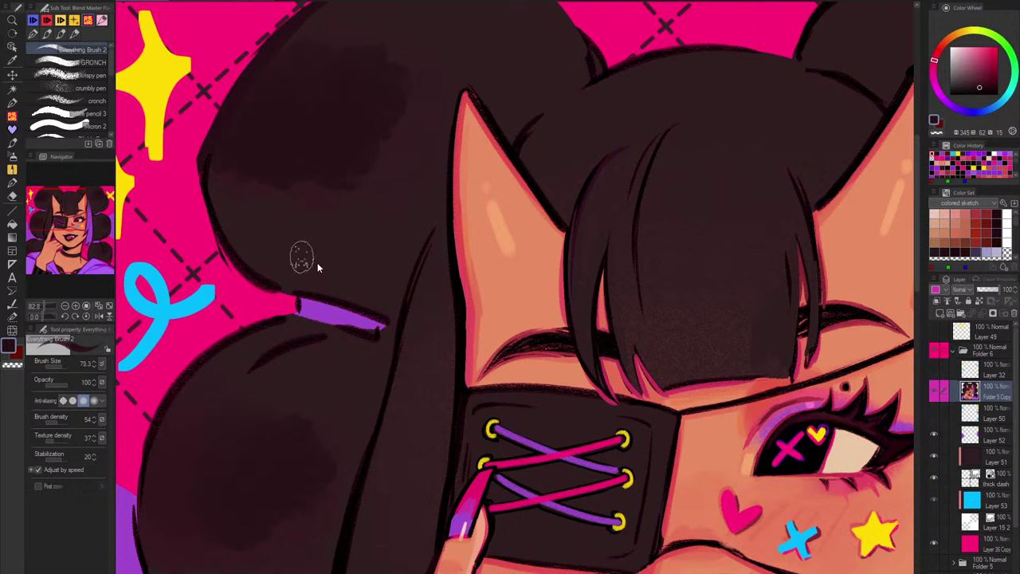
{"action": "key", "text": "bracketleft"}
{"action": "left_click_drag", "start_coordinate": [316, 289], "coordinate": [268, 216]}
{"action": "left_click_drag", "start_coordinate": [294, 273], "coordinate": [261, 194]}
{"action": "left_click_drag", "start_coordinate": [361, 301], "coordinate": [335, 248]}
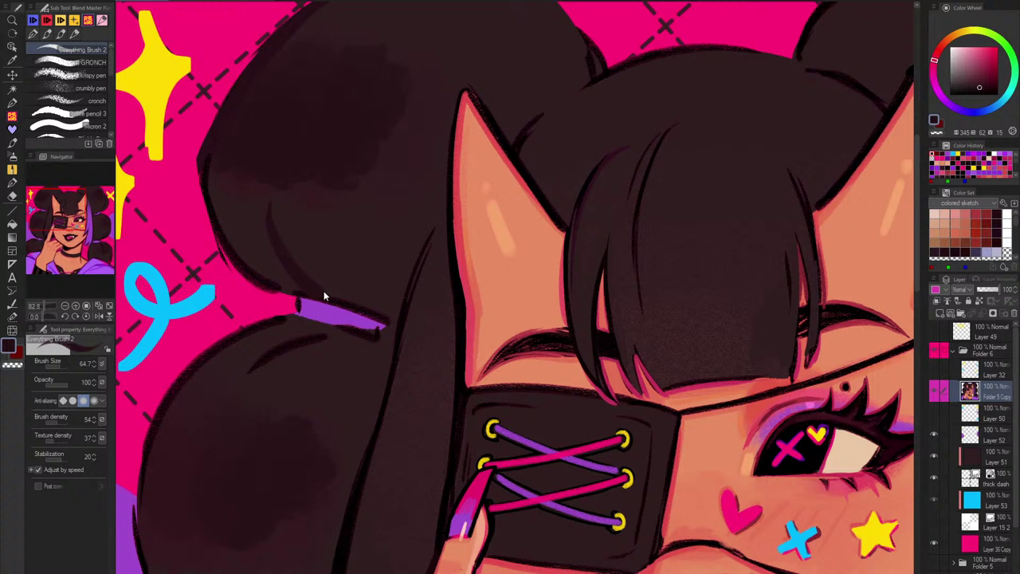
Step: Widen the strands above the upper-left hair tie in dark plum at brush size 88.1, and darken their bases along the tie
{"action": "key", "text": "bracketright"}
{"action": "left_click", "coordinate": [313, 196], "text": "alt"}
{"action": "mouse_move", "coordinate": [273, 217]}
{"action": "left_mouse_down"}
{"action": "mouse_move", "coordinate": [306, 279]}
{"action": "mouse_move", "coordinate": [281, 209]}
{"action": "left_mouse_up"}
{"action": "key", "text": "bracketright"}
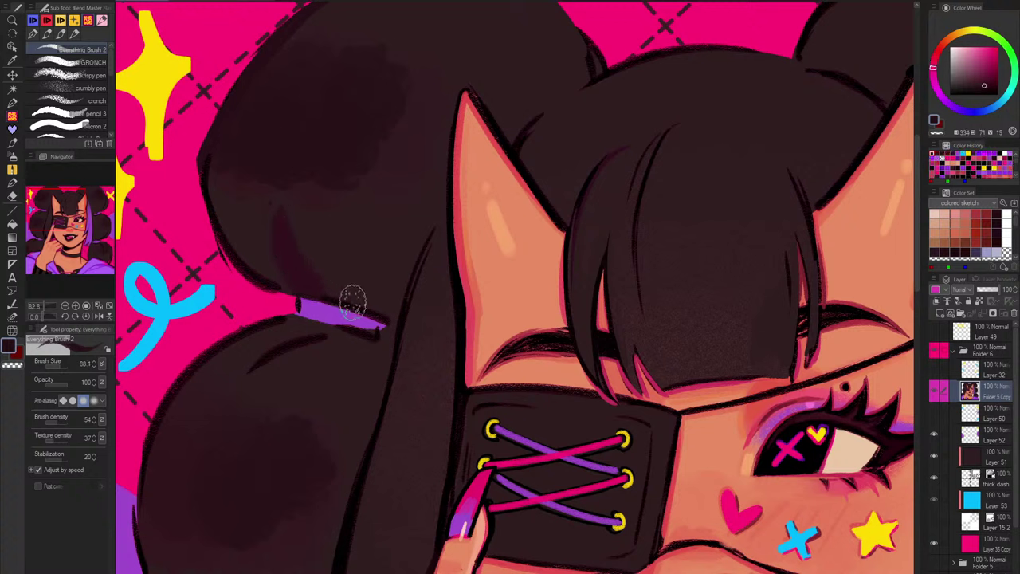
{"action": "left_click_drag", "start_coordinate": [353, 302], "coordinate": [341, 252]}
{"action": "left_click", "coordinate": [369, 156], "text": "alt"}
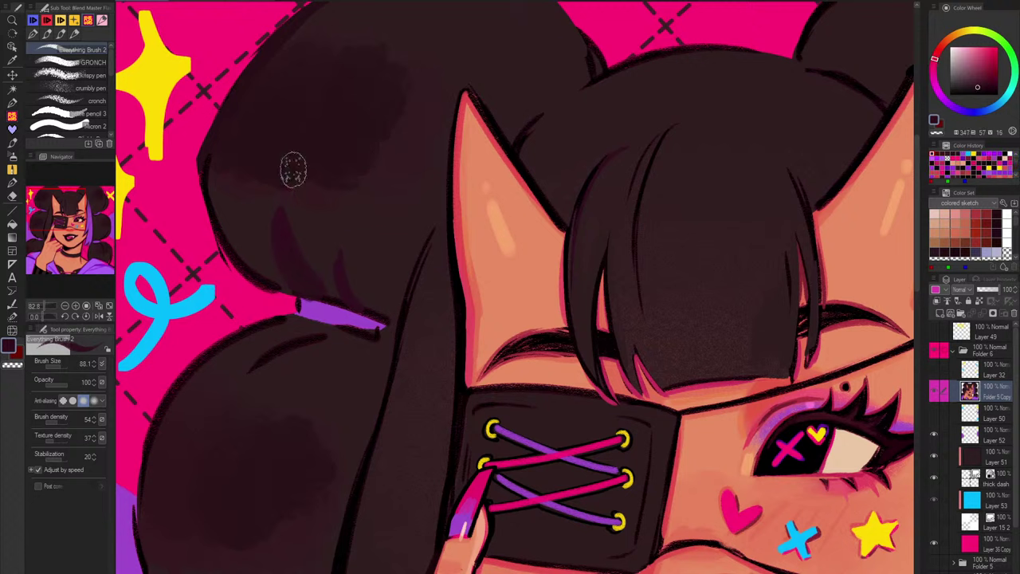
{"action": "left_click_drag", "start_coordinate": [317, 298], "coordinate": [303, 277]}
{"action": "left_click_drag", "start_coordinate": [354, 313], "coordinate": [349, 303]}
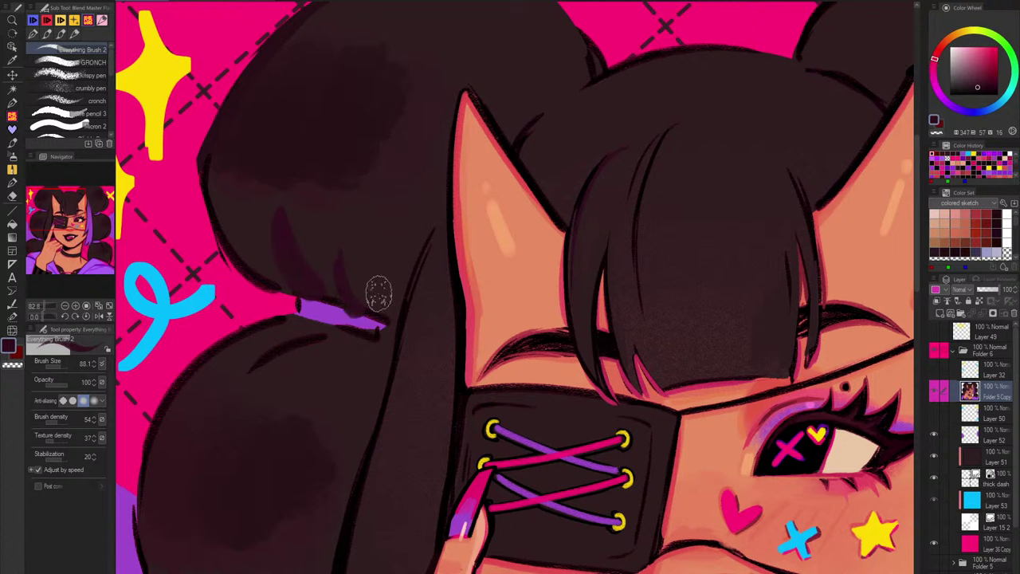
Step: Paint dark plum strands fanning out below the upper-left hair tie onto the middle-left bun
{"action": "left_click", "coordinate": [618, 152], "text": "alt"}
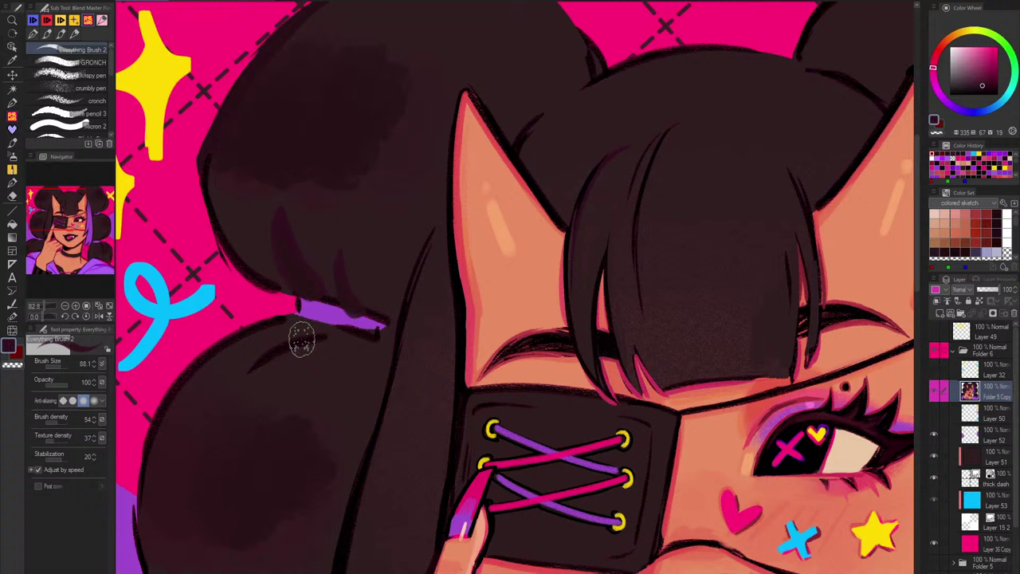
{"action": "left_click_drag", "start_coordinate": [326, 341], "coordinate": [242, 380]}
{"action": "key", "text": "ctrl+z"}
{"action": "left_click_drag", "start_coordinate": [310, 345], "coordinate": [229, 400]}
Step: Switch to the GRONCH brush and add dark plum strands to the lower-left bun near its hair tie, at brush size 53.6
{"action": "left_click", "coordinate": [79, 62]}
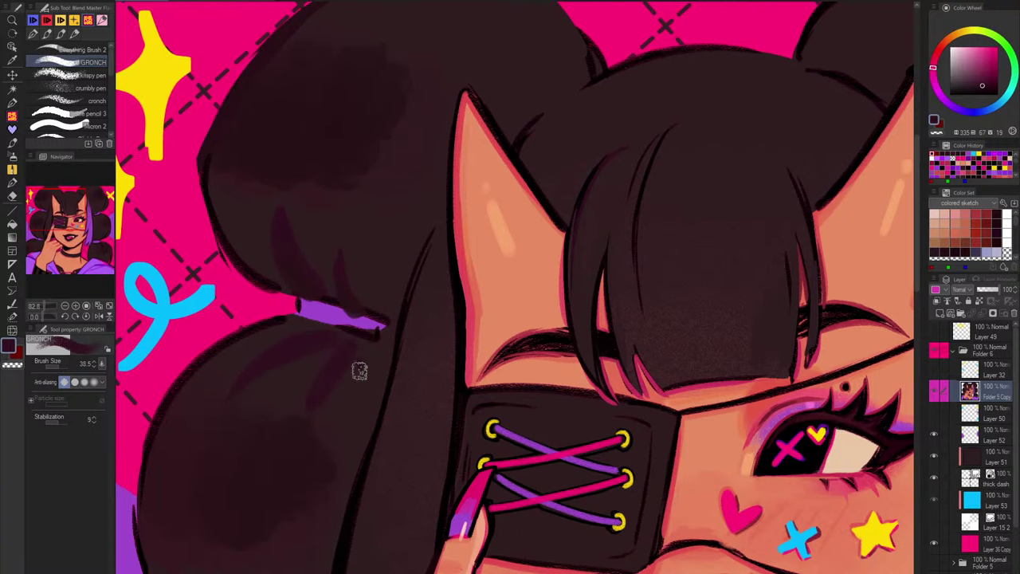
{"action": "scroll", "coordinate": [399, 335], "scroll_direction": "down", "scroll_amount": 3}
{"action": "left_click_drag", "start_coordinate": [478, 383], "coordinate": [468, 303]}
{"action": "scroll", "coordinate": [337, 423], "scroll_direction": "up", "scroll_amount": 1}
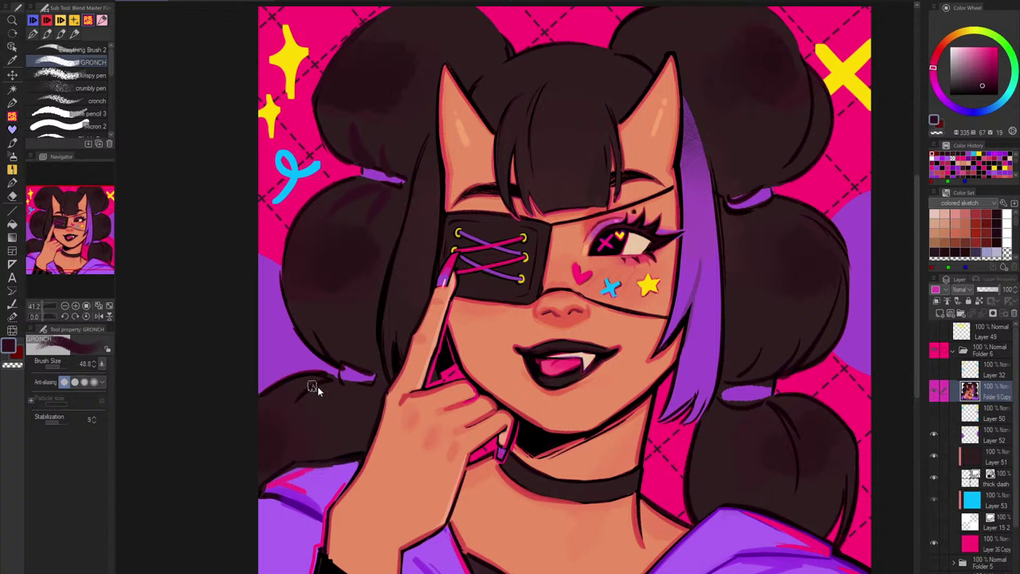
{"action": "key", "text": "]"}
Step: Paint plum strands below the tie on the middle-right bun and trim them with the hair's base brown, at brush size 69.1
{"action": "left_click_drag", "start_coordinate": [850, 317], "coordinate": [783, 330]}
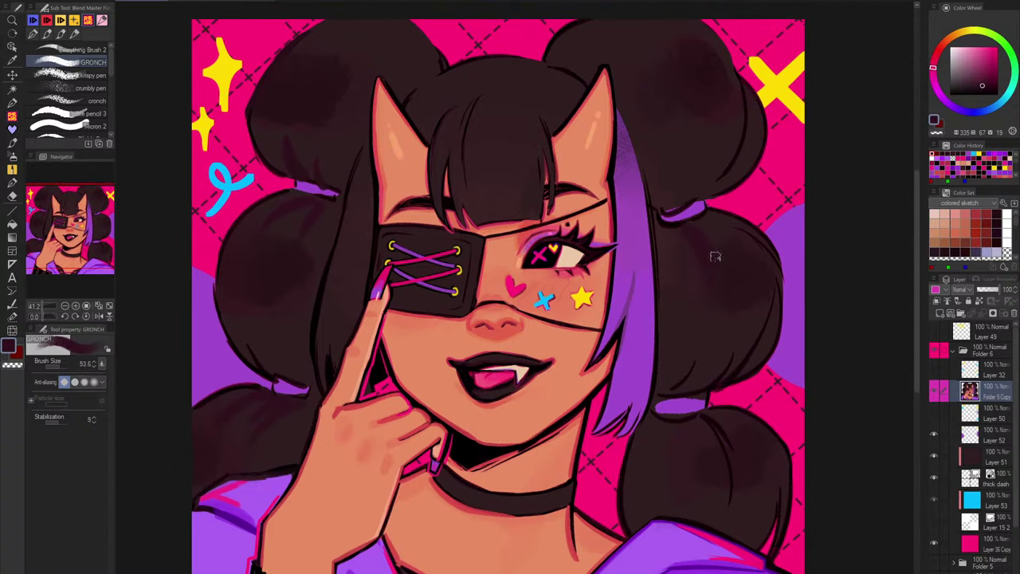
{"action": "mouse_move", "coordinate": [674, 234]}
{"action": "left_mouse_down"}
{"action": "mouse_move", "coordinate": [672, 268]}
{"action": "mouse_move", "coordinate": [719, 331]}
{"action": "left_mouse_up"}
{"action": "left_click", "coordinate": [718, 334], "text": "alt"}
{"action": "key", "text": "["}
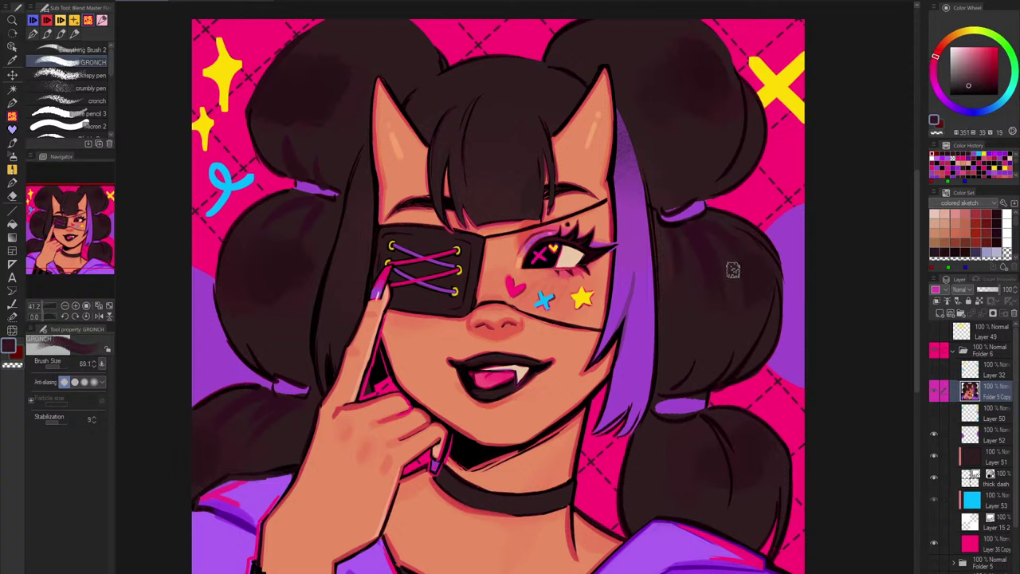
{"action": "left_click_drag", "start_coordinate": [733, 271], "coordinate": [716, 309]}
{"action": "left_click_drag", "start_coordinate": [701, 232], "coordinate": [701, 326]}
{"action": "left_click", "coordinate": [705, 233], "text": "alt"}
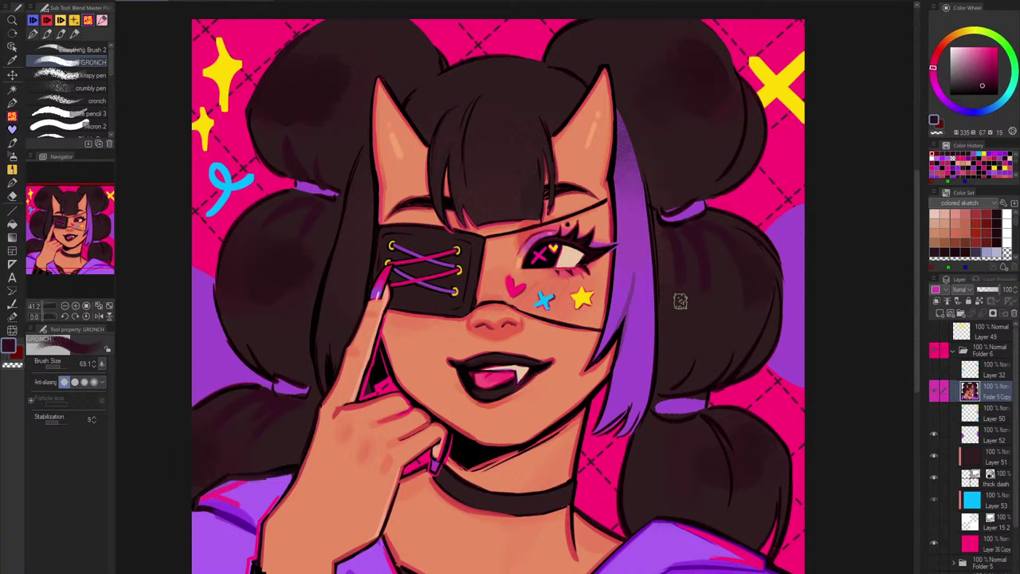
Step: Cover the blotchy dark patches inside the left and right hair buns with the sampled base hair brown
{"action": "left_click", "coordinate": [724, 244], "text": "alt"}
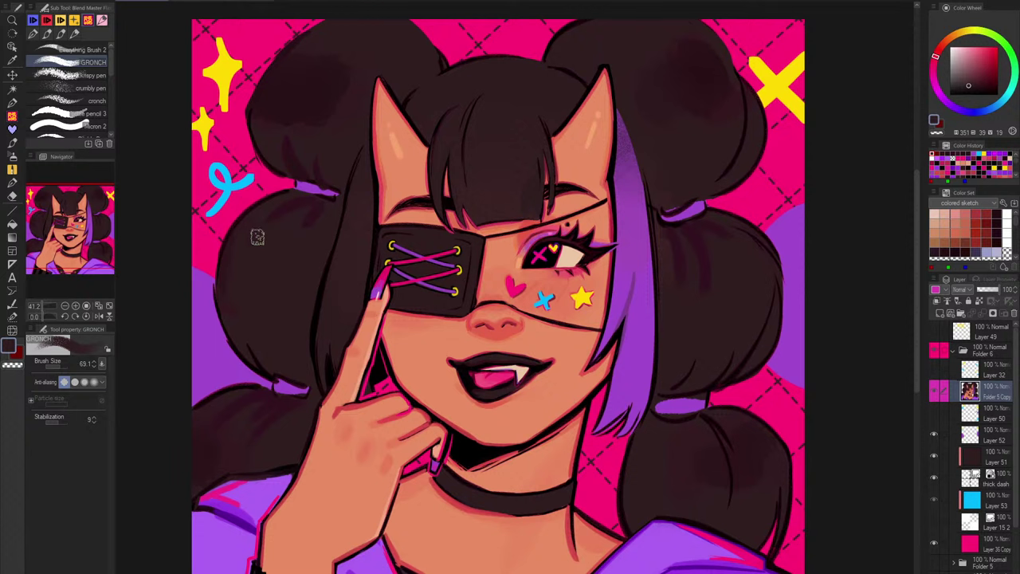
{"action": "left_click_drag", "start_coordinate": [345, 77], "coordinate": [336, 93]}
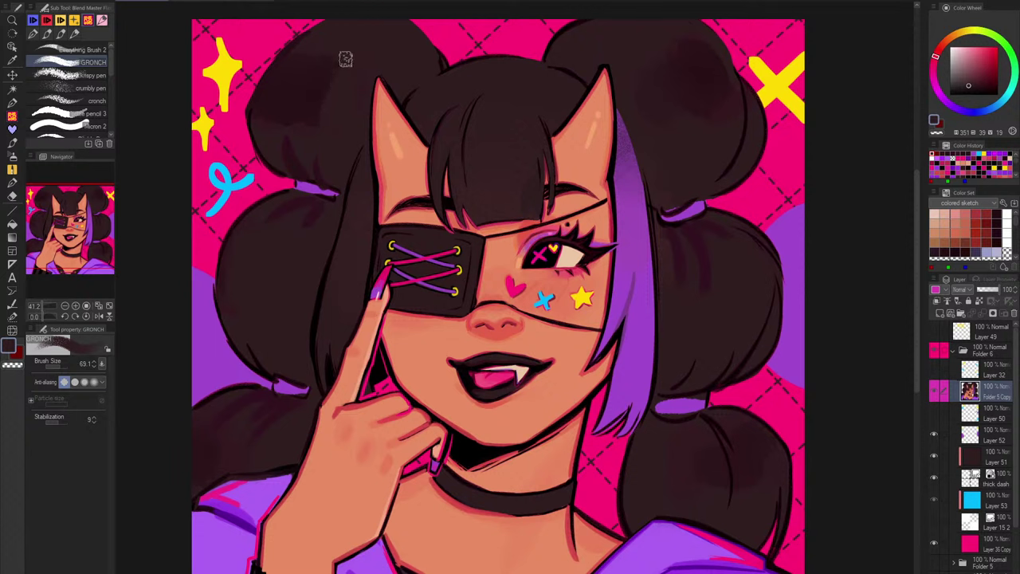
{"action": "mouse_move", "coordinate": [333, 58]}
{"action": "left_mouse_down"}
{"action": "mouse_move", "coordinate": [262, 121]}
{"action": "mouse_move", "coordinate": [265, 84]}
{"action": "left_mouse_up"}
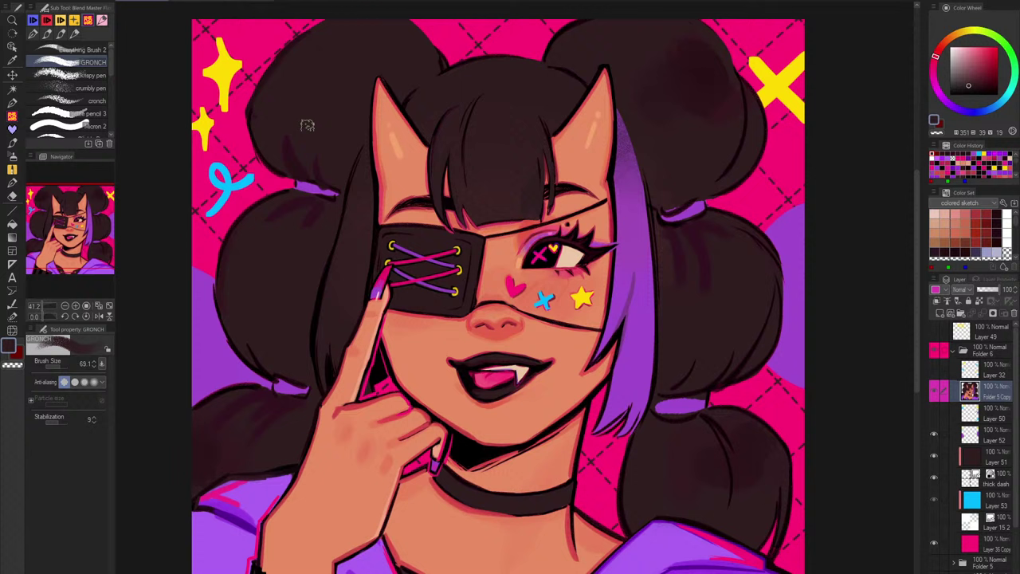
{"action": "mouse_move", "coordinate": [688, 126]}
{"action": "left_mouse_down"}
{"action": "mouse_move", "coordinate": [711, 137]}
{"action": "mouse_move", "coordinate": [716, 125]}
{"action": "mouse_move", "coordinate": [728, 129]}
{"action": "mouse_move", "coordinate": [718, 65]}
{"action": "mouse_move", "coordinate": [720, 92]}
{"action": "mouse_move", "coordinate": [728, 77]}
{"action": "mouse_move", "coordinate": [725, 110]}
{"action": "left_mouse_up"}
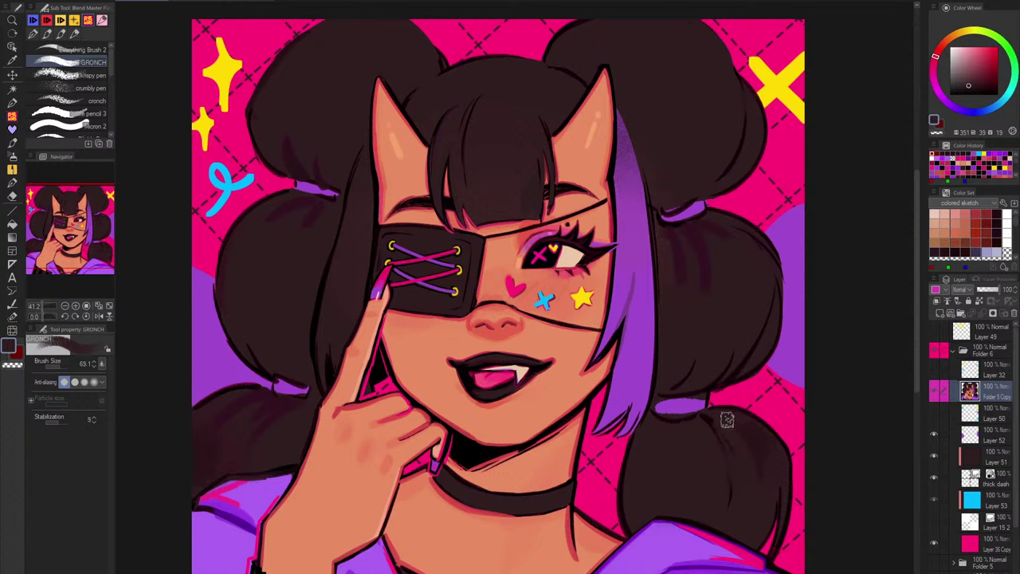
Step: Check the portrait in a mirrored view, and paint plum strands near the ties of the lower and upper buns
{"action": "key", "text": "h"}
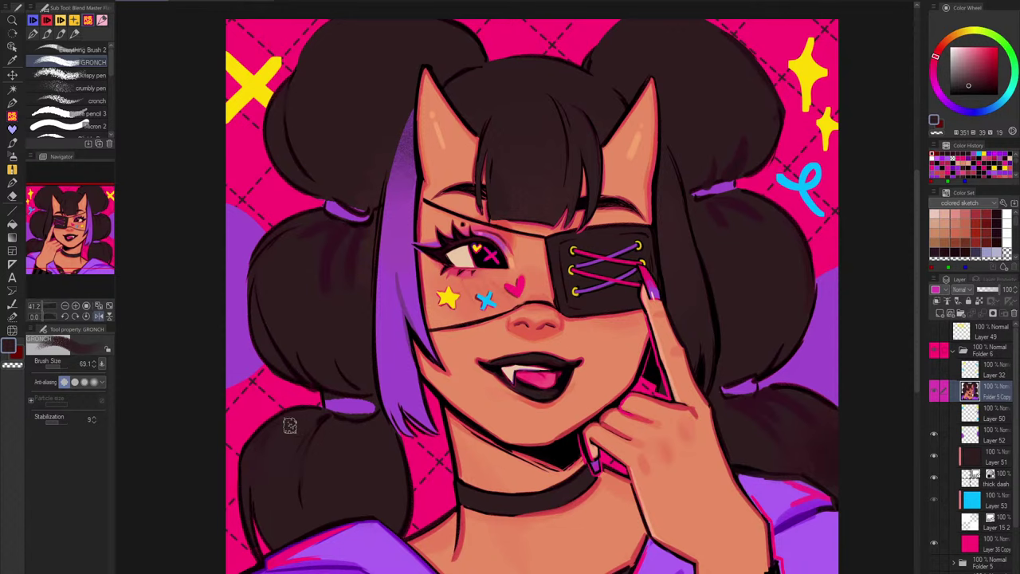
{"action": "key", "text": "h"}
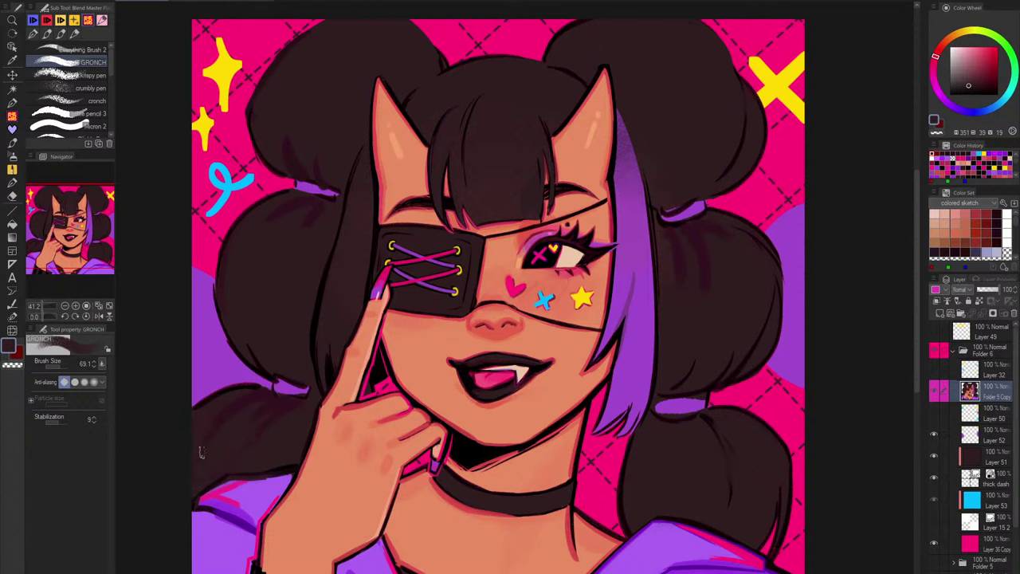
{"action": "left_click", "coordinate": [241, 399], "text": "alt"}
{"action": "left_click_drag", "start_coordinate": [234, 408], "coordinate": [219, 424]}
{"action": "left_click_drag", "start_coordinate": [280, 401], "coordinate": [234, 442]}
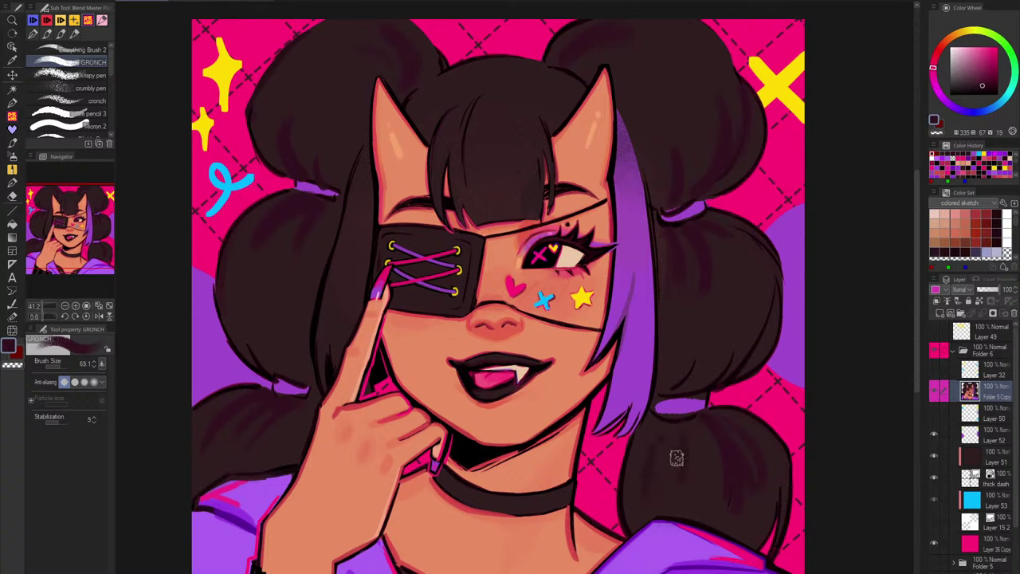
Step: Smooth the grainy lower part of the bangs by painting over it with the sampled base hair brown
{"action": "left_click", "coordinate": [530, 202], "text": "alt"}
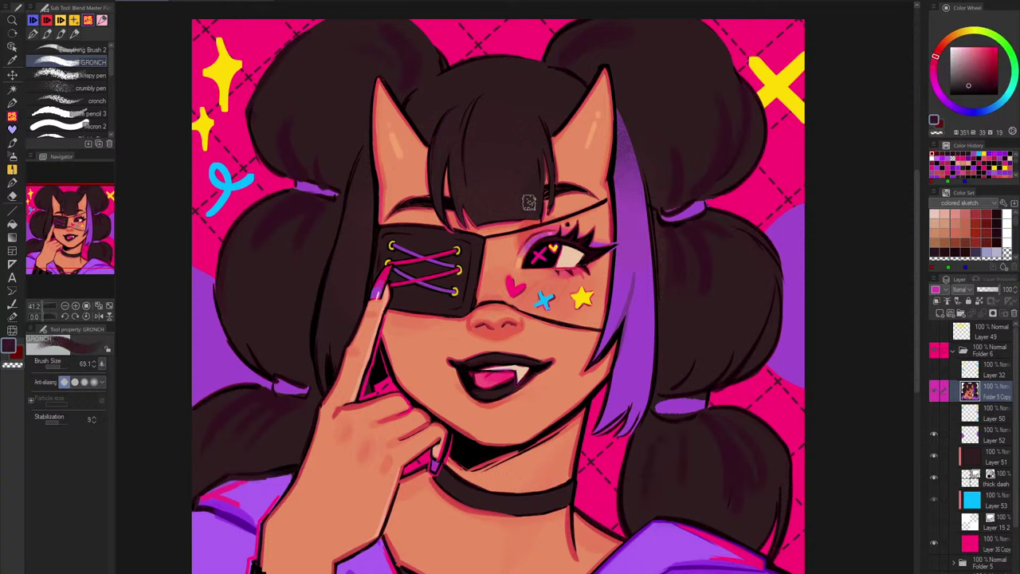
{"action": "left_click", "coordinate": [508, 197], "text": "alt"}
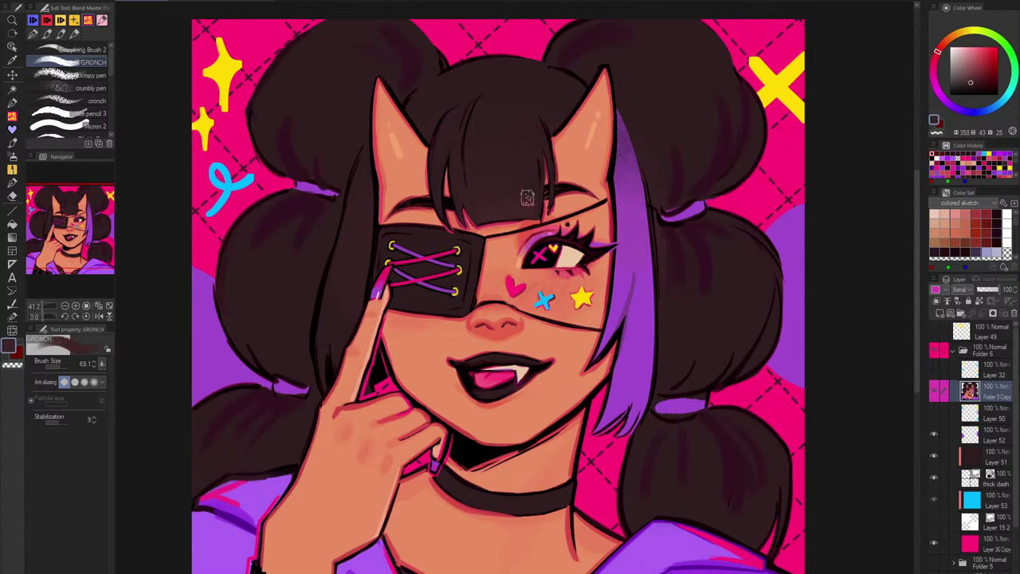
{"action": "left_click_drag", "start_coordinate": [509, 188], "coordinate": [591, 152]}
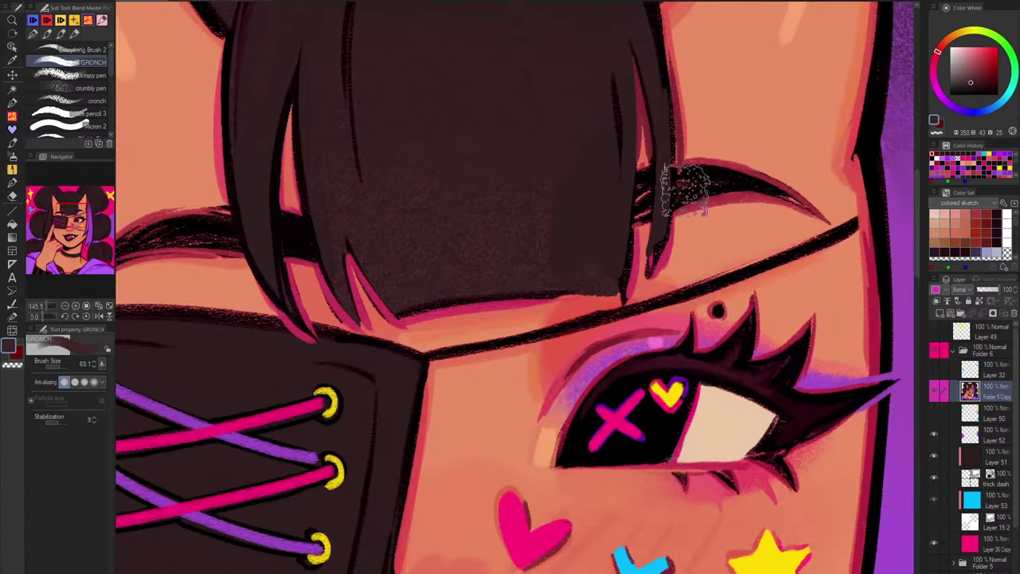
{"action": "left_click", "coordinate": [644, 273], "text": "alt"}
{"action": "left_click", "coordinate": [446, 226]}
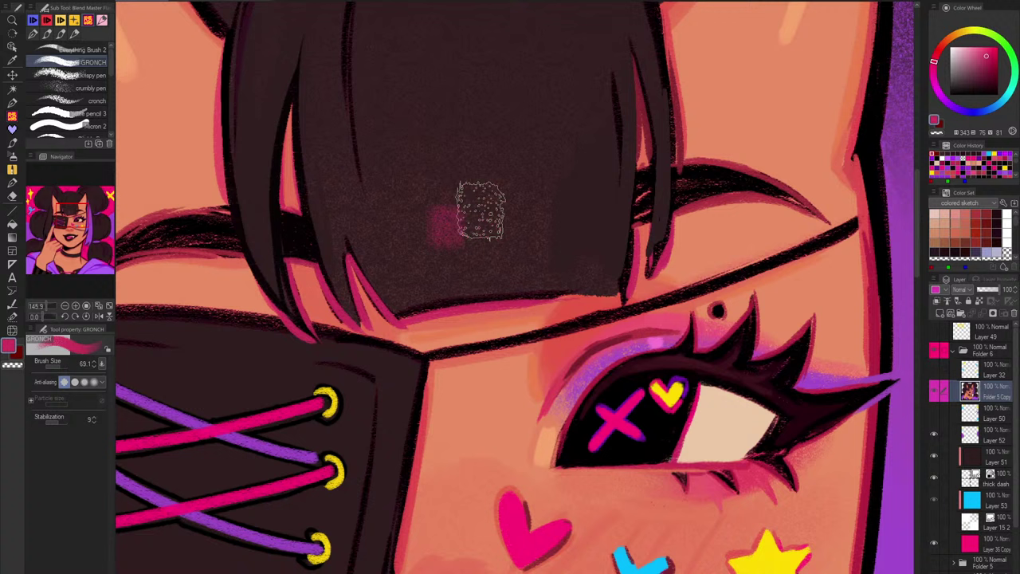
{"action": "left_click", "coordinate": [433, 211], "text": "alt"}
{"action": "left_click", "coordinate": [436, 208], "text": "alt"}
{"action": "mouse_move", "coordinate": [446, 202]}
{"action": "left_mouse_down"}
{"action": "mouse_move", "coordinate": [538, 195]}
{"action": "mouse_move", "coordinate": [556, 217]}
{"action": "mouse_move", "coordinate": [528, 235]}
{"action": "mouse_move", "coordinate": [543, 253]}
{"action": "mouse_move", "coordinate": [397, 279]}
{"action": "mouse_move", "coordinate": [582, 197]}
{"action": "left_mouse_up"}
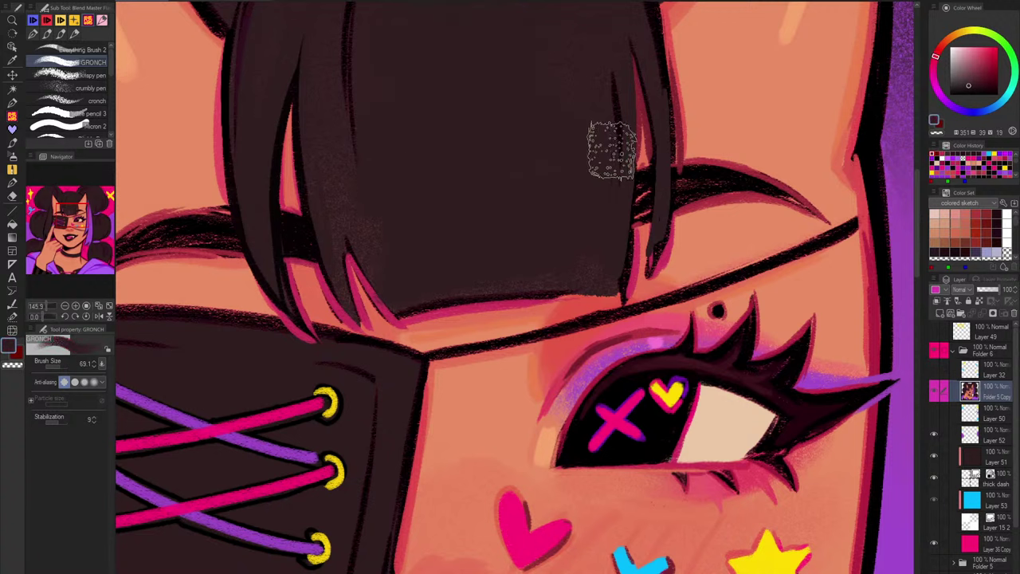
Step: Shade the lower edge of the bangs in dark plum at brush size 107.3 and blend it upward with the base hair brown
{"action": "left_click", "coordinate": [975, 81]}
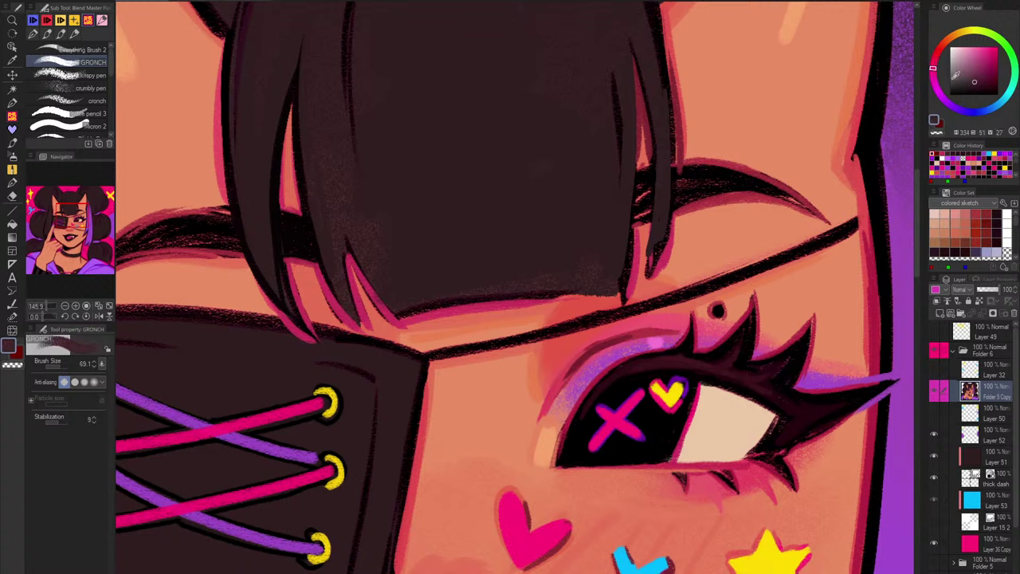
{"action": "mouse_move", "coordinate": [415, 220]}
{"action": "left_mouse_down"}
{"action": "mouse_move", "coordinate": [493, 204]}
{"action": "mouse_move", "coordinate": [561, 239]}
{"action": "mouse_move", "coordinate": [611, 228]}
{"action": "left_mouse_up"}
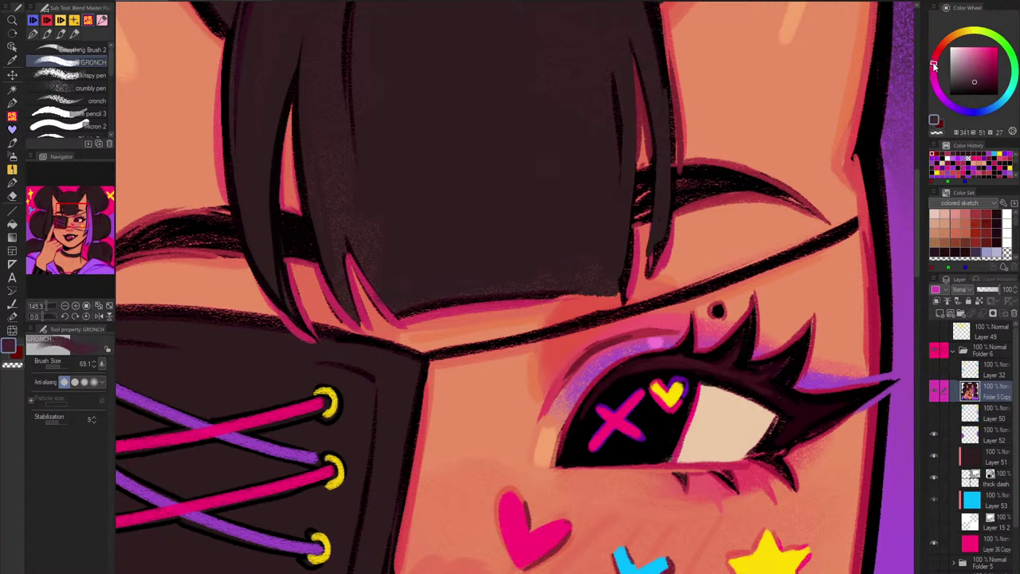
{"action": "left_click", "coordinate": [983, 82]}
{"action": "mouse_move", "coordinate": [540, 235]}
{"action": "left_mouse_down"}
{"action": "mouse_move", "coordinate": [392, 279]}
{"action": "mouse_move", "coordinate": [602, 250]}
{"action": "mouse_move", "coordinate": [584, 219]}
{"action": "mouse_move", "coordinate": [541, 227]}
{"action": "mouse_move", "coordinate": [552, 248]}
{"action": "mouse_move", "coordinate": [540, 261]}
{"action": "mouse_move", "coordinate": [406, 268]}
{"action": "mouse_move", "coordinate": [526, 254]}
{"action": "mouse_move", "coordinate": [431, 272]}
{"action": "mouse_move", "coordinate": [487, 269]}
{"action": "mouse_move", "coordinate": [468, 275]}
{"action": "mouse_move", "coordinate": [598, 246]}
{"action": "mouse_move", "coordinate": [608, 163]}
{"action": "mouse_move", "coordinate": [594, 160]}
{"action": "mouse_move", "coordinate": [568, 256]}
{"action": "mouse_move", "coordinate": [426, 192]}
{"action": "mouse_move", "coordinate": [348, 211]}
{"action": "left_mouse_up"}
{"action": "scroll", "coordinate": [555, 219], "scroll_direction": "down", "scroll_amount": 8}
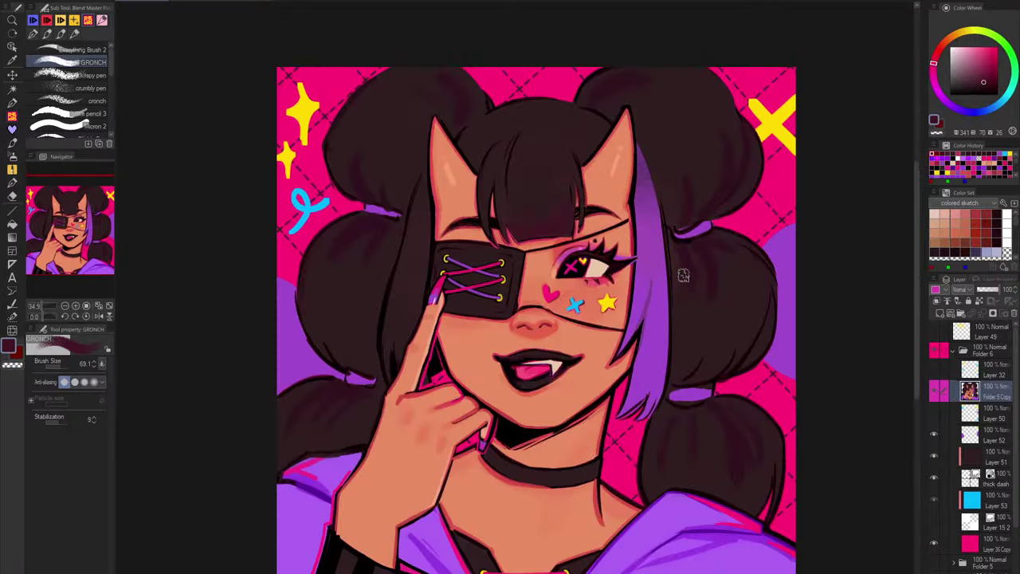
{"action": "scroll", "coordinate": [602, 209], "scroll_direction": "up", "scroll_amount": 3}
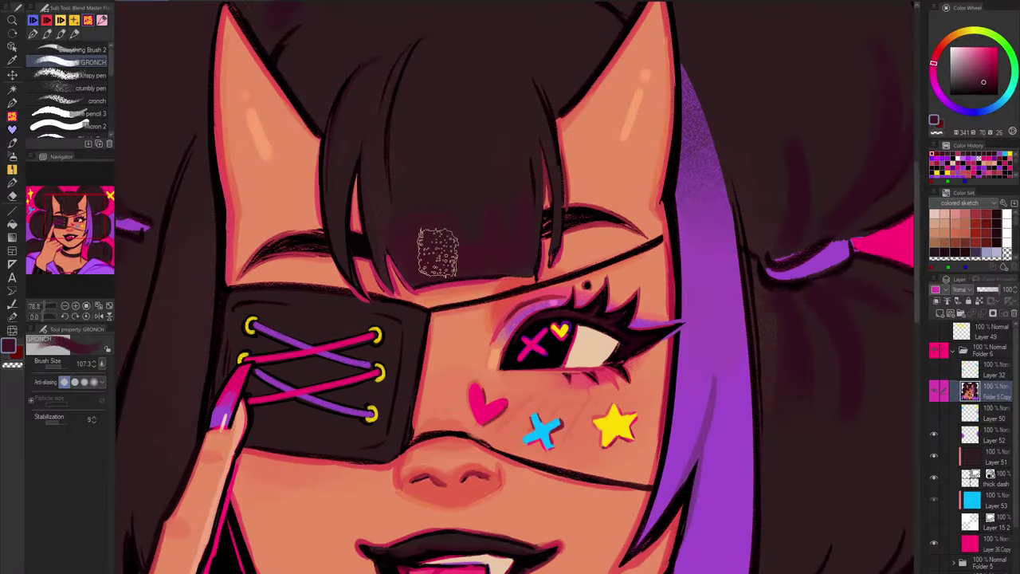
{"action": "left_click", "coordinate": [502, 174], "text": "alt"}
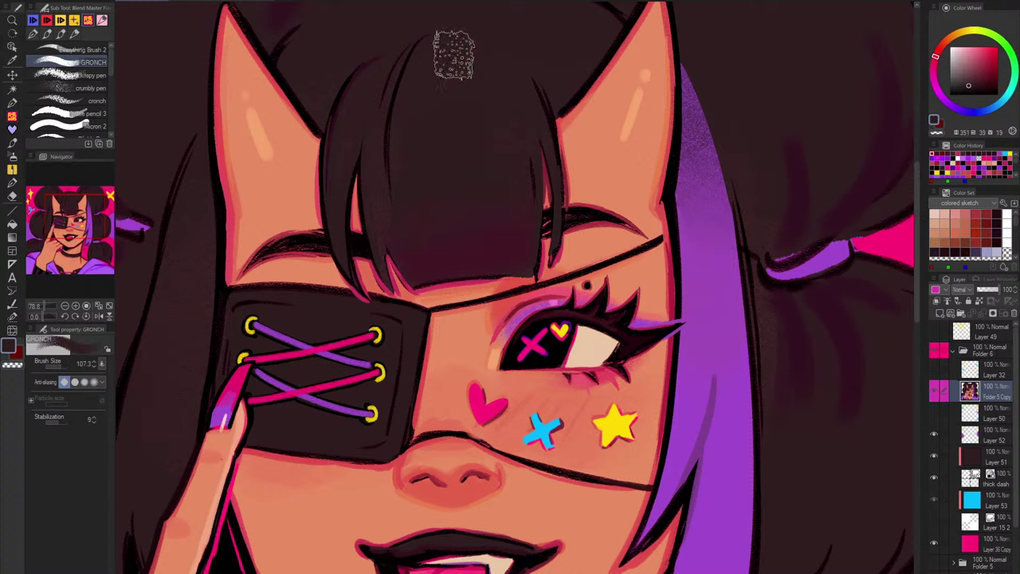
Step: Smooth the shading along the lower edge of the bangs with sampled hair browns, reducing the brush size to 44.3
{"action": "left_click", "coordinate": [445, 246], "text": "alt"}
{"action": "mouse_move", "coordinate": [408, 257]}
{"action": "left_mouse_down"}
{"action": "mouse_move", "coordinate": [444, 242]}
{"action": "mouse_move", "coordinate": [455, 260]}
{"action": "left_mouse_up"}
{"action": "left_click", "coordinate": [452, 220], "text": "alt"}
{"action": "key", "text": "bracketleft"}
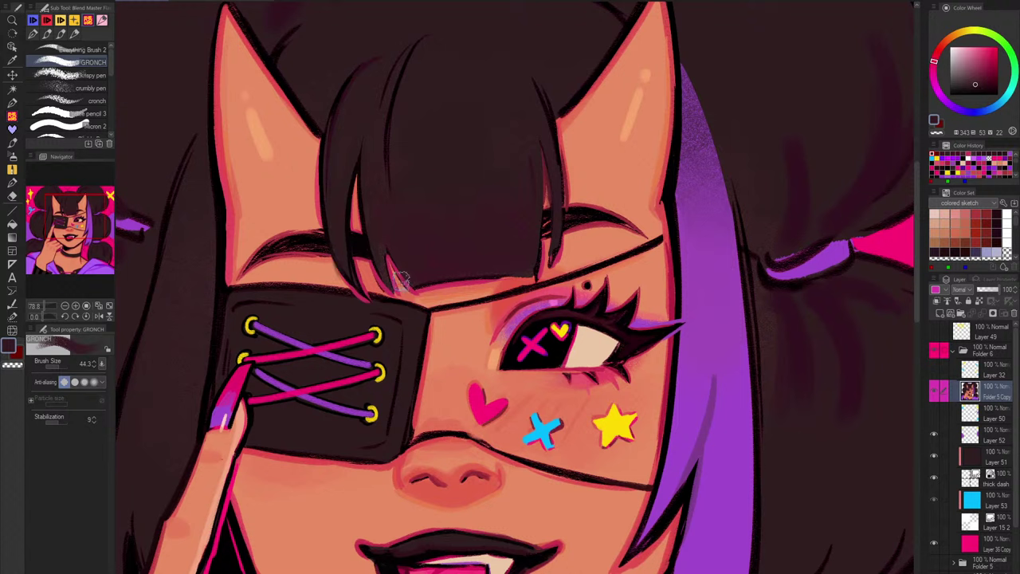
{"action": "left_click_drag", "start_coordinate": [583, 264], "coordinate": [570, 359]}
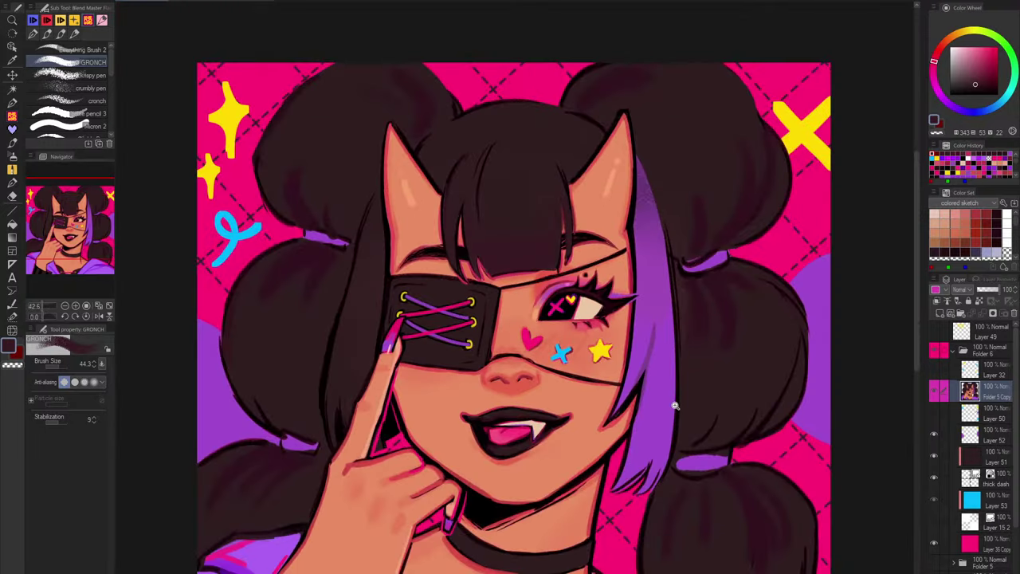
{"action": "scroll", "coordinate": [676, 406], "scroll_direction": "up", "scroll_amount": 1}
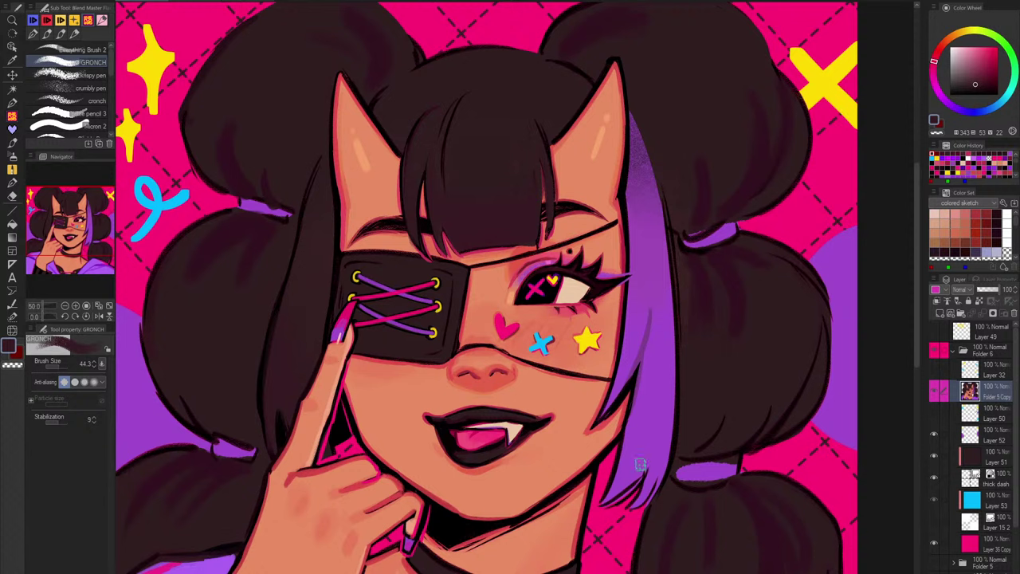
Step: Paint the sampled background pink onto the lower part of the purple hair streak and blend it with intermediate purples
{"action": "left_click", "coordinate": [617, 516], "text": "alt"}
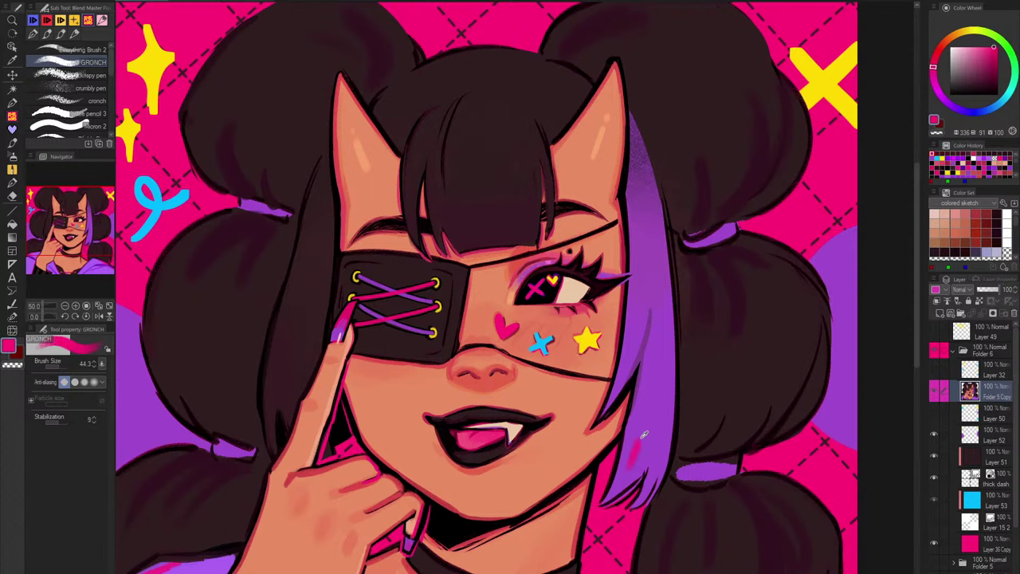
{"action": "left_click", "coordinate": [644, 434], "text": "alt"}
{"action": "scroll", "coordinate": [650, 437], "scroll_direction": "up", "scroll_amount": 5}
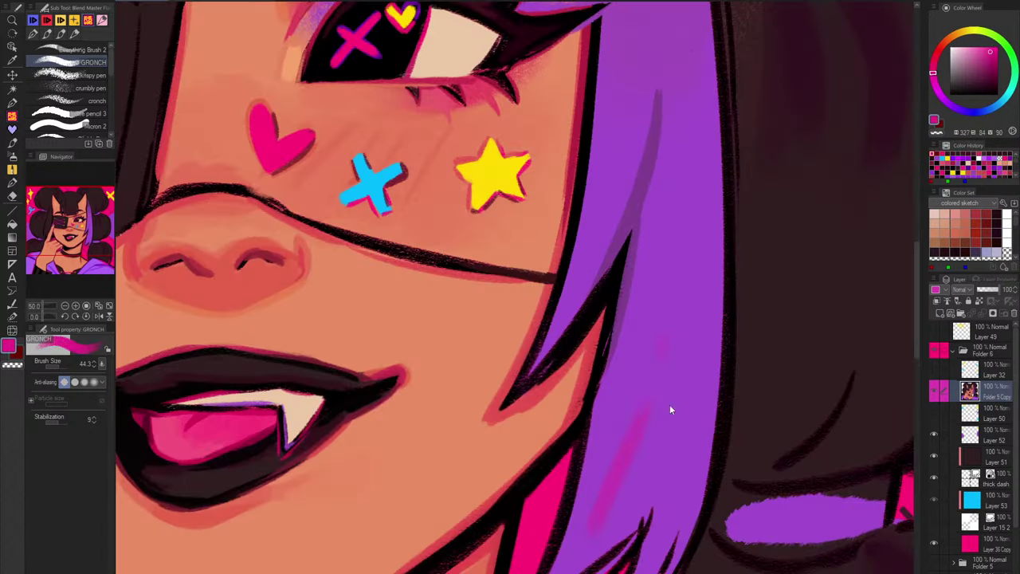
{"action": "left_click", "coordinate": [663, 348], "text": "alt"}
{"action": "left_click_drag", "start_coordinate": [639, 475], "coordinate": [627, 328]}
{"action": "mouse_move", "coordinate": [565, 382]}
{"action": "left_mouse_down"}
{"action": "mouse_move", "coordinate": [624, 313]}
{"action": "mouse_move", "coordinate": [594, 337]}
{"action": "mouse_move", "coordinate": [563, 403]}
{"action": "mouse_move", "coordinate": [606, 190]}
{"action": "mouse_move", "coordinate": [581, 335]}
{"action": "mouse_move", "coordinate": [654, 161]}
{"action": "mouse_move", "coordinate": [596, 381]}
{"action": "mouse_move", "coordinate": [636, 332]}
{"action": "mouse_move", "coordinate": [675, 193]}
{"action": "mouse_move", "coordinate": [642, 392]}
{"action": "mouse_move", "coordinate": [672, 206]}
{"action": "mouse_move", "coordinate": [621, 438]}
{"action": "mouse_move", "coordinate": [665, 352]}
{"action": "left_mouse_up"}
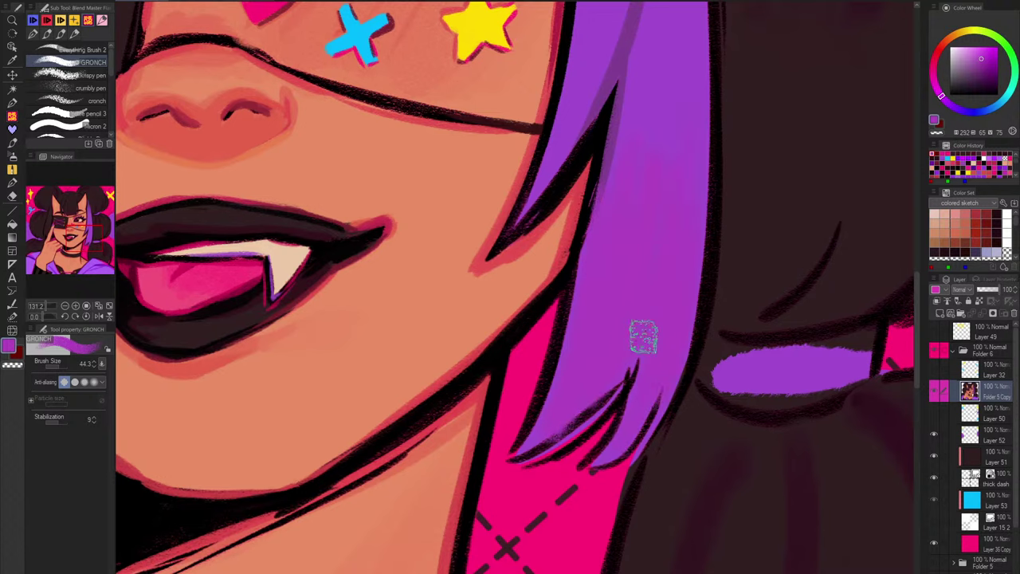
Step: Soften the magenta gradient along the middle and lower part of the purple streak with resampled purples
{"action": "scroll", "coordinate": [643, 338], "scroll_direction": "down", "scroll_amount": 4}
{"action": "scroll", "coordinate": [626, 255], "scroll_direction": "up", "scroll_amount": 3}
{"action": "left_click", "coordinate": [626, 253], "text": "alt"}
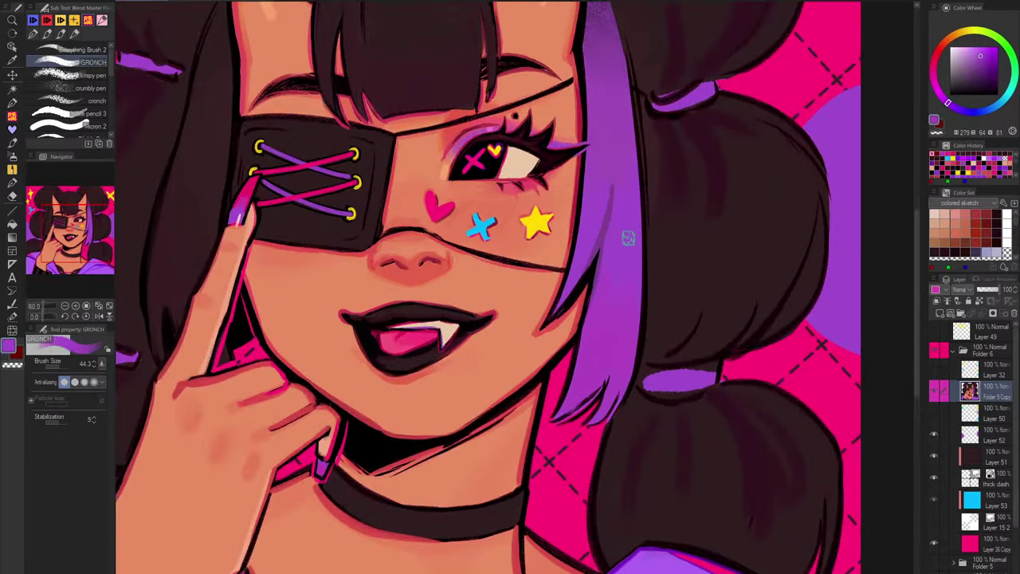
{"action": "left_click_drag", "start_coordinate": [677, 402], "coordinate": [658, 486]}
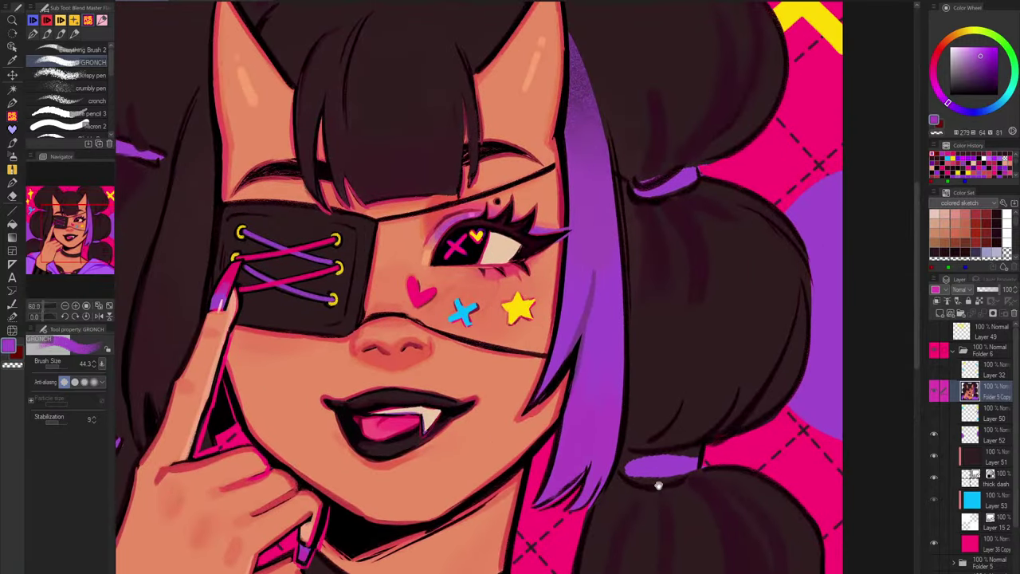
{"action": "left_click", "coordinate": [584, 433], "text": "alt"}
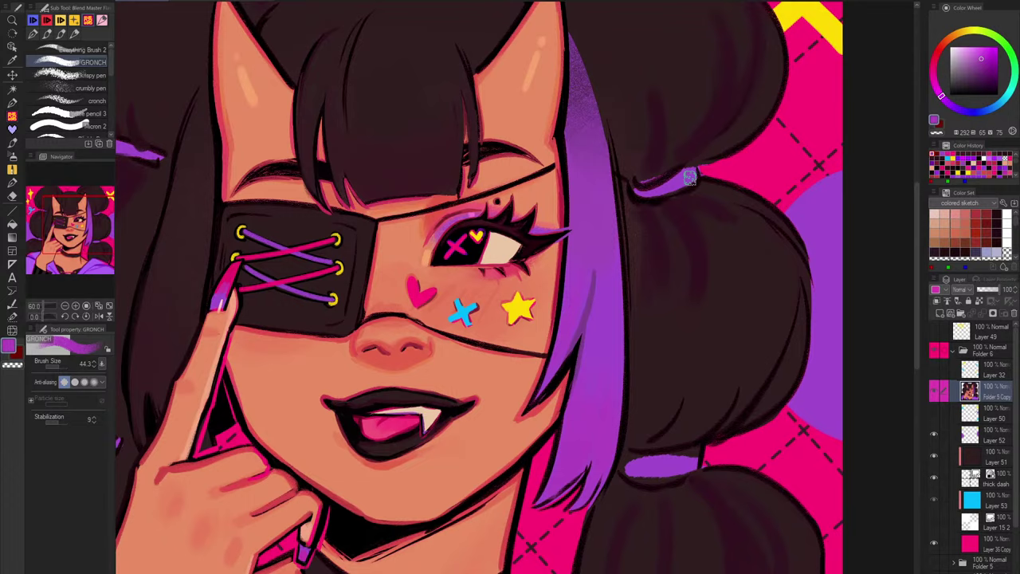
Step: Smooth the grainy upper section of the purple streak beside the horn with sampled muted purple
{"action": "scroll", "coordinate": [683, 311], "scroll_direction": "down", "scroll_amount": 1}
{"action": "left_click", "coordinate": [596, 174], "text": "alt"}
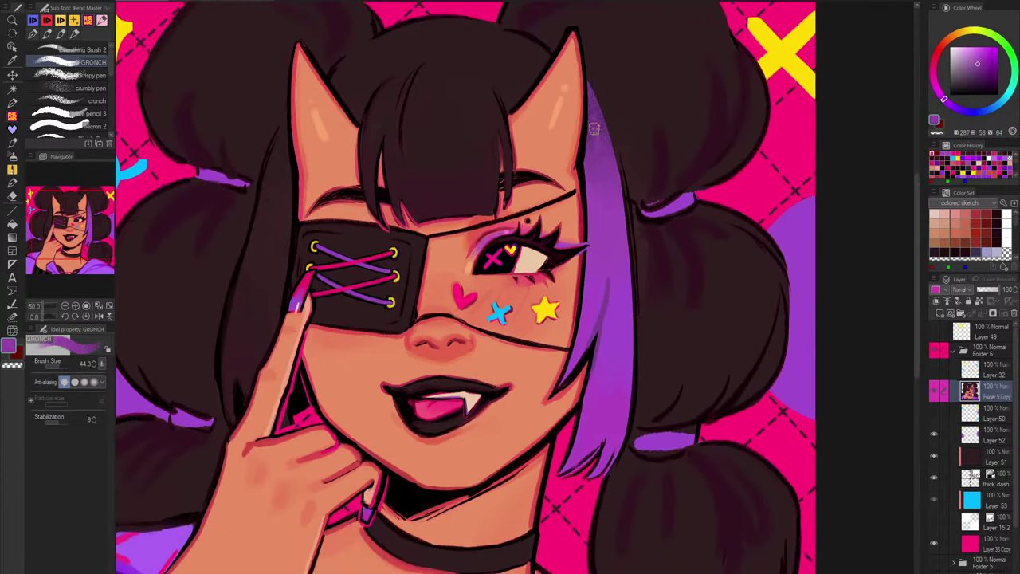
{"action": "left_click", "coordinate": [609, 166]}
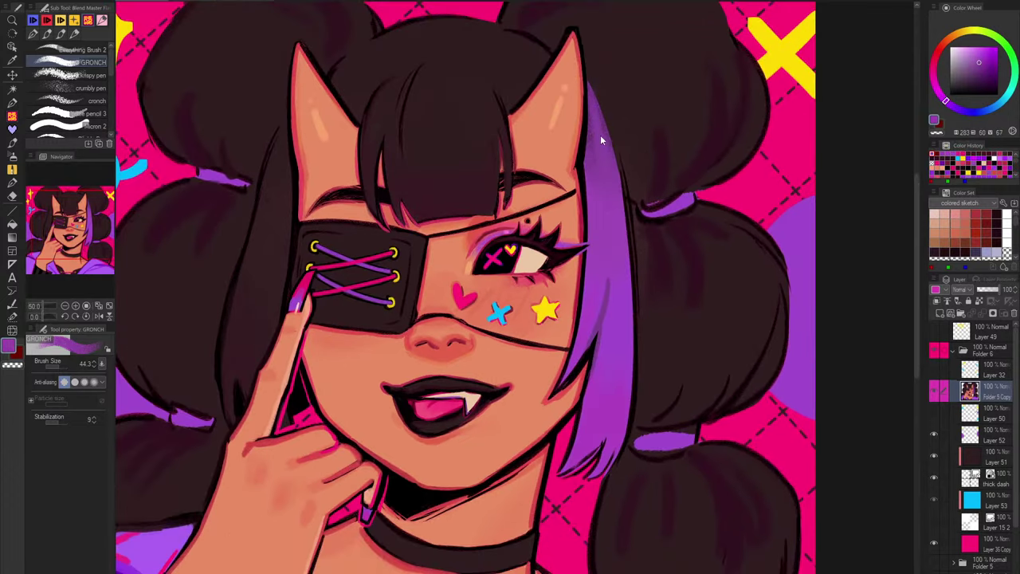
{"action": "left_click", "coordinate": [599, 128], "text": "alt"}
{"action": "left_click_drag", "start_coordinate": [599, 128], "coordinate": [603, 136]}
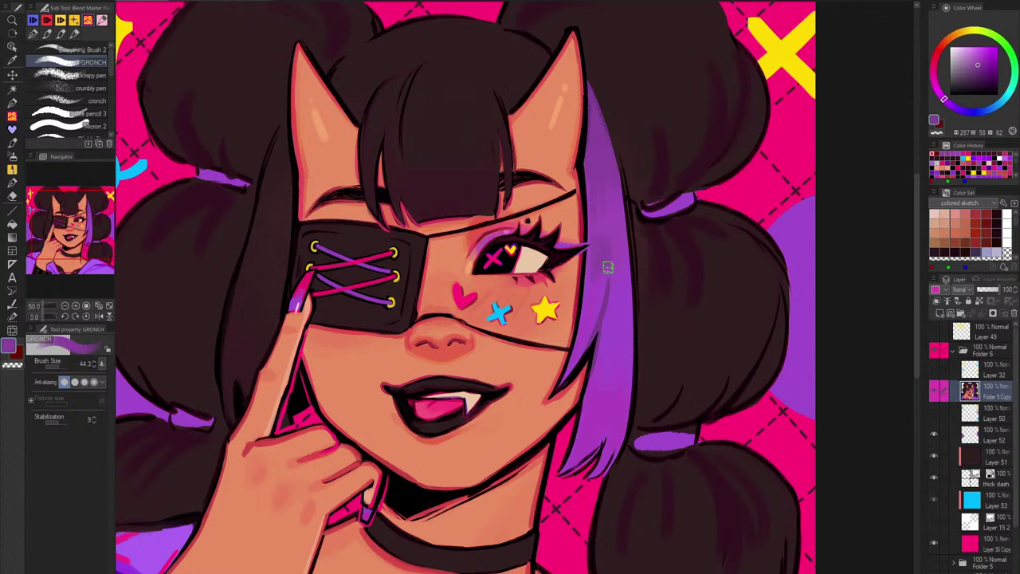
Step: Paint saturated purple strands in the streak beside the eye with Everything Brush 2 at size 57.2
{"action": "left_click", "coordinate": [987, 63]}
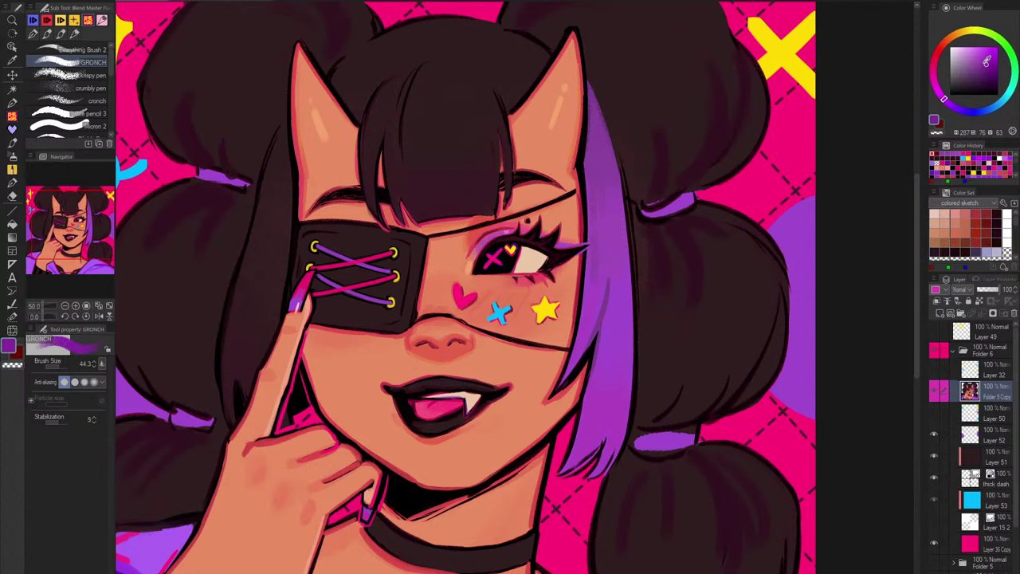
{"action": "left_click", "coordinate": [78, 49]}
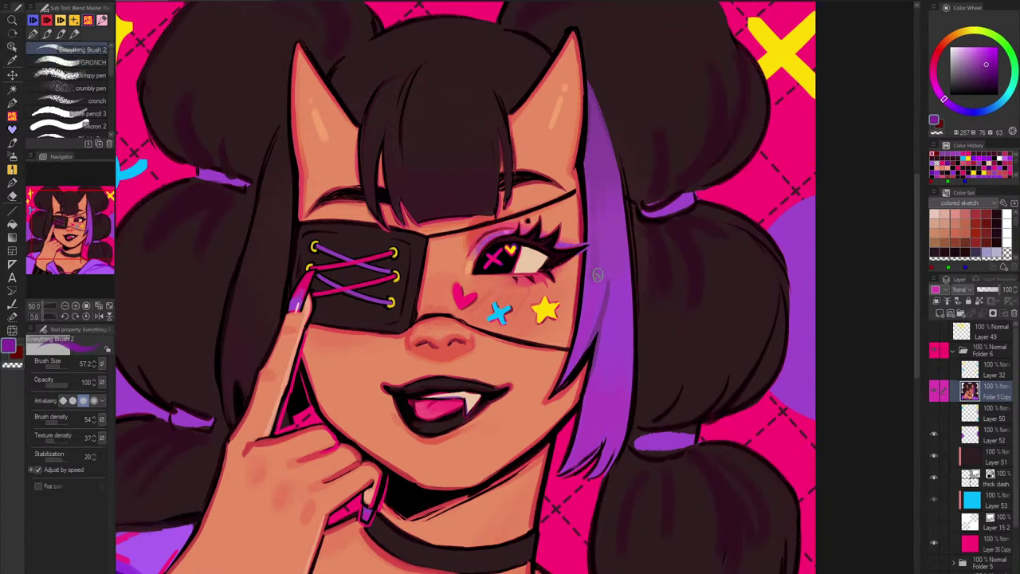
{"action": "left_click_drag", "start_coordinate": [594, 248], "coordinate": [593, 278]}
{"action": "scroll", "coordinate": [615, 249], "scroll_direction": "up", "scroll_amount": 2}
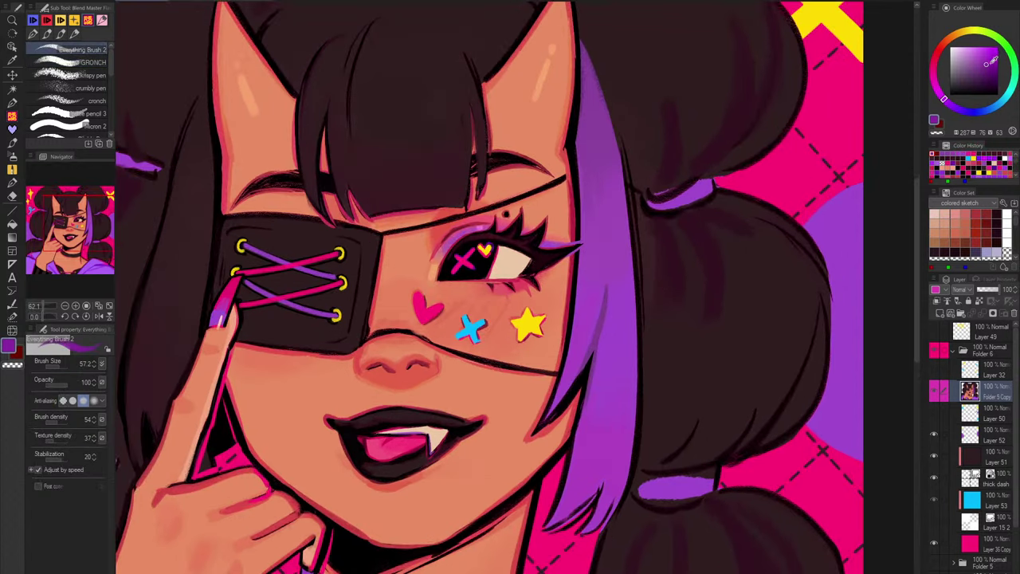
{"action": "left_click", "coordinate": [985, 60]}
{"action": "mouse_move", "coordinate": [586, 264]}
{"action": "left_mouse_down"}
{"action": "mouse_move", "coordinate": [593, 254]}
{"action": "mouse_move", "coordinate": [584, 301]}
{"action": "mouse_move", "coordinate": [600, 225]}
{"action": "left_mouse_up"}
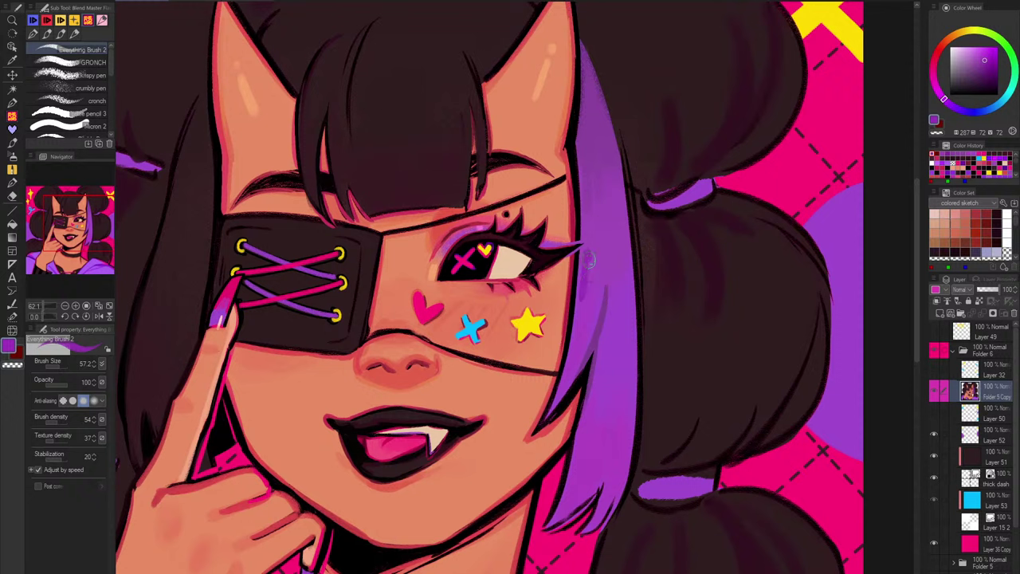
{"action": "mouse_move", "coordinate": [621, 224]}
{"action": "left_mouse_down"}
{"action": "mouse_move", "coordinate": [613, 280]}
{"action": "mouse_move", "coordinate": [623, 285]}
{"action": "left_mouse_up"}
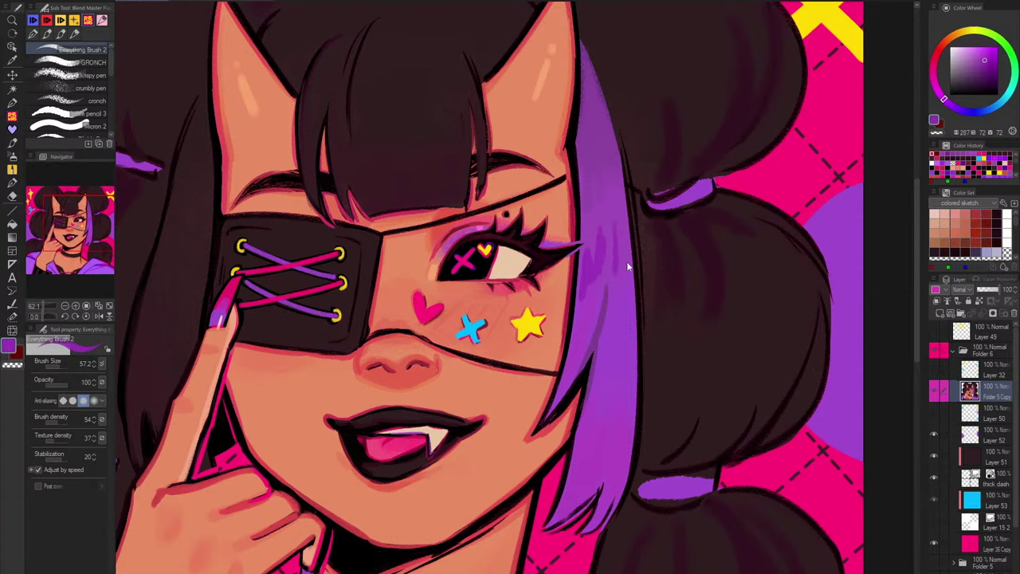
Step: Blend the dark purple stroke beside the eyelash wing into the surrounding purple of the streak
{"action": "scroll", "coordinate": [642, 248], "scroll_direction": "up", "scroll_amount": 2}
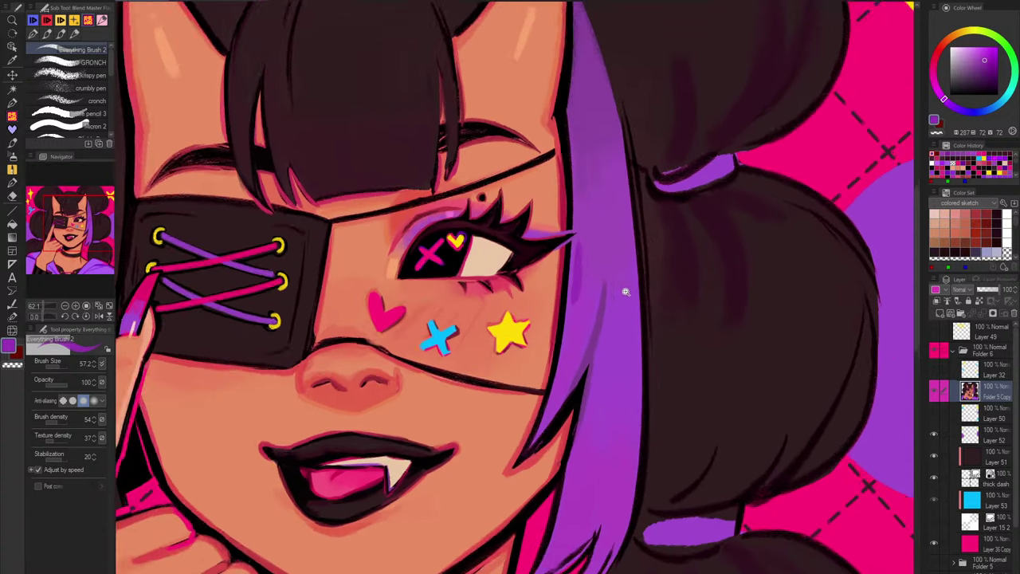
{"action": "scroll", "coordinate": [590, 263], "scroll_direction": "up", "scroll_amount": 8}
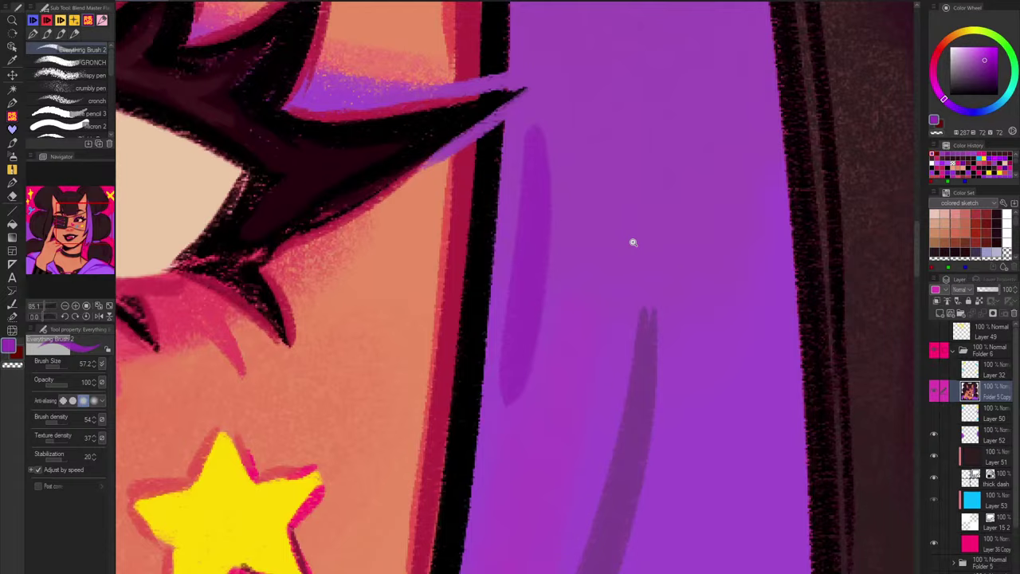
{"action": "scroll", "coordinate": [482, 92], "scroll_direction": "up", "scroll_amount": 1}
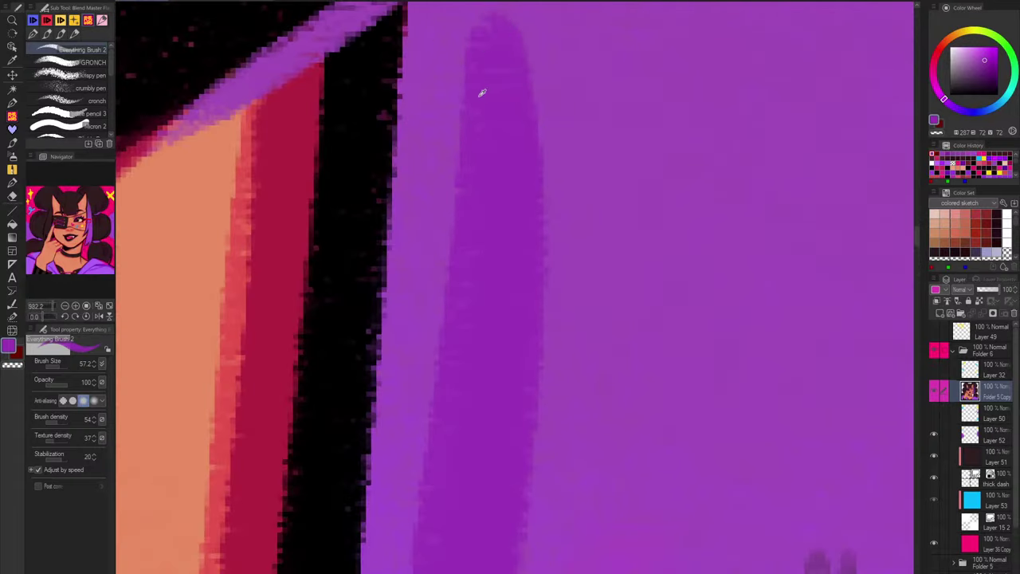
{"action": "scroll", "coordinate": [643, 183], "scroll_direction": "down", "scroll_amount": 10}
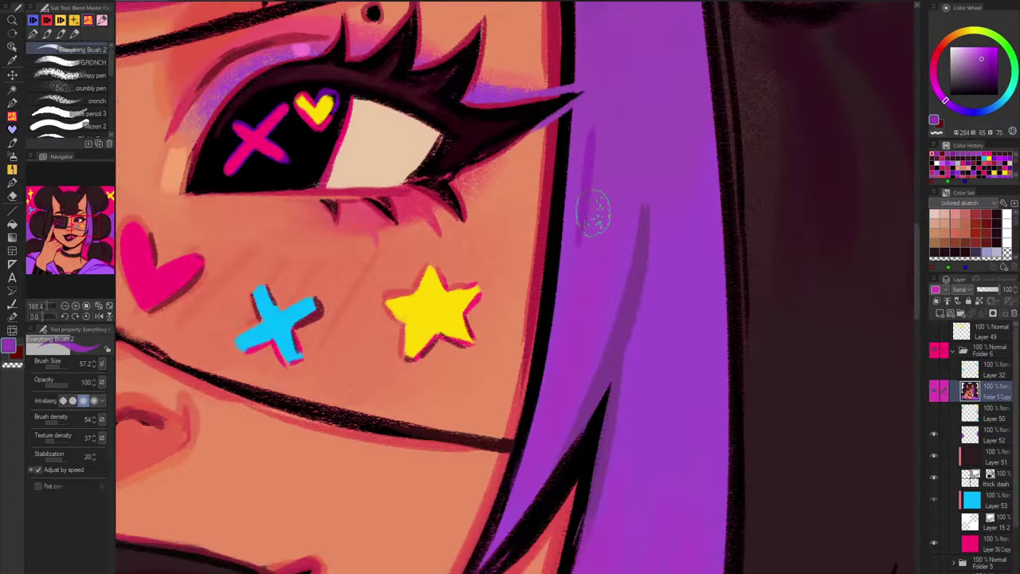
{"action": "left_click_drag", "start_coordinate": [589, 160], "coordinate": [588, 198]}
{"action": "mouse_move", "coordinate": [596, 140]}
{"action": "left_mouse_down"}
{"action": "mouse_move", "coordinate": [588, 223]}
{"action": "mouse_move", "coordinate": [599, 129]}
{"action": "left_mouse_up"}
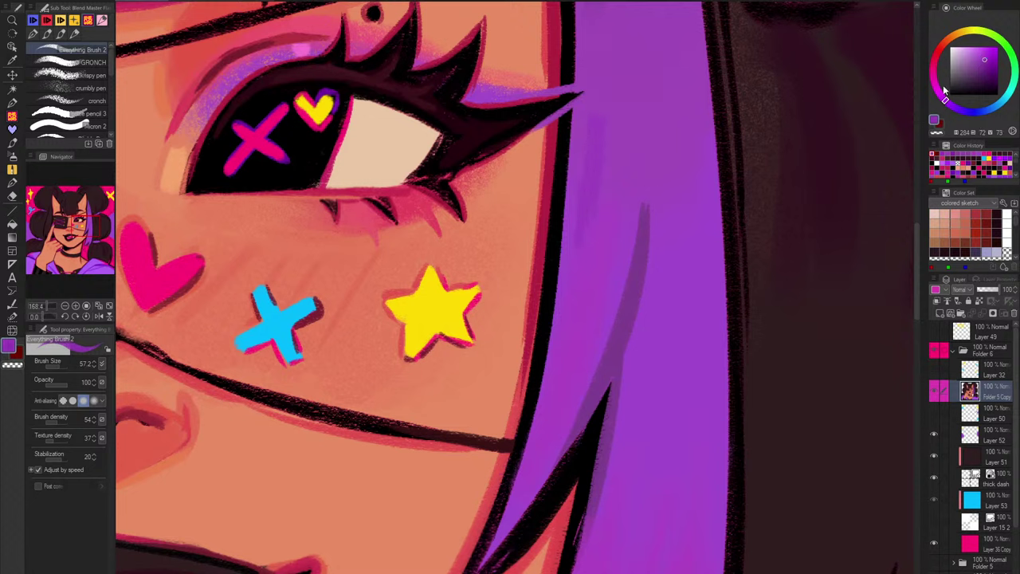
Step: Try deeper violet strokes in the streak beside the eyelash wing, and undo them
{"action": "left_click_drag", "start_coordinate": [600, 129], "coordinate": [584, 237]}
{"action": "mouse_move", "coordinate": [612, 75]}
{"action": "left_mouse_down"}
{"action": "mouse_move", "coordinate": [593, 166]}
{"action": "mouse_move", "coordinate": [609, 191]}
{"action": "left_mouse_up"}
{"action": "key", "text": "ctrl+z"}
{"action": "key", "text": "ctrl+z"}
Step: Sample the streak's purple and soften the violet stroke beside the eyelash wing, blending up toward the outer edge
{"action": "scroll", "coordinate": [606, 109], "scroll_direction": "up", "scroll_amount": 8}
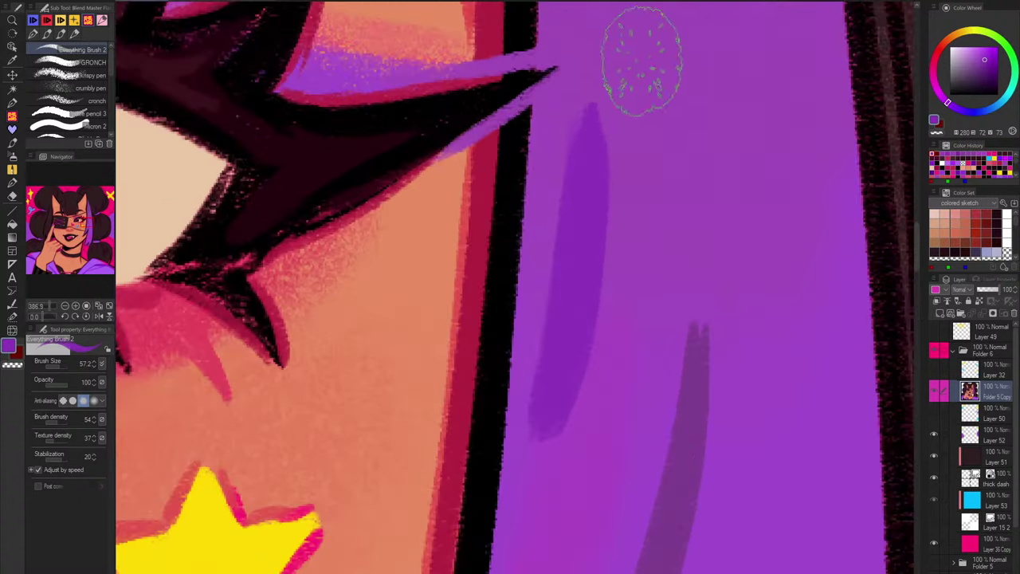
{"action": "left_click", "coordinate": [624, 114], "text": "alt"}
{"action": "scroll", "coordinate": [625, 114], "scroll_direction": "down", "scroll_amount": 8}
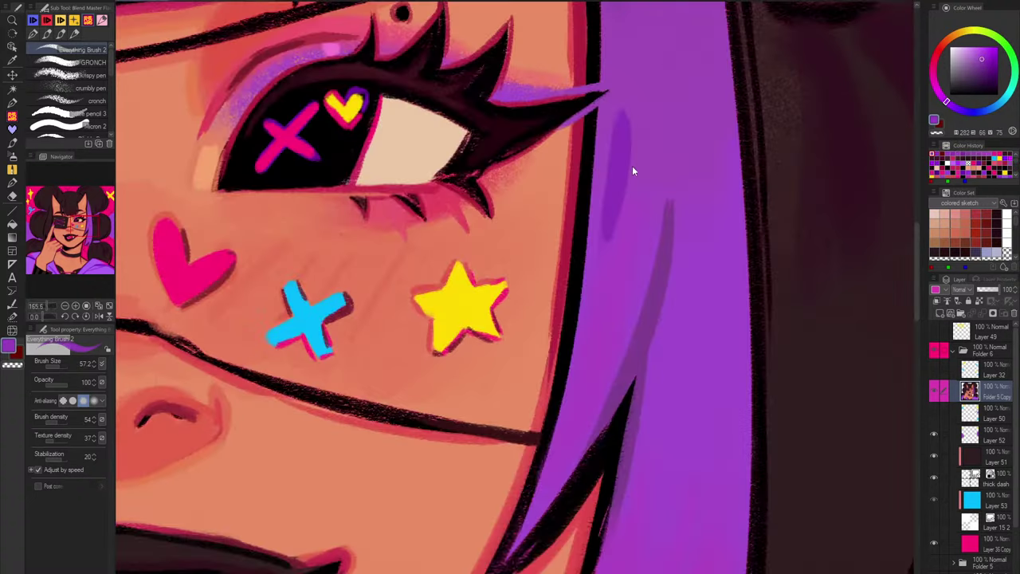
{"action": "left_click_drag", "start_coordinate": [622, 121], "coordinate": [622, 215]}
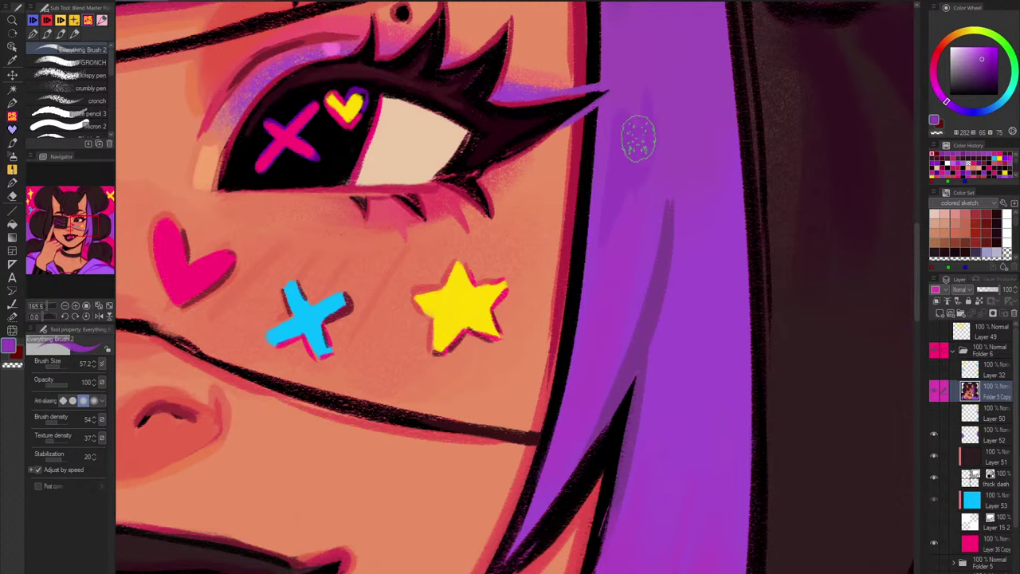
{"action": "mouse_move", "coordinate": [660, 70]}
{"action": "left_mouse_down"}
{"action": "mouse_move", "coordinate": [695, 141]}
{"action": "mouse_move", "coordinate": [690, 163]}
{"action": "mouse_move", "coordinate": [712, 95]}
{"action": "left_mouse_up"}
{"action": "scroll", "coordinate": [712, 96], "scroll_direction": "down", "scroll_amount": 4}
{"action": "scroll", "coordinate": [736, 297], "scroll_direction": "up", "scroll_amount": 2}
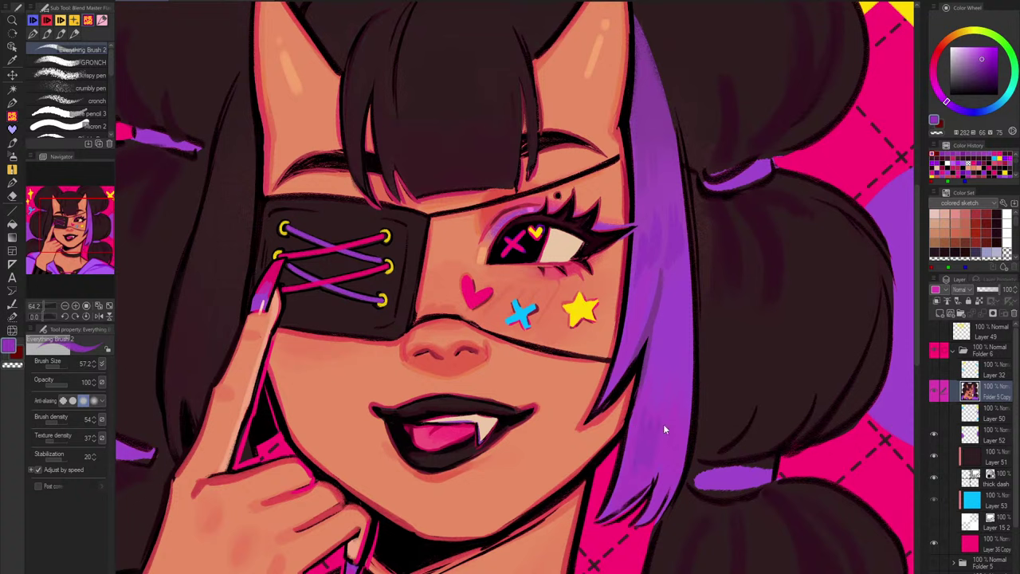
Step: Refine the tips of the purple streak and shade its split beside the cheek in saturated dark purple
{"action": "left_click_drag", "start_coordinate": [656, 476], "coordinate": [634, 504]}
{"action": "left_click_drag", "start_coordinate": [772, 387], "coordinate": [714, 413]}
{"action": "left_click_drag", "start_coordinate": [603, 492], "coordinate": [592, 511]}
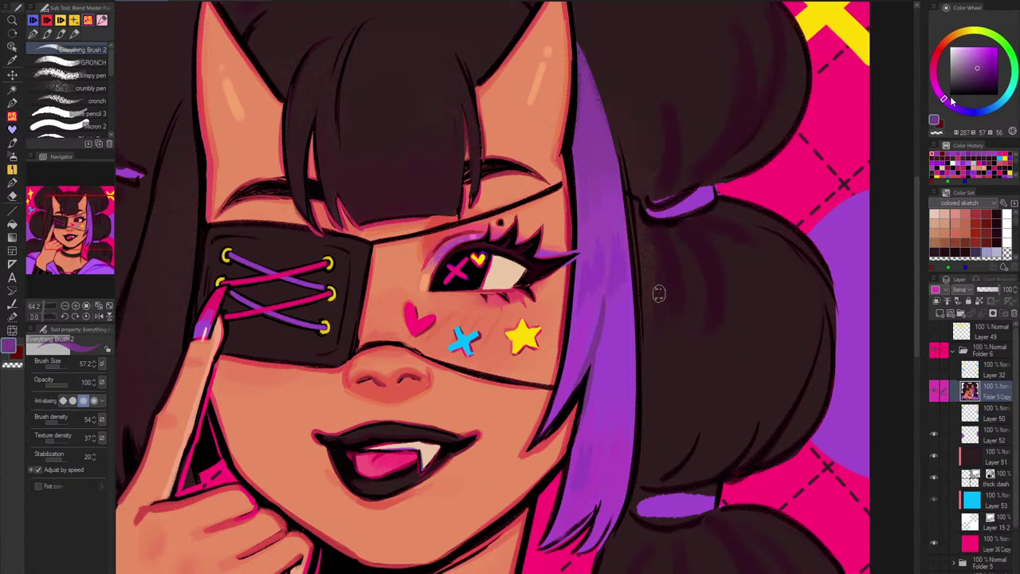
{"action": "left_click", "coordinate": [992, 61]}
{"action": "left_click_drag", "start_coordinate": [603, 312], "coordinate": [560, 403]}
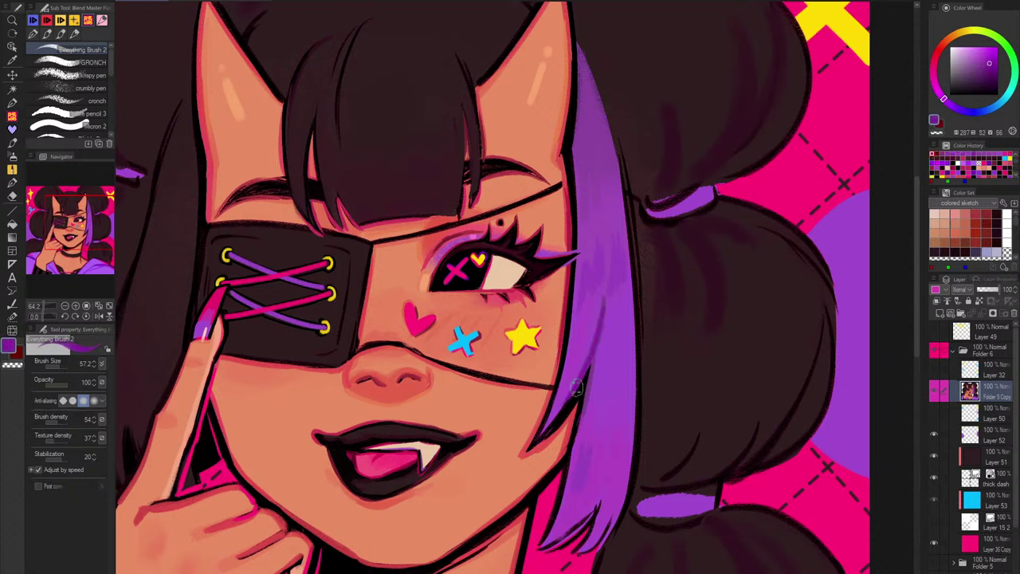
Step: Try dark purple lines along the streak's inner edge between the horn base and the eye, undoing each one
{"action": "left_click_drag", "start_coordinate": [573, 157], "coordinate": [574, 204]}
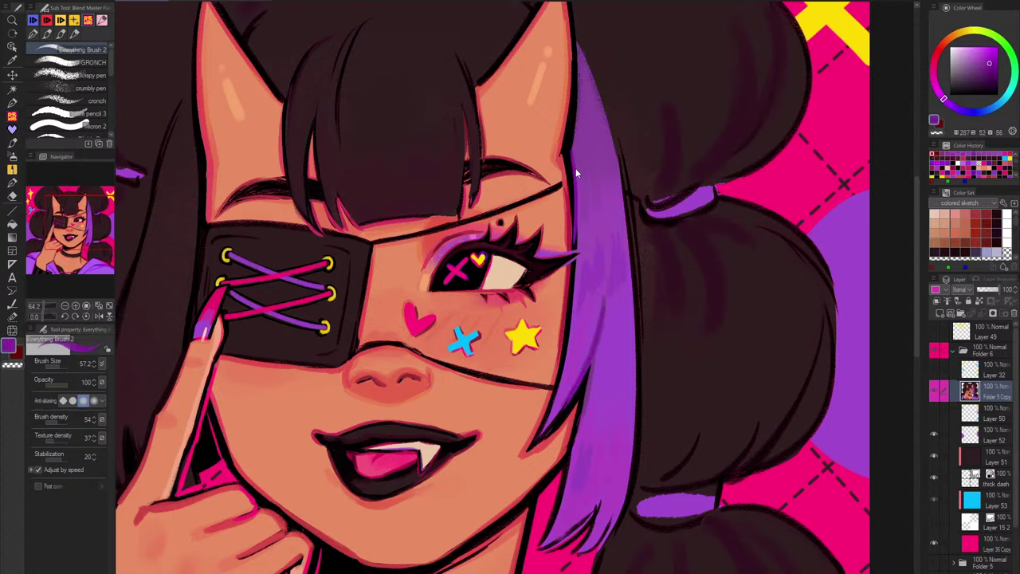
{"action": "key", "text": "ctrl+z"}
{"action": "left_click_drag", "start_coordinate": [573, 156], "coordinate": [574, 223]}
{"action": "key", "text": "ctrl+z"}
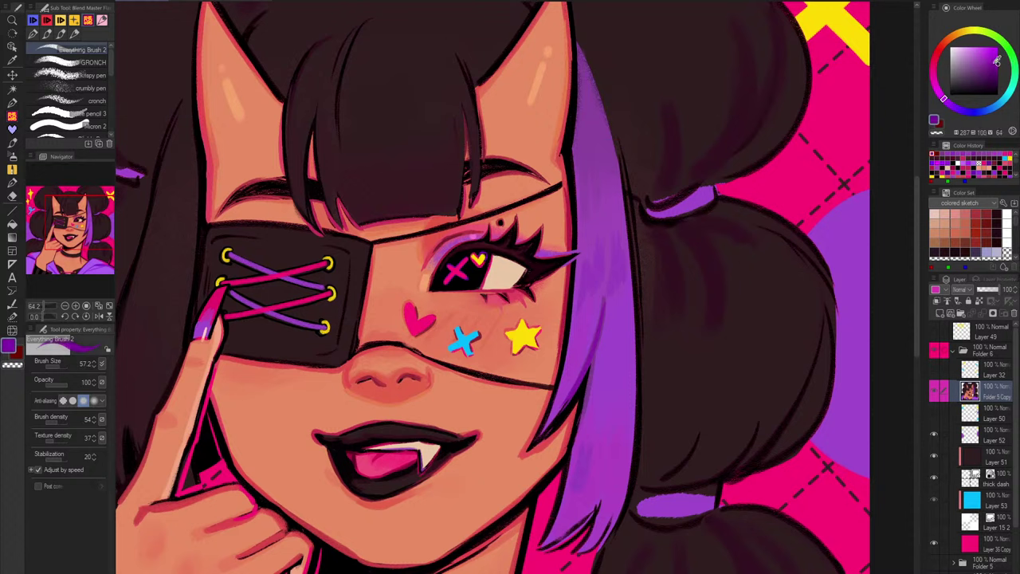
{"action": "left_click_drag", "start_coordinate": [573, 150], "coordinate": [574, 236]}
{"action": "key", "text": "ctrl+z"}
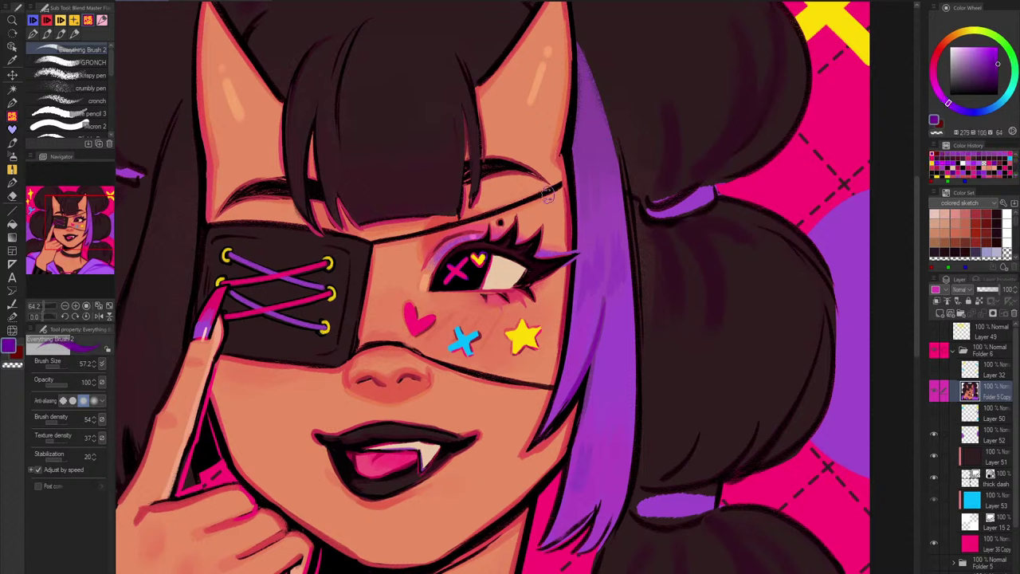
Step: Line the inner and outer edges of the purple streak with deep violet, from its top down past the eye
{"action": "left_click_drag", "start_coordinate": [571, 158], "coordinate": [578, 240]}
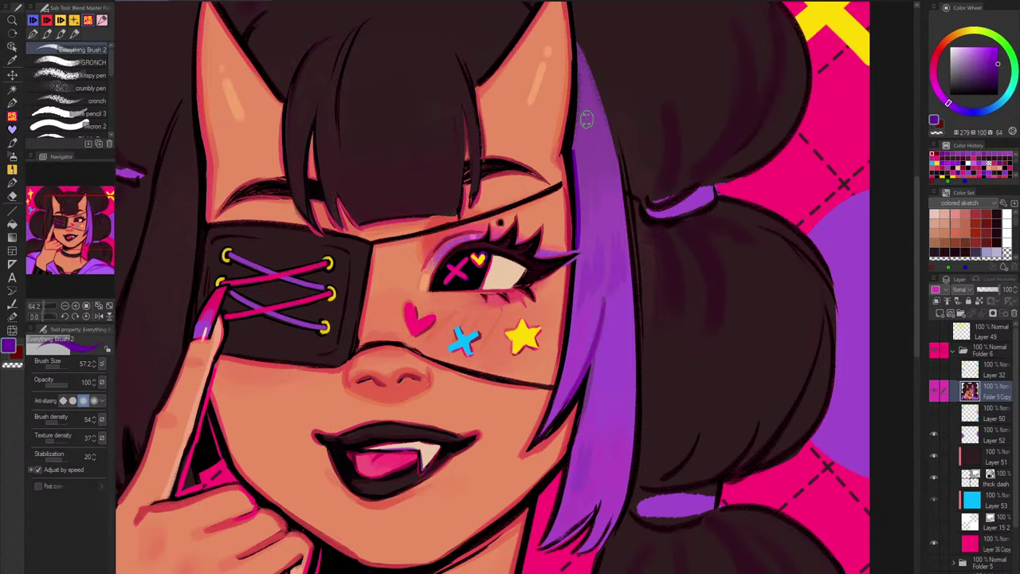
{"action": "left_click_drag", "start_coordinate": [579, 56], "coordinate": [575, 156]}
{"action": "mouse_move", "coordinate": [624, 220]}
{"action": "left_mouse_down"}
{"action": "mouse_move", "coordinate": [630, 418]}
{"action": "mouse_move", "coordinate": [621, 467]}
{"action": "left_mouse_up"}
{"action": "left_click_drag", "start_coordinate": [617, 402], "coordinate": [611, 340]}
{"action": "key", "text": "ctrl+z"}
{"action": "mouse_move", "coordinate": [569, 216]}
{"action": "left_mouse_down"}
{"action": "mouse_move", "coordinate": [550, 348]}
{"action": "mouse_move", "coordinate": [582, 314]}
{"action": "mouse_move", "coordinate": [536, 373]}
{"action": "left_mouse_up"}
Step: Paint deep violet shading from the streak's split down to its tips and blend it with sampled purple
{"action": "left_click_drag", "start_coordinate": [586, 303], "coordinate": [540, 467]}
{"action": "key", "text": "ctrl+z"}
{"action": "mouse_move", "coordinate": [583, 313]}
{"action": "left_mouse_down"}
{"action": "mouse_move", "coordinate": [536, 484]}
{"action": "mouse_move", "coordinate": [603, 422]}
{"action": "mouse_move", "coordinate": [550, 473]}
{"action": "mouse_move", "coordinate": [564, 455]}
{"action": "left_mouse_up"}
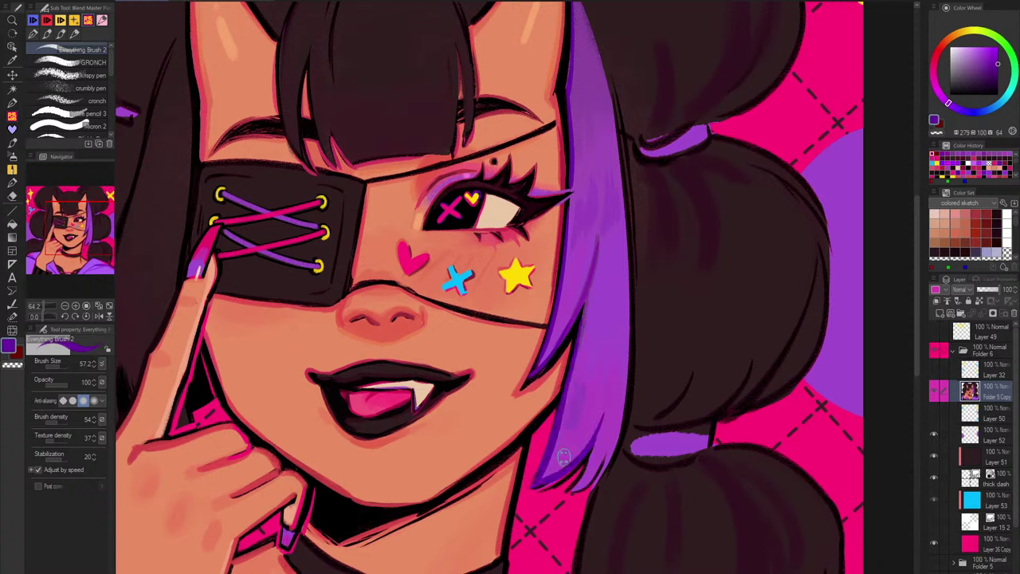
{"action": "mouse_move", "coordinate": [600, 427]}
{"action": "left_mouse_down"}
{"action": "mouse_move", "coordinate": [576, 481]}
{"action": "mouse_move", "coordinate": [608, 457]}
{"action": "left_mouse_up"}
{"action": "left_click_drag", "start_coordinate": [625, 371], "coordinate": [604, 472]}
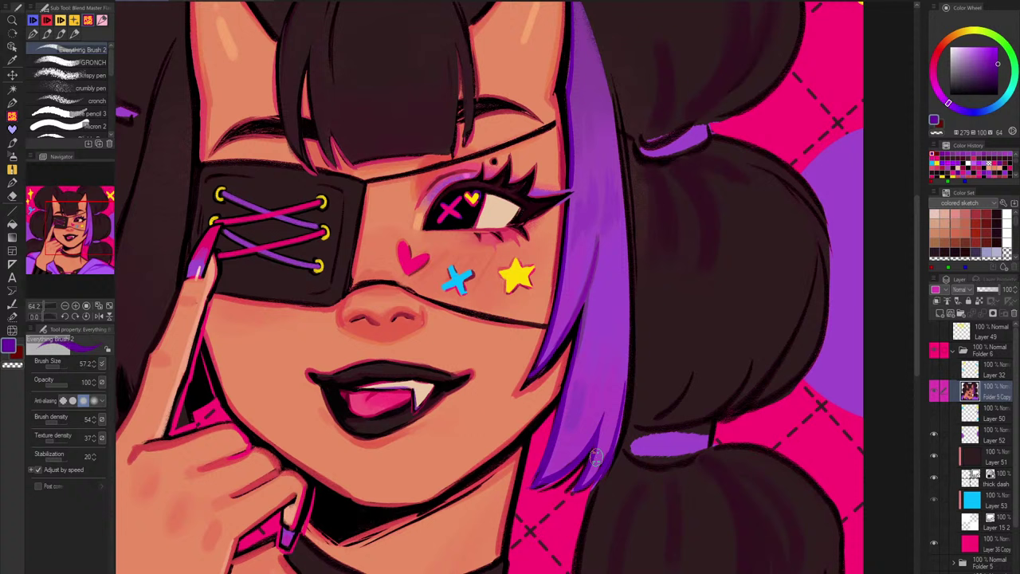
{"action": "left_click", "coordinate": [611, 422], "text": "alt"}
{"action": "mouse_move", "coordinate": [612, 416]}
{"action": "left_mouse_down"}
{"action": "mouse_move", "coordinate": [603, 460]}
{"action": "mouse_move", "coordinate": [625, 378]}
{"action": "mouse_move", "coordinate": [589, 474]}
{"action": "mouse_move", "coordinate": [603, 415]}
{"action": "mouse_move", "coordinate": [589, 460]}
{"action": "mouse_move", "coordinate": [582, 445]}
{"action": "mouse_move", "coordinate": [558, 455]}
{"action": "mouse_move", "coordinate": [559, 427]}
{"action": "mouse_move", "coordinate": [535, 482]}
{"action": "left_mouse_up"}
Step: Try strokes in a sampled colour across the lower end of the purple streak, and undo them
{"action": "left_click", "coordinate": [561, 399], "text": "alt"}
{"action": "mouse_move", "coordinate": [563, 397]}
{"action": "left_mouse_down"}
{"action": "mouse_move", "coordinate": [535, 469]}
{"action": "mouse_move", "coordinate": [557, 403]}
{"action": "mouse_move", "coordinate": [528, 488]}
{"action": "mouse_move", "coordinate": [551, 484]}
{"action": "mouse_move", "coordinate": [595, 450]}
{"action": "left_mouse_up"}
{"action": "key", "text": "ctrl+z"}
{"action": "key", "text": "ctrl+z"}
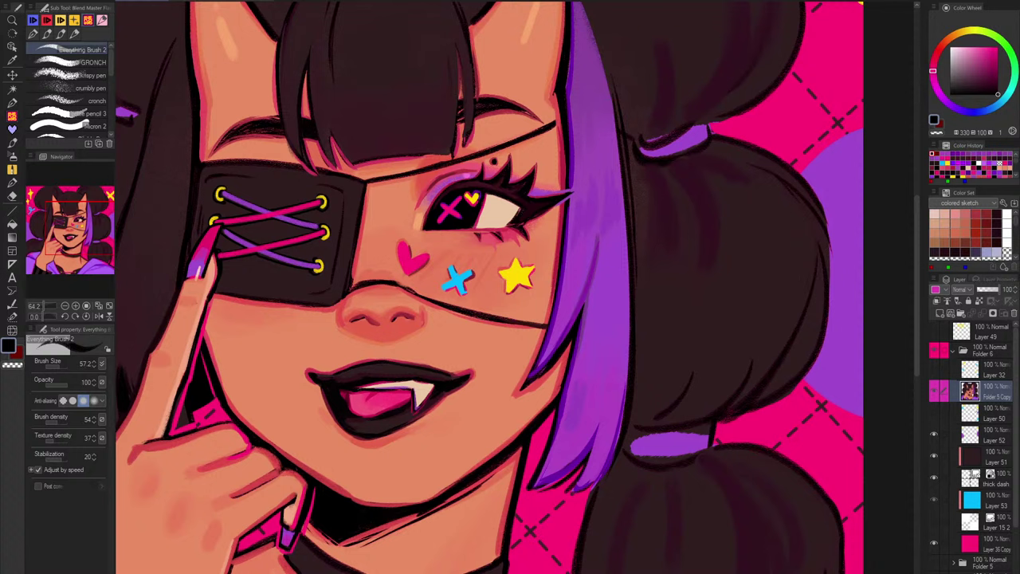
Step: Repaint the lower tips of the purple streak with purples sampled from the surrounding hair
{"action": "mouse_move", "coordinate": [524, 491]}
{"action": "left_mouse_down"}
{"action": "mouse_move", "coordinate": [580, 457]}
{"action": "mouse_move", "coordinate": [573, 490]}
{"action": "left_mouse_up"}
{"action": "left_click", "coordinate": [597, 434], "text": "alt"}
{"action": "mouse_move", "coordinate": [597, 433]}
{"action": "left_mouse_down"}
{"action": "mouse_move", "coordinate": [590, 467]}
{"action": "mouse_move", "coordinate": [523, 492]}
{"action": "left_mouse_up"}
{"action": "left_click", "coordinate": [558, 448], "text": "alt"}
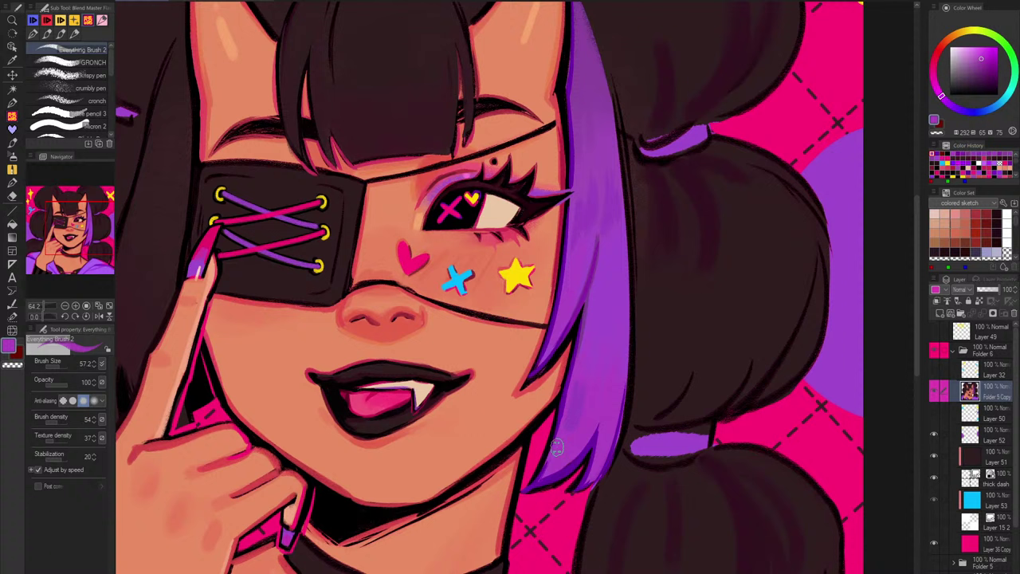
{"action": "left_click_drag", "start_coordinate": [557, 448], "coordinate": [529, 489]}
{"action": "mouse_move", "coordinate": [529, 490]}
{"action": "left_mouse_down"}
{"action": "mouse_move", "coordinate": [590, 443]}
{"action": "mouse_move", "coordinate": [524, 484]}
{"action": "mouse_move", "coordinate": [560, 454]}
{"action": "mouse_move", "coordinate": [551, 457]}
{"action": "mouse_move", "coordinate": [526, 487]}
{"action": "left_mouse_up"}
Step: Refine the gap between the purple streak's tips with sampled violet and dark tones, checking the canvas mirrored
{"action": "left_click", "coordinate": [546, 458], "text": "alt"}
{"action": "mouse_move", "coordinate": [544, 452]}
{"action": "left_mouse_down"}
{"action": "mouse_move", "coordinate": [511, 493]}
{"action": "mouse_move", "coordinate": [591, 455]}
{"action": "mouse_move", "coordinate": [552, 488]}
{"action": "mouse_move", "coordinate": [513, 492]}
{"action": "mouse_move", "coordinate": [587, 465]}
{"action": "mouse_move", "coordinate": [580, 476]}
{"action": "mouse_move", "coordinate": [589, 456]}
{"action": "mouse_move", "coordinate": [565, 492]}
{"action": "mouse_move", "coordinate": [617, 442]}
{"action": "mouse_move", "coordinate": [583, 487]}
{"action": "mouse_move", "coordinate": [562, 465]}
{"action": "left_mouse_up"}
{"action": "key", "text": "ctrl+z"}
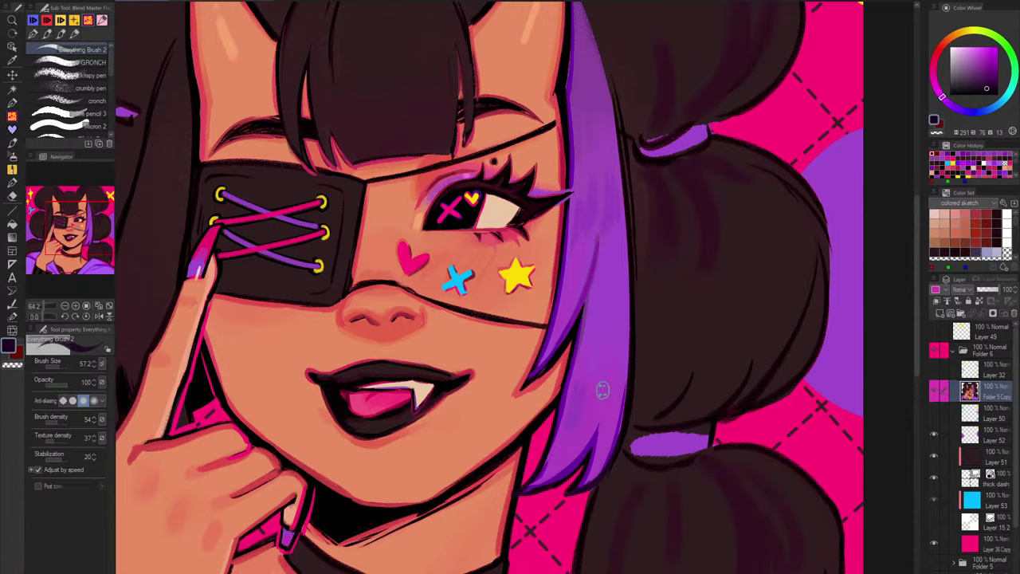
{"action": "key", "text": "h"}
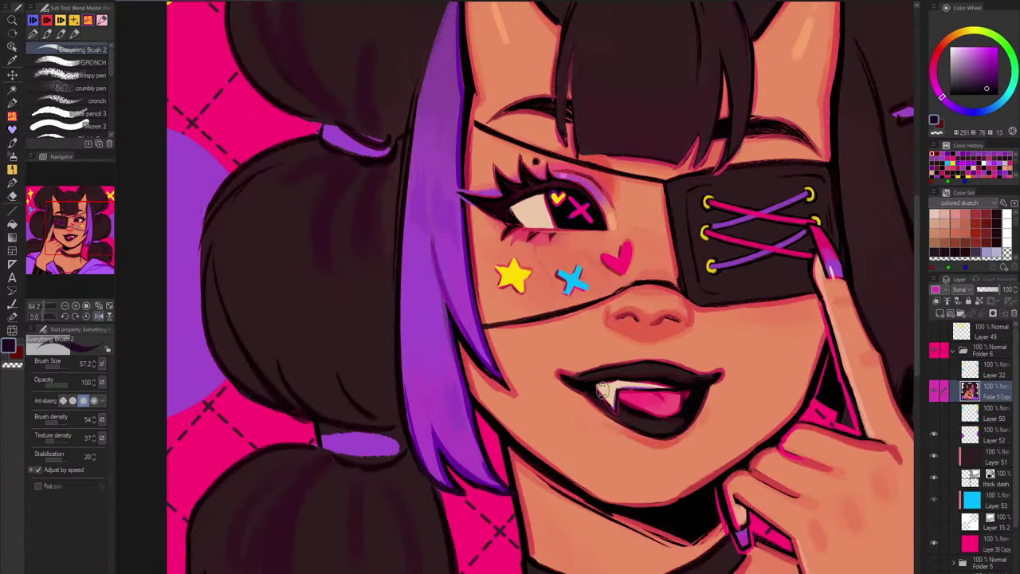
{"action": "left_click", "coordinate": [470, 473], "text": "alt"}
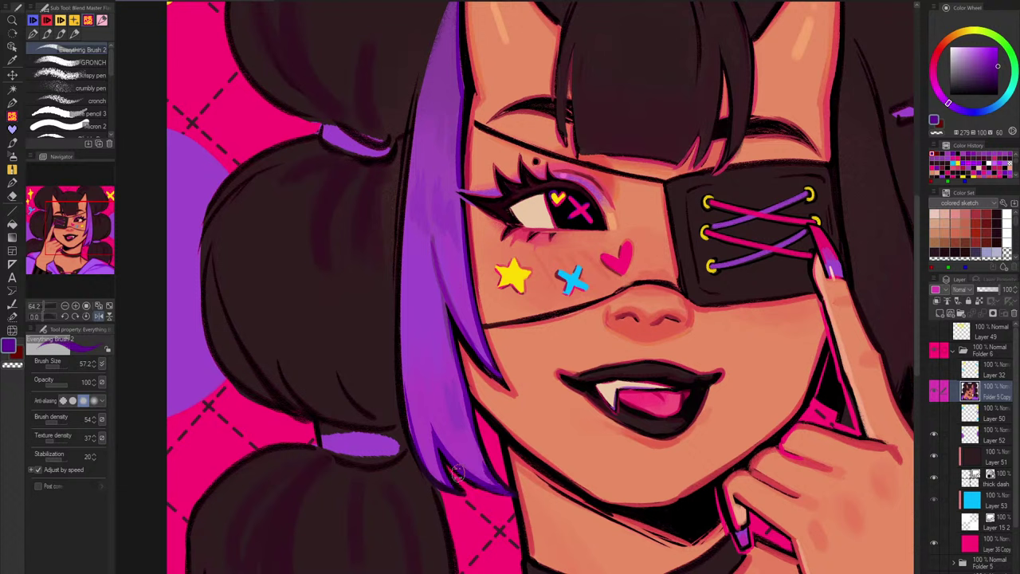
{"action": "left_click", "coordinate": [438, 488], "text": "alt"}
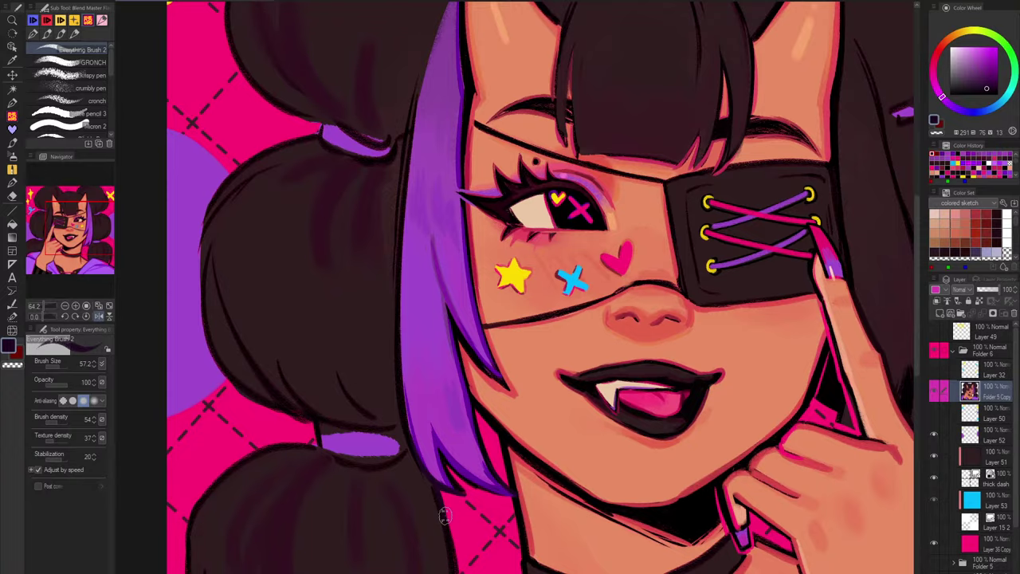
{"action": "key", "text": "h"}
Step: Paint a loose curved strand in sampled dark brown down the inner edge of the lower hair puff beside the neck
{"action": "left_click_drag", "start_coordinate": [444, 558], "coordinate": [323, 397]}
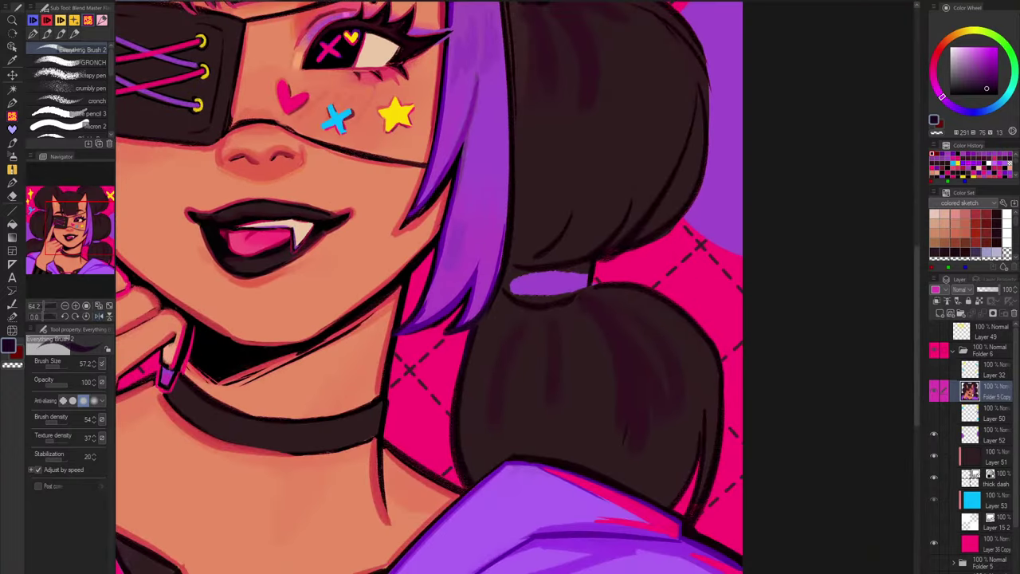
{"action": "left_click", "coordinate": [480, 343], "text": "alt"}
{"action": "left_click_drag", "start_coordinate": [480, 327], "coordinate": [443, 446]}
{"action": "key", "text": "ctrl+z"}
{"action": "mouse_move", "coordinate": [480, 329]}
{"action": "left_mouse_down"}
{"action": "mouse_move", "coordinate": [440, 431]}
{"action": "mouse_move", "coordinate": [456, 473]}
{"action": "left_mouse_up"}
{"action": "key", "text": "ctrl+z"}
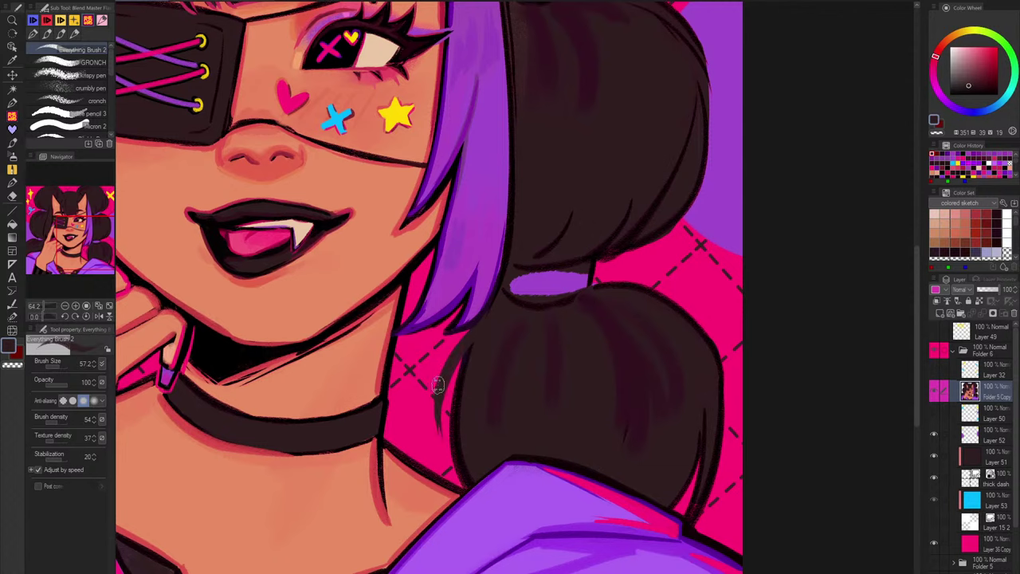
{"action": "left_click_drag", "start_coordinate": [436, 404], "coordinate": [467, 472]}
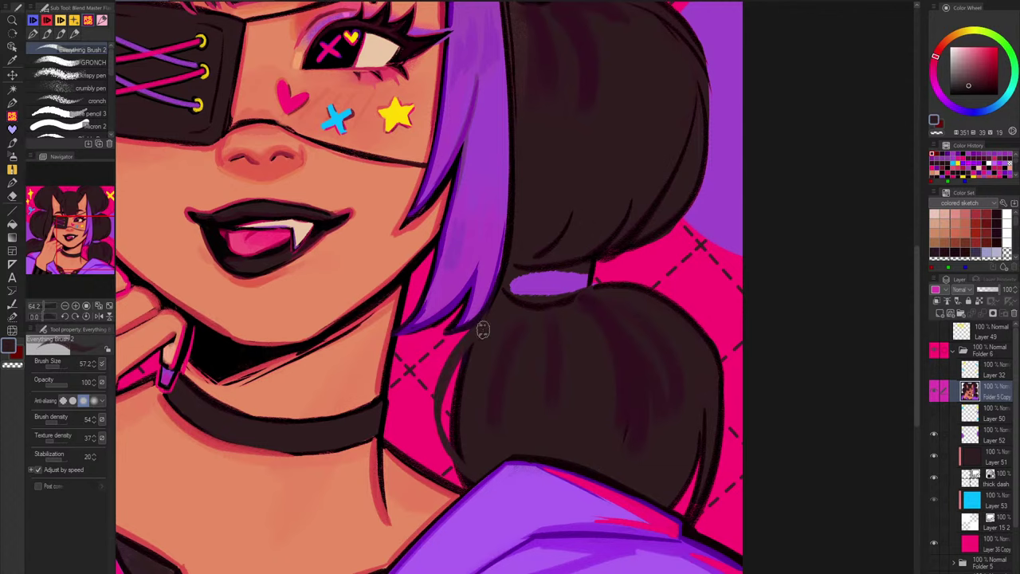
Step: Touch up the loose strand and darken the hood's outline below the hair puff with sampled near-black
{"action": "left_click_drag", "start_coordinate": [690, 351], "coordinate": [669, 419]}
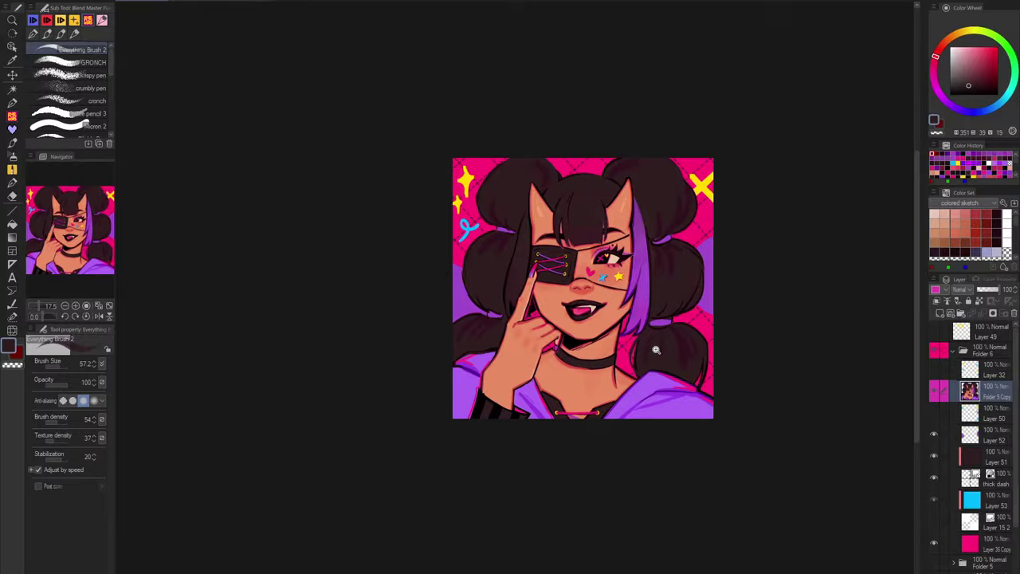
{"action": "left_click_drag", "start_coordinate": [656, 349], "coordinate": [708, 329]}
{"action": "left_click", "coordinate": [937, 353]}
{"action": "left_click", "coordinate": [938, 356]}
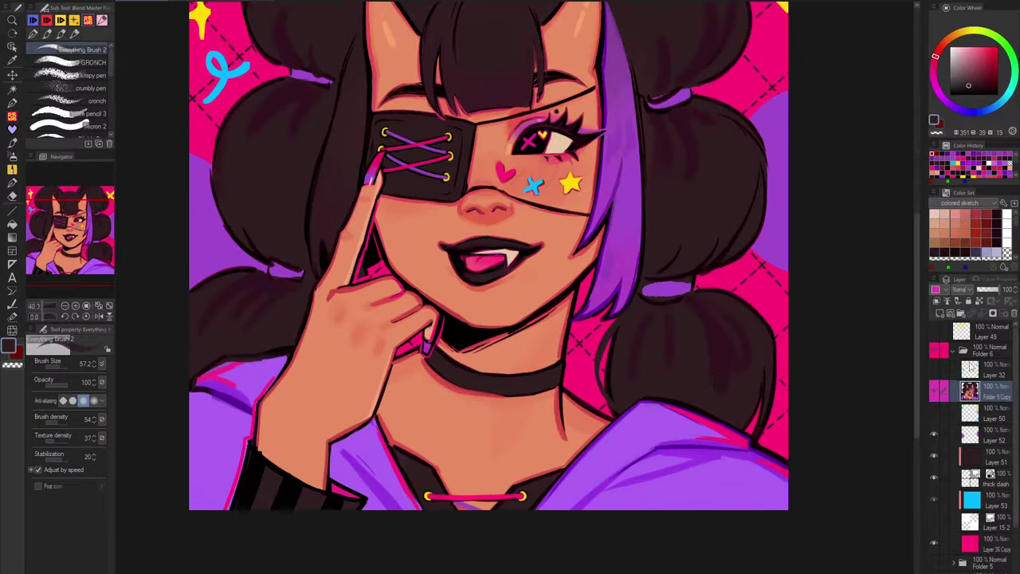
{"action": "left_click_drag", "start_coordinate": [603, 367], "coordinate": [629, 337]}
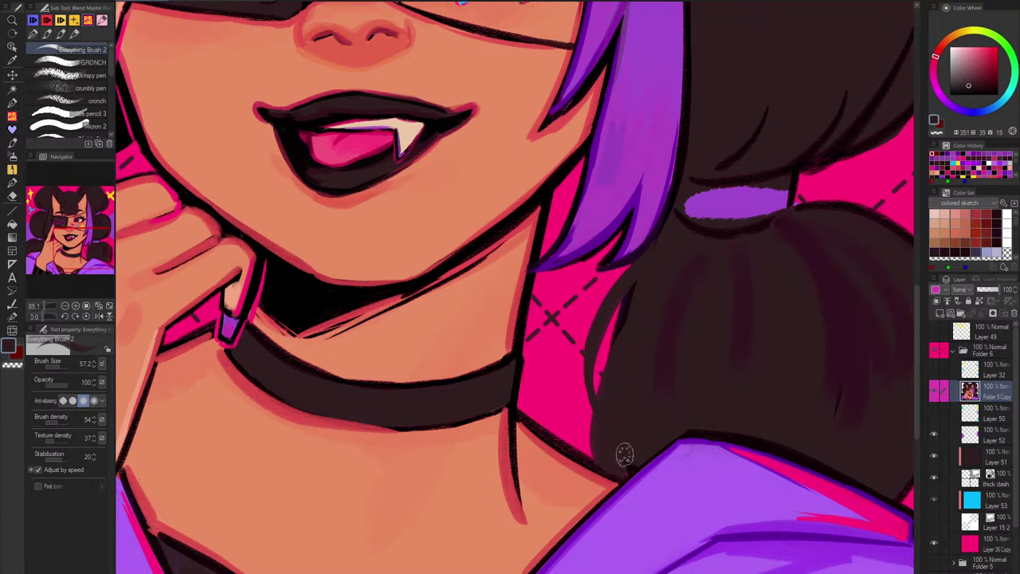
{"action": "left_click", "coordinate": [691, 431], "text": "alt"}
{"action": "left_click_drag", "start_coordinate": [683, 435], "coordinate": [623, 480]}
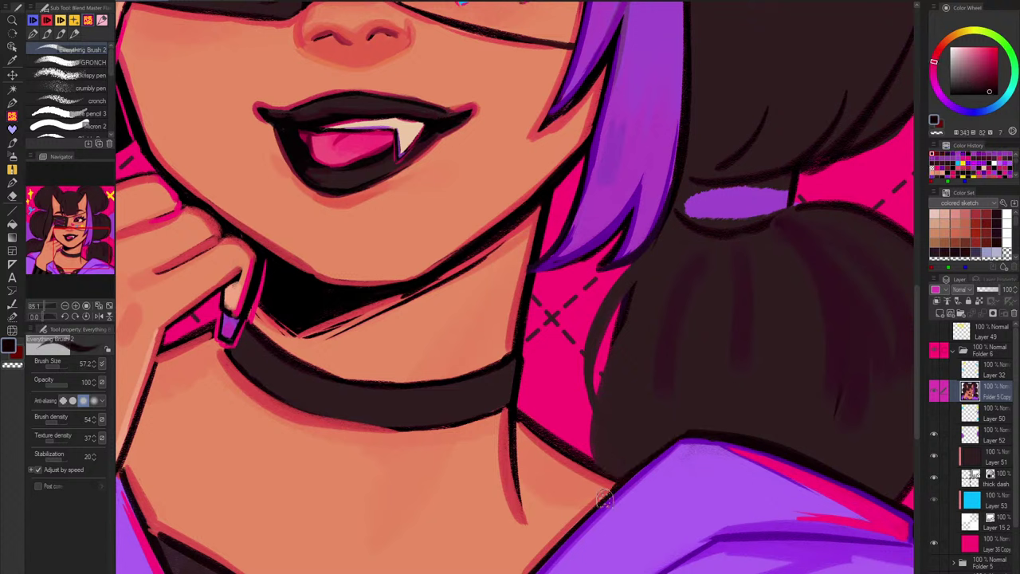
Step: Try sampled dark purple and black lines along the inside of the loose strand, undoing each one
{"action": "left_click", "coordinate": [631, 317], "text": "alt"}
{"action": "left_click", "coordinate": [619, 314], "text": "alt"}
{"action": "left_click_drag", "start_coordinate": [632, 292], "coordinate": [600, 398]}
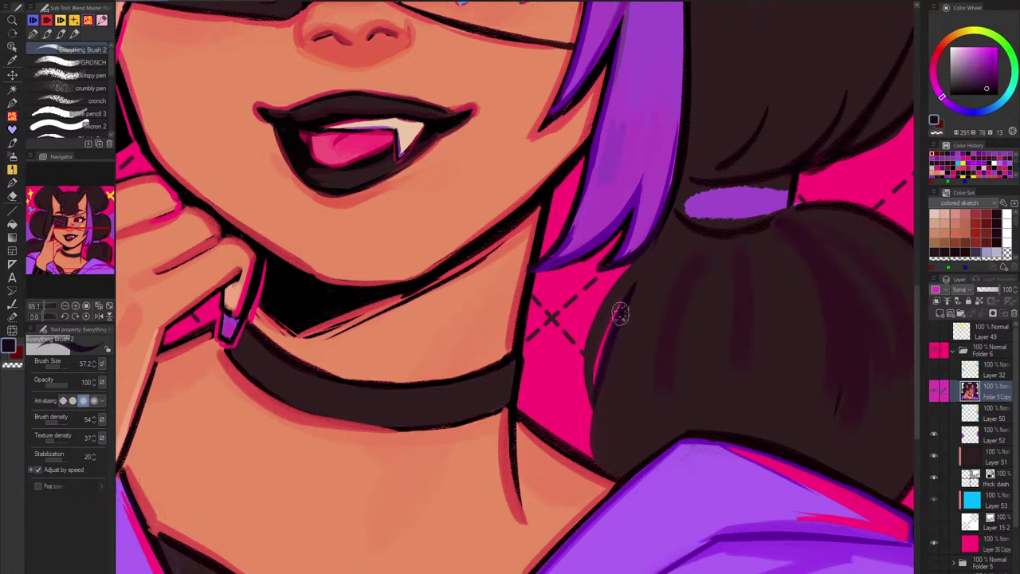
{"action": "key", "text": "ctrl+z"}
{"action": "left_click_drag", "start_coordinate": [979, 65], "coordinate": [950, 94]}
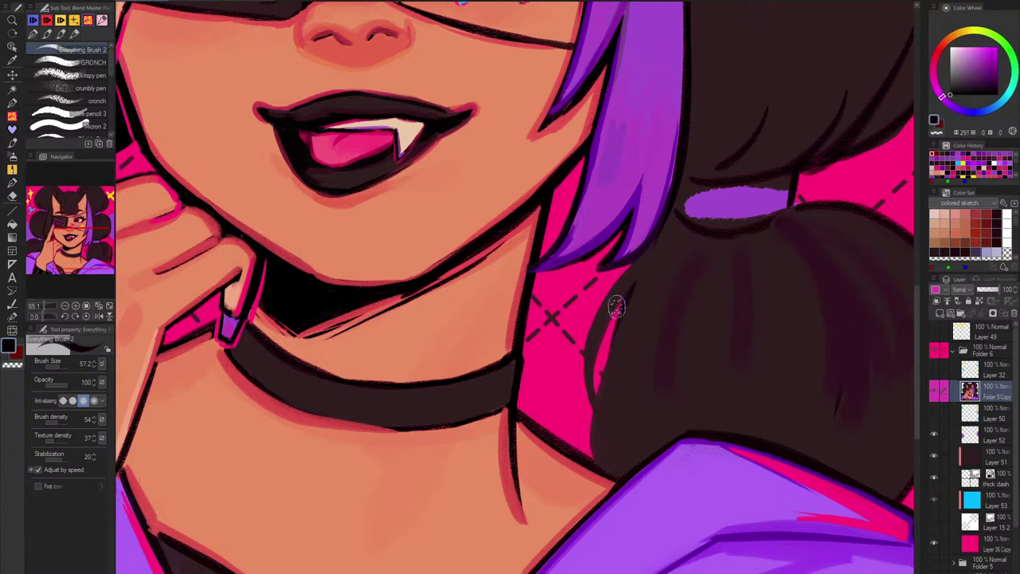
{"action": "left_click_drag", "start_coordinate": [598, 391], "coordinate": [627, 300]}
{"action": "key", "text": "ctrl+z"}
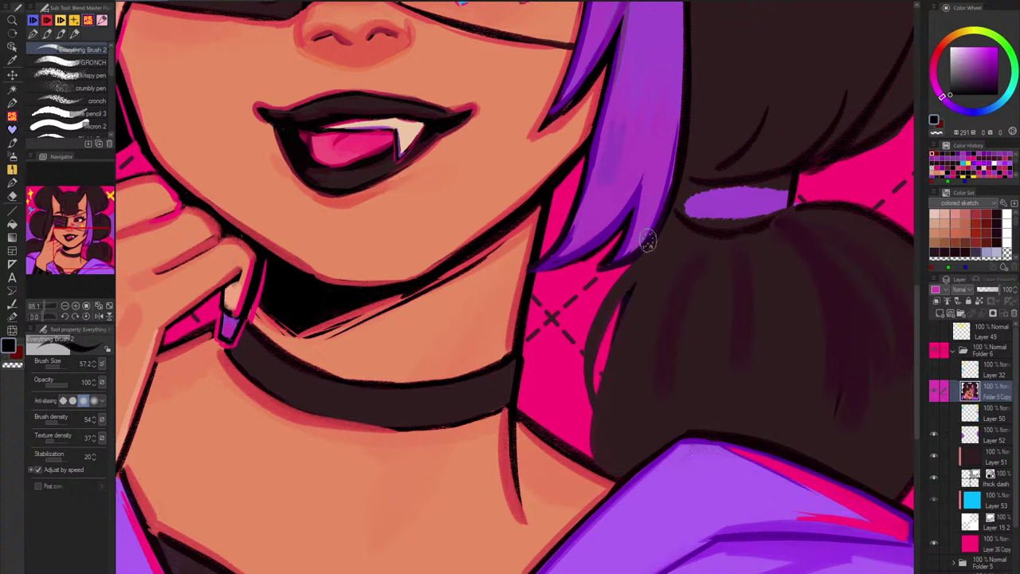
Step: Outline the loose strand's outer curve and the lower hair puff's inner edge in black
{"action": "left_click_drag", "start_coordinate": [644, 249], "coordinate": [579, 352]}
{"action": "key", "text": "ctrl+z"}
{"action": "left_click_drag", "start_coordinate": [638, 257], "coordinate": [589, 339]}
{"action": "key", "text": "ctrl+z"}
{"action": "mouse_move", "coordinate": [639, 258]}
{"action": "left_mouse_down"}
{"action": "mouse_move", "coordinate": [583, 390]}
{"action": "mouse_move", "coordinate": [594, 311]}
{"action": "mouse_move", "coordinate": [588, 394]}
{"action": "left_mouse_up"}
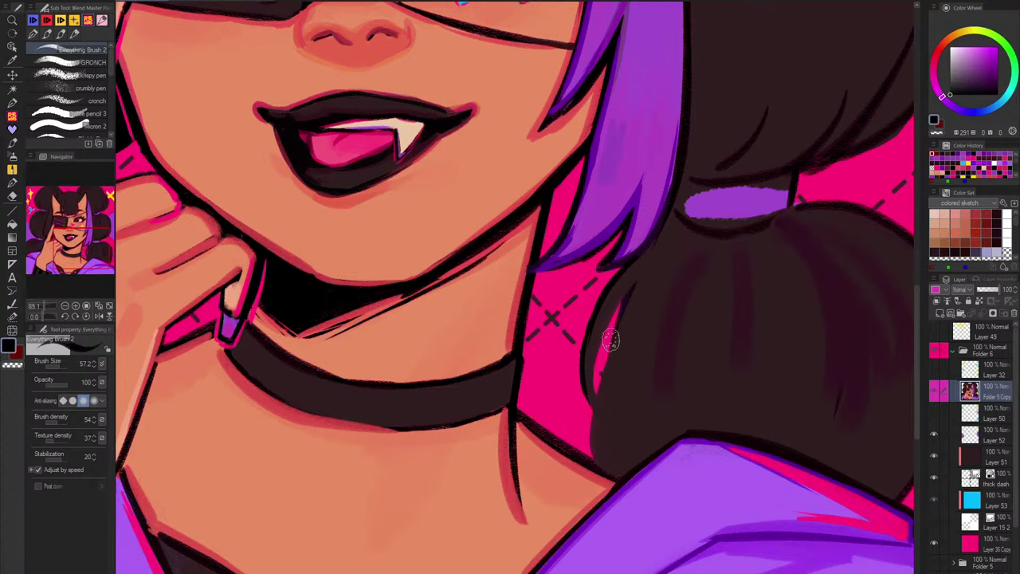
{"action": "left_click_drag", "start_coordinate": [612, 338], "coordinate": [591, 451]}
{"action": "key", "text": "ctrl+z"}
{"action": "left_click_drag", "start_coordinate": [613, 337], "coordinate": [596, 454]}
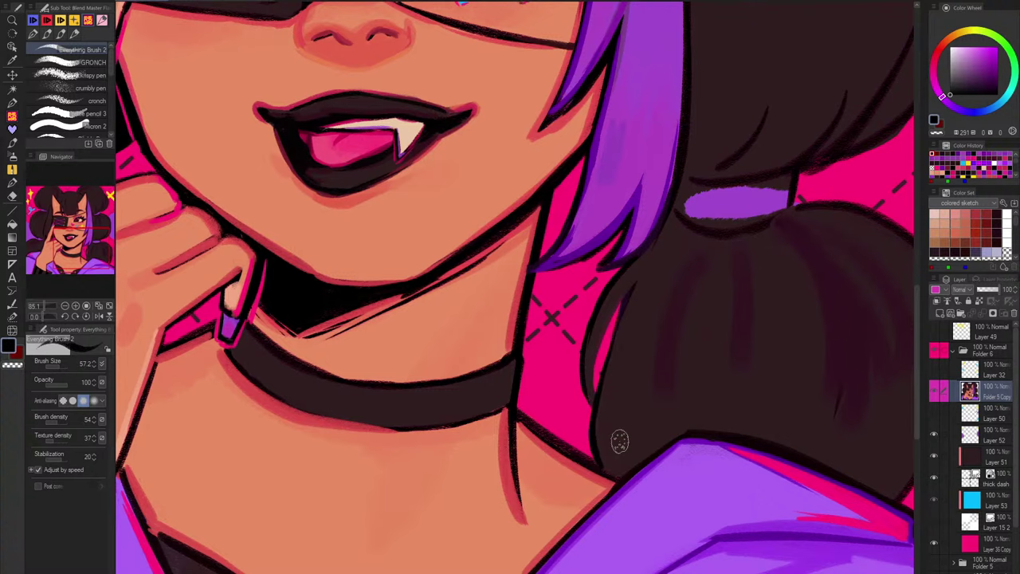
Step: Fill the gap behind the loose strand with sampled dark brown and erase the puff's inner edge to a smooth curve
{"action": "scroll", "coordinate": [773, 315], "scroll_direction": "down", "scroll_amount": 5}
{"action": "left_click_drag", "start_coordinate": [820, 375], "coordinate": [731, 401]}
{"action": "scroll", "coordinate": [675, 357], "scroll_direction": "up", "scroll_amount": 5}
{"action": "key", "text": "ctrl+z"}
{"action": "left_click", "coordinate": [533, 365], "text": "alt"}
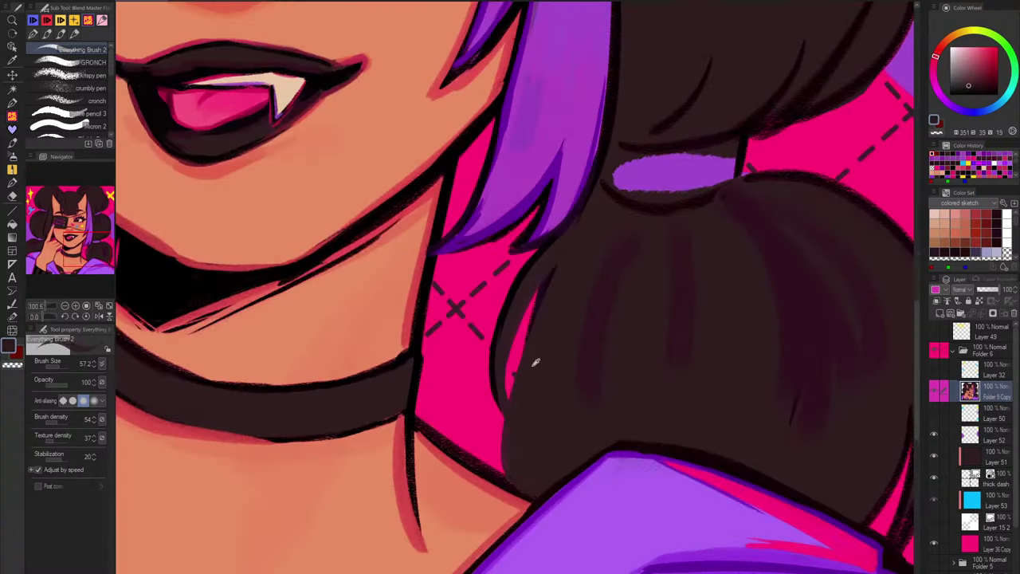
{"action": "left_click_drag", "start_coordinate": [555, 283], "coordinate": [502, 458]}
{"action": "key", "text": "ctrl+z"}
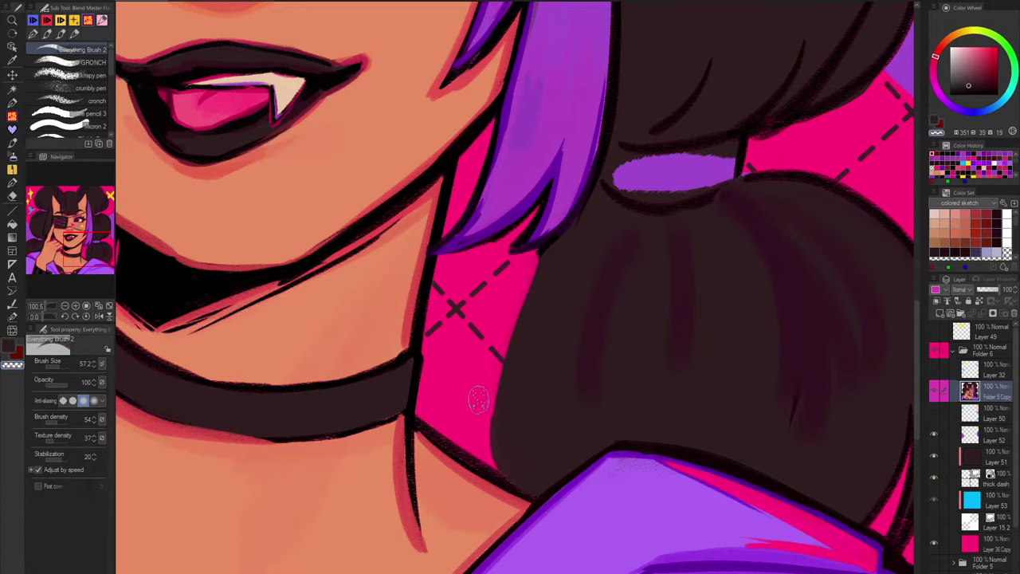
{"action": "left_click_drag", "start_coordinate": [537, 268], "coordinate": [494, 432]}
{"action": "left_click", "coordinate": [935, 351]}
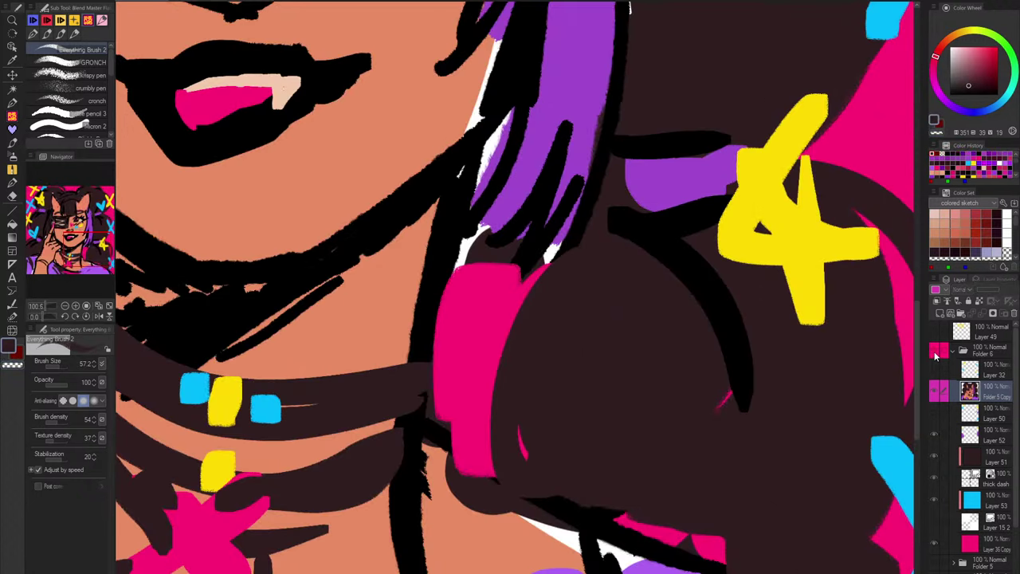
{"action": "left_click", "coordinate": [934, 351]}
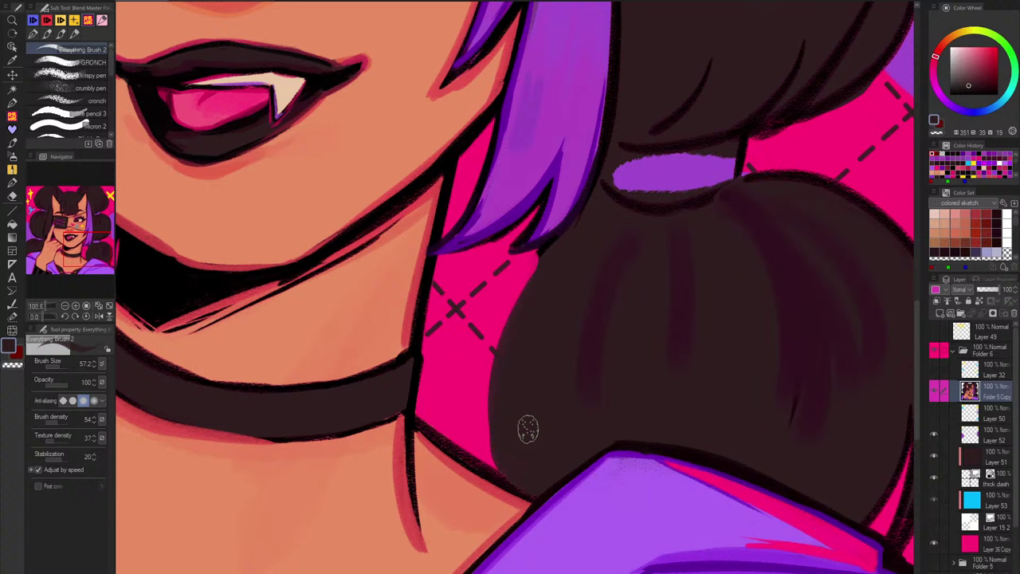
Step: Form a thin strand with a narrow pink gap at the puff's inner edge and shade it with sampled dark tones
{"action": "left_click", "coordinate": [485, 389], "text": "alt"}
{"action": "left_click_drag", "start_coordinate": [503, 399], "coordinate": [543, 452]}
{"action": "left_click", "coordinate": [619, 250], "text": "alt"}
{"action": "mouse_move", "coordinate": [518, 384]}
{"action": "left_mouse_down"}
{"action": "mouse_move", "coordinate": [526, 466]}
{"action": "mouse_move", "coordinate": [510, 460]}
{"action": "left_mouse_up"}
{"action": "left_click", "coordinate": [602, 247], "text": "alt"}
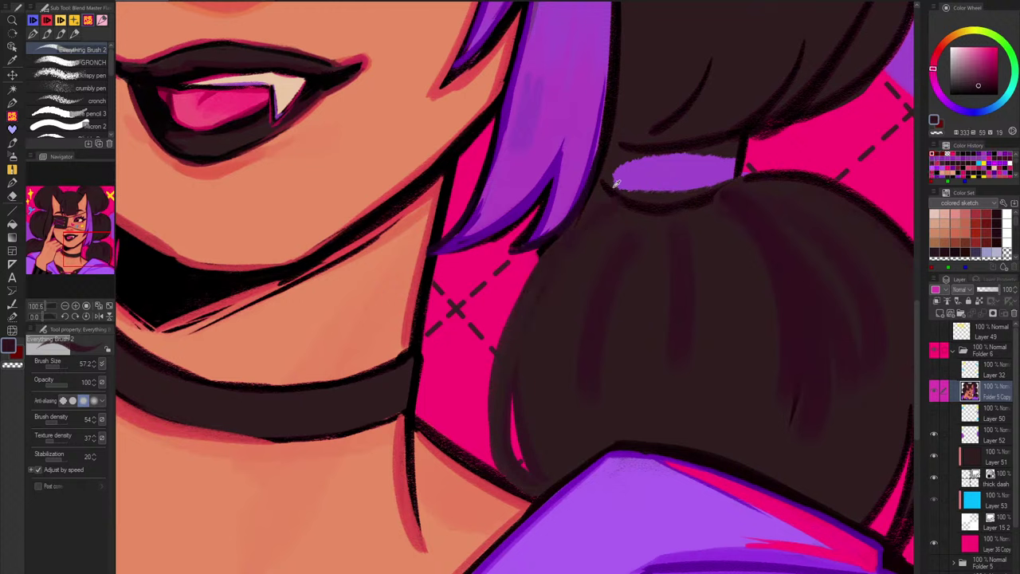
{"action": "left_click", "coordinate": [599, 209], "text": "alt"}
{"action": "left_click", "coordinate": [634, 199], "text": "alt"}
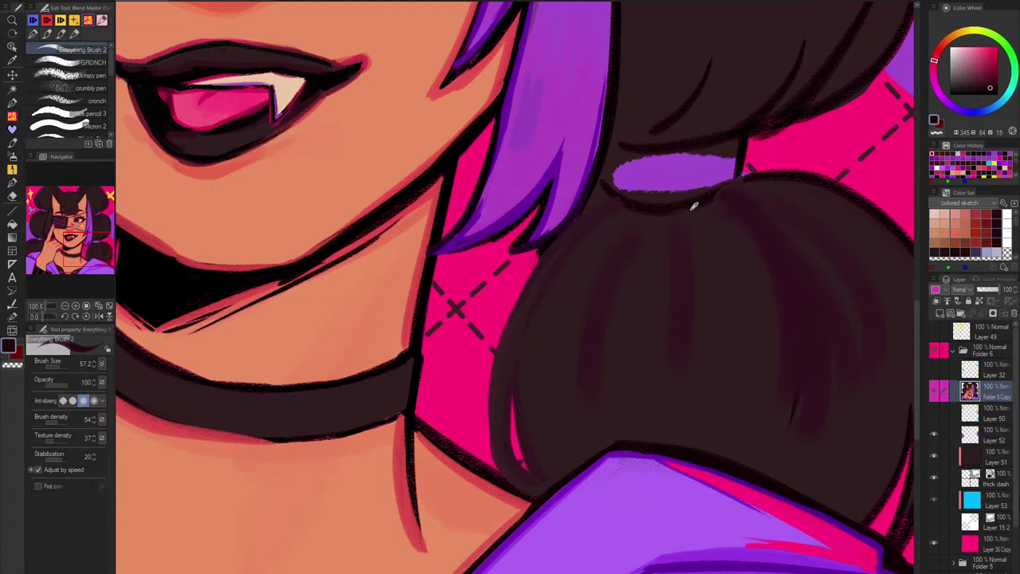
Step: Outline the lower hair puff's inner edge in sampled near-black, from the hair tie down to the shoulder
{"action": "left_click", "coordinate": [665, 202], "text": "alt"}
{"action": "key", "text": "ctrl+z"}
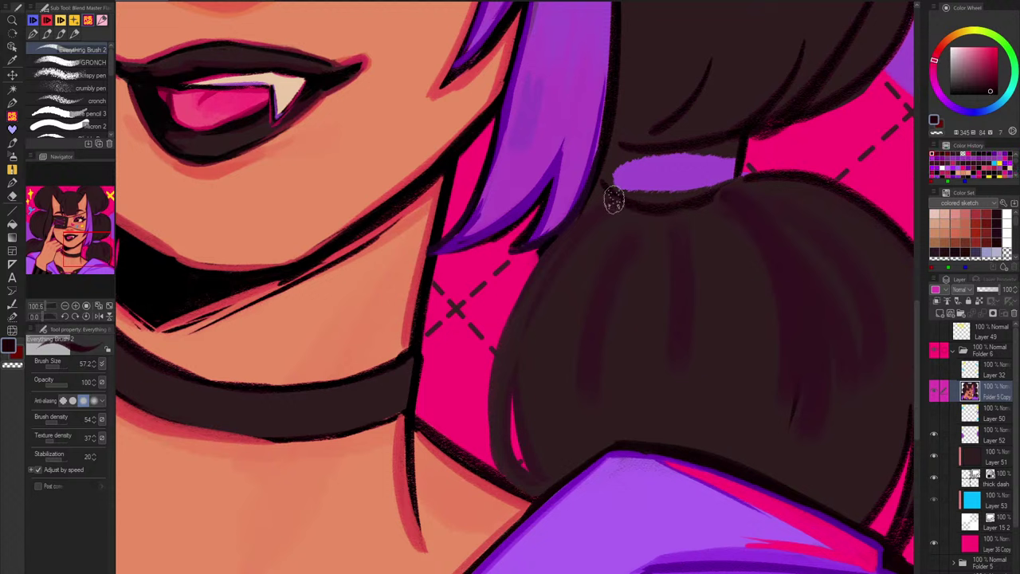
{"action": "left_click_drag", "start_coordinate": [613, 199], "coordinate": [516, 325]}
{"action": "key", "text": "ctrl+z"}
{"action": "left_click_drag", "start_coordinate": [596, 205], "coordinate": [487, 397]}
{"action": "left_click_drag", "start_coordinate": [498, 336], "coordinate": [490, 437]}
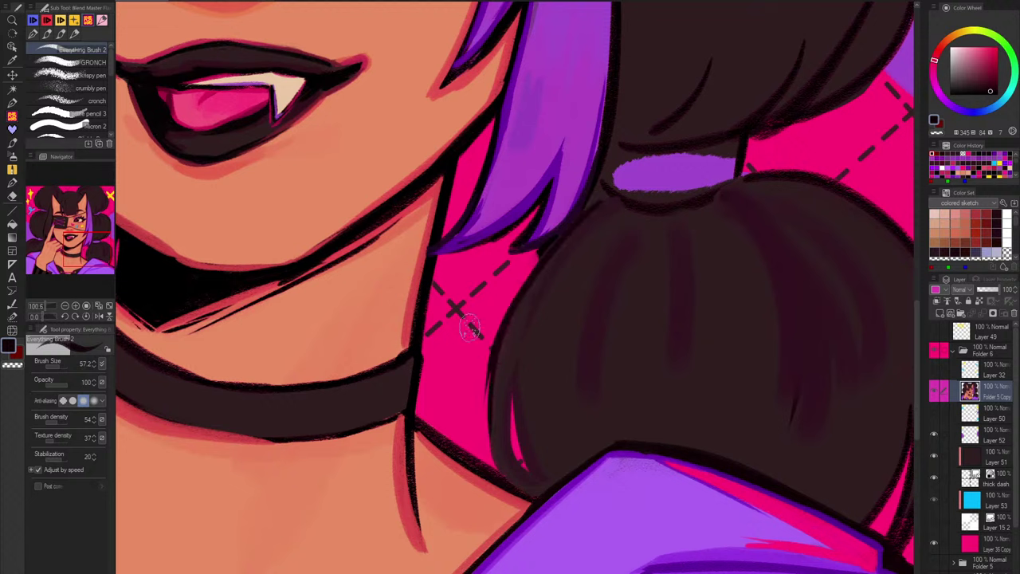
{"action": "key", "text": "ctrl+z"}
{"action": "left_click_drag", "start_coordinate": [488, 370], "coordinate": [501, 464]}
Step: Line the narrow pink gap and the thin strand with sampled dark strokes, using a smaller brush
{"action": "left_click", "coordinate": [501, 365], "text": "alt"}
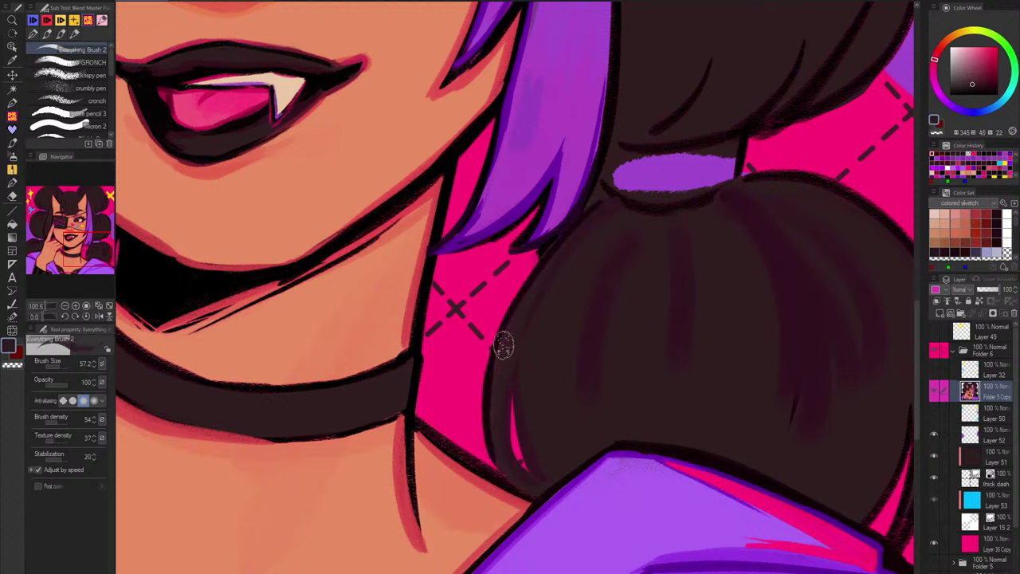
{"action": "mouse_move", "coordinate": [503, 346]}
{"action": "left_mouse_down"}
{"action": "mouse_move", "coordinate": [519, 469]}
{"action": "mouse_move", "coordinate": [533, 471]}
{"action": "left_mouse_up"}
{"action": "key", "text": "ctrl+z"}
{"action": "left_click", "coordinate": [520, 371], "text": "alt"}
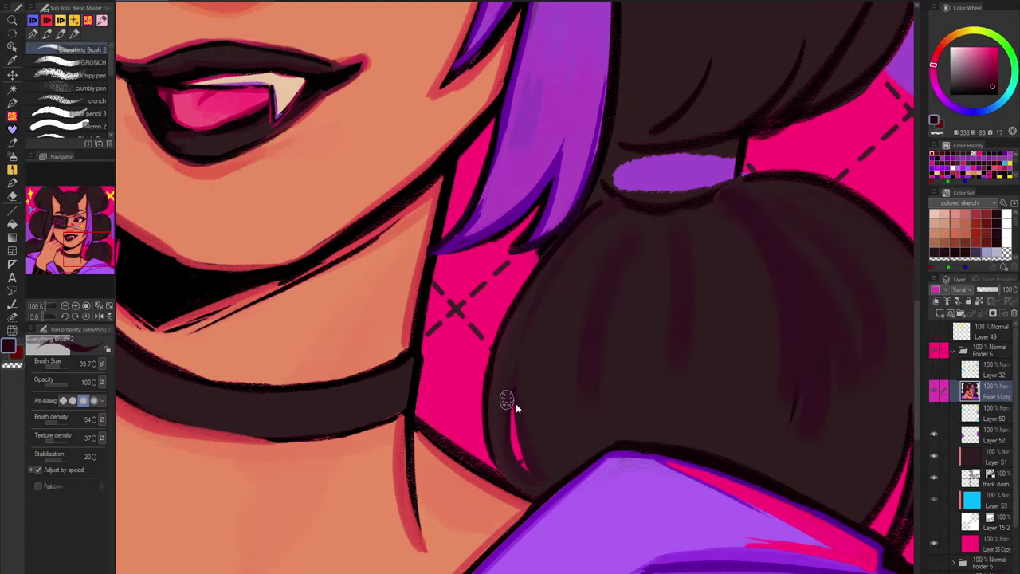
{"action": "key", "text": "["}
{"action": "key", "text": "ctrl+z"}
{"action": "left_click", "coordinate": [490, 386], "text": "alt"}
{"action": "mouse_move", "coordinate": [514, 382]}
{"action": "left_mouse_down"}
{"action": "mouse_move", "coordinate": [508, 442]}
{"action": "mouse_move", "coordinate": [542, 456]}
{"action": "mouse_move", "coordinate": [546, 481]}
{"action": "left_mouse_up"}
{"action": "scroll", "coordinate": [642, 335], "scroll_direction": "down", "scroll_amount": 5}
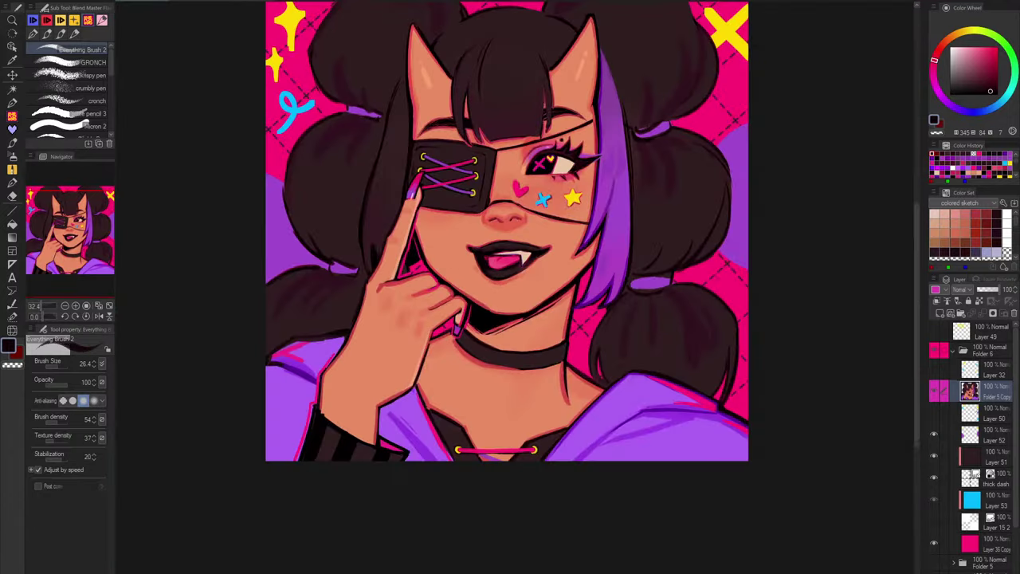
{"action": "scroll", "coordinate": [724, 383], "scroll_direction": "up", "scroll_amount": 3}
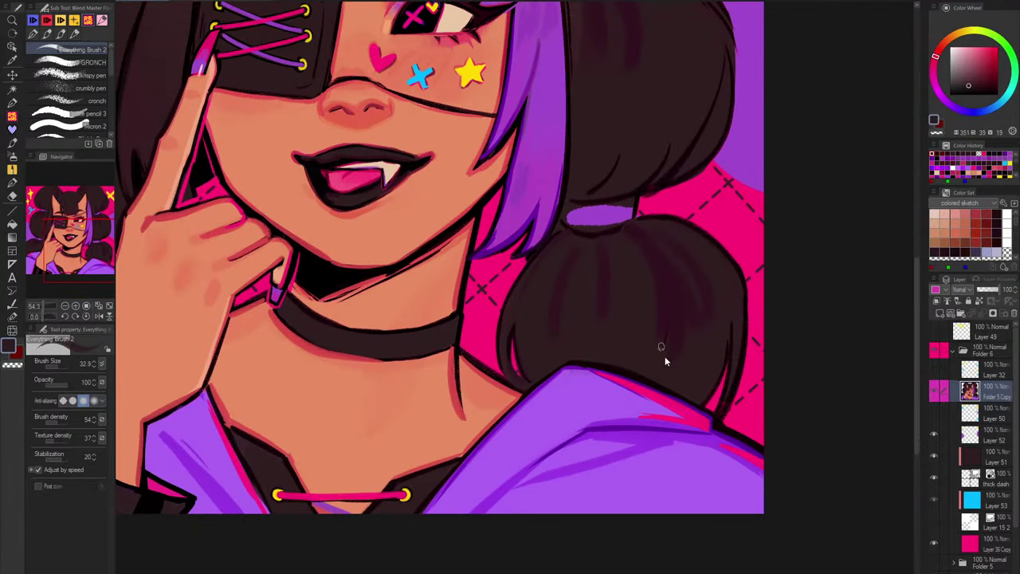
Step: Clean up the dark line between the purple streak's tip and the hair tie with the GRONCH brush at size 15.3
{"action": "left_click", "coordinate": [96, 67]}
{"action": "left_click", "coordinate": [545, 239], "text": "alt"}
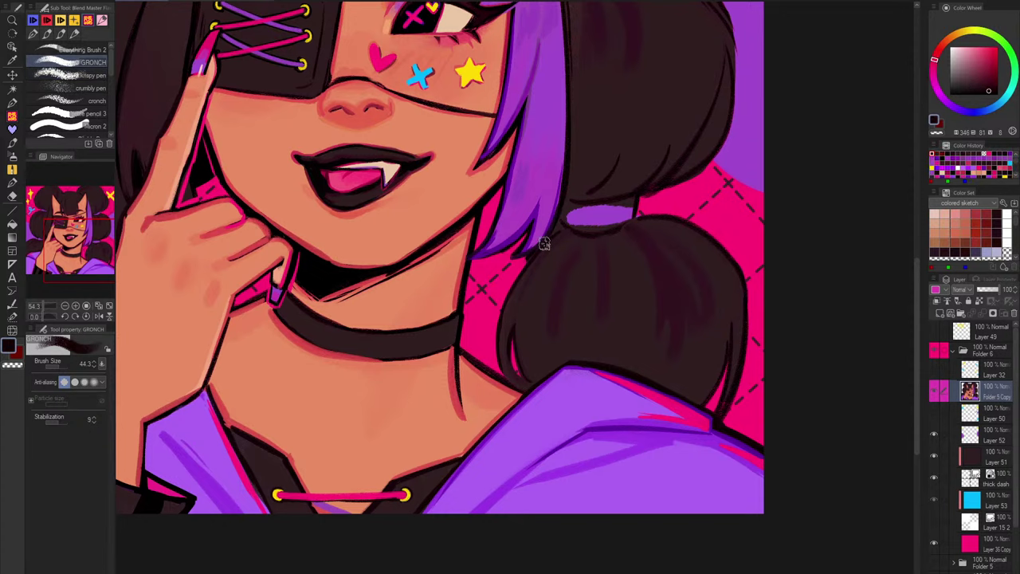
{"action": "scroll", "coordinate": [532, 260], "scroll_direction": "up", "scroll_amount": 3}
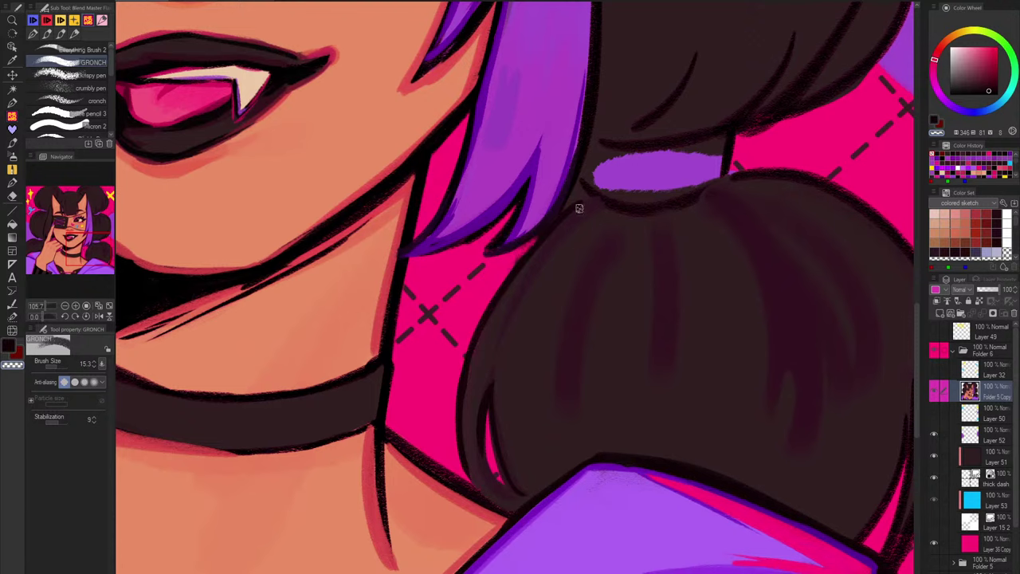
{"action": "scroll", "coordinate": [639, 271], "scroll_direction": "down", "scroll_amount": 3}
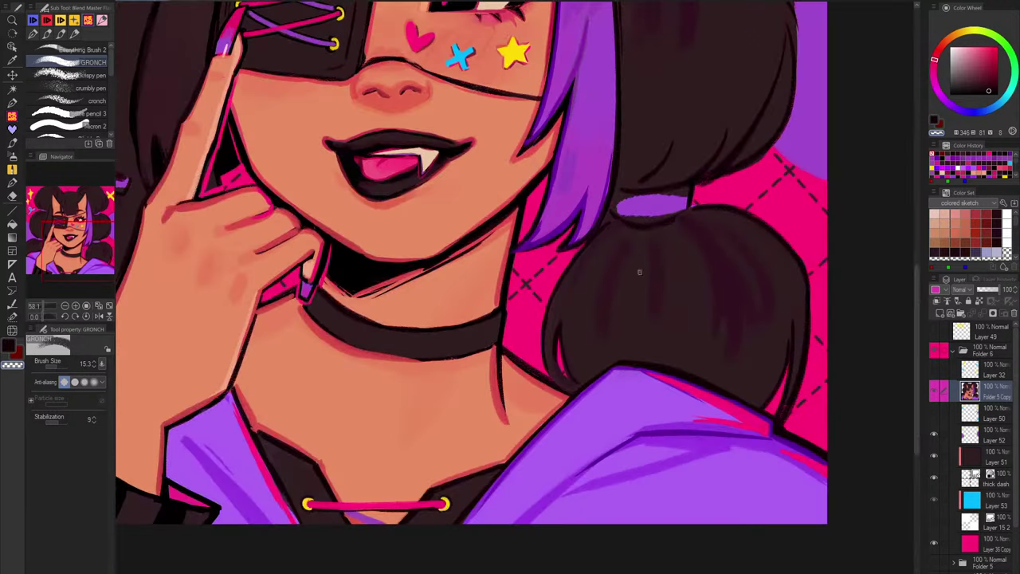
{"action": "scroll", "coordinate": [640, 271], "scroll_direction": "up", "scroll_amount": 2}
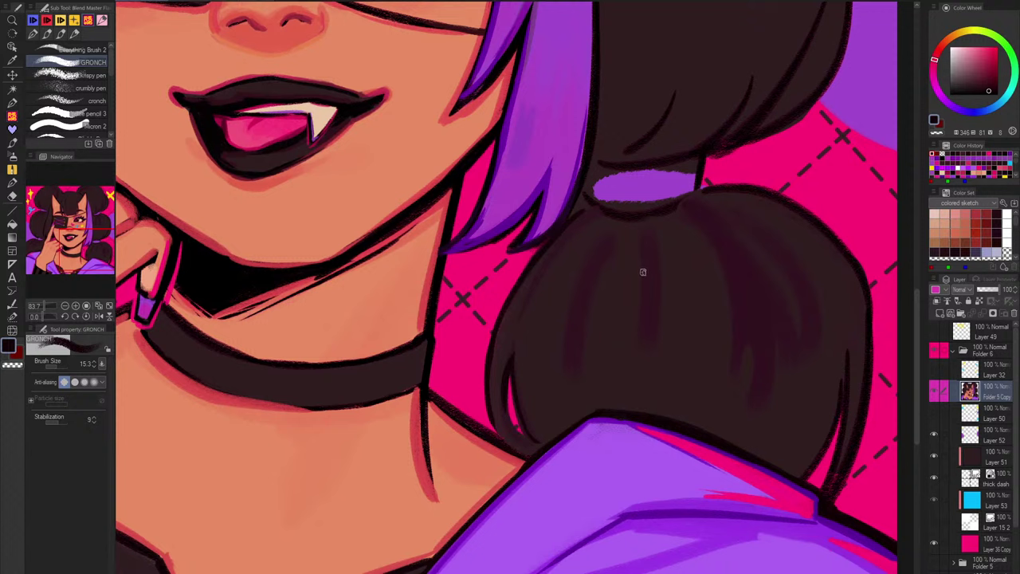
Step: Shade the lower hair puff below the hair tie's inner corner in sampled dark tones with the GRONCH brush at size 33.4
{"action": "key", "text": "bracketright"}
{"action": "key", "text": "bracketright"}
{"action": "key", "text": "bracketright"}
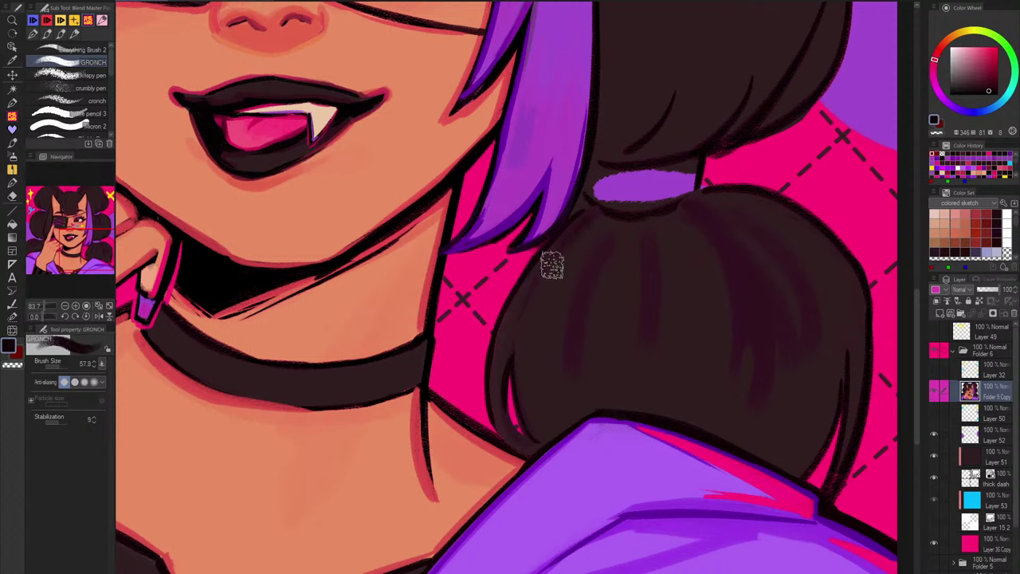
{"action": "key", "text": "bracketleft"}
{"action": "key", "text": "bracketleft"}
{"action": "left_click", "coordinate": [593, 216], "text": "alt"}
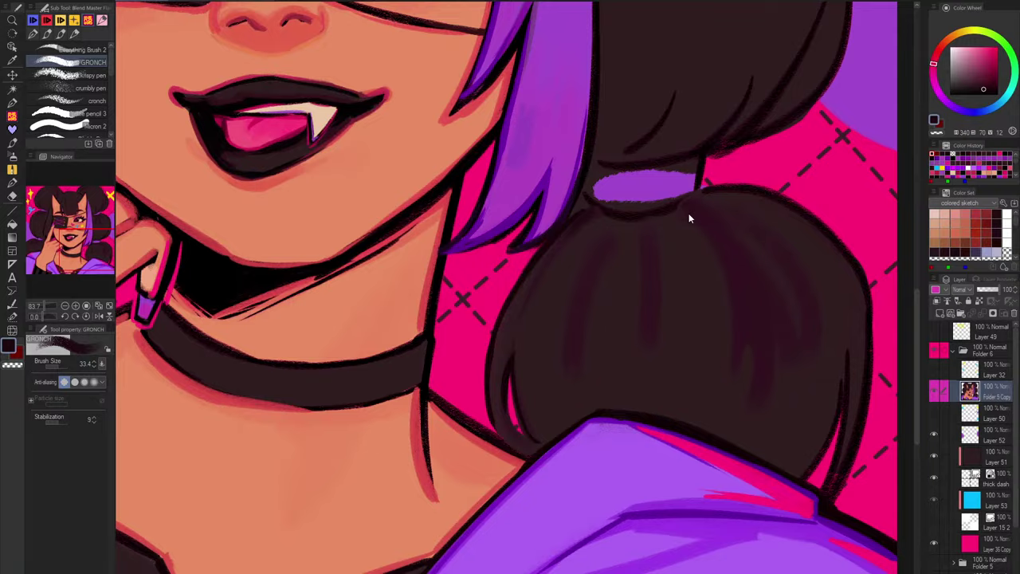
{"action": "scroll", "coordinate": [688, 215], "scroll_direction": "up", "scroll_amount": 5}
{"action": "left_click", "coordinate": [470, 231], "text": "alt"}
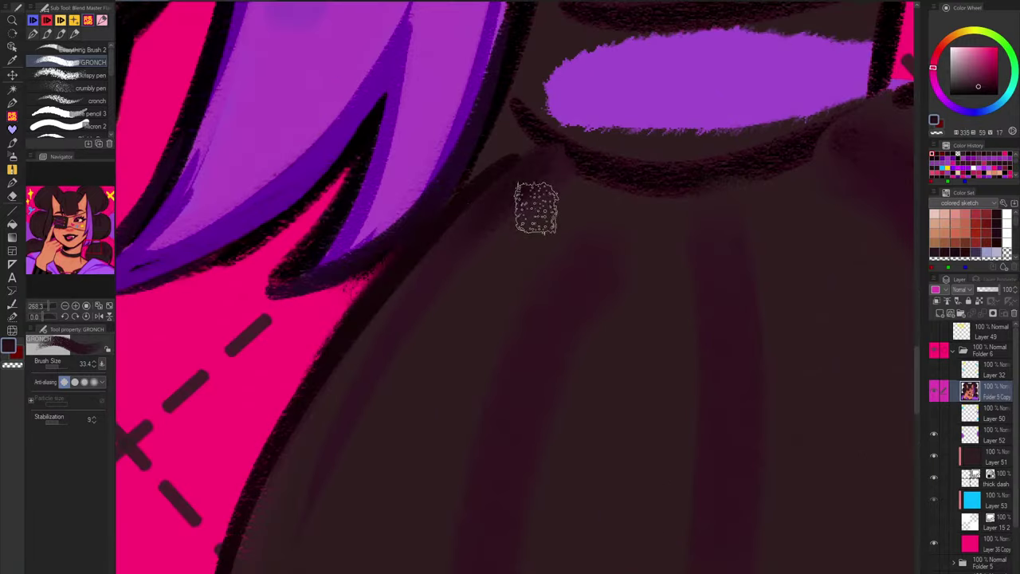
{"action": "scroll", "coordinate": [633, 221], "scroll_direction": "down", "scroll_amount": 5}
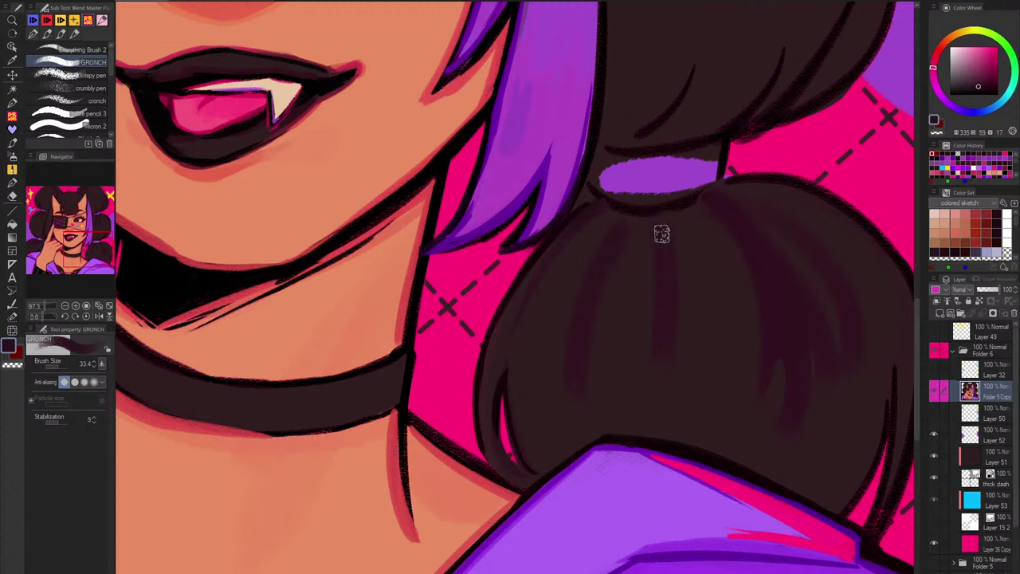
Step: Soften and narrow the dark shading bands on the puff's inner half with sampled brown and plum tones
{"action": "left_click", "coordinate": [626, 294], "text": "alt"}
{"action": "mouse_move", "coordinate": [624, 256]}
{"action": "left_mouse_down"}
{"action": "mouse_move", "coordinate": [618, 327]}
{"action": "mouse_move", "coordinate": [591, 389]}
{"action": "mouse_move", "coordinate": [600, 417]}
{"action": "left_mouse_up"}
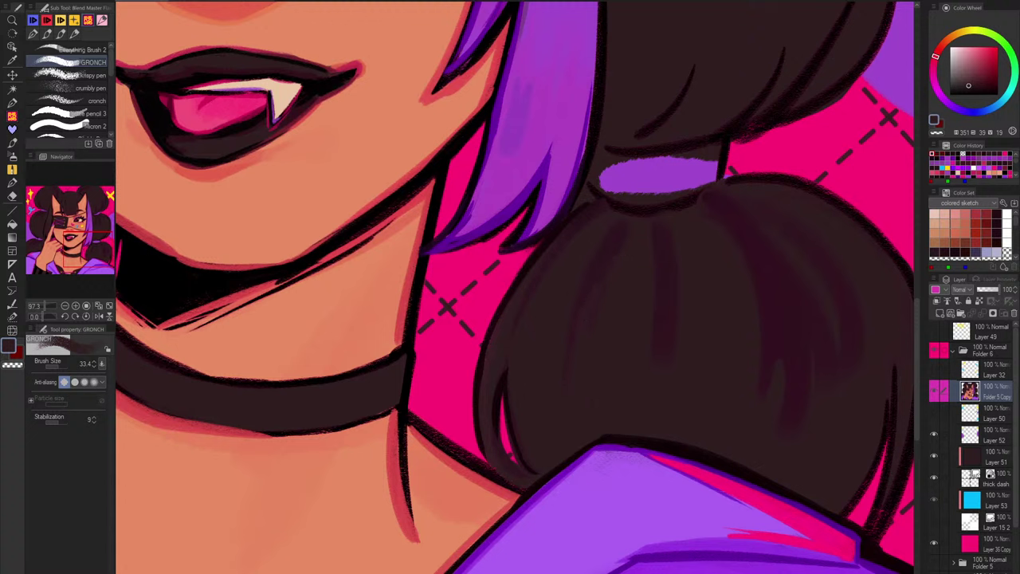
{"action": "left_click", "coordinate": [630, 244], "text": "alt"}
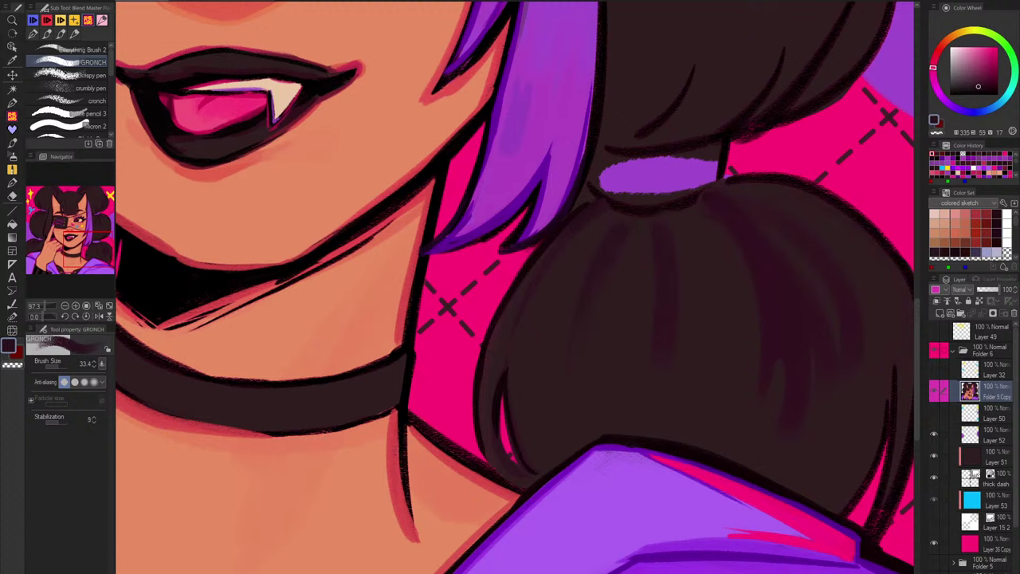
{"action": "left_click", "coordinate": [537, 322], "text": "alt"}
{"action": "left_click", "coordinate": [515, 390], "text": "alt"}
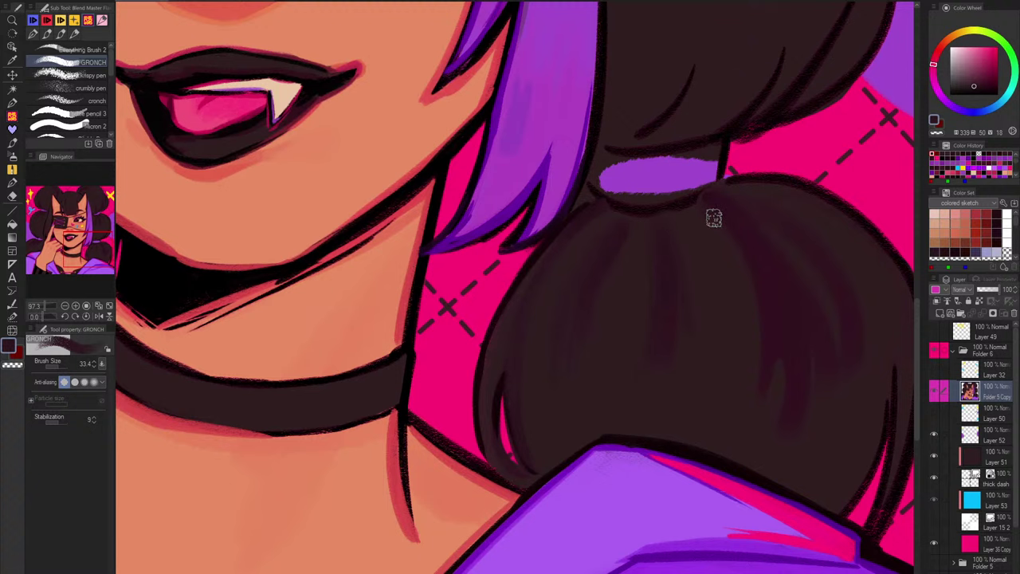
Step: Flip the canvas horizontally and rework the puff's central shading bands with sampled dark hair tones
{"action": "key", "text": "h"}
{"action": "left_click", "coordinate": [366, 252], "text": "alt"}
{"action": "mouse_move", "coordinate": [366, 243]}
{"action": "left_mouse_down"}
{"action": "mouse_move", "coordinate": [367, 327]}
{"action": "mouse_move", "coordinate": [357, 311]}
{"action": "left_mouse_up"}
{"action": "left_click", "coordinate": [357, 334], "text": "alt"}
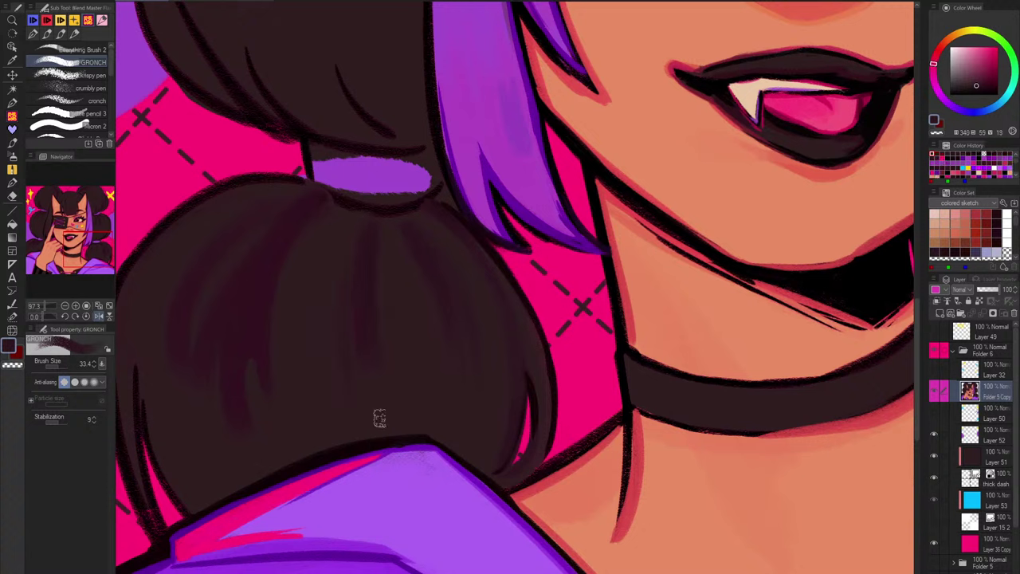
{"action": "left_click", "coordinate": [369, 254], "text": "alt"}
{"action": "left_click", "coordinate": [359, 256], "text": "alt"}
{"action": "mouse_move", "coordinate": [378, 228]}
{"action": "left_mouse_down"}
{"action": "mouse_move", "coordinate": [376, 371]}
{"action": "mouse_move", "coordinate": [391, 331]}
{"action": "left_mouse_up"}
Step: Extend the hair tie's lower edge into a rounder curve with sampled purple
{"action": "left_click", "coordinate": [334, 219], "text": "alt"}
{"action": "left_click", "coordinate": [347, 204], "text": "alt"}
{"action": "left_click_drag", "start_coordinate": [321, 191], "coordinate": [392, 208]}
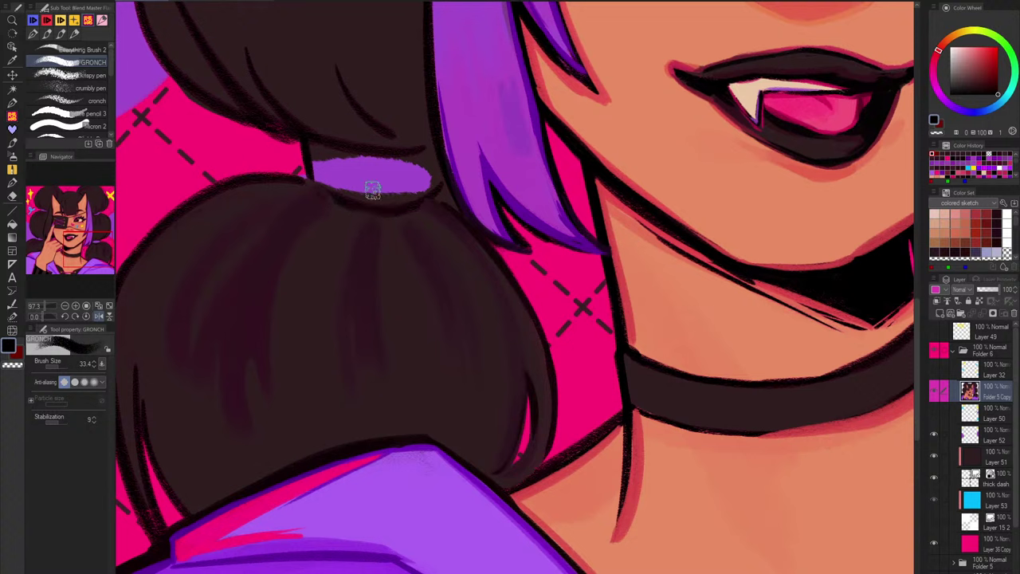
{"action": "left_click", "coordinate": [369, 190], "text": "alt"}
{"action": "left_click_drag", "start_coordinate": [337, 186], "coordinate": [416, 198]}
Step: Paint dark plum strands fanning from the hair tie over the puff's outer half with a sampled tone
{"action": "left_click", "coordinate": [307, 209], "text": "alt"}
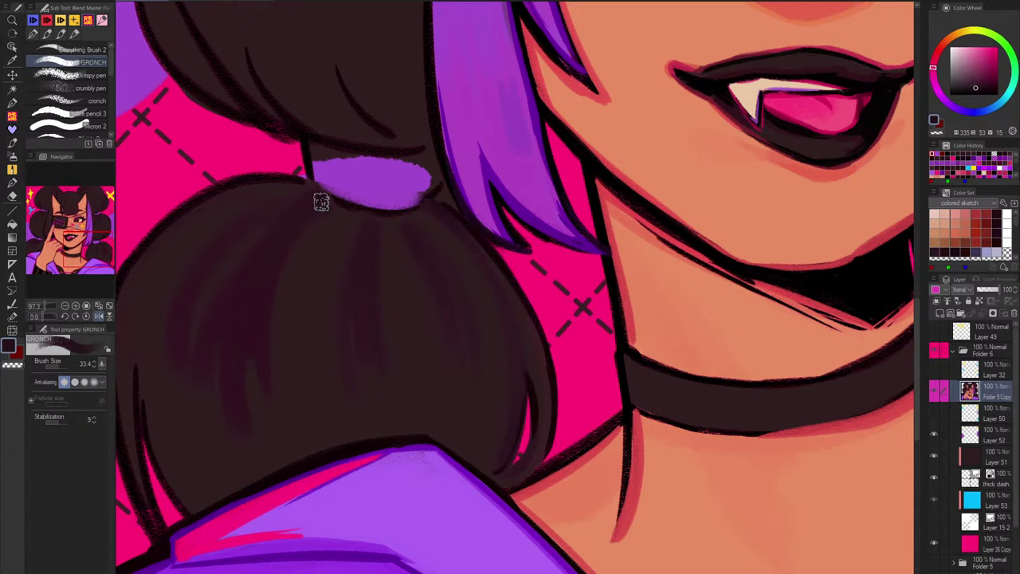
{"action": "left_click_drag", "start_coordinate": [322, 202], "coordinate": [260, 374]}
{"action": "mouse_move", "coordinate": [296, 219]}
{"action": "left_mouse_down"}
{"action": "mouse_move", "coordinate": [273, 432]}
{"action": "mouse_move", "coordinate": [308, 210]}
{"action": "mouse_move", "coordinate": [315, 256]}
{"action": "left_mouse_up"}
{"action": "mouse_move", "coordinate": [322, 206]}
{"action": "left_mouse_down"}
{"action": "mouse_move", "coordinate": [207, 363]}
{"action": "mouse_move", "coordinate": [319, 197]}
{"action": "mouse_move", "coordinate": [166, 356]}
{"action": "left_mouse_up"}
{"action": "left_click_drag", "start_coordinate": [365, 222], "coordinate": [322, 302]}
{"action": "left_click_drag", "start_coordinate": [444, 293], "coordinate": [476, 339]}
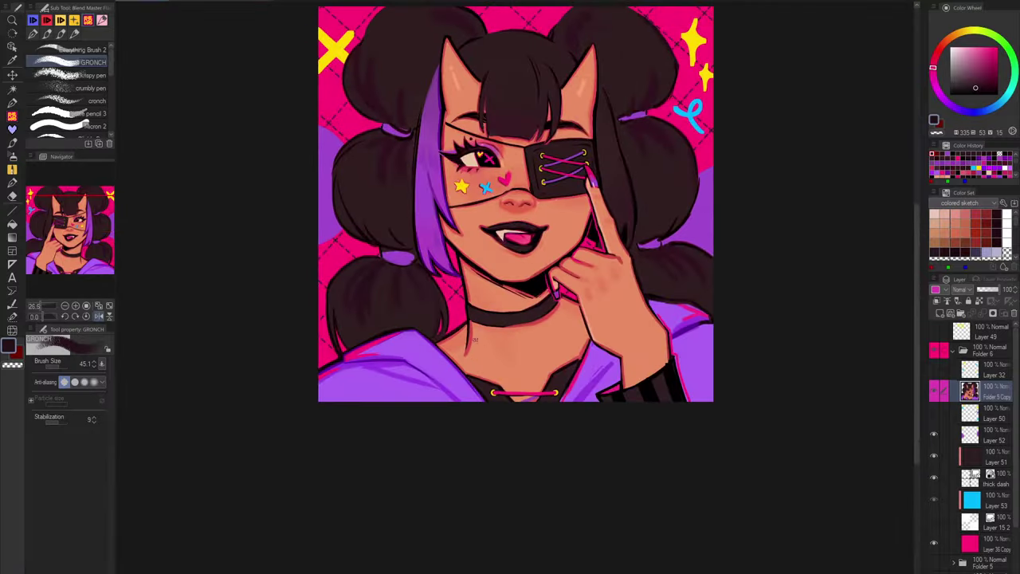
Step: Blend the outer strands below the puff's top edge with a sampled plum tone at brush size 58.5
{"action": "scroll", "coordinate": [362, 294], "scroll_direction": "up", "scroll_amount": 5}
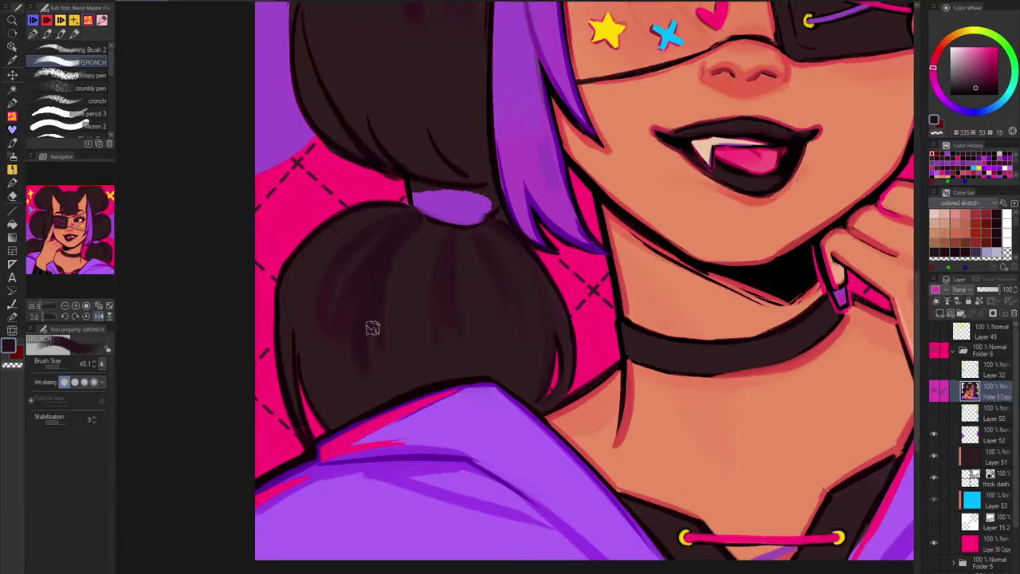
{"action": "left_click", "coordinate": [383, 247], "text": "alt"}
{"action": "mouse_move", "coordinate": [385, 221]}
{"action": "left_mouse_down"}
{"action": "mouse_move", "coordinate": [342, 231]}
{"action": "mouse_move", "coordinate": [405, 221]}
{"action": "mouse_move", "coordinate": [301, 278]}
{"action": "left_mouse_up"}
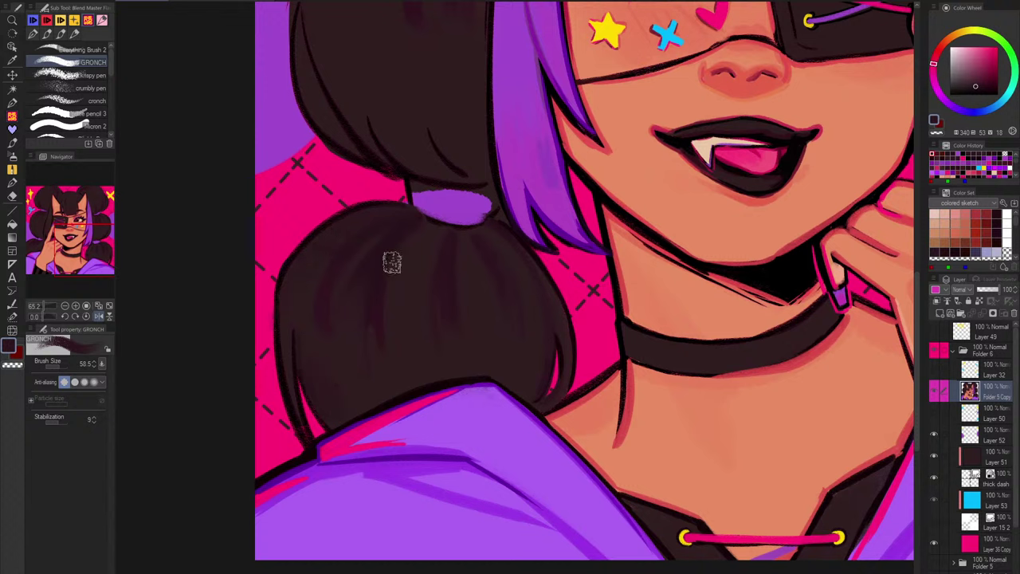
{"action": "left_click_drag", "start_coordinate": [470, 285], "coordinate": [460, 385]}
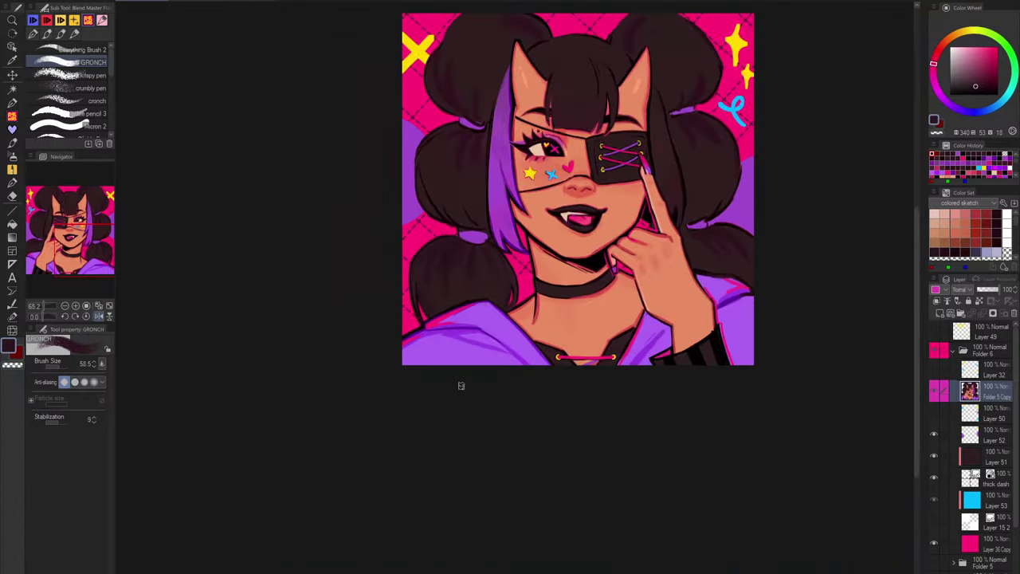
{"action": "key", "text": "h"}
{"action": "mouse_move", "coordinate": [628, 311]}
{"action": "left_mouse_down"}
{"action": "mouse_move", "coordinate": [647, 306]}
{"action": "mouse_move", "coordinate": [592, 328]}
{"action": "left_mouse_up"}
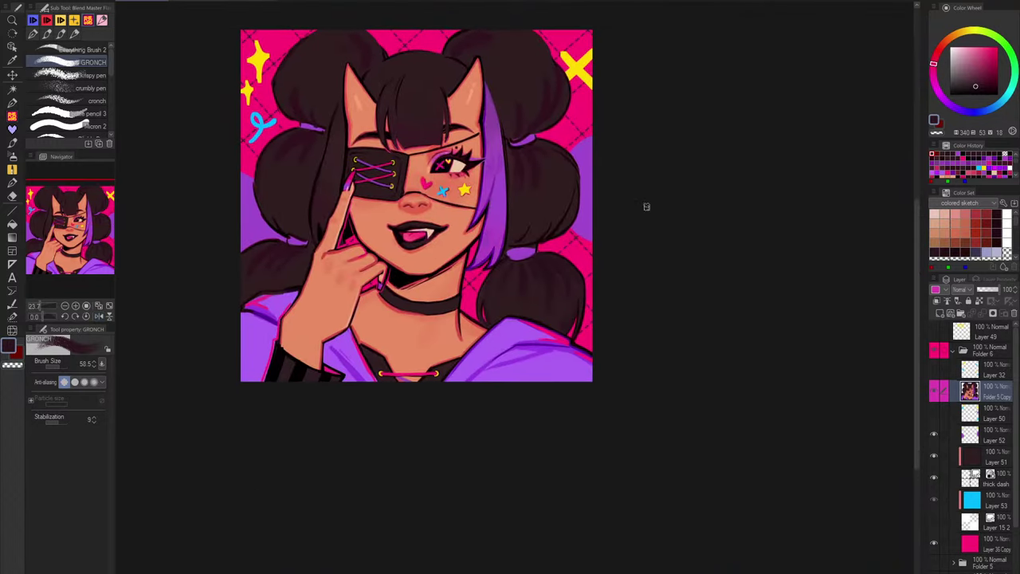
Step: Smooth the shading over the puff's outer half with a sampled hair tone, enlarging the brush to size 145.5
{"action": "scroll", "coordinate": [583, 305], "scroll_direction": "up", "scroll_amount": 3}
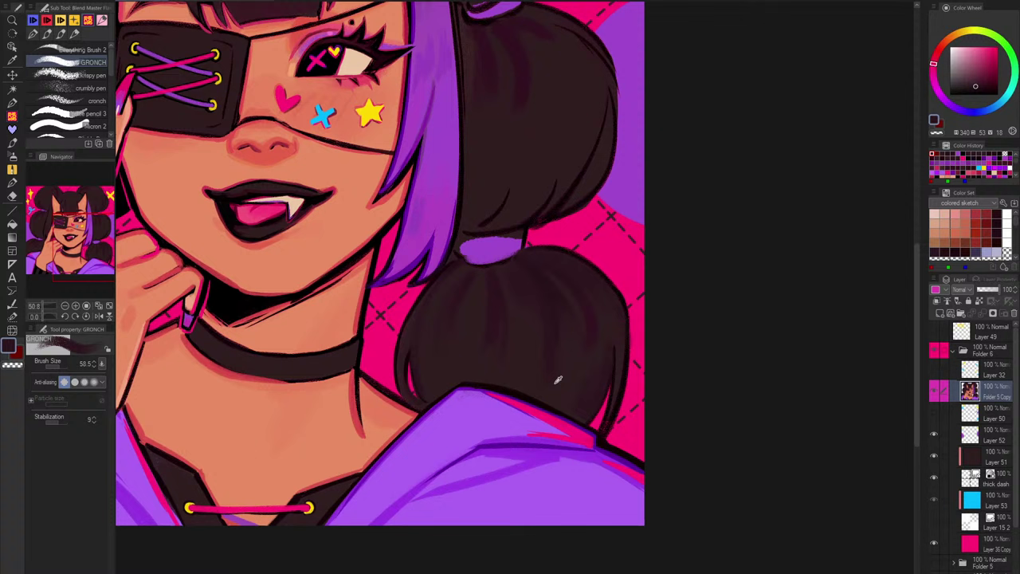
{"action": "key", "text": "]"}
{"action": "mouse_move", "coordinate": [564, 369]}
{"action": "left_mouse_down"}
{"action": "mouse_move", "coordinate": [535, 286]}
{"action": "mouse_move", "coordinate": [589, 339]}
{"action": "mouse_move", "coordinate": [583, 302]}
{"action": "mouse_move", "coordinate": [555, 276]}
{"action": "left_mouse_up"}
{"action": "left_click", "coordinate": [557, 273], "text": "alt"}
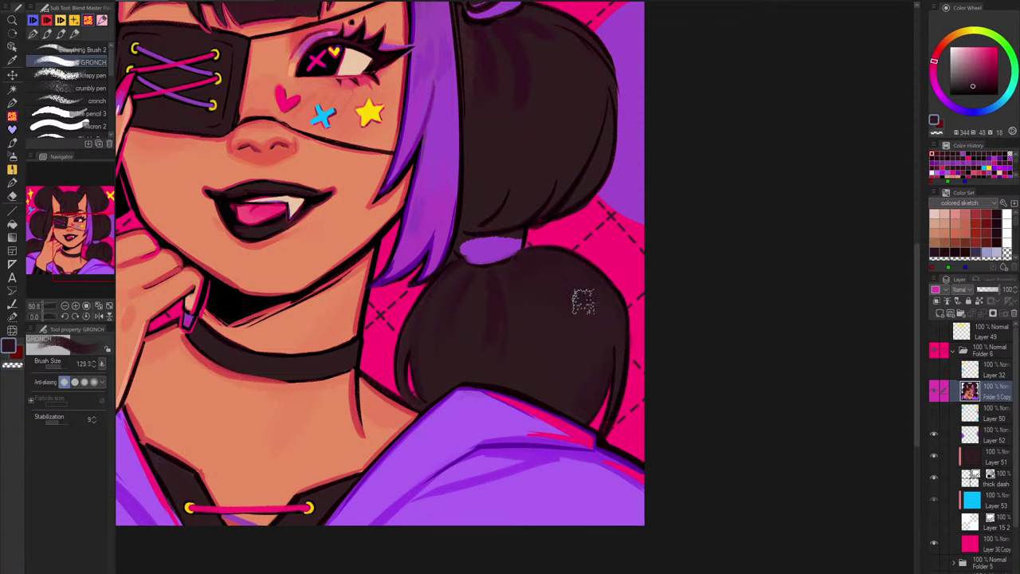
{"action": "key", "text": "]"}
{"action": "mouse_move", "coordinate": [543, 361]}
{"action": "left_mouse_down"}
{"action": "mouse_move", "coordinate": [572, 344]}
{"action": "mouse_move", "coordinate": [569, 379]}
{"action": "mouse_move", "coordinate": [591, 367]}
{"action": "left_mouse_up"}
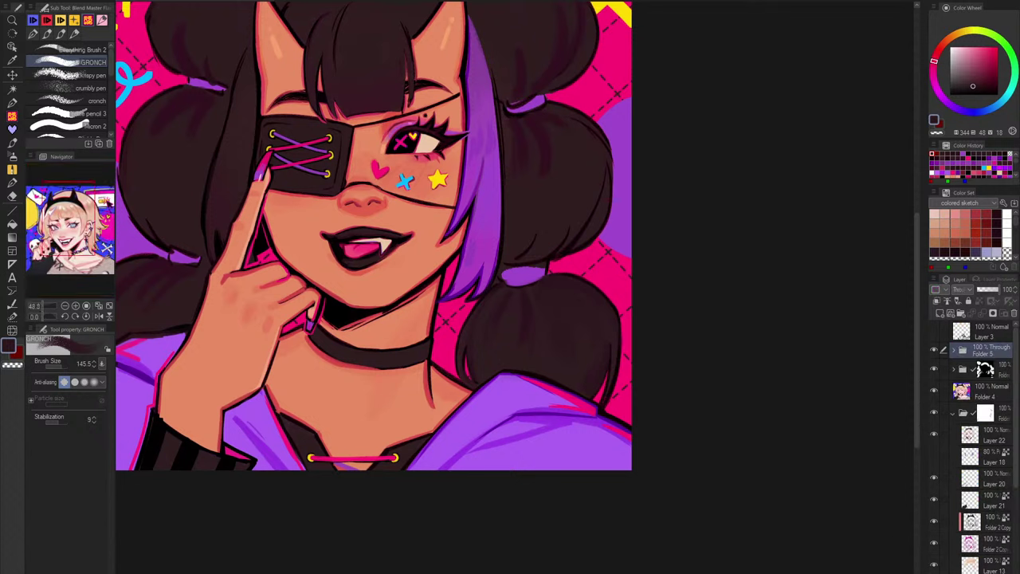
Step: Repaint the strands running down from the hair tie through the puff's middle with sampled tones at brush size 64.1
{"action": "scroll", "coordinate": [373, 235], "scroll_direction": "down", "scroll_amount": 3}
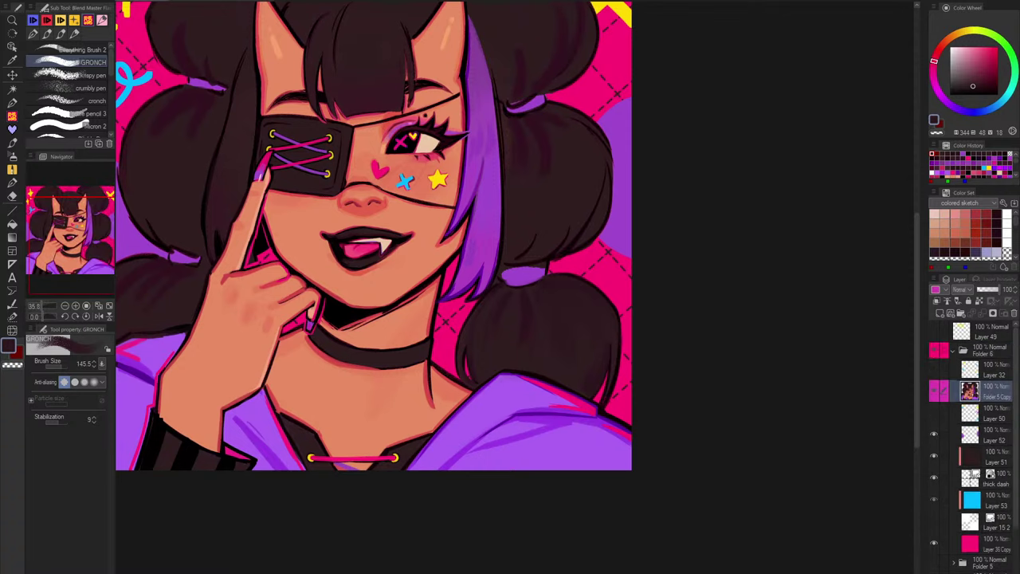
{"action": "scroll", "coordinate": [563, 319], "scroll_direction": "up", "scroll_amount": 3}
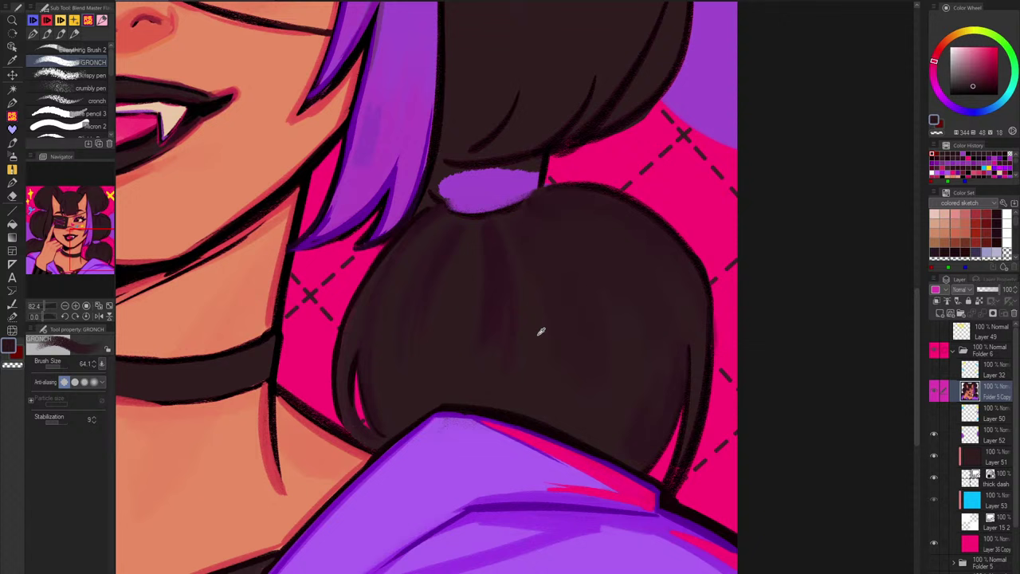
{"action": "left_click", "coordinate": [539, 336], "text": "alt"}
{"action": "left_click_drag", "start_coordinate": [508, 228], "coordinate": [534, 373]}
{"action": "left_click", "coordinate": [494, 254], "text": "alt"}
{"action": "left_click_drag", "start_coordinate": [522, 214], "coordinate": [560, 336]}
{"action": "left_click_drag", "start_coordinate": [537, 231], "coordinate": [610, 300]}
Step: Flip the canvas and deepen the strands fanning from the hair tie's outer corner across the puff in sampled plum tones
{"action": "key", "text": "h"}
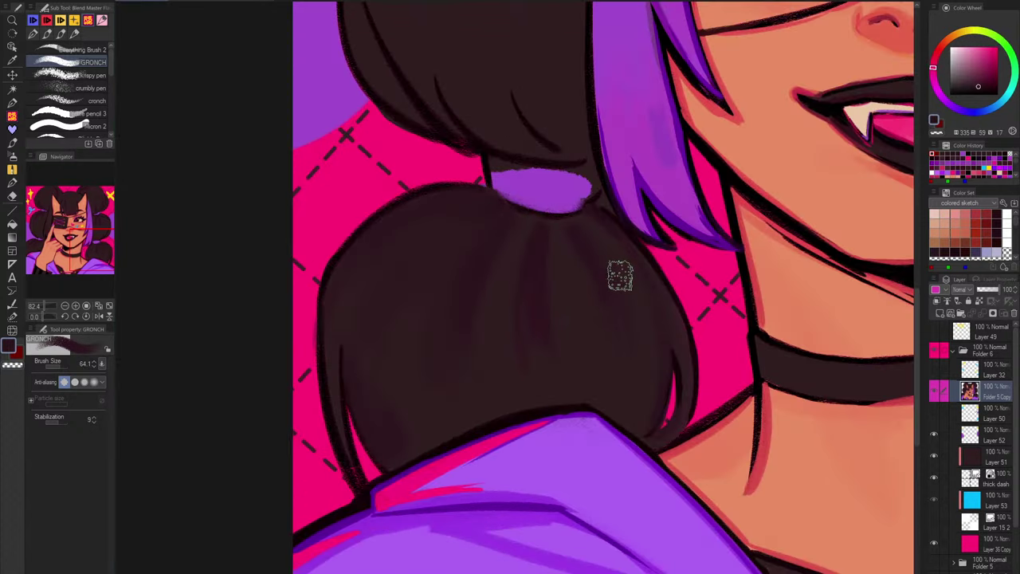
{"action": "left_click_drag", "start_coordinate": [498, 216], "coordinate": [511, 235]}
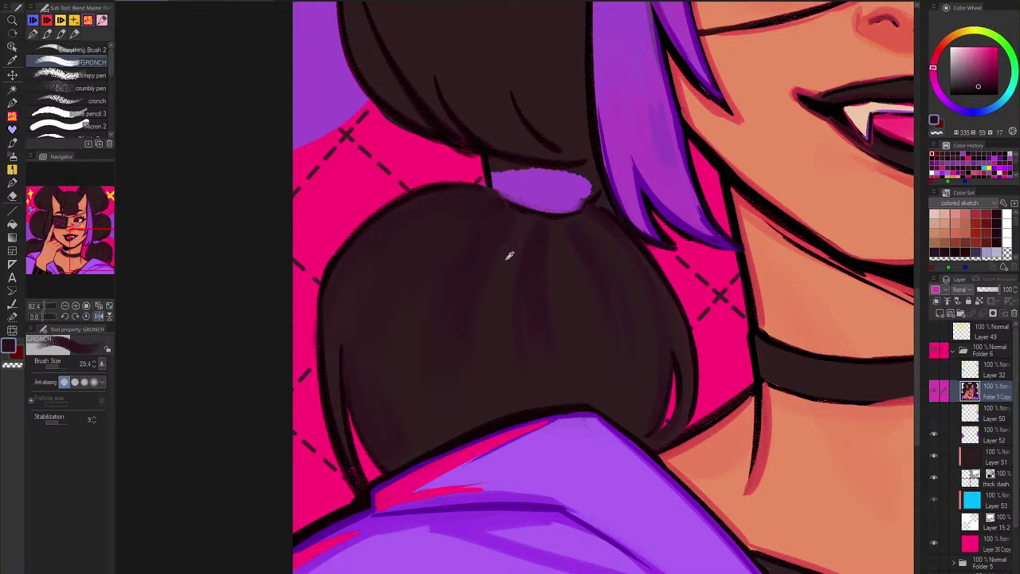
{"action": "left_click", "coordinate": [480, 227], "text": "alt"}
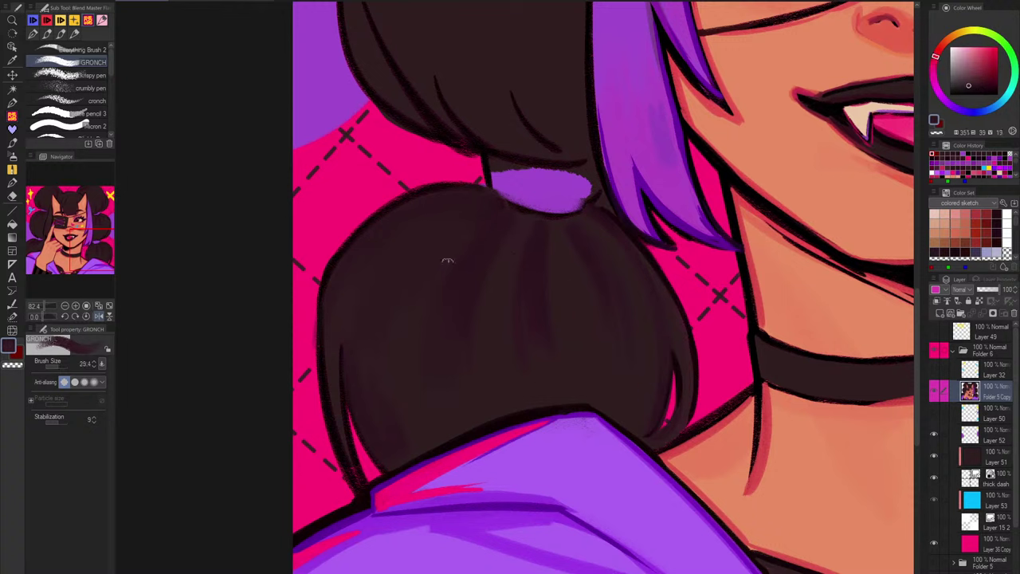
{"action": "left_click", "coordinate": [505, 215], "text": "alt"}
{"action": "left_click_drag", "start_coordinate": [500, 200], "coordinate": [490, 214]}
{"action": "left_click_drag", "start_coordinate": [489, 209], "coordinate": [475, 225]}
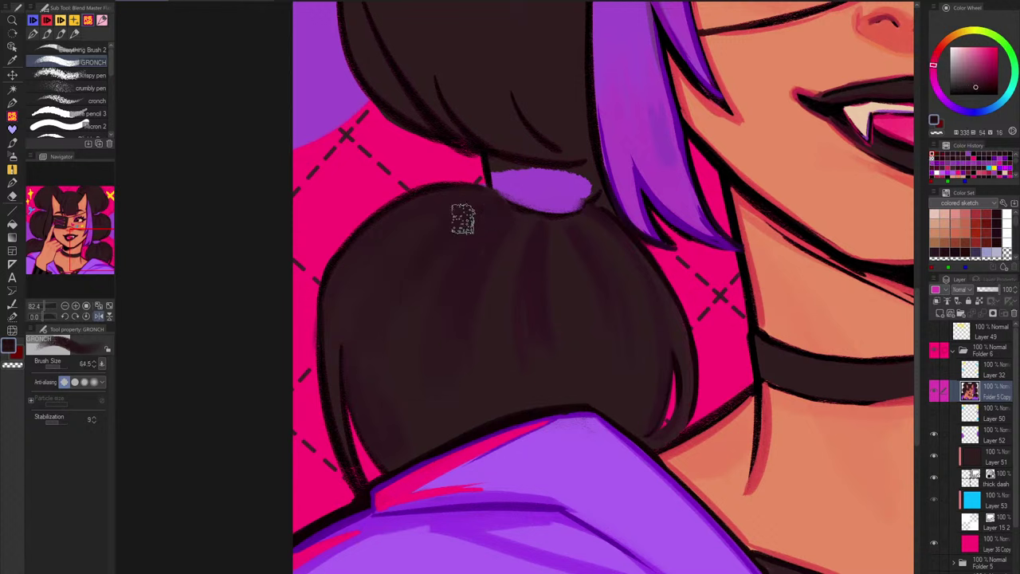
{"action": "key", "text": "bracketleft"}
{"action": "left_click", "coordinate": [498, 216], "text": "alt"}
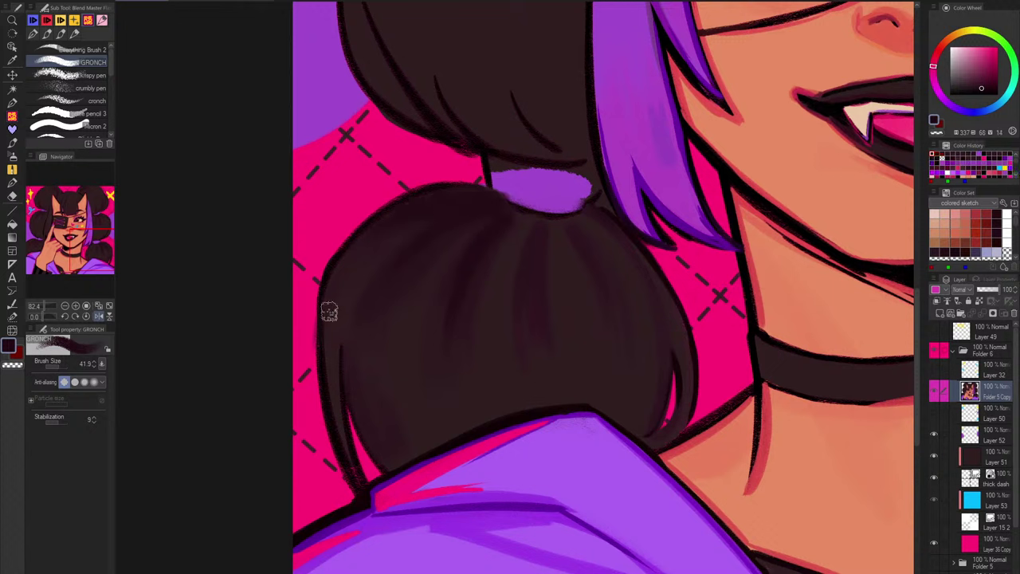
Step: Extend the hair tie's upper outer corner in sampled purple with a slightly smaller brush
{"action": "left_click", "coordinate": [523, 182], "text": "alt"}
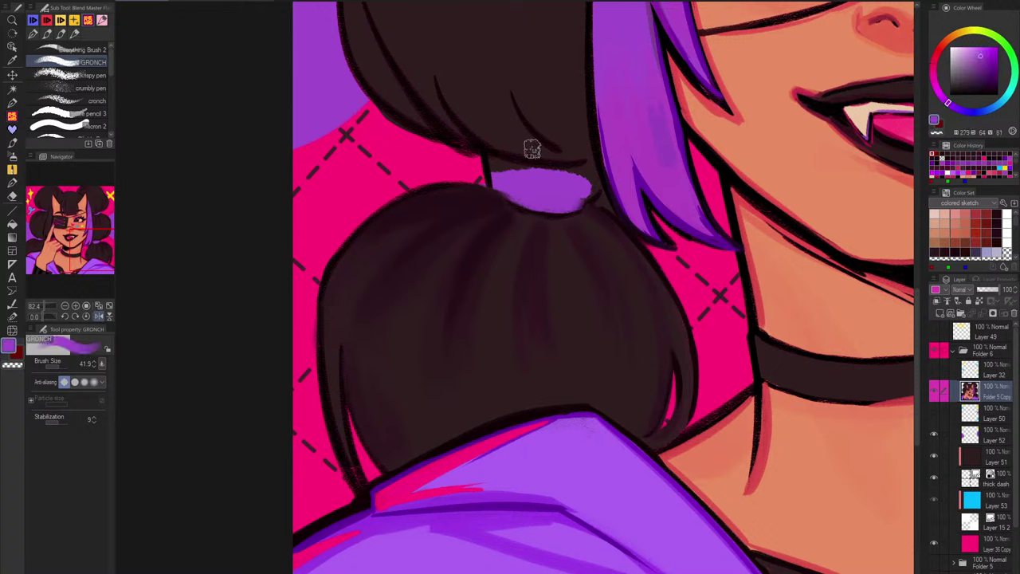
{"action": "key", "text": "["}
{"action": "mouse_move", "coordinate": [495, 171]}
{"action": "left_mouse_down"}
{"action": "mouse_move", "coordinate": [511, 182]}
{"action": "mouse_move", "coordinate": [575, 179]}
{"action": "left_mouse_up"}
{"action": "left_click", "coordinate": [517, 157], "text": "alt"}
{"action": "left_click_drag", "start_coordinate": [505, 163], "coordinate": [584, 172]}
{"action": "key", "text": "ctrl+z"}
{"action": "key", "text": "ctrl+z"}
{"action": "key", "text": "ctrl+z"}
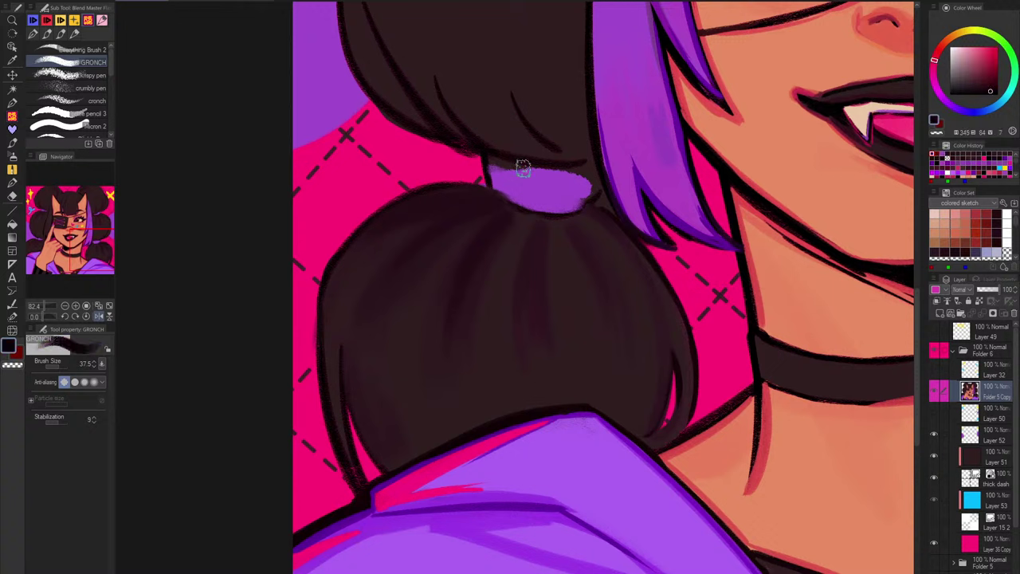
Step: Redraw the dark line along the hair tie's upper edge with the brush reduced to size 21.5
{"action": "key", "text": "["}
{"action": "key", "text": "["}
{"action": "key", "text": "["}
{"action": "key", "text": "["}
{"action": "key", "text": "["}
{"action": "key", "text": "["}
{"action": "key", "text": "["}
{"action": "left_click_drag", "start_coordinate": [513, 165], "coordinate": [580, 172]}
{"action": "left_click_drag", "start_coordinate": [504, 164], "coordinate": [594, 166]}
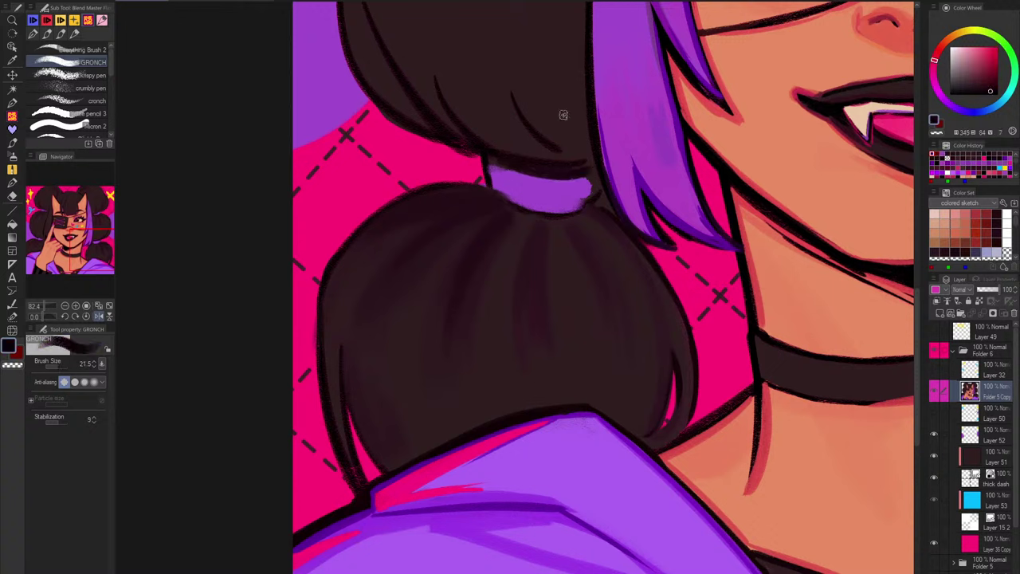
Step: Reshape both ends of the hair tie with sampled purple and outline its outer end in near-black
{"action": "mouse_move", "coordinate": [588, 204]}
{"action": "left_mouse_down"}
{"action": "mouse_move", "coordinate": [596, 172]}
{"action": "mouse_move", "coordinate": [573, 210]}
{"action": "left_mouse_up"}
{"action": "left_click", "coordinate": [583, 192], "text": "alt"}
{"action": "left_click_drag", "start_coordinate": [593, 174], "coordinate": [583, 196]}
{"action": "left_click_drag", "start_coordinate": [492, 165], "coordinate": [511, 199]}
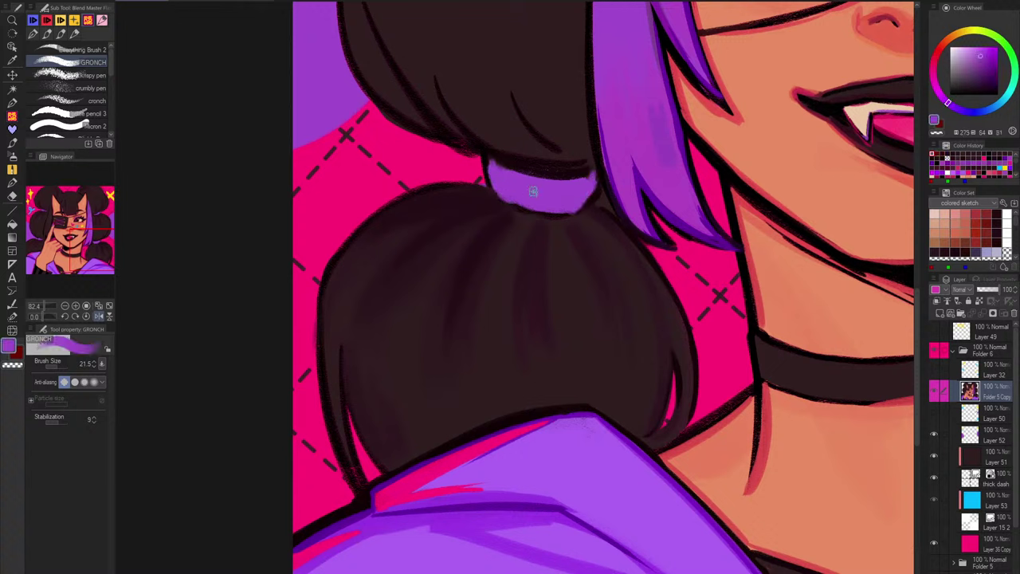
{"action": "left_click", "coordinate": [517, 163], "text": "alt"}
{"action": "left_click_drag", "start_coordinate": [489, 156], "coordinate": [494, 188]}
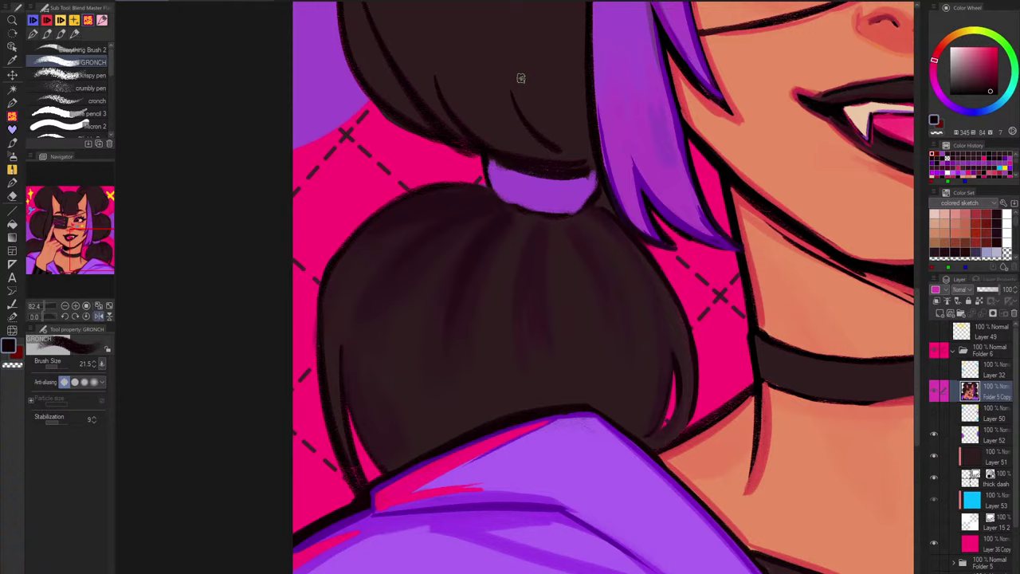
Step: Flip the canvas back and strengthen the black outline where the hair tie's outer corner meets both puffs
{"action": "key", "text": "h"}
{"action": "left_click", "coordinate": [534, 174], "text": "alt"}
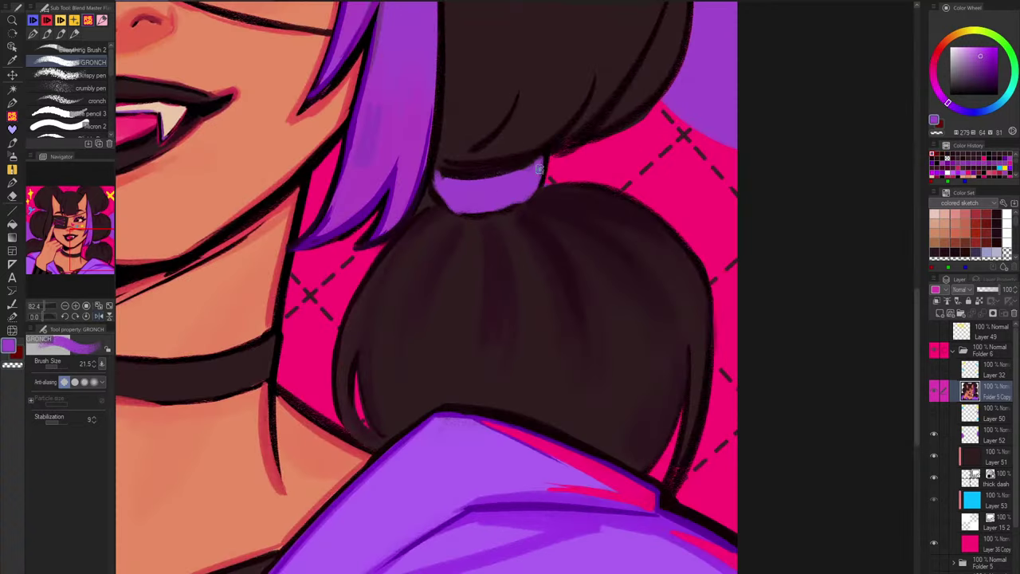
{"action": "left_click", "coordinate": [558, 148], "text": "alt"}
{"action": "mouse_move", "coordinate": [551, 146]}
{"action": "left_mouse_down"}
{"action": "mouse_move", "coordinate": [560, 173]}
{"action": "mouse_move", "coordinate": [553, 188]}
{"action": "mouse_move", "coordinate": [580, 188]}
{"action": "mouse_move", "coordinate": [540, 186]}
{"action": "mouse_move", "coordinate": [617, 191]}
{"action": "left_mouse_up"}
{"action": "left_click_drag", "start_coordinate": [541, 188], "coordinate": [606, 185]}
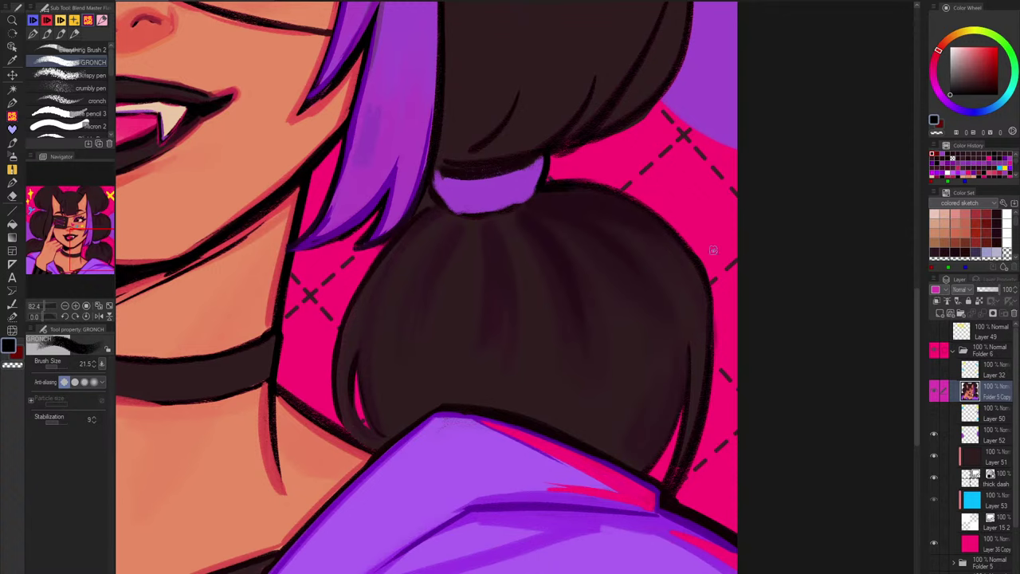
Step: Flip the canvas again and thicken the black outline along the lower puff's top edge beside the hair tie
{"action": "key", "text": "h"}
{"action": "left_click_drag", "start_coordinate": [492, 190], "coordinate": [436, 191]}
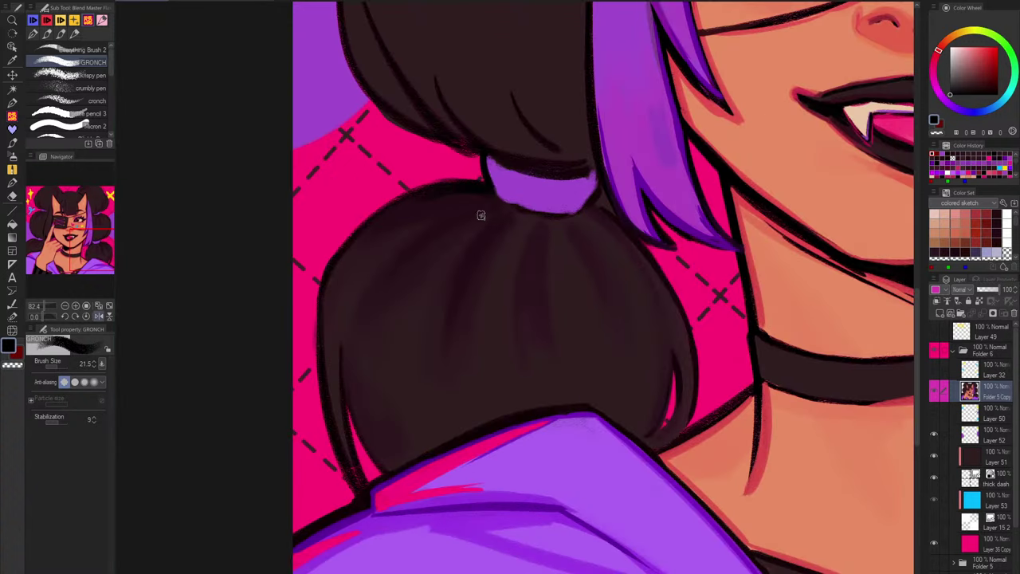
{"action": "left_click_drag", "start_coordinate": [490, 208], "coordinate": [463, 212]}
{"action": "left_click_drag", "start_coordinate": [581, 233], "coordinate": [526, 394]}
{"action": "left_click_drag", "start_coordinate": [593, 450], "coordinate": [530, 482]}
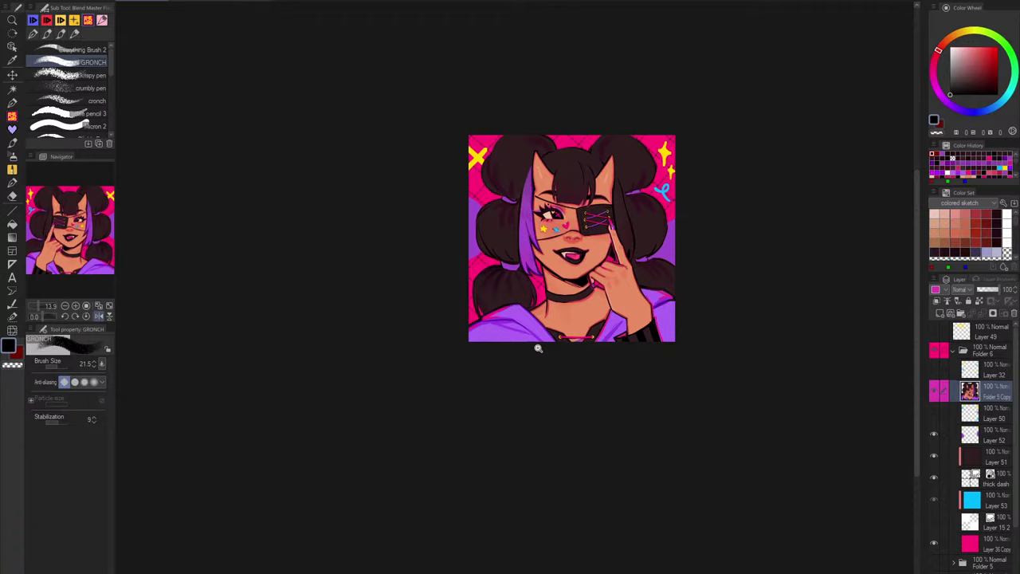
{"action": "left_click_drag", "start_coordinate": [521, 299], "coordinate": [563, 297]}
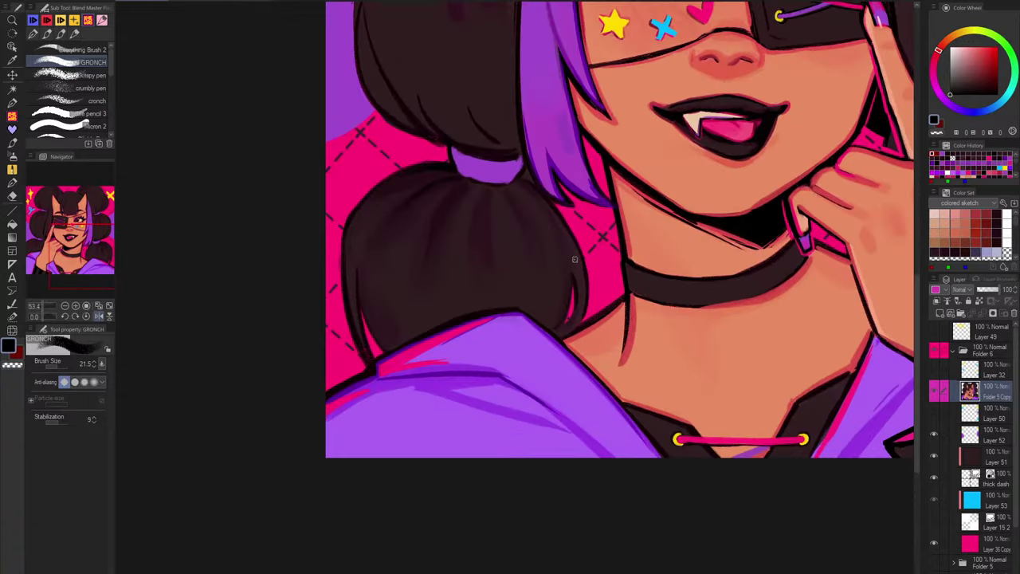
Step: Blend out the lower puff's streaks with sampled dark browns, with the GRONCH brush enlarged to size 57.1
{"action": "left_click", "coordinate": [450, 275], "text": "alt"}
{"action": "key", "text": "]"}
{"action": "left_click_drag", "start_coordinate": [452, 231], "coordinate": [435, 254]}
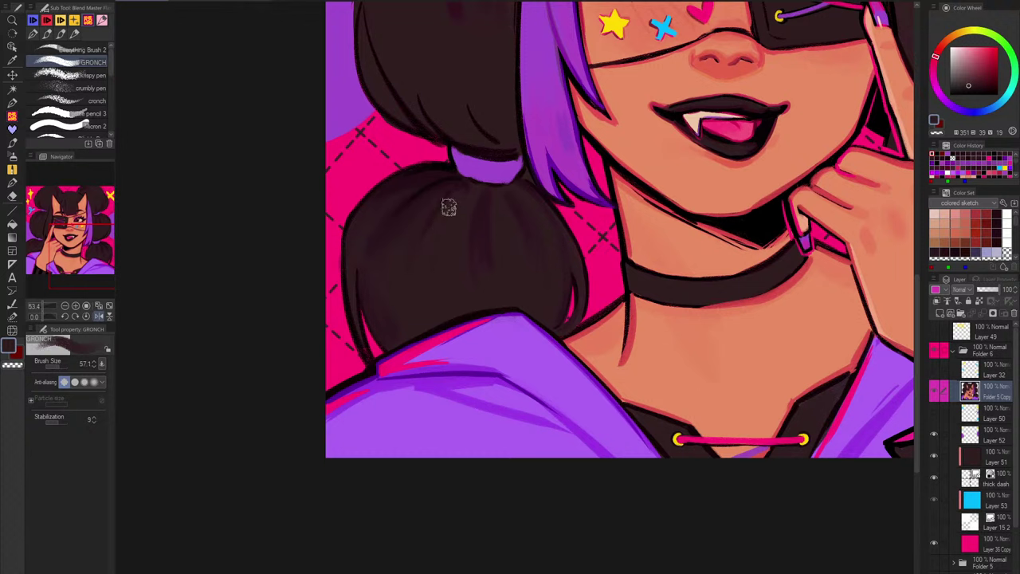
{"action": "left_click_drag", "start_coordinate": [449, 208], "coordinate": [440, 219]}
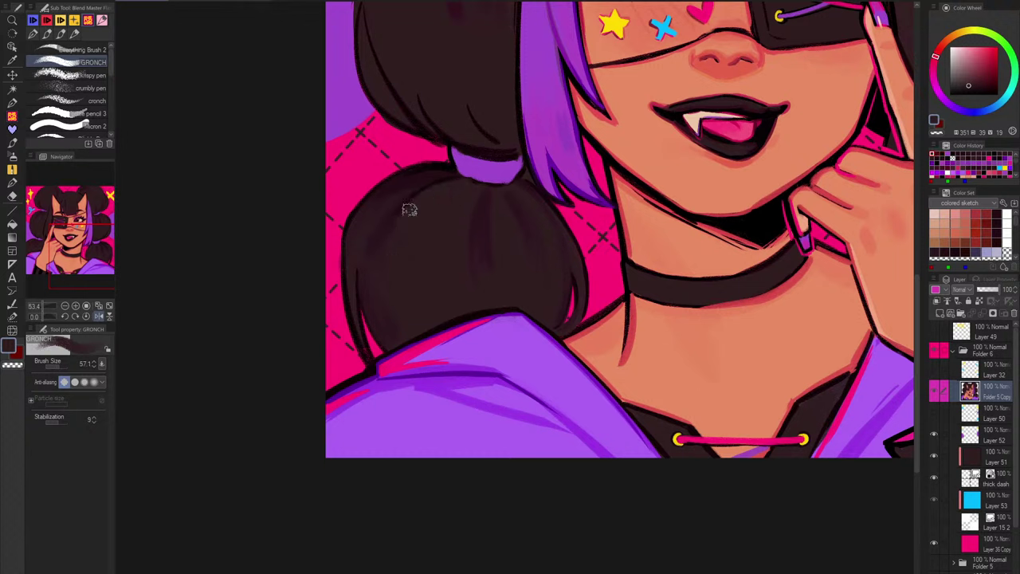
{"action": "left_click", "coordinate": [381, 311], "text": "alt"}
{"action": "left_click_drag", "start_coordinate": [385, 295], "coordinate": [446, 193]}
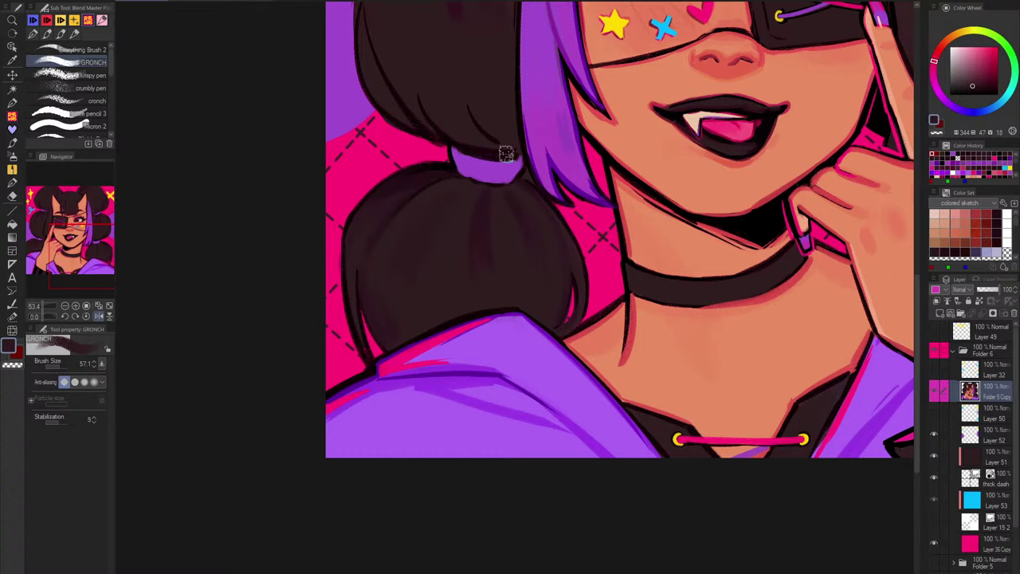
Step: Flip the canvas and even out the middle puff's shading with sampled dark browns, varying the brush between sizes 109.8 and 57.1
{"action": "scroll", "coordinate": [472, 256], "scroll_direction": "up", "scroll_amount": 2}
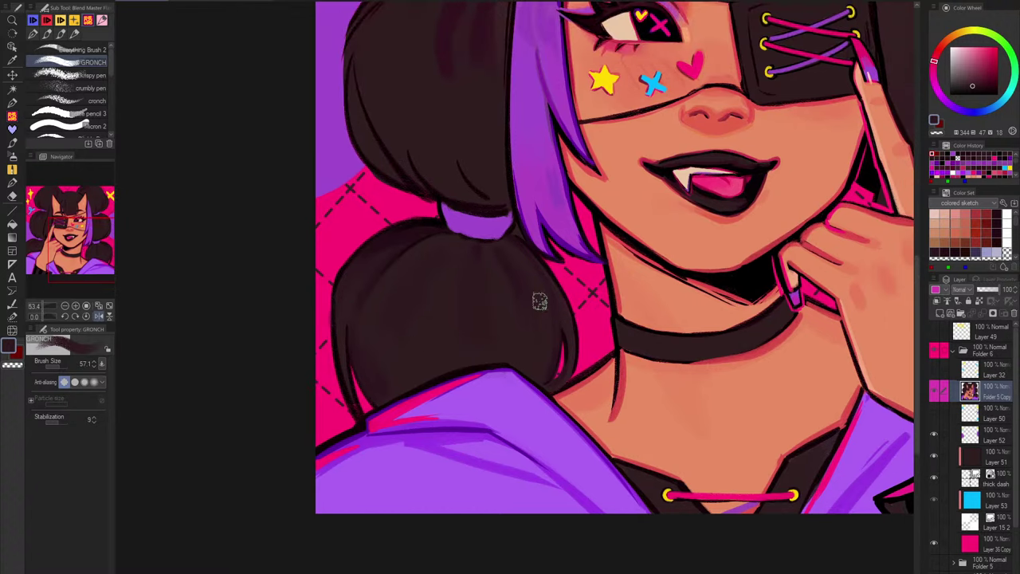
{"action": "key", "text": "h"}
{"action": "left_click_drag", "start_coordinate": [750, 338], "coordinate": [766, 400]}
{"action": "scroll", "coordinate": [687, 166], "scroll_direction": "up", "scroll_amount": 2}
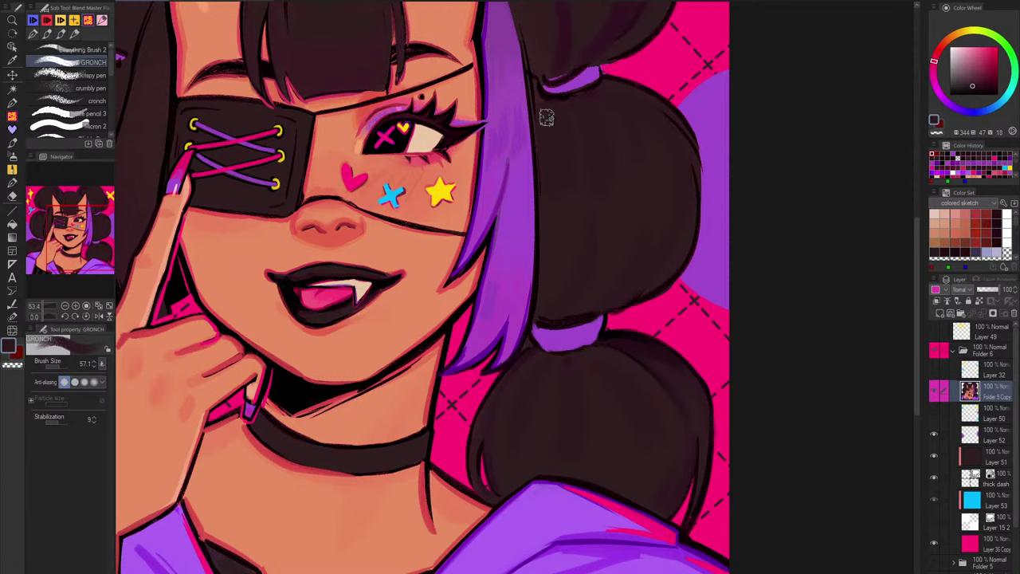
{"action": "left_click_drag", "start_coordinate": [667, 175], "coordinate": [654, 267]}
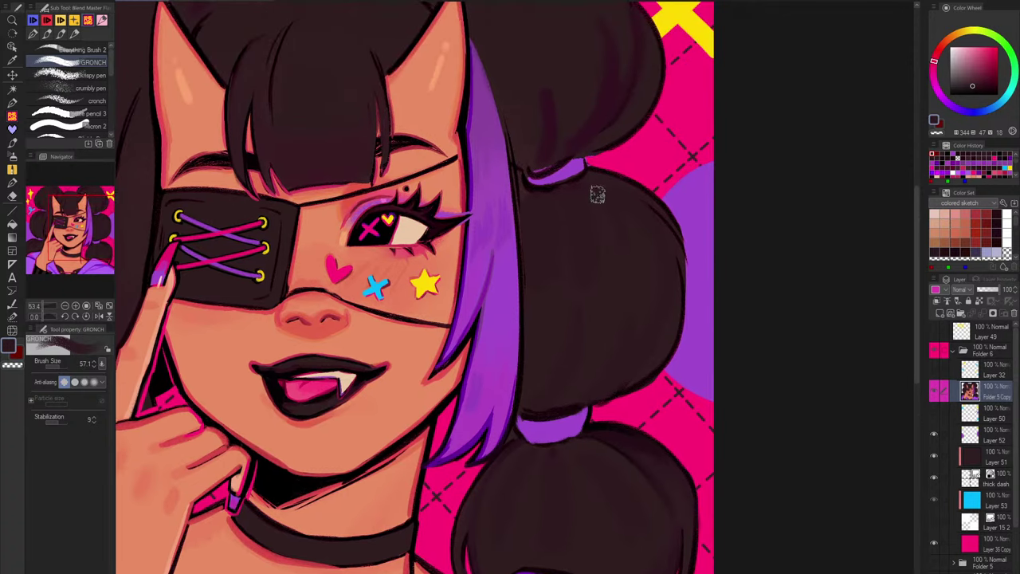
{"action": "left_click", "coordinate": [547, 299], "text": "alt"}
{"action": "left_click", "coordinate": [587, 248], "text": "alt"}
{"action": "left_click", "coordinate": [587, 245], "text": "alt"}
{"action": "key", "text": "]"}
{"action": "mouse_move", "coordinate": [586, 228]}
{"action": "left_mouse_down"}
{"action": "mouse_move", "coordinate": [586, 196]}
{"action": "mouse_move", "coordinate": [592, 213]}
{"action": "left_mouse_up"}
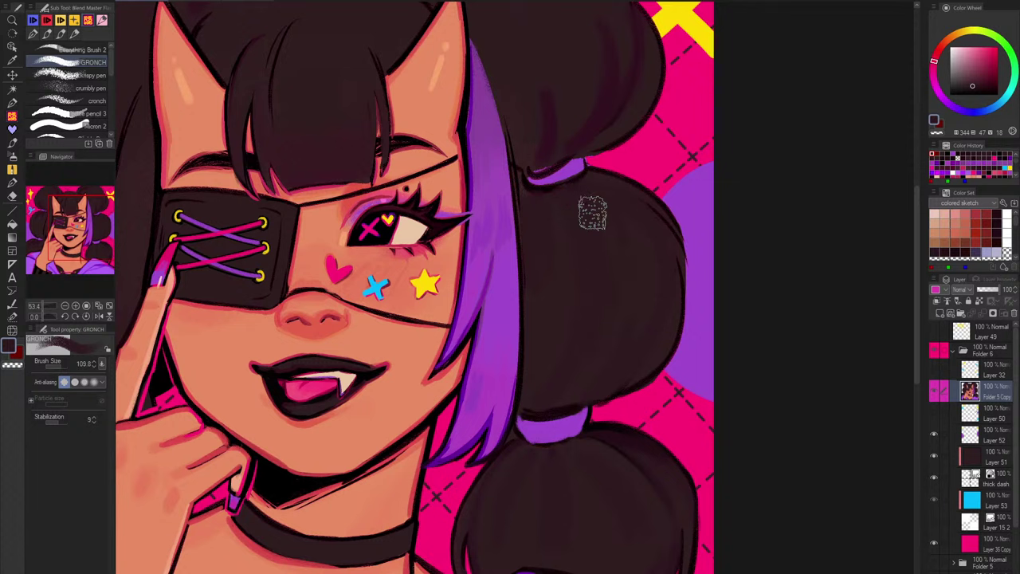
{"action": "key", "text": "bracketleft"}
{"action": "left_click", "coordinate": [563, 282], "text": "alt"}
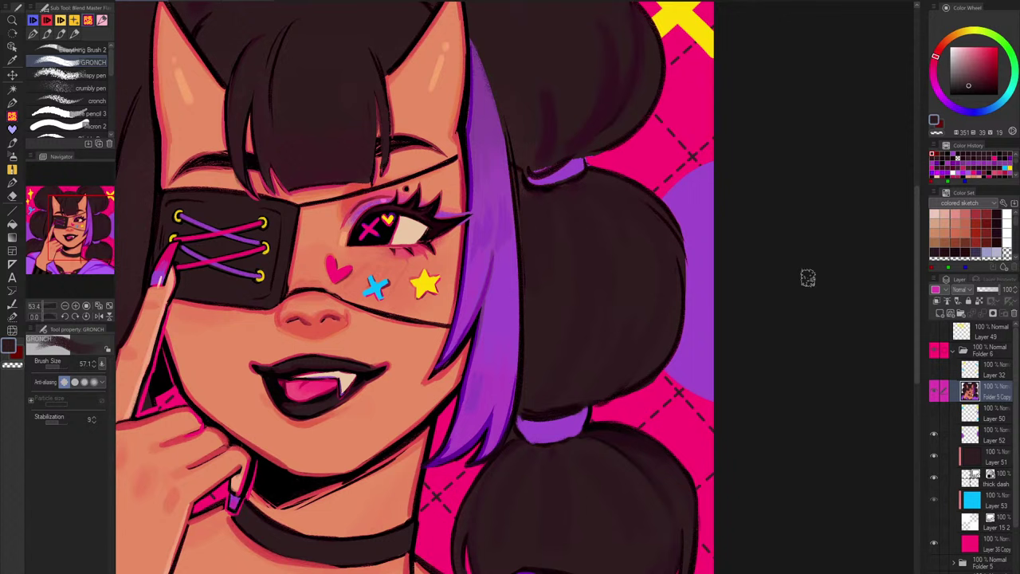
Step: Flip the canvas back and refine the middle puff's shading near both hair ties with sampled dark tones
{"action": "key", "text": "h"}
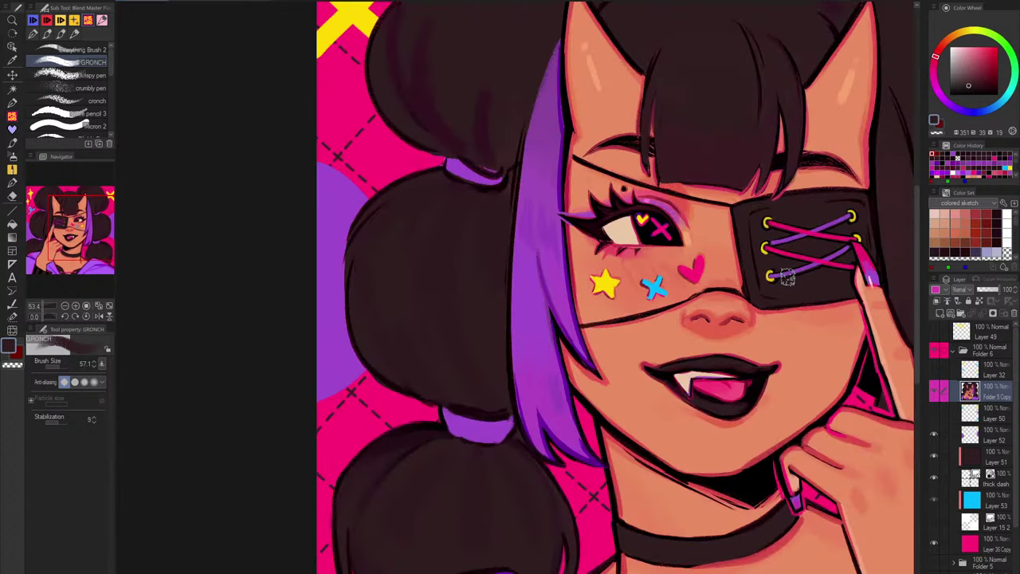
{"action": "left_click", "coordinate": [455, 199], "text": "alt"}
{"action": "left_click", "coordinate": [483, 152], "text": "alt"}
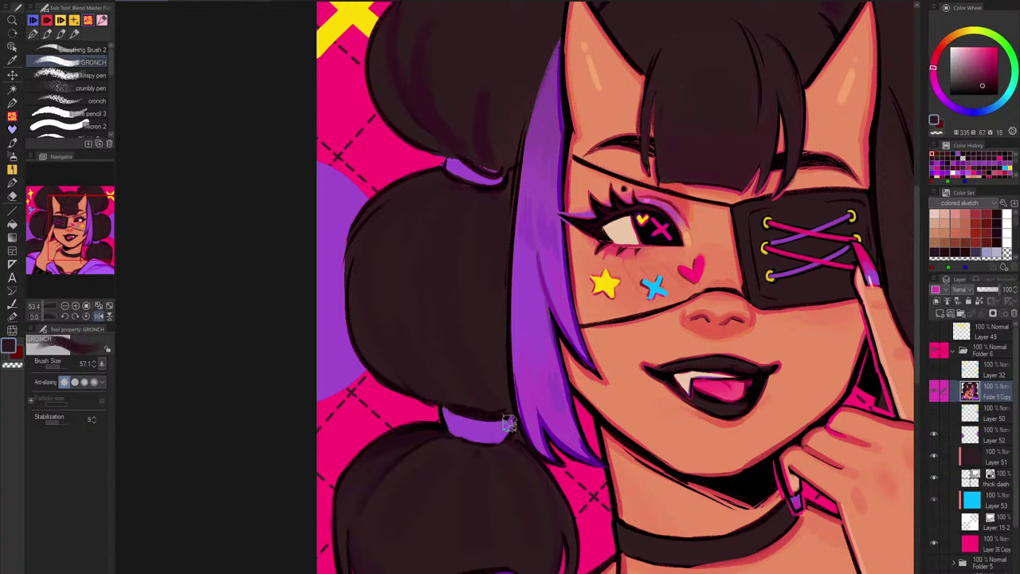
{"action": "left_click", "coordinate": [390, 278], "text": "alt"}
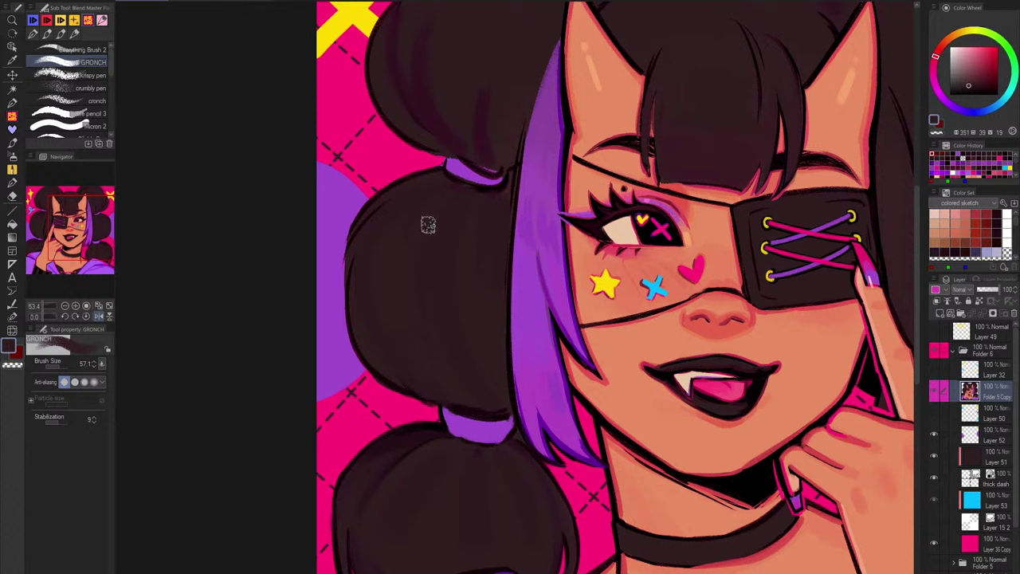
{"action": "left_click", "coordinate": [358, 277], "text": "alt"}
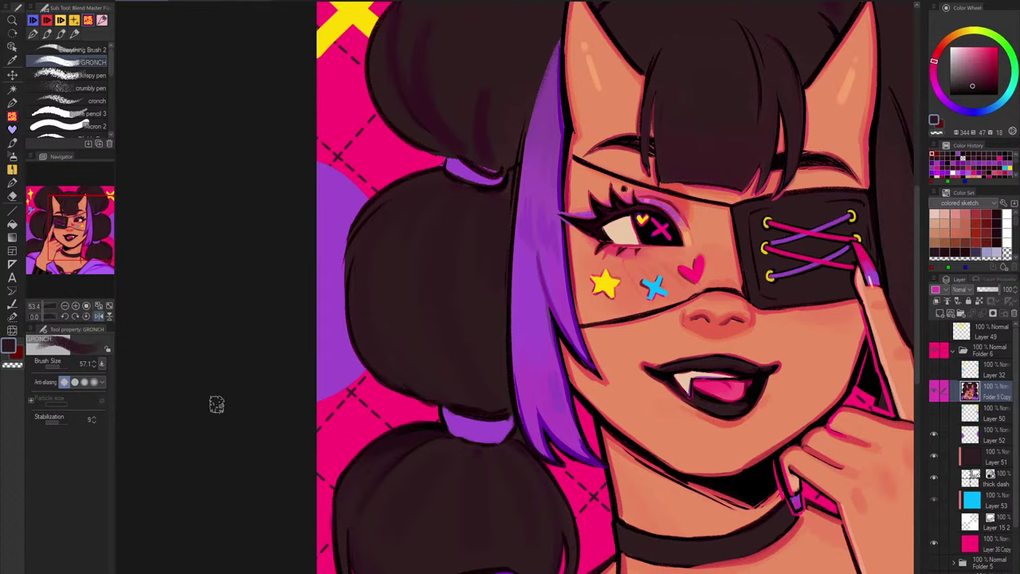
Step: Compare the portrait mirrored and unmirrored, and smooth the middle puff's interior with sampled brown using the brush at size 185.6
{"action": "key", "text": "h"}
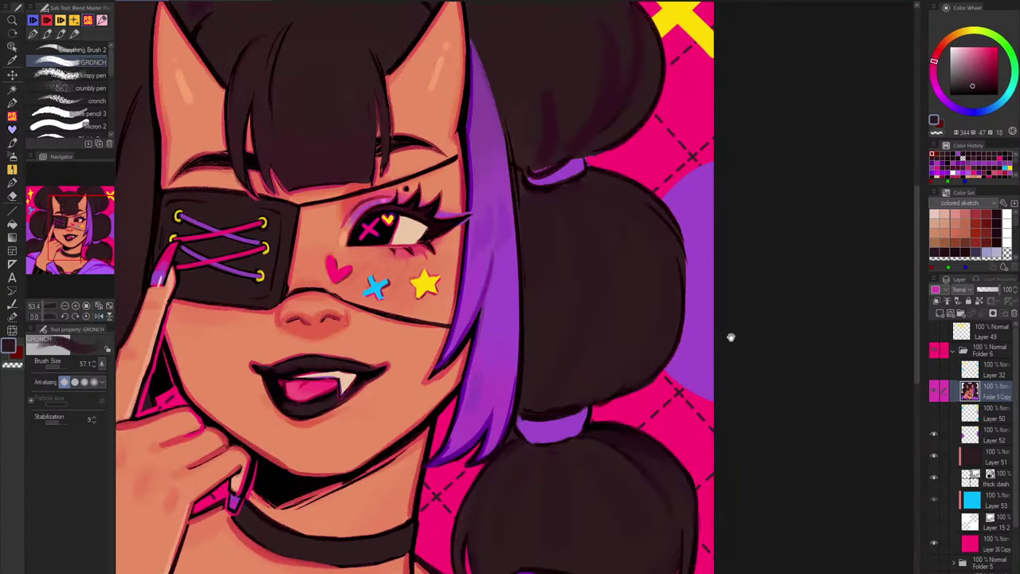
{"action": "mouse_move", "coordinate": [729, 337]}
{"action": "left_mouse_down"}
{"action": "mouse_move", "coordinate": [810, 300]}
{"action": "mouse_move", "coordinate": [780, 405]}
{"action": "mouse_move", "coordinate": [827, 311]}
{"action": "left_mouse_up"}
{"action": "key", "text": "h"}
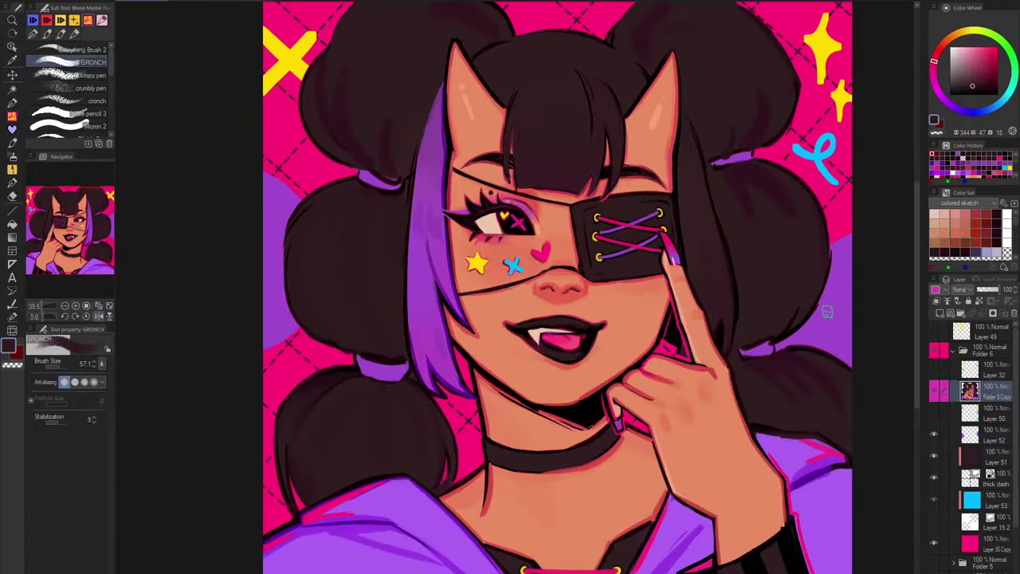
{"action": "left_click", "coordinate": [378, 296], "text": "alt"}
{"action": "left_click_drag", "start_coordinate": [380, 316], "coordinate": [373, 292]}
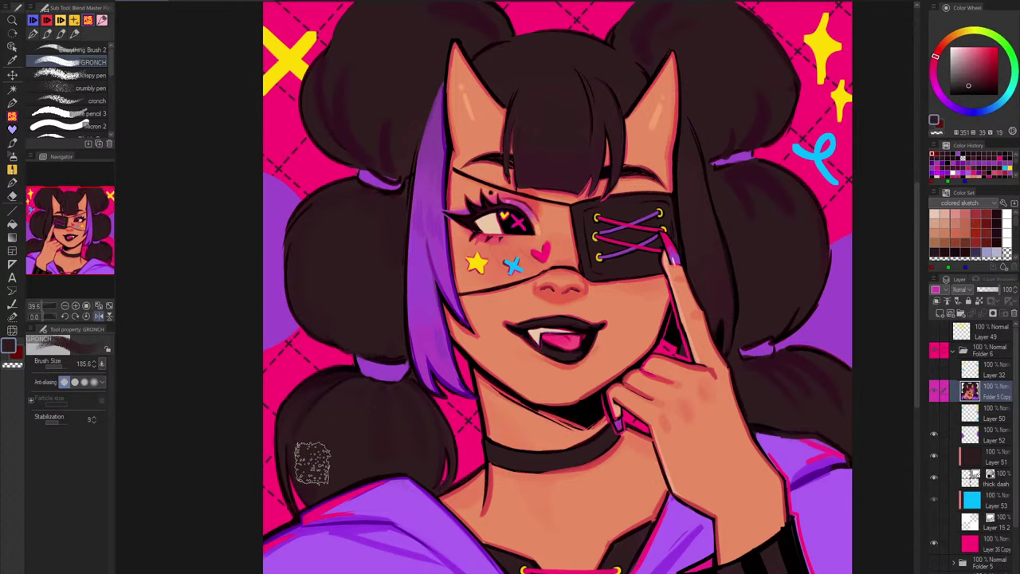
Step: Shade the lower puff's upper outer side with sampled dark brown using Everything Brush 2 at size 118.6
{"action": "scroll", "coordinate": [430, 422], "scroll_direction": "up", "scroll_amount": 3}
{"action": "key", "text": "bracketleft"}
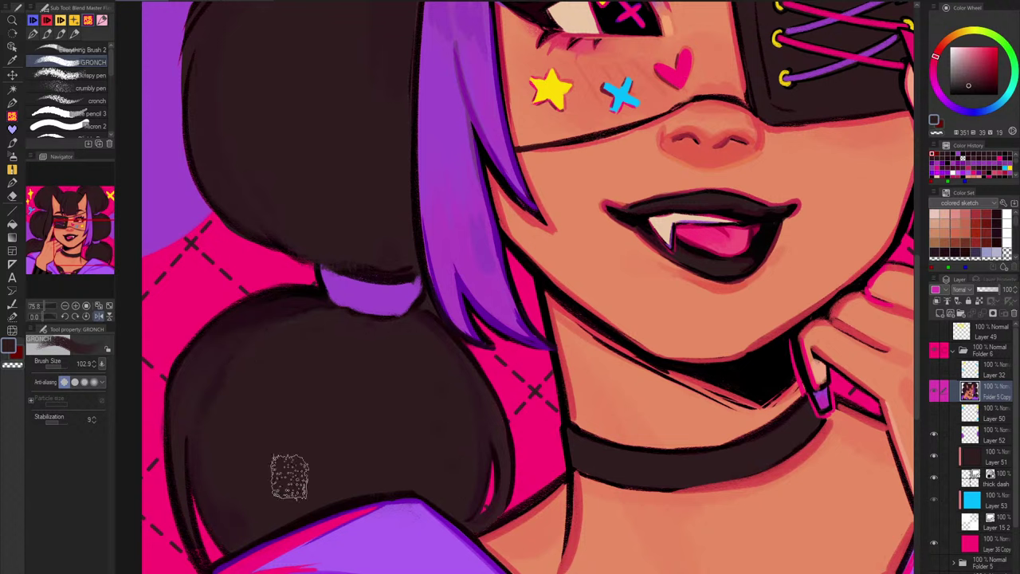
{"action": "left_click", "coordinate": [75, 50]}
{"action": "left_click", "coordinate": [213, 510], "text": "alt"}
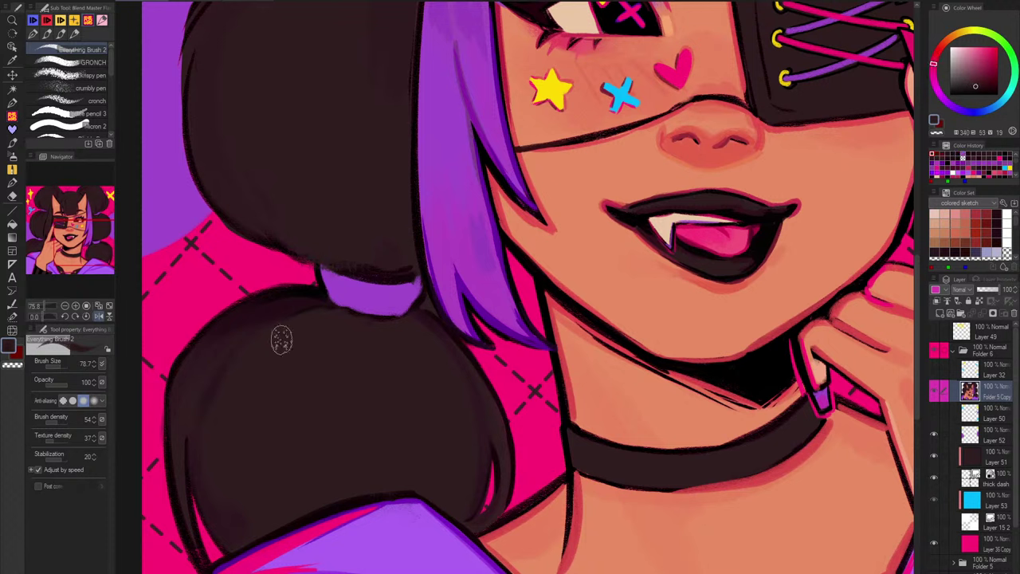
{"action": "key", "text": "bracketright"}
{"action": "key", "text": "bracketright"}
{"action": "key", "text": "bracketright"}
{"action": "key", "text": "bracketright"}
{"action": "key", "text": "bracketright"}
{"action": "mouse_move", "coordinate": [317, 320]}
{"action": "left_mouse_down"}
{"action": "mouse_move", "coordinate": [215, 402]}
{"action": "mouse_move", "coordinate": [238, 423]}
{"action": "left_mouse_up"}
{"action": "left_click", "coordinate": [294, 402], "text": "alt"}
{"action": "mouse_move", "coordinate": [327, 330]}
{"action": "left_mouse_down"}
{"action": "mouse_move", "coordinate": [286, 389]}
{"action": "mouse_move", "coordinate": [297, 427]}
{"action": "left_mouse_up"}
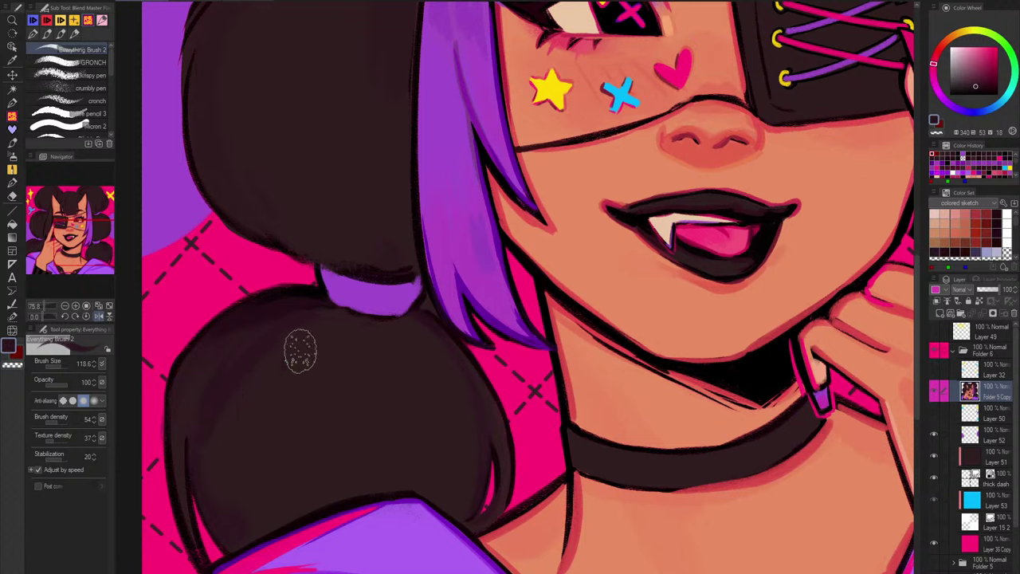
Step: Soften the lower puff's outer edge and its loose outer strand with sampled dark tones, with the brush reduced to size 82.2
{"action": "key", "text": "bracketleft"}
{"action": "key", "text": "bracketleft"}
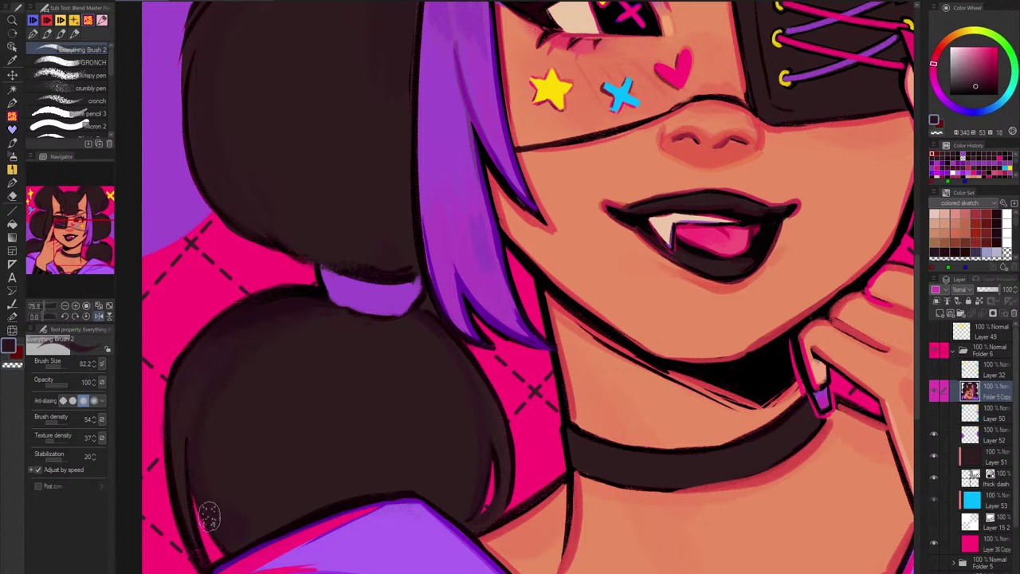
{"action": "left_click_drag", "start_coordinate": [180, 473], "coordinate": [185, 540]}
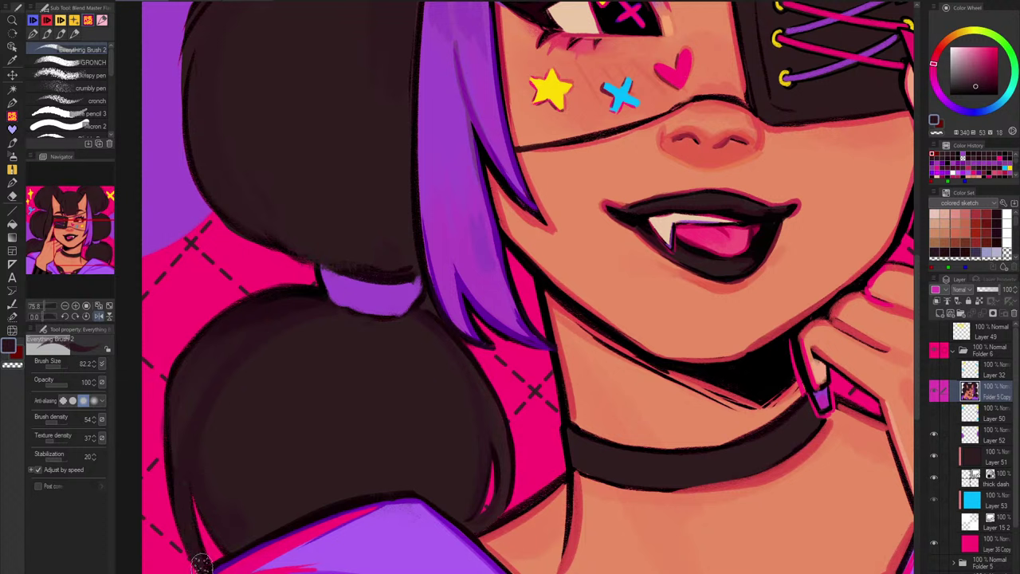
{"action": "left_click", "coordinate": [247, 315], "text": "alt"}
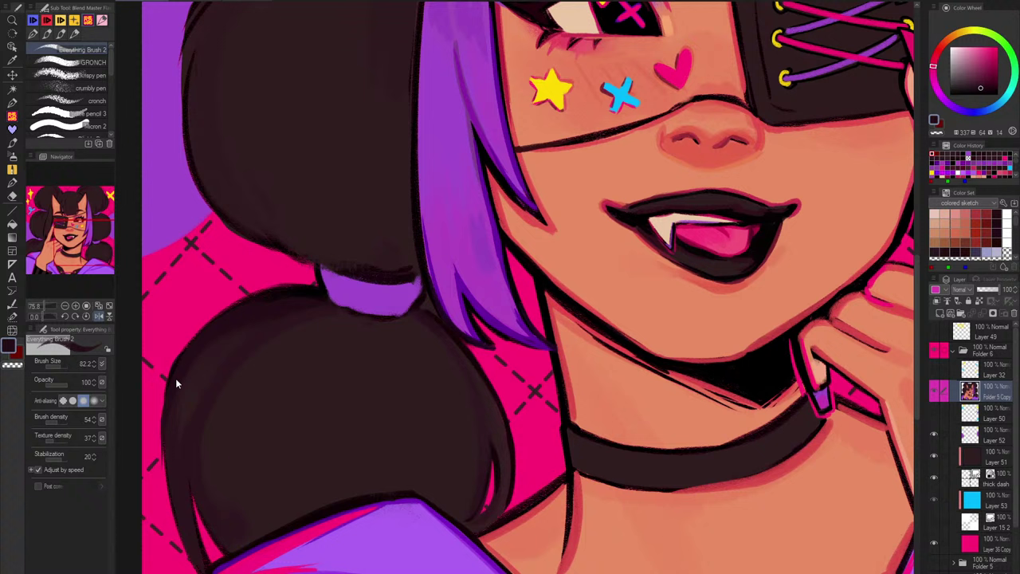
{"action": "left_click", "coordinate": [228, 404], "text": "alt"}
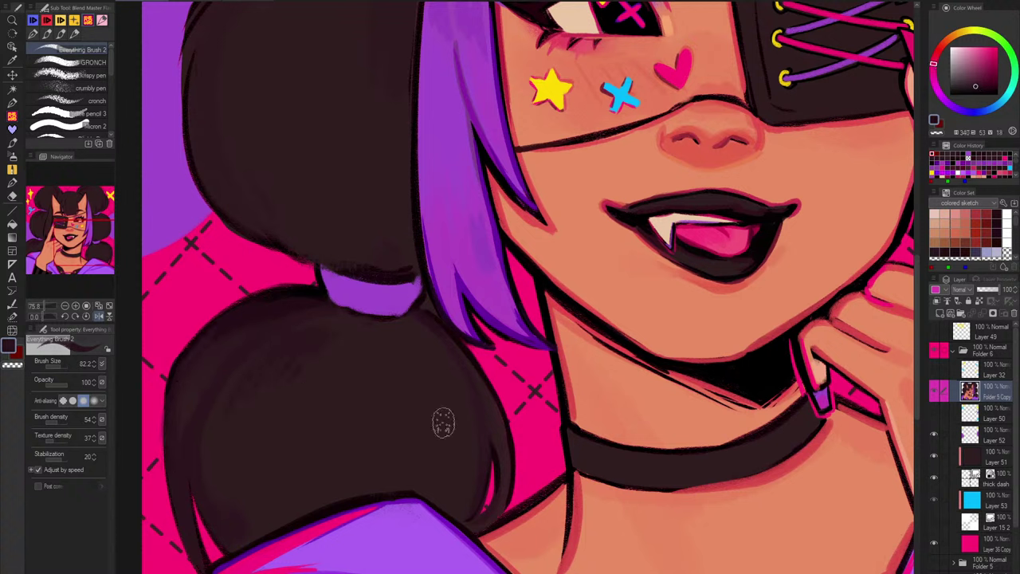
Step: Paint soft vertical strands through the lower puff's center and inner side with sampled dark brown
{"action": "left_click_drag", "start_coordinate": [425, 365], "coordinate": [439, 445]}
{"action": "left_click", "coordinate": [477, 418], "text": "alt"}
{"action": "left_click_drag", "start_coordinate": [477, 417], "coordinate": [457, 384]}
{"action": "left_click_drag", "start_coordinate": [518, 357], "coordinate": [620, 413]}
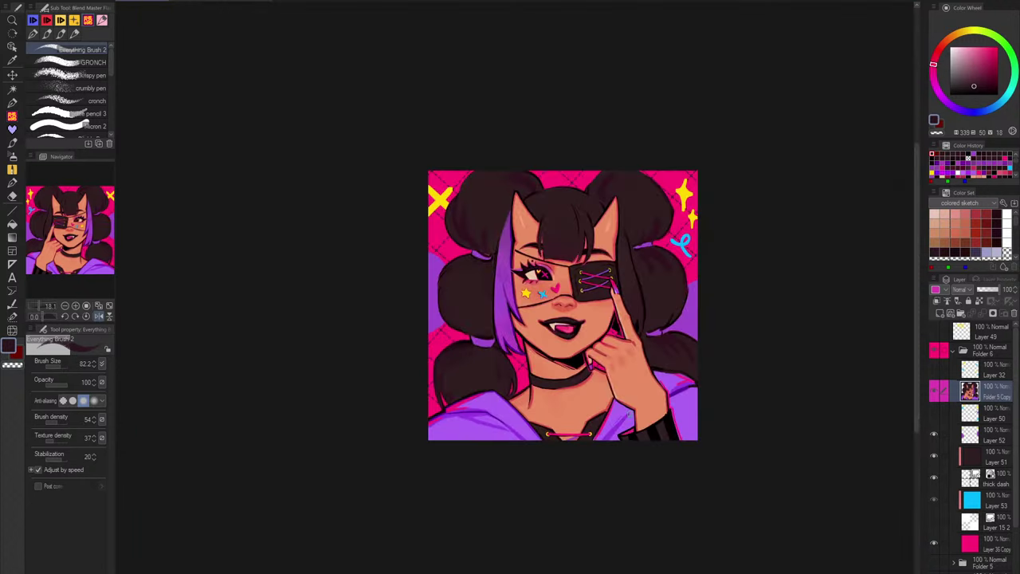
{"action": "scroll", "coordinate": [476, 366], "scroll_direction": "up", "scroll_amount": 4}
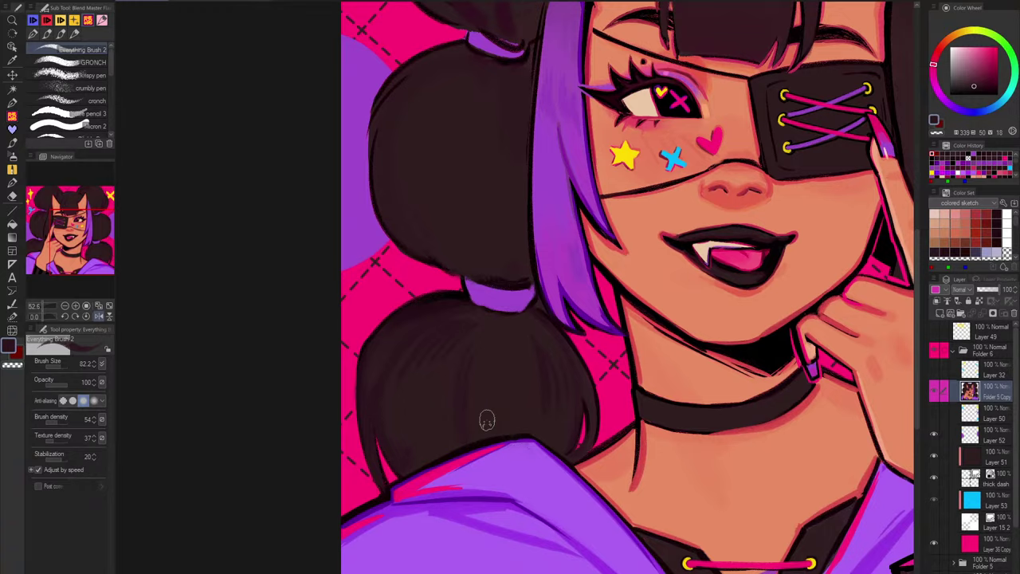
Step: Flip the canvas and soften the shading along the outer sides of the middle and lower puffs with a sampled brown
{"action": "scroll", "coordinate": [632, 412], "scroll_direction": "down", "scroll_amount": 2}
{"action": "key", "text": "h"}
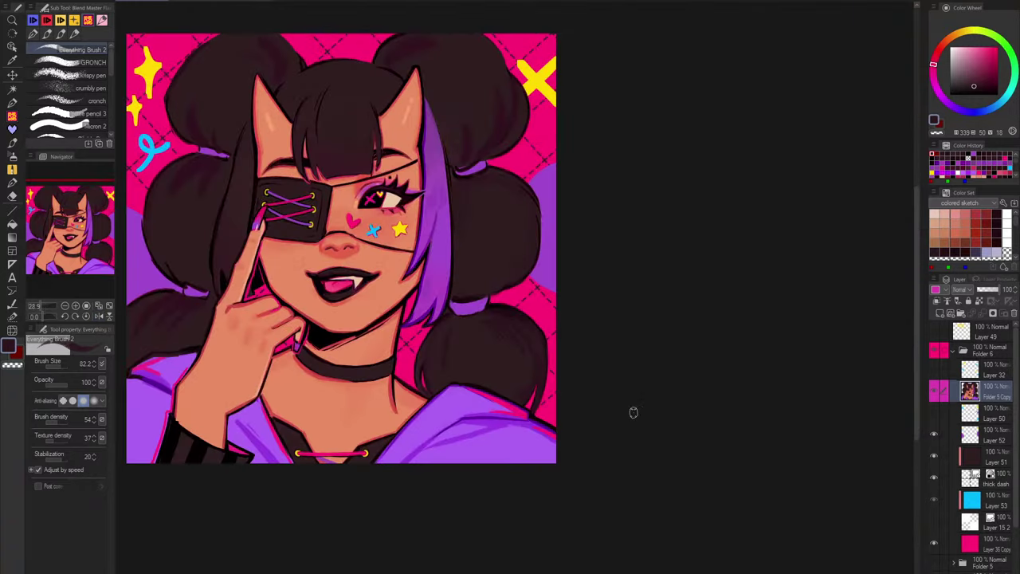
{"action": "scroll", "coordinate": [522, 357], "scroll_direction": "up", "scroll_amount": 3}
{"action": "left_click_drag", "start_coordinate": [551, 121], "coordinate": [592, 245]}
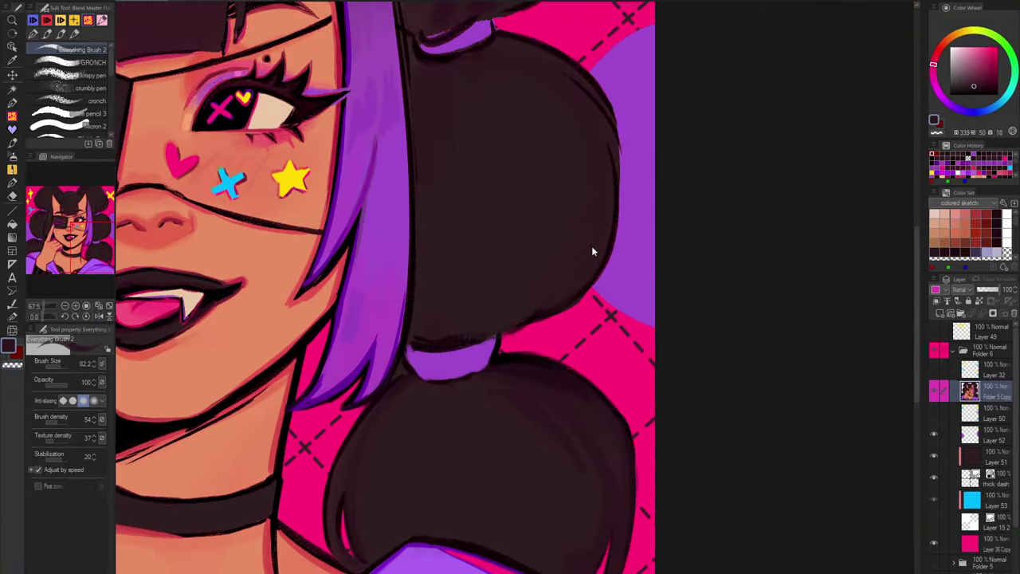
{"action": "left_click", "coordinate": [595, 206], "text": "alt"}
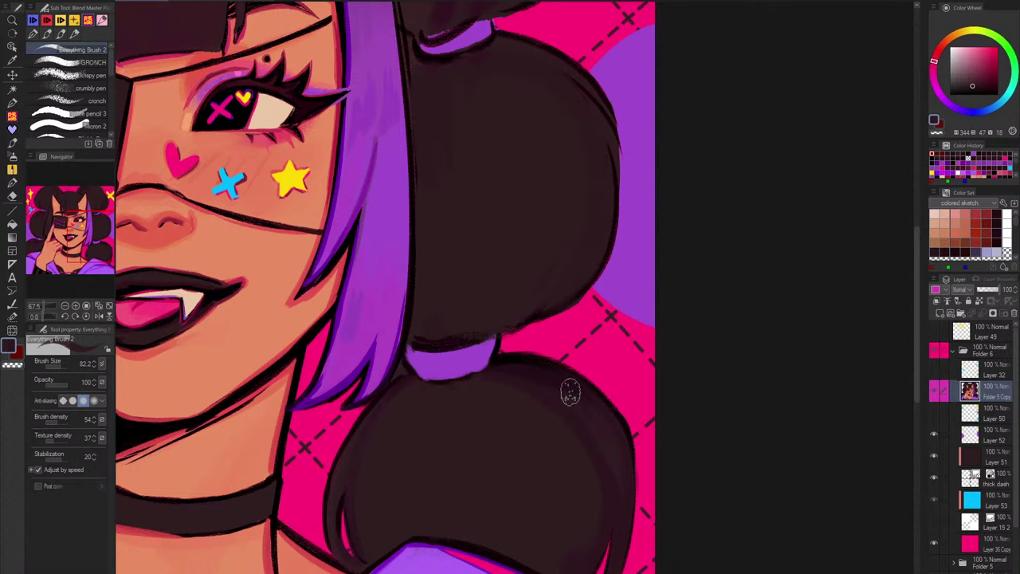
Step: Try the cronch brush, and smooth the lower puff's interior shading with the pencil R brush reduced to size 85
{"action": "left_click", "coordinate": [90, 101]}
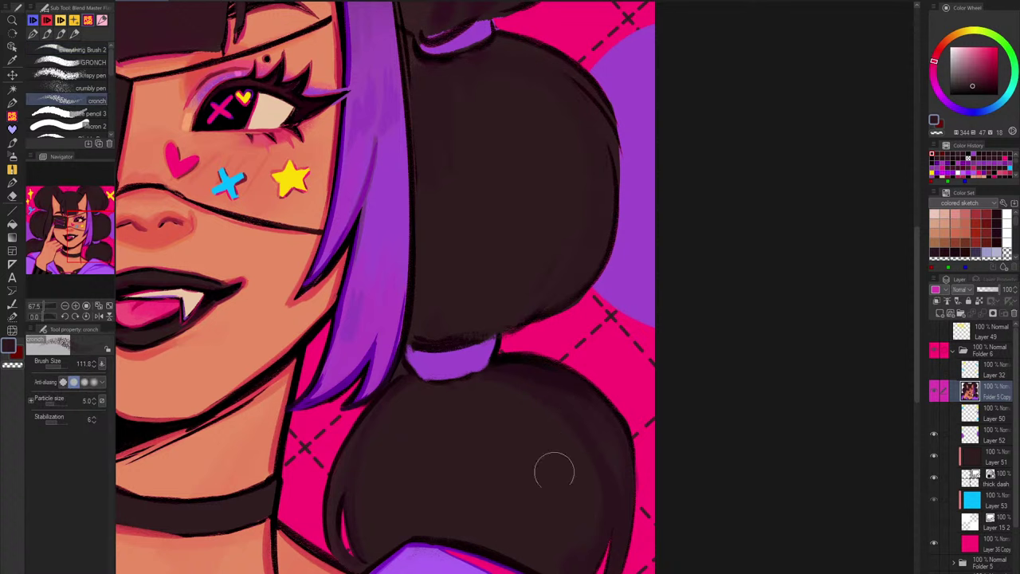
{"action": "scroll", "coordinate": [606, 386], "scroll_direction": "down", "scroll_amount": 1}
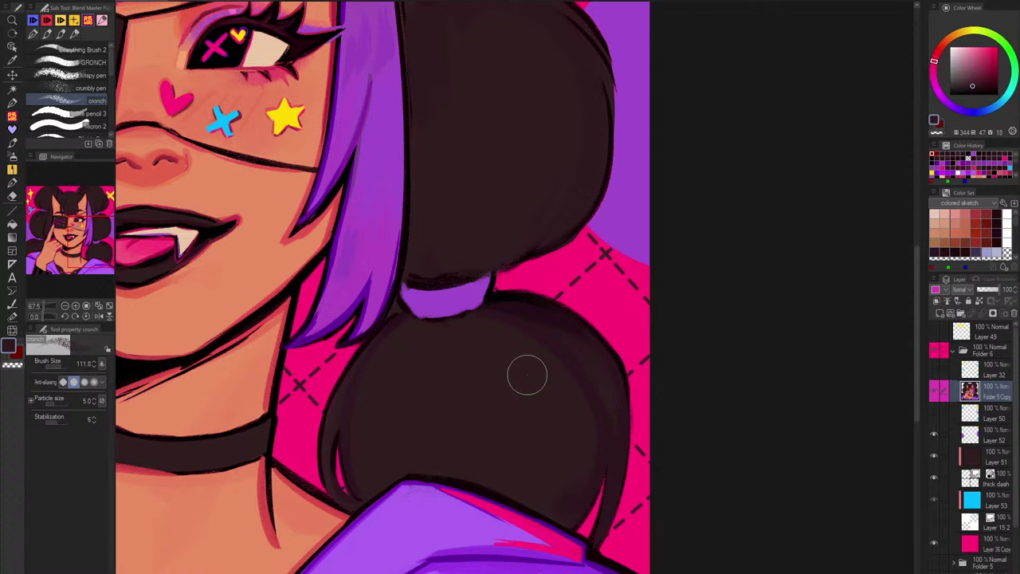
{"action": "mouse_move", "coordinate": [112, 68]}
{"action": "left_mouse_down"}
{"action": "mouse_move", "coordinate": [113, 105]}
{"action": "mouse_move", "coordinate": [111, 53]}
{"action": "left_mouse_up"}
{"action": "left_click", "coordinate": [102, 20]}
{"action": "key", "text": "bracketleft"}
{"action": "key", "text": "bracketleft"}
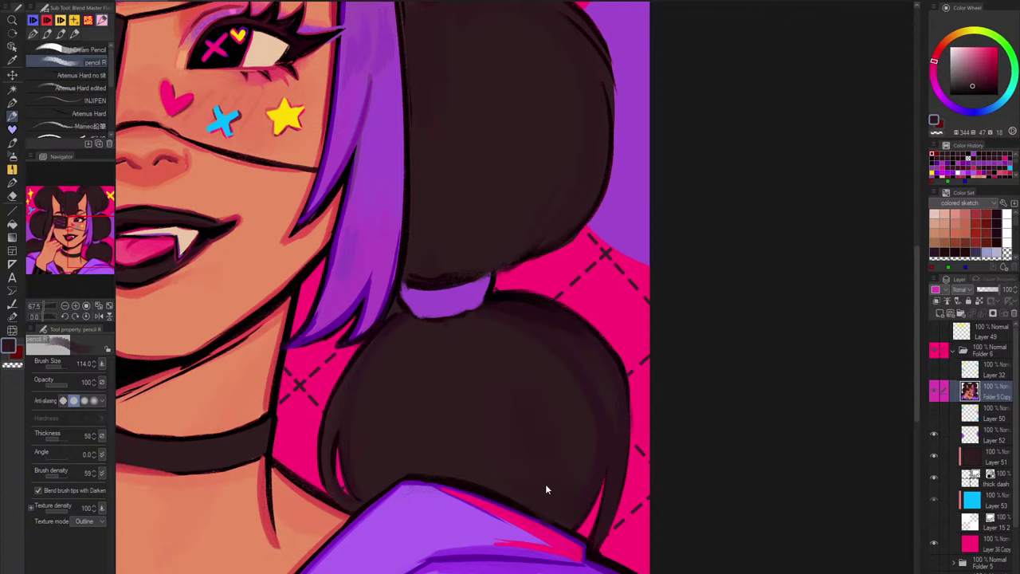
Step: Flip the canvas back and blend out the dark strands in the upper puff above the purple hair lock with sampled browns
{"action": "key", "text": "h"}
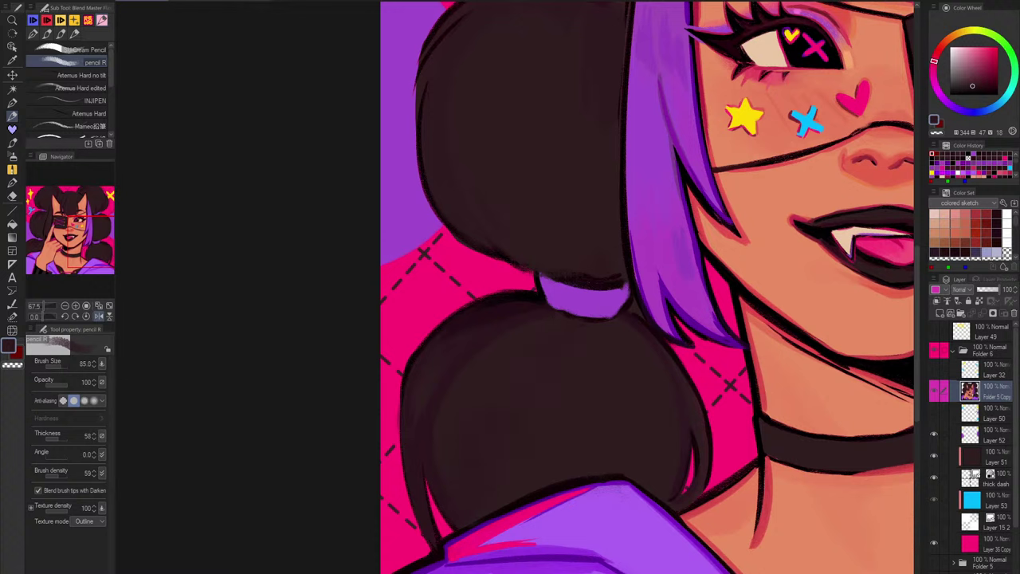
{"action": "left_click_drag", "start_coordinate": [638, 287], "coordinate": [614, 437]}
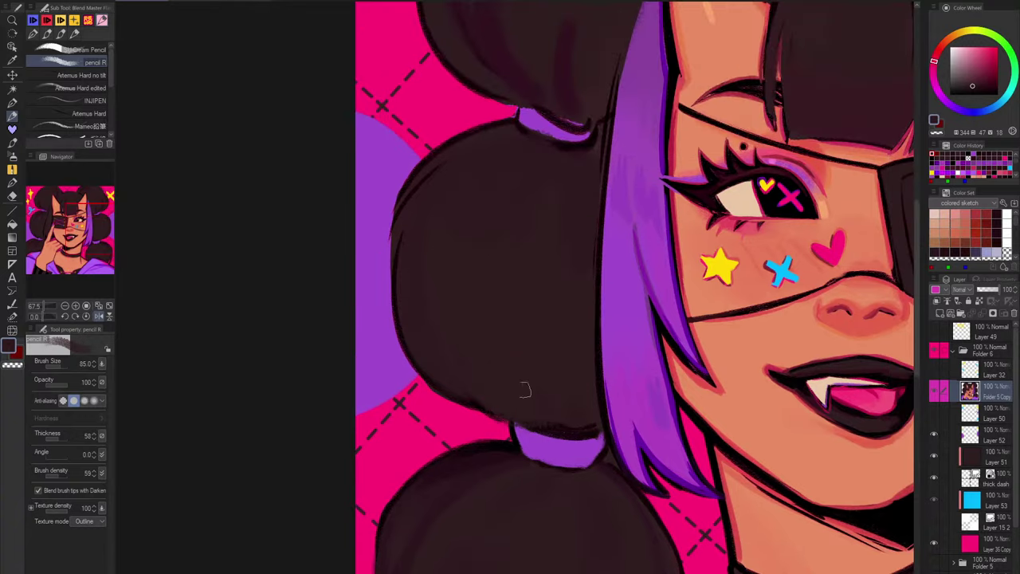
{"action": "left_click_drag", "start_coordinate": [641, 191], "coordinate": [588, 459]}
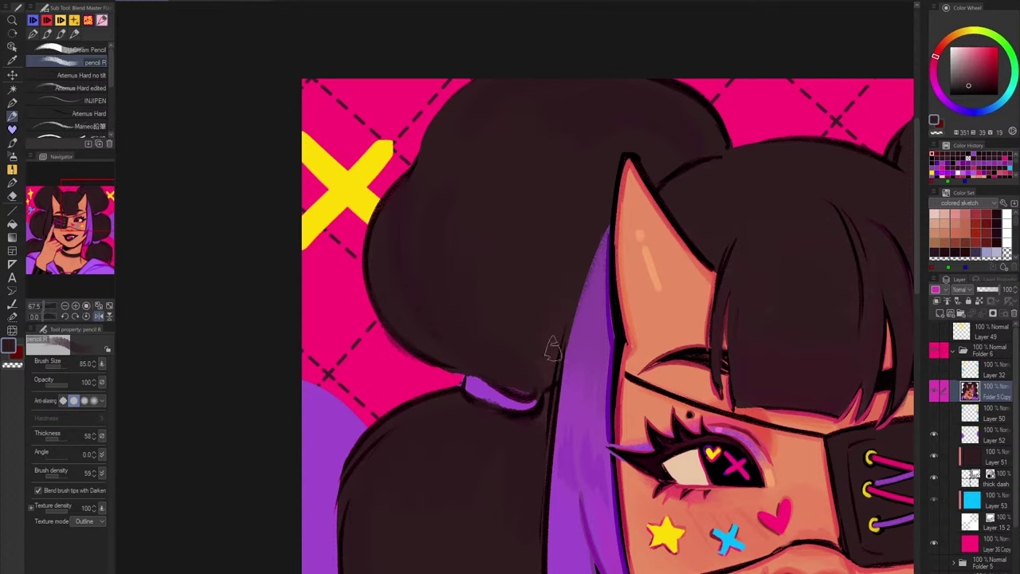
{"action": "left_click", "coordinate": [589, 122], "text": "alt"}
{"action": "left_click_drag", "start_coordinate": [650, 254], "coordinate": [614, 274]}
Step: Flip the canvas and blend out the purplish strands in the upper puff on the eyepatch side with sampled browns
{"action": "key", "text": "h"}
{"action": "scroll", "coordinate": [624, 318], "scroll_direction": "up", "scroll_amount": 3}
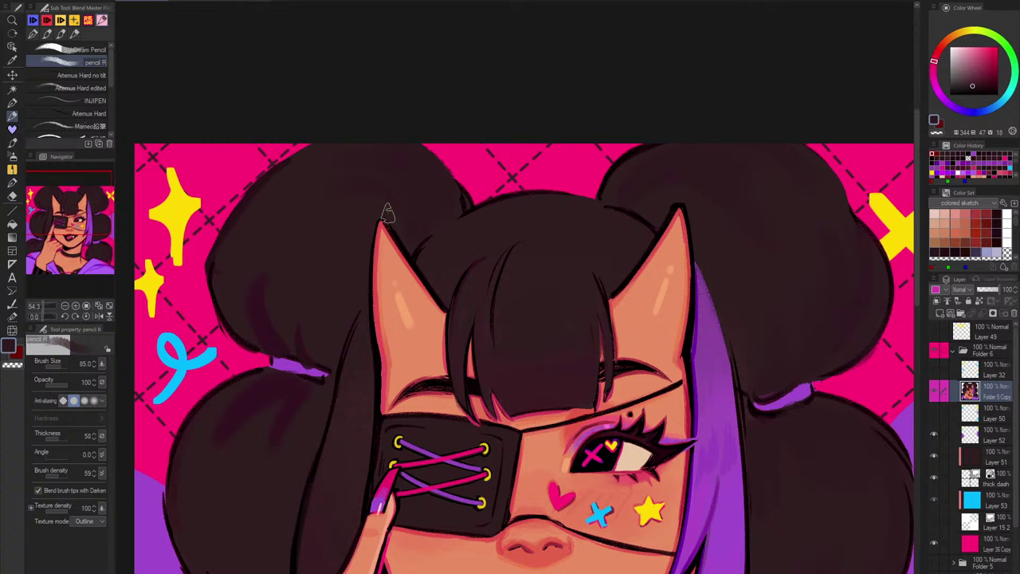
{"action": "left_click", "coordinate": [306, 197], "text": "alt"}
{"action": "left_click", "coordinate": [308, 239], "text": "alt"}
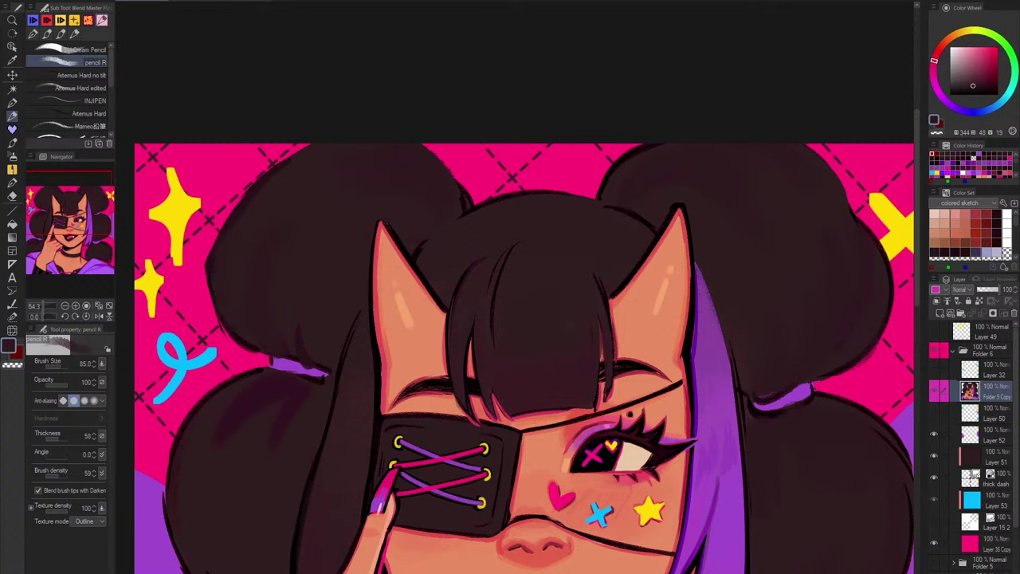
Step: Blend out the remaining purplish strands just above the purple tie in the eyepatch-side upper puff with sampled browns
{"action": "left_click_drag", "start_coordinate": [298, 357], "coordinate": [318, 362]}
{"action": "left_click", "coordinate": [306, 222], "text": "alt"}
{"action": "left_click", "coordinate": [296, 296], "text": "alt"}
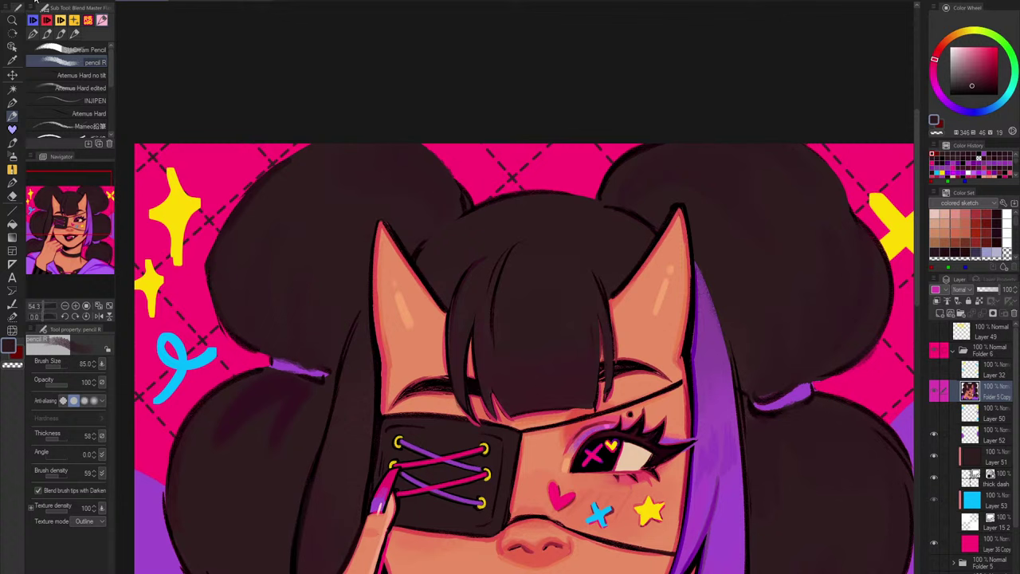
Step: Look through the canvas view and perspective ruler entries in the Shortcut Settings, and close them without changes
{"action": "left_click", "coordinate": [35, 3]}
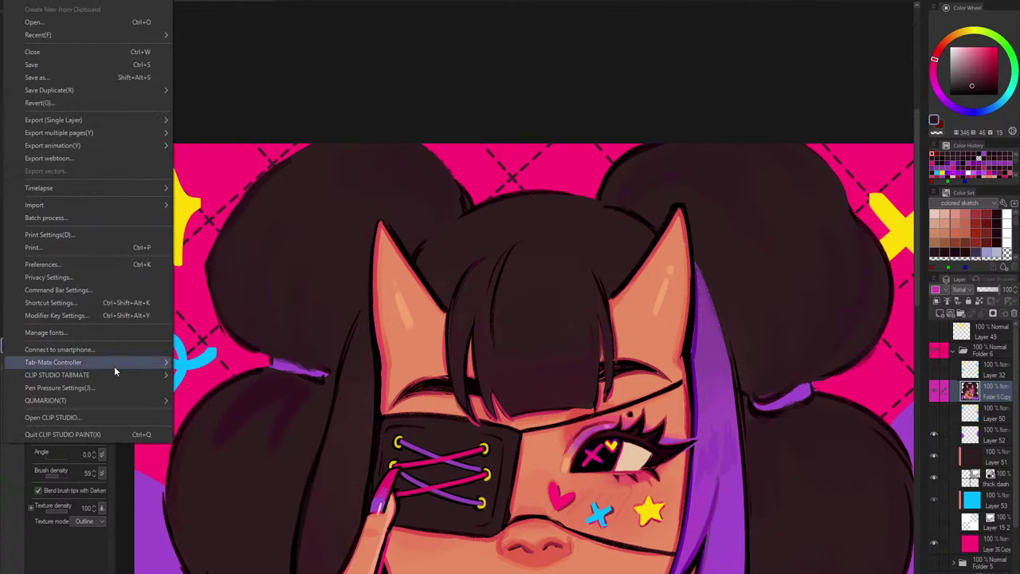
{"action": "left_click", "coordinate": [78, 303]}
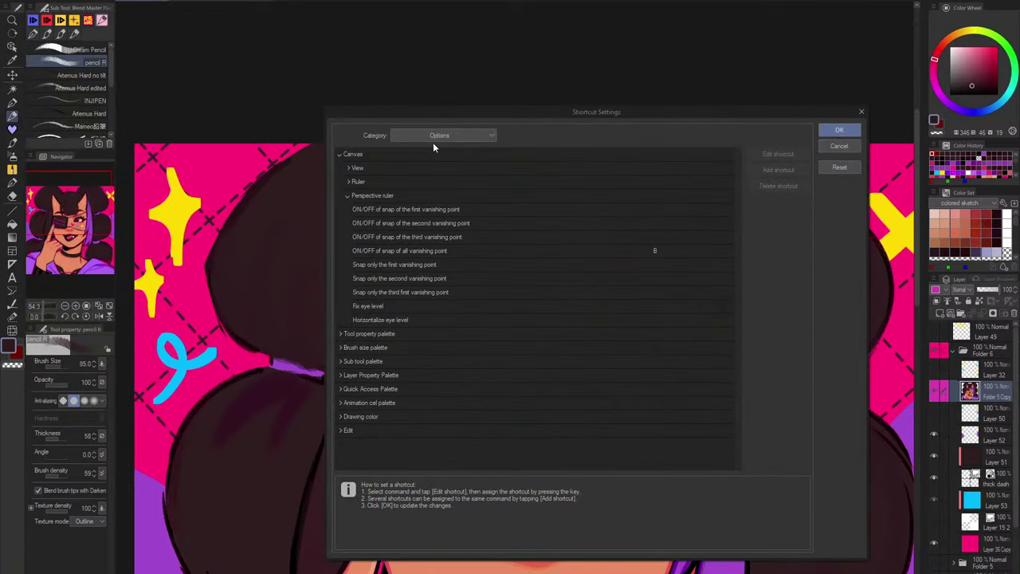
{"action": "left_click", "coordinate": [437, 137]}
{"action": "left_click", "coordinate": [404, 168]}
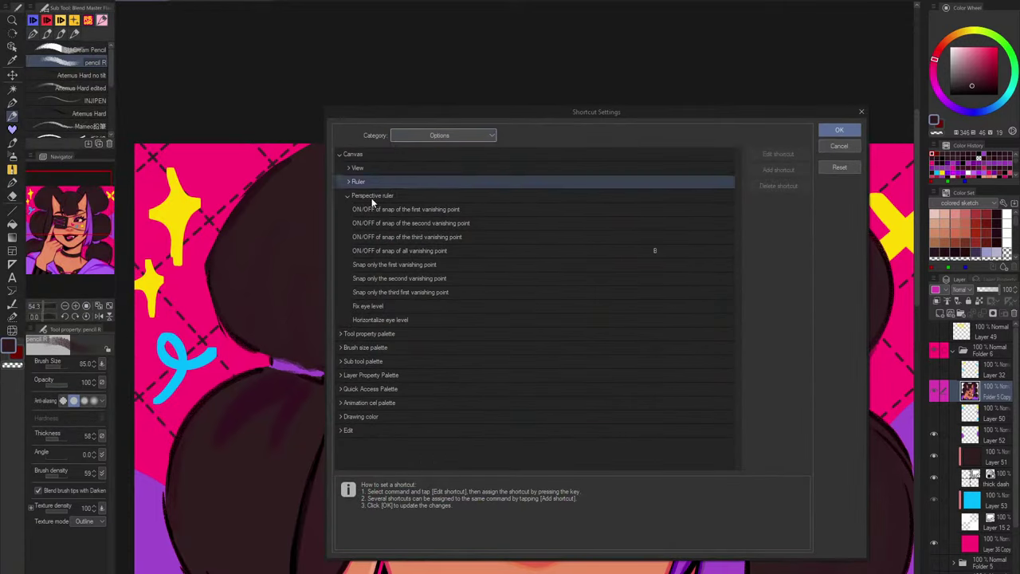
{"action": "left_click", "coordinate": [349, 167]}
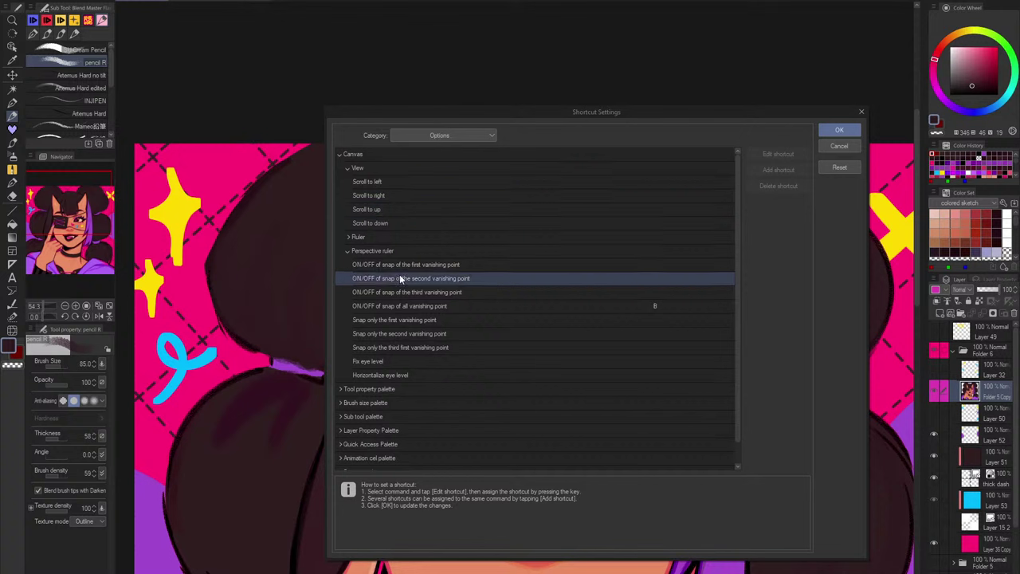
{"action": "left_click", "coordinate": [349, 250]}
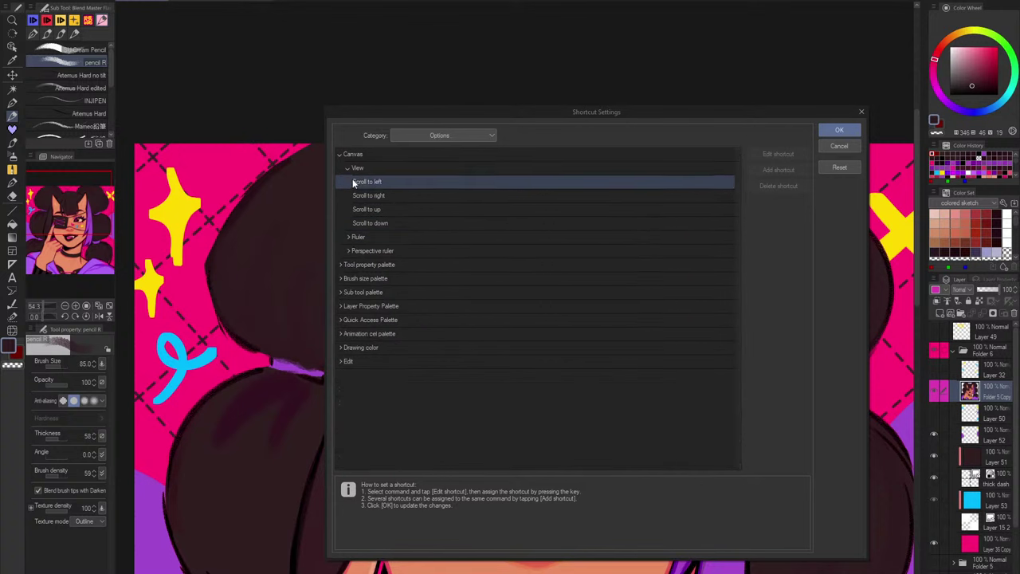
{"action": "left_click", "coordinate": [347, 167]}
{"action": "left_click", "coordinate": [347, 167]}
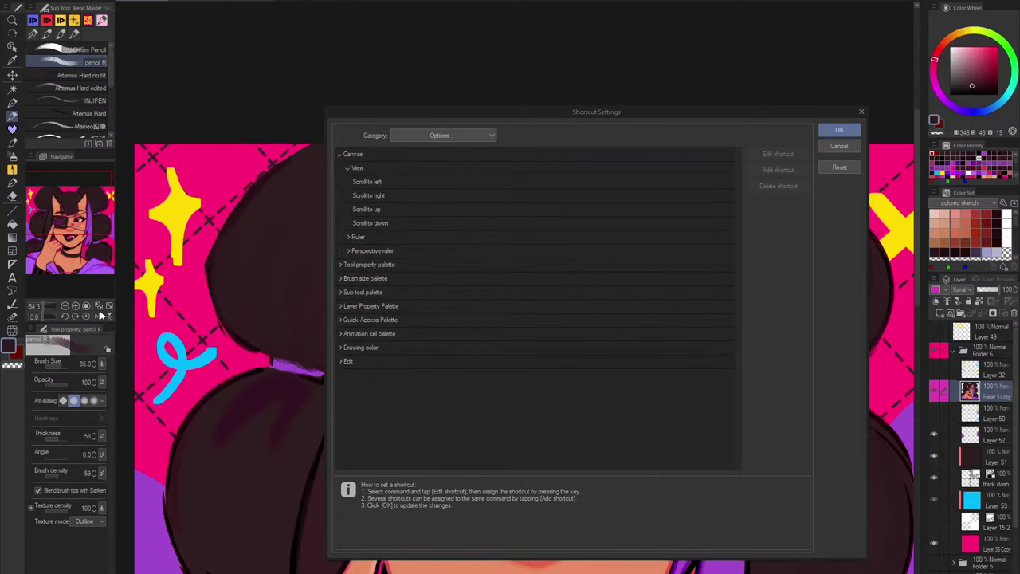
{"action": "left_click", "coordinate": [839, 146]}
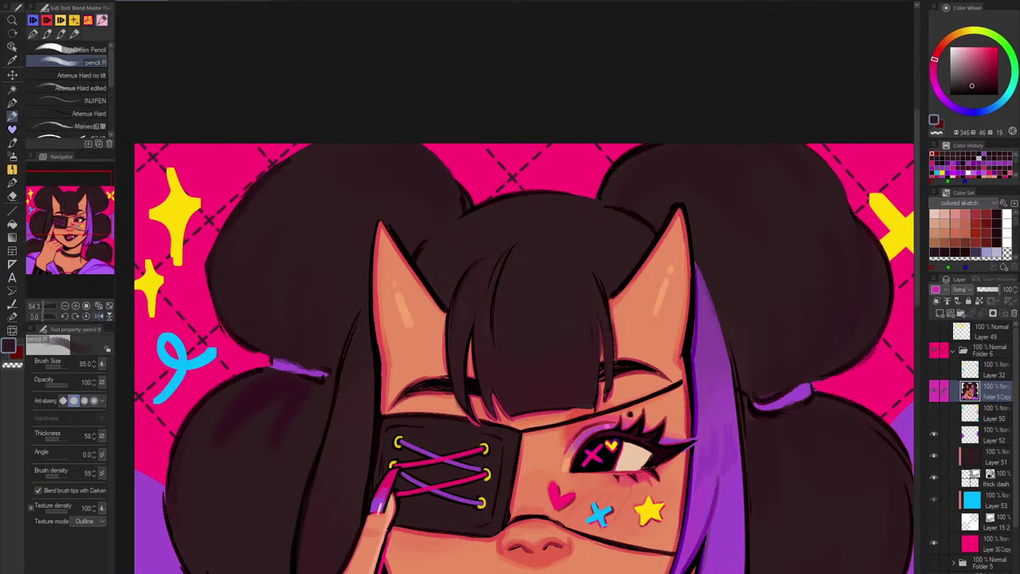
Step: Check the cursor details in the preferences, and examine the canvas and drawing color entries in the Shortcut Settings
{"action": "key", "text": "alt+f"}
{"action": "left_click", "coordinate": [71, 269]}
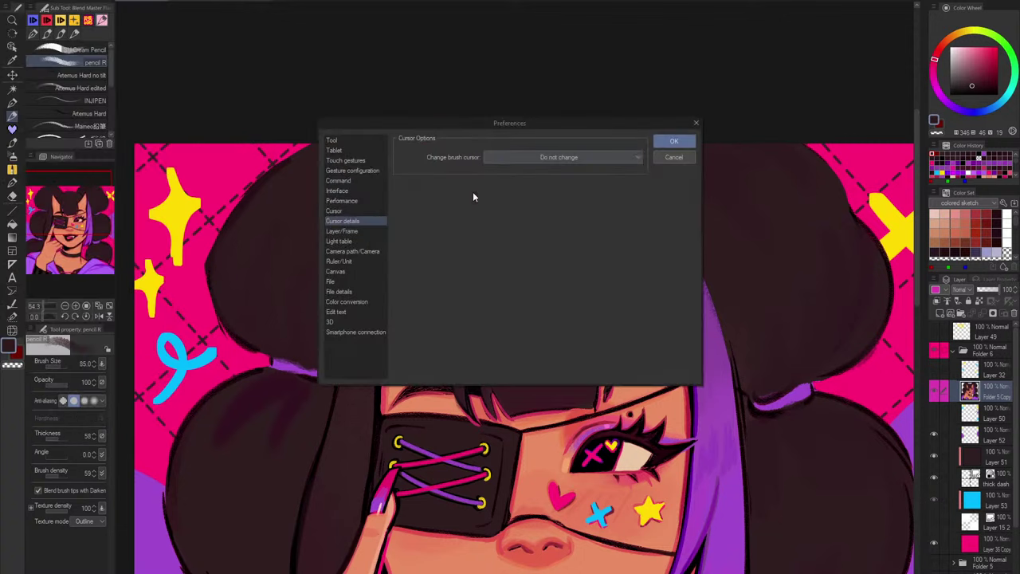
{"action": "left_click", "coordinate": [674, 157]}
{"action": "key", "text": "alt+f"}
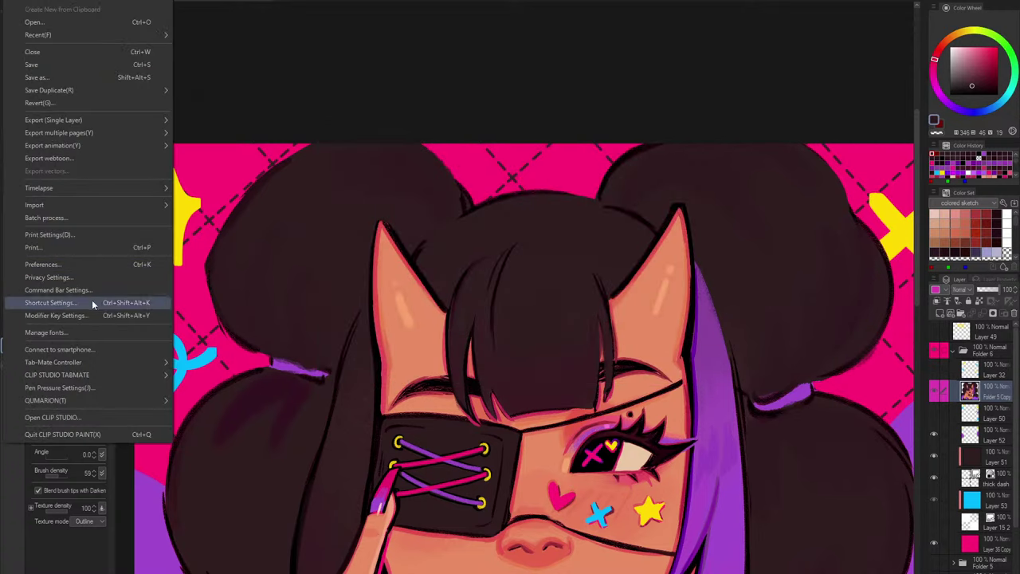
{"action": "left_click", "coordinate": [74, 302]}
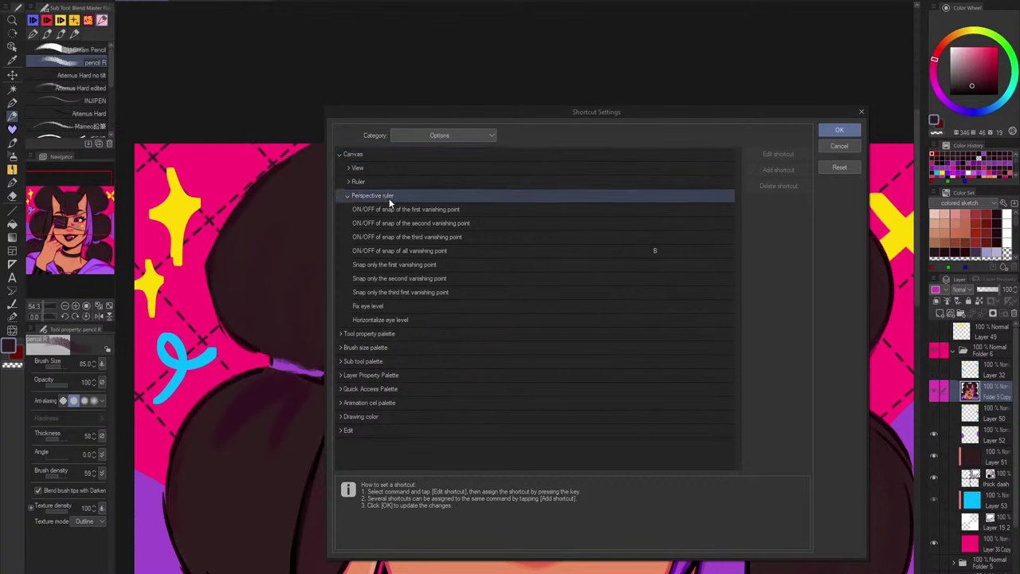
{"action": "left_click", "coordinate": [348, 168]}
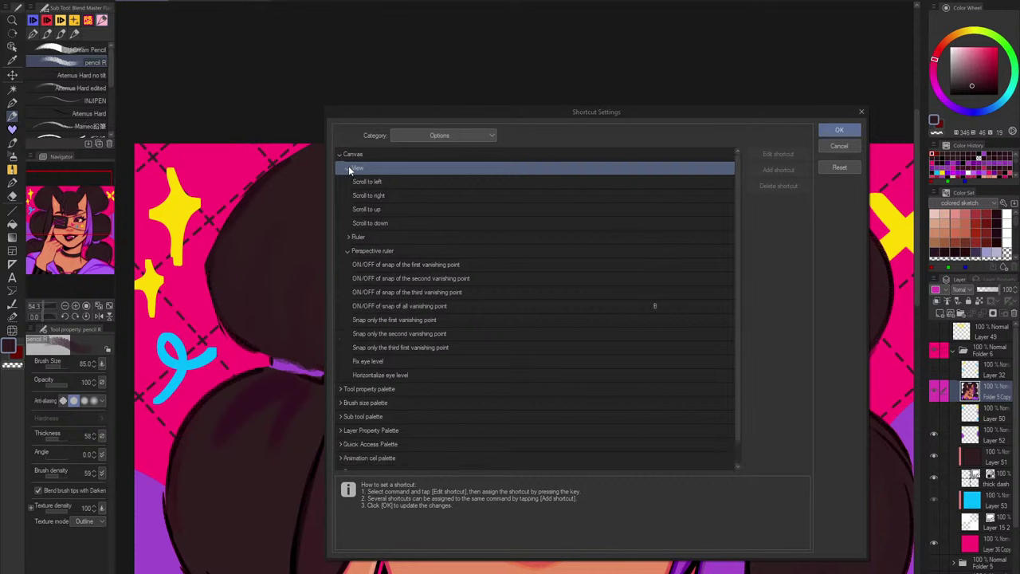
{"action": "left_click", "coordinate": [349, 168]}
{"action": "left_click", "coordinate": [340, 154]}
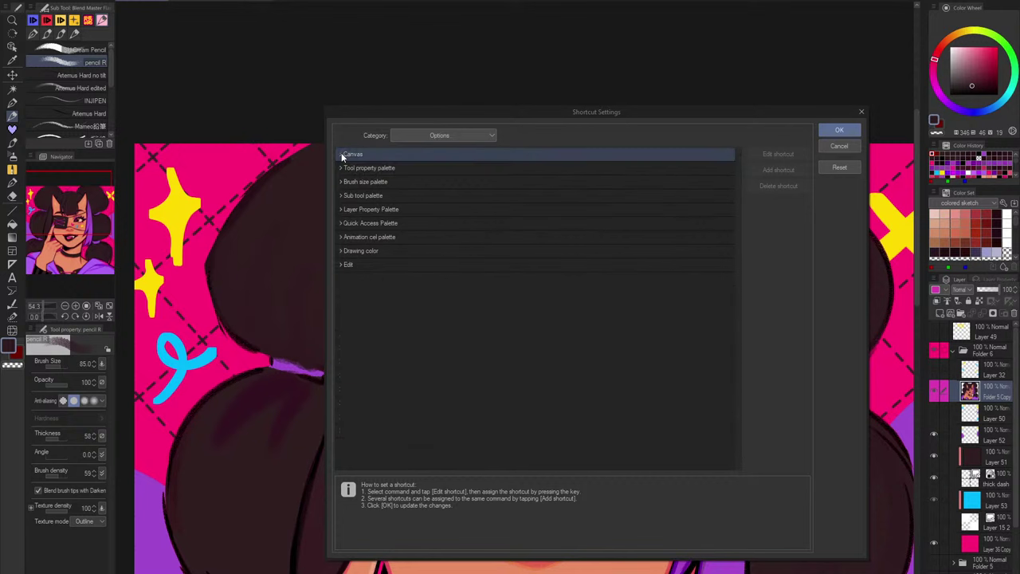
{"action": "left_click", "coordinate": [341, 263]}
{"action": "left_click", "coordinate": [342, 249]}
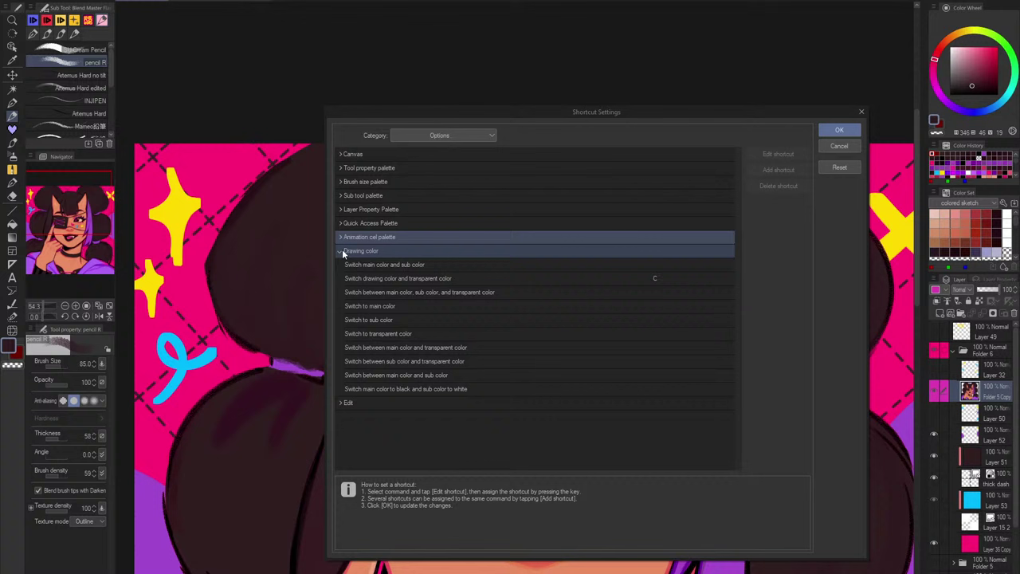
{"action": "left_click", "coordinate": [342, 250]}
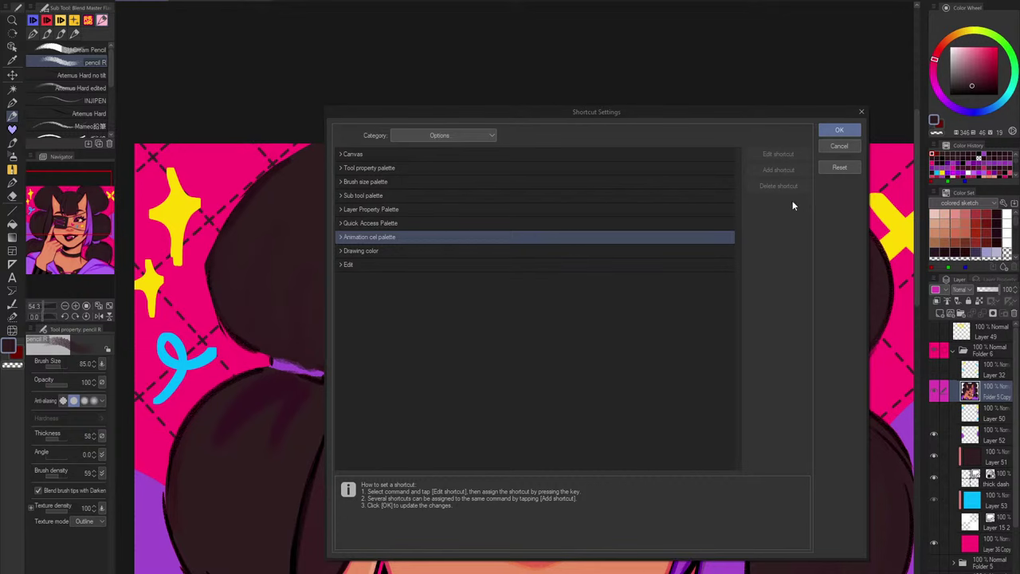
{"action": "left_click", "coordinate": [839, 130]}
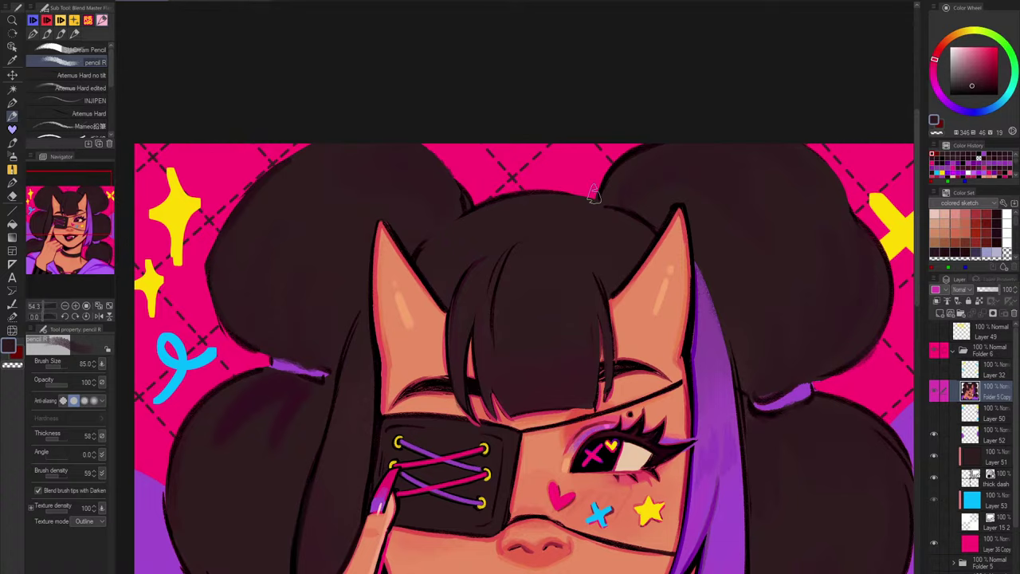
Step: Paint out the dark strand line in the middle of the bangs with the SU-Cream Pencil enlarged to about 50
{"action": "scroll", "coordinate": [550, 303], "scroll_direction": "up", "scroll_amount": 3}
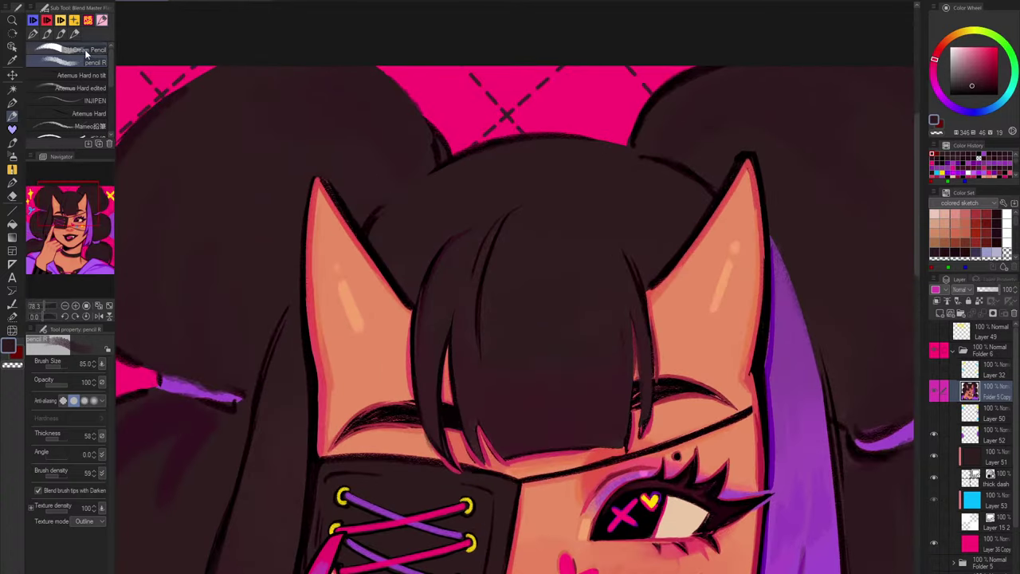
{"action": "left_click", "coordinate": [96, 48]}
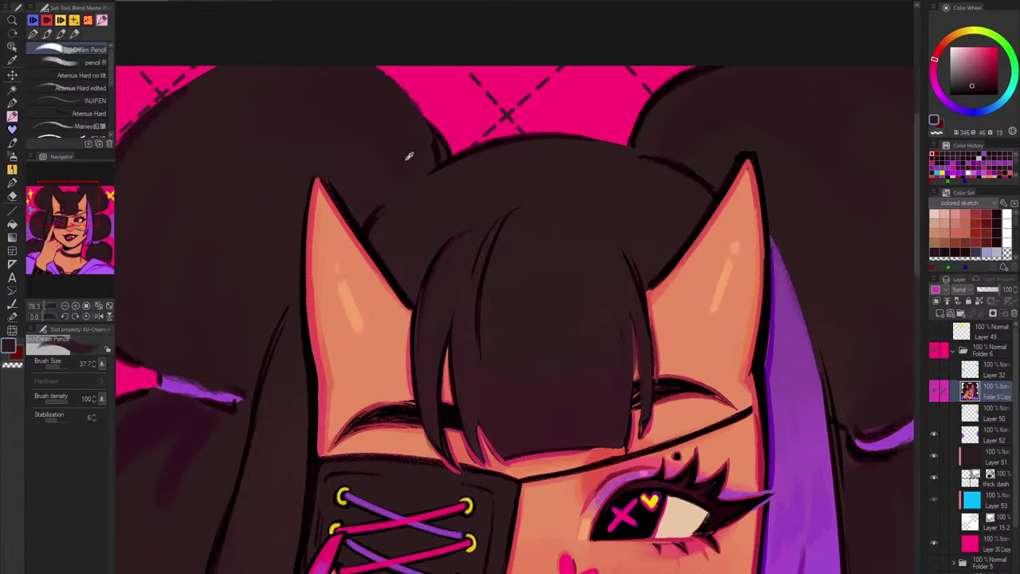
{"action": "key", "text": "ctrl+z"}
{"action": "key", "text": "ctrl+z"}
{"action": "key", "text": "]"}
{"action": "key", "text": "]"}
{"action": "left_click_drag", "start_coordinate": [520, 209], "coordinate": [483, 386]}
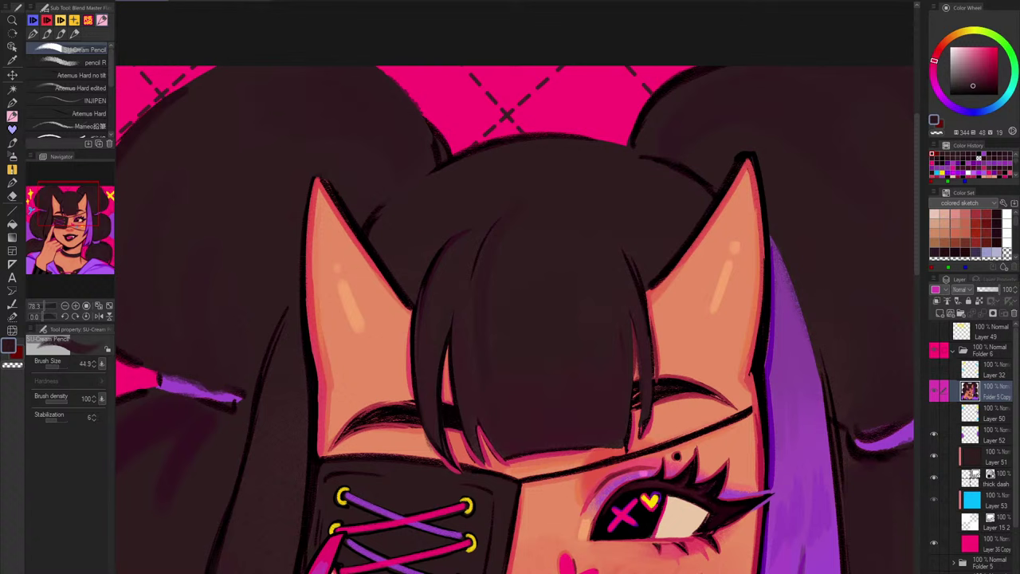
{"action": "mouse_move", "coordinate": [514, 207]}
{"action": "left_mouse_down"}
{"action": "mouse_move", "coordinate": [464, 329]}
{"action": "mouse_move", "coordinate": [690, 260]}
{"action": "mouse_move", "coordinate": [741, 257]}
{"action": "left_mouse_up"}
{"action": "key", "text": "]"}
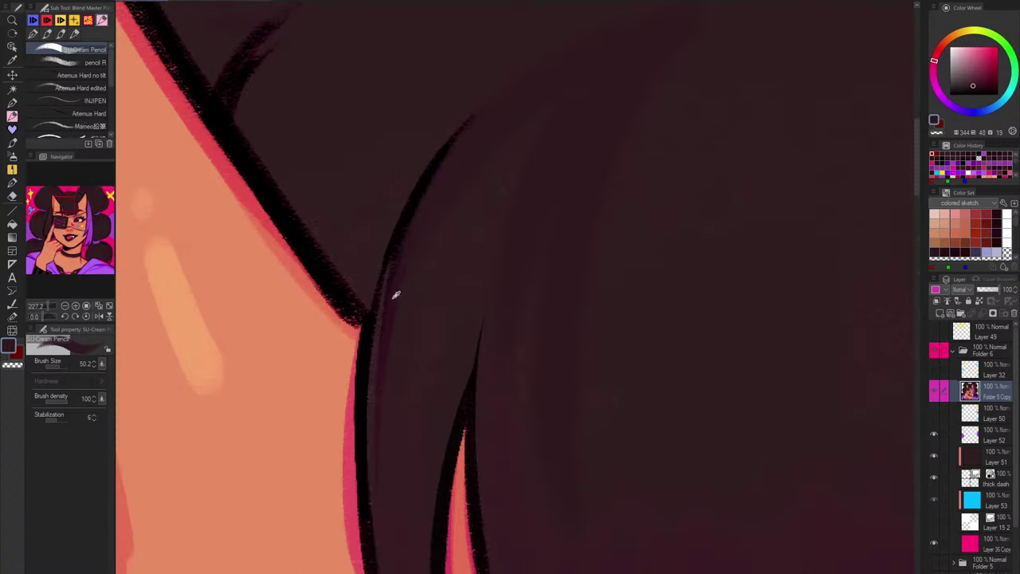
Step: Shade the top and center of the bangs with sampled dark browns, enlarging the SU-Cream Pencil to 71.8
{"action": "scroll", "coordinate": [395, 294], "scroll_direction": "down", "scroll_amount": 6}
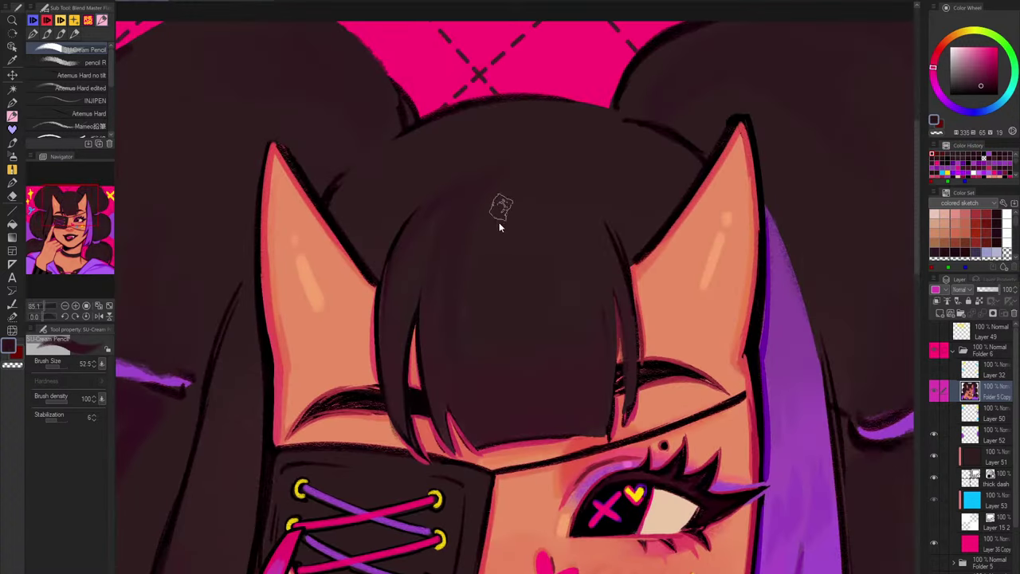
{"action": "key", "text": "]"}
{"action": "left_click_drag", "start_coordinate": [508, 191], "coordinate": [518, 357]}
{"action": "left_click", "coordinate": [480, 202], "text": "alt"}
{"action": "scroll", "coordinate": [650, 204], "scroll_direction": "down", "scroll_amount": 4}
{"action": "scroll", "coordinate": [738, 415], "scroll_direction": "up", "scroll_amount": 2}
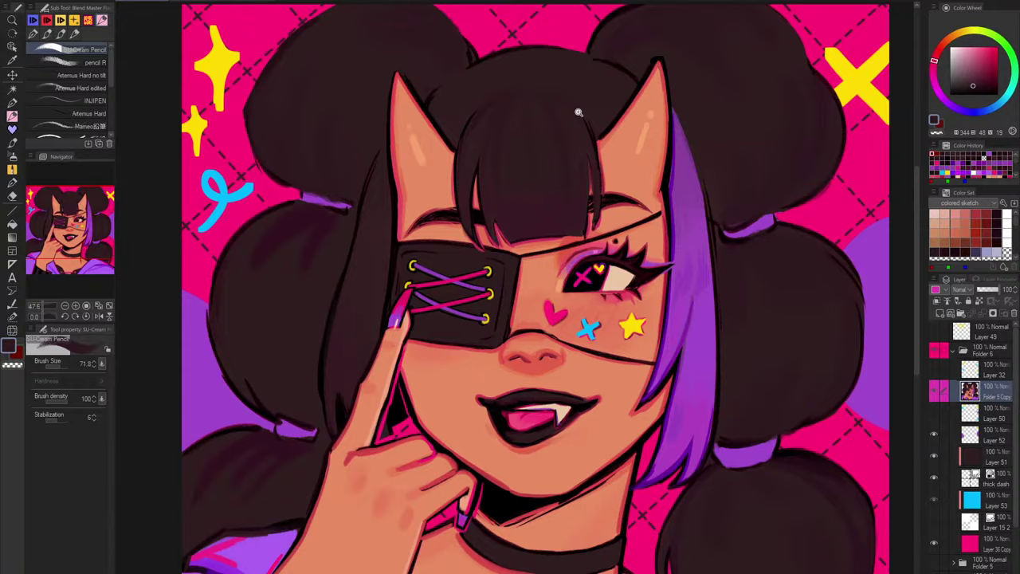
{"action": "scroll", "coordinate": [579, 112], "scroll_direction": "up", "scroll_amount": 2}
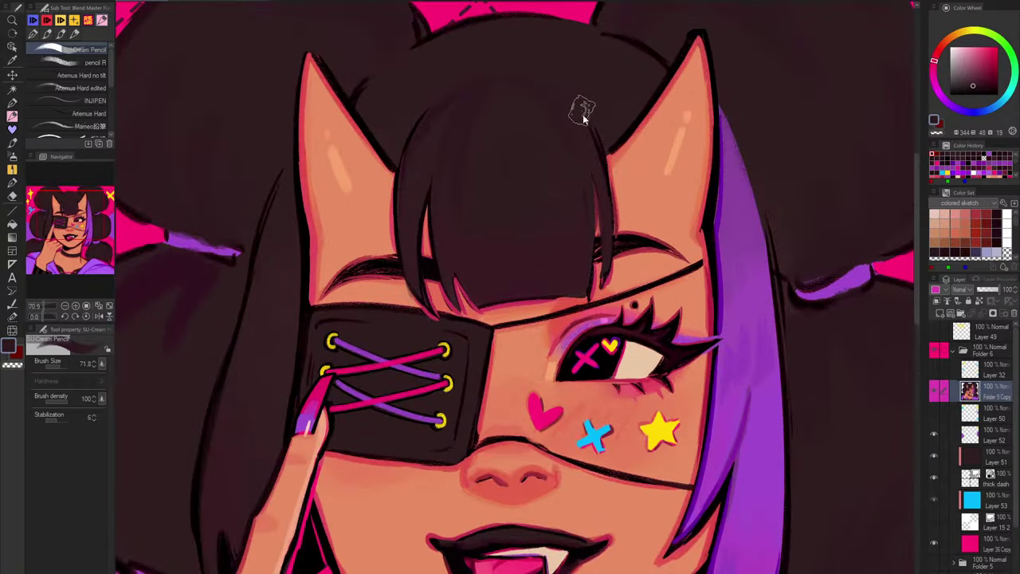
Step: Soften the bangs' rounded outer contour with sampled purplish browns, reducing the brush size to 43.8
{"action": "left_click", "coordinate": [445, 97], "text": "alt"}
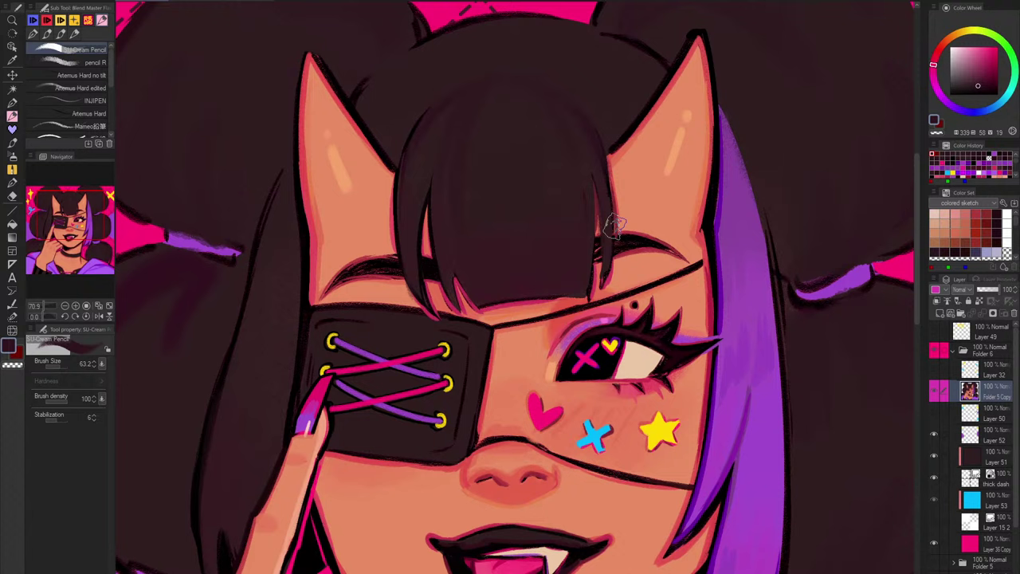
{"action": "left_click_drag", "start_coordinate": [440, 107], "coordinate": [392, 182]}
{"action": "left_click", "coordinate": [416, 140], "text": "alt"}
{"action": "key", "text": "["}
{"action": "key", "text": "["}
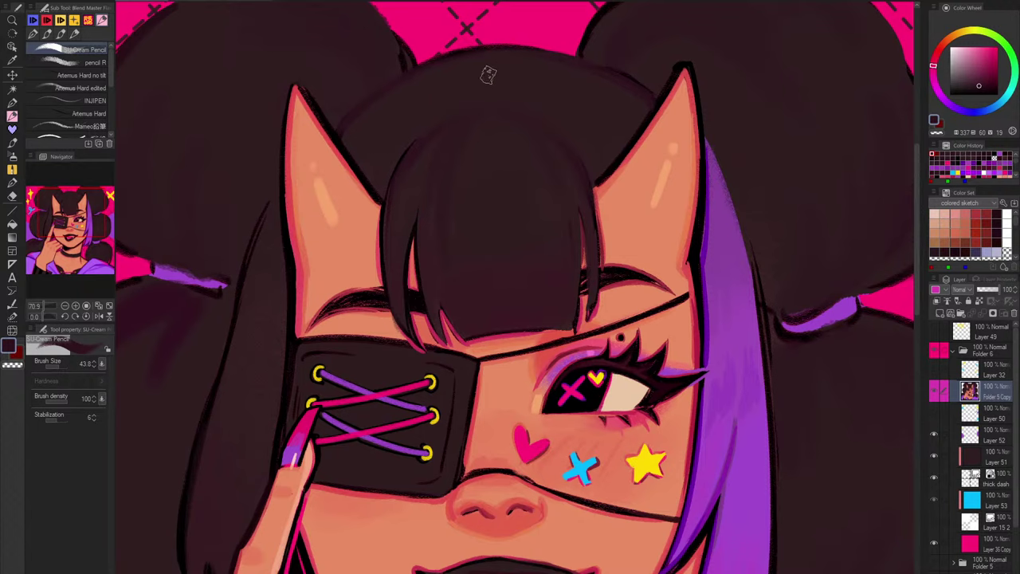
{"action": "key", "text": "ctrl+0"}
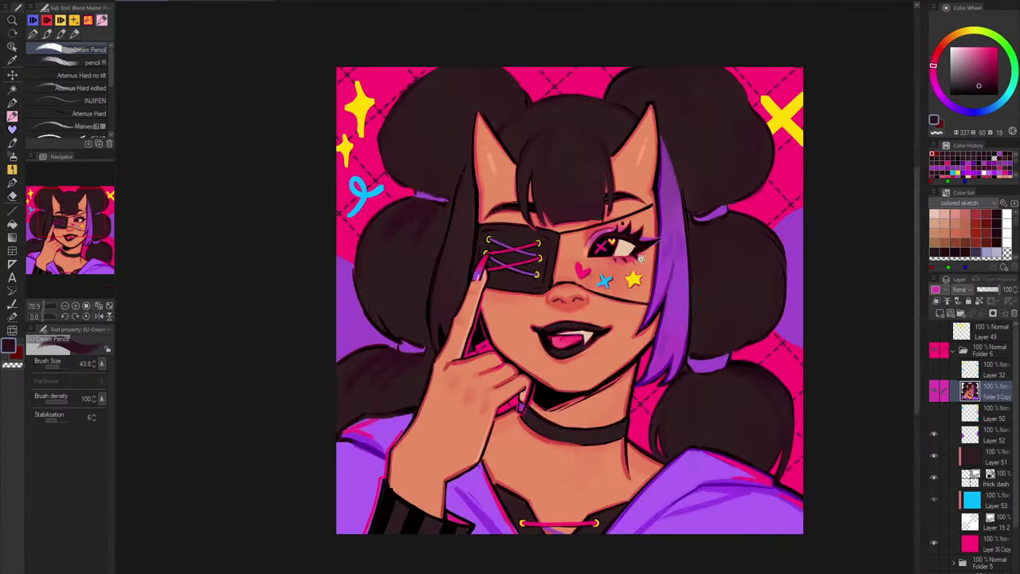
Step: Blend the crown's contour above the eyepatch-side horn into the hair with sampled purplish browns
{"action": "scroll", "coordinate": [563, 117], "scroll_direction": "up", "scroll_amount": 3}
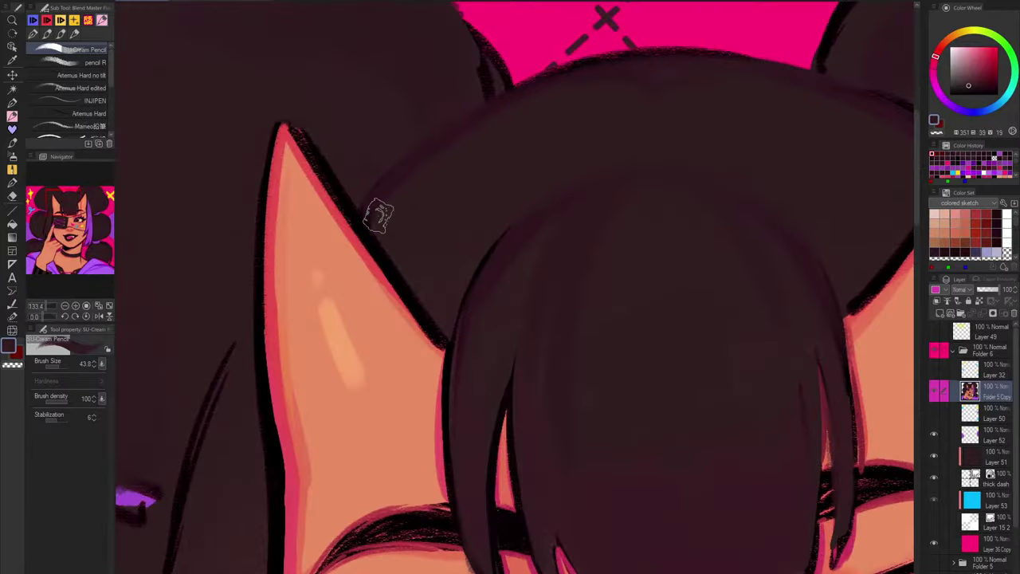
{"action": "left_click_drag", "start_coordinate": [530, 103], "coordinate": [379, 215]}
{"action": "left_click", "coordinate": [539, 81], "text": "alt"}
{"action": "left_click_drag", "start_coordinate": [555, 76], "coordinate": [414, 155]}
{"action": "left_click", "coordinate": [548, 86], "text": "alt"}
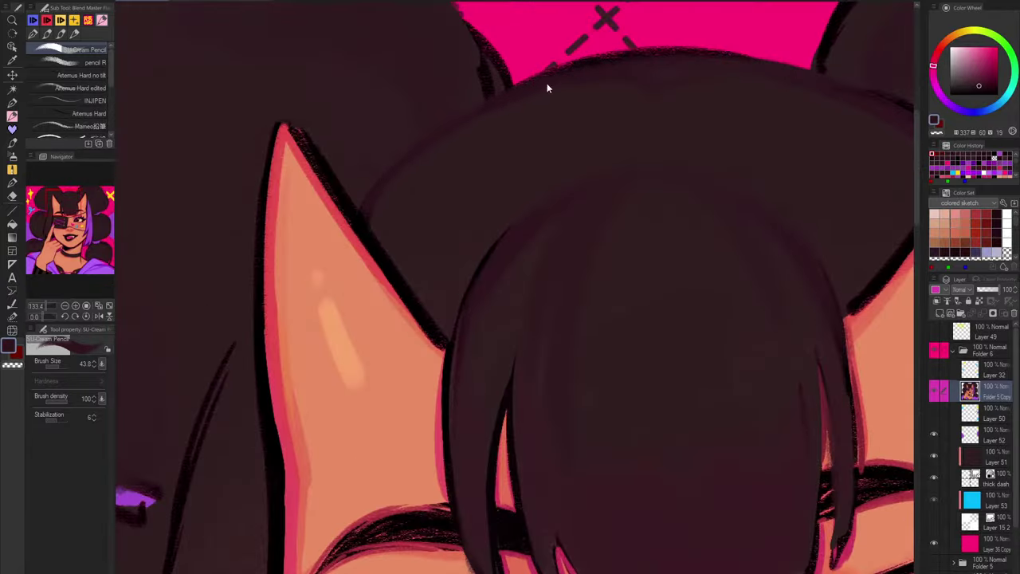
{"action": "left_click", "coordinate": [516, 93], "text": "alt"}
{"action": "mouse_move", "coordinate": [560, 78]}
{"action": "left_mouse_down"}
{"action": "mouse_move", "coordinate": [370, 193]}
{"action": "mouse_move", "coordinate": [384, 182]}
{"action": "left_mouse_up"}
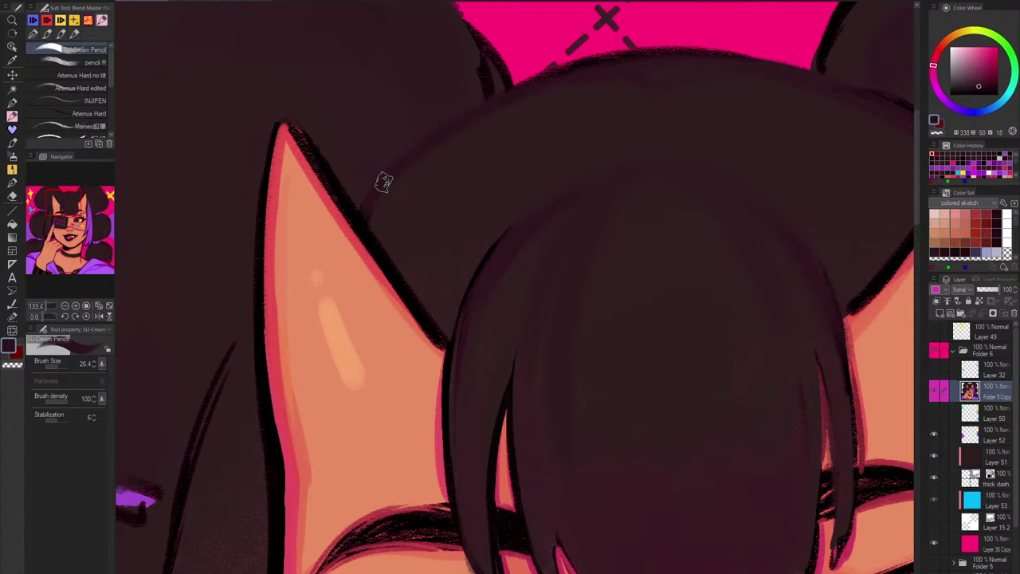
Step: Refine the crown contour between the puff and the eyepatch-side horn into a thinner line at brush size 24.9
{"action": "left_click_drag", "start_coordinate": [506, 95], "coordinate": [353, 193]}
{"action": "mouse_move", "coordinate": [567, 74]}
{"action": "left_mouse_down"}
{"action": "mouse_move", "coordinate": [373, 213]}
{"action": "mouse_move", "coordinate": [397, 163]}
{"action": "mouse_move", "coordinate": [498, 117]}
{"action": "left_mouse_up"}
{"action": "left_click", "coordinate": [390, 196], "text": "alt"}
{"action": "mouse_move", "coordinate": [375, 192]}
{"action": "left_mouse_down"}
{"action": "mouse_move", "coordinate": [628, 71]}
{"action": "mouse_move", "coordinate": [702, 66]}
{"action": "mouse_move", "coordinate": [700, 183]}
{"action": "left_mouse_up"}
{"action": "left_click_drag", "start_coordinate": [817, 247], "coordinate": [742, 223]}
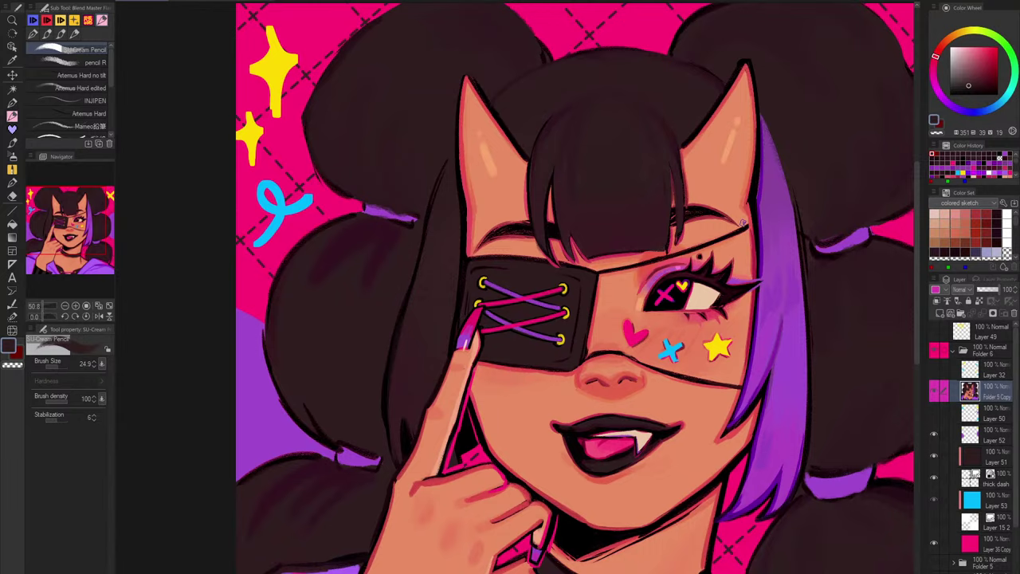
Step: Redraw the crown's outline above the eyepatch-side horn with a near-black sampled from the existing line
{"action": "left_click_drag", "start_coordinate": [513, 83], "coordinate": [575, 28]}
{"action": "left_click", "coordinate": [586, 30], "text": "alt"}
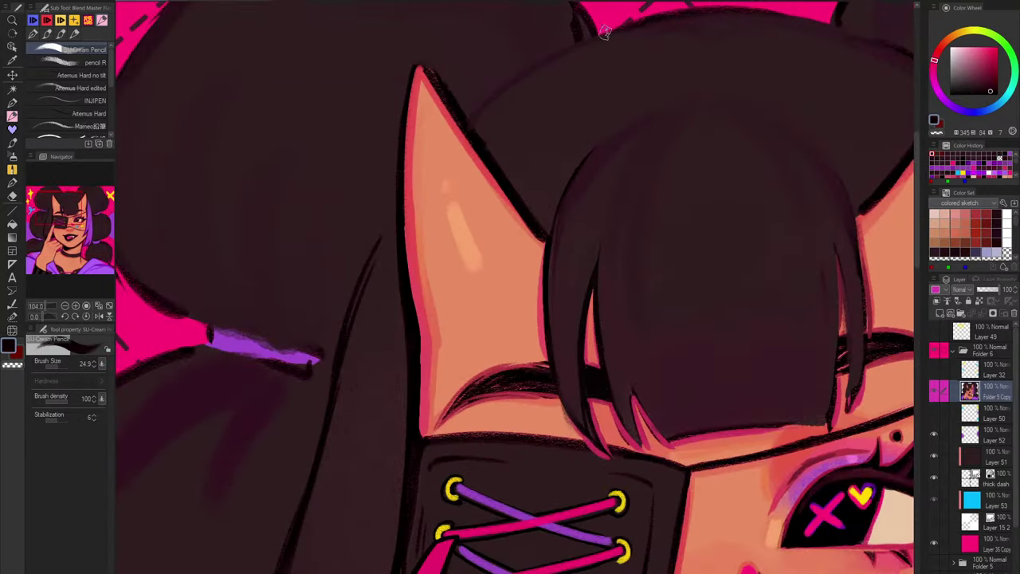
{"action": "mouse_move", "coordinate": [479, 110]}
{"action": "left_mouse_down"}
{"action": "mouse_move", "coordinate": [579, 47]}
{"action": "mouse_move", "coordinate": [657, 21]}
{"action": "left_mouse_up"}
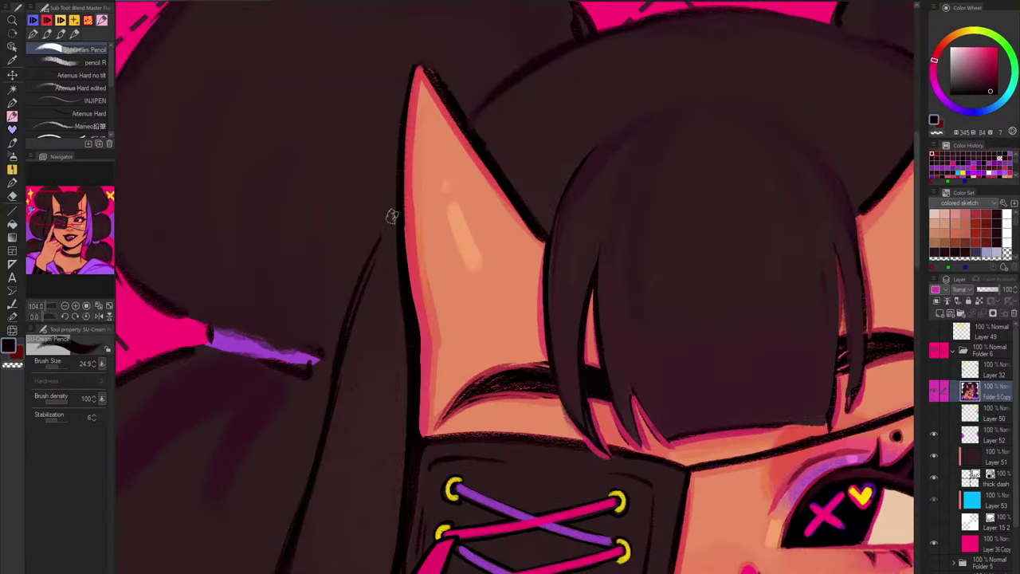
Step: Soften the side lock's outline beside the eyepatch-side horn with sampled purplish browns, raising the brush size to 33.2
{"action": "left_click", "coordinate": [377, 276], "text": "alt"}
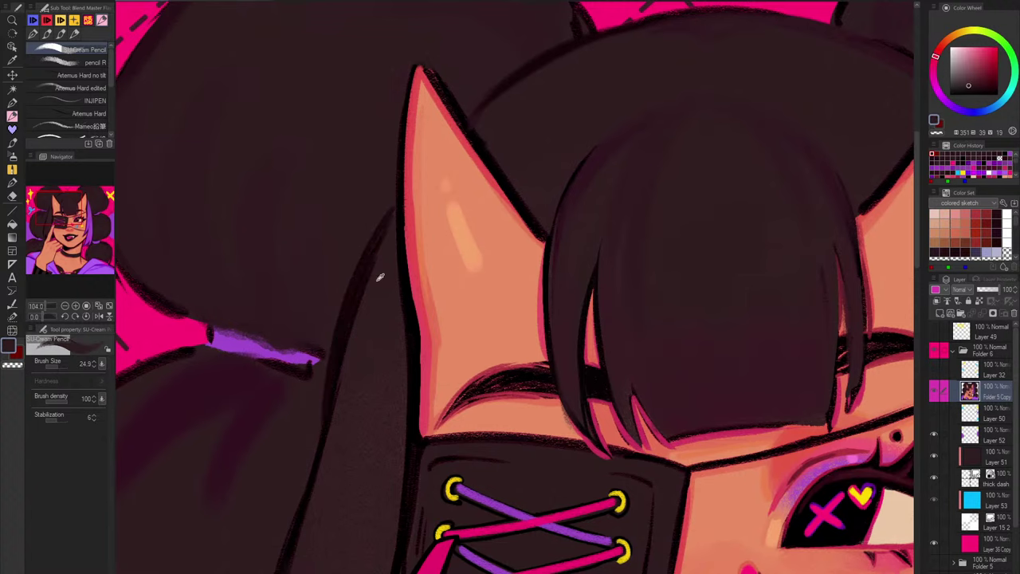
{"action": "scroll", "coordinate": [398, 341], "scroll_direction": "down", "scroll_amount": 4}
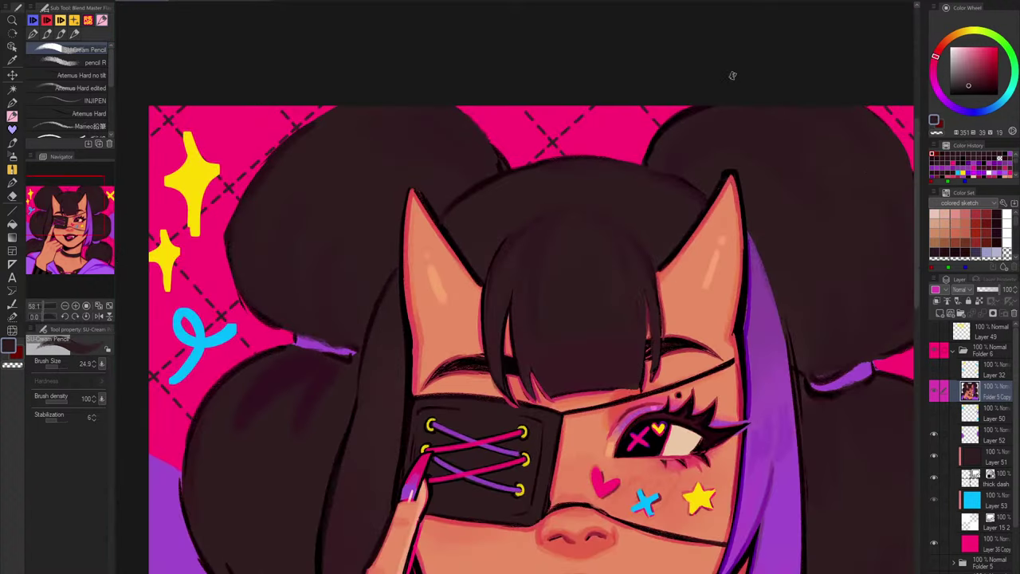
{"action": "scroll", "coordinate": [543, 303], "scroll_direction": "up", "scroll_amount": 1}
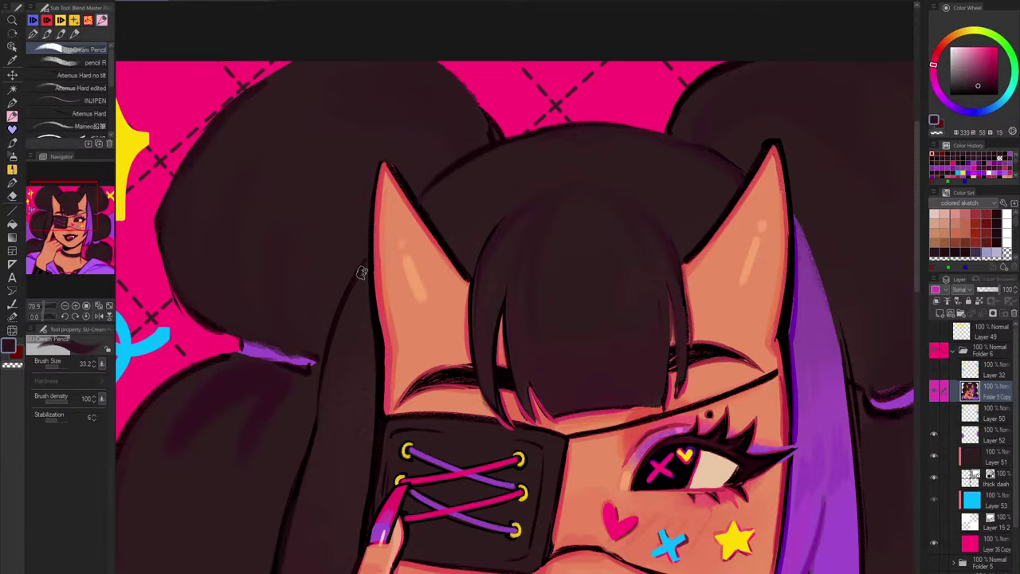
{"action": "left_click_drag", "start_coordinate": [362, 272], "coordinate": [314, 432]}
{"action": "left_click_drag", "start_coordinate": [314, 487], "coordinate": [373, 288]}
{"action": "left_click_drag", "start_coordinate": [380, 226], "coordinate": [332, 458]}
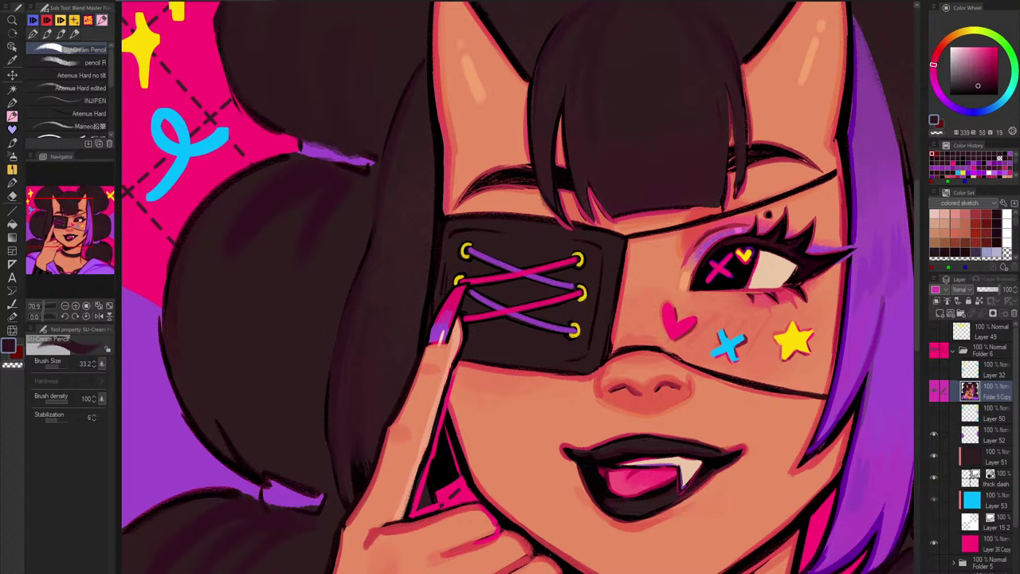
Step: Blend dark brown shading into the side lock beside the eyepatch with sampled hair tones, enlarging the brush to 57.8
{"action": "left_click", "coordinate": [379, 398], "text": "alt"}
{"action": "left_click_drag", "start_coordinate": [378, 402], "coordinate": [367, 460]}
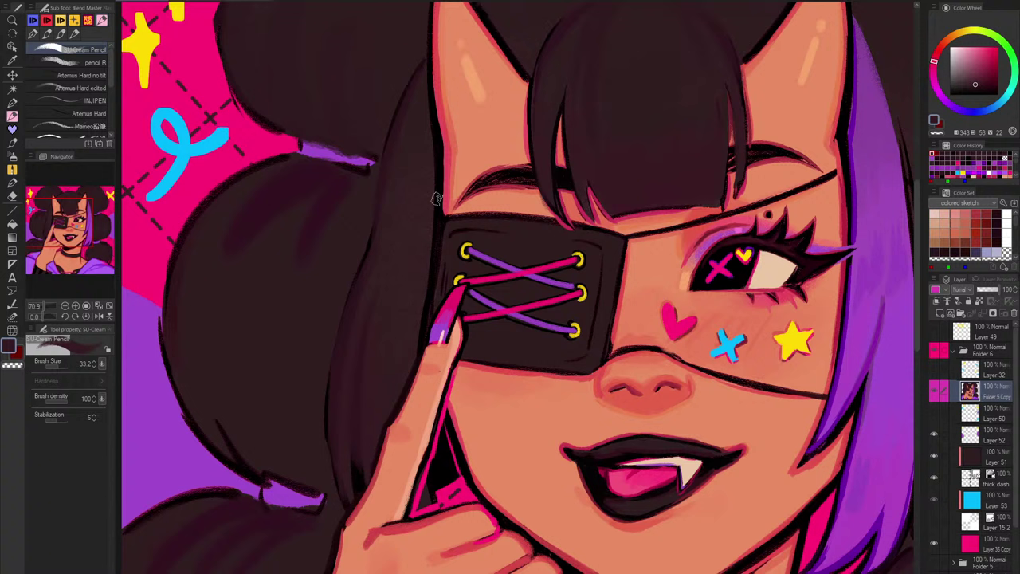
{"action": "left_click", "coordinate": [646, 112], "text": "alt"}
{"action": "key", "text": "bracketright"}
{"action": "key", "text": "bracketright"}
{"action": "key", "text": "bracketright"}
{"action": "left_click_drag", "start_coordinate": [389, 224], "coordinate": [378, 263]}
{"action": "left_click_drag", "start_coordinate": [400, 206], "coordinate": [381, 305]}
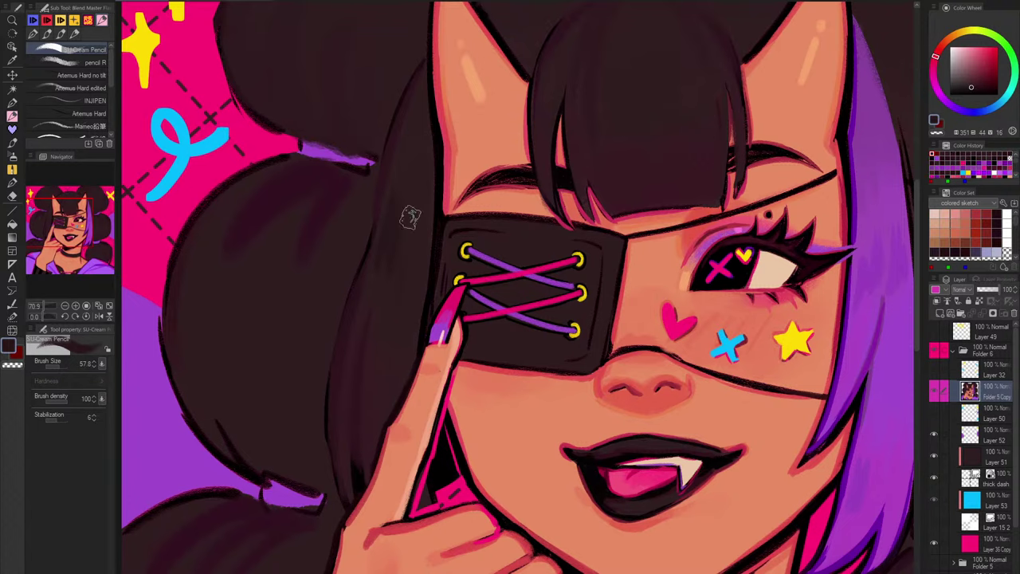
Step: Blend the side lock's lower end near the pointing finger with a sampled dark plum at brush size 52.5
{"action": "left_click_drag", "start_coordinate": [592, 373], "coordinate": [492, 343]}
{"action": "left_click_drag", "start_coordinate": [790, 236], "coordinate": [738, 266]}
{"action": "mouse_move", "coordinate": [784, 299]}
{"action": "left_mouse_down"}
{"action": "mouse_move", "coordinate": [837, 229]}
{"action": "mouse_move", "coordinate": [854, 226]}
{"action": "left_mouse_up"}
{"action": "left_click_drag", "start_coordinate": [610, 351], "coordinate": [683, 356]}
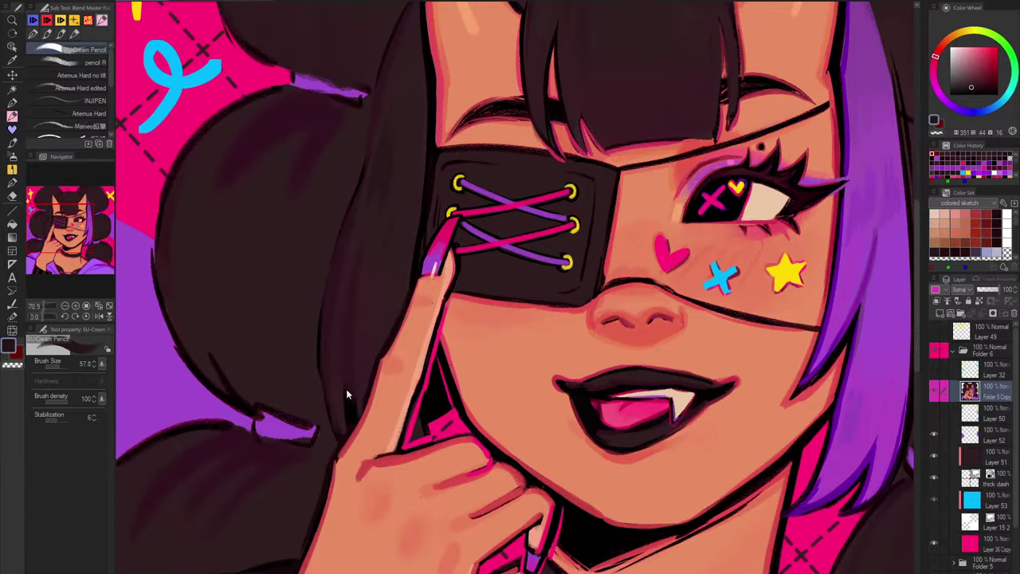
{"action": "key", "text": "["}
{"action": "left_click", "coordinate": [338, 380], "text": "alt"}
{"action": "mouse_move", "coordinate": [338, 381]}
{"action": "left_mouse_down"}
{"action": "mouse_move", "coordinate": [335, 420]}
{"action": "mouse_move", "coordinate": [348, 343]}
{"action": "mouse_move", "coordinate": [356, 390]}
{"action": "left_mouse_up"}
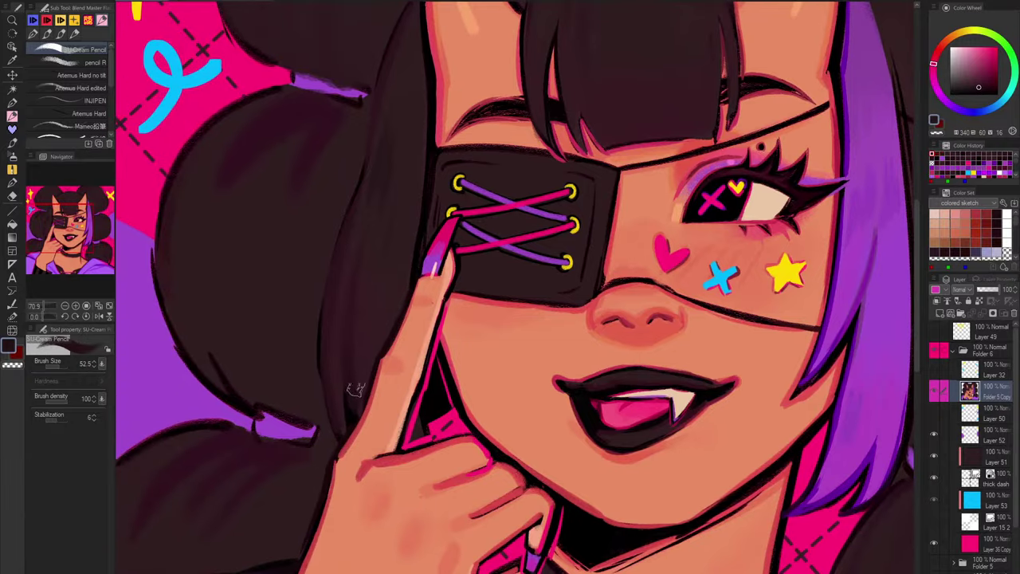
Step: Draw thin near-black strand and outline strokes on the side lock's lower end beside the finger at brush size 24.4
{"action": "left_click", "coordinate": [350, 394], "text": "alt"}
{"action": "key", "text": "bracketleft"}
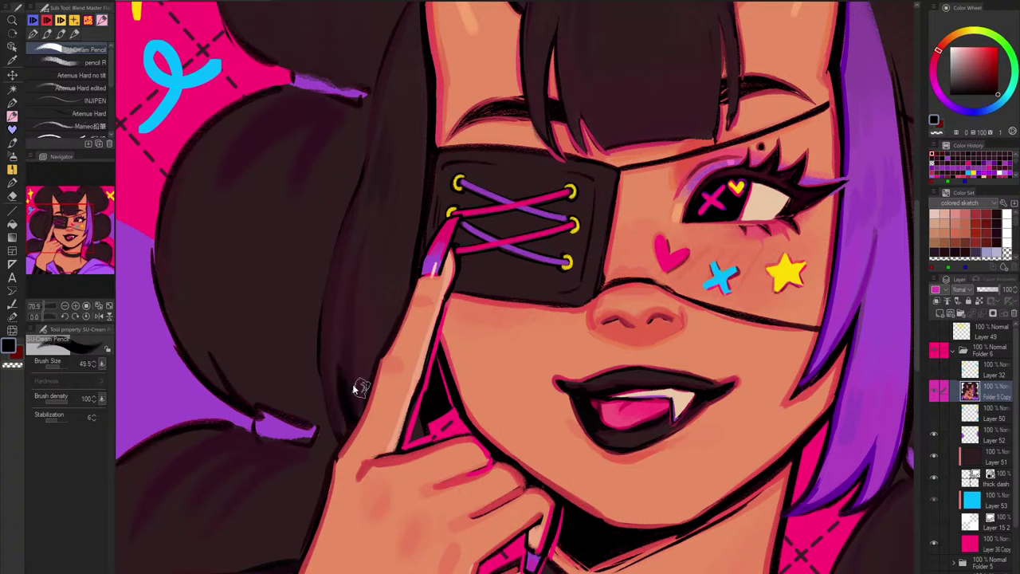
{"action": "key", "text": "ctrl+z"}
{"action": "key", "text": "bracketleft"}
{"action": "key", "text": "bracketleft"}
{"action": "key", "text": "bracketleft"}
{"action": "key", "text": "bracketleft"}
{"action": "key", "text": "bracketleft"}
{"action": "key", "text": "bracketleft"}
{"action": "key", "text": "bracketleft"}
{"action": "key", "text": "bracketleft"}
{"action": "left_click_drag", "start_coordinate": [352, 414], "coordinate": [344, 346]}
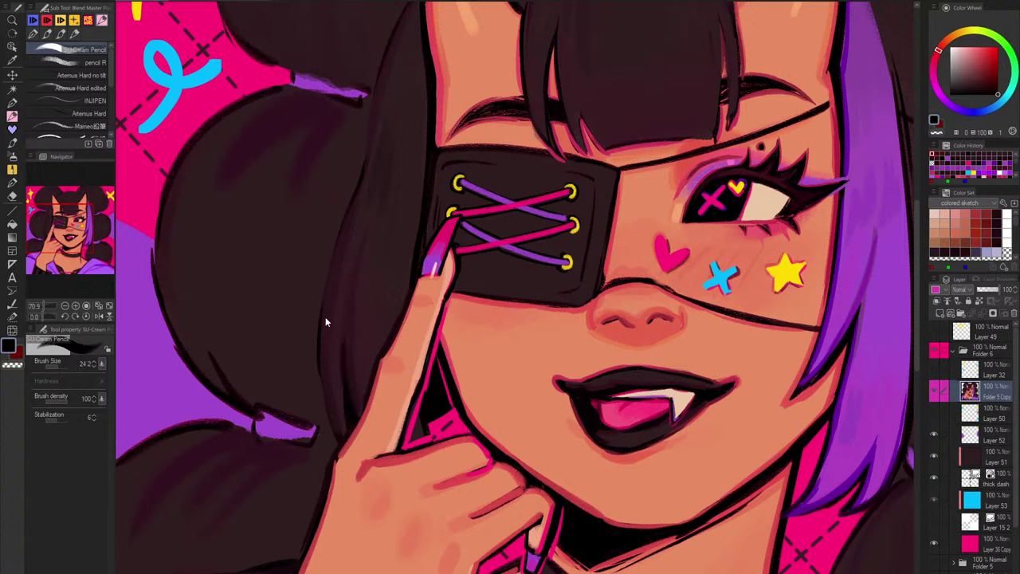
{"action": "mouse_move", "coordinate": [346, 217]}
{"action": "left_mouse_down"}
{"action": "mouse_move", "coordinate": [322, 411]}
{"action": "mouse_move", "coordinate": [344, 445]}
{"action": "left_mouse_up"}
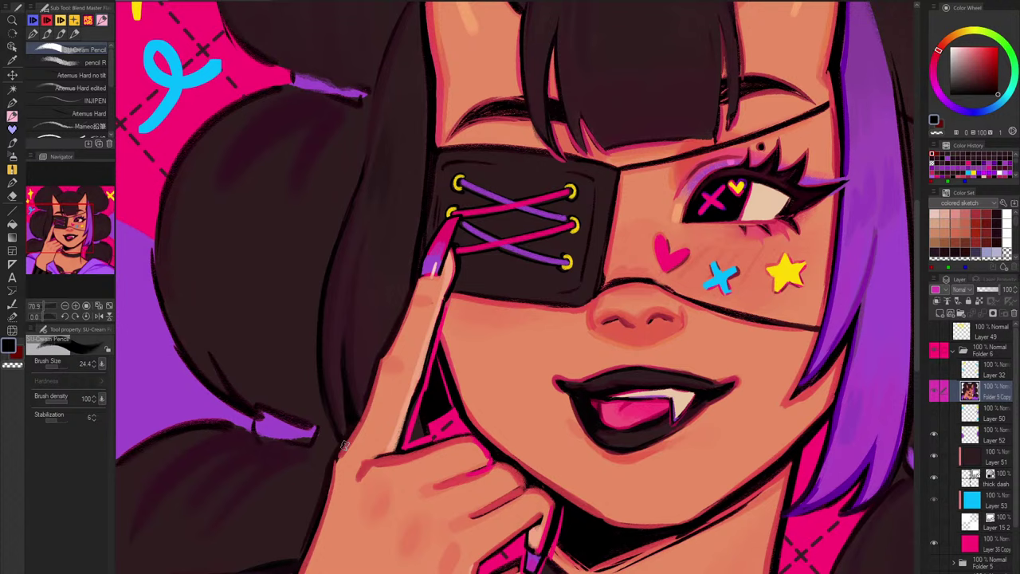
Step: Clean up the pointing finger's hair-side edge with a muted red sampled from its contour
{"action": "scroll", "coordinate": [342, 460], "scroll_direction": "up", "scroll_amount": 3}
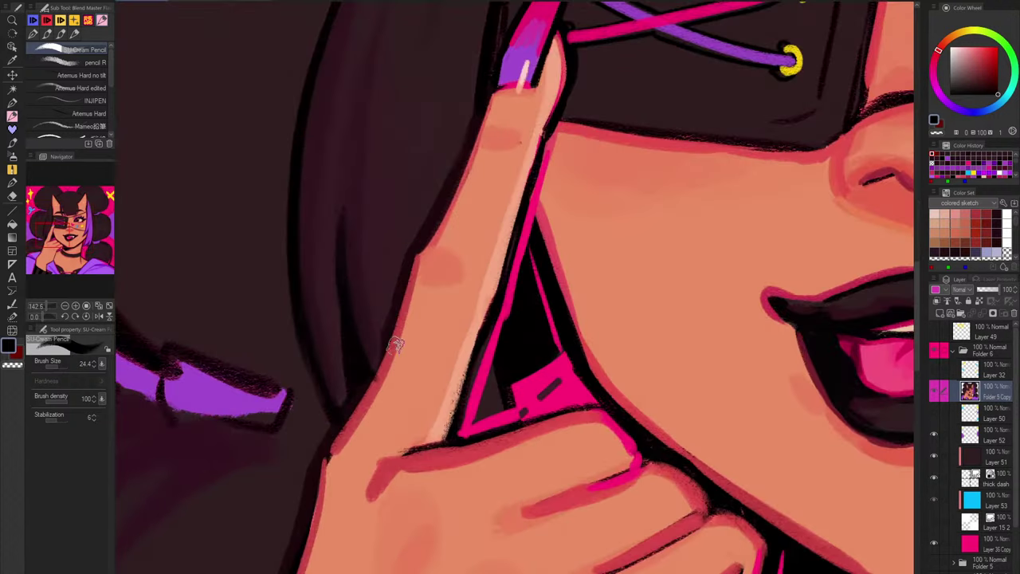
{"action": "left_click", "coordinate": [390, 336], "text": "alt"}
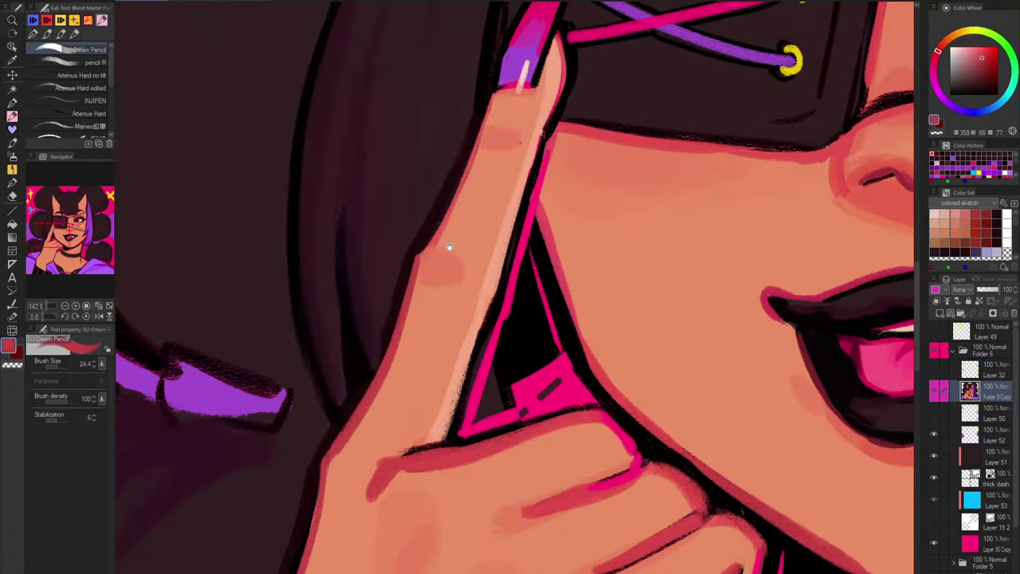
{"action": "scroll", "coordinate": [448, 246], "scroll_direction": "down", "scroll_amount": 3}
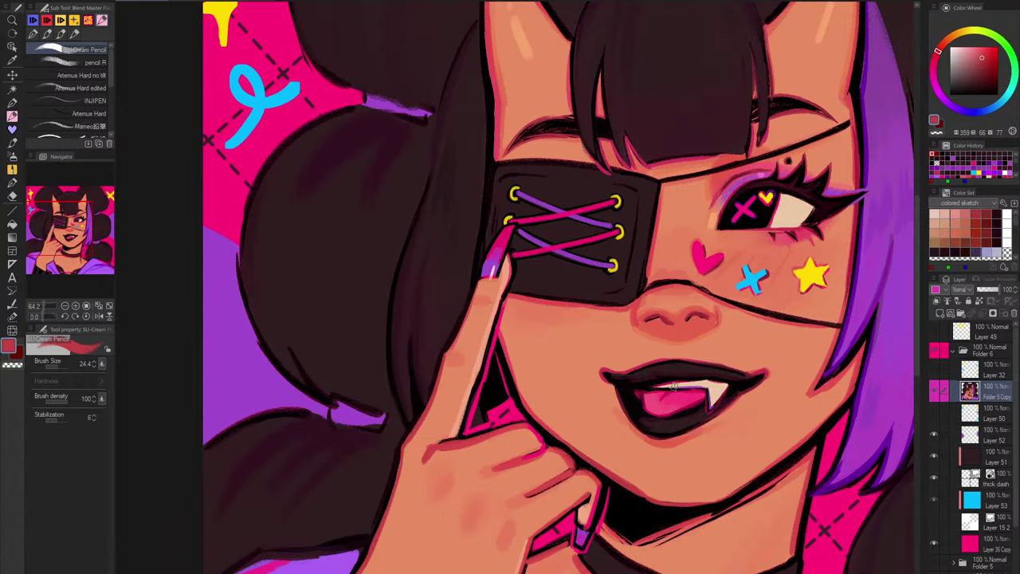
Step: Darken the gap between the finger and cheek with sampled near-black and plum tones in the mirrored view
{"action": "key", "text": "h"}
{"action": "left_click", "coordinate": [550, 410], "text": "alt"}
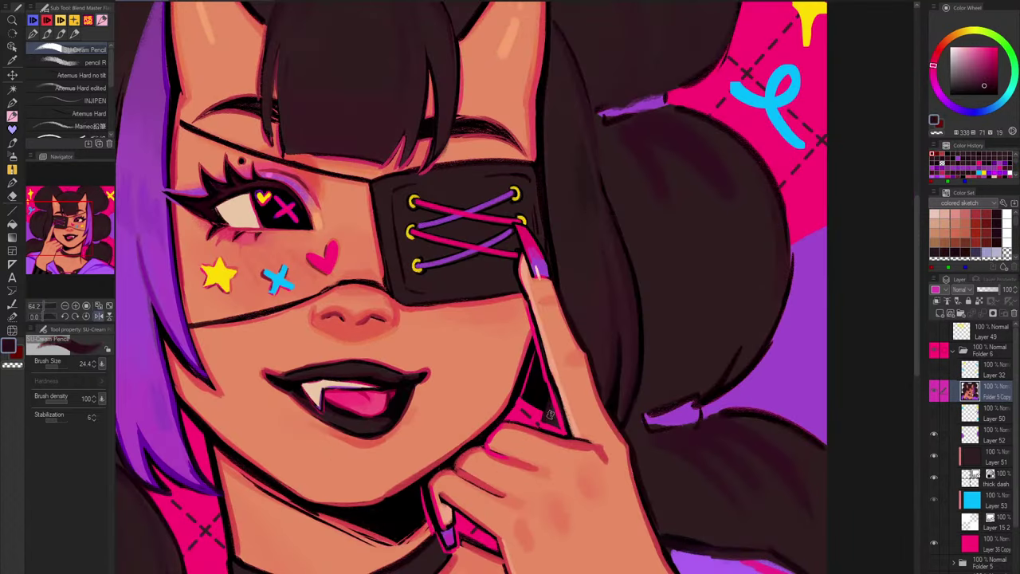
{"action": "left_click", "coordinate": [532, 405], "text": "alt"}
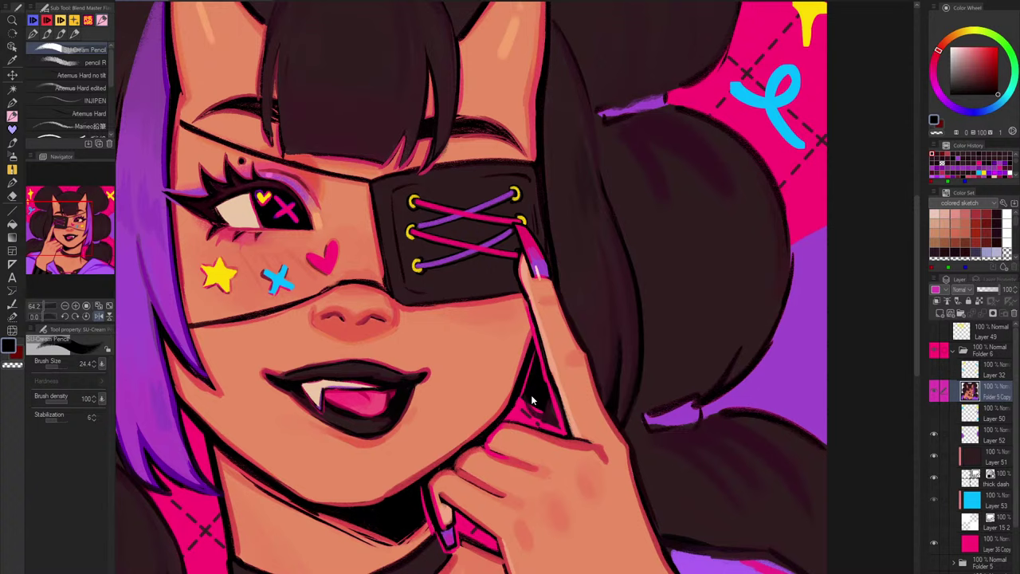
{"action": "left_click", "coordinate": [552, 403], "text": "alt"}
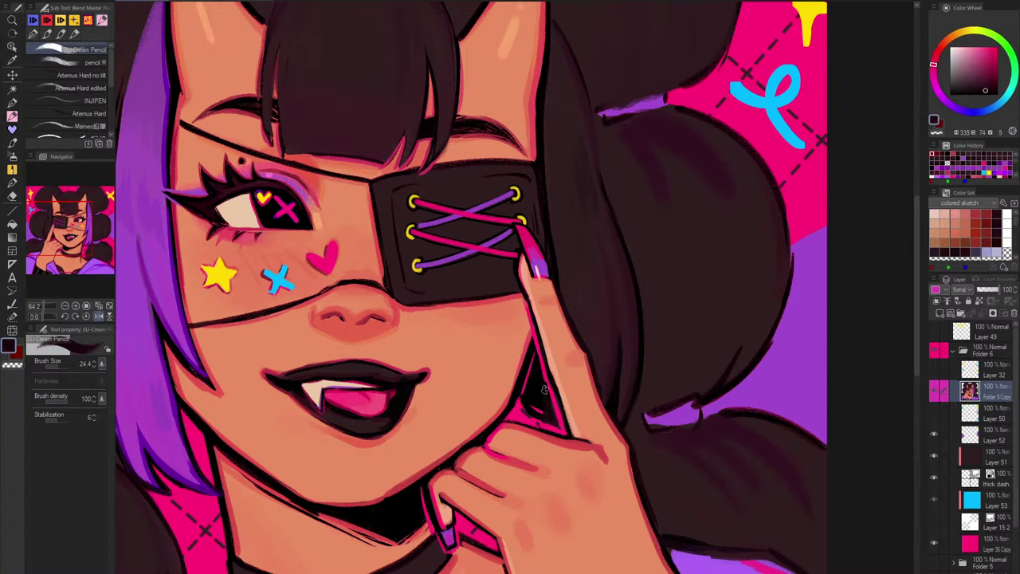
{"action": "key", "text": "h"}
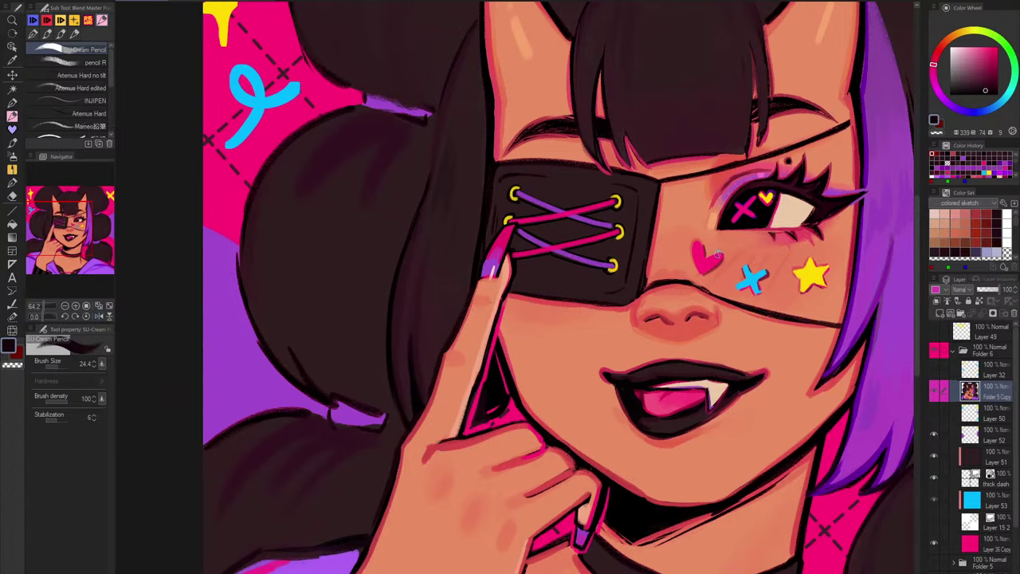
Step: Repaint the bright pink accent along the cheek side of the finger gap at brush size 18.3
{"action": "scroll", "coordinate": [510, 379], "scroll_direction": "up", "scroll_amount": 5}
{"action": "left_click", "coordinate": [496, 297], "text": "alt"}
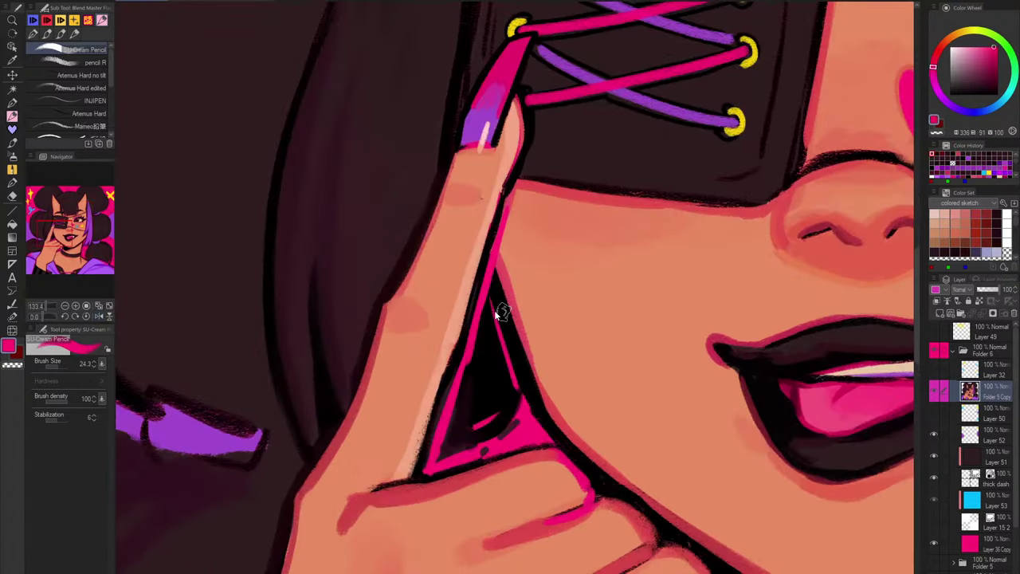
{"action": "key", "text": "["}
{"action": "left_click_drag", "start_coordinate": [489, 292], "coordinate": [516, 402]}
{"action": "left_click_drag", "start_coordinate": [492, 316], "coordinate": [521, 394]}
{"action": "left_click_drag", "start_coordinate": [523, 298], "coordinate": [468, 239]}
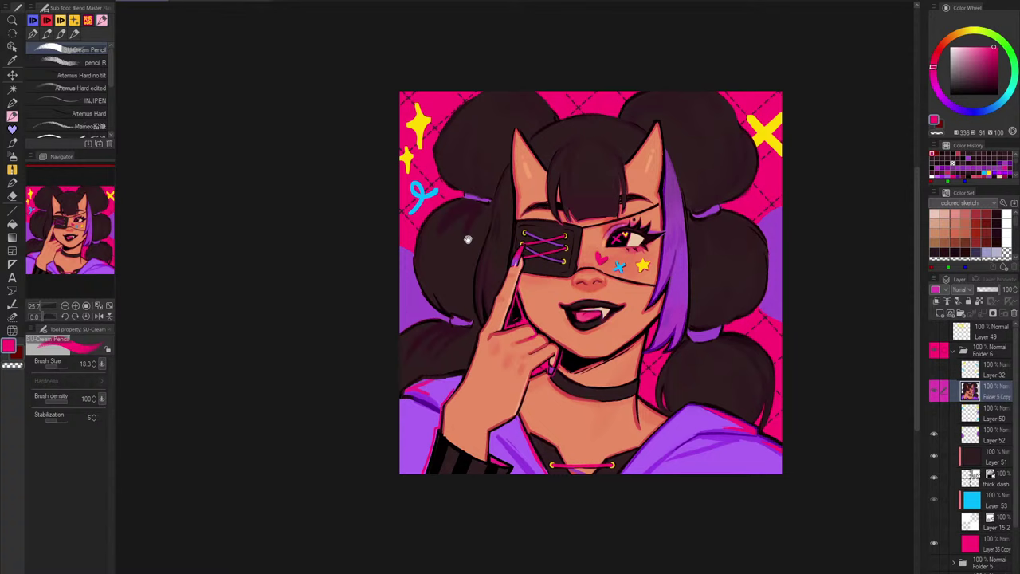
Step: Fill the rest of the finger gap with sampled near-black and check the portrait in mirrored view
{"action": "scroll", "coordinate": [518, 299], "scroll_direction": "up", "scroll_amount": 5}
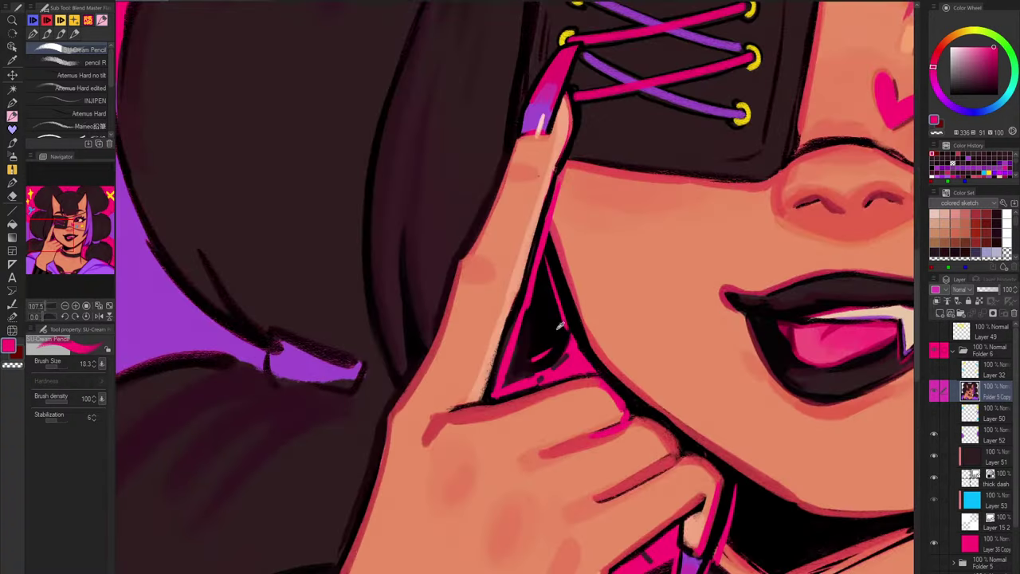
{"action": "left_click", "coordinate": [520, 356], "text": "alt"}
{"action": "mouse_move", "coordinate": [519, 357]}
{"action": "left_mouse_down"}
{"action": "mouse_move", "coordinate": [546, 277]}
{"action": "mouse_move", "coordinate": [568, 334]}
{"action": "mouse_move", "coordinate": [548, 264]}
{"action": "mouse_move", "coordinate": [573, 329]}
{"action": "mouse_move", "coordinate": [556, 354]}
{"action": "mouse_move", "coordinate": [586, 328]}
{"action": "mouse_move", "coordinate": [557, 358]}
{"action": "mouse_move", "coordinate": [564, 344]}
{"action": "mouse_move", "coordinate": [522, 371]}
{"action": "left_mouse_up"}
{"action": "scroll", "coordinate": [627, 308], "scroll_direction": "down", "scroll_amount": 5}
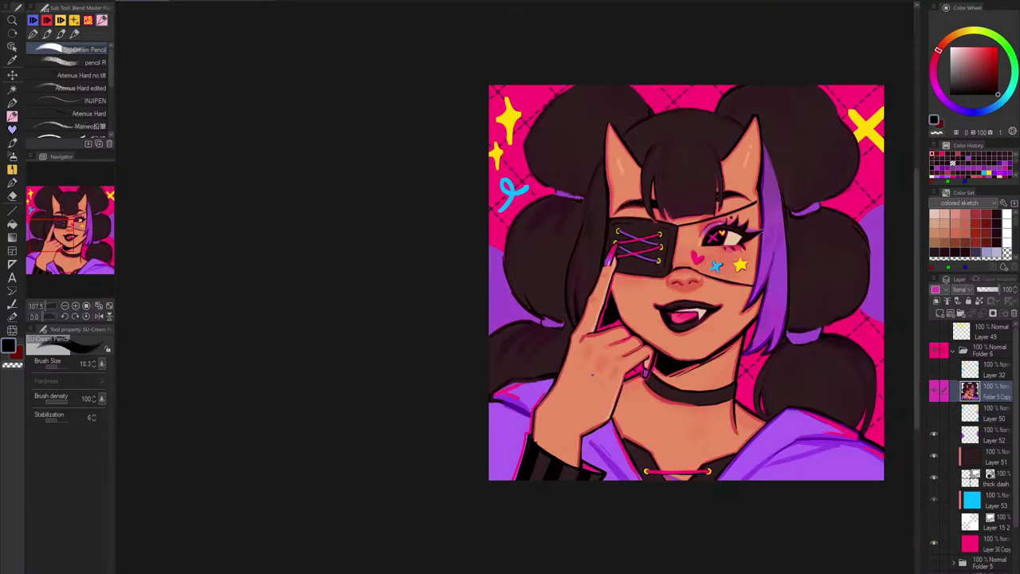
{"action": "key", "text": "h"}
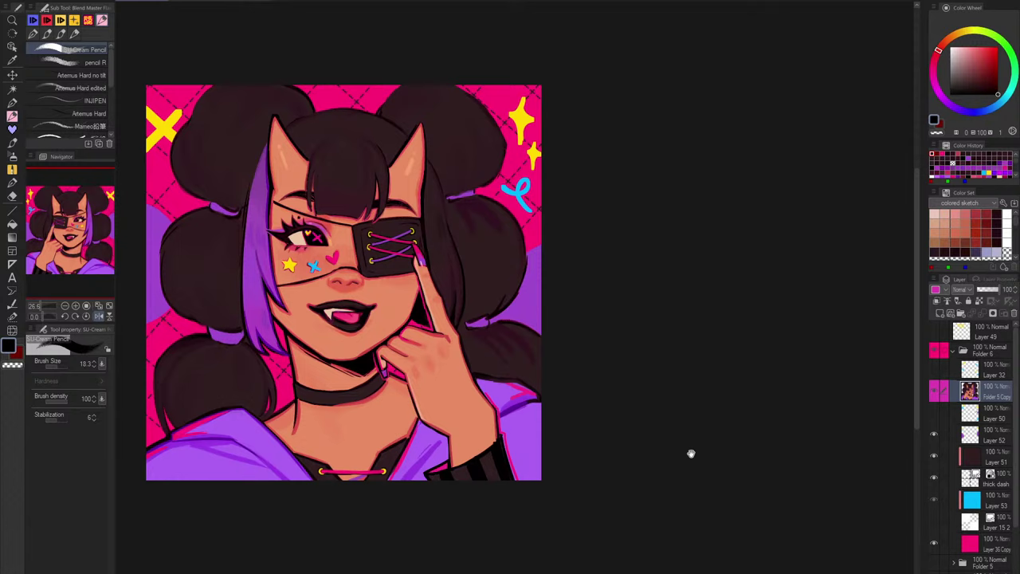
{"action": "left_click_drag", "start_coordinate": [691, 454], "coordinate": [744, 488]}
{"action": "key", "text": "h"}
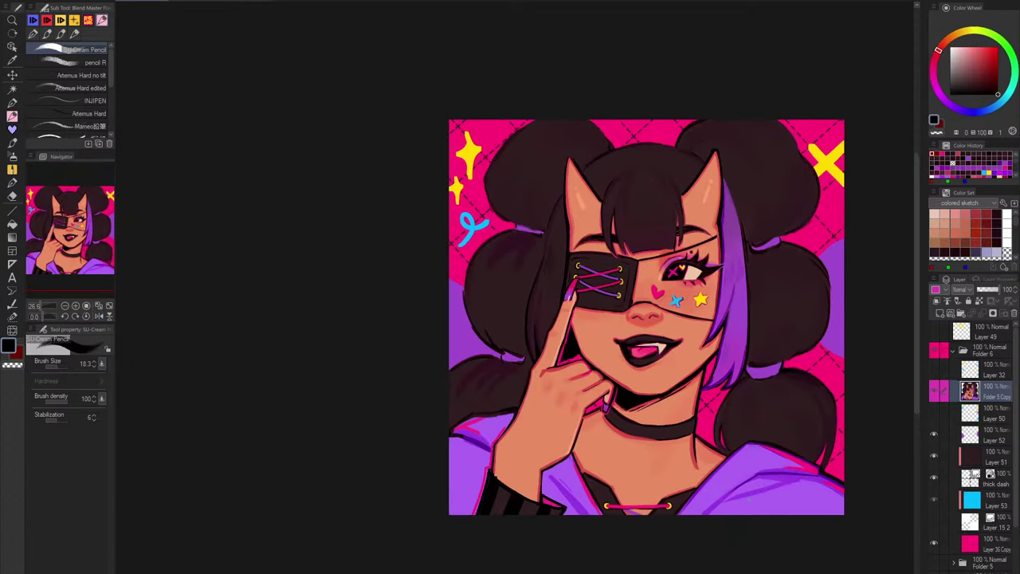
Step: Redraw the bangs' eye-side parting and strand tip with near-black and sampled hair and pink tones at brush size 18.3
{"action": "scroll", "coordinate": [670, 219], "scroll_direction": "up", "scroll_amount": 5}
{"action": "left_click", "coordinate": [691, 334], "text": "alt"}
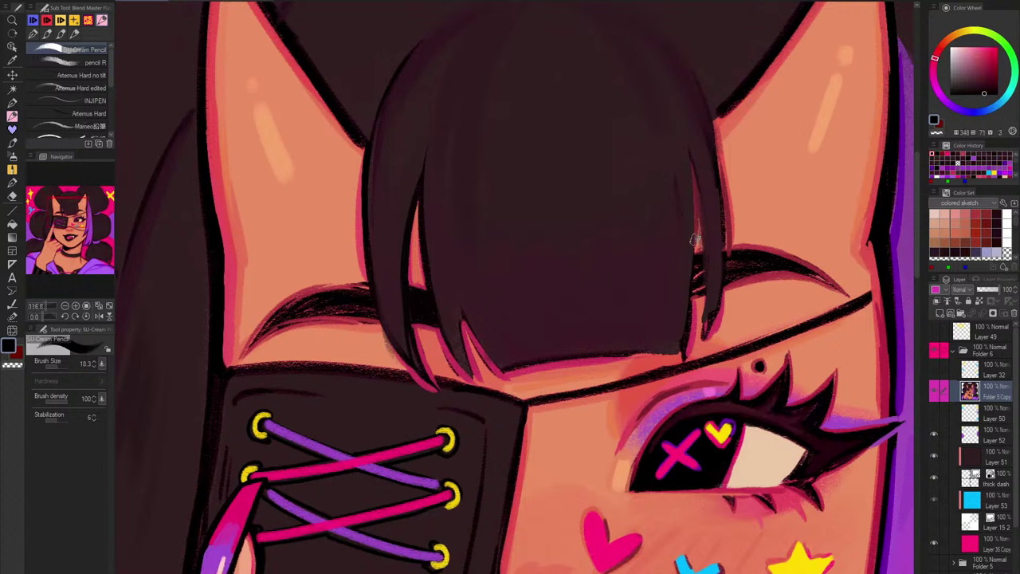
{"action": "left_click_drag", "start_coordinate": [691, 157], "coordinate": [680, 355]}
{"action": "left_click_drag", "start_coordinate": [699, 174], "coordinate": [693, 343]}
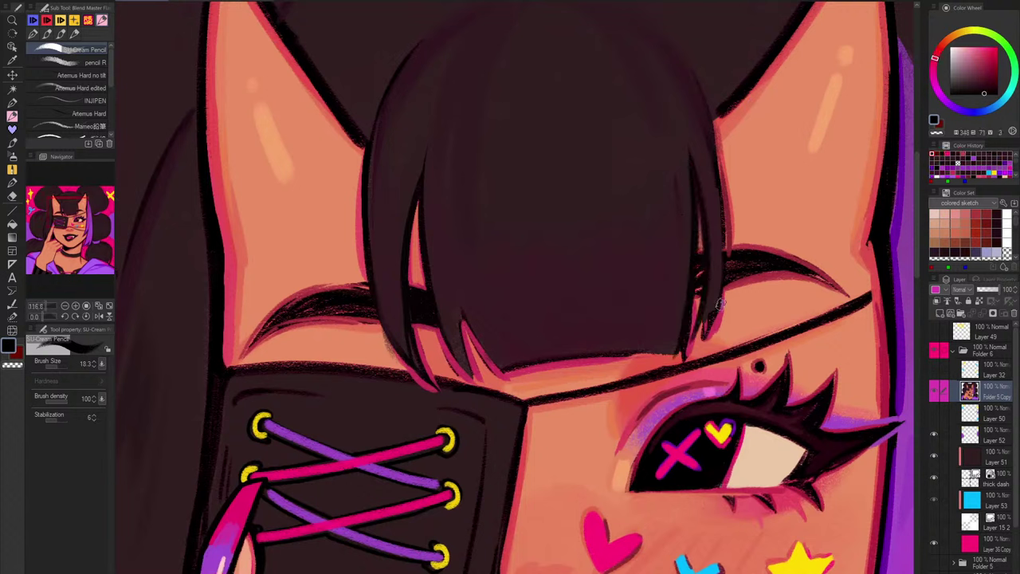
{"action": "left_click", "coordinate": [718, 279], "text": "alt"}
{"action": "left_click_drag", "start_coordinate": [719, 279], "coordinate": [691, 342]}
{"action": "left_click", "coordinate": [687, 294], "text": "alt"}
{"action": "left_click_drag", "start_coordinate": [690, 260], "coordinate": [677, 350]}
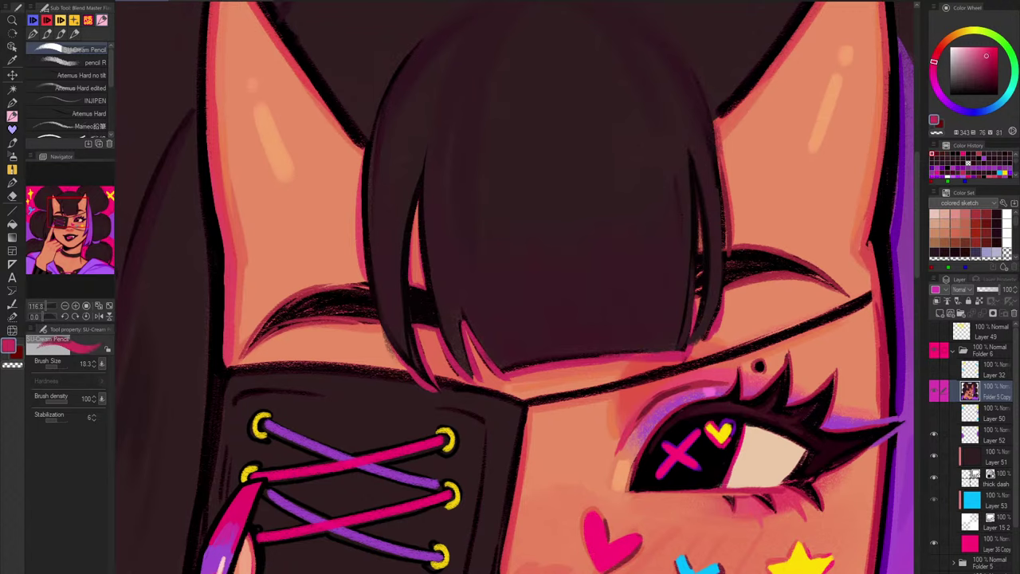
Step: Touch up the bangs' edges with sampled dark plums and undo the last stroke on the eyepatch-side strand
{"action": "left_click", "coordinate": [659, 327], "text": "alt"}
{"action": "scroll", "coordinate": [660, 327], "scroll_direction": "down", "scroll_amount": 3}
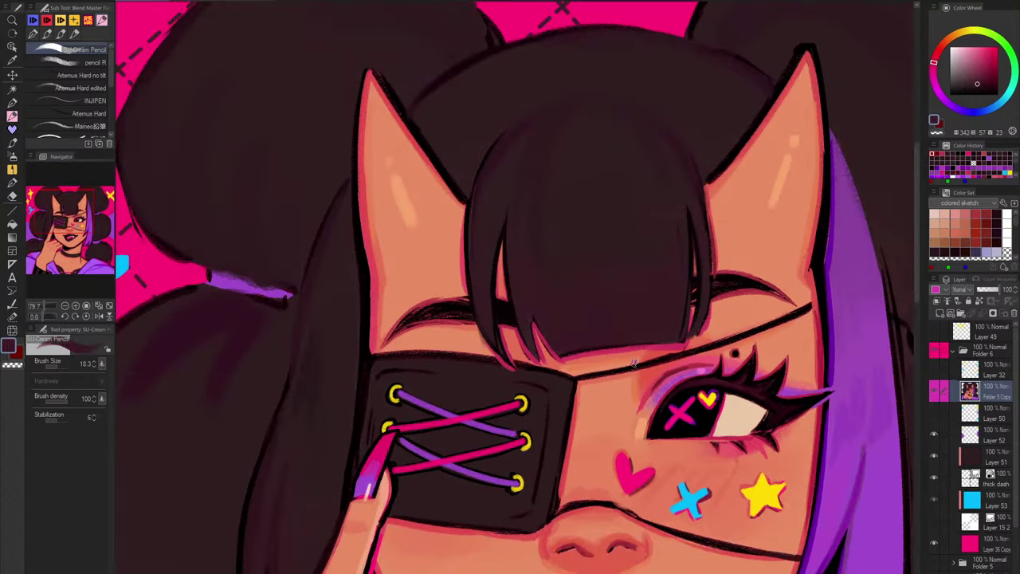
{"action": "scroll", "coordinate": [477, 289], "scroll_direction": "up", "scroll_amount": 3}
{"action": "scroll", "coordinate": [504, 246], "scroll_direction": "down", "scroll_amount": 2}
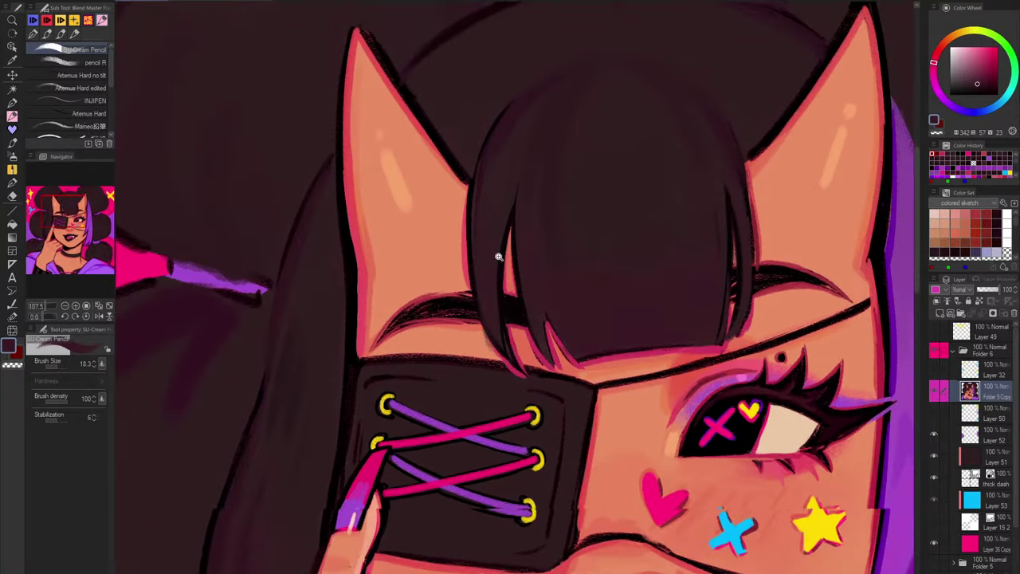
{"action": "left_click", "coordinate": [488, 156], "text": "alt"}
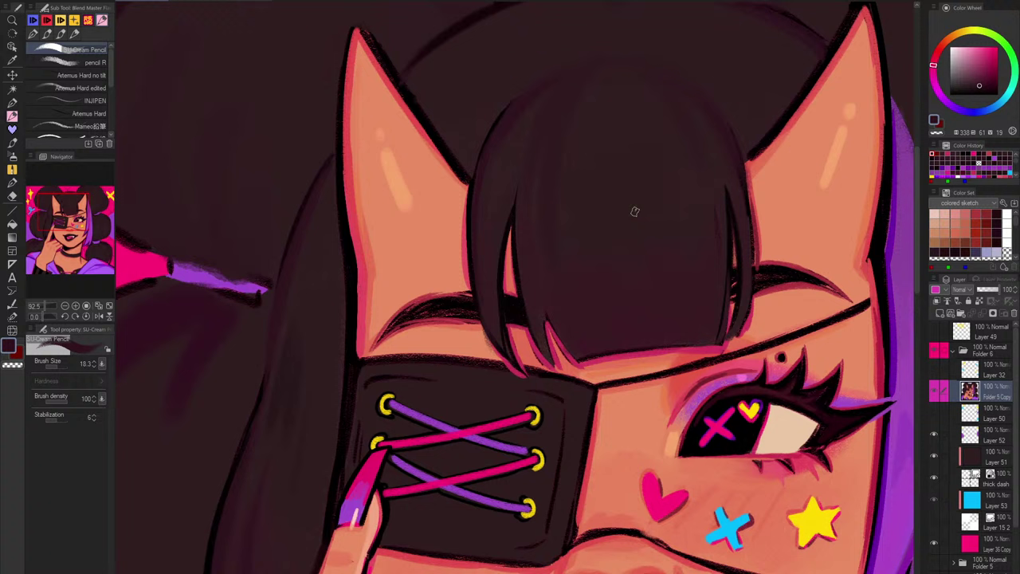
{"action": "left_click", "coordinate": [527, 78], "text": "alt"}
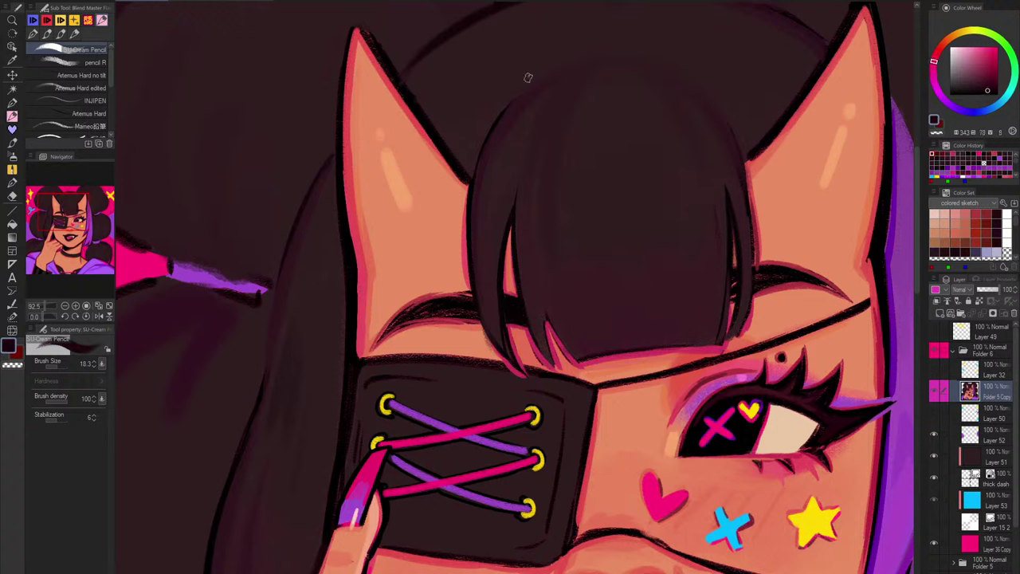
{"action": "left_click_drag", "start_coordinate": [505, 229], "coordinate": [499, 335]}
{"action": "key", "text": "ctrl+z"}
Step: Blend the bangs' eyepatch-side section into soft strands with sampled purplish browns, using brush sizes from 39.8 down to 21.5
{"action": "key", "text": "bracketright"}
{"action": "left_click_drag", "start_coordinate": [559, 104], "coordinate": [532, 184]}
{"action": "left_click", "coordinate": [546, 137], "text": "alt"}
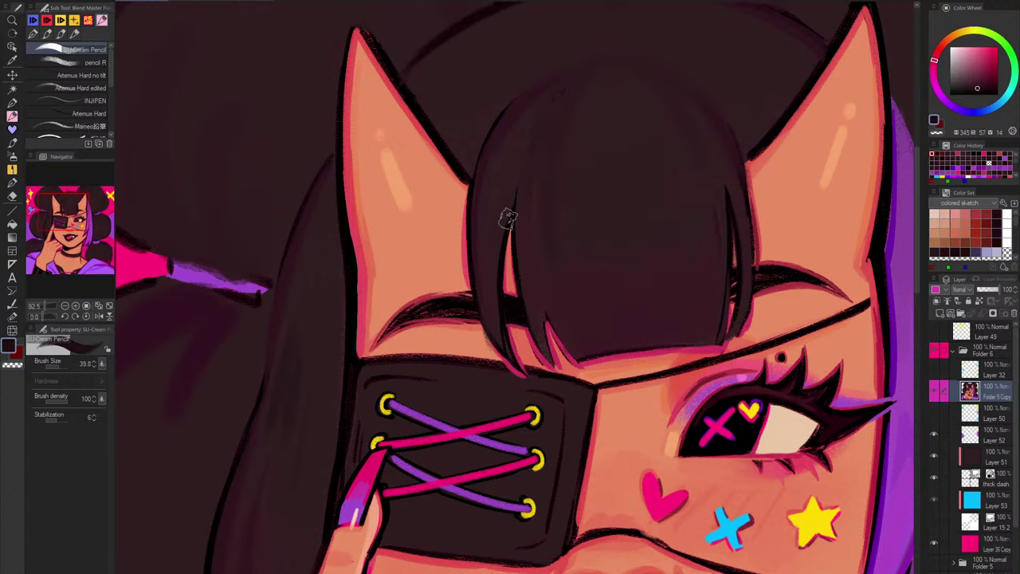
{"action": "left_click_drag", "start_coordinate": [540, 236], "coordinate": [561, 344]}
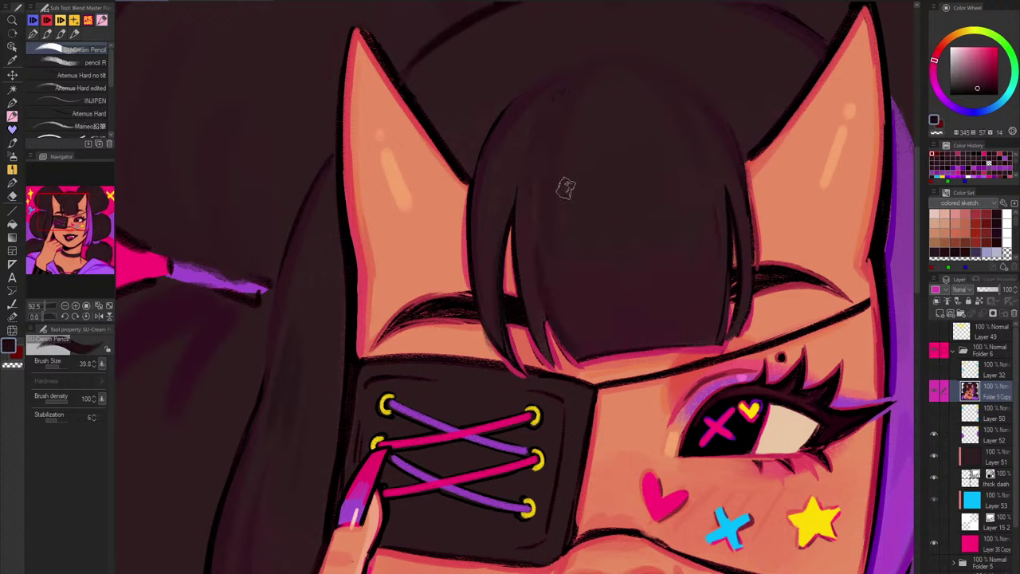
{"action": "key", "text": "bracketleft"}
{"action": "left_click", "coordinate": [542, 265], "text": "alt"}
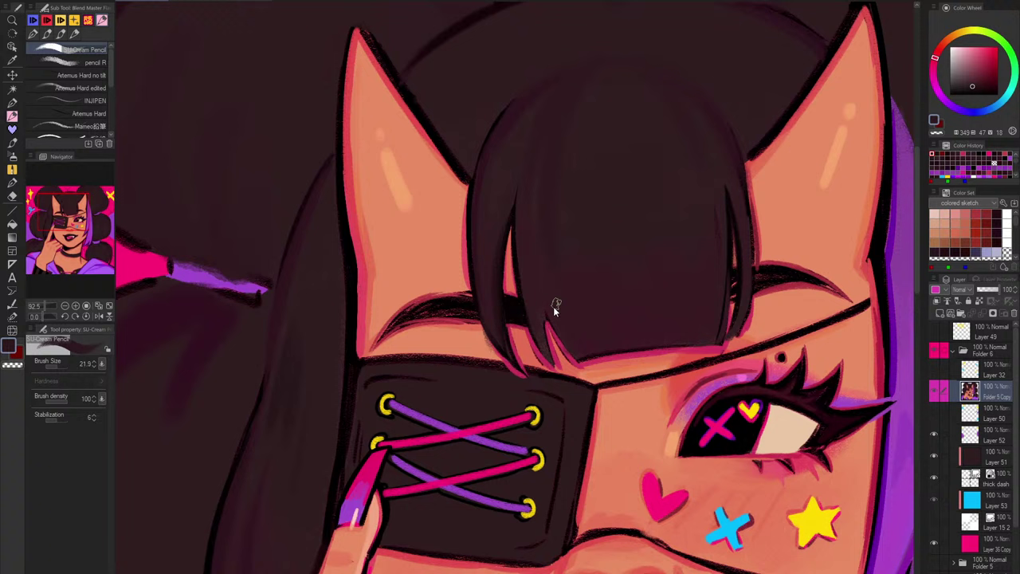
{"action": "key", "text": "bracketright"}
{"action": "left_click", "coordinate": [524, 298], "text": "alt"}
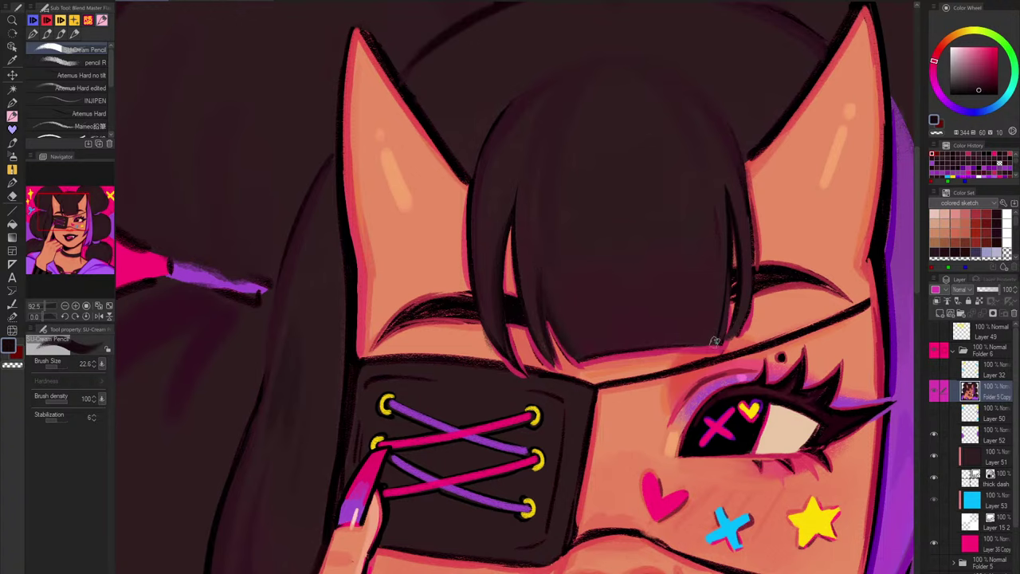
Step: Inspect the bangs and soften their eye-side strand with sampled dark plum at brush size 22.6
{"action": "scroll", "coordinate": [752, 102], "scroll_direction": "down", "scroll_amount": 5}
{"action": "scroll", "coordinate": [805, 220], "scroll_direction": "up", "scroll_amount": 4}
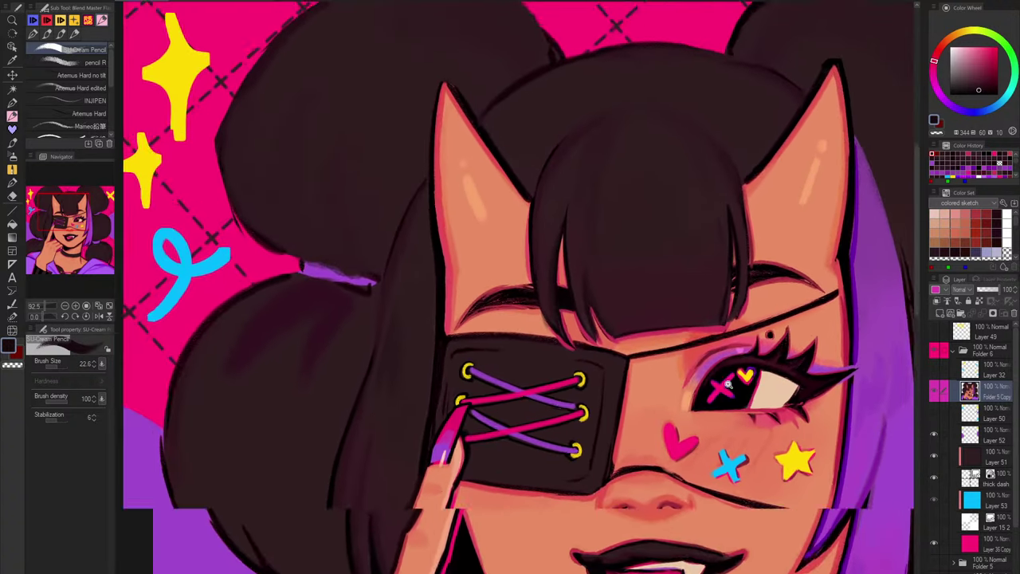
{"action": "scroll", "coordinate": [805, 219], "scroll_direction": "down", "scroll_amount": 5}
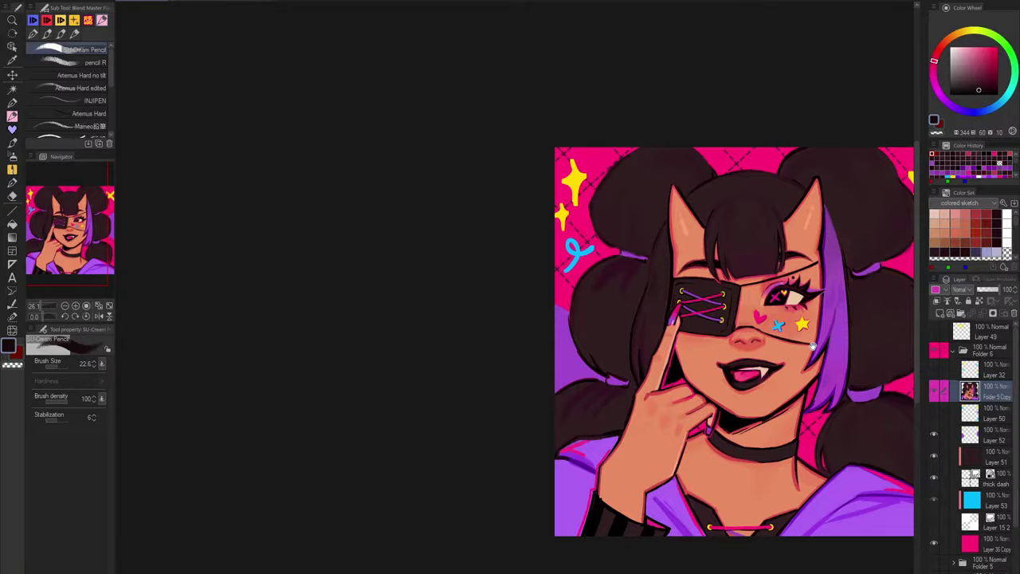
{"action": "scroll", "coordinate": [798, 241], "scroll_direction": "up", "scroll_amount": 6}
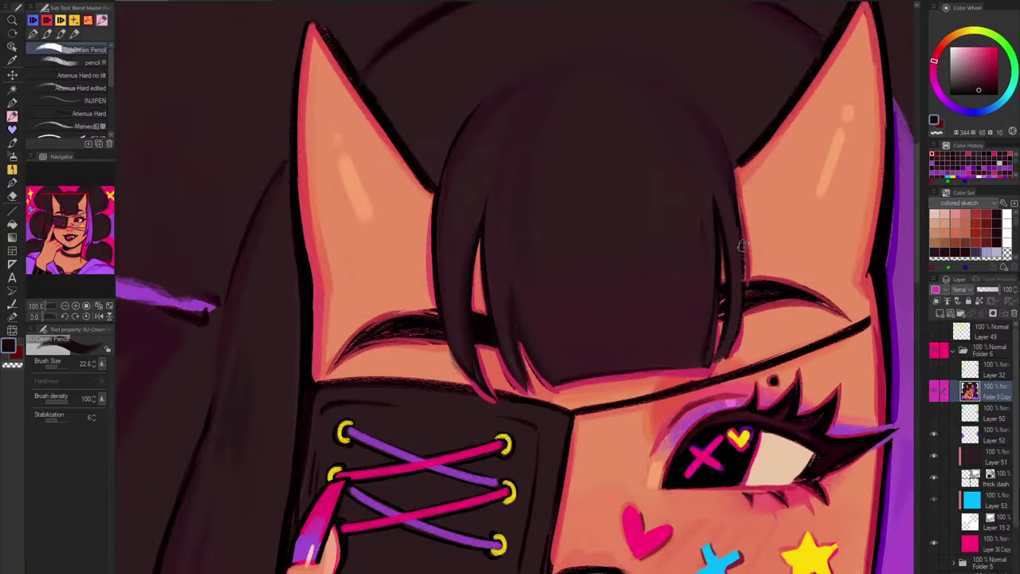
{"action": "scroll", "coordinate": [742, 245], "scroll_direction": "down", "scroll_amount": 3}
{"action": "scroll", "coordinate": [745, 250], "scroll_direction": "up", "scroll_amount": 2}
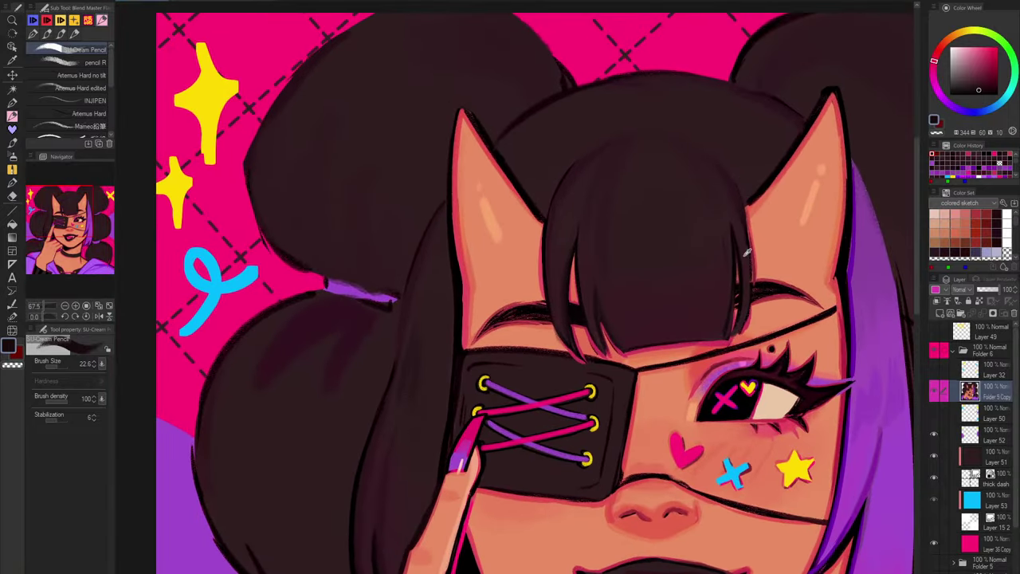
{"action": "left_click", "coordinate": [747, 252], "text": "alt"}
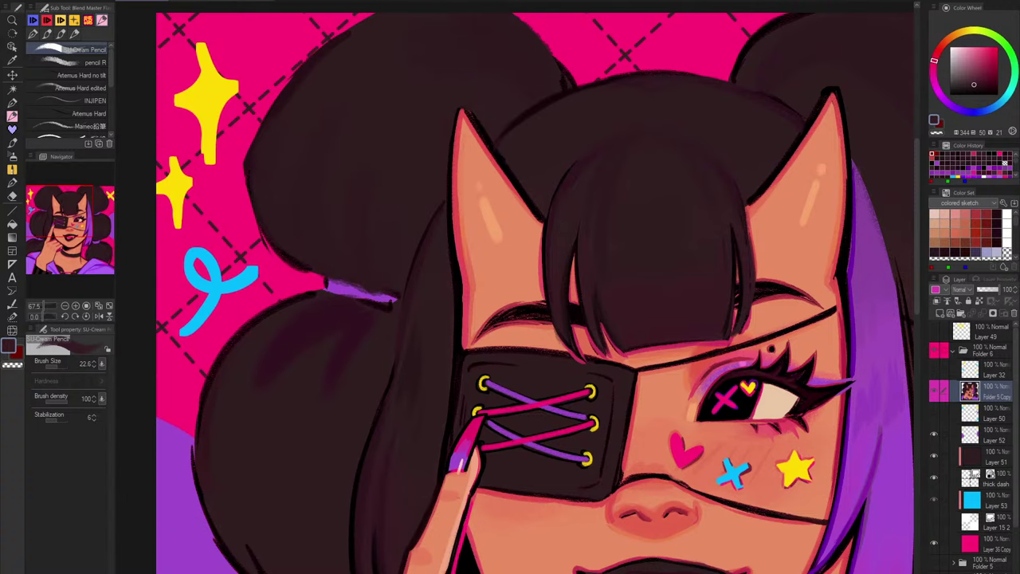
Step: Collapse and hide Folder 6 and show Folder 5 to compare the portrait with its earlier version
{"action": "left_click", "coordinate": [953, 350]}
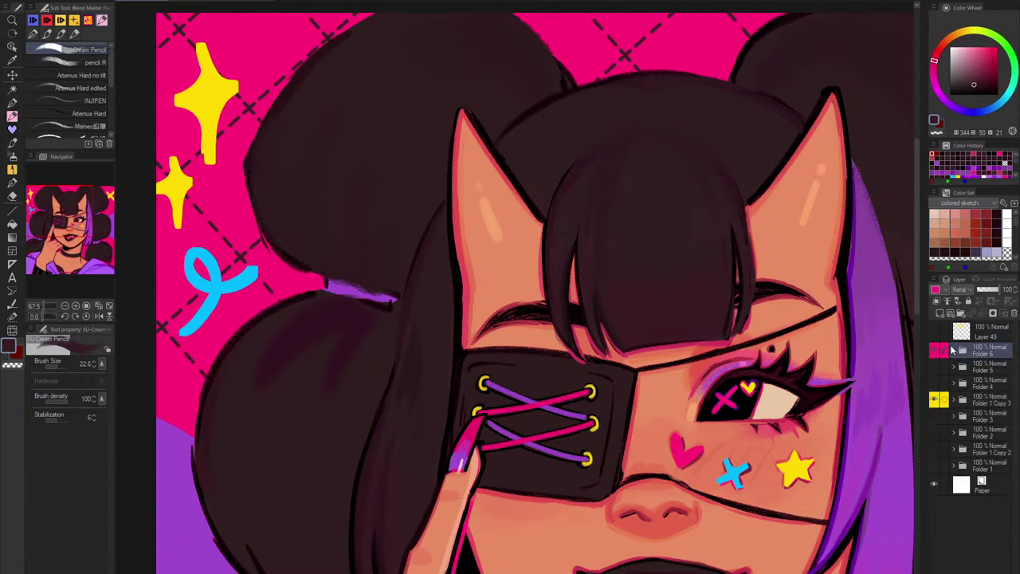
{"action": "scroll", "coordinate": [705, 277], "scroll_direction": "down", "scroll_amount": 5}
{"action": "left_click_drag", "start_coordinate": [790, 303], "coordinate": [734, 210]}
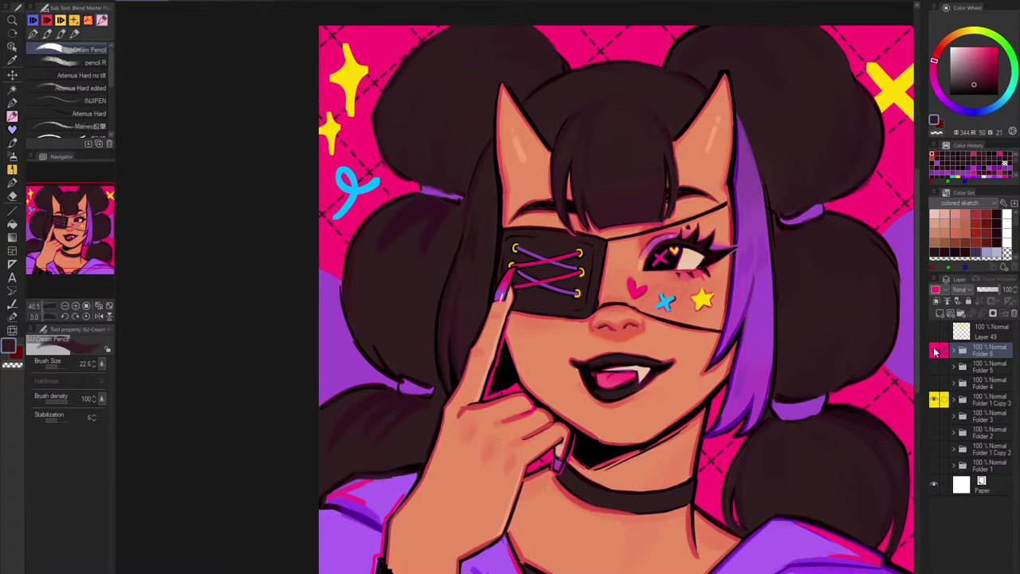
{"action": "left_click", "coordinate": [935, 351]}
{"action": "left_click", "coordinate": [934, 367]}
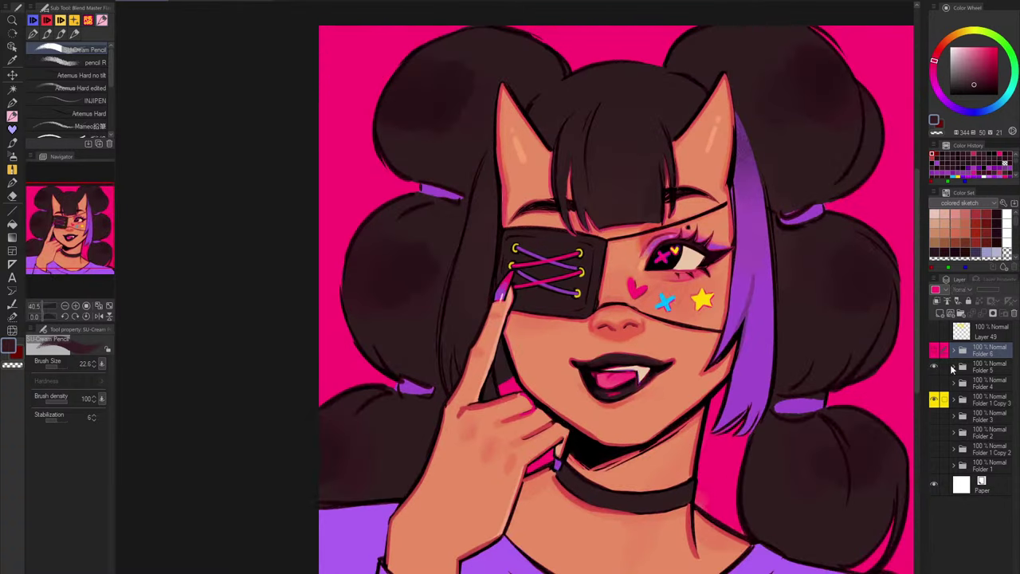
Step: Expand Folder 5 and toggle its upper detail layers, including Layer 48 and Layer 33, to examine the earlier line work
{"action": "left_click", "coordinate": [953, 367]}
{"action": "left_click", "coordinate": [933, 385]}
{"action": "scroll", "coordinate": [940, 398], "scroll_direction": "down", "scroll_amount": 1}
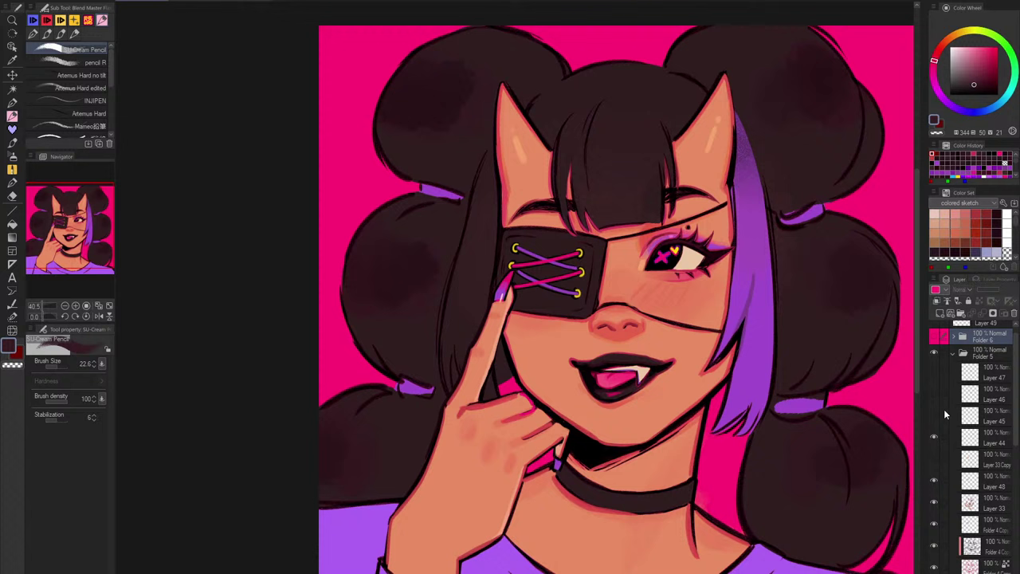
{"action": "scroll", "coordinate": [934, 442], "scroll_direction": "down", "scroll_amount": 2}
{"action": "left_click", "coordinate": [934, 453]}
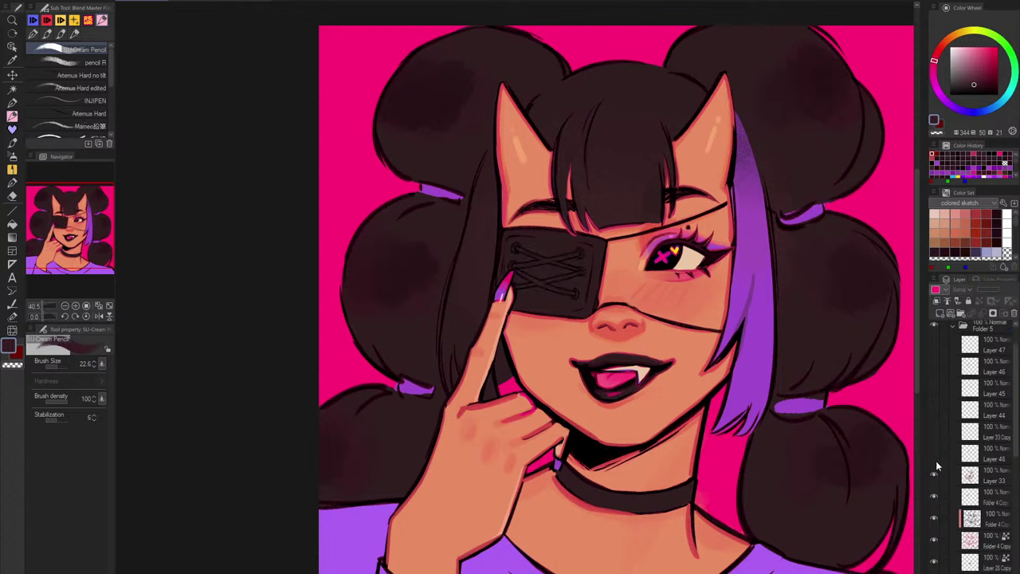
{"action": "left_click", "coordinate": [935, 476]}
{"action": "left_click", "coordinate": [935, 455]}
{"action": "scroll", "coordinate": [936, 456], "scroll_direction": "down", "scroll_amount": 3}
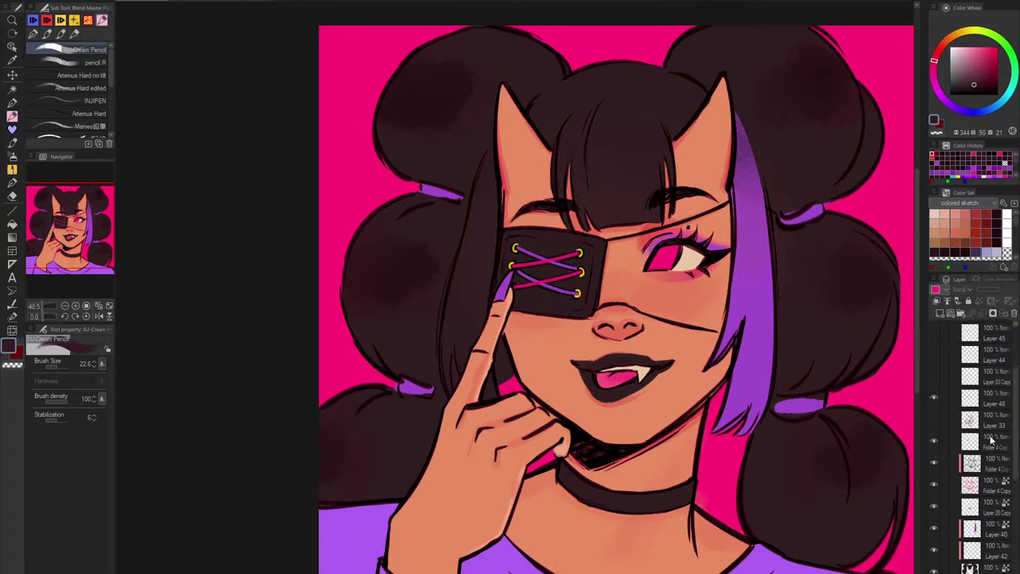
{"action": "scroll", "coordinate": [961, 471], "scroll_direction": "down", "scroll_amount": 6}
{"action": "left_click", "coordinate": [988, 495]}
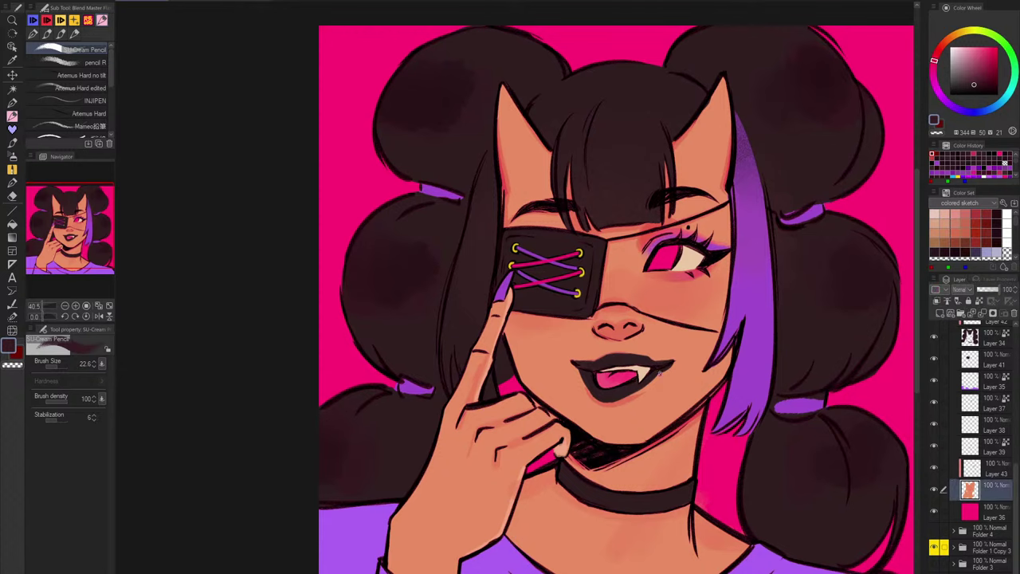
Step: Collapse and hide Folder 5, show Folder 6 again, and select its Folder 5 Copy layer
{"action": "scroll", "coordinate": [658, 372], "scroll_direction": "down", "scroll_amount": 4}
{"action": "scroll", "coordinate": [658, 374], "scroll_direction": "up", "scroll_amount": 3}
{"action": "scroll", "coordinate": [960, 445], "scroll_direction": "up", "scroll_amount": 5}
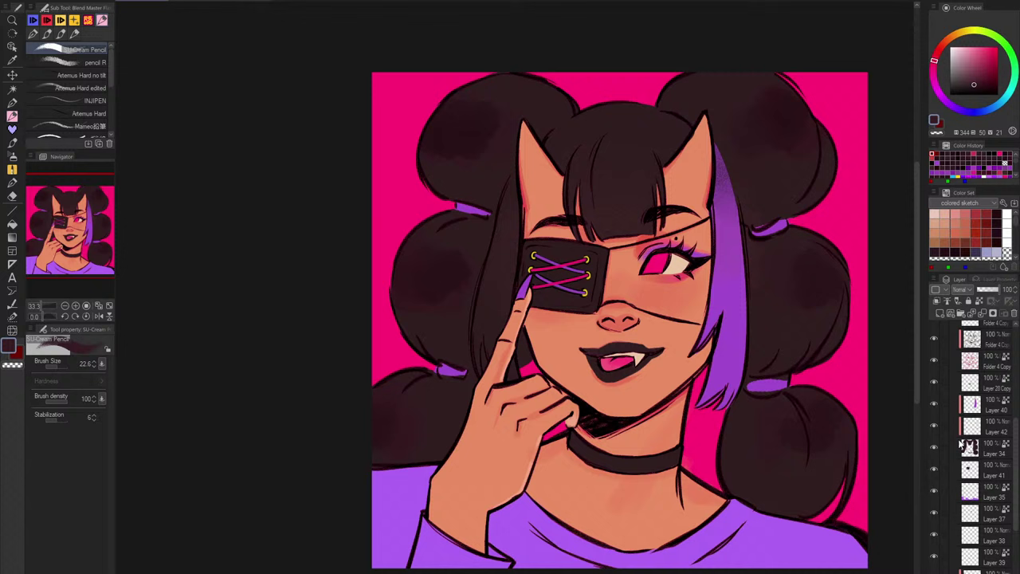
{"action": "scroll", "coordinate": [962, 446], "scroll_direction": "up", "scroll_amount": 5}
{"action": "left_click", "coordinate": [963, 369]}
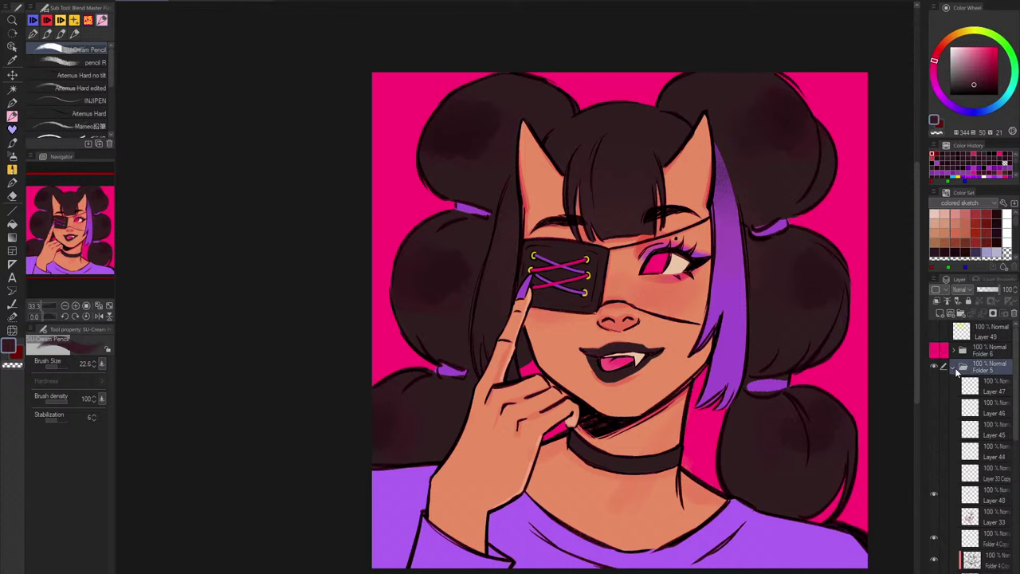
{"action": "left_click", "coordinate": [953, 367]}
{"action": "left_click", "coordinate": [935, 353]}
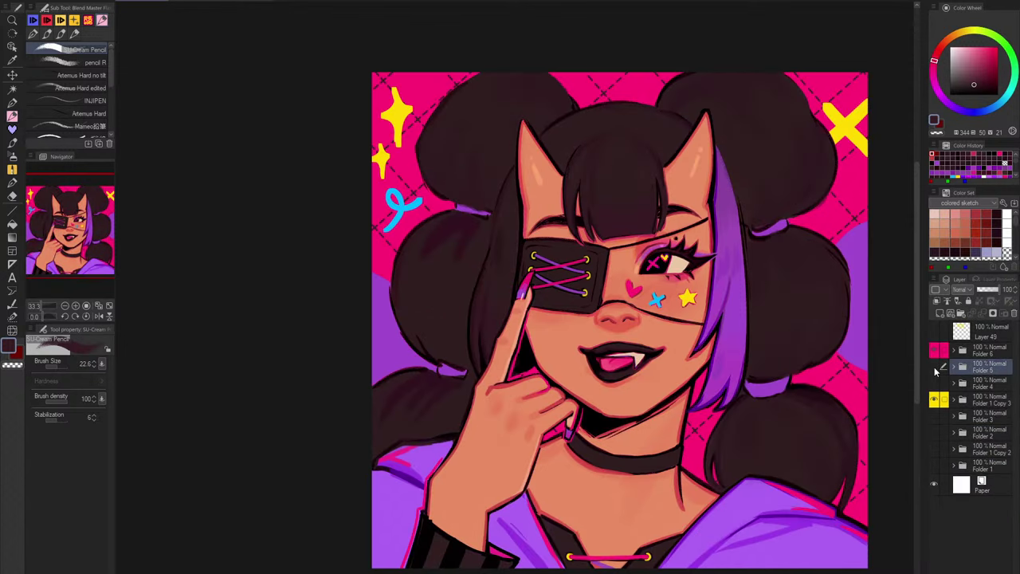
{"action": "left_click", "coordinate": [963, 351]}
{"action": "left_click", "coordinate": [984, 390]}
Step: Redraw the outer outline of the eyepatch-side hair lock with sampled black
{"action": "scroll", "coordinate": [472, 280], "scroll_direction": "up", "scroll_amount": 2}
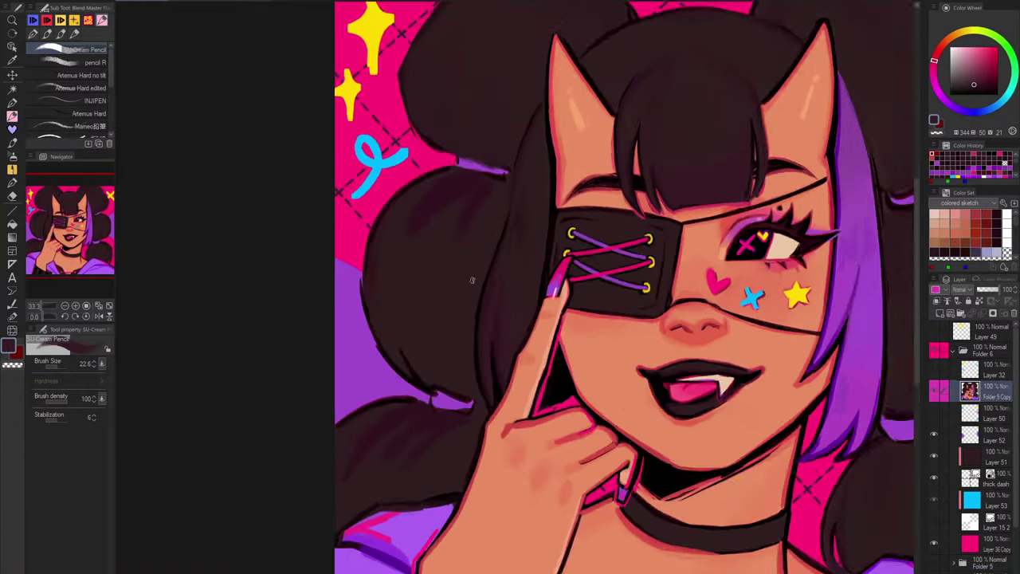
{"action": "scroll", "coordinate": [472, 280], "scroll_direction": "up", "scroll_amount": 2}
{"action": "left_click", "coordinate": [591, 80], "text": "alt"}
{"action": "mouse_move", "coordinate": [591, 80]}
{"action": "left_mouse_down"}
{"action": "mouse_move", "coordinate": [574, 163]}
{"action": "mouse_move", "coordinate": [500, 272]}
{"action": "left_mouse_up"}
{"action": "key", "text": "ctrl+z"}
{"action": "left_click_drag", "start_coordinate": [522, 154], "coordinate": [489, 290]}
{"action": "left_click_drag", "start_coordinate": [507, 189], "coordinate": [496, 283]}
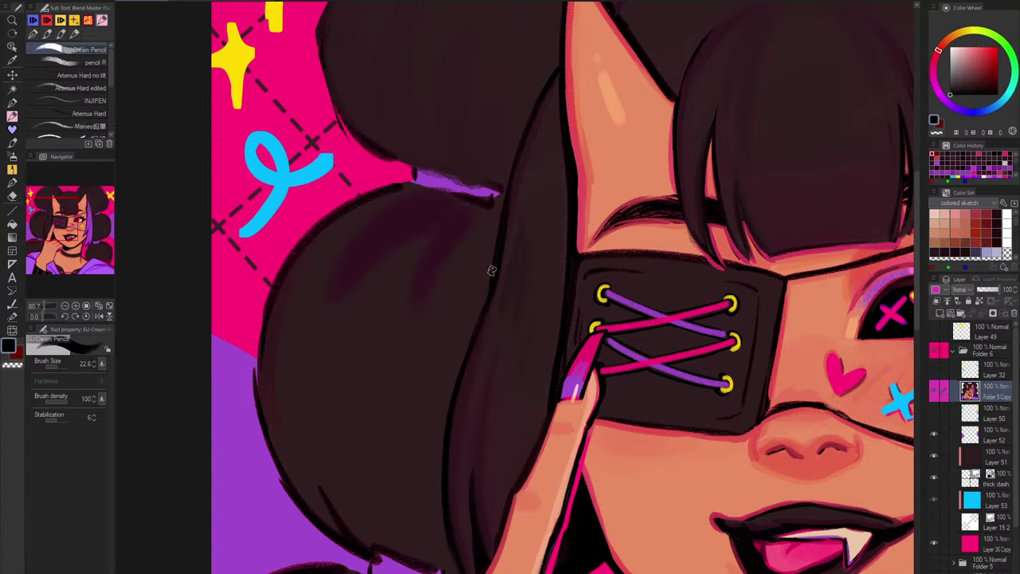
Step: Redraw both edges of the eyepatch-side horn with a cleaner, thicker black outline up to the tip
{"action": "scroll", "coordinate": [639, 259], "scroll_direction": "down", "scroll_amount": 4}
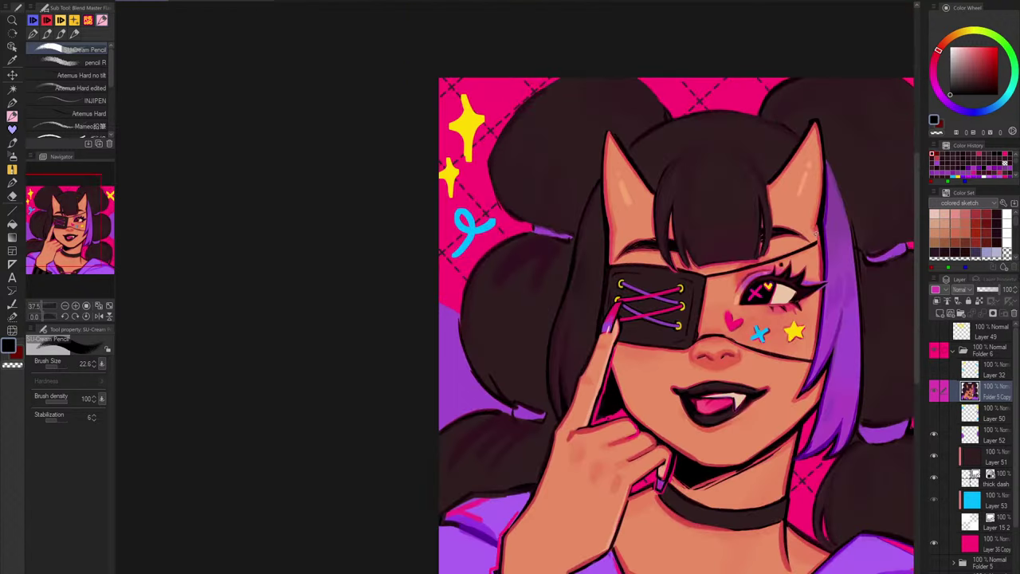
{"action": "scroll", "coordinate": [579, 142], "scroll_direction": "up", "scroll_amount": 4}
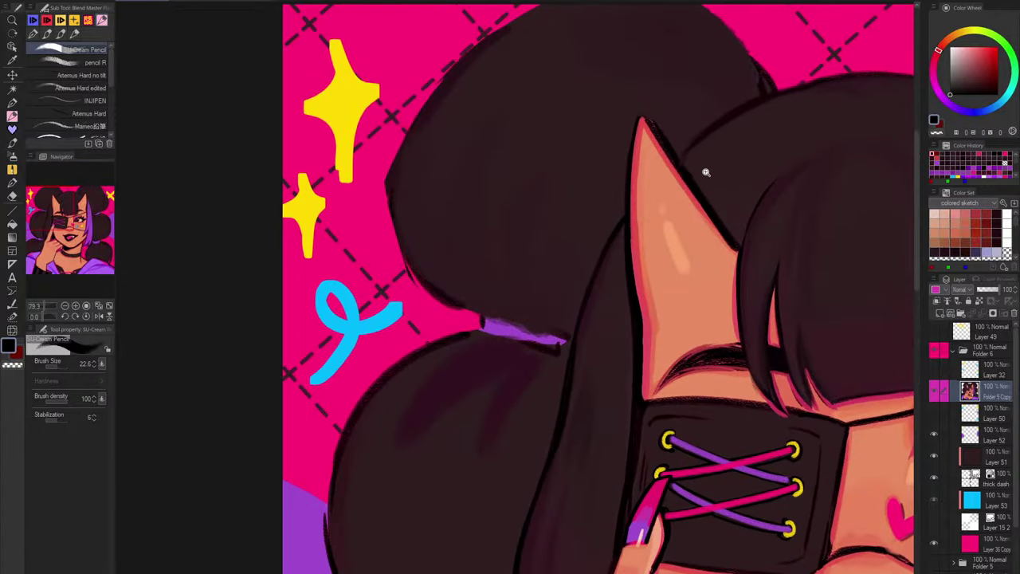
{"action": "scroll", "coordinate": [707, 167], "scroll_direction": "down", "scroll_amount": 5}
{"action": "scroll", "coordinate": [726, 275], "scroll_direction": "up", "scroll_amount": 1}
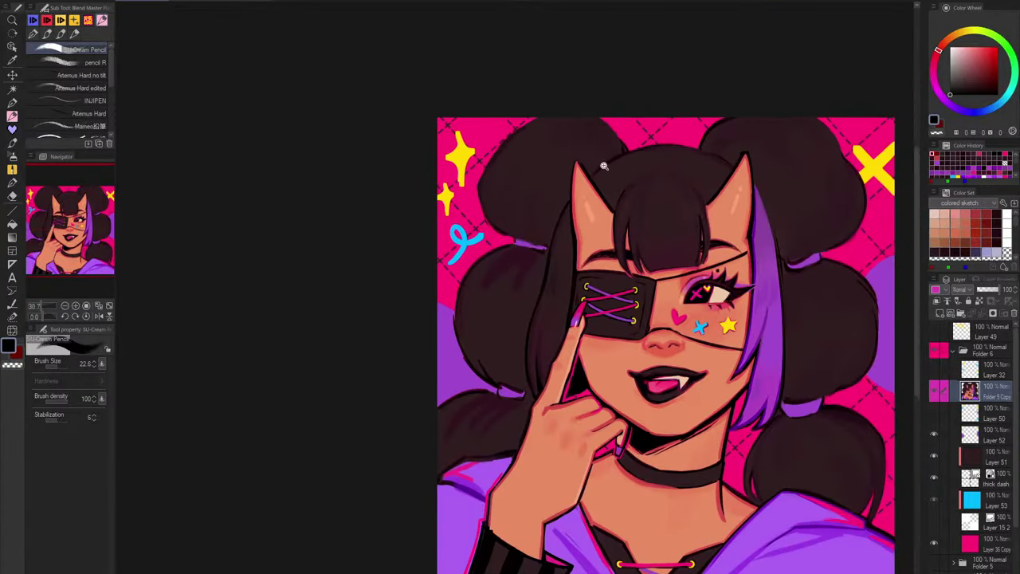
{"action": "scroll", "coordinate": [603, 165], "scroll_direction": "up", "scroll_amount": 2}
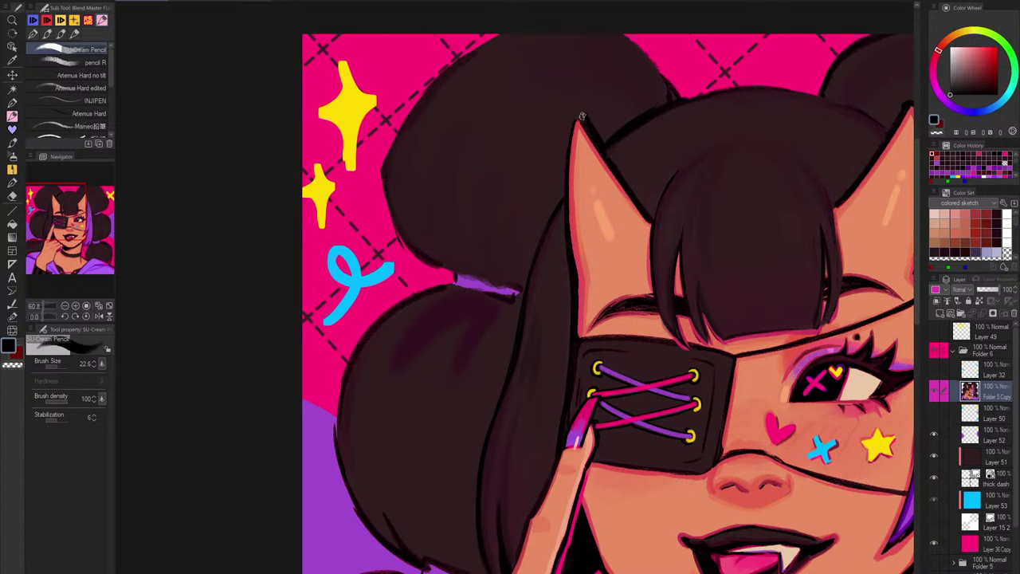
{"action": "key", "text": "ctrl+z"}
{"action": "left_click_drag", "start_coordinate": [581, 118], "coordinate": [640, 209]}
{"action": "key", "text": "ctrl+z"}
{"action": "left_click_drag", "start_coordinate": [580, 118], "coordinate": [640, 209]}
{"action": "left_click_drag", "start_coordinate": [578, 115], "coordinate": [567, 251]}
{"action": "left_click_drag", "start_coordinate": [571, 144], "coordinate": [569, 244]}
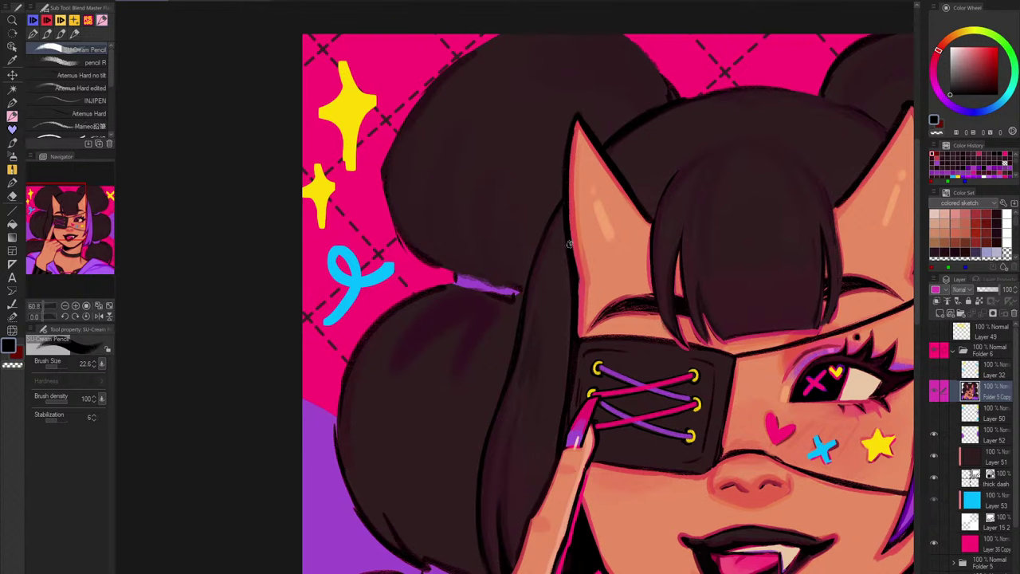
Step: Redraw the top of the side lock's outer line in black where it meets the eyepatch-side horn
{"action": "left_click_drag", "start_coordinate": [563, 194], "coordinate": [507, 357]}
{"action": "key", "text": "ctrl+z"}
{"action": "left_click_drag", "start_coordinate": [562, 196], "coordinate": [531, 266]}
{"action": "mouse_move", "coordinate": [567, 446]}
{"action": "left_mouse_down"}
{"action": "mouse_move", "coordinate": [621, 266]}
{"action": "mouse_move", "coordinate": [596, 462]}
{"action": "mouse_move", "coordinate": [578, 438]}
{"action": "left_mouse_up"}
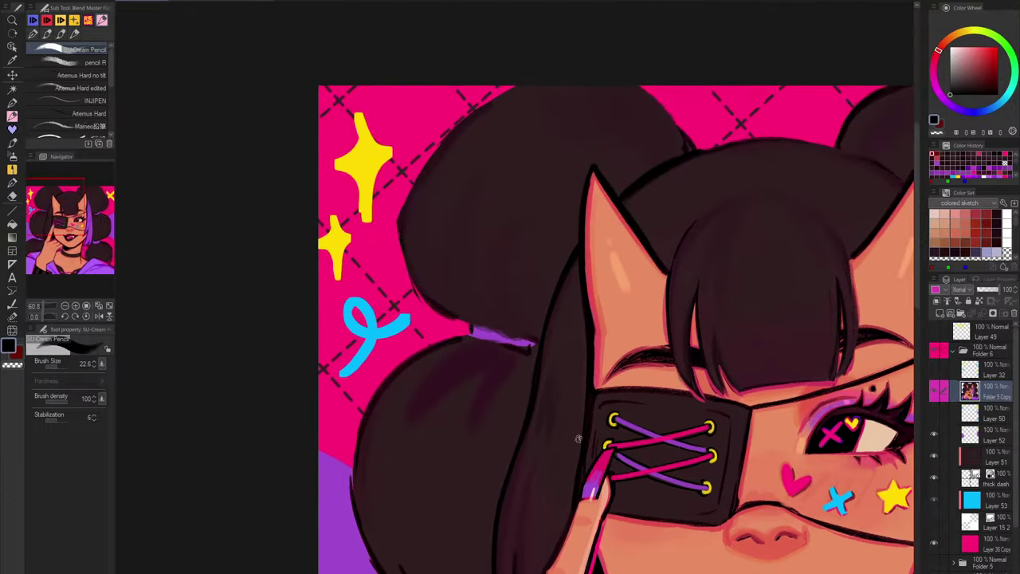
Step: Mirror the view and paint soft shading on the eye-side upper bun with sampled purplish brown at brush size 45.6
{"action": "left_click_drag", "start_coordinate": [731, 215], "coordinate": [389, 207]}
{"action": "key", "text": "h"}
{"action": "left_click_drag", "start_coordinate": [513, 351], "coordinate": [575, 357]}
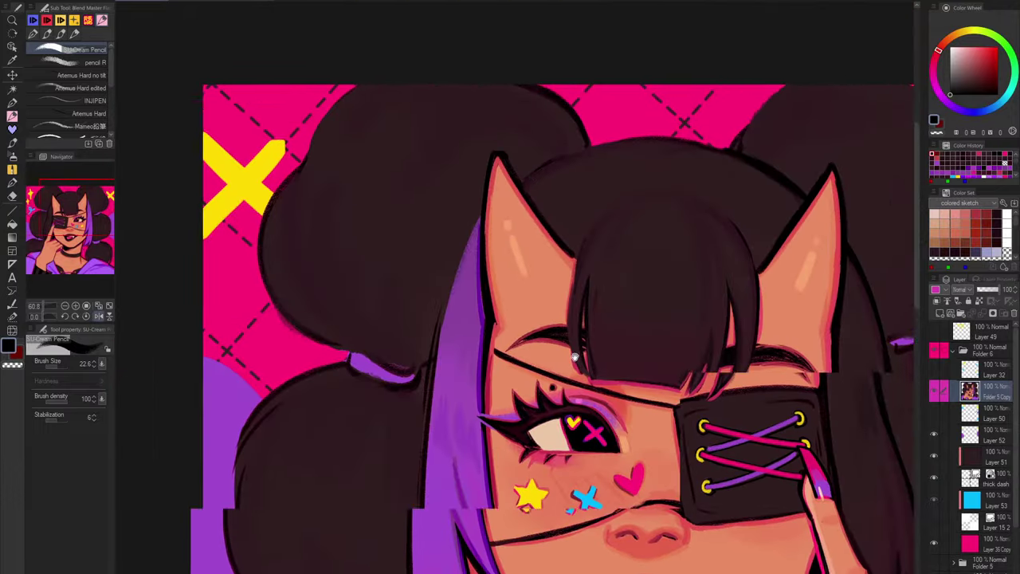
{"action": "left_click", "coordinate": [345, 294], "text": "alt"}
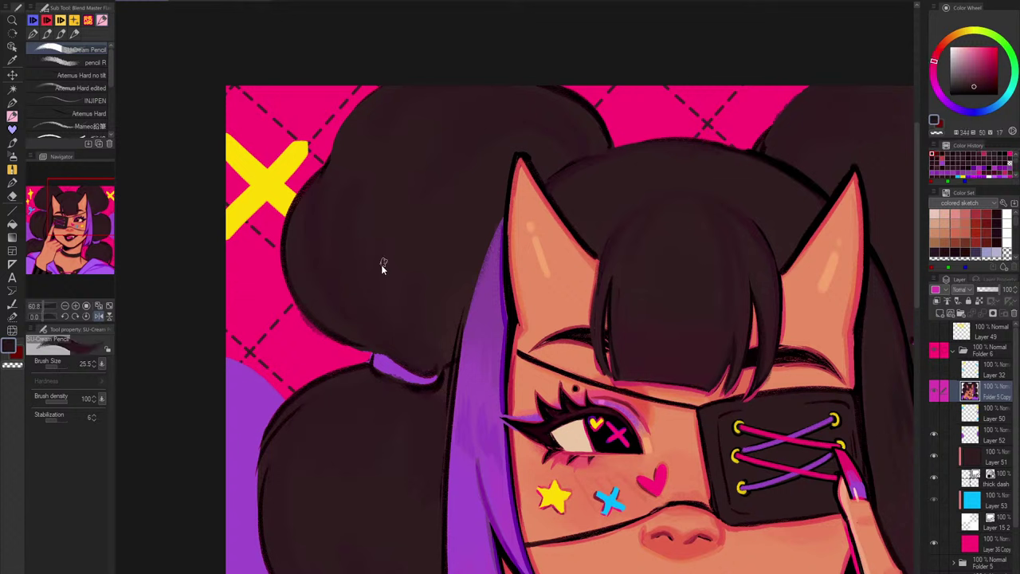
{"action": "key", "text": "bracketright"}
{"action": "key", "text": "bracketright"}
{"action": "key", "text": "bracketright"}
{"action": "key", "text": "bracketright"}
{"action": "key", "text": "bracketright"}
{"action": "key", "text": "bracketright"}
{"action": "left_click_drag", "start_coordinate": [410, 359], "coordinate": [387, 266]}
Step: Redraw the outlines of the head's crown and the eye-side upper bun with sampled near-black at brush size 26.8
{"action": "left_click", "coordinate": [606, 122], "text": "alt"}
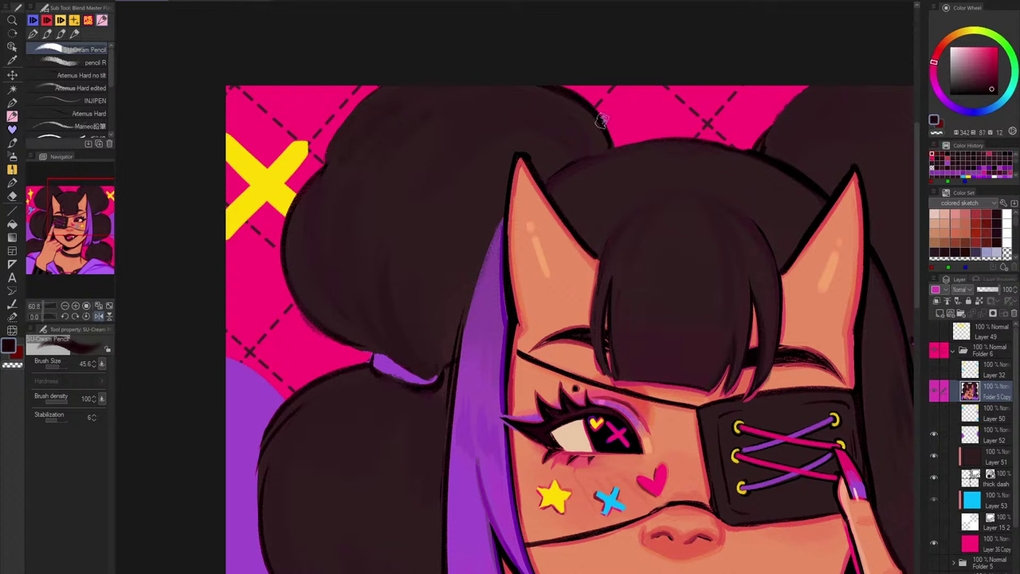
{"action": "left_click", "coordinate": [545, 181], "text": "alt"}
{"action": "key", "text": "["}
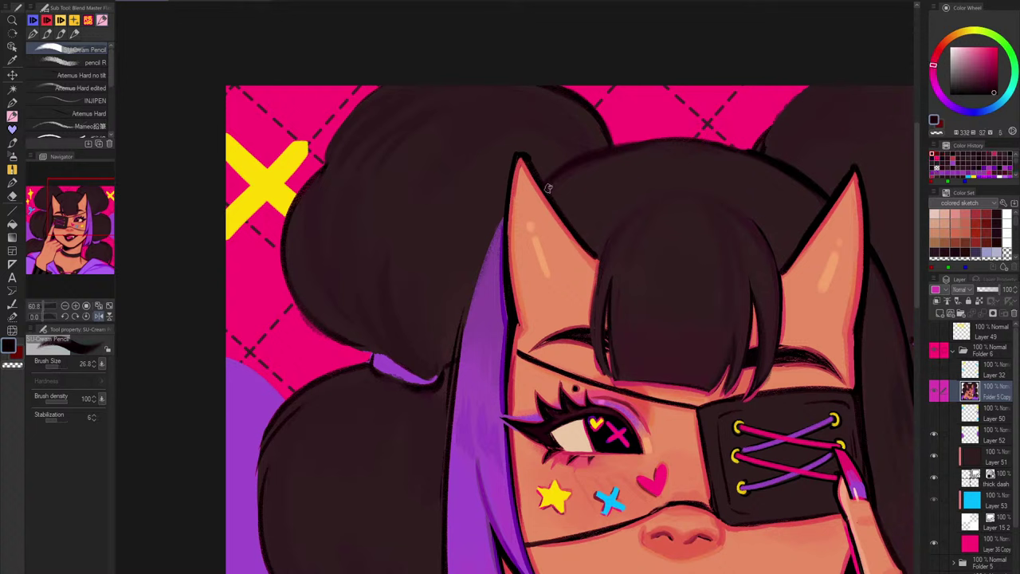
{"action": "left_click_drag", "start_coordinate": [544, 179], "coordinate": [730, 138]}
{"action": "left_click_drag", "start_coordinate": [561, 96], "coordinate": [465, 89]}
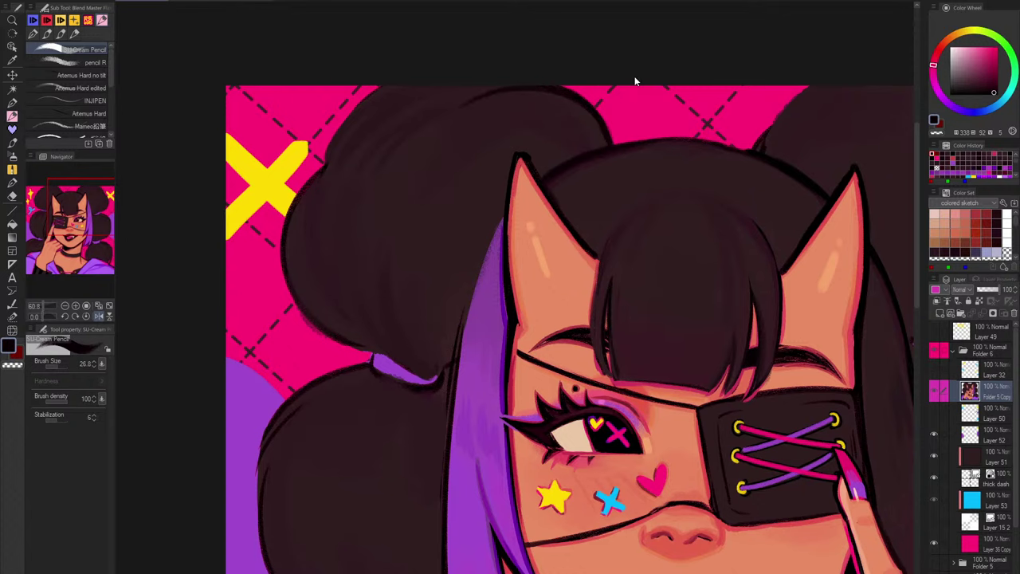
{"action": "left_click_drag", "start_coordinate": [568, 157], "coordinate": [598, 148]}
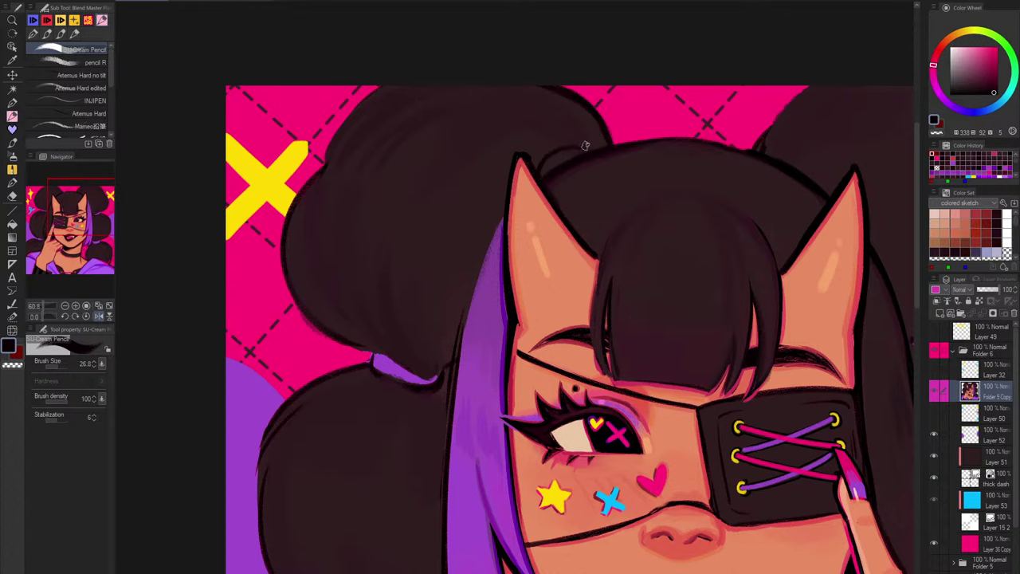
Step: Thicken the eye-side horn's outline at its tip in black and touch up the hair beside the purple lock with sampled dark plum
{"action": "scroll", "coordinate": [754, 254], "scroll_direction": "down", "scroll_amount": 4}
{"action": "left_click_drag", "start_coordinate": [808, 298], "coordinate": [741, 292]}
{"action": "key", "text": "ctrl+z"}
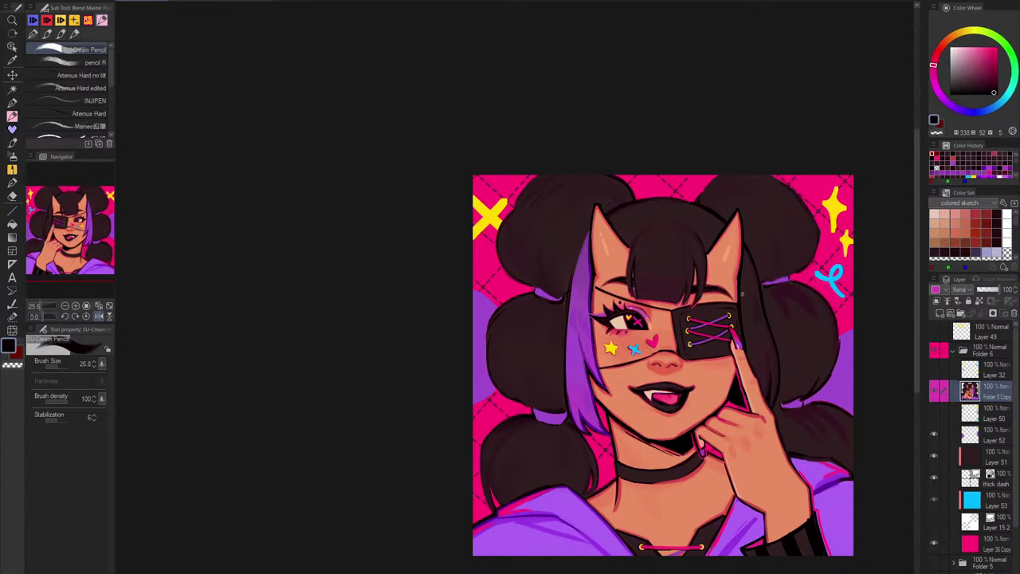
{"action": "key", "text": "h"}
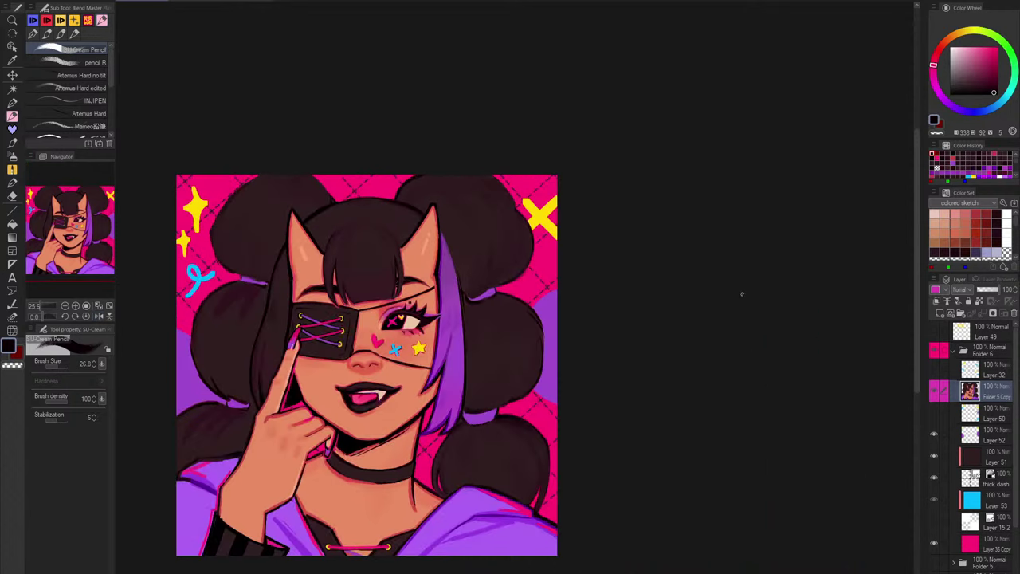
{"action": "key", "text": "h"}
{"action": "scroll", "coordinate": [622, 205], "scroll_direction": "up", "scroll_amount": 4}
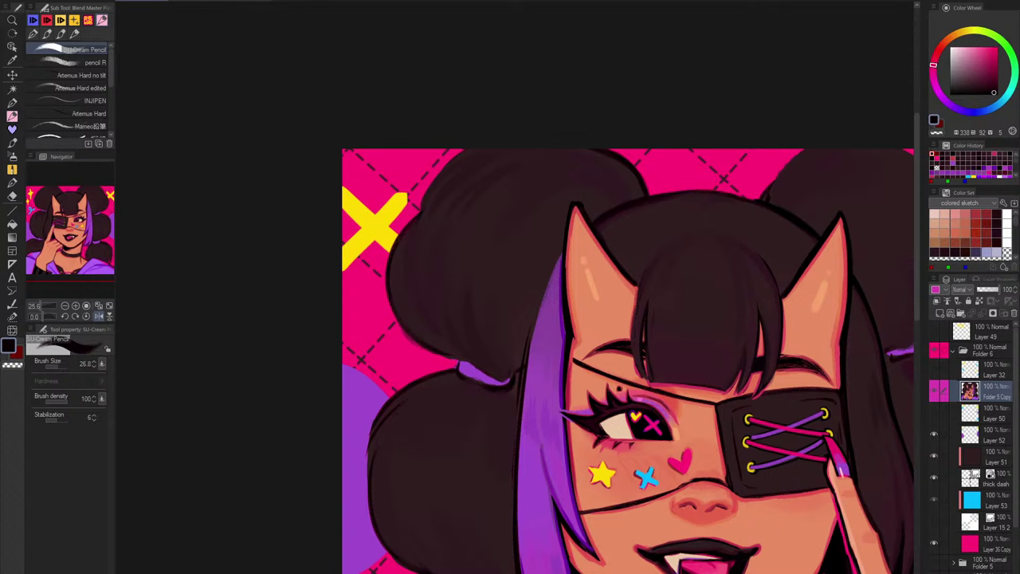
{"action": "scroll", "coordinate": [526, 311], "scroll_direction": "up", "scroll_amount": 1}
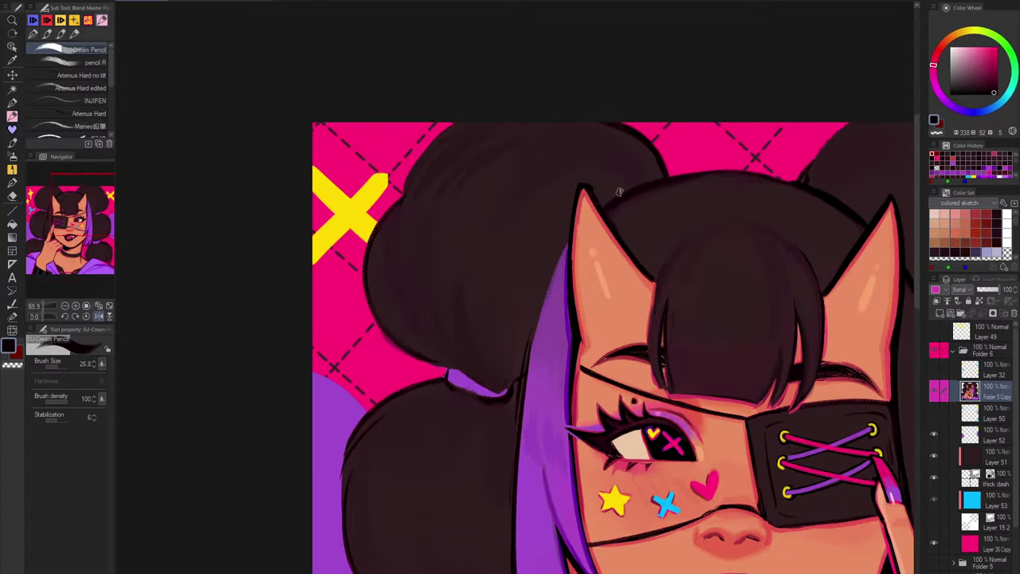
{"action": "scroll", "coordinate": [608, 212], "scroll_direction": "up", "scroll_amount": 3}
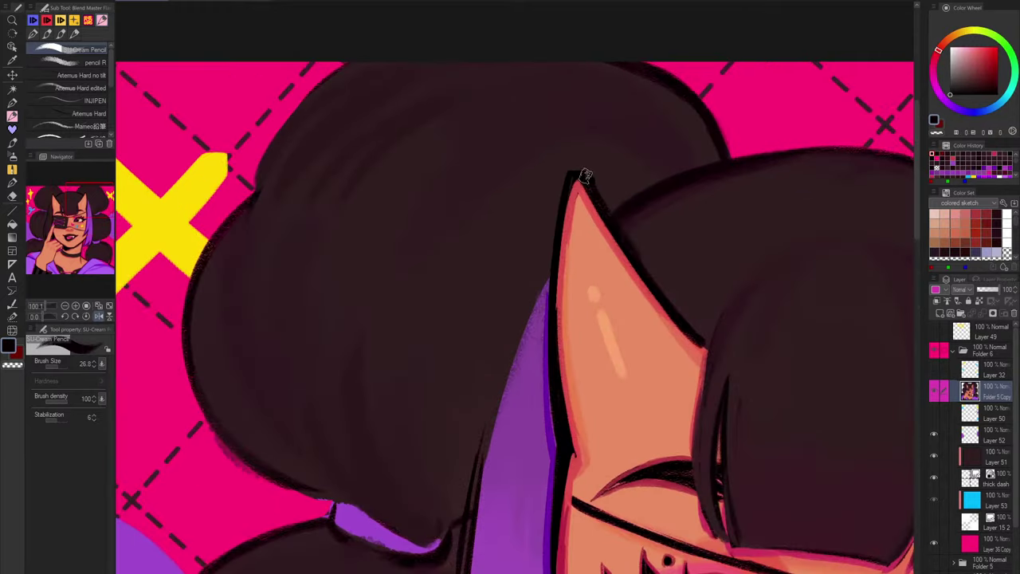
{"action": "left_click", "coordinate": [649, 239], "text": "alt"}
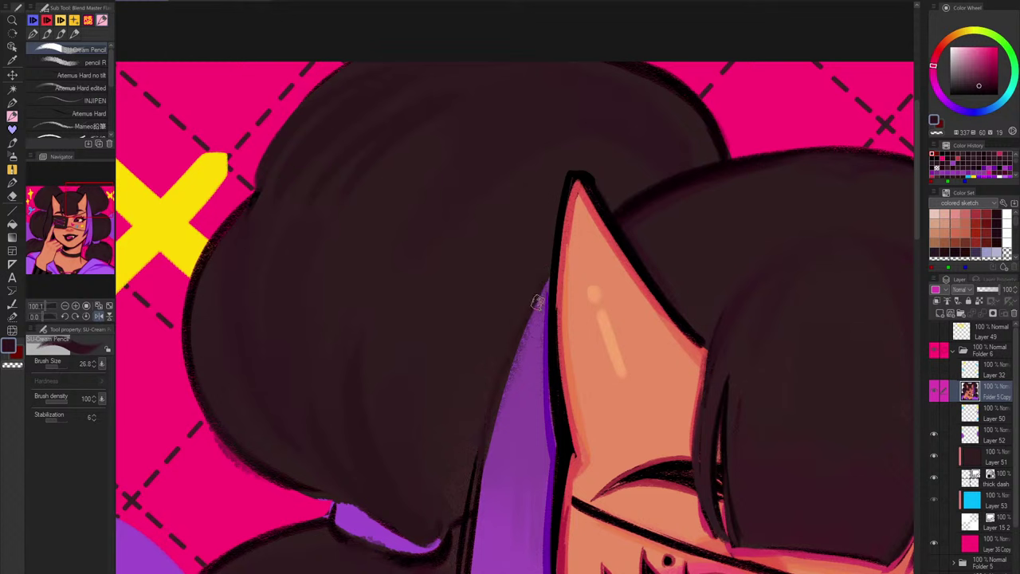
Step: Redraw the purple lock's outer outline below the eye-side horn with sampled near-black at brush size 26.8
{"action": "left_click", "coordinate": [640, 200], "text": "alt"}
{"action": "mouse_move", "coordinate": [547, 275]}
{"action": "left_mouse_down"}
{"action": "mouse_move", "coordinate": [476, 470]}
{"action": "mouse_move", "coordinate": [500, 410]}
{"action": "left_mouse_up"}
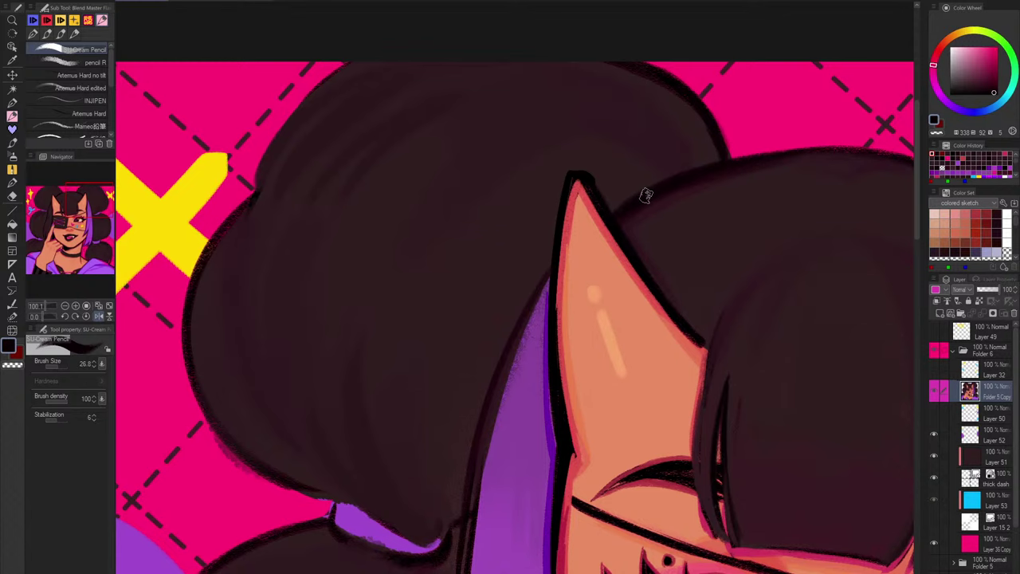
{"action": "scroll", "coordinate": [645, 194], "scroll_direction": "down", "scroll_amount": 3}
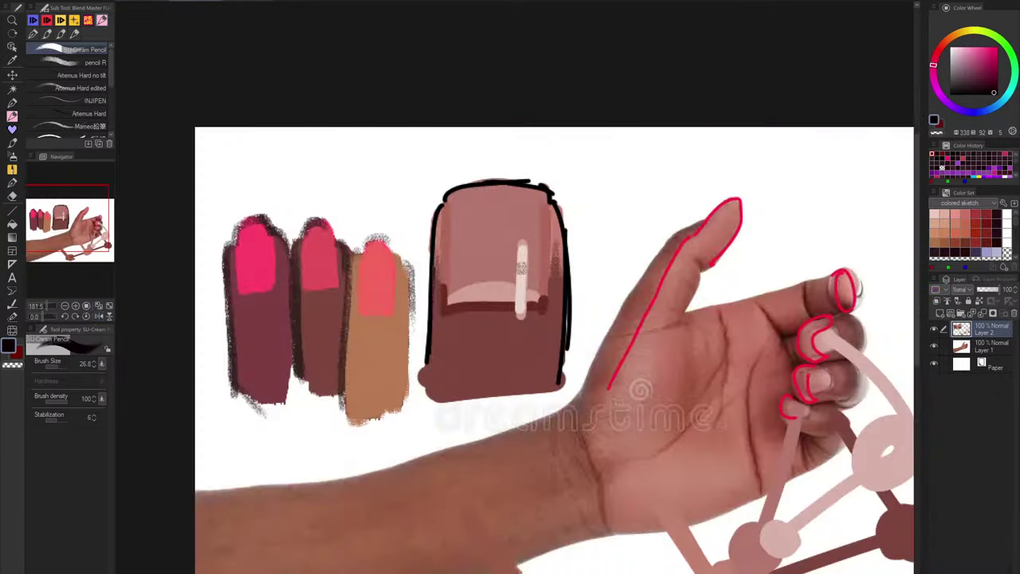
Step: In the hand reference document, hide Layer 2 and Layer 1 and add a new blank layer above them
{"action": "scroll", "coordinate": [594, 318], "scroll_direction": "down", "scroll_amount": 3}
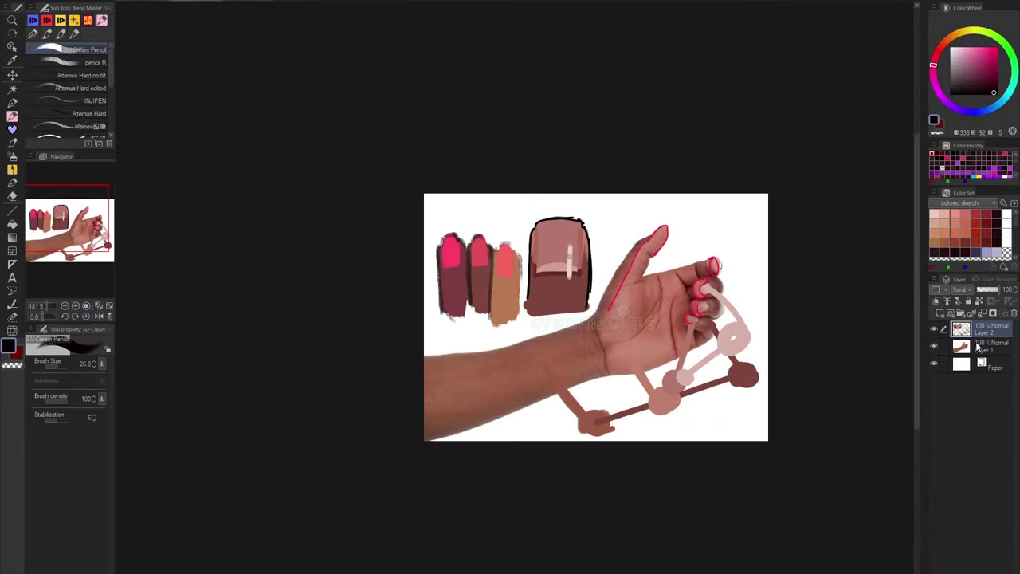
{"action": "left_click", "coordinate": [934, 329]}
{"action": "left_click", "coordinate": [935, 348]}
{"action": "left_click", "coordinate": [983, 348]}
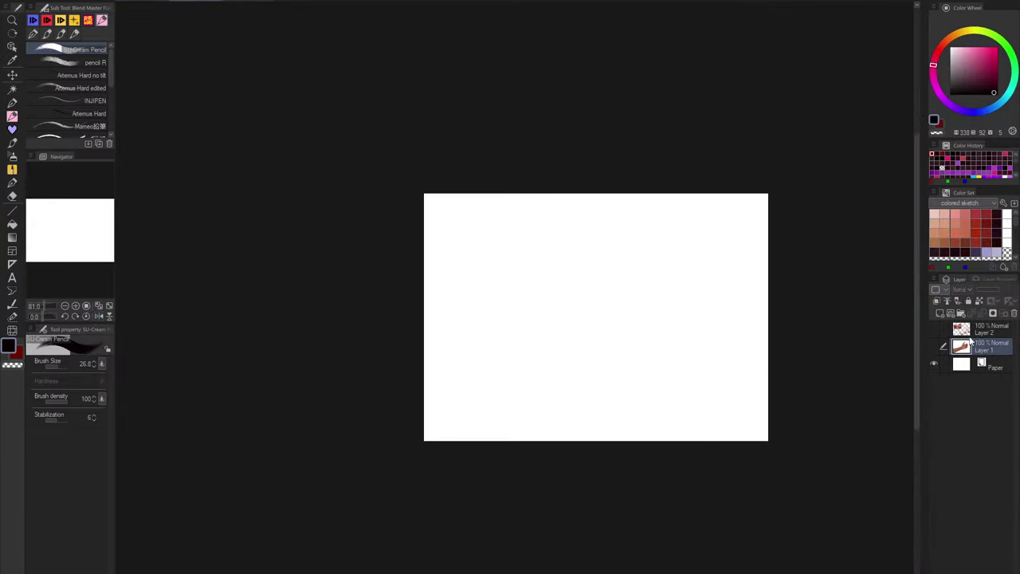
{"action": "left_click", "coordinate": [940, 313]}
Step: Draw a large closed black oval on the new layer and select its interior with Auto select
{"action": "scroll", "coordinate": [561, 268], "scroll_direction": "up", "scroll_amount": 3}
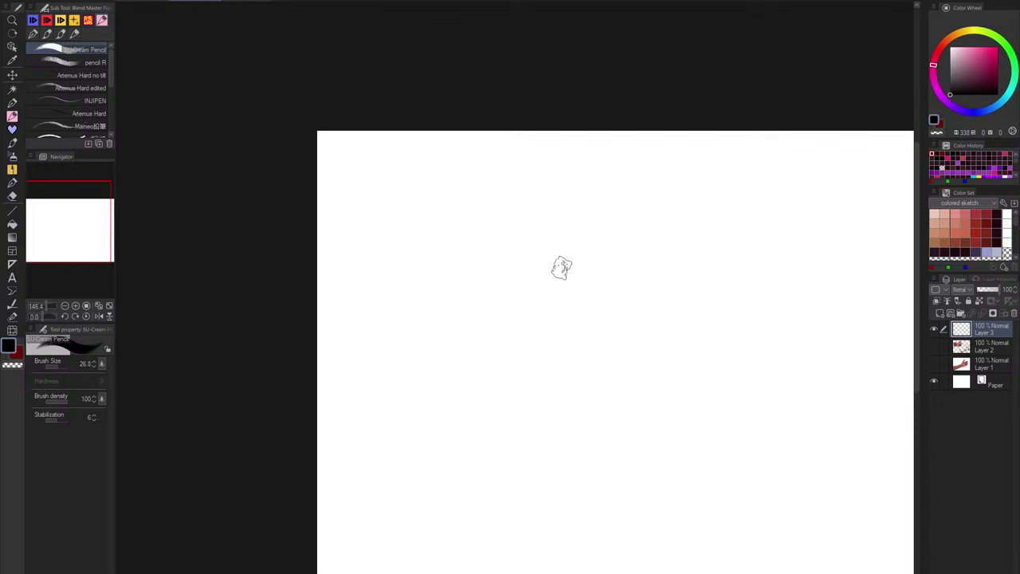
{"action": "mouse_move", "coordinate": [614, 209]}
{"action": "left_mouse_down"}
{"action": "mouse_move", "coordinate": [484, 223]}
{"action": "mouse_move", "coordinate": [699, 266]}
{"action": "mouse_move", "coordinate": [379, 347]}
{"action": "left_mouse_up"}
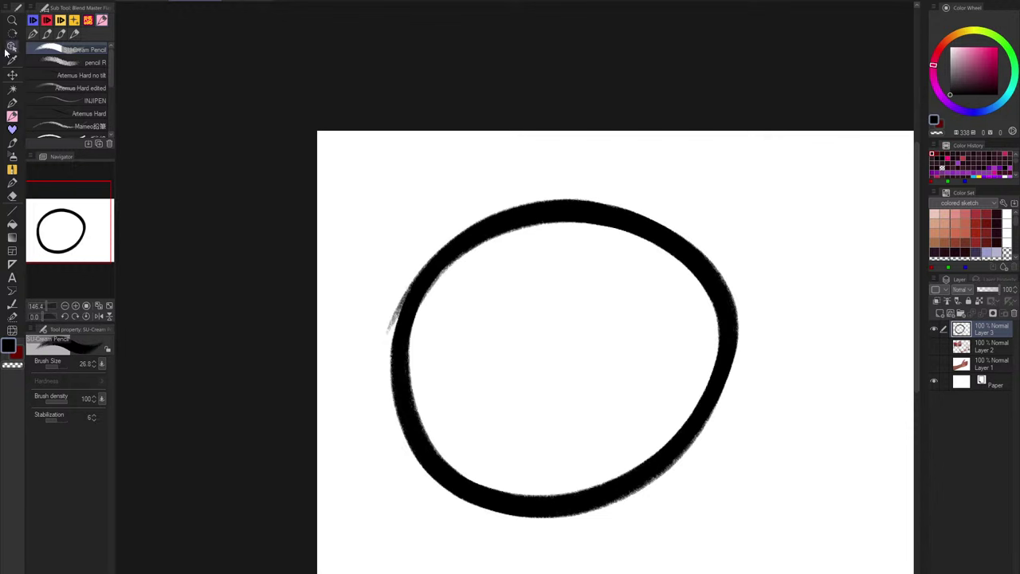
{"action": "left_click", "coordinate": [12, 88]}
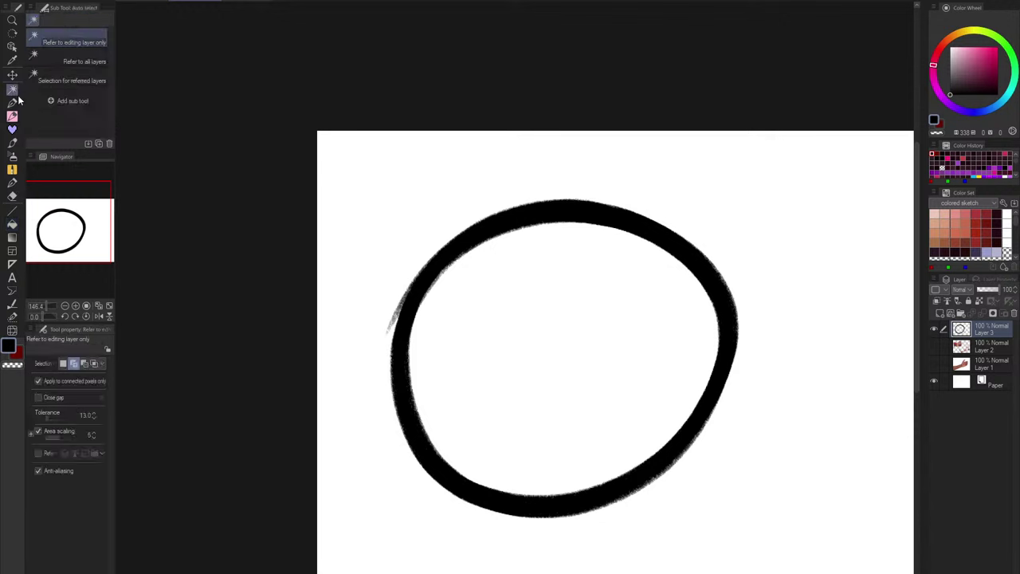
{"action": "left_click", "coordinate": [553, 356]}
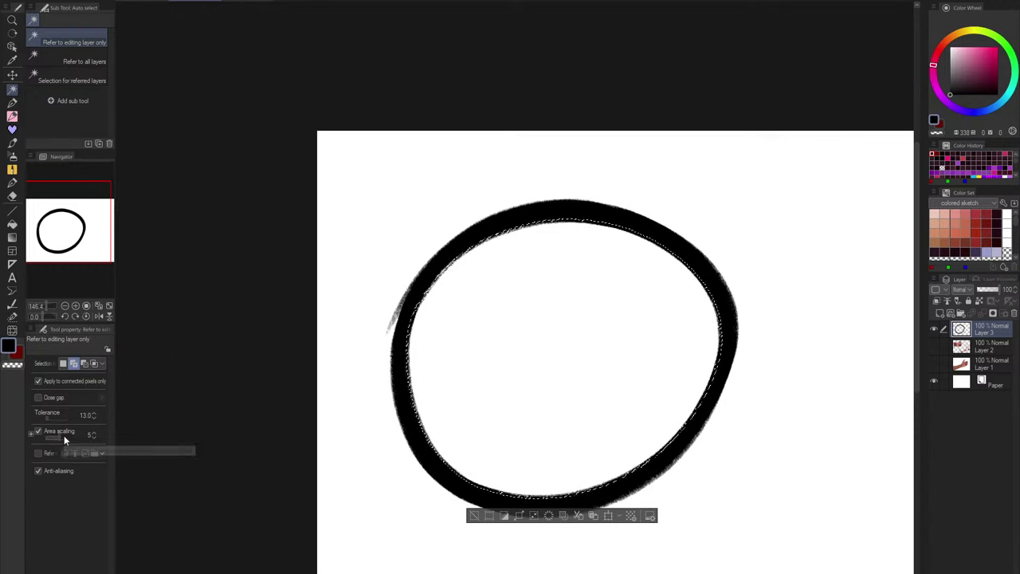
{"action": "scroll", "coordinate": [476, 470], "scroll_direction": "up", "scroll_amount": 1}
{"action": "scroll", "coordinate": [476, 471], "scroll_direction": "up", "scroll_amount": 3}
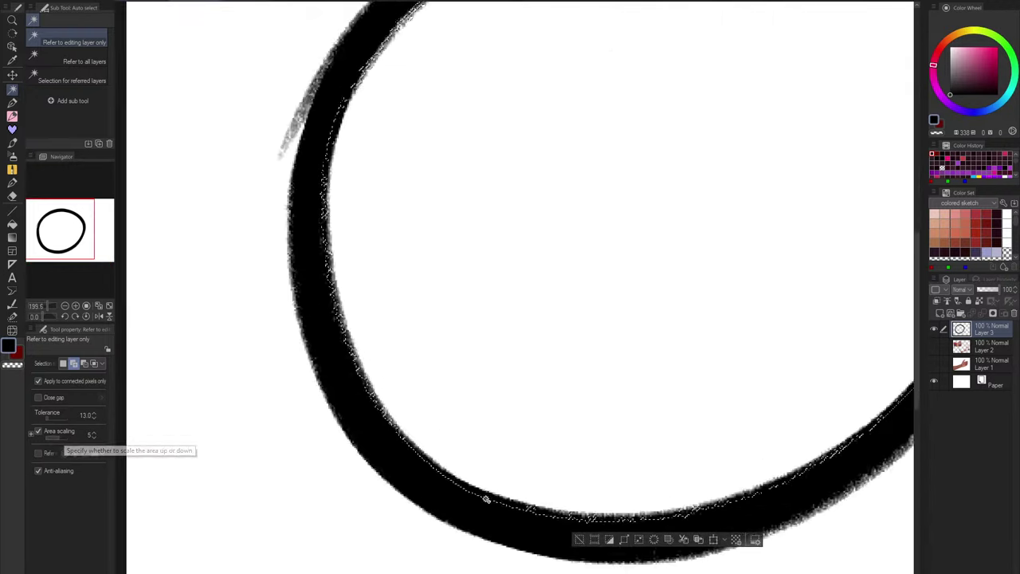
{"action": "scroll", "coordinate": [747, 410], "scroll_direction": "down", "scroll_amount": 2}
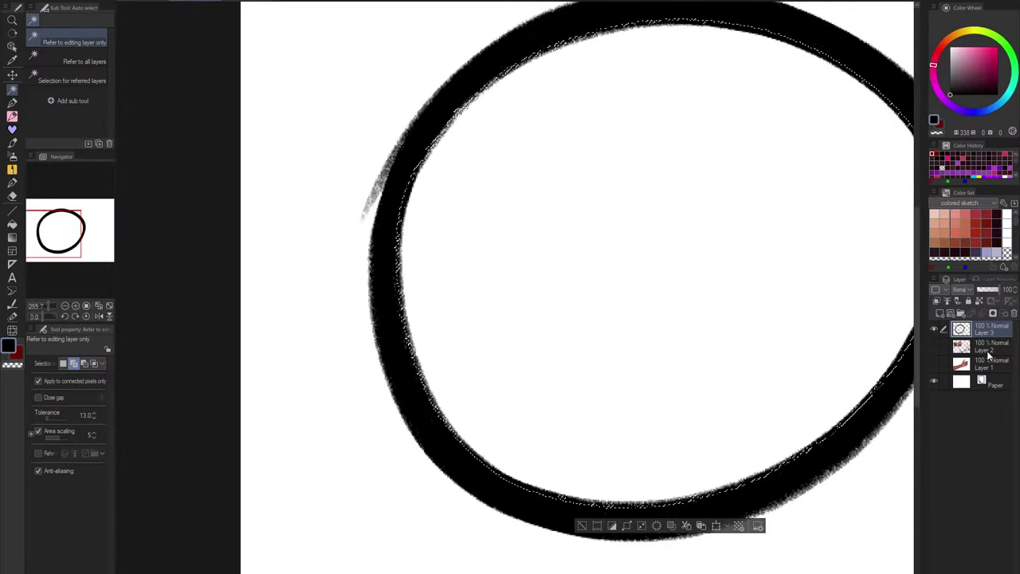
Step: Add a layer beneath the oval line art, fill the selected interior with vivid pink, and clear the selection
{"action": "left_click", "coordinate": [941, 315]}
{"action": "left_click", "coordinate": [968, 54]}
{"action": "left_click_drag", "start_coordinate": [968, 54], "coordinate": [988, 48]}
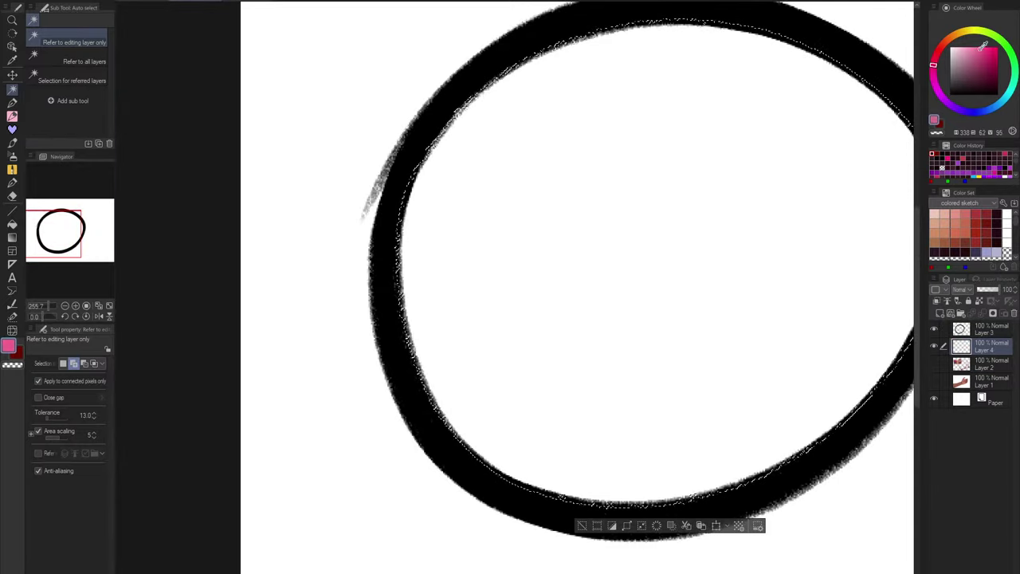
{"action": "left_click", "coordinate": [687, 196]}
{"action": "key", "text": "ctrl+d"}
{"action": "scroll", "coordinate": [701, 223], "scroll_direction": "down", "scroll_amount": 3}
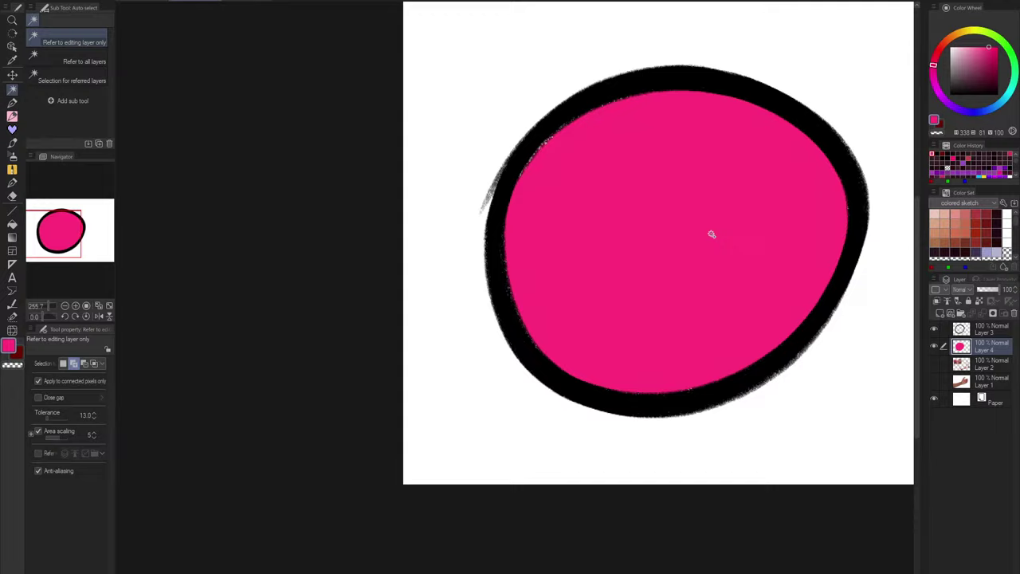
Step: Cover the white specks along the oval's inner edge in pink using the G-pen at size 36.8
{"action": "scroll", "coordinate": [446, 207], "scroll_direction": "up", "scroll_amount": 5}
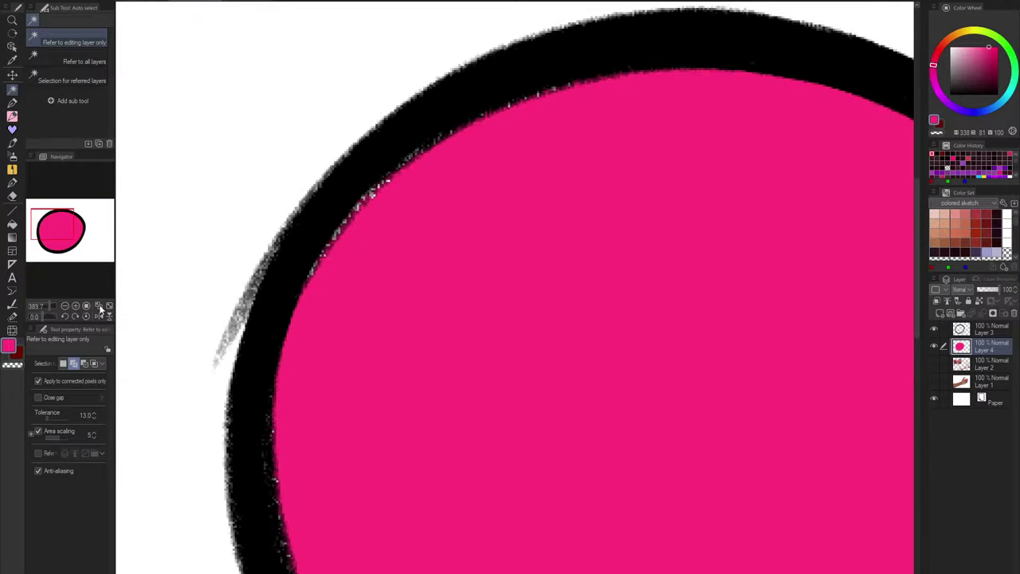
{"action": "key", "text": "p"}
{"action": "mouse_move", "coordinate": [357, 298]}
{"action": "left_mouse_down"}
{"action": "mouse_move", "coordinate": [342, 263]}
{"action": "mouse_move", "coordinate": [388, 170]}
{"action": "mouse_move", "coordinate": [423, 142]}
{"action": "left_mouse_up"}
{"action": "left_click_drag", "start_coordinate": [650, 131], "coordinate": [542, 226]}
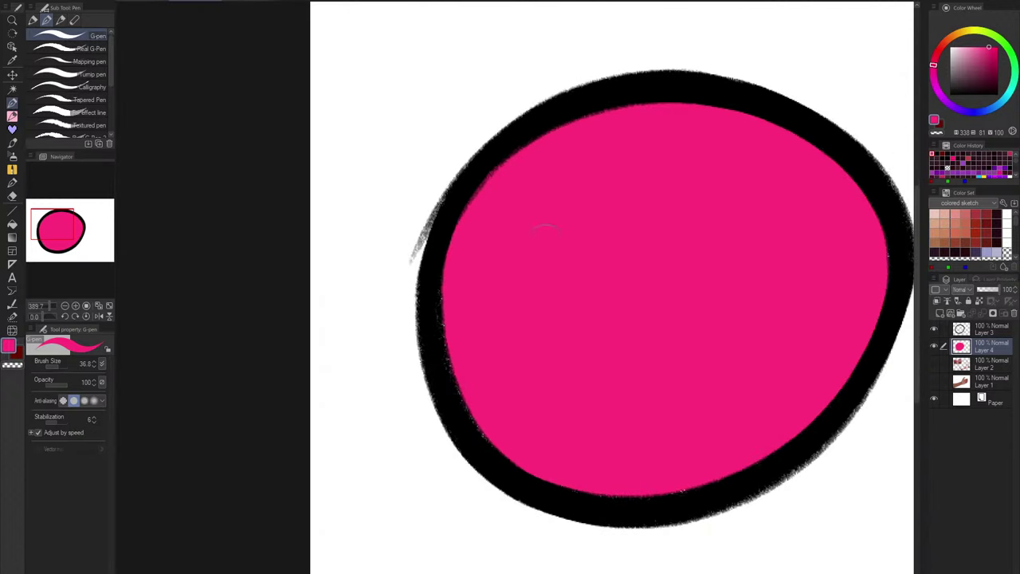
{"action": "mouse_move", "coordinate": [442, 289]}
{"action": "left_mouse_down"}
{"action": "mouse_move", "coordinate": [465, 396]}
{"action": "mouse_move", "coordinate": [494, 439]}
{"action": "left_mouse_up"}
{"action": "left_click_drag", "start_coordinate": [744, 432], "coordinate": [668, 461]}
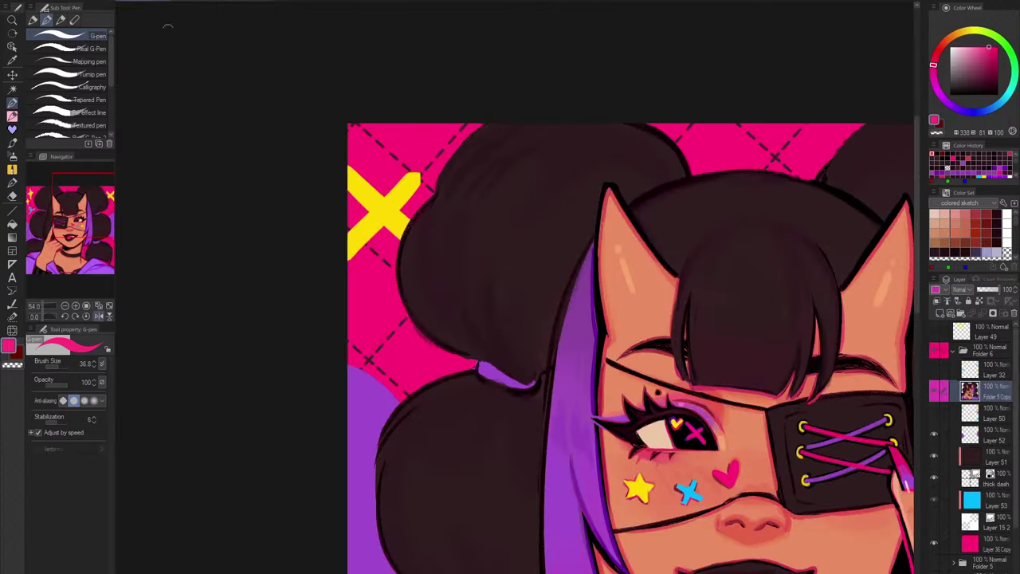
Step: Return to the portrait and check it with the Folder 5 Copy layer toggled off and on, and in mirrored view
{"action": "scroll", "coordinate": [574, 186], "scroll_direction": "down", "scroll_amount": 3}
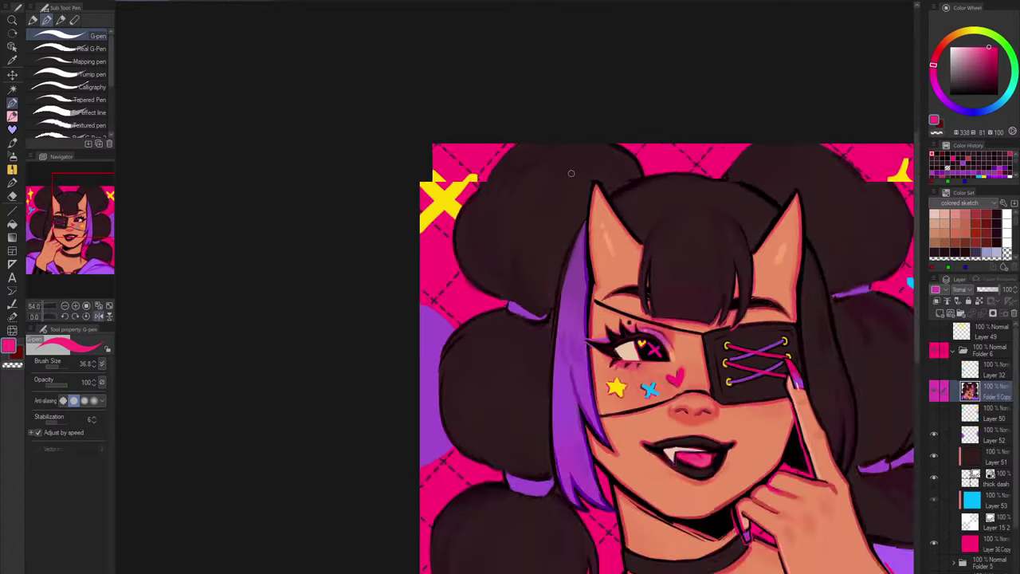
{"action": "scroll", "coordinate": [761, 343], "scroll_direction": "up", "scroll_amount": 1}
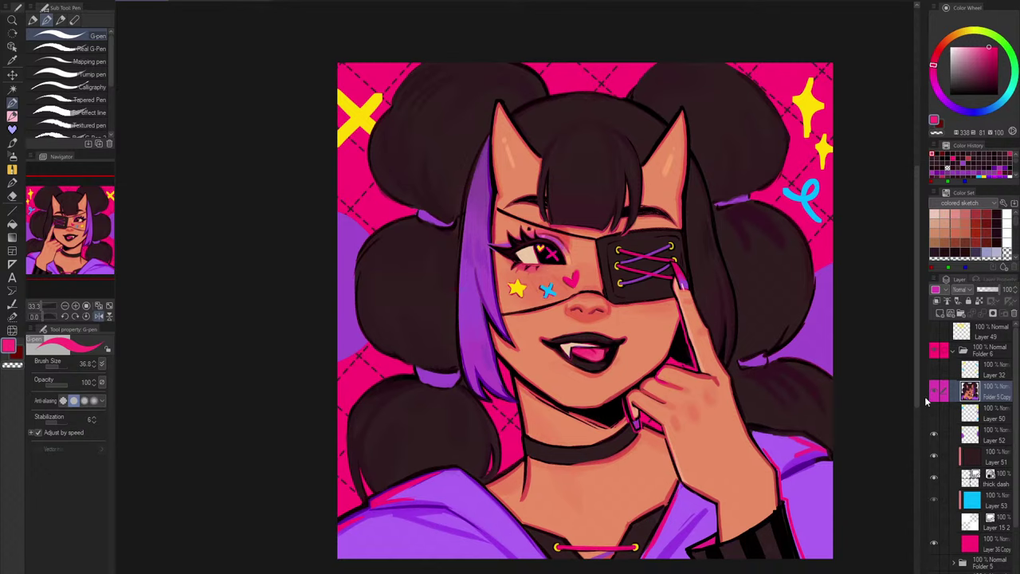
{"action": "left_click", "coordinate": [935, 396]}
{"action": "left_click", "coordinate": [935, 396]}
{"action": "key", "text": "h"}
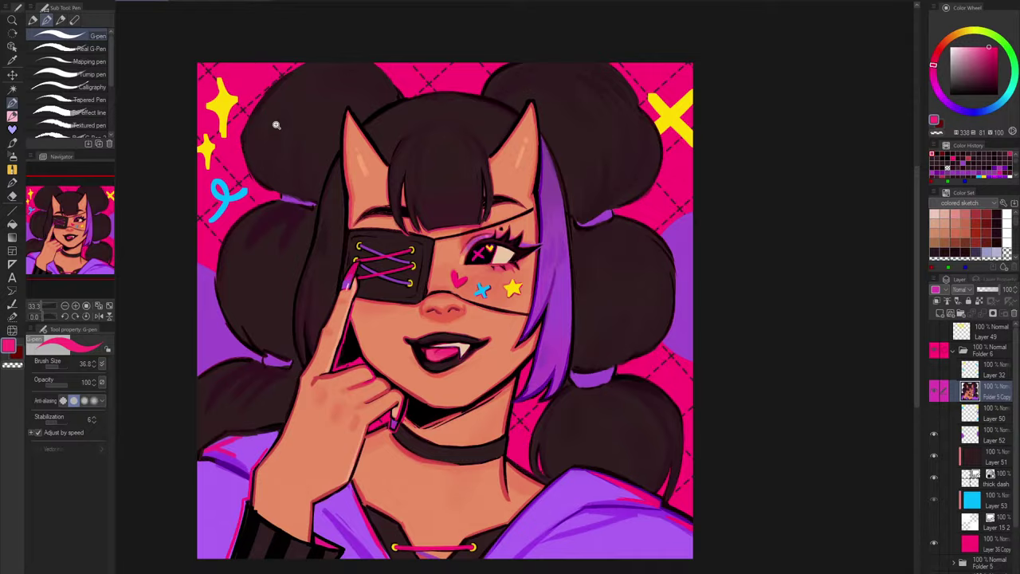
Step: Switch back to the SU-Cream Pencil brush at size 26.8 to continue working on the hair
{"action": "scroll", "coordinate": [276, 125], "scroll_direction": "up", "scroll_amount": 3}
{"action": "left_click", "coordinate": [13, 129]}
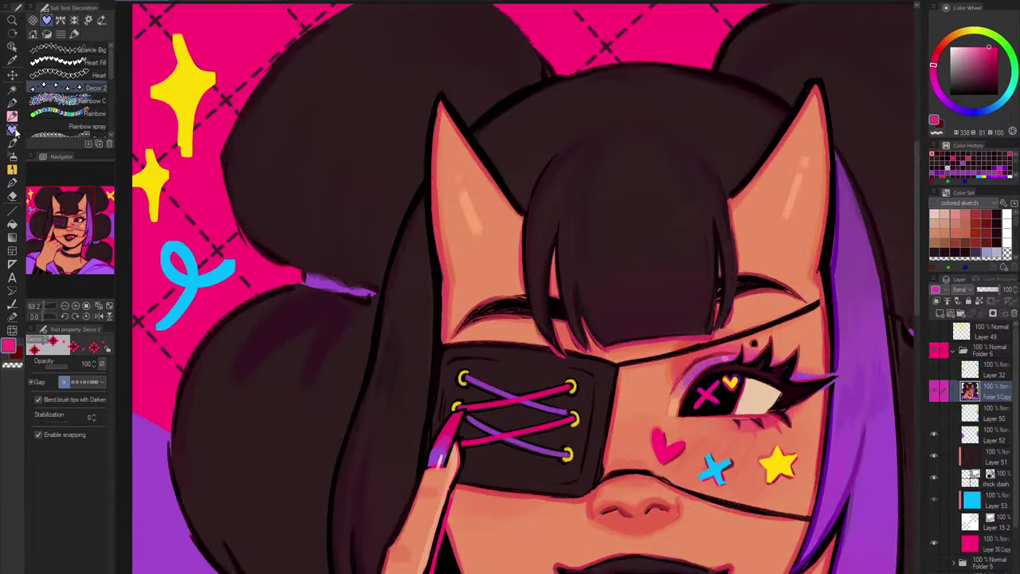
{"action": "left_click", "coordinate": [12, 104]}
{"action": "left_click", "coordinate": [14, 130]}
{"action": "left_click", "coordinate": [13, 117]}
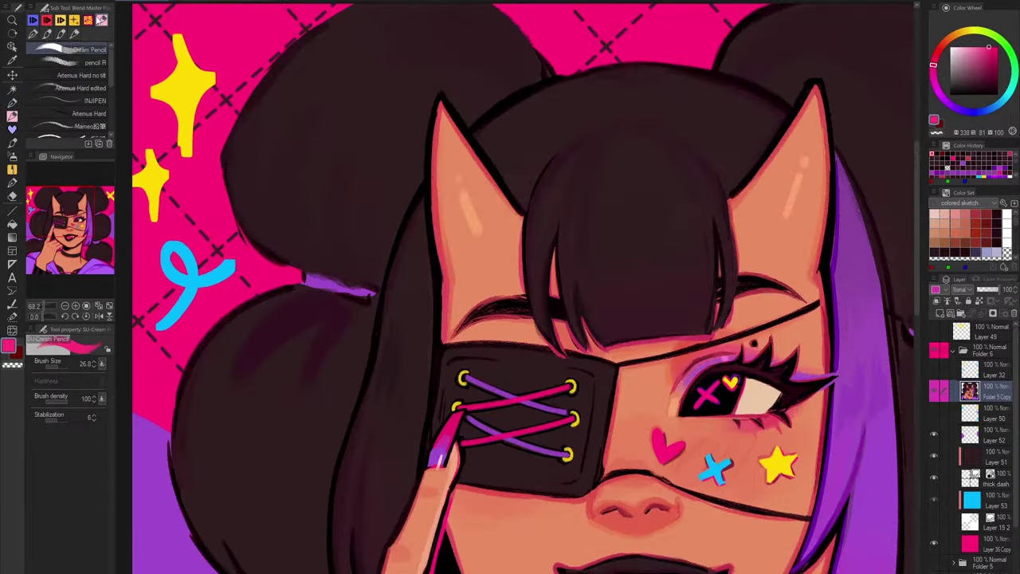
{"action": "left_click", "coordinate": [88, 21]}
{"action": "left_click_drag", "start_coordinate": [495, 278], "coordinate": [501, 294]}
{"action": "left_click", "coordinate": [101, 20]}
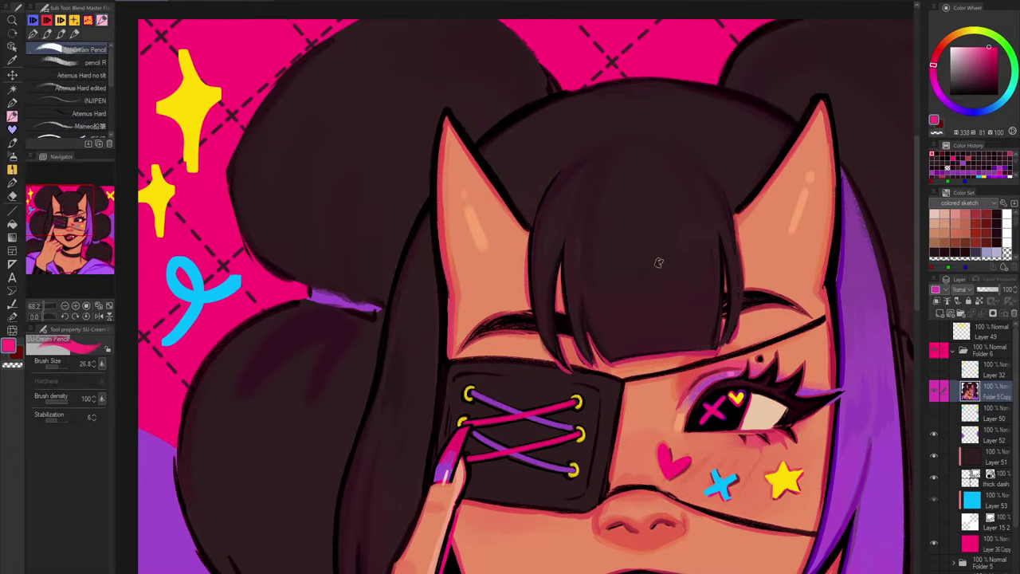
Step: Mirror the canvas view, darken the outer-left contour of the upper-left hair bun, and paint a near-black crease at its base
{"action": "key", "text": "h"}
{"action": "left_click_drag", "start_coordinate": [222, 224], "coordinate": [509, 241]}
{"action": "scroll", "coordinate": [287, 194], "scroll_direction": "up", "scroll_amount": 5}
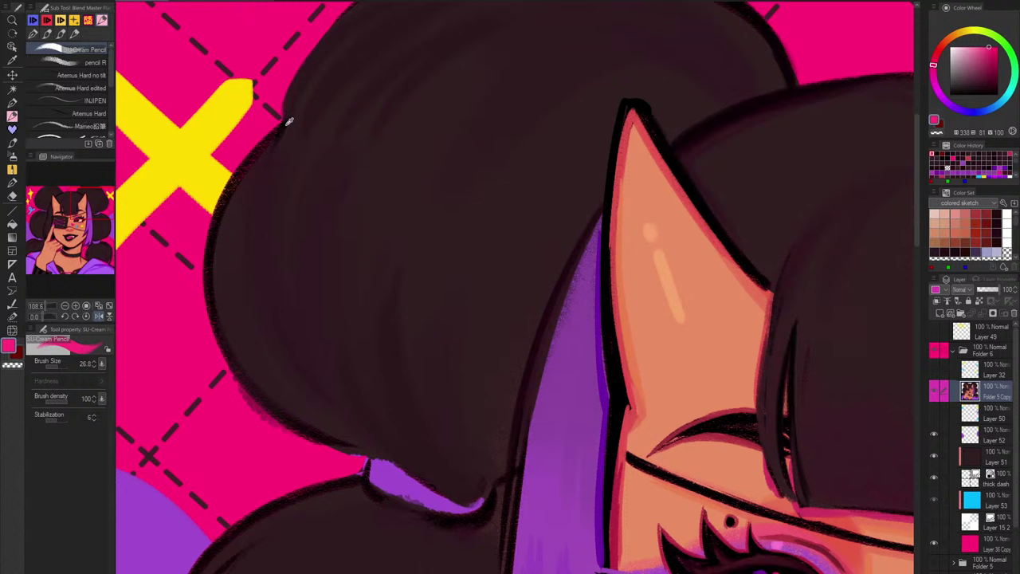
{"action": "left_click", "coordinate": [289, 122], "text": "alt"}
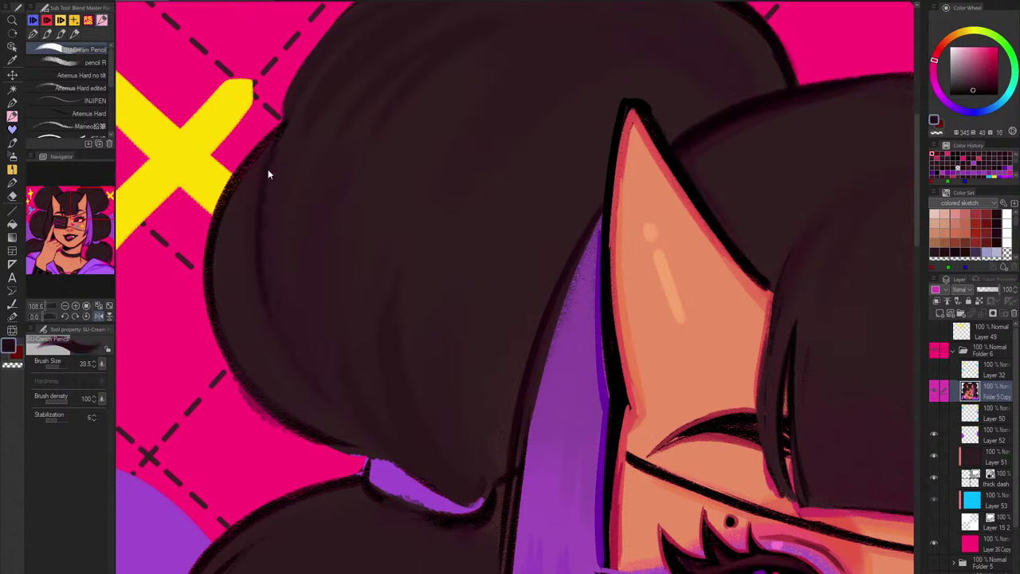
{"action": "mouse_move", "coordinate": [277, 129]}
{"action": "left_mouse_down"}
{"action": "mouse_move", "coordinate": [220, 202]}
{"action": "mouse_move", "coordinate": [209, 275]}
{"action": "left_mouse_up"}
{"action": "left_click", "coordinate": [703, 129], "text": "alt"}
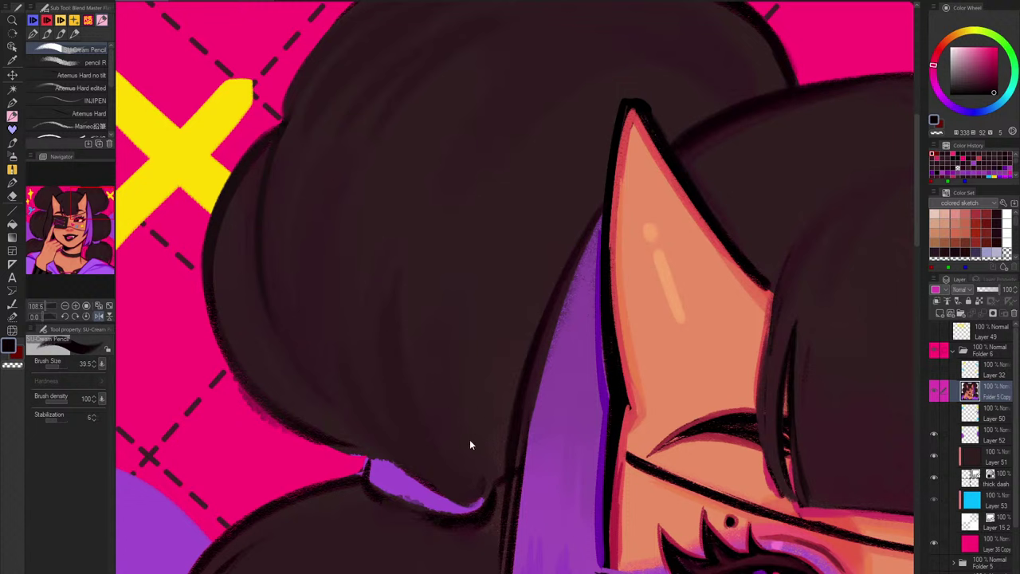
{"action": "left_click_drag", "start_coordinate": [475, 494], "coordinate": [394, 362]}
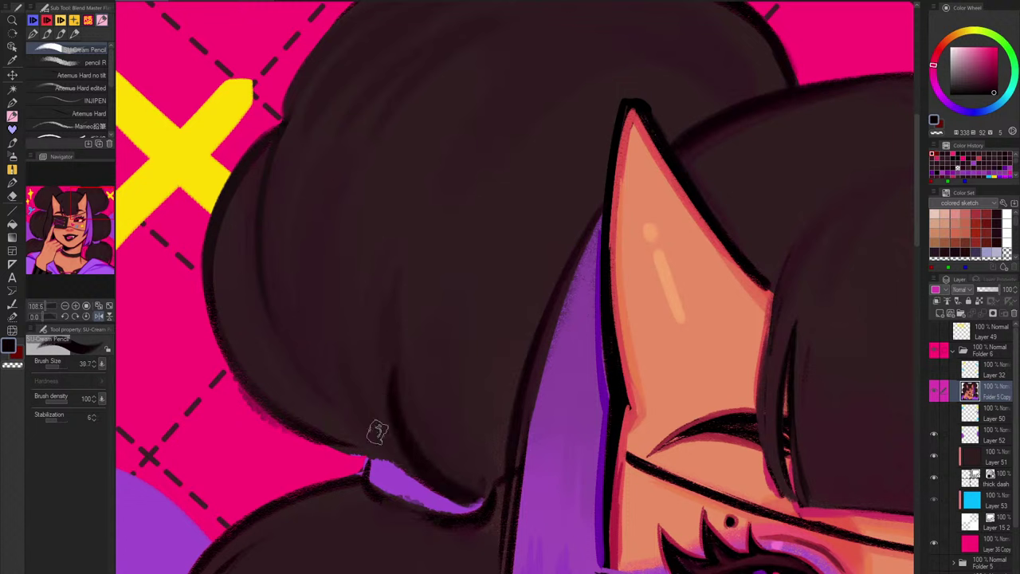
{"action": "left_click_drag", "start_coordinate": [427, 474], "coordinate": [295, 408]}
{"action": "key", "text": "ctrl+z"}
{"action": "left_click_drag", "start_coordinate": [412, 468], "coordinate": [247, 398]}
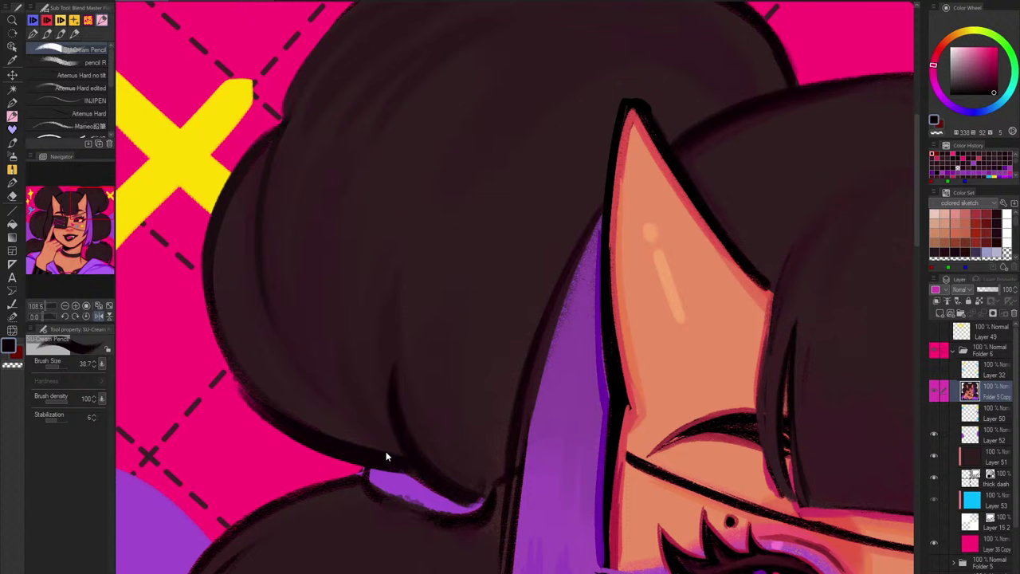
{"action": "key", "text": "ctrl+z"}
Step: Reduce the brush size to 26.5 and outline the lower and left edges of the upper-left bun in near-black
{"action": "key", "text": "["}
{"action": "key", "text": "["}
{"action": "key", "text": "["}
{"action": "key", "text": "["}
{"action": "mouse_move", "coordinate": [411, 460]}
{"action": "left_mouse_down"}
{"action": "mouse_move", "coordinate": [332, 438]}
{"action": "mouse_move", "coordinate": [257, 397]}
{"action": "left_mouse_up"}
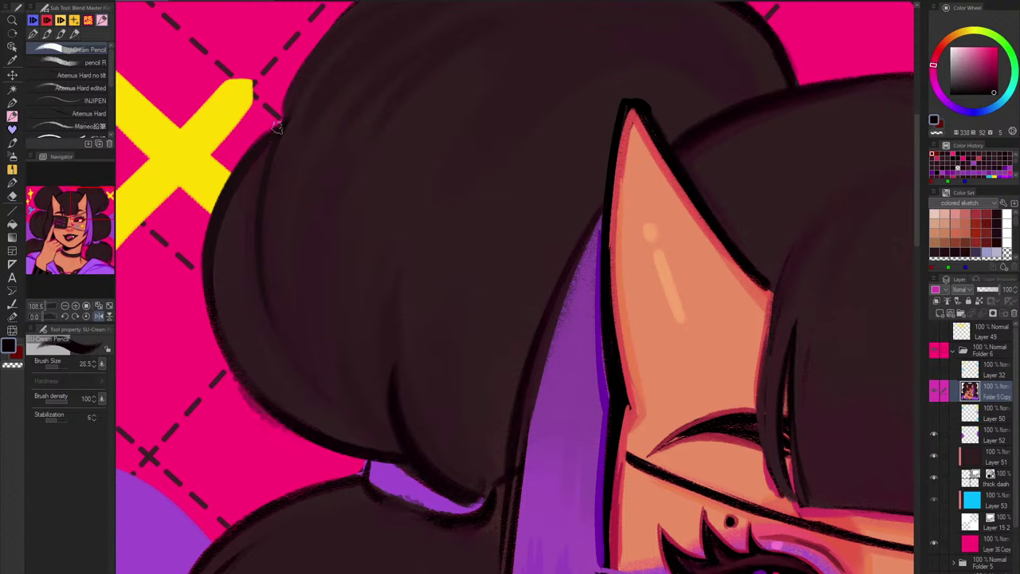
{"action": "left_click_drag", "start_coordinate": [236, 184], "coordinate": [371, 466]}
{"action": "key", "text": "ctrl+z"}
{"action": "left_click_drag", "start_coordinate": [211, 254], "coordinate": [337, 446]}
Step: Paint a loose dark-brown strand outside the upper-left bun's lower edge and outline the bun's upper contour in near-black
{"action": "left_click", "coordinate": [241, 225], "text": "alt"}
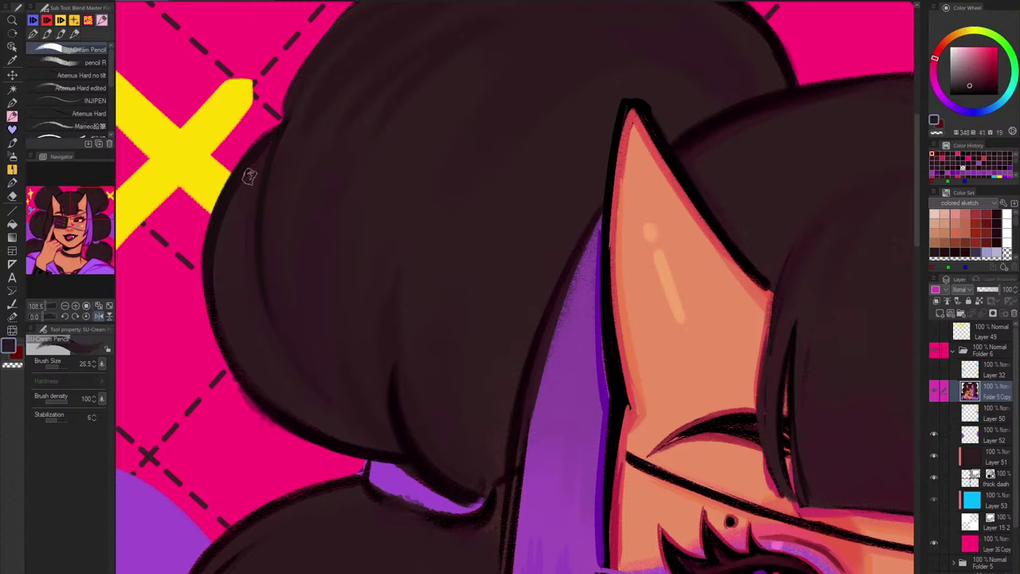
{"action": "mouse_move", "coordinate": [241, 182]}
{"action": "left_mouse_down"}
{"action": "mouse_move", "coordinate": [197, 263]}
{"action": "mouse_move", "coordinate": [339, 393]}
{"action": "left_mouse_up"}
{"action": "scroll", "coordinate": [383, 169], "scroll_direction": "up", "scroll_amount": 2}
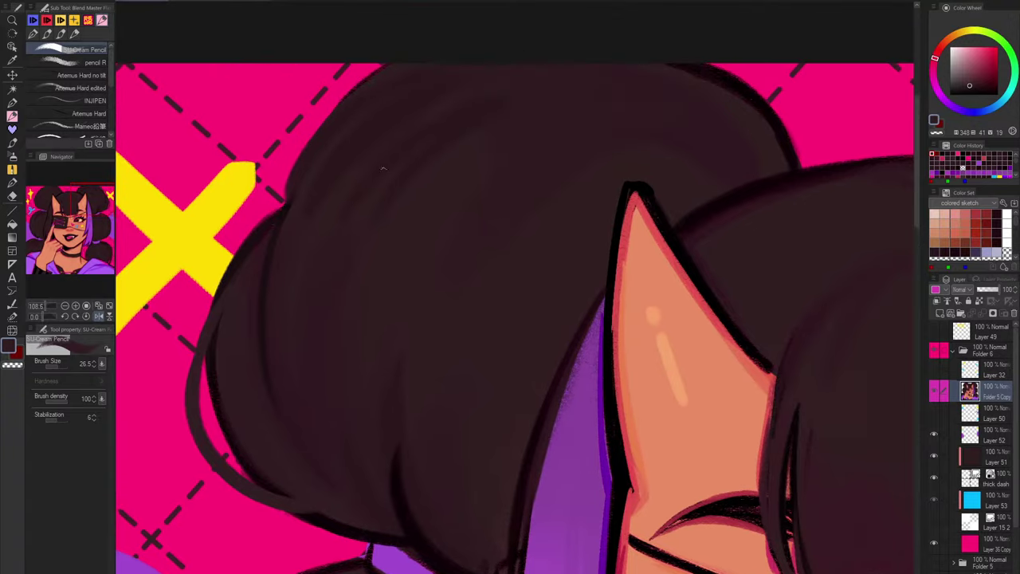
{"action": "left_click", "coordinate": [411, 517], "text": "alt"}
{"action": "mouse_move", "coordinate": [278, 213]}
{"action": "left_mouse_down"}
{"action": "mouse_move", "coordinate": [375, 77]}
{"action": "mouse_move", "coordinate": [404, 66]}
{"action": "left_mouse_up"}
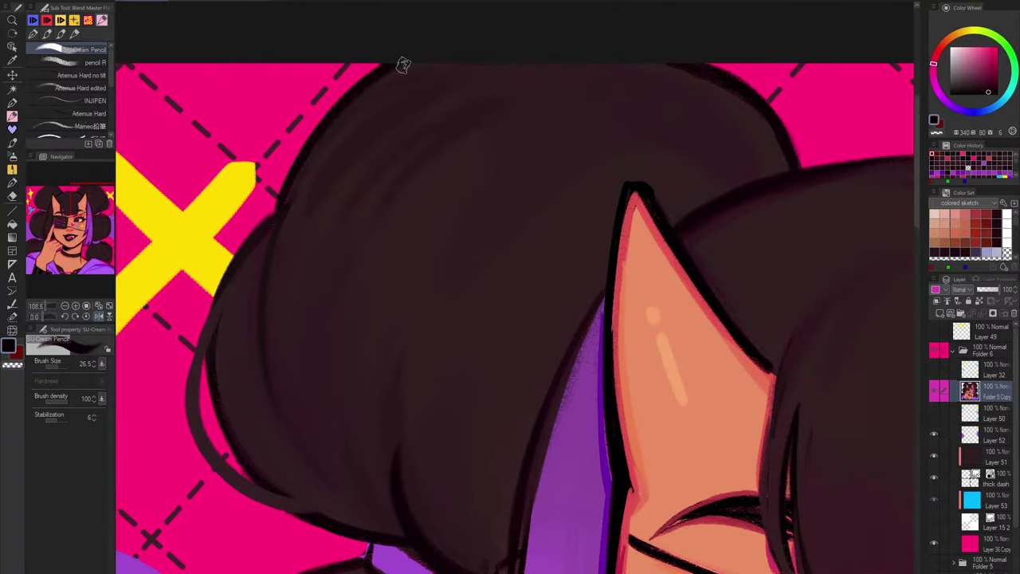
{"action": "mouse_move", "coordinate": [326, 132]}
{"action": "left_mouse_down"}
{"action": "mouse_move", "coordinate": [295, 192]}
{"action": "mouse_move", "coordinate": [246, 244]}
{"action": "left_mouse_up"}
Step: Compare the painted hair buns with the rough sketch by toggling the visibility of Folder 6
{"action": "scroll", "coordinate": [341, 225], "scroll_direction": "down", "scroll_amount": 4}
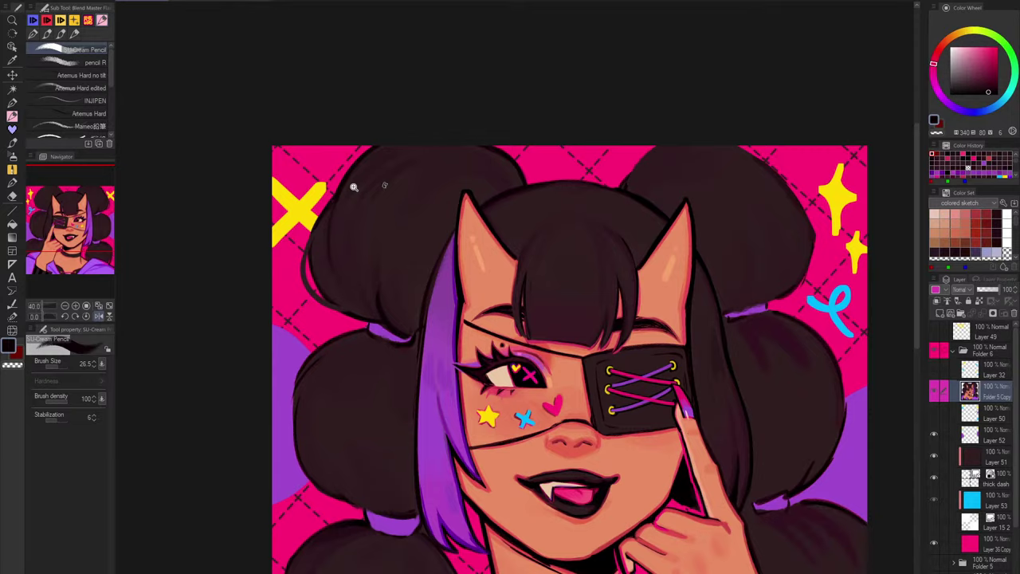
{"action": "scroll", "coordinate": [352, 188], "scroll_direction": "up", "scroll_amount": 2}
{"action": "scroll", "coordinate": [789, 183], "scroll_direction": "up", "scroll_amount": 2}
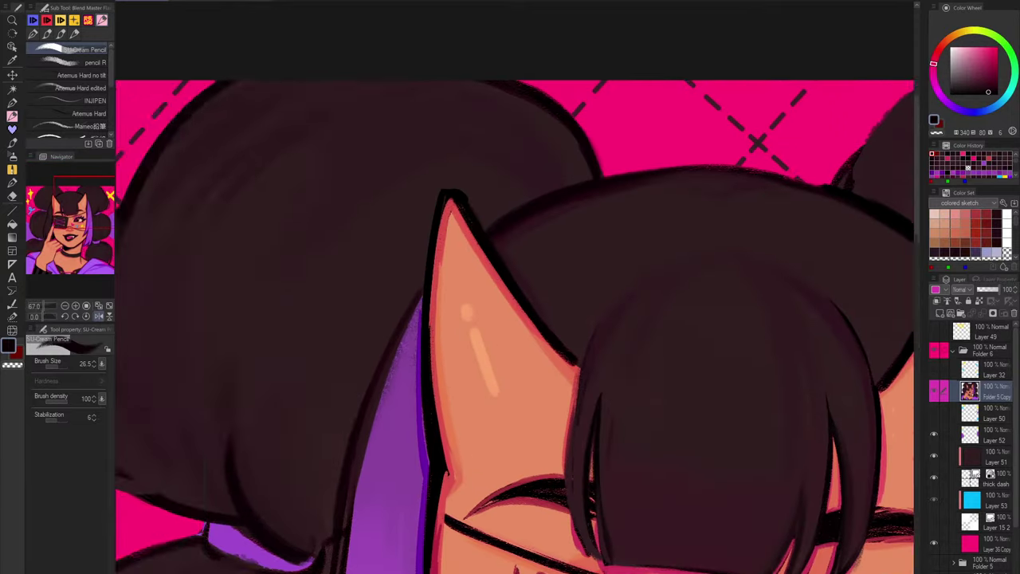
{"action": "left_click_drag", "start_coordinate": [773, 206], "coordinate": [664, 148]}
{"action": "scroll", "coordinate": [666, 147], "scroll_direction": "down", "scroll_amount": 6}
{"action": "left_click_drag", "start_coordinate": [774, 302], "coordinate": [694, 291]}
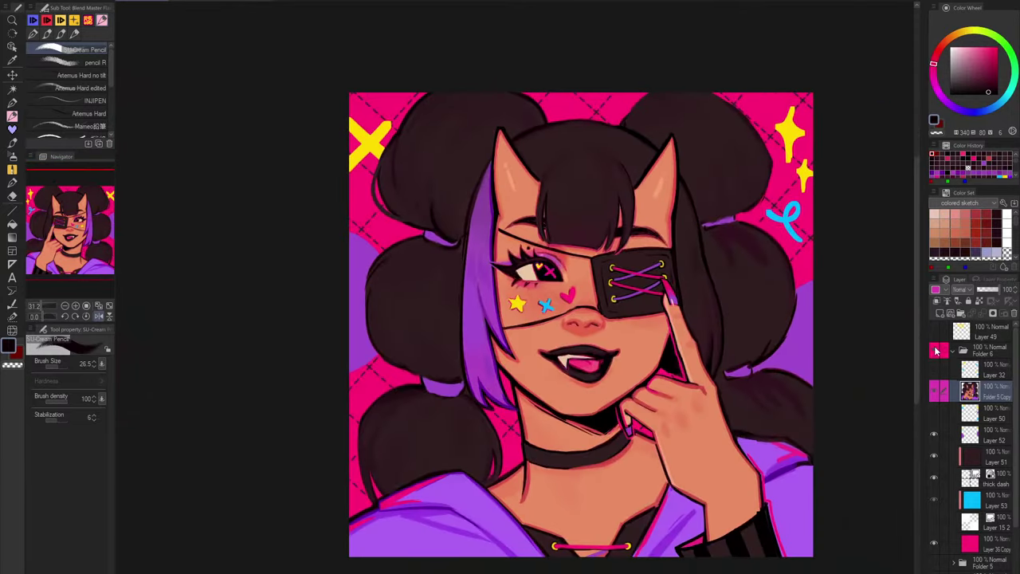
{"action": "left_click", "coordinate": [936, 351]}
{"action": "left_click", "coordinate": [938, 353]}
{"action": "left_click", "coordinate": [937, 352]}
{"action": "left_click", "coordinate": [938, 352]}
{"action": "scroll", "coordinate": [408, 258], "scroll_direction": "up", "scroll_amount": 3}
{"action": "left_click", "coordinate": [937, 352]}
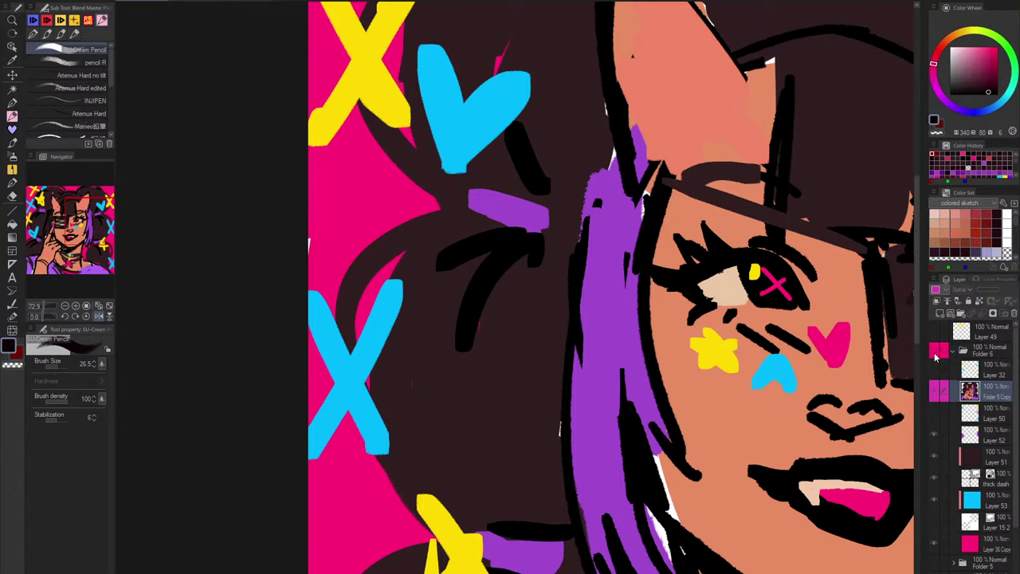
{"action": "left_click", "coordinate": [937, 353]}
Step: Trim the outer edge of the middle-left bun and sample a near-black colour for its outline
{"action": "left_click_drag", "start_coordinate": [387, 253], "coordinate": [339, 392]}
{"action": "mouse_move", "coordinate": [418, 220]}
{"action": "left_mouse_down"}
{"action": "mouse_move", "coordinate": [335, 379]}
{"action": "mouse_move", "coordinate": [345, 338]}
{"action": "left_mouse_up"}
{"action": "left_click", "coordinate": [485, 192], "text": "alt"}
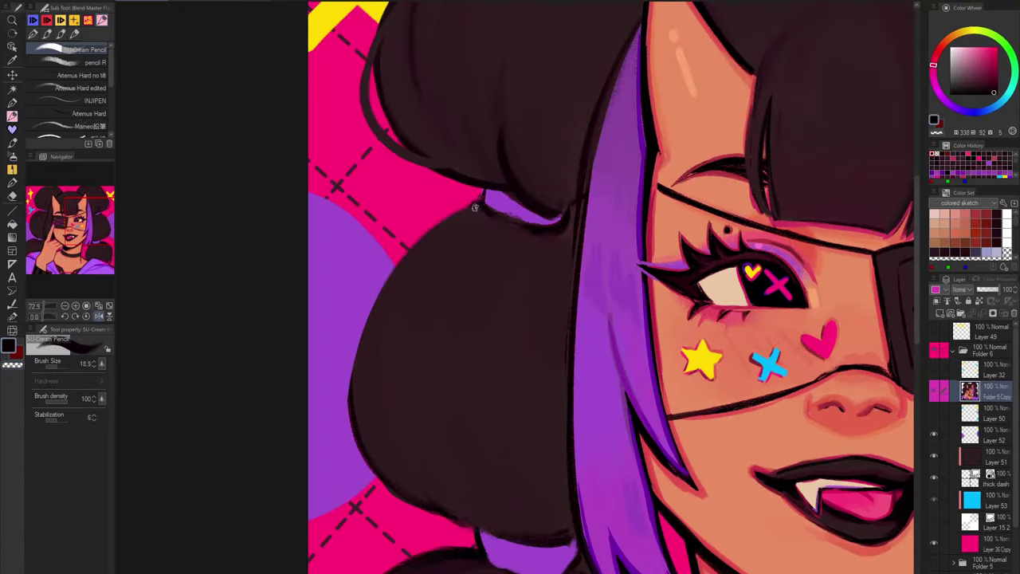
{"action": "left_click_drag", "start_coordinate": [475, 208], "coordinate": [351, 438]}
{"action": "key", "text": "ctrl+z"}
{"action": "mouse_move", "coordinate": [481, 203]}
{"action": "left_mouse_down"}
{"action": "mouse_move", "coordinate": [420, 232]}
{"action": "mouse_move", "coordinate": [349, 427]}
{"action": "left_mouse_up"}
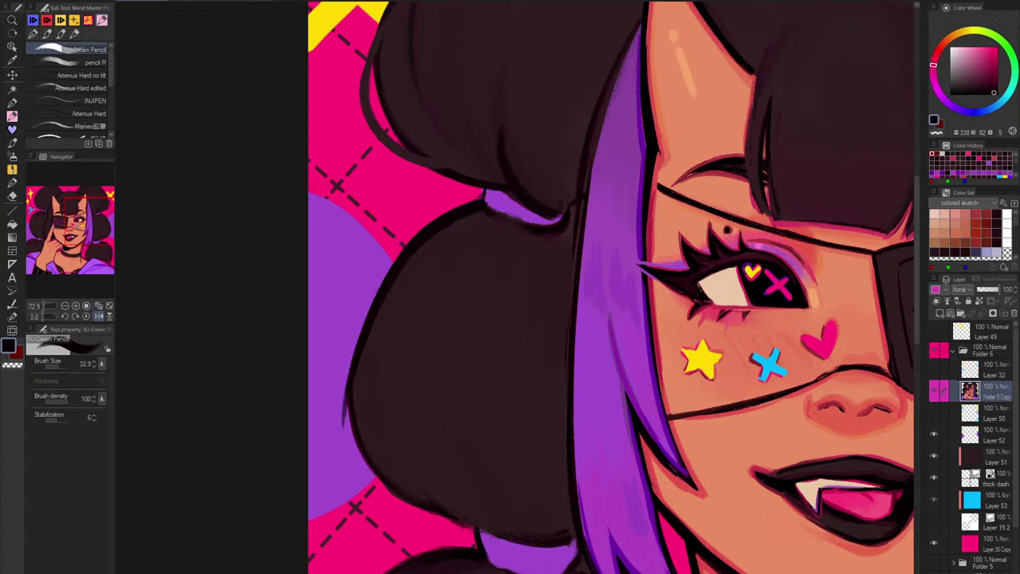
{"action": "key", "text": "ctrl+z"}
Step: Outline the middle-left bun's upper-left contour in near-black and add a loose dark-brown strand arching outside it
{"action": "left_click_drag", "start_coordinate": [483, 202], "coordinate": [349, 400]}
{"action": "left_click", "coordinate": [454, 237], "text": "alt"}
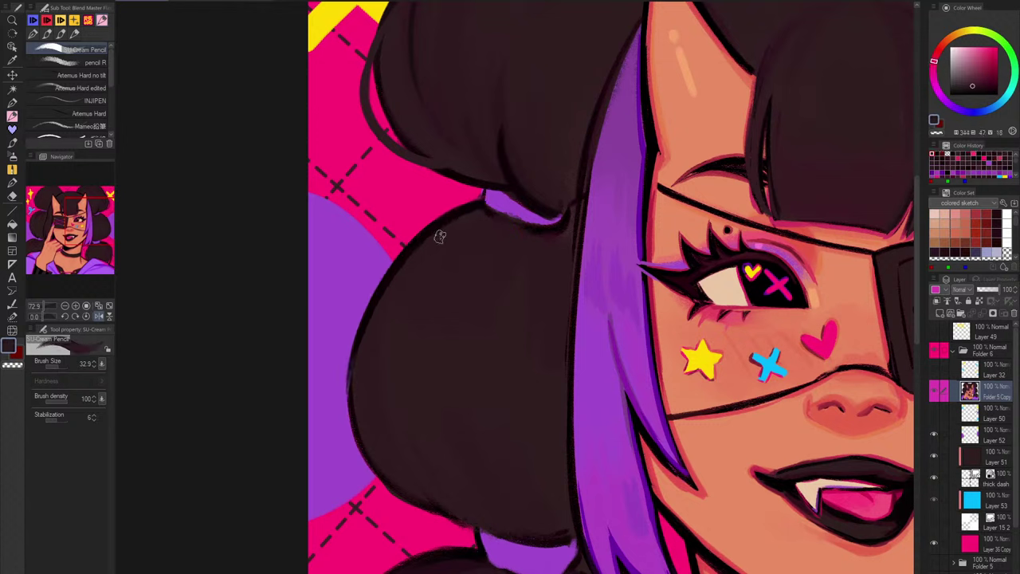
{"action": "mouse_move", "coordinate": [456, 223]}
{"action": "left_mouse_down"}
{"action": "mouse_move", "coordinate": [341, 312]}
{"action": "mouse_move", "coordinate": [357, 439]}
{"action": "left_mouse_up"}
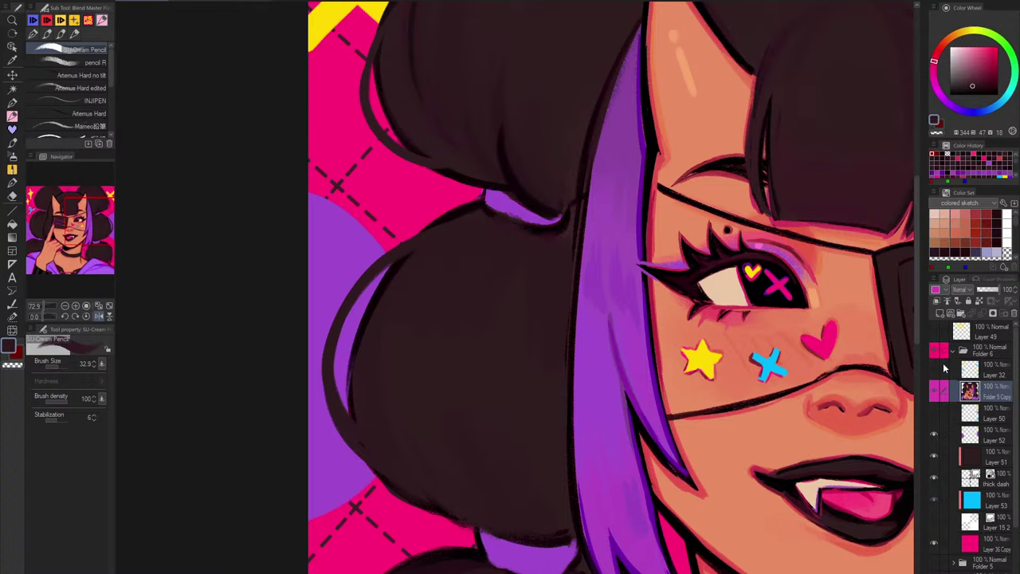
Step: Check the lower-left bun against the rough sketch and erase its uneven outer edge with a transparent brush at size 42.8
{"action": "left_click", "coordinate": [937, 355]}
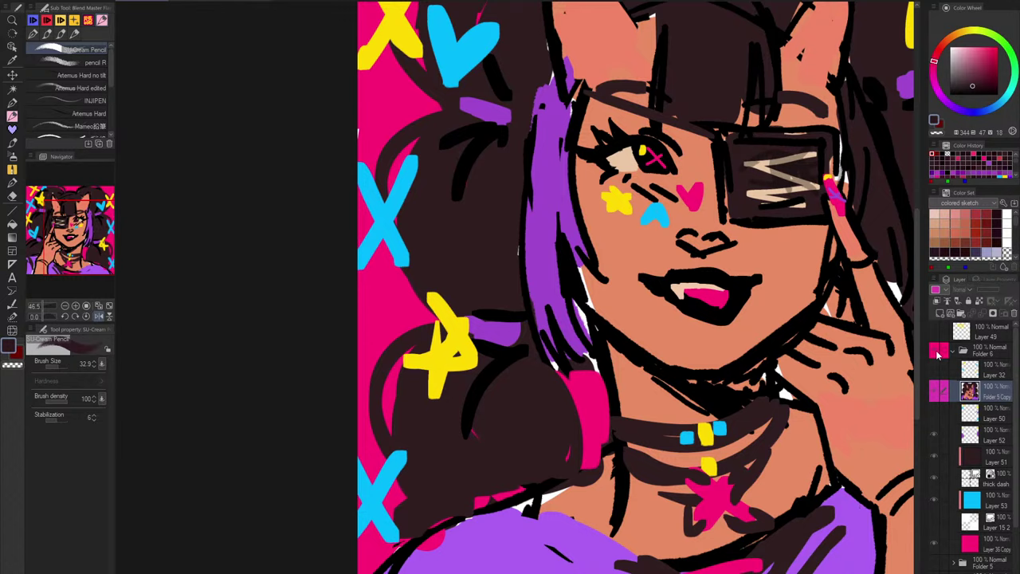
{"action": "left_click", "coordinate": [938, 355]}
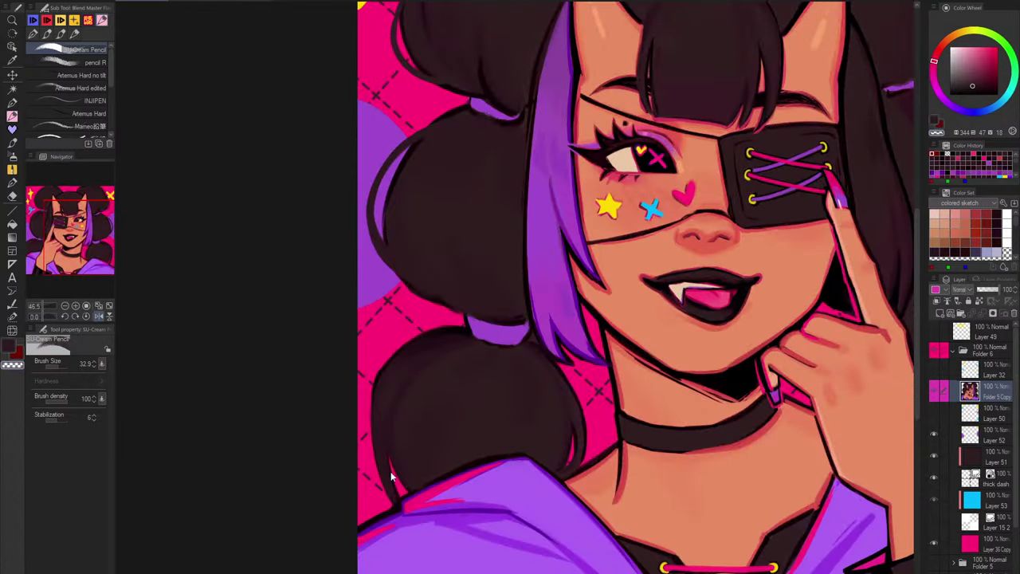
{"action": "left_click_drag", "start_coordinate": [381, 474], "coordinate": [383, 351]}
{"action": "mouse_move", "coordinate": [382, 408]}
{"action": "left_mouse_down"}
{"action": "mouse_move", "coordinate": [382, 350]}
{"action": "mouse_move", "coordinate": [416, 337]}
{"action": "left_mouse_up"}
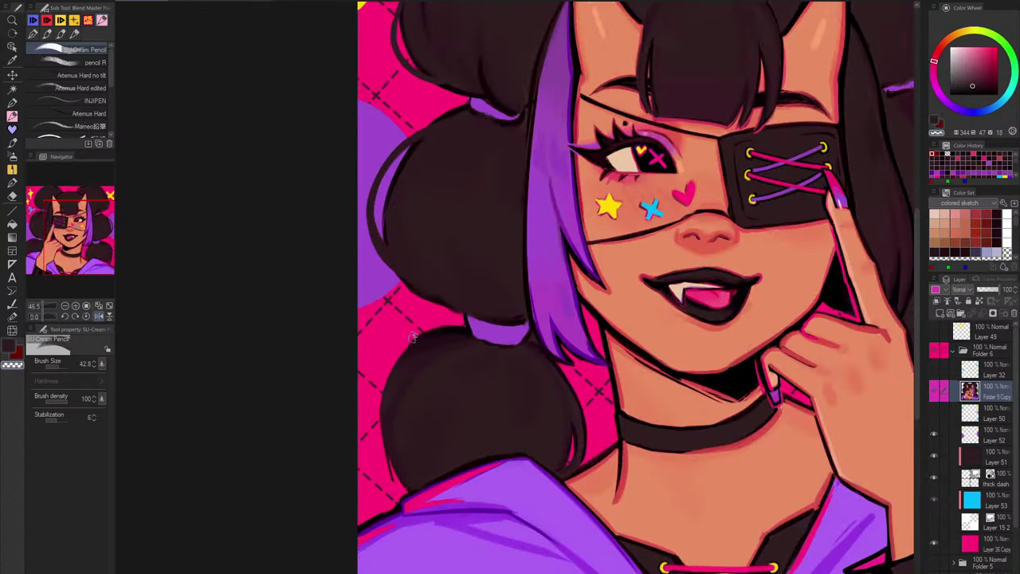
{"action": "mouse_move", "coordinate": [388, 382]}
{"action": "left_mouse_down"}
{"action": "mouse_move", "coordinate": [437, 339]}
{"action": "mouse_move", "coordinate": [384, 438]}
{"action": "mouse_move", "coordinate": [394, 481]}
{"action": "left_mouse_up"}
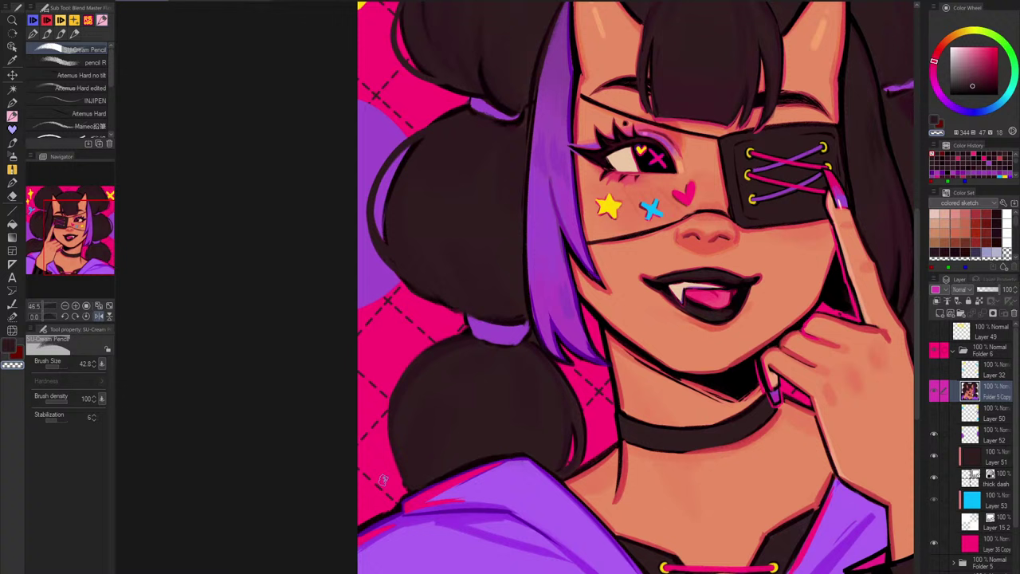
Step: Paint a loose dark-brown strand curving outside the lower-left bun down to the purple hood
{"action": "left_click", "coordinate": [443, 363], "text": "alt"}
{"action": "left_click_drag", "start_coordinate": [462, 346], "coordinate": [419, 496]}
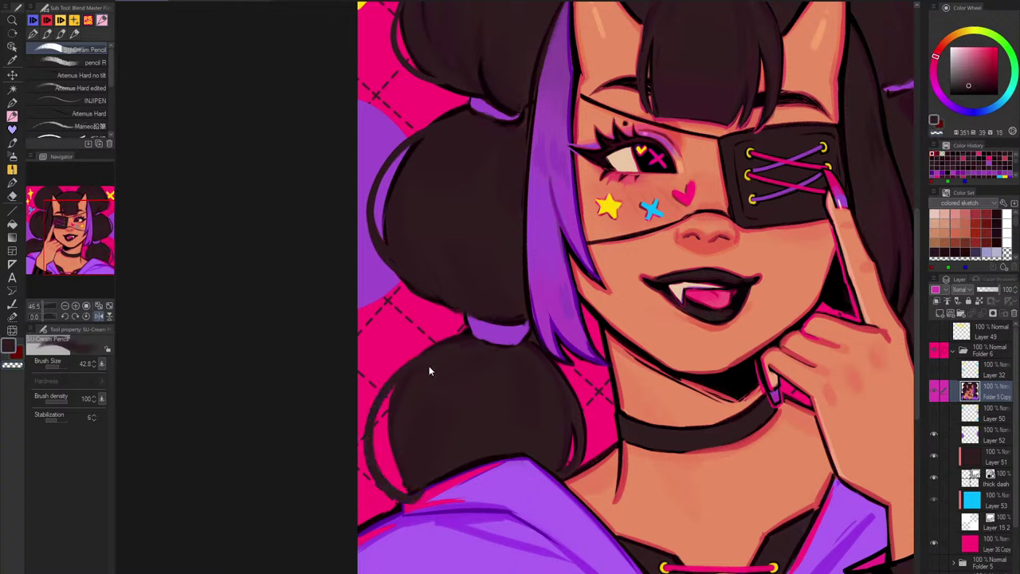
{"action": "key", "text": "ctrl+z"}
{"action": "mouse_move", "coordinate": [459, 353]}
{"action": "left_mouse_down"}
{"action": "mouse_move", "coordinate": [378, 467]}
{"action": "mouse_move", "coordinate": [408, 497]}
{"action": "mouse_move", "coordinate": [399, 488]}
{"action": "left_mouse_up"}
{"action": "key", "text": "ctrl+z"}
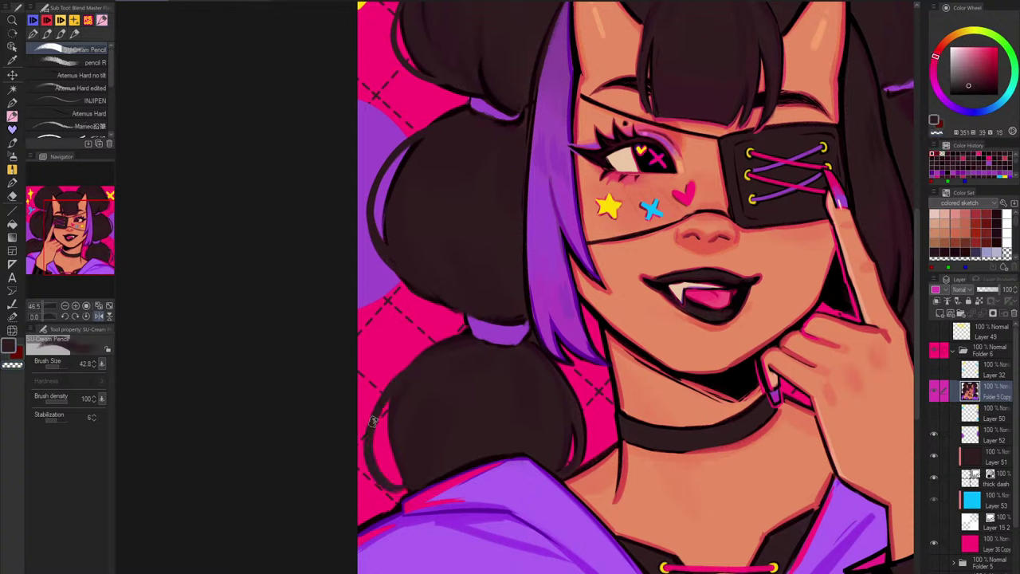
{"action": "left_click_drag", "start_coordinate": [374, 421], "coordinate": [408, 489]}
Step: Mirror the canvas view, check it against the sketch, and paint a loose dark strand arching above the lower-left bun
{"action": "scroll", "coordinate": [614, 371], "scroll_direction": "down", "scroll_amount": 2}
{"action": "key", "text": "h"}
{"action": "left_click_drag", "start_coordinate": [793, 448], "coordinate": [831, 479]}
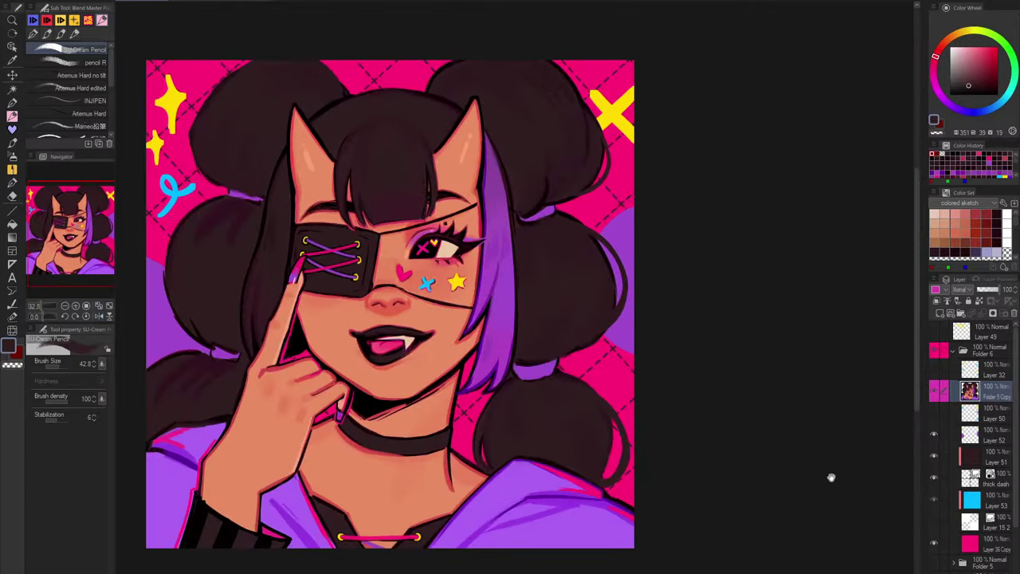
{"action": "left_click", "coordinate": [936, 352]}
{"action": "left_click", "coordinate": [938, 353]}
{"action": "scroll", "coordinate": [461, 323], "scroll_direction": "up", "scroll_amount": 3}
{"action": "mouse_move", "coordinate": [462, 323]}
{"action": "left_mouse_down"}
{"action": "mouse_move", "coordinate": [372, 358]}
{"action": "mouse_move", "coordinate": [398, 330]}
{"action": "left_mouse_up"}
{"action": "left_click", "coordinate": [454, 331], "text": "alt"}
{"action": "left_click_drag", "start_coordinate": [470, 335], "coordinate": [371, 358]}
{"action": "key", "text": "ctrl+z"}
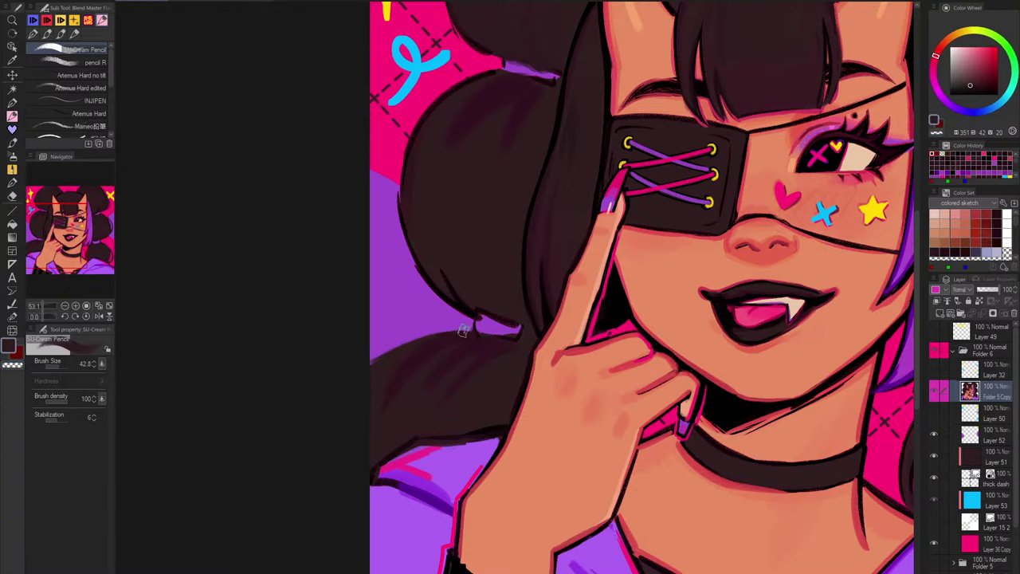
{"action": "mouse_move", "coordinate": [470, 329]}
{"action": "left_mouse_down"}
{"action": "mouse_move", "coordinate": [371, 344]}
{"action": "mouse_move", "coordinate": [371, 332]}
{"action": "left_mouse_up"}
Step: Check the middle-left bun against the rough sketch and erase part of its upper-left edge
{"action": "scroll", "coordinate": [360, 405], "scroll_direction": "down", "scroll_amount": 2}
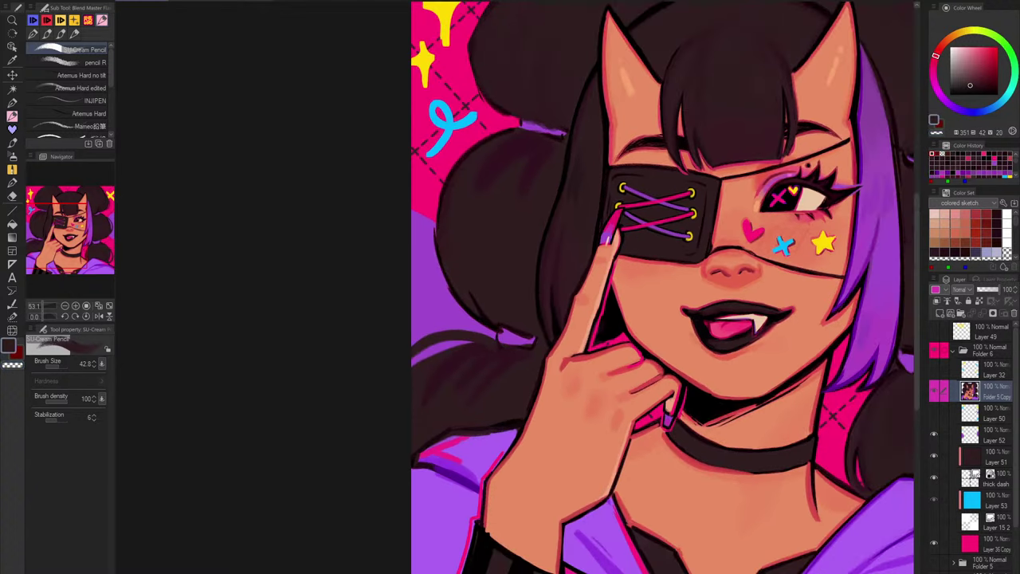
{"action": "left_click", "coordinate": [938, 353]}
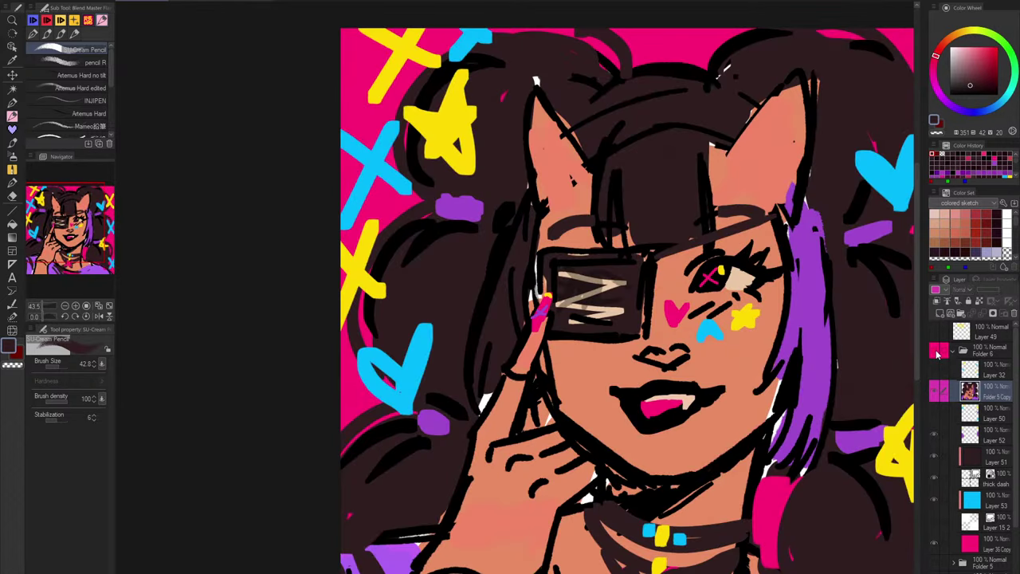
{"action": "left_click", "coordinate": [938, 353]}
{"action": "left_click", "coordinate": [431, 209], "text": "alt"}
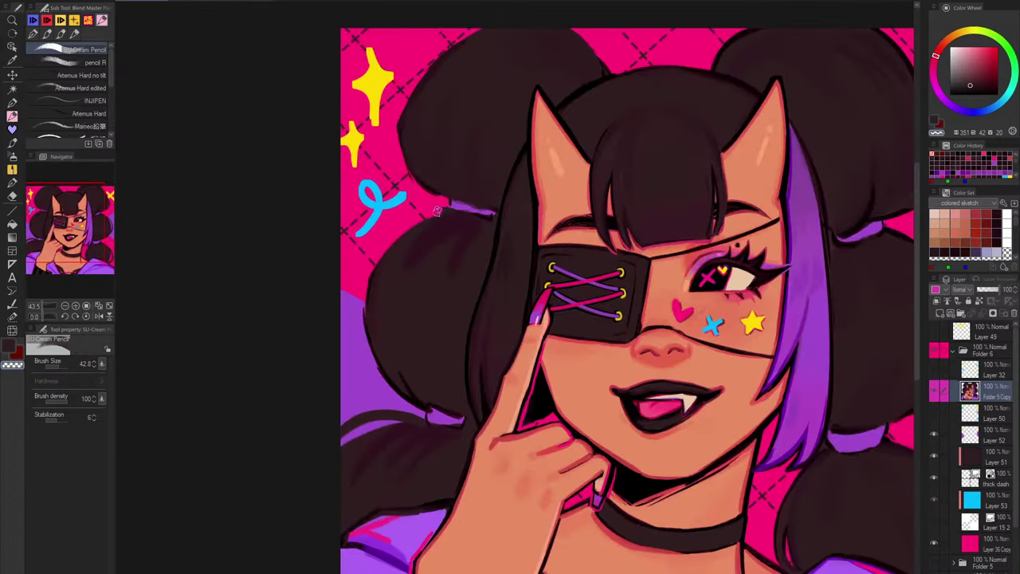
{"action": "left_click_drag", "start_coordinate": [397, 242], "coordinate": [369, 287]}
{"action": "left_click", "coordinate": [393, 265], "text": "alt"}
{"action": "mouse_move", "coordinate": [440, 215]}
{"action": "left_mouse_down"}
{"action": "mouse_move", "coordinate": [354, 285]}
{"action": "mouse_move", "coordinate": [405, 393]}
{"action": "left_mouse_up"}
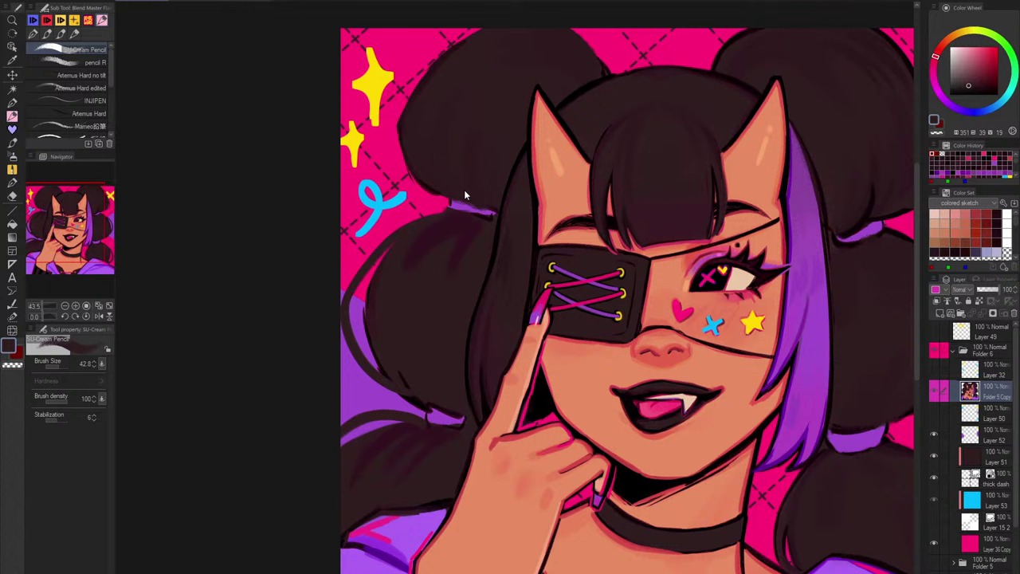
{"action": "key", "text": "ctrl+z"}
{"action": "left_click_drag", "start_coordinate": [430, 220], "coordinate": [407, 350]}
{"action": "key", "text": "ctrl+z"}
Step: Erase along the middle-left bun's outer side and paint a loose dark-brown strand curving outside it
{"action": "key", "text": "c"}
{"action": "mouse_move", "coordinate": [382, 257]}
{"action": "left_mouse_down"}
{"action": "mouse_move", "coordinate": [401, 383]}
{"action": "mouse_move", "coordinate": [383, 251]}
{"action": "mouse_move", "coordinate": [415, 406]}
{"action": "left_mouse_up"}
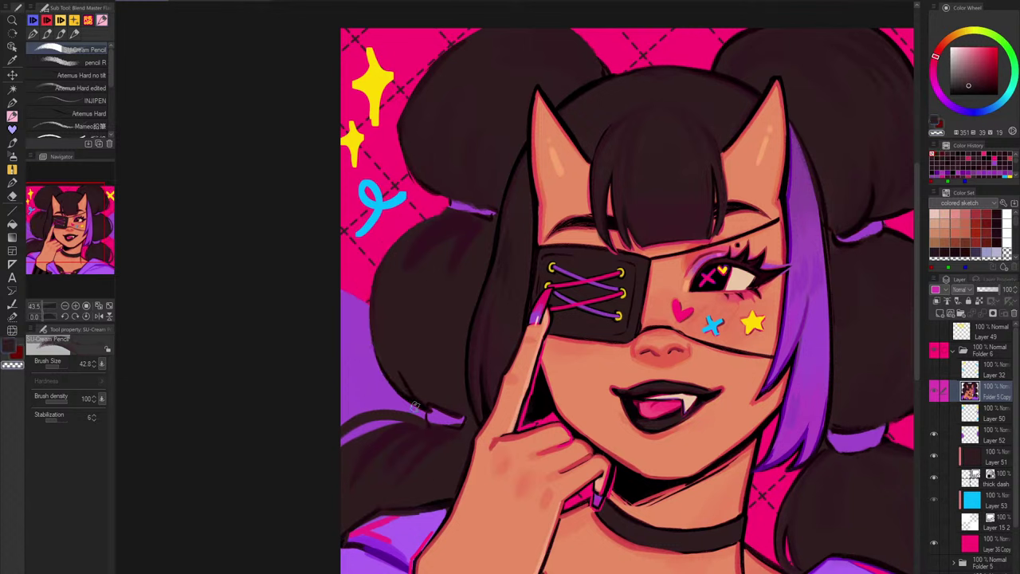
{"action": "left_click_drag", "start_coordinate": [367, 317], "coordinate": [405, 394]}
{"action": "left_click", "coordinate": [394, 274], "text": "alt"}
{"action": "mouse_move", "coordinate": [437, 221]}
{"action": "left_mouse_down"}
{"action": "mouse_move", "coordinate": [397, 380]}
{"action": "mouse_move", "coordinate": [407, 387]}
{"action": "left_mouse_up"}
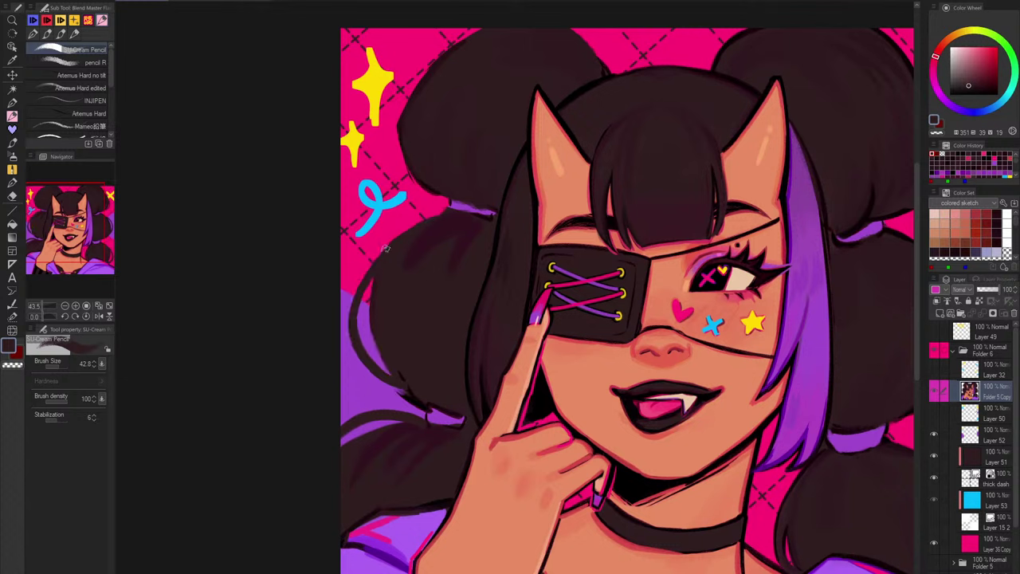
Step: Check against the rough sketch and paint a loose dark strand on the inner side of the upper-left bun
{"action": "left_click", "coordinate": [937, 353]}
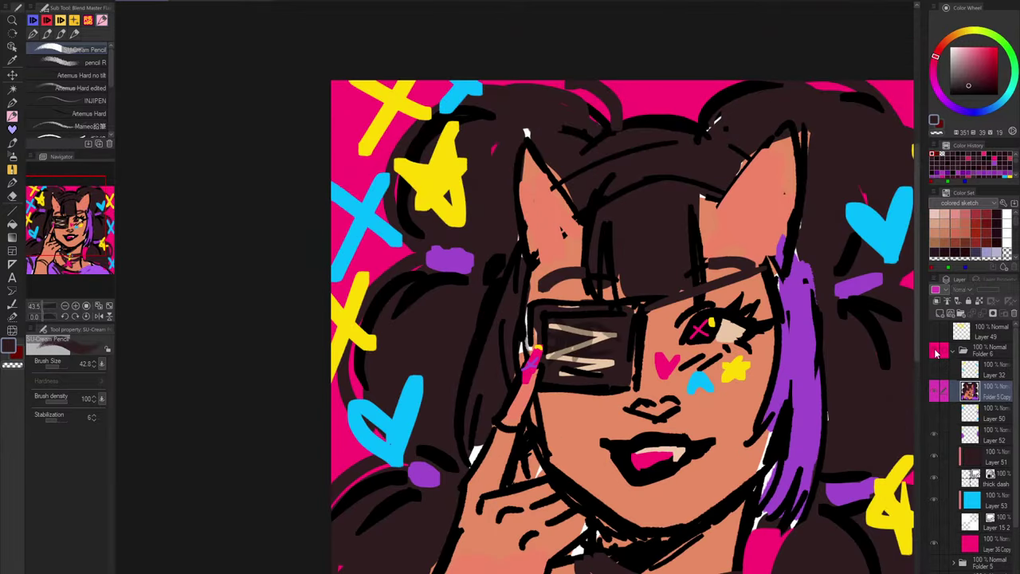
{"action": "left_click", "coordinate": [937, 353]}
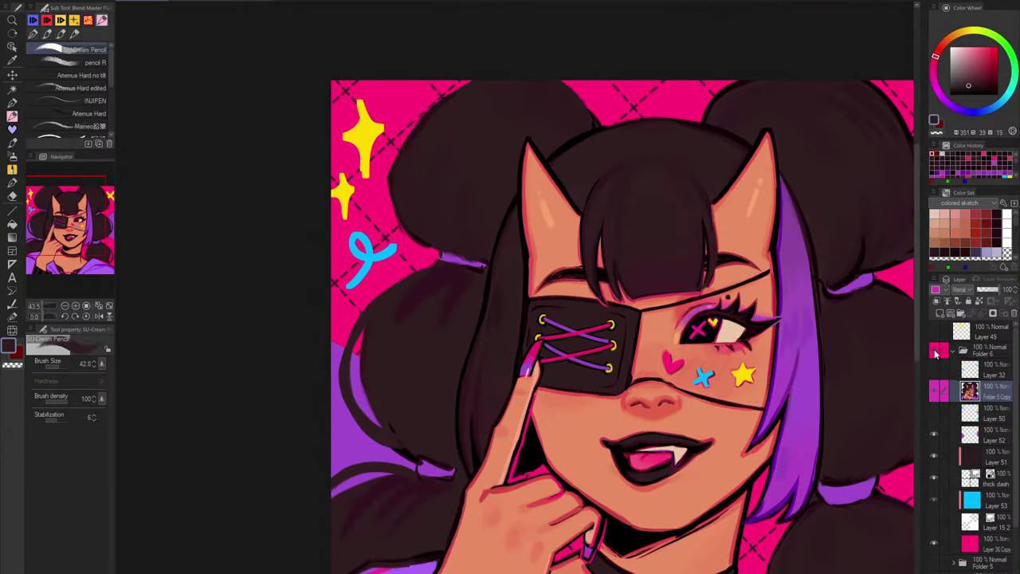
{"action": "left_click", "coordinate": [574, 116], "text": "alt"}
{"action": "left_click_drag", "start_coordinate": [597, 124], "coordinate": [585, 77]}
{"action": "left_click_drag", "start_coordinate": [602, 126], "coordinate": [594, 81]}
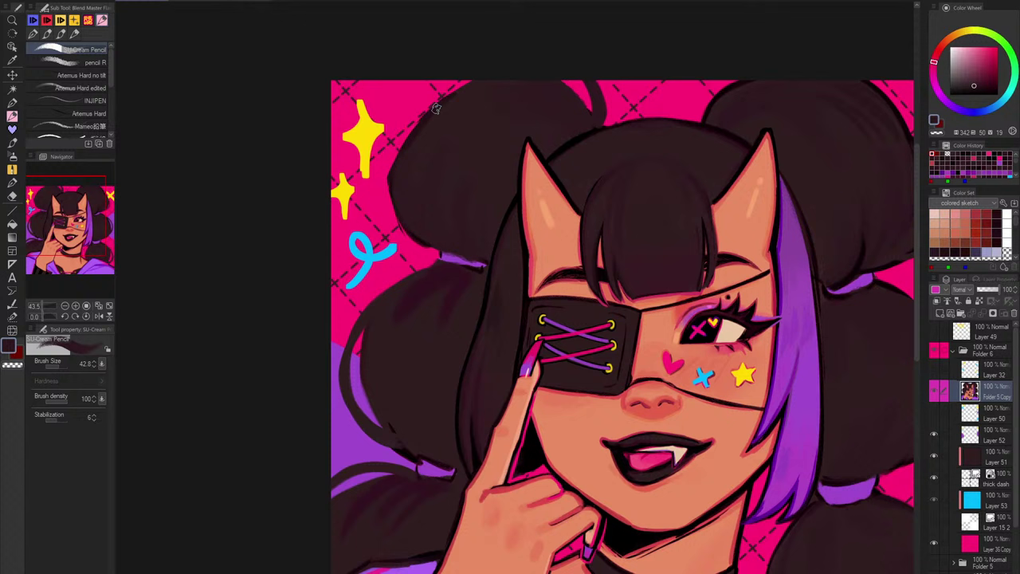
Step: Undo a trial strand on the upper-left bun and erase along the bun's outer-left edge
{"action": "left_click_drag", "start_coordinate": [443, 100], "coordinate": [406, 226]}
{"action": "key", "text": "ctrl+z"}
{"action": "key", "text": "c"}
{"action": "left_click_drag", "start_coordinate": [391, 148], "coordinate": [430, 242]}
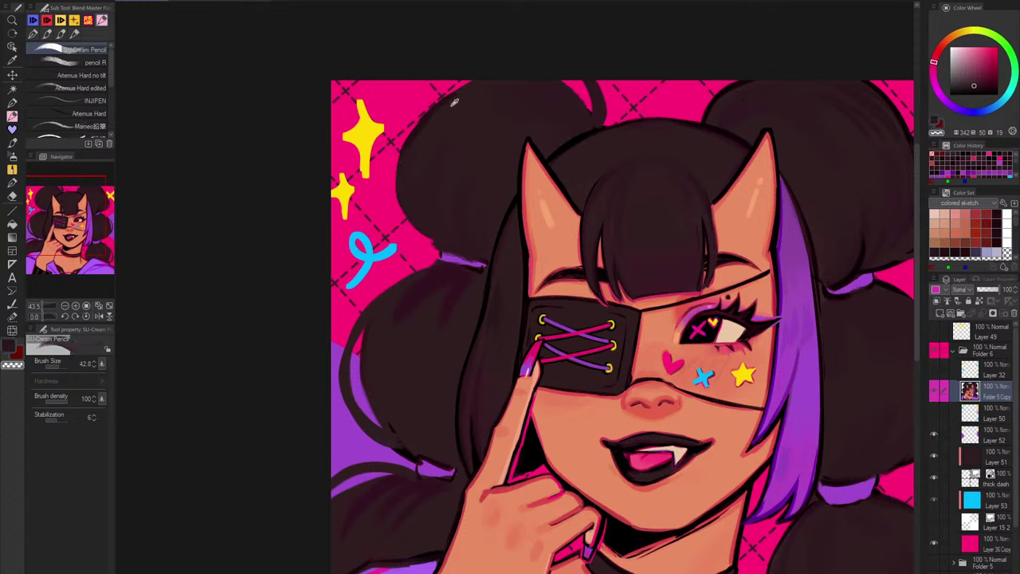
Step: Paint a loose dark-brown strand curving outside the upper-left bun's outer edge, using colour sampled from the bun
{"action": "key", "text": "c"}
{"action": "left_click", "coordinate": [460, 91], "text": "alt"}
{"action": "left_click_drag", "start_coordinate": [461, 91], "coordinate": [433, 246]}
{"action": "key", "text": "ctrl+z"}
{"action": "left_click_drag", "start_coordinate": [443, 98], "coordinate": [435, 240]}
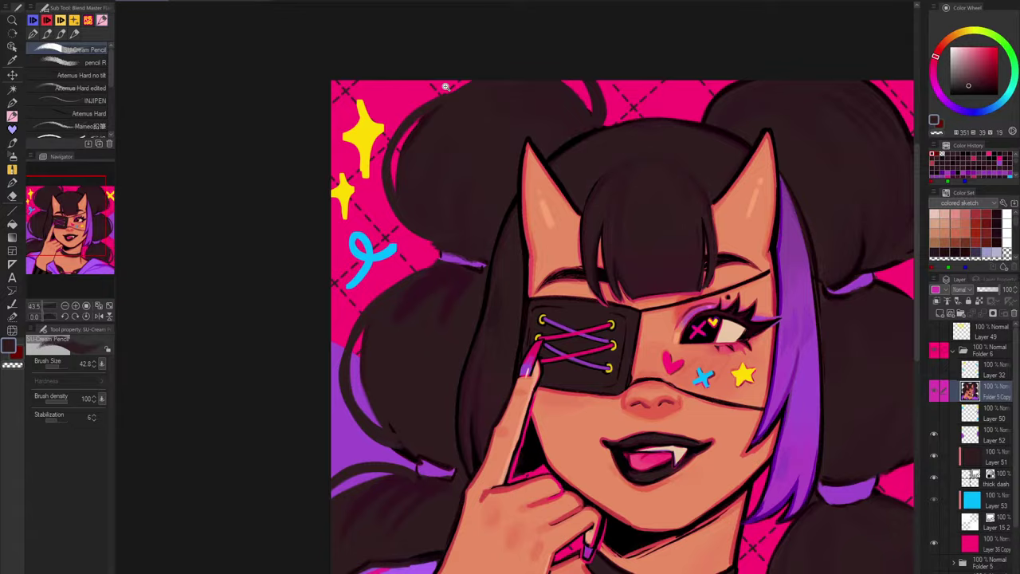
Step: Reduce the brush size to 28.6 and darken the upper-left bun's edge beside the new strand with a sampled purple-brown
{"action": "scroll", "coordinate": [467, 80], "scroll_direction": "up", "scroll_amount": 5}
{"action": "key", "text": "["}
{"action": "left_click", "coordinate": [376, 164], "text": "alt"}
{"action": "left_click_drag", "start_coordinate": [375, 164], "coordinate": [345, 197]}
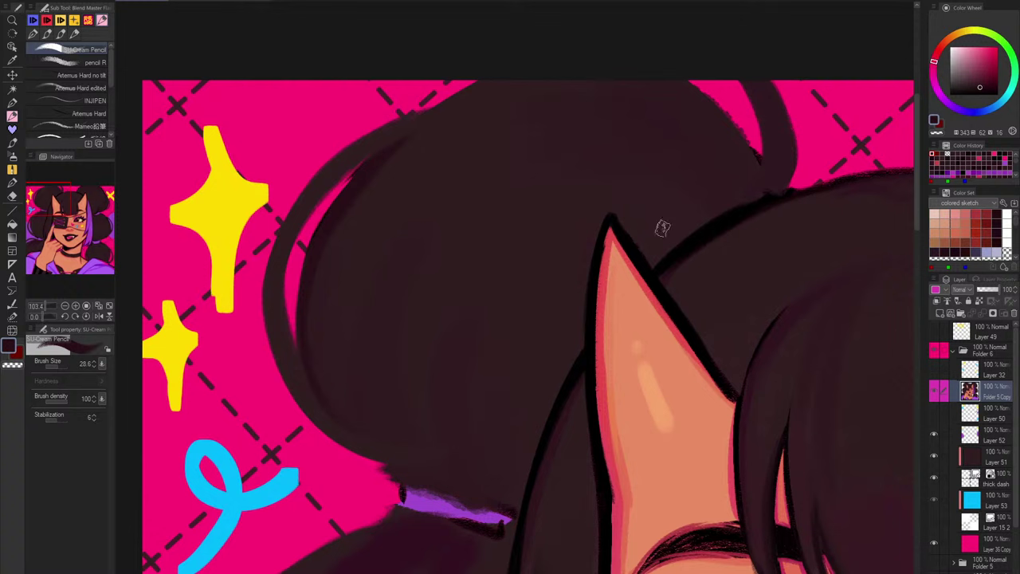
Step: Outline the upper-left bun's inner side and the outer edge of the loose strand there in sampled black, checking on the mirrored canvas
{"action": "left_click", "coordinate": [644, 239], "text": "alt"}
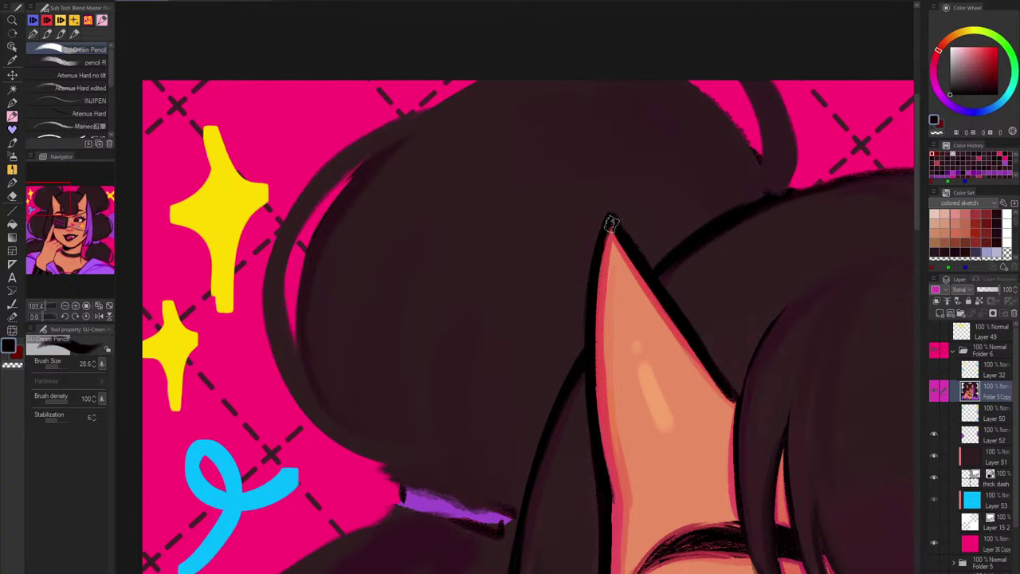
{"action": "left_click_drag", "start_coordinate": [765, 177], "coordinate": [695, 83]}
{"action": "key", "text": "ctrl+z"}
{"action": "key", "text": "h"}
{"action": "left_click_drag", "start_coordinate": [268, 183], "coordinate": [381, 73]}
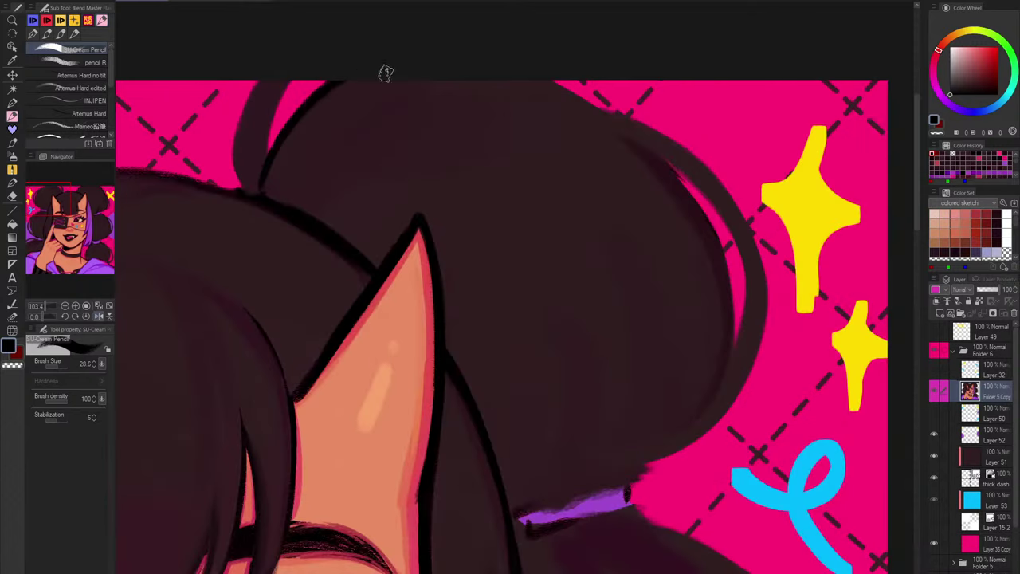
{"action": "key", "text": "ctrl+z"}
{"action": "left_click_drag", "start_coordinate": [269, 173], "coordinate": [391, 69]}
{"action": "left_click_drag", "start_coordinate": [287, 77], "coordinate": [276, 200]}
{"action": "key", "text": "ctrl+z"}
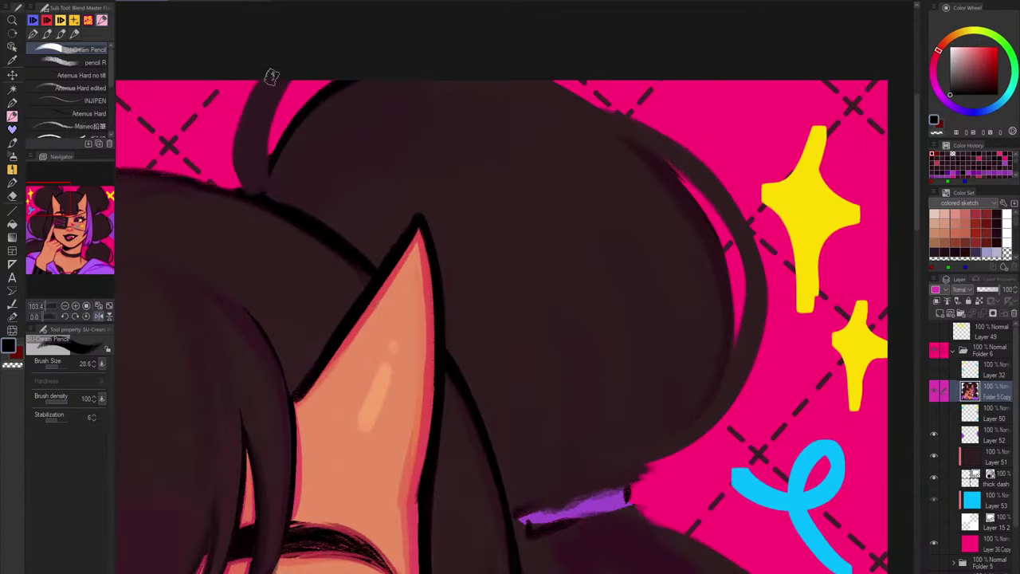
{"action": "left_click_drag", "start_coordinate": [271, 73], "coordinate": [237, 190]}
{"action": "key", "text": "h"}
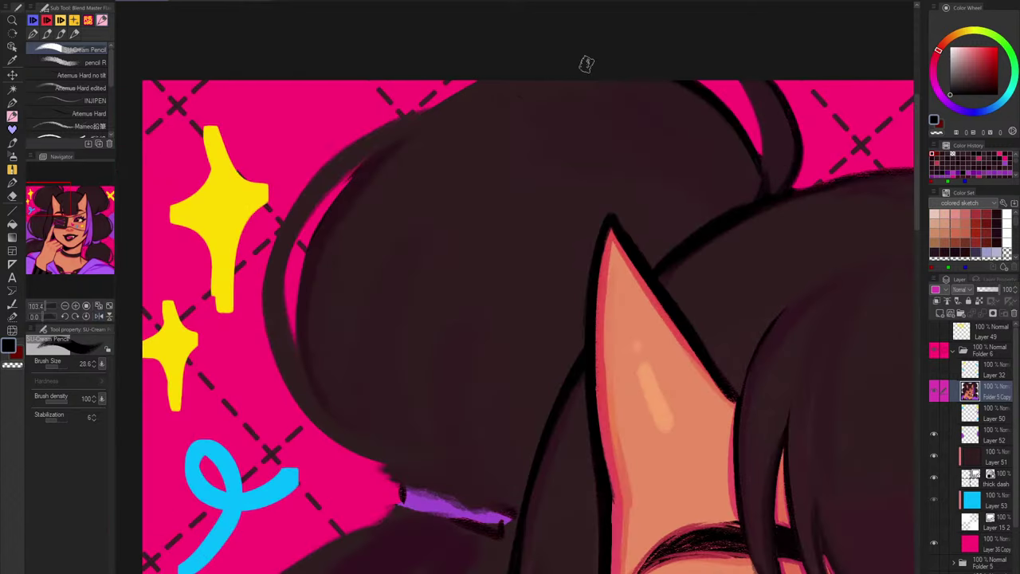
Step: Outline the upper-left bun's top outer edge in black, continuing onto the upper part of the outer loose strand
{"action": "left_click_drag", "start_coordinate": [492, 79], "coordinate": [374, 158]}
{"action": "key", "text": "ctrl+z"}
{"action": "mouse_move", "coordinate": [480, 77]}
{"action": "left_mouse_down"}
{"action": "mouse_move", "coordinate": [432, 108]}
{"action": "mouse_move", "coordinate": [261, 284]}
{"action": "left_mouse_up"}
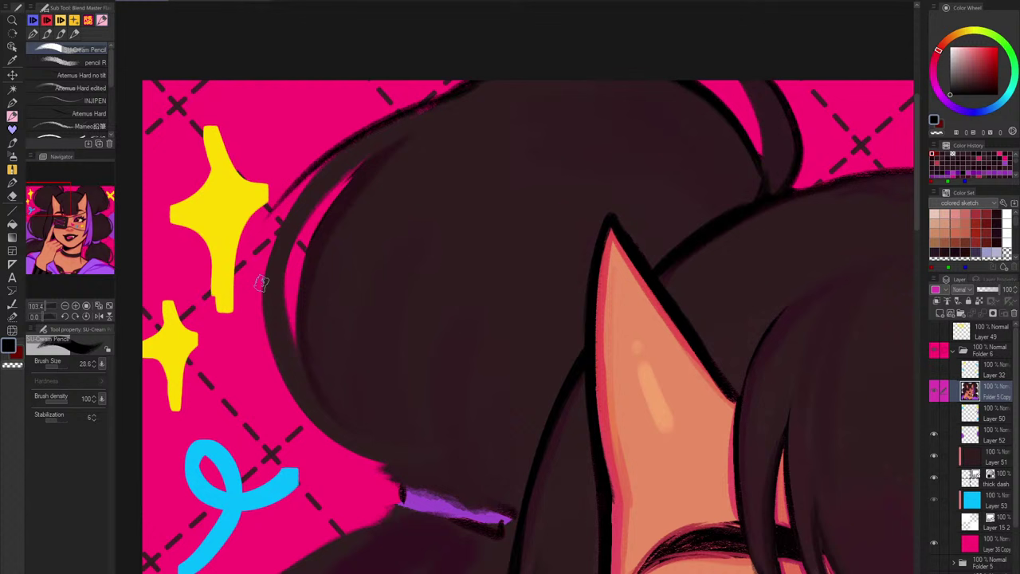
{"action": "key", "text": "ctrl+z"}
{"action": "mouse_move", "coordinate": [439, 101]}
{"action": "left_mouse_down"}
{"action": "mouse_move", "coordinate": [248, 285]}
{"action": "mouse_move", "coordinate": [313, 177]}
{"action": "mouse_move", "coordinate": [273, 251]}
{"action": "left_mouse_up"}
{"action": "key", "text": "ctrl+z"}
{"action": "key", "text": "ctrl+z"}
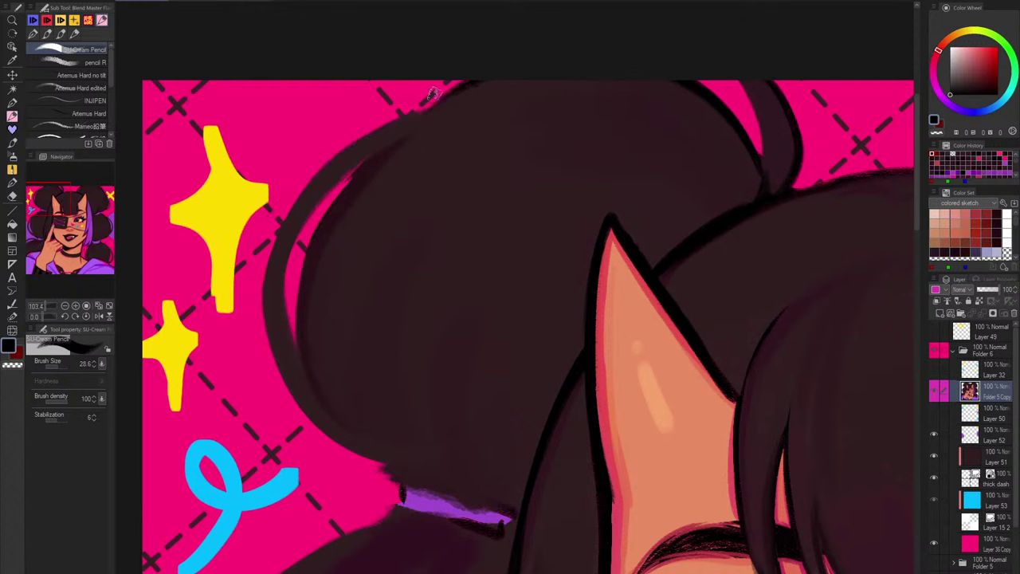
{"action": "left_click_drag", "start_coordinate": [465, 83], "coordinate": [262, 266]}
{"action": "key", "text": "ctrl+z"}
{"action": "key", "text": "ctrl+z"}
{"action": "left_click_drag", "start_coordinate": [429, 98], "coordinate": [284, 296]}
{"action": "key", "text": "ctrl+z"}
{"action": "left_click_drag", "start_coordinate": [441, 102], "coordinate": [293, 204]}
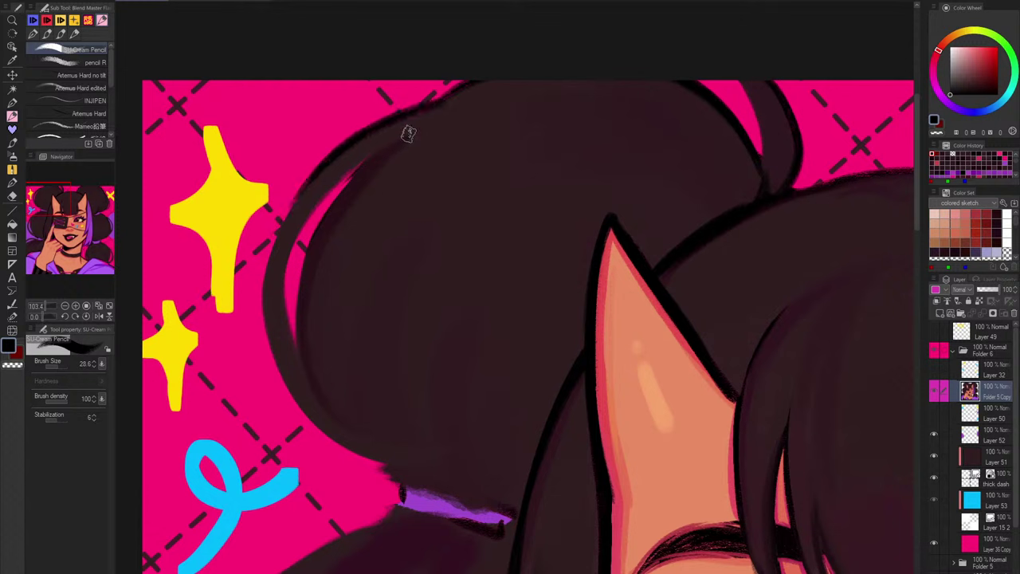
Step: Outline the outer strand's gap-facing edge in black and continue its outer outline down toward the bun's purple hair tie
{"action": "mouse_move", "coordinate": [405, 139]}
{"action": "left_mouse_down"}
{"action": "mouse_move", "coordinate": [305, 209]}
{"action": "mouse_move", "coordinate": [286, 266]}
{"action": "mouse_move", "coordinate": [297, 361]}
{"action": "left_mouse_up"}
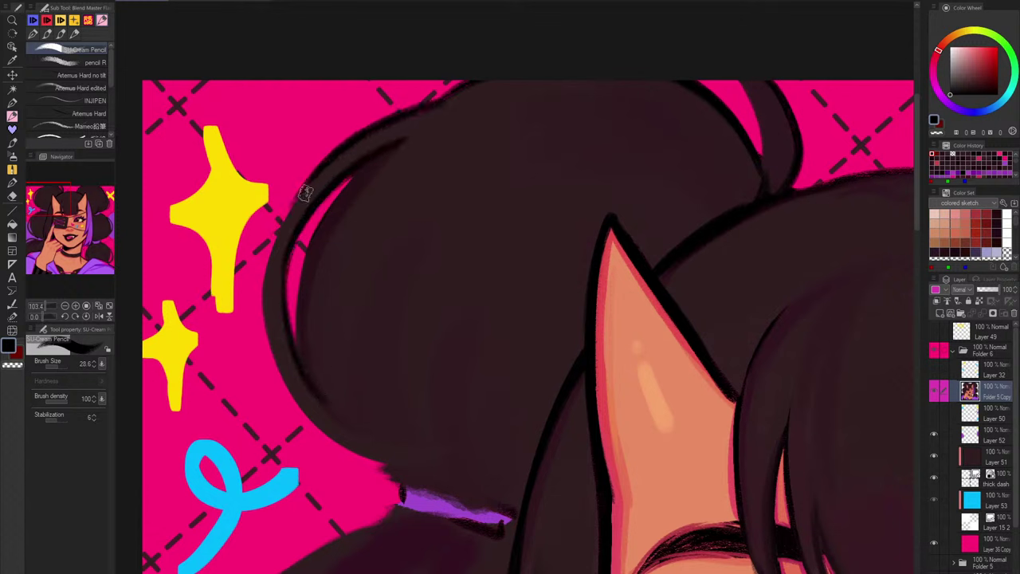
{"action": "left_click_drag", "start_coordinate": [303, 193], "coordinate": [298, 399]}
{"action": "key", "text": "ctrl+z"}
{"action": "left_click_drag", "start_coordinate": [310, 183], "coordinate": [296, 430]}
{"action": "key", "text": "ctrl+z"}
{"action": "left_click_drag", "start_coordinate": [292, 205], "coordinate": [309, 436]}
{"action": "left_click_drag", "start_coordinate": [294, 390], "coordinate": [373, 453]}
{"action": "key", "text": "ctrl+z"}
{"action": "left_click_drag", "start_coordinate": [307, 406], "coordinate": [390, 468]}
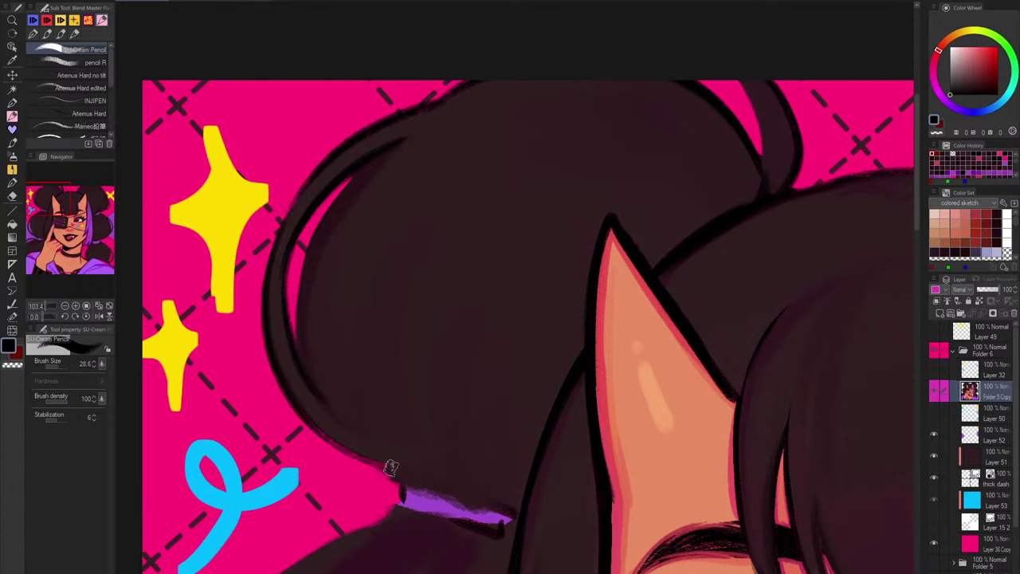
Step: Blend the outer strand's lower end and upper root into the upper-left bun with sampled dark-brown tones
{"action": "left_click", "coordinate": [318, 390], "text": "alt"}
{"action": "mouse_move", "coordinate": [306, 382]}
{"action": "left_mouse_down"}
{"action": "mouse_move", "coordinate": [283, 325]}
{"action": "mouse_move", "coordinate": [371, 430]}
{"action": "mouse_move", "coordinate": [283, 358]}
{"action": "mouse_move", "coordinate": [401, 423]}
{"action": "mouse_move", "coordinate": [287, 346]}
{"action": "mouse_move", "coordinate": [280, 375]}
{"action": "mouse_move", "coordinate": [398, 466]}
{"action": "left_mouse_up"}
{"action": "left_click", "coordinate": [279, 375], "text": "alt"}
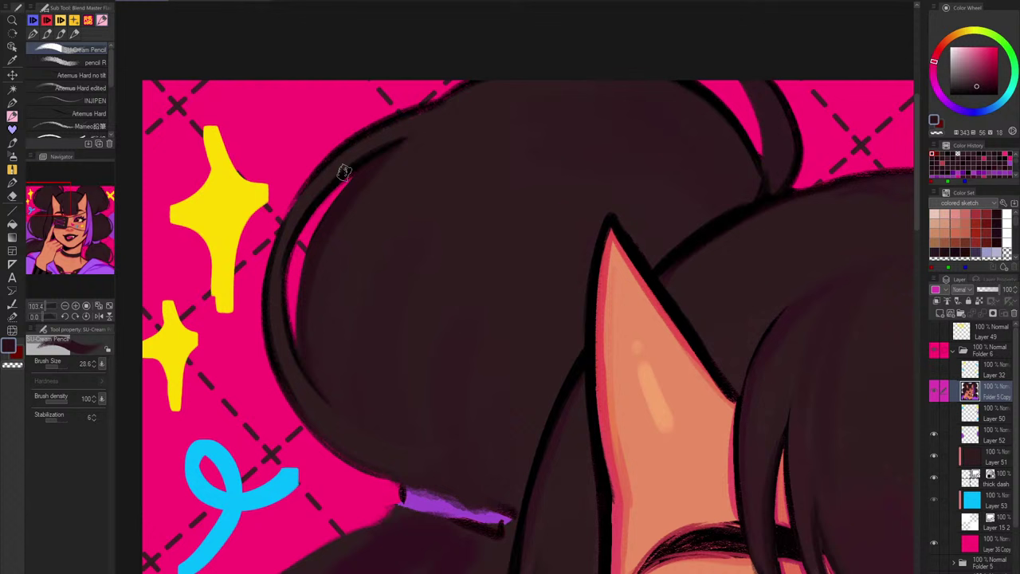
{"action": "left_click", "coordinate": [323, 293], "text": "alt"}
{"action": "left_click", "coordinate": [321, 293], "text": "alt"}
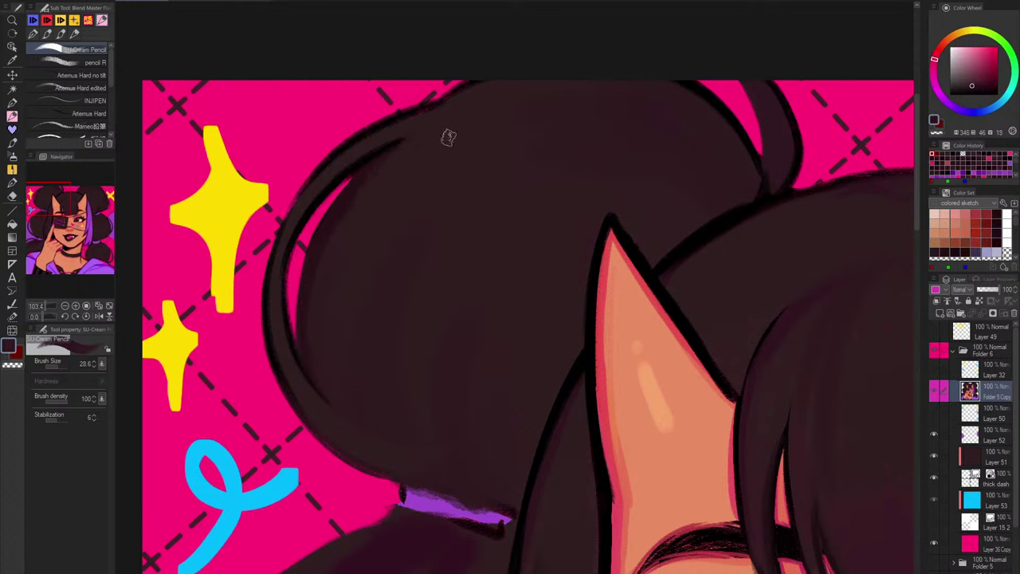
{"action": "left_click", "coordinate": [353, 182], "text": "alt"}
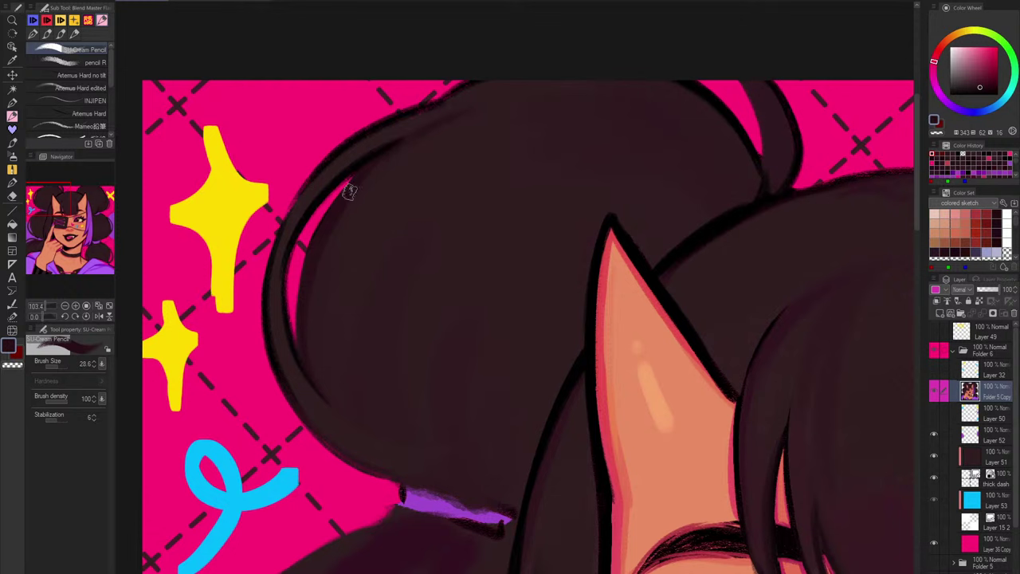
{"action": "left_click", "coordinate": [428, 114], "text": "alt"}
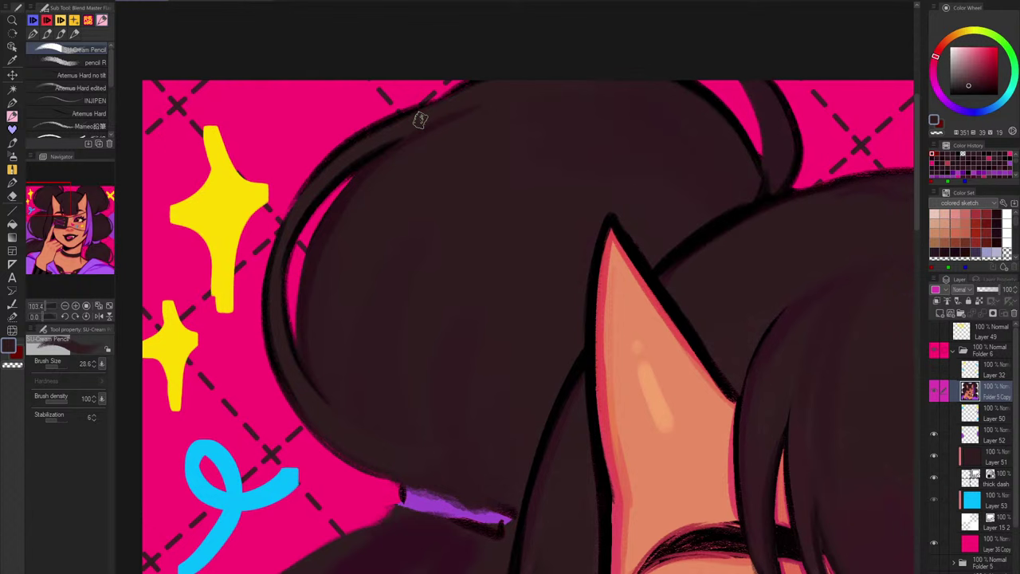
Step: Mirror the canvas, blend the base of the inner-side strand into the bun, and outline its bun-facing edge in near-black
{"action": "key", "text": "h"}
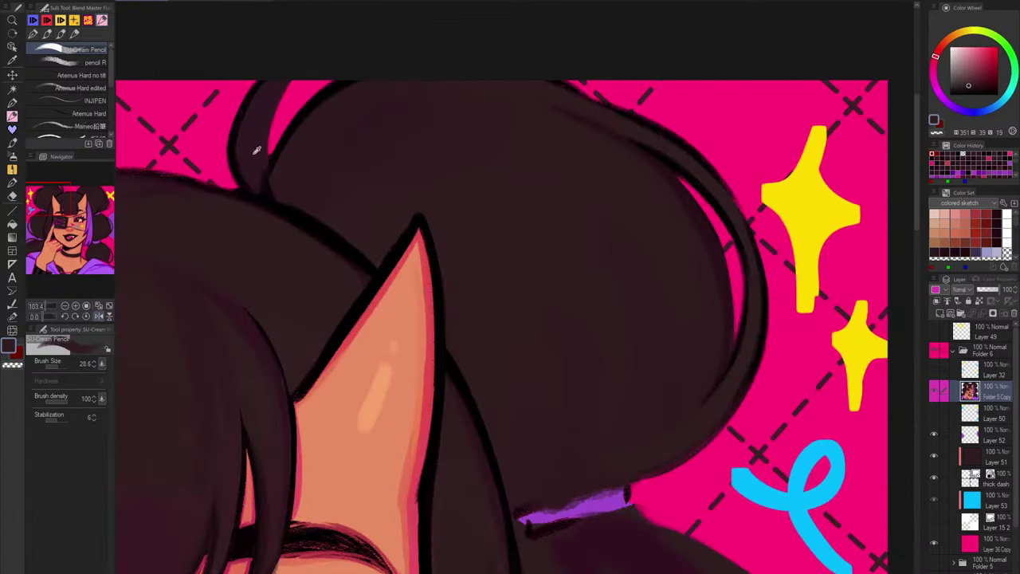
{"action": "left_click", "coordinate": [254, 152], "text": "alt"}
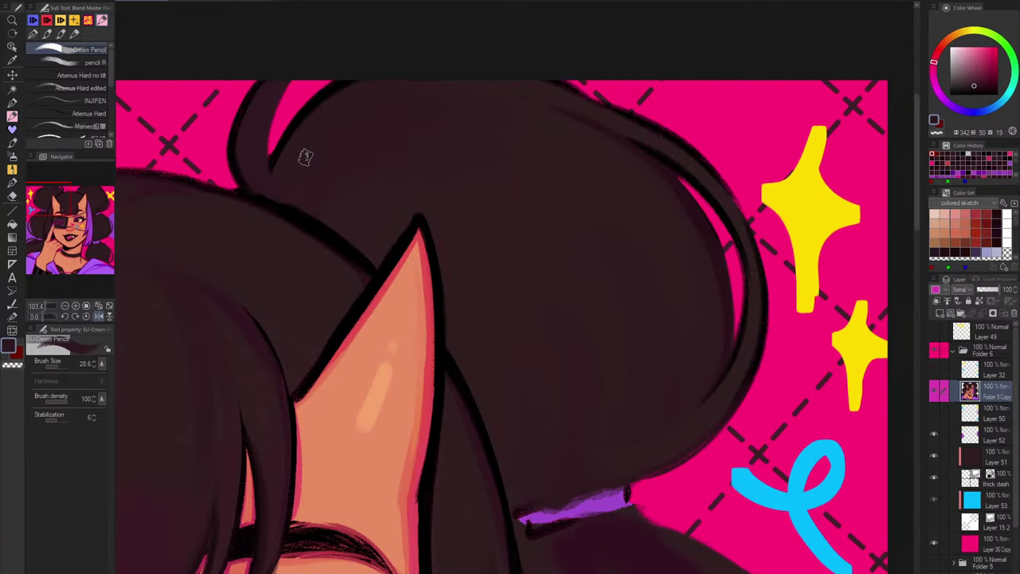
{"action": "left_click", "coordinate": [273, 162], "text": "alt"}
{"action": "left_click", "coordinate": [272, 164], "text": "alt"}
{"action": "mouse_move", "coordinate": [270, 170]}
{"action": "left_mouse_down"}
{"action": "mouse_move", "coordinate": [306, 67]}
{"action": "mouse_move", "coordinate": [279, 99]}
{"action": "left_mouse_up"}
{"action": "left_click_drag", "start_coordinate": [559, 163], "coordinate": [545, 266]}
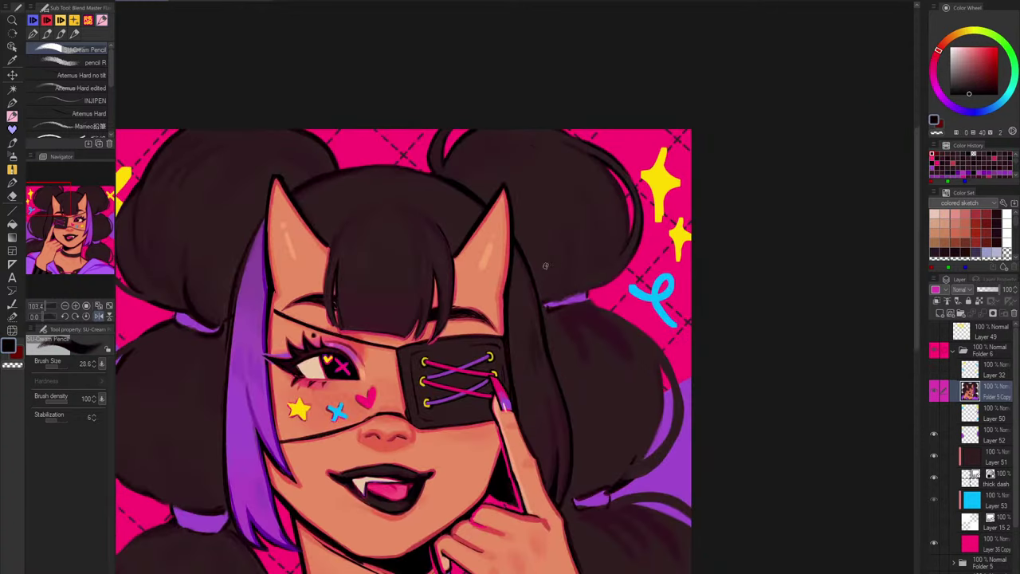
Step: Paint sampled dark brown over the upper end of the outer strand's inner outline to merge its root into the bun
{"action": "key", "text": "h"}
{"action": "scroll", "coordinate": [545, 266], "scroll_direction": "up", "scroll_amount": 4}
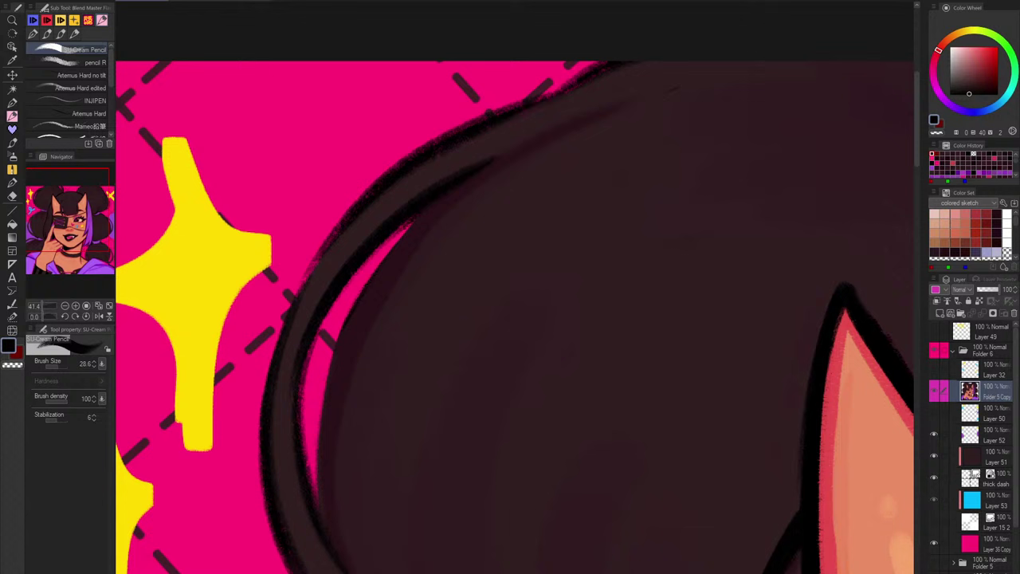
{"action": "left_click", "coordinate": [467, 160], "text": "alt"}
{"action": "left_click_drag", "start_coordinate": [549, 137], "coordinate": [389, 231]}
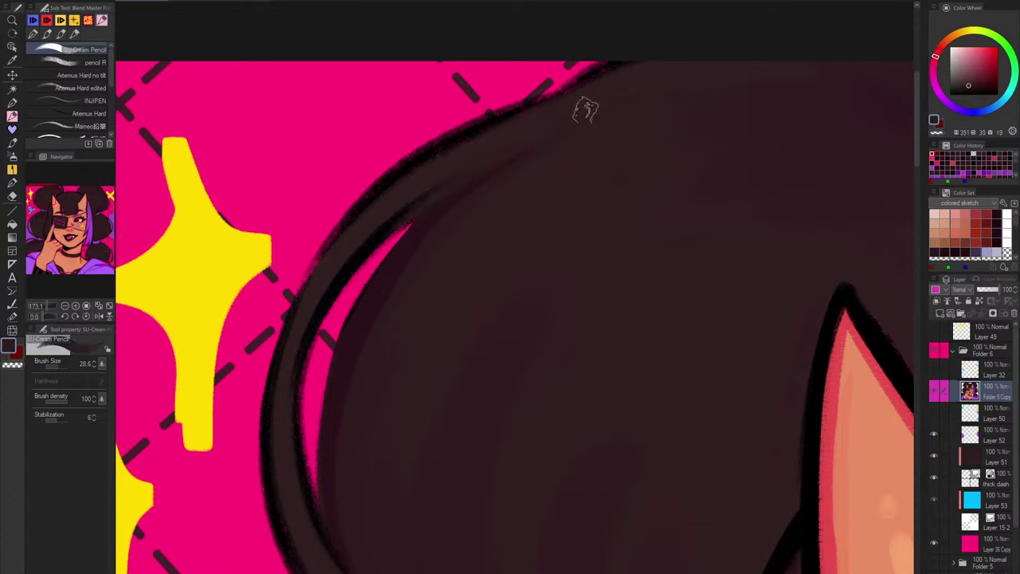
{"action": "left_click_drag", "start_coordinate": [586, 110], "coordinate": [384, 237]}
{"action": "mouse_move", "coordinate": [561, 134]}
{"action": "left_mouse_down"}
{"action": "mouse_move", "coordinate": [391, 205]}
{"action": "mouse_move", "coordinate": [359, 252]}
{"action": "left_mouse_up"}
{"action": "left_click_drag", "start_coordinate": [508, 159], "coordinate": [338, 275]}
{"action": "mouse_move", "coordinate": [454, 198]}
{"action": "left_mouse_down"}
{"action": "mouse_move", "coordinate": [298, 330]}
{"action": "mouse_move", "coordinate": [283, 454]}
{"action": "left_mouse_up"}
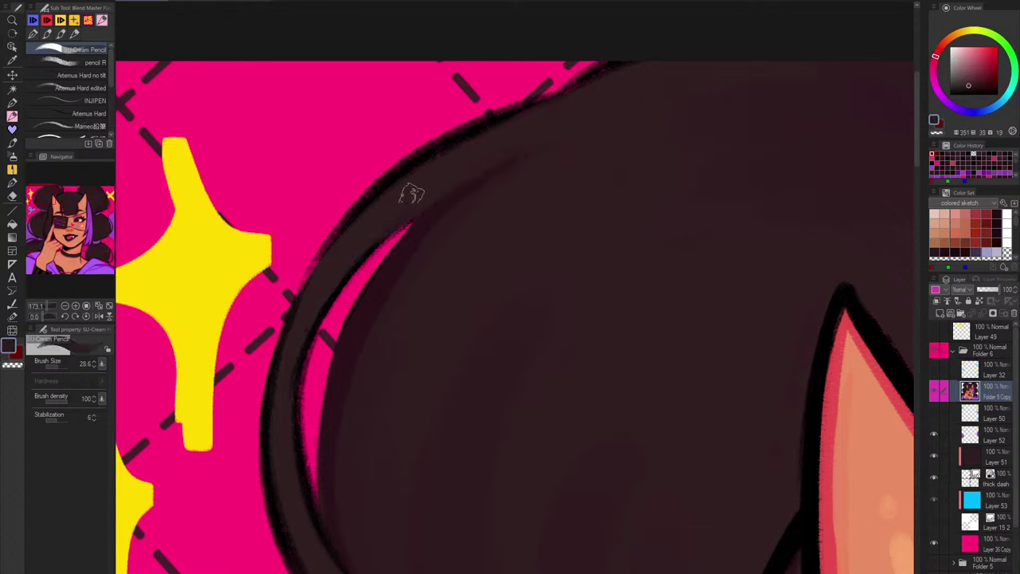
Step: Thin the black outlines along the outer strand's upper curve by painting dark brown against them
{"action": "left_click_drag", "start_coordinate": [412, 193], "coordinate": [311, 390]}
{"action": "mouse_move", "coordinate": [461, 156]}
{"action": "left_mouse_down"}
{"action": "mouse_move", "coordinate": [299, 525]}
{"action": "mouse_move", "coordinate": [285, 448]}
{"action": "left_mouse_up"}
{"action": "left_click_drag", "start_coordinate": [507, 135], "coordinate": [281, 460]}
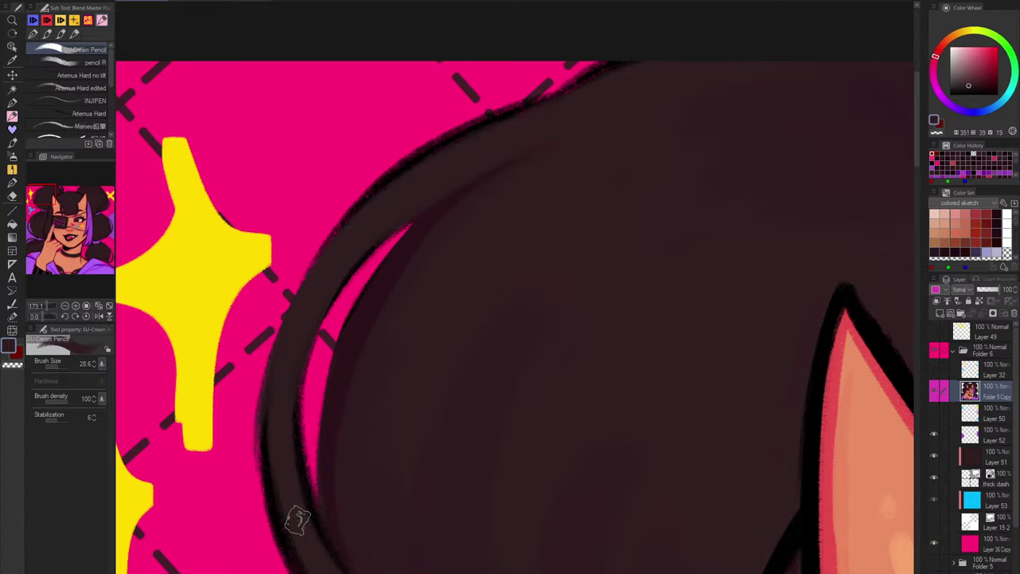
{"action": "key", "text": "ctrl+z"}
{"action": "left_click_drag", "start_coordinate": [561, 109], "coordinate": [339, 238]}
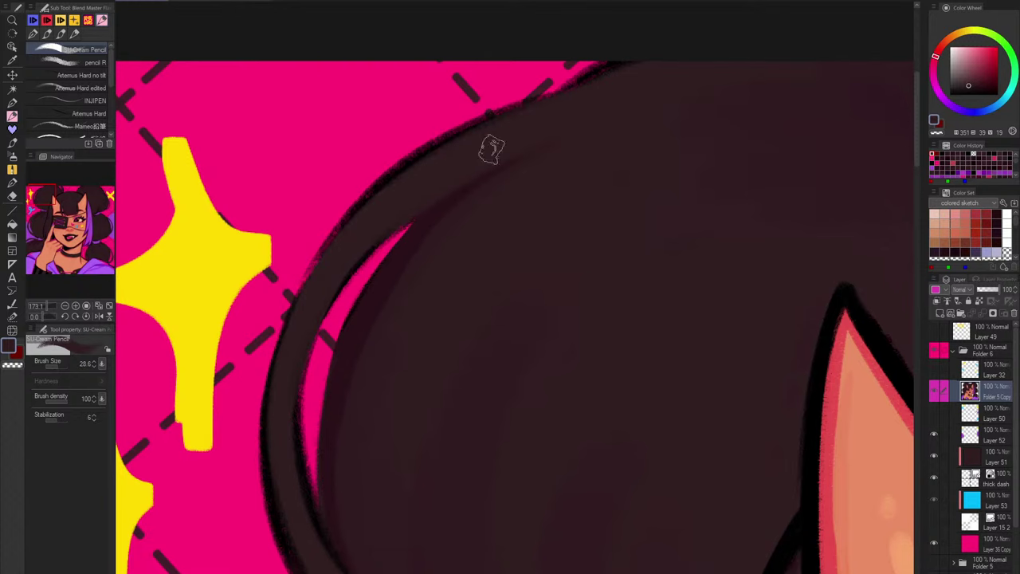
Step: Soften the bun's shading beside the strand gap with sampled dark-brown tones at brush size 37.2
{"action": "scroll", "coordinate": [559, 416], "scroll_direction": "down", "scroll_amount": 5}
{"action": "scroll", "coordinate": [494, 191], "scroll_direction": "up", "scroll_amount": 4}
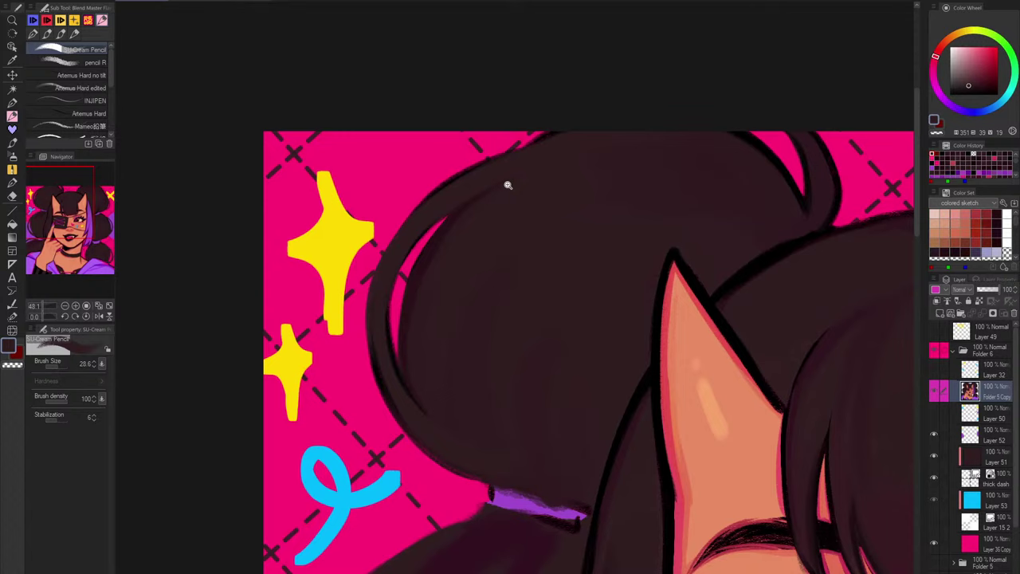
{"action": "mouse_move", "coordinate": [464, 207]}
{"action": "left_mouse_down"}
{"action": "mouse_move", "coordinate": [422, 276]}
{"action": "mouse_move", "coordinate": [402, 349]}
{"action": "left_mouse_up"}
{"action": "left_click", "coordinate": [472, 388], "text": "alt"}
{"action": "key", "text": "["}
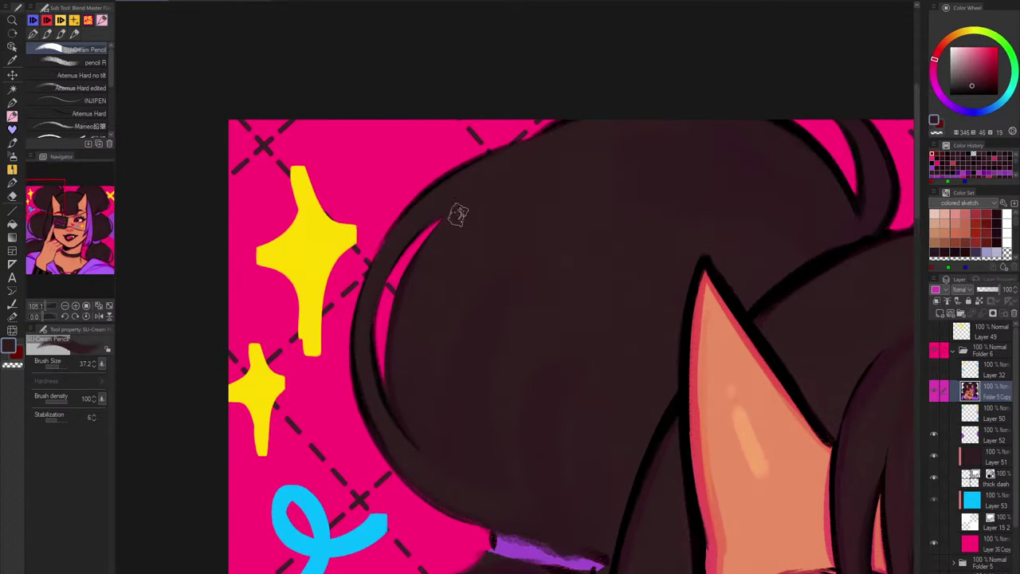
{"action": "left_click", "coordinate": [397, 393], "text": "alt"}
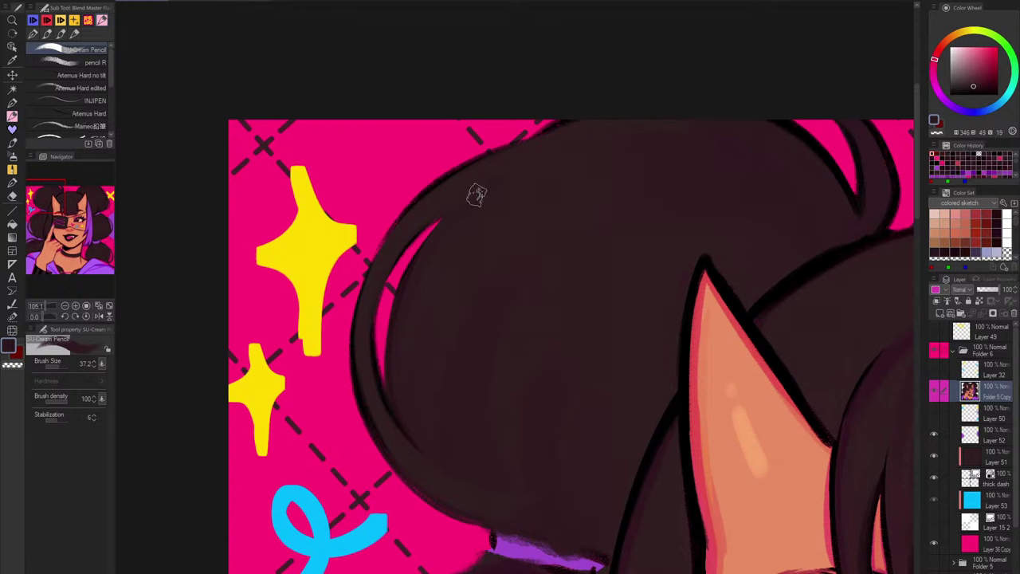
{"action": "left_click", "coordinate": [439, 407], "text": "alt"}
Step: Mirror the canvas and smooth the upper-left bun's interior with sampled dark-brown tones, enlarging the brush to 56.2
{"action": "scroll", "coordinate": [553, 177], "scroll_direction": "down", "scroll_amount": 3}
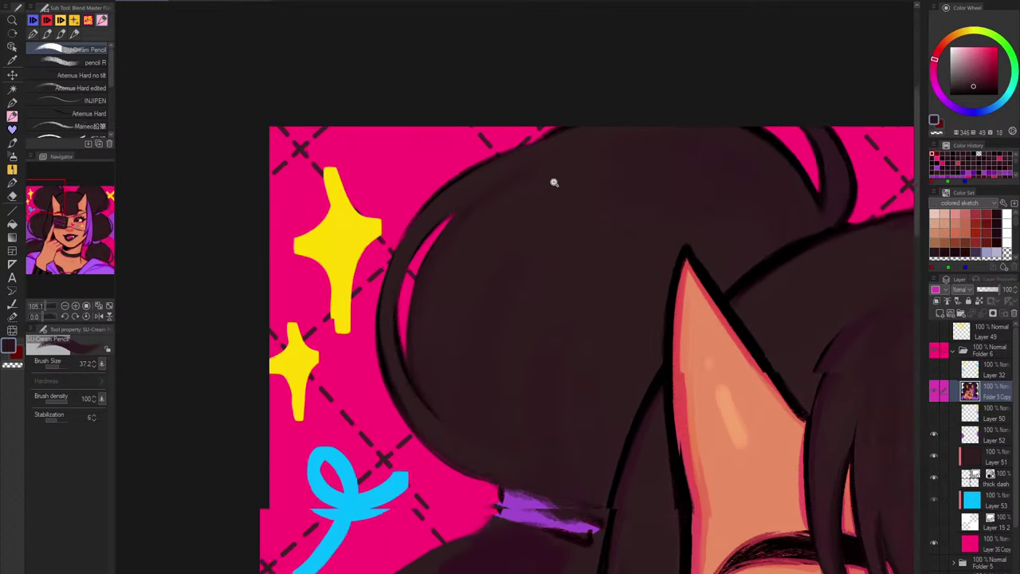
{"action": "mouse_move", "coordinate": [678, 223]}
{"action": "left_mouse_down"}
{"action": "mouse_move", "coordinate": [555, 172]}
{"action": "mouse_move", "coordinate": [692, 141]}
{"action": "left_mouse_up"}
{"action": "key", "text": "h"}
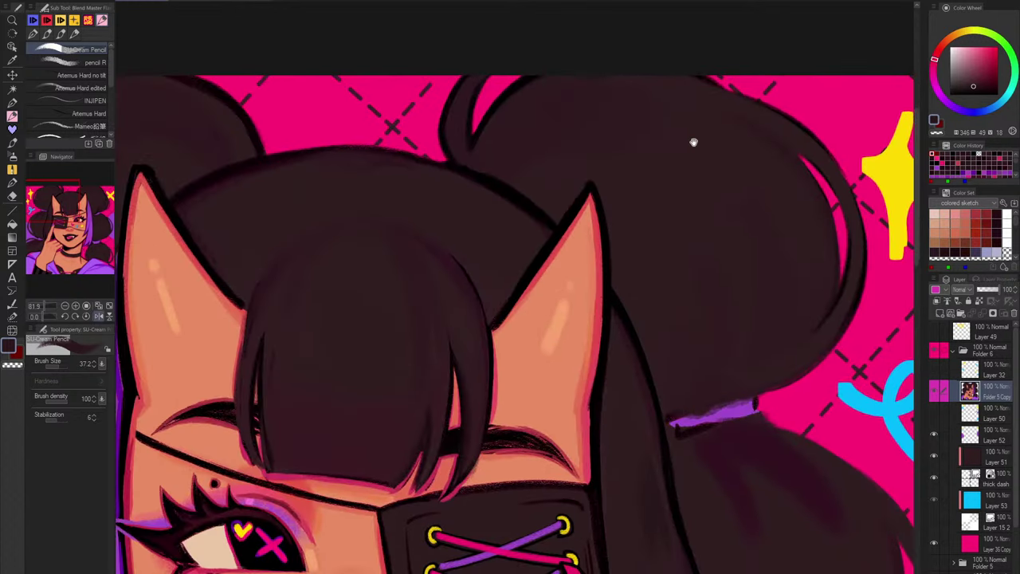
{"action": "left_click", "coordinate": [536, 149], "text": "alt"}
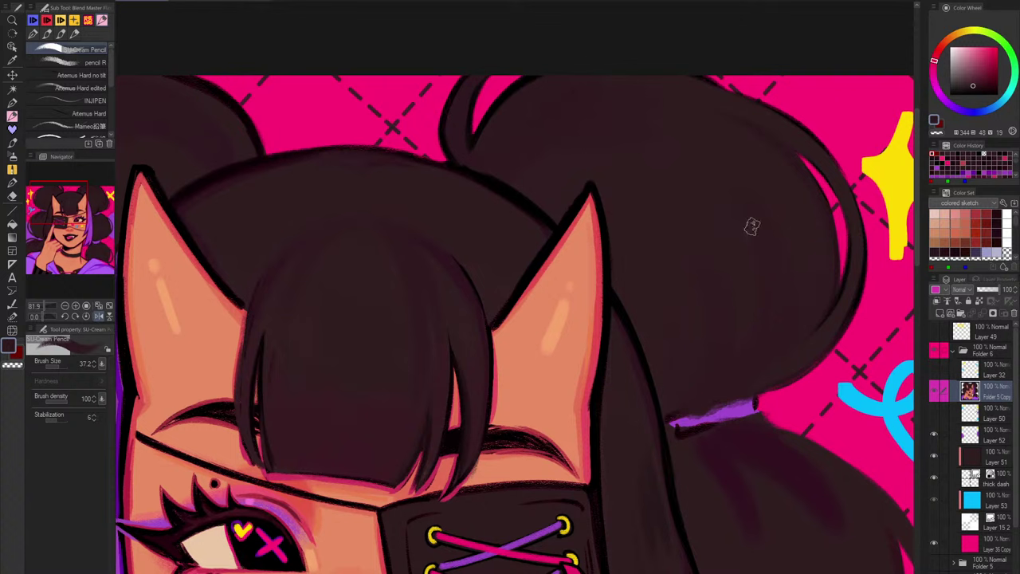
{"action": "left_click", "coordinate": [744, 291], "text": "alt"}
{"action": "left_click_drag", "start_coordinate": [799, 248], "coordinate": [806, 249]}
{"action": "scroll", "coordinate": [821, 287], "scroll_direction": "down", "scroll_amount": 2}
{"action": "left_click_drag", "start_coordinate": [832, 321], "coordinate": [741, 270]}
{"action": "scroll", "coordinate": [742, 198], "scroll_direction": "up", "scroll_amount": 2}
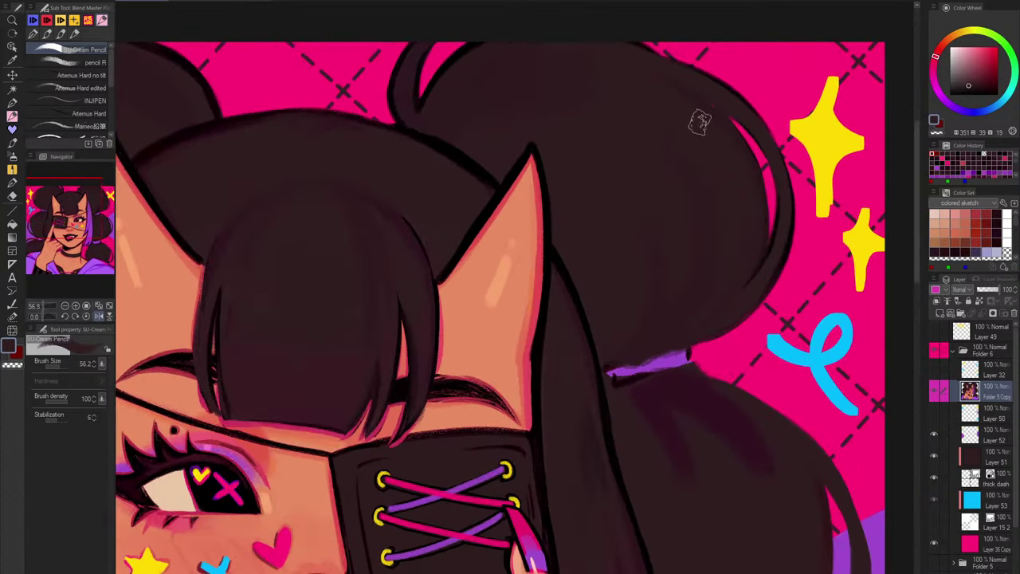
Step: Adjust the sampled colour to a dark purple-brown and paint curved shading strokes rising from the upper-left bun's hair tie
{"action": "left_click", "coordinate": [402, 101], "text": "alt"}
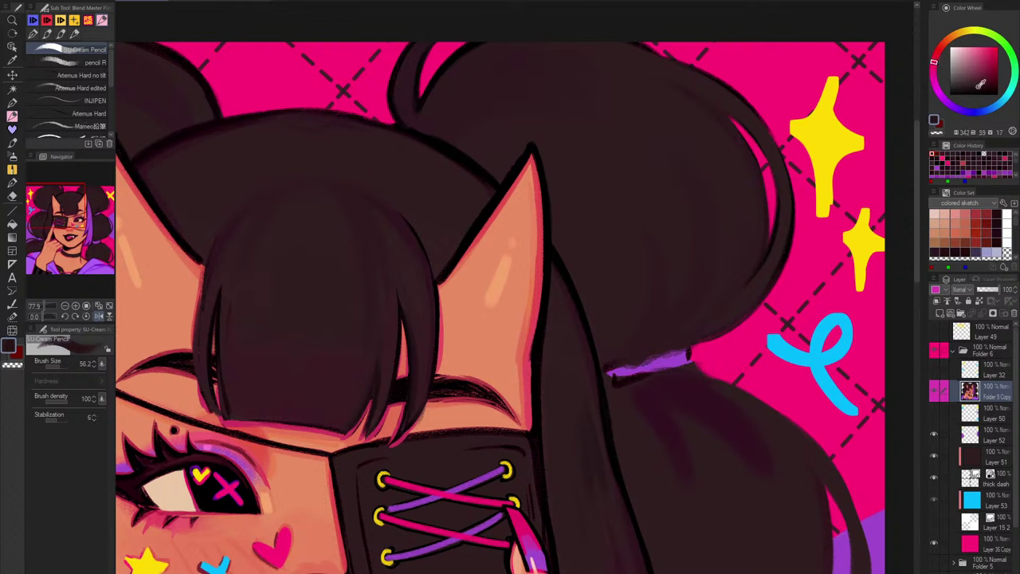
{"action": "left_click", "coordinate": [978, 86]}
{"action": "mouse_move", "coordinate": [632, 350]}
{"action": "left_mouse_down"}
{"action": "mouse_move", "coordinate": [702, 291]}
{"action": "mouse_move", "coordinate": [706, 238]}
{"action": "left_mouse_up"}
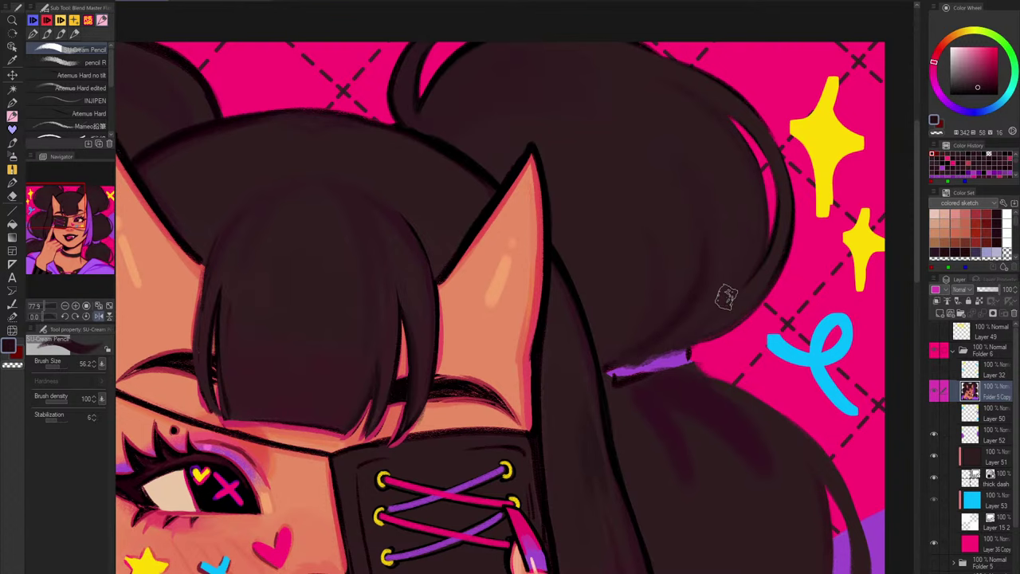
Step: Mirror the canvas and soften the outer purple-brown streak on the eyepatch-side middle bun with sampled dark tones, extending it into long curved strokes
{"action": "scroll", "coordinate": [721, 331], "scroll_direction": "down", "scroll_amount": 3}
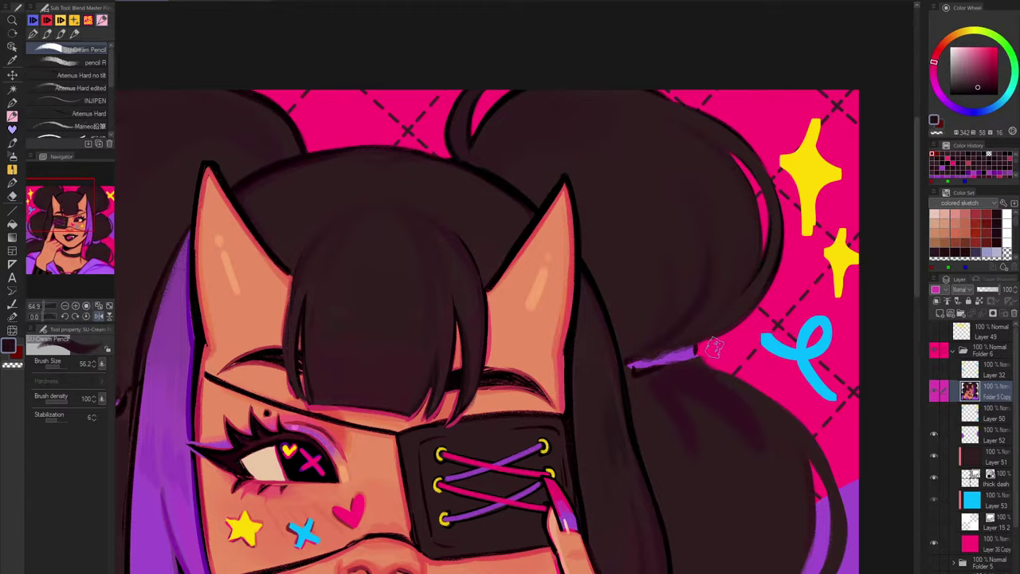
{"action": "key", "text": "h"}
{"action": "left_click_drag", "start_coordinate": [601, 435], "coordinate": [753, 260]}
{"action": "scroll", "coordinate": [488, 209], "scroll_direction": "up", "scroll_amount": 3}
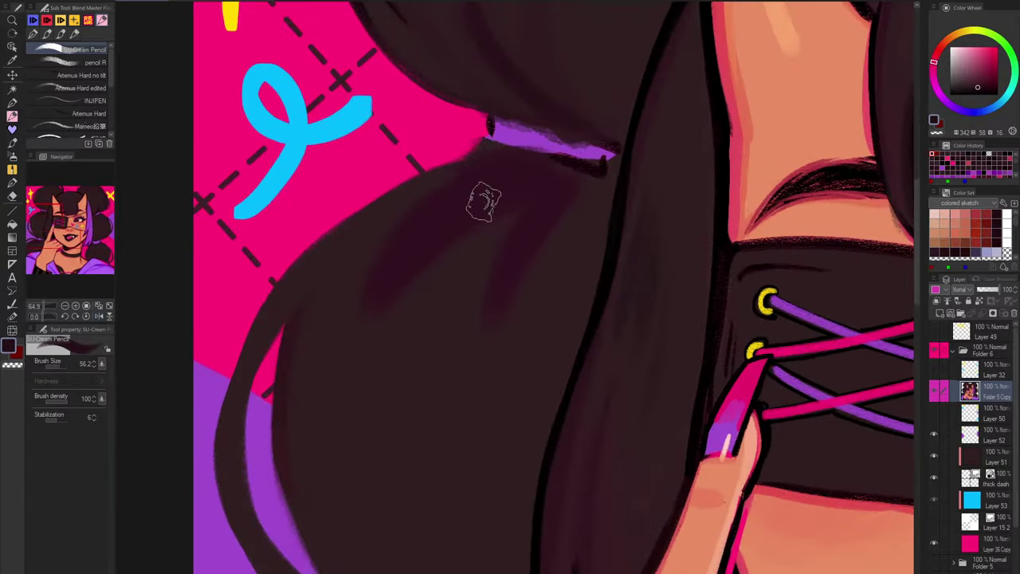
{"action": "left_click_drag", "start_coordinate": [469, 202], "coordinate": [346, 381]}
{"action": "left_click", "coordinate": [549, 58], "text": "alt"}
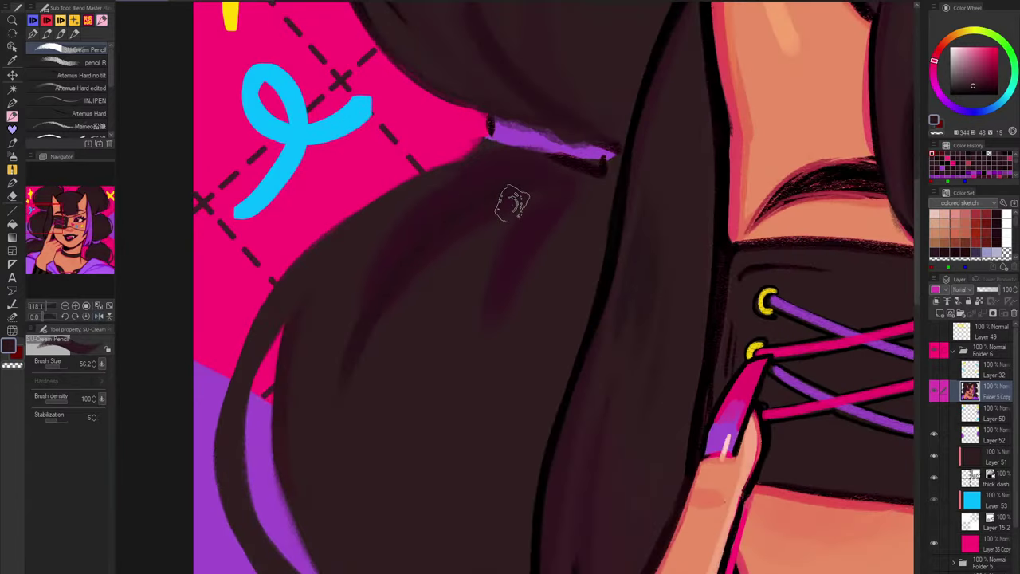
{"action": "mouse_move", "coordinate": [511, 204]}
{"action": "left_mouse_down"}
{"action": "mouse_move", "coordinate": [361, 437]}
{"action": "mouse_move", "coordinate": [389, 349]}
{"action": "left_mouse_up"}
{"action": "left_click_drag", "start_coordinate": [495, 177], "coordinate": [350, 481]}
{"action": "left_click", "coordinate": [448, 213], "text": "alt"}
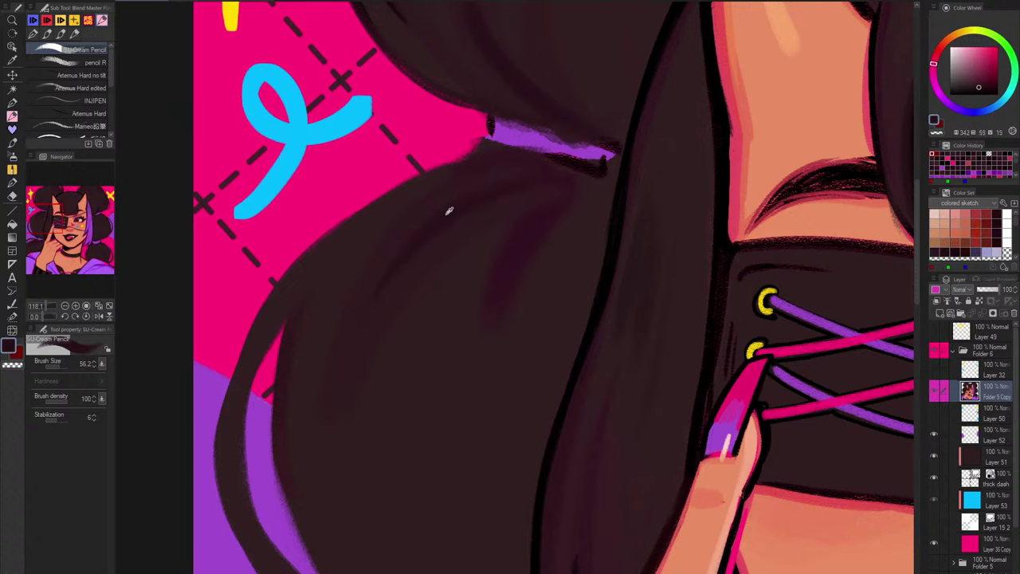
{"action": "mouse_move", "coordinate": [552, 170]}
{"action": "left_mouse_down"}
{"action": "mouse_move", "coordinate": [380, 282]}
{"action": "mouse_move", "coordinate": [331, 422]}
{"action": "left_mouse_up"}
Step: Extend and blend the inner shading streak below the same bun's hair tie with sampled dark purple-brown tones
{"action": "left_click_drag", "start_coordinate": [575, 194], "coordinate": [491, 348]}
{"action": "left_click", "coordinate": [515, 225], "text": "alt"}
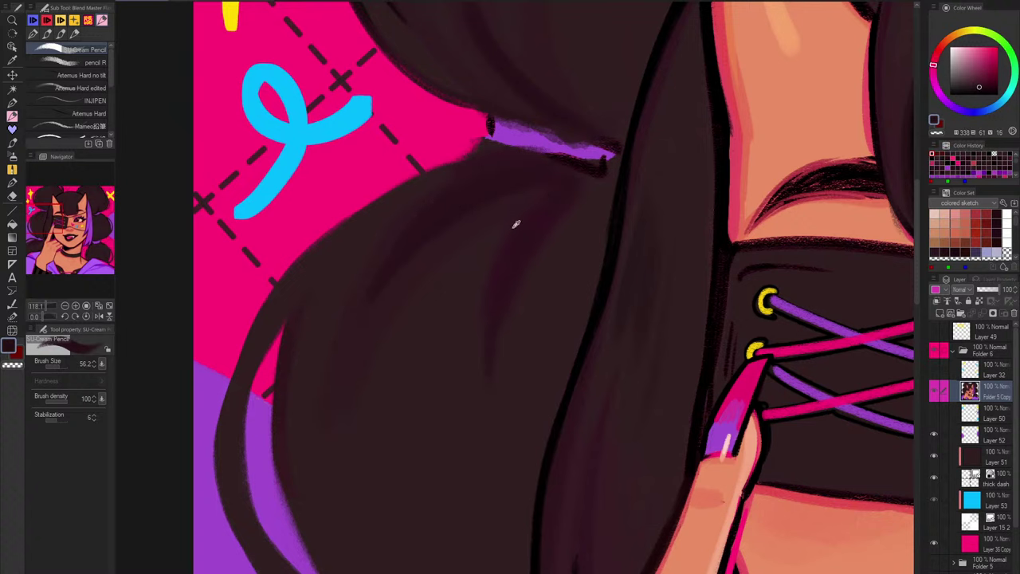
{"action": "left_click", "coordinate": [514, 222], "text": "alt"}
{"action": "left_click_drag", "start_coordinate": [512, 213], "coordinate": [492, 417]}
{"action": "left_click_drag", "start_coordinate": [600, 192], "coordinate": [504, 419]}
{"action": "scroll", "coordinate": [526, 334], "scroll_direction": "down", "scroll_amount": 3}
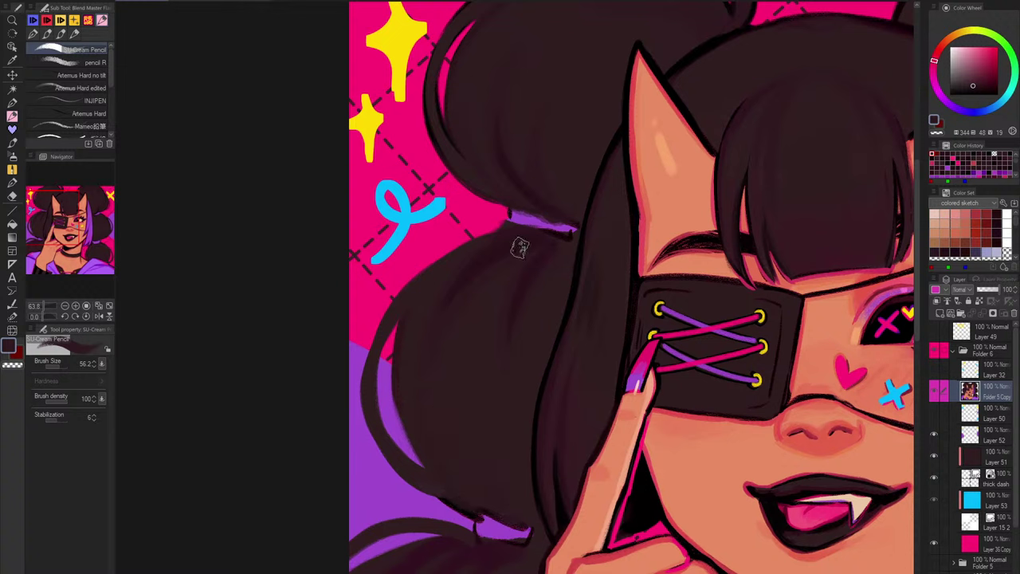
Step: Paint sampled black outlines along the eyepatch-side middle bun's upper edge and around its strand gap at brush size 31.0
{"action": "left_click", "coordinate": [718, 102], "text": "alt"}
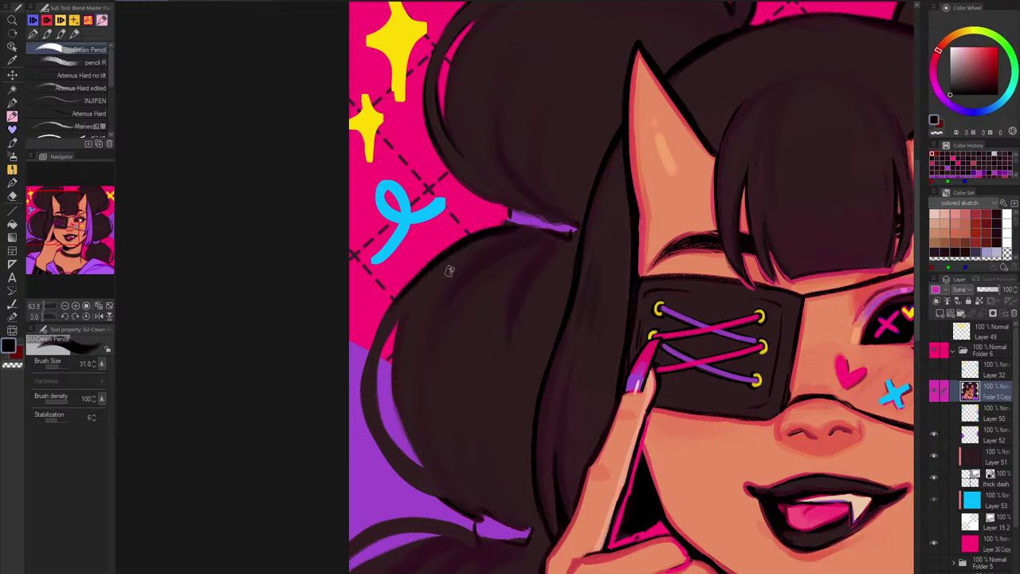
{"action": "left_click_drag", "start_coordinate": [400, 388], "coordinate": [434, 474]}
{"action": "key", "text": "ctrl+z"}
{"action": "left_click_drag", "start_coordinate": [397, 384], "coordinate": [422, 466]}
{"action": "left_click_drag", "start_coordinate": [387, 407], "coordinate": [434, 475]}
{"action": "key", "text": "ctrl+z"}
{"action": "key", "text": "ctrl+z"}
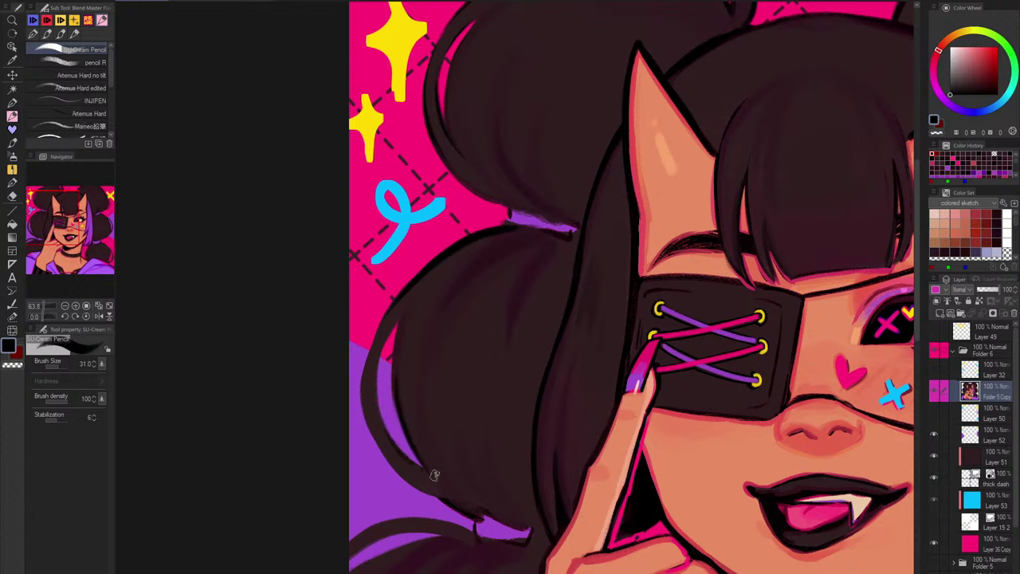
Step: Outline the outer edge of the middle bun's loose strand in black down toward the lower hair tie
{"action": "left_click_drag", "start_coordinate": [574, 329], "coordinate": [512, 194]}
{"action": "mouse_move", "coordinate": [313, 361]}
{"action": "left_mouse_down"}
{"action": "mouse_move", "coordinate": [377, 389]}
{"action": "mouse_move", "coordinate": [410, 420]}
{"action": "left_mouse_up"}
{"action": "left_click_drag", "start_coordinate": [377, 376], "coordinate": [444, 434]}
{"action": "left_click_drag", "start_coordinate": [529, 290], "coordinate": [642, 141]}
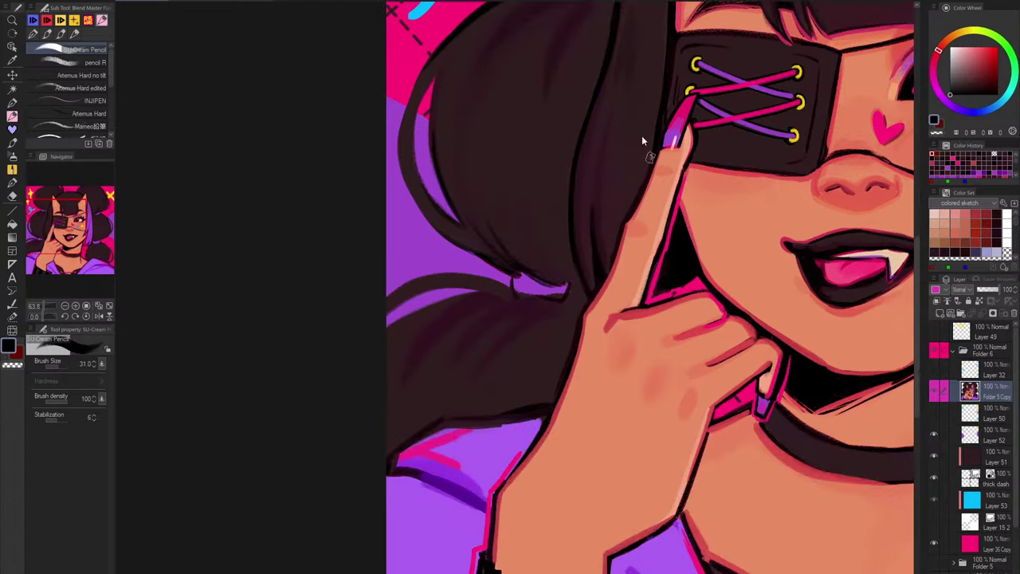
{"action": "key", "text": "ctrl+z"}
{"action": "key", "text": "ctrl+z"}
Step: Outline the eyepatch-side lower bun's top edge and its loose strand in black from the hair tie outward
{"action": "left_click_drag", "start_coordinate": [522, 293], "coordinate": [455, 298]}
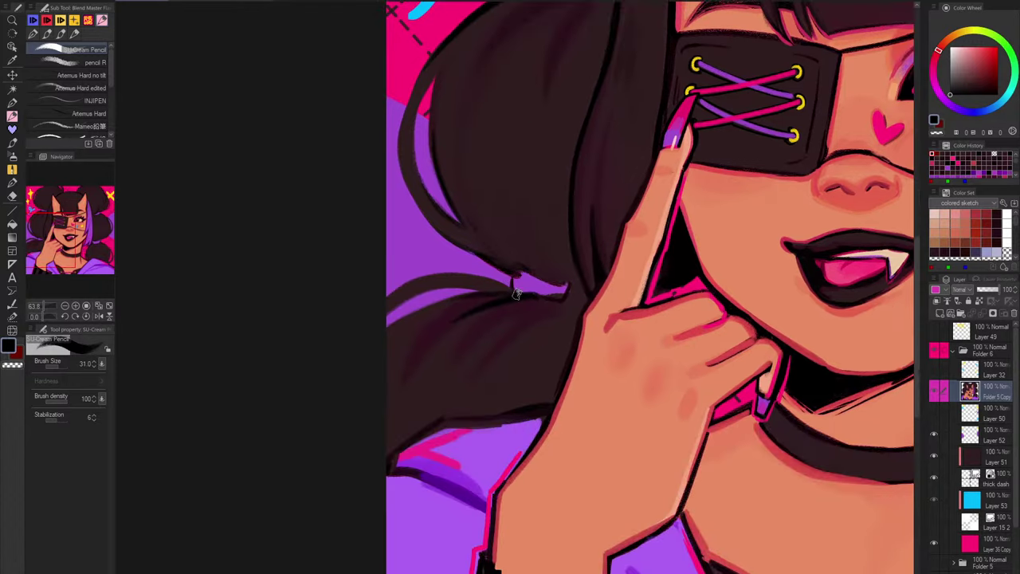
{"action": "left_click_drag", "start_coordinate": [517, 293], "coordinate": [388, 288]}
{"action": "key", "text": "ctrl+z"}
{"action": "mouse_move", "coordinate": [517, 289]}
{"action": "left_mouse_down"}
{"action": "mouse_move", "coordinate": [423, 276]}
{"action": "mouse_move", "coordinate": [462, 326]}
{"action": "mouse_move", "coordinate": [444, 302]}
{"action": "mouse_move", "coordinate": [378, 349]}
{"action": "left_mouse_up"}
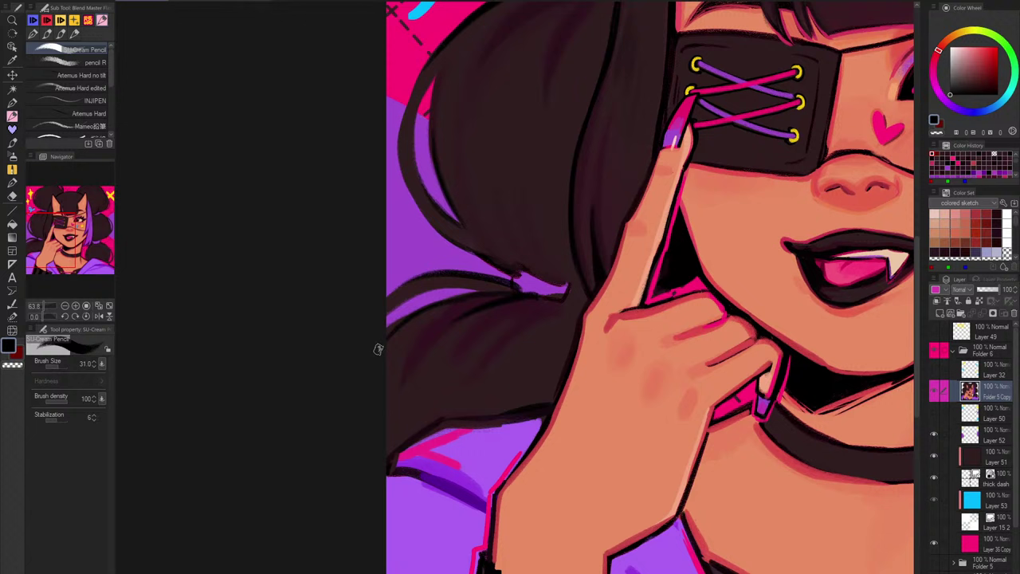
Step: Soften the lower bun's shading near its hair tie with sampled dark purple-brown tones at brush size 46.9
{"action": "left_click", "coordinate": [522, 237], "text": "alt"}
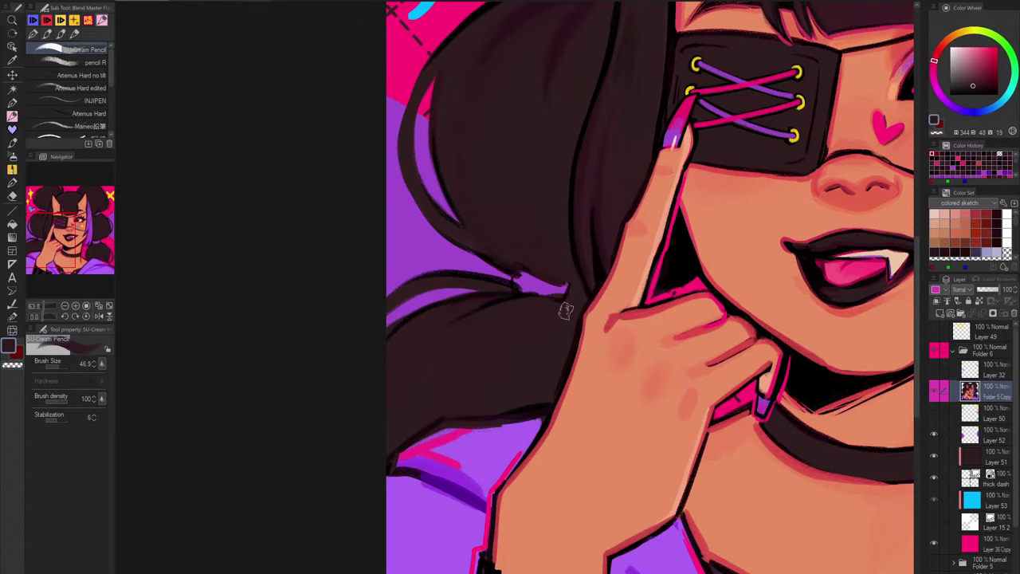
{"action": "left_click", "coordinate": [493, 78], "text": "alt"}
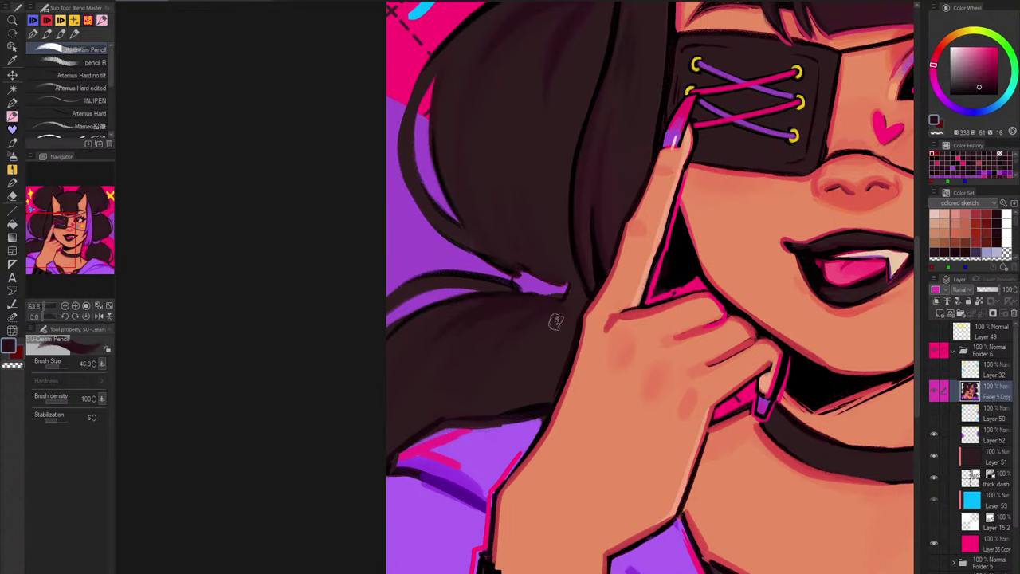
{"action": "scroll", "coordinate": [555, 318], "scroll_direction": "down", "scroll_amount": 5}
{"action": "left_click_drag", "start_coordinate": [611, 420], "coordinate": [545, 465]}
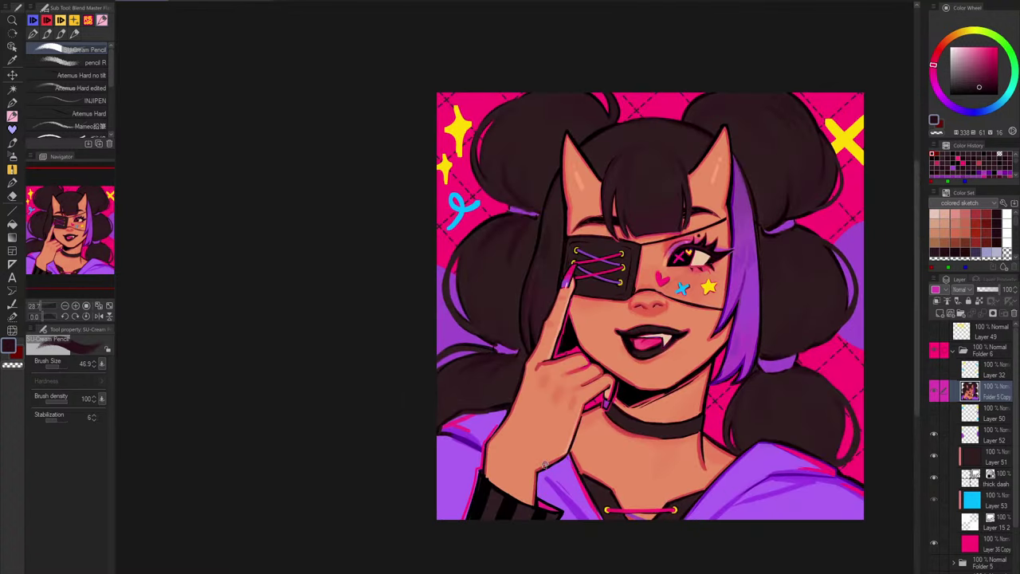
Step: Examine the hair buns and the whole drawing in both mirrored orientations, sampling the background purple beside the lower hair tie
{"action": "key", "text": "h"}
{"action": "scroll", "coordinate": [505, 357], "scroll_direction": "up", "scroll_amount": 5}
{"action": "left_click", "coordinate": [565, 328], "text": "alt"}
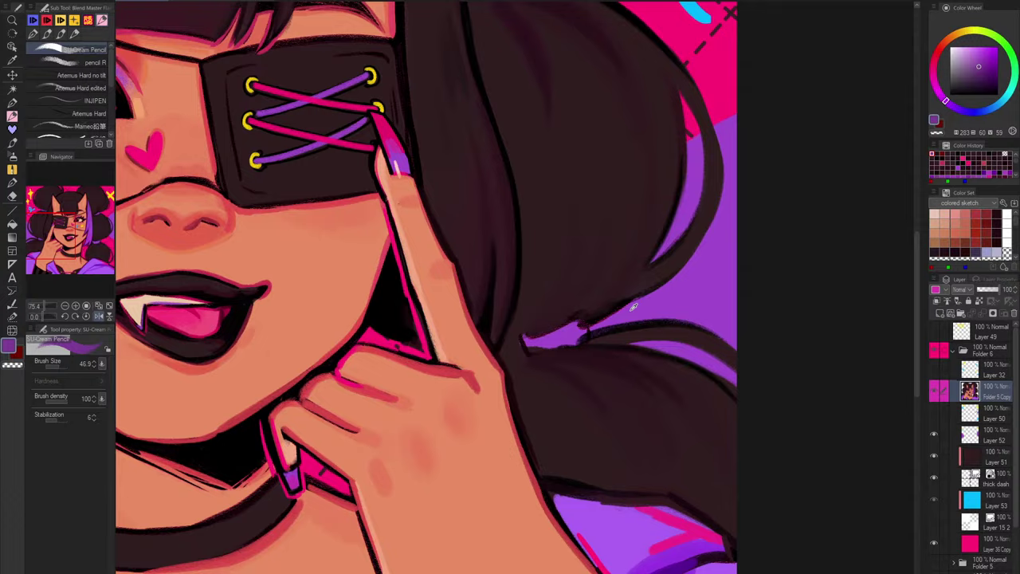
{"action": "scroll", "coordinate": [644, 340], "scroll_direction": "down", "scroll_amount": 4}
{"action": "key", "text": "h"}
{"action": "left_click_drag", "start_coordinate": [751, 313], "coordinate": [739, 335]}
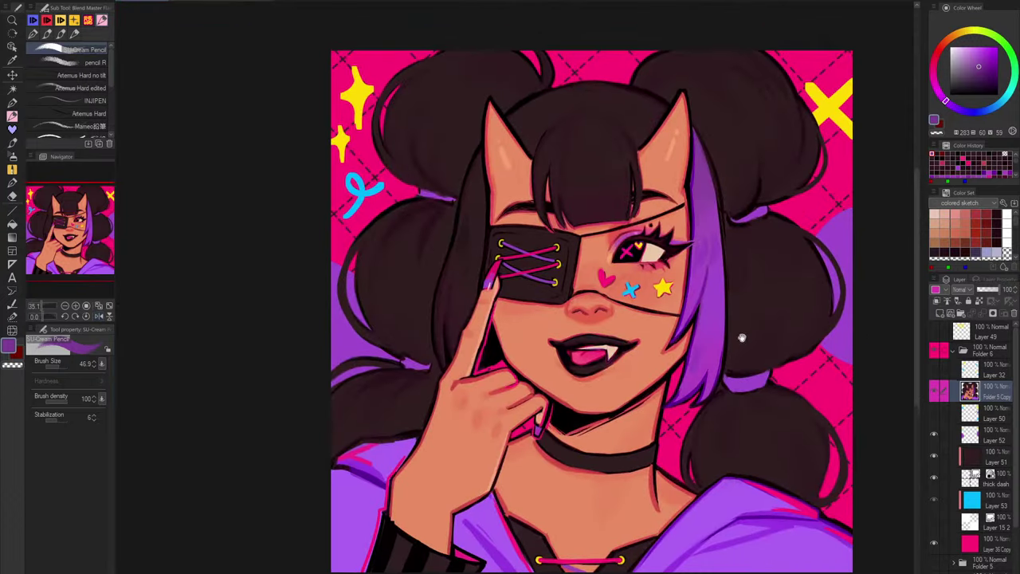
{"action": "key", "text": "h"}
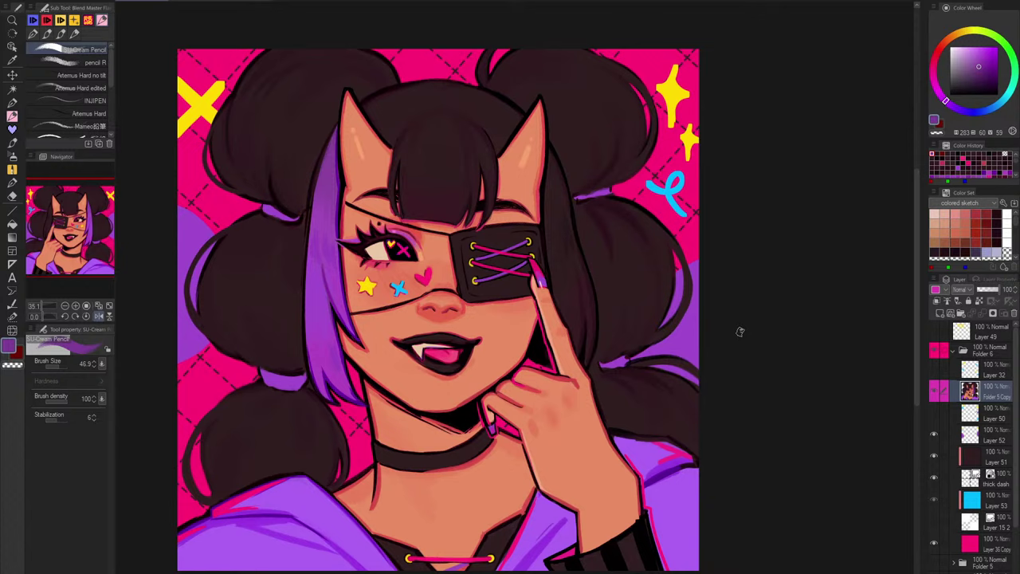
Step: Paint dark purple-brown shading rising from the hair tie of the upper bun beside the purple hair, reducing the brush to 38.3
{"action": "left_click_drag", "start_coordinate": [771, 185], "coordinate": [787, 185]}
{"action": "left_click_drag", "start_coordinate": [508, 228], "coordinate": [819, 240]}
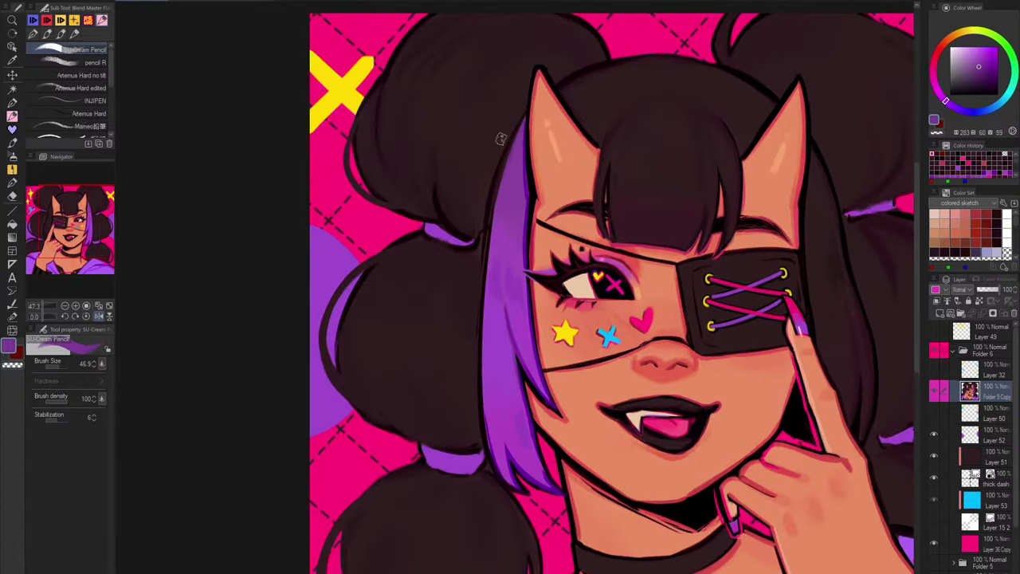
{"action": "left_click_drag", "start_coordinate": [435, 180], "coordinate": [457, 175]}
{"action": "left_click", "coordinate": [442, 206], "text": "alt"}
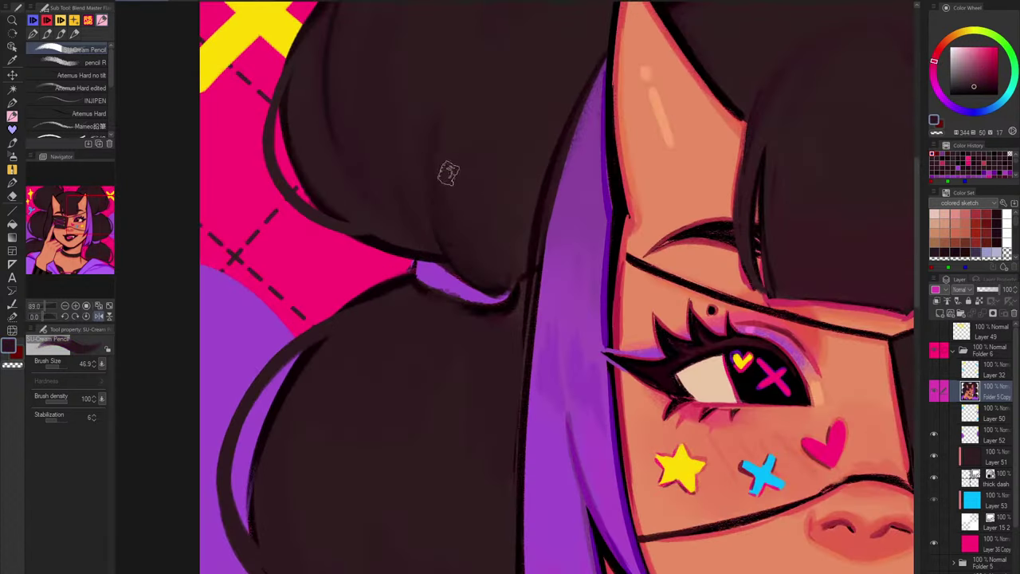
{"action": "left_click", "coordinate": [438, 219], "text": "alt"}
{"action": "key", "text": "bracketleft"}
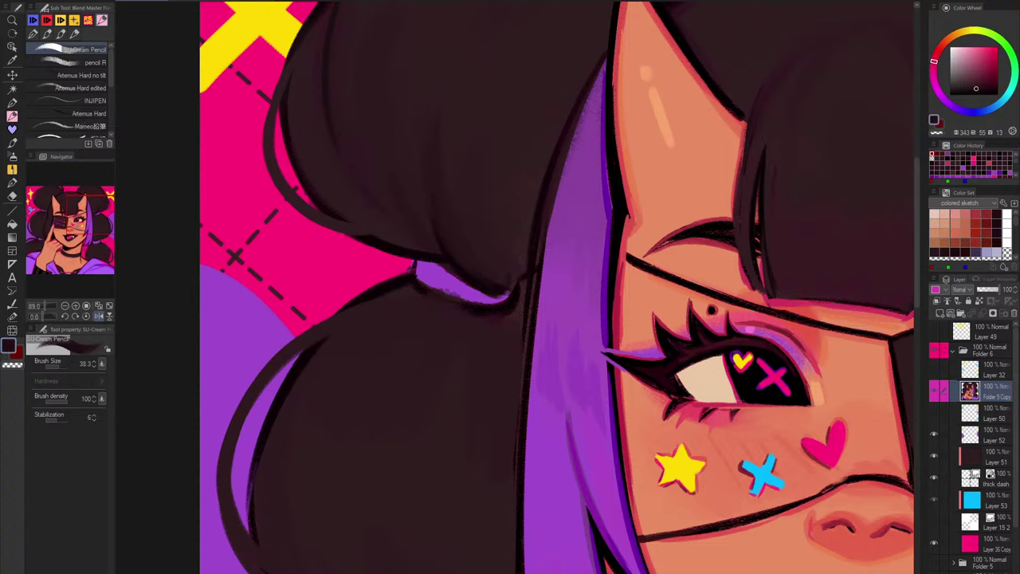
Step: Add curved dark shading streaks along the outer side of the upper bun beside the purple hair
{"action": "scroll", "coordinate": [471, 122], "scroll_direction": "down", "scroll_amount": 6}
{"action": "left_click_drag", "start_coordinate": [574, 195], "coordinate": [588, 265]}
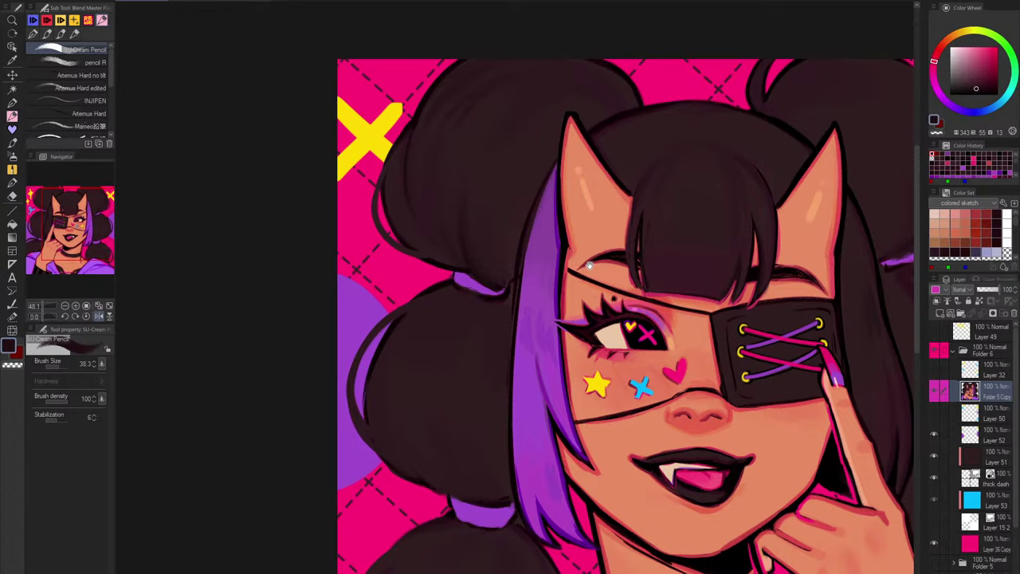
{"action": "scroll", "coordinate": [477, 56], "scroll_direction": "up", "scroll_amount": 2}
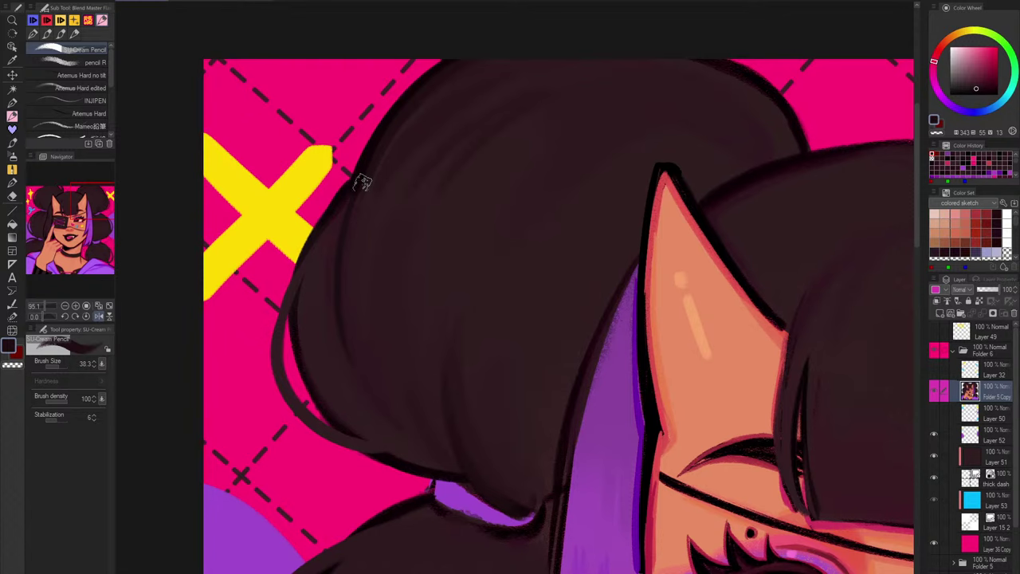
{"action": "left_click_drag", "start_coordinate": [374, 268], "coordinate": [359, 317]}
Step: Touch up the middle bun beside the purple hair with sampled dark brown and outline its upper edge in sampled near-black
{"action": "left_click_drag", "start_coordinate": [465, 361], "coordinate": [482, 164]}
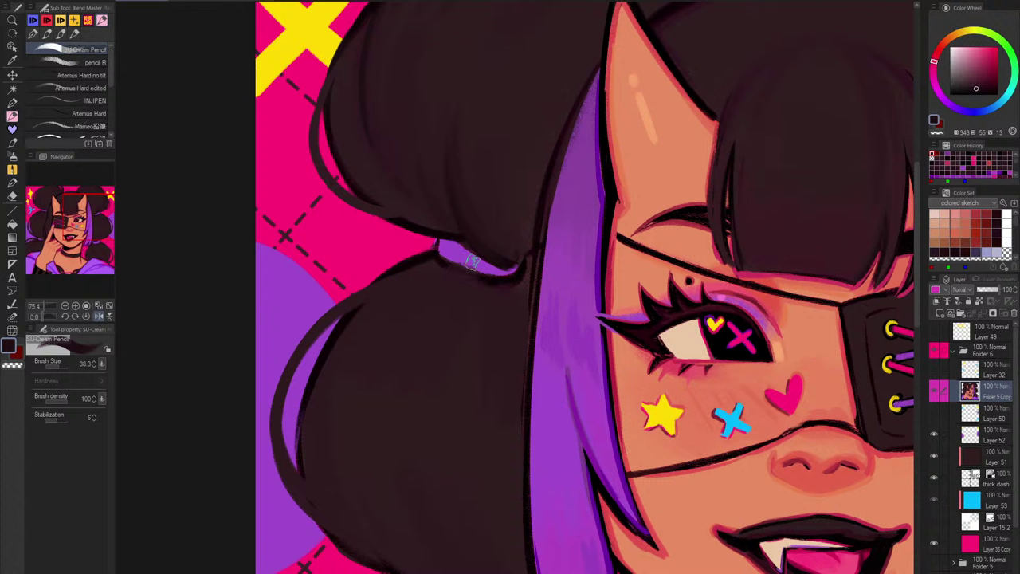
{"action": "left_click_drag", "start_coordinate": [424, 280], "coordinate": [462, 109]}
{"action": "left_click", "coordinate": [357, 291], "text": "alt"}
{"action": "left_click_drag", "start_coordinate": [328, 285], "coordinate": [331, 309]}
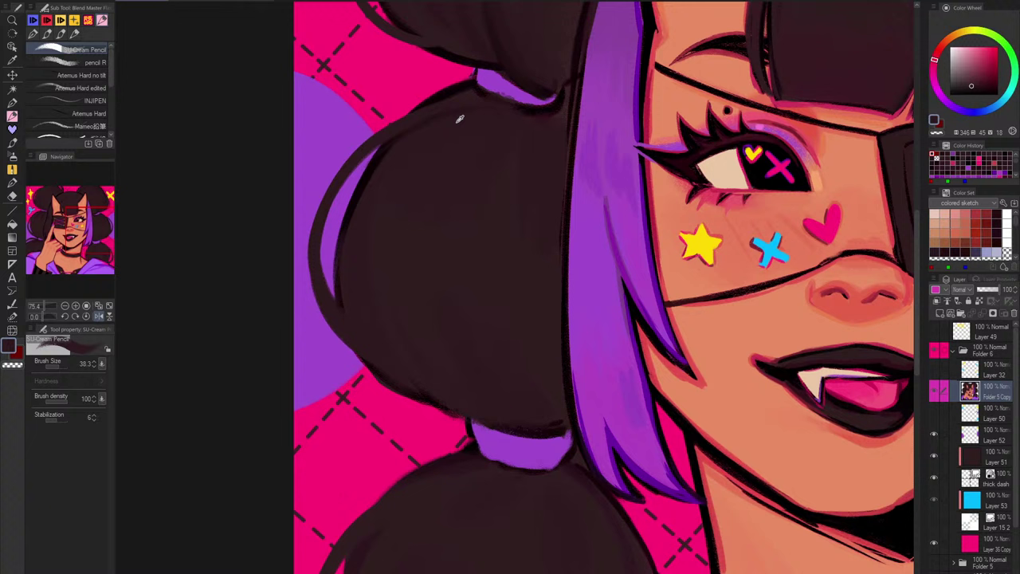
{"action": "left_click", "coordinate": [432, 103], "text": "alt"}
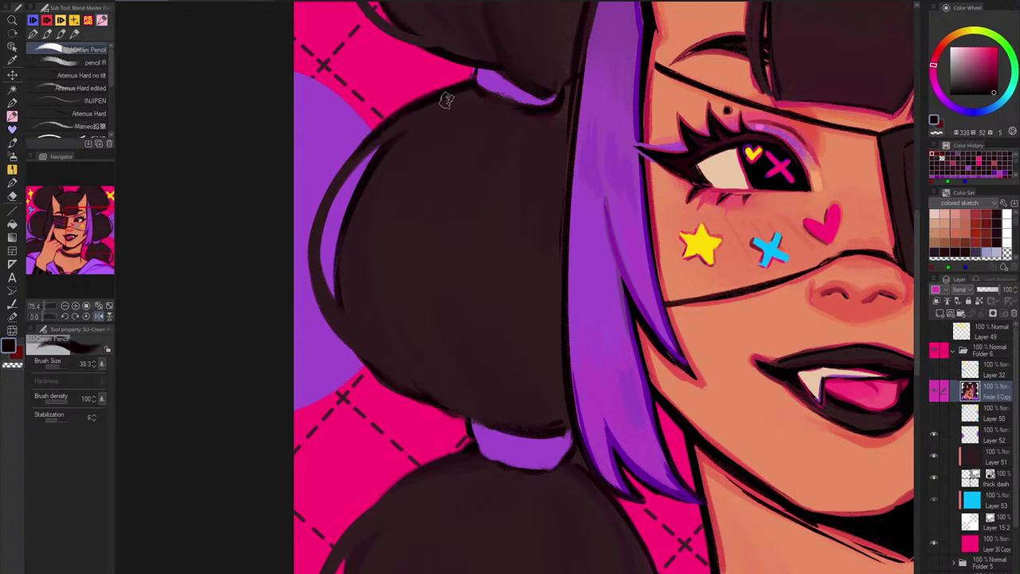
Step: Outline the outer edge of that middle bun's loose strand in near-black down to the bun's lower curve
{"action": "left_click_drag", "start_coordinate": [317, 255], "coordinate": [351, 346]}
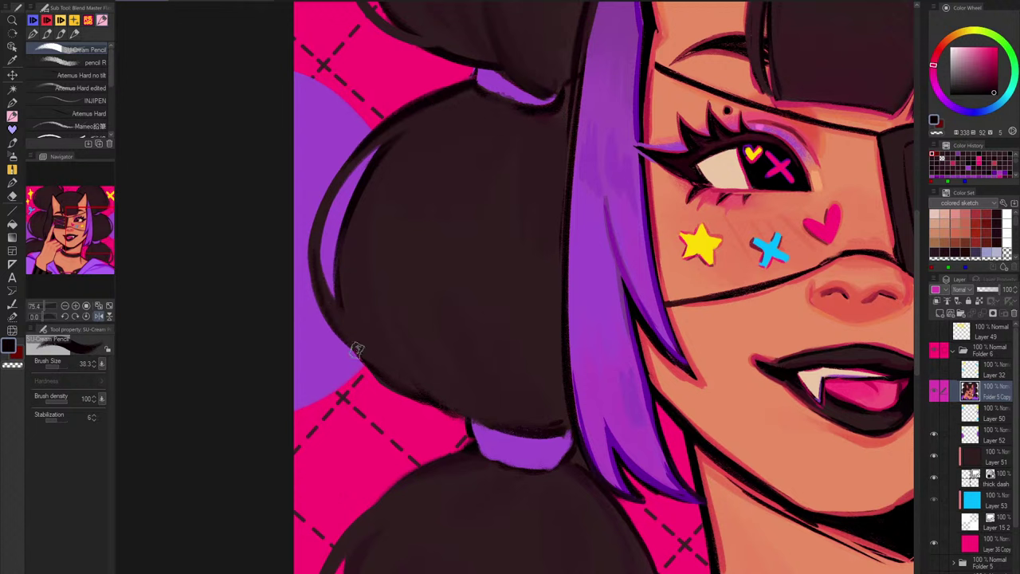
{"action": "key", "text": "ctrl+z"}
{"action": "left_click_drag", "start_coordinate": [312, 258], "coordinate": [356, 357]}
{"action": "left_click_drag", "start_coordinate": [325, 324], "coordinate": [376, 379]}
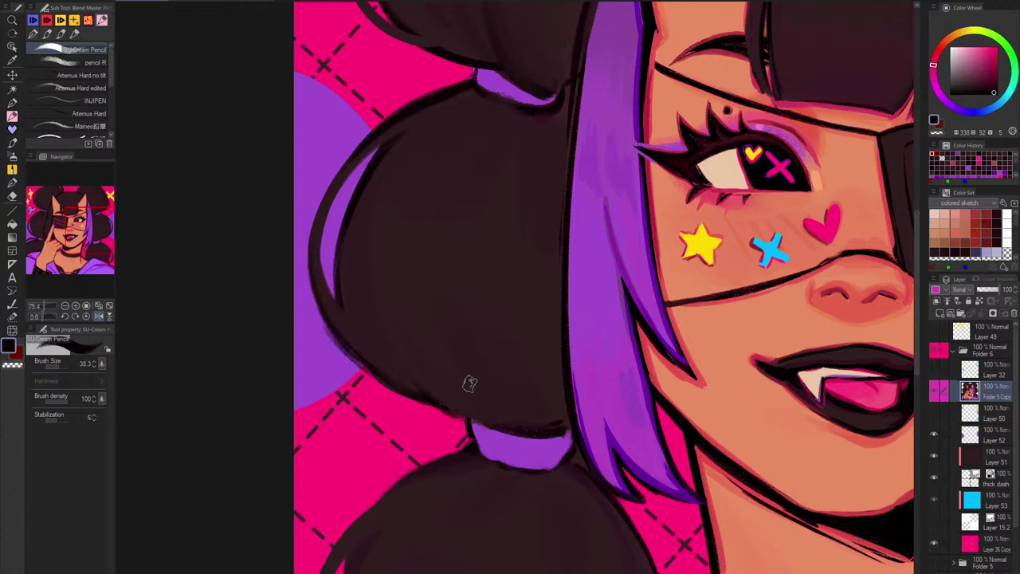
{"action": "key", "text": "ctrl+z"}
{"action": "left_click_drag", "start_coordinate": [325, 326], "coordinate": [369, 372]}
{"action": "key", "text": "ctrl+z"}
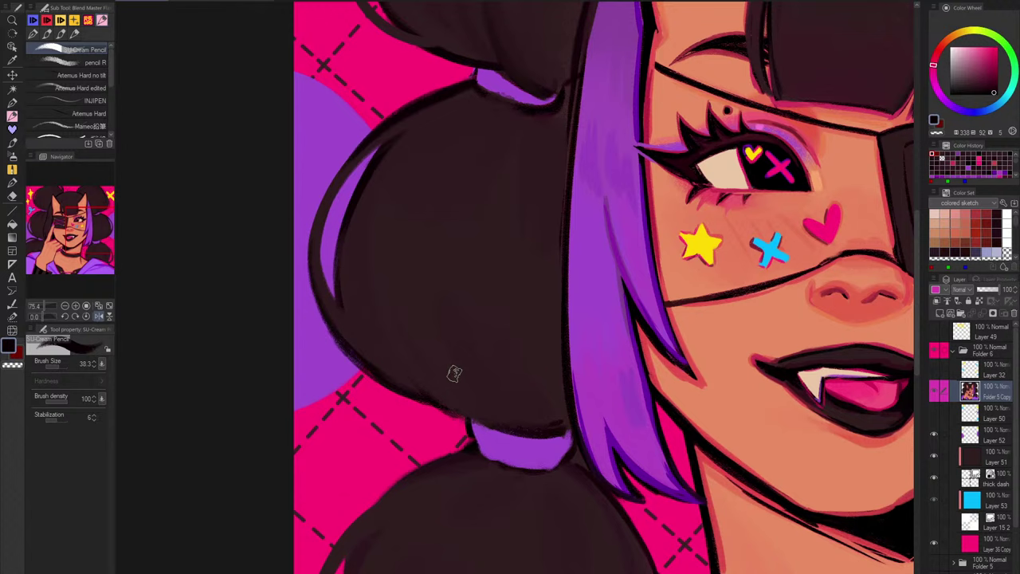
Step: Paint long curved shading streaks through the middle bun beside the purple hair with dark purple-brown at brush size 45.6
{"action": "left_click_drag", "start_coordinate": [548, 206], "coordinate": [549, 364]}
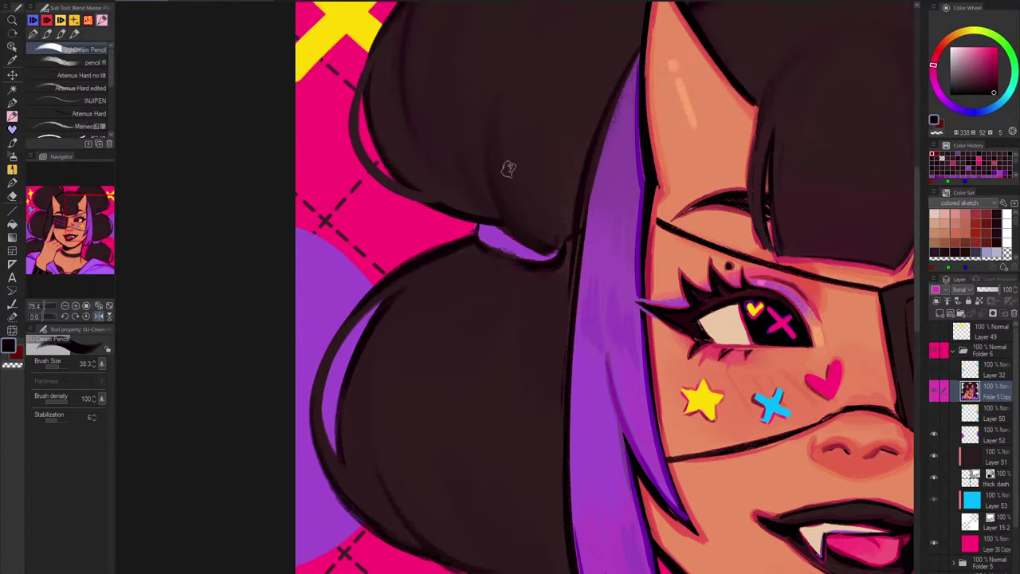
{"action": "left_click", "coordinate": [499, 151], "text": "alt"}
{"action": "left_click_drag", "start_coordinate": [505, 289], "coordinate": [493, 117]}
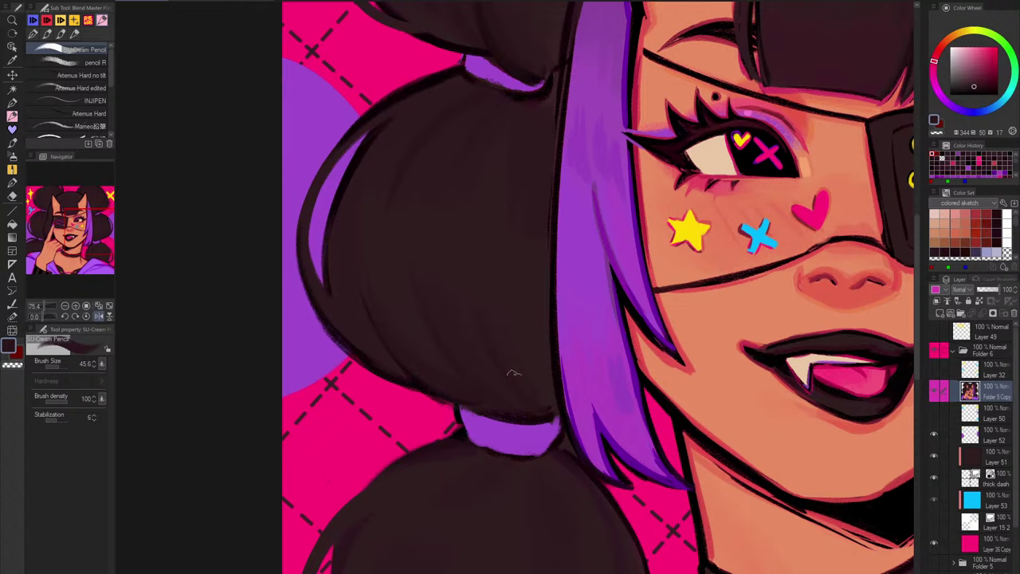
Step: Blend the middle bun's shading streaks below its upper hair tie with sampled dark-brown tones
{"action": "left_click_drag", "start_coordinate": [527, 230], "coordinate": [530, 255]}
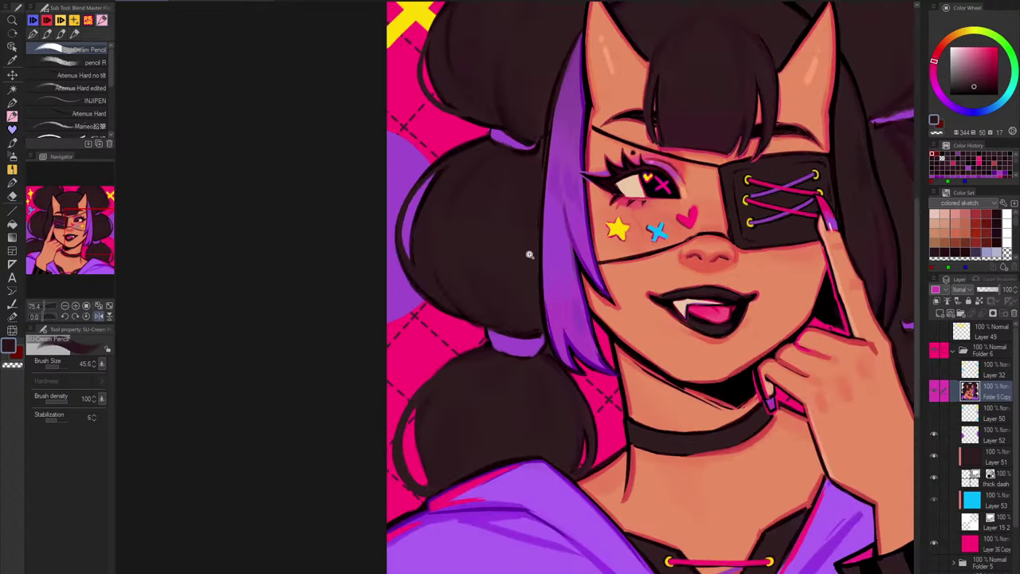
{"action": "left_click_drag", "start_coordinate": [589, 218], "coordinate": [556, 67]}
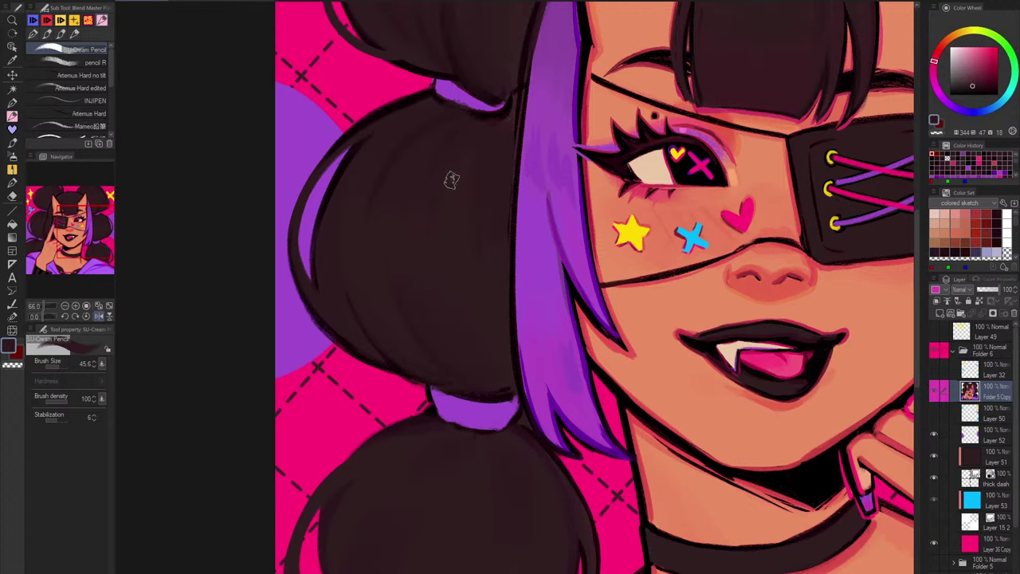
{"action": "left_click_drag", "start_coordinate": [414, 248], "coordinate": [448, 135]}
{"action": "left_click_drag", "start_coordinate": [425, 66], "coordinate": [433, 155]}
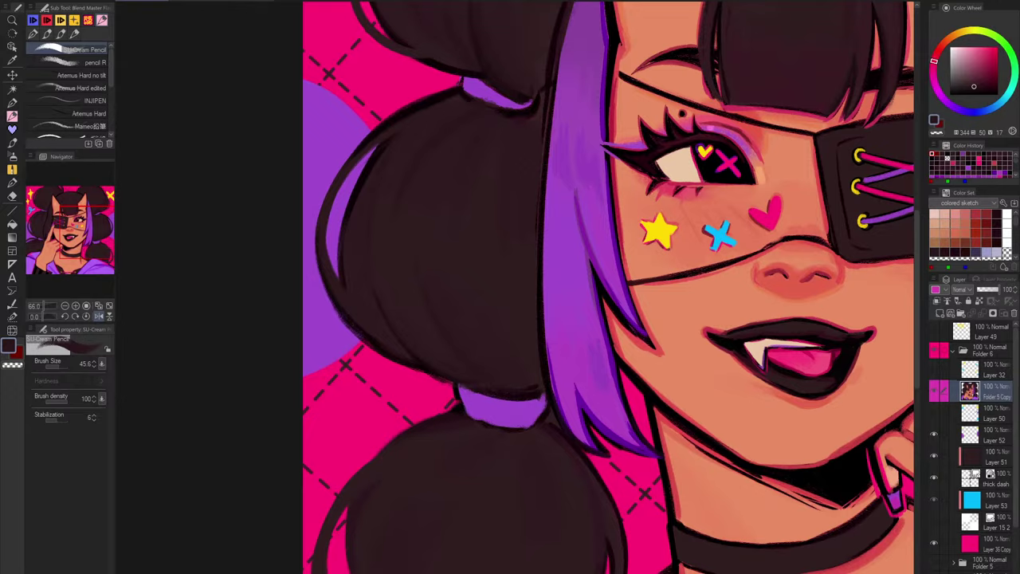
Step: Outline the upper outer edge of the lower bun beside the purple hair in sampled near-black with a finer brush
{"action": "left_click_drag", "start_coordinate": [581, 437], "coordinate": [579, 243]}
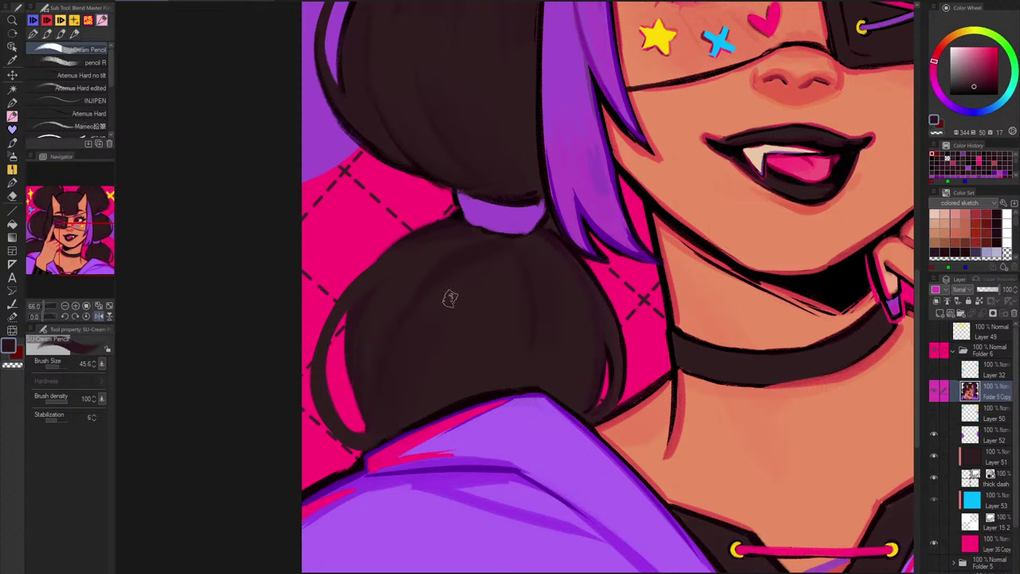
{"action": "left_click", "coordinate": [455, 217], "text": "alt"}
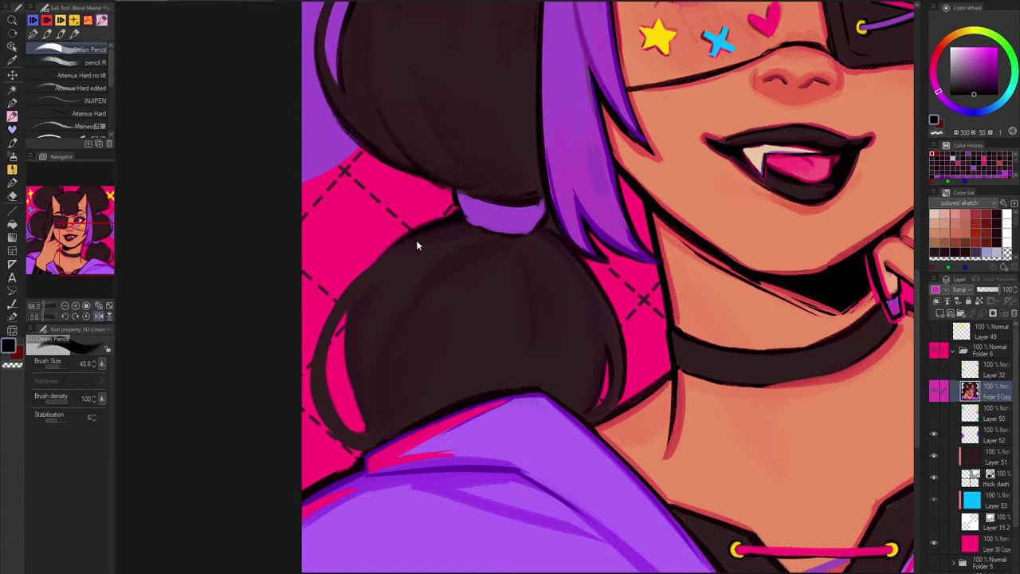
{"action": "key", "text": "["}
{"action": "key", "text": "["}
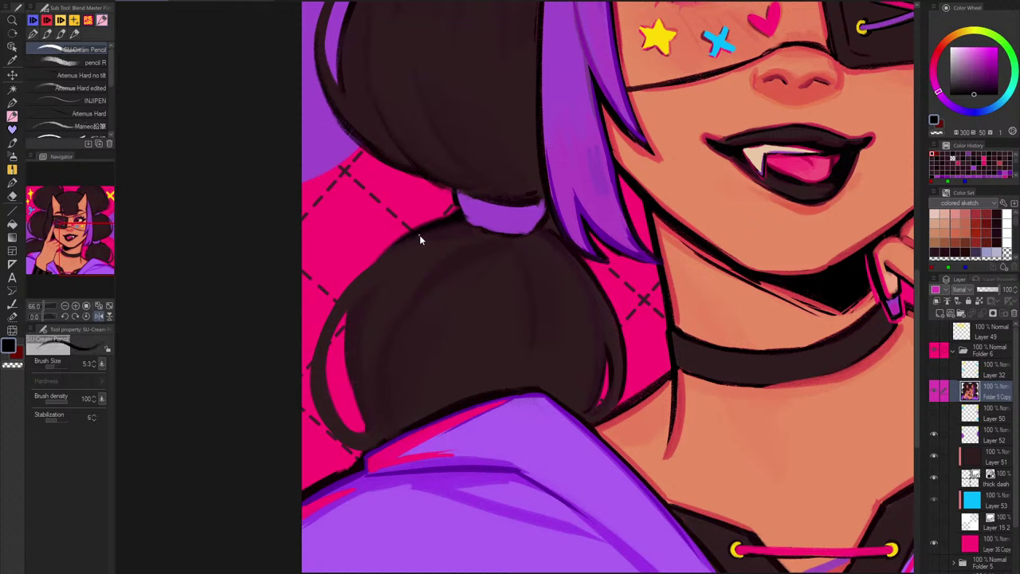
{"action": "key", "text": "]"}
{"action": "key", "text": "]"}
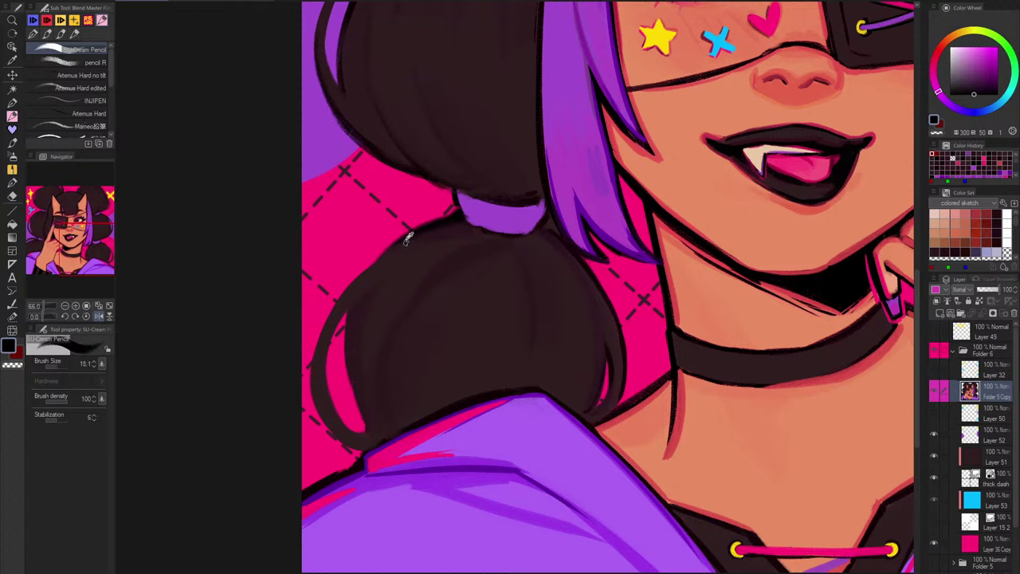
{"action": "left_click_drag", "start_coordinate": [414, 233], "coordinate": [363, 269]}
{"action": "key", "text": "bracketleft"}
{"action": "key", "text": "bracketleft"}
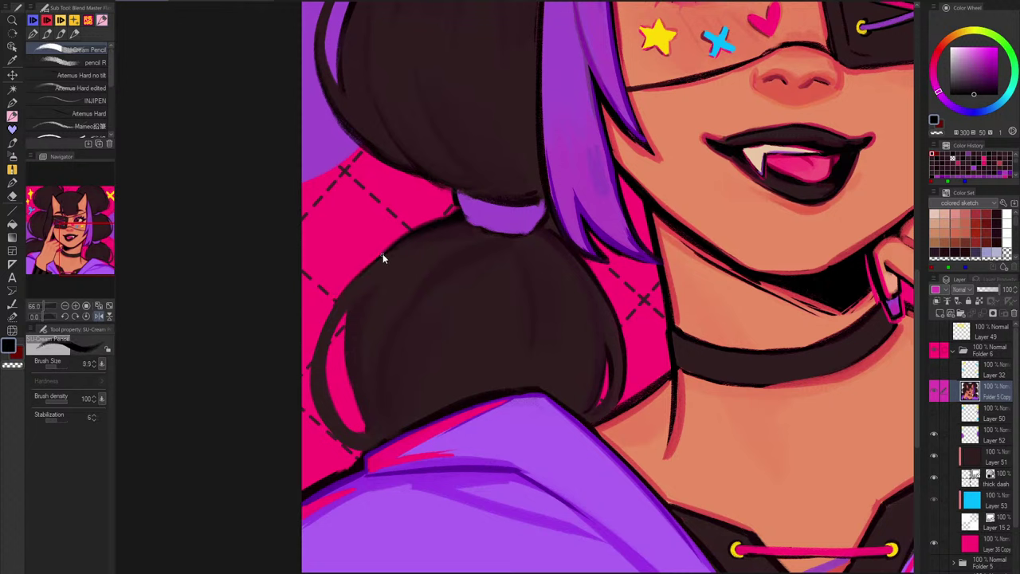
{"action": "left_click_drag", "start_coordinate": [404, 238], "coordinate": [326, 315]}
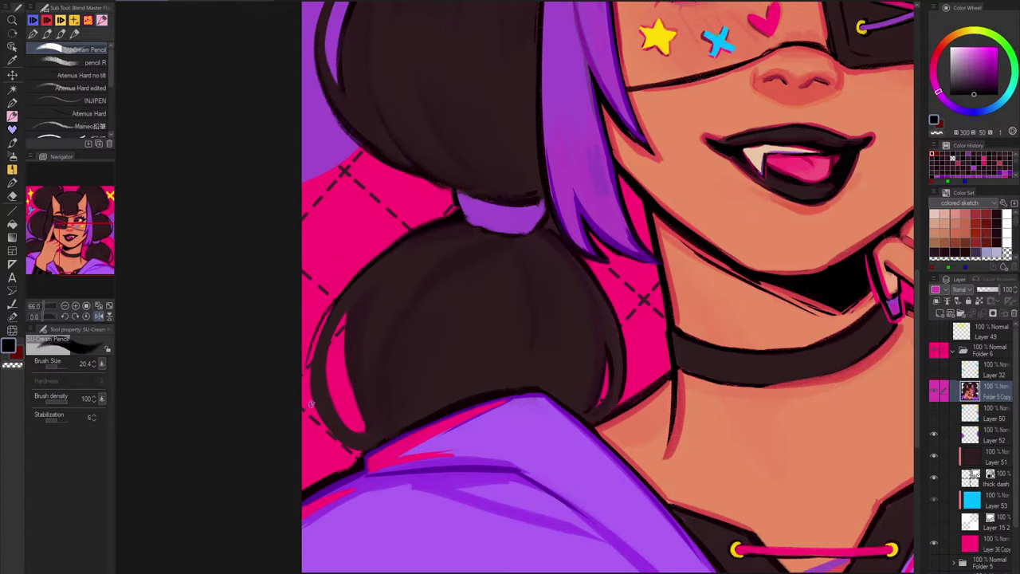
Step: Outline the upper tip and bun side of the gap inside the lower bun's loose strand in near-black at brush size 20.4
{"action": "scroll", "coordinate": [327, 323], "scroll_direction": "up", "scroll_amount": 4}
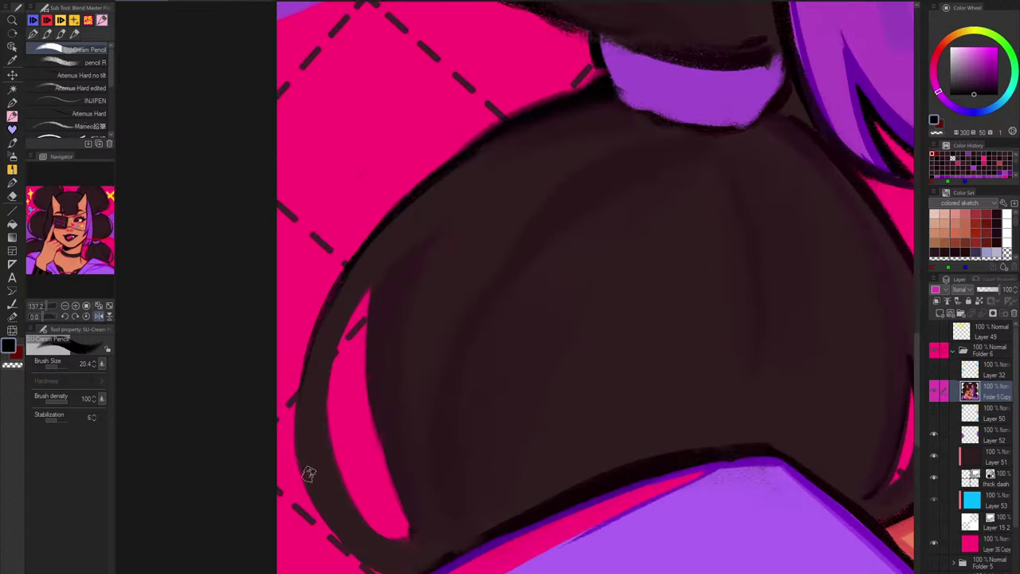
{"action": "left_click_drag", "start_coordinate": [437, 233], "coordinate": [337, 401]}
{"action": "key", "text": "ctrl+z"}
{"action": "left_click_drag", "start_coordinate": [430, 235], "coordinate": [327, 399]}
{"action": "mouse_move", "coordinate": [381, 282]}
{"action": "left_mouse_down"}
{"action": "mouse_move", "coordinate": [391, 432]}
{"action": "mouse_move", "coordinate": [381, 279]}
{"action": "mouse_move", "coordinate": [421, 533]}
{"action": "left_mouse_up"}
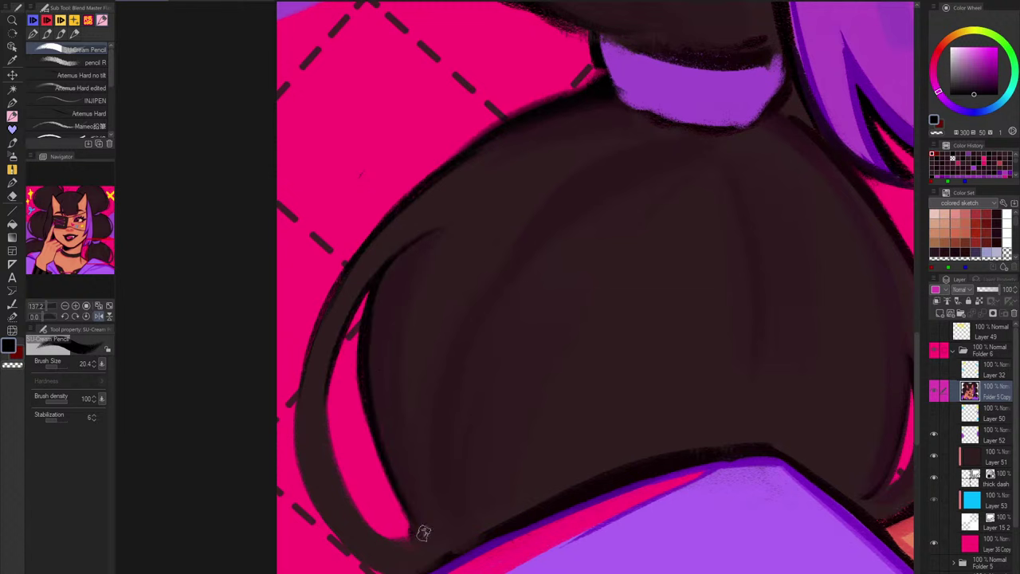
{"action": "left_click_drag", "start_coordinate": [337, 460], "coordinate": [413, 546]}
{"action": "left_click_drag", "start_coordinate": [428, 491], "coordinate": [418, 335]}
{"action": "key", "text": "ctrl+z"}
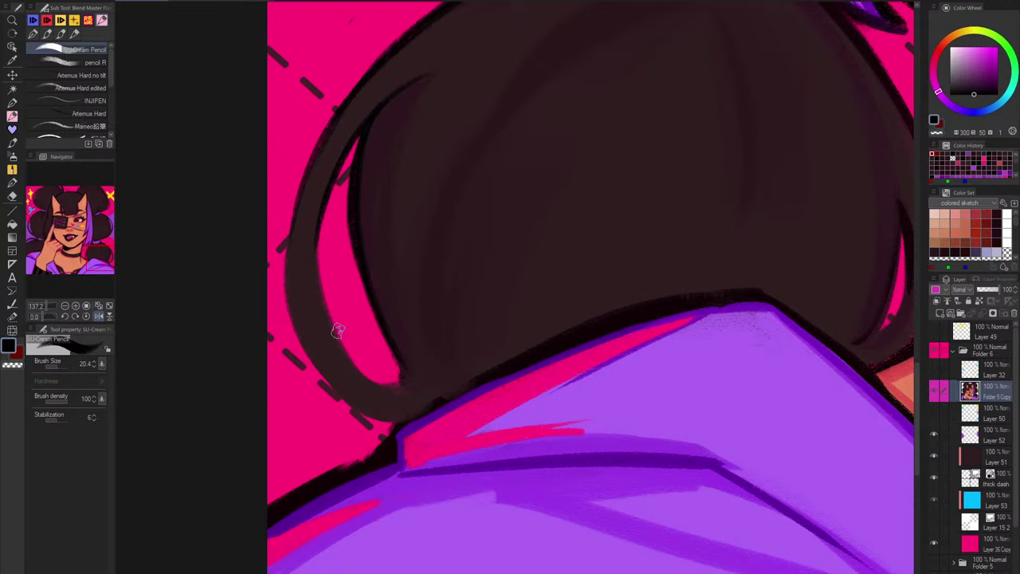
Step: Outline the loose strand's lower inner edge and erase the bottom of its gap into a longer point
{"action": "mouse_move", "coordinate": [338, 330]}
{"action": "left_mouse_down"}
{"action": "mouse_move", "coordinate": [407, 398]}
{"action": "mouse_move", "coordinate": [422, 399]}
{"action": "left_mouse_up"}
{"action": "mouse_move", "coordinate": [365, 288]}
{"action": "left_mouse_down"}
{"action": "mouse_move", "coordinate": [431, 377]}
{"action": "mouse_move", "coordinate": [389, 354]}
{"action": "mouse_move", "coordinate": [404, 379]}
{"action": "mouse_move", "coordinate": [384, 376]}
{"action": "mouse_move", "coordinate": [374, 361]}
{"action": "mouse_move", "coordinate": [413, 373]}
{"action": "mouse_move", "coordinate": [384, 334]}
{"action": "mouse_move", "coordinate": [432, 391]}
{"action": "left_mouse_up"}
{"action": "key", "text": "ctrl+z"}
{"action": "key", "text": "c"}
{"action": "left_click_drag", "start_coordinate": [389, 351], "coordinate": [411, 383]}
{"action": "mouse_move", "coordinate": [398, 371]}
{"action": "left_mouse_down"}
{"action": "mouse_move", "coordinate": [373, 327]}
{"action": "mouse_move", "coordinate": [426, 396]}
{"action": "left_mouse_up"}
Step: Redraw both sides of the loose strand's gap in sampled near-black down to its pointed lower tip
{"action": "left_click", "coordinate": [432, 378], "text": "alt"}
{"action": "left_click", "coordinate": [379, 311], "text": "alt"}
{"action": "left_click_drag", "start_coordinate": [378, 311], "coordinate": [426, 388]}
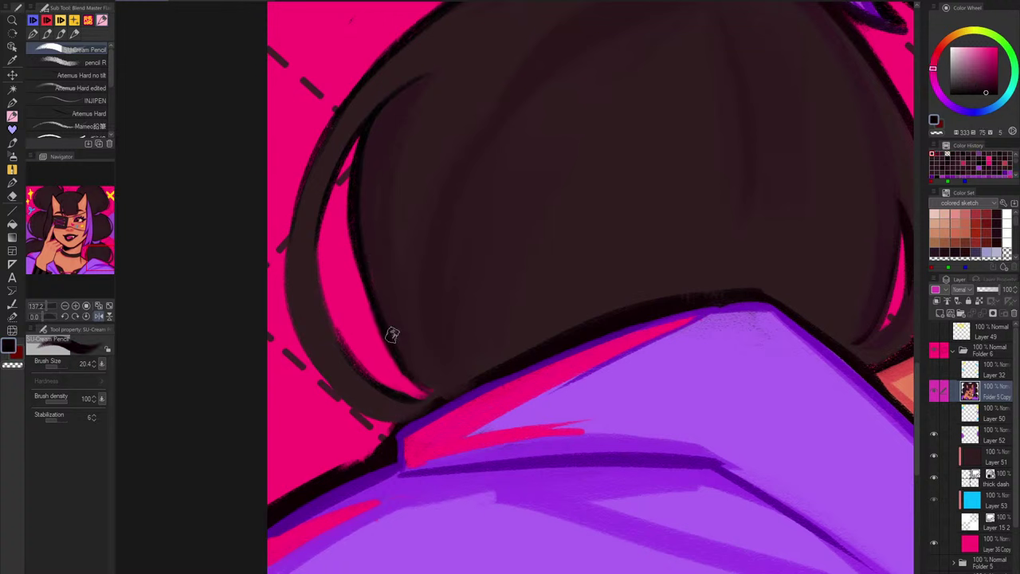
{"action": "key", "text": "ctrl+z"}
{"action": "left_click_drag", "start_coordinate": [359, 252], "coordinate": [431, 394]}
{"action": "left_click_drag", "start_coordinate": [320, 284], "coordinate": [437, 395]}
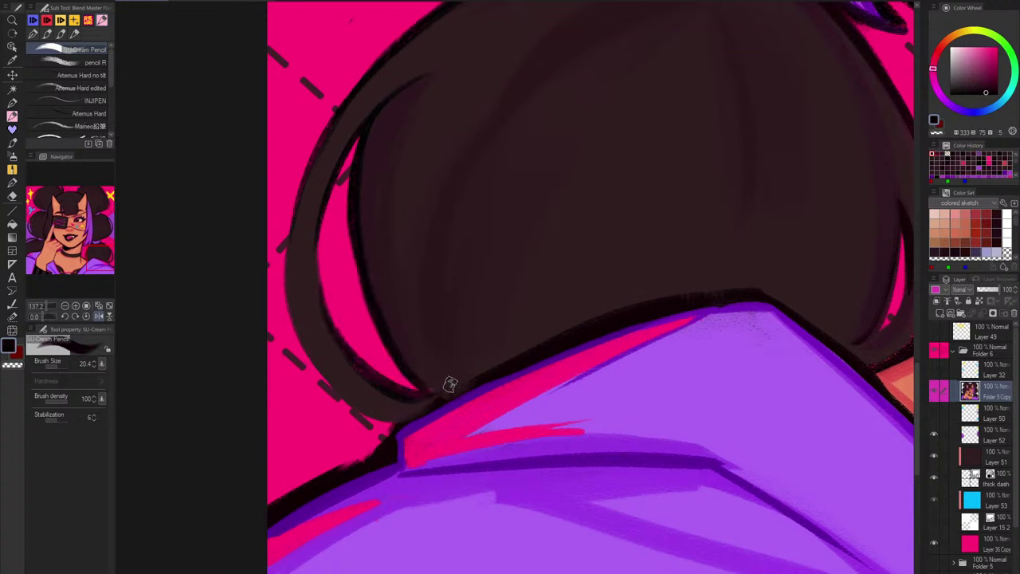
{"action": "left_click_drag", "start_coordinate": [325, 207], "coordinate": [319, 285]}
Step: Blend the lower bun's loose strand at its upper root and lower curve with sampled dark brown tones
{"action": "left_click", "coordinate": [433, 61], "text": "alt"}
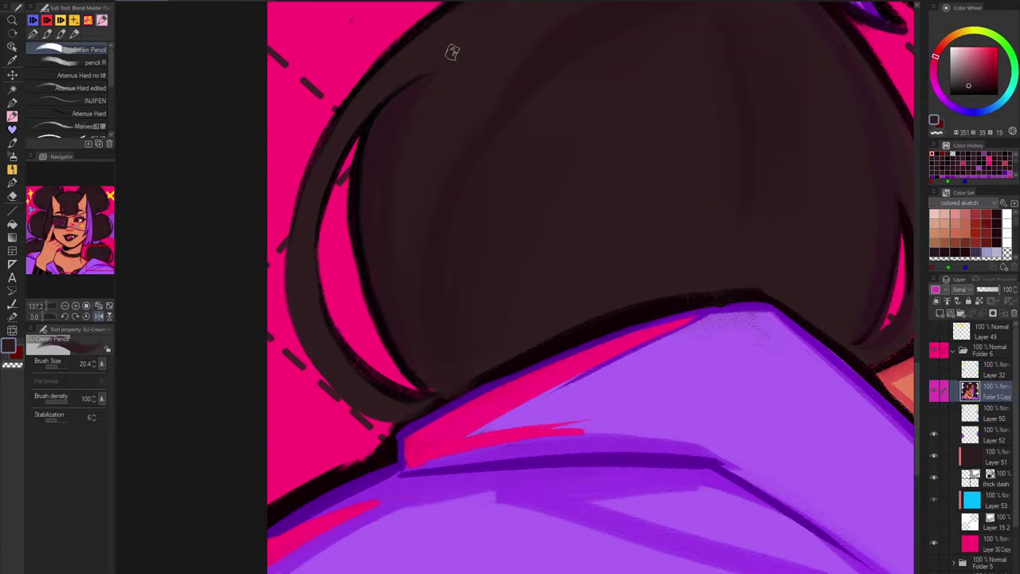
{"action": "left_click", "coordinate": [413, 94], "text": "alt"}
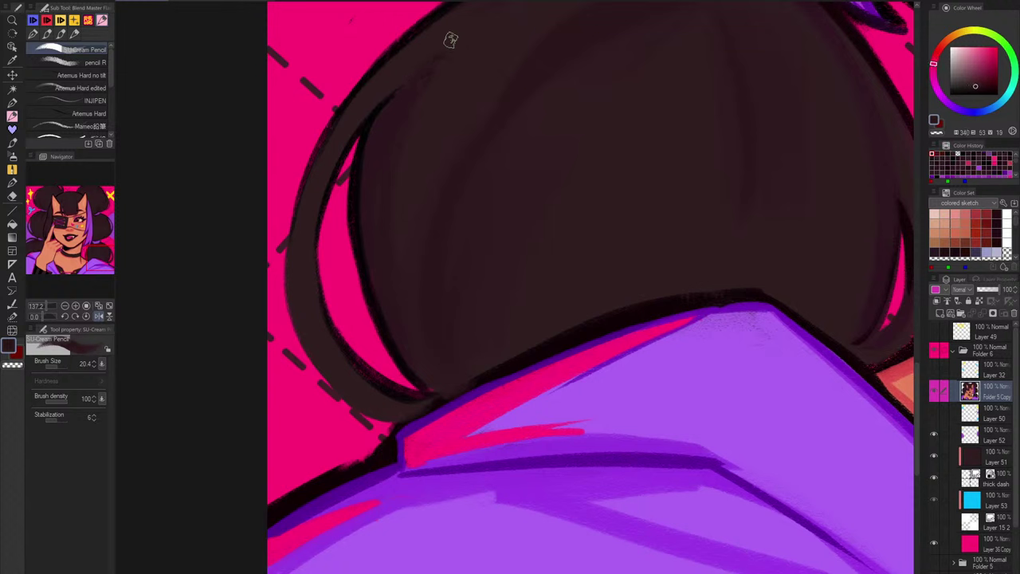
{"action": "left_click", "coordinate": [466, 41], "text": "alt"}
{"action": "left_click", "coordinate": [404, 102], "text": "alt"}
{"action": "left_click_drag", "start_coordinate": [359, 128], "coordinate": [321, 212]}
{"action": "left_click", "coordinate": [341, 140], "text": "alt"}
{"action": "left_click", "coordinate": [315, 157], "text": "alt"}
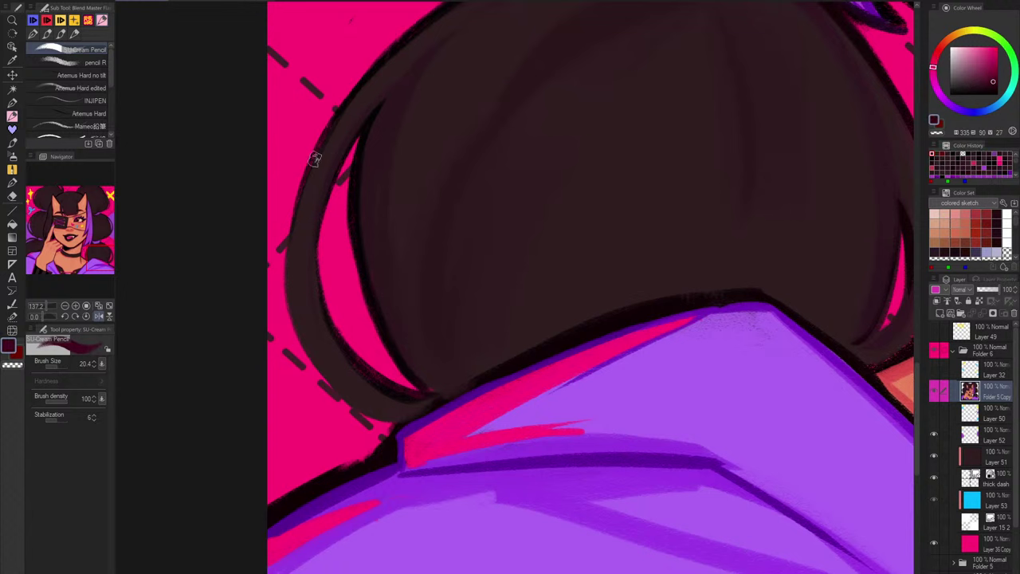
{"action": "left_click", "coordinate": [367, 376], "text": "alt"}
{"action": "left_click_drag", "start_coordinate": [357, 375], "coordinate": [435, 391]}
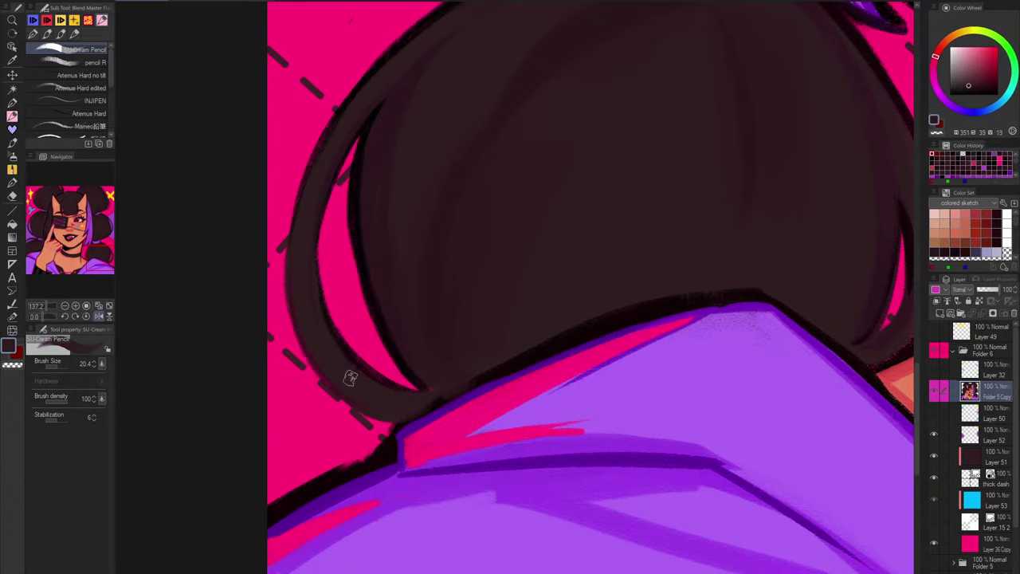
Step: Erase stray paint around the lower bun's loose strand and retouch its edge in sampled near-black on the flipped canvas
{"action": "scroll", "coordinate": [449, 332], "scroll_direction": "down", "scroll_amount": 5}
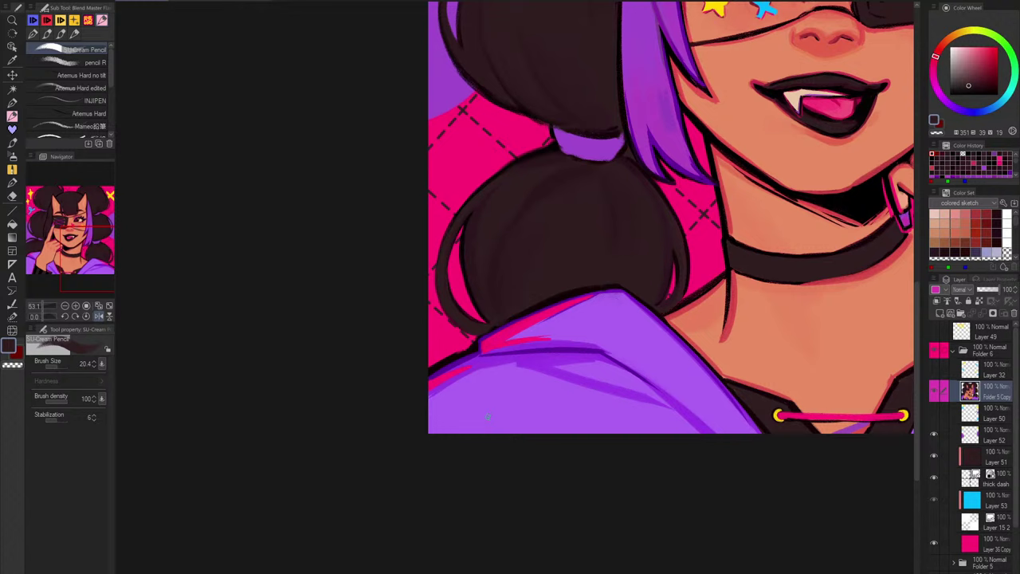
{"action": "key", "text": "h"}
{"action": "left_click_drag", "start_coordinate": [588, 329], "coordinate": [678, 415]}
{"action": "scroll", "coordinate": [466, 242], "scroll_direction": "up", "scroll_amount": 6}
{"action": "key", "text": "c"}
{"action": "mouse_move", "coordinate": [463, 246]}
{"action": "left_mouse_down"}
{"action": "mouse_move", "coordinate": [444, 265]}
{"action": "mouse_move", "coordinate": [477, 246]}
{"action": "mouse_move", "coordinate": [465, 230]}
{"action": "mouse_move", "coordinate": [475, 242]}
{"action": "mouse_move", "coordinate": [453, 253]}
{"action": "mouse_move", "coordinate": [491, 211]}
{"action": "mouse_move", "coordinate": [496, 236]}
{"action": "mouse_move", "coordinate": [477, 196]}
{"action": "mouse_move", "coordinate": [513, 261]}
{"action": "left_mouse_up"}
{"action": "left_click", "coordinate": [491, 241], "text": "alt"}
{"action": "mouse_move", "coordinate": [461, 212]}
{"action": "left_mouse_down"}
{"action": "mouse_move", "coordinate": [444, 219]}
{"action": "mouse_move", "coordinate": [455, 266]}
{"action": "mouse_move", "coordinate": [502, 247]}
{"action": "left_mouse_up"}
{"action": "scroll", "coordinate": [553, 338], "scroll_direction": "down", "scroll_amount": 5}
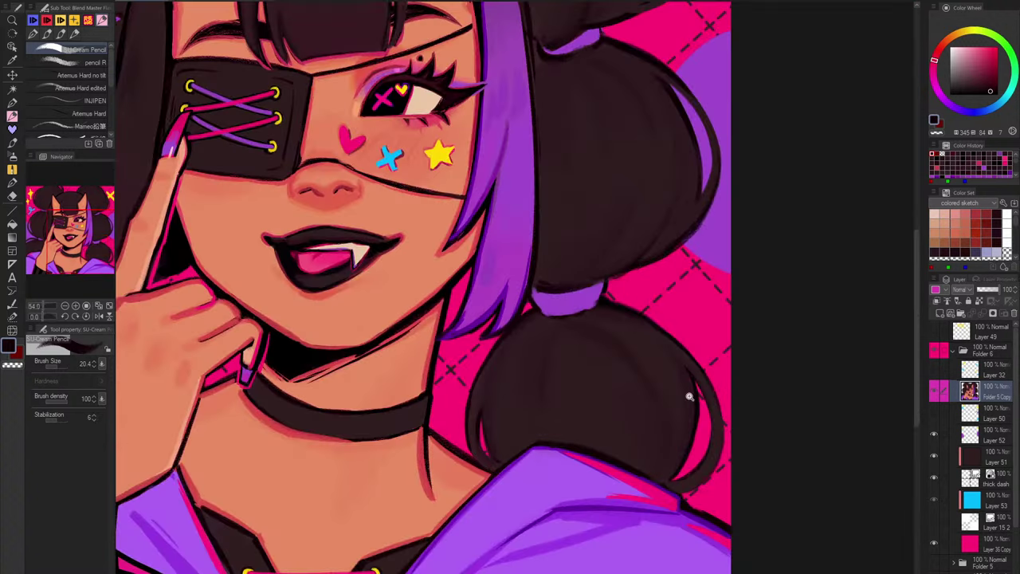
{"action": "scroll", "coordinate": [690, 397], "scroll_direction": "down", "scroll_amount": 3}
{"action": "key", "text": "h"}
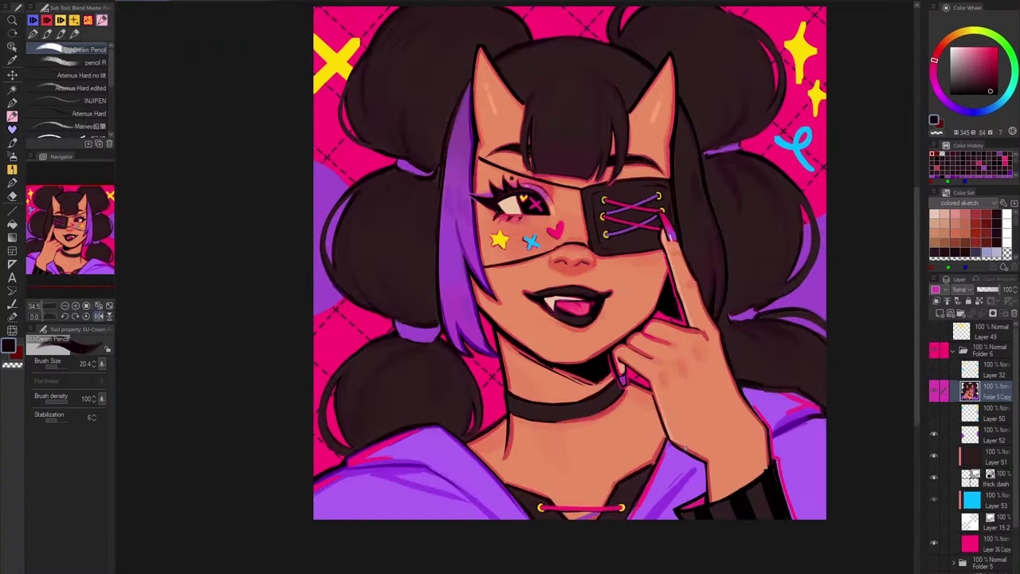
Step: Touch up the hair tie beside the raised hand with purple, trim its inner end and retouch that end in sampled near-black
{"action": "scroll", "coordinate": [746, 288], "scroll_direction": "up", "scroll_amount": 3}
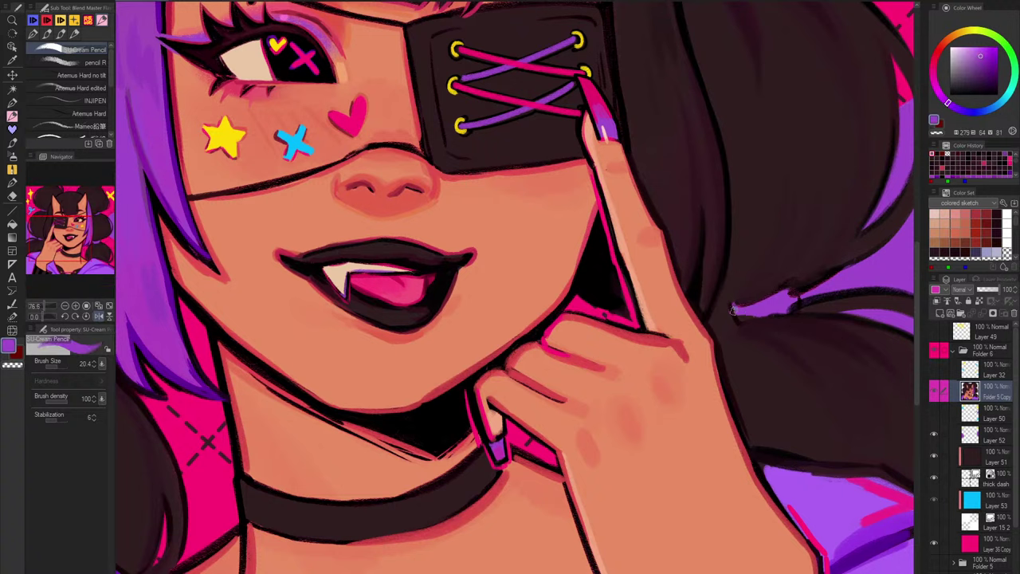
{"action": "left_click_drag", "start_coordinate": [753, 310], "coordinate": [718, 314]}
{"action": "left_click_drag", "start_coordinate": [819, 279], "coordinate": [675, 284]}
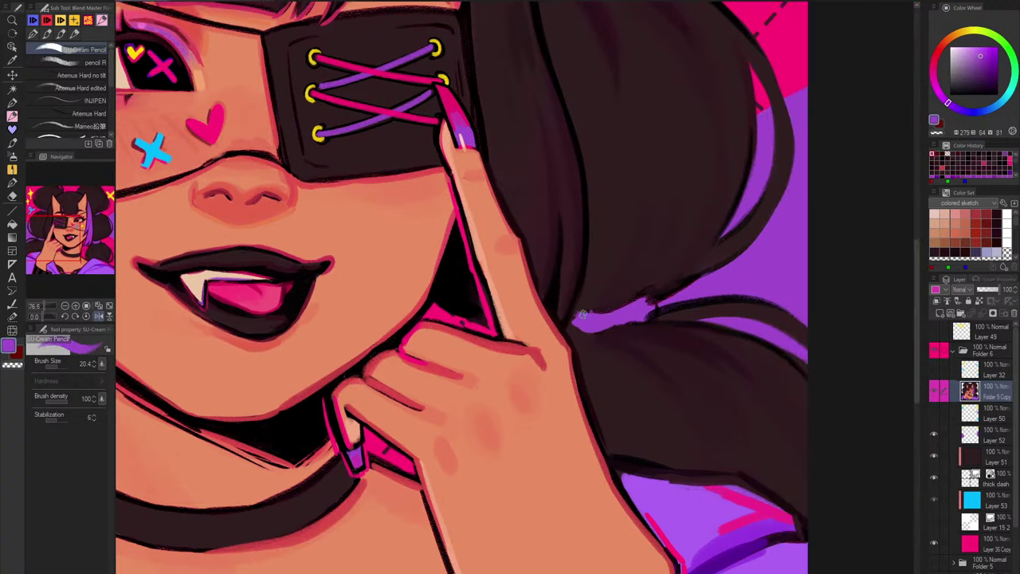
{"action": "key", "text": "c"}
{"action": "left_click", "coordinate": [576, 304], "text": "alt"}
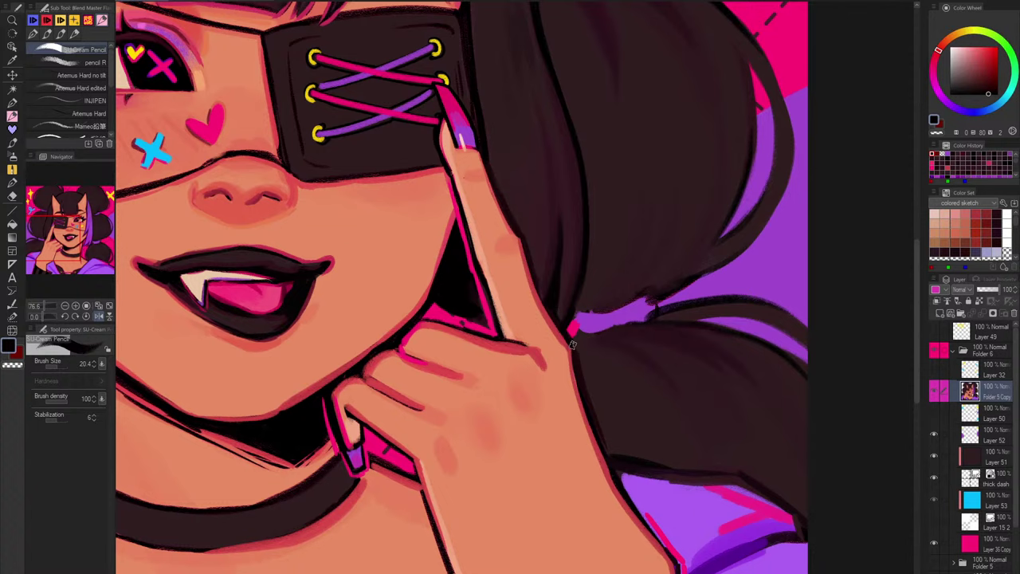
{"action": "left_click_drag", "start_coordinate": [574, 314], "coordinate": [578, 330]}
{"action": "key", "text": "ctrl+0"}
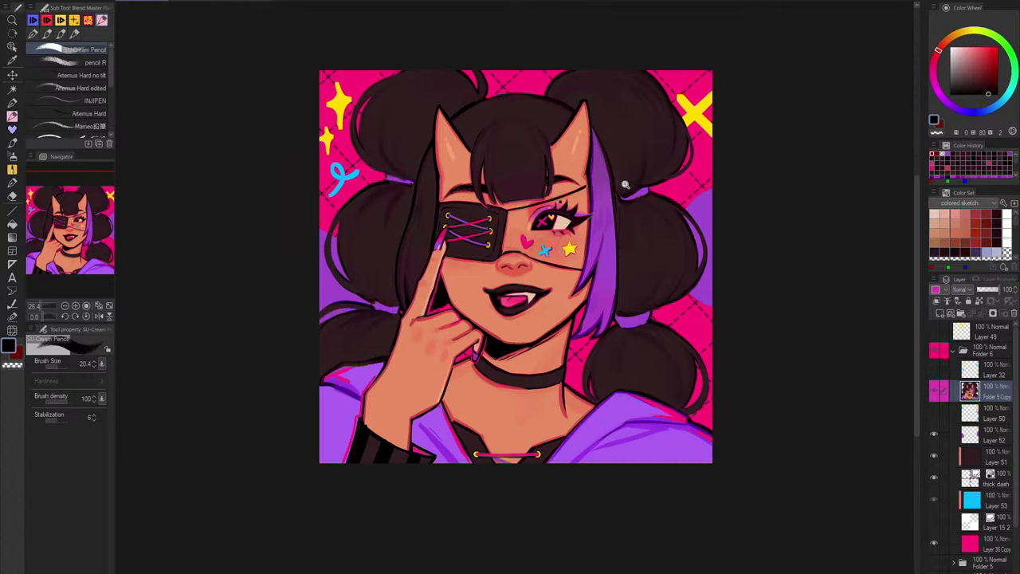
Step: Extend the inner end of the upper hair tie beside the purple hair with sampled purple
{"action": "left_click_drag", "start_coordinate": [621, 188], "coordinate": [685, 187]}
{"action": "left_click", "coordinate": [655, 212], "text": "alt"}
{"action": "mouse_move", "coordinate": [613, 209]}
{"action": "left_mouse_down"}
{"action": "mouse_move", "coordinate": [656, 208]}
{"action": "mouse_move", "coordinate": [622, 210]}
{"action": "left_mouse_up"}
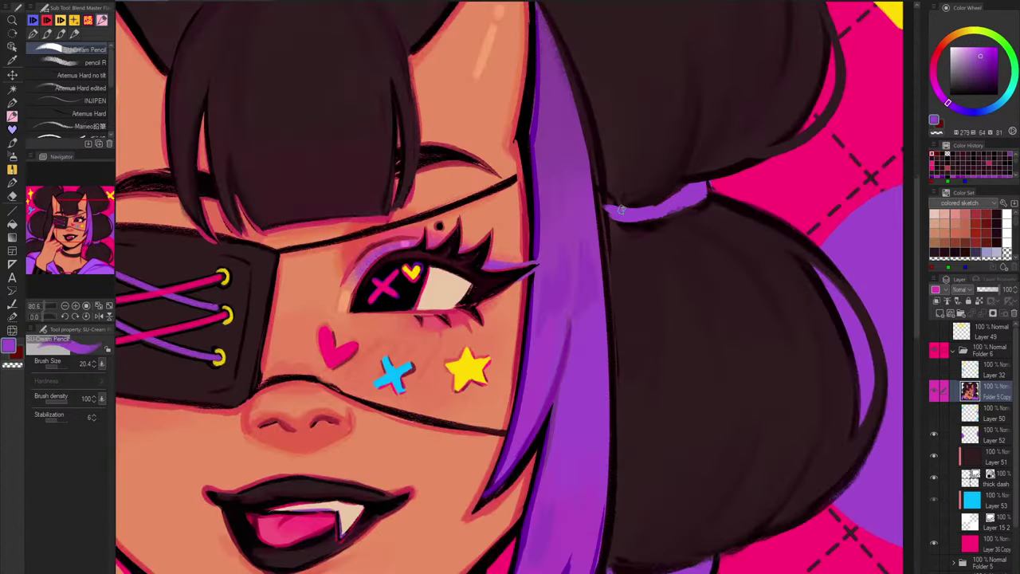
{"action": "left_click_drag", "start_coordinate": [672, 187], "coordinate": [639, 235]}
Step: Compare the painting with the original sketch by toggling Folder 6's visibility, and check the composition in mirrored views
{"action": "key", "text": "h"}
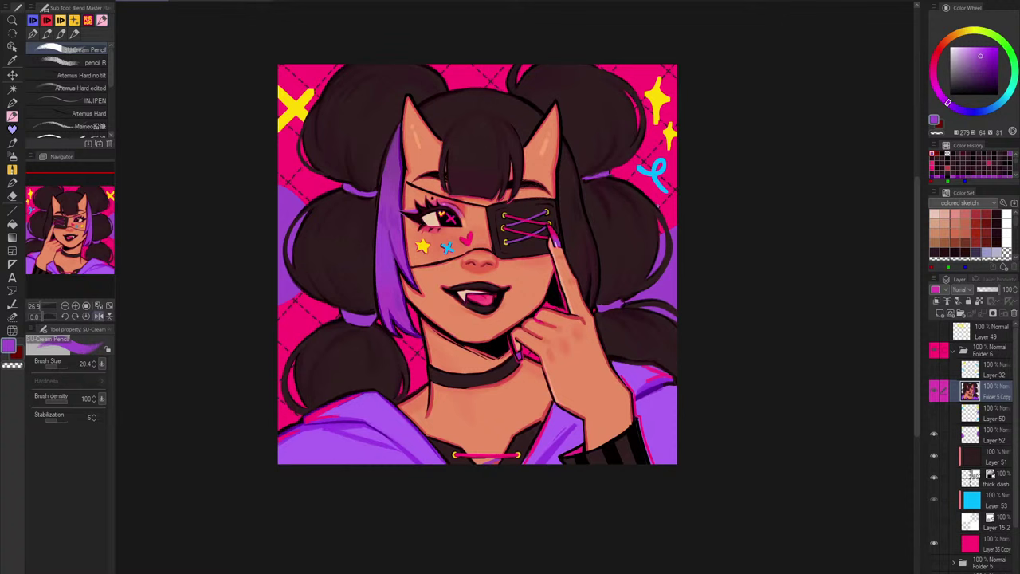
{"action": "left_click", "coordinate": [936, 353]}
{"action": "left_click", "coordinate": [936, 353]}
{"action": "key", "text": "h"}
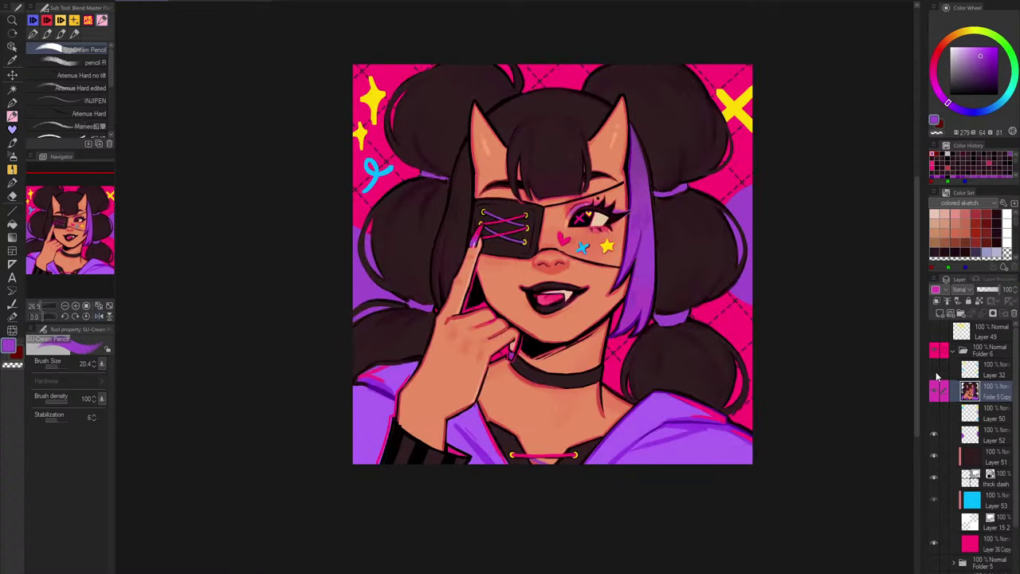
{"action": "key", "text": "h"}
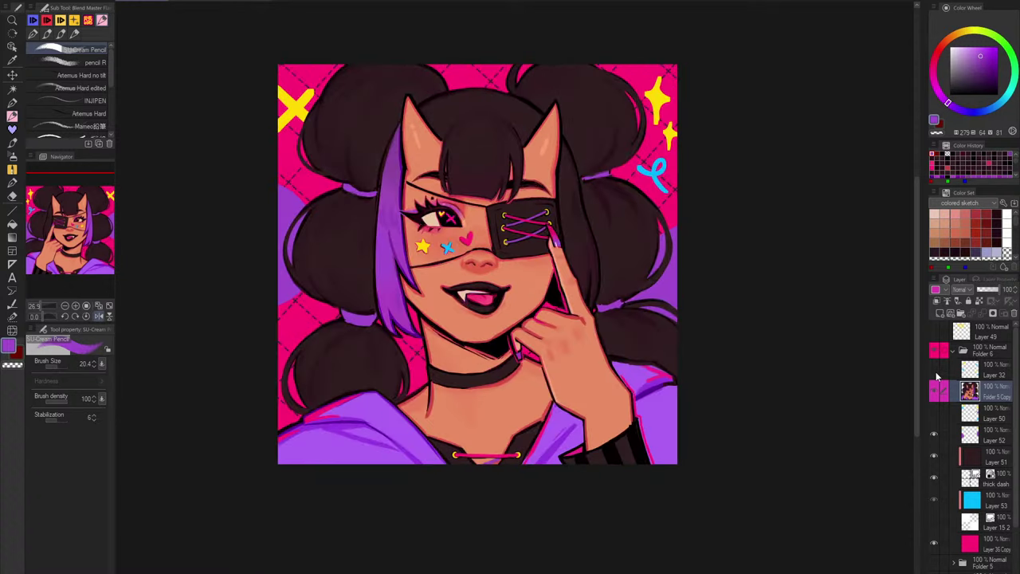
{"action": "key", "text": "h"}
{"action": "left_click", "coordinate": [936, 355]}
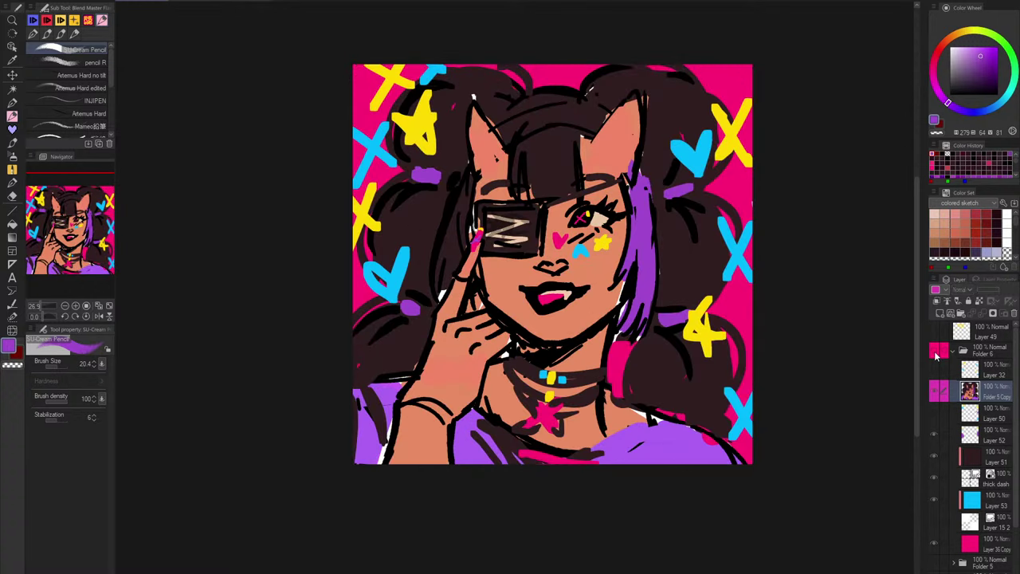
{"action": "left_click", "coordinate": [937, 354]}
Step: Reshape the upper hair tie on the eyepatch side with sampled dark brown and retouch its lower edge
{"action": "scroll", "coordinate": [446, 160], "scroll_direction": "up", "scroll_amount": 5}
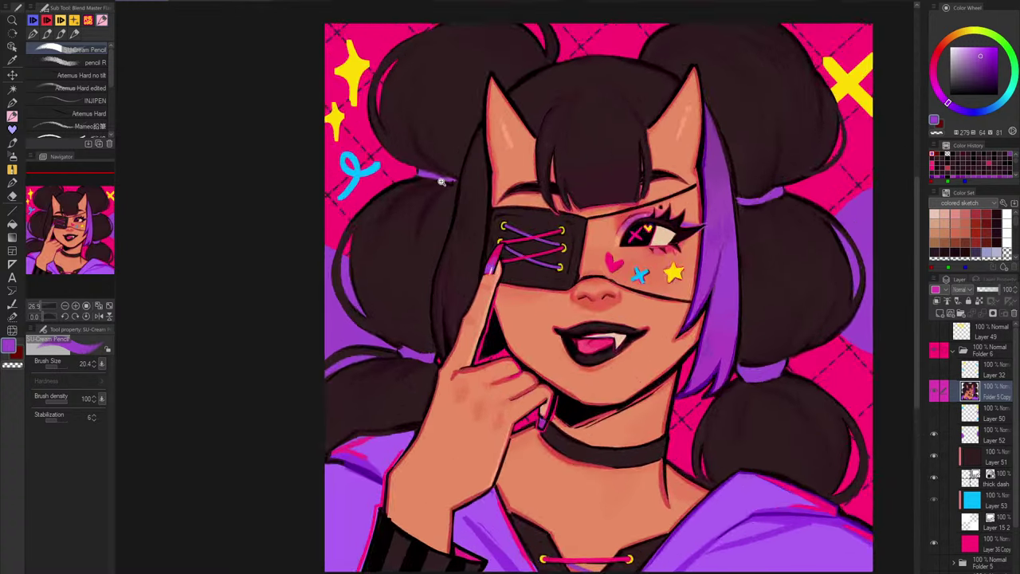
{"action": "mouse_move", "coordinate": [413, 171]}
{"action": "left_mouse_down"}
{"action": "mouse_move", "coordinate": [501, 193]}
{"action": "mouse_move", "coordinate": [405, 163]}
{"action": "mouse_move", "coordinate": [506, 179]}
{"action": "left_mouse_up"}
{"action": "left_click", "coordinate": [451, 165], "text": "alt"}
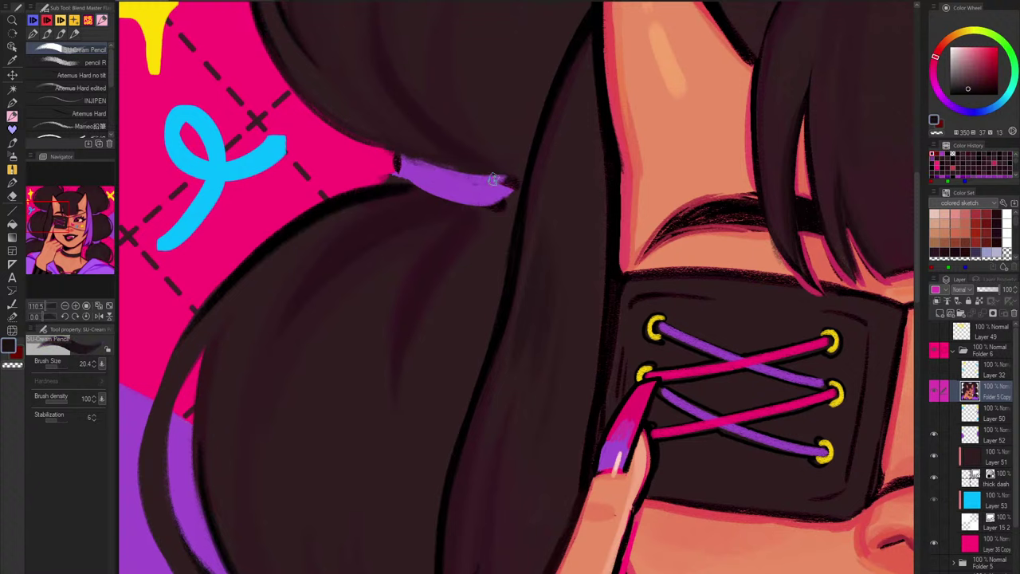
{"action": "left_click_drag", "start_coordinate": [505, 168], "coordinate": [488, 203]}
{"action": "left_click", "coordinate": [379, 215], "text": "alt"}
{"action": "left_click_drag", "start_coordinate": [388, 188], "coordinate": [480, 213]}
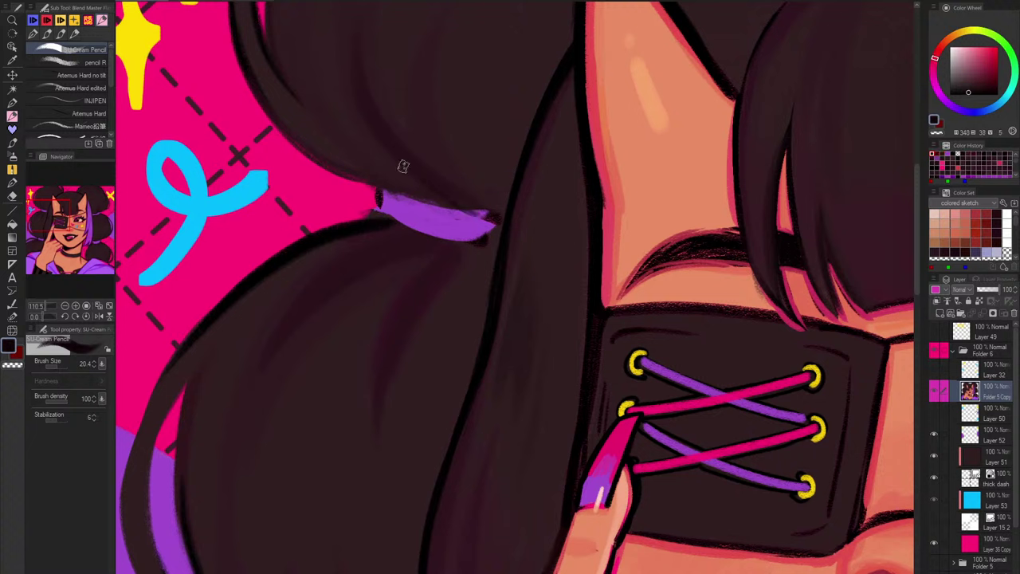
Step: Darken the bun's lower edge along that hair tie with sampled dark purple-brown and near-black strokes
{"action": "left_click_drag", "start_coordinate": [431, 190], "coordinate": [488, 217]}
{"action": "left_click", "coordinate": [415, 170], "text": "alt"}
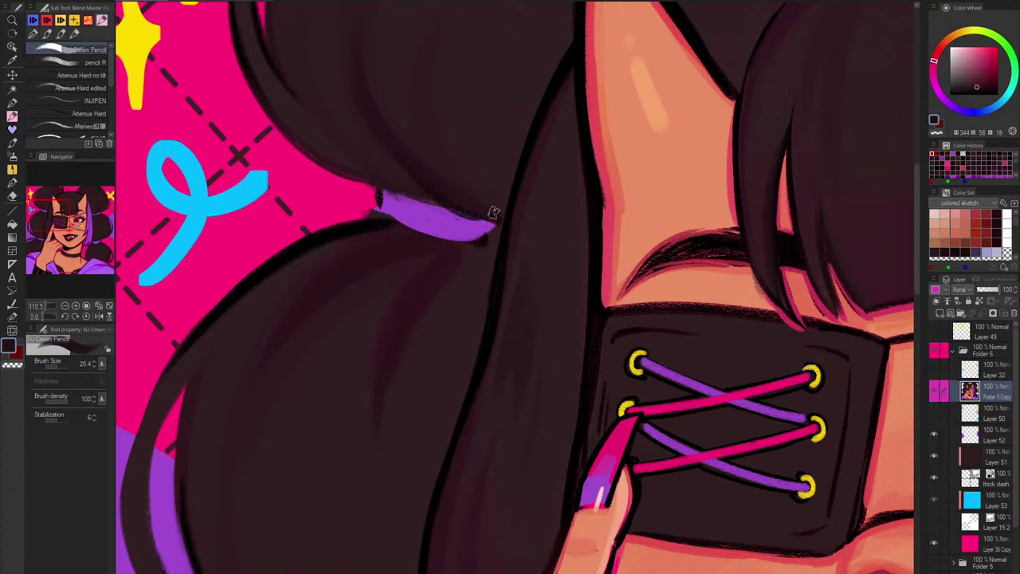
{"action": "left_click", "coordinate": [435, 189], "text": "alt"}
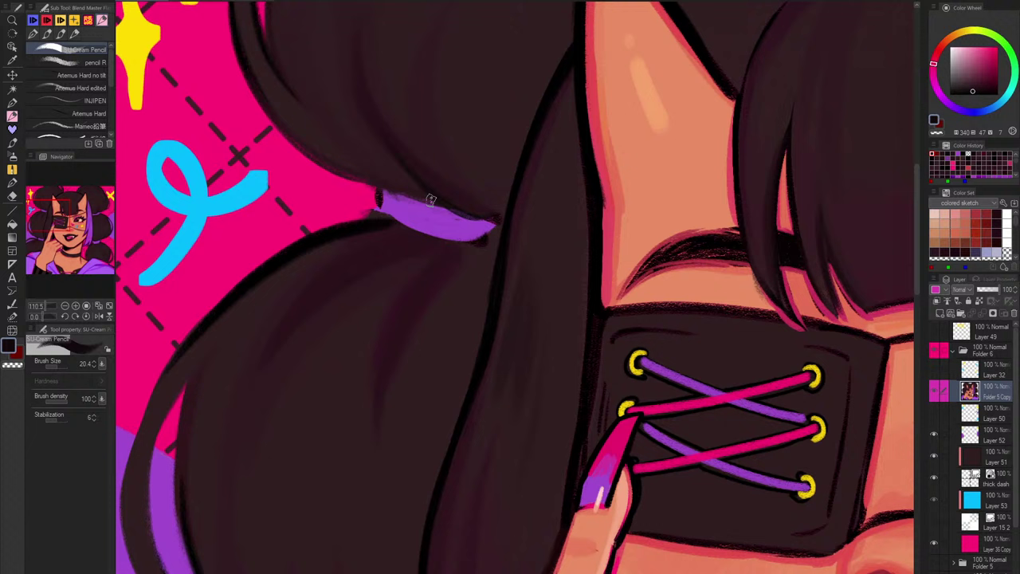
{"action": "left_click_drag", "start_coordinate": [405, 196], "coordinate": [334, 169]}
Step: Extend the inner end of the upper hair tie on the eyepatch side with sampled purple and redefine its upper edge in dark purple-brown
{"action": "left_click", "coordinate": [410, 206], "text": "alt"}
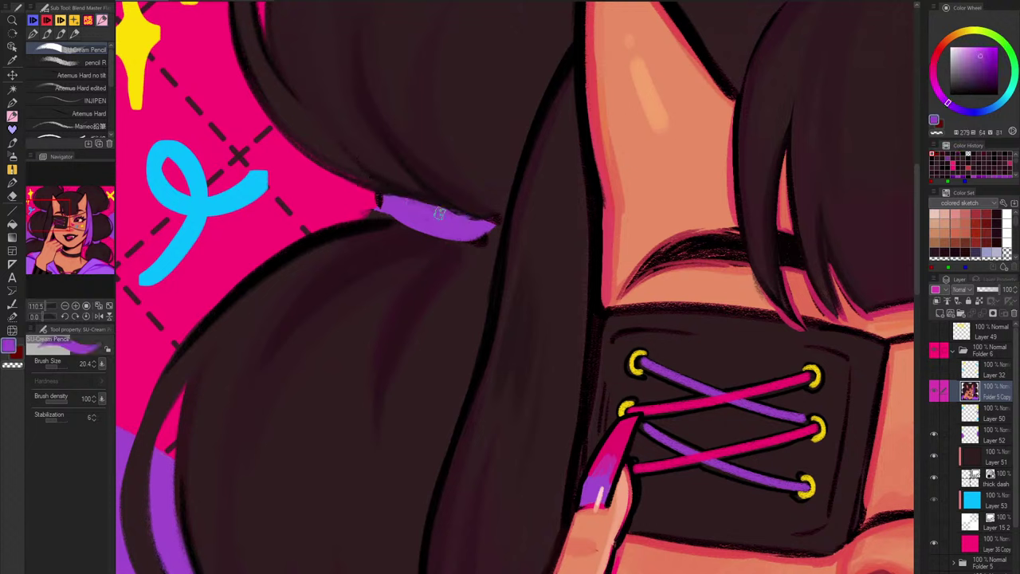
{"action": "left_click_drag", "start_coordinate": [462, 237], "coordinate": [492, 240]}
{"action": "left_click", "coordinate": [468, 199], "text": "alt"}
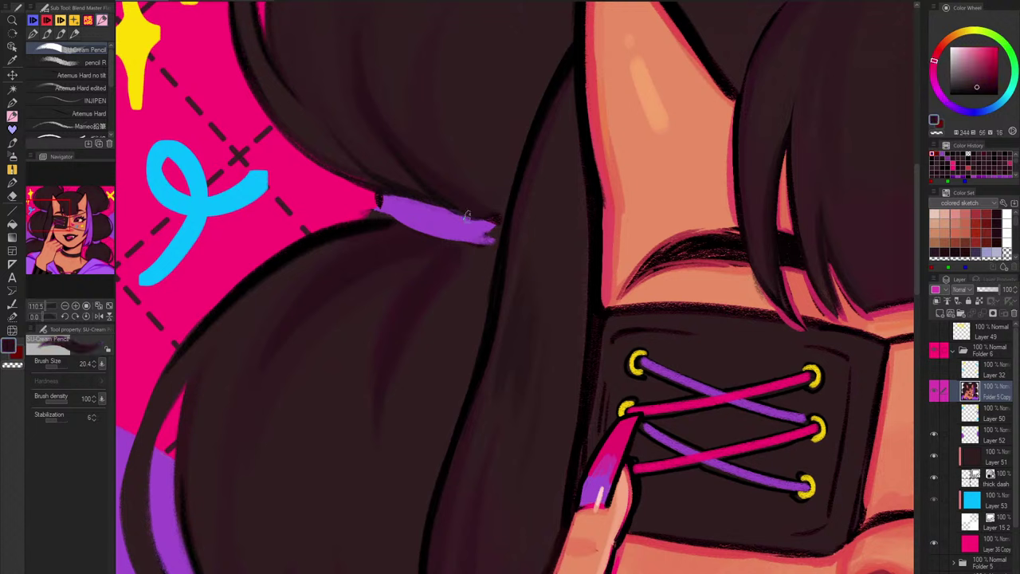
{"action": "mouse_move", "coordinate": [482, 215]}
{"action": "left_mouse_down"}
{"action": "mouse_move", "coordinate": [495, 220]}
{"action": "mouse_move", "coordinate": [493, 245]}
{"action": "mouse_move", "coordinate": [507, 218]}
{"action": "left_mouse_up"}
{"action": "left_click", "coordinate": [445, 196], "text": "alt"}
{"action": "left_click", "coordinate": [484, 230], "text": "alt"}
{"action": "key", "text": "bracketleft"}
Step: Outline the lower edge of that hair tie with a thin stroke of sampled black and check it in mirrored view
{"action": "left_click", "coordinate": [506, 226], "text": "alt"}
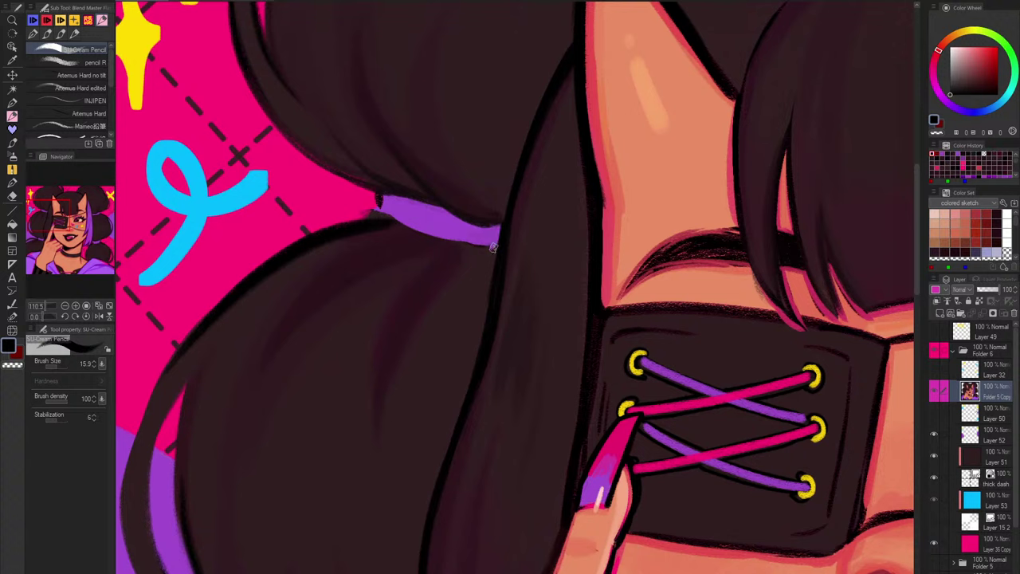
{"action": "left_click_drag", "start_coordinate": [394, 217], "coordinate": [492, 250]}
{"action": "key", "text": "ctrl+z"}
{"action": "left_click_drag", "start_coordinate": [383, 207], "coordinate": [488, 248]}
{"action": "key", "text": "h"}
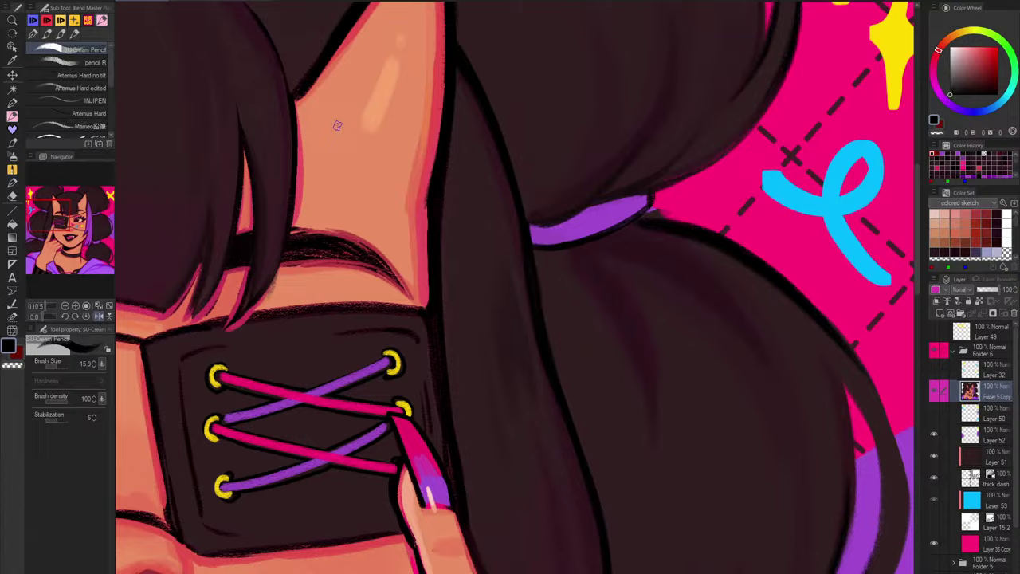
{"action": "key", "text": "h"}
Step: Cover the thick black outline along the upper edge of the middle bun on the eyepatch side with sampled dark purple-brown
{"action": "left_click_drag", "start_coordinate": [448, 350], "coordinate": [631, 331]}
{"action": "scroll", "coordinate": [550, 212], "scroll_direction": "up", "scroll_amount": 5}
{"action": "left_click", "coordinate": [591, 201], "text": "alt"}
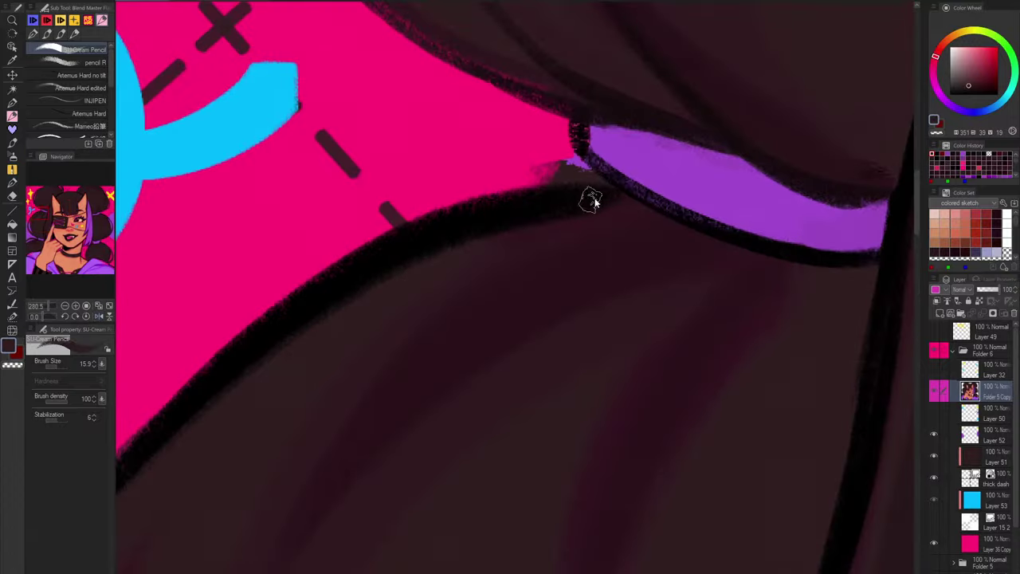
{"action": "left_click_drag", "start_coordinate": [598, 206], "coordinate": [255, 358]}
{"action": "scroll", "coordinate": [573, 219], "scroll_direction": "down", "scroll_amount": 5}
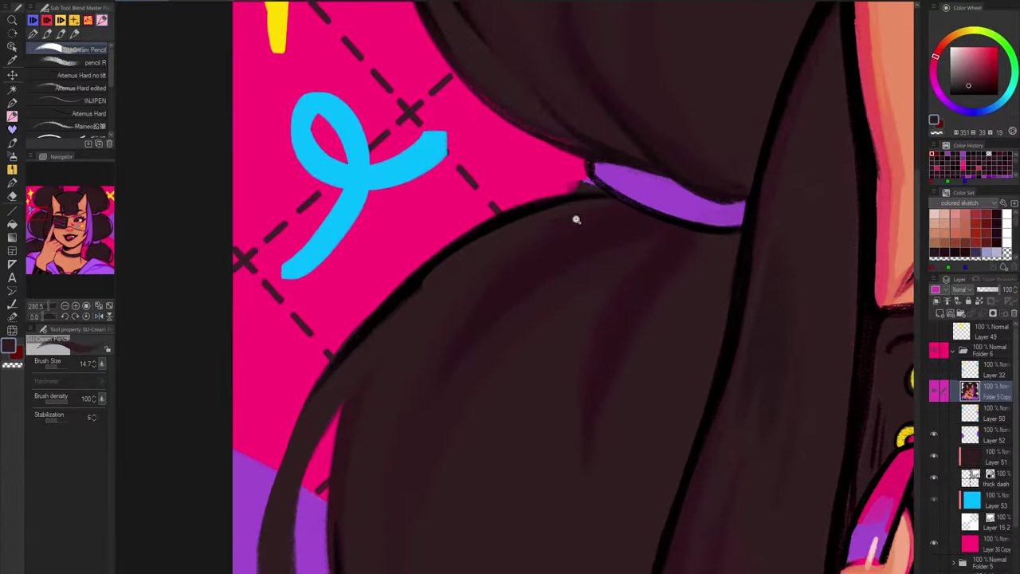
{"action": "left_click_drag", "start_coordinate": [599, 195], "coordinate": [452, 276]}
{"action": "key", "text": "ctrl+z"}
{"action": "left_click_drag", "start_coordinate": [599, 195], "coordinate": [502, 231]}
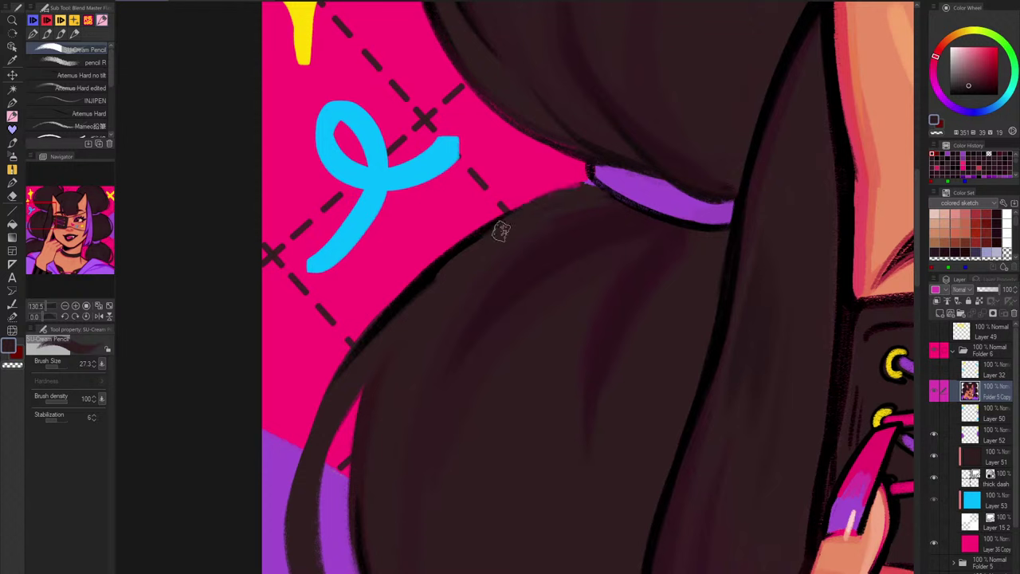
{"action": "key", "text": "bracketleft"}
{"action": "key", "text": "ctrl+z"}
{"action": "mouse_move", "coordinate": [581, 200]}
{"action": "left_mouse_down"}
{"action": "mouse_move", "coordinate": [473, 242]}
{"action": "mouse_move", "coordinate": [424, 285]}
{"action": "mouse_move", "coordinate": [532, 204]}
{"action": "mouse_move", "coordinate": [481, 237]}
{"action": "mouse_move", "coordinate": [353, 357]}
{"action": "left_mouse_up"}
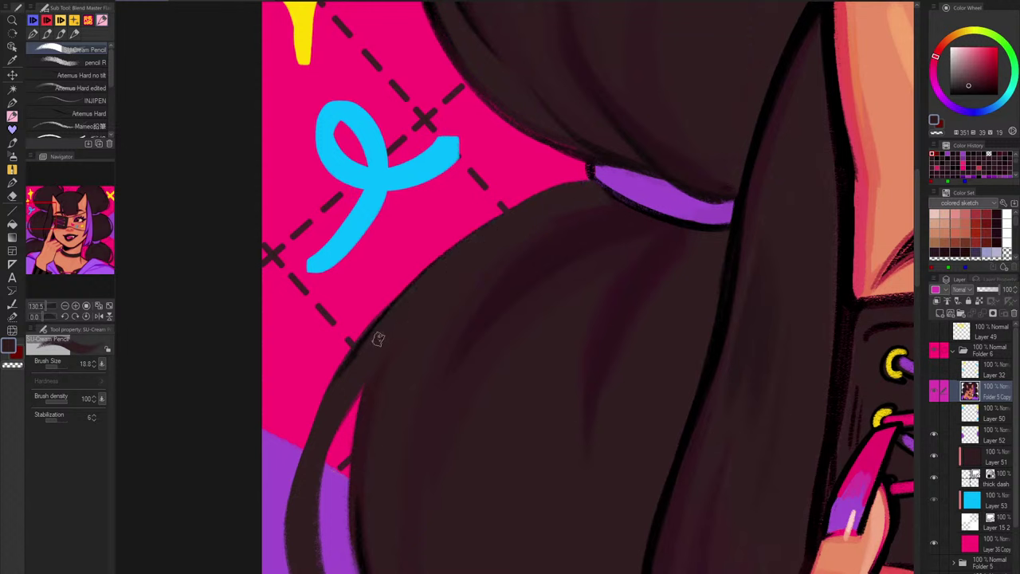
Step: Redraw a thinner black outline along the middle bun's upper edge, starting at the hair tie
{"action": "mouse_move", "coordinate": [593, 169]}
{"action": "left_mouse_down"}
{"action": "mouse_move", "coordinate": [589, 183]}
{"action": "mouse_move", "coordinate": [419, 275]}
{"action": "left_mouse_up"}
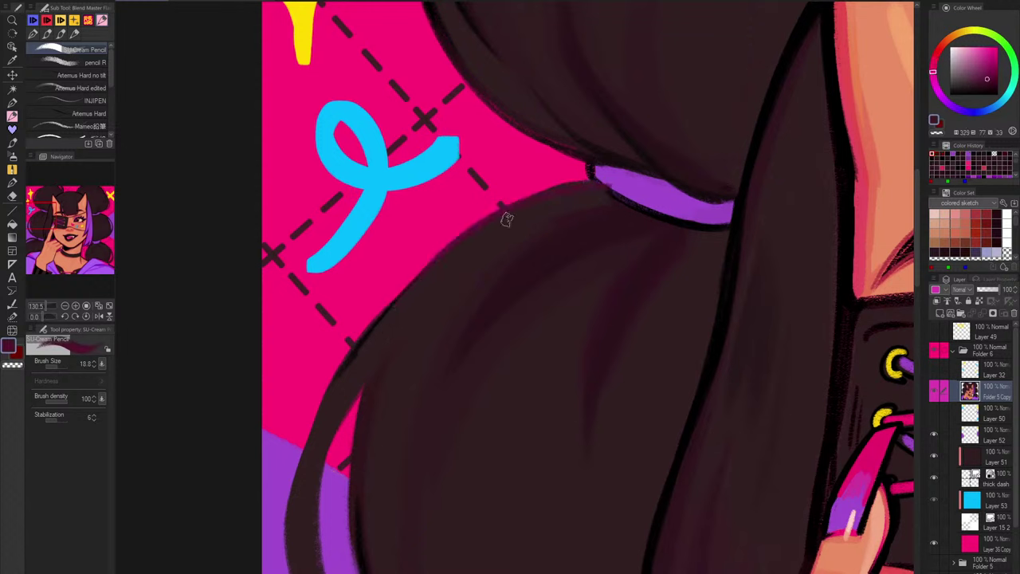
{"action": "key", "text": "ctrl+z"}
{"action": "left_click", "coordinate": [601, 159], "text": "alt"}
{"action": "mouse_move", "coordinate": [597, 181]}
{"action": "left_mouse_down"}
{"action": "mouse_move", "coordinate": [397, 301]}
{"action": "mouse_move", "coordinate": [575, 189]}
{"action": "mouse_move", "coordinate": [467, 231]}
{"action": "mouse_move", "coordinate": [388, 308]}
{"action": "left_mouse_up"}
{"action": "left_click_drag", "start_coordinate": [489, 230], "coordinate": [410, 297]}
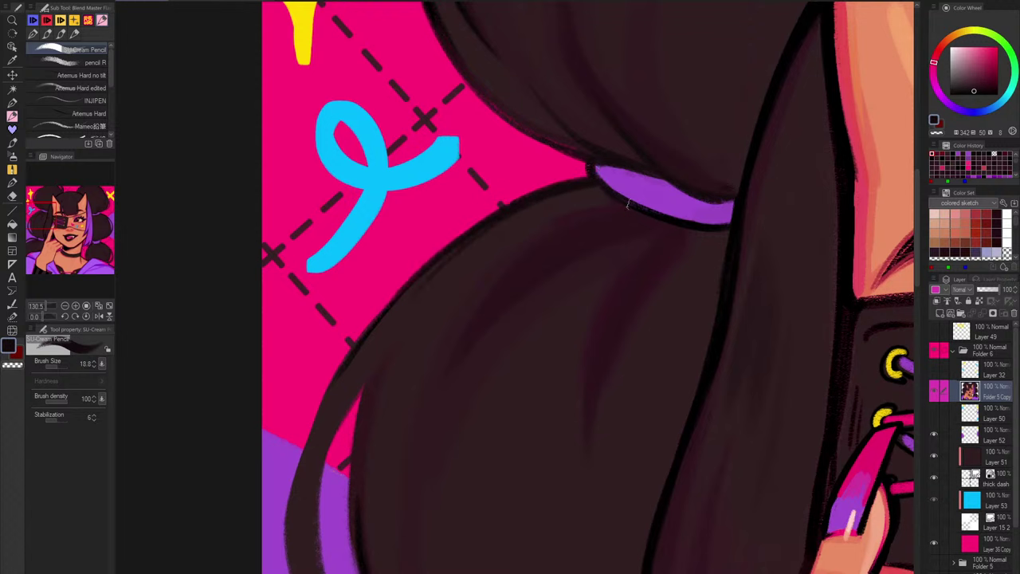
Step: Clean up the bun edge above the hair tie's inner end in dark purple-brown and reinforce the adjoining front lock's outline in black
{"action": "left_click", "coordinate": [628, 181], "text": "alt"}
{"action": "scroll", "coordinate": [628, 182], "scroll_direction": "down", "scroll_amount": 5}
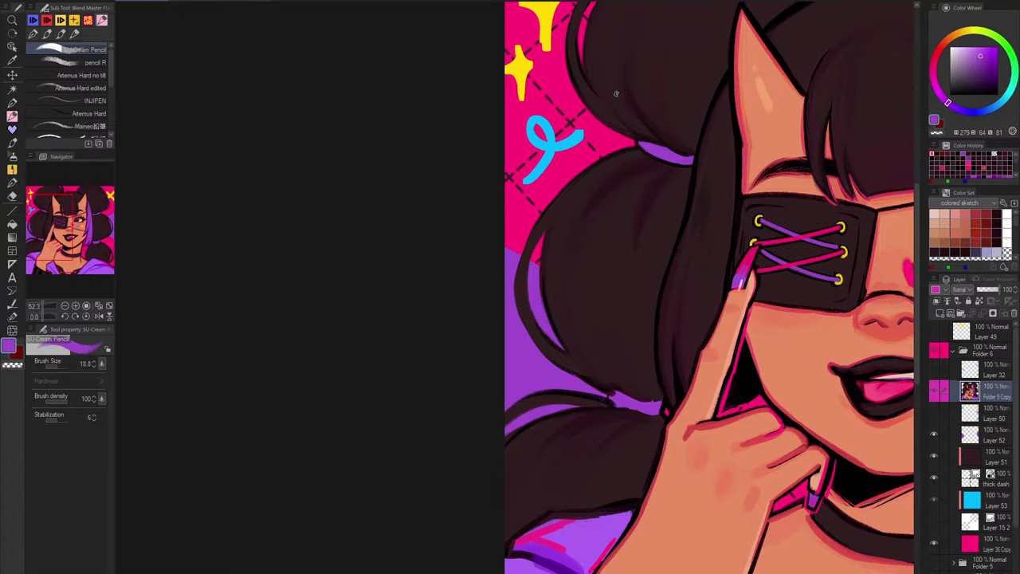
{"action": "scroll", "coordinate": [616, 94], "scroll_direction": "up", "scroll_amount": 6}
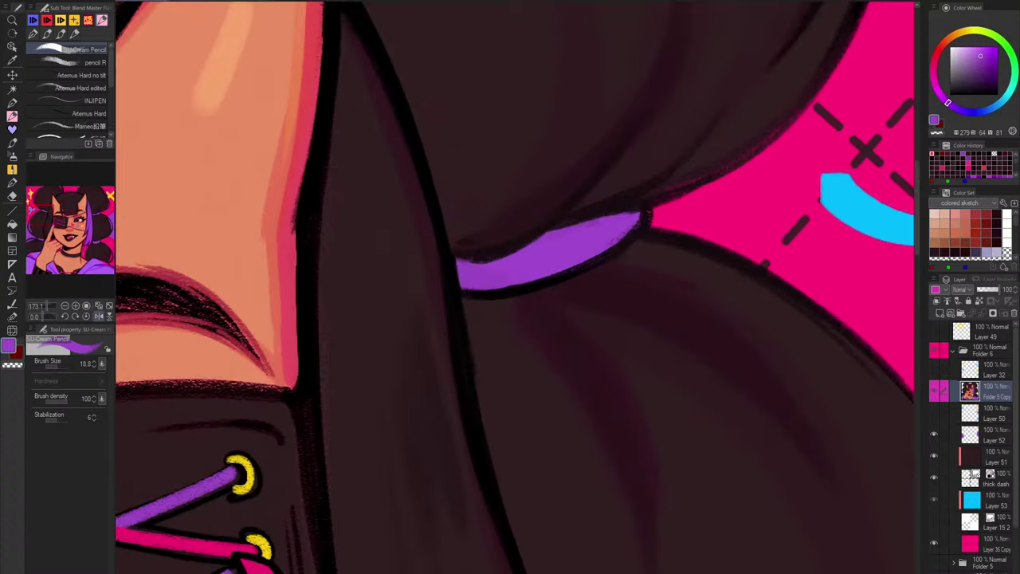
{"action": "left_click", "coordinate": [498, 240], "text": "alt"}
{"action": "left_click_drag", "start_coordinate": [463, 253], "coordinate": [499, 249]}
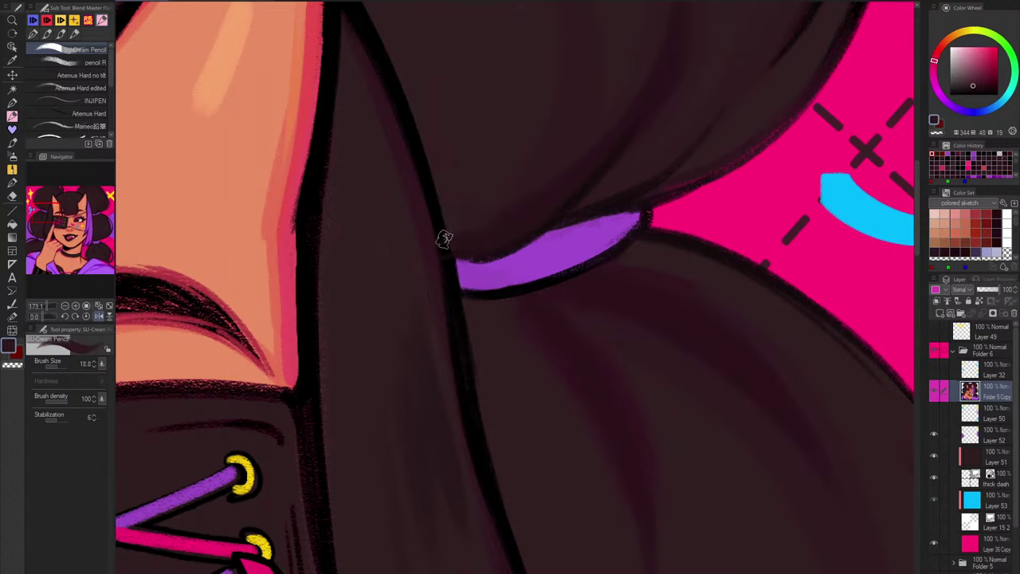
{"action": "left_click", "coordinate": [445, 243], "text": "alt"}
{"action": "left_click_drag", "start_coordinate": [447, 256], "coordinate": [454, 279]}
{"action": "scroll", "coordinate": [471, 391], "scroll_direction": "down", "scroll_amount": 8}
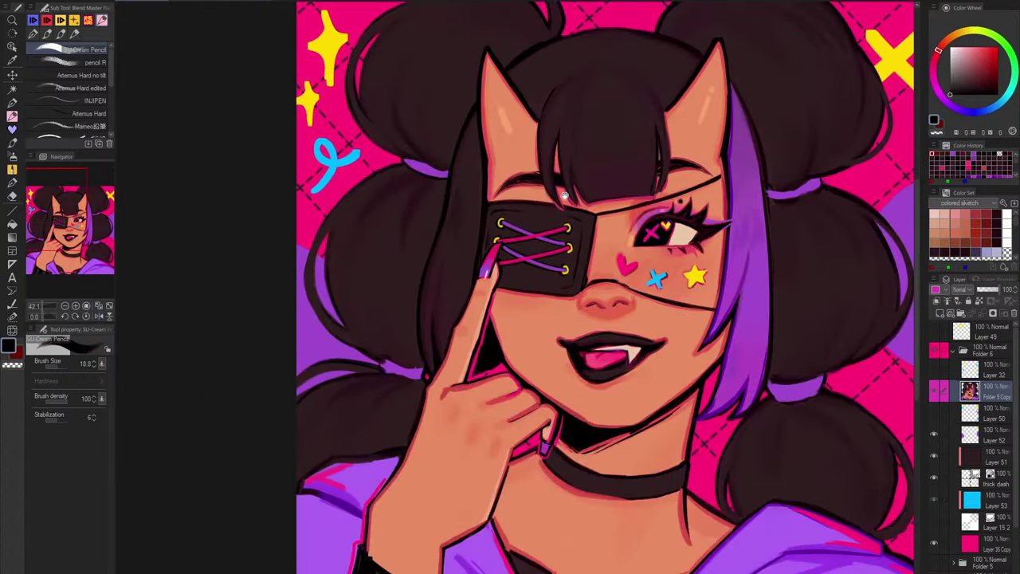
Step: Paint a thin loose strand in sampled purple, curving out from the purple hair over the middle bun
{"action": "left_click_drag", "start_coordinate": [565, 196], "coordinate": [468, 170]}
{"action": "scroll", "coordinate": [690, 260], "scroll_direction": "up", "scroll_amount": 4}
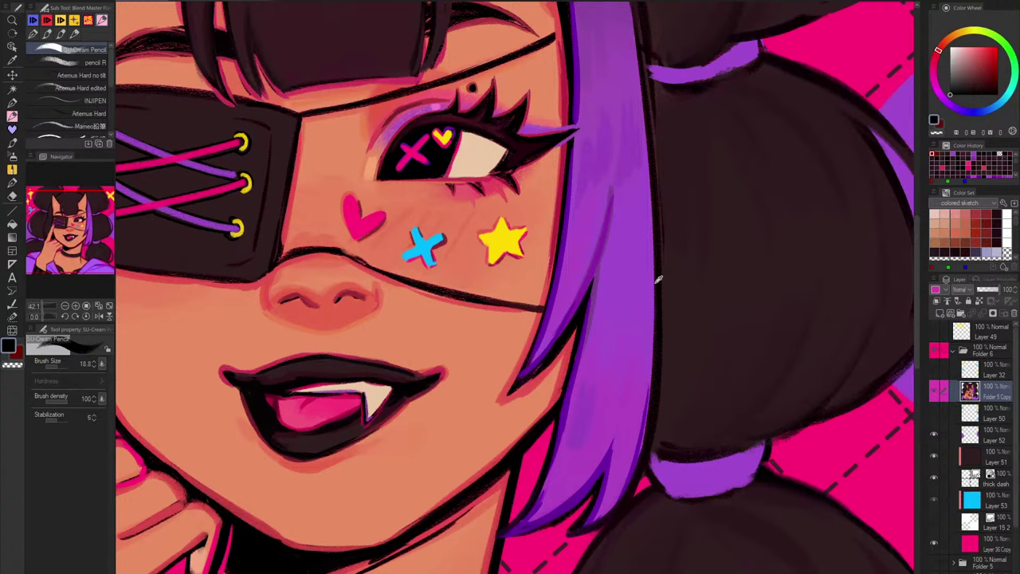
{"action": "left_click", "coordinate": [652, 267], "text": "alt"}
{"action": "left_click_drag", "start_coordinate": [648, 196], "coordinate": [645, 418]}
{"action": "mouse_move", "coordinate": [656, 243]}
{"action": "left_mouse_down"}
{"action": "mouse_move", "coordinate": [680, 339]}
{"action": "mouse_move", "coordinate": [672, 389]}
{"action": "left_mouse_up"}
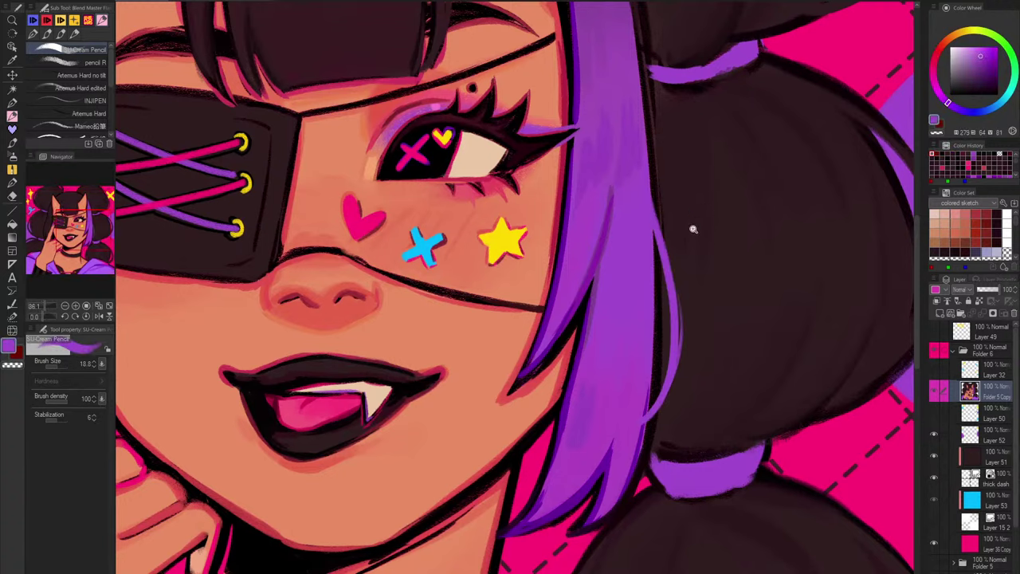
Step: Widen and smooth the upper hair tie beside the purple hair with the same purple
{"action": "scroll", "coordinate": [694, 229], "scroll_direction": "down", "scroll_amount": 4}
{"action": "key", "text": "h"}
{"action": "left_click_drag", "start_coordinate": [767, 343], "coordinate": [776, 358]}
{"action": "scroll", "coordinate": [375, 107], "scroll_direction": "up", "scroll_amount": 5}
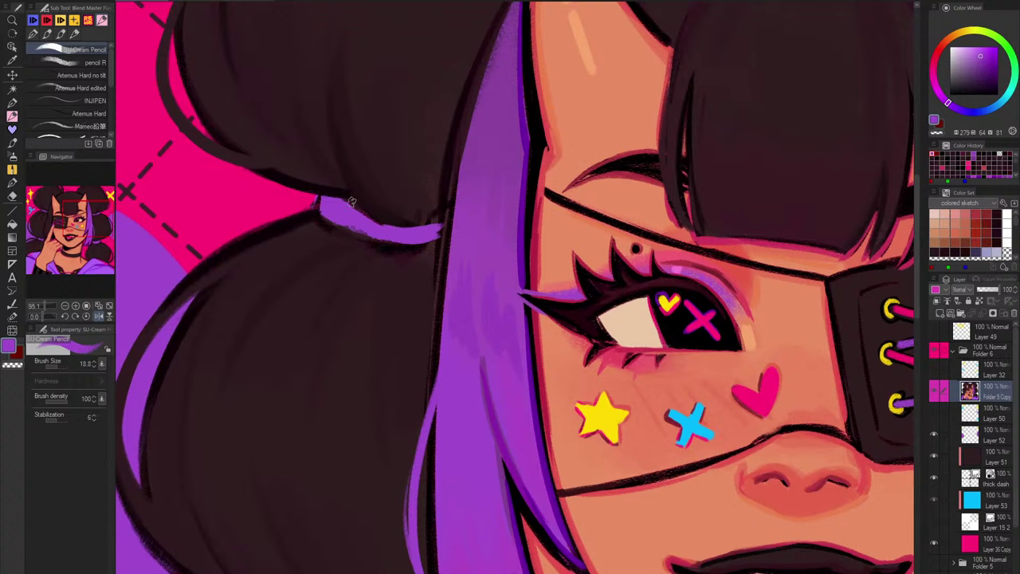
{"action": "mouse_move", "coordinate": [369, 218]}
{"action": "left_mouse_down"}
{"action": "mouse_move", "coordinate": [348, 200]}
{"action": "mouse_move", "coordinate": [425, 229]}
{"action": "mouse_move", "coordinate": [440, 224]}
{"action": "left_mouse_up"}
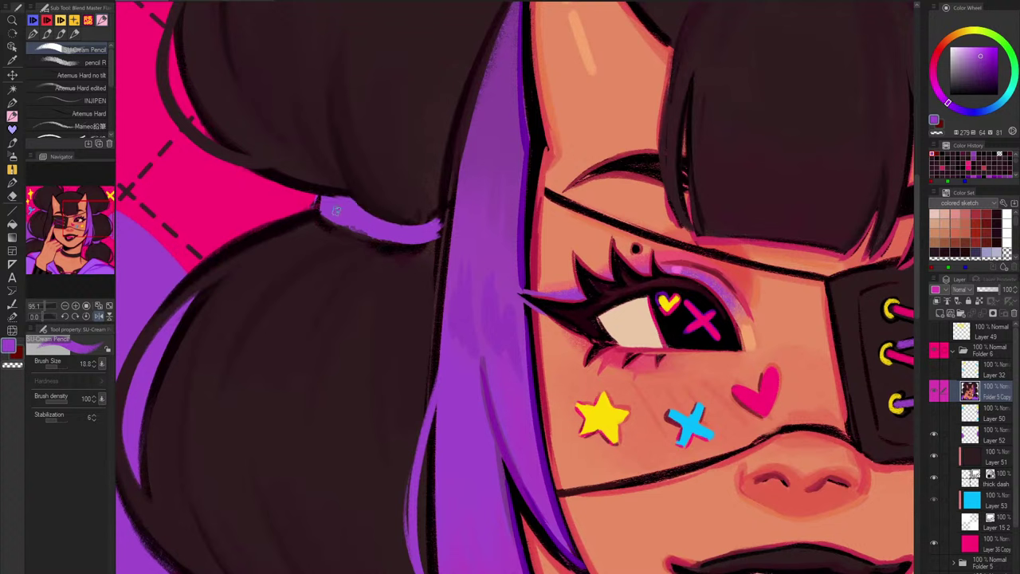
{"action": "mouse_move", "coordinate": [336, 213]}
{"action": "left_mouse_down"}
{"action": "mouse_move", "coordinate": [421, 235]}
{"action": "mouse_move", "coordinate": [367, 237]}
{"action": "left_mouse_up"}
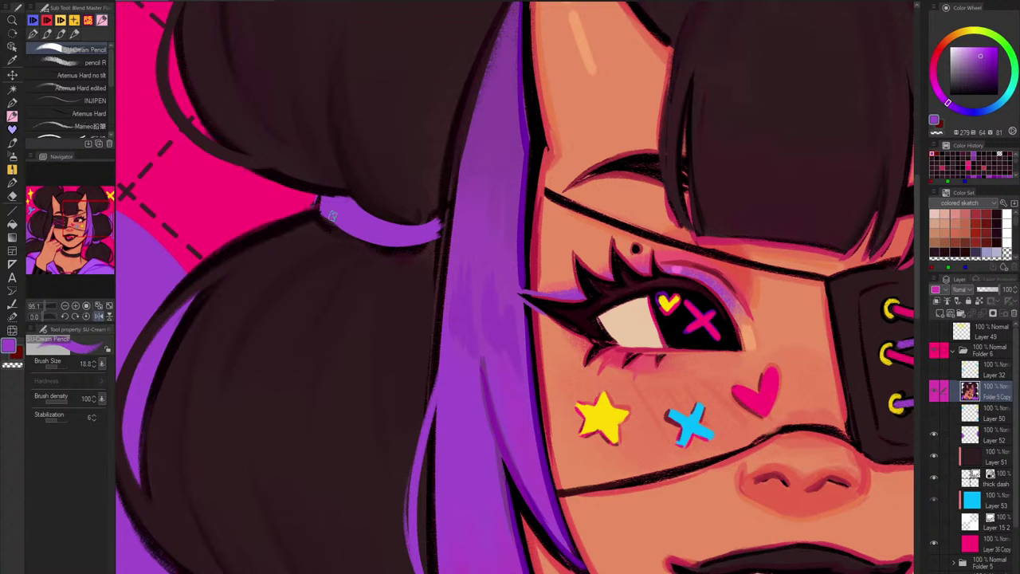
Step: Outline that hair tie in sampled near-black and strengthen the dark line between its inner end and the purple hair
{"action": "left_click", "coordinate": [317, 206], "text": "alt"}
{"action": "left_click_drag", "start_coordinate": [315, 198], "coordinate": [415, 249]}
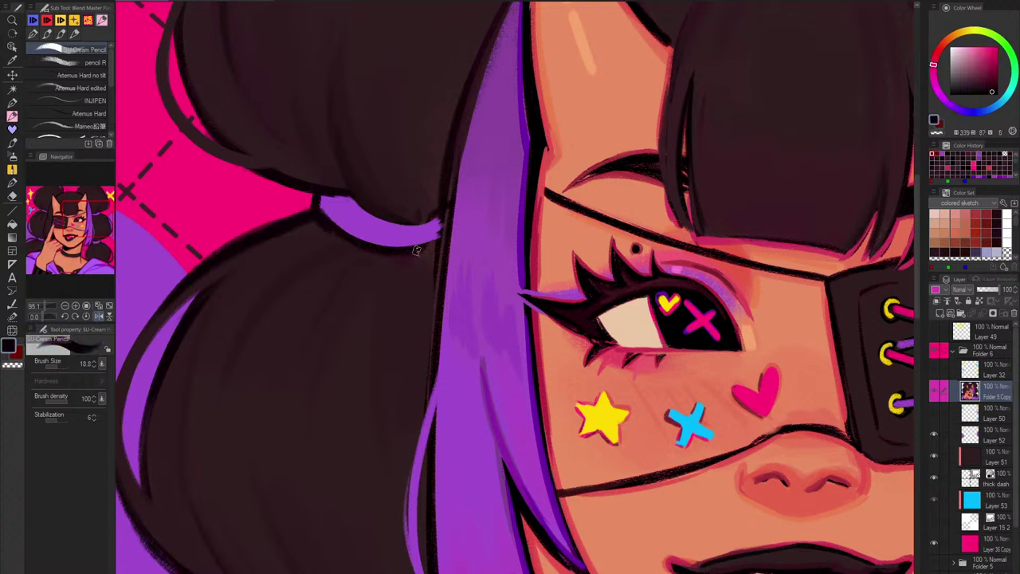
{"action": "left_click_drag", "start_coordinate": [347, 194], "coordinate": [437, 223]}
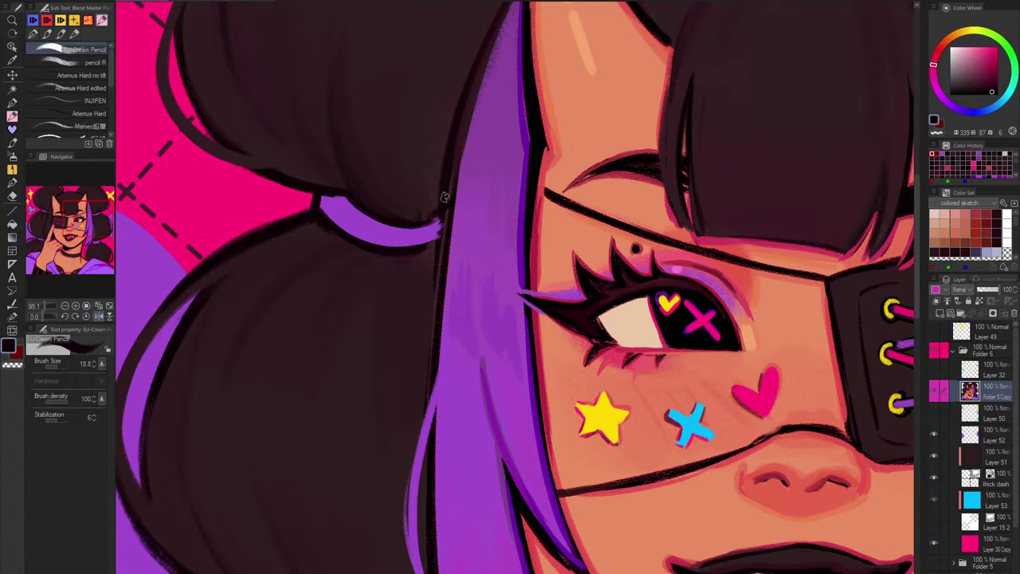
{"action": "left_click_drag", "start_coordinate": [452, 189], "coordinate": [445, 312]}
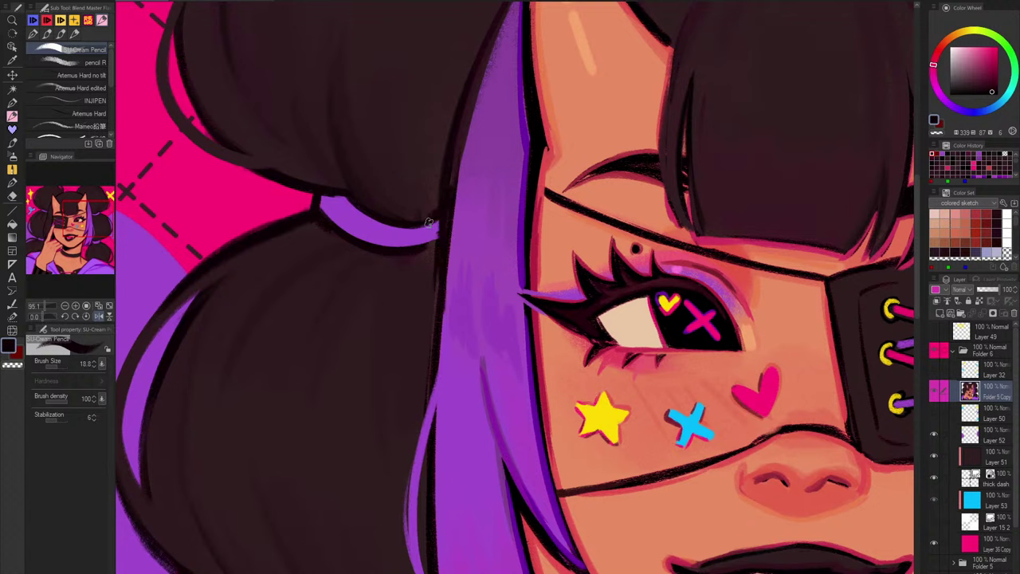
Step: Fill the outer edge of the purple hair beside the horn with a muted purple sampled from its upper part
{"action": "left_click", "coordinate": [491, 83], "text": "alt"}
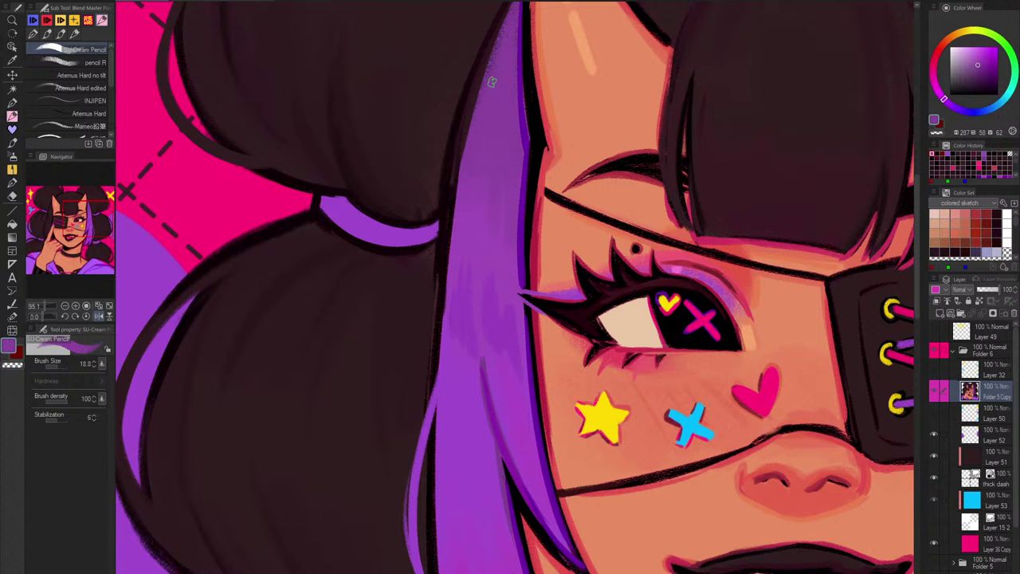
{"action": "left_click_drag", "start_coordinate": [506, 22], "coordinate": [446, 297]}
{"action": "key", "text": "ctrl+z"}
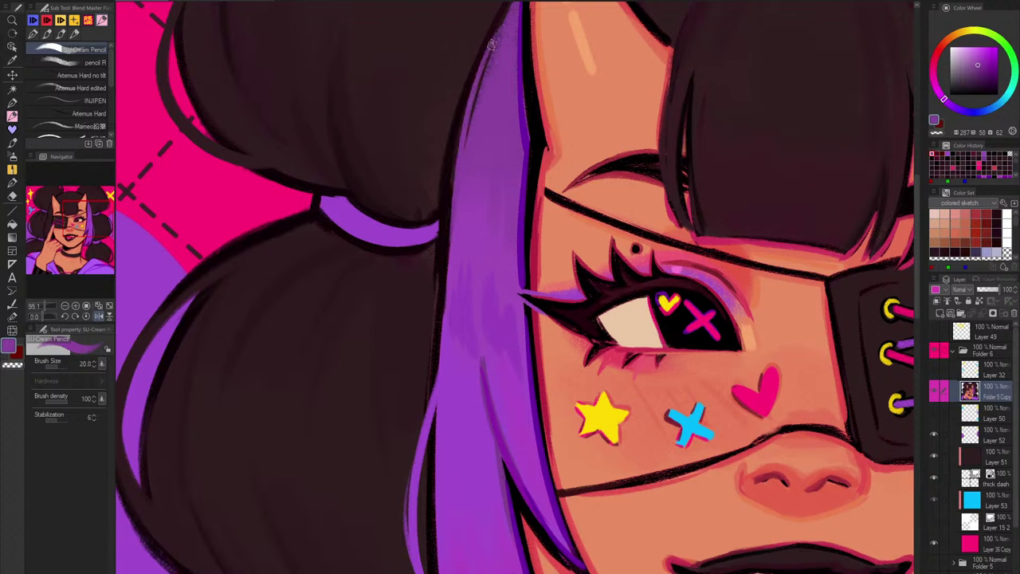
{"action": "mouse_move", "coordinate": [502, 23]}
{"action": "left_mouse_down"}
{"action": "mouse_move", "coordinate": [468, 144]}
{"action": "mouse_move", "coordinate": [477, 107]}
{"action": "left_mouse_up"}
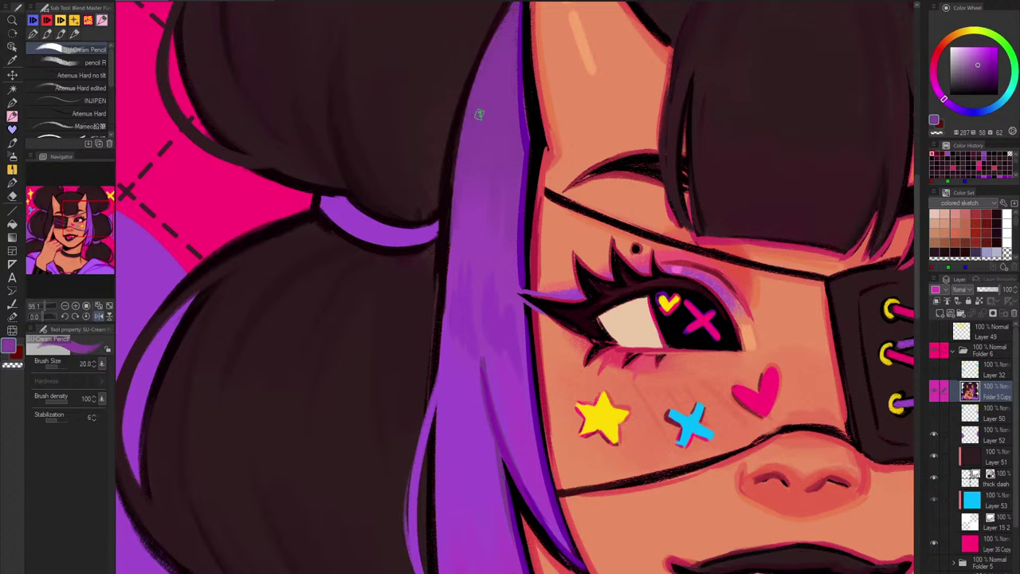
{"action": "mouse_move", "coordinate": [483, 60]}
{"action": "left_mouse_down"}
{"action": "mouse_move", "coordinate": [454, 179]}
{"action": "mouse_move", "coordinate": [444, 312]}
{"action": "left_mouse_up"}
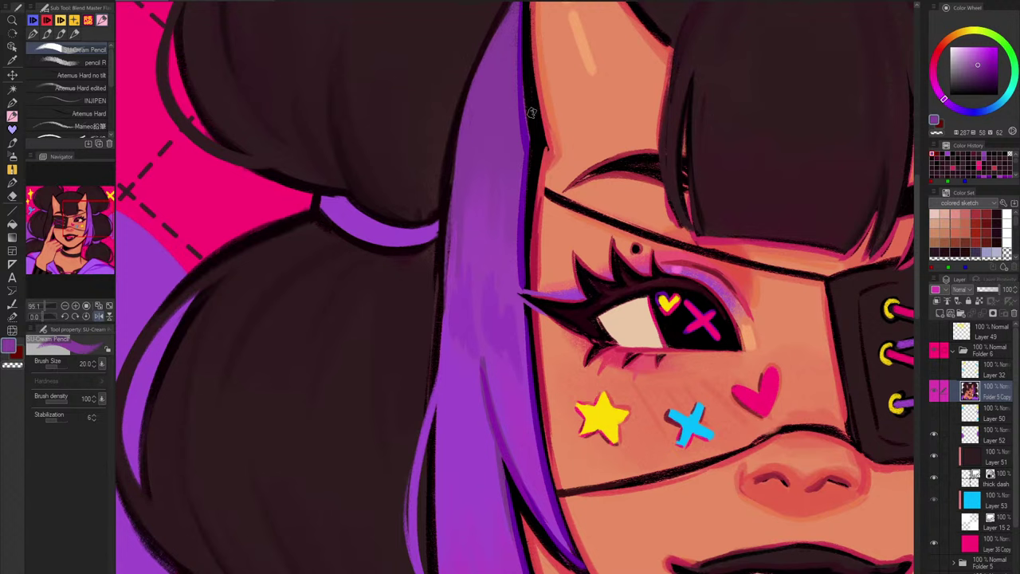
{"action": "key", "text": "ctrl+z"}
Step: Shade the upper outer edge of the purple hair with sampled deep violet using a larger brush
{"action": "key", "text": "h"}
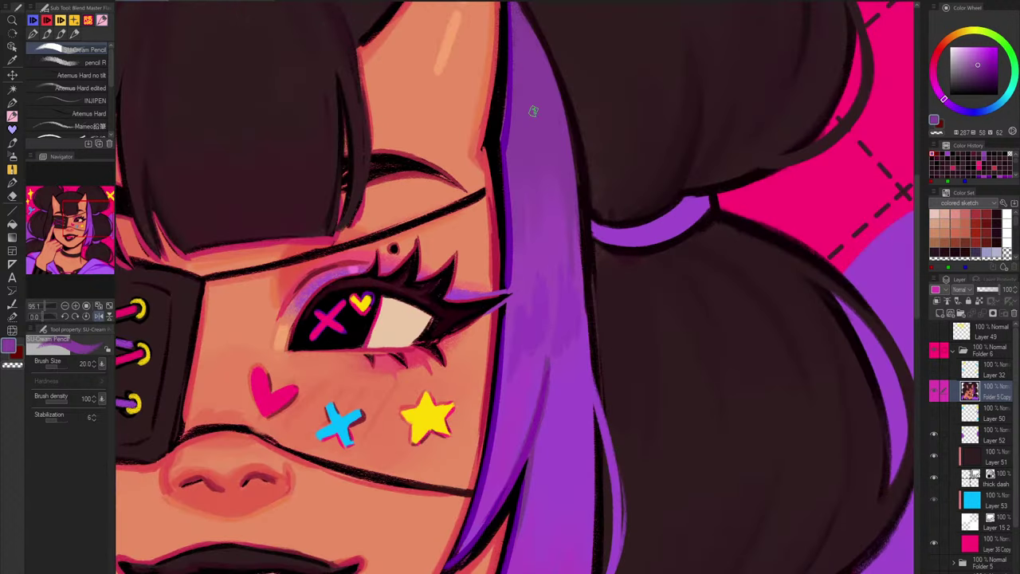
{"action": "left_click", "coordinate": [506, 91], "text": "alt"}
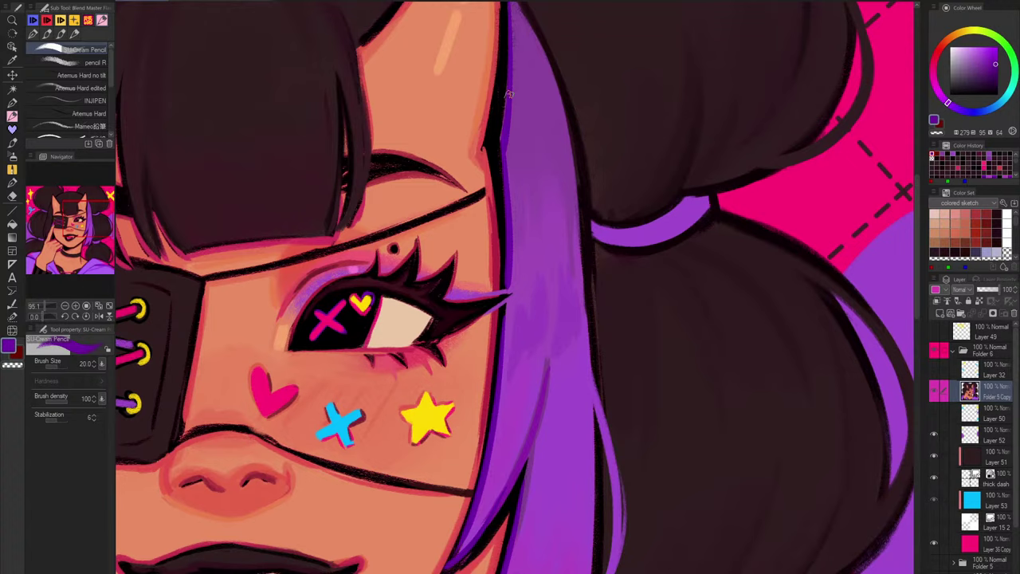
{"action": "key", "text": "h"}
{"action": "key", "text": "]"}
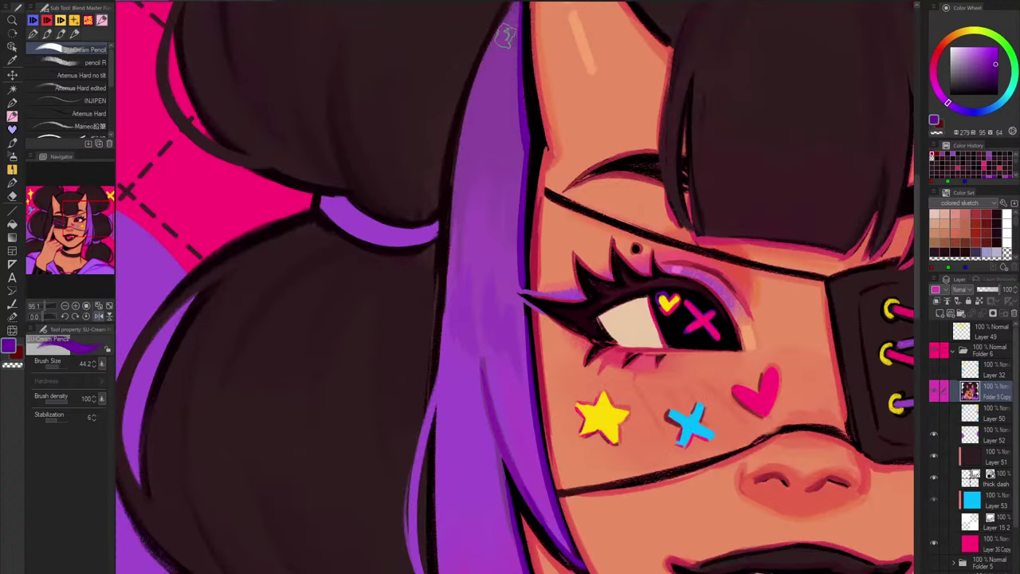
{"action": "left_click_drag", "start_coordinate": [505, 36], "coordinate": [498, 68]}
{"action": "mouse_move", "coordinate": [515, 15]}
{"action": "left_mouse_down"}
{"action": "mouse_move", "coordinate": [511, 56]}
{"action": "mouse_move", "coordinate": [512, 22]}
{"action": "mouse_move", "coordinate": [451, 202]}
{"action": "left_mouse_up"}
{"action": "key", "text": "ctrl+z"}
{"action": "left_click_drag", "start_coordinate": [509, 29], "coordinate": [461, 169]}
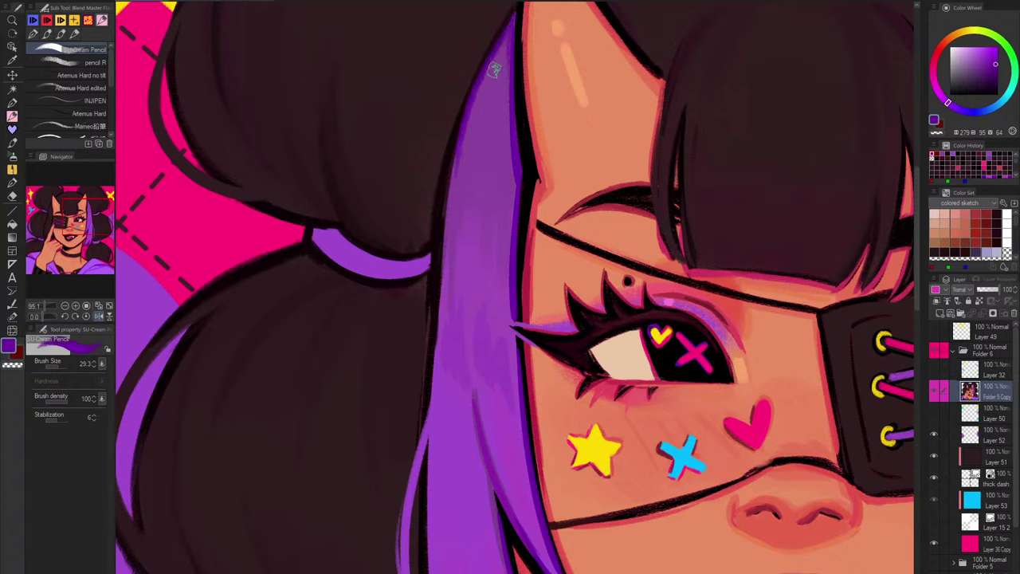
Step: Continue the deep violet shading down the outer edge of the purple hair, past the hair tie to the loose strand
{"action": "left_click_drag", "start_coordinate": [494, 70], "coordinate": [447, 317]}
{"action": "left_click_drag", "start_coordinate": [443, 277], "coordinate": [427, 435]}
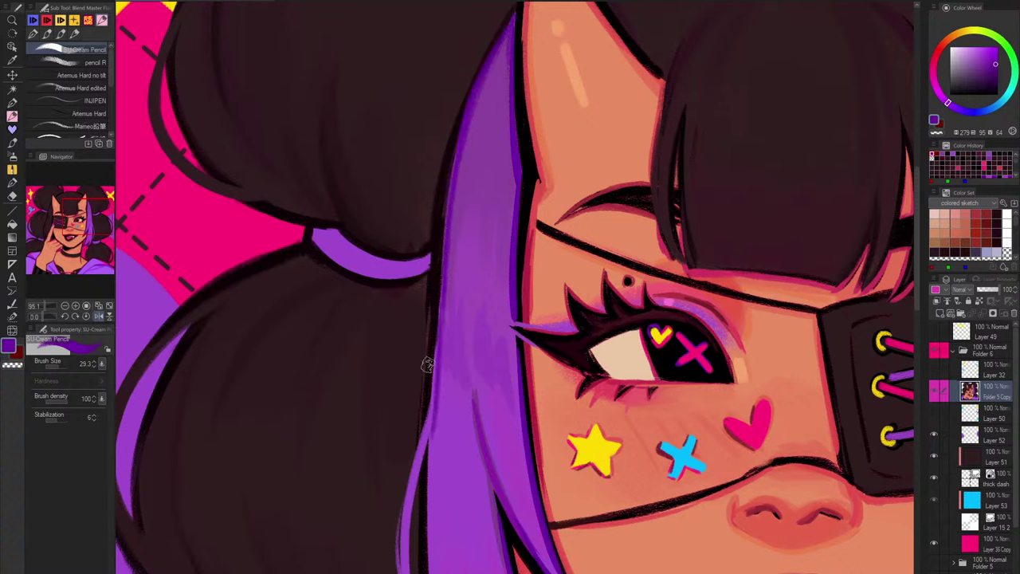
{"action": "left_click_drag", "start_coordinate": [437, 345], "coordinate": [433, 416]}
{"action": "key", "text": "ctrl+z"}
{"action": "left_click_drag", "start_coordinate": [441, 295], "coordinate": [434, 396]}
{"action": "key", "text": "ctrl+z"}
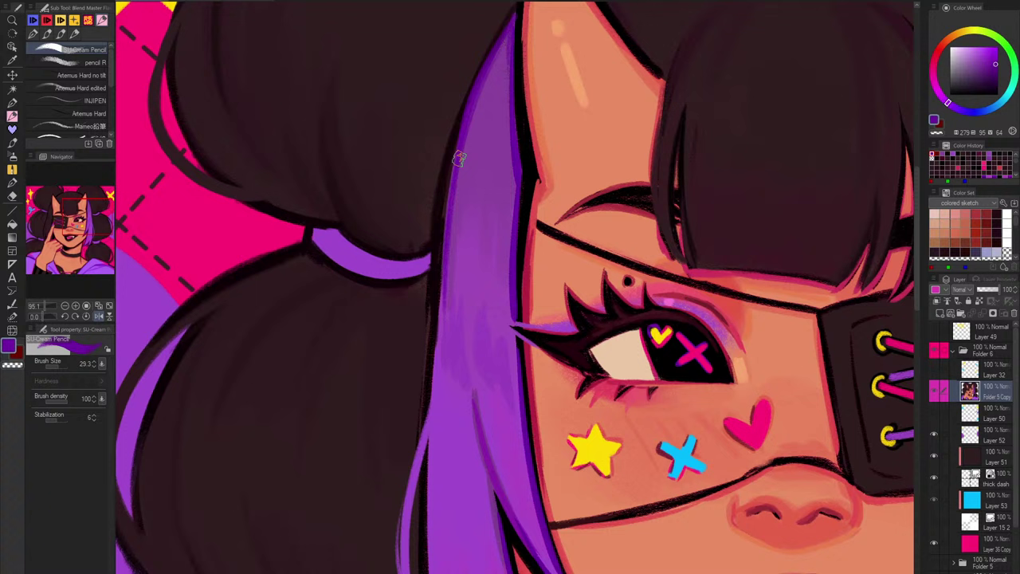
{"action": "left_click_drag", "start_coordinate": [445, 255], "coordinate": [433, 367]}
{"action": "left_click_drag", "start_coordinate": [444, 283], "coordinate": [435, 403]}
{"action": "left_click_drag", "start_coordinate": [447, 259], "coordinate": [423, 416]}
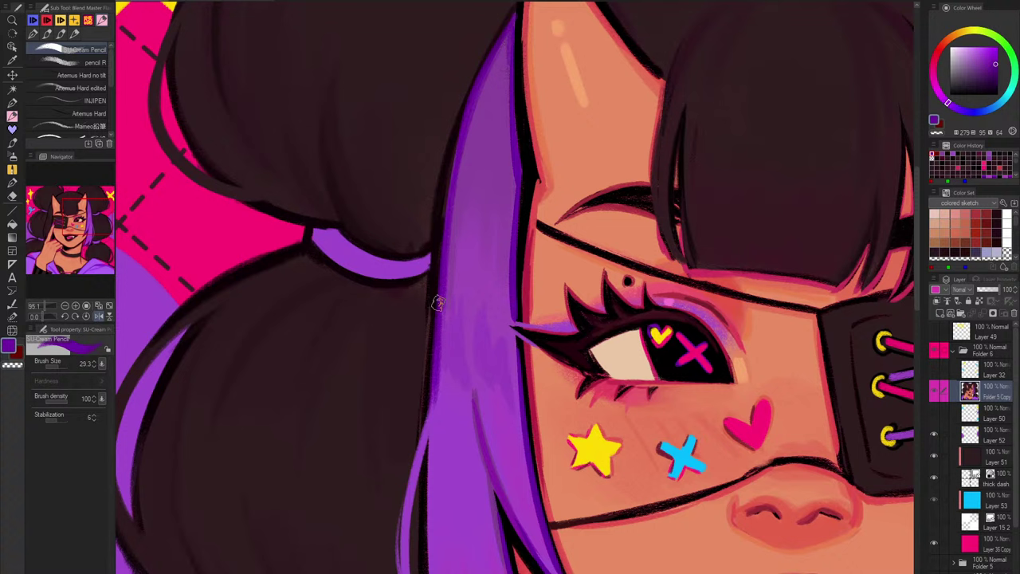
Step: Redraw the outline along the upper outer edge of the purple hair, from the horn downward, in sampled near-black
{"action": "left_click", "coordinate": [453, 161], "text": "alt"}
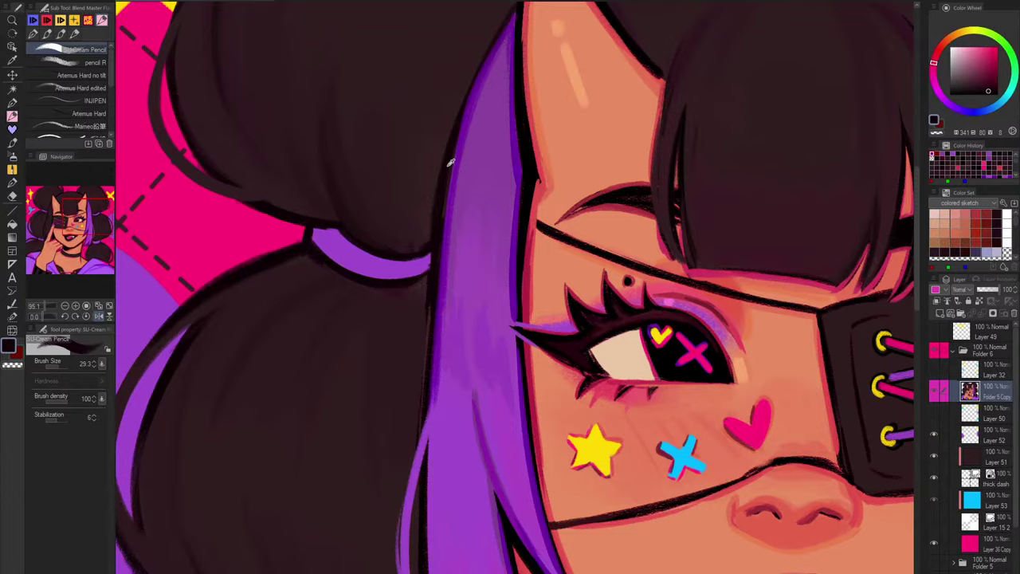
{"action": "left_click_drag", "start_coordinate": [452, 160], "coordinate": [478, 94]}
{"action": "mouse_move", "coordinate": [492, 84]}
{"action": "left_mouse_down"}
{"action": "mouse_move", "coordinate": [473, 150]}
{"action": "mouse_move", "coordinate": [498, 64]}
{"action": "mouse_move", "coordinate": [453, 147]}
{"action": "left_mouse_up"}
{"action": "key", "text": "ctrl+z"}
{"action": "left_click", "coordinate": [502, 64], "text": "alt"}
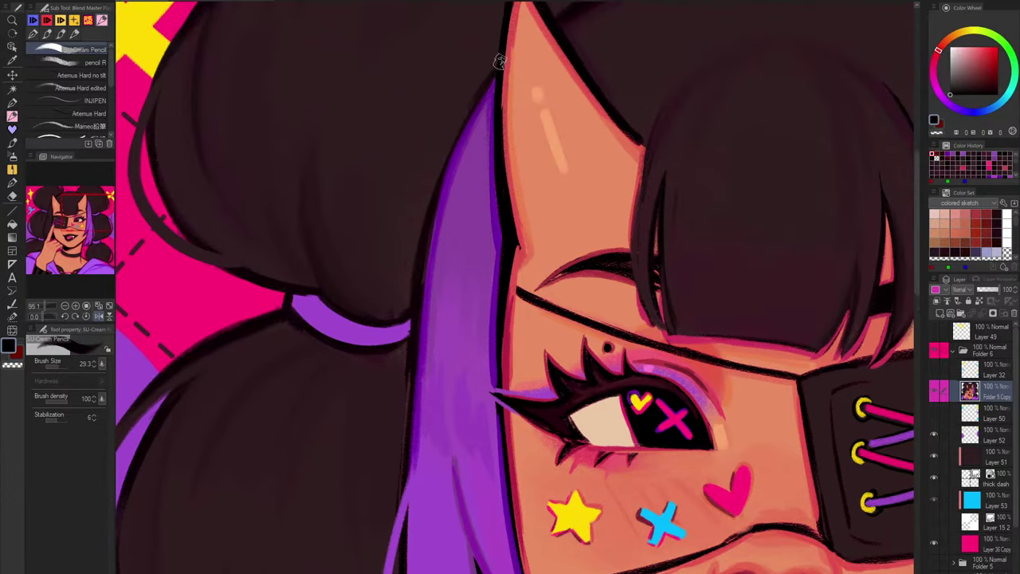
{"action": "left_click_drag", "start_coordinate": [502, 60], "coordinate": [453, 148]}
{"action": "key", "text": "ctrl+z"}
{"action": "mouse_move", "coordinate": [502, 62]}
{"action": "left_mouse_down"}
{"action": "mouse_move", "coordinate": [420, 264]}
{"action": "mouse_move", "coordinate": [448, 165]}
{"action": "left_mouse_up"}
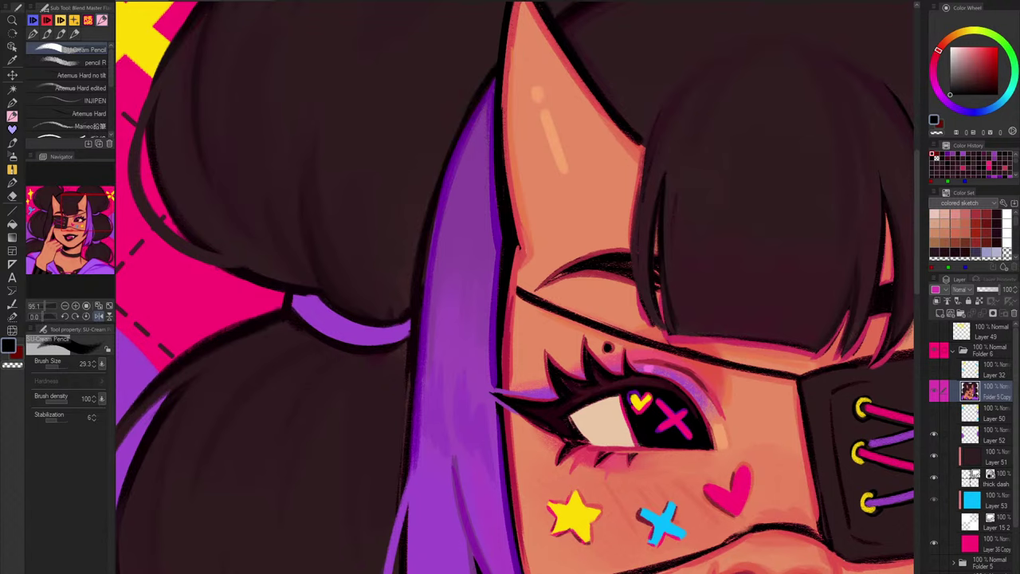
Step: Continue the near-black outline down the outer edge of the purple hair, past the hair tie to the loose strand
{"action": "mouse_move", "coordinate": [411, 361]}
{"action": "left_mouse_down"}
{"action": "mouse_move", "coordinate": [404, 465]}
{"action": "mouse_move", "coordinate": [414, 347]}
{"action": "mouse_move", "coordinate": [400, 488]}
{"action": "left_mouse_up"}
{"action": "left_click_drag", "start_coordinate": [437, 451], "coordinate": [550, 147]}
{"action": "left_click_drag", "start_coordinate": [516, 179], "coordinate": [489, 281]}
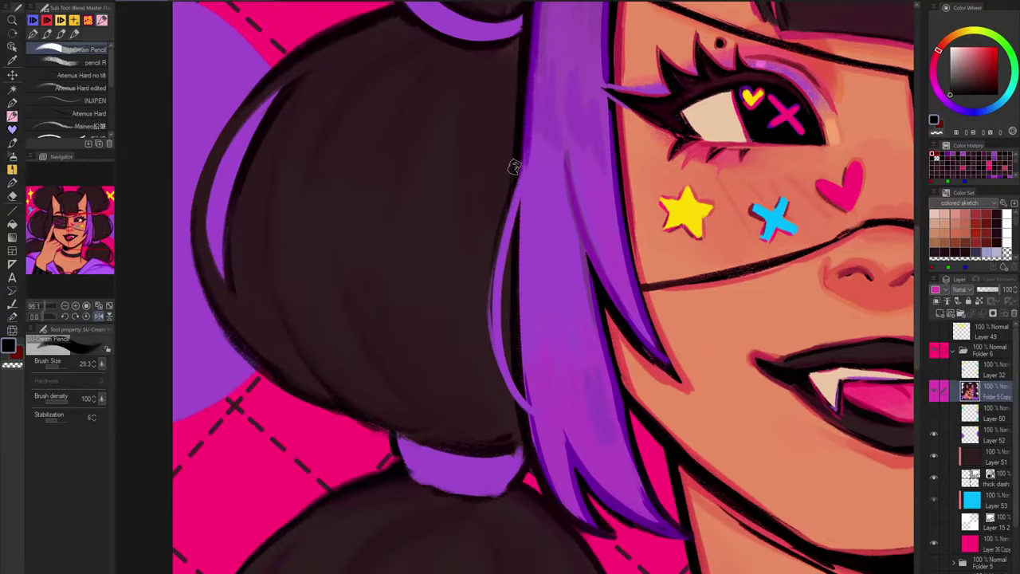
{"action": "left_click_drag", "start_coordinate": [518, 162], "coordinate": [502, 226]}
Step: Erase the outer end of the upper hair tie with a 14.4 brush and redraw its edge in sampled near-black
{"action": "scroll", "coordinate": [563, 215], "scroll_direction": "down", "scroll_amount": 5}
{"action": "key", "text": "h"}
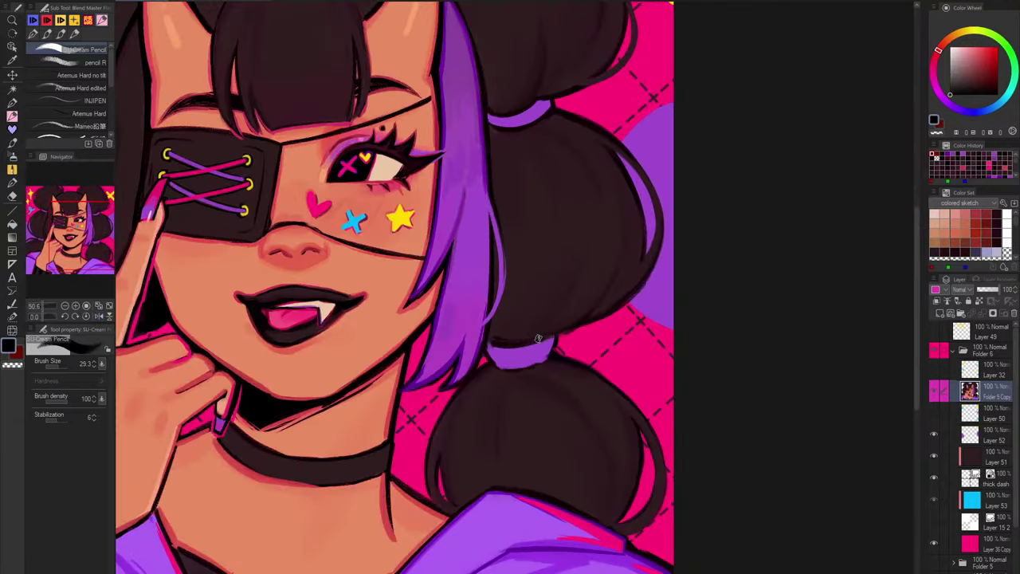
{"action": "scroll", "coordinate": [576, 270], "scroll_direction": "down", "scroll_amount": 3}
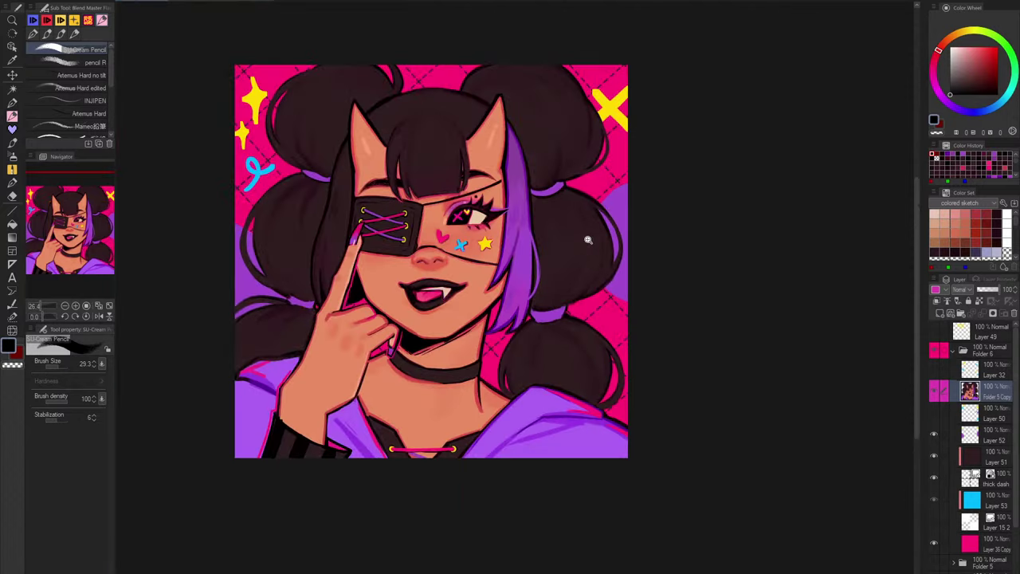
{"action": "scroll", "coordinate": [603, 165], "scroll_direction": "up", "scroll_amount": 5}
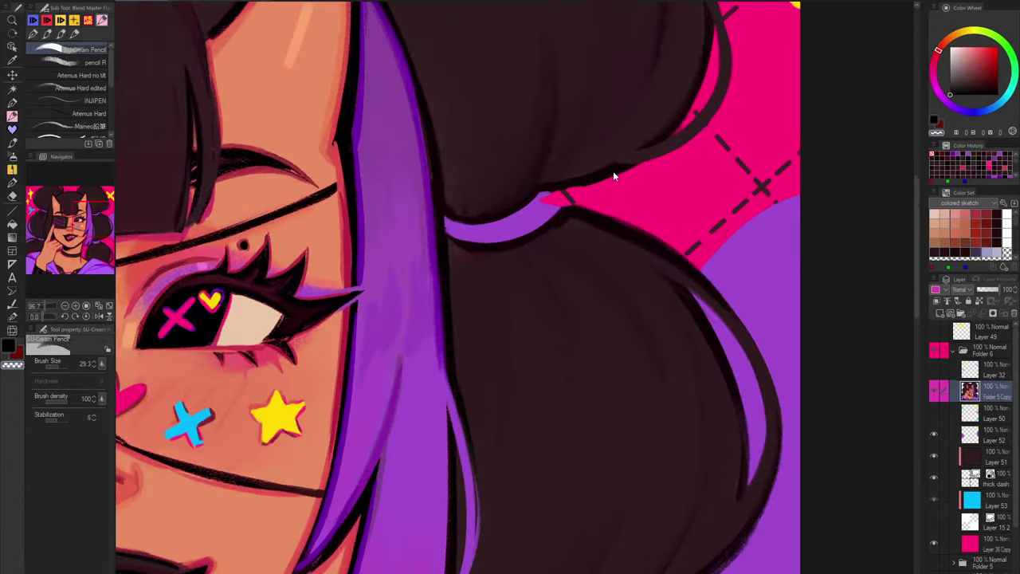
{"action": "key", "text": "ctrl+z"}
{"action": "key", "text": "["}
{"action": "key", "text": "["}
{"action": "key", "text": "["}
{"action": "mouse_move", "coordinate": [575, 196]}
{"action": "left_mouse_down"}
{"action": "mouse_move", "coordinate": [561, 194]}
{"action": "mouse_move", "coordinate": [563, 202]}
{"action": "left_mouse_up"}
{"action": "key", "text": "h"}
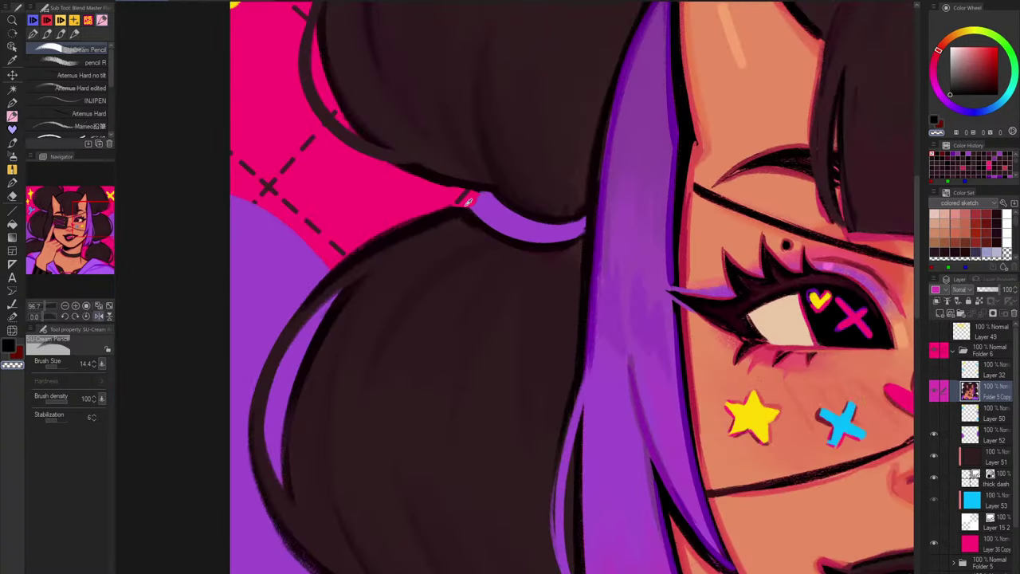
{"action": "left_click", "coordinate": [460, 209], "text": "alt"}
{"action": "mouse_move", "coordinate": [460, 209]}
{"action": "left_mouse_down"}
{"action": "mouse_move", "coordinate": [476, 213]}
{"action": "mouse_move", "coordinate": [446, 213]}
{"action": "mouse_move", "coordinate": [486, 192]}
{"action": "mouse_move", "coordinate": [480, 183]}
{"action": "mouse_move", "coordinate": [412, 158]}
{"action": "left_mouse_up"}
Step: Shade the base of the bun above the upper hair tie with sampled dark browns and near-black at brush size 18
{"action": "key", "text": "]"}
{"action": "key", "text": "["}
{"action": "left_click", "coordinate": [483, 173], "text": "alt"}
{"action": "key", "text": "]"}
{"action": "left_click", "coordinate": [449, 172], "text": "alt"}
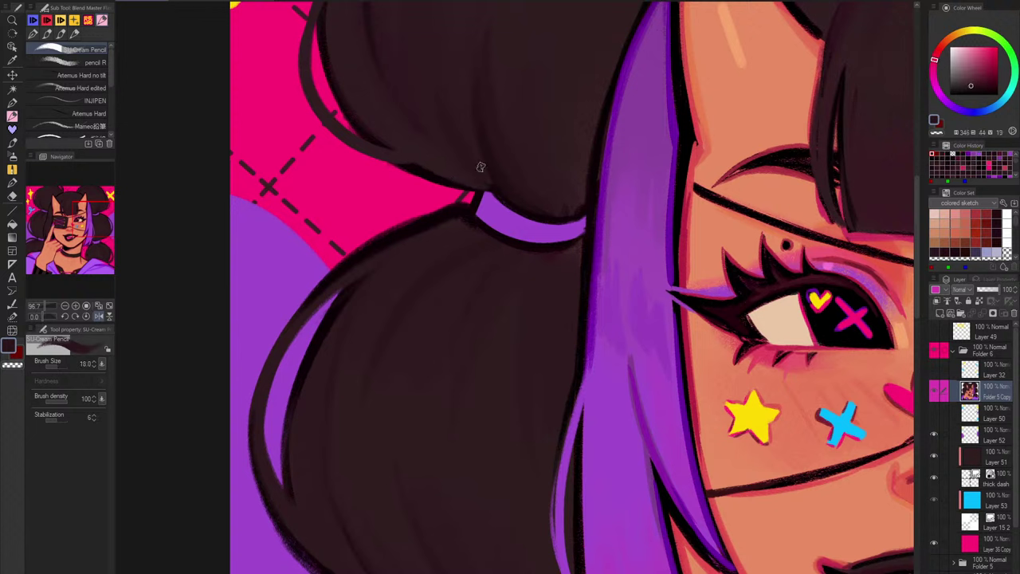
{"action": "left_click", "coordinate": [516, 200], "text": "alt"}
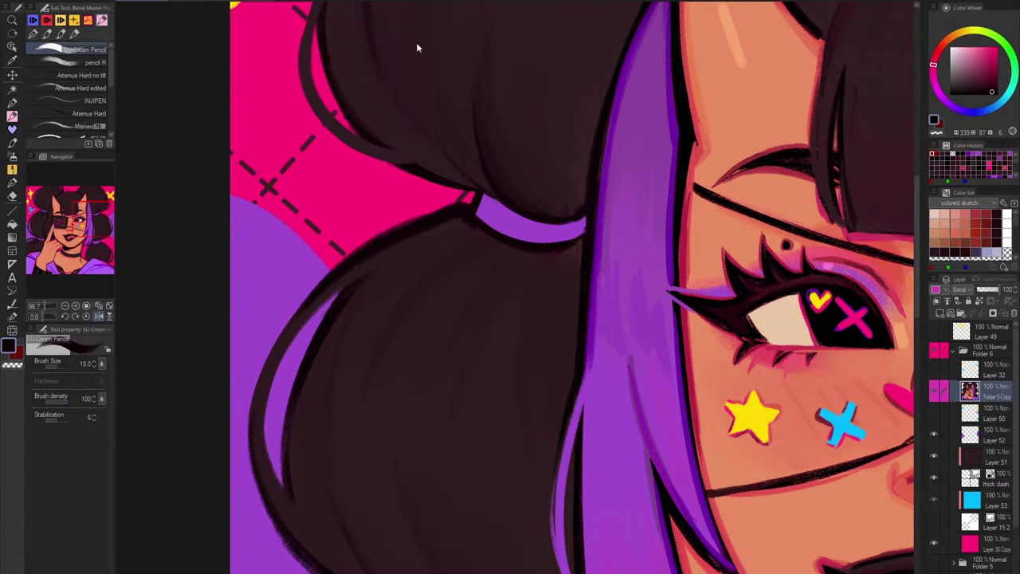
{"action": "left_click_drag", "start_coordinate": [584, 239], "coordinate": [594, 130]}
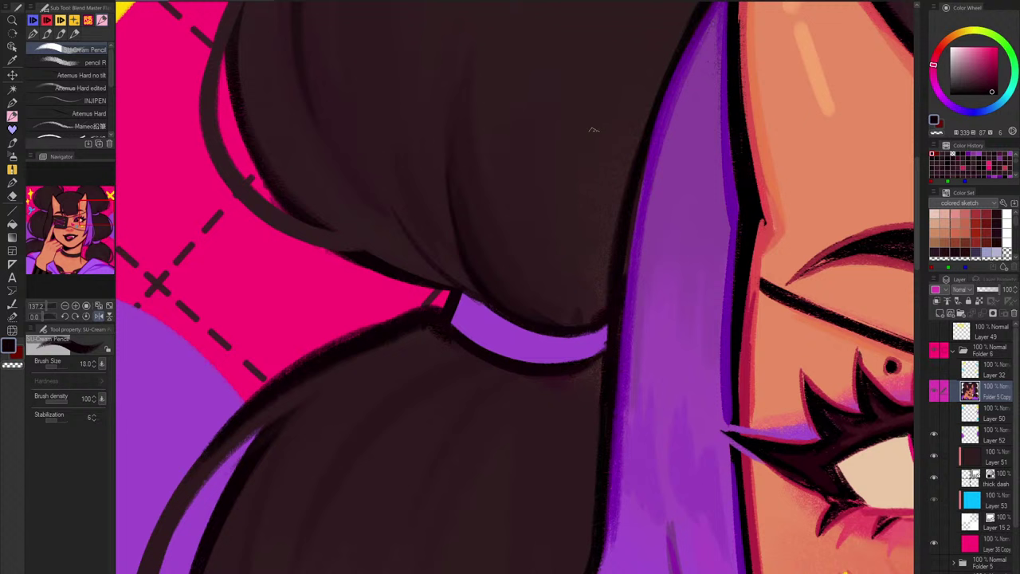
{"action": "left_click", "coordinate": [578, 294], "text": "alt"}
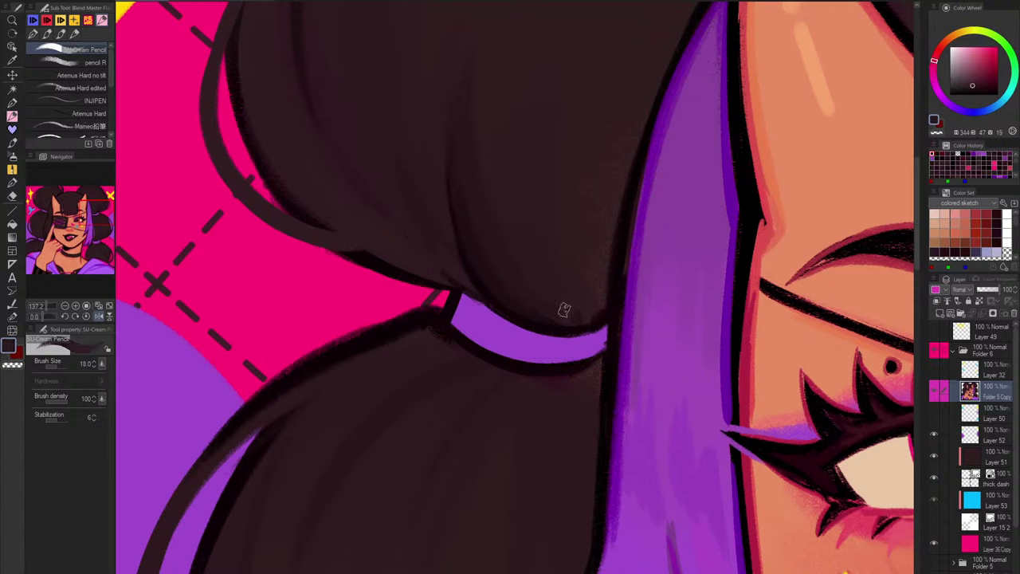
{"action": "left_click", "coordinate": [522, 301], "text": "alt"}
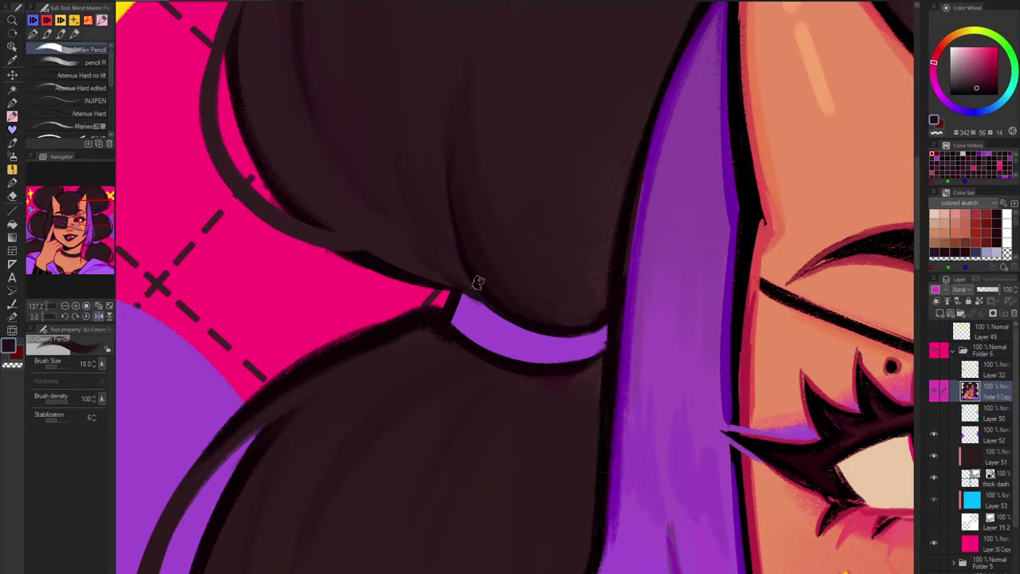
{"action": "left_click_drag", "start_coordinate": [513, 157], "coordinate": [499, 64]}
Step: Cover the outline at the upper hair tie's outer end with sampled dark brown and reshape the end in sampled purple
{"action": "key", "text": "h"}
{"action": "left_click_drag", "start_coordinate": [681, 300], "coordinate": [630, 359]}
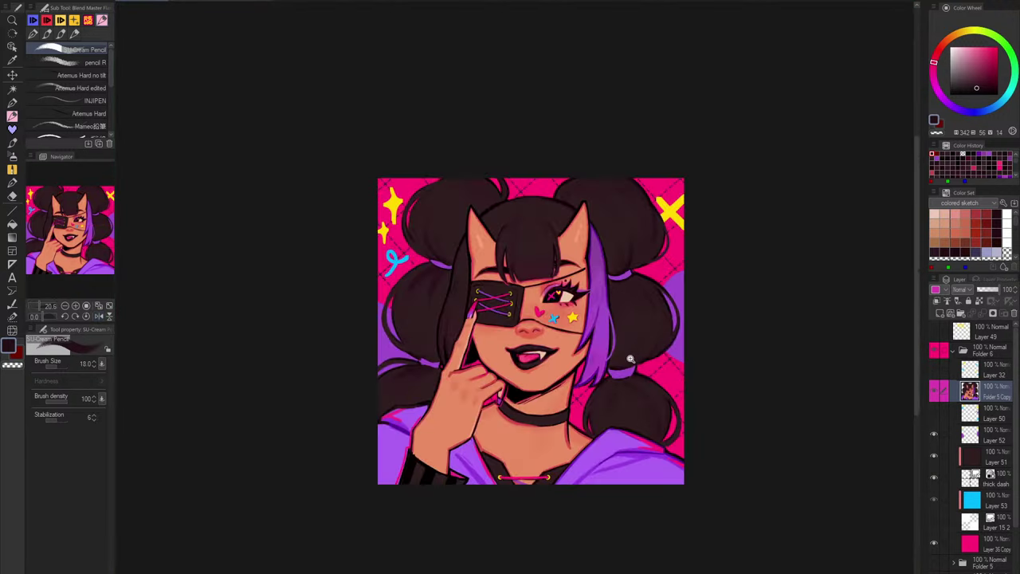
{"action": "scroll", "coordinate": [635, 271], "scroll_direction": "up", "scroll_amount": 5}
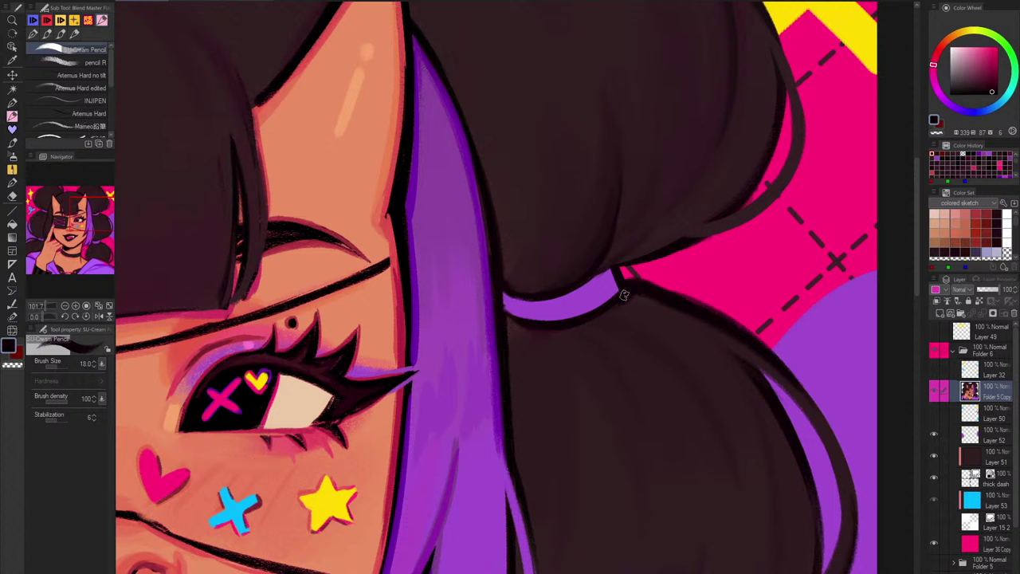
{"action": "left_click", "coordinate": [626, 313], "text": "alt"}
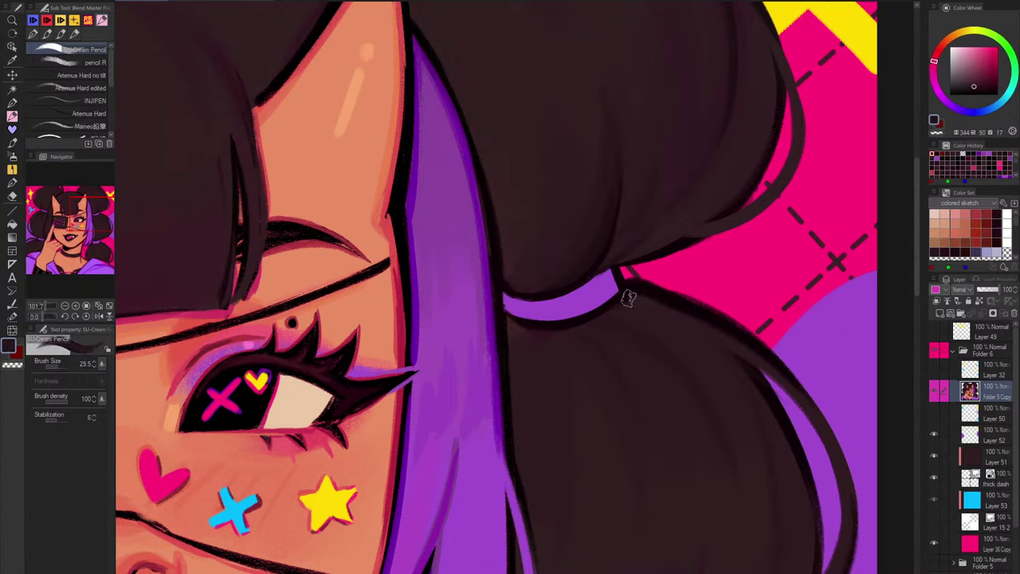
{"action": "left_click", "coordinate": [592, 287], "text": "alt"}
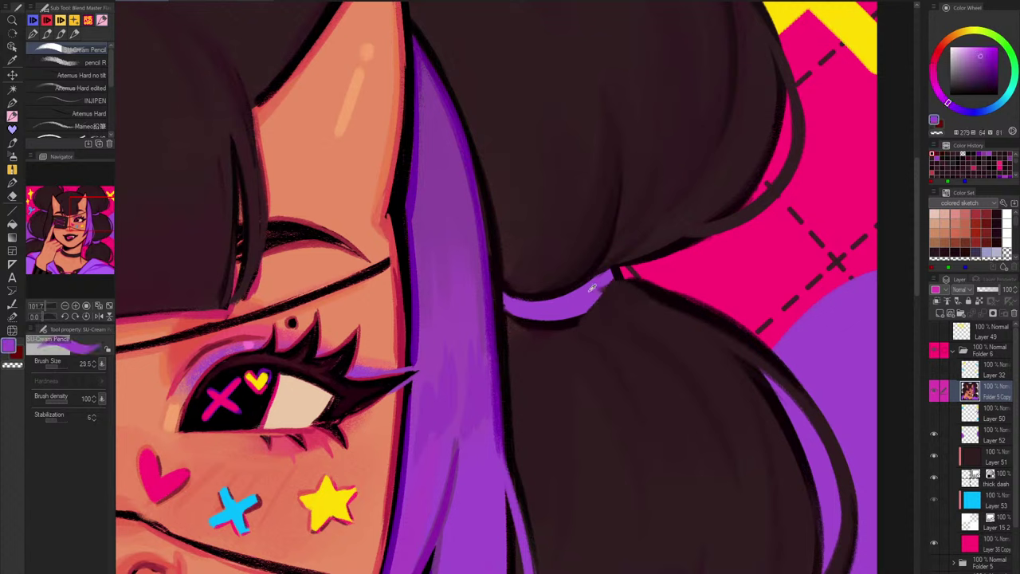
{"action": "mouse_move", "coordinate": [606, 277]}
{"action": "left_mouse_down"}
{"action": "mouse_move", "coordinate": [599, 298]}
{"action": "mouse_move", "coordinate": [573, 311]}
{"action": "left_mouse_up"}
Step: Erase the excess paint beside the upper hair tie's outer end and clean up the adjoining bun edges with sampled dark tones
{"action": "key", "text": "c"}
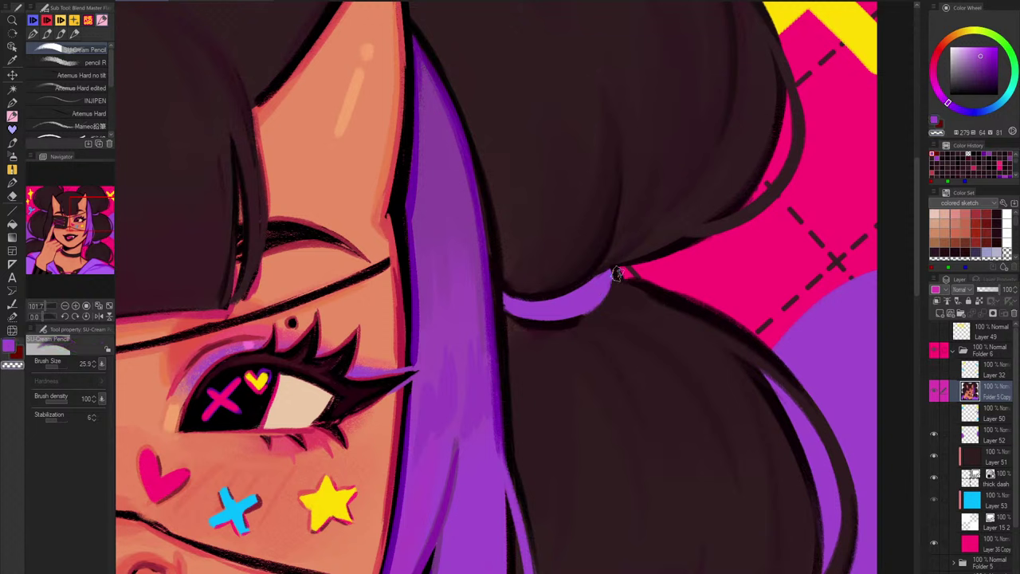
{"action": "mouse_move", "coordinate": [613, 274]}
{"action": "left_mouse_down"}
{"action": "mouse_move", "coordinate": [649, 258]}
{"action": "mouse_move", "coordinate": [645, 285]}
{"action": "mouse_move", "coordinate": [581, 293]}
{"action": "mouse_move", "coordinate": [609, 285]}
{"action": "mouse_move", "coordinate": [601, 274]}
{"action": "mouse_move", "coordinate": [665, 306]}
{"action": "left_mouse_up"}
{"action": "left_click", "coordinate": [647, 257], "text": "alt"}
{"action": "key", "text": "bracketleft"}
{"action": "key", "text": "bracketleft"}
{"action": "left_click", "coordinate": [643, 282], "text": "alt"}
{"action": "key", "text": "bracketright"}
{"action": "key", "text": "bracketright"}
{"action": "key", "text": "h"}
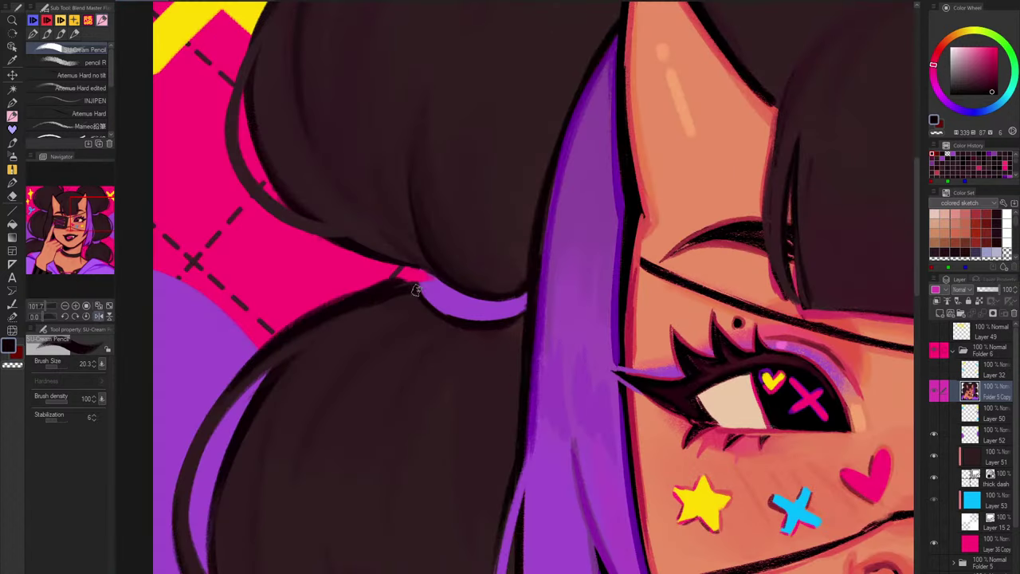
{"action": "key", "text": "c"}
{"action": "left_click_drag", "start_coordinate": [404, 274], "coordinate": [345, 285]}
{"action": "key", "text": "c"}
Step: Redraw the dark outline around the upper hair tie's outer end with a 20.3 brush, retouching the tip in sampled purple
{"action": "left_click", "coordinate": [448, 277], "text": "alt"}
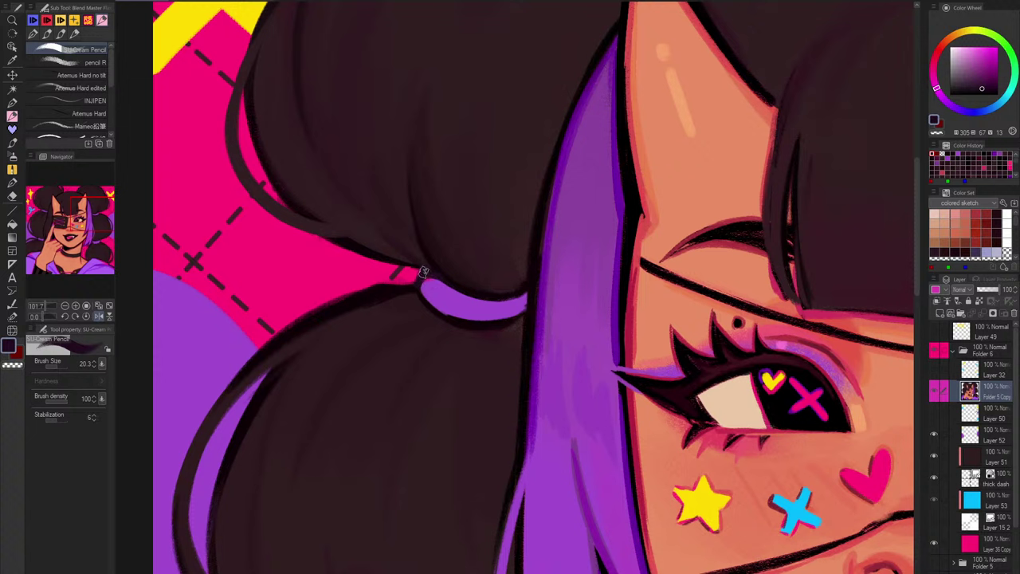
{"action": "mouse_move", "coordinate": [416, 282]}
{"action": "left_mouse_down"}
{"action": "mouse_move", "coordinate": [368, 289]}
{"action": "mouse_move", "coordinate": [333, 317]}
{"action": "left_mouse_up"}
{"action": "key", "text": "c"}
{"action": "left_click", "coordinate": [402, 305], "text": "alt"}
{"action": "left_click", "coordinate": [442, 289], "text": "alt"}
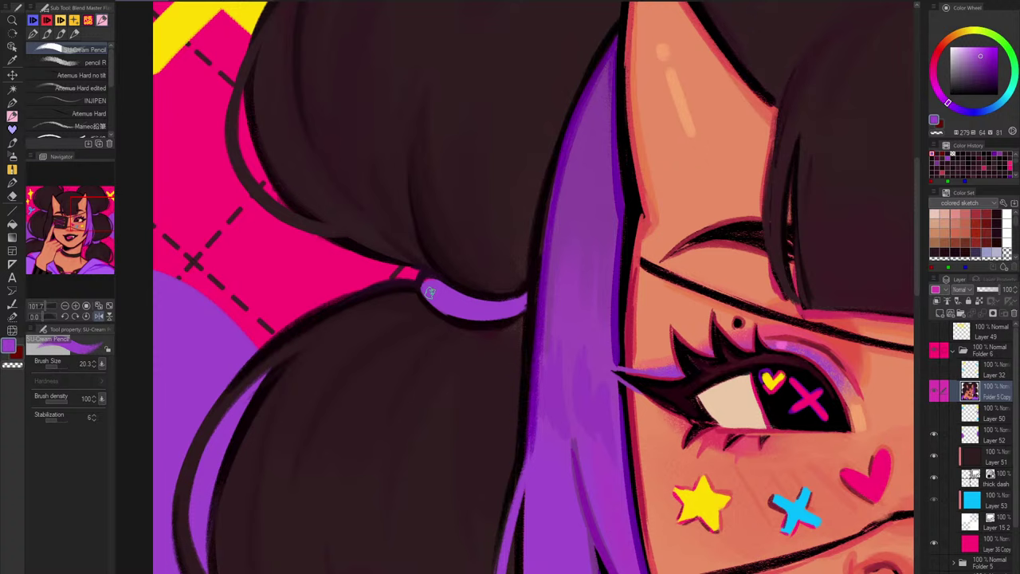
{"action": "left_click", "coordinate": [450, 280], "text": "alt"}
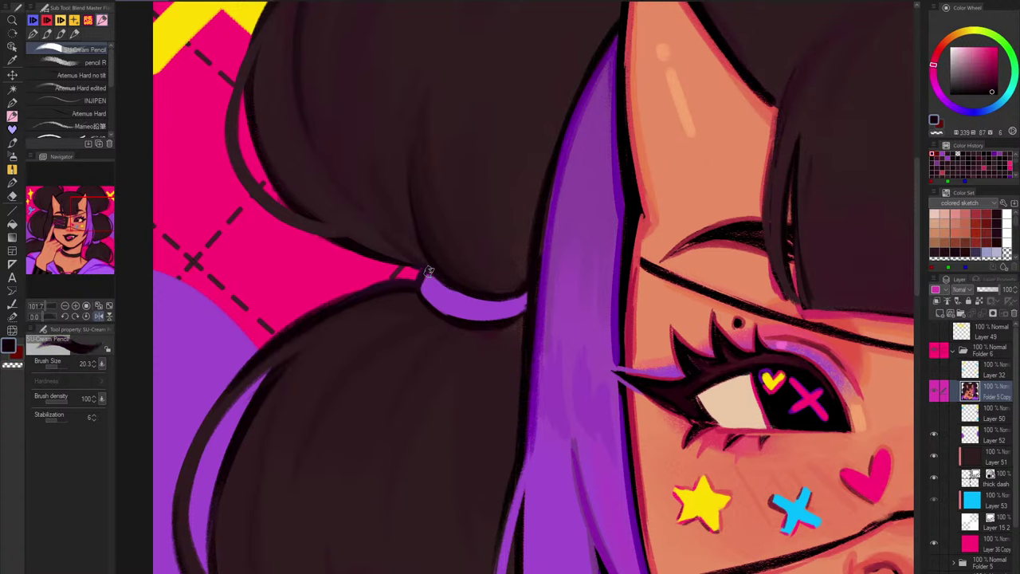
{"action": "left_click_drag", "start_coordinate": [429, 271], "coordinate": [426, 299]}
Step: Extend the upper hair tie's purple band along its length and redefine the dark lines above and below it
{"action": "left_click_drag", "start_coordinate": [561, 240], "coordinate": [515, 309]}
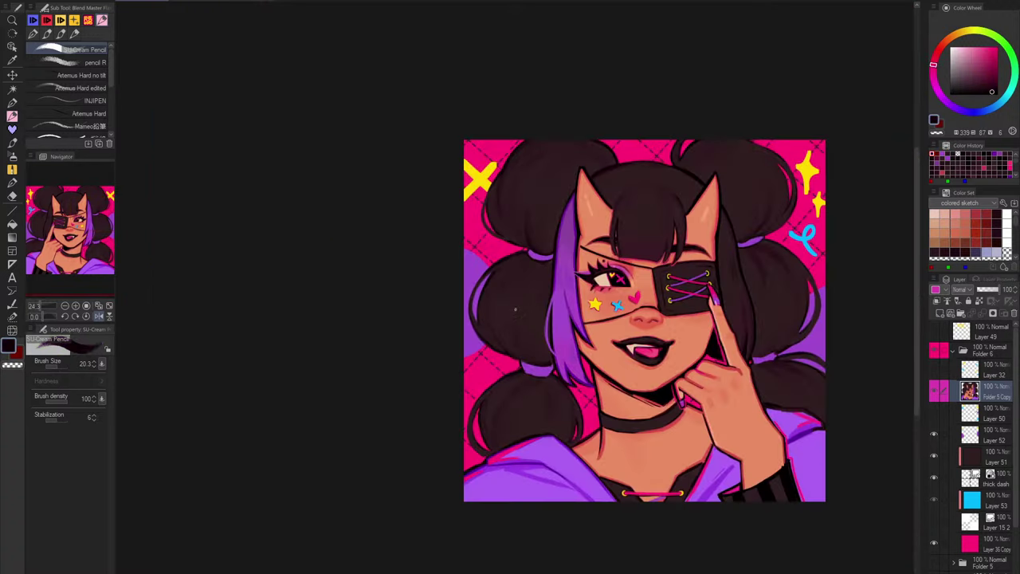
{"action": "key", "text": "h"}
{"action": "scroll", "coordinate": [515, 309], "scroll_direction": "up", "scroll_amount": 5}
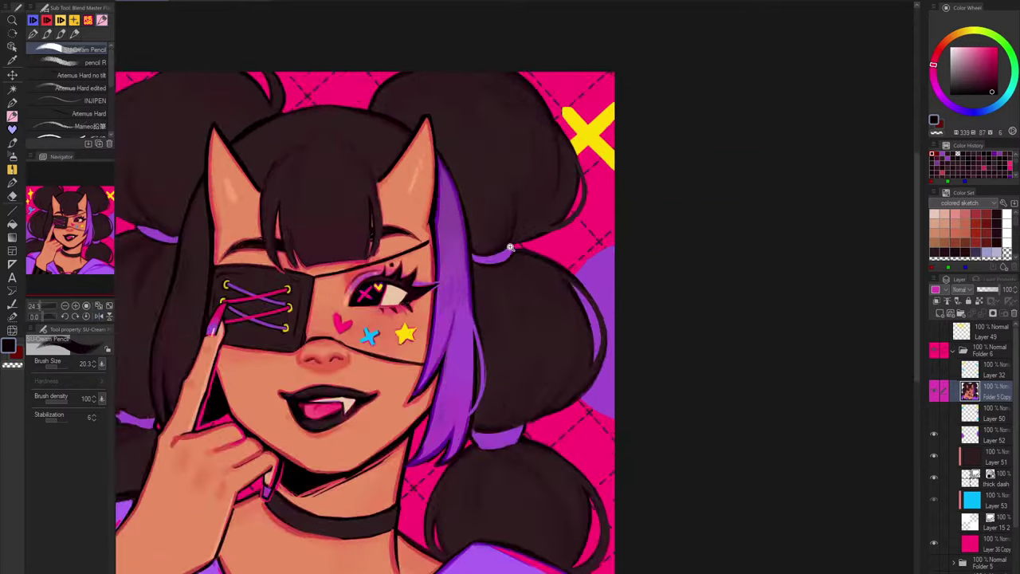
{"action": "left_click", "coordinate": [502, 257], "text": "alt"}
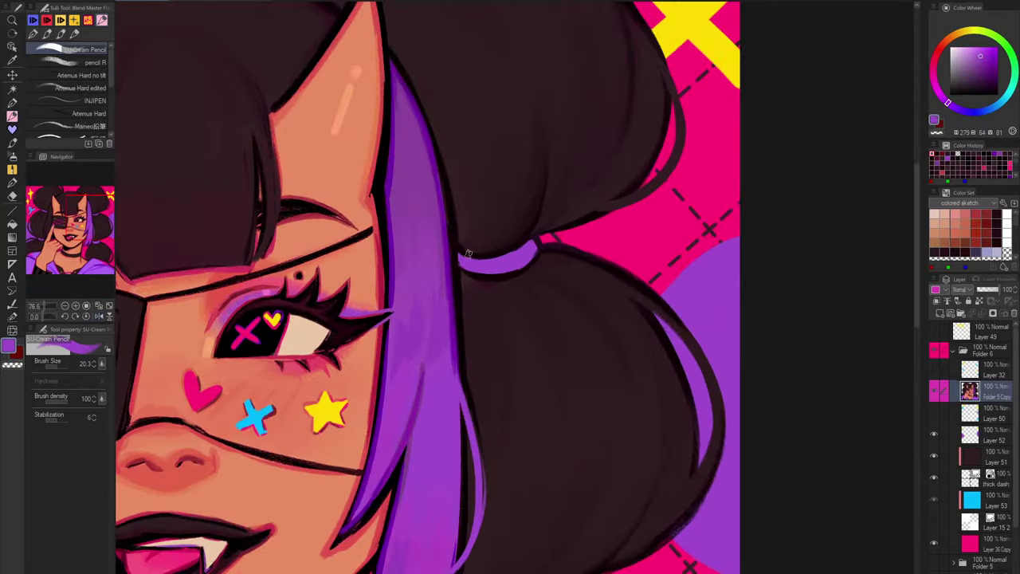
{"action": "left_click_drag", "start_coordinate": [461, 256], "coordinate": [525, 254]}
{"action": "left_click", "coordinate": [493, 277], "text": "alt"}
{"action": "mouse_move", "coordinate": [467, 273]}
{"action": "left_mouse_down"}
{"action": "mouse_move", "coordinate": [526, 265]}
{"action": "mouse_move", "coordinate": [536, 253]}
{"action": "left_mouse_up"}
{"action": "mouse_move", "coordinate": [460, 252]}
{"action": "left_mouse_down"}
{"action": "mouse_move", "coordinate": [507, 254]}
{"action": "mouse_move", "coordinate": [521, 237]}
{"action": "left_mouse_up"}
{"action": "left_click", "coordinate": [488, 239], "text": "alt"}
Step: Outline the lower hair tie on the purple-hair side in sampled near-black and smooth the bun's bottom edge above it
{"action": "mouse_move", "coordinate": [555, 233]}
{"action": "left_mouse_down"}
{"action": "mouse_move", "coordinate": [522, 294]}
{"action": "mouse_move", "coordinate": [509, 419]}
{"action": "left_mouse_up"}
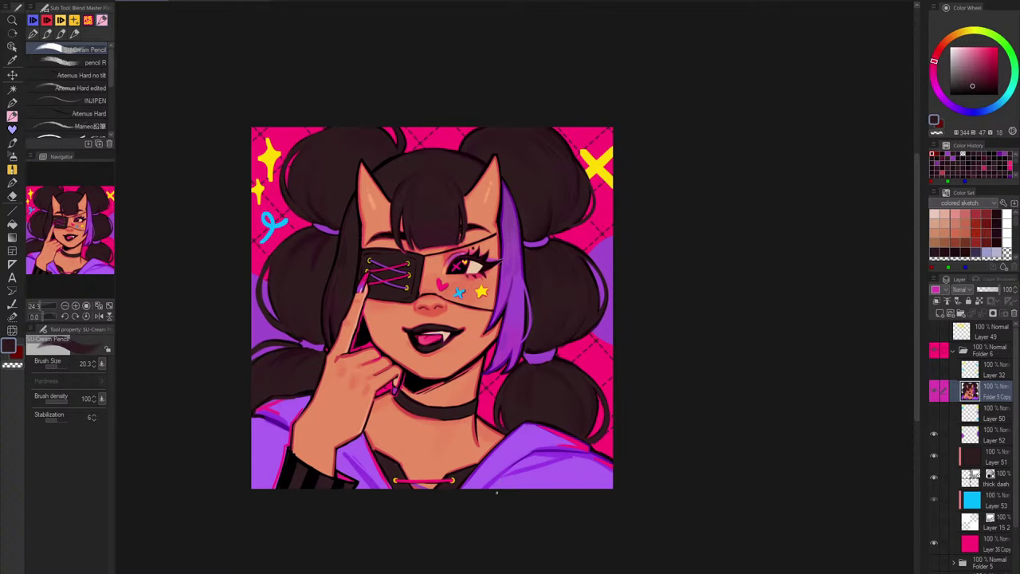
{"action": "key", "text": "h"}
{"action": "left_click_drag", "start_coordinate": [497, 351], "coordinate": [573, 258]}
{"action": "scroll", "coordinate": [474, 353], "scroll_direction": "up", "scroll_amount": 2}
{"action": "left_click", "coordinate": [438, 355], "text": "alt"}
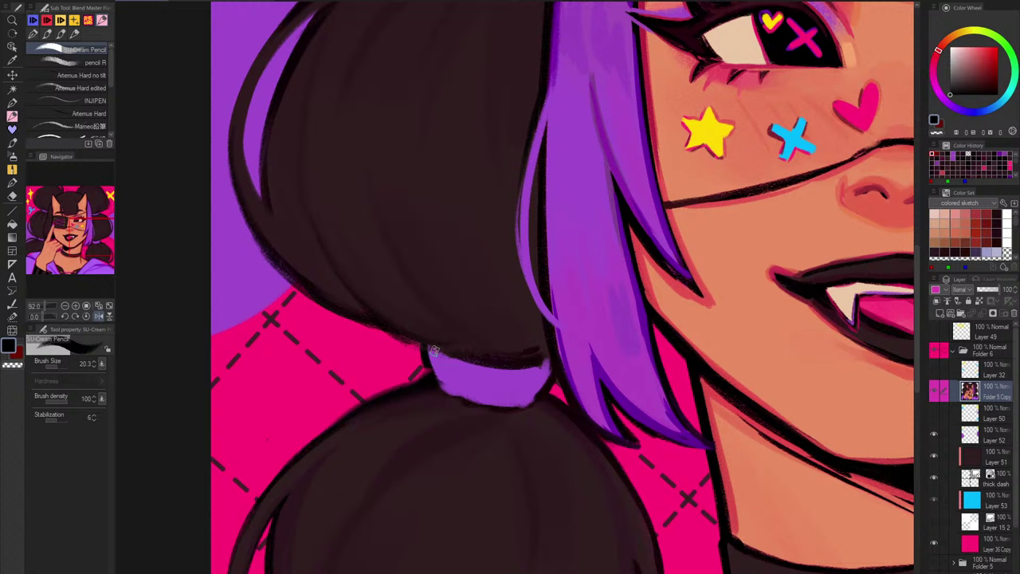
{"action": "left_click_drag", "start_coordinate": [545, 362], "coordinate": [529, 398]}
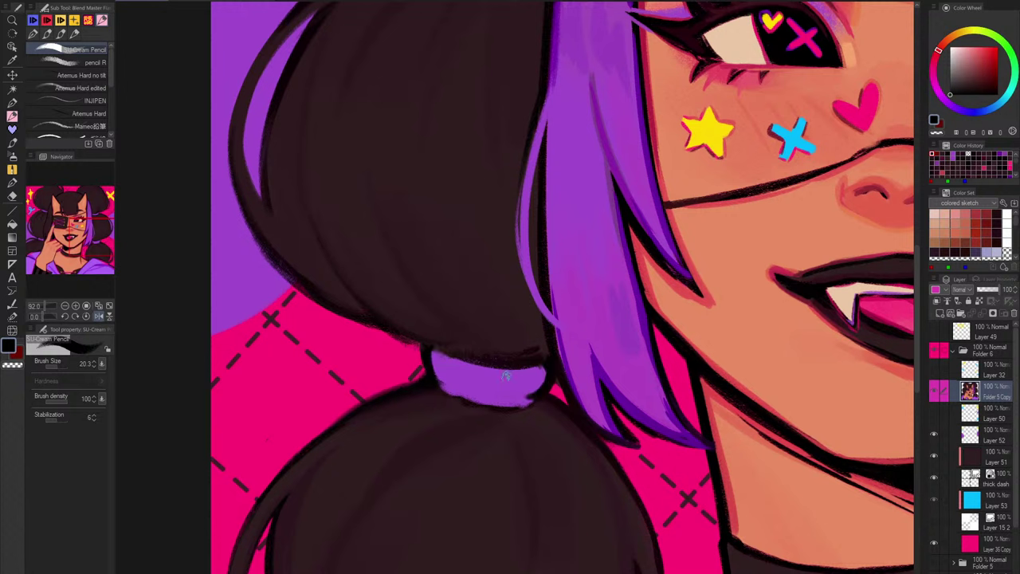
{"action": "mouse_move", "coordinate": [440, 381]}
{"action": "left_mouse_down"}
{"action": "mouse_move", "coordinate": [471, 403]}
{"action": "mouse_move", "coordinate": [472, 353]}
{"action": "mouse_move", "coordinate": [451, 386]}
{"action": "mouse_move", "coordinate": [514, 402]}
{"action": "mouse_move", "coordinate": [431, 380]}
{"action": "mouse_move", "coordinate": [545, 394]}
{"action": "left_mouse_up"}
{"action": "key", "text": "ctrl+z"}
{"action": "mouse_move", "coordinate": [438, 349]}
{"action": "left_mouse_down"}
{"action": "mouse_move", "coordinate": [529, 351]}
{"action": "mouse_move", "coordinate": [443, 350]}
{"action": "mouse_move", "coordinate": [523, 340]}
{"action": "mouse_move", "coordinate": [480, 355]}
{"action": "mouse_move", "coordinate": [470, 337]}
{"action": "mouse_move", "coordinate": [536, 351]}
{"action": "left_mouse_up"}
{"action": "left_click", "coordinate": [522, 339], "text": "alt"}
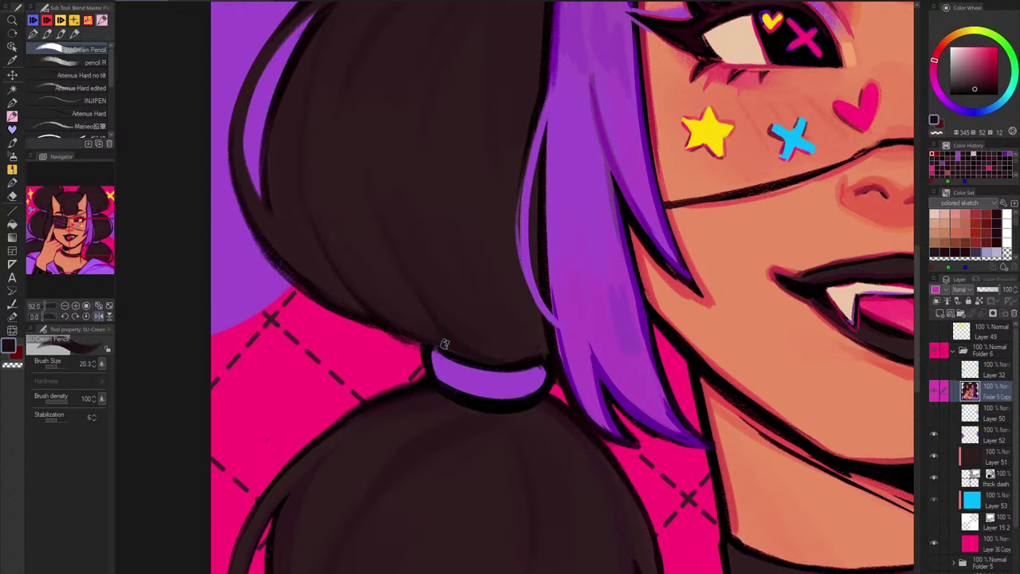
{"action": "left_click_drag", "start_coordinate": [508, 301], "coordinate": [359, 296]}
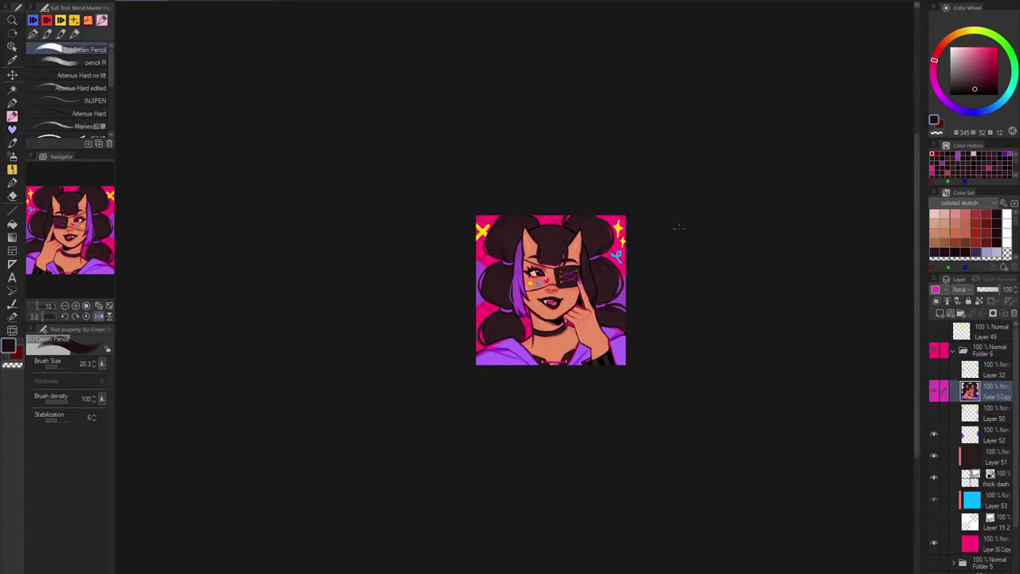
{"action": "scroll", "coordinate": [609, 311], "scroll_direction": "up", "scroll_amount": 4}
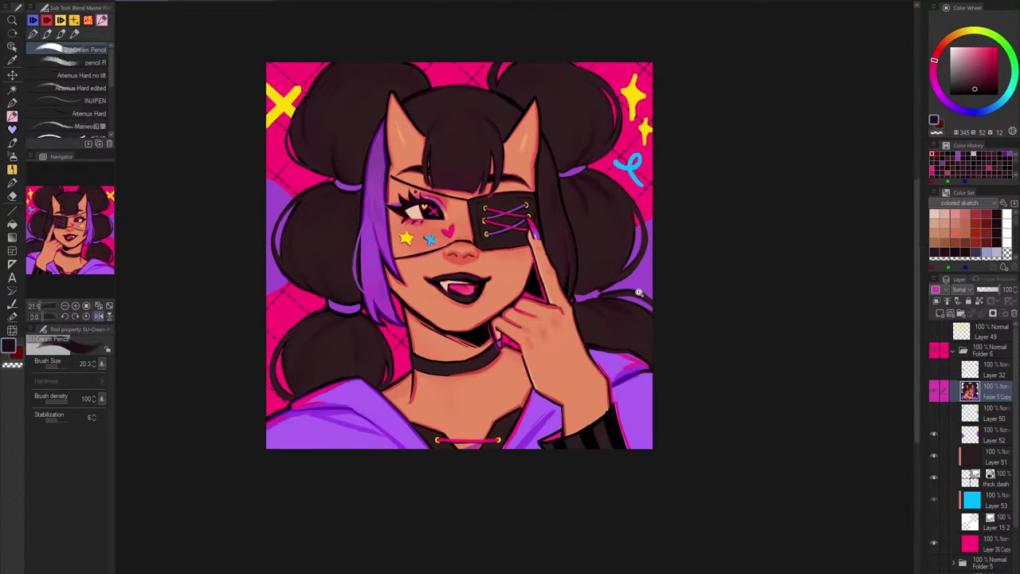
{"action": "scroll", "coordinate": [230, 279], "scroll_direction": "up", "scroll_amount": 4}
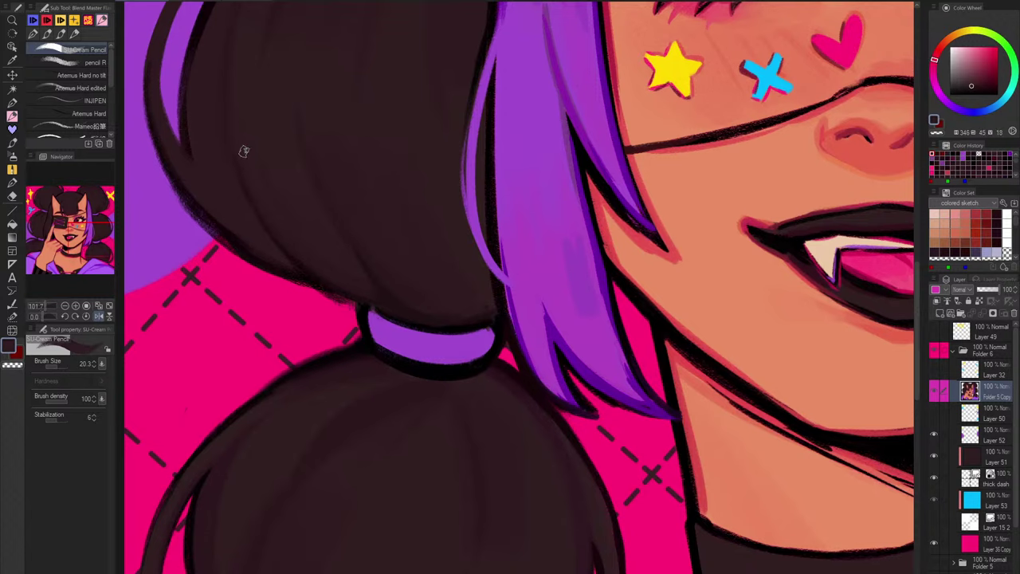
{"action": "scroll", "coordinate": [282, 213], "scroll_direction": "down", "scroll_amount": 4}
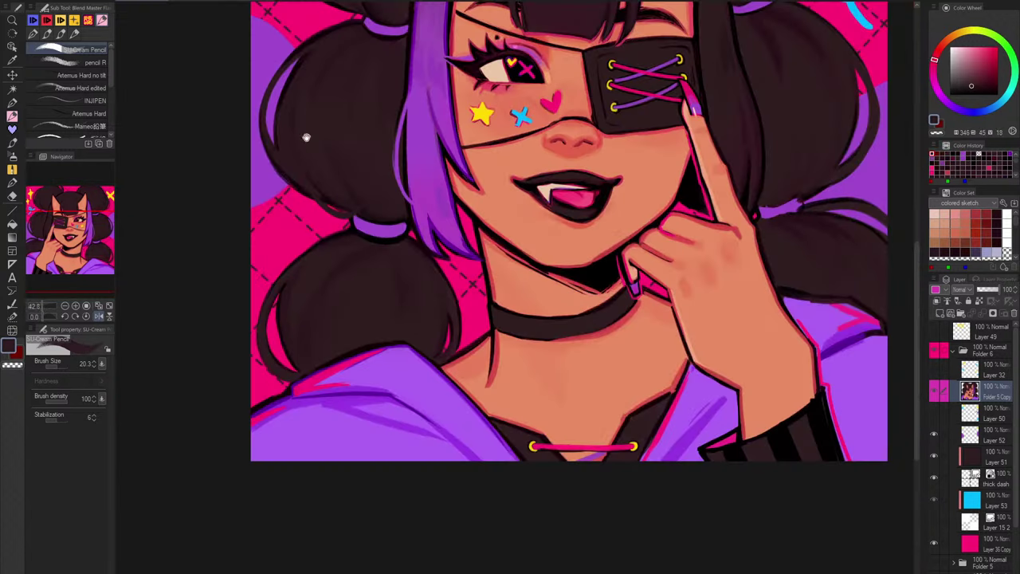
{"action": "scroll", "coordinate": [618, 370], "scroll_direction": "up", "scroll_amount": 1}
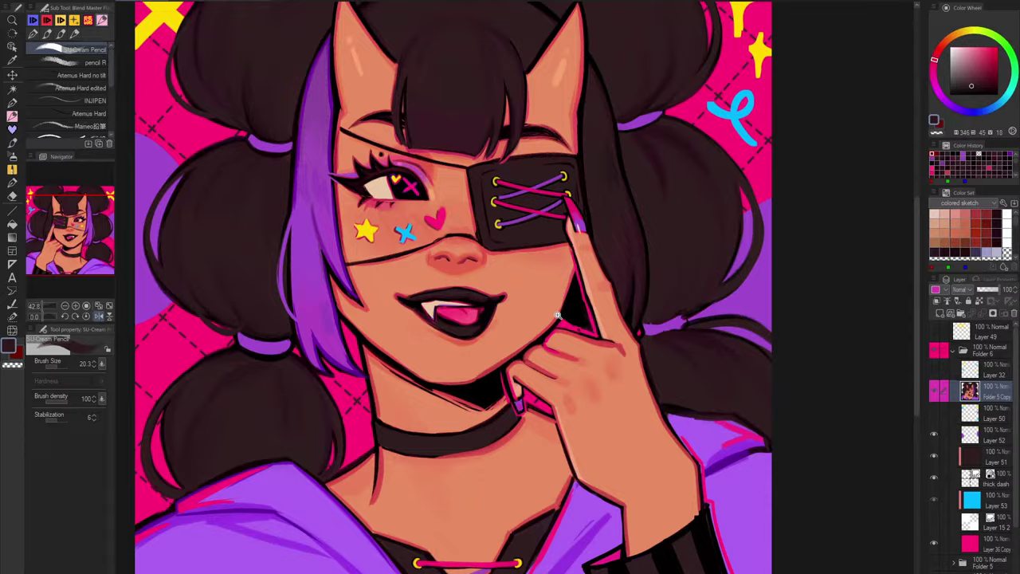
{"action": "scroll", "coordinate": [238, 332], "scroll_direction": "up", "scroll_amount": 3}
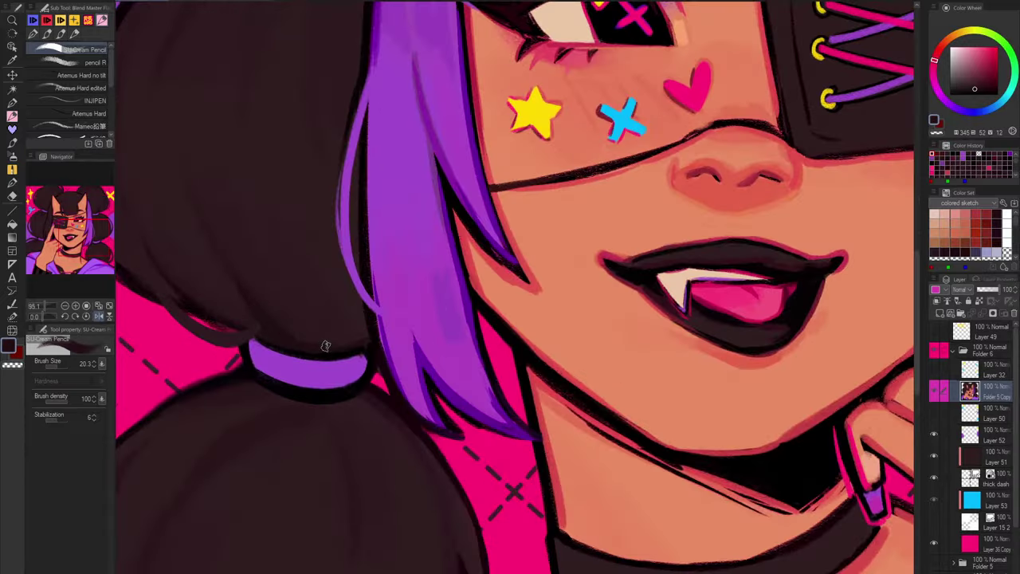
Step: Outline the bottom edge of the bun above the hair tie beside the raised finger in sampled near-black with the 20.3 brush
{"action": "left_click_drag", "start_coordinate": [734, 470], "coordinate": [350, 502]}
{"action": "left_click_drag", "start_coordinate": [910, 335], "coordinate": [677, 371]}
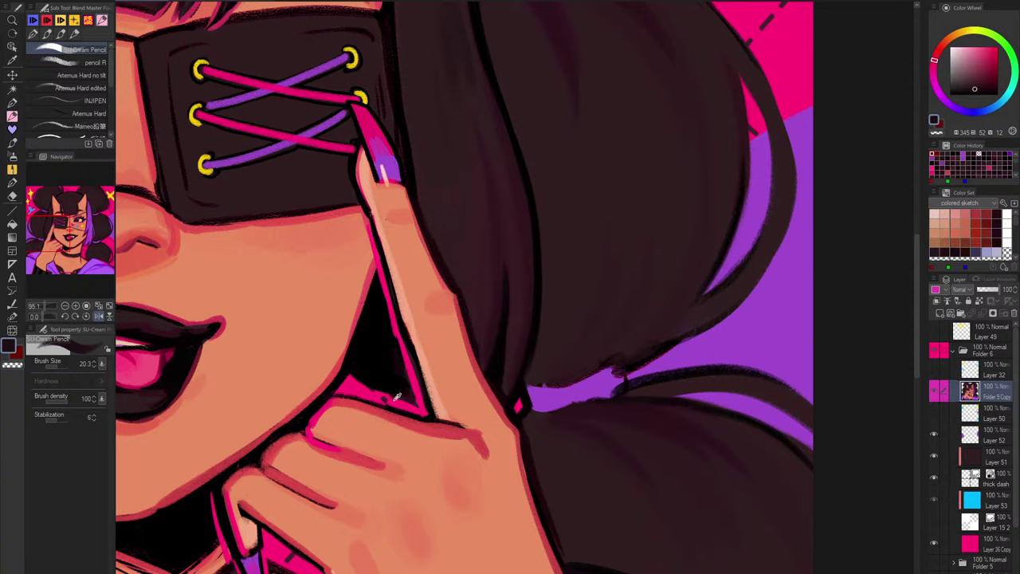
{"action": "left_click", "coordinate": [396, 396], "text": "alt"}
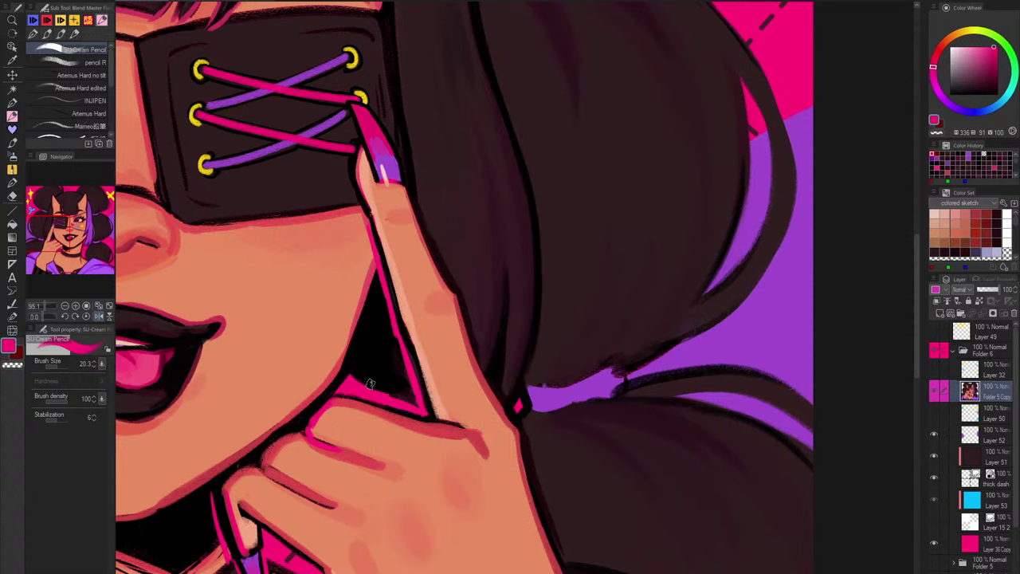
{"action": "left_click", "coordinate": [556, 357], "text": "alt"}
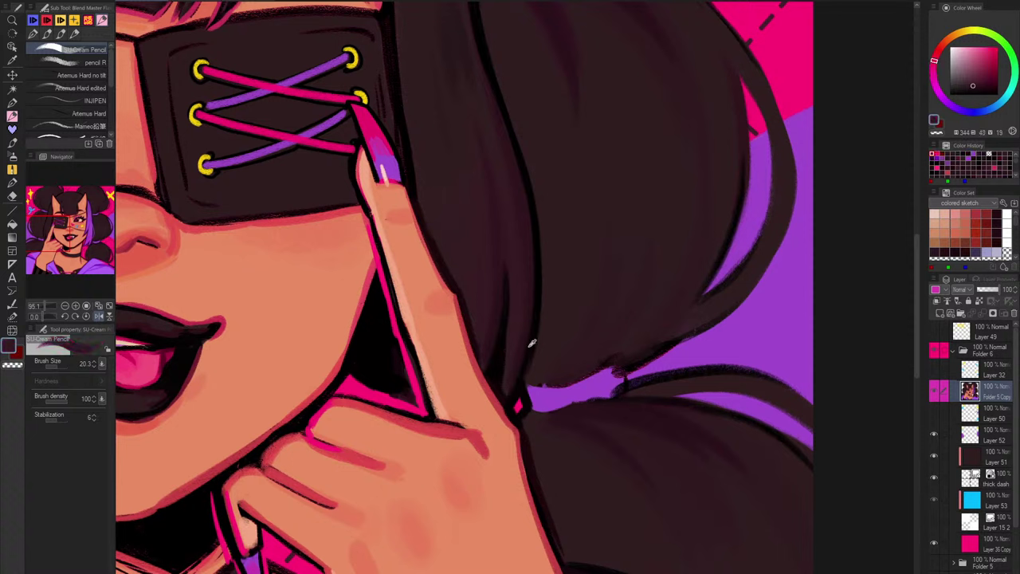
{"action": "mouse_move", "coordinate": [527, 386]}
{"action": "left_mouse_down"}
{"action": "mouse_move", "coordinate": [619, 368]}
{"action": "mouse_move", "coordinate": [545, 384]}
{"action": "mouse_move", "coordinate": [605, 360]}
{"action": "left_mouse_up"}
{"action": "key", "text": "ctrl+z"}
{"action": "key", "text": "ctrl+z"}
{"action": "left_click_drag", "start_coordinate": [529, 387], "coordinate": [598, 361]}
{"action": "key", "text": "ctrl+z"}
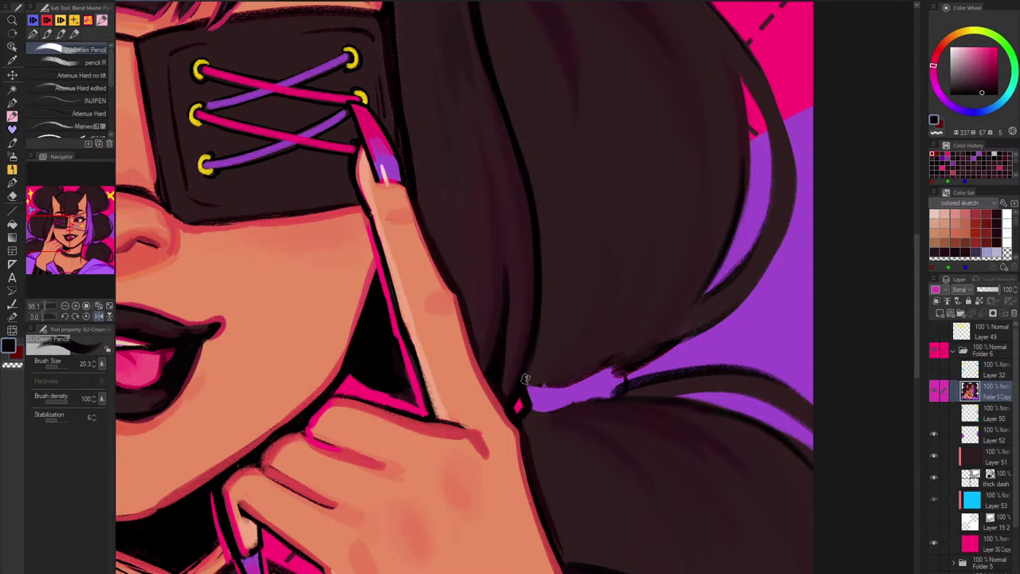
{"action": "left_click_drag", "start_coordinate": [526, 385], "coordinate": [594, 369]}
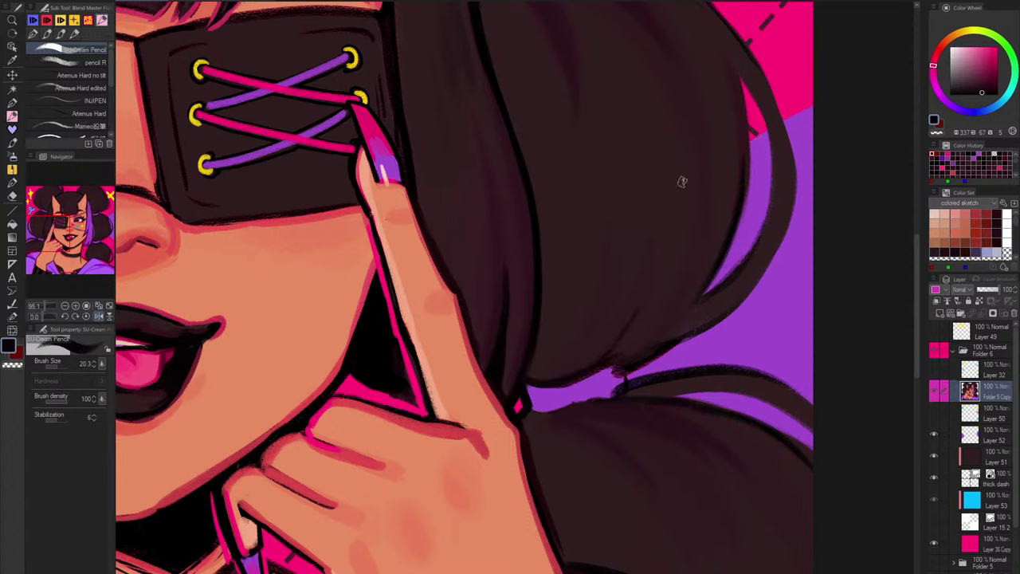
Step: Soften the dark fold line near that bun's bottom edge using a sampled hair tone and a 24.3 brush
{"action": "left_click", "coordinate": [649, 284], "text": "alt"}
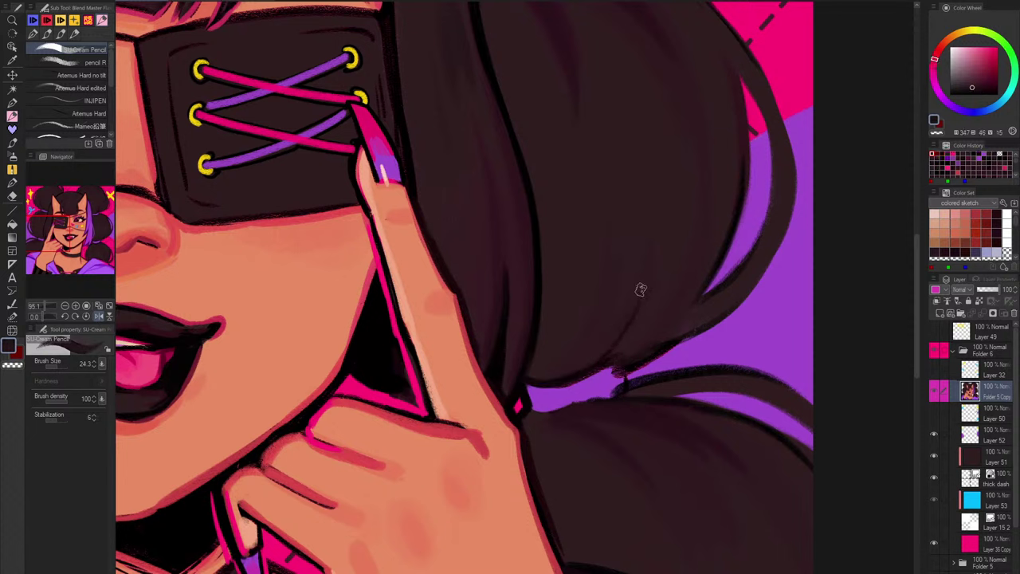
{"action": "key", "text": "]"}
{"action": "left_click_drag", "start_coordinate": [647, 277], "coordinate": [601, 335]}
{"action": "left_click_drag", "start_coordinate": [648, 249], "coordinate": [569, 367]}
Step: Extend the bun's bottom outline to the hair tie's outer end with a 16.8 brush, cleaning the tie's corner in sampled purple
{"action": "key", "text": "h"}
{"action": "left_click", "coordinate": [440, 369], "text": "alt"}
{"action": "key", "text": "["}
{"action": "key", "text": "["}
{"action": "key", "text": "["}
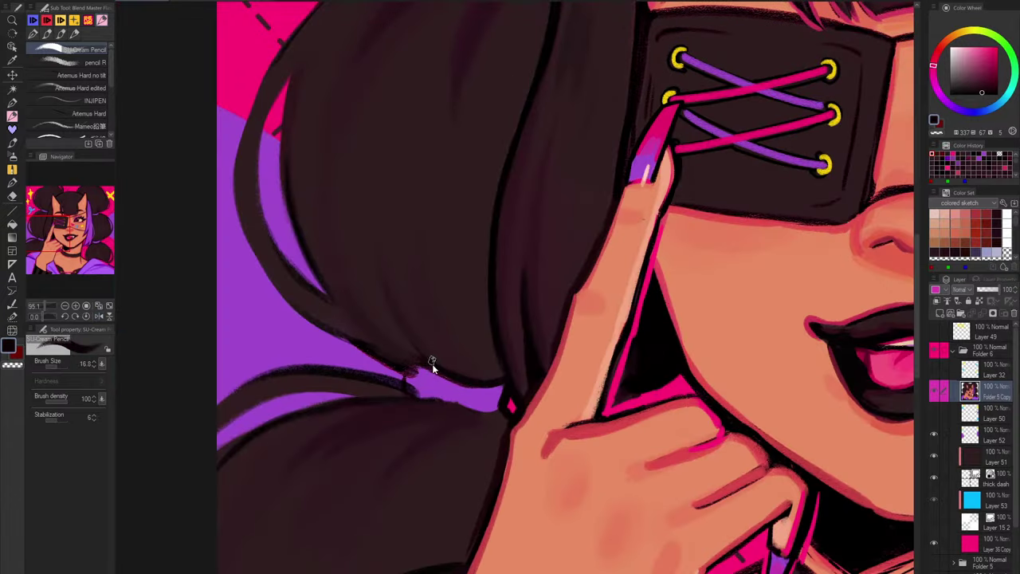
{"action": "left_click_drag", "start_coordinate": [417, 360], "coordinate": [371, 343]}
{"action": "left_click", "coordinate": [421, 373], "text": "alt"}
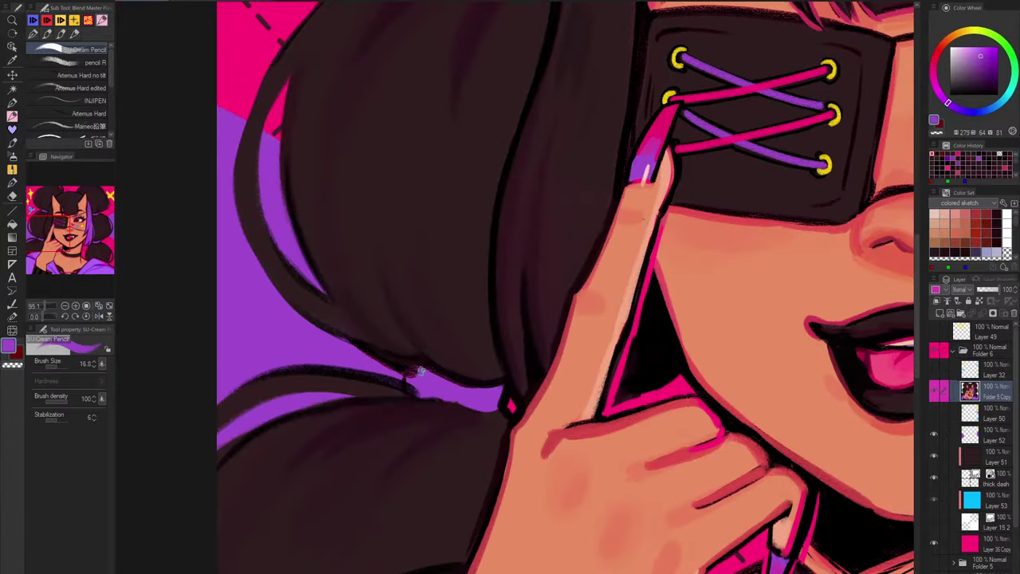
{"action": "left_click", "coordinate": [435, 356], "text": "alt"}
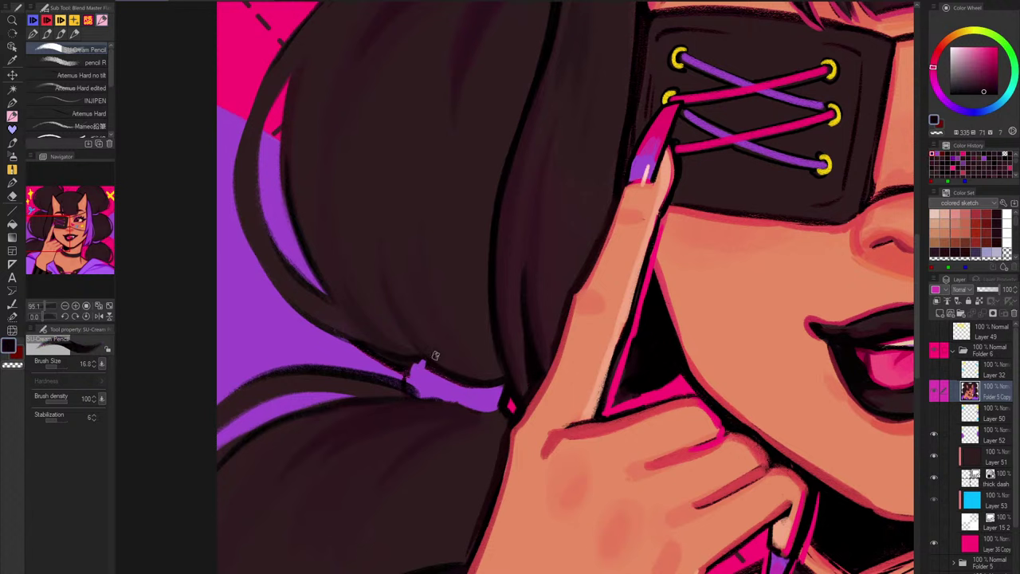
{"action": "left_click_drag", "start_coordinate": [413, 361], "coordinate": [410, 372]}
{"action": "key", "text": "h"}
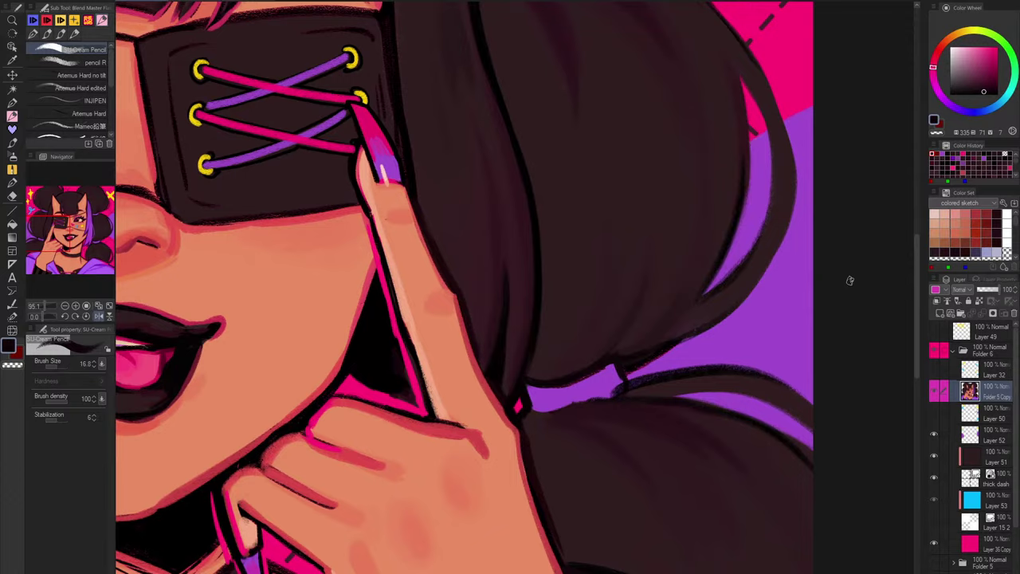
Step: Smooth the loose strand's base with sampled hair tones and outline the lower edge of the same hair tie in near-black
{"action": "key", "text": "h"}
{"action": "left_click", "coordinate": [376, 382], "text": "alt"}
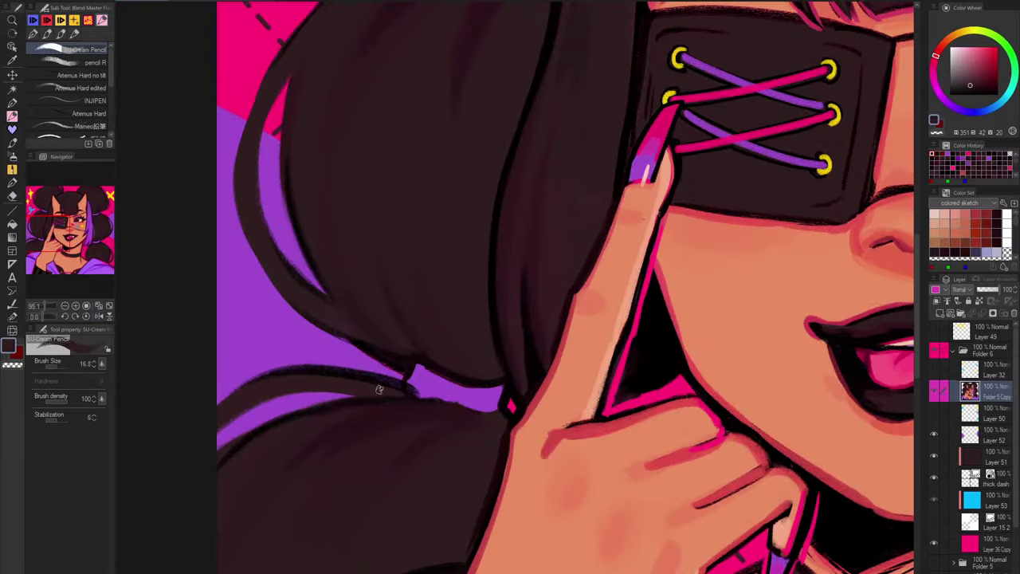
{"action": "left_click_drag", "start_coordinate": [378, 389], "coordinate": [421, 401]}
{"action": "left_click", "coordinate": [370, 394], "text": "alt"}
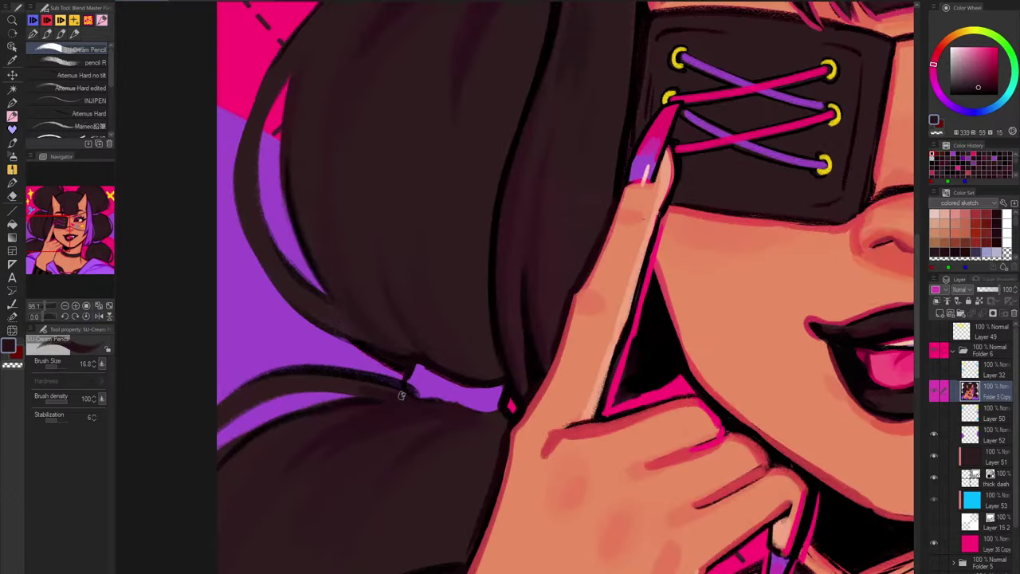
{"action": "left_click", "coordinate": [424, 360], "text": "alt"}
{"action": "left_click_drag", "start_coordinate": [390, 379], "coordinate": [488, 410]}
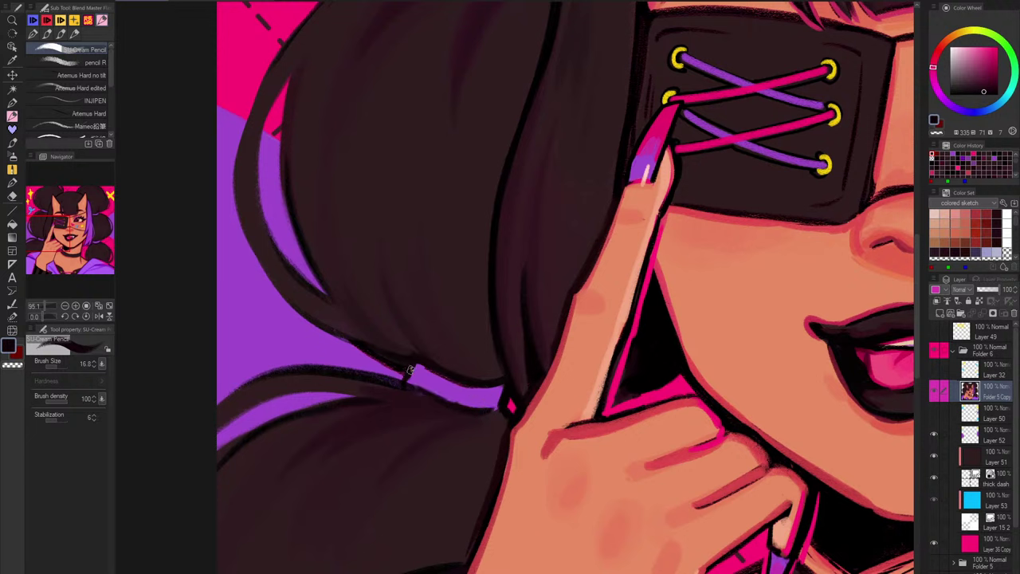
Step: Redraw the dark outline closing the hair tie's outer end and erase the excess paint along the adjoining bun edge
{"action": "left_click", "coordinate": [415, 363], "text": "alt"}
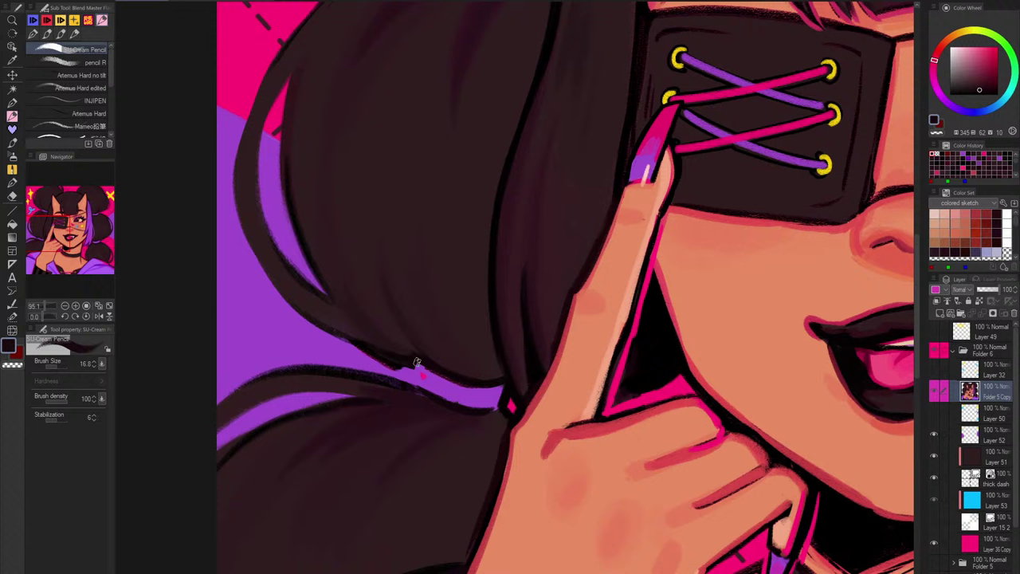
{"action": "mouse_move", "coordinate": [415, 365]}
{"action": "left_mouse_down"}
{"action": "mouse_move", "coordinate": [413, 384]}
{"action": "mouse_move", "coordinate": [432, 394]}
{"action": "left_mouse_up"}
{"action": "left_click", "coordinate": [429, 379], "text": "alt"}
{"action": "left_click", "coordinate": [417, 364], "text": "alt"}
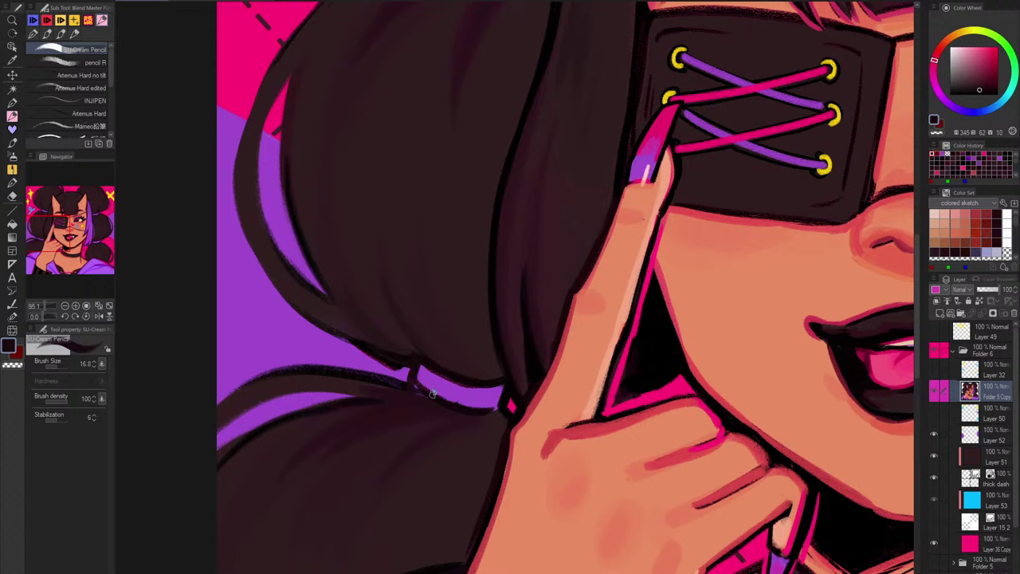
{"action": "key", "text": "c"}
{"action": "mouse_move", "coordinate": [373, 361]}
{"action": "left_mouse_down"}
{"action": "mouse_move", "coordinate": [401, 369]}
{"action": "mouse_move", "coordinate": [394, 356]}
{"action": "left_mouse_up"}
{"action": "left_click", "coordinate": [401, 355], "text": "alt"}
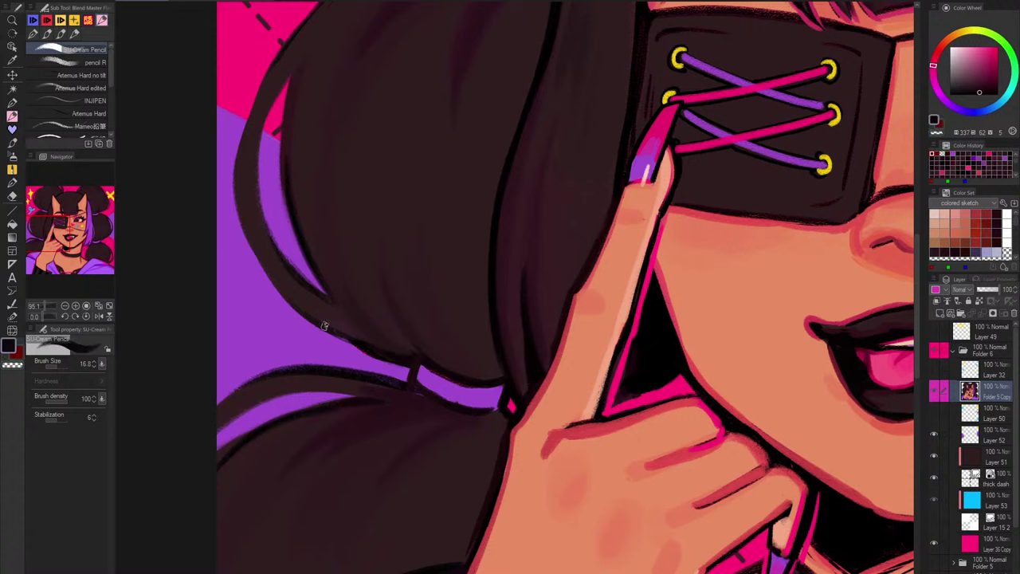
Step: Darken the outer outline of the loose strand curving around the middle bun and blend its base with sampled hair tones
{"action": "left_click_drag", "start_coordinate": [255, 254], "coordinate": [369, 350]}
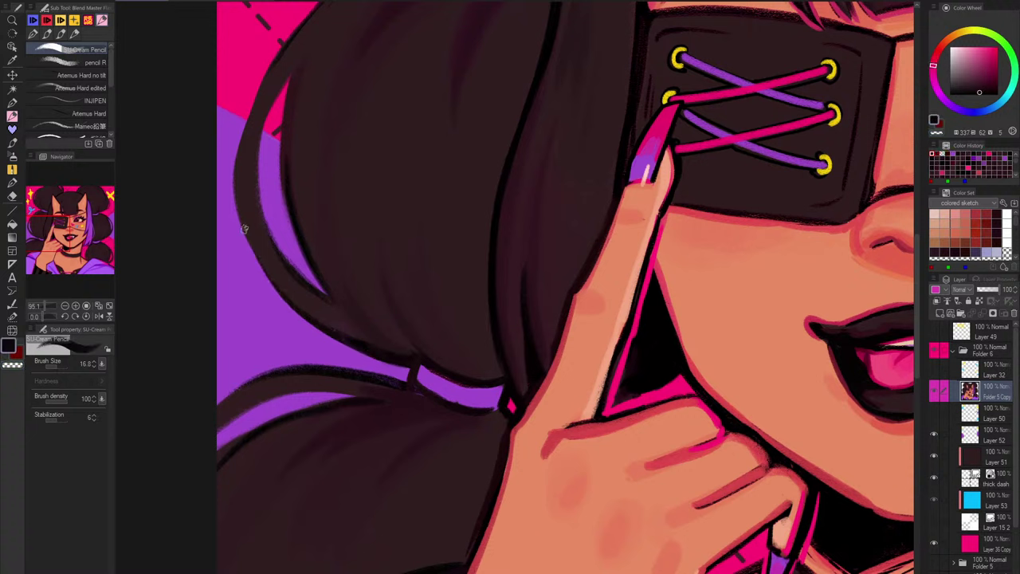
{"action": "left_click_drag", "start_coordinate": [245, 229], "coordinate": [283, 299]}
{"action": "left_click", "coordinate": [304, 296], "text": "alt"}
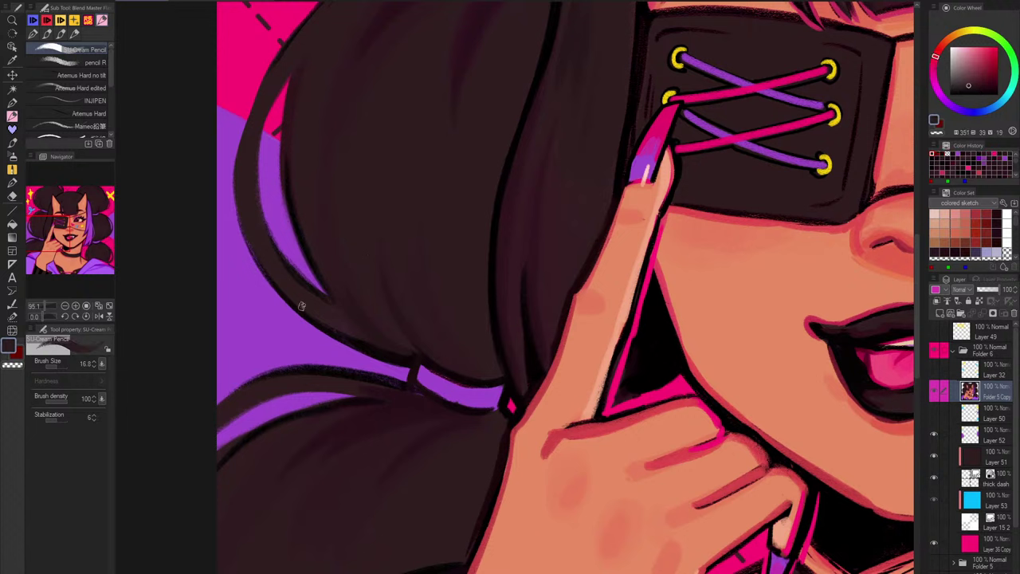
{"action": "left_click", "coordinate": [374, 320], "text": "alt"}
{"action": "key", "text": "]"}
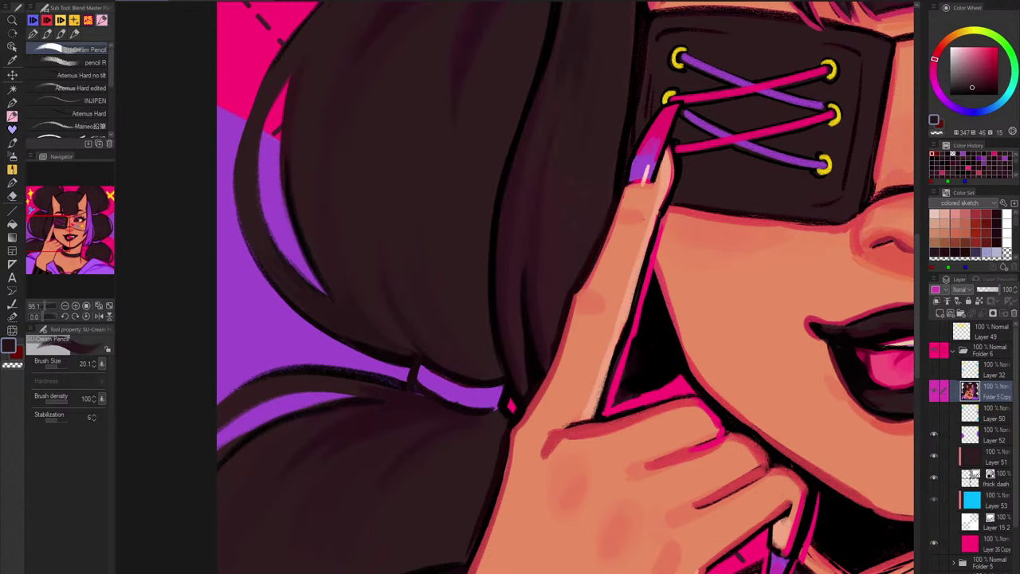
{"action": "left_click_drag", "start_coordinate": [332, 48], "coordinate": [311, 152]}
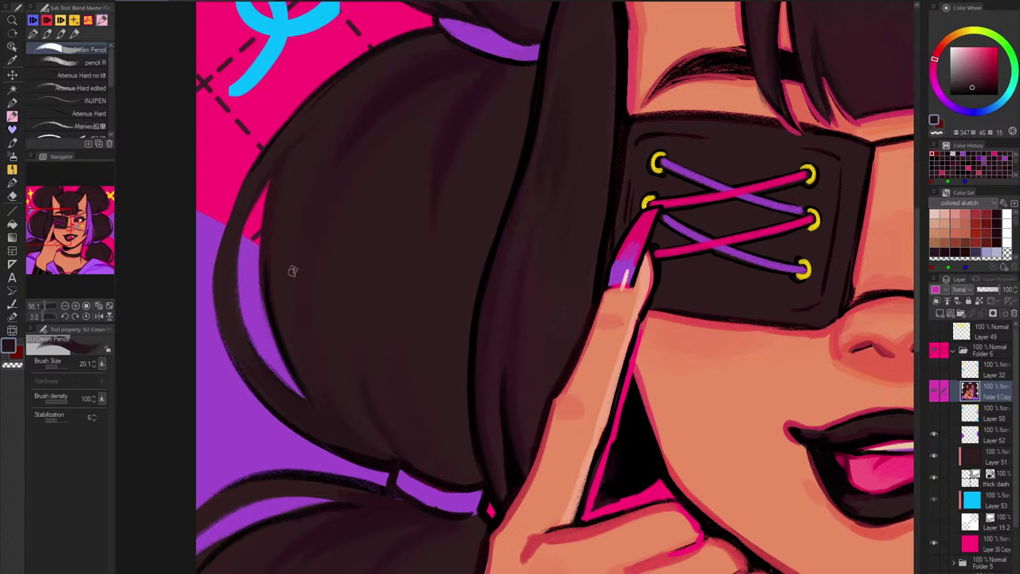
{"action": "left_click", "coordinate": [422, 56], "text": "alt"}
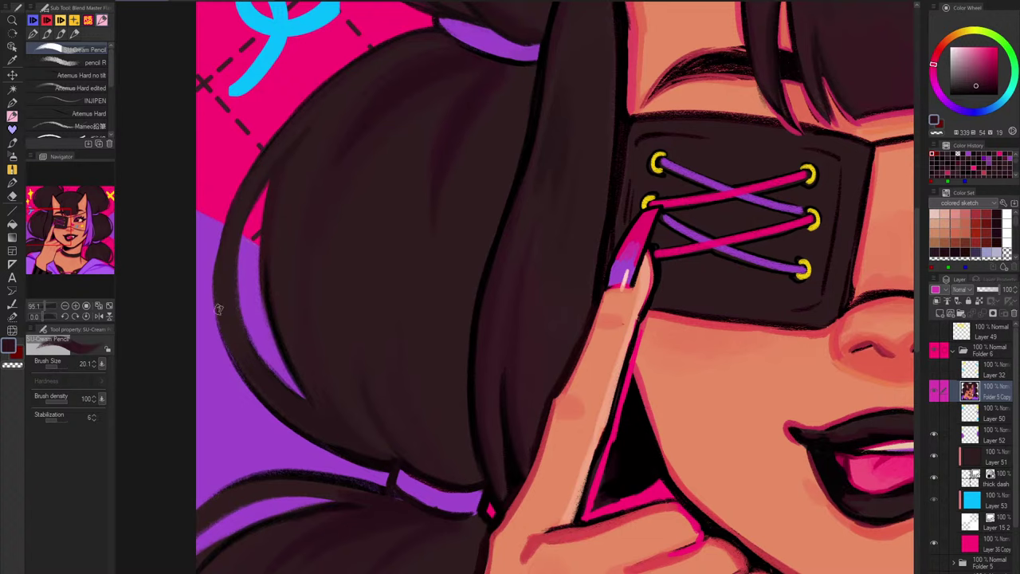
Step: Paint over the old lines at the base of the bun above the purple-hair-side lower tie in sampled hair tones, enlarging the brush to 50
{"action": "left_click_drag", "start_coordinate": [569, 272], "coordinate": [495, 279]}
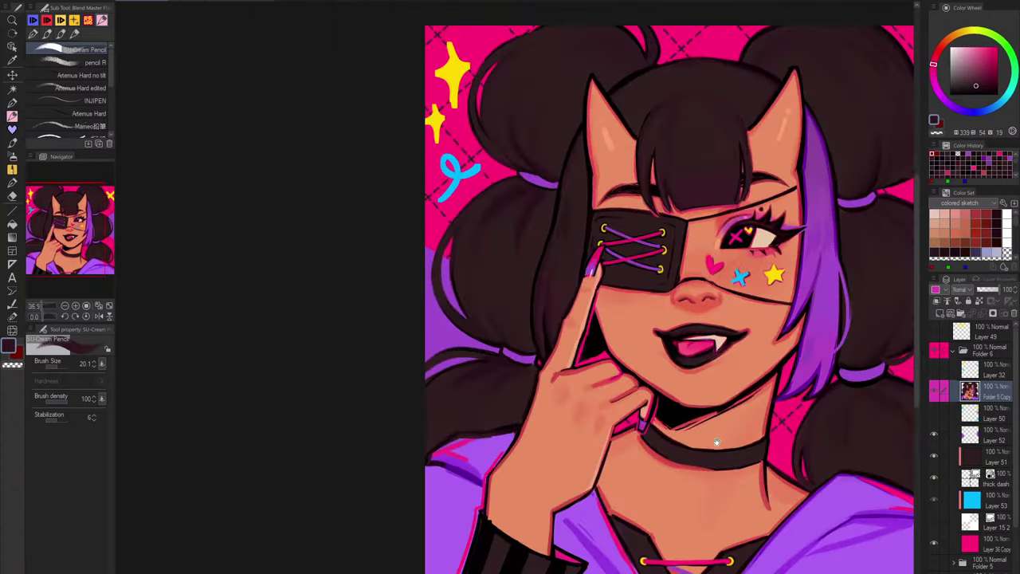
{"action": "left_click_drag", "start_coordinate": [678, 409], "coordinate": [602, 427]}
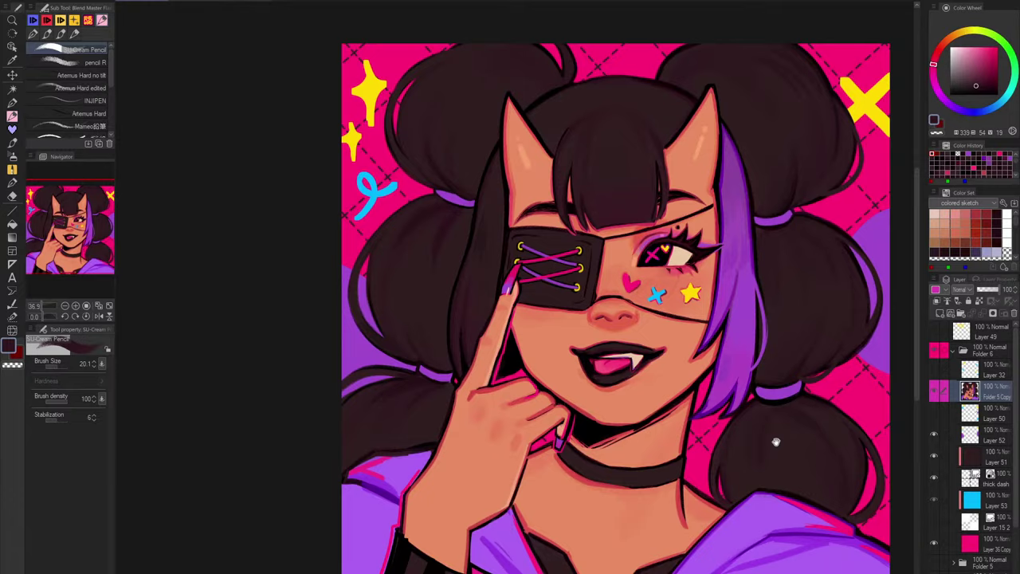
{"action": "left_click_drag", "start_coordinate": [777, 428], "coordinate": [709, 415]}
{"action": "key", "text": "h"}
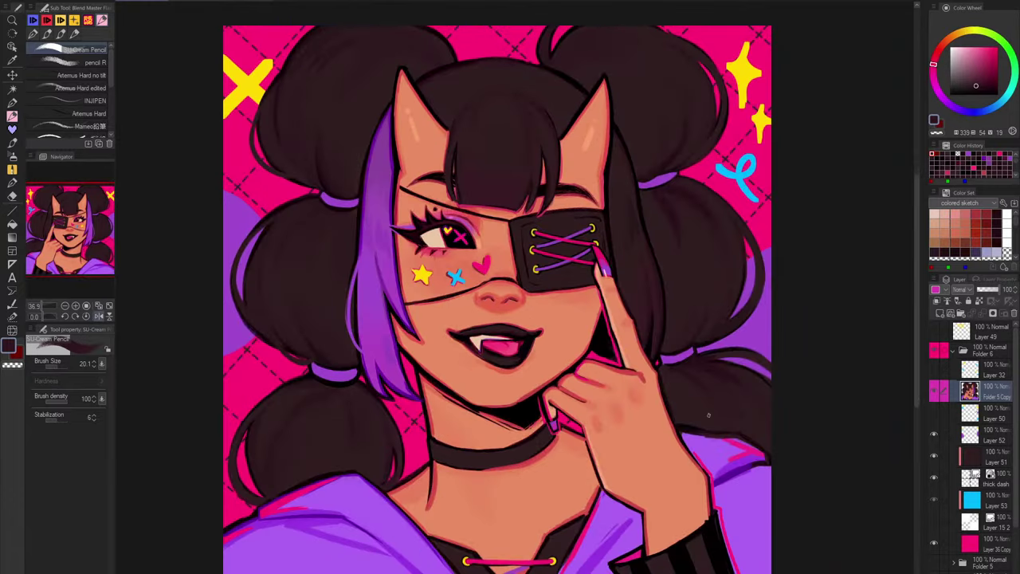
{"action": "scroll", "coordinate": [268, 352], "scroll_direction": "up", "scroll_amount": 5}
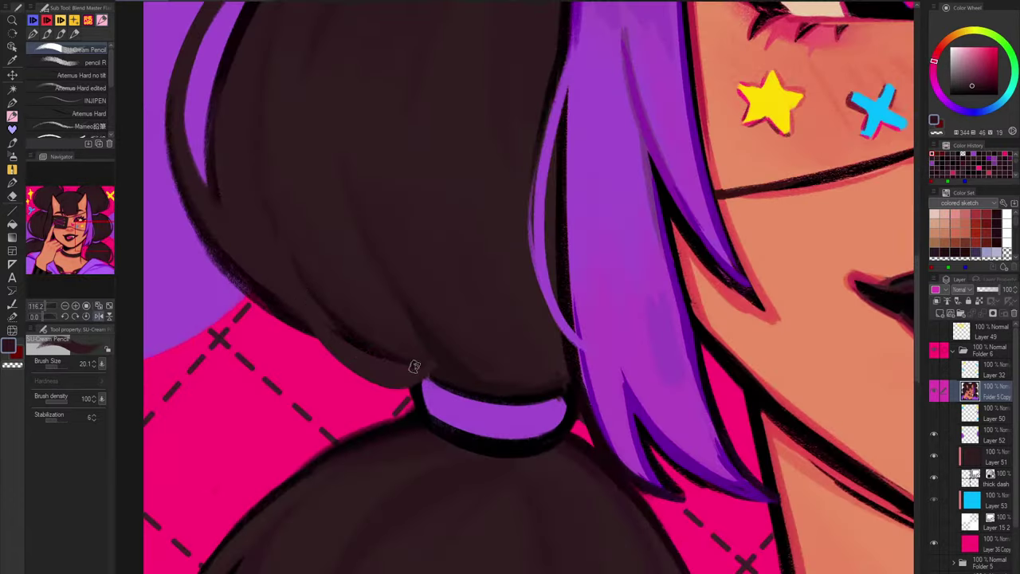
{"action": "left_click_drag", "start_coordinate": [330, 313], "coordinate": [391, 355]}
{"action": "left_click", "coordinate": [455, 347], "text": "alt"}
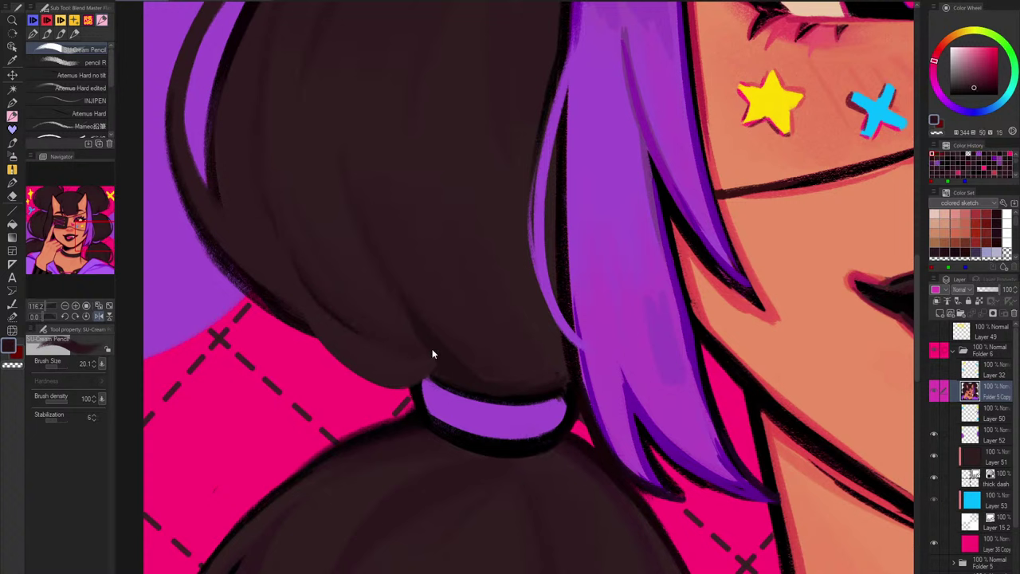
{"action": "key", "text": "bracketright"}
{"action": "key", "text": "bracketright"}
{"action": "key", "text": "bracketright"}
{"action": "key", "text": "bracketright"}
{"action": "left_click_drag", "start_coordinate": [289, 254], "coordinate": [375, 339]}
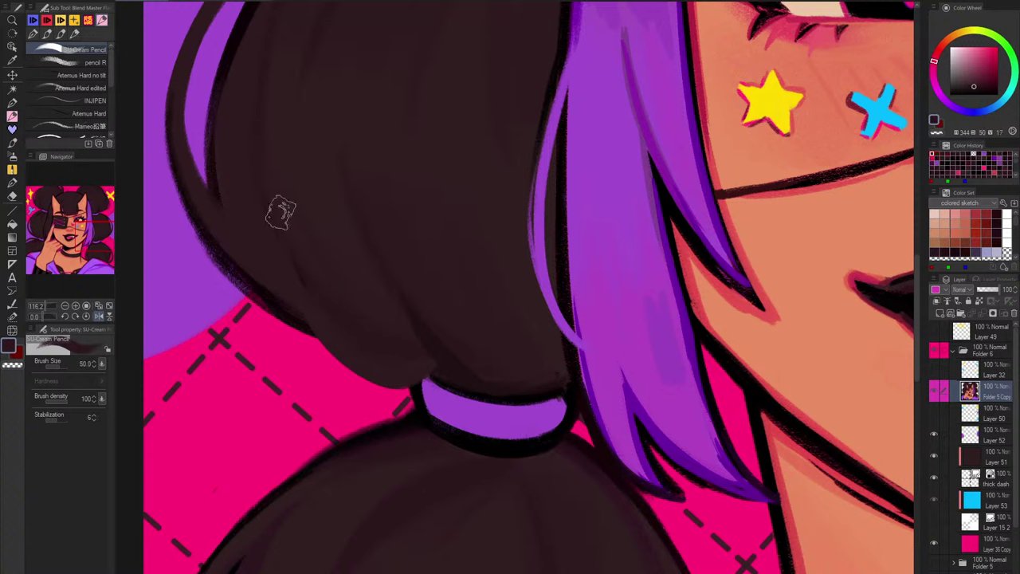
{"action": "left_click_drag", "start_coordinate": [280, 213], "coordinate": [425, 358]}
Step: Redraw that bun's bottom outline down to the hair tie in sampled near-black, settling on a 22.0 brush
{"action": "key", "text": "bracketleft"}
{"action": "left_click", "coordinate": [312, 318], "text": "alt"}
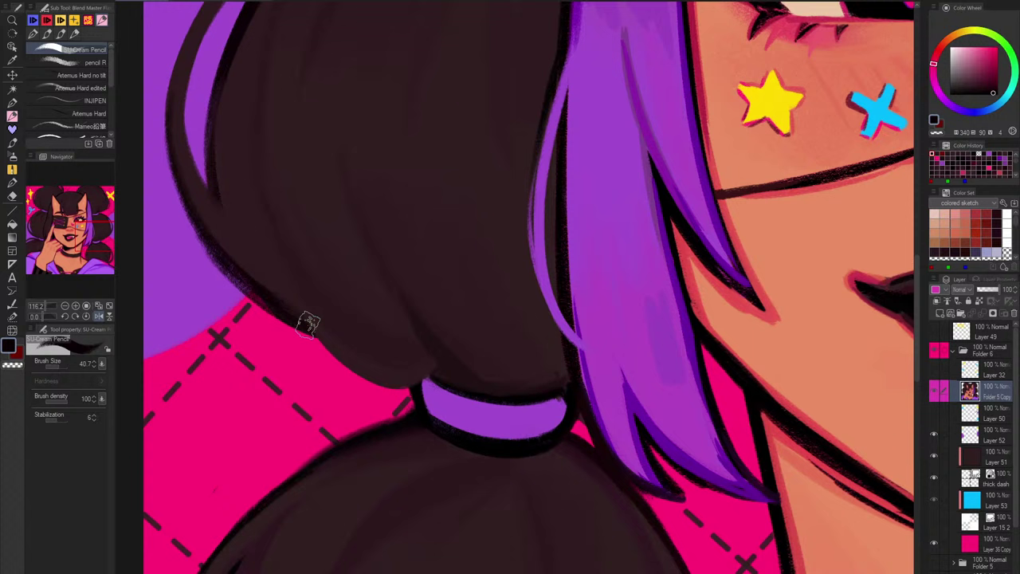
{"action": "left_click_drag", "start_coordinate": [308, 324], "coordinate": [410, 373]}
{"action": "key", "text": "ctrl+z"}
{"action": "key", "text": "bracketleft"}
{"action": "mouse_move", "coordinate": [319, 341]}
{"action": "left_mouse_down"}
{"action": "mouse_move", "coordinate": [415, 384]}
{"action": "mouse_move", "coordinate": [430, 376]}
{"action": "left_mouse_up"}
{"action": "scroll", "coordinate": [415, 266], "scroll_direction": "down", "scroll_amount": 8}
{"action": "key", "text": "h"}
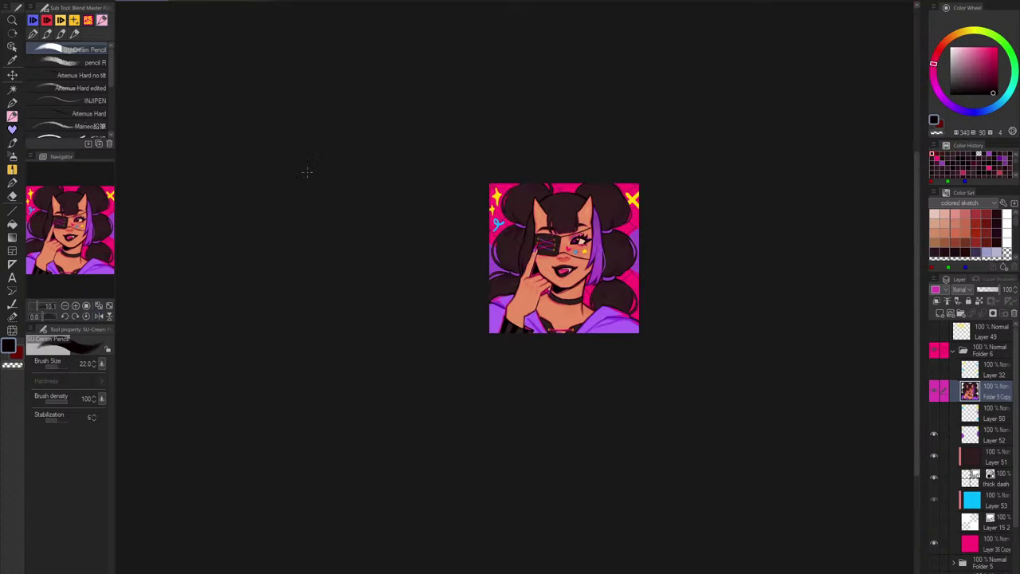
Step: Try to draw a black curved line across the neck below the choker on Layer 54, using progressively thicker brush sizes
{"action": "left_click_drag", "start_coordinate": [652, 367], "coordinate": [623, 392]}
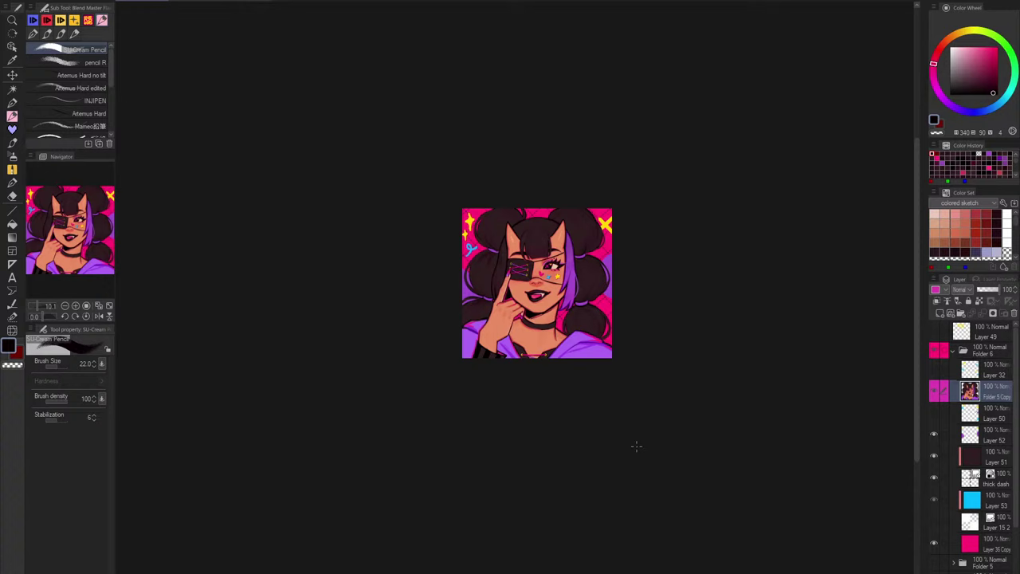
{"action": "scroll", "coordinate": [636, 446], "scroll_direction": "up", "scroll_amount": 5}
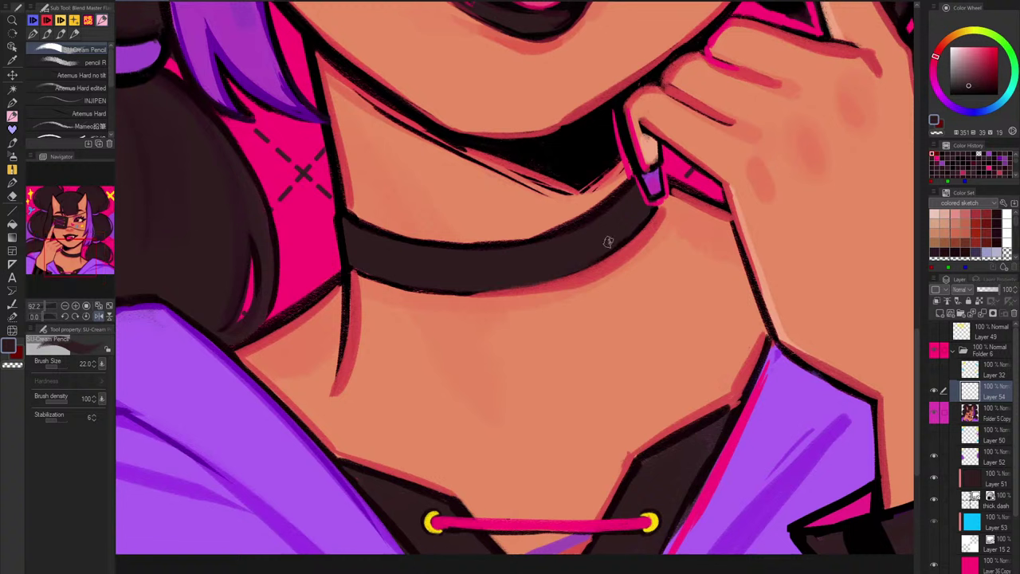
{"action": "left_click", "coordinate": [590, 155], "text": "alt"}
{"action": "key", "text": "]"}
{"action": "left_click_drag", "start_coordinate": [351, 269], "coordinate": [626, 341]}
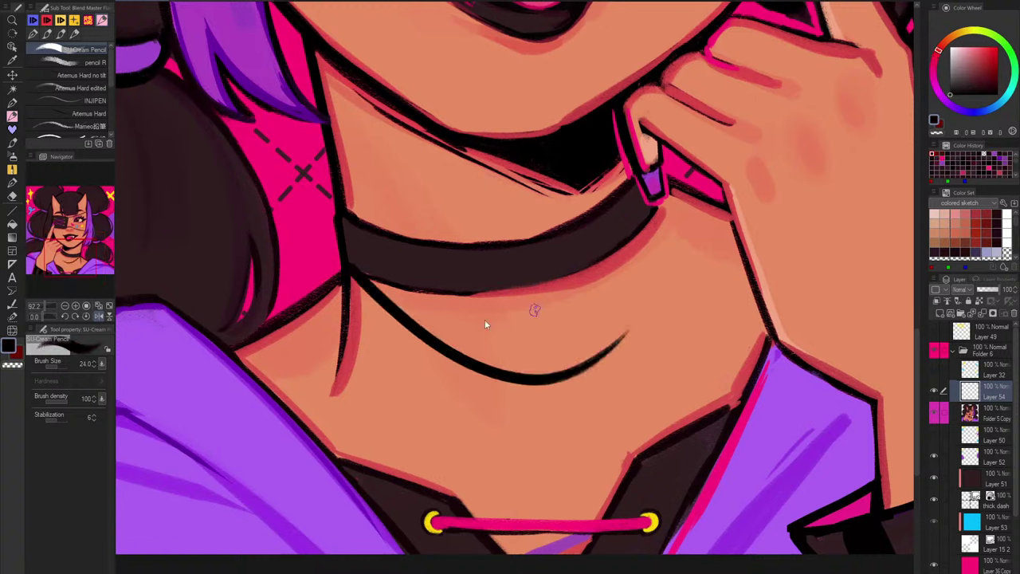
{"action": "key", "text": "ctrl+z"}
{"action": "left_click_drag", "start_coordinate": [351, 275], "coordinate": [598, 358]}
{"action": "key", "text": "ctrl+z"}
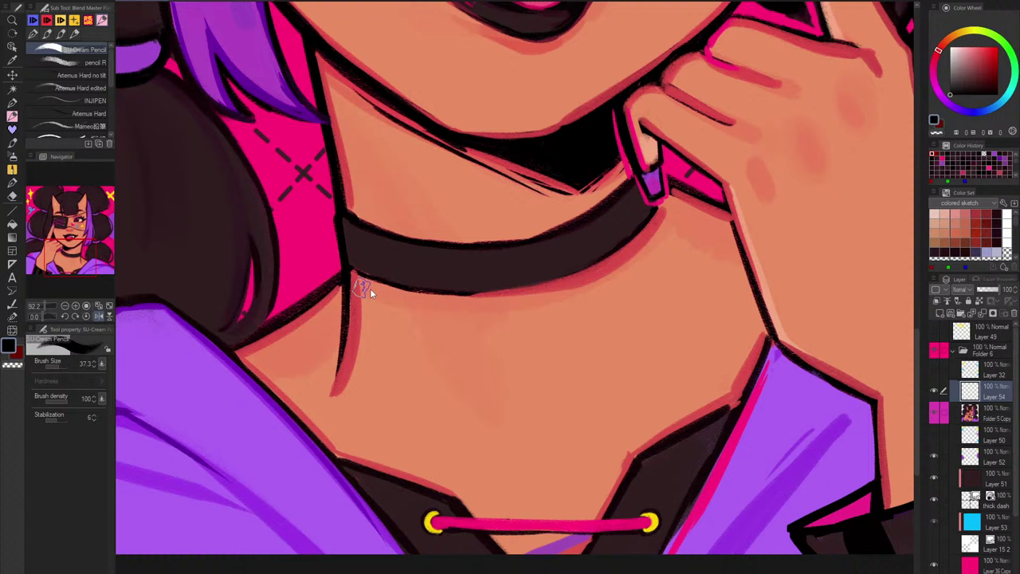
{"action": "mouse_move", "coordinate": [350, 275]}
{"action": "left_mouse_down"}
{"action": "mouse_move", "coordinate": [373, 293]}
{"action": "mouse_move", "coordinate": [650, 239]}
{"action": "mouse_move", "coordinate": [658, 213]}
{"action": "left_mouse_up"}
{"action": "key", "text": "ctrl+z"}
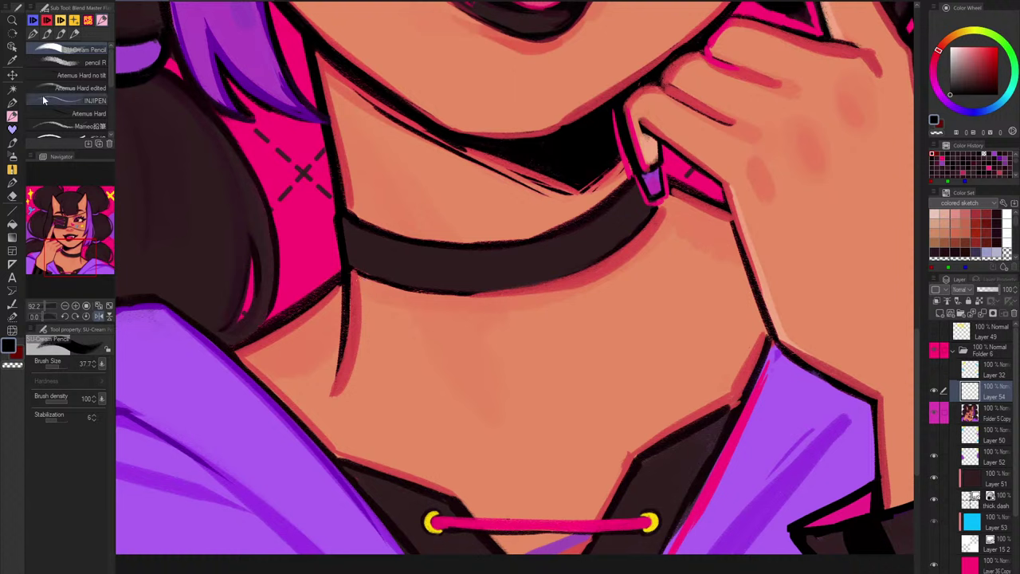
Step: Draw a thick black curved necklace cord across the neck below the choker with Everything Brush 2, reducing the brush to 64.4
{"action": "left_click", "coordinate": [12, 102]}
{"action": "left_click", "coordinate": [12, 127]}
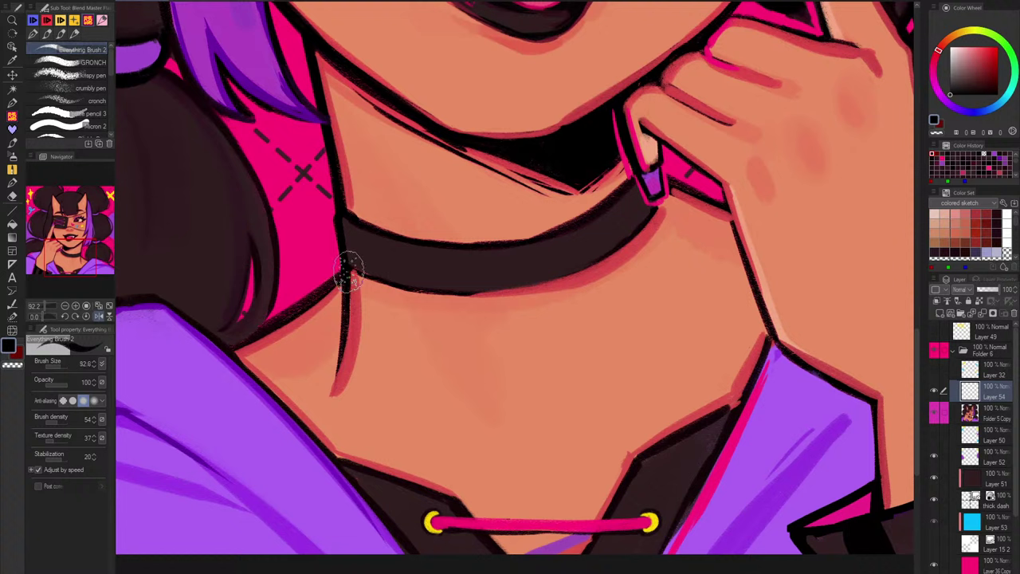
{"action": "left_click_drag", "start_coordinate": [350, 275], "coordinate": [566, 315]}
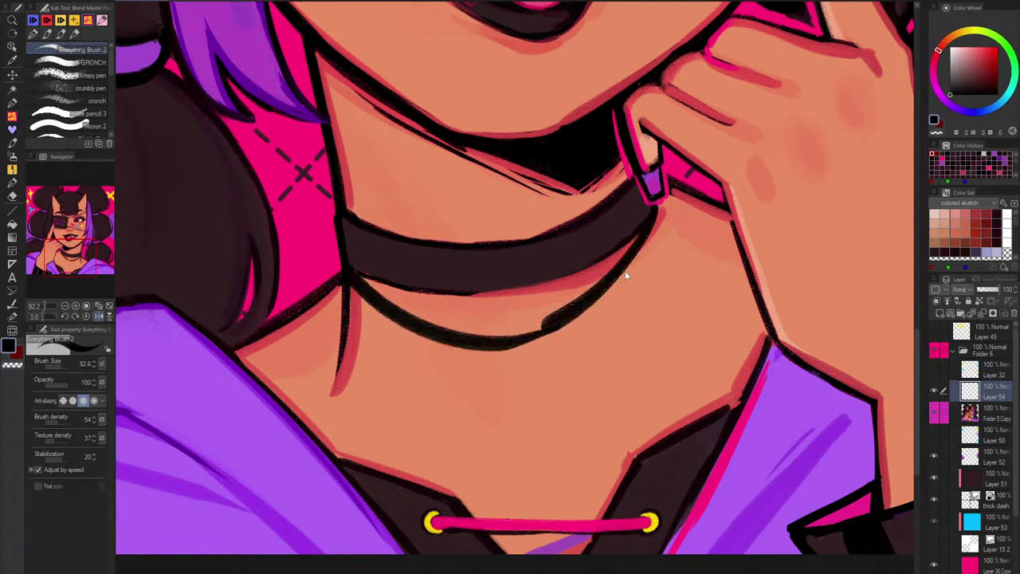
{"action": "left_click_drag", "start_coordinate": [628, 274], "coordinate": [621, 274]}
{"action": "key", "text": "ctrl+z"}
{"action": "mouse_move", "coordinate": [659, 209]}
{"action": "left_mouse_down"}
{"action": "mouse_move", "coordinate": [533, 326]}
{"action": "mouse_move", "coordinate": [549, 336]}
{"action": "mouse_move", "coordinate": [497, 343]}
{"action": "left_mouse_up"}
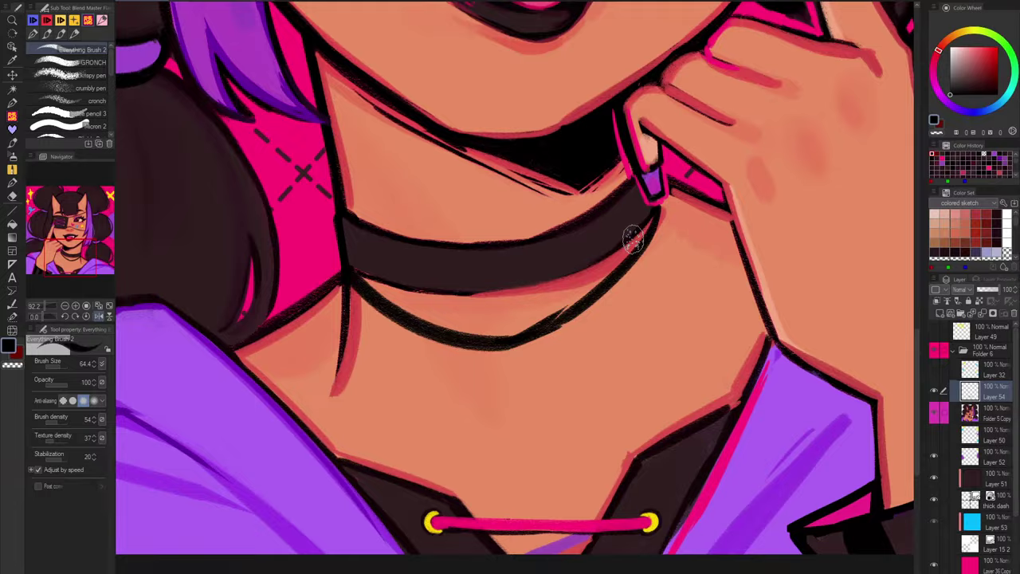
{"action": "mouse_move", "coordinate": [632, 263]}
{"action": "left_mouse_down"}
{"action": "mouse_move", "coordinate": [585, 346]}
{"action": "mouse_move", "coordinate": [643, 348]}
{"action": "left_mouse_up"}
{"action": "scroll", "coordinate": [576, 335], "scroll_direction": "up", "scroll_amount": 5}
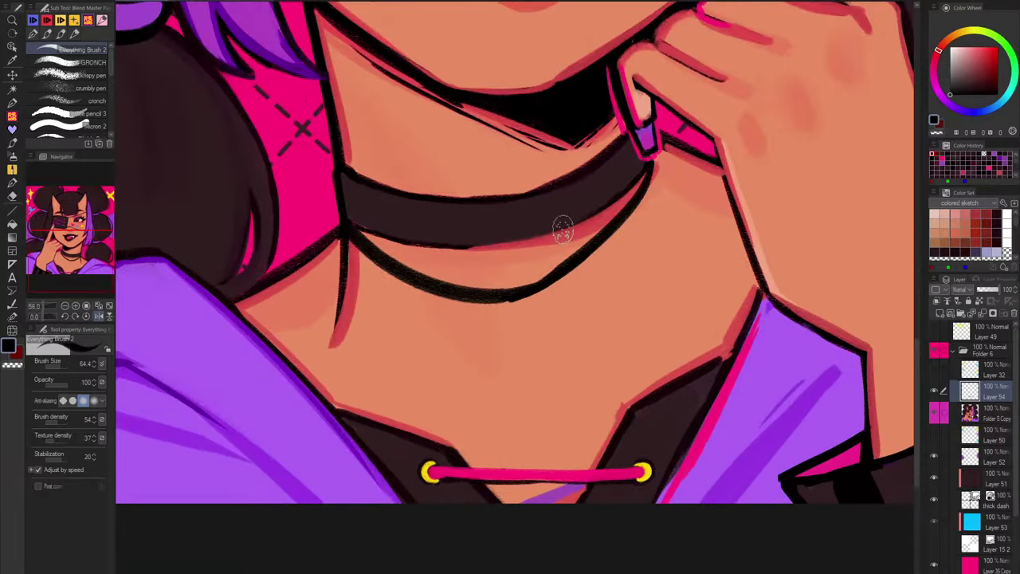
Step: Paint a square buckle frame at the choker's center in sampled yellow, using a smaller brush
{"action": "scroll", "coordinate": [536, 290], "scroll_direction": "up", "scroll_amount": 3}
{"action": "left_click", "coordinate": [649, 468], "text": "alt"}
{"action": "left_click_drag", "start_coordinate": [566, 287], "coordinate": [572, 342]}
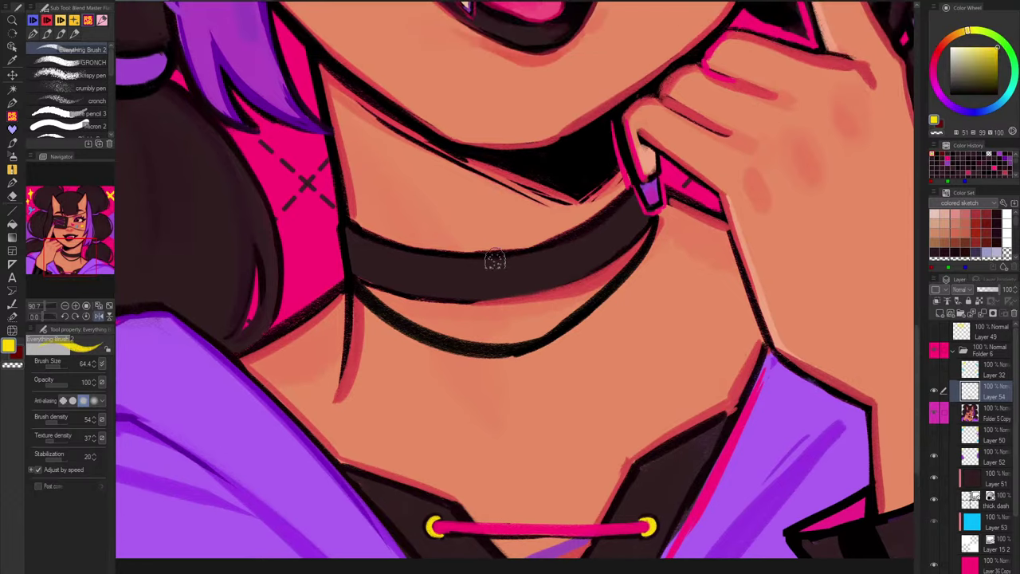
{"action": "left_click_drag", "start_coordinate": [495, 255], "coordinate": [485, 292]}
{"action": "left_click_drag", "start_coordinate": [487, 259], "coordinate": [482, 297]}
{"action": "key", "text": "ctrl+z"}
{"action": "key", "text": "ctrl+z"}
{"action": "key", "text": "ctrl+z"}
{"action": "key", "text": "bracketleft"}
{"action": "mouse_move", "coordinate": [478, 249]}
{"action": "left_mouse_down"}
{"action": "mouse_move", "coordinate": [519, 248]}
{"action": "mouse_move", "coordinate": [479, 257]}
{"action": "mouse_move", "coordinate": [484, 297]}
{"action": "mouse_move", "coordinate": [523, 252]}
{"action": "mouse_move", "coordinate": [510, 296]}
{"action": "left_mouse_up"}
{"action": "key", "text": "ctrl+z"}
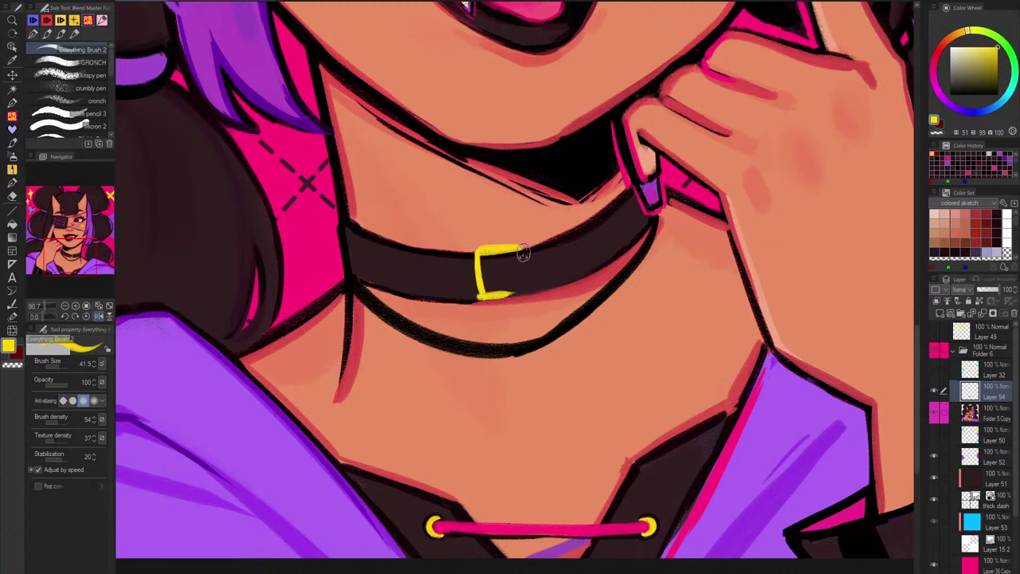
{"action": "mouse_move", "coordinate": [524, 251]}
{"action": "left_mouse_down"}
{"action": "mouse_move", "coordinate": [530, 293]}
{"action": "mouse_move", "coordinate": [527, 280]}
{"action": "mouse_move", "coordinate": [509, 301]}
{"action": "mouse_move", "coordinate": [527, 275]}
{"action": "mouse_move", "coordinate": [522, 256]}
{"action": "mouse_move", "coordinate": [476, 249]}
{"action": "mouse_move", "coordinate": [514, 298]}
{"action": "left_mouse_up"}
{"action": "key", "text": "ctrl+z"}
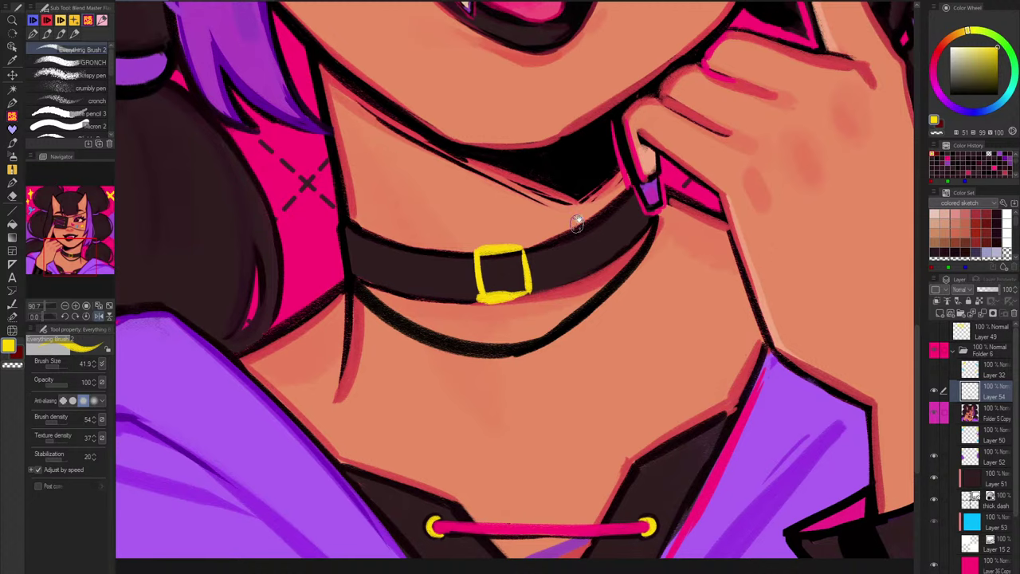
Step: Paint a vertical hot-pink band across the choker on each side of the yellow buckle
{"action": "left_click_drag", "start_coordinate": [577, 220], "coordinate": [555, 296]}
{"action": "left_click", "coordinate": [502, 80], "text": "alt"}
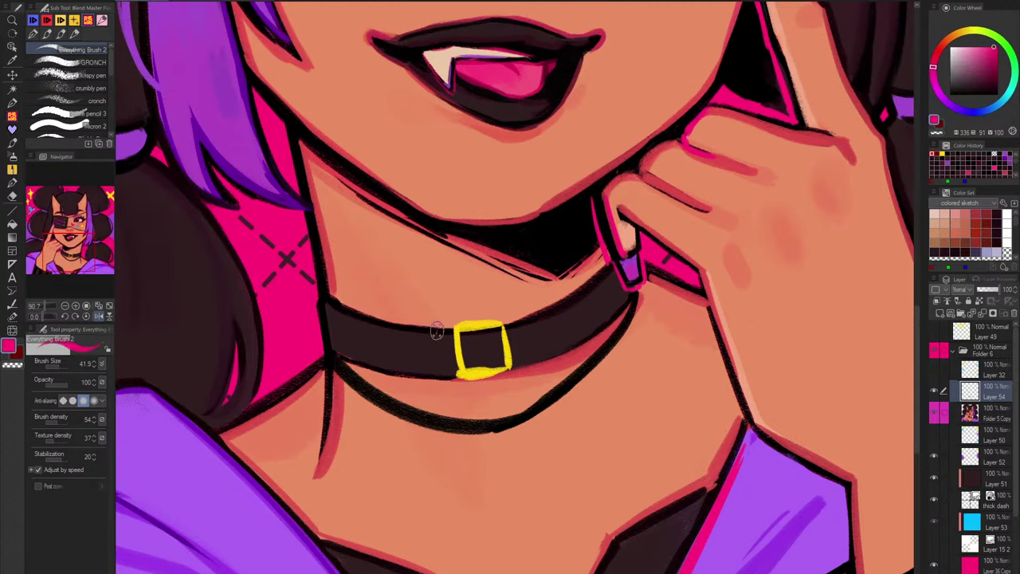
{"action": "left_click_drag", "start_coordinate": [436, 331], "coordinate": [434, 375]}
{"action": "left_click_drag", "start_coordinate": [526, 313], "coordinate": [532, 357]}
{"action": "key", "text": "ctrl+z"}
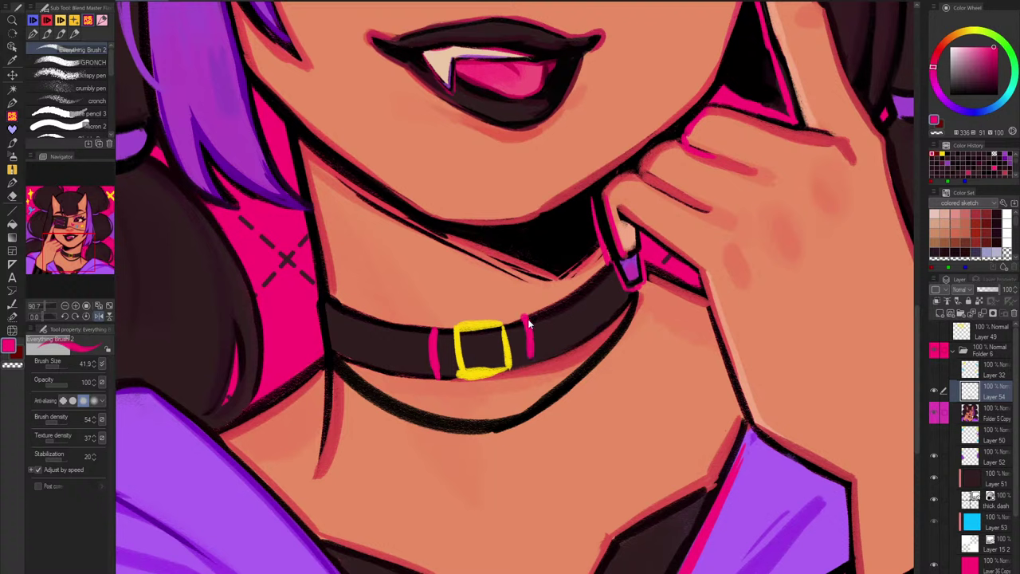
{"action": "left_click_drag", "start_coordinate": [525, 317], "coordinate": [533, 361]}
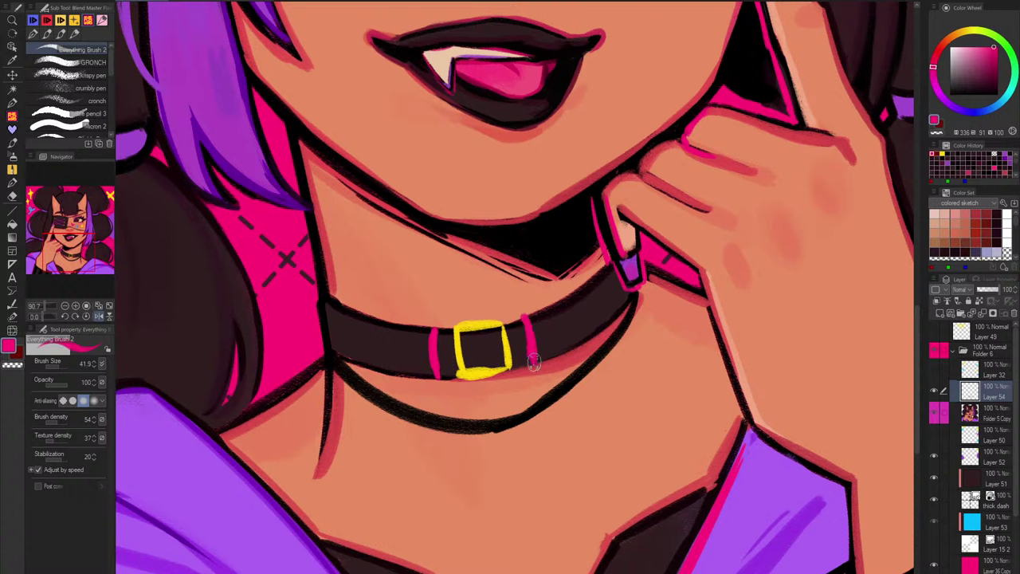
Step: Paint small yellow chain beads from the buckle down to the necklace cord
{"action": "left_click", "coordinate": [489, 368], "text": "alt"}
{"action": "left_click", "coordinate": [488, 406]}
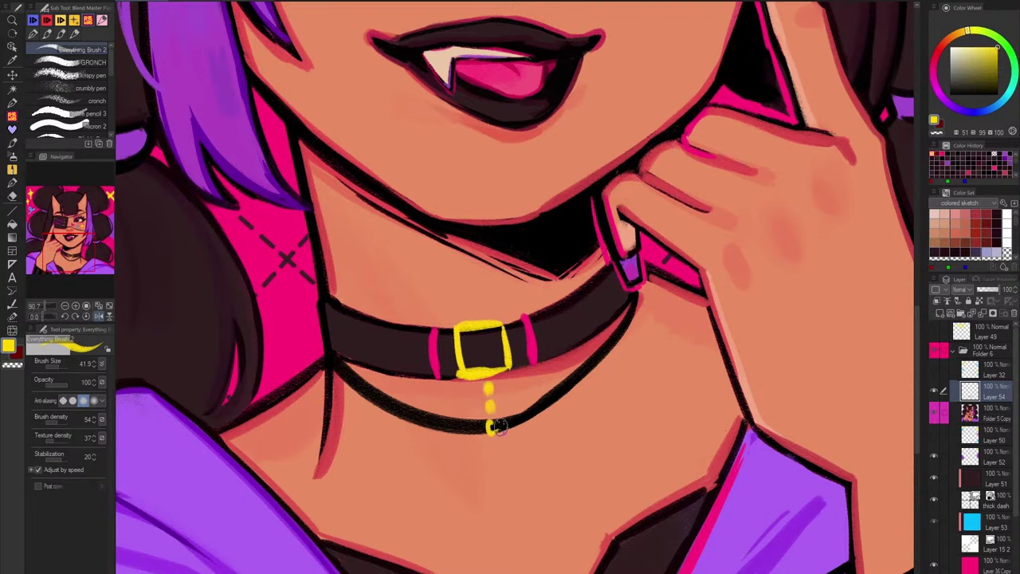
{"action": "left_click", "coordinate": [531, 347], "text": "alt"}
{"action": "scroll", "coordinate": [540, 396], "scroll_direction": "down", "scroll_amount": 5}
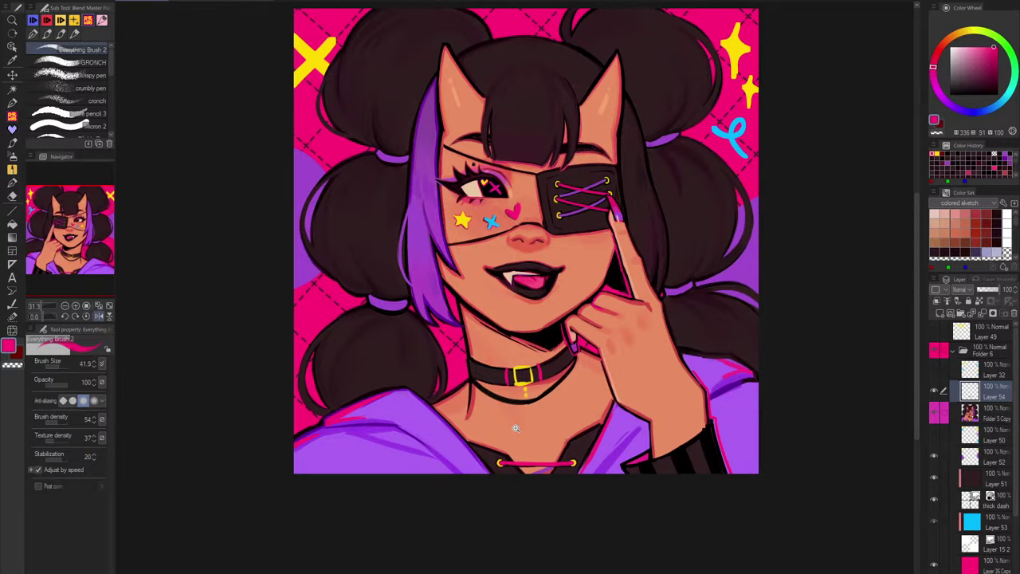
Step: Compare with the original sketch and paint a sampled-blue ring on the cord with a yellow link hanging below it
{"action": "scroll", "coordinate": [725, 177], "scroll_direction": "up", "scroll_amount": 3}
{"action": "left_click", "coordinate": [728, 144], "text": "alt"}
{"action": "left_click", "coordinate": [936, 352]}
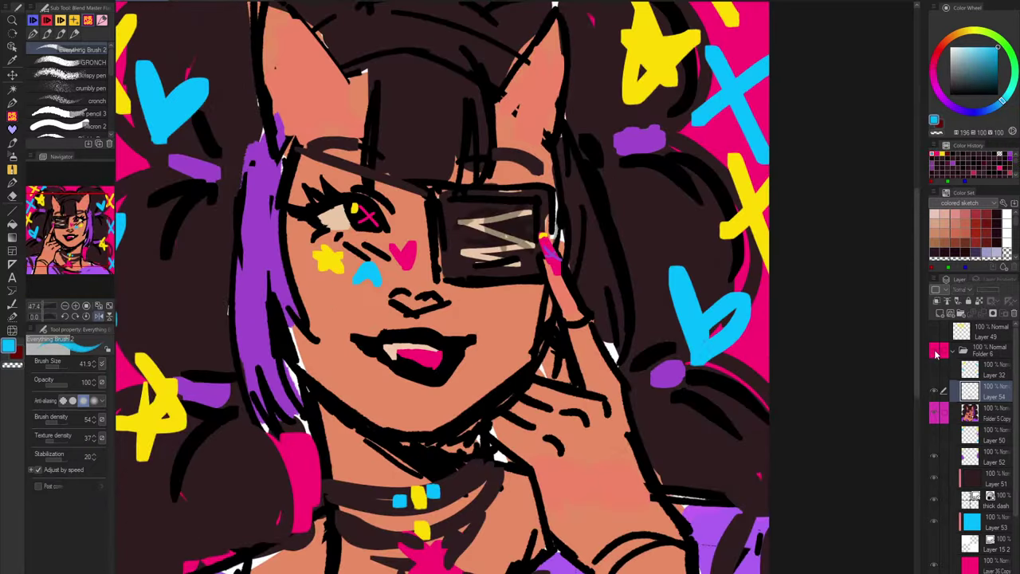
{"action": "left_click", "coordinate": [934, 355]}
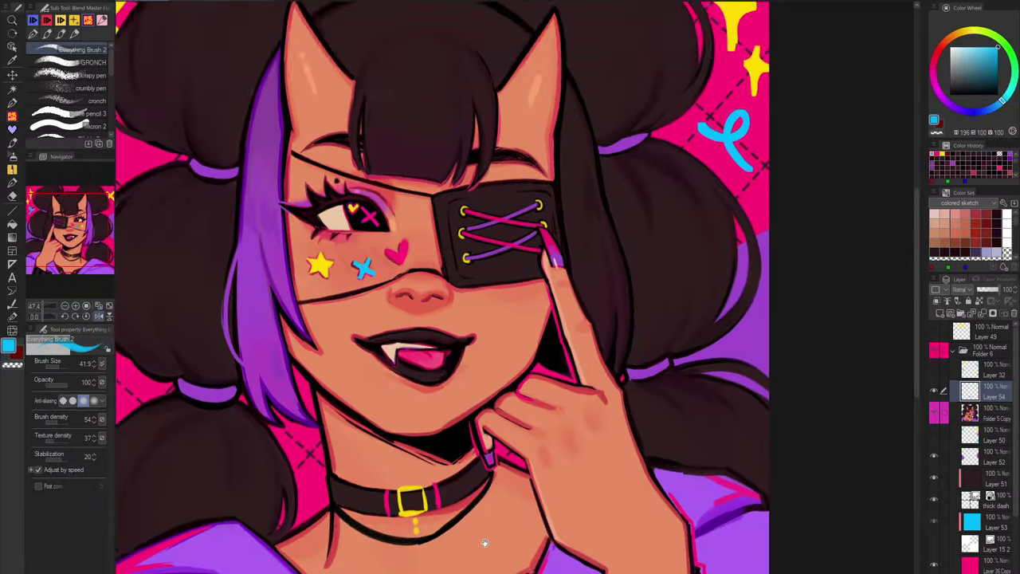
{"action": "left_click_drag", "start_coordinate": [485, 543], "coordinate": [500, 437]}
{"action": "scroll", "coordinate": [433, 435], "scroll_direction": "up", "scroll_amount": 3}
{"action": "left_click_drag", "start_coordinate": [436, 428], "coordinate": [437, 459]}
{"action": "key", "text": "ctrl+z"}
{"action": "left_click", "coordinate": [438, 386], "text": "alt"}
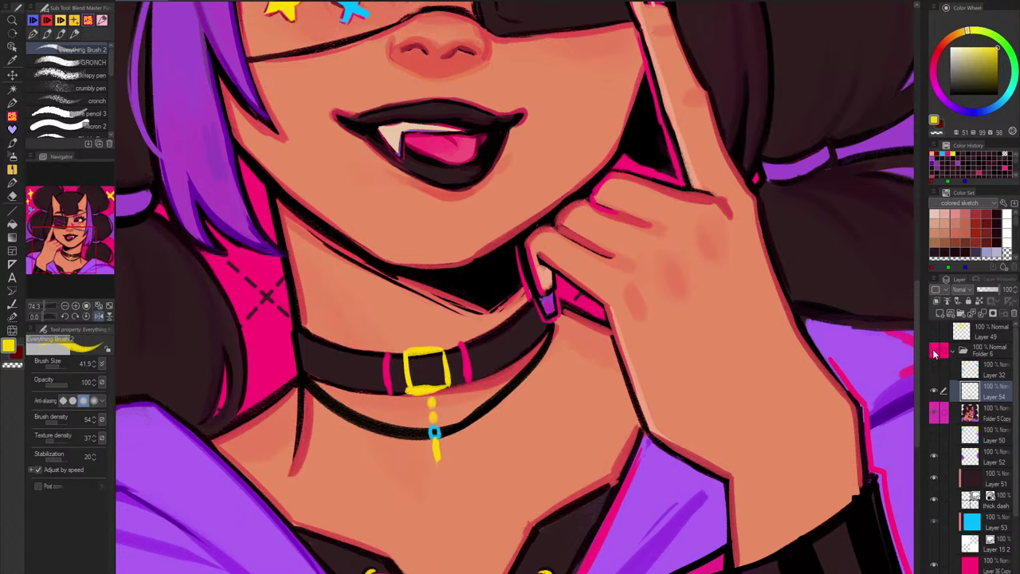
Step: Try pink and purple diagonal strokes for a charm below the yellow link, using the sketch as reference
{"action": "left_click", "coordinate": [934, 350]}
{"action": "left_click", "coordinate": [934, 351]}
{"action": "left_click", "coordinate": [275, 337], "text": "alt"}
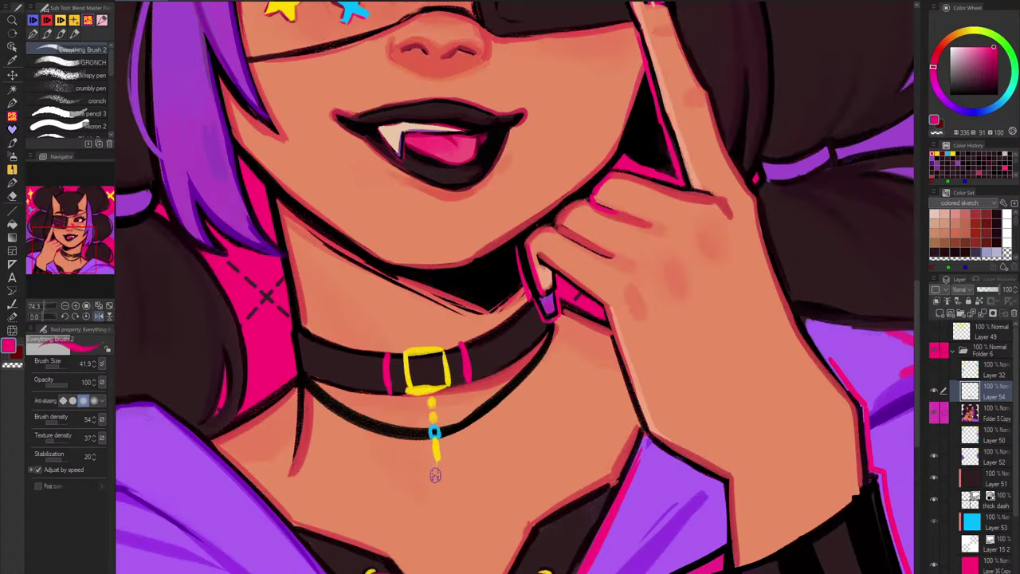
{"action": "left_click_drag", "start_coordinate": [413, 464], "coordinate": [476, 491]}
{"action": "key", "text": "ctrl+z"}
{"action": "mouse_move", "coordinate": [415, 458]}
{"action": "left_mouse_down"}
{"action": "mouse_move", "coordinate": [462, 490]}
{"action": "mouse_move", "coordinate": [416, 499]}
{"action": "left_mouse_up"}
{"action": "key", "text": "ctrl+z"}
{"action": "left_click", "coordinate": [633, 501], "text": "alt"}
{"action": "left_click_drag", "start_coordinate": [475, 448], "coordinate": [413, 499]}
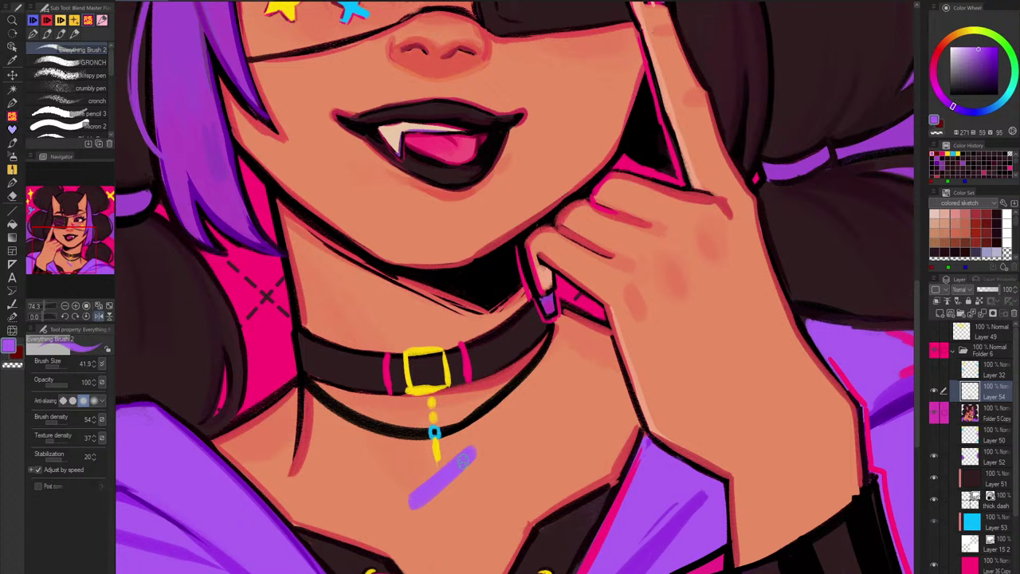
{"action": "key", "text": "ctrl+z"}
{"action": "key", "text": "ctrl+z"}
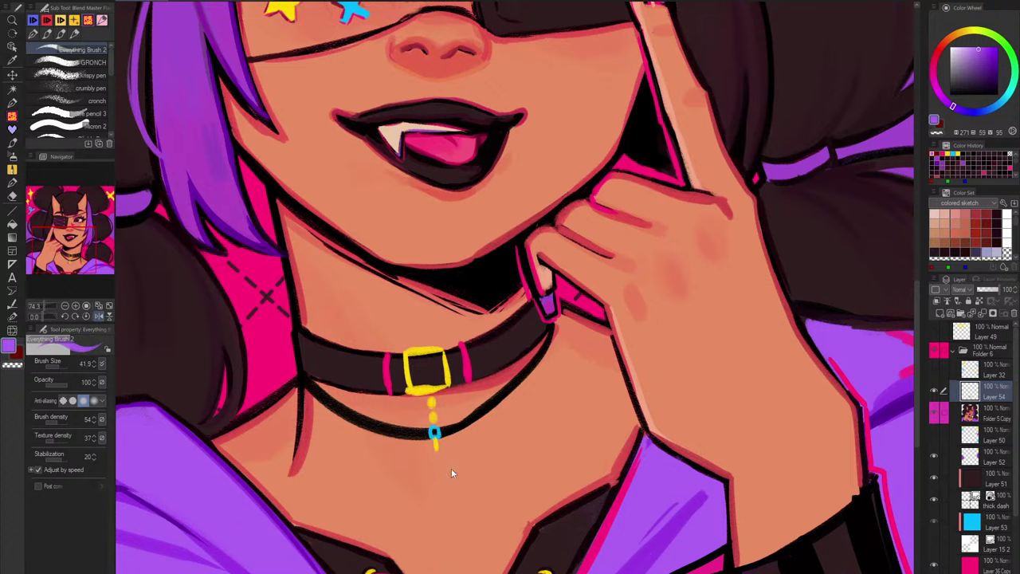
Step: Paint an X-shaped charm below the yellow link from a purple diagonal stroke crossed by a pink one
{"action": "mouse_move", "coordinate": [455, 468]}
{"action": "left_mouse_down"}
{"action": "mouse_move", "coordinate": [420, 496]}
{"action": "mouse_move", "coordinate": [462, 459]}
{"action": "mouse_move", "coordinate": [420, 503]}
{"action": "mouse_move", "coordinate": [469, 461]}
{"action": "left_mouse_up"}
{"action": "left_click", "coordinate": [466, 370], "text": "alt"}
{"action": "left_click_drag", "start_coordinate": [418, 462], "coordinate": [462, 500]}
{"action": "key", "text": "ctrl+z"}
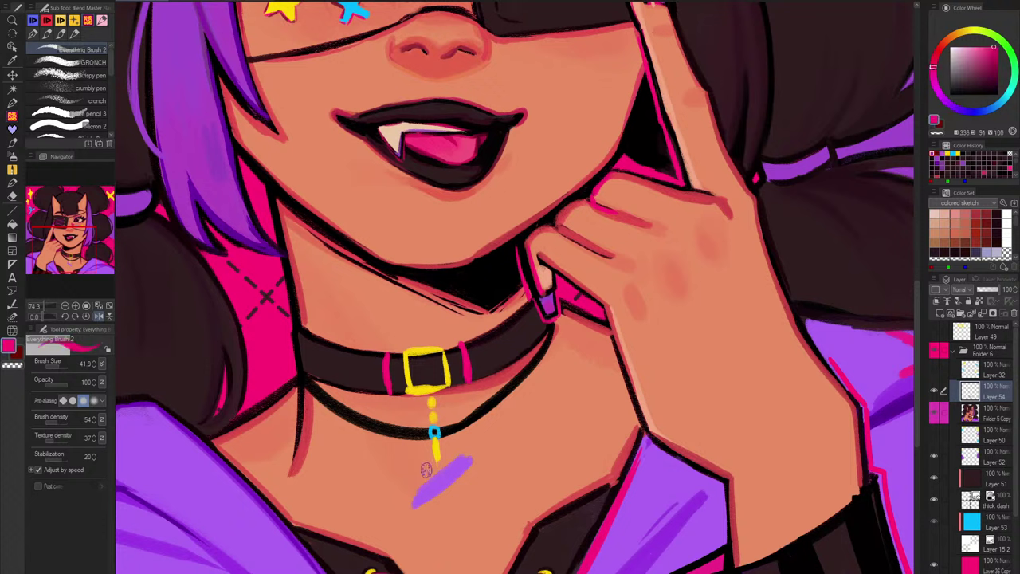
{"action": "left_click_drag", "start_coordinate": [418, 463], "coordinate": [462, 500]}
{"action": "left_click_drag", "start_coordinate": [419, 461], "coordinate": [465, 494]}
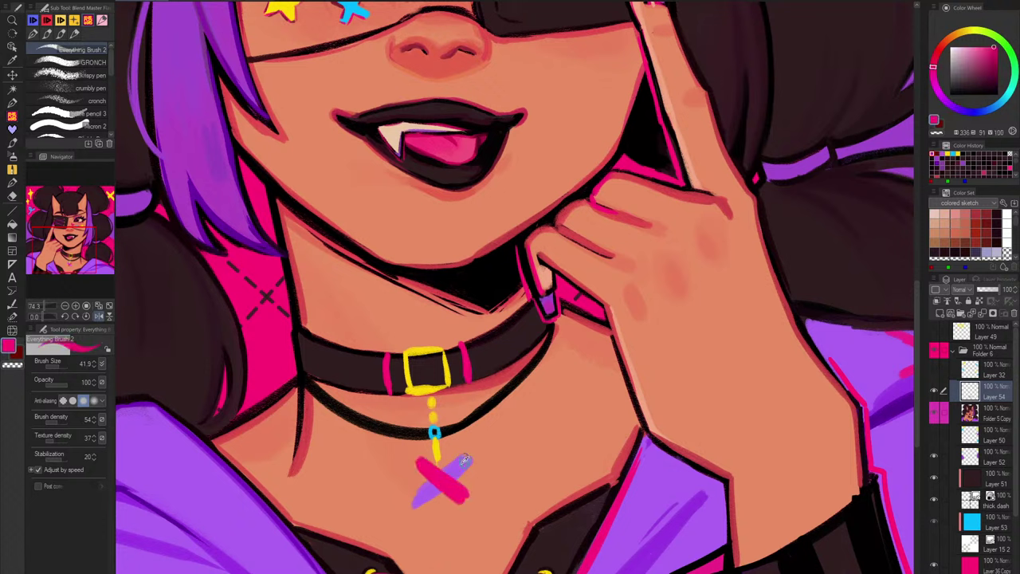
{"action": "left_click", "coordinate": [464, 461], "text": "alt"}
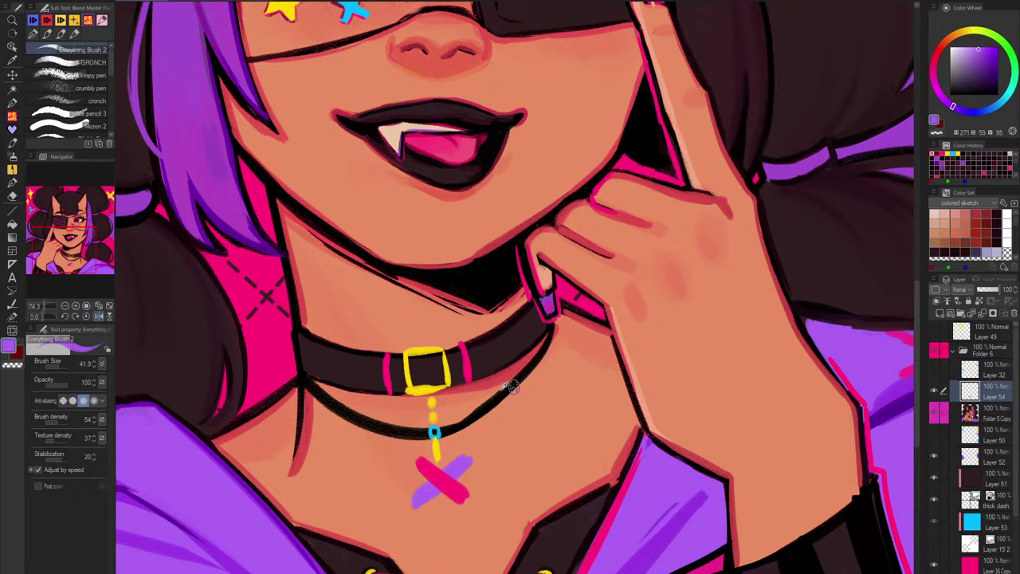
Step: Add sampled reddish shadows on the skin beneath the necklace cord and around the X charm, mirroring the canvas for part of it
{"action": "left_click", "coordinate": [522, 363], "text": "alt"}
{"action": "left_click_drag", "start_coordinate": [325, 386], "coordinate": [358, 397]}
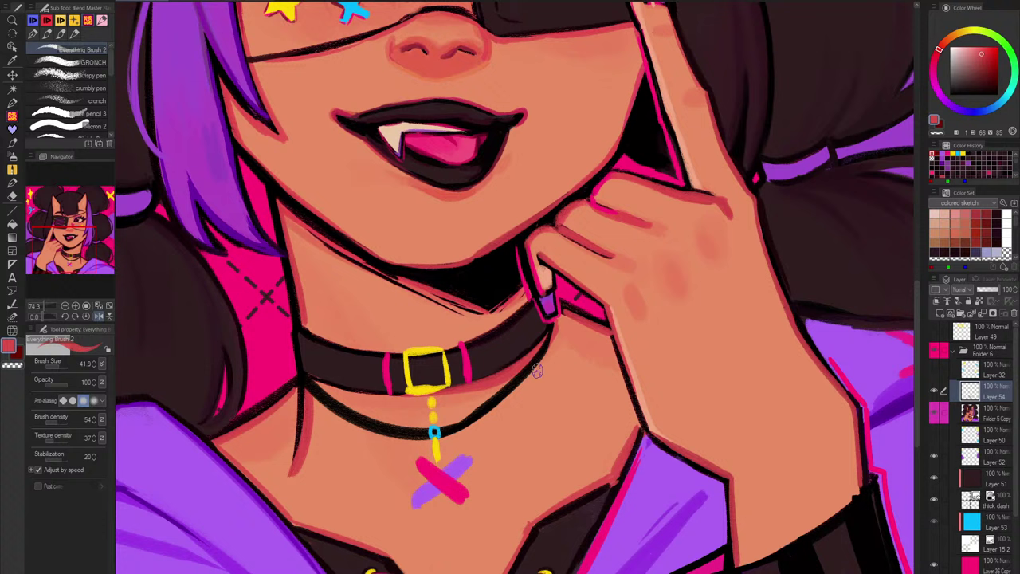
{"action": "left_click", "coordinate": [552, 327], "text": "alt"}
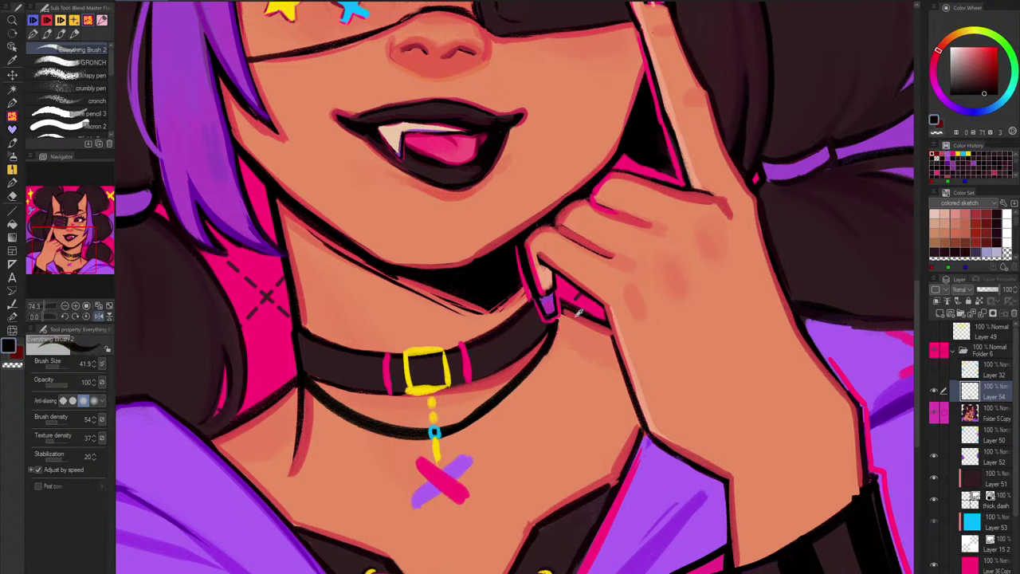
{"action": "left_click", "coordinate": [580, 309], "text": "alt"}
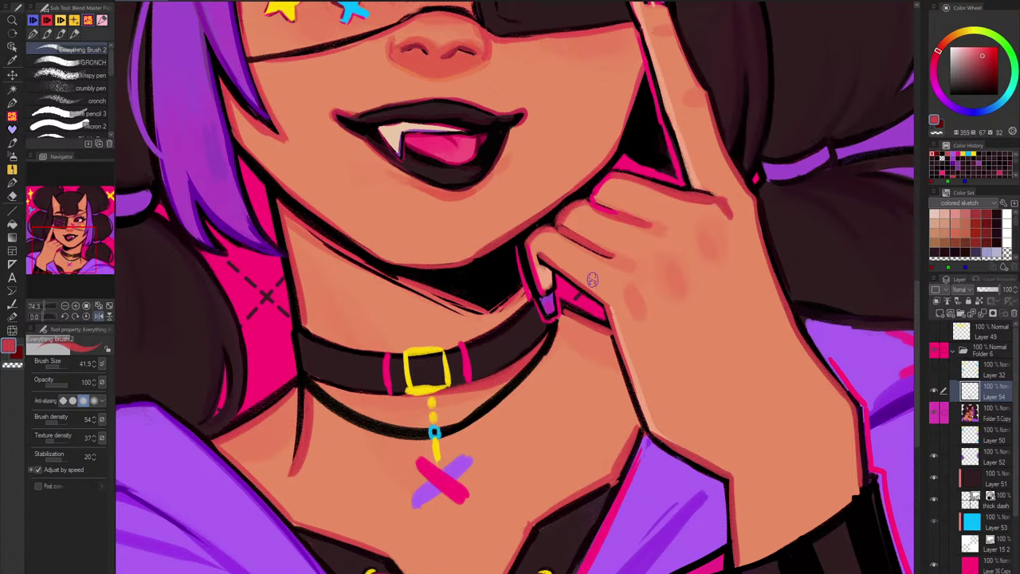
{"action": "key", "text": "h"}
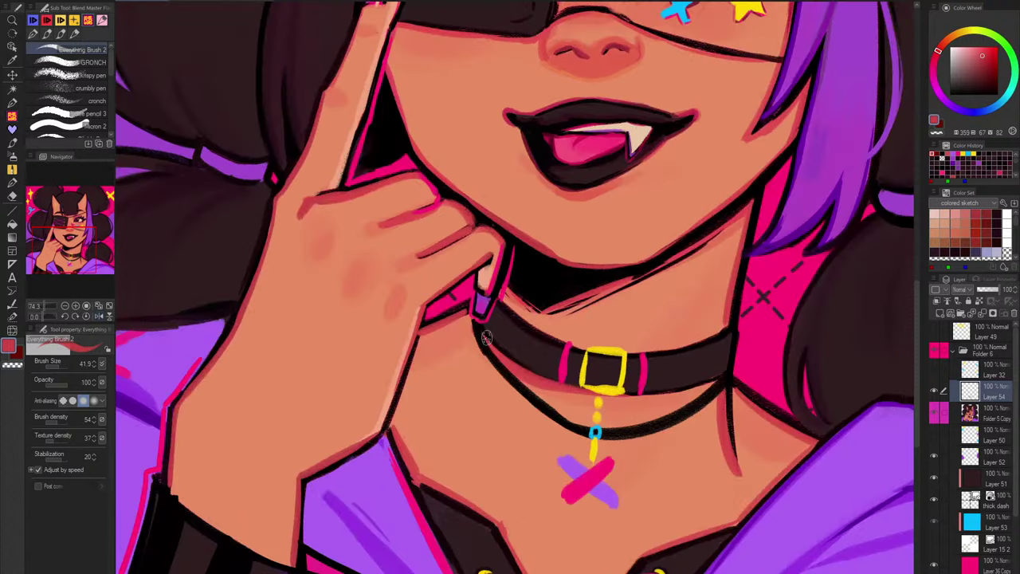
{"action": "left_click", "coordinate": [528, 372], "text": "alt"}
{"action": "mouse_move", "coordinate": [471, 327]}
{"action": "left_mouse_down"}
{"action": "mouse_move", "coordinate": [520, 399]}
{"action": "mouse_move", "coordinate": [483, 346]}
{"action": "mouse_move", "coordinate": [505, 380]}
{"action": "mouse_move", "coordinate": [569, 433]}
{"action": "left_mouse_up"}
{"action": "key", "text": "h"}
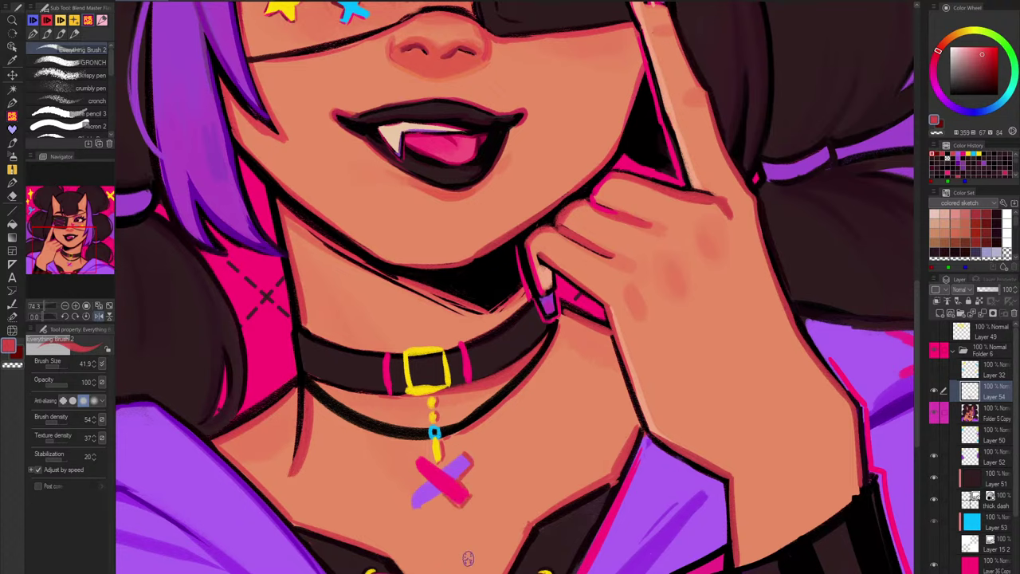
{"action": "scroll", "coordinate": [462, 550], "scroll_direction": "down", "scroll_amount": 5}
{"action": "scroll", "coordinate": [447, 570], "scroll_direction": "up", "scroll_amount": 3}
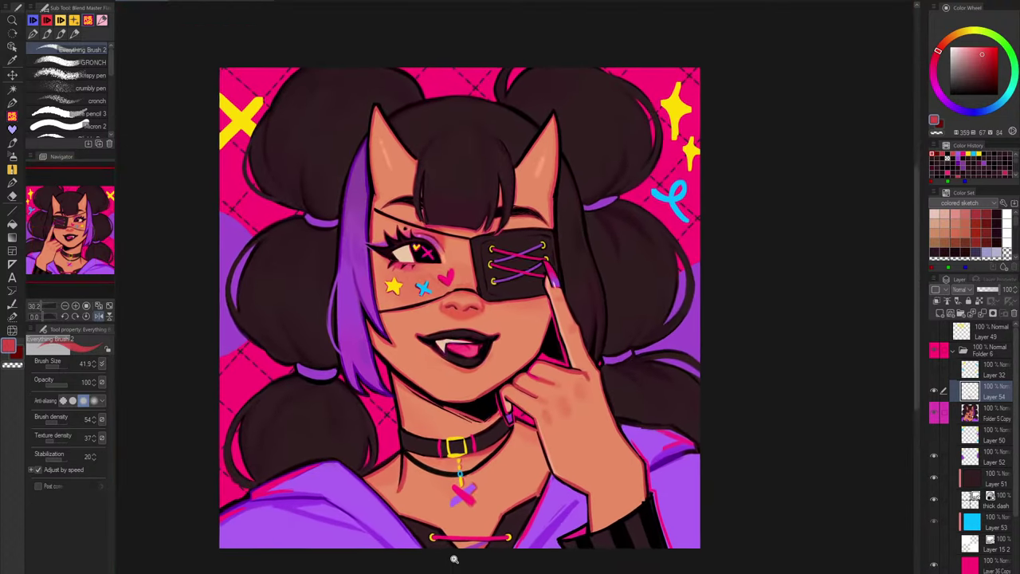
Step: Outline the inside of the yellow choker buckle in sampled near-black
{"action": "scroll", "coordinate": [463, 512], "scroll_direction": "up", "scroll_amount": 8}
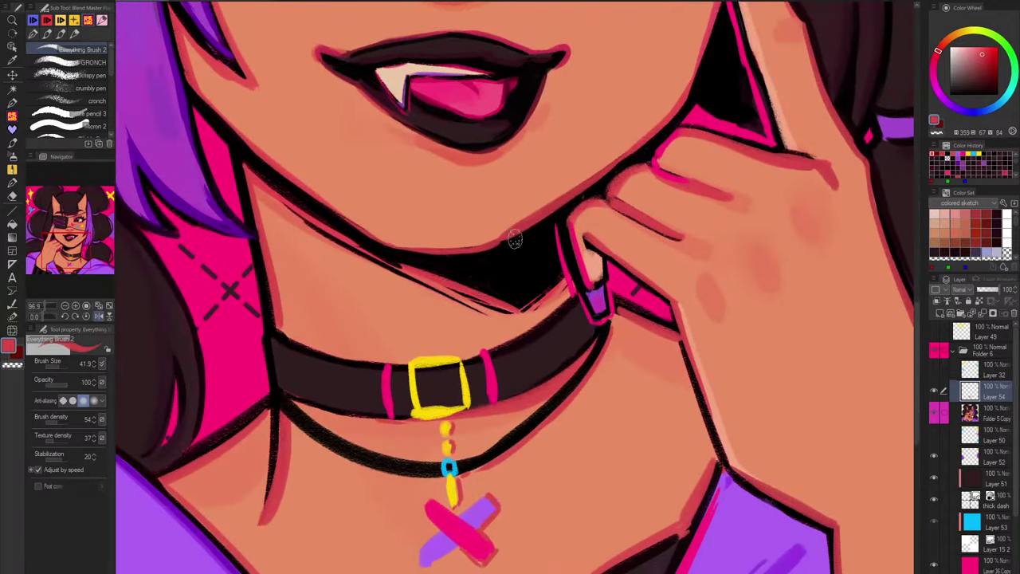
{"action": "left_click", "coordinate": [523, 337], "text": "alt"}
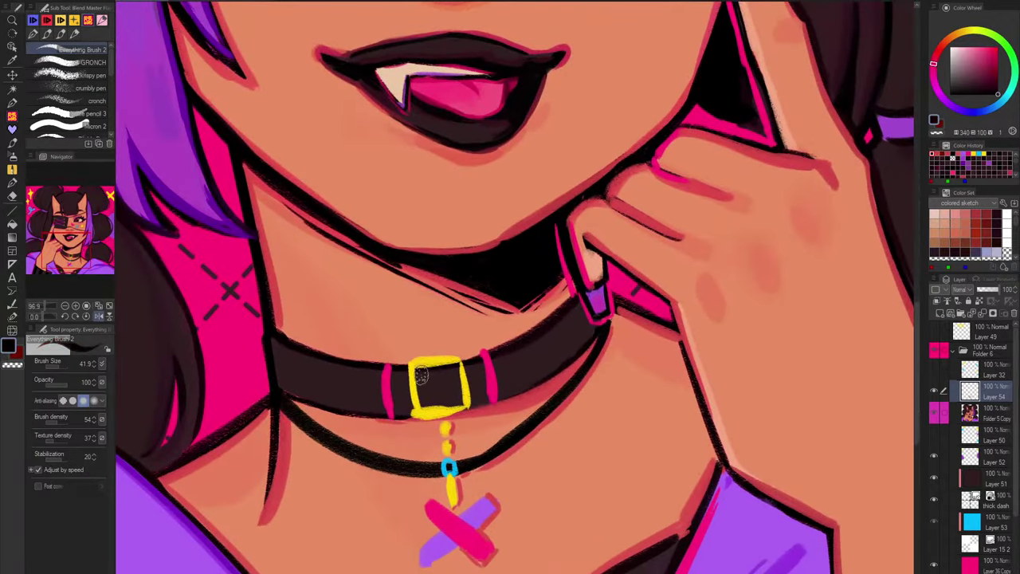
{"action": "mouse_move", "coordinate": [417, 373]}
{"action": "left_mouse_down"}
{"action": "mouse_move", "coordinate": [424, 404]}
{"action": "mouse_move", "coordinate": [458, 385]}
{"action": "mouse_move", "coordinate": [456, 367]}
{"action": "mouse_move", "coordinate": [428, 357]}
{"action": "left_mouse_up"}
Step: Line the lower edge of the black chin shadow on the neck with hot pink, cleaning the edge with sampled near-black
{"action": "left_click", "coordinate": [499, 294], "text": "alt"}
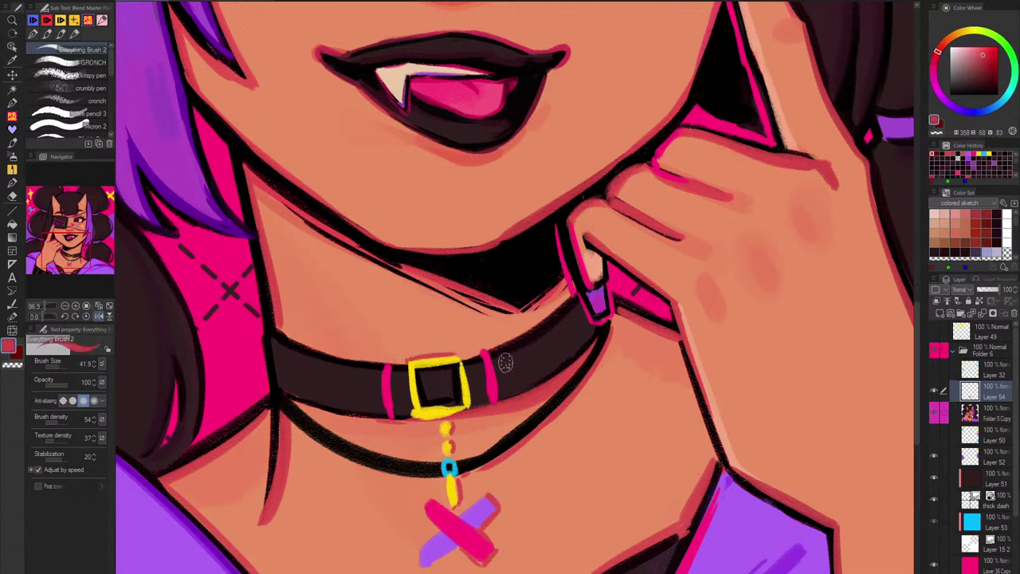
{"action": "left_click", "coordinate": [492, 375], "text": "alt"}
{"action": "left_click_drag", "start_coordinate": [396, 263], "coordinate": [505, 296]}
{"action": "key", "text": "ctrl+z"}
{"action": "mouse_move", "coordinate": [365, 247]}
{"action": "left_mouse_down"}
{"action": "mouse_move", "coordinate": [512, 313]}
{"action": "mouse_move", "coordinate": [442, 290]}
{"action": "left_mouse_up"}
{"action": "left_click", "coordinate": [422, 268], "text": "alt"}
{"action": "mouse_move", "coordinate": [367, 241]}
{"action": "left_mouse_down"}
{"action": "mouse_move", "coordinate": [402, 265]}
{"action": "mouse_move", "coordinate": [533, 319]}
{"action": "left_mouse_up"}
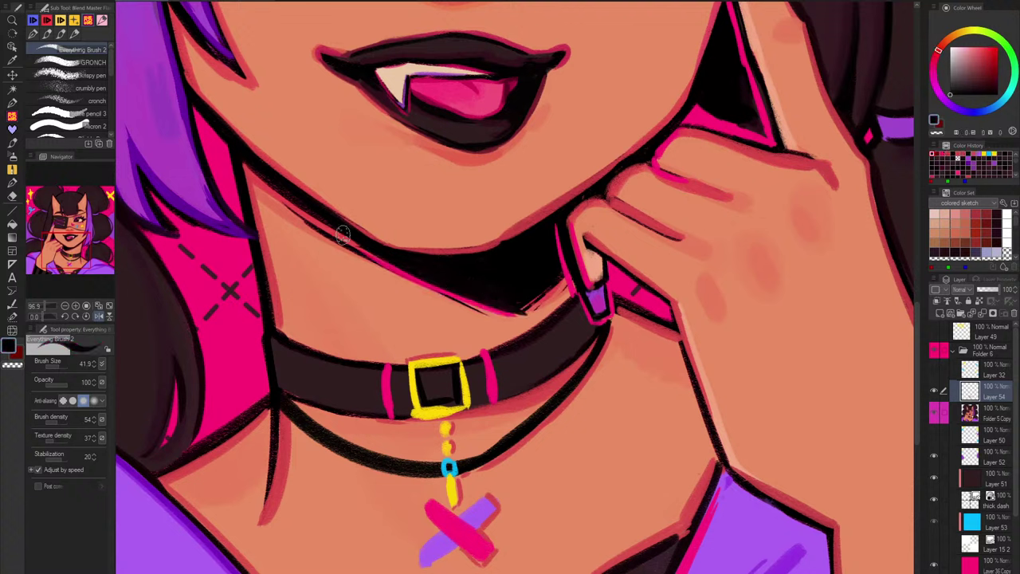
{"action": "left_click_drag", "start_coordinate": [380, 260], "coordinate": [482, 305]}
{"action": "left_click", "coordinate": [439, 287], "text": "alt"}
{"action": "left_click_drag", "start_coordinate": [329, 227], "coordinate": [515, 312]}
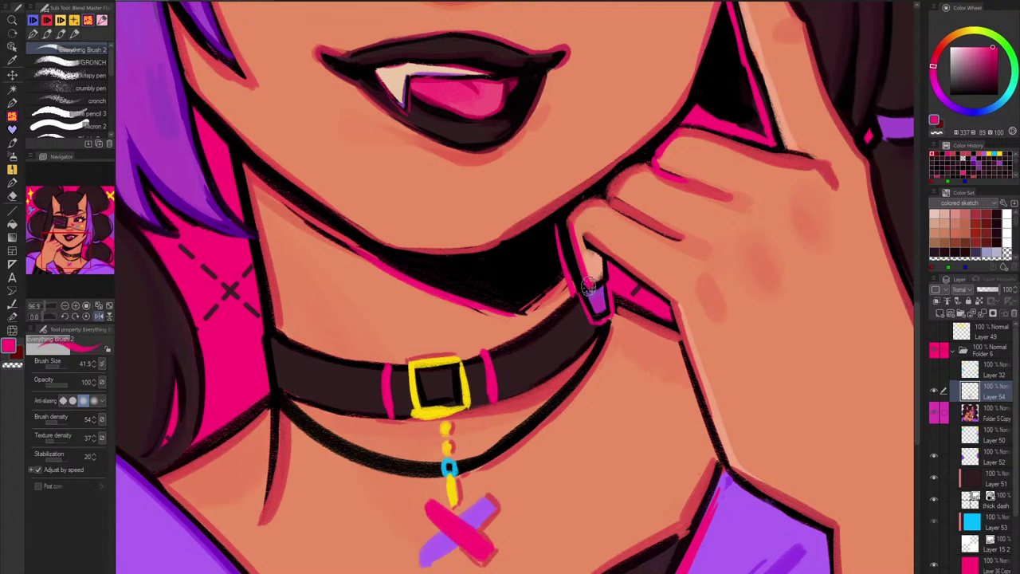
Step: Thicken and even out the sides of the choker buckle's yellow frame, reducing the brush to 25.0
{"action": "left_click", "coordinate": [425, 394], "text": "alt"}
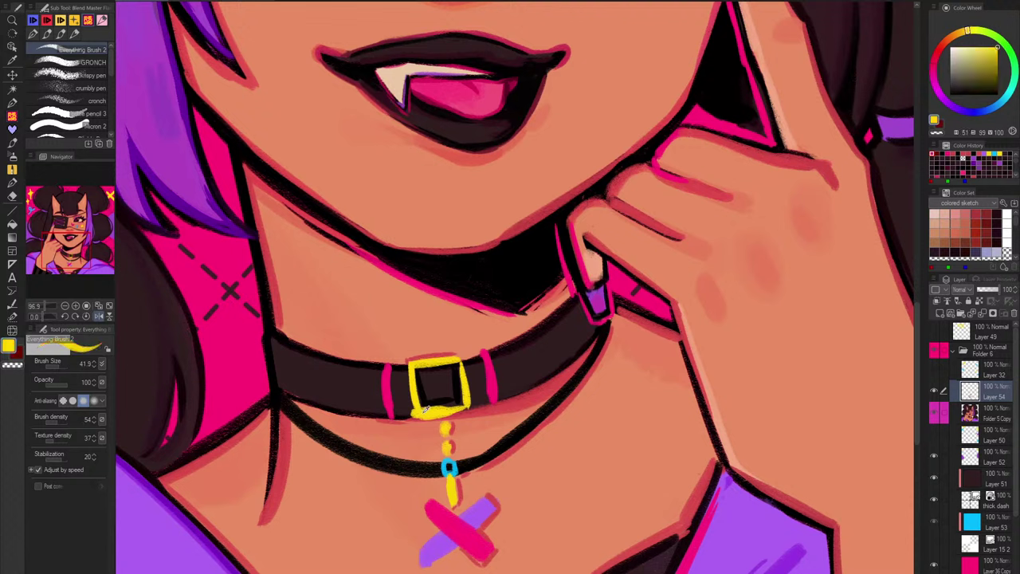
{"action": "left_click_drag", "start_coordinate": [407, 363], "coordinate": [413, 419]}
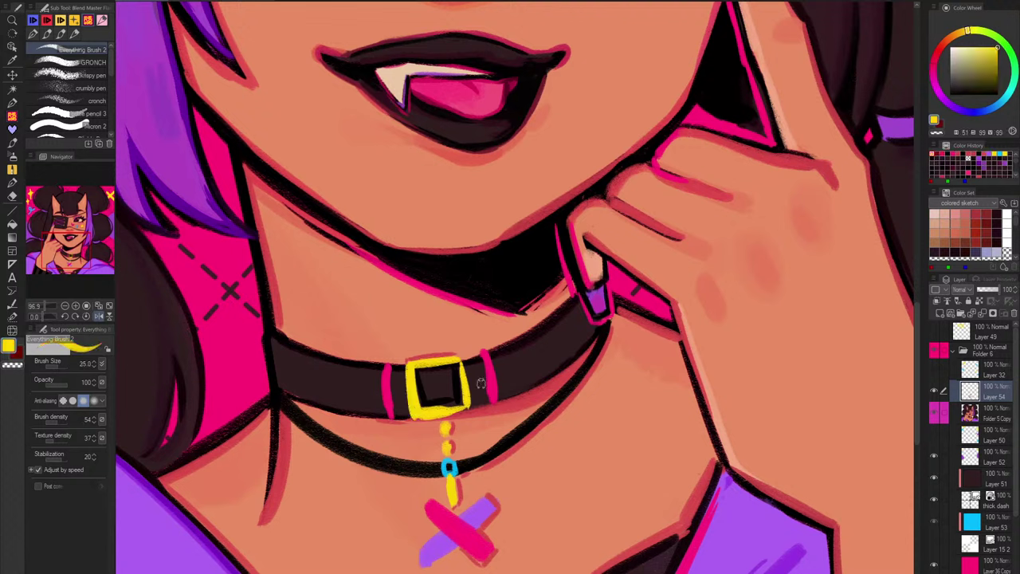
{"action": "left_click_drag", "start_coordinate": [462, 356], "coordinate": [469, 410]}
Step: Outline the outside of the choker buckle's yellow frame in sampled near-black
{"action": "left_click", "coordinate": [420, 388], "text": "alt"}
{"action": "mouse_move", "coordinate": [420, 388]}
{"action": "left_mouse_down"}
{"action": "mouse_move", "coordinate": [420, 408]}
{"action": "mouse_move", "coordinate": [458, 400]}
{"action": "mouse_move", "coordinate": [459, 373]}
{"action": "mouse_move", "coordinate": [431, 404]}
{"action": "mouse_move", "coordinate": [453, 401]}
{"action": "left_mouse_up"}
{"action": "left_click_drag", "start_coordinate": [403, 361], "coordinate": [464, 354]}
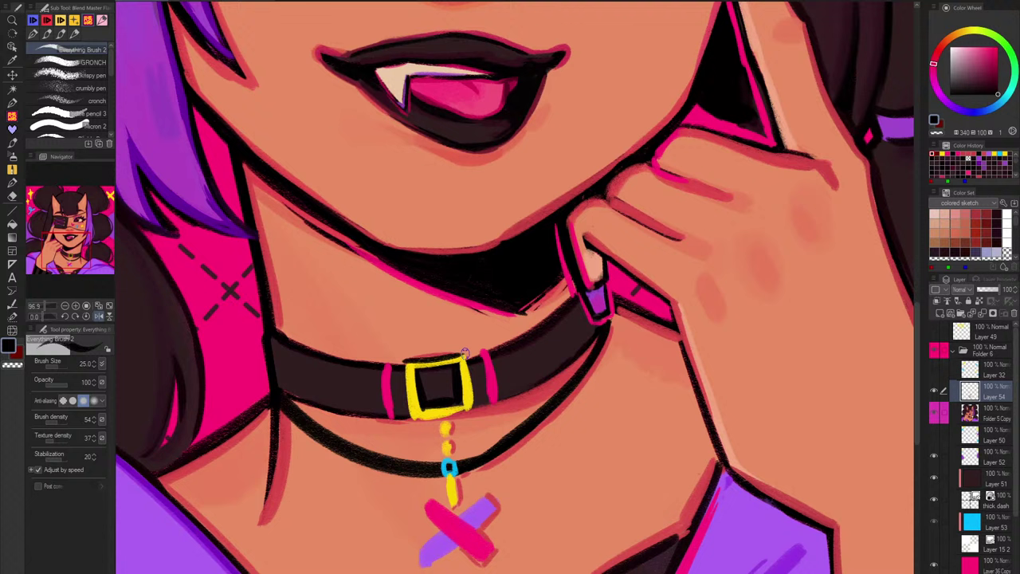
{"action": "mouse_move", "coordinate": [405, 367]}
{"action": "left_mouse_down"}
{"action": "mouse_move", "coordinate": [411, 416]}
{"action": "mouse_move", "coordinate": [459, 414]}
{"action": "left_mouse_up"}
{"action": "mouse_move", "coordinate": [467, 355]}
{"action": "left_mouse_down"}
{"action": "mouse_move", "coordinate": [474, 409]}
{"action": "mouse_move", "coordinate": [456, 415]}
{"action": "left_mouse_up"}
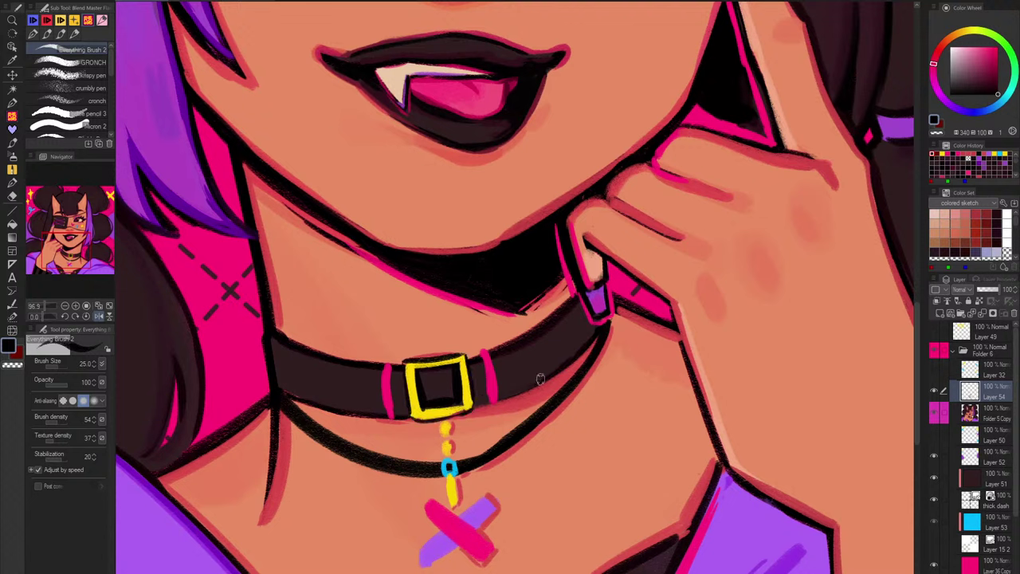
Step: Paint a highlight on the left side of the buckle's frame, first with sampled cream and finally with pure white
{"action": "left_click", "coordinate": [390, 82], "text": "alt"}
{"action": "left_click_drag", "start_coordinate": [410, 379], "coordinate": [416, 405]}
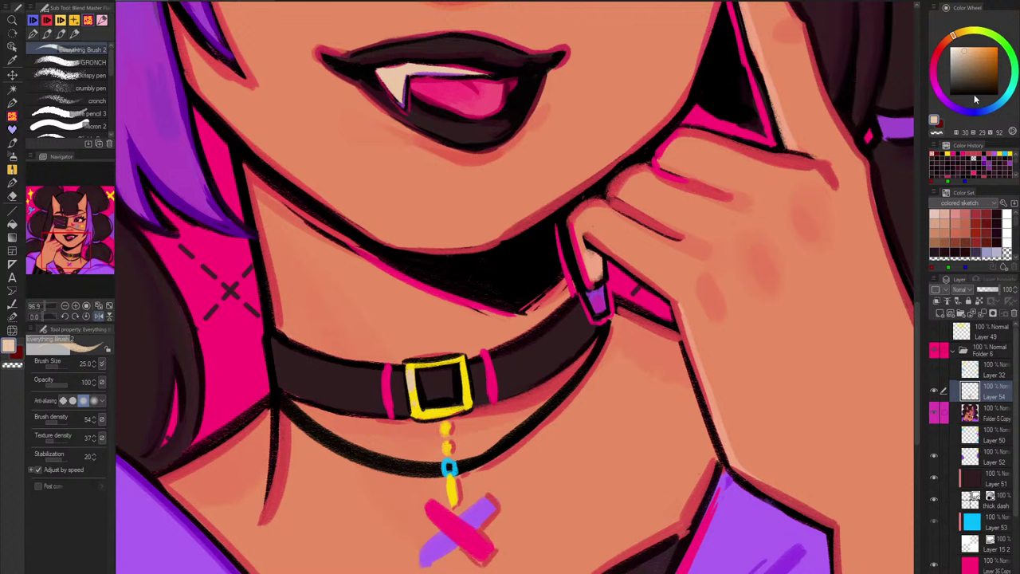
{"action": "left_click_drag", "start_coordinate": [990, 50], "coordinate": [927, 22]}
{"action": "left_click_drag", "start_coordinate": [410, 373], "coordinate": [412, 385]}
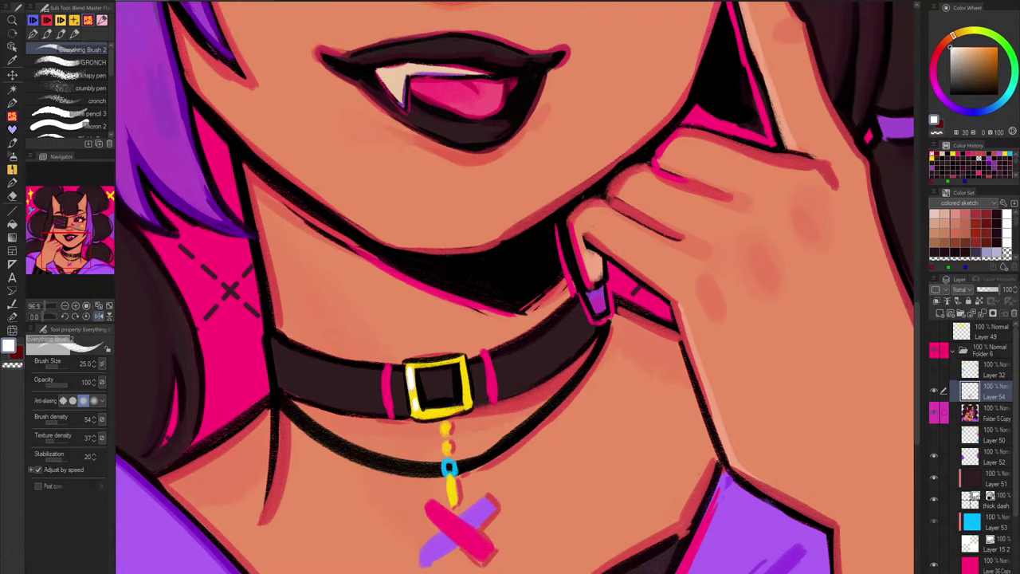
Step: Check the image size with the unit set to px in Change Image Resolution, cancelling without applying anything
{"action": "scroll", "coordinate": [452, 285], "scroll_direction": "down", "scroll_amount": 3}
{"action": "left_click", "coordinate": [36, 1]}
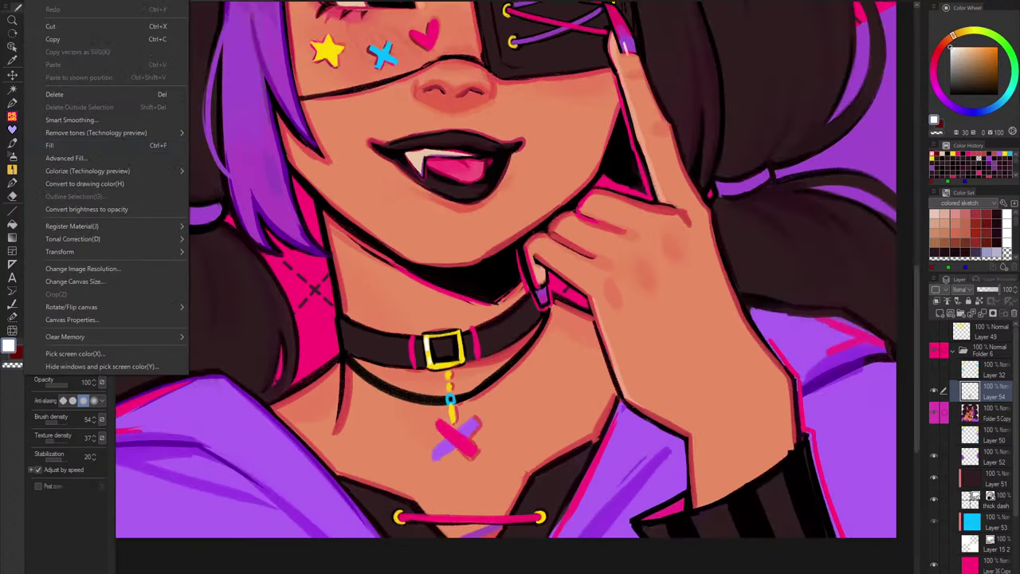
{"action": "left_click", "coordinate": [105, 269]}
{"action": "left_click", "coordinate": [510, 319]}
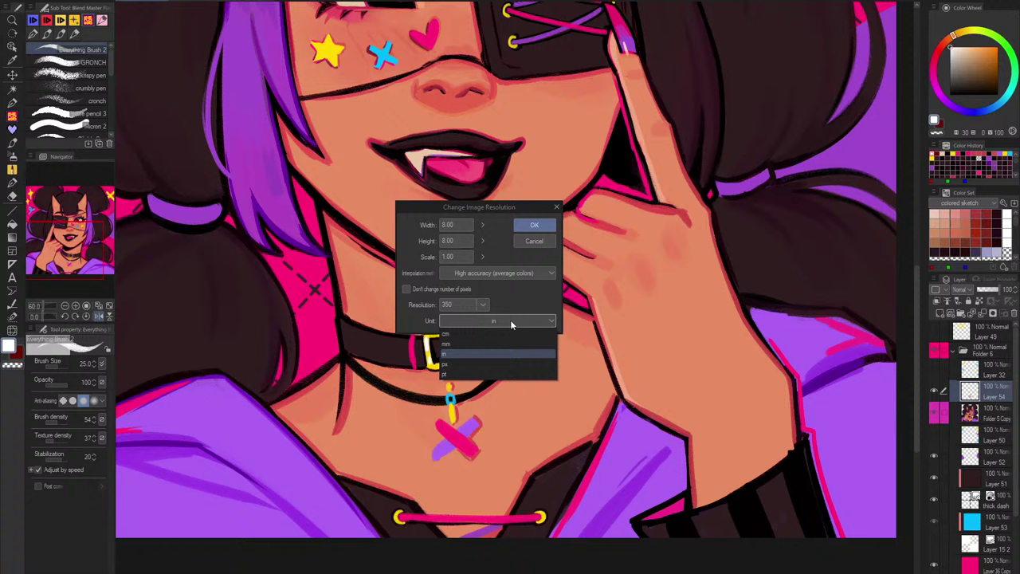
{"action": "left_click", "coordinate": [461, 364]}
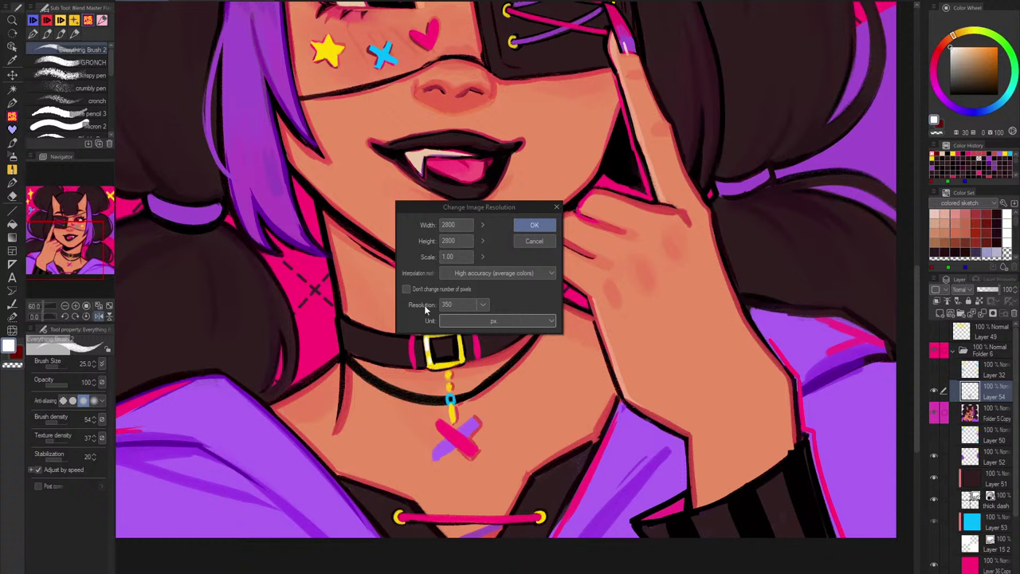
{"action": "left_click", "coordinate": [536, 242]}
{"action": "scroll", "coordinate": [543, 238], "scroll_direction": "up", "scroll_amount": 3}
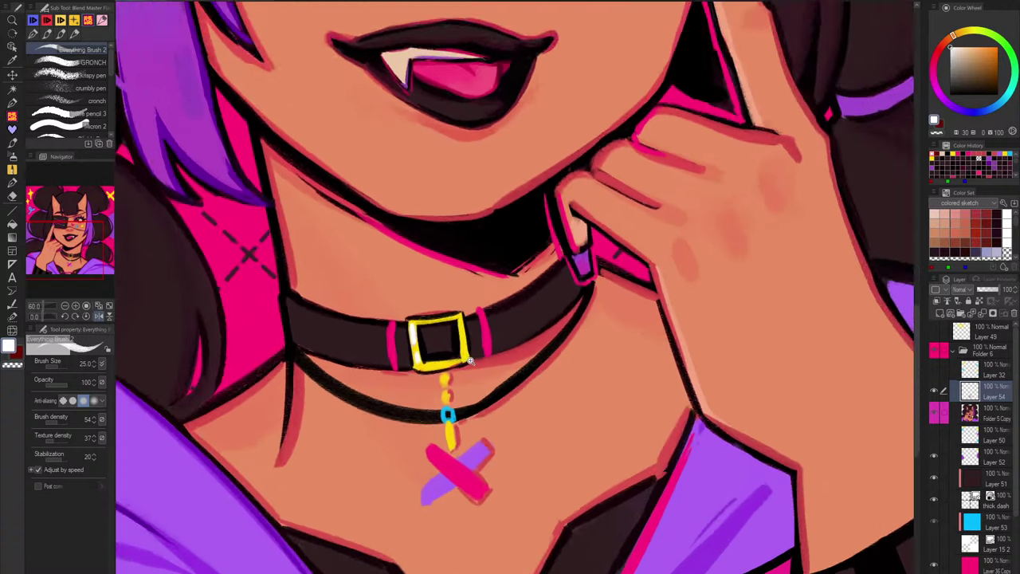
Step: Shade the right side of the buckle's frame with light-to-deeper orange and add an orange touch beneath the white highlight
{"action": "key", "text": "ctrl+z"}
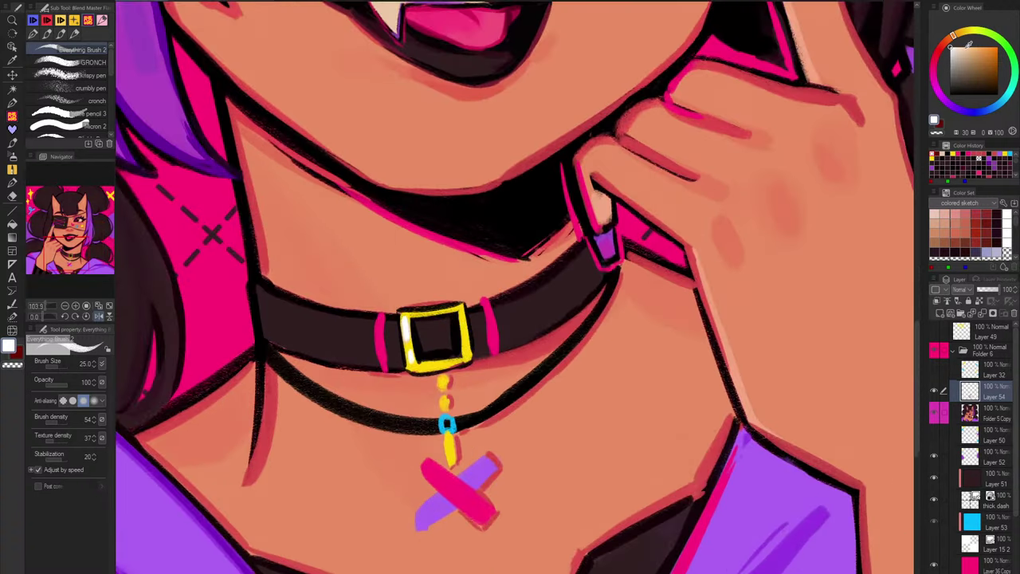
{"action": "left_click", "coordinate": [973, 48]}
{"action": "left_click_drag", "start_coordinate": [463, 349], "coordinate": [467, 357]}
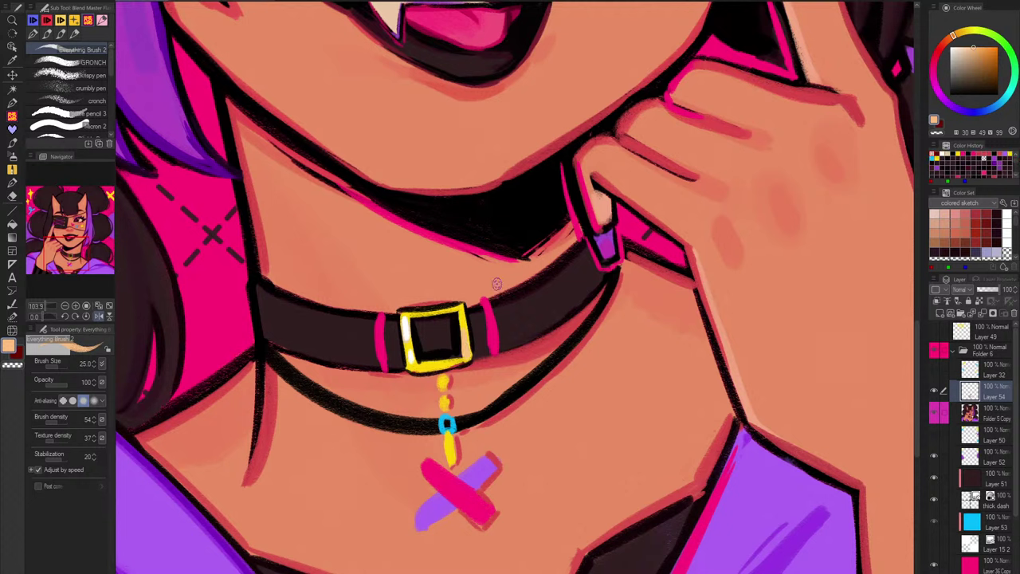
{"action": "left_click", "coordinate": [982, 48]}
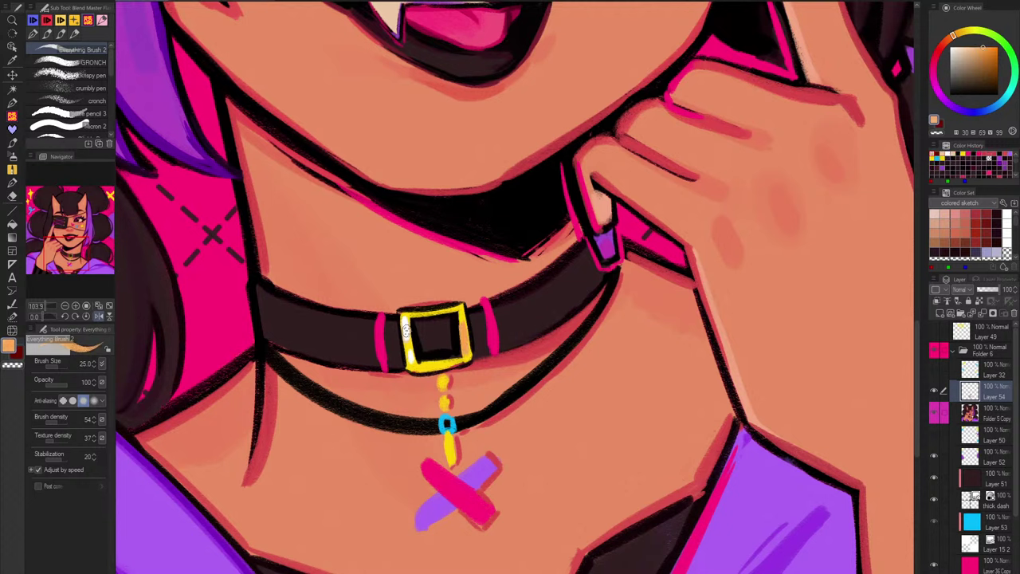
{"action": "mouse_move", "coordinate": [405, 329]}
{"action": "left_mouse_down"}
{"action": "mouse_move", "coordinate": [431, 324]}
{"action": "mouse_move", "coordinate": [409, 353]}
{"action": "mouse_move", "coordinate": [409, 343]}
{"action": "mouse_move", "coordinate": [466, 348]}
{"action": "left_mouse_up"}
{"action": "left_click", "coordinate": [989, 45]}
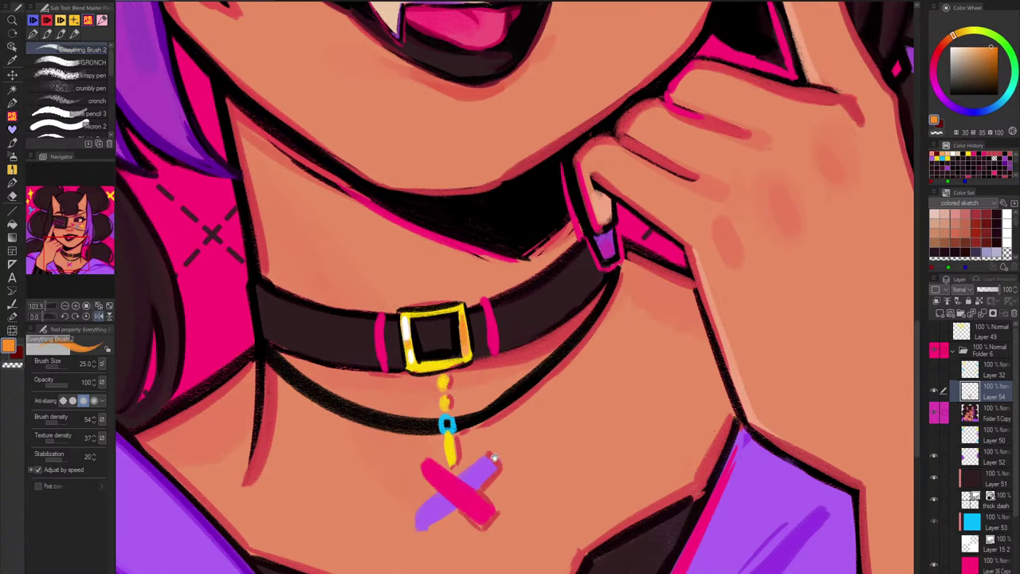
{"action": "left_click_drag", "start_coordinate": [494, 459], "coordinate": [497, 425]}
Step: Dot the pink choker bands on both sides of the buckle with small studs in the buckle's sampled yellow
{"action": "left_click", "coordinate": [385, 288], "text": "alt"}
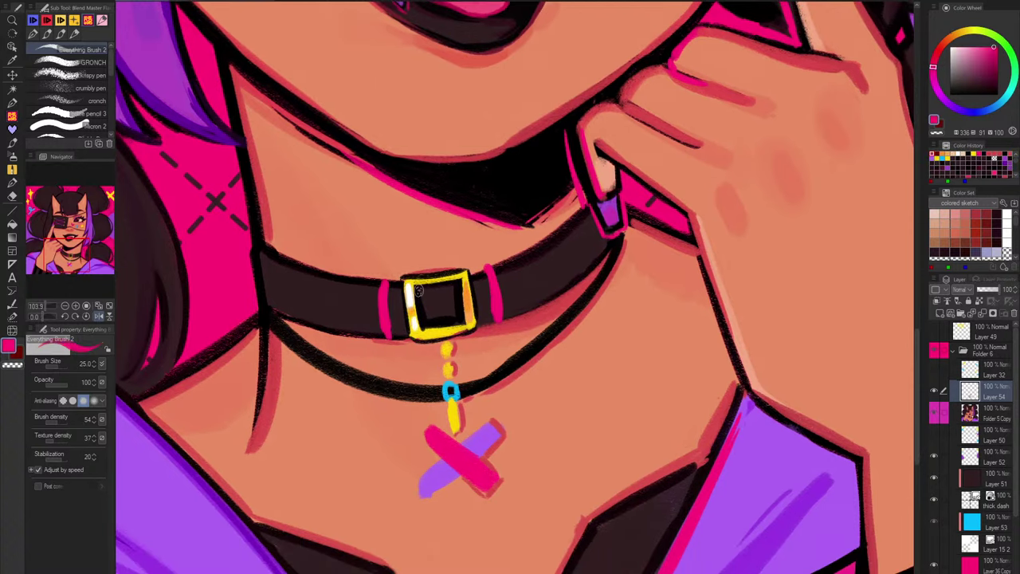
{"action": "left_click", "coordinate": [438, 333], "text": "alt"}
{"action": "left_click_drag", "start_coordinate": [381, 295], "coordinate": [383, 317]}
{"action": "left_click_drag", "start_coordinate": [492, 276], "coordinate": [493, 288]}
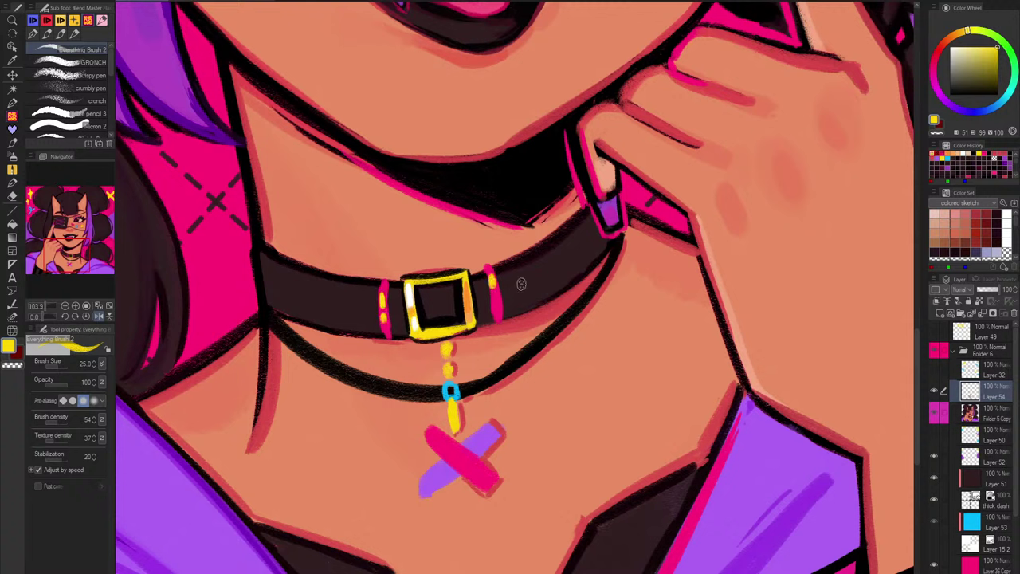
Step: Outline both studded pink choker bands in sampled near-black
{"action": "left_click", "coordinate": [511, 266], "text": "alt"}
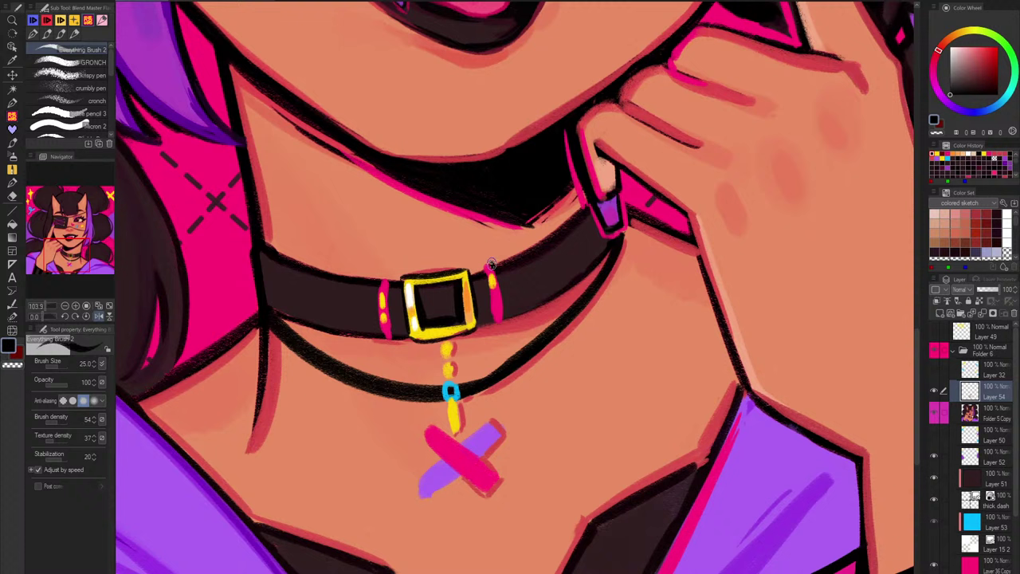
{"action": "left_click_drag", "start_coordinate": [481, 264], "coordinate": [492, 321]}
{"action": "key", "text": "ctrl+z"}
{"action": "left_click_drag", "start_coordinate": [484, 272], "coordinate": [496, 324]}
{"action": "left_click_drag", "start_coordinate": [497, 271], "coordinate": [502, 318]}
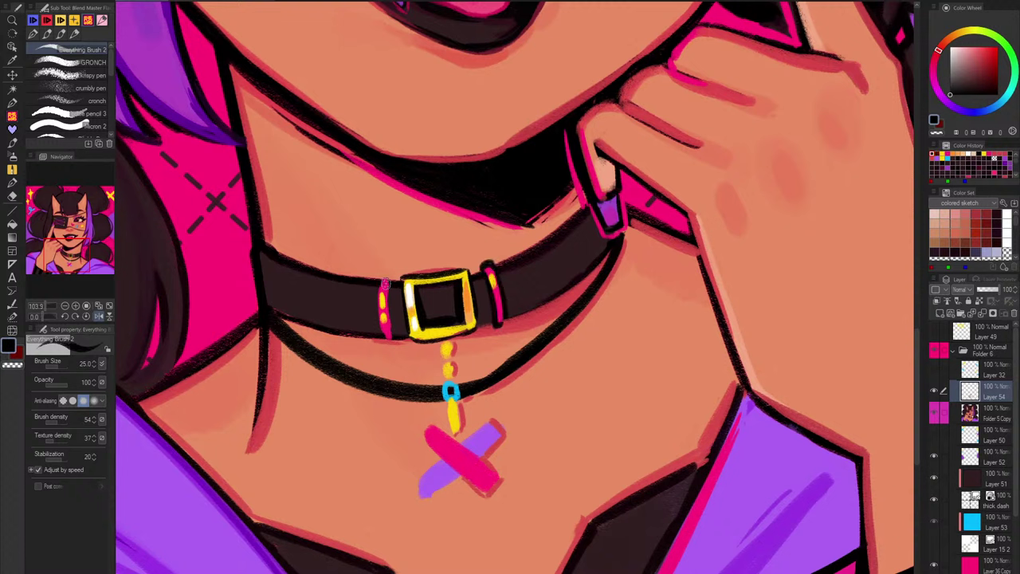
{"action": "mouse_move", "coordinate": [386, 276]}
{"action": "left_mouse_down"}
{"action": "mouse_move", "coordinate": [395, 339]}
{"action": "mouse_move", "coordinate": [383, 336]}
{"action": "mouse_move", "coordinate": [385, 276]}
{"action": "left_mouse_up"}
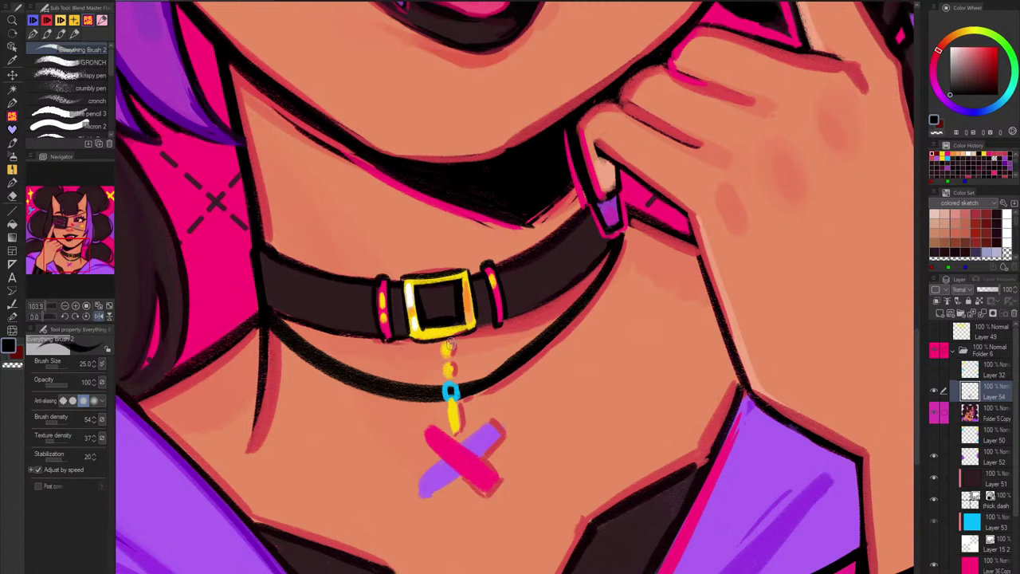
Step: Outline the beads and bar of the necklace charm in dark tones and square off the blue bead with sampled blue
{"action": "mouse_move", "coordinate": [440, 351]}
{"action": "left_mouse_down"}
{"action": "mouse_move", "coordinate": [459, 374]}
{"action": "mouse_move", "coordinate": [463, 400]}
{"action": "mouse_move", "coordinate": [454, 377]}
{"action": "mouse_move", "coordinate": [441, 382]}
{"action": "mouse_move", "coordinate": [445, 404]}
{"action": "mouse_move", "coordinate": [459, 385]}
{"action": "mouse_move", "coordinate": [452, 428]}
{"action": "mouse_move", "coordinate": [450, 399]}
{"action": "mouse_move", "coordinate": [452, 436]}
{"action": "mouse_move", "coordinate": [451, 406]}
{"action": "mouse_move", "coordinate": [459, 438]}
{"action": "left_mouse_up"}
{"action": "key", "text": "ctrl+z"}
{"action": "left_click", "coordinate": [456, 395], "text": "alt"}
{"action": "left_click", "coordinate": [452, 410], "text": "alt"}
{"action": "left_click", "coordinate": [449, 398], "text": "alt"}
{"action": "key", "text": "ctrl+z"}
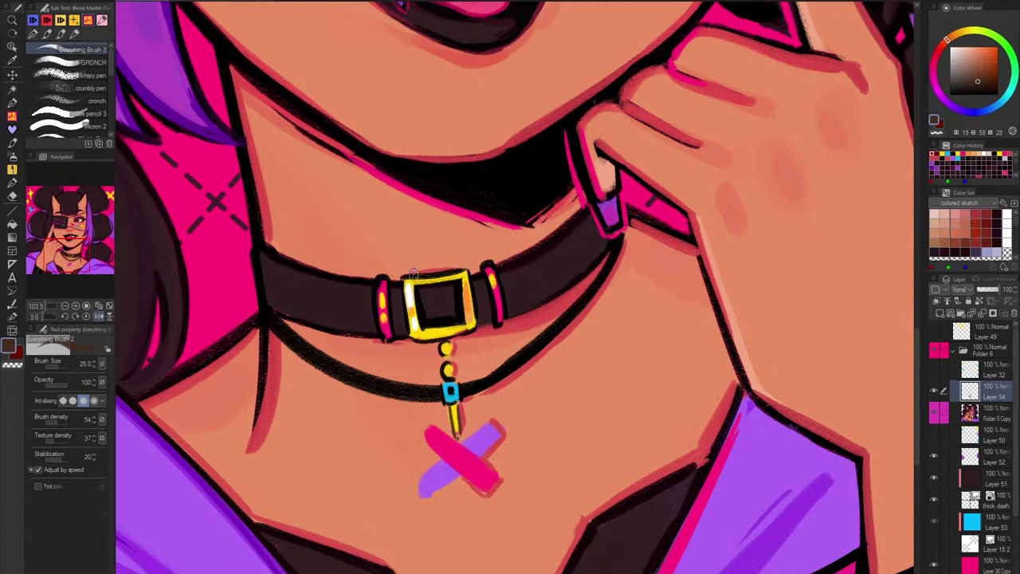
Step: Add a sampled white highlight to the yellow bar above the X charm and tidy the blue bead with sampled colors
{"action": "left_click", "coordinate": [411, 293], "text": "alt"}
{"action": "left_click_drag", "start_coordinate": [452, 407], "coordinate": [456, 423]}
{"action": "left_click", "coordinate": [450, 394], "text": "alt"}
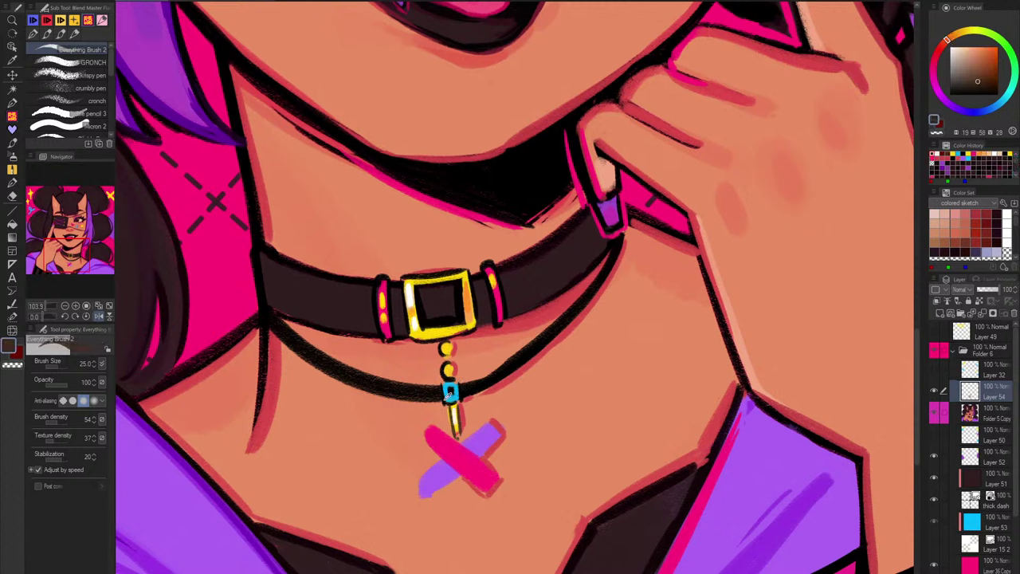
{"action": "left_click", "coordinate": [470, 392], "text": "alt"}
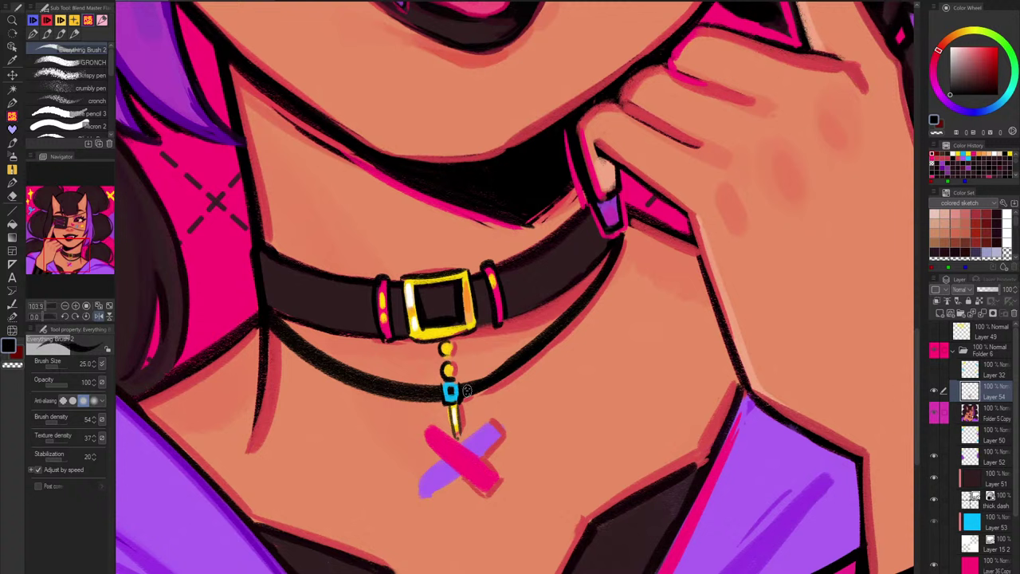
Step: Reinforce the upper outline of the curled fingers beneath the jaw in sampled near-black, working on the mirrored canvas
{"action": "left_click", "coordinate": [652, 65], "text": "alt"}
{"action": "mouse_move", "coordinate": [652, 62]}
{"action": "left_mouse_down"}
{"action": "mouse_move", "coordinate": [662, 47]}
{"action": "mouse_move", "coordinate": [615, 86]}
{"action": "left_mouse_up"}
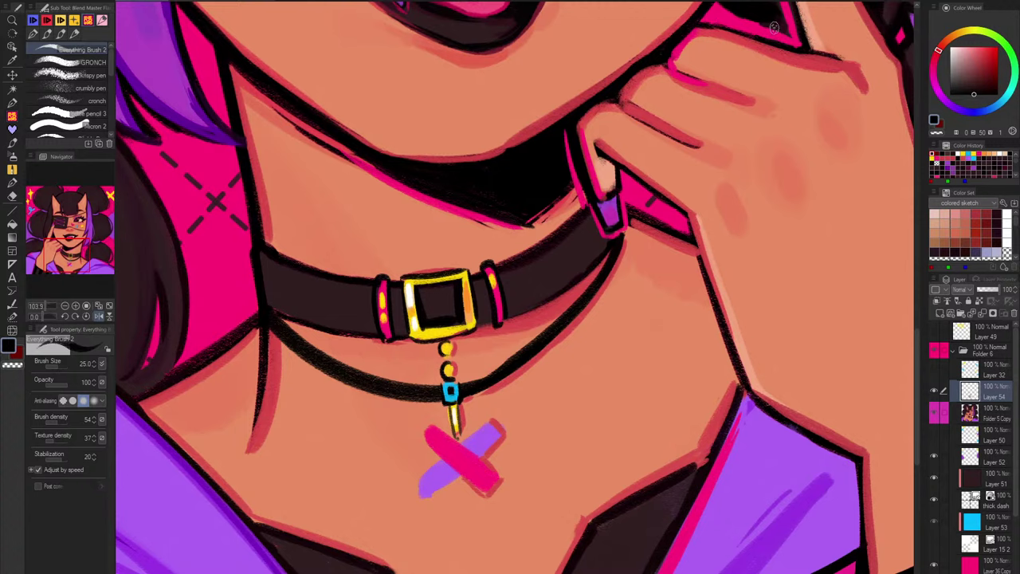
{"action": "key", "text": "h"}
{"action": "left_click_drag", "start_coordinate": [459, 119], "coordinate": [640, 221]}
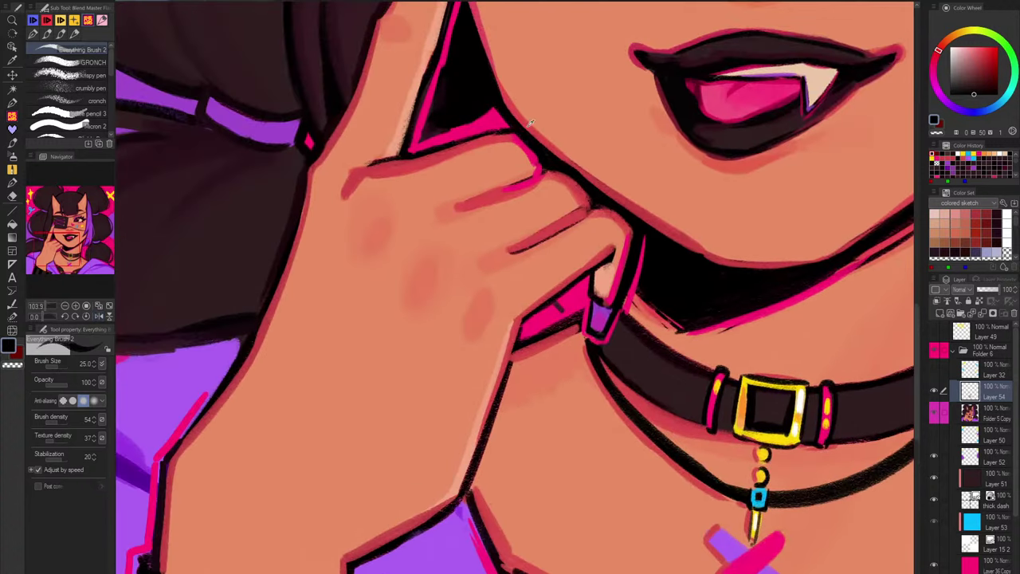
{"action": "left_click_drag", "start_coordinate": [507, 128], "coordinate": [415, 151]}
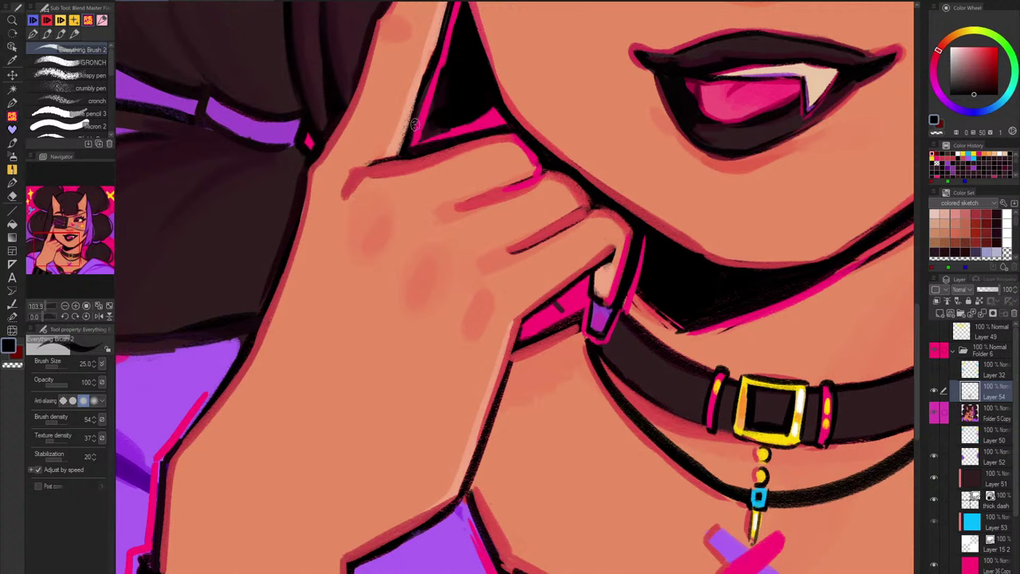
{"action": "mouse_move", "coordinate": [427, 79]}
{"action": "left_mouse_down"}
{"action": "mouse_move", "coordinate": [415, 151]}
{"action": "mouse_move", "coordinate": [374, 163]}
{"action": "left_mouse_up"}
{"action": "key", "text": "ctrl+z"}
Step: Darken the knuckle and wrist outlines in near-black and touch up the fingertip above the purple nail with sampled skin color
{"action": "left_click_drag", "start_coordinate": [628, 266], "coordinate": [514, 234]}
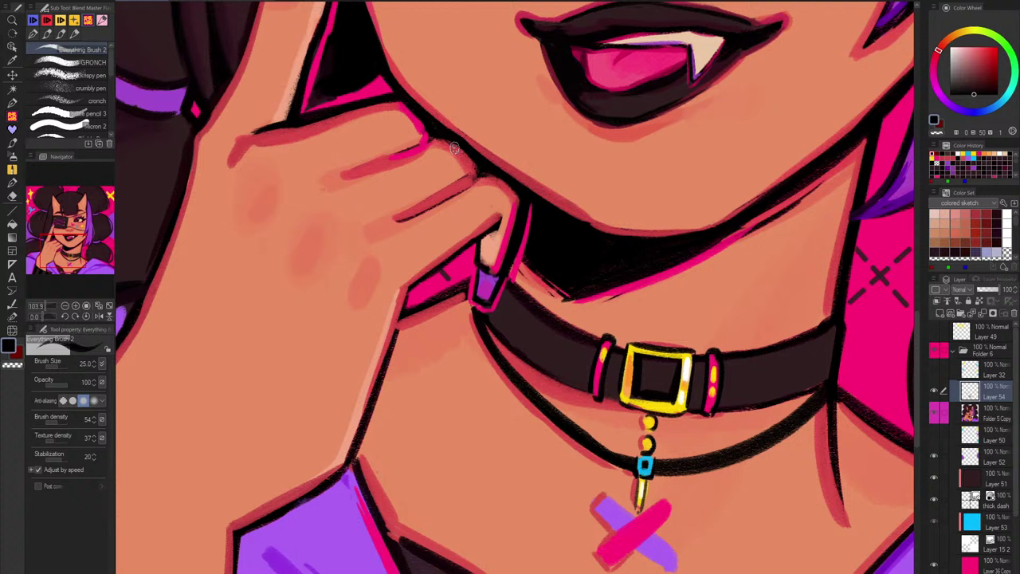
{"action": "mouse_move", "coordinate": [444, 137]}
{"action": "left_mouse_down"}
{"action": "mouse_move", "coordinate": [481, 165]}
{"action": "mouse_move", "coordinate": [475, 174]}
{"action": "left_mouse_up"}
{"action": "left_click", "coordinate": [496, 267], "text": "alt"}
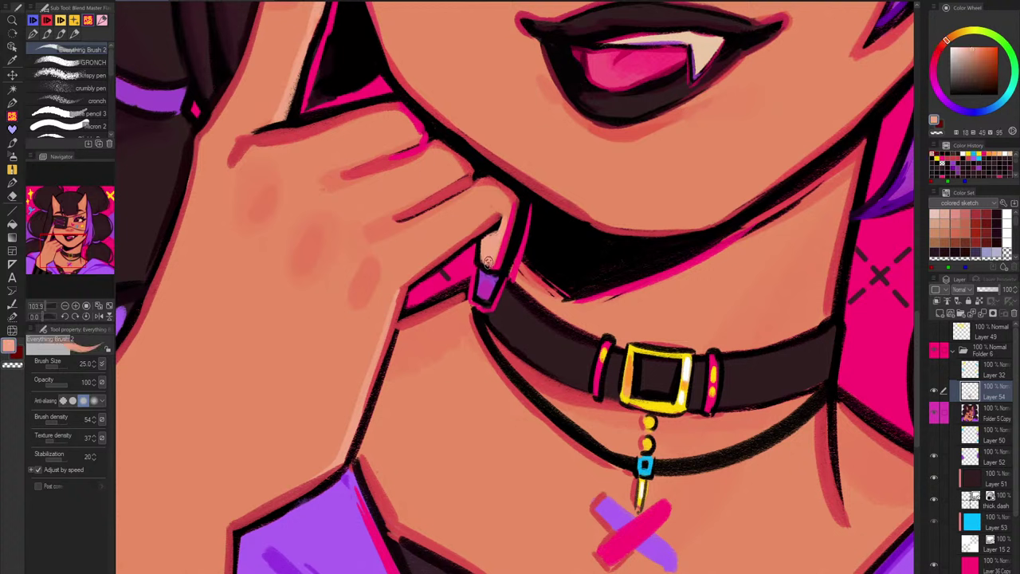
{"action": "left_click", "coordinate": [479, 240], "text": "alt"}
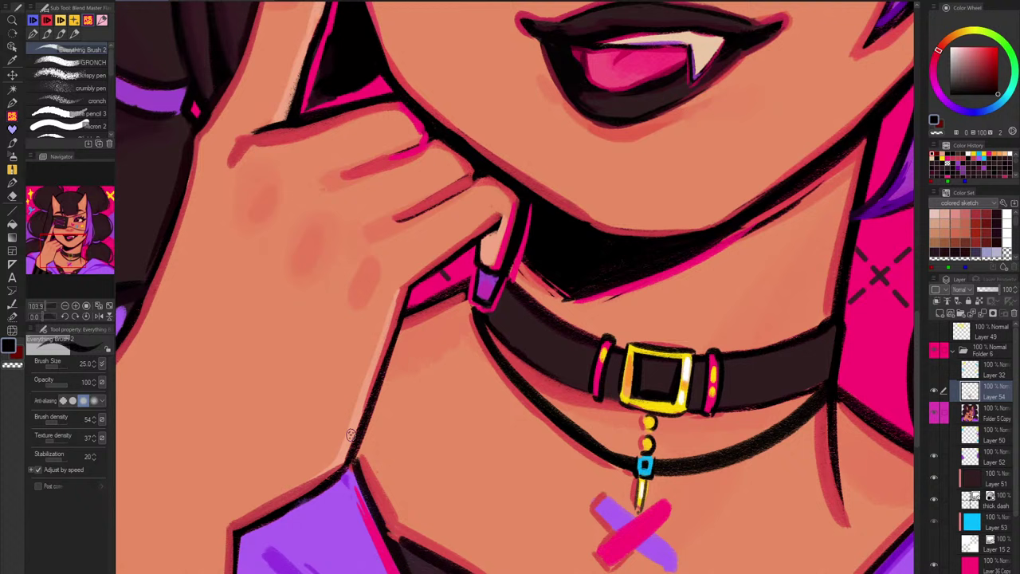
Step: Add a sampled reddish shadow on the skin along the wrist's outline with the brush reduced to 22.6, restoring the unmirrored view
{"action": "left_click", "coordinate": [407, 320], "text": "alt"}
{"action": "key", "text": "["}
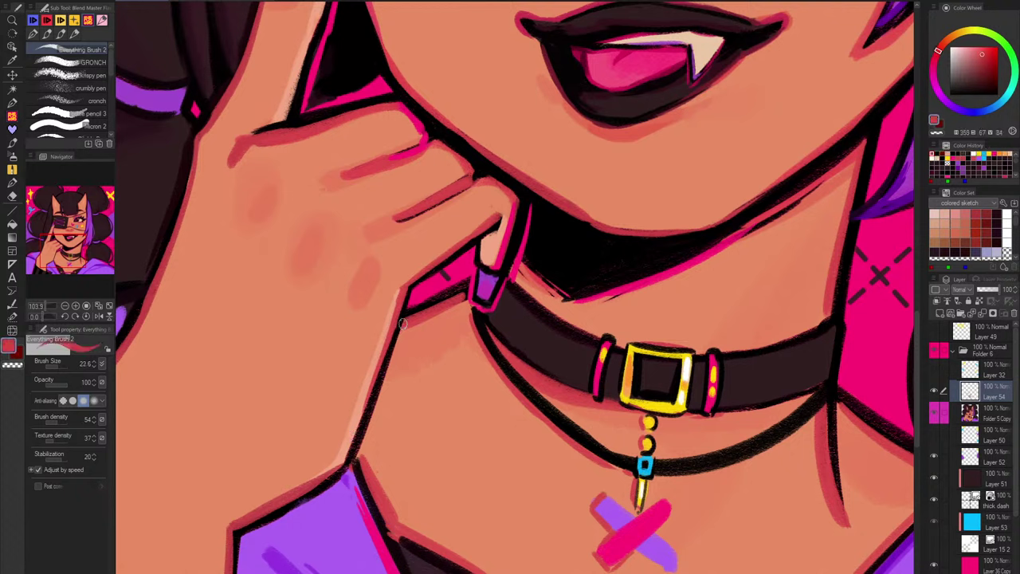
{"action": "left_click_drag", "start_coordinate": [404, 323], "coordinate": [371, 429]}
{"action": "key", "text": "ctrl+z"}
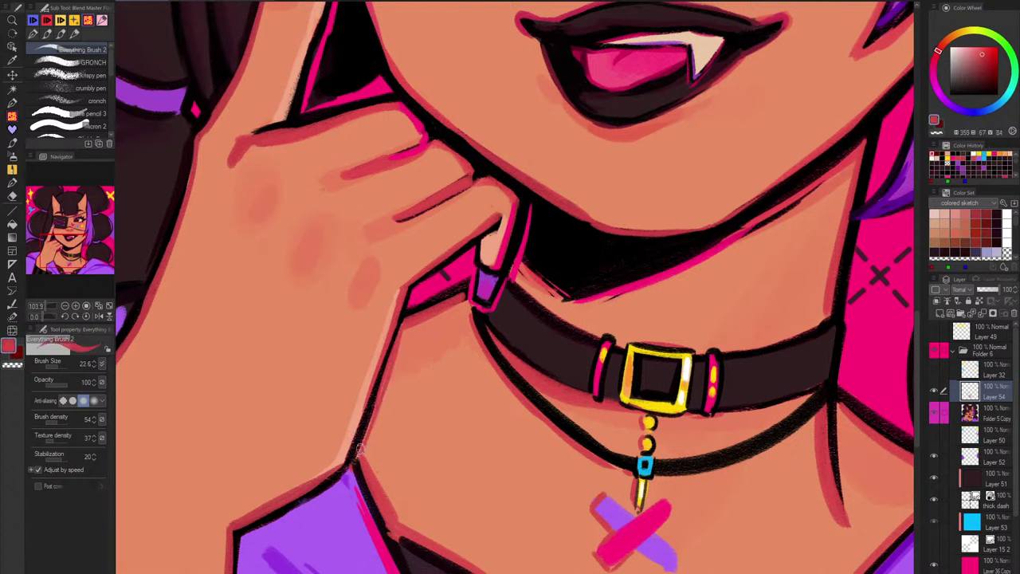
{"action": "left_click_drag", "start_coordinate": [387, 372], "coordinate": [360, 448]}
{"action": "key", "text": "h"}
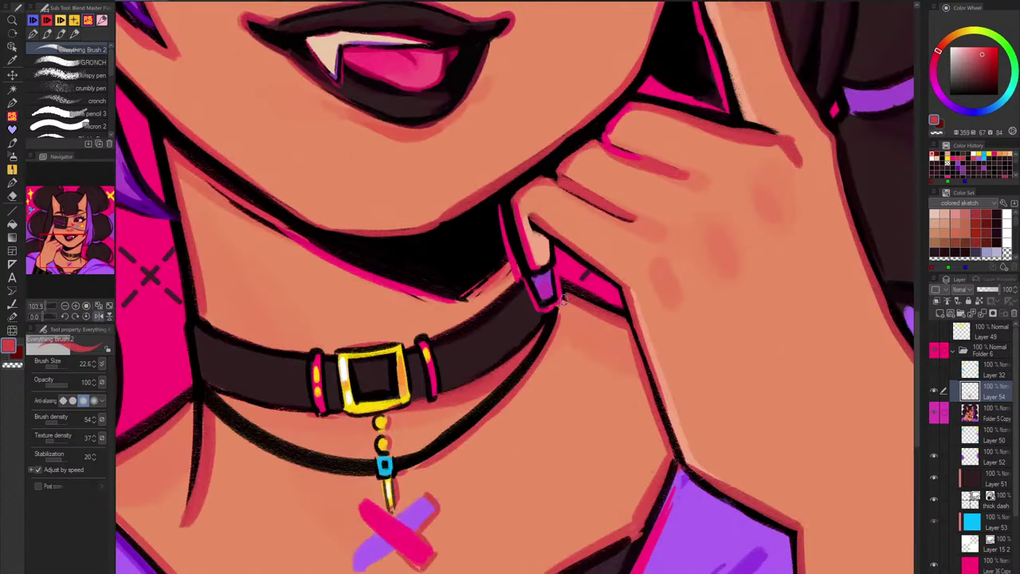
Step: Clean up the contour around the purple fingernail with sampled near-black and hot pink, checking it on the mirrored canvas
{"action": "left_click", "coordinate": [551, 316], "text": "alt"}
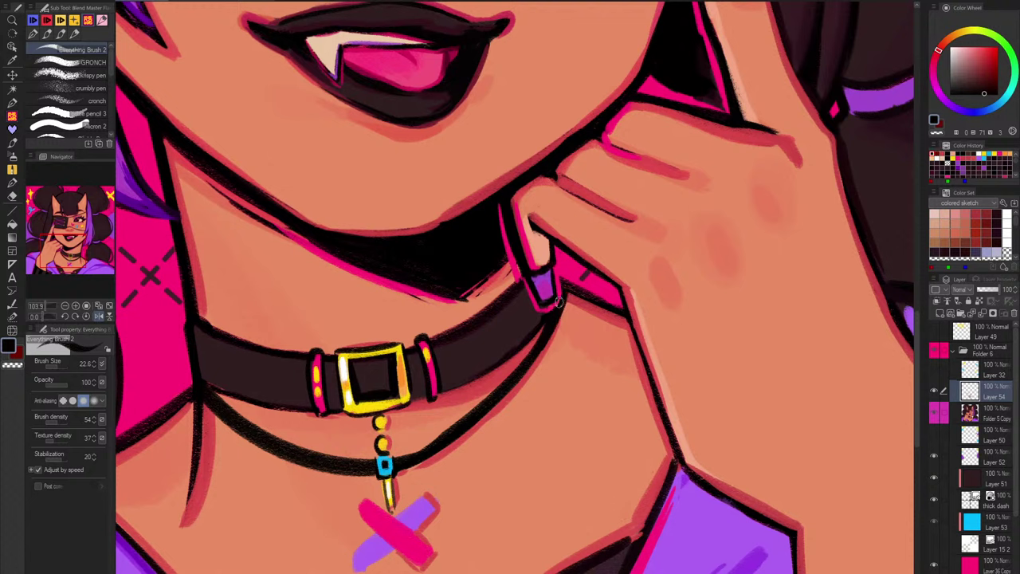
{"action": "left_click", "coordinate": [559, 293], "text": "alt"}
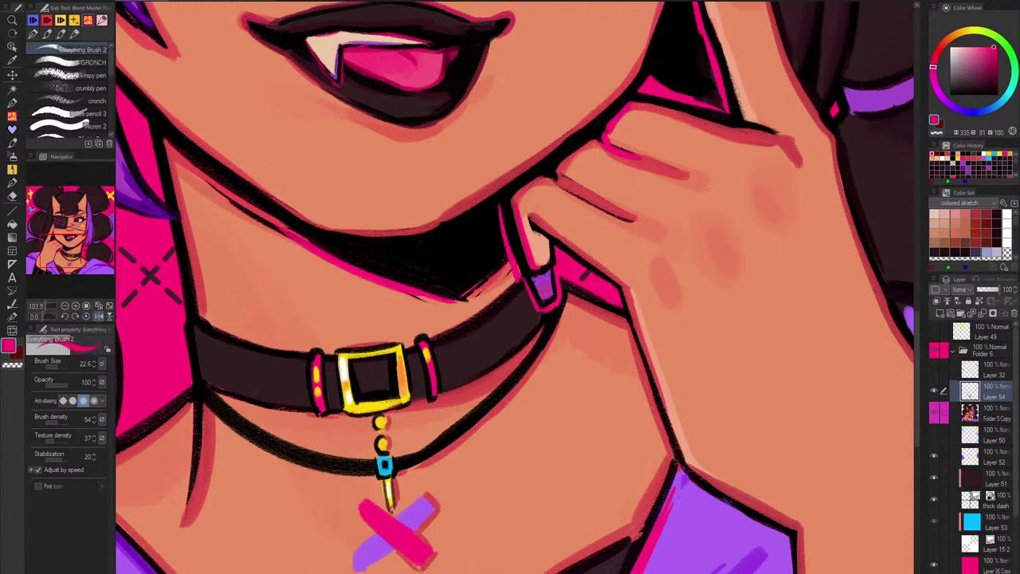
{"action": "key", "text": "h"}
{"action": "left_click", "coordinate": [535, 331], "text": "alt"}
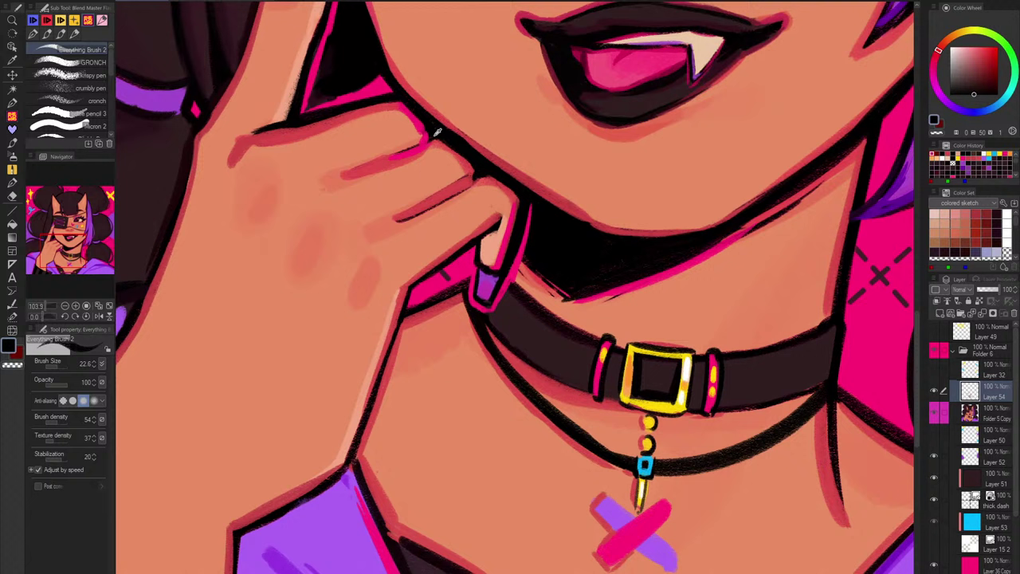
{"action": "key", "text": "ctrl+z"}
{"action": "left_click_drag", "start_coordinate": [704, 393], "coordinate": [643, 339]}
{"action": "key", "text": "h"}
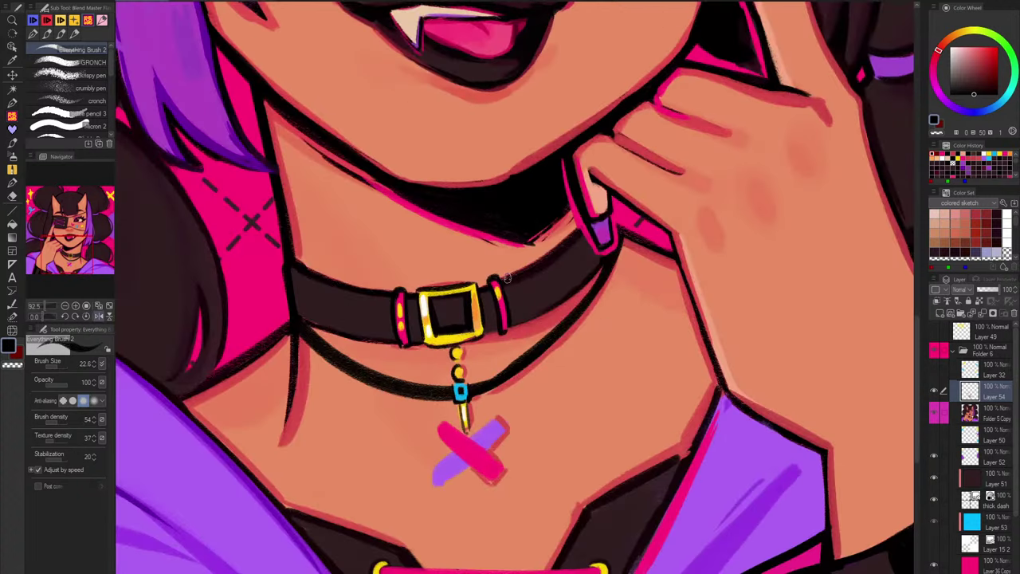
Step: Refine the reddish shadow on the skin beneath the thin necklace cord, using sampled shadow colors and a 22.6 brush
{"action": "left_click_drag", "start_coordinate": [459, 427], "coordinate": [494, 422]}
{"action": "left_click", "coordinate": [439, 379], "text": "alt"}
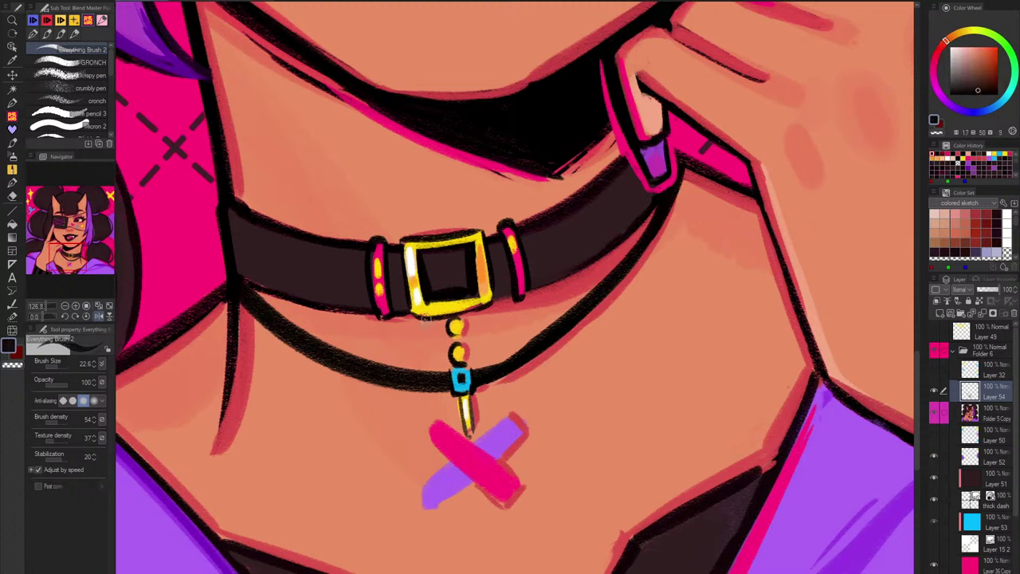
{"action": "left_click", "coordinate": [260, 344], "text": "alt"}
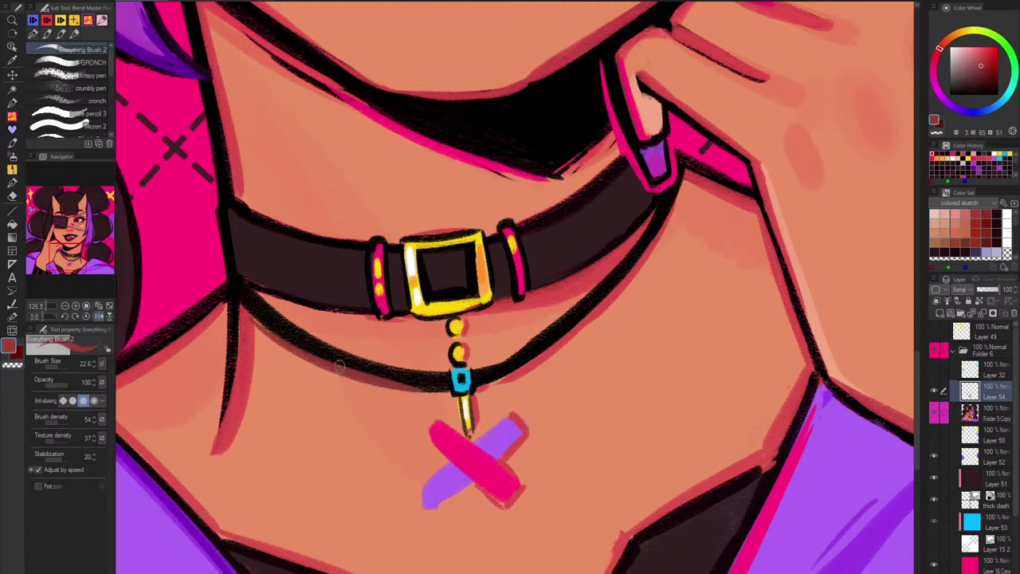
{"action": "left_click", "coordinate": [264, 334], "text": "alt"}
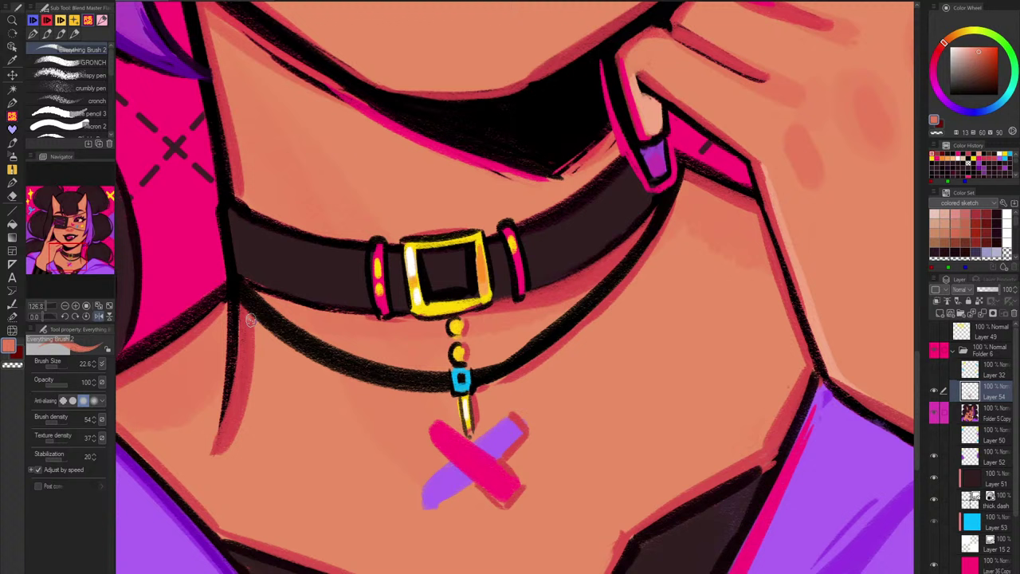
{"action": "left_click", "coordinate": [268, 333], "text": "alt"}
{"action": "mouse_move", "coordinate": [270, 333]}
{"action": "left_mouse_down"}
{"action": "mouse_move", "coordinate": [447, 395]}
{"action": "mouse_move", "coordinate": [380, 386]}
{"action": "mouse_move", "coordinate": [445, 395]}
{"action": "left_mouse_up"}
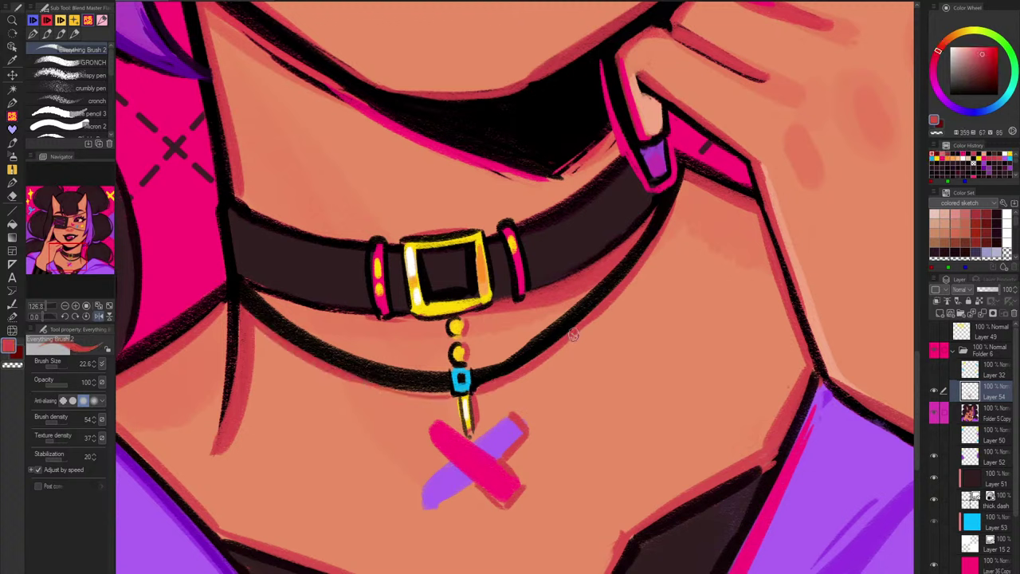
Step: Add a sampled reddish shadow on the skin along the choker's lower edge, between the neck outline and the studded band
{"action": "left_click", "coordinate": [592, 286], "text": "alt"}
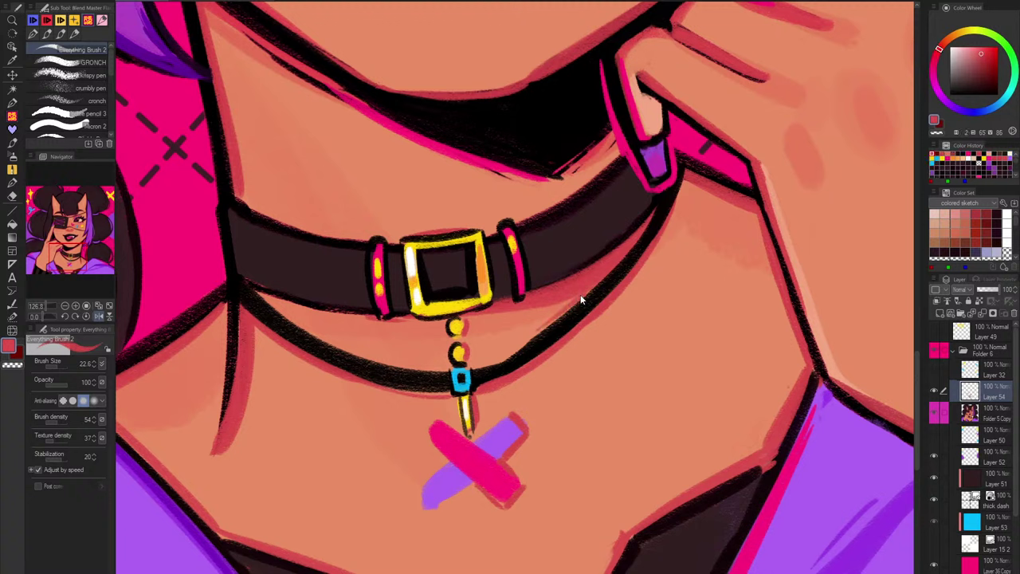
{"action": "left_click", "coordinate": [591, 281], "text": "alt"}
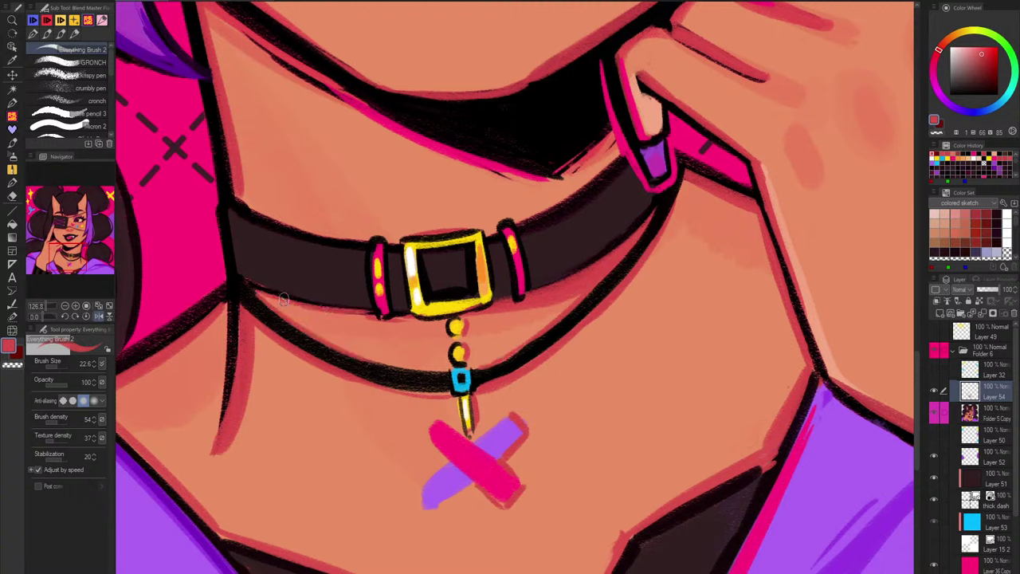
{"action": "left_click_drag", "start_coordinate": [268, 297], "coordinate": [359, 314]}
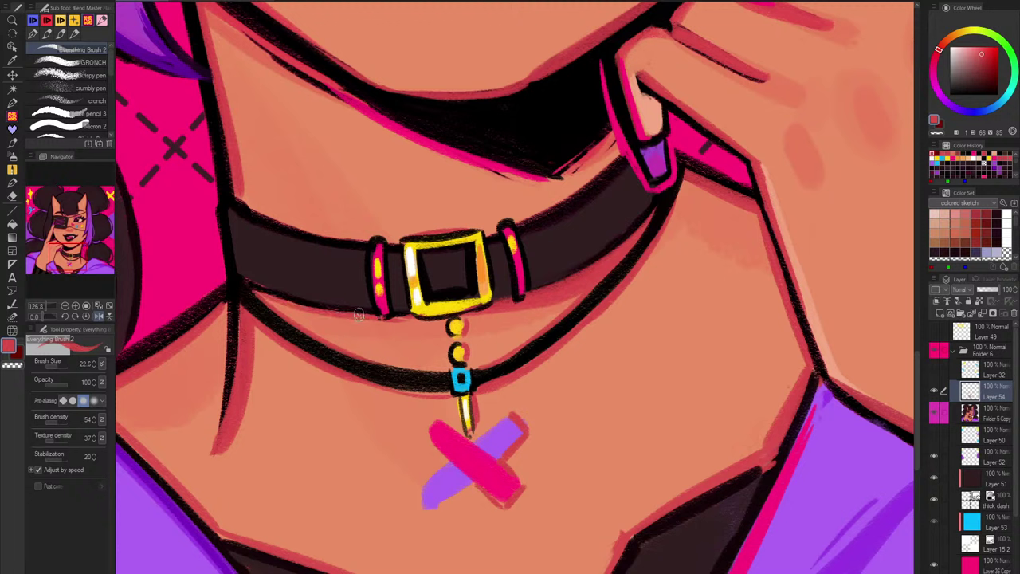
Step: Clean up the two-stud pink band beside the buckle with sampled hot pink and near-black around its ends
{"action": "left_click", "coordinate": [381, 303], "text": "alt"}
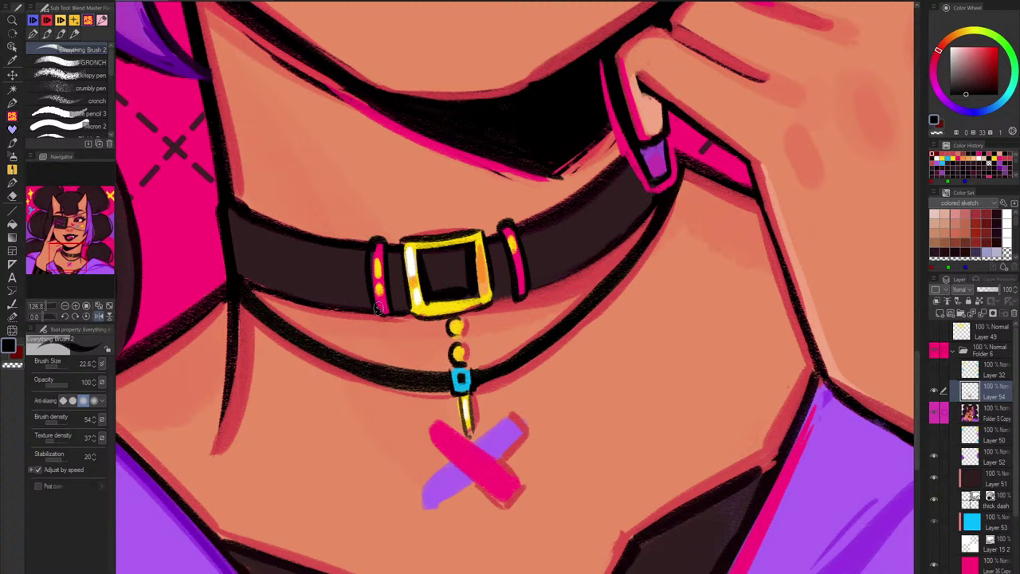
{"action": "left_click", "coordinate": [388, 300], "text": "alt"}
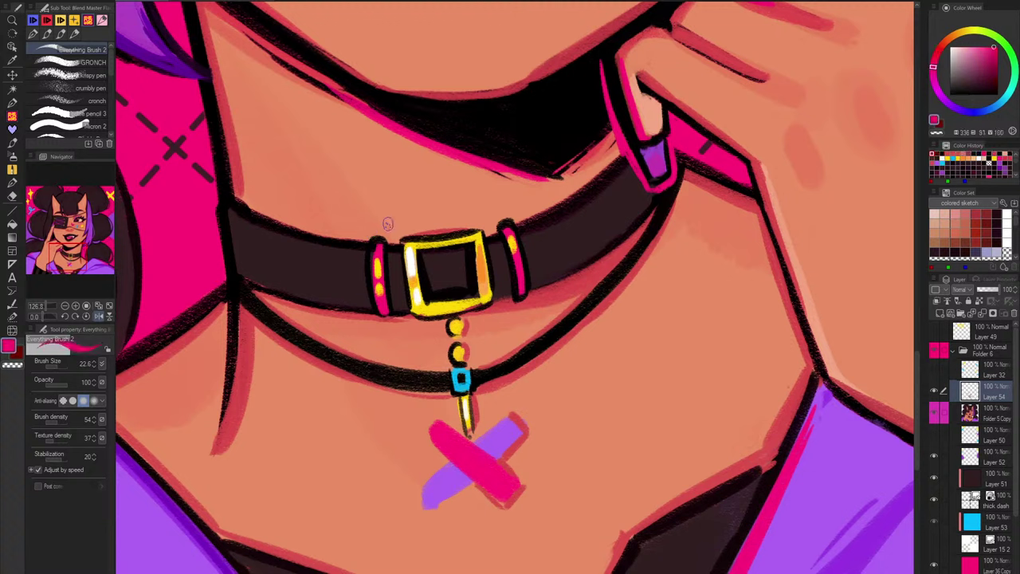
{"action": "left_click", "coordinate": [374, 243], "text": "alt"}
{"action": "left_click", "coordinate": [377, 252], "text": "alt"}
{"action": "left_click", "coordinate": [373, 253], "text": "alt"}
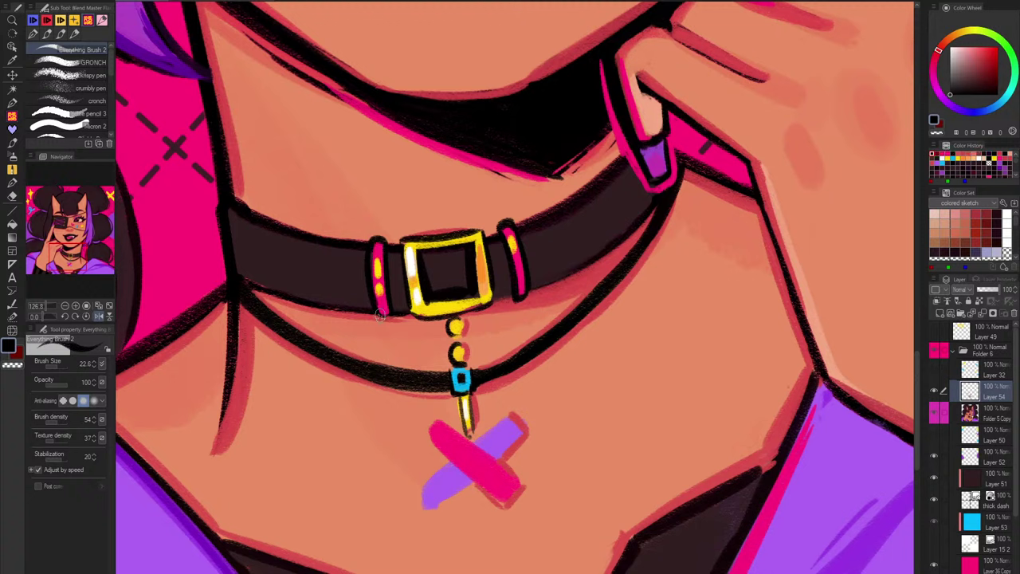
{"action": "left_click_drag", "start_coordinate": [378, 313], "coordinate": [382, 317]}
Step: Touch up the choker strap in sampled dark brown and redraw its lower outline beside the single-stud band in black
{"action": "left_click", "coordinate": [241, 240], "text": "alt"}
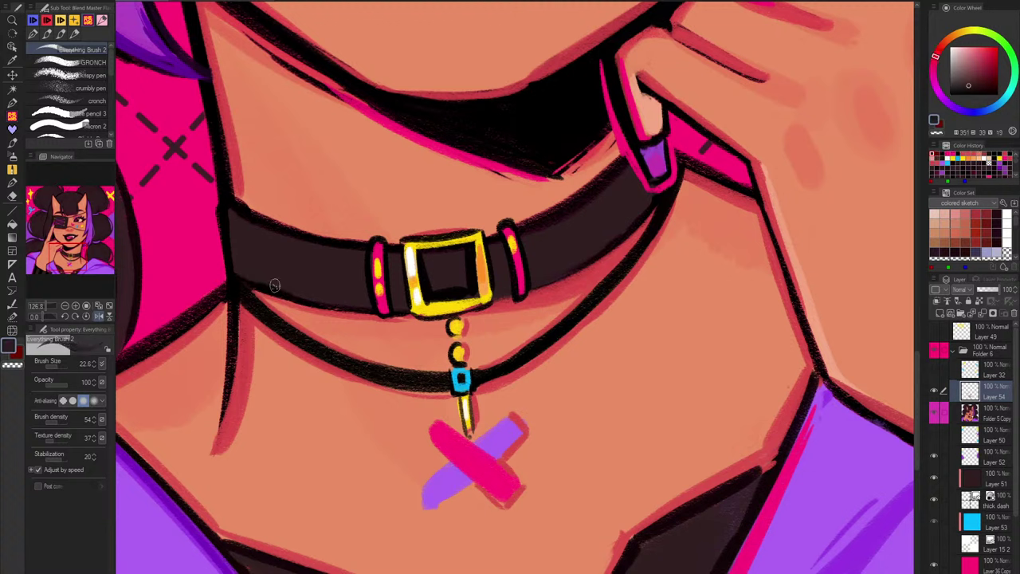
{"action": "left_click", "coordinate": [530, 254], "text": "alt"}
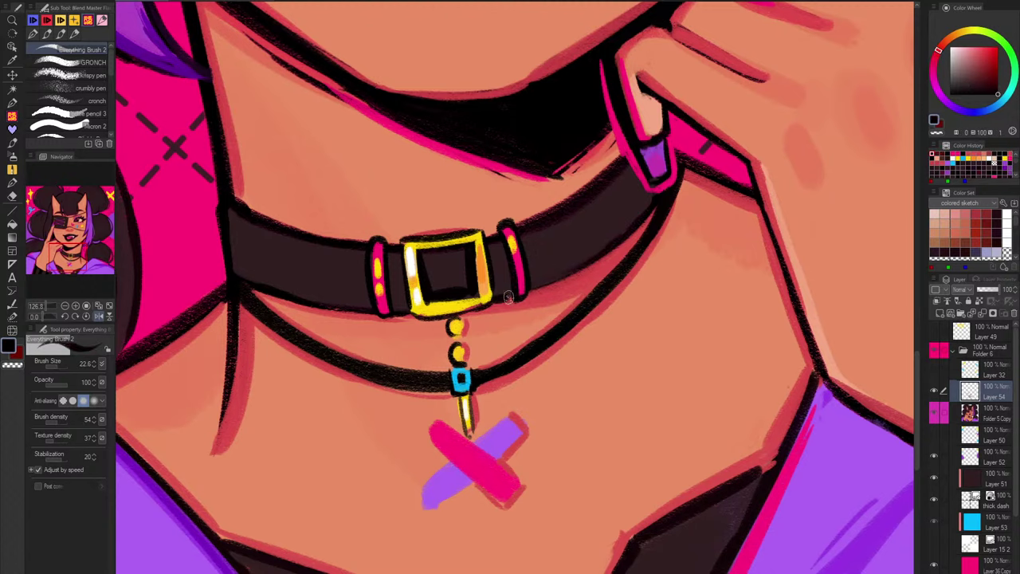
{"action": "left_click_drag", "start_coordinate": [526, 294], "coordinate": [590, 267]}
Step: Shade the choker strap between the buckle and the purple fingernail with sampled dark plum-brown, the brush enlarged to 46.7
{"action": "left_click", "coordinate": [692, 548], "text": "alt"}
{"action": "left_click_drag", "start_coordinate": [727, 529], "coordinate": [716, 362]}
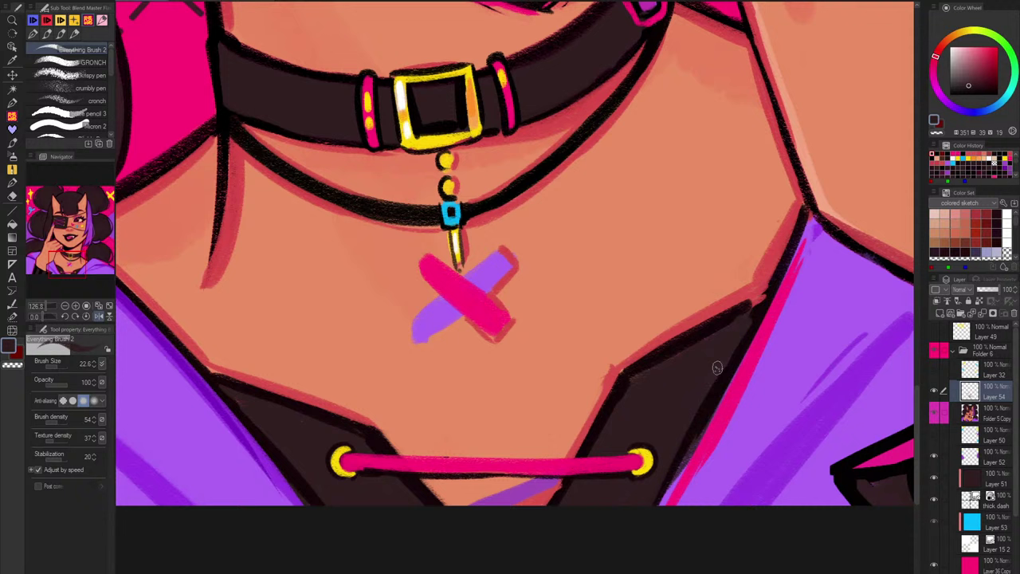
{"action": "left_click", "coordinate": [770, 296], "text": "alt"}
{"action": "scroll", "coordinate": [688, 294], "scroll_direction": "up", "scroll_amount": 3}
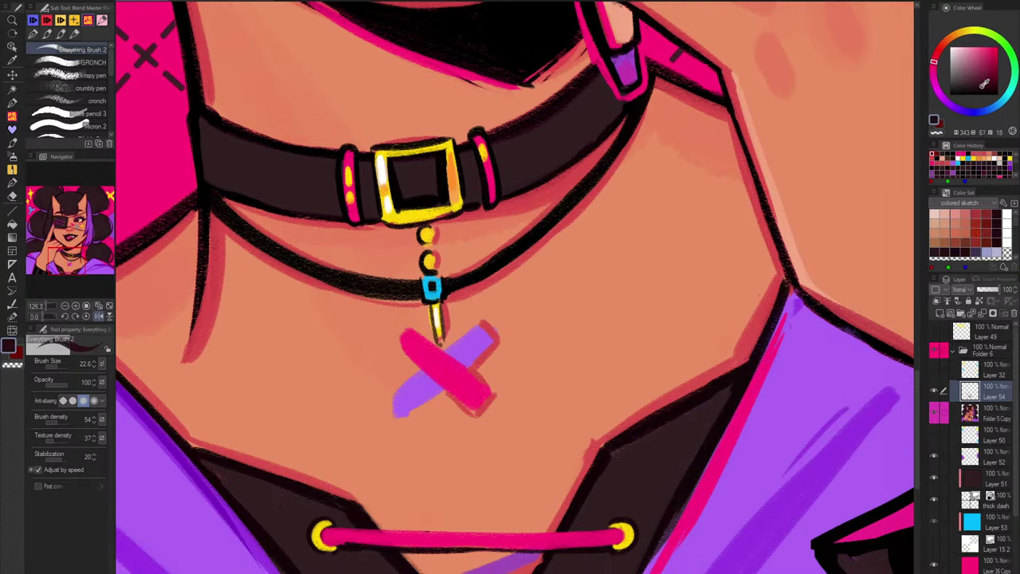
{"action": "scroll", "coordinate": [518, 287], "scroll_direction": "up", "scroll_amount": 3}
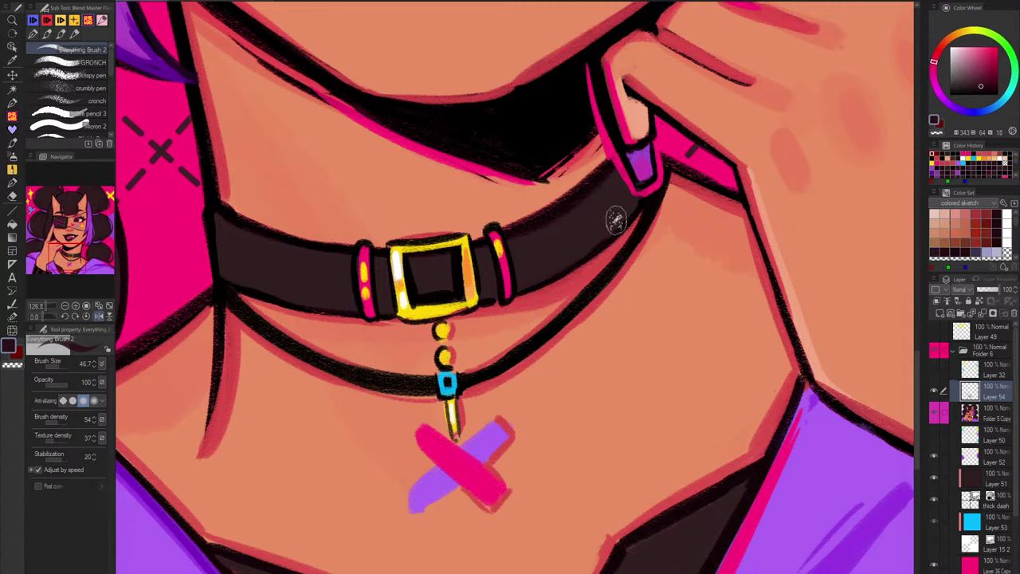
{"action": "left_click_drag", "start_coordinate": [614, 220], "coordinate": [557, 226]}
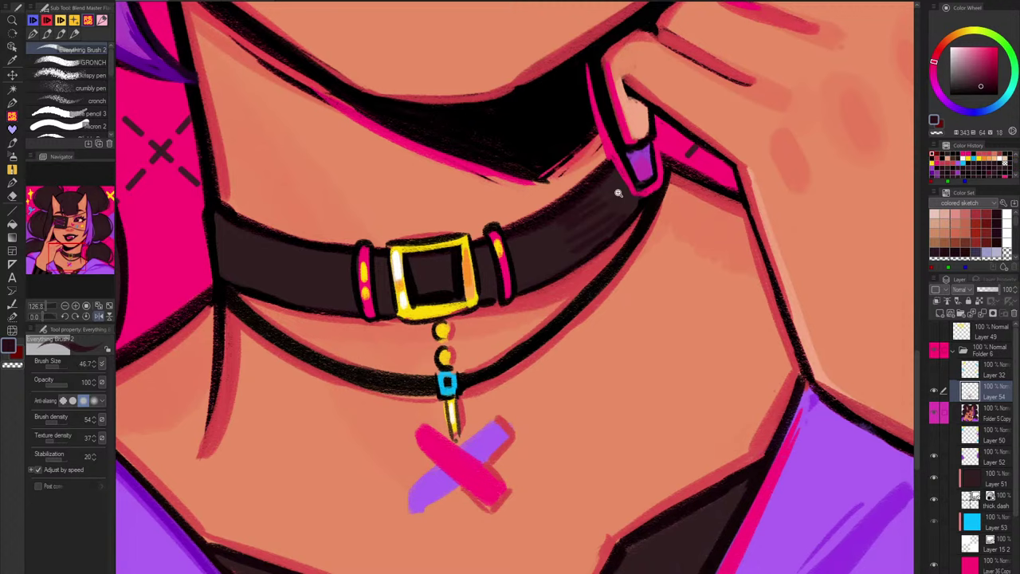
{"action": "left_click_drag", "start_coordinate": [617, 192], "coordinate": [676, 157]}
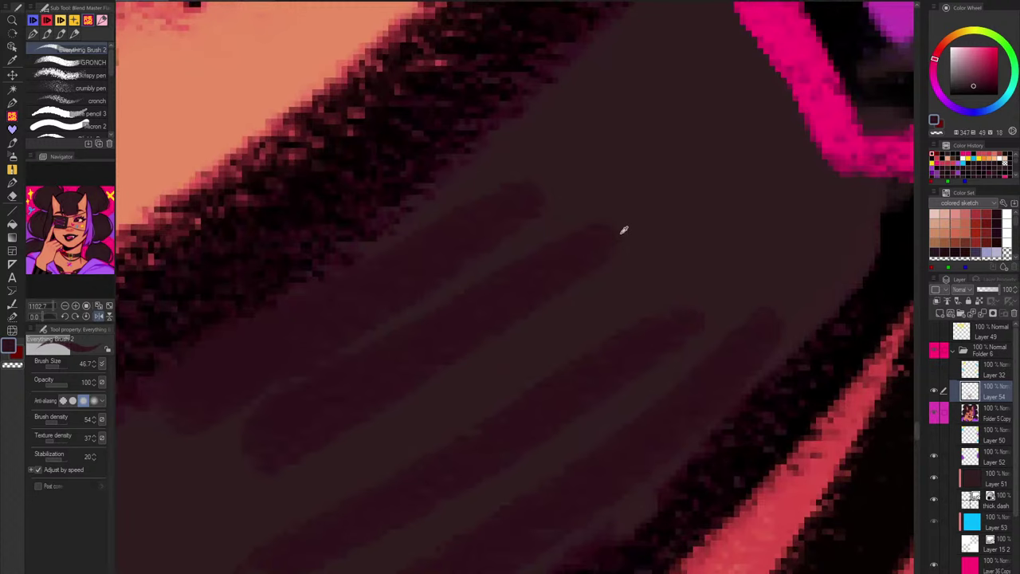
{"action": "scroll", "coordinate": [624, 229], "scroll_direction": "down", "scroll_amount": 6}
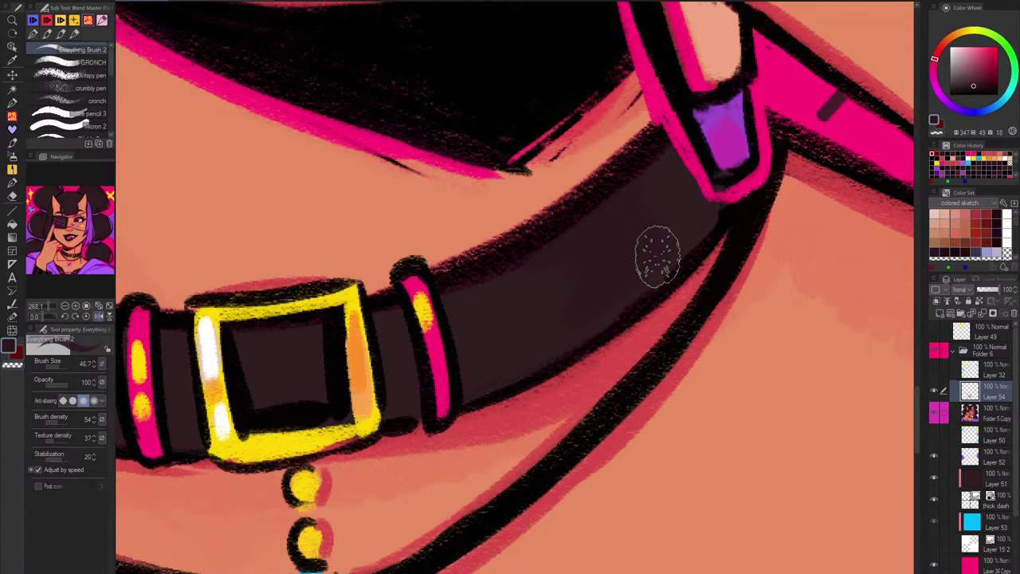
Step: Reduce the brush to 30.4 and even out the strap inside the buckle frame with sampled dark brown
{"action": "scroll", "coordinate": [627, 285], "scroll_direction": "down", "scroll_amount": 3}
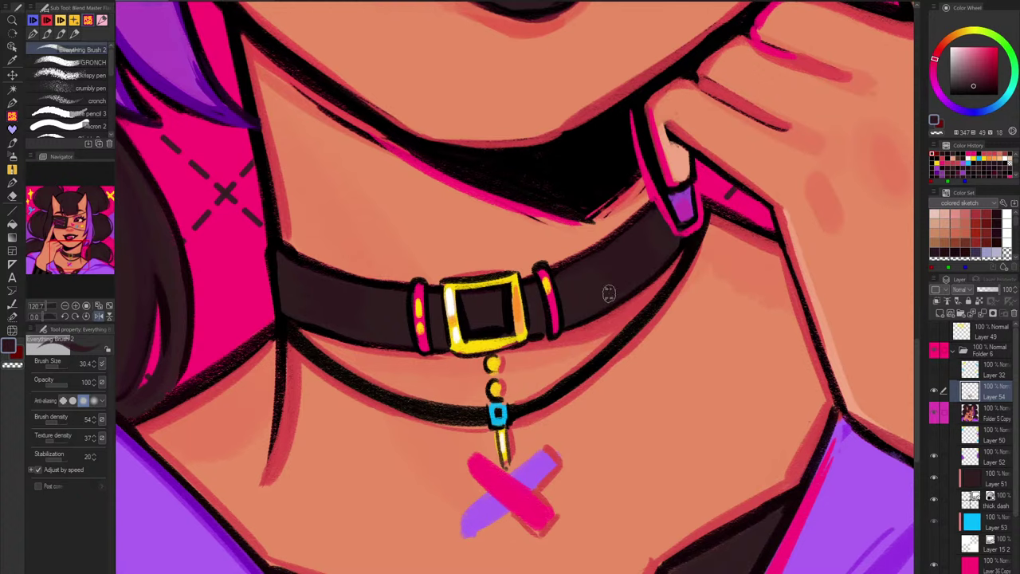
{"action": "left_click_drag", "start_coordinate": [674, 360], "coordinate": [631, 409]}
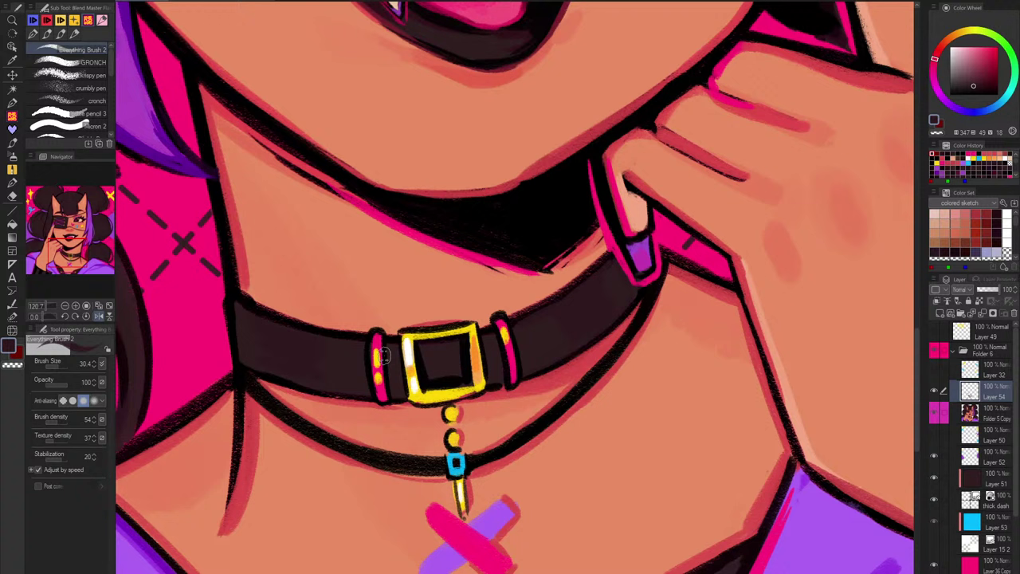
{"action": "left_click", "coordinate": [434, 355], "text": "alt"}
{"action": "left_click_drag", "start_coordinate": [425, 349], "coordinate": [427, 381]}
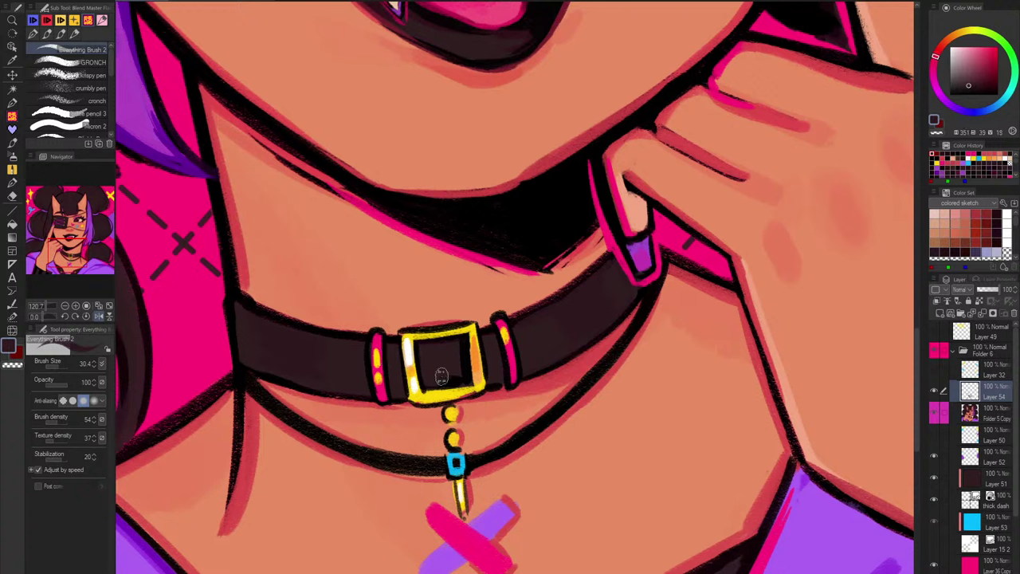
Step: Fill and smooth the thin necklace cord in sampled solid black on both sides of the blue bead
{"action": "scroll", "coordinate": [628, 422], "scroll_direction": "down", "scroll_amount": 2}
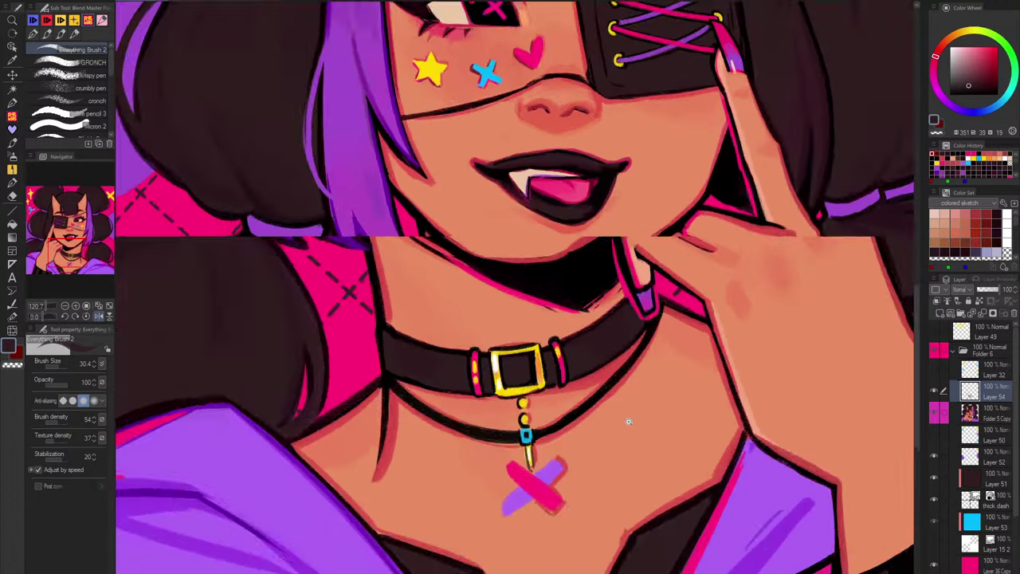
{"action": "scroll", "coordinate": [683, 467], "scroll_direction": "up", "scroll_amount": 1}
{"action": "scroll", "coordinate": [532, 314], "scroll_direction": "up", "scroll_amount": 3}
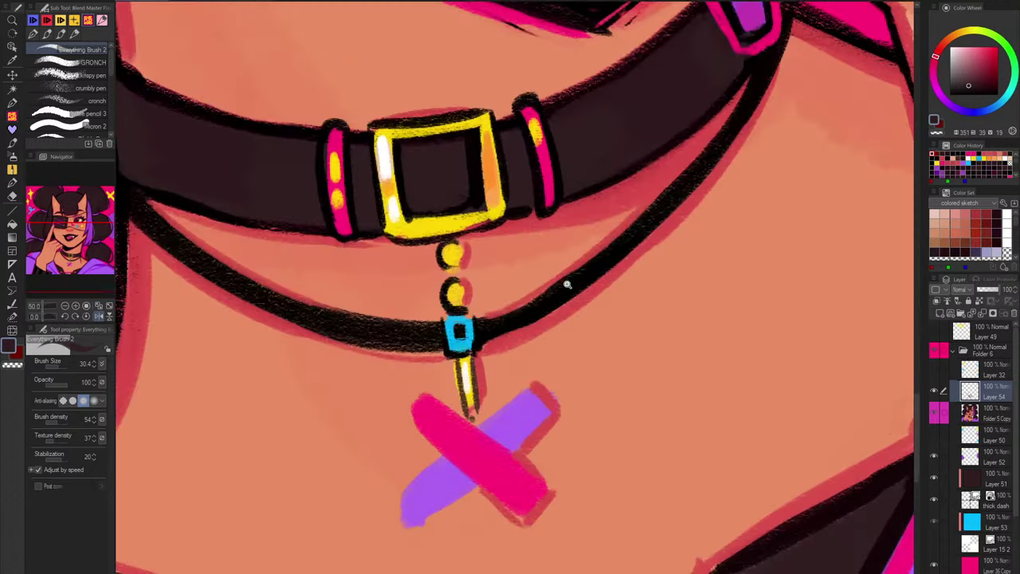
{"action": "left_click", "coordinate": [567, 287], "text": "alt"}
{"action": "left_click_drag", "start_coordinate": [499, 328], "coordinate": [645, 211]}
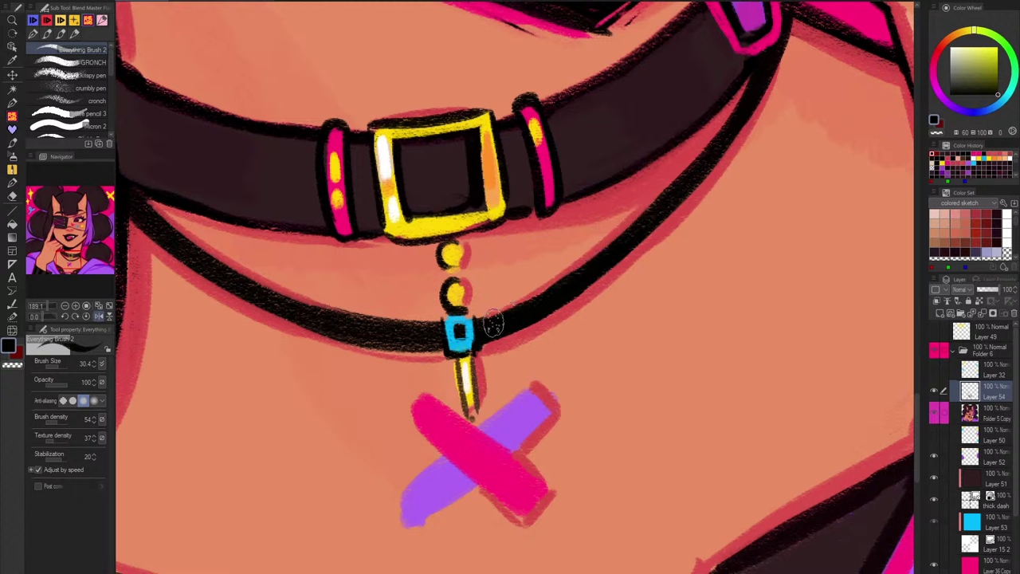
{"action": "left_click_drag", "start_coordinate": [603, 256], "coordinate": [523, 310]}
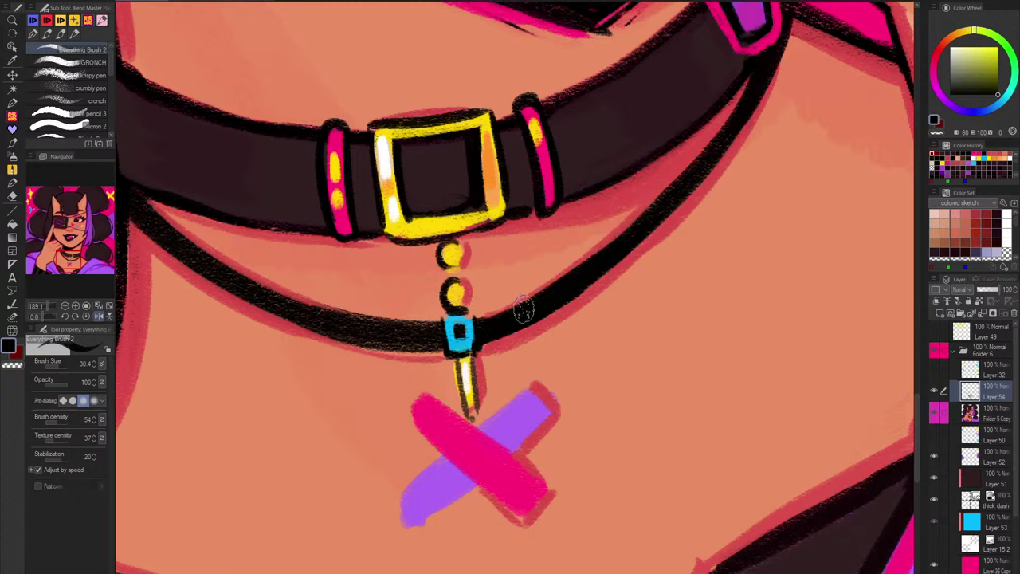
{"action": "key", "text": "ctrl+z"}
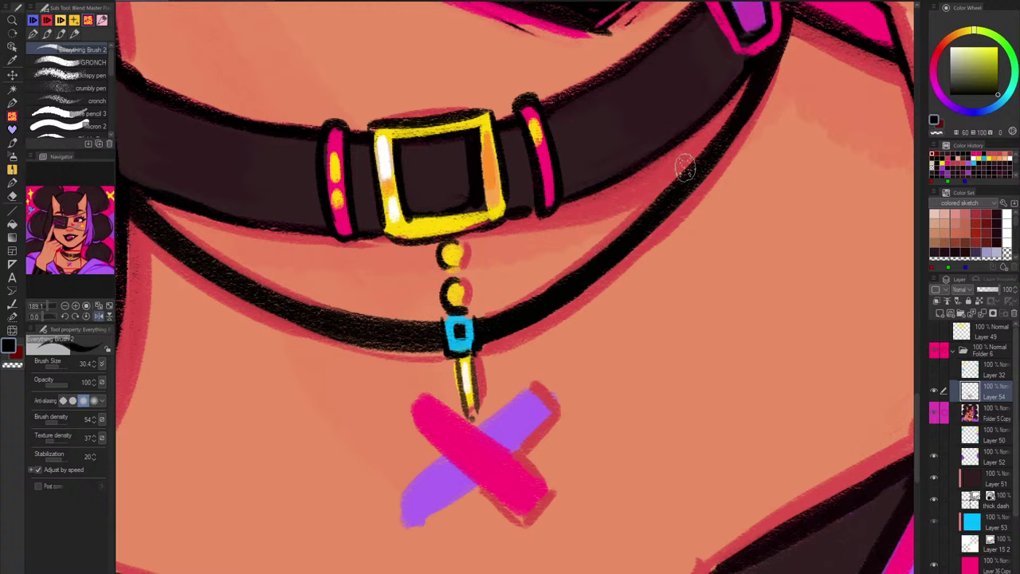
{"action": "left_click_drag", "start_coordinate": [750, 83], "coordinate": [574, 282]}
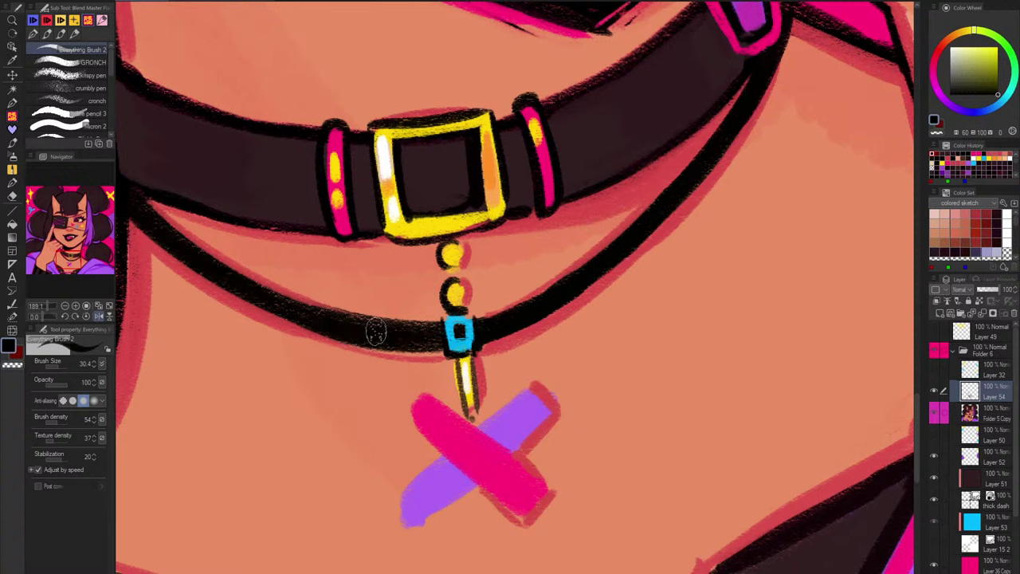
Step: Outline the pink and purple bars of the X charm in black at brush size 27, erasing excess at the purple bar's end
{"action": "key", "text": "bracketleft"}
{"action": "mouse_move", "coordinate": [428, 387]}
{"action": "left_mouse_down"}
{"action": "mouse_move", "coordinate": [476, 431]}
{"action": "mouse_move", "coordinate": [433, 385]}
{"action": "mouse_move", "coordinate": [447, 409]}
{"action": "mouse_move", "coordinate": [431, 391]}
{"action": "mouse_move", "coordinate": [412, 414]}
{"action": "mouse_move", "coordinate": [420, 432]}
{"action": "mouse_move", "coordinate": [408, 422]}
{"action": "mouse_move", "coordinate": [490, 412]}
{"action": "mouse_move", "coordinate": [477, 426]}
{"action": "mouse_move", "coordinate": [536, 383]}
{"action": "mouse_move", "coordinate": [557, 413]}
{"action": "mouse_move", "coordinate": [552, 405]}
{"action": "mouse_move", "coordinate": [499, 452]}
{"action": "mouse_move", "coordinate": [457, 420]}
{"action": "mouse_move", "coordinate": [527, 470]}
{"action": "mouse_move", "coordinate": [418, 436]}
{"action": "mouse_move", "coordinate": [512, 516]}
{"action": "left_mouse_up"}
{"action": "key", "text": "ctrl+z"}
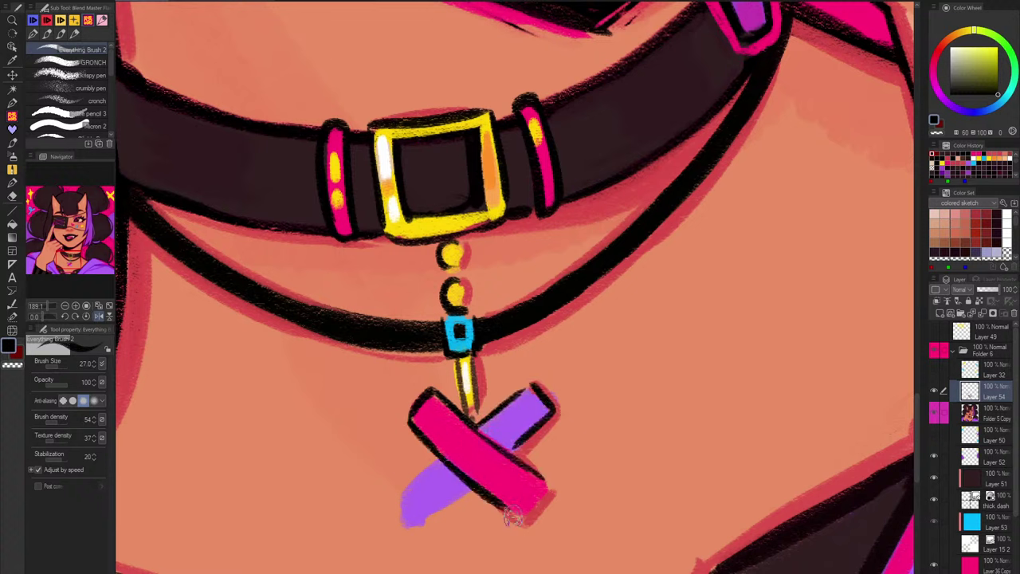
{"action": "mouse_move", "coordinate": [438, 469]}
{"action": "left_mouse_down"}
{"action": "mouse_move", "coordinate": [407, 483]}
{"action": "mouse_move", "coordinate": [394, 504]}
{"action": "mouse_move", "coordinate": [424, 527]}
{"action": "mouse_move", "coordinate": [428, 520]}
{"action": "mouse_move", "coordinate": [426, 542]}
{"action": "left_mouse_up"}
{"action": "key", "text": "c"}
{"action": "left_click_drag", "start_coordinate": [532, 377], "coordinate": [561, 405]}
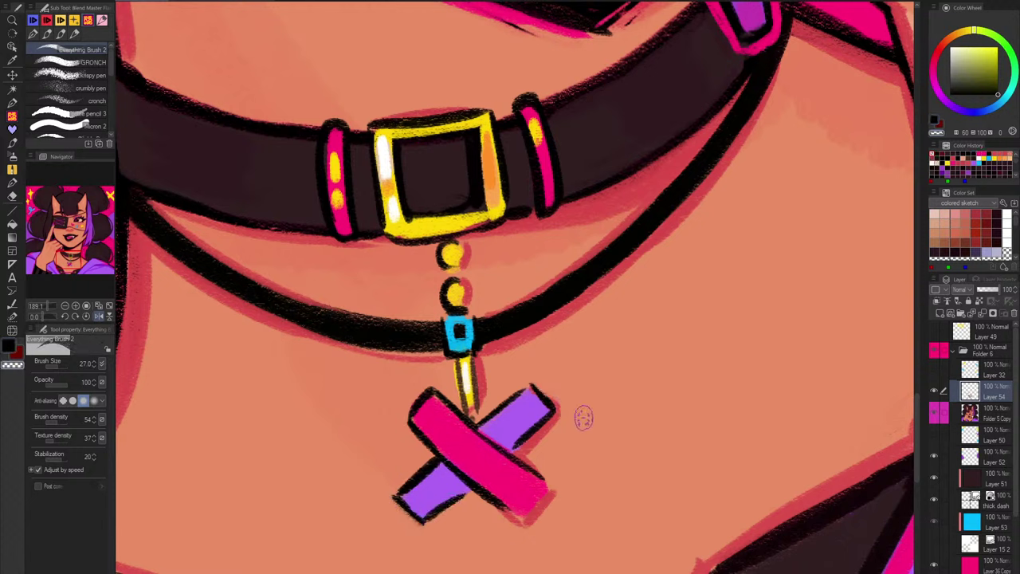
Step: Shade the middle of the X charm's pink bar with a darker version of its sampled pink
{"action": "left_click", "coordinate": [480, 456], "text": "alt"}
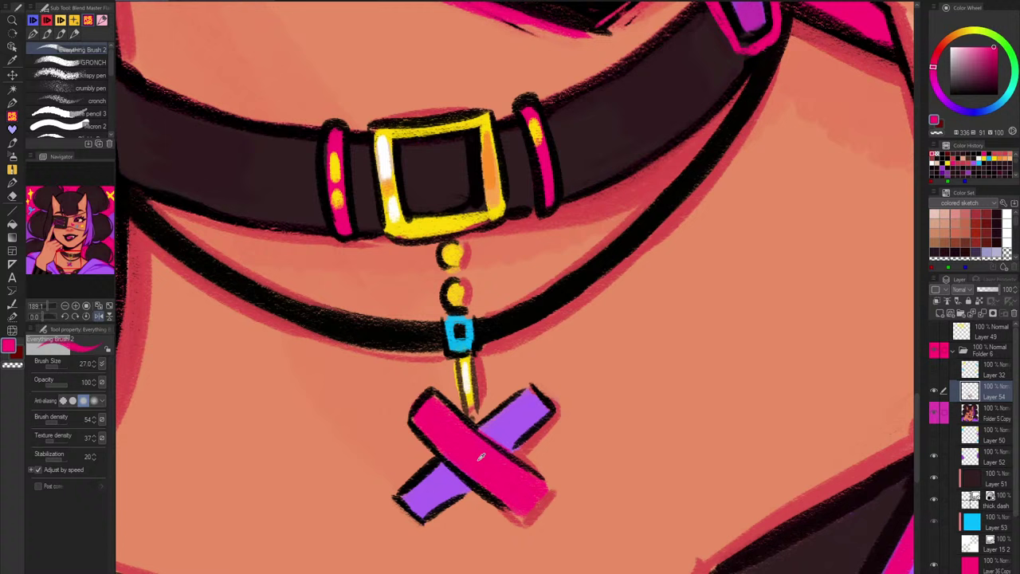
{"action": "left_click", "coordinate": [997, 54]}
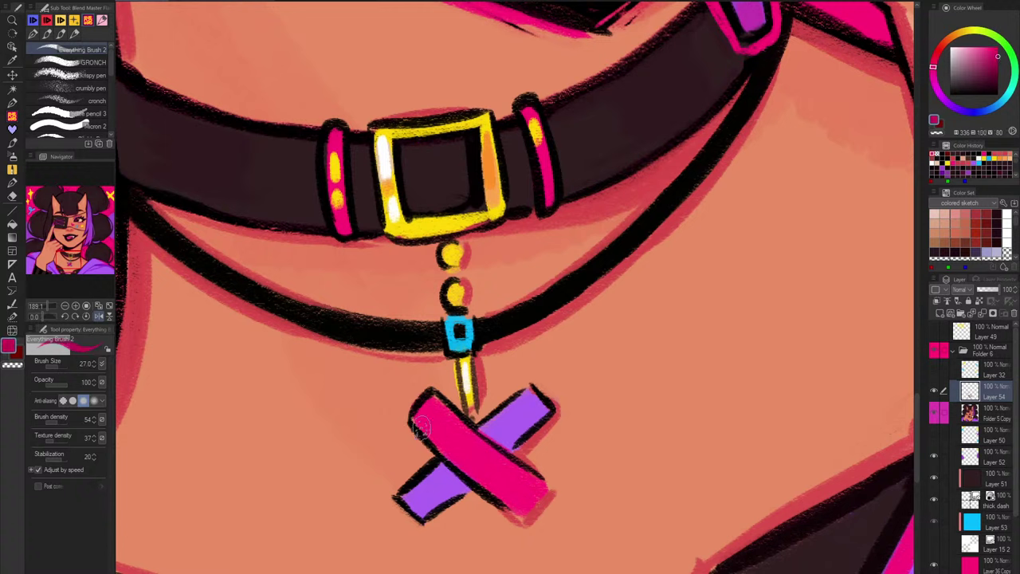
{"action": "mouse_move", "coordinate": [422, 428]}
{"action": "left_mouse_down"}
{"action": "mouse_move", "coordinate": [451, 457]}
{"action": "mouse_move", "coordinate": [427, 405]}
{"action": "left_mouse_up"}
{"action": "mouse_move", "coordinate": [437, 441]}
{"action": "left_mouse_down"}
{"action": "mouse_move", "coordinate": [452, 446]}
{"action": "mouse_move", "coordinate": [446, 429]}
{"action": "mouse_move", "coordinate": [483, 449]}
{"action": "left_mouse_up"}
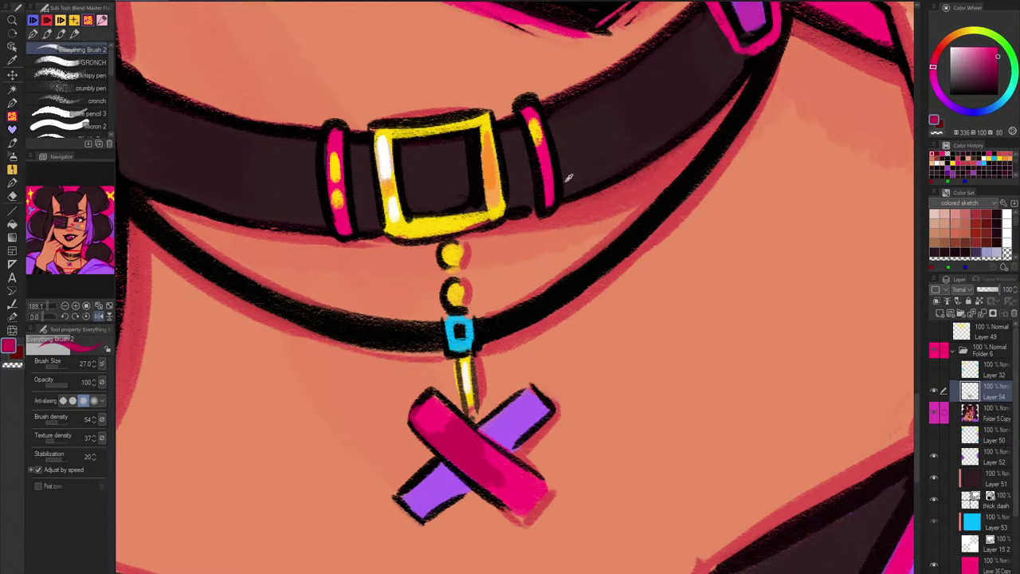
Step: Brighten the upper end of the X charm's pink bar with a lighter magenta-pink highlight
{"action": "left_click", "coordinate": [452, 225], "text": "alt"}
{"action": "mouse_move", "coordinate": [418, 421]}
{"action": "left_mouse_down"}
{"action": "mouse_move", "coordinate": [440, 440]}
{"action": "mouse_move", "coordinate": [455, 430]}
{"action": "left_mouse_up"}
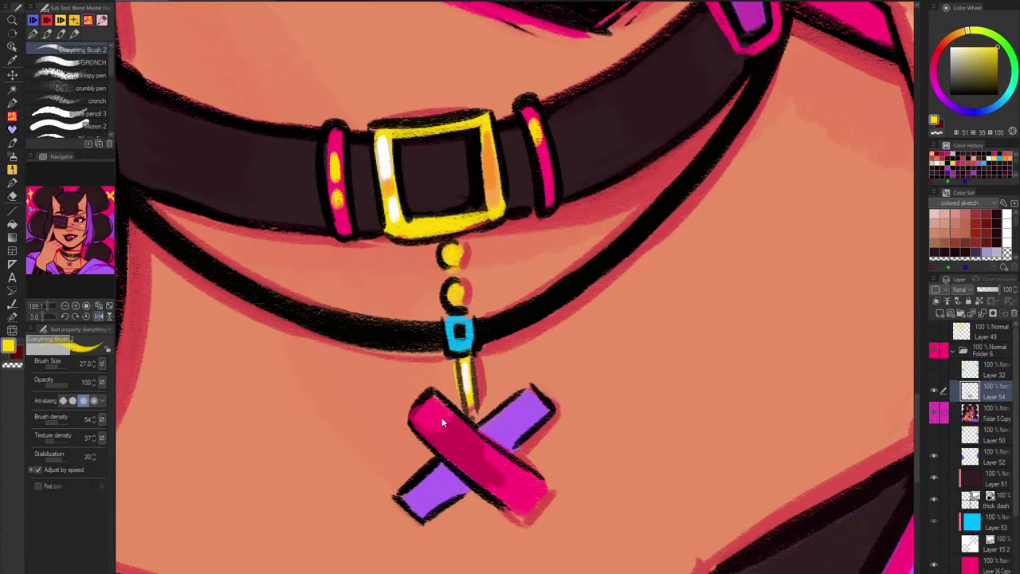
{"action": "left_click", "coordinate": [442, 417], "text": "alt"}
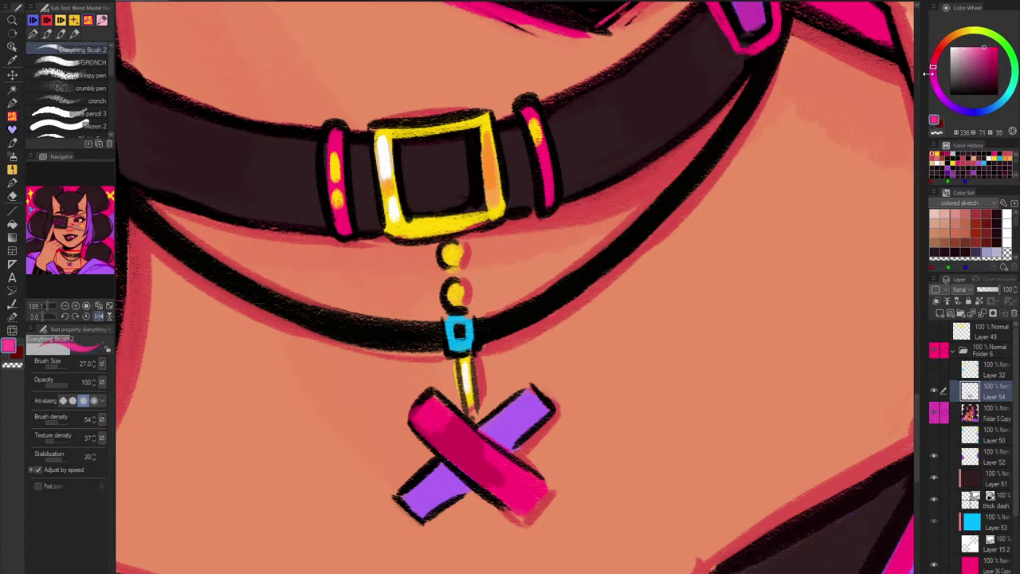
{"action": "mouse_move", "coordinate": [426, 421]}
{"action": "left_mouse_down"}
{"action": "mouse_move", "coordinate": [448, 445]}
{"action": "mouse_move", "coordinate": [445, 431]}
{"action": "left_mouse_up"}
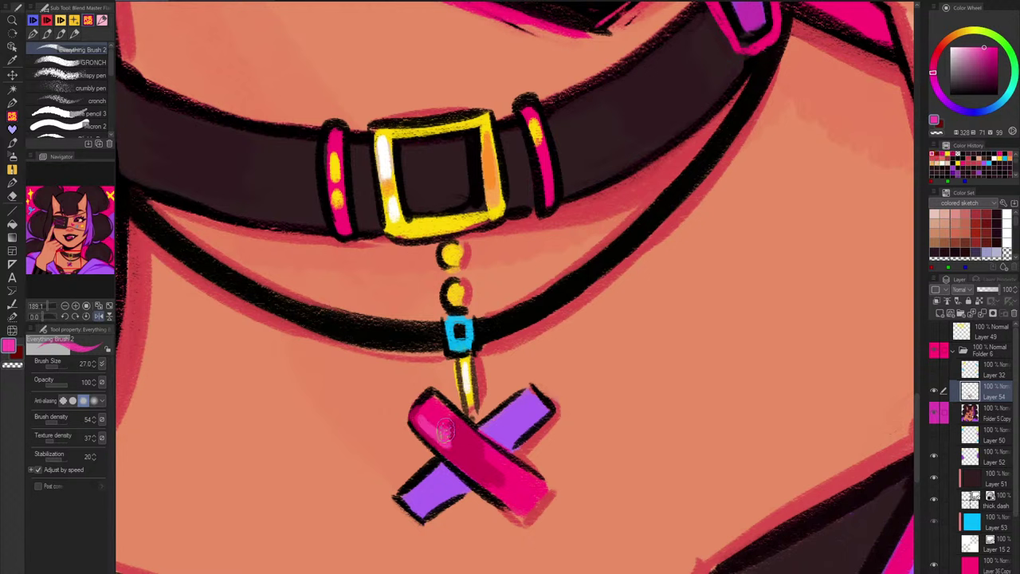
Step: Extend the magenta-pink highlights along the X charm's pink bar and rework its middle shadow in sampled dark pink
{"action": "mouse_move", "coordinate": [490, 454]}
{"action": "left_mouse_down"}
{"action": "mouse_move", "coordinate": [510, 485]}
{"action": "mouse_move", "coordinate": [494, 489]}
{"action": "mouse_move", "coordinate": [439, 443]}
{"action": "mouse_move", "coordinate": [509, 497]}
{"action": "left_mouse_up"}
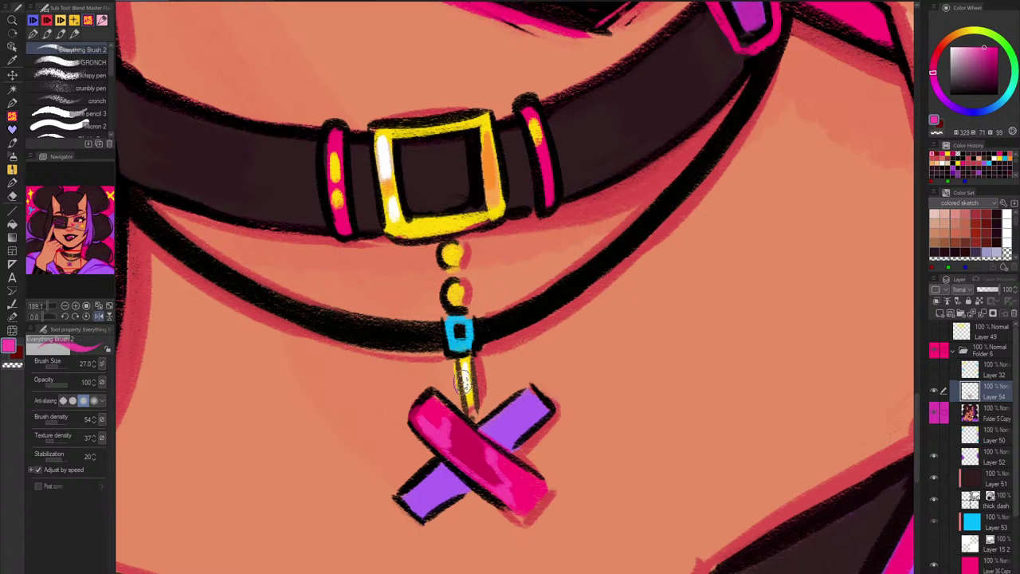
{"action": "left_click", "coordinate": [471, 440], "text": "alt"}
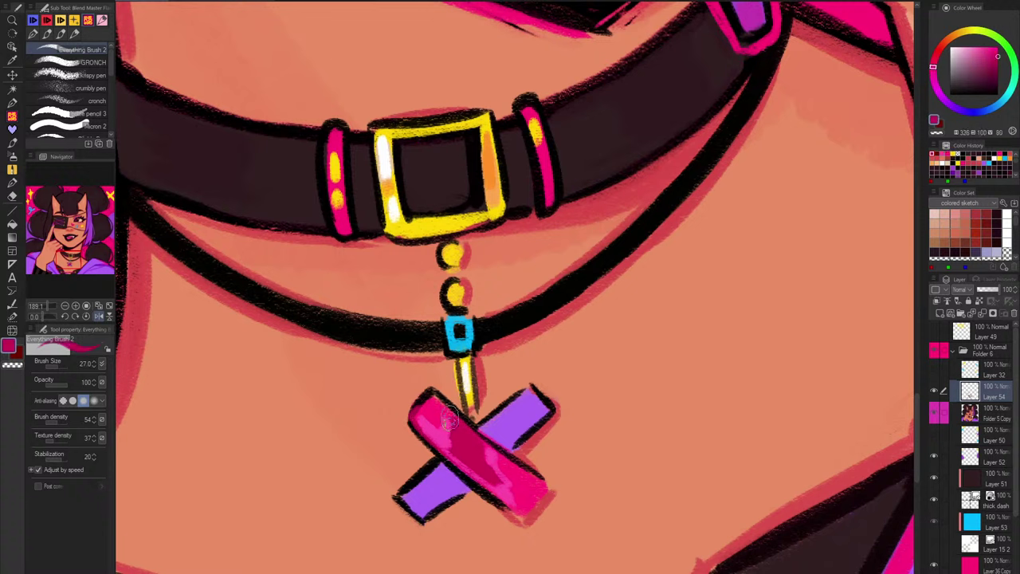
{"action": "left_click_drag", "start_coordinate": [471, 429], "coordinate": [528, 467]}
{"action": "key", "text": "ctrl+z"}
{"action": "left_click_drag", "start_coordinate": [440, 403], "coordinate": [544, 490]}
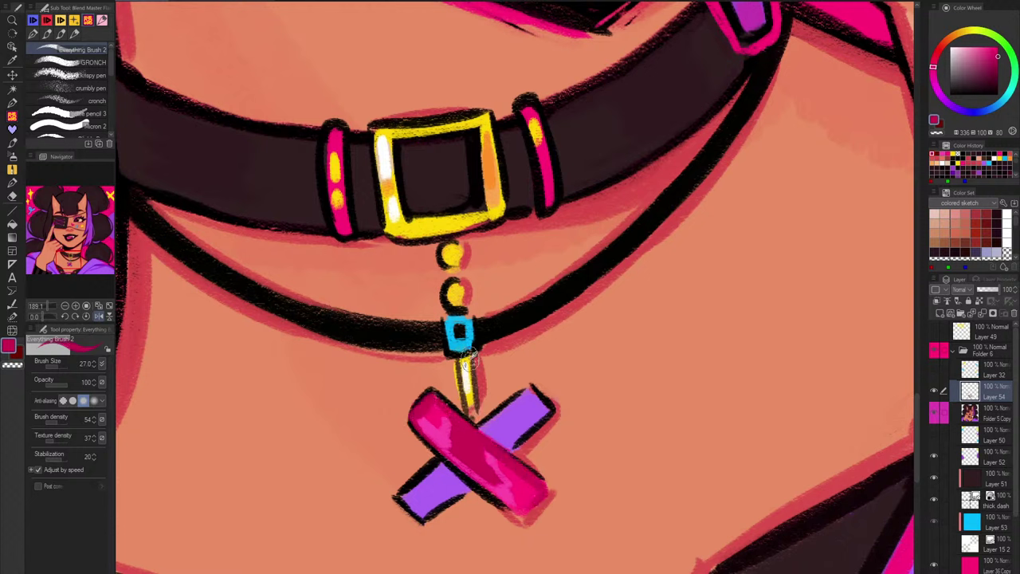
Step: Shade the X charm's purple bar around the crossing with a darker version of its sampled purple
{"action": "left_click", "coordinate": [543, 397], "text": "alt"}
{"action": "left_click_drag", "start_coordinate": [980, 49], "coordinate": [984, 55]}
{"action": "mouse_move", "coordinate": [508, 410]}
{"action": "left_mouse_down"}
{"action": "mouse_move", "coordinate": [518, 432]}
{"action": "mouse_move", "coordinate": [491, 429]}
{"action": "mouse_move", "coordinate": [461, 488]}
{"action": "mouse_move", "coordinate": [425, 478]}
{"action": "mouse_move", "coordinate": [459, 488]}
{"action": "left_mouse_up"}
{"action": "key", "text": "ctrl+z"}
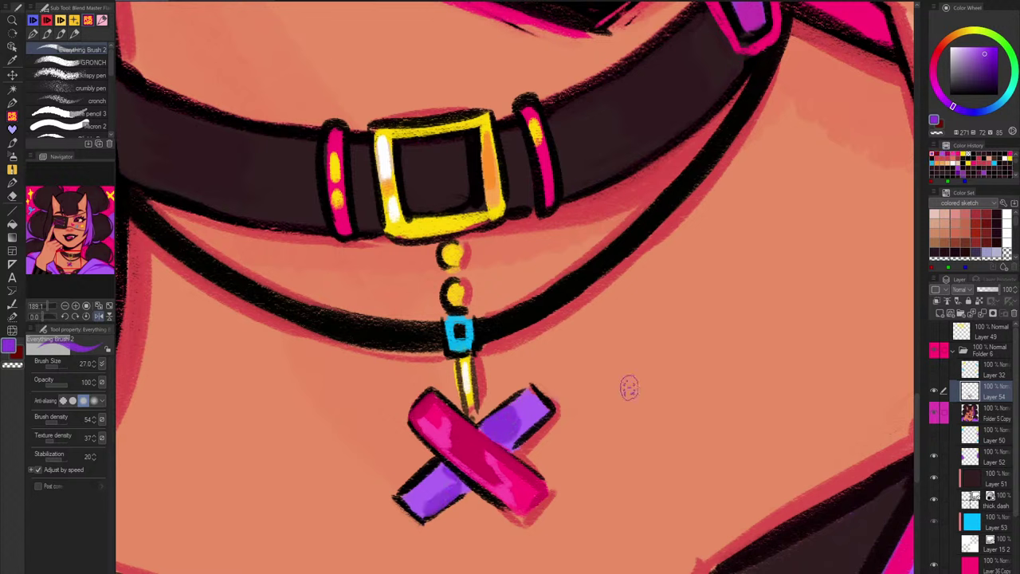
Step: Highlight the upper edges of the X charm's purple bar with light lavender and periwinkle tones
{"action": "left_click", "coordinate": [542, 404], "text": "alt"}
{"action": "left_click", "coordinate": [974, 44]}
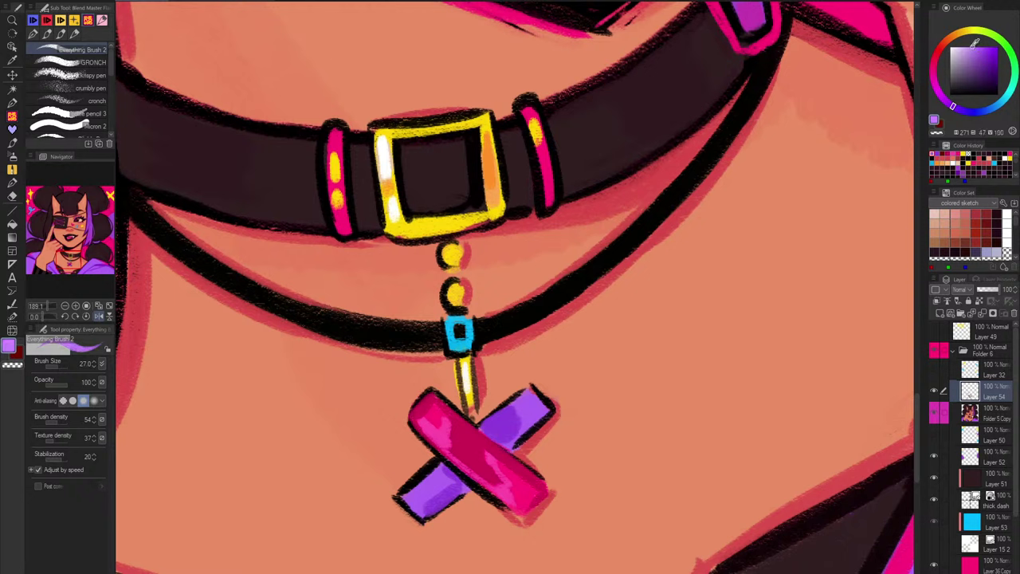
{"action": "left_click_drag", "start_coordinate": [527, 395], "coordinate": [480, 431]}
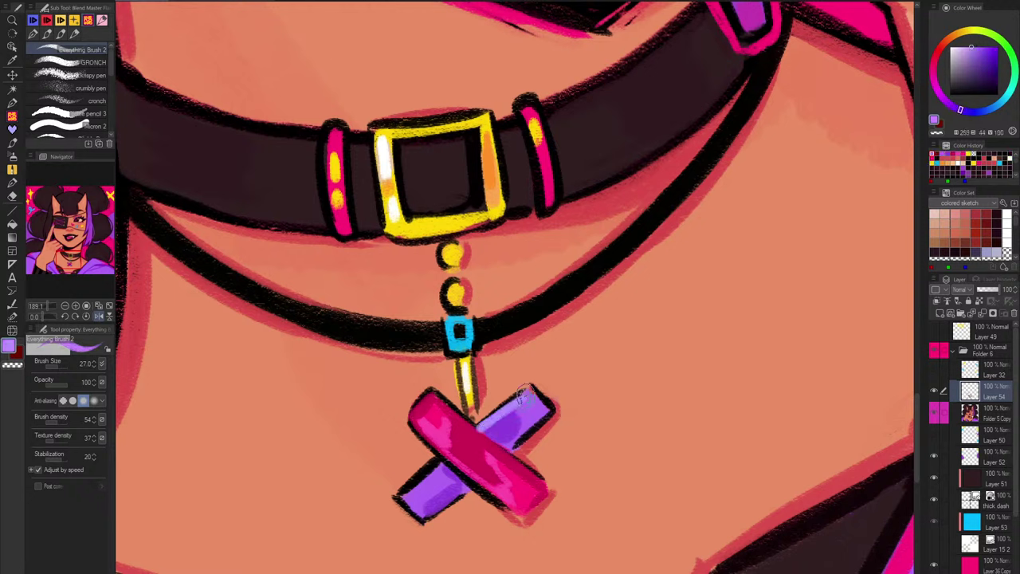
{"action": "left_click", "coordinate": [977, 47]}
{"action": "left_click", "coordinate": [971, 113]}
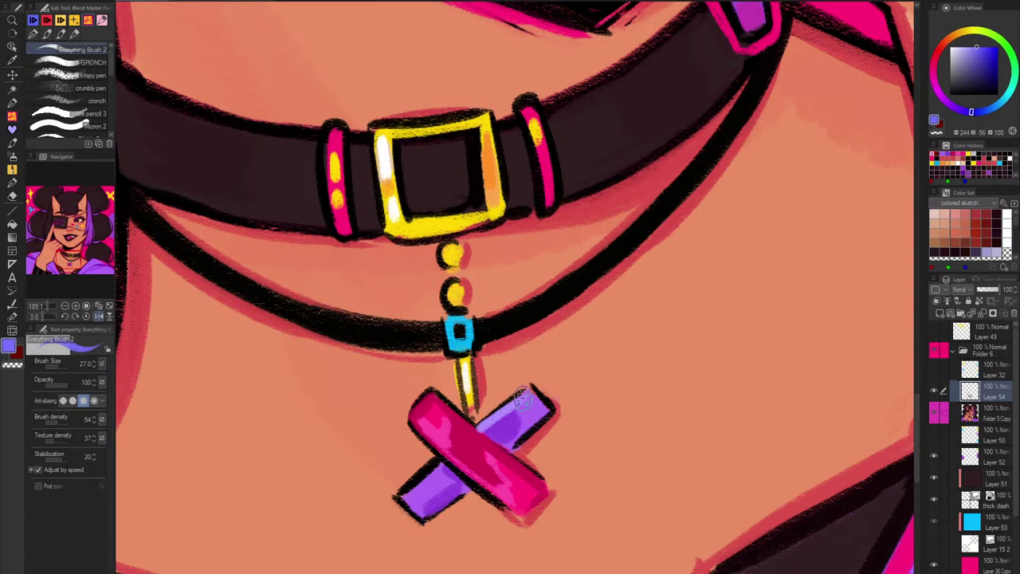
{"action": "left_click_drag", "start_coordinate": [973, 46], "coordinate": [967, 46]}
{"action": "mouse_move", "coordinate": [480, 432]}
{"action": "left_mouse_down"}
{"action": "mouse_move", "coordinate": [526, 394]}
{"action": "mouse_move", "coordinate": [414, 487]}
{"action": "left_mouse_up"}
Step: Repaint both bars of the X charm with their sampled base pink and purple to flatten the shading
{"action": "scroll", "coordinate": [570, 417], "scroll_direction": "down", "scroll_amount": 5}
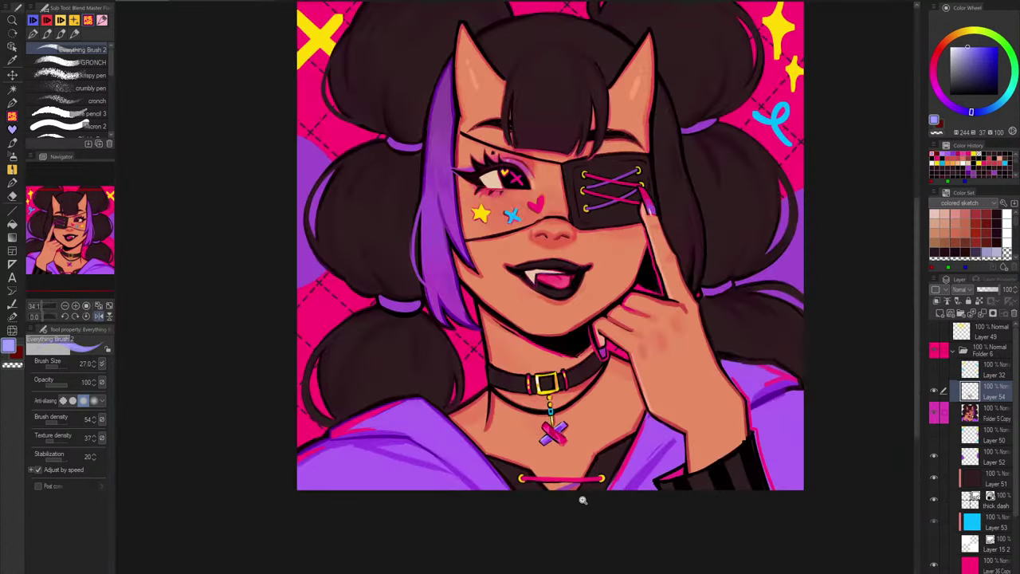
{"action": "scroll", "coordinate": [582, 499], "scroll_direction": "down", "scroll_amount": 2}
{"action": "scroll", "coordinate": [578, 449], "scroll_direction": "up", "scroll_amount": 6}
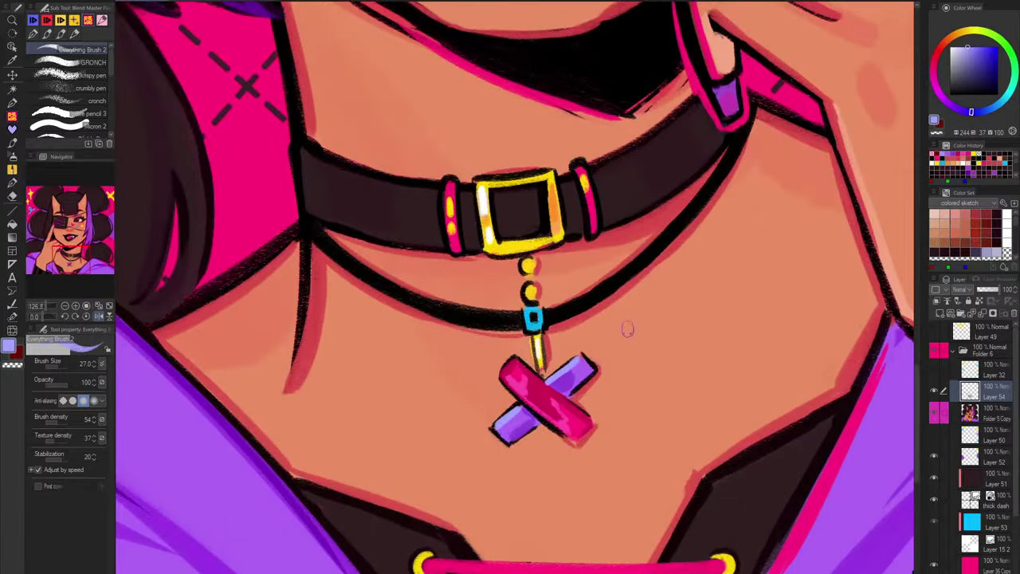
{"action": "left_click", "coordinate": [571, 417], "text": "alt"}
{"action": "mouse_move", "coordinate": [521, 378]}
{"action": "left_mouse_down"}
{"action": "mouse_move", "coordinate": [566, 426]}
{"action": "mouse_move", "coordinate": [511, 381]}
{"action": "mouse_move", "coordinate": [504, 317]}
{"action": "mouse_move", "coordinate": [502, 430]}
{"action": "left_mouse_up"}
{"action": "left_click", "coordinate": [517, 421], "text": "alt"}
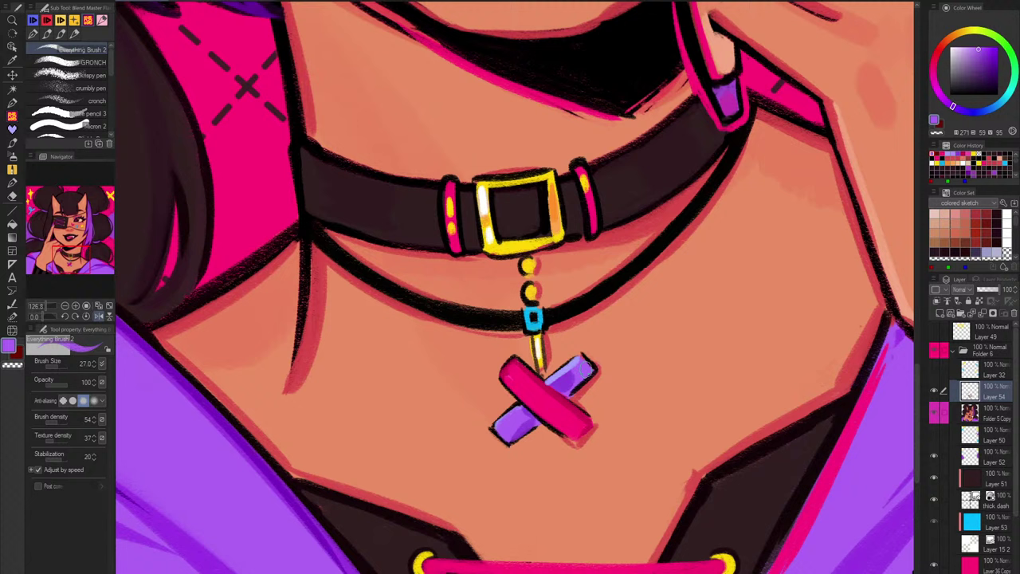
{"action": "left_click_drag", "start_coordinate": [587, 367], "coordinate": [556, 384]}
Step: Shade the X charm's purple bar in deep saturated purple where it passes under the pink bar
{"action": "left_click", "coordinate": [984, 53]}
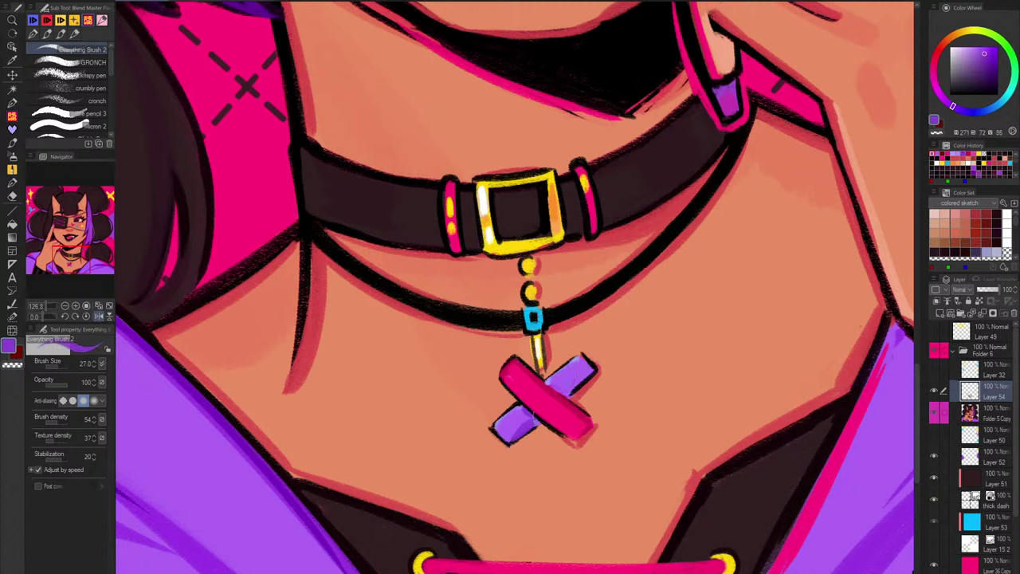
{"action": "left_click", "coordinate": [995, 67]}
{"action": "left_click_drag", "start_coordinate": [518, 405], "coordinate": [498, 424]}
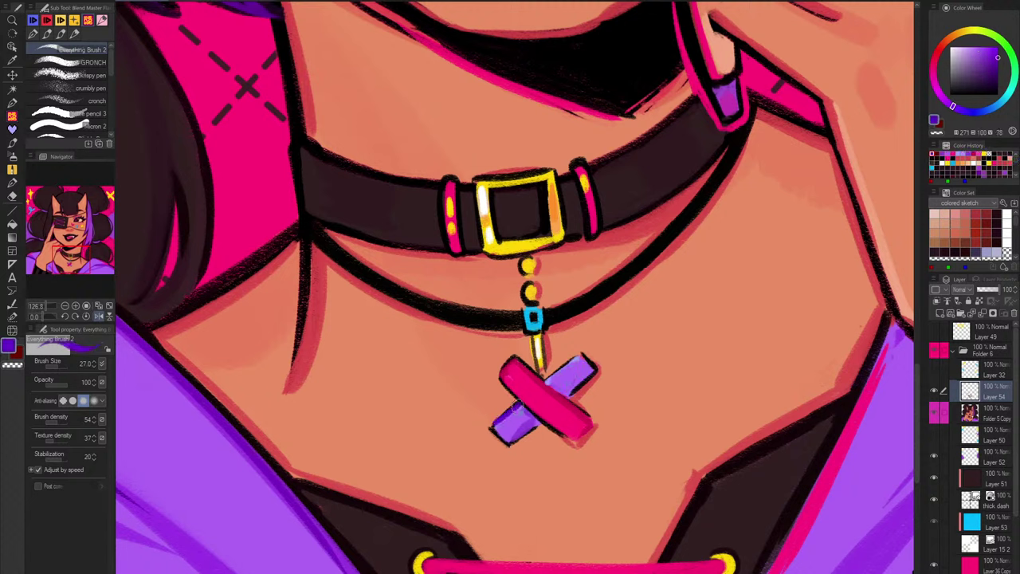
{"action": "left_click_drag", "start_coordinate": [549, 381], "coordinate": [580, 355]}
{"action": "key", "text": "ctrl+z"}
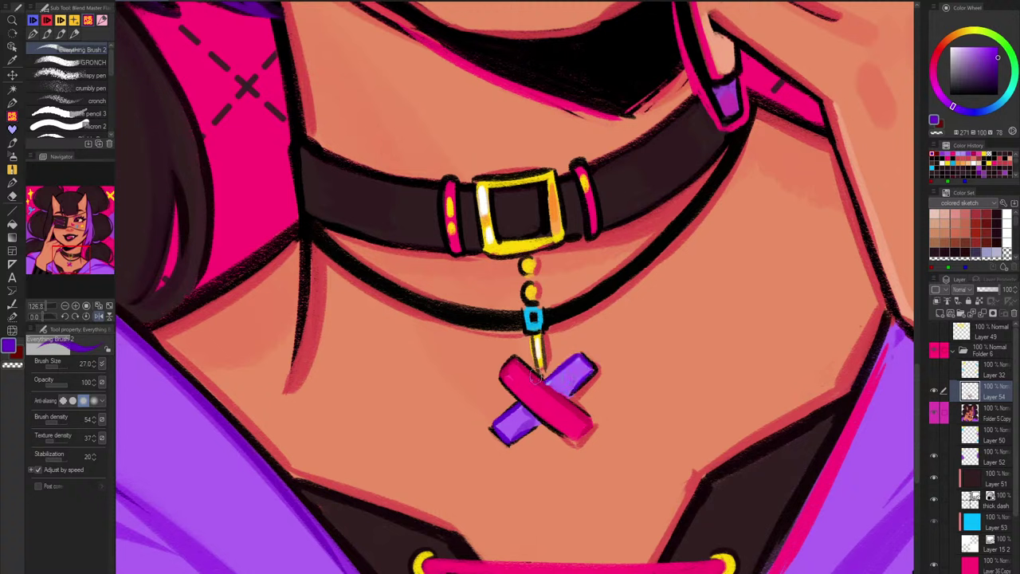
Step: Touch up the X charm's pink bar with sampled pink, and sample the purple bar's base colour
{"action": "left_click", "coordinate": [590, 225], "text": "alt"}
{"action": "left_click_drag", "start_coordinate": [518, 381], "coordinate": [510, 376]}
{"action": "left_click", "coordinate": [582, 363], "text": "alt"}
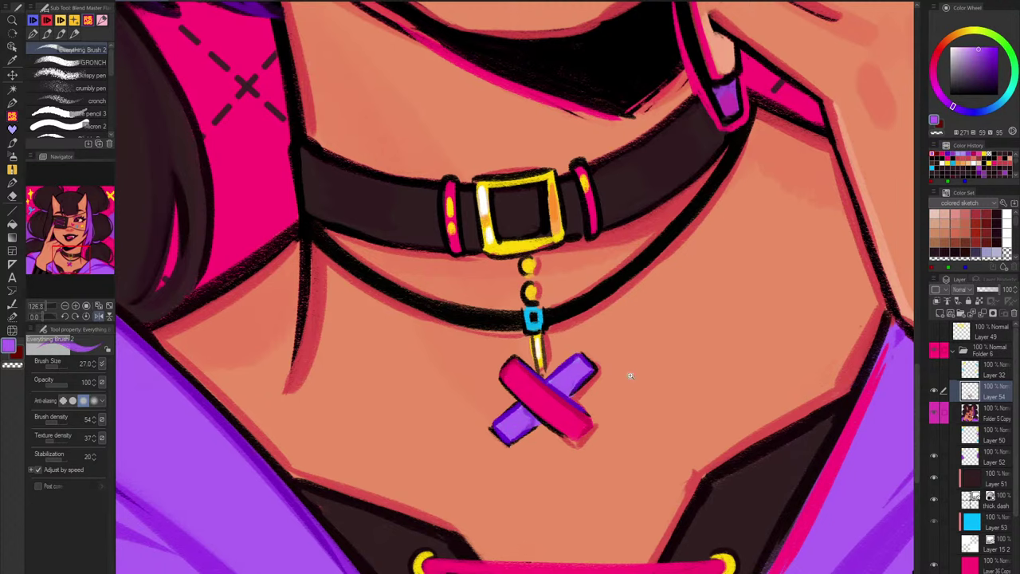
Step: Strengthen the outlines of the yellow connector and the X charm's bar ends and edges in sampled black
{"action": "left_click_drag", "start_coordinate": [631, 376], "coordinate": [542, 566]}
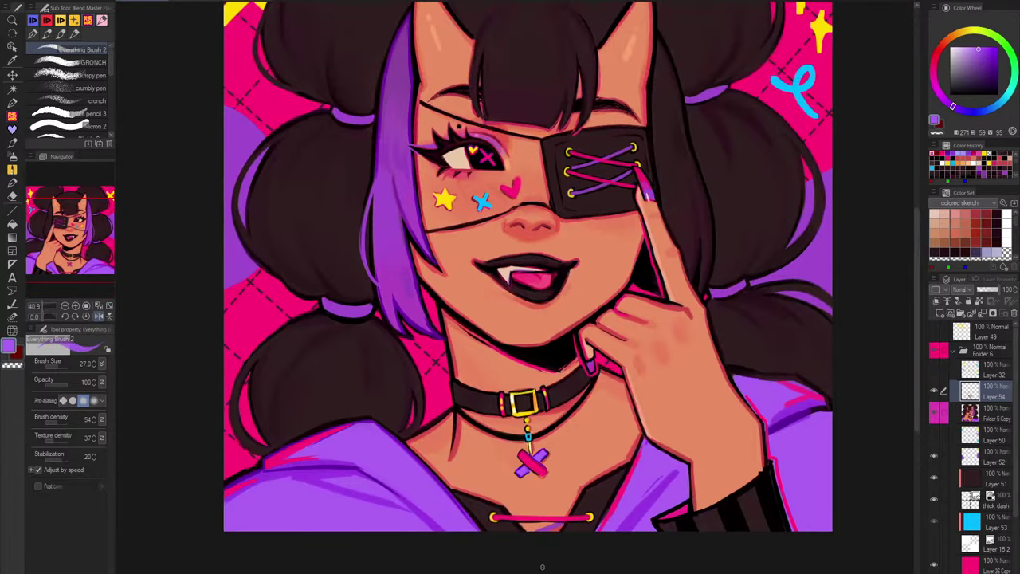
{"action": "scroll", "coordinate": [554, 455], "scroll_direction": "up", "scroll_amount": 3}
{"action": "left_click", "coordinate": [546, 470], "text": "alt"}
{"action": "scroll", "coordinate": [546, 470], "scroll_direction": "up", "scroll_amount": 2}
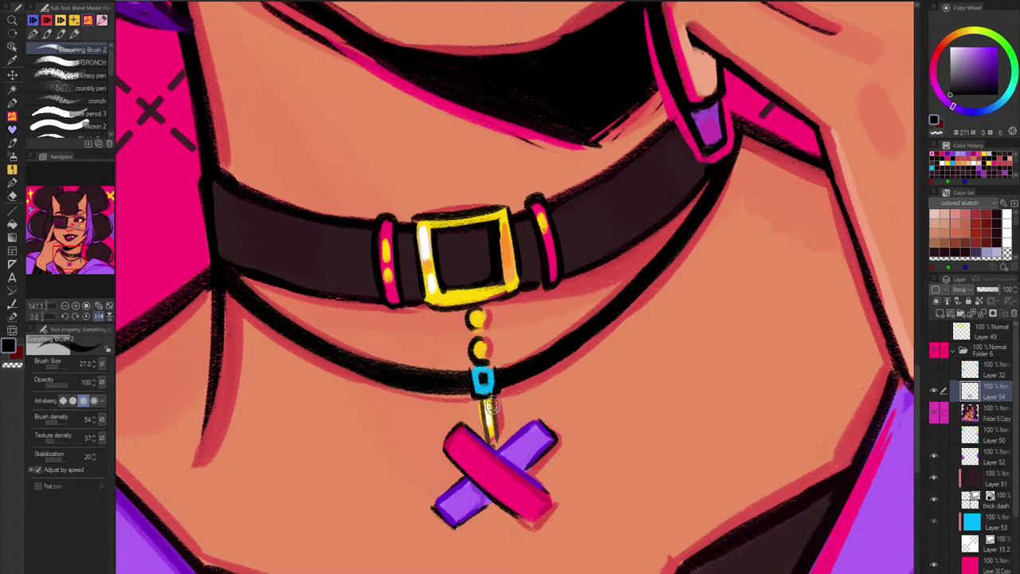
{"action": "left_click_drag", "start_coordinate": [493, 401], "coordinate": [499, 446]}
{"action": "key", "text": "ctrl+z"}
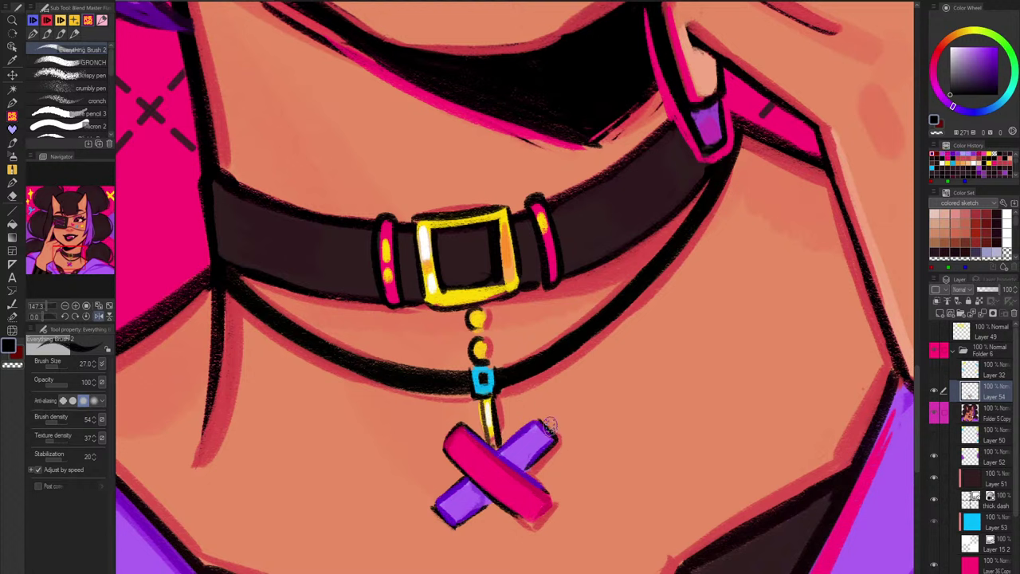
{"action": "mouse_move", "coordinate": [538, 419]}
{"action": "left_mouse_down"}
{"action": "mouse_move", "coordinate": [557, 439]}
{"action": "mouse_move", "coordinate": [535, 459]}
{"action": "mouse_move", "coordinate": [551, 428]}
{"action": "mouse_move", "coordinate": [535, 479]}
{"action": "mouse_move", "coordinate": [525, 477]}
{"action": "mouse_move", "coordinate": [552, 495]}
{"action": "left_mouse_up"}
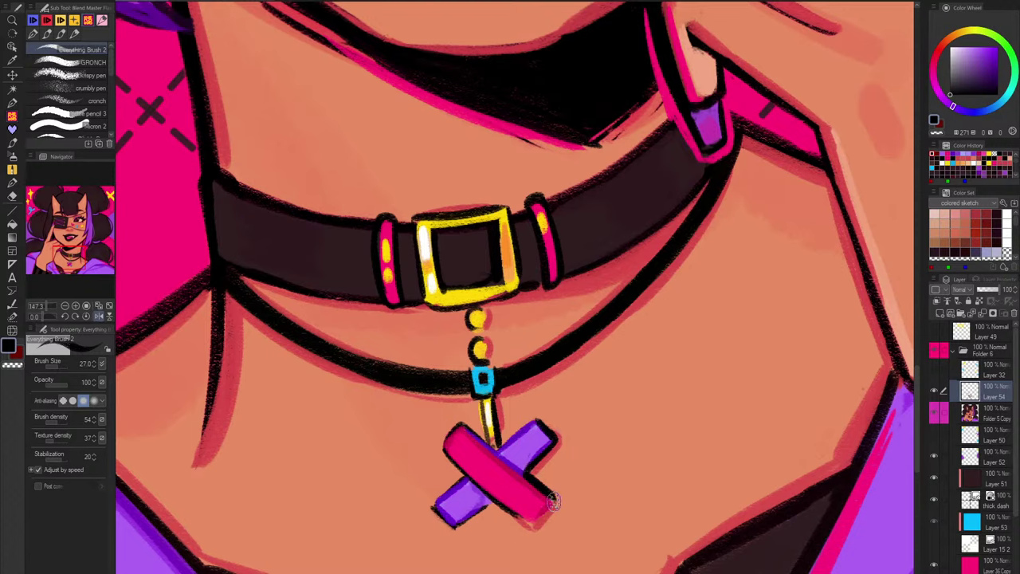
Step: Mirror the canvas horizontally to check the whole illustration
{"action": "scroll", "coordinate": [553, 501], "scroll_direction": "down", "scroll_amount": 2}
{"action": "scroll", "coordinate": [565, 396], "scroll_direction": "down", "scroll_amount": 5}
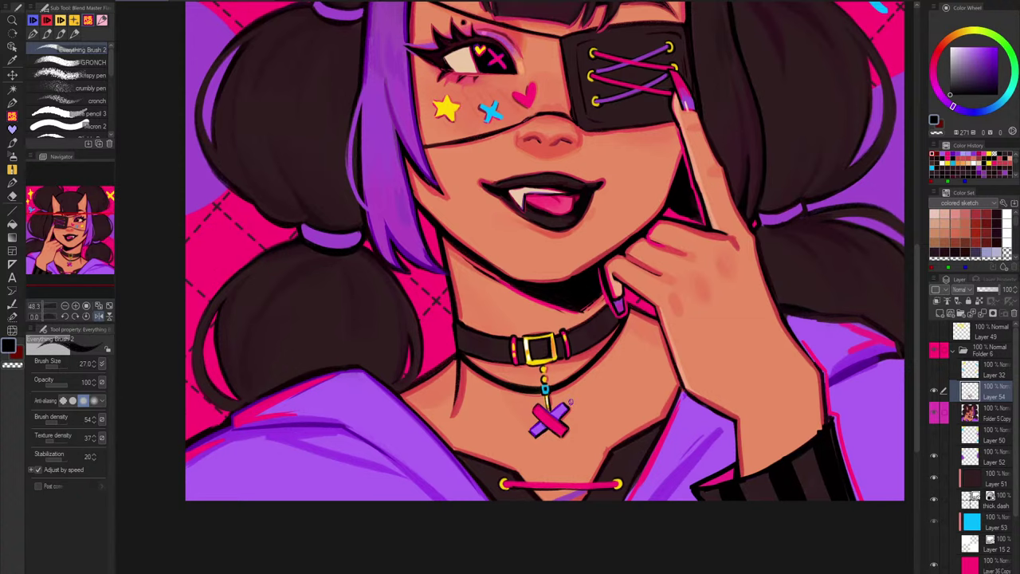
{"action": "scroll", "coordinate": [397, 448], "scroll_direction": "down", "scroll_amount": 2}
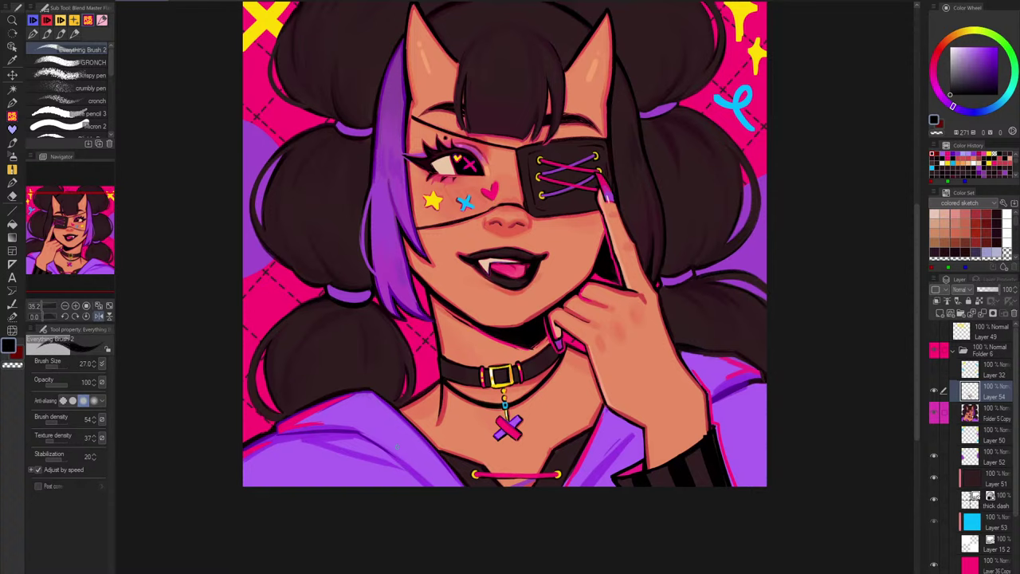
{"action": "key", "text": "h"}
{"action": "left_click_drag", "start_coordinate": [838, 196], "coordinate": [844, 335]}
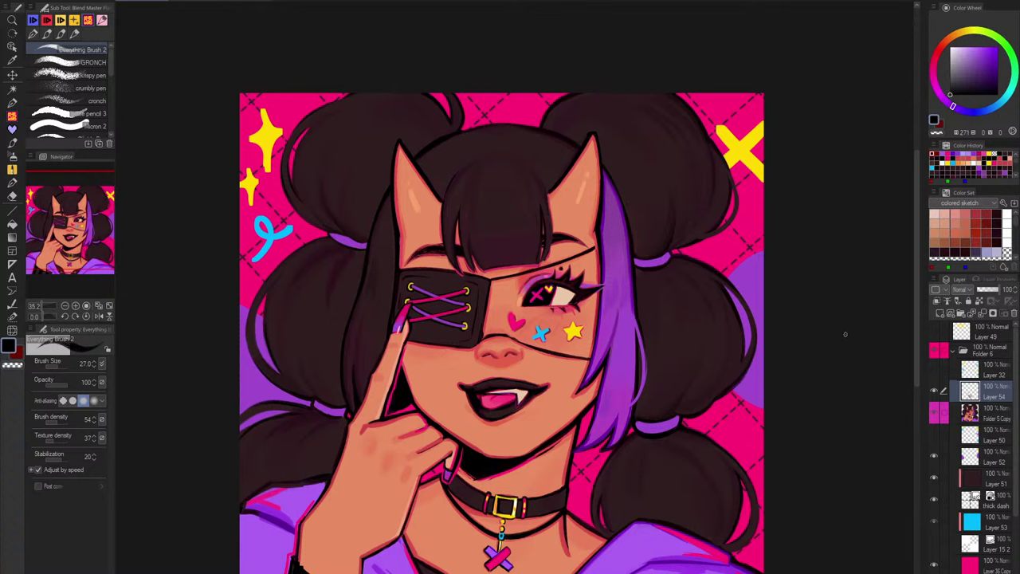
Step: Compare the artwork with Layer 54 hidden and shown, and merge it down into the Folder 5 Copy layer
{"action": "left_click", "coordinate": [935, 391]}
{"action": "left_click", "coordinate": [935, 391]}
{"action": "left_click", "coordinate": [990, 314]}
Step: Brighten the inner corner of the eye with a lighter peach based on the sampled skin tone
{"action": "scroll", "coordinate": [528, 289], "scroll_direction": "up", "scroll_amount": 5}
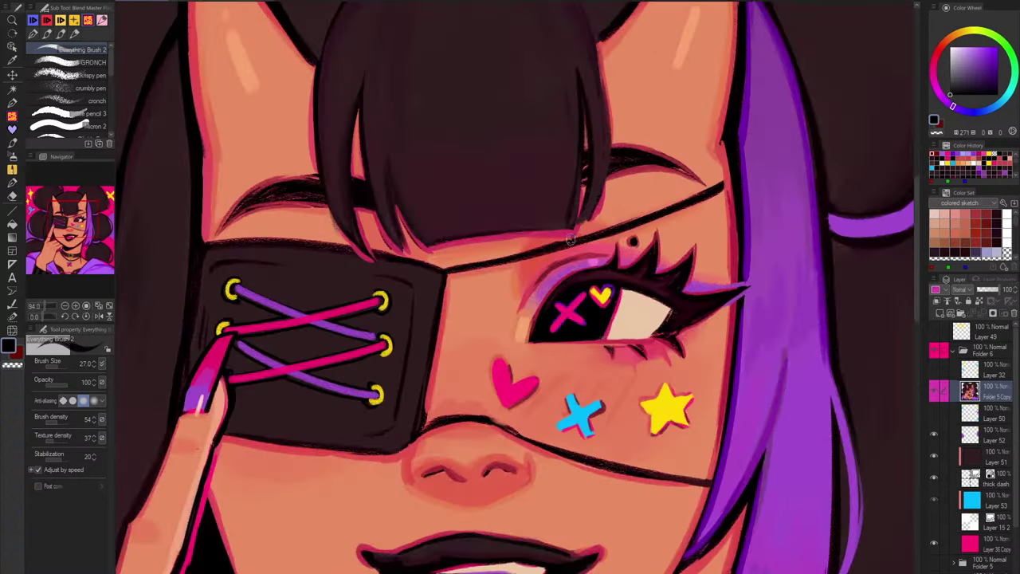
{"action": "scroll", "coordinate": [533, 342], "scroll_direction": "up", "scroll_amount": 3}
{"action": "left_click", "coordinate": [518, 319], "text": "alt"}
{"action": "left_click", "coordinate": [972, 48]}
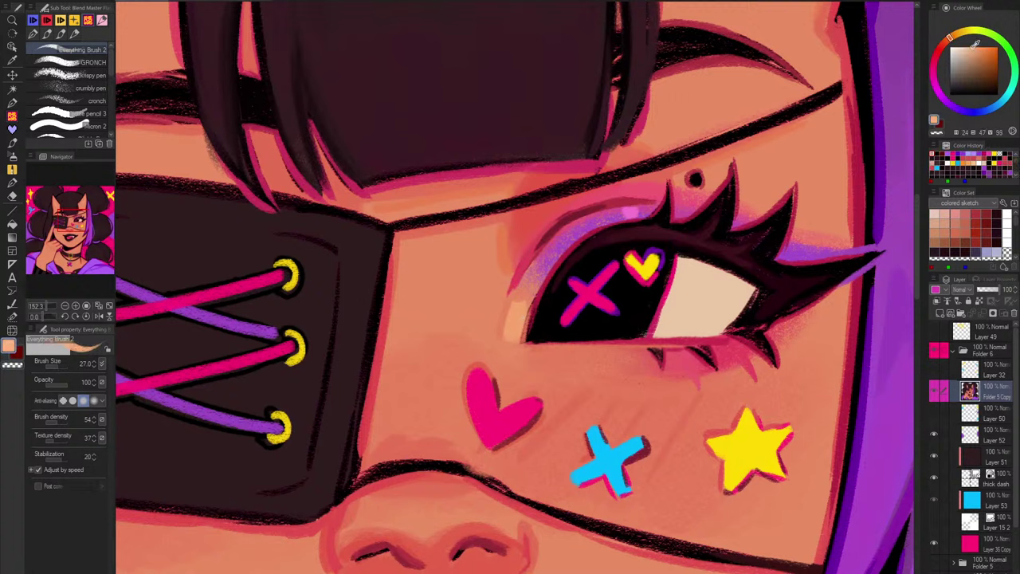
{"action": "left_click_drag", "start_coordinate": [508, 319], "coordinate": [518, 318]}
Step: Dot a pale pink highlight onto the purple eyeshadow on the upper eyelid
{"action": "left_click", "coordinate": [634, 210], "text": "alt"}
{"action": "left_click", "coordinate": [630, 206], "text": "alt"}
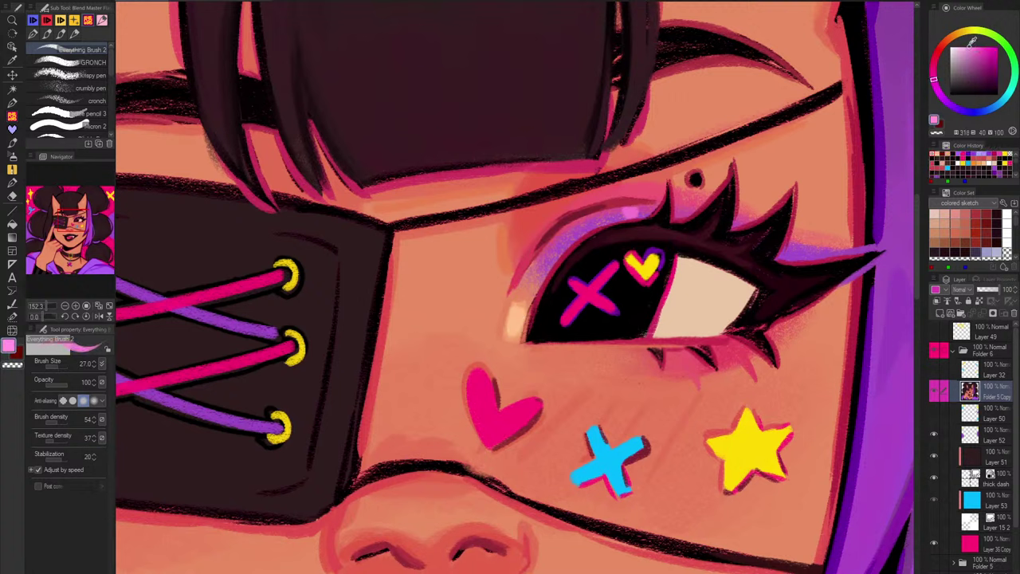
{"action": "left_click", "coordinate": [630, 212]}
{"action": "scroll", "coordinate": [568, 394], "scroll_direction": "down", "scroll_amount": 5}
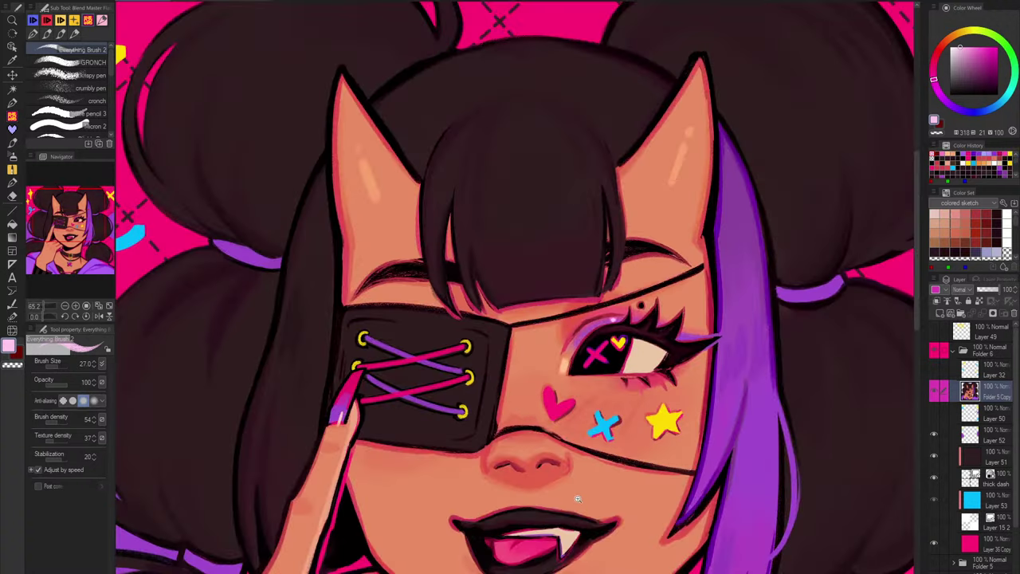
Step: Dab a peach highlight on the cheek above the yellow star at brush size 49.8, and sample the surrounding skin tone
{"action": "left_click_drag", "start_coordinate": [701, 434], "coordinate": [674, 378]}
{"action": "left_click", "coordinate": [542, 306], "text": "alt"}
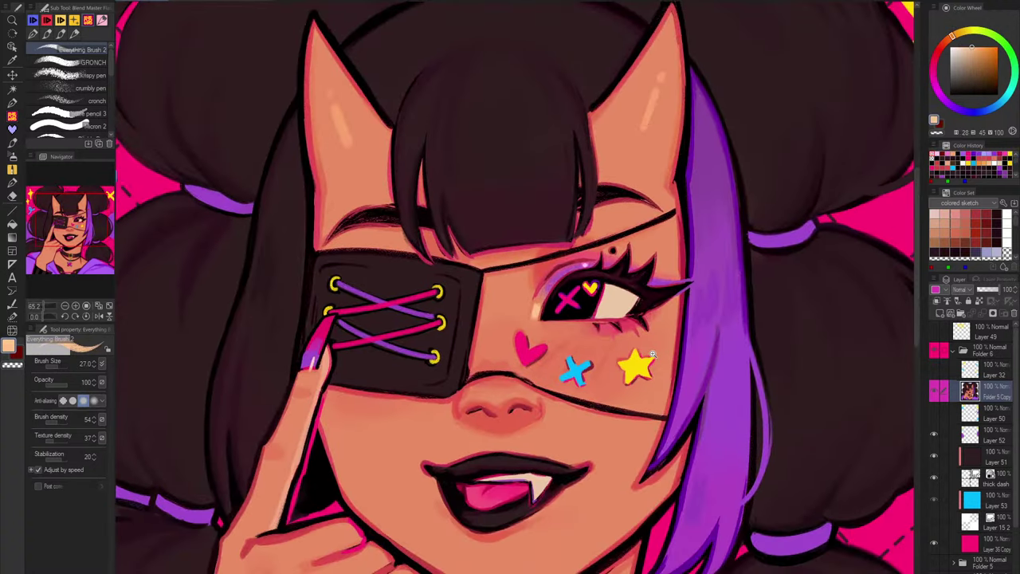
{"action": "scroll", "coordinate": [653, 349], "scroll_direction": "up", "scroll_amount": 3}
{"action": "left_click_drag", "start_coordinate": [655, 339], "coordinate": [661, 332]}
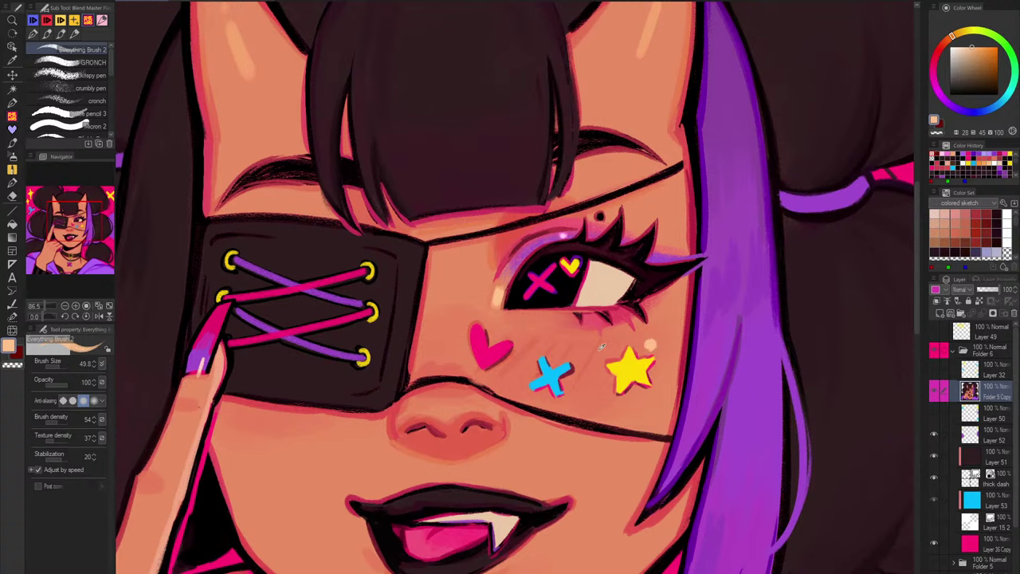
{"action": "left_click", "coordinate": [650, 342], "text": "alt"}
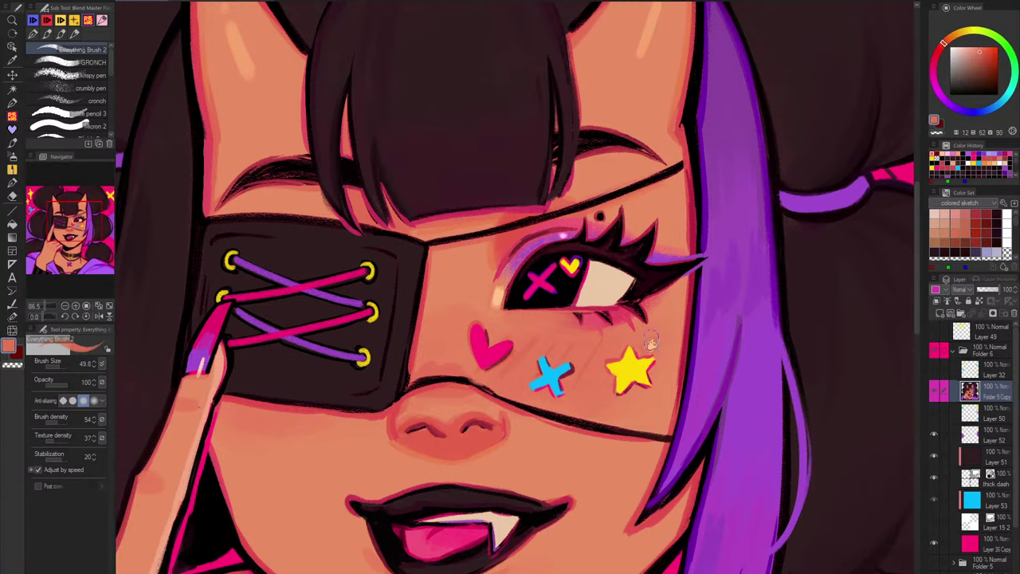
Step: Sample the light peach tones from the cheek highlight and the inner eye corner for more skin highlights
{"action": "scroll", "coordinate": [649, 393], "scroll_direction": "down", "scroll_amount": 4}
{"action": "left_click_drag", "start_coordinate": [598, 513], "coordinate": [598, 460]}
{"action": "scroll", "coordinate": [632, 320], "scroll_direction": "up", "scroll_amount": 4}
{"action": "left_click", "coordinate": [671, 319], "text": "alt"}
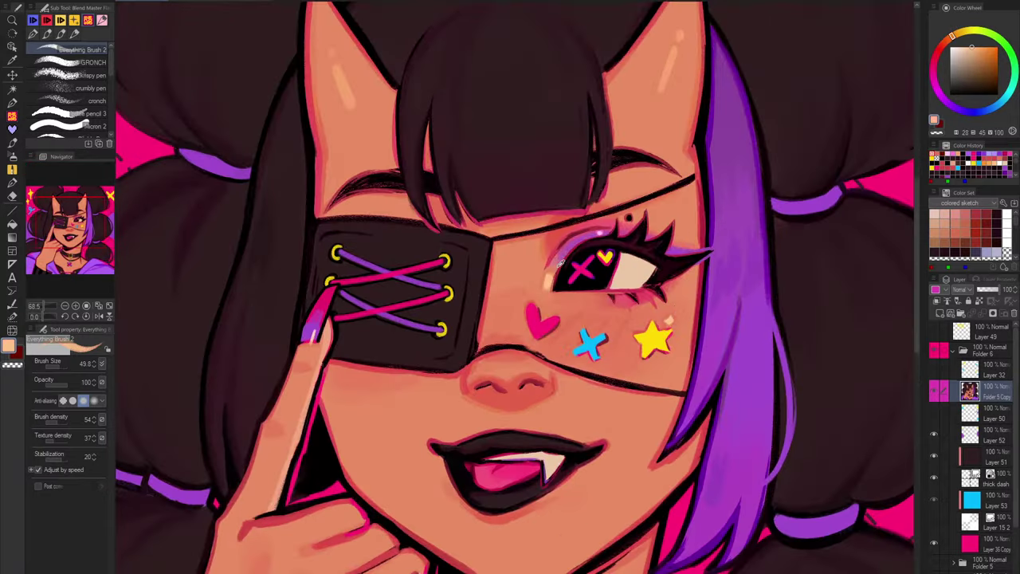
{"action": "left_click", "coordinate": [549, 280], "text": "alt"}
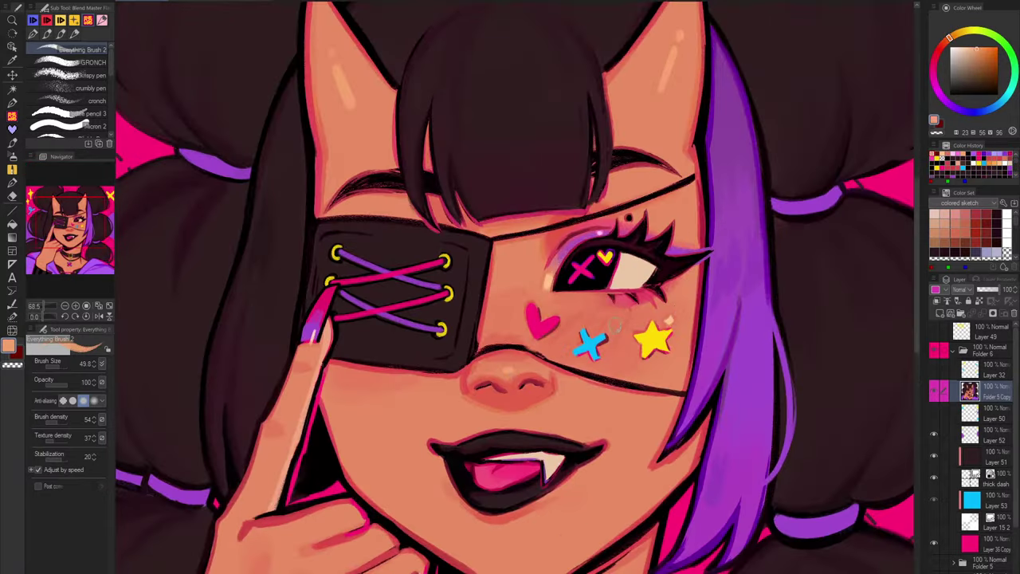
Step: Sample the red from the rim of the wrist and extend the red edge line along the wrist above the cuff
{"action": "scroll", "coordinate": [603, 341], "scroll_direction": "down", "scroll_amount": 4}
{"action": "left_click_drag", "start_coordinate": [569, 565], "coordinate": [588, 494]}
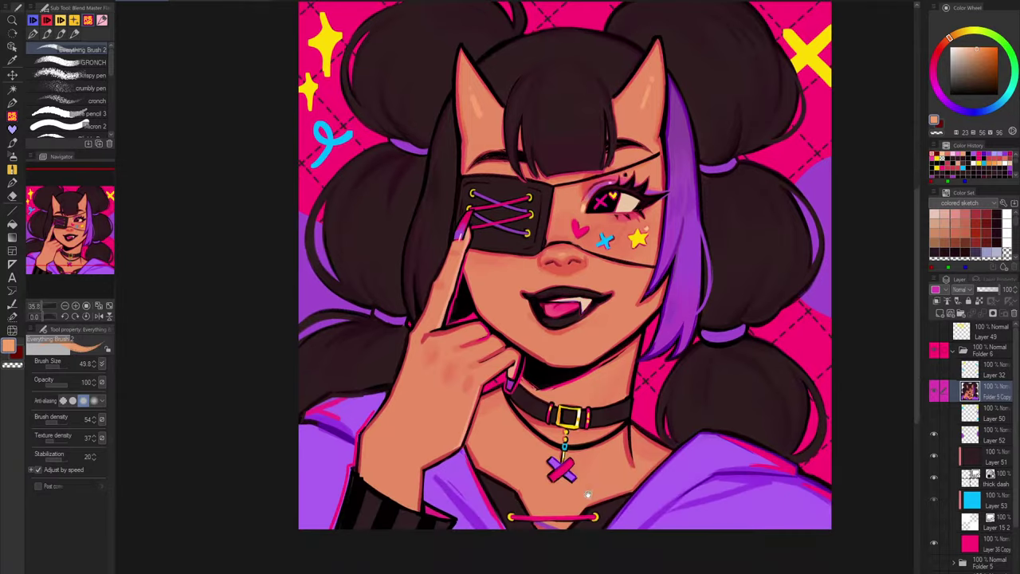
{"action": "scroll", "coordinate": [395, 479], "scroll_direction": "up", "scroll_amount": 3}
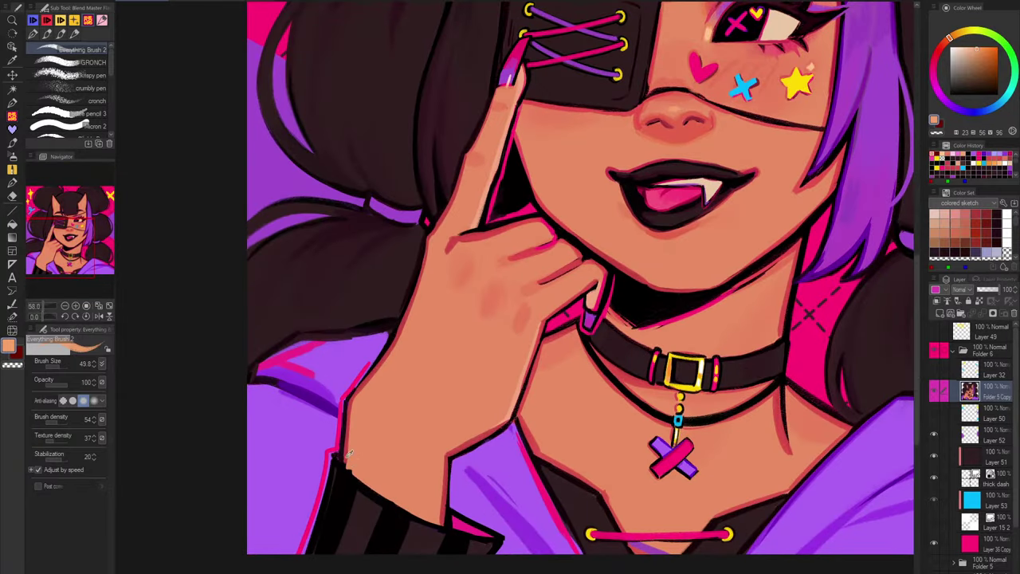
{"action": "left_click", "coordinate": [348, 453], "text": "alt"}
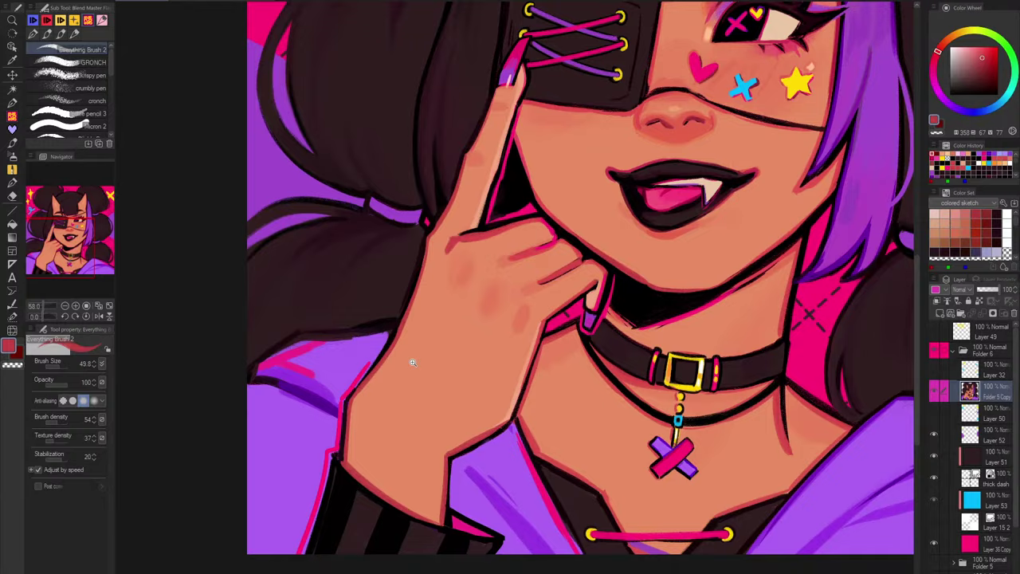
{"action": "scroll", "coordinate": [413, 362], "scroll_direction": "down", "scroll_amount": 4}
{"action": "left_click_drag", "start_coordinate": [656, 466], "coordinate": [657, 526]}
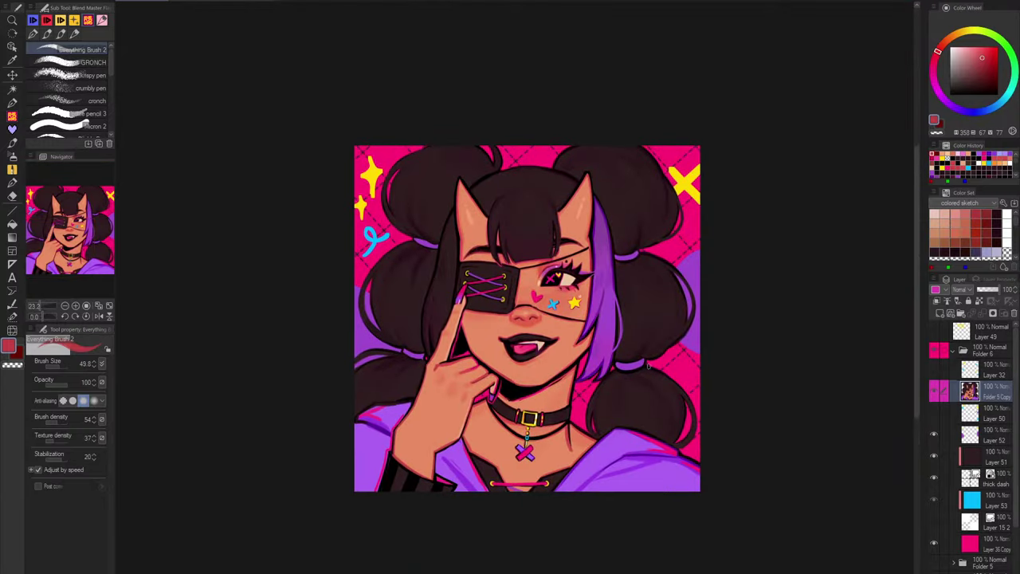
{"action": "scroll", "coordinate": [470, 164], "scroll_direction": "up", "scroll_amount": 5}
{"action": "left_click", "coordinate": [631, 316], "text": "alt"}
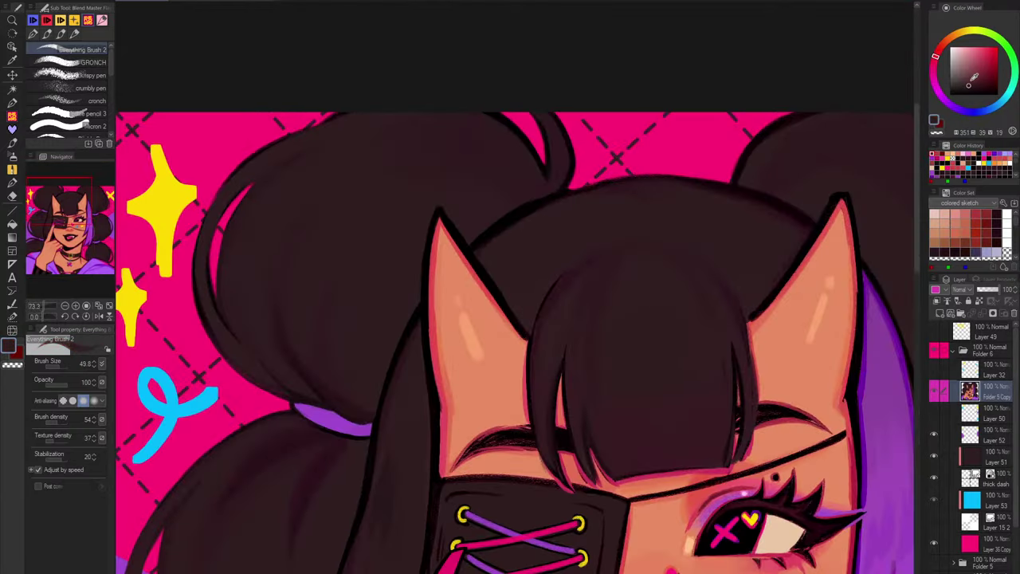
{"action": "left_click", "coordinate": [973, 81]}
{"action": "left_click_drag", "start_coordinate": [607, 313], "coordinate": [606, 388]}
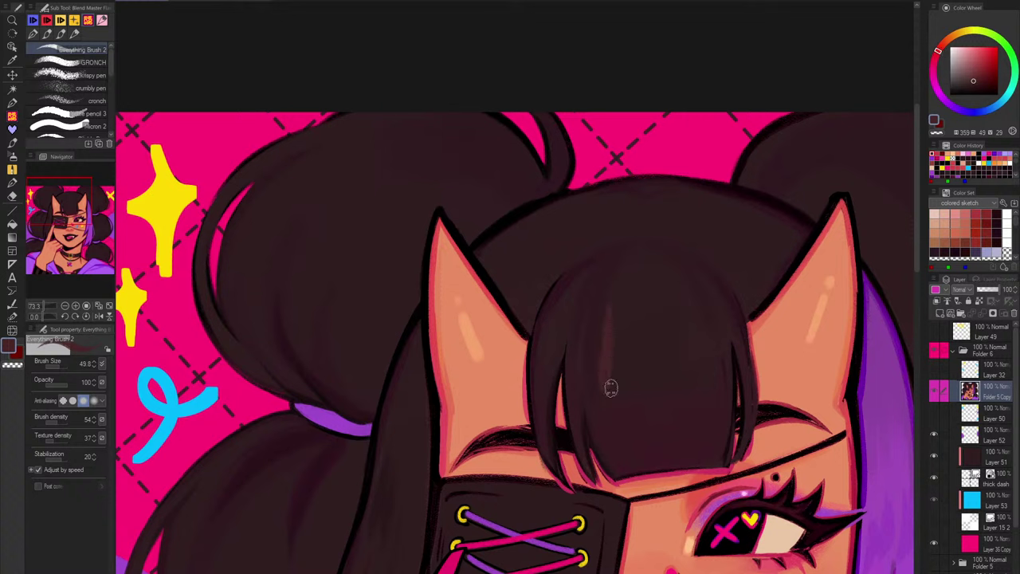
{"action": "key", "text": "ctrl+z"}
{"action": "left_click_drag", "start_coordinate": [609, 330], "coordinate": [609, 395]}
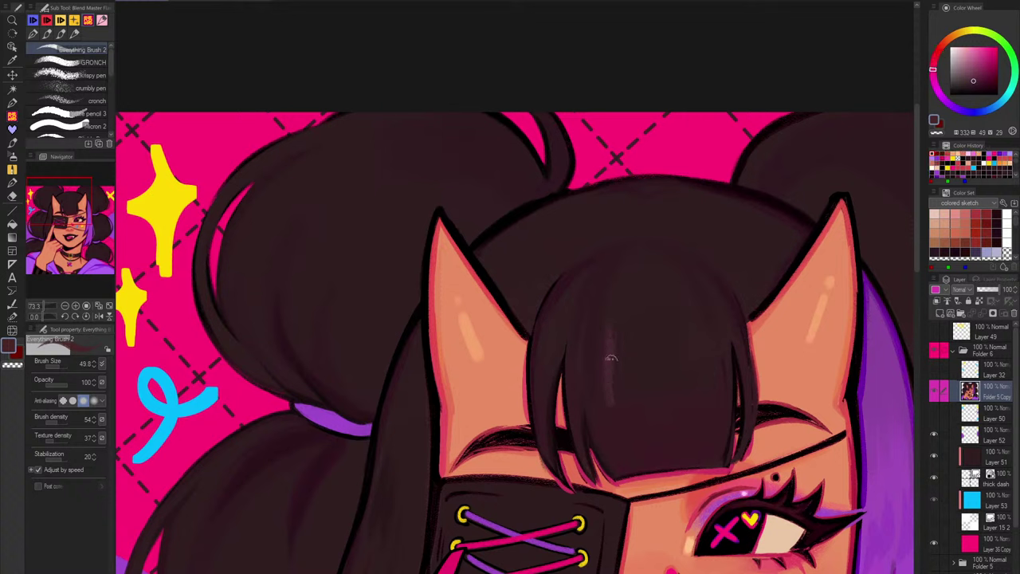
{"action": "key", "text": "ctrl+z"}
{"action": "left_click", "coordinate": [937, 62]}
{"action": "left_click_drag", "start_coordinate": [610, 329], "coordinate": [610, 413]}
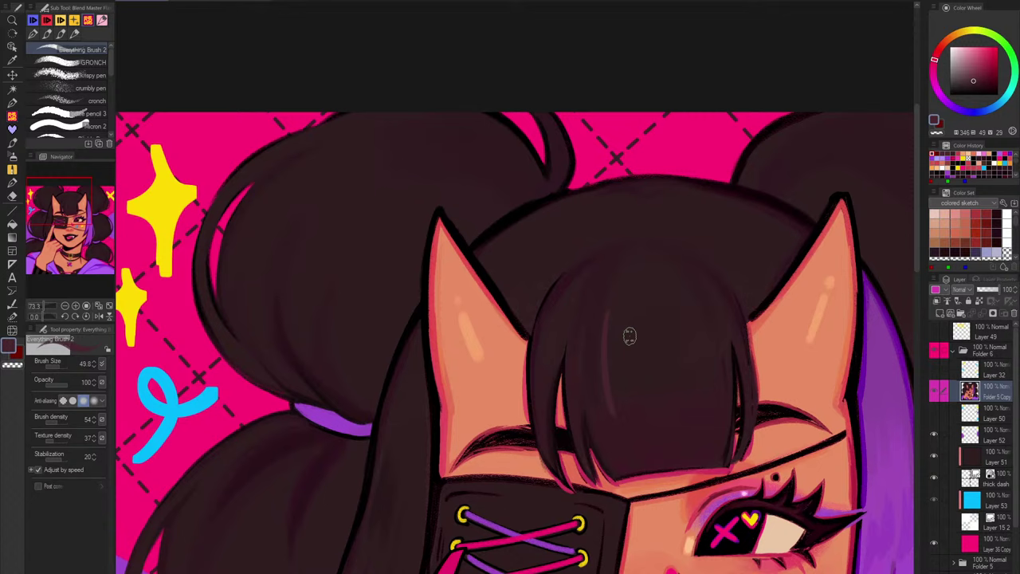
{"action": "key", "text": "ctrl+z"}
{"action": "left_click", "coordinate": [730, 530], "text": "alt"}
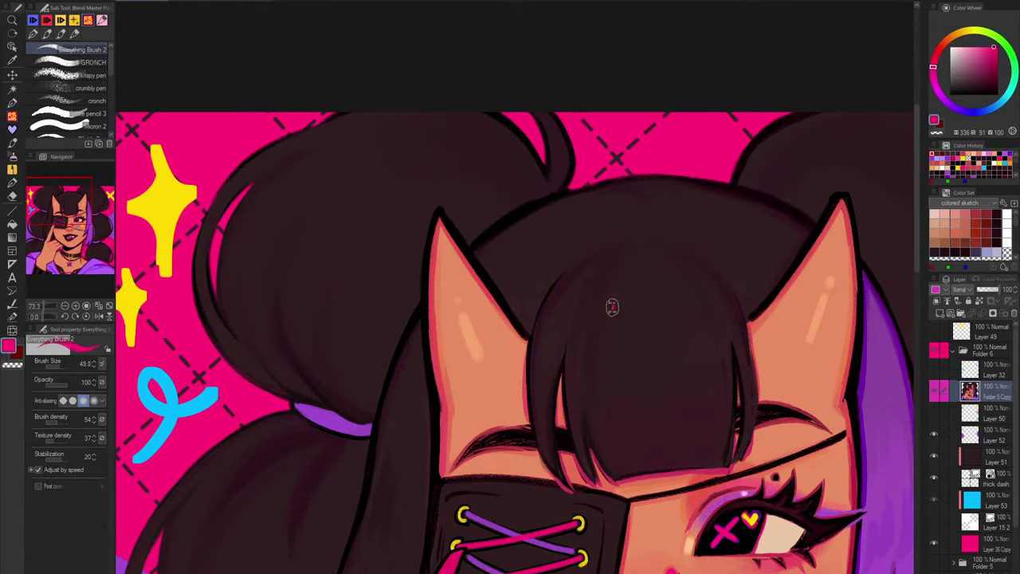
{"action": "left_click_drag", "start_coordinate": [612, 307], "coordinate": [614, 402]}
{"action": "scroll", "coordinate": [616, 331], "scroll_direction": "up", "scroll_amount": 5}
{"action": "left_click", "coordinate": [610, 213], "text": "alt"}
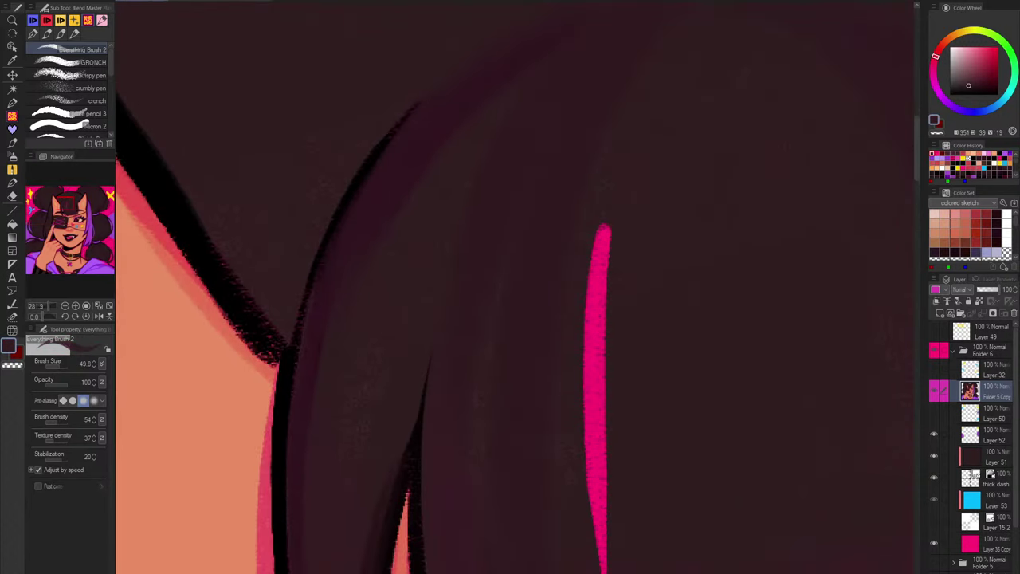
{"action": "left_click_drag", "start_coordinate": [610, 227], "coordinate": [580, 428]}
{"action": "scroll", "coordinate": [621, 334], "scroll_direction": "down", "scroll_amount": 4}
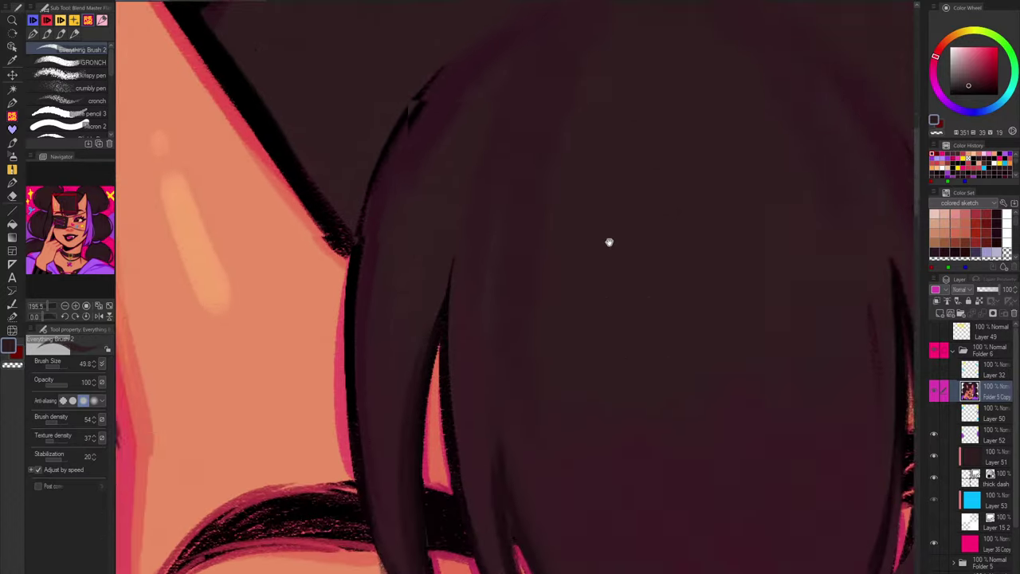
Step: Sample a muted crimson (H 346, S 65, V 46) from the blended edge of a pink test stroke on the bangs as the highlight colour
{"action": "left_click", "coordinate": [563, 518], "text": "alt"}
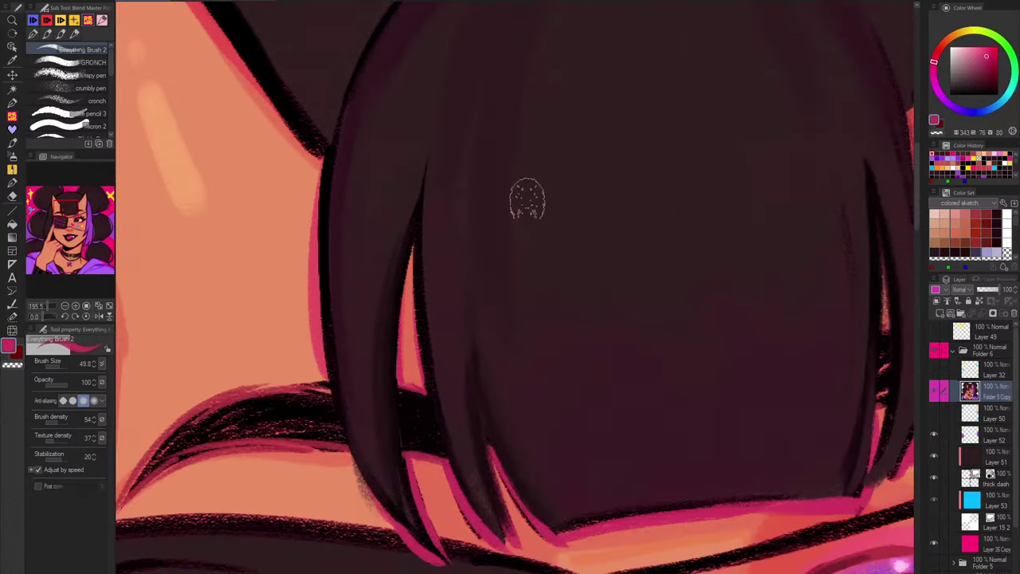
{"action": "left_click_drag", "start_coordinate": [550, 66], "coordinate": [539, 302]}
{"action": "scroll", "coordinate": [574, 40], "scroll_direction": "up", "scroll_amount": 10}
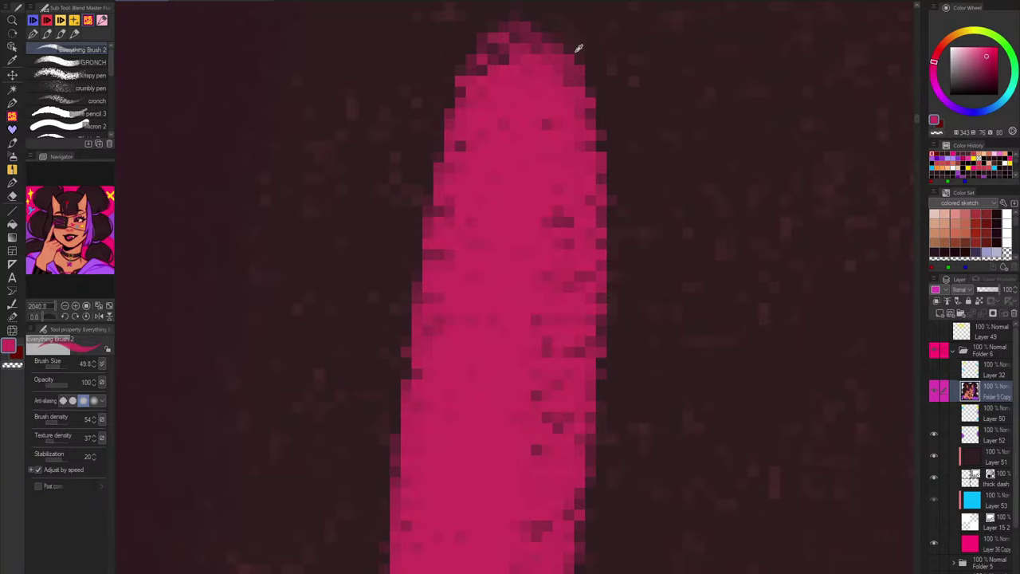
{"action": "scroll", "coordinate": [558, 44], "scroll_direction": "down", "scroll_amount": 12}
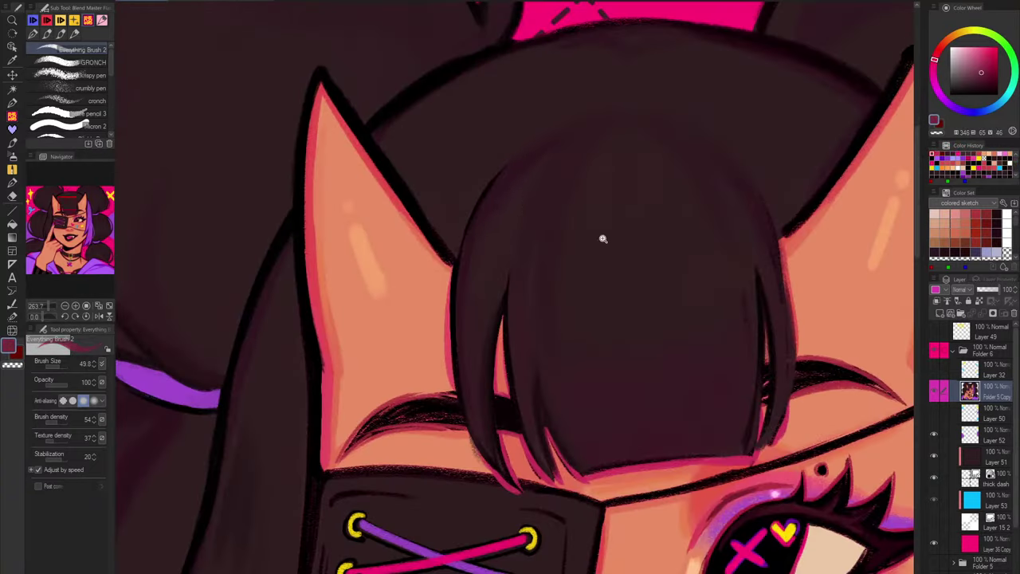
{"action": "left_click_drag", "start_coordinate": [518, 190], "coordinate": [480, 260]}
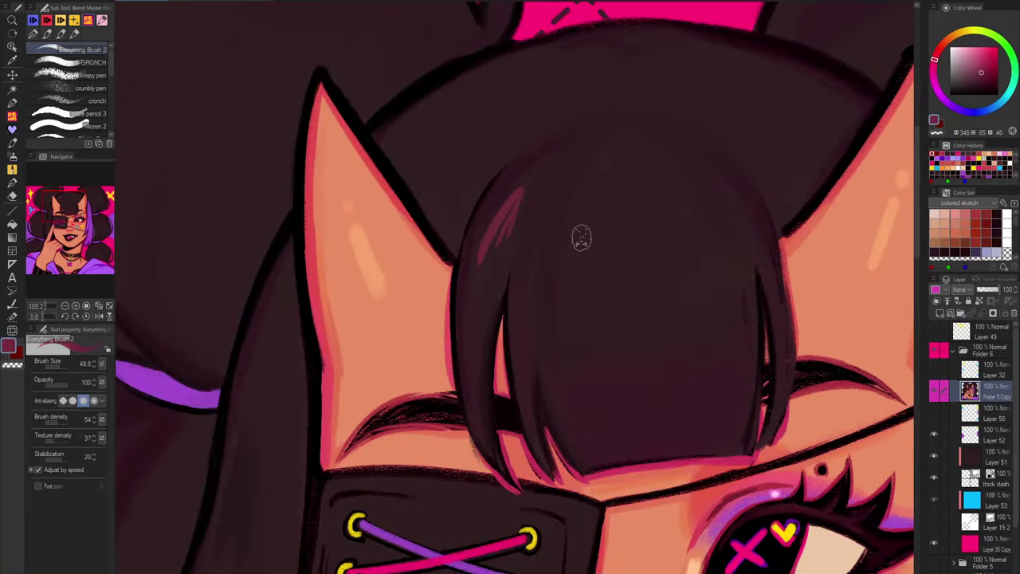
{"action": "left_click_drag", "start_coordinate": [585, 186], "coordinate": [573, 216]}
{"action": "key", "text": "ctrl+z"}
{"action": "key", "text": "ctrl+z"}
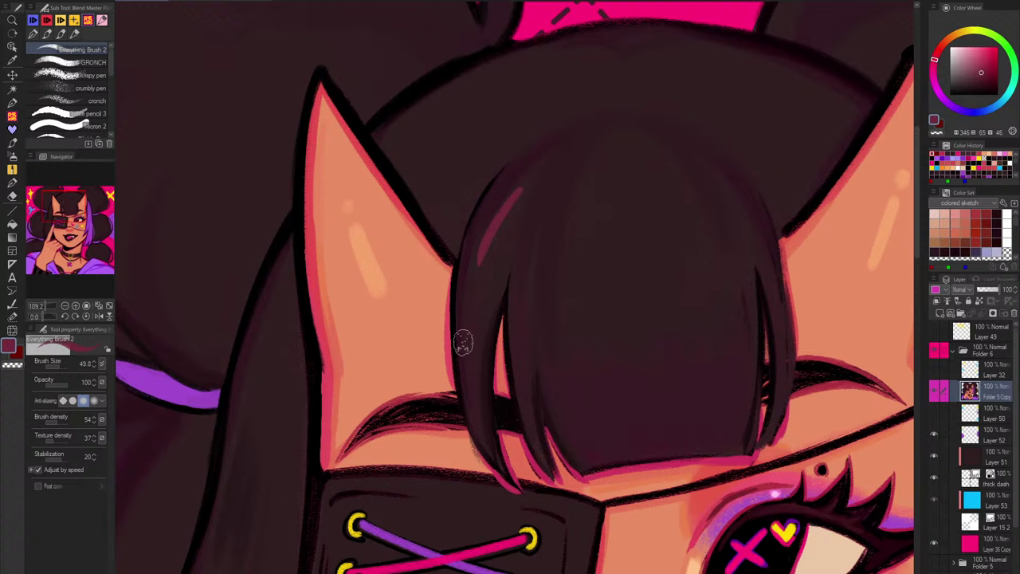
{"action": "key", "text": "ctrl+z"}
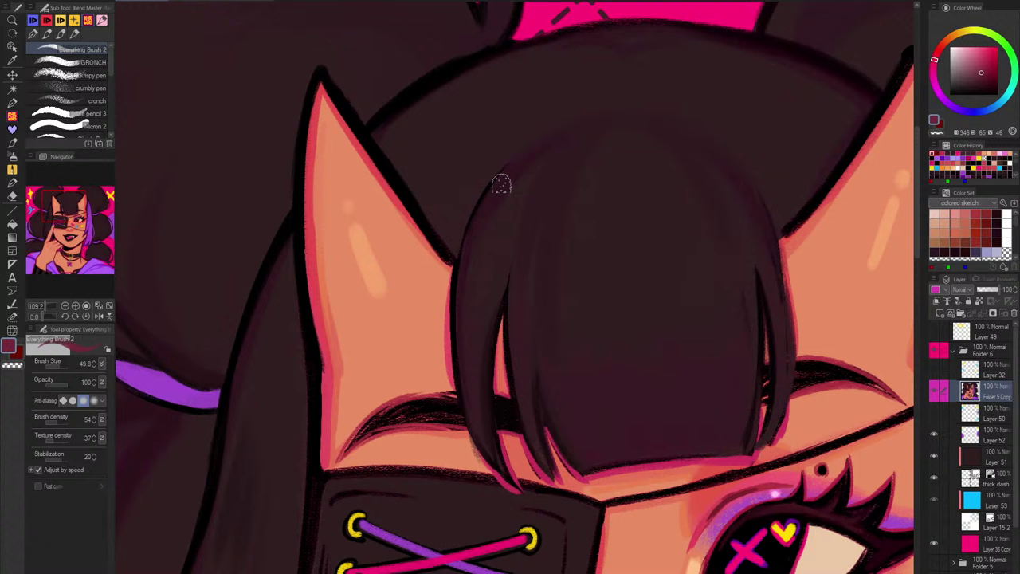
Step: Paint muted crimson zigzag highlights across the bangs and on the hair bun beside the yellow sparkles
{"action": "mouse_move", "coordinate": [483, 253]}
{"action": "left_mouse_down"}
{"action": "mouse_move", "coordinate": [514, 203]}
{"action": "mouse_move", "coordinate": [497, 253]}
{"action": "mouse_move", "coordinate": [533, 210]}
{"action": "mouse_move", "coordinate": [554, 224]}
{"action": "mouse_move", "coordinate": [539, 221]}
{"action": "mouse_move", "coordinate": [546, 240]}
{"action": "mouse_move", "coordinate": [576, 234]}
{"action": "mouse_move", "coordinate": [565, 256]}
{"action": "mouse_move", "coordinate": [577, 215]}
{"action": "mouse_move", "coordinate": [580, 260]}
{"action": "mouse_move", "coordinate": [605, 248]}
{"action": "left_mouse_up"}
{"action": "scroll", "coordinate": [701, 151], "scroll_direction": "down", "scroll_amount": 3}
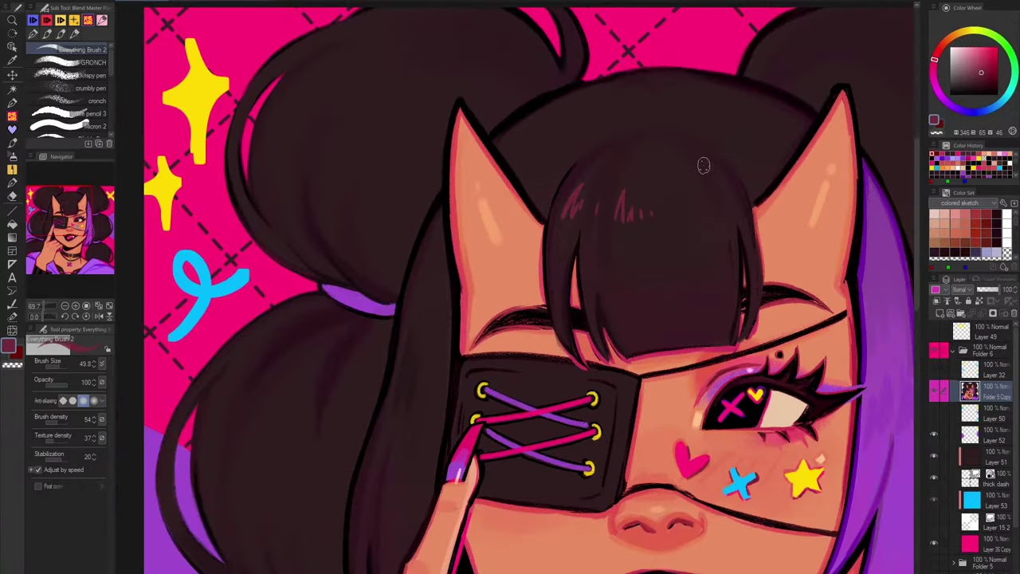
{"action": "left_click_drag", "start_coordinate": [565, 130], "coordinate": [583, 157]}
{"action": "left_click_drag", "start_coordinate": [391, 119], "coordinate": [405, 128]}
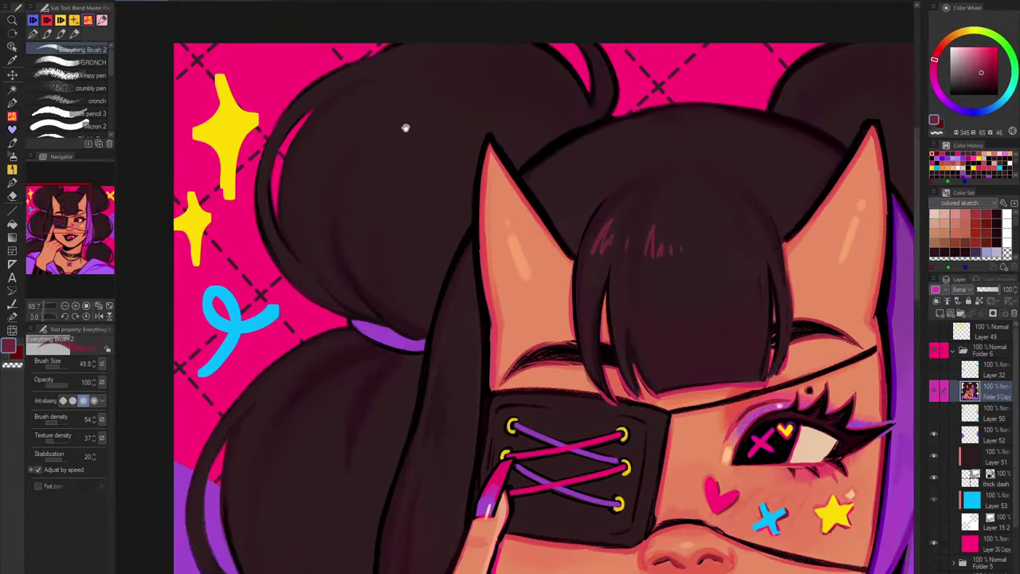
{"action": "left_click_drag", "start_coordinate": [380, 88], "coordinate": [374, 92]}
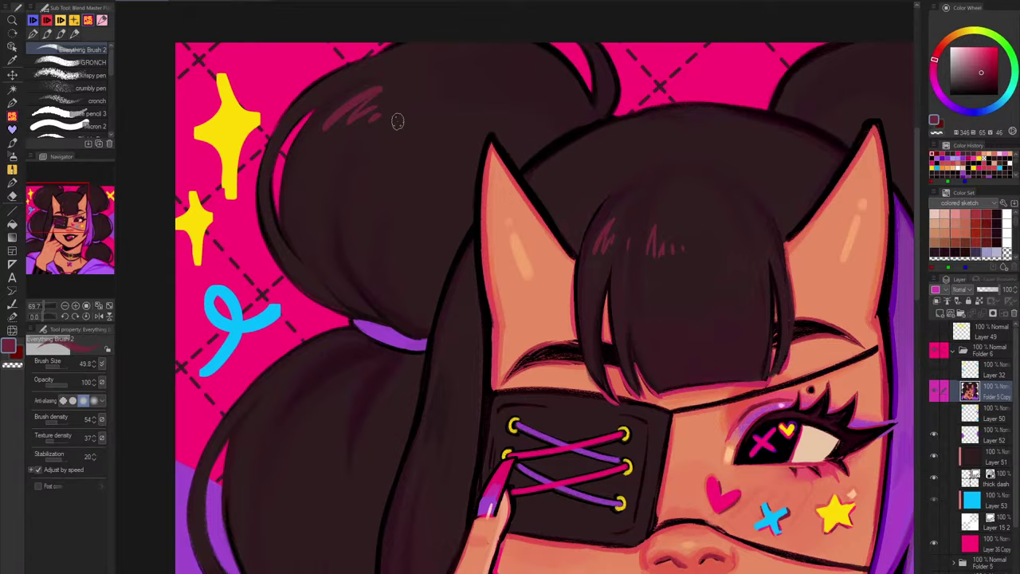
Step: Paint matching crimson zigzag highlights on the middle and lower hair buns on the raised-hand side
{"action": "scroll", "coordinate": [510, 191], "scroll_direction": "down", "scroll_amount": 2}
{"action": "left_click_drag", "start_coordinate": [301, 301], "coordinate": [288, 354]}
{"action": "key", "text": "ctrl+z"}
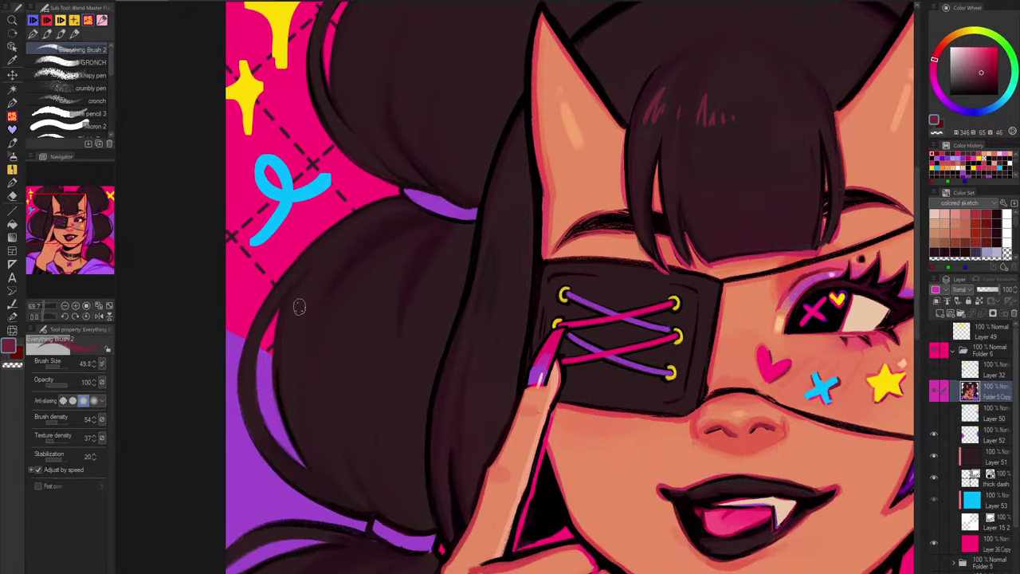
{"action": "mouse_move", "coordinate": [300, 303]}
{"action": "left_mouse_down"}
{"action": "mouse_move", "coordinate": [317, 350]}
{"action": "mouse_move", "coordinate": [348, 309]}
{"action": "left_mouse_up"}
{"action": "mouse_move", "coordinate": [343, 317]}
{"action": "left_mouse_down"}
{"action": "mouse_move", "coordinate": [328, 359]}
{"action": "mouse_move", "coordinate": [336, 354]}
{"action": "left_mouse_up"}
{"action": "left_click_drag", "start_coordinate": [353, 344], "coordinate": [346, 353]}
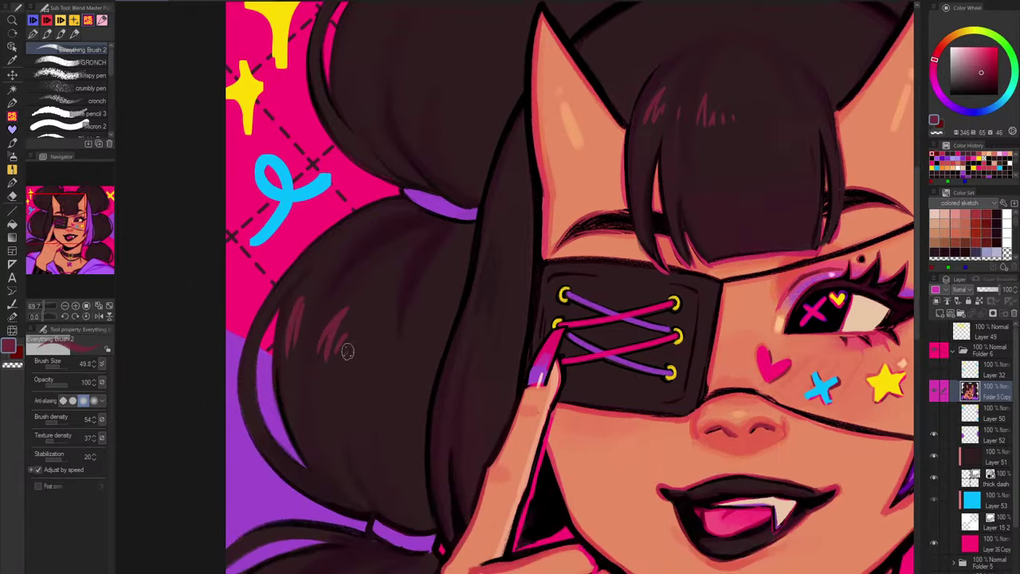
{"action": "scroll", "coordinate": [561, 284], "scroll_direction": "down", "scroll_amount": 2}
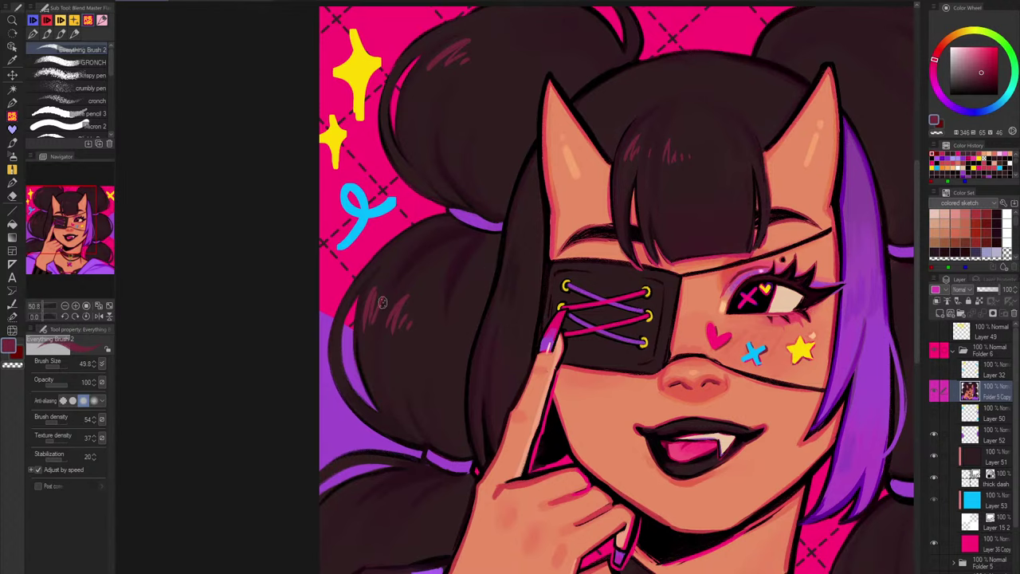
{"action": "left_click_drag", "start_coordinate": [444, 450], "coordinate": [485, 391]}
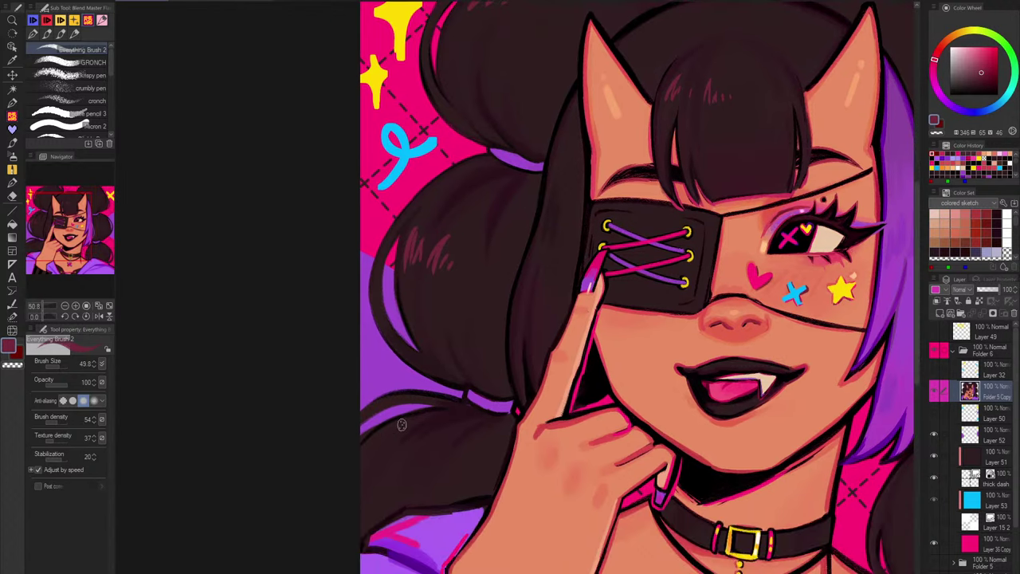
{"action": "left_click_drag", "start_coordinate": [575, 408], "coordinate": [429, 512]}
Step: Paint matching crimson highlights on the three hair buns on the purple-streak side
{"action": "mouse_move", "coordinate": [754, 64]}
{"action": "left_mouse_down"}
{"action": "mouse_move", "coordinate": [780, 87]}
{"action": "mouse_move", "coordinate": [768, 85]}
{"action": "left_mouse_up"}
{"action": "key", "text": "ctrl+z"}
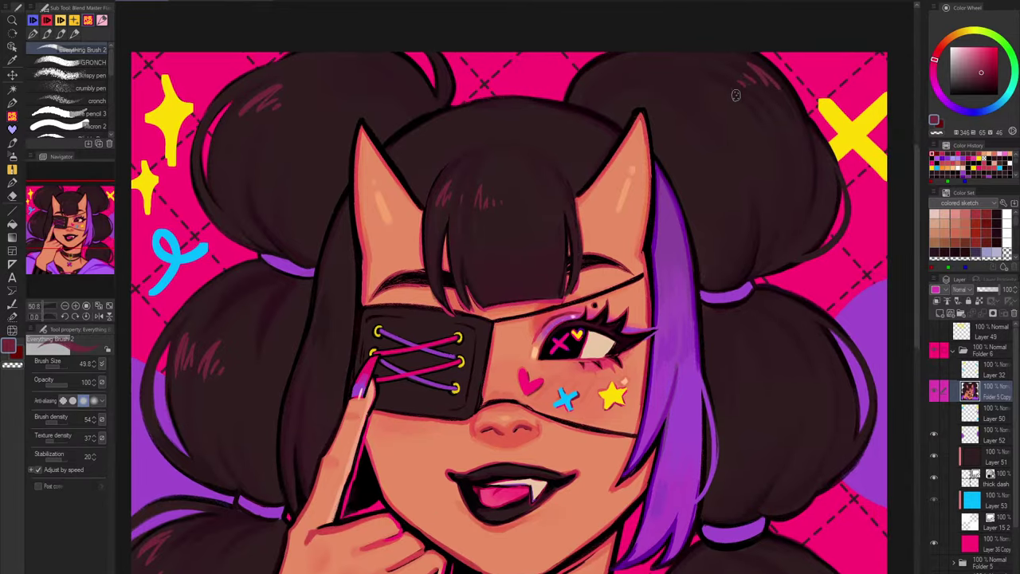
{"action": "left_click_drag", "start_coordinate": [789, 310], "coordinate": [816, 341]}
{"action": "left_click_drag", "start_coordinate": [808, 445], "coordinate": [753, 343]}
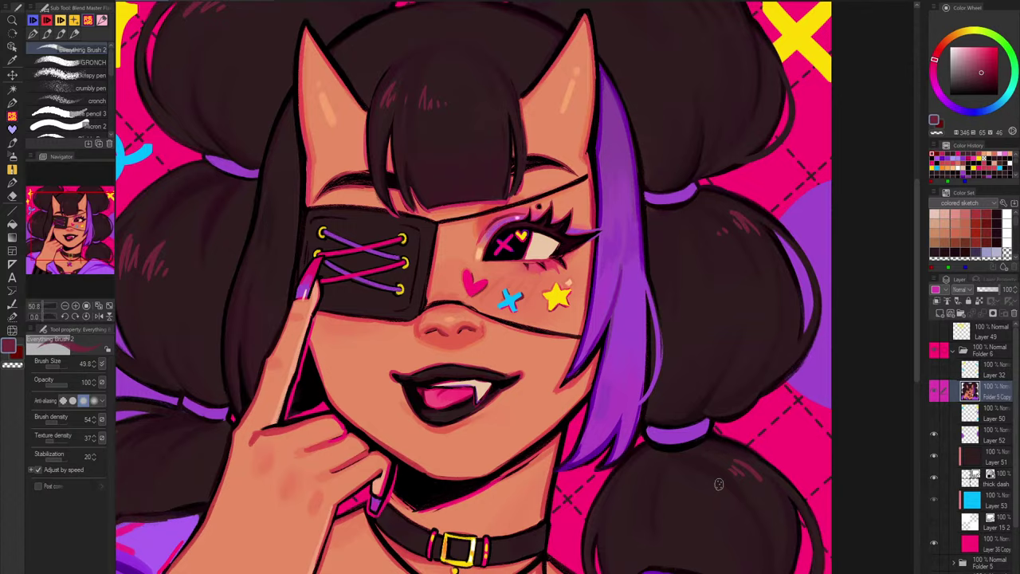
Step: Toggle the painted character layer's visibility to compare the whole artwork with and without it
{"action": "scroll", "coordinate": [764, 384], "scroll_direction": "down", "scroll_amount": 3}
{"action": "scroll", "coordinate": [797, 467], "scroll_direction": "up", "scroll_amount": 1}
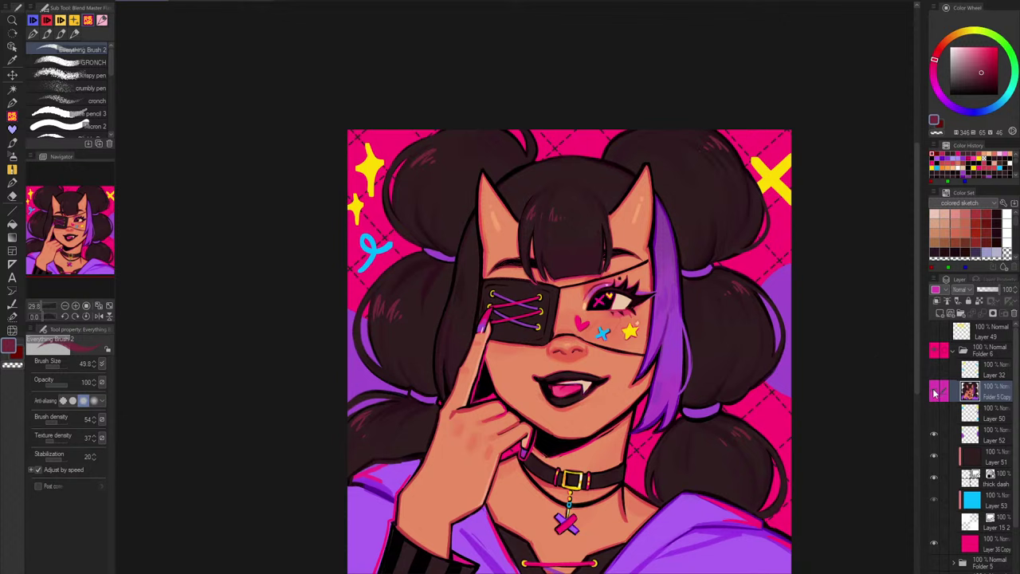
{"action": "left_click", "coordinate": [935, 392], "text": "alt"}
{"action": "left_click", "coordinate": [936, 394], "text": "alt"}
Step: Sample black from the line art and strengthen the outline along the bangs' edge on the purple-streak side
{"action": "scroll", "coordinate": [657, 247], "scroll_direction": "up", "scroll_amount": 5}
{"action": "left_click", "coordinate": [644, 239], "text": "alt"}
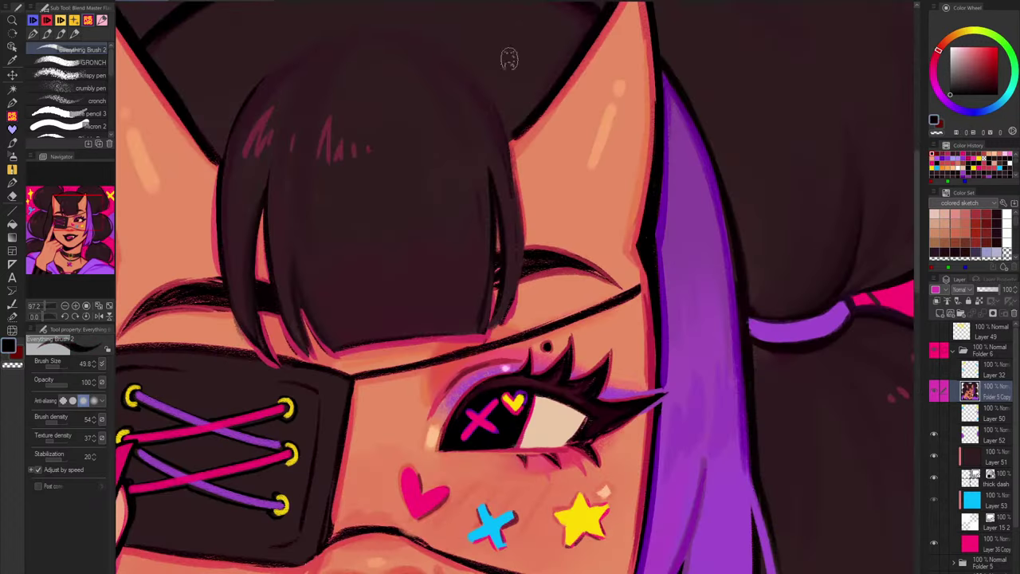
{"action": "mouse_move", "coordinate": [498, 112]}
{"action": "left_mouse_down"}
{"action": "mouse_move", "coordinate": [511, 244]}
{"action": "mouse_move", "coordinate": [510, 119]}
{"action": "mouse_move", "coordinate": [498, 110]}
{"action": "mouse_move", "coordinate": [511, 175]}
{"action": "left_mouse_up"}
{"action": "left_click_drag", "start_coordinate": [590, 267], "coordinate": [834, 117]}
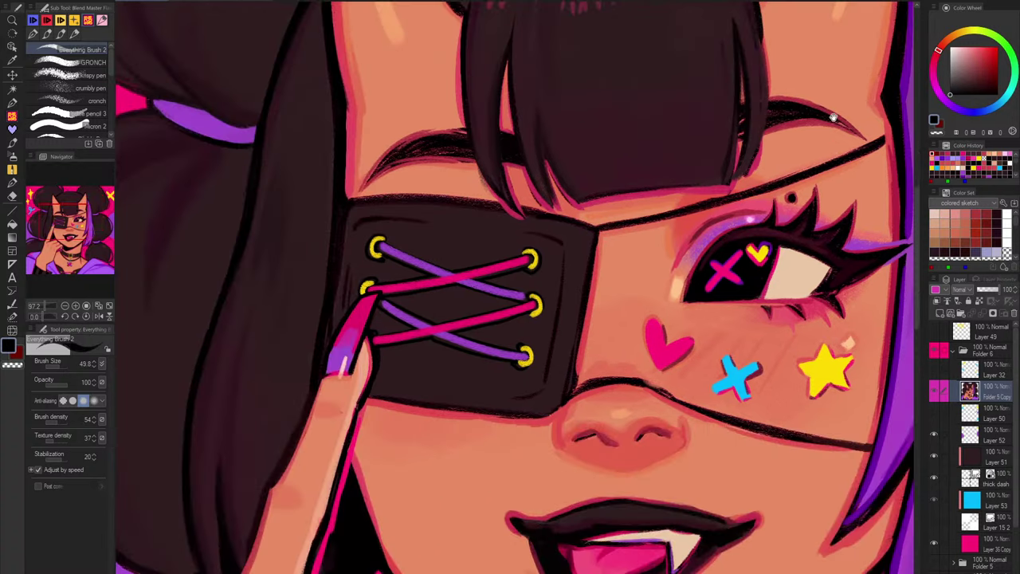
Step: Sample the dark hair and line colours and fill both eyebrows with smooth solid black
{"action": "left_click_drag", "start_coordinate": [712, 289], "coordinate": [699, 294]}
{"action": "left_click_drag", "start_coordinate": [433, 150], "coordinate": [458, 149]}
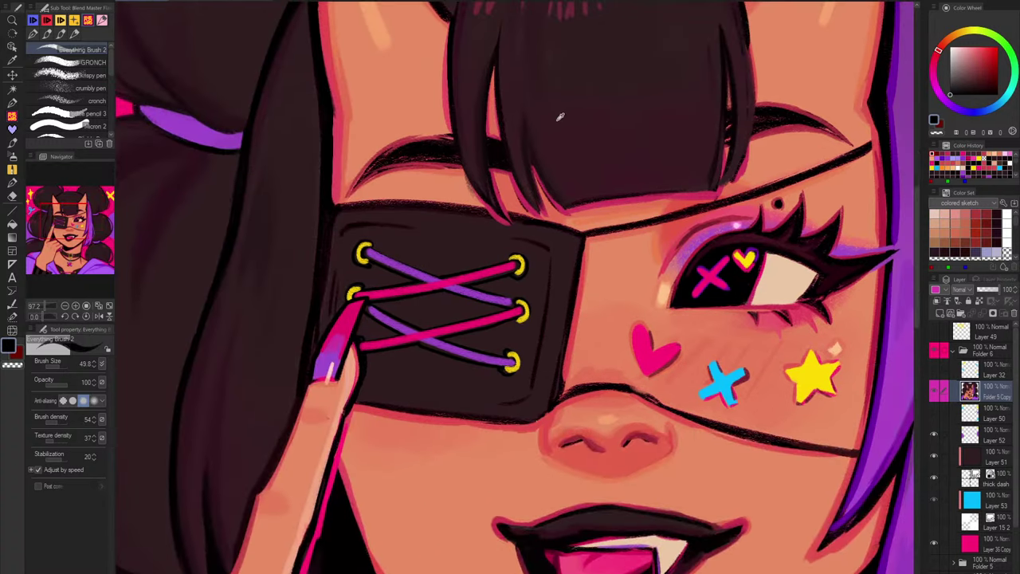
{"action": "left_click", "coordinate": [488, 134], "text": "alt"}
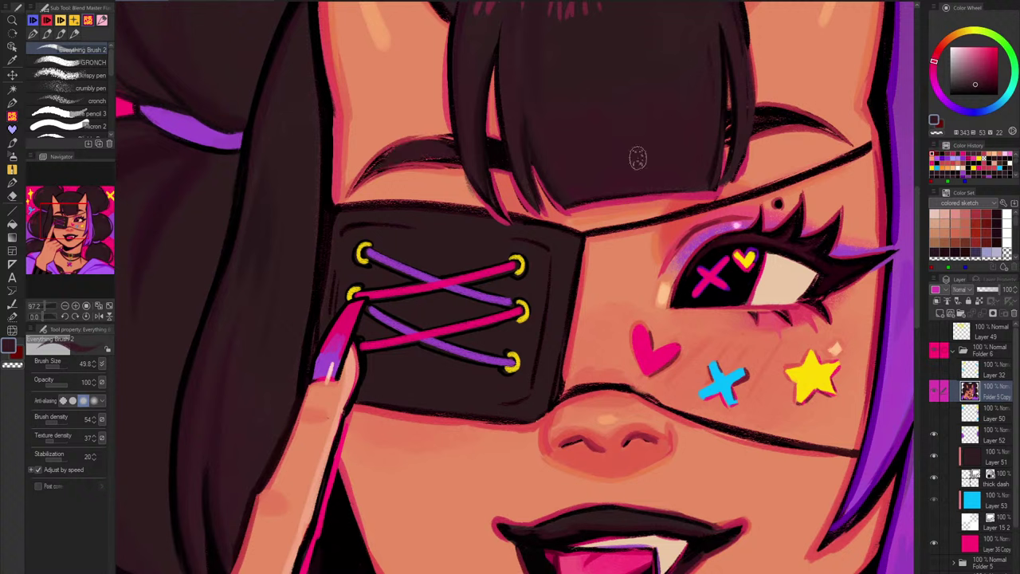
{"action": "left_click", "coordinate": [730, 136], "text": "alt"}
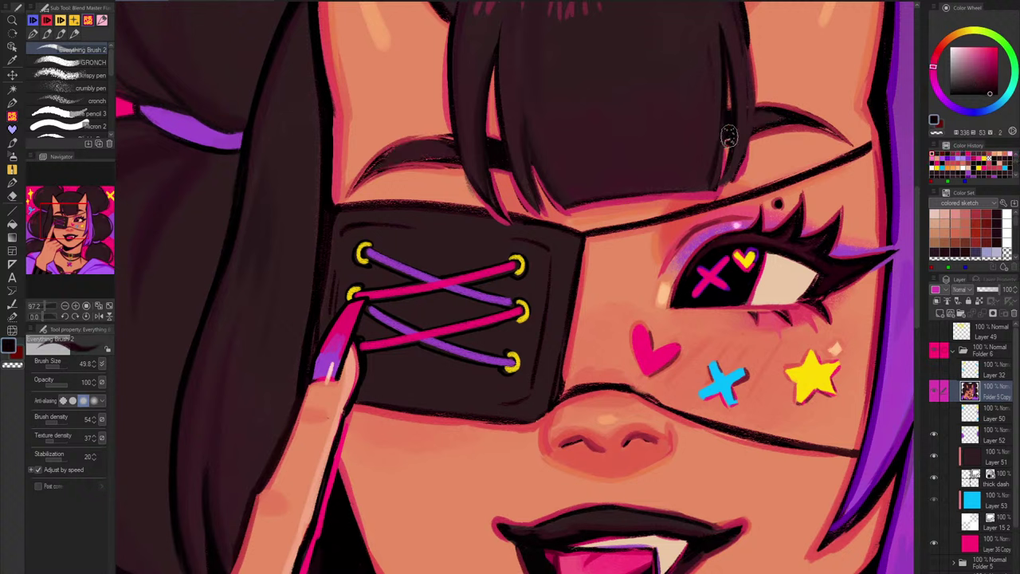
{"action": "mouse_move", "coordinate": [456, 154]}
{"action": "left_mouse_down"}
{"action": "mouse_move", "coordinate": [365, 167]}
{"action": "mouse_move", "coordinate": [452, 152]}
{"action": "mouse_move", "coordinate": [390, 154]}
{"action": "mouse_move", "coordinate": [420, 152]}
{"action": "mouse_move", "coordinate": [370, 170]}
{"action": "mouse_move", "coordinate": [447, 155]}
{"action": "left_mouse_up"}
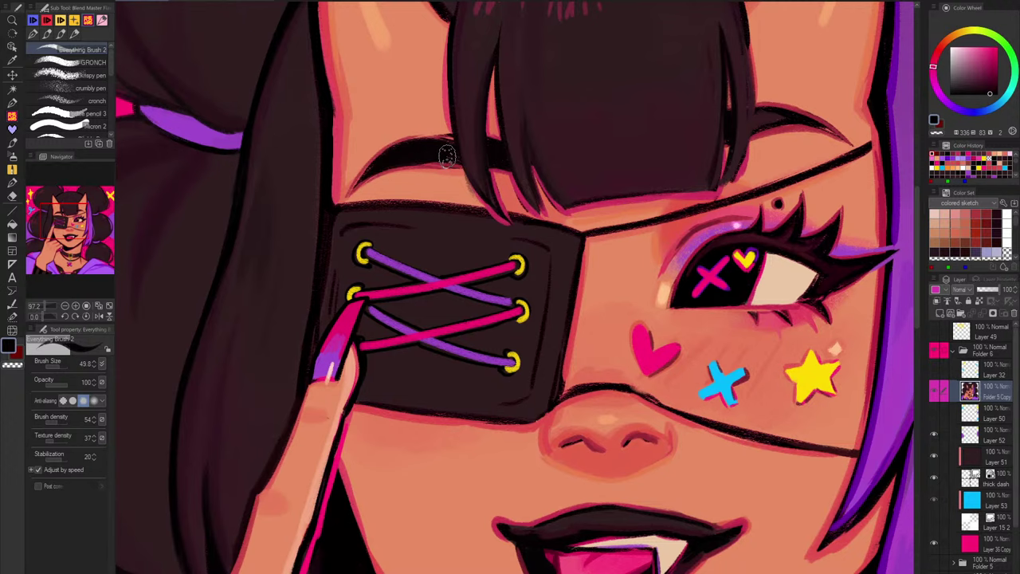
Step: Sample the eye patch's colour, darken it slightly, and paint a soft dark border just inside the patch's edges
{"action": "left_click_drag", "start_coordinate": [615, 308], "coordinate": [593, 306]}
{"action": "left_click_drag", "start_coordinate": [428, 316], "coordinate": [460, 287]}
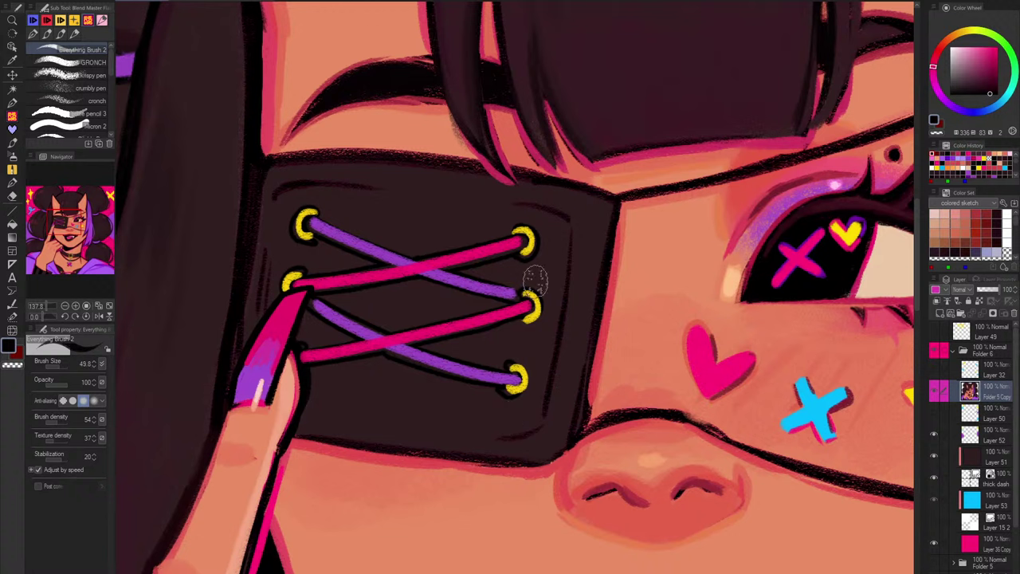
{"action": "left_click", "coordinate": [593, 206], "text": "alt"}
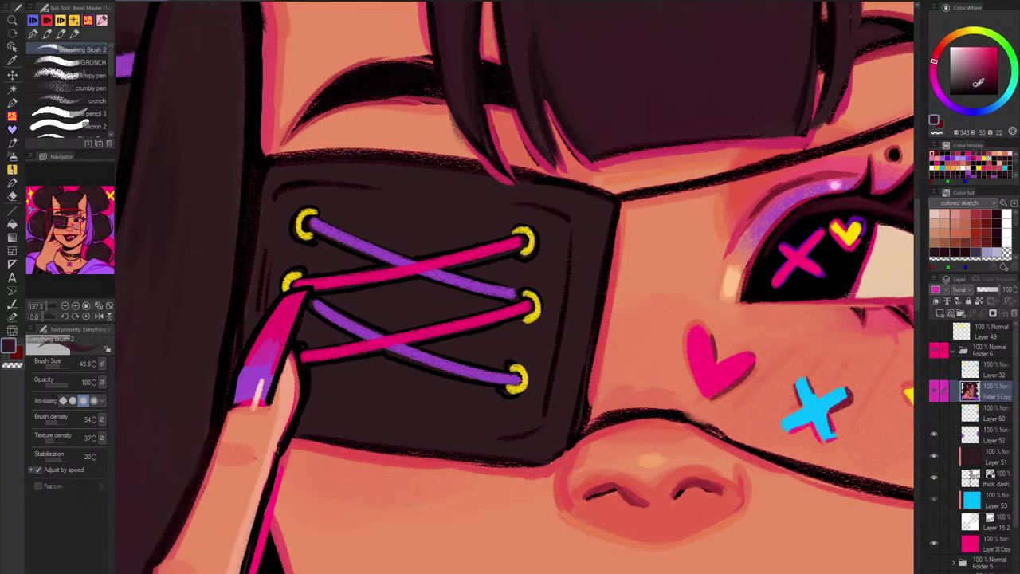
{"action": "left_click", "coordinate": [979, 86]}
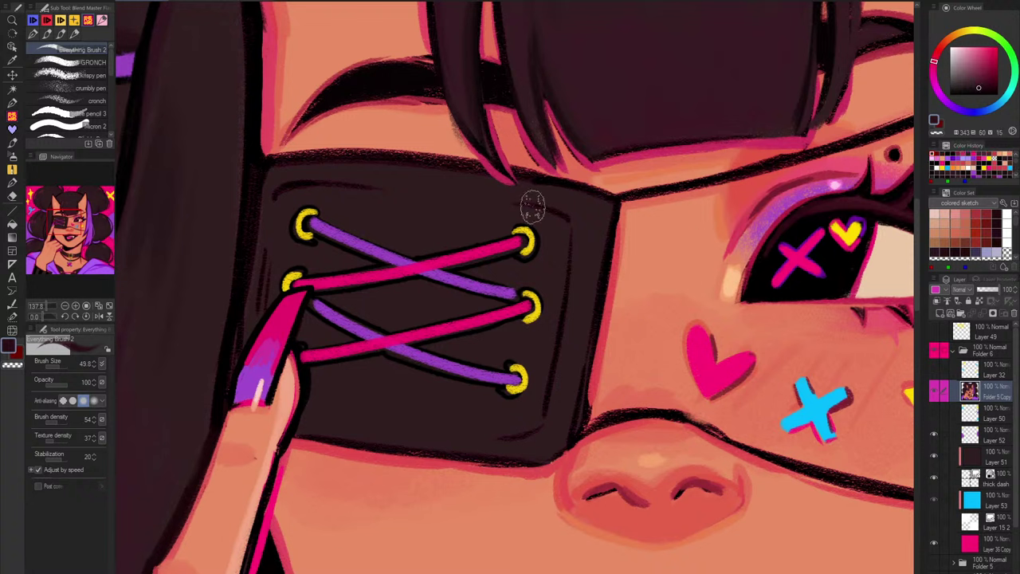
{"action": "mouse_move", "coordinate": [427, 196]}
{"action": "left_mouse_down"}
{"action": "mouse_move", "coordinate": [582, 220]}
{"action": "mouse_move", "coordinate": [560, 303]}
{"action": "left_mouse_up"}
{"action": "key", "text": "ctrl+z"}
{"action": "left_click_drag", "start_coordinate": [571, 230], "coordinate": [547, 410]}
{"action": "mouse_move", "coordinate": [553, 372]}
{"action": "left_mouse_down"}
{"action": "mouse_move", "coordinate": [535, 439]}
{"action": "mouse_move", "coordinate": [446, 437]}
{"action": "left_mouse_up"}
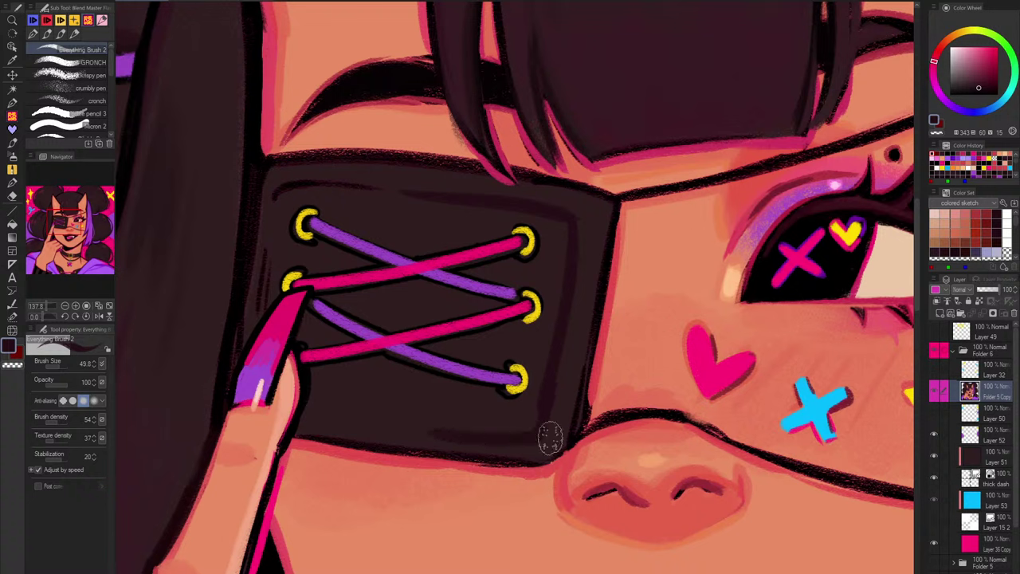
{"action": "mouse_move", "coordinate": [394, 194]}
{"action": "left_mouse_down"}
{"action": "mouse_move", "coordinate": [289, 184]}
{"action": "mouse_move", "coordinate": [262, 252]}
{"action": "mouse_move", "coordinate": [259, 303]}
{"action": "left_mouse_up"}
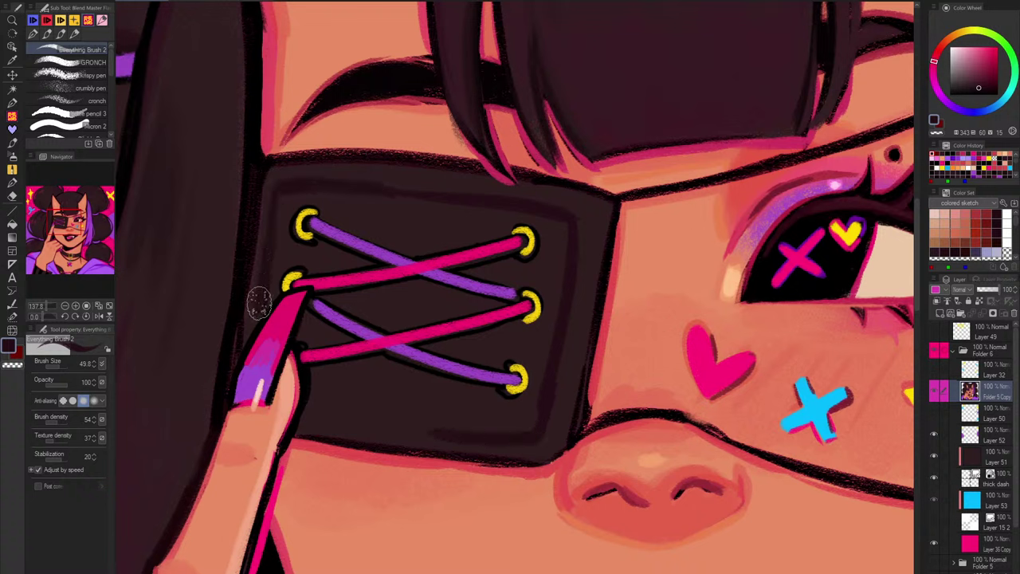
Step: Sample the patch and black line colours and touch up the outline at the eye patch's upper corners
{"action": "left_click", "coordinate": [270, 172], "text": "alt"}
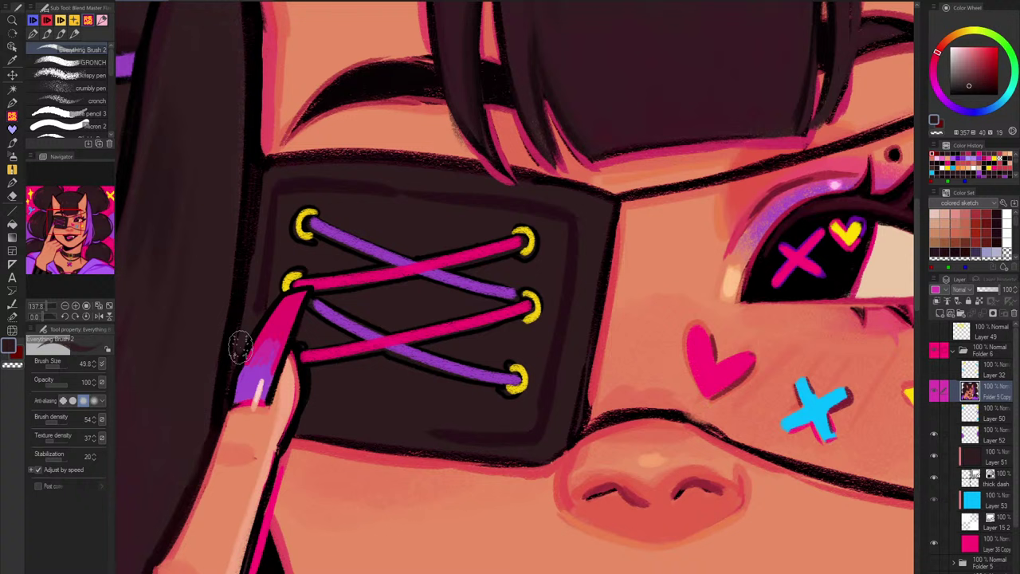
{"action": "left_click", "coordinate": [266, 161], "text": "alt"}
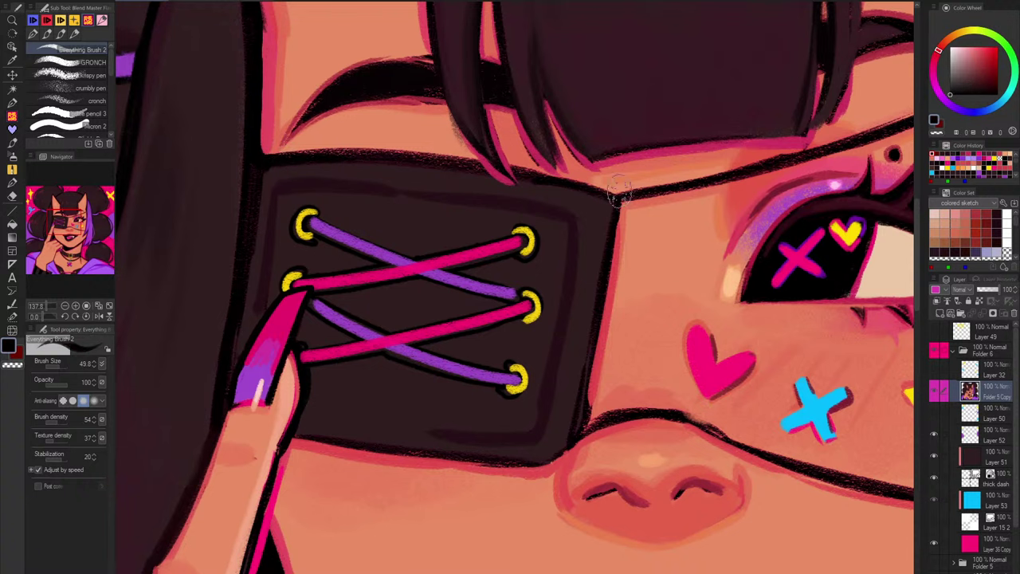
{"action": "left_click_drag", "start_coordinate": [620, 191], "coordinate": [604, 196]}
{"action": "scroll", "coordinate": [761, 257], "scroll_direction": "down", "scroll_amount": 3}
{"action": "left_click_drag", "start_coordinate": [773, 234], "coordinate": [638, 264]}
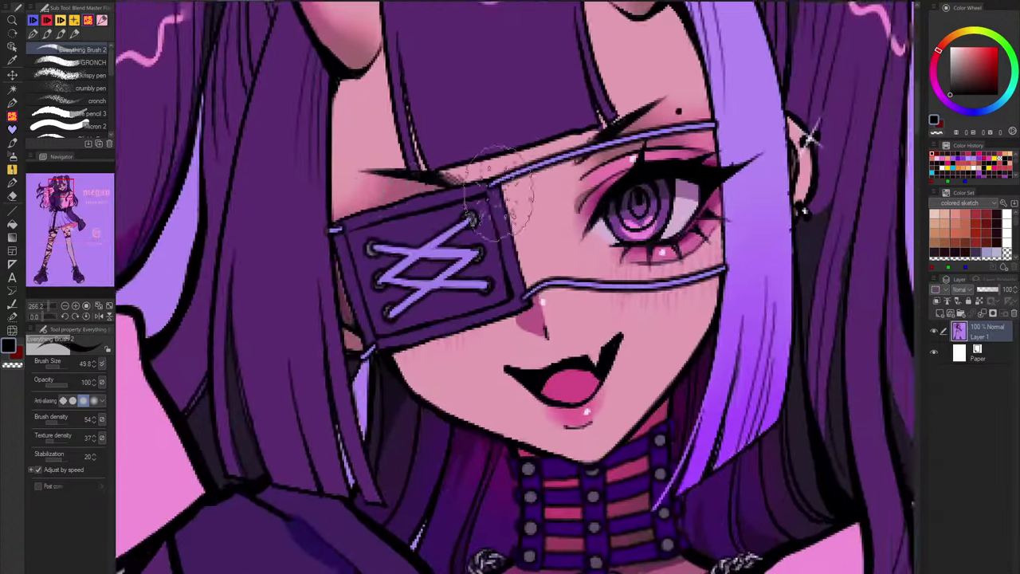
{"action": "scroll", "coordinate": [501, 192], "scroll_direction": "up", "scroll_amount": 3}
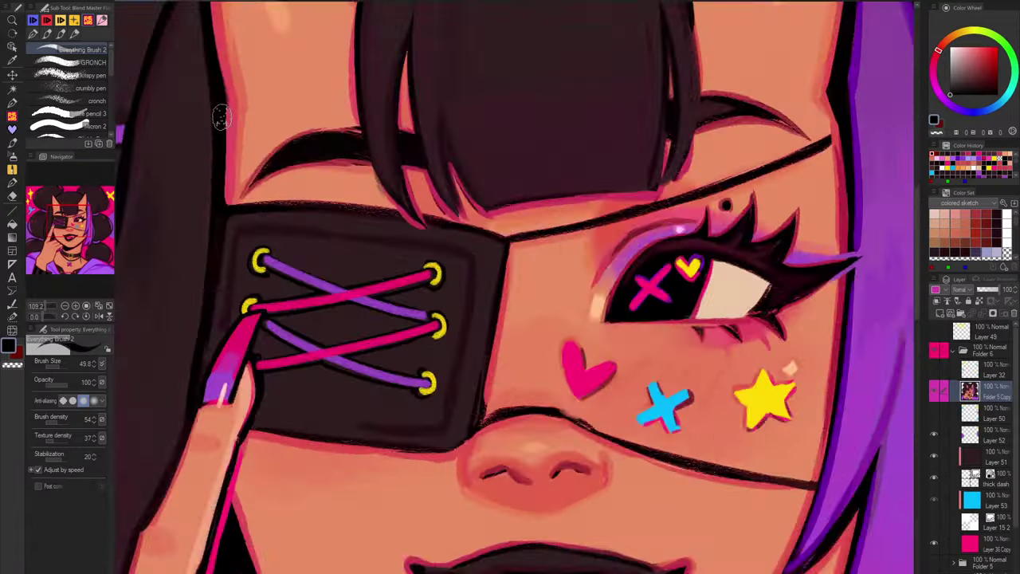
{"action": "scroll", "coordinate": [581, 343], "scroll_direction": "down", "scroll_amount": 5}
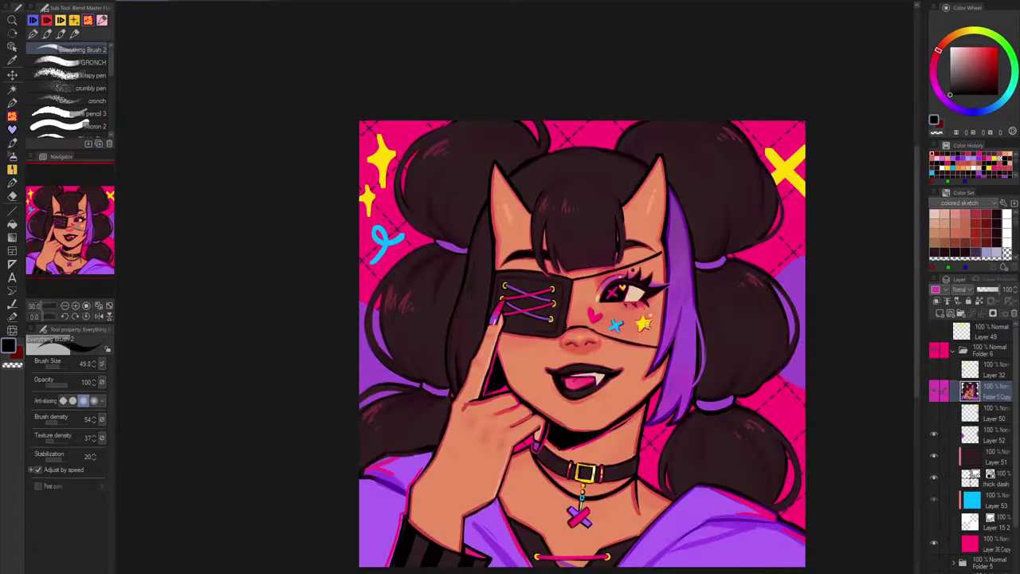
{"action": "scroll", "coordinate": [606, 315], "scroll_direction": "up", "scroll_amount": 5}
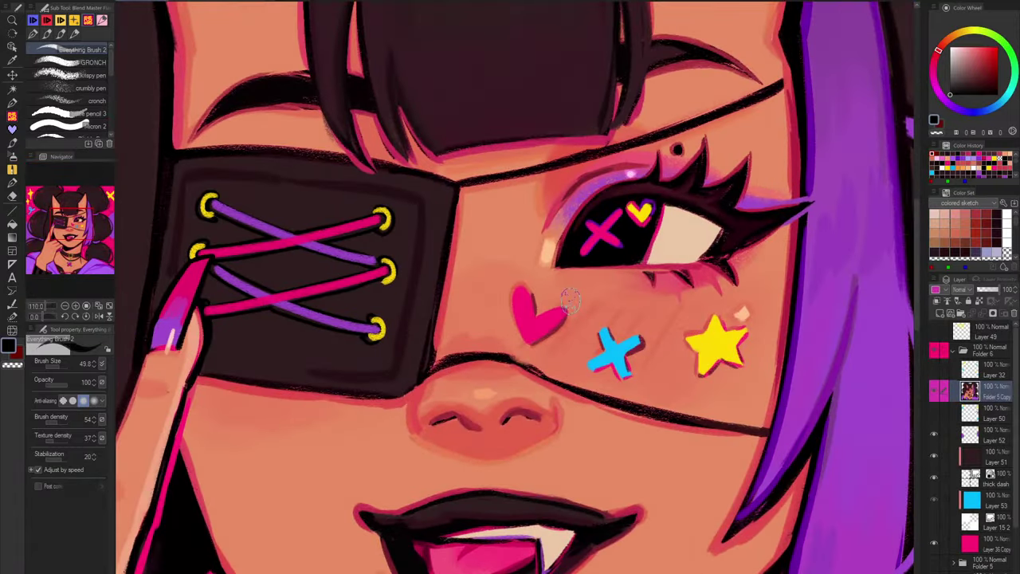
Step: Try painting the upper eye-patch strap with purple sampled from the hair streak
{"action": "left_click", "coordinate": [835, 291], "text": "alt"}
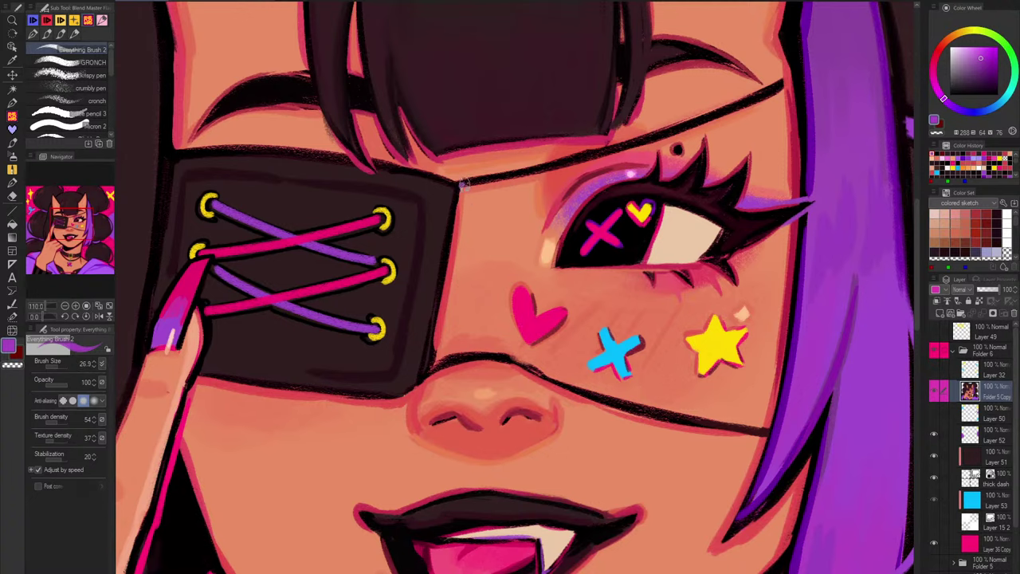
{"action": "mouse_move", "coordinate": [463, 184]}
{"action": "left_mouse_down"}
{"action": "mouse_move", "coordinate": [566, 161]}
{"action": "mouse_move", "coordinate": [782, 73]}
{"action": "left_mouse_up"}
{"action": "scroll", "coordinate": [755, 177], "scroll_direction": "down", "scroll_amount": 5}
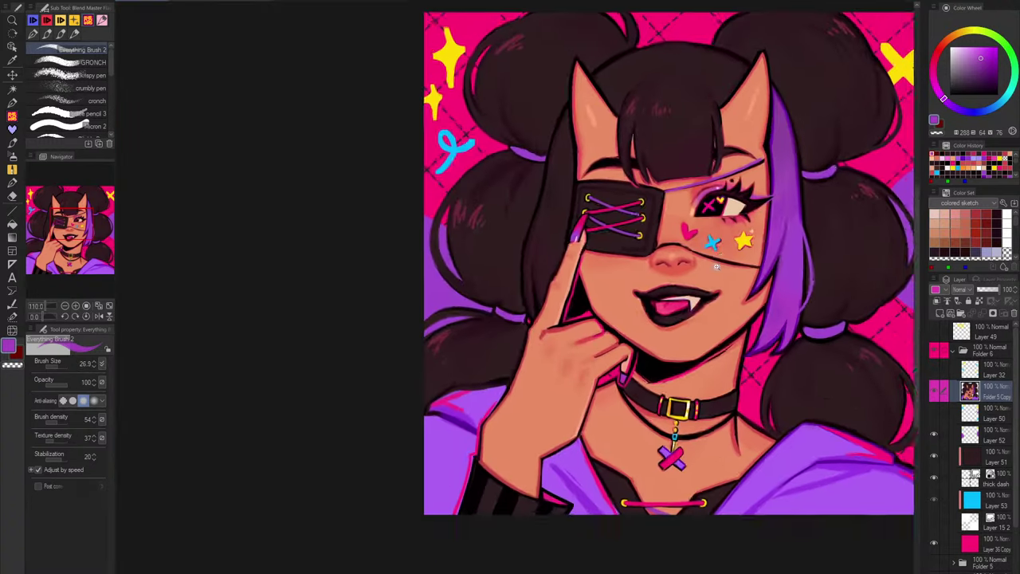
{"action": "scroll", "coordinate": [756, 180], "scroll_direction": "up", "scroll_amount": 5}
{"action": "key", "text": "ctrl+z"}
{"action": "left_click_drag", "start_coordinate": [522, 205], "coordinate": [513, 227]}
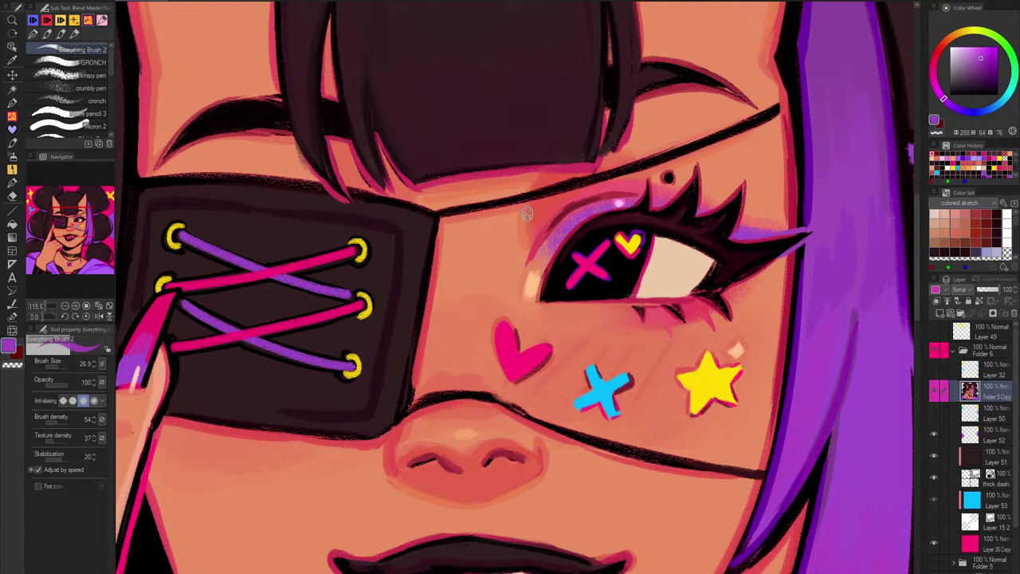
Step: Resample the hair streak's purple and paint the upper eye-patch strap from the patch corner to the hair
{"action": "left_click", "coordinate": [828, 212], "text": "alt"}
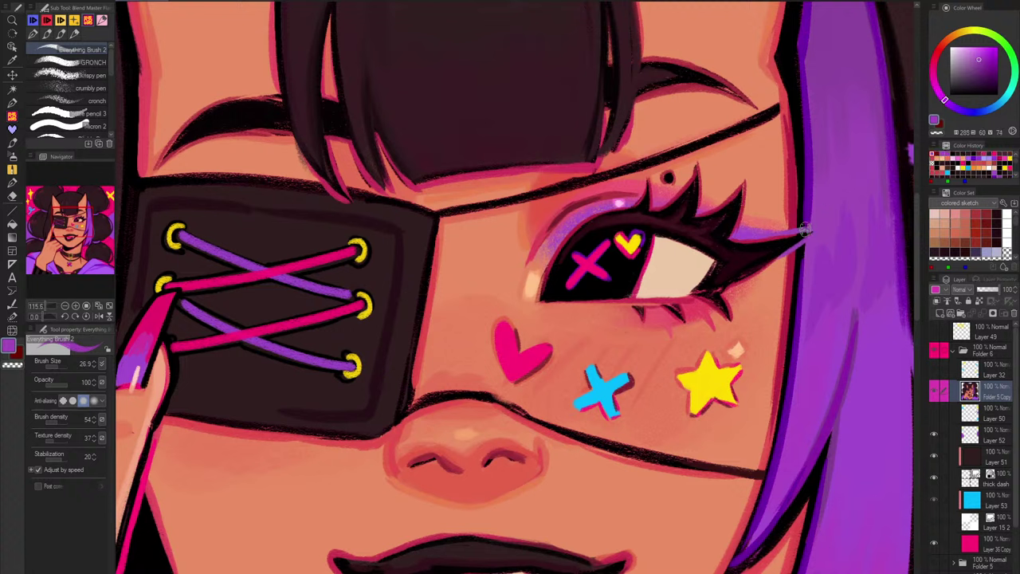
{"action": "mouse_move", "coordinate": [426, 217]}
{"action": "left_mouse_down"}
{"action": "mouse_move", "coordinate": [652, 161]}
{"action": "mouse_move", "coordinate": [784, 104]}
{"action": "left_mouse_up"}
{"action": "key", "text": "ctrl+z"}
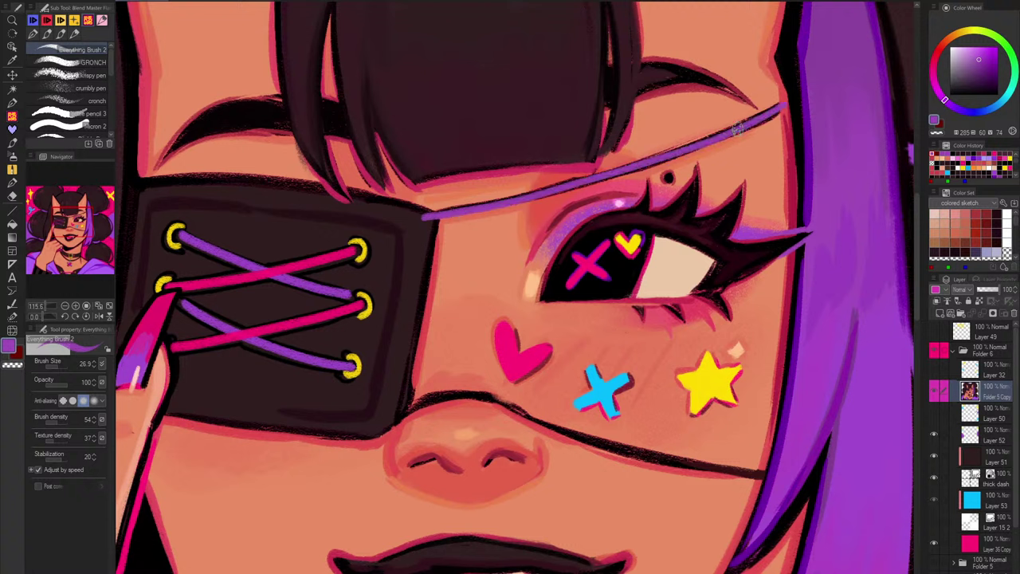
Step: Sample black from the line art and outline the purple upper strap where it joins the eye patch
{"action": "left_click", "coordinate": [793, 90], "text": "alt"}
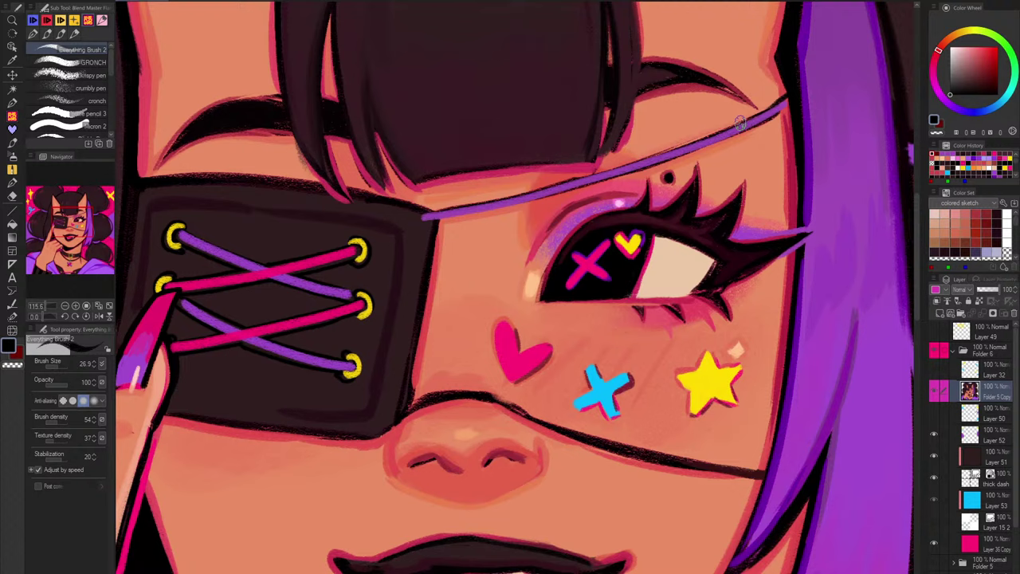
{"action": "key", "text": "ctrl+minus"}
{"action": "key", "text": "ctrl+minus"}
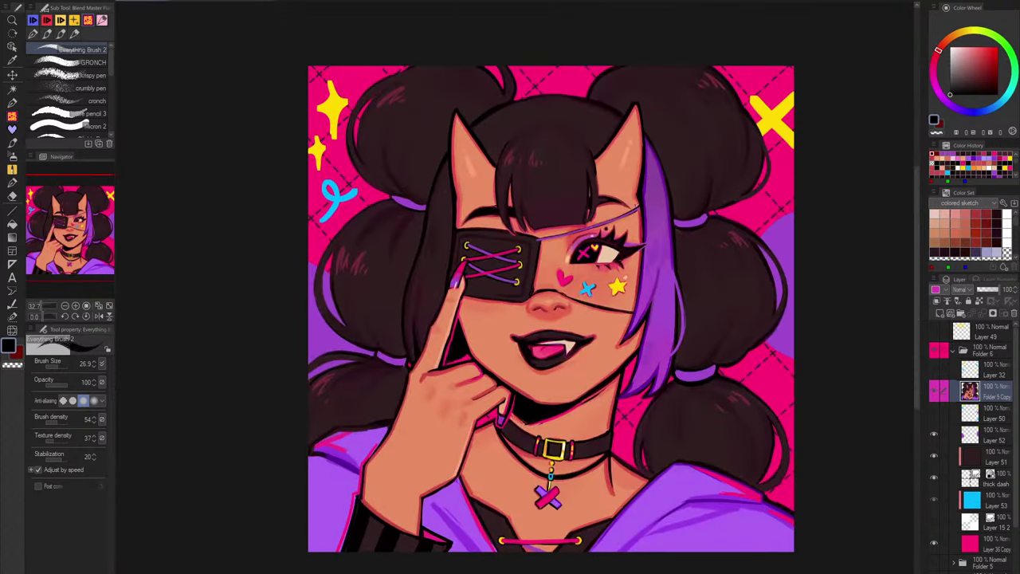
{"action": "scroll", "coordinate": [602, 228], "scroll_direction": "up", "scroll_amount": 6}
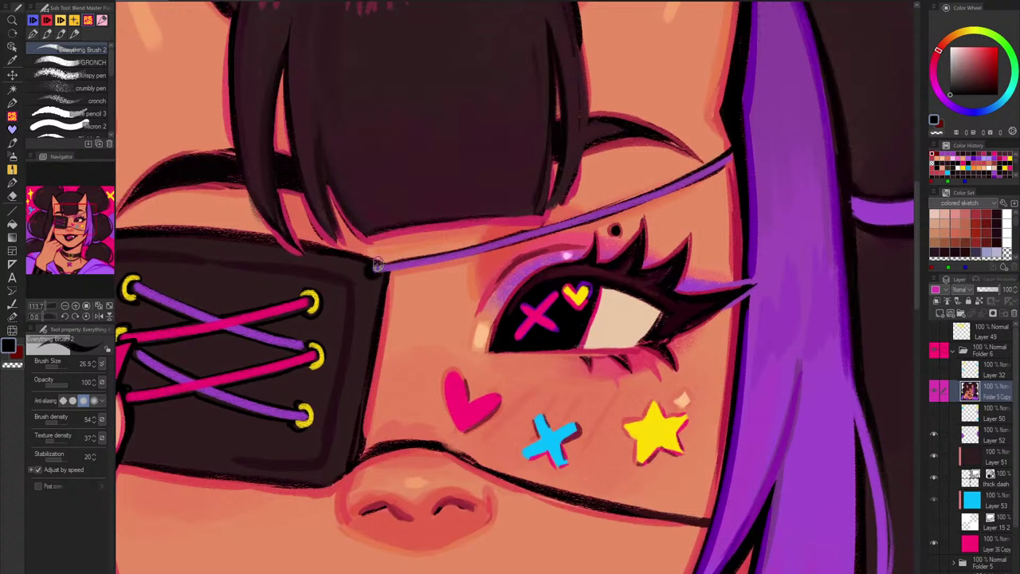
{"action": "left_click_drag", "start_coordinate": [371, 265], "coordinate": [472, 247]}
{"action": "key", "text": "ctrl+z"}
{"action": "left_click_drag", "start_coordinate": [378, 264], "coordinate": [553, 222]}
{"action": "key", "text": "ctrl+z"}
{"action": "left_click_drag", "start_coordinate": [375, 262], "coordinate": [607, 211]}
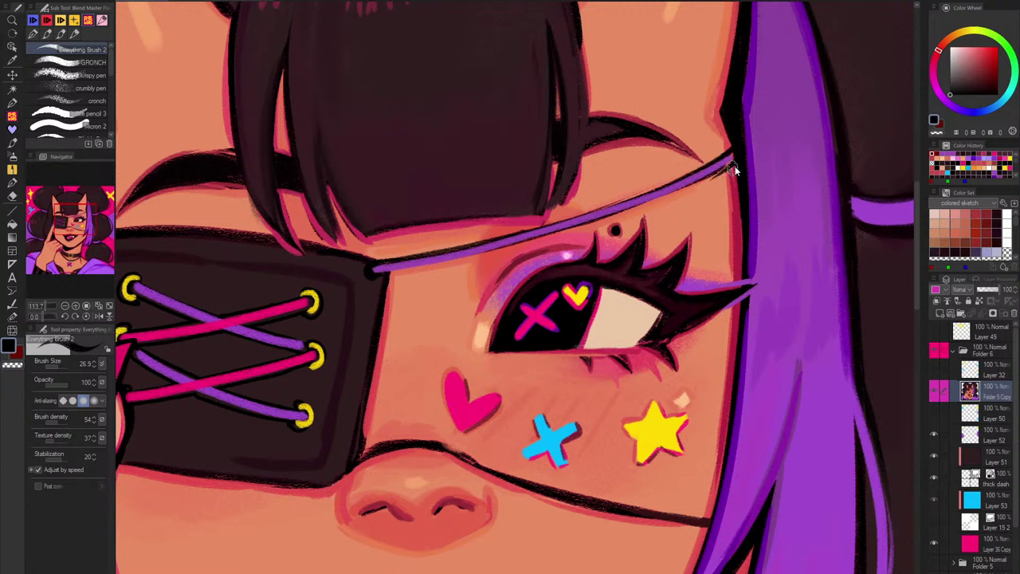
Step: Redraw the thin black outline along the upper strap's lower edge, starting from its hair end
{"action": "key", "text": "ctrl+z"}
{"action": "left_click_drag", "start_coordinate": [733, 166], "coordinate": [669, 196]}
{"action": "key", "text": "ctrl+z"}
{"action": "left_click_drag", "start_coordinate": [734, 163], "coordinate": [625, 211]}
{"action": "left_click_drag", "start_coordinate": [706, 177], "coordinate": [588, 224]}
{"action": "scroll", "coordinate": [536, 427], "scroll_direction": "down", "scroll_amount": 4}
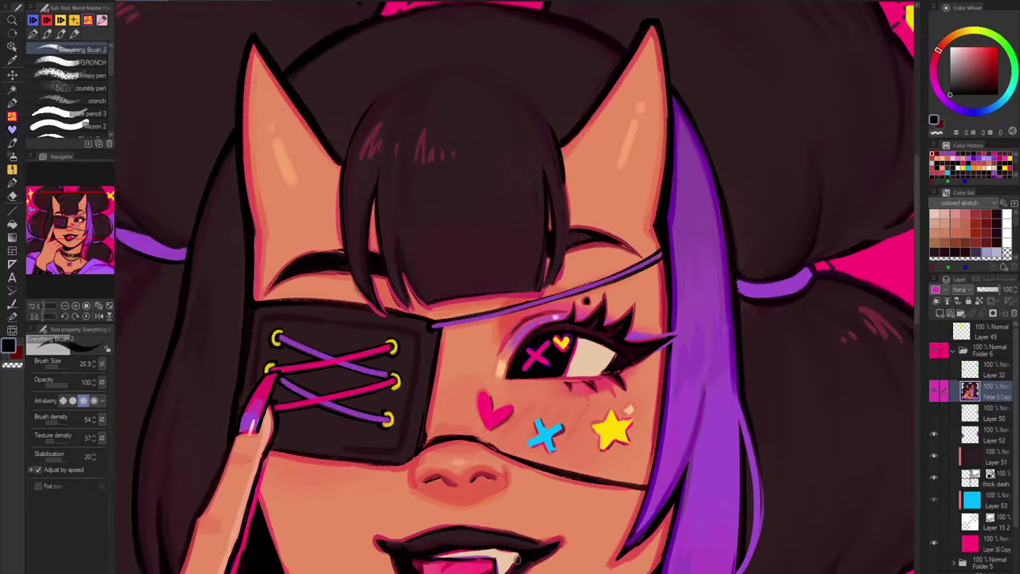
Step: Try adding a yellow eyelet where the upper strap meets the eye patch's corner
{"action": "left_click_drag", "start_coordinate": [558, 572], "coordinate": [578, 481]}
{"action": "key", "text": "h"}
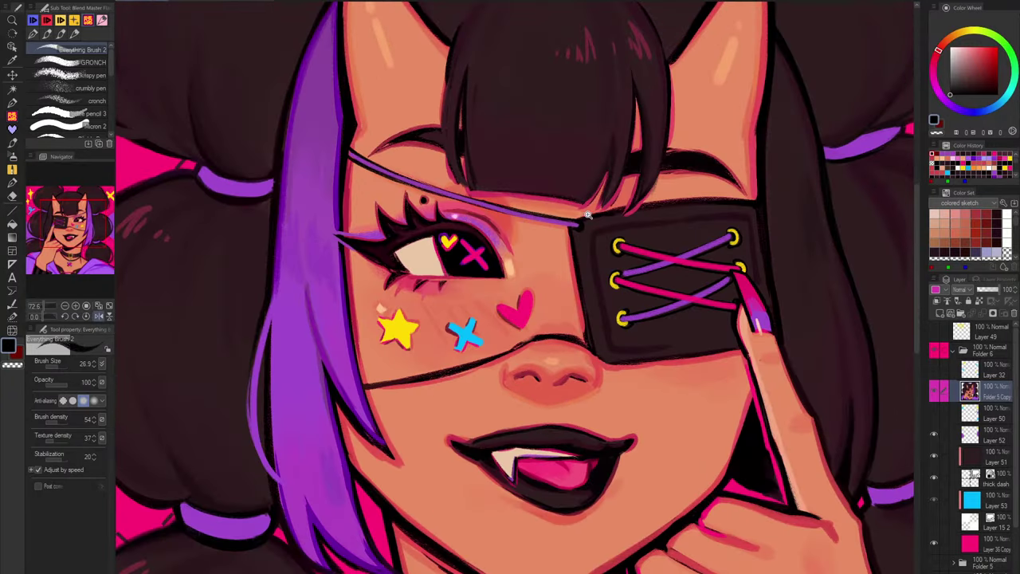
{"action": "left_click_drag", "start_coordinate": [608, 227], "coordinate": [627, 240]}
{"action": "left_click", "coordinate": [622, 243], "text": "alt"}
{"action": "left_click_drag", "start_coordinate": [557, 226], "coordinate": [583, 229]}
{"action": "left_click", "coordinate": [636, 256], "text": "alt"}
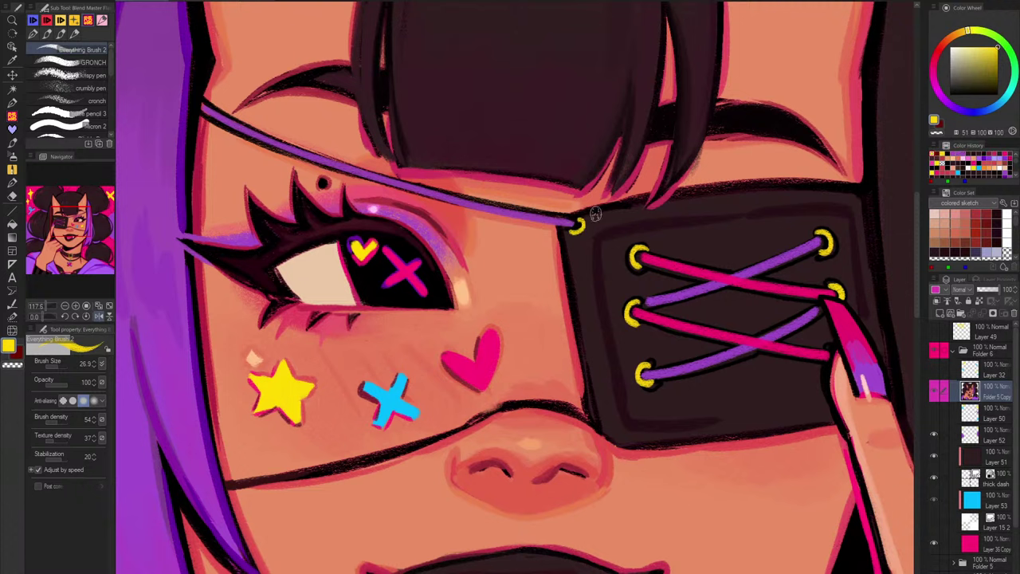
{"action": "left_click", "coordinate": [571, 223], "text": "alt"}
{"action": "key", "text": "h"}
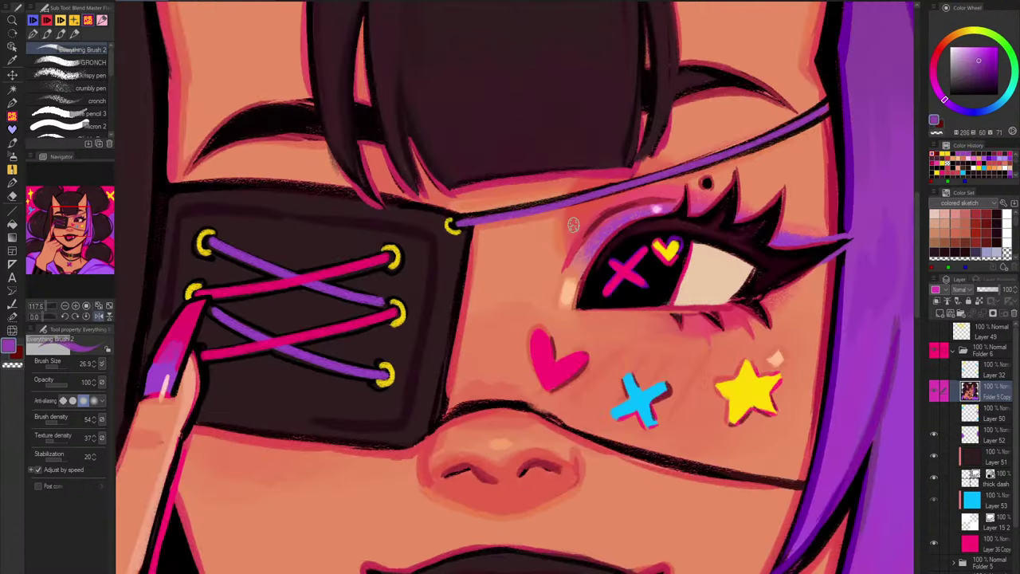
{"action": "left_click", "coordinate": [387, 258], "text": "alt"}
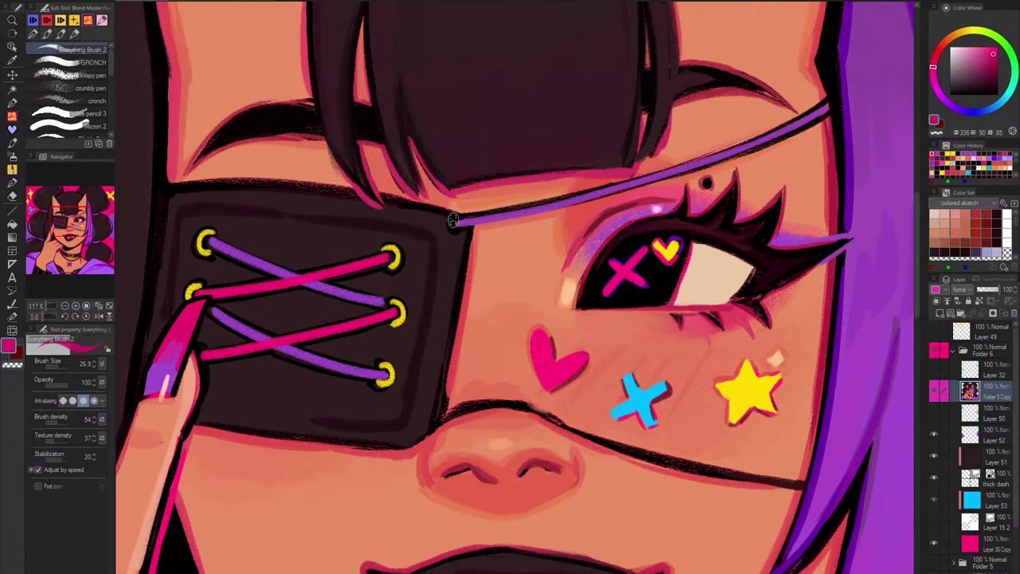
{"action": "left_click_drag", "start_coordinate": [449, 231], "coordinate": [459, 223]}
Step: Flip the canvas view horizontally and touch up the upper strap's patch end with sampled purple
{"action": "key", "text": "h"}
{"action": "left_click_drag", "start_coordinate": [613, 338], "coordinate": [713, 262]}
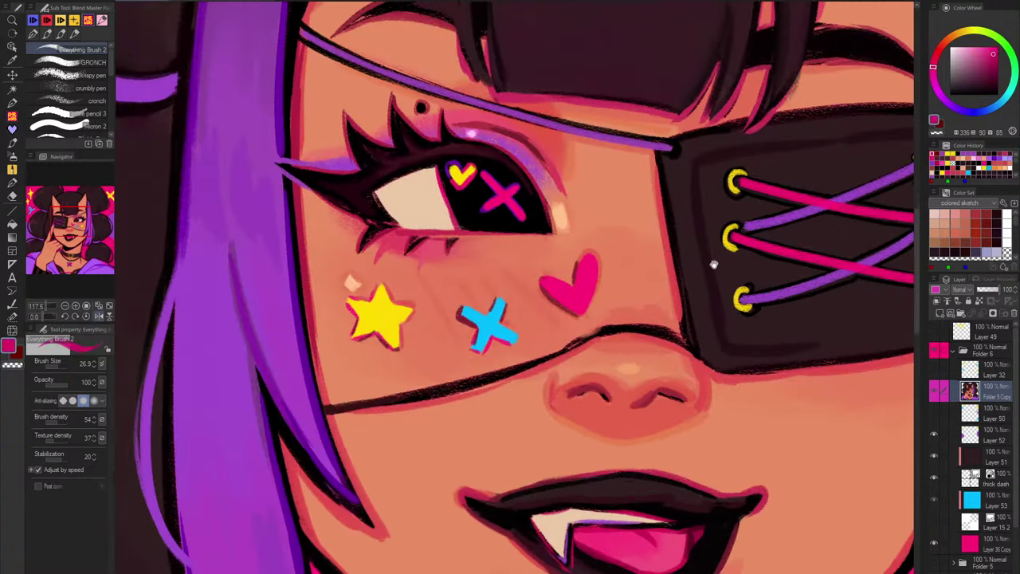
{"action": "left_click", "coordinate": [651, 143], "text": "alt"}
{"action": "left_click_drag", "start_coordinate": [654, 139], "coordinate": [683, 147]}
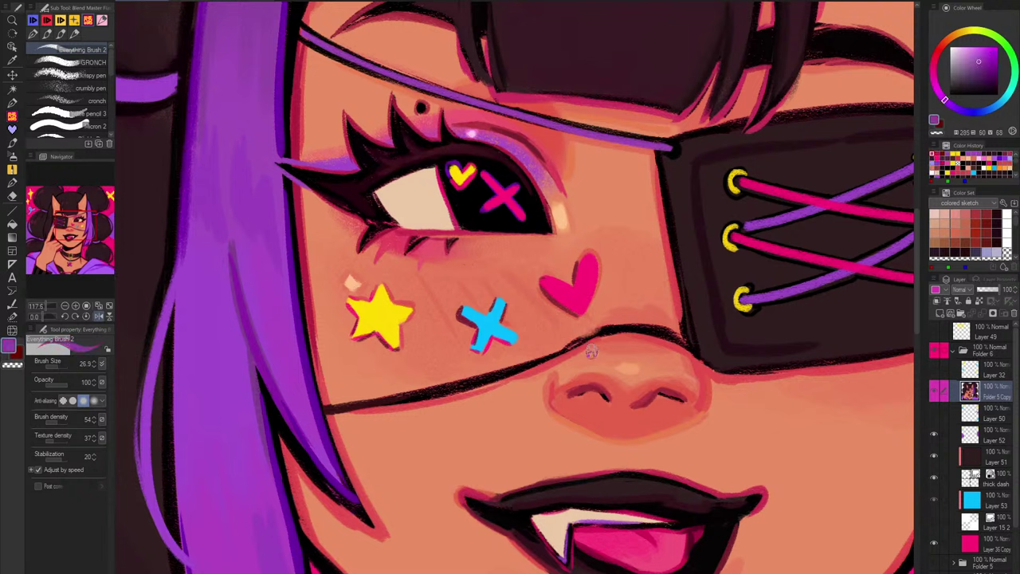
Step: Paint the lower eye-patch strap purple across the nose bridge and cheek to the hair
{"action": "mouse_move", "coordinate": [686, 343]}
{"action": "left_mouse_down"}
{"action": "mouse_move", "coordinate": [614, 329]}
{"action": "mouse_move", "coordinate": [584, 336]}
{"action": "mouse_move", "coordinate": [668, 334]}
{"action": "mouse_move", "coordinate": [573, 338]}
{"action": "left_mouse_up"}
{"action": "key", "text": "ctrl+z"}
{"action": "key", "text": "ctrl+z"}
{"action": "left_click_drag", "start_coordinate": [690, 346], "coordinate": [575, 336]}
{"action": "key", "text": "ctrl+z"}
{"action": "mouse_move", "coordinate": [691, 349]}
{"action": "left_mouse_down"}
{"action": "mouse_move", "coordinate": [671, 336]}
{"action": "mouse_move", "coordinate": [593, 332]}
{"action": "mouse_move", "coordinate": [526, 365]}
{"action": "left_mouse_up"}
{"action": "mouse_move", "coordinate": [590, 337]}
{"action": "left_mouse_down"}
{"action": "mouse_move", "coordinate": [480, 385]}
{"action": "mouse_move", "coordinate": [335, 409]}
{"action": "mouse_move", "coordinate": [536, 370]}
{"action": "left_mouse_up"}
{"action": "key", "text": "ctrl+z"}
{"action": "key", "text": "ctrl+z"}
{"action": "left_click_drag", "start_coordinate": [330, 410], "coordinate": [543, 358]}
{"action": "left_click_drag", "start_coordinate": [480, 384], "coordinate": [518, 373]}
Step: Sample the eye patch's dark colour and outline the lower strap's upper edge over the nose bridge
{"action": "left_click", "coordinate": [703, 330], "text": "alt"}
{"action": "left_click_drag", "start_coordinate": [686, 342], "coordinate": [588, 331]}
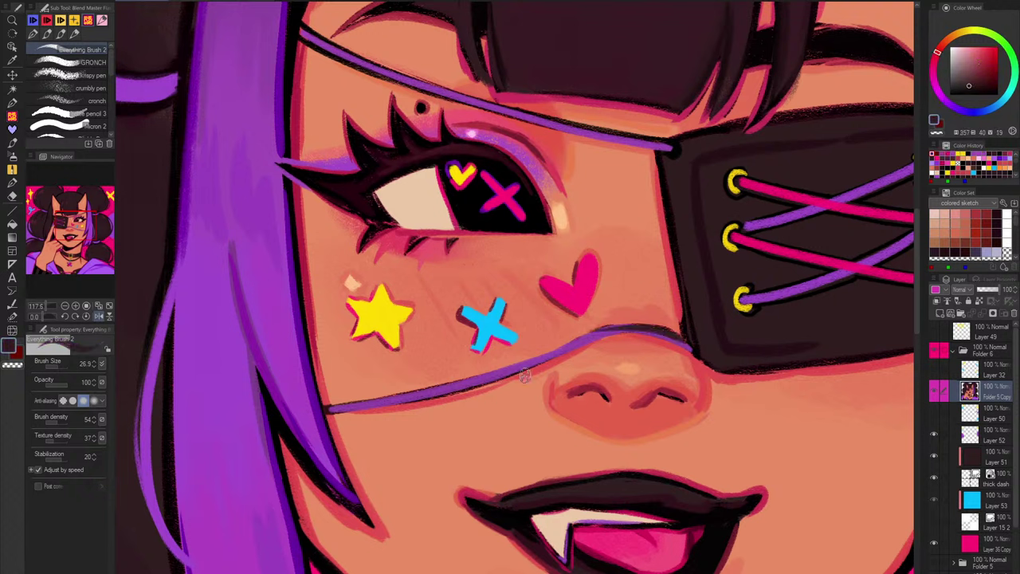
{"action": "key", "text": "ctrl+z"}
{"action": "left_click_drag", "start_coordinate": [689, 343], "coordinate": [596, 329]}
{"action": "key", "text": "ctrl+z"}
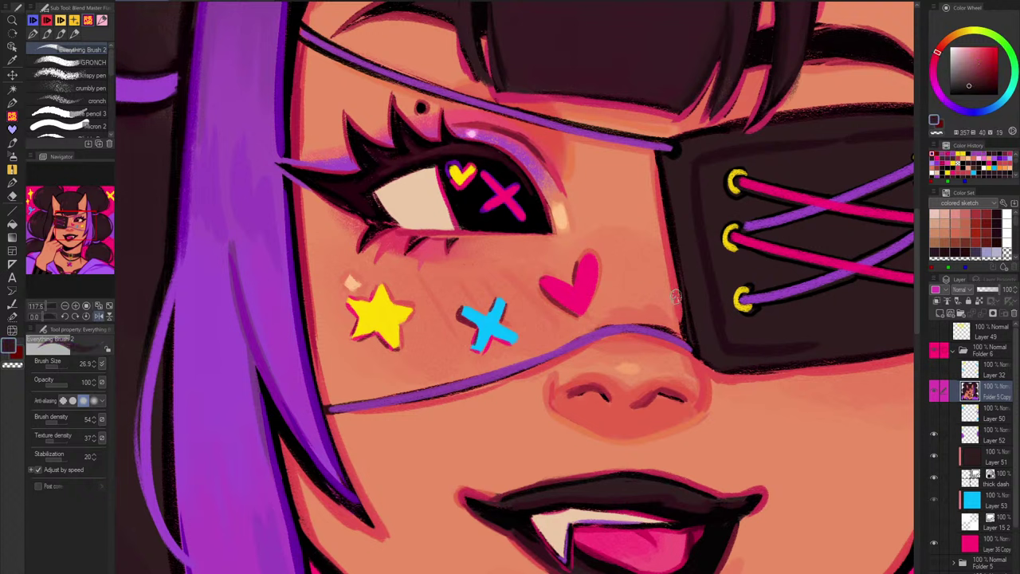
{"action": "left_click_drag", "start_coordinate": [690, 339], "coordinate": [558, 351]}
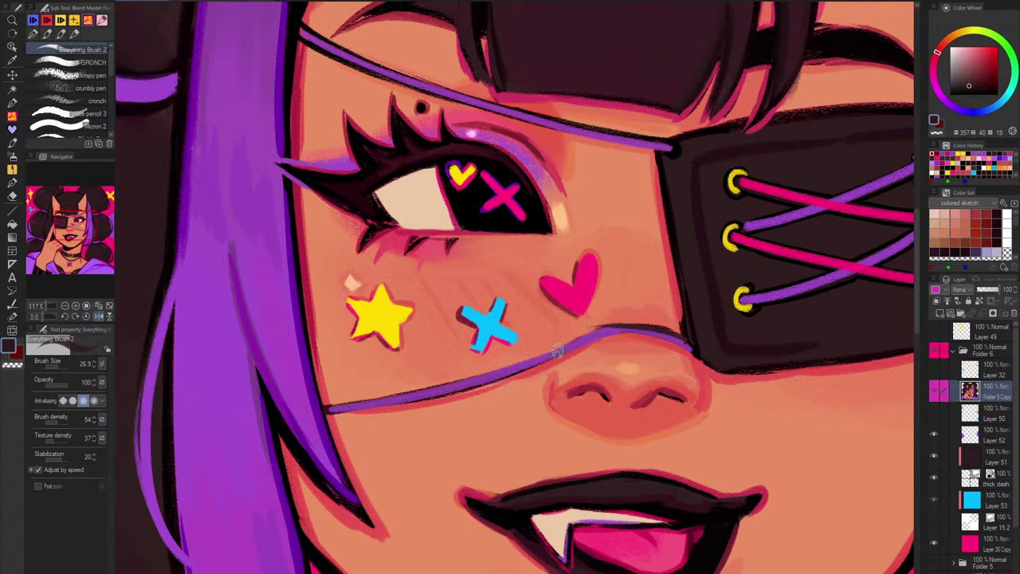
{"action": "key", "text": "ctrl+z"}
{"action": "left_click_drag", "start_coordinate": [682, 338], "coordinate": [582, 343]}
{"action": "key", "text": "ctrl+z"}
{"action": "mouse_move", "coordinate": [690, 340]}
{"action": "left_mouse_down"}
{"action": "mouse_move", "coordinate": [643, 327]}
{"action": "mouse_move", "coordinate": [596, 330]}
{"action": "left_mouse_up"}
{"action": "key", "text": "ctrl+z"}
{"action": "mouse_move", "coordinate": [691, 341]}
{"action": "left_mouse_down"}
{"action": "mouse_move", "coordinate": [642, 325]}
{"action": "mouse_move", "coordinate": [564, 349]}
{"action": "left_mouse_up"}
{"action": "key", "text": "ctrl+z"}
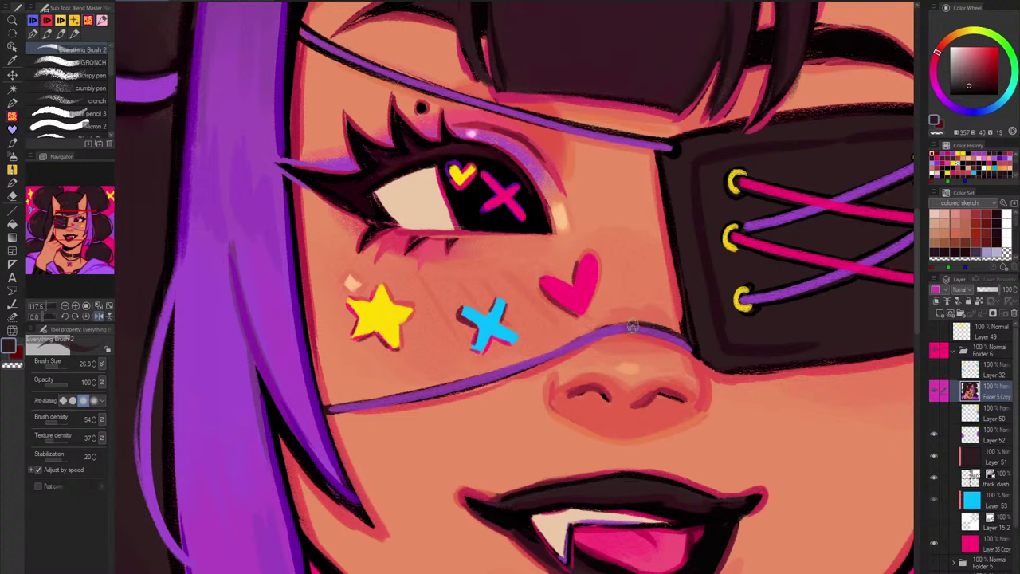
{"action": "left_click_drag", "start_coordinate": [639, 323], "coordinate": [579, 337]}
Step: Sample a dark line colour near the hair and outline the lower strap's underside from its hair end along the cheek
{"action": "key", "text": "h"}
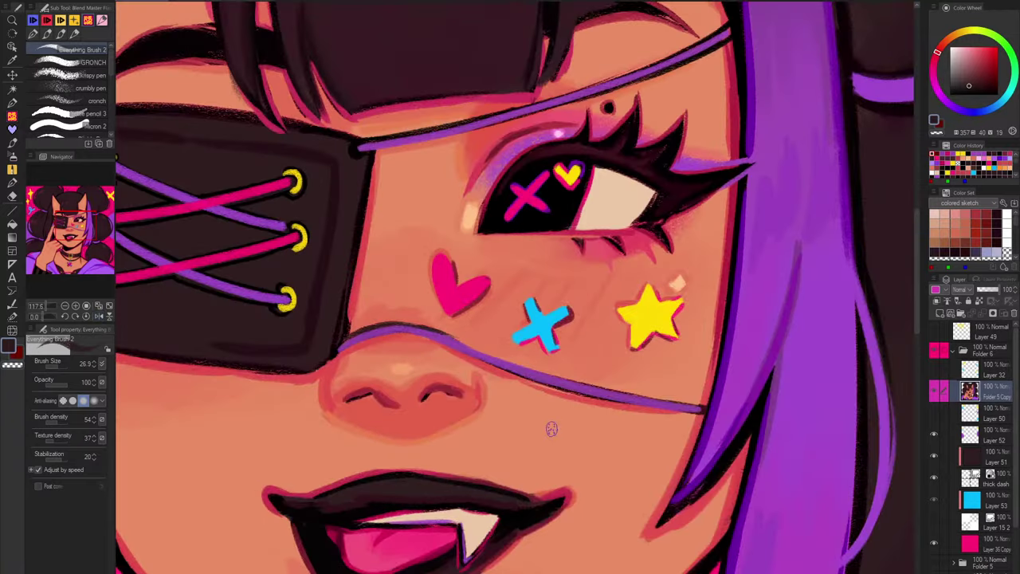
{"action": "key", "text": "h"}
{"action": "scroll", "coordinate": [550, 350], "scroll_direction": "up", "scroll_amount": 3}
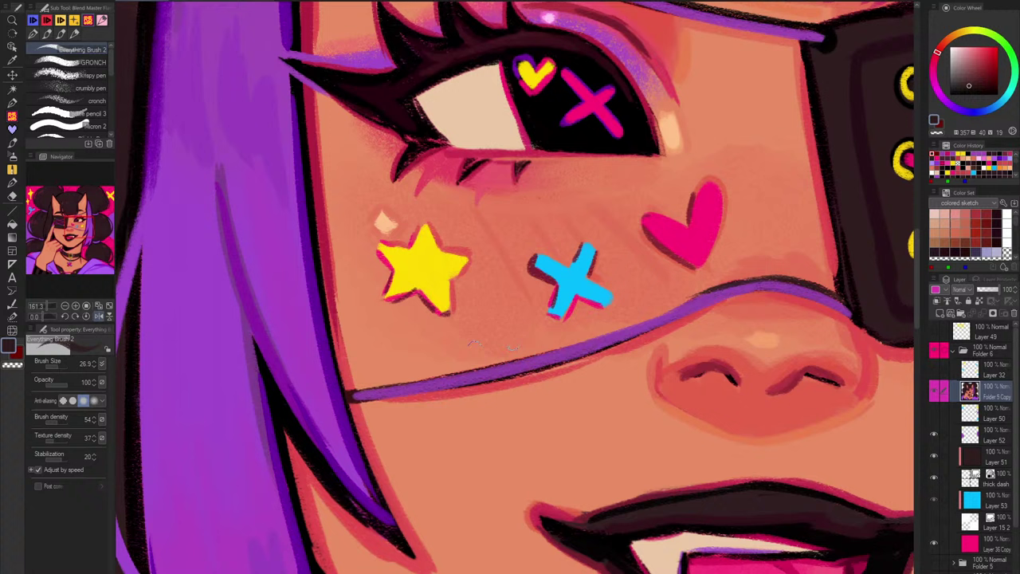
{"action": "left_click_drag", "start_coordinate": [349, 391], "coordinate": [458, 373]}
{"action": "key", "text": "ctrl+z"}
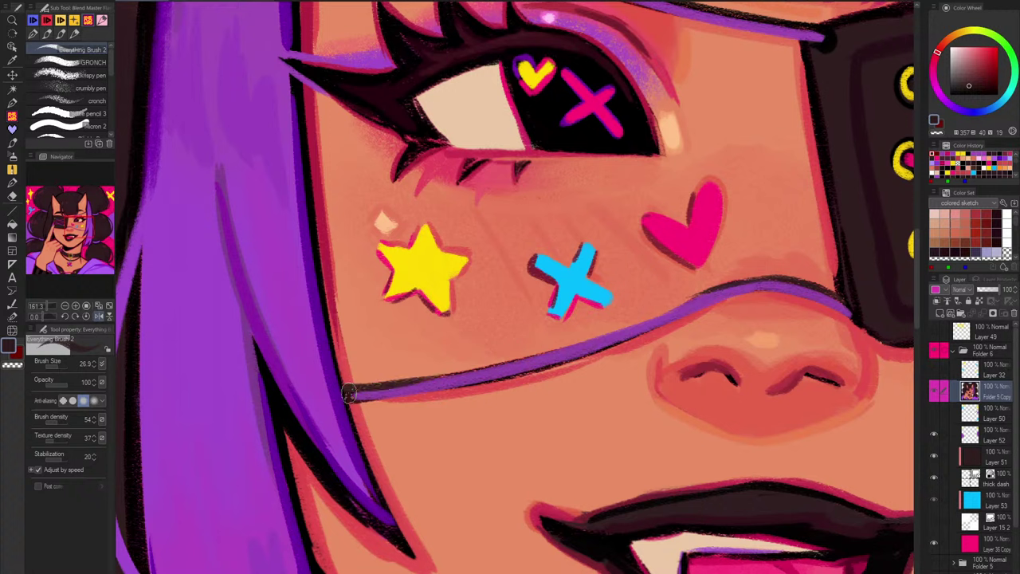
{"action": "left_click", "coordinate": [349, 393], "text": "alt"}
{"action": "left_click_drag", "start_coordinate": [355, 399], "coordinate": [456, 384]}
{"action": "key", "text": "ctrl+z"}
{"action": "left_click_drag", "start_coordinate": [356, 402], "coordinate": [560, 364]}
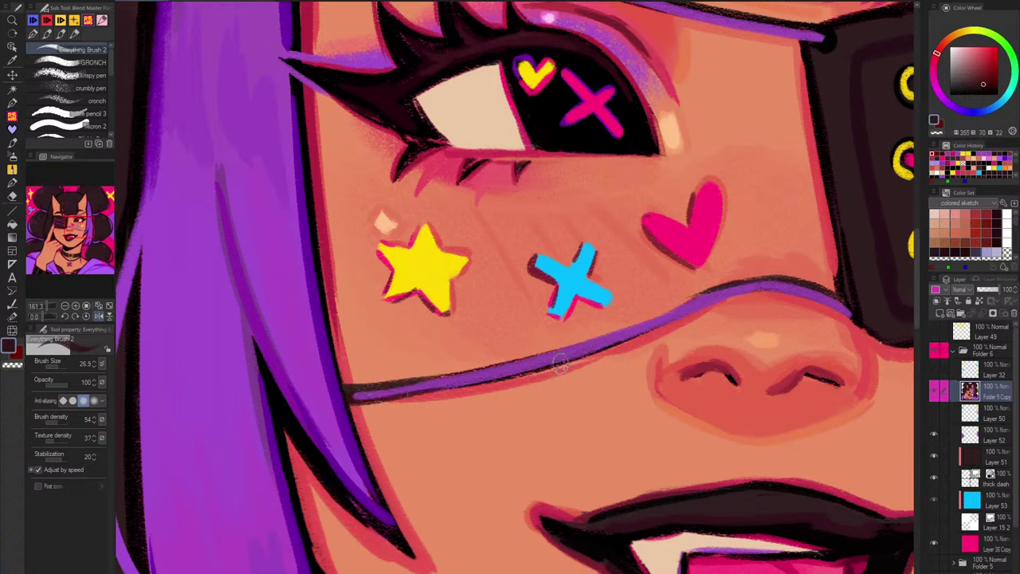
Step: Redraw the dark outline along the lower strap's underside from the hair end across the cheek to the eye patch
{"action": "key", "text": "ctrl+z"}
{"action": "left_click_drag", "start_coordinate": [357, 400], "coordinate": [589, 353]}
{"action": "left_click_drag", "start_coordinate": [423, 394], "coordinate": [592, 350]}
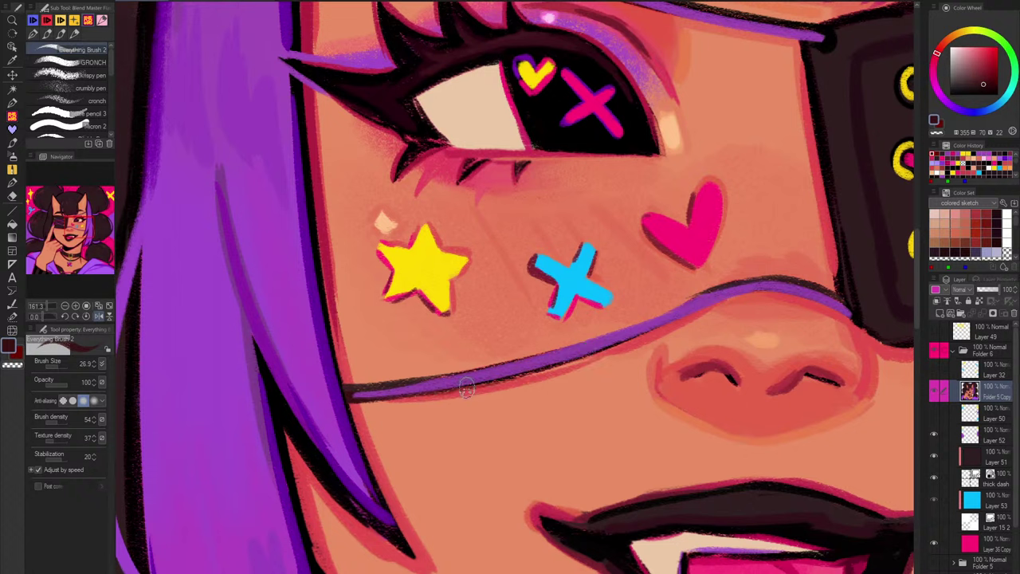
{"action": "left_click_drag", "start_coordinate": [466, 388], "coordinate": [488, 383]}
{"action": "left_click_drag", "start_coordinate": [572, 367], "coordinate": [698, 310]}
{"action": "left_click_drag", "start_coordinate": [637, 337], "coordinate": [654, 330]}
{"action": "left_click_drag", "start_coordinate": [685, 315], "coordinate": [785, 291]}
{"action": "key", "text": "ctrl+z"}
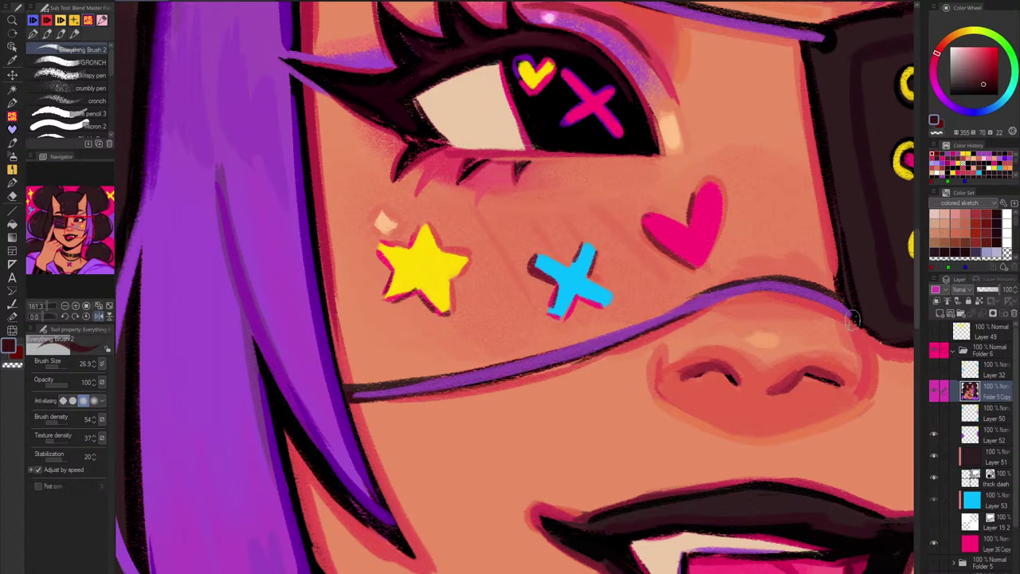
{"action": "mouse_move", "coordinate": [851, 318]}
{"action": "left_mouse_down"}
{"action": "mouse_move", "coordinate": [741, 294]}
{"action": "mouse_move", "coordinate": [692, 311]}
{"action": "left_mouse_up"}
{"action": "left_click_drag", "start_coordinate": [760, 292], "coordinate": [690, 313]}
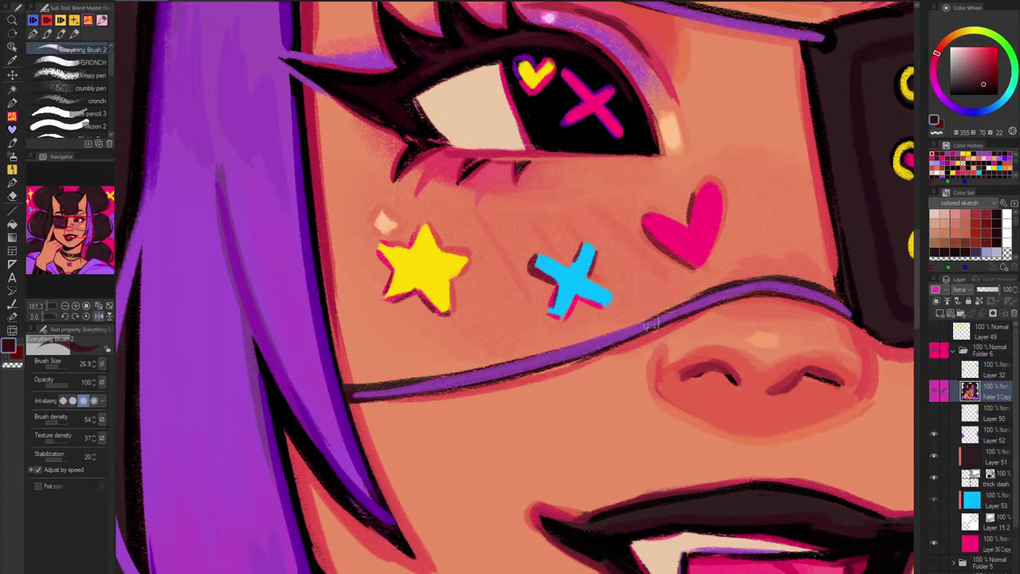
Step: Sample the skin-shadow and dark line colours, redraw the lower strap's upper outline across the cheek, and sample the strap's purple
{"action": "left_click", "coordinate": [650, 323], "text": "alt"}
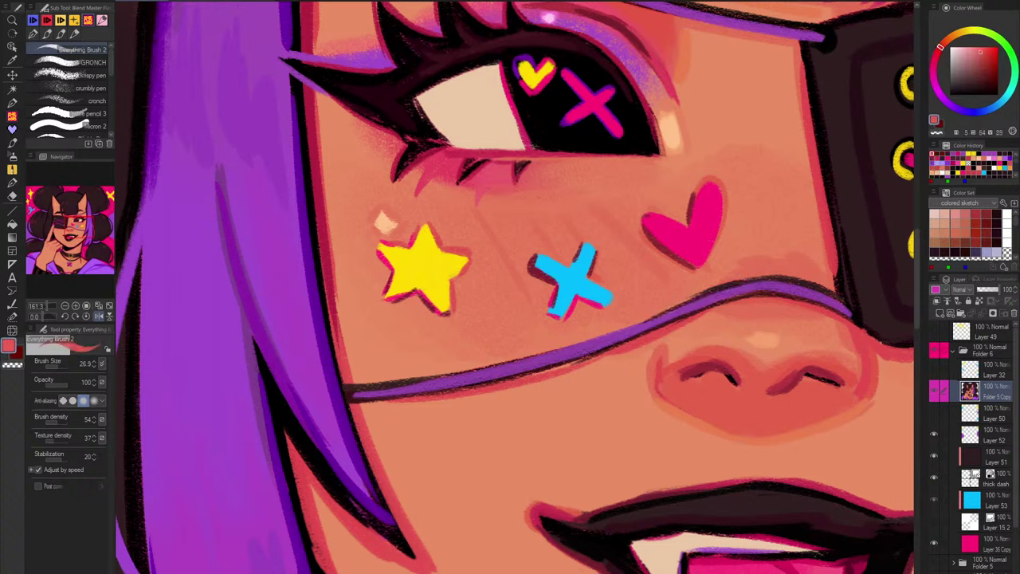
{"action": "left_click", "coordinate": [648, 340], "text": "alt"}
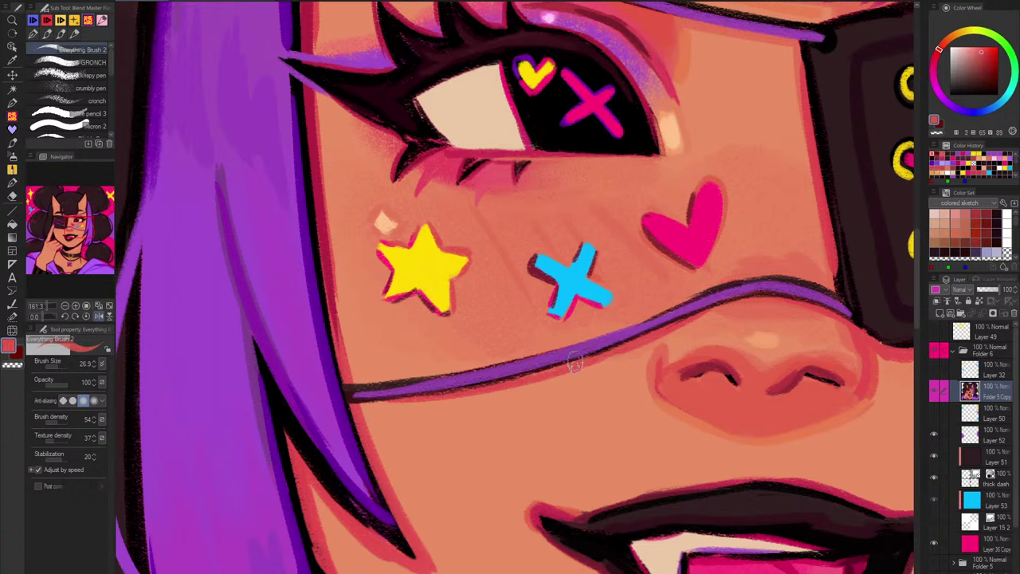
{"action": "left_click", "coordinate": [649, 319], "text": "alt"}
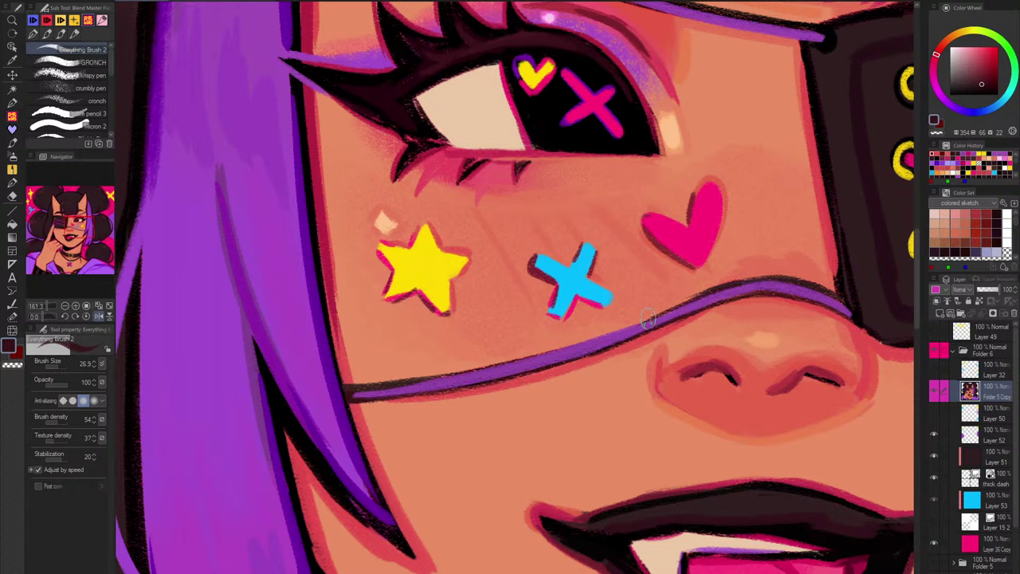
{"action": "left_click_drag", "start_coordinate": [675, 311], "coordinate": [514, 352]}
{"action": "key", "text": "ctrl+z"}
{"action": "left_click_drag", "start_coordinate": [422, 377], "coordinate": [591, 337]}
{"action": "key", "text": "ctrl+z"}
{"action": "left_click_drag", "start_coordinate": [401, 382], "coordinate": [606, 336]}
{"action": "key", "text": "ctrl+z"}
{"action": "left_click_drag", "start_coordinate": [405, 383], "coordinate": [609, 334]}
{"action": "left_click_drag", "start_coordinate": [522, 356], "coordinate": [676, 310]}
{"action": "left_click_drag", "start_coordinate": [621, 332], "coordinate": [705, 293]}
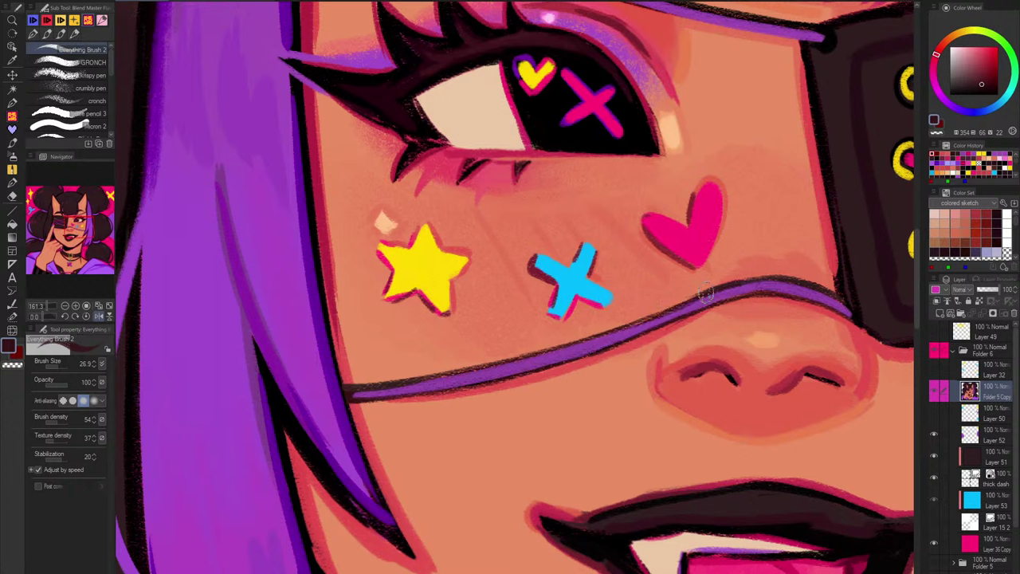
{"action": "left_click", "coordinate": [706, 298], "text": "alt"}
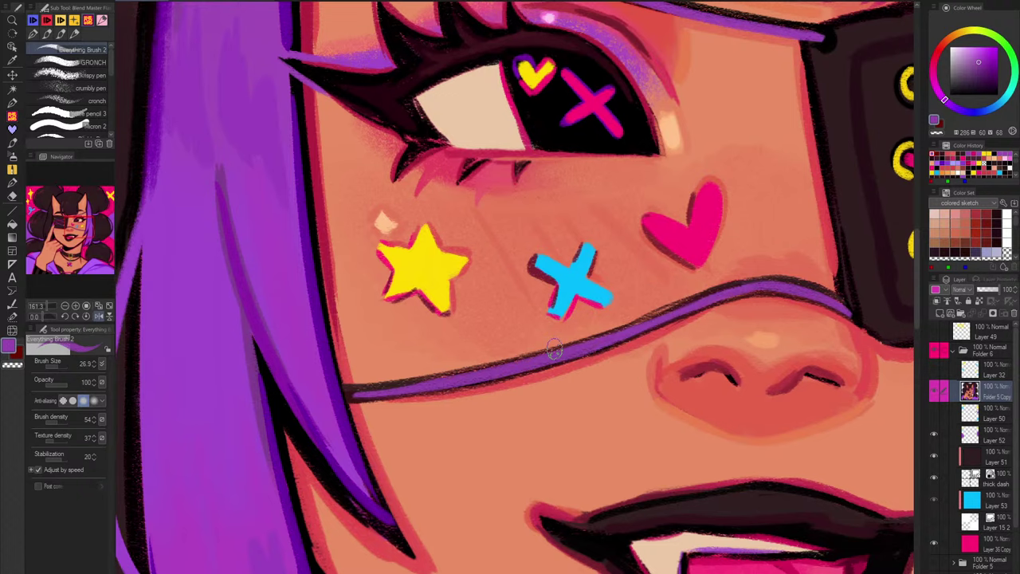
Step: Flip the canvas view back and touch up the upper strap's patch end with sampled dark and skin-shadow colours
{"action": "key", "text": "h"}
{"action": "left_click_drag", "start_coordinate": [430, 89], "coordinate": [651, 235]}
{"action": "scroll", "coordinate": [462, 188], "scroll_direction": "up", "scroll_amount": 1}
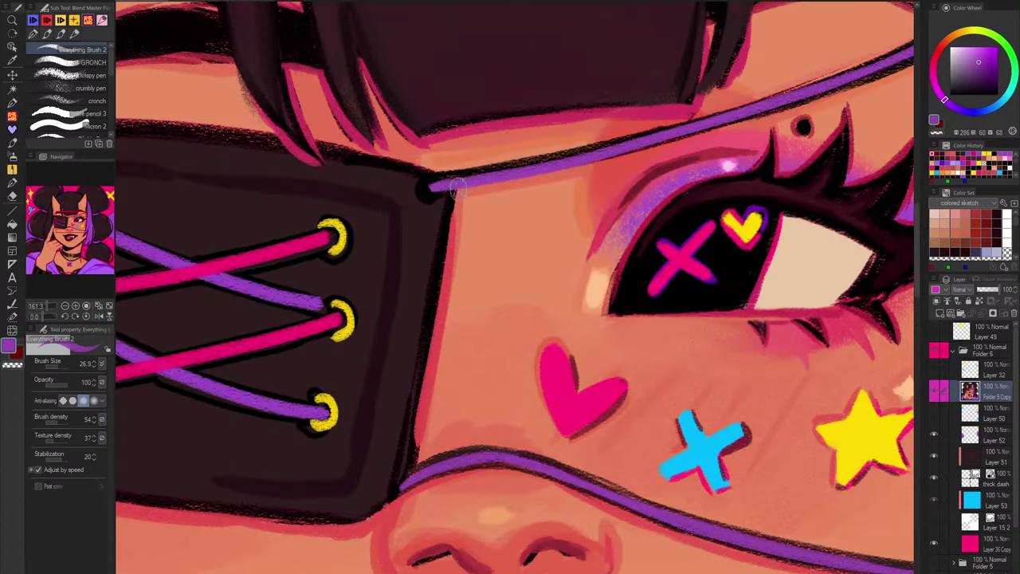
{"action": "left_click", "coordinate": [451, 191], "text": "alt"}
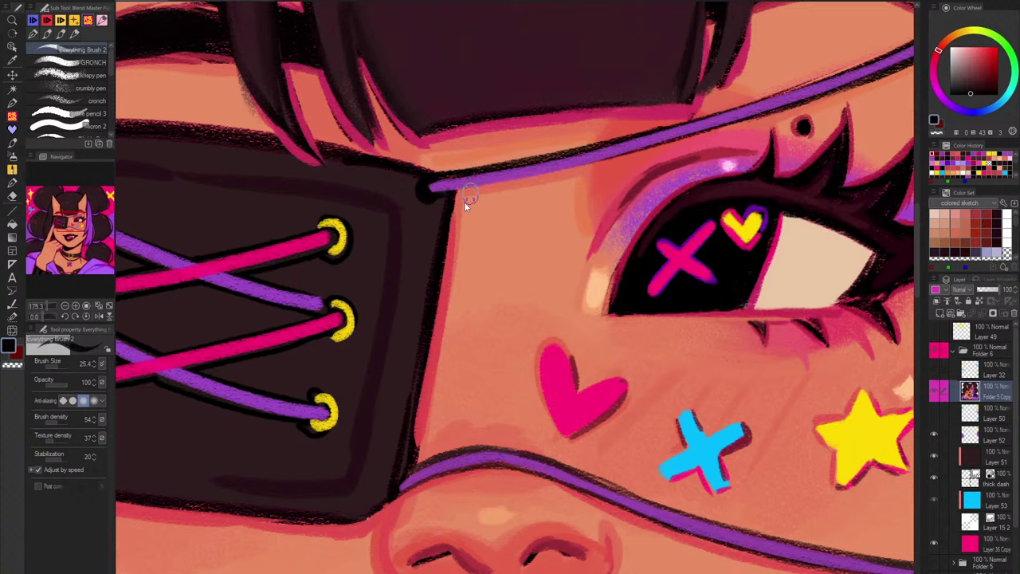
{"action": "left_click", "coordinate": [455, 231], "text": "alt"}
{"action": "mouse_move", "coordinate": [460, 197]}
{"action": "left_mouse_down"}
{"action": "mouse_move", "coordinate": [455, 225]}
{"action": "mouse_move", "coordinate": [701, 134]}
{"action": "mouse_move", "coordinate": [477, 208]}
{"action": "left_mouse_up"}
Step: Sample reddish skin-shadow tones and paint a thin red edge along the upper strap towards the purple hair
{"action": "left_click", "coordinate": [624, 160], "text": "alt"}
{"action": "left_click", "coordinate": [526, 198], "text": "alt"}
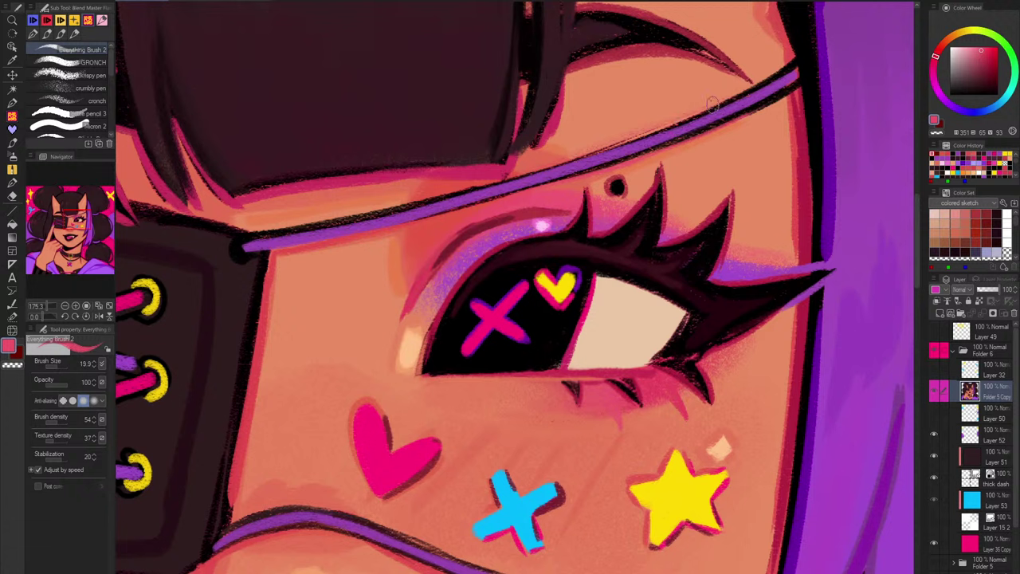
{"action": "mouse_move", "coordinate": [678, 123]}
{"action": "left_mouse_down"}
{"action": "mouse_move", "coordinate": [572, 161]}
{"action": "mouse_move", "coordinate": [635, 138]}
{"action": "left_mouse_up"}
{"action": "left_click", "coordinate": [516, 176], "text": "alt"}
{"action": "key", "text": "ctrl+z"}
{"action": "left_click_drag", "start_coordinate": [564, 161], "coordinate": [698, 114]}
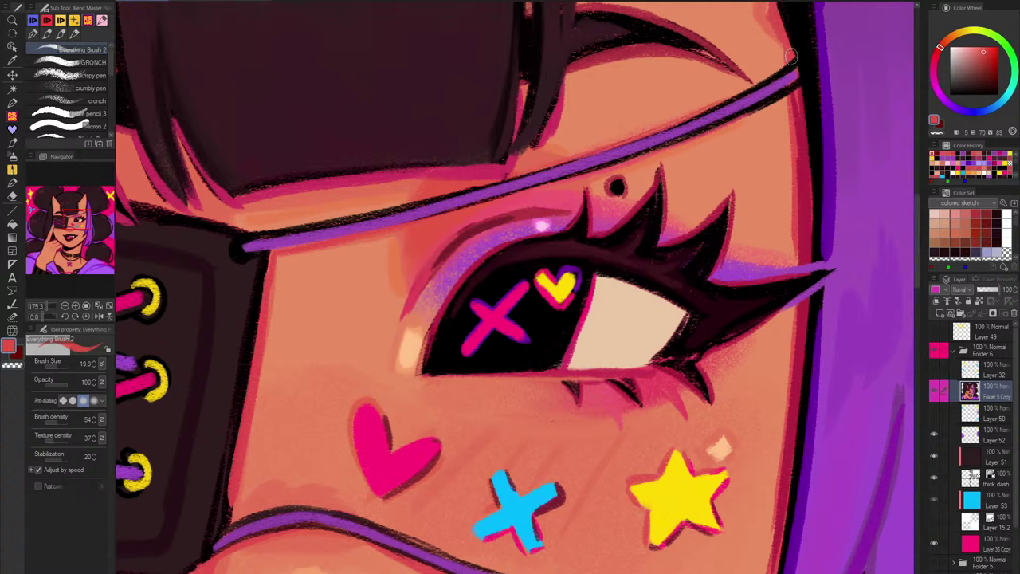
{"action": "left_click_drag", "start_coordinate": [794, 70], "coordinate": [733, 100]}
Step: Sample orange and red skin tones and retouch the shading at the horn's base beside the purple hair
{"action": "left_click_drag", "start_coordinate": [805, 53], "coordinate": [723, 222]}
{"action": "left_click", "coordinate": [680, 189], "text": "alt"}
{"action": "left_click", "coordinate": [681, 145], "text": "alt"}
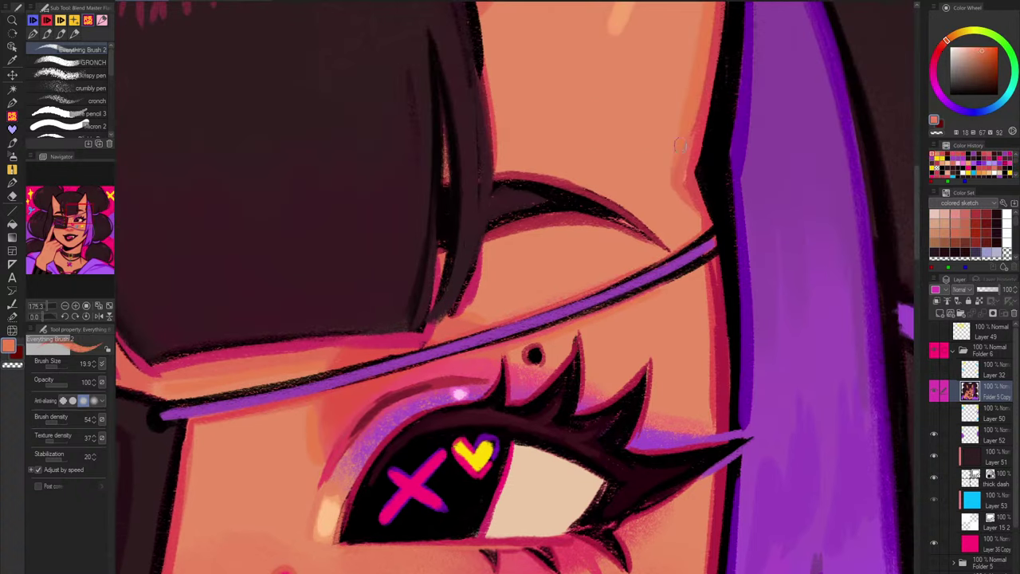
{"action": "left_click", "coordinate": [677, 169], "text": "alt"}
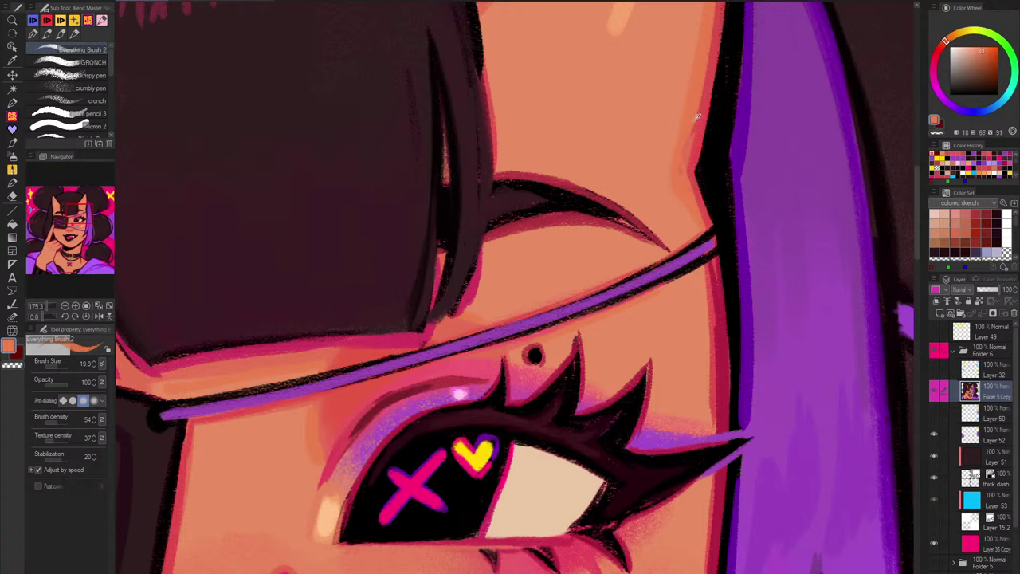
{"action": "left_click", "coordinate": [672, 126], "text": "alt"}
{"action": "left_click", "coordinate": [701, 114], "text": "alt"}
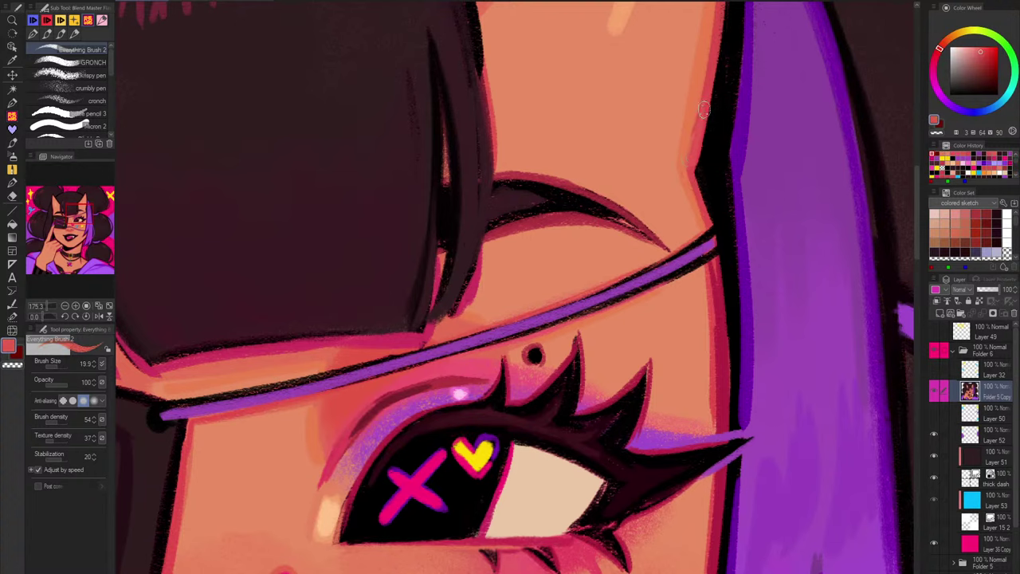
Step: Check the face and straps in mirrored, normal and full-canvas views, toggling the visibility of the Folder 5 Copy layer
{"action": "key", "text": "h"}
{"action": "scroll", "coordinate": [699, 153], "scroll_direction": "down", "scroll_amount": 5}
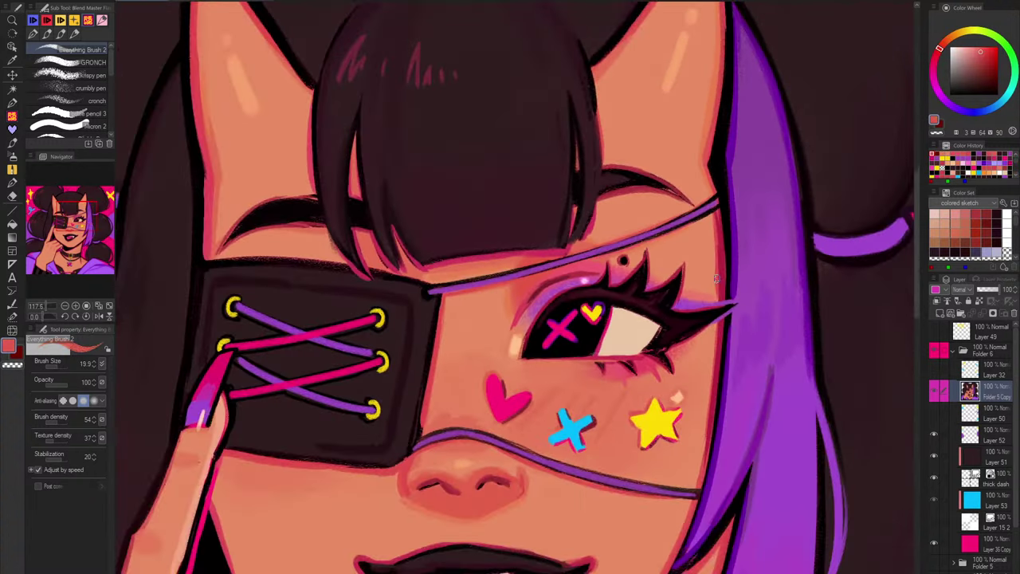
{"action": "scroll", "coordinate": [717, 278], "scroll_direction": "up", "scroll_amount": 2}
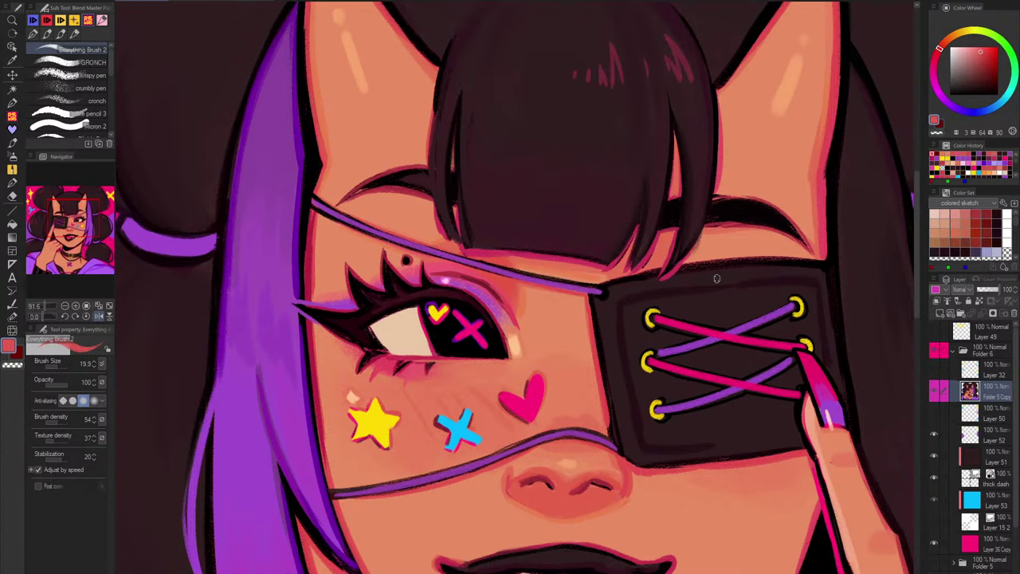
{"action": "scroll", "coordinate": [716, 278], "scroll_direction": "down", "scroll_amount": 2}
{"action": "key", "text": "h"}
{"action": "scroll", "coordinate": [780, 428], "scroll_direction": "down", "scroll_amount": 3}
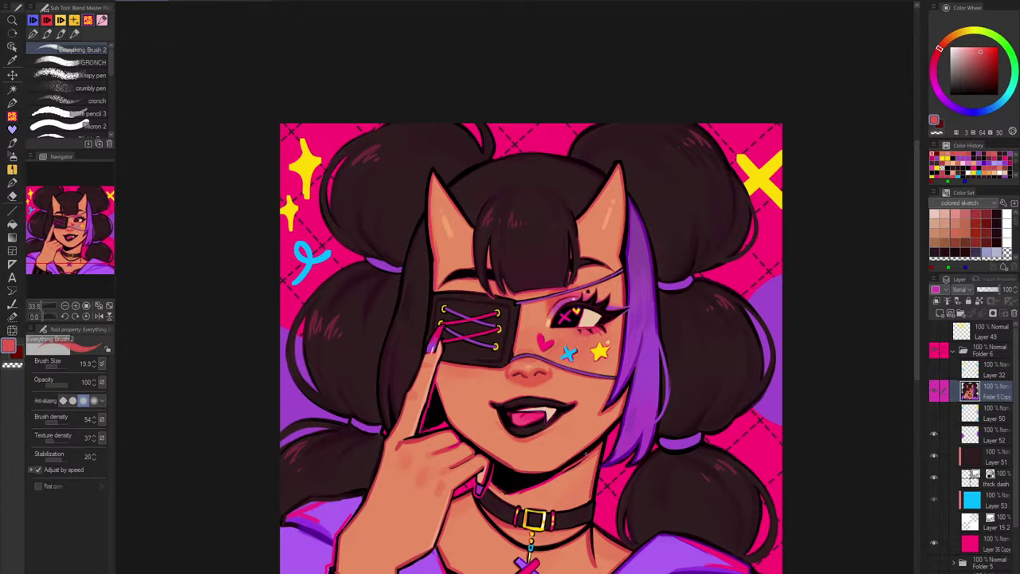
{"action": "scroll", "coordinate": [585, 454], "scroll_direction": "up", "scroll_amount": 2}
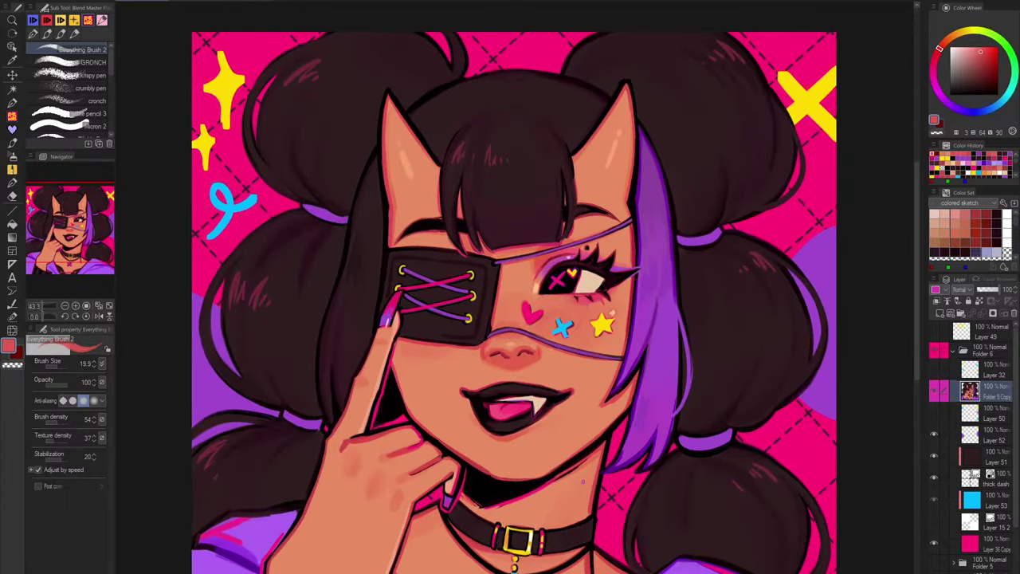
{"action": "scroll", "coordinate": [553, 291], "scroll_direction": "up", "scroll_amount": 4}
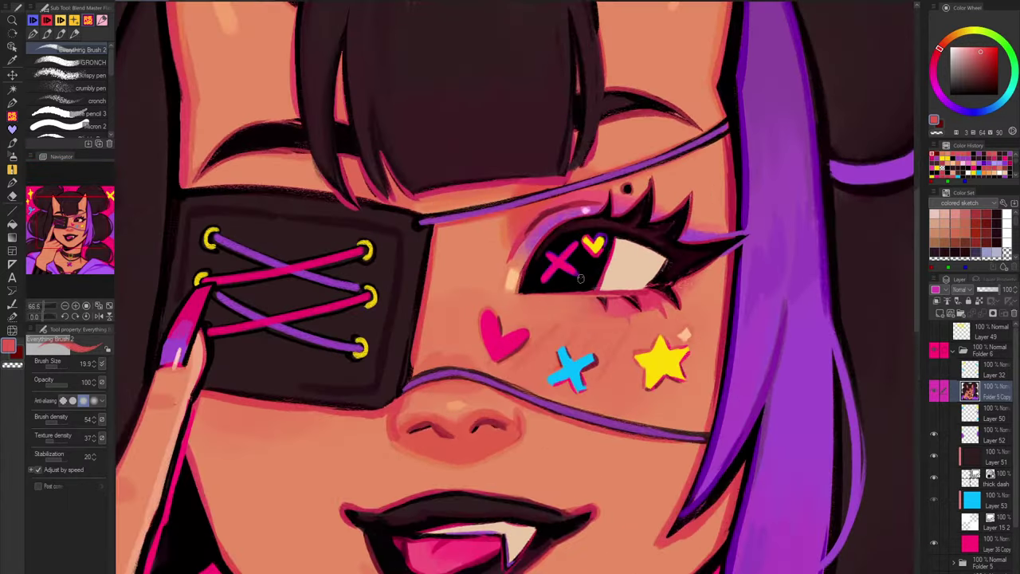
{"action": "left_click", "coordinate": [935, 391]}
{"action": "left_click", "coordinate": [935, 391]}
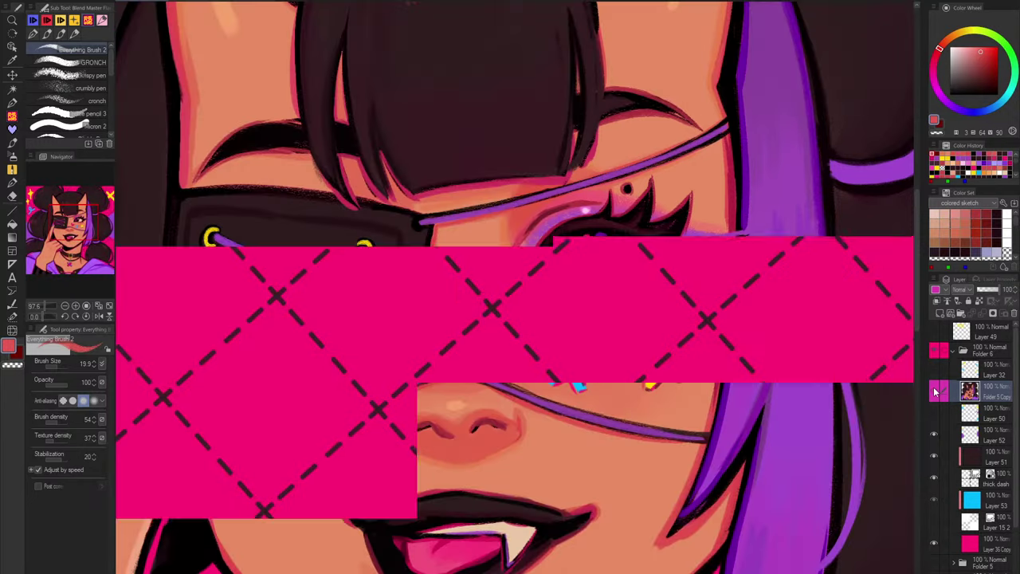
{"action": "scroll", "coordinate": [529, 202], "scroll_direction": "down", "scroll_amount": 3}
{"action": "key", "text": "ctrl+0"}
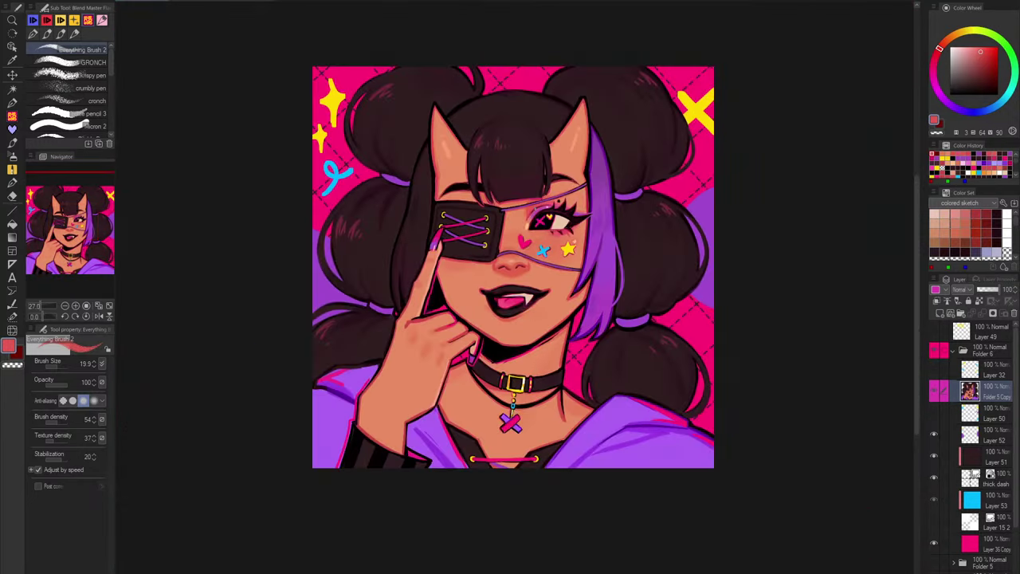
{"action": "scroll", "coordinate": [526, 208], "scroll_direction": "up", "scroll_amount": 4}
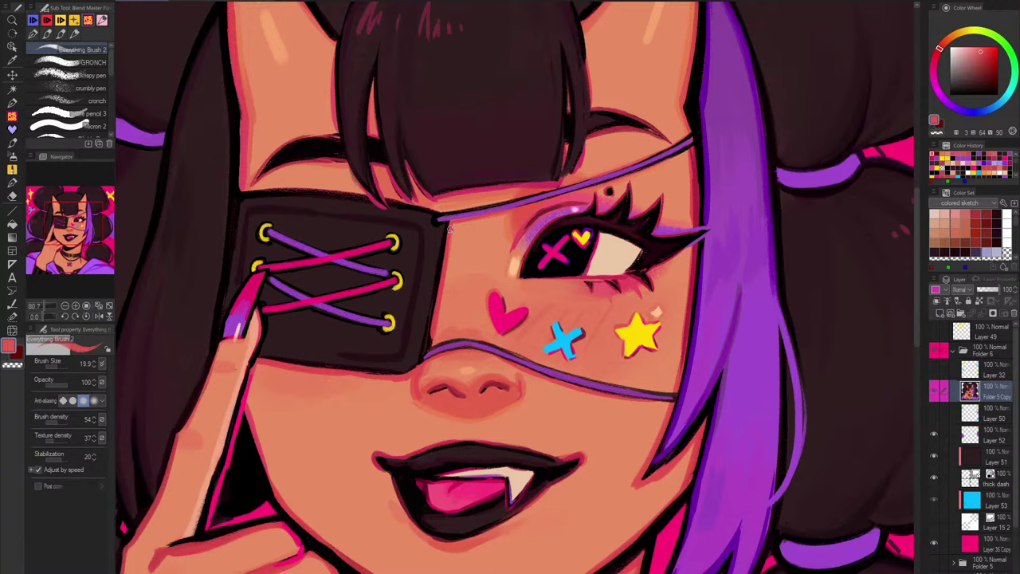
Step: Examine the eye patch and straps on the character reference drawing, and return to the illustration
{"action": "left_click", "coordinate": [247, 2]}
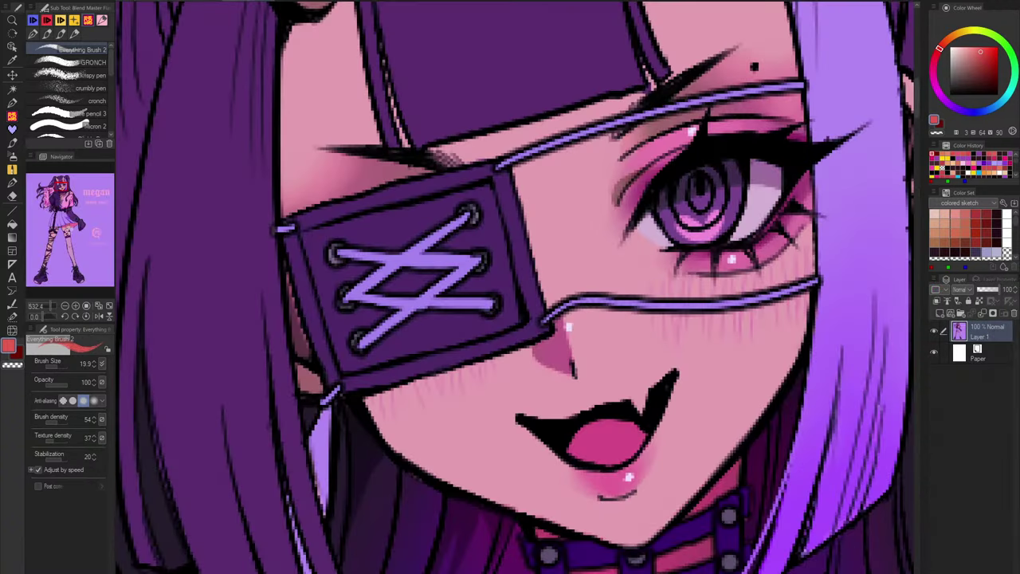
{"action": "left_click", "coordinate": [144, 1]}
{"action": "scroll", "coordinate": [493, 377], "scroll_direction": "down", "scroll_amount": 4}
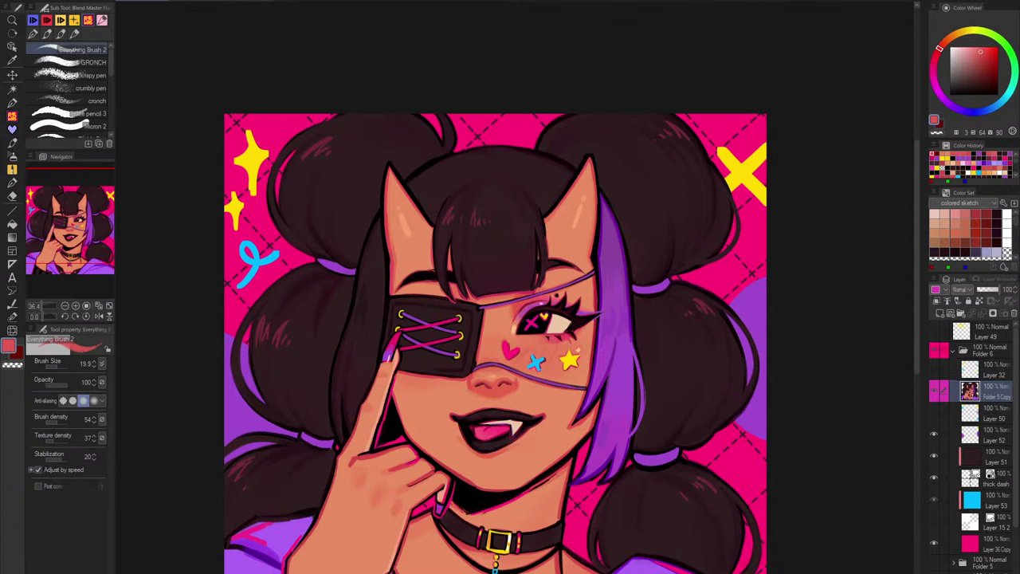
Step: Collapse Folder 6 and toggle its visibility to compare the painting with the earlier version
{"action": "left_click", "coordinate": [954, 352]}
{"action": "left_click", "coordinate": [935, 355]}
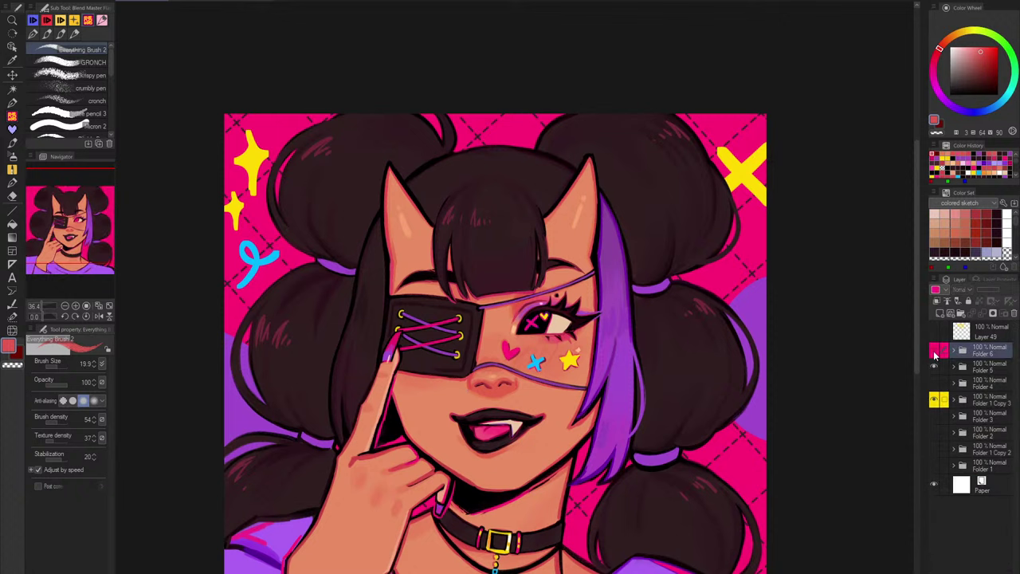
{"action": "left_click", "coordinate": [934, 355]}
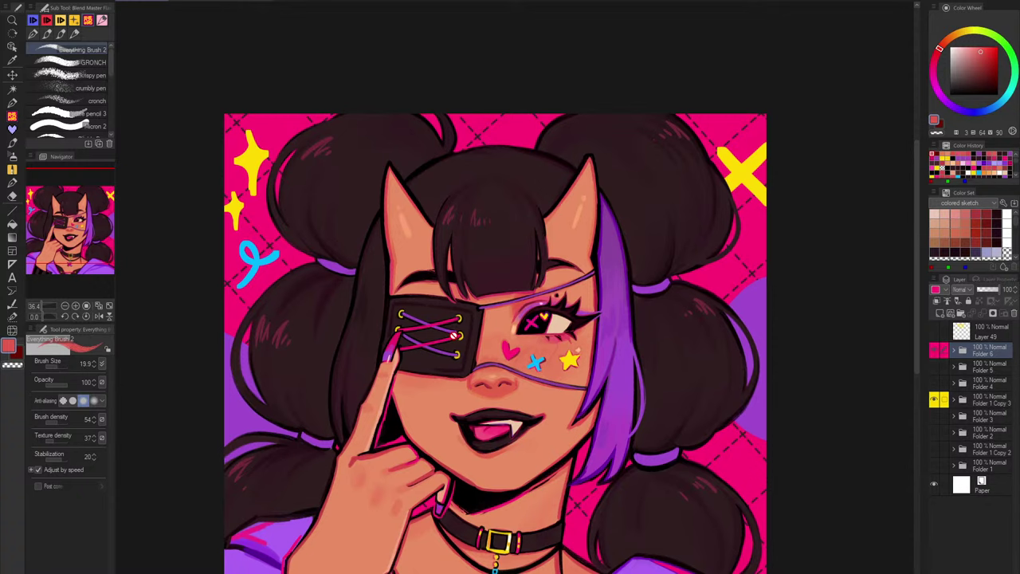
{"action": "scroll", "coordinate": [452, 338], "scroll_direction": "down", "scroll_amount": 1}
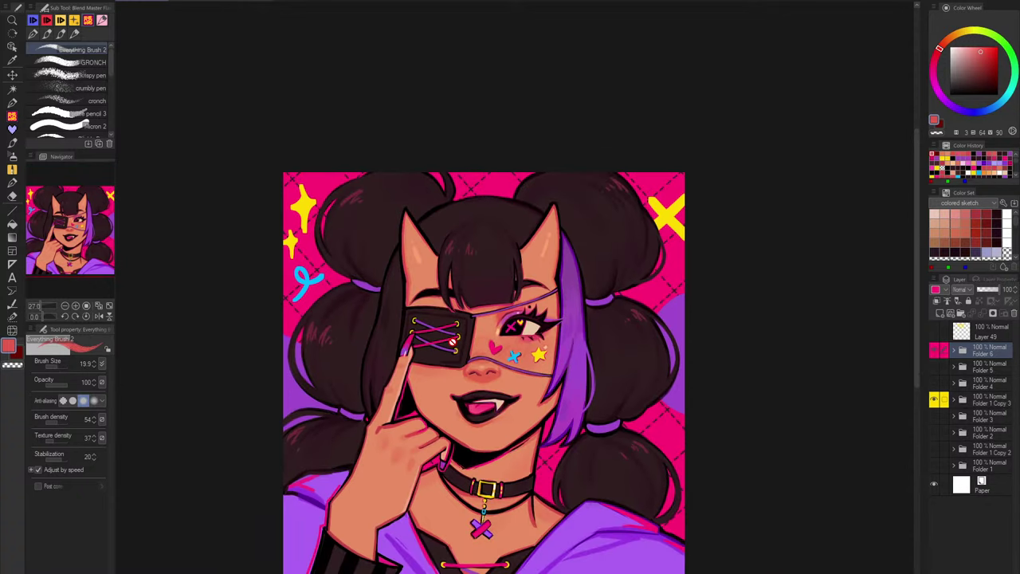
Step: Sample a dark patch colour and, on the Folder 5 Copy layer, paint over the lower pink lace's end beside the fingertip
{"action": "scroll", "coordinate": [452, 341], "scroll_direction": "up", "scroll_amount": 5}
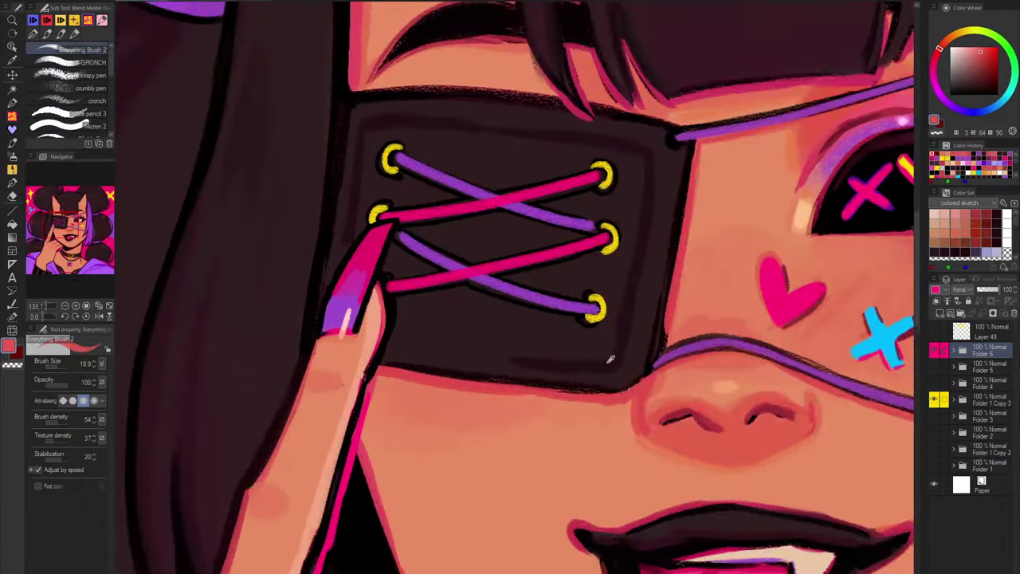
{"action": "left_click", "coordinate": [572, 391], "text": "alt"}
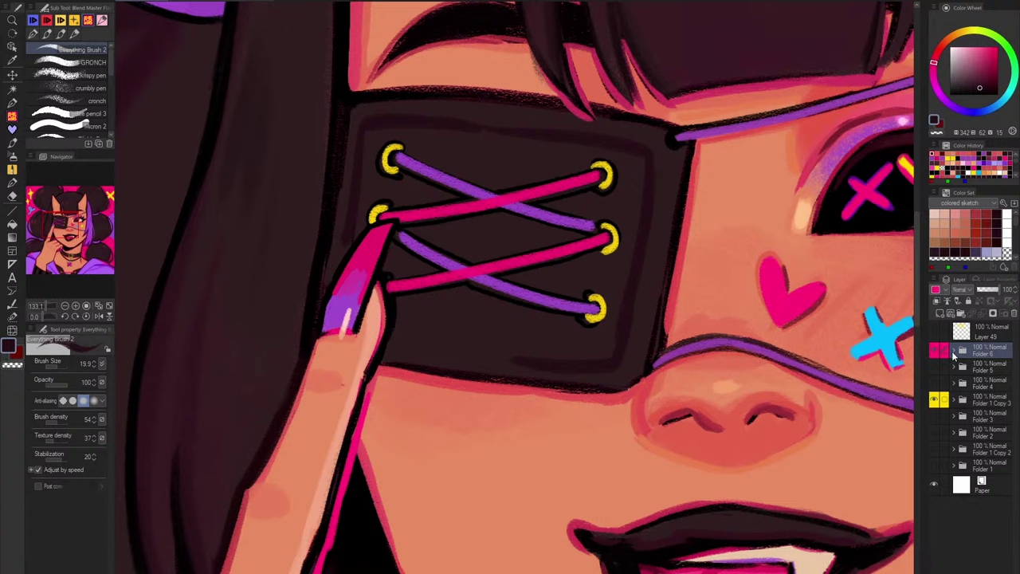
{"action": "left_click", "coordinate": [954, 354]}
{"action": "left_click", "coordinate": [988, 391]}
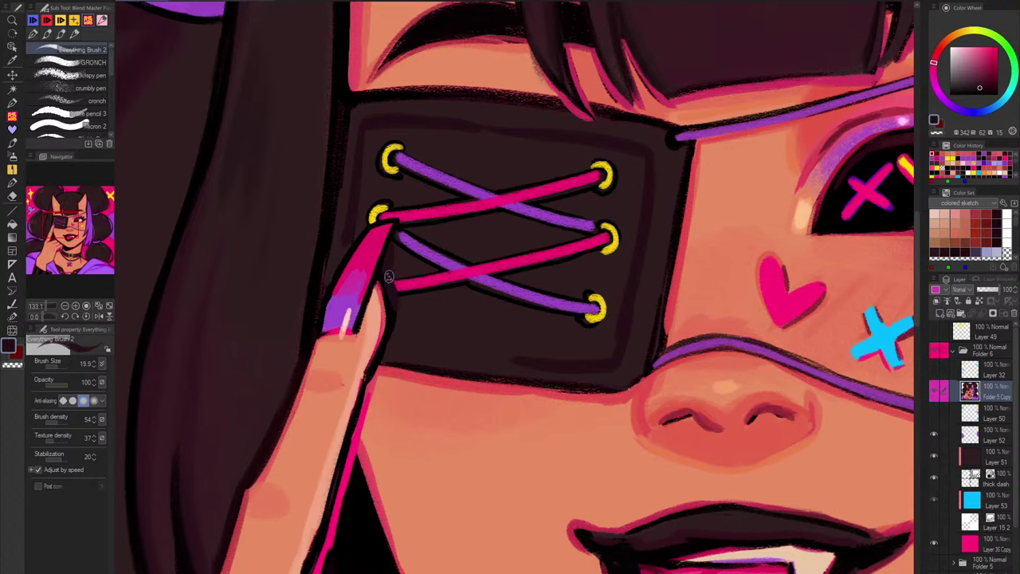
{"action": "left_click_drag", "start_coordinate": [389, 276], "coordinate": [397, 320]}
{"action": "scroll", "coordinate": [472, 301], "scroll_direction": "down", "scroll_amount": 4}
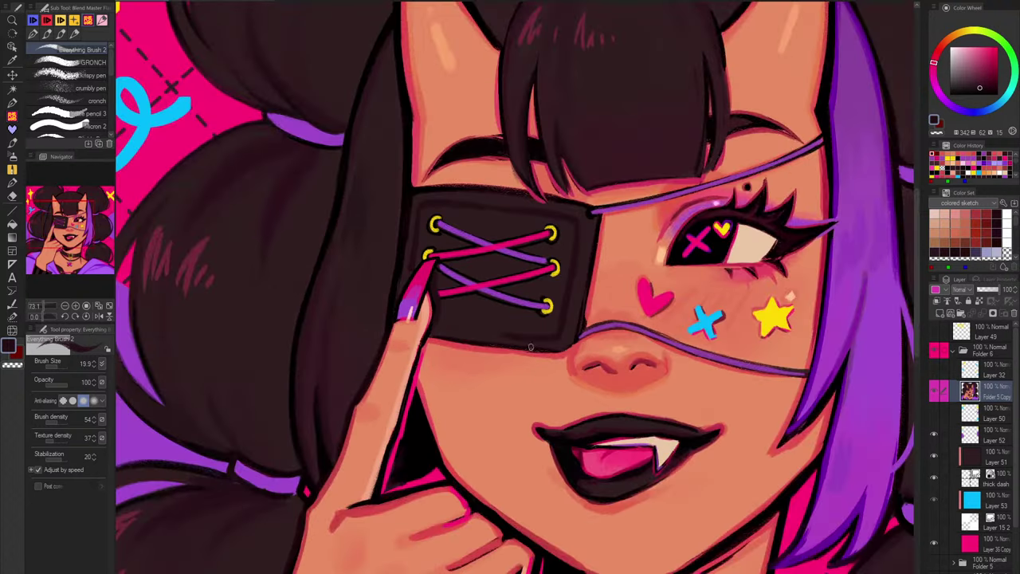
Step: Sample a reddish skin tone near the nose and touch up the cheek edge beside the raised finger below the patch
{"action": "scroll", "coordinate": [434, 329], "scroll_direction": "up", "scroll_amount": 3}
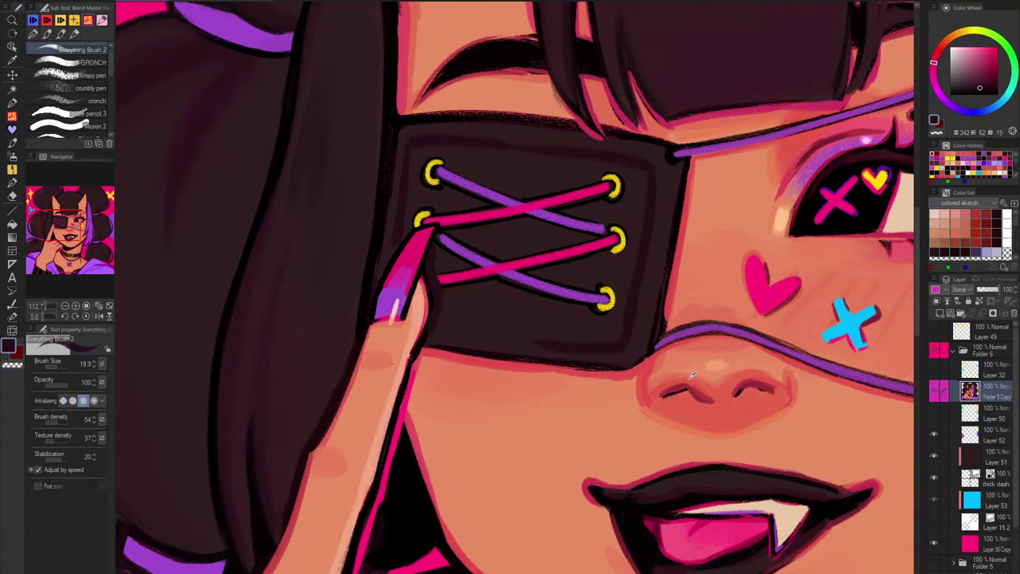
{"action": "left_click", "coordinate": [660, 406], "text": "alt"}
{"action": "left_click_drag", "start_coordinate": [420, 360], "coordinate": [407, 406]}
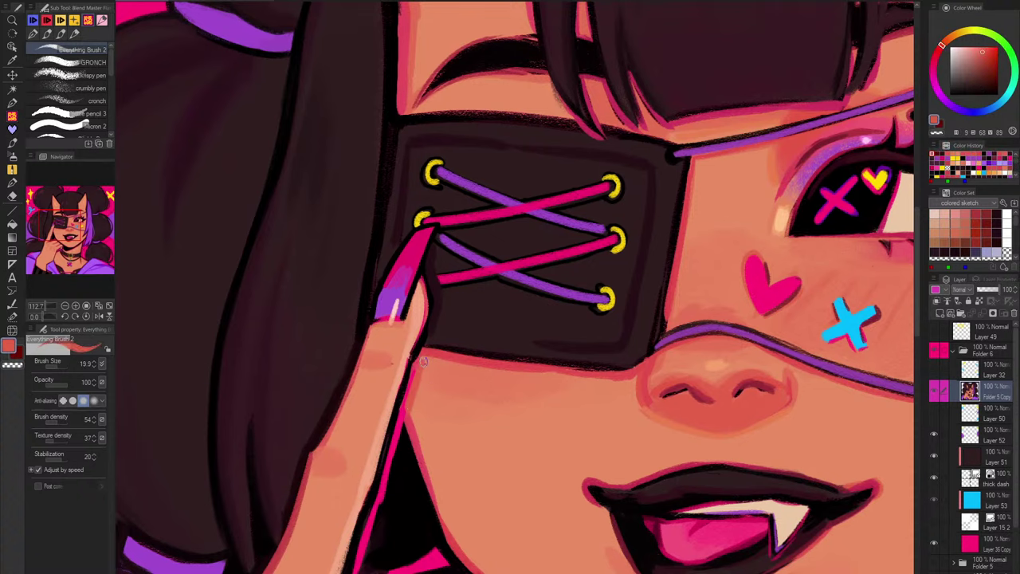
{"action": "scroll", "coordinate": [424, 361], "scroll_direction": "down", "scroll_amount": 4}
{"action": "scroll", "coordinate": [388, 446], "scroll_direction": "down", "scroll_amount": 2}
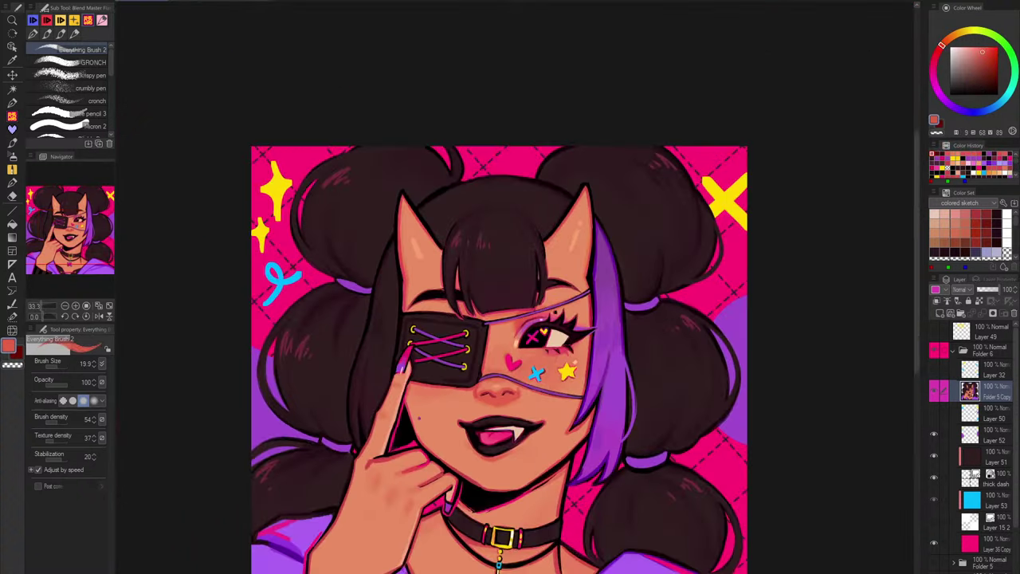
Step: Show the stars, hearts and crosses on Layer 32 and toggle them to compare the illustration with and without them
{"action": "left_click_drag", "start_coordinate": [525, 416], "coordinate": [473, 356]}
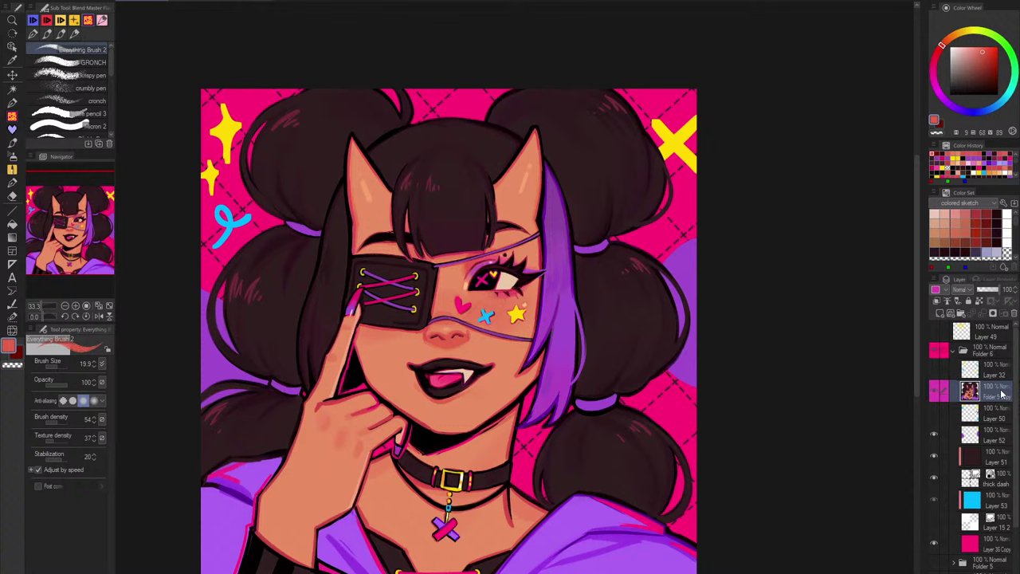
{"action": "scroll", "coordinate": [692, 338], "scroll_direction": "down", "scroll_amount": 1}
{"action": "scroll", "coordinate": [646, 337], "scroll_direction": "up", "scroll_amount": 1}
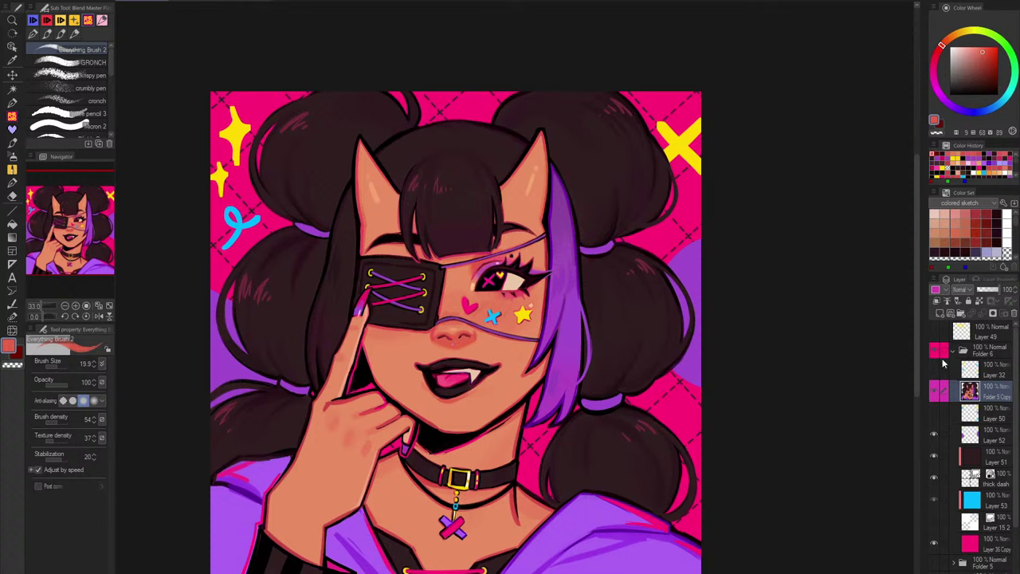
{"action": "left_click", "coordinate": [935, 371]}
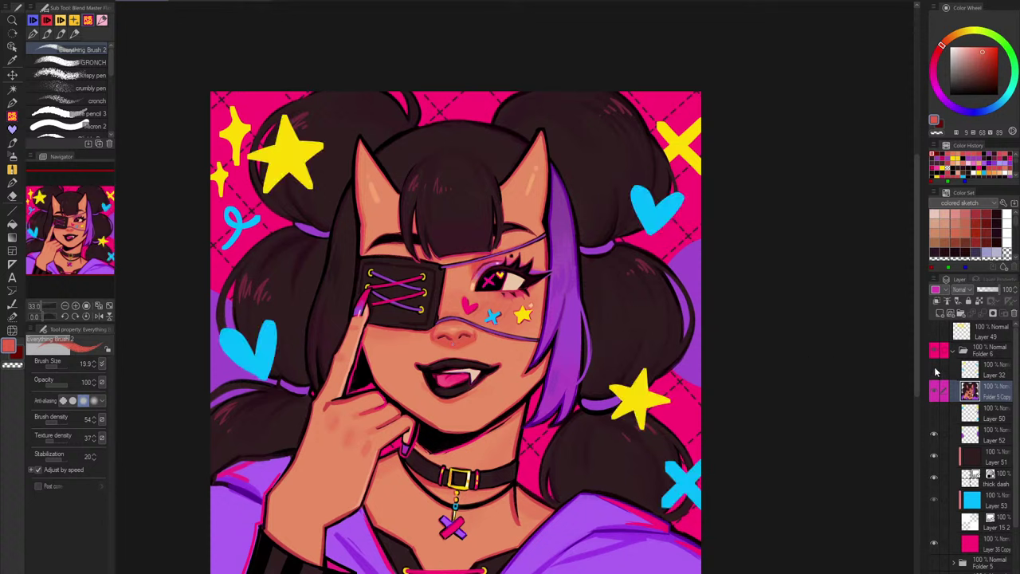
{"action": "left_click", "coordinate": [935, 371]}
{"action": "left_click", "coordinate": [935, 372]}
{"action": "left_click", "coordinate": [936, 371]}
{"action": "left_click", "coordinate": [936, 372]}
Step: Sample near-black tones and touch up the eyebrow above the open eye and the edge of the bangs strand beside it
{"action": "scroll", "coordinate": [371, 204], "scroll_direction": "up", "scroll_amount": 5}
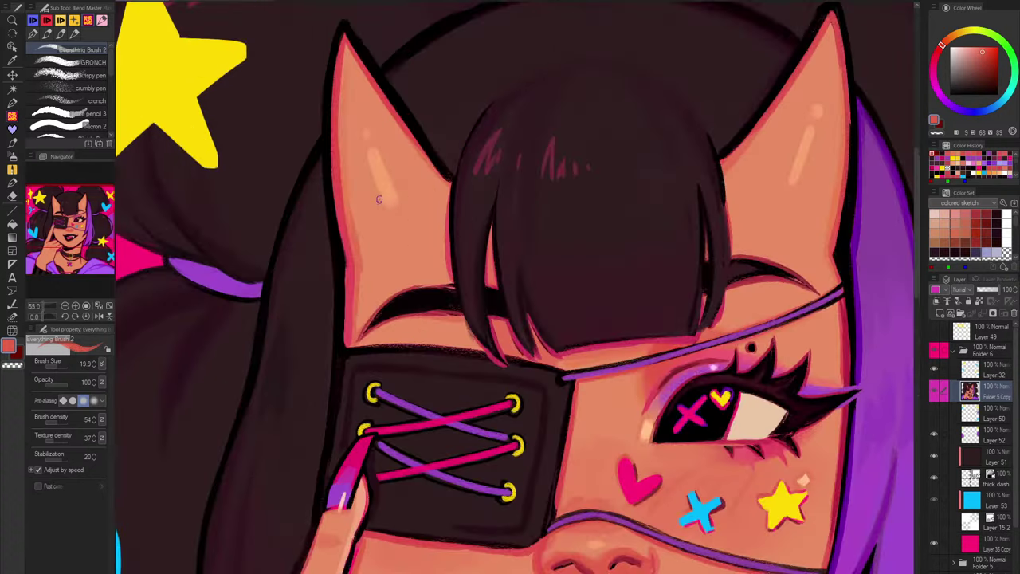
{"action": "left_click", "coordinate": [771, 266], "text": "alt"}
{"action": "left_click_drag", "start_coordinate": [735, 272], "coordinate": [760, 267]}
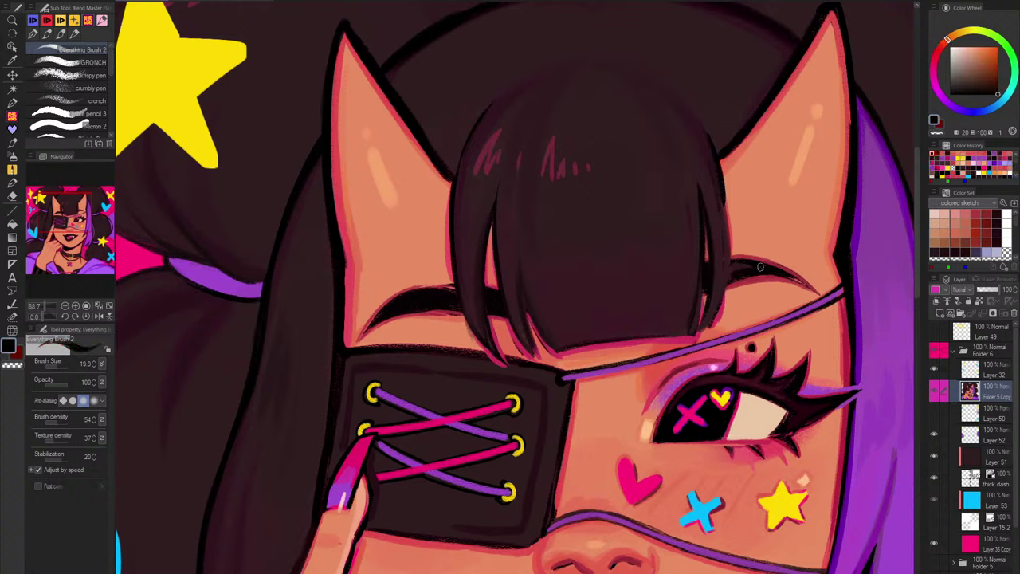
{"action": "left_click", "coordinate": [722, 247], "text": "alt"}
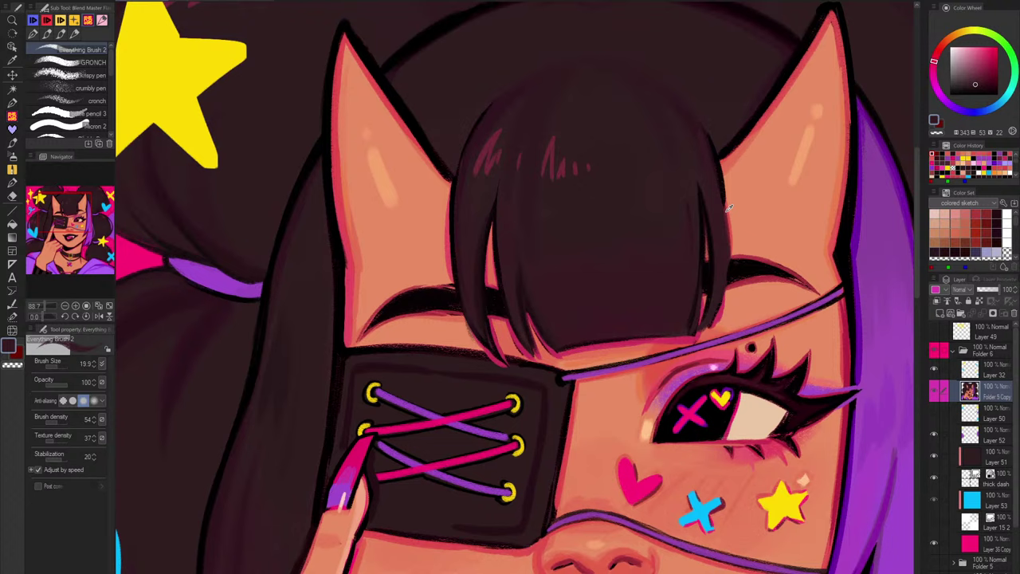
{"action": "left_click", "coordinate": [728, 208], "text": "alt"}
{"action": "left_click_drag", "start_coordinate": [724, 273], "coordinate": [703, 301]}
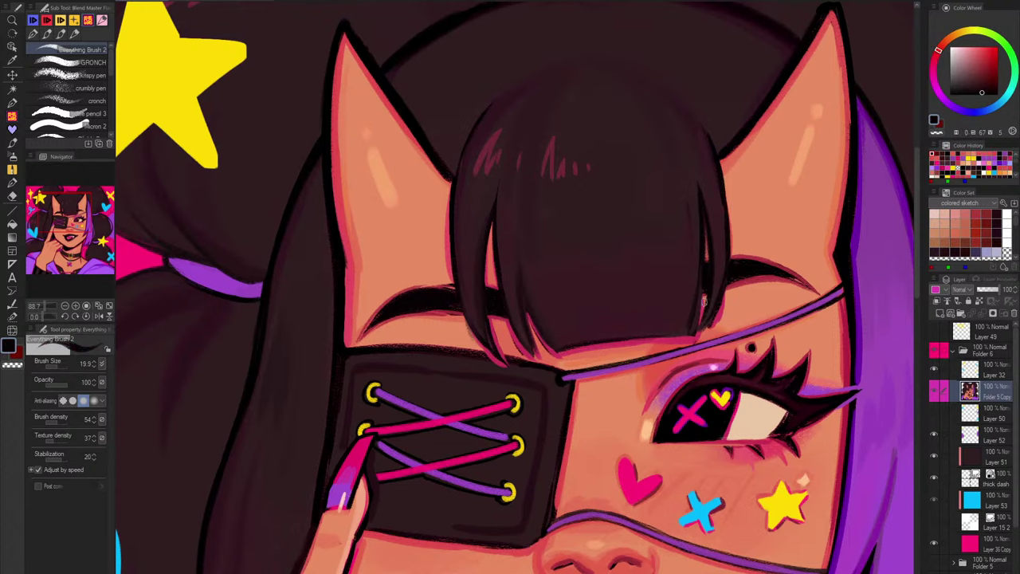
Step: Toggle Layer 32 to check its decorations, and add a new layer directly above Folder 5 Copy
{"action": "scroll", "coordinate": [703, 239], "scroll_direction": "down", "scroll_amount": 3}
{"action": "left_click_drag", "start_coordinate": [703, 223], "coordinate": [562, 212]}
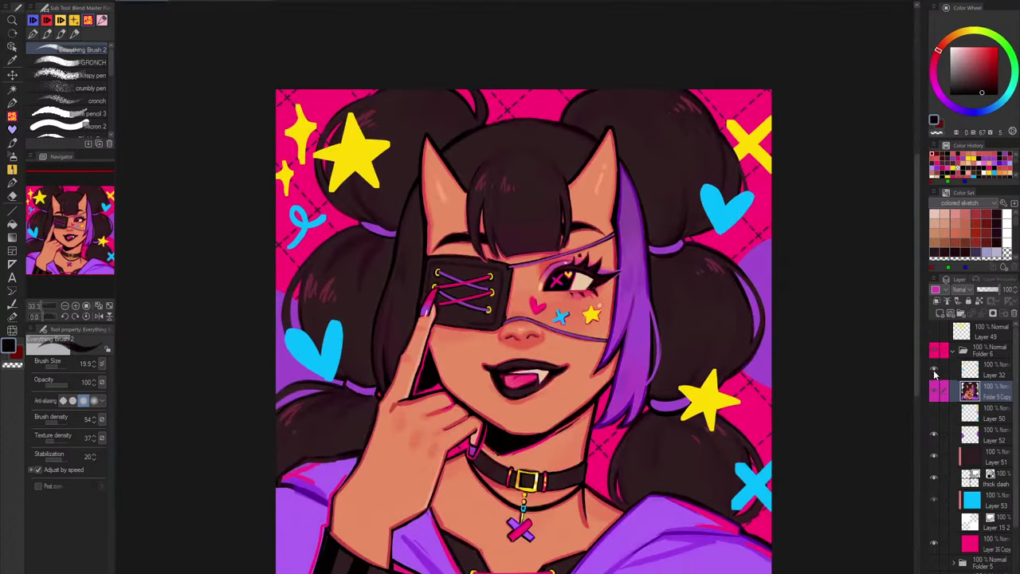
{"action": "left_click", "coordinate": [934, 370]}
{"action": "left_click", "coordinate": [937, 372]}
{"action": "left_click", "coordinate": [1005, 373]}
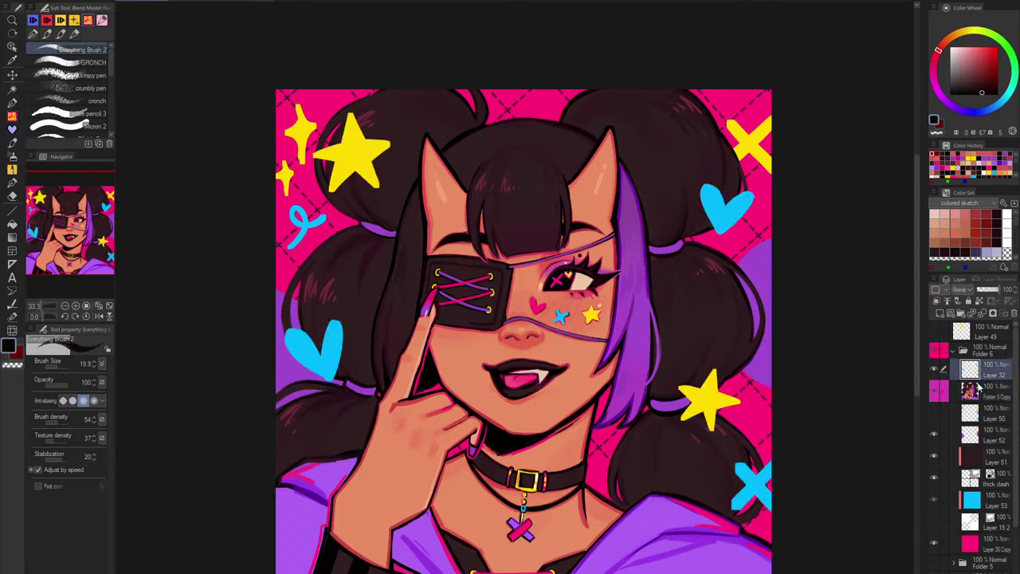
{"action": "left_click", "coordinate": [978, 389]}
{"action": "left_click", "coordinate": [946, 314]}
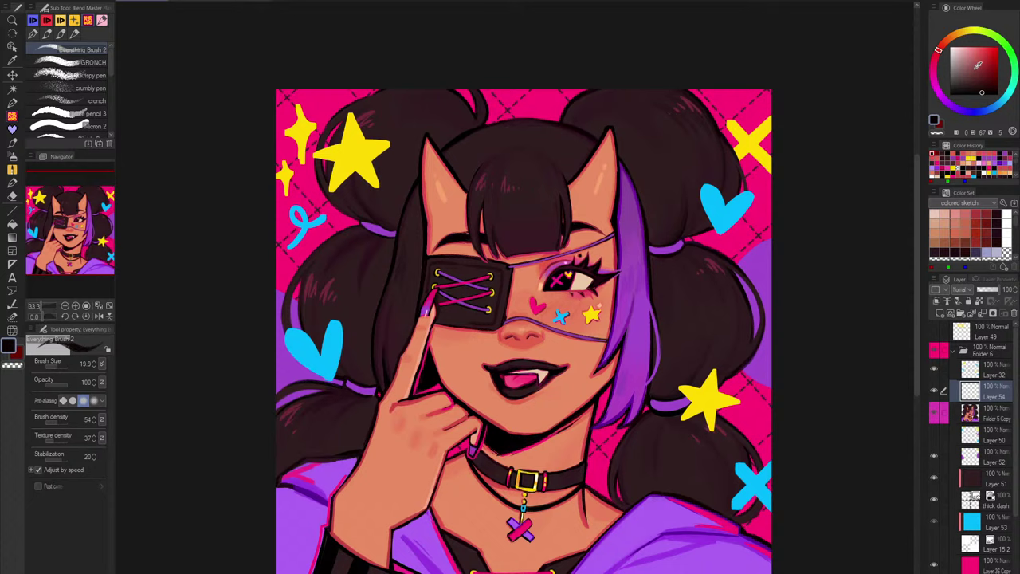
Step: Try painting a thick white outline around the large yellow star with the Micron 2 pen, and undo it
{"action": "scroll", "coordinate": [336, 152], "scroll_direction": "up", "scroll_amount": 4}
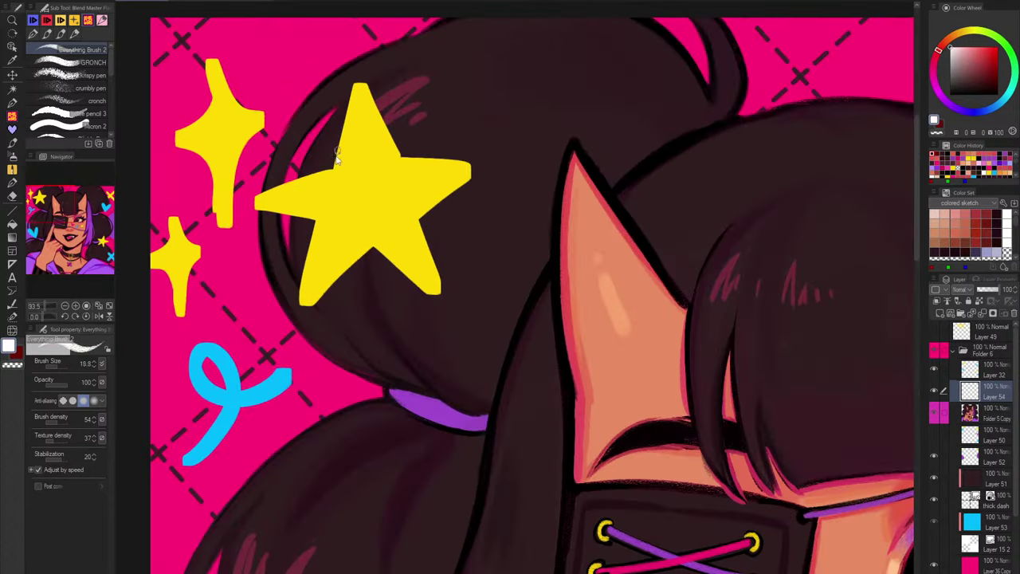
{"action": "left_click_drag", "start_coordinate": [336, 159], "coordinate": [360, 78]}
{"action": "key", "text": "ctrl+z"}
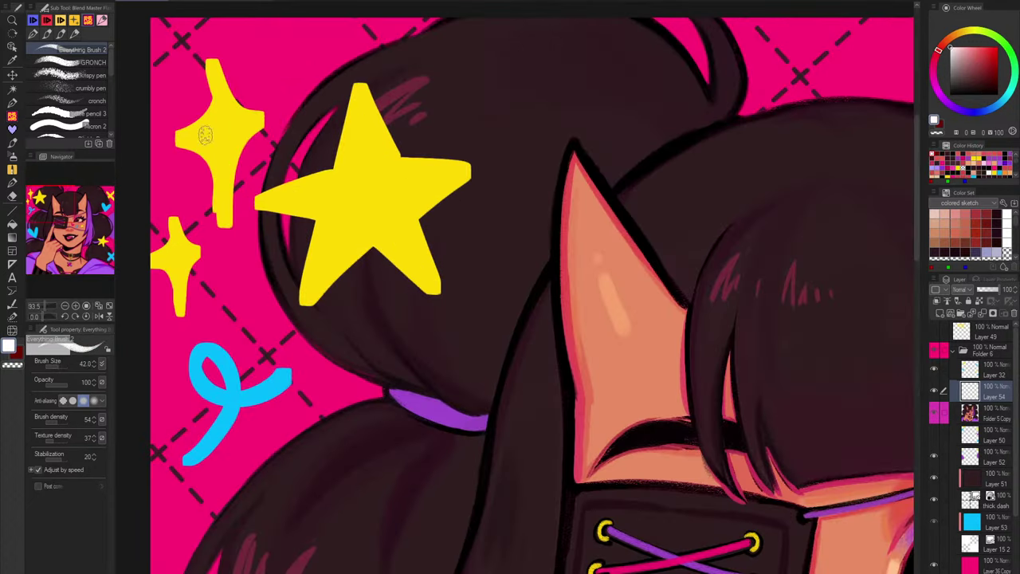
{"action": "key", "text": "p"}
{"action": "left_click_drag", "start_coordinate": [329, 173], "coordinate": [355, 76]}
{"action": "key", "text": "ctrl+z"}
{"action": "mouse_move", "coordinate": [335, 163]}
{"action": "left_mouse_down"}
{"action": "mouse_move", "coordinate": [352, 79]}
{"action": "mouse_move", "coordinate": [366, 80]}
{"action": "mouse_move", "coordinate": [411, 156]}
{"action": "left_mouse_up"}
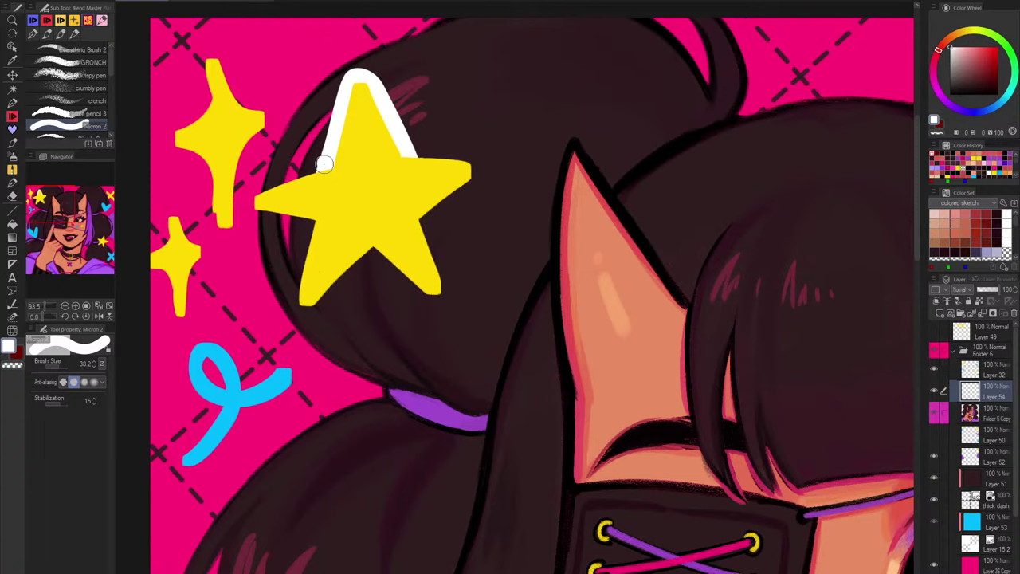
{"action": "mouse_move", "coordinate": [324, 164]}
{"action": "left_mouse_down"}
{"action": "mouse_move", "coordinate": [252, 197]}
{"action": "mouse_move", "coordinate": [251, 210]}
{"action": "mouse_move", "coordinate": [317, 220]}
{"action": "mouse_move", "coordinate": [297, 310]}
{"action": "mouse_move", "coordinate": [323, 302]}
{"action": "mouse_move", "coordinate": [394, 238]}
{"action": "mouse_move", "coordinate": [396, 280]}
{"action": "left_mouse_up"}
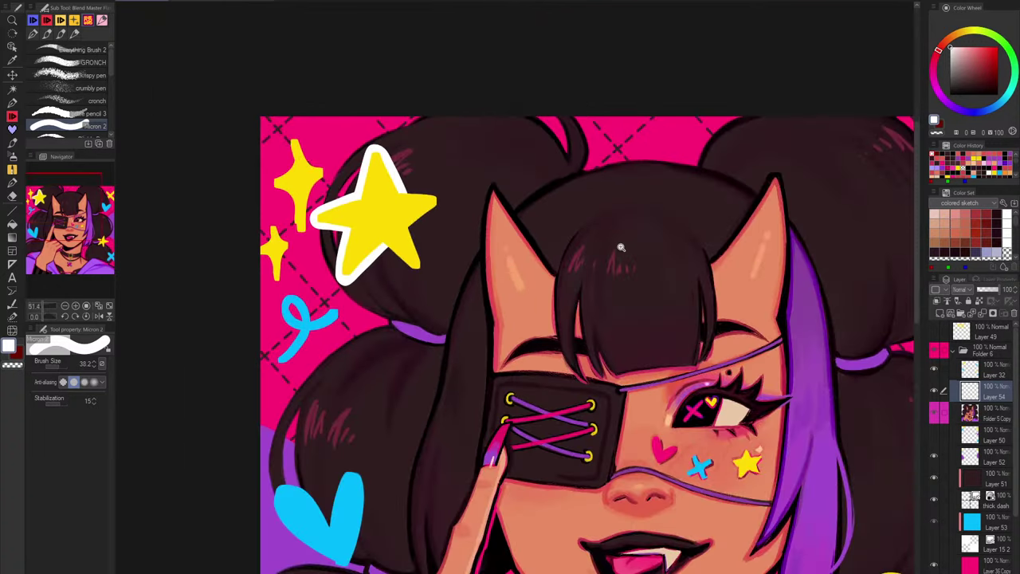
{"action": "scroll", "coordinate": [621, 248], "scroll_direction": "down", "scroll_amount": 3}
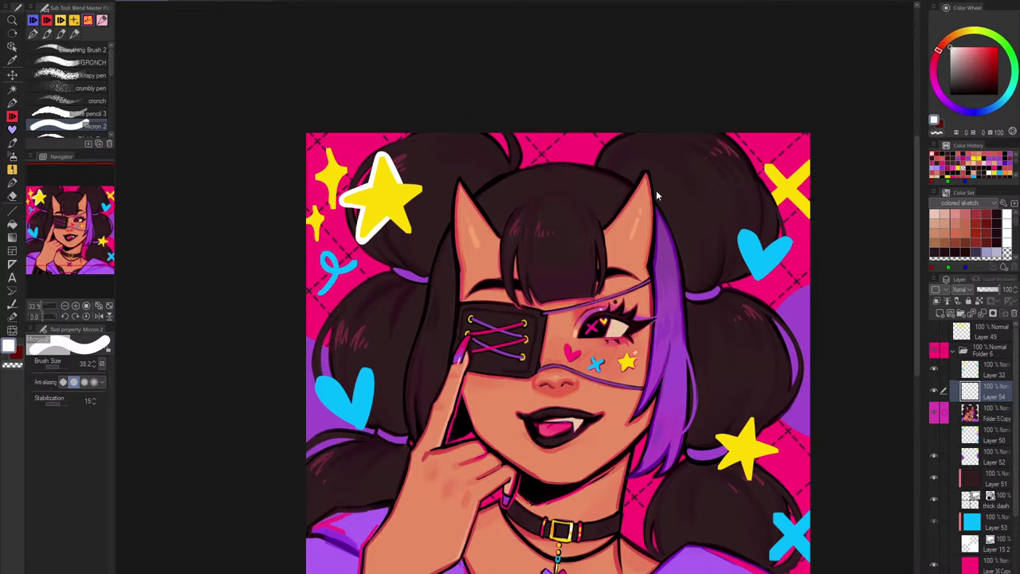
{"action": "scroll", "coordinate": [374, 193], "scroll_direction": "up", "scroll_amount": 4}
{"action": "key", "text": "ctrl+z"}
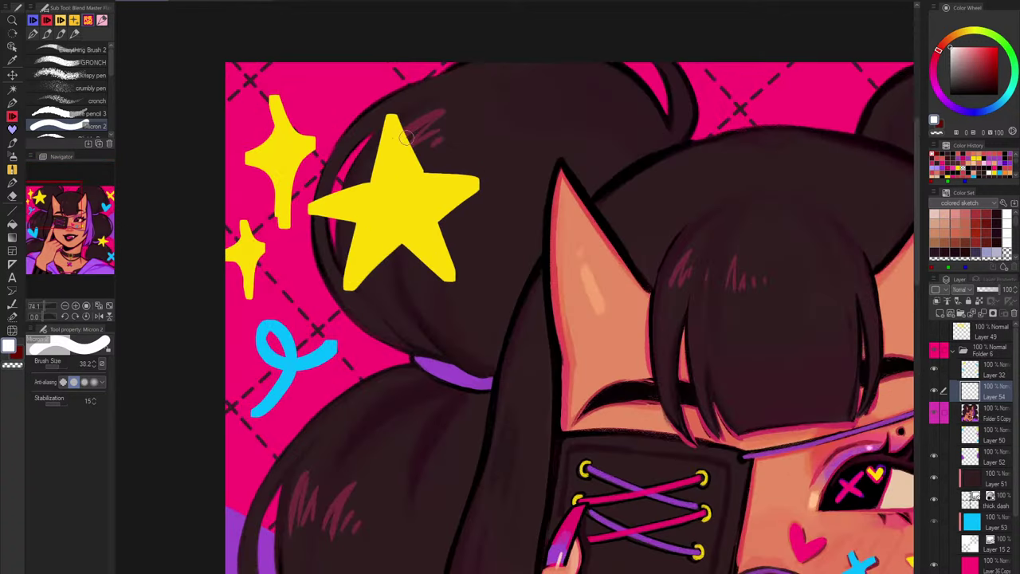
Step: Move Layer 54 above Layer 32 and switch to black with Everything Brush 2
{"action": "left_click", "coordinate": [997, 369]}
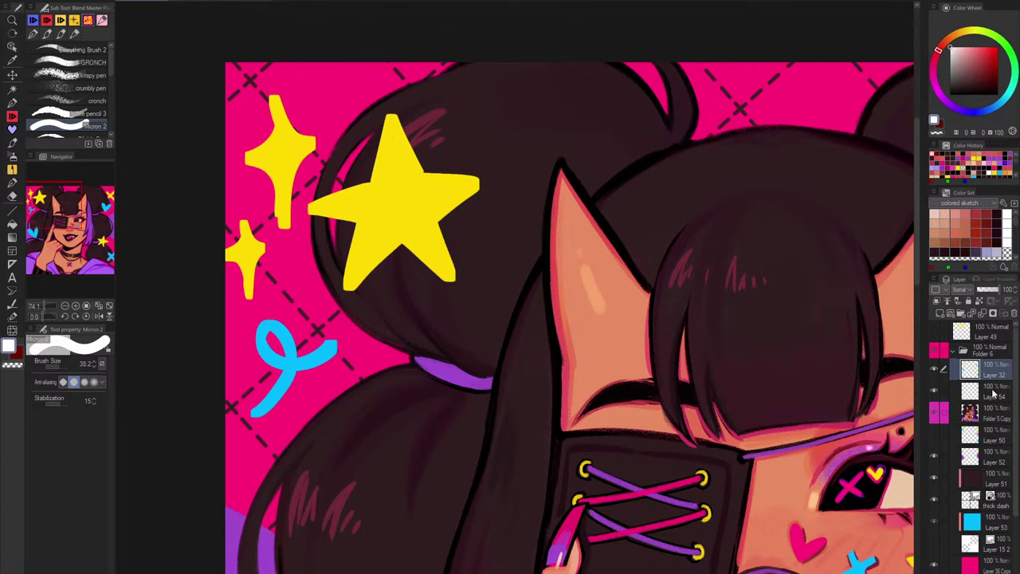
{"action": "left_click_drag", "start_coordinate": [993, 392], "coordinate": [997, 365]}
{"action": "left_click", "coordinate": [950, 95]}
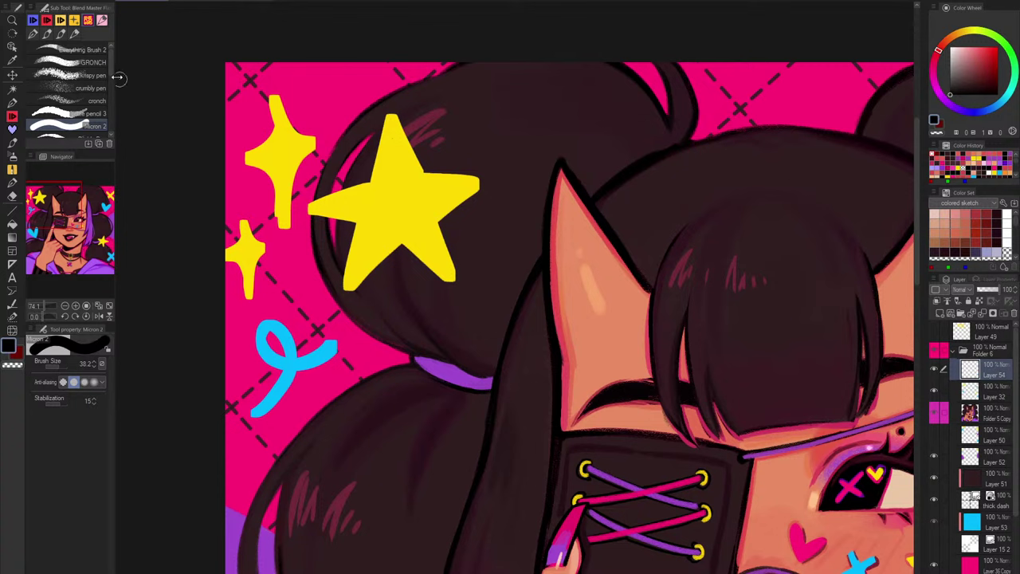
{"action": "left_click", "coordinate": [80, 50]}
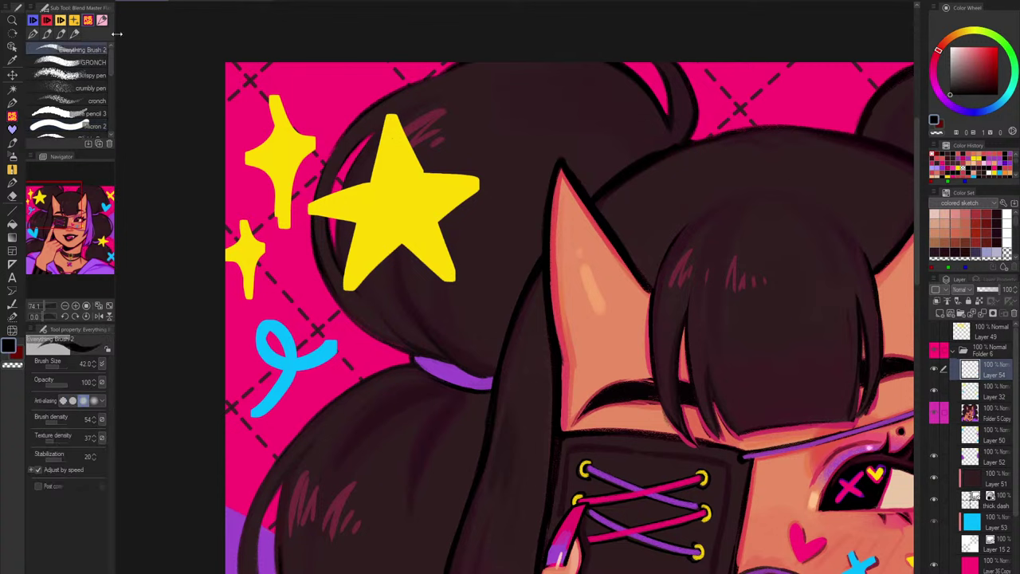
{"action": "scroll", "coordinate": [382, 128], "scroll_direction": "up", "scroll_amount": 3}
Step: Outline the large yellow star beside the horn in black on Layer 54, using a brush size of 26.5
{"action": "left_click_drag", "start_coordinate": [357, 212], "coordinate": [388, 91]}
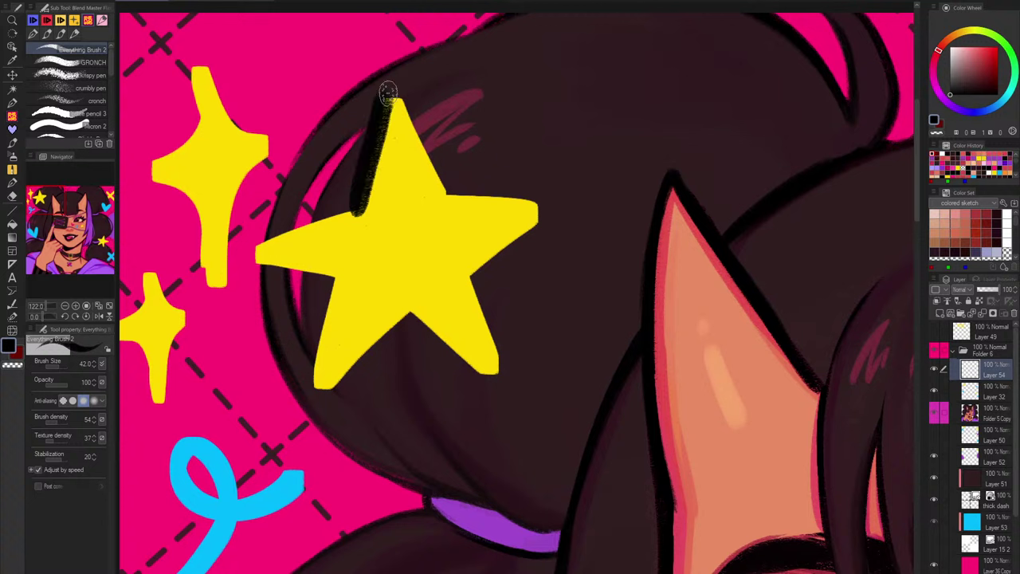
{"action": "key", "text": "ctrl+z"}
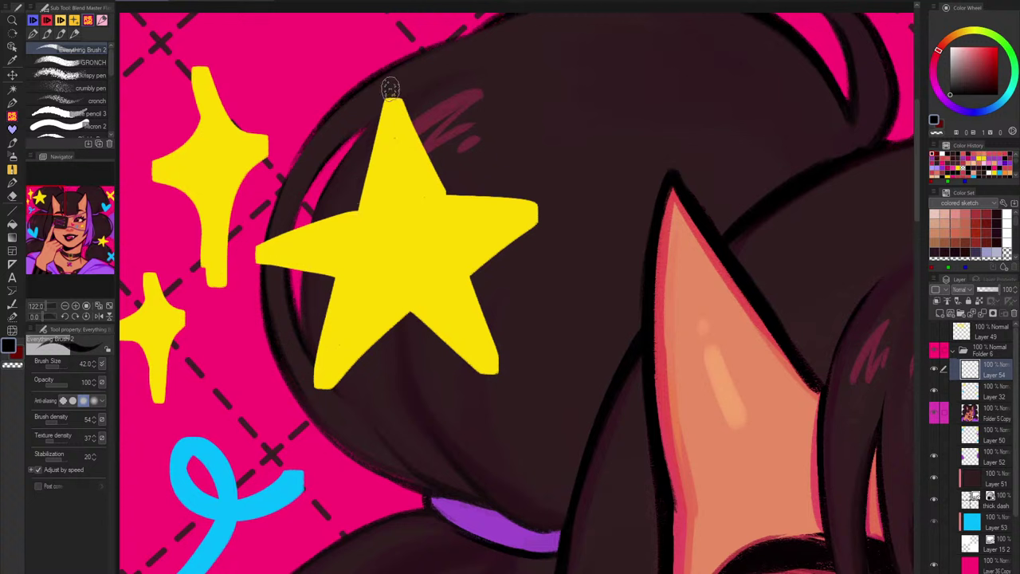
{"action": "mouse_move", "coordinate": [358, 213]}
{"action": "left_mouse_down"}
{"action": "mouse_move", "coordinate": [388, 87]}
{"action": "mouse_move", "coordinate": [406, 93]}
{"action": "mouse_move", "coordinate": [391, 94]}
{"action": "mouse_move", "coordinate": [446, 191]}
{"action": "left_mouse_up"}
{"action": "mouse_move", "coordinate": [358, 203]}
{"action": "left_mouse_down"}
{"action": "mouse_move", "coordinate": [254, 247]}
{"action": "mouse_move", "coordinate": [257, 260]}
{"action": "mouse_move", "coordinate": [356, 287]}
{"action": "mouse_move", "coordinate": [336, 291]}
{"action": "mouse_move", "coordinate": [331, 279]}
{"action": "mouse_move", "coordinate": [316, 385]}
{"action": "mouse_move", "coordinate": [349, 368]}
{"action": "mouse_move", "coordinate": [326, 390]}
{"action": "mouse_move", "coordinate": [420, 304]}
{"action": "left_mouse_up"}
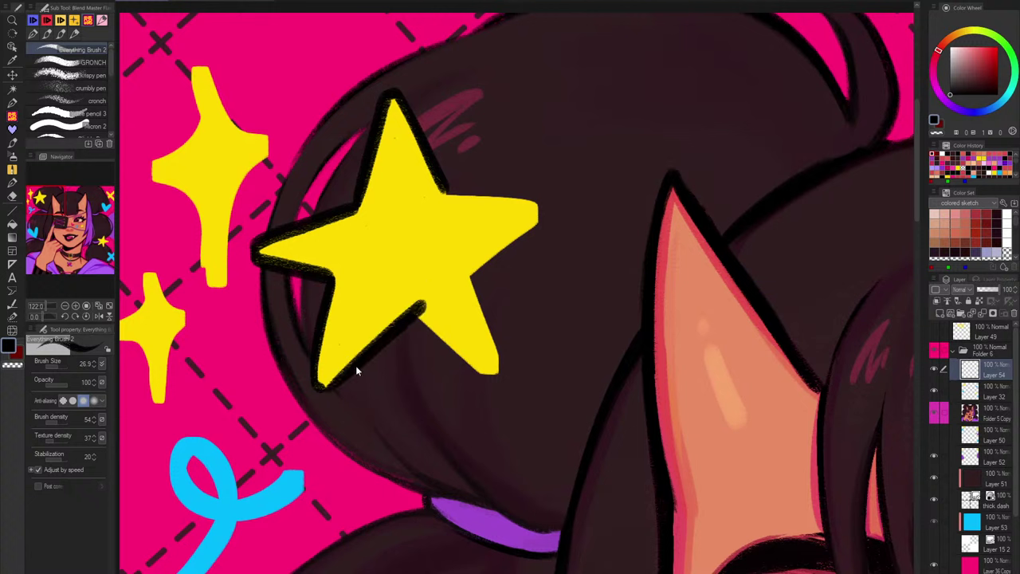
{"action": "key", "text": "ctrl+z"}
{"action": "mouse_move", "coordinate": [328, 390]}
{"action": "left_mouse_down"}
{"action": "mouse_move", "coordinate": [409, 315]}
{"action": "mouse_move", "coordinate": [483, 379]}
{"action": "mouse_move", "coordinate": [500, 369]}
{"action": "mouse_move", "coordinate": [478, 273]}
{"action": "mouse_move", "coordinate": [541, 219]}
{"action": "left_mouse_up"}
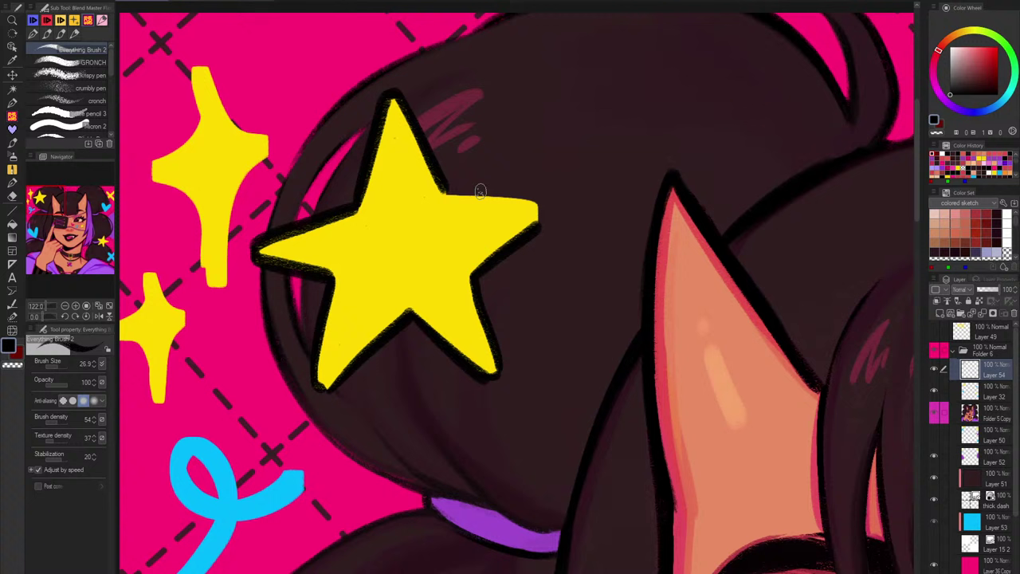
{"action": "mouse_move", "coordinate": [451, 187]}
{"action": "left_mouse_down"}
{"action": "mouse_move", "coordinate": [476, 186]}
{"action": "mouse_move", "coordinate": [537, 220]}
{"action": "left_mouse_up"}
Step: Add a new layer between Layer 32 and Folder 5 Copy
{"action": "left_click", "coordinate": [988, 388]}
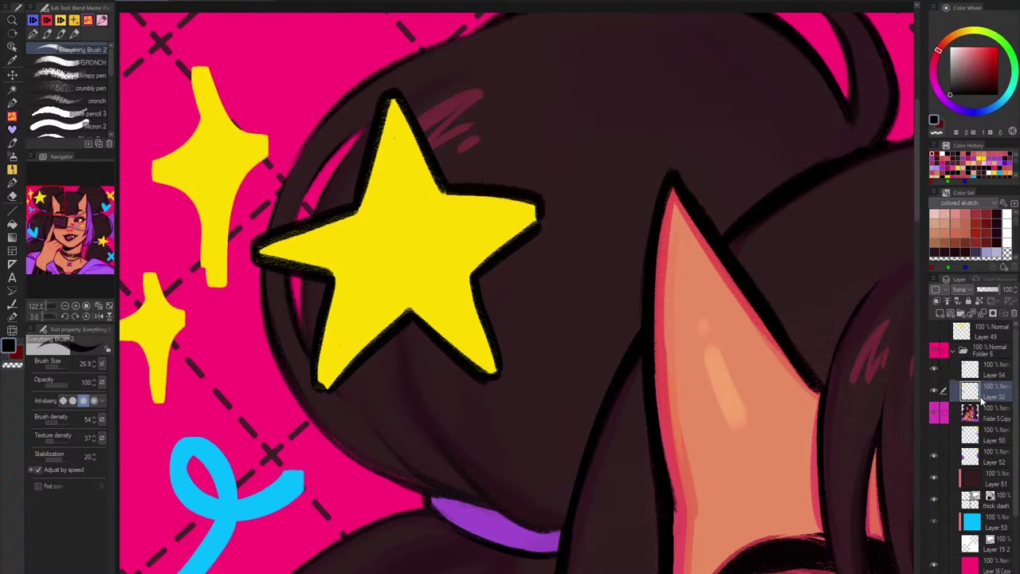
{"action": "left_click", "coordinate": [985, 409]}
{"action": "left_click", "coordinate": [941, 313]}
Step: Give Layer 32 a white border effect with an edge thickness of 29
{"action": "left_click", "coordinate": [995, 389]}
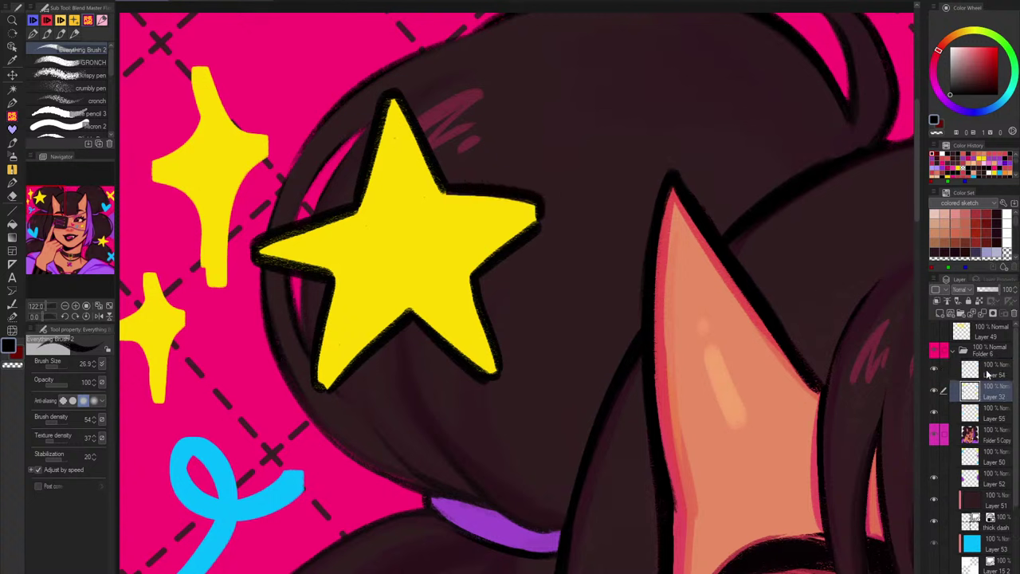
{"action": "left_click", "coordinate": [996, 280]}
{"action": "left_click", "coordinate": [963, 299]}
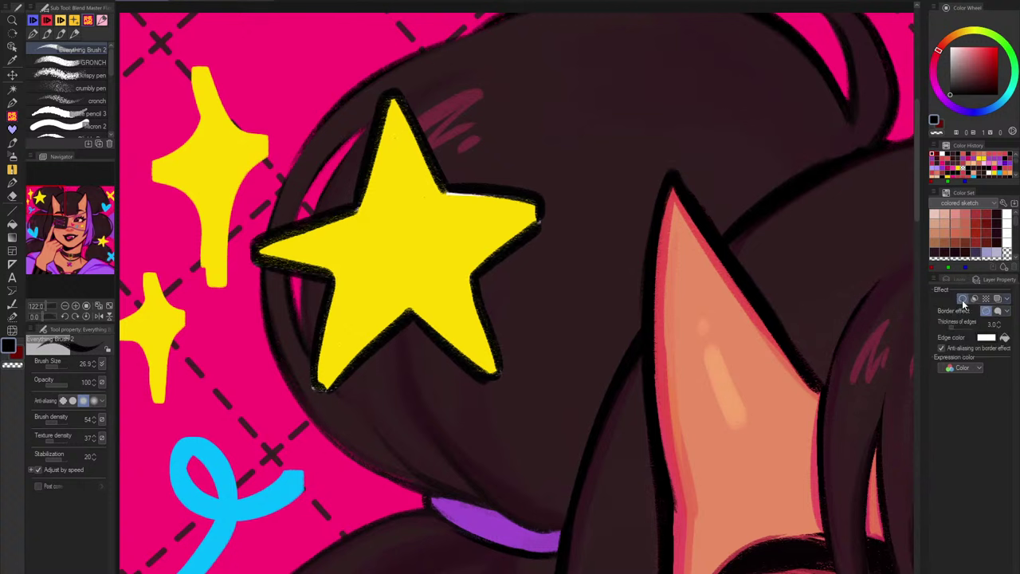
{"action": "left_click", "coordinate": [999, 323]}
{"action": "left_click", "coordinate": [999, 323]}
{"action": "left_click", "coordinate": [999, 323]}
{"action": "left_click", "coordinate": [999, 323]}
{"action": "left_click", "coordinate": [999, 323]}
{"action": "left_click", "coordinate": [999, 324]}
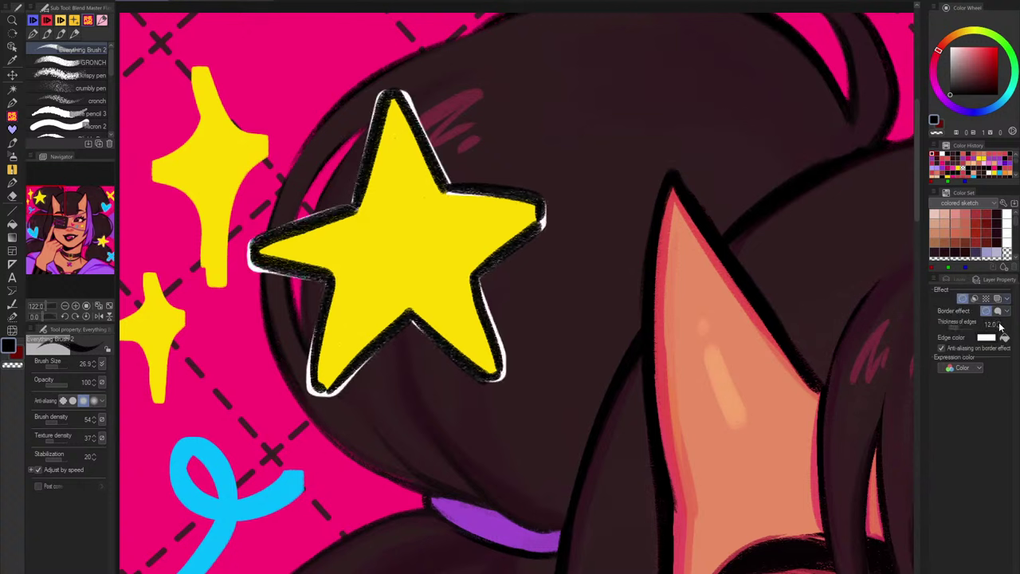
{"action": "left_click", "coordinate": [1000, 324]}
{"action": "left_click", "coordinate": [999, 323]}
{"action": "left_click", "coordinate": [999, 323]}
{"action": "left_click", "coordinate": [999, 324]}
{"action": "left_click", "coordinate": [999, 324]}
{"action": "left_click", "coordinate": [999, 323]}
{"action": "left_click", "coordinate": [999, 323]}
{"action": "left_click", "coordinate": [1000, 323]}
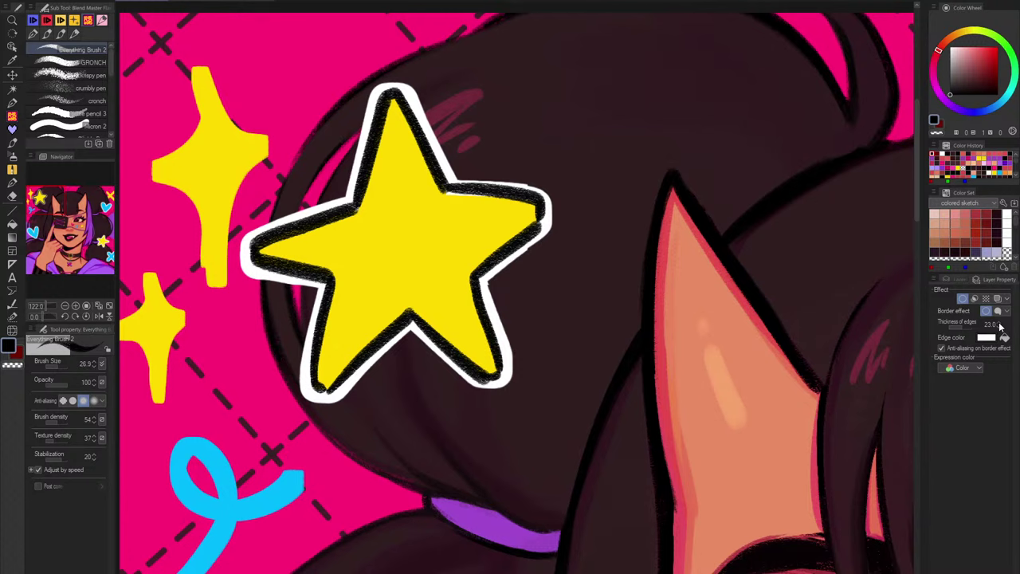
{"action": "left_click", "coordinate": [999, 324]}
{"action": "left_click", "coordinate": [1000, 324]}
{"action": "left_click", "coordinate": [1000, 323]}
{"action": "left_click", "coordinate": [1000, 323]}
{"action": "left_click", "coordinate": [999, 324]}
Step: Examine the whole illustration with Layer 32's border effect switched off and on to judge the sticker look
{"action": "scroll", "coordinate": [663, 293], "scroll_direction": "down", "scroll_amount": 8}
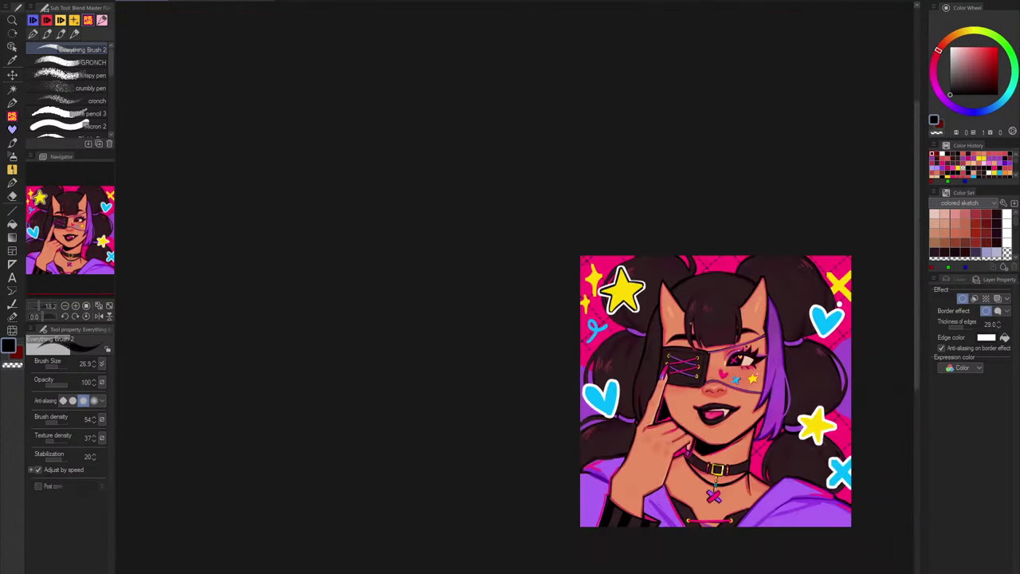
{"action": "left_click_drag", "start_coordinate": [724, 343], "coordinate": [651, 335]}
{"action": "scroll", "coordinate": [649, 335], "scroll_direction": "up", "scroll_amount": 4}
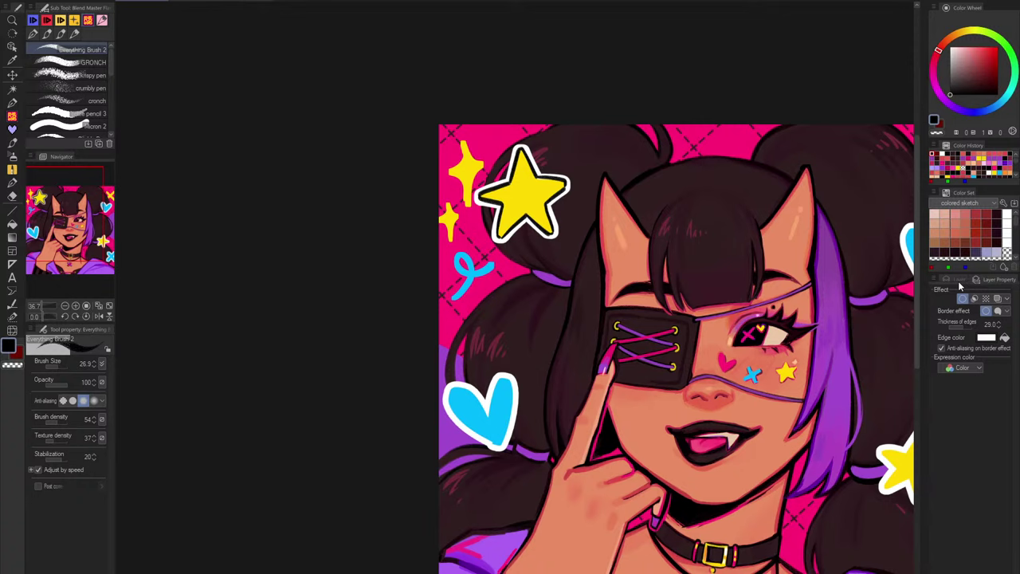
{"action": "scroll", "coordinate": [660, 263], "scroll_direction": "down", "scroll_amount": 4}
{"action": "left_click_drag", "start_coordinate": [658, 294], "coordinate": [567, 301]}
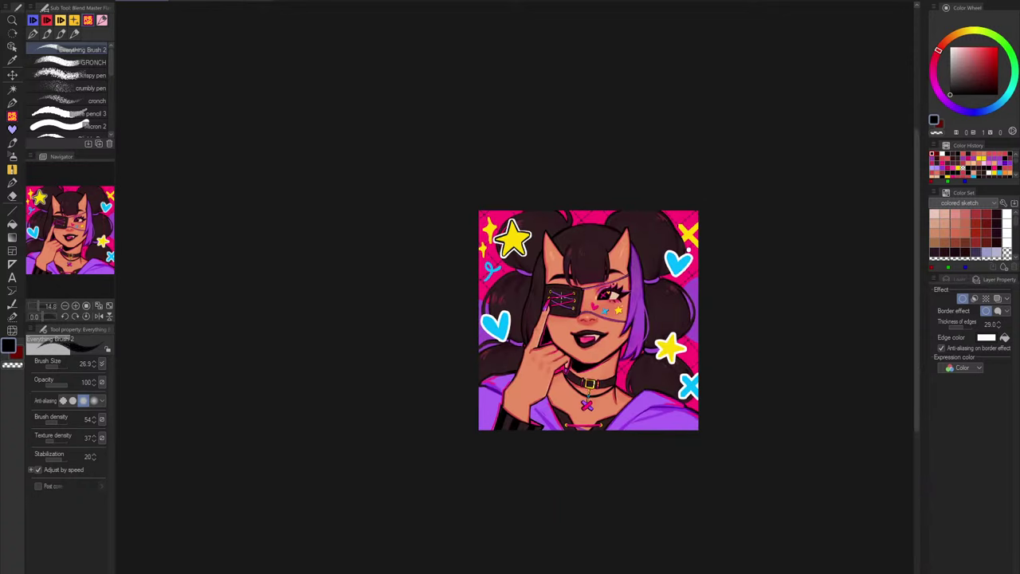
{"action": "scroll", "coordinate": [567, 300], "scroll_direction": "up", "scroll_amount": 3}
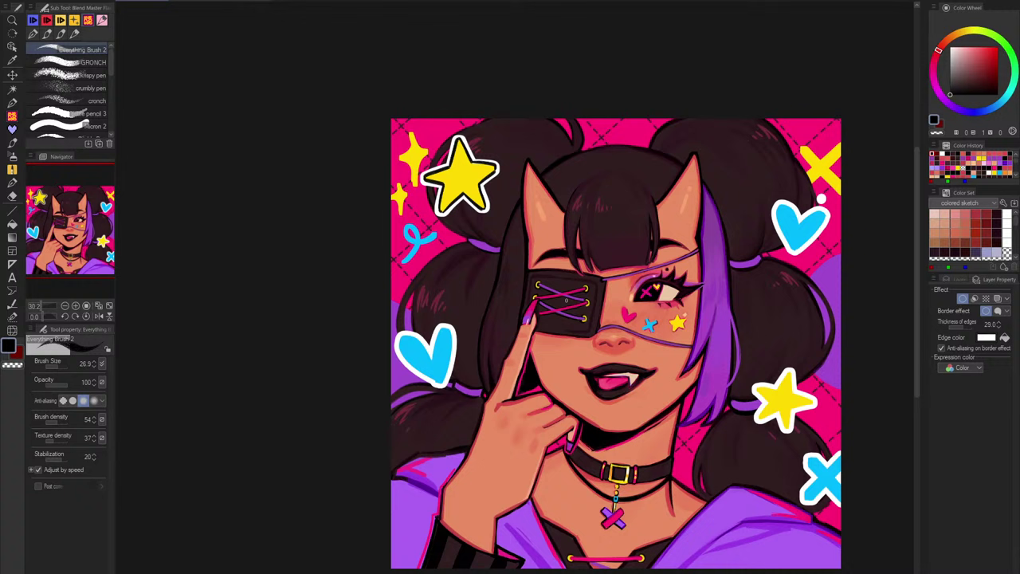
{"action": "left_click", "coordinate": [958, 281]}
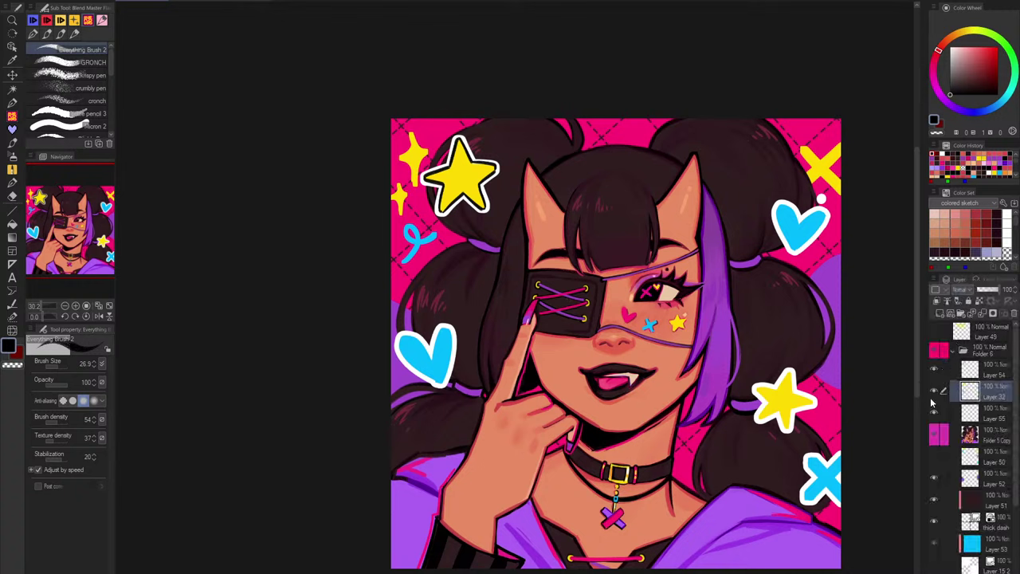
{"action": "left_click", "coordinate": [984, 279]}
{"action": "left_click", "coordinate": [964, 300]}
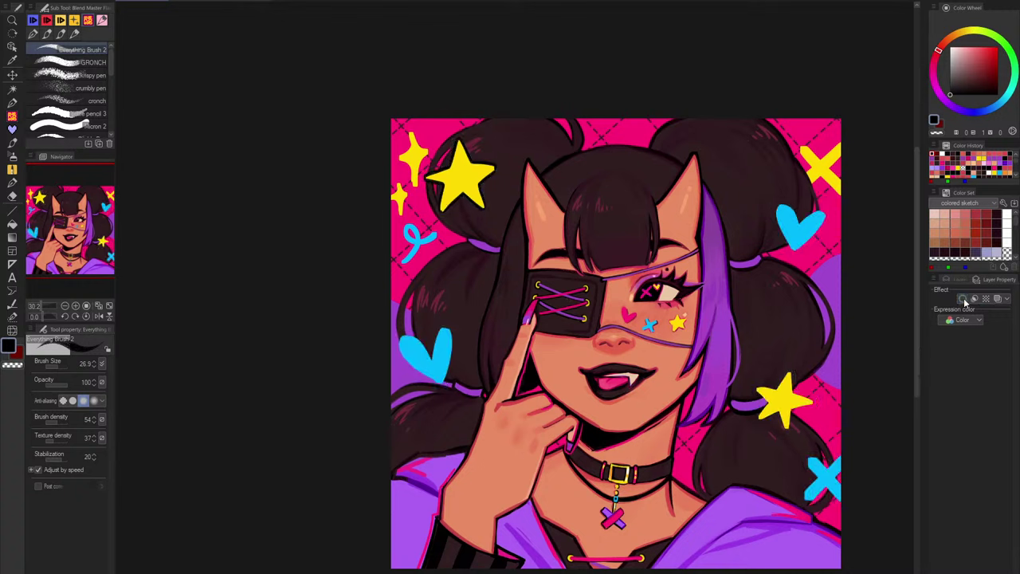
{"action": "left_click", "coordinate": [964, 301]}
{"action": "left_click", "coordinate": [964, 300]}
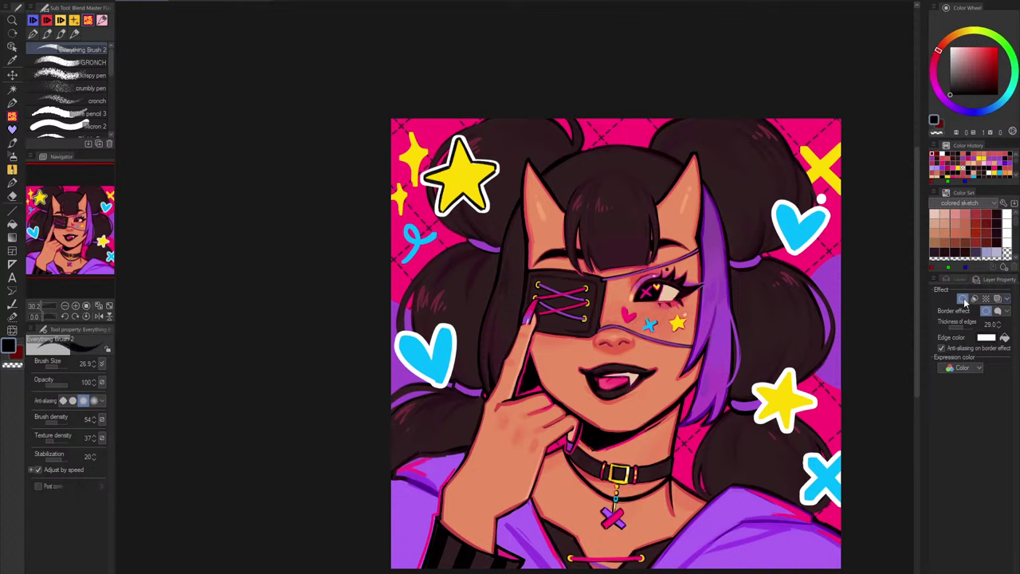
Step: Remove the border effect from Layer 32 and outline the blue heart beside the raised hand in black on Layer 54
{"action": "left_click", "coordinate": [962, 281]}
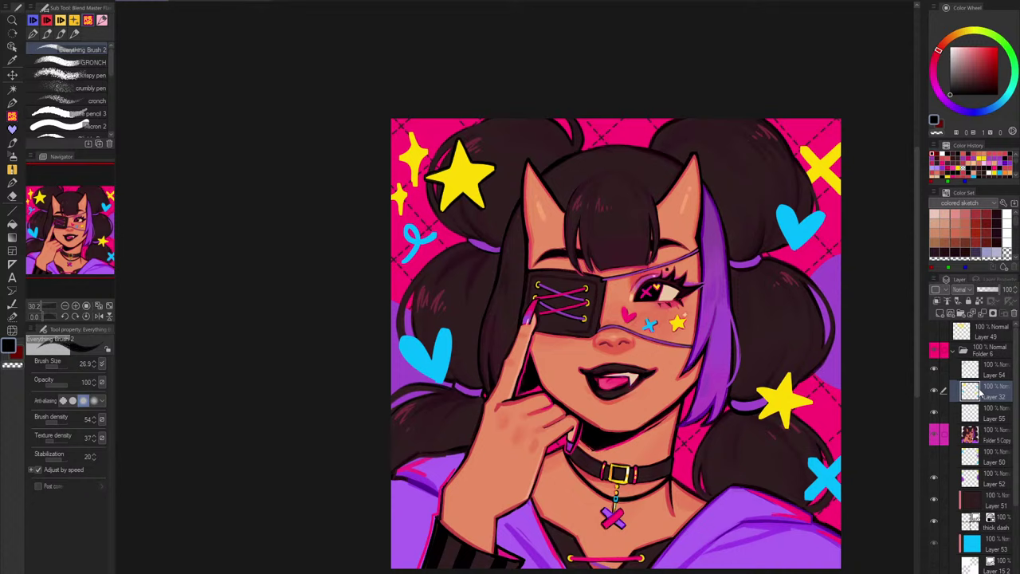
{"action": "left_click_drag", "start_coordinate": [430, 377], "coordinate": [475, 381]}
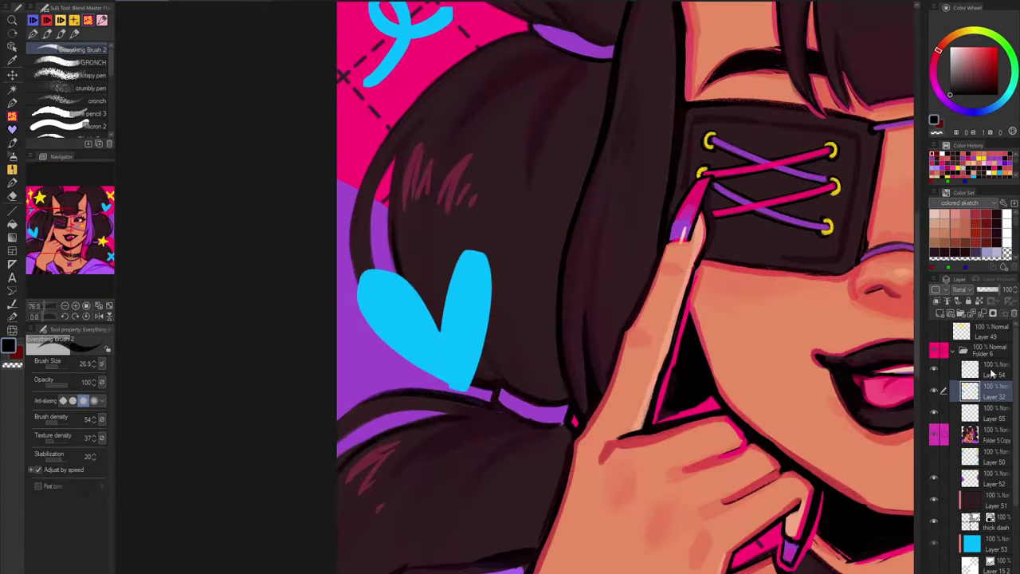
{"action": "left_click", "coordinate": [994, 376]}
{"action": "scroll", "coordinate": [439, 327], "scroll_direction": "up", "scroll_amount": 2}
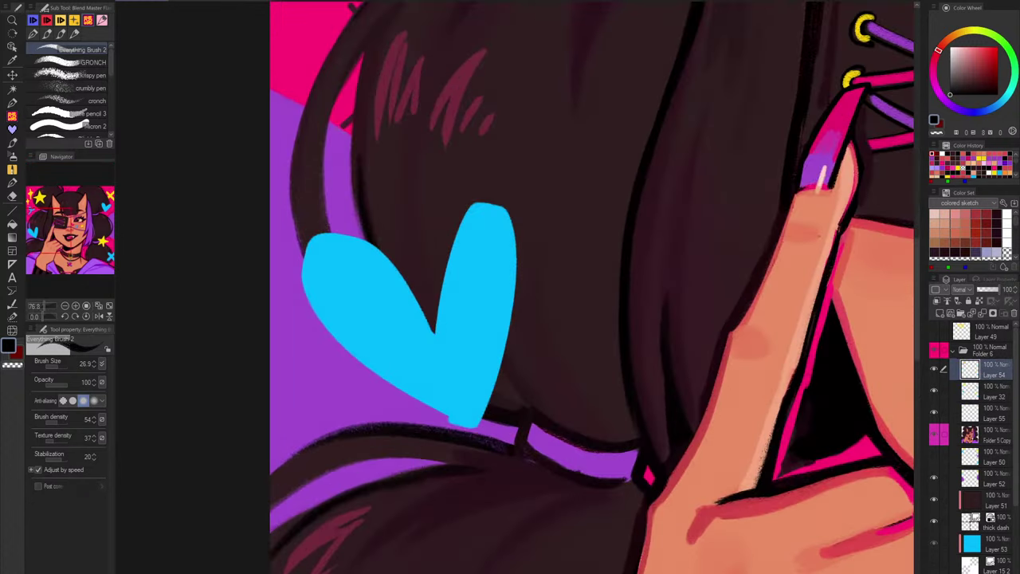
{"action": "mouse_move", "coordinate": [438, 338]}
{"action": "left_mouse_down"}
{"action": "mouse_move", "coordinate": [489, 213]}
{"action": "mouse_move", "coordinate": [476, 422]}
{"action": "left_mouse_up"}
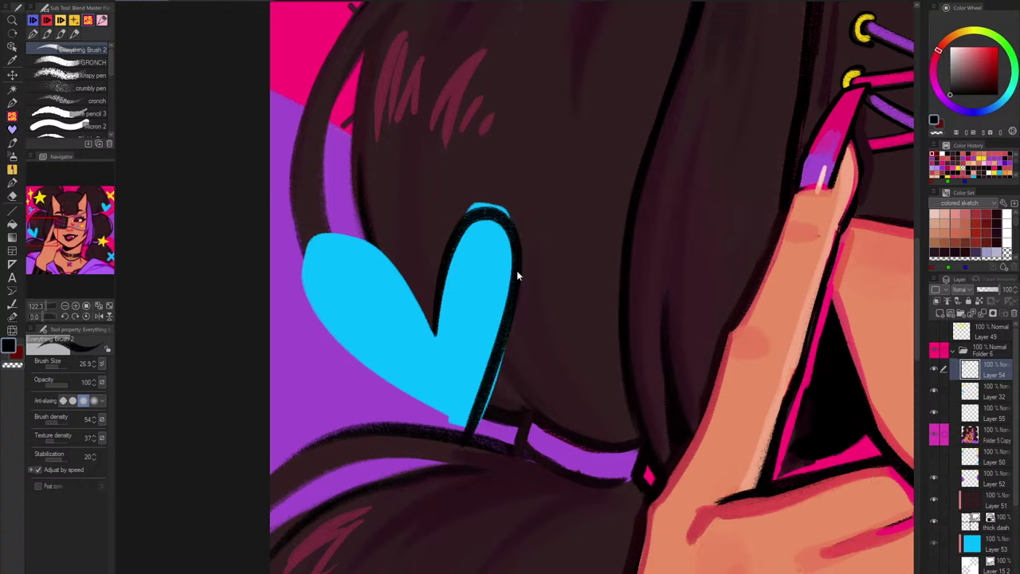
{"action": "key", "text": "ctrl+z"}
{"action": "mouse_move", "coordinate": [435, 331]}
{"action": "left_mouse_down"}
{"action": "mouse_move", "coordinate": [475, 205]}
{"action": "mouse_move", "coordinate": [509, 212]}
{"action": "mouse_move", "coordinate": [522, 283]}
{"action": "mouse_move", "coordinate": [476, 423]}
{"action": "left_mouse_up"}
{"action": "mouse_move", "coordinate": [430, 325]}
{"action": "left_mouse_down"}
{"action": "mouse_move", "coordinate": [326, 231]}
{"action": "mouse_move", "coordinate": [476, 423]}
{"action": "left_mouse_up"}
Step: Outline the blue heart beside the upper hair puff, below the yellow cross, in black on Layer 54
{"action": "left_click_drag", "start_coordinate": [562, 358], "coordinate": [302, 449]}
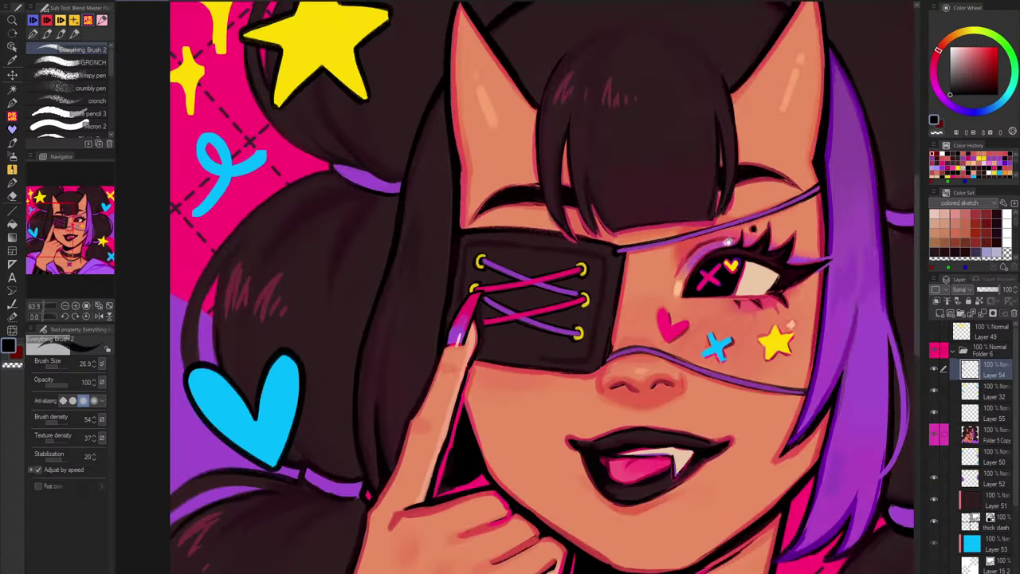
{"action": "left_click_drag", "start_coordinate": [876, 127], "coordinate": [494, 348]}
{"action": "scroll", "coordinate": [677, 307], "scroll_direction": "up", "scroll_amount": 3}
{"action": "mouse_move", "coordinate": [607, 375]}
{"action": "left_mouse_down"}
{"action": "mouse_move", "coordinate": [594, 330]}
{"action": "mouse_move", "coordinate": [544, 296]}
{"action": "mouse_move", "coordinate": [524, 376]}
{"action": "mouse_move", "coordinate": [575, 476]}
{"action": "left_mouse_up"}
{"action": "mouse_move", "coordinate": [625, 360]}
{"action": "left_mouse_down"}
{"action": "mouse_move", "coordinate": [640, 342]}
{"action": "mouse_move", "coordinate": [711, 343]}
{"action": "mouse_move", "coordinate": [590, 474]}
{"action": "left_mouse_up"}
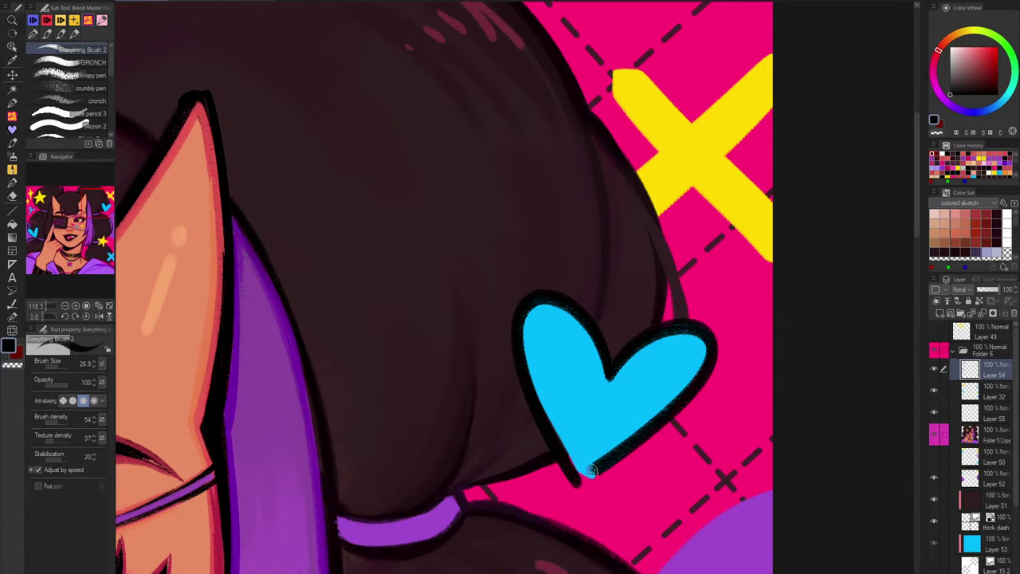
Step: Outline the yellow star below the purple hair strand in black on Layer 54
{"action": "scroll", "coordinate": [725, 413], "scroll_direction": "down", "scroll_amount": 1}
{"action": "left_click_drag", "start_coordinate": [753, 510], "coordinate": [671, 72]}
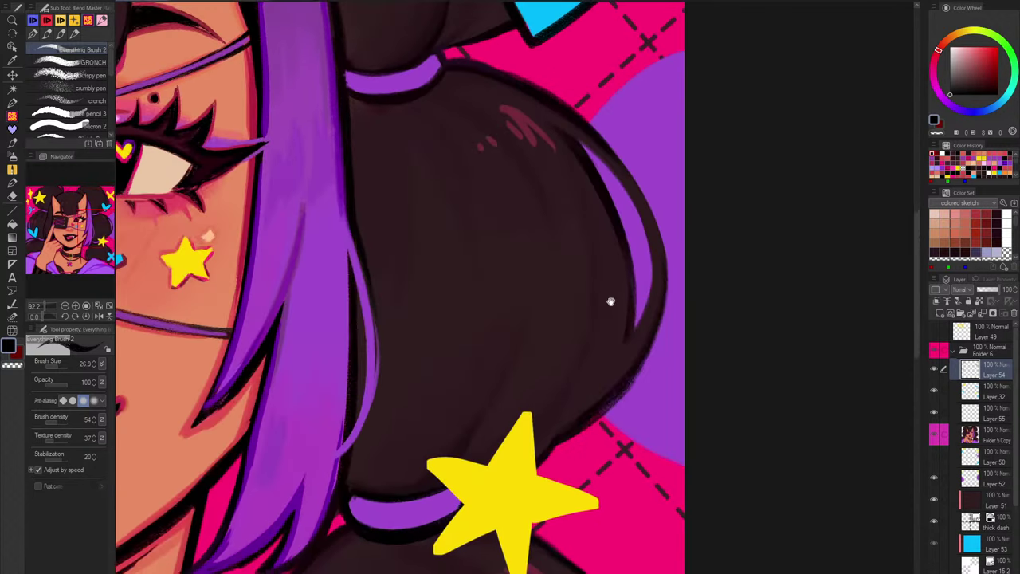
{"action": "left_click_drag", "start_coordinate": [611, 301], "coordinate": [611, 124]}
{"action": "scroll", "coordinate": [510, 280], "scroll_direction": "up", "scroll_amount": 3}
{"action": "mouse_move", "coordinate": [482, 277]}
{"action": "left_mouse_down"}
{"action": "mouse_move", "coordinate": [550, 189]}
{"action": "mouse_move", "coordinate": [564, 276]}
{"action": "mouse_move", "coordinate": [387, 270]}
{"action": "mouse_move", "coordinate": [446, 350]}
{"action": "mouse_move", "coordinate": [409, 378]}
{"action": "mouse_move", "coordinate": [395, 415]}
{"action": "mouse_move", "coordinate": [500, 384]}
{"action": "mouse_move", "coordinate": [477, 384]}
{"action": "mouse_move", "coordinate": [490, 385]}
{"action": "mouse_move", "coordinate": [535, 470]}
{"action": "mouse_move", "coordinate": [563, 366]}
{"action": "left_mouse_up"}
{"action": "mouse_move", "coordinate": [563, 292]}
{"action": "left_mouse_down"}
{"action": "mouse_move", "coordinate": [629, 310]}
{"action": "mouse_move", "coordinate": [655, 345]}
{"action": "mouse_move", "coordinate": [591, 350]}
{"action": "mouse_move", "coordinate": [653, 326]}
{"action": "mouse_move", "coordinate": [652, 345]}
{"action": "mouse_move", "coordinate": [560, 371]}
{"action": "left_mouse_up"}
{"action": "key", "text": "ctrl+z"}
{"action": "key", "text": "ctrl+0"}
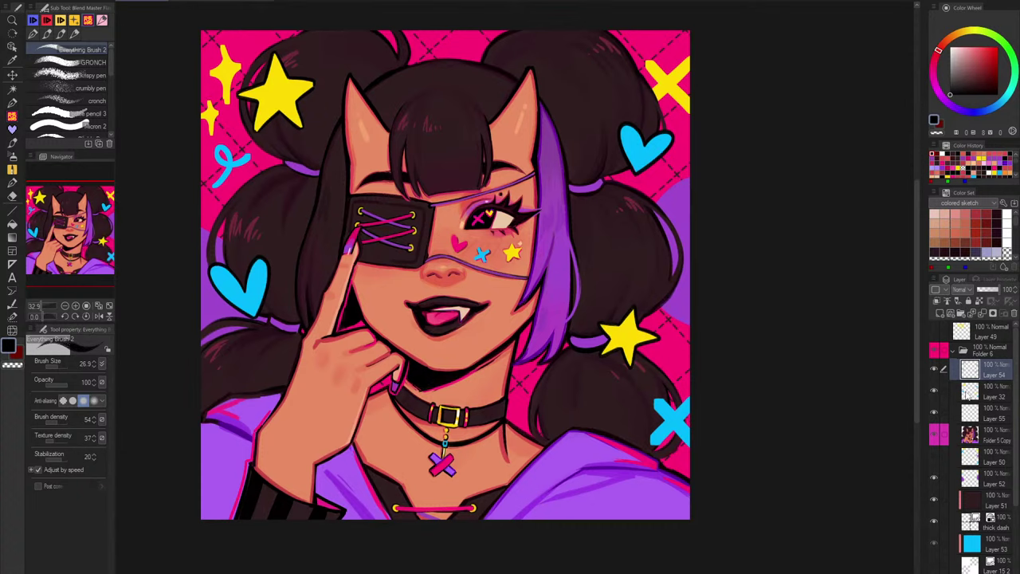
Step: Select Layer 55, try a light outer outline around the large yellow star, and enlarge the brush to 56
{"action": "left_click", "coordinate": [990, 413]}
{"action": "key", "text": "x"}
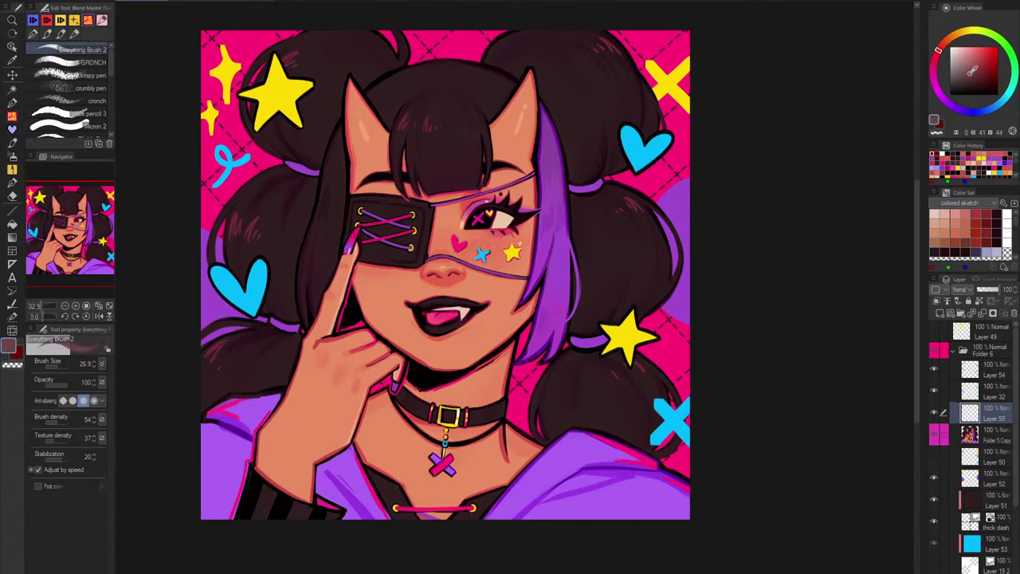
{"action": "scroll", "coordinate": [257, 60], "scroll_direction": "up", "scroll_amount": 4}
{"action": "mouse_move", "coordinate": [270, 114]}
{"action": "left_mouse_down"}
{"action": "mouse_move", "coordinate": [324, 237]}
{"action": "mouse_move", "coordinate": [350, 168]}
{"action": "left_mouse_up"}
{"action": "key", "text": "ctrl+z"}
{"action": "key", "text": "bracketright"}
{"action": "key", "text": "bracketright"}
{"action": "scroll", "coordinate": [404, 200], "scroll_direction": "down", "scroll_amount": 1}
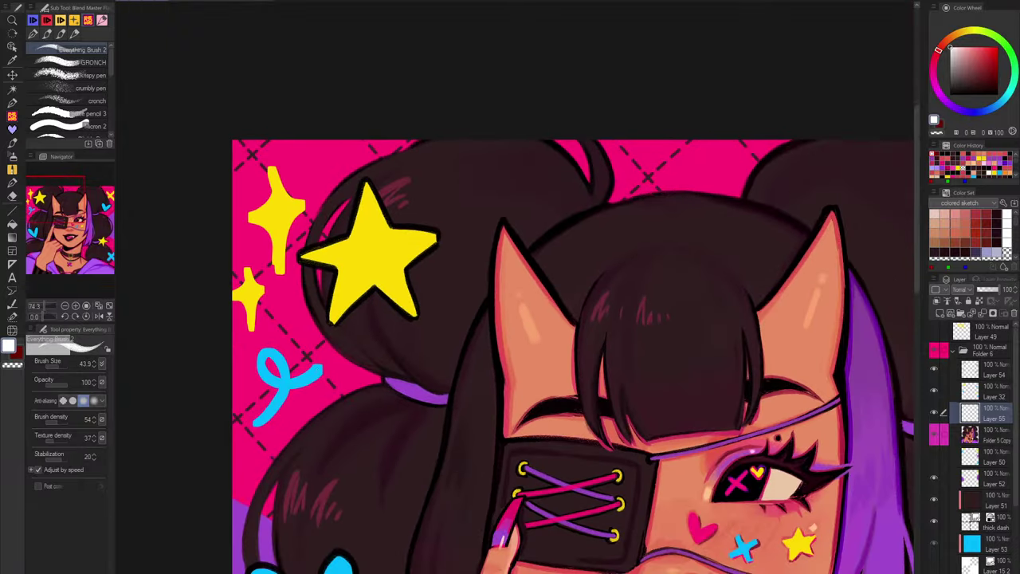
{"action": "key", "text": "bracketright"}
Step: Try the swirl's blue as an outer outline around the large yellow star
{"action": "left_click", "coordinate": [282, 384], "text": "alt"}
{"action": "mouse_move", "coordinate": [341, 233]}
{"action": "left_mouse_down"}
{"action": "mouse_move", "coordinate": [359, 180]}
{"action": "mouse_move", "coordinate": [387, 193]}
{"action": "mouse_move", "coordinate": [368, 171]}
{"action": "mouse_move", "coordinate": [397, 226]}
{"action": "mouse_move", "coordinate": [365, 177]}
{"action": "mouse_move", "coordinate": [394, 196]}
{"action": "left_mouse_up"}
{"action": "key", "text": "ctrl+z"}
{"action": "key", "text": "ctrl+z"}
{"action": "key", "text": "ctrl+z"}
Step: Sample the hair tie's purple and draw an outer outline around the large yellow star on Layer 55
{"action": "left_click", "coordinate": [418, 391], "text": "alt"}
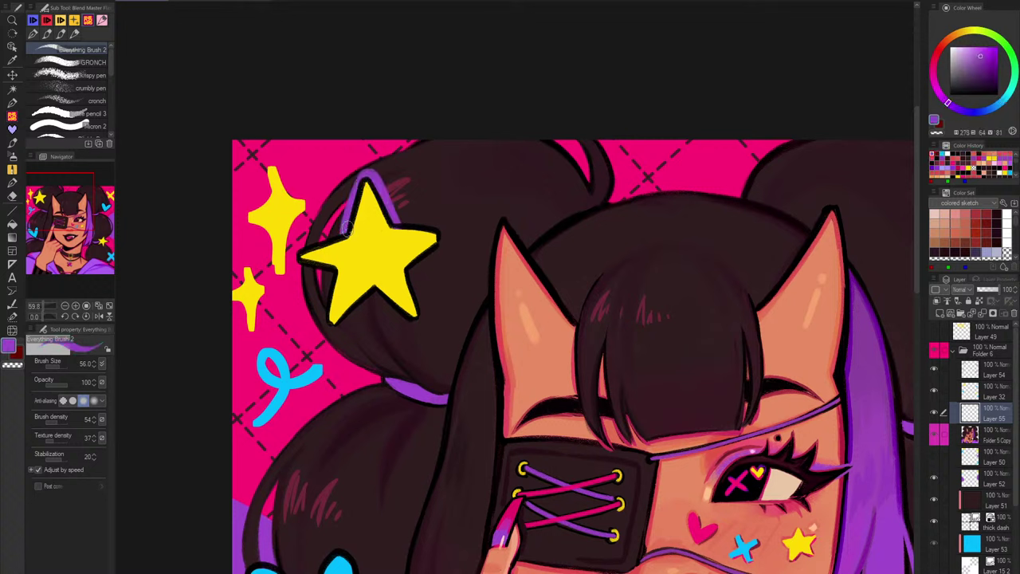
{"action": "mouse_move", "coordinate": [347, 229]}
{"action": "left_mouse_down"}
{"action": "mouse_move", "coordinate": [301, 257]}
{"action": "mouse_move", "coordinate": [374, 291]}
{"action": "mouse_move", "coordinate": [410, 274]}
{"action": "mouse_move", "coordinate": [442, 239]}
{"action": "mouse_move", "coordinate": [400, 226]}
{"action": "left_mouse_up"}
{"action": "scroll", "coordinate": [503, 222], "scroll_direction": "down", "scroll_amount": 4}
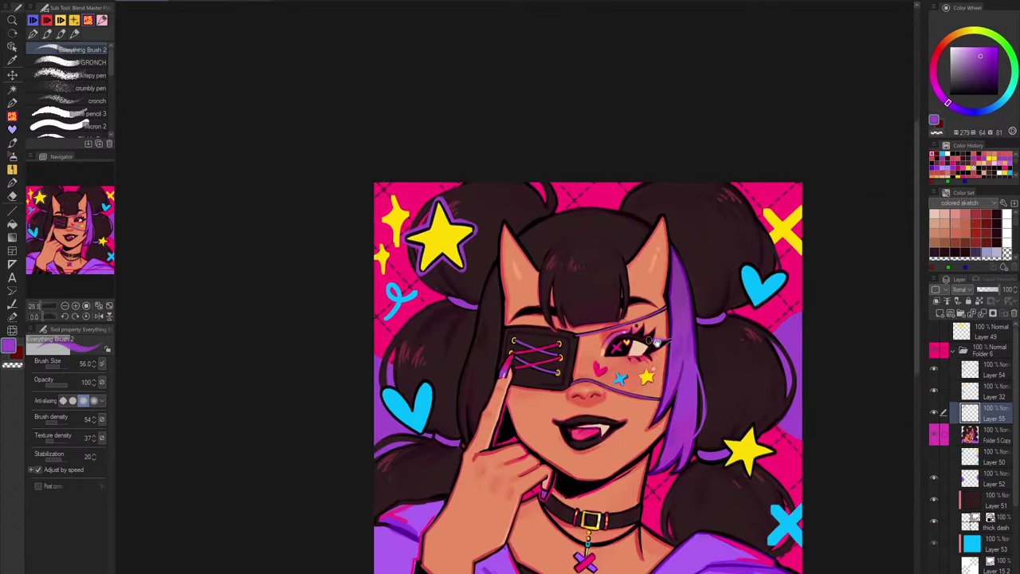
Step: Try pink and yellow outer outlines around the blue heart beside the raised hand
{"action": "left_click_drag", "start_coordinate": [657, 341], "coordinate": [639, 315]}
{"action": "left_click_drag", "start_coordinate": [411, 402], "coordinate": [456, 401]}
{"action": "left_click", "coordinate": [360, 197], "text": "alt"}
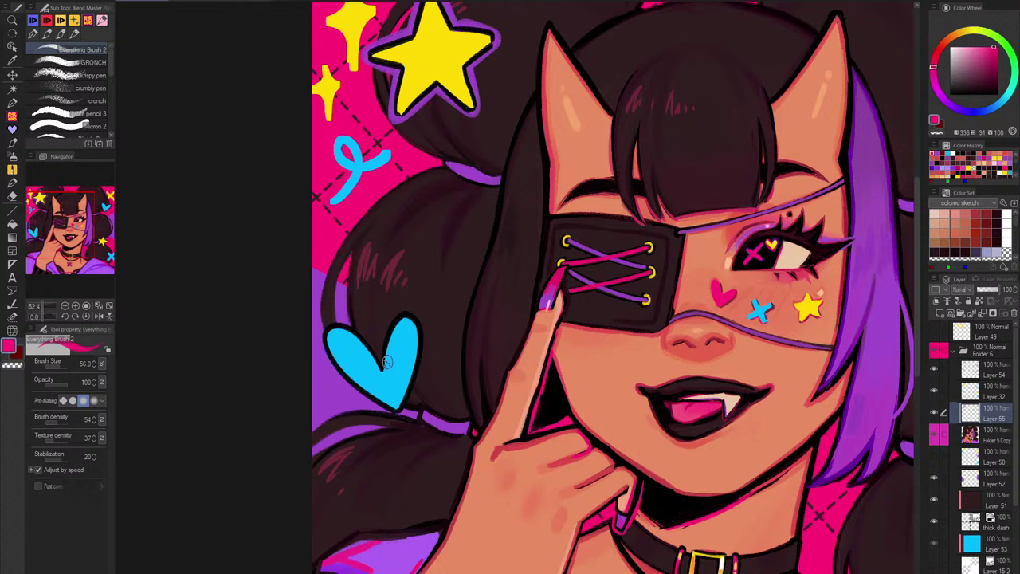
{"action": "mouse_move", "coordinate": [385, 366]}
{"action": "left_mouse_down"}
{"action": "mouse_move", "coordinate": [359, 329]}
{"action": "mouse_move", "coordinate": [377, 395]}
{"action": "mouse_move", "coordinate": [360, 331]}
{"action": "mouse_move", "coordinate": [363, 387]}
{"action": "mouse_move", "coordinate": [401, 410]}
{"action": "left_mouse_up"}
{"action": "key", "text": "ctrl+z"}
{"action": "left_click", "coordinate": [435, 65], "text": "alt"}
{"action": "key", "text": "ctrl+z"}
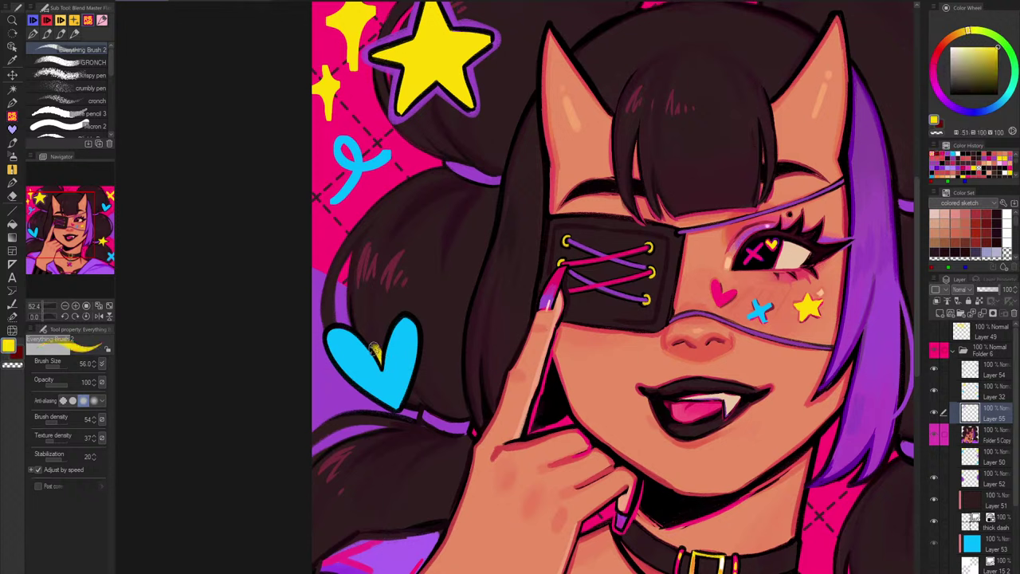
{"action": "mouse_move", "coordinate": [381, 358]}
{"action": "left_mouse_down"}
{"action": "mouse_move", "coordinate": [320, 350]}
{"action": "mouse_move", "coordinate": [392, 414]}
{"action": "left_mouse_up"}
{"action": "scroll", "coordinate": [381, 348], "scroll_direction": "down", "scroll_amount": 2}
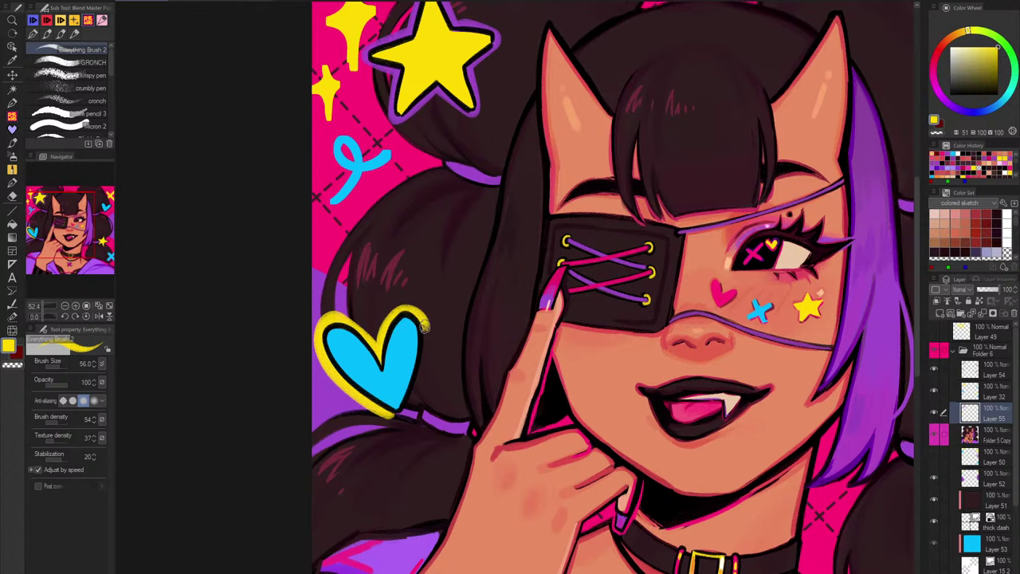
{"action": "scroll", "coordinate": [773, 364], "scroll_direction": "down", "scroll_amount": 1}
{"action": "left_click_drag", "start_coordinate": [772, 364], "coordinate": [746, 359]}
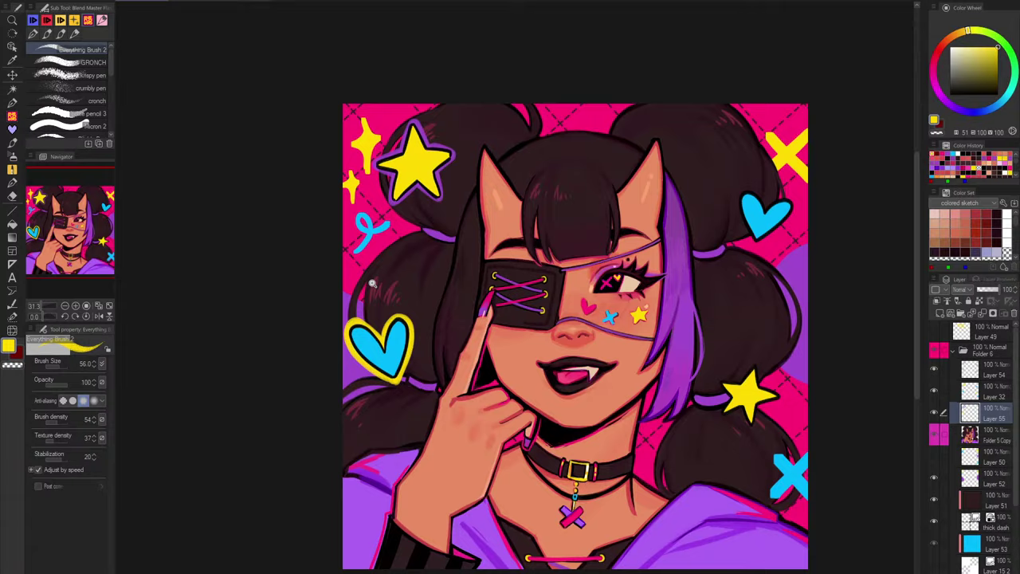
Step: Draw a pink outer outline around the blue heart beside the raised hand on Layer 55
{"action": "scroll", "coordinate": [372, 283], "scroll_direction": "up", "scroll_amount": 2}
{"action": "mouse_move", "coordinate": [389, 381]}
{"action": "left_mouse_down"}
{"action": "mouse_move", "coordinate": [334, 352]}
{"action": "mouse_move", "coordinate": [404, 421]}
{"action": "left_mouse_up"}
{"action": "mouse_move", "coordinate": [389, 370]}
{"action": "left_mouse_down"}
{"action": "mouse_move", "coordinate": [423, 339]}
{"action": "mouse_move", "coordinate": [416, 420]}
{"action": "left_mouse_up"}
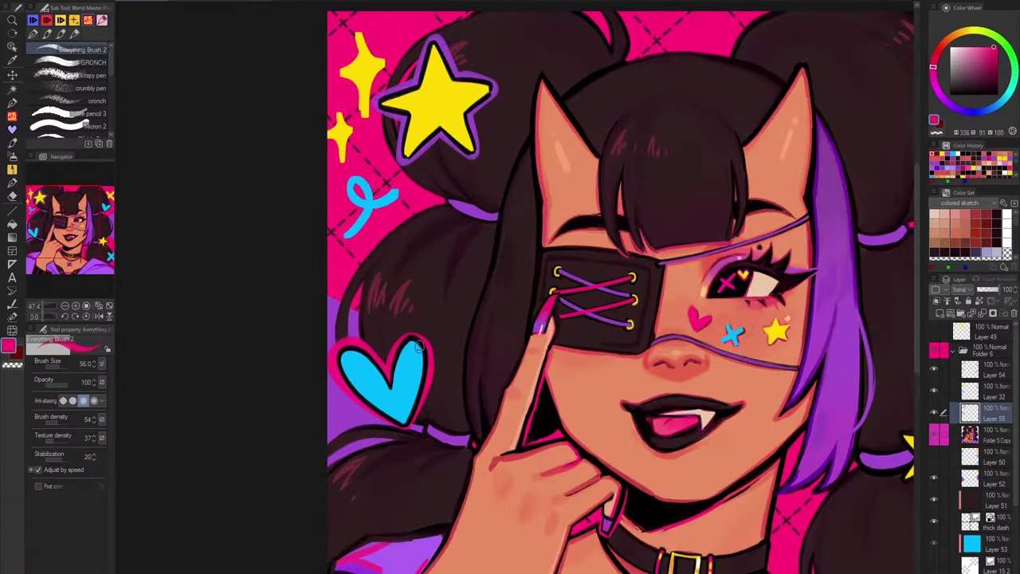
Step: Sample the background circle's purple and draw an outer outline around the lower yellow star on Layer 55
{"action": "left_click_drag", "start_coordinate": [707, 292], "coordinate": [482, 349]}
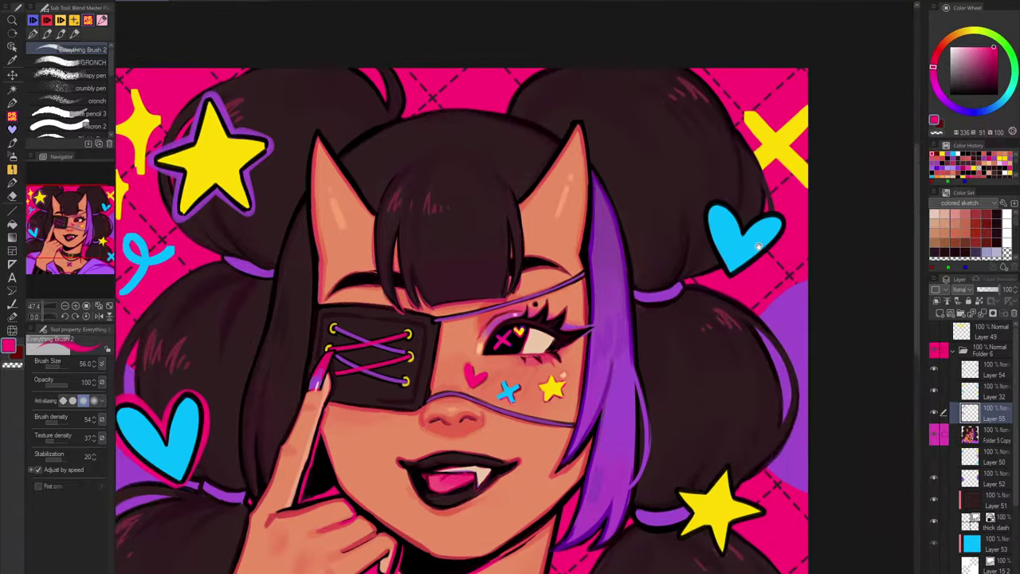
{"action": "left_click_drag", "start_coordinate": [758, 309], "coordinate": [703, 252]}
{"action": "scroll", "coordinate": [718, 399], "scroll_direction": "down", "scroll_amount": 2}
{"action": "left_click", "coordinate": [748, 369], "text": "alt"}
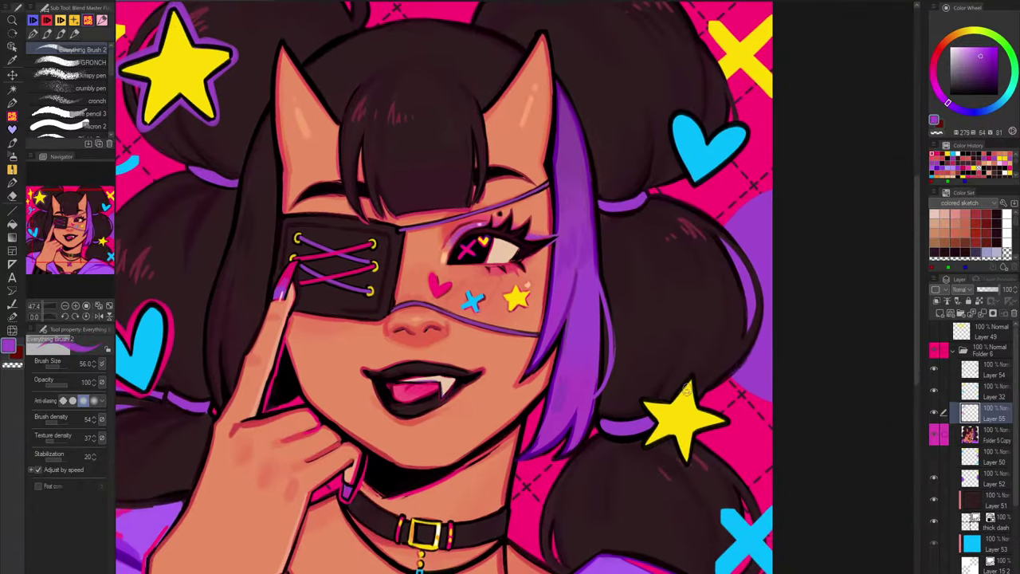
{"action": "mouse_move", "coordinate": [639, 398]}
{"action": "left_mouse_down"}
{"action": "mouse_move", "coordinate": [655, 424]}
{"action": "mouse_move", "coordinate": [638, 448]}
{"action": "mouse_move", "coordinate": [741, 405]}
{"action": "mouse_move", "coordinate": [728, 439]}
{"action": "mouse_move", "coordinate": [671, 438]}
{"action": "mouse_move", "coordinate": [687, 467]}
{"action": "mouse_move", "coordinate": [714, 397]}
{"action": "left_mouse_up"}
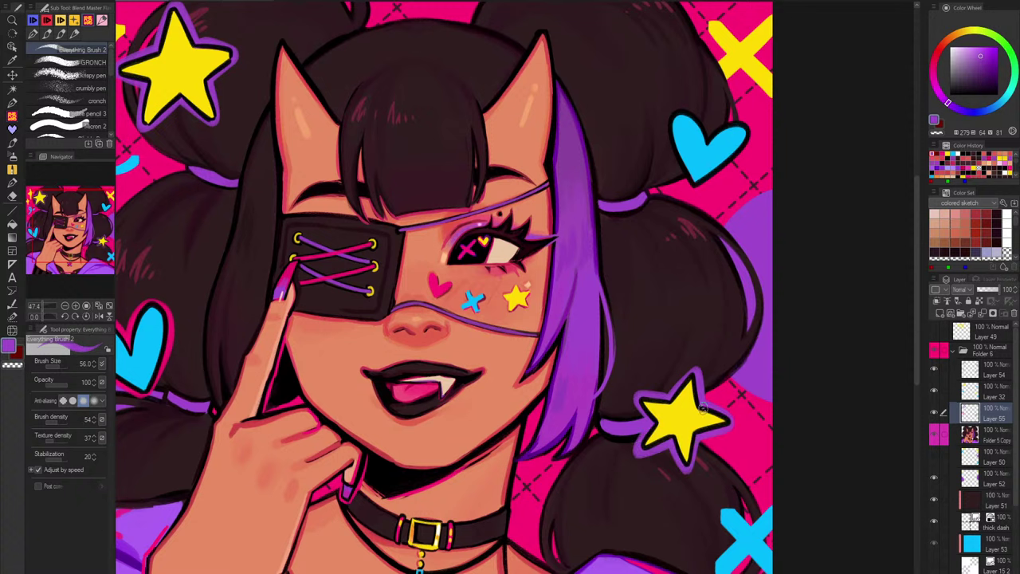
Step: Try yellow, pink and off-white outer outlines around the blue heart below the yellow cross
{"action": "left_click_drag", "start_coordinate": [775, 306], "coordinate": [759, 393]}
{"action": "left_click", "coordinate": [727, 149], "text": "alt"}
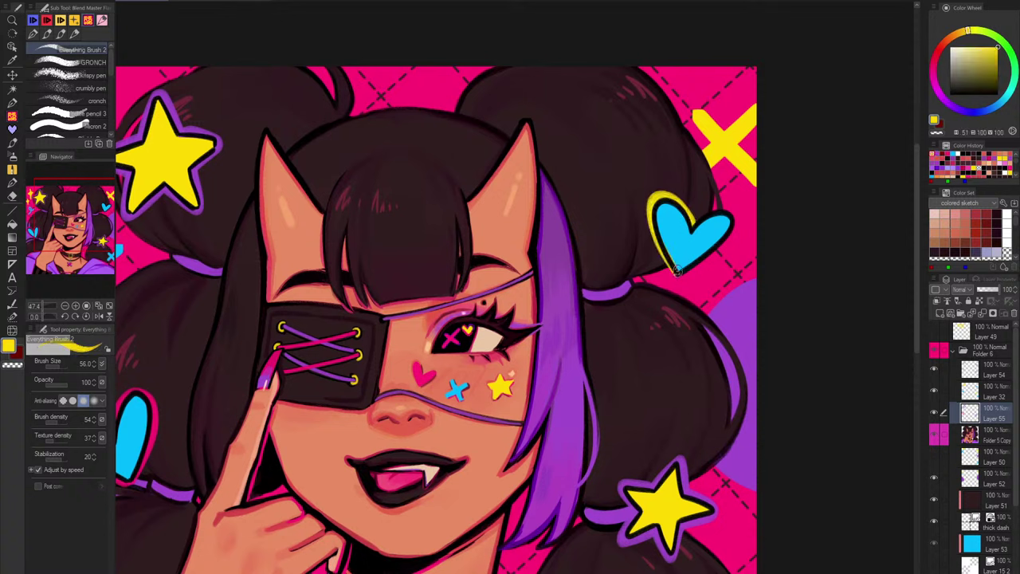
{"action": "left_click", "coordinate": [687, 207], "text": "alt"}
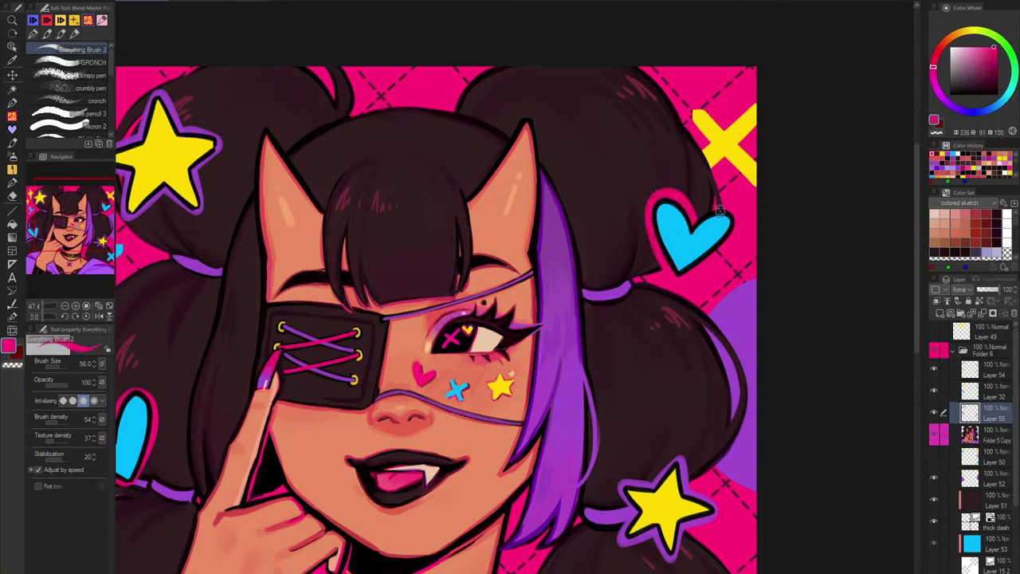
{"action": "left_click", "coordinate": [504, 329], "text": "alt"}
{"action": "mouse_move", "coordinate": [691, 229]}
{"action": "left_mouse_down"}
{"action": "mouse_move", "coordinate": [689, 207]}
{"action": "mouse_move", "coordinate": [675, 275]}
{"action": "left_mouse_up"}
{"action": "key", "text": "ctrl+z"}
{"action": "left_click_drag", "start_coordinate": [971, 76], "coordinate": [939, 34]}
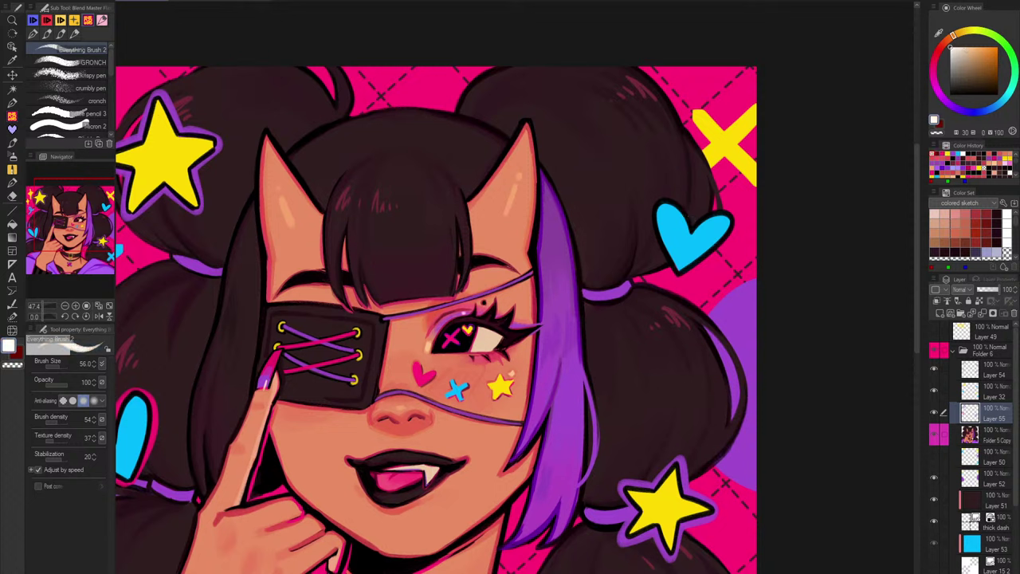
Step: Sample the star's yellow and draw an outer outline around the blue heart below the yellow cross on Layer 55
{"action": "left_click", "coordinate": [171, 170], "text": "alt"}
{"action": "mouse_move", "coordinate": [693, 229]}
{"action": "left_mouse_down"}
{"action": "mouse_move", "coordinate": [679, 200]}
{"action": "mouse_move", "coordinate": [651, 232]}
{"action": "mouse_move", "coordinate": [669, 195]}
{"action": "left_mouse_up"}
{"action": "key", "text": "ctrl+z"}
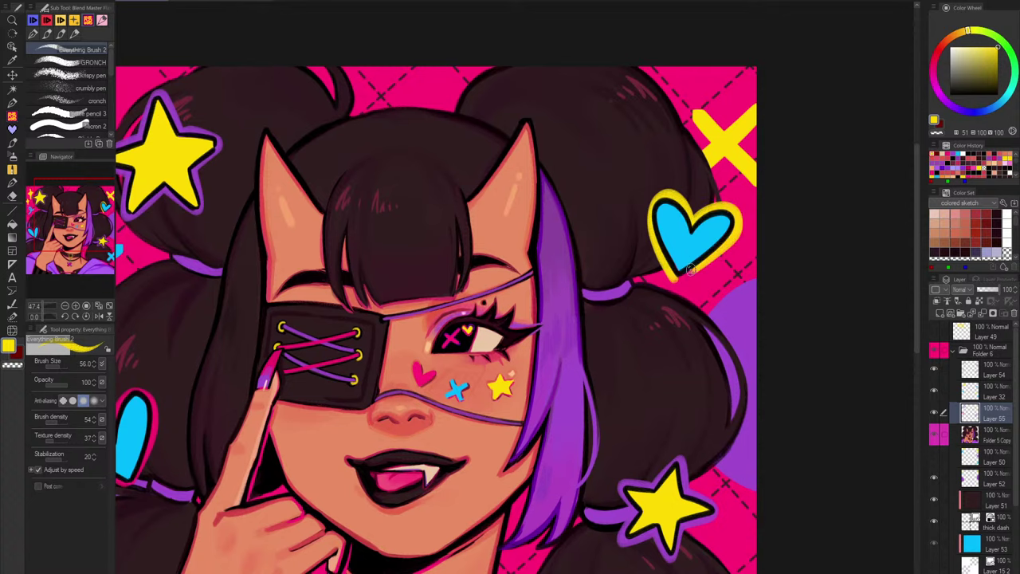
{"action": "scroll", "coordinate": [732, 269], "scroll_direction": "down", "scroll_amount": 3}
{"action": "scroll", "coordinate": [763, 365], "scroll_direction": "down", "scroll_amount": 2}
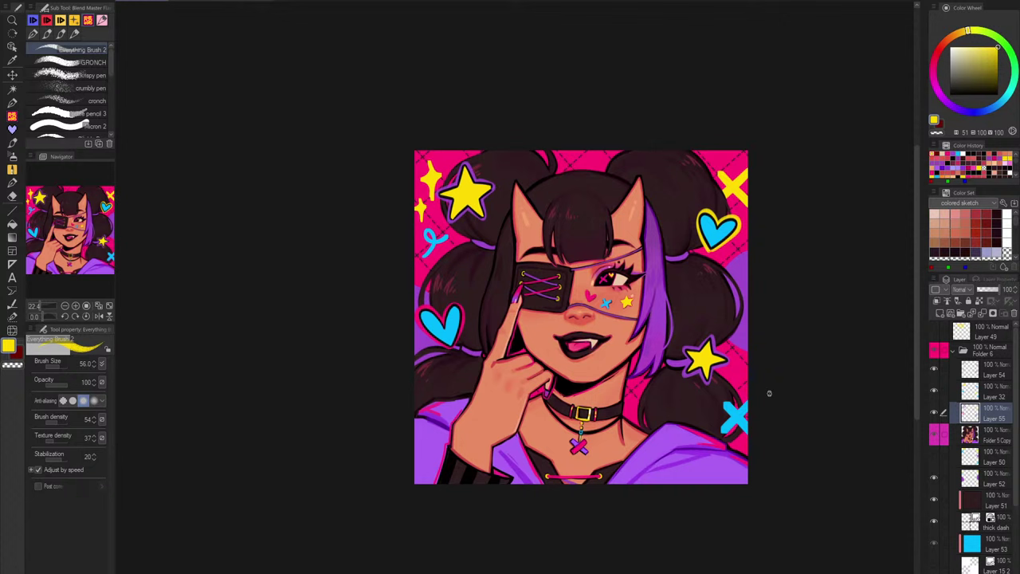
Step: Rework the pink outer outline around the blue heart beside the raised hand
{"action": "scroll", "coordinate": [419, 282], "scroll_direction": "up", "scroll_amount": 3}
{"action": "left_click", "coordinate": [475, 398], "text": "alt"}
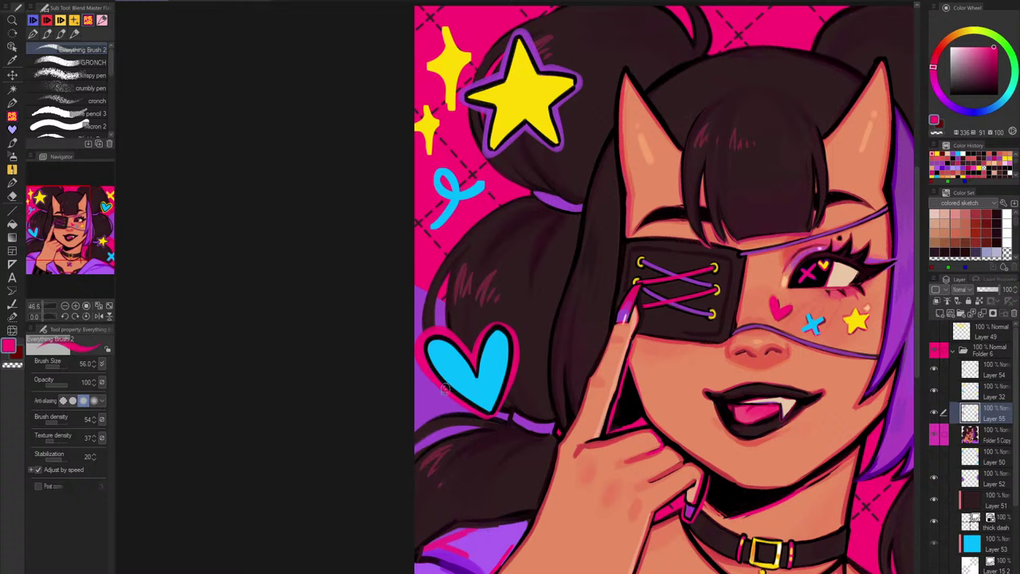
{"action": "left_click_drag", "start_coordinate": [498, 420], "coordinate": [499, 407]}
{"action": "key", "text": "ctrl+z"}
Step: Compare the whole illustration with Folder 6 hidden and shown to judge the outlined shapes
{"action": "scroll", "coordinate": [494, 412], "scroll_direction": "down", "scroll_amount": 2}
{"action": "scroll", "coordinate": [540, 338], "scroll_direction": "down", "scroll_amount": 2}
{"action": "left_click_drag", "start_coordinate": [525, 346], "coordinate": [454, 351]}
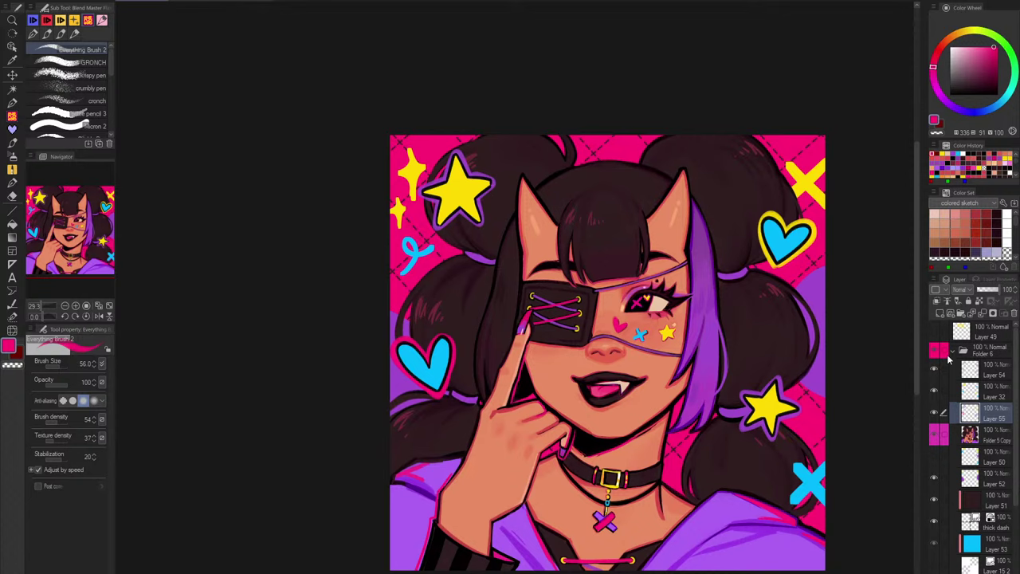
{"action": "left_click", "coordinate": [937, 353]}
{"action": "left_click", "coordinate": [937, 353]}
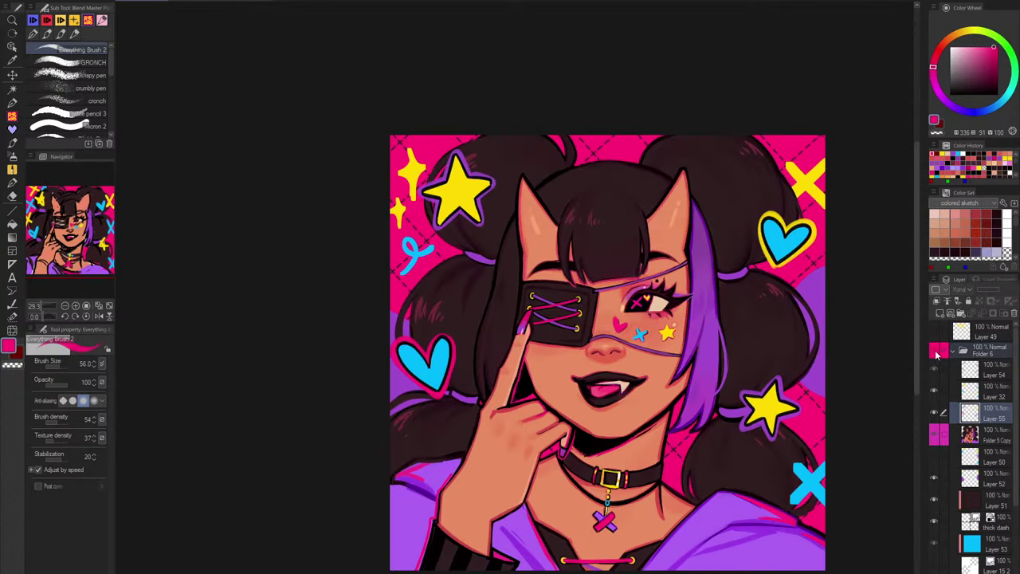
{"action": "left_click", "coordinate": [937, 353]}
{"action": "left_click", "coordinate": [937, 353]}
Step: Outline the upper edge of the purple background circle below the yellow-bordered heart in black on Layer 54, using brush size 38.3
{"action": "left_click", "coordinate": [972, 377]}
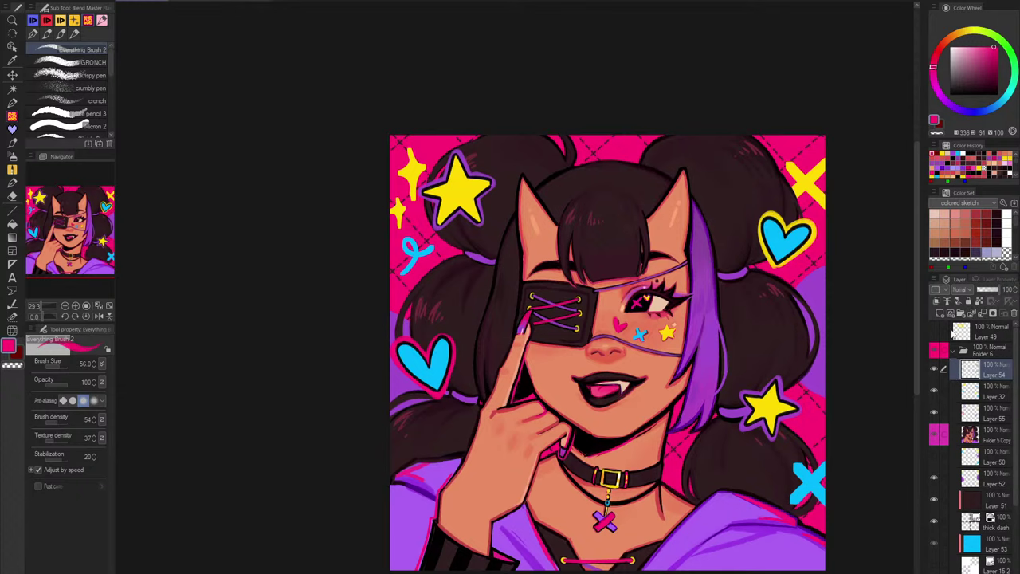
{"action": "left_click_drag", "start_coordinate": [861, 401], "coordinate": [891, 323]}
{"action": "left_click_drag", "start_coordinate": [810, 183], "coordinate": [668, 285]}
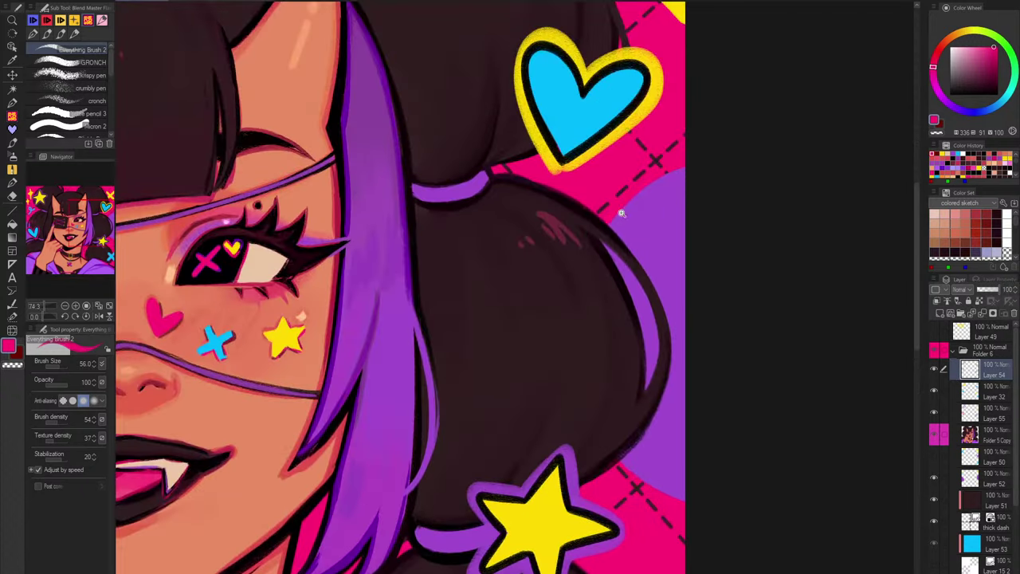
{"action": "left_click_drag", "start_coordinate": [622, 213], "coordinate": [634, 146]}
{"action": "left_click", "coordinate": [602, 338], "text": "alt"}
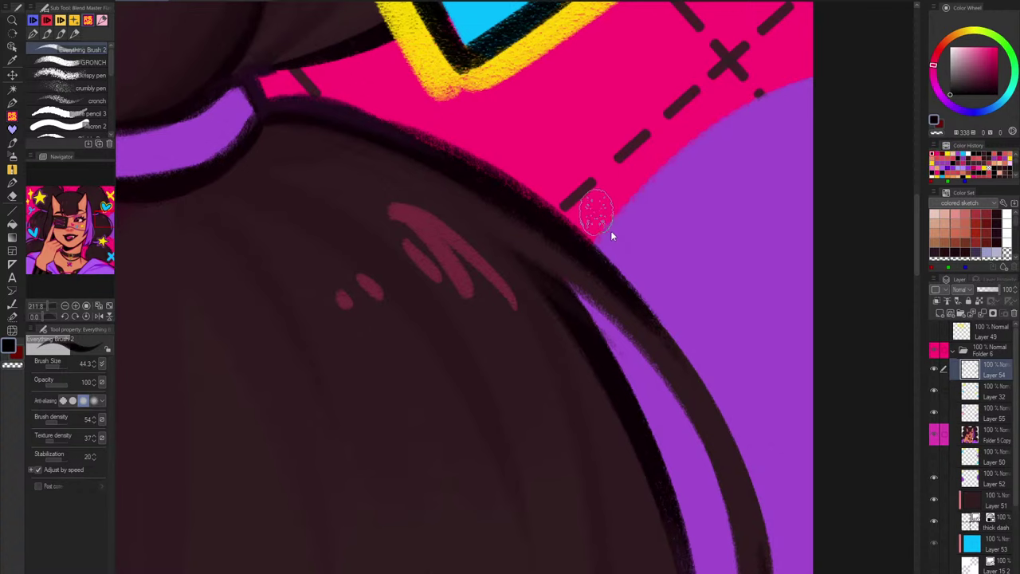
{"action": "left_click_drag", "start_coordinate": [599, 233], "coordinate": [811, 89]}
{"action": "key", "text": "ctrl+z"}
{"action": "left_click_drag", "start_coordinate": [620, 215], "coordinate": [824, 82]}
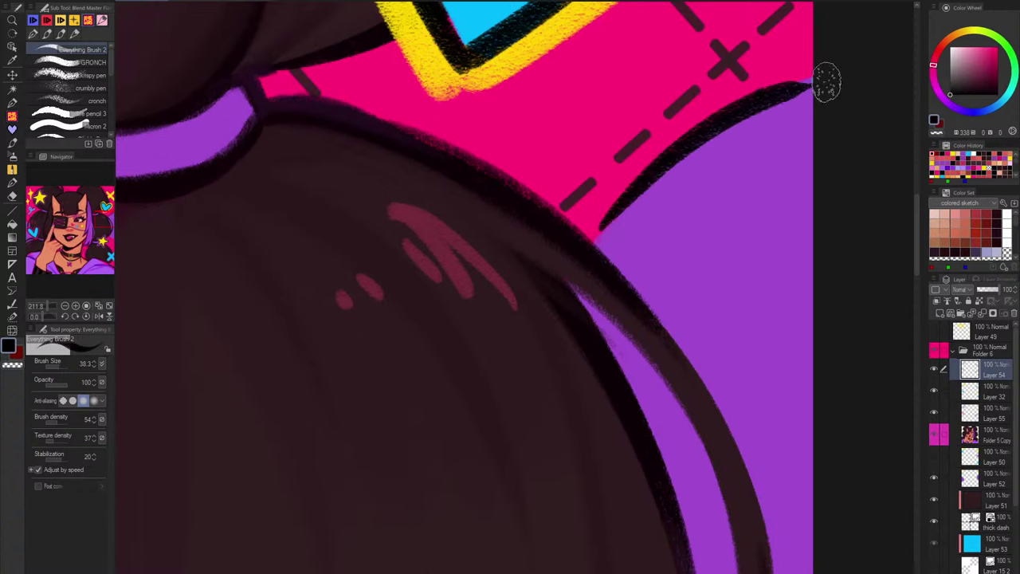
Step: Outline the lower edge of the purple background circle above the purple-bordered star in black on Layer 54
{"action": "scroll", "coordinate": [801, 84], "scroll_direction": "down", "scroll_amount": 8}
{"action": "scroll", "coordinate": [639, 357], "scroll_direction": "up", "scroll_amount": 5}
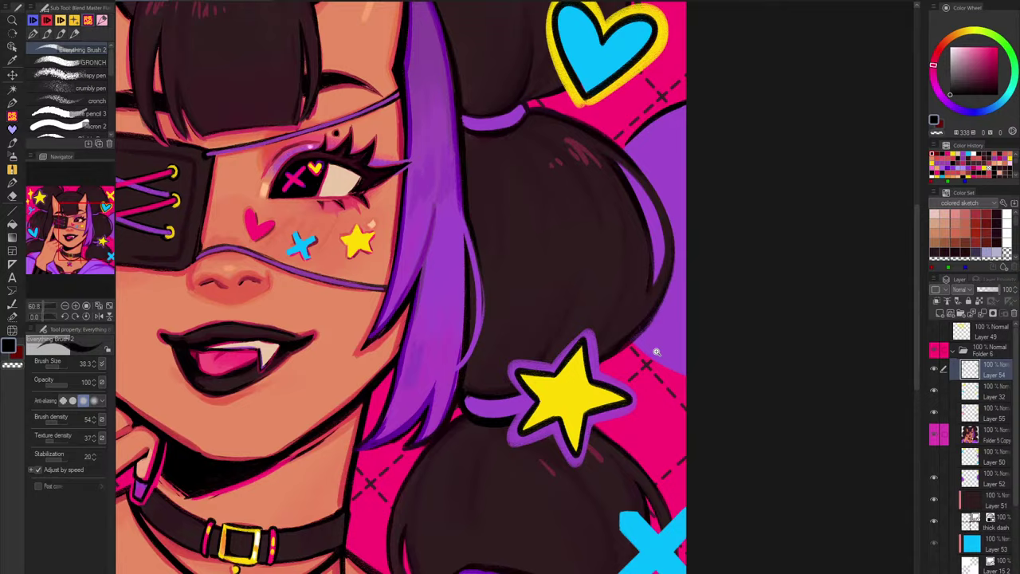
{"action": "scroll", "coordinate": [690, 268], "scroll_direction": "down", "scroll_amount": 4}
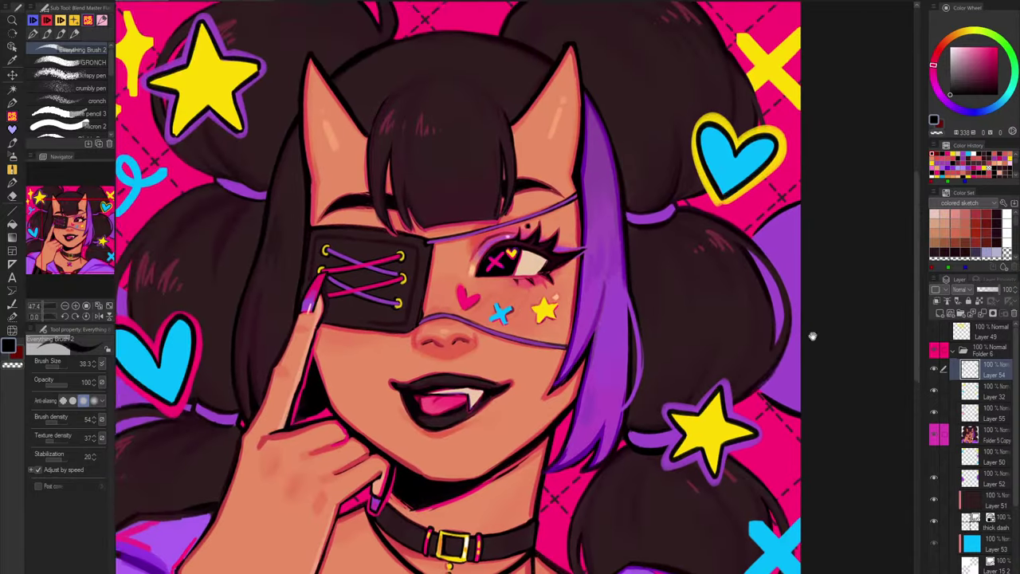
{"action": "scroll", "coordinate": [810, 337], "scroll_direction": "up", "scroll_amount": 3}
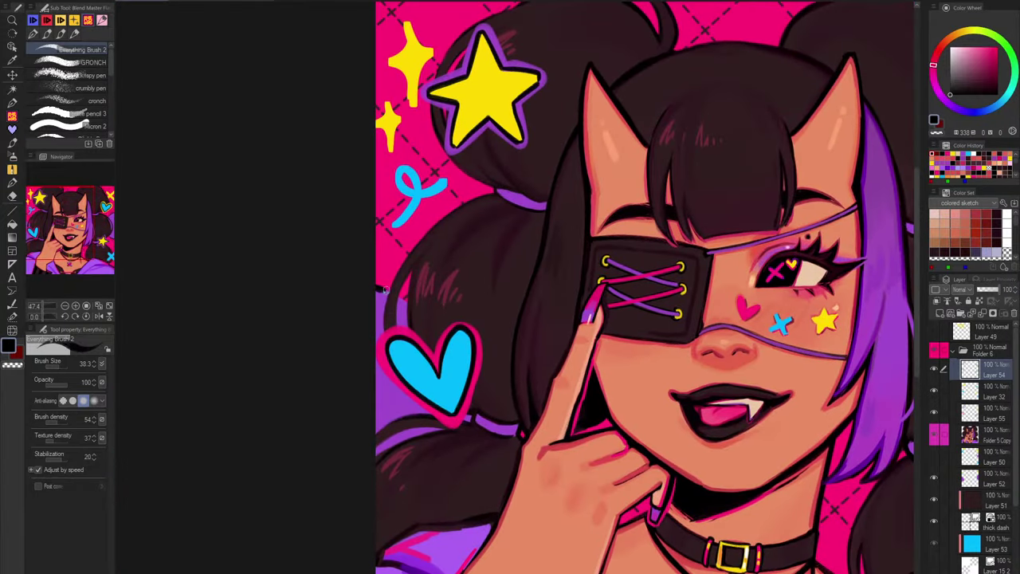
Step: Outline the purple circle behind the pink-bordered heart in black and erase the line where it crosses the hair strand
{"action": "scroll", "coordinate": [396, 296], "scroll_direction": "down", "scroll_amount": 2}
{"action": "scroll", "coordinate": [398, 319], "scroll_direction": "up", "scroll_amount": 5}
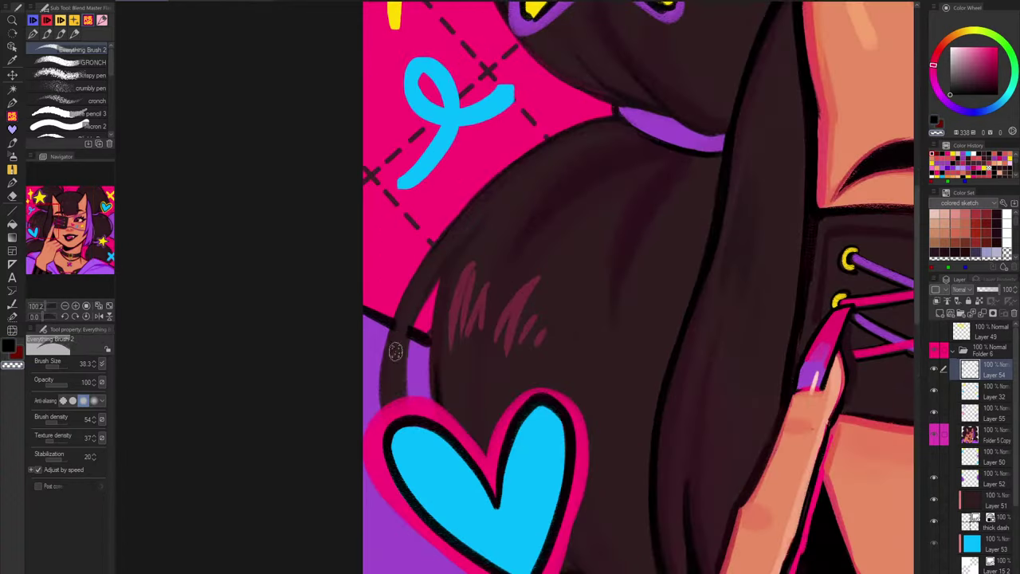
{"action": "scroll", "coordinate": [395, 338], "scroll_direction": "down", "scroll_amount": 4}
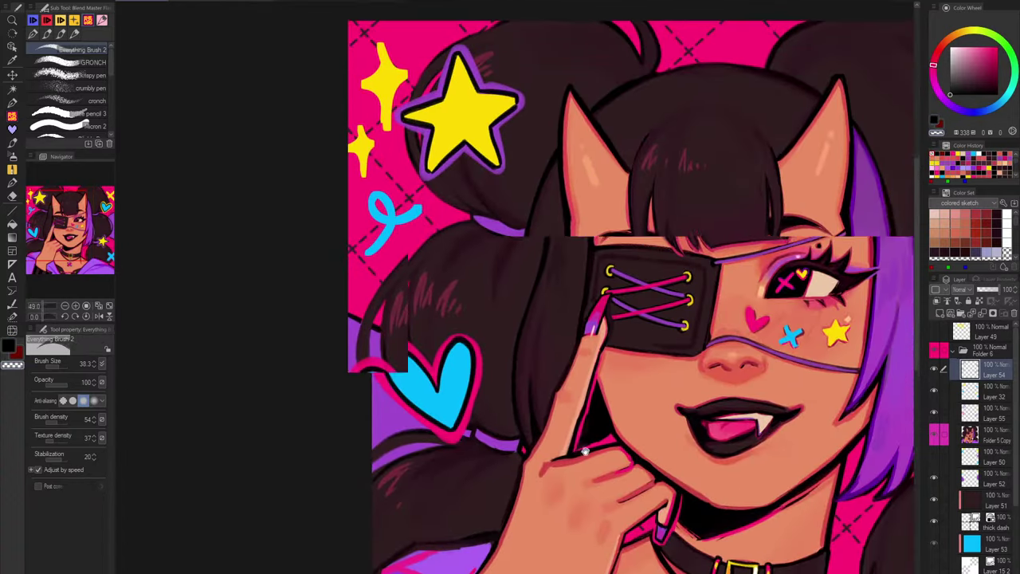
{"action": "scroll", "coordinate": [697, 382], "scroll_direction": "down", "scroll_amount": 3}
{"action": "scroll", "coordinate": [658, 372], "scroll_direction": "up", "scroll_amount": 2}
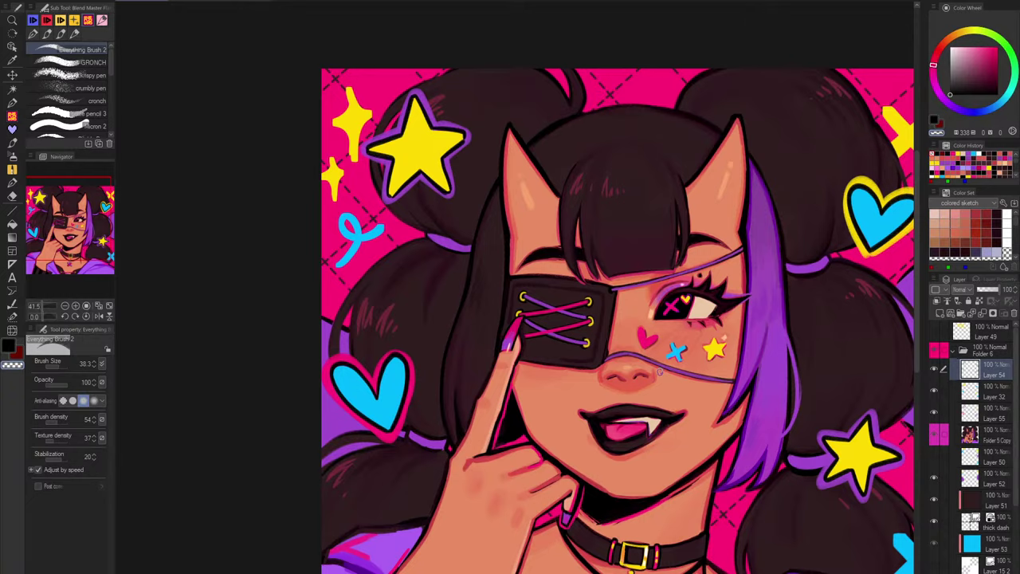
{"action": "scroll", "coordinate": [360, 92], "scroll_direction": "up", "scroll_amount": 4}
{"action": "key", "text": "c"}
{"action": "mouse_move", "coordinate": [334, 81]}
{"action": "left_mouse_down"}
{"action": "mouse_move", "coordinate": [325, 185]}
{"action": "mouse_move", "coordinate": [348, 261]}
{"action": "left_mouse_up"}
{"action": "scroll", "coordinate": [350, 166], "scroll_direction": "down", "scroll_amount": 3}
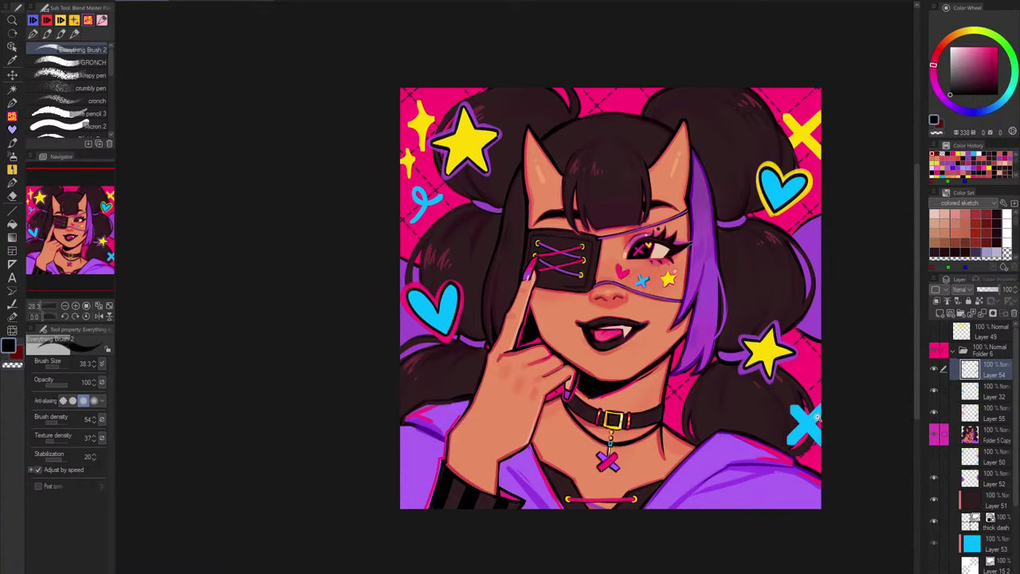
Step: Try to outline the blue background cross in black on Layer 54 and border it with the star's yellow on Layer 55
{"action": "scroll", "coordinate": [815, 417], "scroll_direction": "up", "scroll_amount": 5}
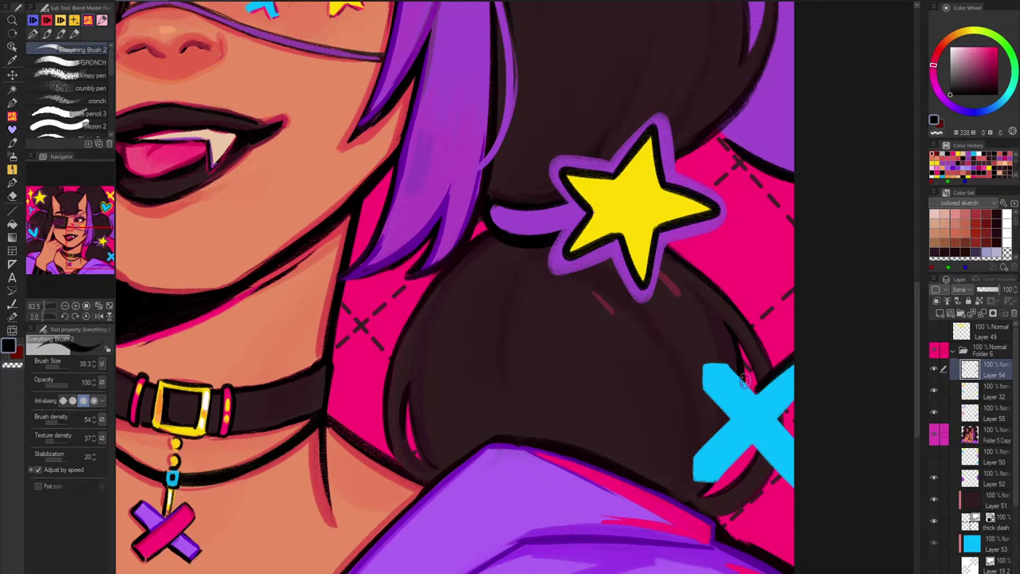
{"action": "mouse_move", "coordinate": [730, 365]}
{"action": "left_mouse_down"}
{"action": "mouse_move", "coordinate": [751, 387]}
{"action": "mouse_move", "coordinate": [700, 381]}
{"action": "mouse_move", "coordinate": [729, 416]}
{"action": "mouse_move", "coordinate": [687, 470]}
{"action": "mouse_move", "coordinate": [706, 488]}
{"action": "mouse_move", "coordinate": [749, 451]}
{"action": "left_mouse_up"}
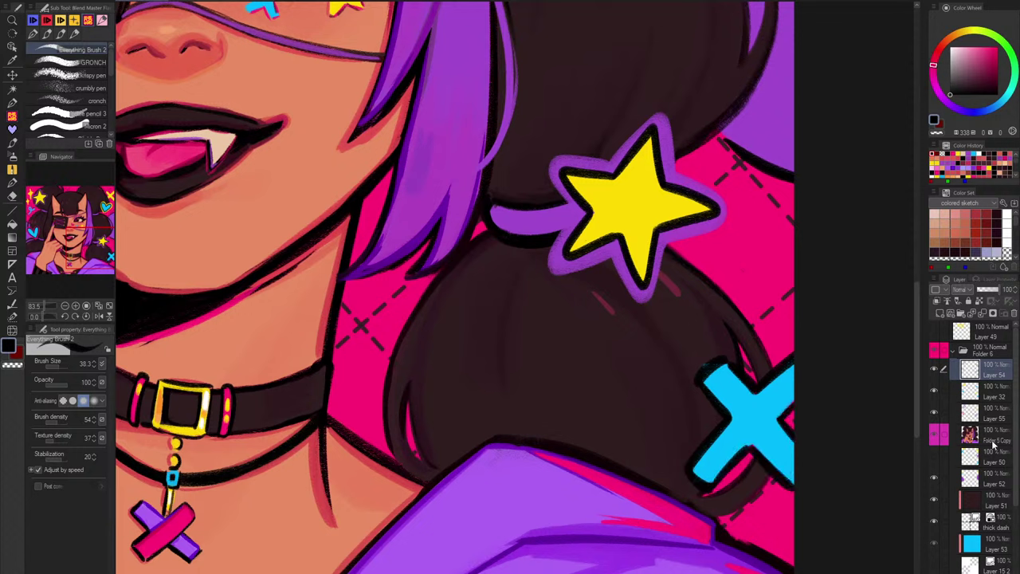
{"action": "left_click", "coordinate": [990, 412]}
{"action": "left_click", "coordinate": [627, 205], "text": "alt"}
{"action": "mouse_move", "coordinate": [752, 380]}
{"action": "left_mouse_down"}
{"action": "mouse_move", "coordinate": [725, 346]}
{"action": "mouse_move", "coordinate": [687, 378]}
{"action": "mouse_move", "coordinate": [713, 414]}
{"action": "mouse_move", "coordinate": [681, 475]}
{"action": "mouse_move", "coordinate": [718, 487]}
{"action": "mouse_move", "coordinate": [758, 458]}
{"action": "mouse_move", "coordinate": [750, 457]}
{"action": "mouse_move", "coordinate": [793, 499]}
{"action": "left_mouse_up"}
{"action": "mouse_move", "coordinate": [797, 431]}
{"action": "left_mouse_down"}
{"action": "mouse_move", "coordinate": [787, 419]}
{"action": "mouse_move", "coordinate": [794, 407]}
{"action": "left_mouse_up"}
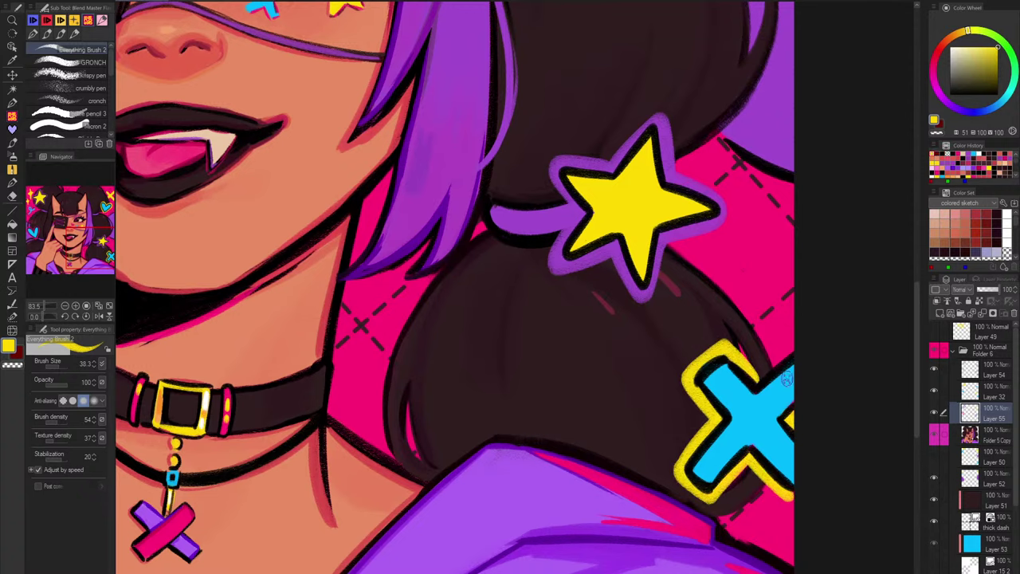
{"action": "left_click_drag", "start_coordinate": [760, 377], "coordinate": [803, 338]}
{"action": "left_click_drag", "start_coordinate": [795, 334], "coordinate": [792, 403]}
{"action": "left_click_drag", "start_coordinate": [801, 449], "coordinate": [844, 537]}
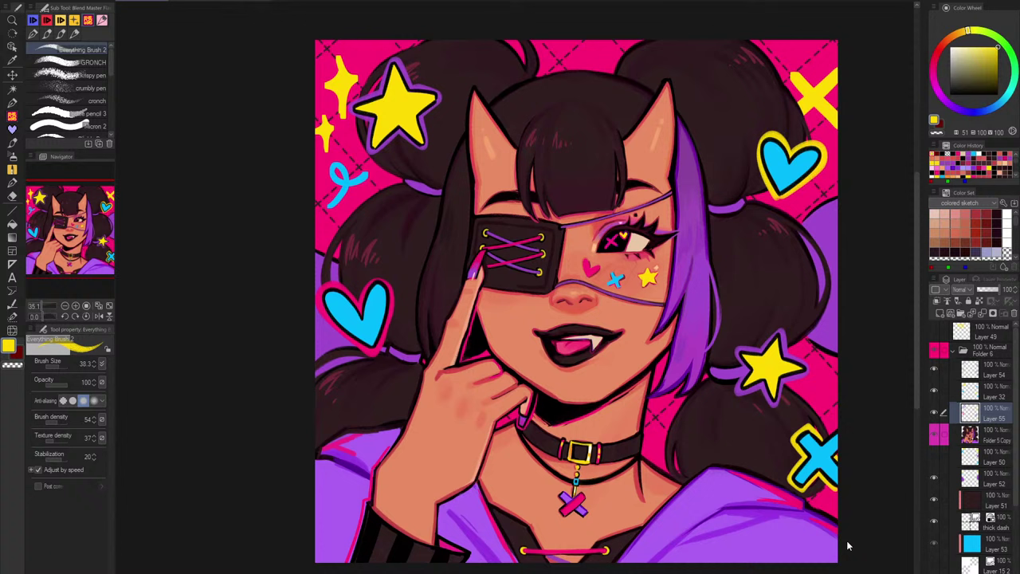
Step: Undo the yellow border and the black outline around the blue background cross
{"action": "key", "text": "ctrl+z"}
{"action": "key", "text": "ctrl+z"}
{"action": "key", "text": "ctrl+z"}
{"action": "key", "text": "ctrl+z"}
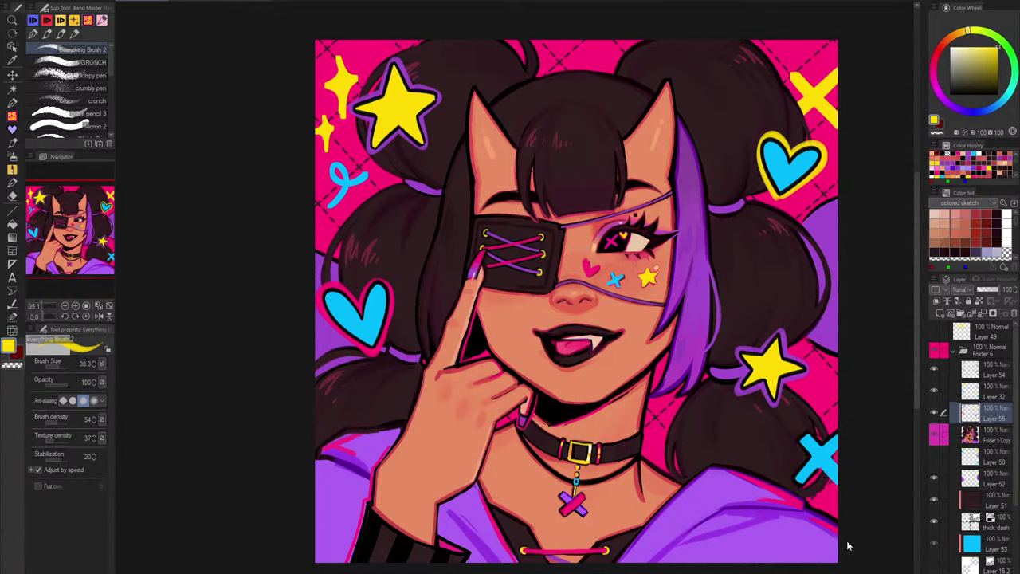
{"action": "key", "text": "ctrl+z"}
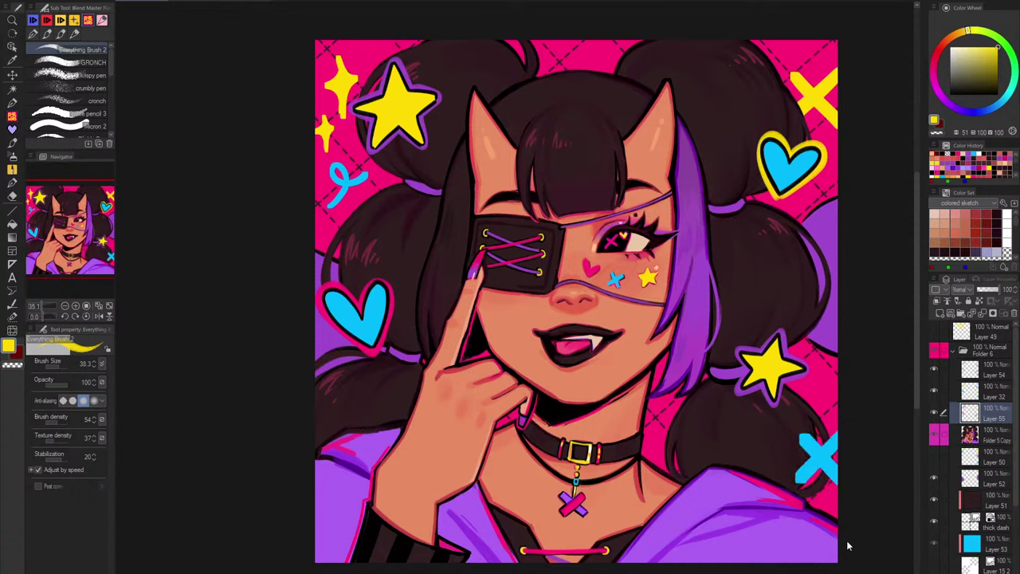
Step: Erase the blue background cross beside the lower hair bun on Layer 32 with the Micron 2 brush in transparent colour
{"action": "left_click", "coordinate": [934, 370]}
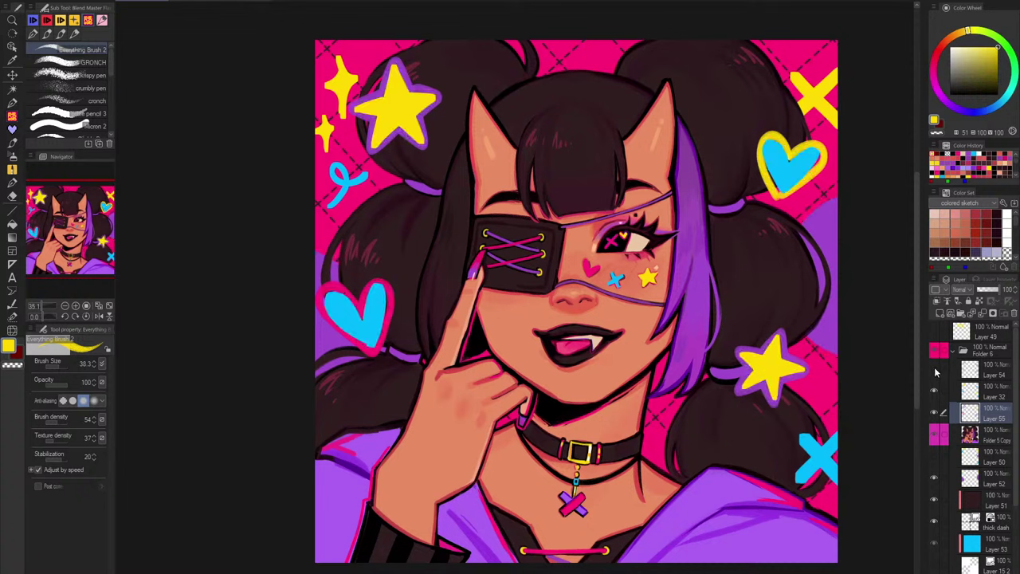
{"action": "left_click", "coordinate": [934, 370]}
{"action": "left_click", "coordinate": [992, 392]}
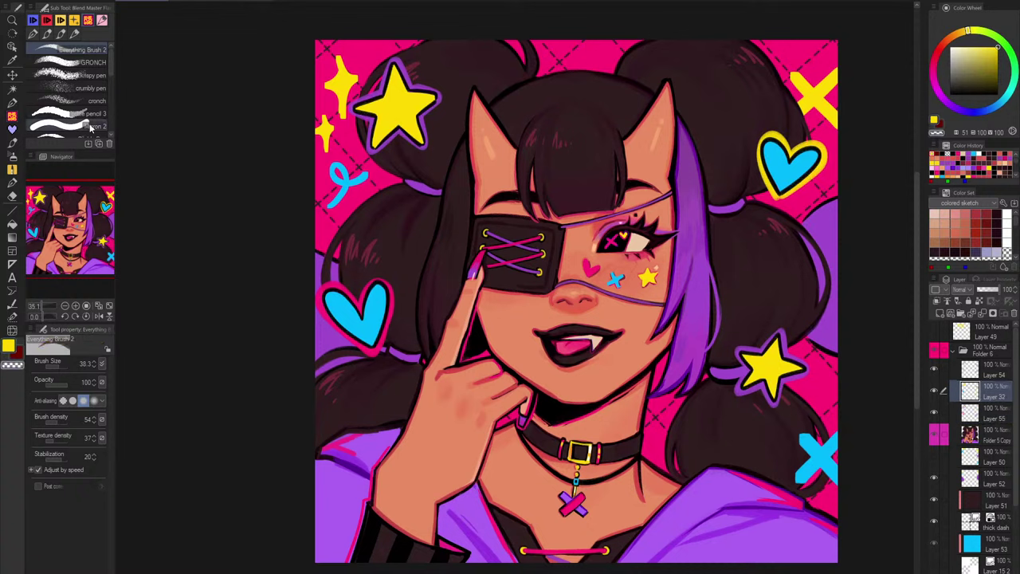
{"action": "left_click", "coordinate": [72, 126]}
{"action": "mouse_move", "coordinate": [803, 475]}
{"action": "left_mouse_down"}
{"action": "mouse_move", "coordinate": [826, 442]}
{"action": "mouse_move", "coordinate": [819, 486]}
{"action": "mouse_move", "coordinate": [808, 441]}
{"action": "mouse_move", "coordinate": [794, 440]}
{"action": "left_mouse_up"}
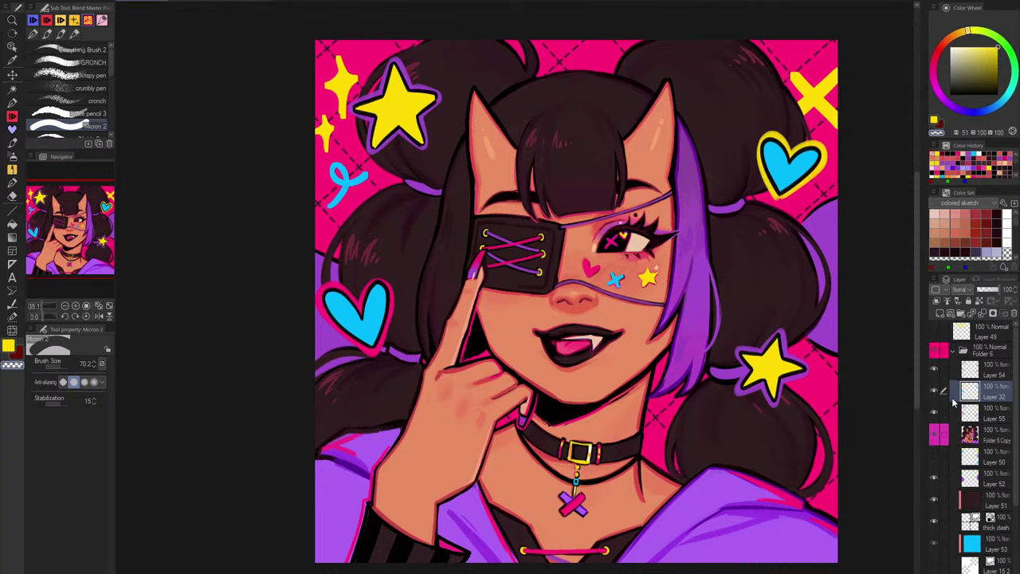
Step: Compare the illustration with Layers 32, 55 and 54 hidden and shown in turn, leaving Layer 54 active
{"action": "left_click", "coordinate": [933, 391]}
{"action": "left_click", "coordinate": [933, 391]}
{"action": "left_click", "coordinate": [933, 413]}
{"action": "left_click", "coordinate": [934, 413]}
{"action": "left_click", "coordinate": [934, 413]}
{"action": "left_click", "coordinate": [935, 413]}
{"action": "left_click", "coordinate": [967, 370]}
{"action": "left_click", "coordinate": [935, 372]}
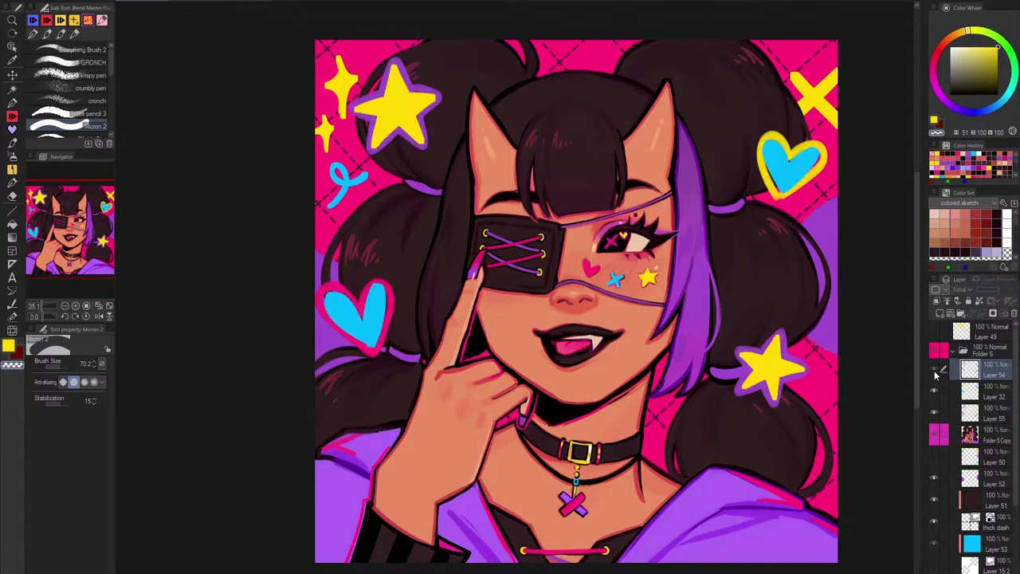
{"action": "left_click", "coordinate": [935, 373]}
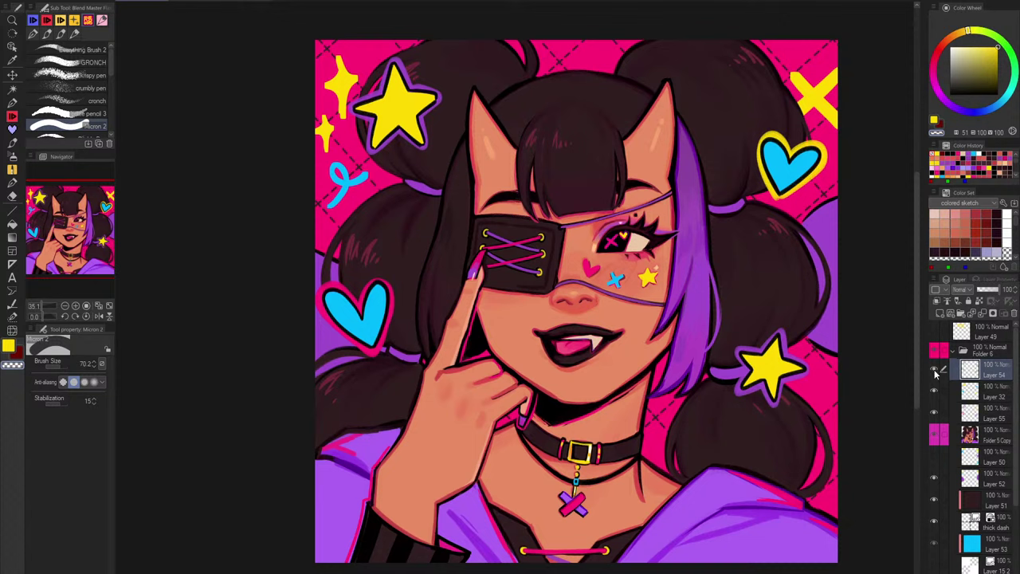
{"action": "left_click", "coordinate": [934, 373]}
{"action": "left_click", "coordinate": [935, 372]}
{"action": "left_click", "coordinate": [935, 371]}
{"action": "left_click", "coordinate": [934, 372]}
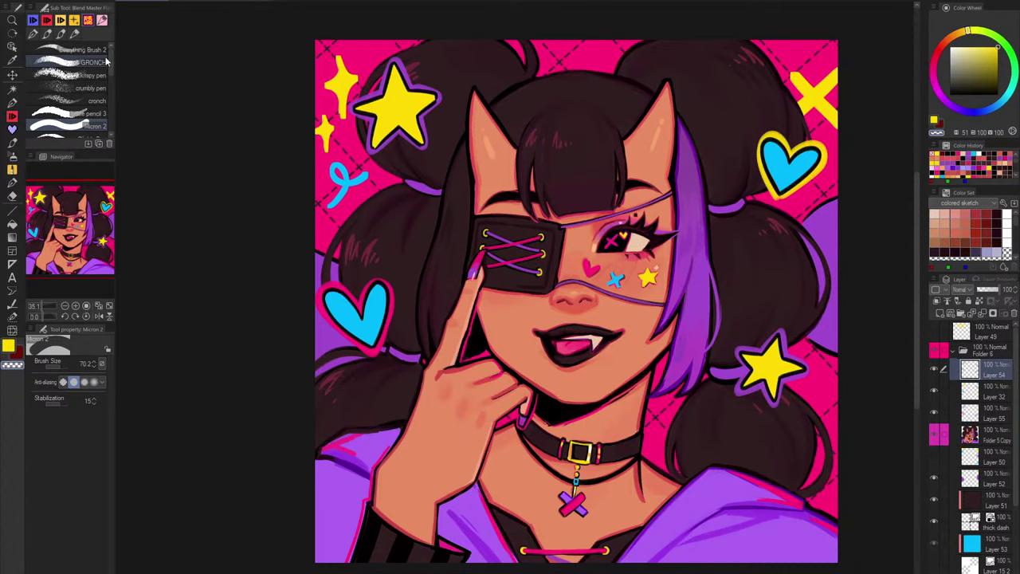
Step: Switch to Everything Brush 2 with black and try an outline stroke along the yellow background cross on Layer 54
{"action": "left_click", "coordinate": [98, 49]}
{"action": "scroll", "coordinate": [835, 88], "scroll_direction": "up", "scroll_amount": 5}
{"action": "left_click", "coordinate": [950, 95]}
{"action": "left_click_drag", "start_coordinate": [803, 165], "coordinate": [578, 278]}
{"action": "scroll", "coordinate": [557, 177], "scroll_direction": "up", "scroll_amount": 3}
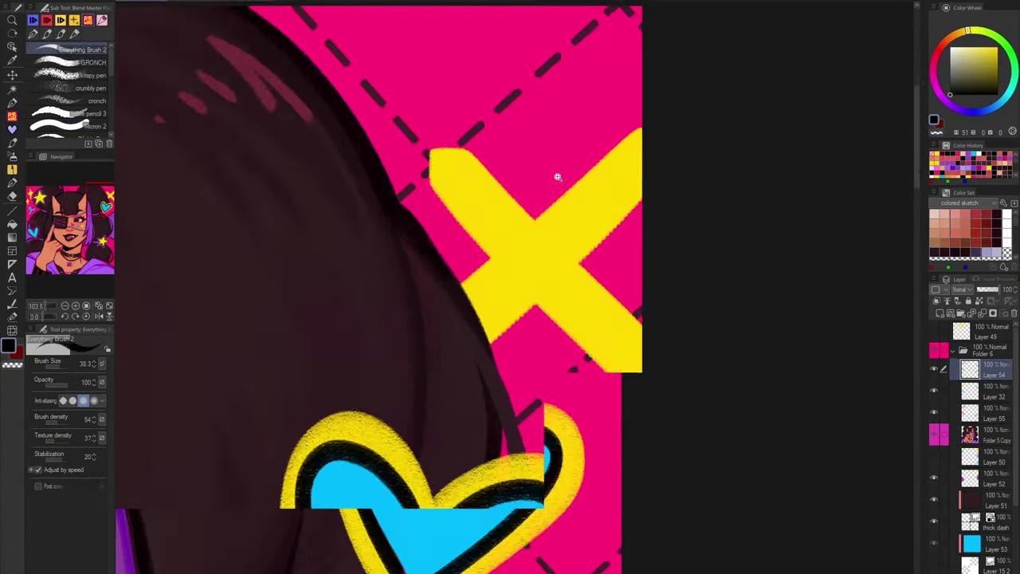
{"action": "left_click_drag", "start_coordinate": [529, 232], "coordinate": [703, 88]}
{"action": "key", "text": "ctrl+z"}
Step: Sample the background circle's purple and outline the edges of the yellow cross above the heart on Layer 54
{"action": "scroll", "coordinate": [700, 91], "scroll_direction": "down", "scroll_amount": 5}
{"action": "left_click", "coordinate": [678, 320], "text": "alt"}
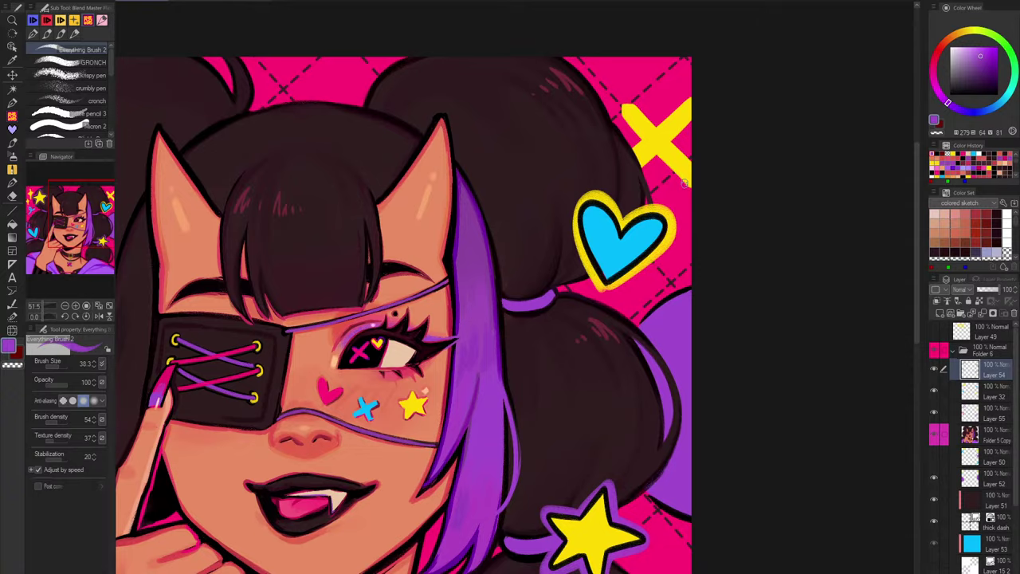
{"action": "scroll", "coordinate": [677, 117], "scroll_direction": "up", "scroll_amount": 3}
{"action": "left_click_drag", "start_coordinate": [641, 131], "coordinate": [711, 71]}
{"action": "mouse_move", "coordinate": [630, 124]}
{"action": "left_mouse_down"}
{"action": "mouse_move", "coordinate": [601, 83]}
{"action": "mouse_move", "coordinate": [616, 96]}
{"action": "mouse_move", "coordinate": [591, 94]}
{"action": "mouse_move", "coordinate": [596, 84]}
{"action": "mouse_move", "coordinate": [578, 113]}
{"action": "mouse_move", "coordinate": [604, 162]}
{"action": "left_mouse_up"}
{"action": "mouse_move", "coordinate": [674, 162]}
{"action": "left_mouse_down"}
{"action": "mouse_move", "coordinate": [703, 194]}
{"action": "mouse_move", "coordinate": [703, 131]}
{"action": "left_mouse_up"}
{"action": "mouse_move", "coordinate": [644, 184]}
{"action": "left_mouse_down"}
{"action": "mouse_move", "coordinate": [659, 207]}
{"action": "mouse_move", "coordinate": [625, 201]}
{"action": "left_mouse_up"}
{"action": "mouse_move", "coordinate": [741, 155]}
{"action": "left_mouse_down"}
{"action": "mouse_move", "coordinate": [729, 203]}
{"action": "mouse_move", "coordinate": [738, 201]}
{"action": "left_mouse_up"}
{"action": "scroll", "coordinate": [738, 201], "scroll_direction": "up", "scroll_amount": 1}
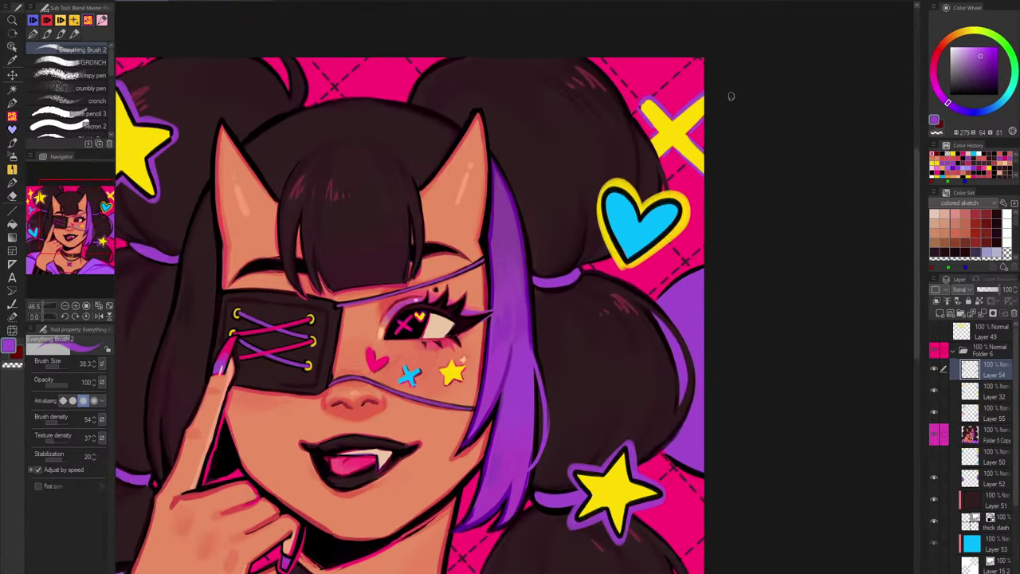
Step: Sample the cross's yellow and test outline strokes around the purple circle and the hair bun below the yellow-bordered heart
{"action": "left_click", "coordinate": [680, 127], "text": "alt"}
{"action": "left_click_drag", "start_coordinate": [655, 287], "coordinate": [698, 258]}
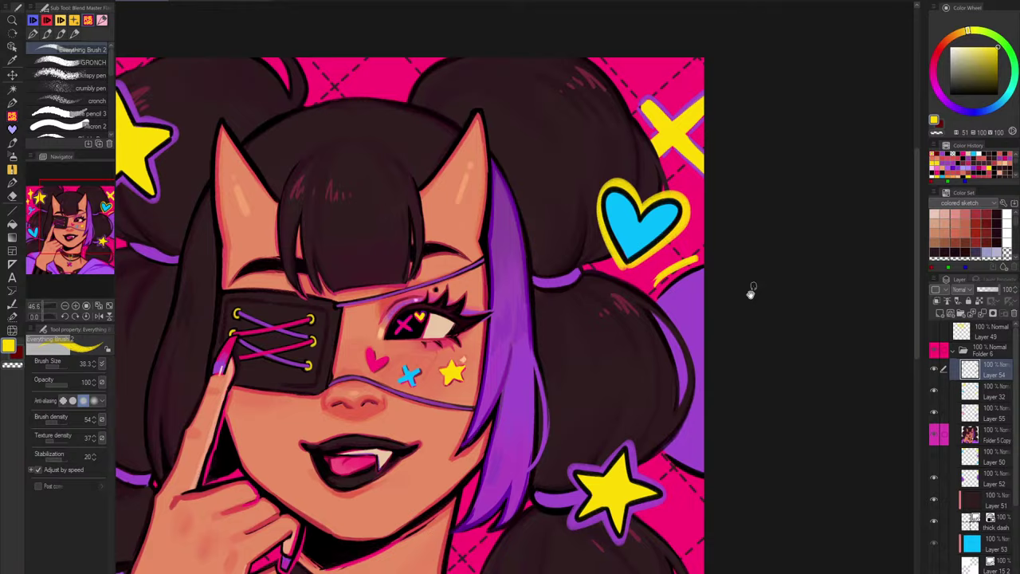
{"action": "left_click_drag", "start_coordinate": [752, 381], "coordinate": [782, 304]}
{"action": "key", "text": "ctrl+z"}
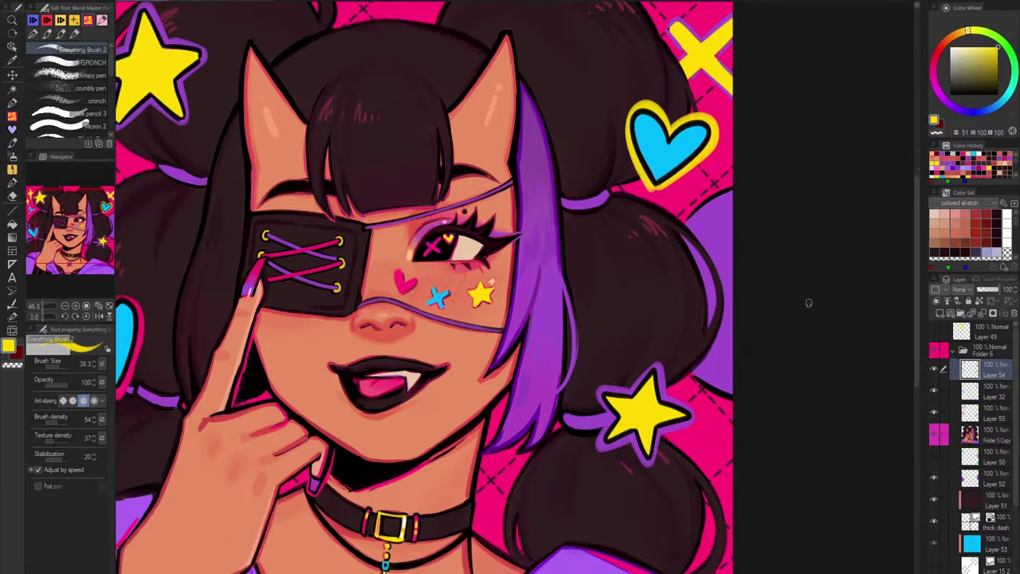
{"action": "mouse_move", "coordinate": [671, 389]}
{"action": "left_mouse_down"}
{"action": "mouse_move", "coordinate": [733, 326]}
{"action": "mouse_move", "coordinate": [773, 326]}
{"action": "mouse_move", "coordinate": [782, 312]}
{"action": "left_mouse_up"}
{"action": "scroll", "coordinate": [748, 325], "scroll_direction": "down", "scroll_amount": 1}
{"action": "key", "text": "ctrl+z"}
Step: Line the outer edges of the two hair buns around the pink-bordered heart in yellow on Layer 54
{"action": "left_click_drag", "start_coordinate": [558, 256], "coordinate": [637, 231]}
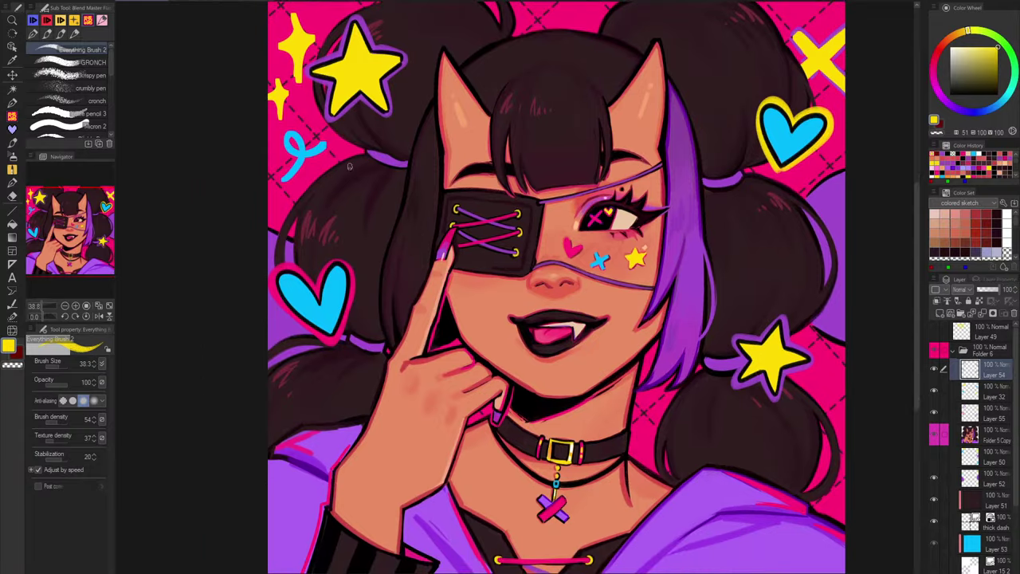
{"action": "mouse_move", "coordinate": [363, 150]}
{"action": "left_mouse_down"}
{"action": "mouse_move", "coordinate": [277, 215]}
{"action": "mouse_move", "coordinate": [245, 310]}
{"action": "left_mouse_up"}
{"action": "scroll", "coordinate": [324, 174], "scroll_direction": "up", "scroll_amount": 1}
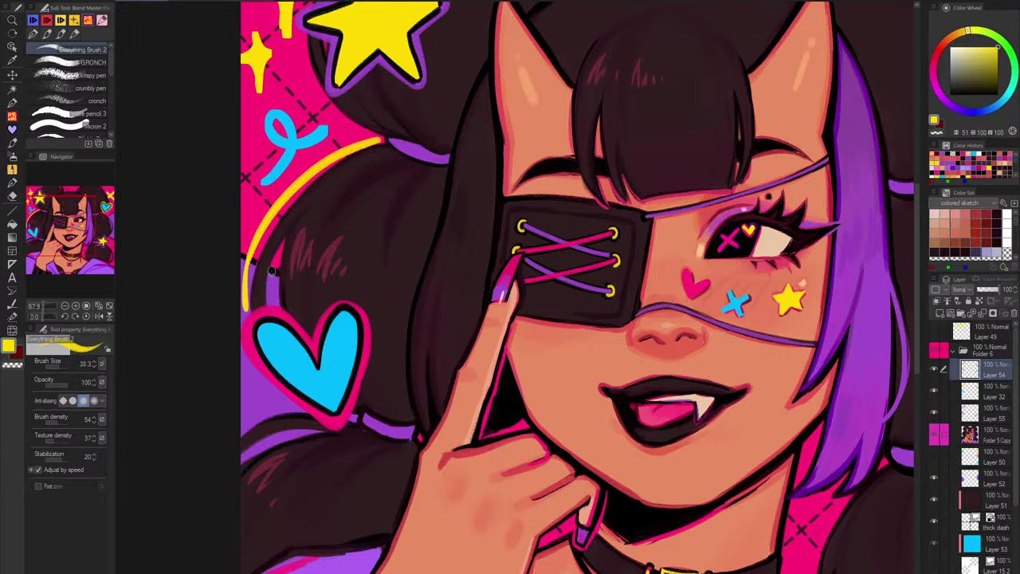
{"action": "left_click_drag", "start_coordinate": [477, 304], "coordinate": [557, 236]}
{"action": "left_click_drag", "start_coordinate": [384, 344], "coordinate": [321, 364]}
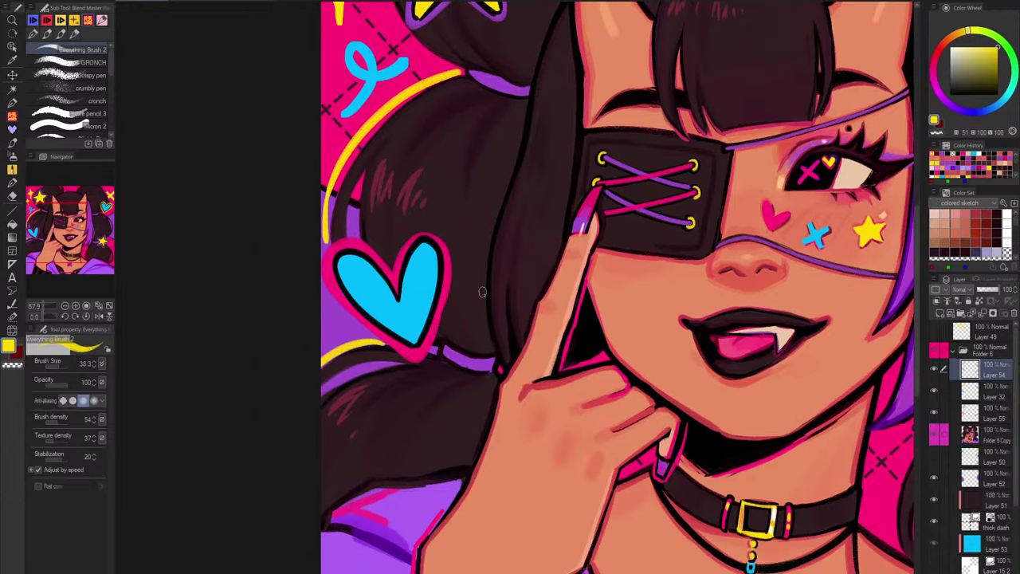
Step: Line the upper hair bun behind the large star, its loose curl and the top of the head in yellow
{"action": "left_click_drag", "start_coordinate": [526, 140], "coordinate": [501, 483]}
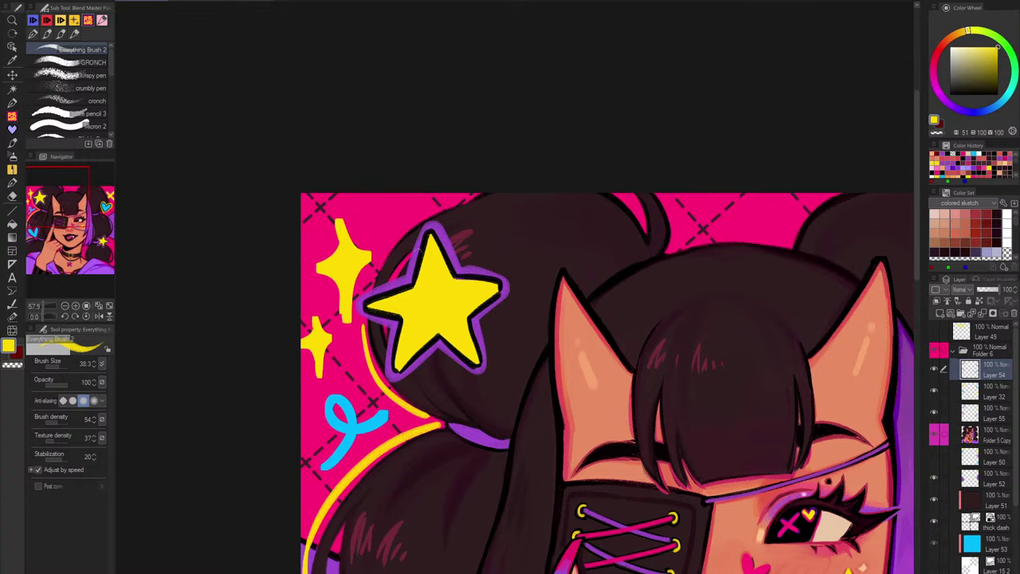
{"action": "scroll", "coordinate": [590, 169], "scroll_direction": "down", "scroll_amount": 2}
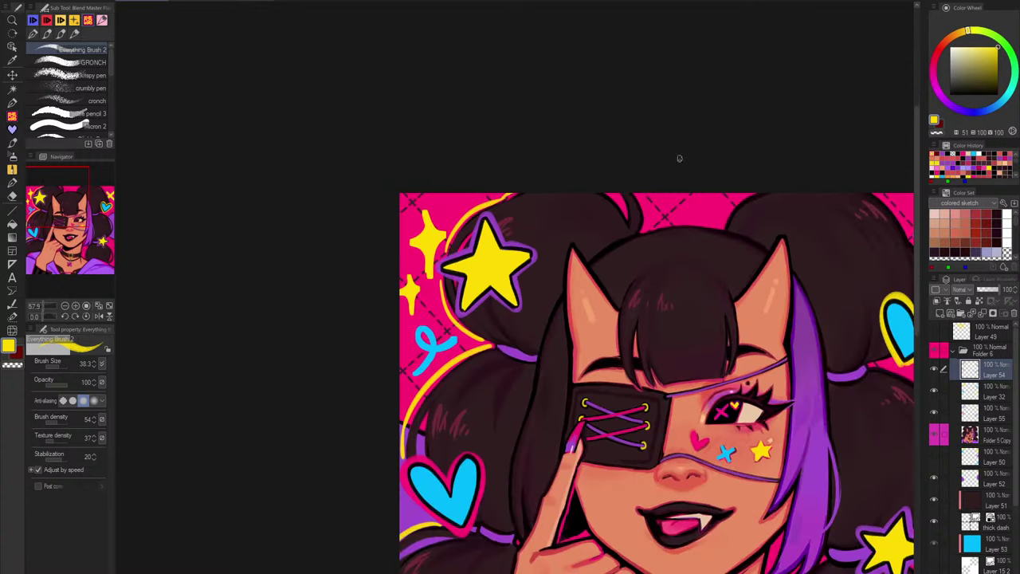
{"action": "left_click_drag", "start_coordinate": [639, 197], "coordinate": [646, 227]}
{"action": "left_click_drag", "start_coordinate": [731, 194], "coordinate": [666, 140]}
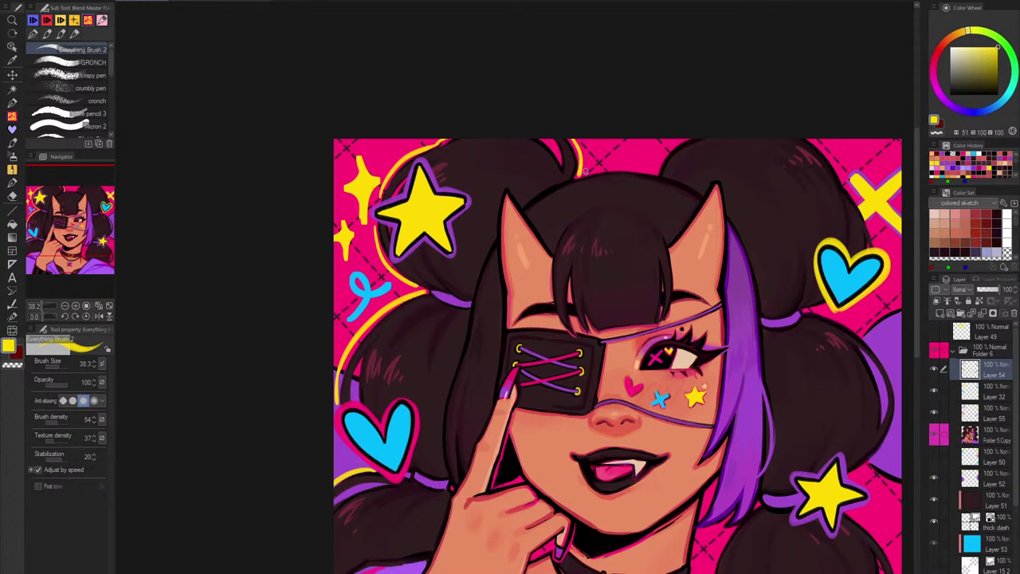
{"action": "mouse_move", "coordinate": [581, 170]}
{"action": "left_mouse_down"}
{"action": "mouse_move", "coordinate": [671, 165]}
{"action": "mouse_move", "coordinate": [655, 169]}
{"action": "mouse_move", "coordinate": [691, 132]}
{"action": "left_mouse_up"}
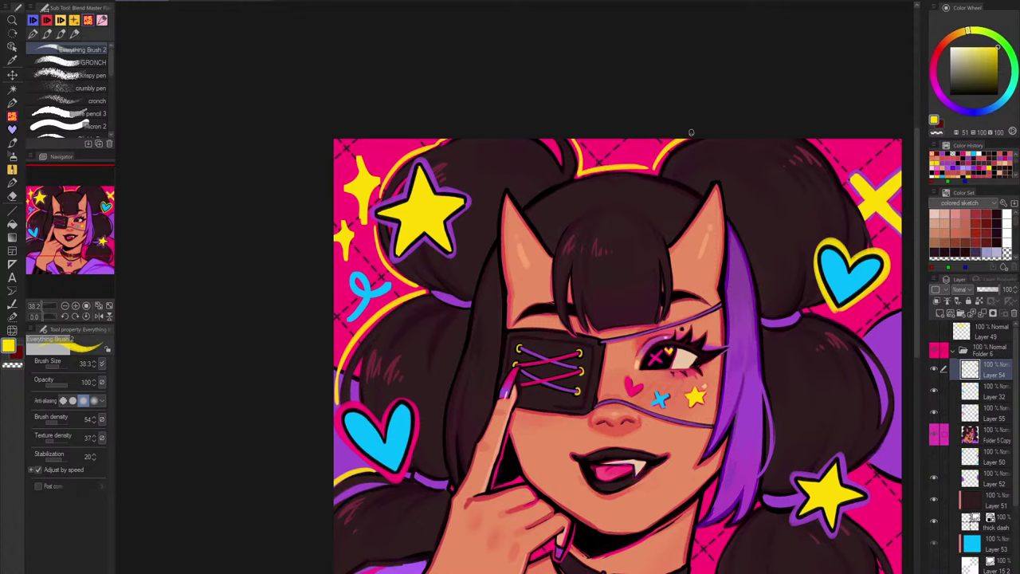
Step: Mirror the canvas view and line the hair buns above and below the yellow-bordered heart in yellow
{"action": "key", "text": "h"}
{"action": "mouse_move", "coordinate": [187, 161]}
{"action": "left_mouse_down"}
{"action": "mouse_move", "coordinate": [274, 133]}
{"action": "mouse_move", "coordinate": [234, 215]}
{"action": "left_mouse_up"}
{"action": "left_click_drag", "start_coordinate": [263, 160], "coordinate": [235, 213]}
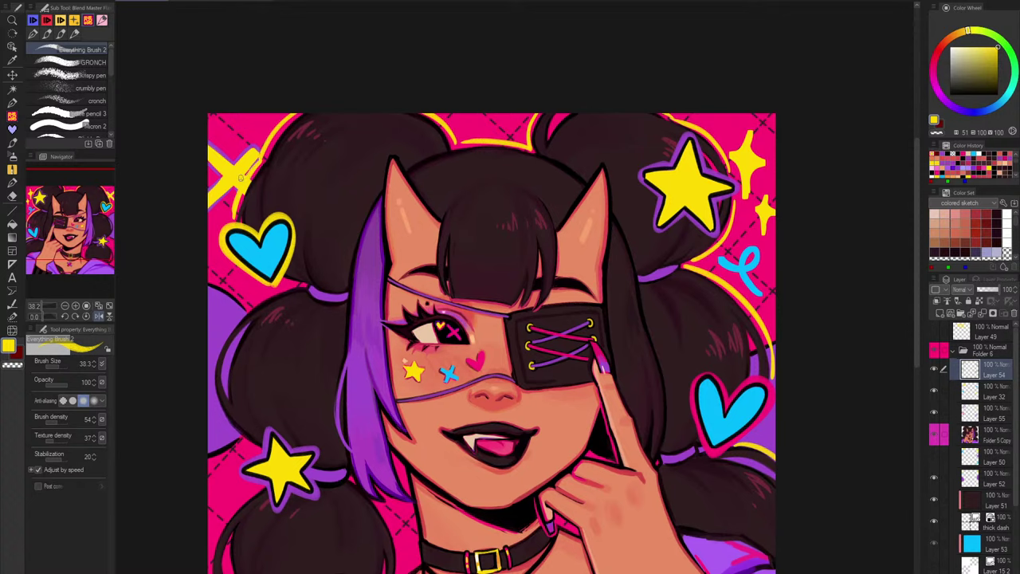
{"action": "mouse_move", "coordinate": [299, 282]}
{"action": "left_mouse_down"}
{"action": "mouse_move", "coordinate": [388, 179]}
{"action": "mouse_move", "coordinate": [300, 279]}
{"action": "mouse_move", "coordinate": [335, 343]}
{"action": "left_mouse_up"}
Step: Line the outer and inner edges of the hair bun below the small star in yellow, and restore the unmirrored canvas view
{"action": "left_click_drag", "start_coordinate": [539, 311], "coordinate": [574, 223]}
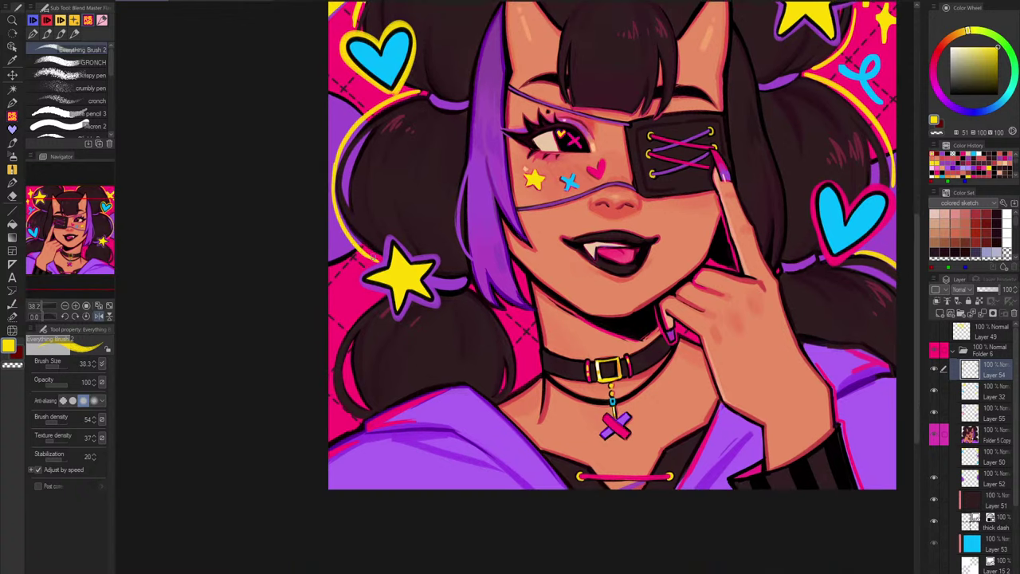
{"action": "mouse_move", "coordinate": [382, 292]}
{"action": "left_mouse_down"}
{"action": "mouse_move", "coordinate": [334, 393]}
{"action": "mouse_move", "coordinate": [348, 415]}
{"action": "mouse_move", "coordinate": [332, 389]}
{"action": "mouse_move", "coordinate": [353, 411]}
{"action": "mouse_move", "coordinate": [330, 439]}
{"action": "left_mouse_up"}
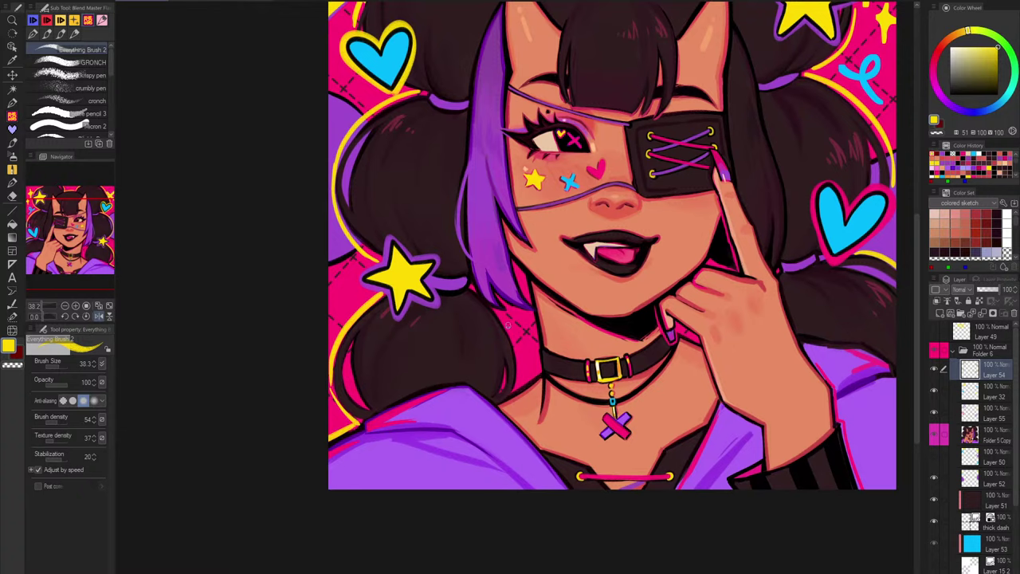
{"action": "left_click_drag", "start_coordinate": [507, 326], "coordinate": [526, 379]}
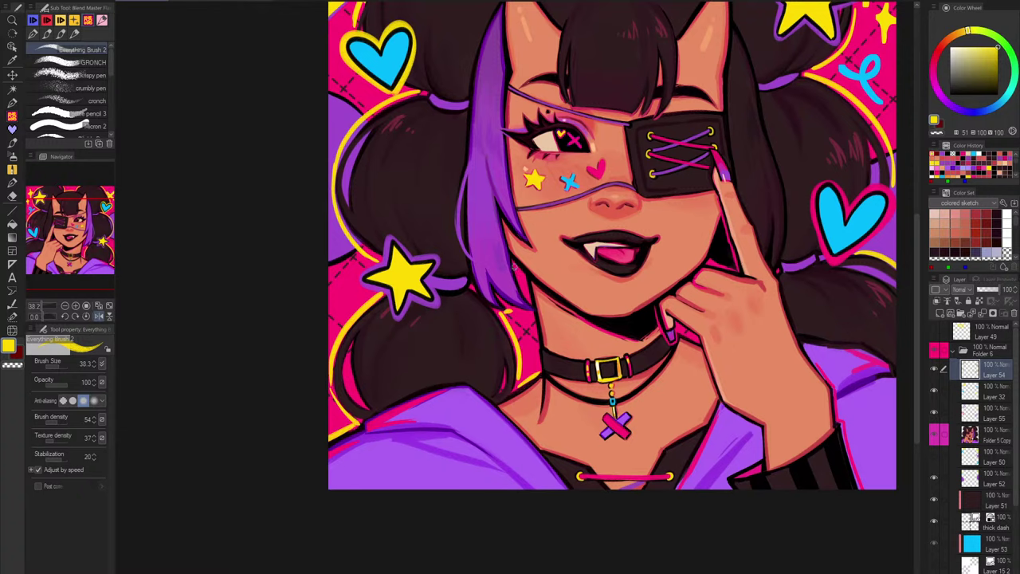
{"action": "key", "text": "h"}
{"action": "left_click_drag", "start_coordinate": [642, 399], "coordinate": [691, 468]}
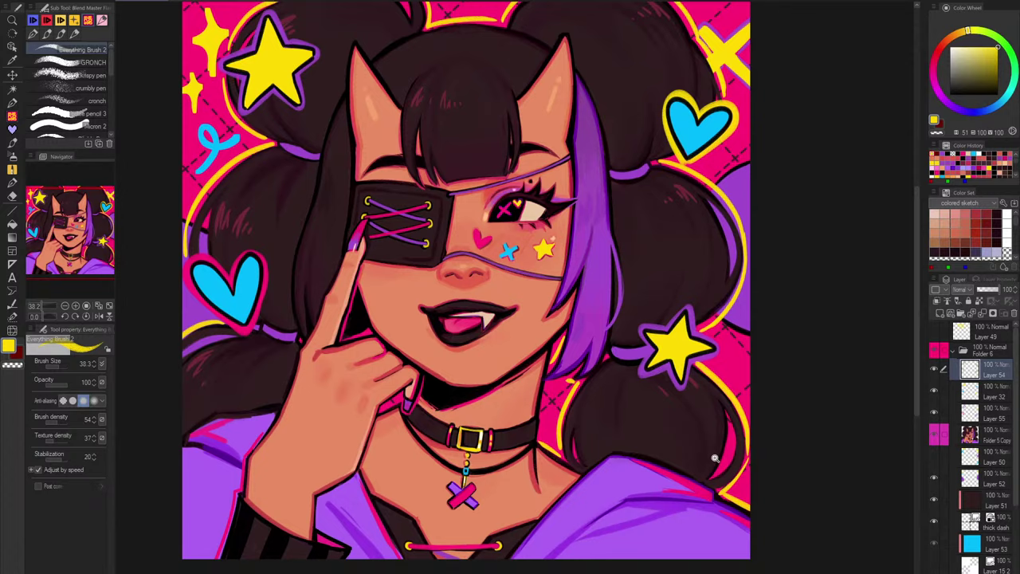
{"action": "scroll", "coordinate": [715, 459], "scroll_direction": "down", "scroll_amount": 2}
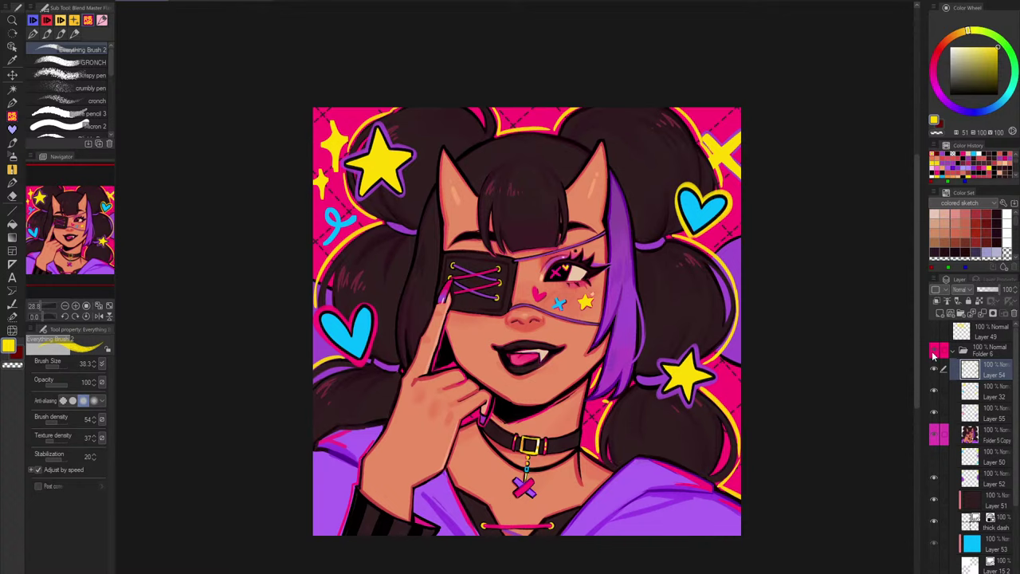
Step: Compare the illustration with Folder 6 and the yellow hair outline on Layer 54 hidden and shown
{"action": "left_click", "coordinate": [939, 352]}
{"action": "left_click", "coordinate": [939, 353]}
{"action": "left_click", "coordinate": [939, 352]}
{"action": "left_click", "coordinate": [939, 352]}
{"action": "left_click", "coordinate": [934, 370]}
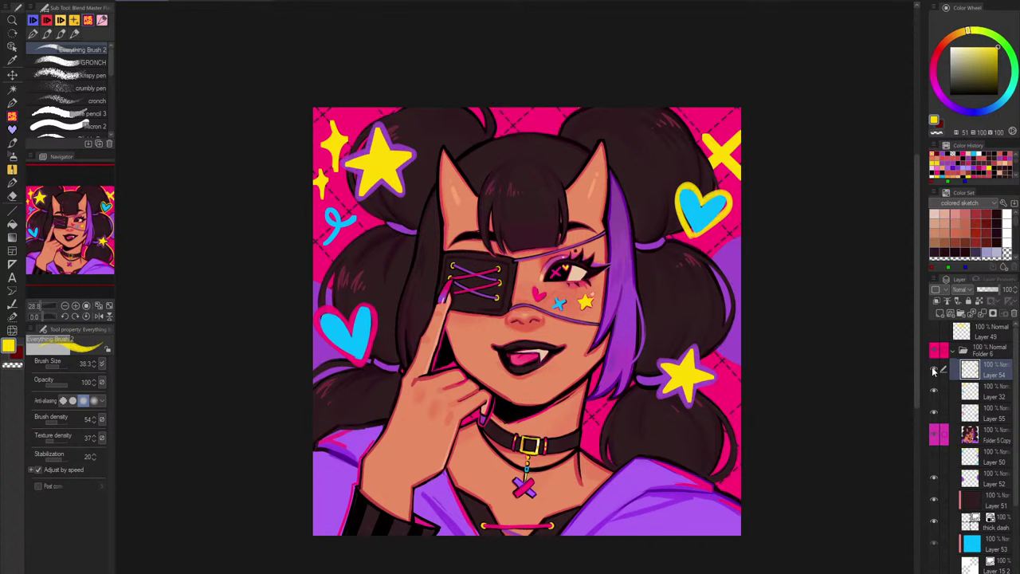
{"action": "left_click", "coordinate": [934, 369]}
{"action": "left_click", "coordinate": [934, 369]}
{"action": "left_click", "coordinate": [934, 370]}
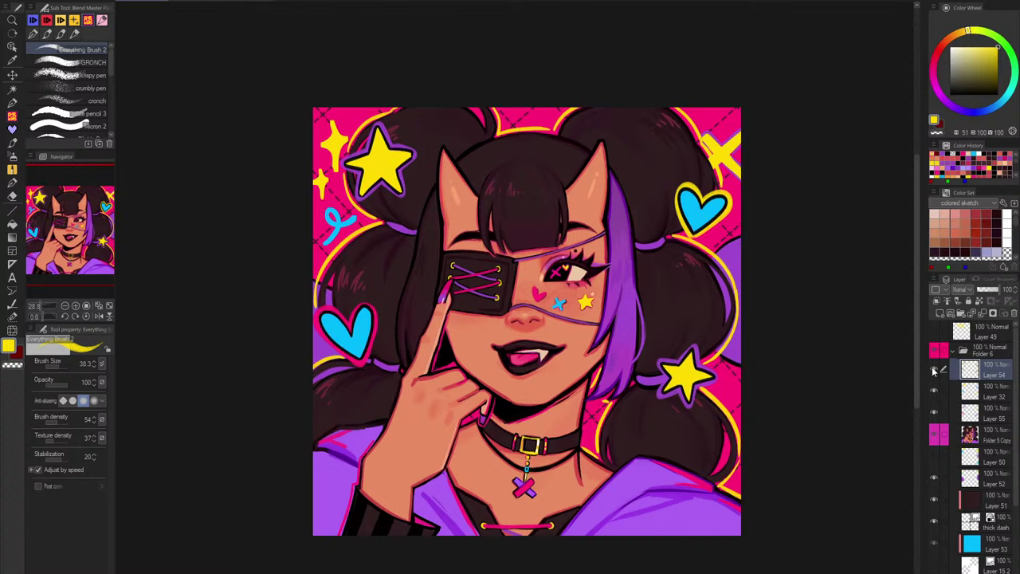
Step: Duplicate Layer 54, lock the original's transparent pixels and set its blending mode to Pin light
{"action": "right_click", "coordinate": [1007, 373]}
{"action": "left_click", "coordinate": [955, 164]}
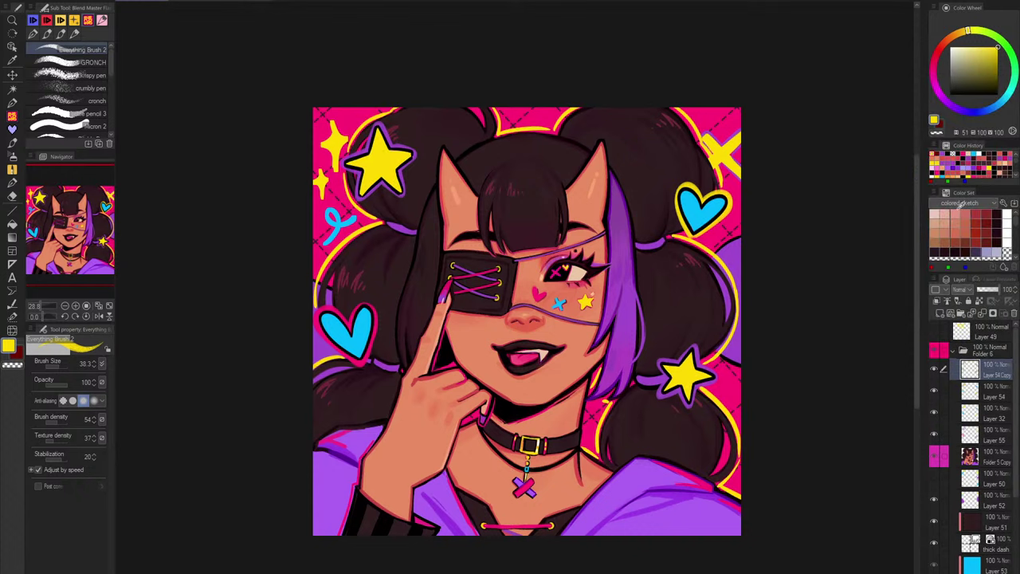
{"action": "left_click", "coordinate": [988, 396]}
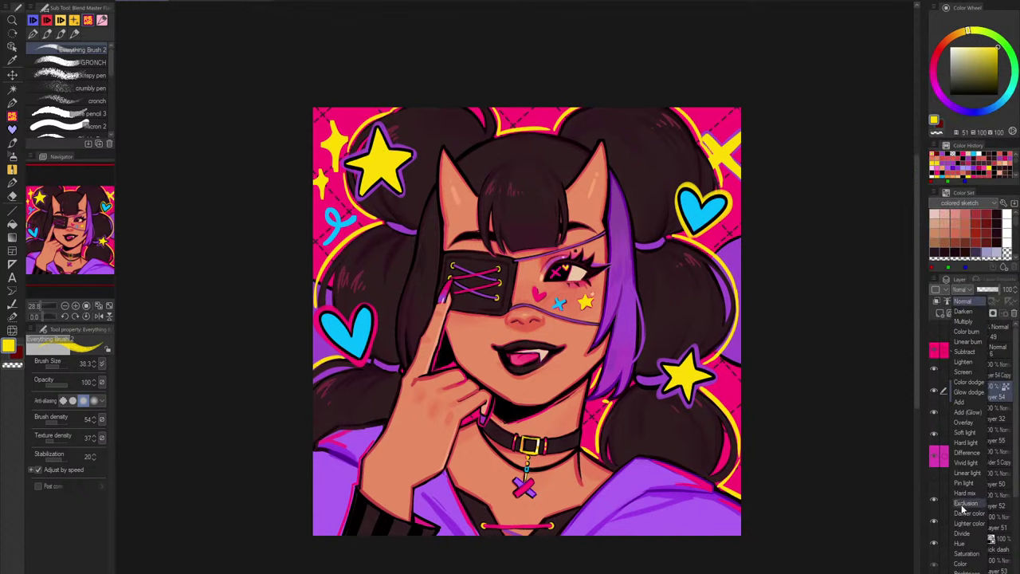
{"action": "left_click", "coordinate": [970, 483]}
Step: Choose a bright pink with hue 339 and clip Layer 54 Copy to Layer 54 to tint the hair outline orange
{"action": "left_click_drag", "start_coordinate": [930, 71], "coordinate": [931, 71]}
{"action": "left_click", "coordinate": [936, 67]}
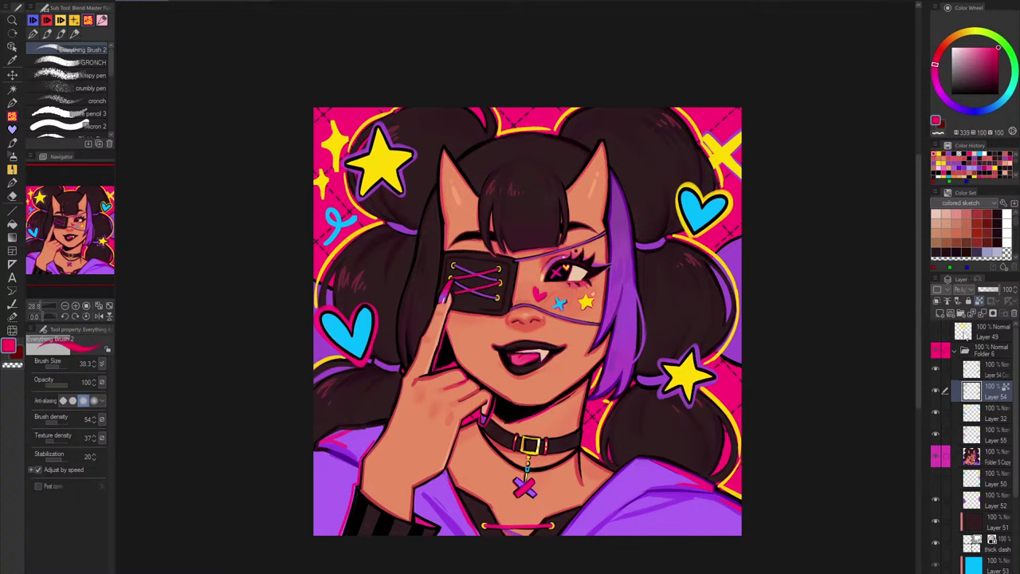
{"action": "left_click", "coordinate": [987, 369]}
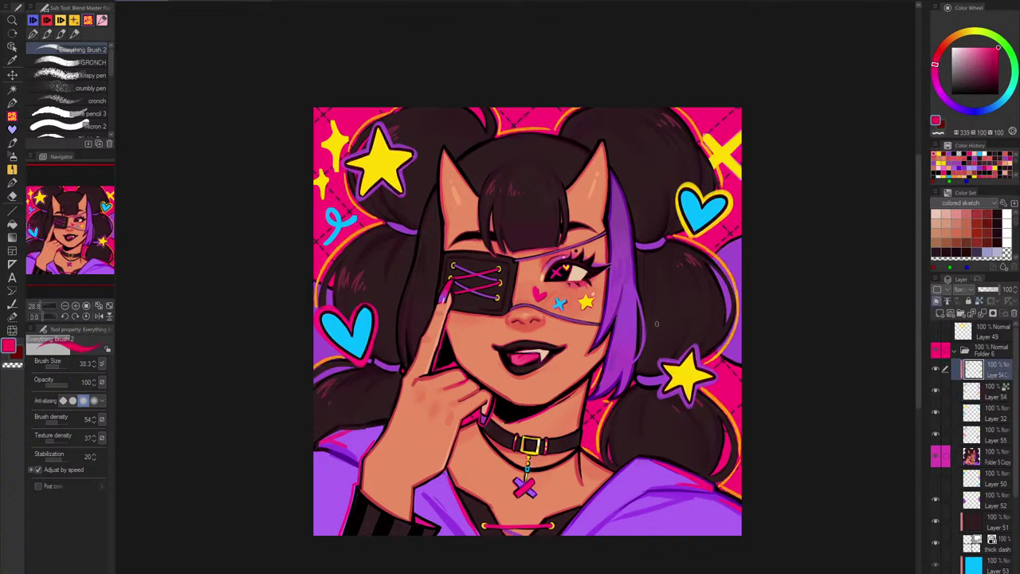
Step: On Layer 54, brush the cross's yellow over stretches of the orange hair outline, enlarging the brush to 117.5
{"action": "scroll", "coordinate": [416, 305], "scroll_direction": "up", "scroll_amount": 4}
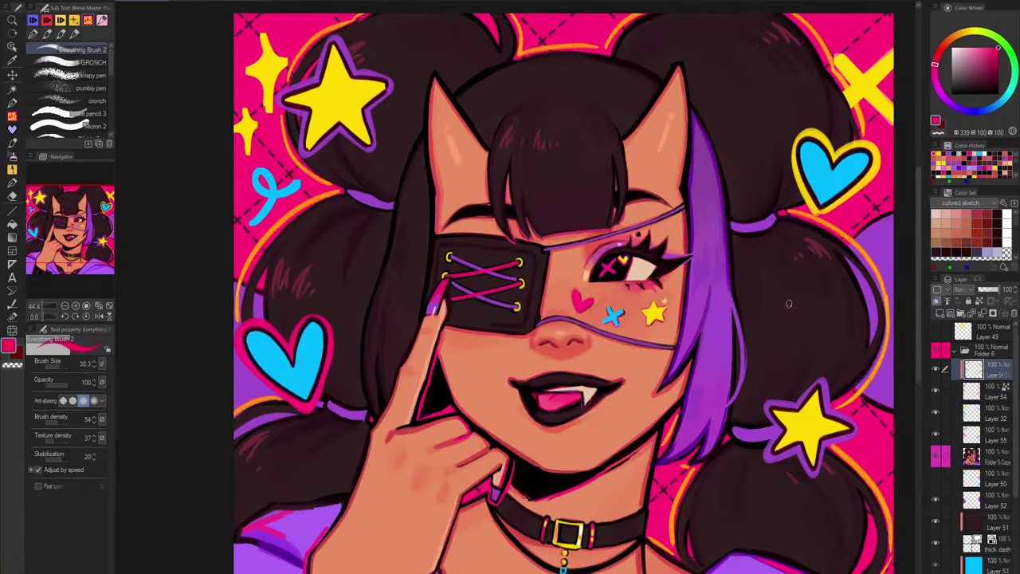
{"action": "left_click", "coordinate": [993, 401]}
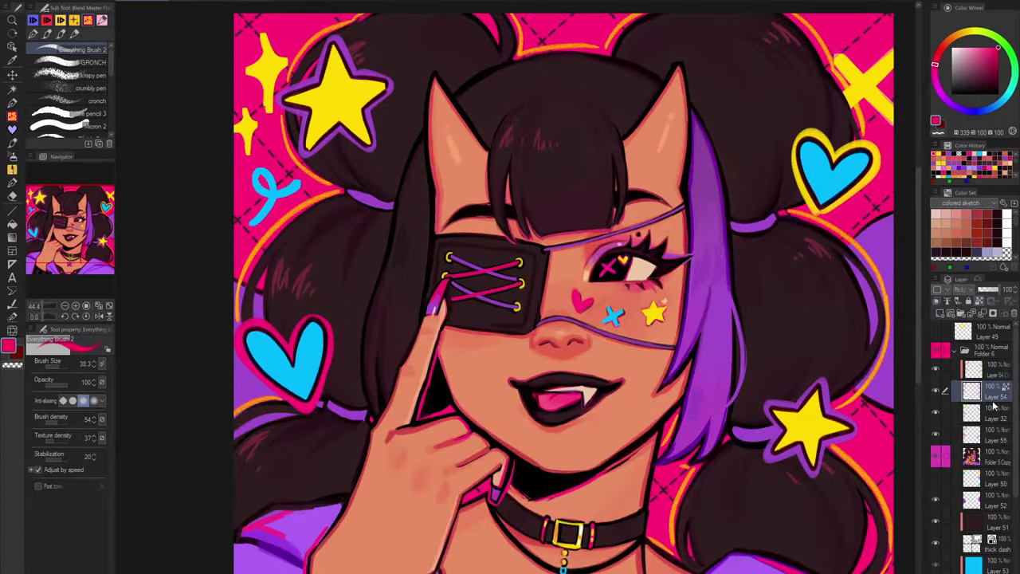
{"action": "left_click", "coordinate": [869, 80], "text": "alt"}
{"action": "key", "text": "bracketright"}
{"action": "mouse_move", "coordinate": [853, 94]}
{"action": "left_mouse_down"}
{"action": "mouse_move", "coordinate": [887, 93]}
{"action": "mouse_move", "coordinate": [861, 86]}
{"action": "mouse_move", "coordinate": [791, 12]}
{"action": "left_mouse_up"}
{"action": "scroll", "coordinate": [862, 65], "scroll_direction": "down", "scroll_amount": 1}
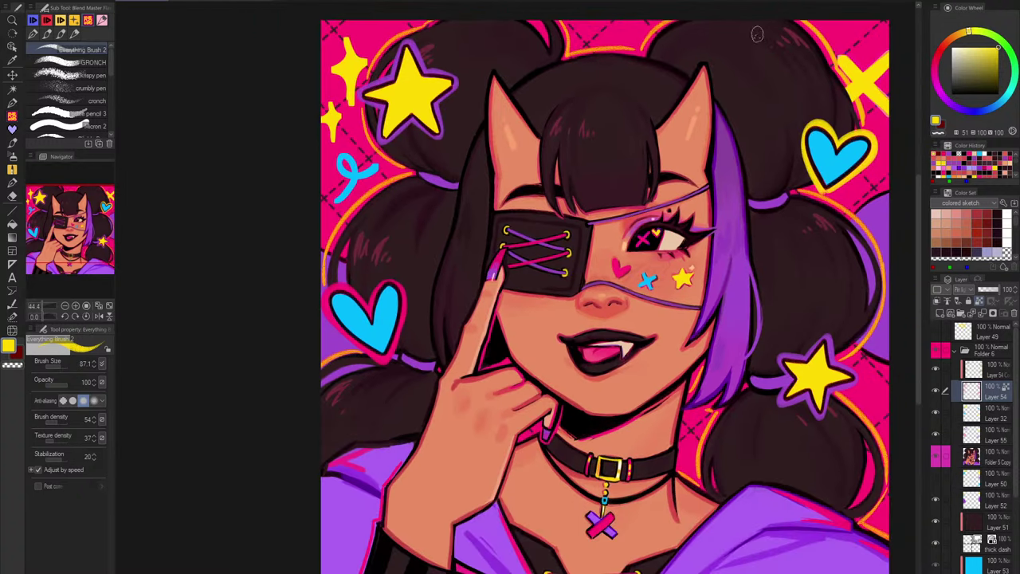
{"action": "key", "text": "bracketright"}
{"action": "mouse_move", "coordinate": [649, 41]}
{"action": "left_mouse_down"}
{"action": "mouse_move", "coordinate": [682, 13]}
{"action": "mouse_move", "coordinate": [549, 28]}
{"action": "left_mouse_up"}
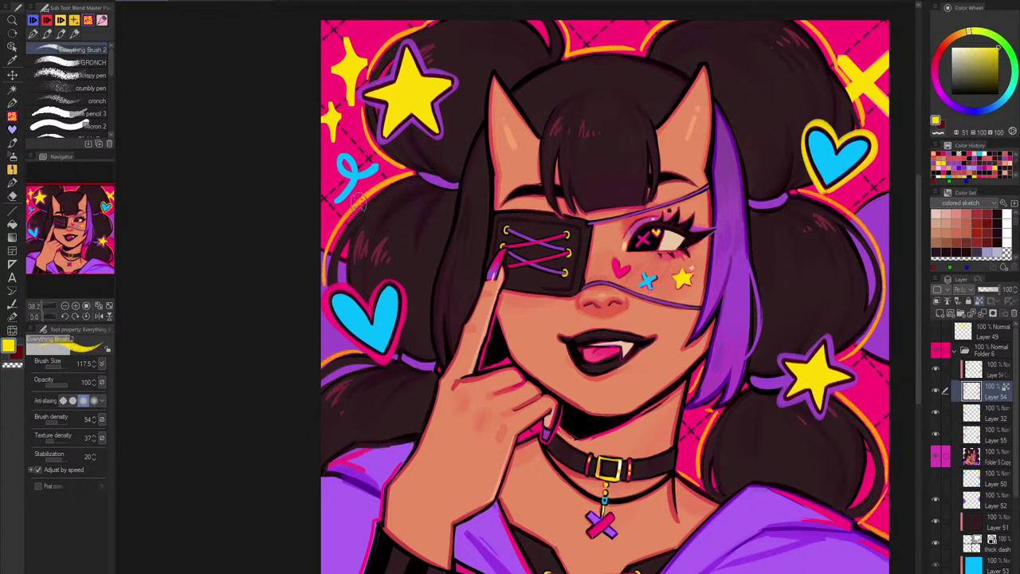
{"action": "left_click_drag", "start_coordinate": [897, 306], "coordinate": [759, 262]}
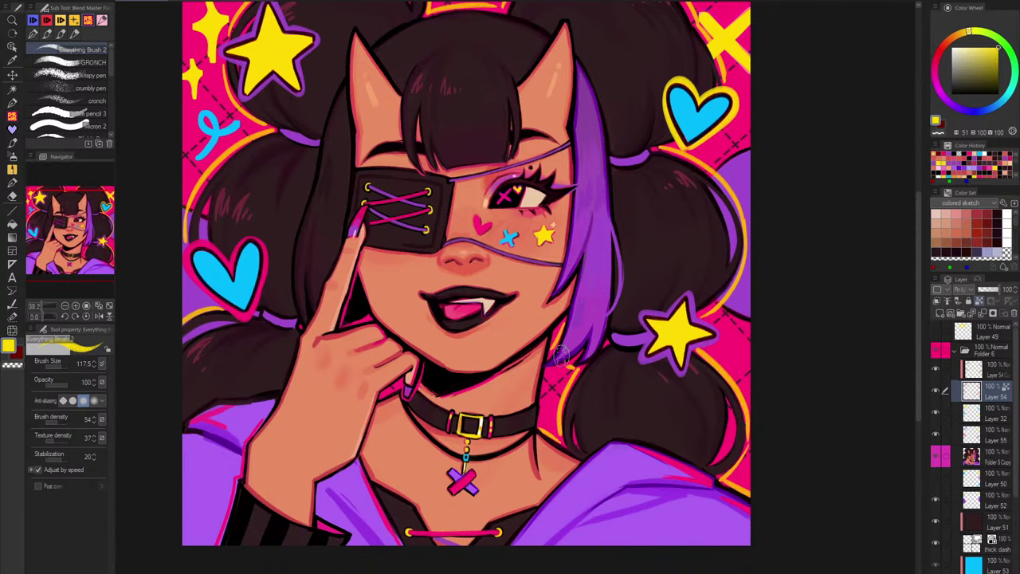
{"action": "scroll", "coordinate": [562, 358], "scroll_direction": "down", "scroll_amount": 2}
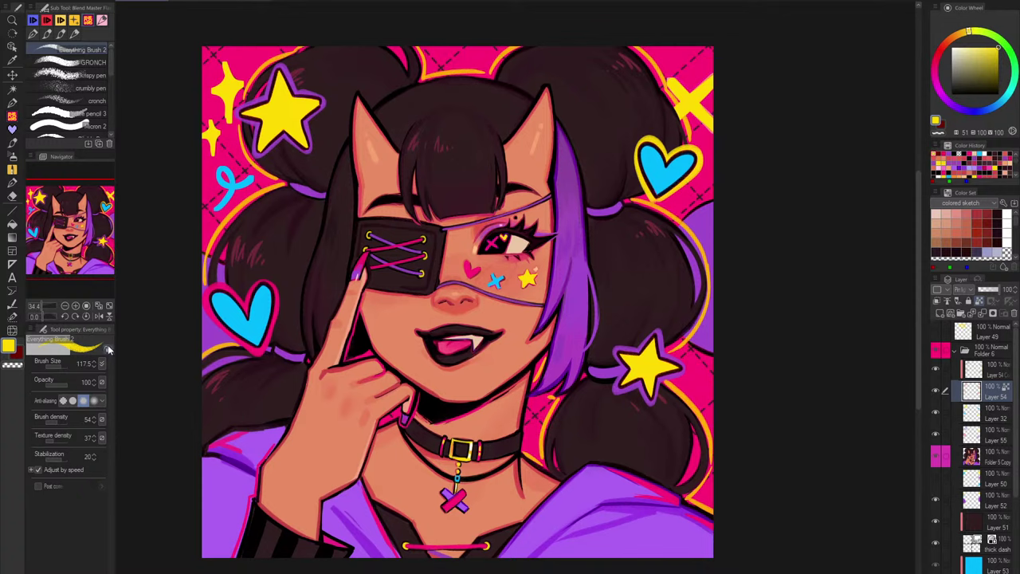
{"action": "scroll", "coordinate": [780, 452], "scroll_direction": "up", "scroll_amount": 1}
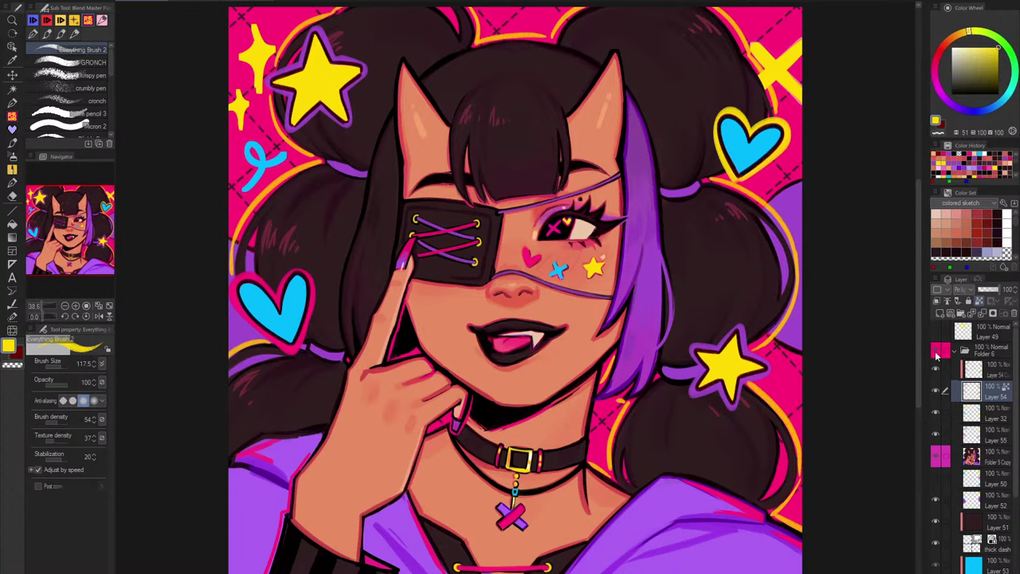
Step: Compare the illustration with Layer 32 and the star and heart borders on Layer 55 hidden and shown
{"action": "left_click", "coordinate": [936, 412]}
{"action": "left_click", "coordinate": [936, 412]}
{"action": "left_click", "coordinate": [936, 412]}
{"action": "left_click", "coordinate": [936, 412]}
{"action": "left_click", "coordinate": [936, 435]}
{"action": "left_click", "coordinate": [937, 435]}
{"action": "left_click", "coordinate": [936, 434]}
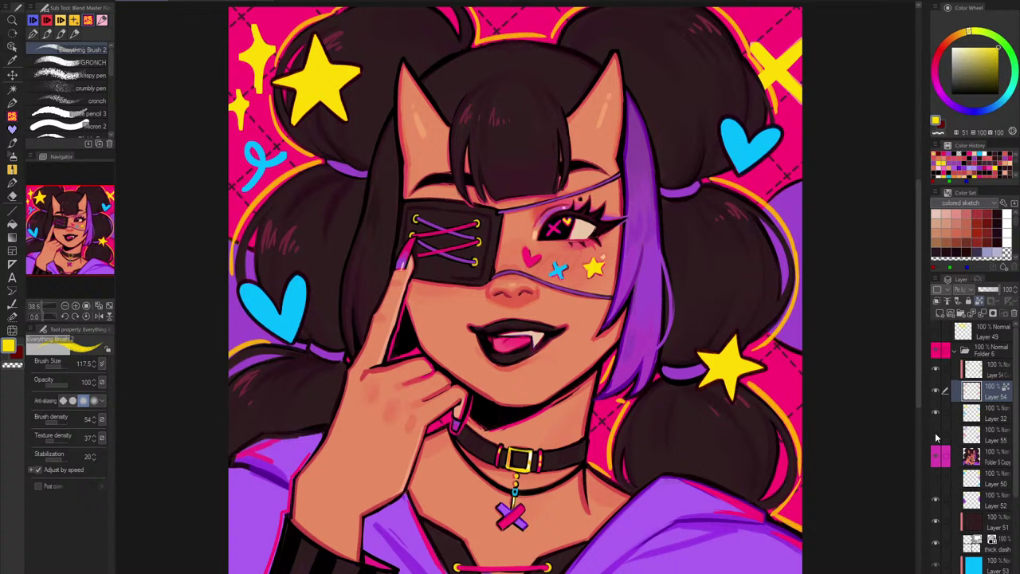
{"action": "left_click", "coordinate": [937, 435]}
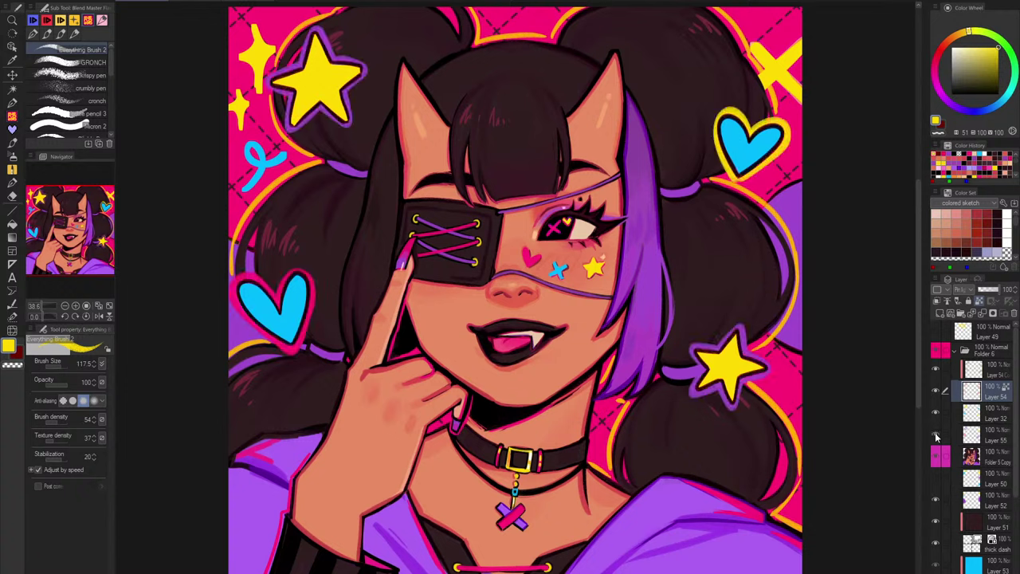
{"action": "left_click", "coordinate": [936, 435]}
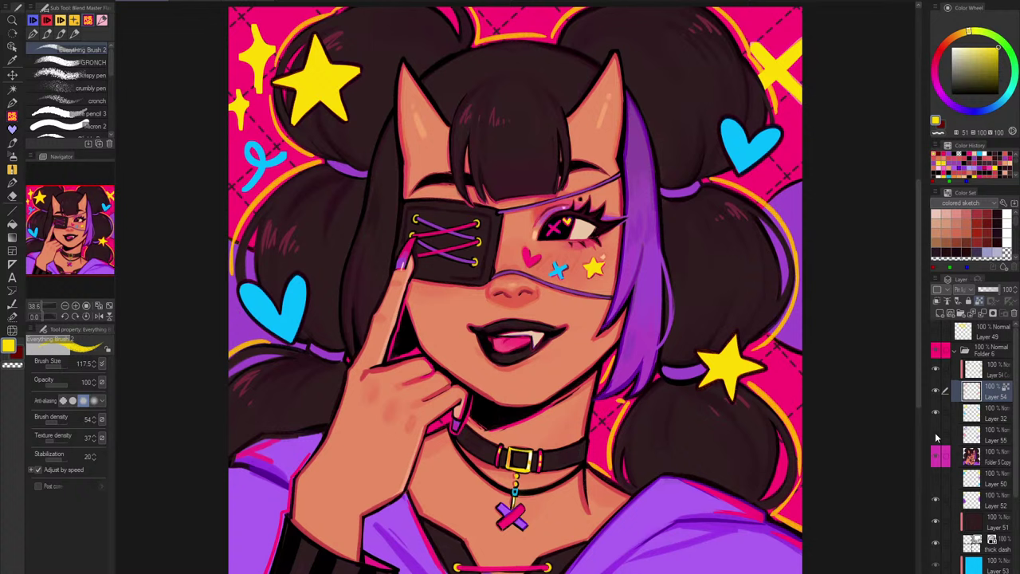
{"action": "left_click", "coordinate": [935, 435]}
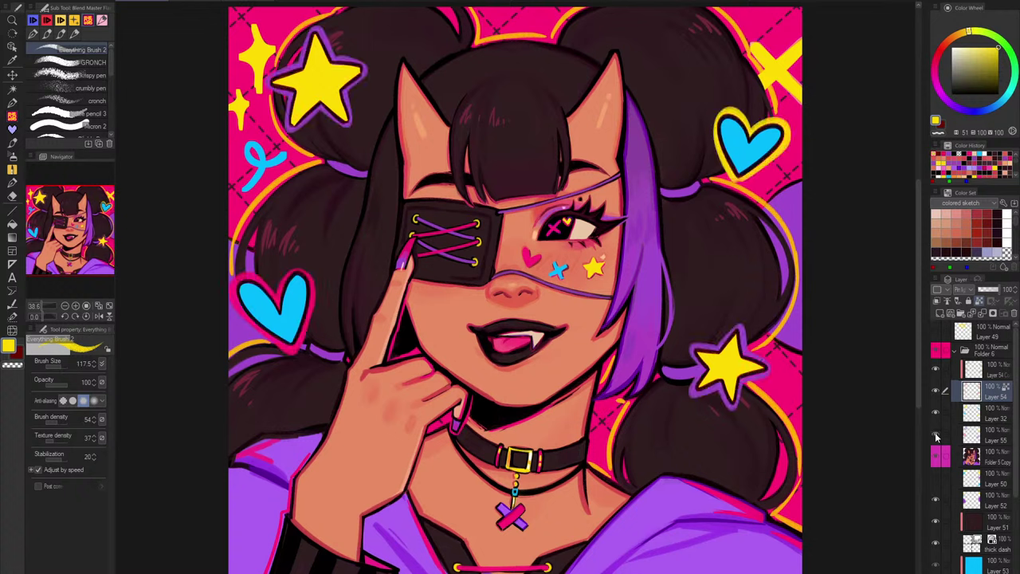
{"action": "left_click", "coordinate": [935, 434]}
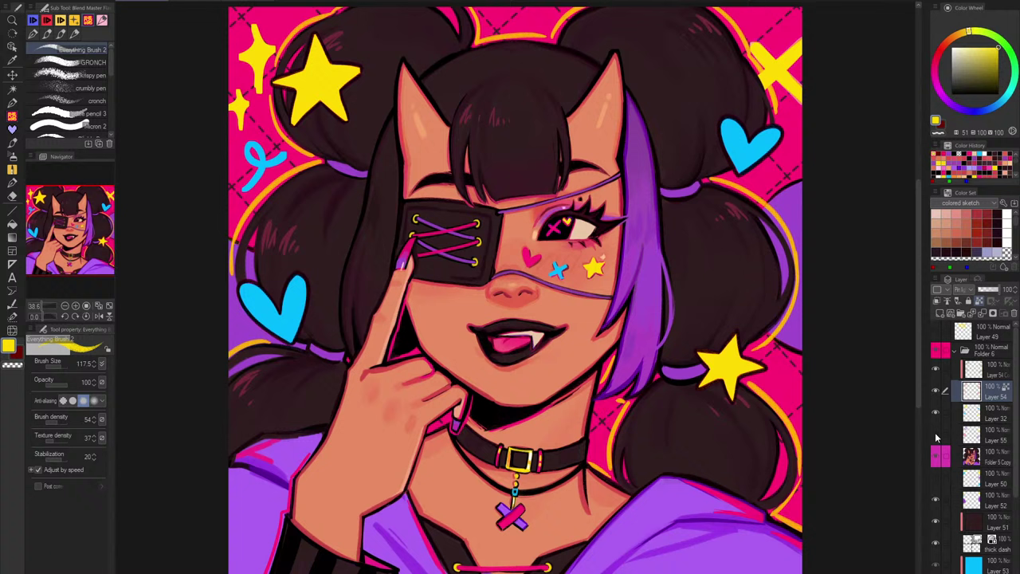
{"action": "left_click", "coordinate": [935, 434]}
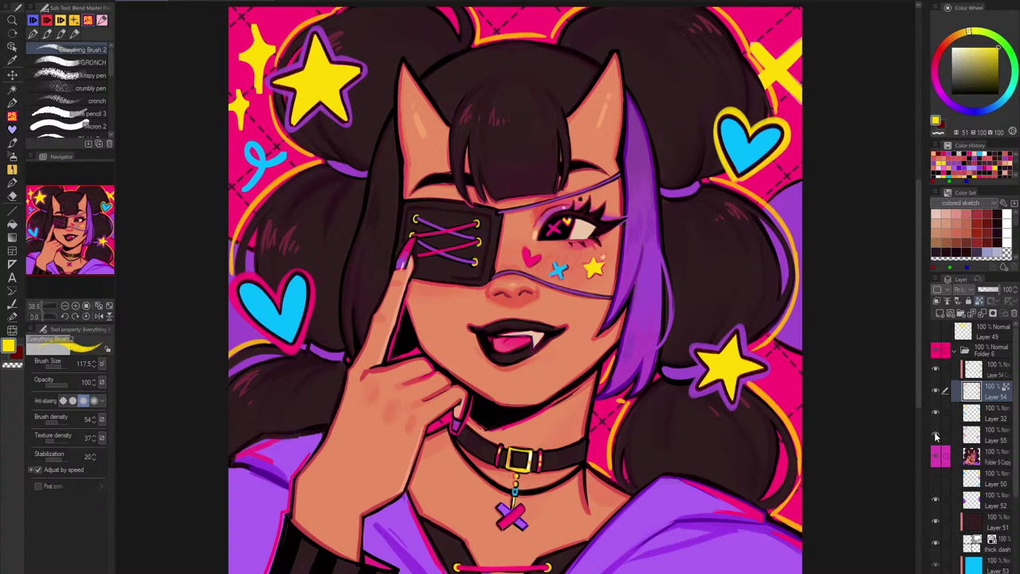
{"action": "left_click", "coordinate": [936, 436]}
{"action": "left_click", "coordinate": [935, 436]}
{"action": "left_click", "coordinate": [935, 436]}
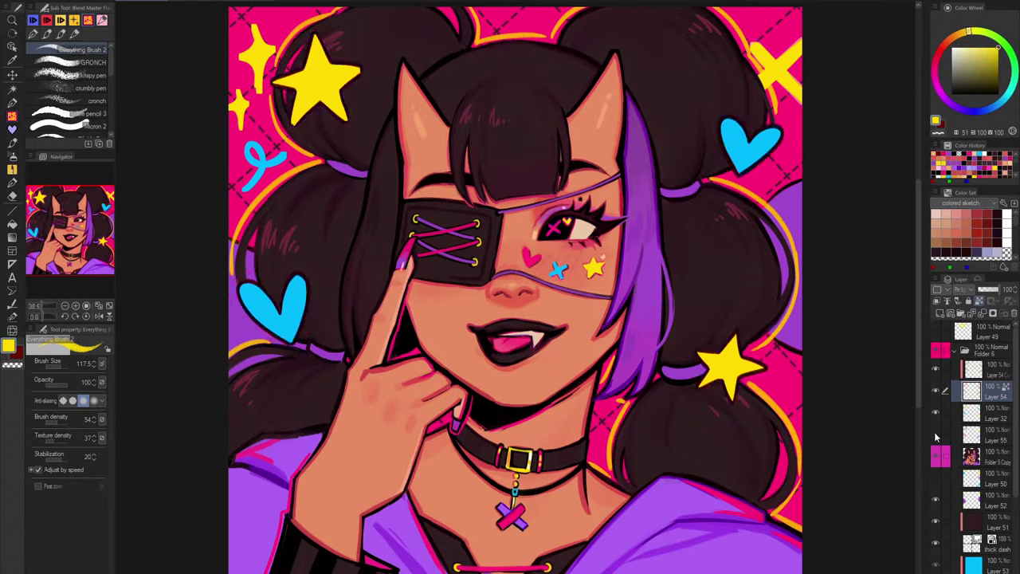
{"action": "left_click", "coordinate": [936, 436]}
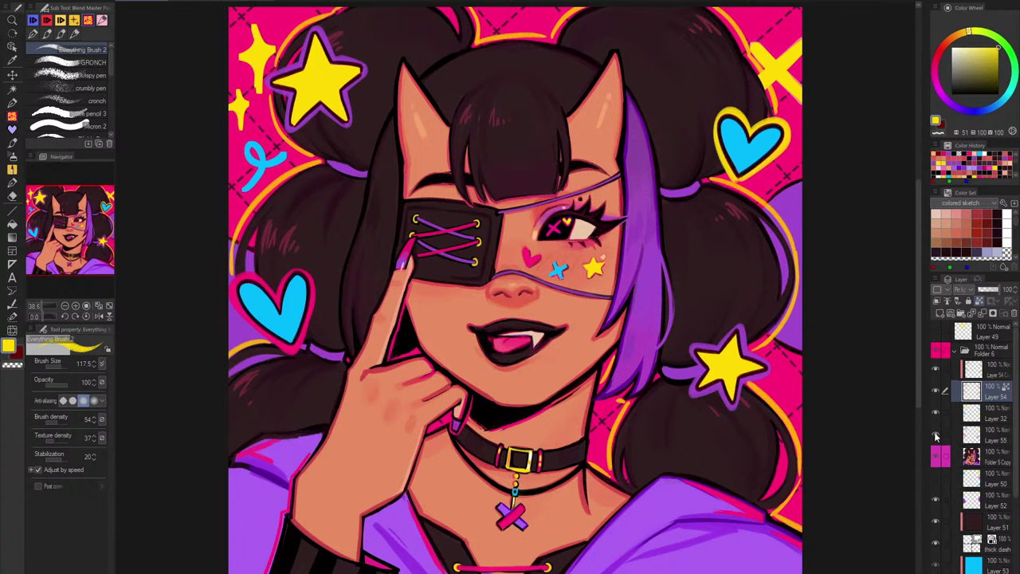
{"action": "left_click", "coordinate": [935, 436]}
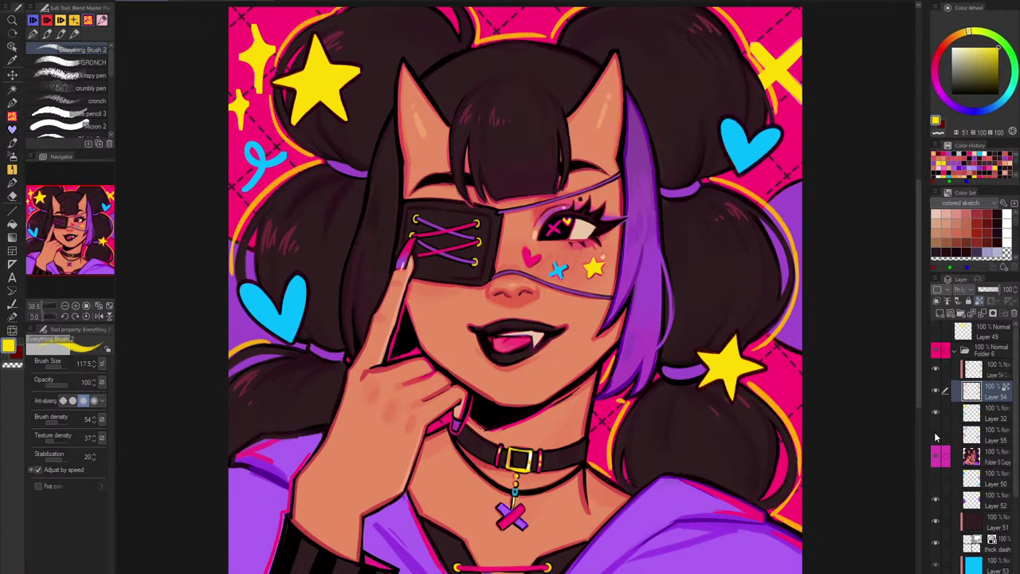
{"action": "left_click", "coordinate": [936, 436]}
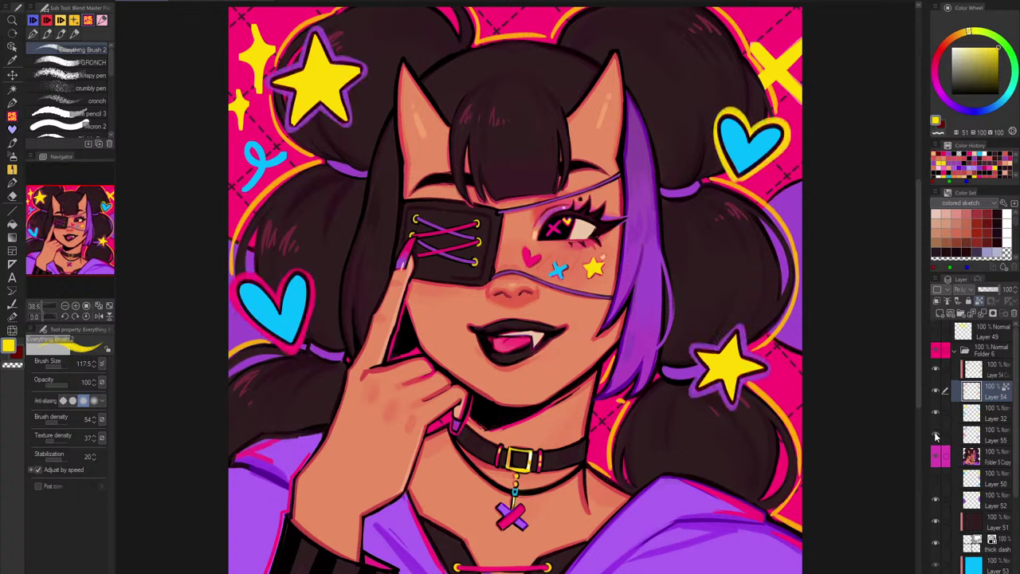
{"action": "left_click", "coordinate": [936, 436]}
{"action": "left_click", "coordinate": [936, 436]}
{"action": "left_click", "coordinate": [936, 436]}
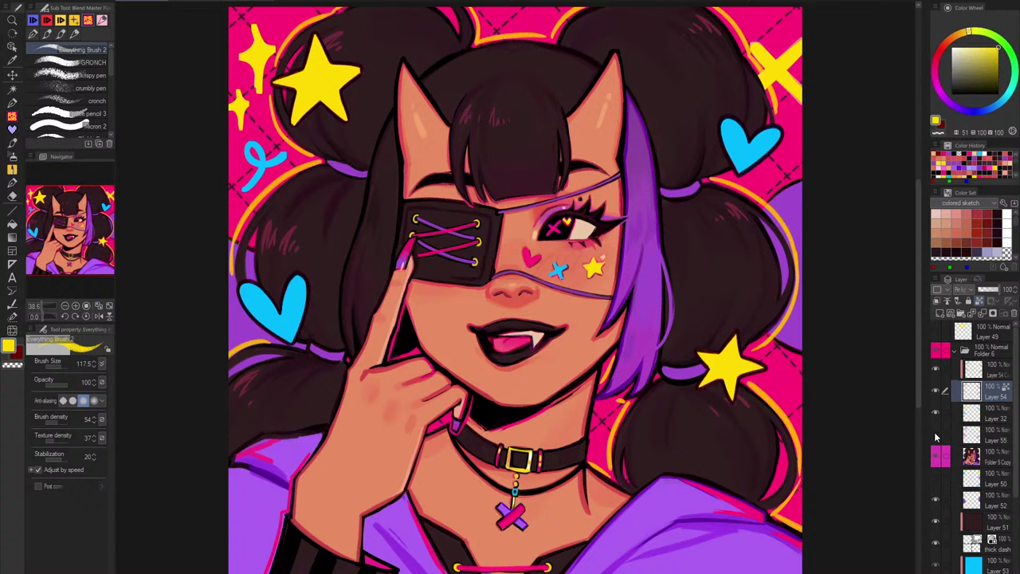
{"action": "left_click", "coordinate": [935, 436]}
{"action": "left_click", "coordinate": [936, 436]}
{"action": "left_click", "coordinate": [935, 436]}
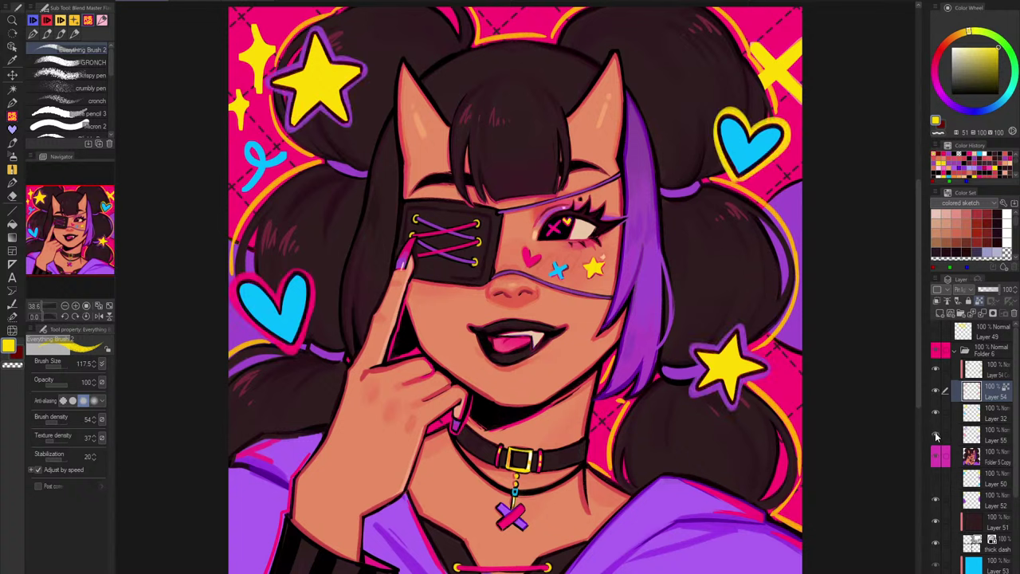
{"action": "left_click", "coordinate": [936, 435]}
{"action": "left_click", "coordinate": [936, 436]}
{"action": "left_click", "coordinate": [935, 436]}
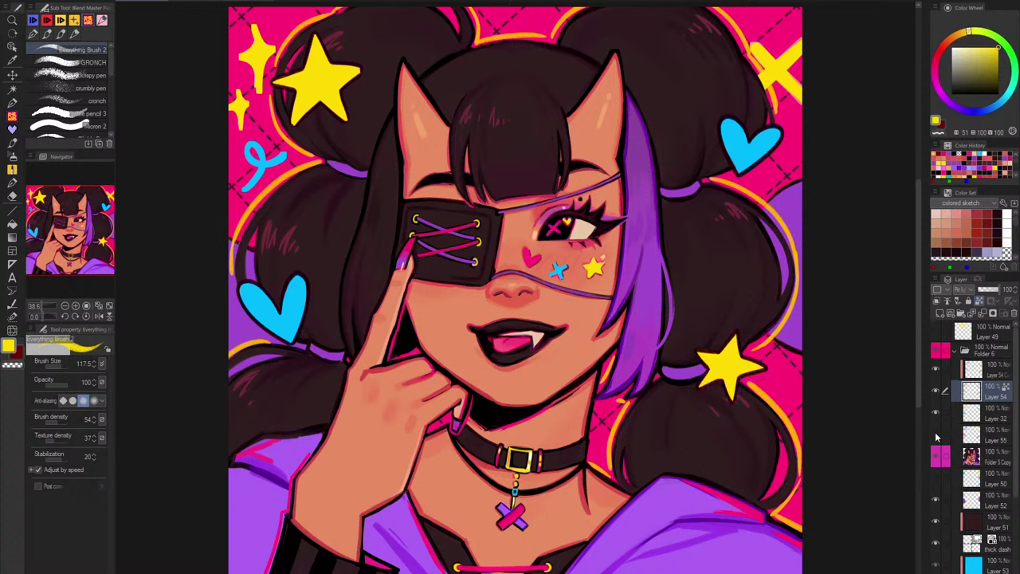
{"action": "left_click", "coordinate": [935, 436]}
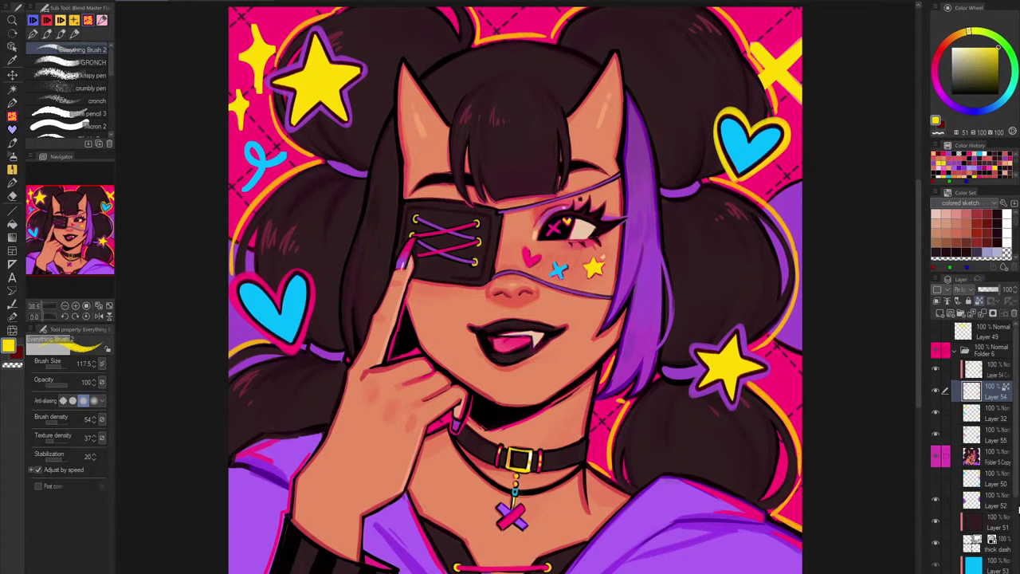
{"action": "left_click", "coordinate": [937, 436]}
{"action": "left_click", "coordinate": [937, 437]}
{"action": "left_click", "coordinate": [937, 436]}
{"action": "left_click", "coordinate": [936, 436]}
Step: Collapse Folder 6 in the layer list and dismiss its layer commands without applying any
{"action": "left_click", "coordinate": [956, 351]}
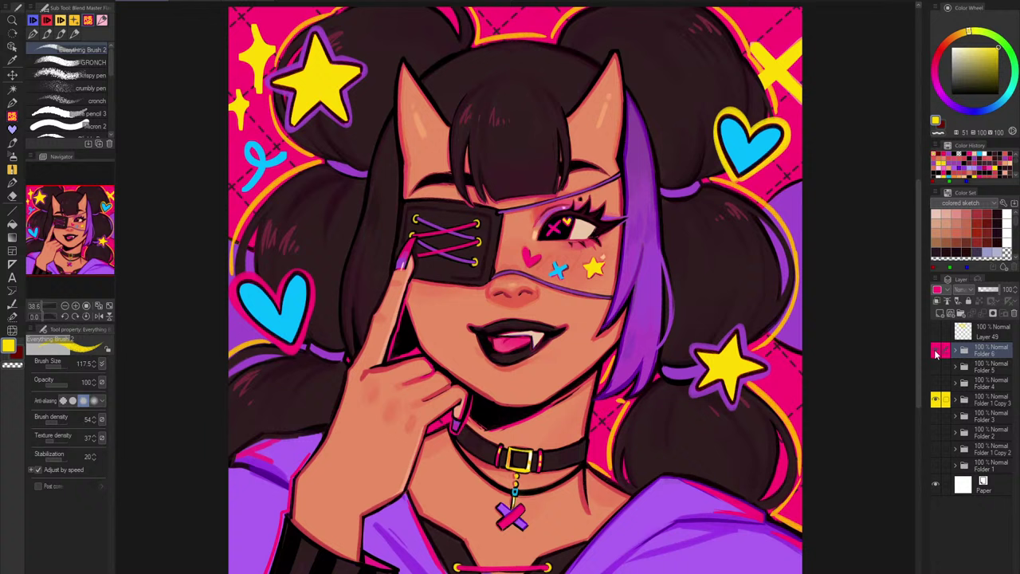
{"action": "right_click", "coordinate": [992, 351]}
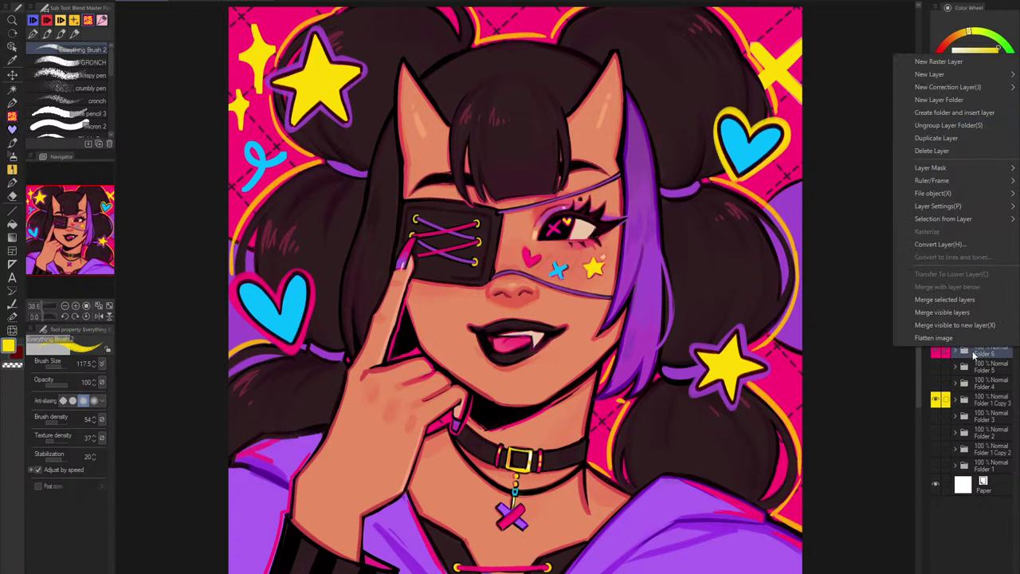
{"action": "left_click", "coordinate": [956, 351]}
{"action": "left_click", "coordinate": [956, 351]}
{"action": "left_click", "coordinate": [955, 351]}
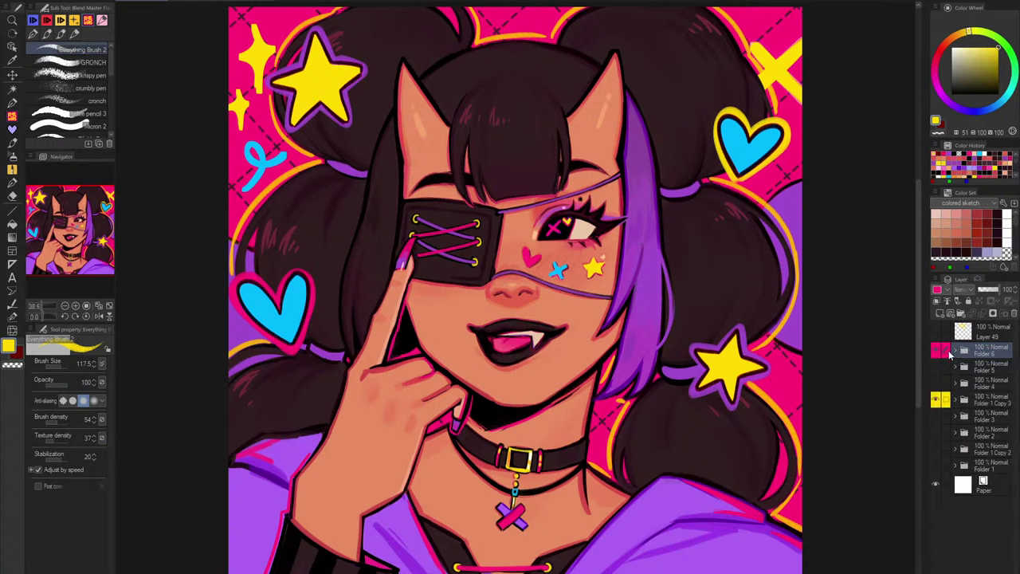
Step: Expand Folder 6 and hide the star and heart borders on Layer 32 and Layer 55
{"action": "left_click", "coordinate": [953, 352]}
{"action": "left_click", "coordinate": [937, 412]}
{"action": "left_click", "coordinate": [937, 413]}
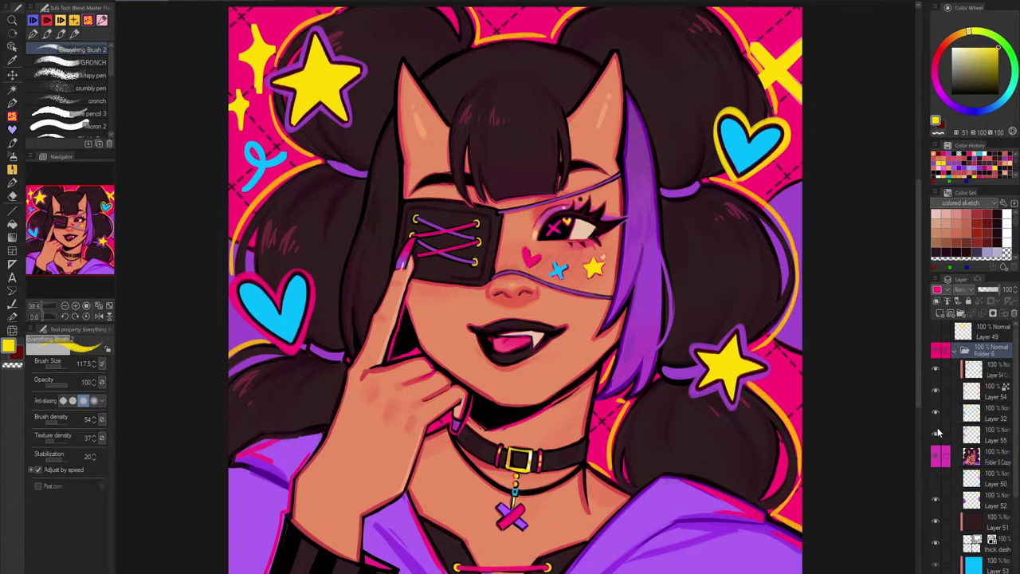
{"action": "left_click", "coordinate": [937, 433]}
Step: Duplicate Folder 6 without the star and heart borders and merge the copy into a single layer
{"action": "right_click", "coordinate": [959, 353]}
{"action": "left_click", "coordinate": [917, 153]}
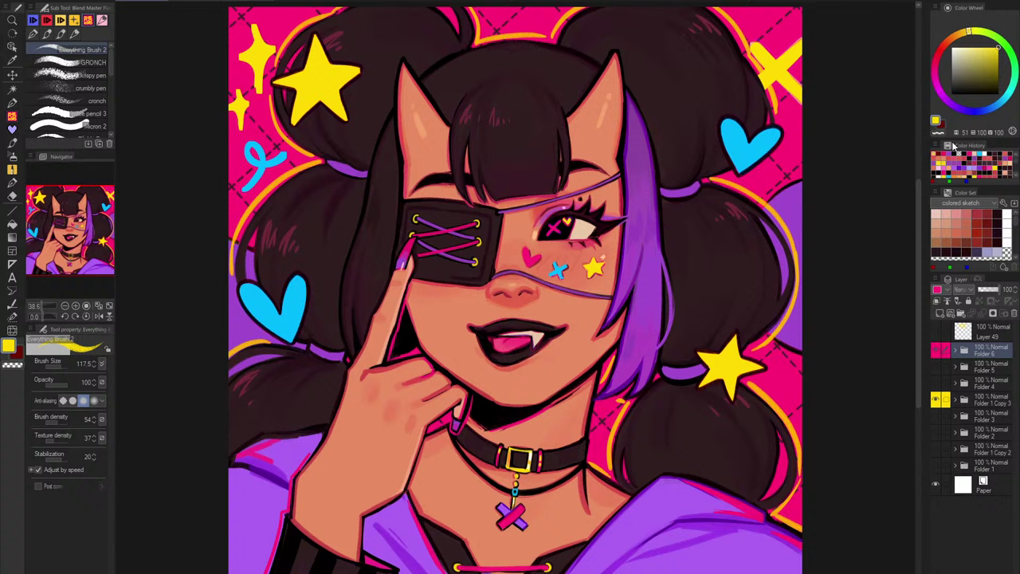
{"action": "right_click", "coordinate": [983, 355]}
{"action": "left_click", "coordinate": [960, 303]}
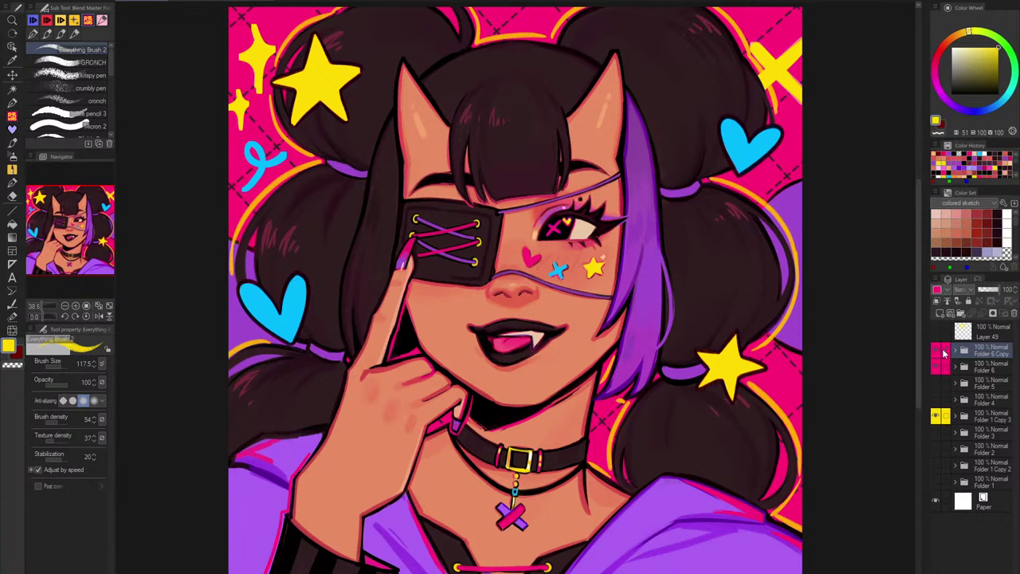
{"action": "left_click", "coordinate": [955, 373]}
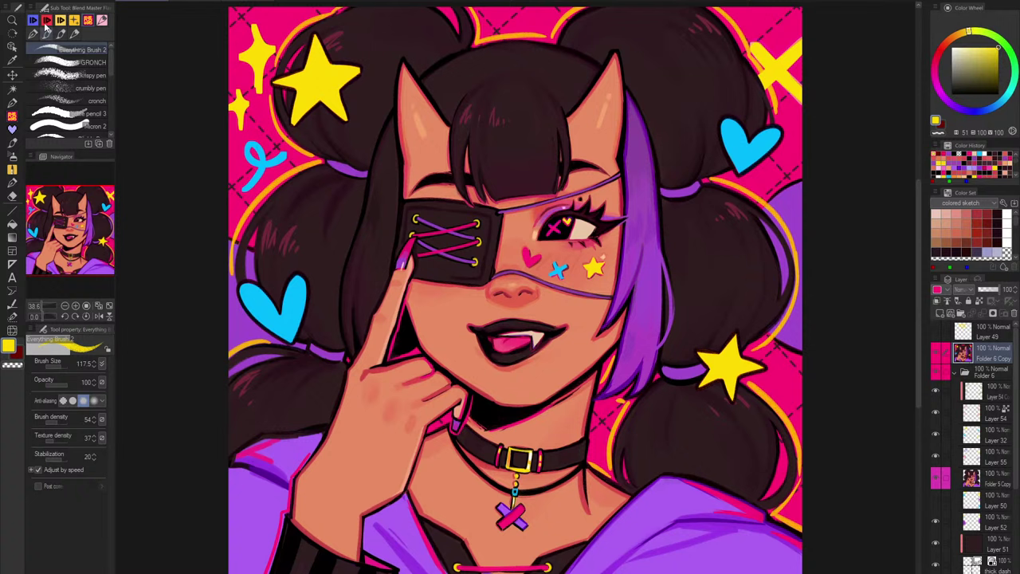
{"action": "left_click", "coordinate": [36, 0]}
{"action": "left_click", "coordinate": [37, 0]}
{"action": "left_click", "coordinate": [36, 0]}
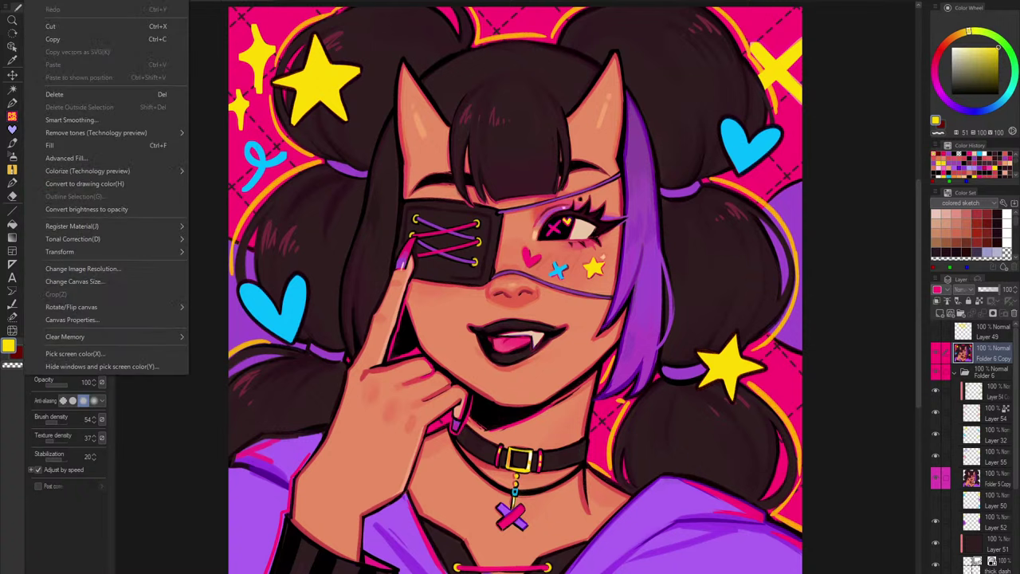
{"action": "left_click", "coordinate": [36, 0]}
{"action": "left_click", "coordinate": [37, 0]}
{"action": "mouse_move", "coordinate": [160, 0]}
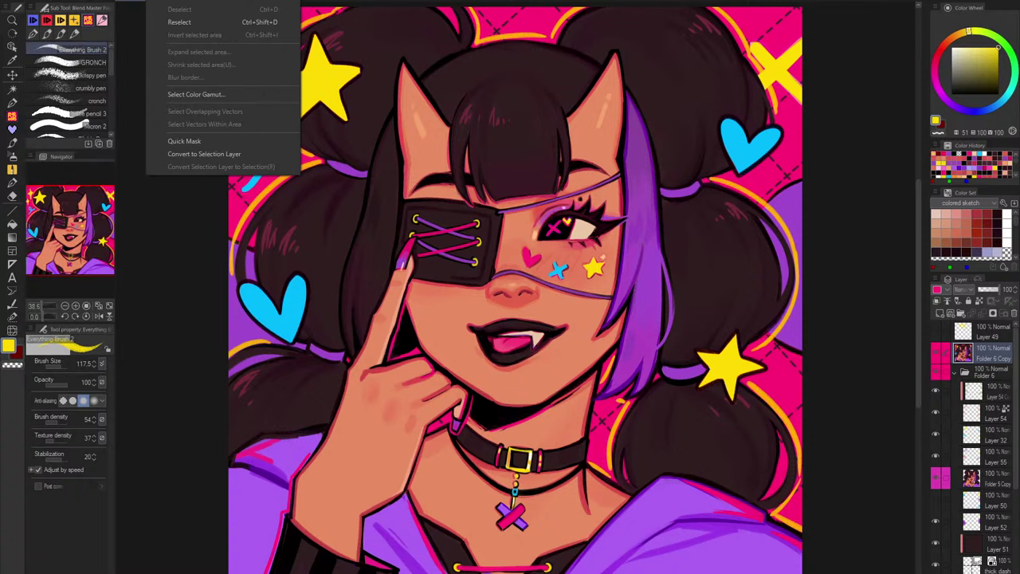
{"action": "mouse_move", "coordinate": [211, 0]}
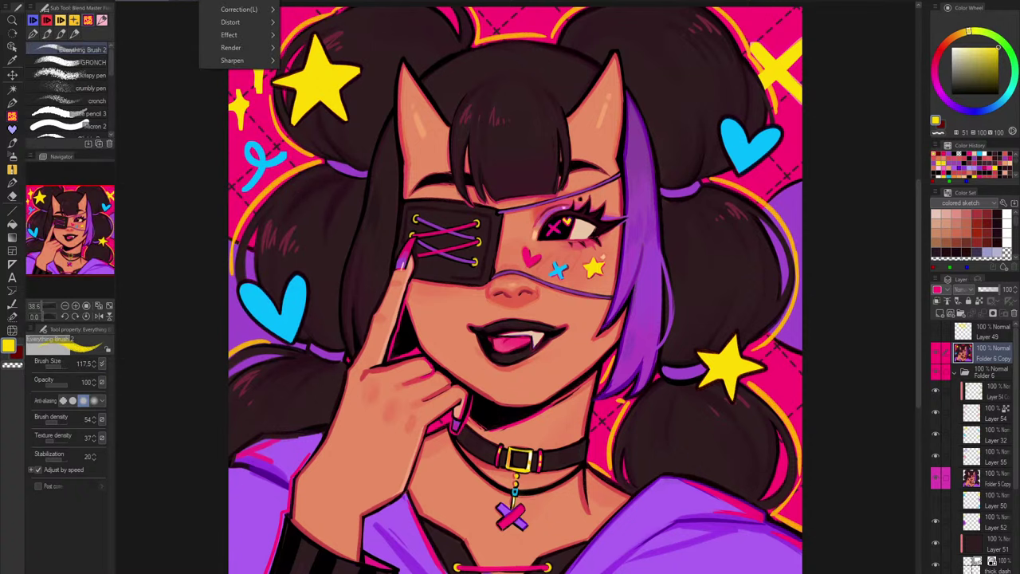
{"action": "left_click", "coordinate": [994, 360]}
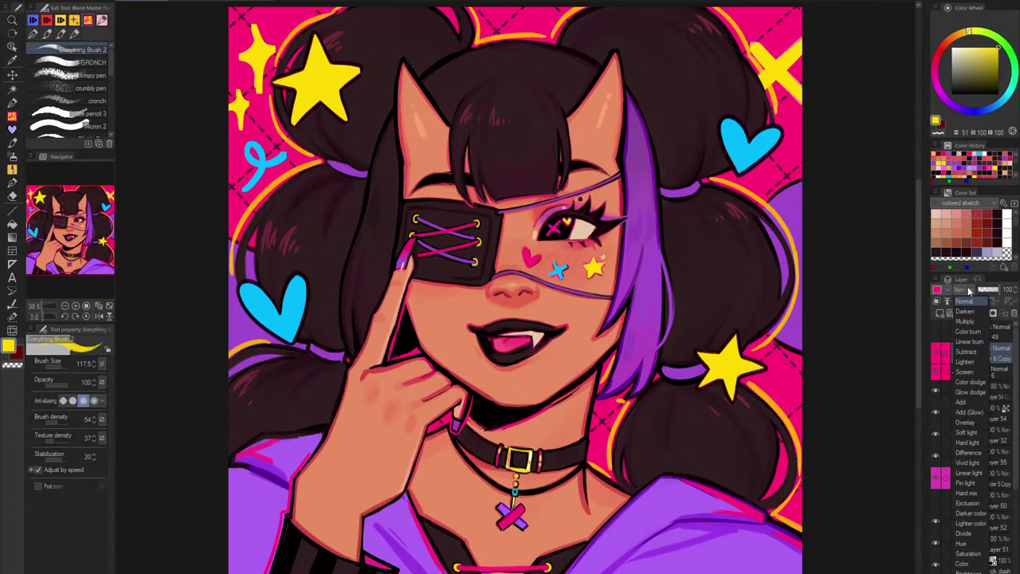
{"action": "left_click", "coordinate": [36, 0]}
{"action": "mouse_move", "coordinate": [105, 242]}
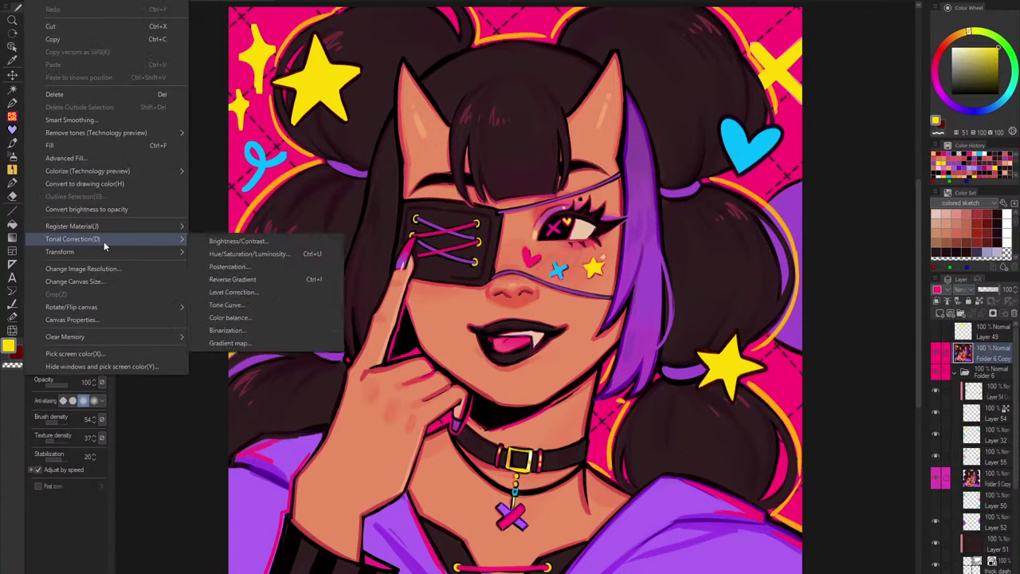
{"action": "left_click", "coordinate": [994, 360]}
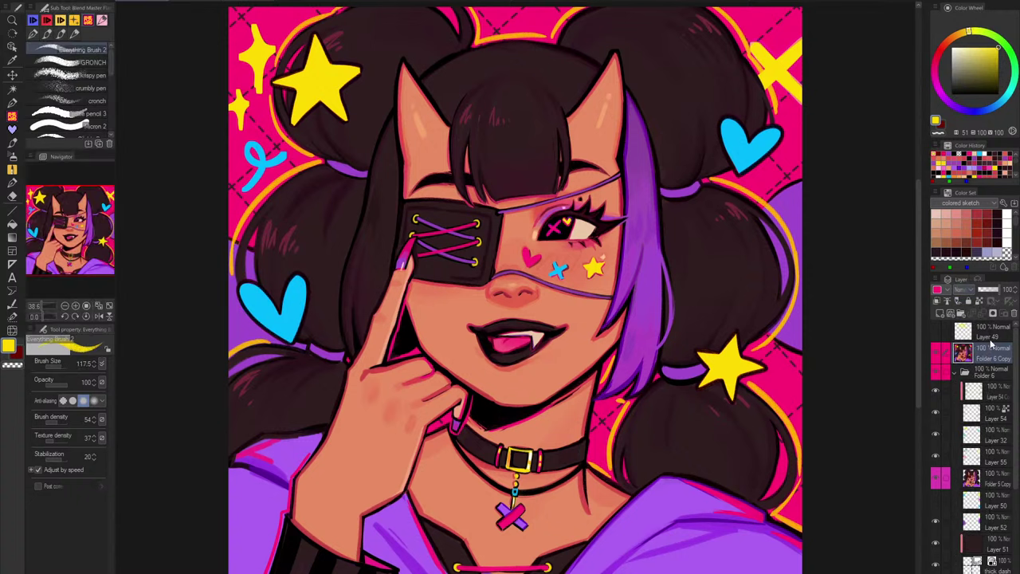
Step: Duplicate the merged copy of Folder 6, and discard both merged copies
{"action": "right_click", "coordinate": [986, 359]}
{"action": "left_click", "coordinate": [939, 145]}
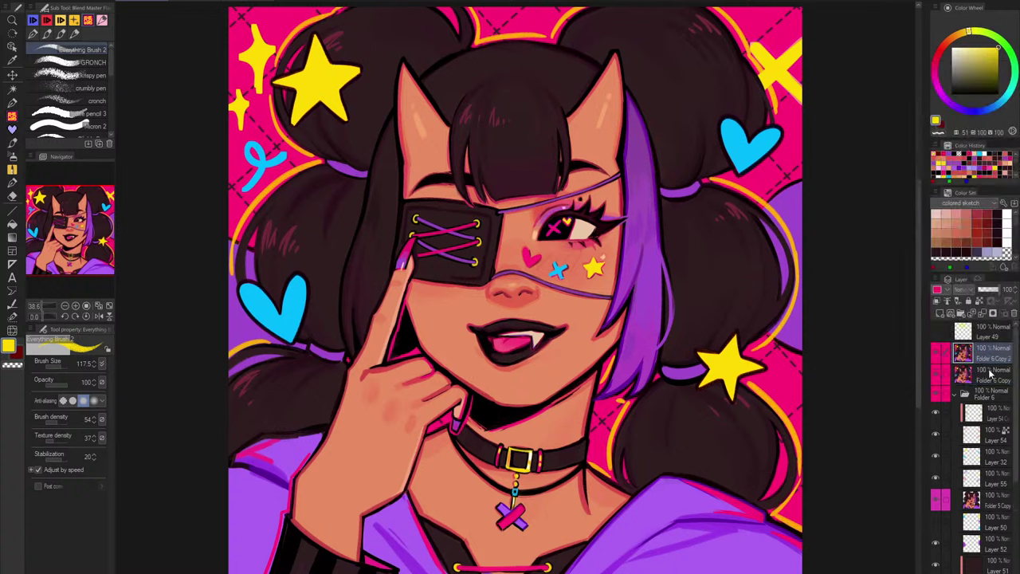
{"action": "right_click", "coordinate": [991, 360]}
{"action": "key", "text": "Escape"}
{"action": "left_click", "coordinate": [32, 0]}
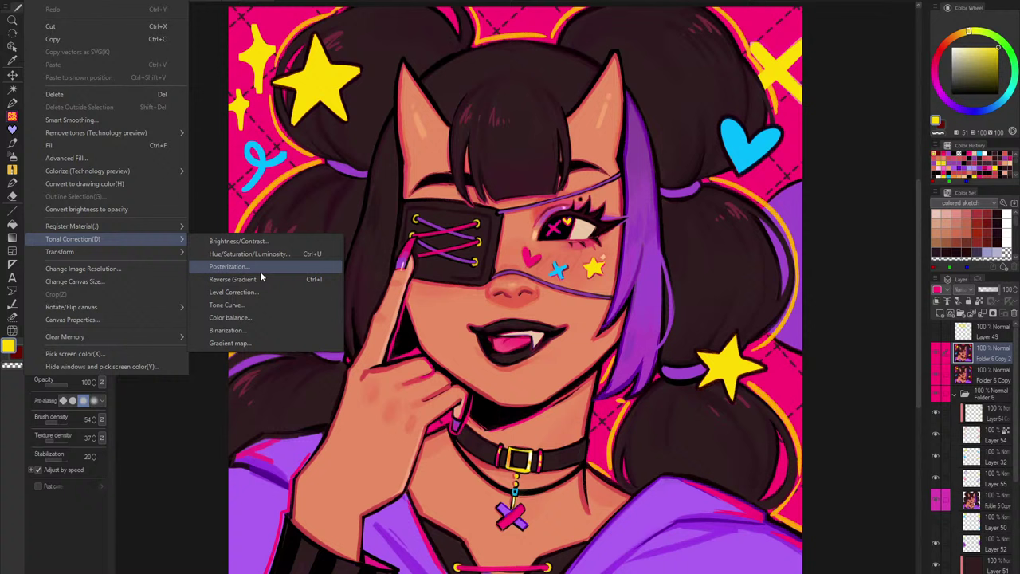
{"action": "left_click", "coordinate": [220, 161]}
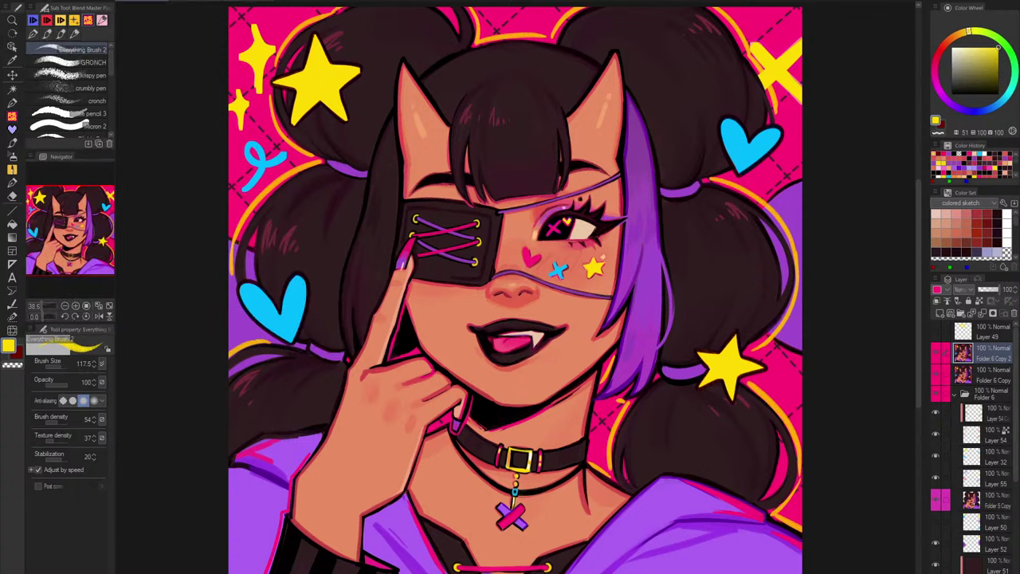
{"action": "left_click", "coordinate": [1015, 313]}
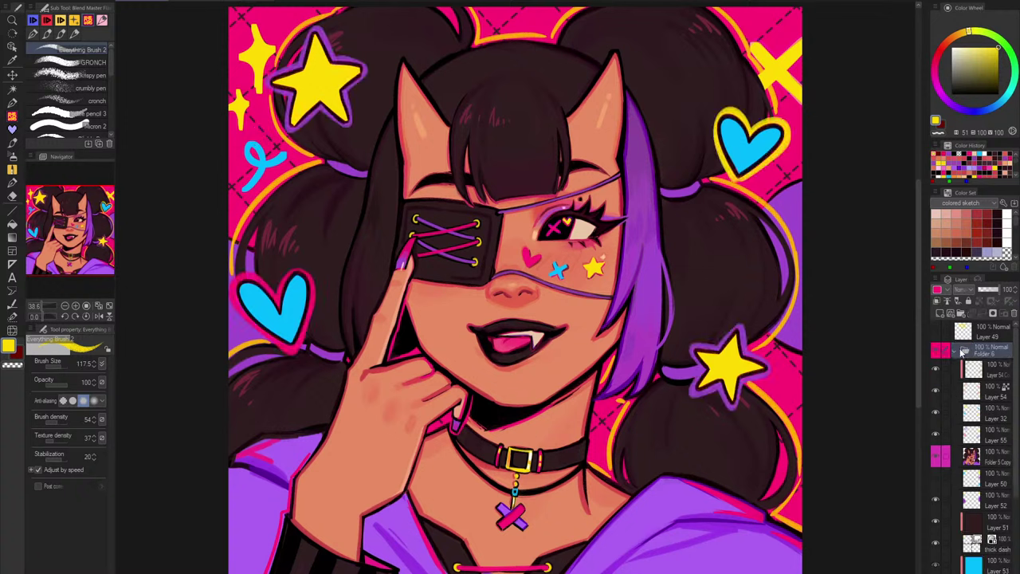
Step: Try merging a duplicate of Folder 6 with the borders shown, and delete that merged copy
{"action": "right_click", "coordinate": [963, 353]}
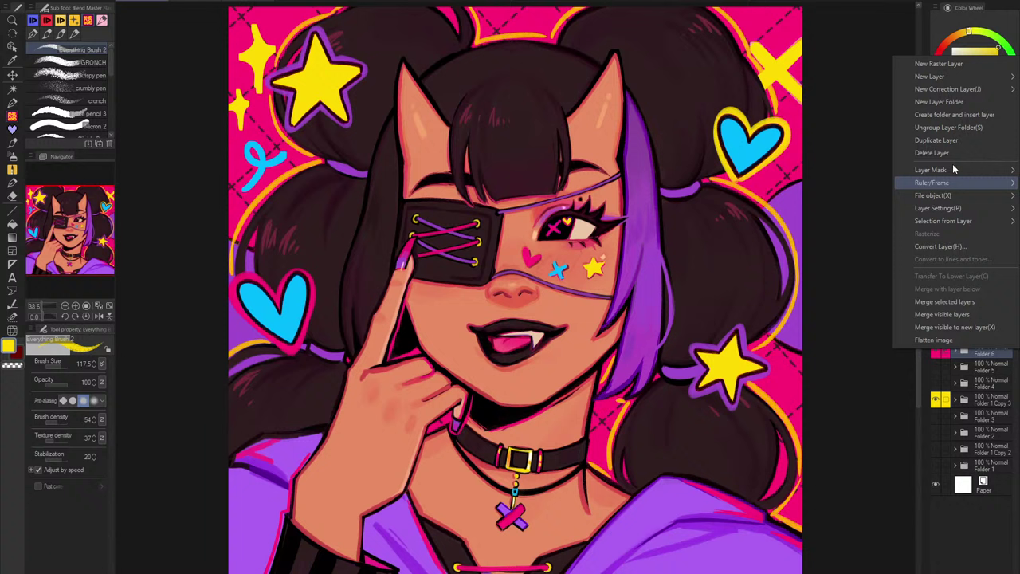
{"action": "left_click", "coordinate": [952, 141]}
{"action": "right_click", "coordinate": [988, 350]}
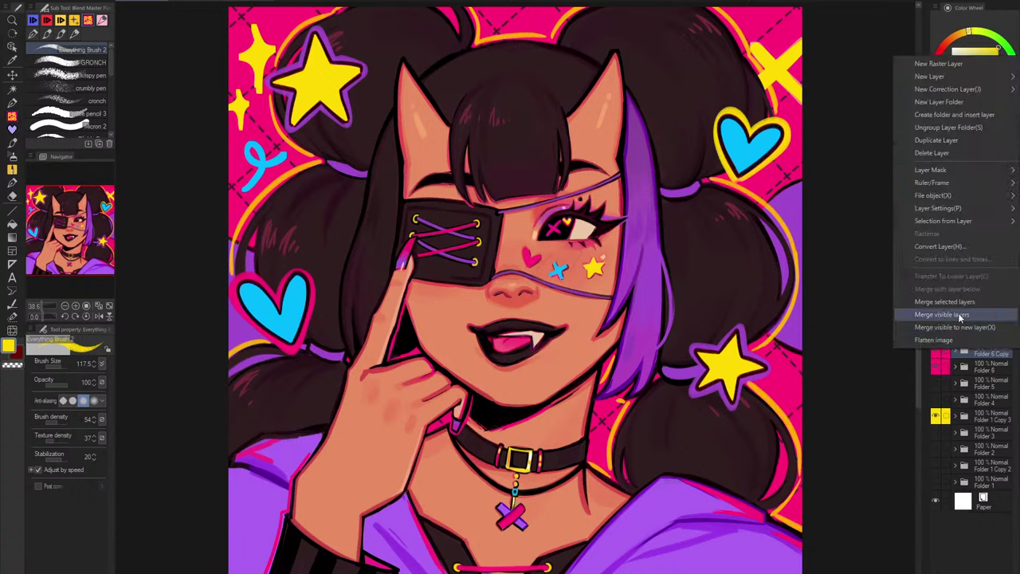
{"action": "left_click", "coordinate": [953, 304]}
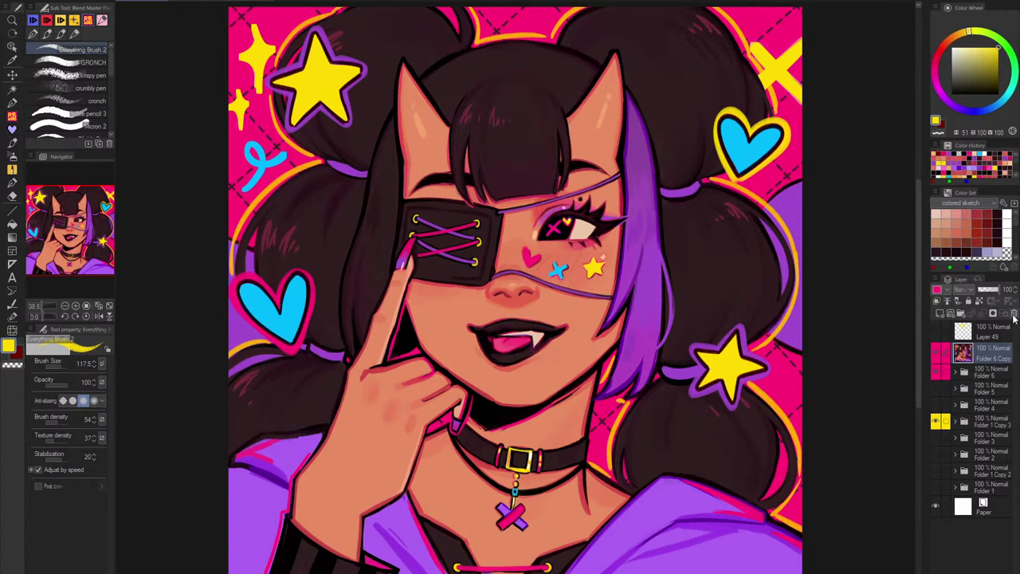
{"action": "left_click", "coordinate": [1012, 314]}
Step: Add a new raster layer at the top of Folder 6 and choose the star bloop 2 signature brush
{"action": "left_click", "coordinate": [955, 351]}
{"action": "left_click", "coordinate": [939, 313]}
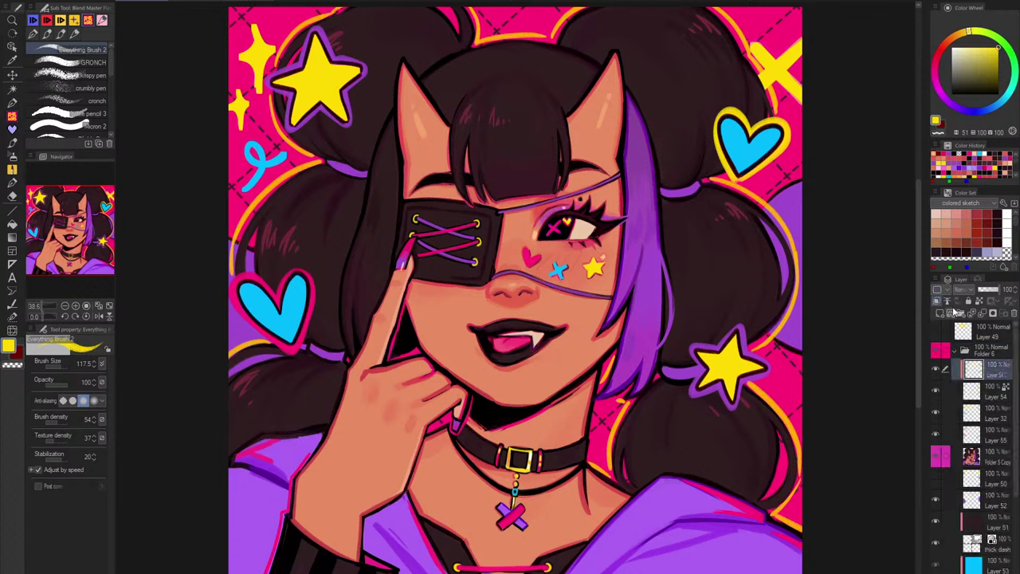
{"action": "left_click", "coordinate": [941, 313]}
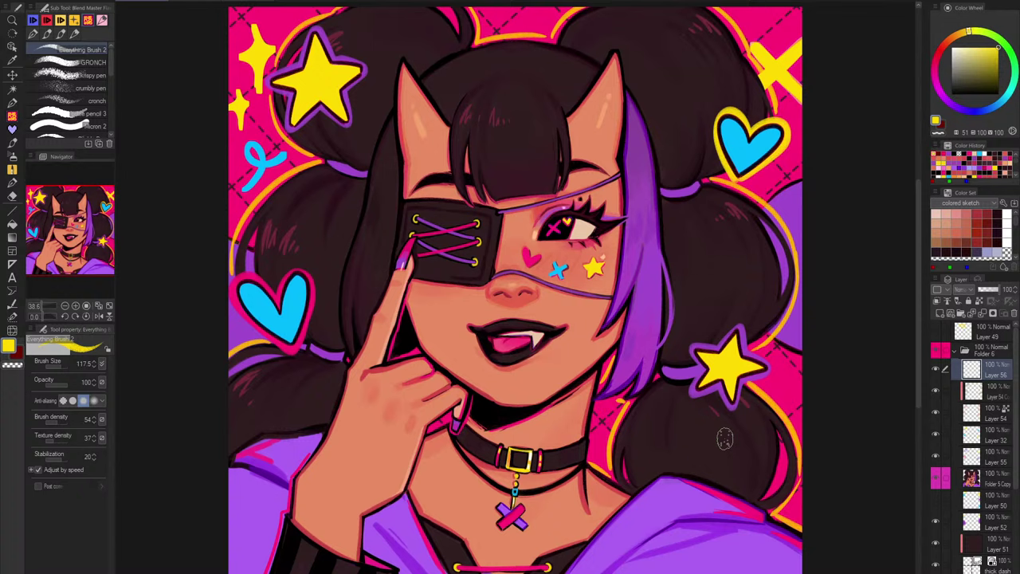
{"action": "left_click", "coordinate": [103, 20]}
{"action": "mouse_move", "coordinate": [111, 58]}
{"action": "left_mouse_down"}
{"action": "mouse_move", "coordinate": [116, 102]}
{"action": "mouse_move", "coordinate": [111, 49]}
{"action": "left_mouse_up"}
{"action": "left_click", "coordinate": [74, 20]}
{"action": "left_click", "coordinate": [71, 125]}
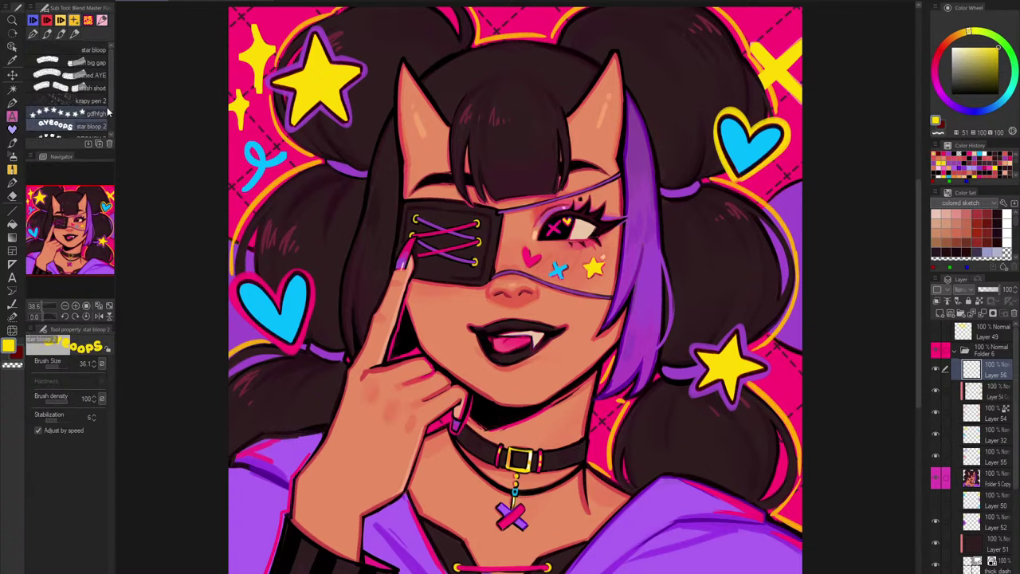
Step: Sample the hoodie's light purple beside the neckline as the drawing color, with hue 272, saturation 64 and brightness 94
{"action": "left_click_drag", "start_coordinate": [718, 513], "coordinate": [694, 545]}
{"action": "left_click_drag", "start_coordinate": [698, 519], "coordinate": [716, 476]}
{"action": "left_click_drag", "start_coordinate": [582, 523], "coordinate": [636, 436]}
{"action": "scroll", "coordinate": [613, 463], "scroll_direction": "up", "scroll_amount": 5}
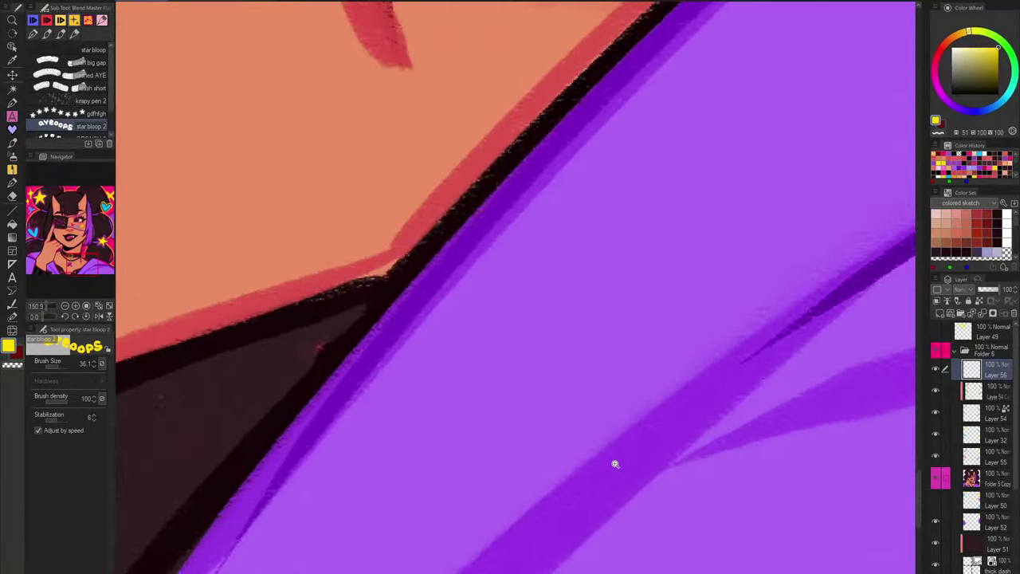
{"action": "left_click", "coordinate": [753, 301], "text": "alt"}
{"action": "scroll", "coordinate": [753, 299], "scroll_direction": "down", "scroll_amount": 5}
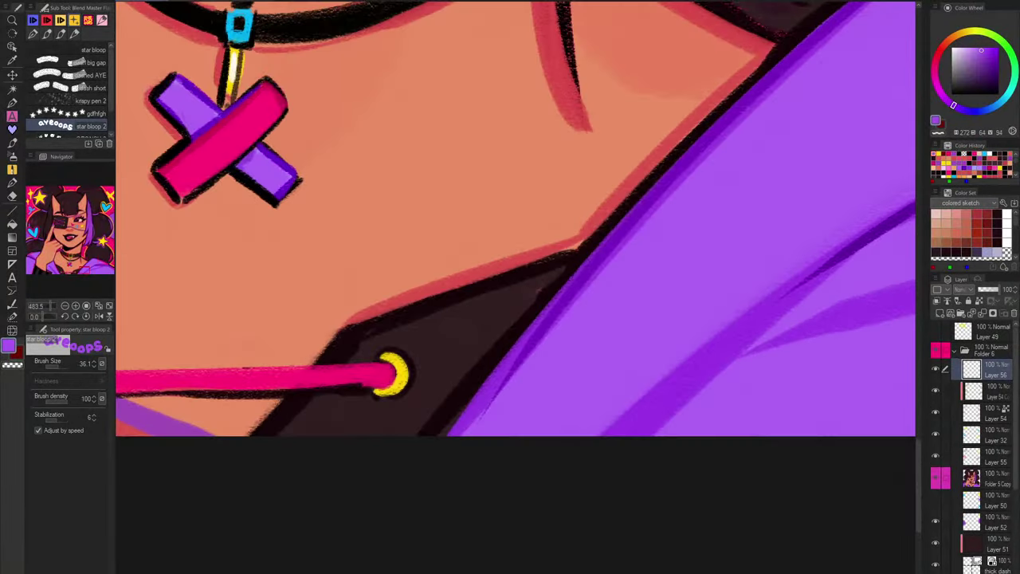
Step: Stamp the artist's signature in faint purple along the hoodie's inner edge beside the neck, undoing the first attempts
{"action": "left_click_drag", "start_coordinate": [557, 364], "coordinate": [687, 239]}
{"action": "left_click_drag", "start_coordinate": [755, 175], "coordinate": [848, 102]}
{"action": "left_click_drag", "start_coordinate": [723, 344], "coordinate": [589, 464]}
{"action": "key", "text": "ctrl+z"}
{"action": "key", "text": "ctrl+z"}
{"action": "left_click_drag", "start_coordinate": [435, 459], "coordinate": [559, 320]}
{"action": "left_click_drag", "start_coordinate": [631, 263], "coordinate": [660, 236]}
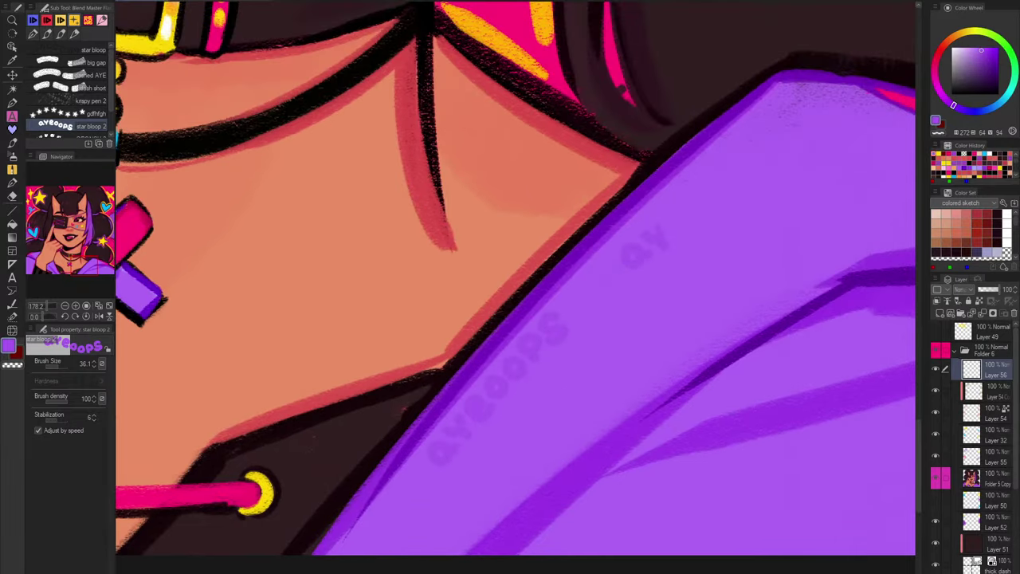
Step: Erase the extra partial signature above the complete one using the G-pen with transparent color
{"action": "key", "text": "p"}
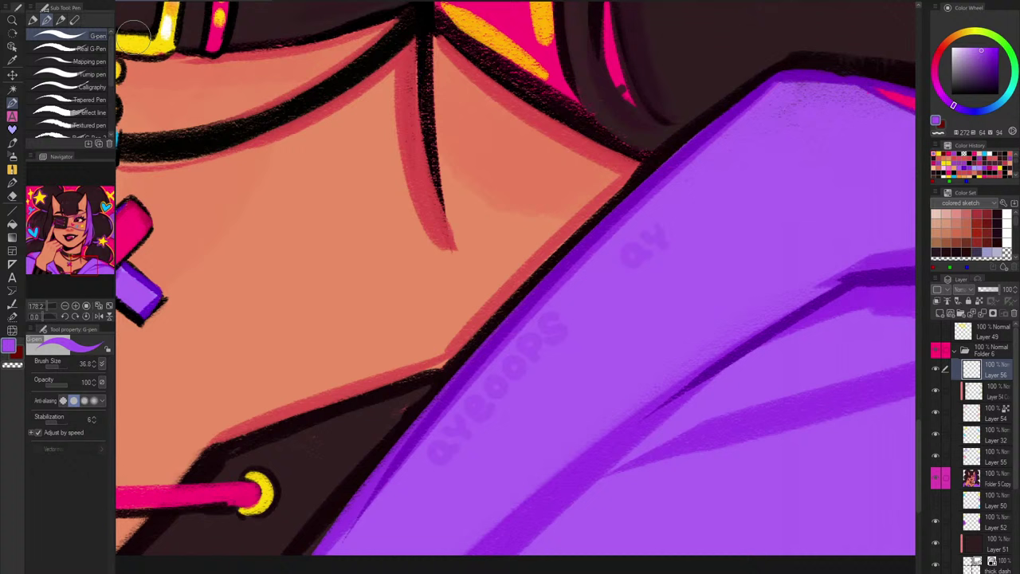
{"action": "key", "text": "c"}
{"action": "left_click_drag", "start_coordinate": [660, 233], "coordinate": [620, 264]}
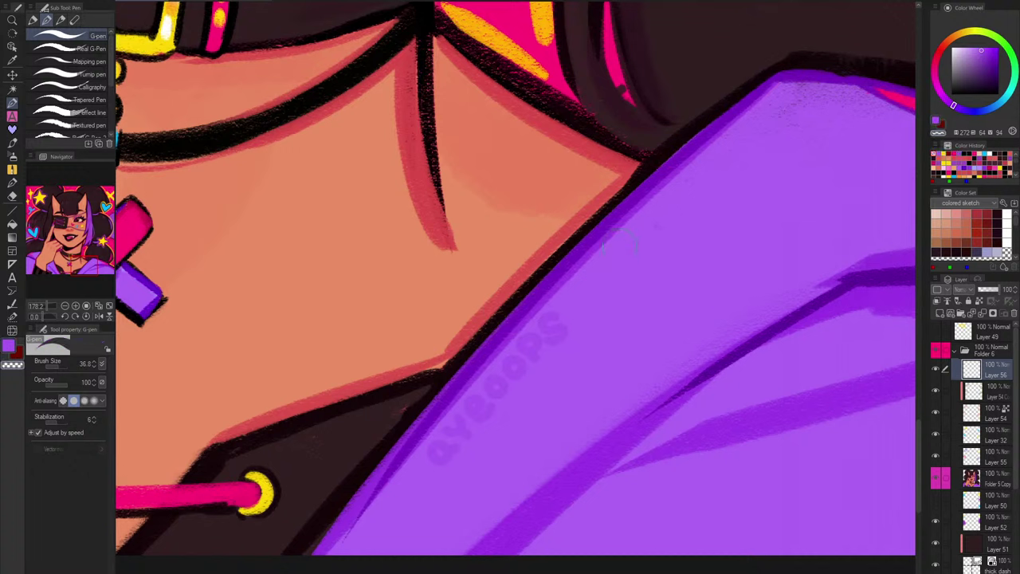
{"action": "scroll", "coordinate": [587, 303], "scroll_direction": "down", "scroll_amount": 2}
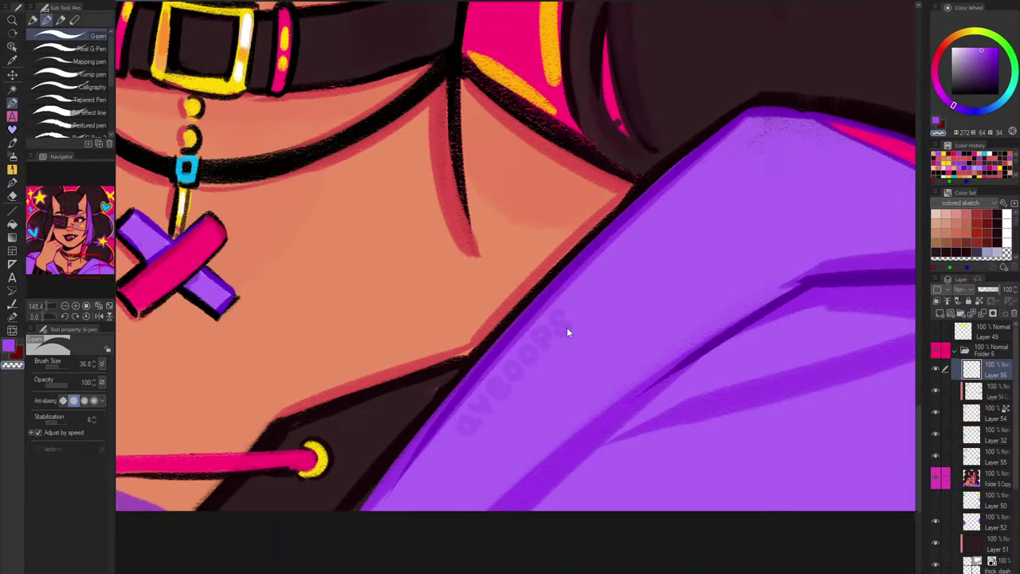
Step: Scale the signature on the hoodie to 157% and rotate it by 3.3 degrees
{"action": "scroll", "coordinate": [665, 263], "scroll_direction": "down", "scroll_amount": 4}
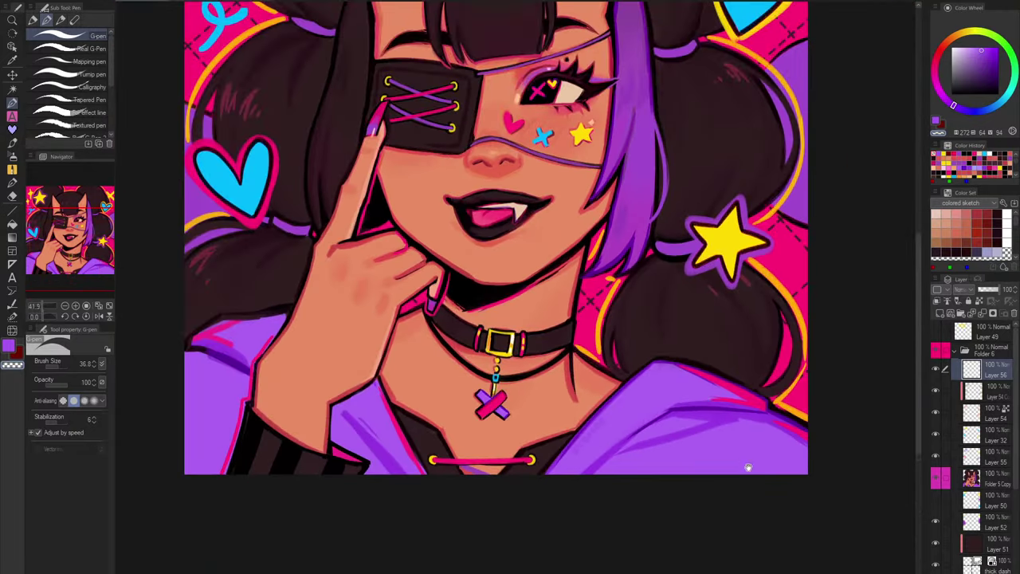
{"action": "left_click_drag", "start_coordinate": [747, 467], "coordinate": [763, 560]}
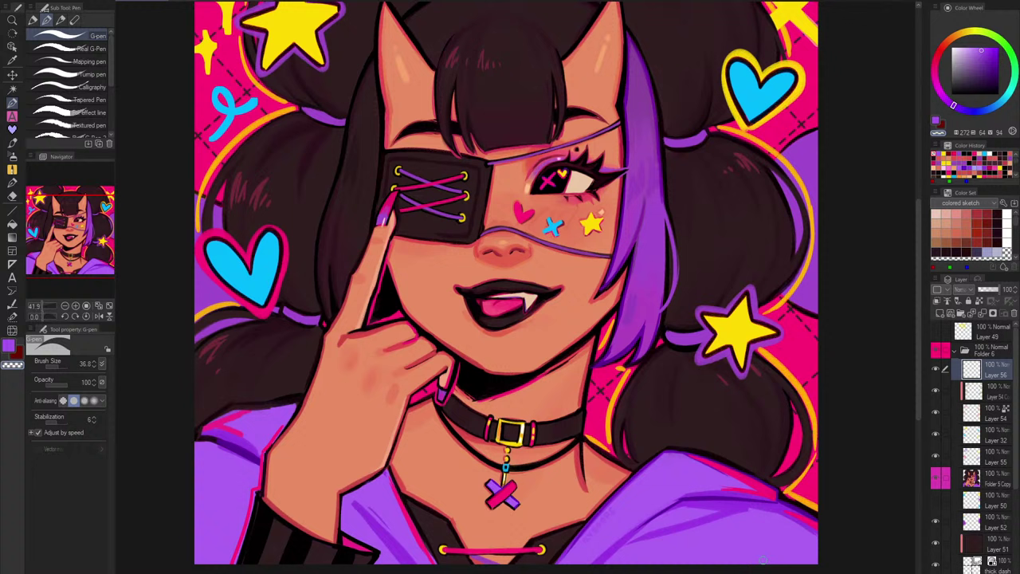
{"action": "key", "text": "ctrl+t"}
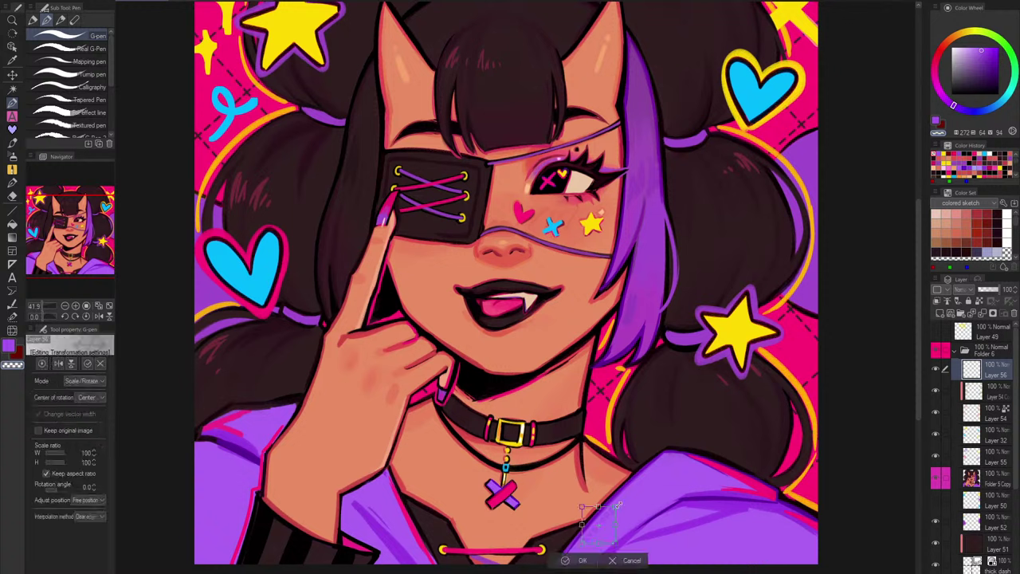
{"action": "left_click_drag", "start_coordinate": [619, 505], "coordinate": [646, 523]}
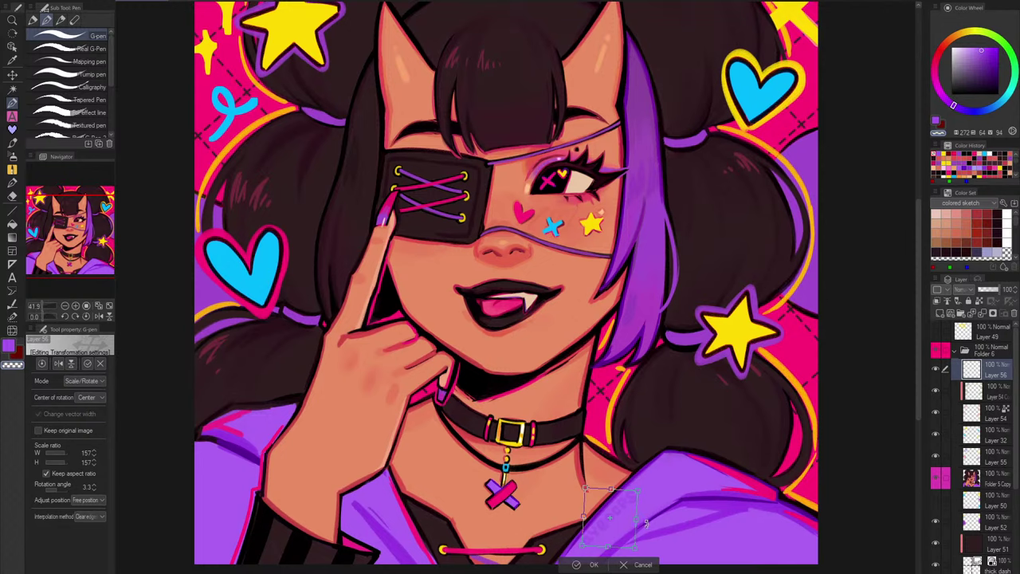
{"action": "left_click", "coordinate": [593, 564]}
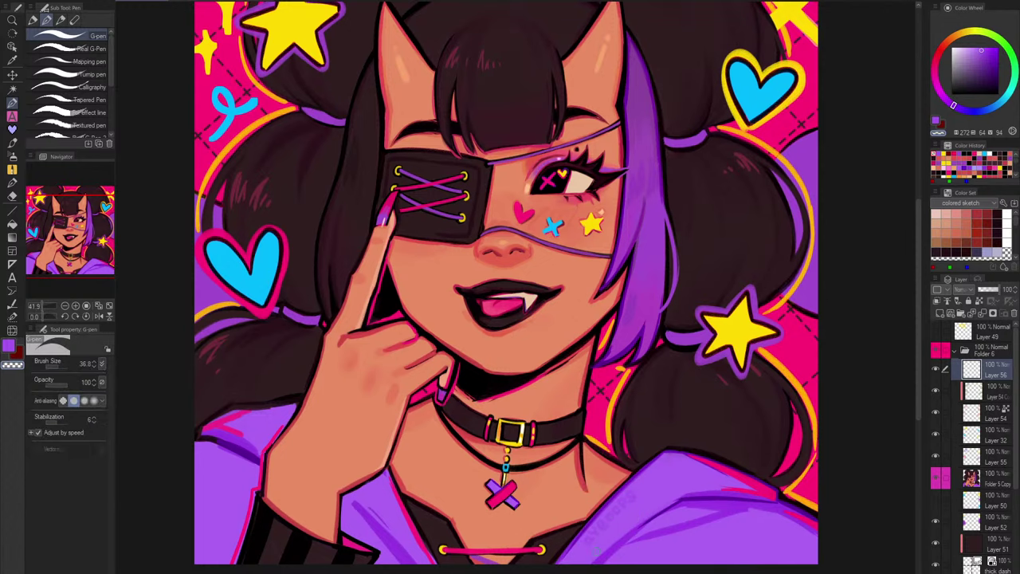
Step: Collapse Folder 6, duplicate it and merge the signed copy into a single layer
{"action": "scroll", "coordinate": [479, 318], "scroll_direction": "down", "scroll_amount": 2}
{"action": "scroll", "coordinate": [517, 310], "scroll_direction": "up", "scroll_amount": 2}
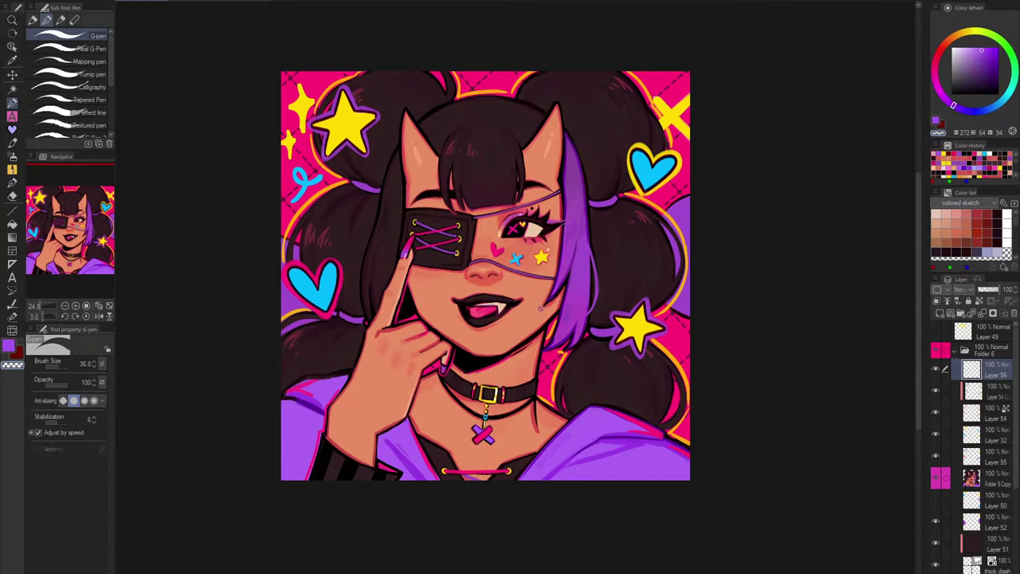
{"action": "left_click_drag", "start_coordinate": [516, 310], "coordinate": [540, 360]}
{"action": "left_click", "coordinate": [954, 351]}
{"action": "right_click", "coordinate": [985, 355]}
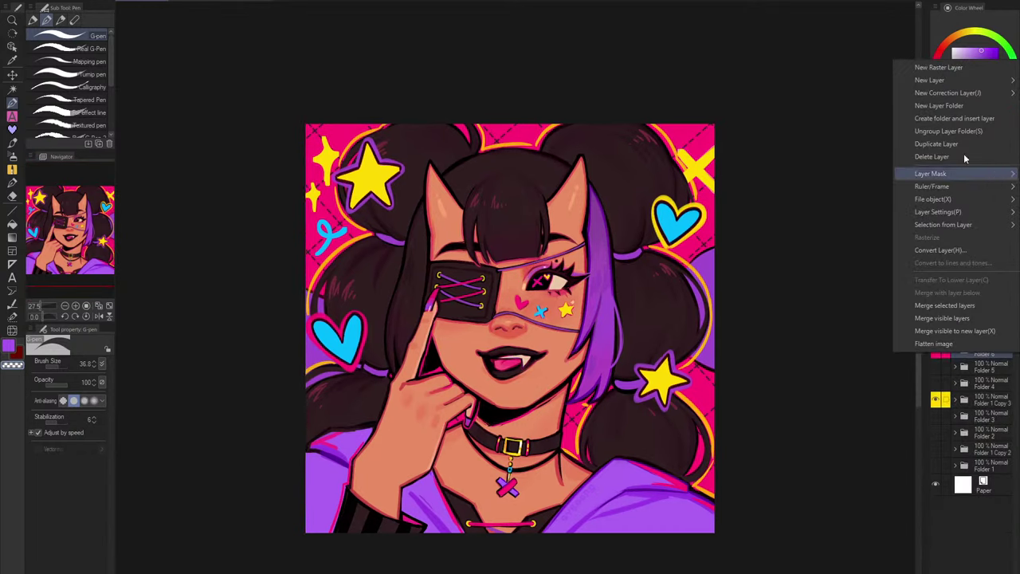
{"action": "left_click", "coordinate": [937, 145]}
{"action": "right_click", "coordinate": [984, 352]}
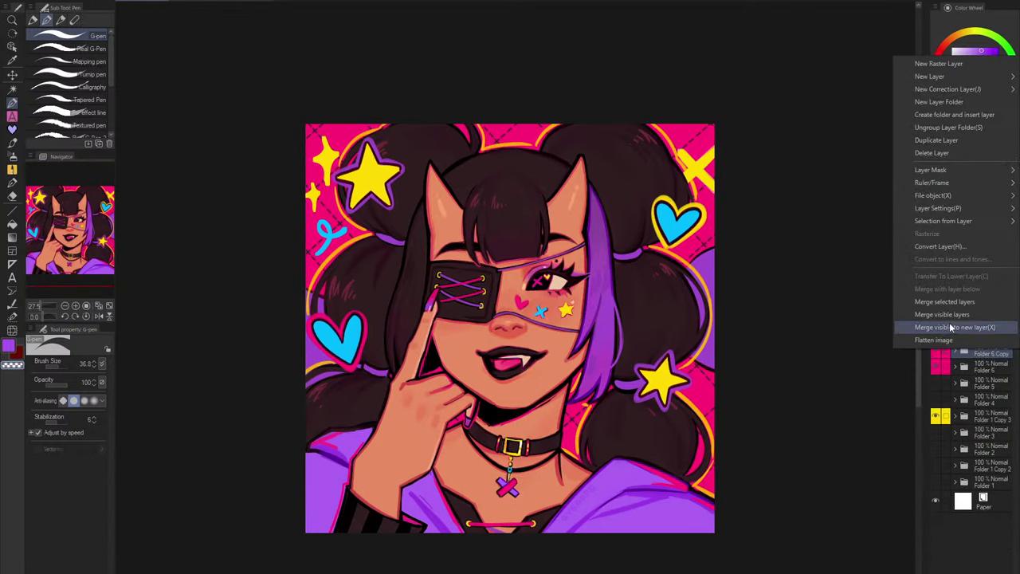
{"action": "left_click", "coordinate": [928, 313]}
{"action": "right_click", "coordinate": [985, 357]}
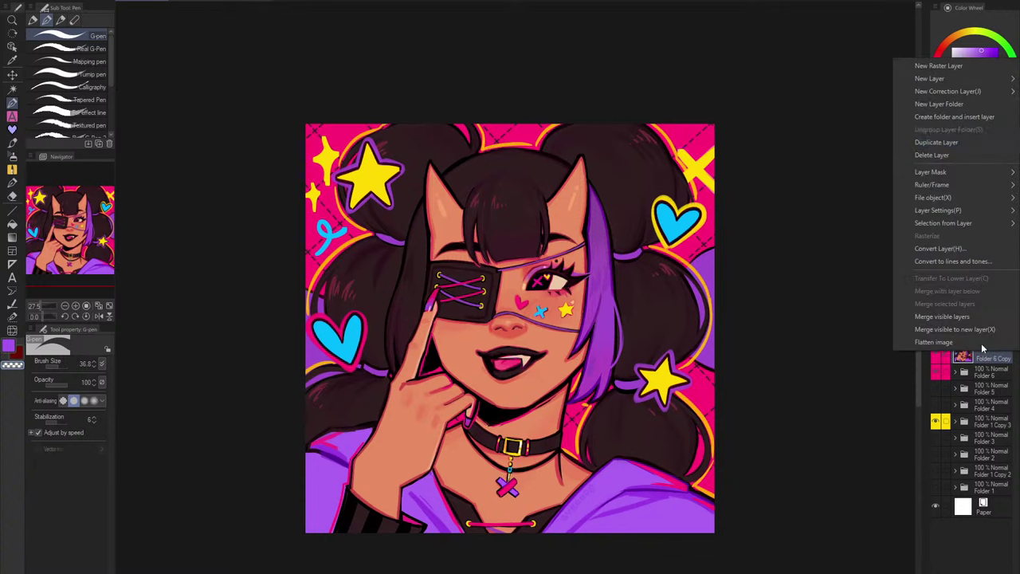
Step: Duplicate the merged artwork layer and reduce the duplicate to its red channel with Level Correction, lowering the green and blue output to zero
{"action": "left_click", "coordinate": [958, 144]}
{"action": "left_click", "coordinate": [34, 1]}
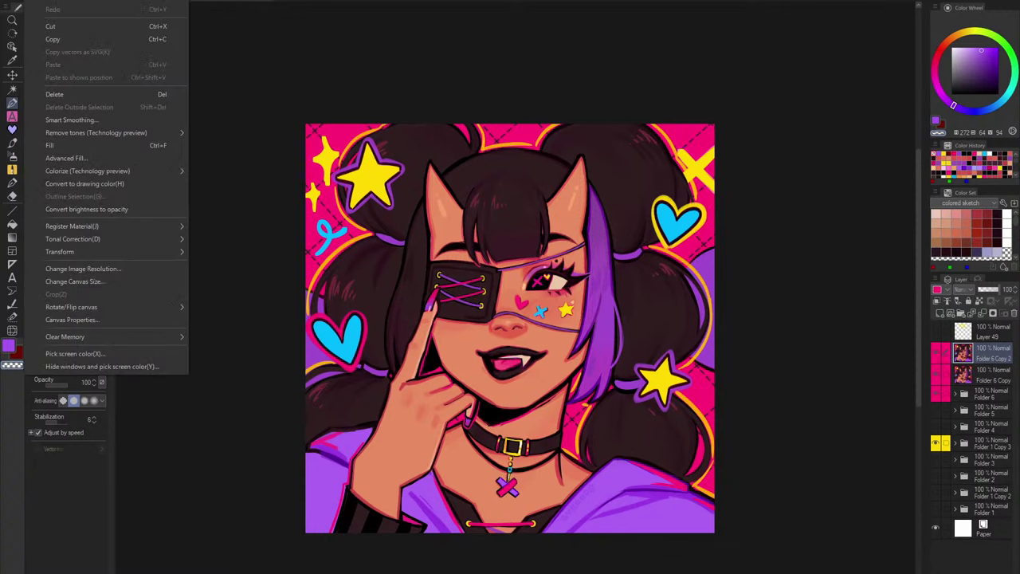
{"action": "mouse_move", "coordinate": [120, 243]}
{"action": "left_click", "coordinate": [231, 292]}
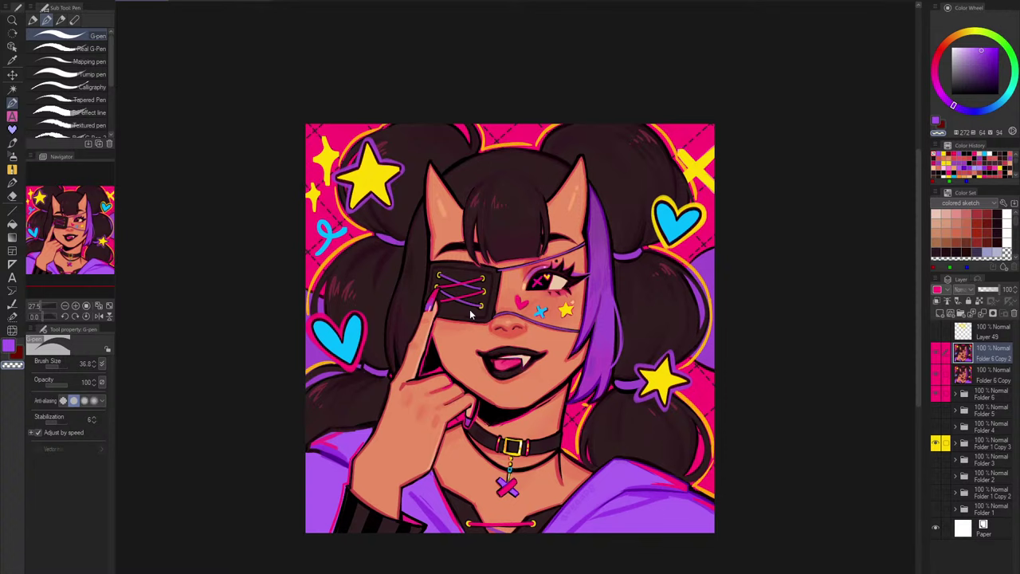
{"action": "left_click", "coordinate": [683, 209]}
{"action": "left_click", "coordinate": [676, 230]}
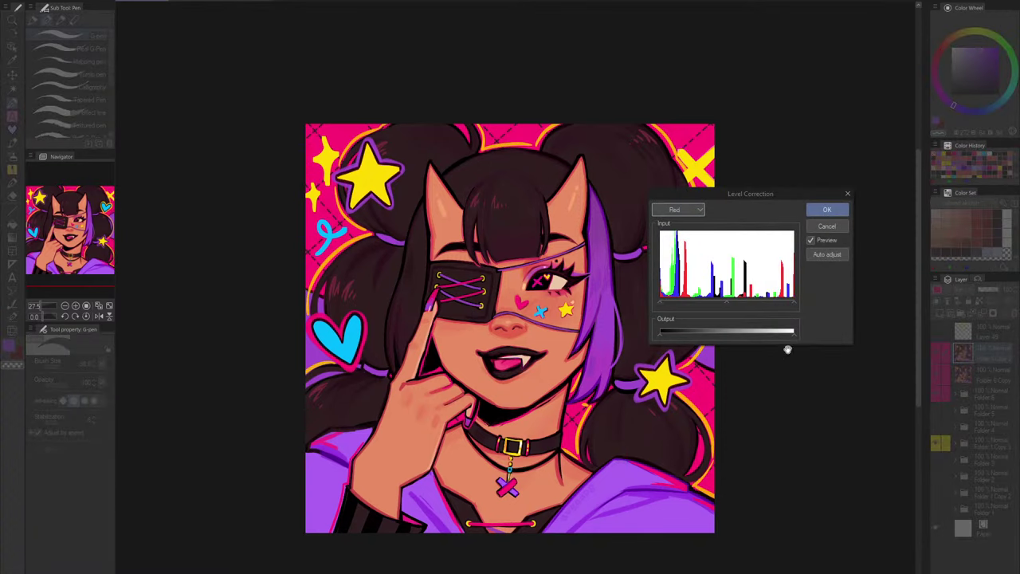
{"action": "left_click", "coordinate": [683, 209]}
{"action": "left_click", "coordinate": [676, 241]}
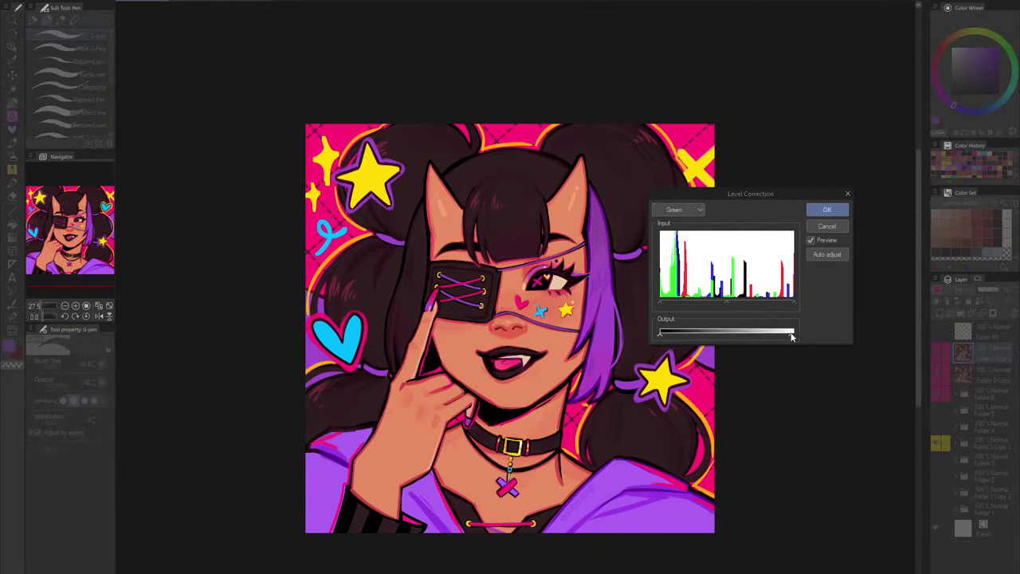
{"action": "left_click", "coordinate": [683, 208]}
{"action": "left_click", "coordinate": [676, 252]}
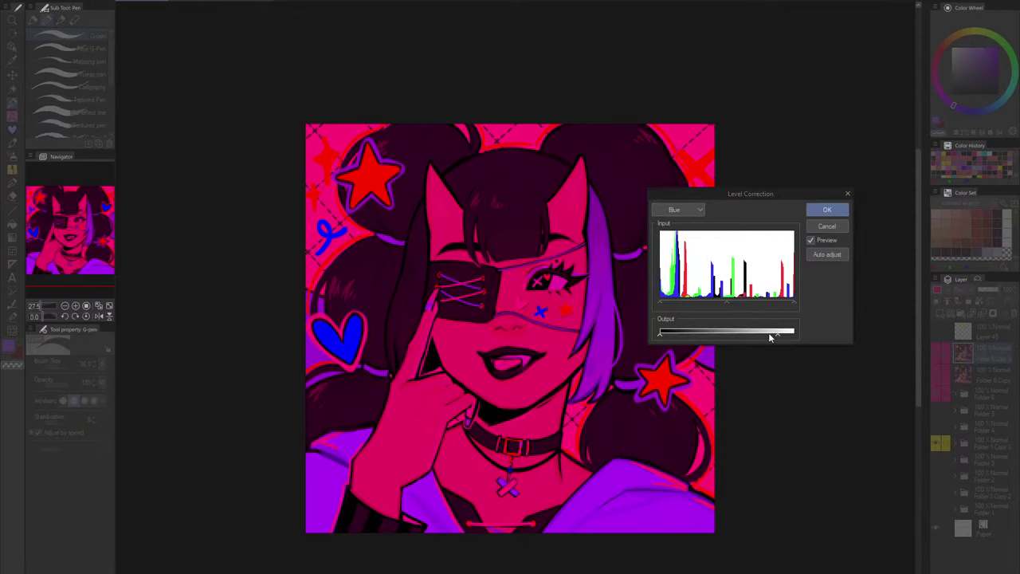
{"action": "left_click", "coordinate": [827, 209]}
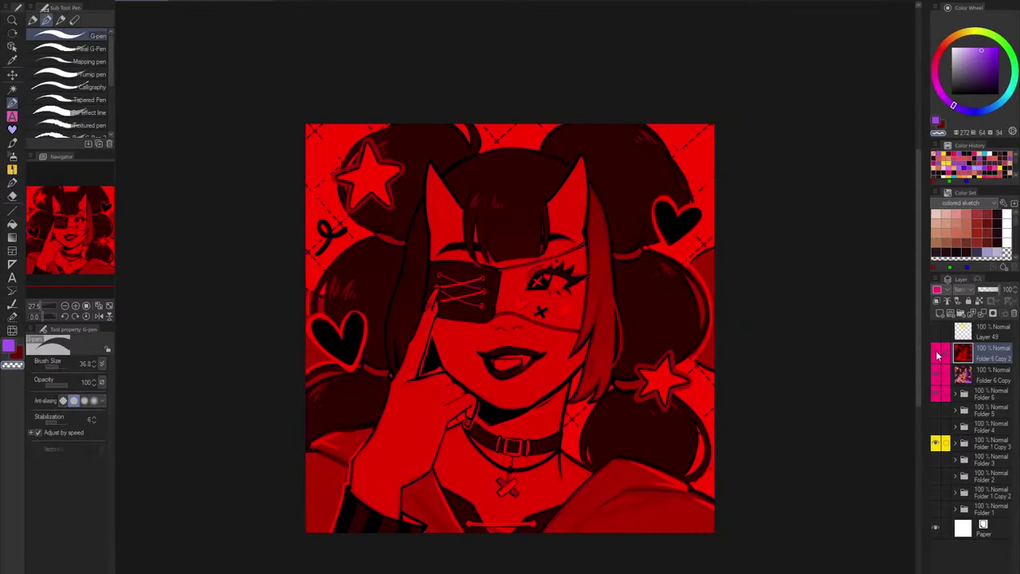
Step: Hide the red layer, reduce the lower merged copy to its green channel with Level Correction, and set its blending mode to Lighten
{"action": "left_click", "coordinate": [938, 354]}
{"action": "left_click", "coordinate": [988, 375]}
{"action": "left_click", "coordinate": [36, 1]}
{"action": "mouse_move", "coordinate": [98, 241]}
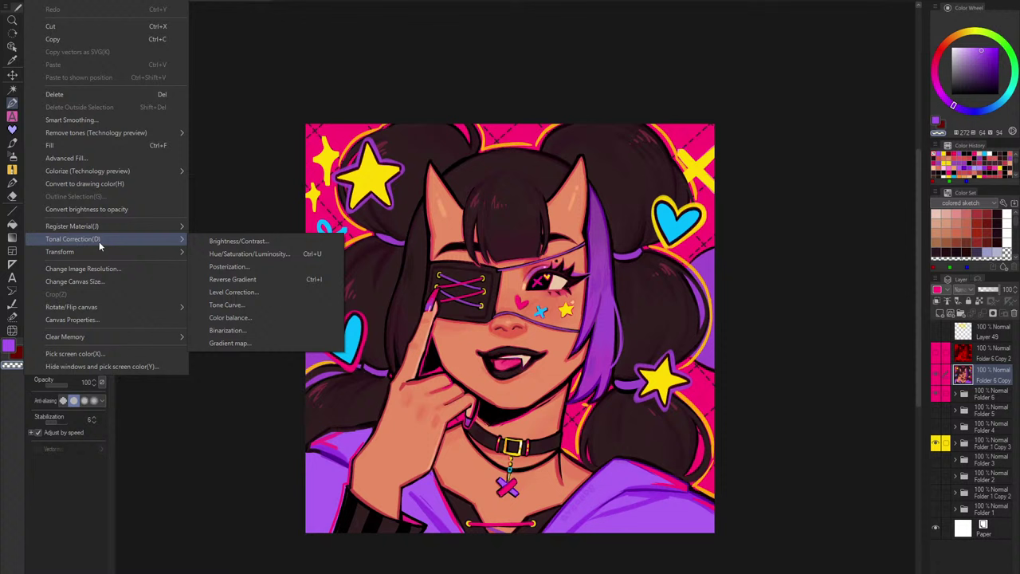
{"action": "left_click", "coordinate": [249, 291]}
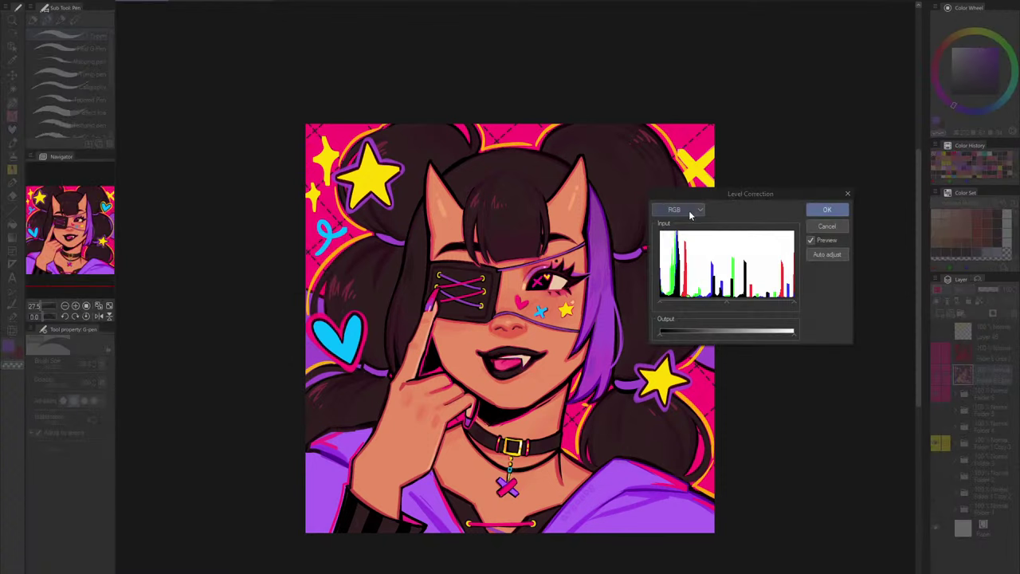
{"action": "left_click", "coordinate": [677, 209]}
{"action": "left_click", "coordinate": [669, 234]}
{"action": "left_click_drag", "start_coordinate": [793, 334], "coordinate": [672, 335]}
{"action": "left_click", "coordinate": [677, 209]}
{"action": "left_click", "coordinate": [670, 254]}
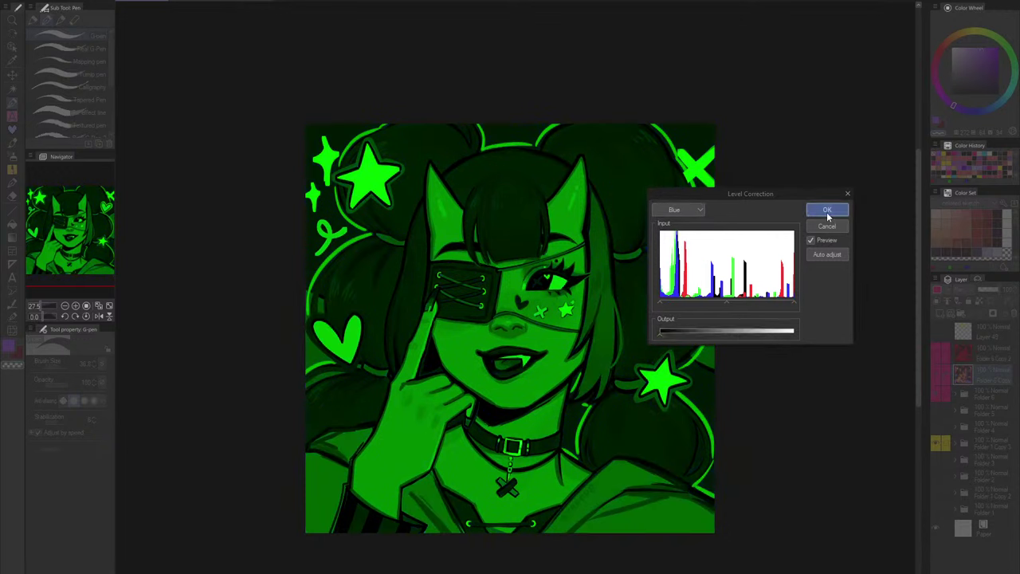
{"action": "left_click", "coordinate": [826, 209]}
{"action": "left_click", "coordinate": [967, 297]}
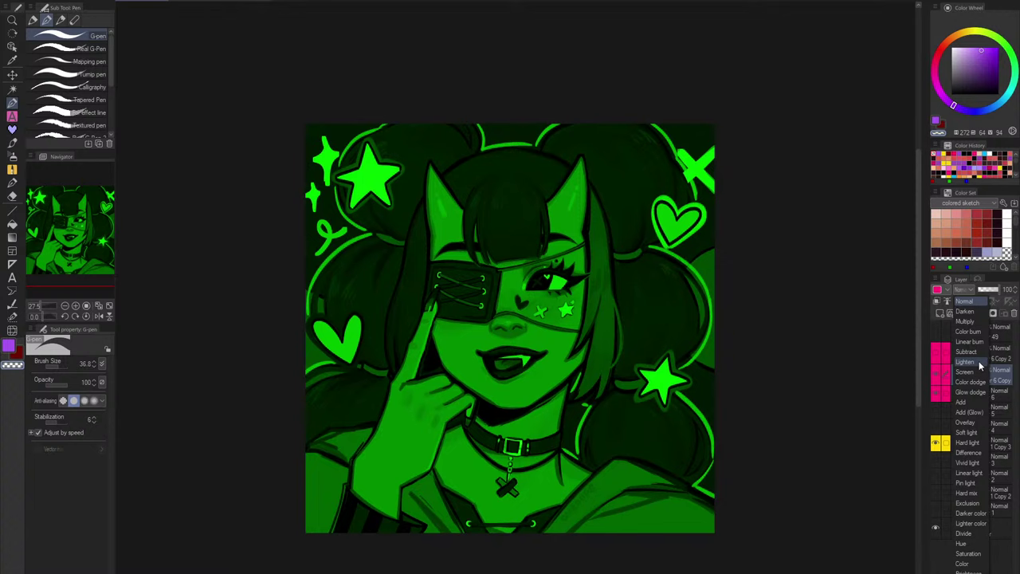
{"action": "left_click", "coordinate": [974, 368]}
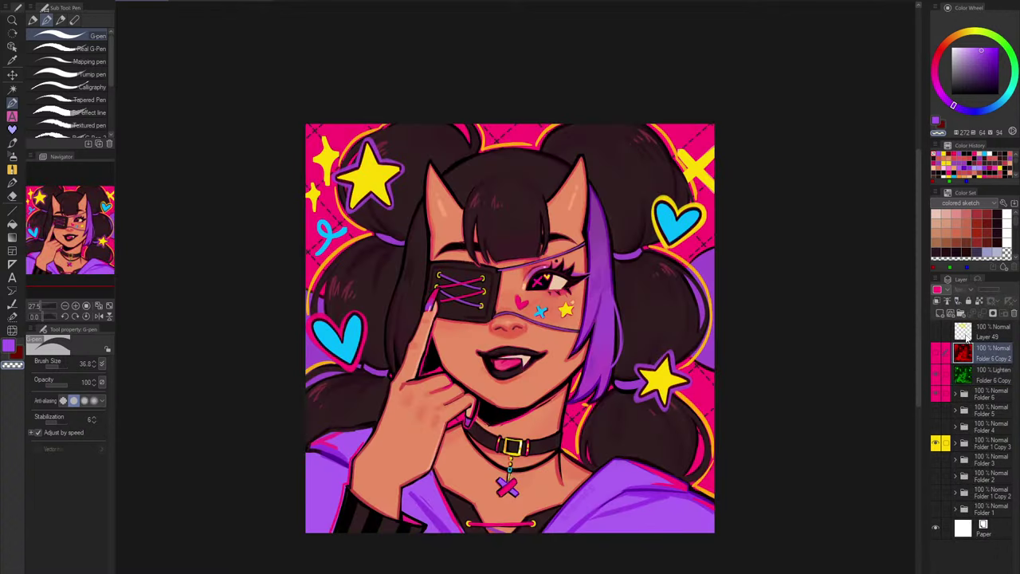
Step: Show the red layer, Folder 6 Copy 2, and set its blending mode to Lighten
{"action": "left_click", "coordinate": [935, 356]}
{"action": "left_click", "coordinate": [964, 292]}
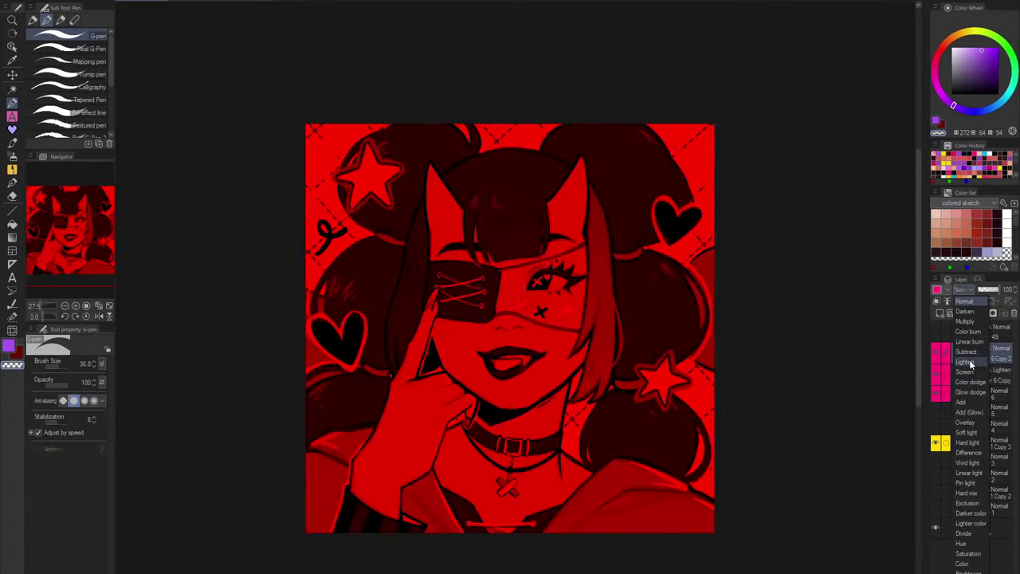
{"action": "left_click", "coordinate": [971, 364]}
Step: Shift the red layer slightly to the right with the Move layer tool to offset its color edges
{"action": "scroll", "coordinate": [552, 306], "scroll_direction": "up", "scroll_amount": 6}
{"action": "left_click", "coordinate": [12, 74]}
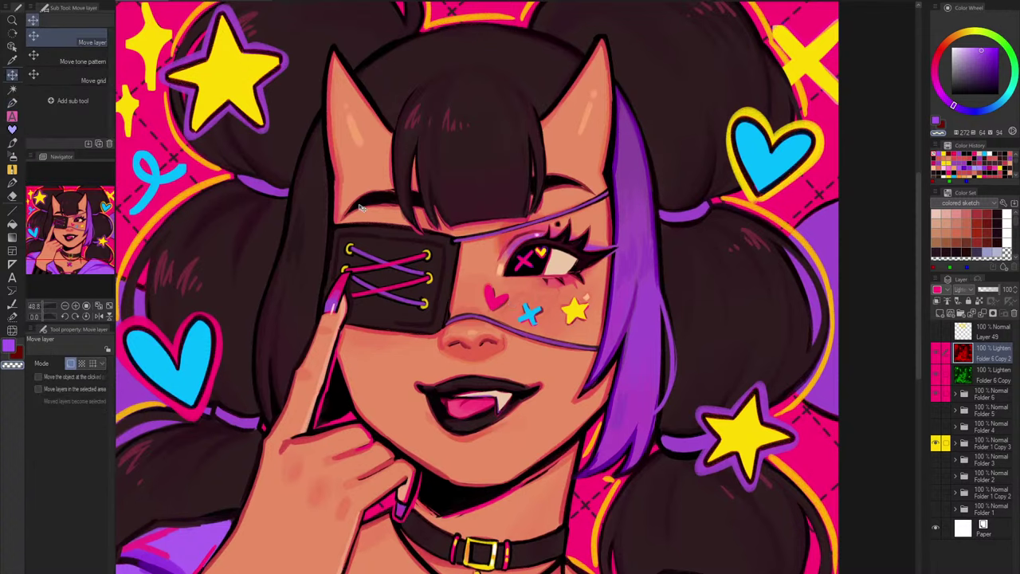
{"action": "left_click_drag", "start_coordinate": [358, 208], "coordinate": [362, 208]}
{"action": "scroll", "coordinate": [564, 248], "scroll_direction": "up", "scroll_amount": 4}
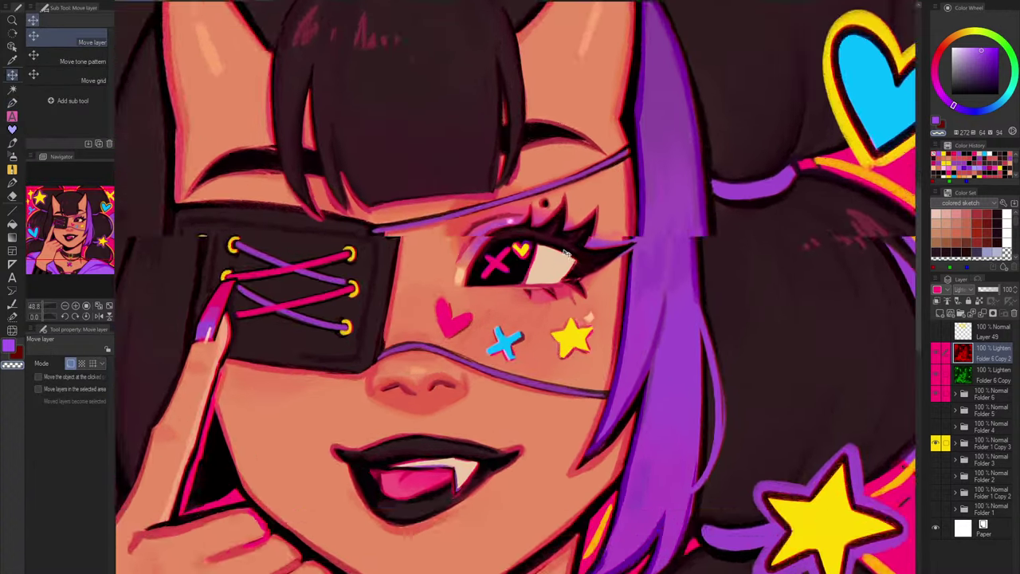
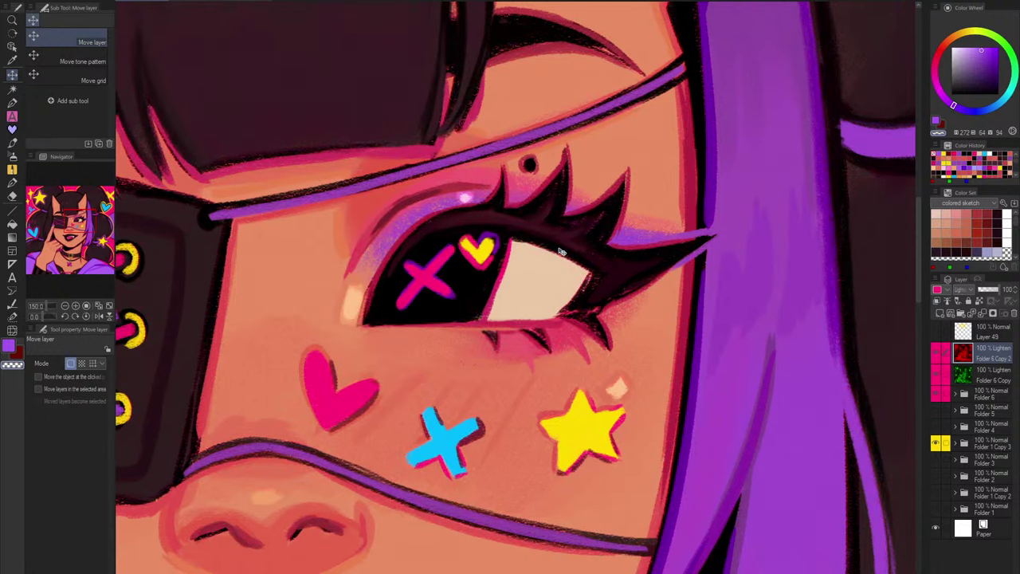
Step: Try shifting the green layer slightly to the left, and delete that layer
{"action": "left_click", "coordinate": [1005, 375]}
{"action": "left_click_drag", "start_coordinate": [472, 231], "coordinate": [467, 230]}
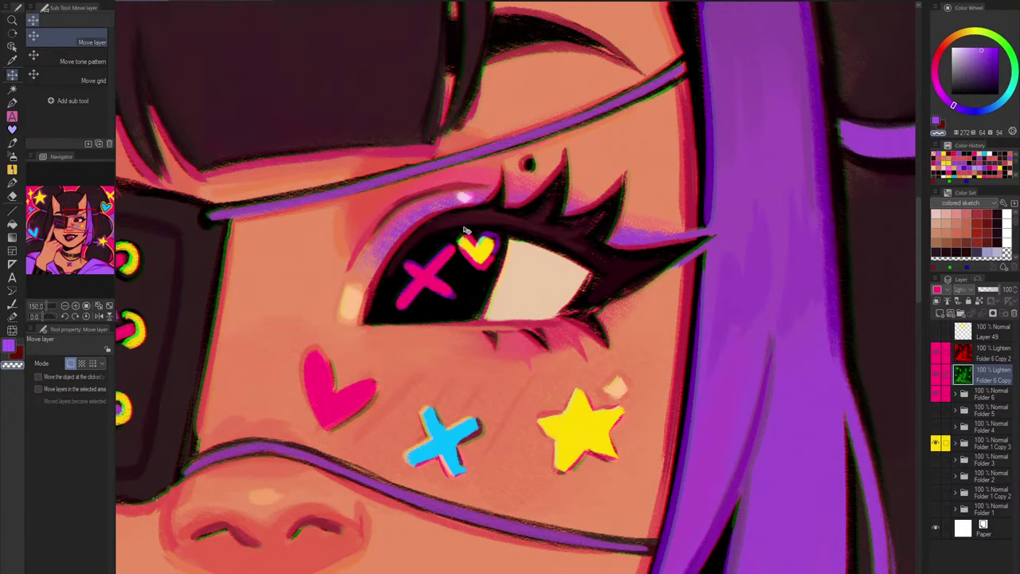
{"action": "scroll", "coordinate": [466, 231], "scroll_direction": "down", "scroll_amount": 4}
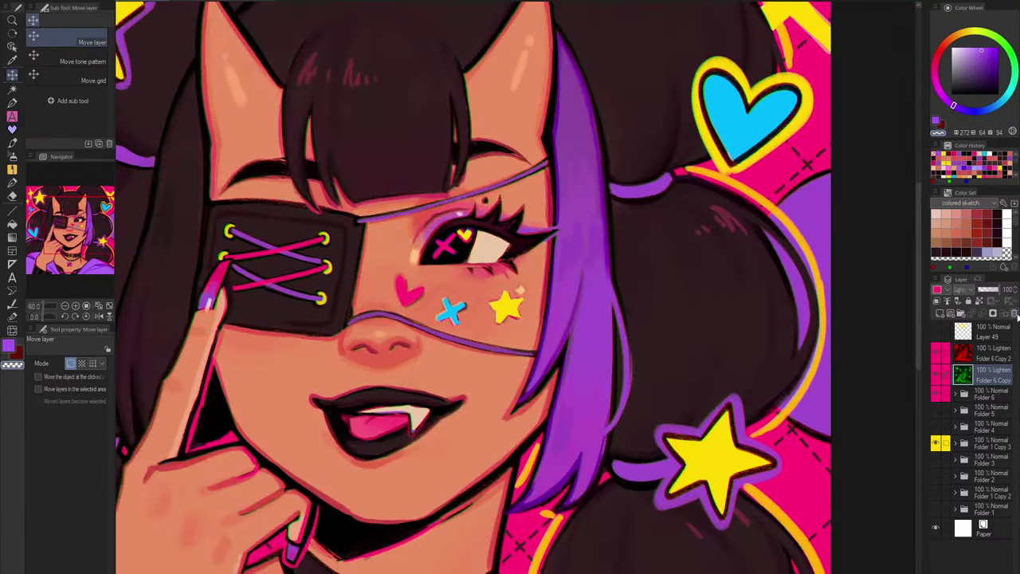
{"action": "left_click", "coordinate": [1013, 314]}
Step: Duplicate Folder 6 and merge the copy into a single full-color layer beneath the red layer
{"action": "right_click", "coordinate": [991, 373]}
{"action": "left_click", "coordinate": [948, 168]}
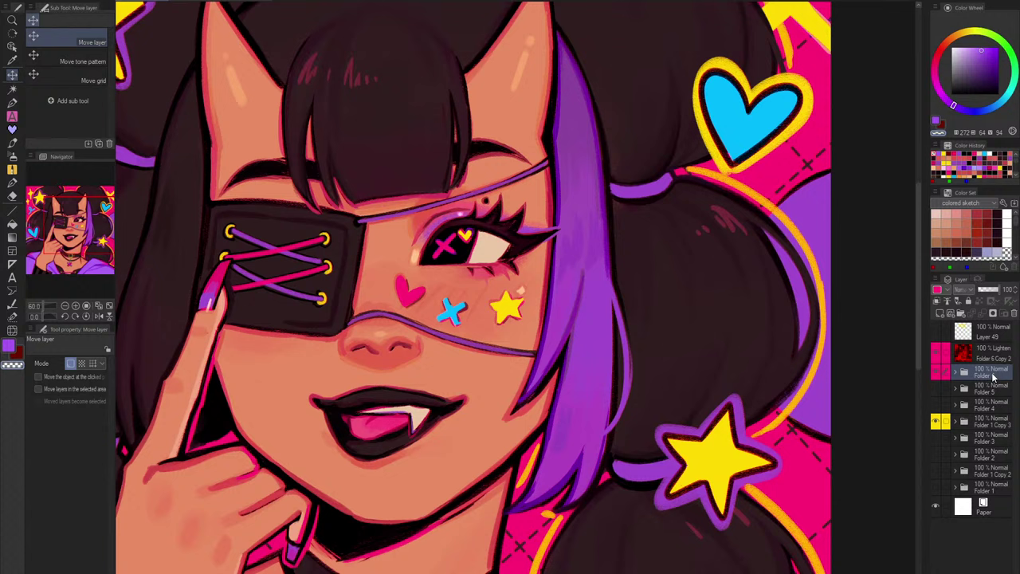
{"action": "right_click", "coordinate": [993, 378]}
{"action": "left_click", "coordinate": [956, 325]}
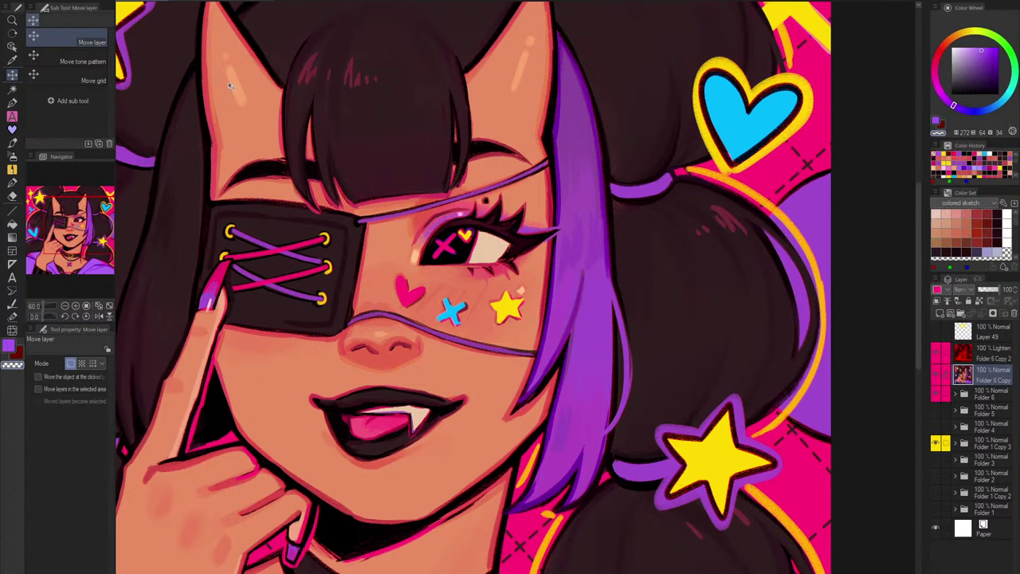
Step: Reduce the new merged copy to its blue channel with Level Correction, lowering green and red output to zero, and set its blending to Lighten
{"action": "left_click", "coordinate": [36, 1]}
{"action": "mouse_move", "coordinate": [118, 240]}
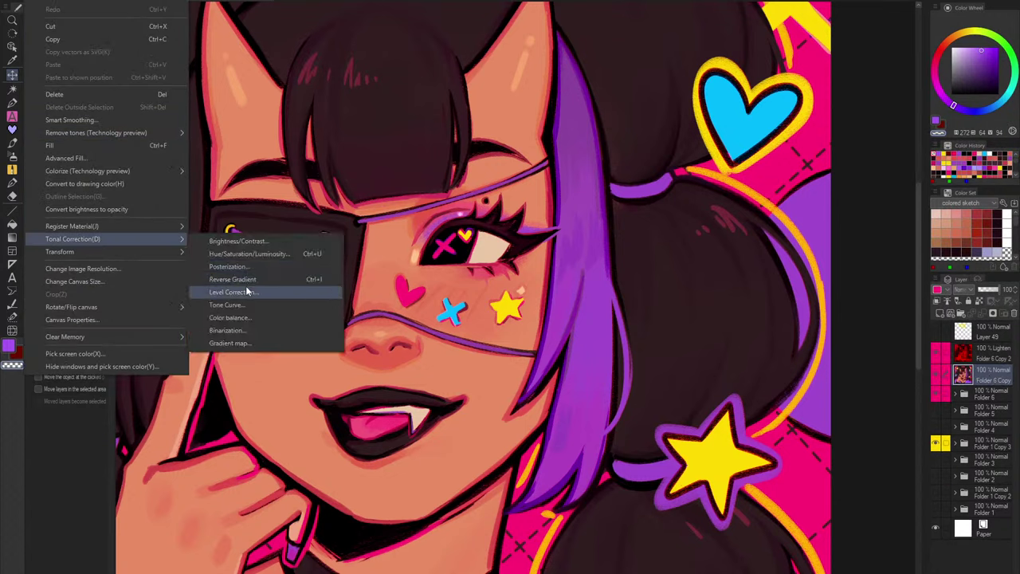
{"action": "left_click", "coordinate": [242, 291]}
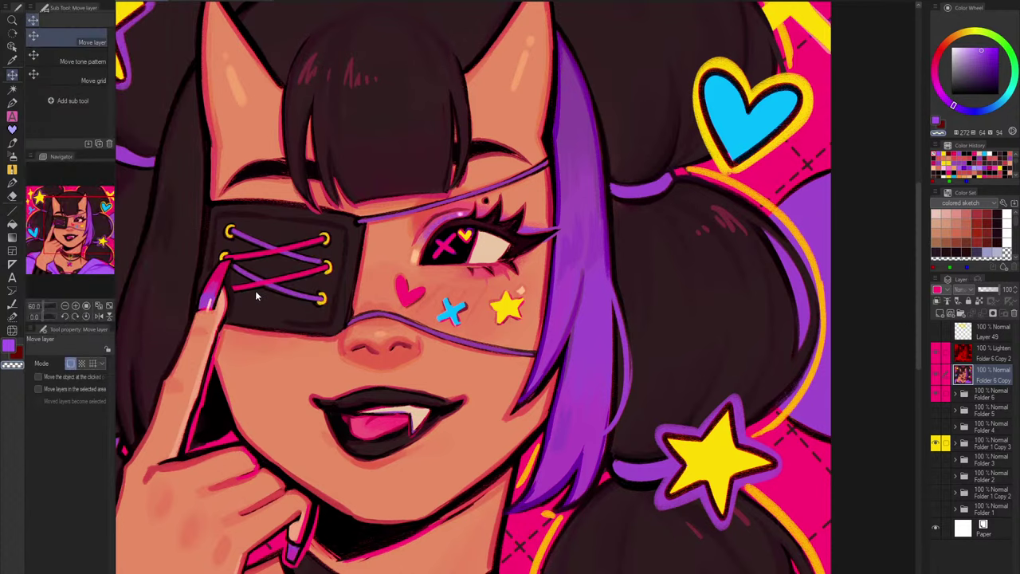
{"action": "left_click", "coordinate": [677, 210]}
{"action": "left_click", "coordinate": [674, 247]}
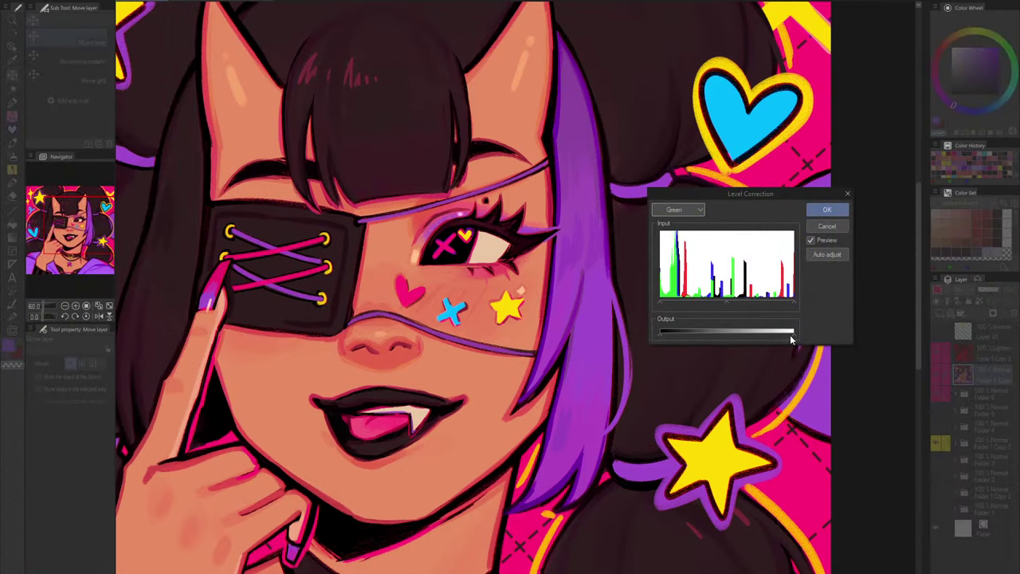
{"action": "left_click", "coordinate": [677, 210]}
{"action": "left_click", "coordinate": [670, 231]}
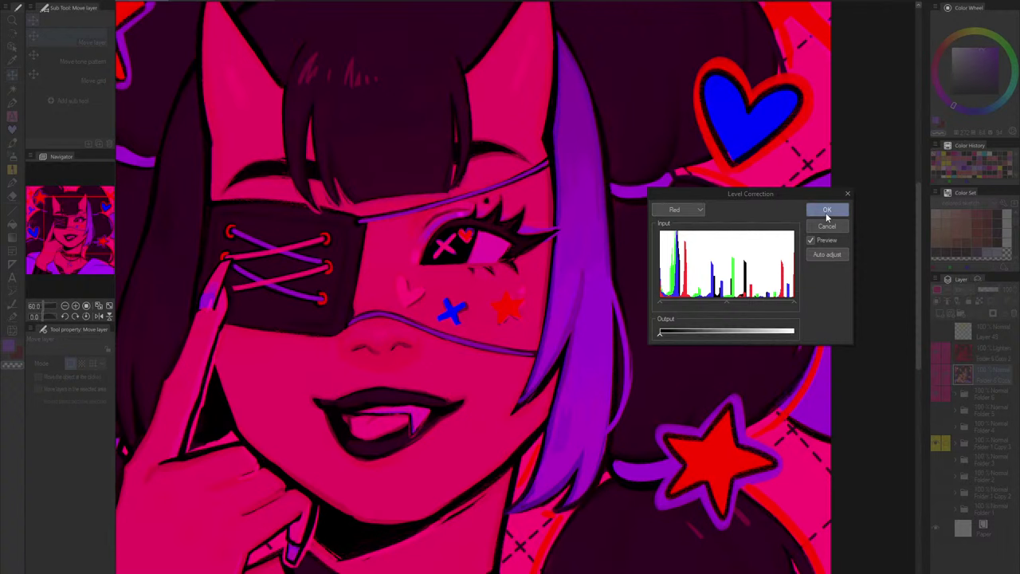
{"action": "left_click", "coordinate": [699, 211]}
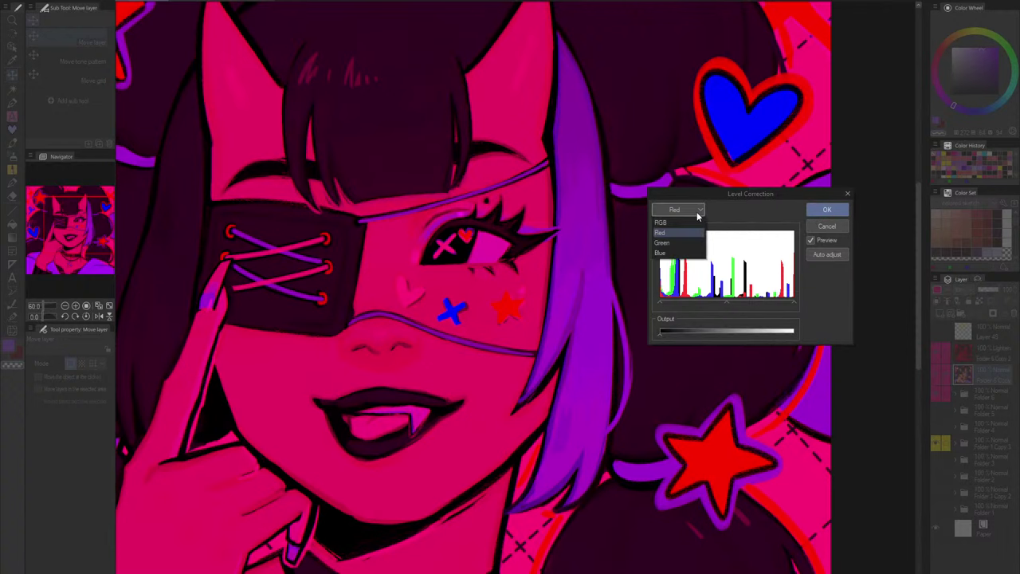
{"action": "left_click", "coordinate": [694, 213]}
{"action": "left_click", "coordinate": [827, 210]}
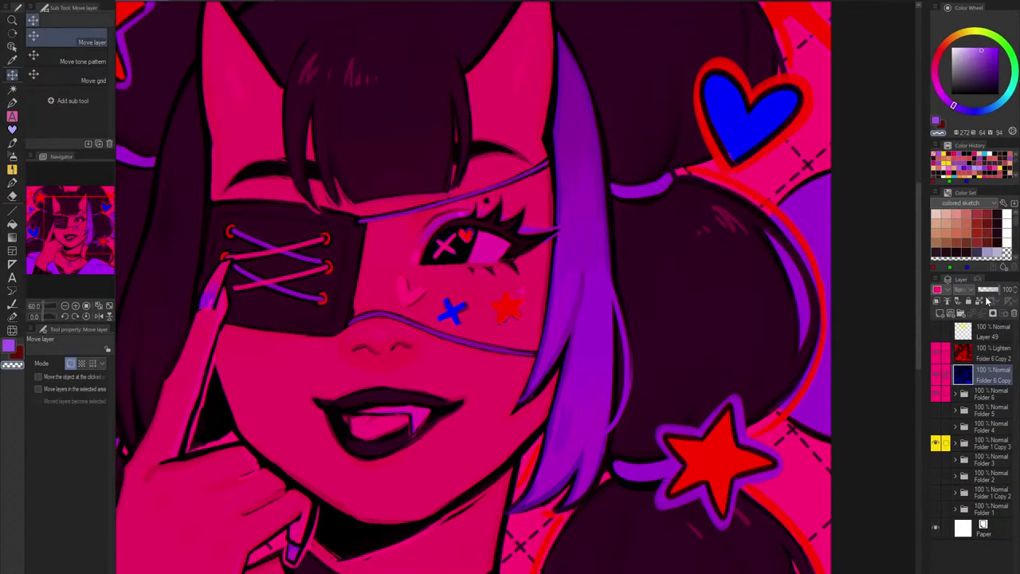
{"action": "left_click", "coordinate": [979, 296]}
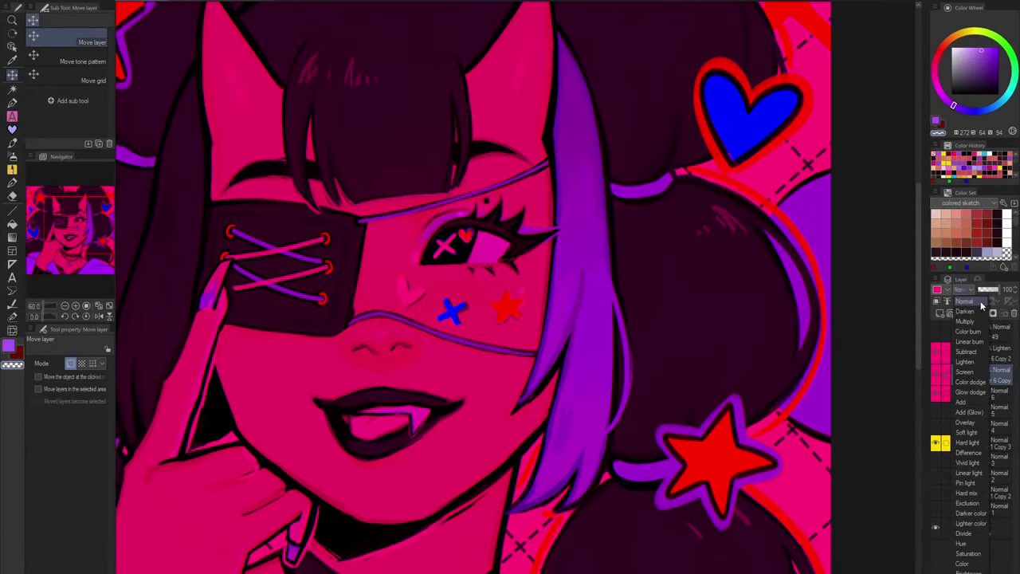
{"action": "left_click", "coordinate": [982, 363]}
Step: Examine the color fringes around the eye, face stickers and whole illustration, toggling the red layer's visibility for comparison, and select the red layer
{"action": "scroll", "coordinate": [571, 310], "scroll_direction": "up", "scroll_amount": 6}
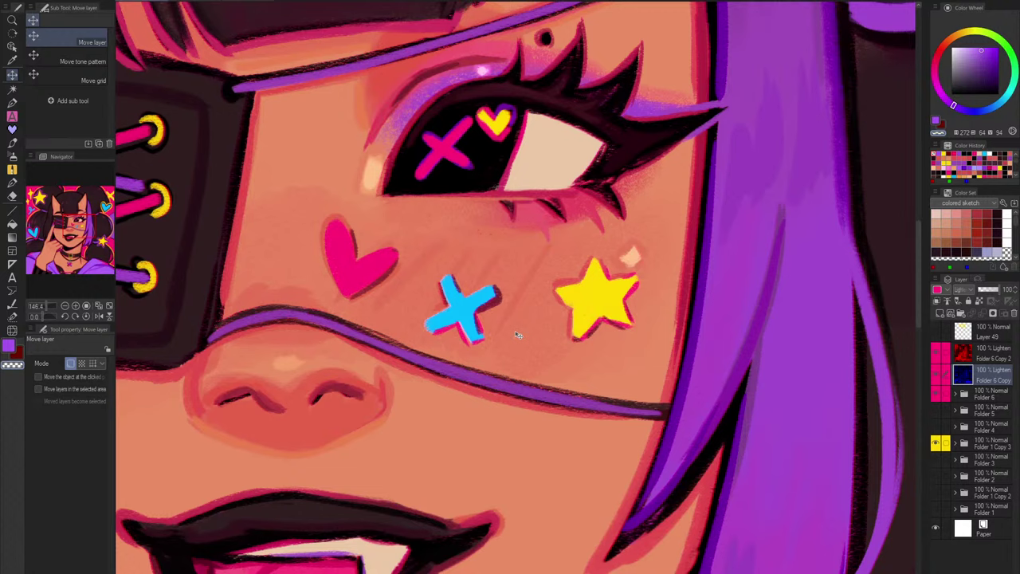
{"action": "scroll", "coordinate": [518, 335], "scroll_direction": "up", "scroll_amount": 3}
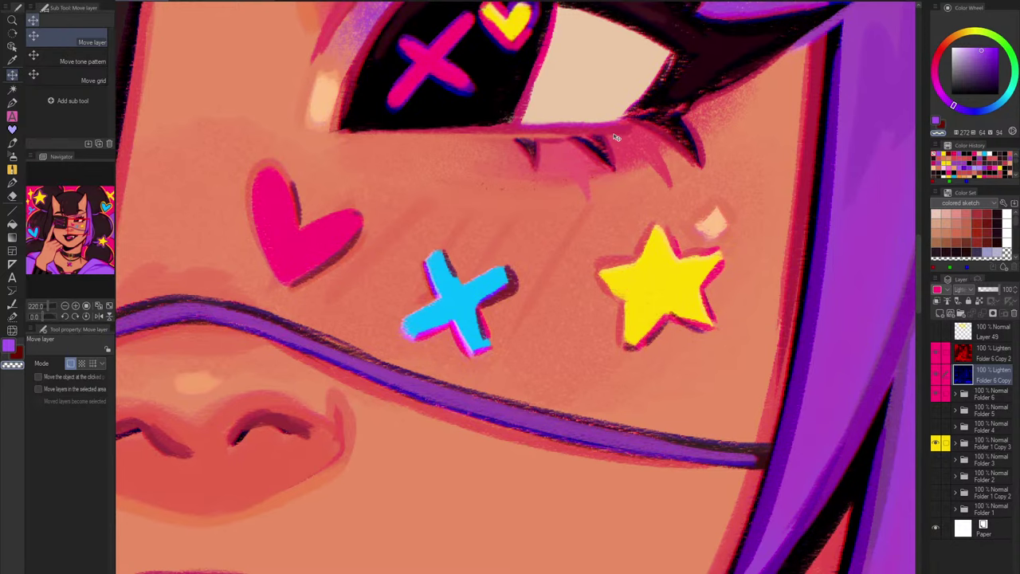
{"action": "scroll", "coordinate": [616, 138], "scroll_direction": "down", "scroll_amount": 5}
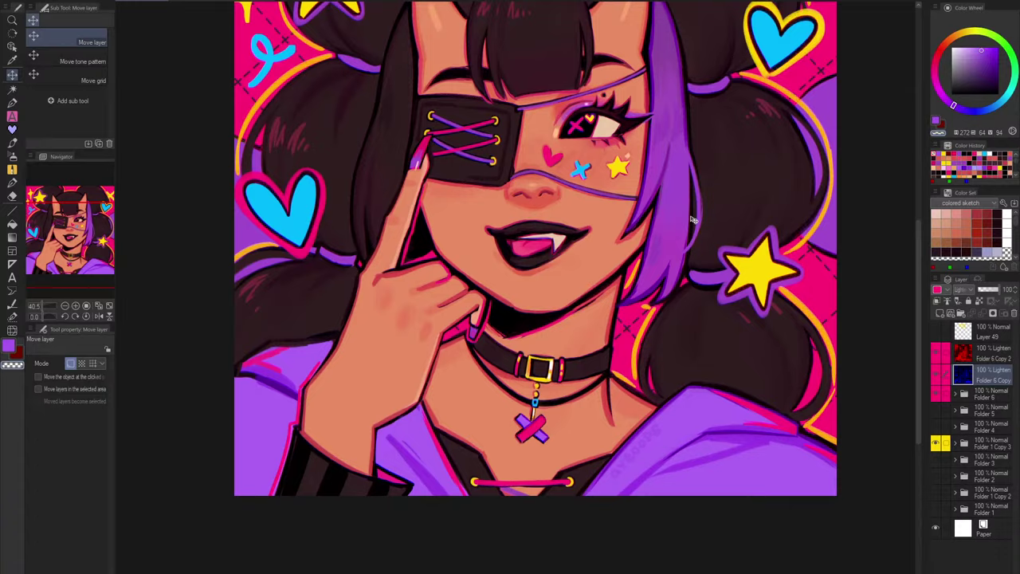
{"action": "left_click_drag", "start_coordinate": [663, 173], "coordinate": [614, 312]}
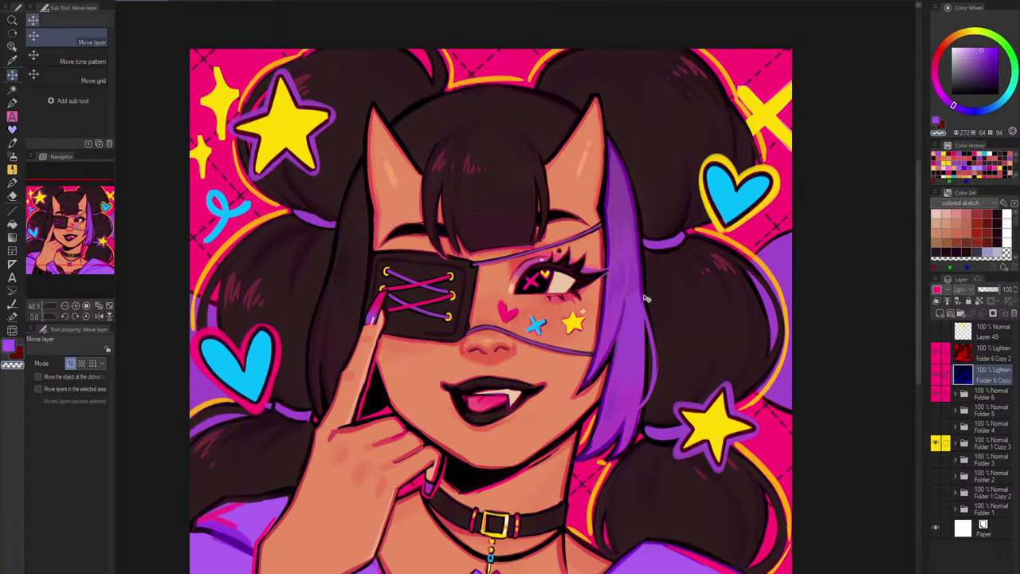
{"action": "scroll", "coordinate": [502, 283], "scroll_direction": "up", "scroll_amount": 3}
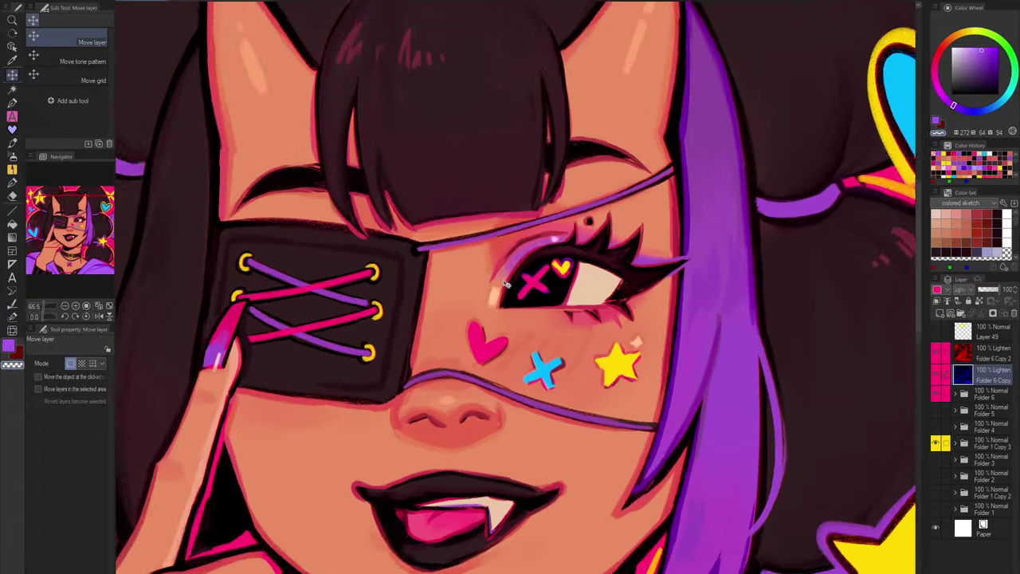
{"action": "scroll", "coordinate": [502, 286], "scroll_direction": "up", "scroll_amount": 3}
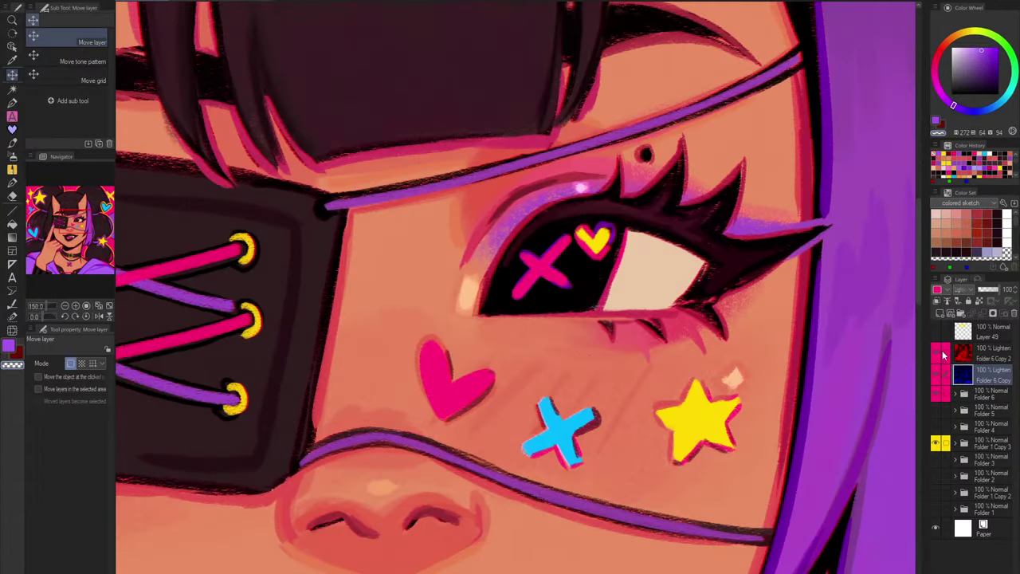
{"action": "left_click", "coordinate": [938, 353]}
{"action": "left_click", "coordinate": [938, 353]}
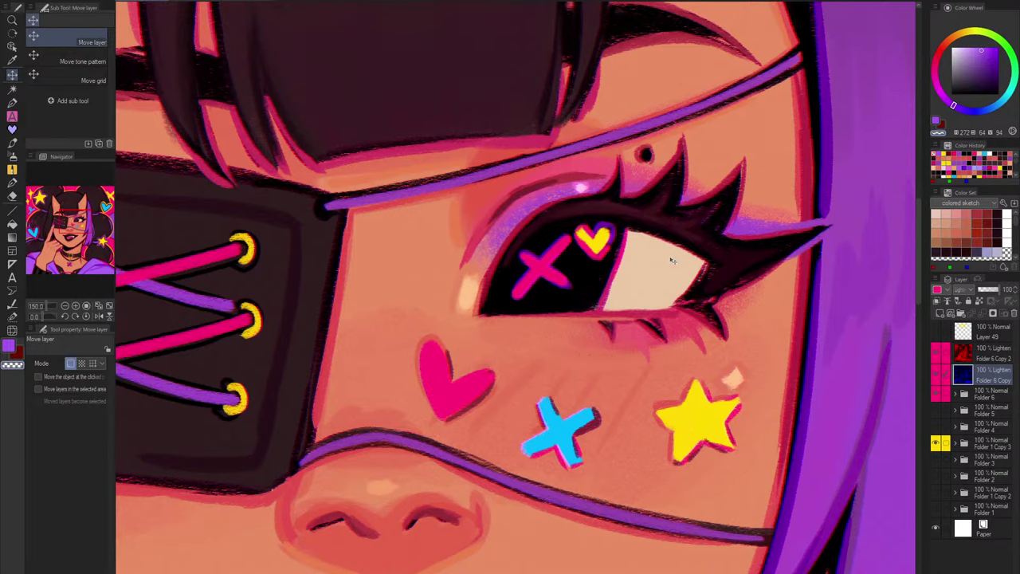
{"action": "scroll", "coordinate": [674, 261], "scroll_direction": "down", "scroll_amount": 5}
{"action": "scroll", "coordinate": [785, 315], "scroll_direction": "up", "scroll_amount": 2}
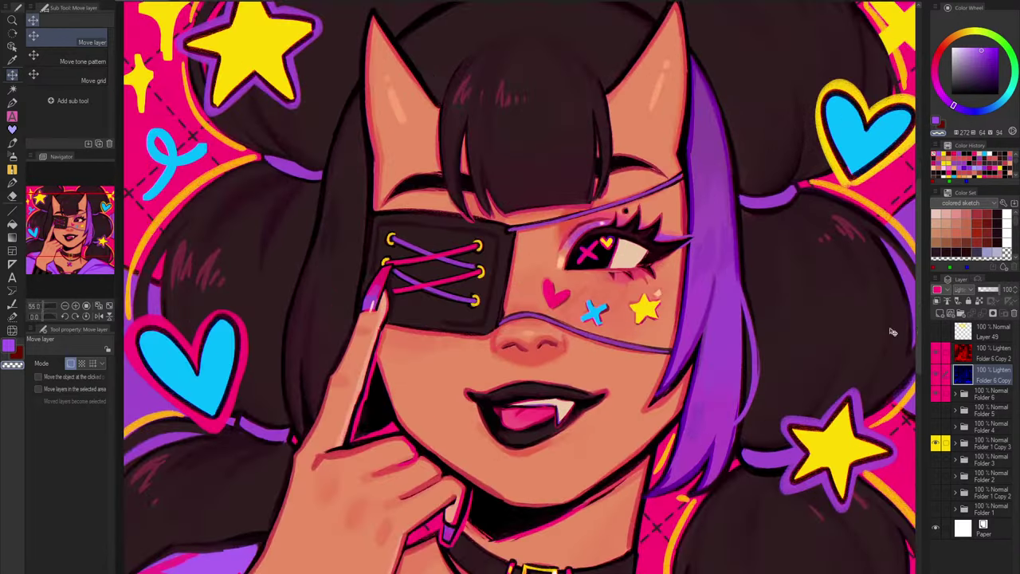
{"action": "left_click", "coordinate": [979, 352]}
{"action": "scroll", "coordinate": [606, 325], "scroll_direction": "down", "scroll_amount": 4}
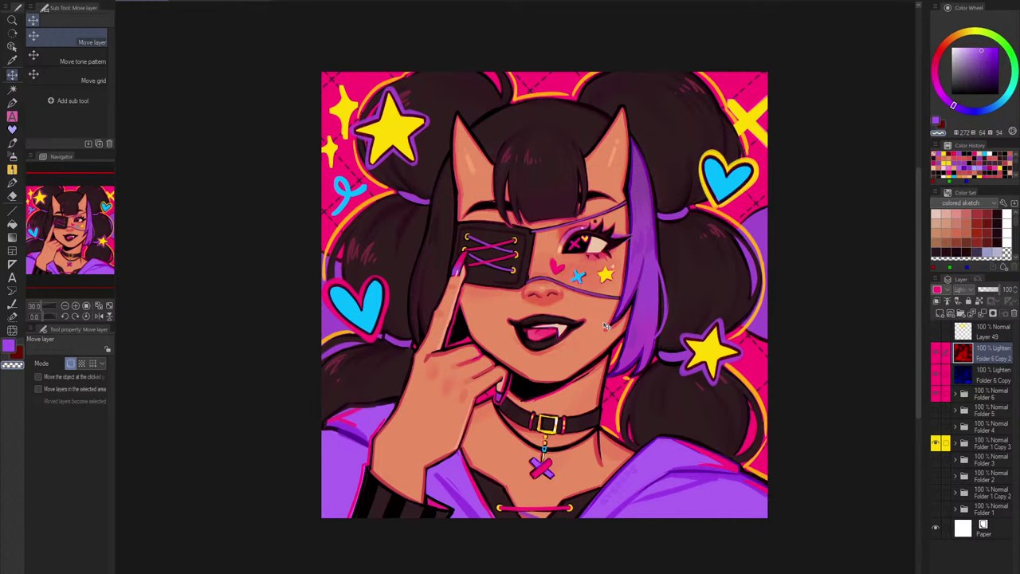
Step: Search all materials for "half" and place the halftone40% material over the artwork
{"action": "scroll", "coordinate": [598, 297], "scroll_direction": "up", "scroll_amount": 1}
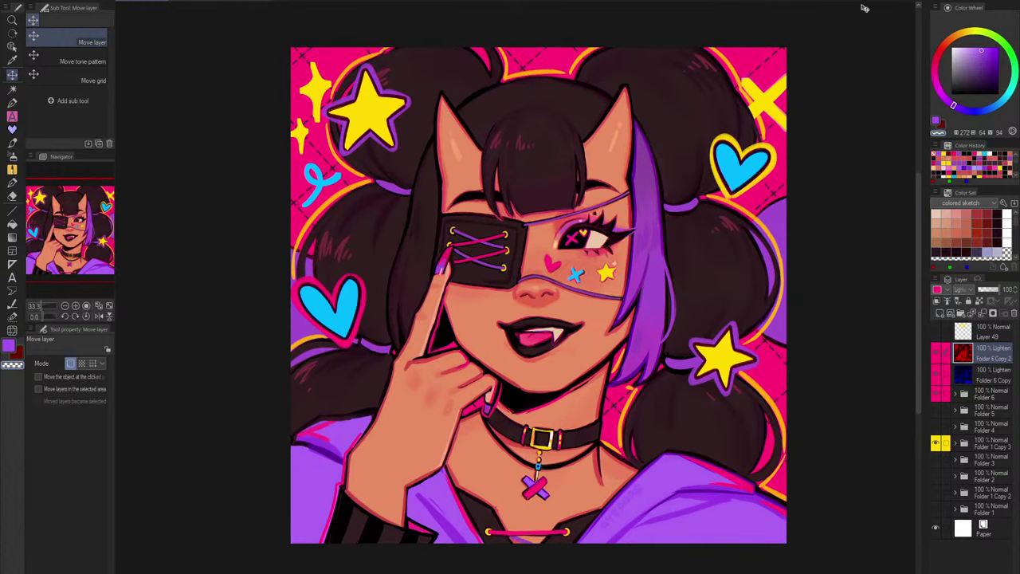
{"action": "left_click", "coordinate": [926, 6]}
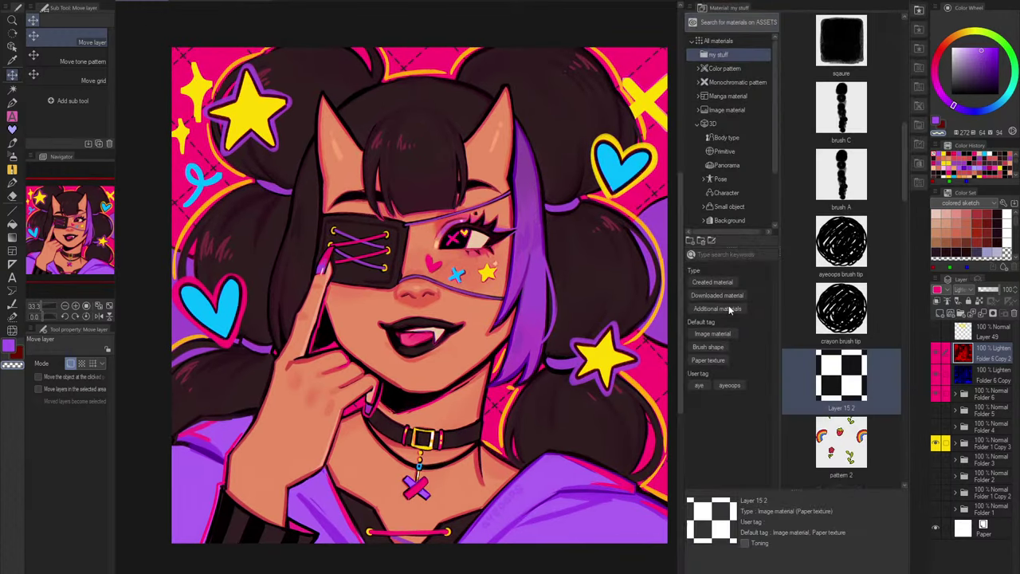
{"action": "type", "text": "hal"}
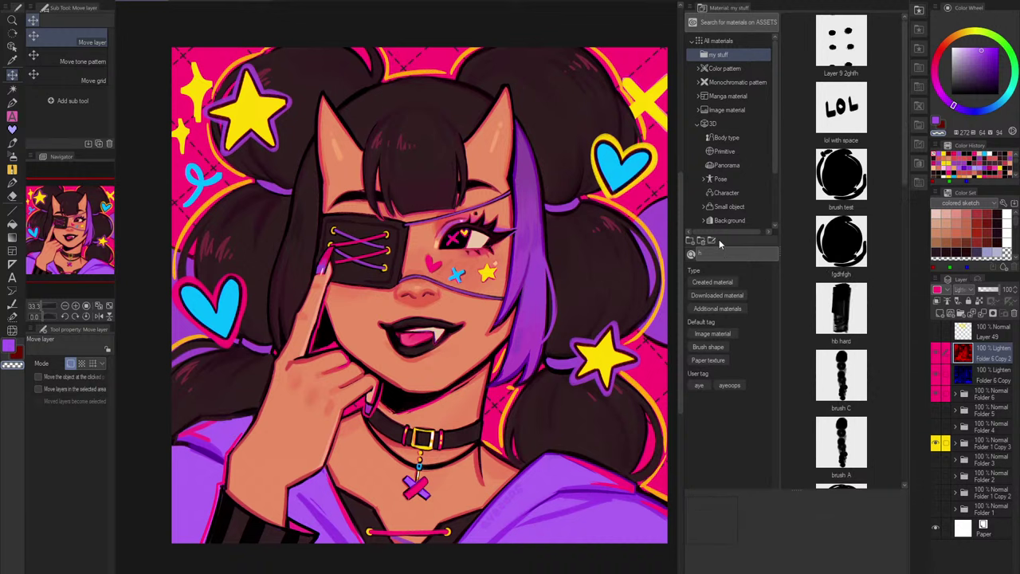
{"action": "key", "text": "BackSpace"}
{"action": "key", "text": "BackSpace"}
{"action": "key", "text": "BackSpace"}
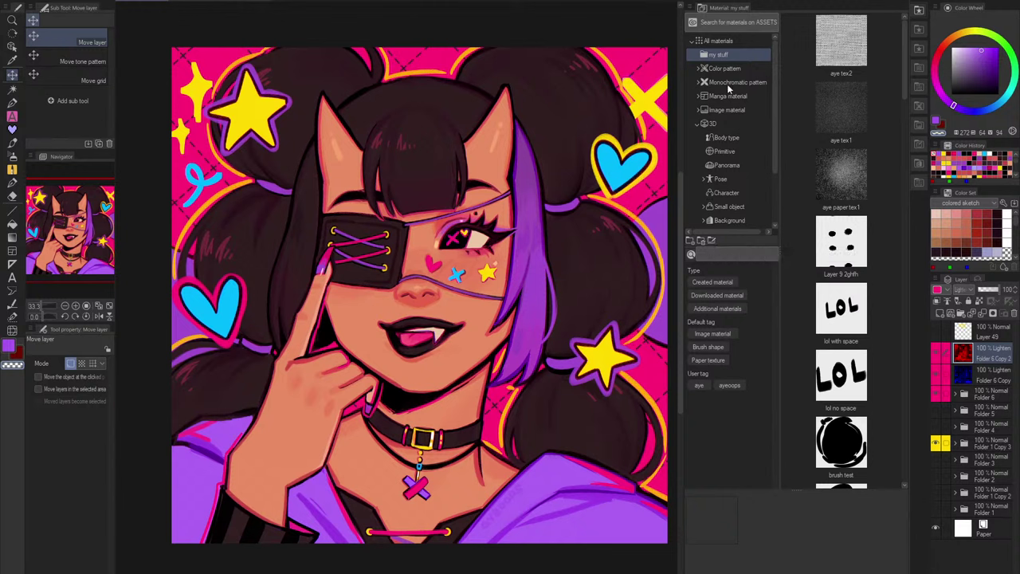
{"action": "left_click", "coordinate": [733, 43]}
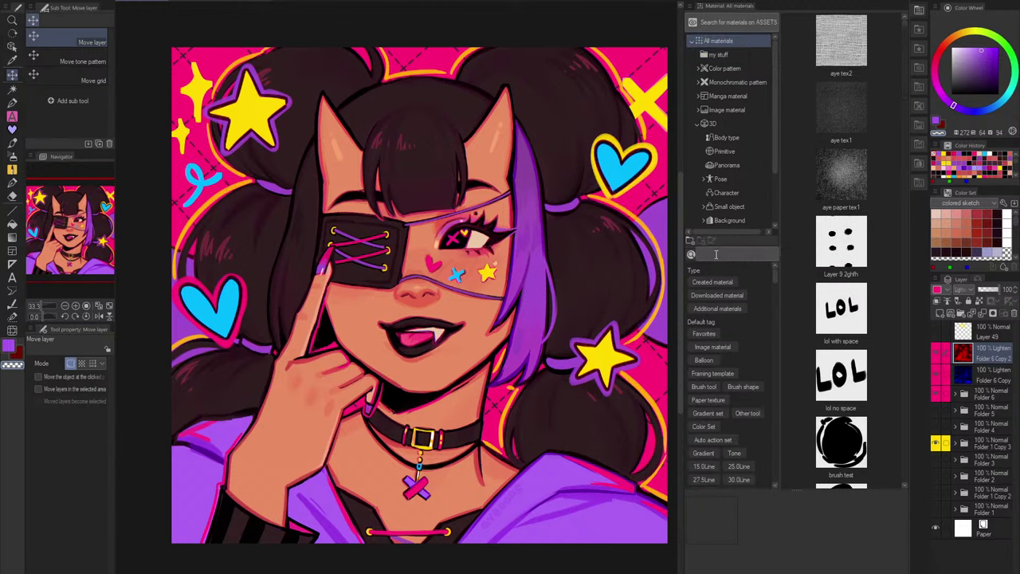
{"action": "type", "text": "half"}
{"action": "left_click", "coordinate": [844, 54]}
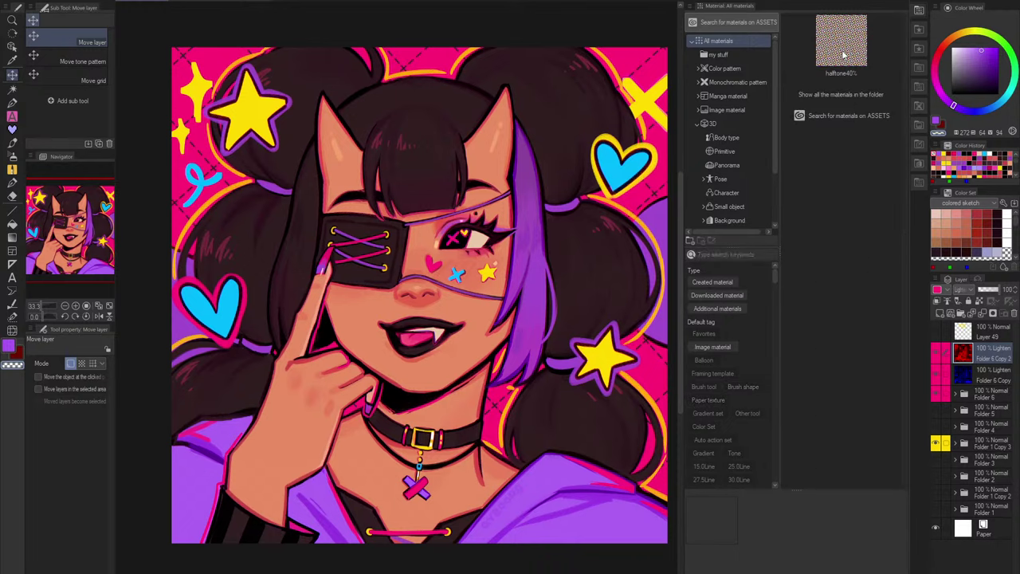
{"action": "left_click_drag", "start_coordinate": [841, 44], "coordinate": [461, 255]}
{"action": "left_click", "coordinate": [921, 8]}
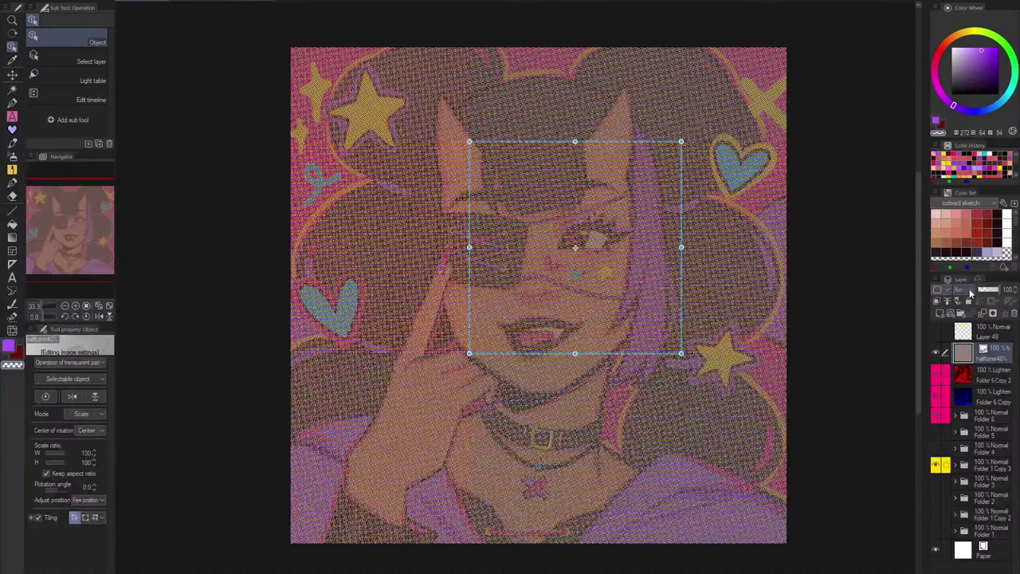
Step: Set the halftone layer to Overlay at 13% opacity, shrink its pattern to about 64%, and toggle its visibility to compare
{"action": "left_click", "coordinate": [967, 292]}
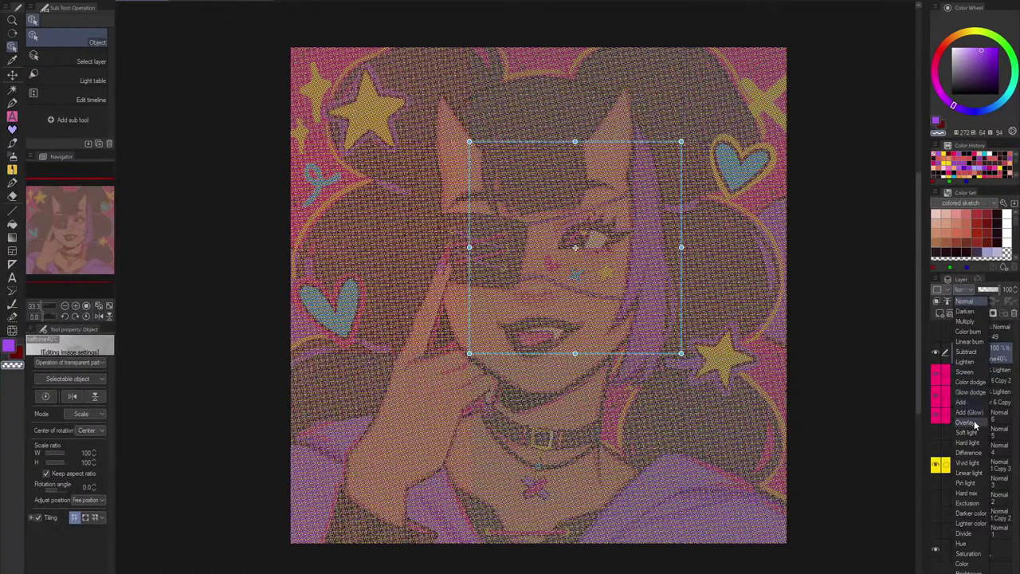
{"action": "left_click", "coordinate": [966, 422]}
{"action": "left_click", "coordinate": [982, 292]}
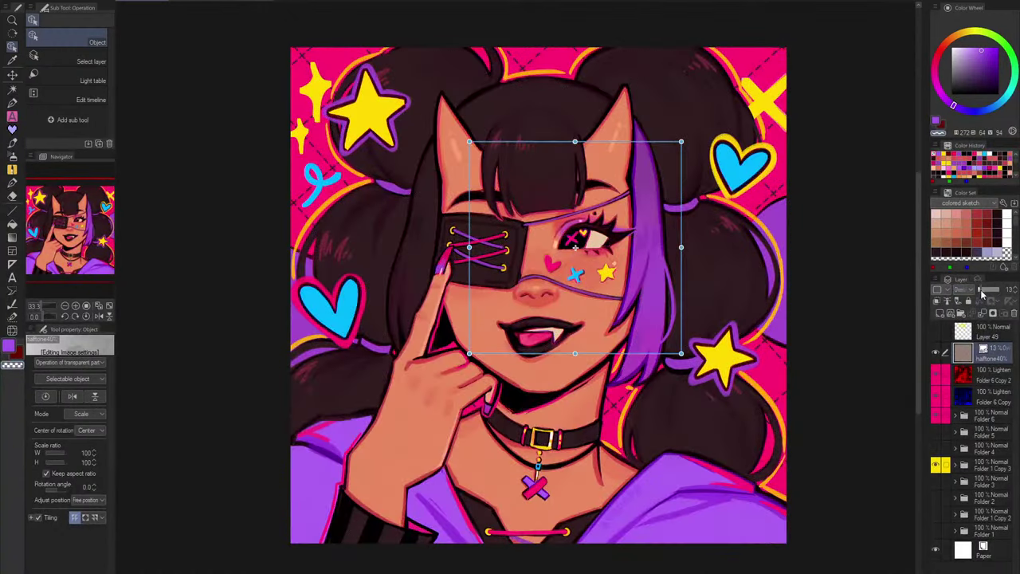
{"action": "left_click_drag", "start_coordinate": [683, 140], "coordinate": [606, 218]}
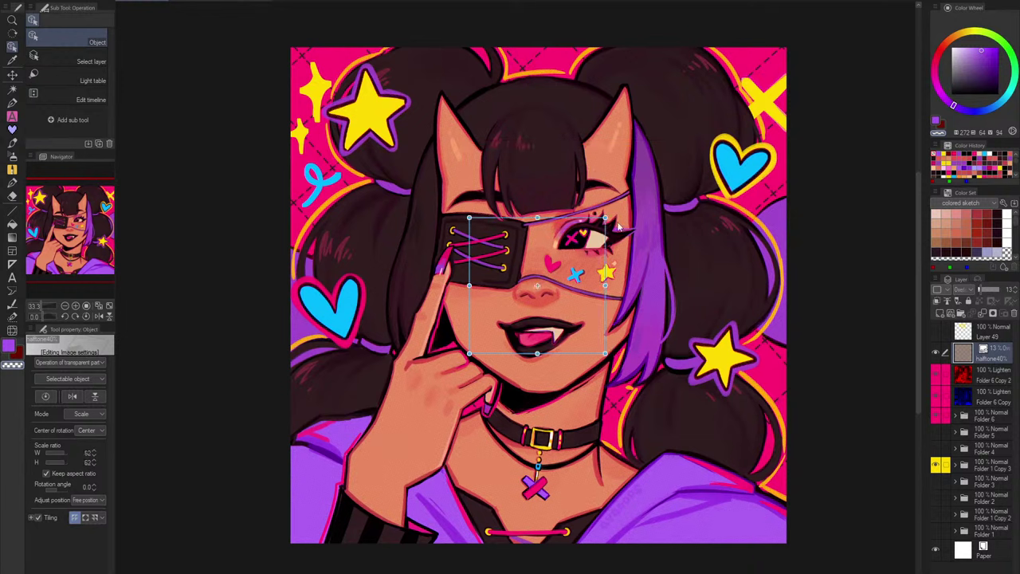
{"action": "left_click", "coordinate": [937, 353]}
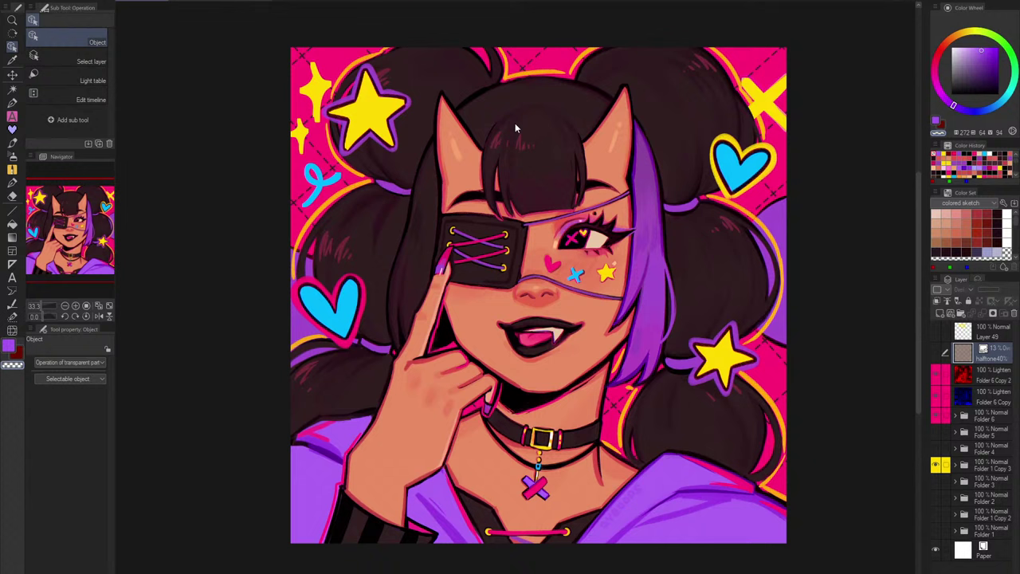
{"action": "left_click", "coordinate": [935, 354]}
{"action": "left_click", "coordinate": [935, 354]}
Step: Add a Brightness/Contrast correction layer above the halftone layer with contrast set to 25
{"action": "left_click", "coordinate": [96, 1]}
{"action": "mouse_move", "coordinate": [131, 1]}
{"action": "mouse_move", "coordinate": [168, 22]}
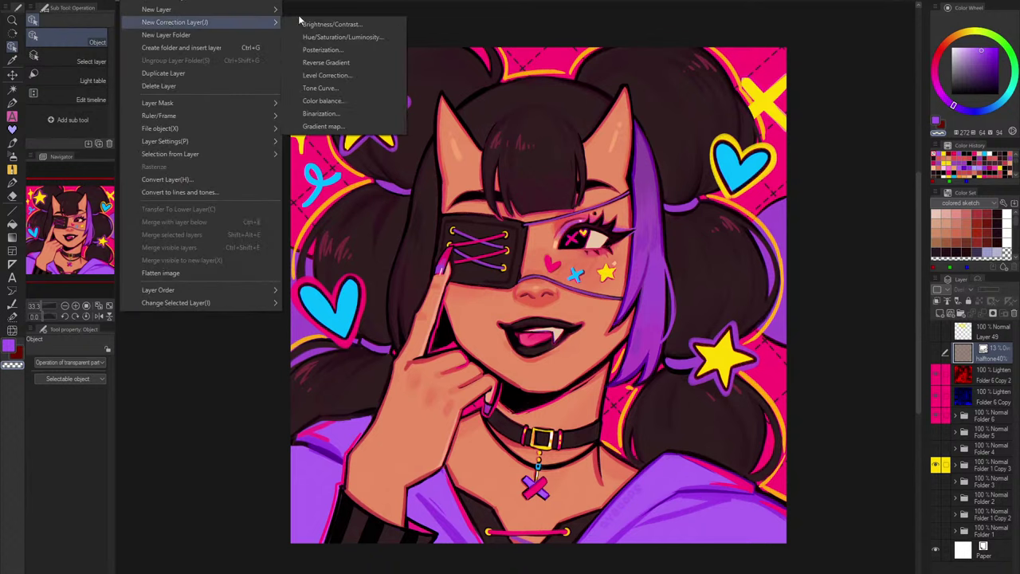
{"action": "left_click", "coordinate": [311, 23]}
{"action": "left_click_drag", "start_coordinate": [679, 157], "coordinate": [690, 155]}
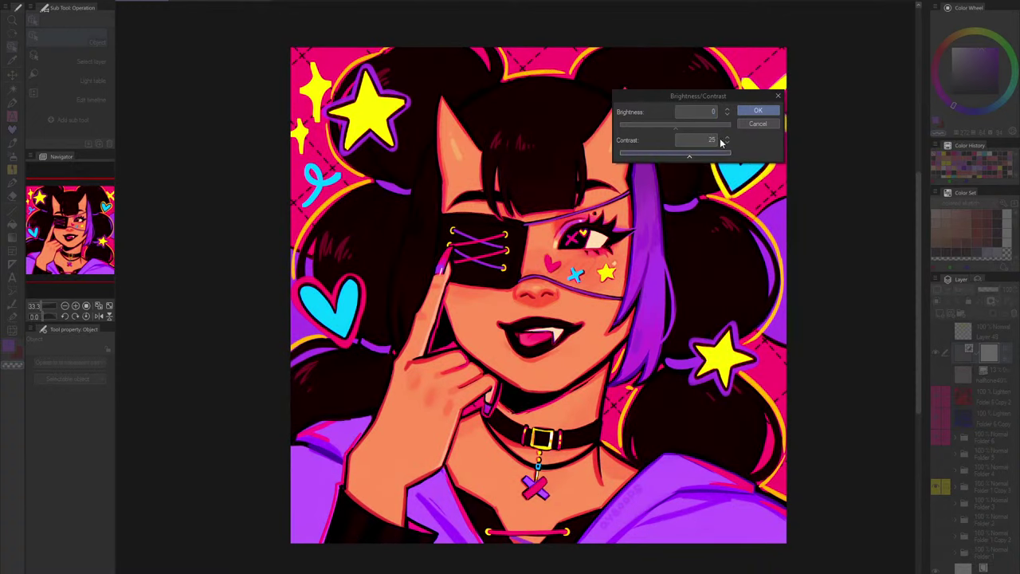
{"action": "left_click", "coordinate": [758, 110]}
Step: Set the Brightness/Contrast correction layer's blending to Saturation and lower its opacity to about 45%
{"action": "left_click", "coordinate": [966, 292]}
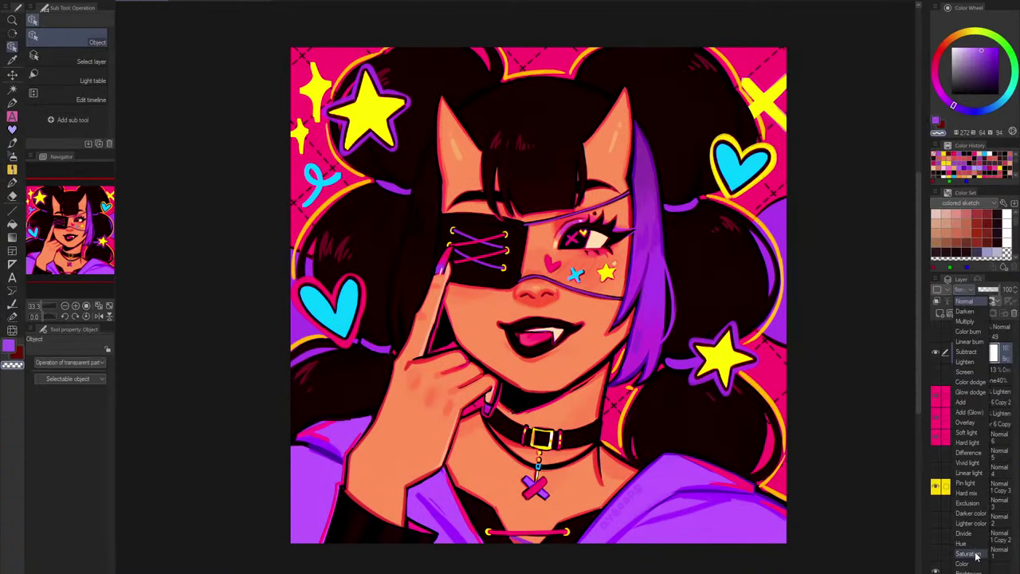
{"action": "left_click", "coordinate": [978, 554]}
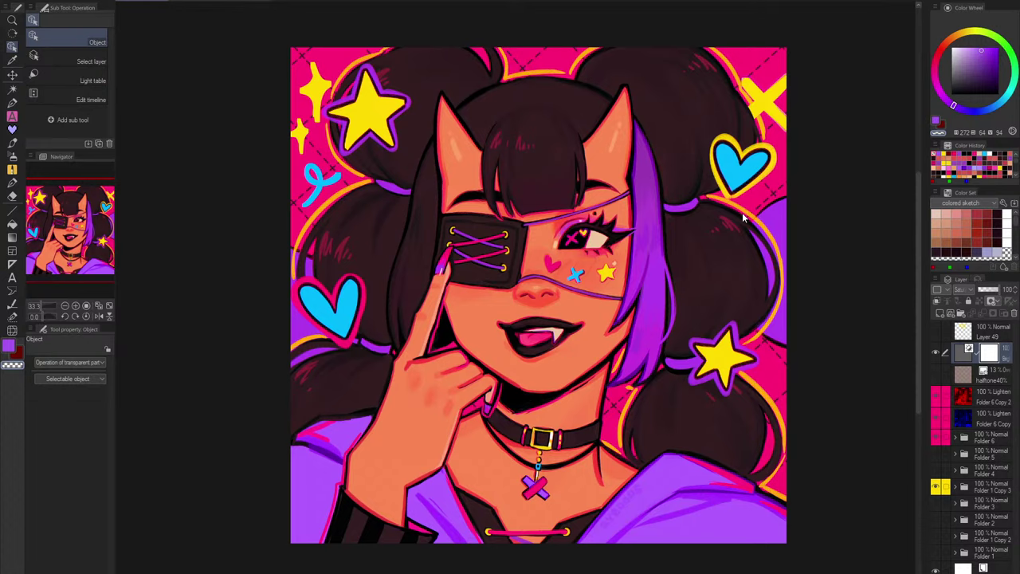
{"action": "scroll", "coordinate": [743, 217], "scroll_direction": "up", "scroll_amount": 1}
{"action": "left_click", "coordinate": [936, 353]}
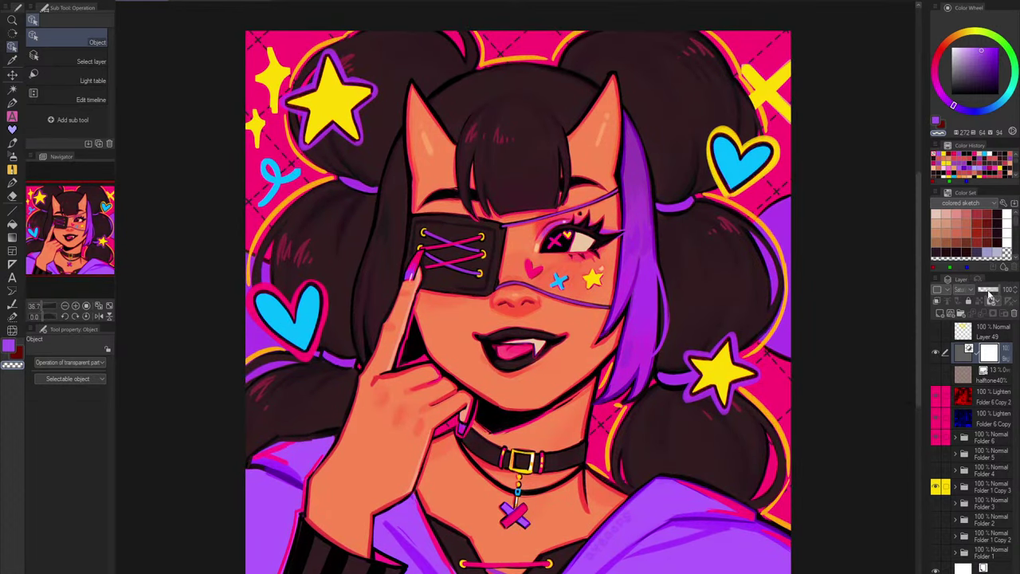
{"action": "left_click", "coordinate": [989, 291]}
Step: Show the halftone layer, examine its dot pattern over the face and eye up close, and hide the layer again
{"action": "left_click", "coordinate": [936, 375]}
{"action": "left_click", "coordinate": [970, 385]}
{"action": "scroll", "coordinate": [462, 327], "scroll_direction": "up", "scroll_amount": 5}
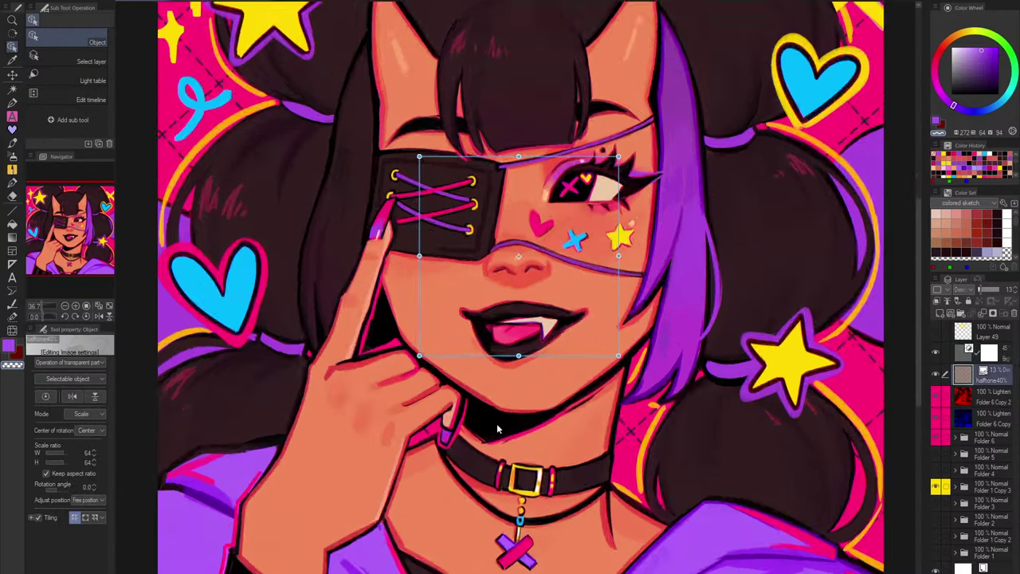
{"action": "scroll", "coordinate": [462, 323], "scroll_direction": "down", "scroll_amount": 6}
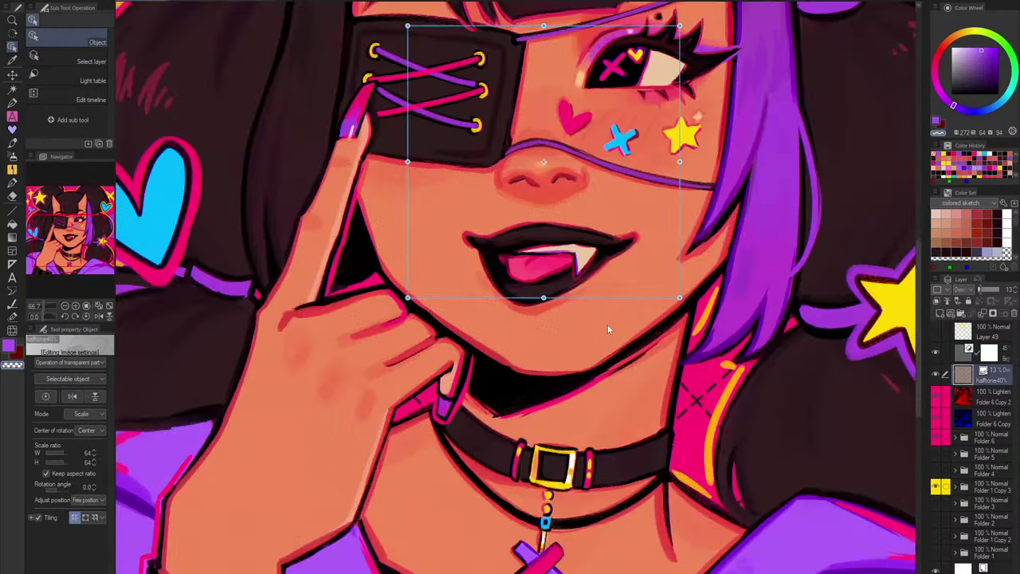
{"action": "scroll", "coordinate": [480, 201], "scroll_direction": "up", "scroll_amount": 2}
{"action": "scroll", "coordinate": [494, 223], "scroll_direction": "up", "scroll_amount": 3}
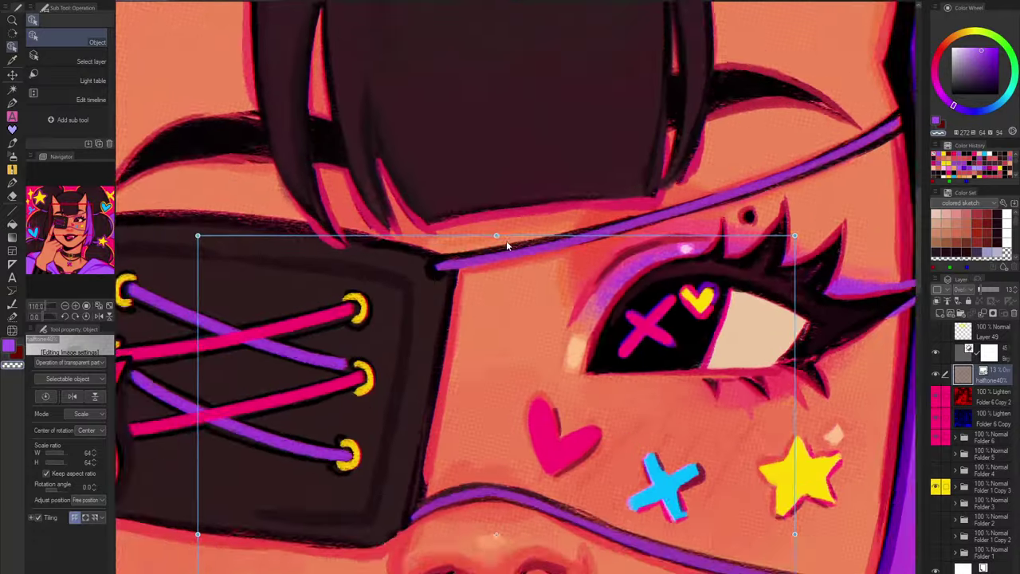
{"action": "scroll", "coordinate": [518, 247], "scroll_direction": "down", "scroll_amount": 4}
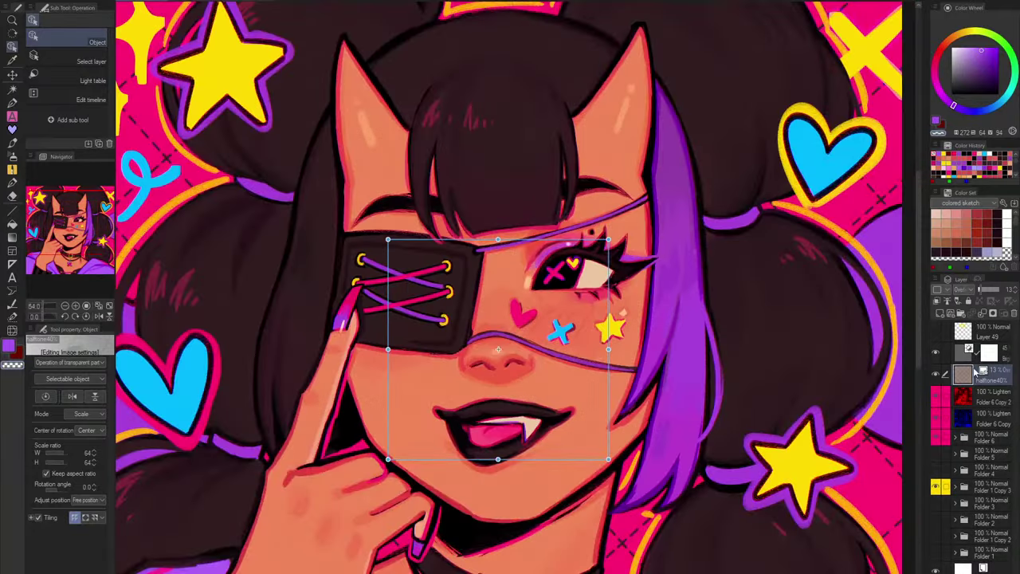
{"action": "key", "text": "Return"}
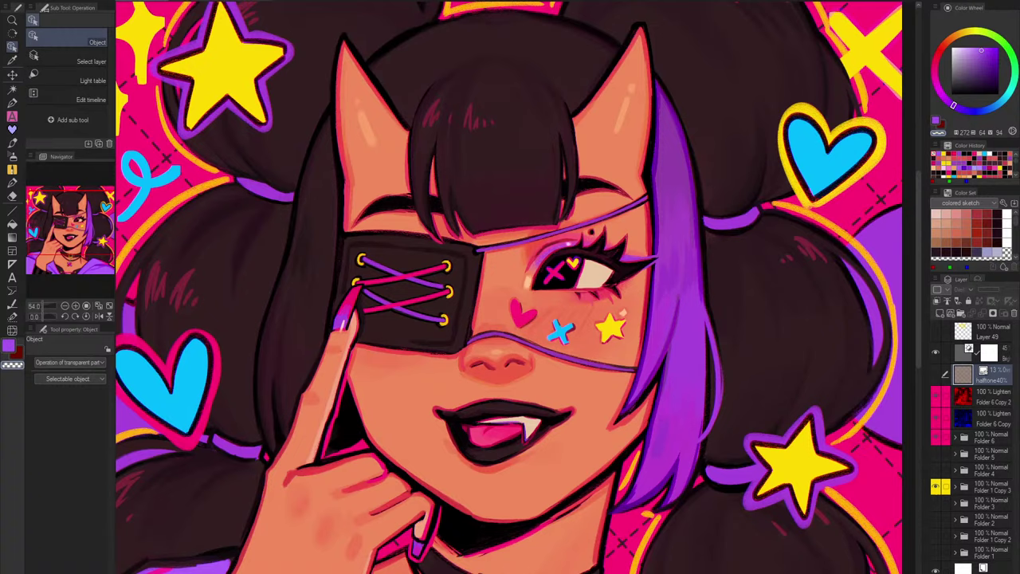
Step: Clear the material search and browse the Texture category of the monochromatic patterns
{"action": "left_click", "coordinate": [927, 3]}
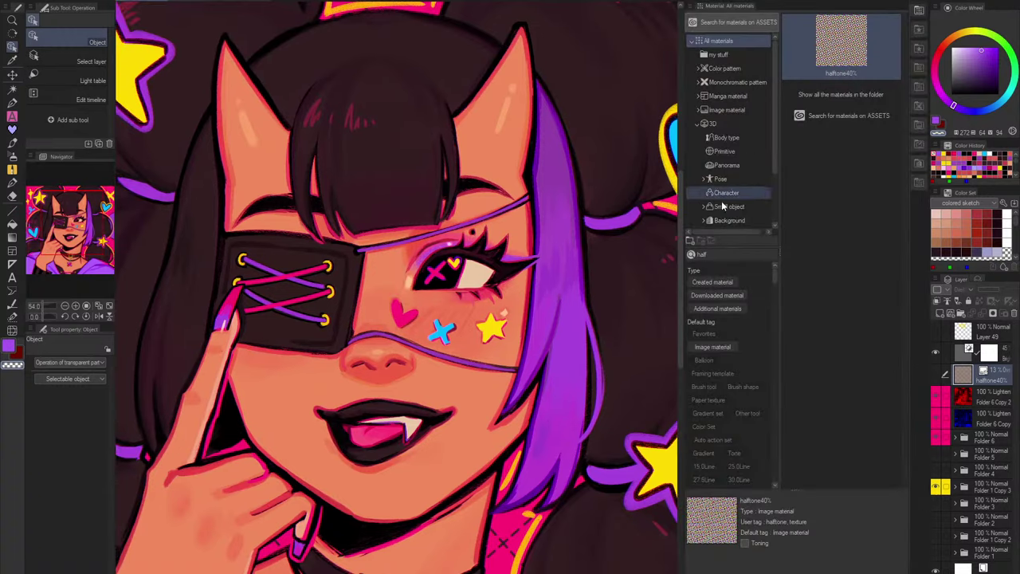
{"action": "left_click", "coordinate": [756, 253]}
{"action": "key", "text": "BackSpace"}
{"action": "left_click", "coordinate": [735, 139]}
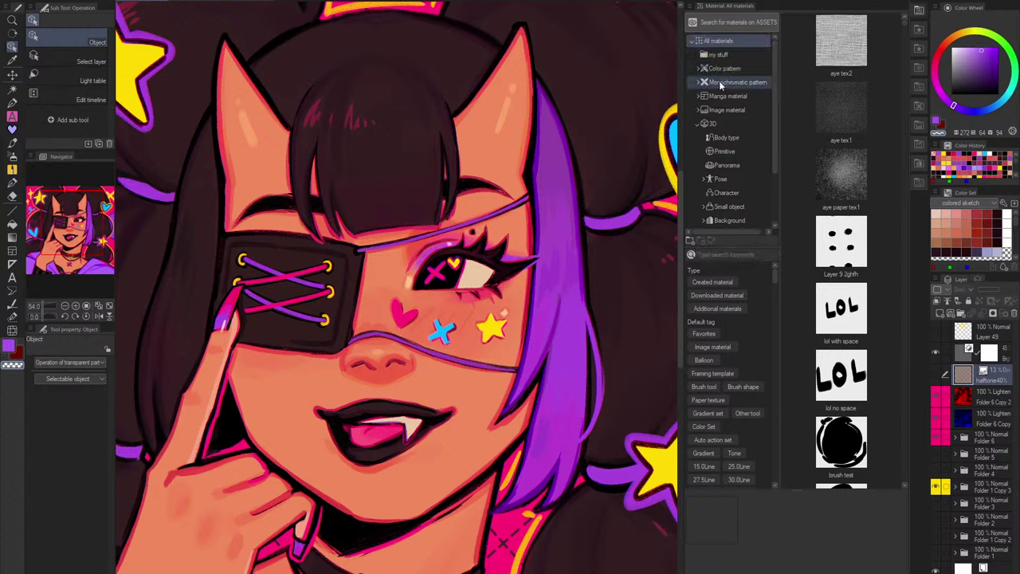
{"action": "left_click", "coordinate": [698, 81]}
{"action": "left_click", "coordinate": [737, 178]}
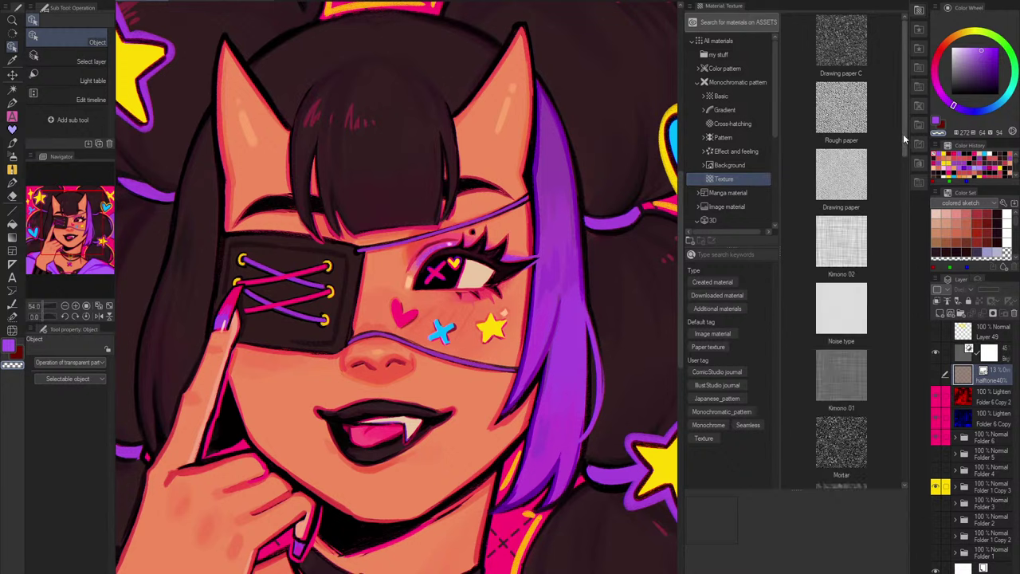
{"action": "mouse_move", "coordinate": [903, 134]}
{"action": "left_mouse_down"}
{"action": "mouse_move", "coordinate": [909, 264]}
{"action": "mouse_move", "coordinate": [896, 319]}
{"action": "mouse_move", "coordinate": [915, 461]}
{"action": "mouse_move", "coordinate": [922, 356]}
{"action": "mouse_move", "coordinate": [899, 124]}
{"action": "left_mouse_up"}
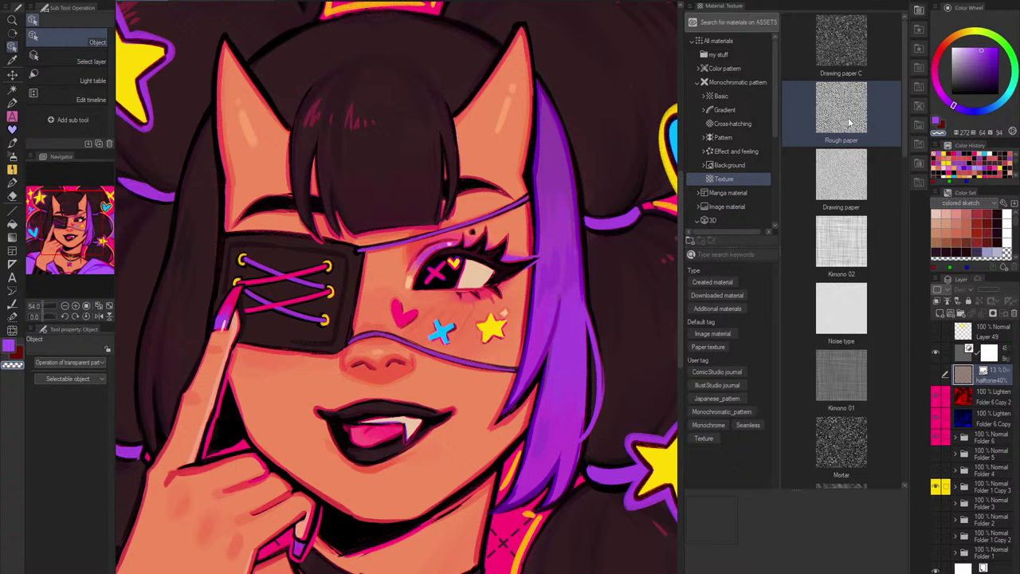
Step: Try the Drawing paper and Noise type textures over the artwork, undoing each one
{"action": "left_click_drag", "start_coordinate": [848, 122], "coordinate": [869, 108]}
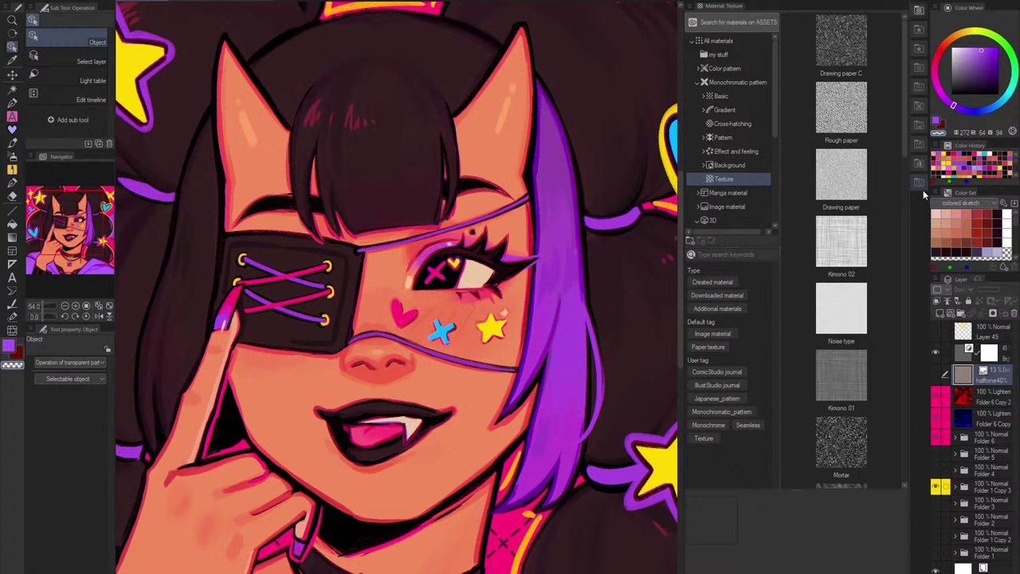
{"action": "mouse_move", "coordinate": [841, 174]}
{"action": "left_mouse_down"}
{"action": "mouse_move", "coordinate": [510, 209]}
{"action": "mouse_move", "coordinate": [407, 203]}
{"action": "mouse_move", "coordinate": [442, 182]}
{"action": "left_mouse_up"}
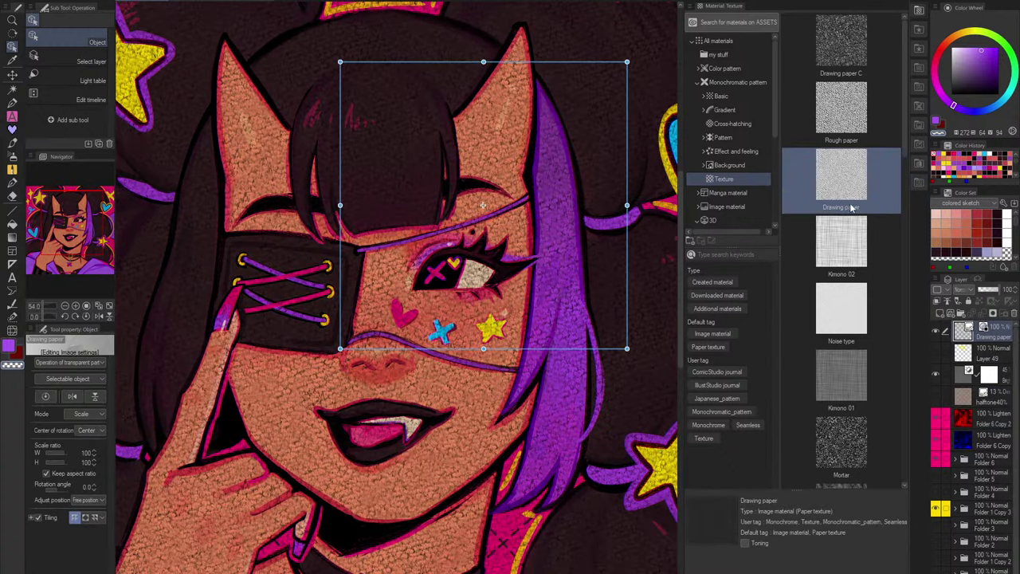
{"action": "key", "text": "ctrl+z"}
{"action": "mouse_move", "coordinate": [851, 305]}
{"action": "left_mouse_down"}
{"action": "mouse_move", "coordinate": [803, 272]}
{"action": "mouse_move", "coordinate": [510, 271]}
{"action": "left_mouse_up"}
{"action": "left_click_drag", "start_coordinate": [640, 306], "coordinate": [640, 305]}
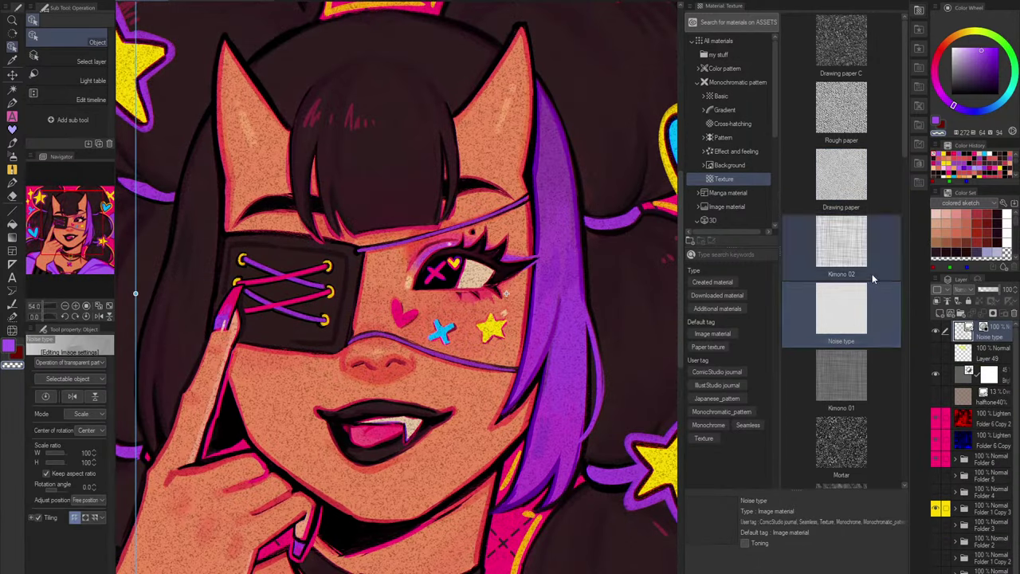
{"action": "key", "text": "ctrl+z"}
Step: Place the Fine textured material over the artwork as a new layer above Layer 49
{"action": "scroll", "coordinate": [861, 239], "scroll_direction": "down", "scroll_amount": 4}
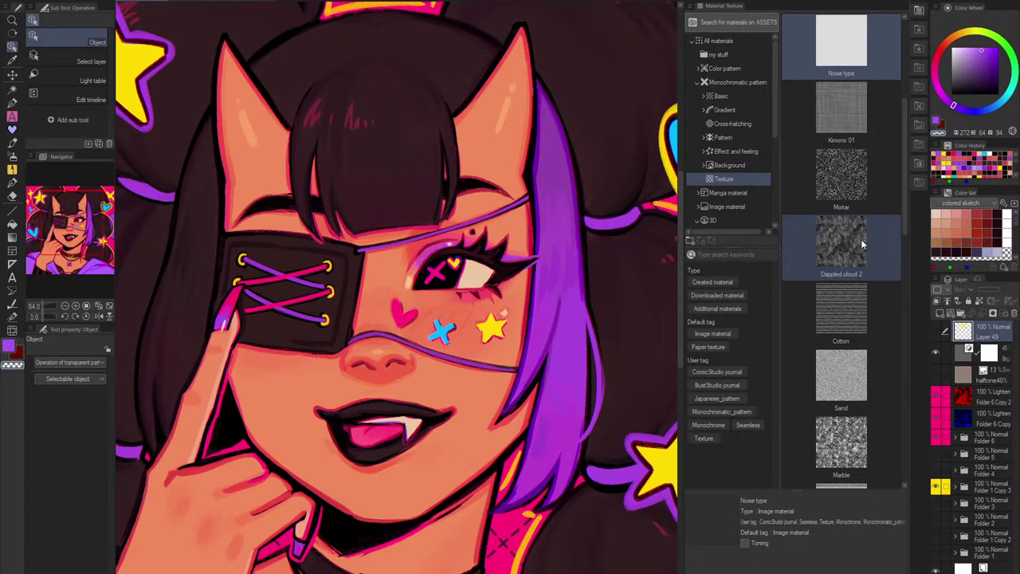
{"action": "scroll", "coordinate": [861, 239], "scroll_direction": "down", "scroll_amount": 2}
{"action": "scroll", "coordinate": [863, 245], "scroll_direction": "down", "scroll_amount": 4}
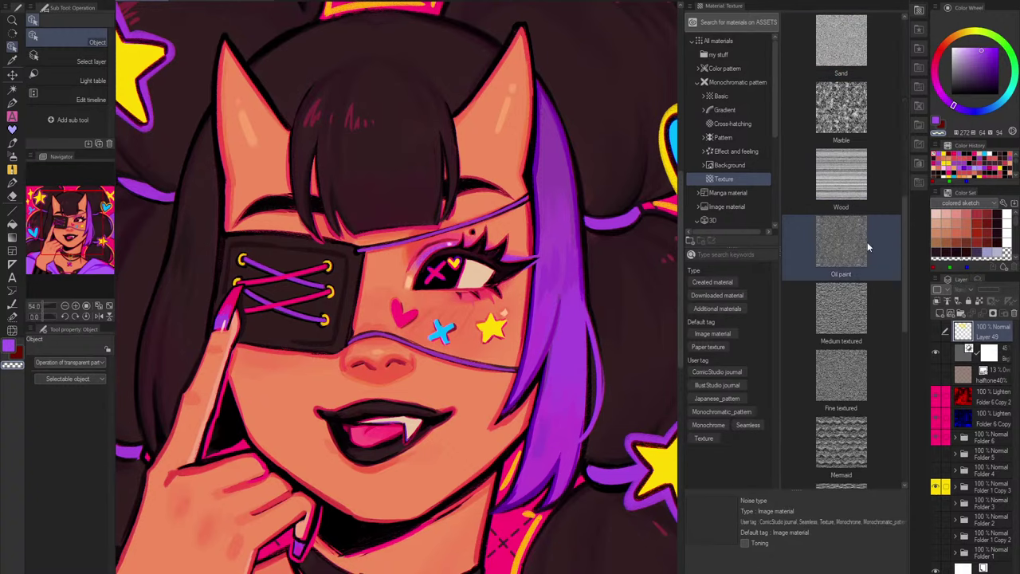
{"action": "left_click", "coordinate": [867, 298]}
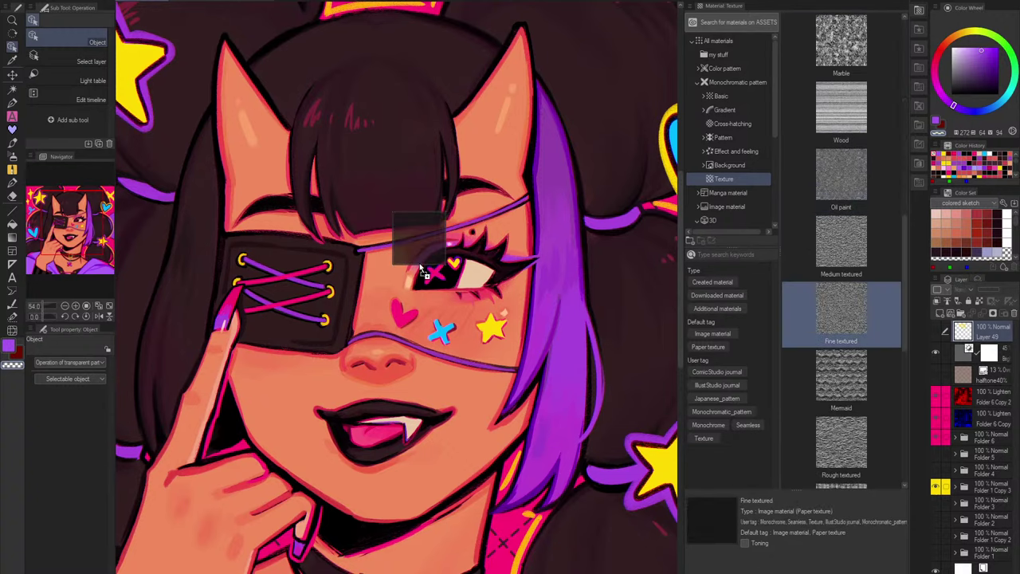
{"action": "left_click_drag", "start_coordinate": [451, 272], "coordinate": [456, 268]}
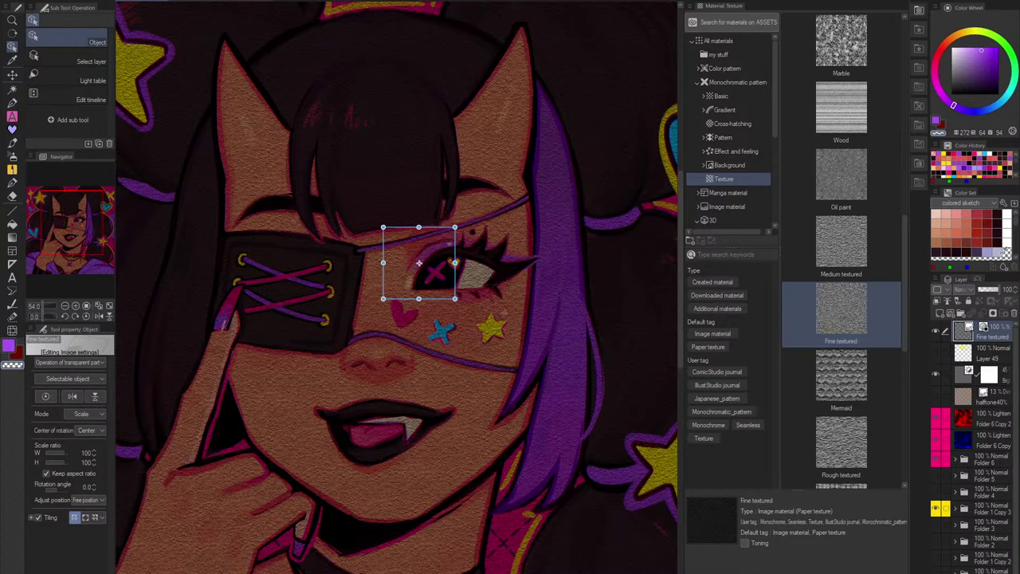
Step: Turn on the texture overlay effect for the Fine textured layer and lower its opacity to 25%
{"action": "left_click", "coordinate": [976, 280]}
{"action": "left_click", "coordinate": [989, 299]}
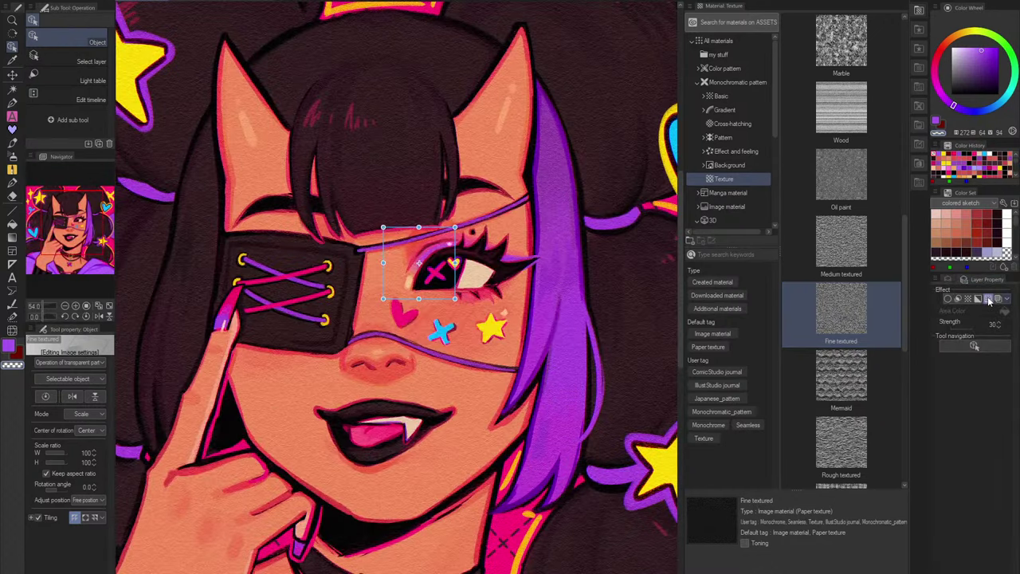
{"action": "scroll", "coordinate": [475, 215], "scroll_direction": "down", "scroll_amount": 8}
{"action": "scroll", "coordinate": [482, 210], "scroll_direction": "up", "scroll_amount": 5}
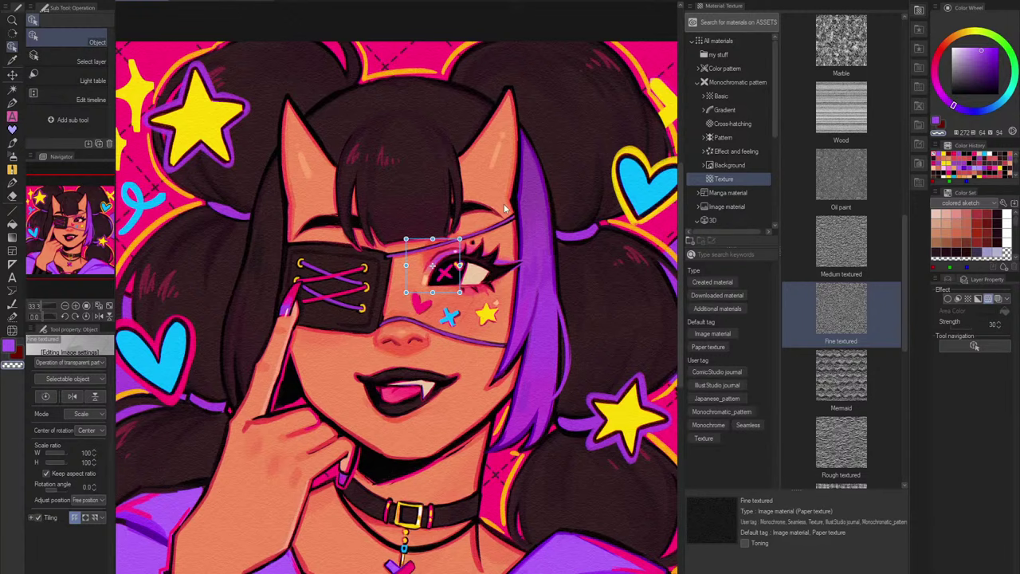
{"action": "left_click", "coordinate": [963, 278]}
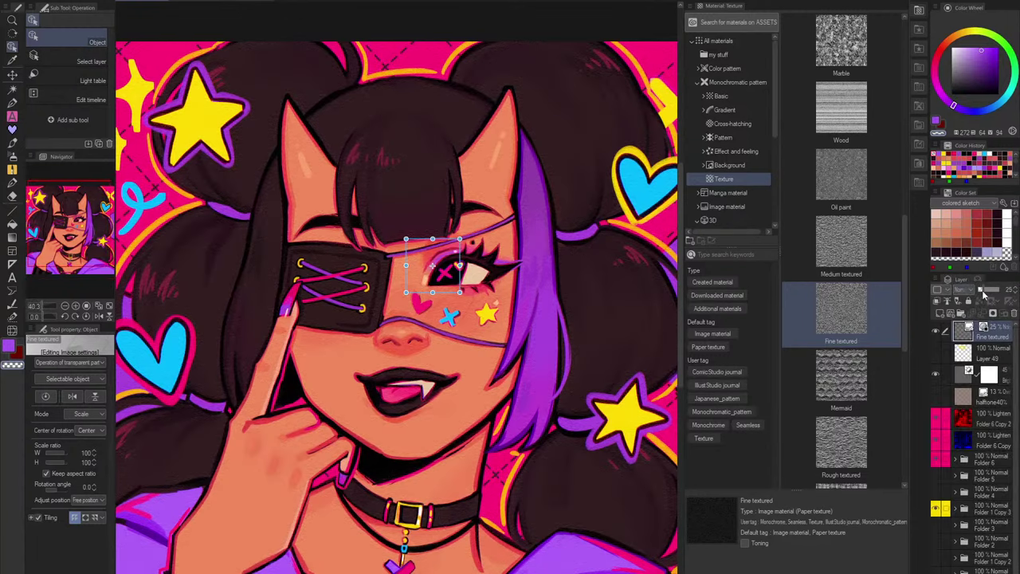
Step: Move the Fine textured layer below Layer 49, directly above the correction layer
{"action": "scroll", "coordinate": [489, 372], "scroll_direction": "up", "scroll_amount": 5}
{"action": "scroll", "coordinate": [502, 386], "scroll_direction": "down", "scroll_amount": 5}
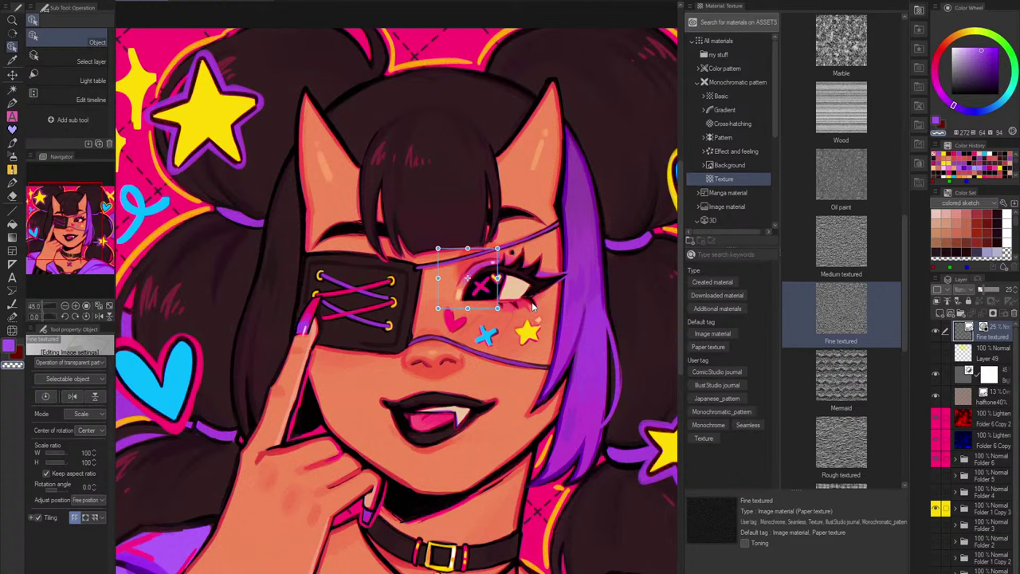
{"action": "left_click_drag", "start_coordinate": [1003, 334], "coordinate": [1001, 359]}
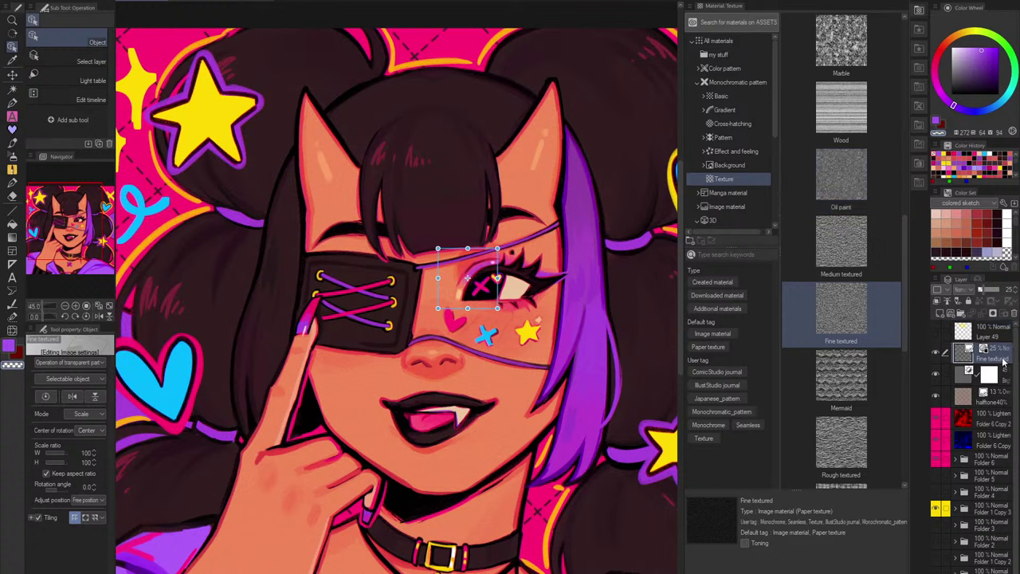
Step: Group the layers from Fine textured down to the blue Folder 6 Copy into a new folder and set its blending mode to Through
{"action": "left_click", "coordinate": [1006, 438], "text": "shift"}
{"action": "right_click", "coordinate": [989, 440]}
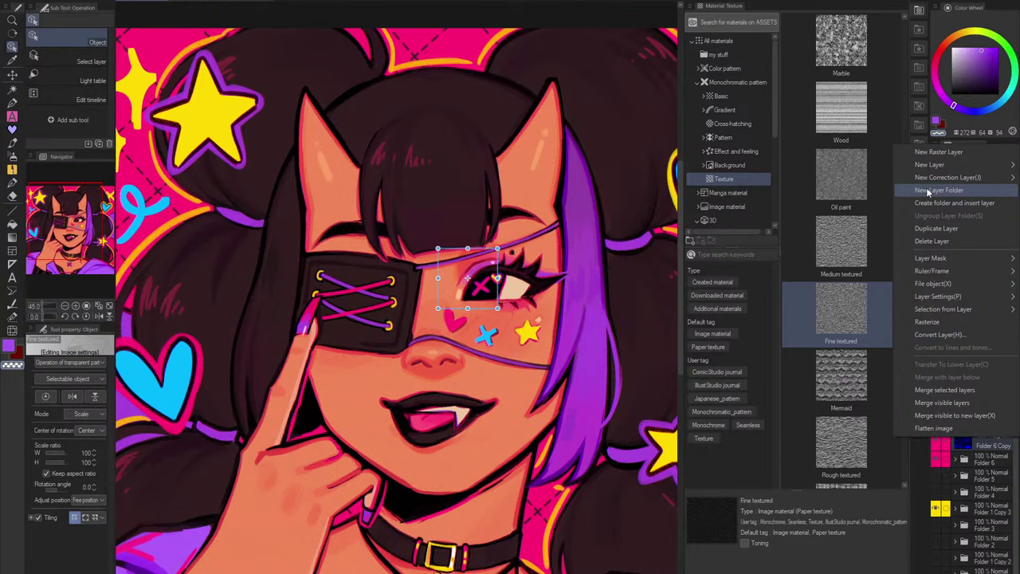
{"action": "left_click", "coordinate": [951, 205]}
{"action": "left_click", "coordinate": [955, 352]}
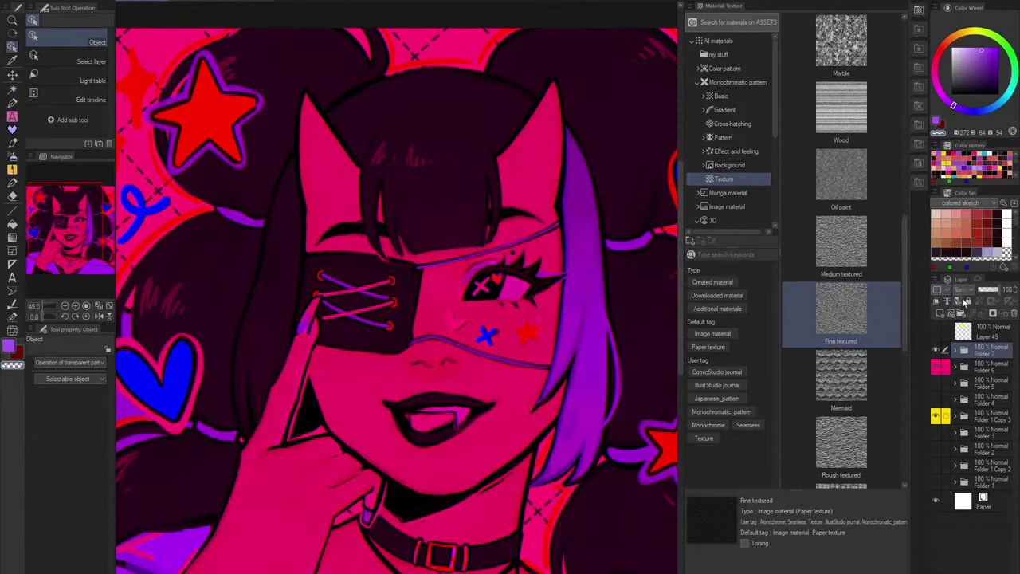
{"action": "left_click", "coordinate": [962, 292]}
{"action": "left_click", "coordinate": [966, 301]}
{"action": "key", "text": "ctrl+minus"}
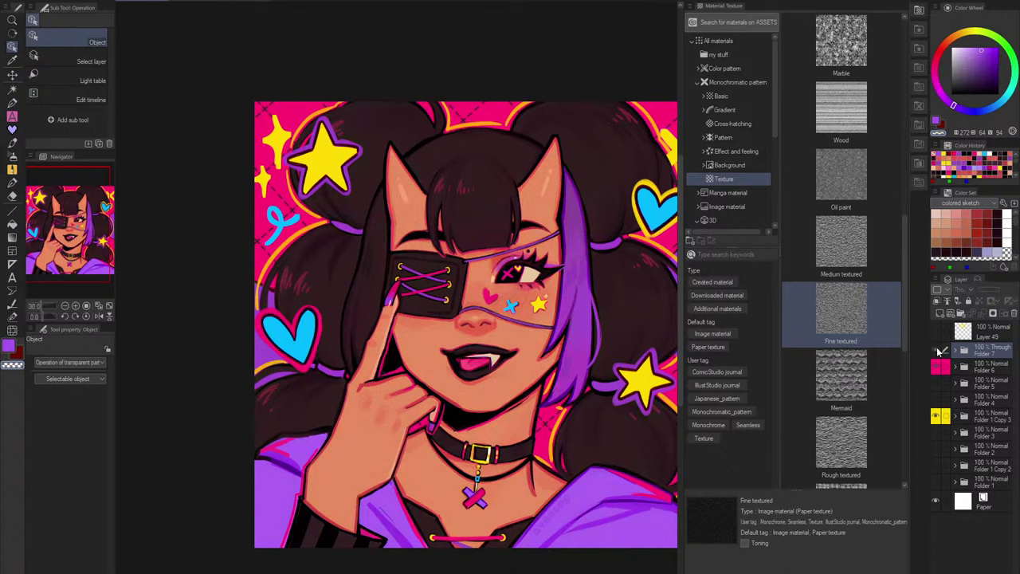
Step: Compare the whole illustration with and without the effects in Folder 7, leaving the folder visible
{"action": "left_click", "coordinate": [938, 351]}
{"action": "left_click", "coordinate": [938, 351]}
{"action": "left_click", "coordinate": [938, 350]}
{"action": "left_click", "coordinate": [938, 351]}
{"action": "left_click", "coordinate": [938, 351]}
{"action": "left_click", "coordinate": [938, 350]}
{"action": "left_click", "coordinate": [938, 351]}
{"action": "left_click_drag", "start_coordinate": [422, 305], "coordinate": [315, 283]}
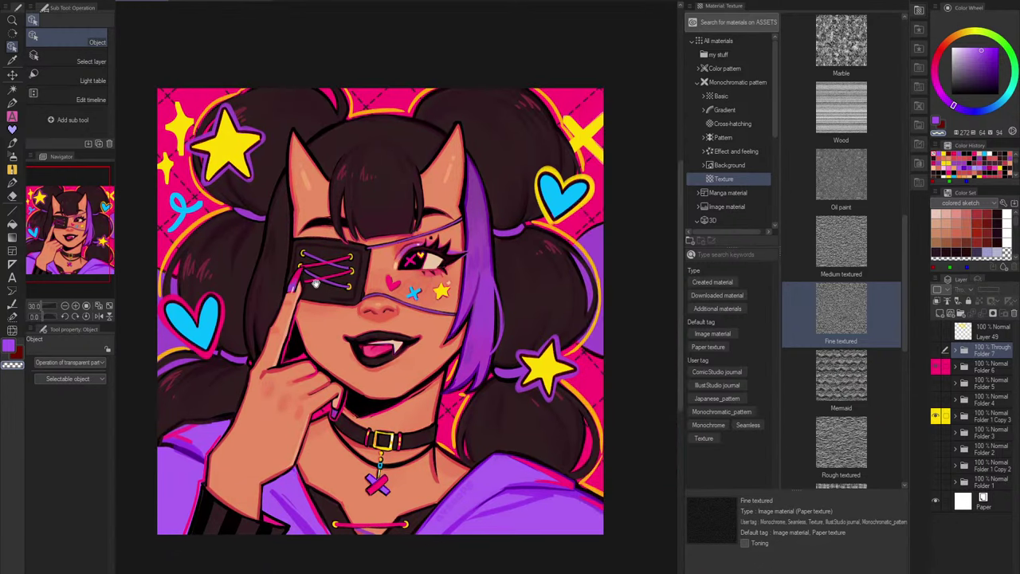
{"action": "scroll", "coordinate": [315, 282], "scroll_direction": "up", "scroll_amount": 2}
{"action": "left_click", "coordinate": [938, 351]}
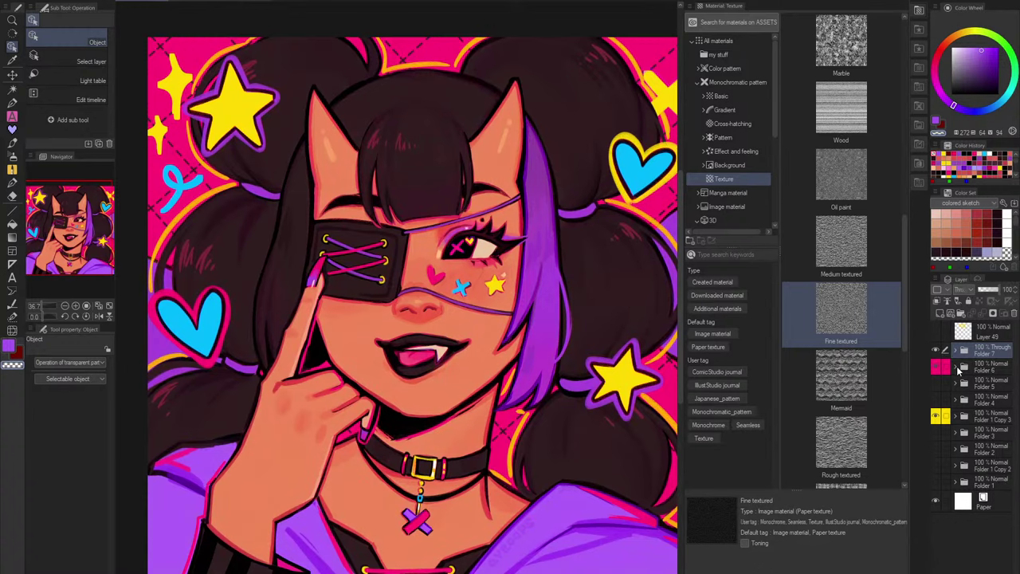
Step: Expand Folder 7 and compare the face up close with and without the halftone40% layer
{"action": "scroll", "coordinate": [326, 272], "scroll_direction": "down", "scroll_amount": 1}
{"action": "scroll", "coordinate": [327, 273], "scroll_direction": "up", "scroll_amount": 2}
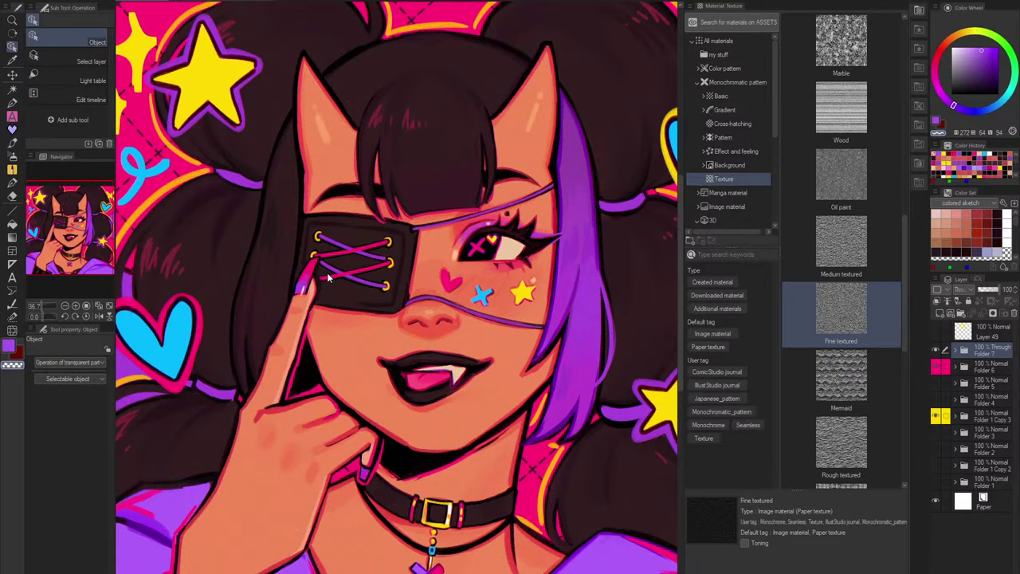
{"action": "scroll", "coordinate": [478, 331], "scroll_direction": "up", "scroll_amount": 5}
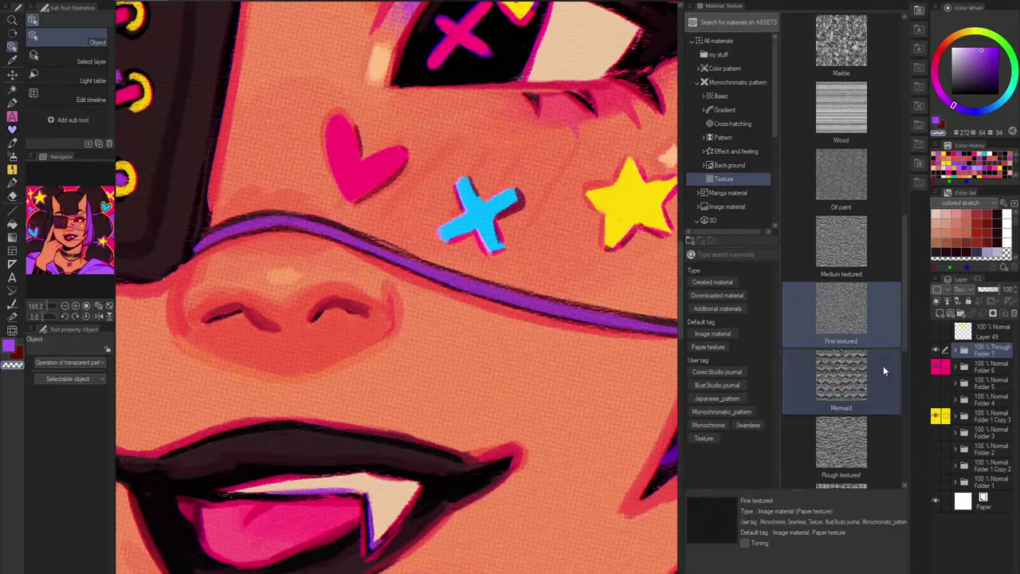
{"action": "left_click", "coordinate": [956, 351]}
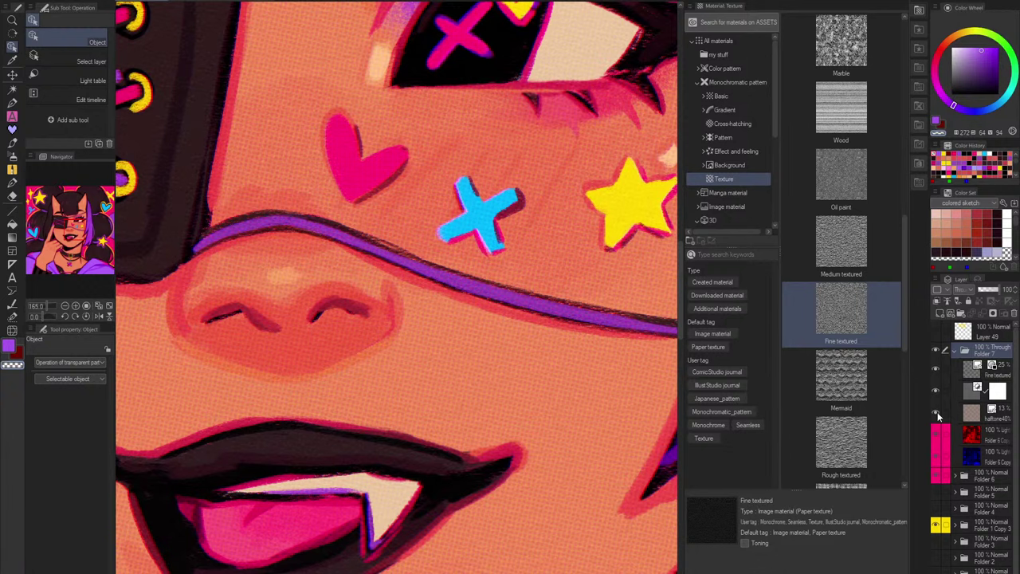
{"action": "scroll", "coordinate": [278, 289], "scroll_direction": "down", "scroll_amount": 7}
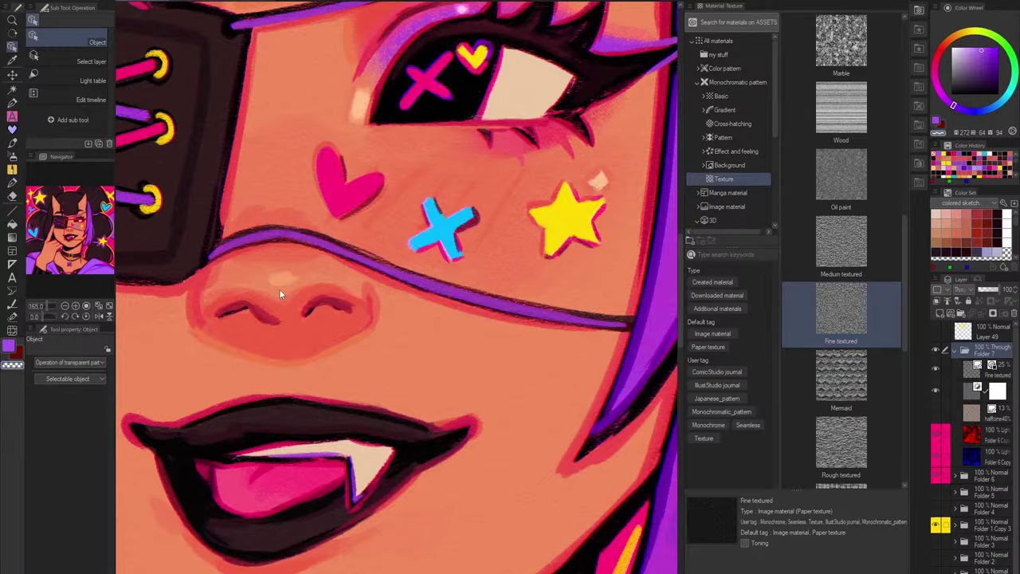
{"action": "scroll", "coordinate": [241, 293], "scroll_direction": "up", "scroll_amount": 2}
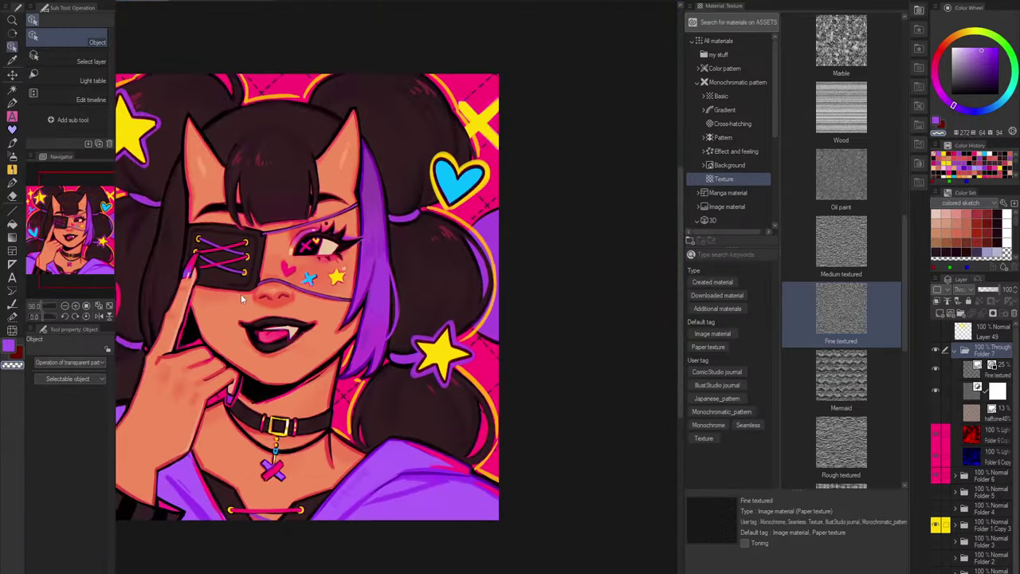
{"action": "scroll", "coordinate": [159, 302], "scroll_direction": "up", "scroll_amount": 4}
{"action": "scroll", "coordinate": [180, 306], "scroll_direction": "down", "scroll_amount": 4}
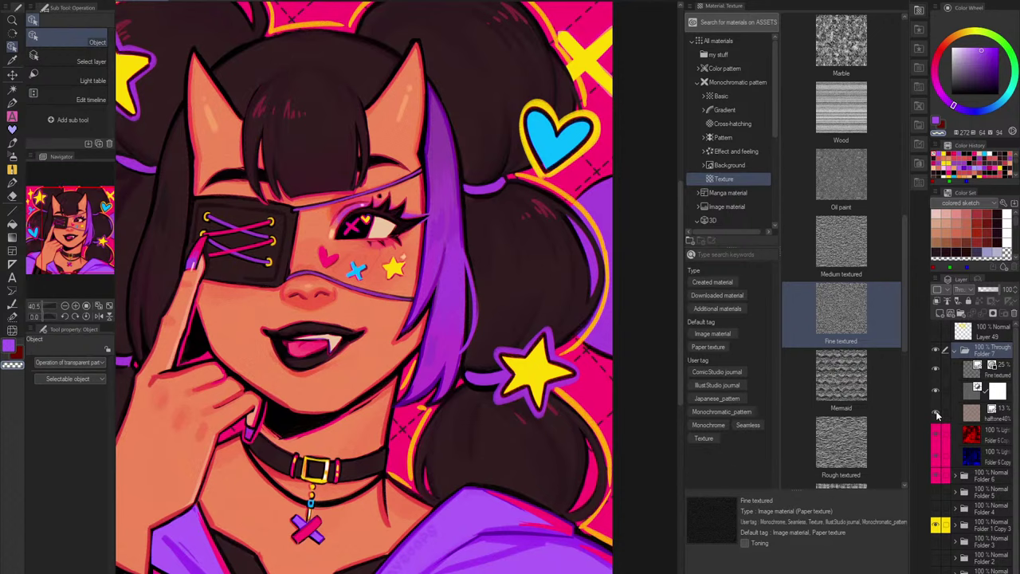
Step: Check the halftone and paper texture on the face, and hide both the Fine textured and halftone40% layers
{"action": "scroll", "coordinate": [243, 331], "scroll_direction": "up", "scroll_amount": 5}
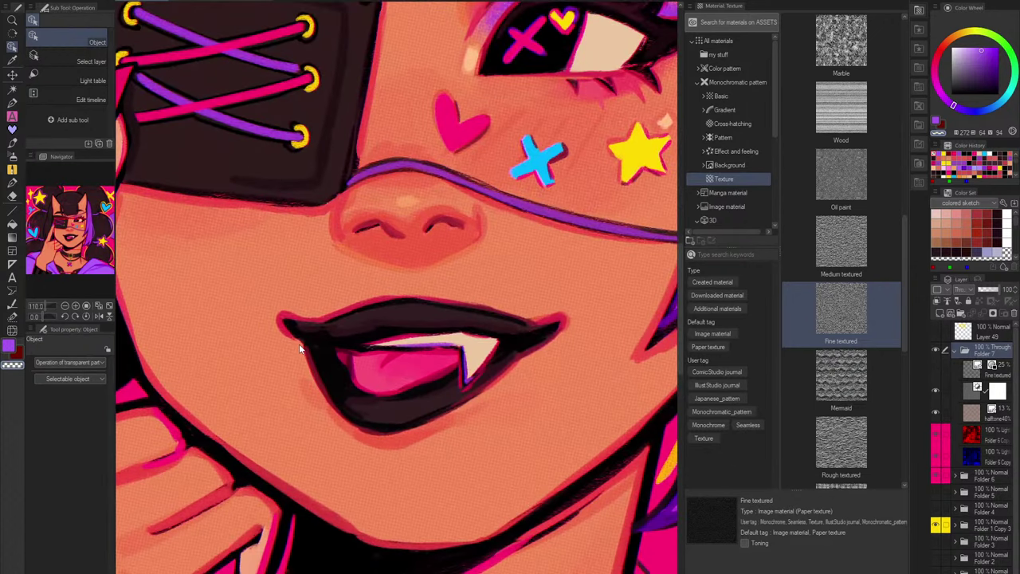
{"action": "scroll", "coordinate": [299, 348], "scroll_direction": "down", "scroll_amount": 4}
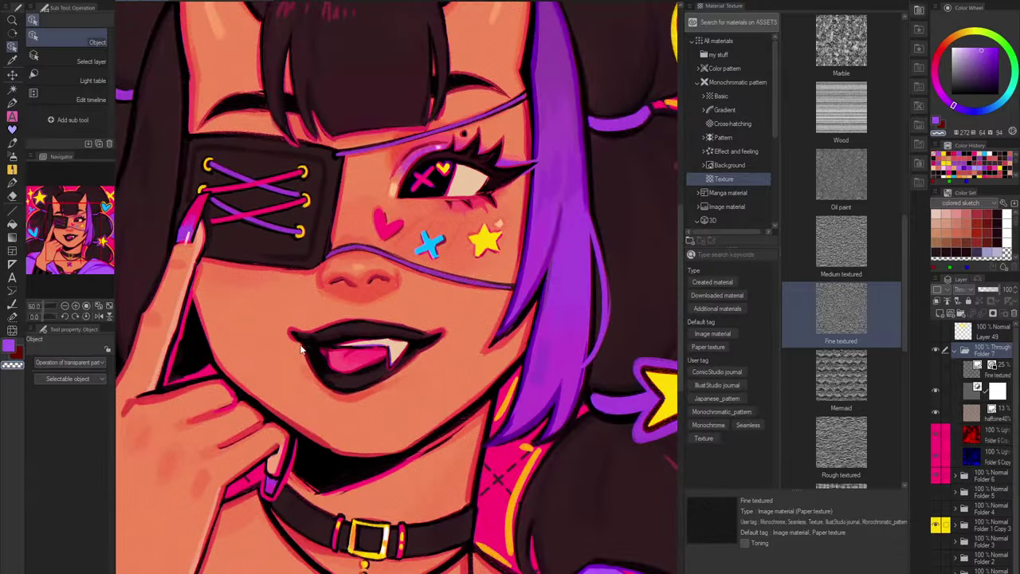
{"action": "scroll", "coordinate": [296, 349], "scroll_direction": "up", "scroll_amount": 1}
{"action": "scroll", "coordinate": [295, 344], "scroll_direction": "down", "scroll_amount": 4}
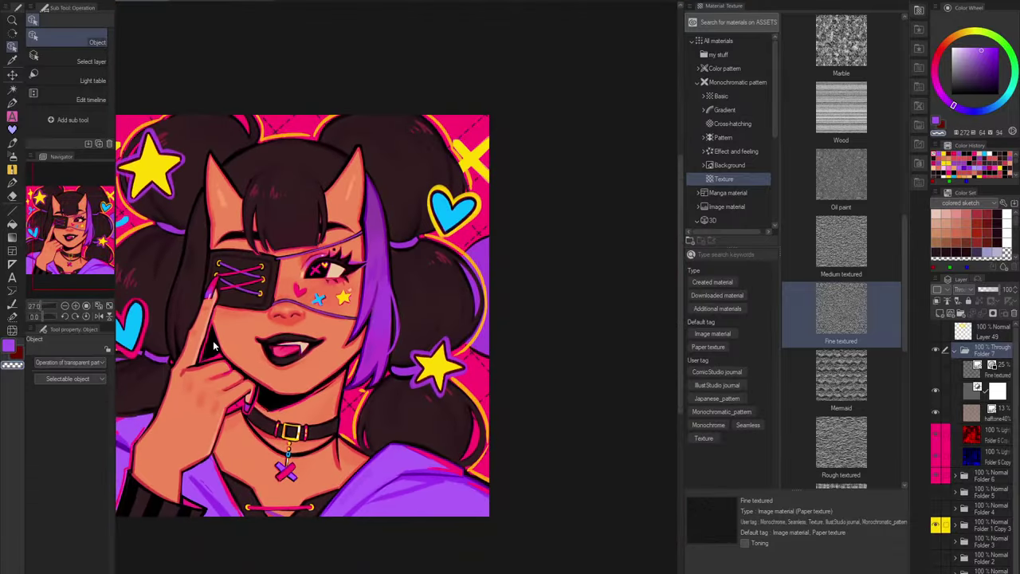
{"action": "left_click", "coordinate": [936, 414]}
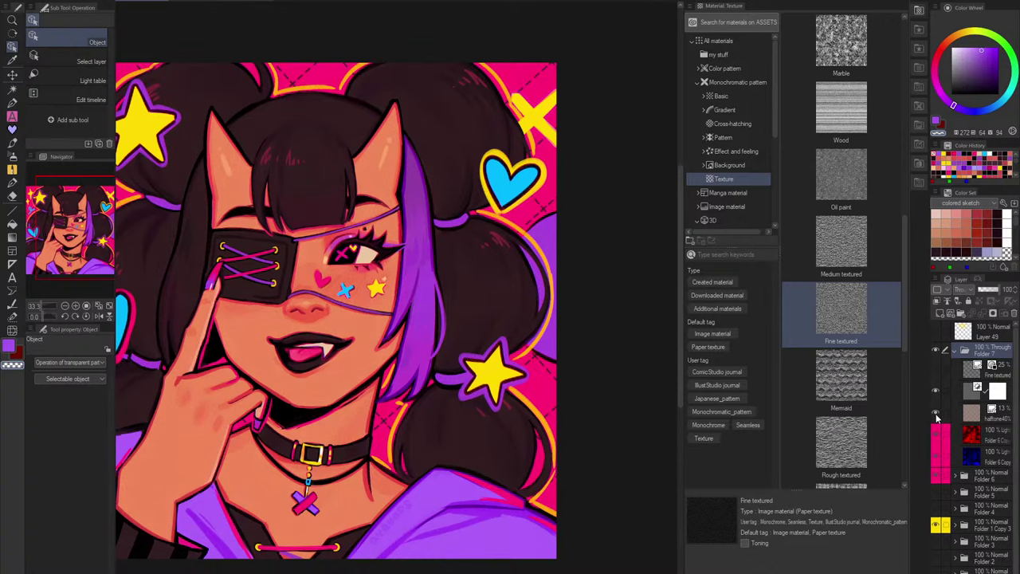
{"action": "scroll", "coordinate": [266, 321], "scroll_direction": "up", "scroll_amount": 4}
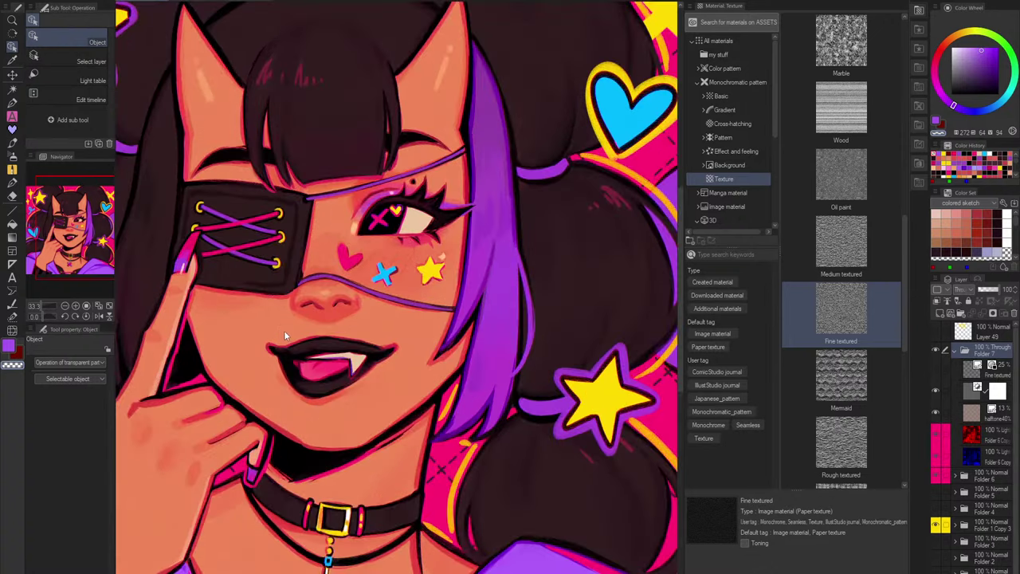
{"action": "scroll", "coordinate": [327, 342], "scroll_direction": "up", "scroll_amount": 1}
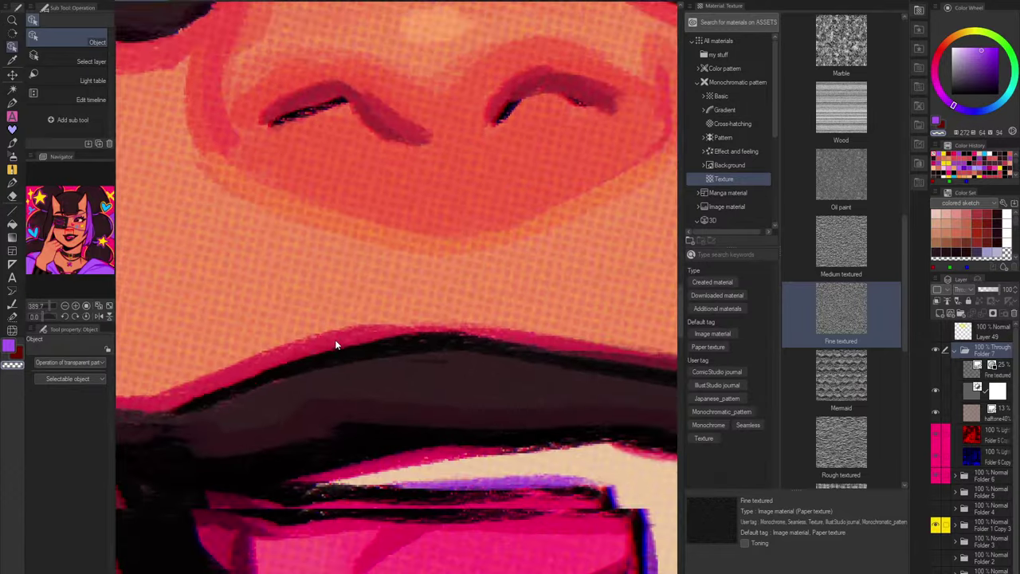
{"action": "scroll", "coordinate": [335, 341], "scroll_direction": "down", "scroll_amount": 3}
{"action": "scroll", "coordinate": [335, 342], "scroll_direction": "down", "scroll_amount": 3}
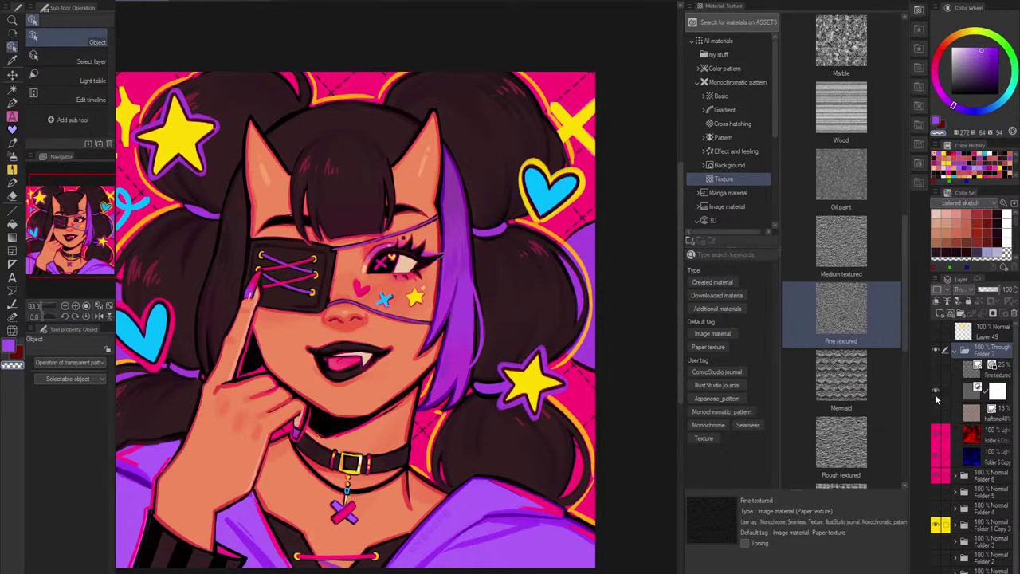
Step: Collapse Folder 7 and close the material library to view the illustration on the full canvas area
{"action": "left_click", "coordinate": [957, 352]}
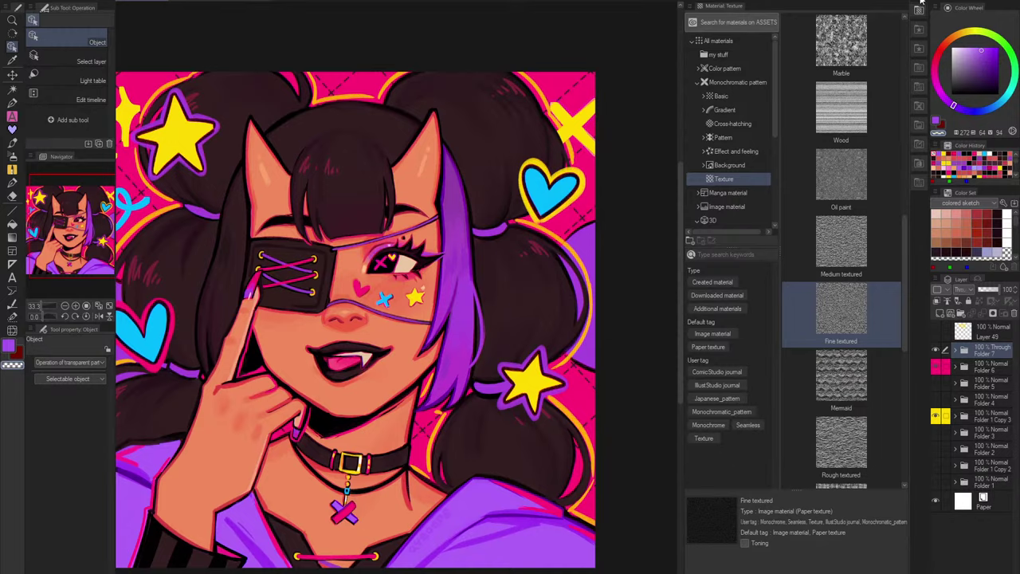
{"action": "left_click", "coordinate": [922, 8]}
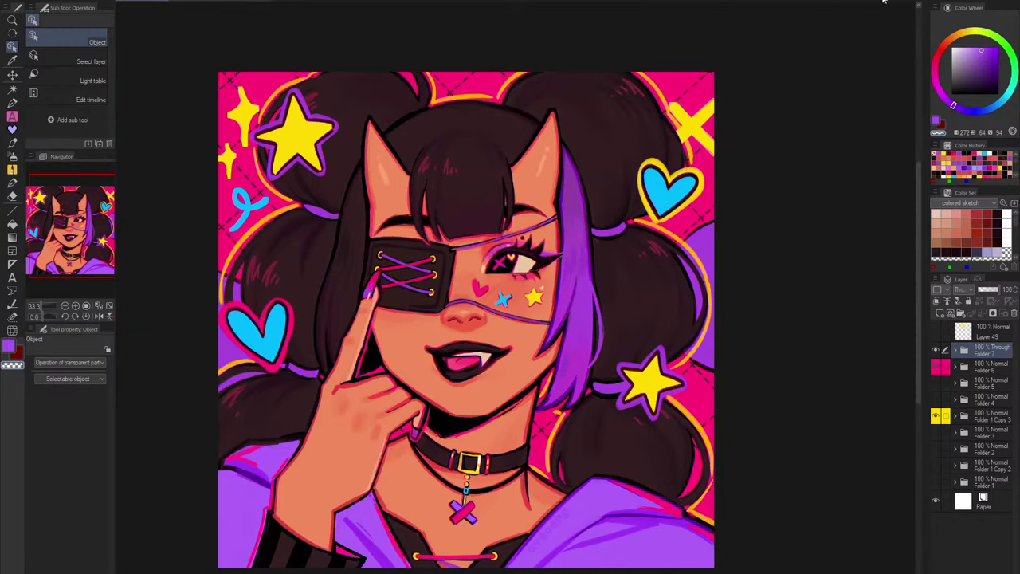
{"action": "left_click", "coordinate": [109, 307]}
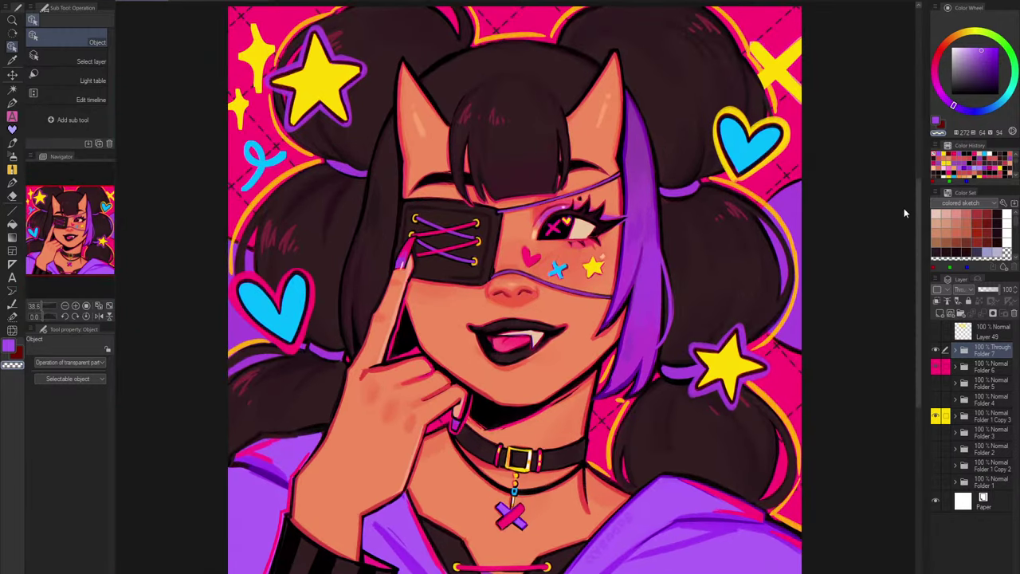